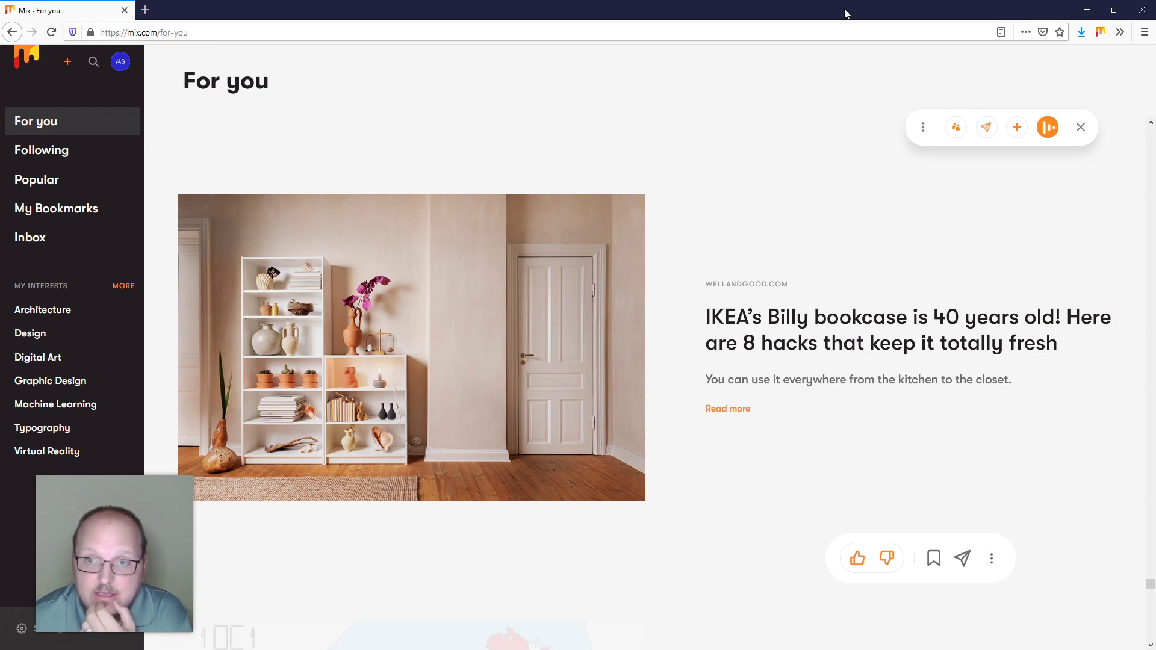
Open the article on IKEA's Billy bookcase hacks from the Mix feed in a new tab and switch to it
{"action": "mouse_move", "coordinate": [844, 13]}
{"action": "left_mouse_down"}
{"action": "mouse_move", "coordinate": [833, 44]}
{"action": "mouse_move", "coordinate": [659, 177]}
{"action": "mouse_move", "coordinate": [697, 158]}
{"action": "mouse_move", "coordinate": [606, 96]}
{"action": "mouse_move", "coordinate": [614, 90]}
{"action": "left_mouse_up"}
{"action": "left_click", "coordinate": [865, 82]}
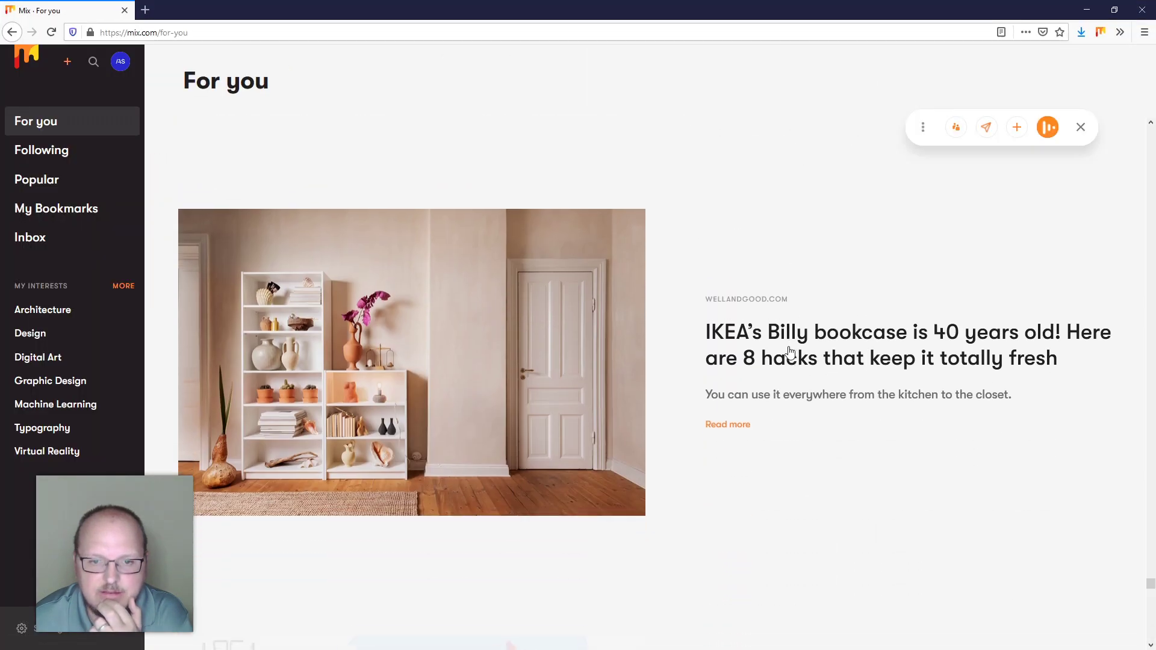
{"action": "right_click", "coordinate": [529, 231]}
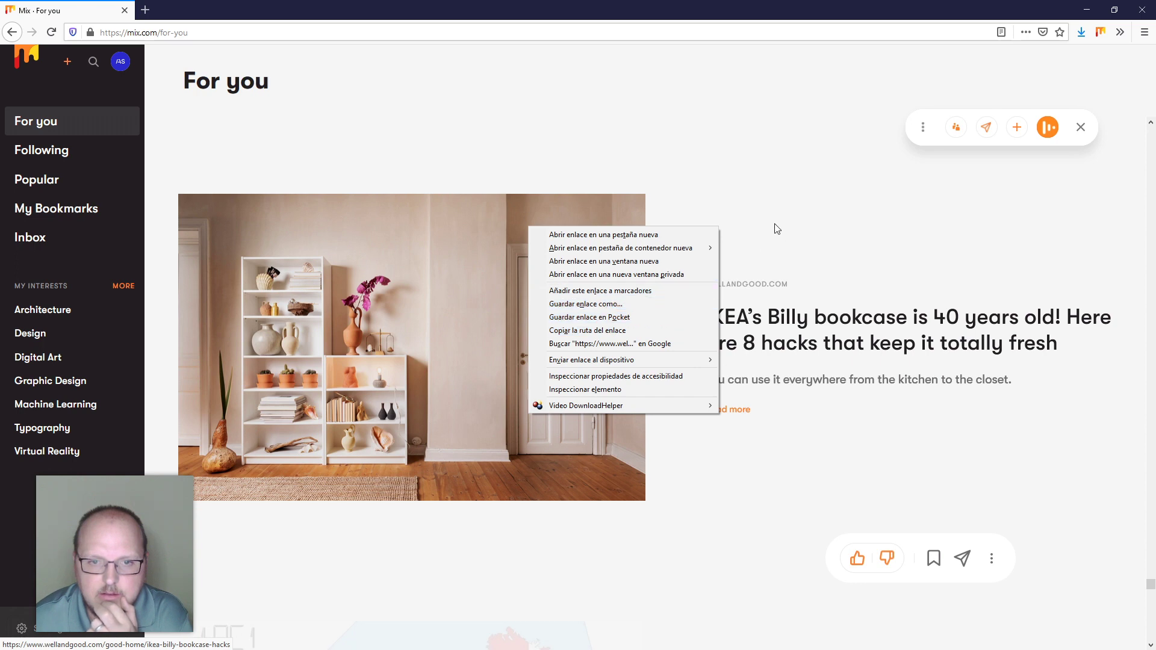
{"action": "key", "text": "t"}
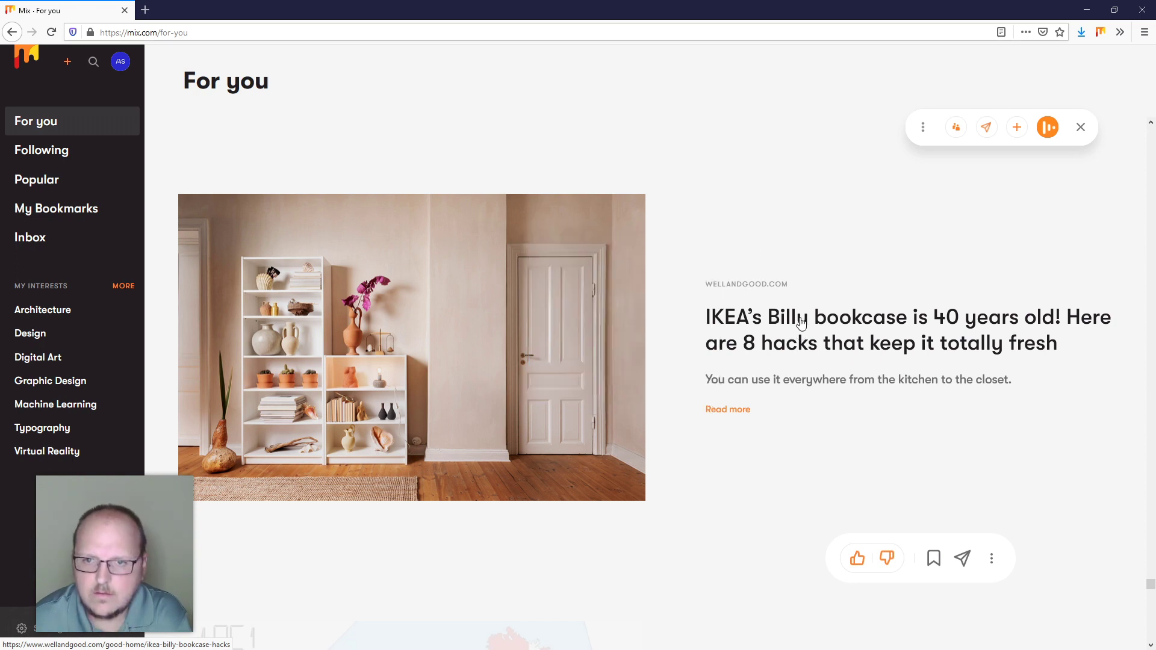
{"action": "left_click", "coordinate": [178, 11]}
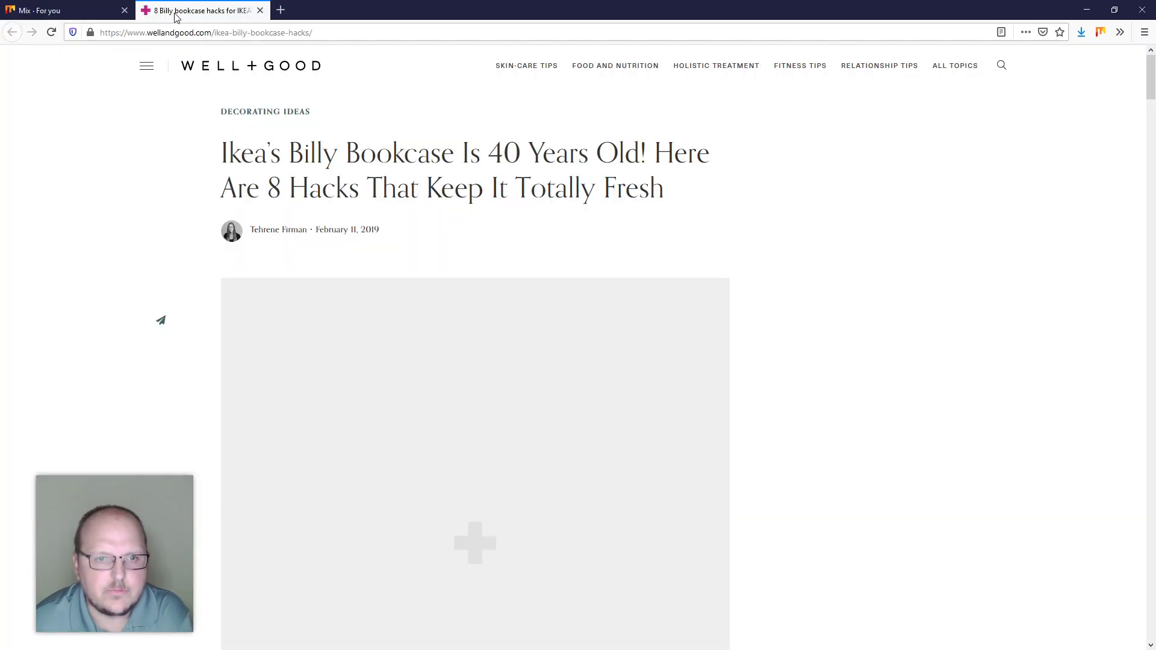
Look through the article's photos of the eight Billy bookcase hacks for a reference image and return to its main photo
{"action": "scroll", "coordinate": [409, 362], "scroll_direction": "down", "scroll_amount": 3}
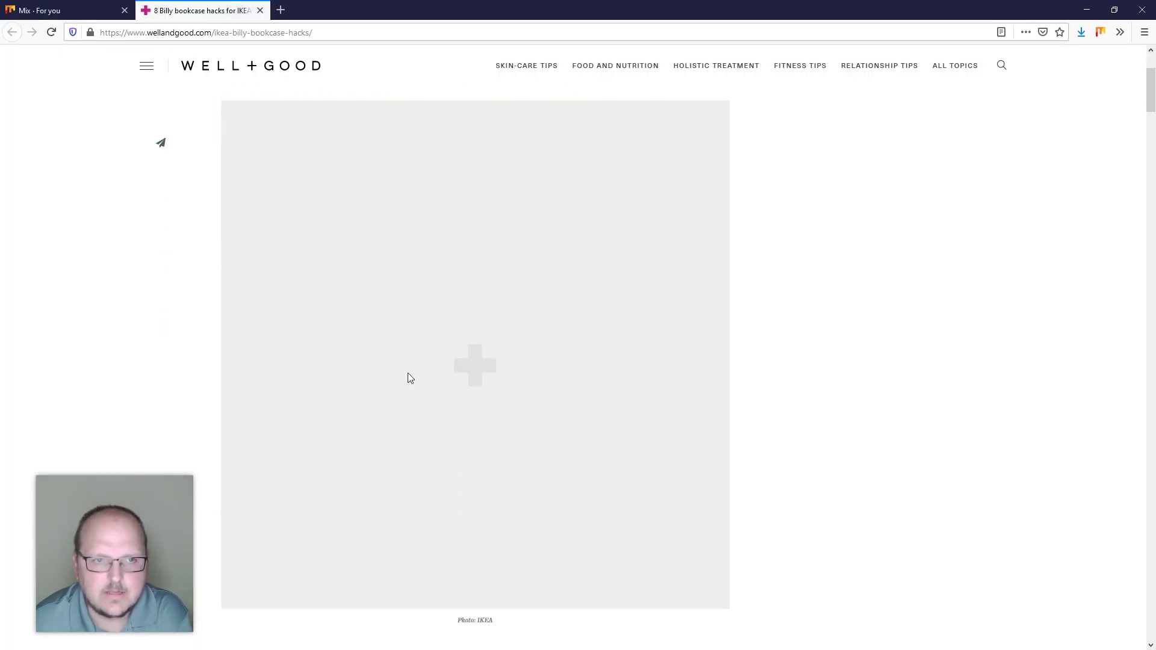
{"action": "scroll", "coordinate": [409, 378], "scroll_direction": "down", "scroll_amount": 4}
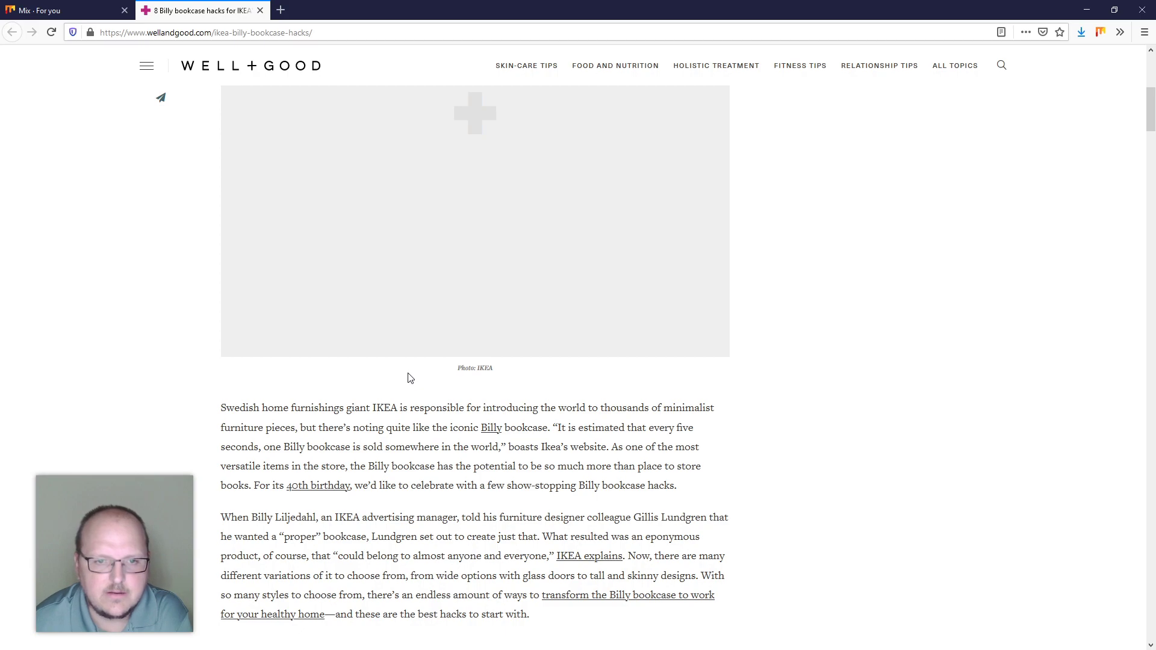
{"action": "scroll", "coordinate": [409, 375], "scroll_direction": "down", "scroll_amount": 6}
{"action": "scroll", "coordinate": [410, 371], "scroll_direction": "up", "scroll_amount": 9}
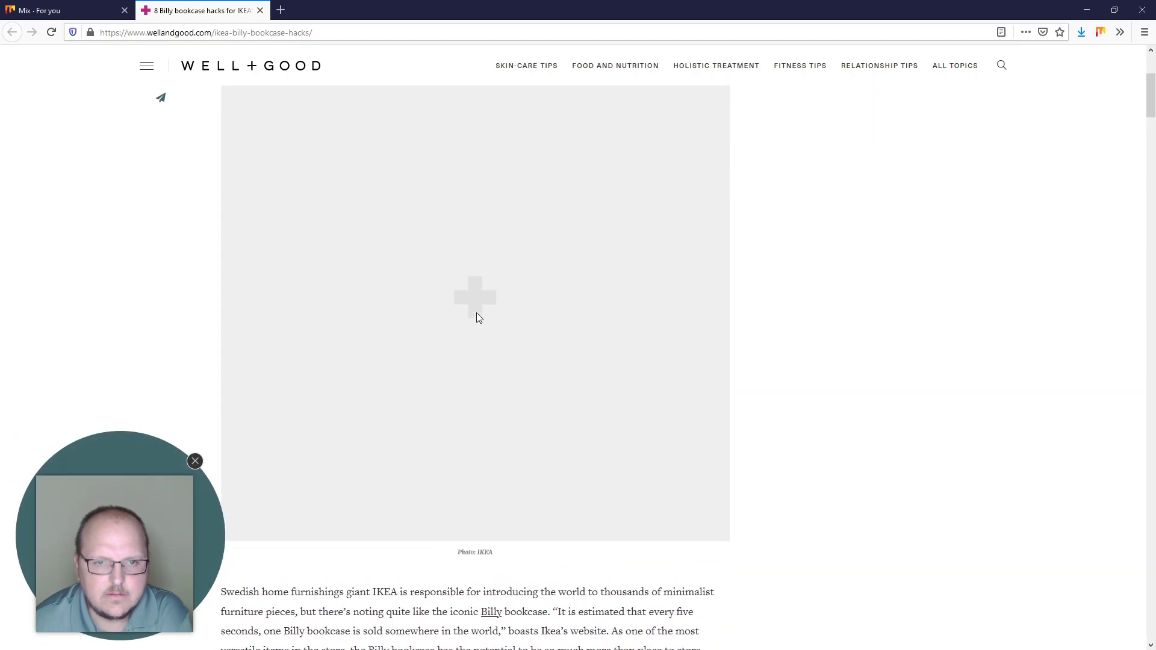
{"action": "scroll", "coordinate": [478, 317], "scroll_direction": "down", "scroll_amount": 20}
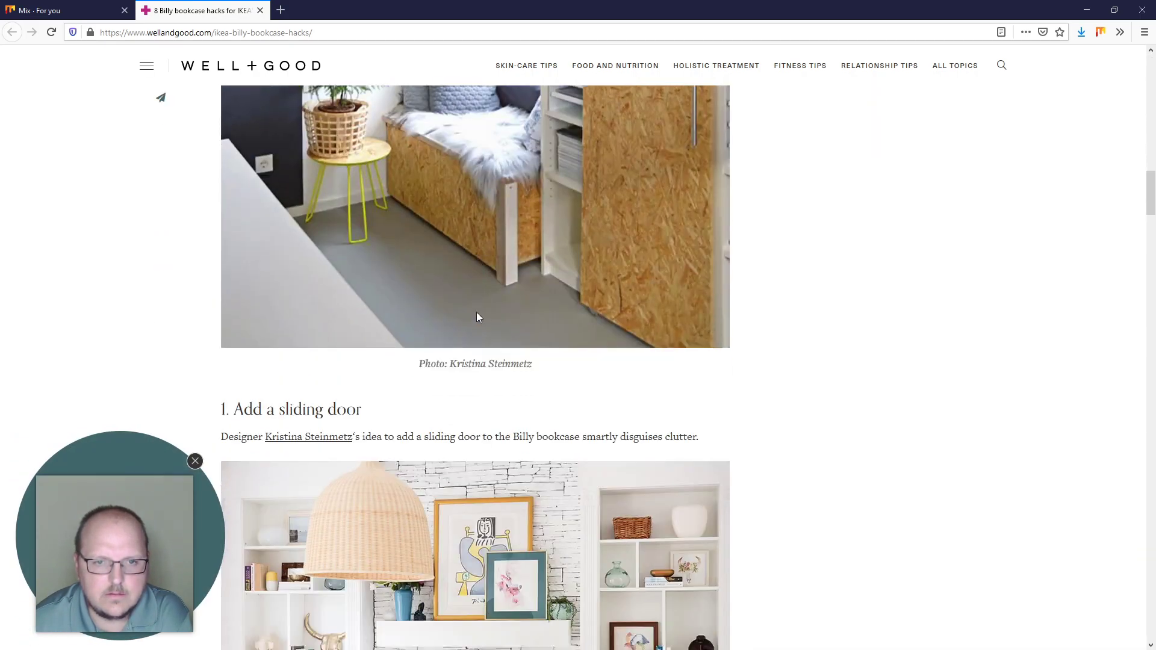
{"action": "scroll", "coordinate": [477, 317], "scroll_direction": "down", "scroll_amount": 20}
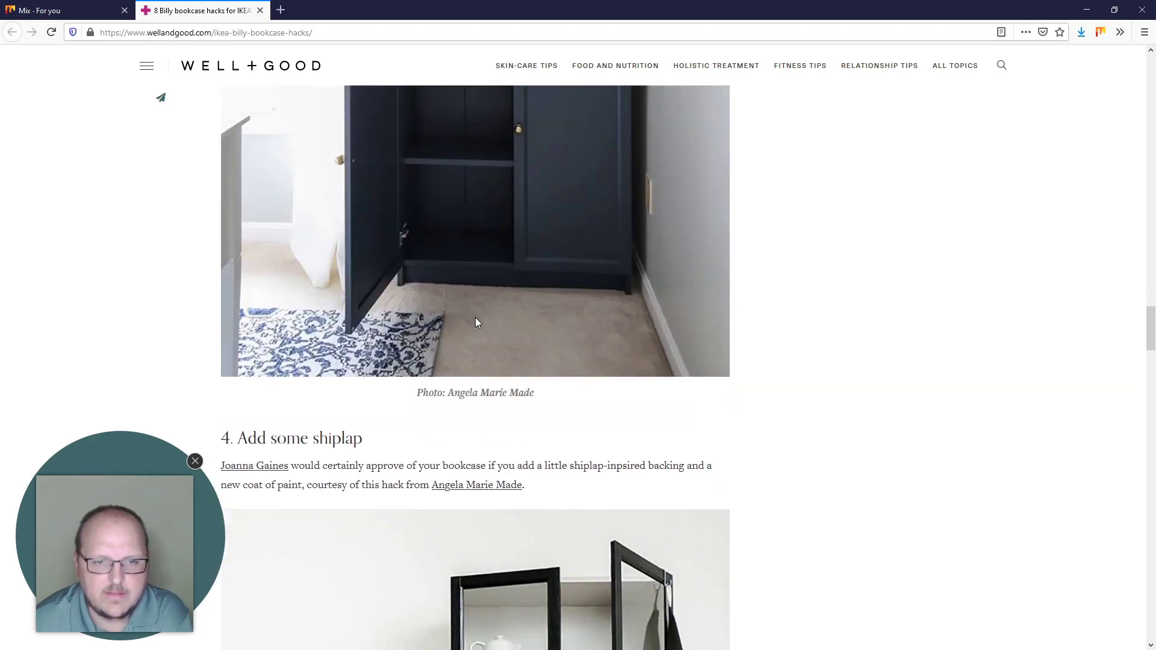
{"action": "scroll", "coordinate": [475, 323], "scroll_direction": "down", "scroll_amount": 20}
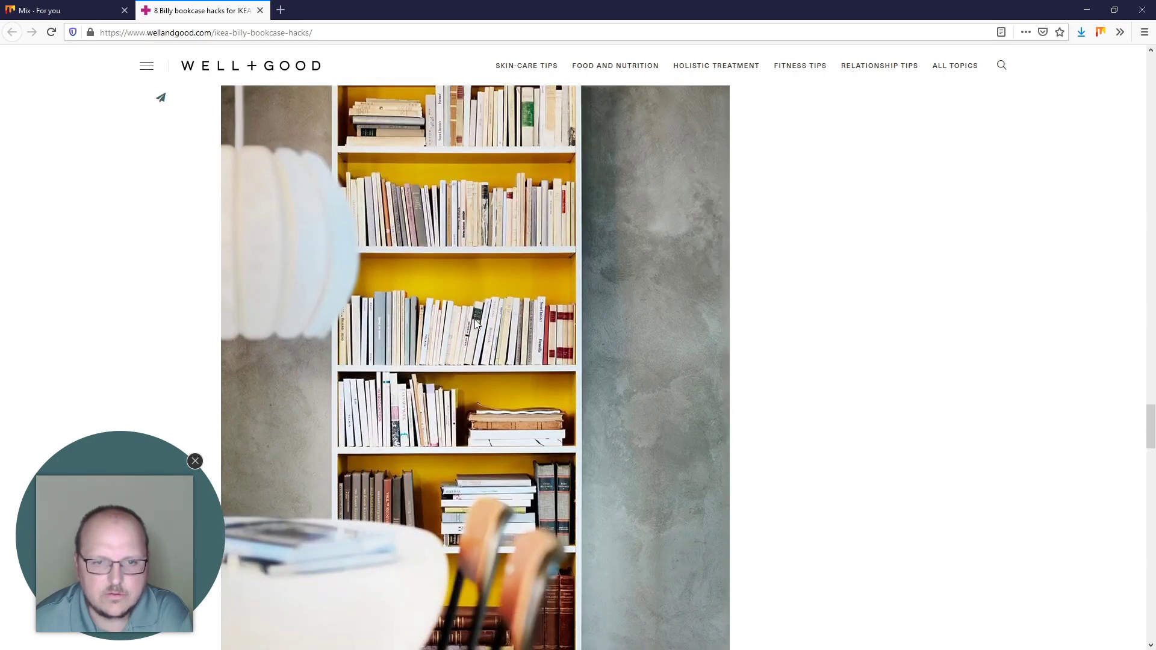
{"action": "scroll", "coordinate": [476, 324], "scroll_direction": "down", "scroll_amount": 20}
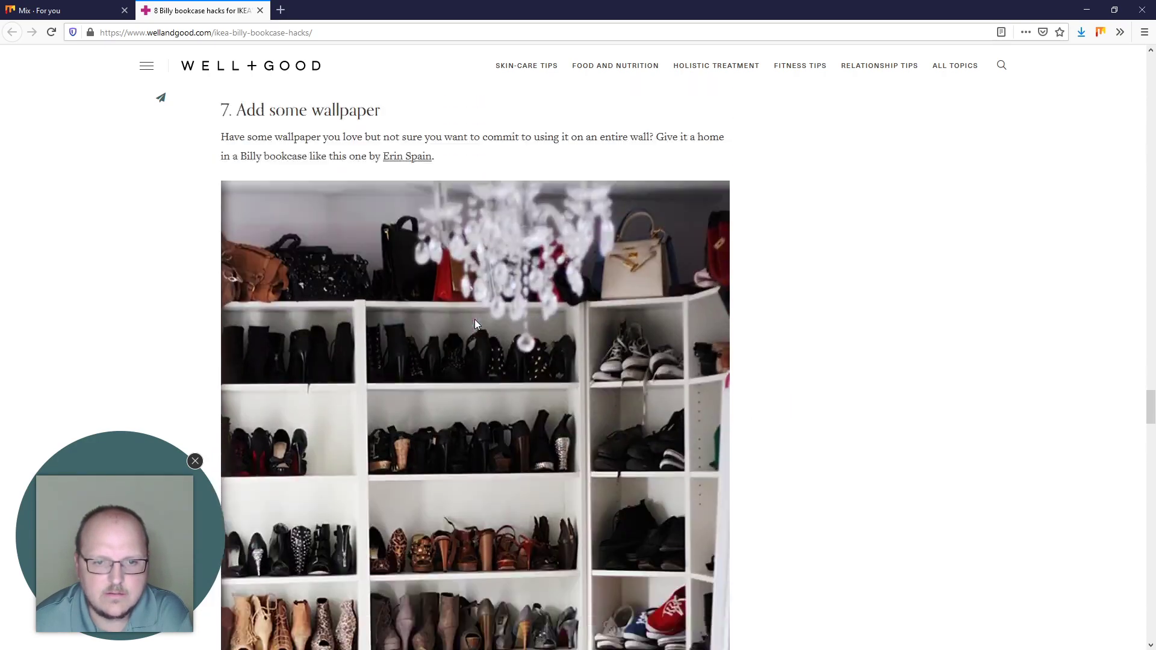
{"action": "scroll", "coordinate": [474, 325], "scroll_direction": "down", "scroll_amount": 20}
{"action": "scroll", "coordinate": [618, 323], "scroll_direction": "up", "scroll_amount": 8}
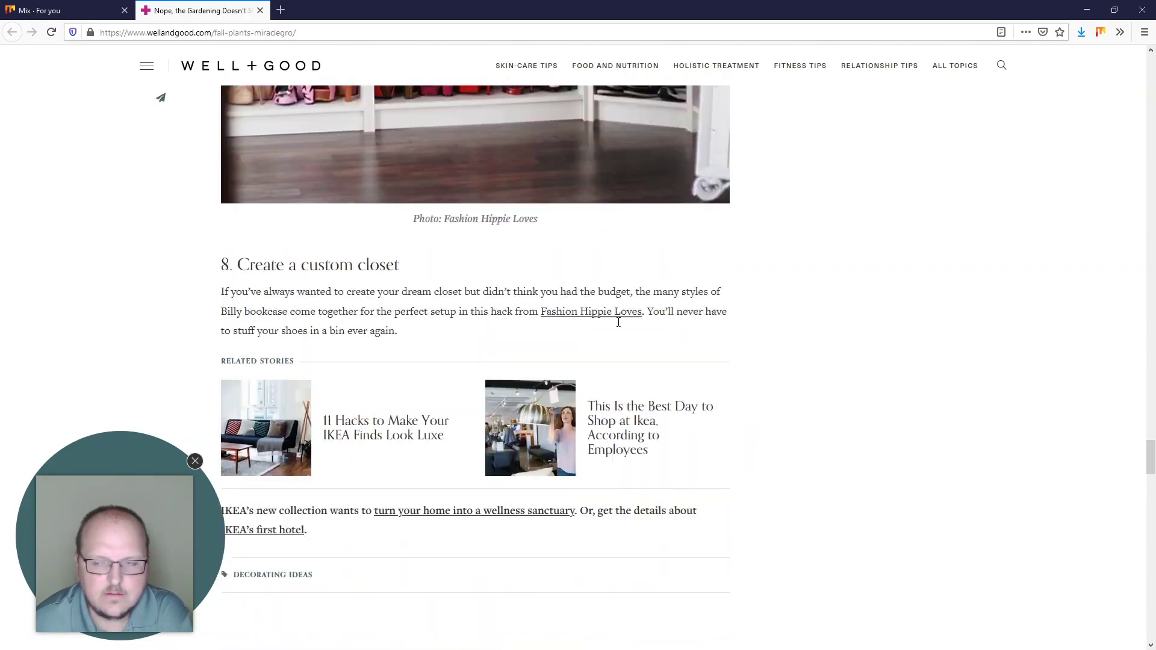
{"action": "scroll", "coordinate": [619, 322], "scroll_direction": "up", "scroll_amount": 11}
{"action": "left_click_drag", "start_coordinate": [1151, 407], "coordinate": [1143, 68]}
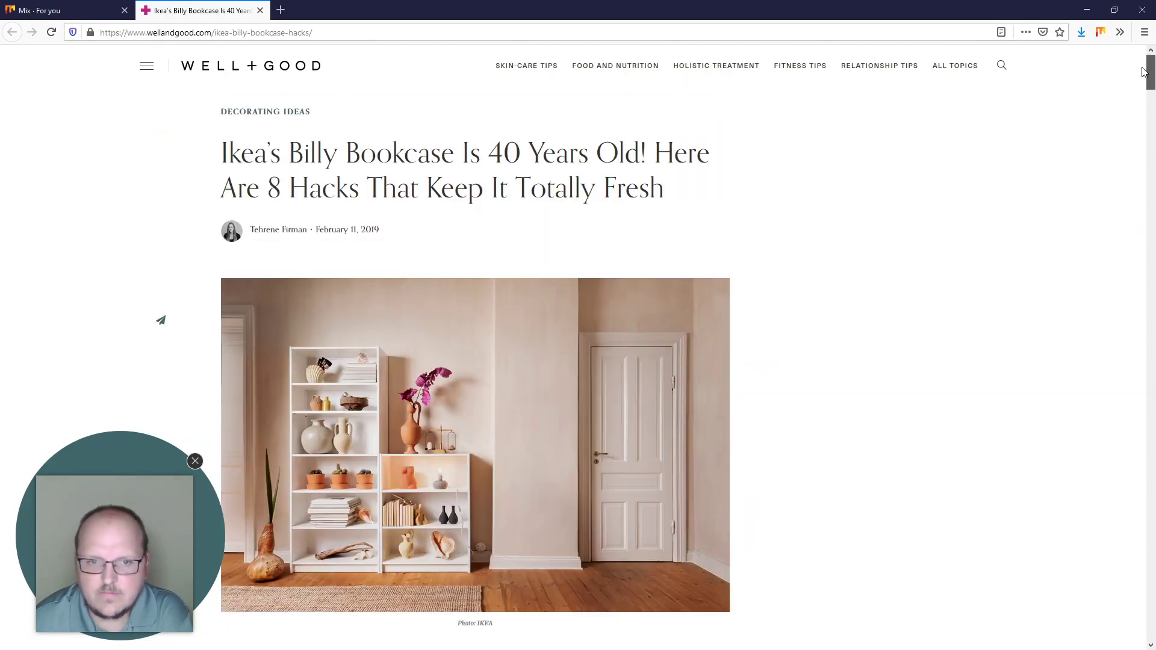
Copy the article's main bookcase photo, switch to SketchUp and paste the image with its lower-left corner at the origin
{"action": "right_click", "coordinate": [602, 316]}
{"action": "left_click", "coordinate": [673, 326]}
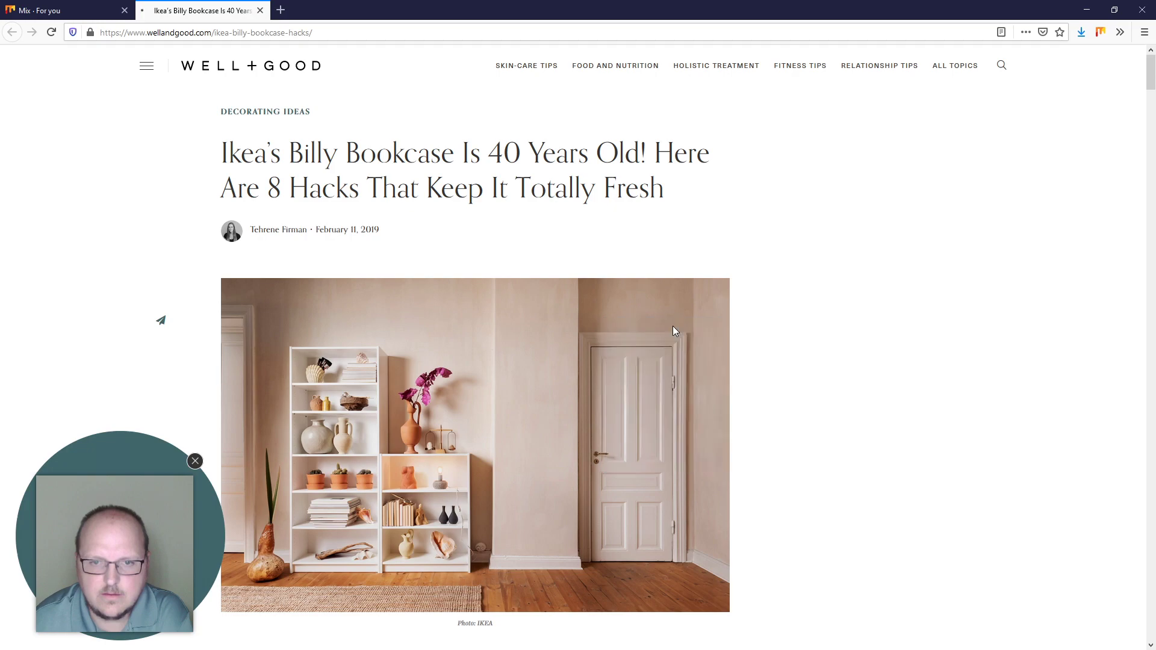
{"action": "mouse_move", "coordinate": [685, 18]}
{"action": "left_mouse_down"}
{"action": "mouse_move", "coordinate": [702, 260]}
{"action": "mouse_move", "coordinate": [602, 649]}
{"action": "left_mouse_up"}
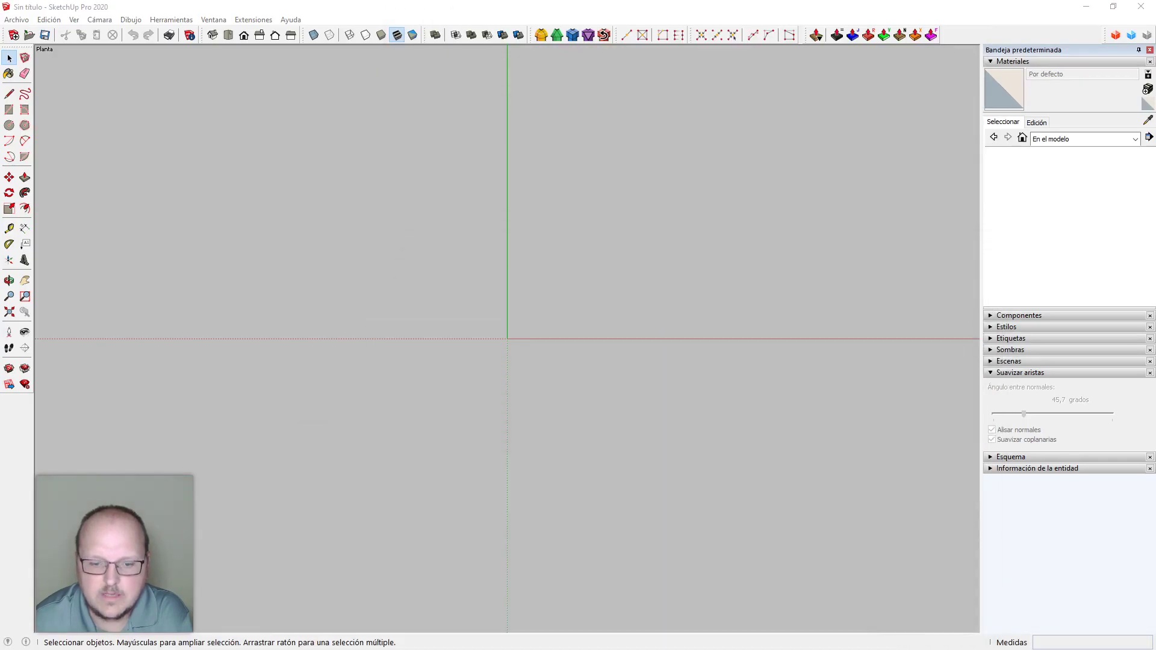
{"action": "key", "text": "ctrl+v"}
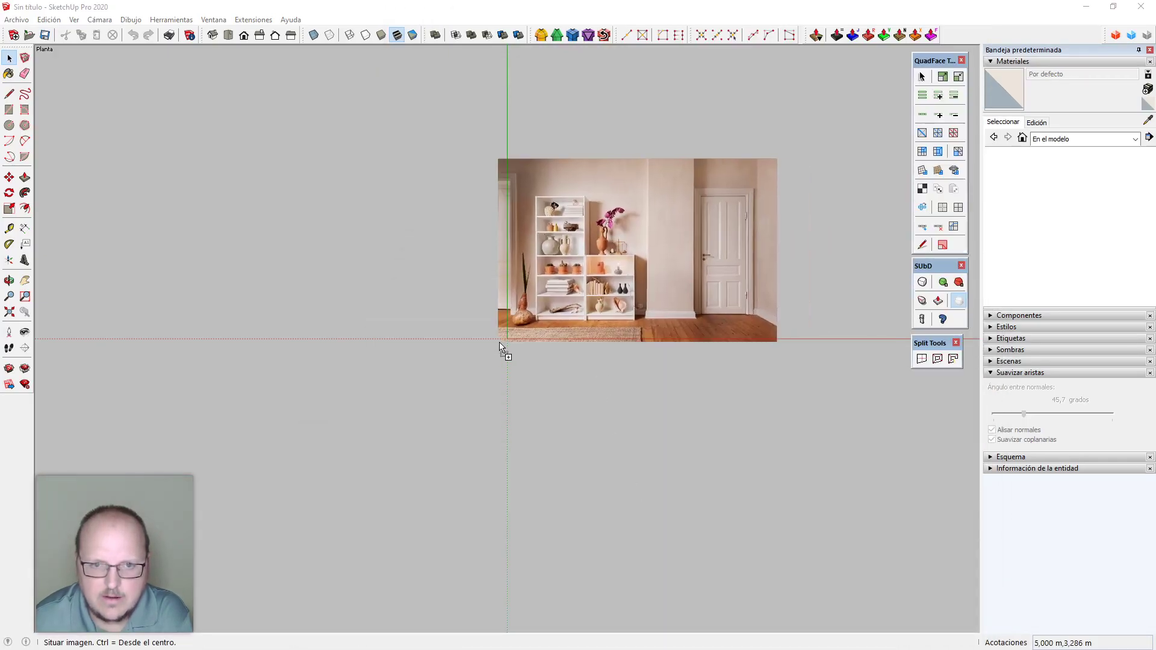
{"action": "left_click", "coordinate": [507, 339]}
{"action": "key", "text": "s"}
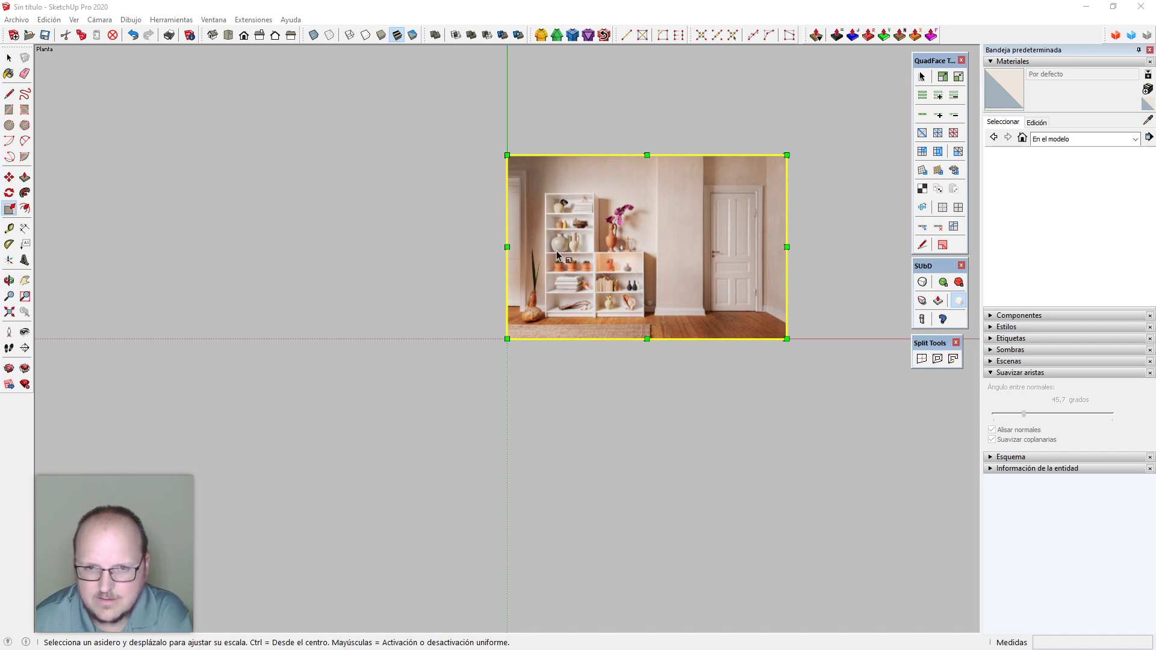
Export the pasted bookcase image to the desktop (Escritorio) as a Windows bitmap under the suggested name, and delete it from the model
{"action": "left_click", "coordinate": [9, 57]}
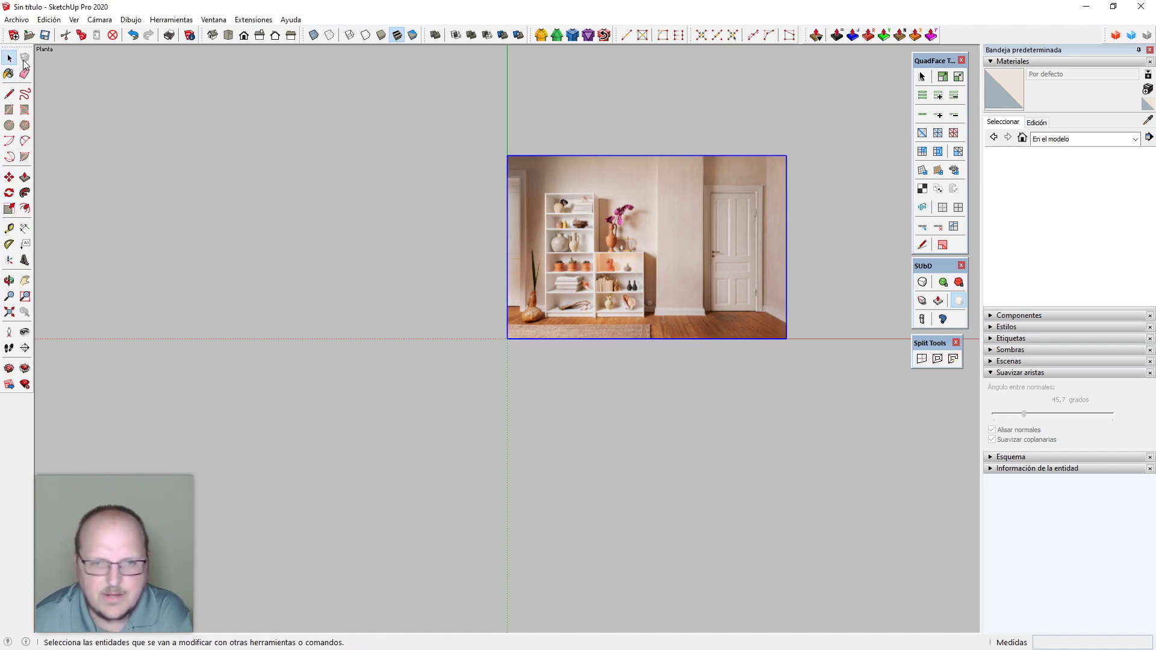
{"action": "right_click", "coordinate": [583, 182]}
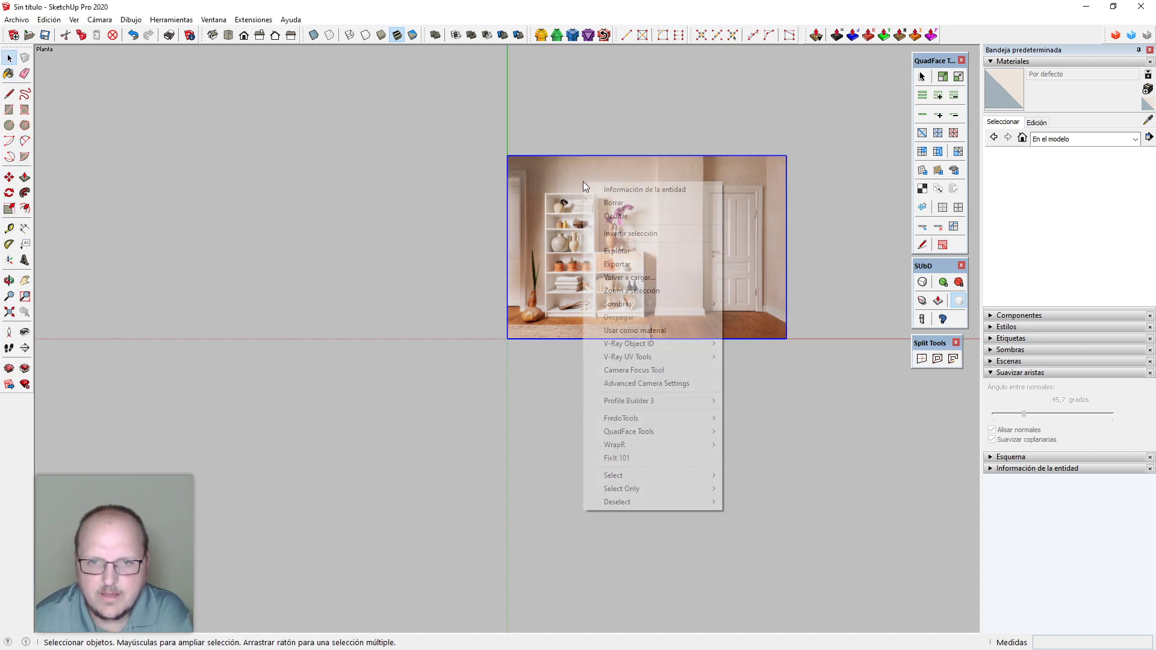
{"action": "left_click", "coordinate": [660, 265]}
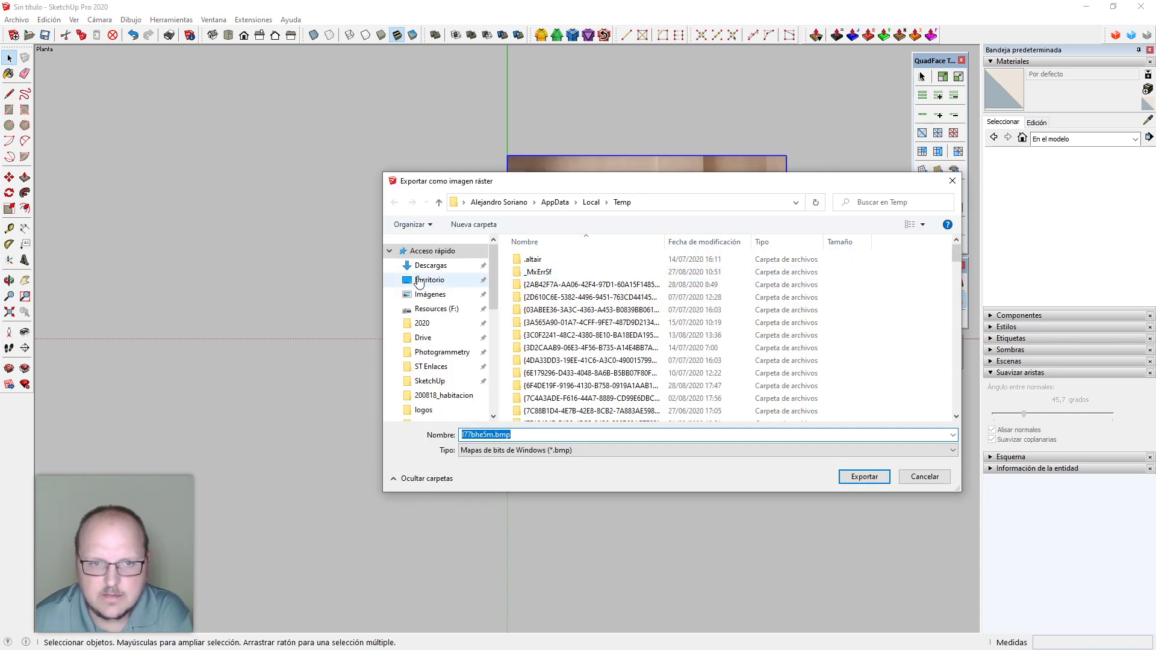
{"action": "left_click", "coordinate": [429, 280]}
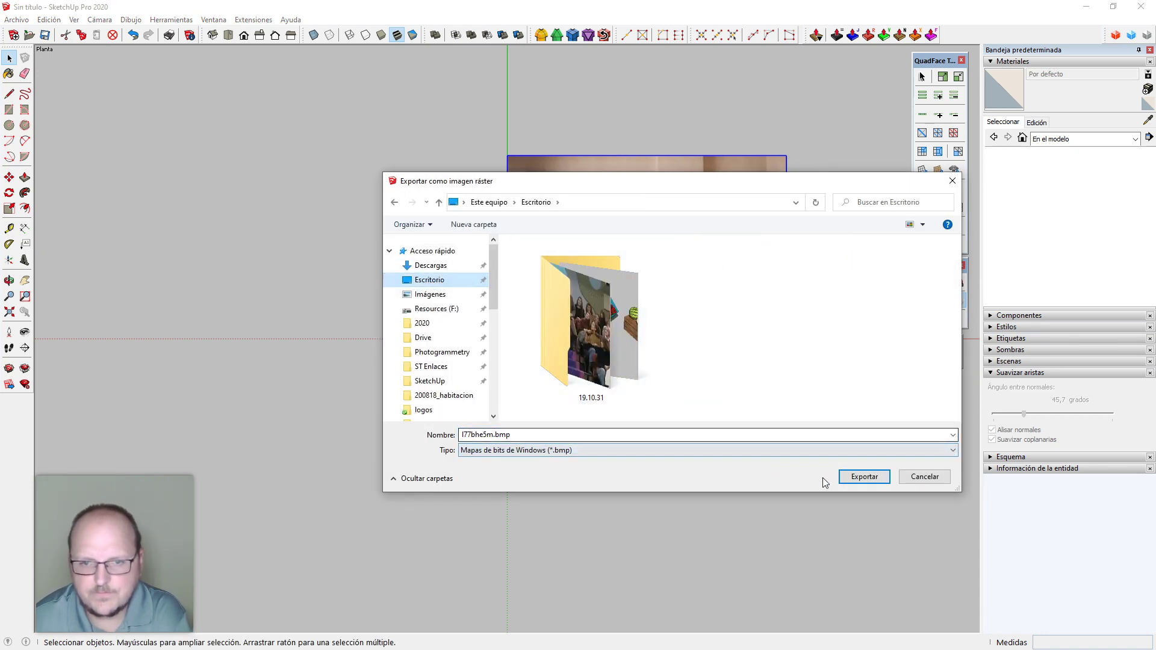
{"action": "left_click", "coordinate": [862, 477]}
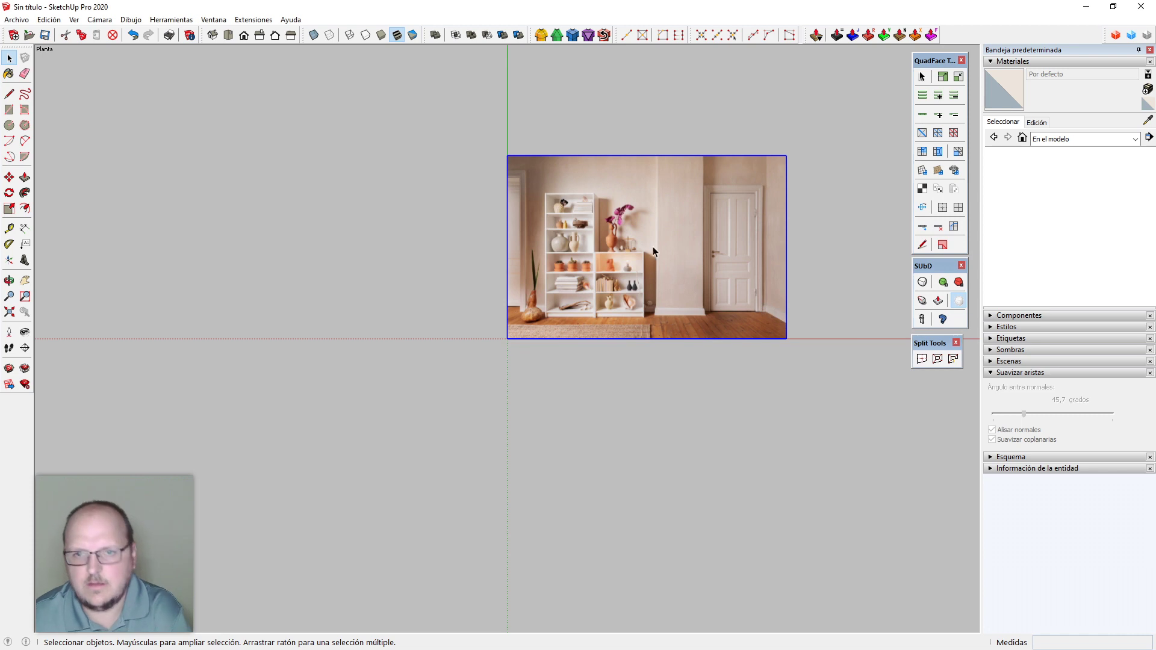
{"action": "key", "text": "Delete"}
Collapse the materials and soften-edges settings and open the watermark settings of the current style for editing
{"action": "left_click", "coordinate": [1002, 63]}
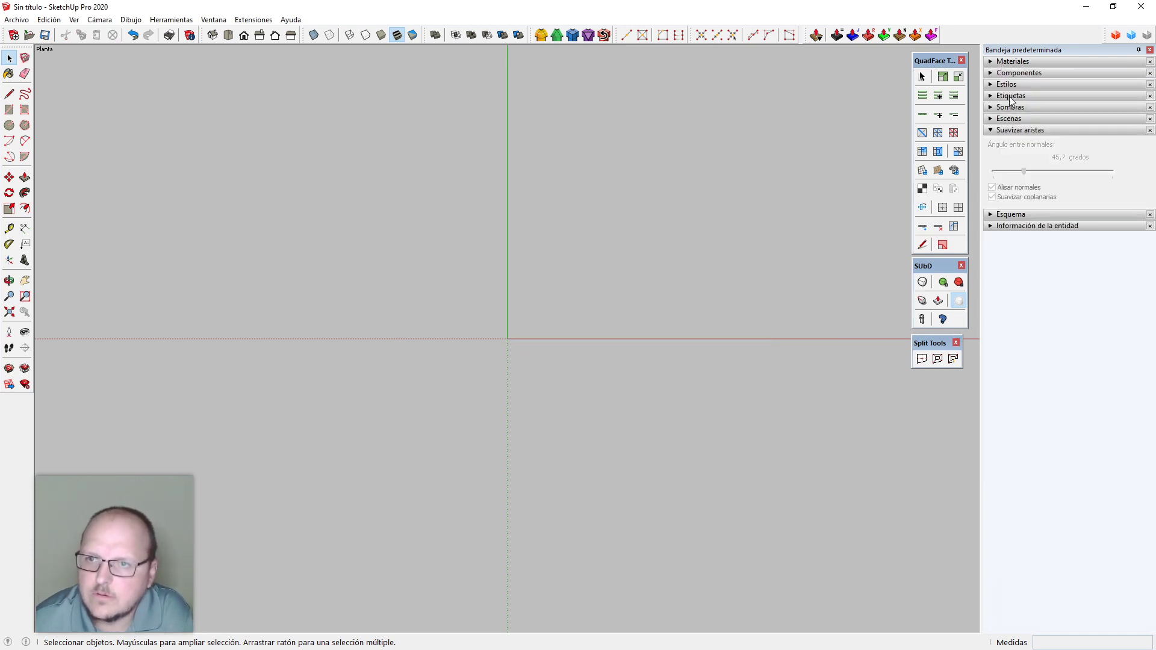
{"action": "left_click", "coordinate": [1007, 130]}
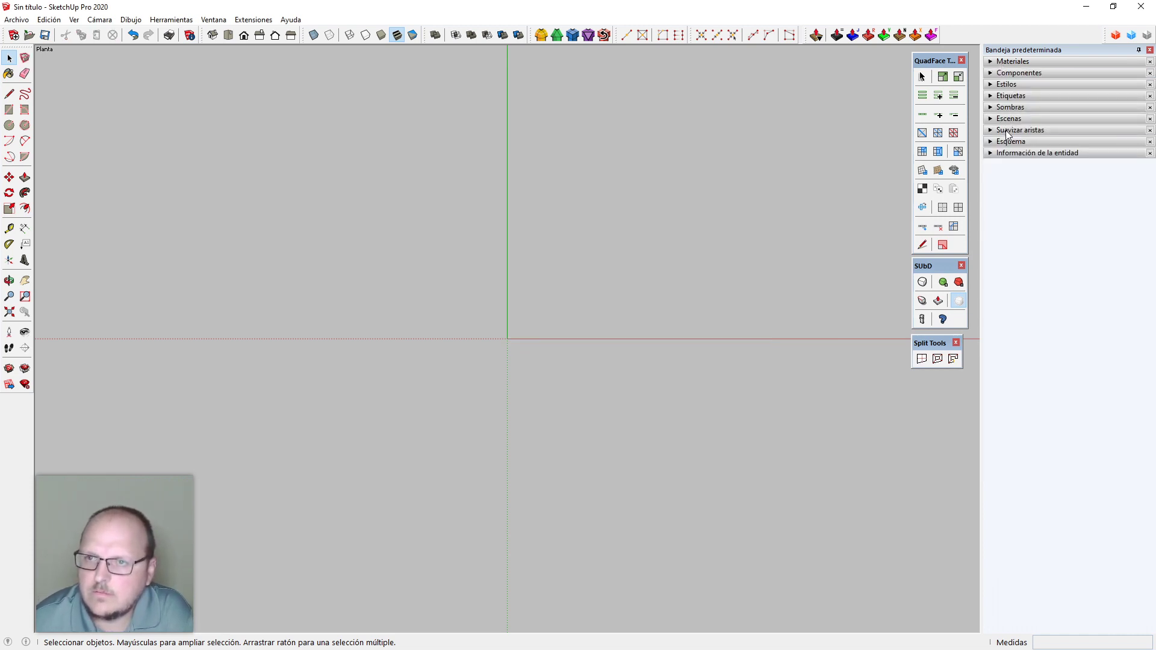
{"action": "left_click", "coordinate": [1010, 85]}
{"action": "left_click", "coordinate": [1063, 145]}
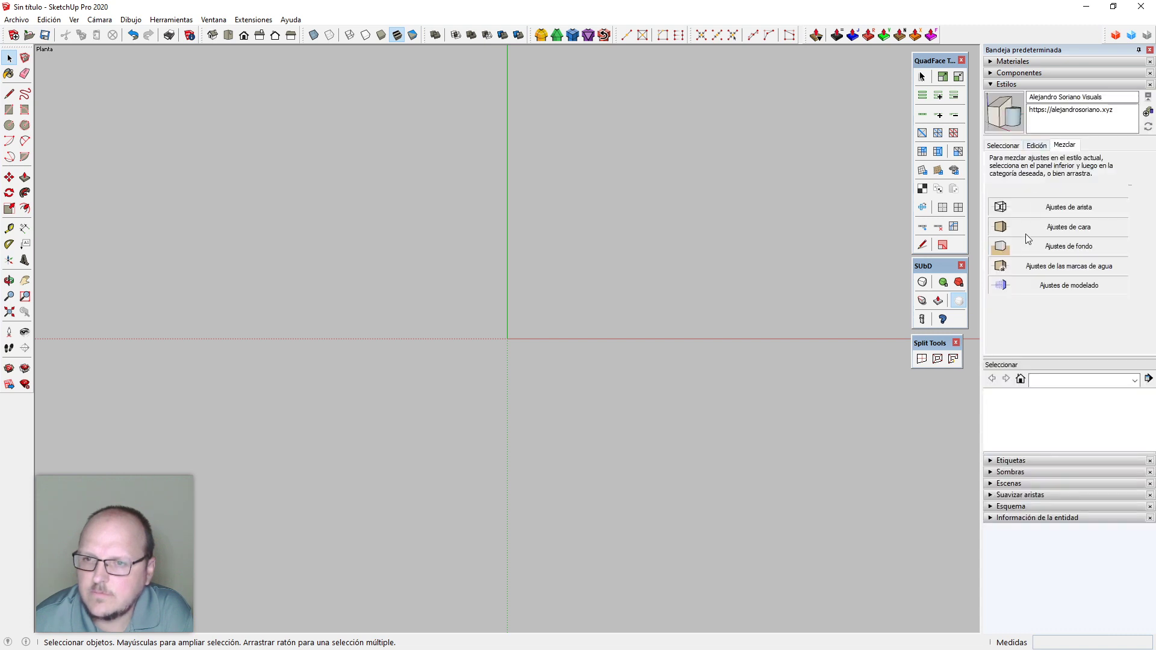
{"action": "left_click", "coordinate": [1036, 146]}
{"action": "left_click", "coordinate": [1040, 162]}
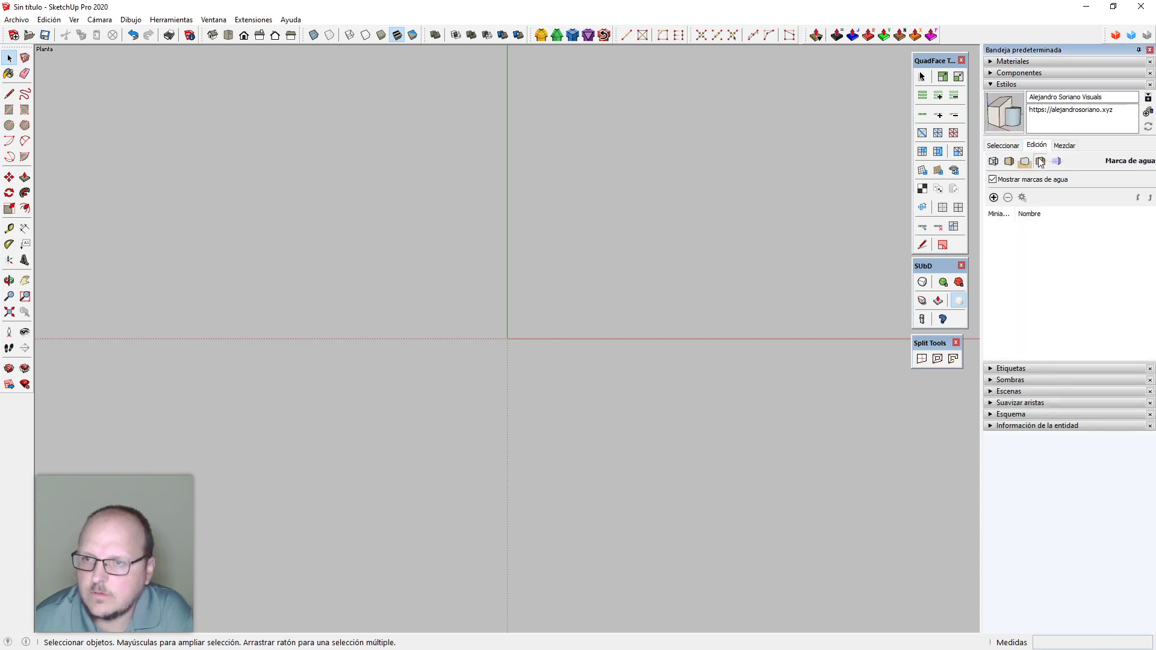
Add a watermark from the exported bookcase image on the desktop, filtering the files to Windows bitmaps (*.bmp)
{"action": "left_click", "coordinate": [991, 197]}
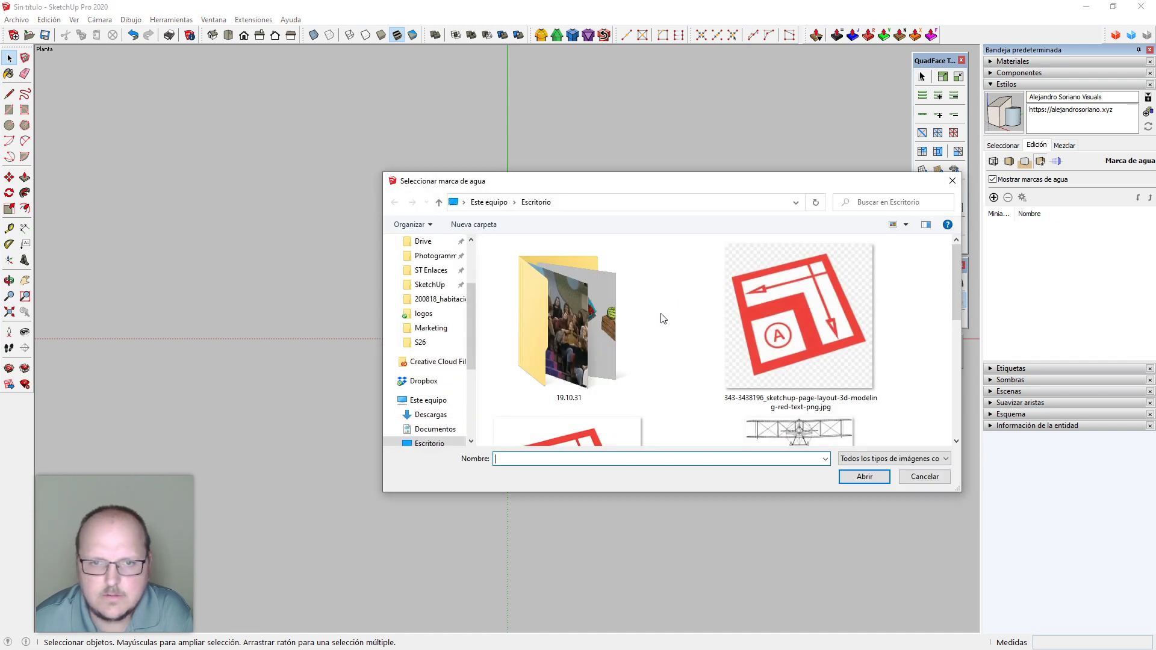
{"action": "mouse_move", "coordinate": [959, 286]}
{"action": "left_mouse_down"}
{"action": "mouse_move", "coordinate": [964, 398]}
{"action": "mouse_move", "coordinate": [964, 281]}
{"action": "left_mouse_up"}
{"action": "left_click", "coordinate": [925, 460]}
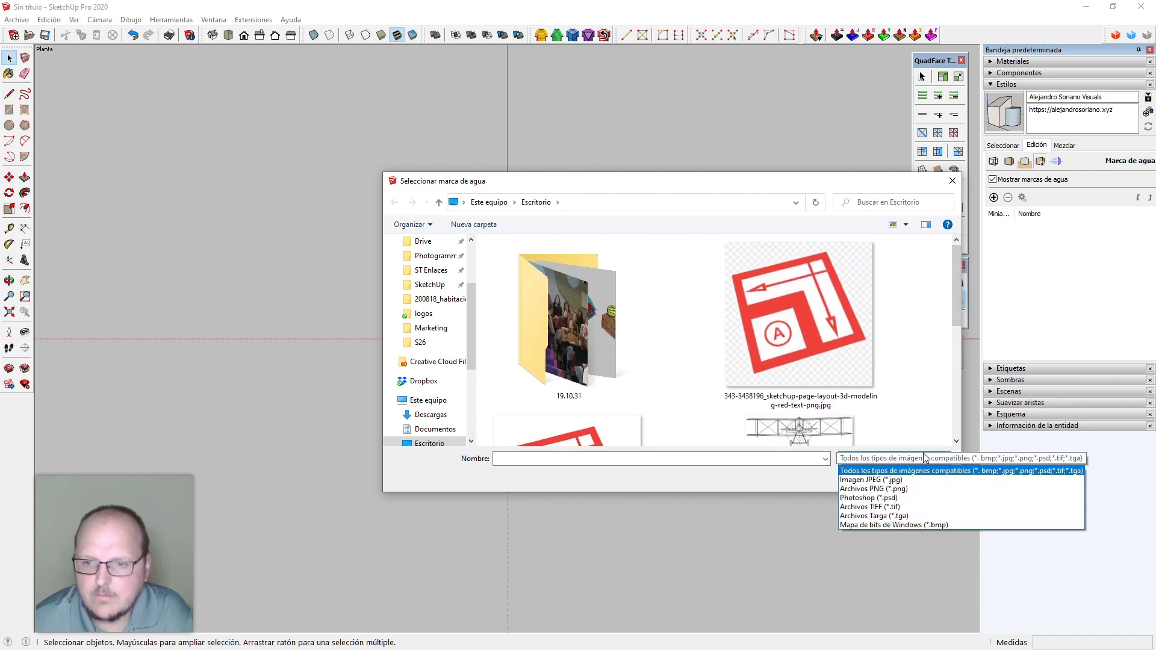
{"action": "left_click", "coordinate": [935, 525]}
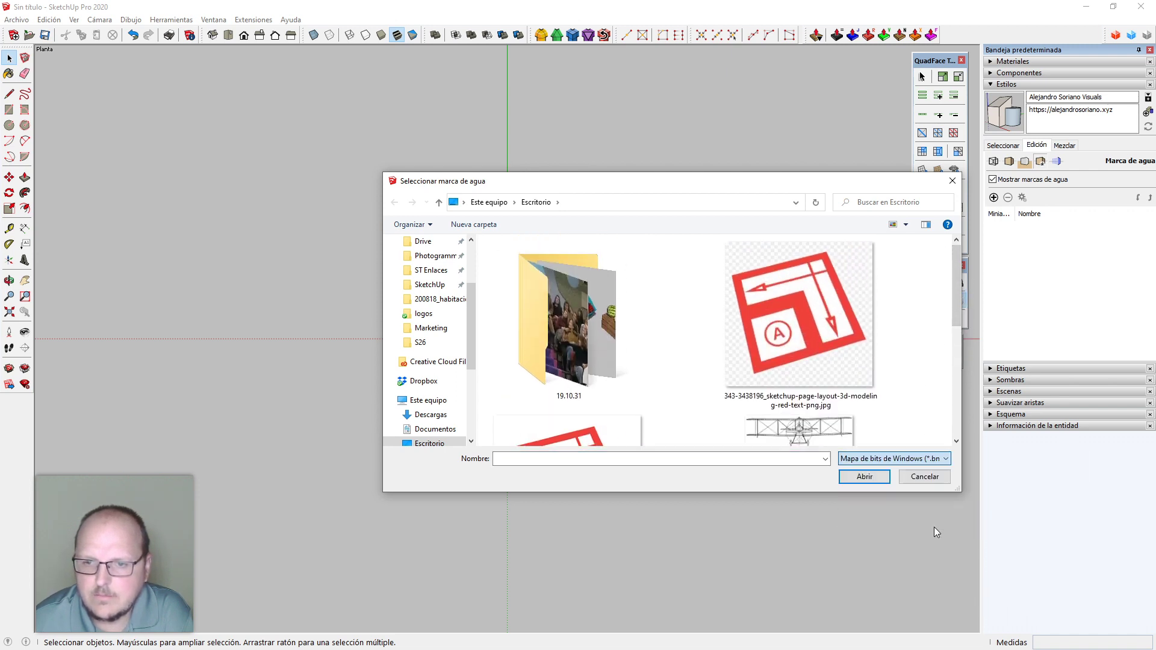
{"action": "left_click", "coordinate": [869, 399]}
{"action": "left_click", "coordinate": [864, 479]}
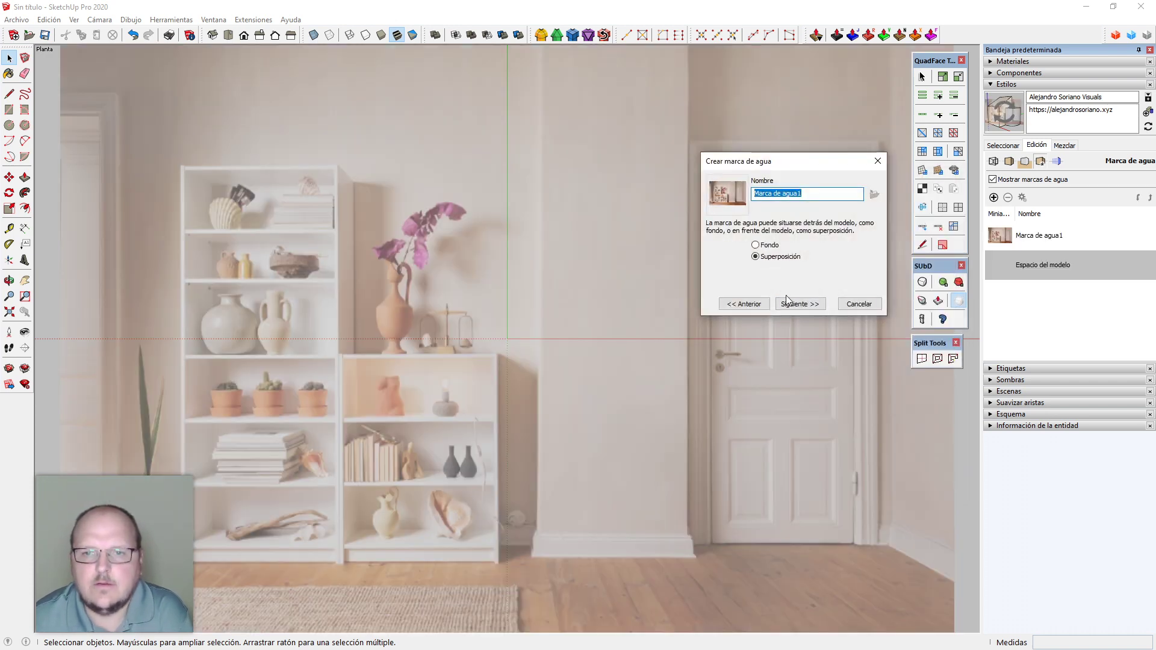
Keep the watermark as an overlay (Superposición) without a mask and adjust its blend between model and image
{"action": "left_click", "coordinate": [794, 304]}
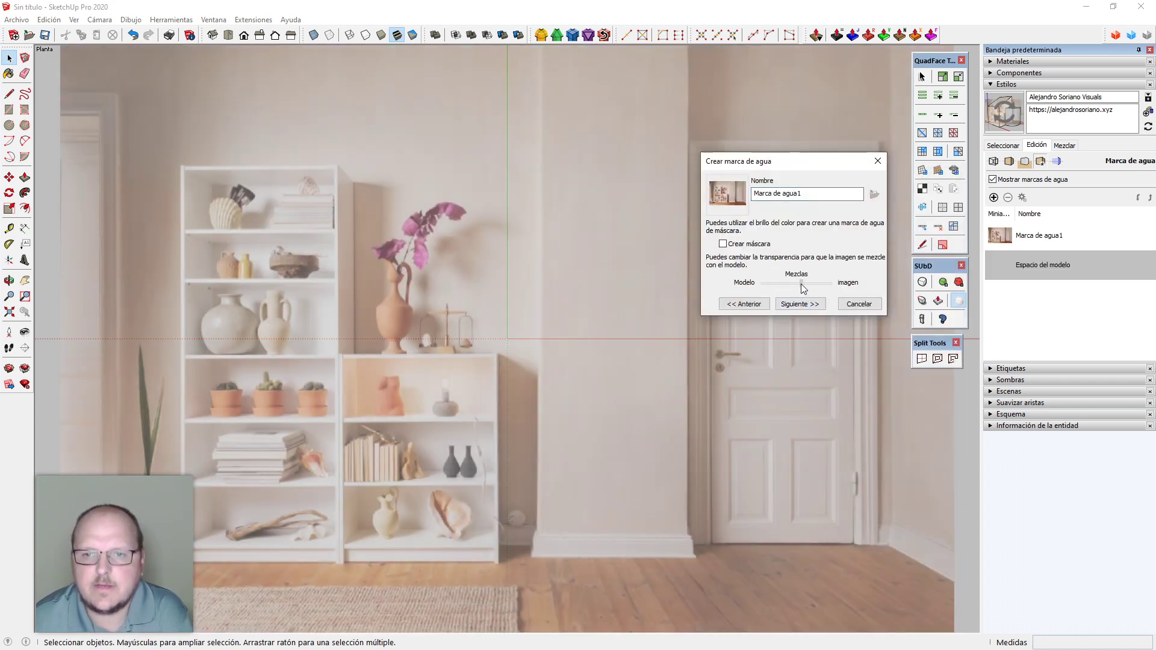
{"action": "left_click_drag", "start_coordinate": [801, 285], "coordinate": [805, 284]}
{"action": "left_click", "coordinate": [792, 304]}
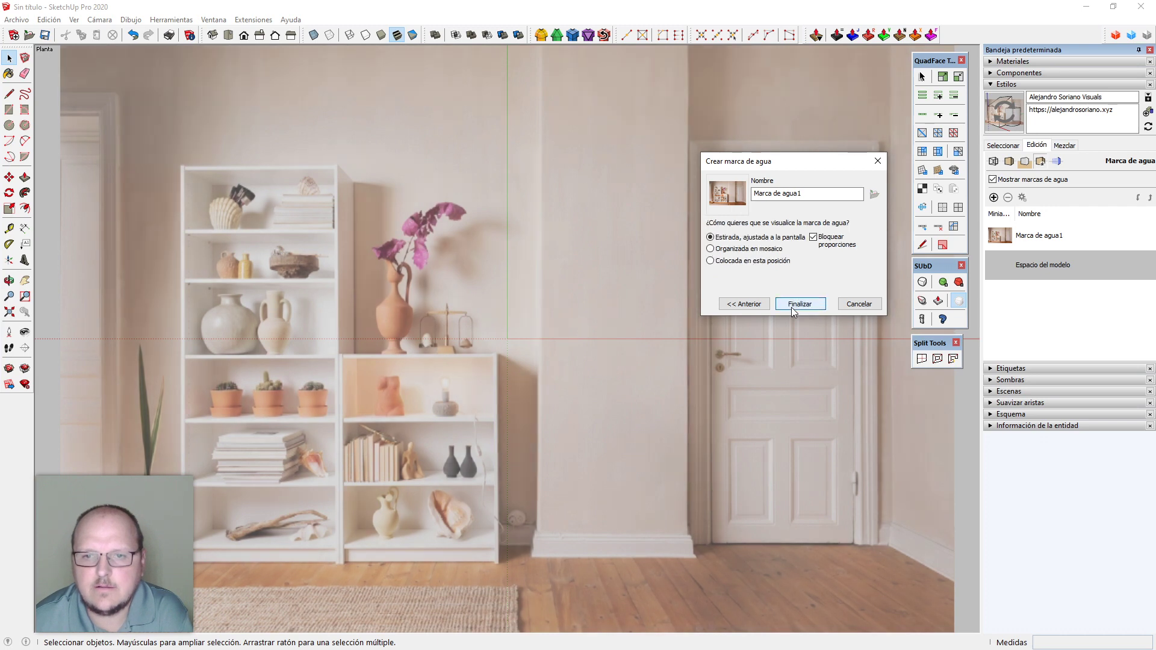
Position the watermark in the upper-left corner of the view, enlarge it to a readable reference size, and finish creating it
{"action": "left_click", "coordinate": [744, 262]}
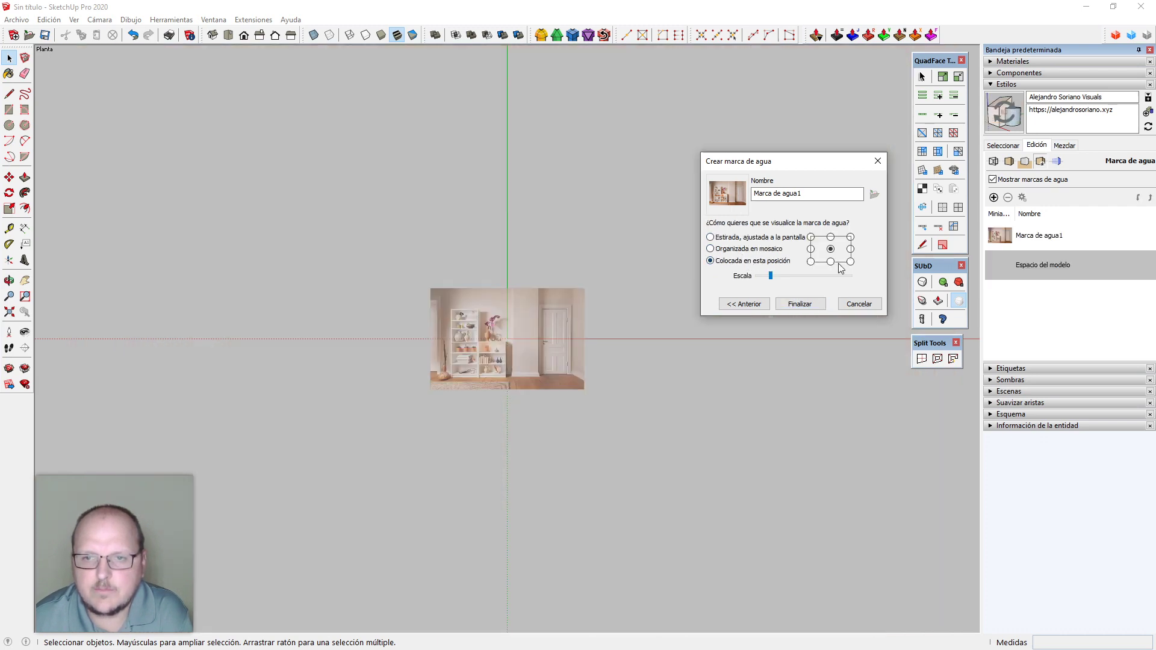
{"action": "left_click", "coordinate": [811, 238]}
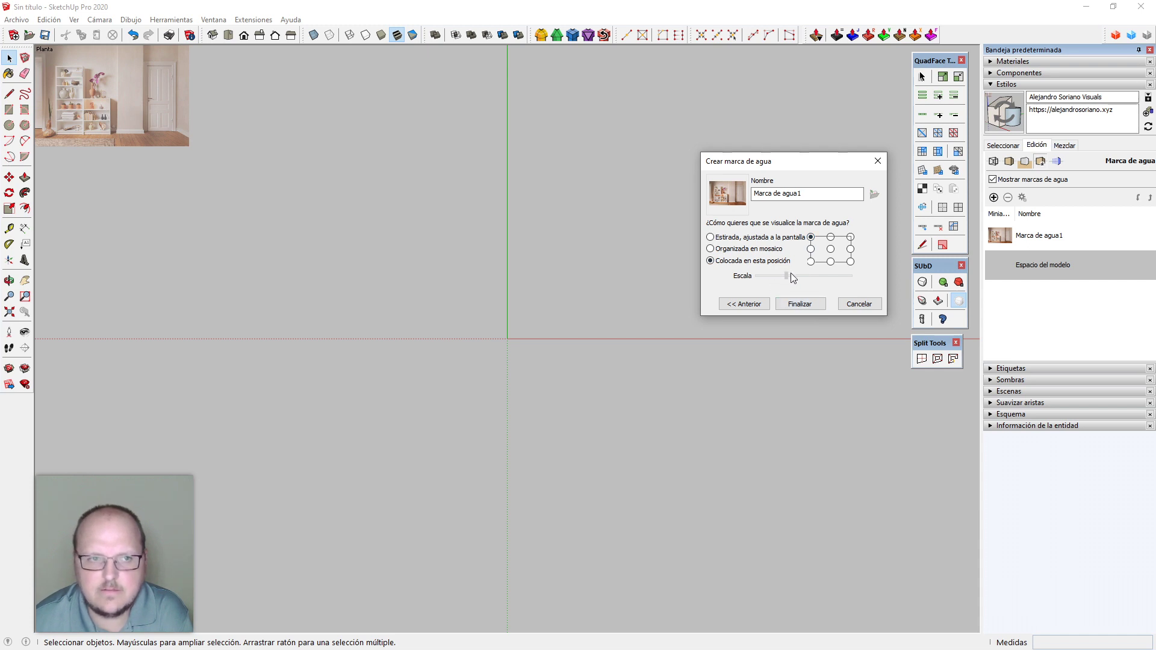
{"action": "scroll", "coordinate": [802, 277], "scroll_direction": "down", "scroll_amount": 5}
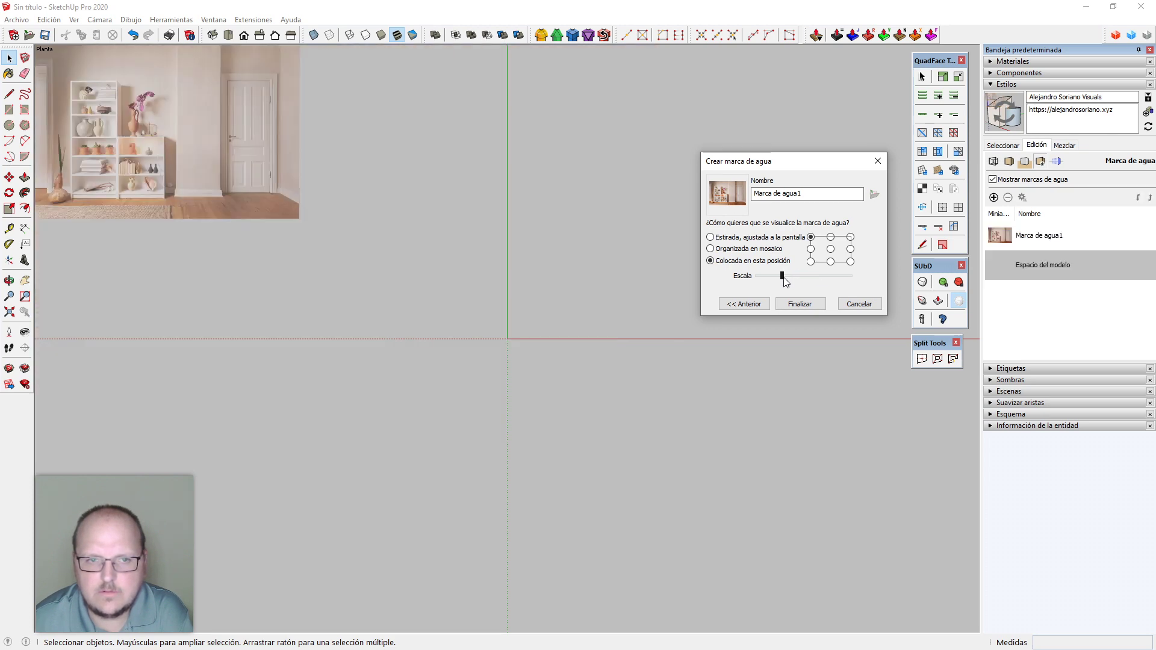
{"action": "left_click_drag", "start_coordinate": [786, 276], "coordinate": [792, 276]}
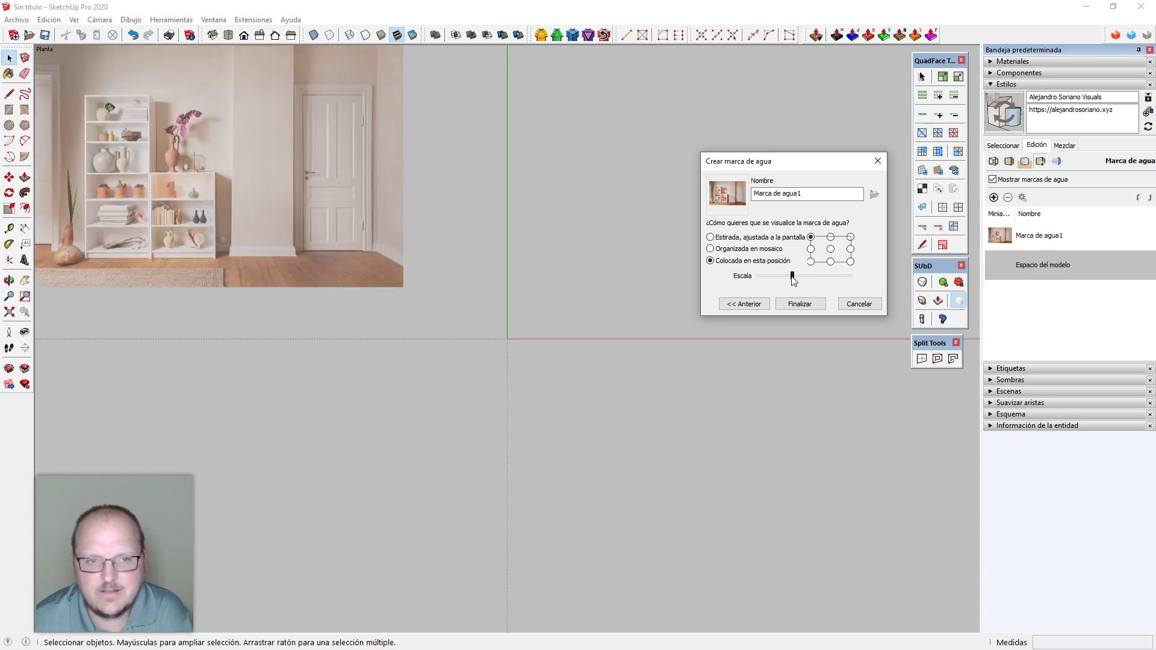
{"action": "left_click", "coordinate": [811, 308]}
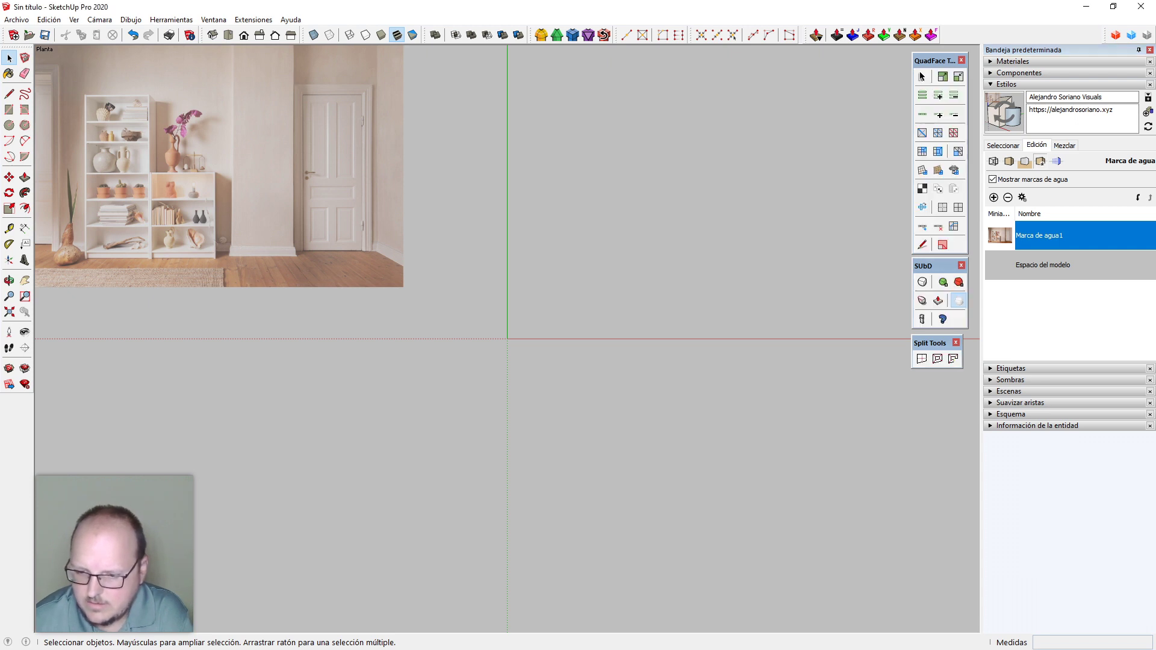
{"action": "left_click", "coordinate": [1022, 198]}
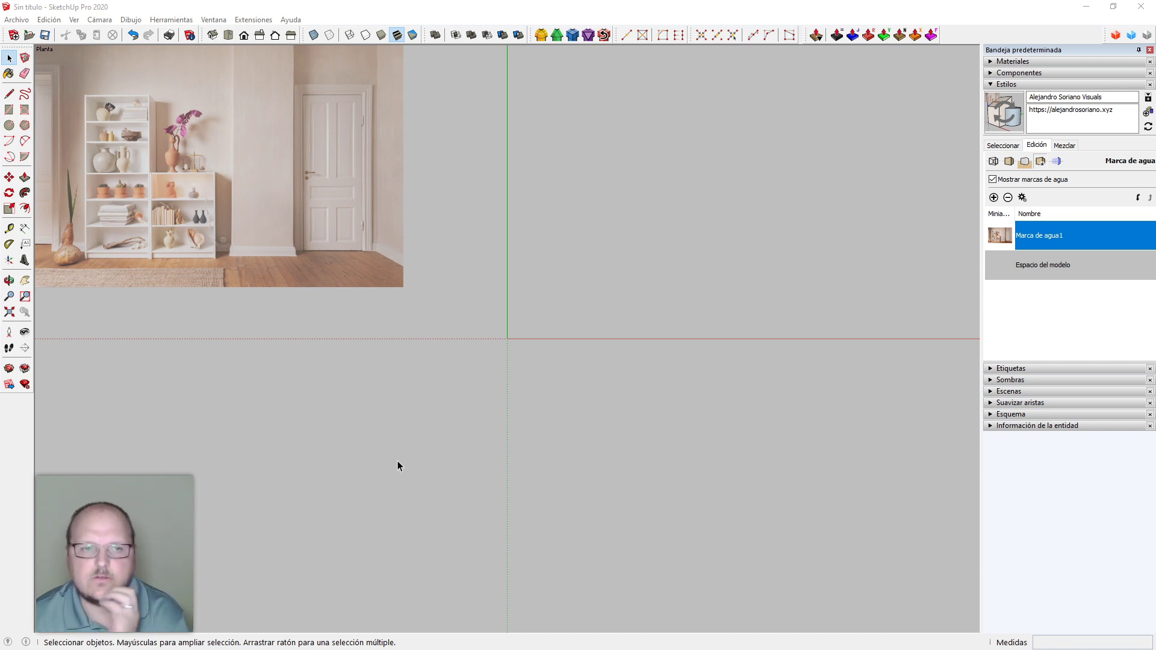
Draw a 6 m wide rectangle on the ground plane from the origin as the room's floor
{"action": "key", "text": "r"}
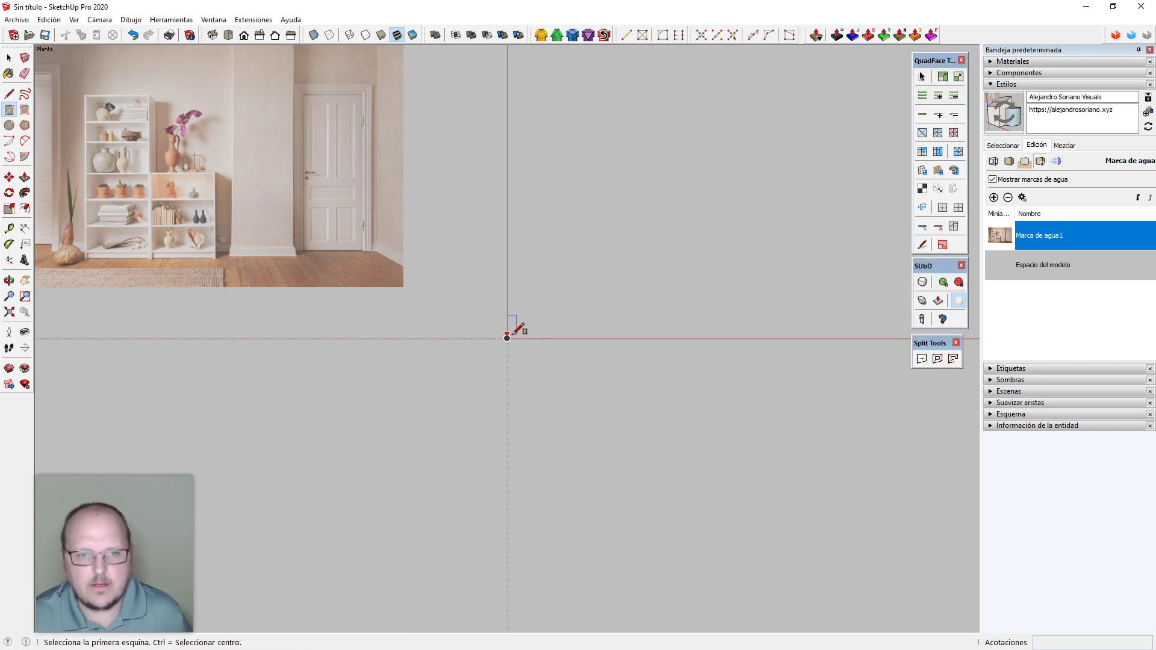
{"action": "left_click", "coordinate": [507, 338]}
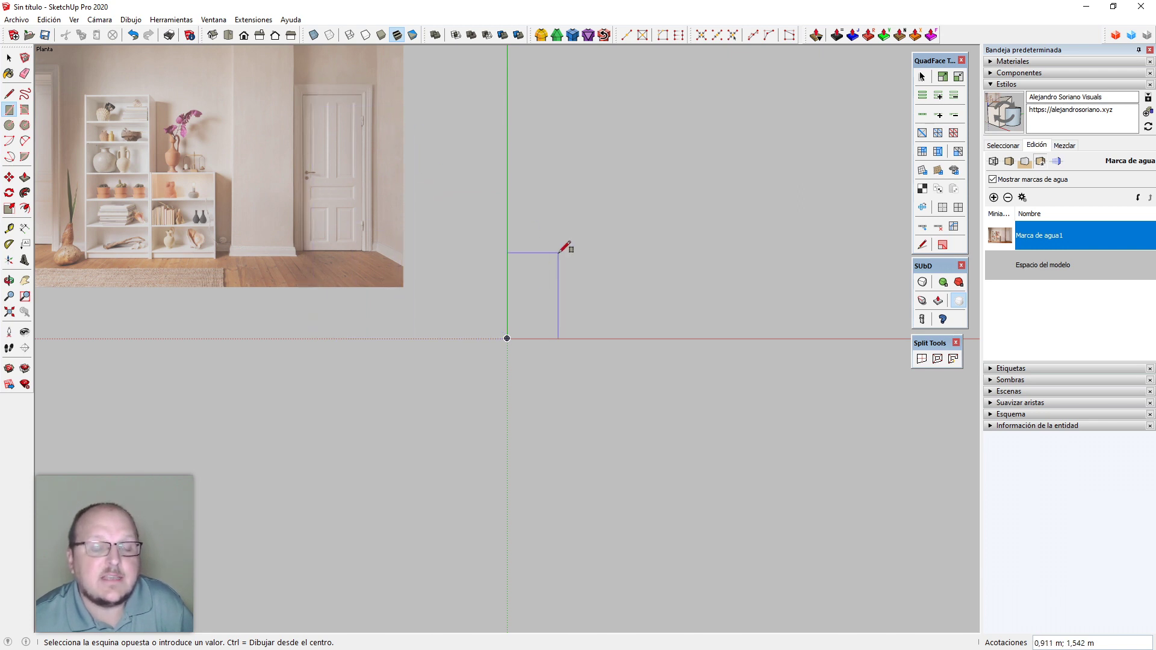
{"action": "left_click", "coordinate": [815, 127]}
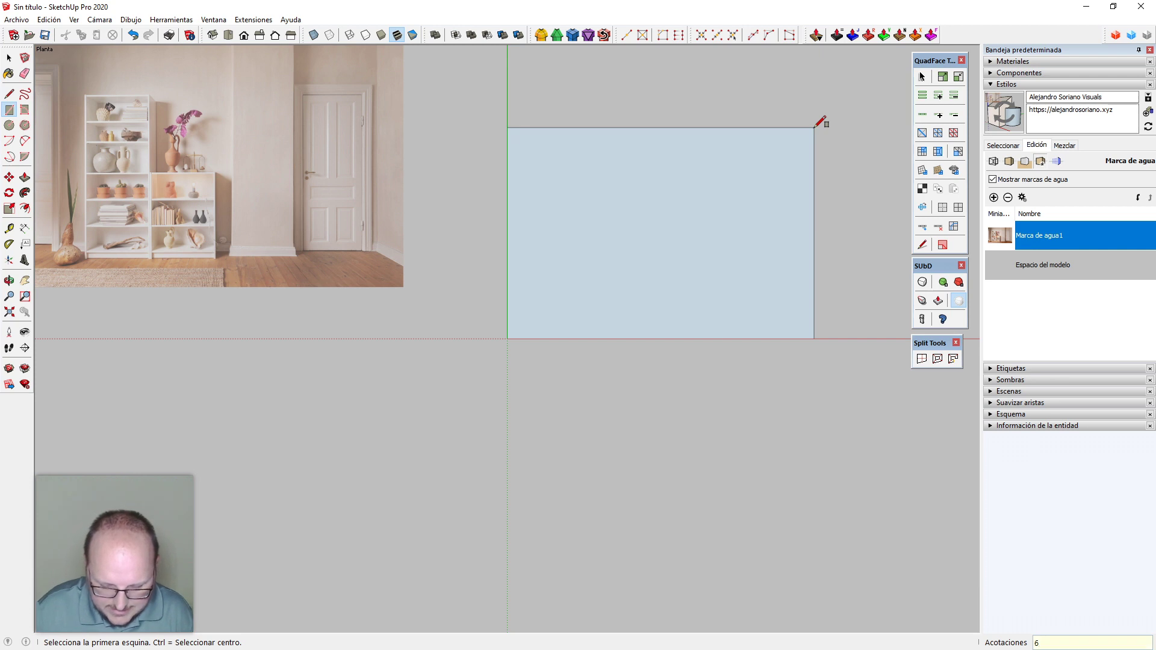
{"action": "key", "text": "Return"}
{"action": "key", "text": "space"}
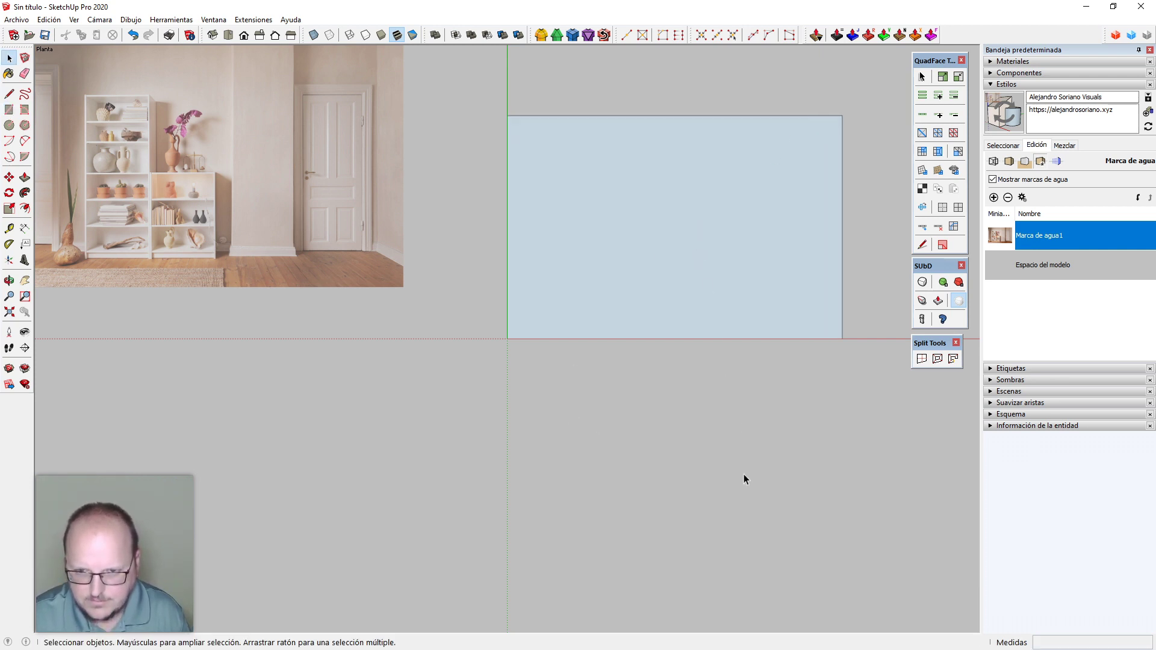
Push/Pull the floor rectangle upward into a slab 30 cm thick and select its connected geometry
{"action": "middle_click_drag", "start_coordinate": [743, 474], "coordinate": [690, 367]}
{"action": "key", "text": "p"}
{"action": "left_click", "coordinate": [619, 313]}
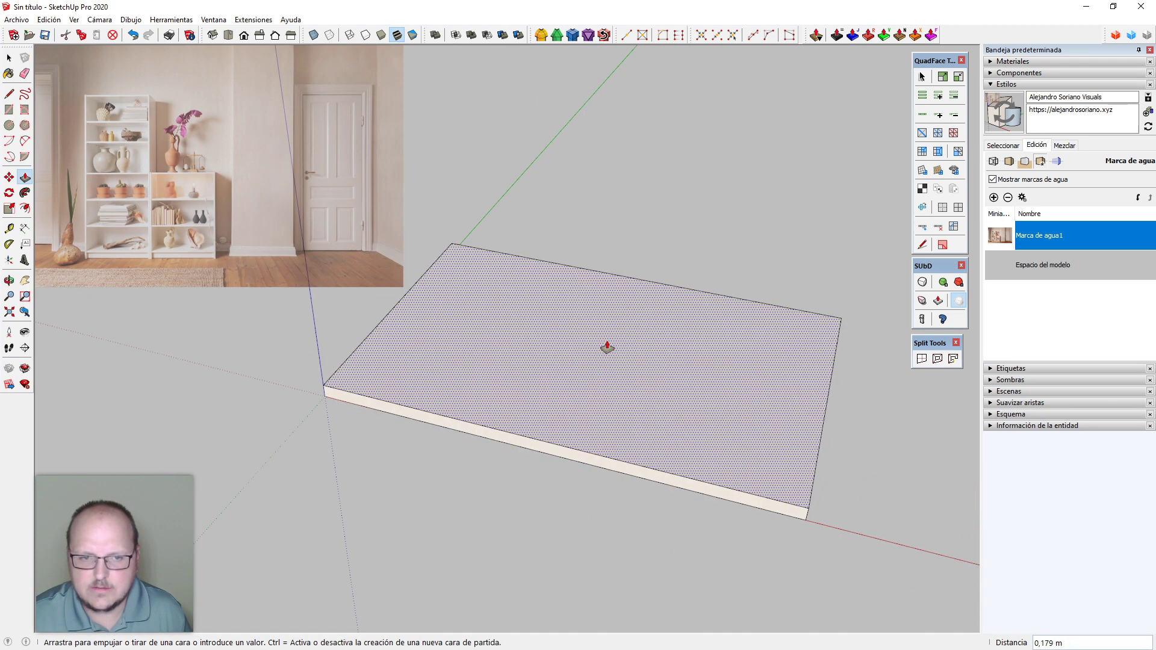
{"action": "type", "text": "20cm"}
{"action": "key", "text": "Return"}
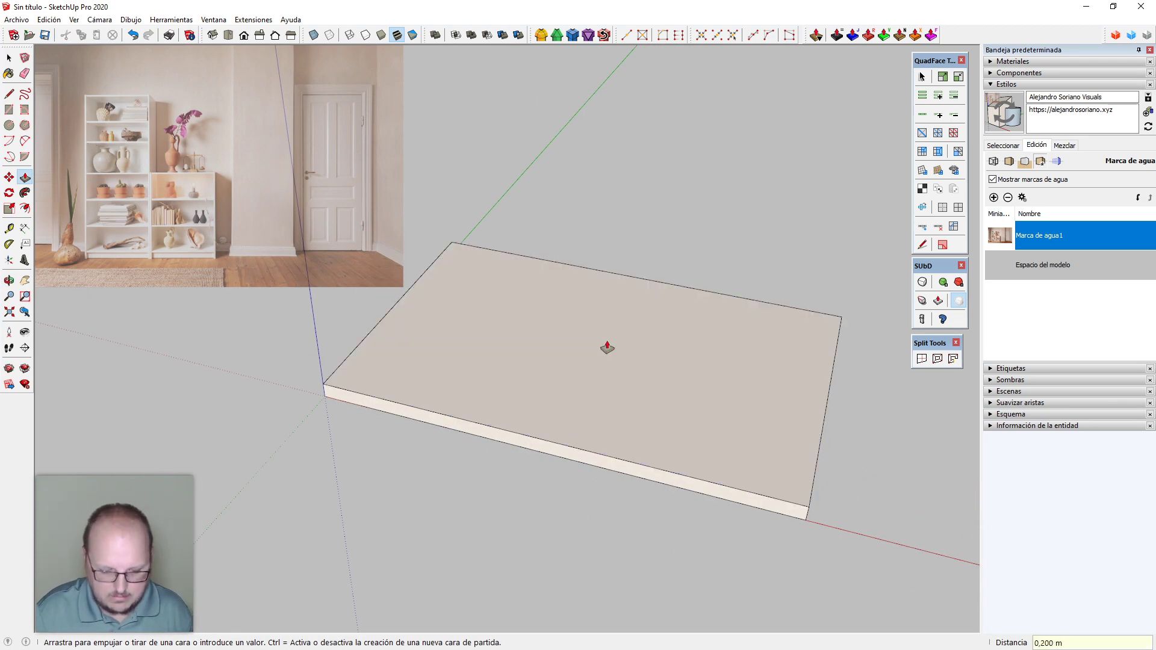
{"action": "type", "text": "30"}
{"action": "key", "text": "Return"}
{"action": "key", "text": "space"}
{"action": "triple_click", "coordinate": [530, 311]}
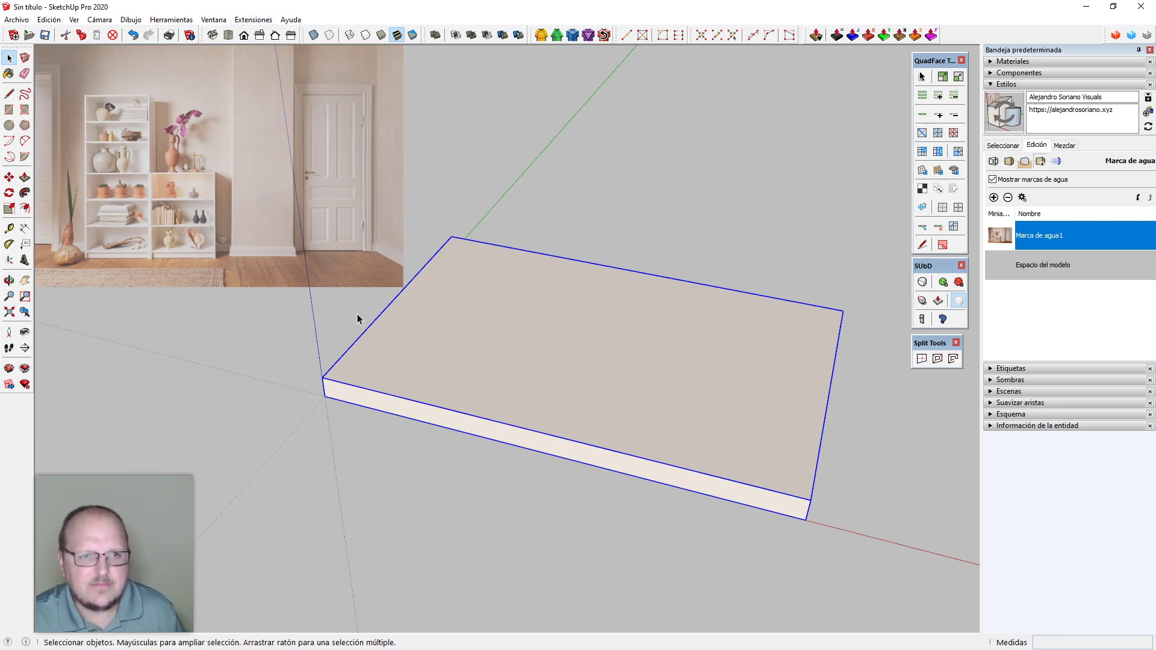
Draw a rectangular strip along the slab's rear edge and scale it to 15 cm deep on the green axis
{"action": "mouse_move", "coordinate": [357, 315]}
{"action": "middle_mouse_down"}
{"action": "mouse_move", "coordinate": [444, 382]}
{"action": "mouse_move", "coordinate": [741, 253]}
{"action": "mouse_move", "coordinate": [444, 271]}
{"action": "middle_mouse_up"}
{"action": "key", "text": "r"}
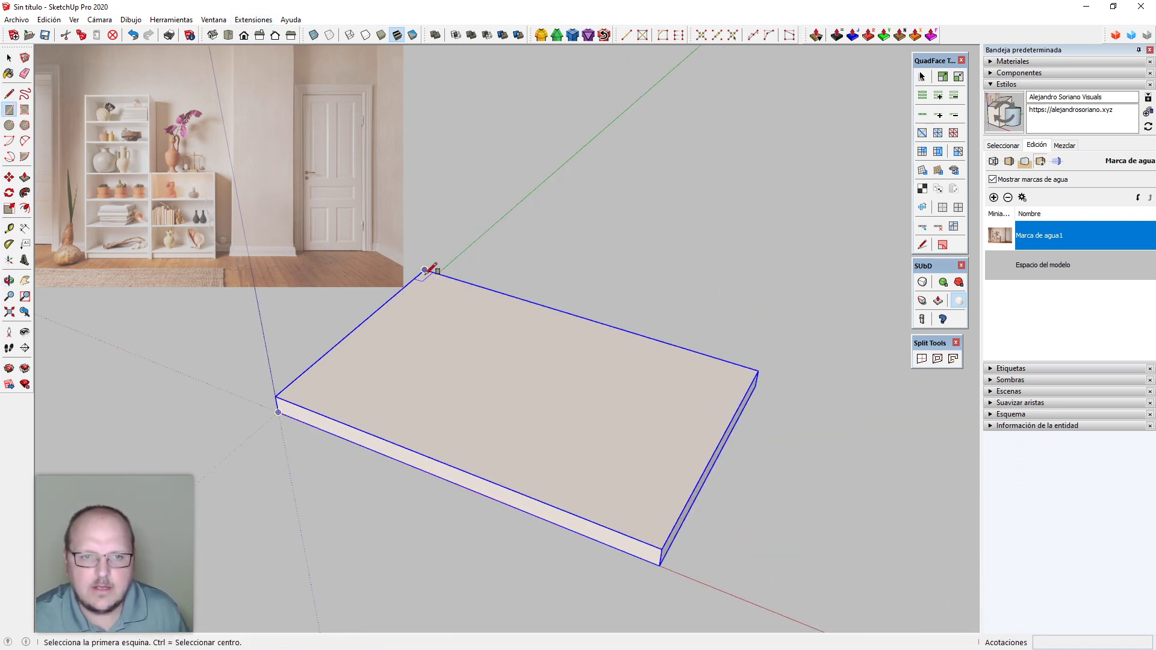
{"action": "left_click", "coordinate": [426, 270]}
{"action": "left_click", "coordinate": [730, 426]}
{"action": "key", "text": "space"}
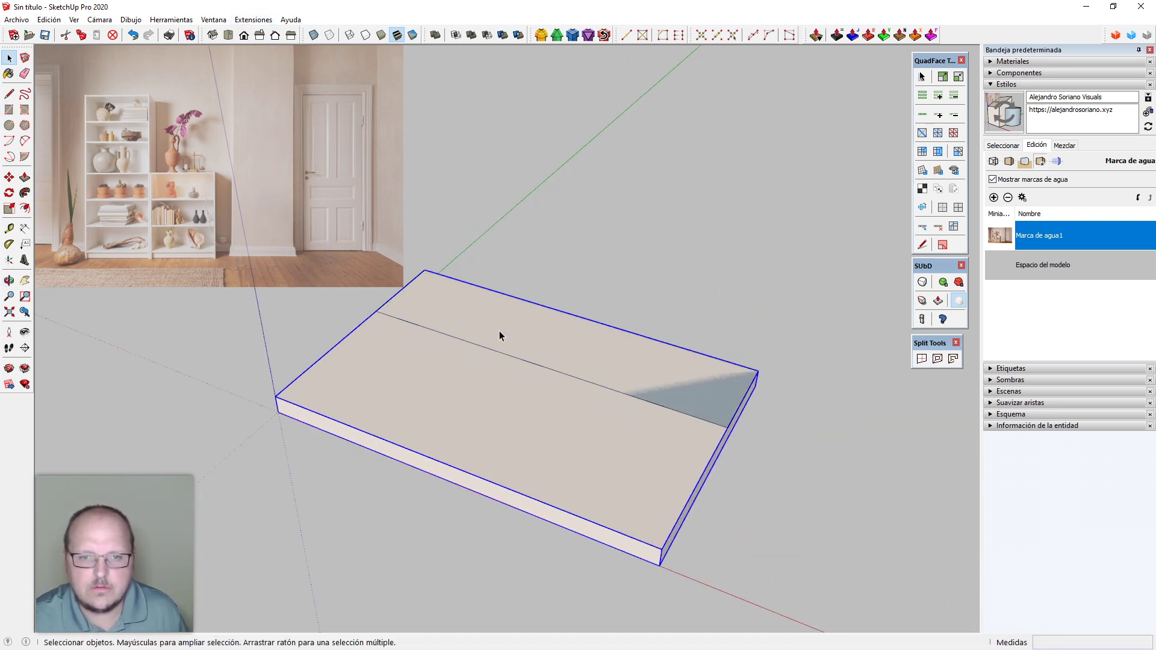
{"action": "left_click", "coordinate": [500, 335]}
{"action": "key", "text": "s"}
{"action": "left_click_drag", "start_coordinate": [553, 369], "coordinate": [530, 379]}
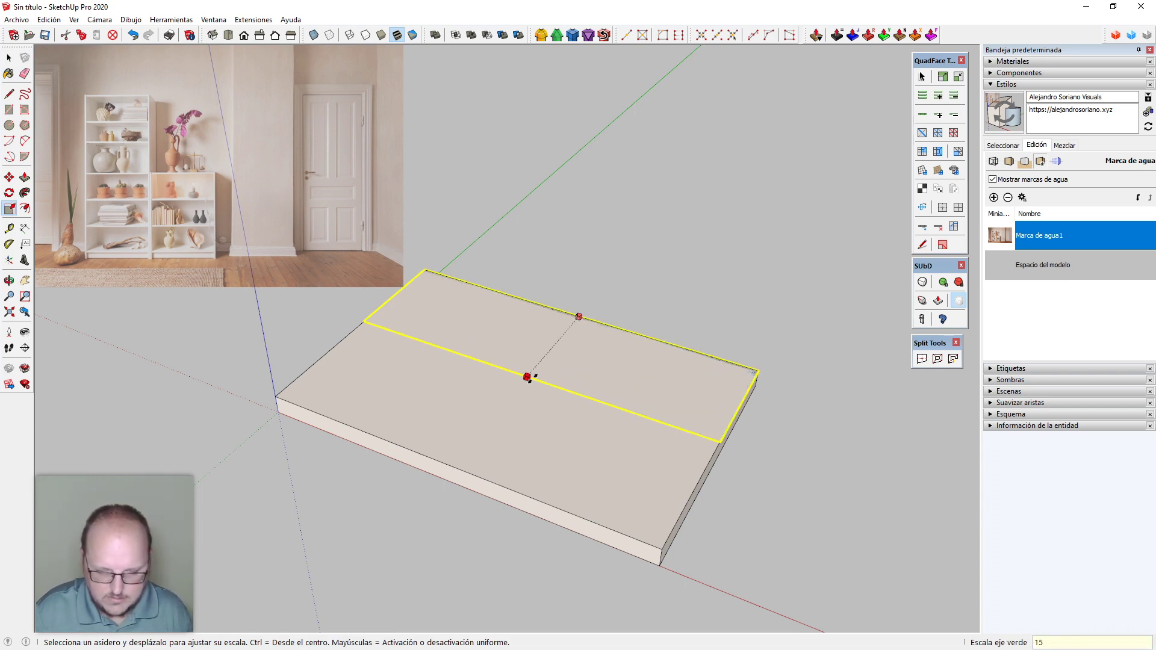
{"action": "type", "text": "15cm"}
{"action": "key", "text": "Return"}
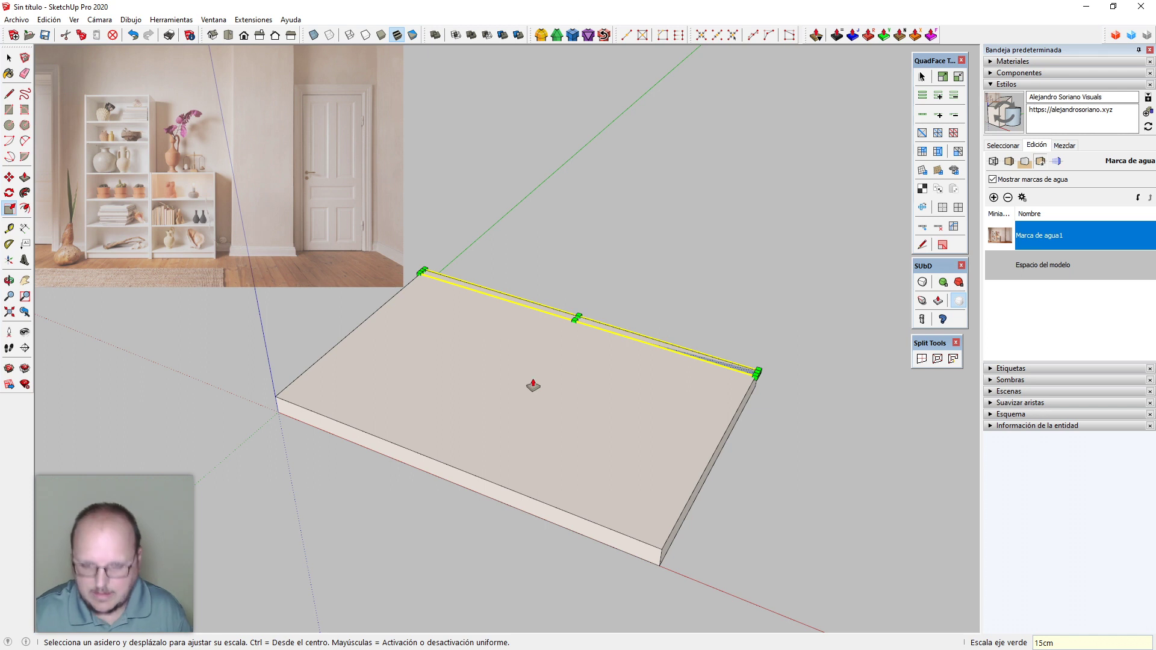
Push/Pull the rear strip 3 m upward to form the back wall
{"action": "key", "text": "p"}
{"action": "left_click", "coordinate": [564, 318]}
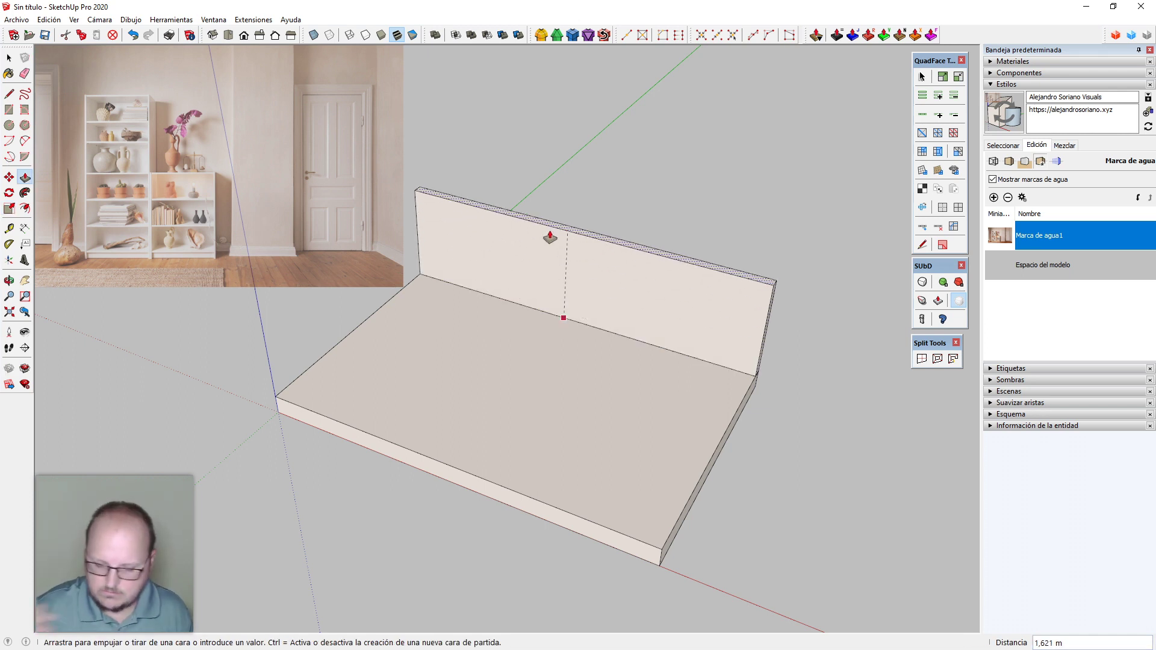
{"action": "type", "text": "3"}
{"action": "key", "text": "Return"}
{"action": "key", "text": "space"}
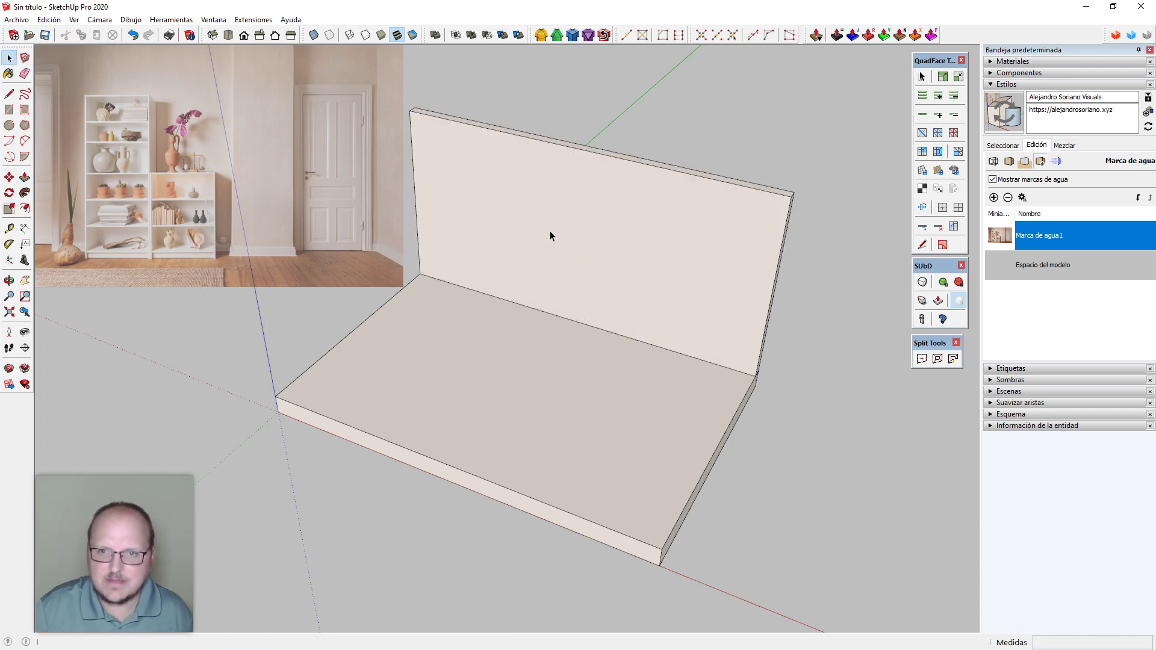
Rotate a copy of the back wall's end face 90° about its inner vertical edge to mark the side wall's thickness
{"action": "middle_click_drag", "start_coordinate": [550, 230], "coordinate": [662, 414]}
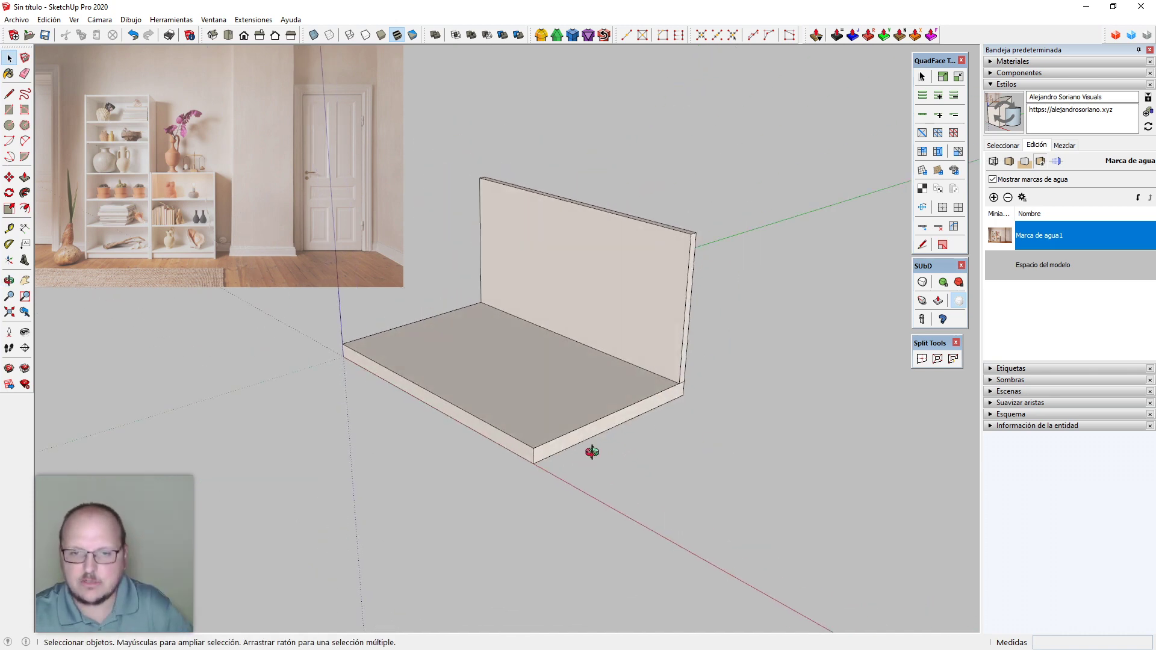
{"action": "middle_click_drag", "start_coordinate": [591, 454], "coordinate": [658, 265]}
{"action": "left_click", "coordinate": [658, 290]}
{"action": "key", "text": "q"}
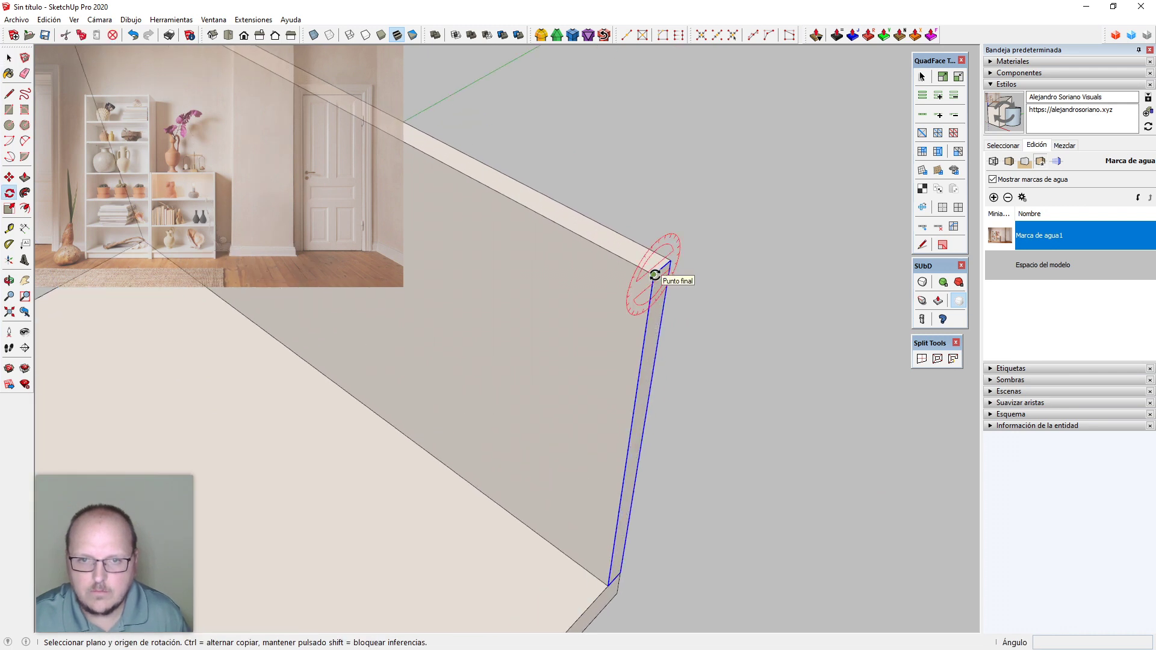
{"action": "left_click", "coordinate": [654, 274]}
{"action": "left_click", "coordinate": [662, 267]}
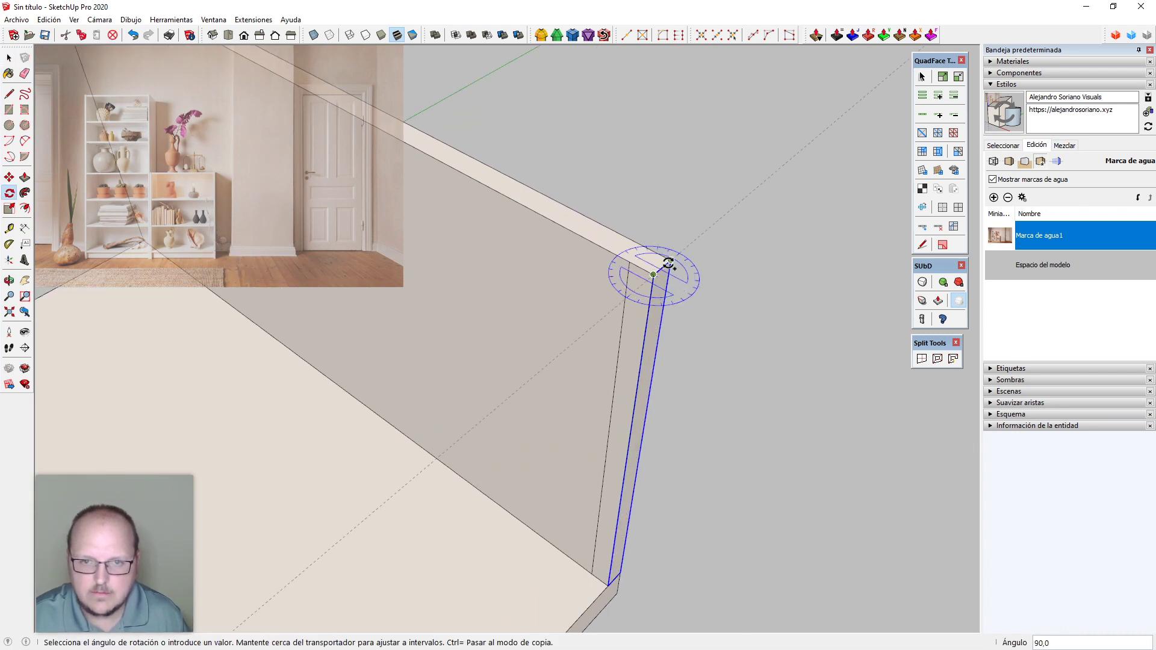
{"action": "left_click", "coordinate": [670, 264]}
Push/Pull the marked strip on the back wall forward 3.85 m to the slab's front edge as the side wall
{"action": "scroll", "coordinate": [670, 263], "scroll_direction": "down", "scroll_amount": 2}
{"action": "key", "text": "p"}
{"action": "left_click", "coordinate": [639, 300]}
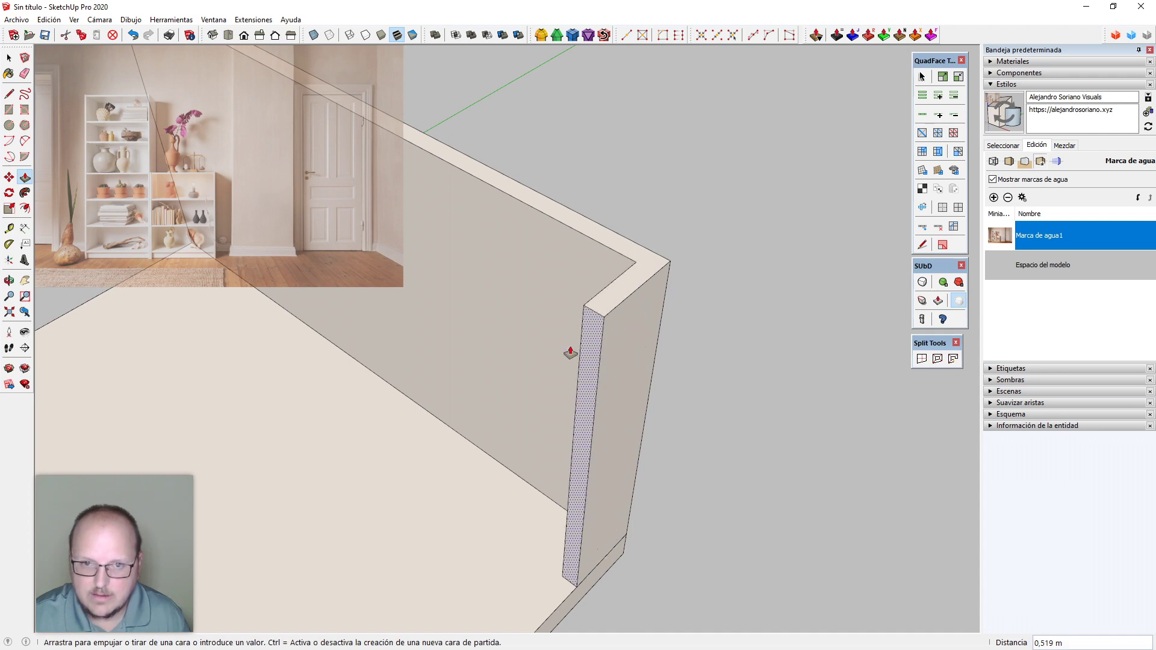
{"action": "scroll", "coordinate": [624, 271], "scroll_direction": "down", "scroll_amount": 4}
{"action": "scroll", "coordinate": [522, 526], "scroll_direction": "down", "scroll_amount": 5}
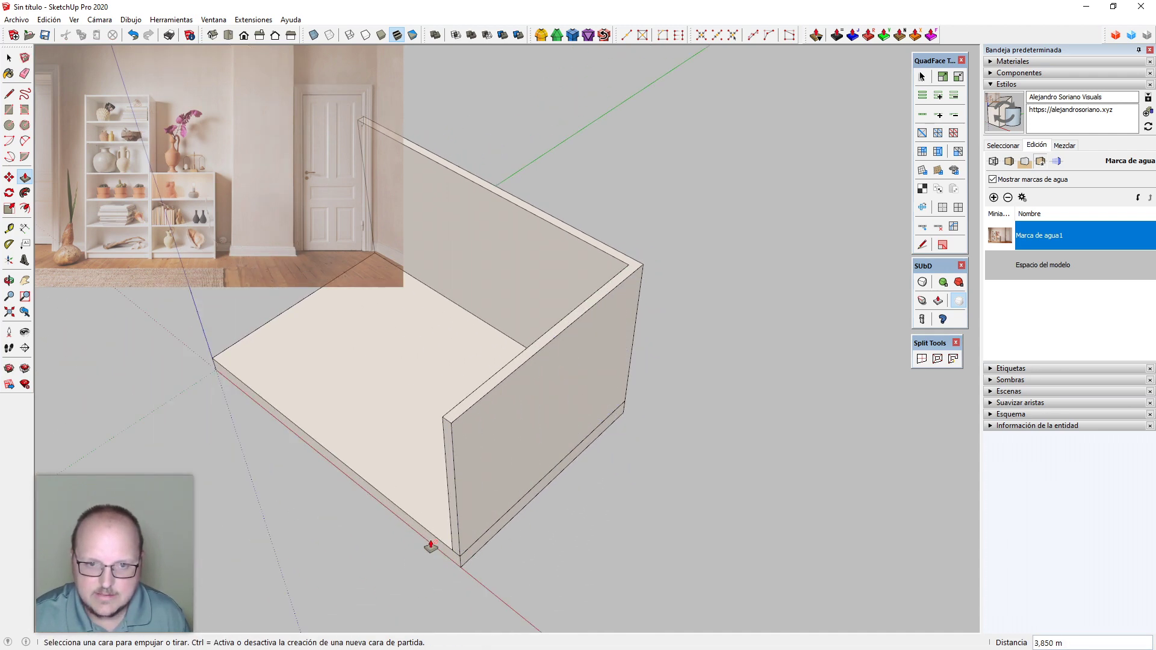
Place two vertical guides on the back wall, one 20 cm from the side wall corner and another 90 cm beyond it
{"action": "middle_click_drag", "start_coordinate": [431, 548], "coordinate": [612, 369]}
{"action": "scroll", "coordinate": [557, 305], "scroll_direction": "up", "scroll_amount": 4}
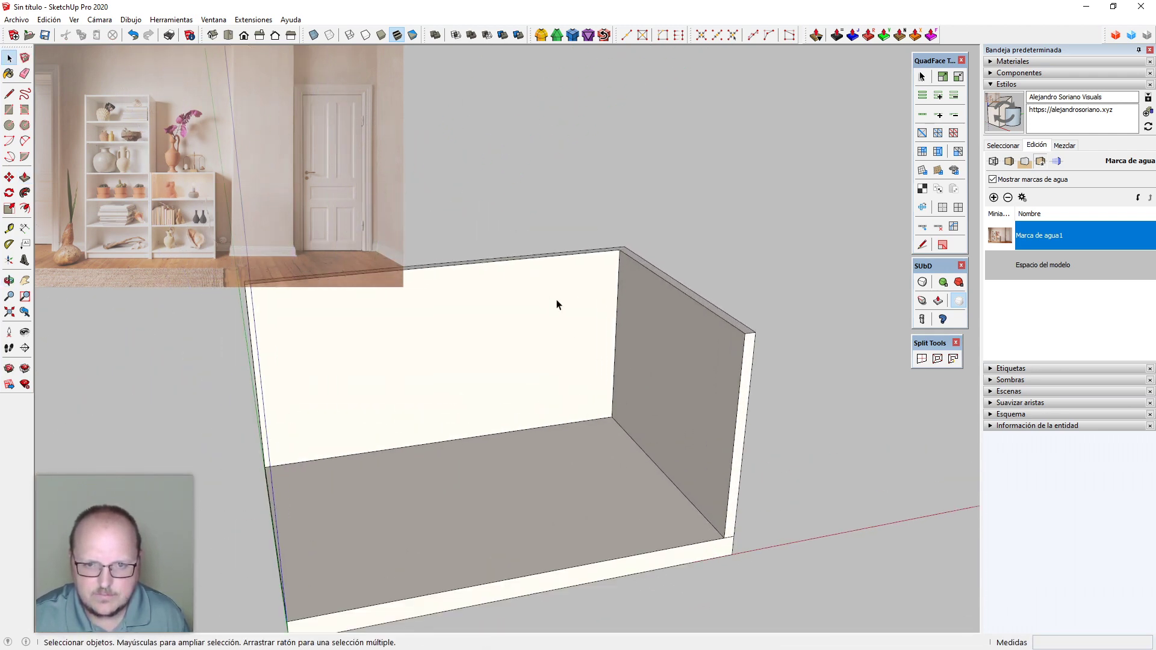
{"action": "middle_click_drag", "start_coordinate": [575, 331], "coordinate": [568, 266]}
{"action": "scroll", "coordinate": [599, 280], "scroll_direction": "up", "scroll_amount": 3}
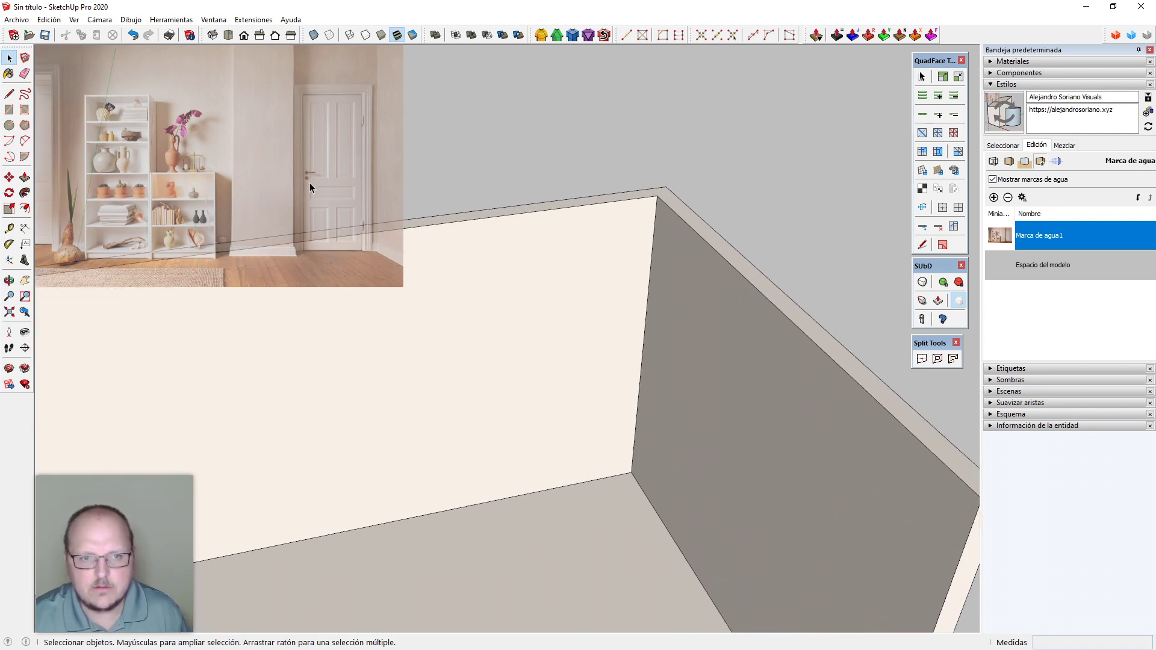
{"action": "middle_click_drag", "start_coordinate": [528, 278], "coordinate": [651, 268]}
{"action": "key", "text": "t"}
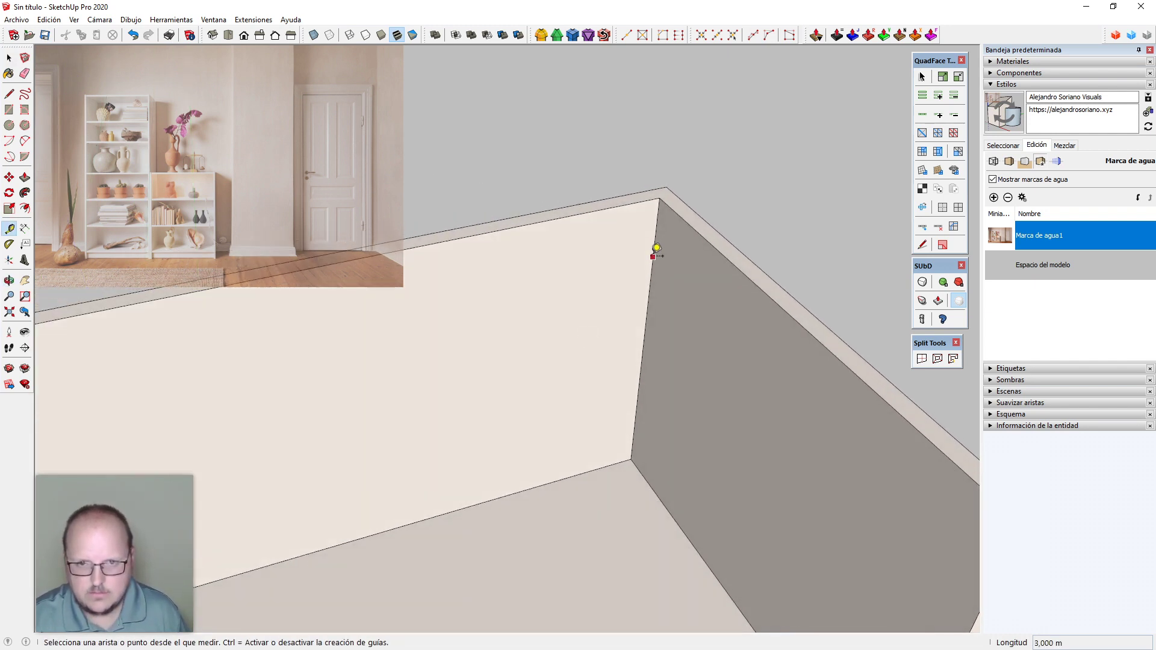
{"action": "left_click", "coordinate": [653, 257]}
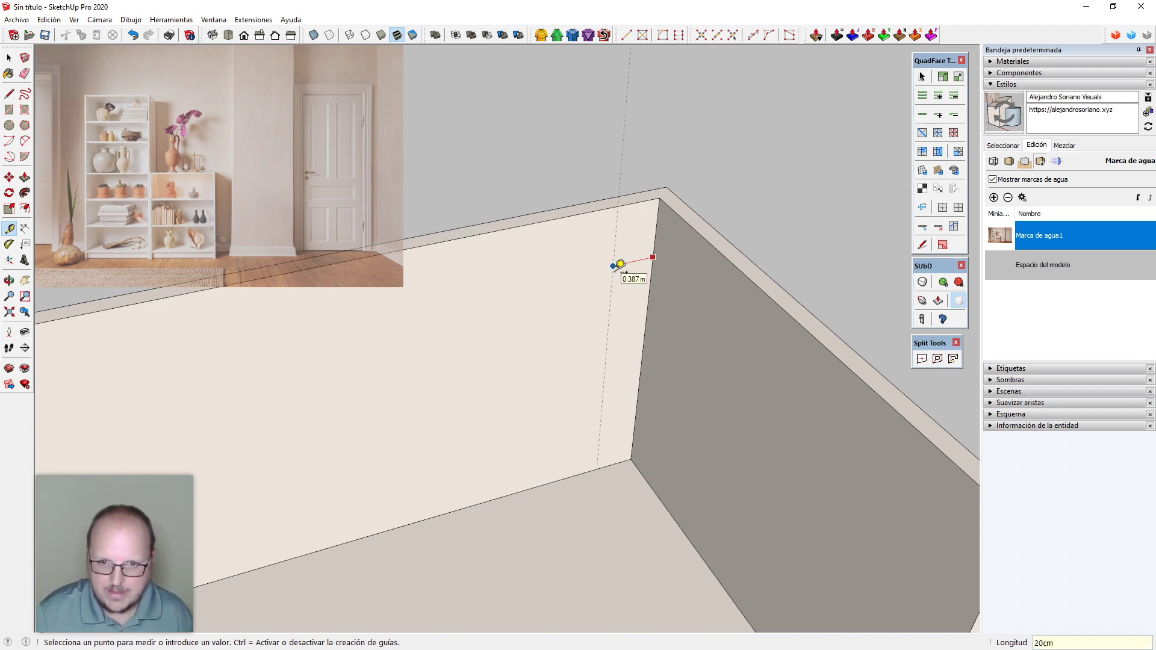
{"action": "key", "text": "Return"}
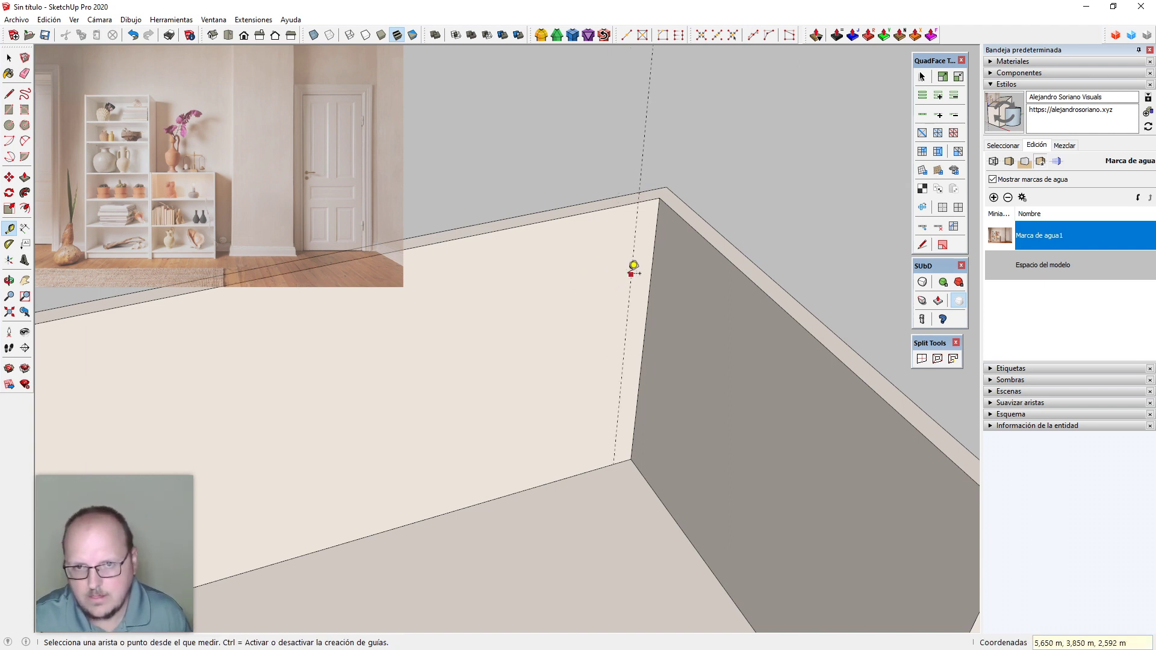
{"action": "left_click", "coordinate": [631, 274]}
{"action": "type", "text": "90cm"}
{"action": "key", "text": "Return"}
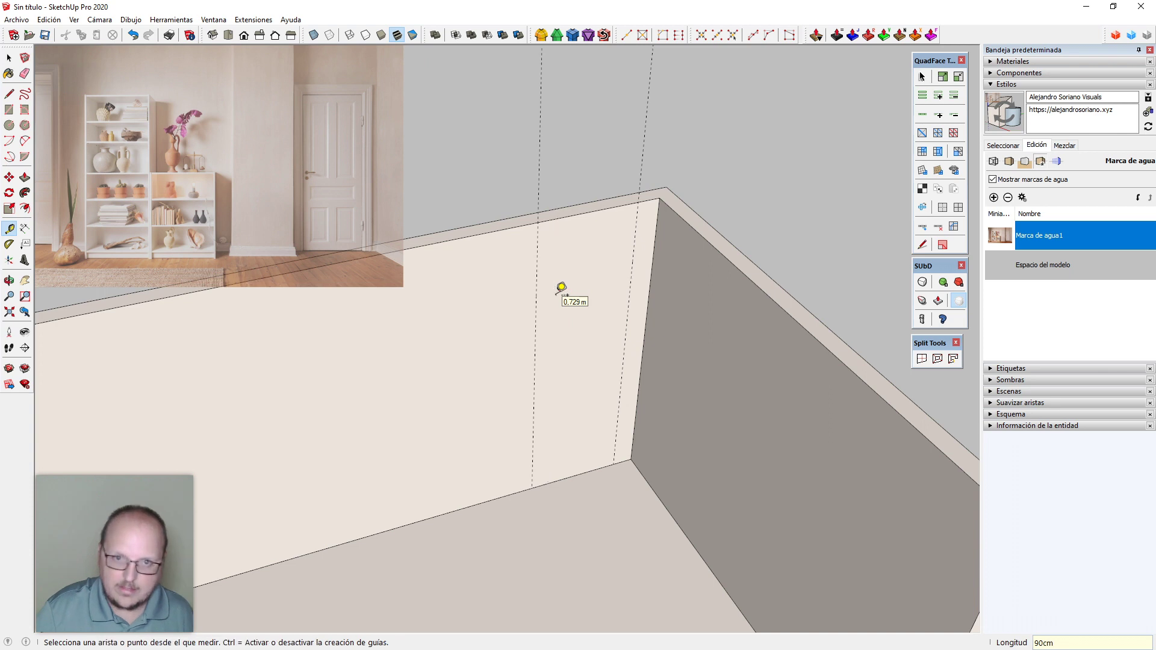
Place a horizontal guide on the back wall 2.2 m above the floor edge for the door height
{"action": "key", "text": "space"}
{"action": "key", "text": "t"}
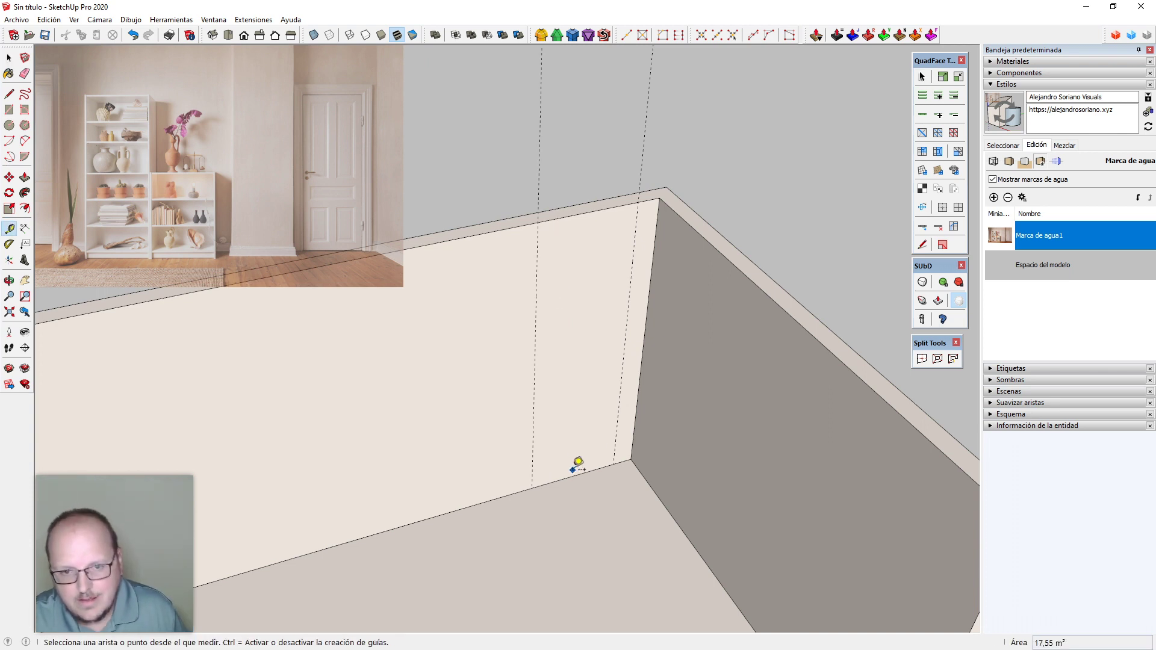
{"action": "left_click", "coordinate": [573, 477]}
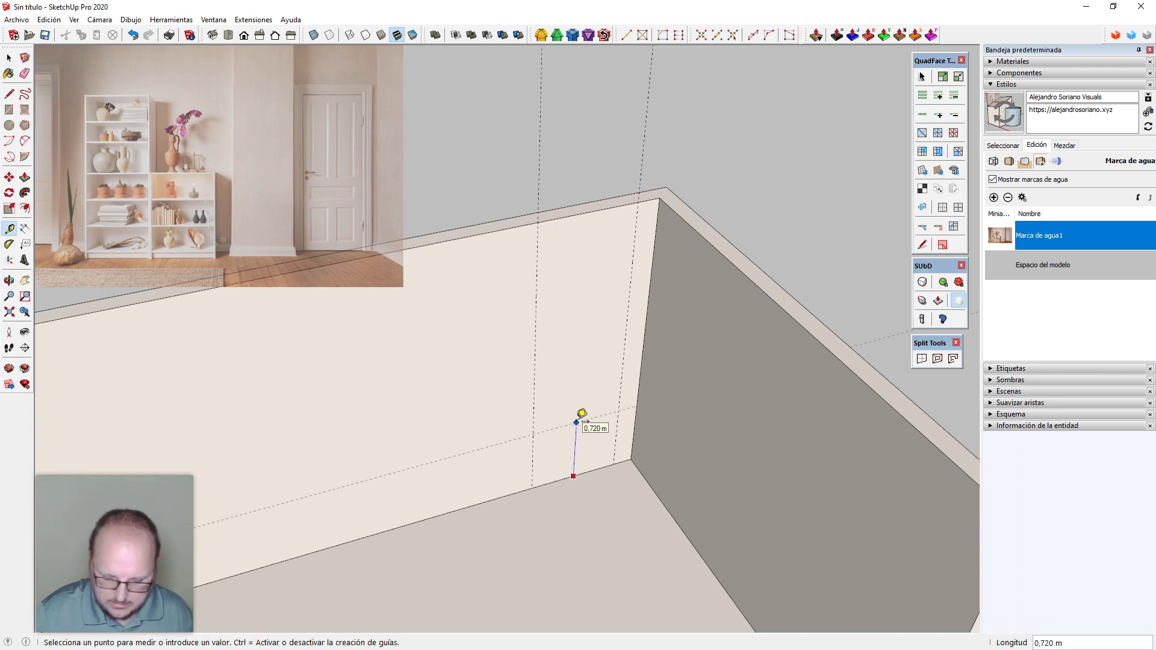
{"action": "key", "text": "Return"}
{"action": "key", "text": "space"}
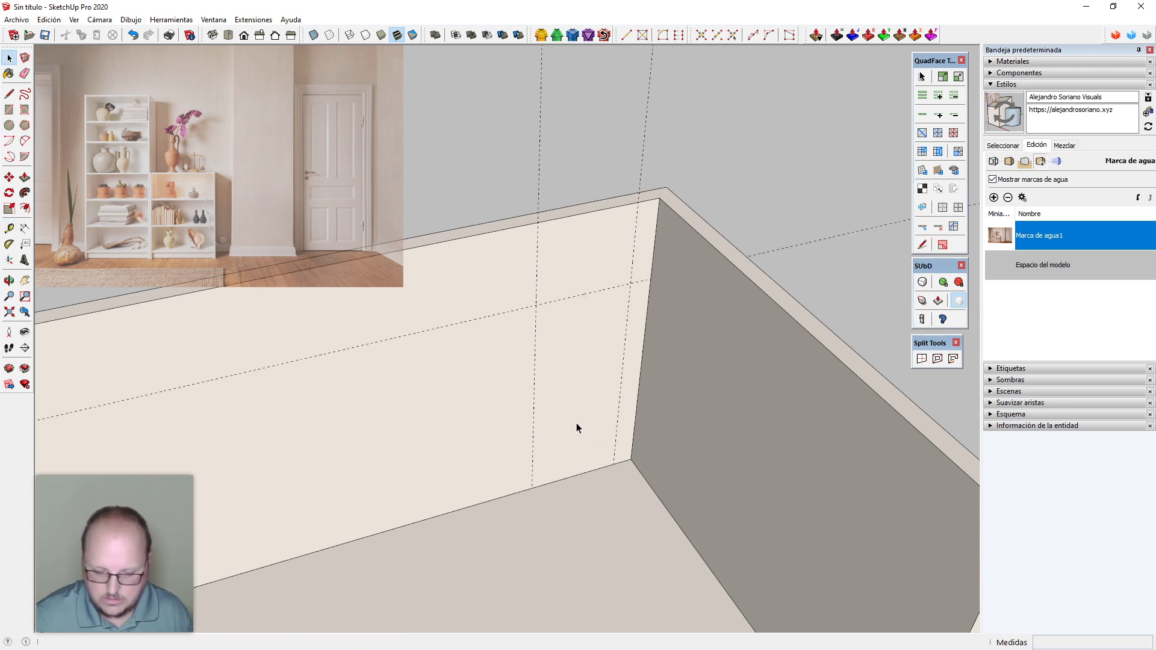
Draw the 0.9 m by 2.2 m door rectangle on the back wall between the guide intersections
{"action": "key", "text": "r"}
{"action": "left_click", "coordinate": [532, 488]}
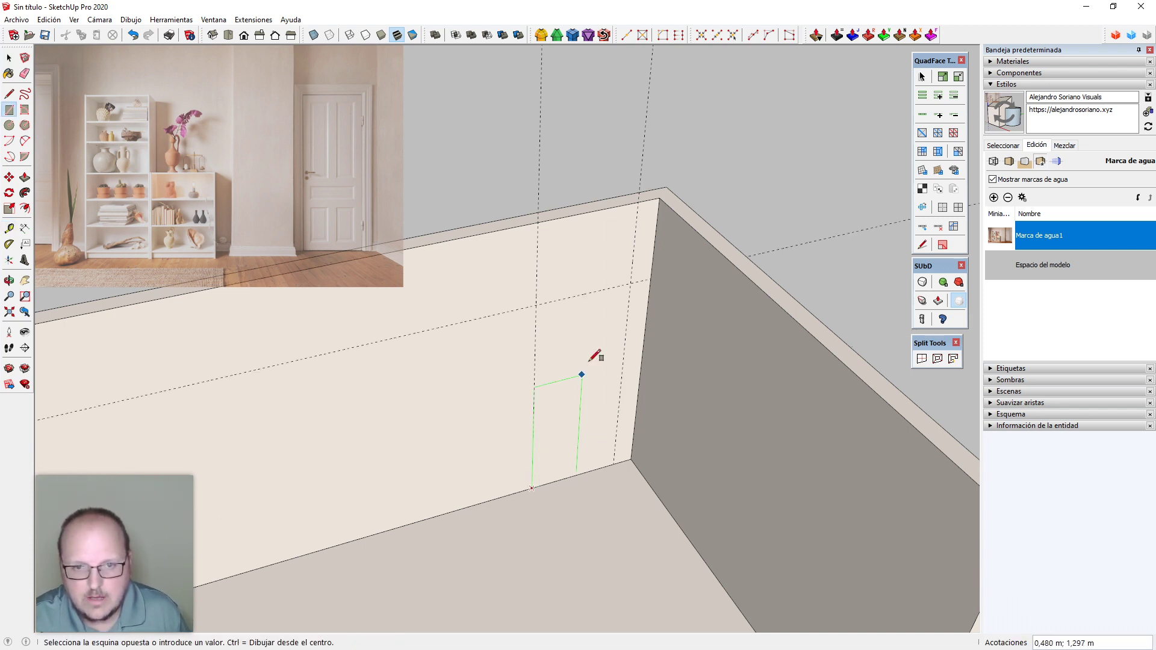
{"action": "left_click", "coordinate": [631, 282]}
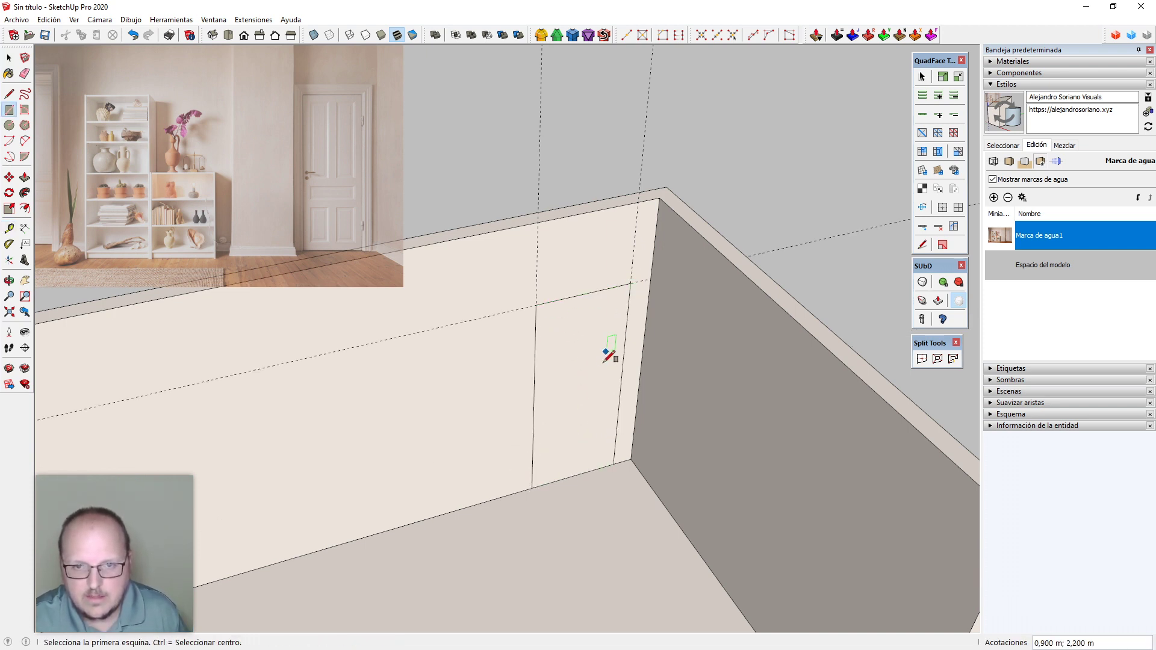
Push/Pull the door rectangle through the back wall to cut the opening, and erase the guides around it
{"action": "key", "text": "p"}
{"action": "left_click", "coordinate": [589, 413]}
{"action": "left_click", "coordinate": [574, 348]}
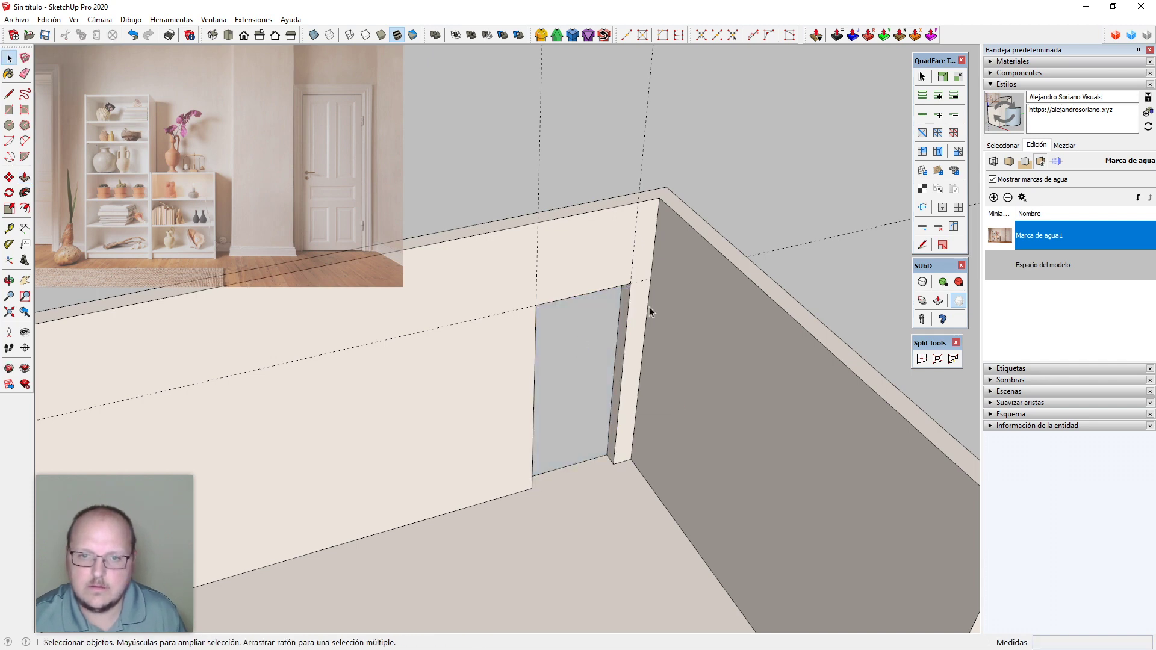
{"action": "key", "text": "e"}
{"action": "left_click", "coordinate": [628, 265]}
{"action": "left_click", "coordinate": [537, 269]}
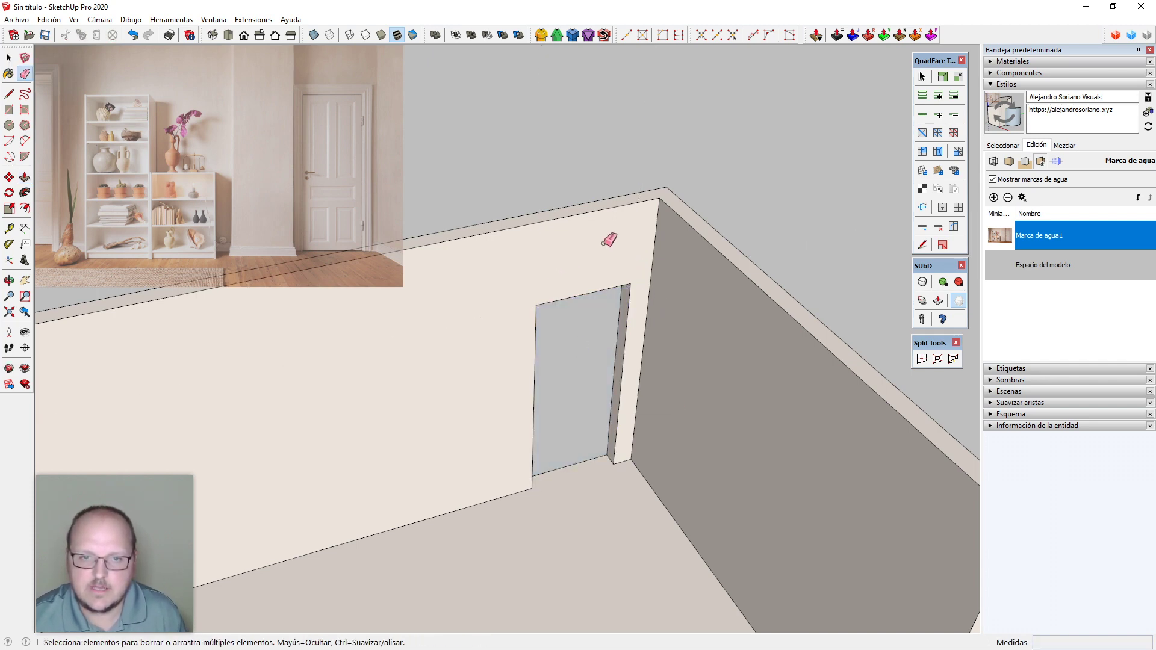
Place a vertical guide on the back wall a short distance from the doorway's edge, on the side away from the side wall
{"action": "scroll", "coordinate": [657, 232], "scroll_direction": "down", "scroll_amount": 5}
{"action": "middle_click_drag", "start_coordinate": [690, 338], "coordinate": [595, 337]}
{"action": "scroll", "coordinate": [595, 338], "scroll_direction": "up", "scroll_amount": 3}
{"action": "key", "text": "space"}
{"action": "scroll", "coordinate": [595, 342], "scroll_direction": "up", "scroll_amount": 1}
{"action": "key", "text": "t"}
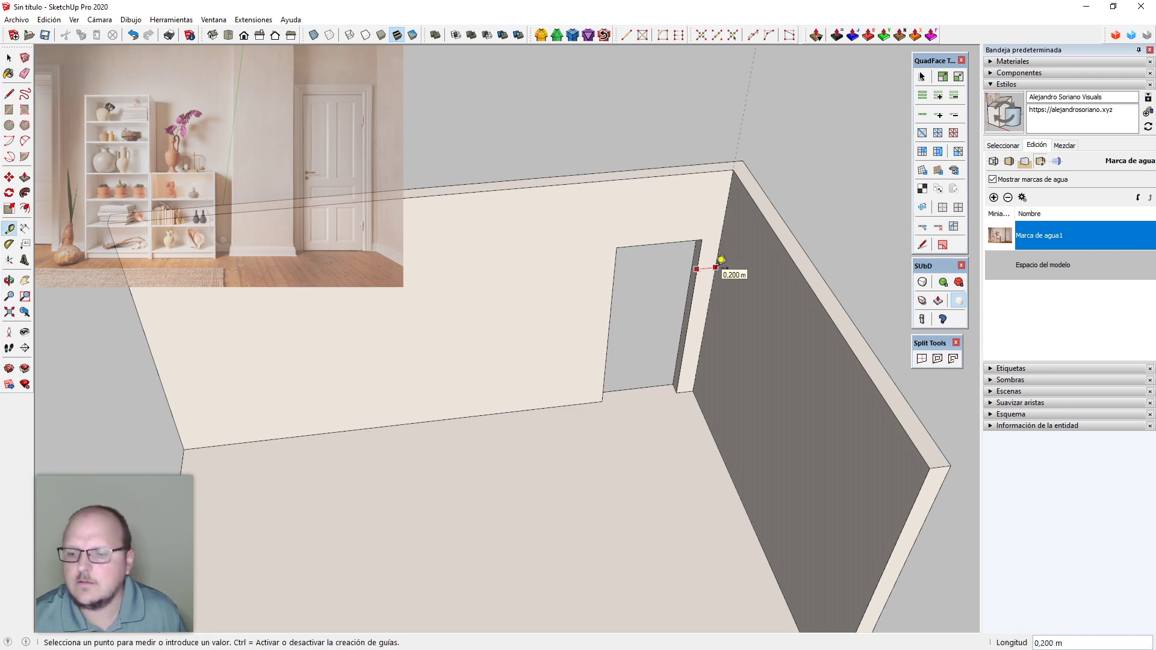
{"action": "key", "text": "space"}
{"action": "key", "text": "t"}
{"action": "left_click", "coordinate": [613, 277]}
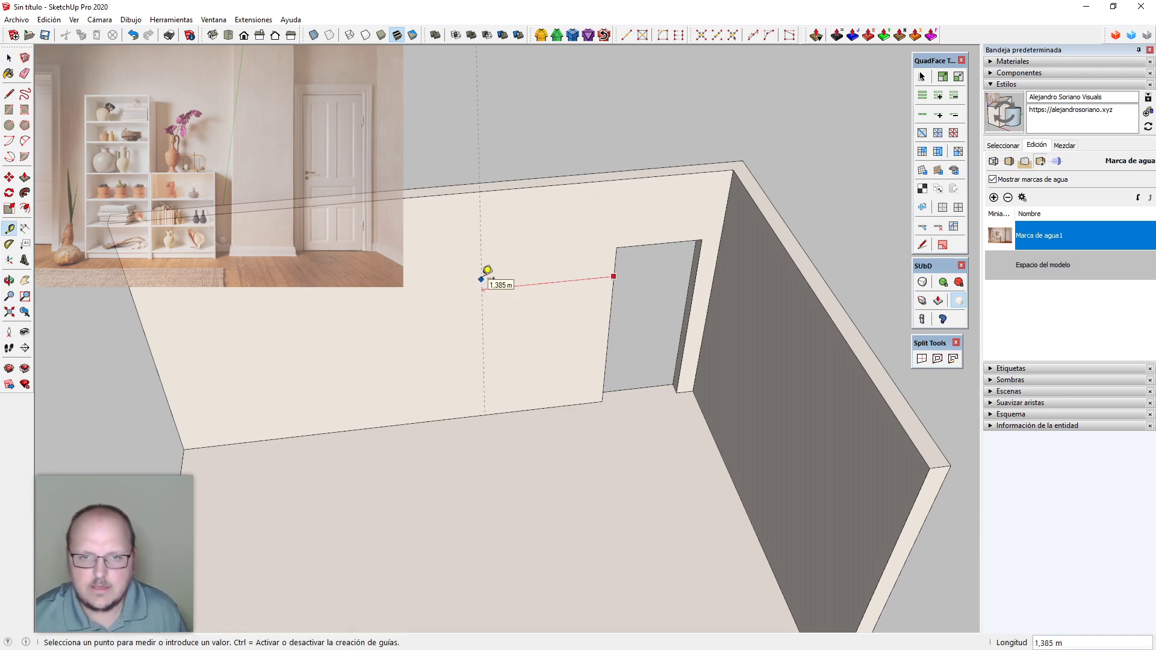
{"action": "key", "text": "Return"}
{"action": "key", "text": "space"}
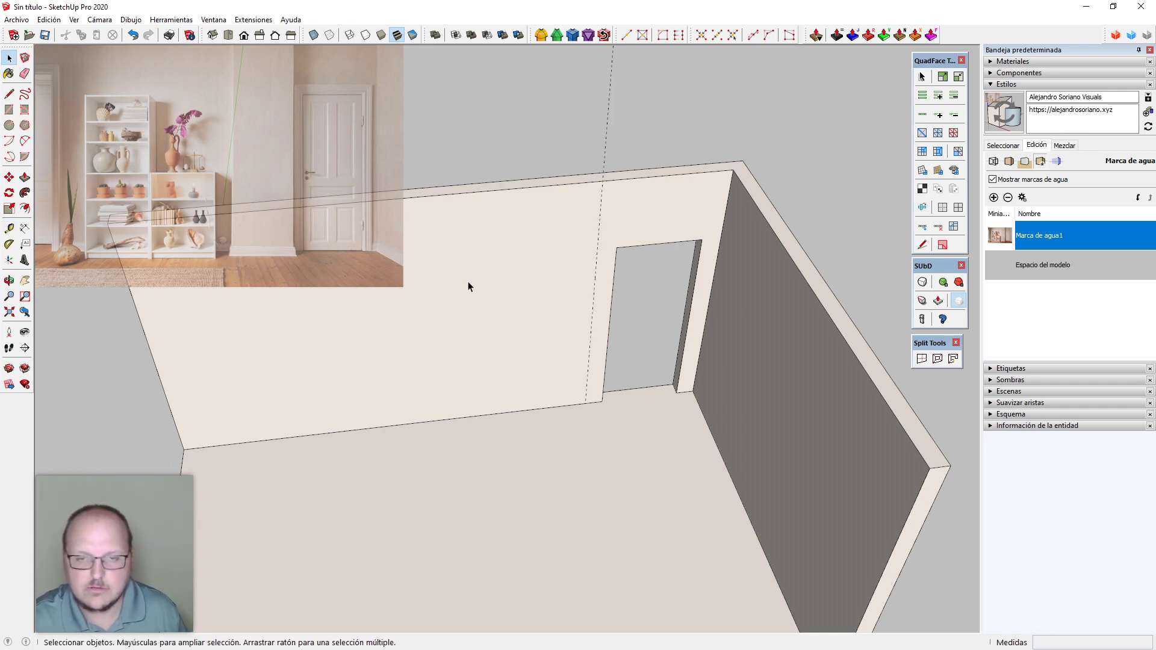
Place a second vertical guide on the back wall 40 cm from the guide beside the doorway
{"action": "scroll", "coordinate": [468, 281], "scroll_direction": "down", "scroll_amount": 2}
{"action": "scroll", "coordinate": [278, 192], "scroll_direction": "up", "scroll_amount": 2}
{"action": "key", "text": "t"}
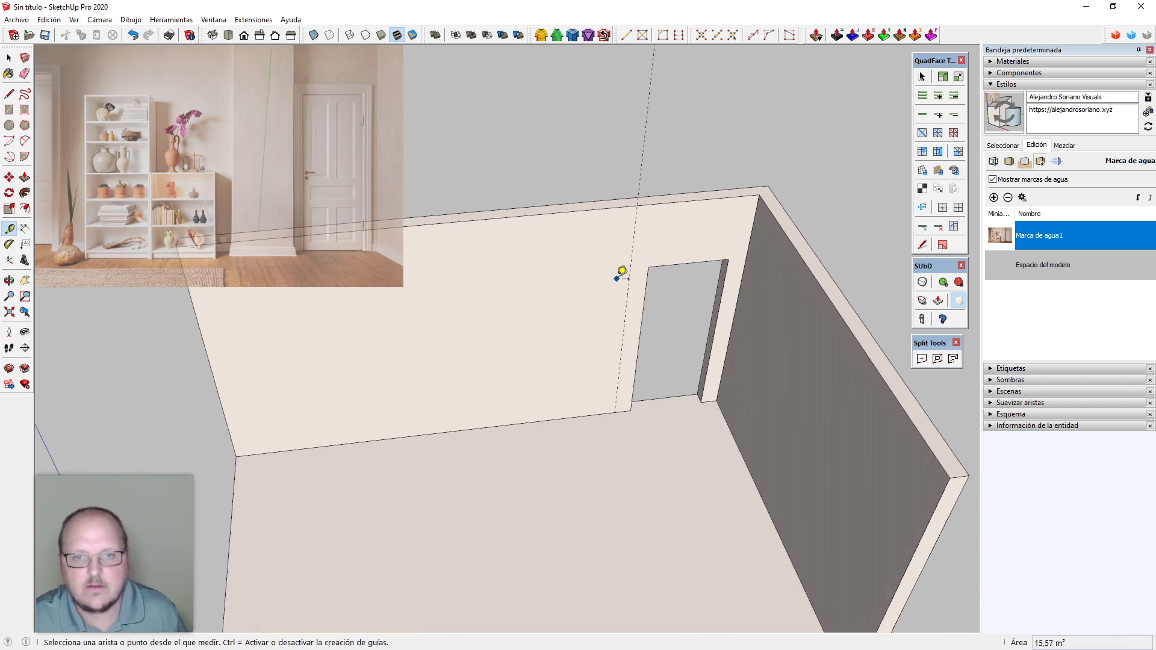
{"action": "left_click", "coordinate": [629, 278]}
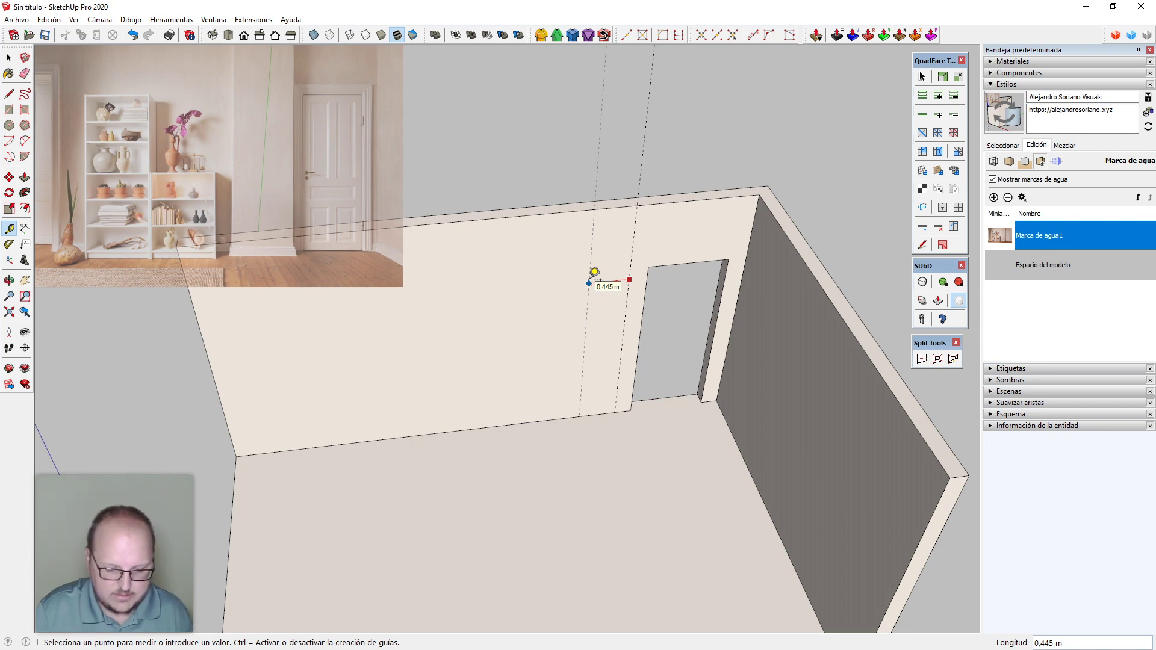
{"action": "left_click", "coordinate": [590, 281]}
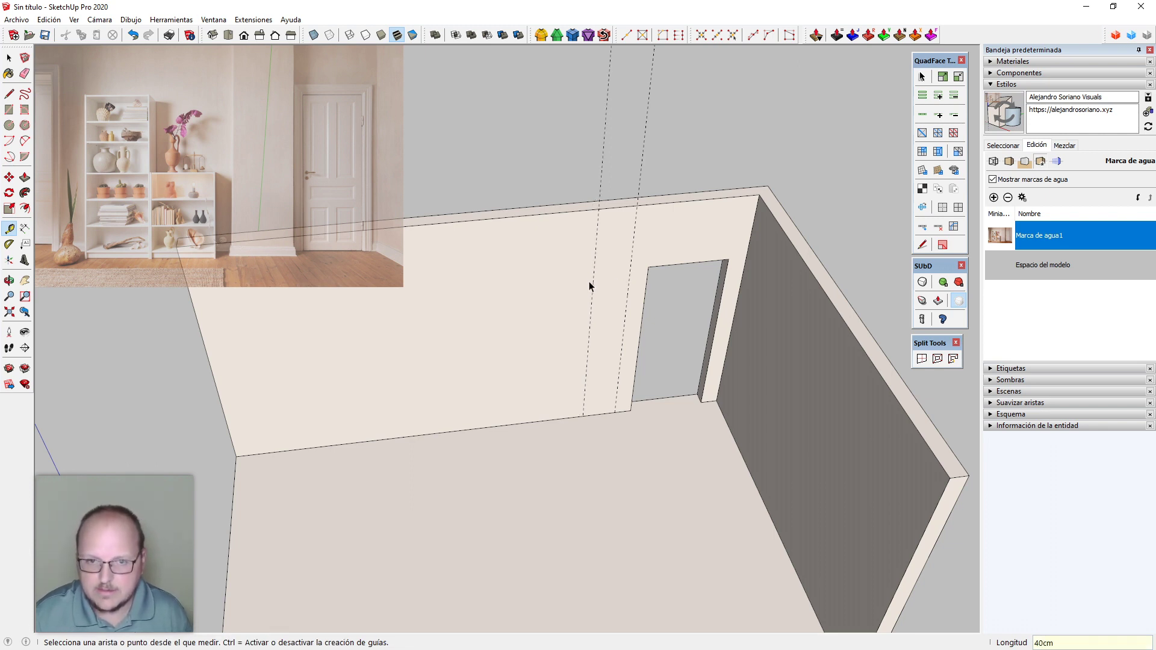
Draw a full-height rectangle between the two guides and Push/Pull it 10 cm into the room as a pillar
{"action": "key", "text": "r"}
{"action": "left_click", "coordinate": [614, 413]}
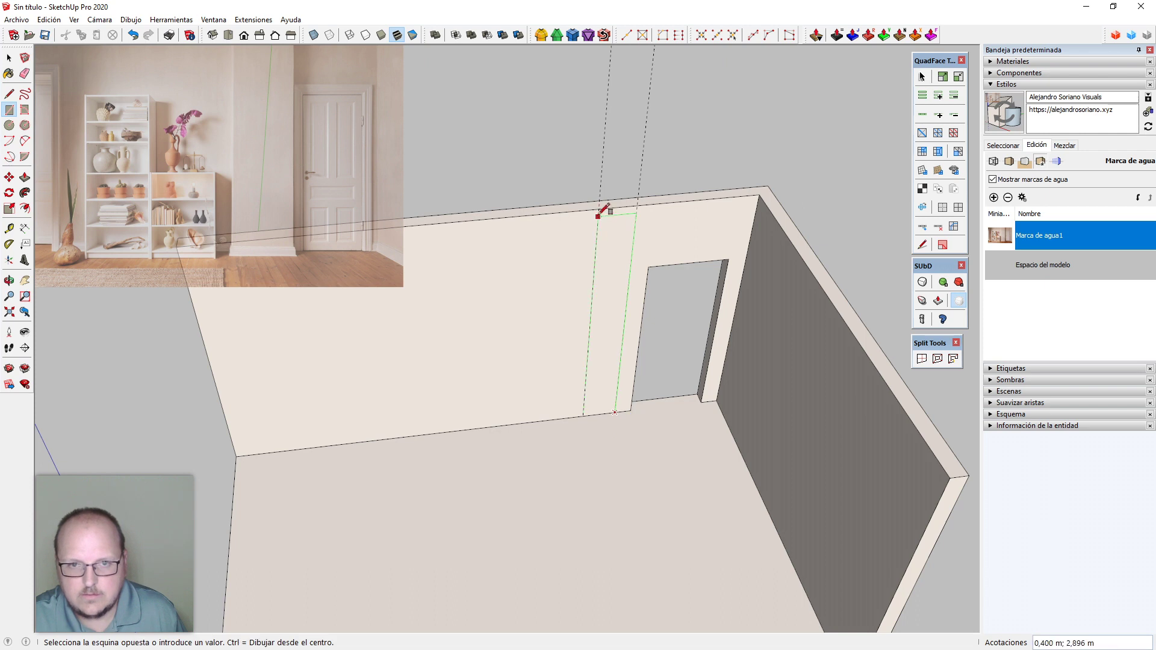
{"action": "left_click", "coordinate": [606, 201]}
{"action": "key", "text": "p"}
{"action": "scroll", "coordinate": [627, 221], "scroll_direction": "up", "scroll_amount": 2}
{"action": "left_click", "coordinate": [627, 222]}
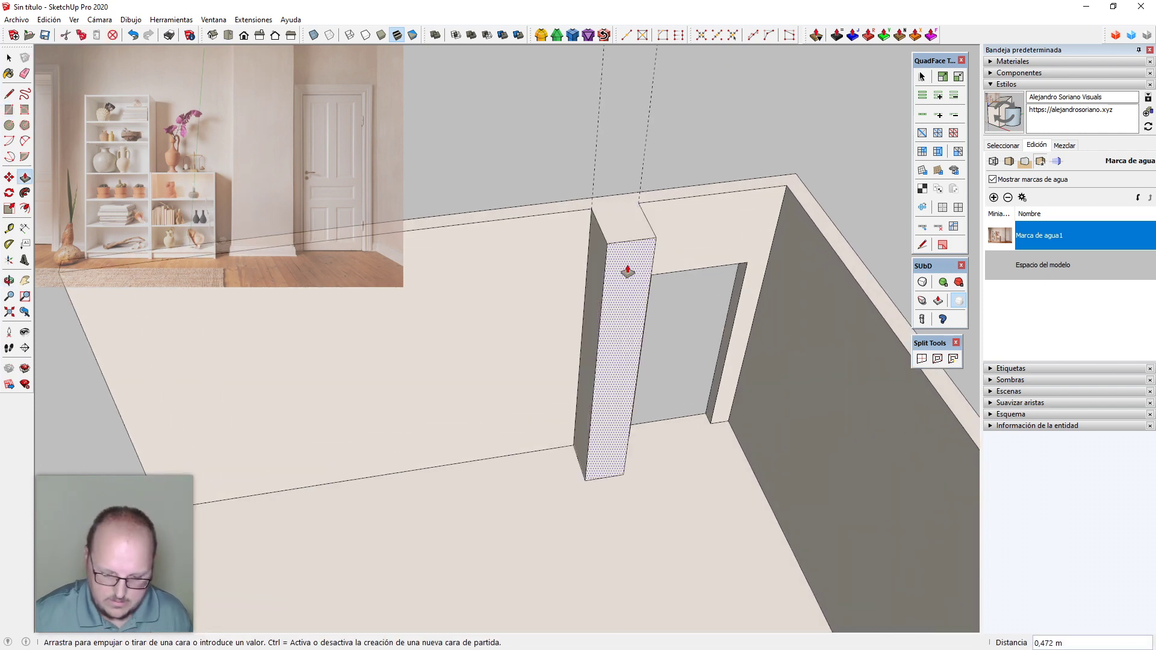
{"action": "type", "text": "10cm"}
{"action": "key", "text": "Return"}
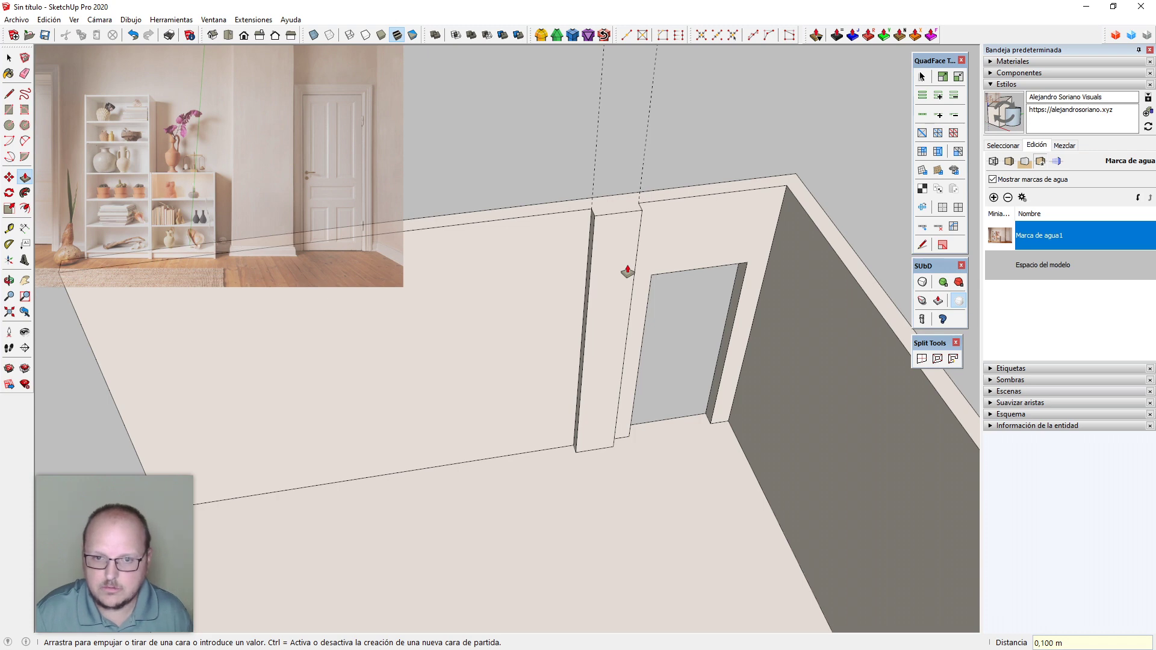
Erase the two vertical guides marking the pillar
{"action": "key", "text": "space"}
{"action": "scroll", "coordinate": [632, 253], "scroll_direction": "down", "scroll_amount": 2}
{"action": "key", "text": "e"}
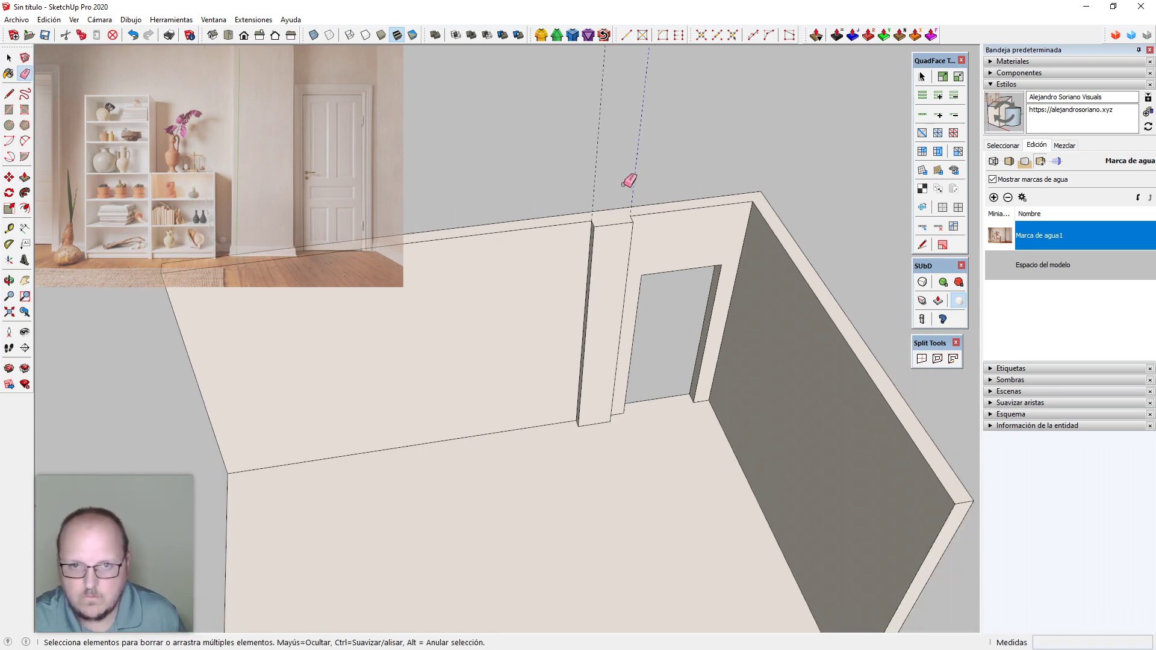
{"action": "mouse_move", "coordinate": [598, 173]}
{"action": "middle_mouse_down"}
{"action": "mouse_move", "coordinate": [482, 282]}
{"action": "mouse_move", "coordinate": [596, 194]}
{"action": "mouse_move", "coordinate": [625, 155]}
{"action": "mouse_move", "coordinate": [656, 184]}
{"action": "mouse_move", "coordinate": [730, 341]}
{"action": "mouse_move", "coordinate": [723, 379]}
{"action": "middle_mouse_up"}
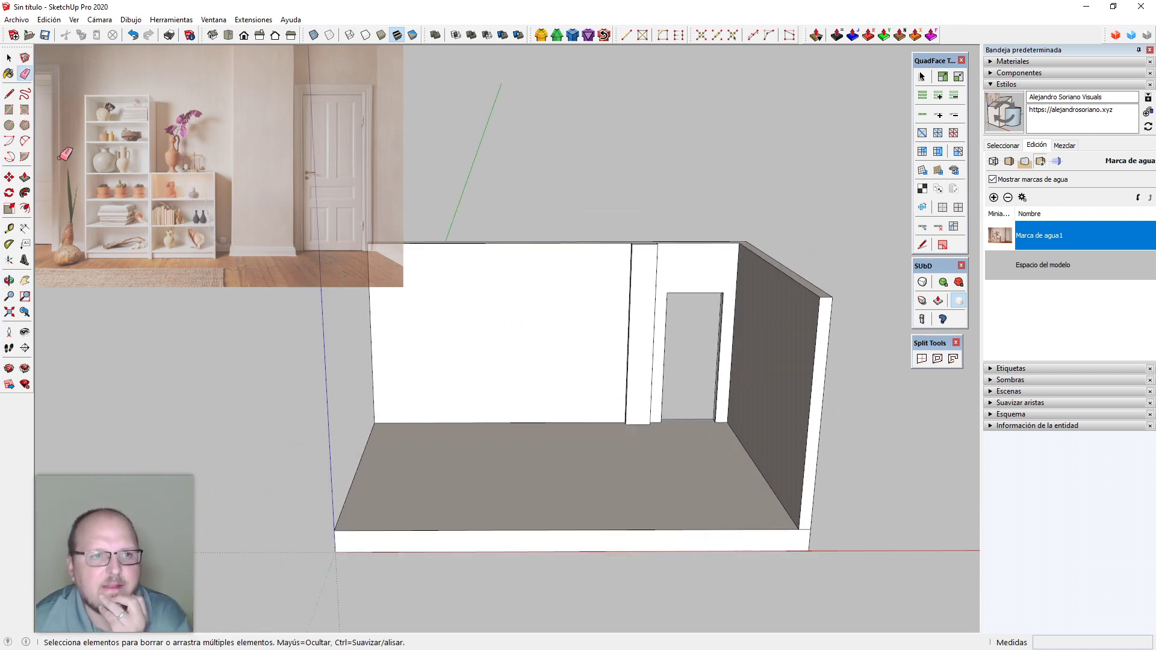
{"action": "middle_click_drag", "start_coordinate": [589, 357], "coordinate": [471, 282]}
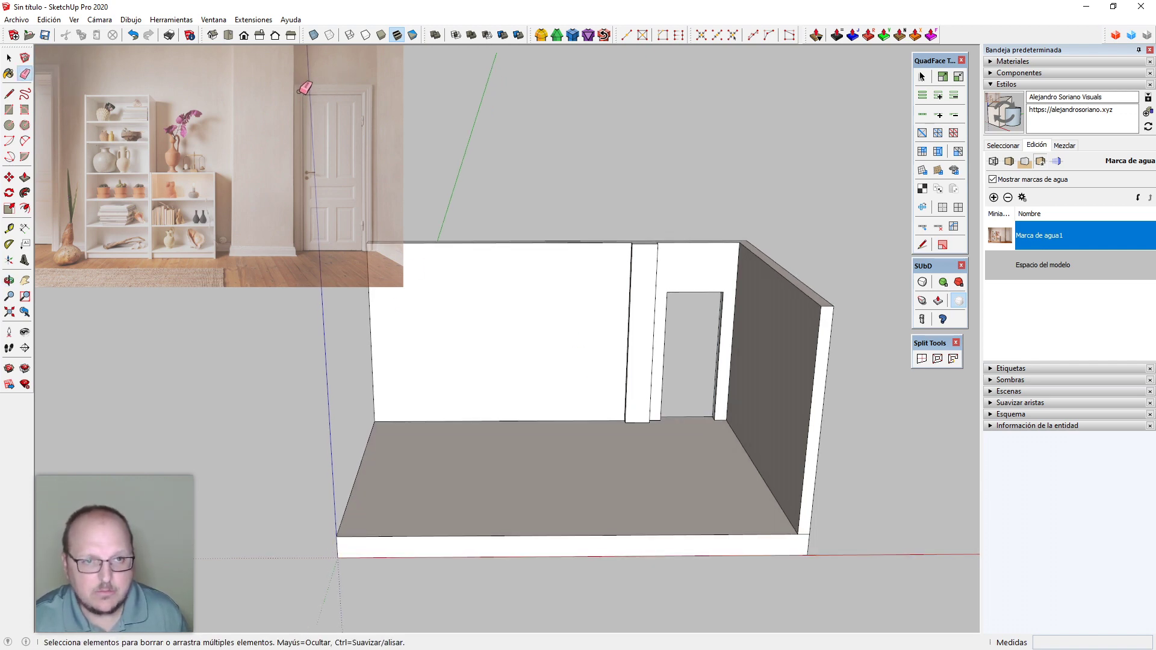
Place a vertical guide on the back wall, offset from the pillar's edge away from the doorway, for the second opening
{"action": "mouse_move", "coordinate": [520, 395]}
{"action": "middle_mouse_down"}
{"action": "mouse_move", "coordinate": [472, 418]}
{"action": "mouse_move", "coordinate": [514, 338]}
{"action": "mouse_move", "coordinate": [588, 444]}
{"action": "middle_mouse_up"}
{"action": "scroll", "coordinate": [517, 332], "scroll_direction": "up", "scroll_amount": 2}
{"action": "middle_click_drag", "start_coordinate": [516, 331], "coordinate": [648, 346]}
{"action": "key", "text": "space"}
{"action": "scroll", "coordinate": [648, 342], "scroll_direction": "up", "scroll_amount": 2}
{"action": "key", "text": "t"}
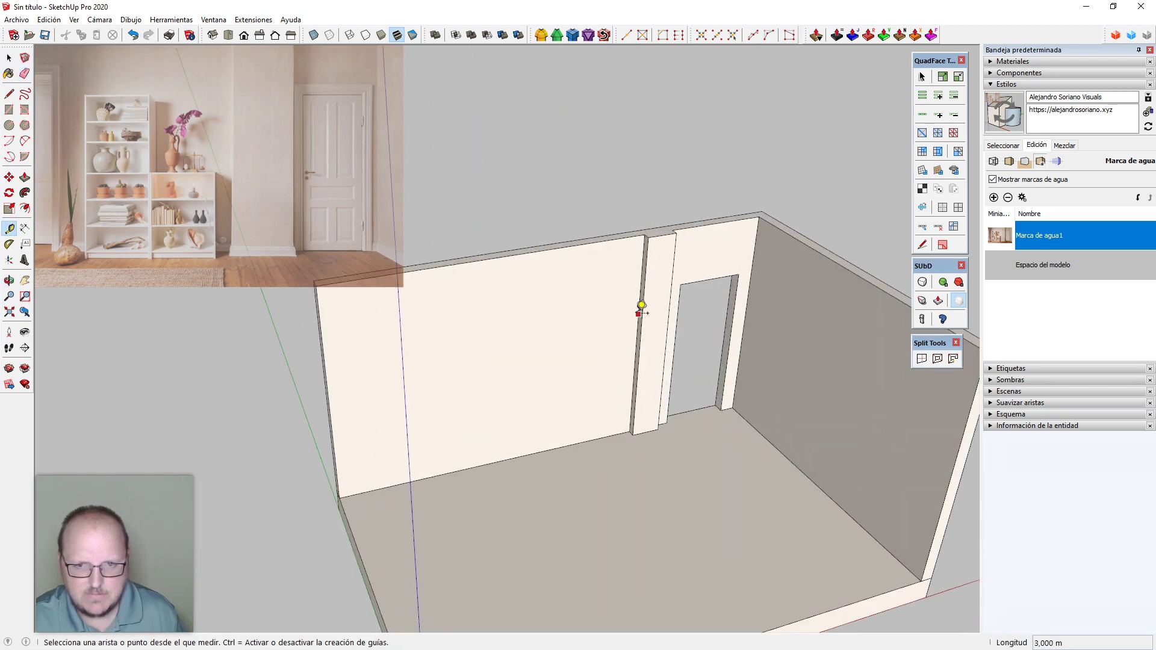
{"action": "left_click", "coordinate": [639, 313]}
{"action": "left_click", "coordinate": [638, 313]}
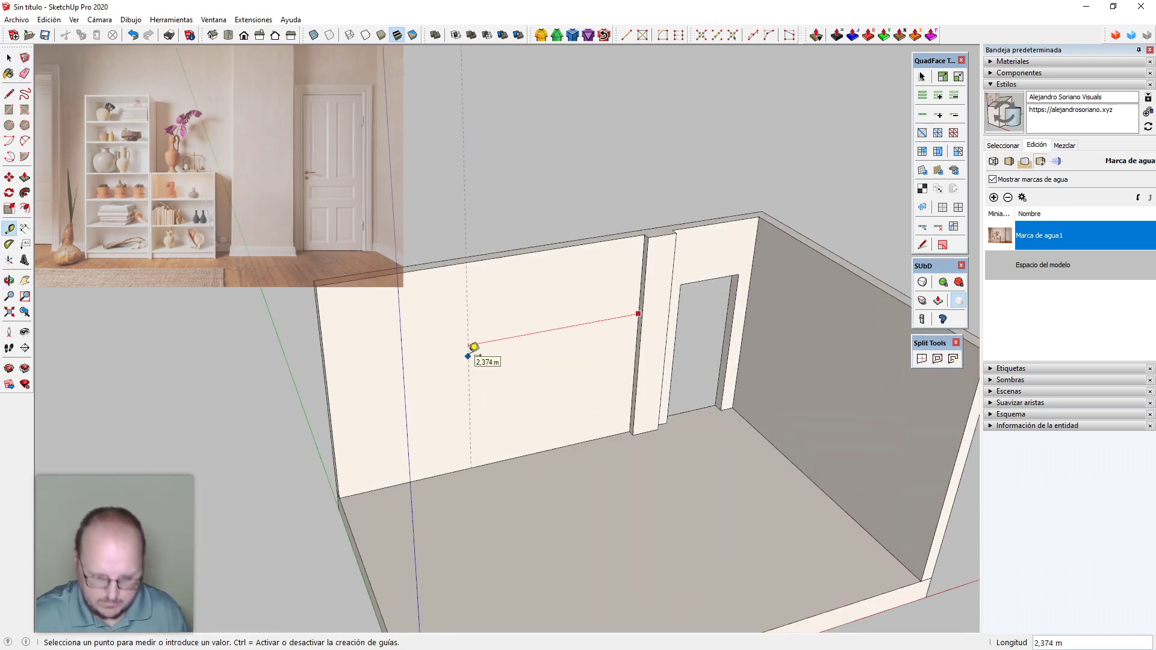
{"action": "key", "text": "Return"}
{"action": "key", "text": "space"}
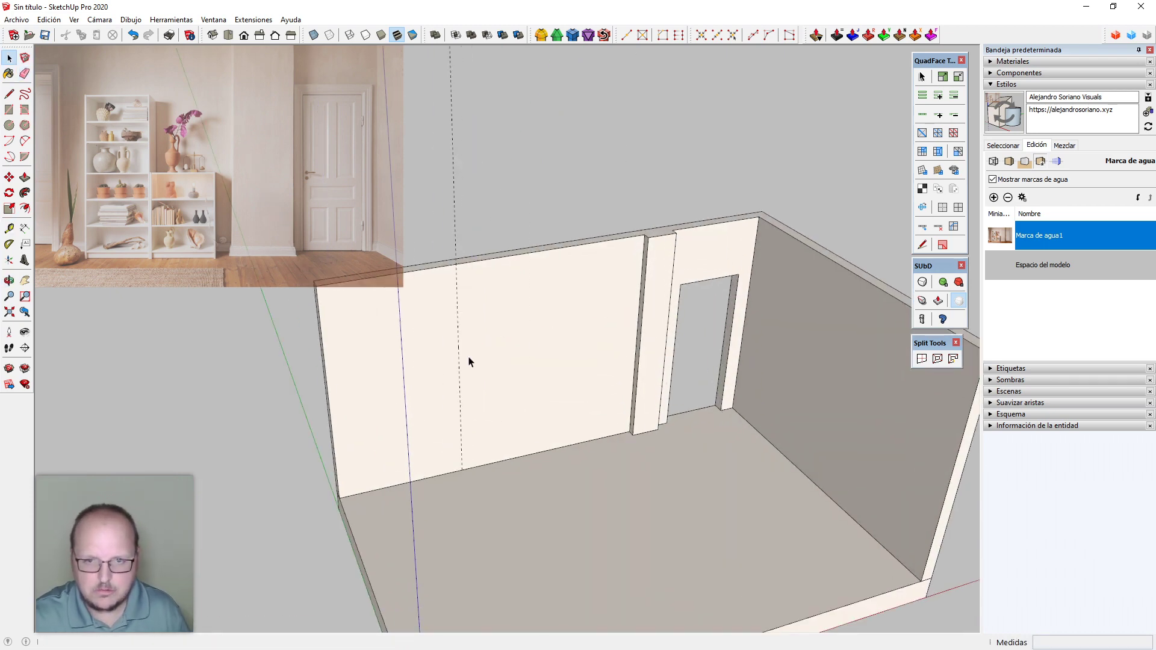
Outline a second opening on the back wall from the guide, 1.5 m wide and as high as the existing doorway
{"action": "middle_click_drag", "start_coordinate": [470, 362], "coordinate": [606, 441]}
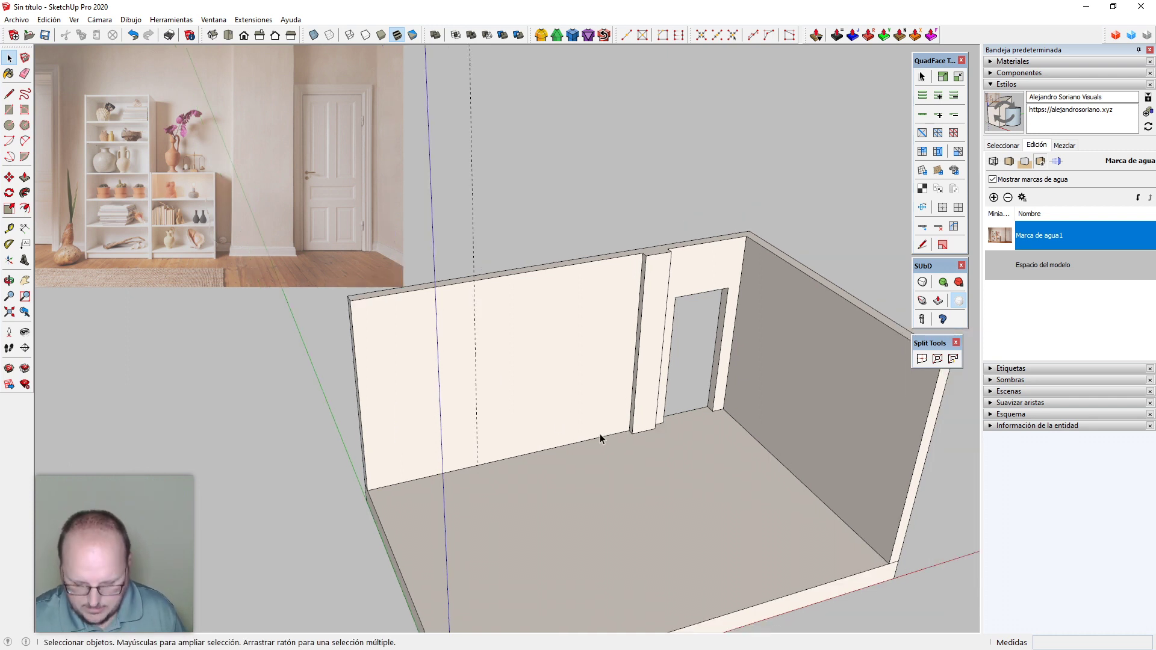
{"action": "key", "text": "l"}
{"action": "scroll", "coordinate": [468, 443], "scroll_direction": "up", "scroll_amount": 2}
{"action": "left_click", "coordinate": [482, 471]}
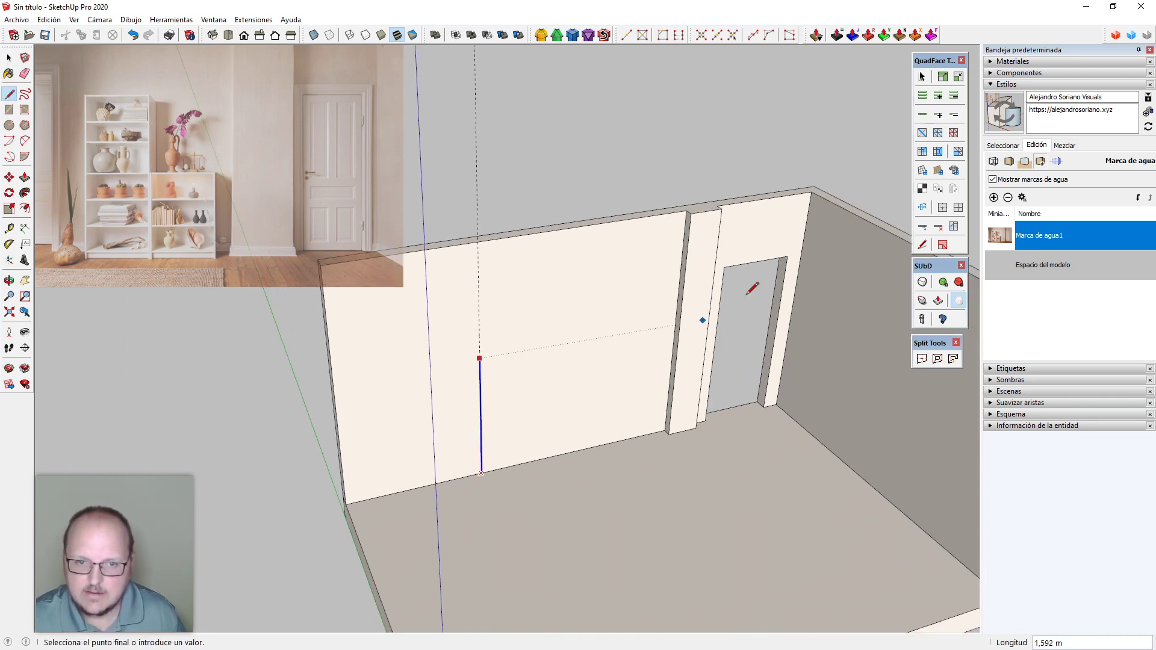
{"action": "left_click", "coordinate": [726, 265]}
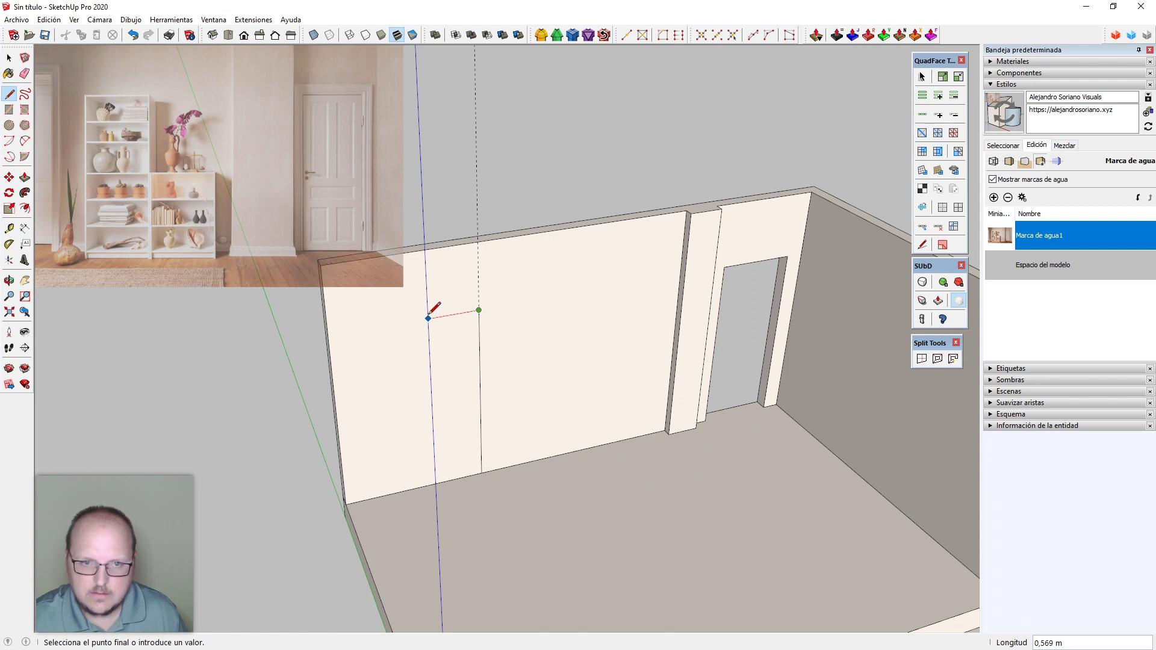
{"action": "key", "text": "Return"}
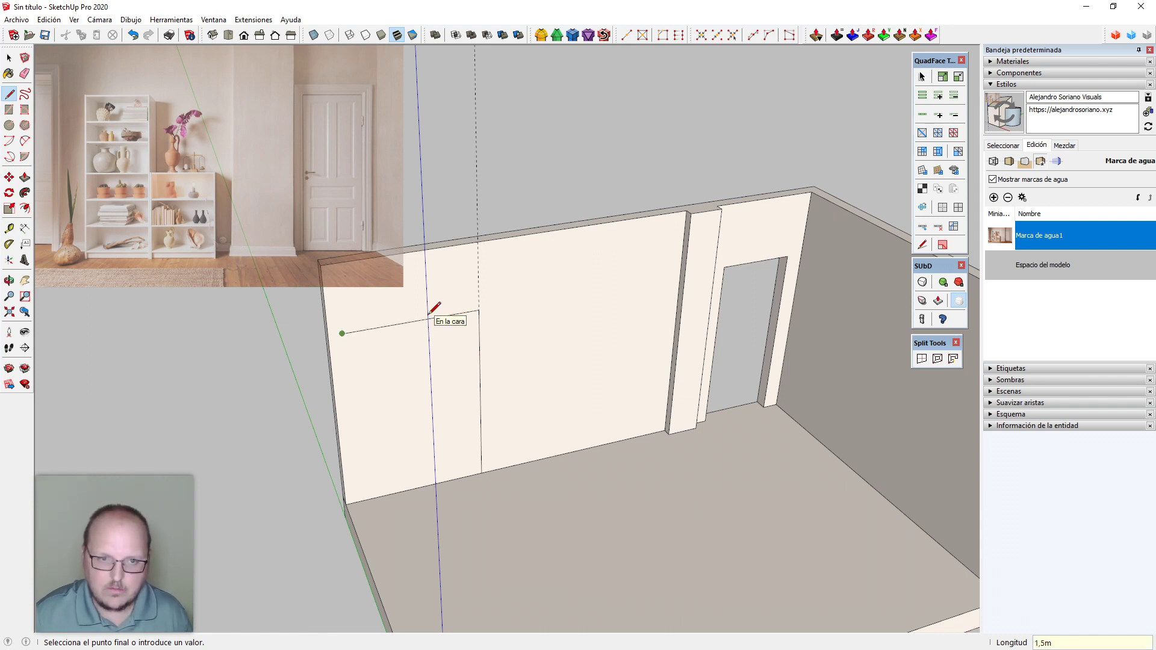
{"action": "left_click", "coordinate": [382, 497]}
Push/Pull the second opening 0.15 m through the back wall and erase its guide
{"action": "key", "text": "p"}
{"action": "left_click", "coordinate": [423, 399]}
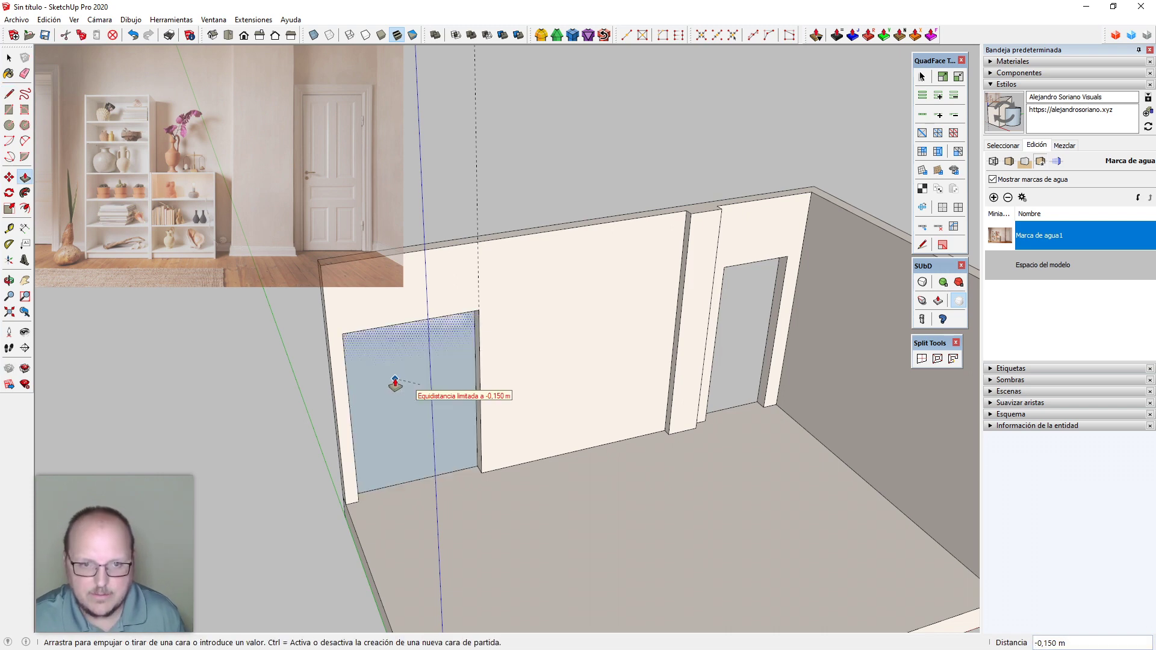
{"action": "left_click", "coordinate": [395, 386]}
{"action": "scroll", "coordinate": [681, 427], "scroll_direction": "down", "scroll_amount": 2}
{"action": "middle_click_drag", "start_coordinate": [308, 479], "coordinate": [405, 485]}
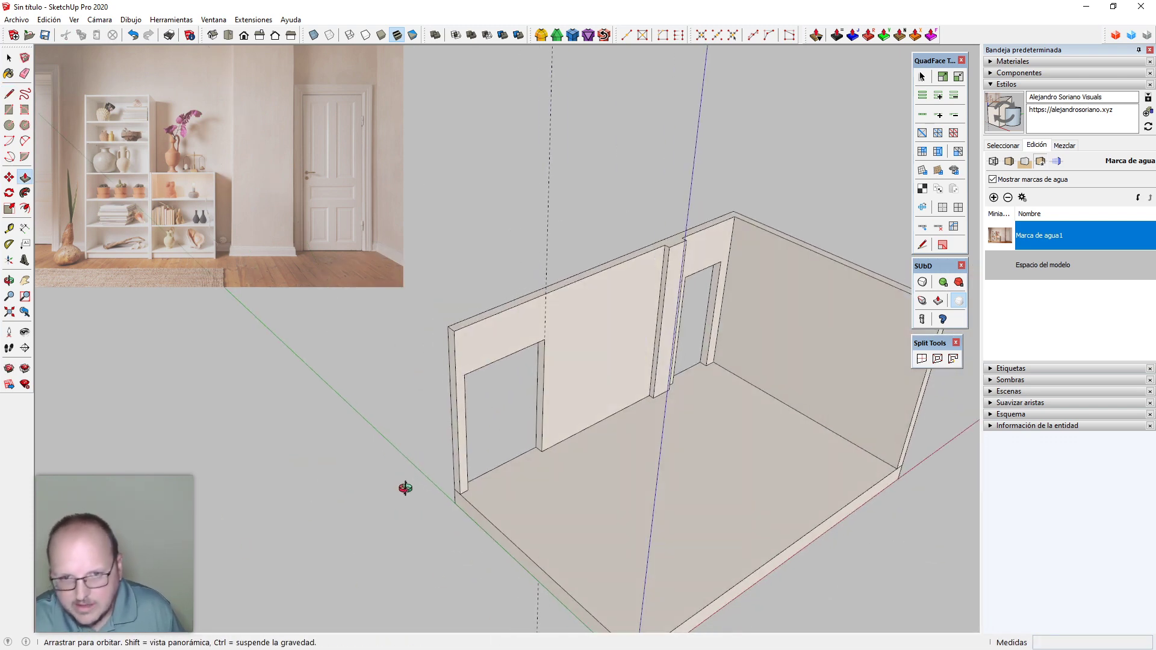
{"action": "key", "text": "e"}
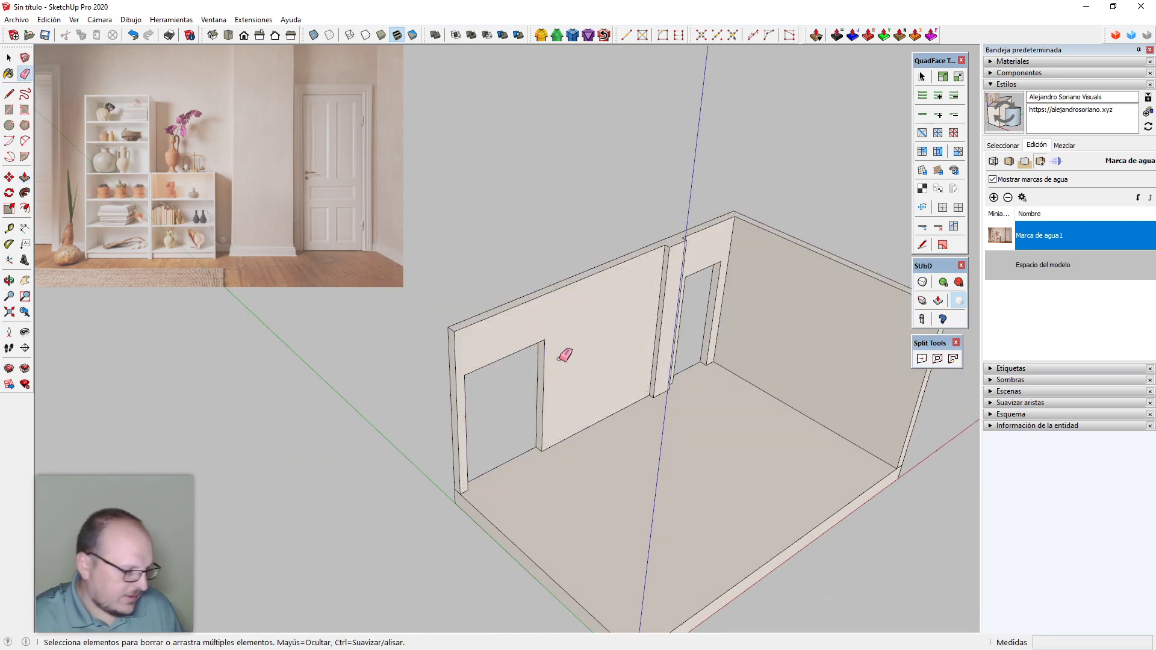
Open the floor slab for editing and Push/Pull its face behind the back wall outward 1.5 m
{"action": "key", "text": "space"}
{"action": "mouse_move", "coordinate": [452, 465]}
{"action": "middle_mouse_down"}
{"action": "mouse_move", "coordinate": [902, 472]}
{"action": "mouse_move", "coordinate": [612, 473]}
{"action": "mouse_move", "coordinate": [624, 399]}
{"action": "middle_mouse_up"}
{"action": "left_click", "coordinate": [626, 392]}
{"action": "key", "text": "p"}
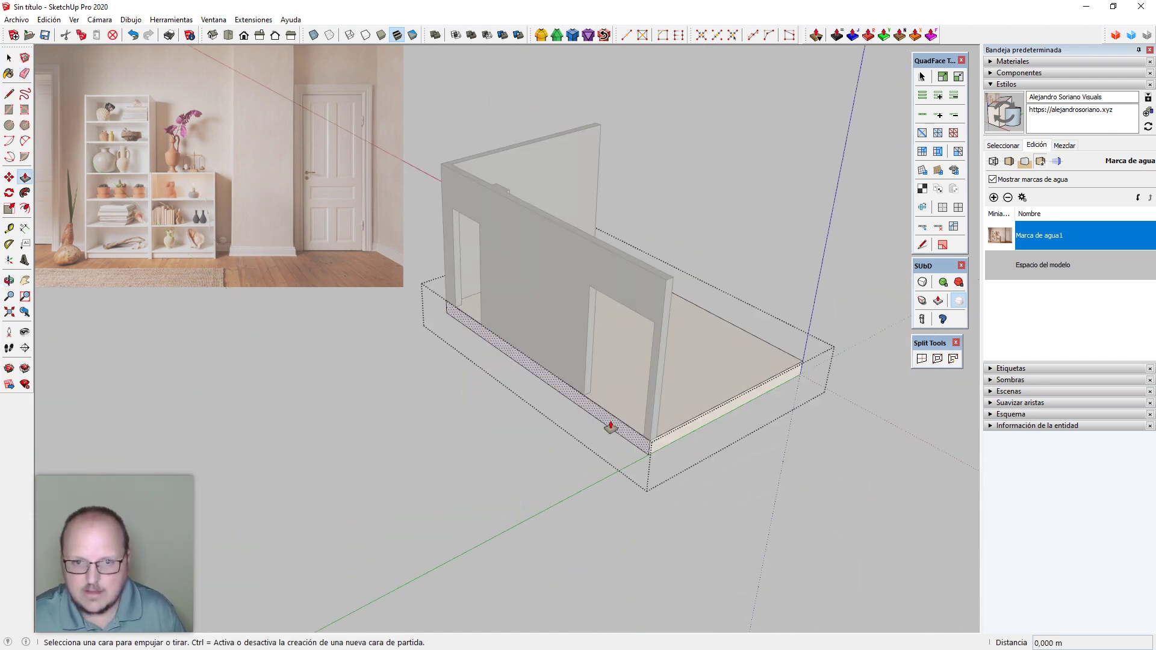
{"action": "left_click_drag", "start_coordinate": [611, 426], "coordinate": [523, 457]}
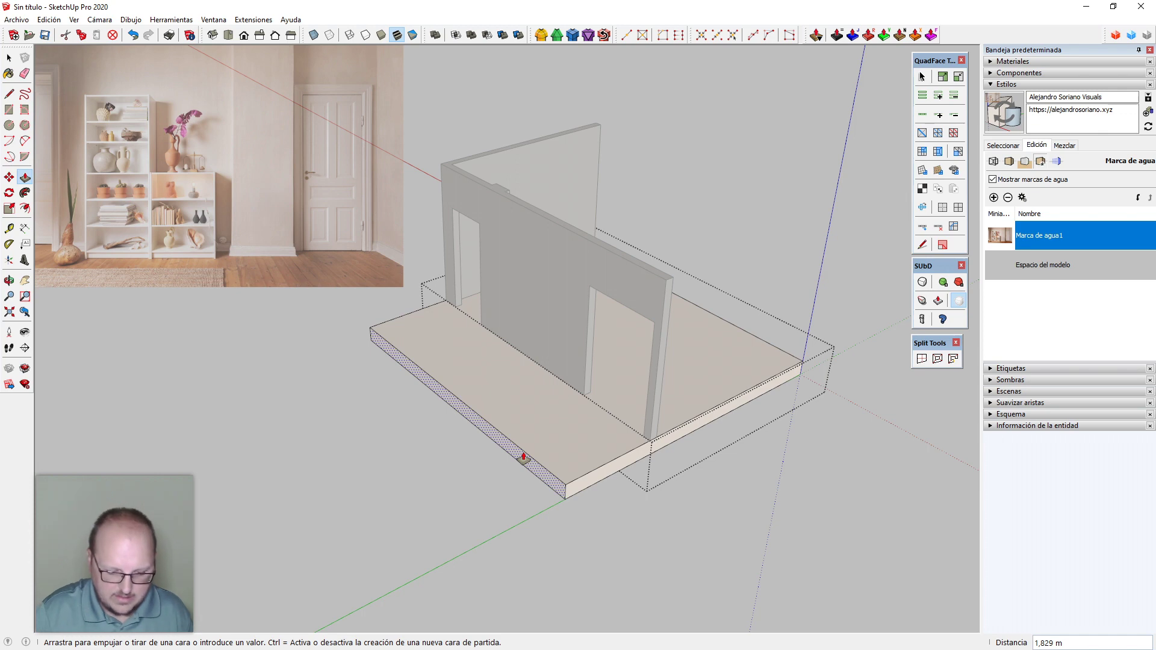
{"action": "type", "text": "2"}
{"action": "key", "text": "Return"}
{"action": "type", "text": "1,"}
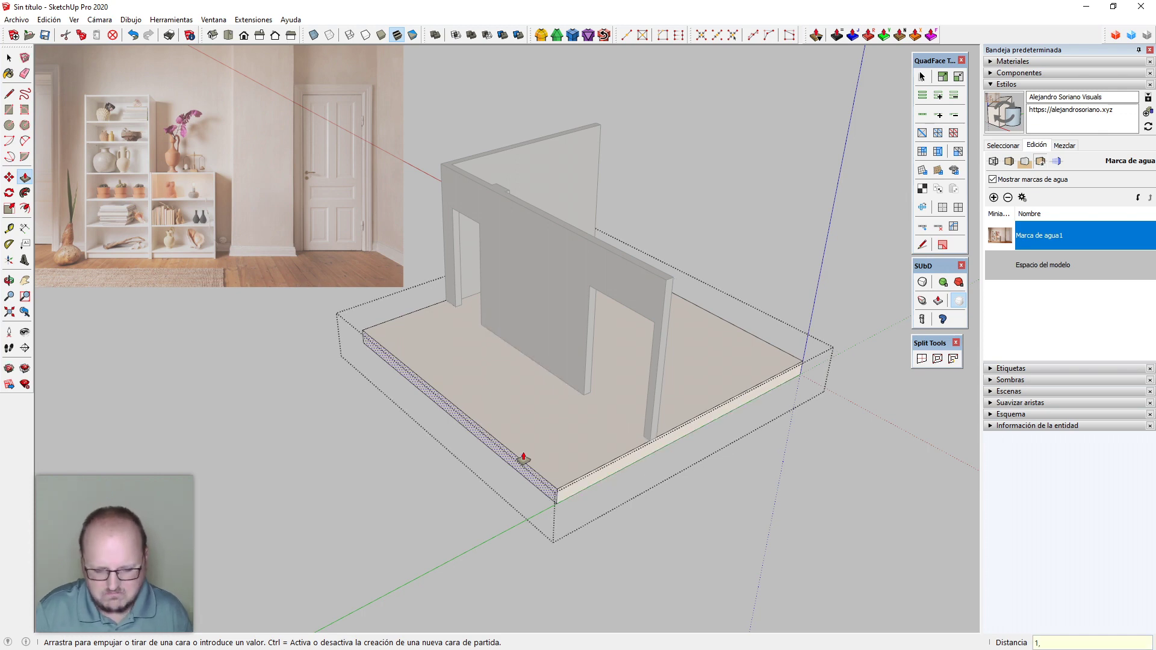
{"action": "type", "text": "500"}
{"action": "key", "text": "Return"}
{"action": "key", "text": "space"}
{"action": "key", "text": "Escape"}
{"action": "scroll", "coordinate": [523, 453], "scroll_direction": "down", "scroll_amount": 1}
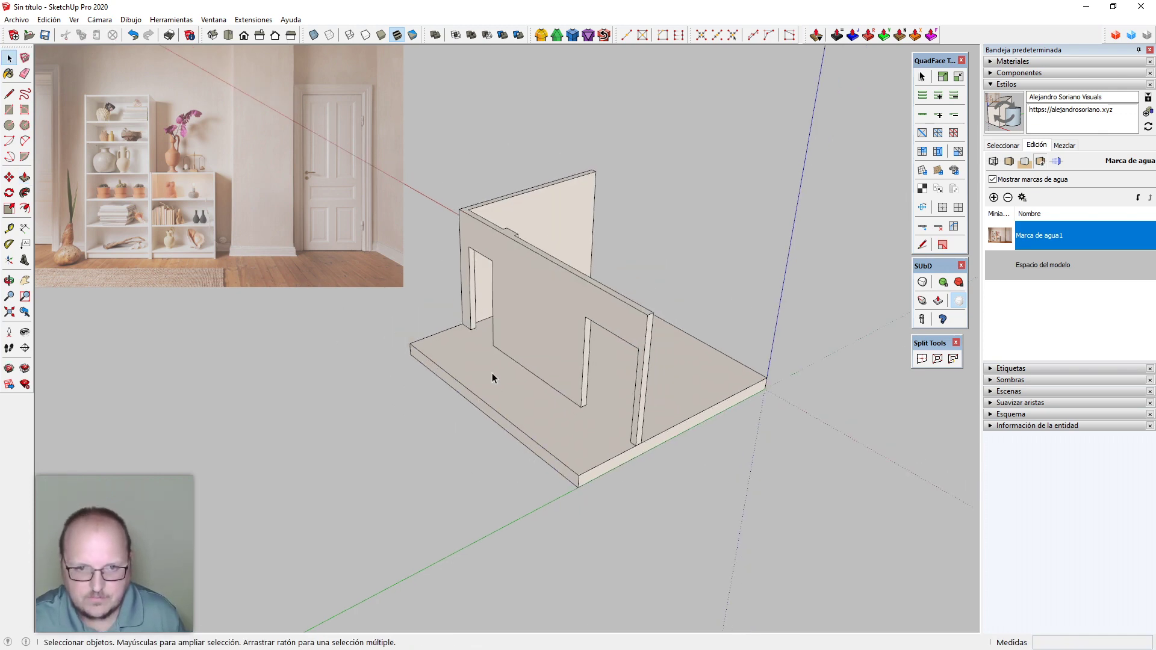
Draw a 6 m long strip along the slab's far edge behind the back wall and scale its width to 15 cm
{"action": "scroll", "coordinate": [493, 378], "scroll_direction": "up", "scroll_amount": 2}
{"action": "key", "text": "r"}
{"action": "left_click", "coordinate": [392, 337]}
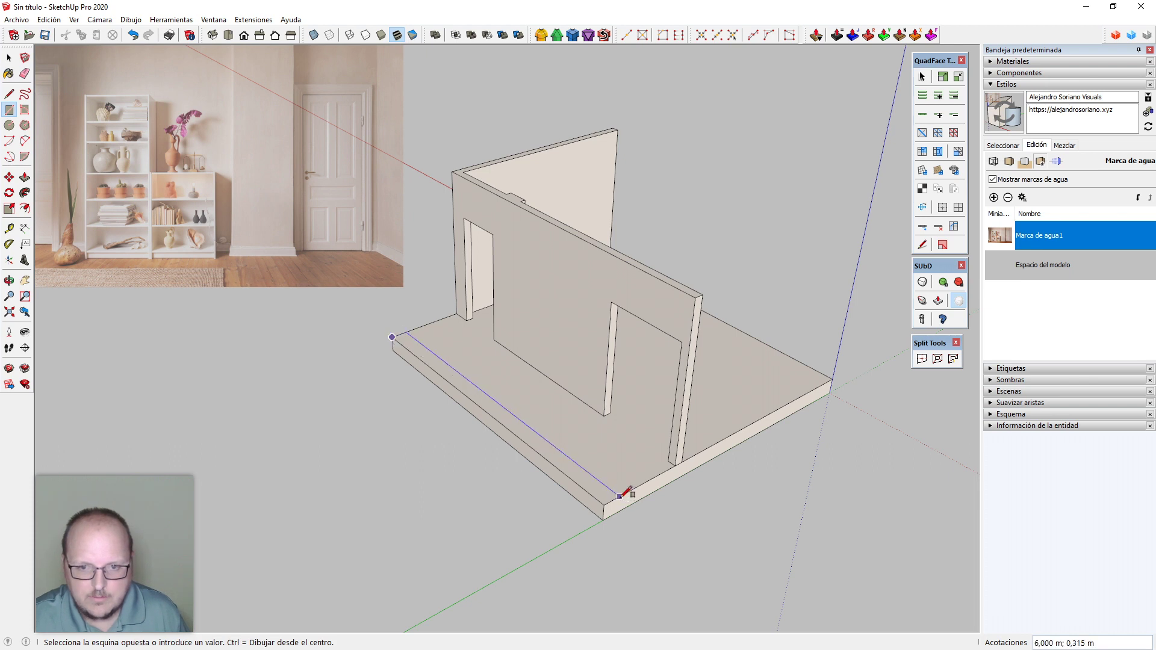
{"action": "left_click", "coordinate": [626, 494]}
{"action": "key", "text": "s"}
{"action": "left_click", "coordinate": [509, 425]}
{"action": "left_click_drag", "start_coordinate": [499, 404], "coordinate": [506, 400]}
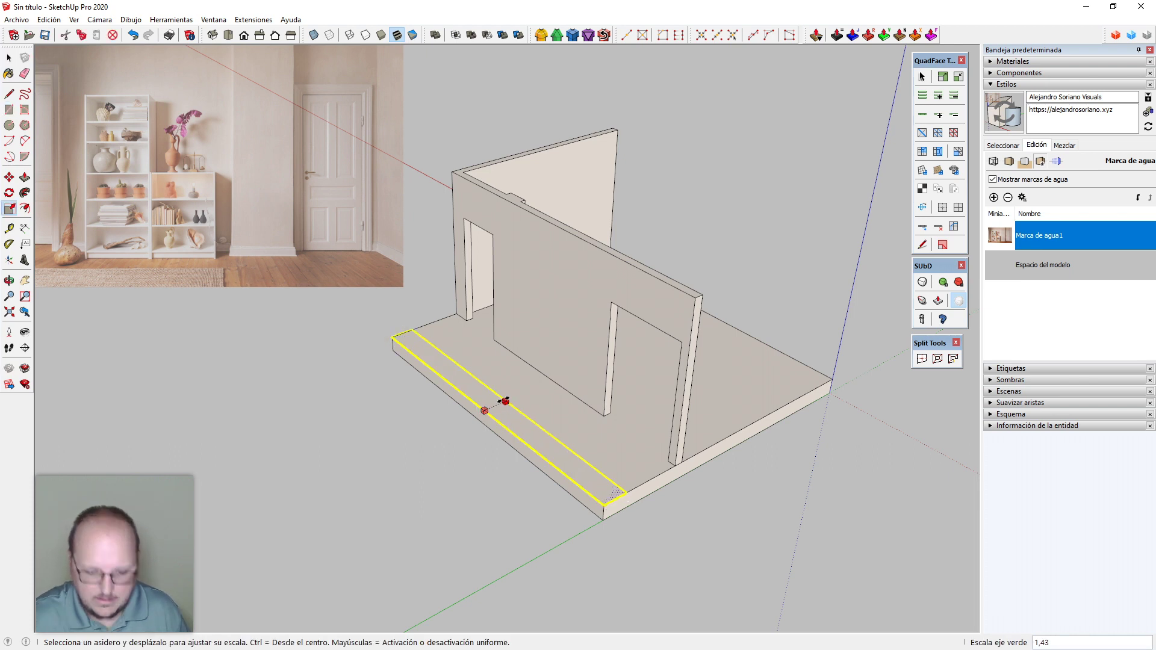
{"action": "type", "text": "15cm"}
{"action": "key", "text": "Return"}
Push/Pull the strip up 3 m to the back wall's height and group the resulting wall
{"action": "key", "text": "p"}
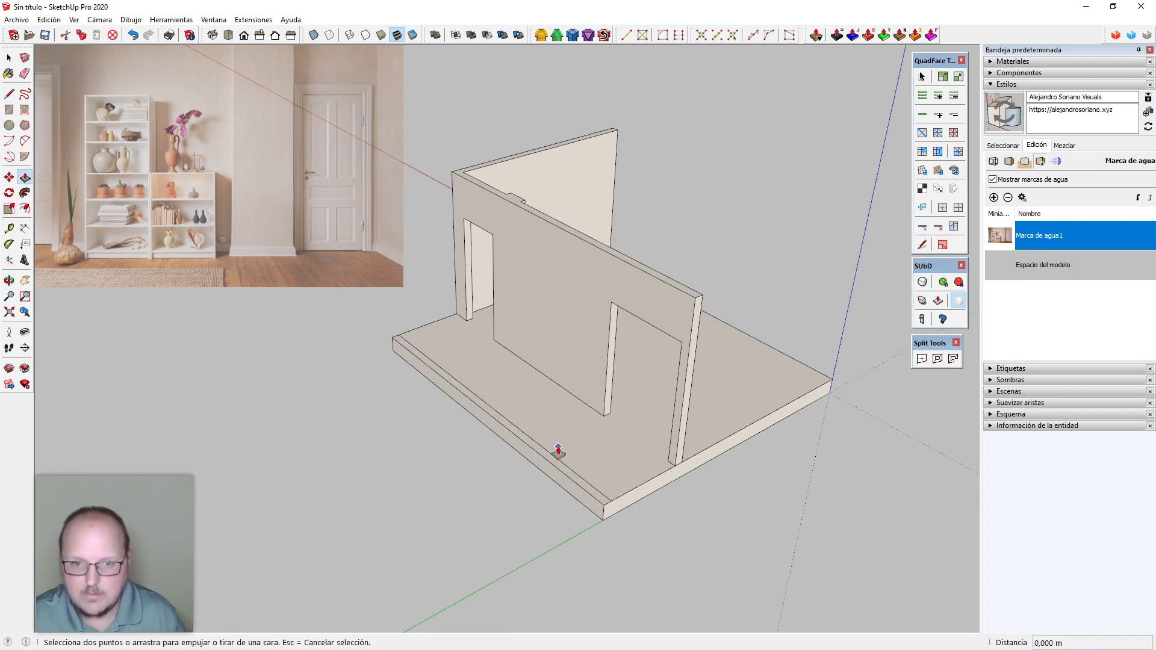
{"action": "left_click", "coordinate": [560, 474]}
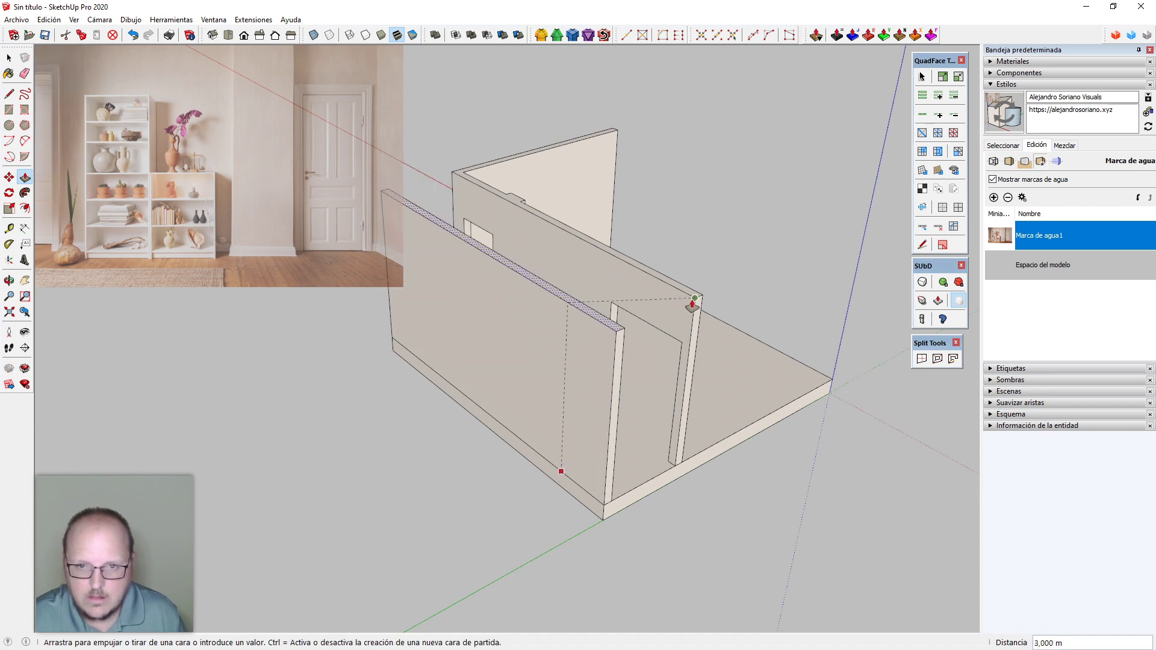
{"action": "left_click", "coordinate": [693, 304]}
{"action": "key", "text": "space"}
{"action": "left_click", "coordinate": [584, 368]}
{"action": "triple_click", "coordinate": [585, 364]}
{"action": "key", "text": "ctrl+g"}
{"action": "scroll", "coordinate": [654, 361], "scroll_direction": "down", "scroll_amount": 3}
{"action": "middle_click_drag", "start_coordinate": [774, 491], "coordinate": [292, 270]}
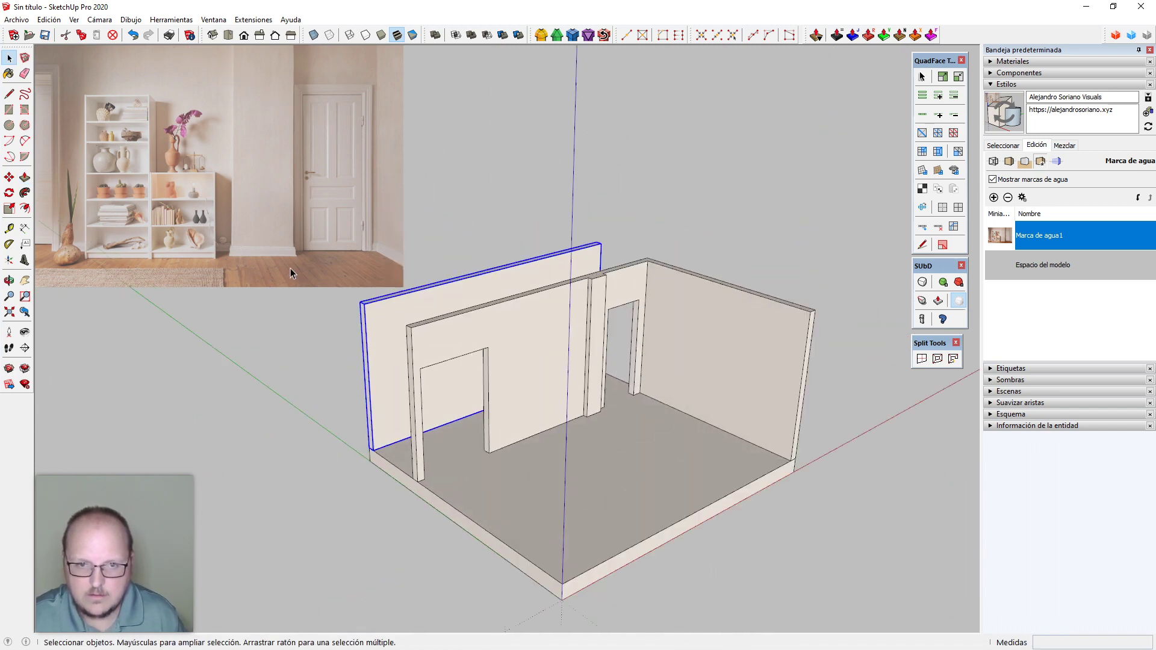
{"action": "scroll", "coordinate": [403, 338], "scroll_direction": "up", "scroll_amount": 4}
{"action": "middle_click_drag", "start_coordinate": [482, 458], "coordinate": [460, 364]}
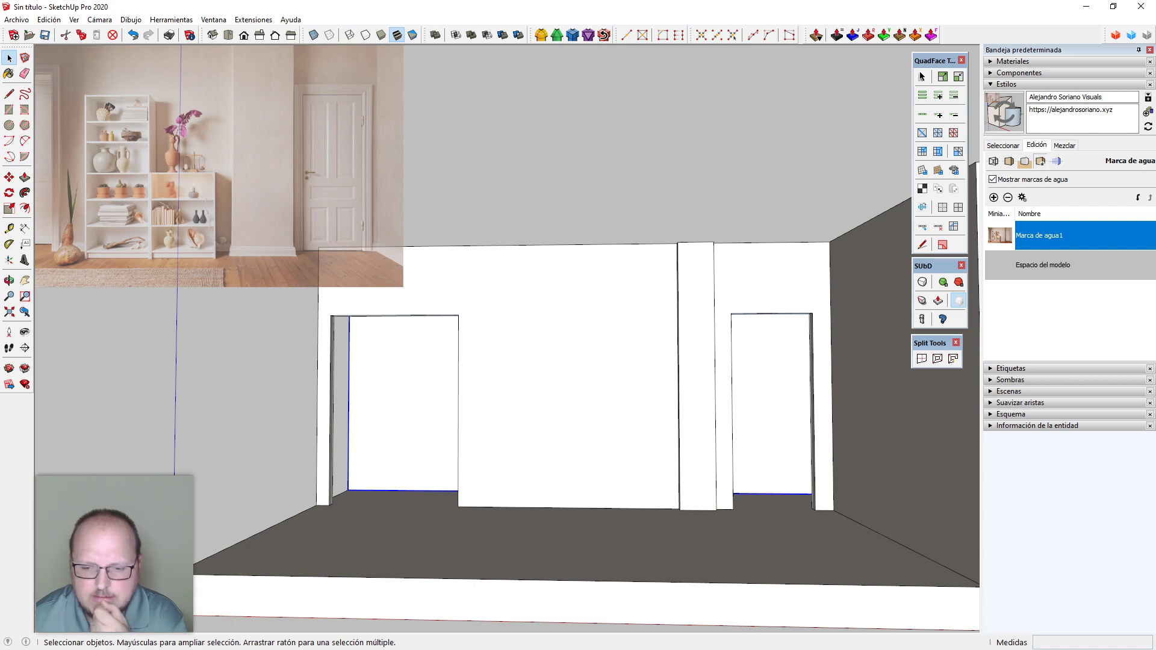
{"action": "scroll", "coordinate": [646, 611], "scroll_direction": "down", "scroll_amount": 2}
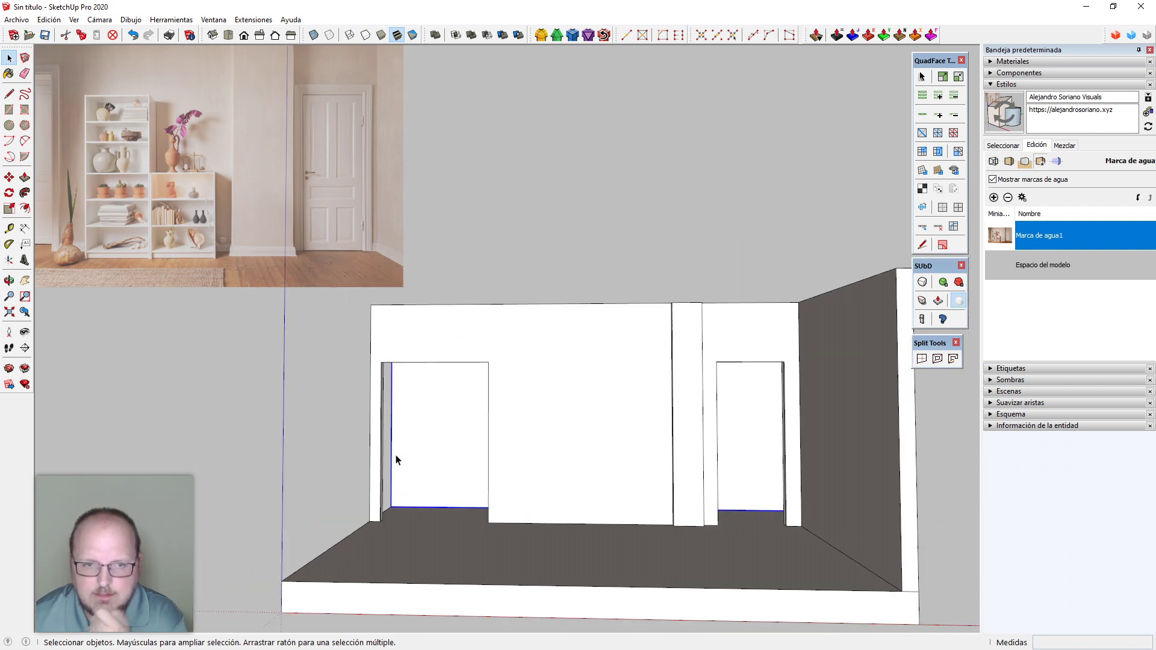
Open the floor slab for editing and Push/Pull the end face beside the large opening outward 1 m
{"action": "middle_click_drag", "start_coordinate": [395, 460], "coordinate": [428, 453]}
{"action": "middle_click_drag", "start_coordinate": [531, 522], "coordinate": [642, 527]}
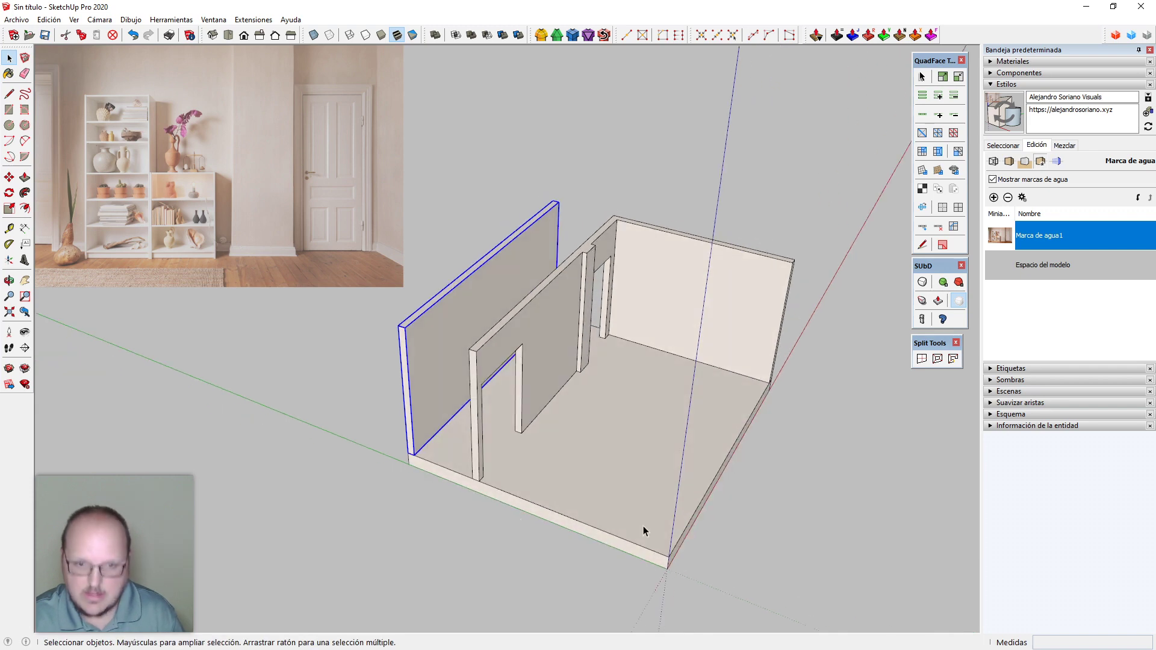
{"action": "double_click", "coordinate": [565, 521]}
{"action": "scroll", "coordinate": [522, 526], "scroll_direction": "up", "scroll_amount": 2}
{"action": "key", "text": "p"}
{"action": "left_click_drag", "start_coordinate": [489, 495], "coordinate": [480, 499]}
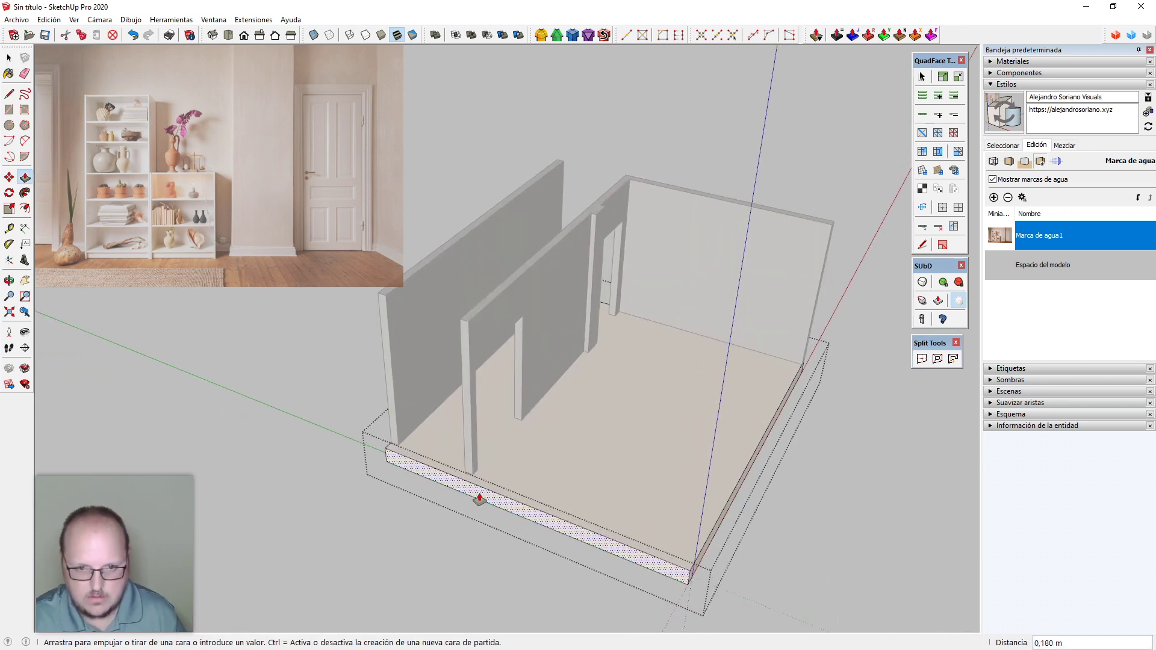
{"action": "type", "text": "2"}
{"action": "key", "text": "Return"}
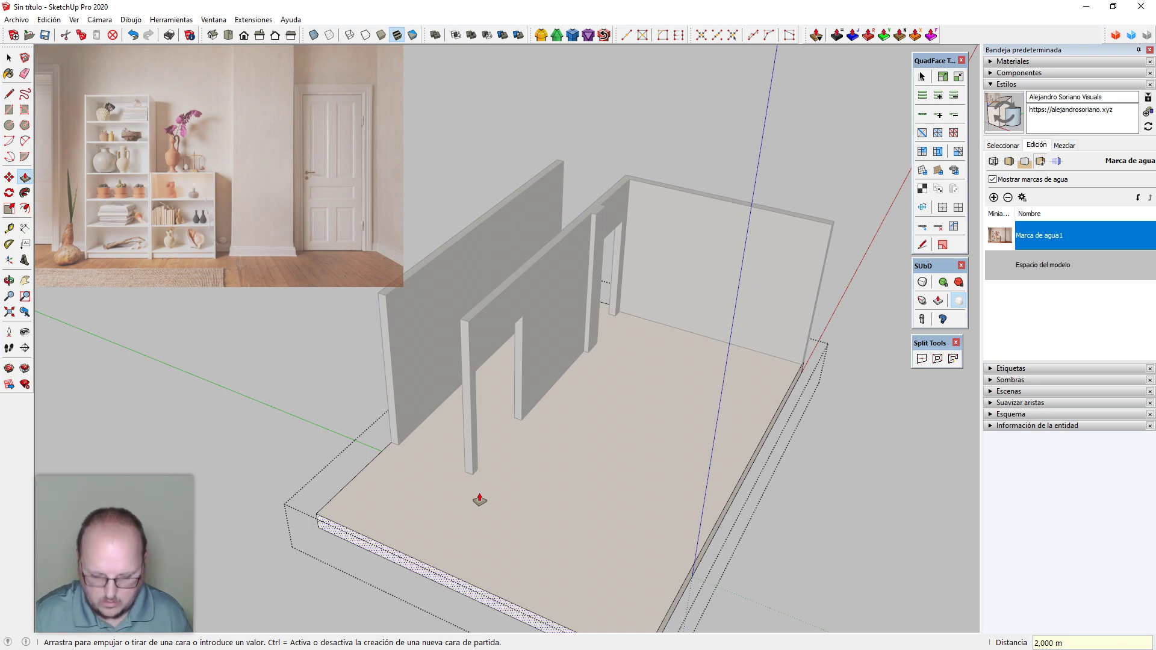
{"action": "type", "text": "1"}
{"action": "key", "text": "Return"}
{"action": "key", "text": "Escape"}
{"action": "key", "text": "space"}
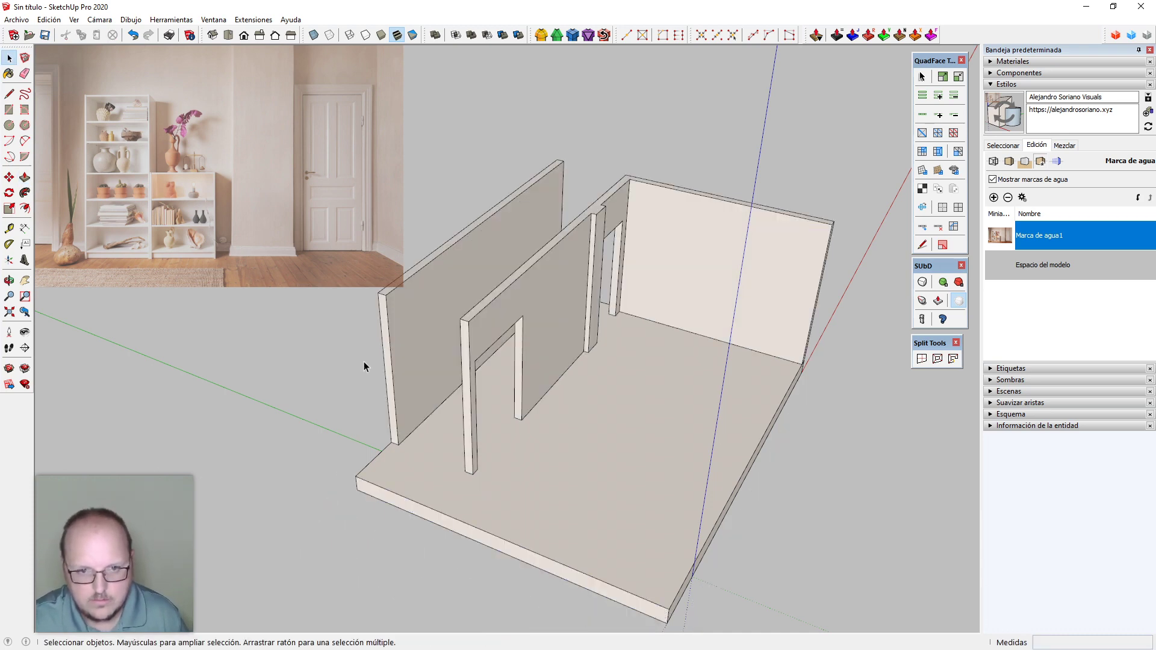
Open the rear wall for editing and Push/Pull its short end face out to the extended slab's edge
{"action": "double_click", "coordinate": [413, 361]}
{"action": "key", "text": "p"}
{"action": "left_click_drag", "start_coordinate": [388, 410], "coordinate": [401, 494]}
{"action": "left_click", "coordinate": [397, 495]}
{"action": "key", "text": "space"}
{"action": "key", "text": "Escape"}
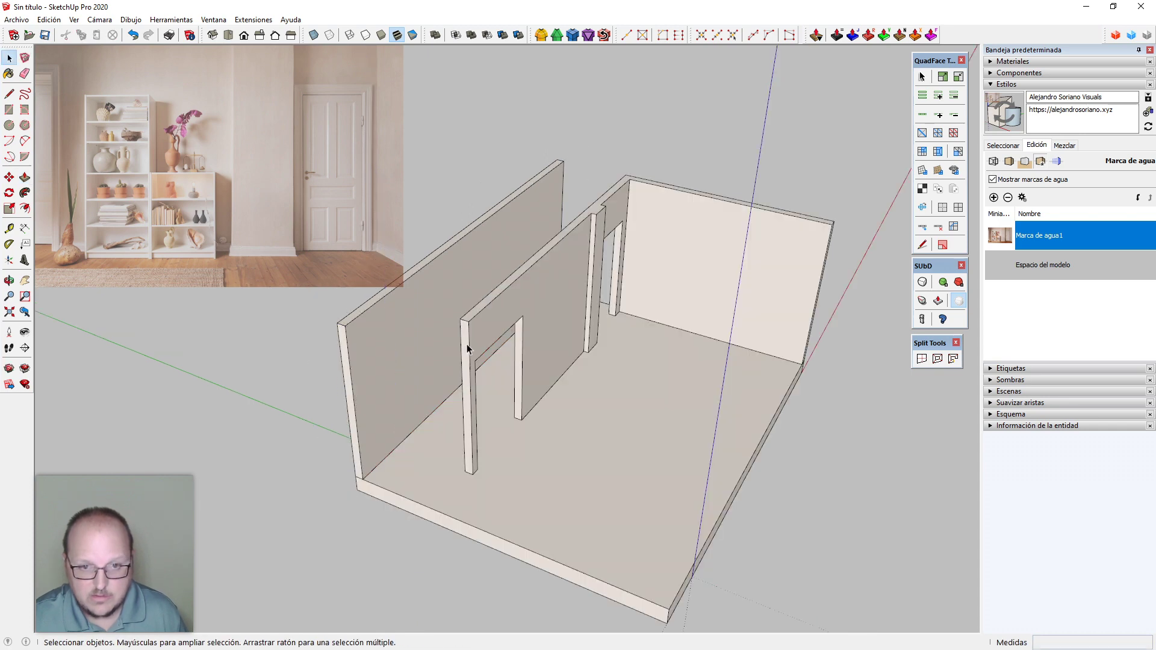
Push/Pull the end face of the wall with the openings out to the extended slab's edge
{"action": "left_click", "coordinate": [472, 361]}
{"action": "key", "text": "p"}
{"action": "left_click_drag", "start_coordinate": [472, 361], "coordinate": [468, 530]}
{"action": "left_click", "coordinate": [469, 527]}
{"action": "key", "text": "space"}
Check the extended walls from the front and collapse the Styles settings
{"action": "middle_click_drag", "start_coordinate": [648, 546], "coordinate": [505, 498]}
{"action": "scroll", "coordinate": [534, 382], "scroll_direction": "up", "scroll_amount": 5}
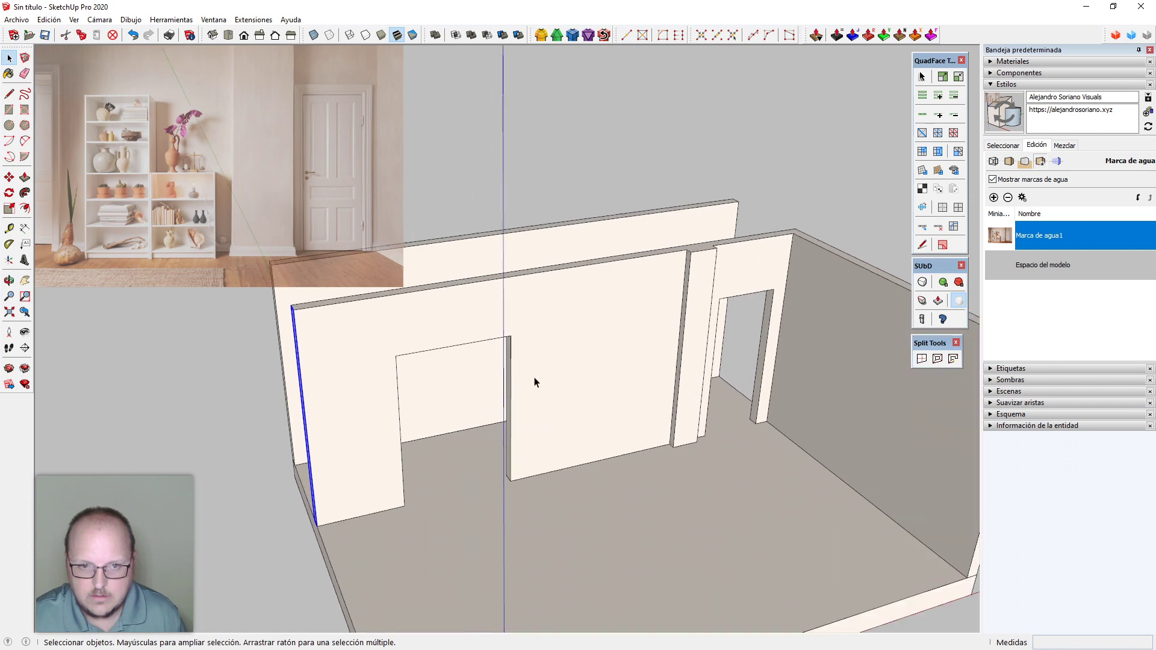
{"action": "middle_click_drag", "start_coordinate": [534, 382], "coordinate": [371, 390]}
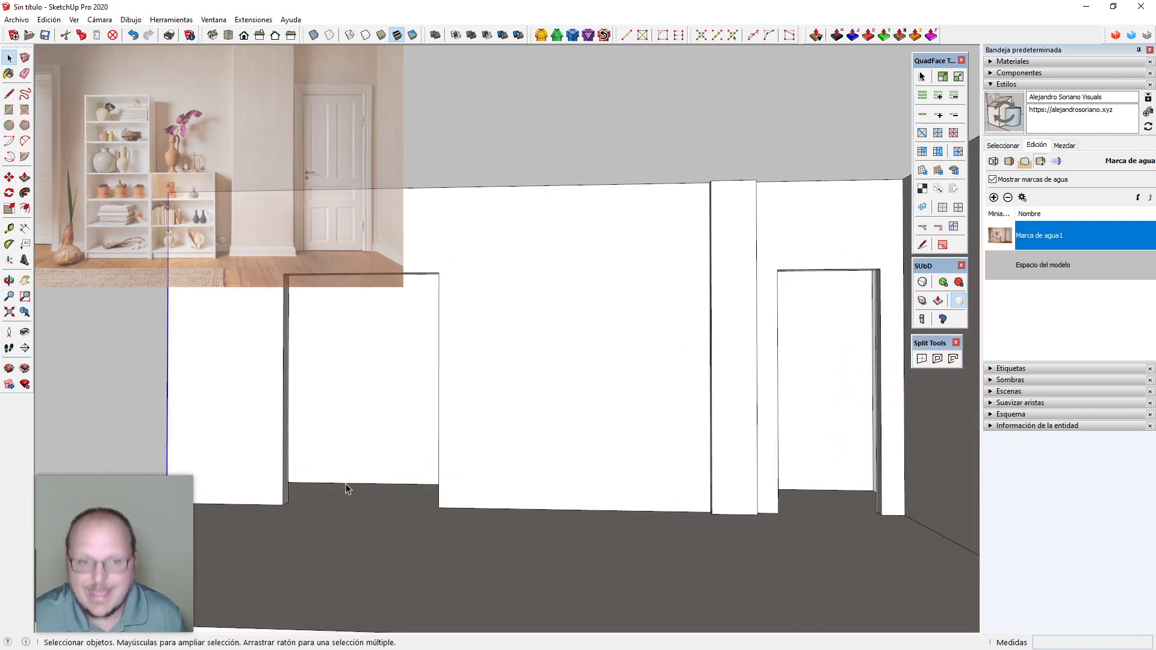
{"action": "scroll", "coordinate": [373, 440], "scroll_direction": "down", "scroll_amount": 2}
{"action": "middle_click_drag", "start_coordinate": [620, 413], "coordinate": [716, 535]}
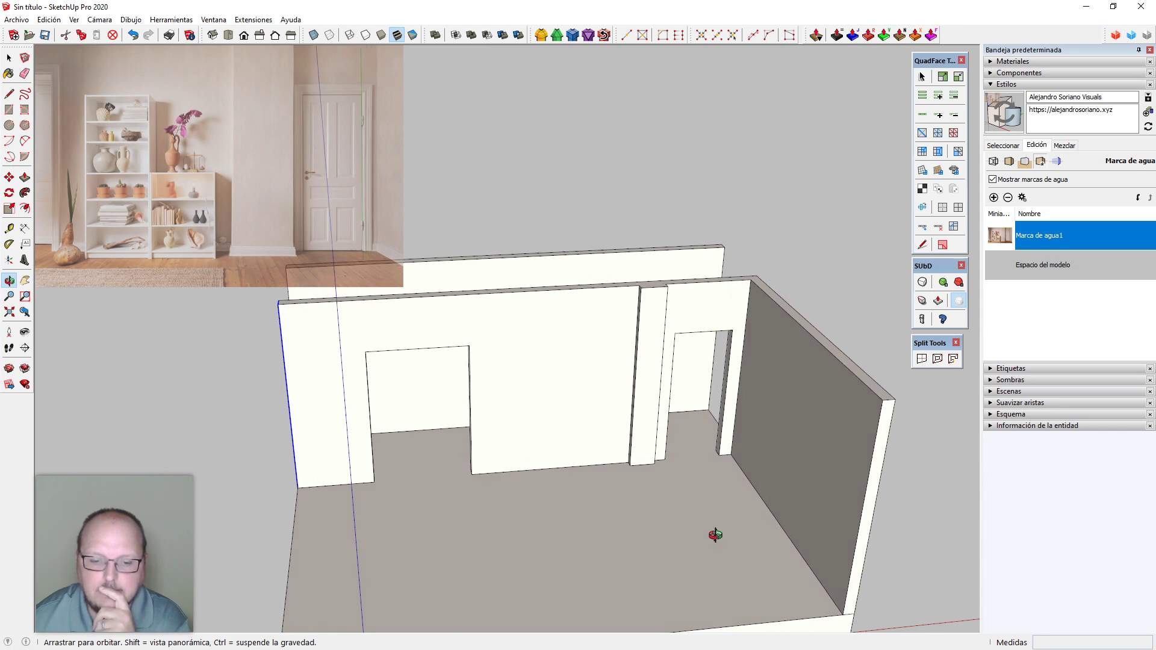
{"action": "key", "text": "space"}
{"action": "left_click", "coordinate": [1009, 84]}
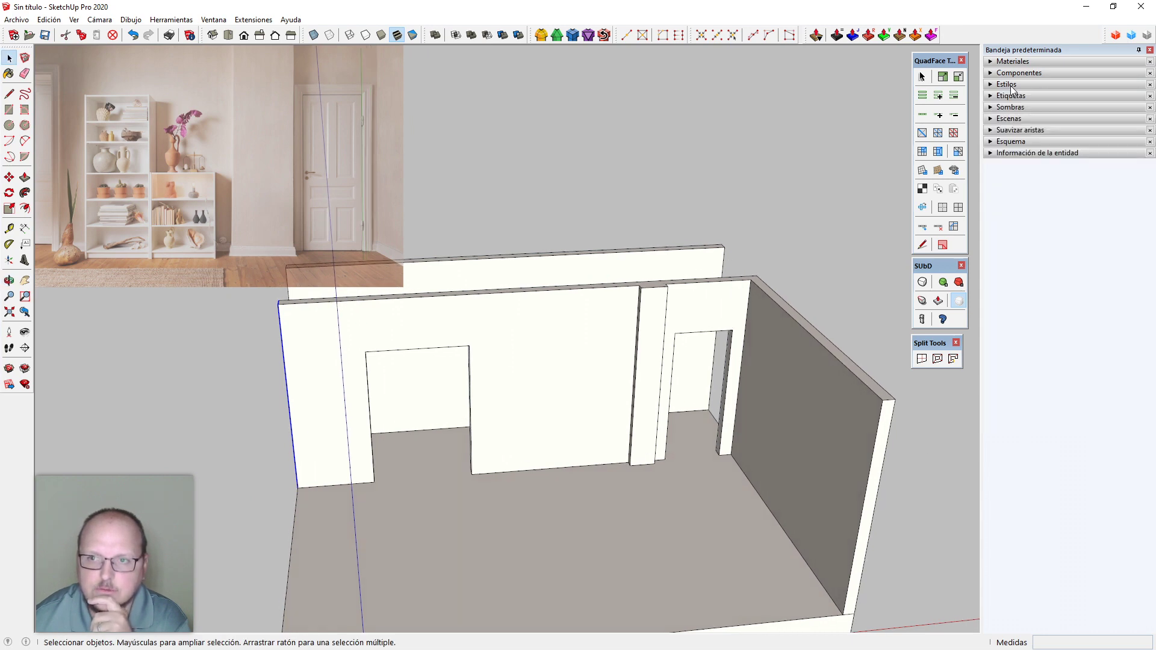
{"action": "middle_click_drag", "start_coordinate": [663, 463], "coordinate": [690, 479]}
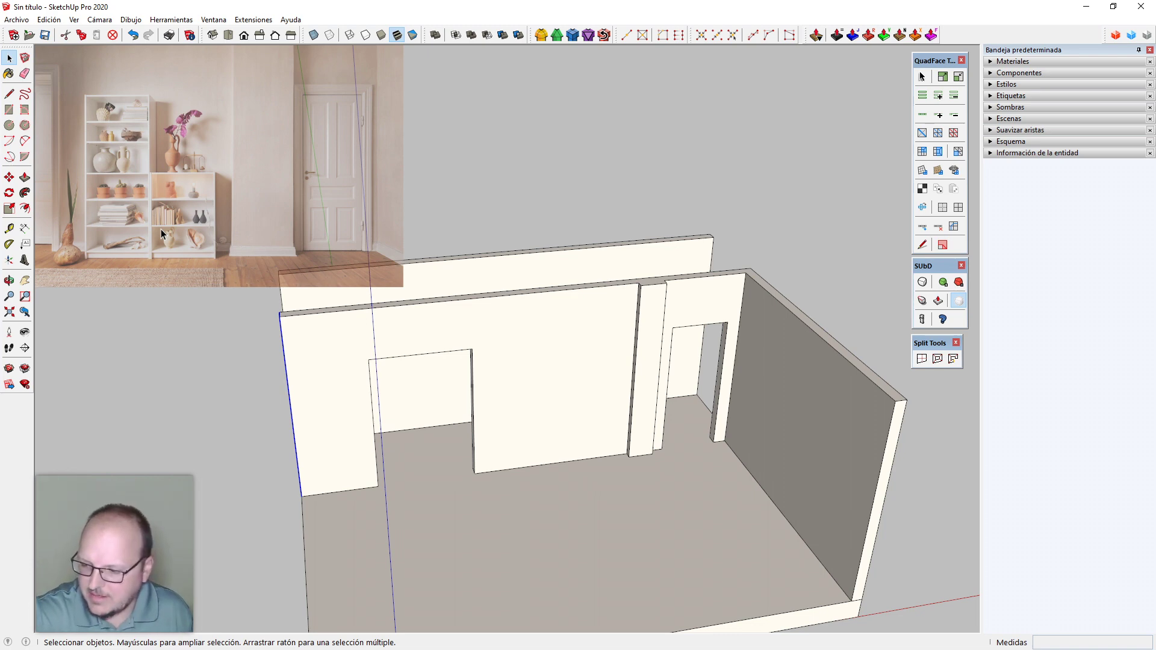
{"action": "scroll", "coordinate": [682, 421], "scroll_direction": "up", "scroll_amount": 6}
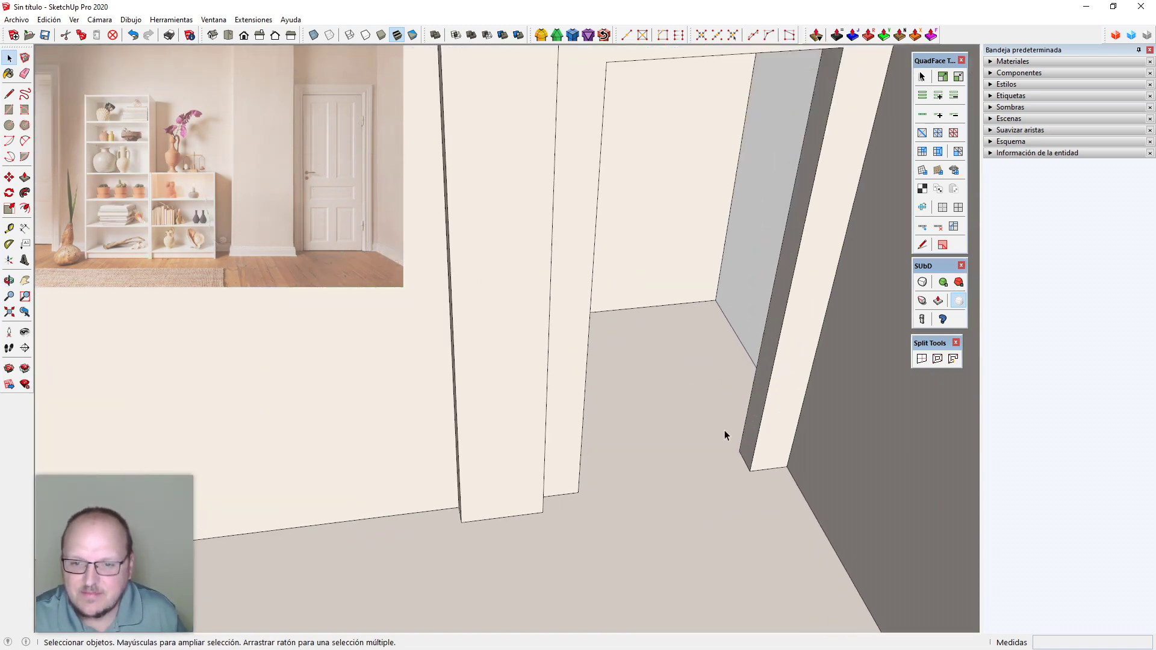
{"action": "key", "text": "r"}
{"action": "left_click", "coordinate": [746, 460]}
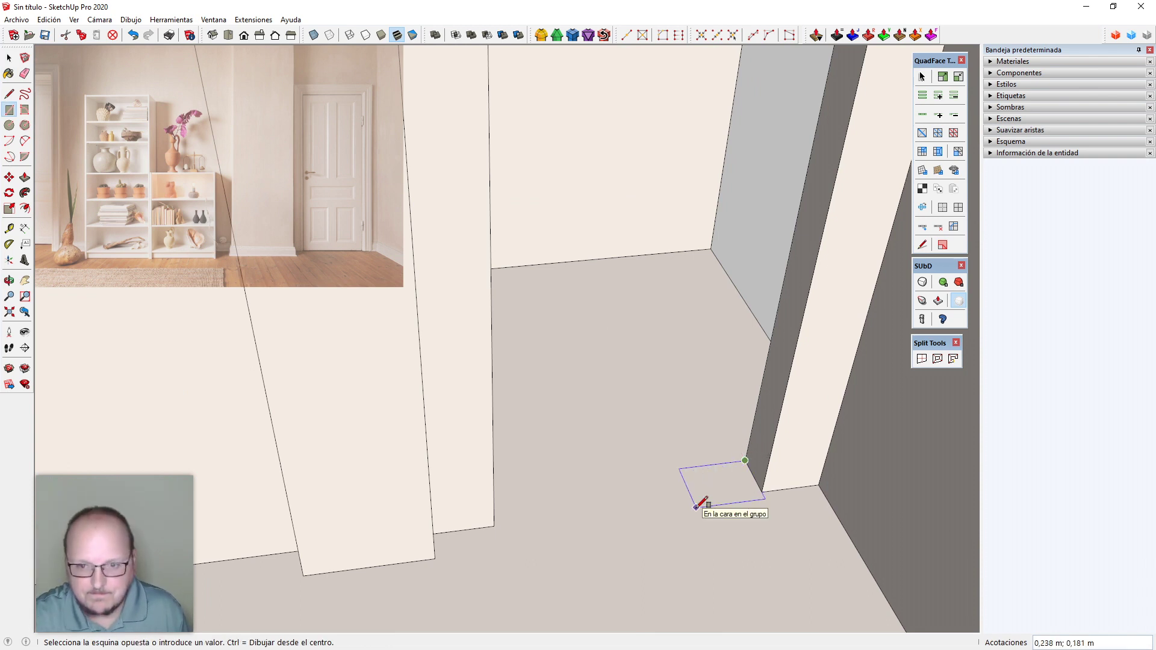
{"action": "left_click", "coordinate": [697, 507]}
{"action": "key", "text": "space"}
{"action": "key", "text": "s"}
{"action": "left_click_drag", "start_coordinate": [688, 488], "coordinate": [658, 489]}
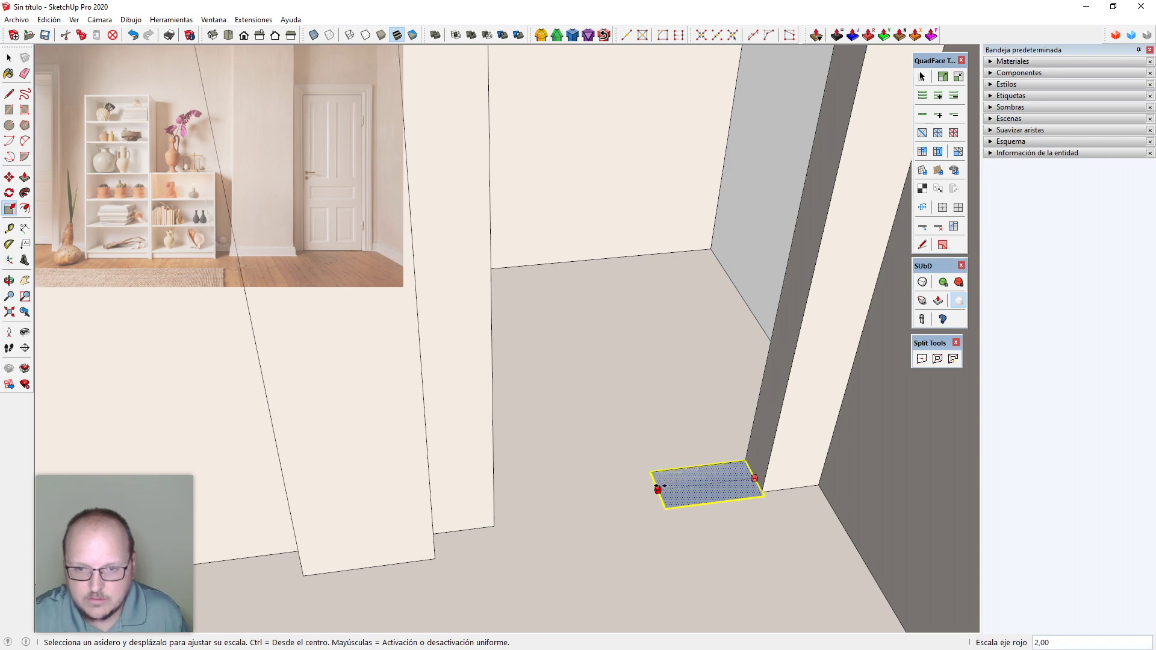
{"action": "type", "text": "5cm"}
{"action": "key", "text": "Return"}
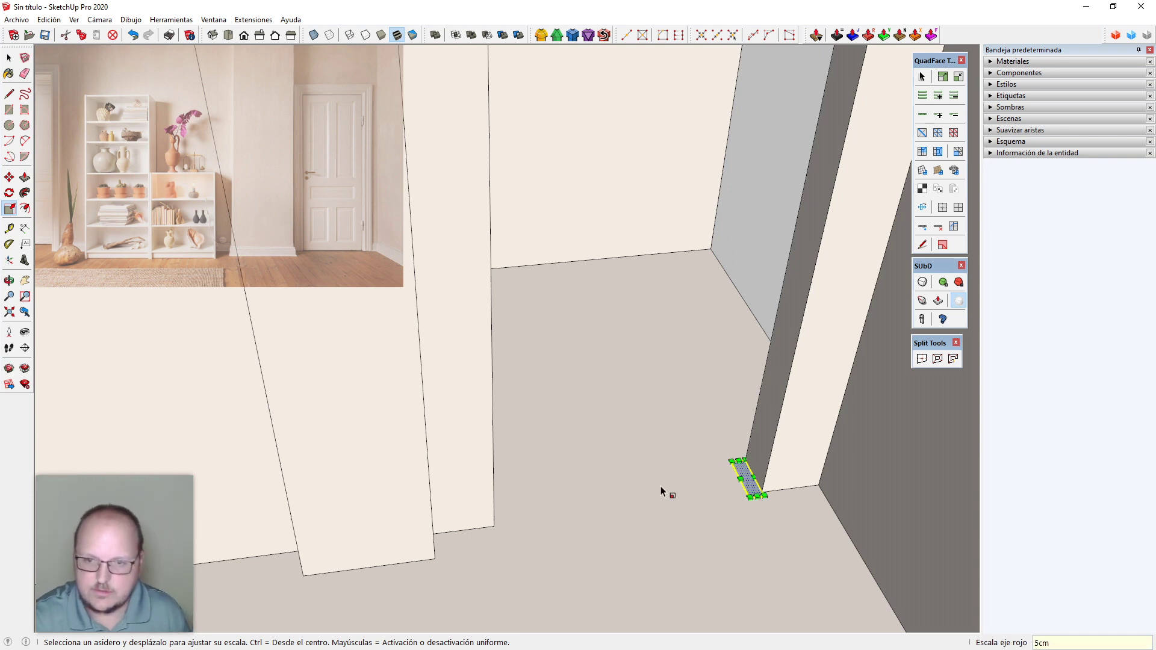
{"action": "scroll", "coordinate": [767, 505], "scroll_direction": "up", "scroll_amount": 4}
{"action": "left_click", "coordinate": [748, 489]}
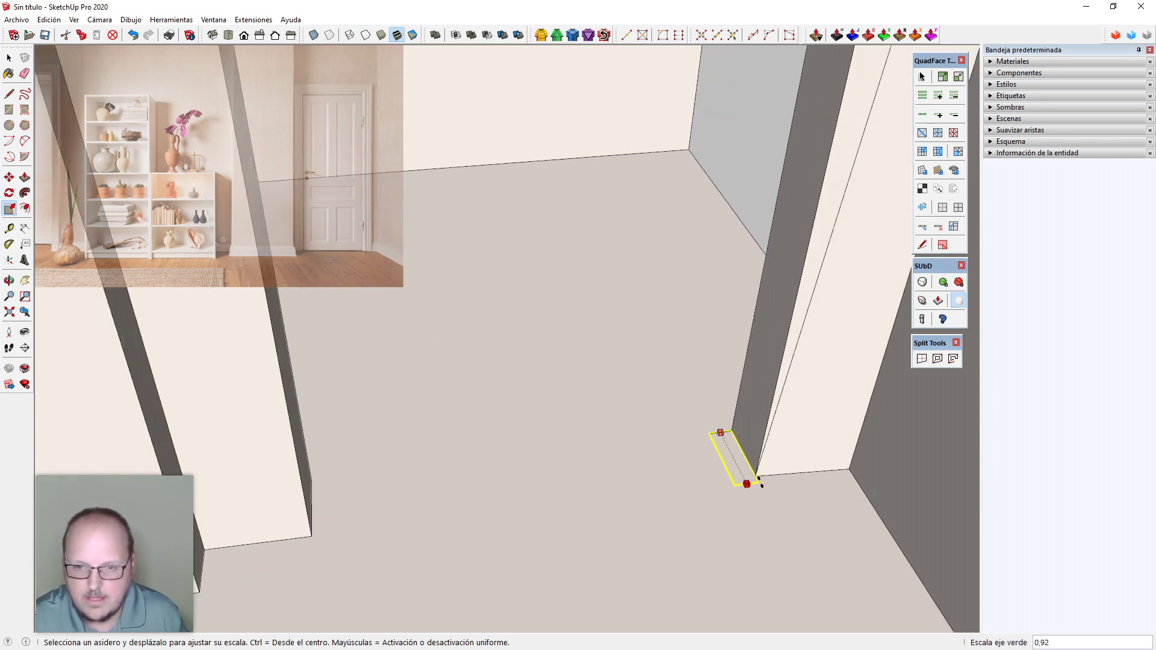
{"action": "key", "text": "space"}
{"action": "scroll", "coordinate": [730, 498], "scroll_direction": "down", "scroll_amount": 5}
{"action": "key", "text": "ctrl+z"}
{"action": "key", "text": "ctrl+z"}
{"action": "scroll", "coordinate": [761, 504], "scroll_direction": "down", "scroll_amount": 4}
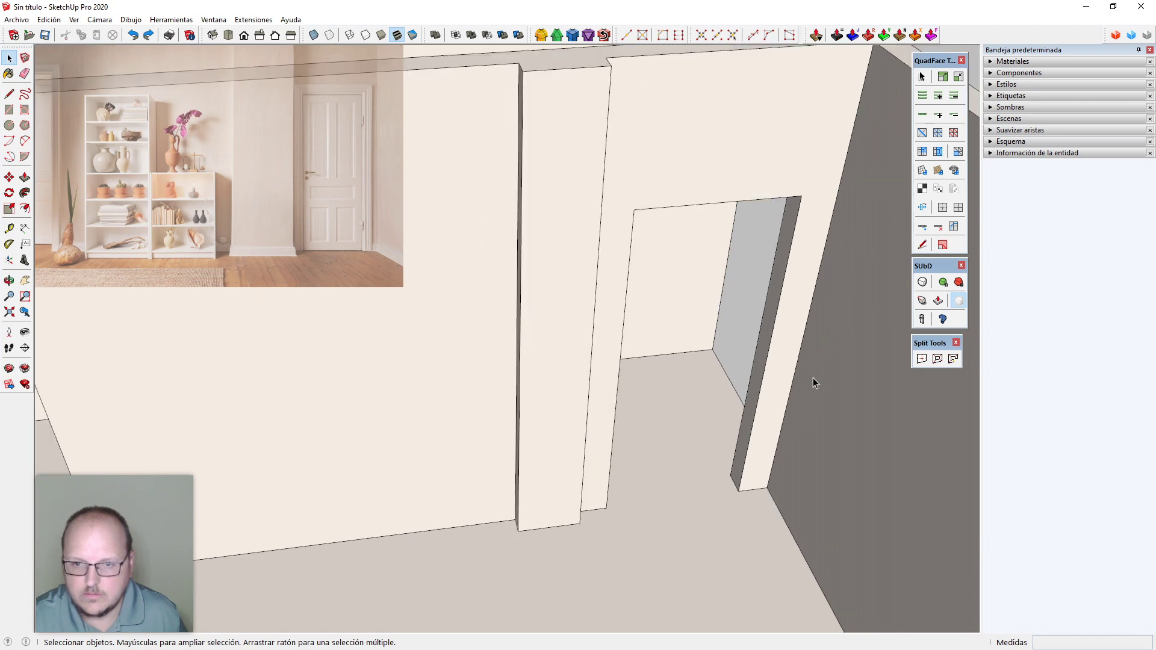
{"action": "left_click", "coordinate": [813, 378]}
{"action": "scroll", "coordinate": [687, 366], "scroll_direction": "down", "scroll_amount": 8}
{"action": "triple_click", "coordinate": [688, 366]}
{"action": "left_click", "coordinate": [661, 272]}
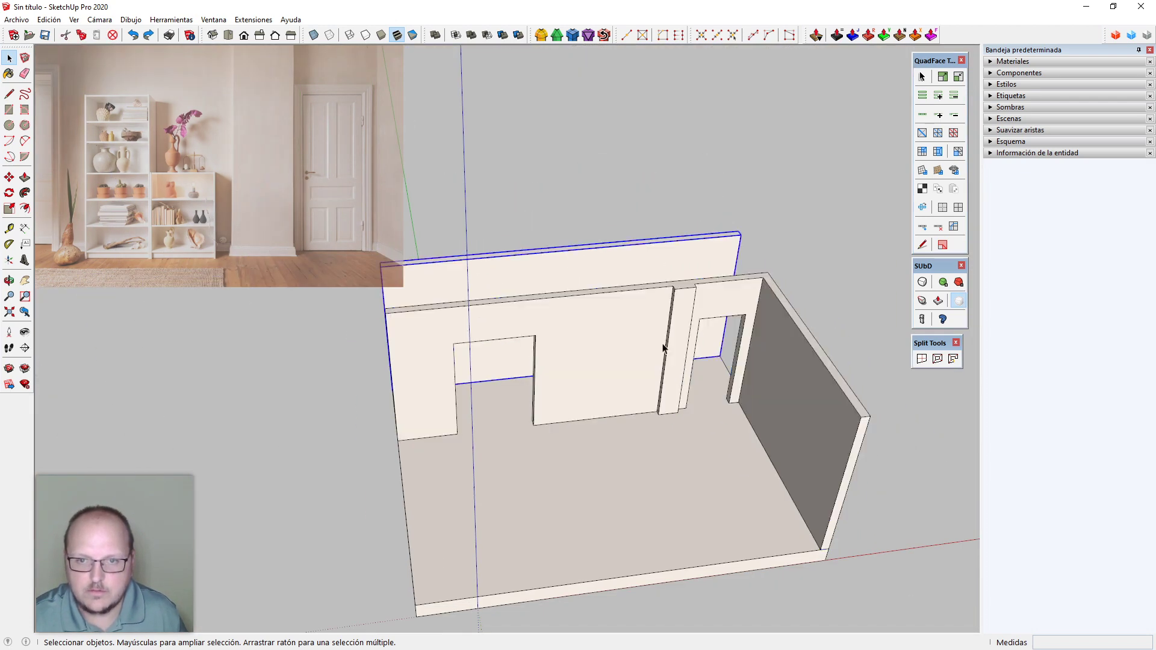
{"action": "triple_click", "coordinate": [655, 349]}
{"action": "left_click", "coordinate": [652, 270]}
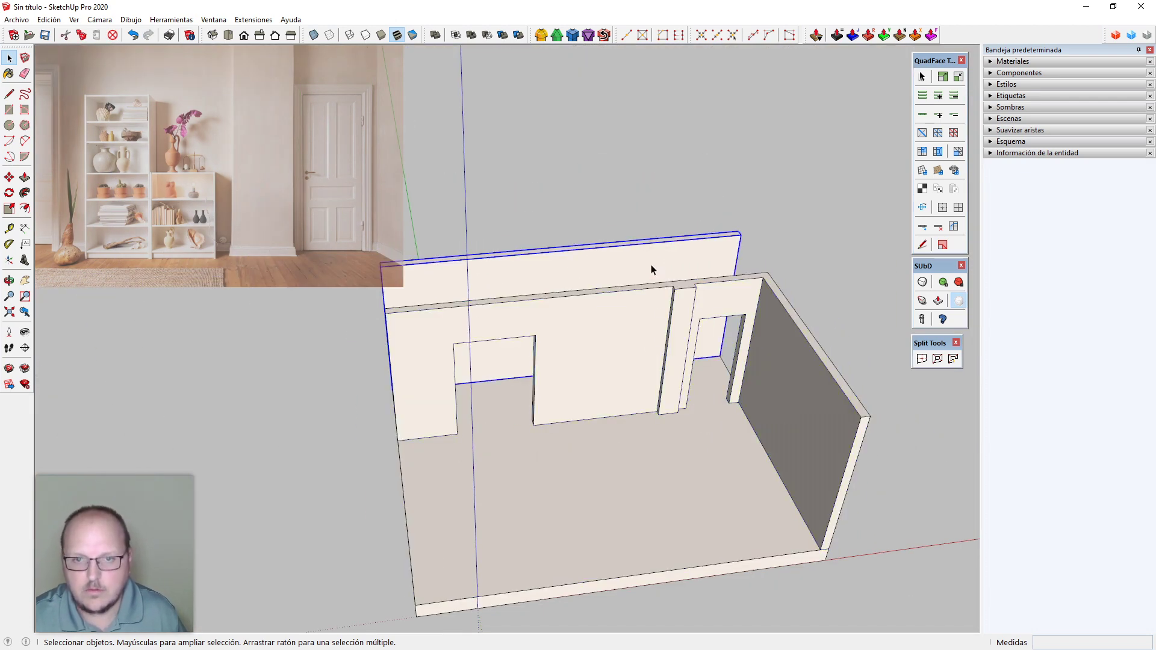
Draw a rectangle at the foot of the small doorway's right jamb, scaled to the wall's thickness and 5 cm wide
{"action": "scroll", "coordinate": [715, 399], "scroll_direction": "up", "scroll_amount": 6}
{"action": "key", "text": "r"}
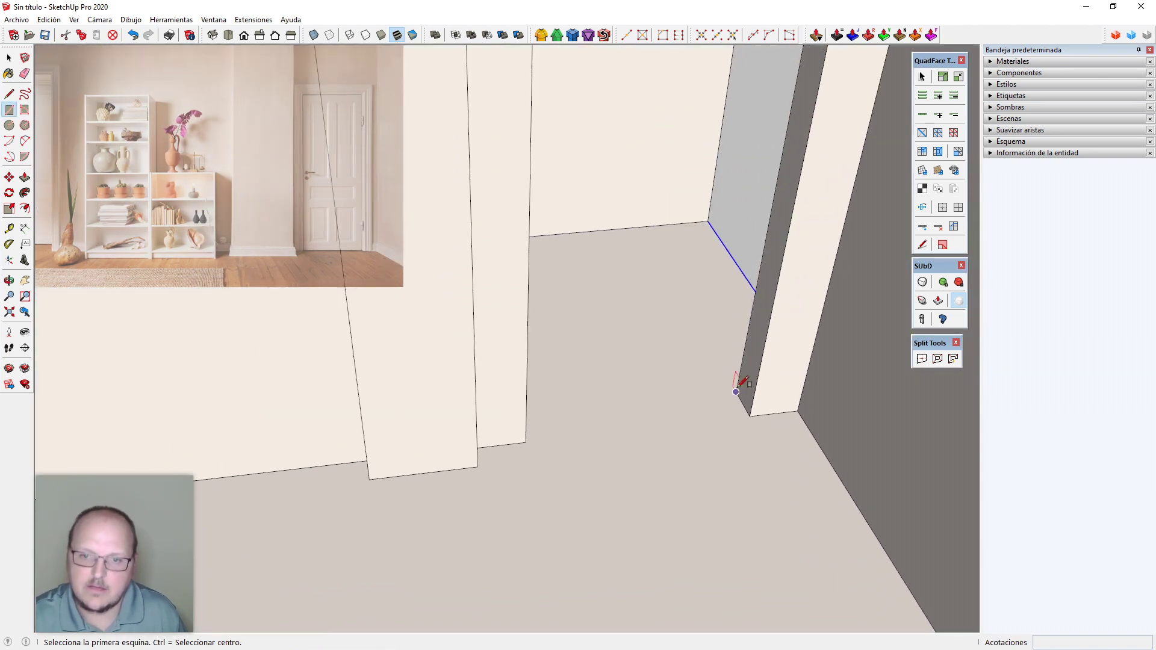
{"action": "left_click", "coordinate": [736, 392]}
{"action": "left_click", "coordinate": [671, 500]}
{"action": "key", "text": "s"}
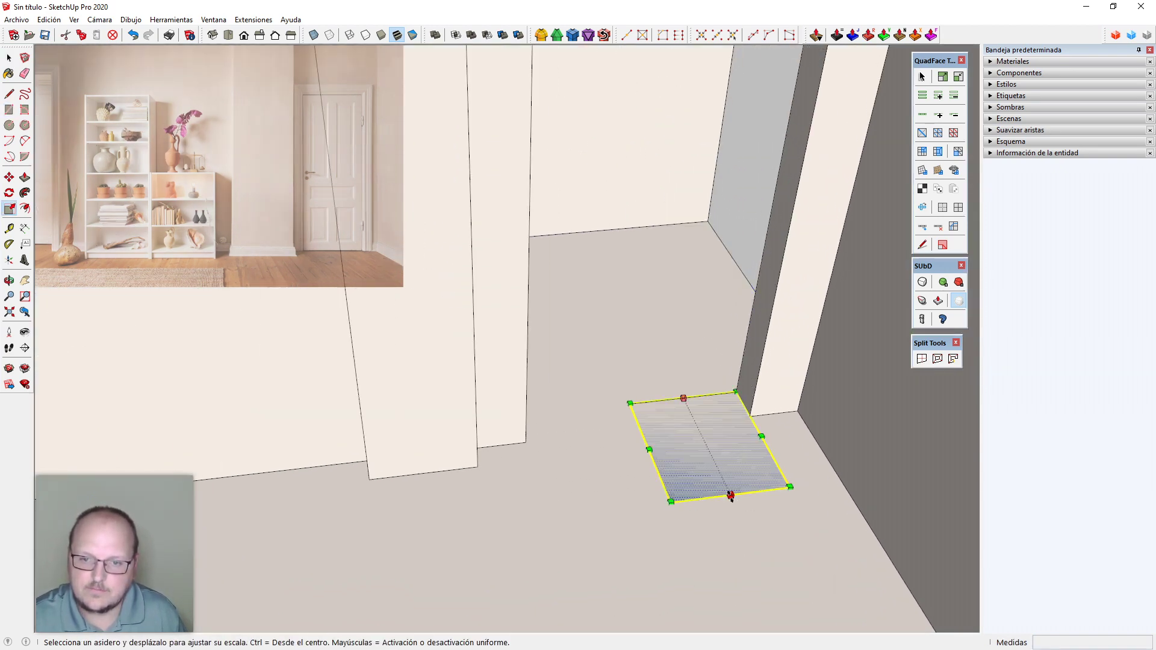
{"action": "left_click_drag", "start_coordinate": [721, 501], "coordinate": [753, 413]}
{"action": "left_click_drag", "start_coordinate": [630, 407], "coordinate": [649, 396]}
{"action": "type", "text": "5cm"}
{"action": "key", "text": "Return"}
{"action": "key", "text": "space"}
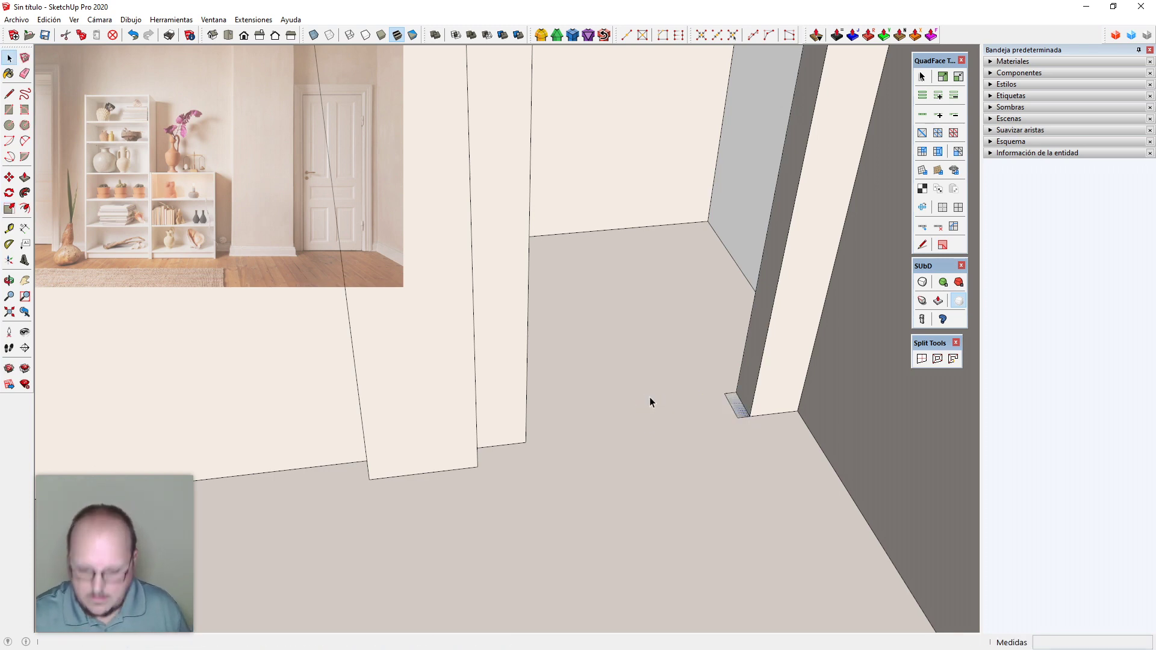
Draw a smaller rectangle from the midpoint of the footprint's outer edge to its front edge and scale its width to 2 cm
{"action": "scroll", "coordinate": [812, 389], "scroll_direction": "up", "scroll_amount": 6}
{"action": "middle_click_drag", "start_coordinate": [705, 412], "coordinate": [692, 425]}
{"action": "key", "text": "r"}
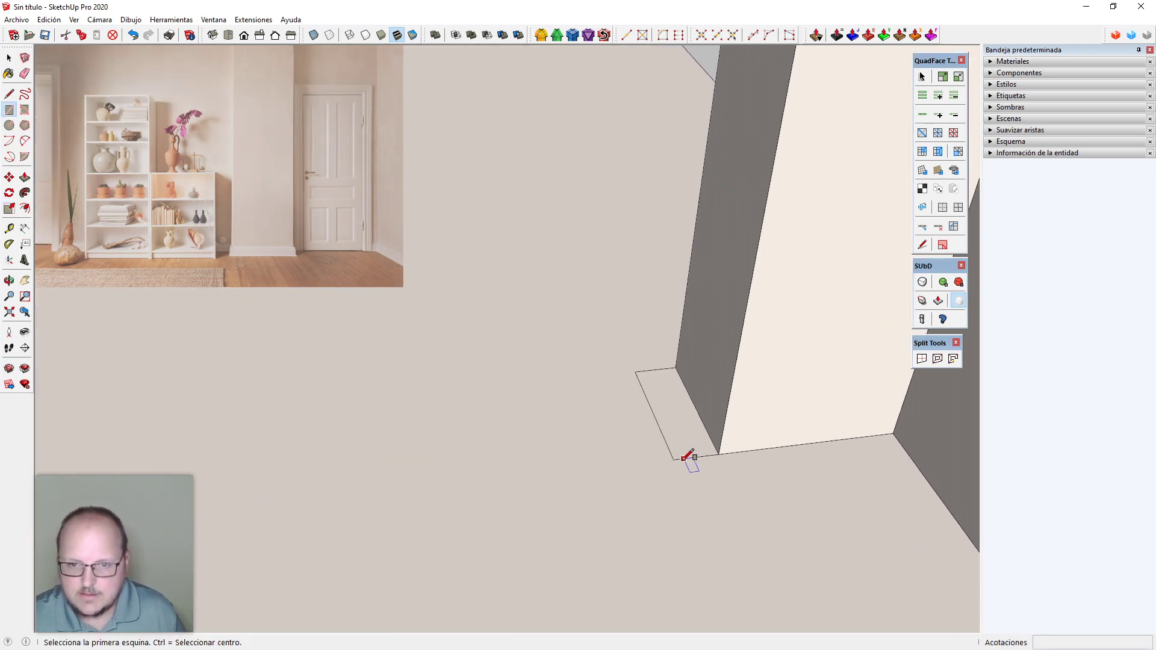
{"action": "left_click", "coordinate": [652, 414]}
{"action": "left_click", "coordinate": [696, 457]}
{"action": "key", "text": "space"}
{"action": "scroll", "coordinate": [674, 434], "scroll_direction": "up", "scroll_amount": 2}
{"action": "left_click", "coordinate": [674, 434]}
{"action": "key", "text": "s"}
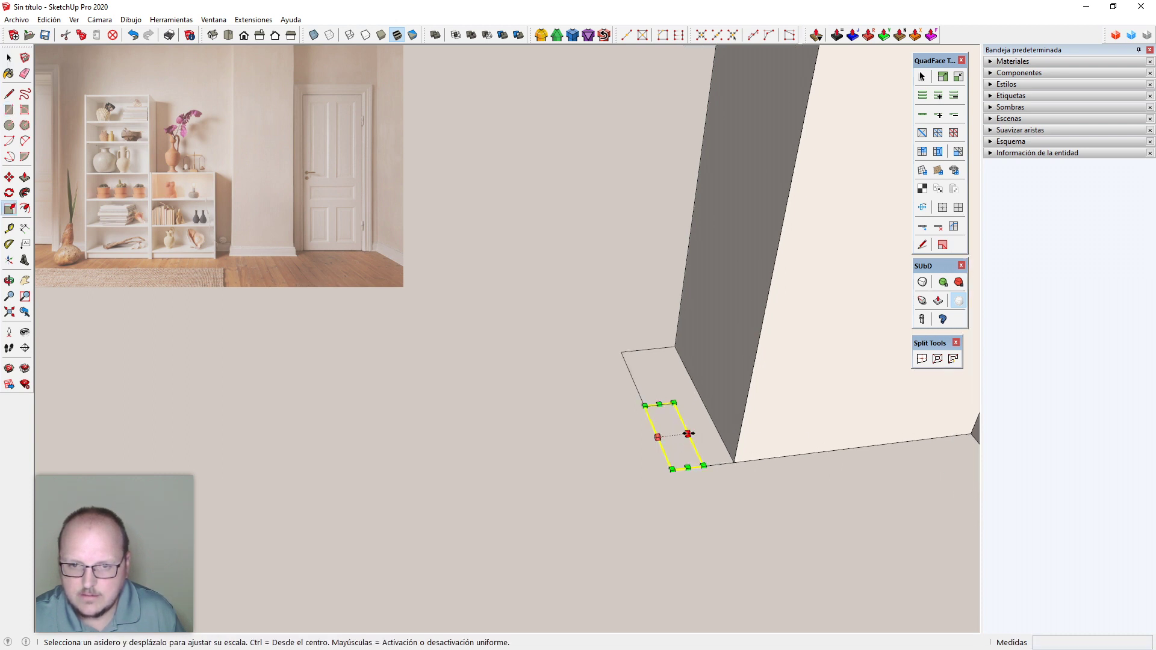
{"action": "left_click", "coordinate": [689, 434]}
{"action": "type", "text": "1cm"}
{"action": "key", "text": "Return"}
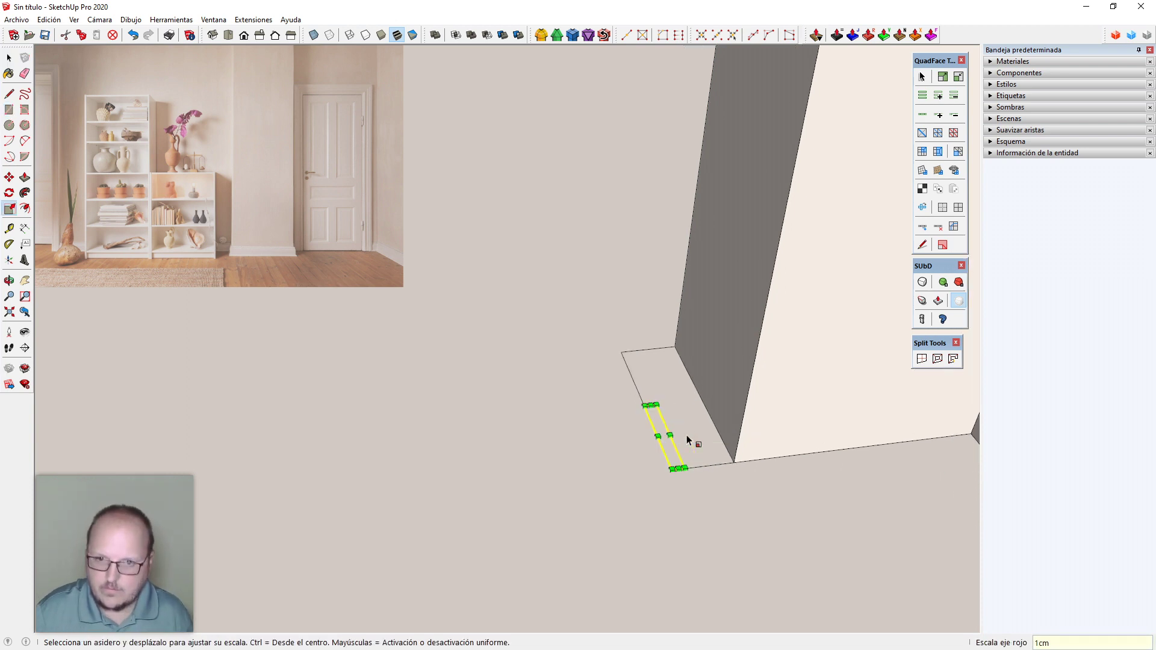
{"action": "type", "text": "2"}
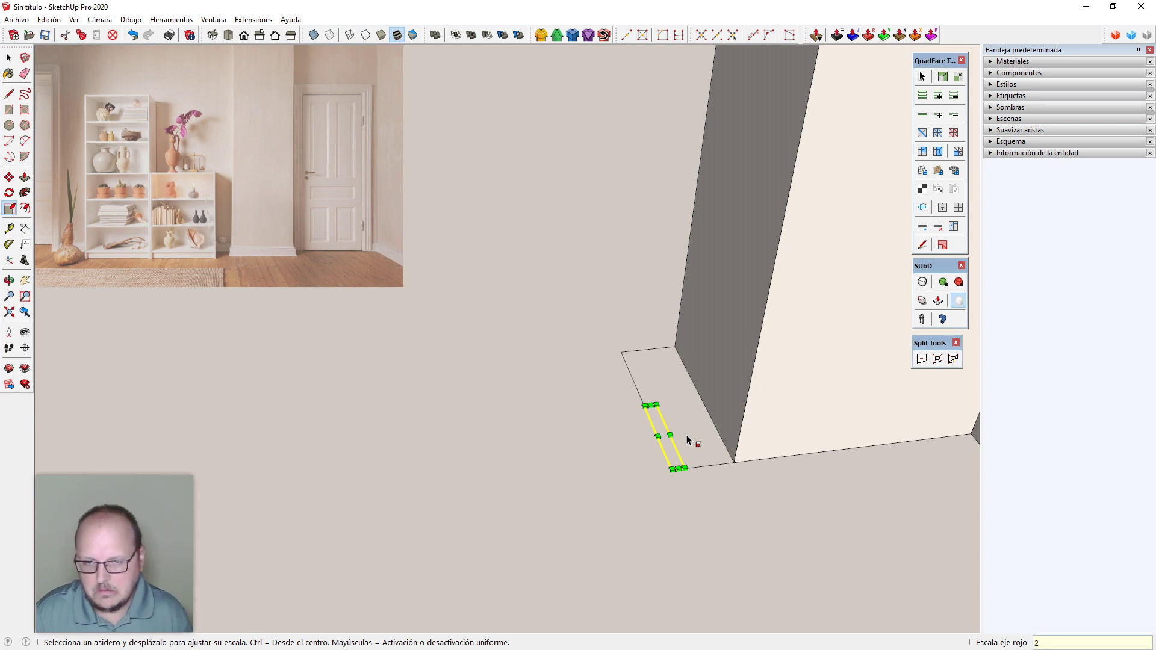
{"action": "type", "text": "cm"}
{"action": "key", "text": "Return"}
{"action": "key", "text": "space"}
Erase the small rectangle's outer edges to leave a notched door frame profile
{"action": "key", "text": "e"}
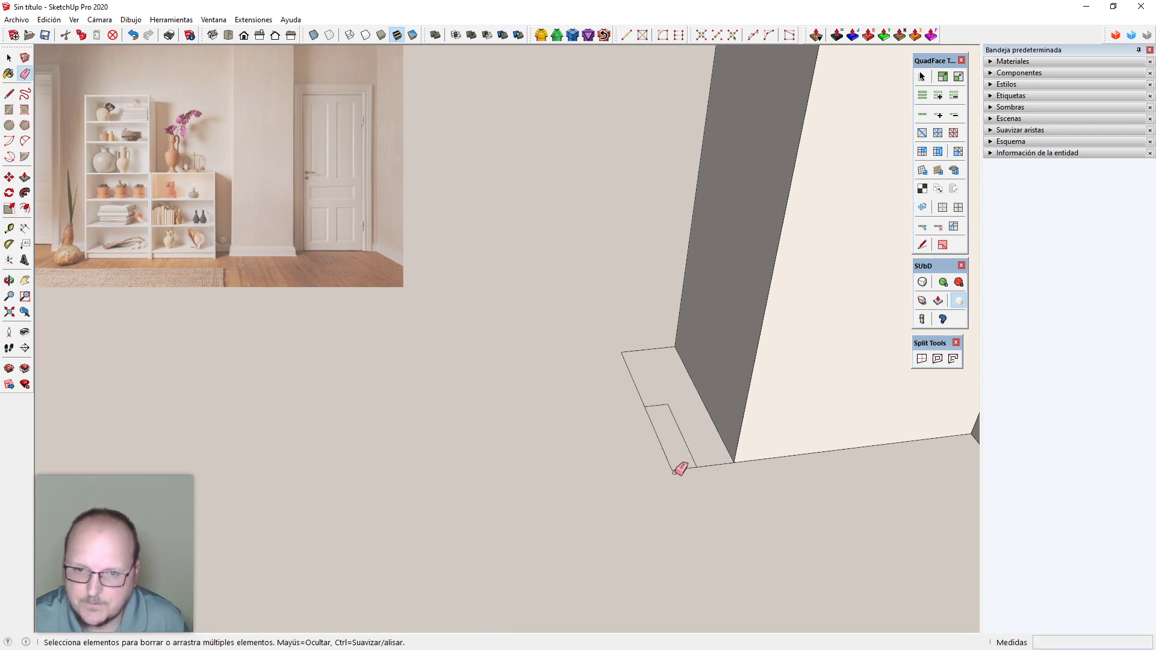
{"action": "left_click_drag", "start_coordinate": [680, 469], "coordinate": [675, 464]}
{"action": "key", "text": "space"}
{"action": "middle_click_drag", "start_coordinate": [681, 468], "coordinate": [725, 453]}
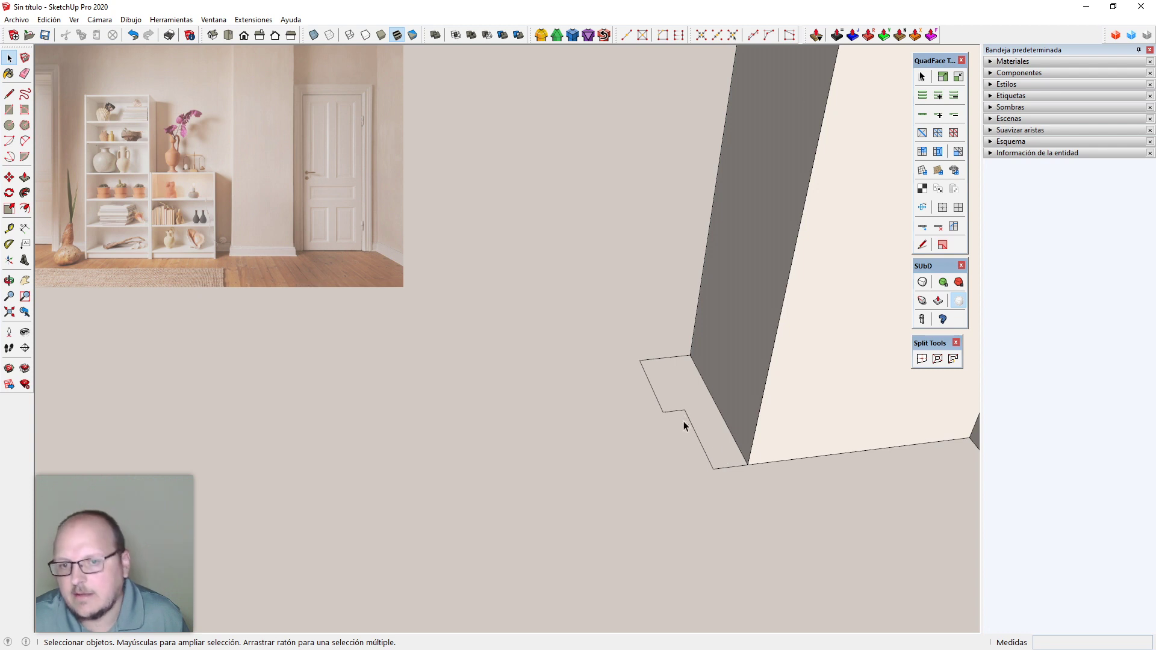
{"action": "scroll", "coordinate": [692, 428], "scroll_direction": "down", "scroll_amount": 4}
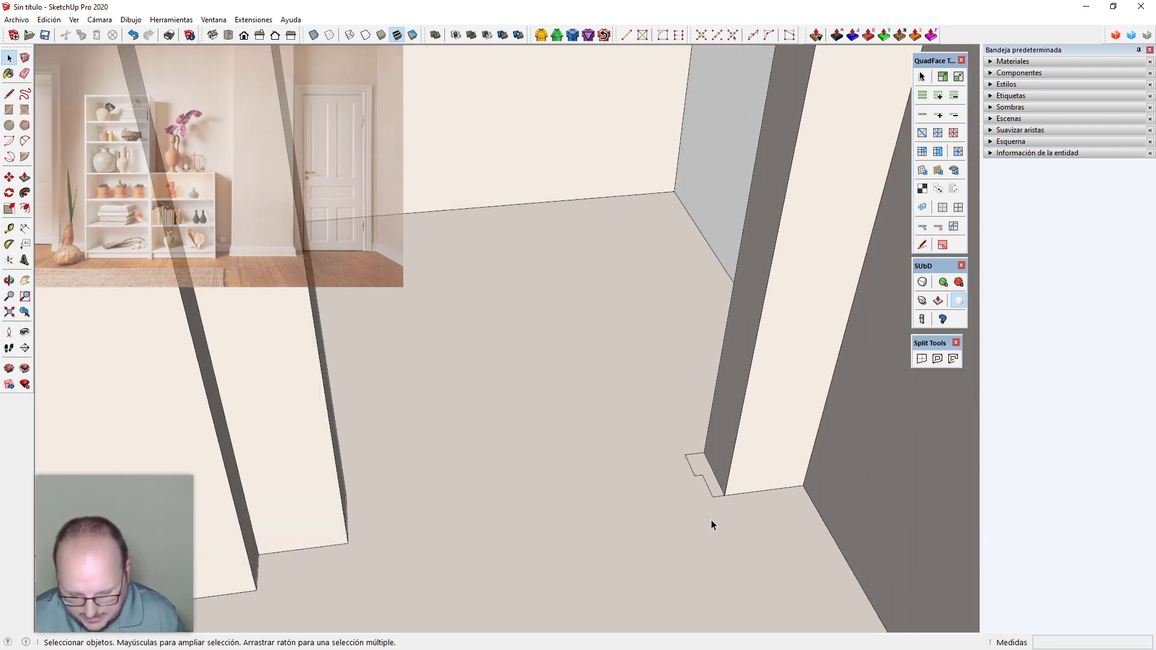
{"action": "key", "text": "l"}
{"action": "left_click", "coordinate": [725, 495]}
{"action": "scroll", "coordinate": [725, 493], "scroll_direction": "down", "scroll_amount": 5}
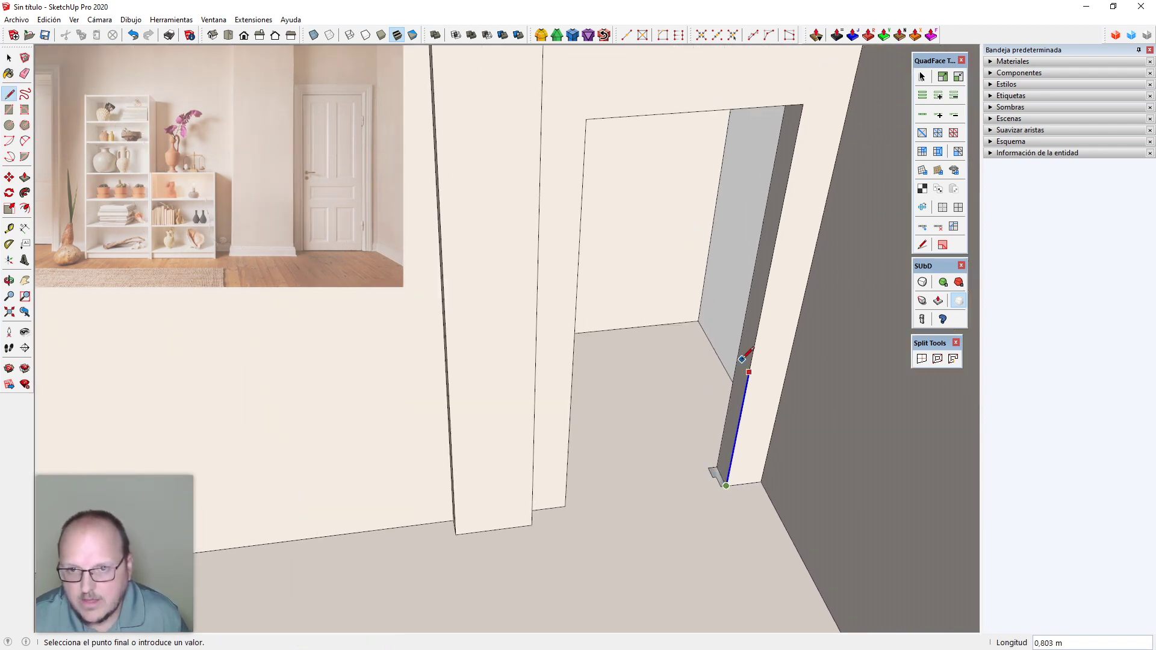
{"action": "key", "text": "space"}
Group the notched profile at the jamb's foot and open the group for editing
{"action": "scroll", "coordinate": [720, 482], "scroll_direction": "up", "scroll_amount": 3}
{"action": "left_click", "coordinate": [721, 468]}
{"action": "left_click", "coordinate": [721, 470]}
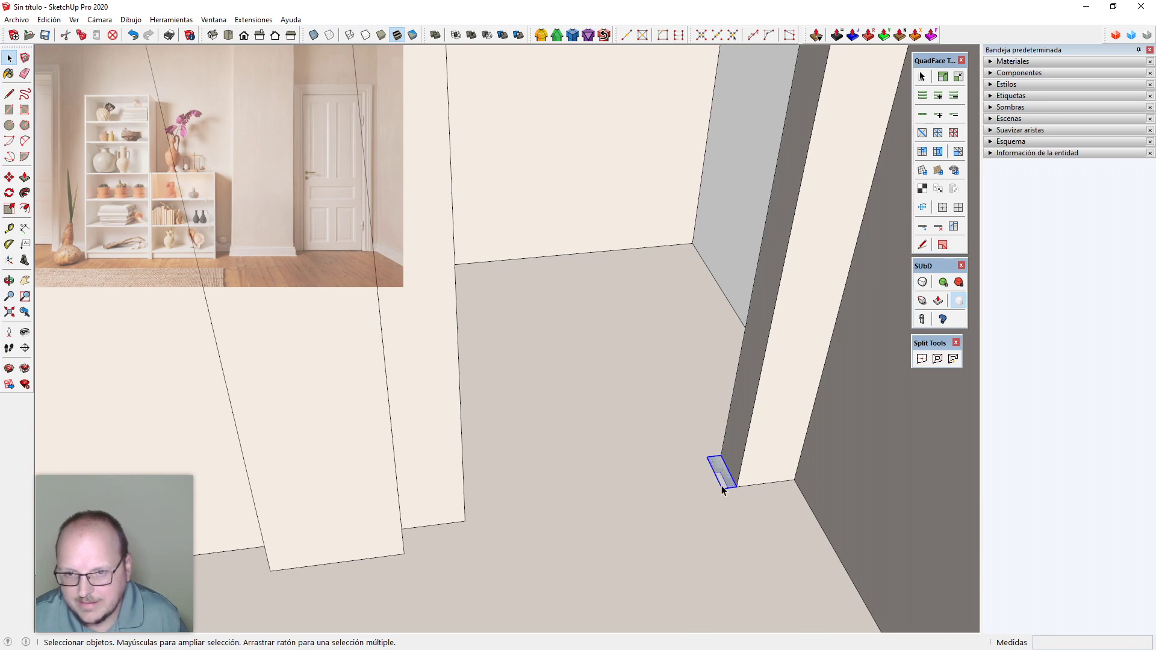
{"action": "double_click", "coordinate": [719, 473]}
{"action": "key", "text": "h"}
{"action": "key", "text": "h"}
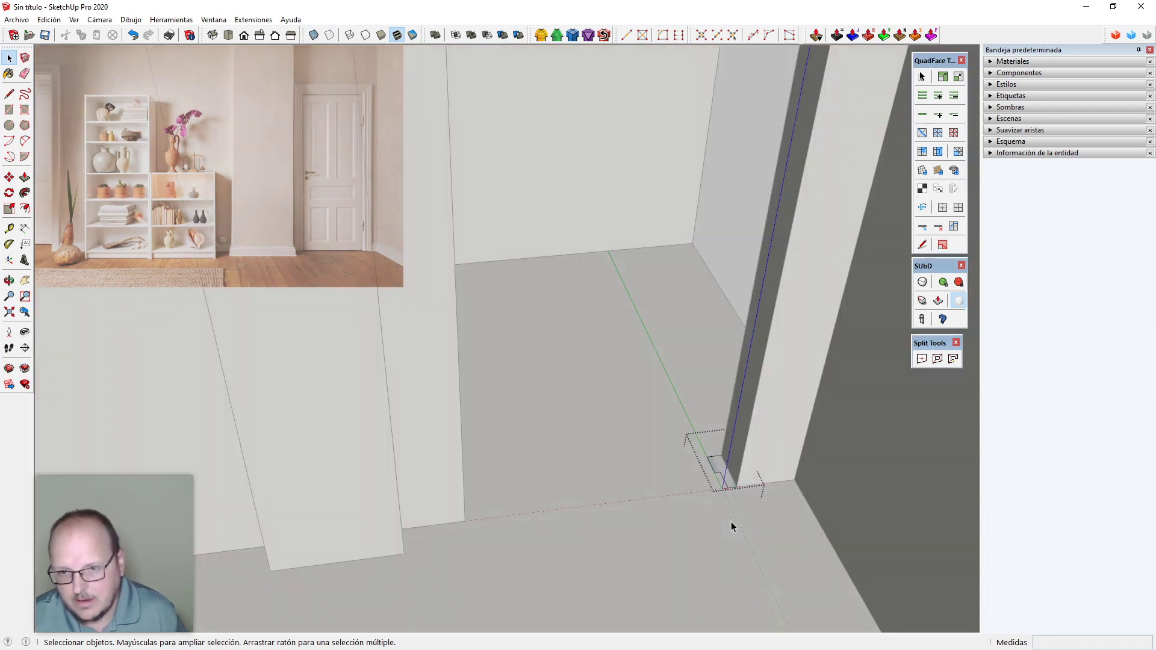
{"action": "middle_click_drag", "start_coordinate": [732, 522], "coordinate": [740, 509]}
Draw a line path 2.2 m up the right jamb, across the doorway's head and 2.2 m down the other jamb, and hide the surrounding model
{"action": "key", "text": "l"}
{"action": "left_click", "coordinate": [745, 475]}
{"action": "scroll", "coordinate": [750, 453], "scroll_direction": "down", "scroll_amount": 2}
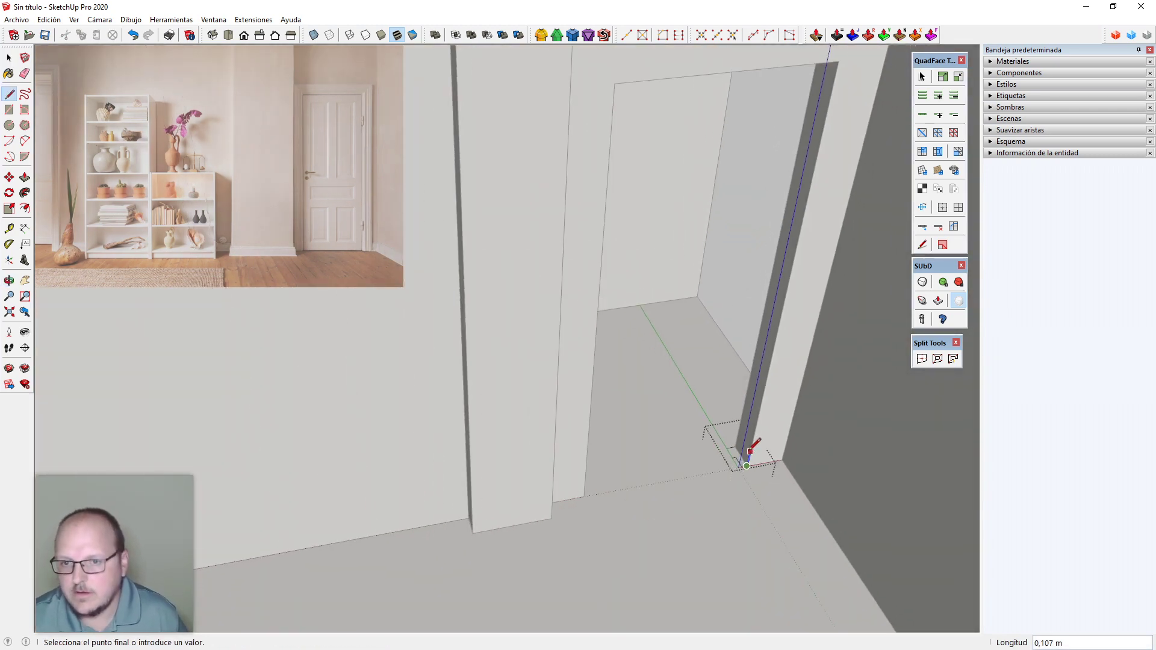
{"action": "scroll", "coordinate": [752, 389], "scroll_direction": "down", "scroll_amount": 1}
{"action": "left_click", "coordinate": [812, 159]}
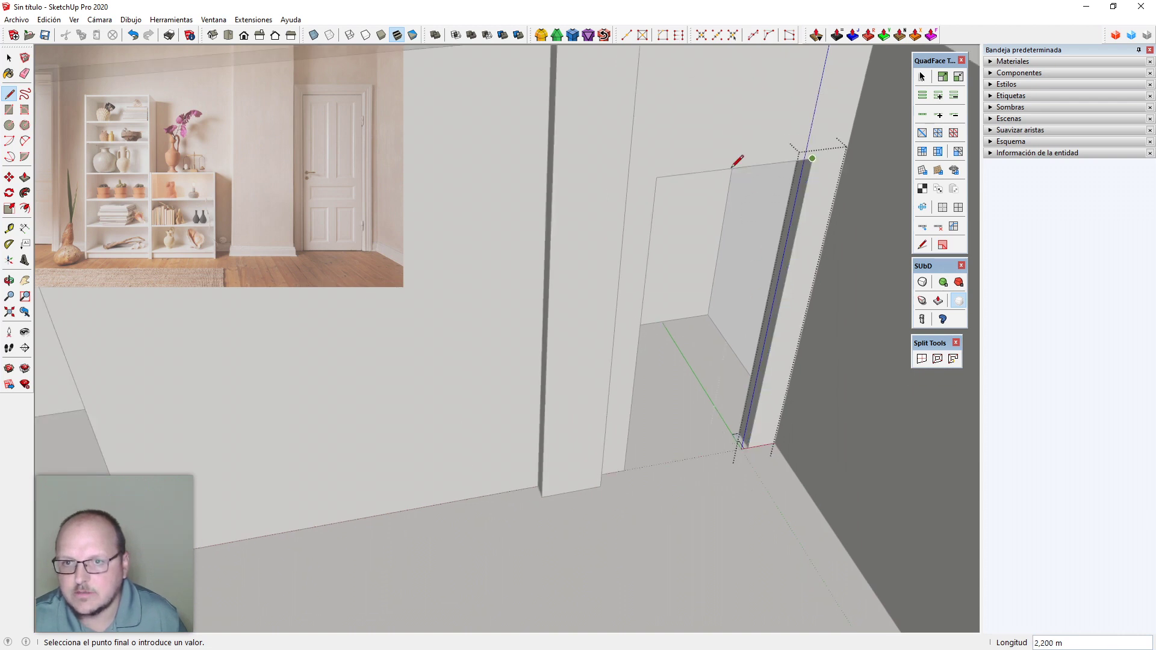
{"action": "left_click", "coordinate": [656, 177]}
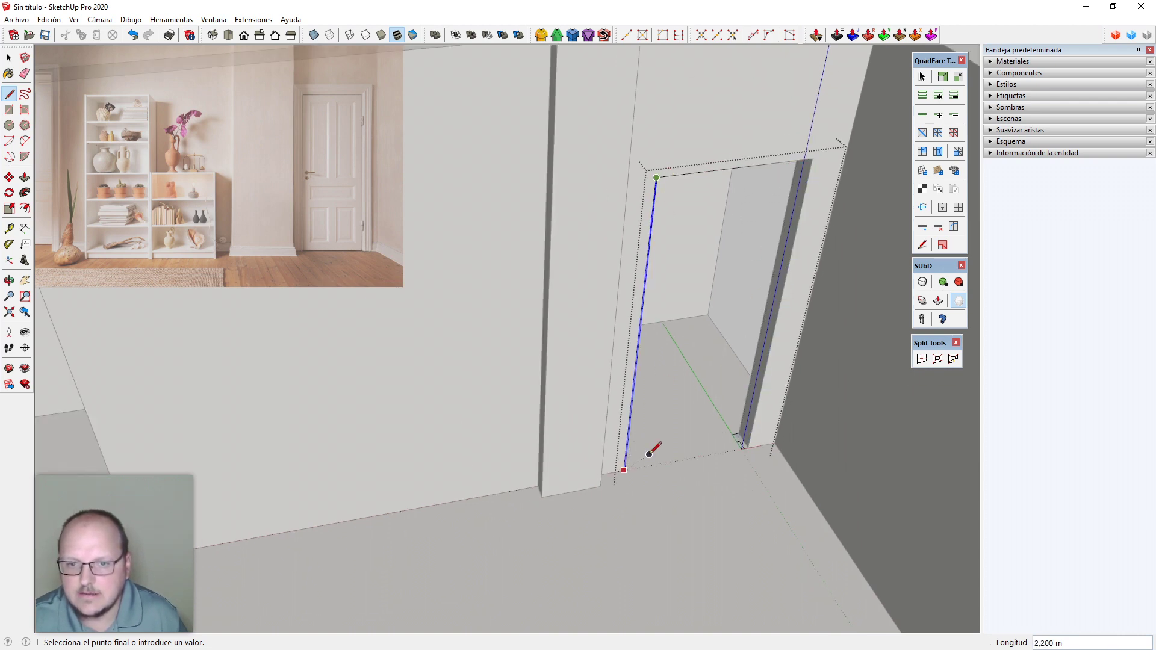
{"action": "left_click", "coordinate": [624, 471]}
{"action": "key", "text": "i"}
{"action": "key", "text": "space"}
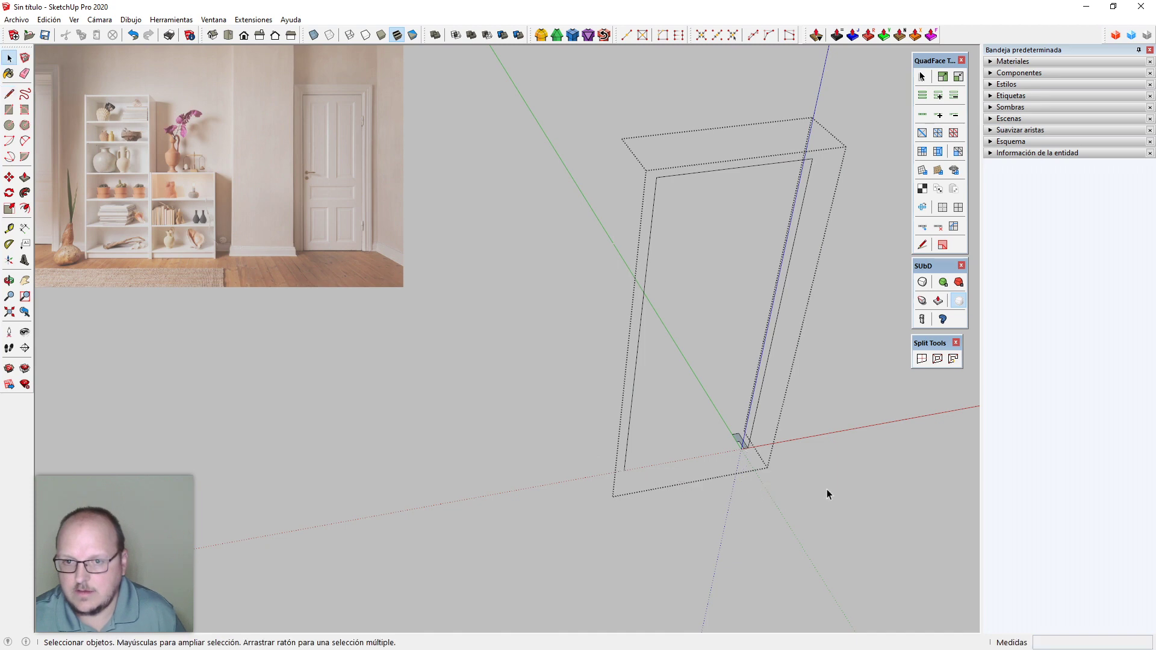
Sweep the notched profile along the jamb-and-head path with Follow Me to form the door frame
{"action": "middle_click_drag", "start_coordinate": [826, 489], "coordinate": [783, 443]}
{"action": "left_click_drag", "start_coordinate": [854, 286], "coordinate": [561, 132]}
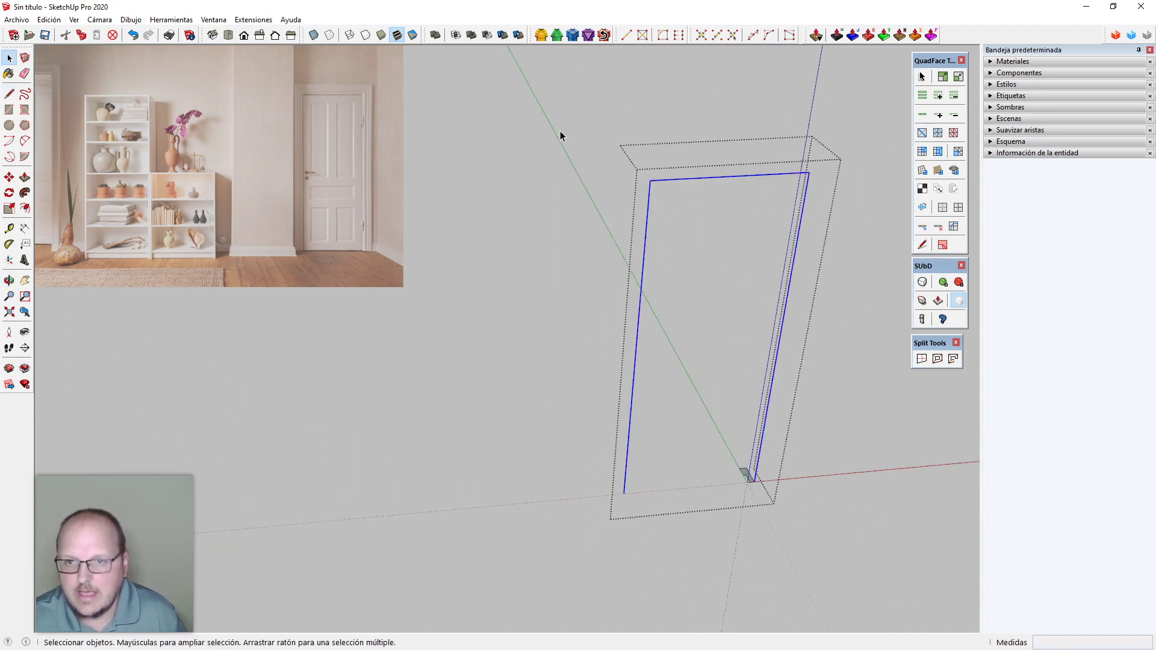
{"action": "middle_click_drag", "start_coordinate": [674, 429], "coordinate": [809, 450]}
{"action": "scroll", "coordinate": [714, 420], "scroll_direction": "up", "scroll_amount": 4}
{"action": "key", "text": "shift+f"}
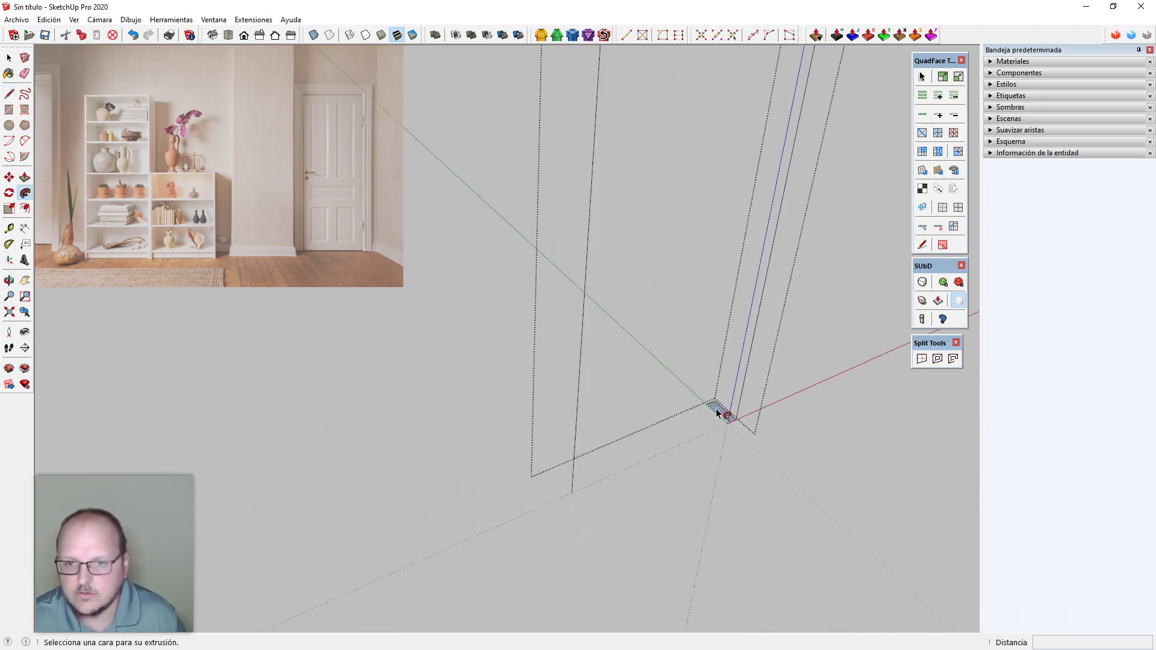
{"action": "left_click", "coordinate": [720, 413]}
{"action": "key", "text": "space"}
{"action": "scroll", "coordinate": [662, 511], "scroll_direction": "down", "scroll_amount": 5}
{"action": "middle_click_drag", "start_coordinate": [712, 501], "coordinate": [664, 238]}
In front view, cut diagonal mitre lines across both upper corners of the door frame
{"action": "key", "text": "F2"}
{"action": "key", "text": "v"}
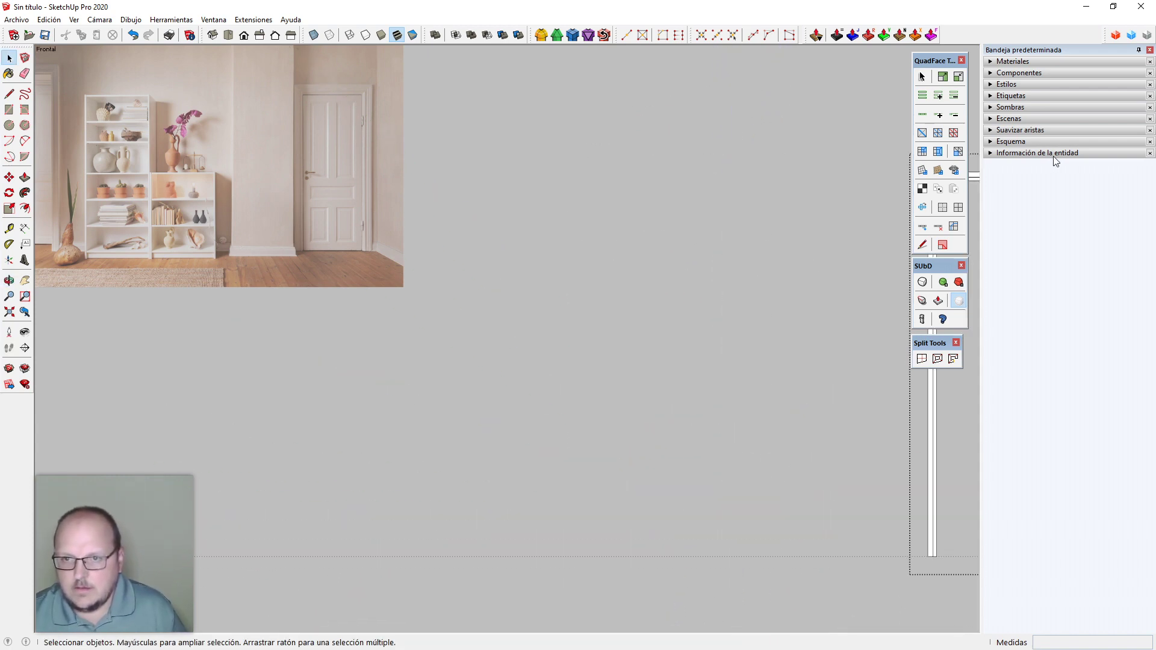
{"action": "middle_click_drag", "start_coordinate": [962, 199], "coordinate": [674, 274], "text": "shift"}
{"action": "scroll", "coordinate": [717, 276], "scroll_direction": "down", "scroll_amount": 2}
{"action": "scroll", "coordinate": [717, 271], "scroll_direction": "up", "scroll_amount": 4}
{"action": "scroll", "coordinate": [457, 283], "scroll_direction": "up", "scroll_amount": 3}
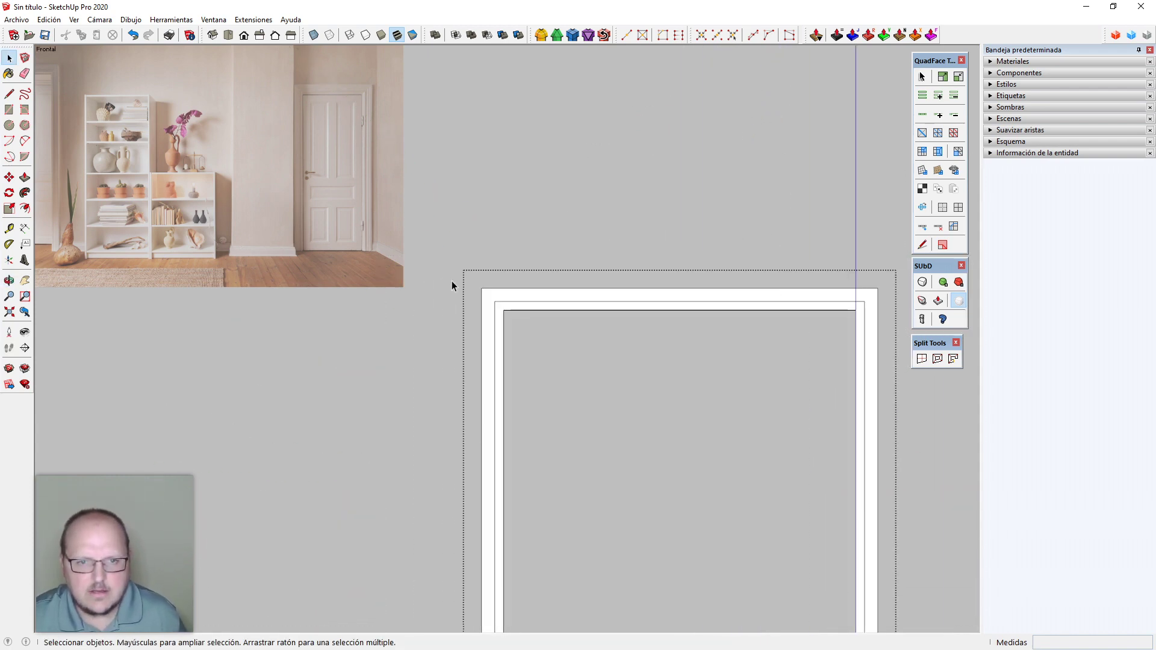
{"action": "scroll", "coordinate": [474, 280], "scroll_direction": "up", "scroll_amount": 1}
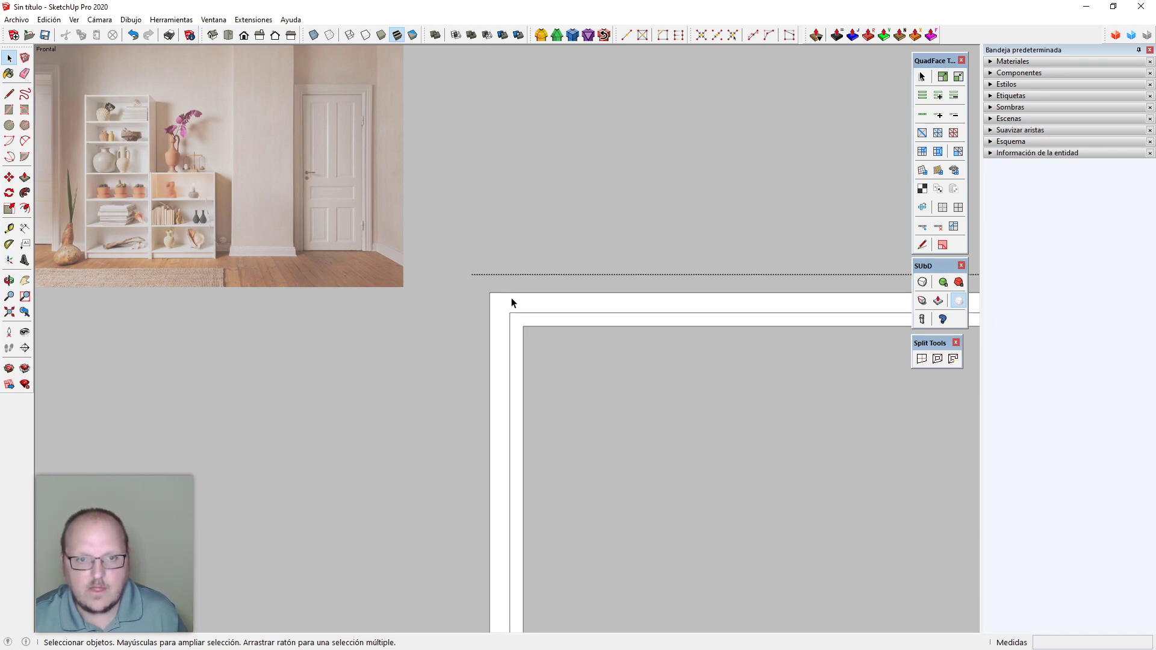
{"action": "key", "text": "k"}
{"action": "left_click", "coordinate": [490, 293]}
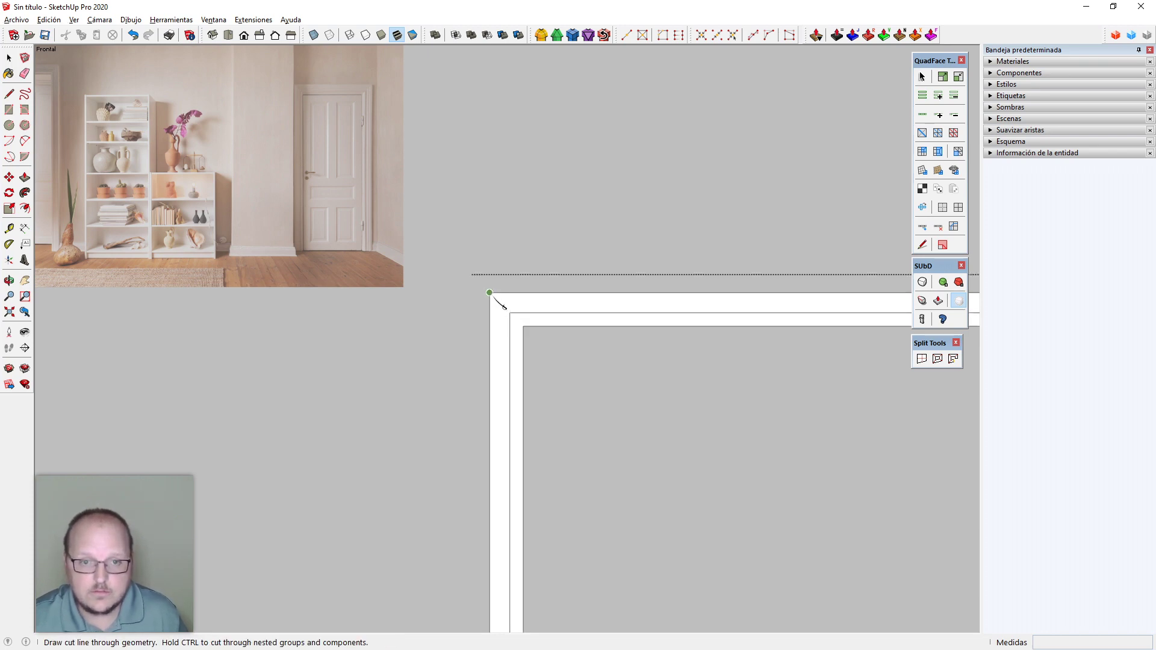
{"action": "left_click", "coordinate": [523, 327]}
{"action": "scroll", "coordinate": [319, 328], "scroll_direction": "down", "scroll_amount": 3}
{"action": "scroll", "coordinate": [735, 354], "scroll_direction": "up", "scroll_amount": 1}
{"action": "scroll", "coordinate": [691, 323], "scroll_direction": "up", "scroll_amount": 3}
{"action": "left_click", "coordinate": [692, 323]}
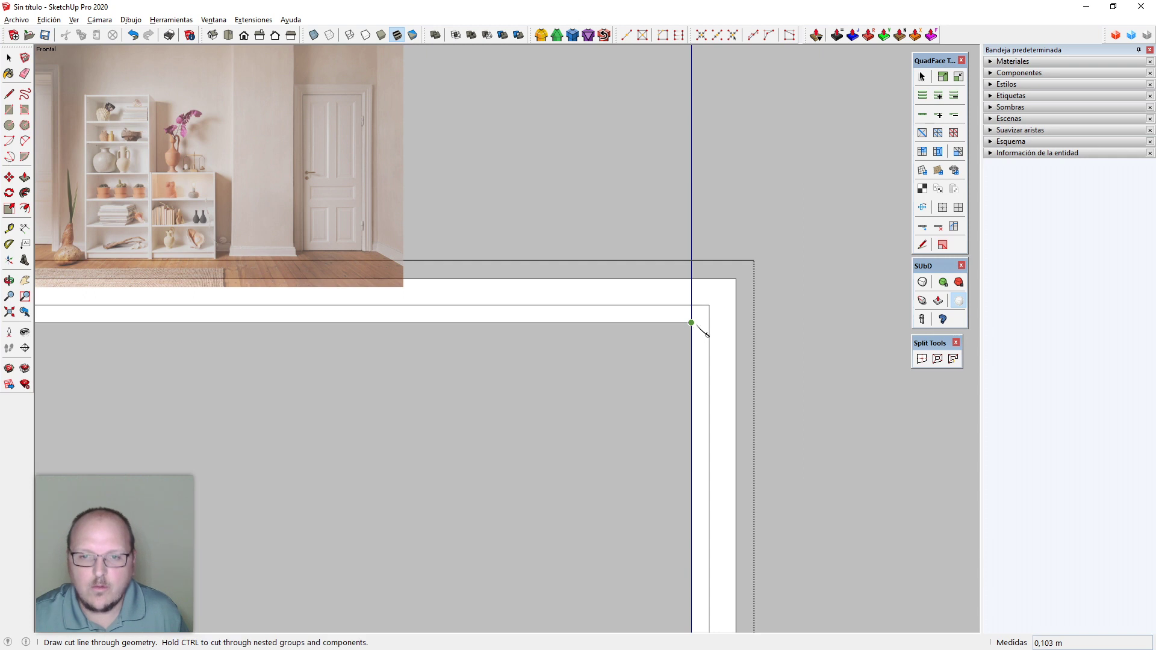
{"action": "left_click", "coordinate": [736, 278]}
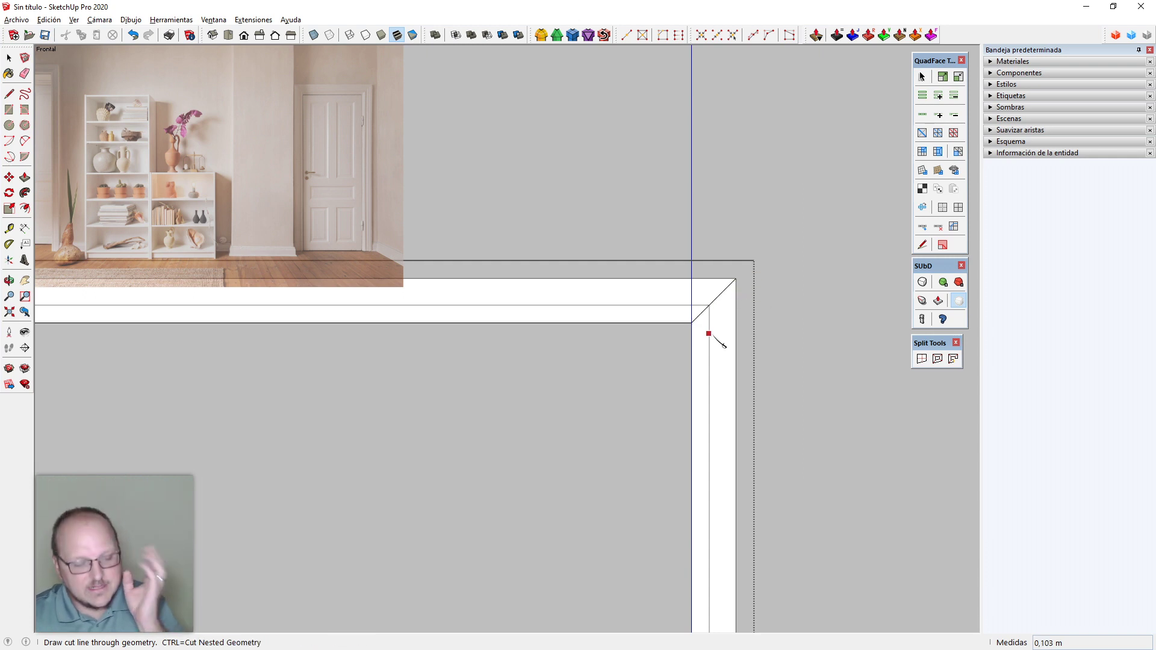
Examine the mitred corners and overall shape of the door frame in perspective and front view
{"action": "scroll", "coordinate": [720, 328], "scroll_direction": "down", "scroll_amount": 3}
{"action": "scroll", "coordinate": [761, 300], "scroll_direction": "down", "scroll_amount": 4}
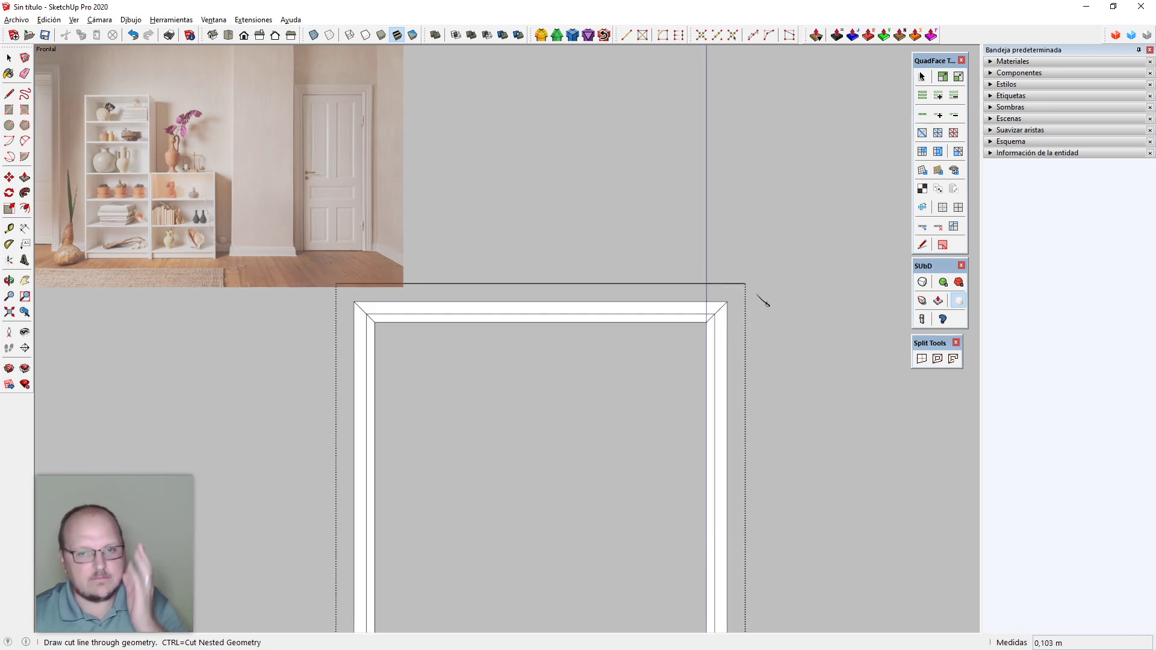
{"action": "middle_click_drag", "start_coordinate": [760, 300], "coordinate": [657, 419]}
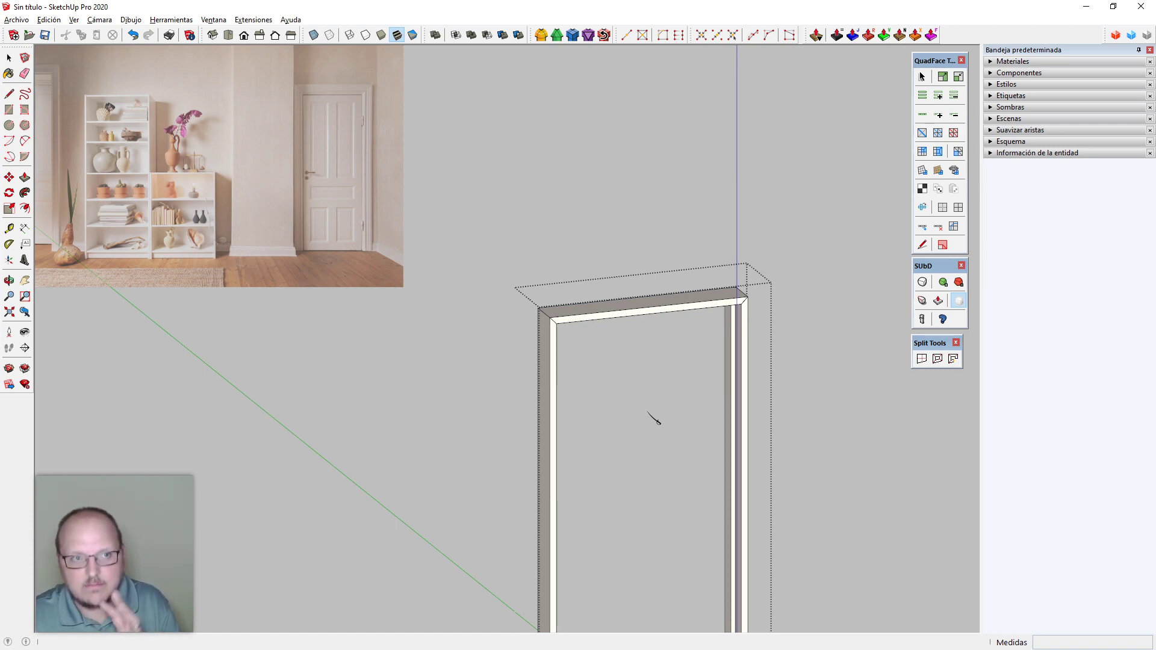
{"action": "scroll", "coordinate": [593, 303], "scroll_direction": "down", "scroll_amount": 4}
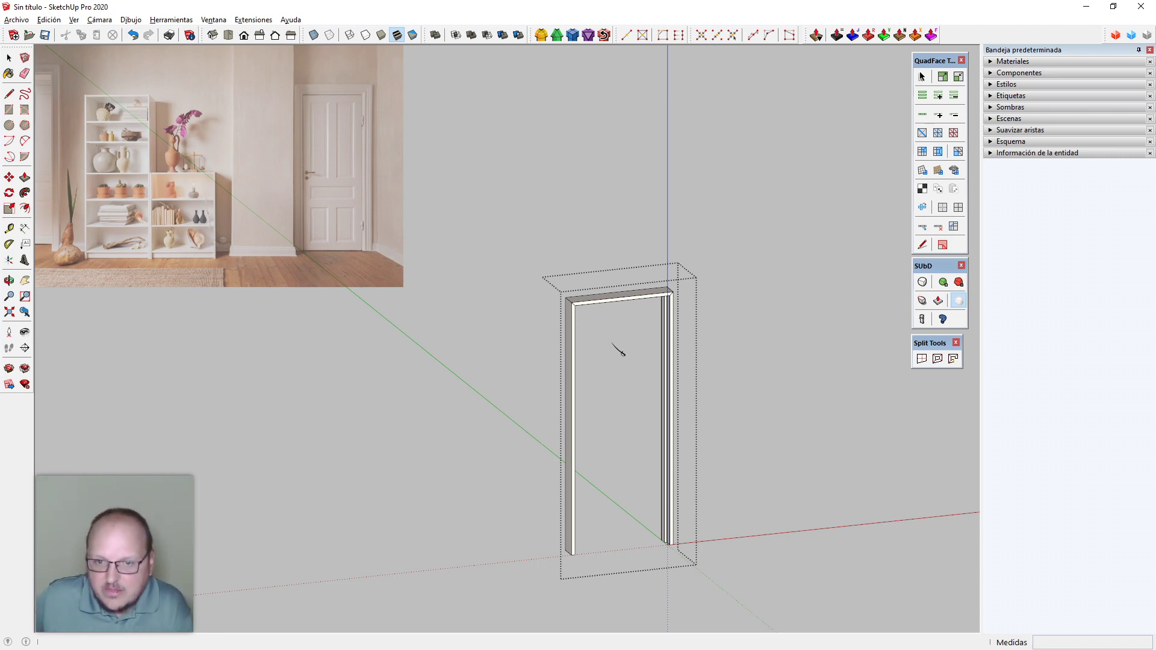
{"action": "left_click", "coordinate": [244, 35]}
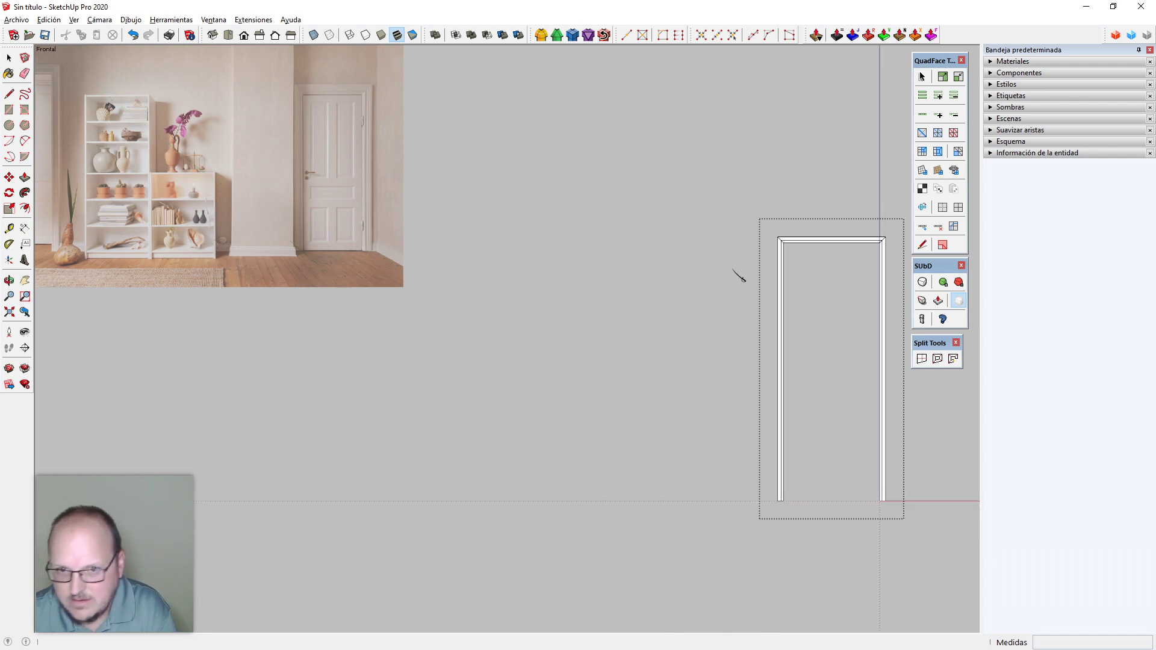
{"action": "scroll", "coordinate": [635, 334], "scroll_direction": "down", "scroll_amount": 1}
{"action": "scroll", "coordinate": [801, 295], "scroll_direction": "up", "scroll_amount": 3}
{"action": "scroll", "coordinate": [758, 247], "scroll_direction": "up", "scroll_amount": 1}
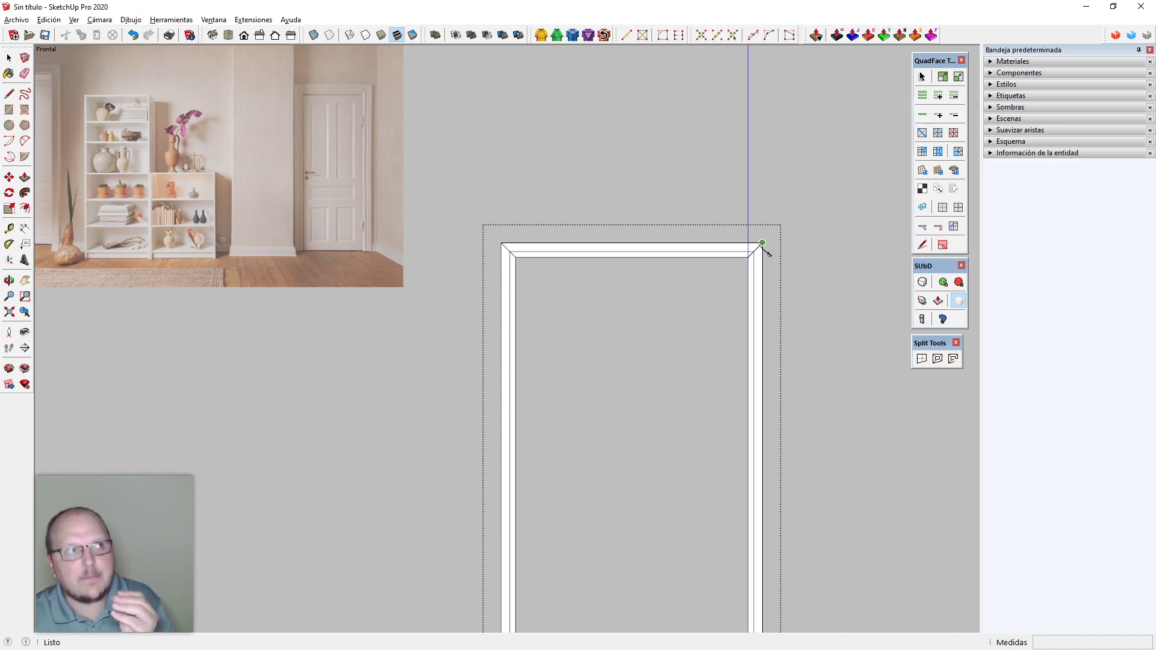
{"action": "scroll", "coordinate": [740, 196], "scroll_direction": "down", "scroll_amount": 3}
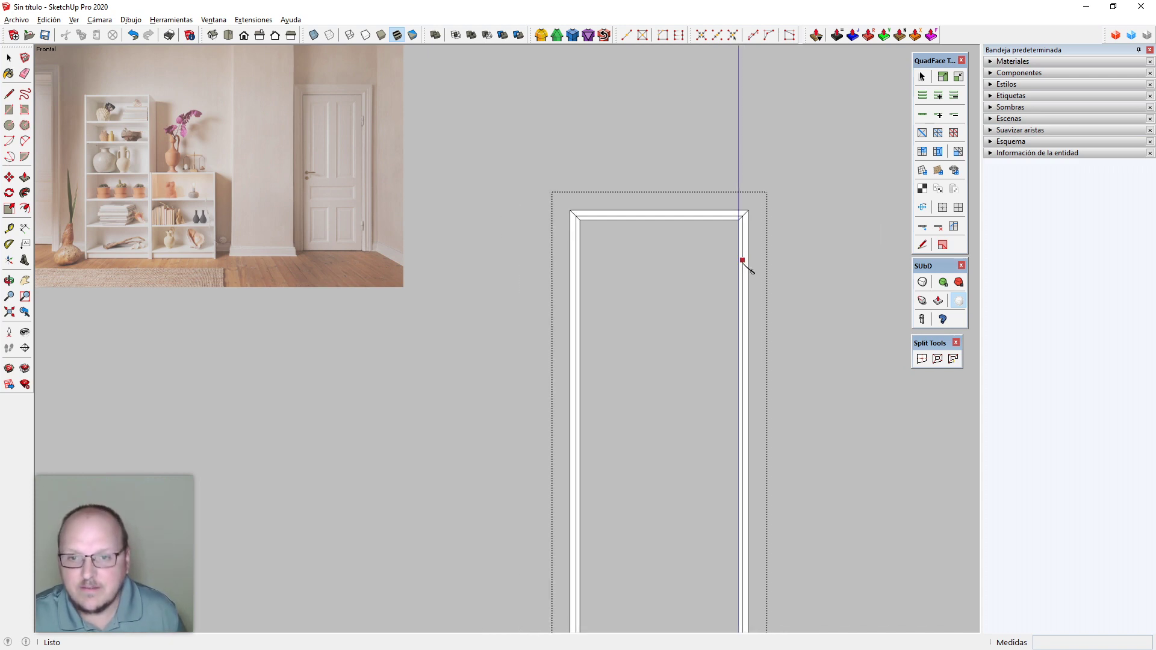
Leave the frame group and measure the door wall's thickness across its top
{"action": "key", "text": "space"}
{"action": "middle_click_drag", "start_coordinate": [686, 209], "coordinate": [801, 465]}
{"action": "left_click", "coordinate": [801, 465]}
{"action": "scroll", "coordinate": [725, 444], "scroll_direction": "up", "scroll_amount": 6}
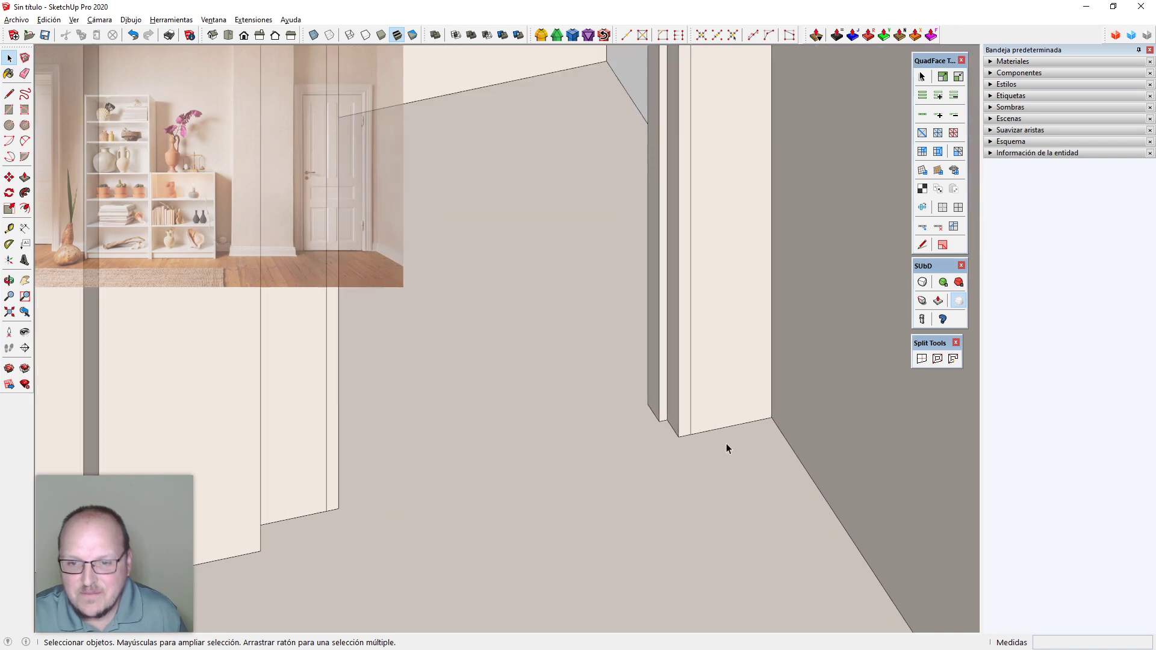
{"action": "scroll", "coordinate": [726, 444], "scroll_direction": "down", "scroll_amount": 3}
{"action": "middle_click_drag", "start_coordinate": [702, 444], "coordinate": [703, 531]}
{"action": "scroll", "coordinate": [717, 497], "scroll_direction": "up", "scroll_amount": 2}
{"action": "scroll", "coordinate": [723, 500], "scroll_direction": "down", "scroll_amount": 2}
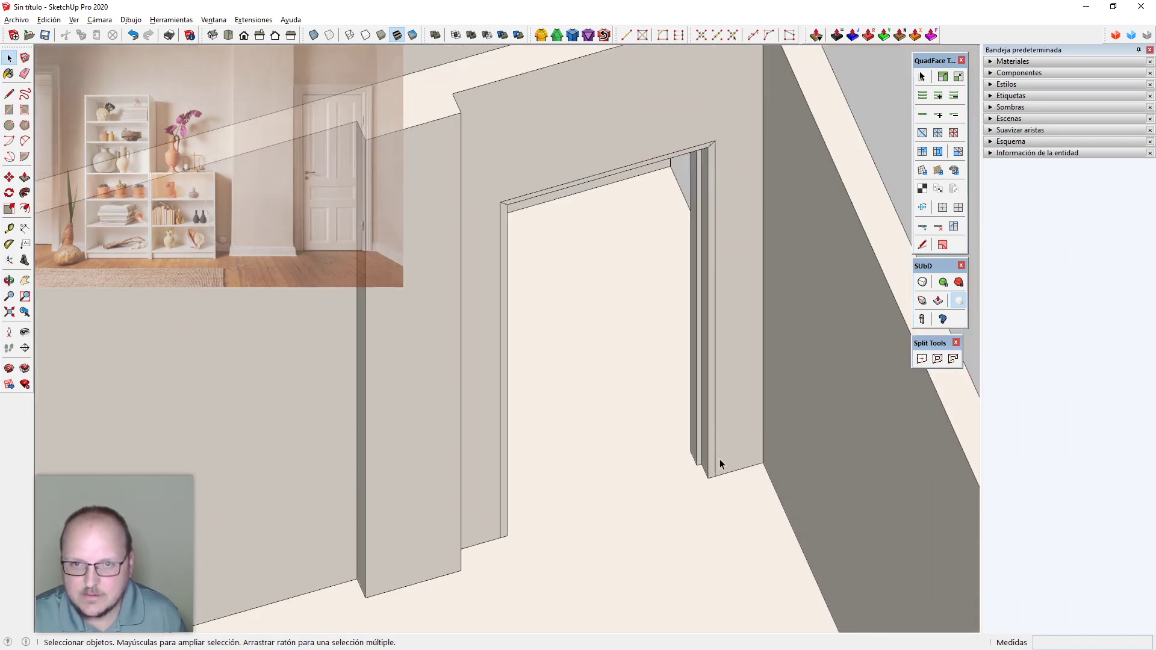
{"action": "mouse_move", "coordinate": [720, 460]}
{"action": "middle_mouse_down"}
{"action": "mouse_move", "coordinate": [666, 467]}
{"action": "mouse_move", "coordinate": [779, 505]}
{"action": "mouse_move", "coordinate": [697, 407]}
{"action": "mouse_move", "coordinate": [731, 486]}
{"action": "mouse_move", "coordinate": [808, 431]}
{"action": "mouse_move", "coordinate": [813, 540]}
{"action": "mouse_move", "coordinate": [631, 276]}
{"action": "mouse_move", "coordinate": [705, 388]}
{"action": "mouse_move", "coordinate": [681, 421]}
{"action": "mouse_move", "coordinate": [712, 356]}
{"action": "mouse_move", "coordinate": [780, 276]}
{"action": "middle_mouse_up"}
{"action": "scroll", "coordinate": [696, 408], "scroll_direction": "up", "scroll_amount": 2}
{"action": "key", "text": "l"}
{"action": "left_click", "coordinate": [832, 278]}
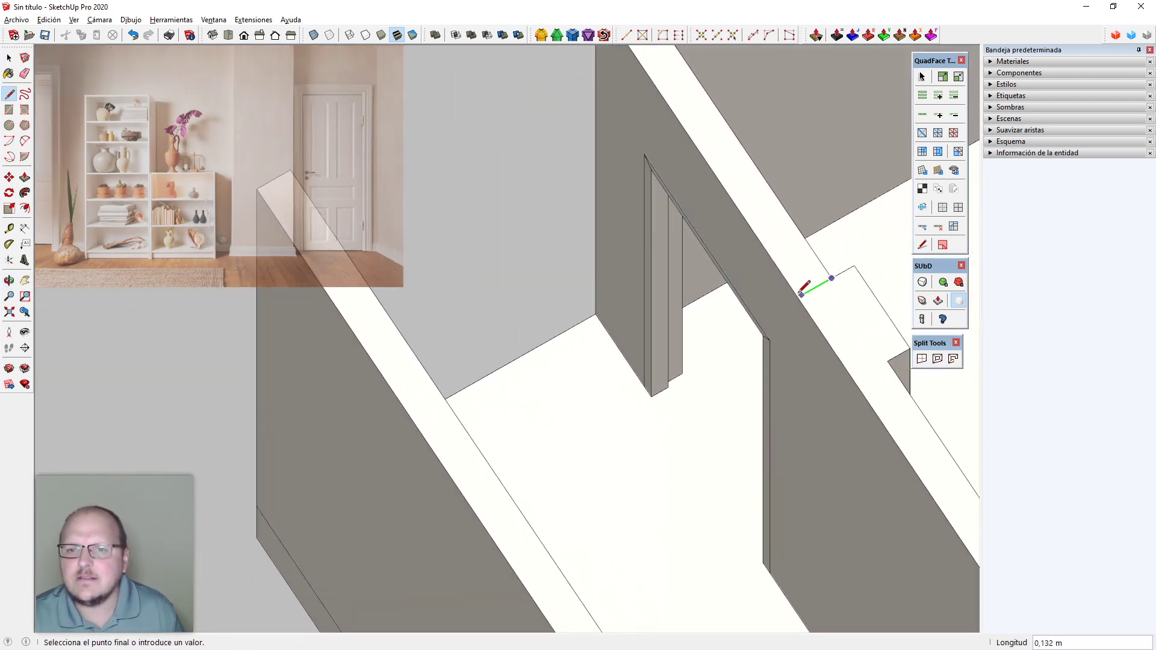
{"action": "key", "text": "space"}
Open the wall group and push the door wall's outer face inward about 4 cm
{"action": "middle_click_drag", "start_coordinate": [791, 295], "coordinate": [787, 354]}
{"action": "left_click", "coordinate": [813, 347]}
{"action": "key", "text": "p"}
{"action": "left_click", "coordinate": [794, 352]}
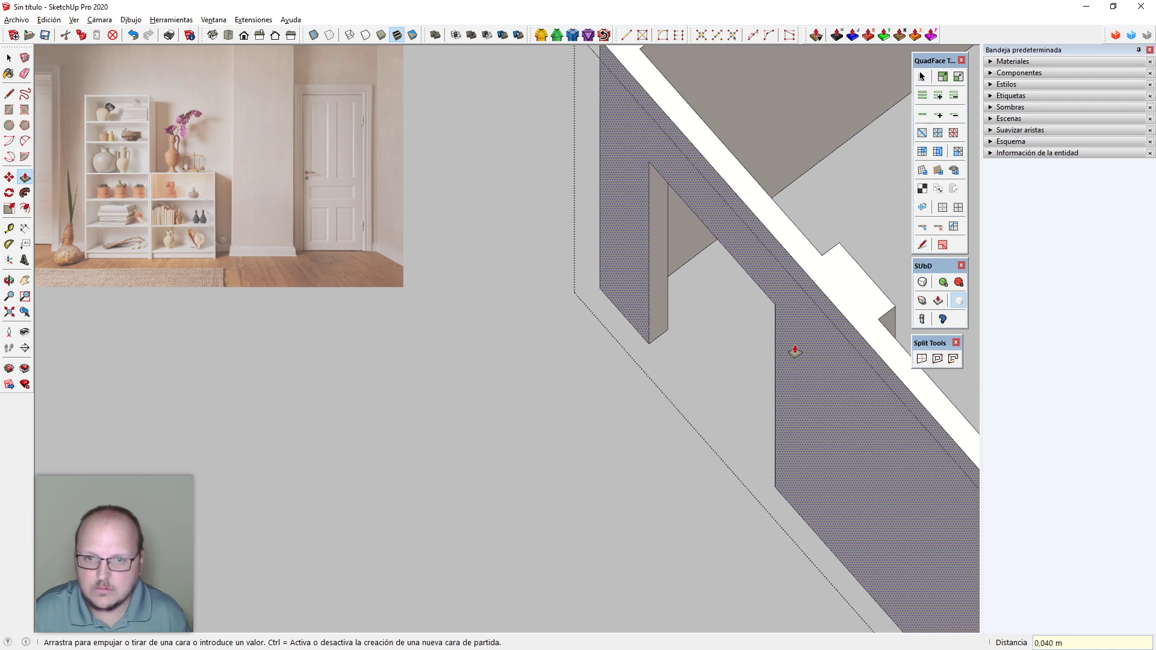
{"action": "left_click", "coordinate": [795, 351]}
{"action": "key", "text": "space"}
Open the frame group, select its protruding outer side and move it back flush with the wall's outer face
{"action": "scroll", "coordinate": [750, 343], "scroll_direction": "up", "scroll_amount": 3}
{"action": "double_click", "coordinate": [768, 296]}
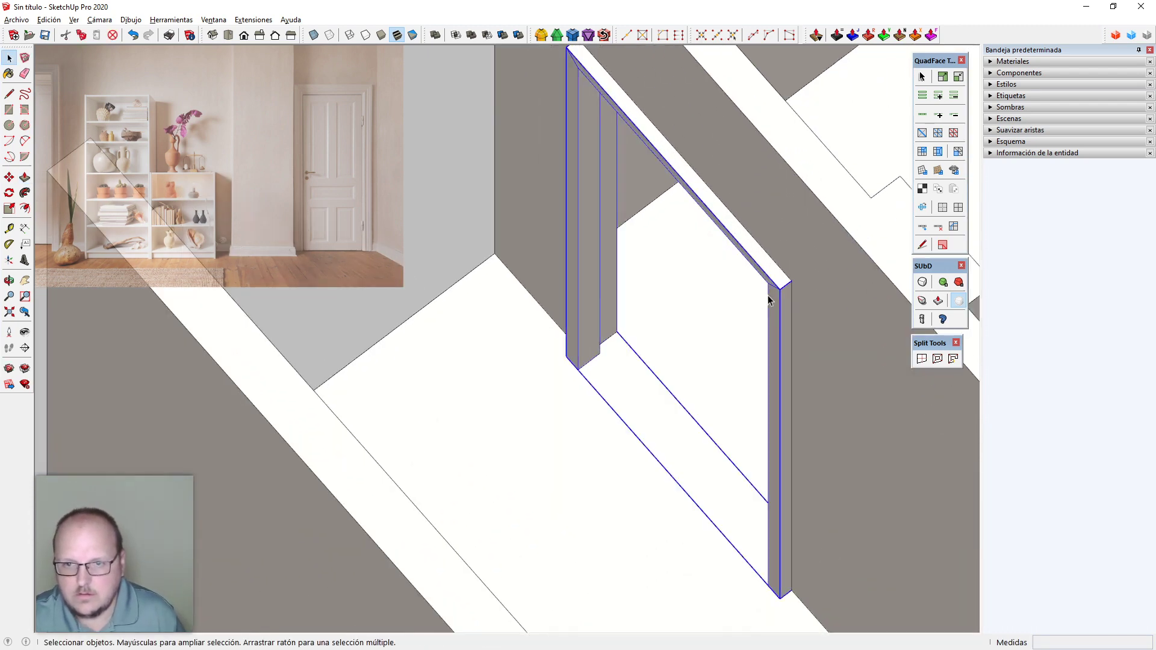
{"action": "scroll", "coordinate": [761, 343], "scroll_direction": "down", "scroll_amount": 3}
{"action": "middle_click_drag", "start_coordinate": [760, 354], "coordinate": [697, 447]}
{"action": "key", "text": "x"}
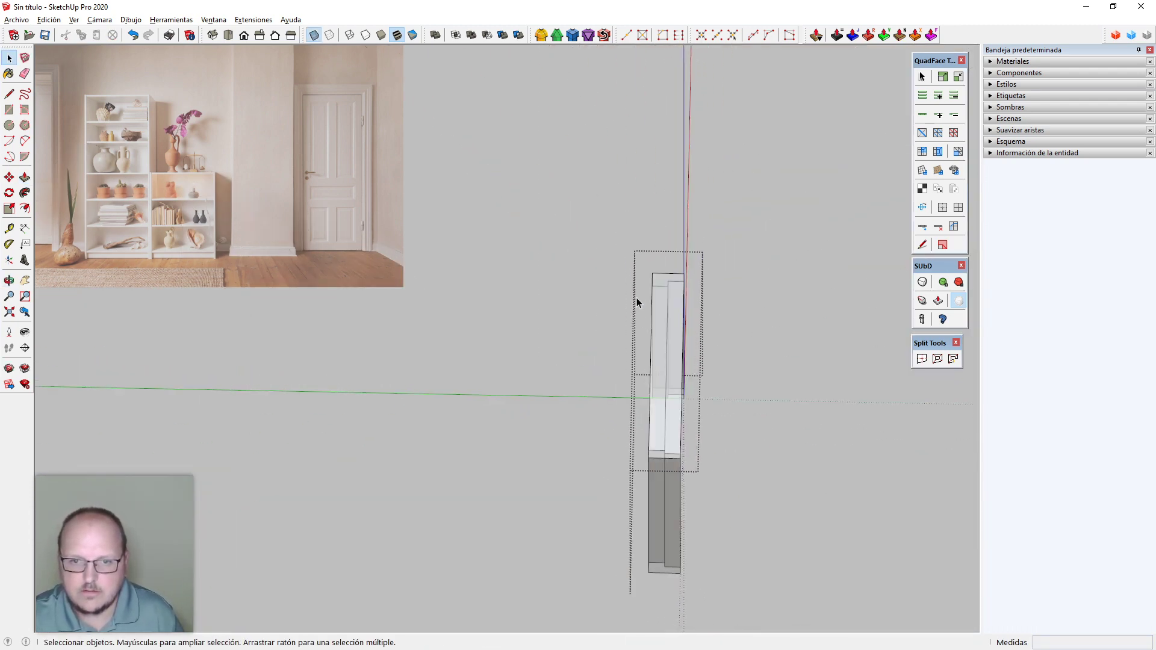
{"action": "left_click_drag", "start_coordinate": [610, 233], "coordinate": [653, 592]}
{"action": "key", "text": "x"}
{"action": "middle_click_drag", "start_coordinate": [654, 592], "coordinate": [737, 300]}
{"action": "scroll", "coordinate": [737, 300], "scroll_direction": "up", "scroll_amount": 2}
{"action": "key", "text": "m"}
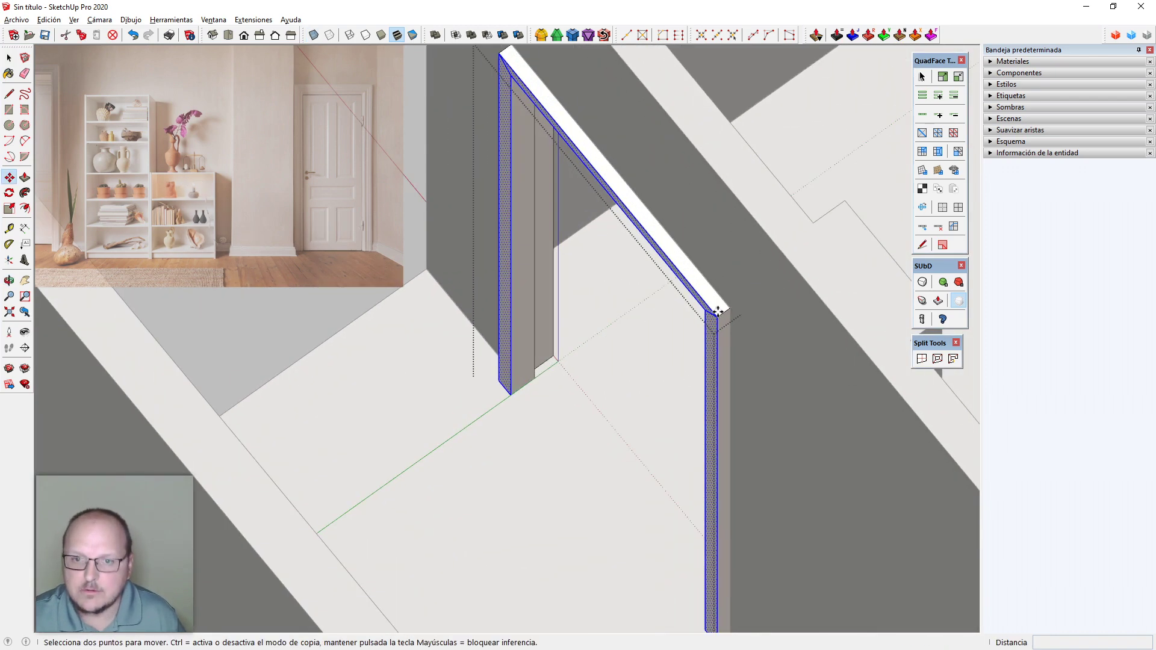
{"action": "left_click", "coordinate": [730, 307]}
{"action": "left_click", "coordinate": [803, 308]}
{"action": "scroll", "coordinate": [599, 372], "scroll_direction": "up", "scroll_amount": 3}
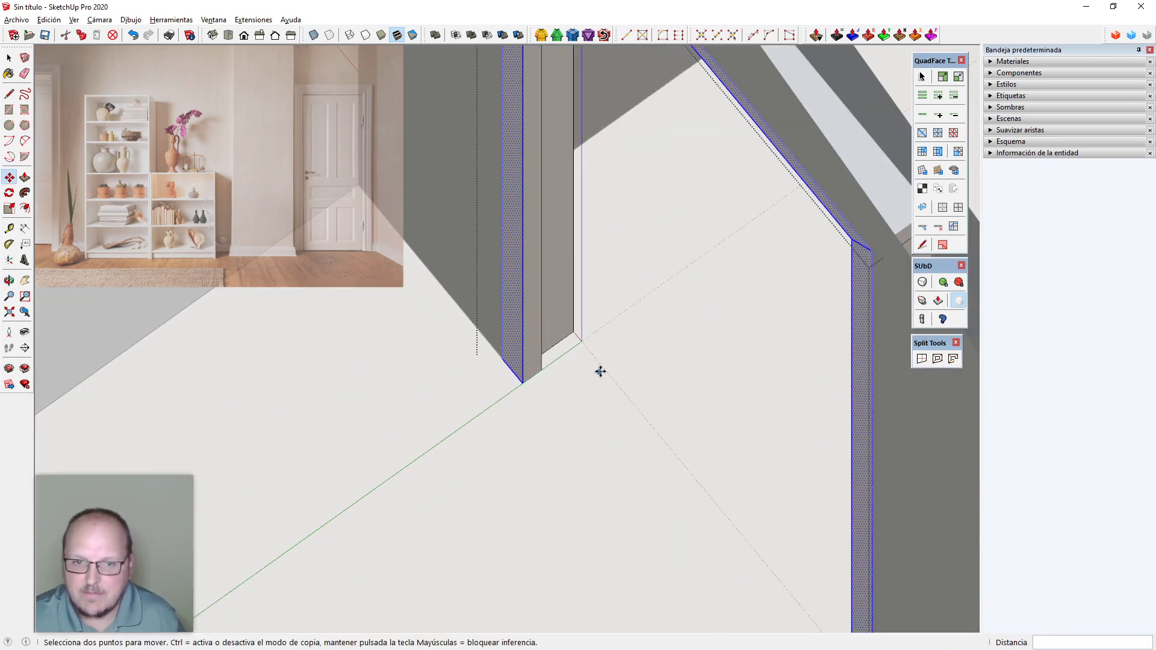
{"action": "key", "text": "space"}
{"action": "left_click", "coordinate": [599, 372]}
Draw a rectangle about 13 by 5 cm on the floor against the wall, starting at the right jamb's front corner
{"action": "middle_click_drag", "start_coordinate": [599, 372], "coordinate": [578, 381]}
{"action": "scroll", "coordinate": [641, 397], "scroll_direction": "up", "scroll_amount": 3}
{"action": "middle_click_drag", "start_coordinate": [630, 415], "coordinate": [555, 387]}
{"action": "scroll", "coordinate": [641, 463], "scroll_direction": "down", "scroll_amount": 3}
{"action": "middle_click_drag", "start_coordinate": [641, 462], "coordinate": [612, 431]}
{"action": "scroll", "coordinate": [633, 460], "scroll_direction": "up", "scroll_amount": 4}
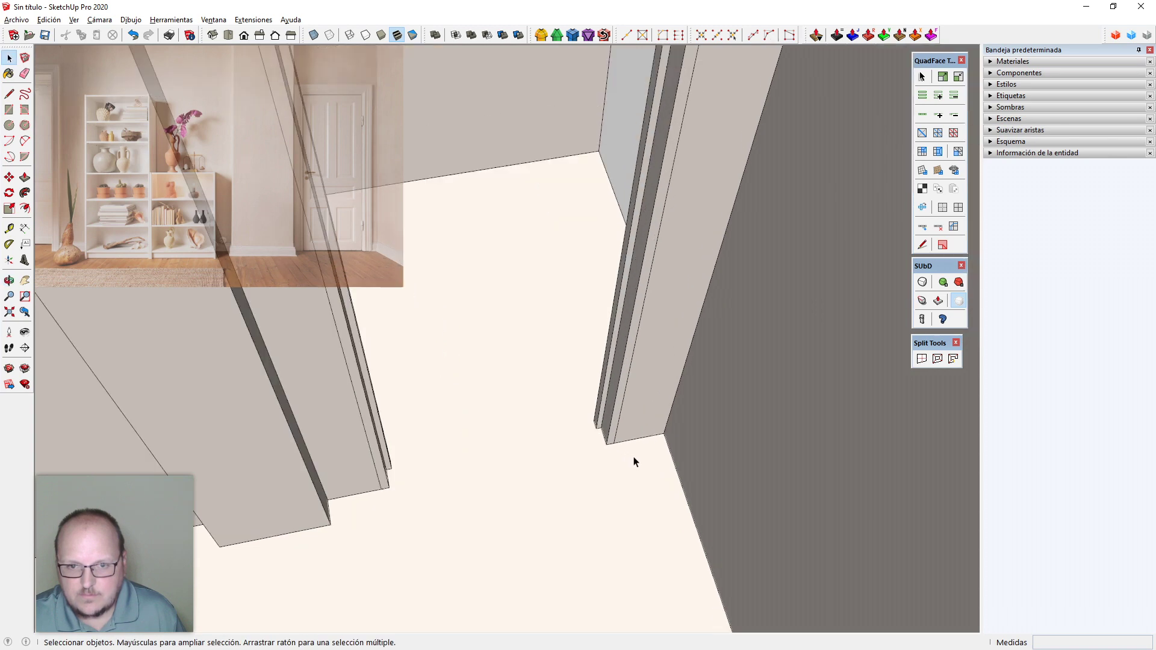
{"action": "key", "text": "r"}
{"action": "left_click", "coordinate": [588, 439]}
{"action": "left_click", "coordinate": [731, 460]}
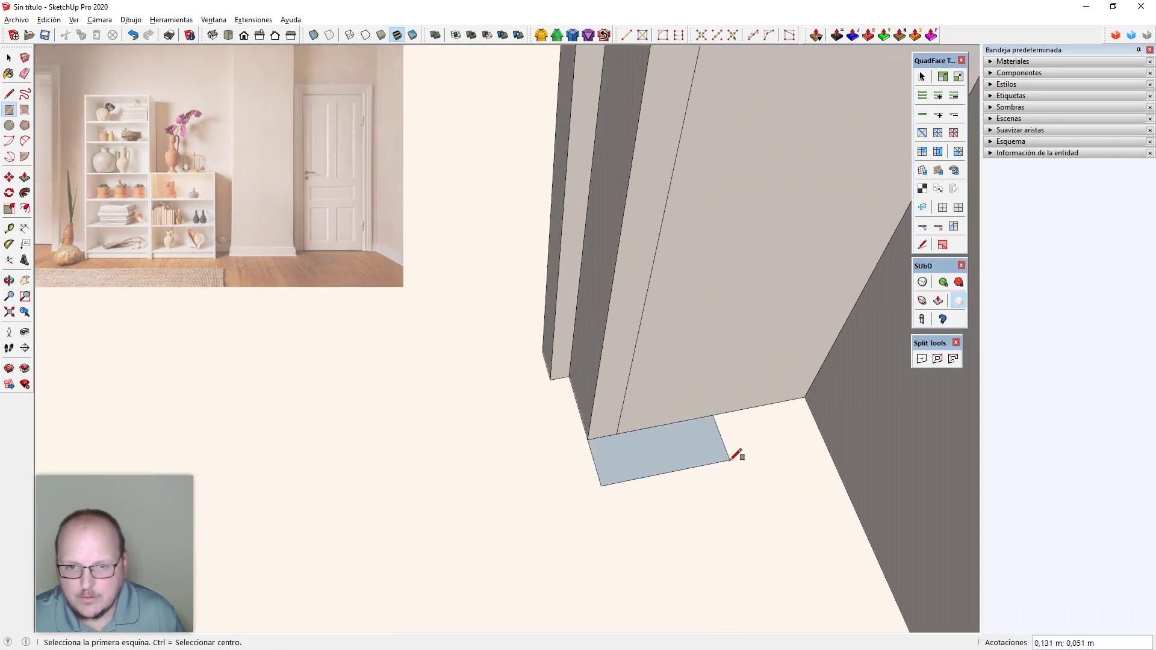
Scale the floor rectangle's depth out from the wall to 15 mm
{"action": "key", "text": "space"}
{"action": "left_click", "coordinate": [668, 476]}
{"action": "key", "text": "s"}
{"action": "left_click_drag", "start_coordinate": [666, 473], "coordinate": [669, 484]}
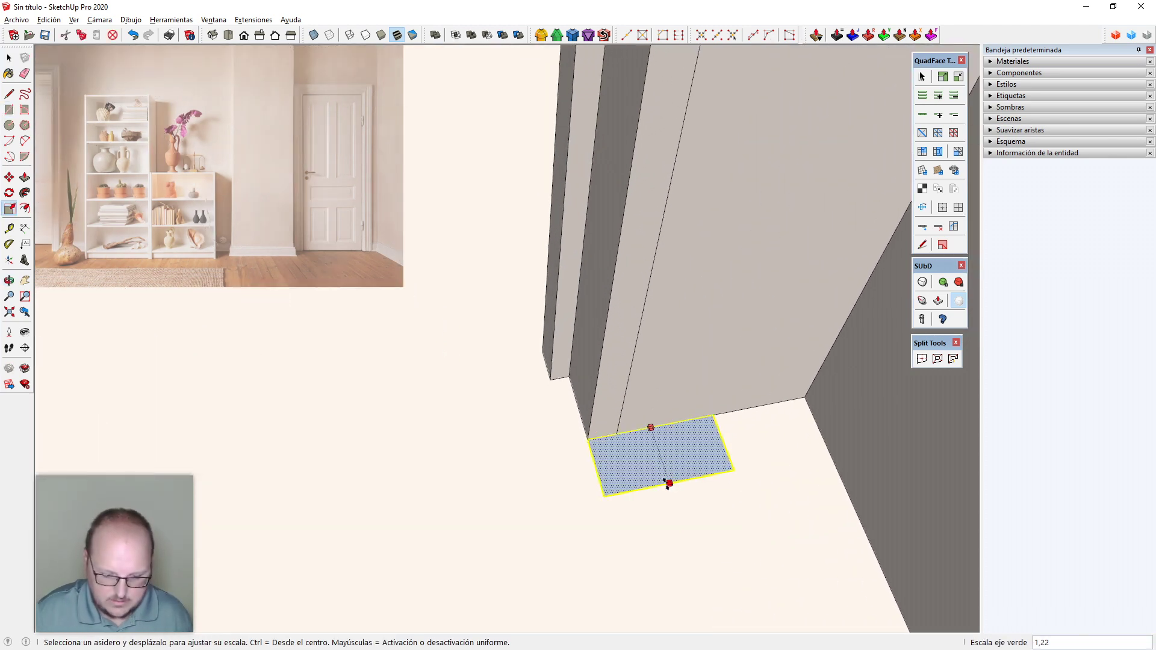
{"action": "type", "text": "1cm"}
{"action": "key", "text": "Return"}
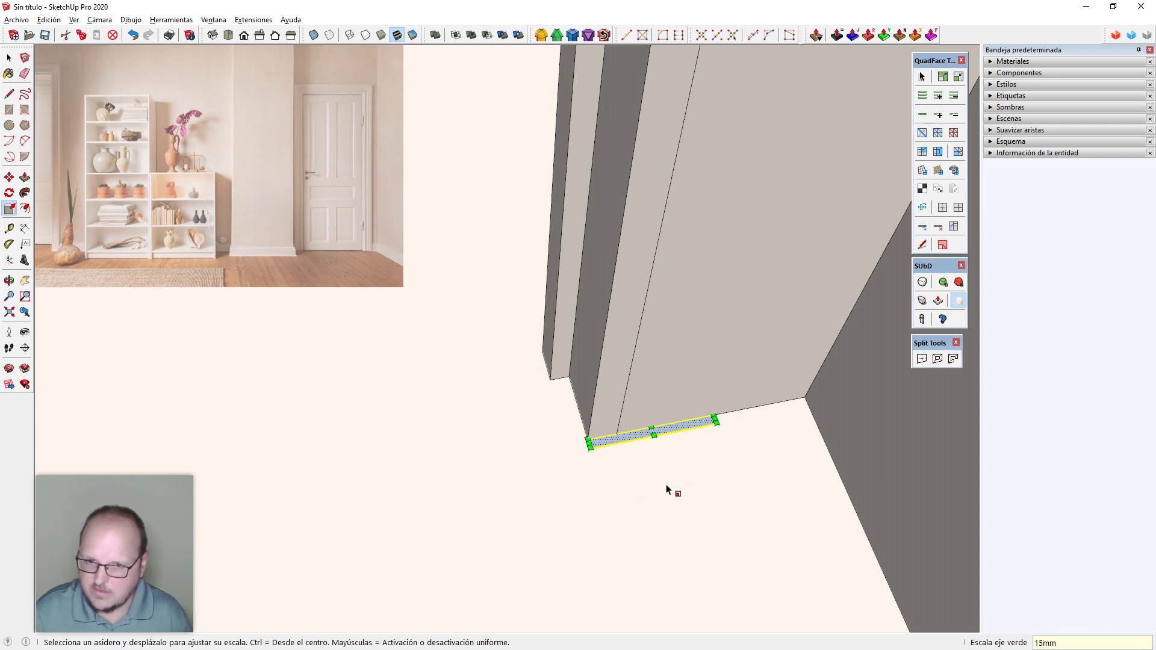
Scale the floor rectangle's length along the wall to 12 cm
{"action": "key", "text": "space"}
{"action": "scroll", "coordinate": [713, 424], "scroll_direction": "up", "scroll_amount": 2}
{"action": "key", "text": "s"}
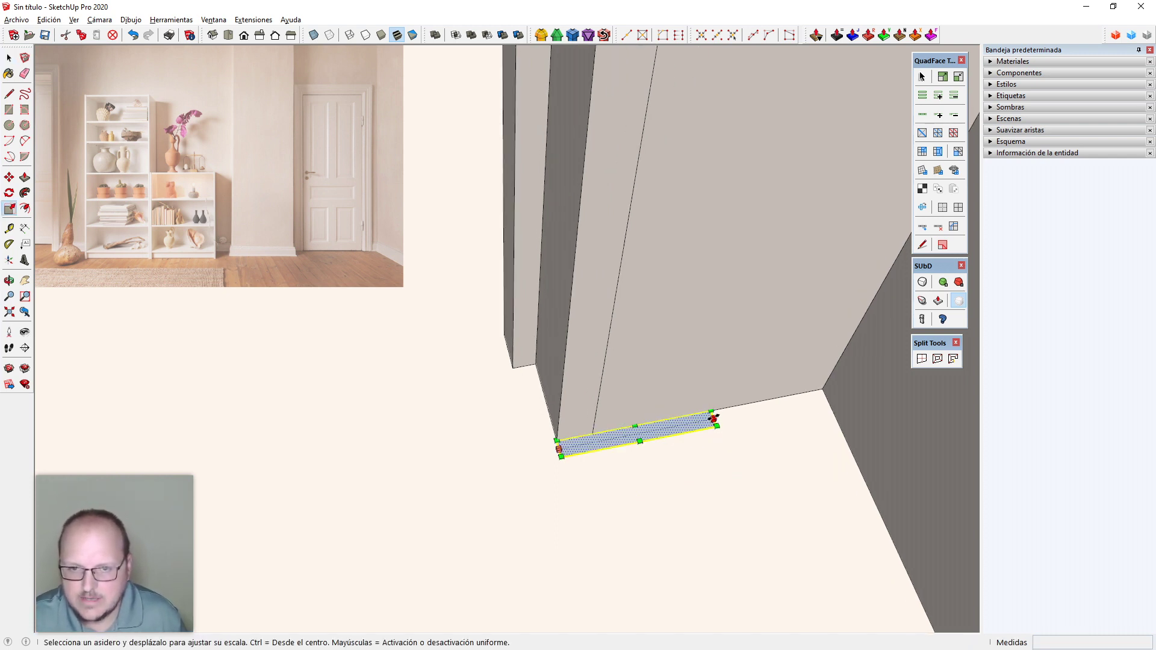
{"action": "left_click_drag", "start_coordinate": [713, 419], "coordinate": [722, 416]}
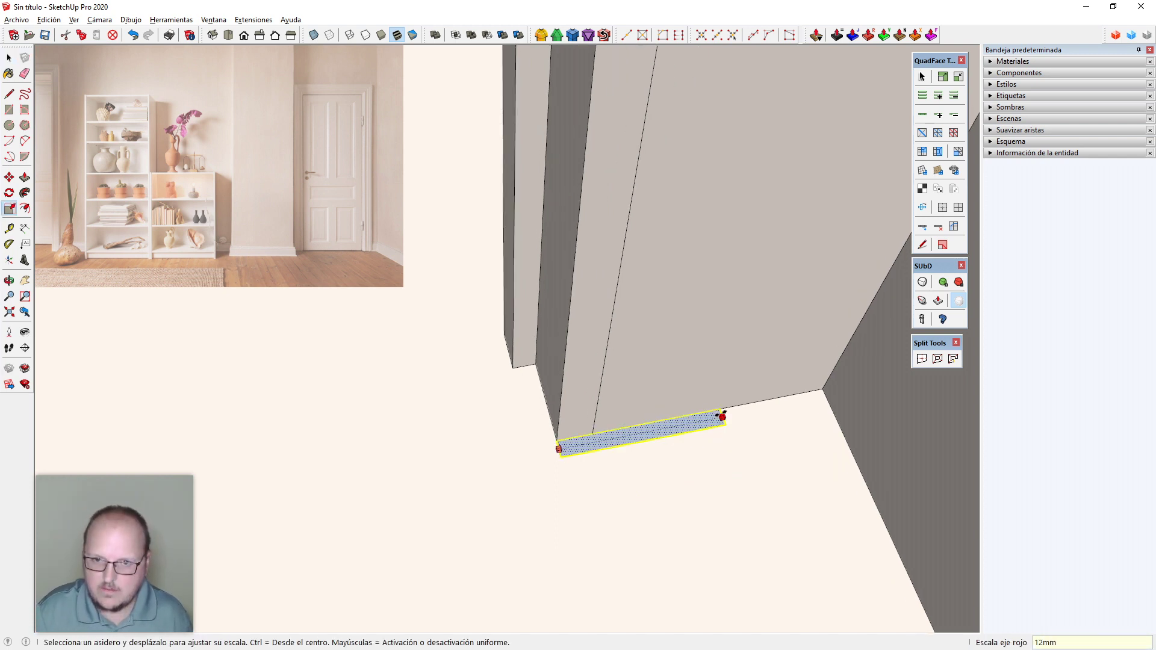
{"action": "key", "text": "Return"}
{"action": "key", "text": "ctrl+z"}
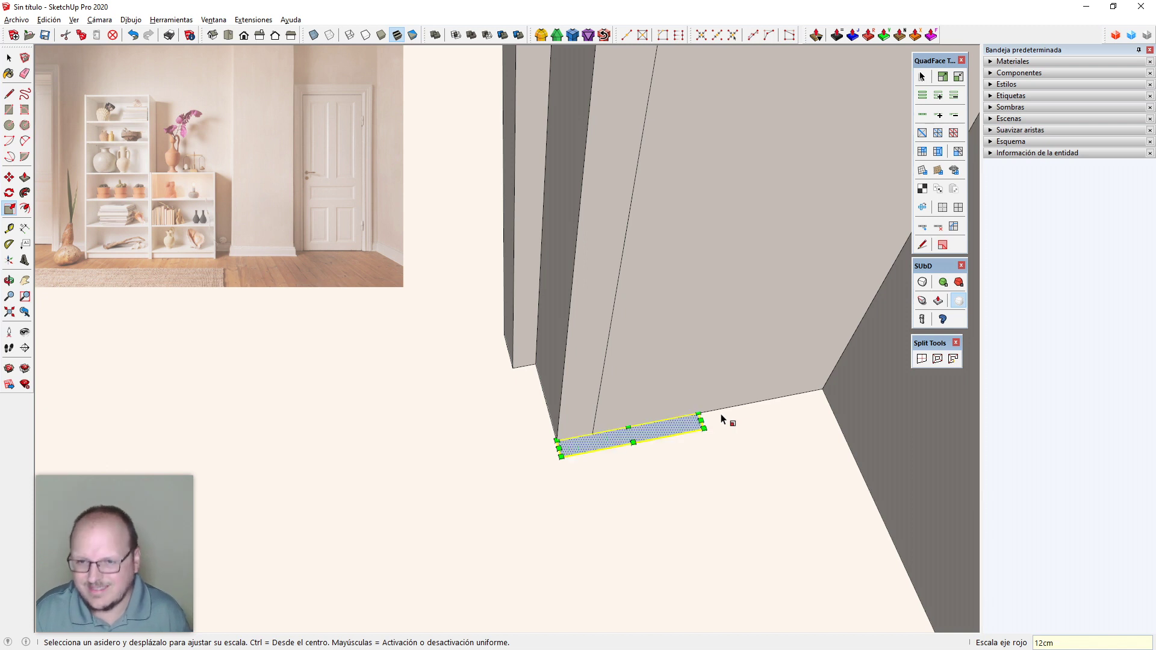
{"action": "key", "text": "space"}
Stretch the floor rectangle slightly longer along the wall and draw a line over its wall-side edge
{"action": "key", "text": "s"}
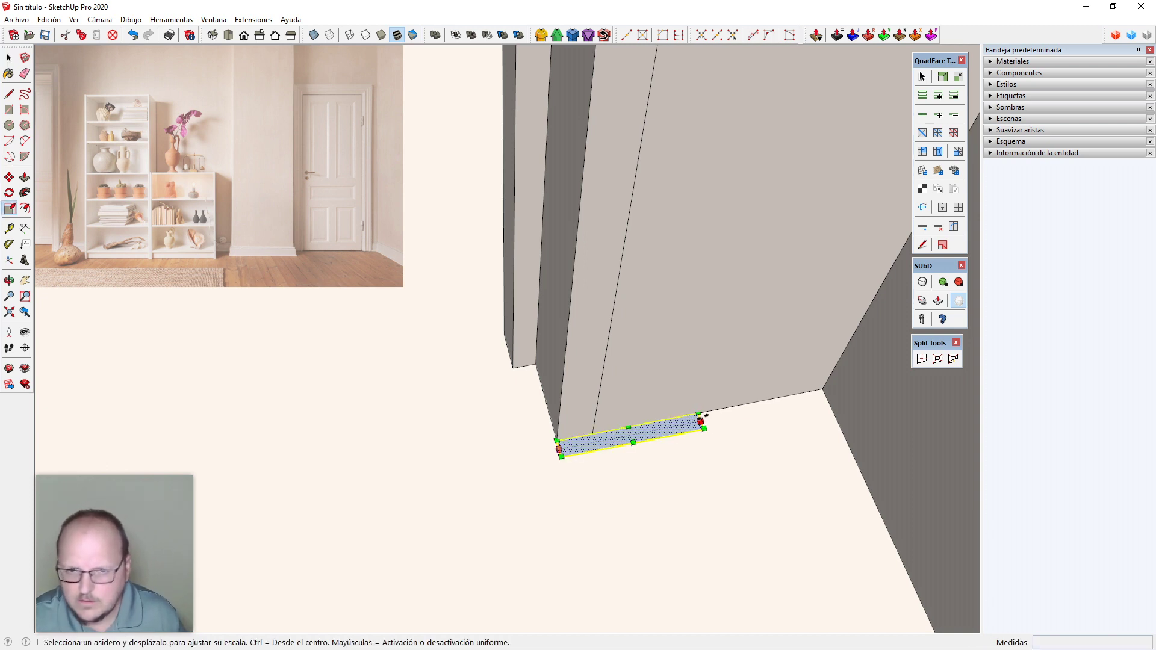
{"action": "left_click_drag", "start_coordinate": [707, 416], "coordinate": [708, 411]}
{"action": "key", "text": "l"}
{"action": "left_click", "coordinate": [709, 412]}
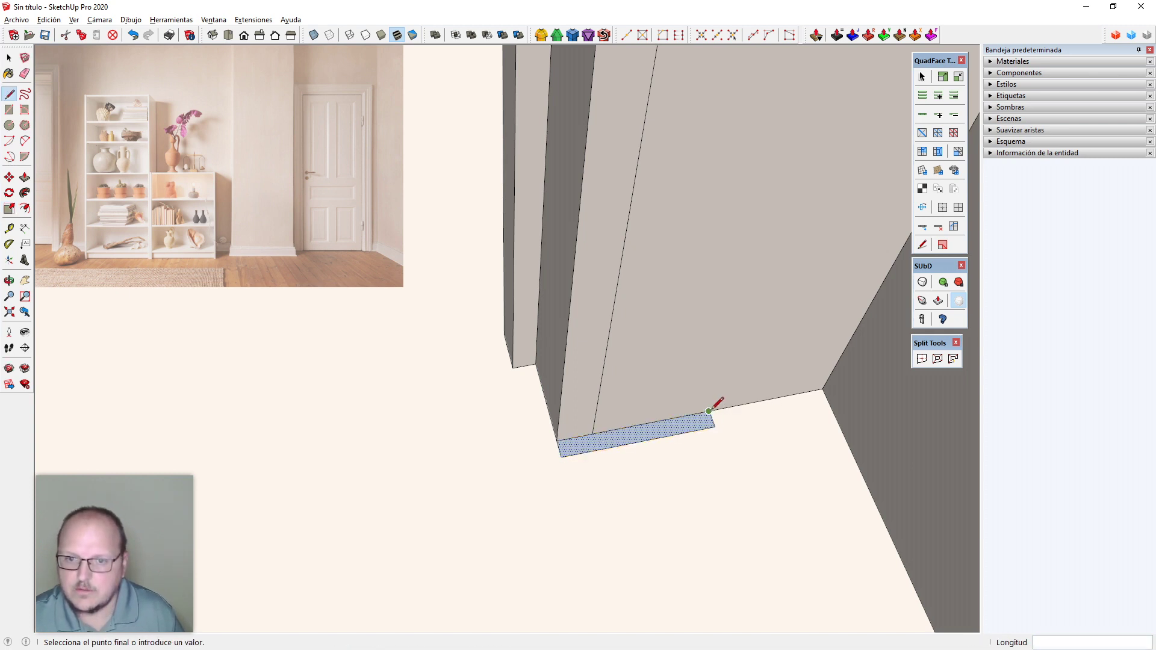
{"action": "left_click", "coordinate": [556, 441]}
{"action": "key", "text": "space"}
Move the floor rectangle's short edge at the doorway 1 cm along the wall, away from the jamb's corner
{"action": "scroll", "coordinate": [663, 499], "scroll_direction": "down", "scroll_amount": 2}
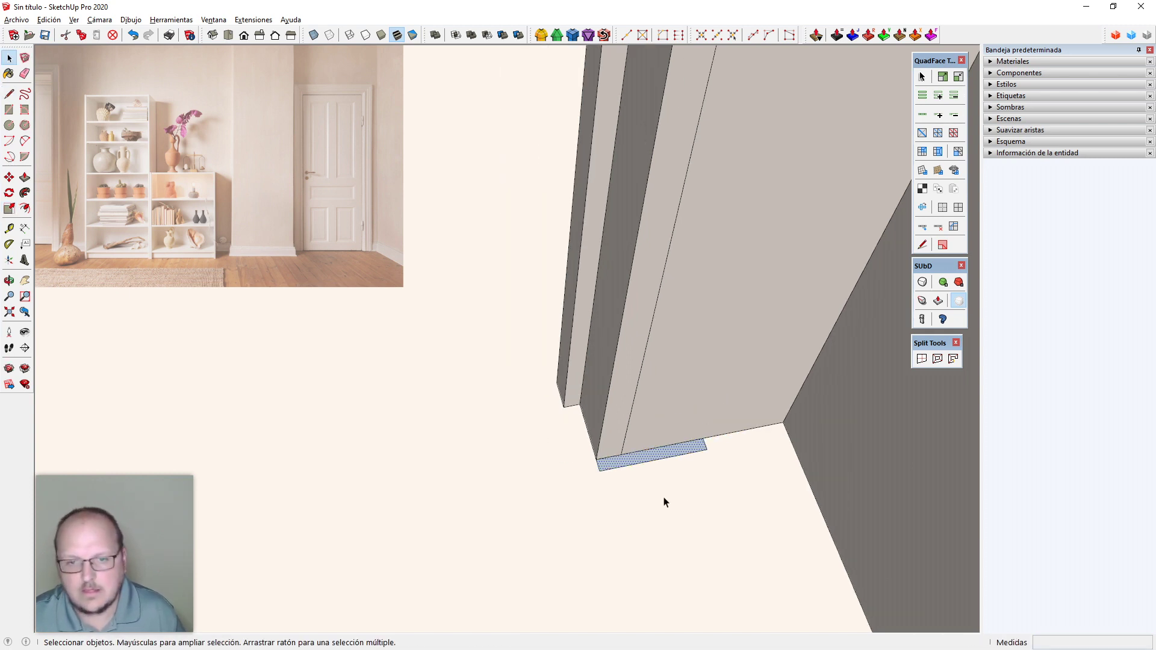
{"action": "middle_click_drag", "start_coordinate": [663, 498], "coordinate": [717, 465]}
{"action": "scroll", "coordinate": [664, 473], "scroll_direction": "up", "scroll_amount": 2}
{"action": "middle_click_drag", "start_coordinate": [640, 461], "coordinate": [594, 458]}
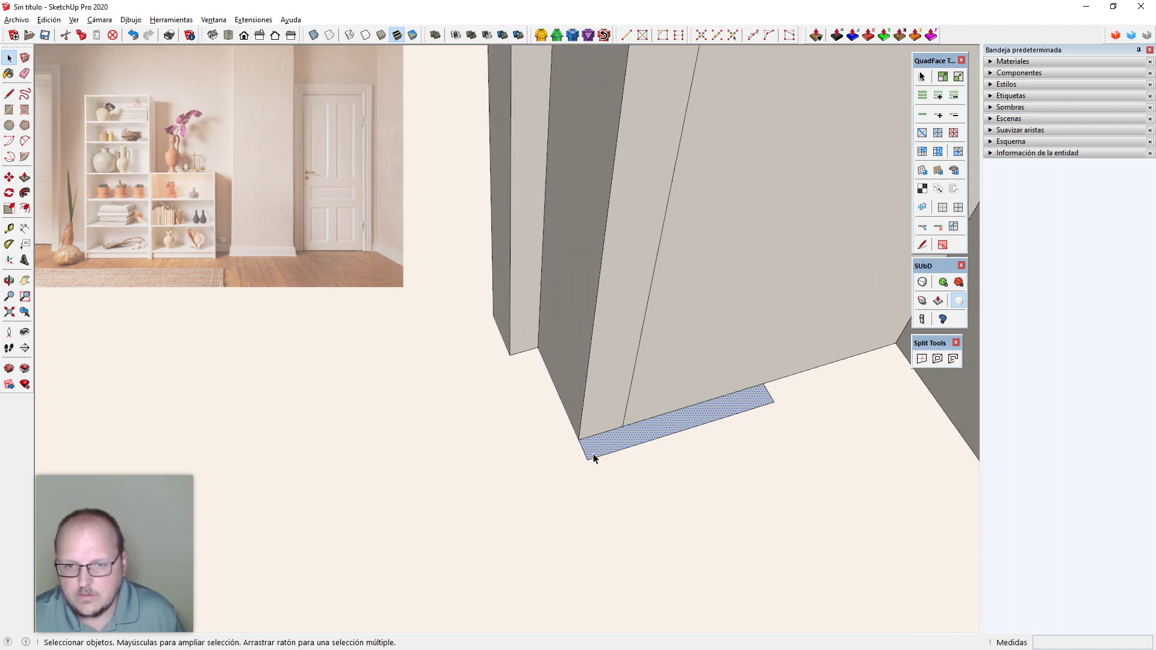
{"action": "left_click", "coordinate": [585, 456]}
{"action": "left_click", "coordinate": [580, 505]}
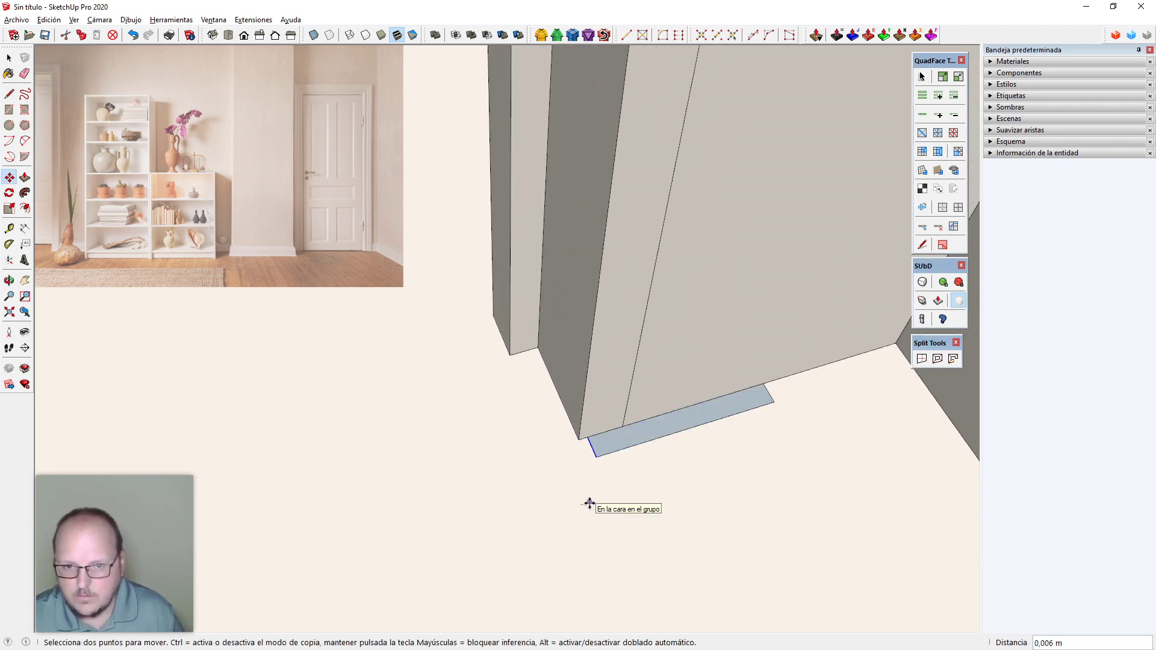
{"action": "type", "text": "1cm"}
{"action": "key", "text": "Return"}
{"action": "key", "text": "space"}
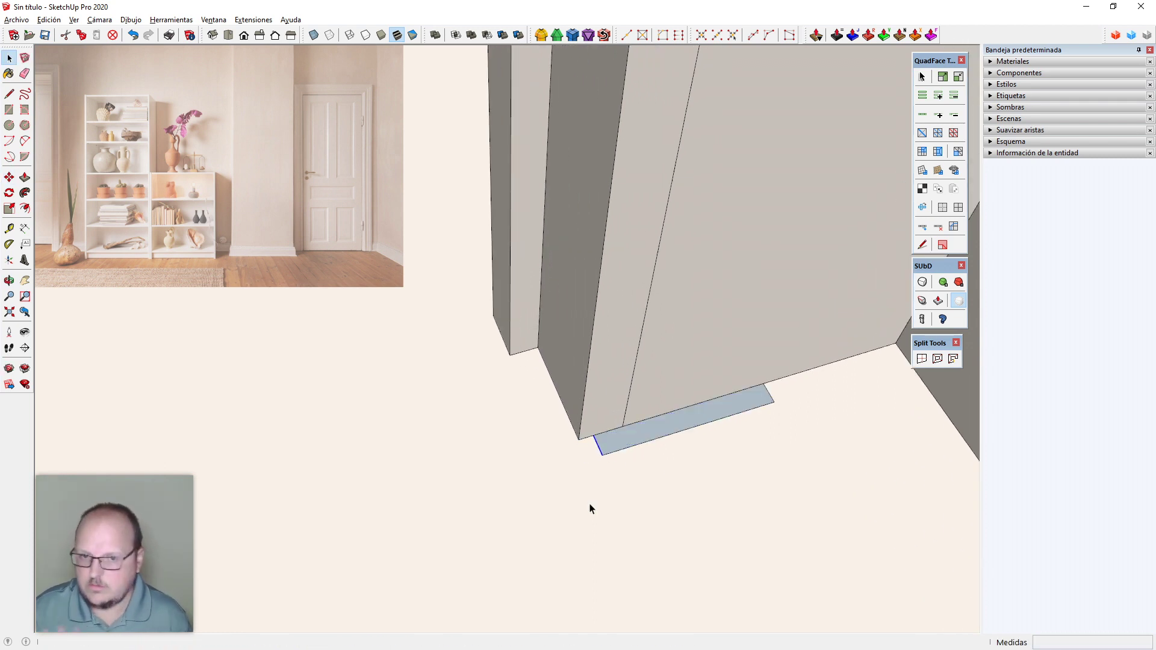
Try to notch the floor rectangle's outer doorway-side corner with a smaller rectangle from the short edge's midpoint to the outer edge, erasing the surplus edges
{"action": "scroll", "coordinate": [646, 442], "scroll_direction": "up", "scroll_amount": 3}
{"action": "key", "text": "r"}
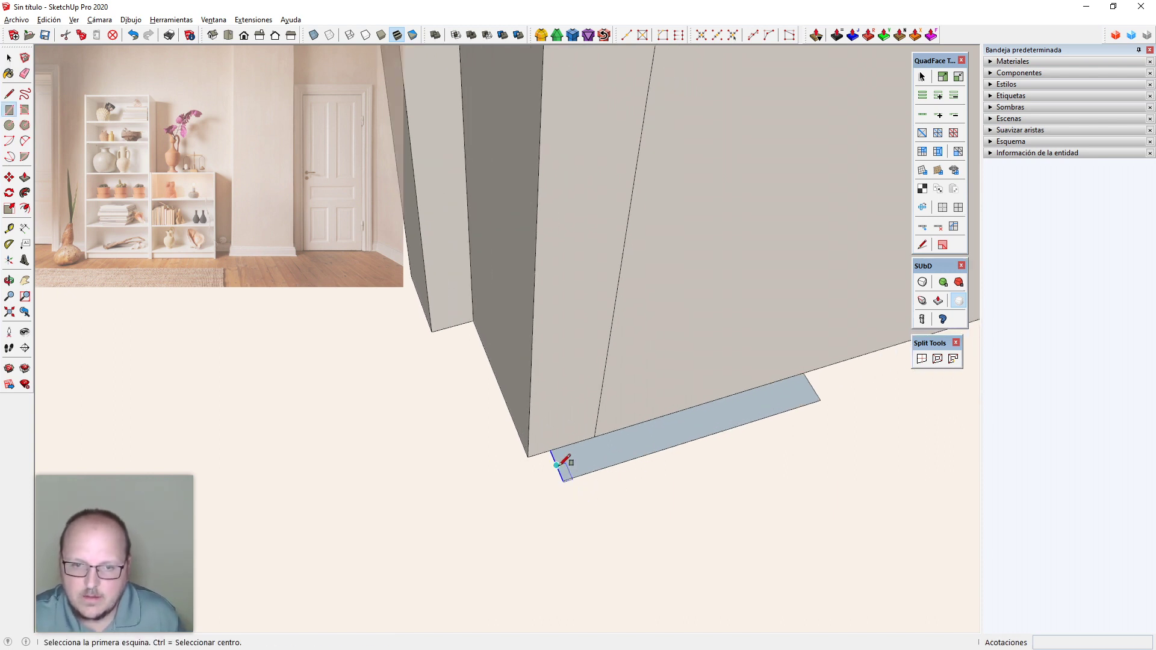
{"action": "left_click", "coordinate": [556, 466]}
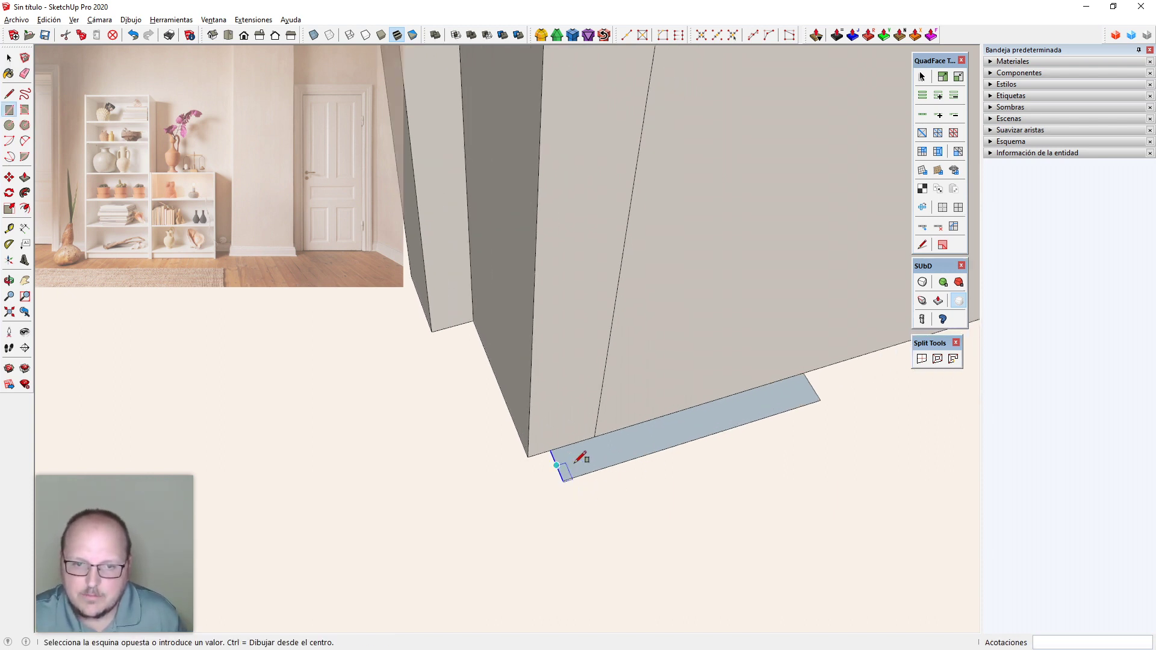
{"action": "left_click", "coordinate": [695, 439]}
{"action": "key", "text": "e"}
{"action": "mouse_move", "coordinate": [579, 475]}
{"action": "left_mouse_down"}
{"action": "mouse_move", "coordinate": [562, 472]}
{"action": "mouse_move", "coordinate": [581, 483]}
{"action": "left_mouse_up"}
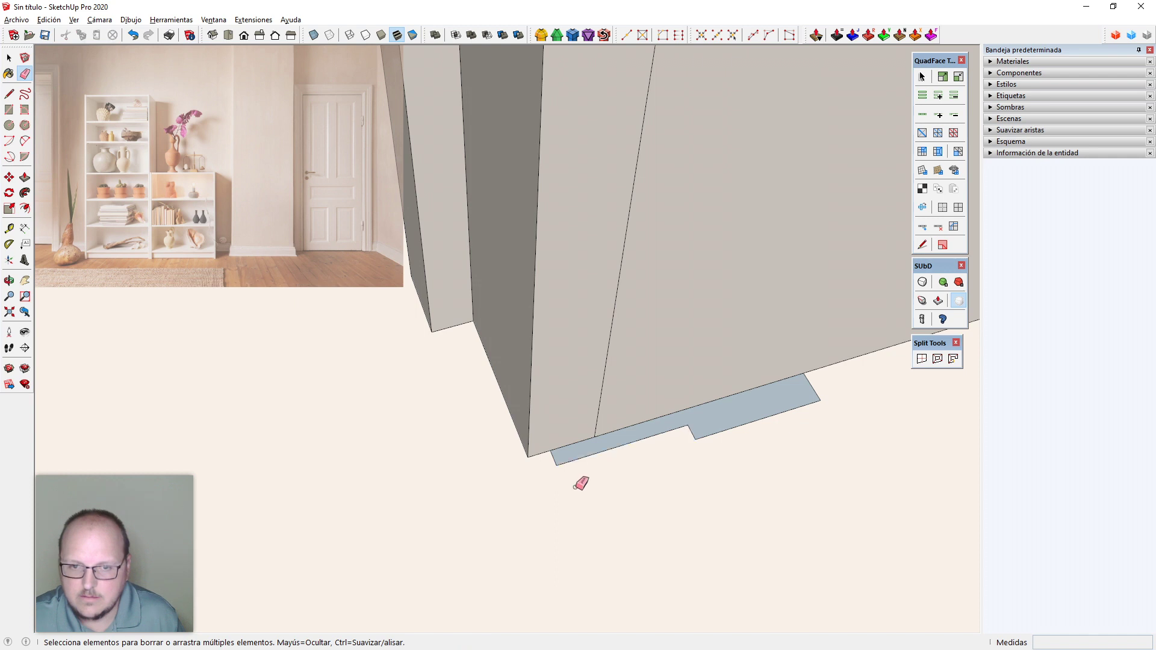
Start a line from the notch's inner corner and undo the notch, restoring the full floor rectangle
{"action": "key", "text": "l"}
{"action": "mouse_move", "coordinate": [675, 465]}
{"action": "middle_mouse_down"}
{"action": "mouse_move", "coordinate": [752, 426]}
{"action": "mouse_move", "coordinate": [665, 447]}
{"action": "middle_mouse_up"}
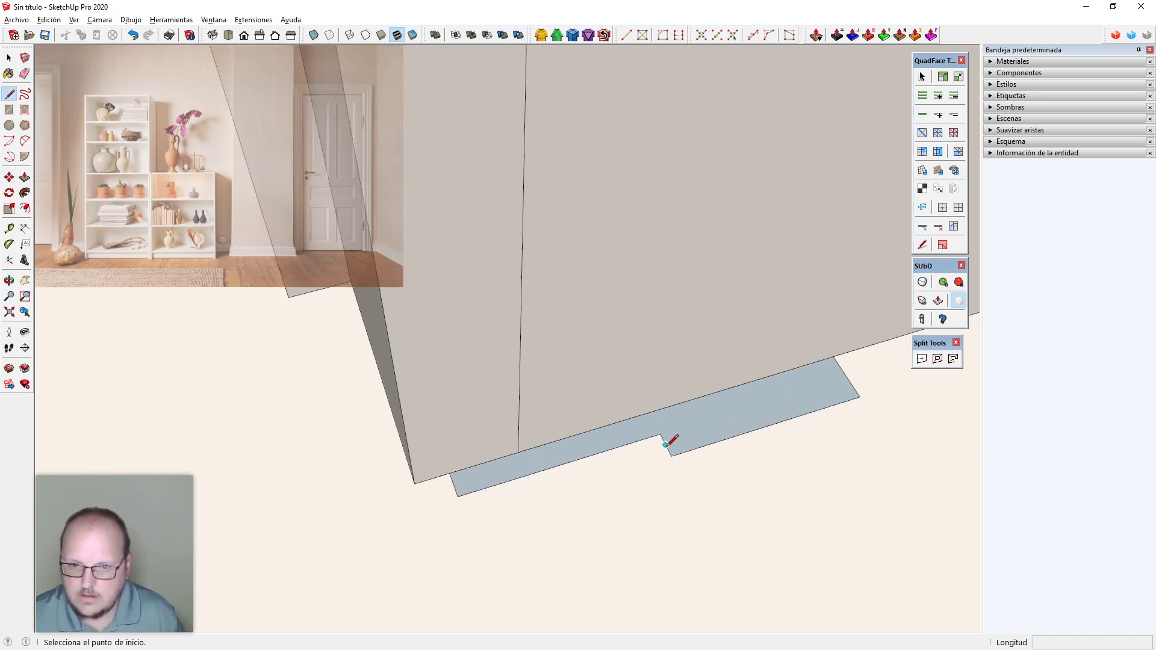
{"action": "left_click", "coordinate": [661, 434]}
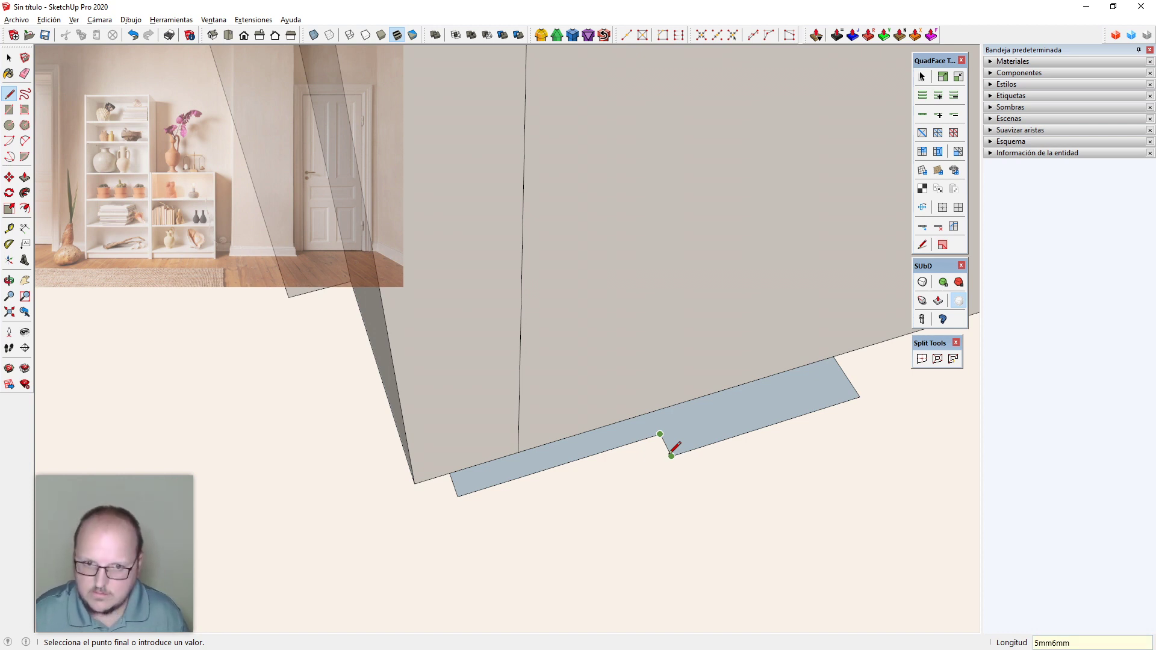
{"action": "key", "text": "Return"}
{"action": "key", "text": "space"}
{"action": "scroll", "coordinate": [671, 456], "scroll_direction": "down", "scroll_amount": 2}
{"action": "key", "text": "ctrl+z"}
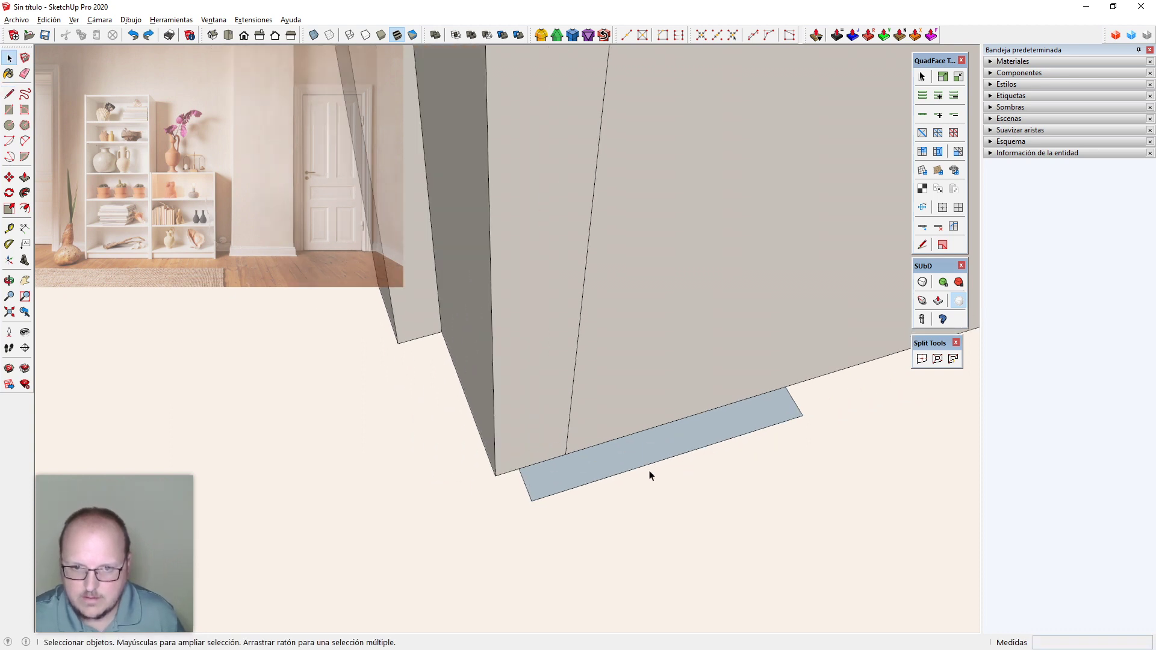
Place two guides parallel to the wall across the floor rectangle, the first 6 mm from its wall-side edge and the second another 6 mm out
{"action": "middle_click_drag", "start_coordinate": [649, 476], "coordinate": [543, 466]}
{"action": "key", "text": "t"}
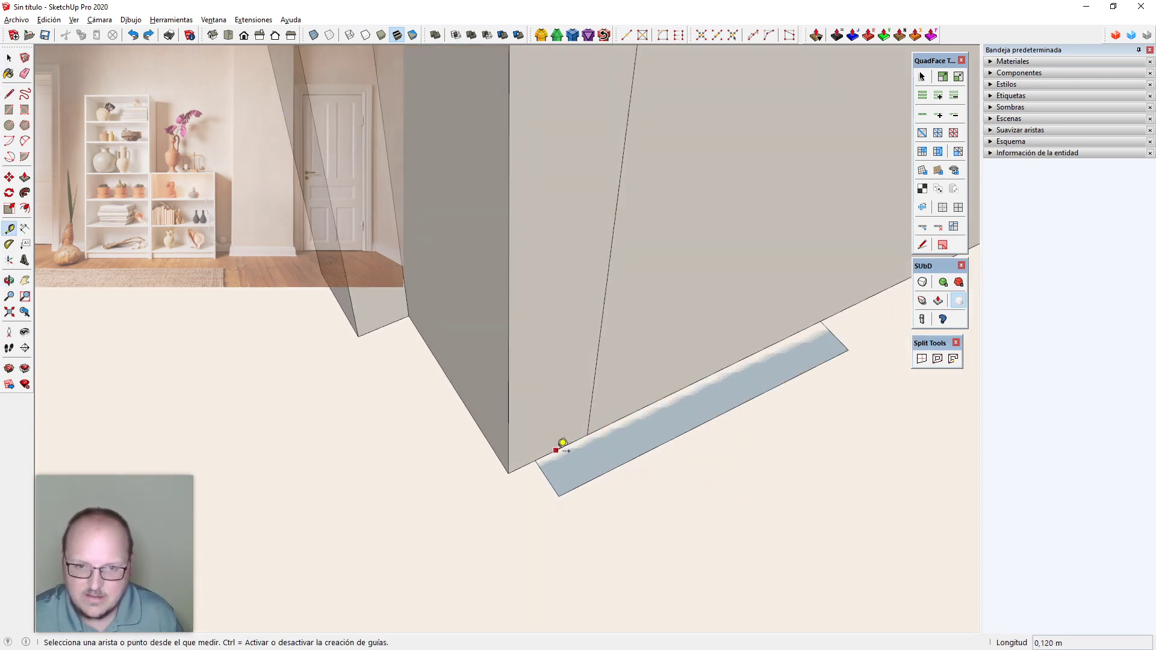
{"action": "left_click", "coordinate": [555, 451]}
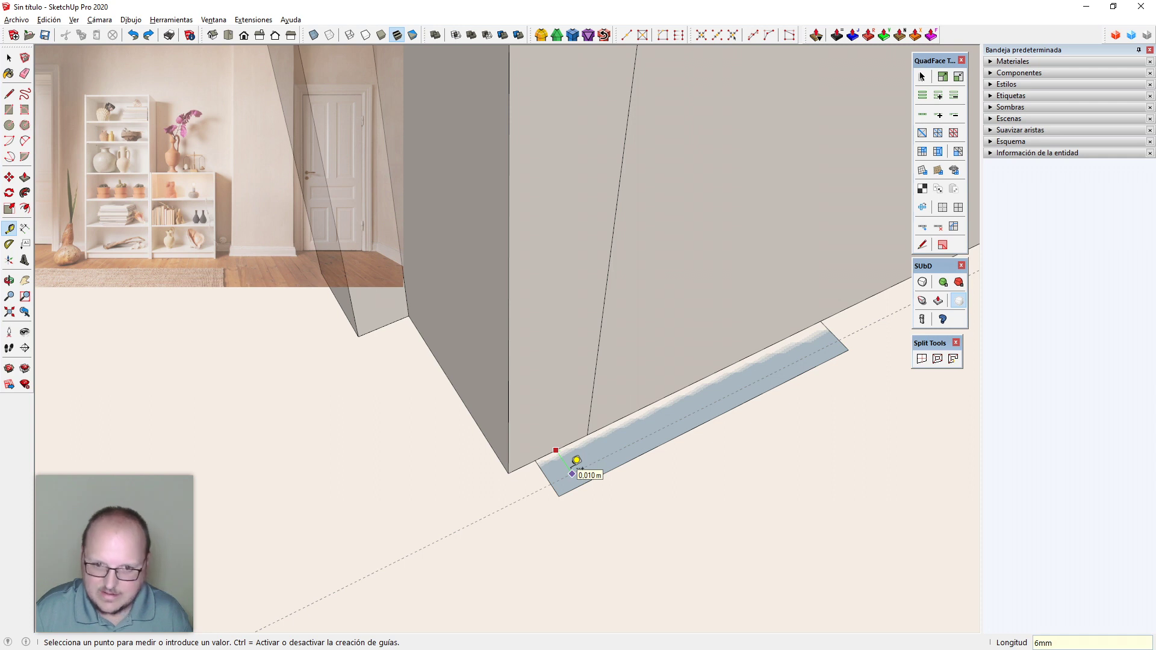
{"action": "type", "text": "6mm"}
{"action": "key", "text": "Return"}
{"action": "left_click", "coordinate": [589, 452]}
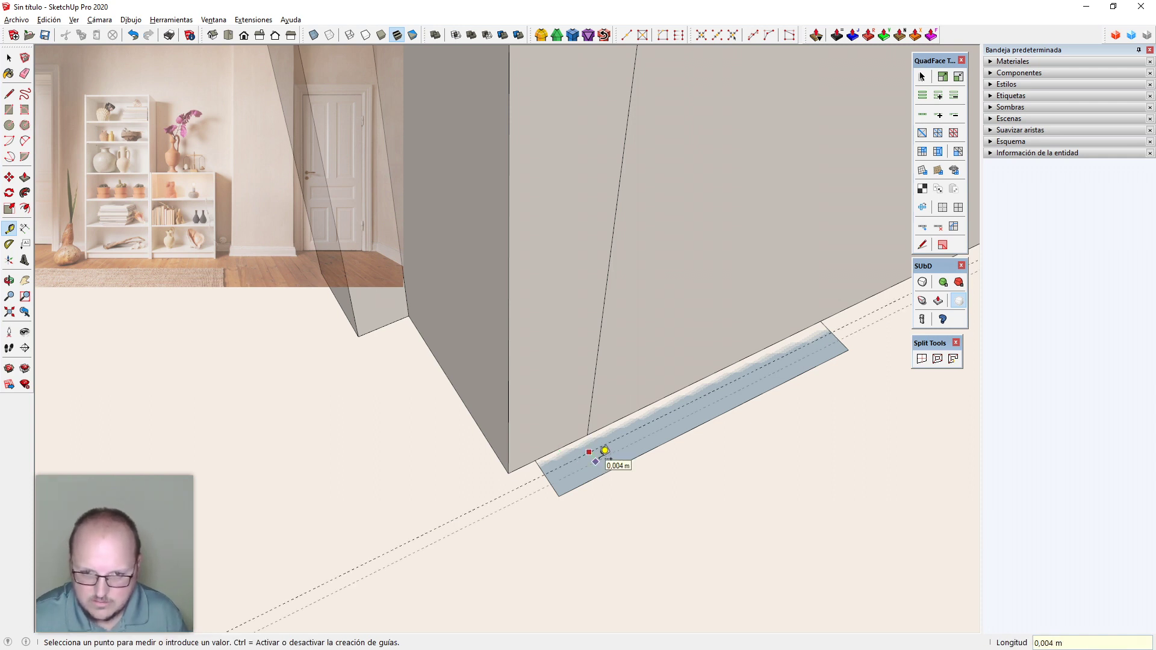
{"action": "key", "text": "space"}
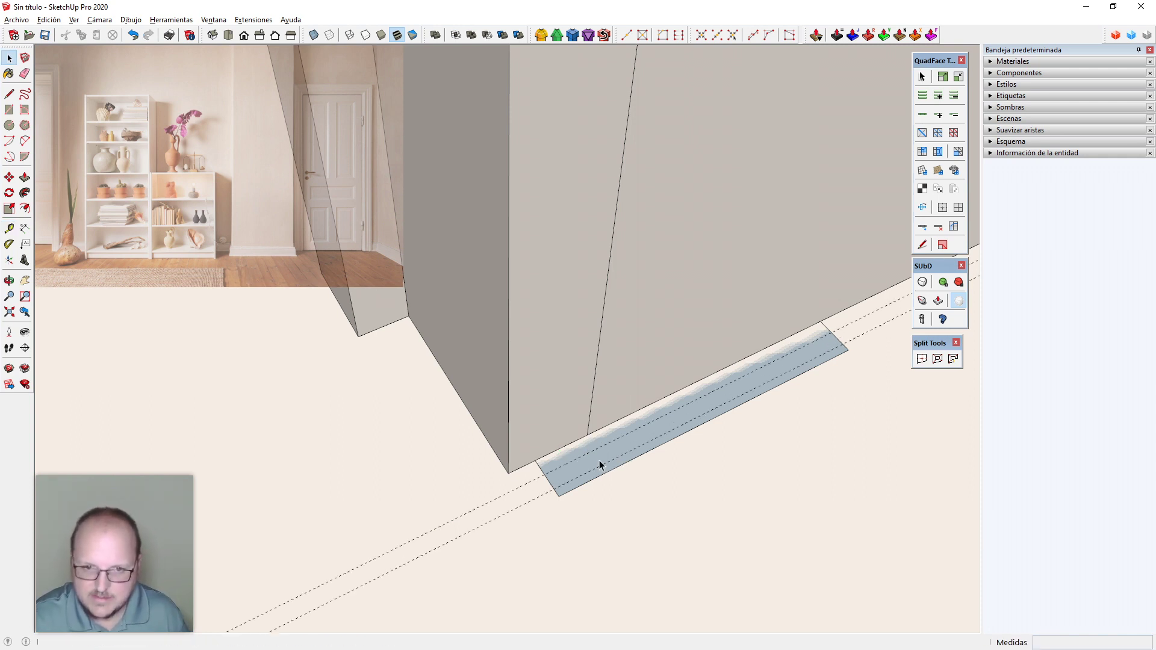
Scale the floor rectangle's depth out from the wall to 18 mm
{"action": "left_click", "coordinate": [603, 473]}
{"action": "left_click", "coordinate": [673, 431]}
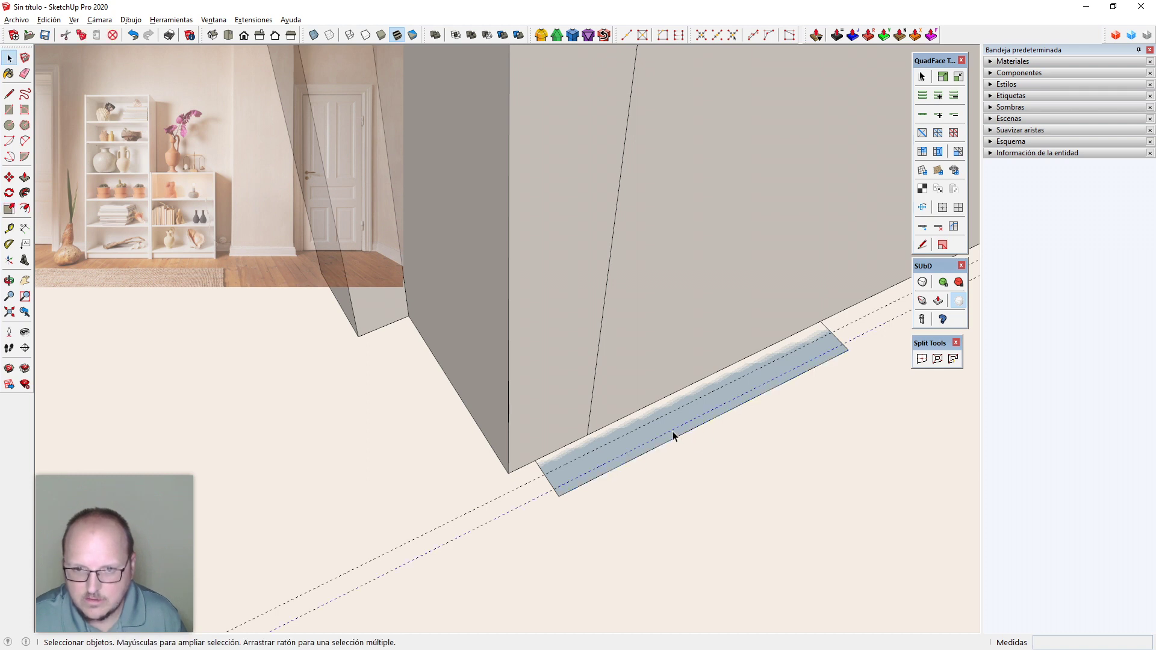
{"action": "key", "text": "s"}
{"action": "left_click_drag", "start_coordinate": [706, 421], "coordinate": [735, 447]}
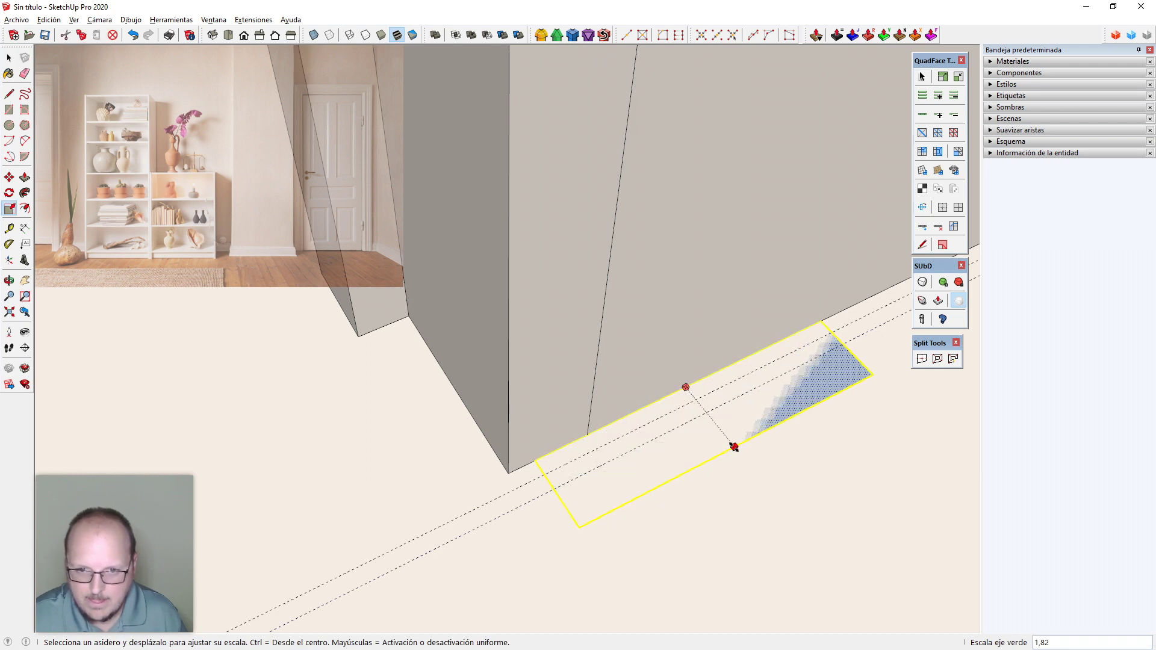
{"action": "type", "text": "18"}
{"action": "key", "text": "Return"}
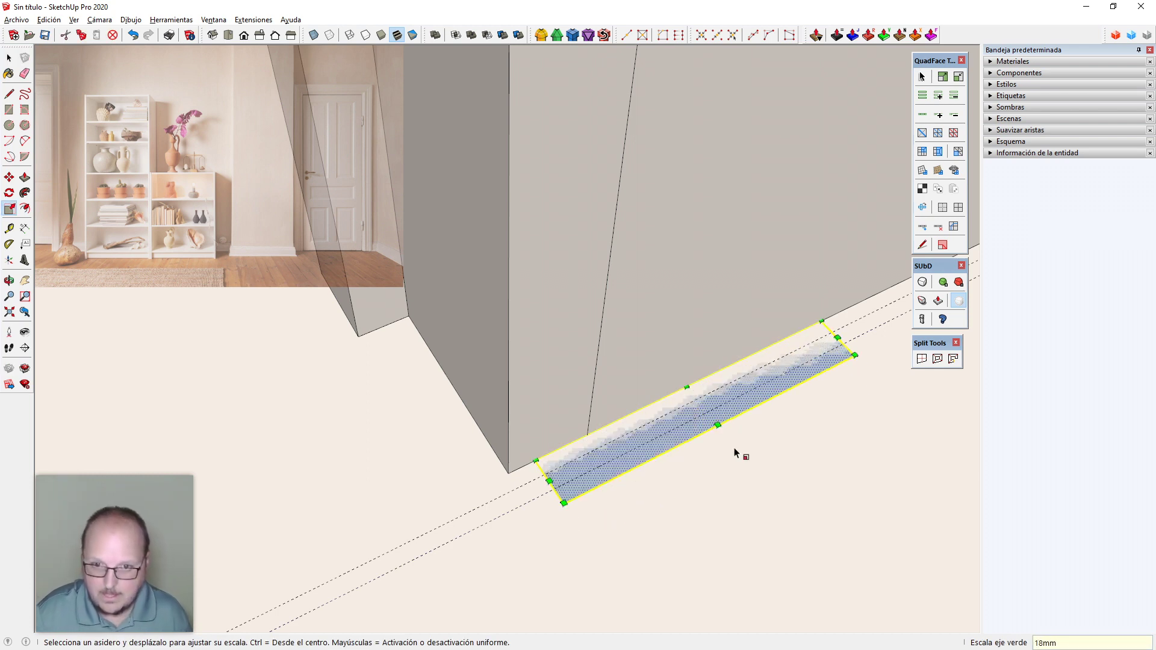
{"action": "key", "text": "space"}
Draw a line along the doorway-side short edge from the wall to the first guide, and divide the outer edge into three equal segments
{"action": "middle_click_drag", "start_coordinate": [734, 453], "coordinate": [627, 457]}
{"action": "key", "text": "l"}
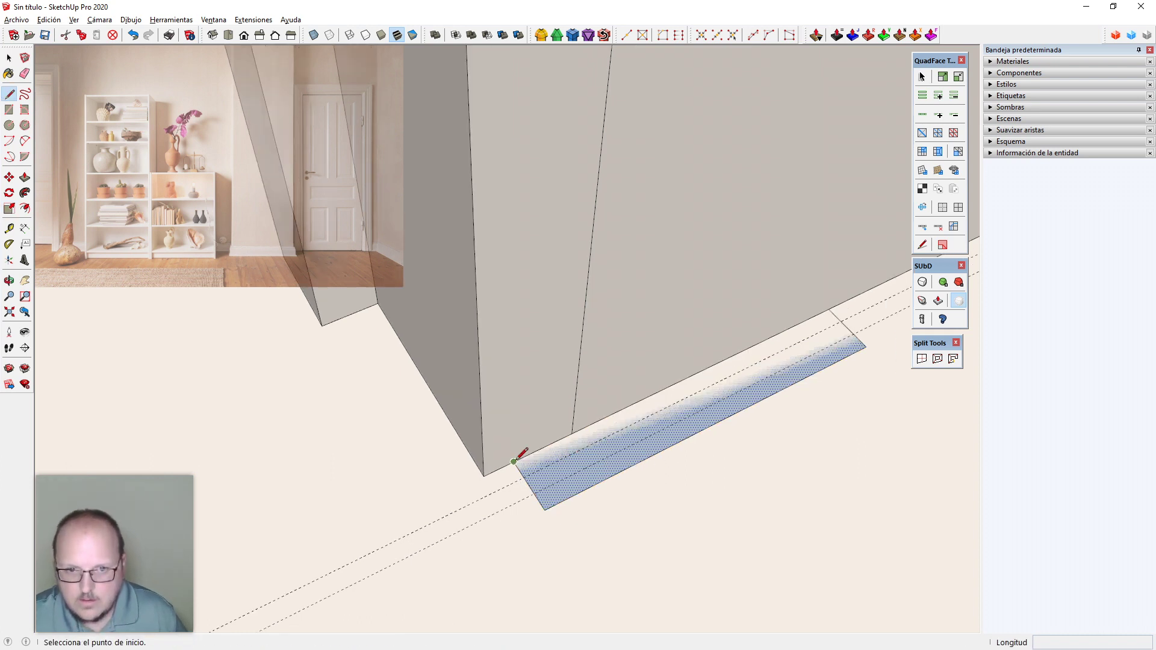
{"action": "left_click", "coordinate": [517, 459]}
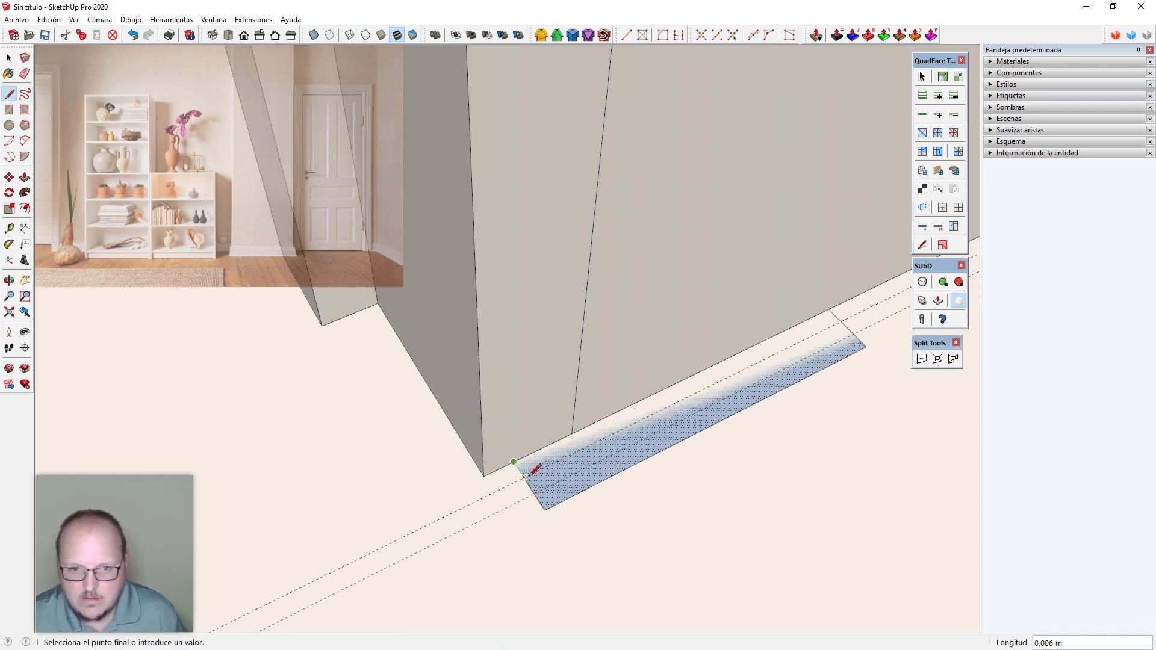
{"action": "left_click", "coordinate": [526, 476]}
{"action": "key", "text": "space"}
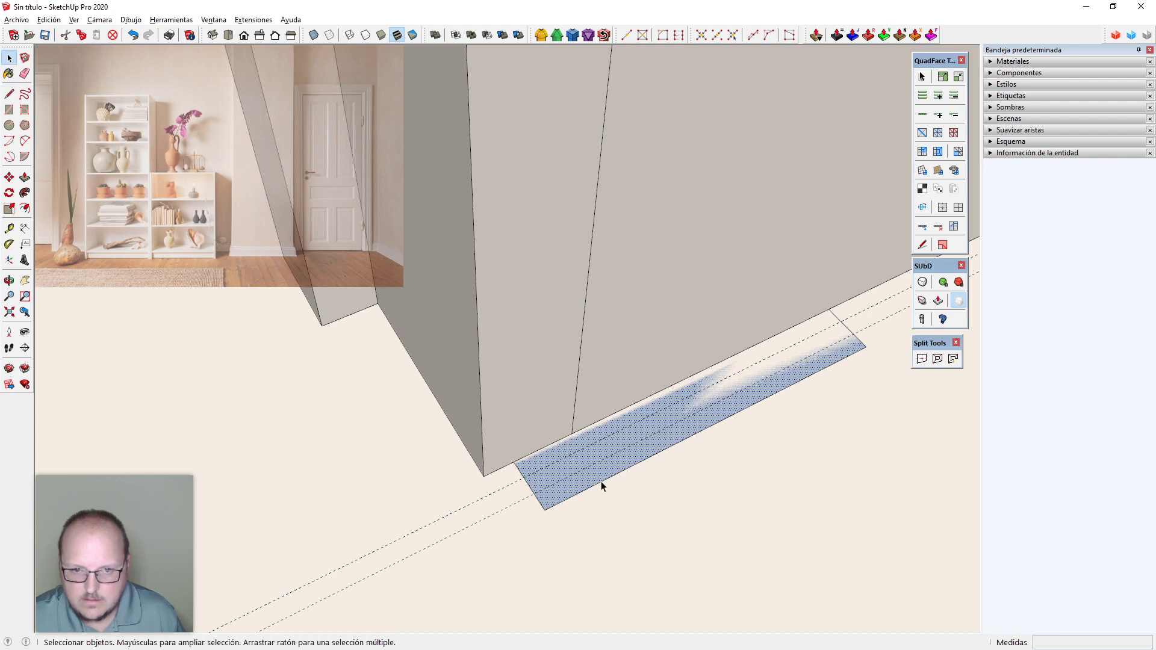
{"action": "right_click", "coordinate": [602, 481]}
{"action": "left_click", "coordinate": [653, 209]}
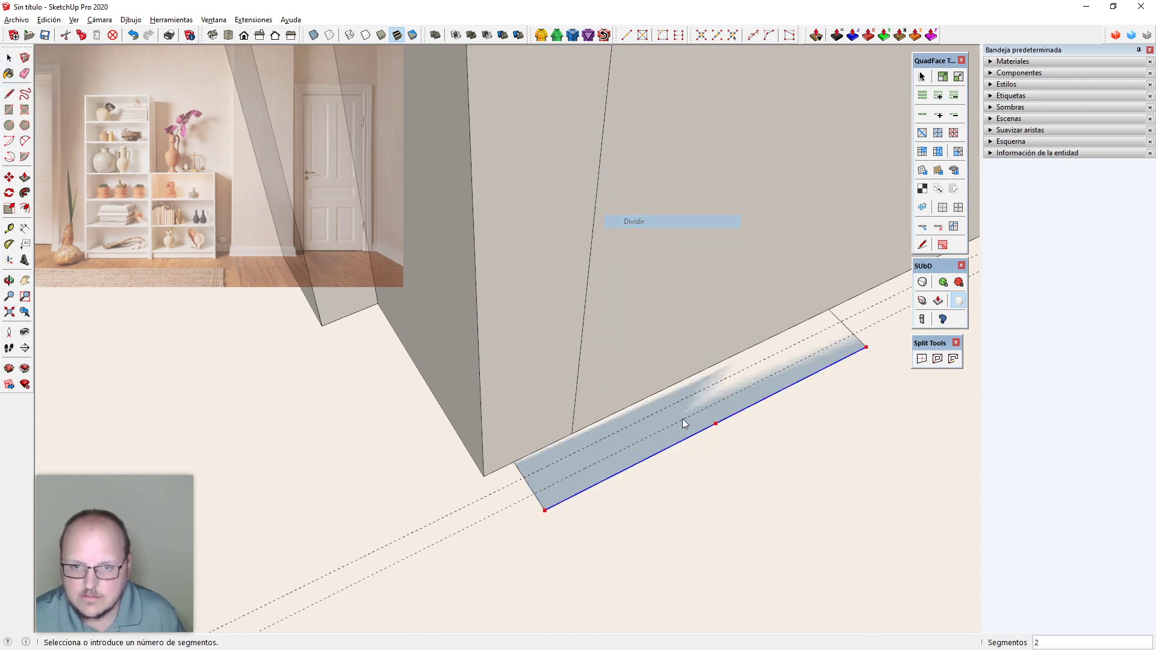
Draw a stepped outline along both guides, stepping outward at each third of the length, and erase the outer edges at the doorway end
{"action": "key", "text": "l"}
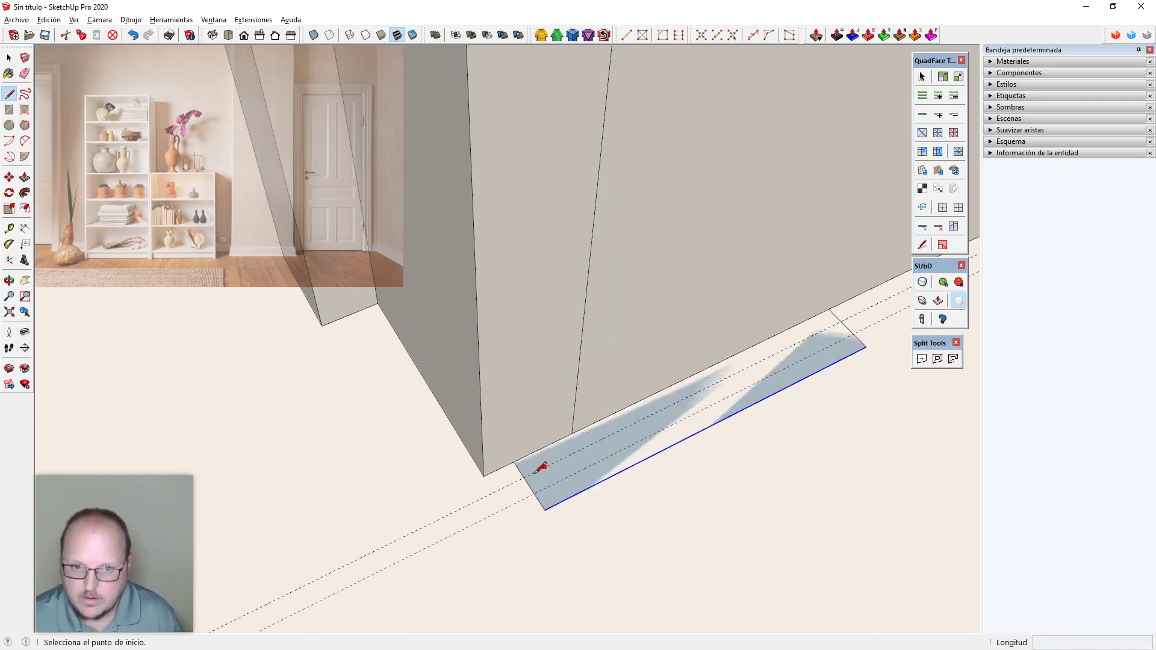
{"action": "left_click", "coordinate": [524, 477]}
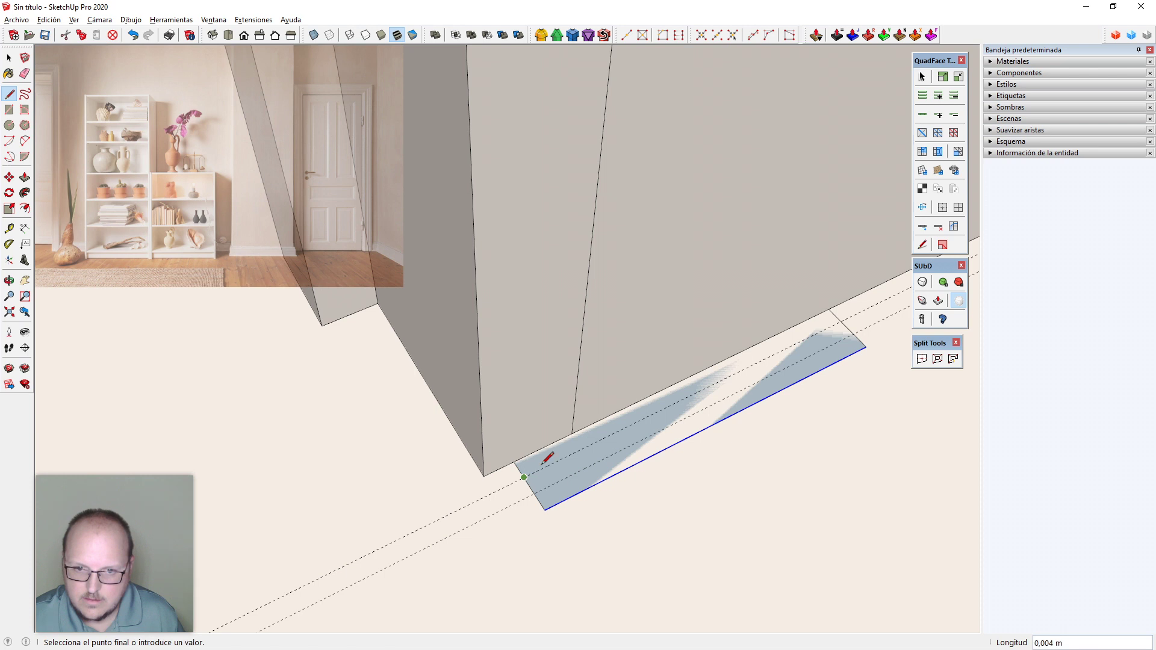
{"action": "left_click", "coordinate": [663, 450]}
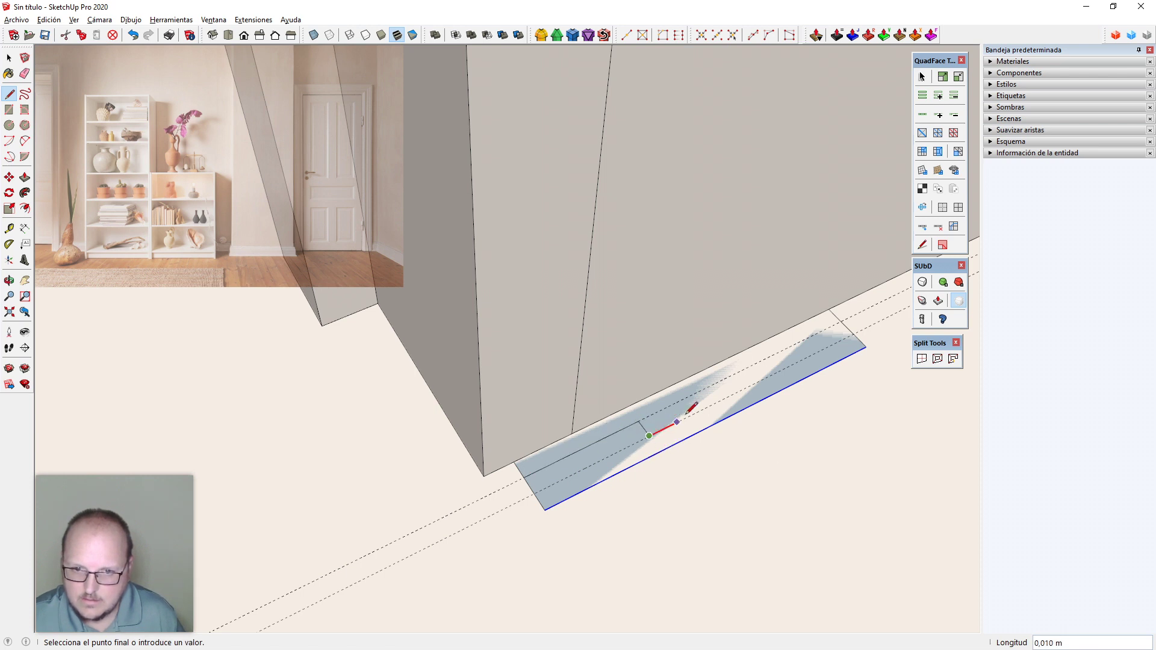
{"action": "left_click", "coordinate": [769, 395]}
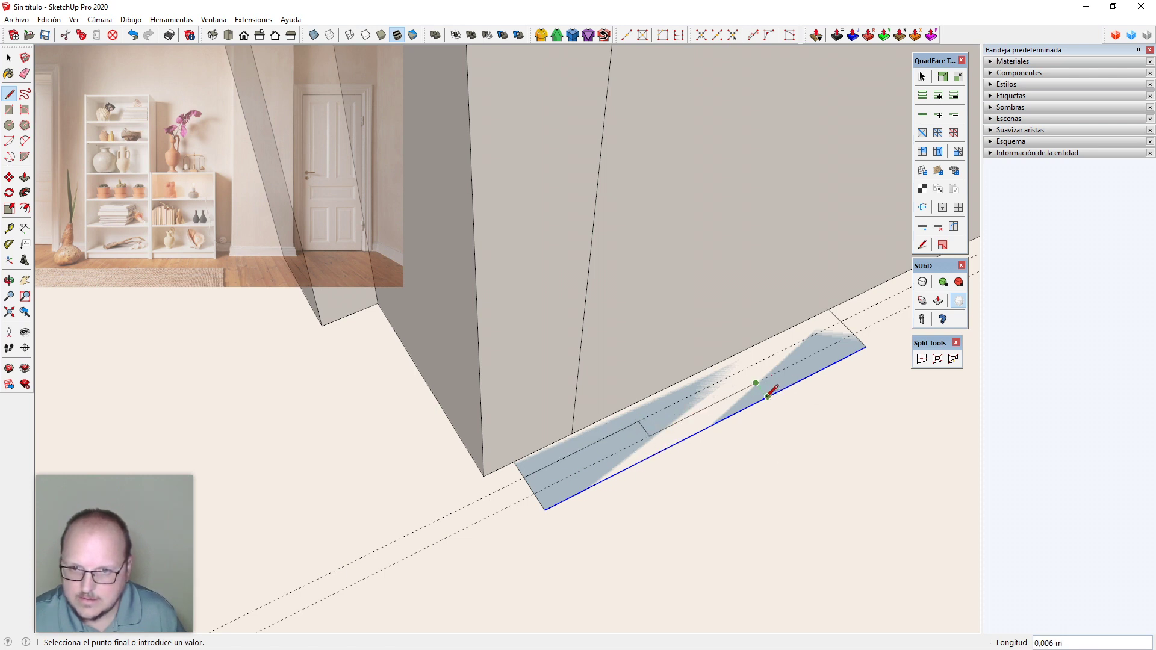
{"action": "left_click", "coordinate": [769, 397]}
{"action": "key", "text": "e"}
{"action": "left_click_drag", "start_coordinate": [560, 503], "coordinate": [537, 505]}
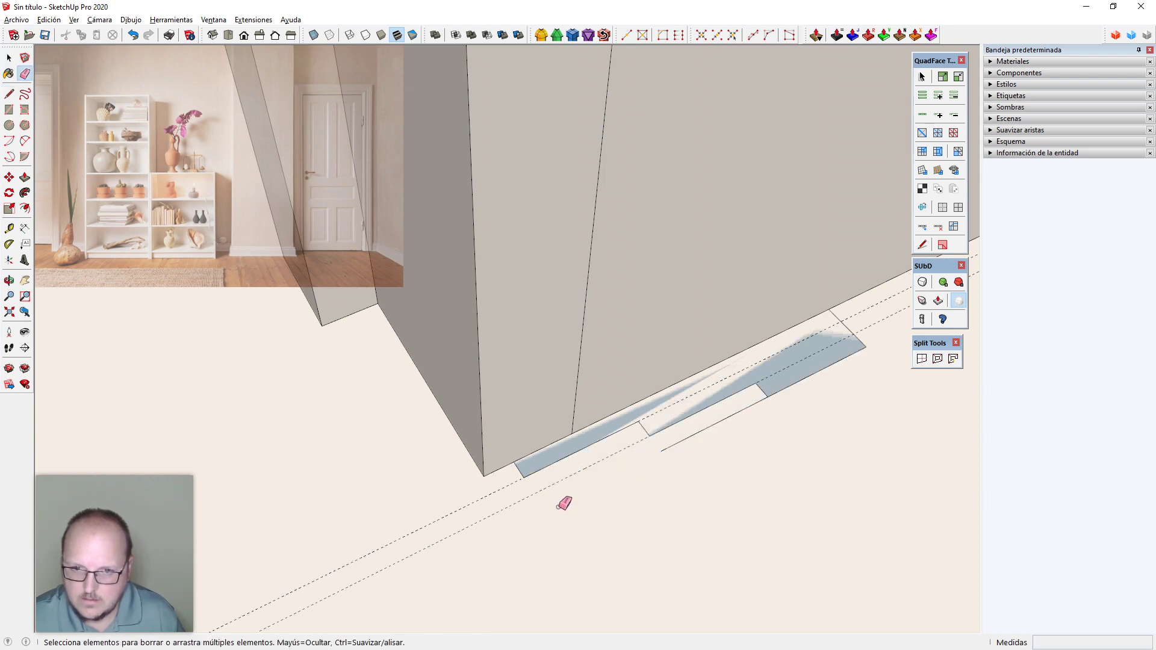
Move the first step's inner corner onto its outer corner so the doorway-side third of the profile slopes
{"action": "scroll", "coordinate": [559, 507], "scroll_direction": "down", "scroll_amount": 1}
{"action": "middle_click_drag", "start_coordinate": [659, 452], "coordinate": [627, 429]}
{"action": "key", "text": "m"}
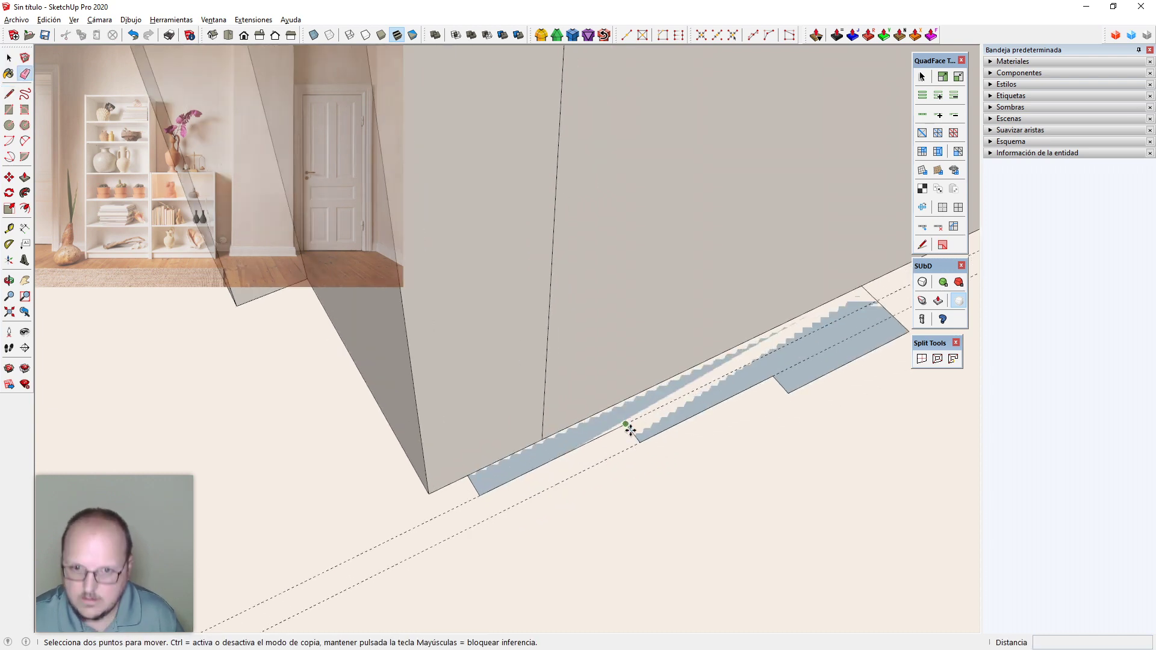
{"action": "key", "text": "space"}
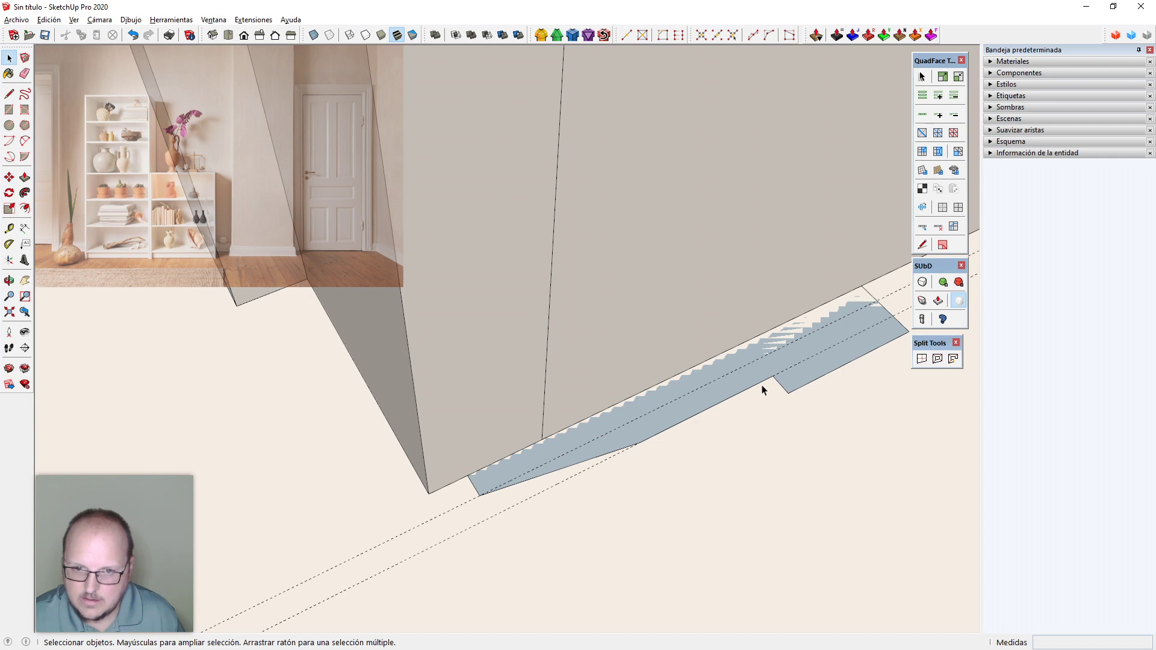
Move the second step's outer corner onto its inner corner so the last third of the profile slopes
{"action": "mouse_move", "coordinate": [738, 410]}
{"action": "middle_mouse_down"}
{"action": "mouse_move", "coordinate": [816, 398]}
{"action": "mouse_move", "coordinate": [734, 403]}
{"action": "middle_mouse_up"}
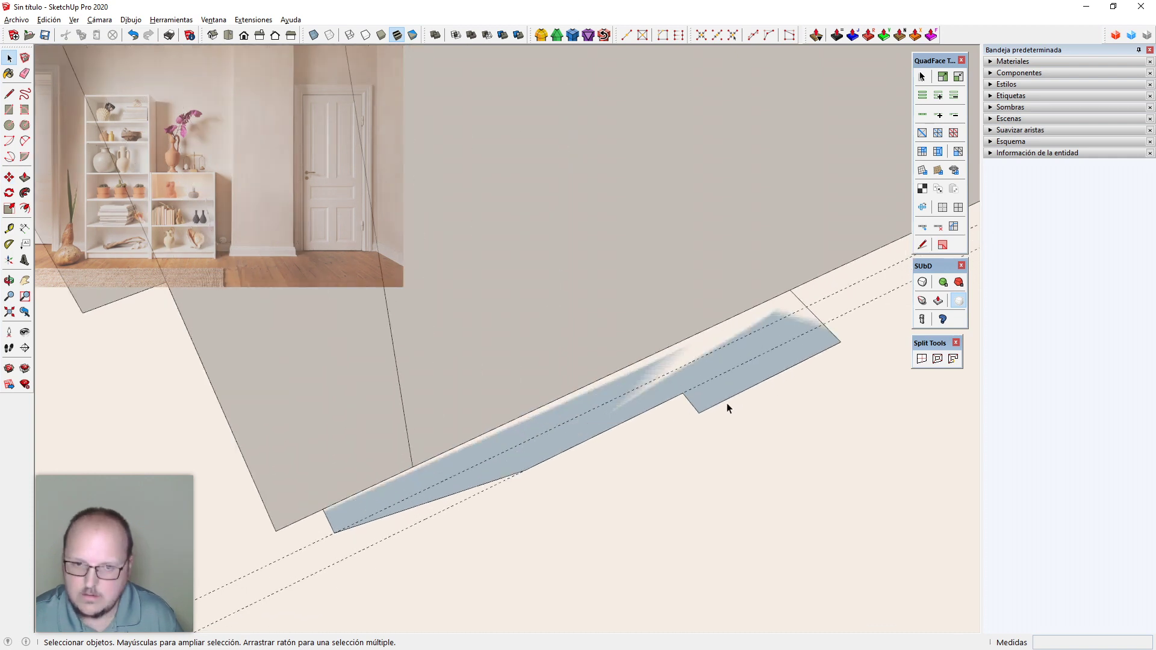
{"action": "key", "text": "m"}
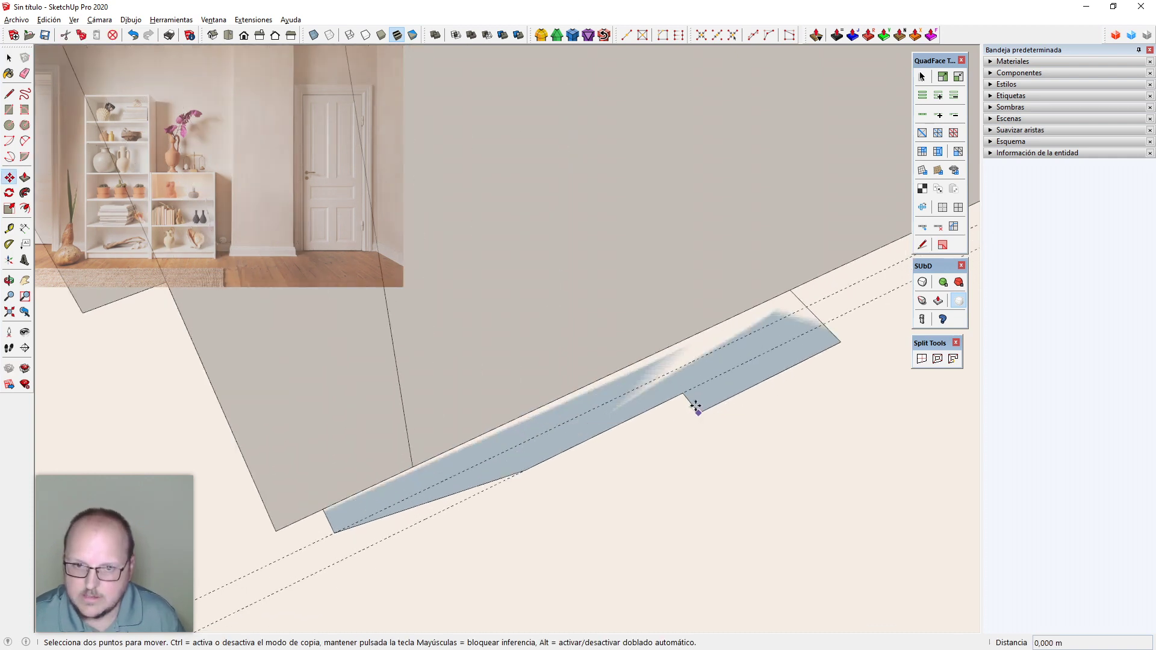
{"action": "left_click", "coordinate": [699, 414]}
{"action": "left_click", "coordinate": [684, 393]}
{"action": "key", "text": "space"}
Draw a small rectangle between the wall and the first guide at the profile's deeper end, and delete its surplus edges to leave a notch
{"action": "scroll", "coordinate": [687, 408], "scroll_direction": "down", "scroll_amount": 1}
{"action": "scroll", "coordinate": [801, 337], "scroll_direction": "up", "scroll_amount": 2}
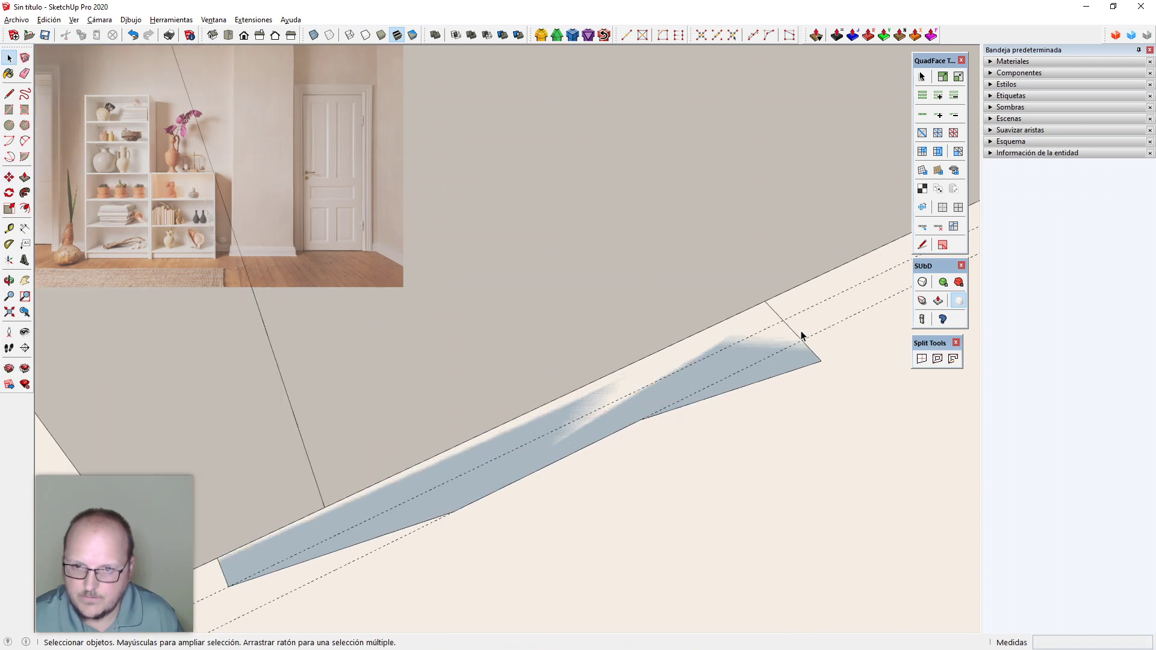
{"action": "middle_click_drag", "start_coordinate": [801, 335], "coordinate": [786, 319]}
{"action": "key", "text": "l"}
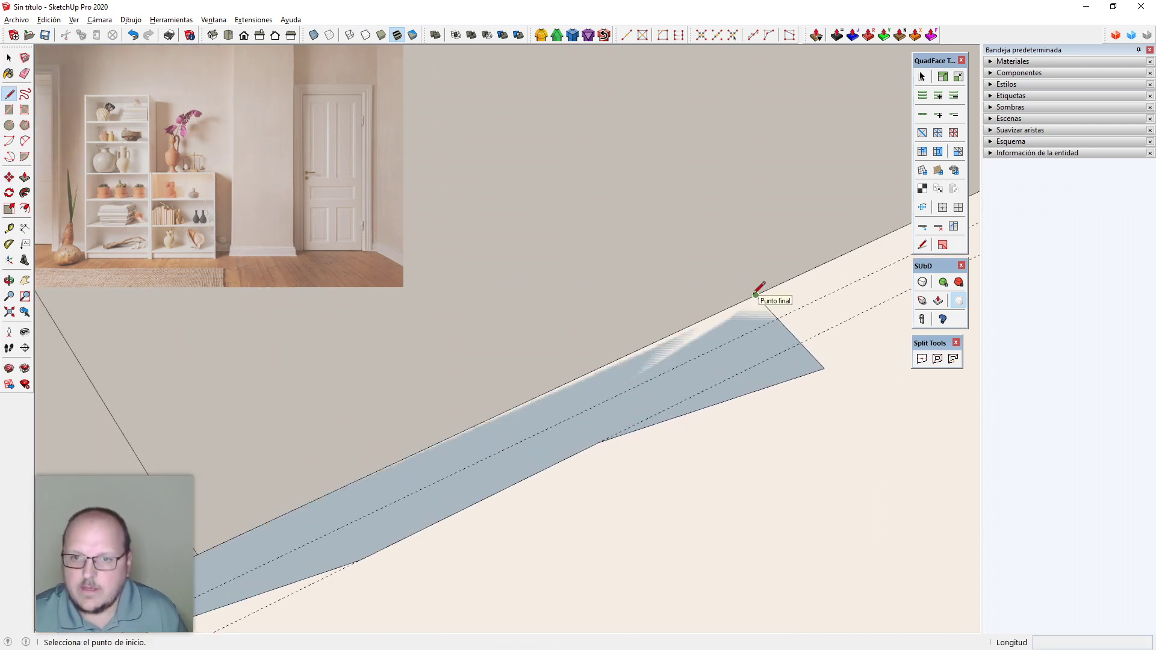
{"action": "key", "text": "r"}
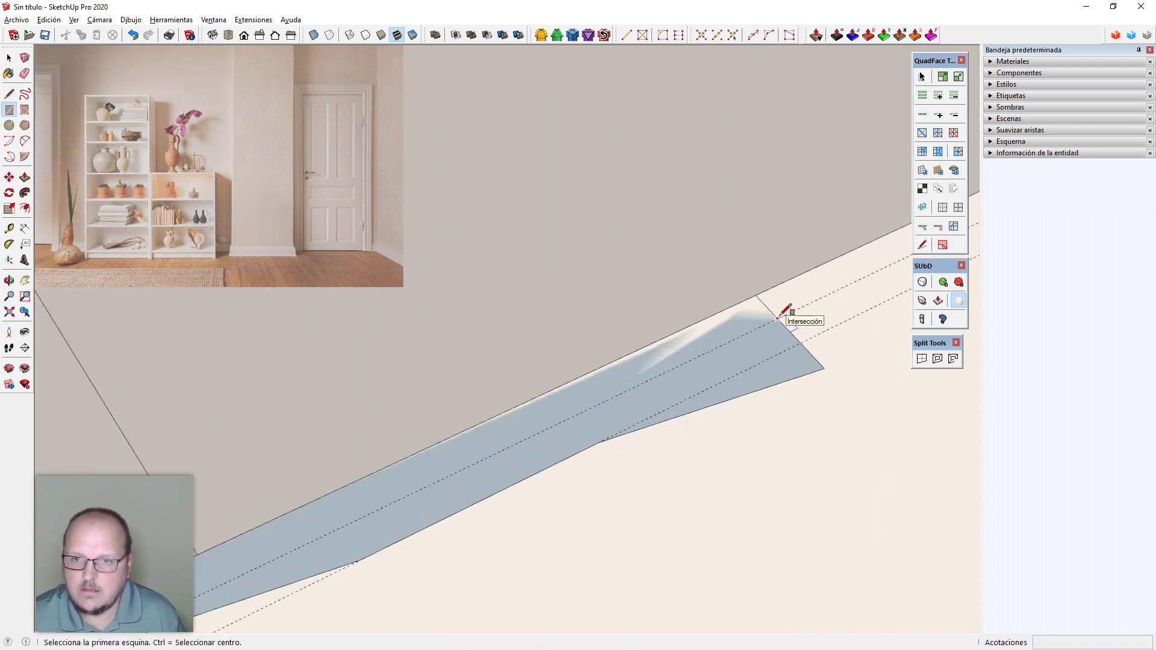
{"action": "left_click", "coordinate": [777, 318]}
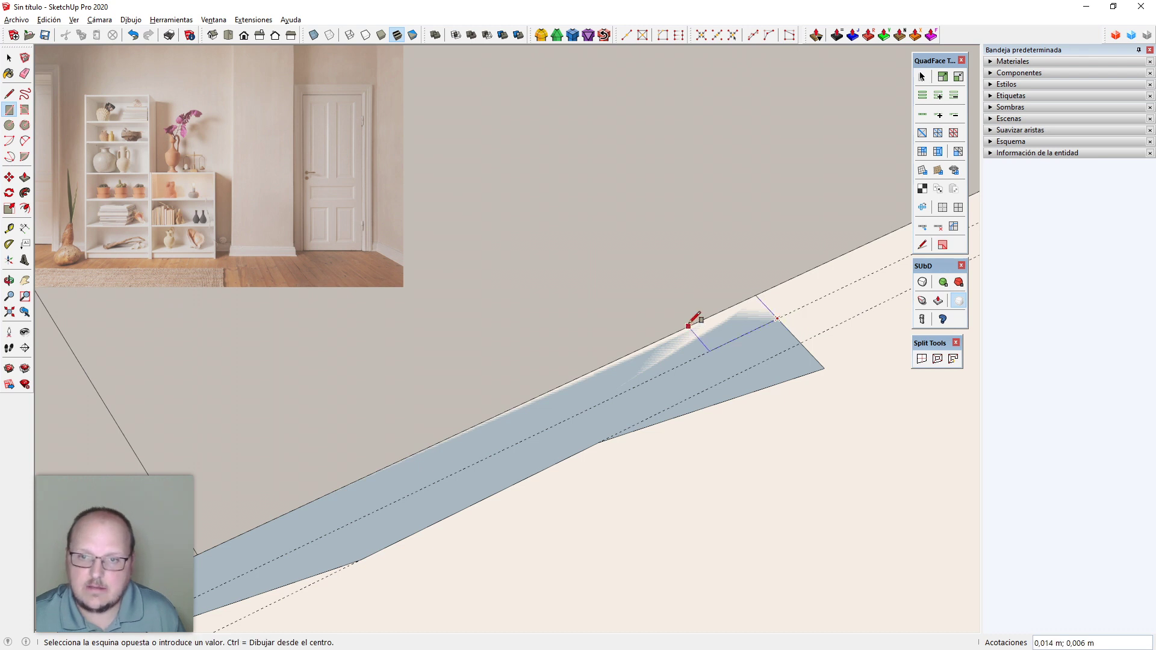
{"action": "left_click", "coordinate": [735, 303]}
{"action": "key", "text": "space"}
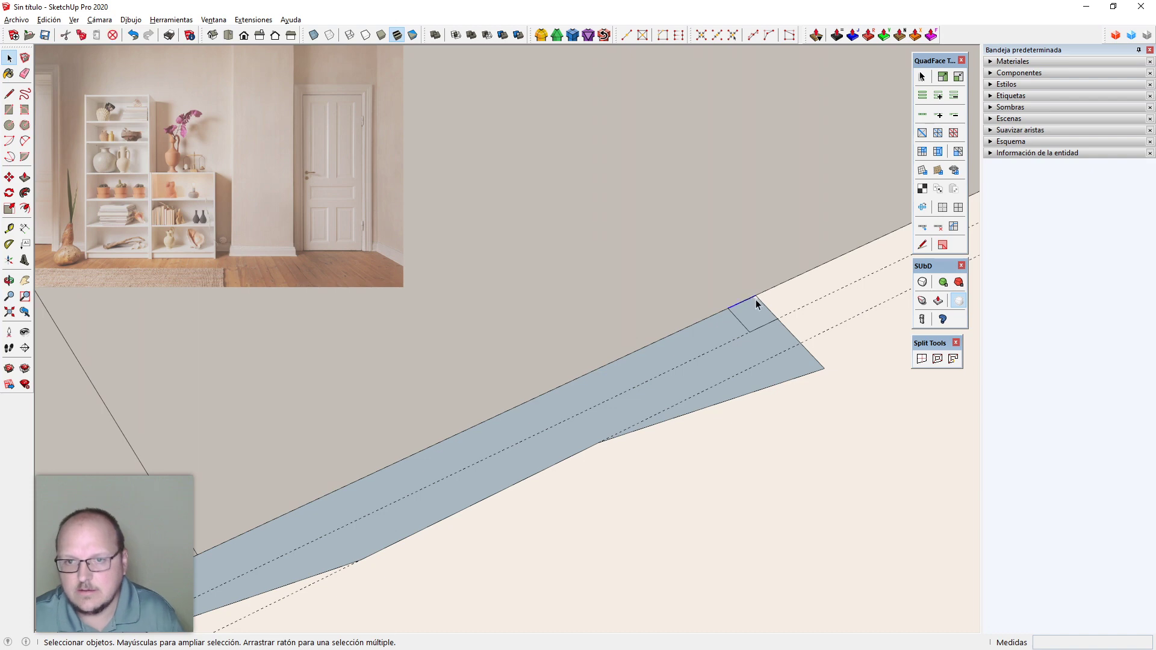
{"action": "middle_click_drag", "start_coordinate": [762, 307], "coordinate": [703, 426]}
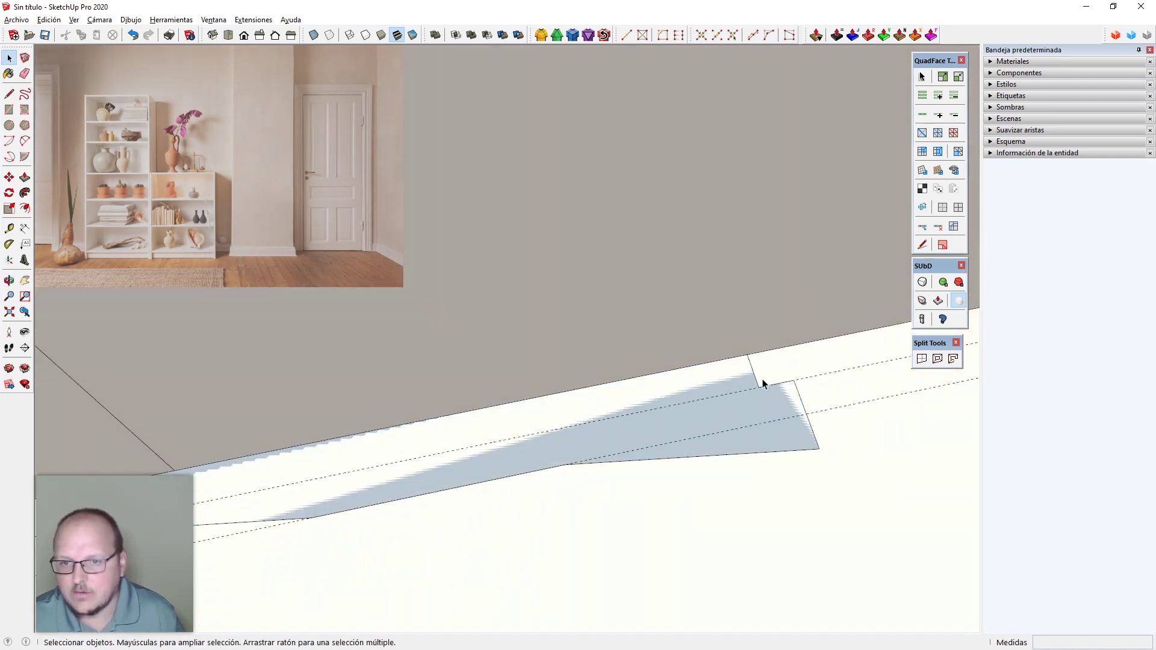
{"action": "key", "text": "m"}
{"action": "left_click", "coordinate": [737, 379]}
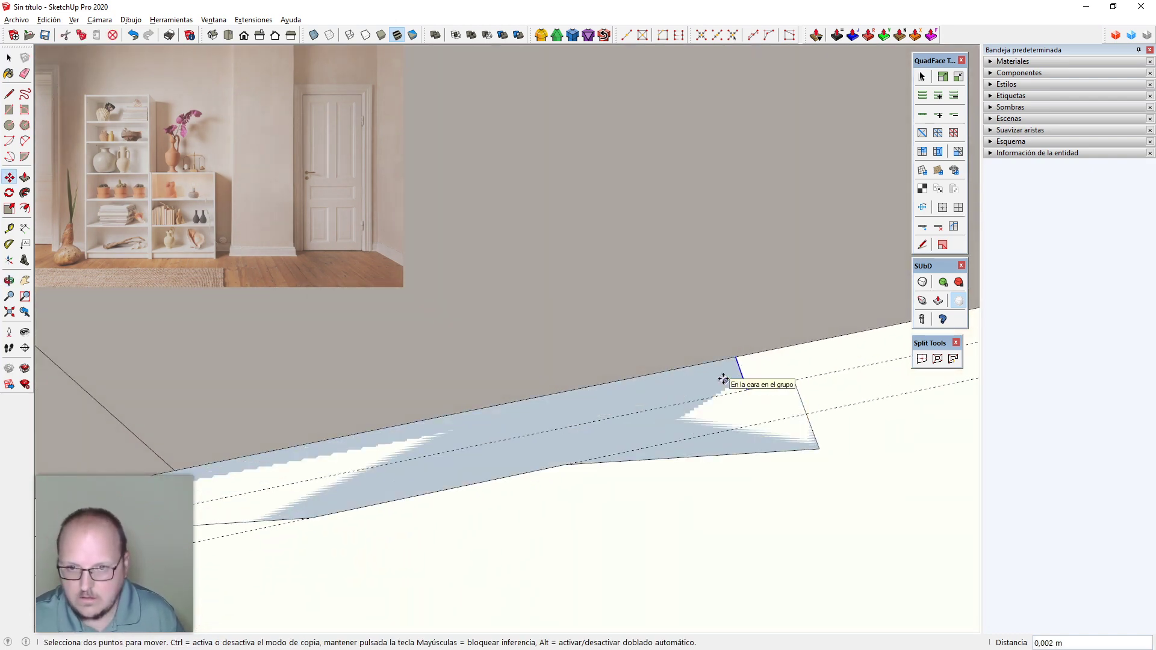
{"action": "left_click", "coordinate": [760, 386]}
{"action": "key", "text": "space"}
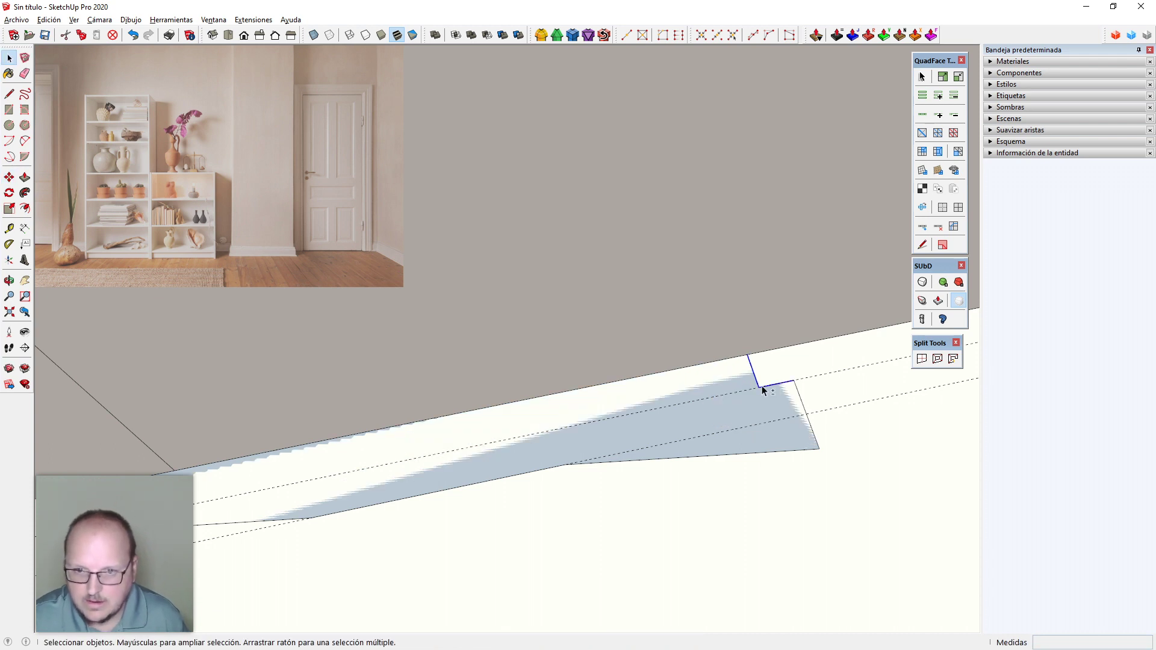
Try scaling the notch at the profile's deeper end to 1 cm along the red and green axes, and undo both changes
{"action": "key", "text": "s"}
{"action": "left_click", "coordinate": [749, 371]}
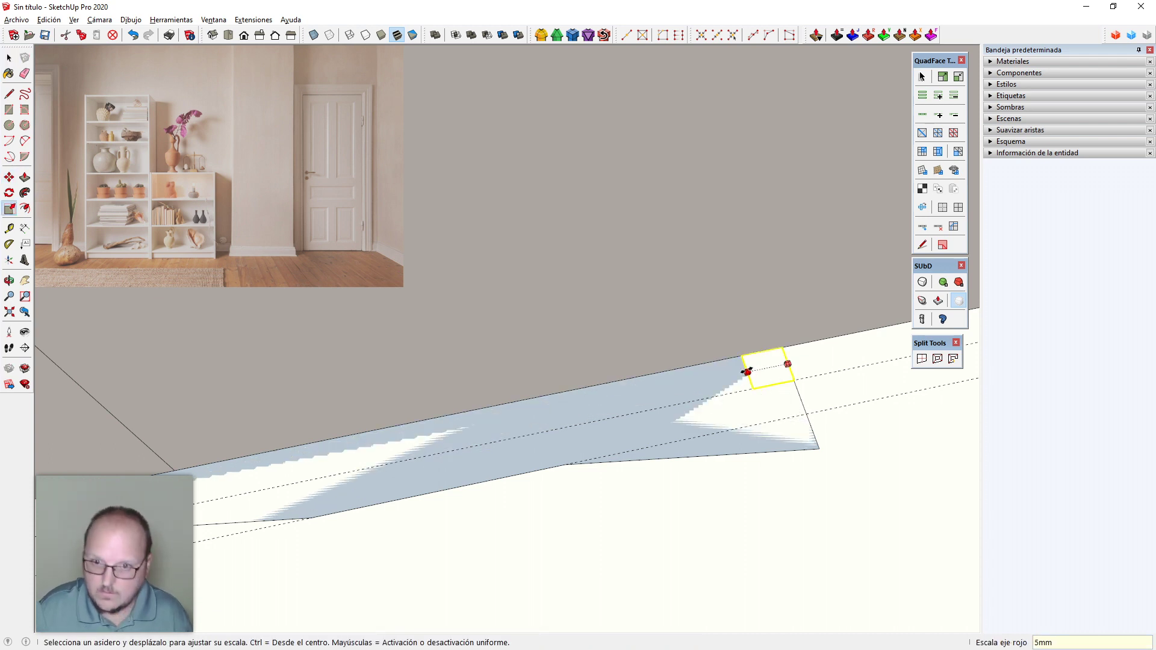
{"action": "key", "text": "Return"}
{"action": "key", "text": "Return"}
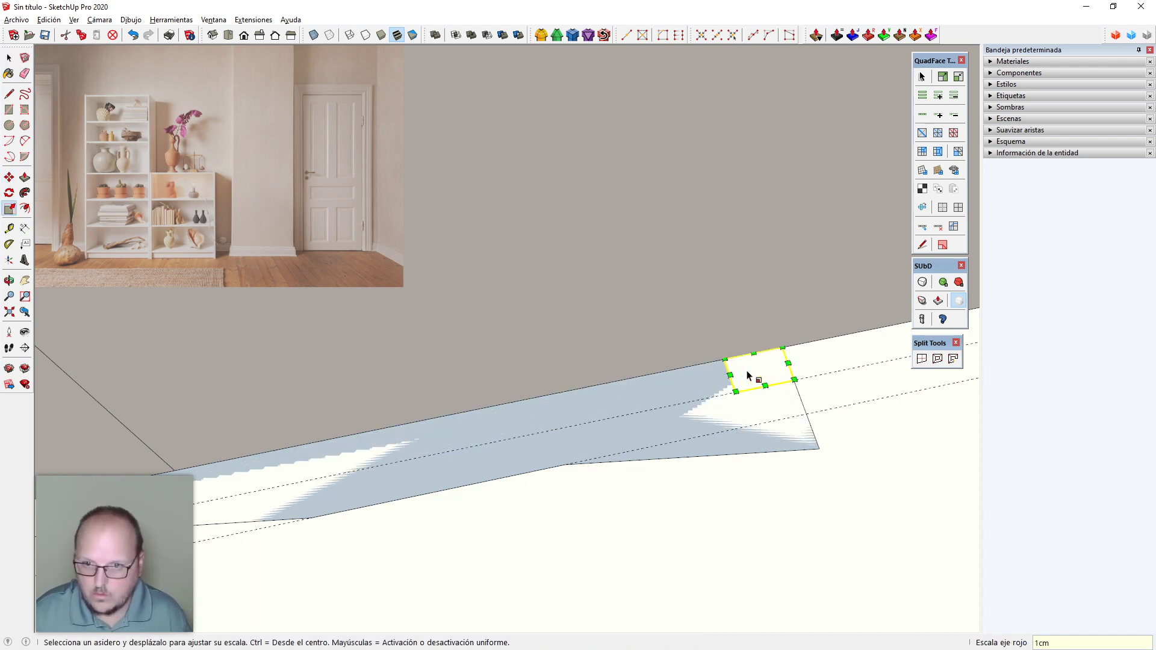
{"action": "left_click", "coordinate": [765, 385]}
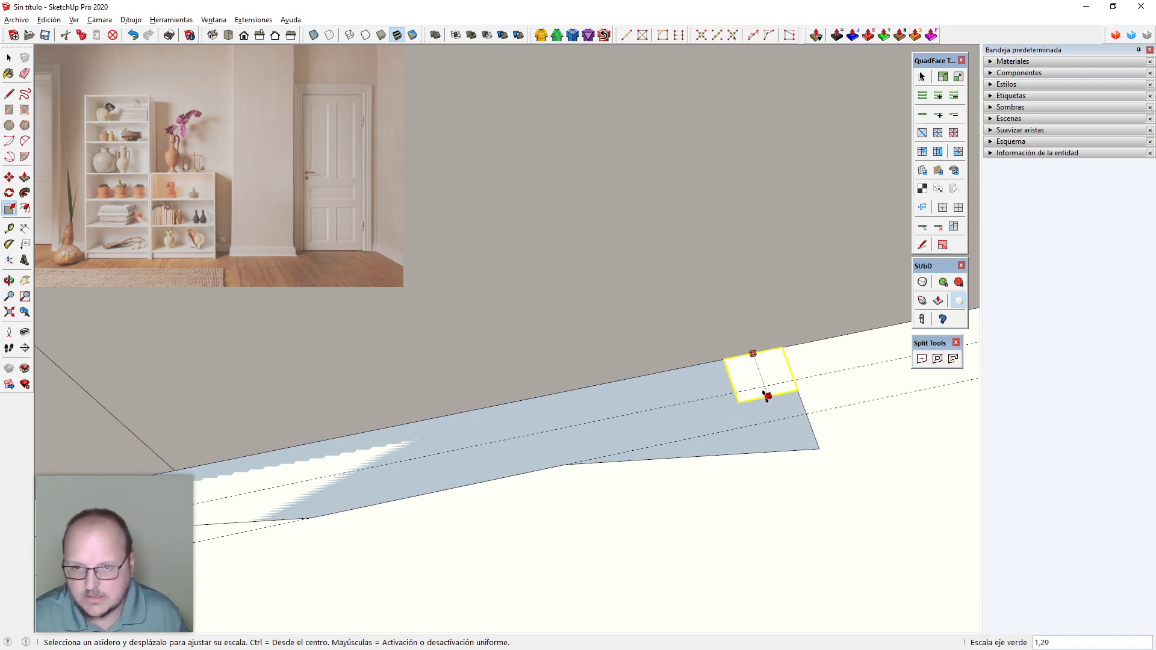
{"action": "type", "text": "1cm"}
{"action": "key", "text": "Return"}
{"action": "key", "text": "space"}
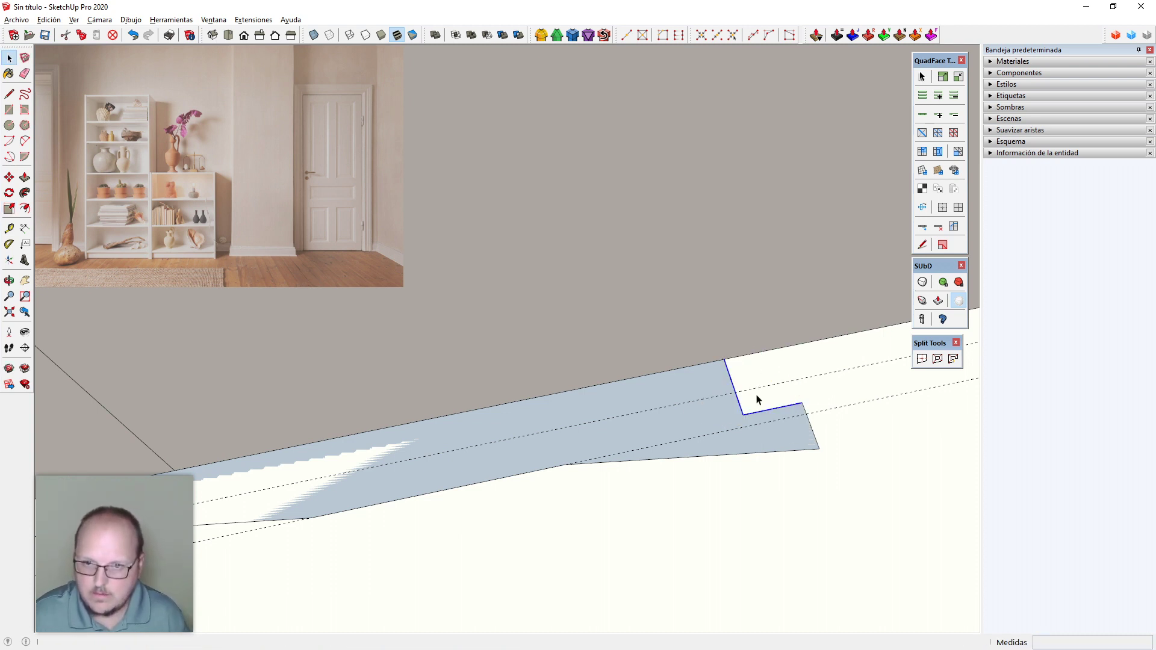
{"action": "key", "text": "ctrl+z"}
{"action": "key", "text": "ctrl+z"}
Scale the notch at the profile's deeper end to 8 mm along both the red and green axes
{"action": "key", "text": "s"}
{"action": "left_click", "coordinate": [753, 371]}
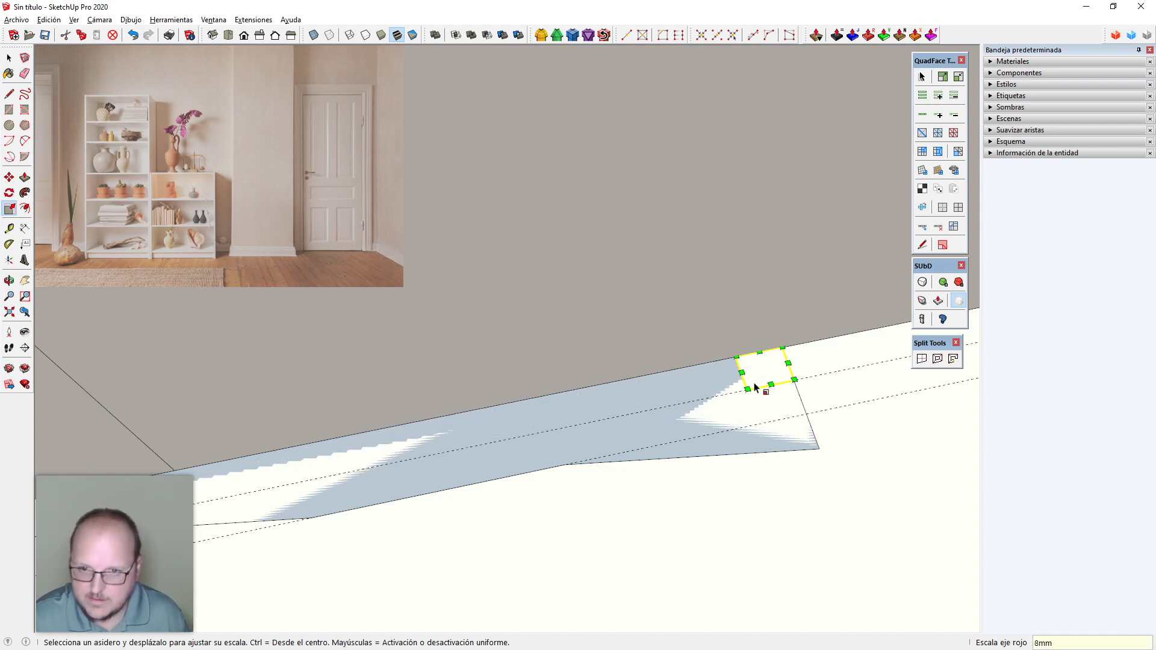
{"action": "left_click_drag", "start_coordinate": [772, 385], "coordinate": [772, 392]}
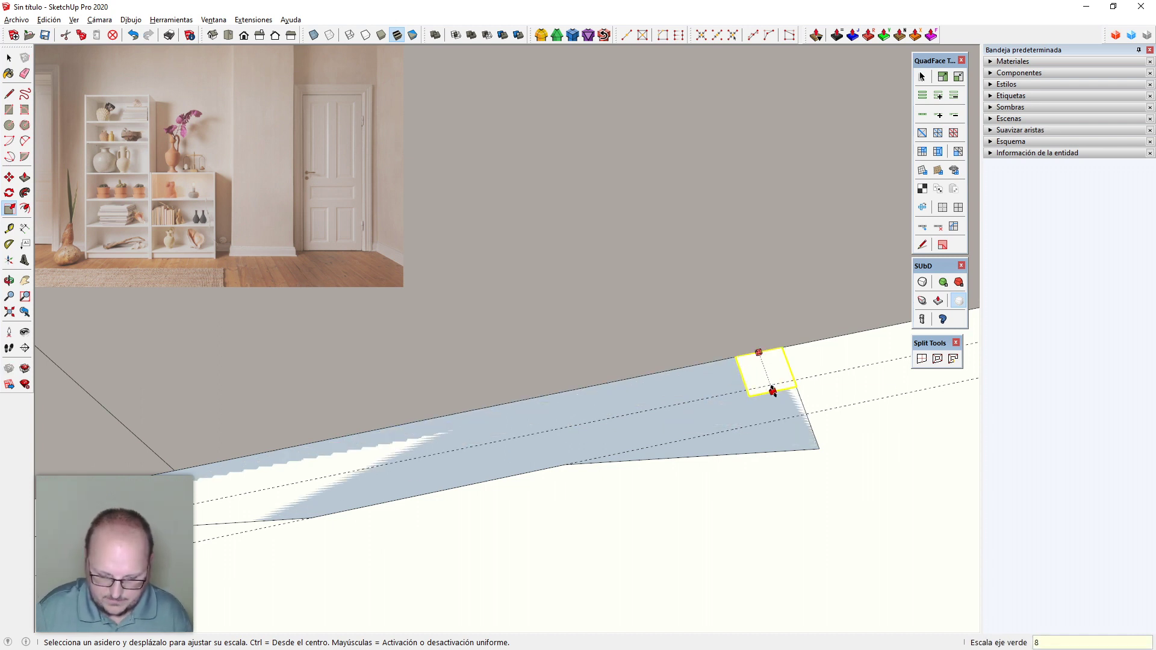
{"action": "type", "text": "8mm"}
{"action": "key", "text": "Return"}
{"action": "key", "text": "space"}
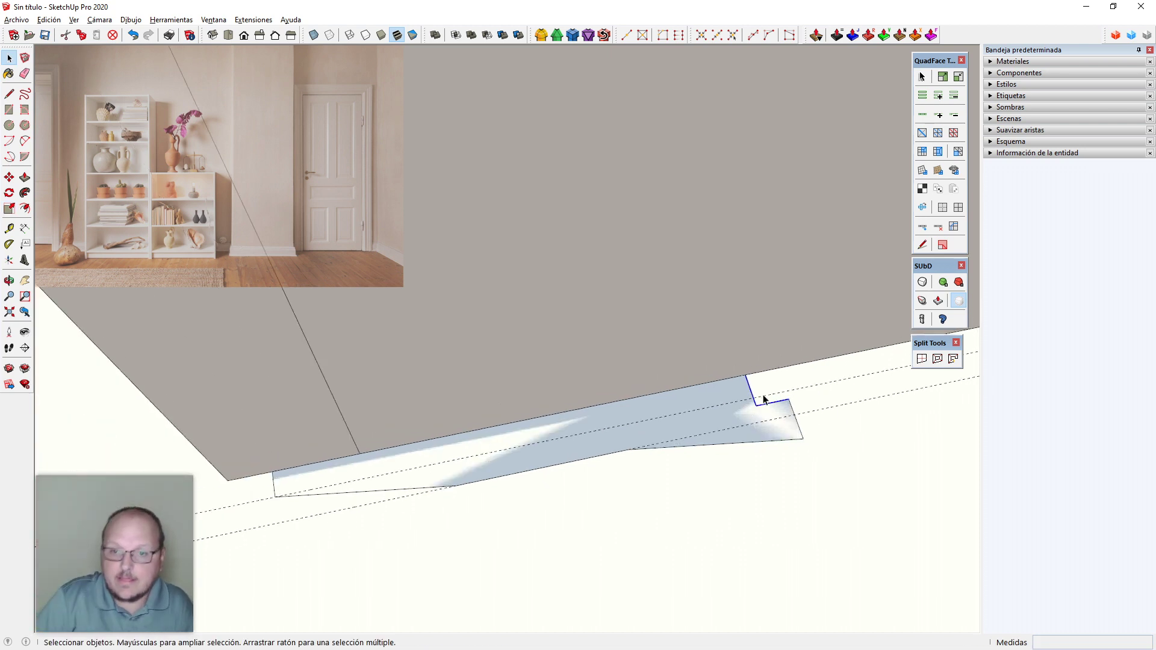
Erase the two dashed guides that run through the trim profile
{"action": "scroll", "coordinate": [764, 399], "scroll_direction": "down", "scroll_amount": 2}
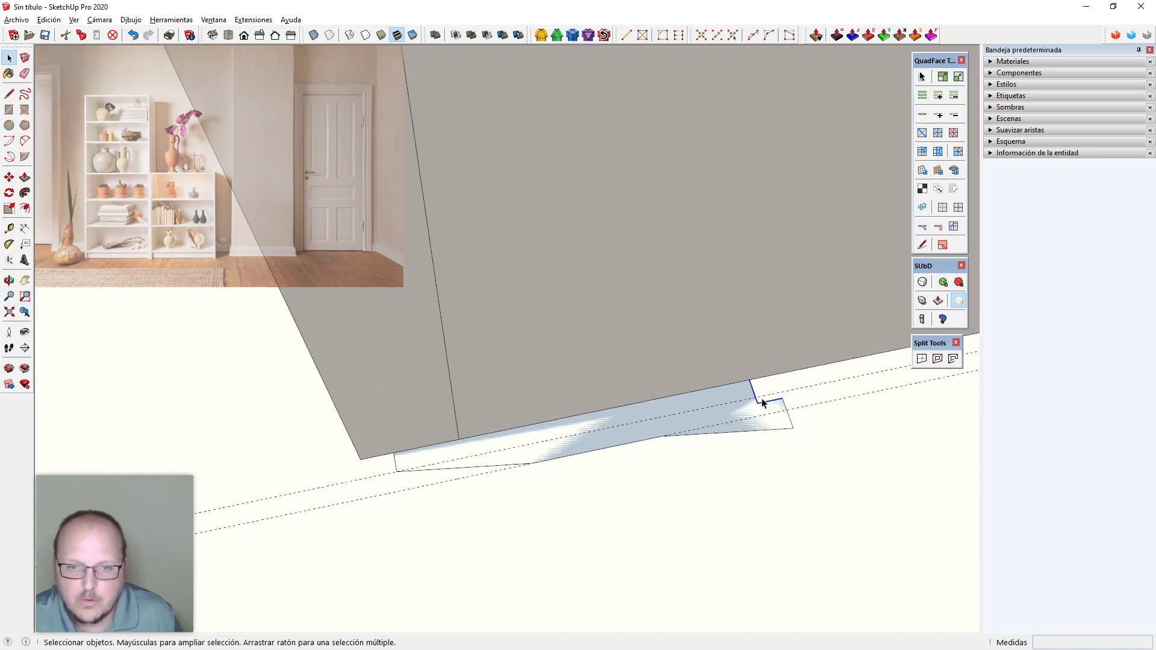
{"action": "scroll", "coordinate": [801, 406], "scroll_direction": "up", "scroll_amount": 3}
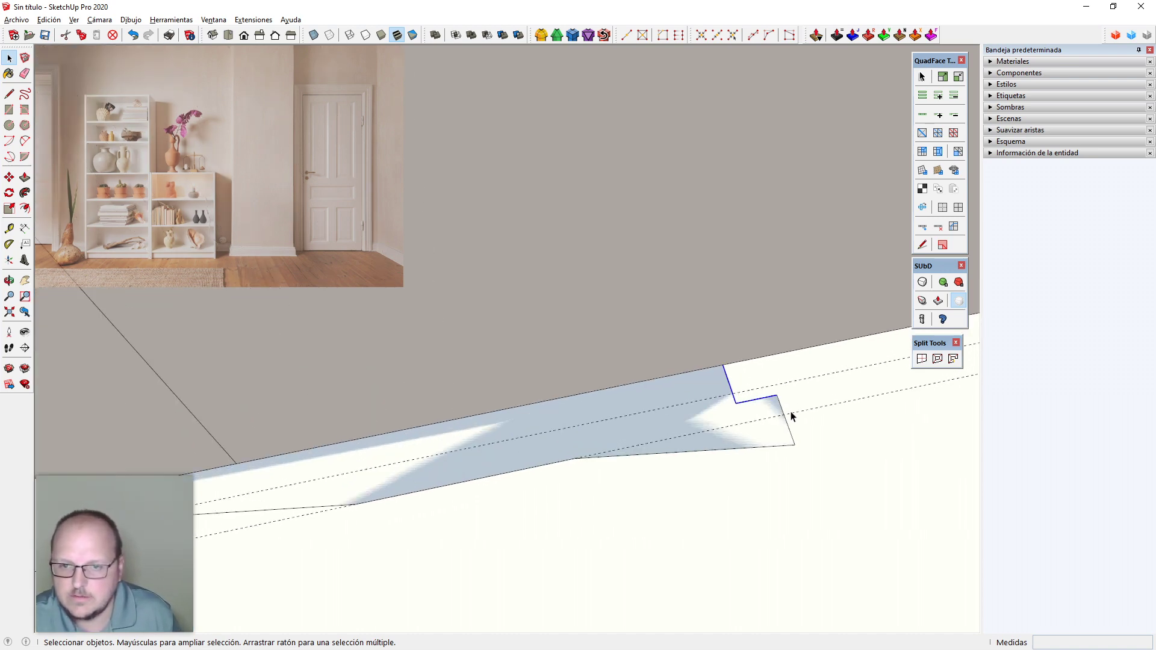
{"action": "key", "text": "e"}
{"action": "left_click_drag", "start_coordinate": [810, 412], "coordinate": [806, 383]}
{"action": "scroll", "coordinate": [793, 436], "scroll_direction": "down", "scroll_amount": 3}
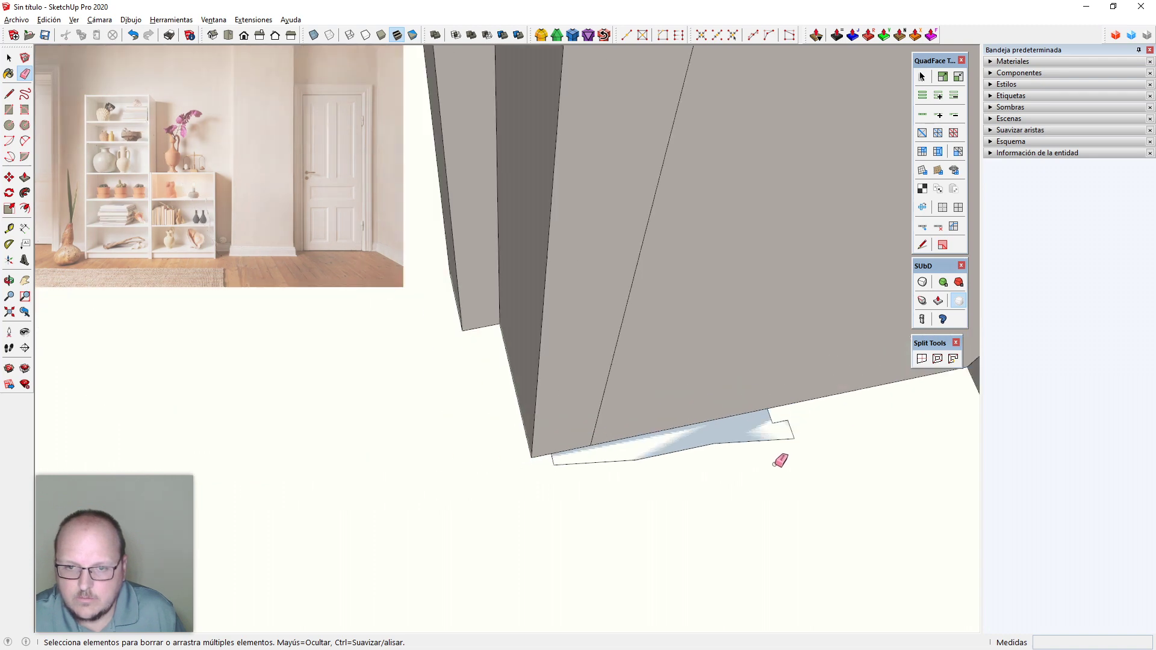
{"action": "middle_click_drag", "start_coordinate": [774, 465], "coordinate": [725, 468]}
{"action": "scroll", "coordinate": [595, 511], "scroll_direction": "down", "scroll_amount": 1}
Open the trim profile's group and draw a vertical path line beside the profile, from the floor to the doorway's upper corner
{"action": "key", "text": "space"}
{"action": "middle_click_drag", "start_coordinate": [595, 515], "coordinate": [589, 477]}
{"action": "key", "text": "l"}
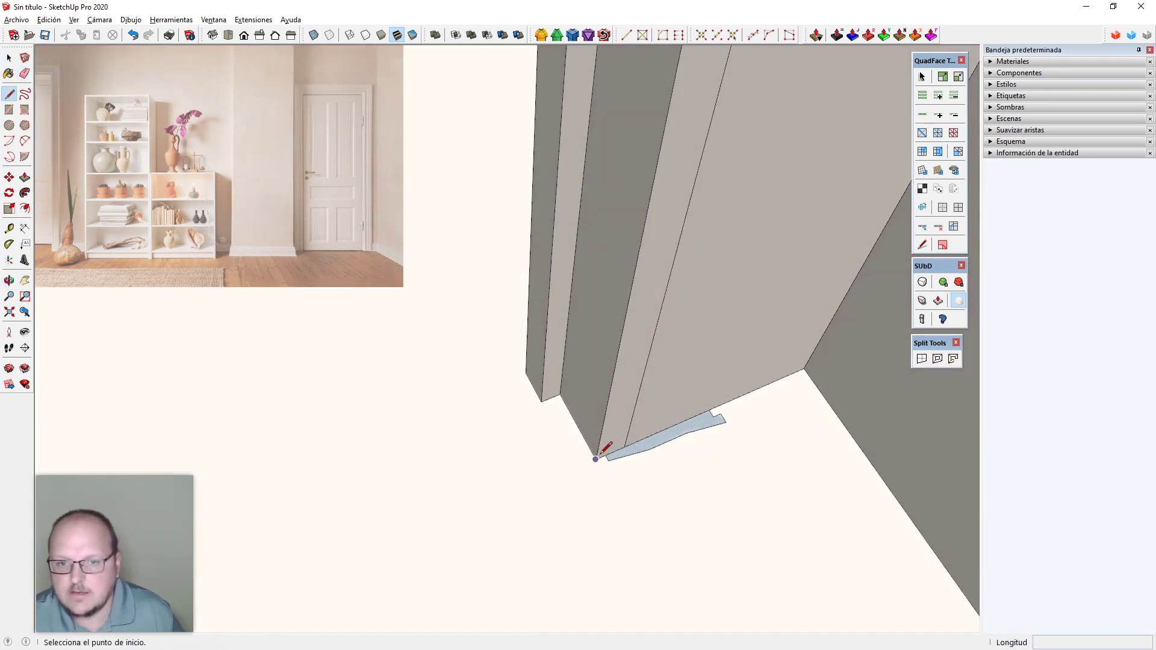
{"action": "key", "text": "space"}
{"action": "double_click", "coordinate": [638, 450]}
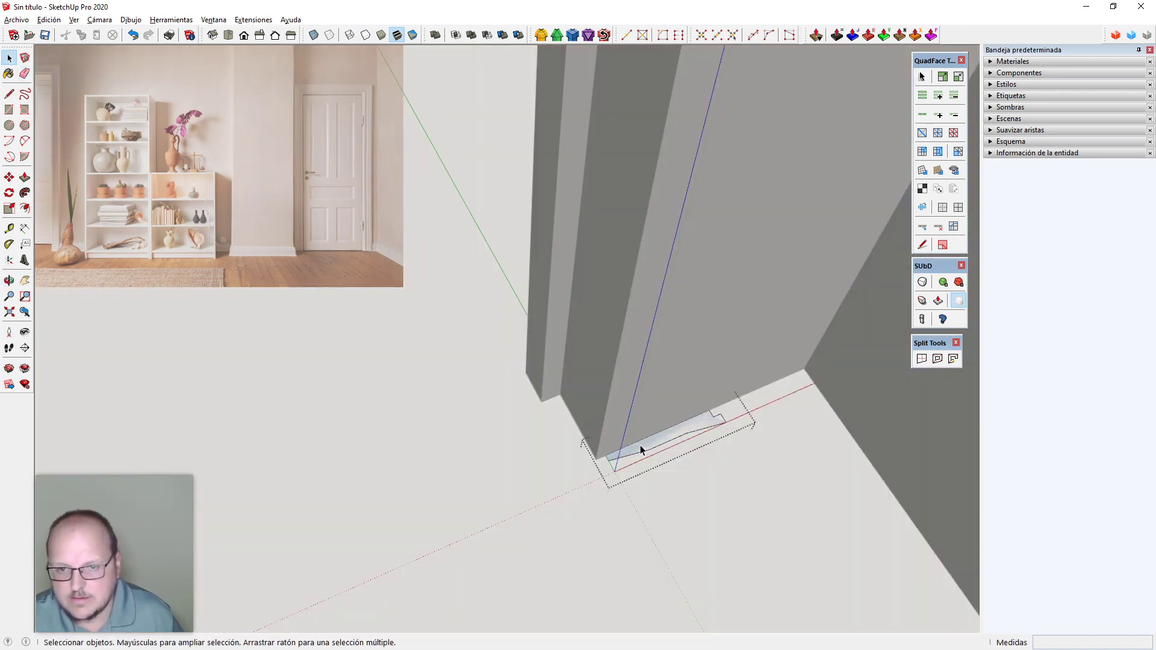
{"action": "key", "text": "l"}
{"action": "left_click", "coordinate": [613, 468]}
{"action": "middle_click_drag", "start_coordinate": [605, 446], "coordinate": [610, 403]}
{"action": "left_click", "coordinate": [665, 127]}
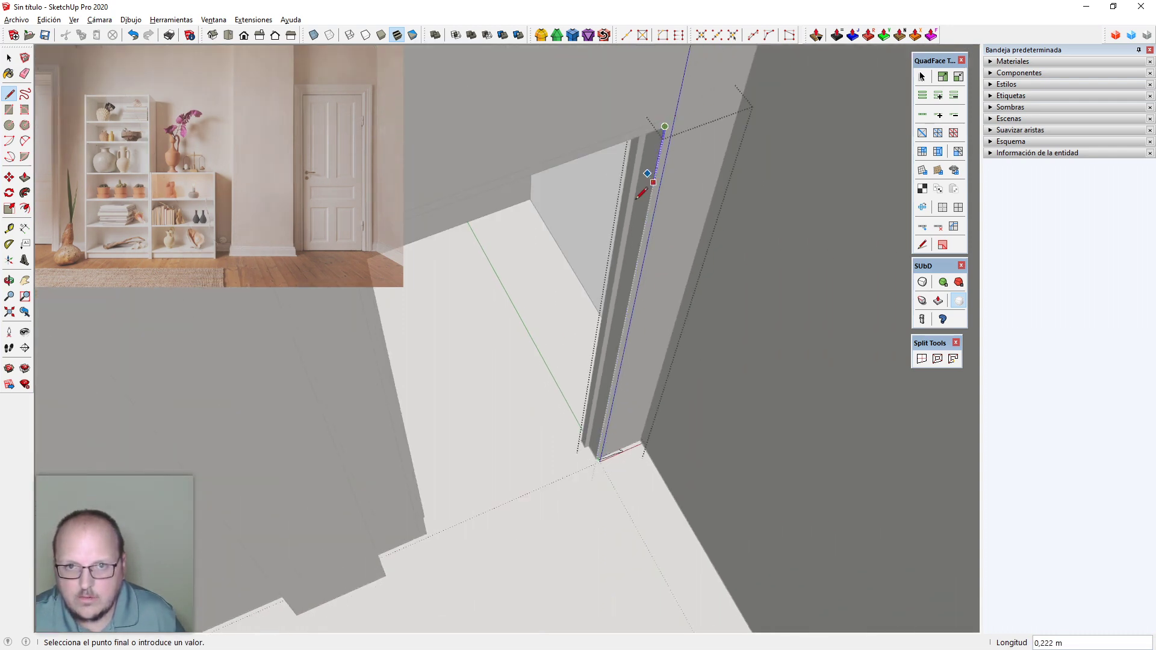
Continue the path line across the doorway's head and down the opposite jamb to the floor
{"action": "middle_click_drag", "start_coordinate": [646, 183], "coordinate": [479, 261]}
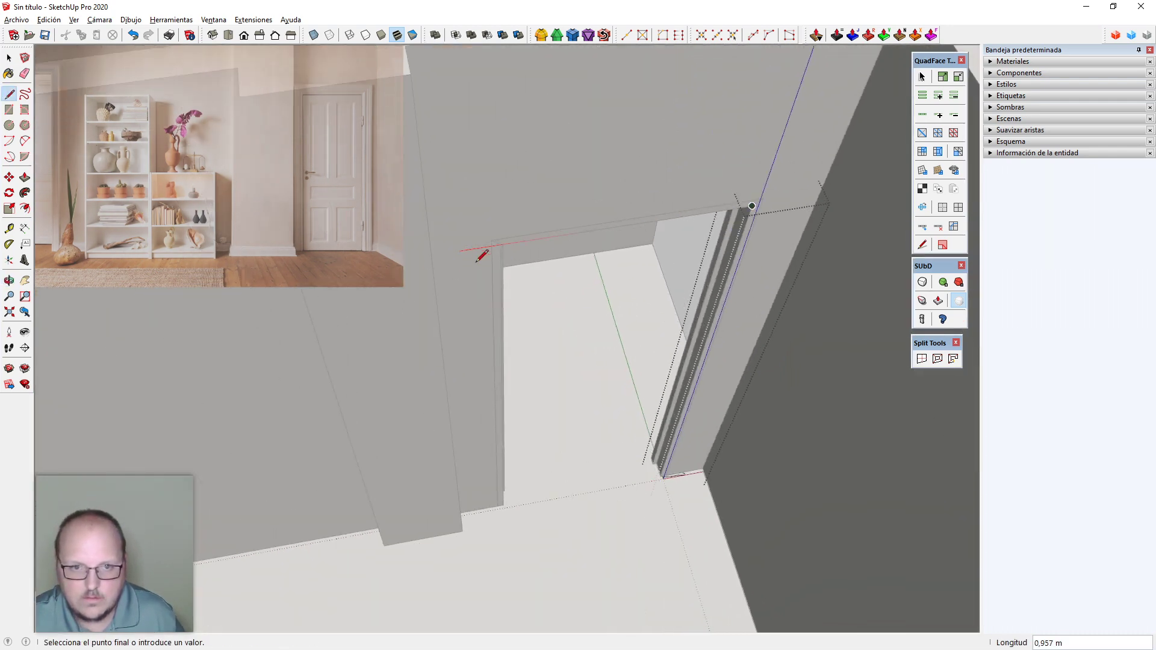
{"action": "left_click", "coordinate": [505, 242]}
{"action": "middle_click_drag", "start_coordinate": [501, 304], "coordinate": [703, 421]}
{"action": "left_click", "coordinate": [520, 522]}
{"action": "key", "text": "space"}
Hide the rest of the model so only the open trim group shows
{"action": "scroll", "coordinate": [485, 482], "scroll_direction": "down", "scroll_amount": 3}
{"action": "key", "text": "i"}
{"action": "scroll", "coordinate": [696, 483], "scroll_direction": "up", "scroll_amount": 1}
{"action": "scroll", "coordinate": [702, 447], "scroll_direction": "down", "scroll_amount": 1}
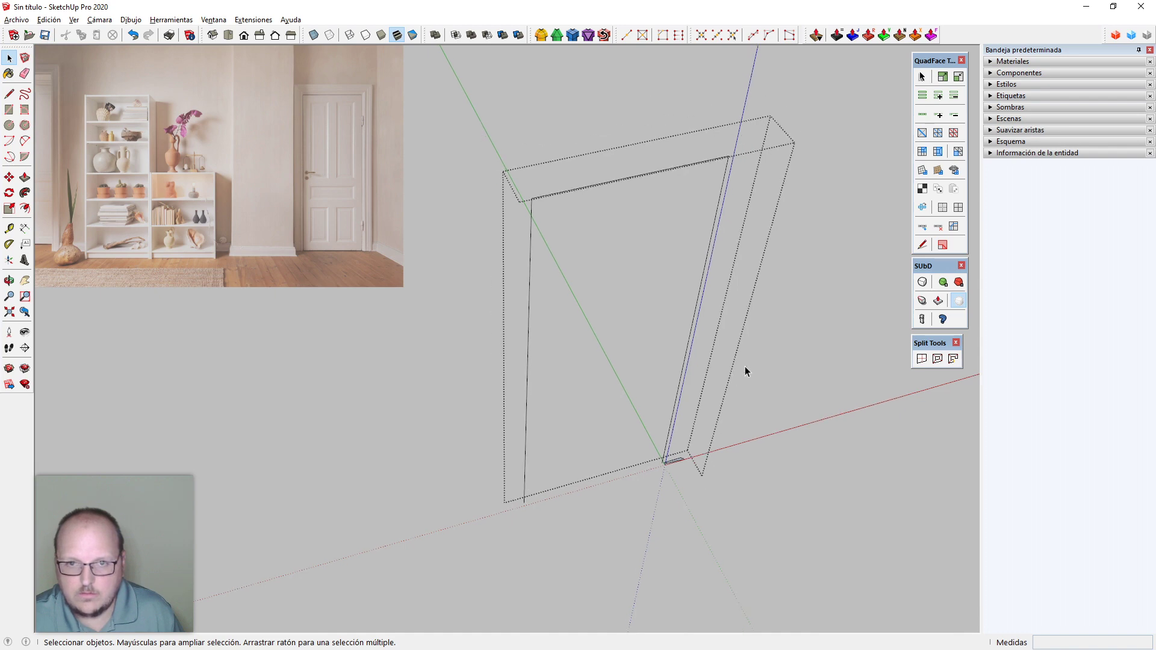
Select the three path lines and sweep the trim profile along them with Follow Me
{"action": "left_click_drag", "start_coordinate": [746, 366], "coordinate": [507, 150]}
{"action": "scroll", "coordinate": [661, 452], "scroll_direction": "up", "scroll_amount": 2}
{"action": "scroll", "coordinate": [675, 475], "scroll_direction": "up", "scroll_amount": 4}
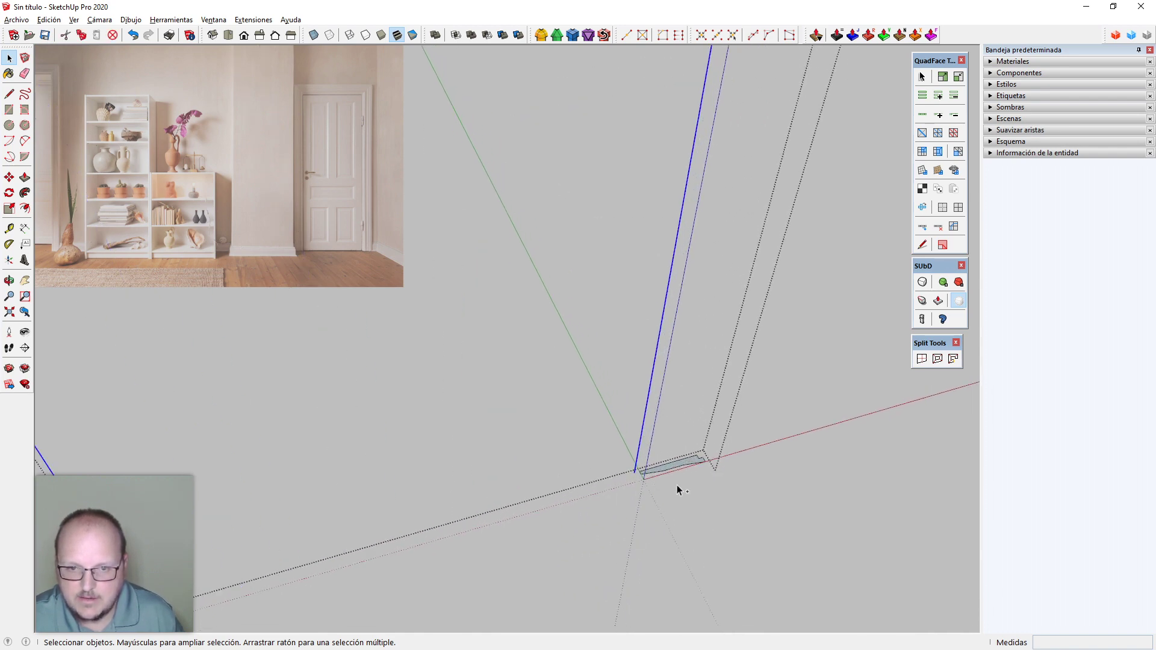
{"action": "key", "text": "p"}
{"action": "scroll", "coordinate": [685, 482], "scroll_direction": "down", "scroll_amount": 8}
{"action": "key", "text": "space"}
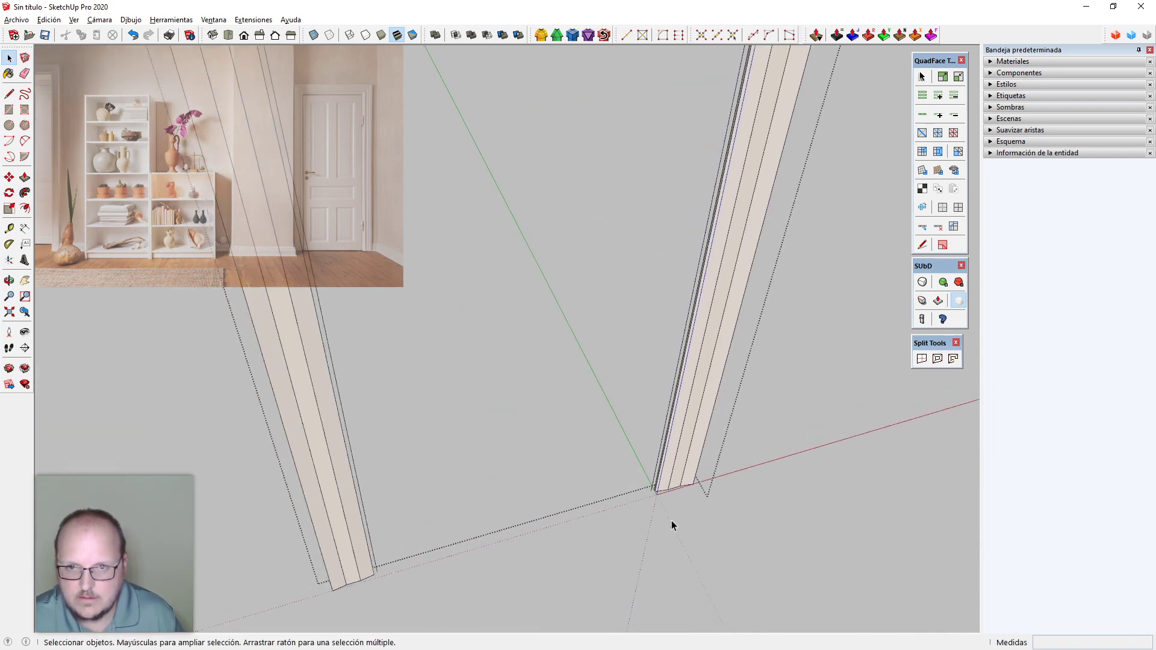
In front view, cut the trim's upper-left mitre with a diagonal line from the outer corner to the inner corner
{"action": "middle_click_drag", "start_coordinate": [671, 515], "coordinate": [622, 434]}
{"action": "scroll", "coordinate": [564, 416], "scroll_direction": "up", "scroll_amount": 5}
{"action": "key", "text": "F2"}
{"action": "key", "text": "shift+z"}
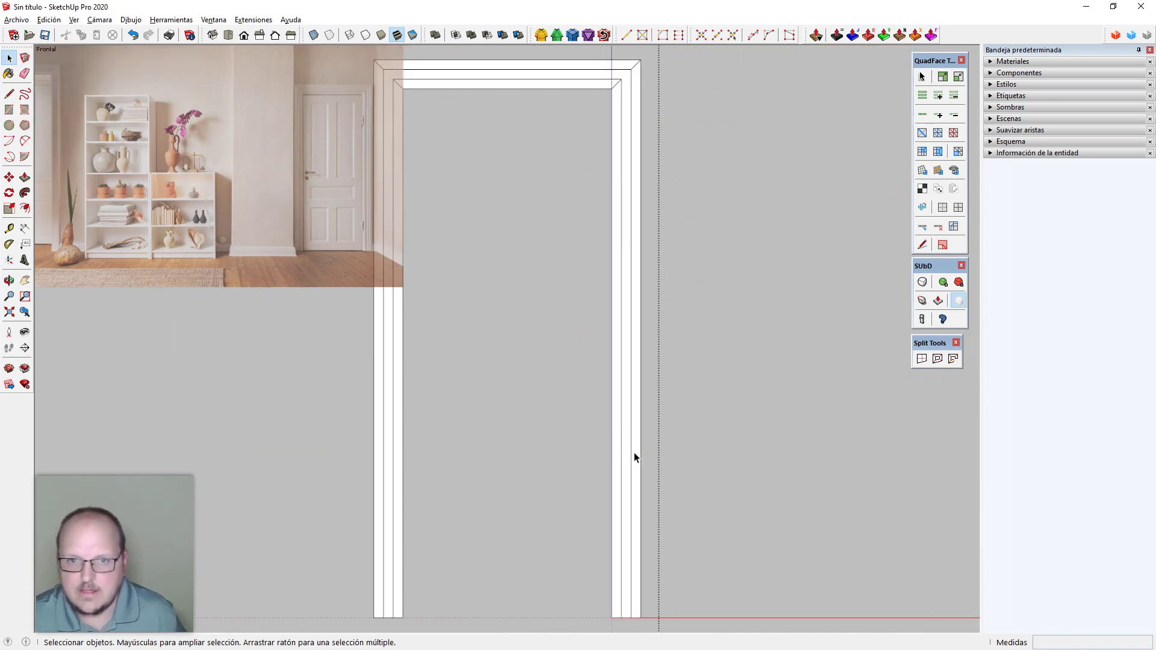
{"action": "scroll", "coordinate": [635, 456], "scroll_direction": "down", "scroll_amount": 2}
{"action": "scroll", "coordinate": [440, 229], "scroll_direction": "up", "scroll_amount": 6}
{"action": "scroll", "coordinate": [512, 248], "scroll_direction": "up", "scroll_amount": 3}
{"action": "key", "text": "k"}
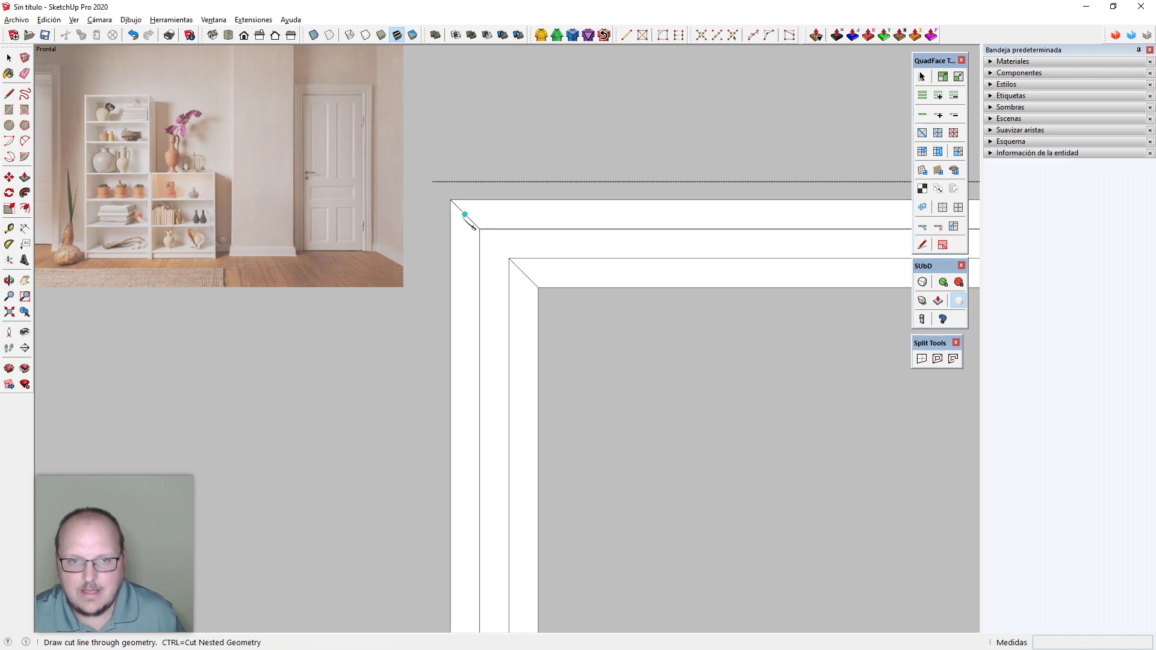
{"action": "left_click", "coordinate": [451, 200]}
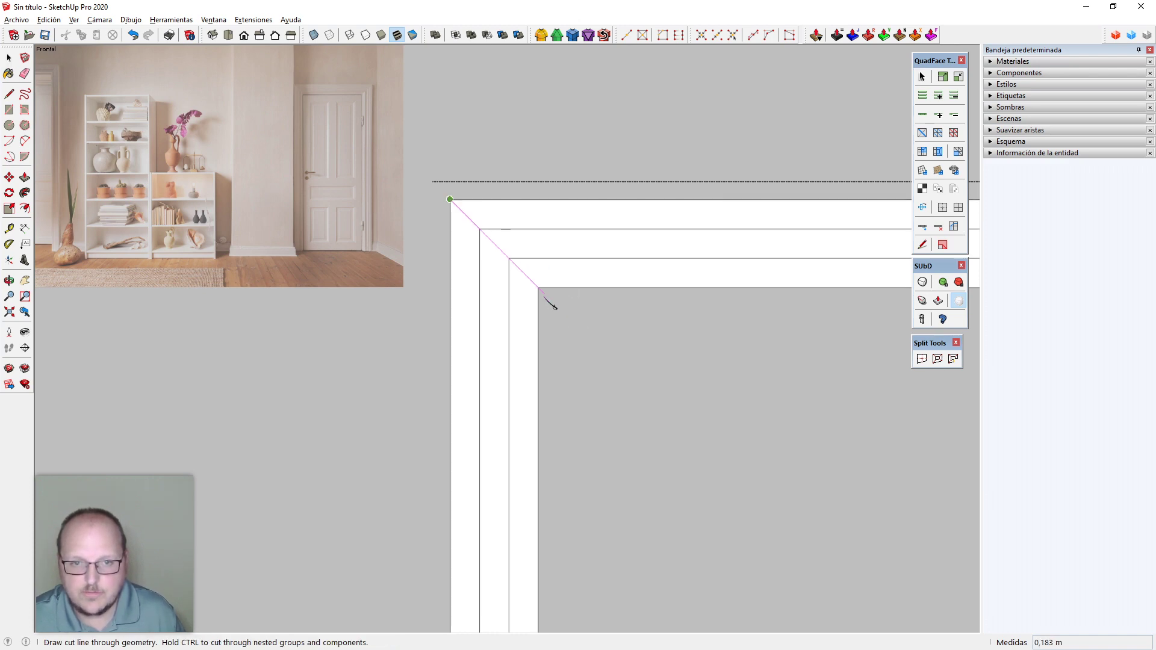
{"action": "left_click", "coordinate": [538, 288]}
Cut the upper-right mitre diagonally from the trim's inner corner to its outer corner
{"action": "scroll", "coordinate": [469, 302], "scroll_direction": "down", "scroll_amount": 4}
{"action": "scroll", "coordinate": [672, 301], "scroll_direction": "up", "scroll_amount": 3}
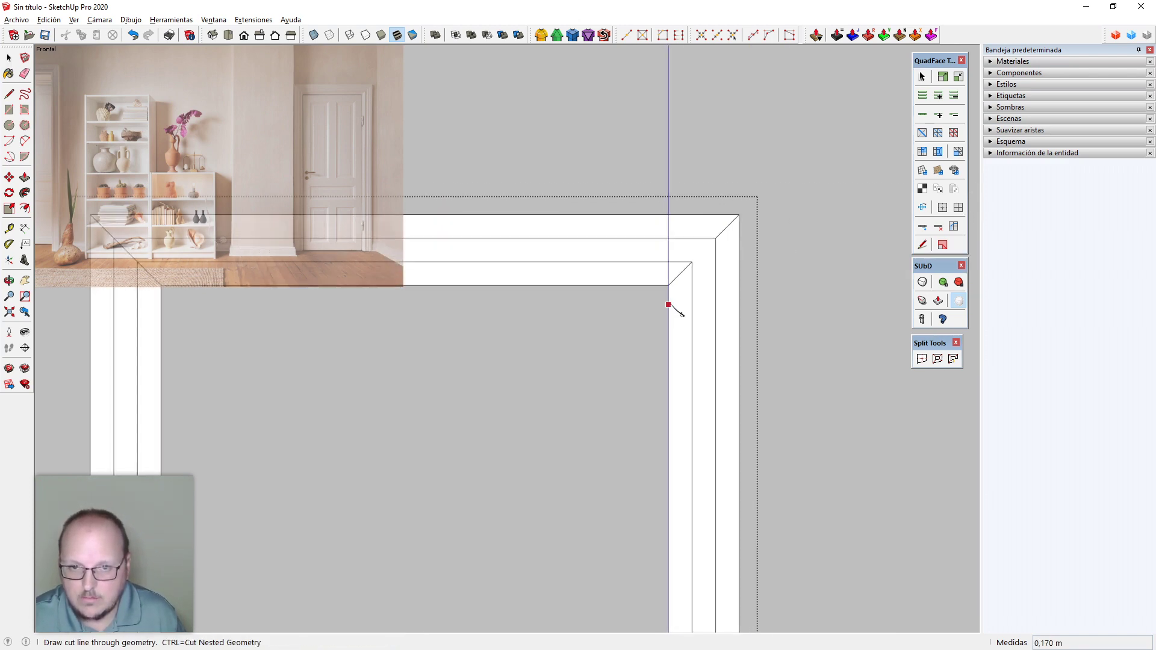
{"action": "left_click", "coordinate": [669, 285]}
{"action": "left_click", "coordinate": [740, 215]}
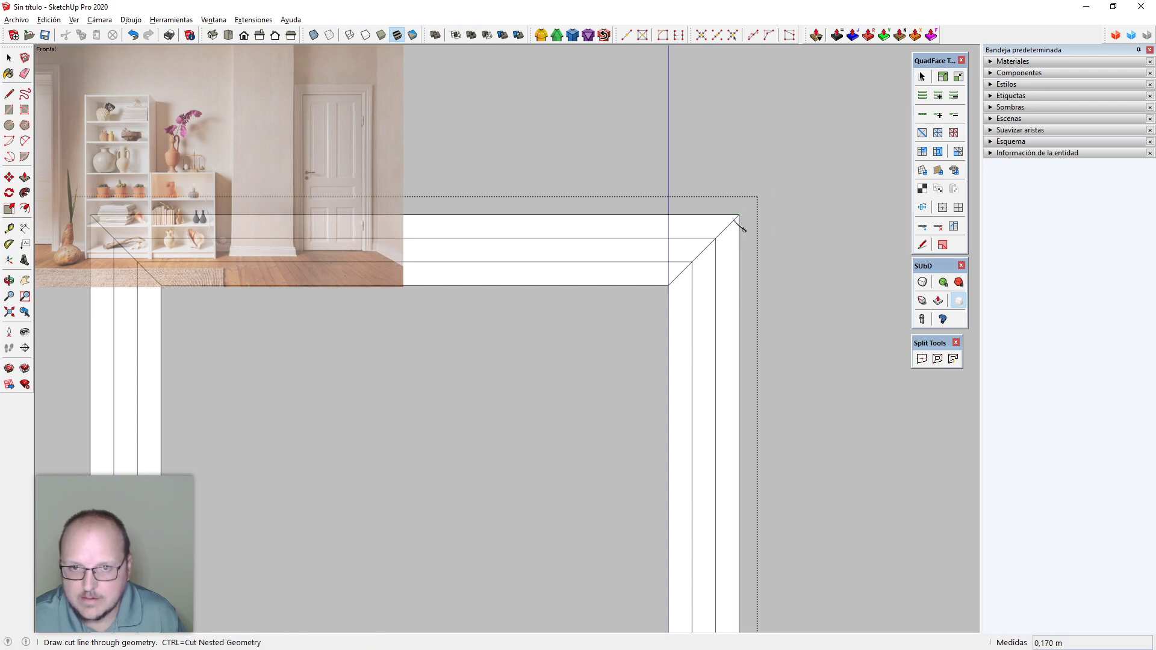
Draw a short edge about 6 mm long across the back of the trim's inner corner, where the jamb meets the head
{"action": "scroll", "coordinate": [742, 218], "scroll_direction": "down", "scroll_amount": 3}
{"action": "mouse_move", "coordinate": [685, 324]}
{"action": "middle_mouse_down"}
{"action": "mouse_move", "coordinate": [779, 150]}
{"action": "mouse_move", "coordinate": [825, 163]}
{"action": "middle_mouse_up"}
{"action": "scroll", "coordinate": [639, 313], "scroll_direction": "up", "scroll_amount": 4}
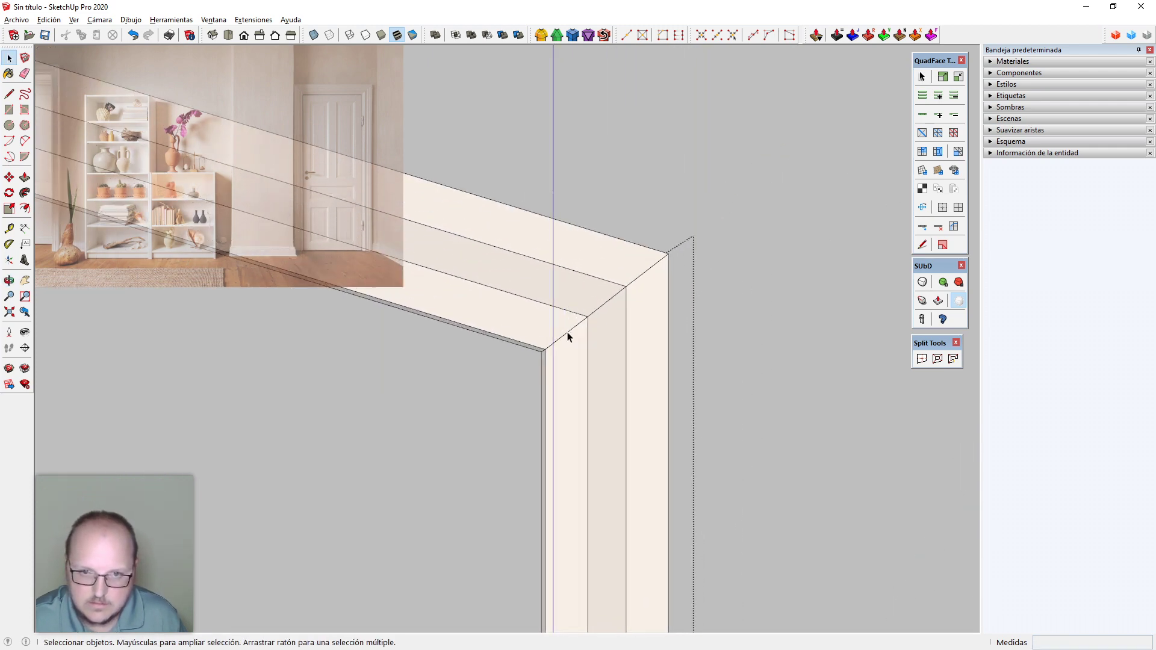
{"action": "middle_click_drag", "start_coordinate": [569, 336], "coordinate": [723, 434]}
{"action": "scroll", "coordinate": [680, 226], "scroll_direction": "down", "scroll_amount": 6}
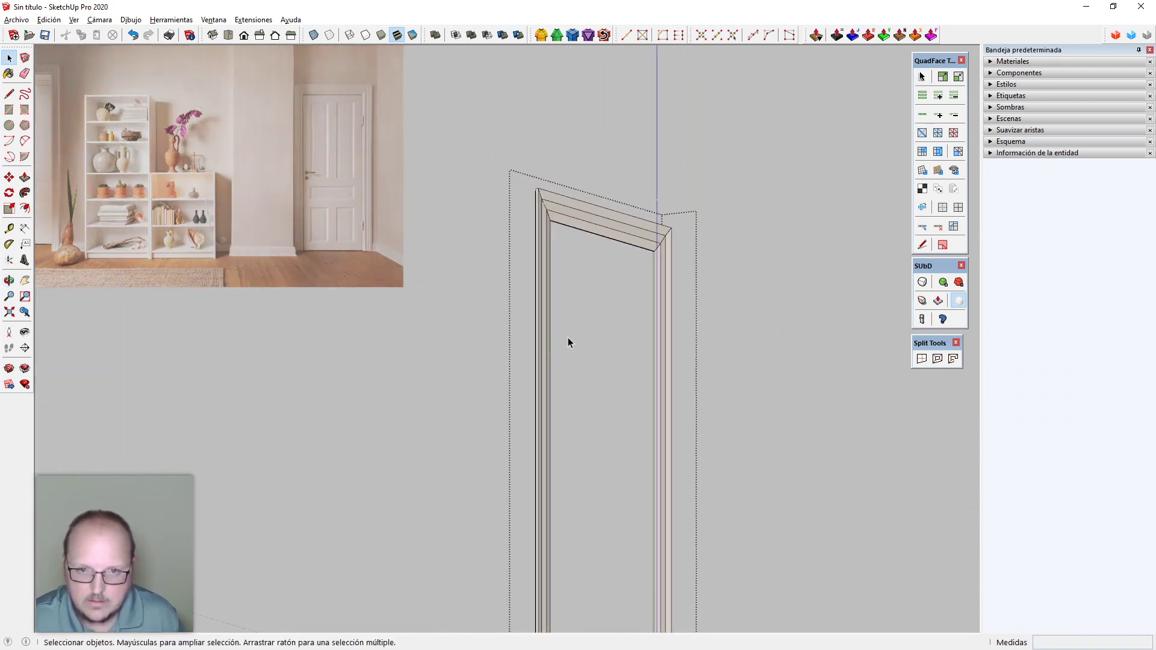
{"action": "middle_click_drag", "start_coordinate": [568, 337], "coordinate": [768, 365]}
{"action": "scroll", "coordinate": [488, 233], "scroll_direction": "up", "scroll_amount": 6}
{"action": "middle_click_drag", "start_coordinate": [533, 317], "coordinate": [510, 270]}
{"action": "scroll", "coordinate": [513, 271], "scroll_direction": "up", "scroll_amount": 3}
{"action": "key", "text": "l"}
{"action": "left_click", "coordinate": [508, 366]}
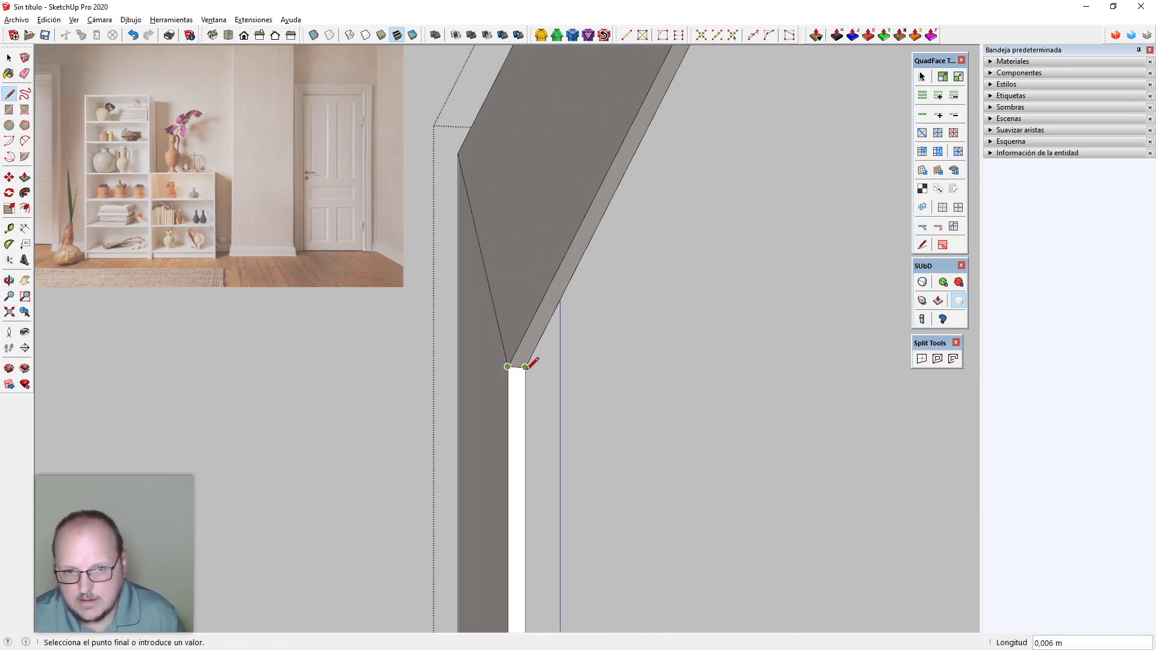
{"action": "left_click", "coordinate": [526, 367]}
{"action": "key", "text": "space"}
{"action": "scroll", "coordinate": [559, 271], "scroll_direction": "down", "scroll_amount": 5}
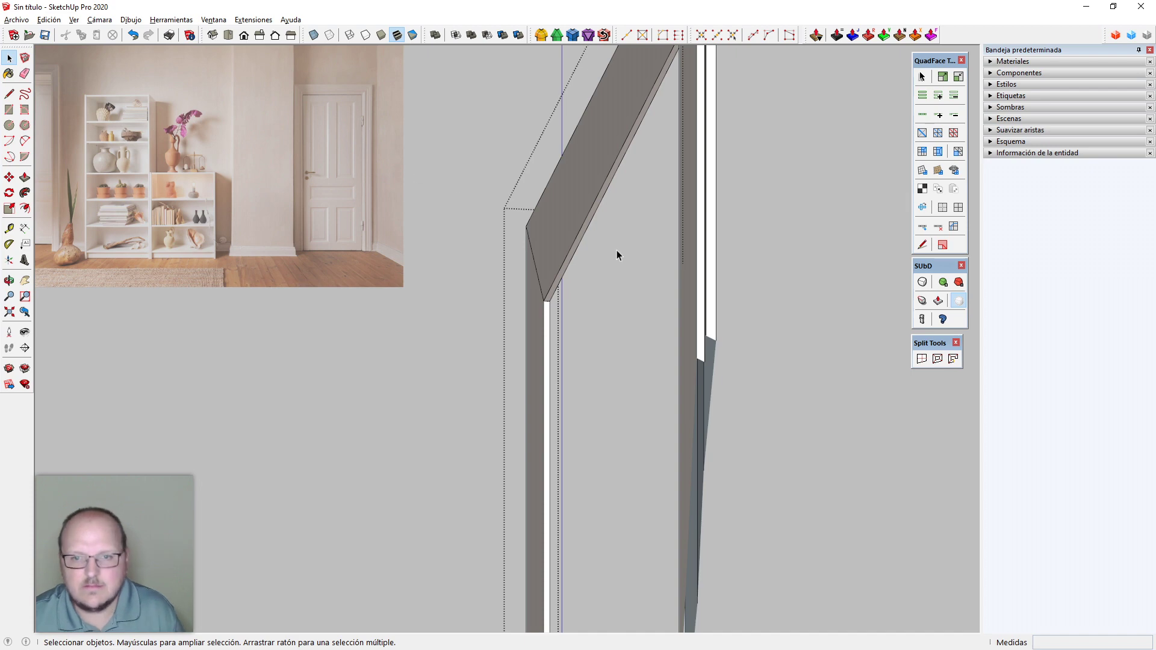
{"action": "scroll", "coordinate": [617, 250], "scroll_direction": "down", "scroll_amount": 2}
{"action": "scroll", "coordinate": [641, 262], "scroll_direction": "down", "scroll_amount": 3}
{"action": "middle_click_drag", "start_coordinate": [641, 263], "coordinate": [461, 174]}
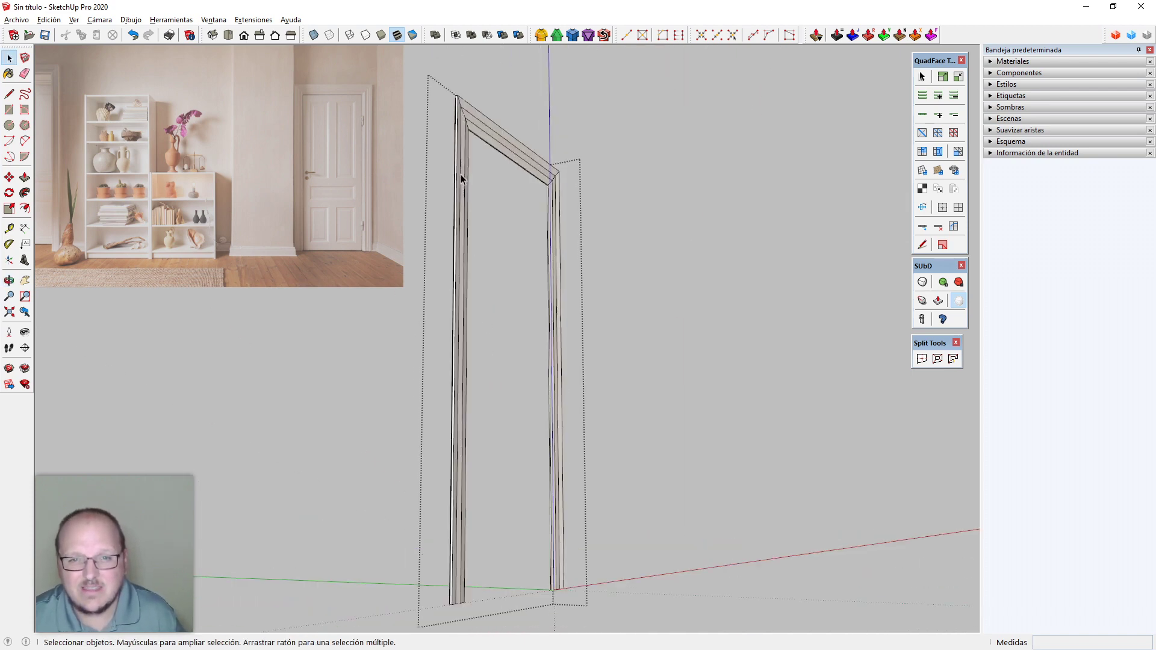
{"action": "scroll", "coordinate": [511, 163], "scroll_direction": "up", "scroll_amount": 5}
{"action": "middle_click_drag", "start_coordinate": [613, 214], "coordinate": [661, 268]}
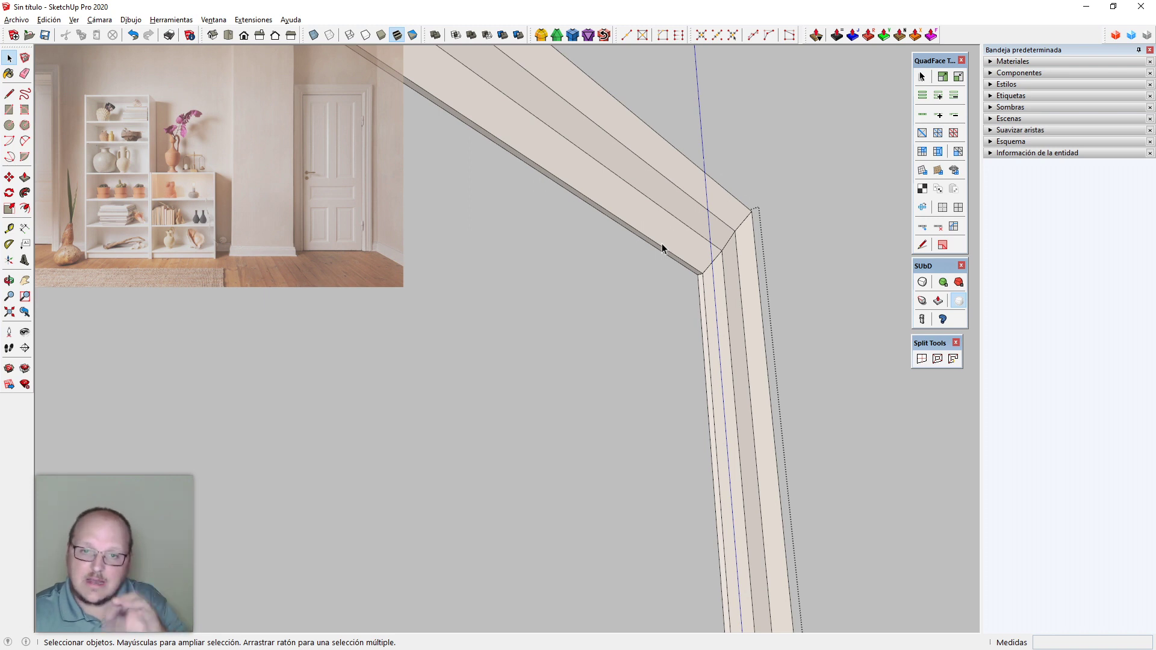
Set the model's length unit to millimetres in the model information
{"action": "left_click", "coordinate": [214, 20]}
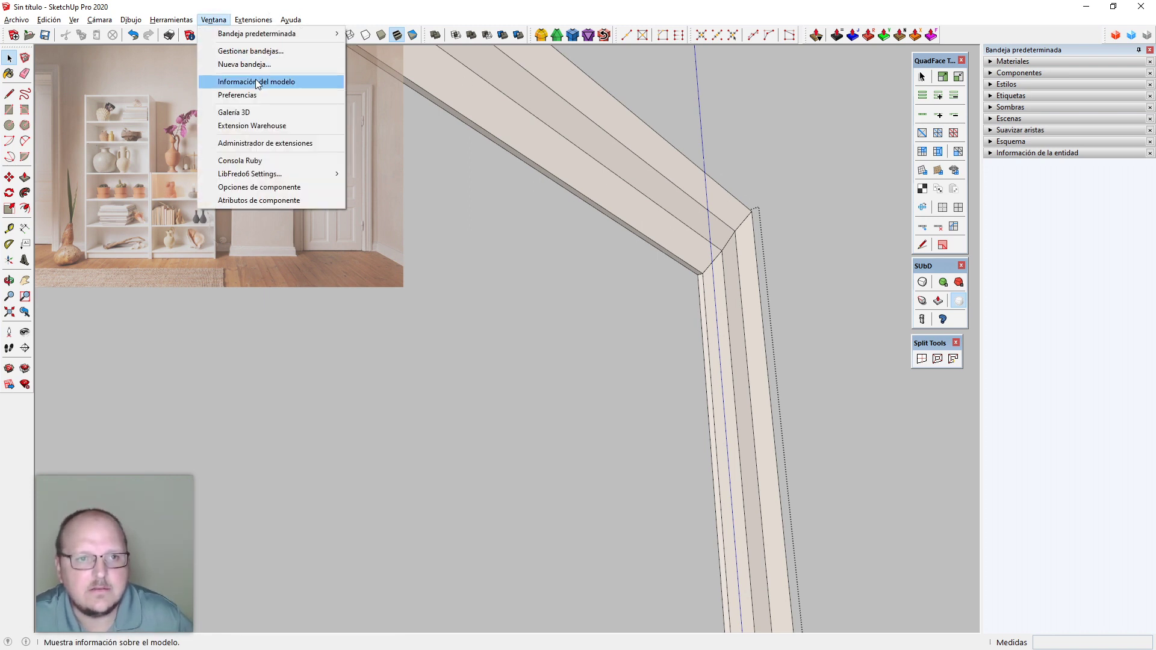
{"action": "left_click", "coordinate": [259, 80]}
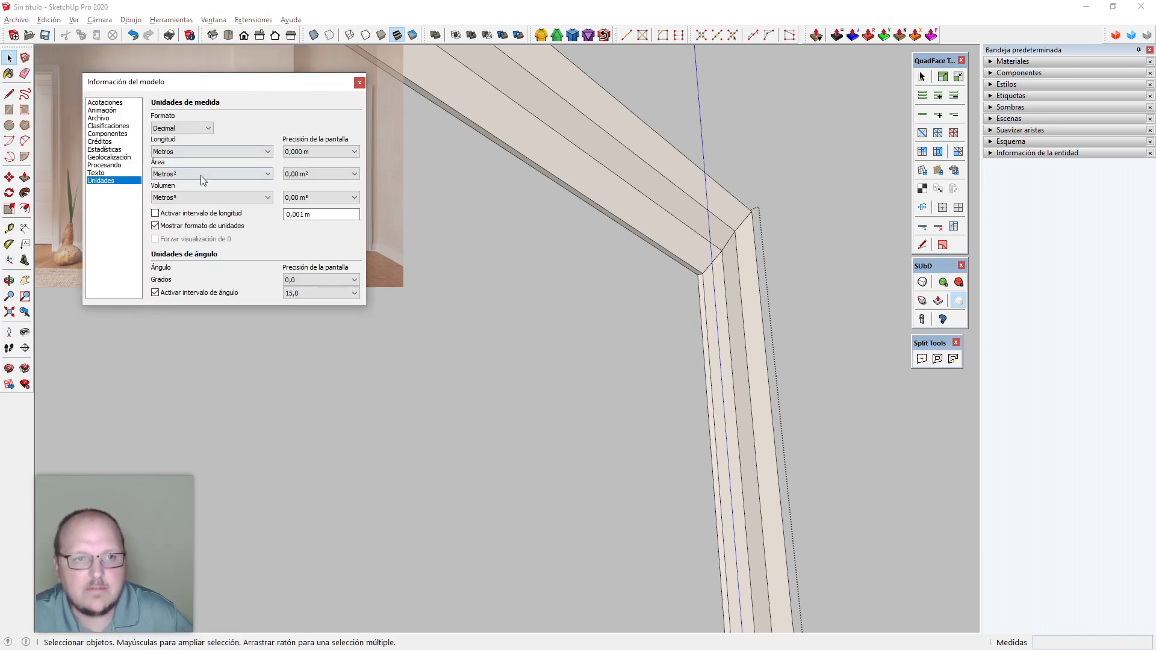
{"action": "left_click", "coordinate": [183, 156]}
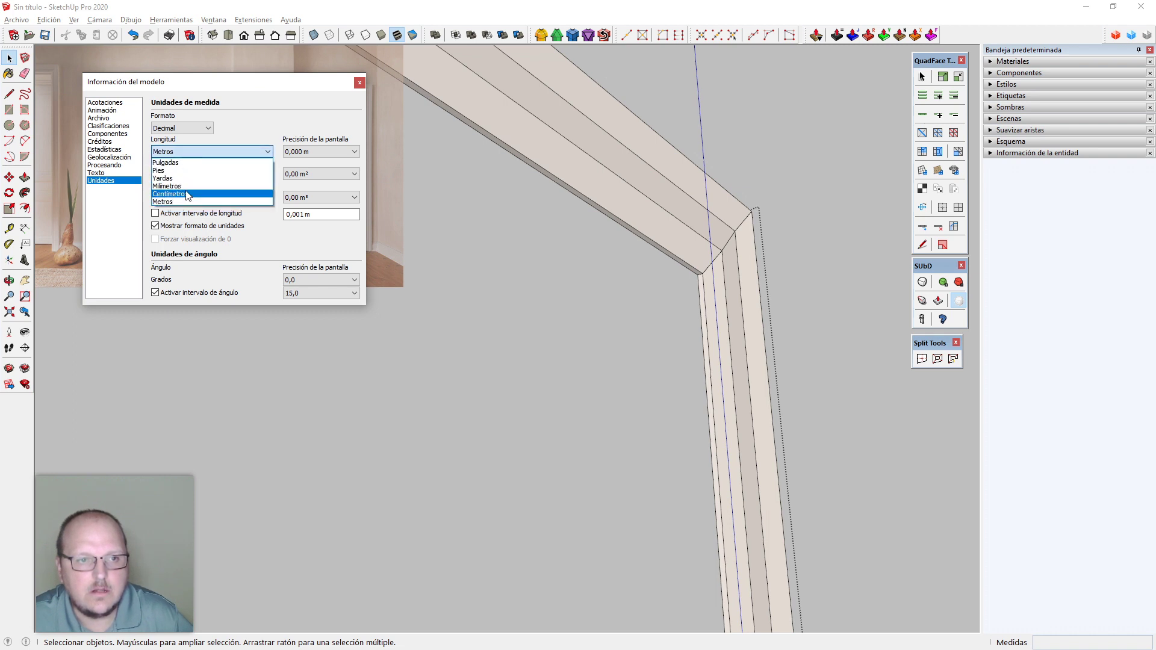
{"action": "left_click", "coordinate": [180, 186]}
{"action": "left_click", "coordinate": [359, 83]}
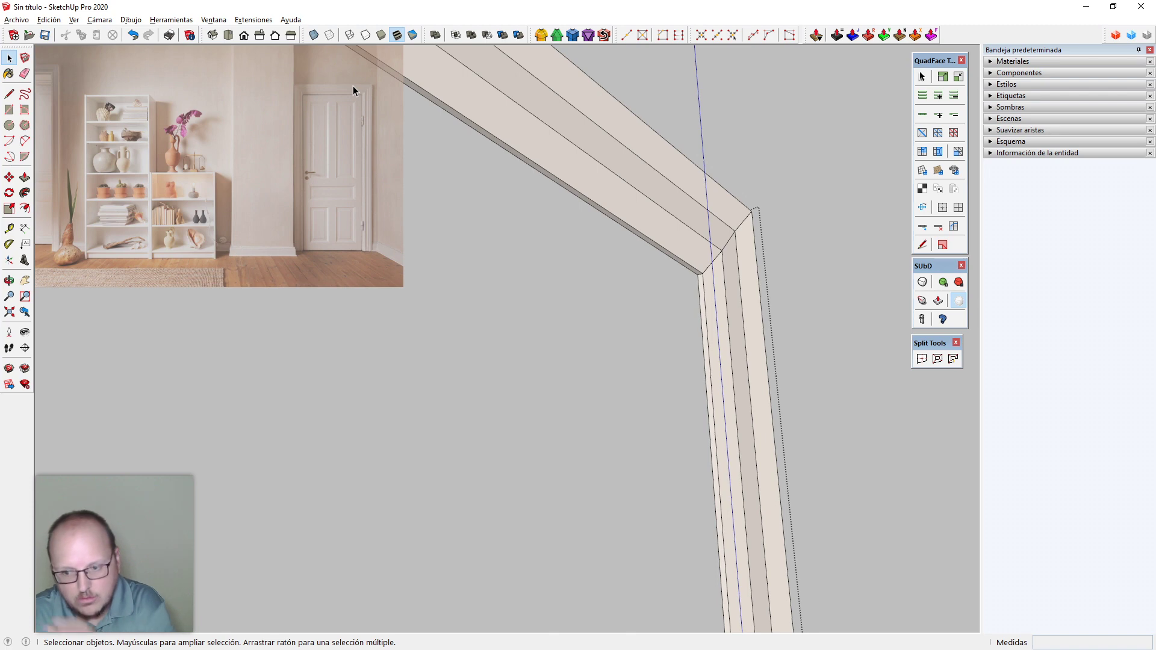
{"action": "middle_click_drag", "start_coordinate": [533, 188], "coordinate": [689, 400]}
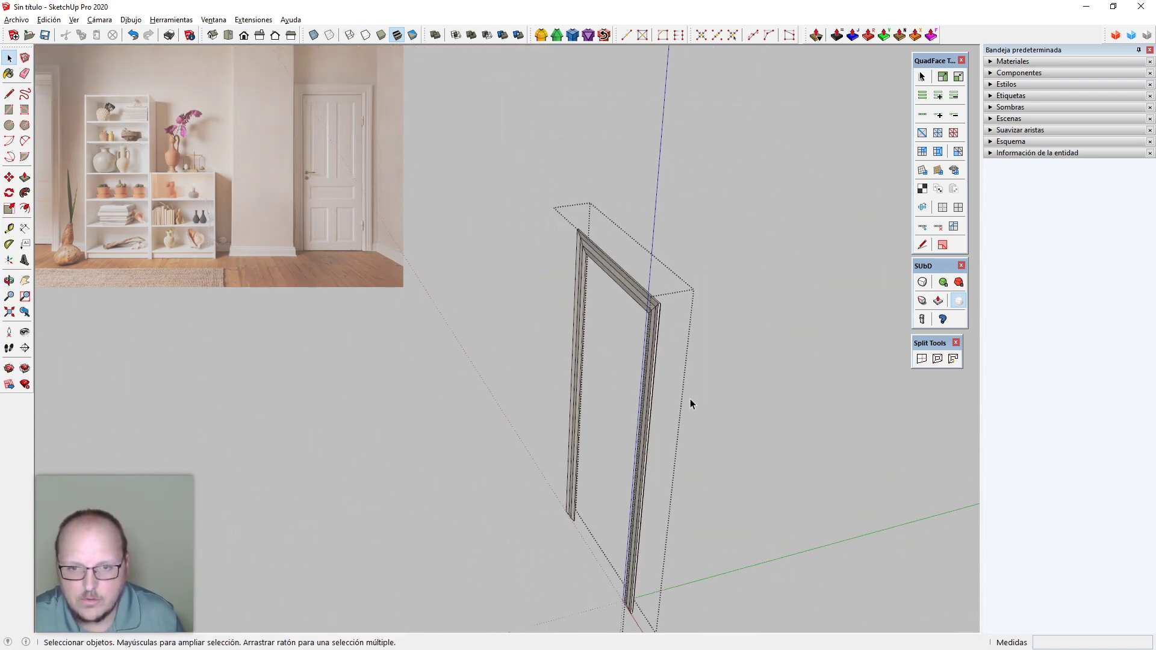
Measure the rebate depth at the foot of the door jamb with a line from its inner corner to its front corner
{"action": "scroll", "coordinate": [687, 362], "scroll_direction": "up", "scroll_amount": 6}
{"action": "middle_click_drag", "start_coordinate": [682, 312], "coordinate": [859, 364]}
{"action": "scroll", "coordinate": [667, 404], "scroll_direction": "down", "scroll_amount": 4}
{"action": "left_click", "coordinate": [743, 342]}
{"action": "scroll", "coordinate": [859, 363], "scroll_direction": "down", "scroll_amount": 4}
{"action": "middle_click_drag", "start_coordinate": [778, 260], "coordinate": [638, 480]}
{"action": "scroll", "coordinate": [589, 451], "scroll_direction": "up", "scroll_amount": 5}
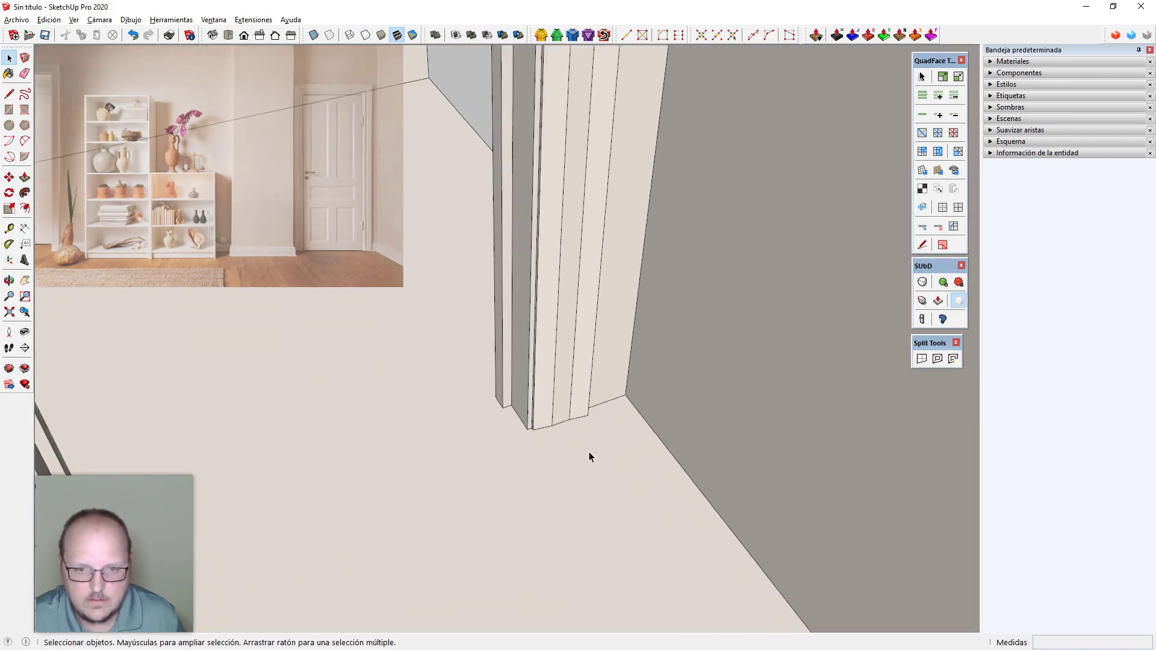
{"action": "scroll", "coordinate": [515, 431], "scroll_direction": "up", "scroll_amount": 1}
{"action": "key", "text": "r"}
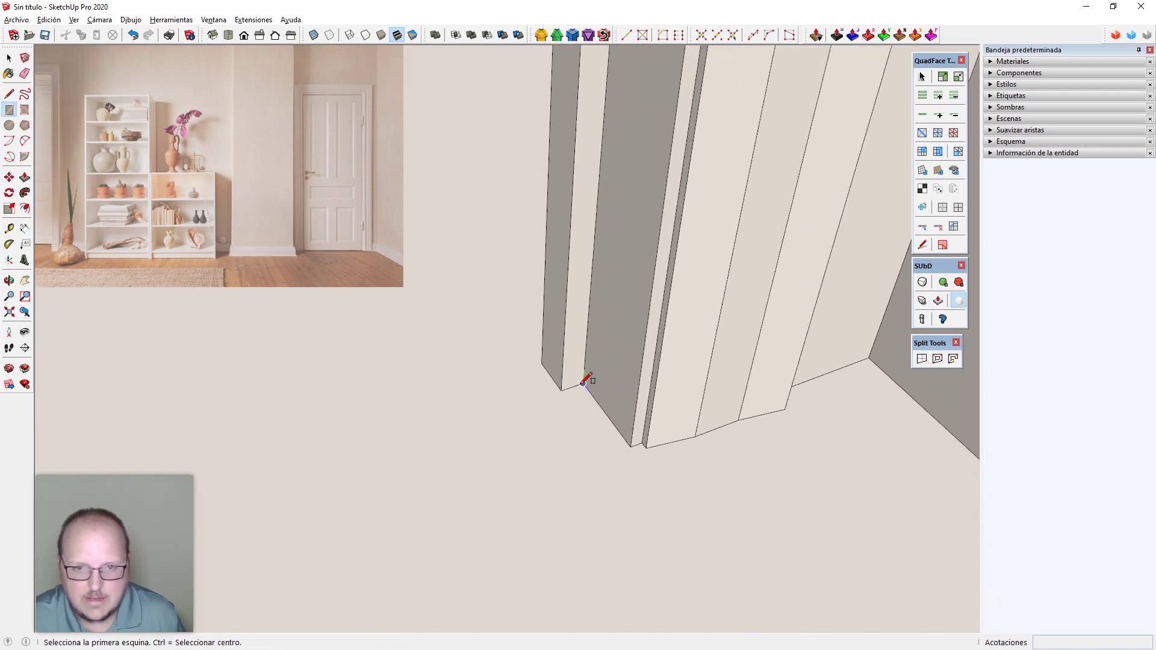
{"action": "key", "text": "l"}
{"action": "left_click", "coordinate": [583, 384]}
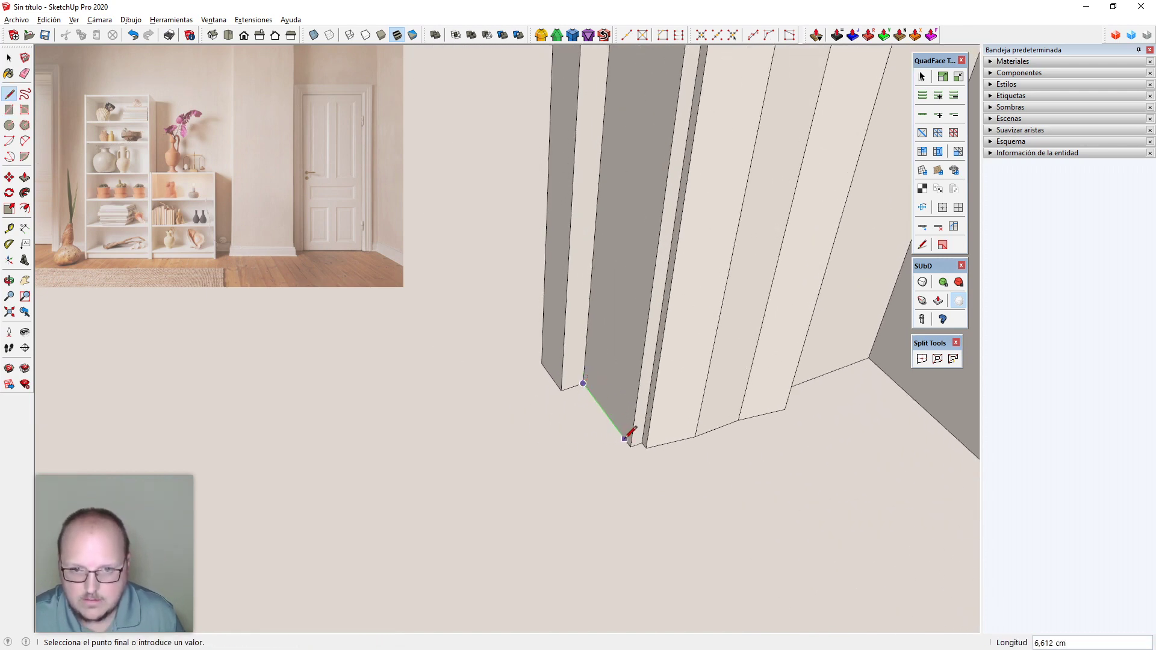
{"action": "left_click", "coordinate": [630, 446]}
{"action": "middle_click_drag", "start_coordinate": [633, 445], "coordinate": [676, 464]}
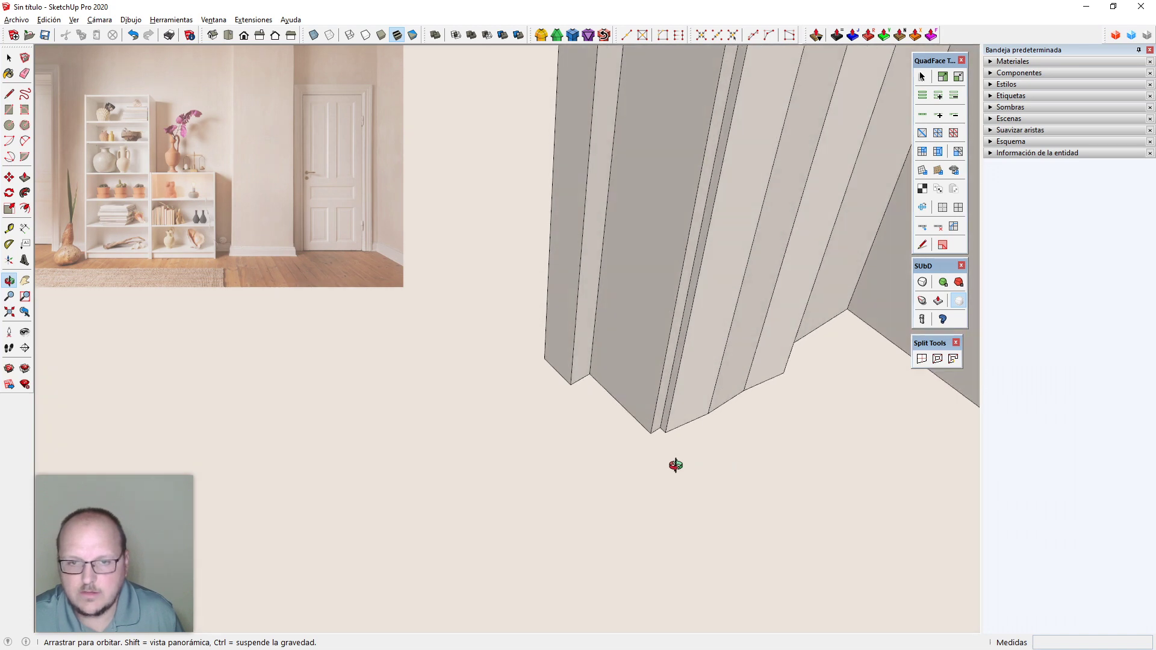
Inside the door frame, move the narrow stop face on the jambs and head 2 cm towards the front, making the rebate shallower
{"action": "key", "text": "space"}
{"action": "double_click", "coordinate": [595, 348]}
{"action": "scroll", "coordinate": [587, 461], "scroll_direction": "down", "scroll_amount": 1}
{"action": "double_click", "coordinate": [580, 385]}
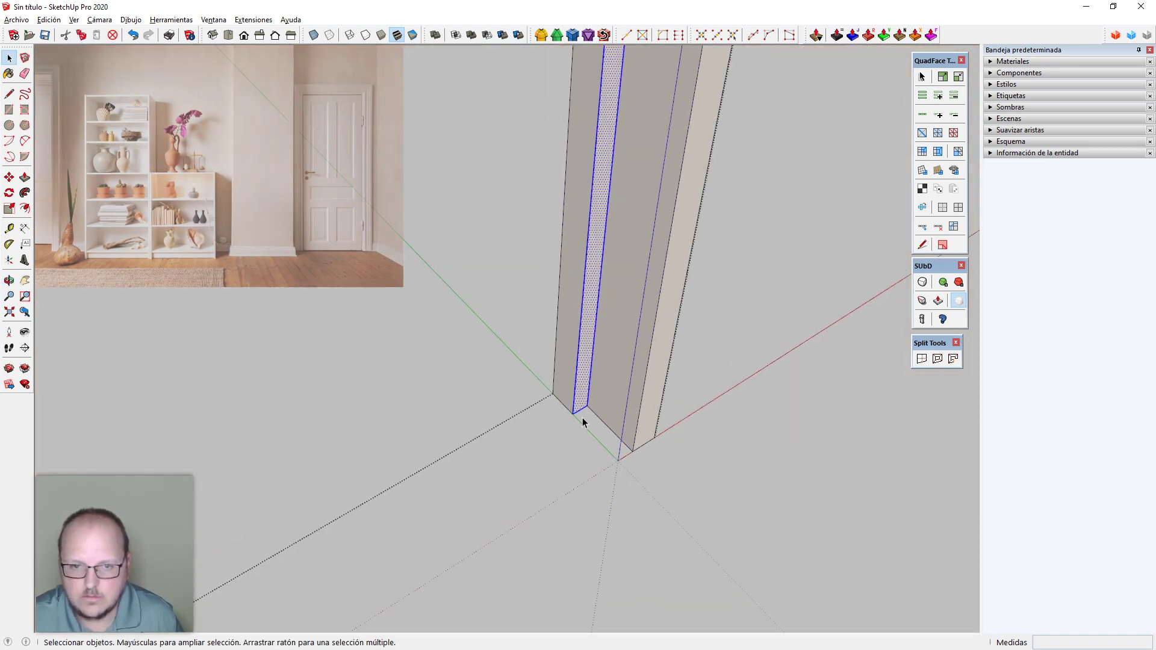
{"action": "scroll", "coordinate": [587, 544], "scroll_direction": "down", "scroll_amount": 3}
{"action": "scroll", "coordinate": [591, 544], "scroll_direction": "down", "scroll_amount": 2}
{"action": "middle_click_drag", "start_coordinate": [591, 545], "coordinate": [593, 434]}
{"action": "scroll", "coordinate": [544, 551], "scroll_direction": "down", "scroll_amount": 2}
{"action": "middle_click_drag", "start_coordinate": [404, 185], "coordinate": [552, 233]}
{"action": "scroll", "coordinate": [428, 253], "scroll_direction": "up", "scroll_amount": 5}
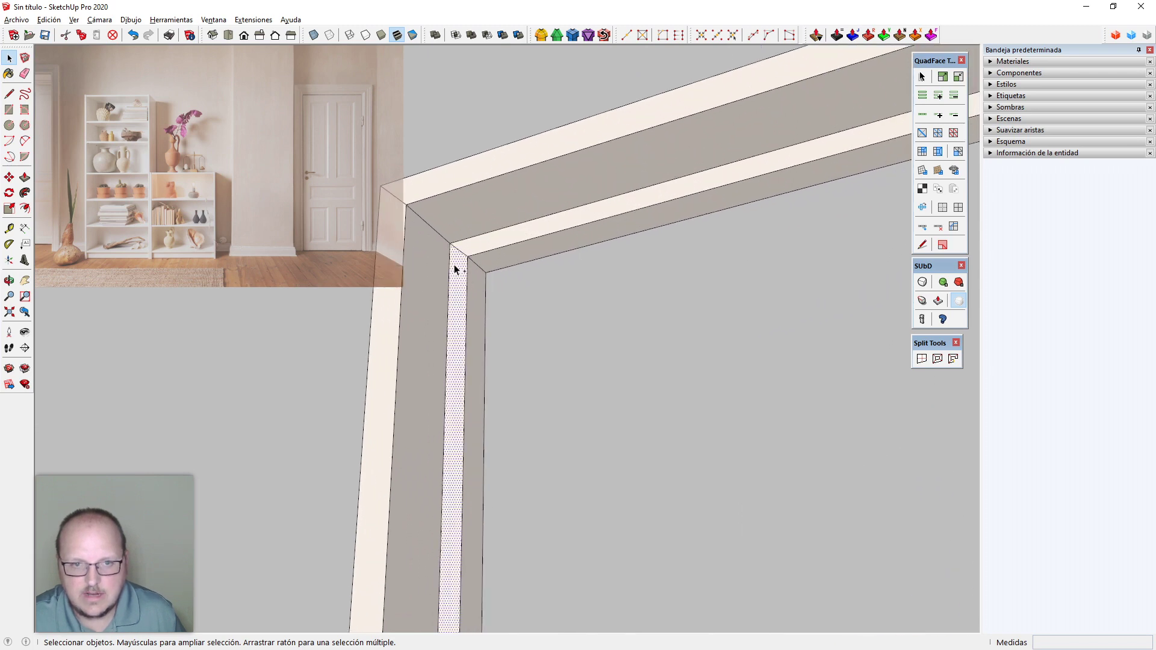
{"action": "double_click", "coordinate": [466, 249], "text": "ctrl"}
{"action": "double_click", "coordinate": [459, 269], "text": "ctrl"}
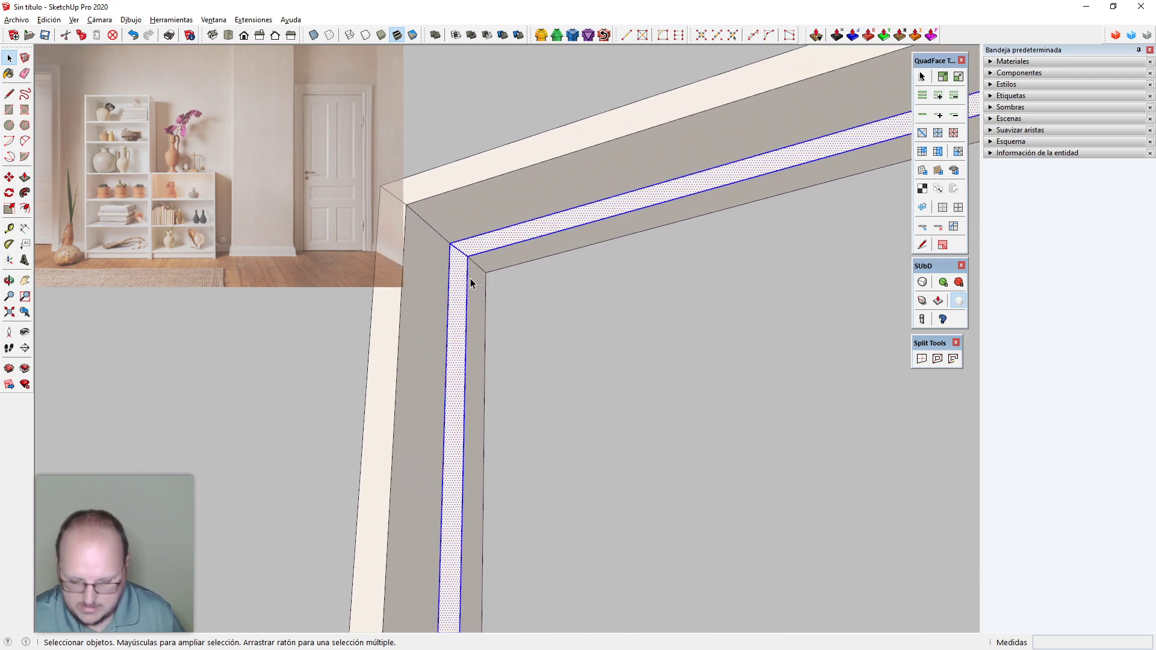
{"action": "key", "text": "m"}
{"action": "middle_click_drag", "start_coordinate": [465, 250], "coordinate": [653, 328]}
{"action": "left_click", "coordinate": [439, 253]}
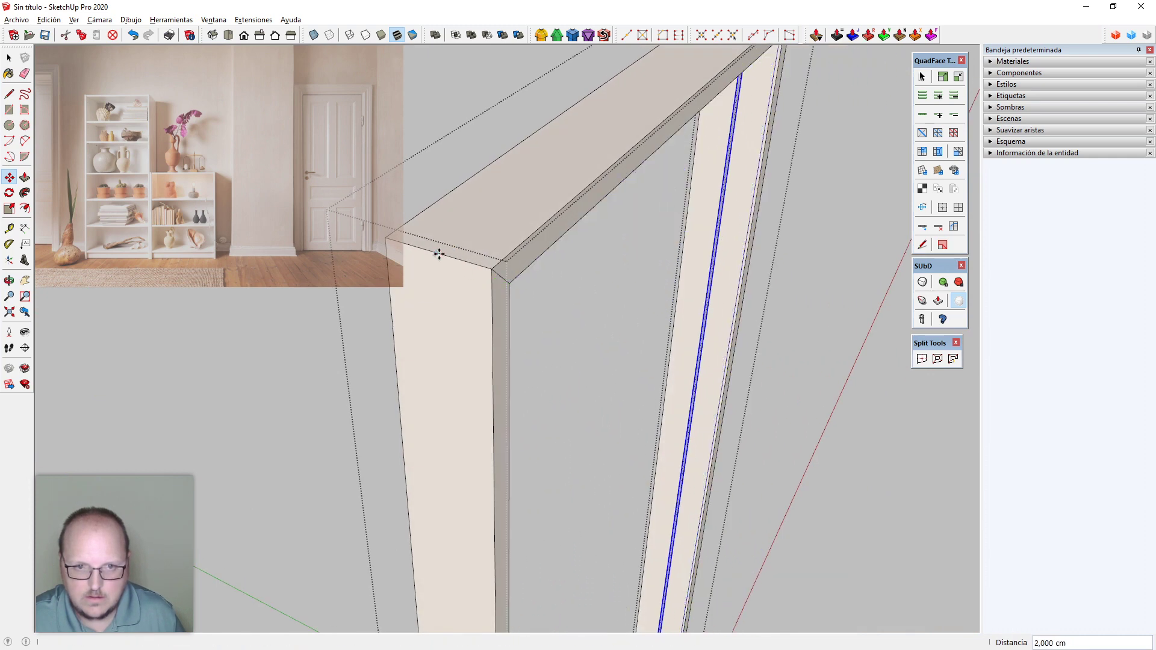
Draw an 84 x 5.5 cm rectangle on the floor between the jamb rebates as the door's footprint
{"action": "middle_click_drag", "start_coordinate": [439, 254], "coordinate": [542, 479]}
{"action": "middle_click_drag", "start_coordinate": [646, 466], "coordinate": [452, 434]}
{"action": "key", "text": "space"}
{"action": "left_click", "coordinate": [560, 466]}
{"action": "scroll", "coordinate": [554, 476], "scroll_direction": "up", "scroll_amount": 6}
{"action": "scroll", "coordinate": [624, 434], "scroll_direction": "up", "scroll_amount": 2}
{"action": "key", "text": "r"}
{"action": "left_click", "coordinate": [598, 396]}
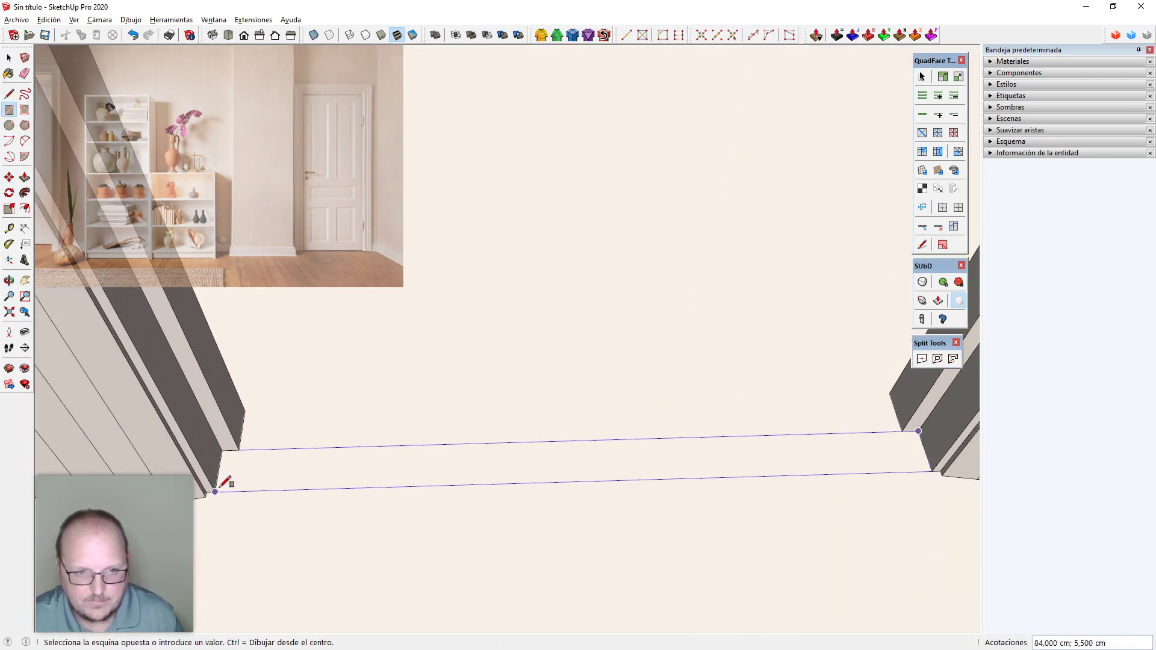
{"action": "left_click", "coordinate": [241, 498]}
Push/Pull the door footprint up to the underside of the frame's head to form the door slab
{"action": "middle_click_drag", "start_coordinate": [224, 480], "coordinate": [508, 469]}
{"action": "key", "text": "p"}
{"action": "left_click", "coordinate": [511, 468]}
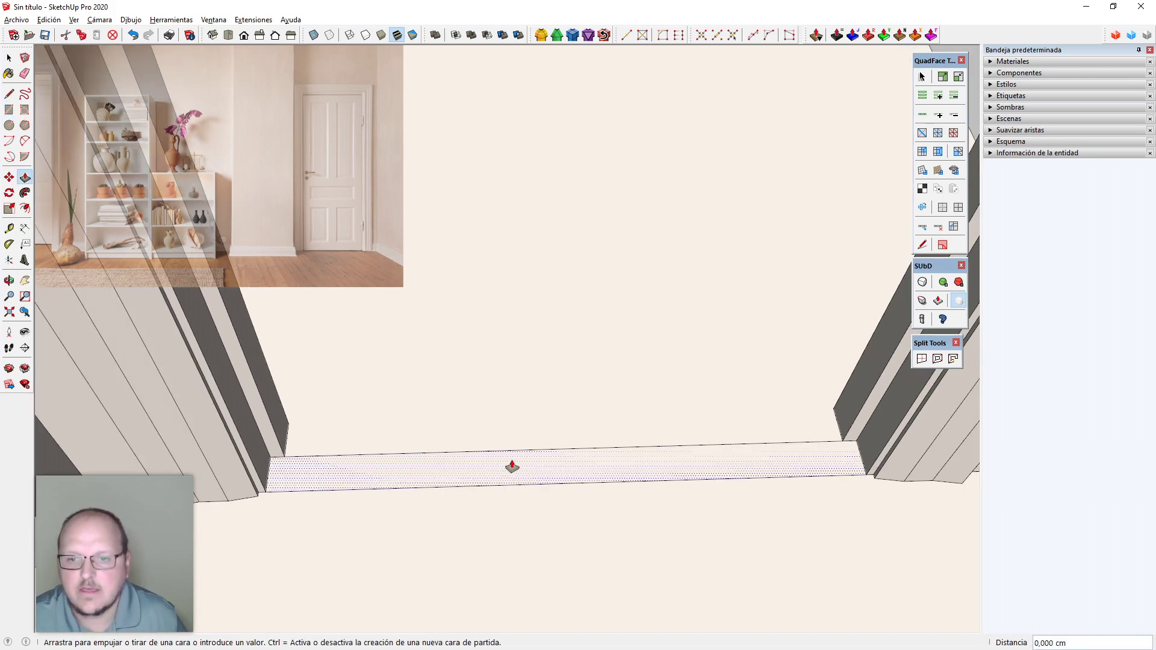
{"action": "scroll", "coordinate": [554, 542], "scroll_direction": "down", "scroll_amount": 5}
{"action": "middle_click_drag", "start_coordinate": [627, 582], "coordinate": [763, 9]}
{"action": "scroll", "coordinate": [750, 422], "scroll_direction": "down", "scroll_amount": 3}
{"action": "scroll", "coordinate": [706, 235], "scroll_direction": "up", "scroll_amount": 5}
{"action": "scroll", "coordinate": [691, 295], "scroll_direction": "up", "scroll_amount": 2}
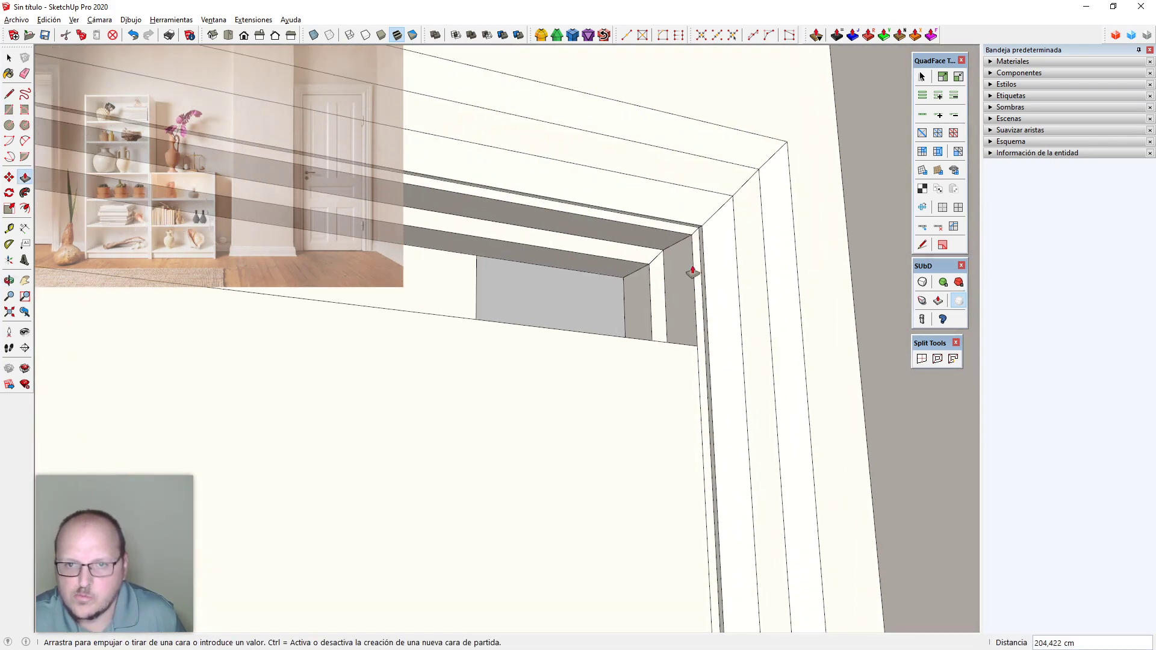
{"action": "left_click", "coordinate": [690, 239]}
{"action": "key", "text": "space"}
Examine how the door slab sits in its frame and trim, comparing it with the door in the reference photo
{"action": "scroll", "coordinate": [693, 239], "scroll_direction": "down", "scroll_amount": 3}
{"action": "middle_click_drag", "start_coordinate": [699, 238], "coordinate": [705, 121], "text": "shift"}
{"action": "scroll", "coordinate": [716, 289], "scroll_direction": "down", "scroll_amount": 6}
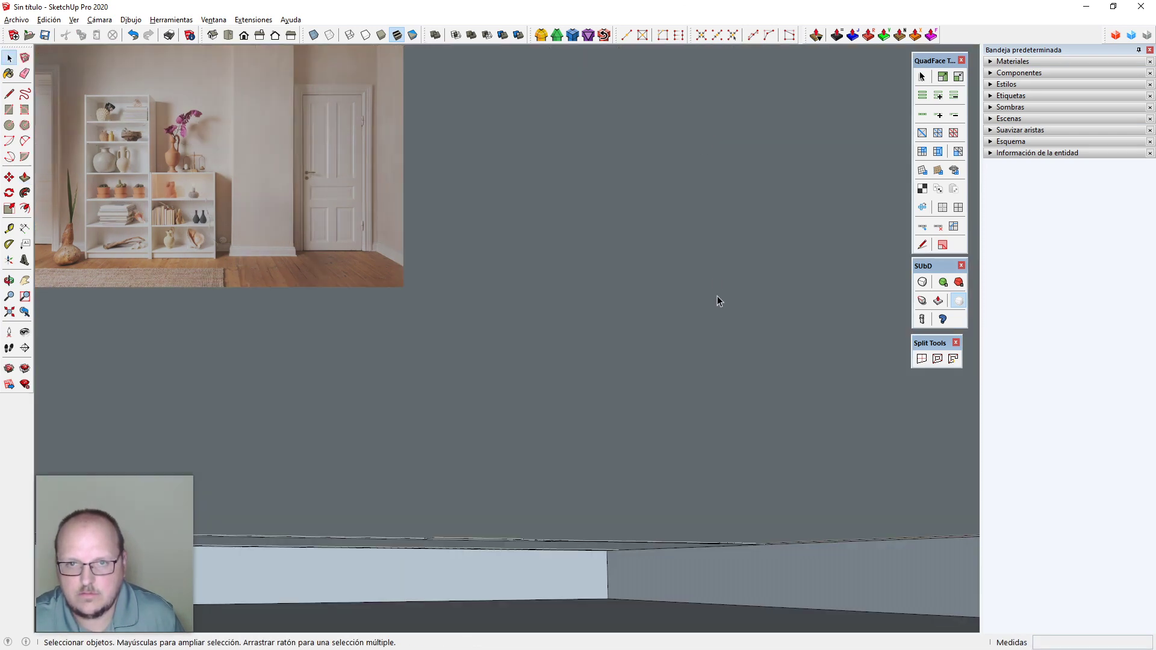
{"action": "middle_click_drag", "start_coordinate": [717, 298], "coordinate": [627, 459]}
{"action": "scroll", "coordinate": [627, 459], "scroll_direction": "down", "scroll_amount": 4}
{"action": "scroll", "coordinate": [673, 375], "scroll_direction": "up", "scroll_amount": 4}
{"action": "scroll", "coordinate": [673, 376], "scroll_direction": "up", "scroll_amount": 3}
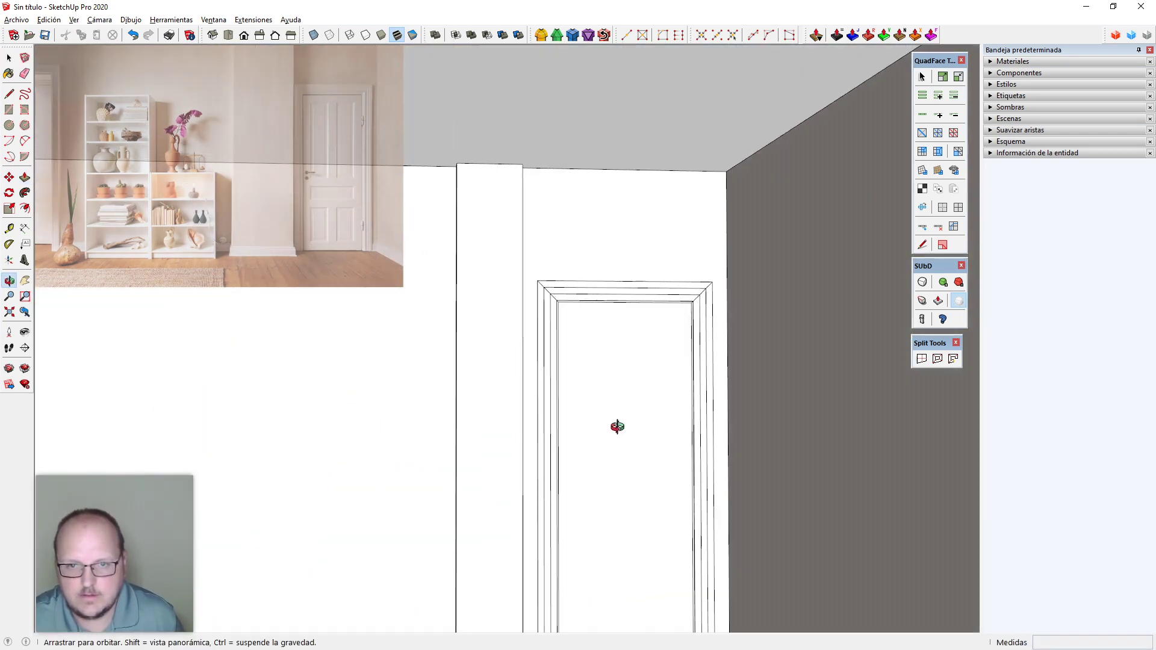
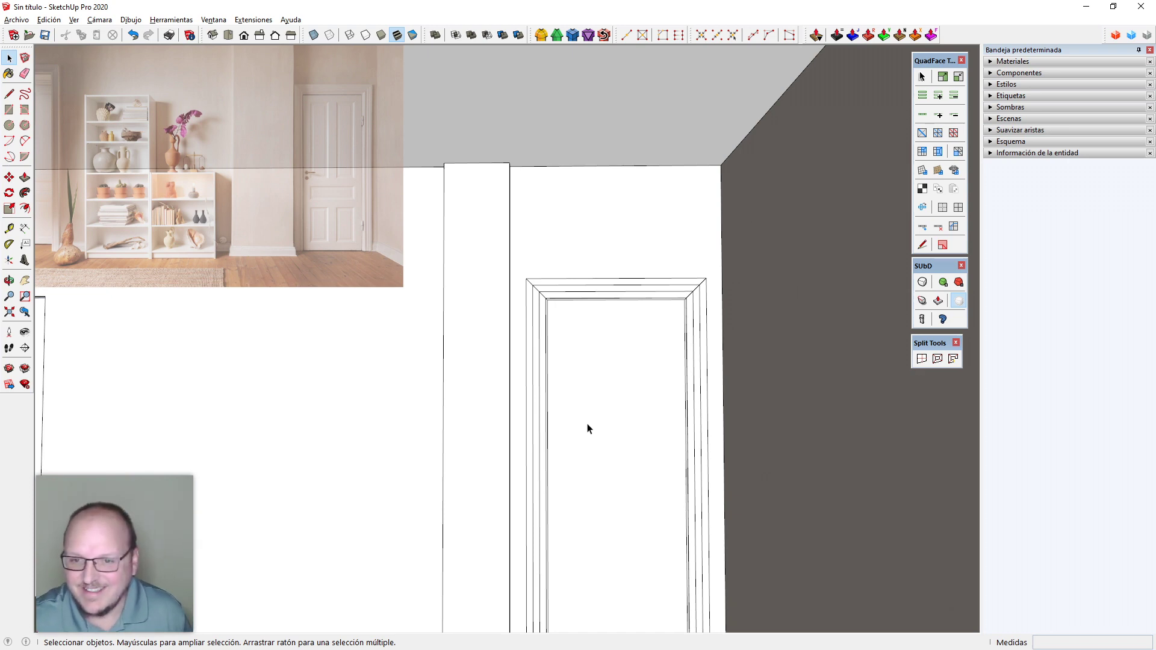
{"action": "middle_click_drag", "start_coordinate": [570, 216], "coordinate": [627, 408]}
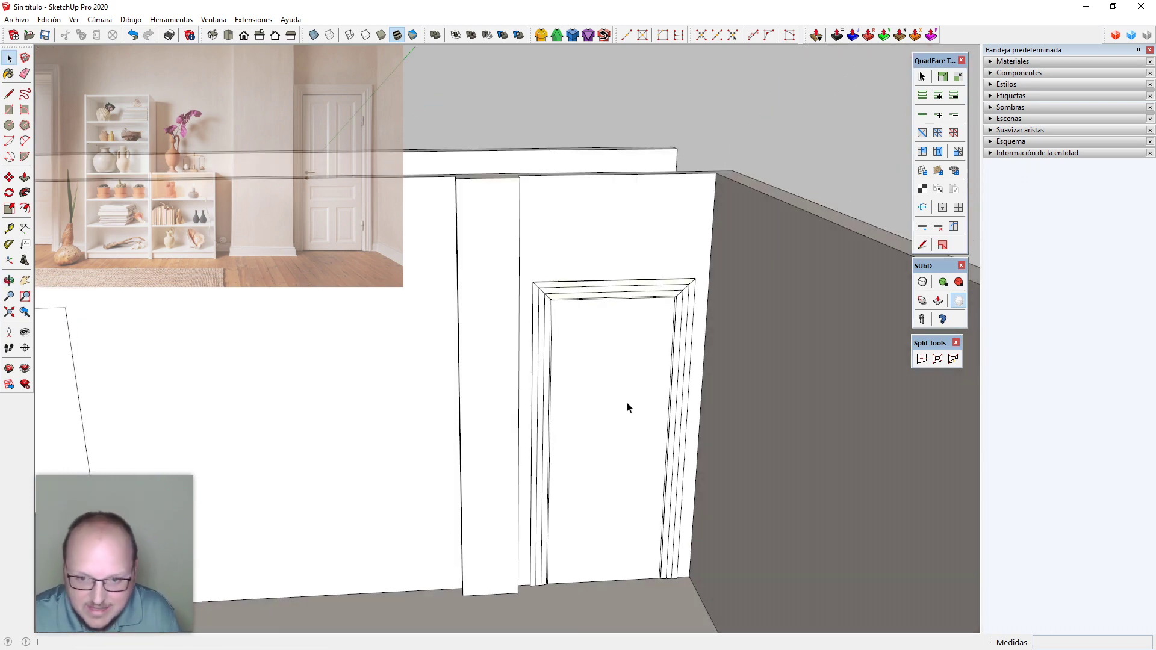
{"action": "scroll", "coordinate": [645, 323], "scroll_direction": "up", "scroll_amount": 5}
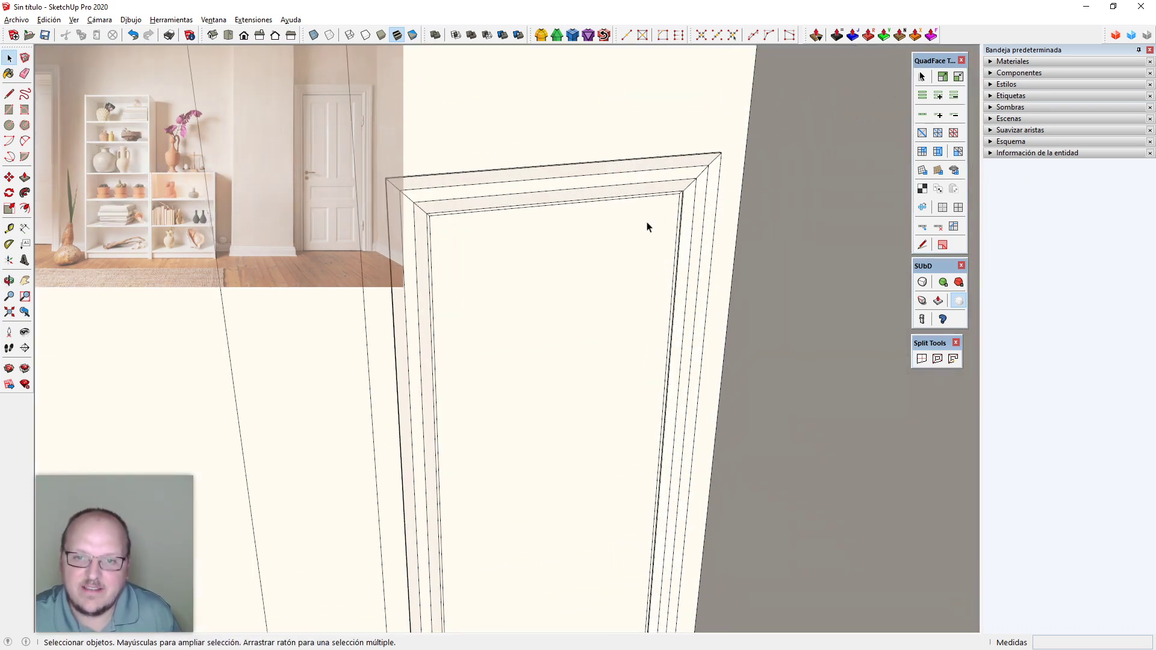
{"action": "scroll", "coordinate": [681, 121], "scroll_direction": "down", "scroll_amount": 3}
{"action": "middle_click_drag", "start_coordinate": [652, 337], "coordinate": [591, 400]}
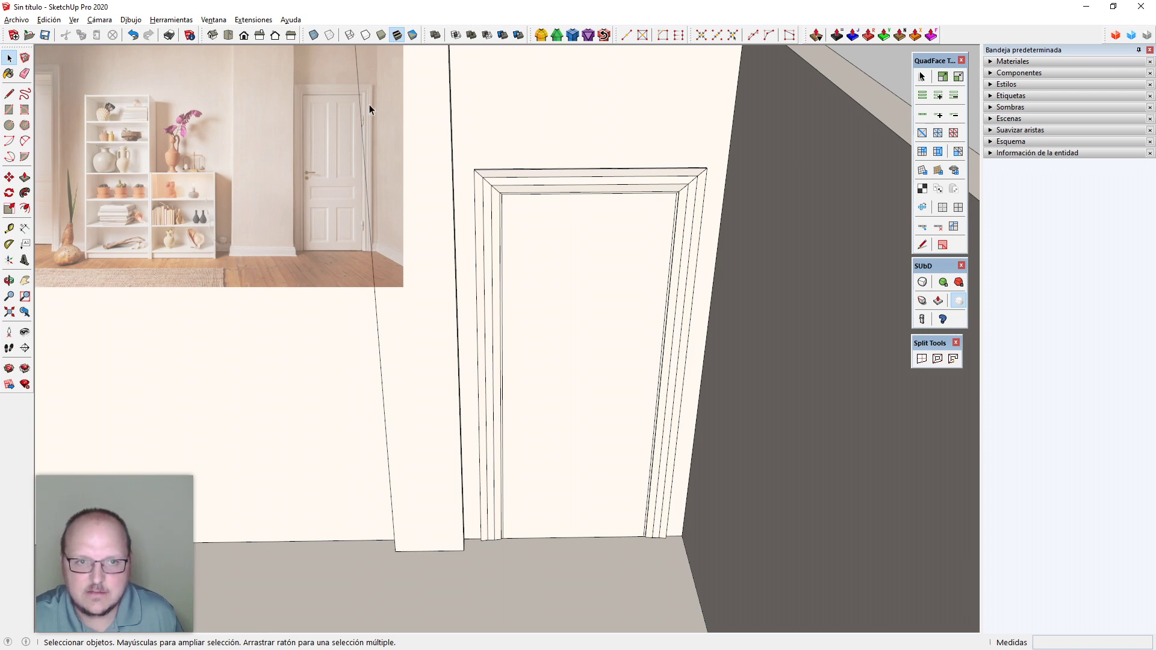
{"action": "middle_click_drag", "start_coordinate": [420, 353], "coordinate": [440, 333]}
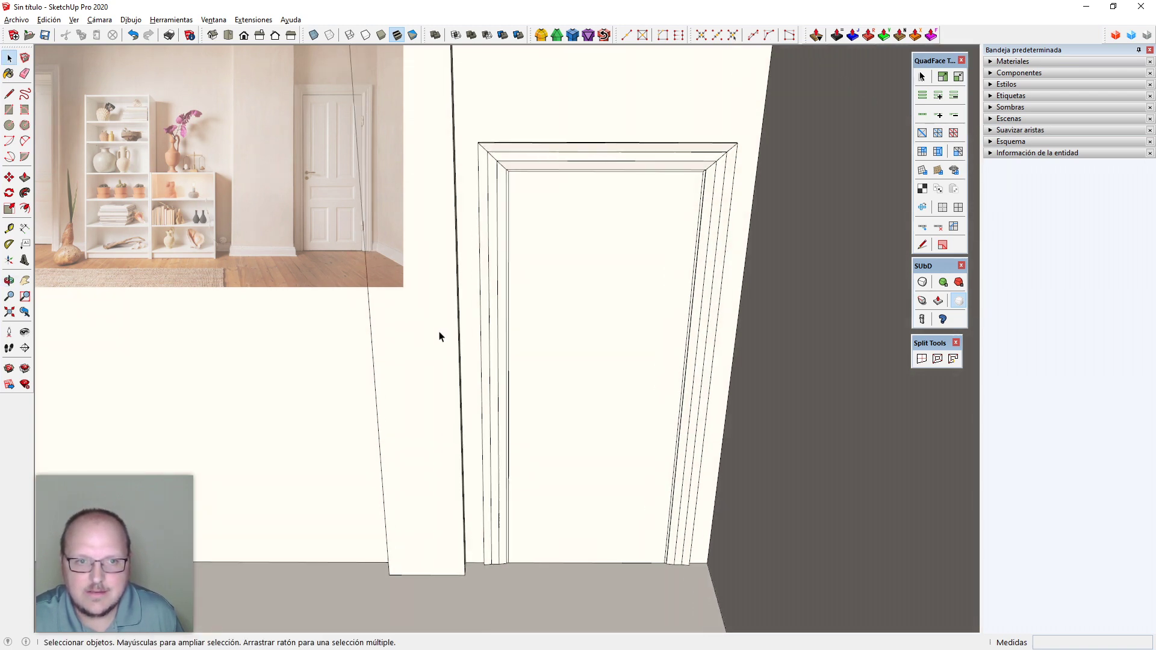
{"action": "scroll", "coordinate": [516, 171], "scroll_direction": "up", "scroll_amount": 6}
{"action": "scroll", "coordinate": [460, 148], "scroll_direction": "up", "scroll_amount": 2}
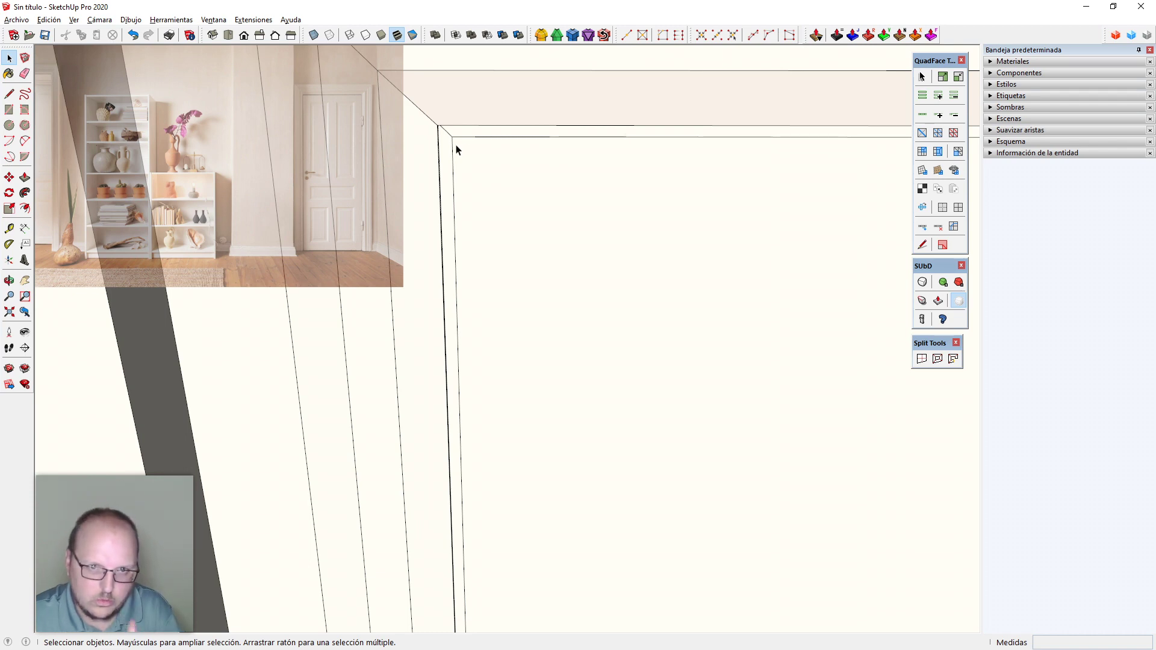
{"action": "scroll", "coordinate": [549, 142], "scroll_direction": "down", "scroll_amount": 8}
Move the door slab's left side 5 mm inward along the red axis to leave a gap to the jamb
{"action": "left_click_drag", "start_coordinate": [525, 97], "coordinate": [575, 489]}
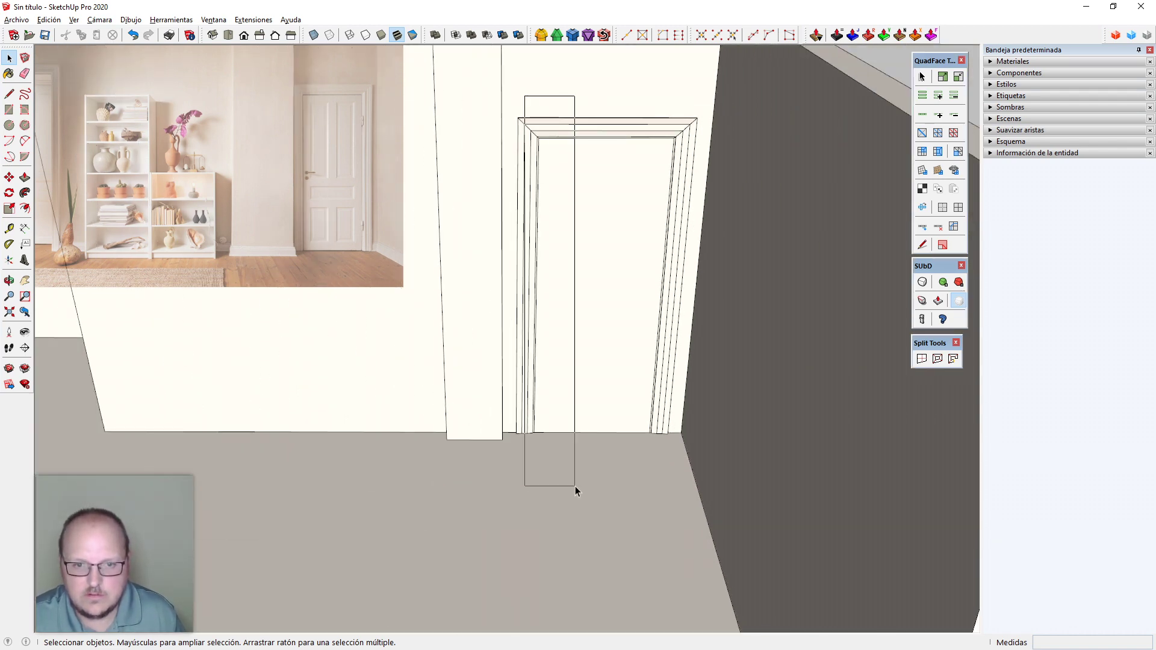
{"action": "scroll", "coordinate": [545, 458], "scroll_direction": "up", "scroll_amount": 5}
{"action": "key", "text": "m"}
{"action": "left_click", "coordinate": [574, 425]}
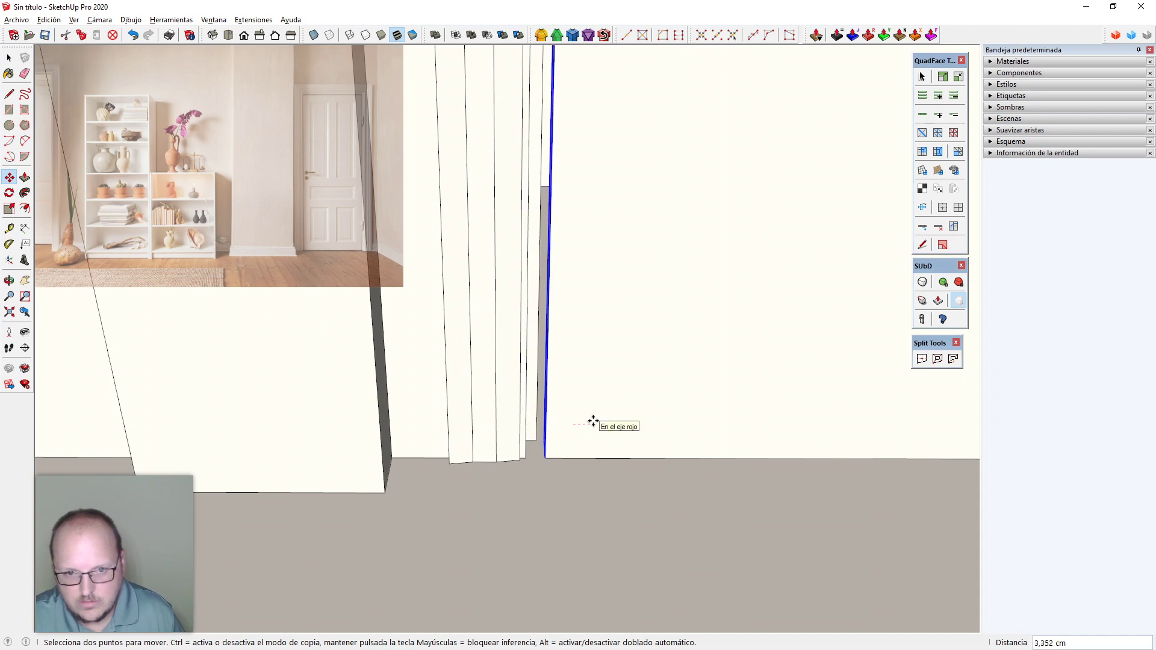
{"action": "key", "text": "Return"}
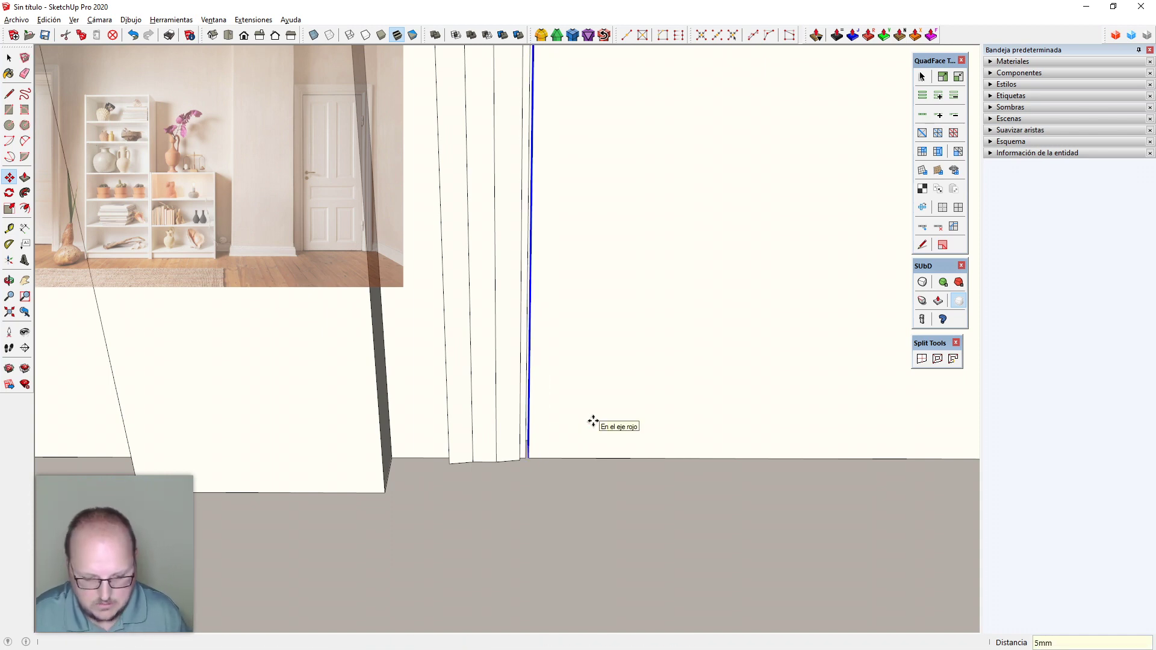
{"action": "key", "text": "Return"}
{"action": "key", "text": "space"}
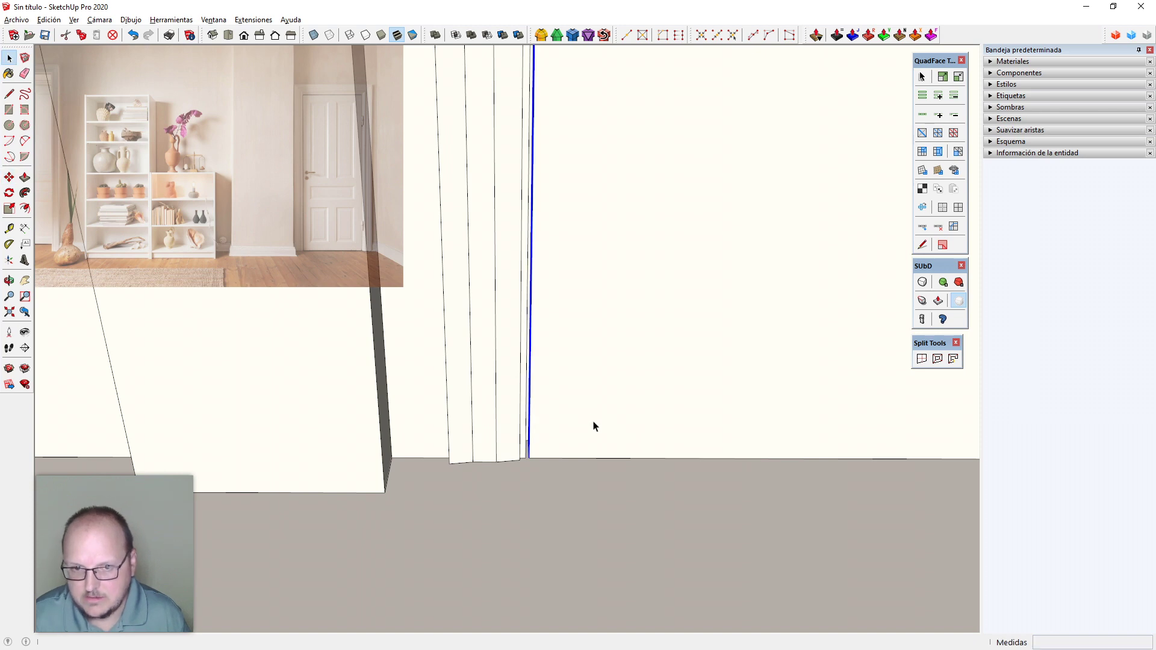
Lower the door slab's top 6 mm along the blue axis to leave a gap under the frame's head
{"action": "scroll", "coordinate": [620, 488], "scroll_direction": "down", "scroll_amount": 5}
{"action": "scroll", "coordinate": [528, 532], "scroll_direction": "down", "scroll_amount": 3}
{"action": "middle_click_drag", "start_coordinate": [527, 532], "coordinate": [642, 256]}
{"action": "scroll", "coordinate": [543, 301], "scroll_direction": "up", "scroll_amount": 5}
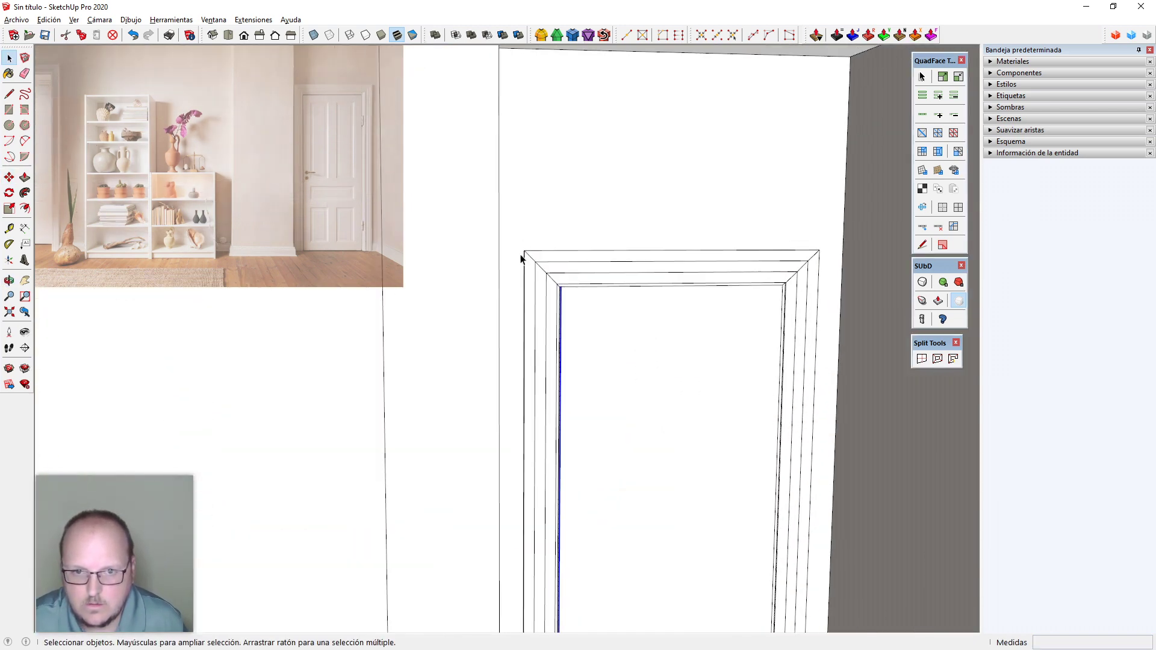
{"action": "left_click_drag", "start_coordinate": [514, 233], "coordinate": [822, 343]}
{"action": "middle_click_drag", "start_coordinate": [792, 345], "coordinate": [765, 325]}
{"action": "scroll", "coordinate": [764, 325], "scroll_direction": "up", "scroll_amount": 4}
{"action": "key", "text": "m"}
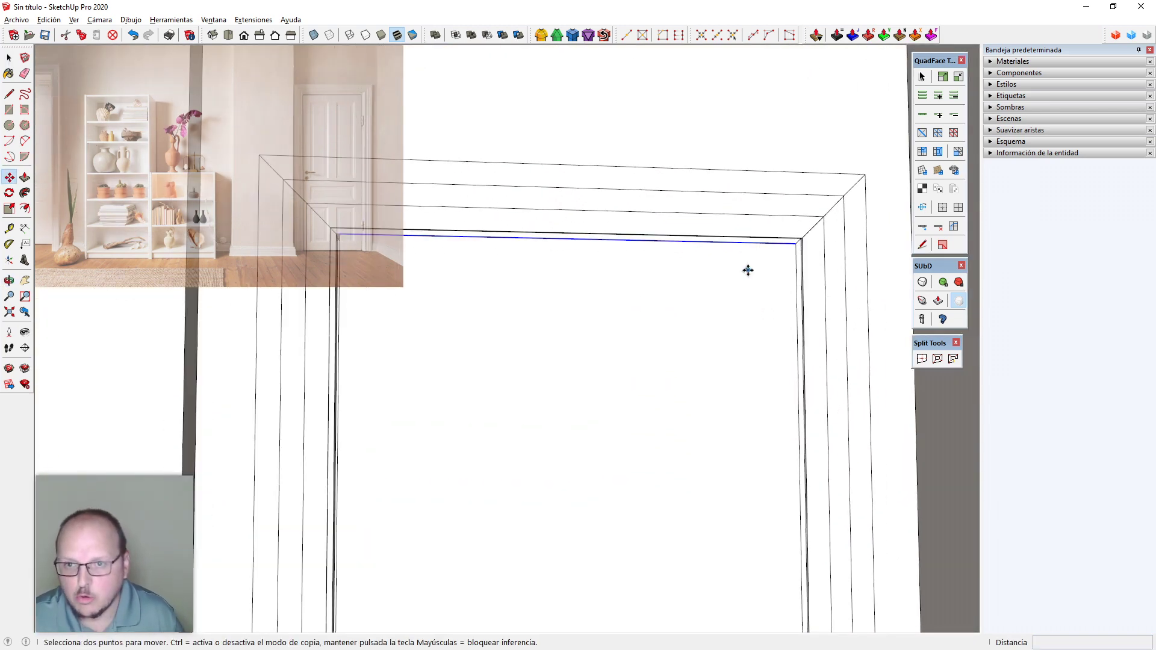
{"action": "left_click", "coordinate": [748, 270]}
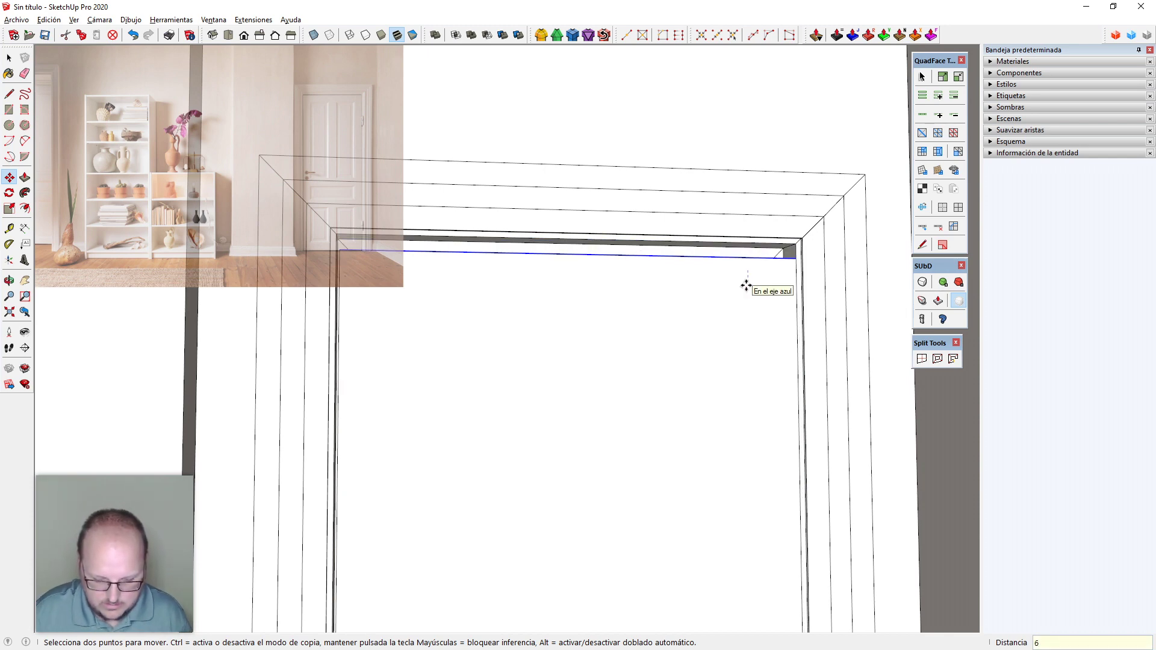
{"action": "key", "text": "Return"}
{"action": "key", "text": "space"}
Raise the door slab's bottom 1 cm along the blue axis to leave clearance above the floor
{"action": "scroll", "coordinate": [871, 183], "scroll_direction": "down", "scroll_amount": 4}
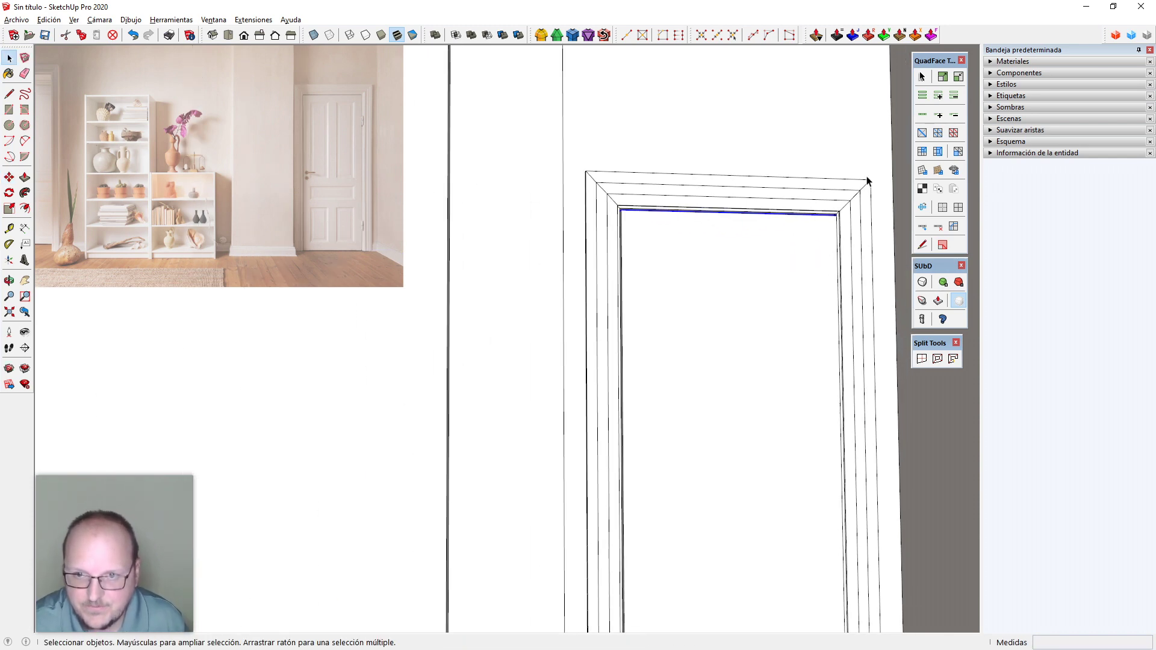
{"action": "middle_click_drag", "start_coordinate": [869, 181], "coordinate": [725, 512]}
{"action": "scroll", "coordinate": [722, 510], "scroll_direction": "down", "scroll_amount": 3}
{"action": "scroll", "coordinate": [738, 583], "scroll_direction": "up", "scroll_amount": 4}
{"action": "left_click_drag", "start_coordinate": [403, 479], "coordinate": [916, 588]}
{"action": "middle_click_drag", "start_coordinate": [681, 551], "coordinate": [594, 519]}
{"action": "scroll", "coordinate": [483, 509], "scroll_direction": "up", "scroll_amount": 4}
{"action": "key", "text": "m"}
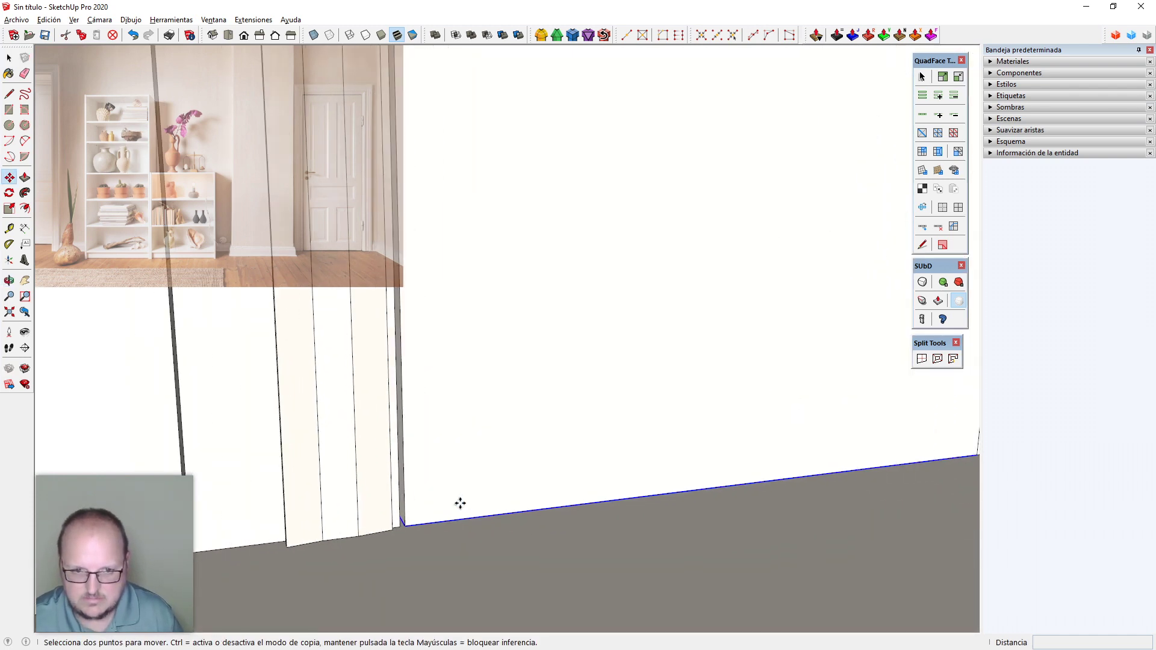
{"action": "left_click", "coordinate": [460, 503]}
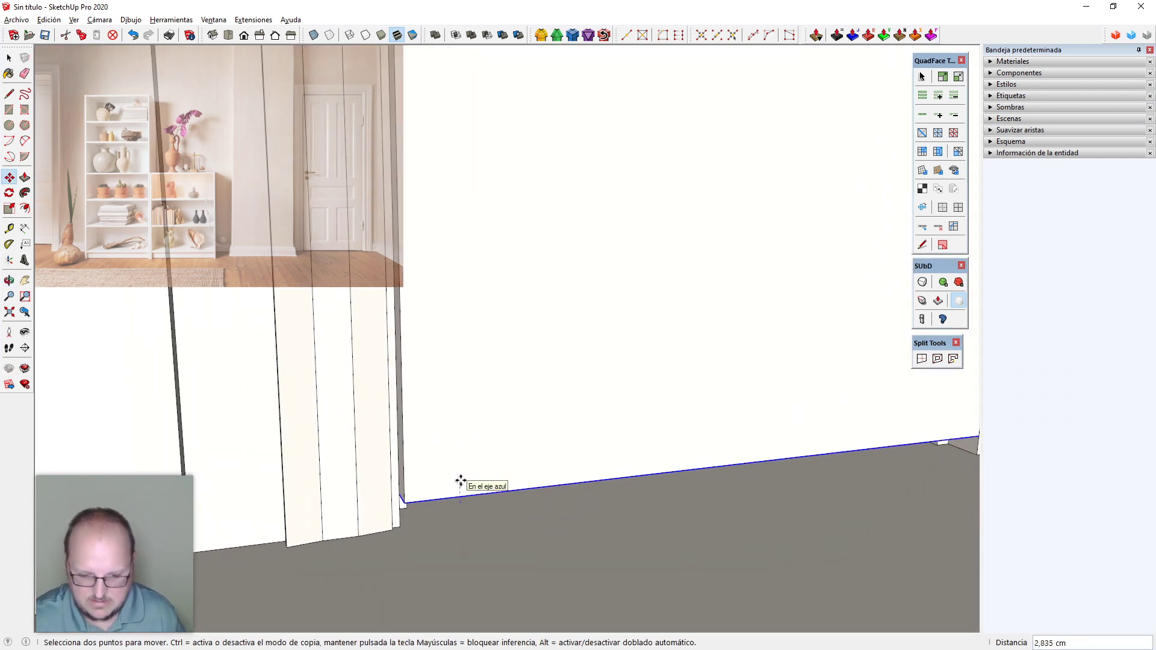
{"action": "type", "text": "1cm"}
{"action": "key", "text": "Return"}
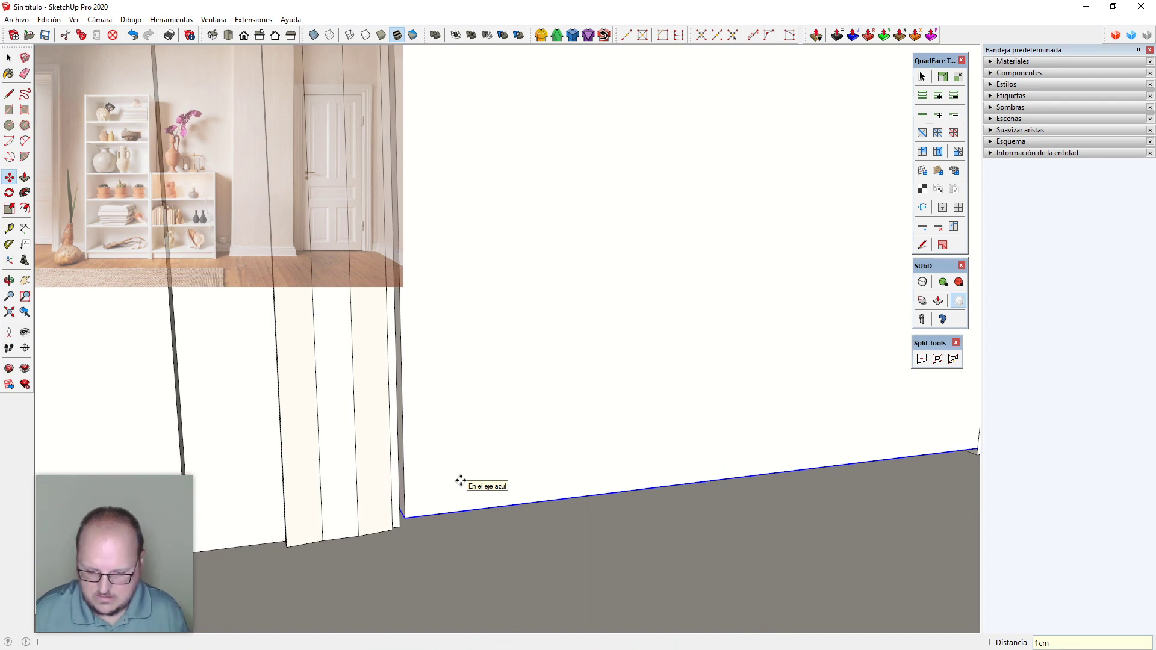
Isolate the door slab by hiding the rest of the model around it
{"action": "middle_click_drag", "start_coordinate": [461, 481], "coordinate": [555, 468]}
{"action": "scroll", "coordinate": [496, 534], "scroll_direction": "down", "scroll_amount": 3}
{"action": "double_click", "coordinate": [531, 336]}
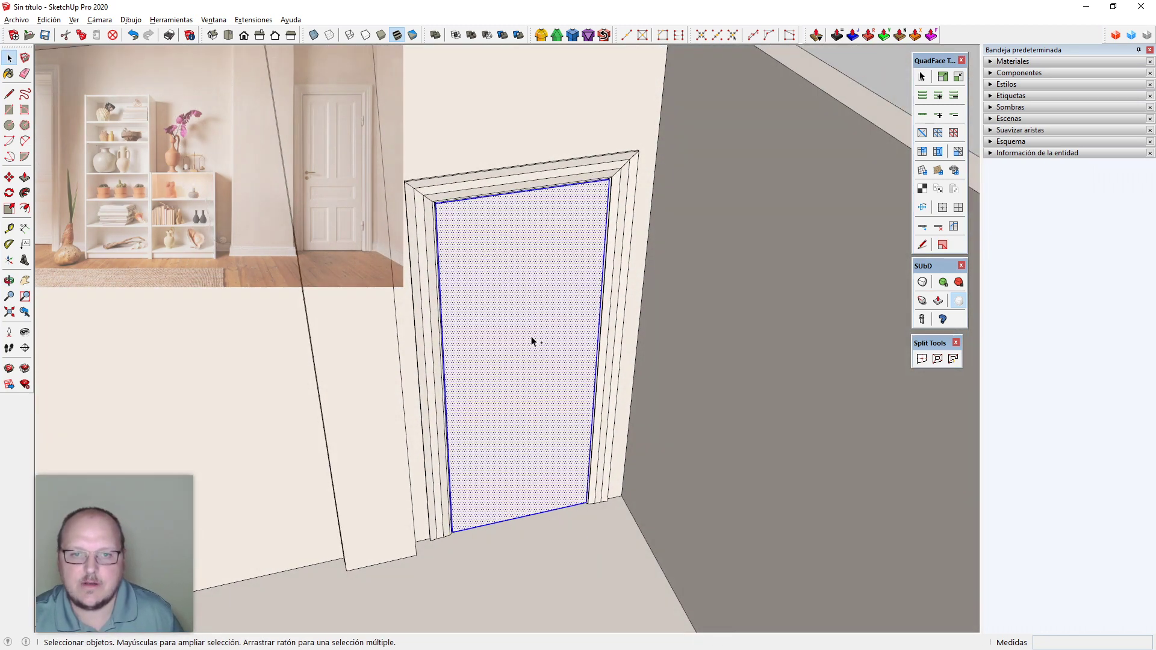
{"action": "left_click", "coordinate": [532, 336], "text": "shift"}
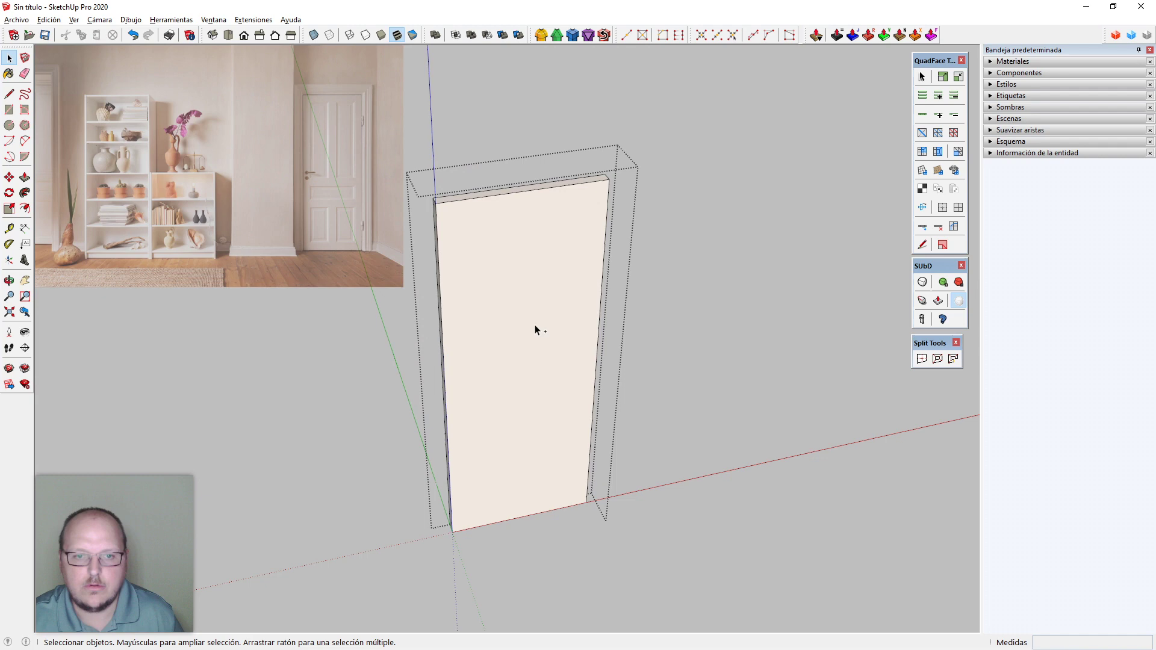
{"action": "middle_click_drag", "start_coordinate": [535, 324], "coordinate": [477, 336]}
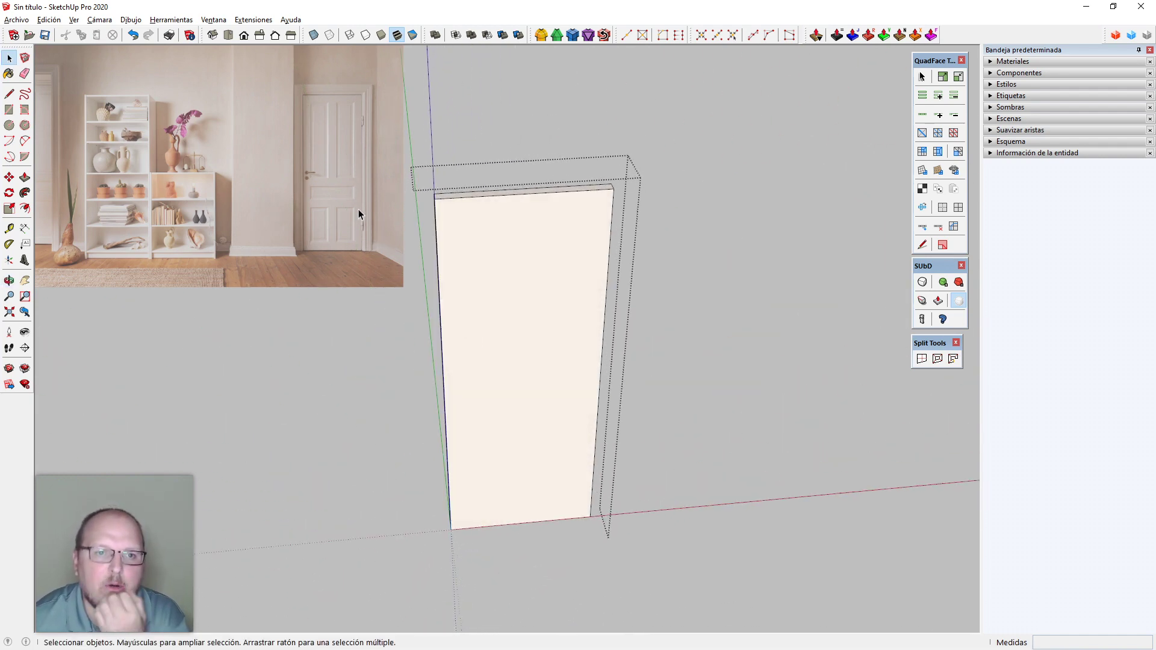
{"action": "middle_click_drag", "start_coordinate": [571, 378], "coordinate": [611, 383]}
{"action": "middle_click_drag", "start_coordinate": [549, 330], "coordinate": [499, 345]}
Copy the door slab's front face along the green axis to a free spot well behind the slab
{"action": "left_click", "coordinate": [501, 351]}
{"action": "middle_click_drag", "start_coordinate": [630, 431], "coordinate": [596, 449]}
{"action": "key", "text": "m"}
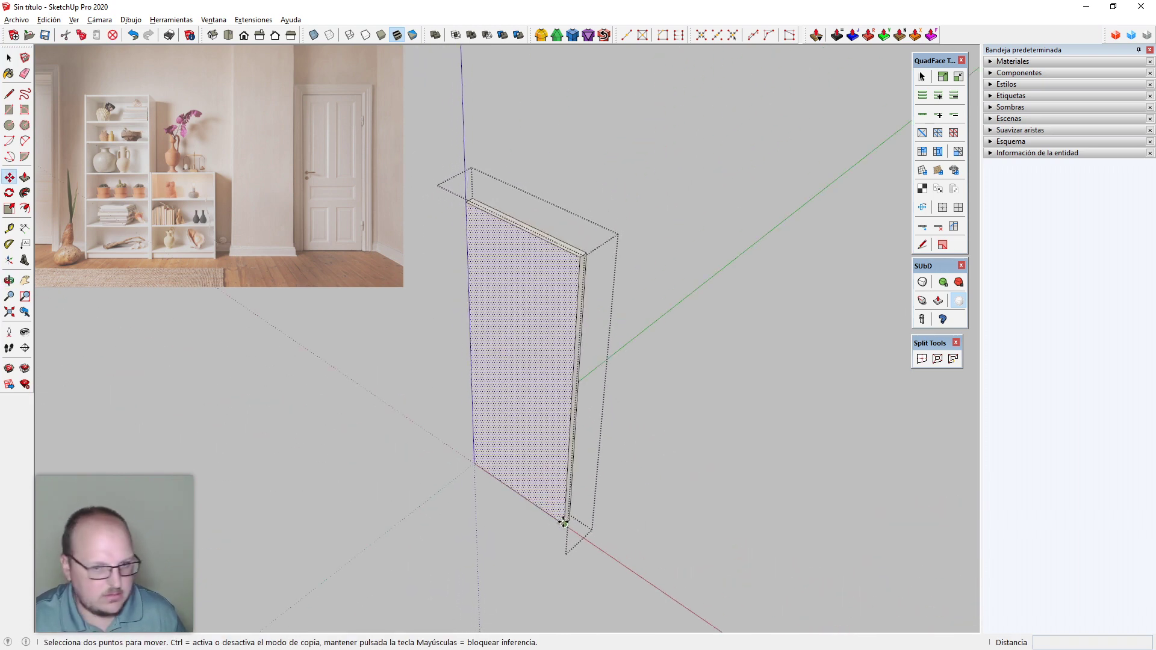
{"action": "left_click", "coordinate": [564, 522]}
{"action": "key", "text": "ctrl"}
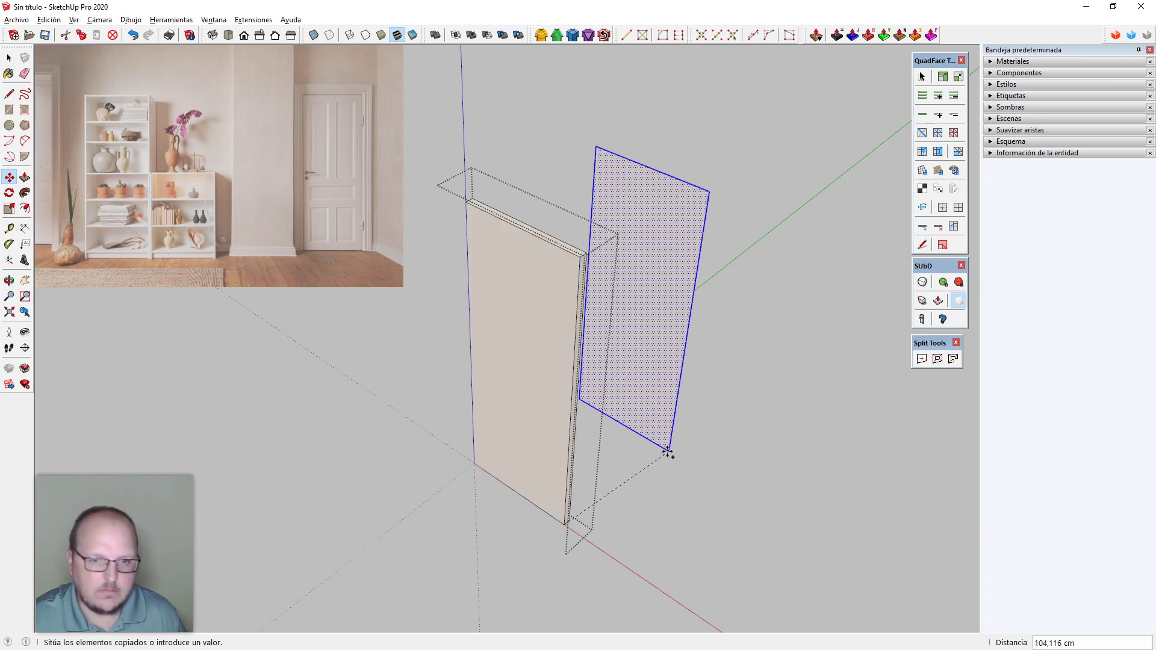
{"action": "left_click", "coordinate": [664, 437]}
{"action": "key", "text": "space"}
Scale the door slab along the red axis to a width of 12 cm to form the first stile
{"action": "left_click", "coordinate": [528, 318]}
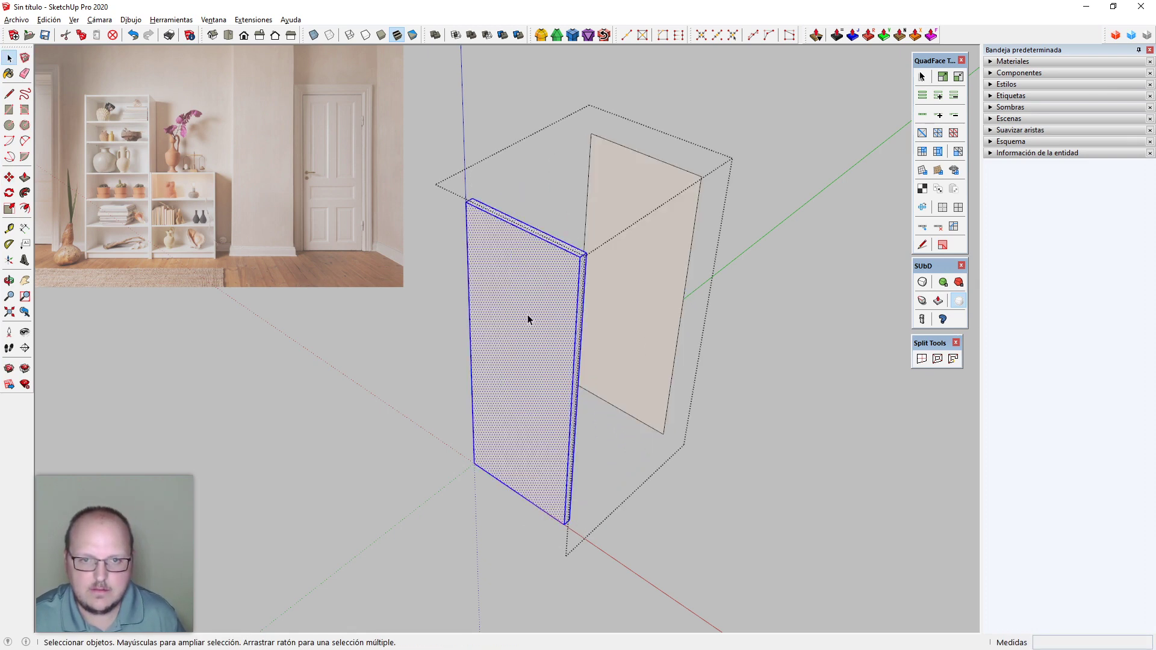
{"action": "scroll", "coordinate": [572, 406], "scroll_direction": "up", "scroll_amount": 1}
{"action": "key", "text": "s"}
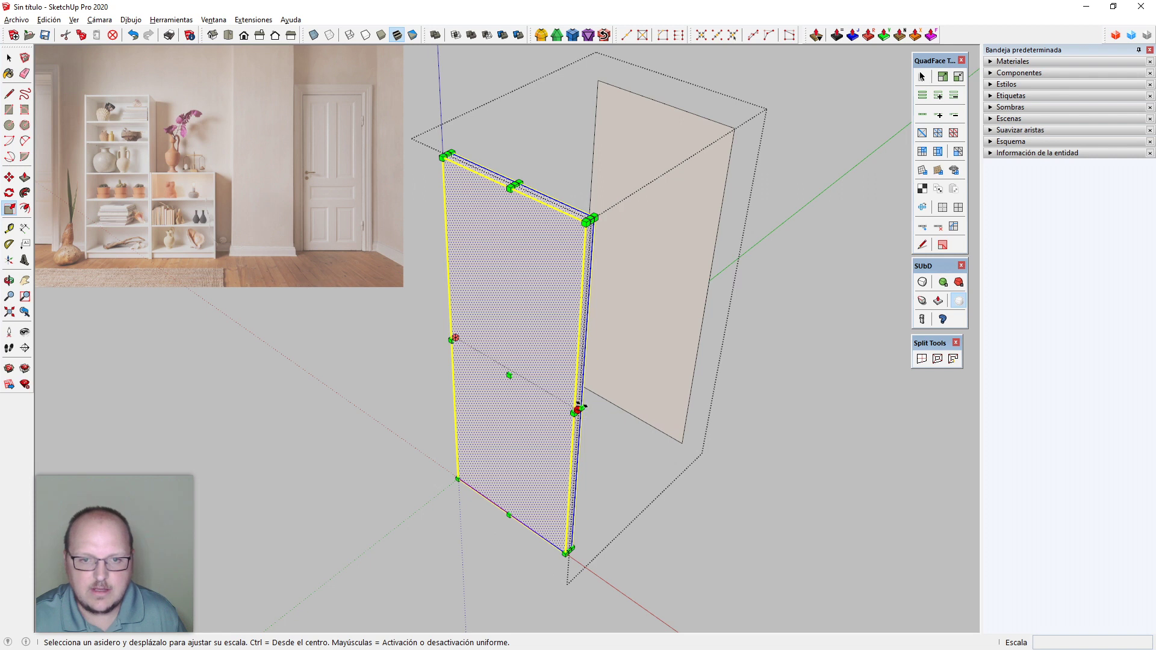
{"action": "left_click_drag", "start_coordinate": [579, 410], "coordinate": [562, 401]}
{"action": "type", "text": "12"}
{"action": "key", "text": "Return"}
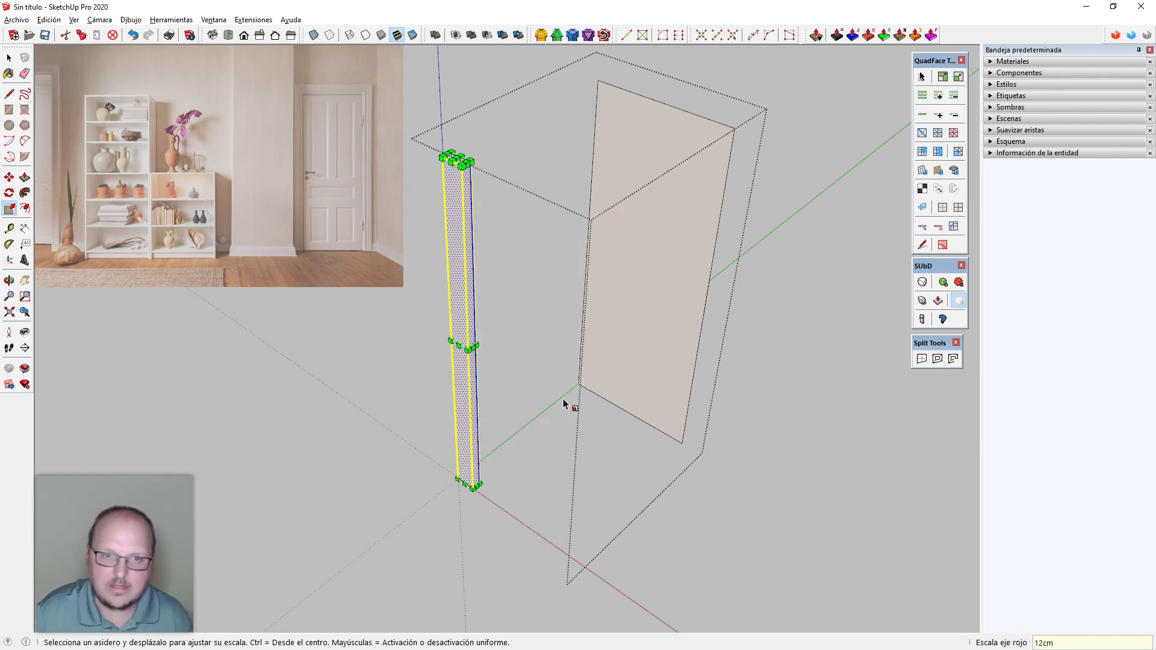
{"action": "key", "text": "space"}
Copy the stile 71.4 cm along the red axis, aligning its outer edge with the far side of the copied face
{"action": "middle_click_drag", "start_coordinate": [555, 397], "coordinate": [530, 323]}
{"action": "key", "text": "m"}
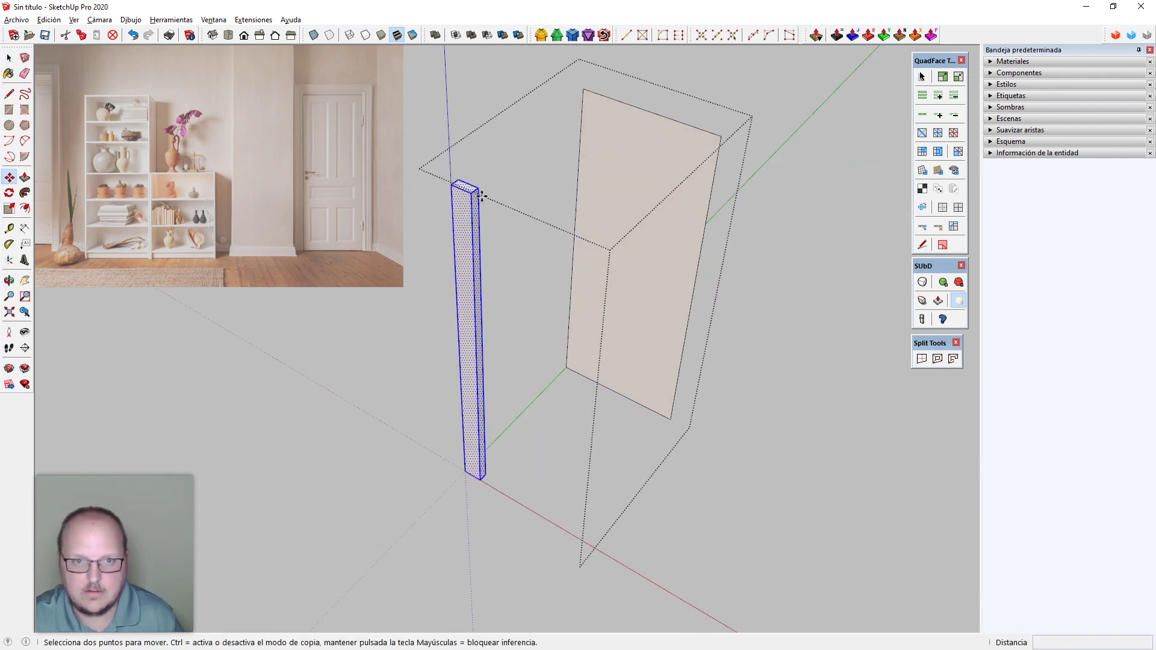
{"action": "left_click", "coordinate": [472, 193]}
{"action": "key", "text": "ctrl"}
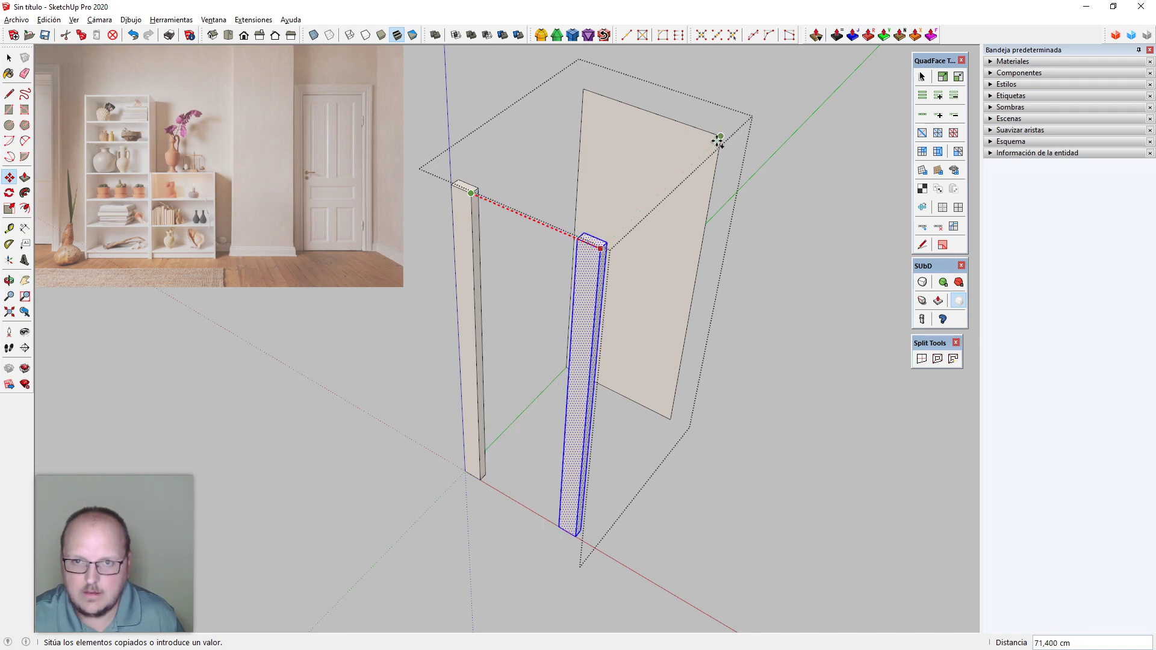
{"action": "left_click", "coordinate": [717, 140]}
{"action": "middle_click_drag", "start_coordinate": [662, 482], "coordinate": [751, 473]}
{"action": "key", "text": "space"}
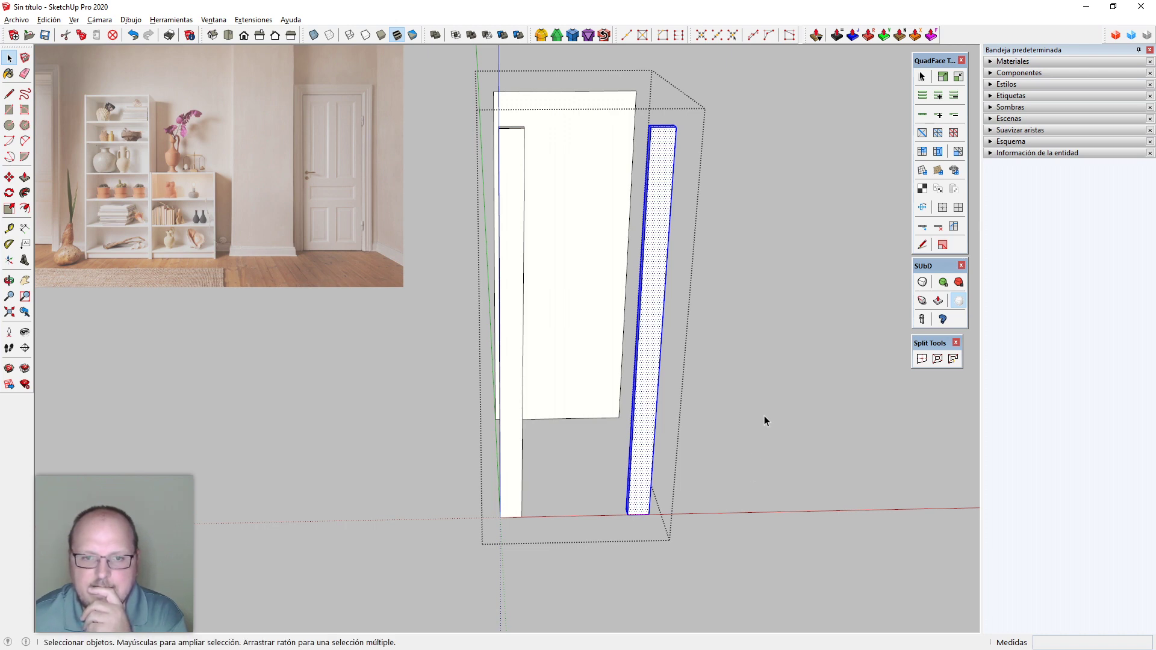
Turn each of the two door stiles into its own separate group
{"action": "middle_click_drag", "start_coordinate": [765, 418], "coordinate": [547, 283]}
{"action": "left_click", "coordinate": [516, 189]}
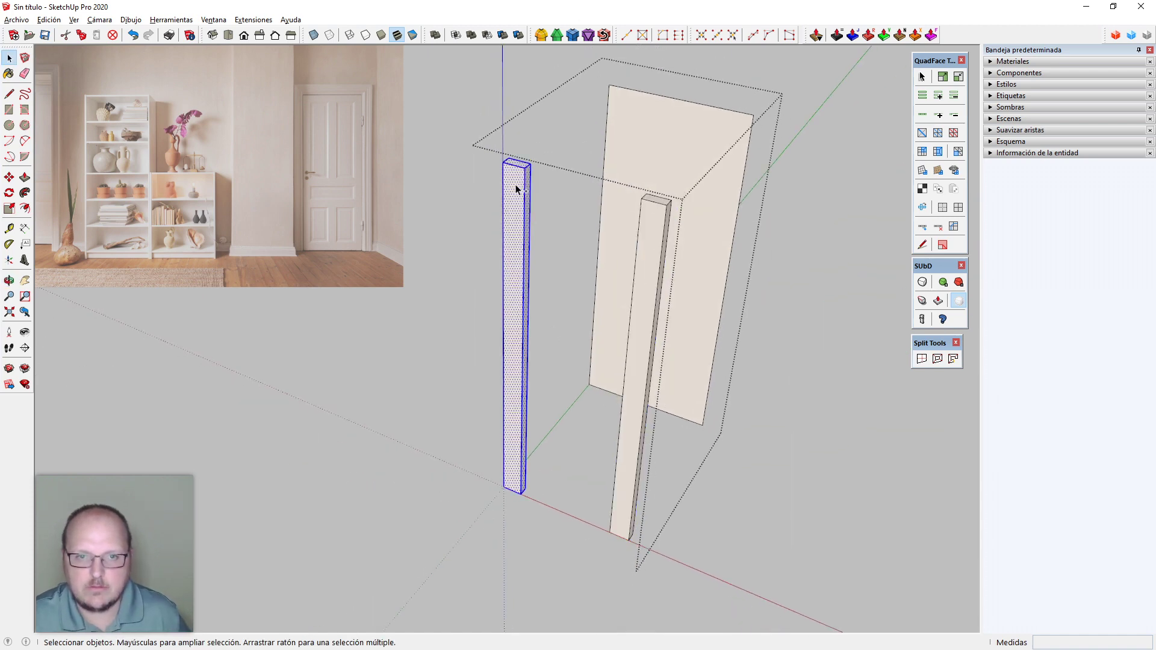
{"action": "left_click", "coordinate": [667, 216]}
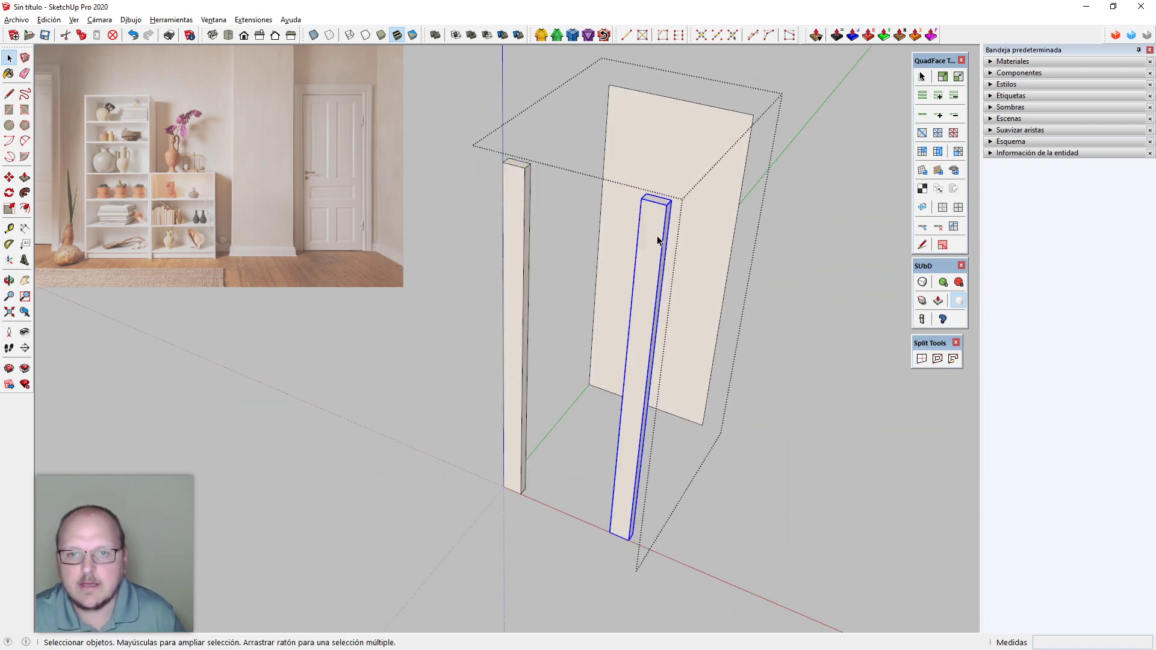
Draw a rectangle between the tops of the two stiles, extrude it 12 cm downward as the top rail, and group it
{"action": "scroll", "coordinate": [530, 173], "scroll_direction": "up", "scroll_amount": 2}
{"action": "key", "text": "r"}
{"action": "left_click", "coordinate": [531, 164]}
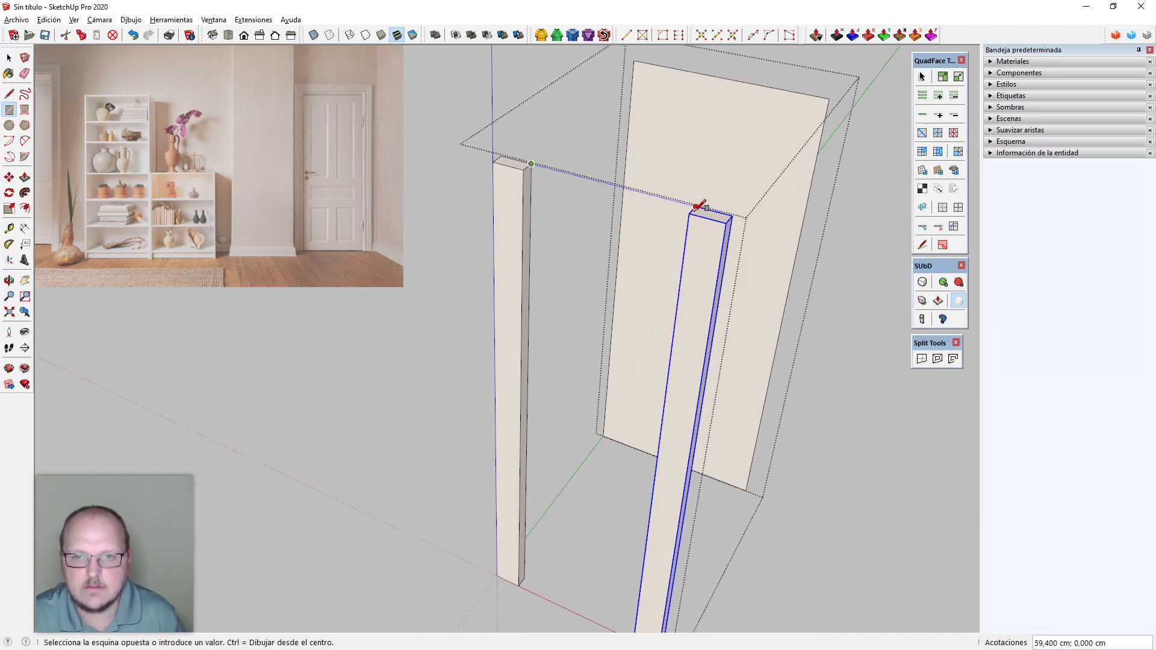
{"action": "left_click", "coordinate": [693, 215]}
{"action": "key", "text": "p"}
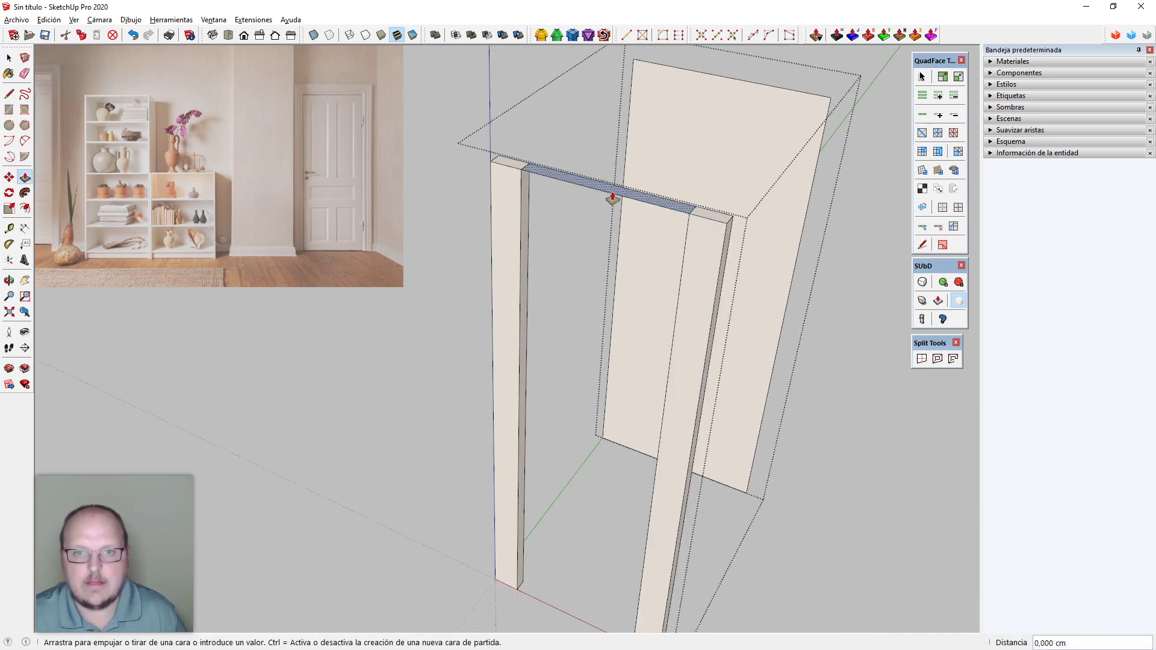
{"action": "left_click", "coordinate": [612, 193]}
{"action": "type", "text": "12"}
{"action": "key", "text": "Return"}
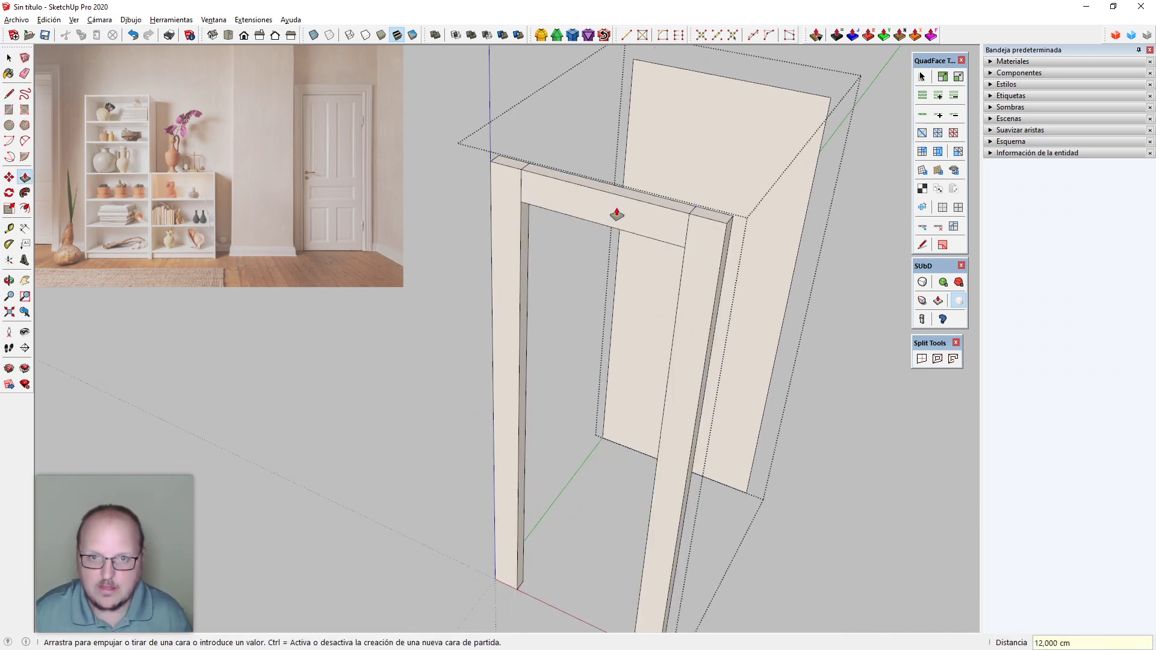
{"action": "key", "text": "space"}
{"action": "left_click", "coordinate": [617, 212]}
{"action": "middle_click_drag", "start_coordinate": [617, 208], "coordinate": [620, 303]}
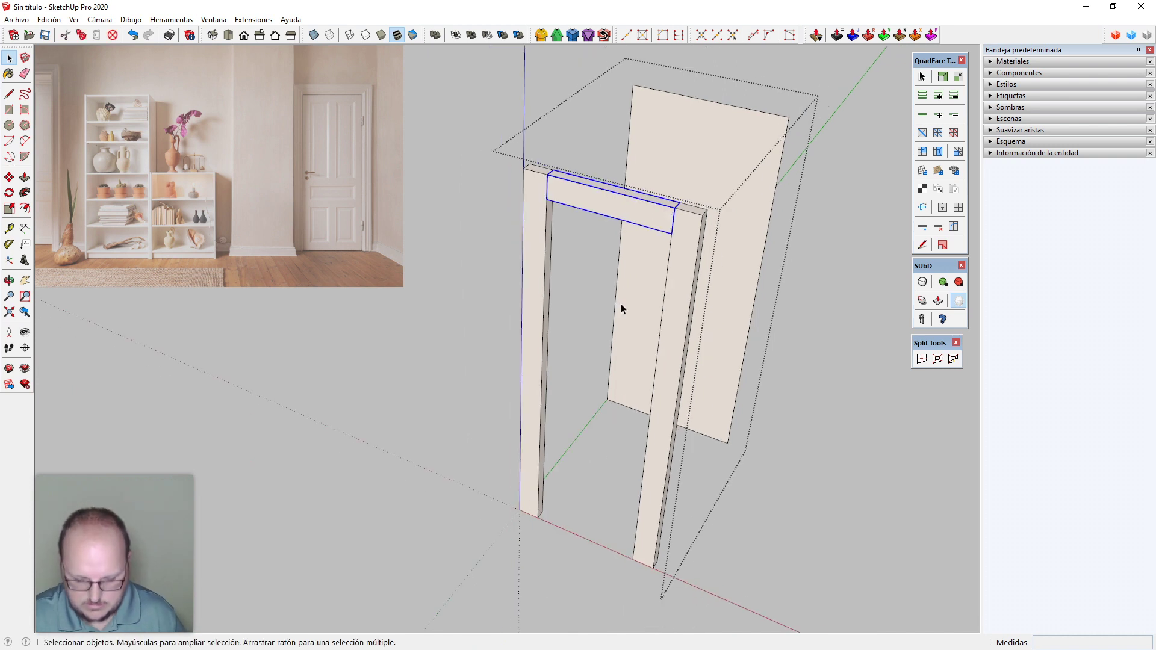
Copy the top rail straight down and align the copy with the bottom of the stiles as the bottom rail
{"action": "key", "text": "m"}
{"action": "key", "text": "ctrl"}
{"action": "left_click", "coordinate": [552, 154]}
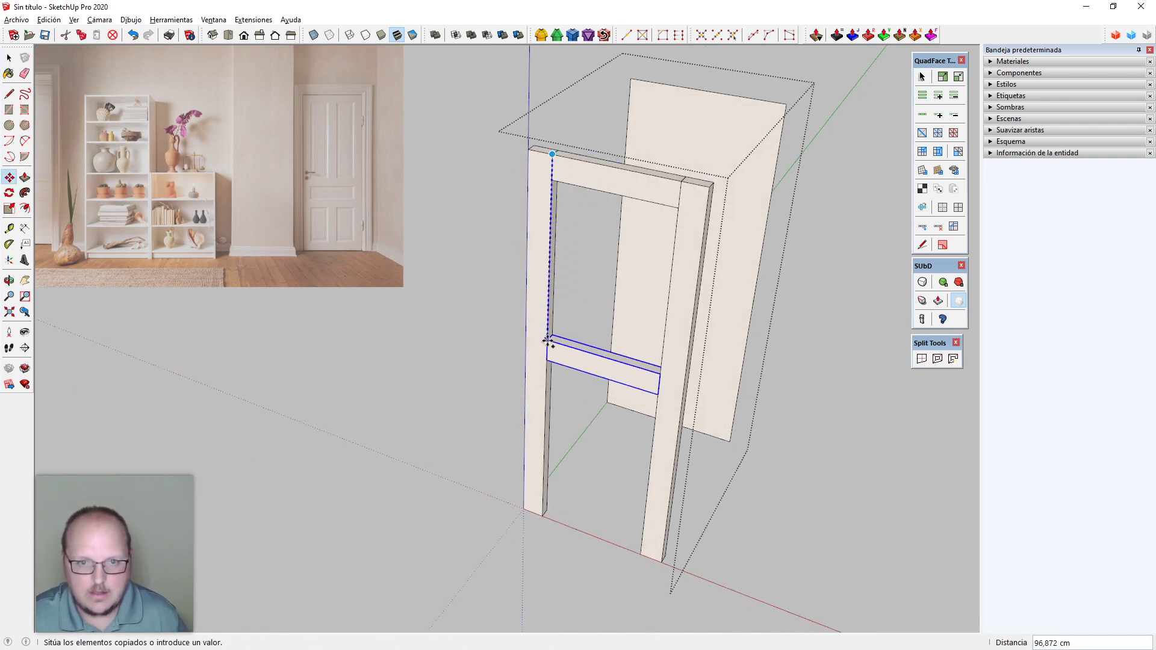
{"action": "left_click", "coordinate": [547, 437]}
{"action": "scroll", "coordinate": [546, 440], "scroll_direction": "up", "scroll_amount": 2}
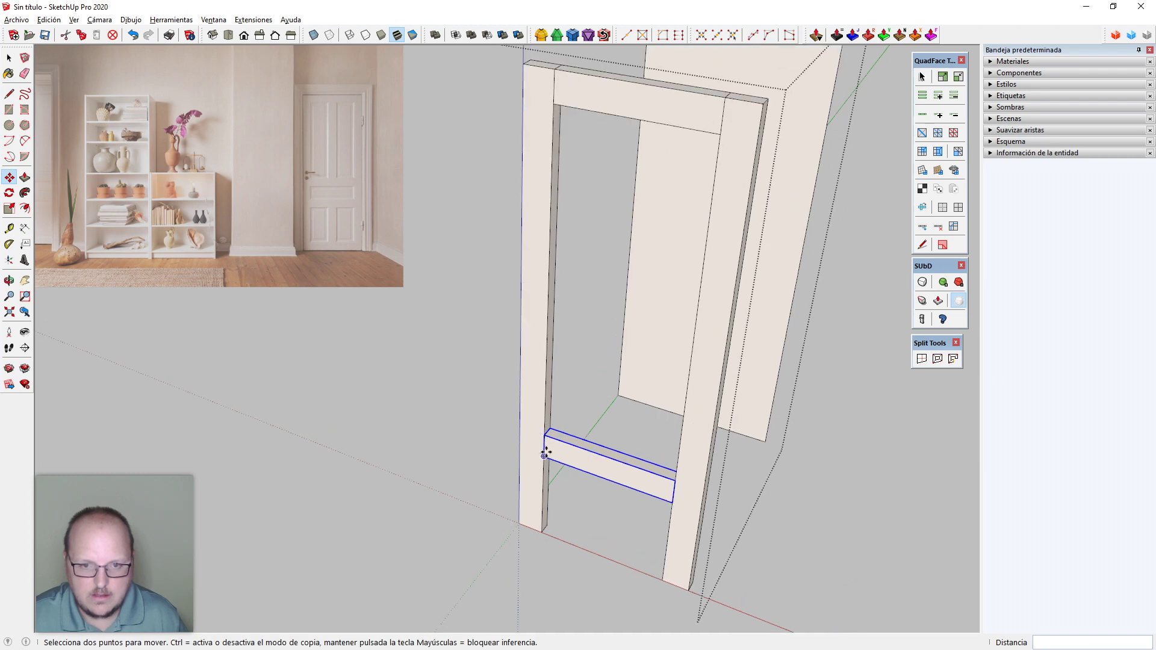
{"action": "left_click", "coordinate": [545, 455]}
{"action": "left_click", "coordinate": [541, 532]}
{"action": "key", "text": "space"}
Rotate a copy of the bottom rail 90° about its upper corner at the first stile so it stands upright on the rail
{"action": "scroll", "coordinate": [548, 531], "scroll_direction": "up", "scroll_amount": 2}
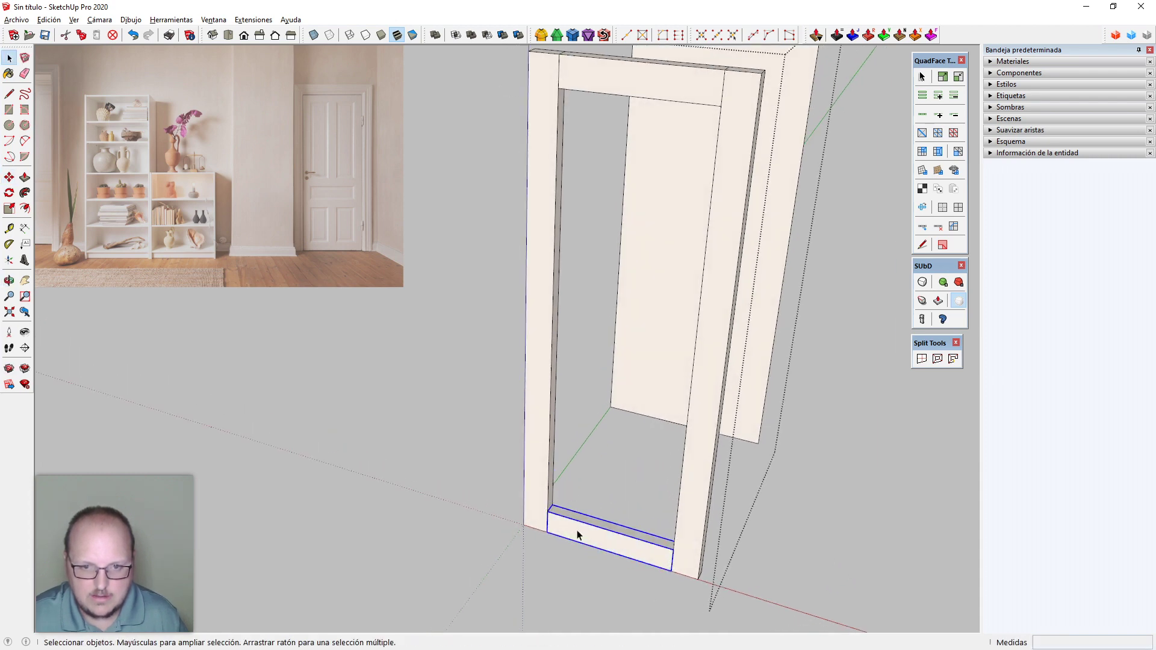
{"action": "key", "text": "q"}
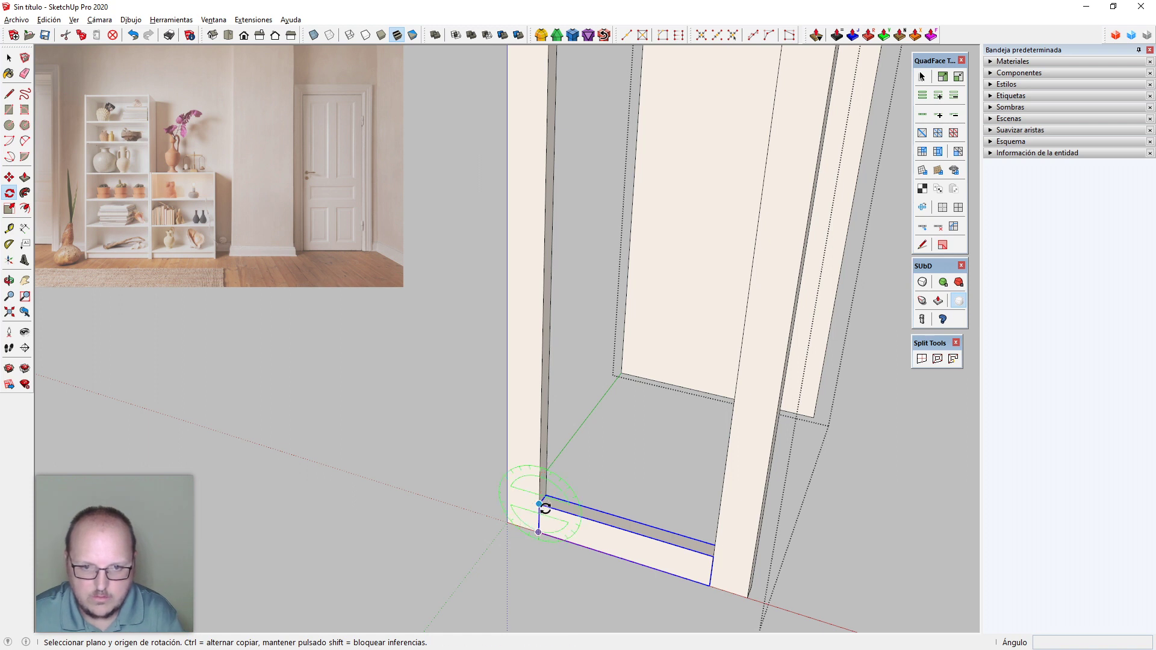
{"action": "left_click", "coordinate": [539, 505]}
{"action": "key", "text": "ctrl"}
{"action": "left_click", "coordinate": [554, 509]}
{"action": "left_click", "coordinate": [542, 475]}
{"action": "key", "text": "space"}
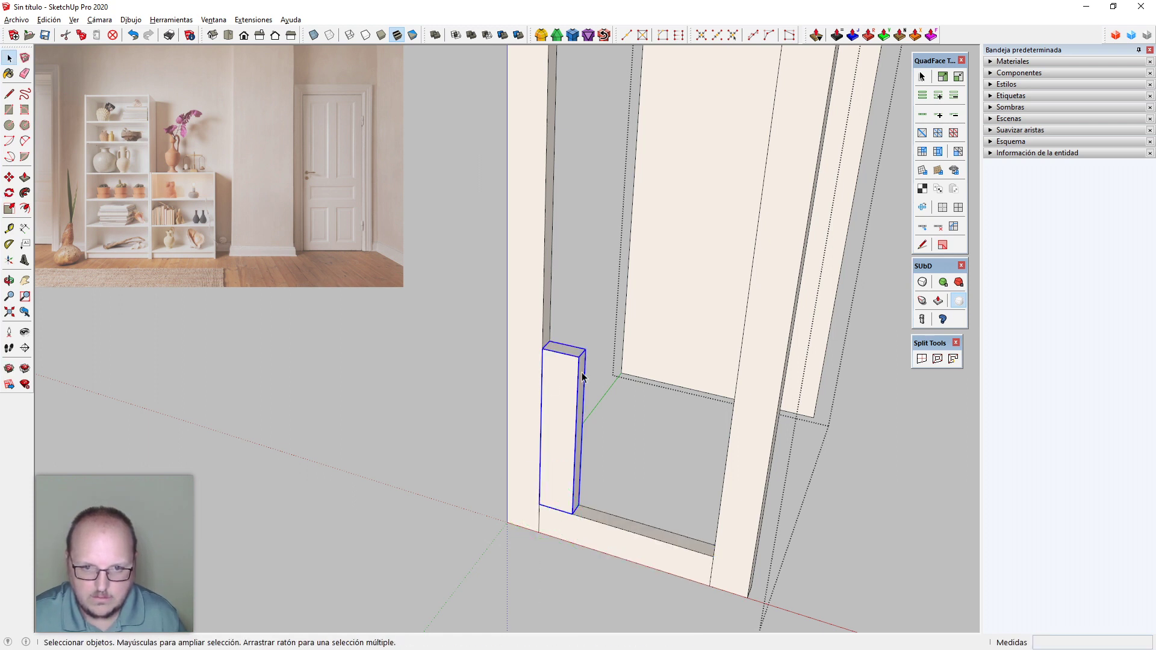
Rotate a copy of the upright piece 90° about its top corner at the stile to form a horizontal middle rail
{"action": "key", "text": "q"}
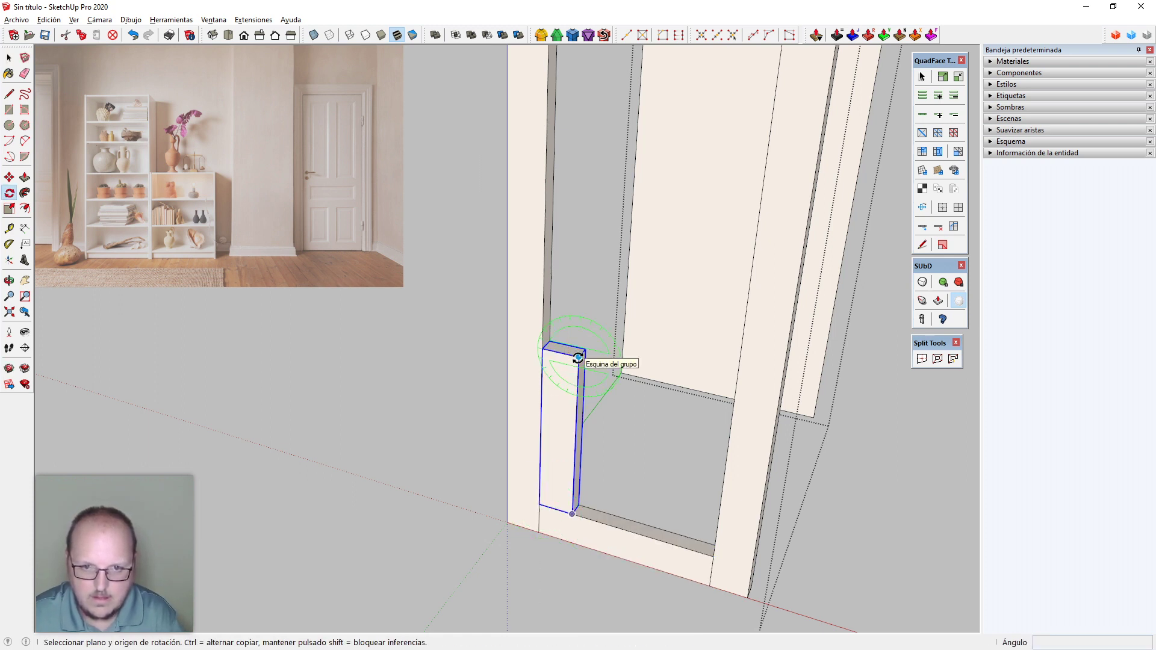
{"action": "left_click", "coordinate": [578, 358]}
{"action": "key", "text": "space"}
{"action": "key", "text": "q"}
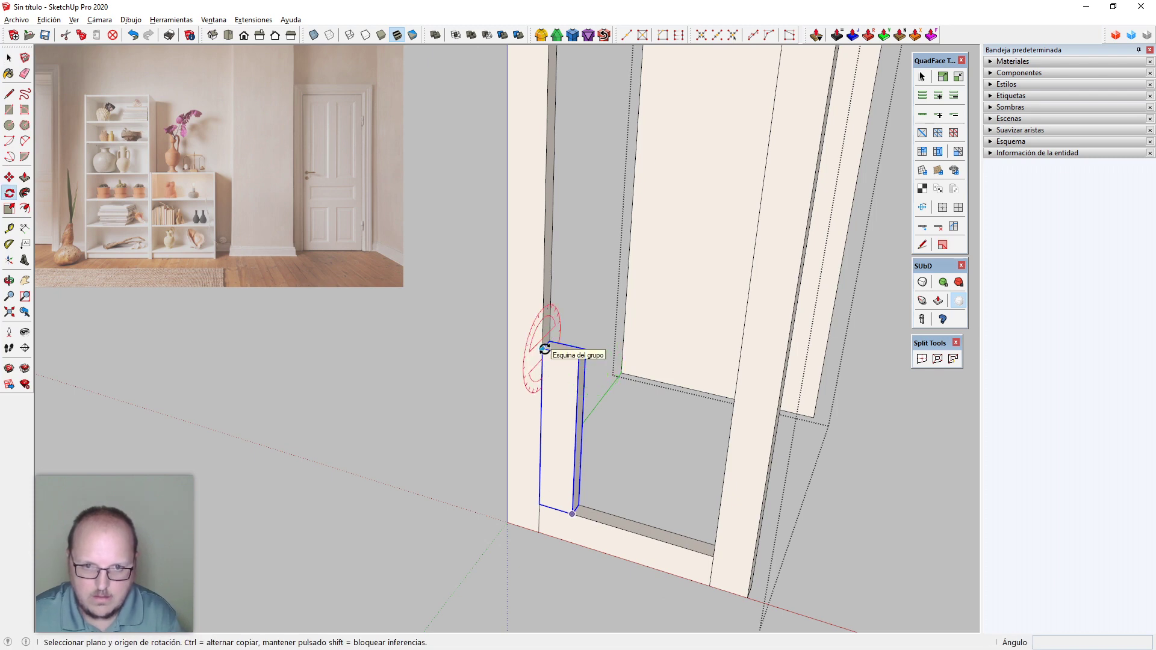
{"action": "left_click", "coordinate": [543, 349]}
{"action": "left_click", "coordinate": [542, 383]}
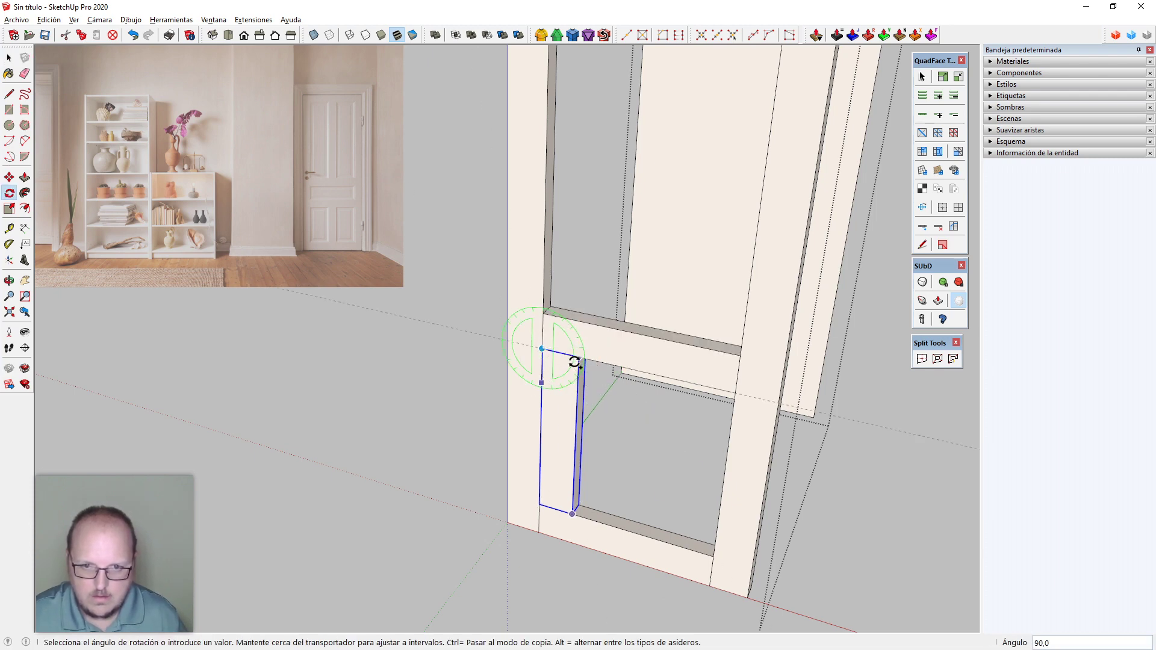
{"action": "left_click", "coordinate": [573, 363]}
{"action": "middle_click_drag", "start_coordinate": [591, 368], "coordinate": [658, 407]}
{"action": "scroll", "coordinate": [630, 471], "scroll_direction": "down", "scroll_amount": 5}
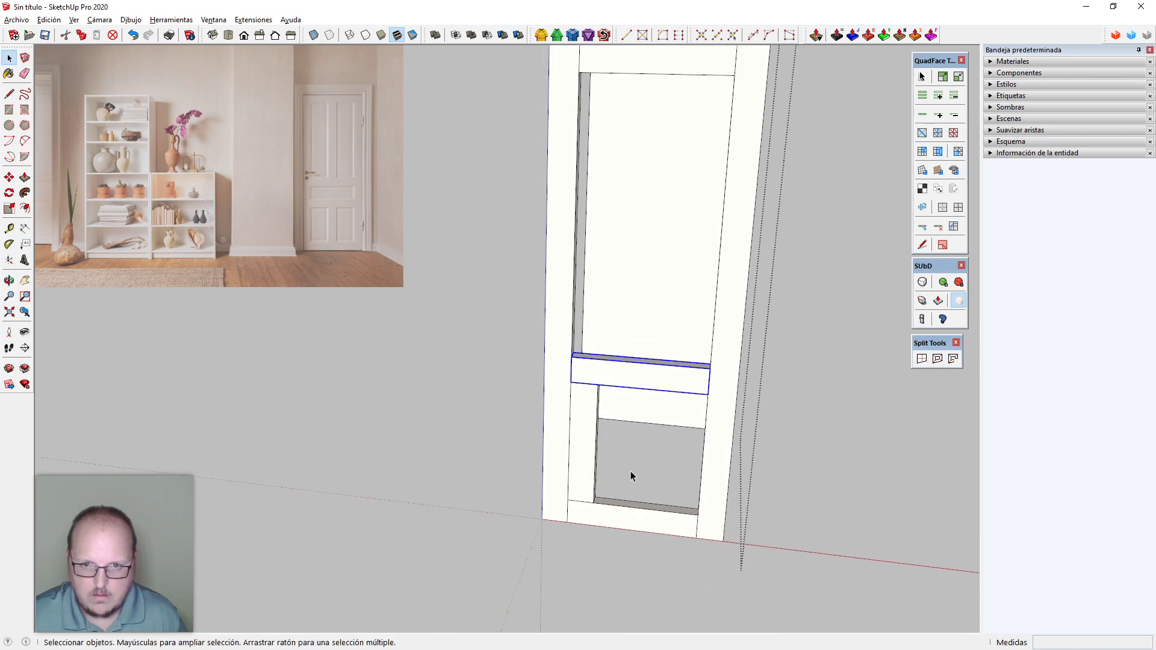
Measure the height from the bottom of the door to the top edge of the middle rail
{"action": "middle_click_drag", "start_coordinate": [631, 471], "coordinate": [555, 483]}
{"action": "key", "text": "l"}
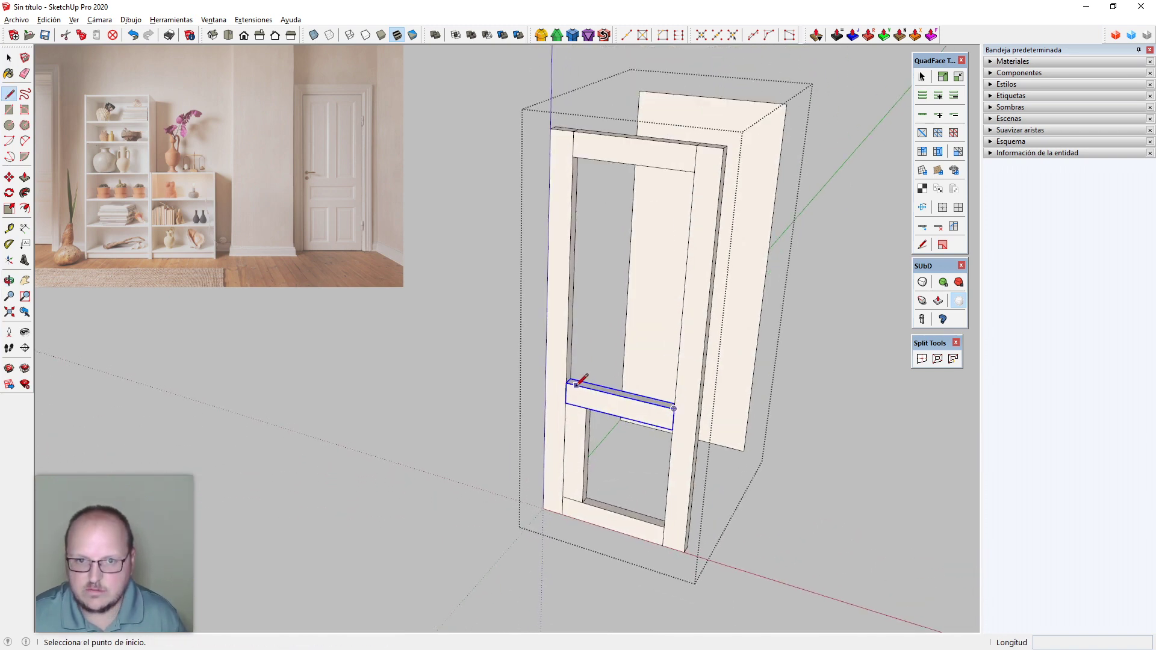
{"action": "left_click", "coordinate": [566, 383]}
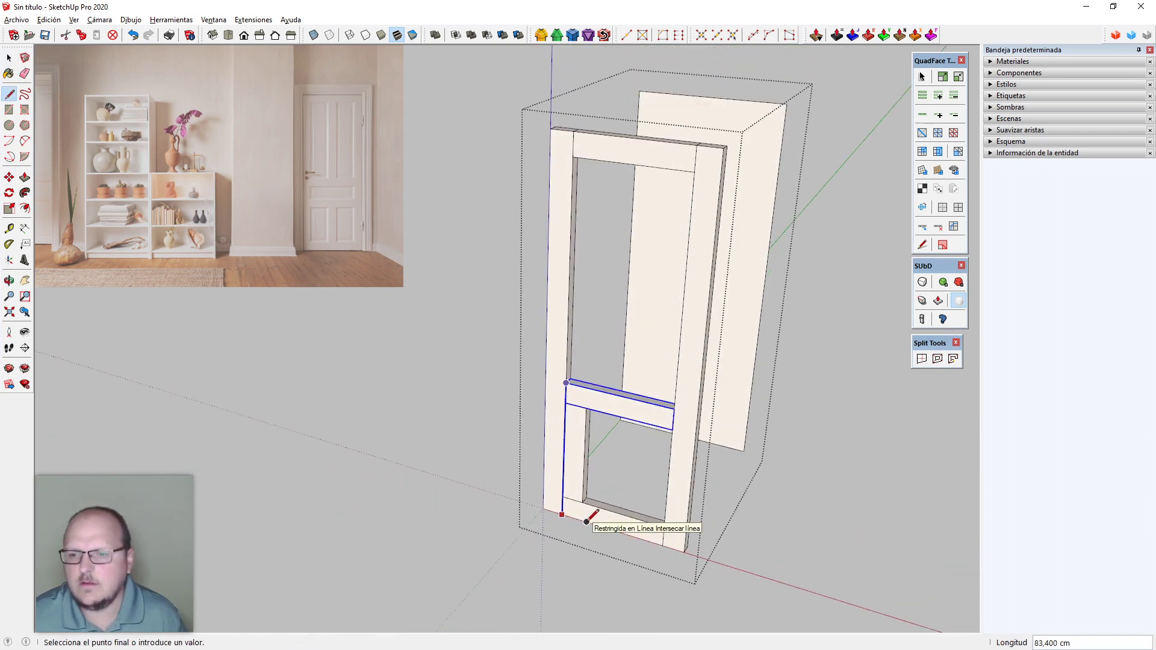
{"action": "key", "text": "space"}
{"action": "scroll", "coordinate": [572, 444], "scroll_direction": "up", "scroll_amount": 1}
{"action": "middle_click_drag", "start_coordinate": [570, 443], "coordinate": [568, 407]}
Place a horizontal guide 70 cm above the bottom edge of the door
{"action": "key", "text": "m"}
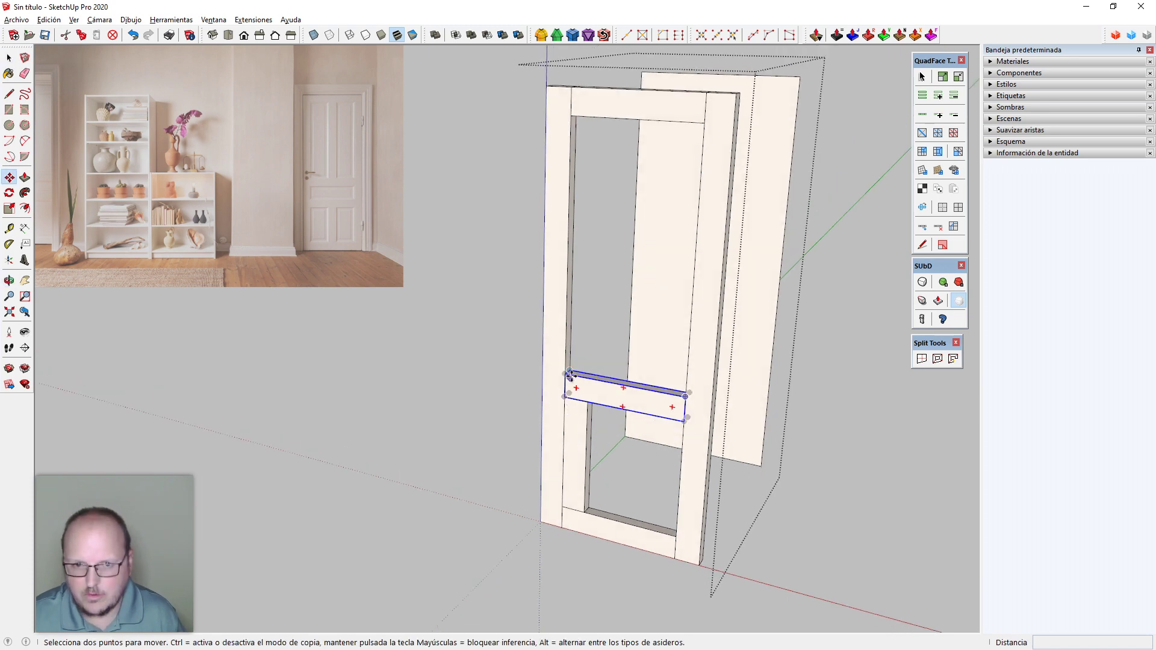
{"action": "scroll", "coordinate": [561, 518], "scroll_direction": "up", "scroll_amount": 2}
{"action": "key", "text": "t"}
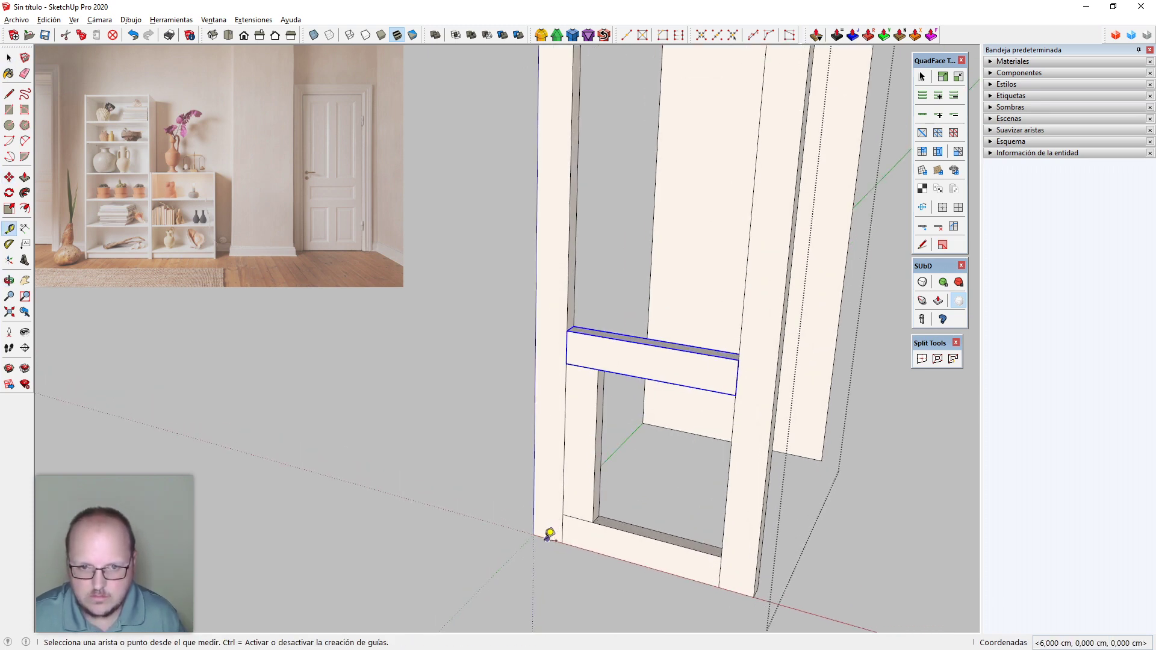
{"action": "left_click", "coordinate": [548, 538]}
{"action": "type", "text": "0,"}
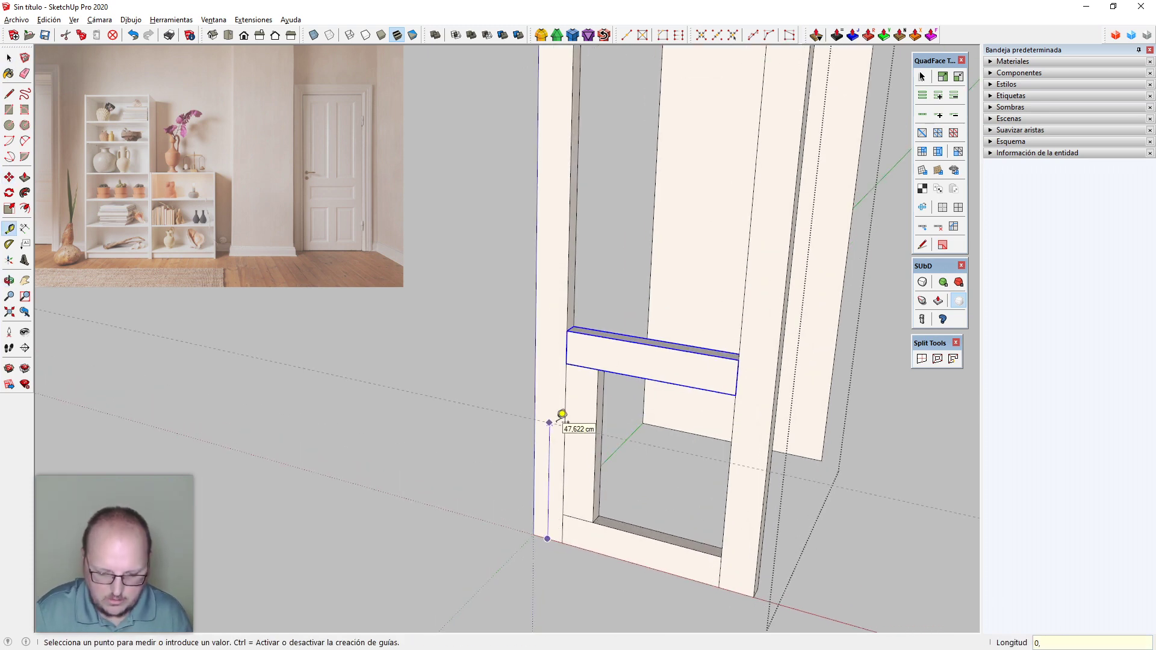
{"action": "type", "text": "7"}
{"action": "key", "text": "Return"}
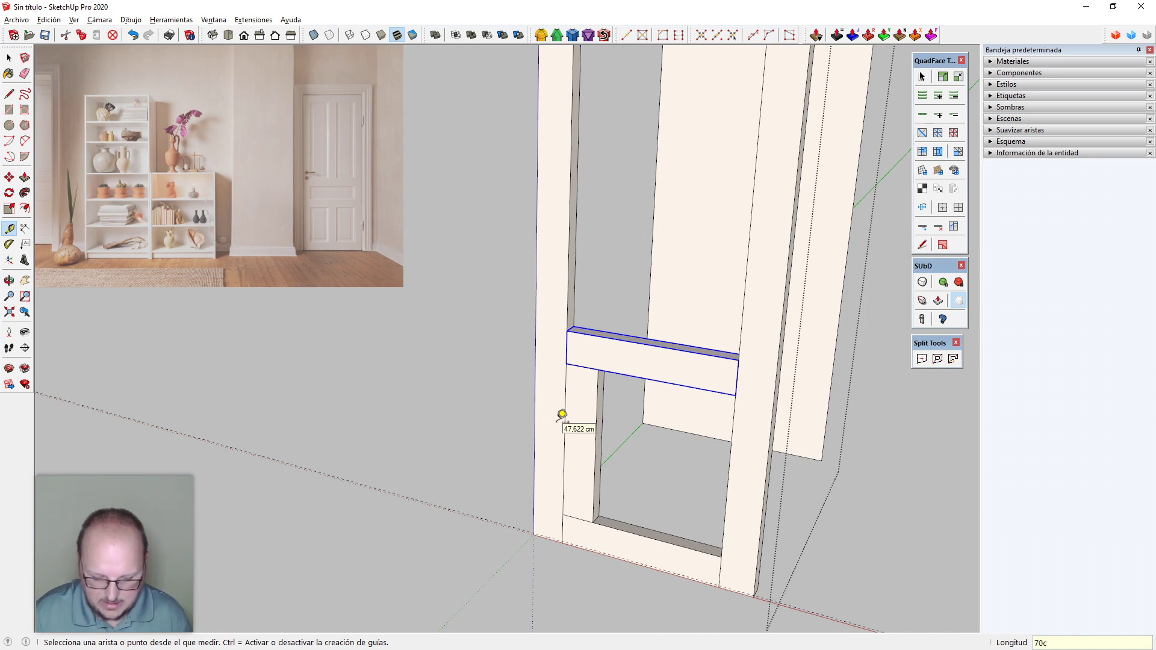
{"action": "key", "text": "space"}
Lower the middle rail so its top edge meets the guide, and delete the leftover upright piece beneath it
{"action": "key", "text": "m"}
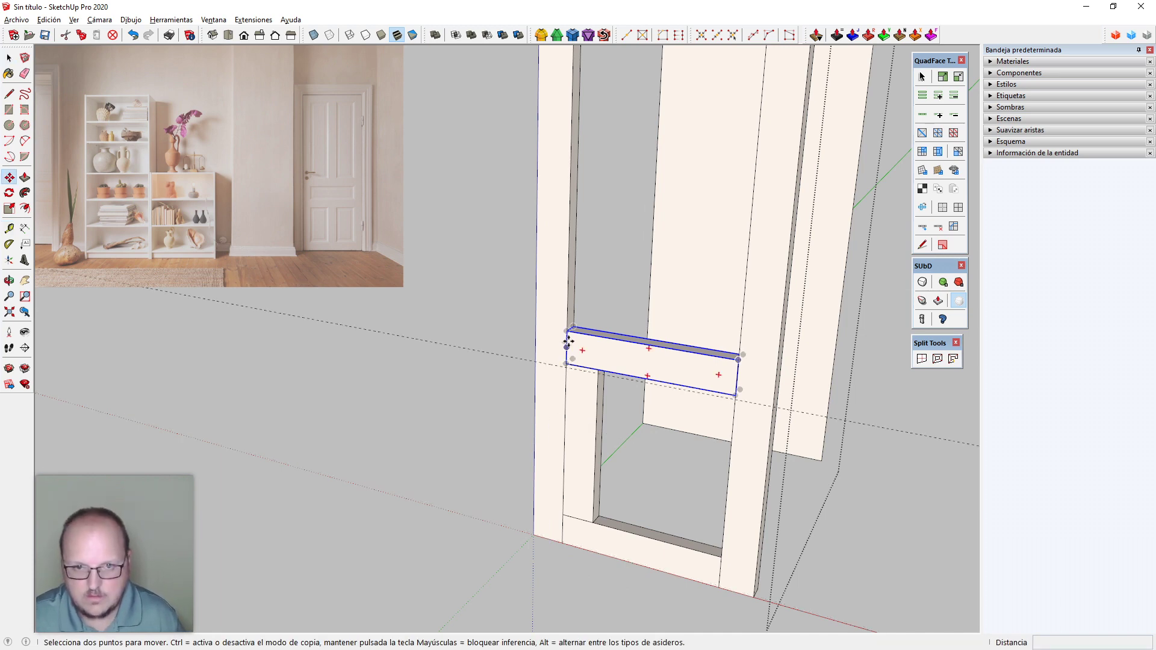
{"action": "left_click", "coordinate": [567, 330]}
{"action": "left_click", "coordinate": [566, 366]}
{"action": "key", "text": "space"}
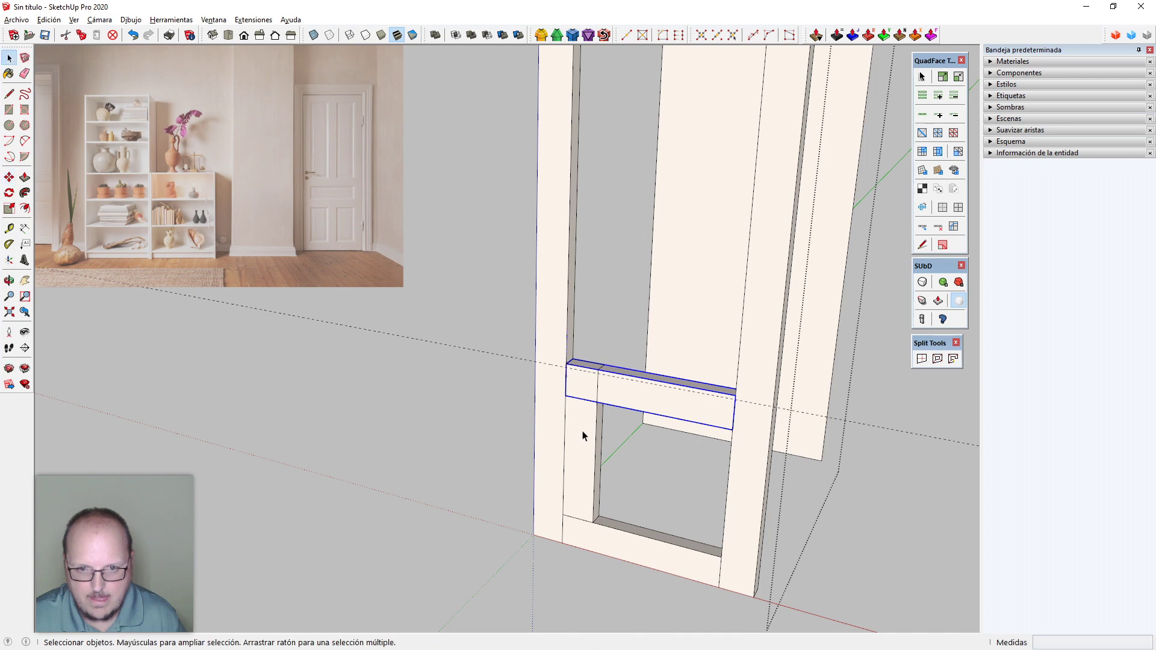
{"action": "middle_click_drag", "start_coordinate": [584, 433], "coordinate": [588, 460]}
{"action": "scroll", "coordinate": [561, 405], "scroll_direction": "up", "scroll_amount": 4}
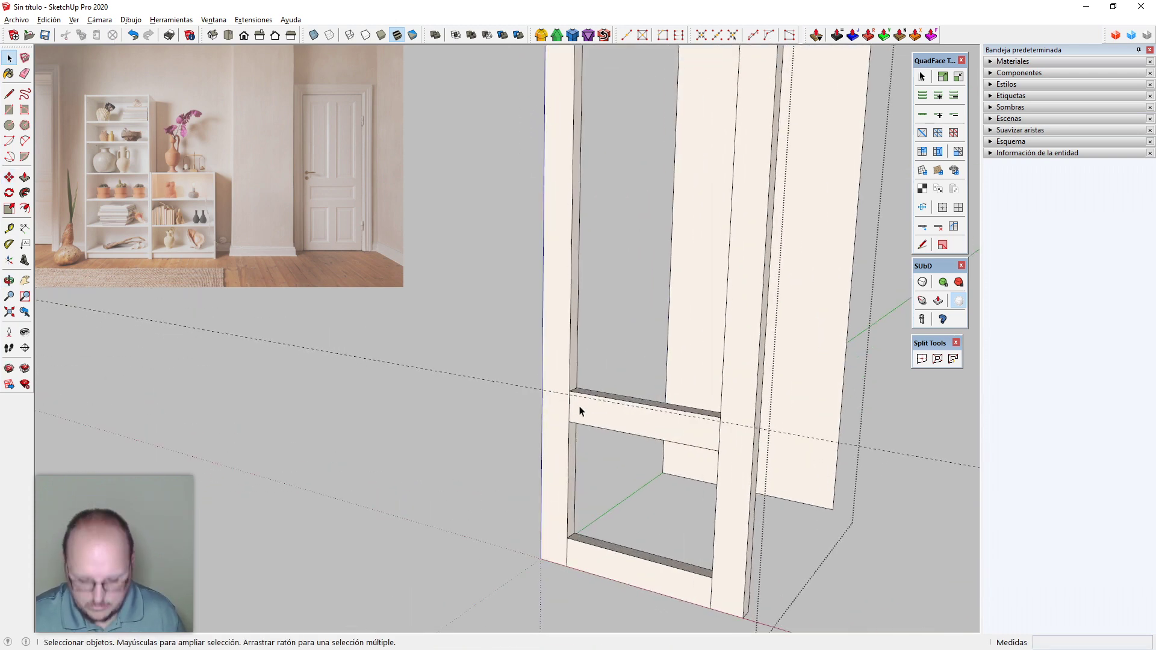
Move the middle rail up so the midpoint of its end edge sits on the guide
{"action": "left_click", "coordinate": [580, 411]}
{"action": "scroll", "coordinate": [568, 405], "scroll_direction": "up", "scroll_amount": 4}
{"action": "key", "text": "m"}
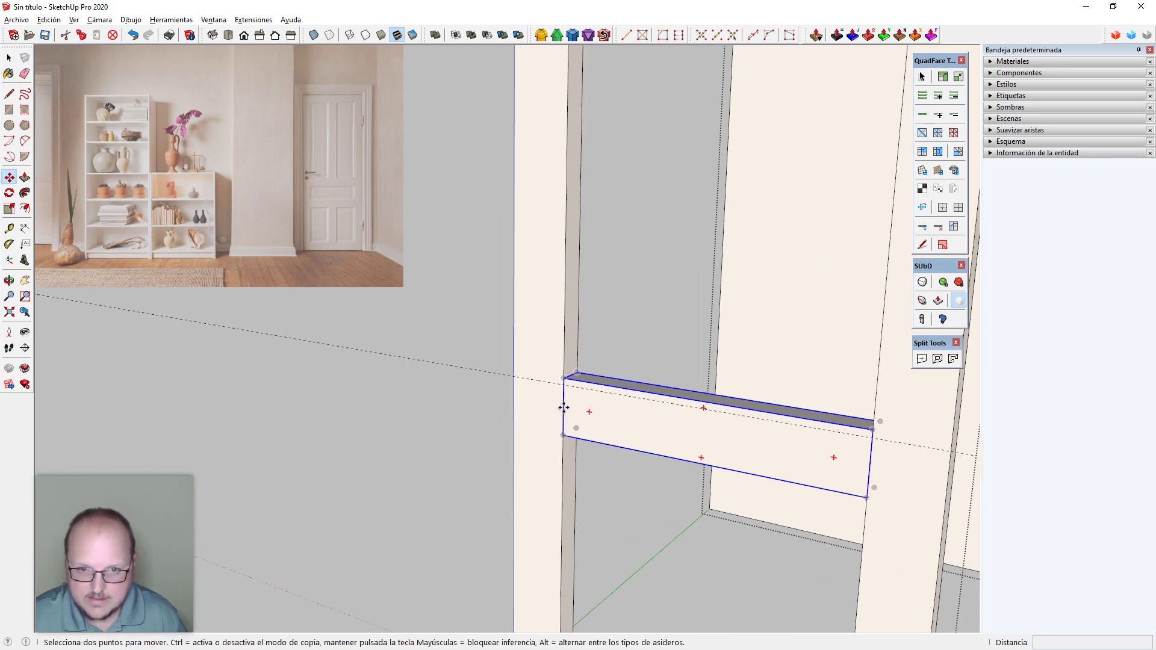
{"action": "left_click", "coordinate": [563, 408]}
{"action": "left_click", "coordinate": [564, 387]}
Erase the horizontal guide crossing the middle rail
{"action": "scroll", "coordinate": [489, 361], "scroll_direction": "down", "scroll_amount": 4}
{"action": "key", "text": "e"}
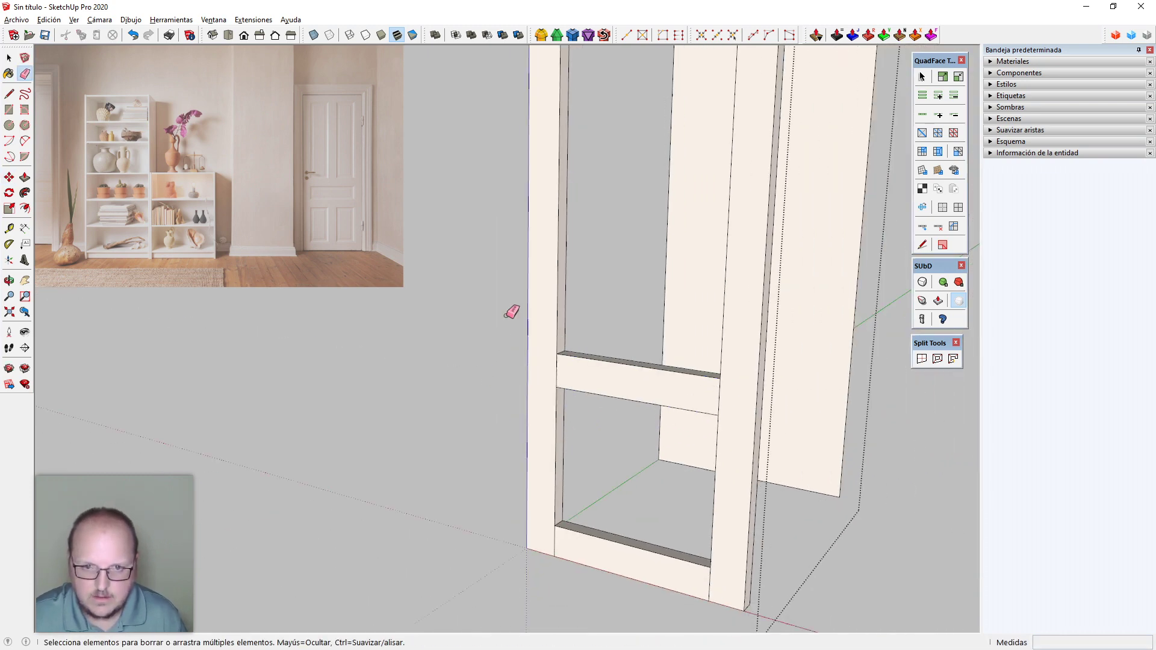
{"action": "scroll", "coordinate": [666, 473], "scroll_direction": "down", "scroll_amount": 4}
{"action": "key", "text": "space"}
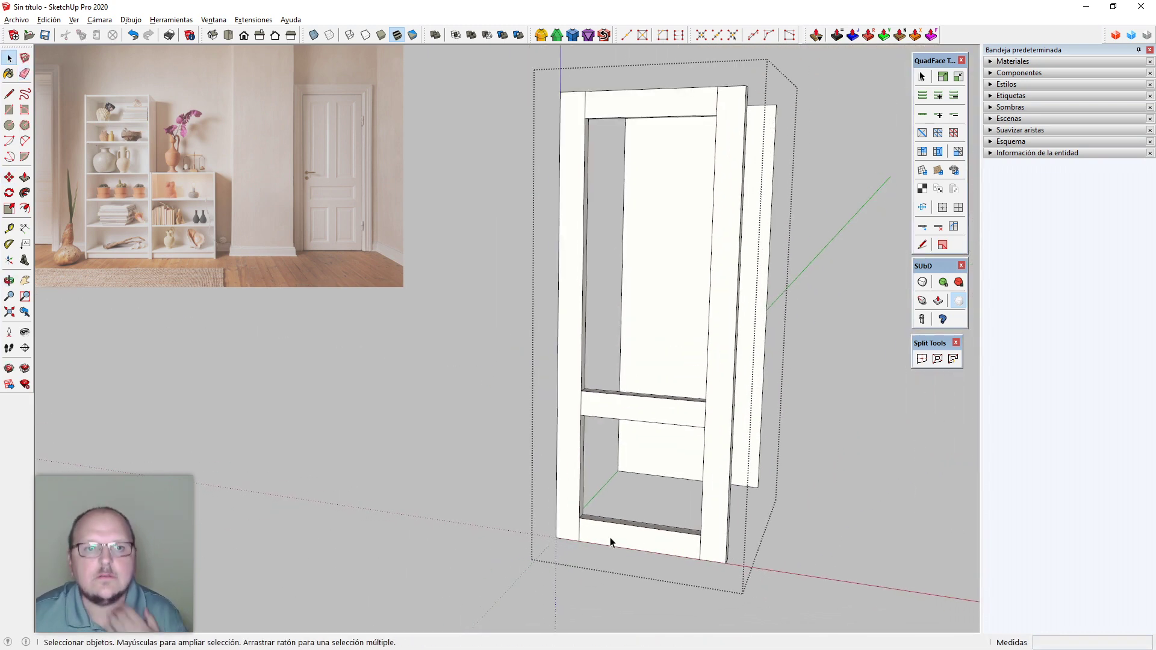
Scale the door's bottom rail upward along the blue axis to a height of 20 cm
{"action": "middle_click_drag", "start_coordinate": [615, 544], "coordinate": [584, 543]}
{"action": "scroll", "coordinate": [544, 576], "scroll_direction": "up", "scroll_amount": 6}
{"action": "left_click", "coordinate": [711, 532]}
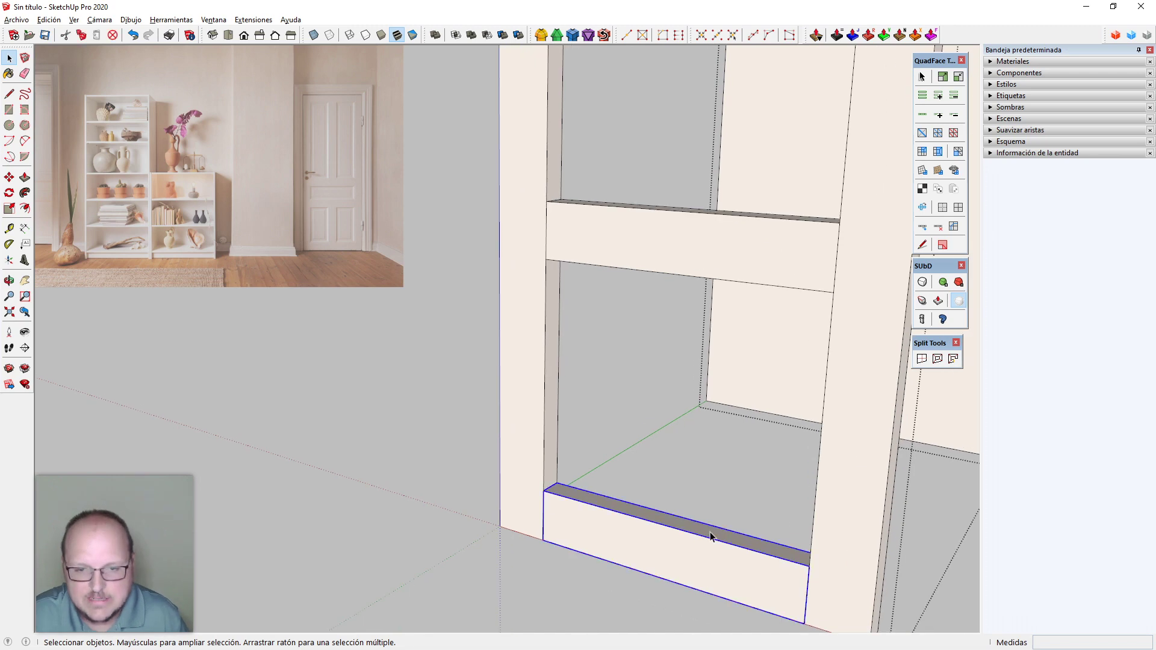
{"action": "key", "text": "s"}
{"action": "left_click_drag", "start_coordinate": [658, 517], "coordinate": [659, 491]}
{"action": "type", "text": "20"}
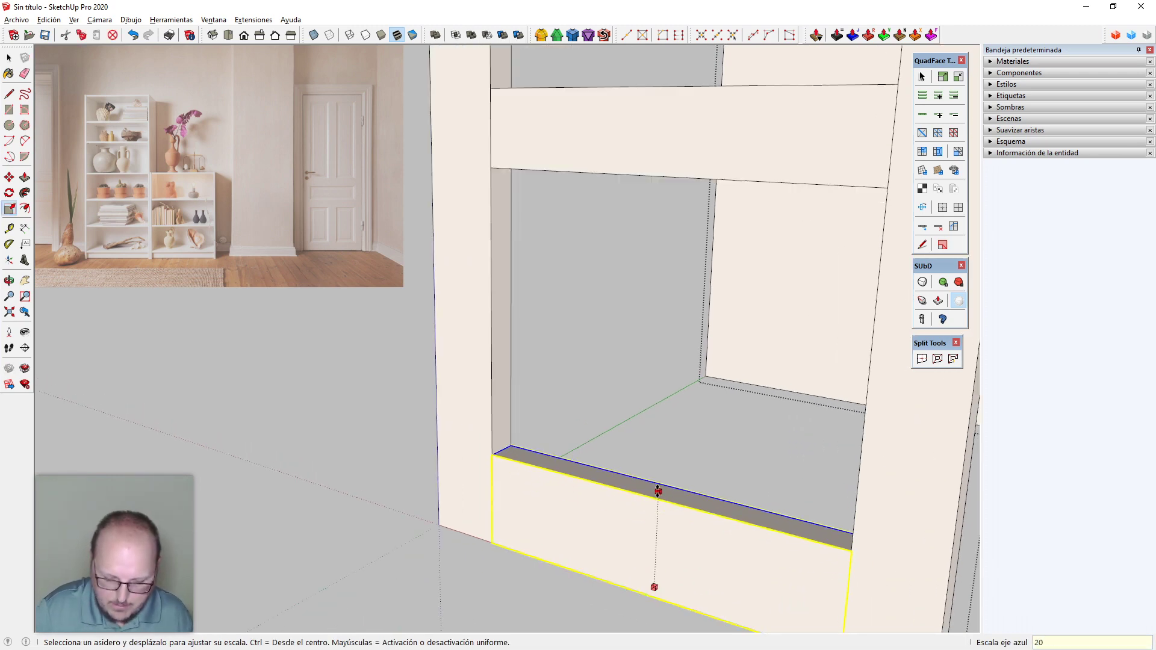
{"action": "type", "text": "cm"}
{"action": "key", "text": "Return"}
{"action": "key", "text": "space"}
{"action": "scroll", "coordinate": [564, 468], "scroll_direction": "down", "scroll_amount": 6}
{"action": "middle_click_drag", "start_coordinate": [534, 457], "coordinate": [725, 394]}
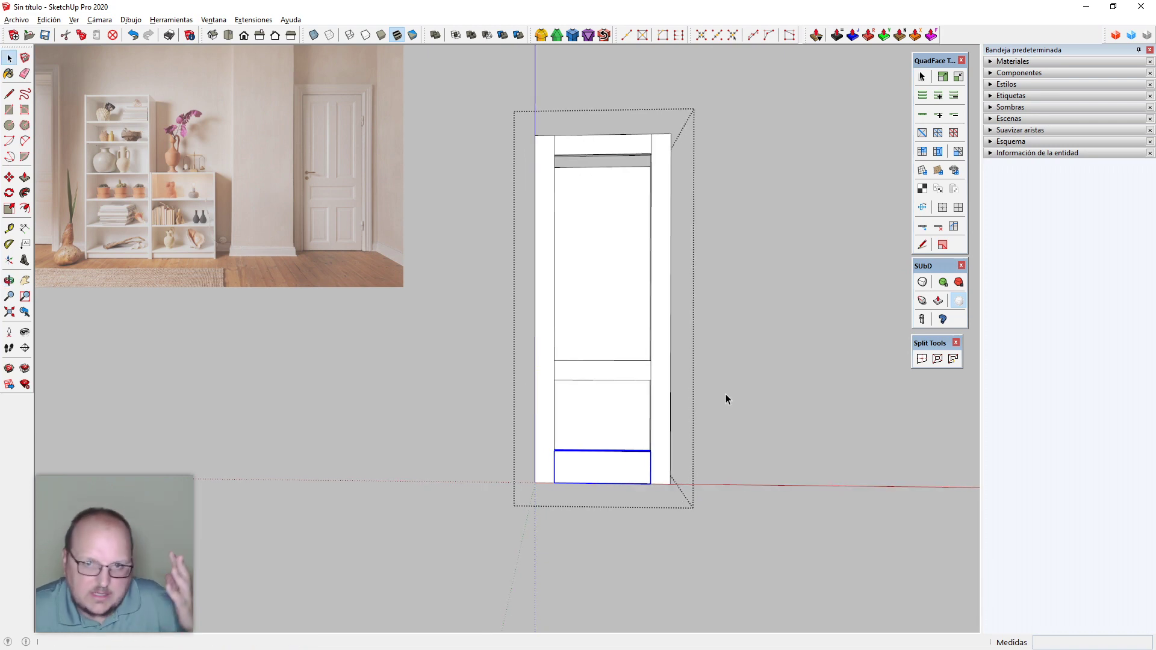
Delete the leftover panel standing behind the door's stiles and rails
{"action": "middle_click_drag", "start_coordinate": [725, 394], "coordinate": [524, 208]}
{"action": "middle_click_drag", "start_coordinate": [691, 281], "coordinate": [661, 341]}
{"action": "double_click", "coordinate": [696, 193]}
{"action": "key", "text": "Delete"}
Examine how the door sits in its frame and wall, from inside the room and from behind
{"action": "middle_click_drag", "start_coordinate": [581, 394], "coordinate": [582, 385]}
{"action": "scroll", "coordinate": [541, 550], "scroll_direction": "up", "scroll_amount": 3}
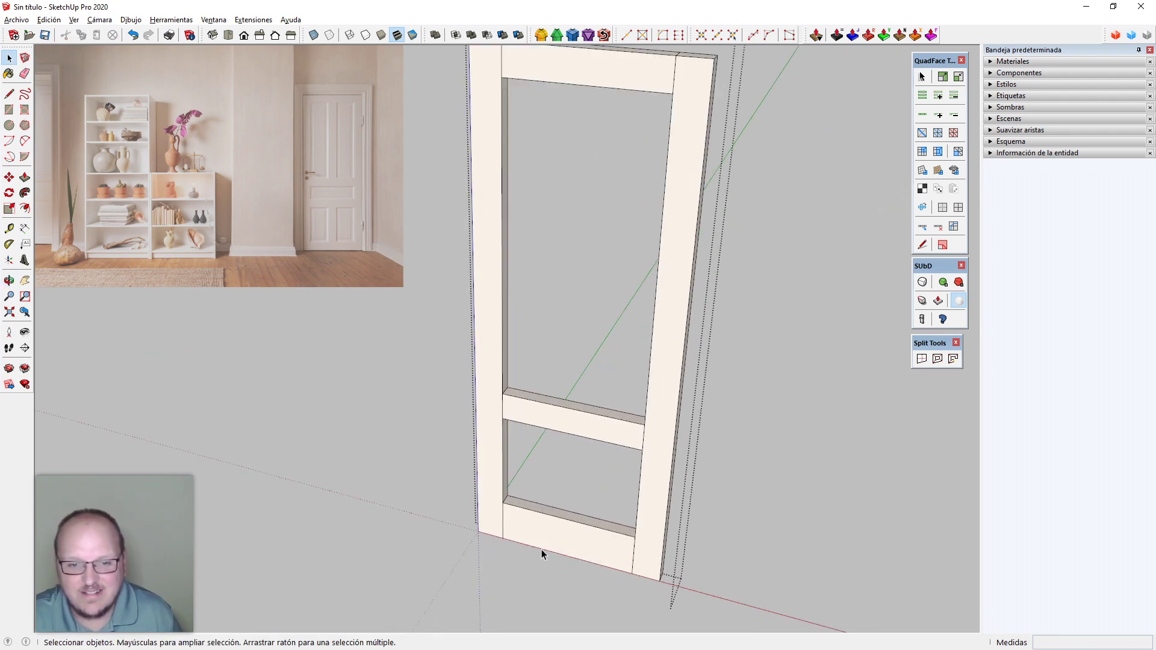
{"action": "scroll", "coordinate": [591, 441], "scroll_direction": "down", "scroll_amount": 1}
{"action": "scroll", "coordinate": [592, 441], "scroll_direction": "up", "scroll_amount": 5}
{"action": "middle_click_drag", "start_coordinate": [587, 462], "coordinate": [794, 432]}
{"action": "scroll", "coordinate": [801, 415], "scroll_direction": "down", "scroll_amount": 8}
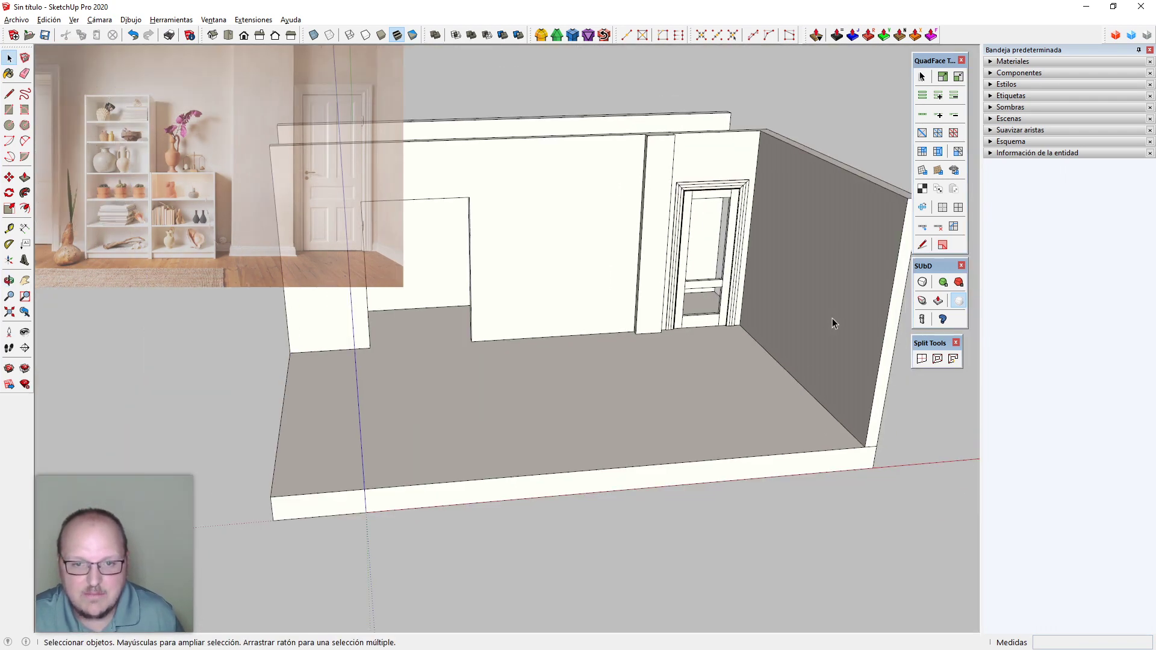
{"action": "scroll", "coordinate": [725, 251], "scroll_direction": "up", "scroll_amount": 5}
{"action": "middle_click_drag", "start_coordinate": [718, 415], "coordinate": [692, 322]}
{"action": "scroll", "coordinate": [744, 508], "scroll_direction": "down", "scroll_amount": 4}
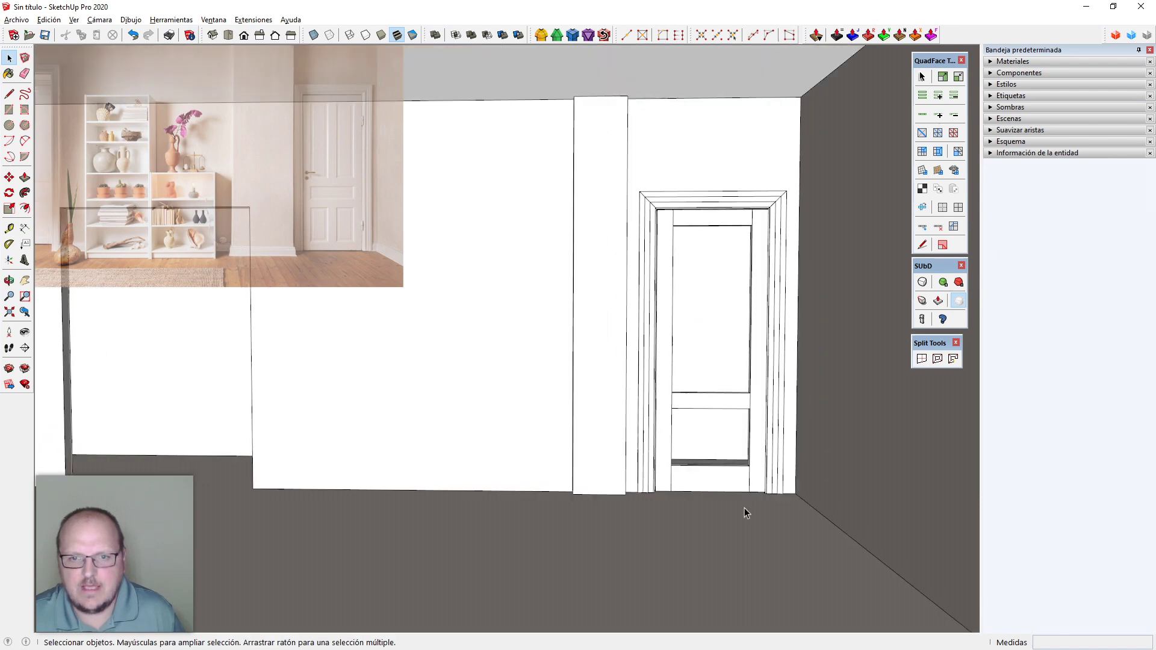
{"action": "scroll", "coordinate": [710, 348], "scroll_direction": "up", "scroll_amount": 2}
{"action": "middle_click_drag", "start_coordinate": [768, 450], "coordinate": [777, 412]}
{"action": "scroll", "coordinate": [755, 506], "scroll_direction": "up", "scroll_amount": 2}
{"action": "scroll", "coordinate": [756, 511], "scroll_direction": "up", "scroll_amount": 2}
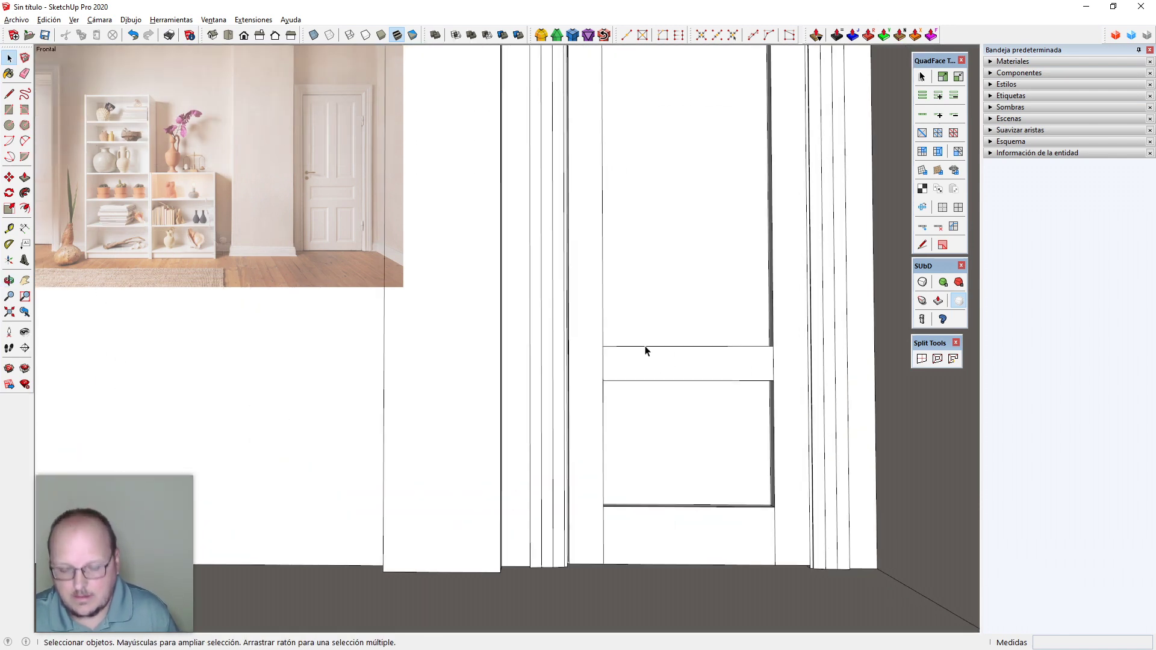
{"action": "mouse_move", "coordinate": [645, 348]}
{"action": "middle_mouse_down"}
{"action": "mouse_move", "coordinate": [697, 486]}
{"action": "mouse_move", "coordinate": [697, 544]}
{"action": "mouse_move", "coordinate": [662, 505]}
{"action": "middle_mouse_up"}
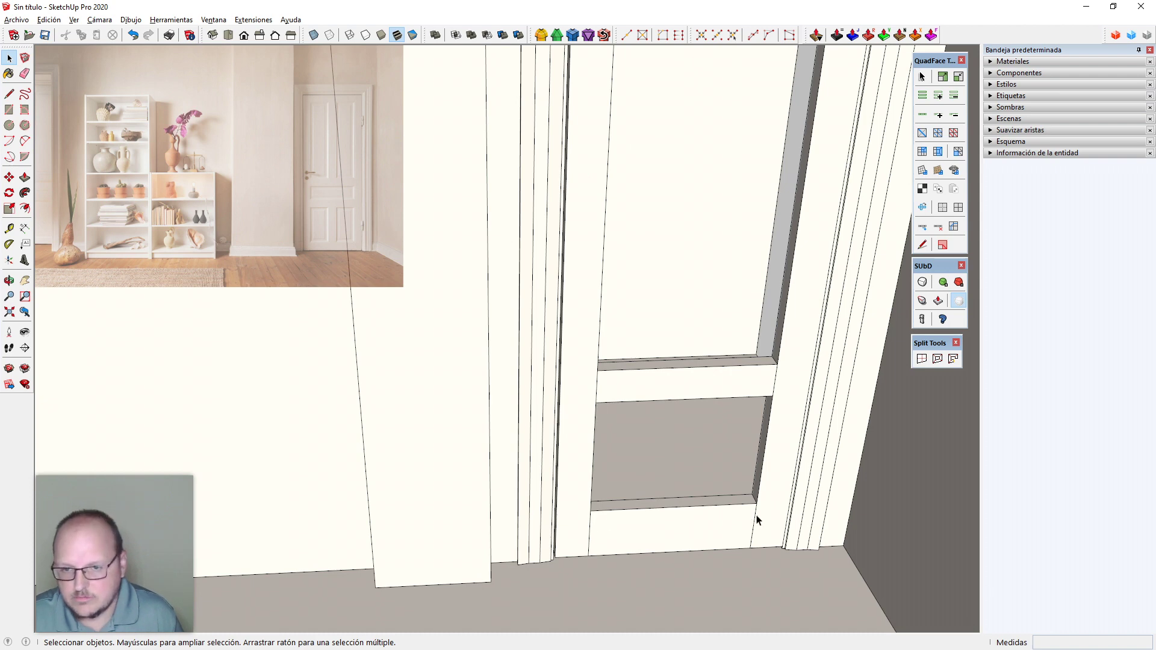
{"action": "middle_click_drag", "start_coordinate": [768, 413], "coordinate": [650, 342]}
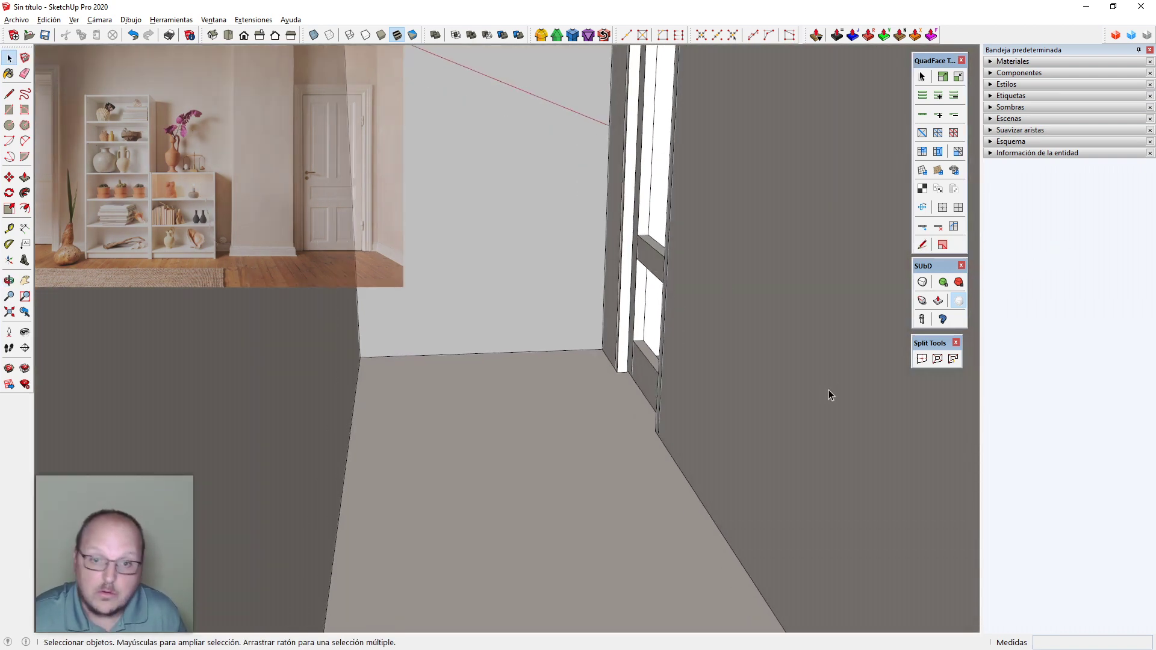
{"action": "middle_click_drag", "start_coordinate": [829, 389], "coordinate": [458, 341]}
{"action": "scroll", "coordinate": [684, 449], "scroll_direction": "down", "scroll_amount": 5}
{"action": "scroll", "coordinate": [449, 325], "scroll_direction": "up", "scroll_amount": 8}
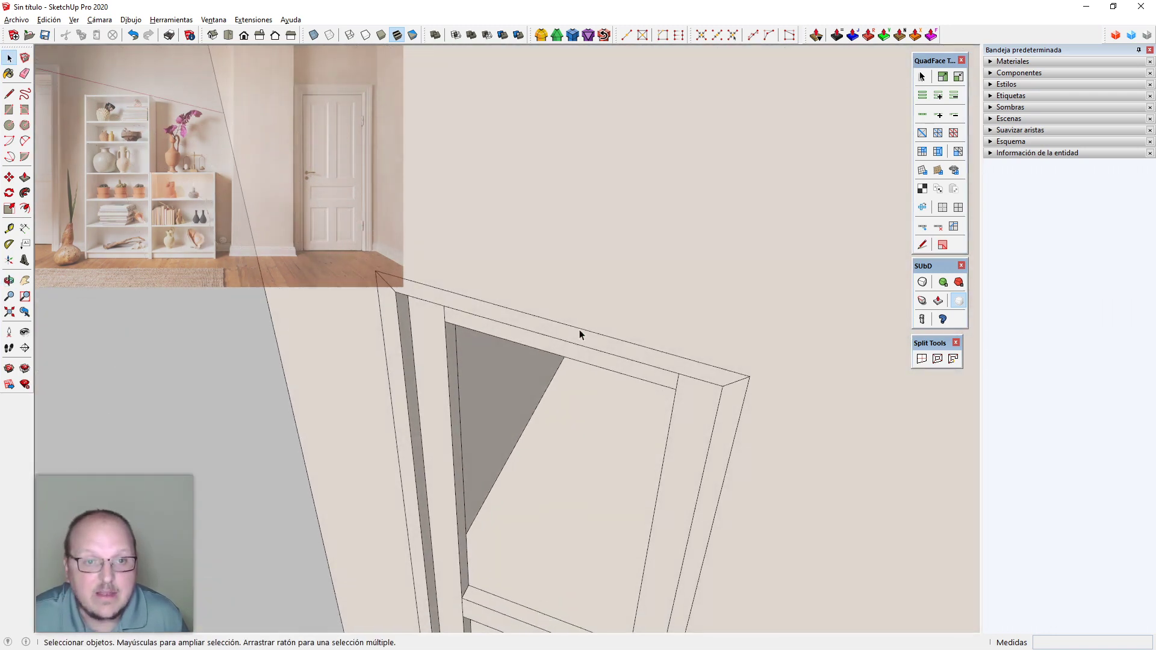
{"action": "middle_click_drag", "start_coordinate": [580, 330], "coordinate": [526, 346]}
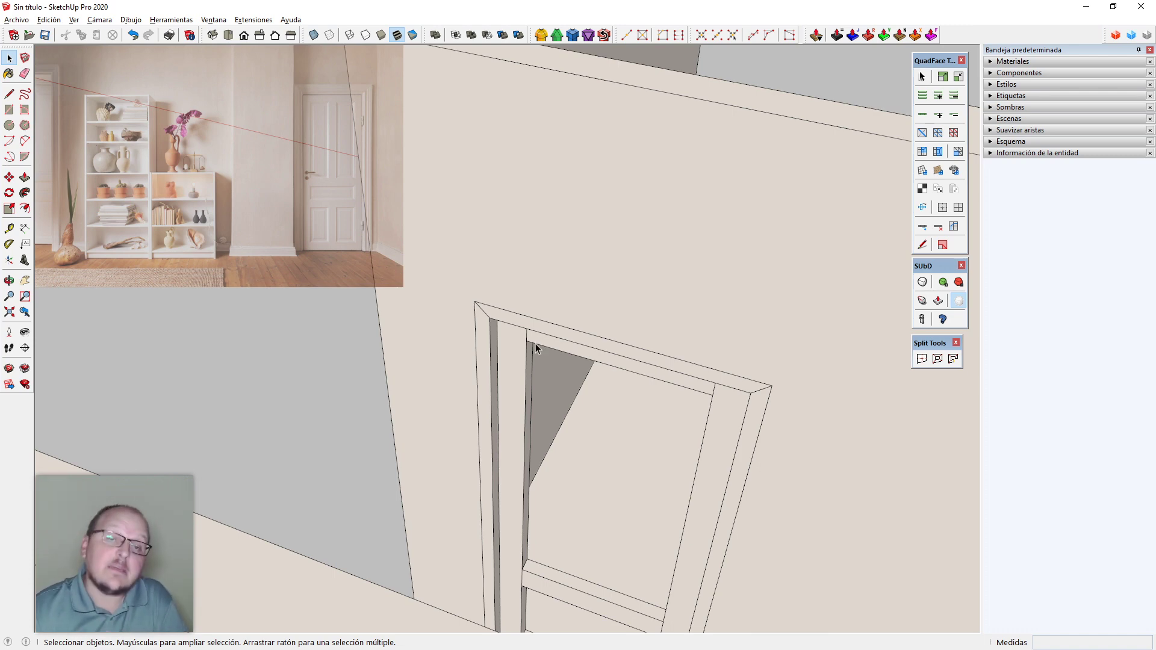
{"action": "middle_click_drag", "start_coordinate": [647, 415], "coordinate": [403, 408]}
Open the door group for editing and draw a rectangle filling the opening between the middle and bottom rails
{"action": "scroll", "coordinate": [381, 549], "scroll_direction": "up", "scroll_amount": 3}
{"action": "double_click", "coordinate": [462, 547]}
{"action": "scroll", "coordinate": [880, 377], "scroll_direction": "down", "scroll_amount": 1}
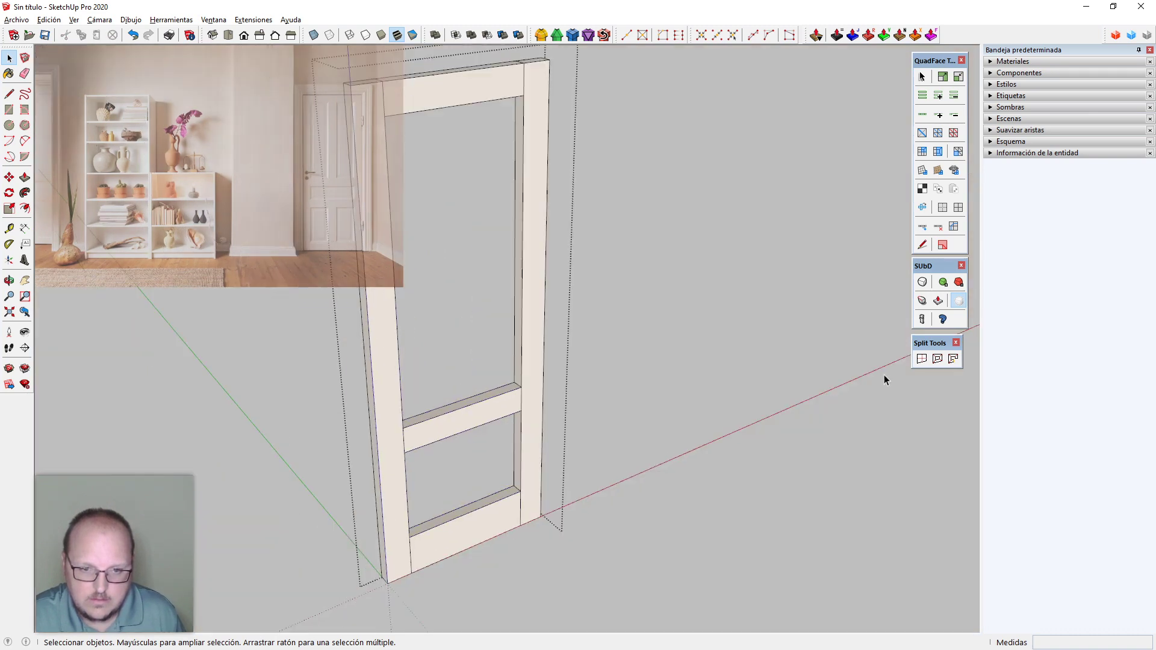
{"action": "middle_click_drag", "start_coordinate": [884, 375], "coordinate": [675, 388]}
{"action": "scroll", "coordinate": [467, 534], "scroll_direction": "up", "scroll_amount": 4}
{"action": "key", "text": "r"}
{"action": "left_click", "coordinate": [433, 489]}
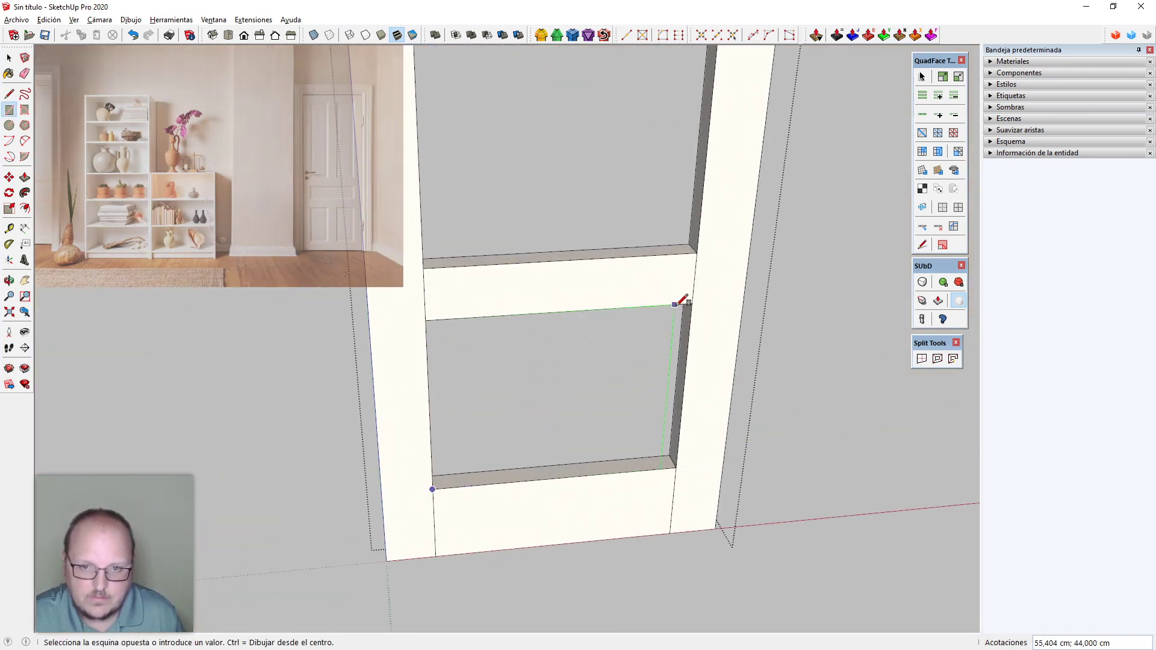
{"action": "left_click", "coordinate": [691, 305]}
{"action": "key", "text": "space"}
Offset the lower panel face's outline 1 cm inward
{"action": "scroll", "coordinate": [547, 359], "scroll_direction": "up", "scroll_amount": 2}
{"action": "left_click", "coordinate": [465, 346]}
{"action": "key", "text": "f"}
{"action": "left_click", "coordinate": [525, 302]}
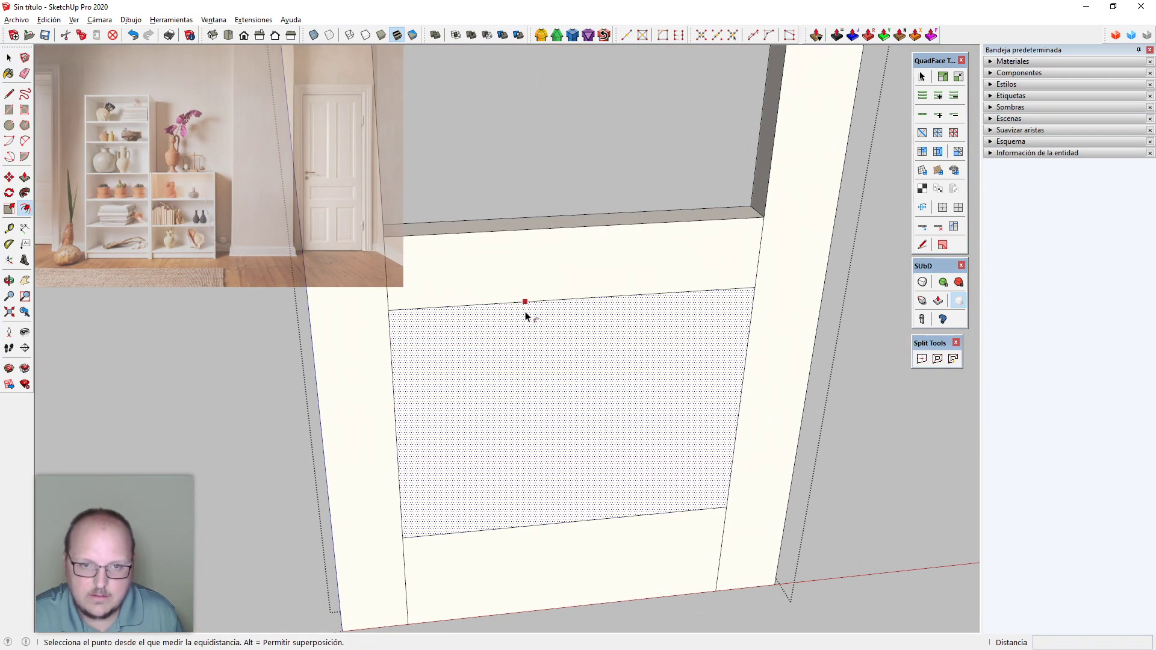
{"action": "type", "text": "1cm"}
{"action": "key", "text": "Return"}
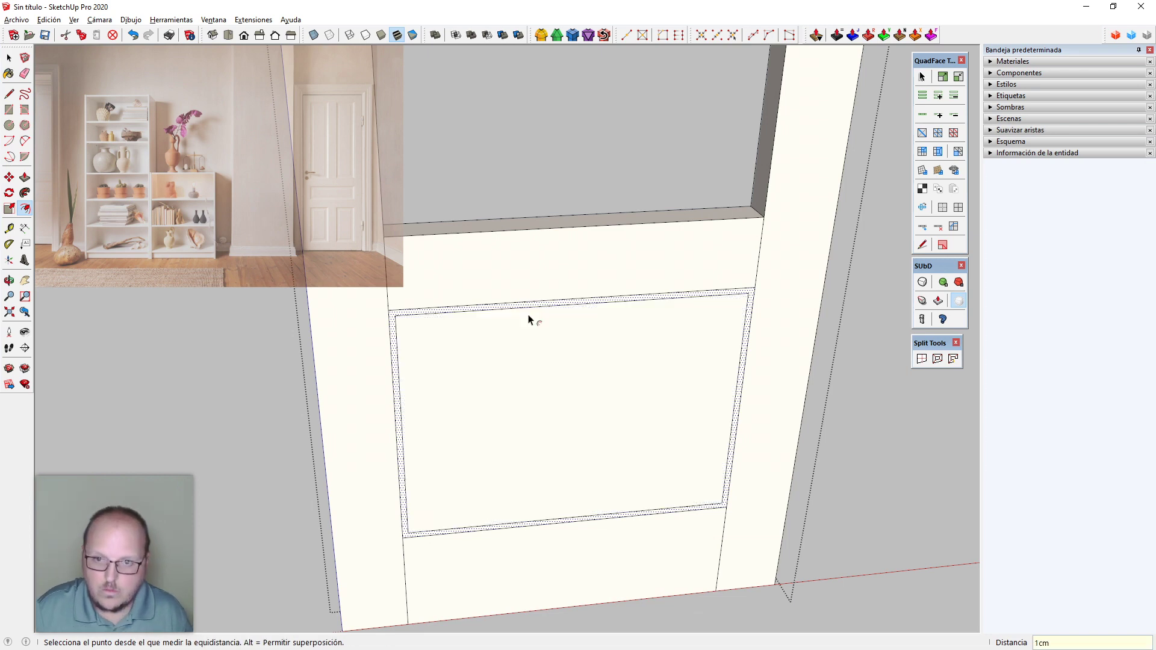
{"action": "key", "text": "space"}
Offset the inner face of the lower panel another 12 cm inward
{"action": "middle_click_drag", "start_coordinate": [545, 366], "coordinate": [638, 343]}
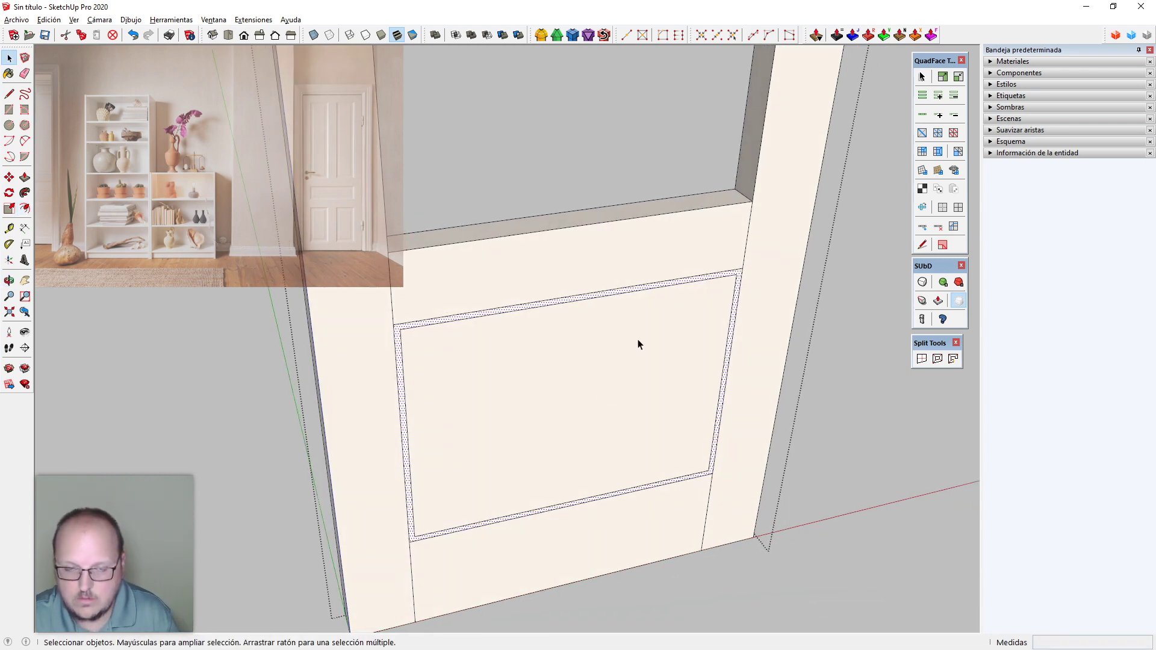
{"action": "left_click", "coordinate": [626, 321]}
{"action": "key", "text": "f"}
{"action": "left_click", "coordinate": [615, 295]}
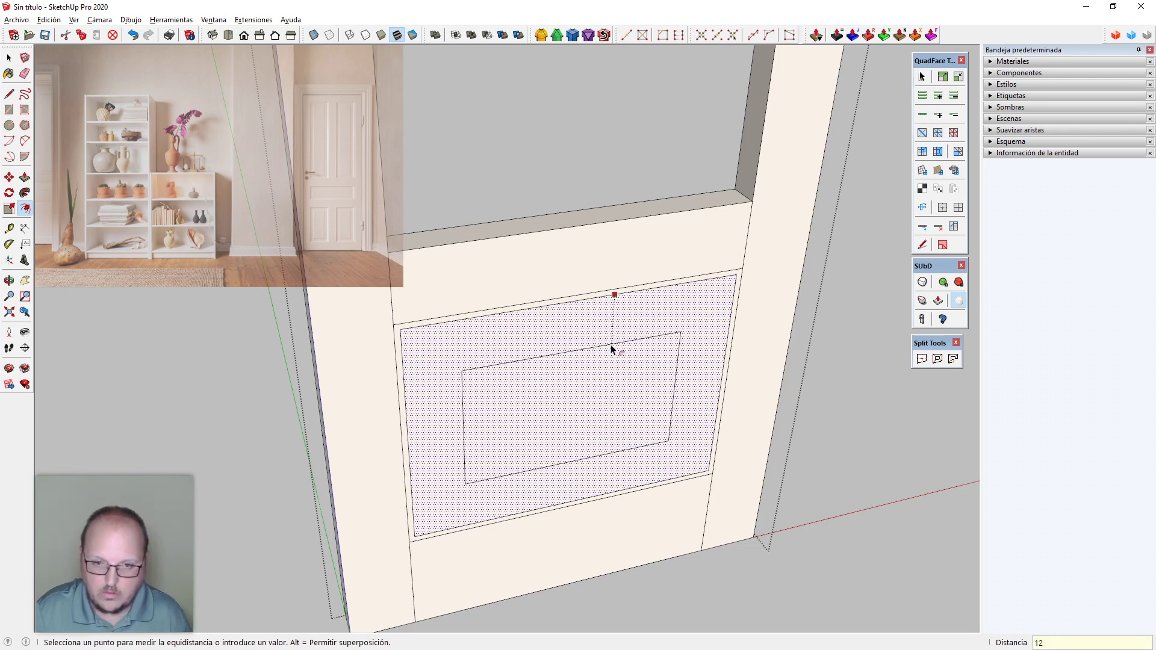
{"action": "type", "text": "12"}
{"action": "key", "text": "Return"}
{"action": "key", "text": "space"}
Move the lower panel's central face 2 cm back into the door to form sloped sides
{"action": "middle_click_drag", "start_coordinate": [605, 347], "coordinate": [625, 383]}
{"action": "key", "text": "m"}
{"action": "key", "text": "space"}
{"action": "left_click", "coordinate": [600, 393]}
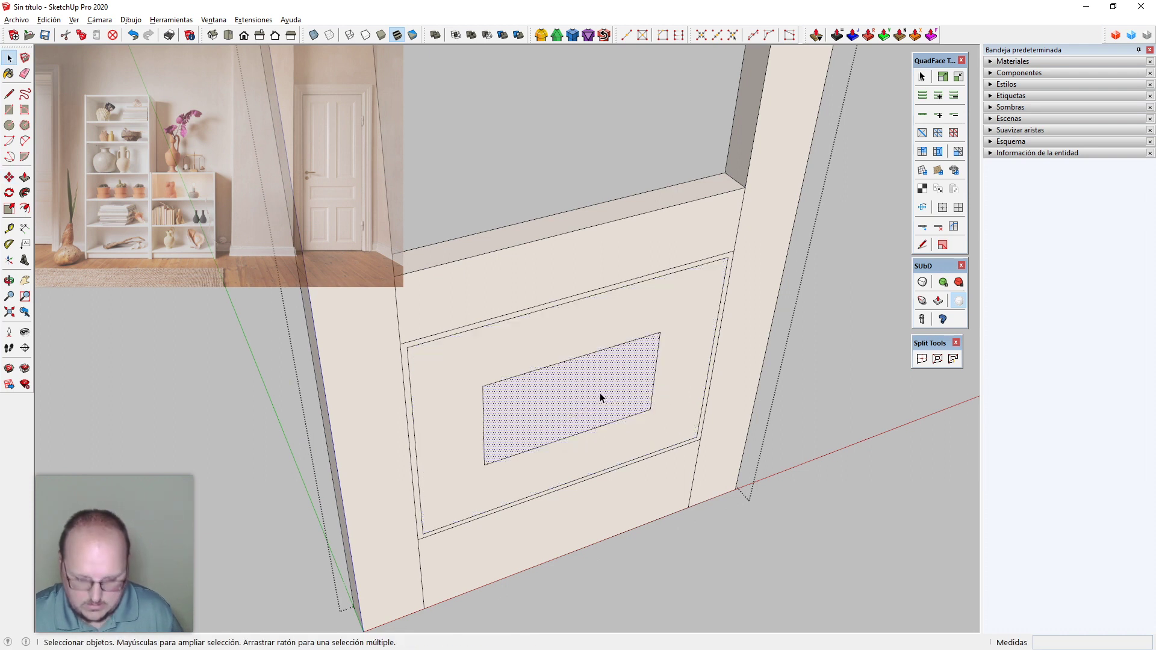
{"action": "key", "text": "m"}
{"action": "left_click", "coordinate": [628, 365]}
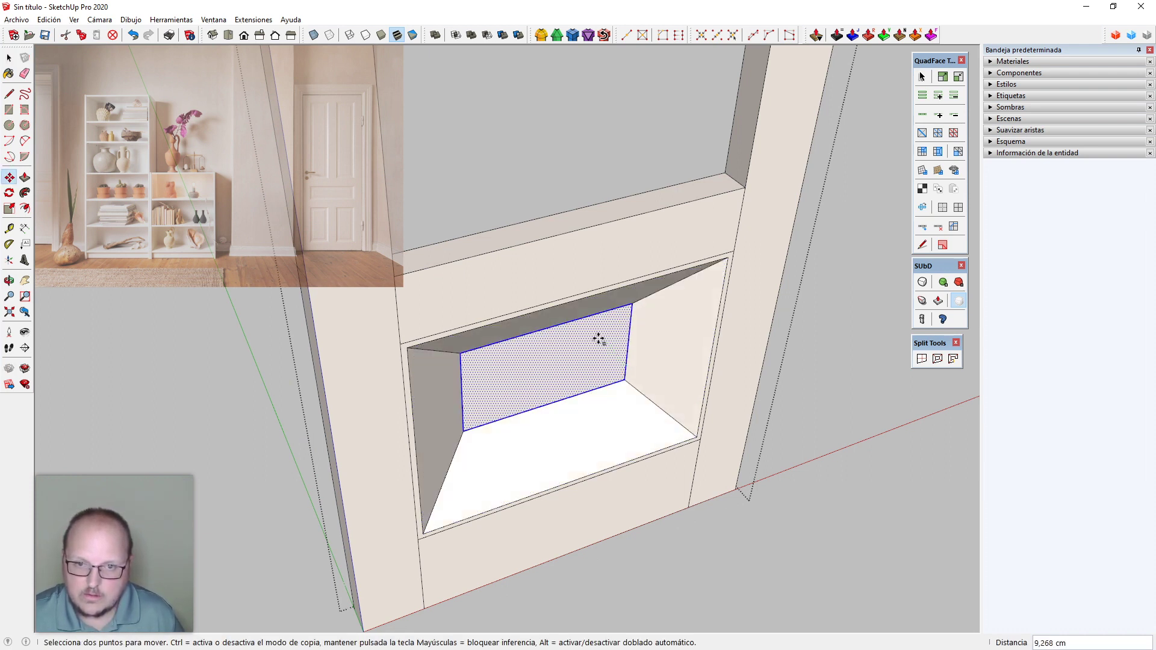
{"action": "type", "text": "2c"}
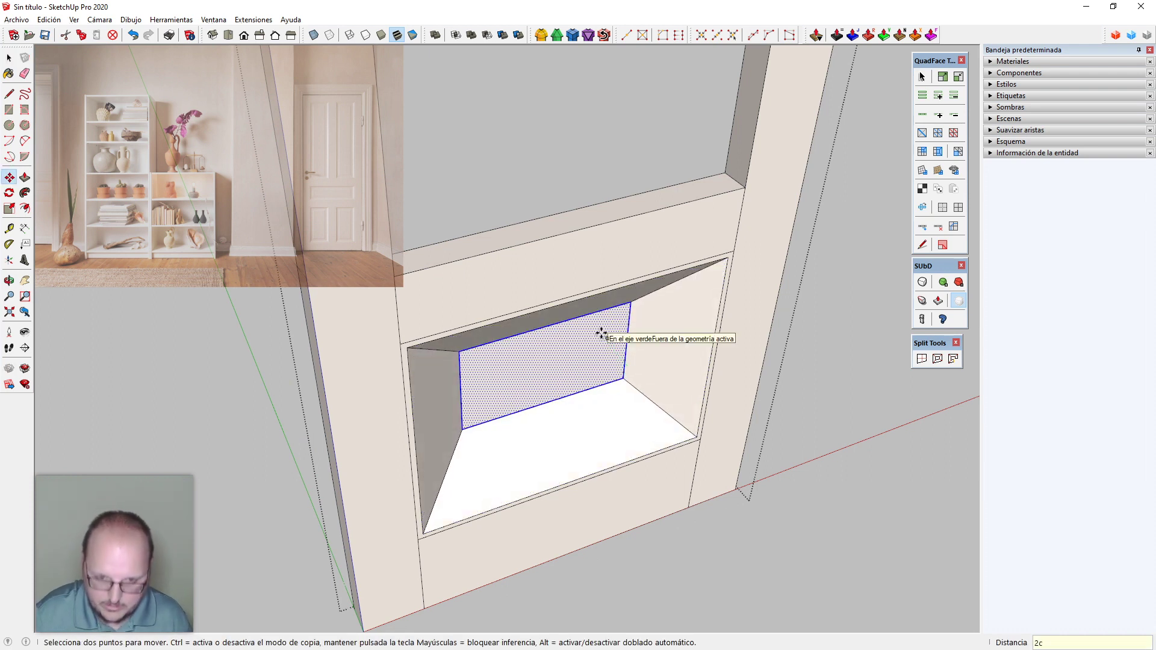
{"action": "type", "text": "m"}
{"action": "key", "text": "Return"}
{"action": "key", "text": "space"}
{"action": "scroll", "coordinate": [503, 386], "scroll_direction": "up", "scroll_amount": 3}
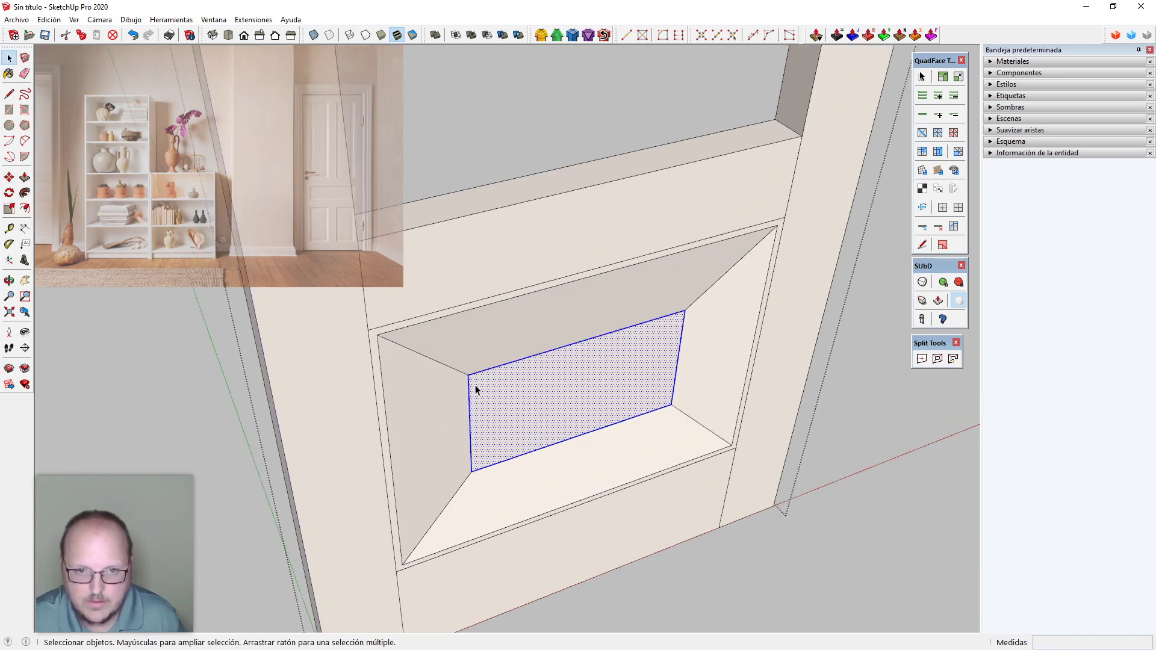
Offset the recessed central face of the lower panel 1 cm inward
{"action": "key", "text": "l"}
{"action": "key", "text": "space"}
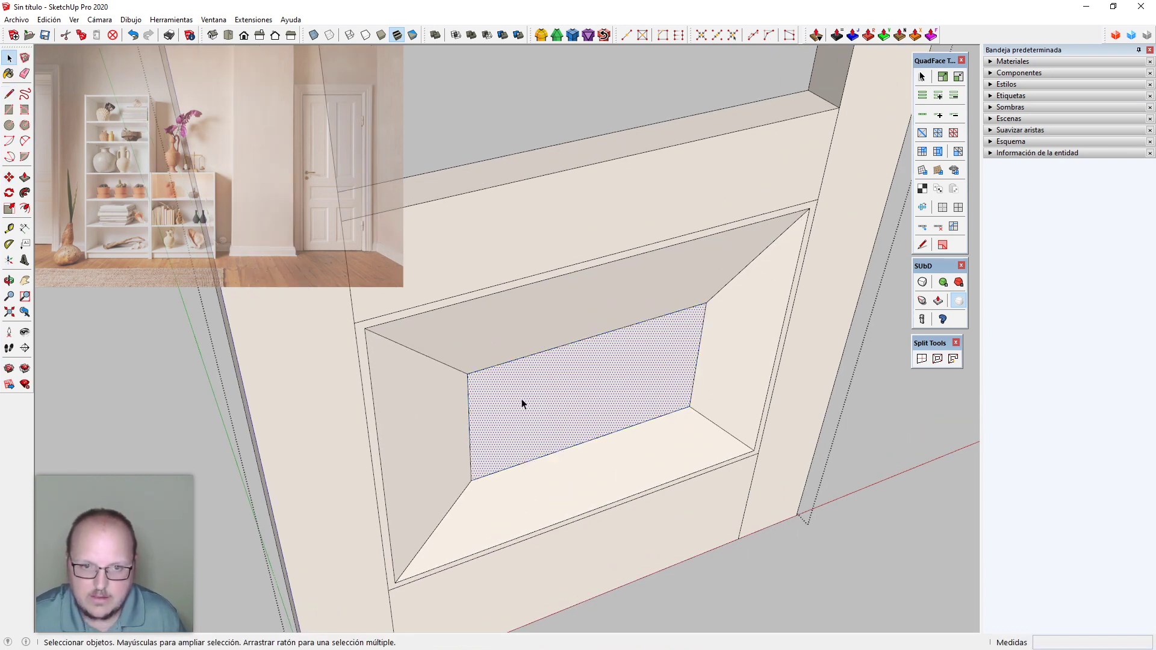
{"action": "key", "text": "f"}
{"action": "left_click", "coordinate": [507, 362]}
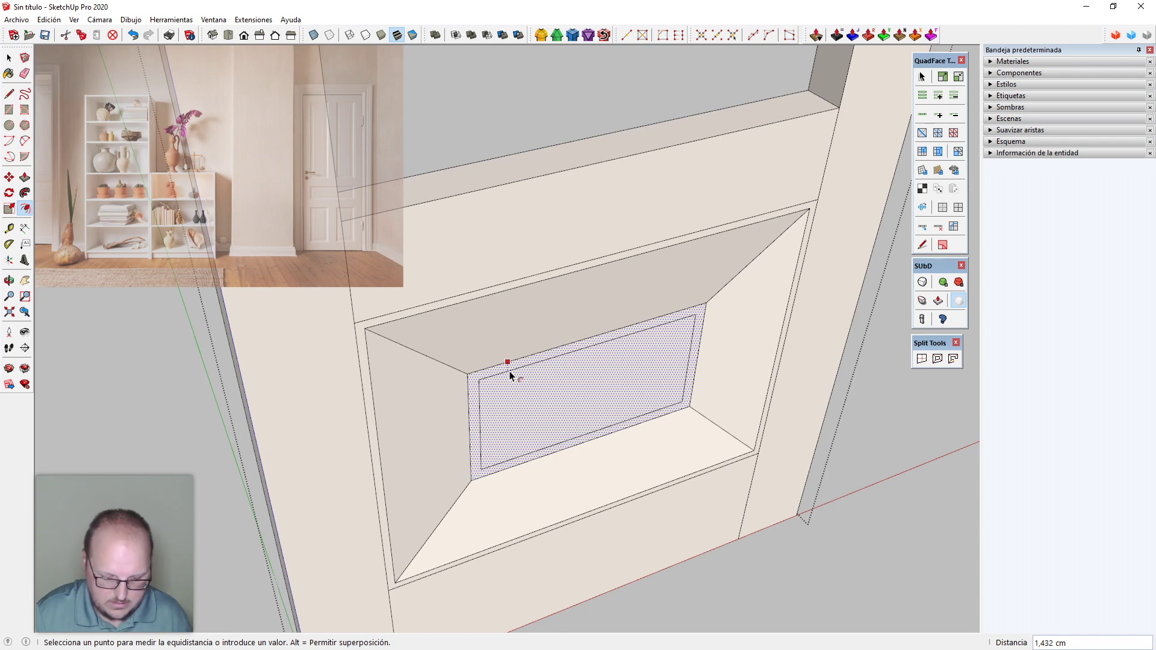
{"action": "type", "text": "1"}
{"action": "key", "text": "Return"}
{"action": "key", "text": "space"}
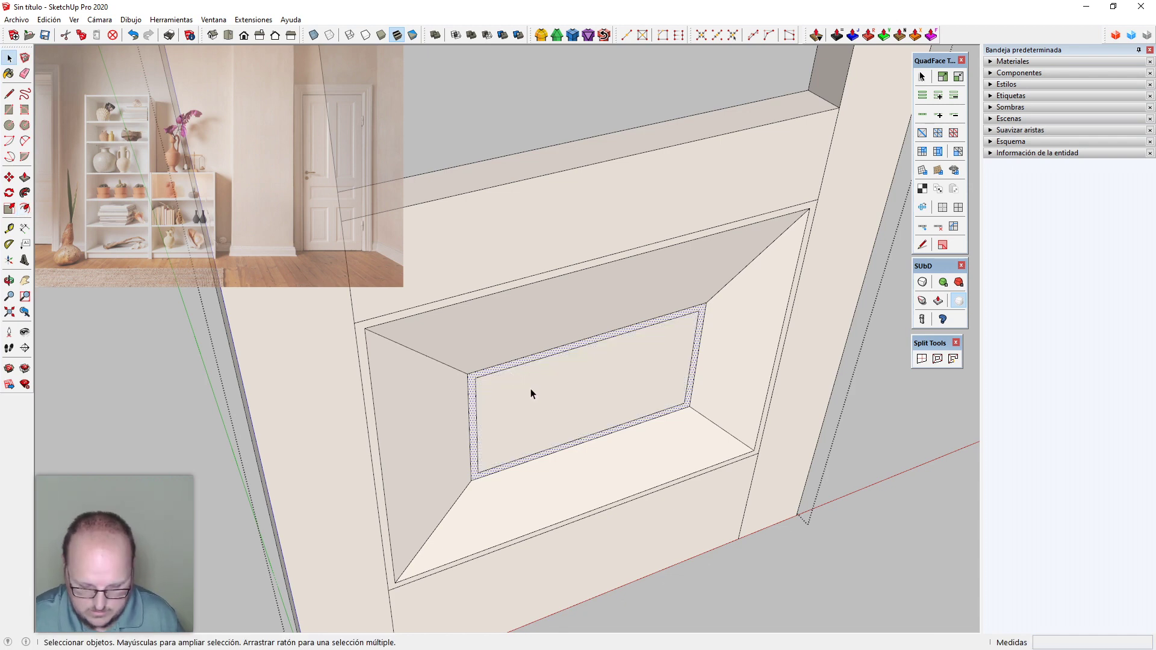
Move the innermost face of the lower panel 1 cm outward along the green axis
{"action": "left_click", "coordinate": [530, 388]}
{"action": "key", "text": "m"}
{"action": "left_click", "coordinate": [530, 395]}
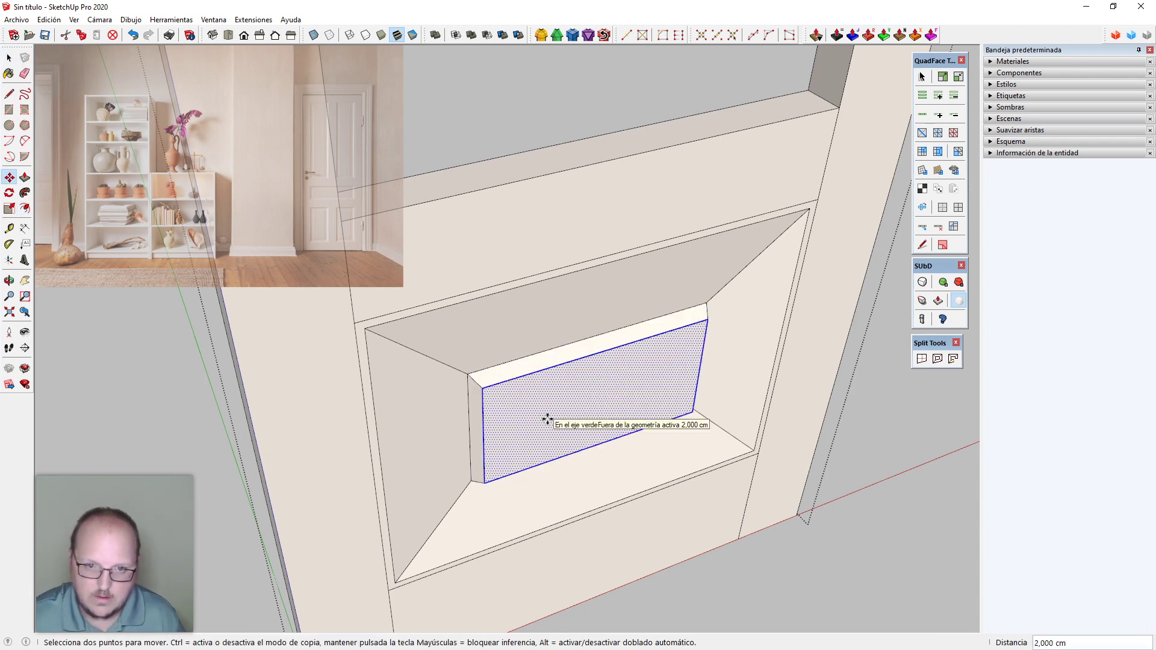
{"action": "type", "text": "1cm"}
{"action": "key", "text": "Return"}
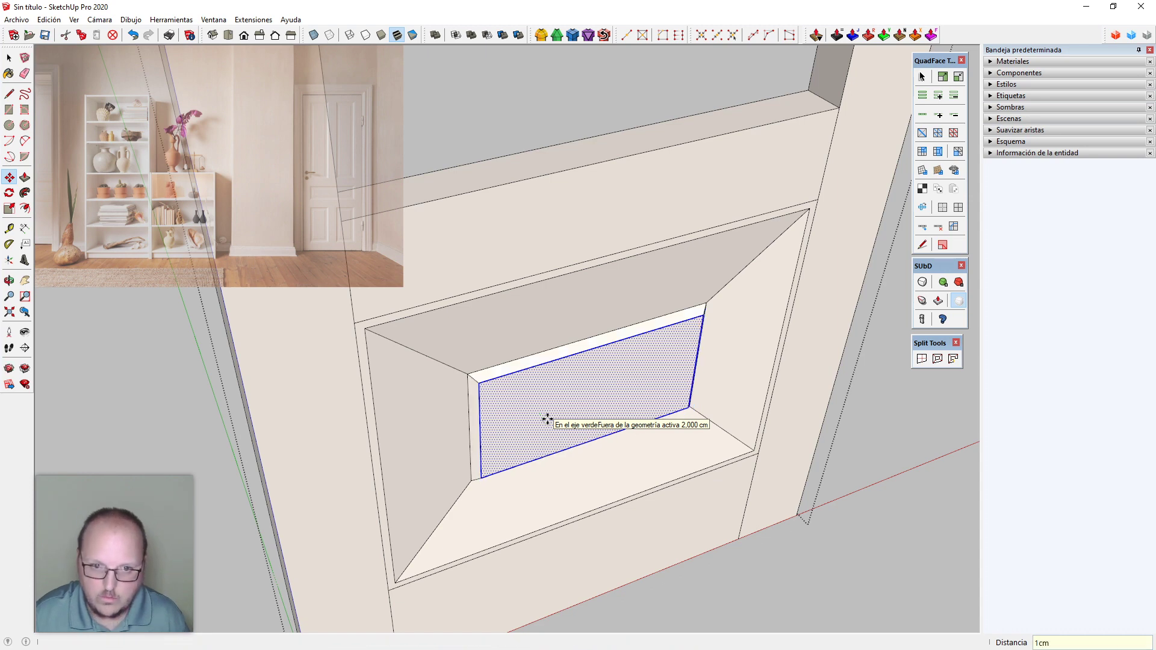
Select all the connected geometry of the lower door panel and make it a group
{"action": "middle_click_drag", "start_coordinate": [547, 420], "coordinate": [432, 335]}
{"action": "scroll", "coordinate": [400, 302], "scroll_direction": "up", "scroll_amount": 4}
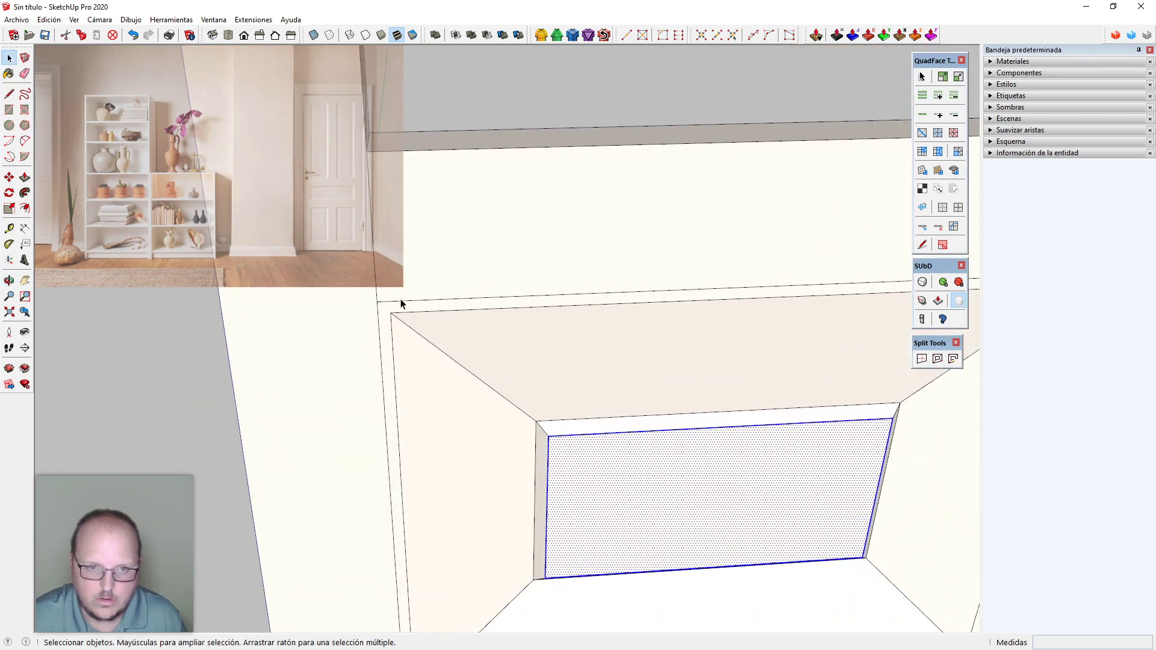
{"action": "scroll", "coordinate": [387, 323], "scroll_direction": "down", "scroll_amount": 3}
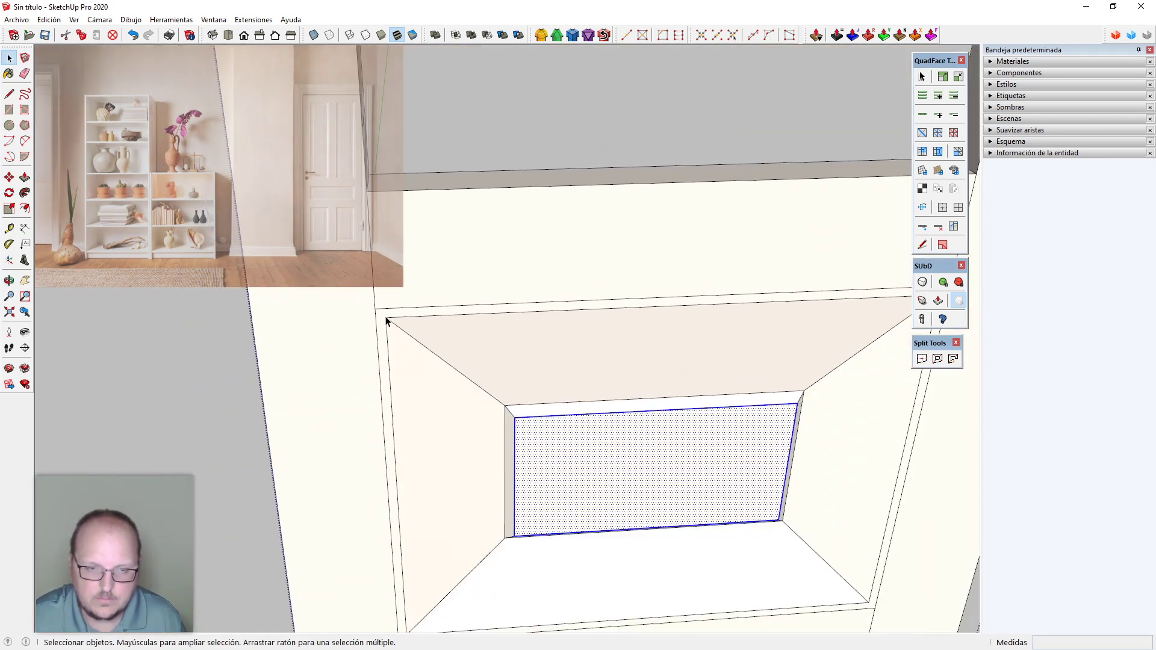
{"action": "scroll", "coordinate": [601, 339], "scroll_direction": "down", "scroll_amount": 3}
{"action": "middle_click_drag", "start_coordinate": [630, 361], "coordinate": [866, 410]}
{"action": "scroll", "coordinate": [477, 326], "scroll_direction": "up", "scroll_amount": 6}
{"action": "scroll", "coordinate": [623, 383], "scroll_direction": "up", "scroll_amount": 3}
{"action": "triple_click", "coordinate": [622, 383]}
{"action": "key", "text": "ctrl+g"}
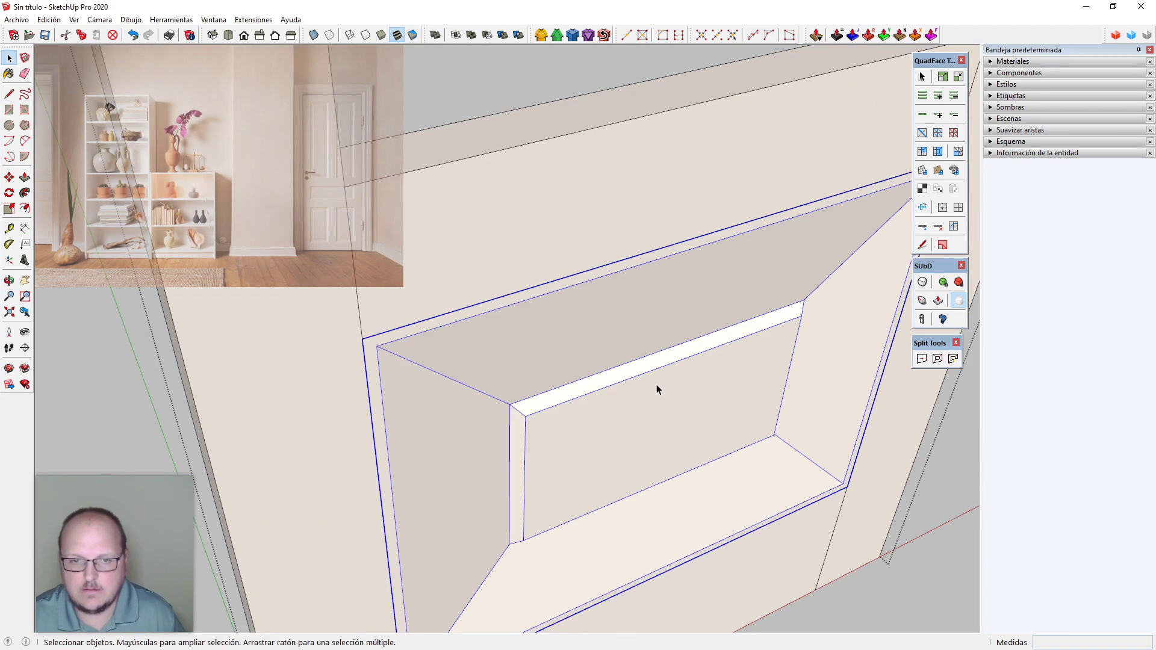
Start saving the model and browse to the Models > Twitch > streaming folder
{"action": "key", "text": "ctrl+s"}
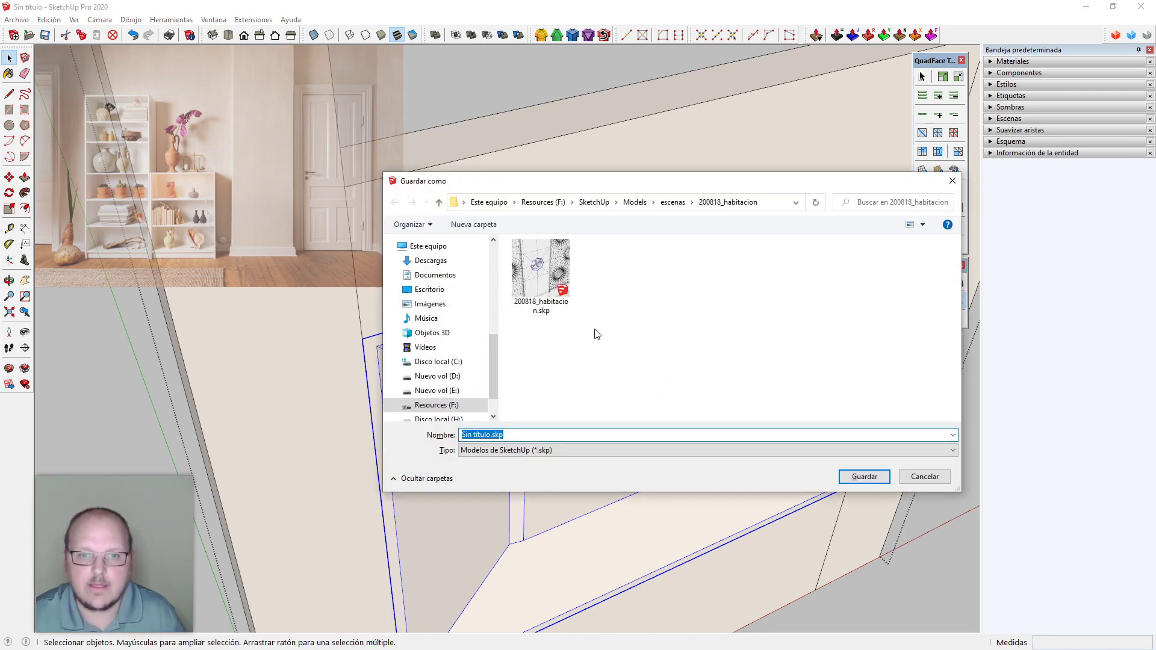
{"action": "left_click", "coordinate": [627, 204]}
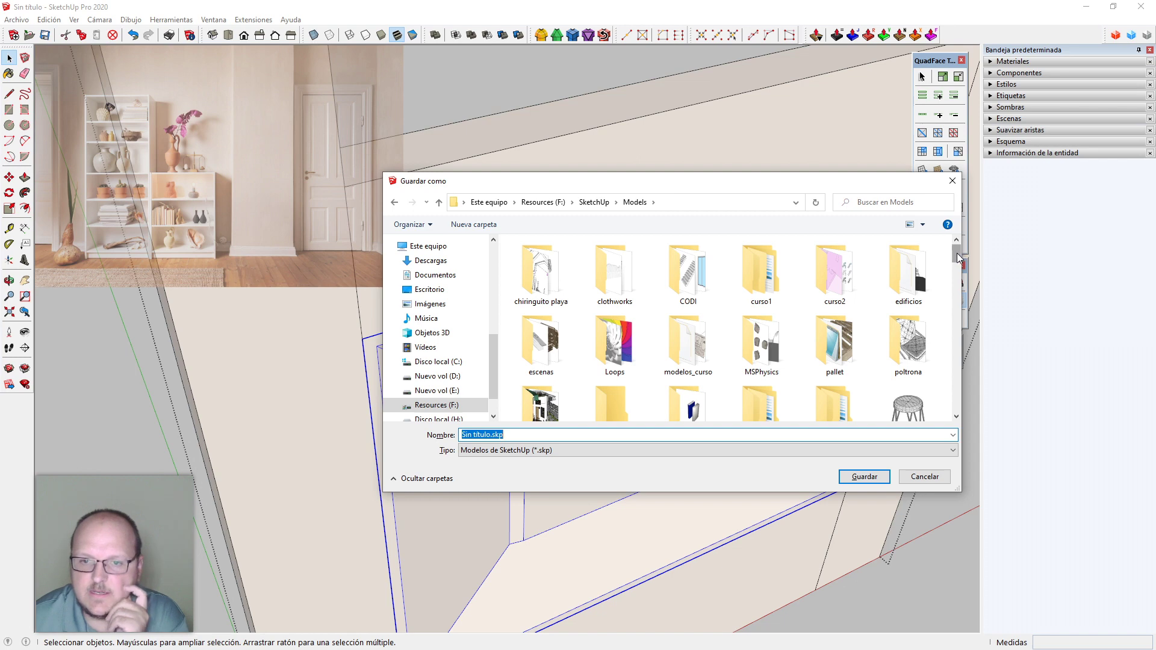
{"action": "left_click_drag", "start_coordinate": [959, 257], "coordinate": [963, 265]}
{"action": "double_click", "coordinate": [779, 325]}
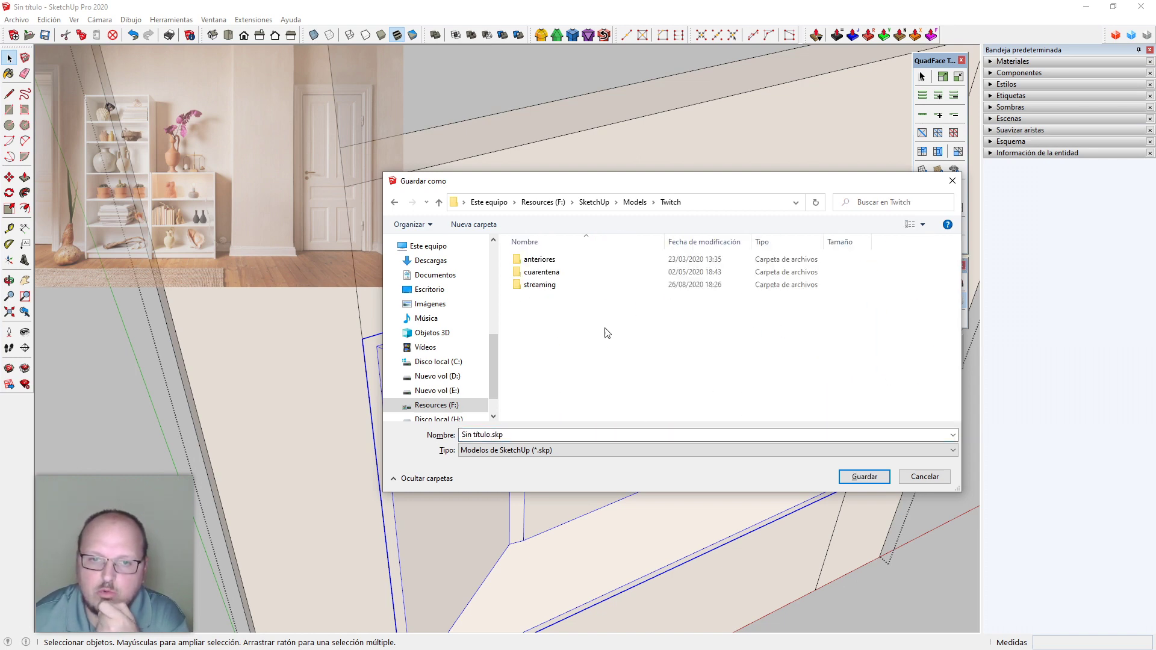
{"action": "left_click", "coordinate": [540, 287]}
{"action": "double_click", "coordinate": [540, 286]}
{"action": "scroll", "coordinate": [608, 373], "scroll_direction": "down", "scroll_amount": 3}
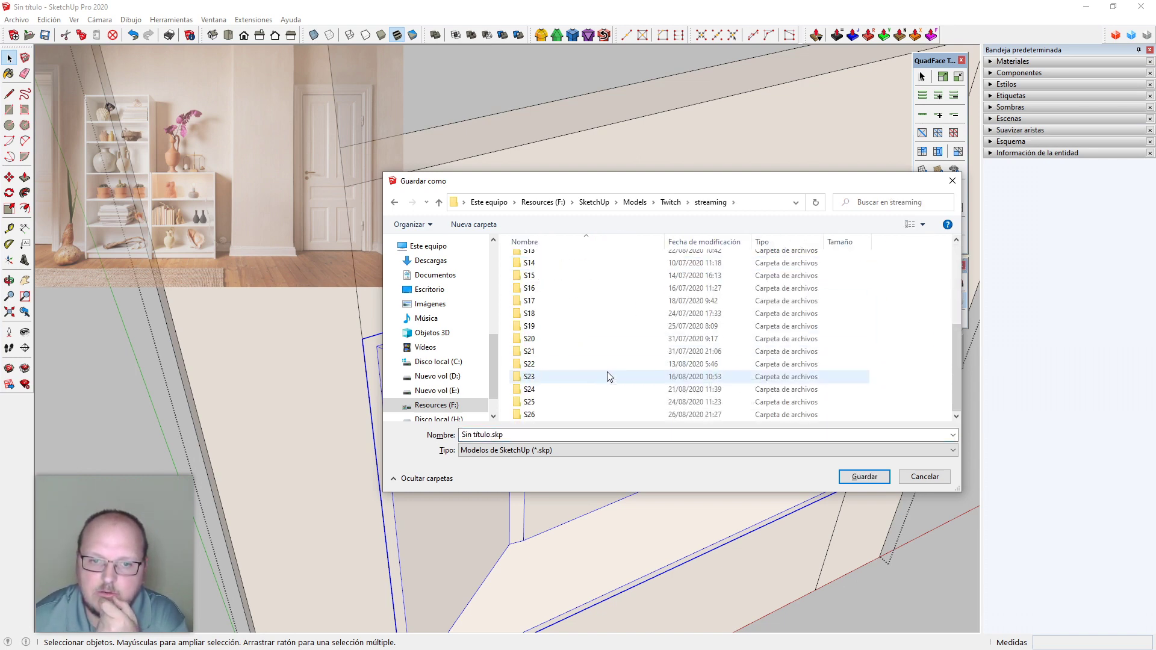
Create a folder named S27_habitacion in the streaming folder and save the model inside it as S27_habitacion
{"action": "right_click", "coordinate": [883, 336]}
{"action": "mouse_move", "coordinate": [783, 477]}
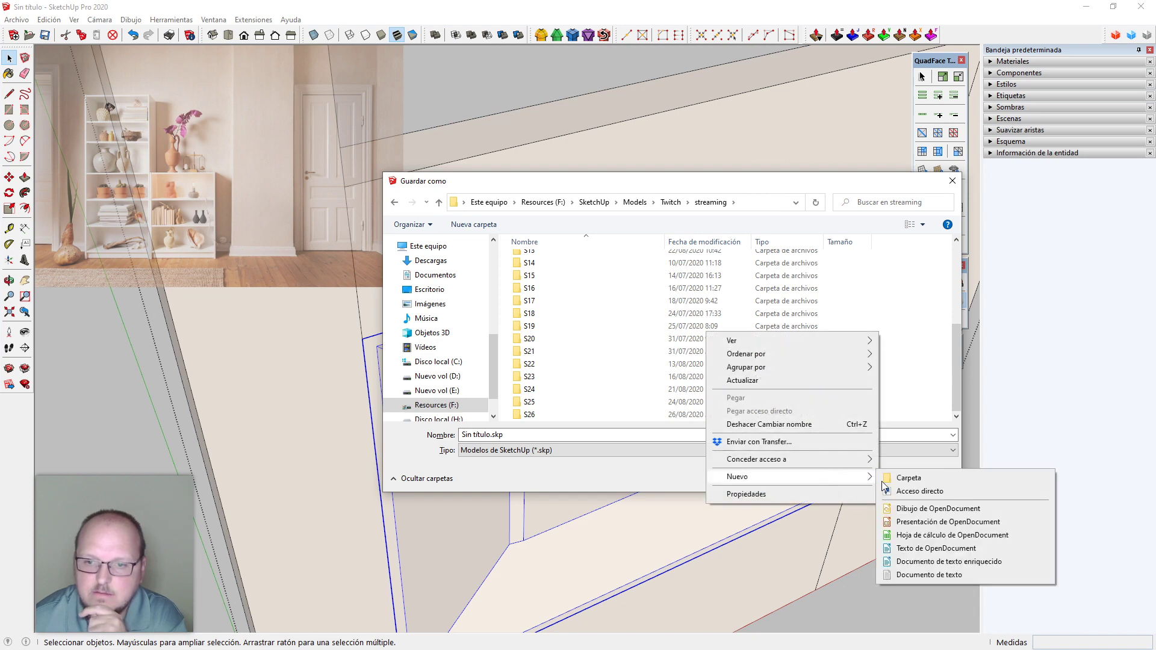
{"action": "left_click", "coordinate": [927, 478]}
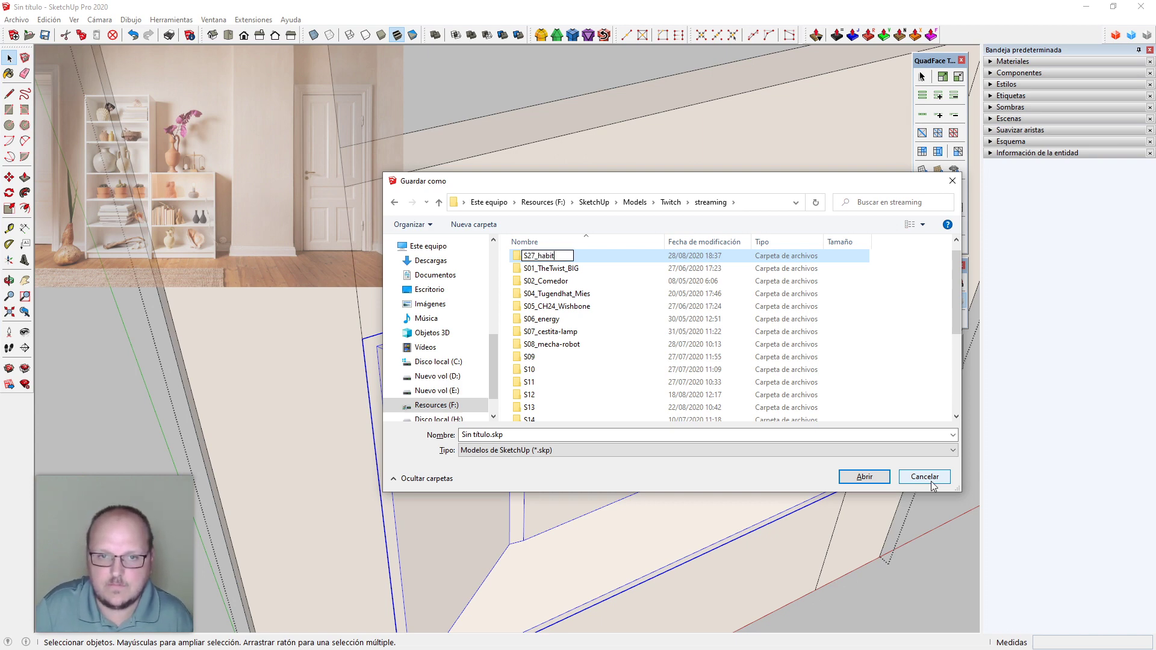
{"action": "key", "text": "Return"}
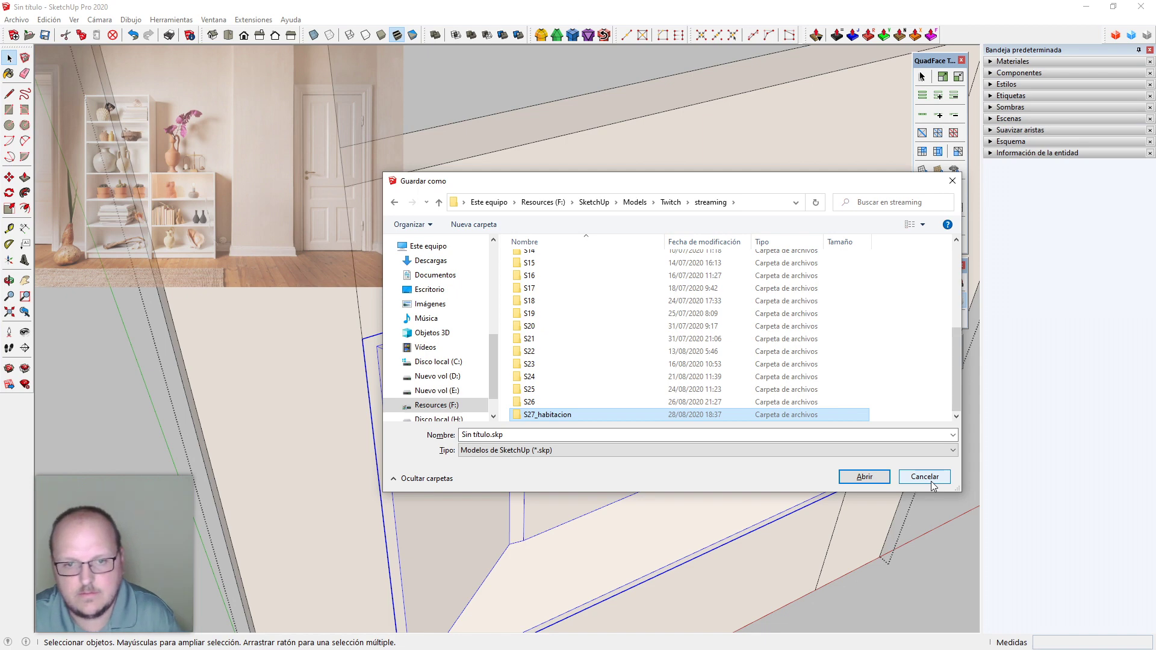
{"action": "key", "text": "Return"}
{"action": "left_click", "coordinate": [598, 435]}
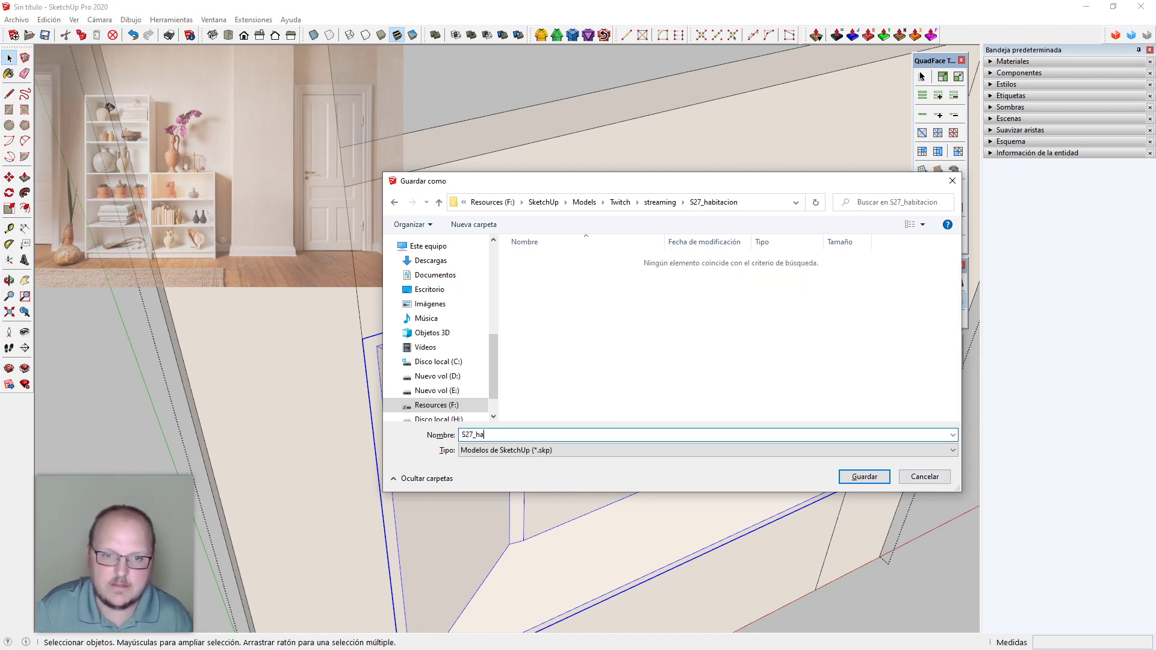
{"action": "type", "text": "S27_habitacion"}
{"action": "key", "text": "Return"}
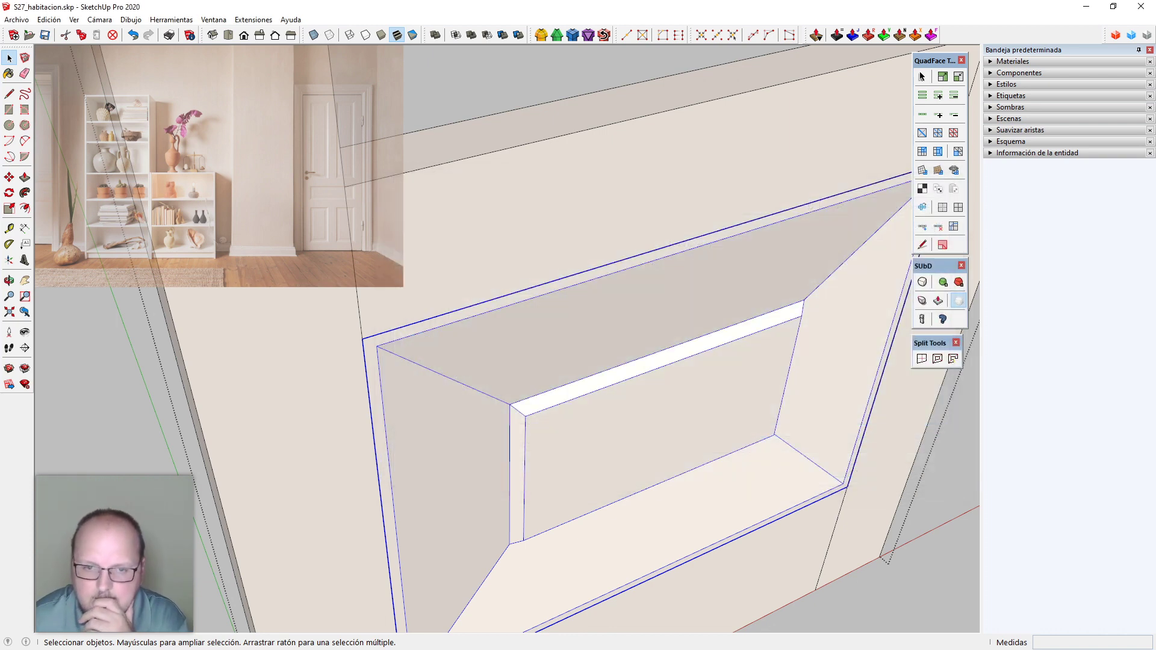
Enter the lower panel group and split the ring-shaped rim face around its outside at the corners
{"action": "middle_click_drag", "start_coordinate": [502, 461], "coordinate": [742, 428]}
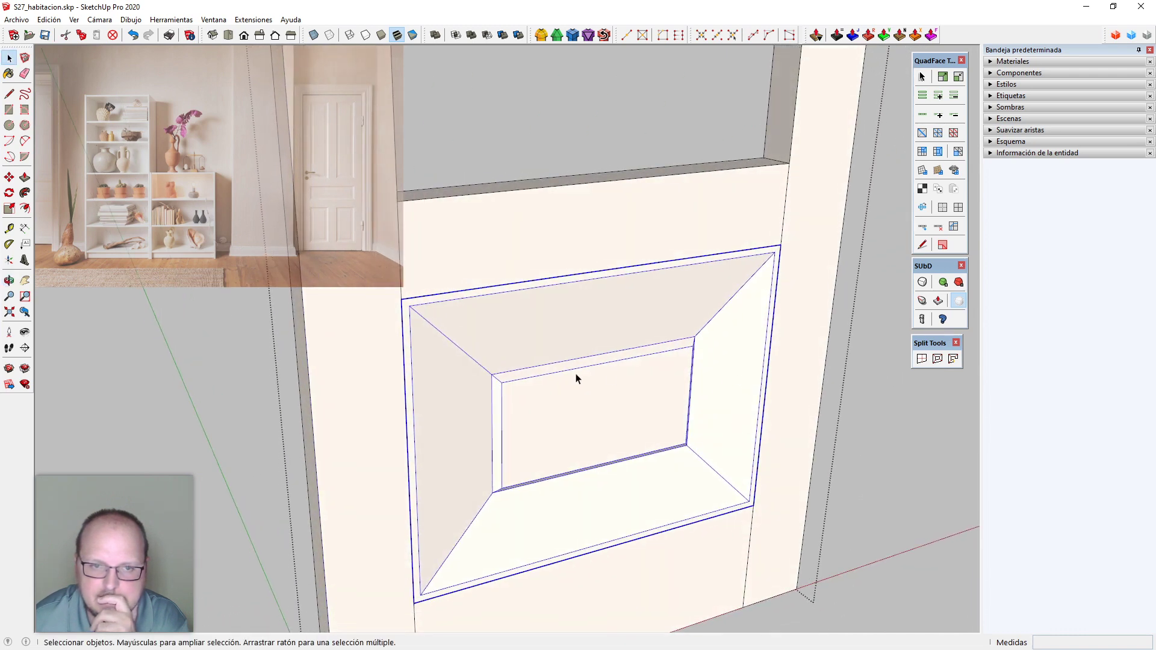
{"action": "scroll", "coordinate": [421, 328], "scroll_direction": "up", "scroll_amount": 5}
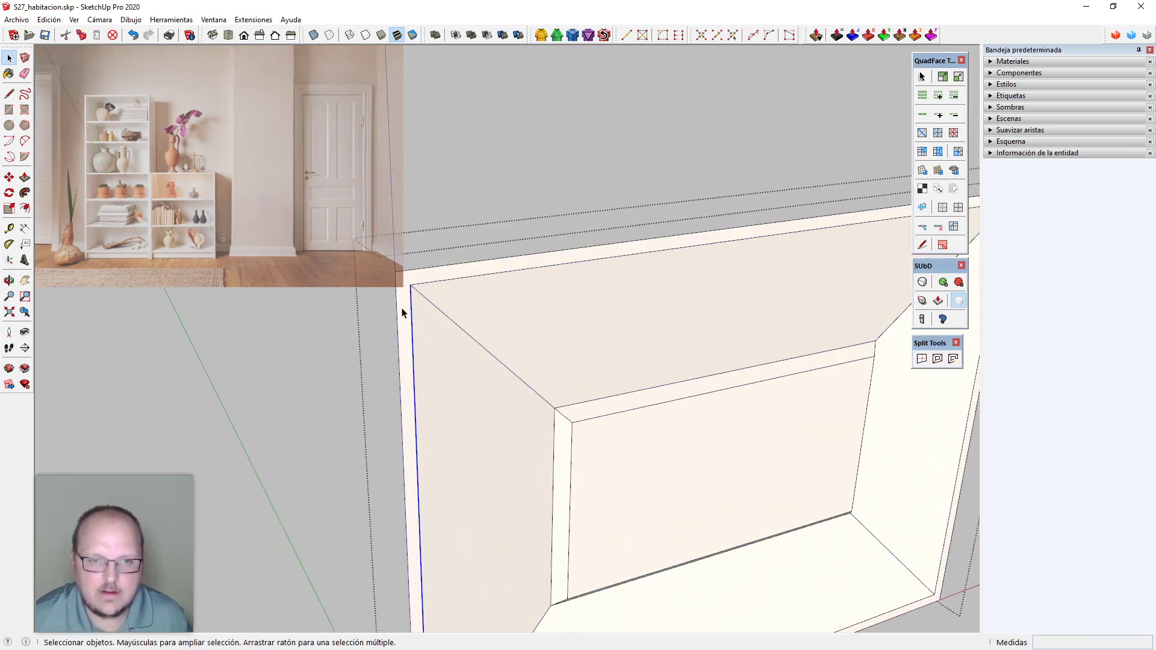
{"action": "left_click", "coordinate": [403, 312]}
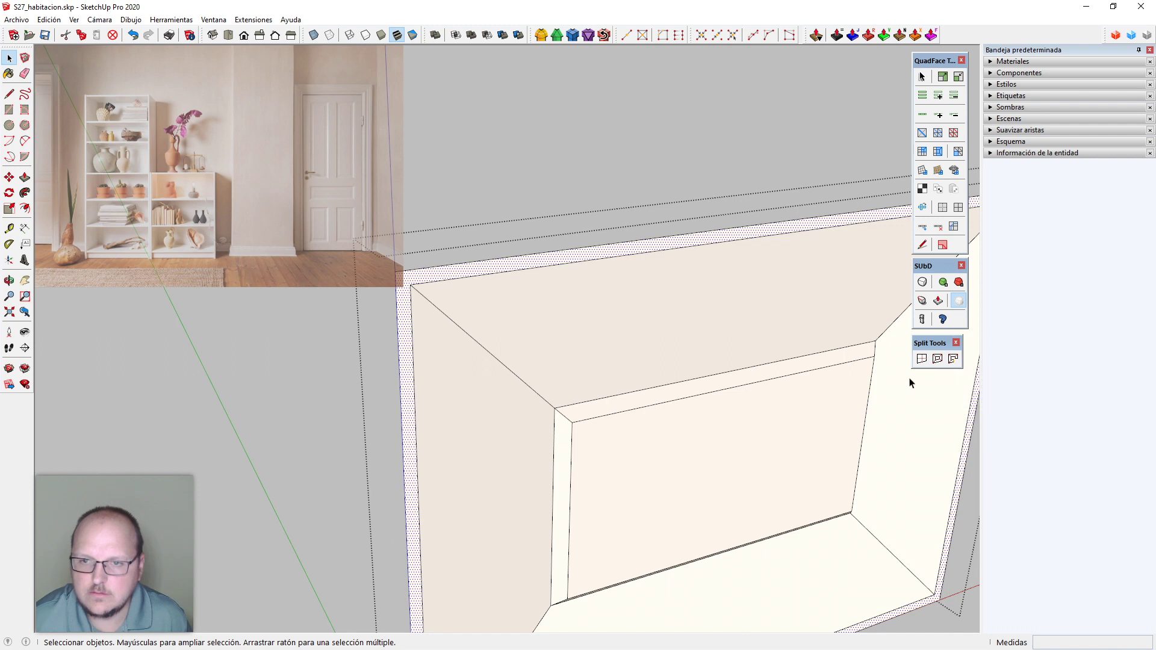
{"action": "left_click", "coordinate": [940, 364]}
{"action": "middle_click_drag", "start_coordinate": [609, 392], "coordinate": [621, 407]}
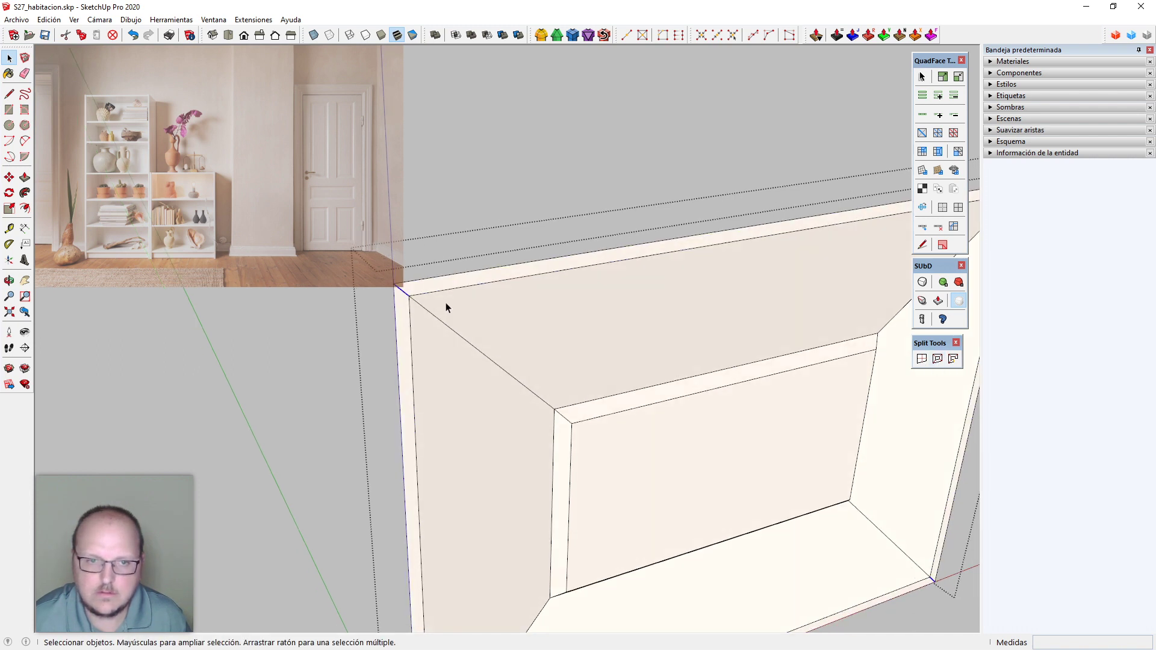
Use Vertex Tools to extend the outer border of the lower panel 3 mm backward along the green axis
{"action": "left_click", "coordinate": [427, 279]}
{"action": "key", "text": "ctrl+l"}
{"action": "middle_click_drag", "start_coordinate": [435, 285], "coordinate": [470, 310]}
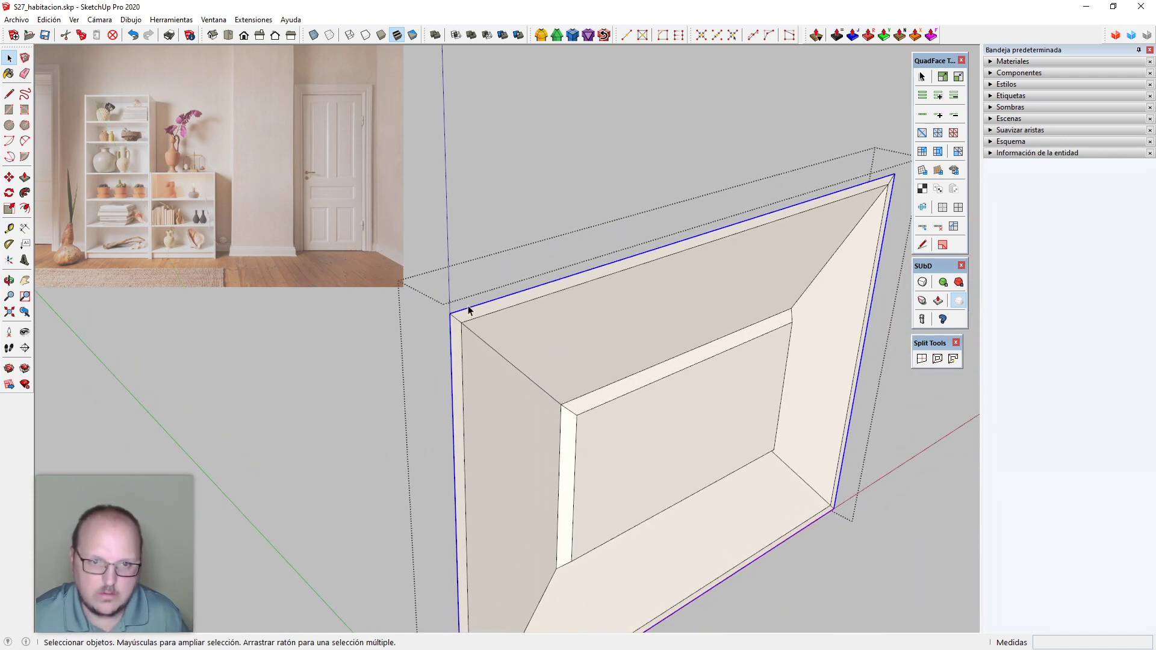
{"action": "key", "text": "v"}
{"action": "left_click_drag", "start_coordinate": [651, 417], "coordinate": [613, 399]}
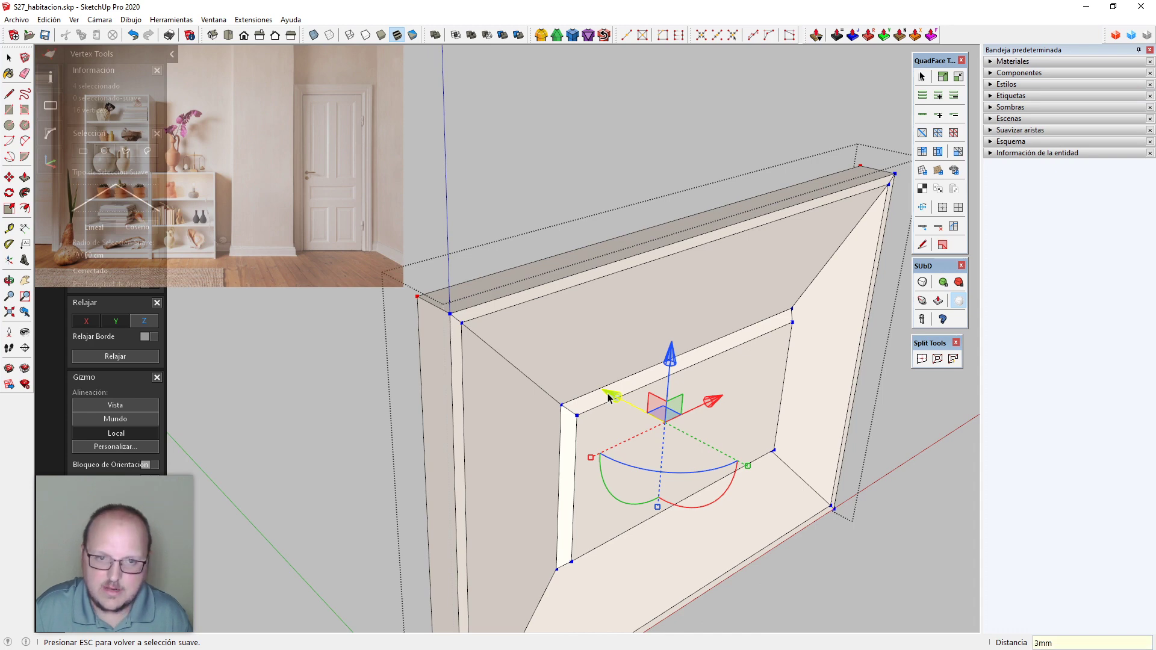
{"action": "key", "text": "Return"}
{"action": "key", "text": "space"}
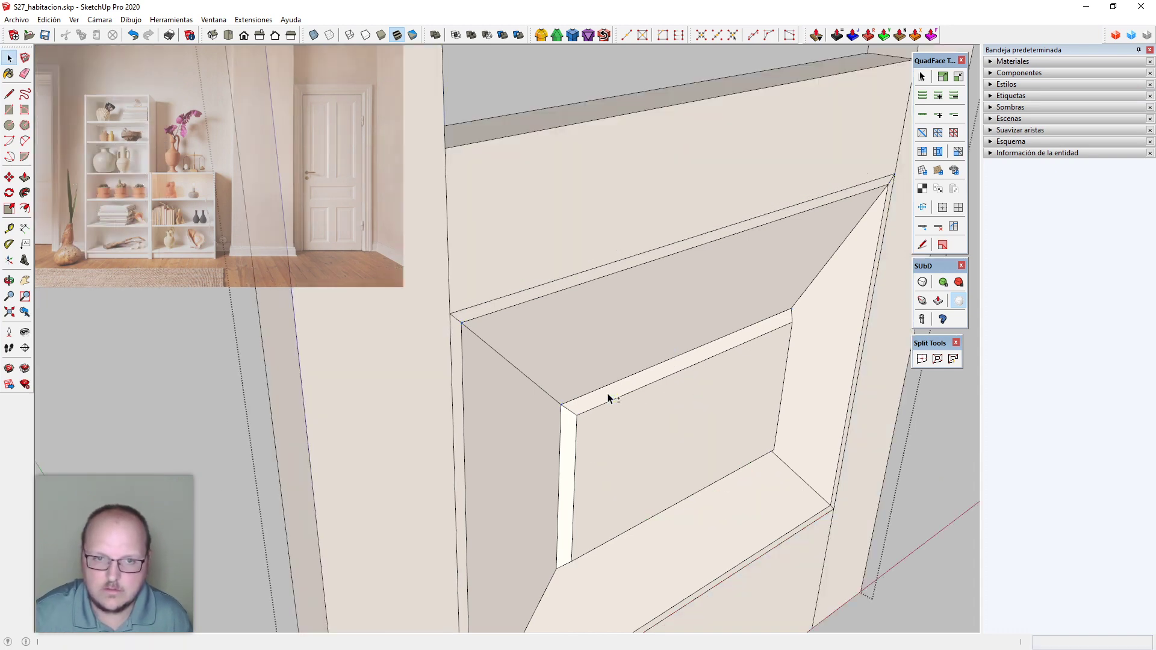
Apply a FredoCorner SubDivision with a 3 mm offset to the lower door panel
{"action": "scroll", "coordinate": [428, 394], "scroll_direction": "down", "scroll_amount": 2}
{"action": "triple_click", "coordinate": [565, 376]}
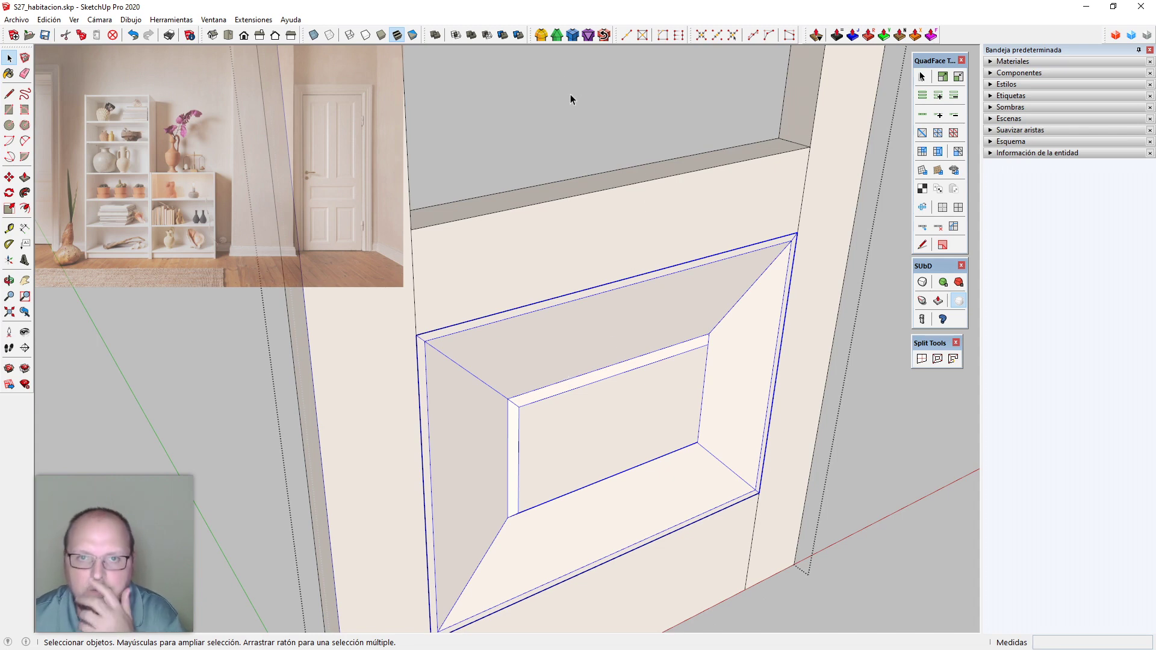
{"action": "left_click", "coordinate": [574, 40]}
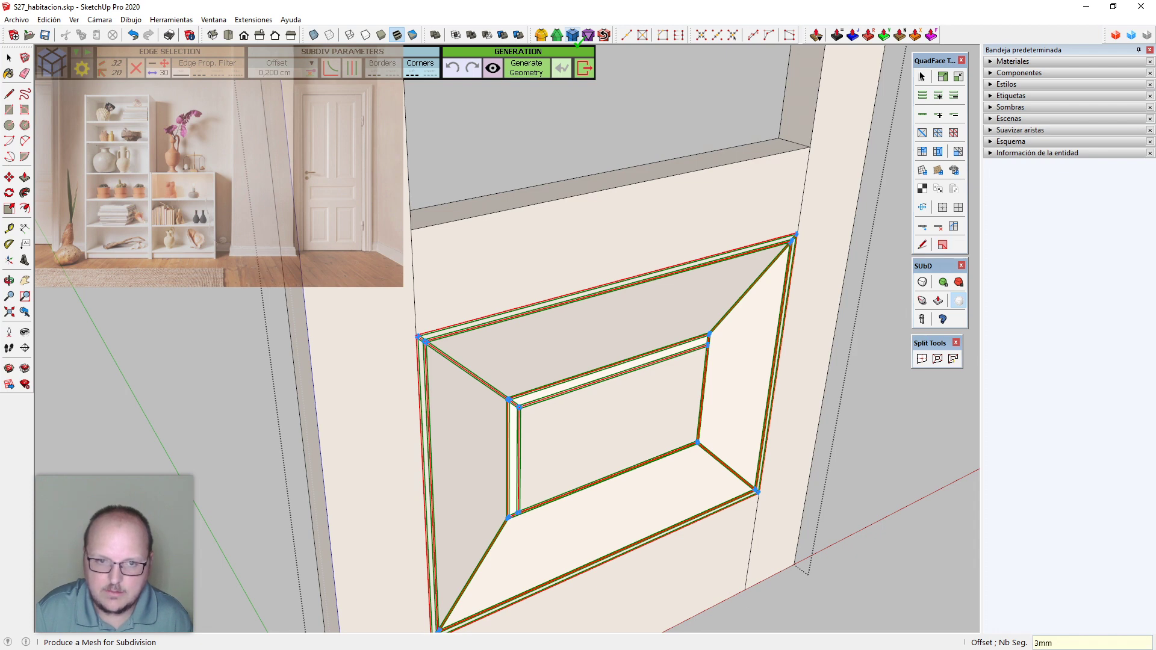
{"action": "key", "text": "Return"}
{"action": "key", "text": "Return"}
{"action": "key", "text": "space"}
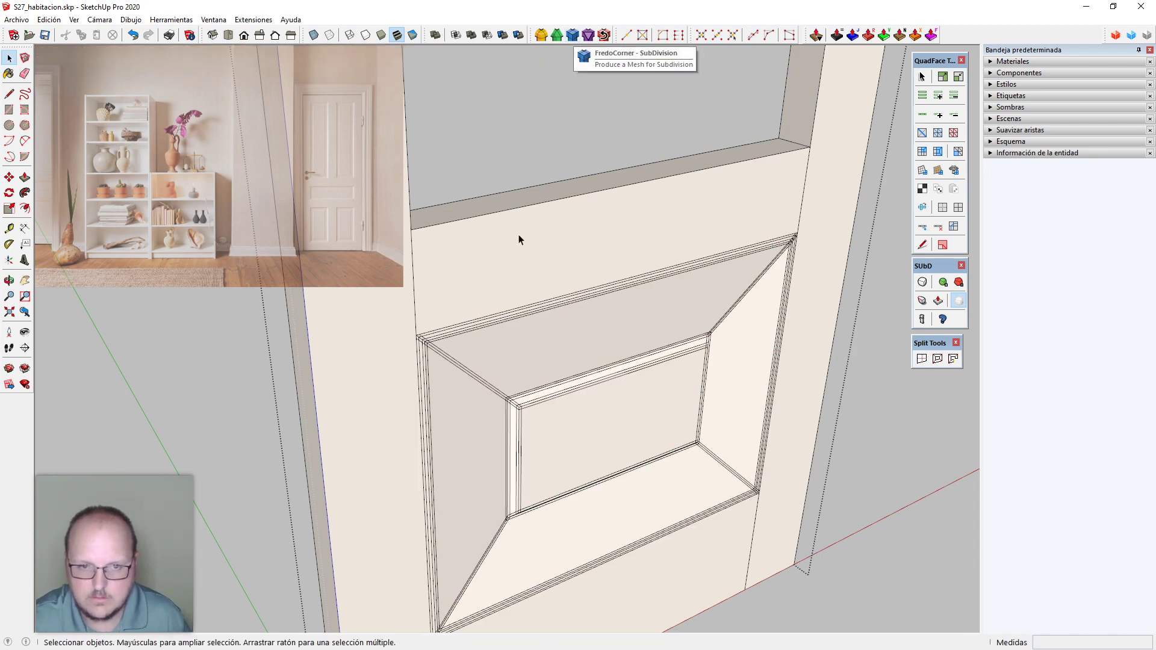
Smooth the quad mesh of the subdivided lower panel with QuadFace Tools
{"action": "left_click", "coordinate": [518, 319]}
{"action": "scroll", "coordinate": [530, 398], "scroll_direction": "up", "scroll_amount": 2}
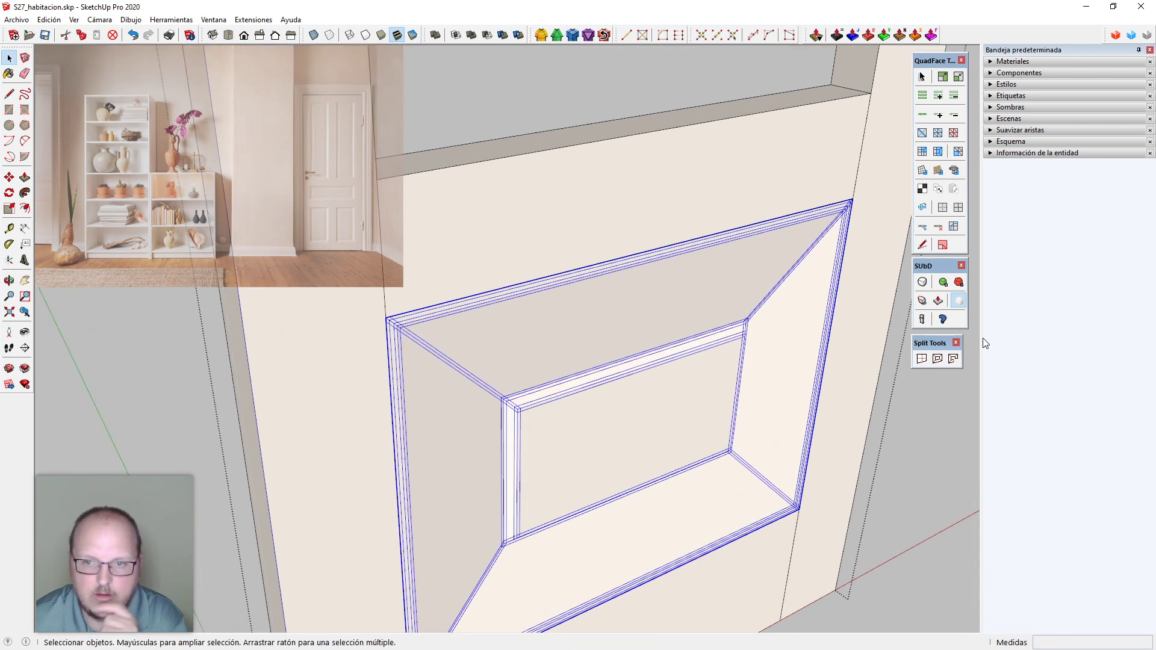
{"action": "left_click", "coordinate": [944, 211]}
{"action": "scroll", "coordinate": [602, 278], "scroll_direction": "down", "scroll_amount": 2}
{"action": "left_click", "coordinate": [899, 482]}
Reverse all faces of the lower panel and inspect its relief from different angles
{"action": "middle_click_drag", "start_coordinate": [711, 444], "coordinate": [717, 404]}
{"action": "scroll", "coordinate": [739, 400], "scroll_direction": "down", "scroll_amount": 2}
{"action": "scroll", "coordinate": [587, 232], "scroll_direction": "up", "scroll_amount": 3}
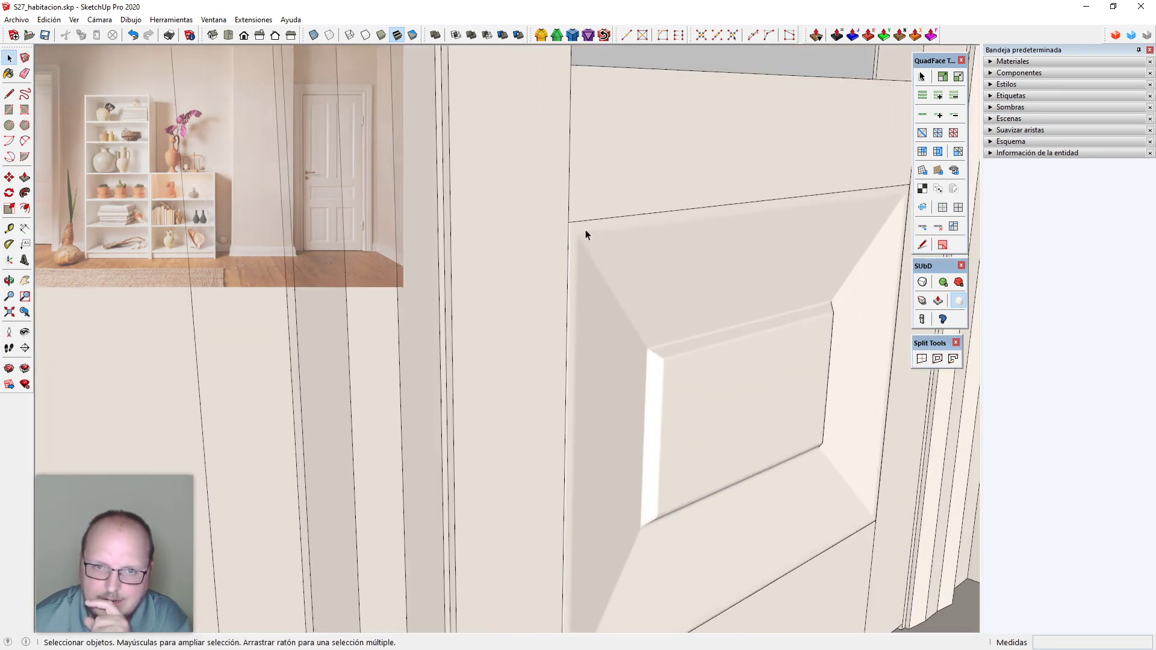
{"action": "scroll", "coordinate": [587, 259], "scroll_direction": "up", "scroll_amount": 2}
{"action": "middle_click_drag", "start_coordinate": [591, 291], "coordinate": [790, 465]}
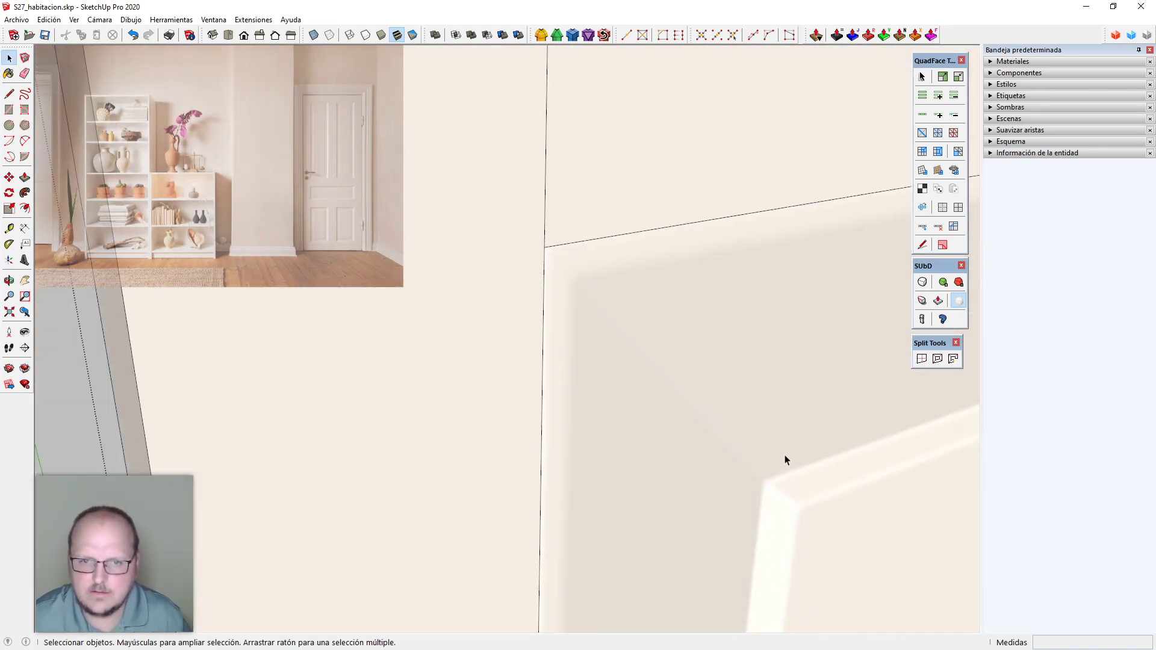
{"action": "double_click", "coordinate": [735, 359]}
{"action": "left_click", "coordinate": [768, 372]}
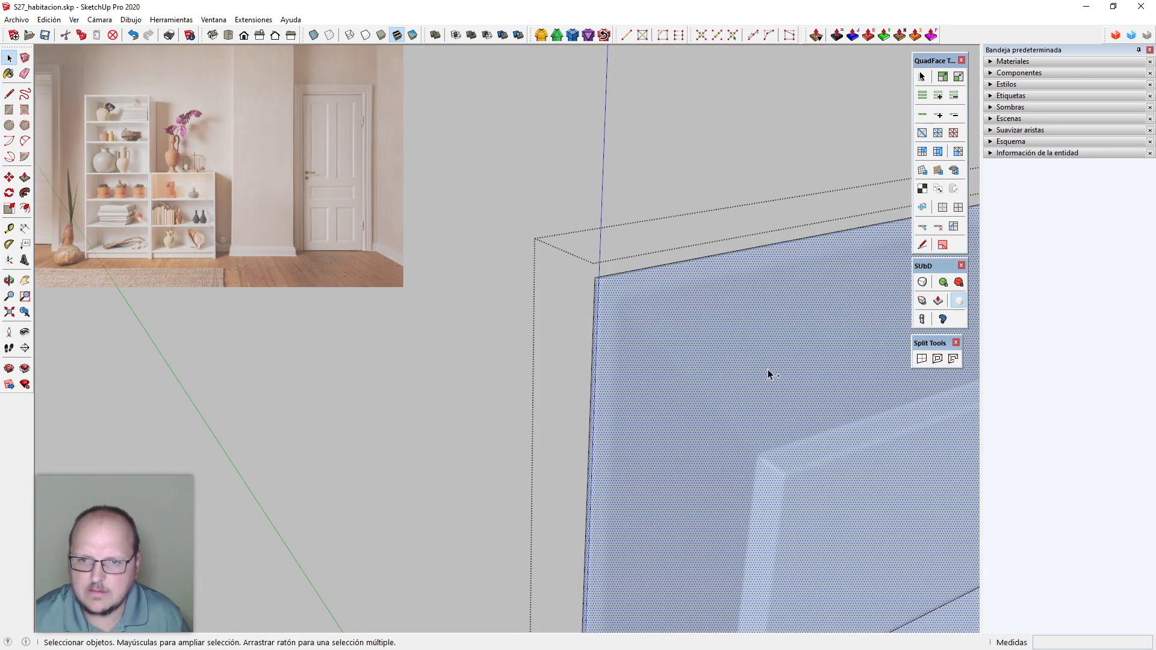
{"action": "middle_click_drag", "start_coordinate": [768, 370], "coordinate": [692, 193]}
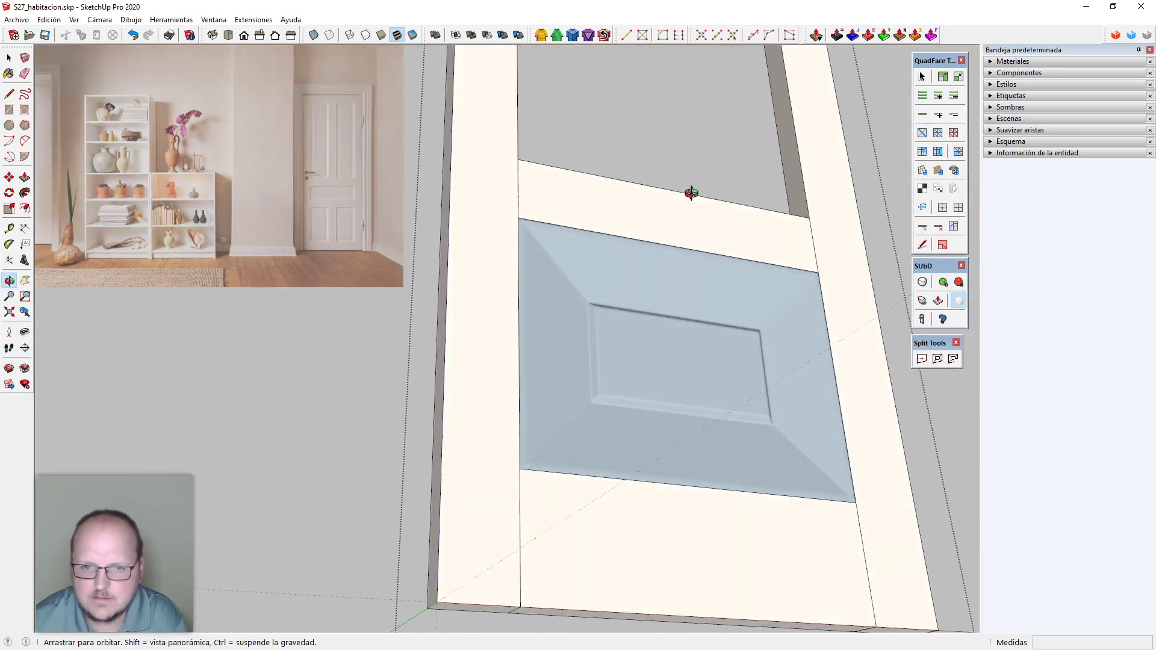
{"action": "scroll", "coordinate": [564, 381], "scroll_direction": "up", "scroll_amount": 5}
{"action": "scroll", "coordinate": [599, 452], "scroll_direction": "down", "scroll_amount": 2}
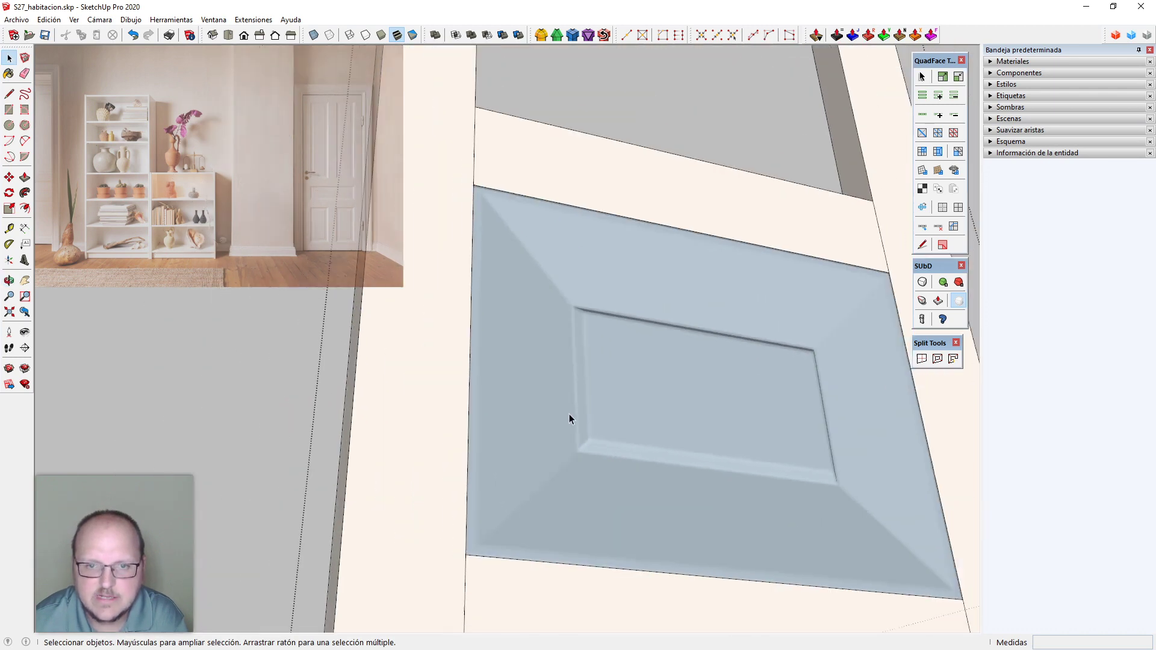
{"action": "middle_click_drag", "start_coordinate": [569, 414], "coordinate": [627, 267]}
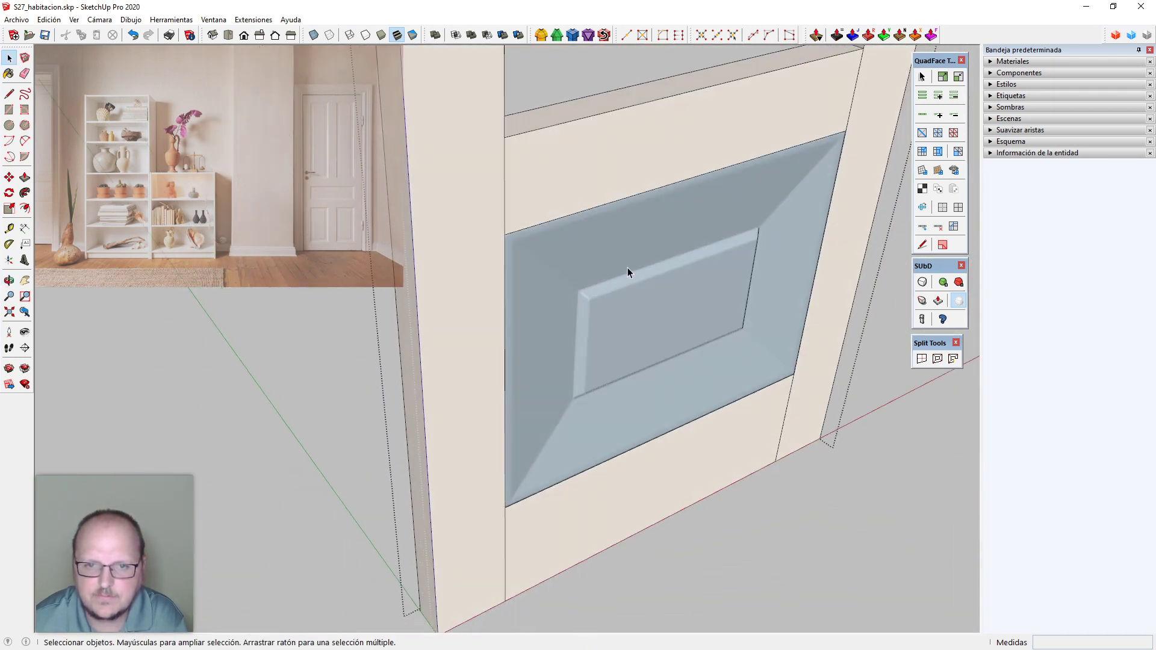
Flip all faces of the lower panel back to their front side and leave the group
{"action": "double_click", "coordinate": [627, 273]}
{"action": "double_click", "coordinate": [674, 319]}
{"action": "left_click", "coordinate": [675, 319]}
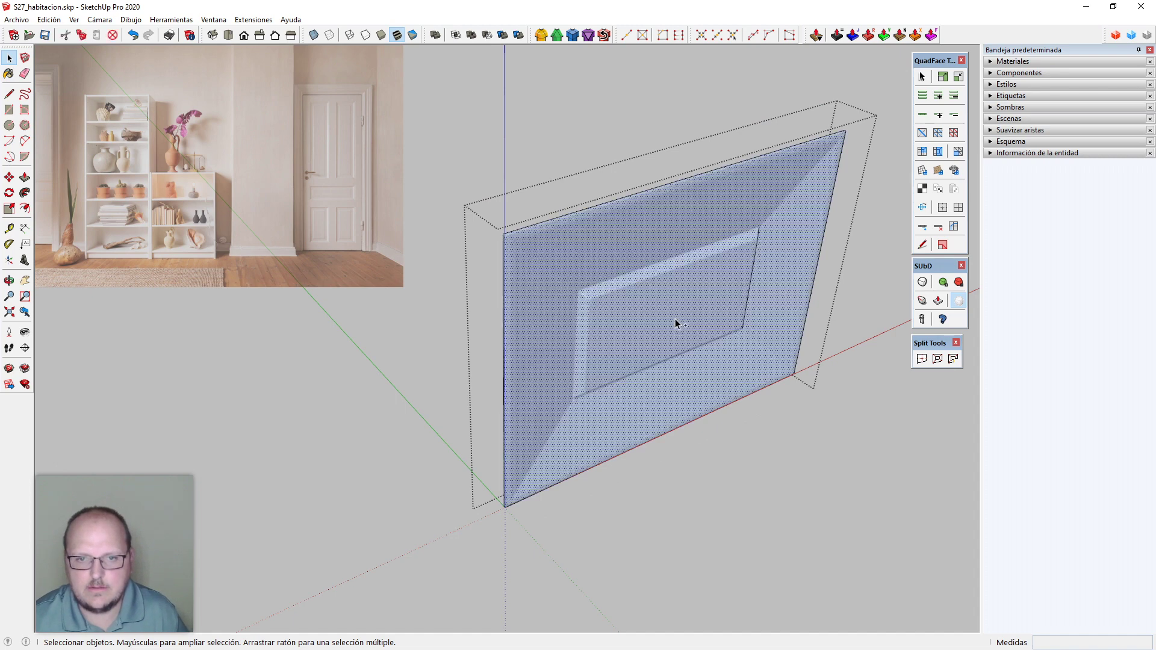
{"action": "key", "text": "i"}
{"action": "key", "text": "Escape"}
Select the door's stiles and rails and subdivide their edges with FredoCorner SubDivision at a 0.3 cm offset
{"action": "scroll", "coordinate": [675, 319], "scroll_direction": "down", "scroll_amount": 2}
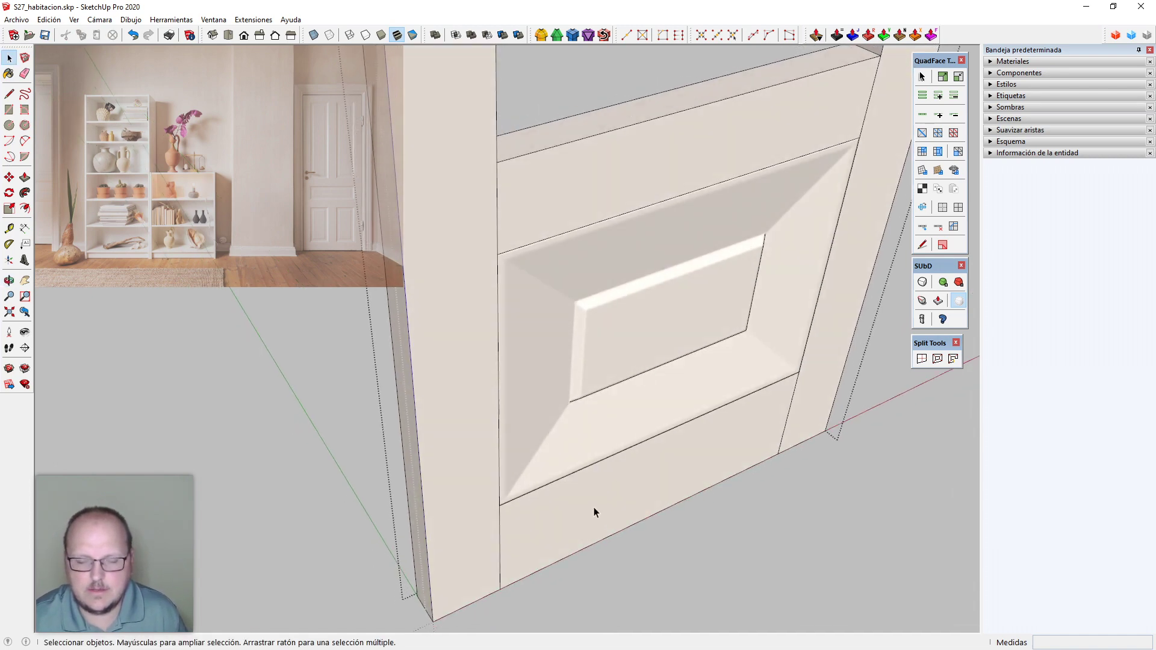
{"action": "scroll", "coordinate": [594, 509], "scroll_direction": "down", "scroll_amount": 3}
{"action": "middle_click_drag", "start_coordinate": [581, 512], "coordinate": [601, 445]}
{"action": "left_click", "coordinate": [630, 497]}
{"action": "scroll", "coordinate": [646, 526], "scroll_direction": "down", "scroll_amount": 1}
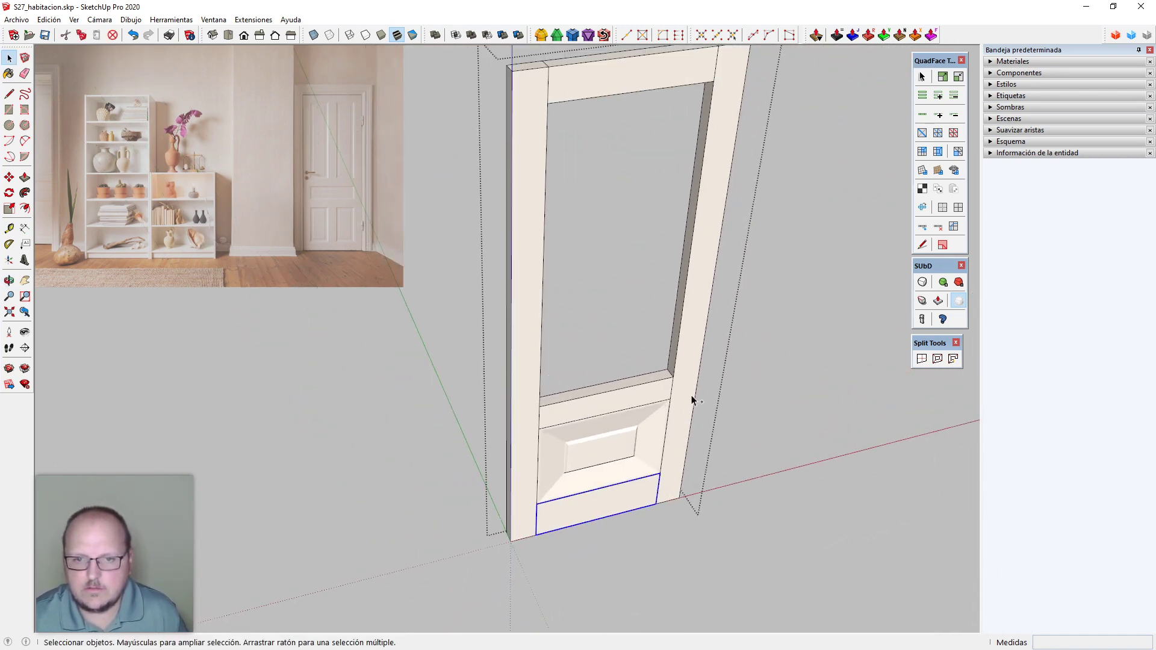
{"action": "left_click", "coordinate": [679, 395], "text": "ctrl"}
{"action": "left_click", "coordinate": [665, 398], "text": "ctrl"}
{"action": "scroll", "coordinate": [583, 487], "scroll_direction": "down", "scroll_amount": 1}
{"action": "left_click", "coordinate": [546, 176], "text": "ctrl"}
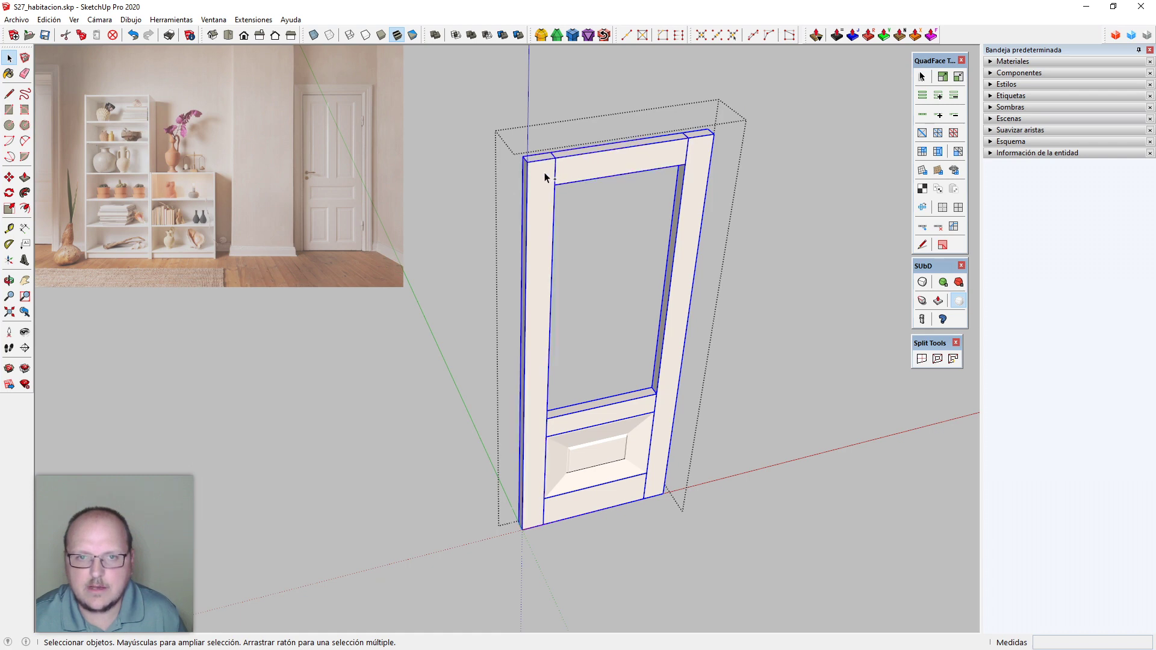
{"action": "left_click", "coordinate": [574, 36]}
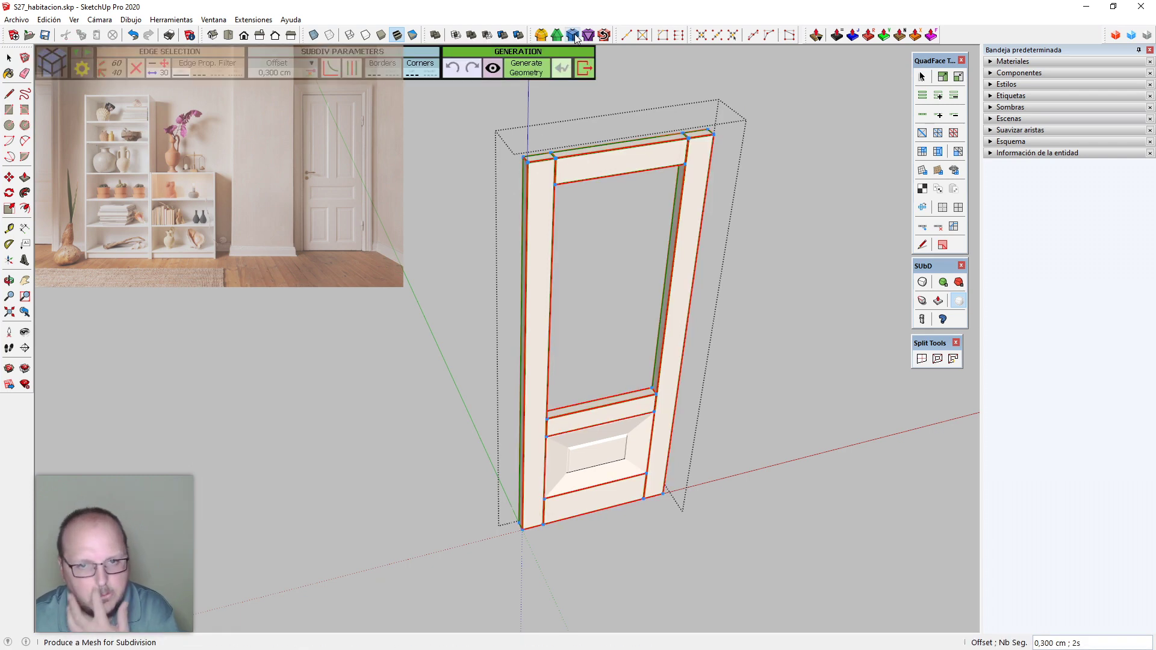
{"action": "key", "text": "Return"}
{"action": "middle_click_drag", "start_coordinate": [623, 142], "coordinate": [640, 204]}
{"action": "key", "text": "space"}
Smooth the subdivided mesh of all the door's stiles and rails with QuadFace Tools
{"action": "left_click_drag", "start_coordinate": [726, 295], "coordinate": [499, 183]}
{"action": "scroll", "coordinate": [530, 418], "scroll_direction": "up", "scroll_amount": 10}
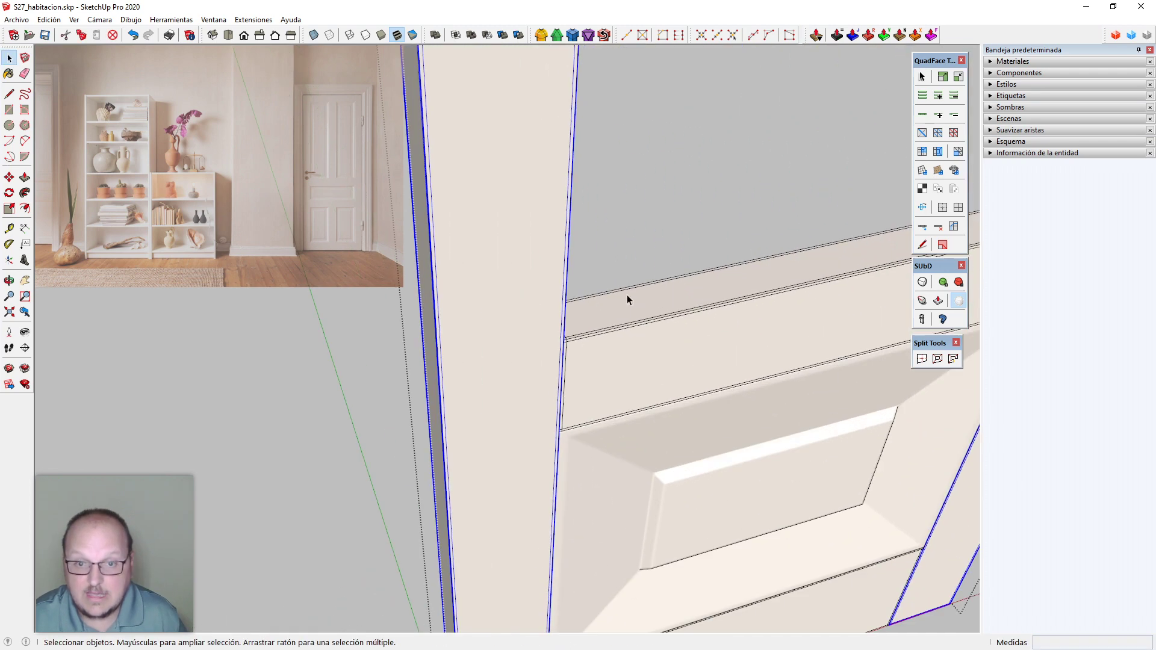
{"action": "scroll", "coordinate": [814, 246], "scroll_direction": "down", "scroll_amount": 4}
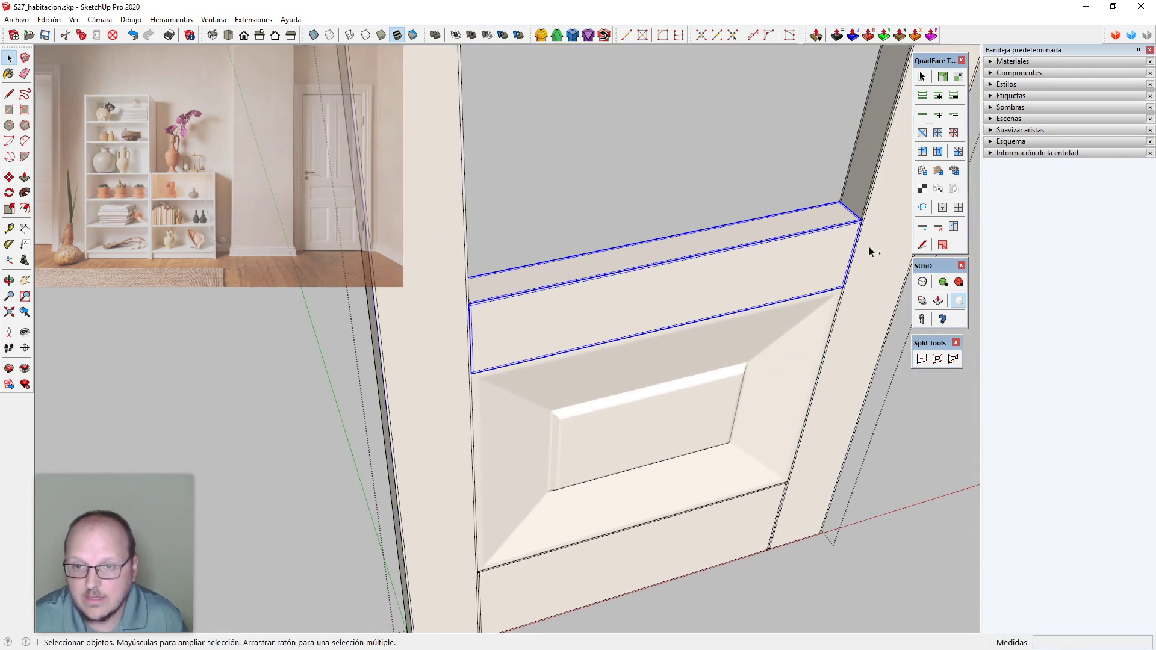
{"action": "scroll", "coordinate": [664, 574], "scroll_direction": "down", "scroll_amount": 2}
{"action": "scroll", "coordinate": [664, 574], "scroll_direction": "down", "scroll_amount": 3}
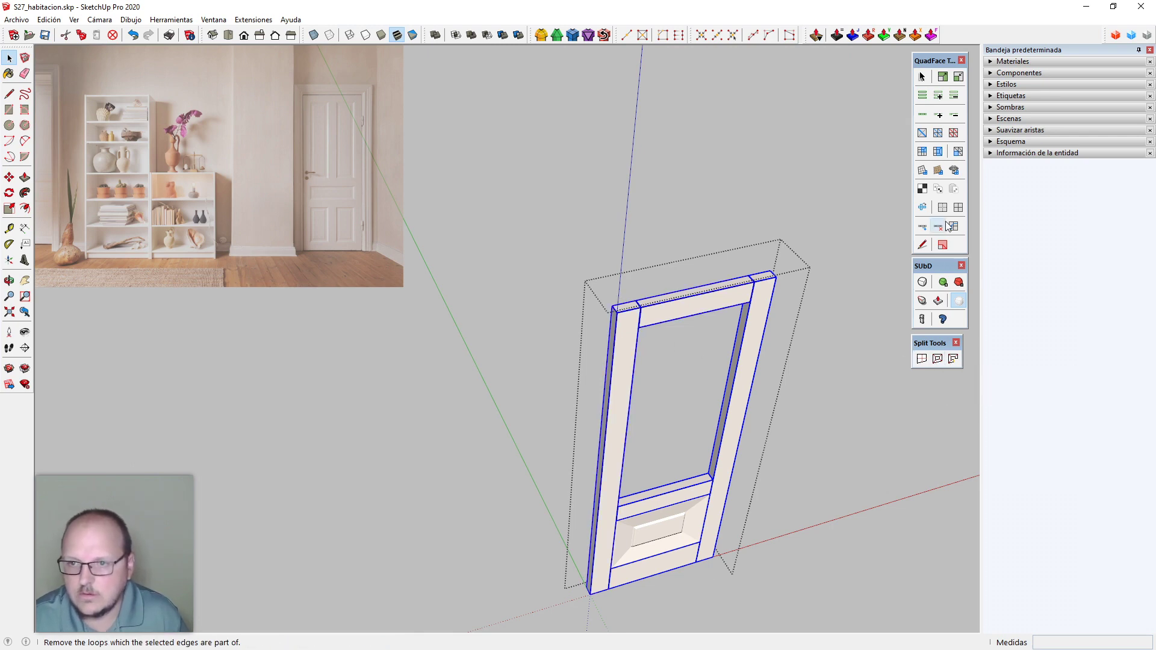
{"action": "left_click", "coordinate": [649, 374]}
{"action": "scroll", "coordinate": [671, 480], "scroll_direction": "up", "scroll_amount": 5}
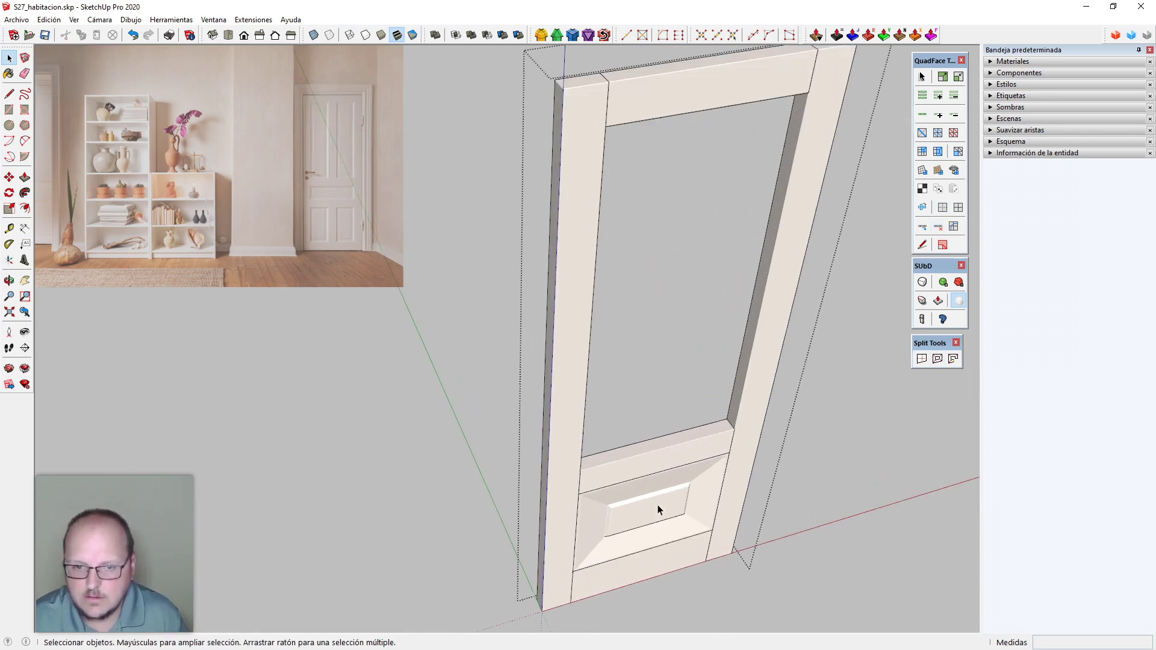
Draw a rectangle that fills the door's upper opening from its lower corner to the diagonally opposite upper corner
{"action": "scroll", "coordinate": [740, 431], "scroll_direction": "down", "scroll_amount": 3}
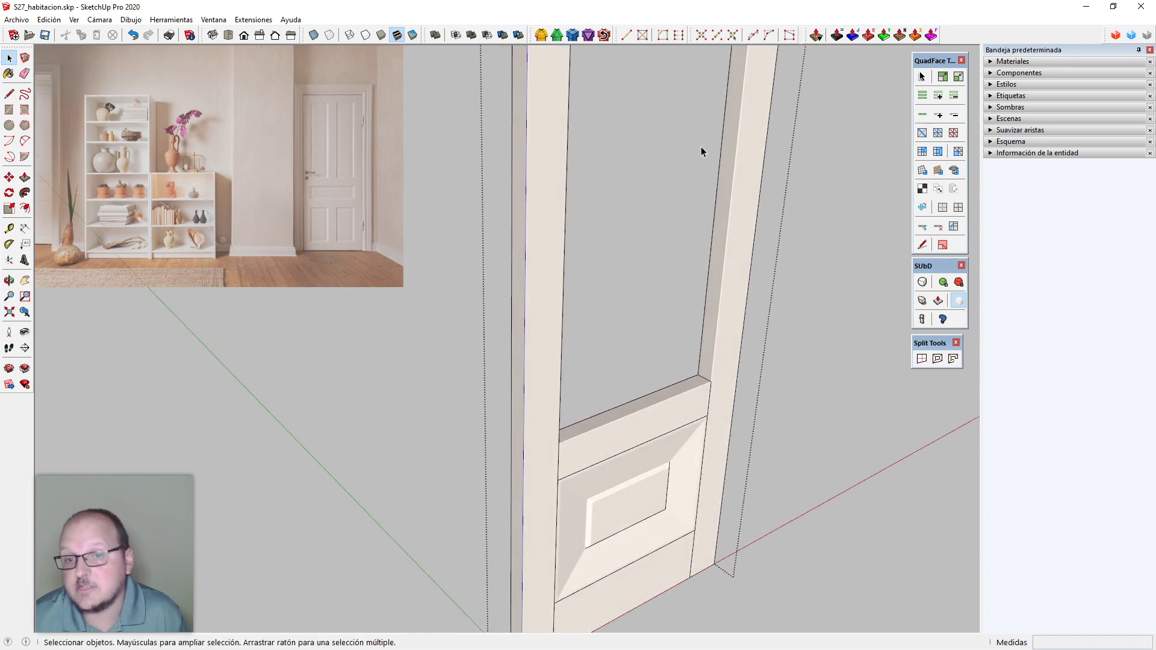
{"action": "mouse_move", "coordinate": [723, 431]}
{"action": "middle_mouse_down"}
{"action": "mouse_move", "coordinate": [739, 440]}
{"action": "mouse_move", "coordinate": [640, 341]}
{"action": "mouse_move", "coordinate": [426, 406]}
{"action": "mouse_move", "coordinate": [294, 477]}
{"action": "middle_mouse_up"}
{"action": "scroll", "coordinate": [493, 399], "scroll_direction": "up", "scroll_amount": 8}
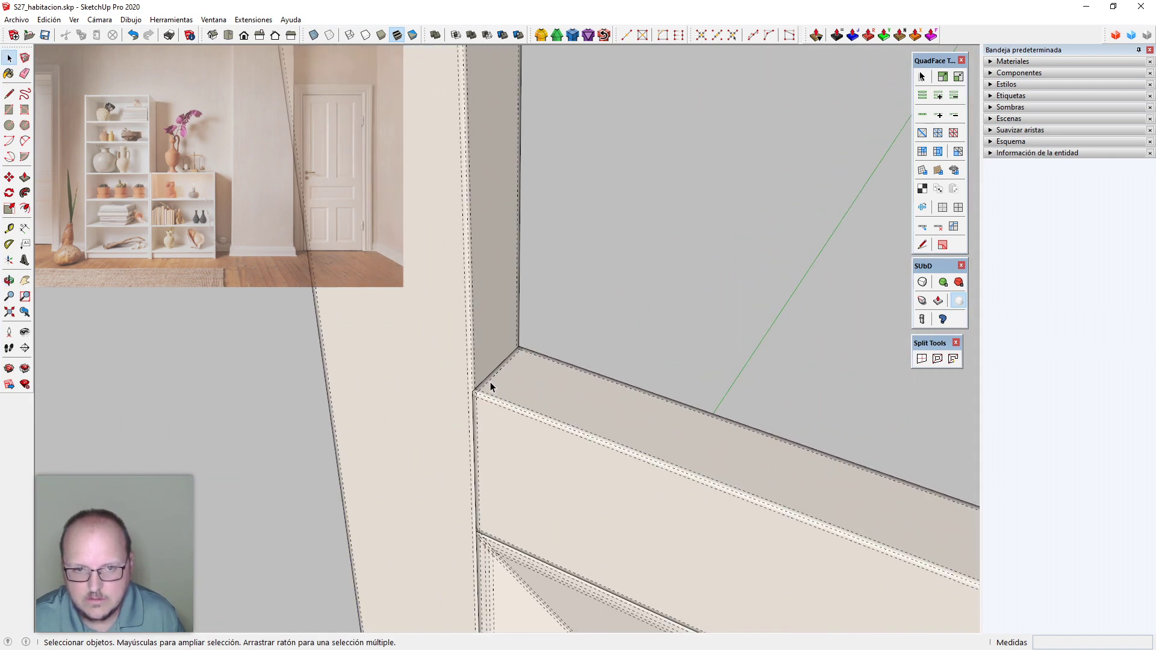
{"action": "key", "text": "r"}
{"action": "scroll", "coordinate": [468, 392], "scroll_direction": "up", "scroll_amount": 3}
{"action": "left_click", "coordinate": [458, 411]}
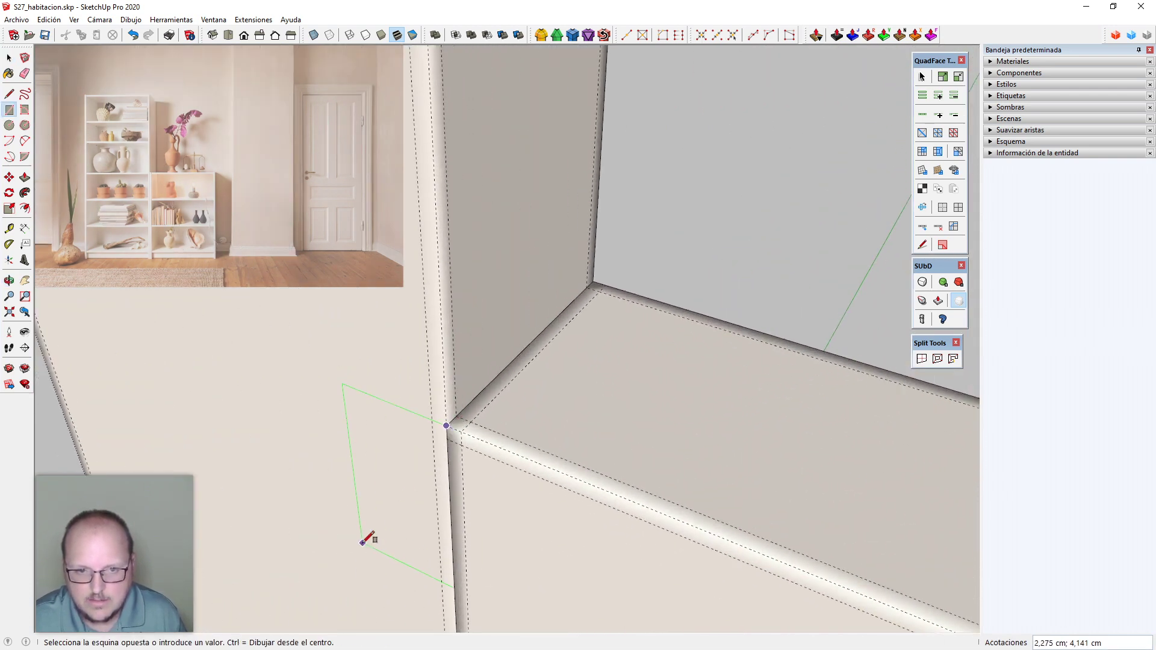
{"action": "scroll", "coordinate": [386, 566], "scroll_direction": "down", "scroll_amount": 8}
{"action": "middle_click_drag", "start_coordinate": [884, 495], "coordinate": [524, 323]}
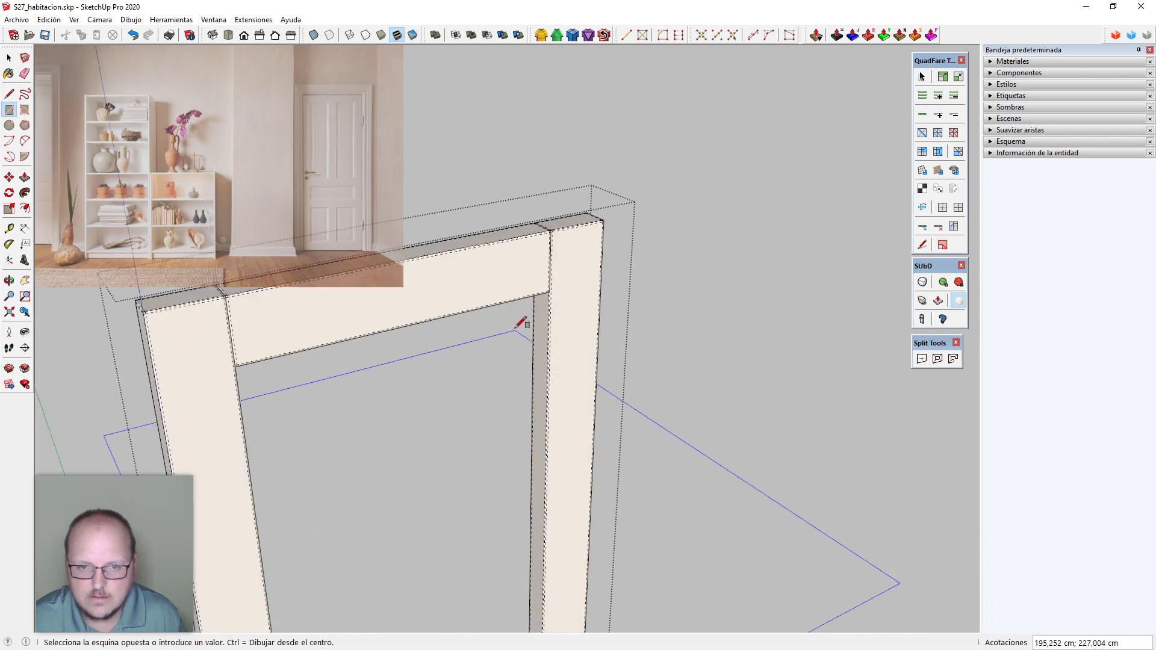
{"action": "scroll", "coordinate": [602, 277], "scroll_direction": "up", "scroll_amount": 6}
{"action": "left_click", "coordinate": [576, 279]}
{"action": "key", "text": "space"}
Offset the opening's new face 1 cm inward and delete the inner face, leaving a thin border
{"action": "scroll", "coordinate": [714, 210], "scroll_direction": "down", "scroll_amount": 5}
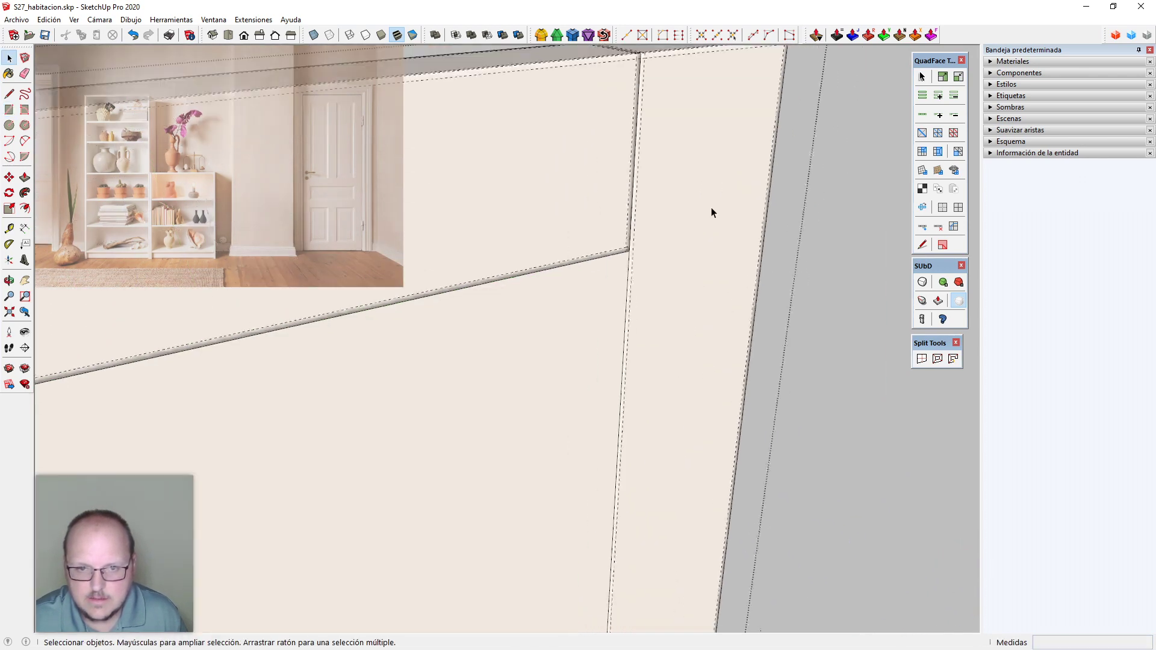
{"action": "left_click", "coordinate": [638, 277]}
{"action": "key", "text": "f"}
{"action": "left_click", "coordinate": [603, 255]}
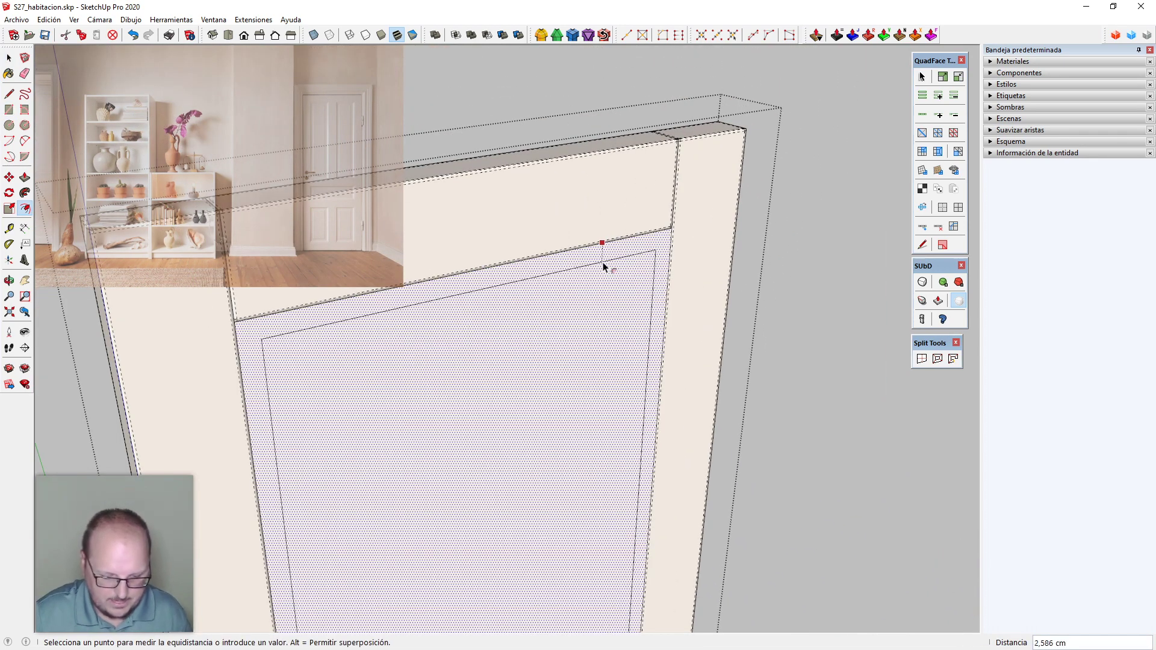
{"action": "type", "text": "1cm"}
{"action": "key", "text": "Return"}
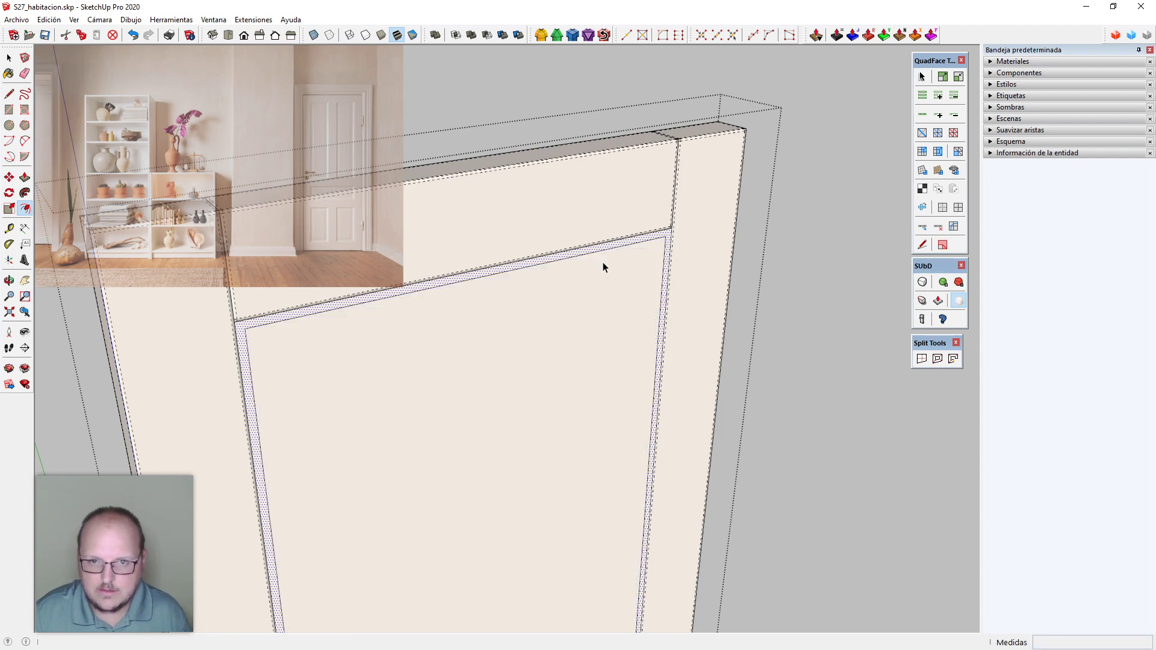
{"action": "key", "text": "space"}
{"action": "left_click", "coordinate": [597, 307]}
{"action": "key", "text": "Delete"}
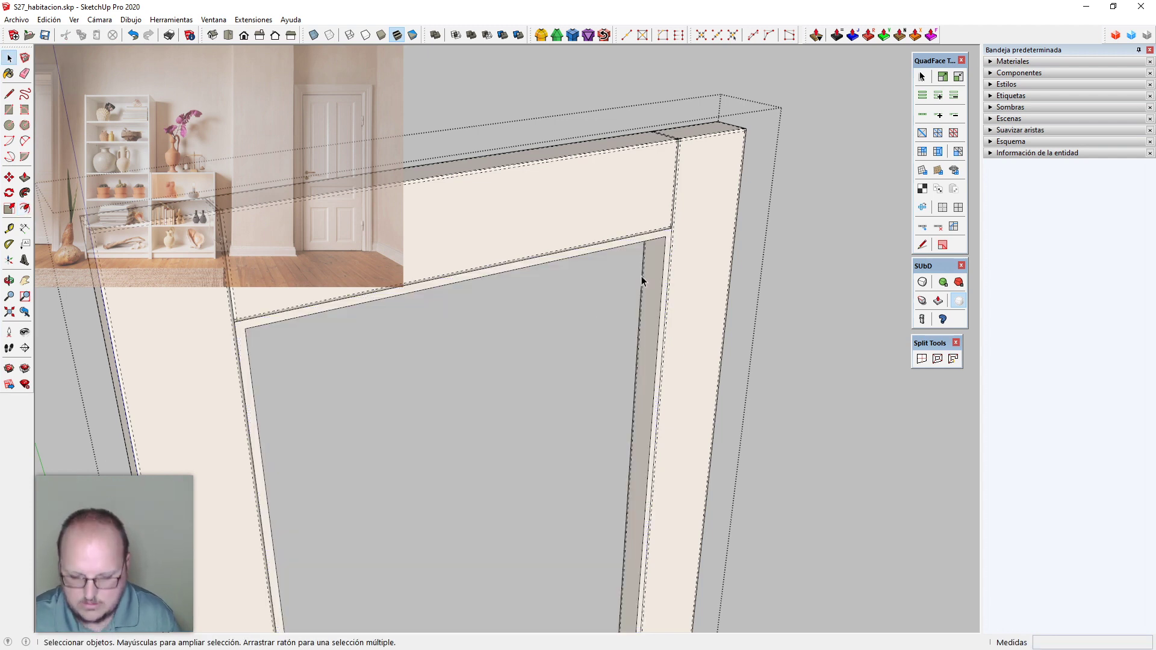
Extrude the thin border through the door opening to match the depth of the stiles and rails
{"action": "key", "text": "p"}
{"action": "scroll", "coordinate": [669, 243], "scroll_direction": "up", "scroll_amount": 3}
{"action": "left_click", "coordinate": [664, 239]}
{"action": "middle_click_drag", "start_coordinate": [637, 250], "coordinate": [934, 258]}
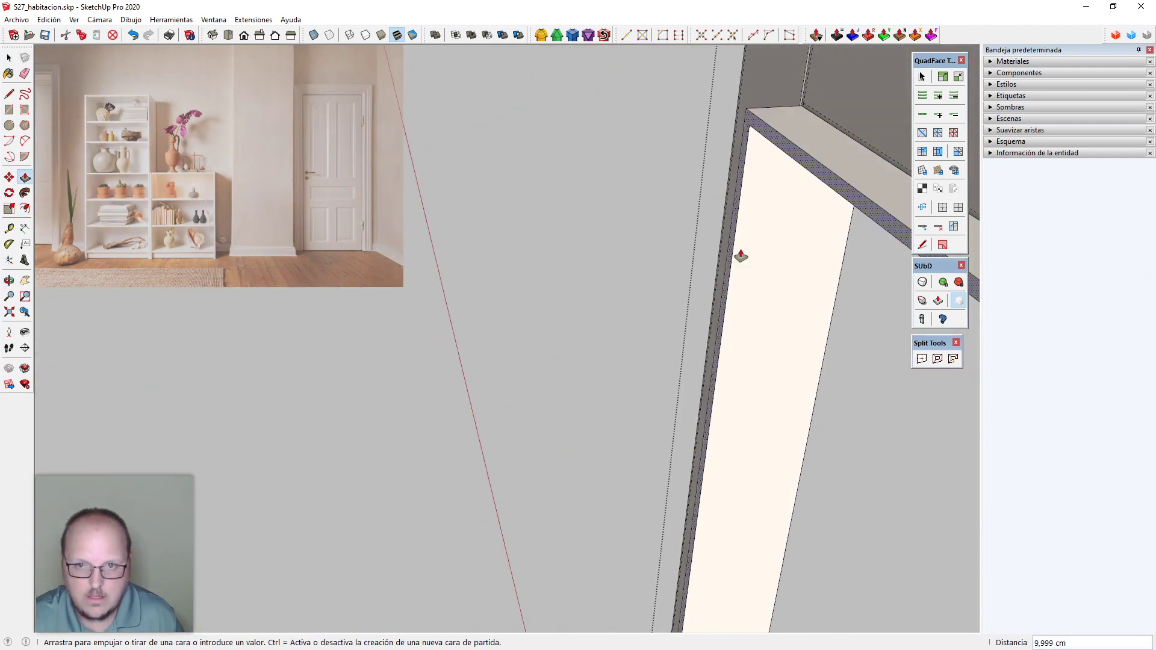
{"action": "left_click", "coordinate": [756, 78]}
{"action": "key", "text": "space"}
Insert edge loops around the inner sides of the border with QuadFace Tools, using 2 segments
{"action": "middle_click_drag", "start_coordinate": [841, 454], "coordinate": [421, 386]}
{"action": "scroll", "coordinate": [630, 259], "scroll_direction": "down", "scroll_amount": 4}
{"action": "middle_click_drag", "start_coordinate": [666, 386], "coordinate": [602, 271]}
{"action": "scroll", "coordinate": [643, 241], "scroll_direction": "up", "scroll_amount": 6}
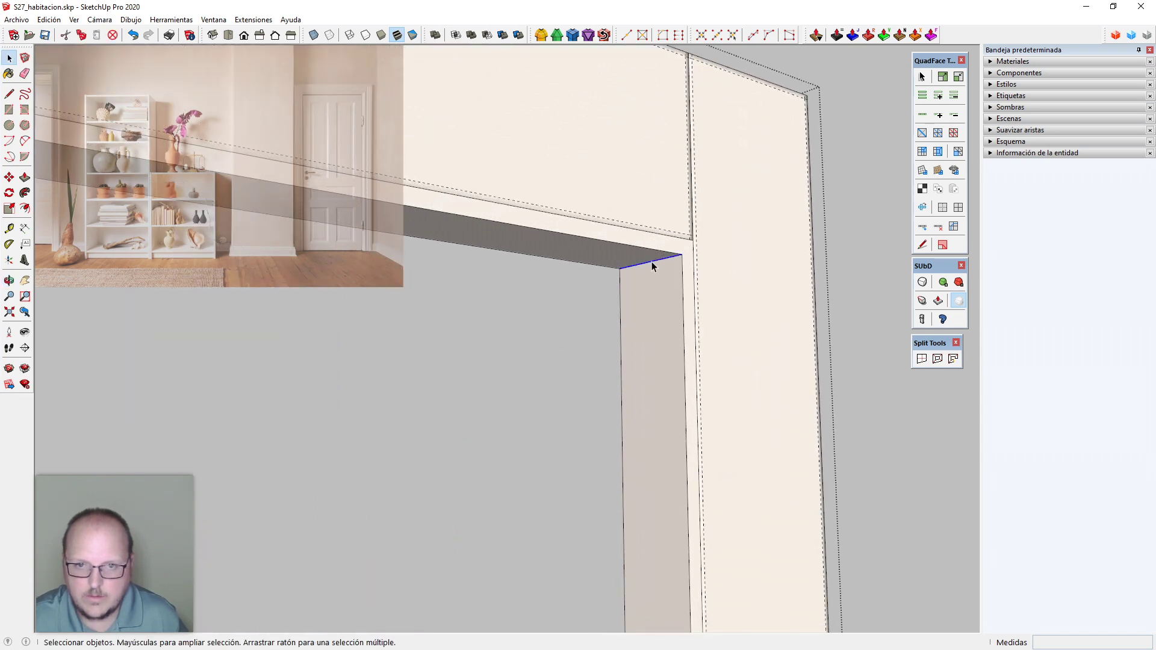
{"action": "key", "text": "ctrl+r"}
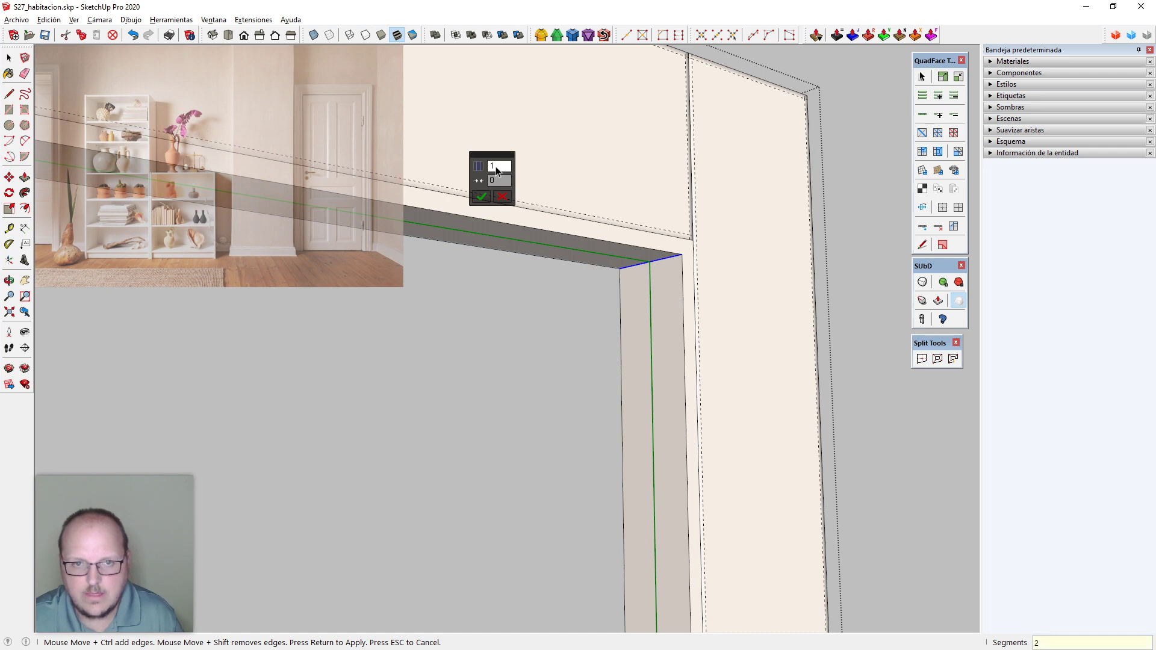
{"action": "key", "text": "Return"}
Move the middle strip under the border's top side down 1 cm to form a bevelled moulding
{"action": "mouse_move", "coordinate": [614, 240]}
{"action": "middle_mouse_down"}
{"action": "mouse_move", "coordinate": [619, 258]}
{"action": "mouse_move", "coordinate": [603, 215]}
{"action": "mouse_move", "coordinate": [627, 331]}
{"action": "middle_mouse_up"}
{"action": "left_click", "coordinate": [626, 335]}
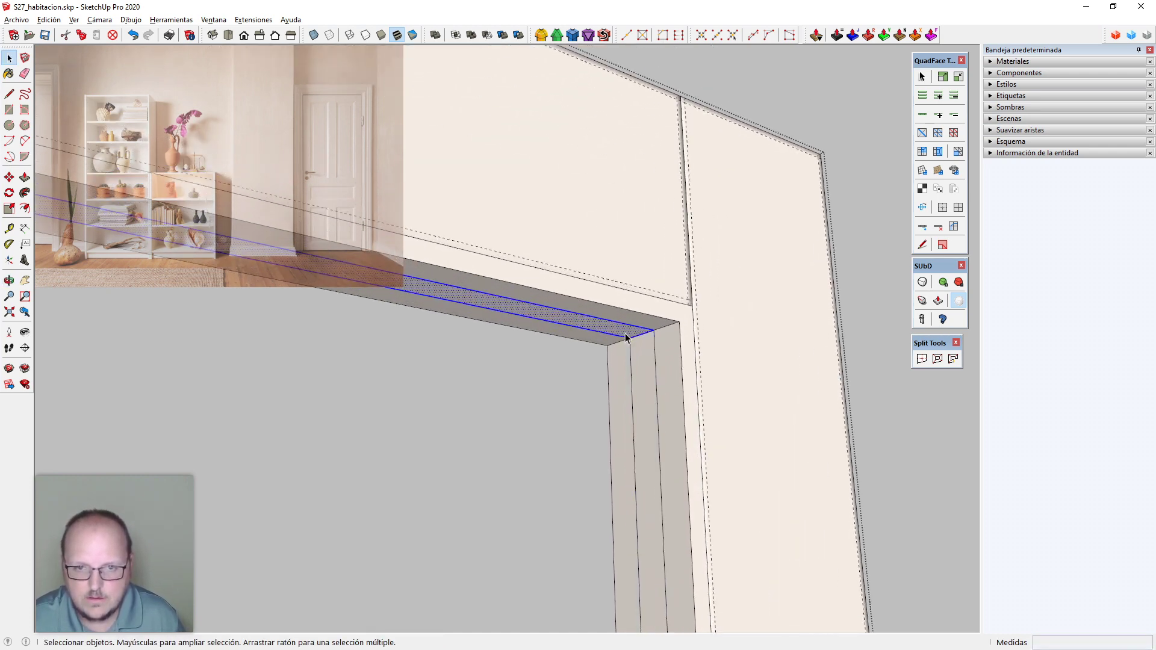
{"action": "key", "text": "m"}
{"action": "left_click", "coordinate": [639, 332]}
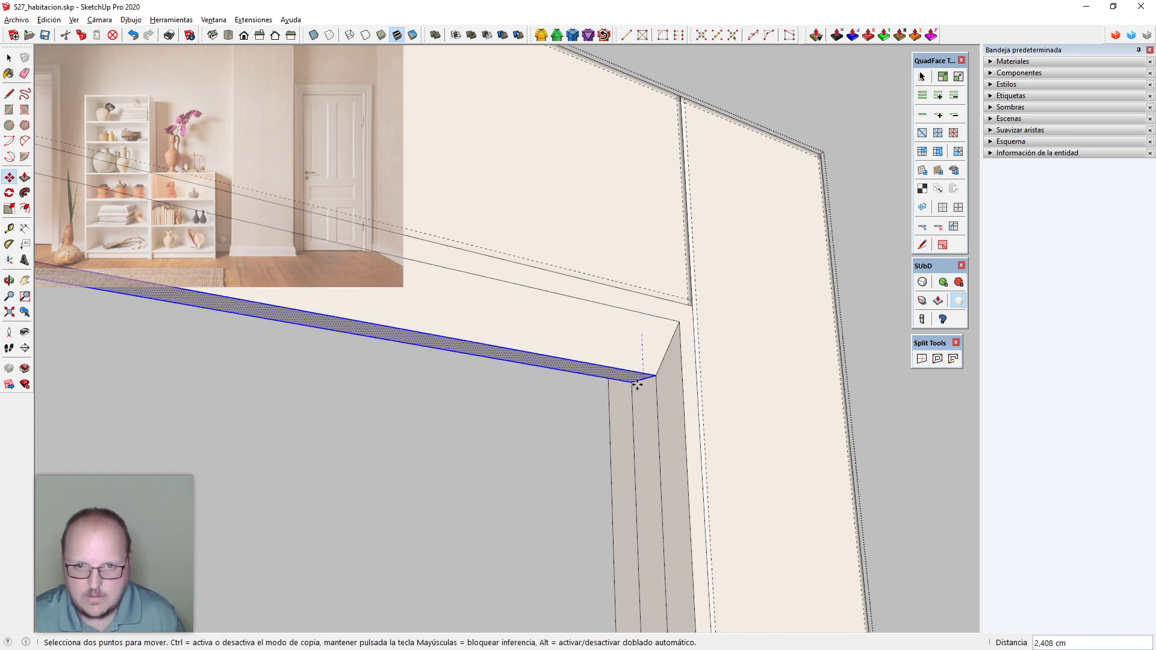
{"action": "type", "text": "1"}
{"action": "key", "text": "Return"}
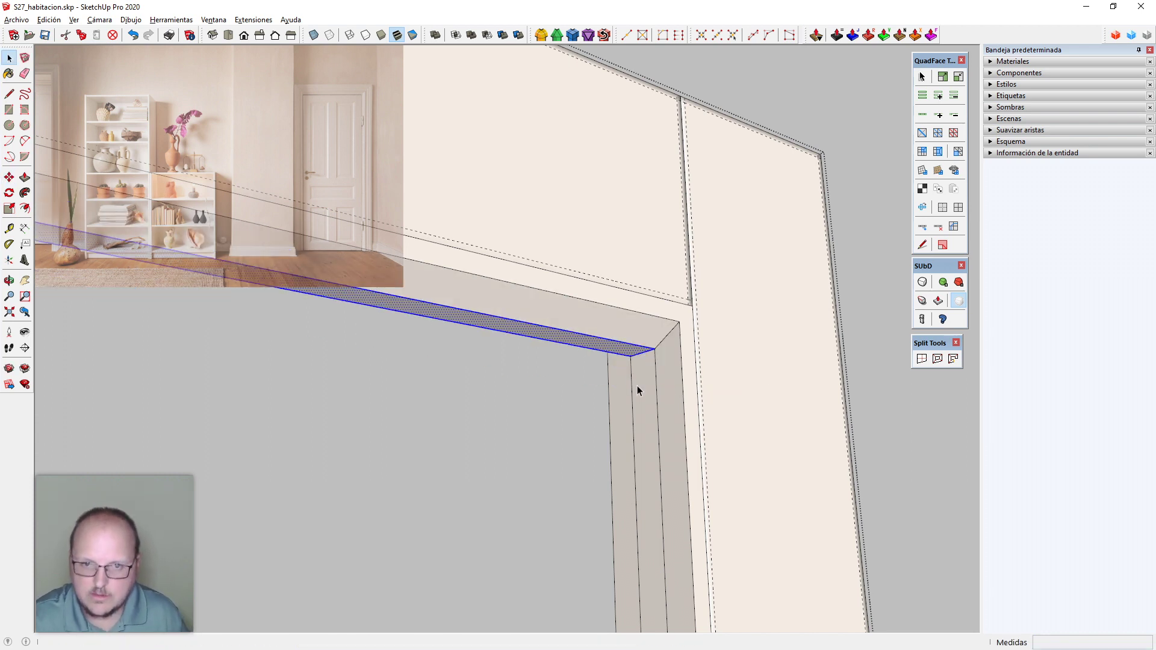
Move the middle strip of the adjacent vertical side 1 cm inward along the red axis
{"action": "key", "text": "space"}
{"action": "double_click", "coordinate": [626, 381]}
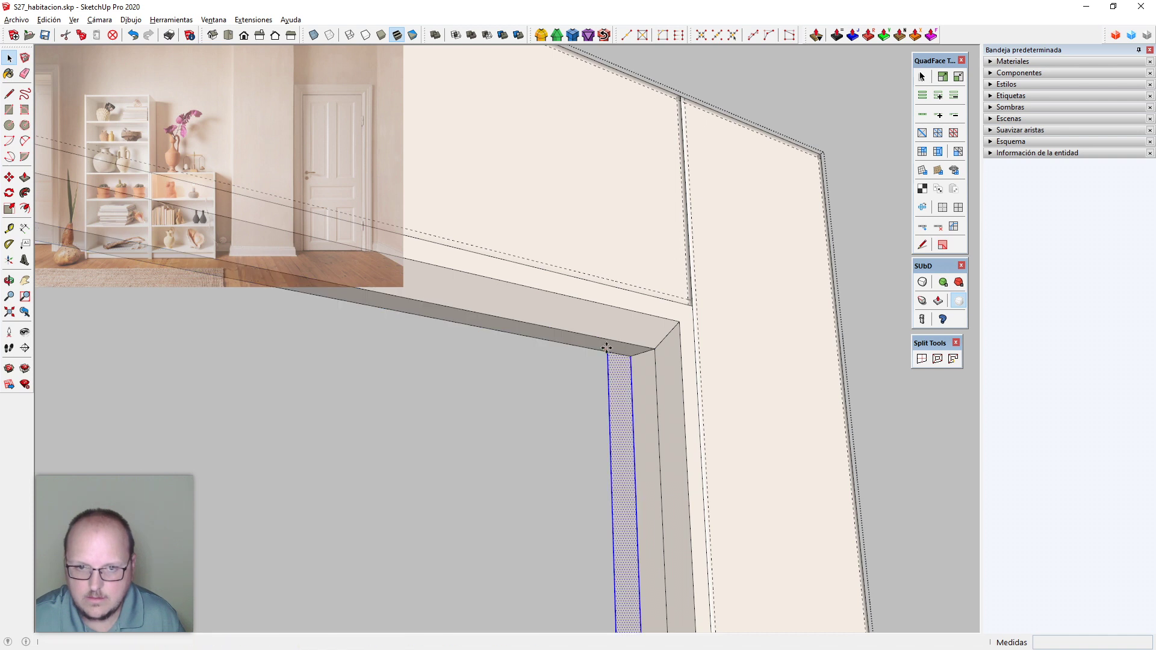
{"action": "key", "text": "m"}
{"action": "left_click", "coordinate": [602, 343]}
{"action": "key", "text": "space"}
{"action": "double_click", "coordinate": [644, 377]}
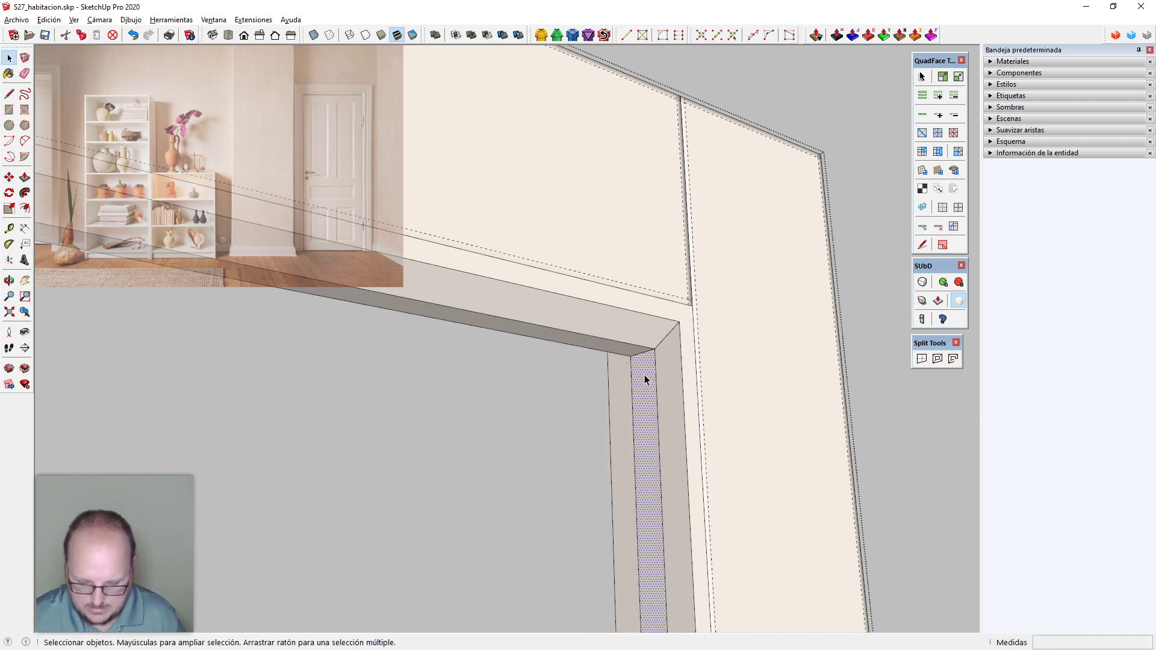
{"action": "key", "text": "m"}
{"action": "left_click", "coordinate": [622, 343]}
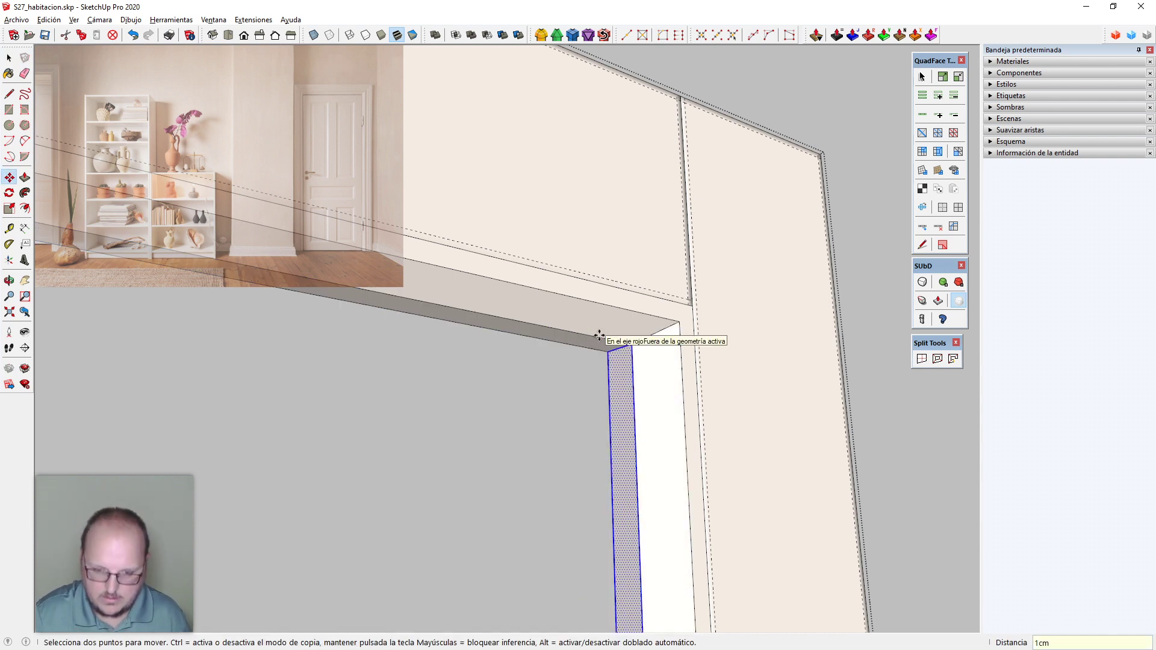
{"action": "key", "text": "space"}
Move the middle strip of the opposite vertical side 1 cm toward the opening
{"action": "middle_click_drag", "start_coordinate": [599, 334], "coordinate": [426, 333]}
{"action": "scroll", "coordinate": [502, 292], "scroll_direction": "up", "scroll_amount": 6}
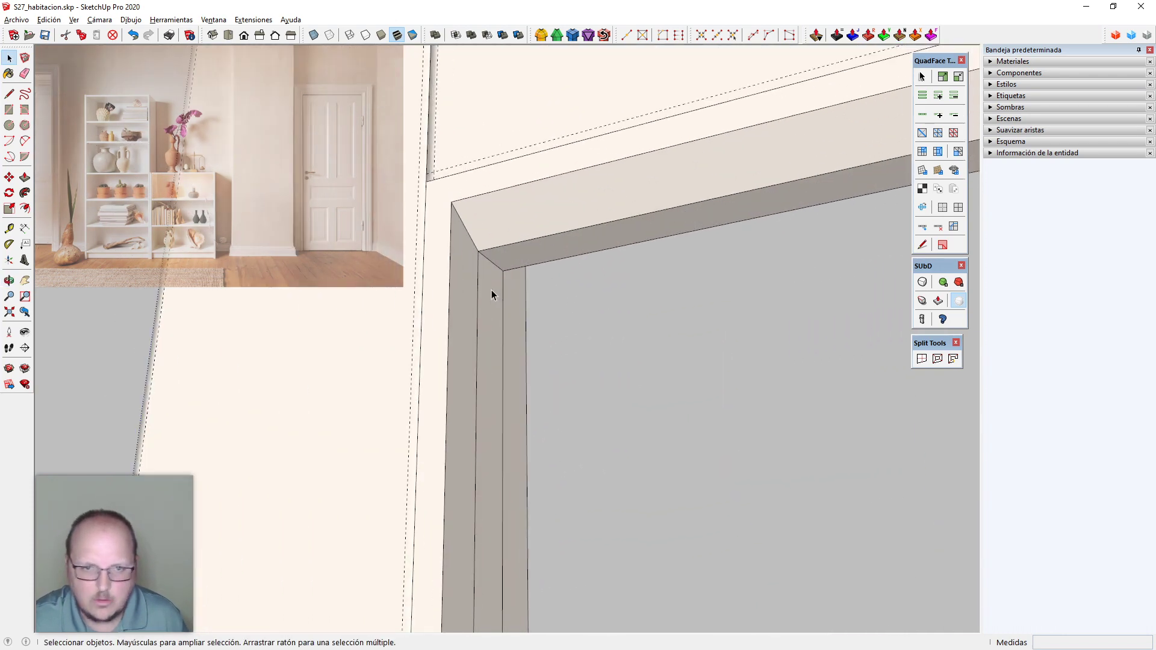
{"action": "left_click", "coordinate": [491, 293]}
{"action": "key", "text": "m"}
{"action": "left_click", "coordinate": [529, 251]}
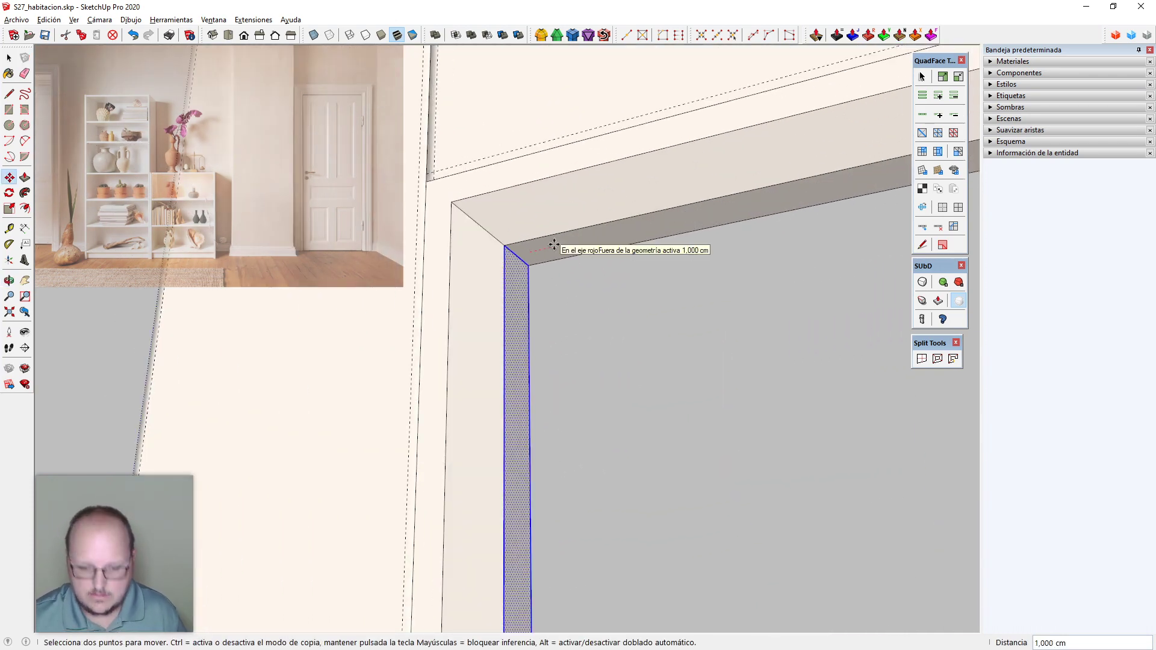
{"action": "type", "text": "1cm"}
{"action": "key", "text": "Return"}
{"action": "key", "text": "space"}
Raise the middle strip of the border's bottom side 1 cm to complete the moulding profile
{"action": "scroll", "coordinate": [554, 246], "scroll_direction": "down", "scroll_amount": 8}
{"action": "middle_click_drag", "start_coordinate": [554, 247], "coordinate": [443, 411]}
{"action": "scroll", "coordinate": [447, 343], "scroll_direction": "up", "scroll_amount": 10}
{"action": "left_click", "coordinate": [467, 307]}
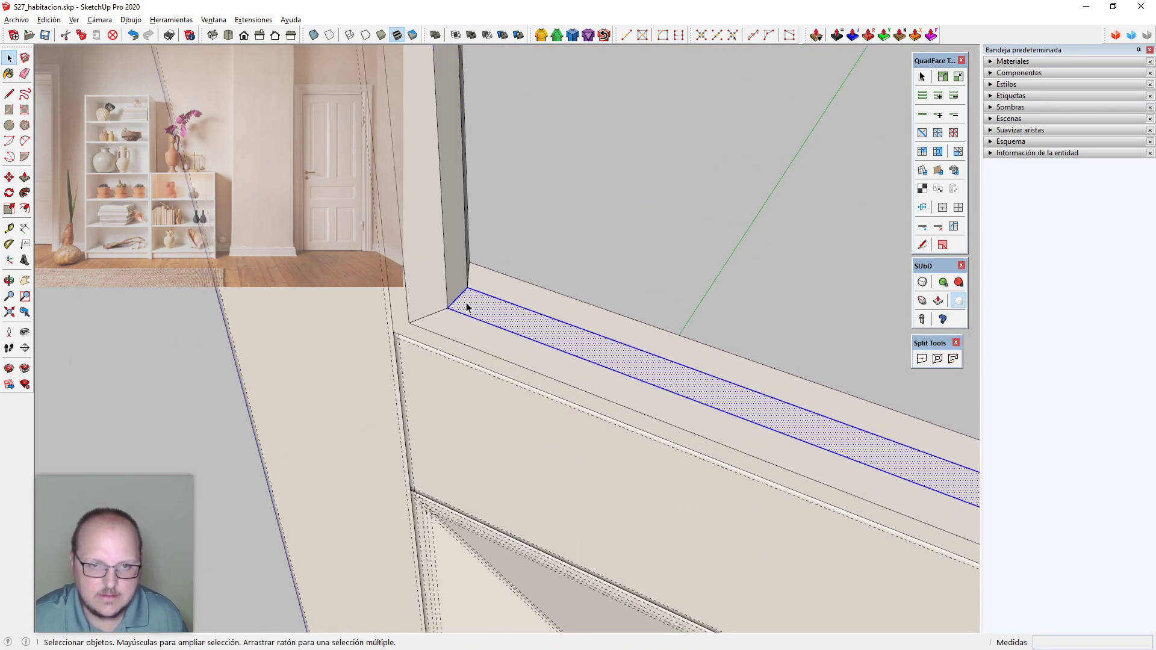
{"action": "key", "text": "m"}
{"action": "left_click", "coordinate": [467, 306]}
{"action": "type", "text": "1"}
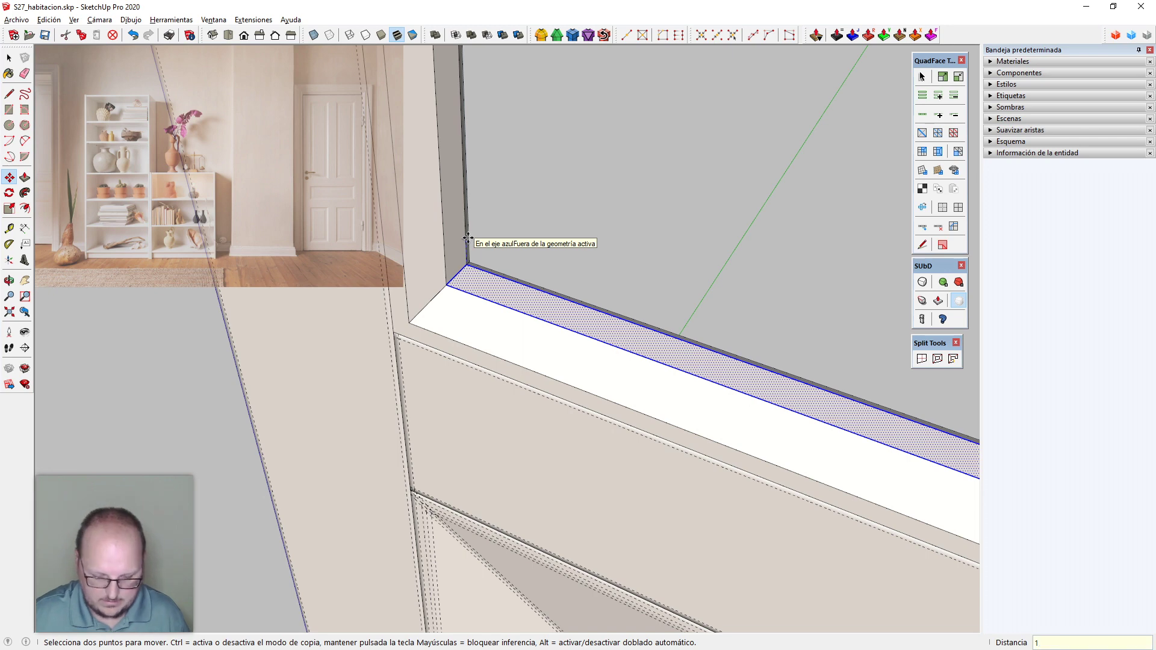
{"action": "type", "text": "cm"}
{"action": "key", "text": "Return"}
{"action": "key", "text": "space"}
Split the corners of the moulding's front border with diagonal edges, starting at a lower corner
{"action": "middle_click_drag", "start_coordinate": [467, 331], "coordinate": [470, 368]}
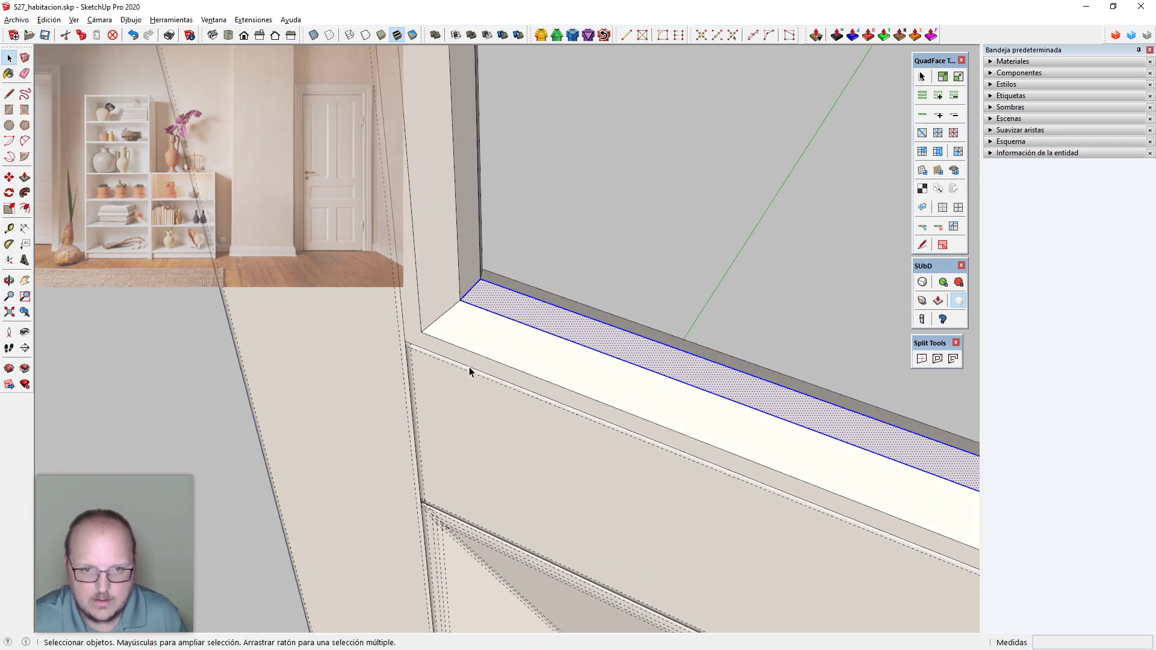
{"action": "left_click", "coordinate": [471, 362]}
{"action": "left_click", "coordinate": [826, 378]}
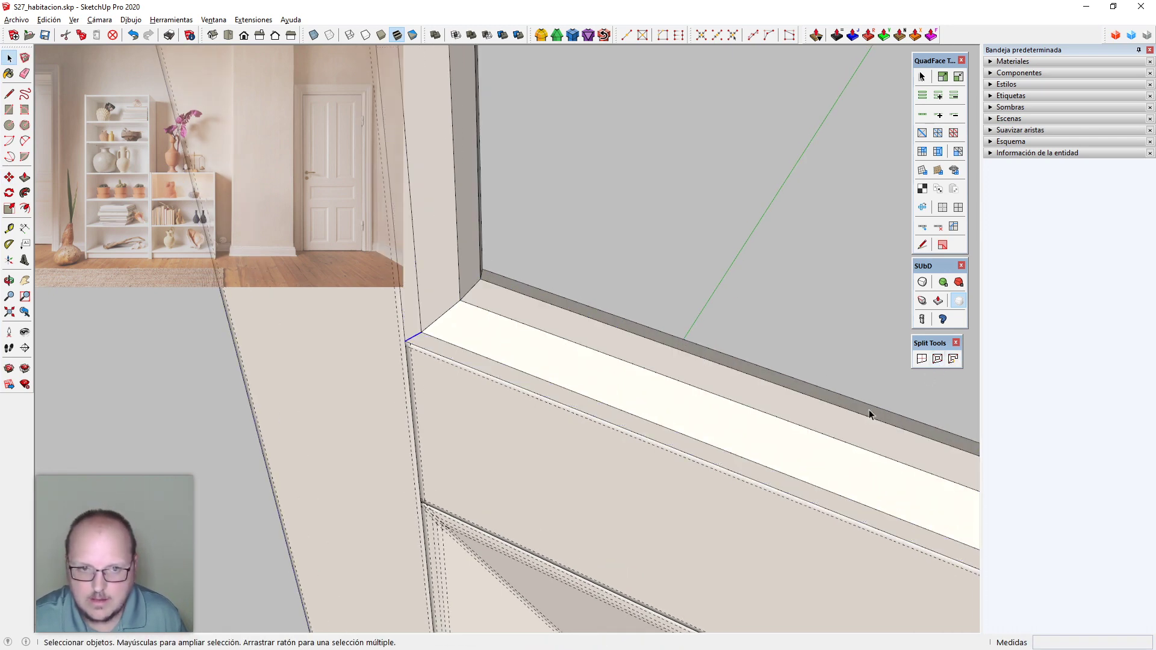
{"action": "middle_click_drag", "start_coordinate": [869, 411], "coordinate": [168, 400]}
{"action": "scroll", "coordinate": [904, 580], "scroll_direction": "up", "scroll_amount": 7}
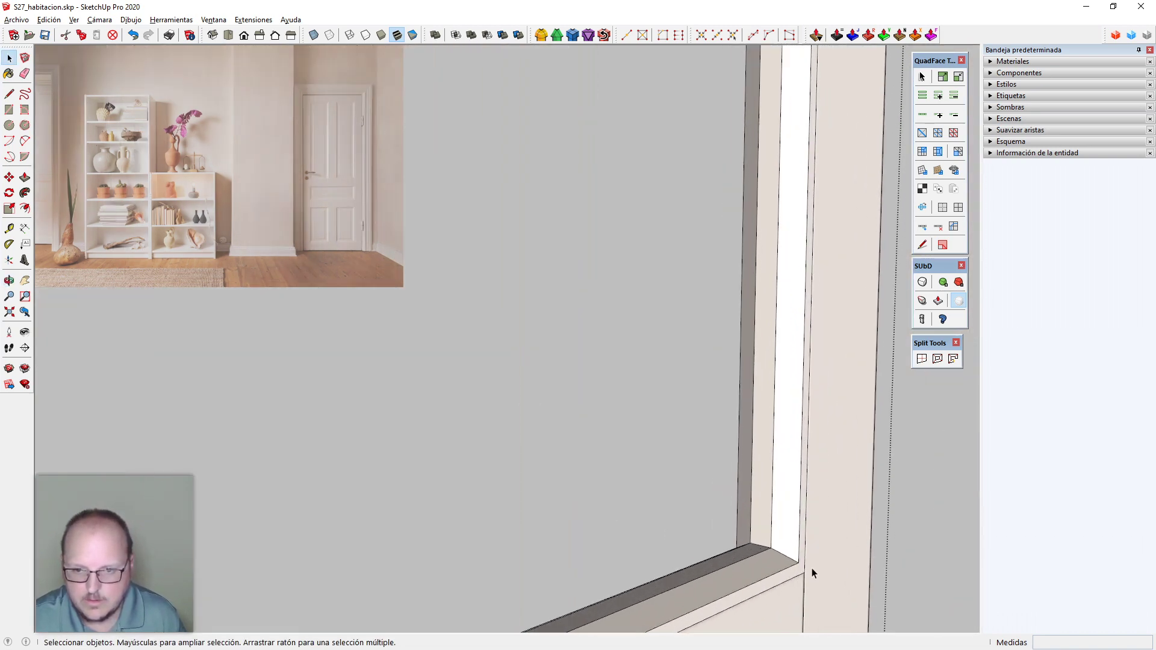
Generate a subdivision mesh with FredoCorner on the moulding around the door's glazed opening, using a 0.3 cm offset and 2 segments
{"action": "left_click", "coordinate": [786, 573]}
{"action": "left_click", "coordinate": [934, 360]}
{"action": "middle_click_drag", "start_coordinate": [715, 405], "coordinate": [694, 482]}
{"action": "scroll", "coordinate": [862, 440], "scroll_direction": "down", "scroll_amount": 8}
{"action": "scroll", "coordinate": [555, 400], "scroll_direction": "up", "scroll_amount": 5}
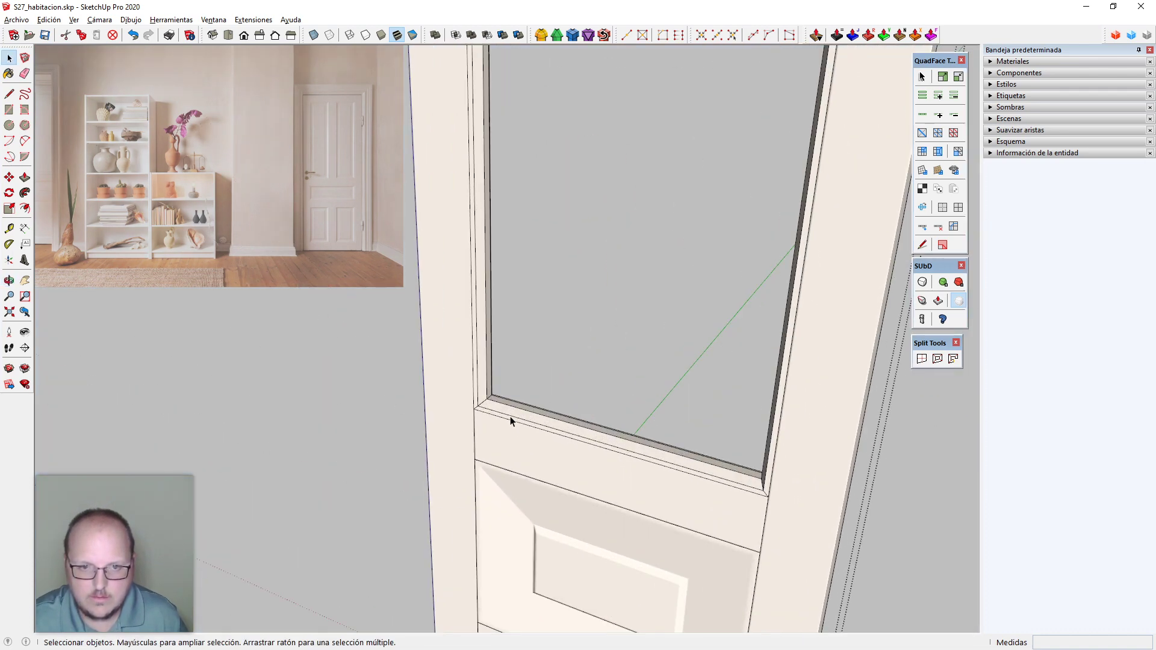
{"action": "left_click", "coordinate": [511, 418]}
{"action": "middle_click_drag", "start_coordinate": [512, 418], "coordinate": [536, 414]}
{"action": "scroll", "coordinate": [560, 410], "scroll_direction": "down", "scroll_amount": 4}
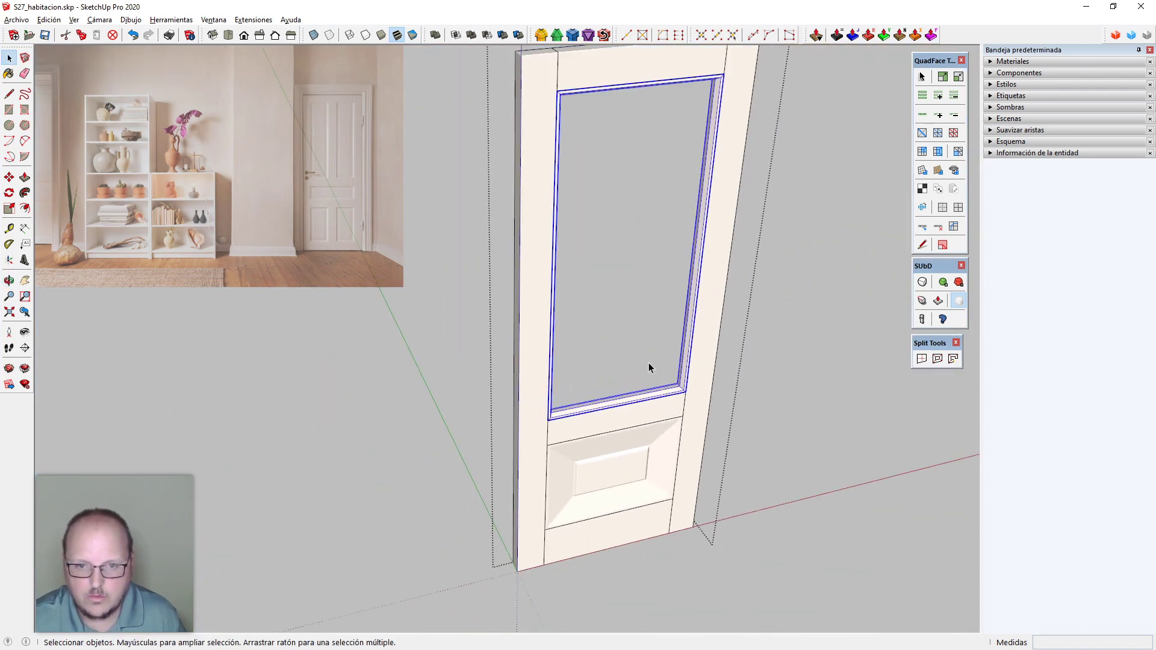
{"action": "scroll", "coordinate": [783, 355], "scroll_direction": "up", "scroll_amount": 5}
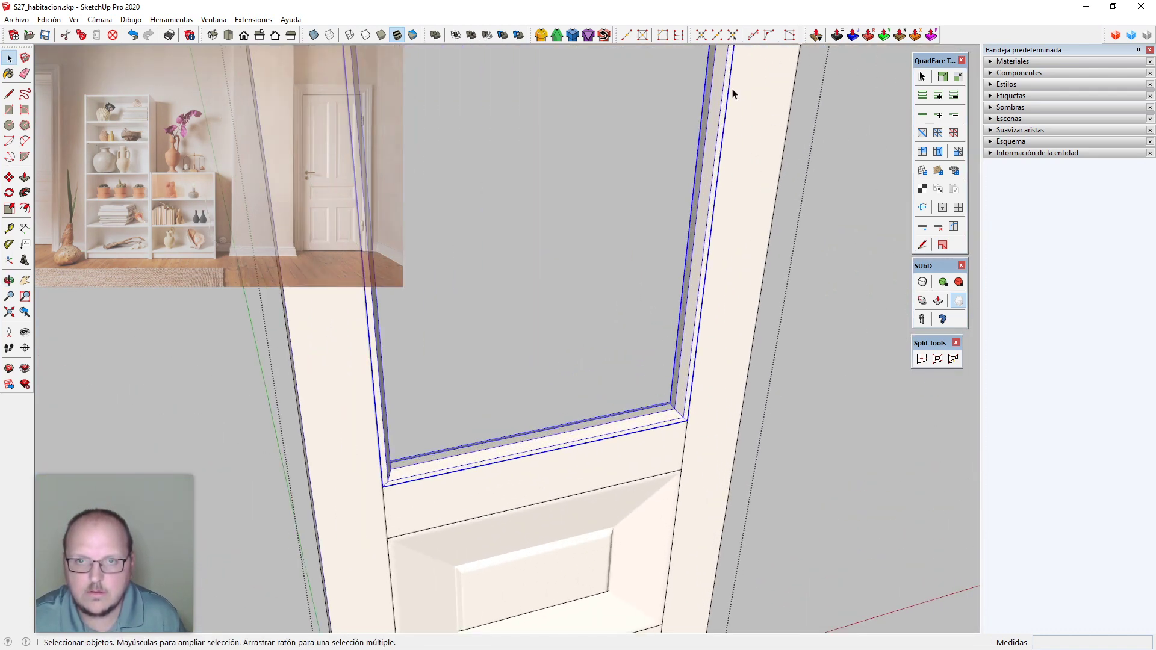
{"action": "left_click", "coordinate": [573, 38]}
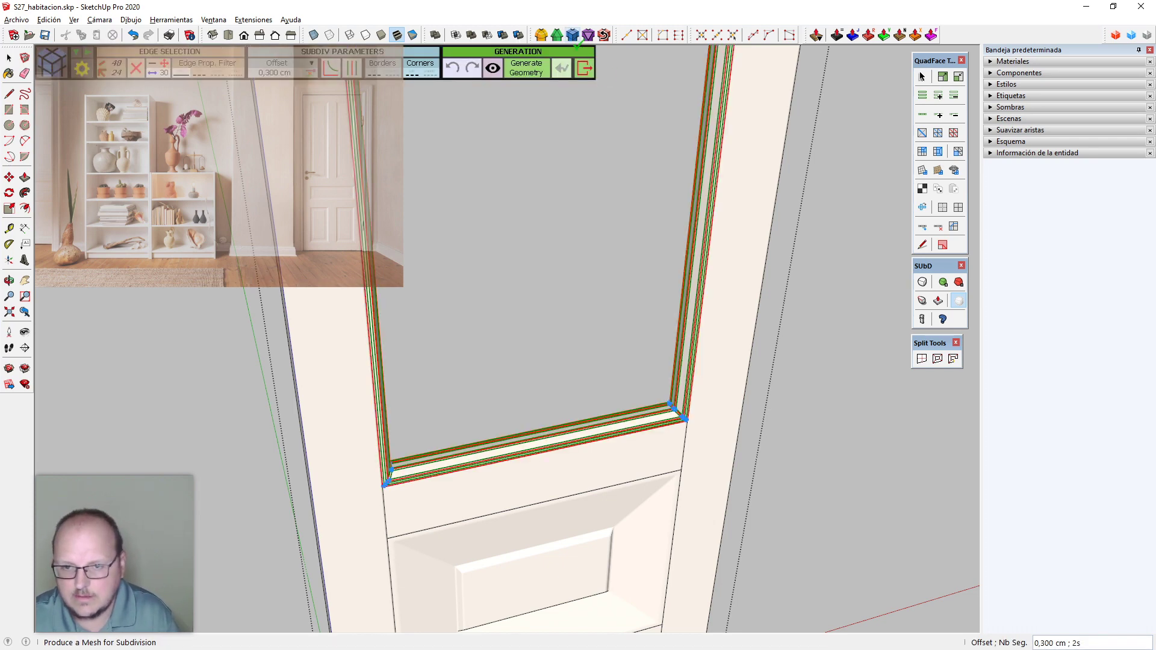
{"action": "left_click", "coordinate": [717, 357]}
{"action": "middle_click_drag", "start_coordinate": [696, 420], "coordinate": [730, 401]}
{"action": "scroll", "coordinate": [691, 406], "scroll_direction": "up", "scroll_amount": 5}
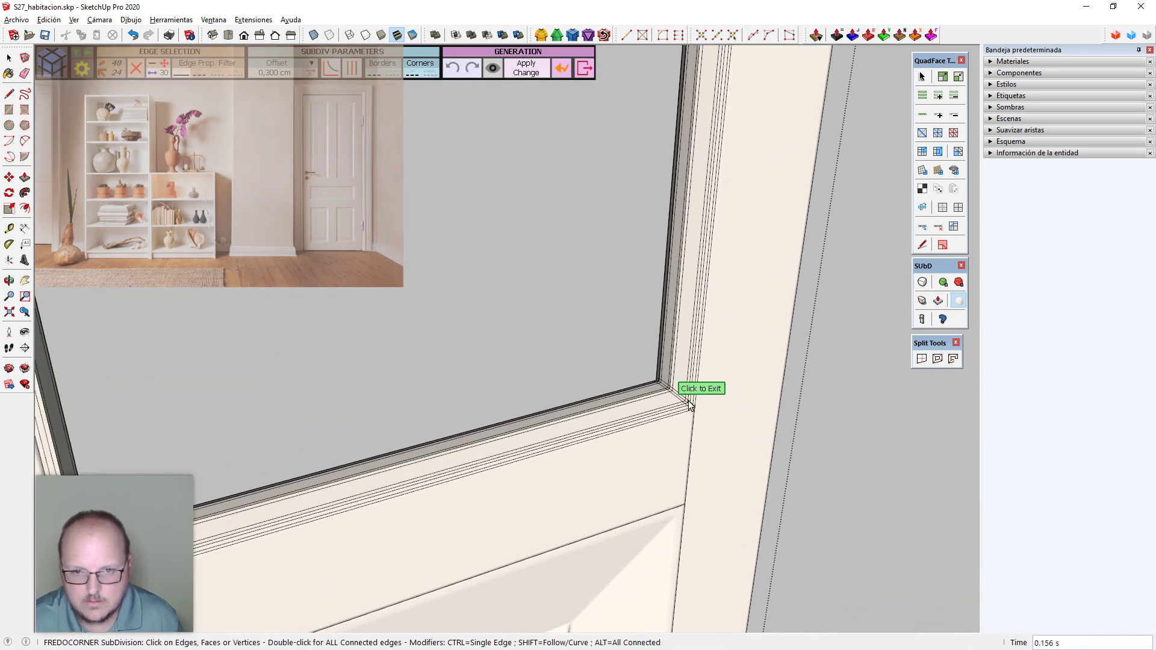
{"action": "scroll", "coordinate": [692, 406], "scroll_direction": "up", "scroll_amount": 4}
{"action": "left_click", "coordinate": [678, 444]}
Try to subdivide the moulding around the glazed opening with SUbD
{"action": "middle_click_drag", "start_coordinate": [671, 441], "coordinate": [678, 531]}
{"action": "scroll", "coordinate": [612, 444], "scroll_direction": "down", "scroll_amount": 1}
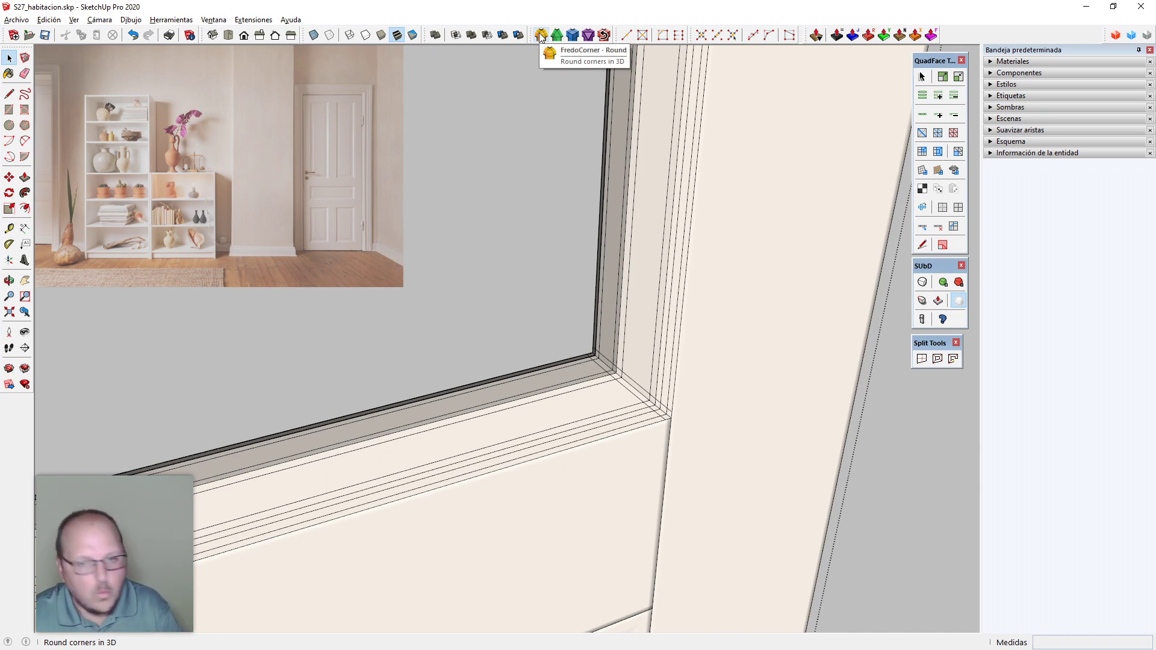
{"action": "middle_click_drag", "start_coordinate": [631, 306], "coordinate": [638, 312]}
{"action": "key", "text": "Escape"}
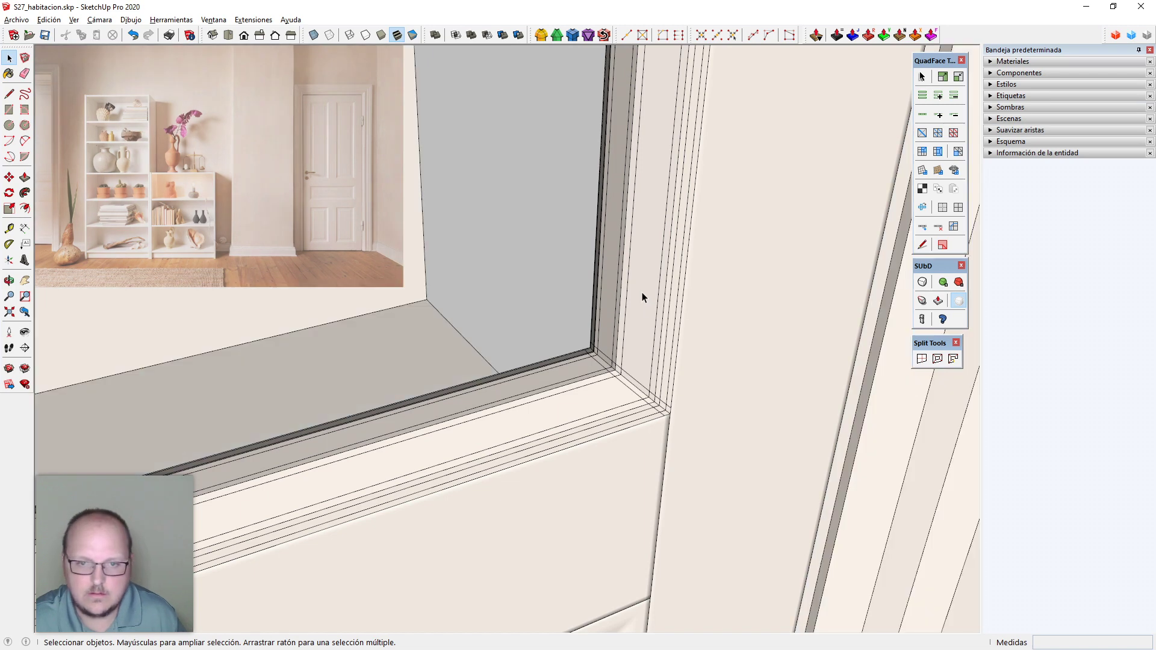
{"action": "left_click", "coordinate": [642, 291]}
{"action": "left_click", "coordinate": [923, 283]}
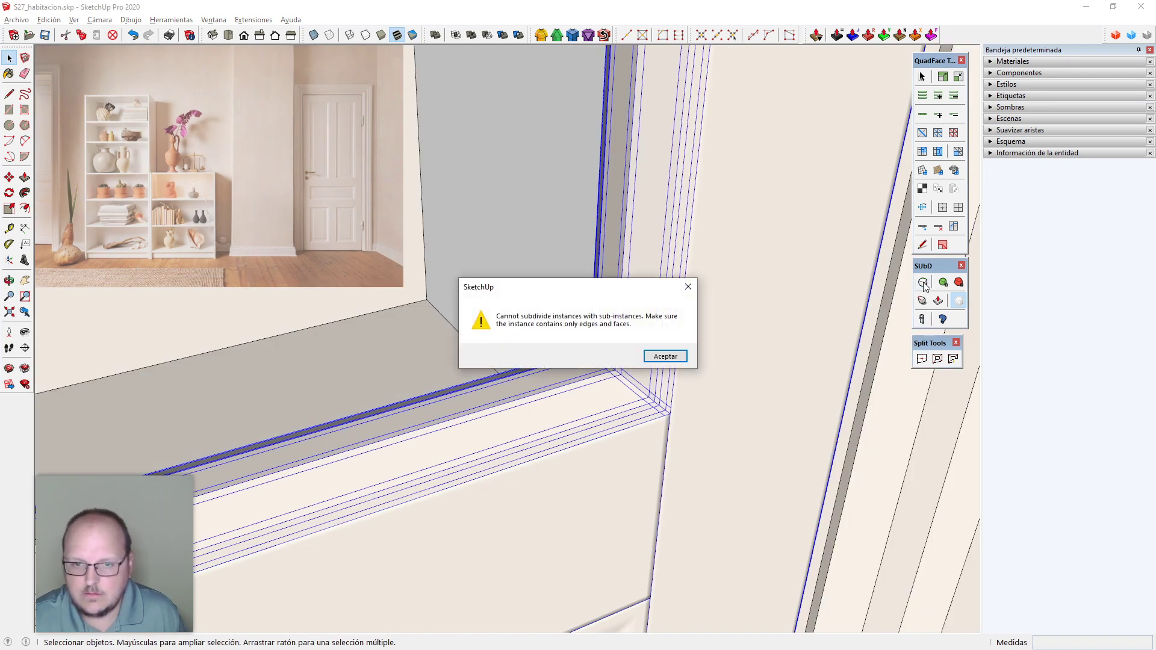
{"action": "left_click", "coordinate": [667, 355]}
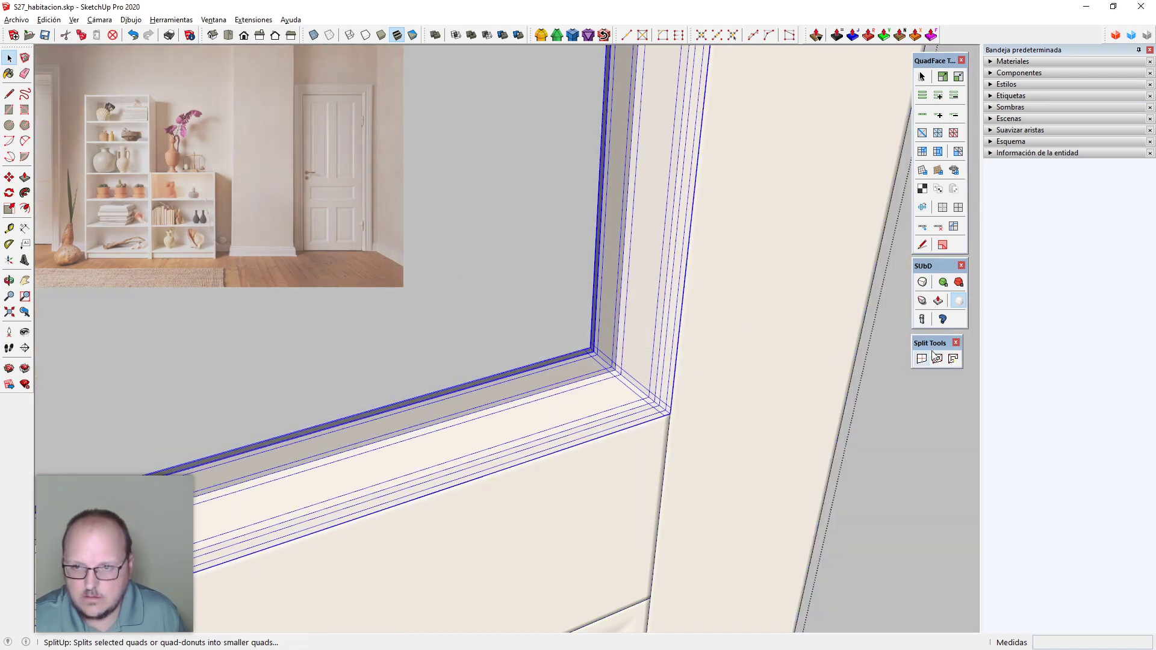
Smooth the quad edges of the moulding around the glazed opening and deselect it
{"action": "left_click", "coordinate": [945, 212]}
{"action": "middle_click_drag", "start_coordinate": [694, 405], "coordinate": [708, 313]}
{"action": "scroll", "coordinate": [708, 313], "scroll_direction": "down", "scroll_amount": 7}
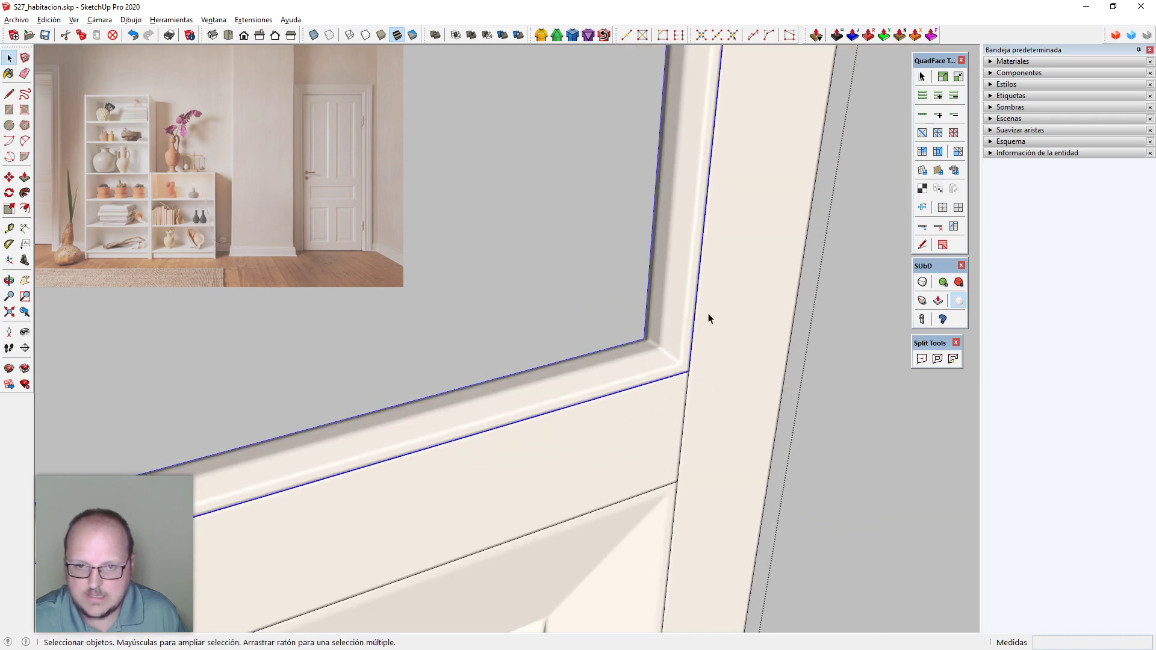
{"action": "left_click", "coordinate": [826, 447]}
{"action": "middle_click_drag", "start_coordinate": [826, 447], "coordinate": [792, 423]}
{"action": "scroll", "coordinate": [687, 467], "scroll_direction": "down", "scroll_amount": 5}
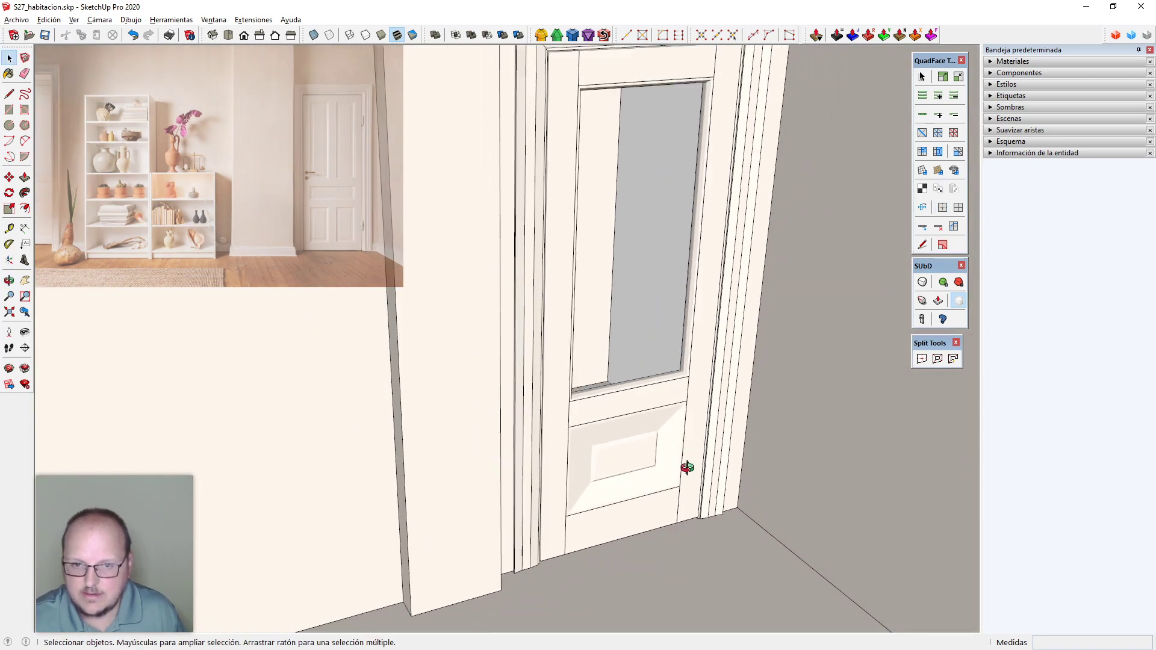
{"action": "middle_click_drag", "start_coordinate": [686, 467], "coordinate": [735, 400]}
{"action": "scroll", "coordinate": [688, 428], "scroll_direction": "up", "scroll_amount": 7}
{"action": "scroll", "coordinate": [740, 392], "scroll_direction": "up", "scroll_amount": 2}
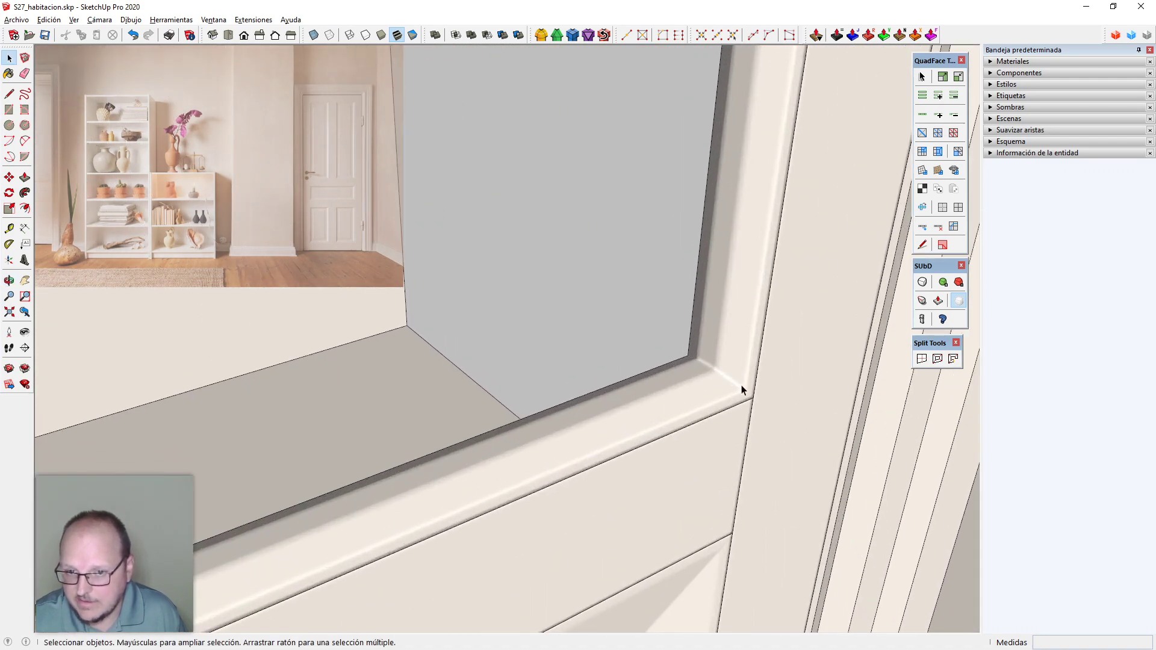
{"action": "scroll", "coordinate": [659, 380], "scroll_direction": "down", "scroll_amount": 3}
{"action": "middle_click_drag", "start_coordinate": [702, 542], "coordinate": [626, 530]}
{"action": "scroll", "coordinate": [628, 531], "scroll_direction": "down", "scroll_amount": 4}
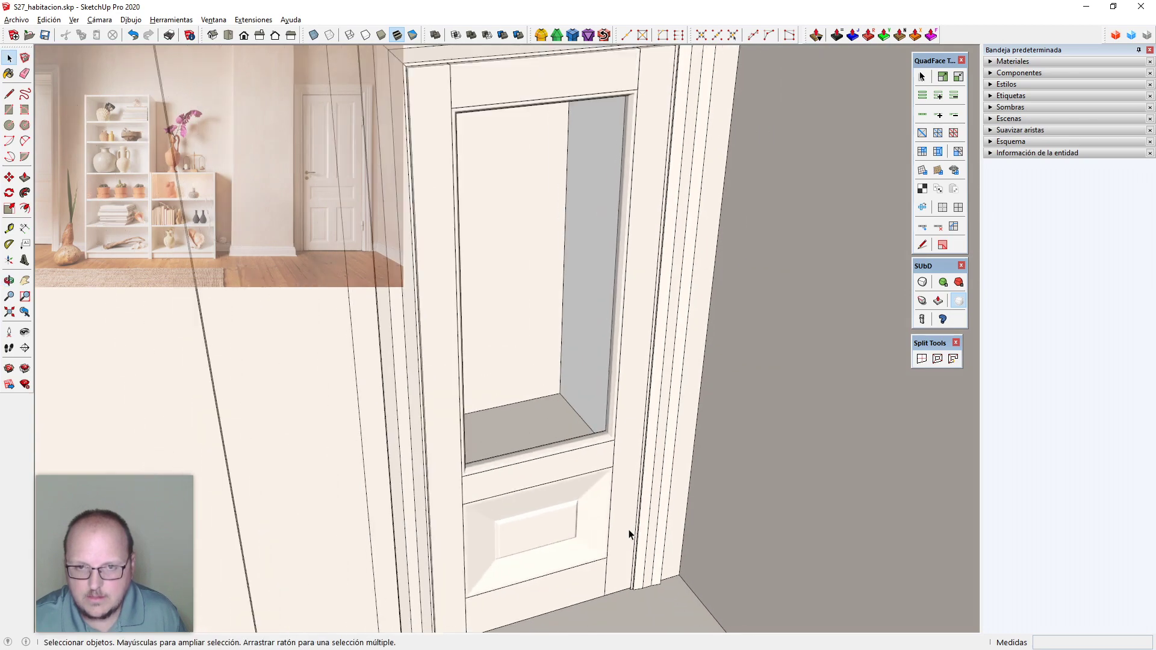
Open the door group from its rear side and copy the lower raised panel outward along the green axis
{"action": "middle_click_drag", "start_coordinate": [483, 429], "coordinate": [939, 512]}
{"action": "scroll", "coordinate": [563, 397], "scroll_direction": "up", "scroll_amount": 5}
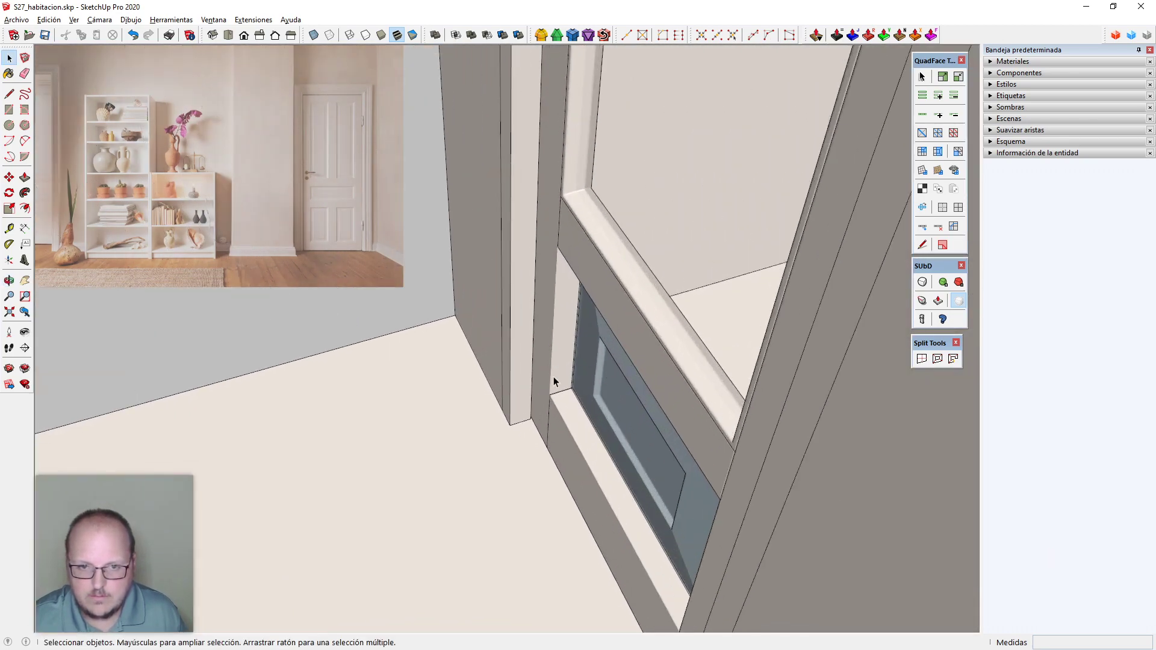
{"action": "middle_click_drag", "start_coordinate": [556, 446], "coordinate": [637, 465]}
{"action": "double_click", "coordinate": [652, 392]}
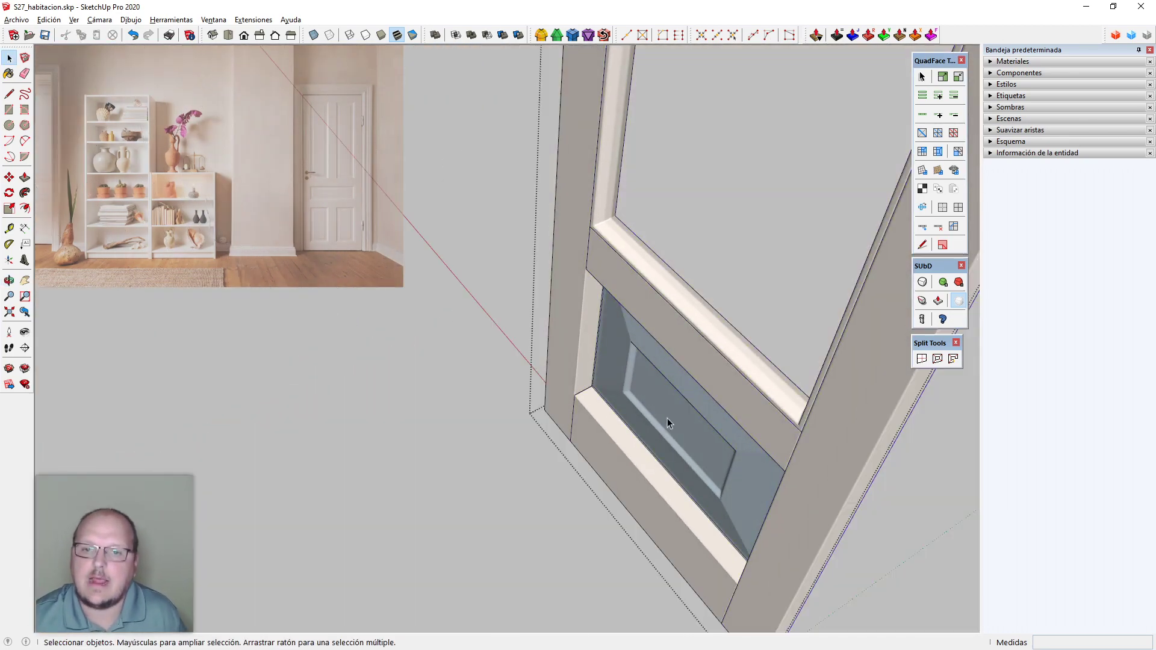
{"action": "left_click", "coordinate": [667, 422]}
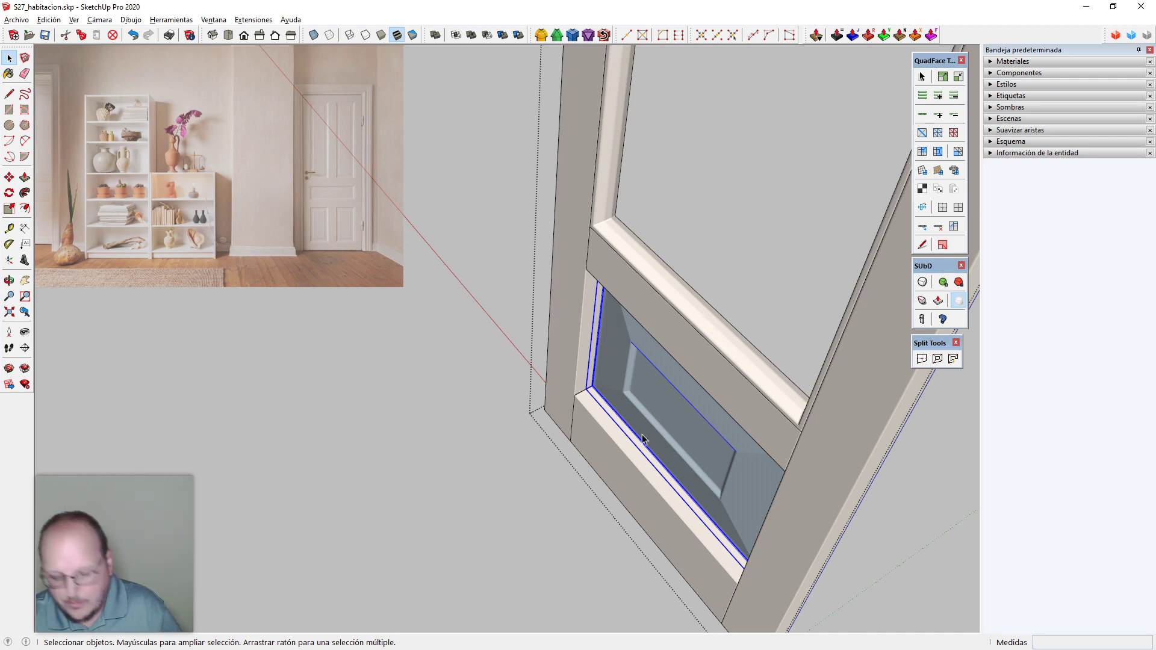
{"action": "scroll", "coordinate": [643, 440], "scroll_direction": "up", "scroll_amount": 3}
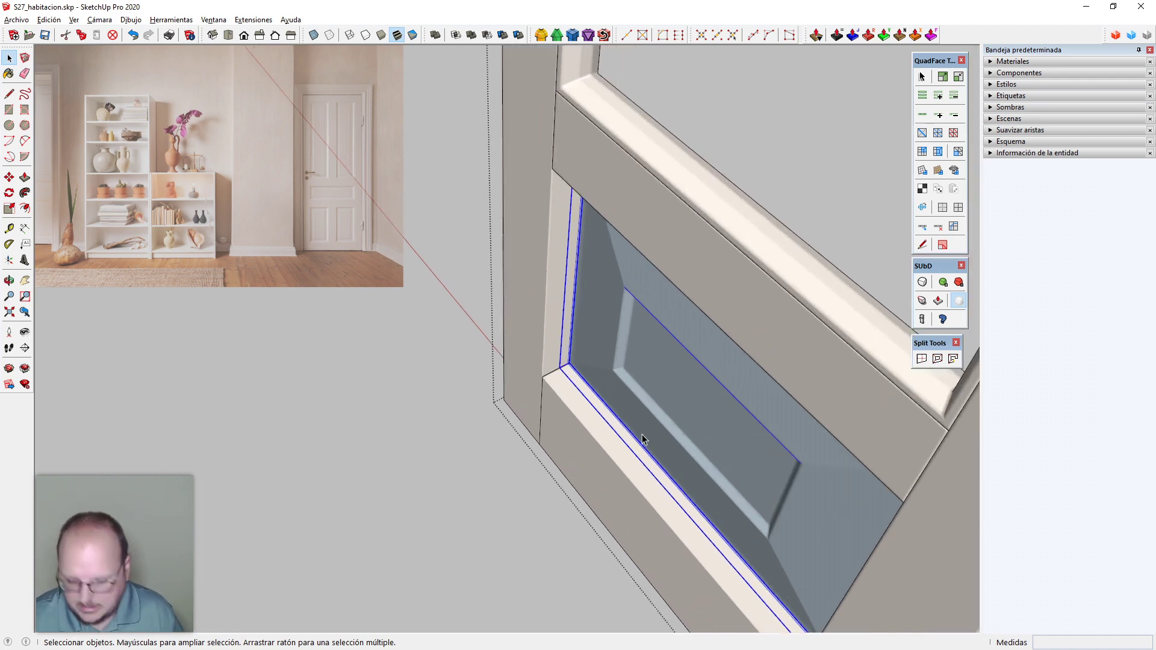
{"action": "key", "text": "m"}
{"action": "key", "text": "ctrl"}
{"action": "left_click", "coordinate": [670, 391]}
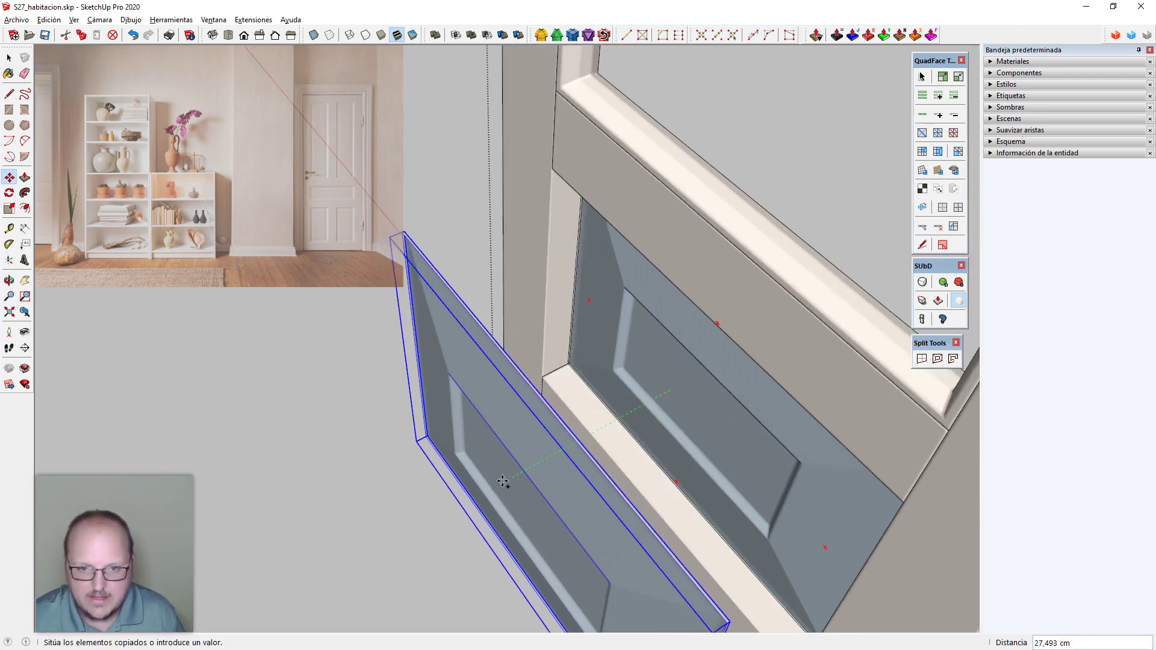
{"action": "left_click", "coordinate": [499, 335]}
Rotate the copied panel 180 degrees so its raised side faces outward from the door's rear
{"action": "scroll", "coordinate": [499, 335], "scroll_direction": "down", "scroll_amount": 2}
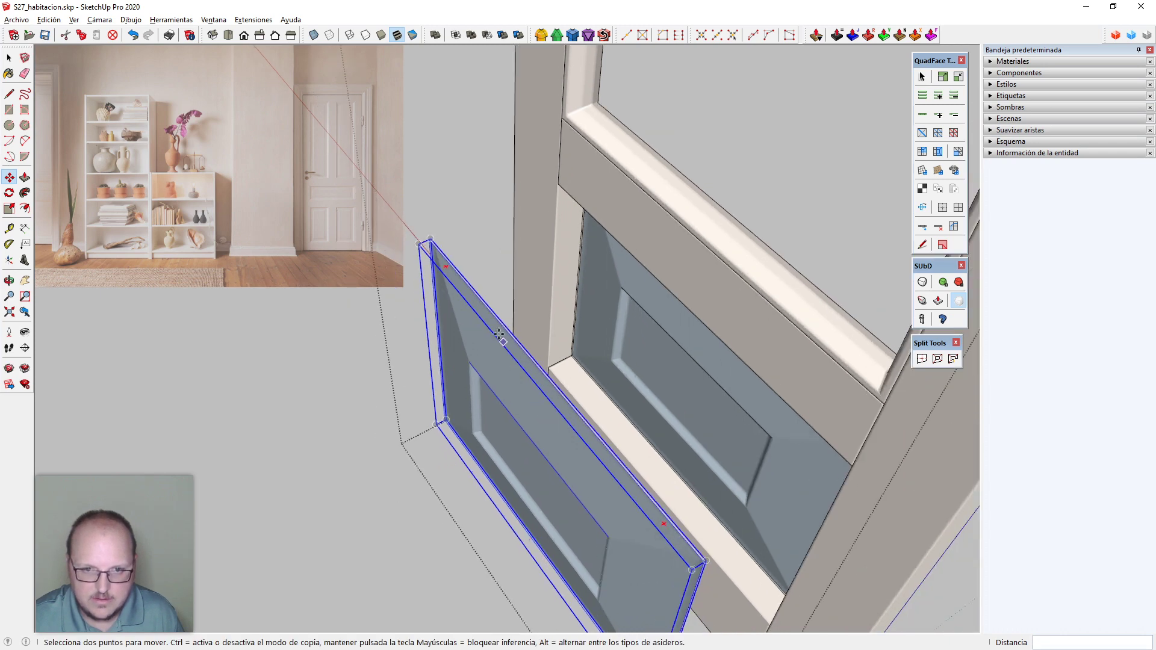
{"action": "left_click", "coordinate": [446, 267]}
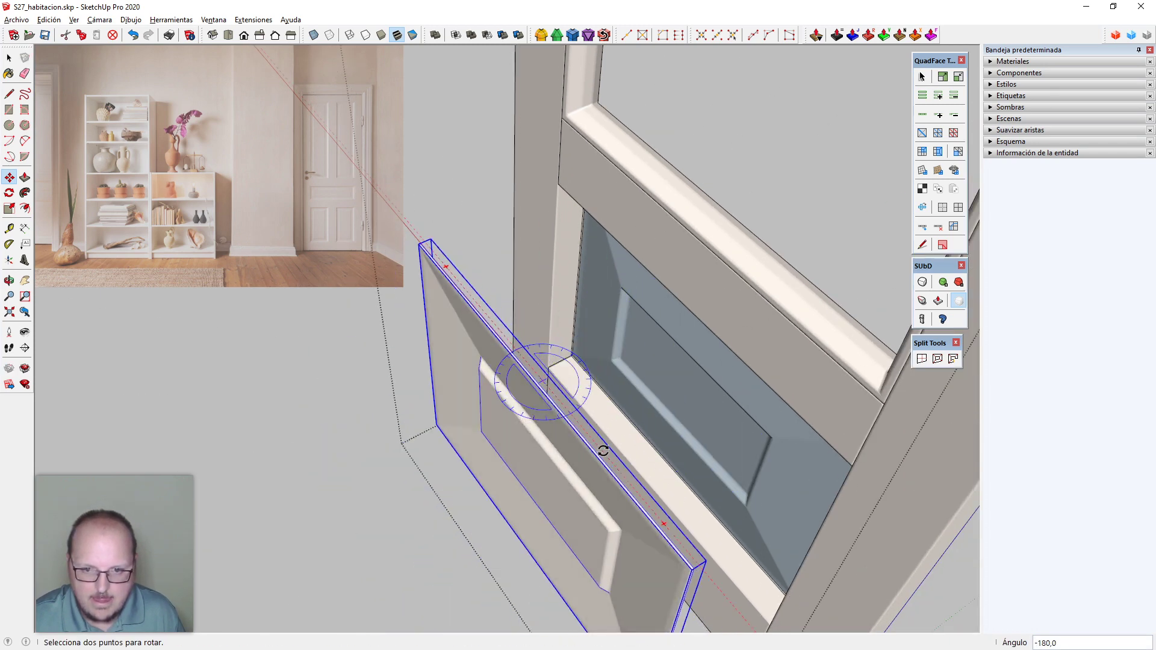
{"action": "left_click", "coordinate": [603, 450]}
Move the rotated panel copy by its corner along the green axis into the rear panel opening and leave the door group
{"action": "key", "text": "m"}
{"action": "scroll", "coordinate": [779, 506], "scroll_direction": "up", "scroll_amount": 5}
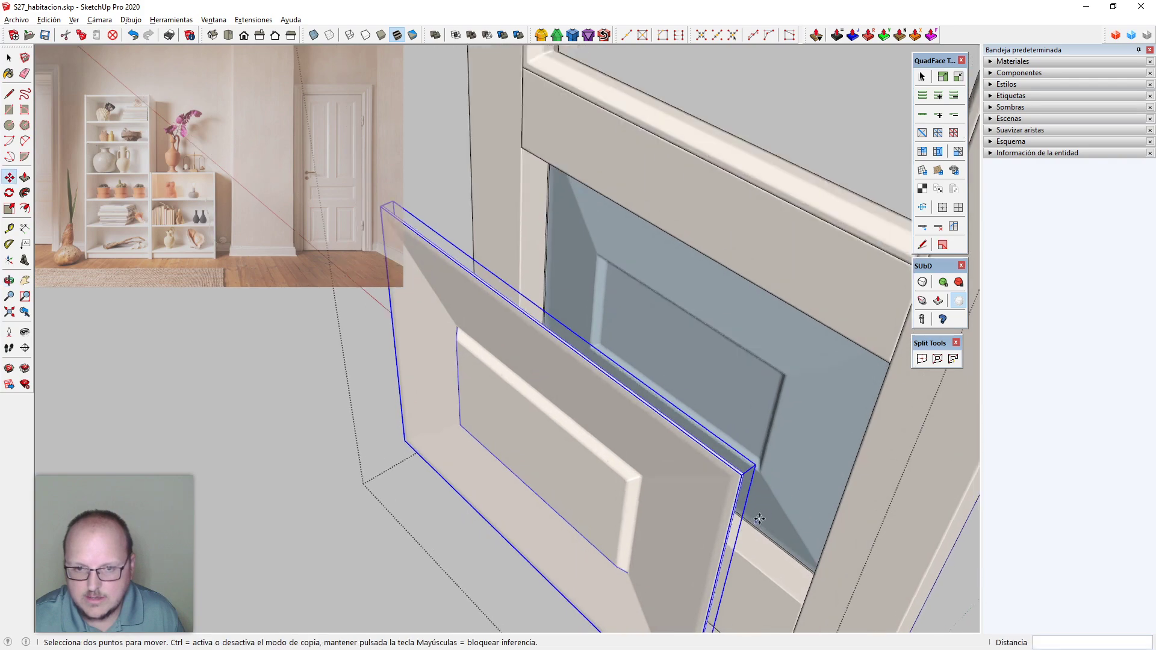
{"action": "scroll", "coordinate": [732, 464], "scroll_direction": "up", "scroll_amount": 4}
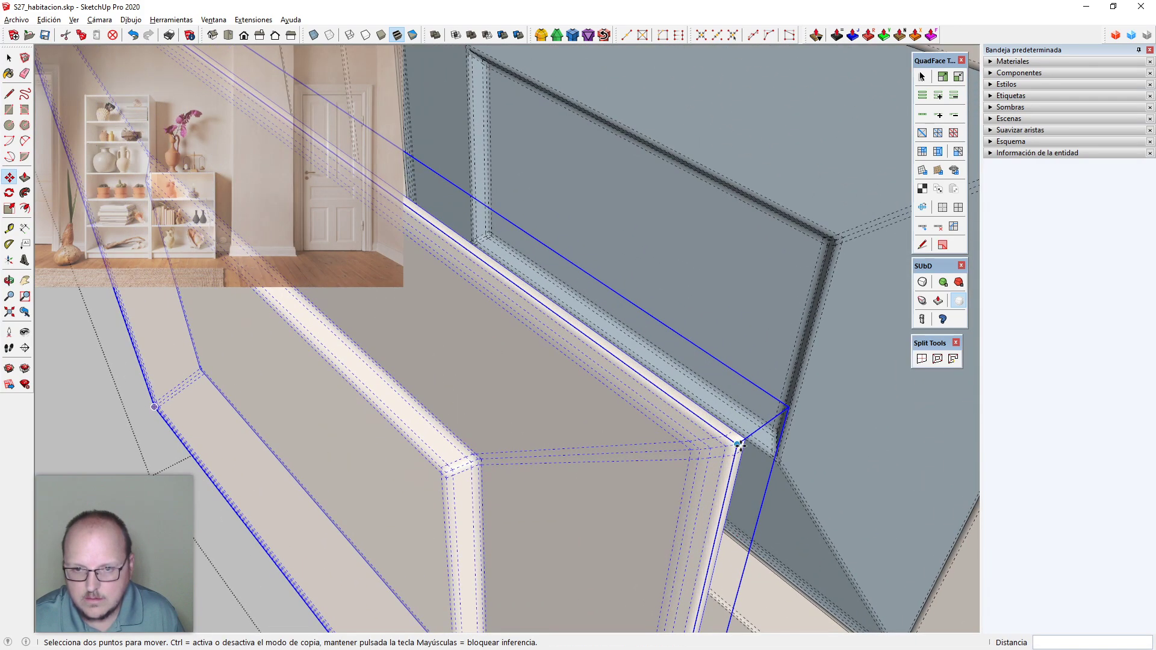
{"action": "left_click", "coordinate": [739, 445]}
{"action": "scroll", "coordinate": [690, 481], "scroll_direction": "down", "scroll_amount": 3}
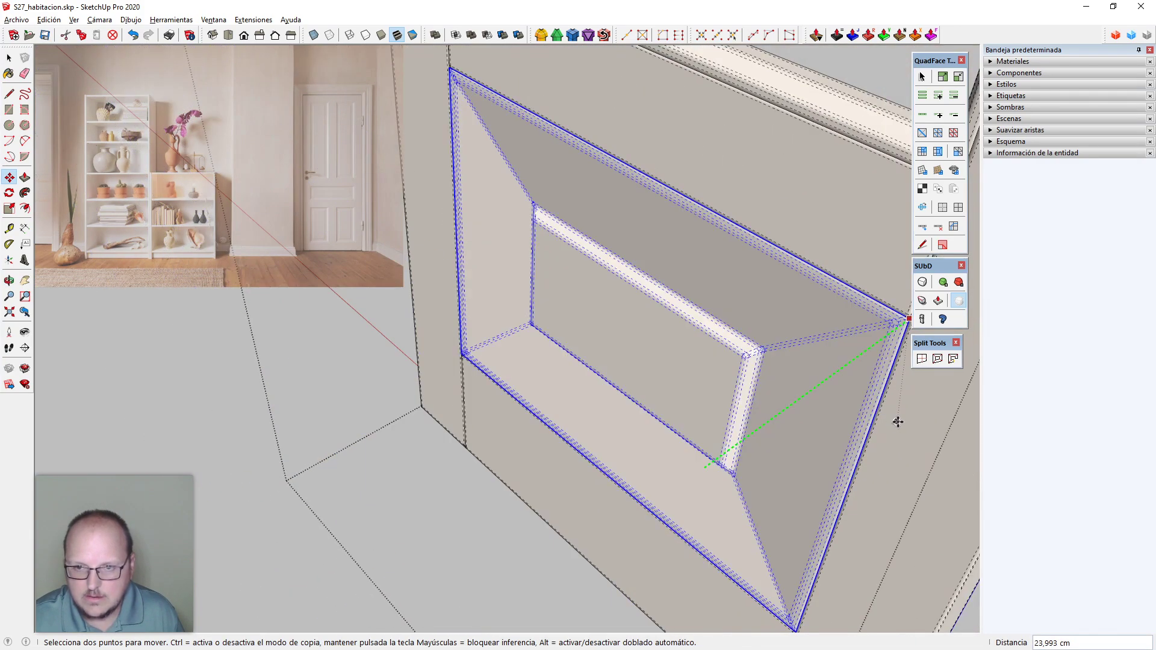
{"action": "left_click", "coordinate": [898, 422]}
{"action": "key", "text": "space"}
{"action": "middle_click_drag", "start_coordinate": [717, 420], "coordinate": [223, 357]}
{"action": "middle_click_drag", "start_coordinate": [486, 388], "coordinate": [594, 511]}
{"action": "scroll", "coordinate": [643, 428], "scroll_direction": "down", "scroll_amount": 3}
{"action": "scroll", "coordinate": [642, 428], "scroll_direction": "up", "scroll_amount": 2}
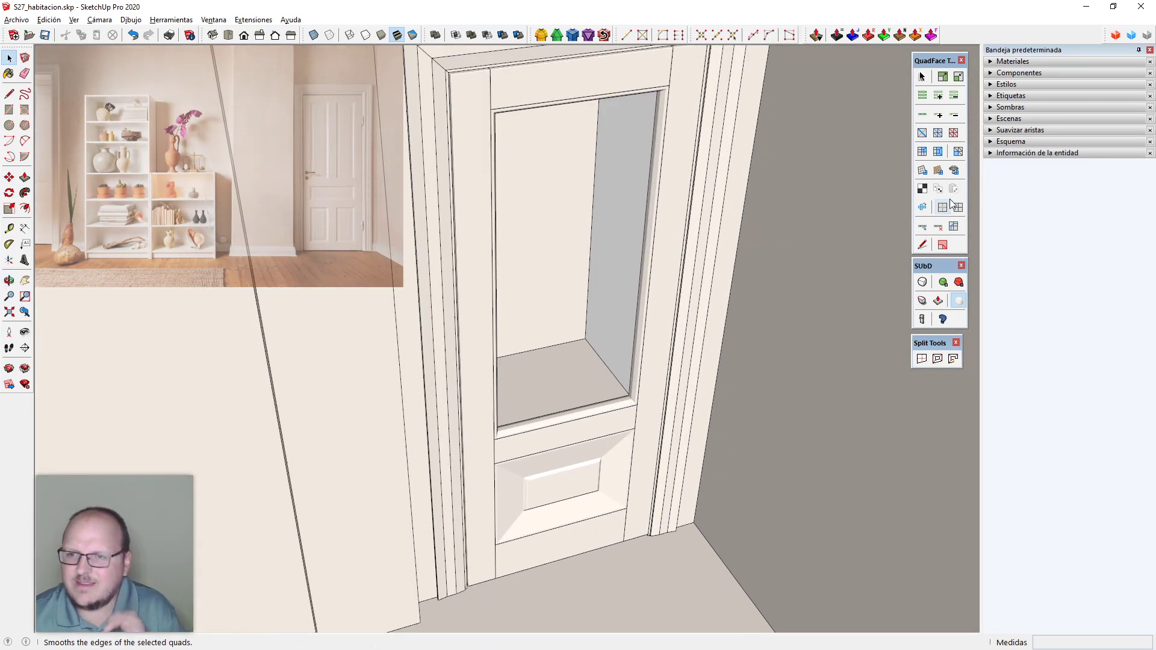
Set the style's front face colour lightness to 80 in HLS
{"action": "left_click", "coordinate": [1014, 86]}
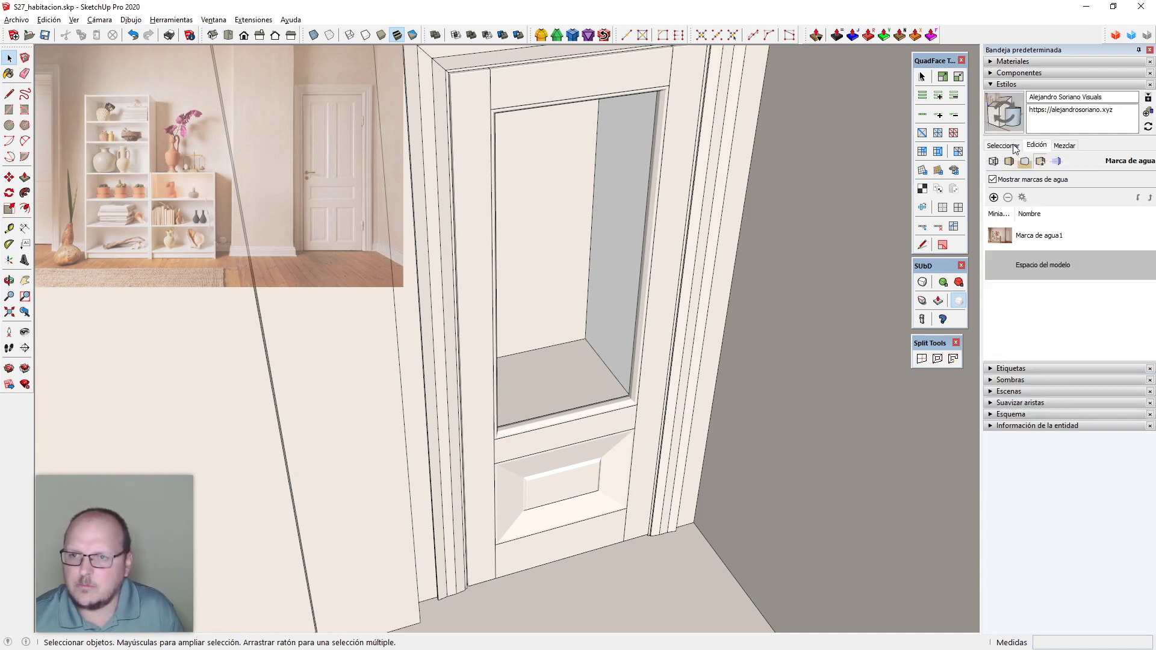
{"action": "left_click", "coordinate": [1026, 161]}
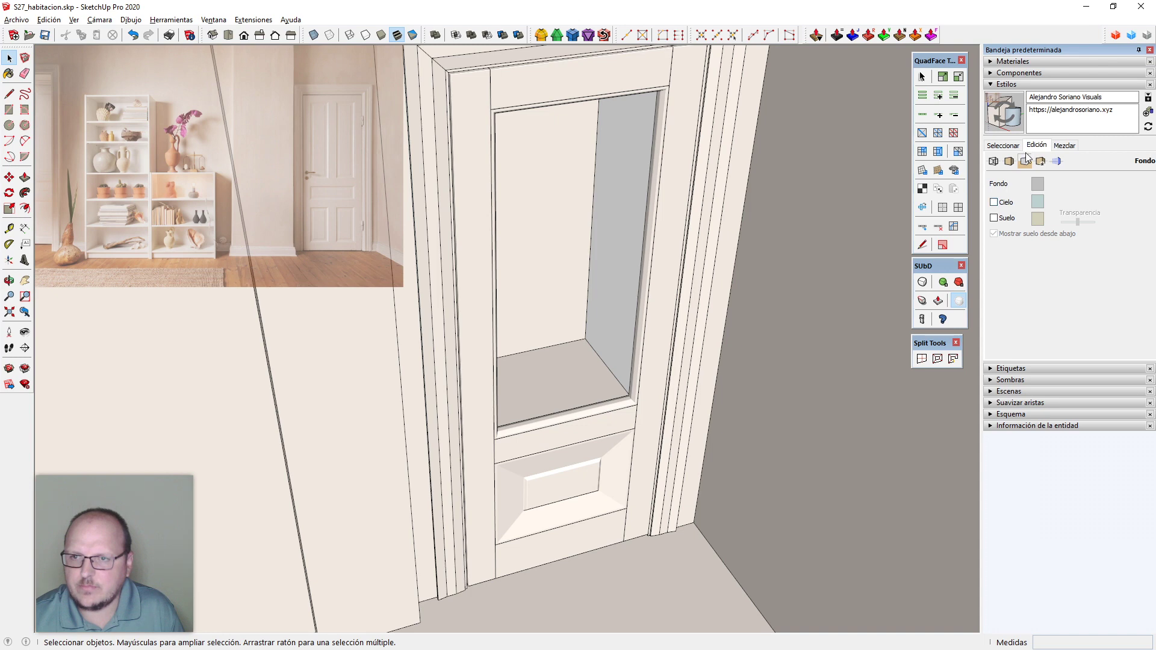
{"action": "left_click", "coordinate": [1014, 162]}
{"action": "left_click", "coordinate": [1079, 182]}
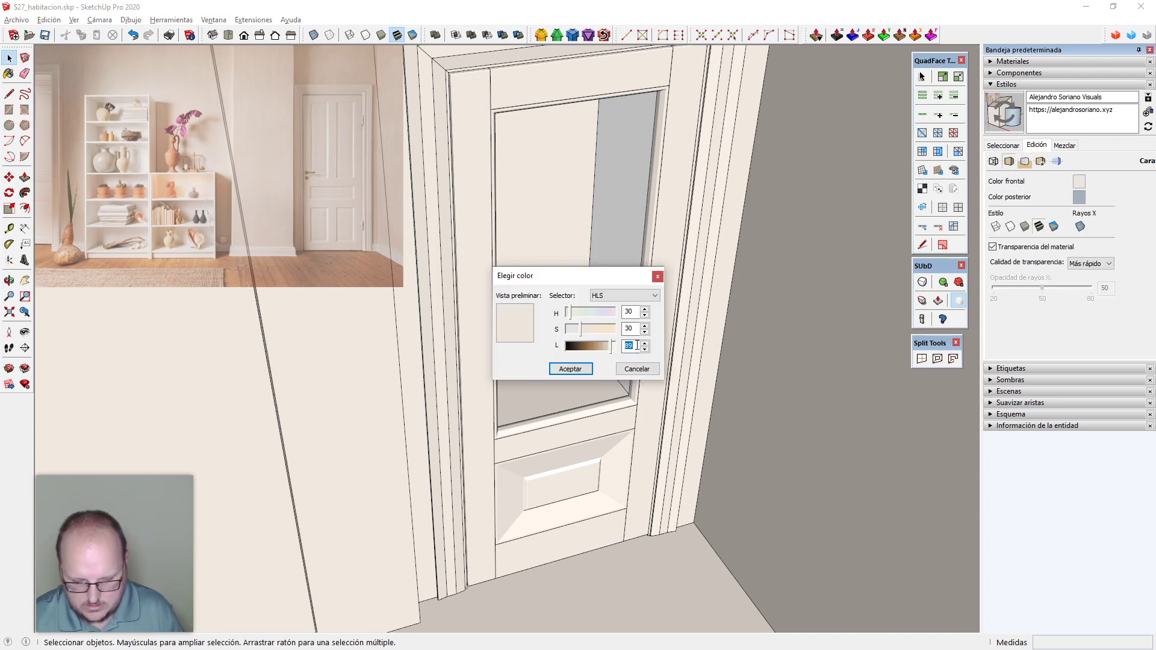
{"action": "type", "text": "80"}
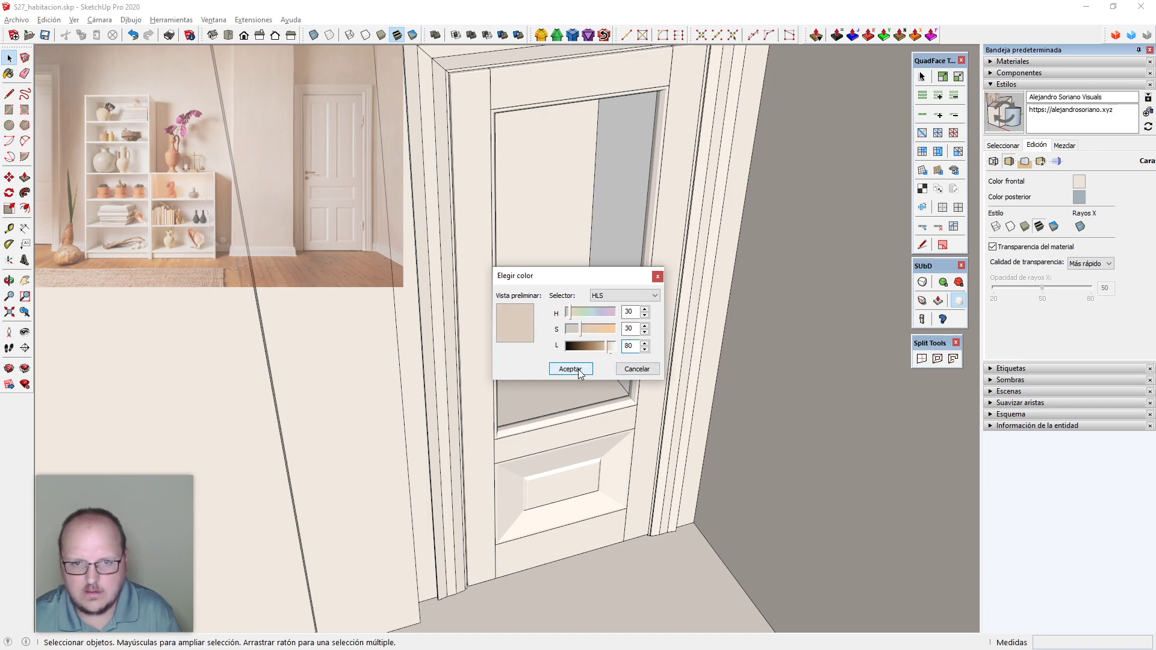
{"action": "left_click", "coordinate": [570, 369]}
{"action": "middle_click_drag", "start_coordinate": [722, 407], "coordinate": [641, 414]}
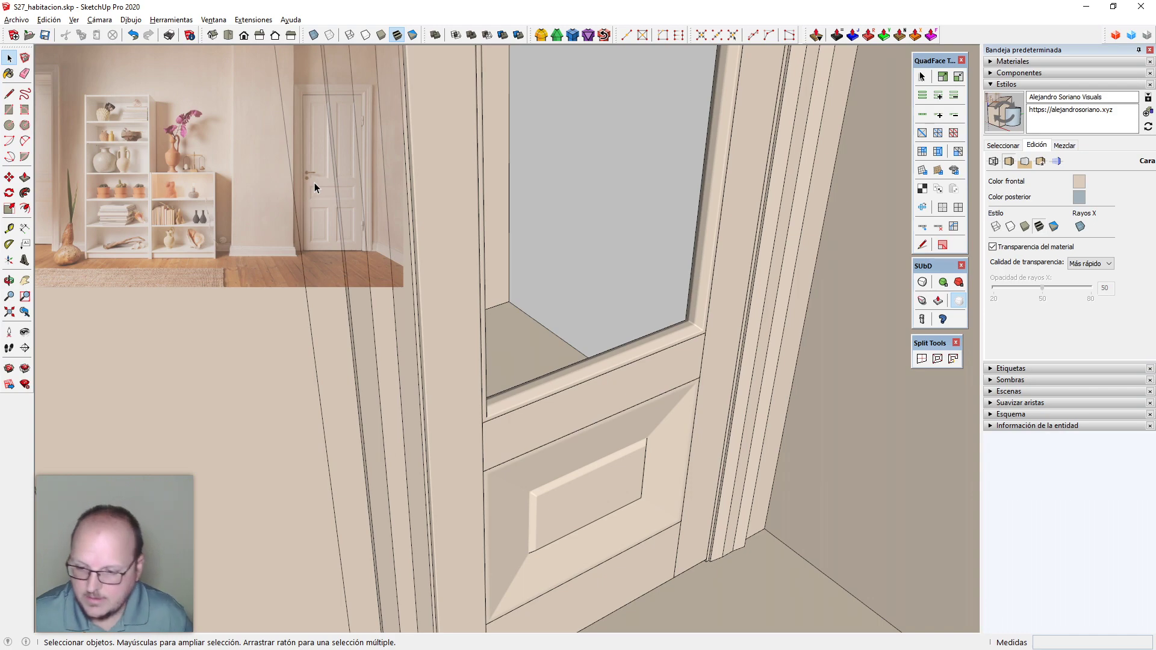
Subdivide all the geometry of the door casing with FredoCorner, using a 0.3 cm offset and 2 segments
{"action": "middle_click_drag", "start_coordinate": [435, 196], "coordinate": [494, 421]}
{"action": "scroll", "coordinate": [494, 421], "scroll_direction": "down", "scroll_amount": 2}
{"action": "double_click", "coordinate": [671, 147]}
{"action": "middle_click_drag", "start_coordinate": [671, 147], "coordinate": [538, 297]}
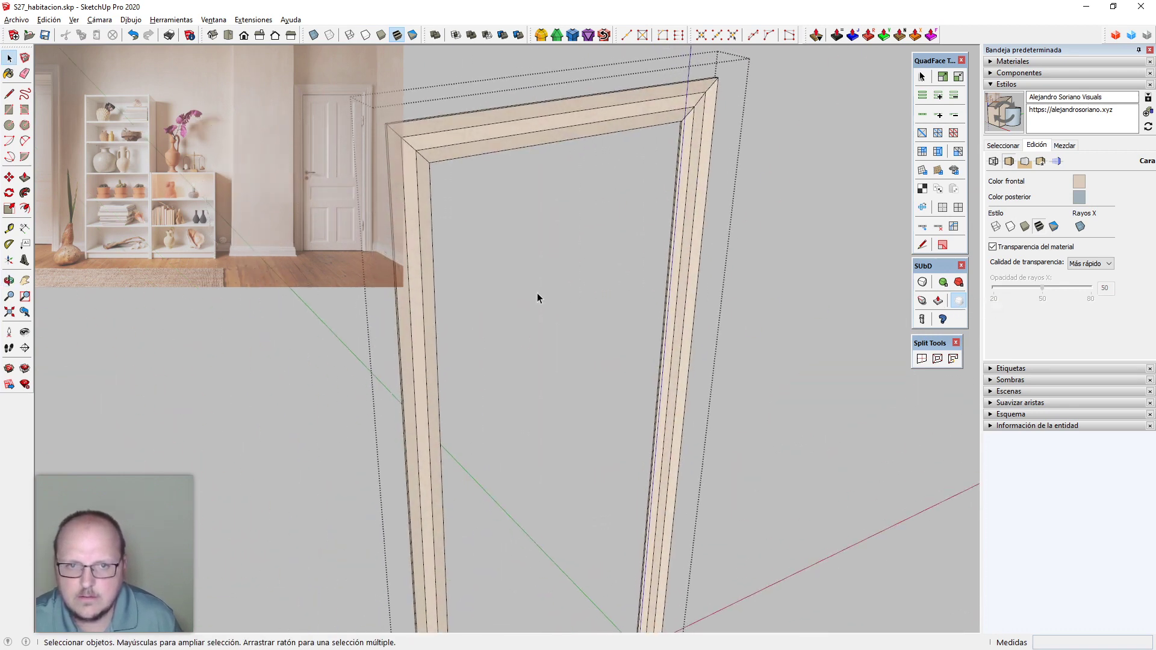
{"action": "scroll", "coordinate": [537, 293], "scroll_direction": "down", "scroll_amount": 2}
{"action": "key", "text": "ctrl+a"}
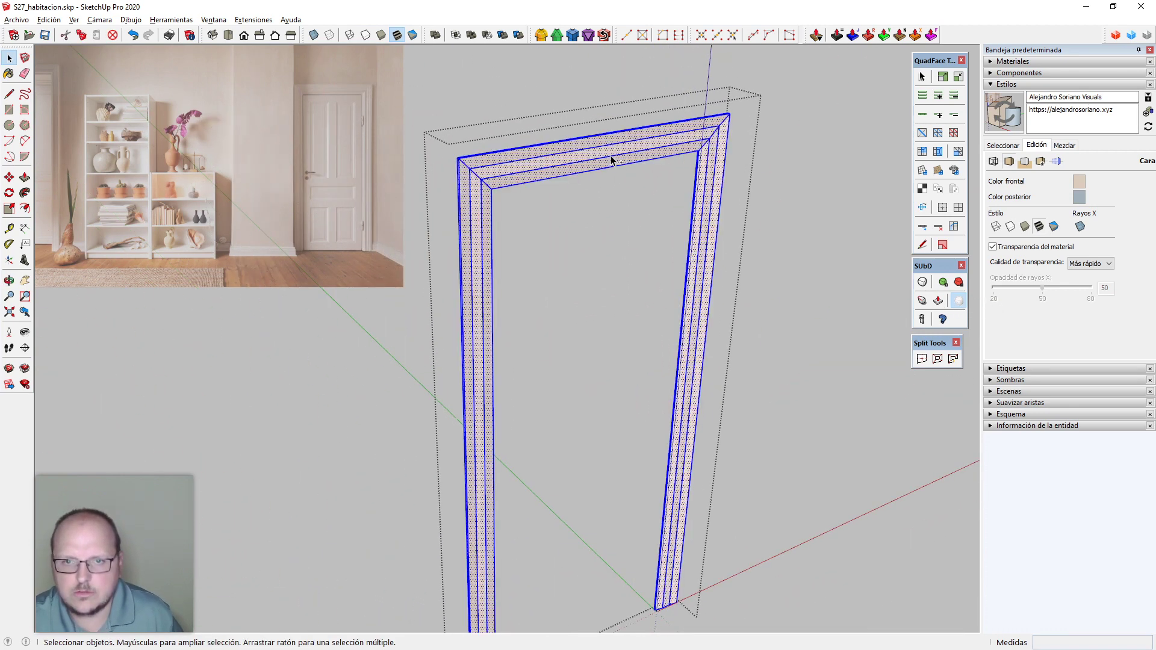
{"action": "left_click", "coordinate": [574, 36]}
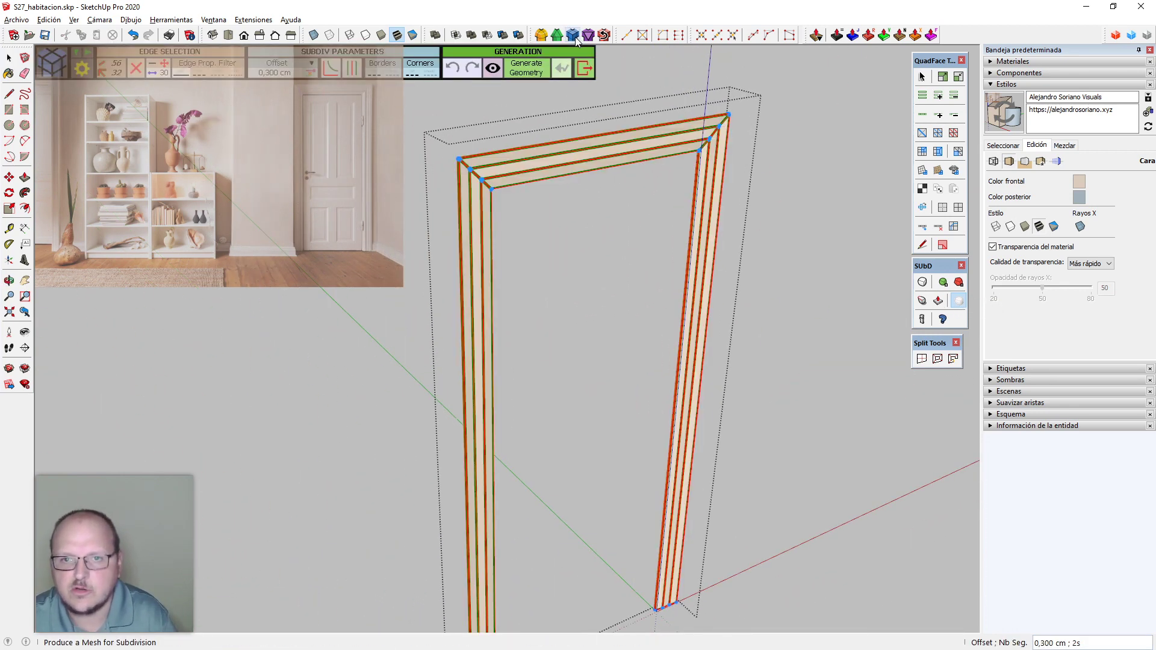
{"action": "key", "text": "Return"}
{"action": "middle_click_drag", "start_coordinate": [730, 287], "coordinate": [775, 294]}
{"action": "key", "text": "space"}
{"action": "key", "text": "Escape"}
Smooth the quad edges of the door casing and deselect it
{"action": "left_click", "coordinate": [782, 265]}
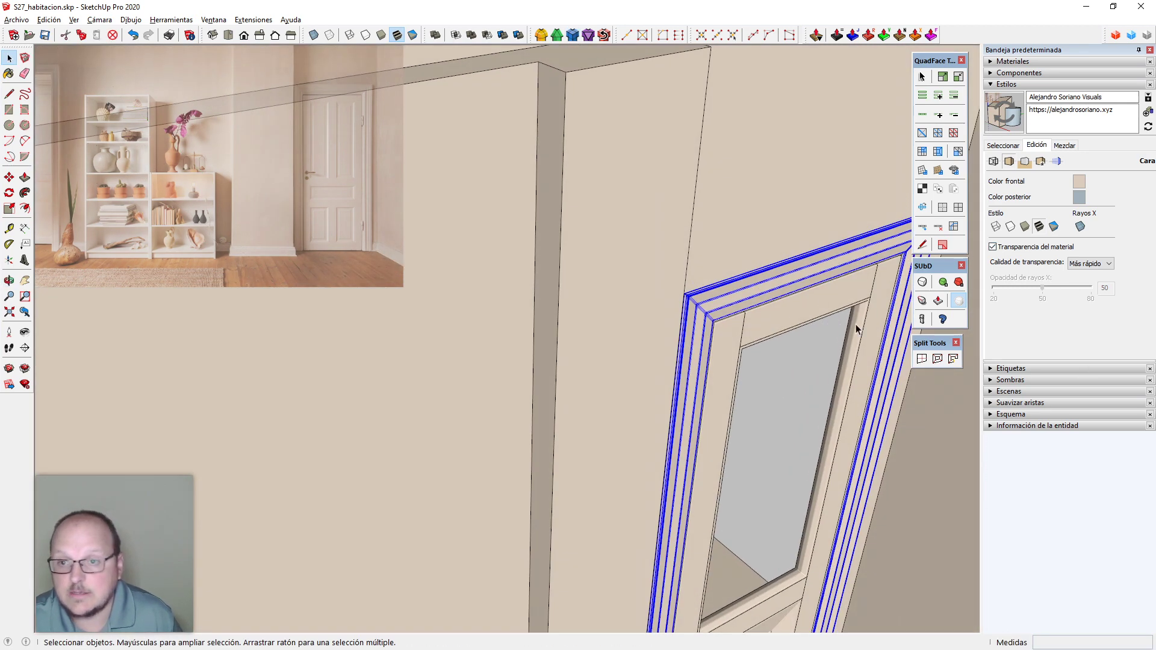
{"action": "left_click", "coordinate": [944, 216]}
{"action": "left_click", "coordinate": [796, 360]}
Inspect the smoothed door casing at its base near the floor and around its upper corners
{"action": "middle_click_drag", "start_coordinate": [789, 445], "coordinate": [717, 349]}
{"action": "scroll", "coordinate": [450, 101], "scroll_direction": "down", "scroll_amount": 2}
{"action": "middle_click_drag", "start_coordinate": [747, 422], "coordinate": [791, 548]}
{"action": "scroll", "coordinate": [791, 548], "scroll_direction": "up", "scroll_amount": 8}
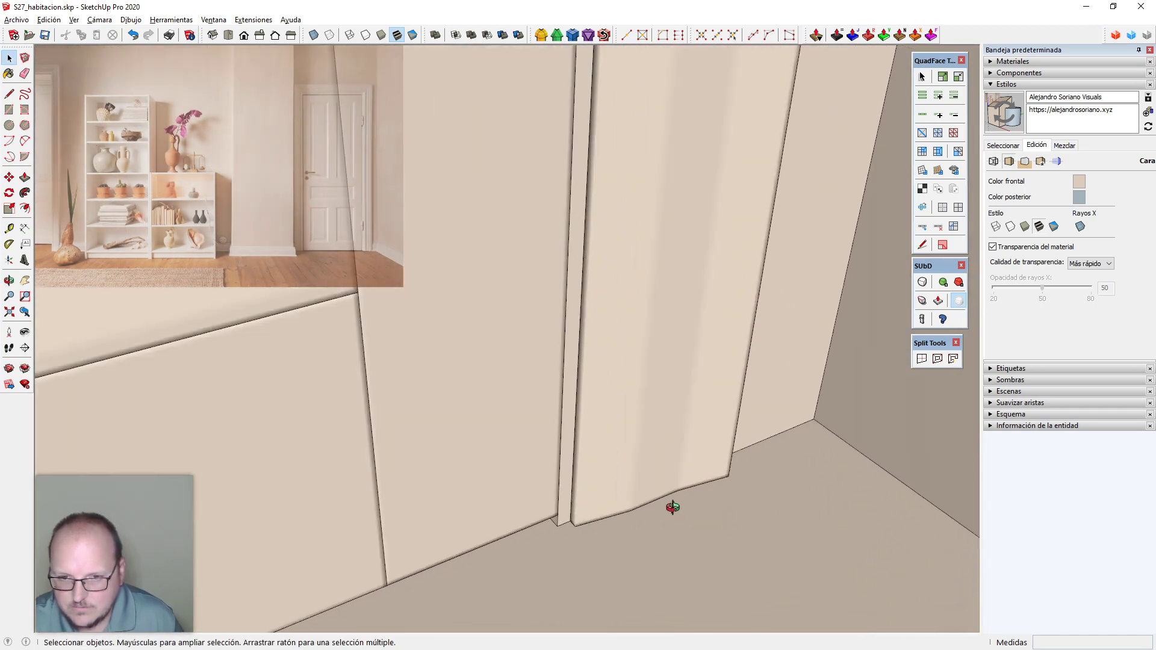
{"action": "middle_click_drag", "start_coordinate": [672, 508], "coordinate": [590, 483]}
{"action": "scroll", "coordinate": [681, 545], "scroll_direction": "down", "scroll_amount": 5}
{"action": "scroll", "coordinate": [652, 546], "scroll_direction": "down", "scroll_amount": 5}
{"action": "mouse_move", "coordinate": [669, 211]}
{"action": "middle_mouse_down"}
{"action": "mouse_move", "coordinate": [612, 187]}
{"action": "mouse_move", "coordinate": [664, 201]}
{"action": "middle_mouse_up"}
{"action": "scroll", "coordinate": [697, 135], "scroll_direction": "up", "scroll_amount": 2}
{"action": "middle_click_drag", "start_coordinate": [698, 136], "coordinate": [653, 224]}
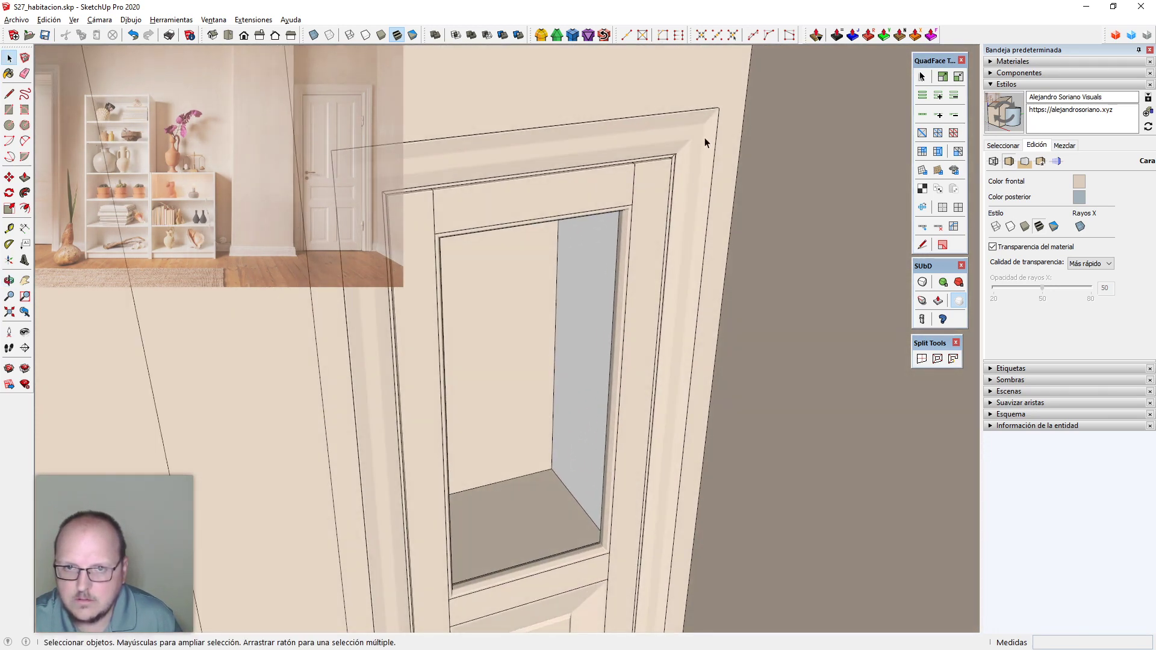
Select the centre mitre edges at both upper corners of the door casing and unsoften them with a 0 degree normal angle
{"action": "double_click", "coordinate": [703, 135]}
{"action": "key", "text": "alt+h"}
{"action": "scroll", "coordinate": [697, 135], "scroll_direction": "up", "scroll_amount": 7}
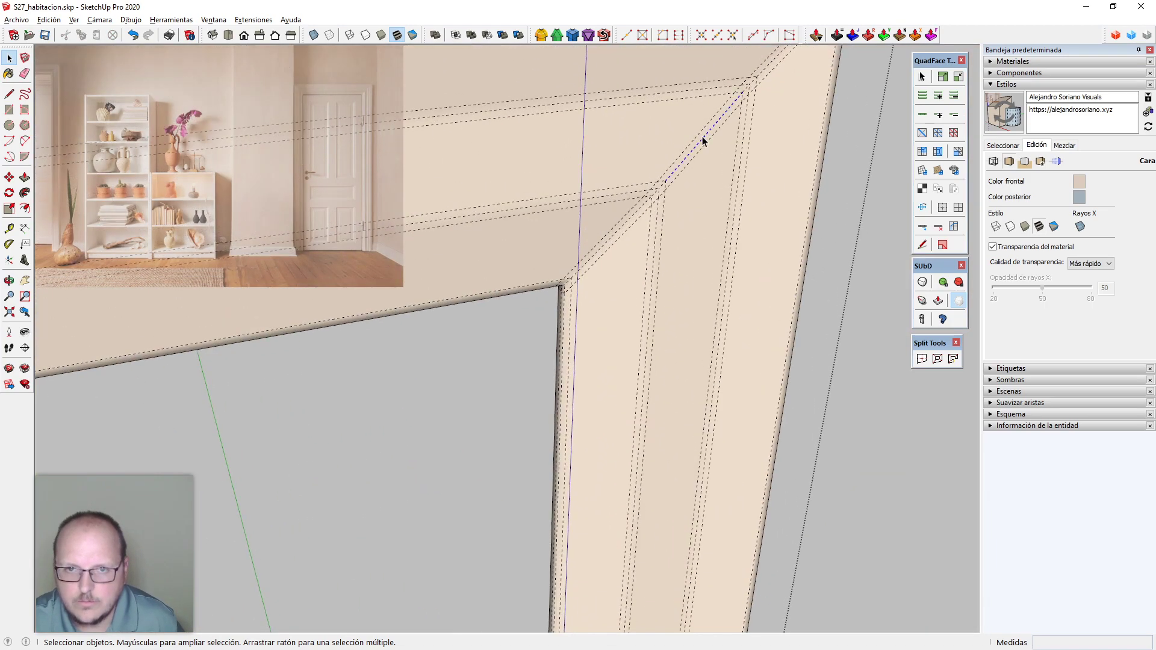
{"action": "left_click", "coordinate": [702, 137]}
{"action": "scroll", "coordinate": [707, 150], "scroll_direction": "down", "scroll_amount": 8}
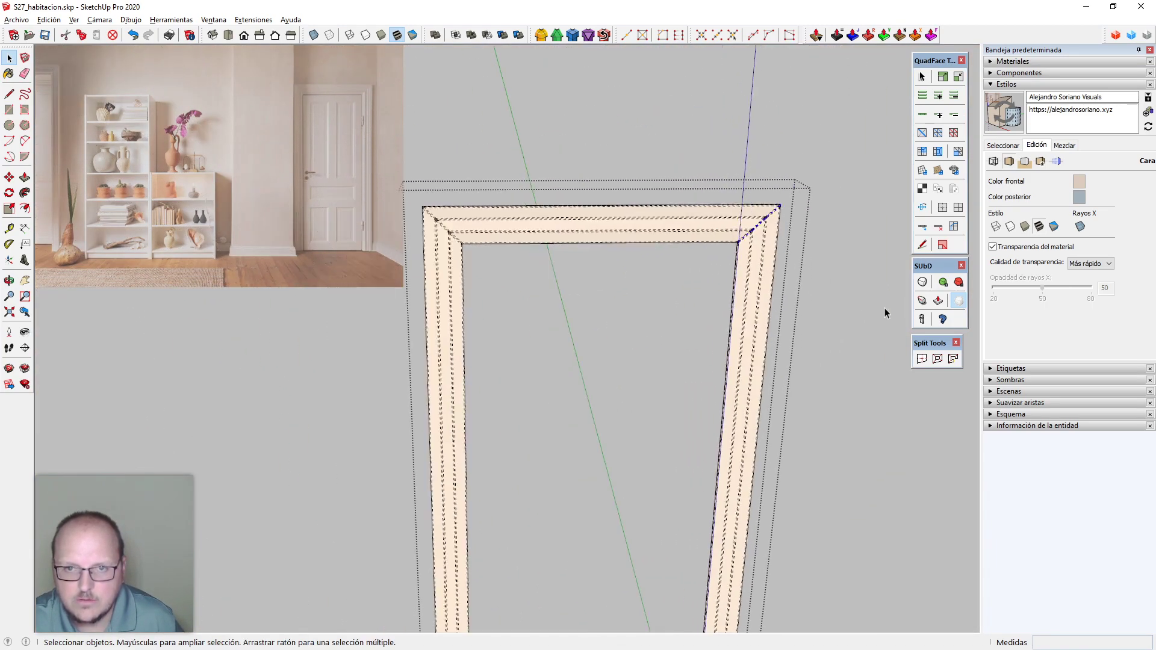
{"action": "scroll", "coordinate": [478, 244], "scroll_direction": "up", "scroll_amount": 3}
{"action": "scroll", "coordinate": [648, 208], "scroll_direction": "up", "scroll_amount": 5}
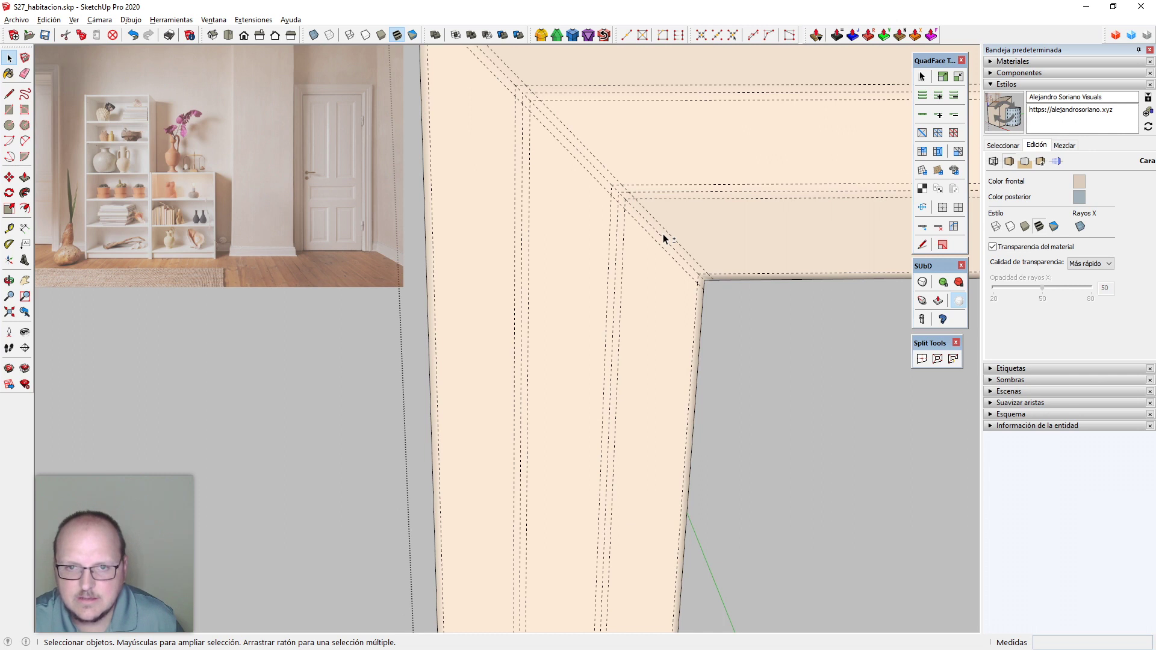
{"action": "left_click", "coordinate": [663, 234]}
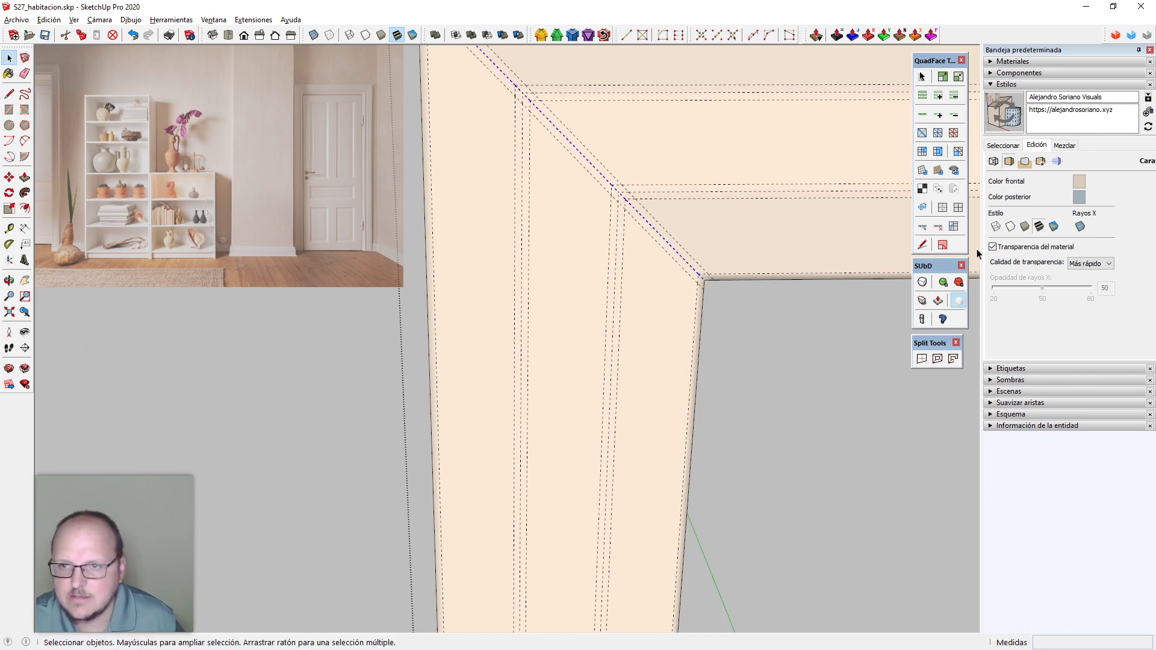
{"action": "left_click", "coordinate": [1027, 85]}
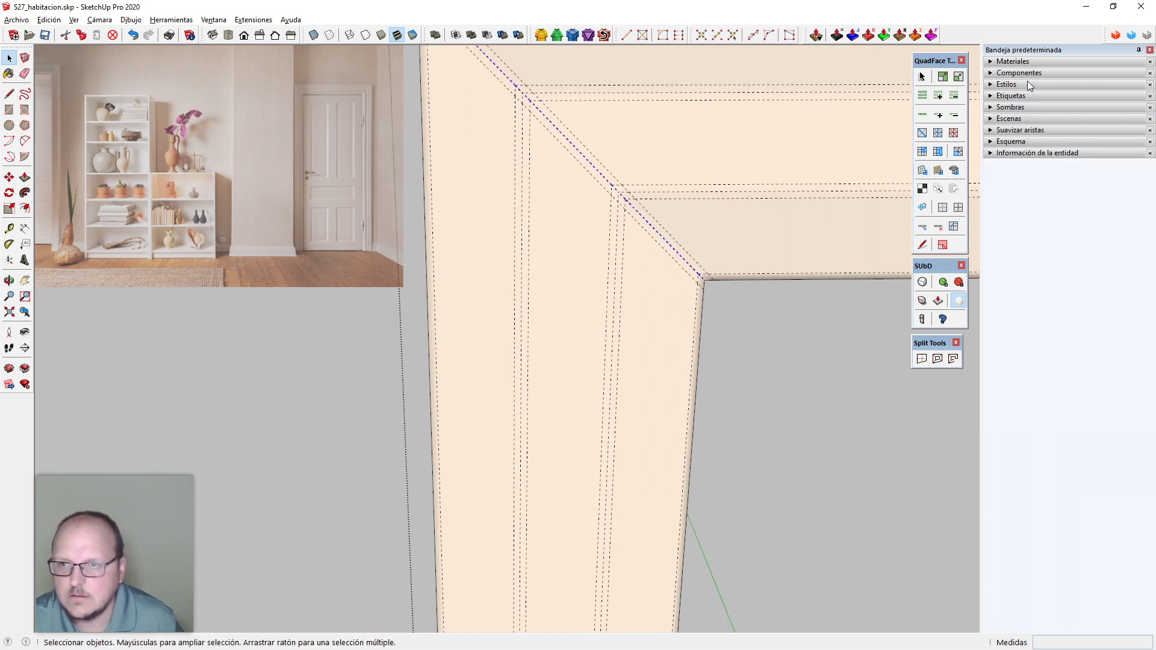
{"action": "left_click", "coordinate": [1022, 131]}
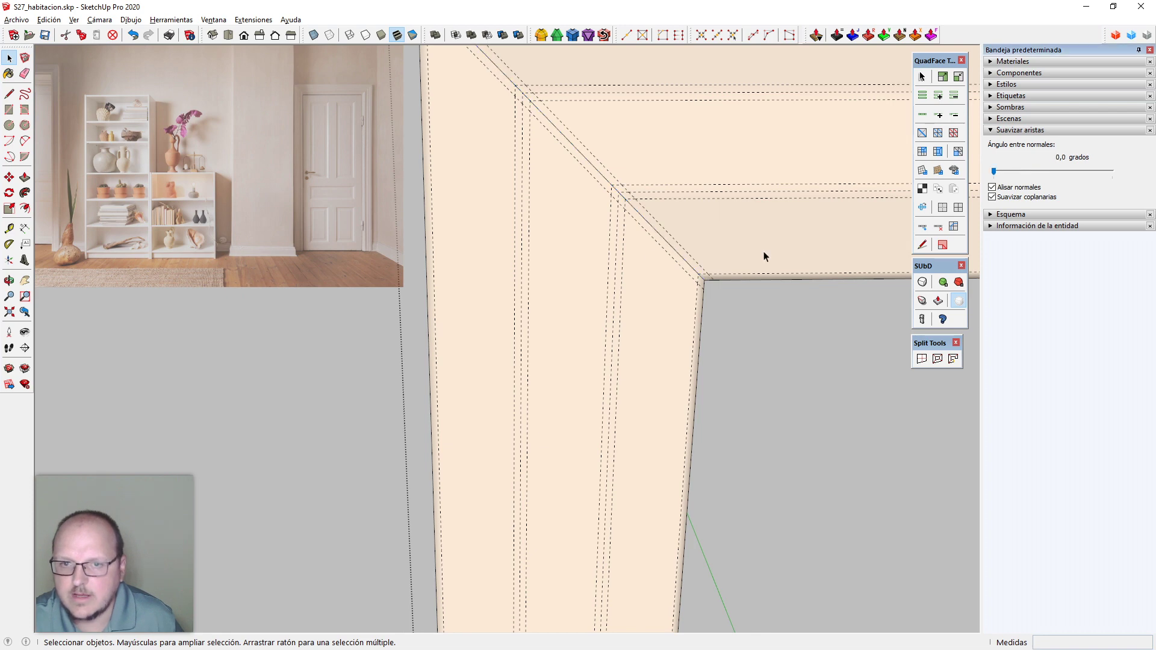
{"action": "scroll", "coordinate": [515, 220], "scroll_direction": "down", "scroll_amount": 6}
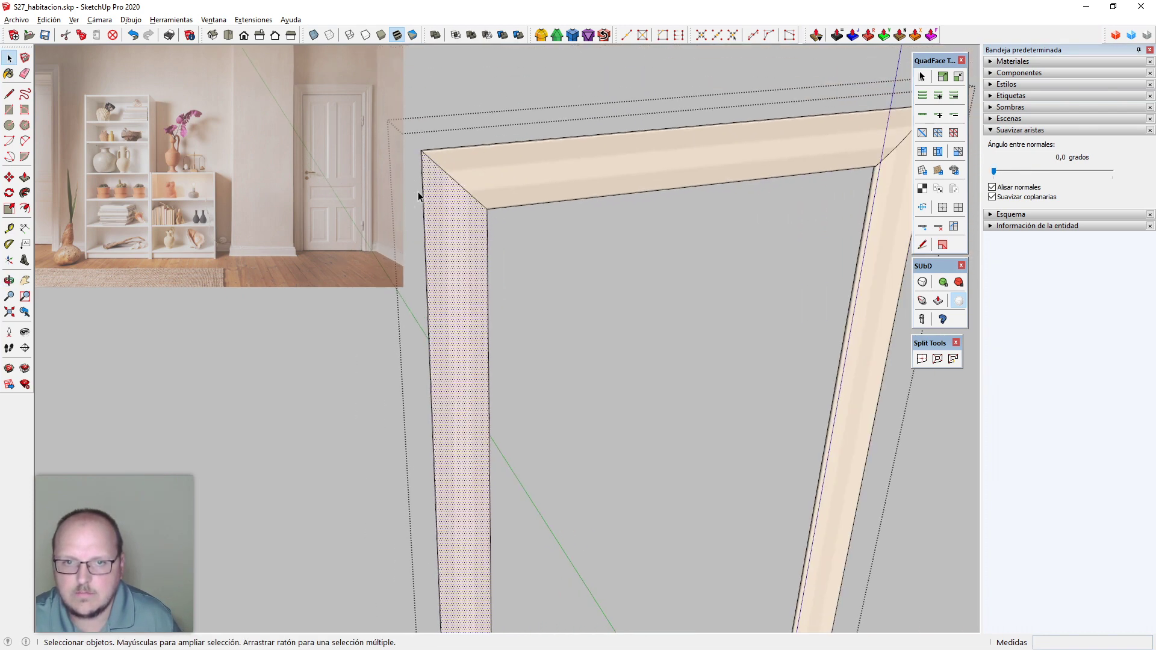
Subdivide all the geometry of the inner door frame with FredoCorner, using a 0.3 cm offset and 2 segments
{"action": "scroll", "coordinate": [418, 191], "scroll_direction": "down", "scroll_amount": 8}
{"action": "middle_click_drag", "start_coordinate": [468, 223], "coordinate": [656, 114]}
{"action": "scroll", "coordinate": [614, 198], "scroll_direction": "up", "scroll_amount": 3}
{"action": "middle_click_drag", "start_coordinate": [615, 198], "coordinate": [432, 224]}
{"action": "scroll", "coordinate": [566, 171], "scroll_direction": "up", "scroll_amount": 3}
{"action": "double_click", "coordinate": [548, 158]}
{"action": "middle_click_drag", "start_coordinate": [861, 295], "coordinate": [697, 239]}
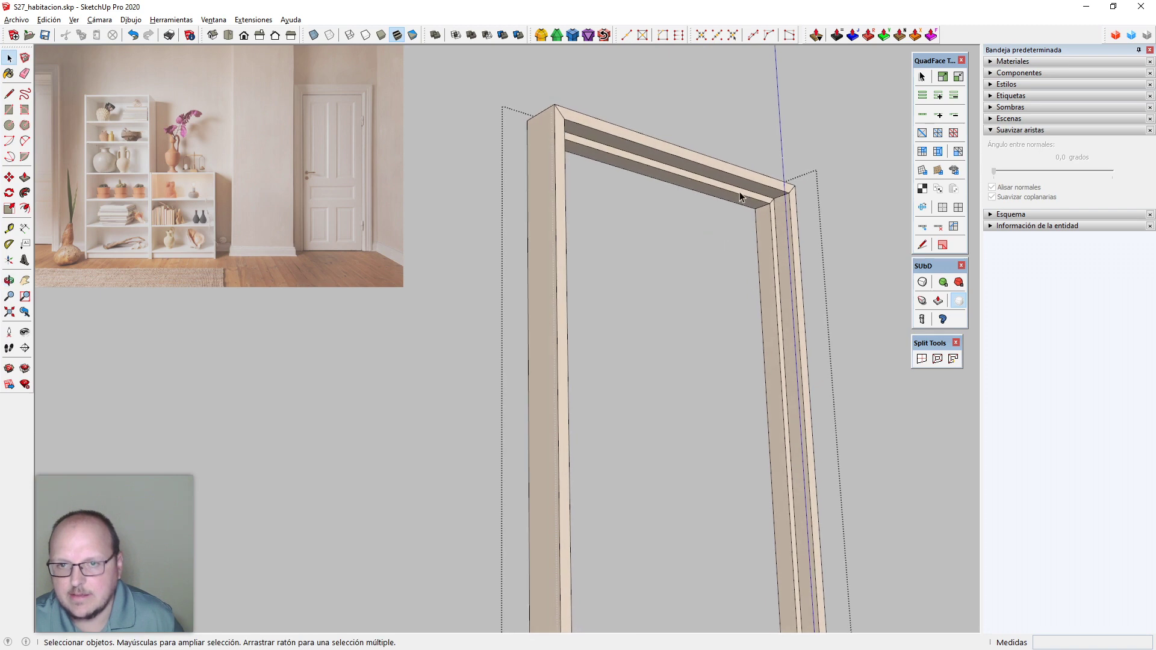
{"action": "triple_click", "coordinate": [740, 194]}
{"action": "left_click", "coordinate": [574, 36]}
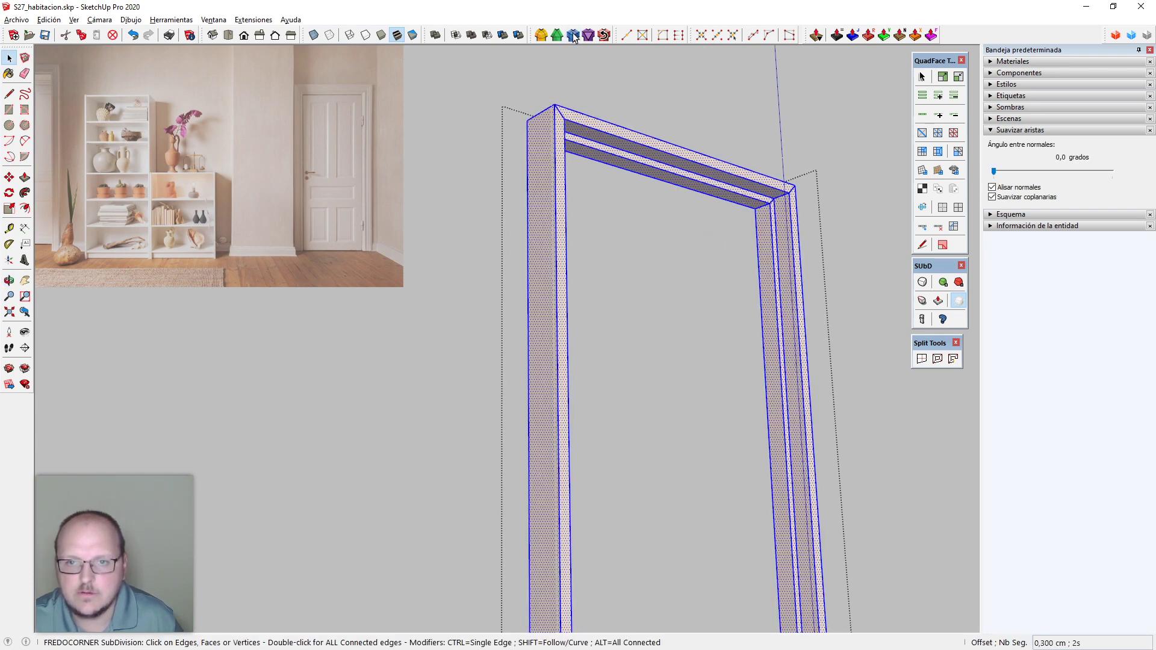
{"action": "key", "text": "Return"}
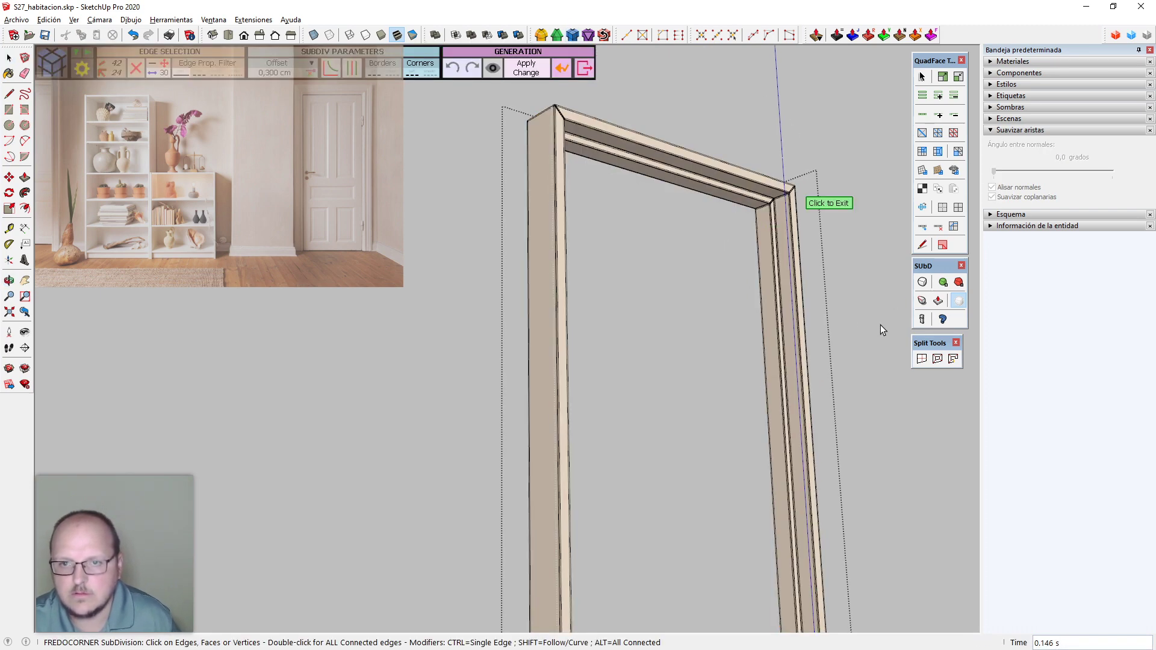
{"action": "middle_click_drag", "start_coordinate": [810, 279], "coordinate": [660, 289]}
{"action": "key", "text": "space"}
Select all the geometry of the inner door frame and smooth its quad edges
{"action": "scroll", "coordinate": [605, 155], "scroll_direction": "up", "scroll_amount": 3}
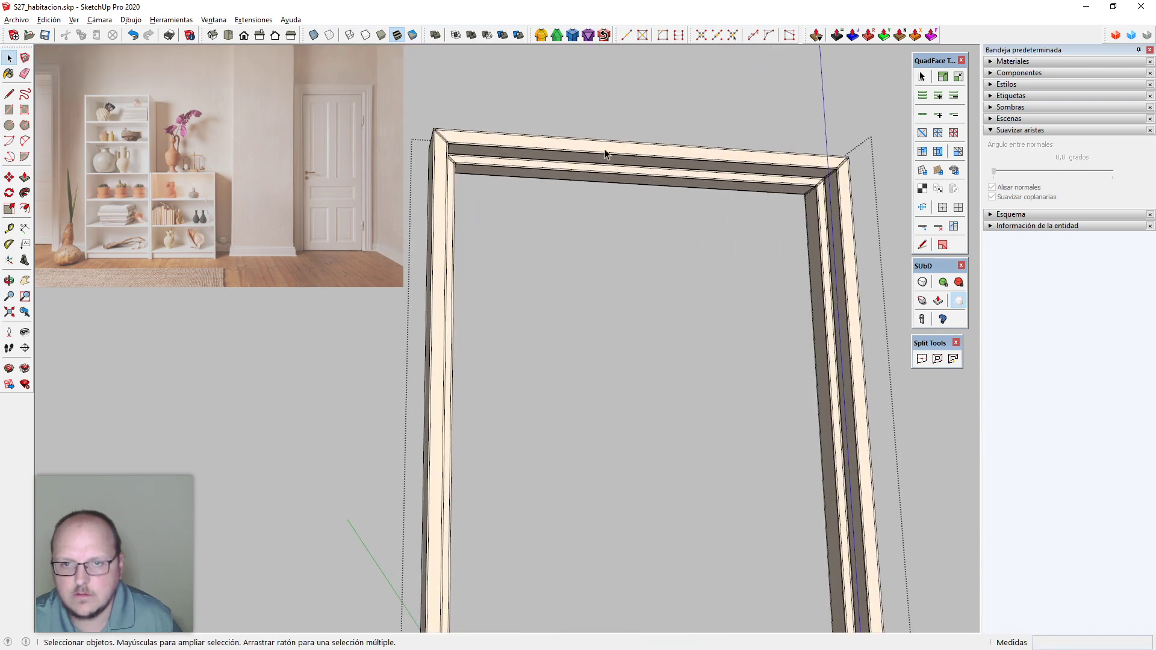
{"action": "scroll", "coordinate": [606, 155], "scroll_direction": "up", "scroll_amount": 1}
{"action": "left_click", "coordinate": [629, 157]}
{"action": "key", "text": "Escape"}
{"action": "middle_click_drag", "start_coordinate": [687, 241], "coordinate": [1141, 223]}
{"action": "middle_click_drag", "start_coordinate": [578, 336], "coordinate": [761, 324]}
{"action": "scroll", "coordinate": [610, 325], "scroll_direction": "up", "scroll_amount": 3}
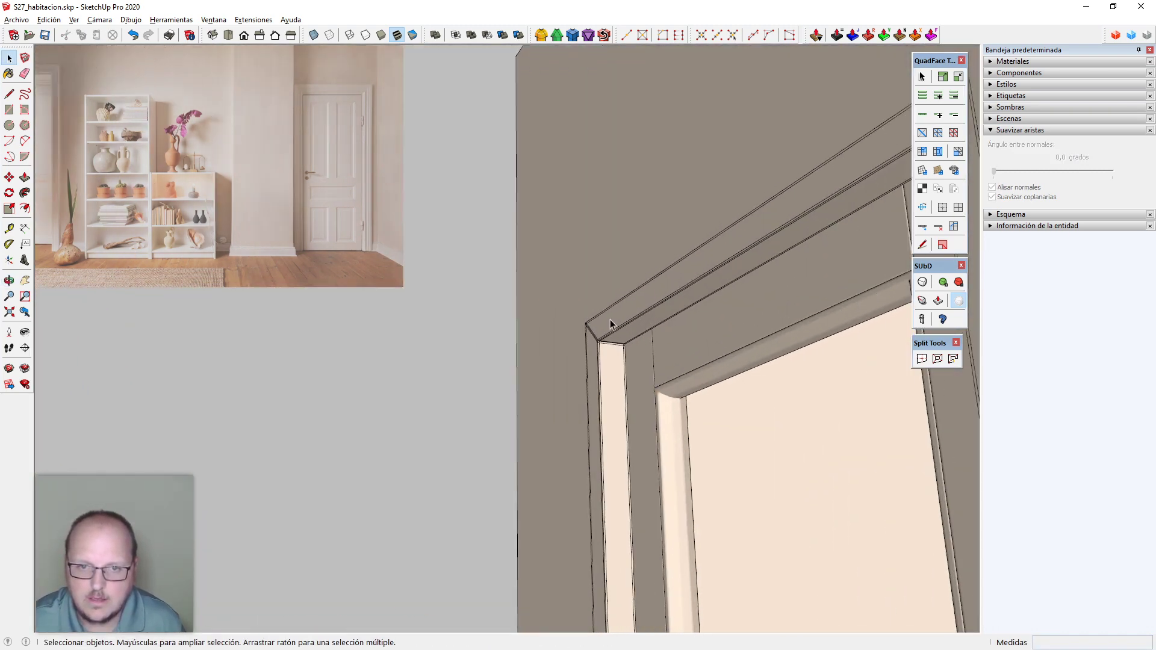
{"action": "scroll", "coordinate": [611, 324], "scroll_direction": "up", "scroll_amount": 1}
{"action": "middle_click_drag", "start_coordinate": [611, 324], "coordinate": [664, 335]}
{"action": "scroll", "coordinate": [663, 334], "scroll_direction": "up", "scroll_amount": 1}
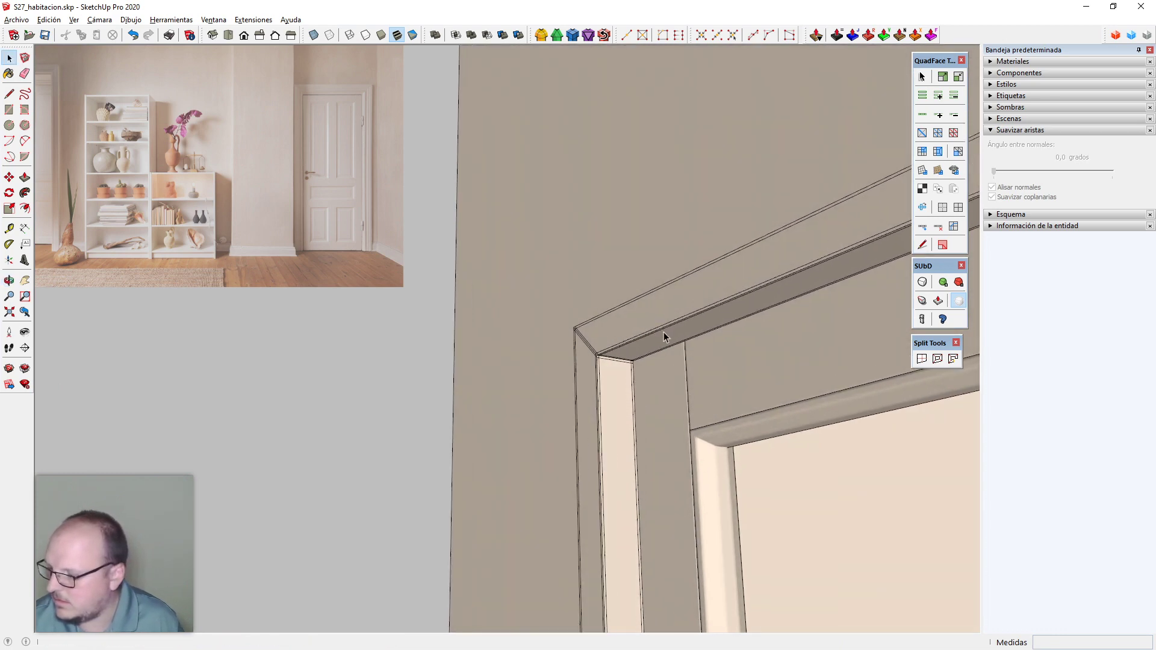
{"action": "triple_click", "coordinate": [663, 331]}
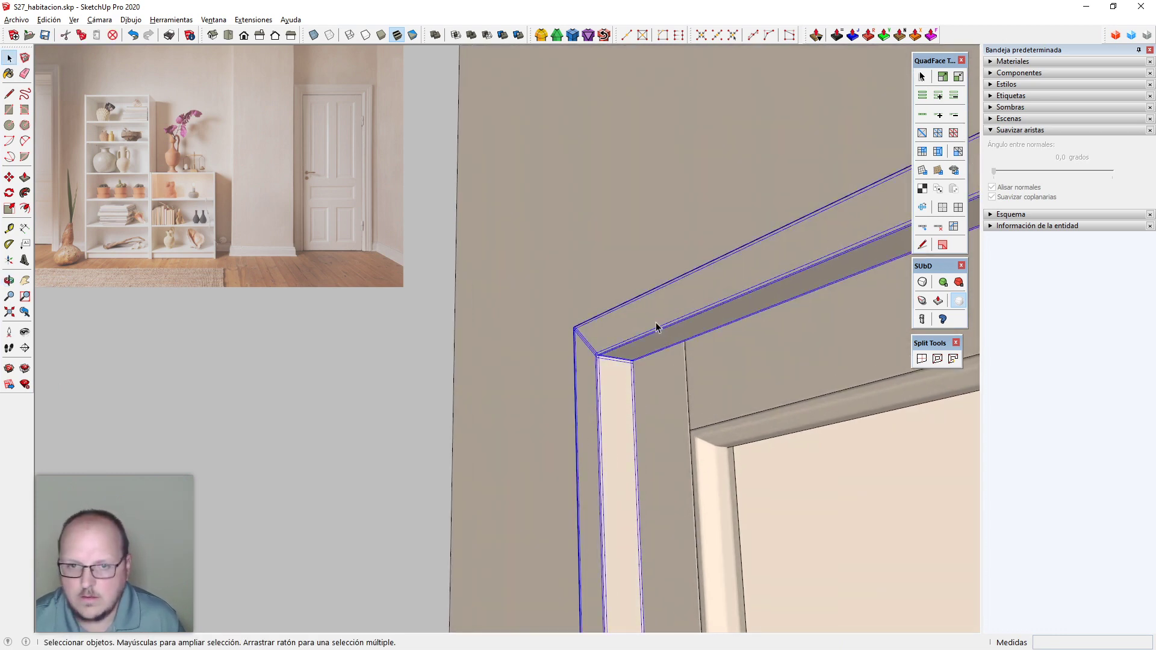
{"action": "left_click", "coordinate": [943, 208]}
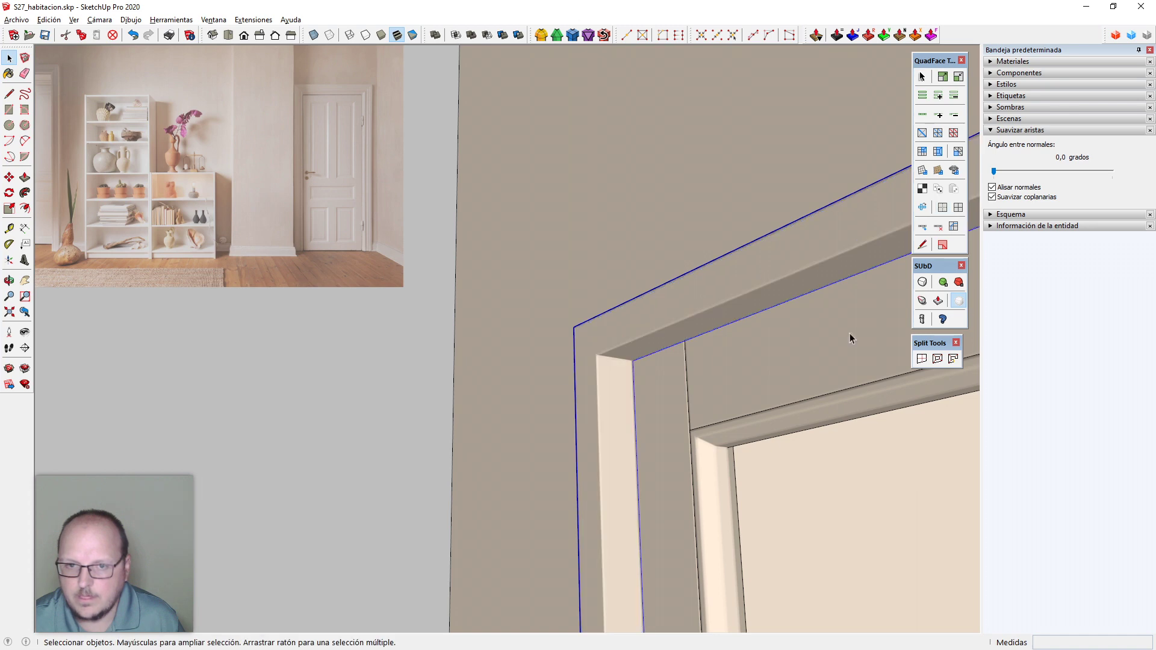
Select the centre mitre edge loops at both upper corners of the inner frame and unsoften them
{"action": "middle_click_drag", "start_coordinate": [638, 356], "coordinate": [605, 345]}
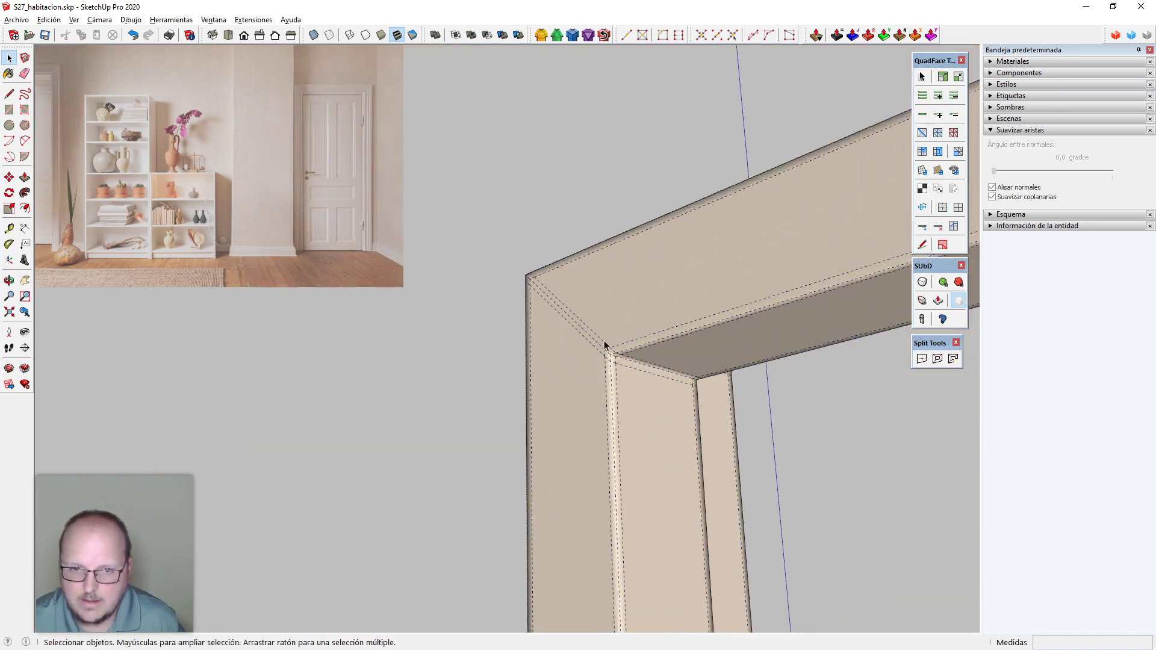
{"action": "scroll", "coordinate": [435, 352], "scroll_direction": "down", "scroll_amount": 5}
{"action": "middle_click_drag", "start_coordinate": [438, 352], "coordinate": [652, 389]}
{"action": "scroll", "coordinate": [762, 301], "scroll_direction": "up", "scroll_amount": 6}
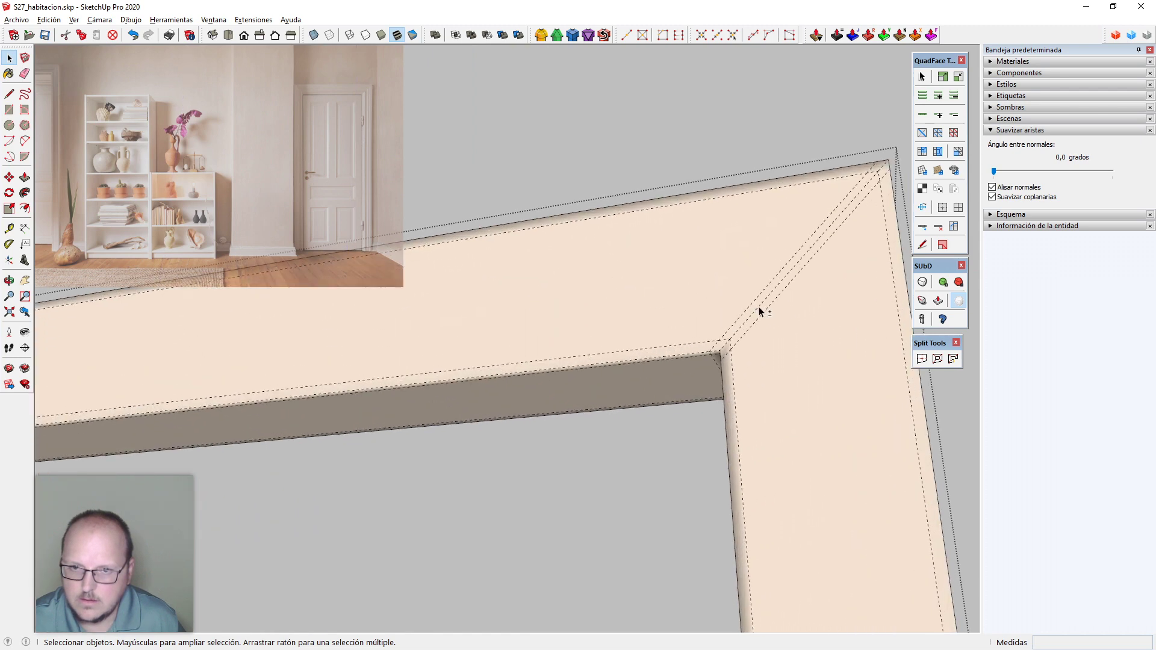
{"action": "scroll", "coordinate": [774, 295], "scroll_direction": "down", "scroll_amount": 4}
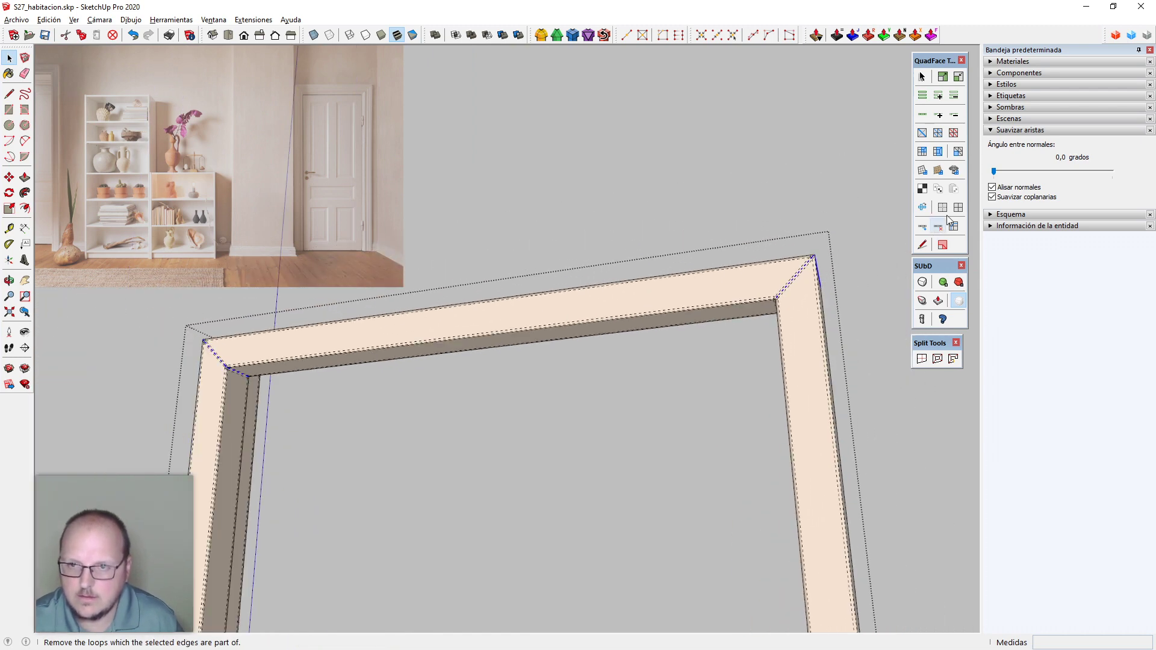
{"action": "left_click_drag", "start_coordinate": [994, 171], "coordinate": [997, 173]}
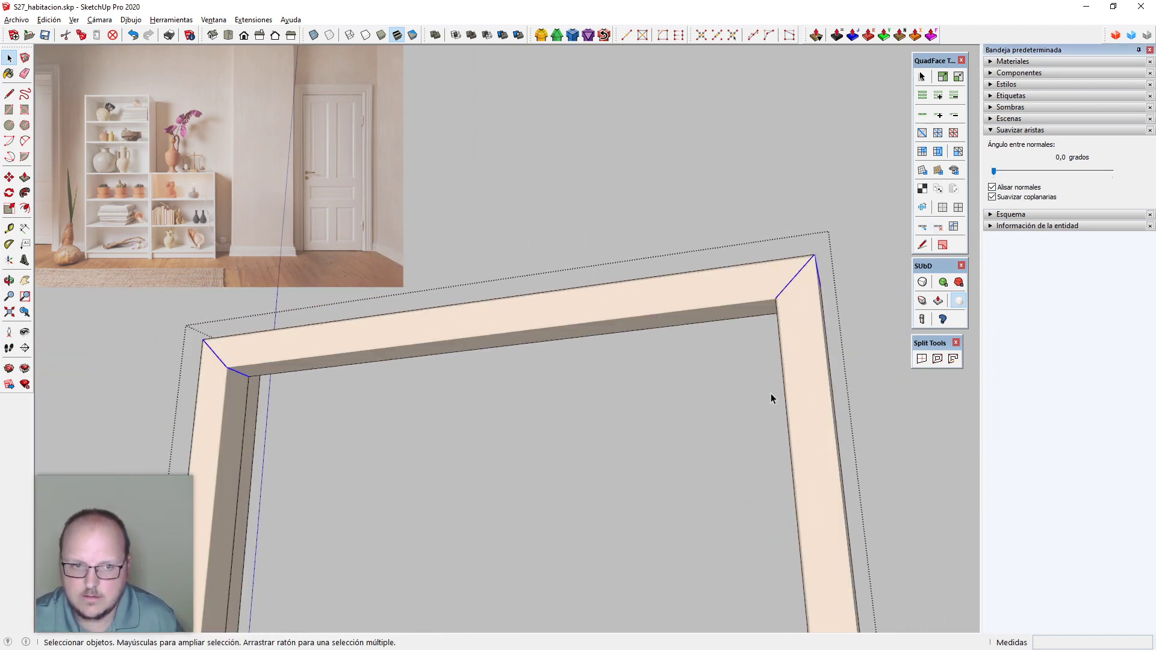
Examine the inner frame's mitred corners and the door's upper opening from several angles
{"action": "middle_click_drag", "start_coordinate": [771, 393], "coordinate": [559, 414]}
{"action": "scroll", "coordinate": [695, 265], "scroll_direction": "down", "scroll_amount": 3}
{"action": "left_click", "coordinate": [659, 348]}
{"action": "middle_click_drag", "start_coordinate": [659, 348], "coordinate": [756, 541]}
{"action": "left_click", "coordinate": [652, 265]}
{"action": "left_click", "coordinate": [652, 268]}
{"action": "scroll", "coordinate": [696, 284], "scroll_direction": "up", "scroll_amount": 3}
{"action": "scroll", "coordinate": [749, 344], "scroll_direction": "up", "scroll_amount": 3}
{"action": "scroll", "coordinate": [751, 232], "scroll_direction": "down", "scroll_amount": 5}
{"action": "scroll", "coordinate": [735, 417], "scroll_direction": "down", "scroll_amount": 3}
{"action": "middle_click_drag", "start_coordinate": [736, 418], "coordinate": [715, 522]}
{"action": "scroll", "coordinate": [706, 491], "scroll_direction": "up", "scroll_amount": 6}
{"action": "scroll", "coordinate": [683, 392], "scroll_direction": "up", "scroll_amount": 5}
Show the hidden geometry and draw a vertical rectangle about 6 by 5.5 cm from the lower corner of the door's upper opening
{"action": "key", "text": "alt+h"}
{"action": "middle_click_drag", "start_coordinate": [699, 394], "coordinate": [652, 295]}
{"action": "scroll", "coordinate": [652, 295], "scroll_direction": "down", "scroll_amount": 5}
{"action": "scroll", "coordinate": [812, 462], "scroll_direction": "up", "scroll_amount": 2}
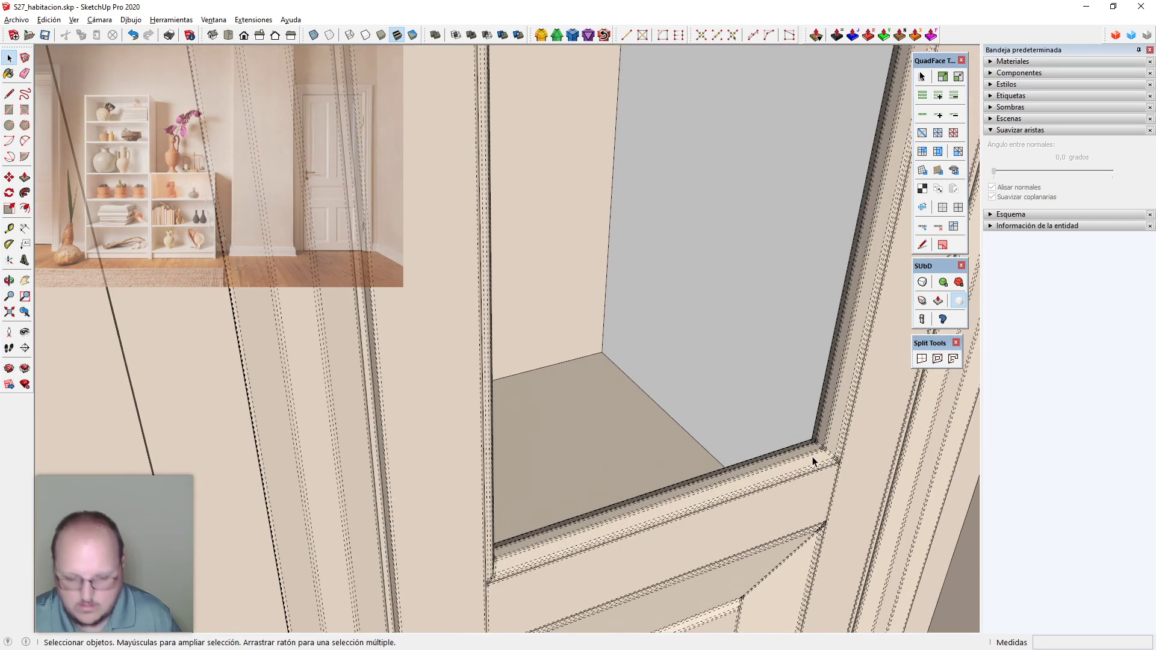
{"action": "scroll", "coordinate": [666, 362], "scroll_direction": "down", "scroll_amount": 5}
{"action": "scroll", "coordinate": [660, 390], "scroll_direction": "up", "scroll_amount": 4}
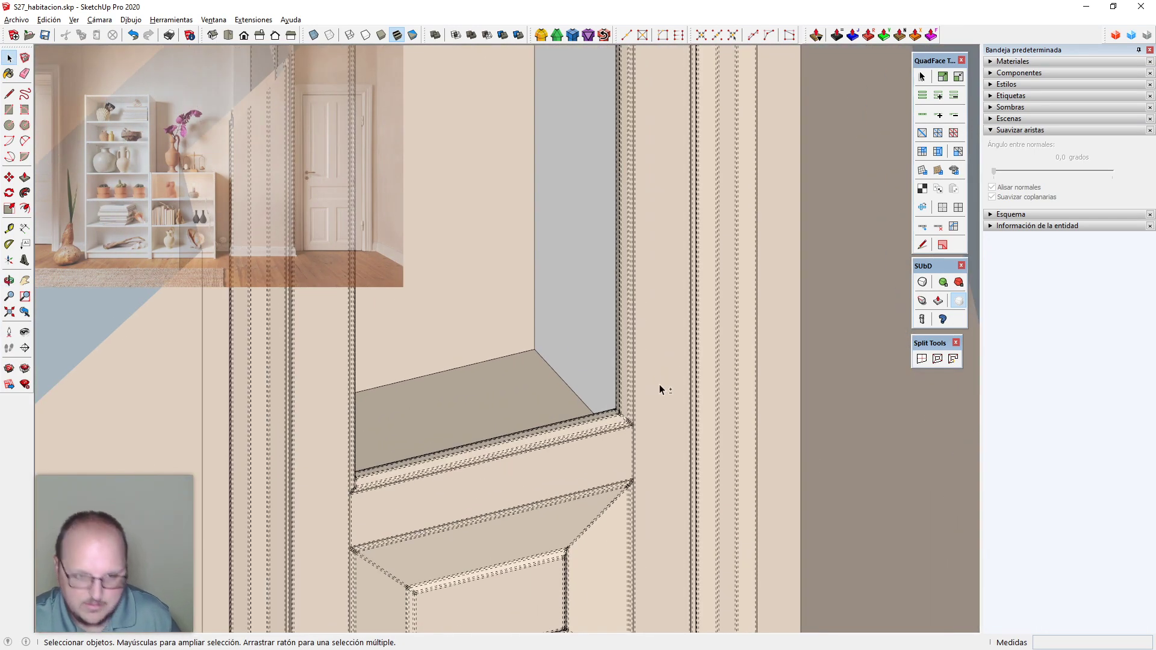
{"action": "scroll", "coordinate": [660, 390], "scroll_direction": "up", "scroll_amount": 5}
{"action": "key", "text": "r"}
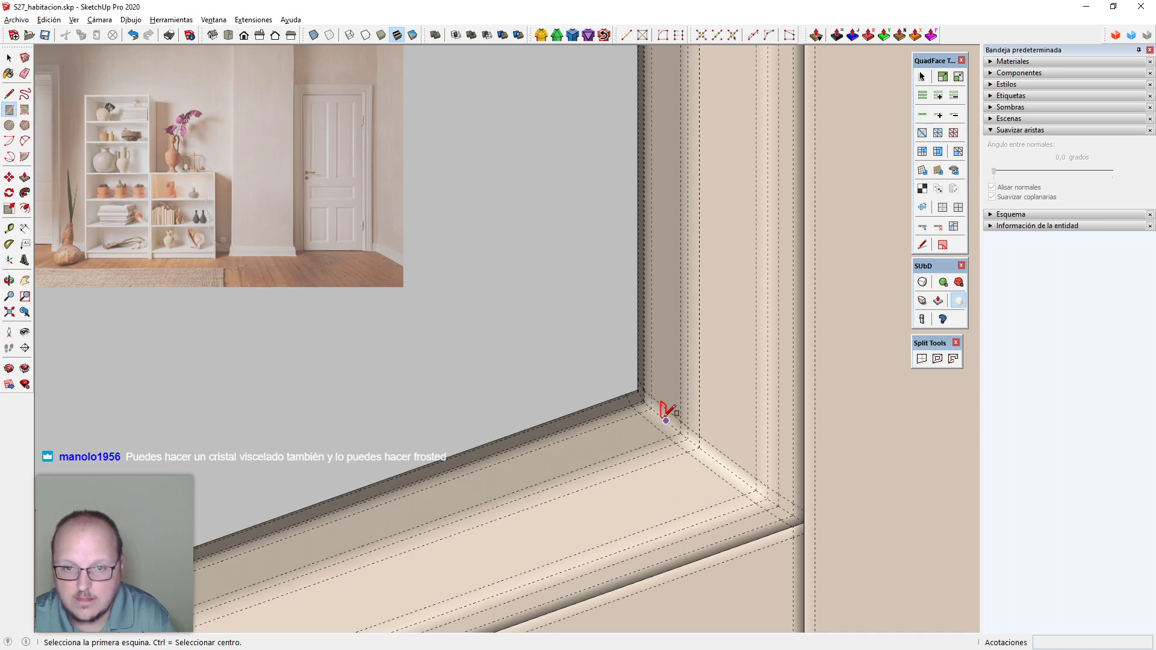
{"action": "left_click", "coordinate": [667, 420]}
{"action": "left_click", "coordinate": [447, 297]}
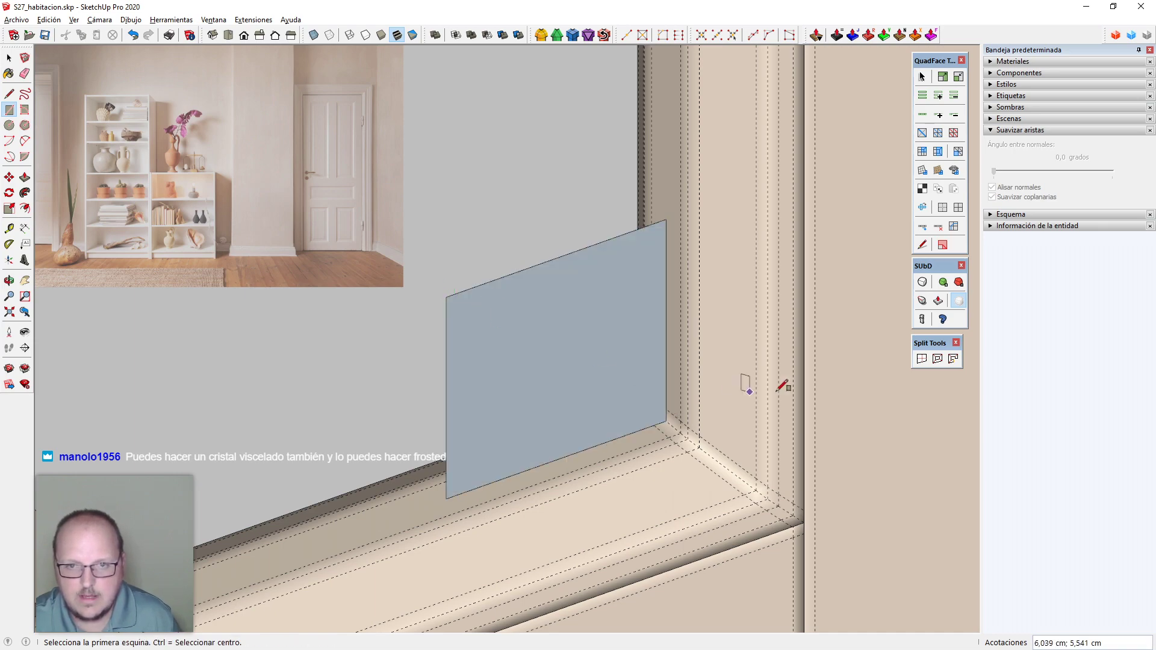
Scale the small rectangle sideways until it spans the full width of the door's upper opening
{"action": "scroll", "coordinate": [780, 388], "scroll_direction": "down", "scroll_amount": 3}
{"action": "key", "text": "space"}
{"action": "left_click", "coordinate": [684, 376]}
{"action": "key", "text": "s"}
{"action": "left_click", "coordinate": [609, 393]}
{"action": "scroll", "coordinate": [638, 380], "scroll_direction": "down", "scroll_amount": 4}
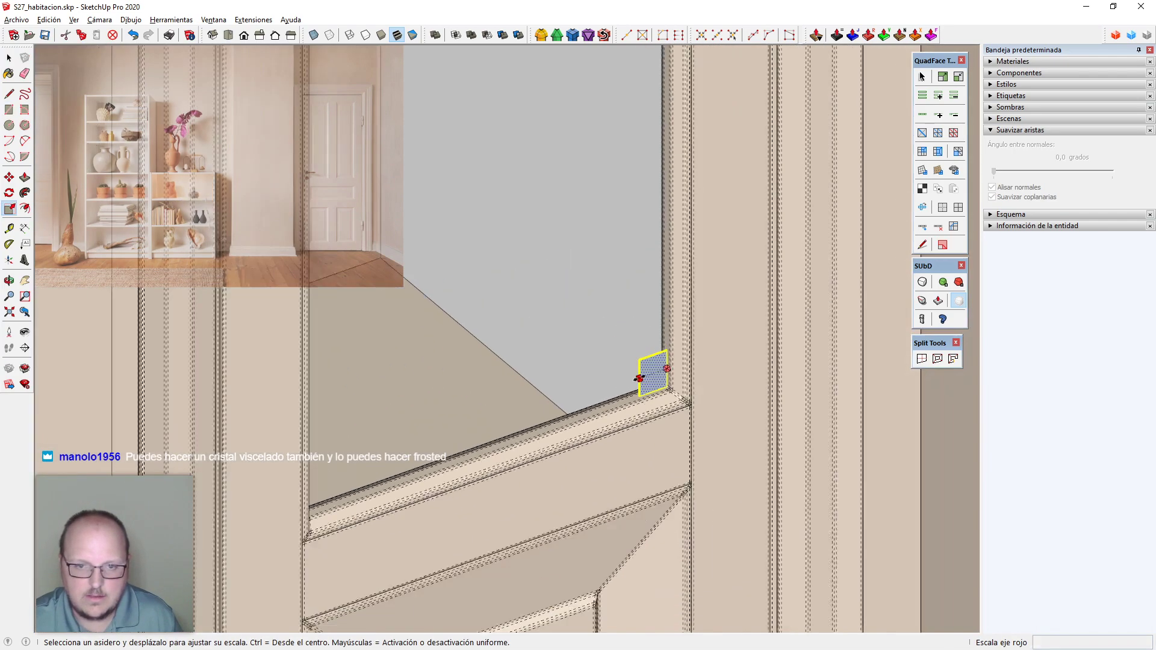
{"action": "middle_click_drag", "start_coordinate": [637, 381], "coordinate": [275, 449]}
{"action": "left_click", "coordinate": [275, 450]}
Scale the rectangle upward to the top edge of the opening so it fills the whole upper panel
{"action": "scroll", "coordinate": [274, 523], "scroll_direction": "down", "scroll_amount": 6}
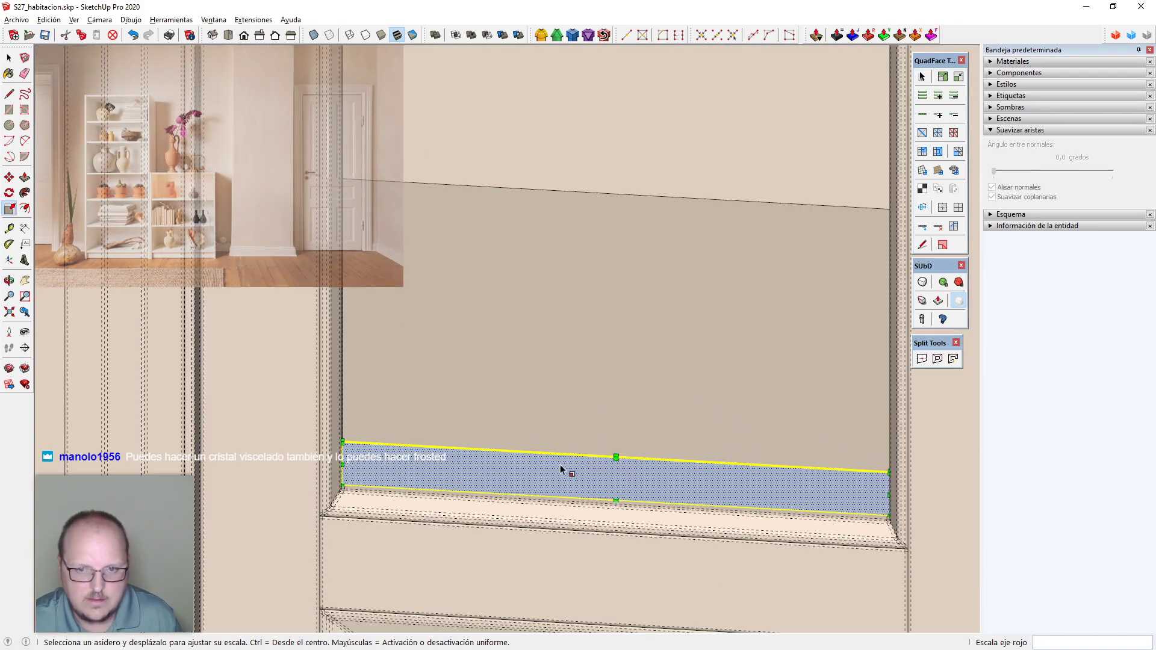
{"action": "left_click", "coordinate": [611, 458]}
{"action": "scroll", "coordinate": [555, 472], "scroll_direction": "down", "scroll_amount": 6}
{"action": "middle_click_drag", "start_coordinate": [555, 472], "coordinate": [733, 100]}
{"action": "scroll", "coordinate": [723, 109], "scroll_direction": "up", "scroll_amount": 10}
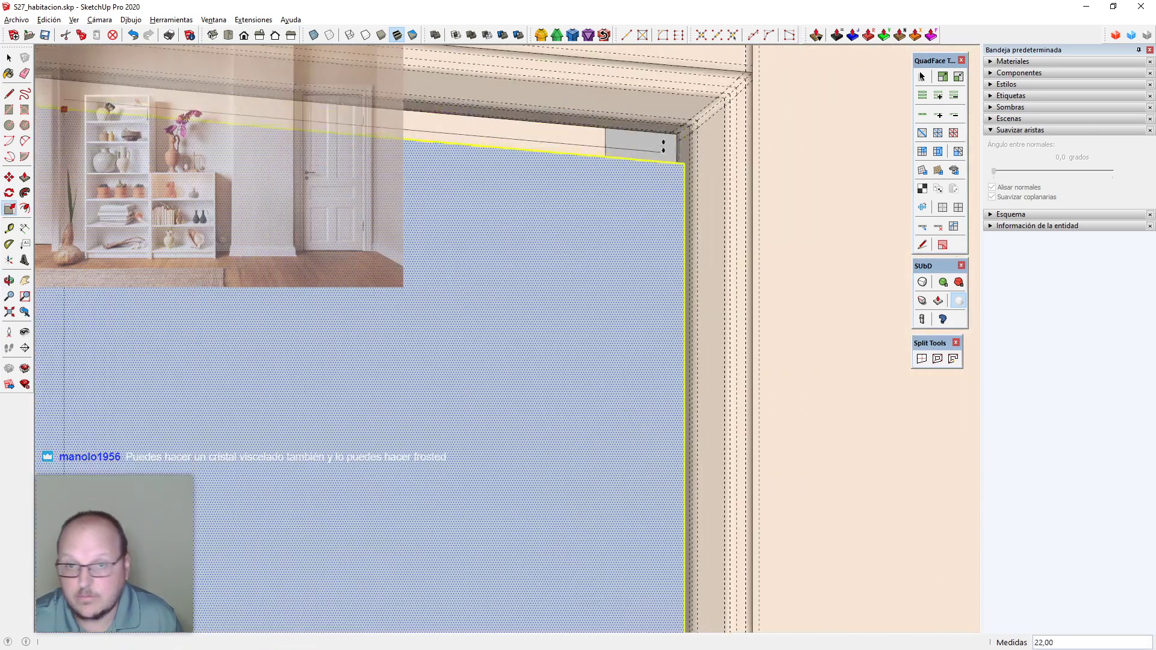
{"action": "left_click", "coordinate": [686, 145]}
Reverse the new panel face so its front side faces the room, and select only its boundary edges
{"action": "key", "text": "space"}
{"action": "scroll", "coordinate": [677, 184], "scroll_direction": "down", "scroll_amount": 2}
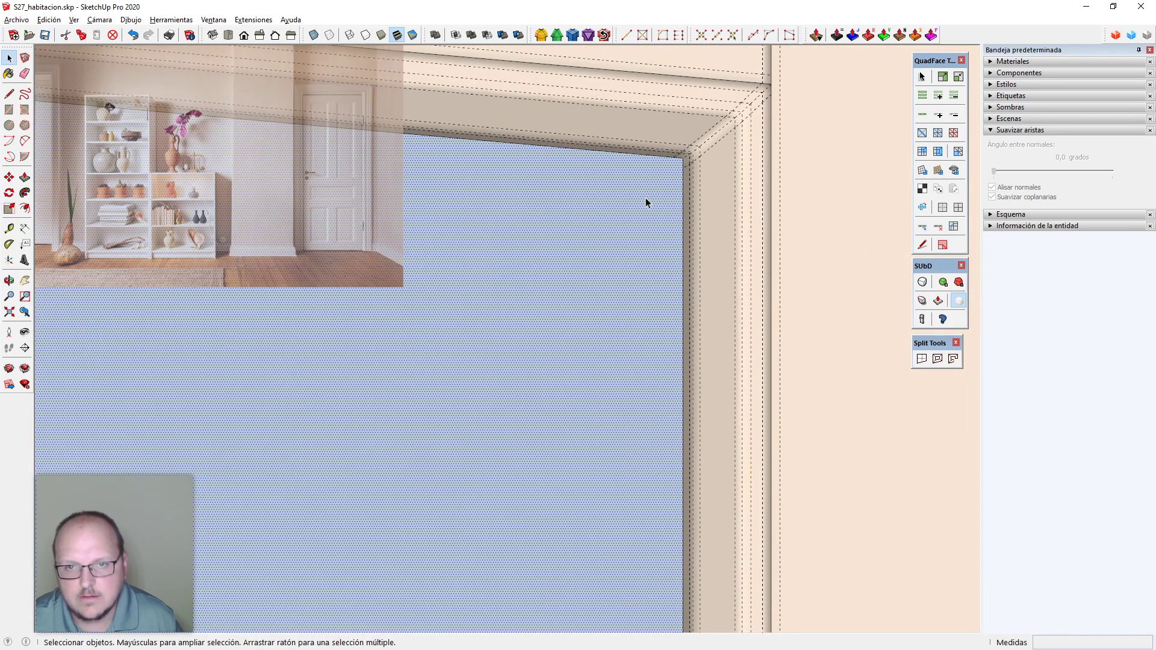
{"action": "key", "text": "i"}
{"action": "double_click", "coordinate": [645, 199]}
{"action": "left_click", "coordinate": [645, 199], "text": "shift"}
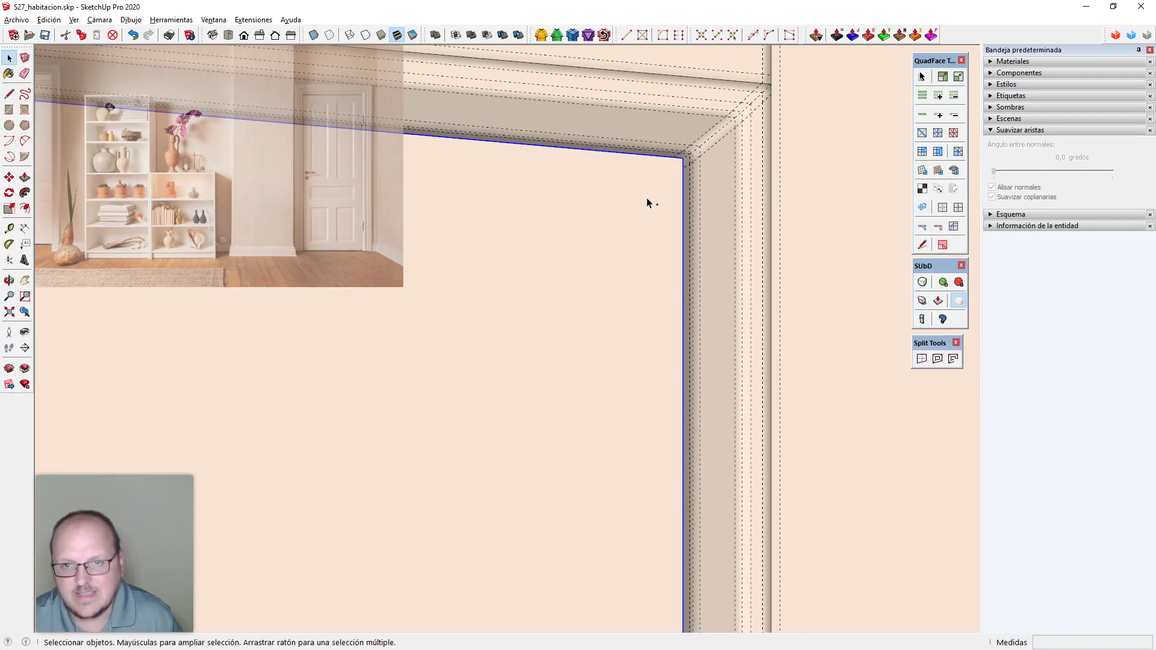
Review the filled upper panel, lower raised panel and casing of the door from several angles against the reference photo
{"action": "scroll", "coordinate": [673, 181], "scroll_direction": "down", "scroll_amount": 3}
{"action": "scroll", "coordinate": [688, 211], "scroll_direction": "down", "scroll_amount": 3}
{"action": "middle_click_drag", "start_coordinate": [689, 212], "coordinate": [699, 328]}
{"action": "scroll", "coordinate": [684, 225], "scroll_direction": "down", "scroll_amount": 6}
{"action": "scroll", "coordinate": [699, 328], "scroll_direction": "up", "scroll_amount": 3}
{"action": "scroll", "coordinate": [699, 331], "scroll_direction": "down", "scroll_amount": 6}
{"action": "middle_click_drag", "start_coordinate": [599, 302], "coordinate": [598, 394]}
{"action": "scroll", "coordinate": [613, 259], "scroll_direction": "up", "scroll_amount": 2}
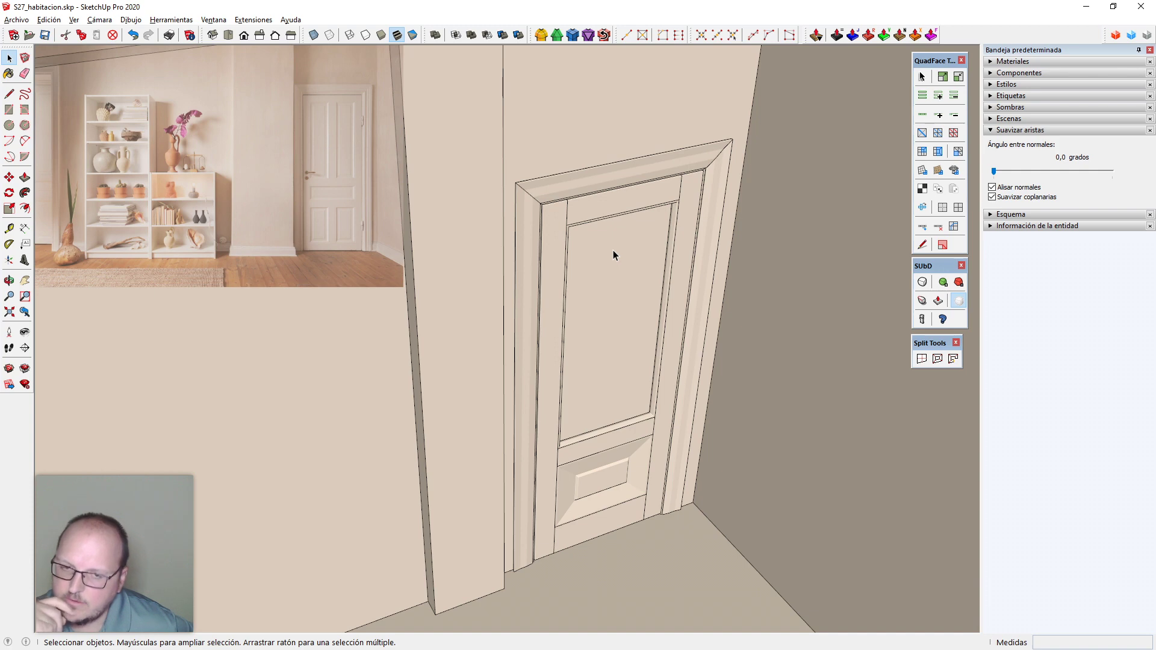
{"action": "middle_click_drag", "start_coordinate": [613, 250], "coordinate": [724, 273]}
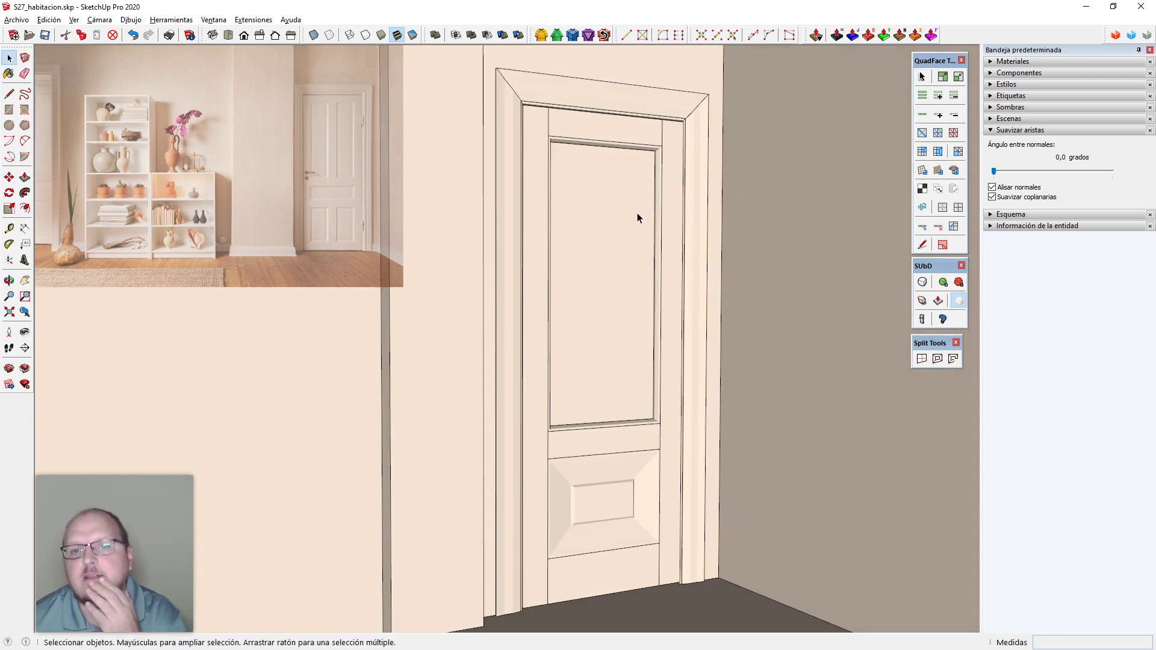
{"action": "scroll", "coordinate": [637, 205], "scroll_direction": "up", "scroll_amount": 3}
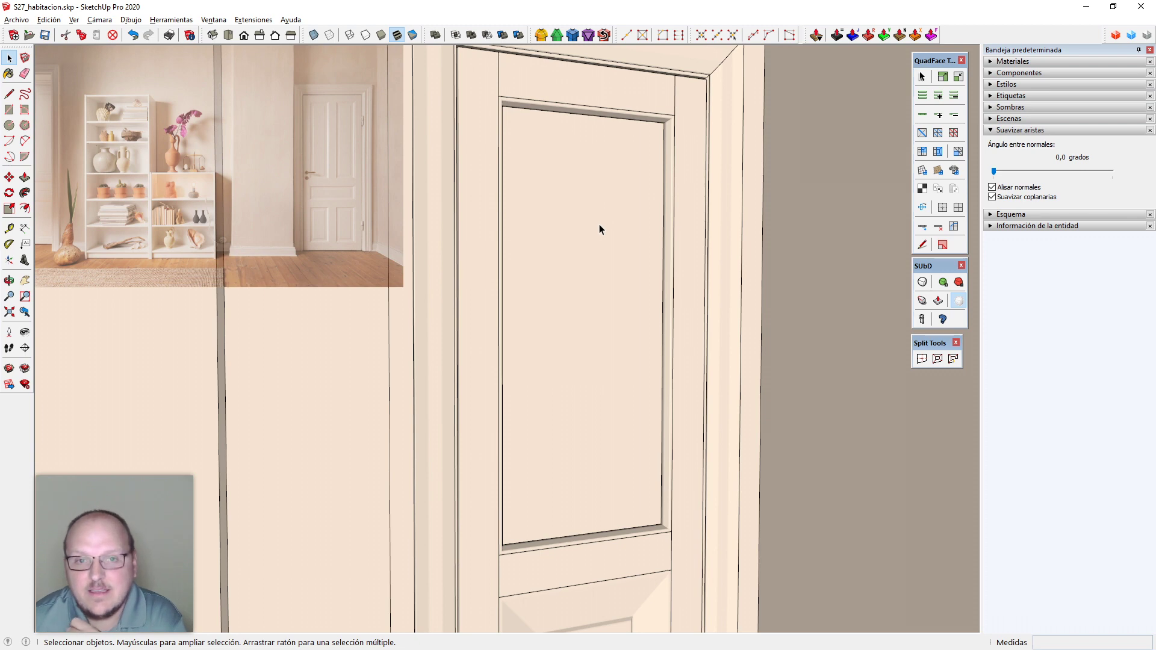
{"action": "middle_click_drag", "start_coordinate": [642, 371], "coordinate": [678, 283]}
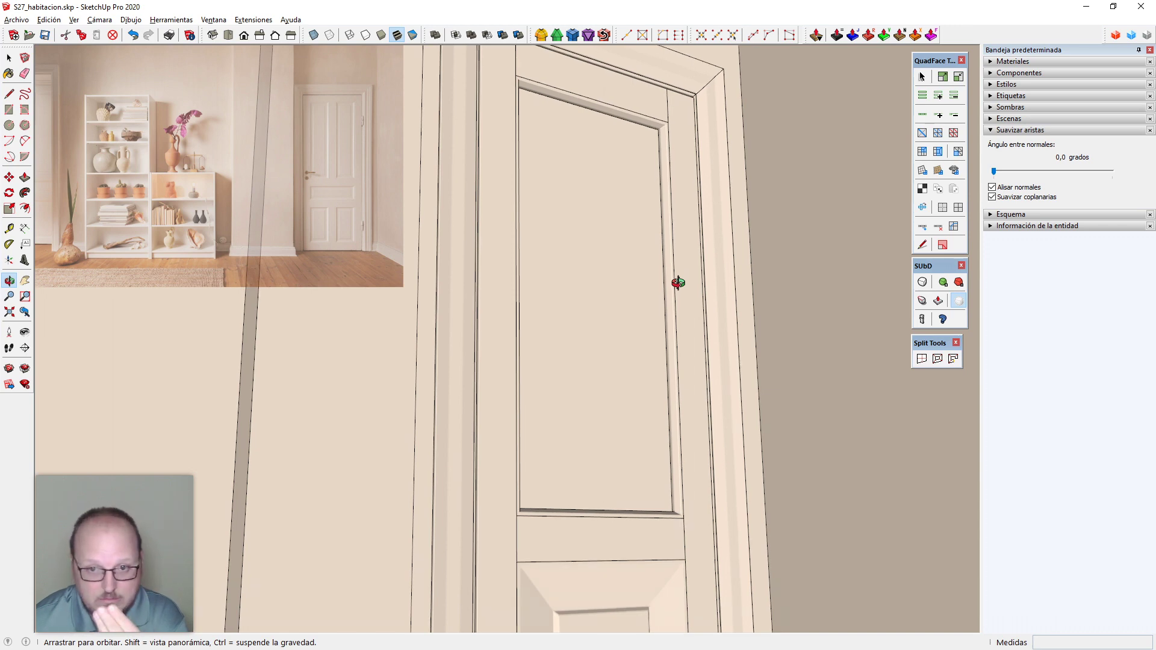
{"action": "middle_click_drag", "start_coordinate": [678, 283], "coordinate": [659, 302]}
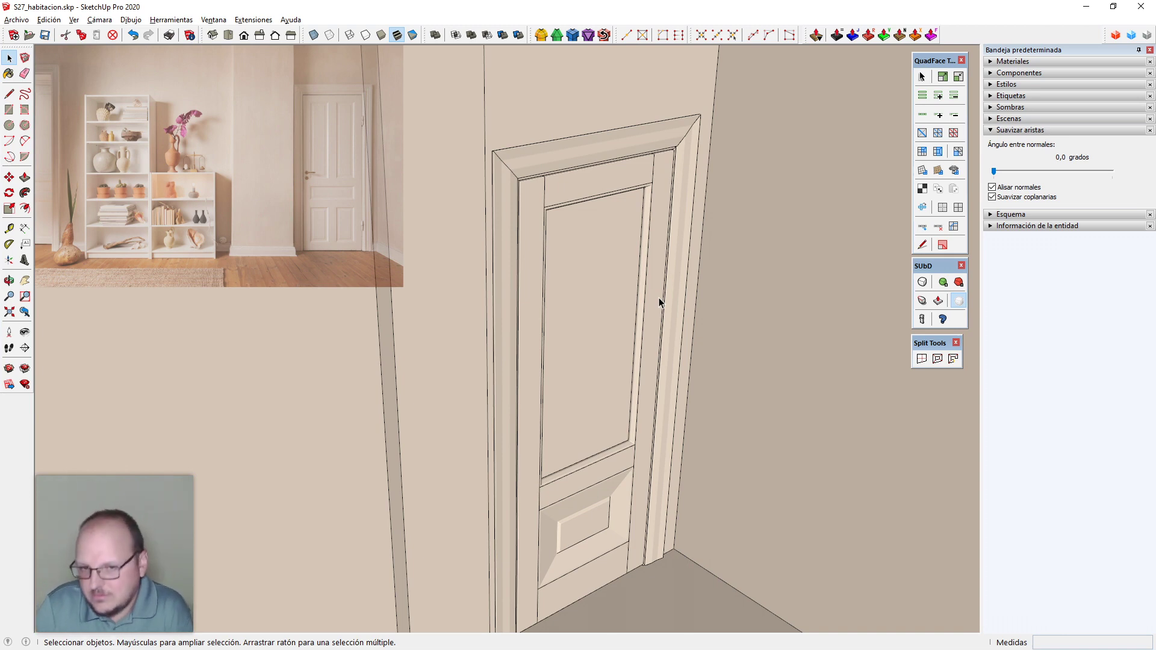
{"action": "scroll", "coordinate": [658, 298], "scroll_direction": "down", "scroll_amount": 1}
{"action": "middle_click_drag", "start_coordinate": [659, 298], "coordinate": [591, 394]}
{"action": "scroll", "coordinate": [615, 494], "scroll_direction": "up", "scroll_amount": 5}
{"action": "middle_click_drag", "start_coordinate": [616, 499], "coordinate": [581, 465]}
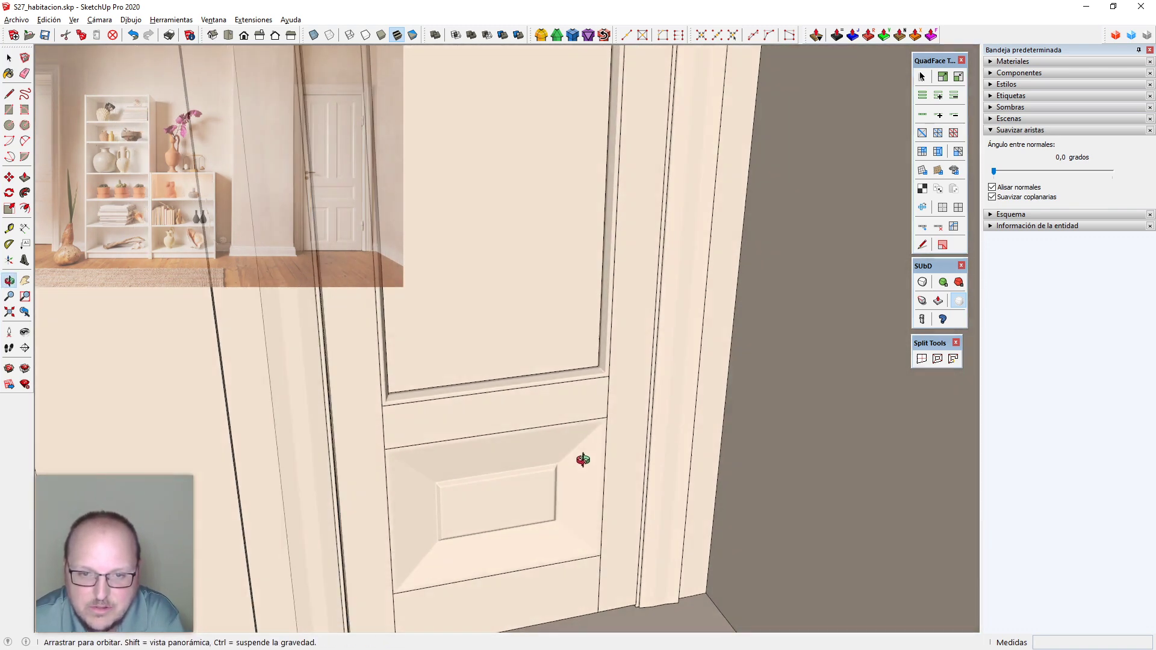
{"action": "scroll", "coordinate": [653, 362], "scroll_direction": "down", "scroll_amount": 3}
{"action": "middle_click_drag", "start_coordinate": [653, 362], "coordinate": [580, 278]}
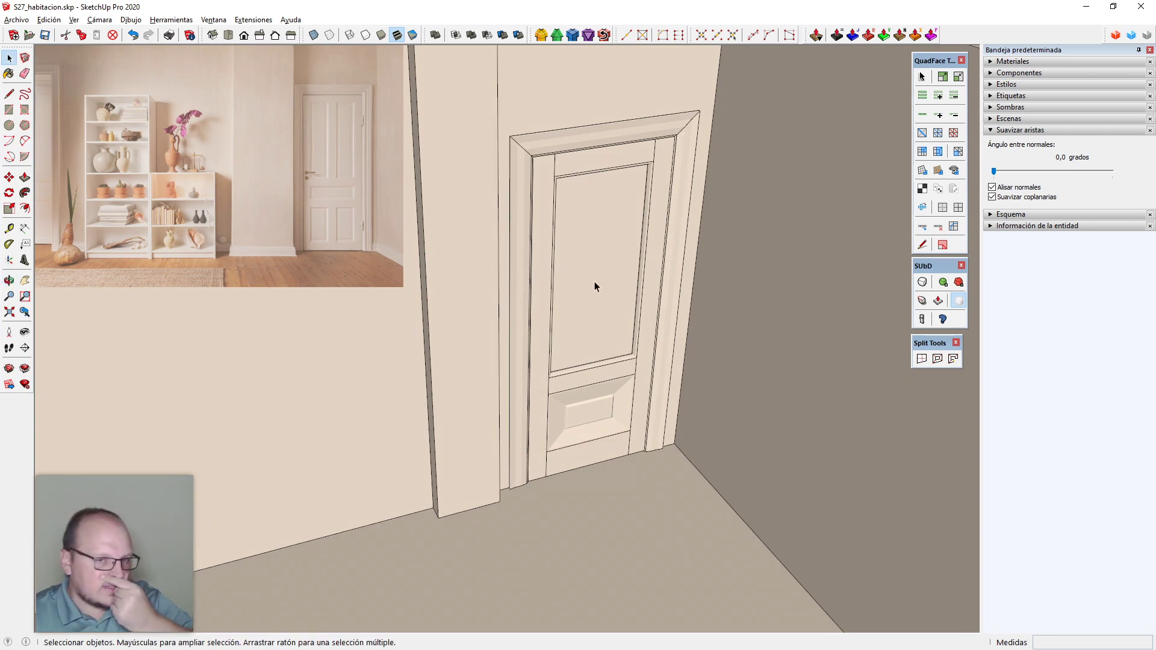
Cut the upper panel face with its edges and paste it in place inside the door group
{"action": "middle_click_drag", "start_coordinate": [580, 320], "coordinate": [639, 267]}
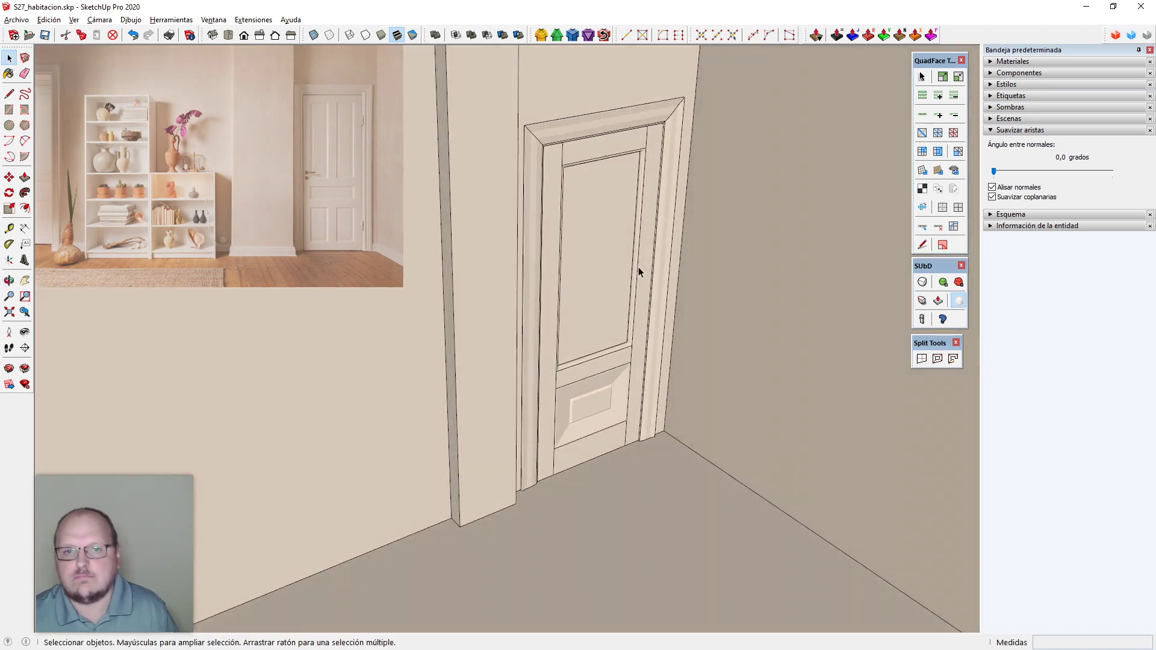
{"action": "scroll", "coordinate": [593, 188], "scroll_direction": "up", "scroll_amount": 2}
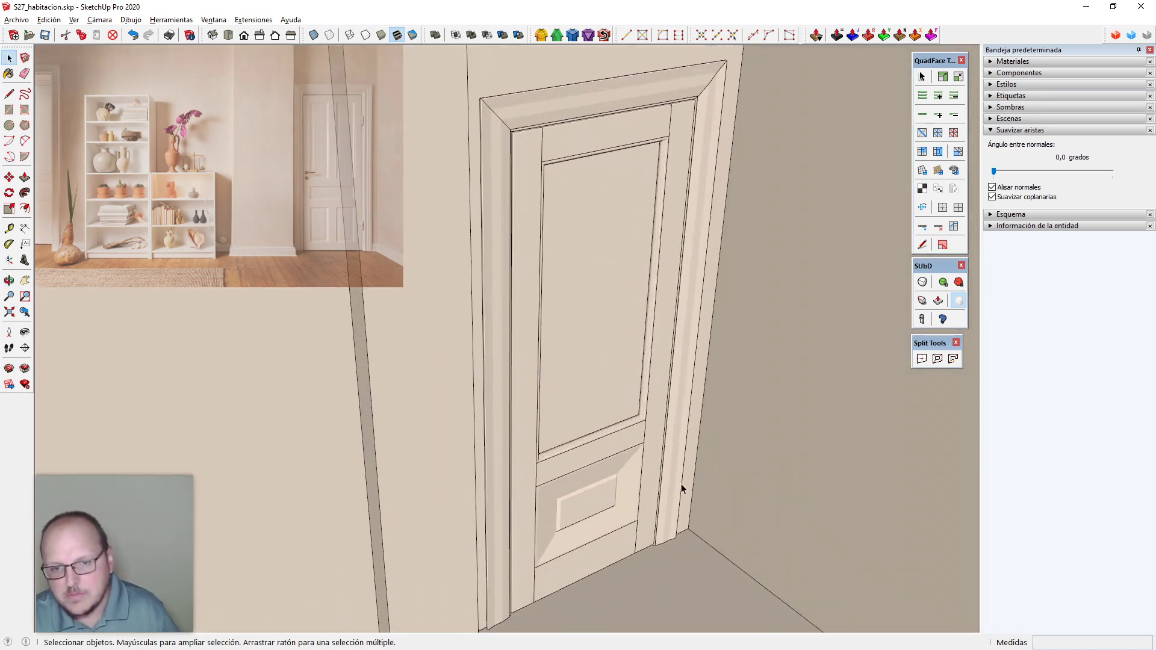
{"action": "middle_click_drag", "start_coordinate": [681, 490], "coordinate": [655, 480]}
{"action": "scroll", "coordinate": [626, 404], "scroll_direction": "down", "scroll_amount": 2}
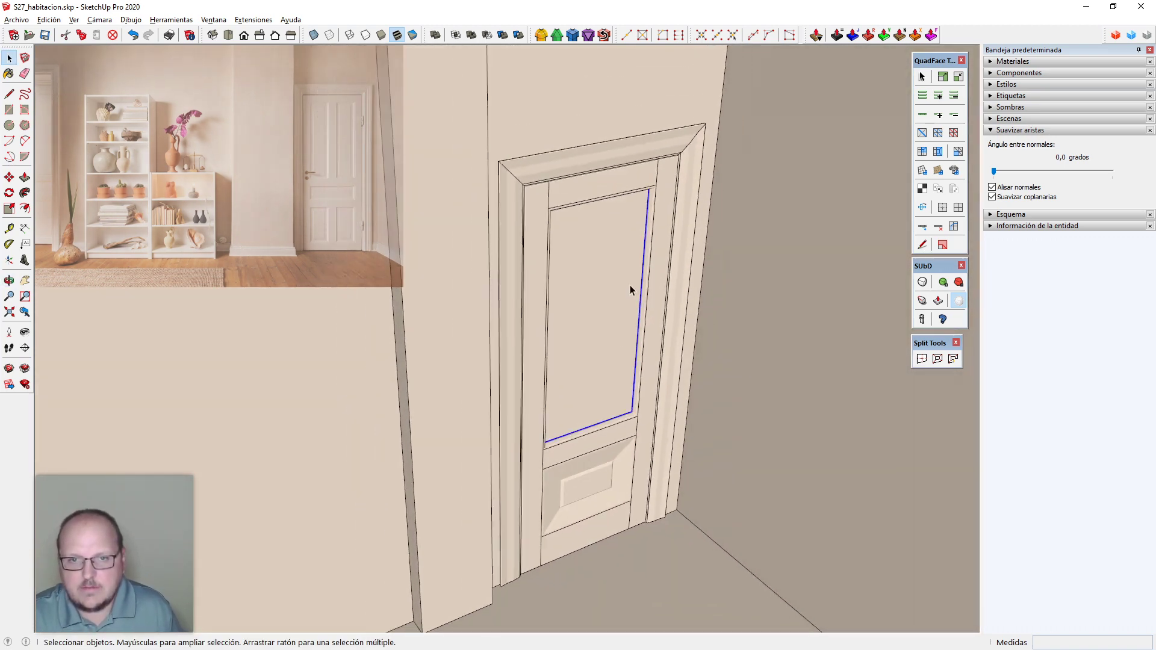
{"action": "left_click", "coordinate": [577, 204]}
{"action": "left_click", "coordinate": [592, 310]}
{"action": "key", "text": "Delete"}
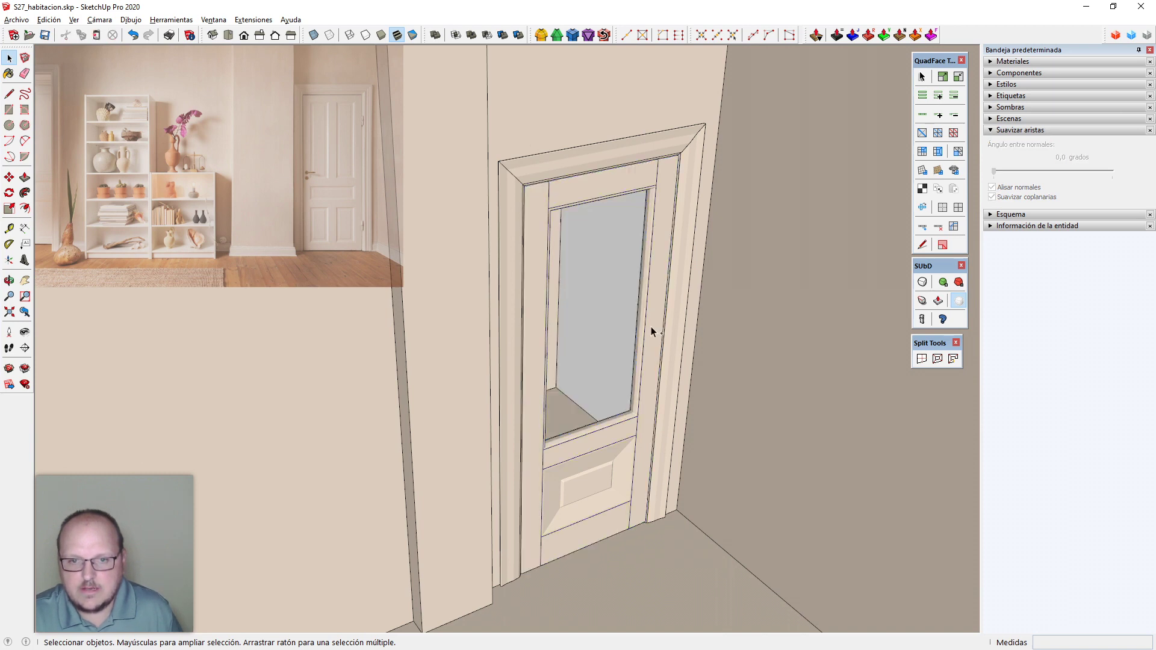
{"action": "double_click", "coordinate": [652, 312]}
{"action": "key", "text": "ctrl+shift+v"}
{"action": "key", "text": "Escape"}
{"action": "scroll", "coordinate": [653, 312], "scroll_direction": "up", "scroll_amount": 1}
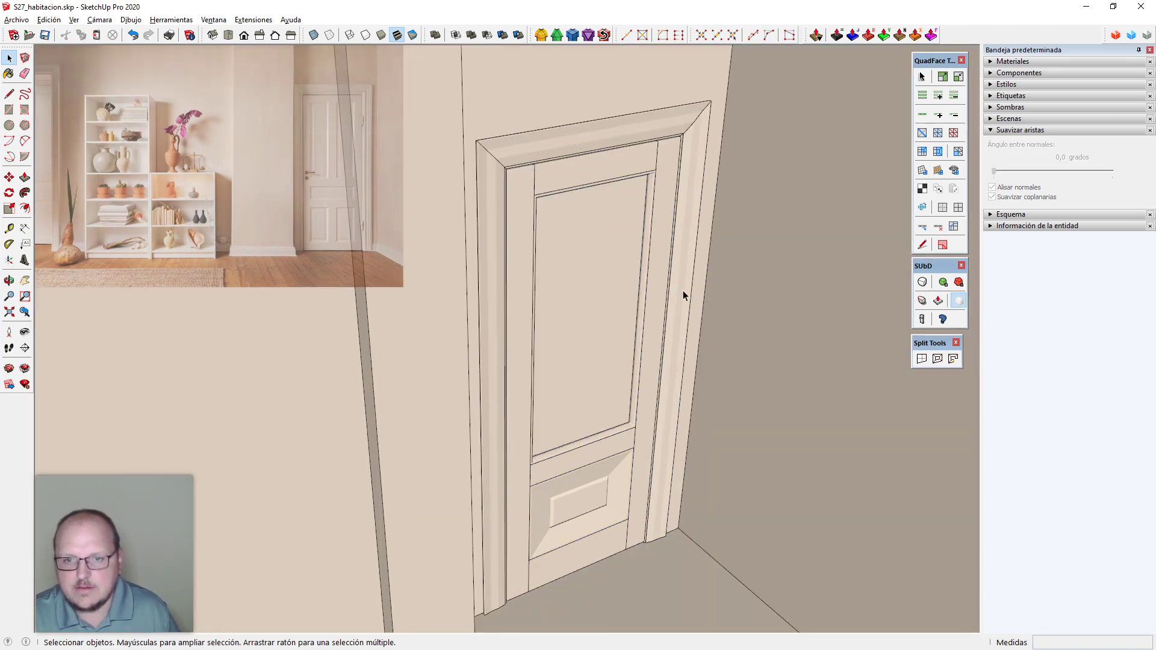
Cut the casing around the door and paste it in place inside the door group
{"action": "left_click", "coordinate": [683, 290]}
{"action": "middle_click_drag", "start_coordinate": [685, 266], "coordinate": [875, 242]}
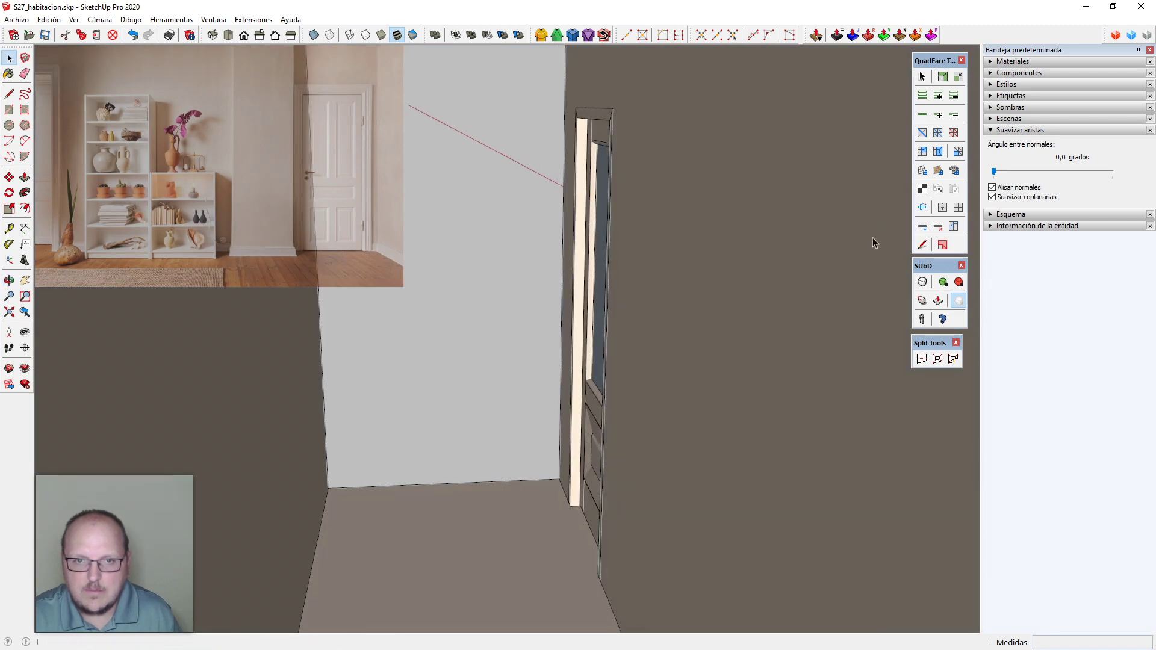
{"action": "left_click", "coordinate": [583, 125]}
{"action": "key", "text": "Delete"}
{"action": "triple_click", "coordinate": [594, 135]}
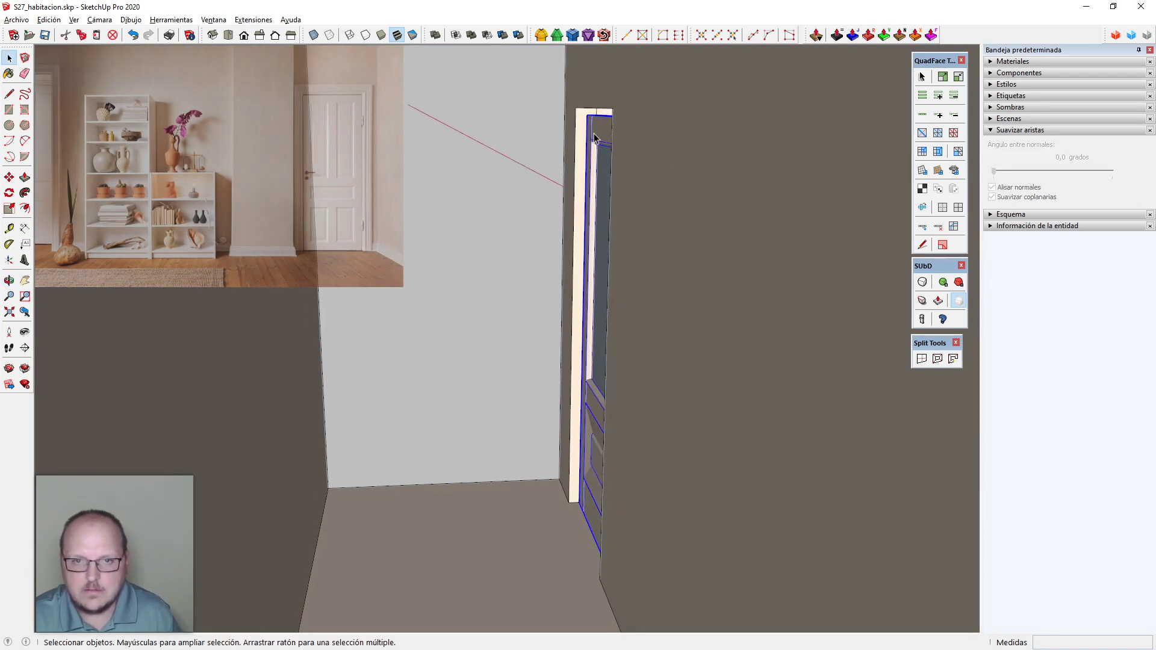
{"action": "double_click", "coordinate": [594, 134]}
{"action": "key", "text": "ctrl+shift+v"}
{"action": "middle_click_drag", "start_coordinate": [689, 223], "coordinate": [338, 392]}
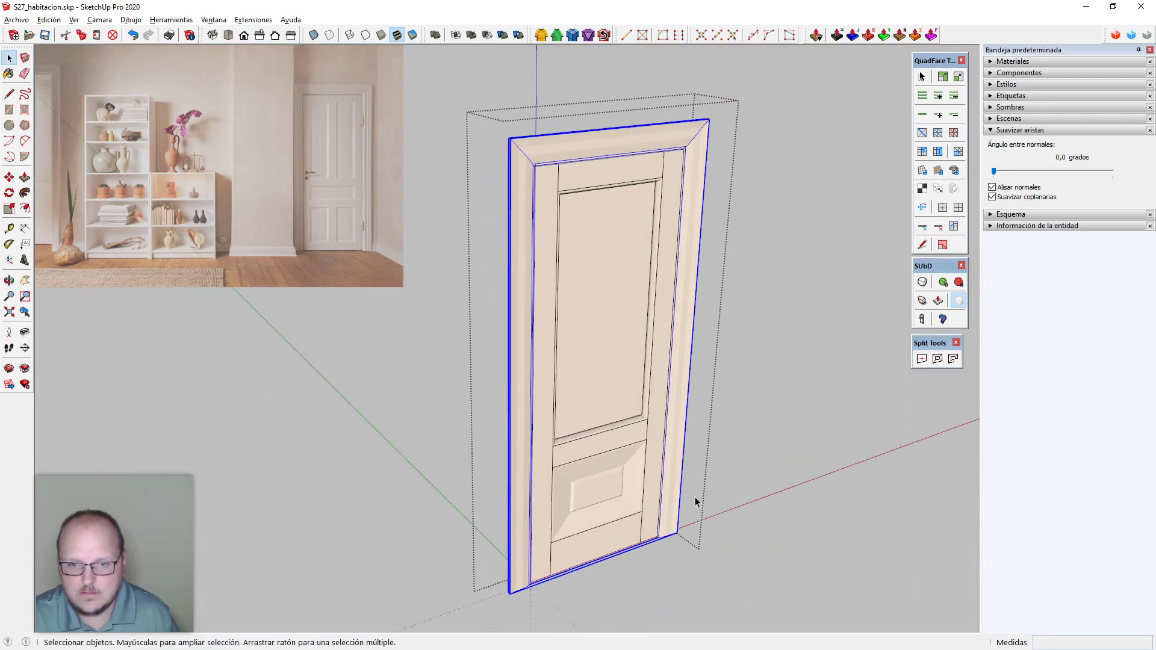
{"action": "left_click", "coordinate": [695, 497]}
Examine the foot of the casing and the assembled door in the room from several distances
{"action": "scroll", "coordinate": [649, 547], "scroll_direction": "up", "scroll_amount": 5}
{"action": "middle_click_drag", "start_coordinate": [648, 546], "coordinate": [631, 590]}
{"action": "scroll", "coordinate": [646, 486], "scroll_direction": "down", "scroll_amount": 4}
{"action": "middle_click_drag", "start_coordinate": [646, 486], "coordinate": [597, 444]}
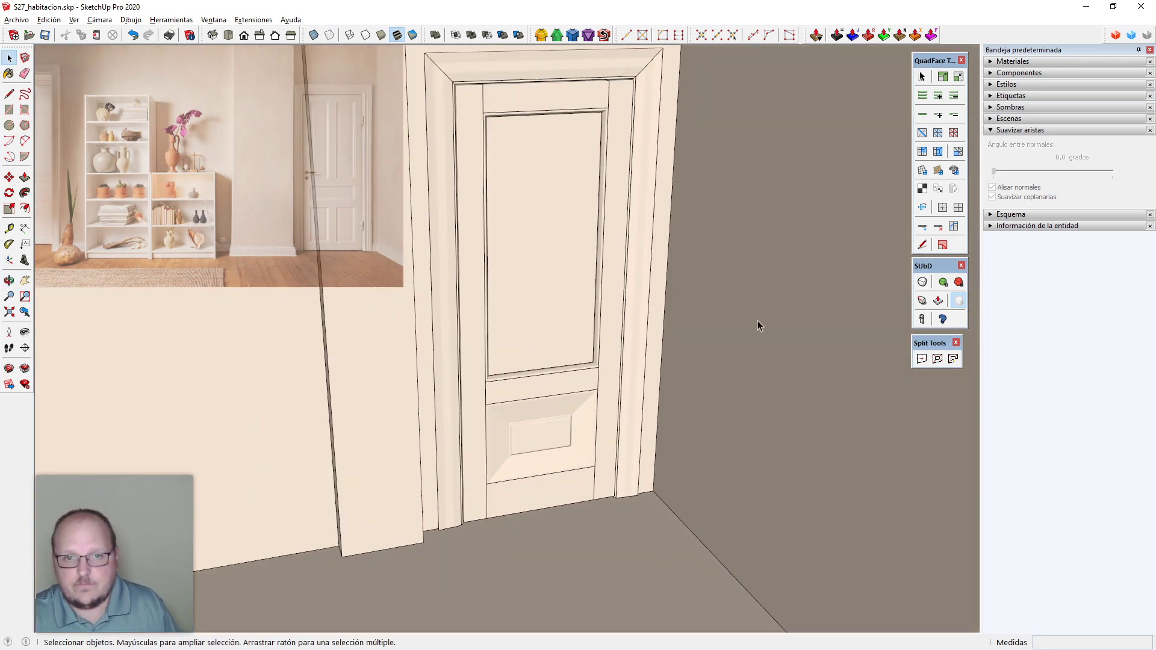
{"action": "scroll", "coordinate": [717, 382], "scroll_direction": "down", "scroll_amount": 5}
{"action": "mouse_move", "coordinate": [717, 381]}
{"action": "middle_mouse_down"}
{"action": "mouse_move", "coordinate": [602, 271]}
{"action": "mouse_move", "coordinate": [579, 278]}
{"action": "mouse_move", "coordinate": [584, 263]}
{"action": "mouse_move", "coordinate": [711, 392]}
{"action": "middle_mouse_up"}
{"action": "scroll", "coordinate": [590, 276], "scroll_direction": "up", "scroll_amount": 3}
Select the four diagonal corner edges of the lower raised panel, using hidden geometry, and adjust their softening
{"action": "scroll", "coordinate": [757, 423], "scroll_direction": "up", "scroll_amount": 3}
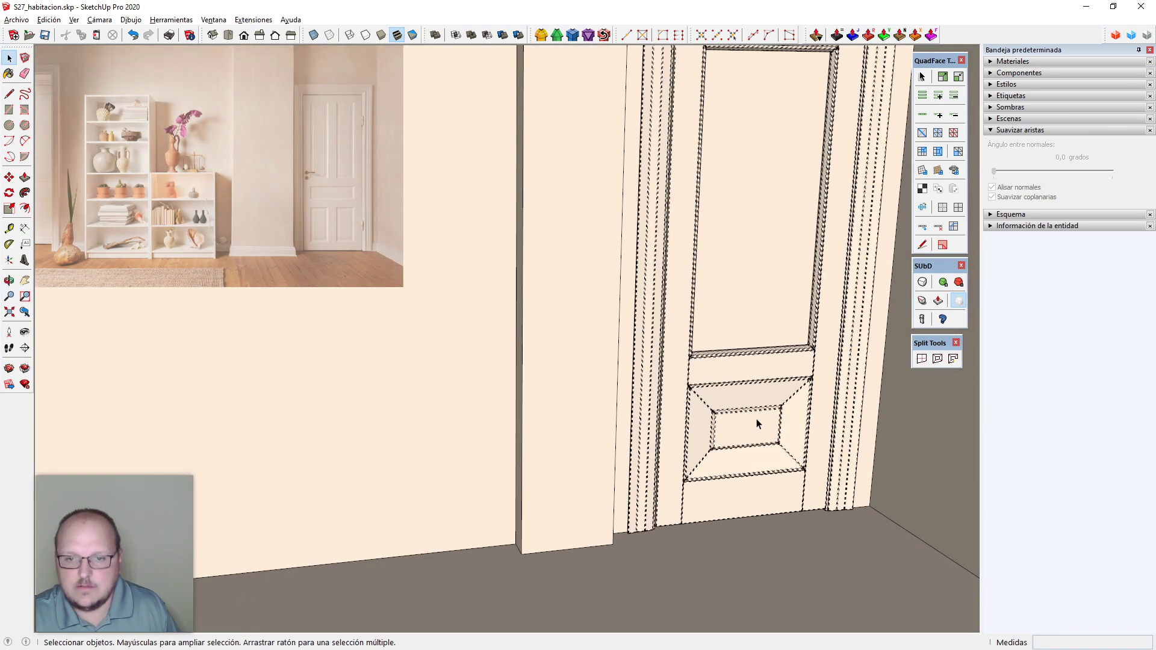
{"action": "scroll", "coordinate": [758, 424], "scroll_direction": "up", "scroll_amount": 5}
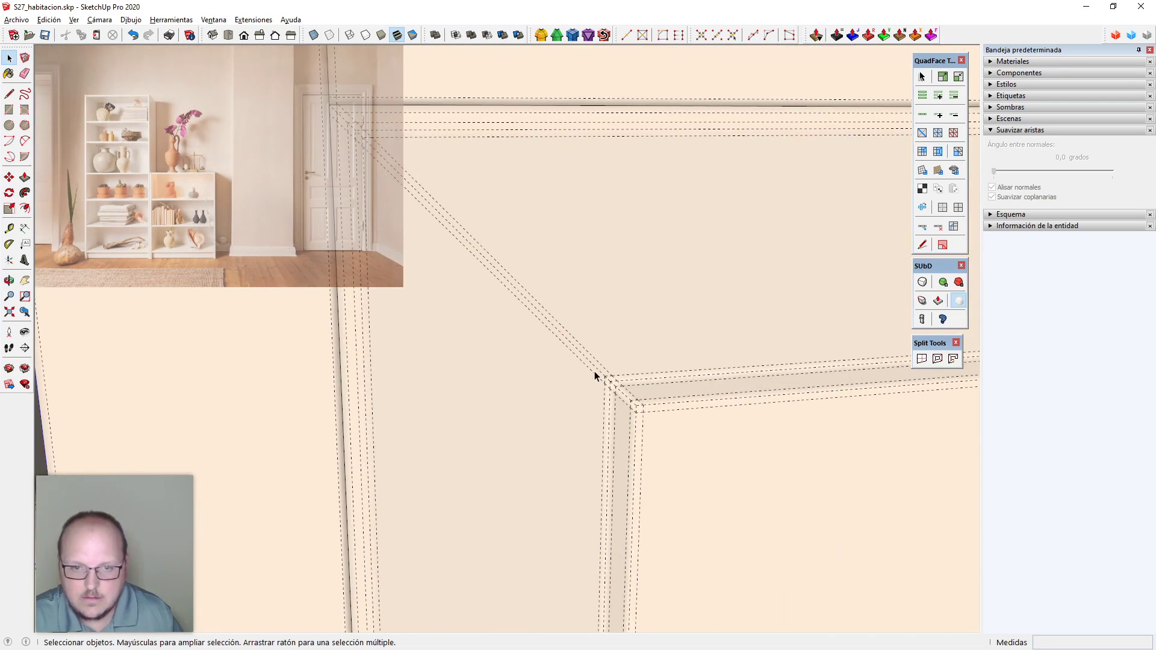
{"action": "double_click", "coordinate": [599, 371]}
{"action": "left_click", "coordinate": [605, 375]}
{"action": "scroll", "coordinate": [540, 259], "scroll_direction": "down", "scroll_amount": 3}
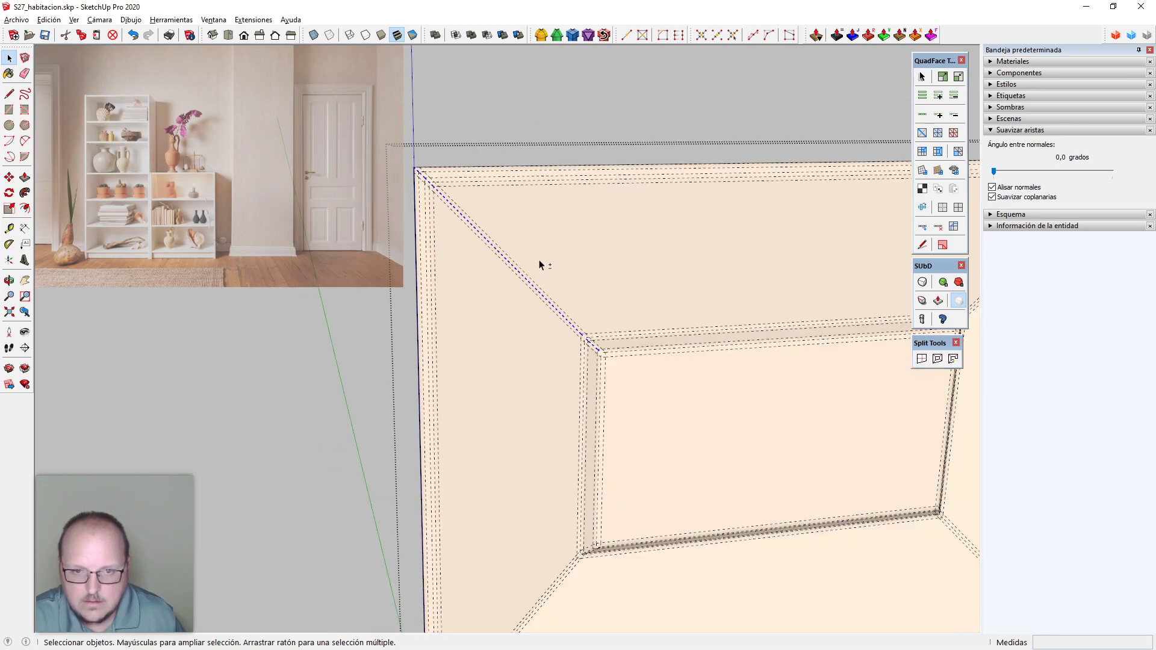
{"action": "scroll", "coordinate": [540, 260], "scroll_direction": "down", "scroll_amount": 2}
{"action": "scroll", "coordinate": [569, 504], "scroll_direction": "up", "scroll_amount": 6}
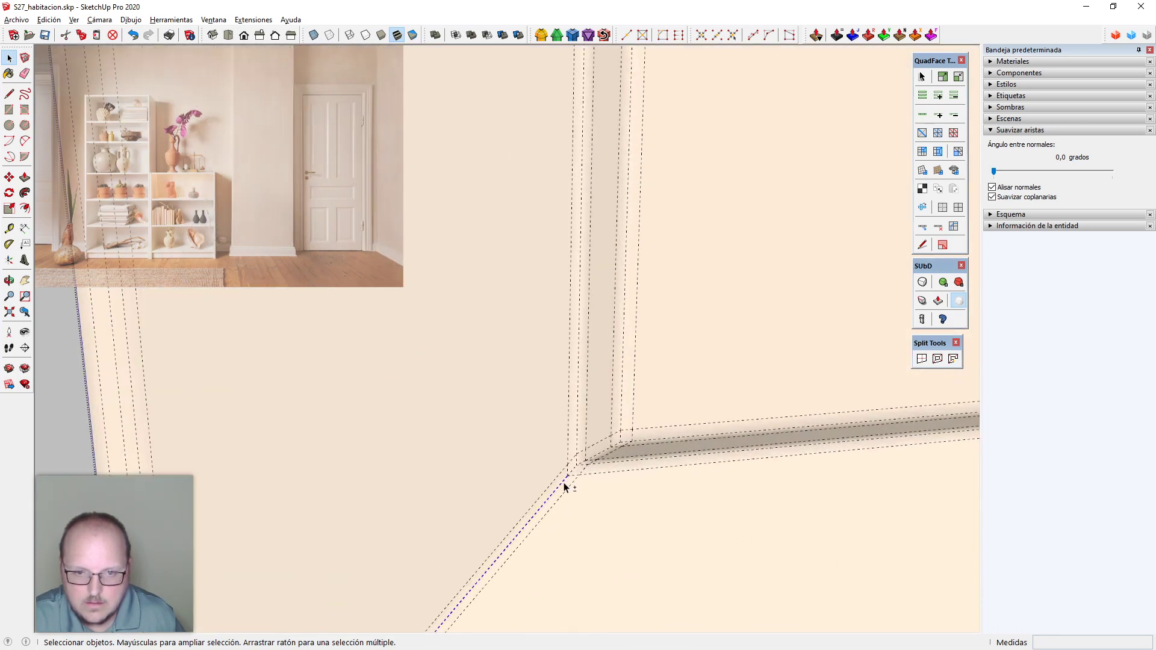
{"action": "scroll", "coordinate": [608, 464], "scroll_direction": "down", "scroll_amount": 6}
{"action": "scroll", "coordinate": [705, 400], "scroll_direction": "up", "scroll_amount": 6}
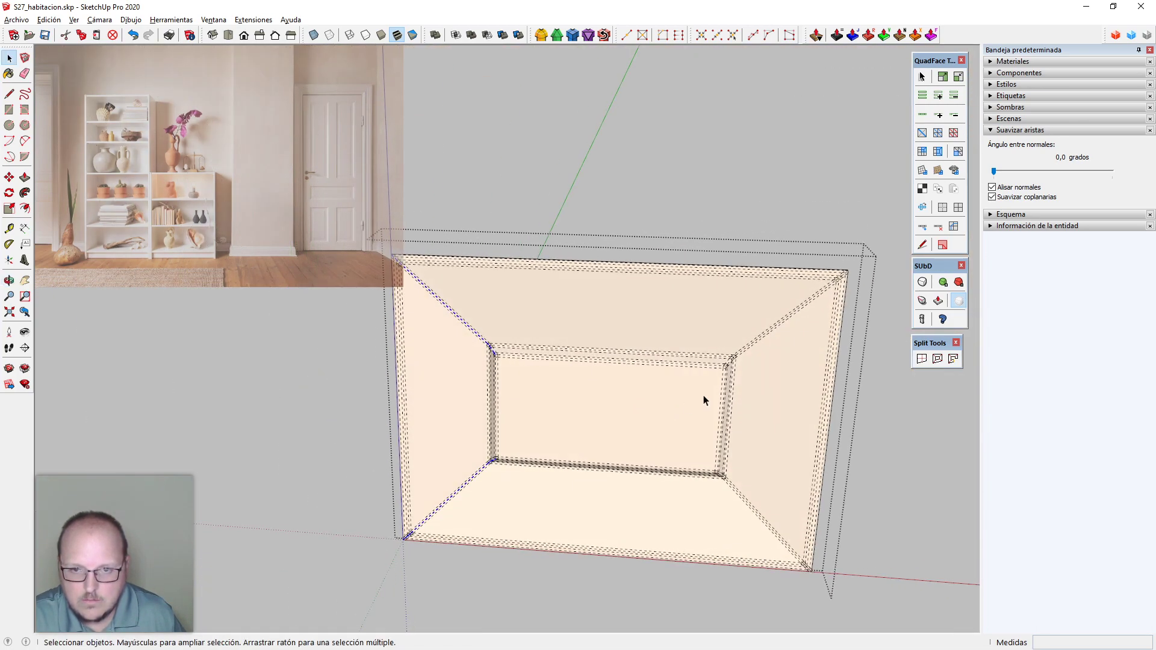
{"action": "scroll", "coordinate": [731, 345], "scroll_direction": "down", "scroll_amount": 6}
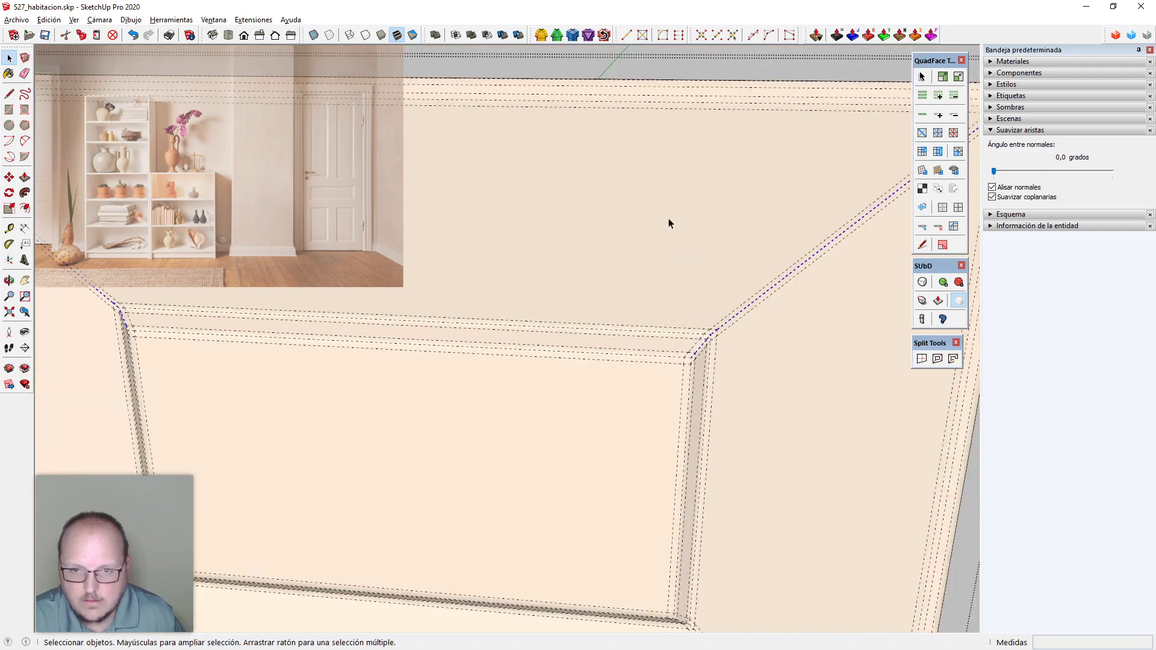
{"action": "scroll", "coordinate": [710, 506], "scroll_direction": "up", "scroll_amount": 5}
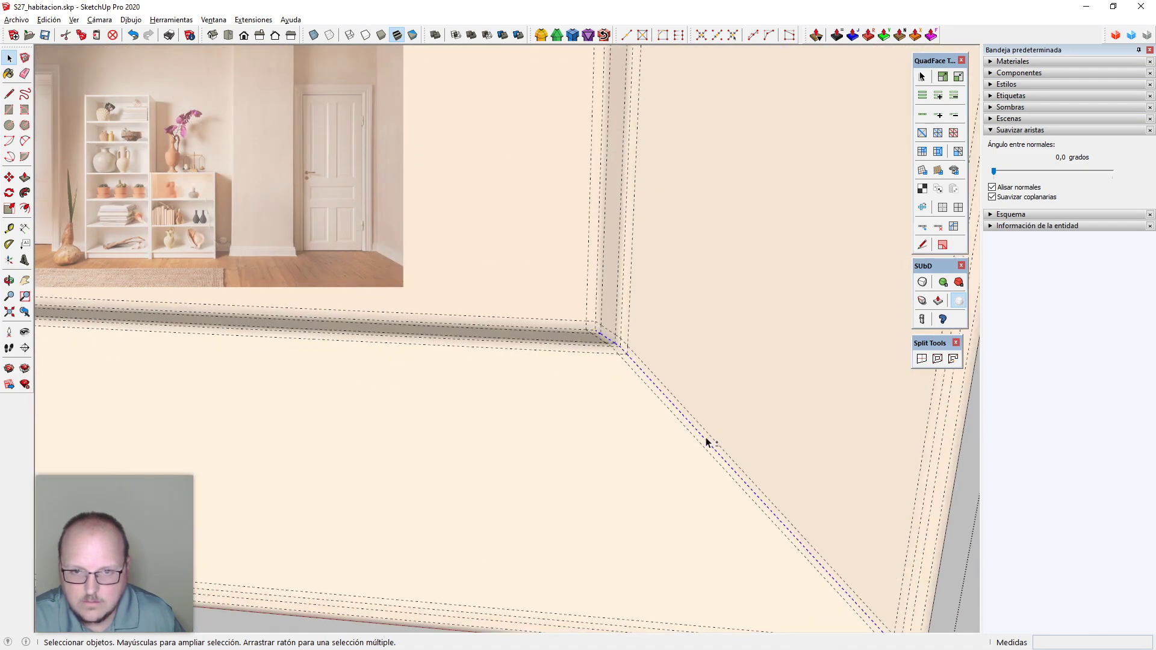
{"action": "left_click_drag", "start_coordinate": [994, 171], "coordinate": [998, 171]}
{"action": "scroll", "coordinate": [771, 325], "scroll_direction": "down", "scroll_amount": 8}
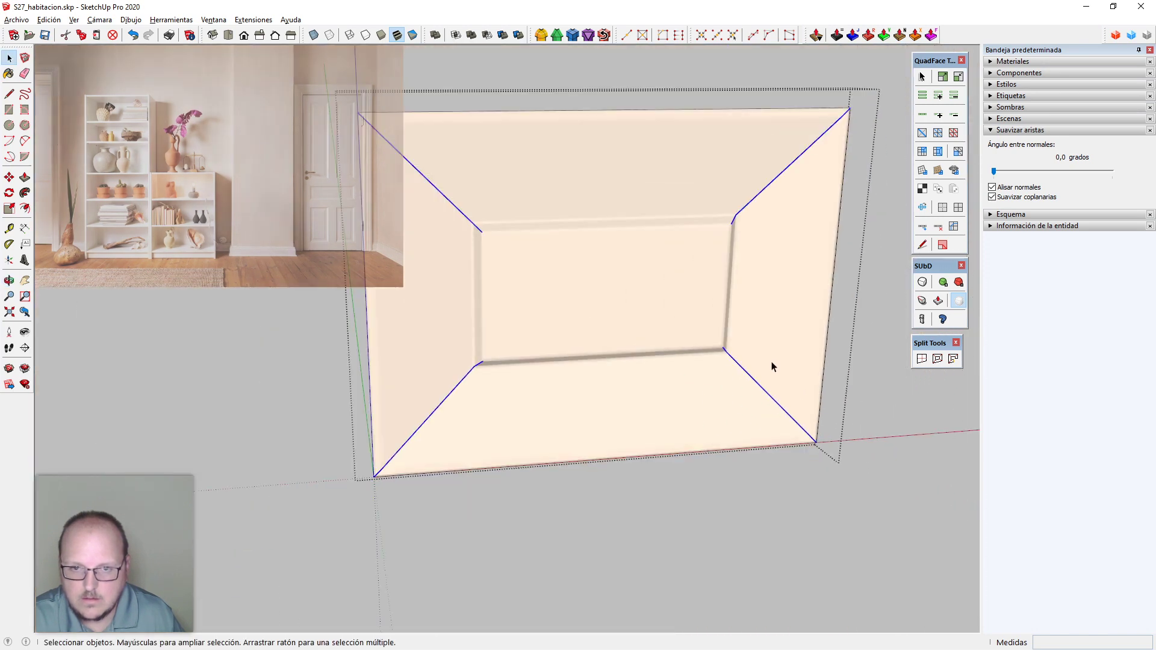
{"action": "middle_click_drag", "start_coordinate": [772, 363], "coordinate": [907, 380]}
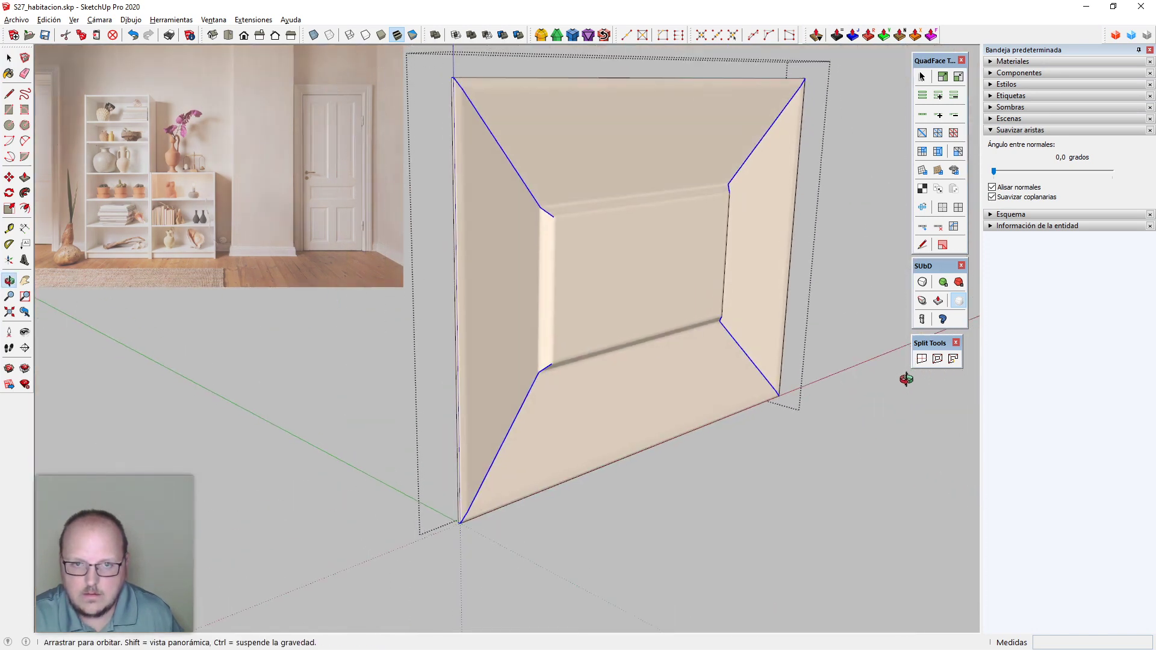
{"action": "scroll", "coordinate": [771, 412], "scroll_direction": "down", "scroll_amount": 3}
{"action": "left_click", "coordinate": [771, 412]}
{"action": "middle_click_drag", "start_coordinate": [737, 411], "coordinate": [736, 411]}
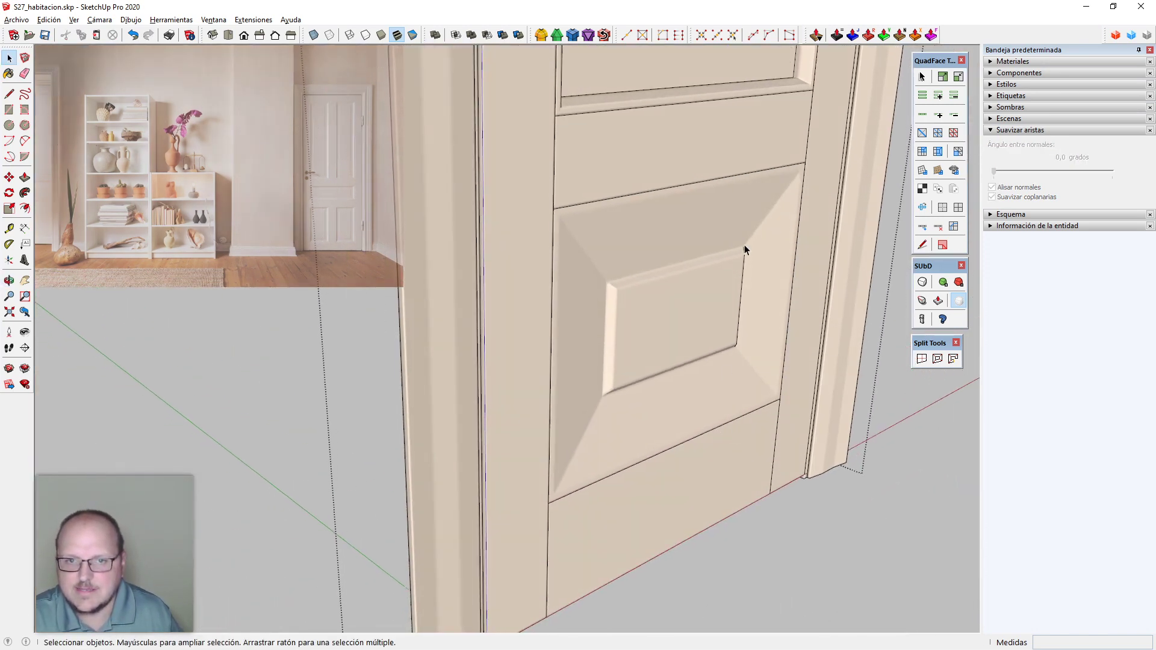
Move the lower raised panel 2 mm back into the door along the green axis
{"action": "scroll", "coordinate": [806, 169], "scroll_direction": "up", "scroll_amount": 4}
{"action": "left_click", "coordinate": [807, 175]}
{"action": "key", "text": "space"}
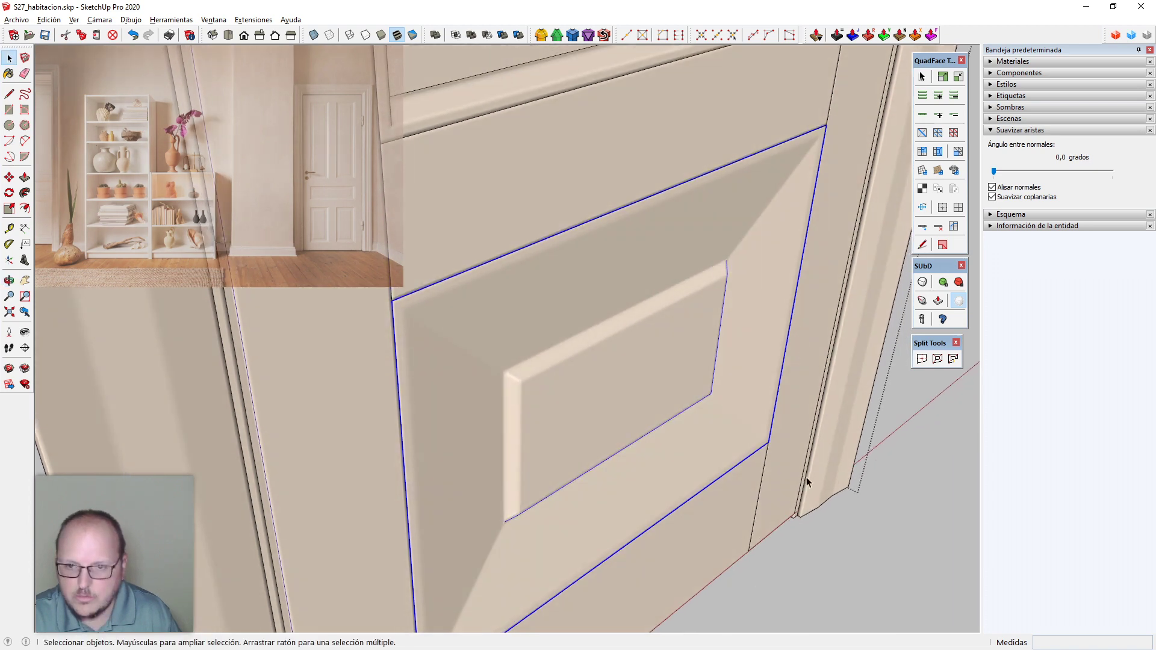
{"action": "middle_click_drag", "start_coordinate": [806, 478], "coordinate": [761, 434]}
{"action": "key", "text": "m"}
{"action": "left_click", "coordinate": [759, 432]}
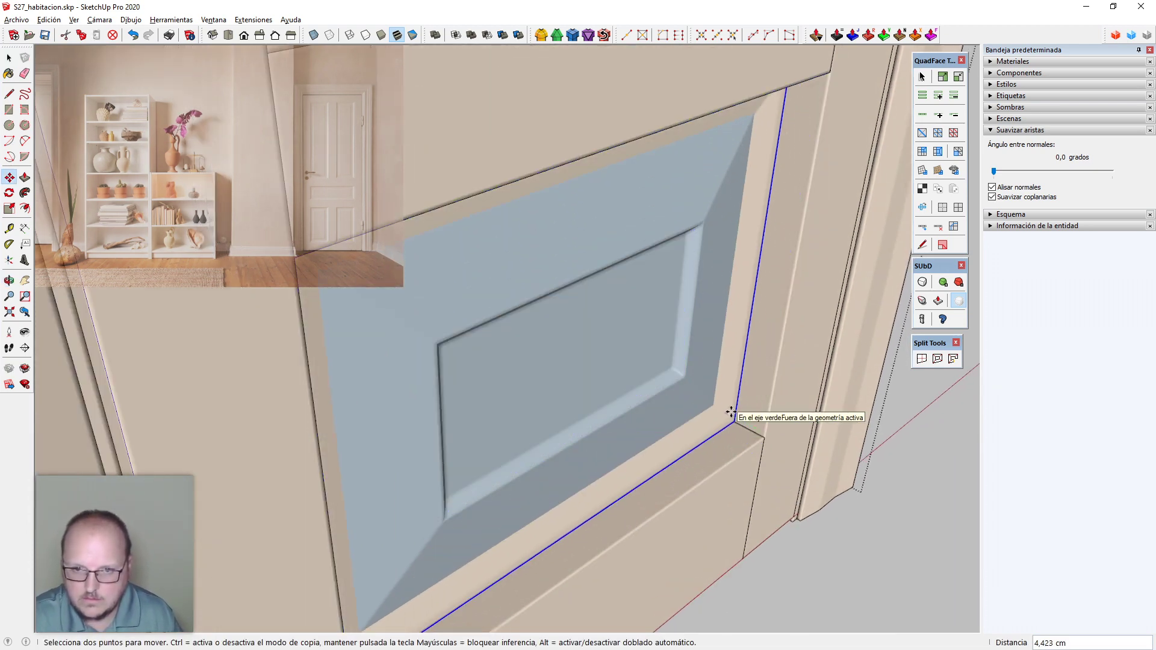
{"action": "type", "text": "2mm"}
{"action": "key", "text": "Return"}
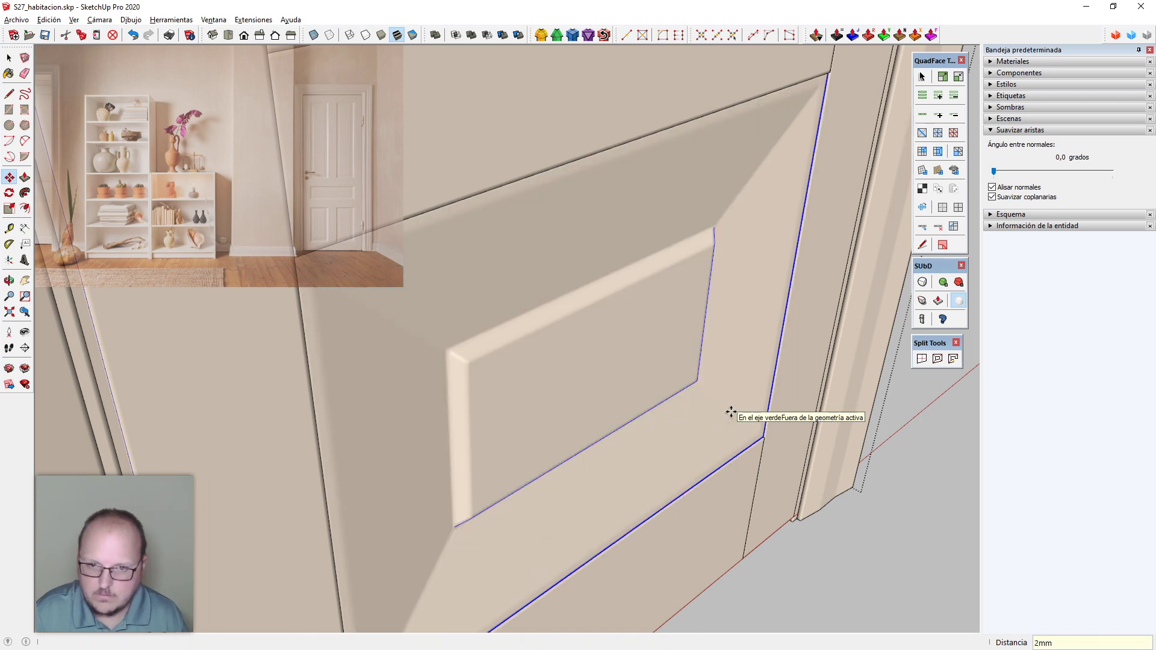
{"action": "key", "text": "space"}
{"action": "middle_click_drag", "start_coordinate": [681, 421], "coordinate": [834, 532]}
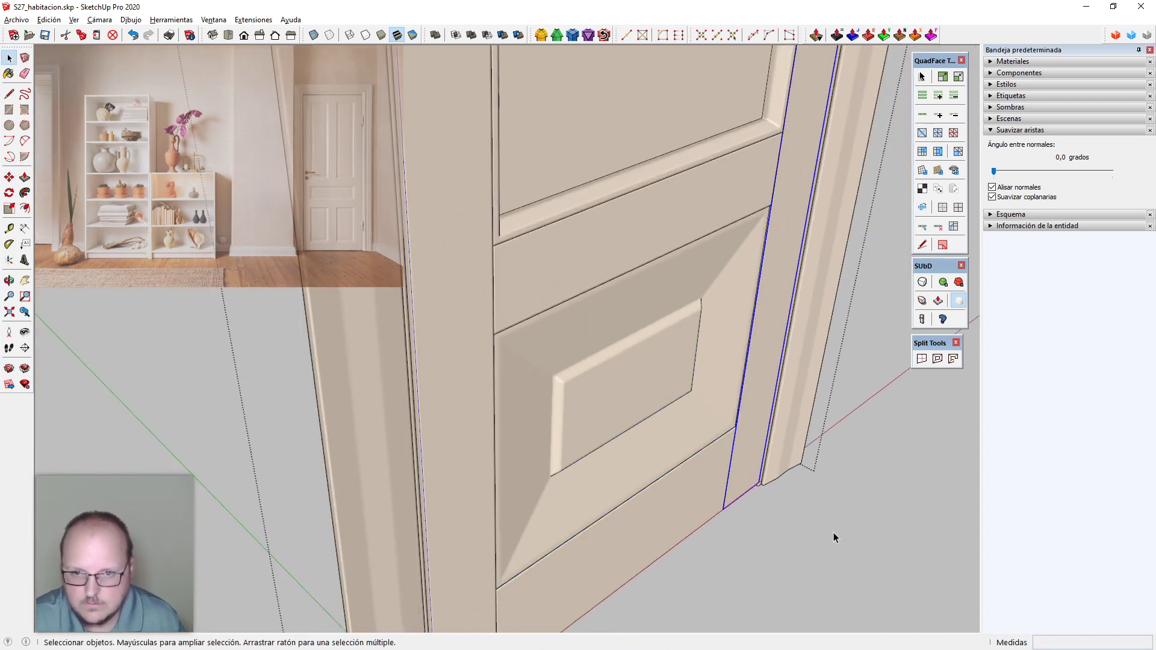
Inspect the lower raised panel and the whole door, comparing the view with edge display turned off and on
{"action": "left_click", "coordinate": [833, 533]}
{"action": "scroll", "coordinate": [790, 464], "scroll_direction": "up", "scroll_amount": 3}
{"action": "key", "text": "shift+e"}
{"action": "middle_click_drag", "start_coordinate": [739, 449], "coordinate": [746, 421]}
{"action": "scroll", "coordinate": [768, 335], "scroll_direction": "down", "scroll_amount": 4}
{"action": "middle_click_drag", "start_coordinate": [768, 335], "coordinate": [671, 460]}
{"action": "scroll", "coordinate": [710, 446], "scroll_direction": "down", "scroll_amount": 1}
{"action": "scroll", "coordinate": [693, 409], "scroll_direction": "up", "scroll_amount": 5}
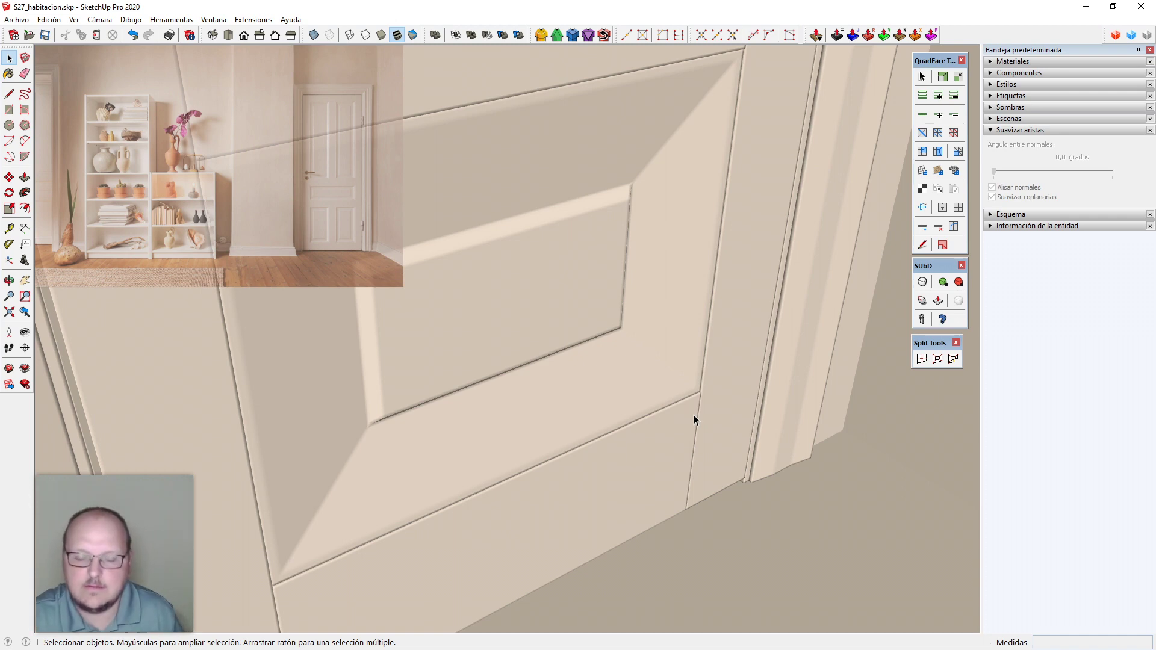
{"action": "scroll", "coordinate": [694, 414], "scroll_direction": "down", "scroll_amount": 5}
{"action": "middle_click_drag", "start_coordinate": [692, 485], "coordinate": [655, 335]}
{"action": "scroll", "coordinate": [619, 246], "scroll_direction": "up", "scroll_amount": 2}
{"action": "scroll", "coordinate": [686, 367], "scroll_direction": "down", "scroll_amount": 4}
{"action": "middle_click_drag", "start_coordinate": [699, 377], "coordinate": [768, 403]}
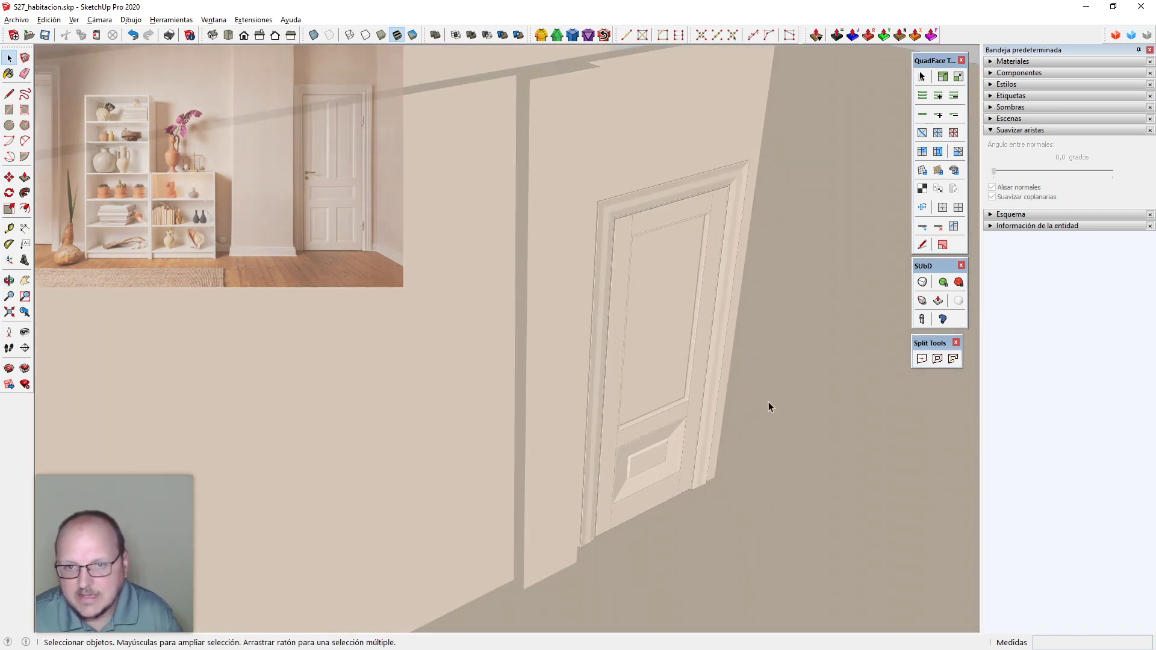
{"action": "scroll", "coordinate": [721, 370], "scroll_direction": "up", "scroll_amount": 2}
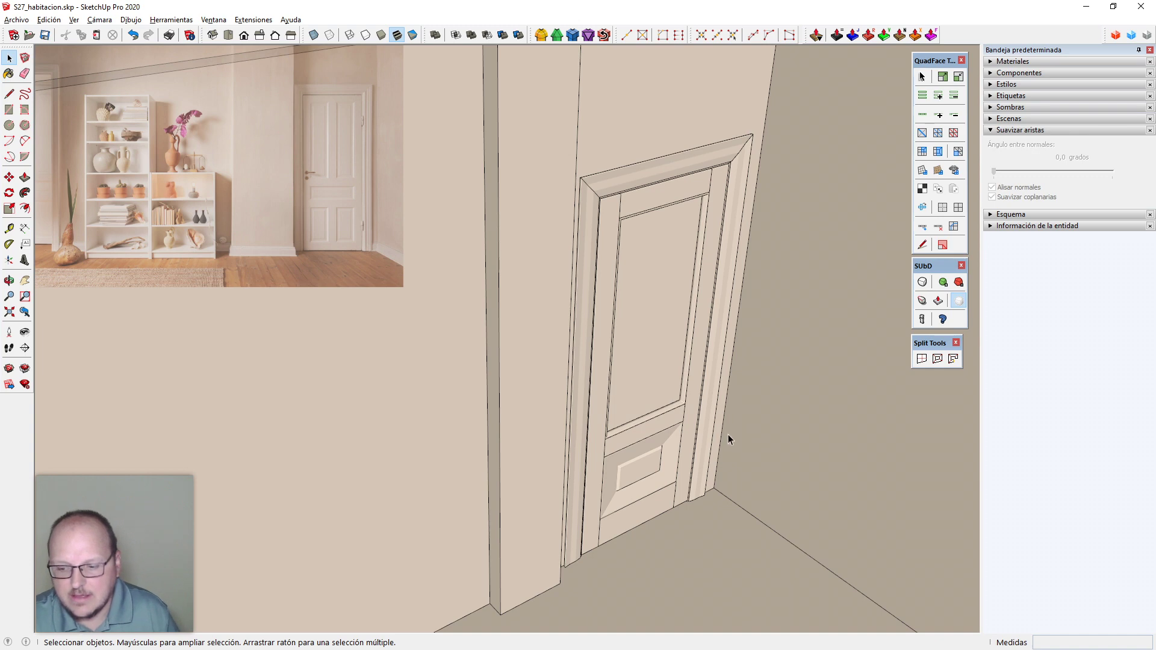
{"action": "middle_click_drag", "start_coordinate": [743, 486], "coordinate": [743, 552]}
Inside the door group, in parallel projection, draw a small circle centred on the frame's protruding bottom corner beside the door's right stile
{"action": "scroll", "coordinate": [658, 457], "scroll_direction": "up", "scroll_amount": 4}
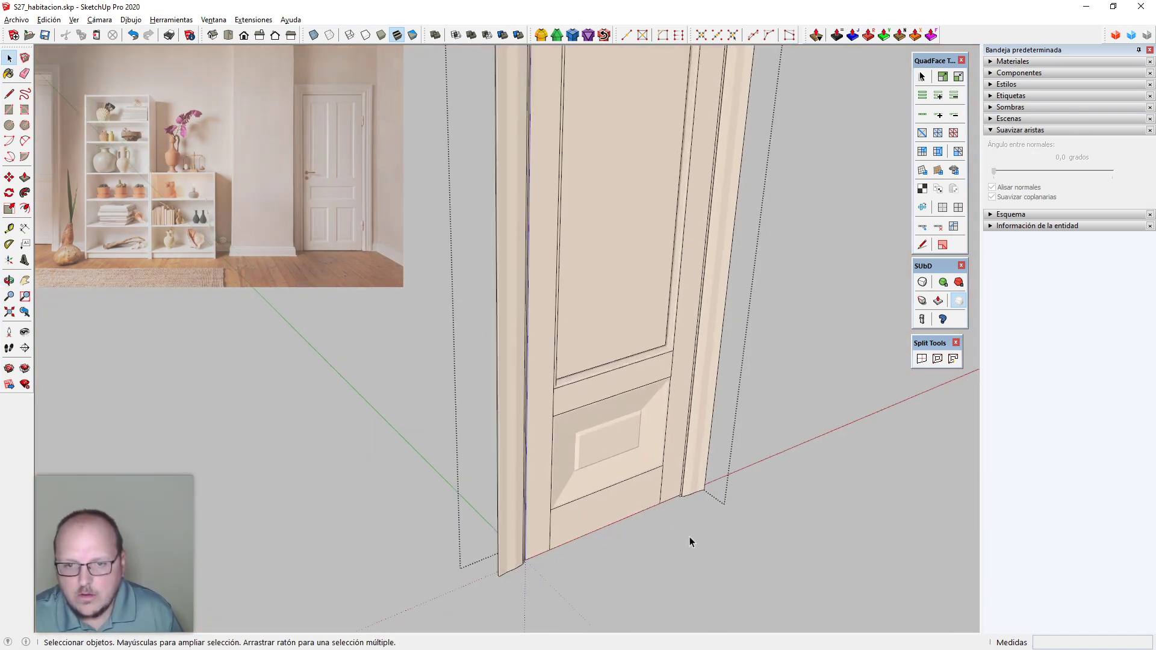
{"action": "scroll", "coordinate": [686, 536], "scroll_direction": "up", "scroll_amount": 2}
{"action": "middle_click_drag", "start_coordinate": [629, 402], "coordinate": [726, 476]}
{"action": "key", "text": "v"}
{"action": "scroll", "coordinate": [748, 532], "scroll_direction": "down", "scroll_amount": 4}
{"action": "scroll", "coordinate": [666, 335], "scroll_direction": "down", "scroll_amount": 2}
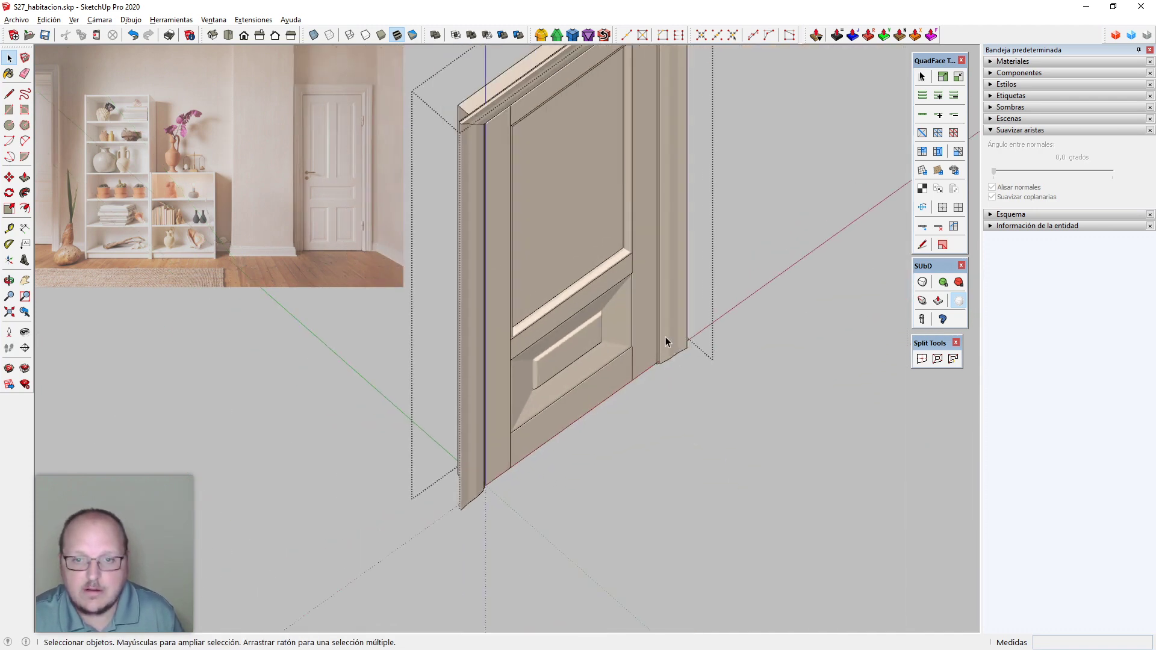
{"action": "scroll", "coordinate": [698, 417], "scroll_direction": "up", "scroll_amount": 8}
{"action": "key", "text": "c"}
{"action": "scroll", "coordinate": [627, 368], "scroll_direction": "up", "scroll_amount": 3}
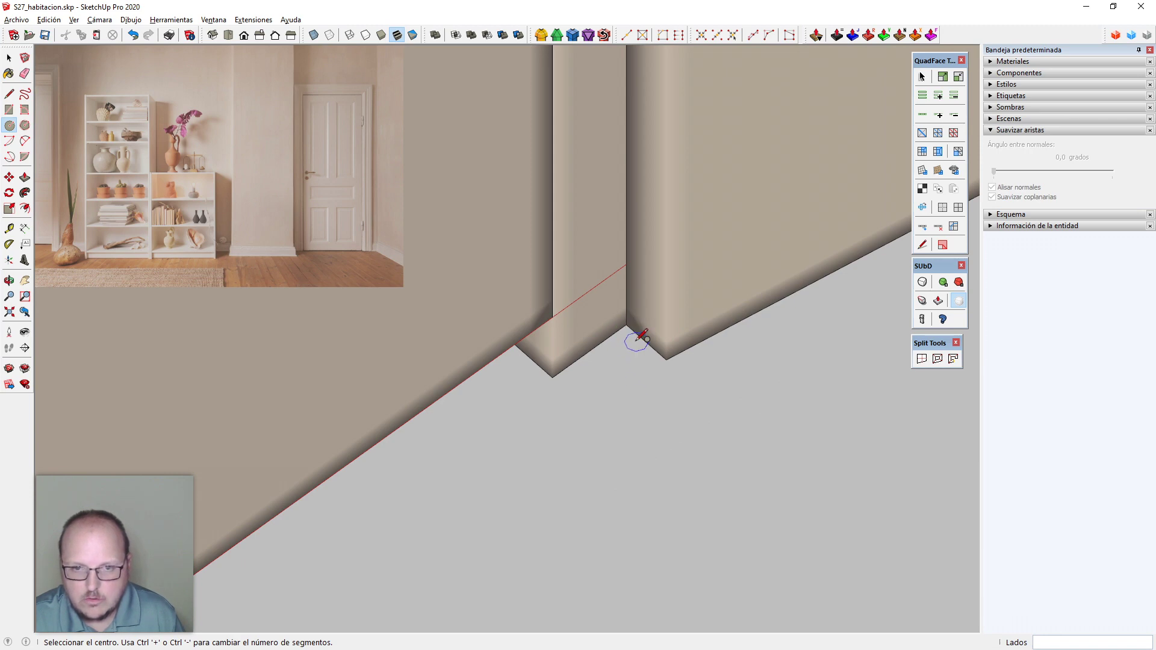
{"action": "left_click", "coordinate": [552, 377]}
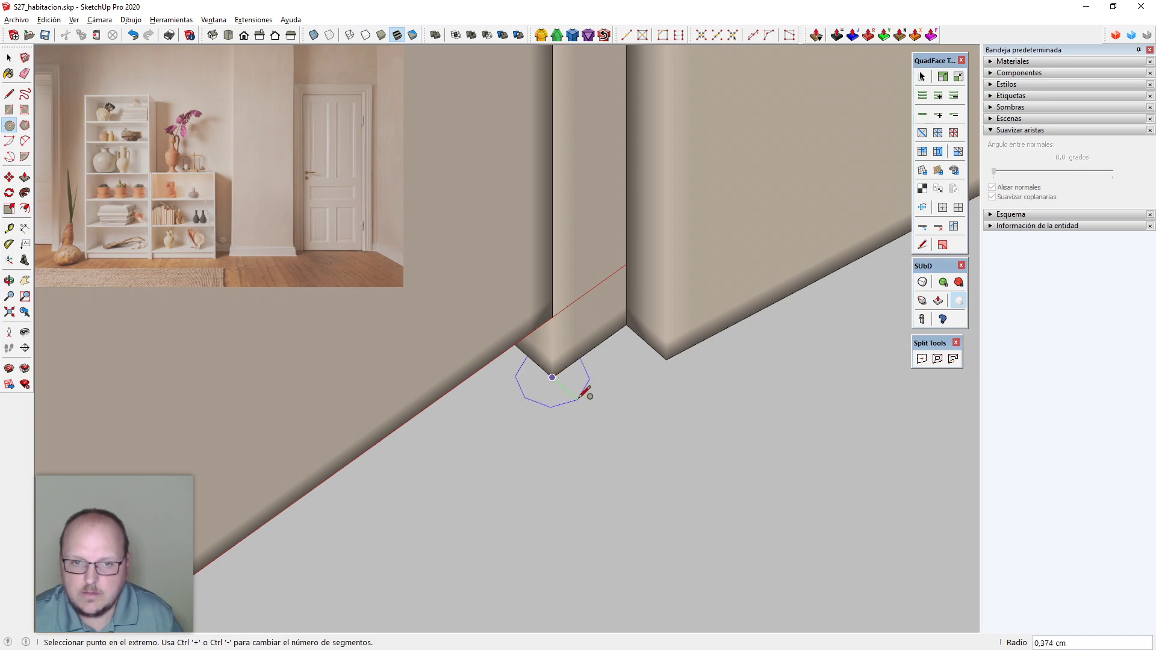
{"action": "left_click", "coordinate": [612, 388]}
Scale the circle by 0.50 so it sits against the frame corner, and enlarge it by 1.33 away from that corner
{"action": "key", "text": "space"}
{"action": "double_click", "coordinate": [587, 393]}
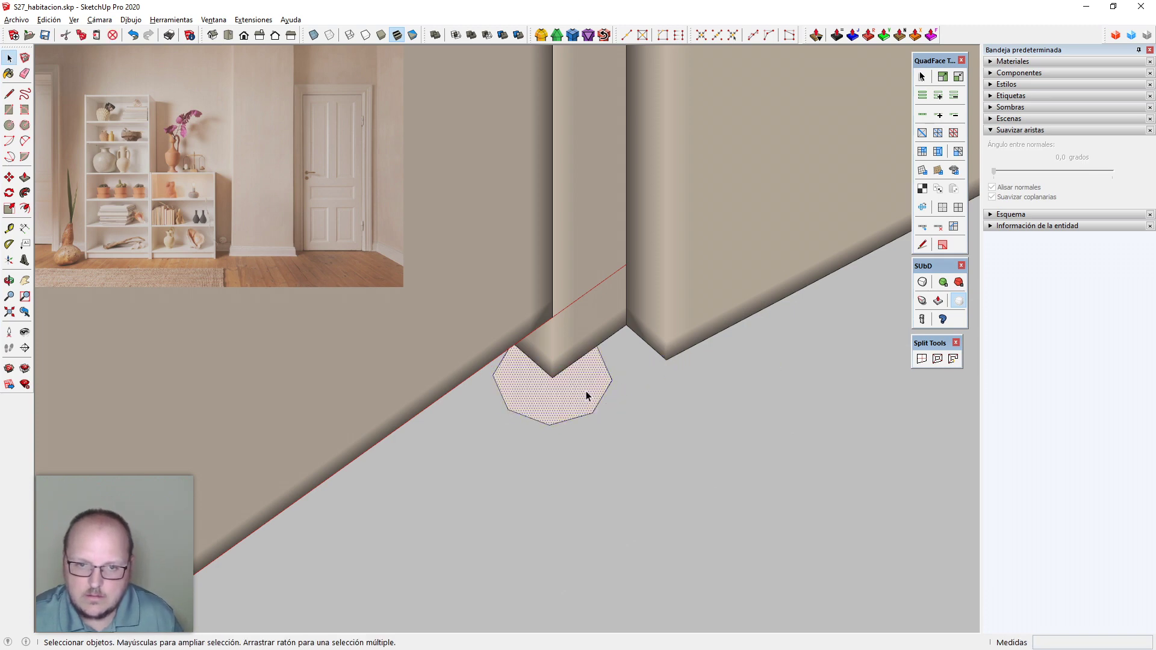
{"action": "key", "text": "s"}
{"action": "left_click_drag", "start_coordinate": [515, 345], "coordinate": [552, 377]}
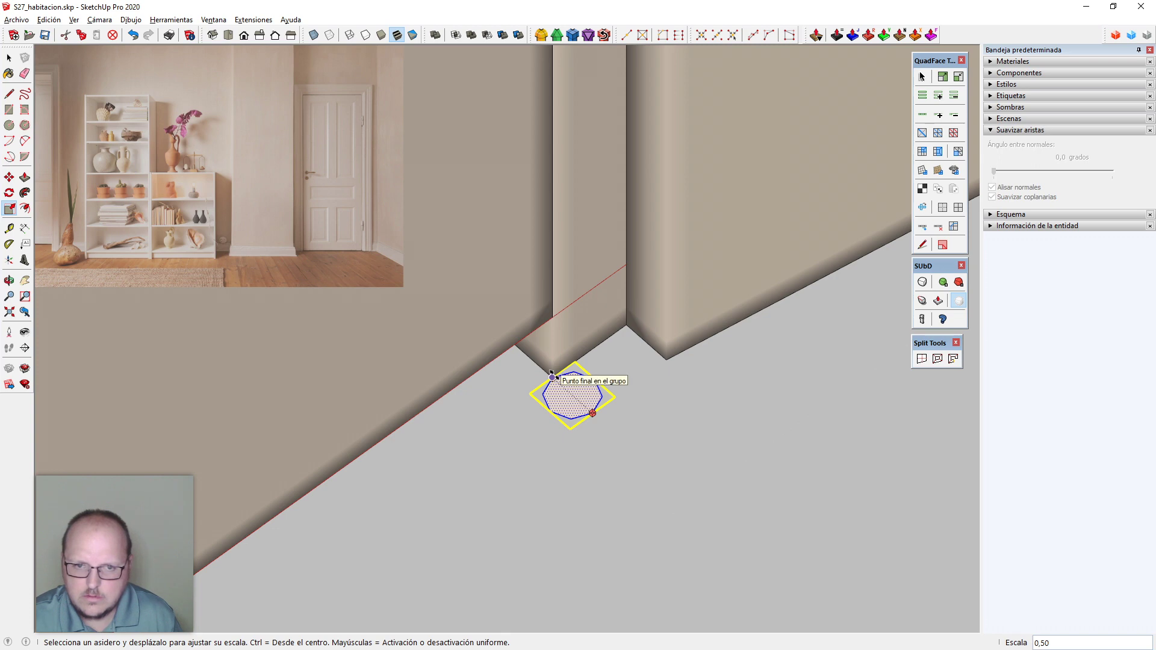
{"action": "scroll", "coordinate": [587, 415], "scroll_direction": "down", "scroll_amount": 2}
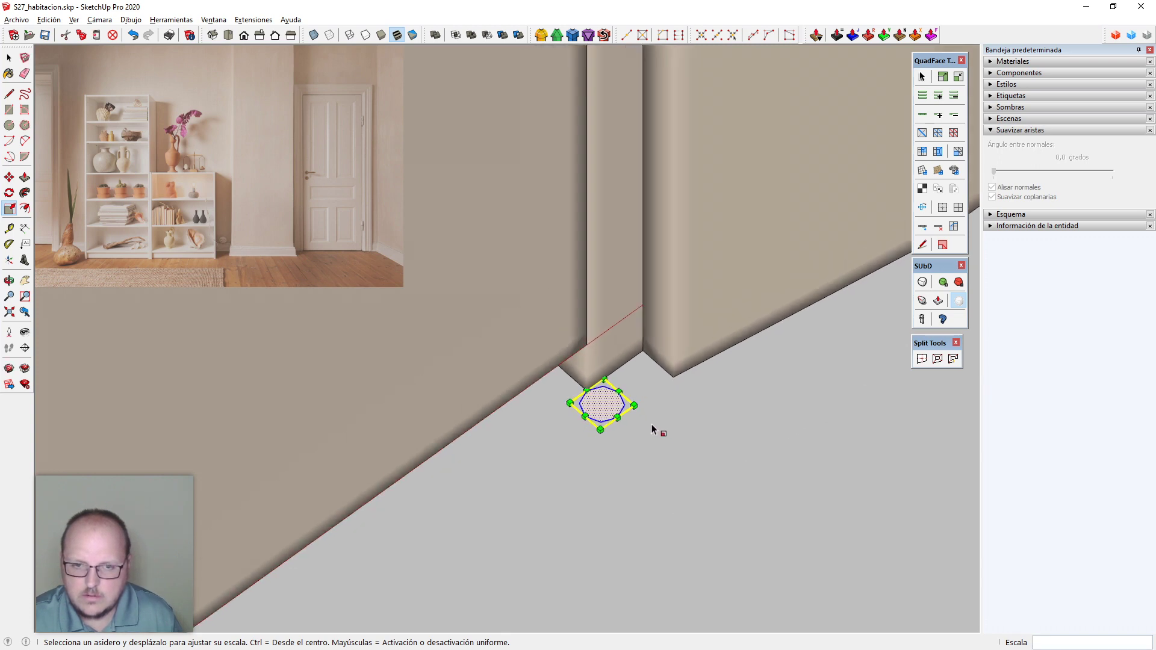
{"action": "scroll", "coordinate": [654, 429], "scroll_direction": "up", "scroll_amount": 1}
{"action": "left_click_drag", "start_coordinate": [613, 415], "coordinate": [628, 426]}
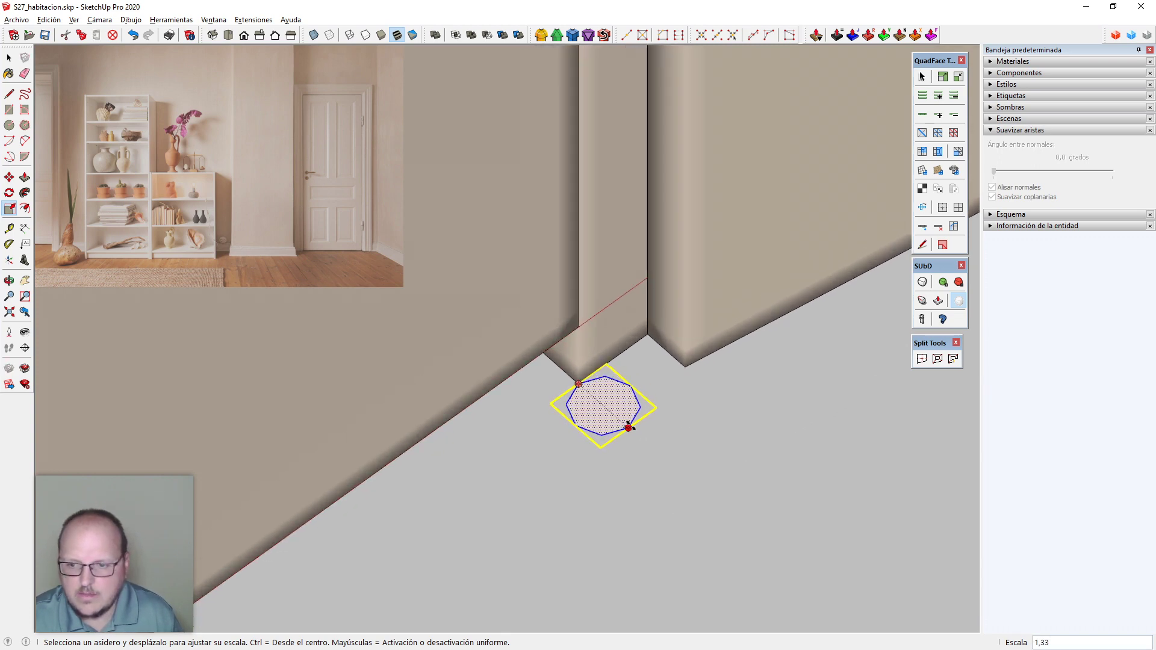
Measure across the small circle and scale it away from the frame corner to 12 mm
{"action": "key", "text": "l"}
{"action": "left_click", "coordinate": [629, 427]}
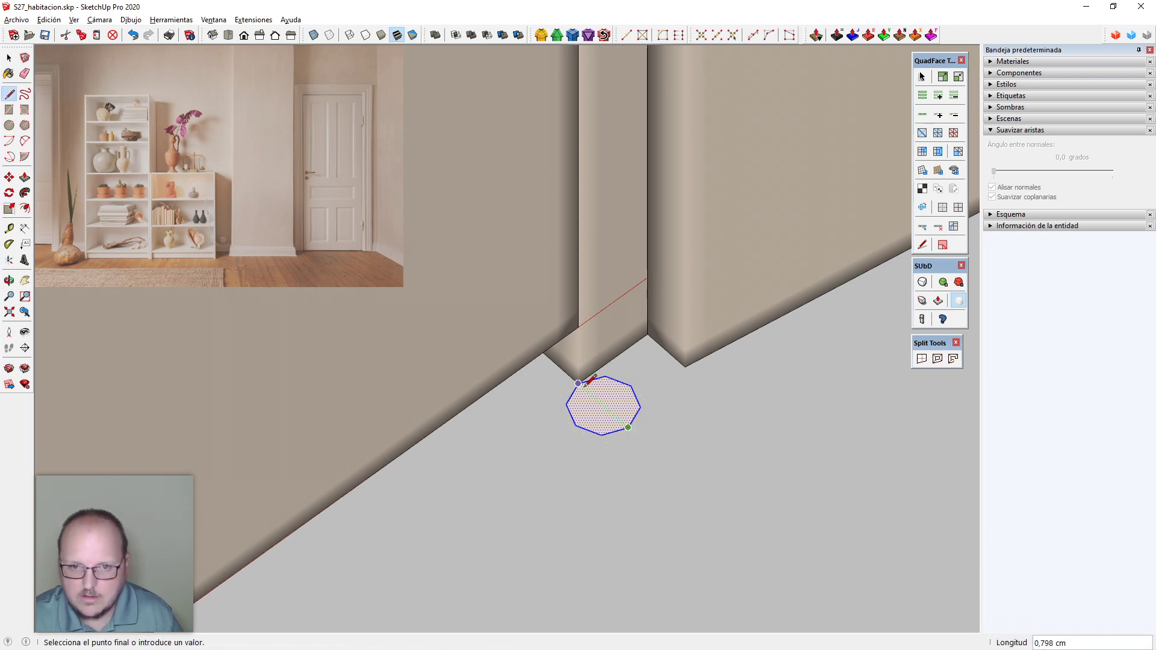
{"action": "left_click", "coordinate": [579, 383]}
{"action": "key", "text": "space"}
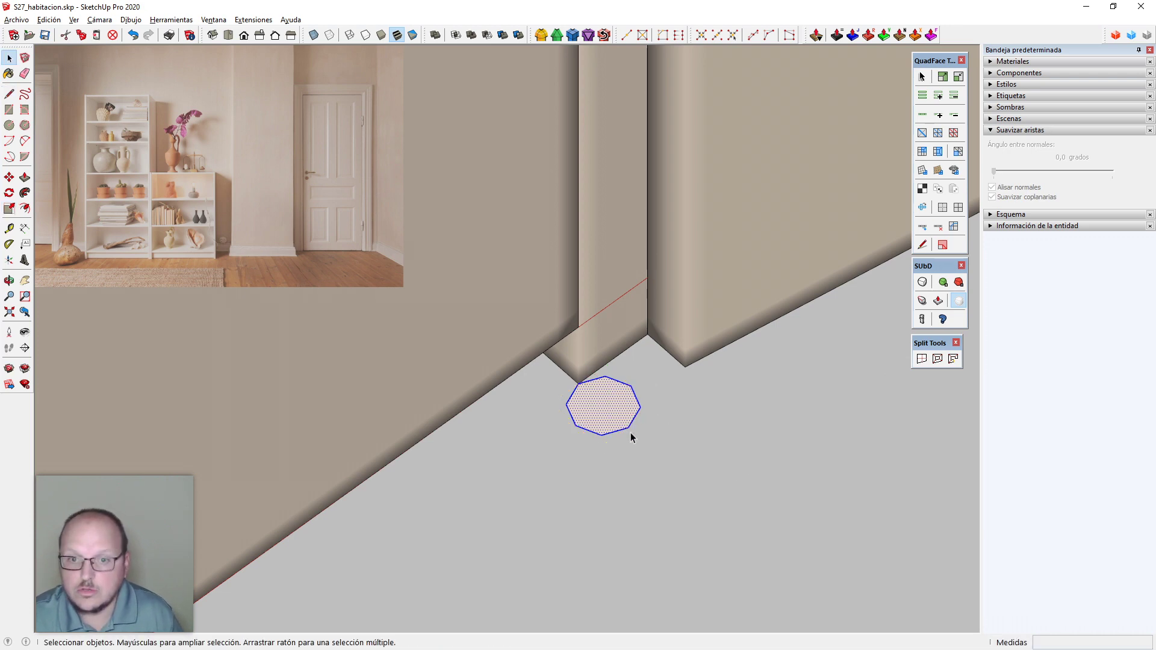
{"action": "key", "text": "s"}
{"action": "left_click_drag", "start_coordinate": [630, 433], "coordinate": [639, 434]}
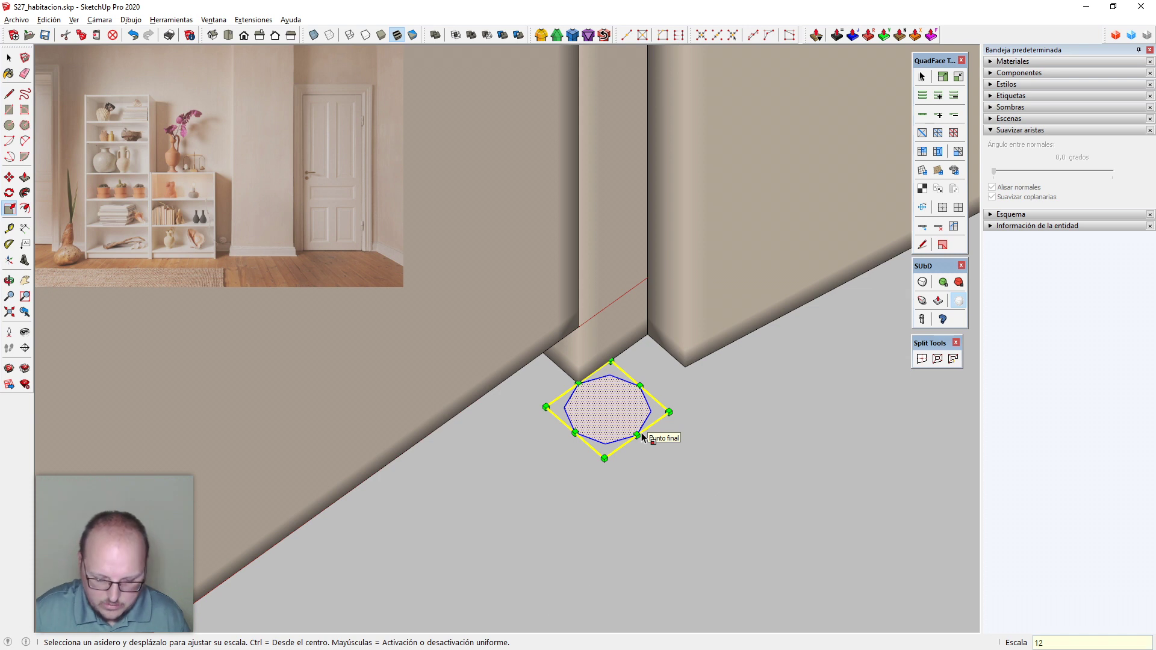
{"action": "key", "text": "Return"}
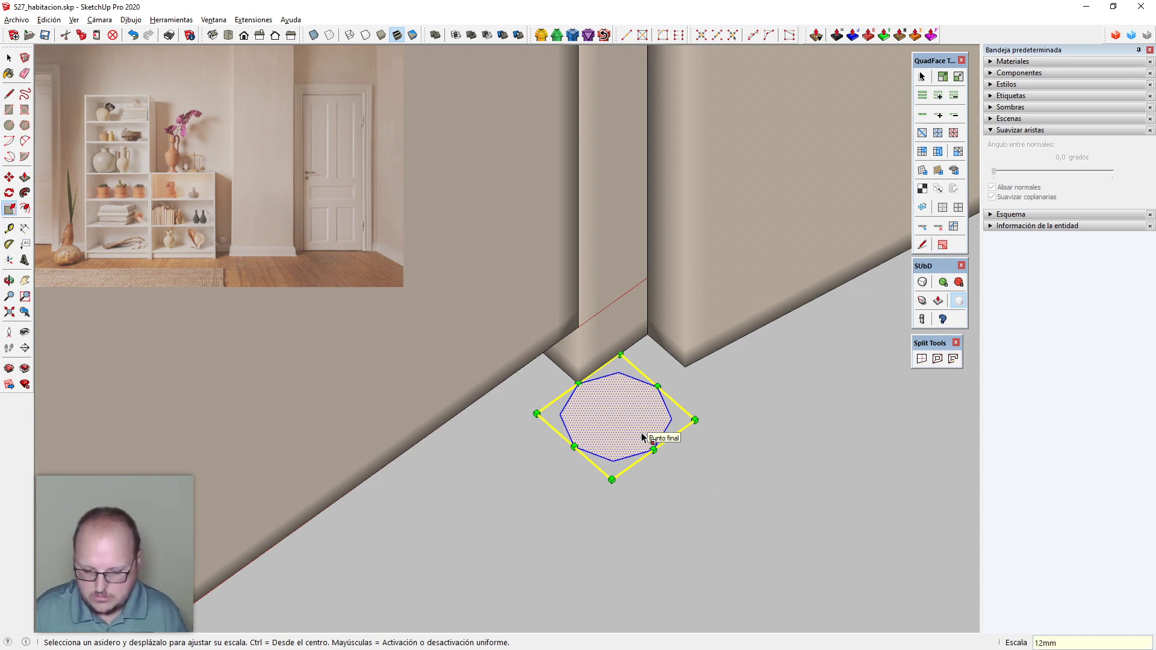
{"action": "key", "text": "space"}
{"action": "scroll", "coordinate": [666, 464], "scroll_direction": "down", "scroll_amount": 3}
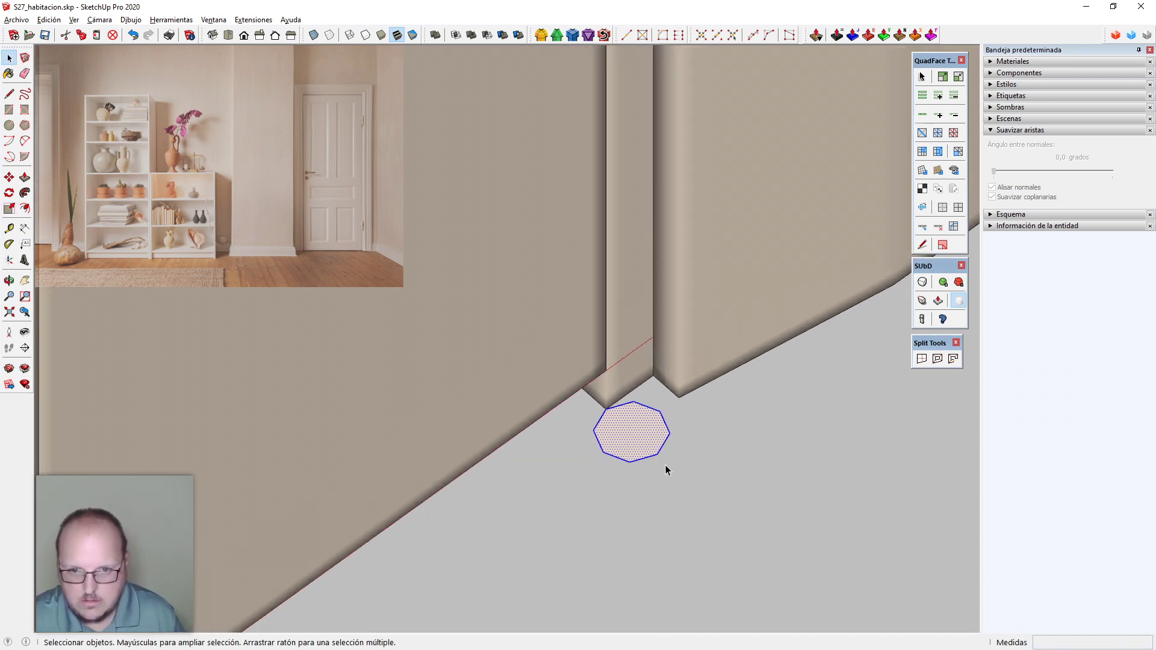
Extrude the circle 8 cm upward into a hinge cylinder
{"action": "key", "text": "p"}
{"action": "left_click", "coordinate": [657, 452]}
{"action": "scroll", "coordinate": [647, 422], "scroll_direction": "down", "scroll_amount": 3}
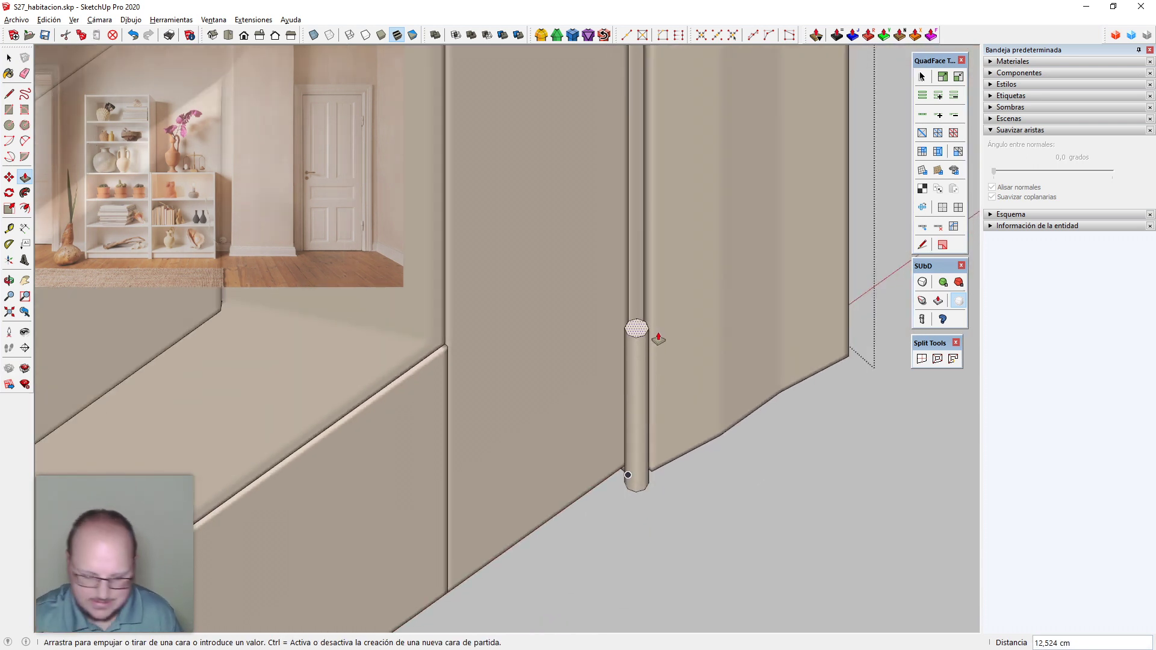
{"action": "key", "text": "Return"}
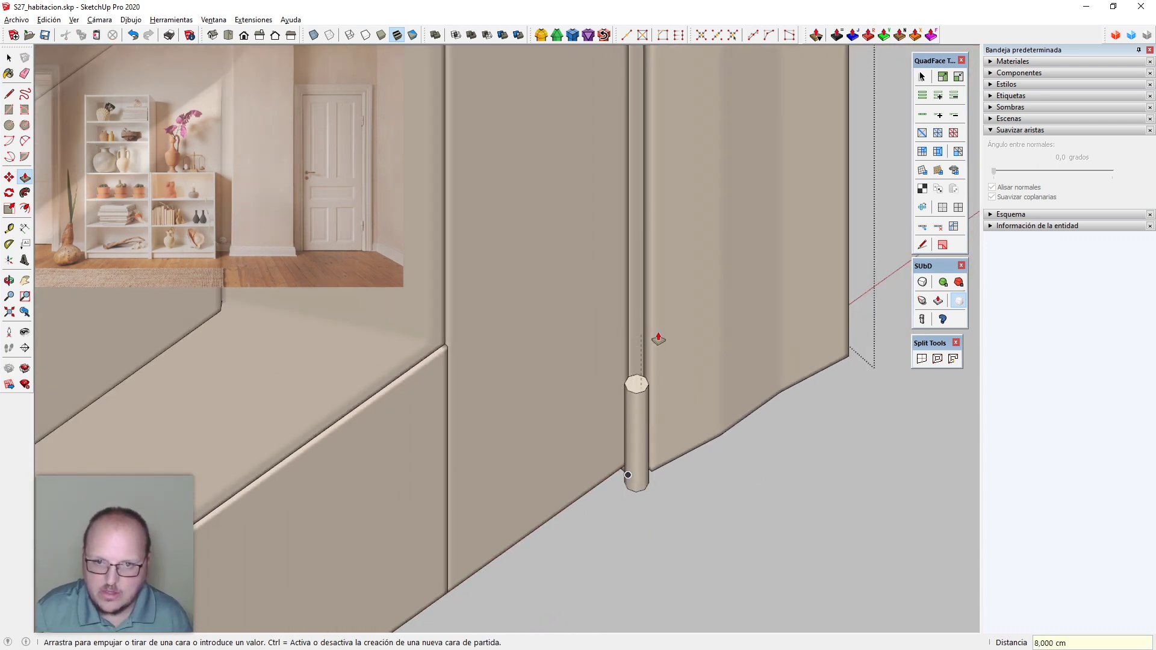
Subdivide the edges at both ends of the cylinder with FredoCorner Subdivision, using a 0.3 cm offset
{"action": "key", "text": "space"}
{"action": "scroll", "coordinate": [672, 396], "scroll_direction": "up", "scroll_amount": 3}
{"action": "triple_click", "coordinate": [677, 395]}
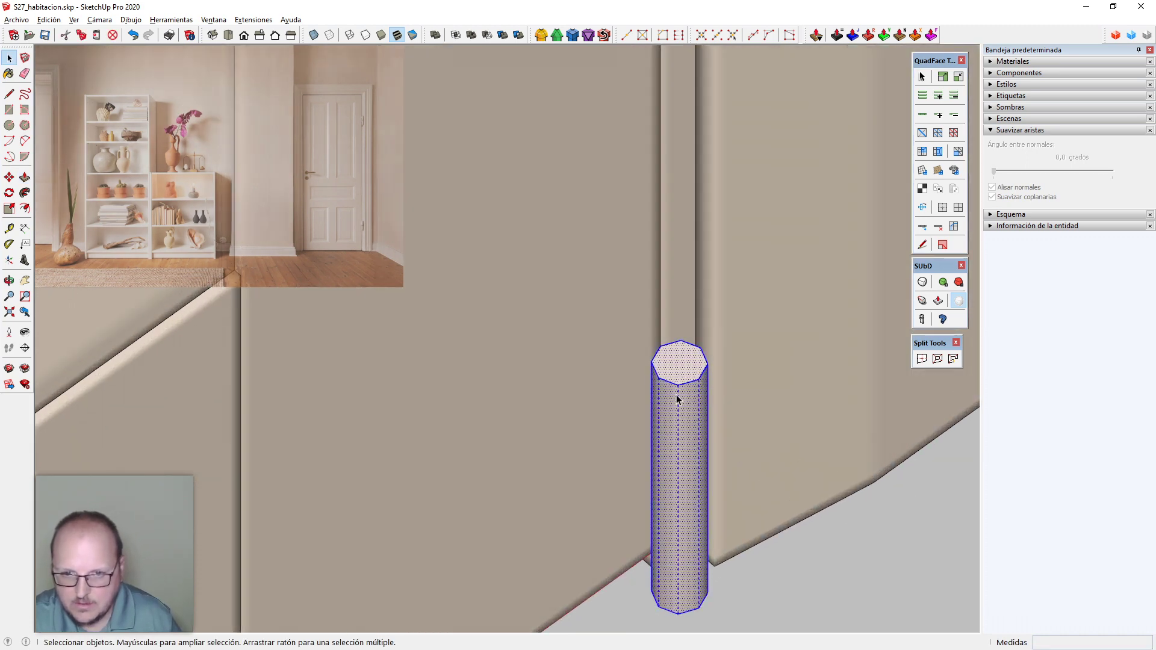
{"action": "scroll", "coordinate": [663, 388], "scroll_direction": "down", "scroll_amount": 2}
{"action": "scroll", "coordinate": [648, 382], "scroll_direction": "up", "scroll_amount": 3}
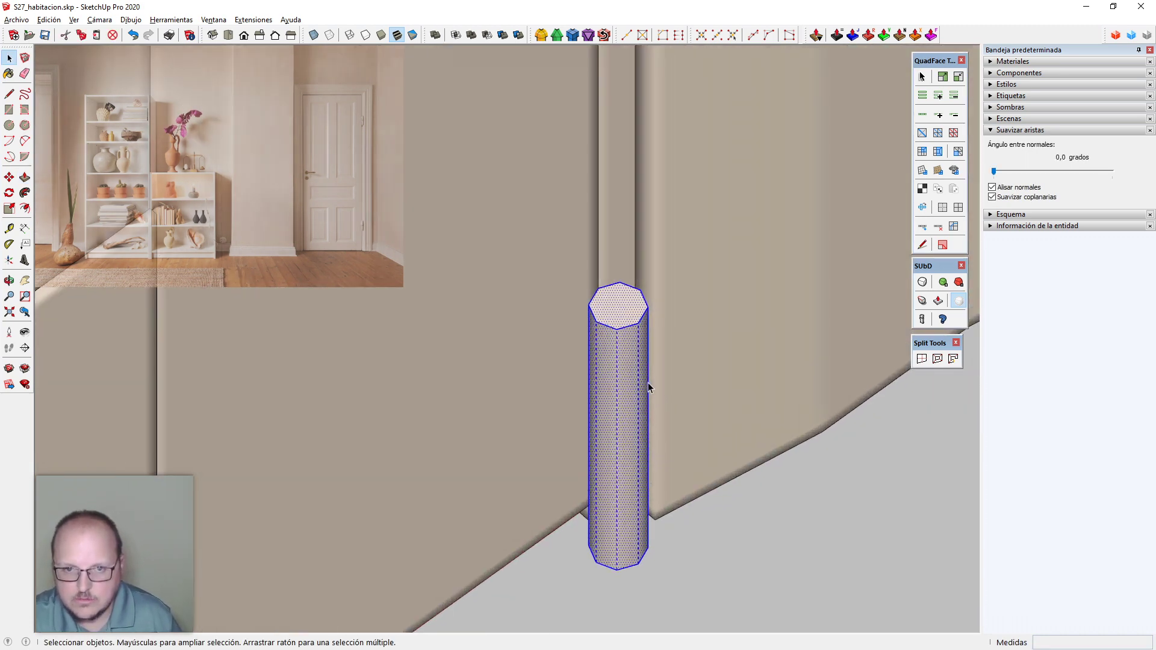
{"action": "left_click", "coordinate": [574, 35]}
{"action": "key", "text": "Return"}
{"action": "scroll", "coordinate": [627, 307], "scroll_direction": "up", "scroll_amount": 3}
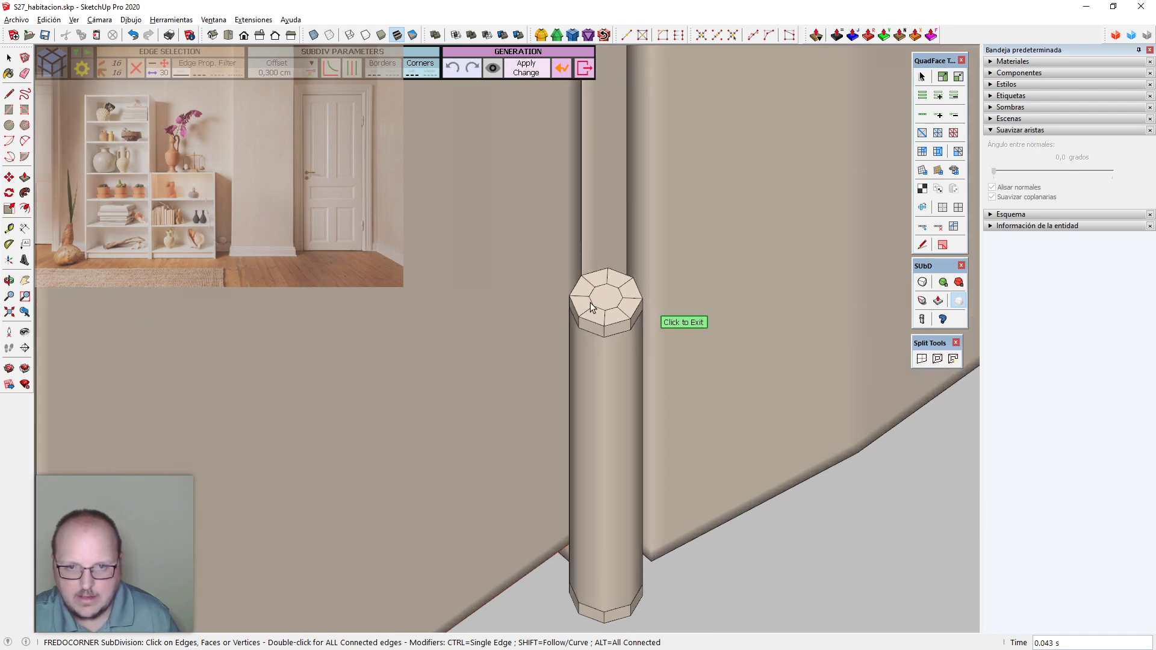
{"action": "key", "text": "space"}
Turn the whole subdivided cylinder into a component named bisagra_1
{"action": "scroll", "coordinate": [608, 290], "scroll_direction": "down", "scroll_amount": 3}
{"action": "left_click", "coordinate": [625, 344]}
{"action": "triple_click", "coordinate": [624, 343]}
{"action": "type", "text": "g"}
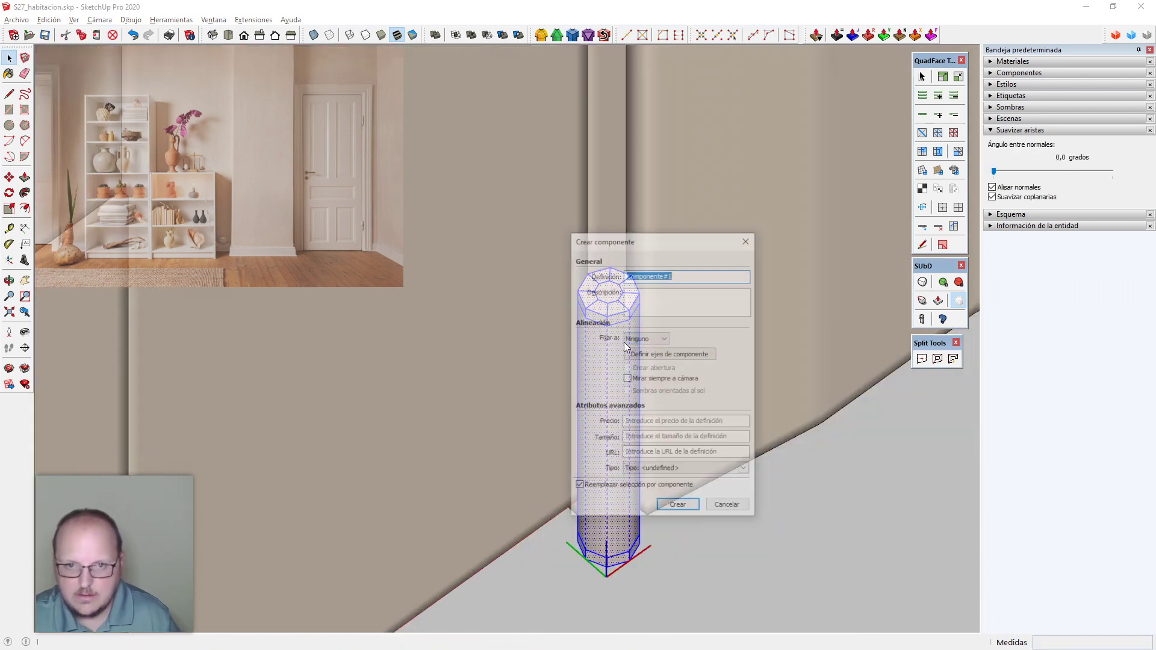
{"action": "type", "text": "bisagra_"}
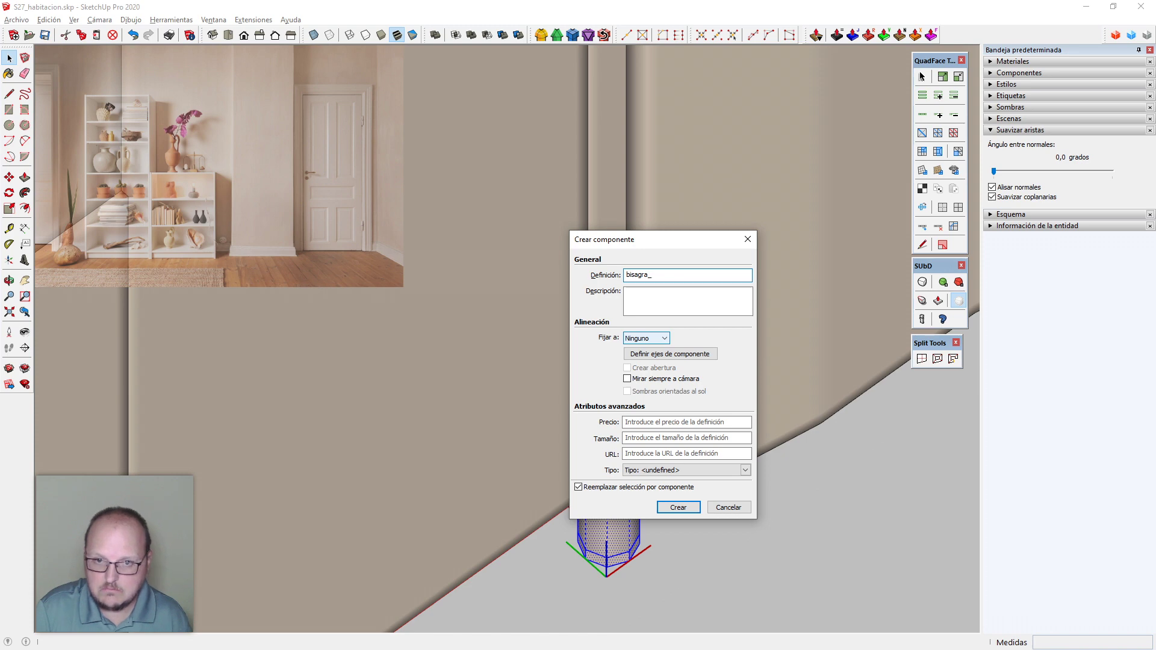
{"action": "key", "text": "Return"}
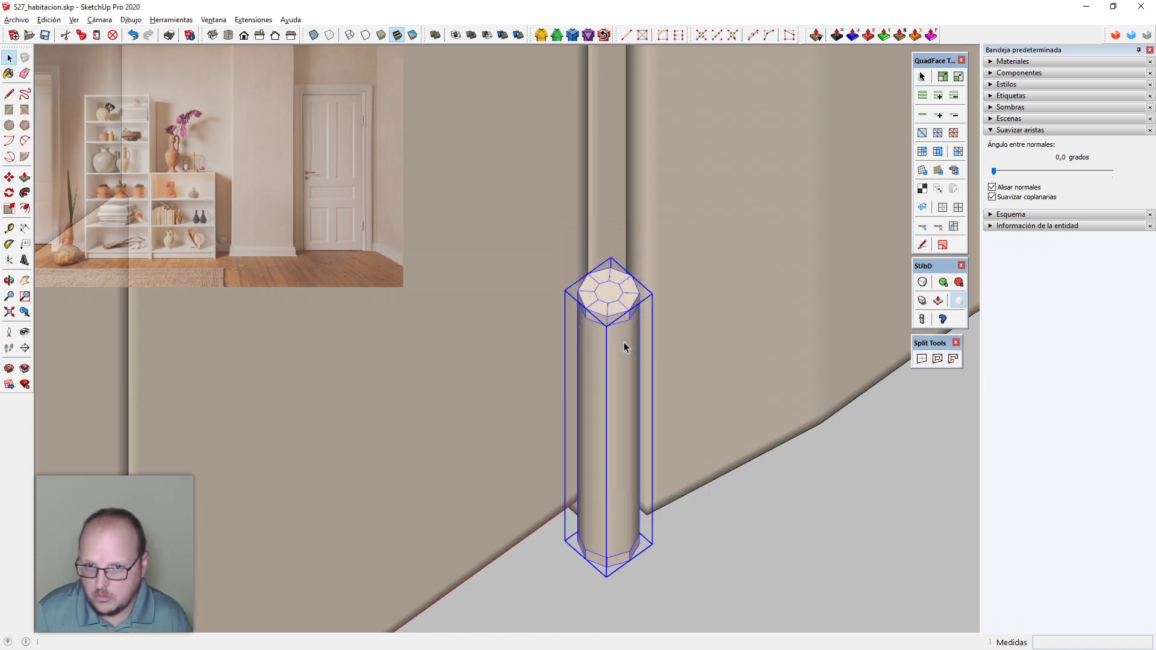
Inside the isolated hinge component, in plan view, cut the inner octagon of its end with two perpendicular lines between opposite vertices
{"action": "double_click", "coordinate": [607, 341]}
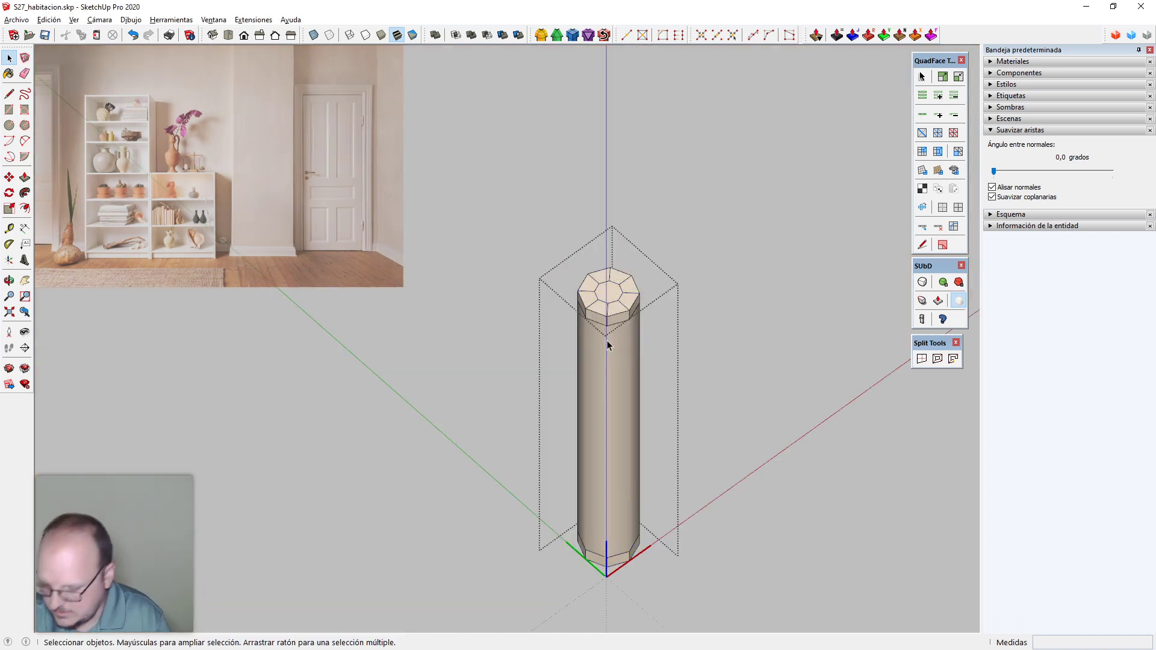
{"action": "key", "text": "F2"}
{"action": "key", "text": "shift+z"}
{"action": "key", "text": "alt"}
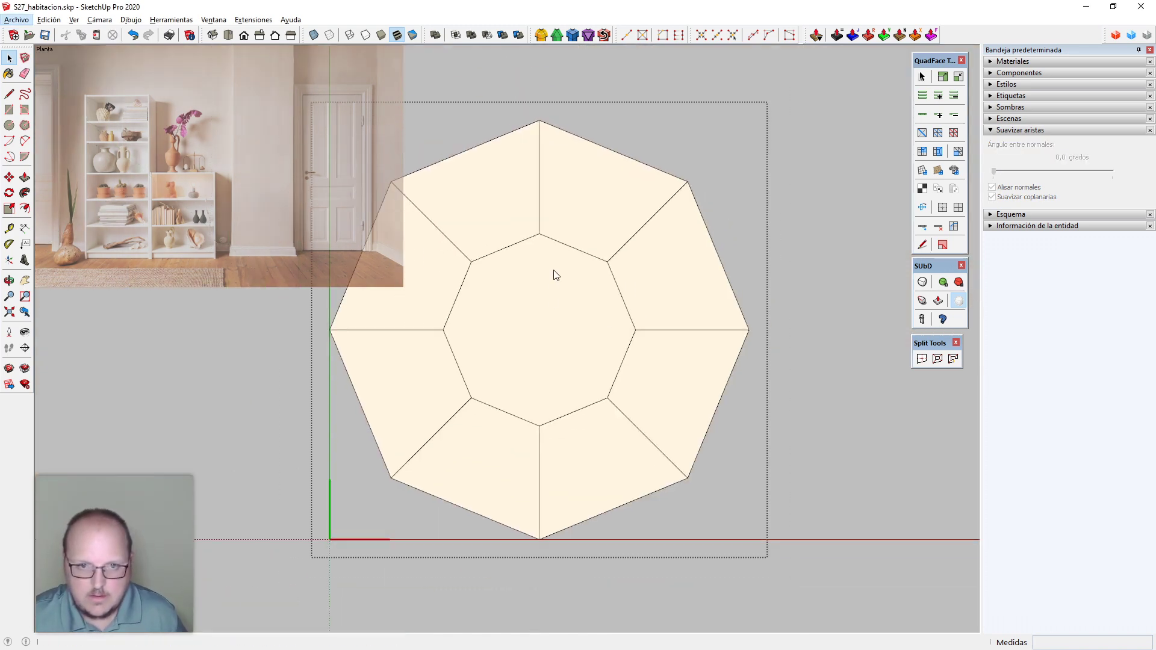
{"action": "left_click", "coordinate": [559, 300]}
{"action": "scroll", "coordinate": [776, 353], "scroll_direction": "down", "scroll_amount": 2}
{"action": "key", "text": "k"}
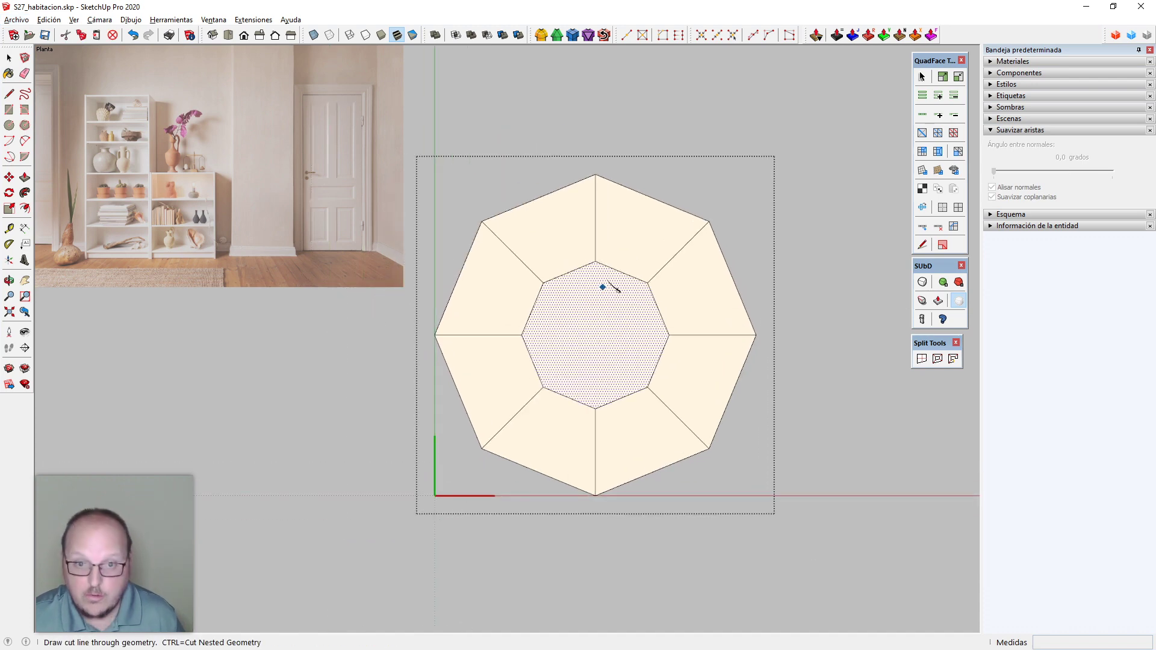
{"action": "left_click", "coordinate": [595, 409]}
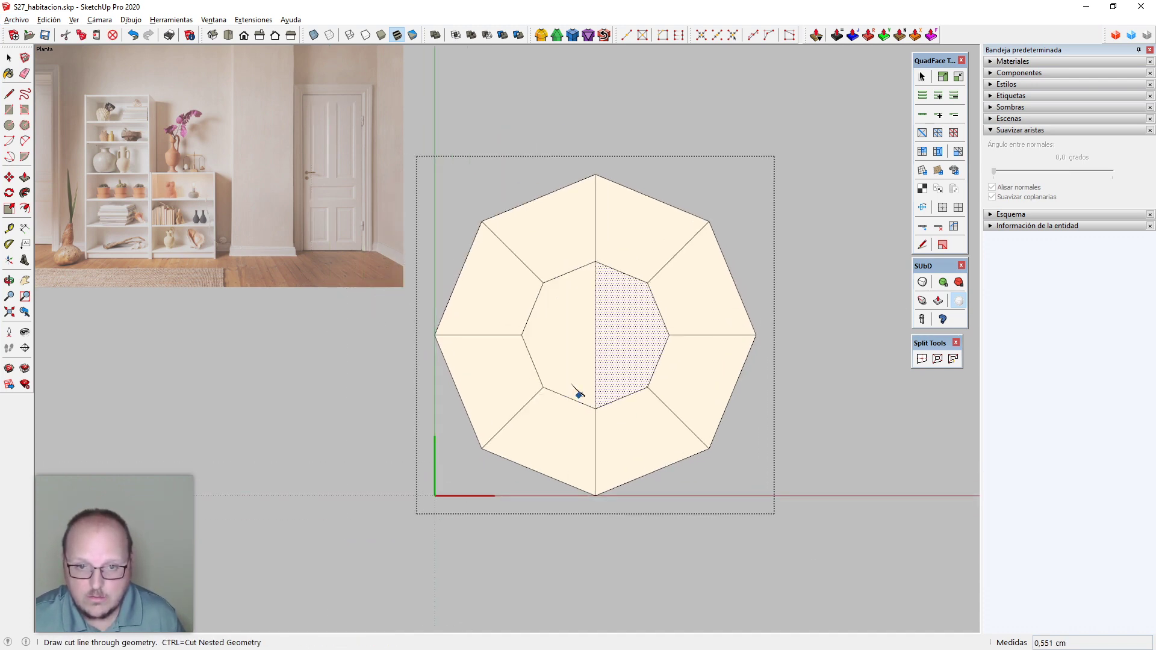
{"action": "left_click", "coordinate": [521, 335]}
{"action": "left_click", "coordinate": [669, 335]}
{"action": "key", "text": "space"}
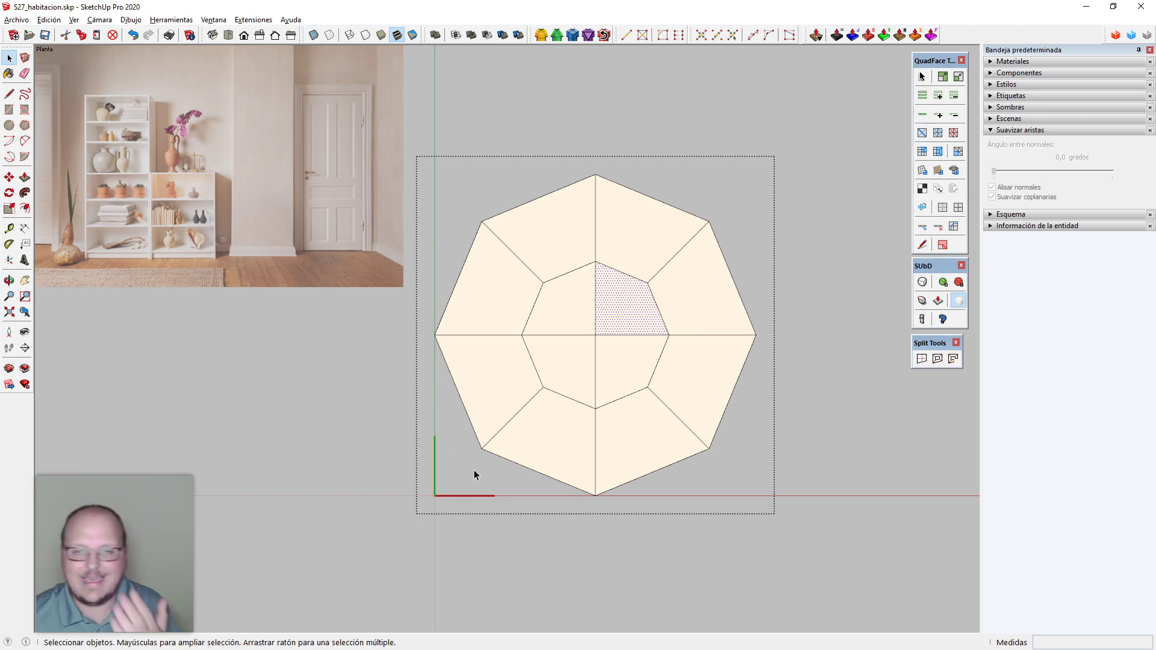
Select all the hinge component's geometry and unsmooth its quad edges with QuadFace Tools
{"action": "middle_click_drag", "start_coordinate": [677, 364], "coordinate": [616, 377]}
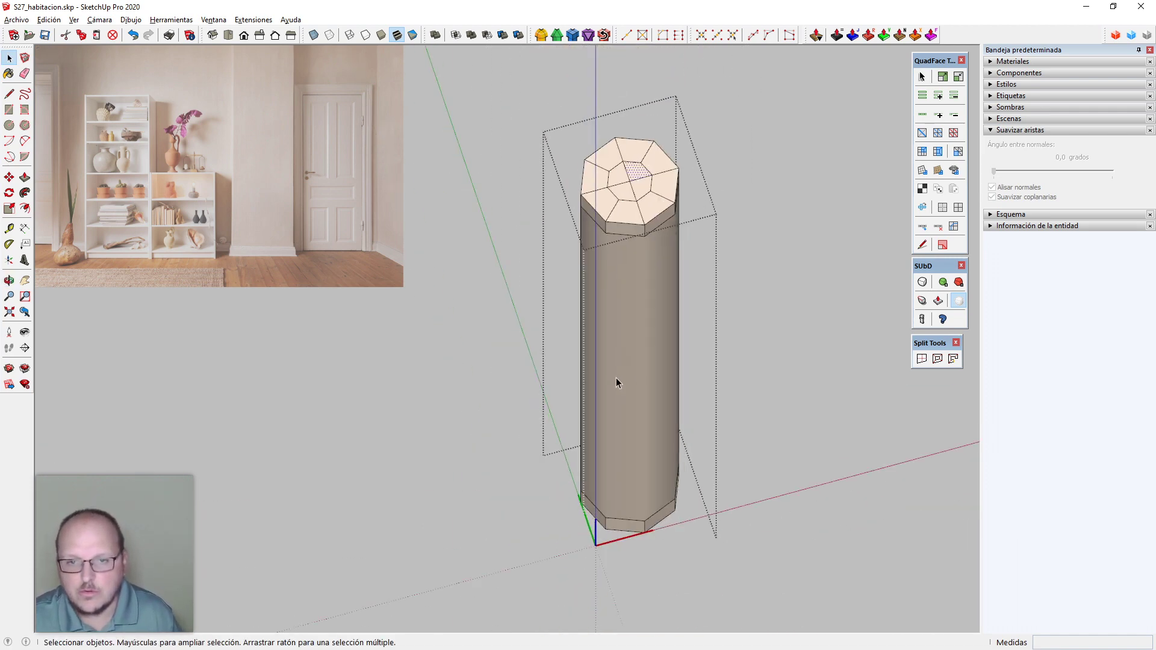
{"action": "left_click", "coordinate": [628, 294]}
{"action": "key", "text": "ctrl+a"}
{"action": "left_click", "coordinate": [959, 209]}
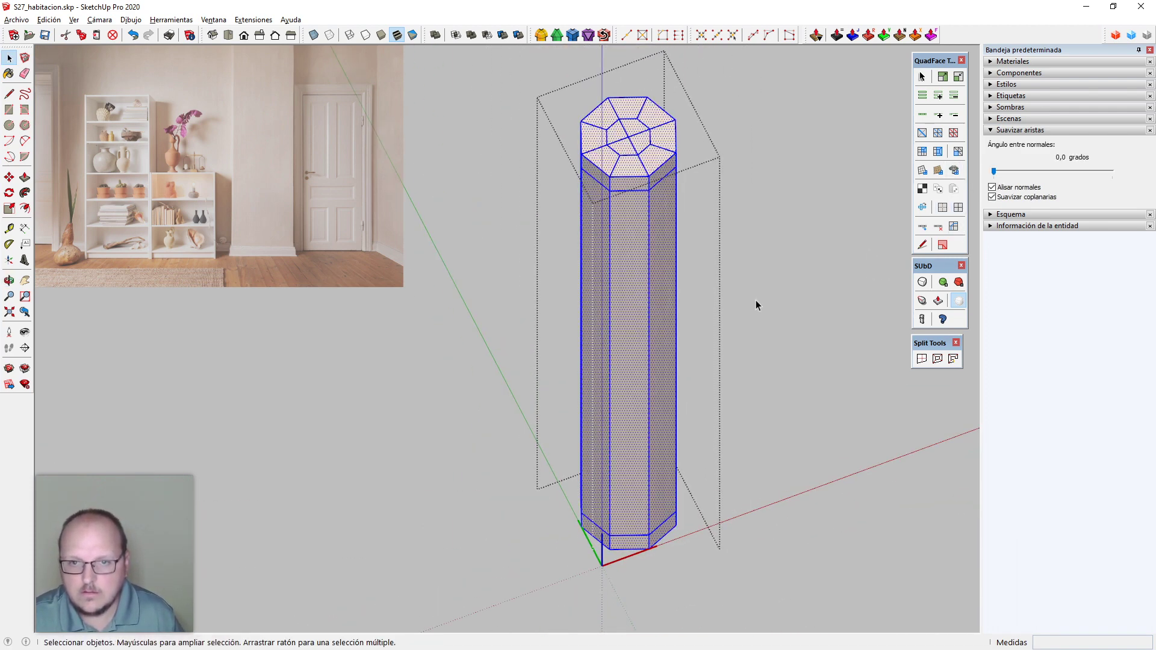
Show the rest of the model again, leave the hinge component and smooth its quad edges with QuadFace Tools
{"action": "left_click", "coordinate": [649, 320]}
{"action": "scroll", "coordinate": [654, 337], "scroll_direction": "down", "scroll_amount": 2}
{"action": "key", "text": "i"}
{"action": "scroll", "coordinate": [658, 341], "scroll_direction": "down", "scroll_amount": 4}
{"action": "middle_click_drag", "start_coordinate": [659, 339], "coordinate": [674, 287]}
{"action": "key", "text": "Escape"}
{"action": "middle_click_drag", "start_coordinate": [678, 354], "coordinate": [718, 350]}
{"action": "left_click", "coordinate": [943, 207]}
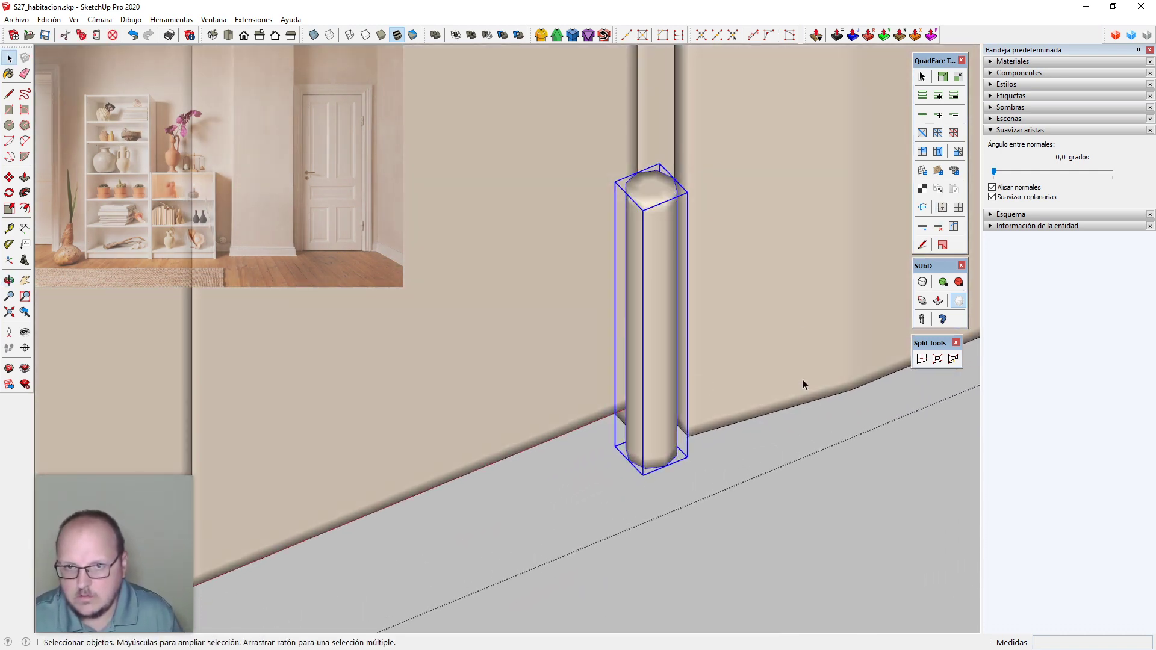
Copy the hinge piece 8 cm straight up so the copy sits end to end on the original
{"action": "left_click", "coordinate": [803, 381]}
{"action": "scroll", "coordinate": [691, 438], "scroll_direction": "down", "scroll_amount": 9}
{"action": "middle_click_drag", "start_coordinate": [680, 458], "coordinate": [681, 465]}
{"action": "scroll", "coordinate": [679, 391], "scroll_direction": "up", "scroll_amount": 3}
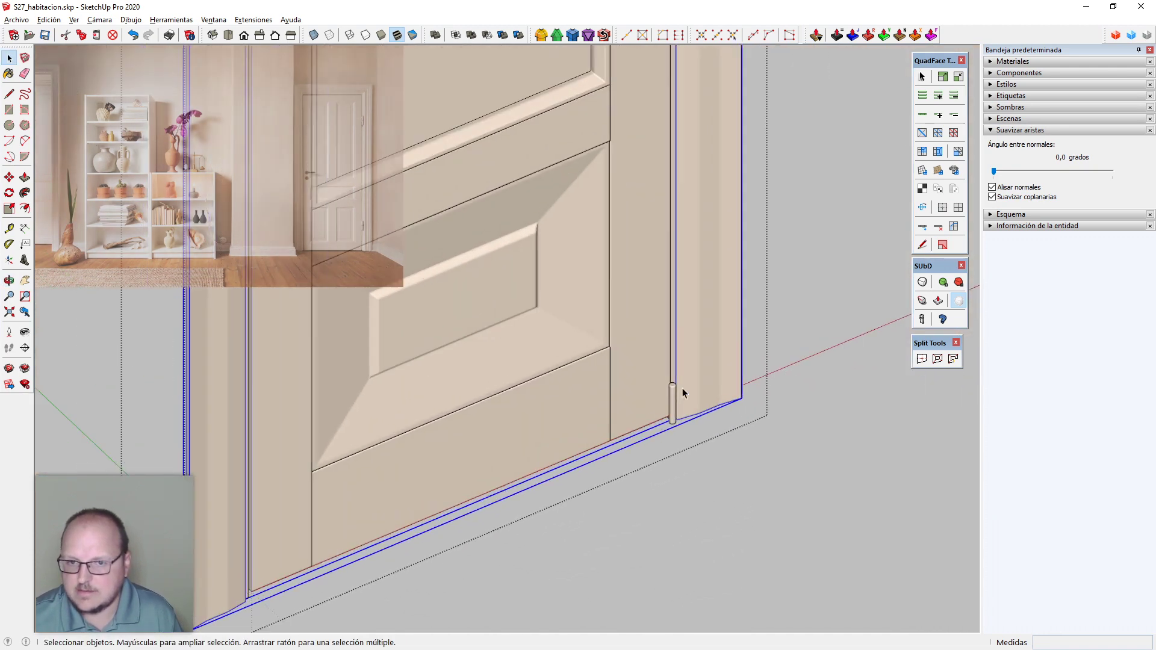
{"action": "scroll", "coordinate": [677, 397], "scroll_direction": "up", "scroll_amount": 3}
{"action": "left_click", "coordinate": [673, 394]}
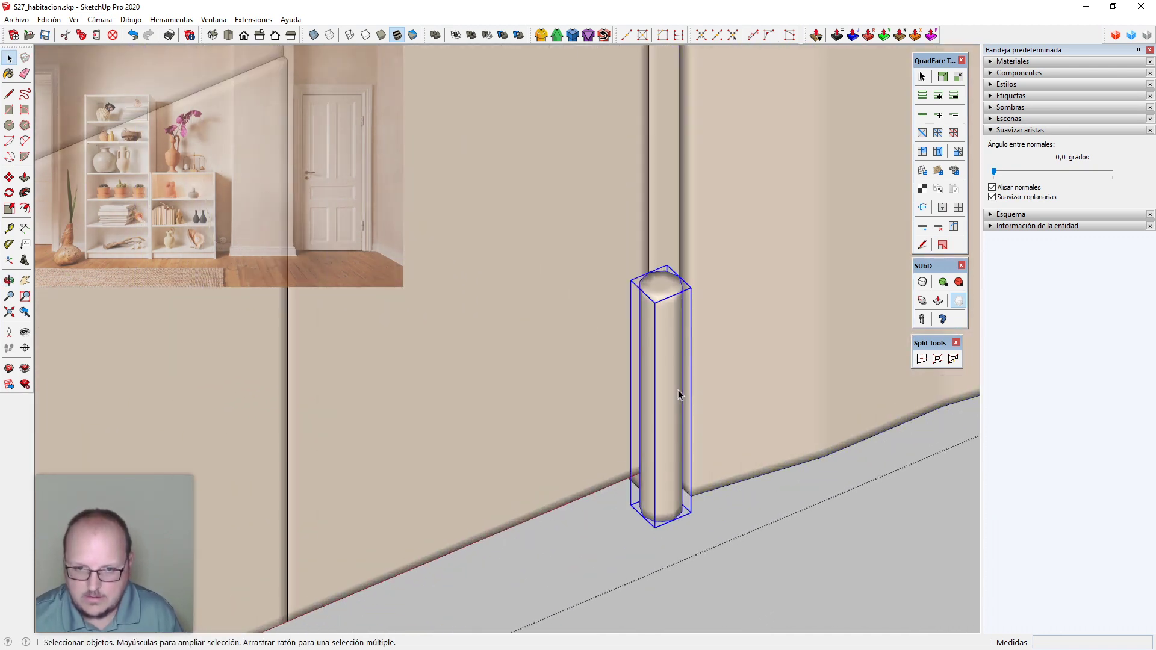
{"action": "scroll", "coordinate": [668, 458], "scroll_direction": "up", "scroll_amount": 3}
{"action": "key", "text": "m"}
{"action": "left_click", "coordinate": [678, 535]}
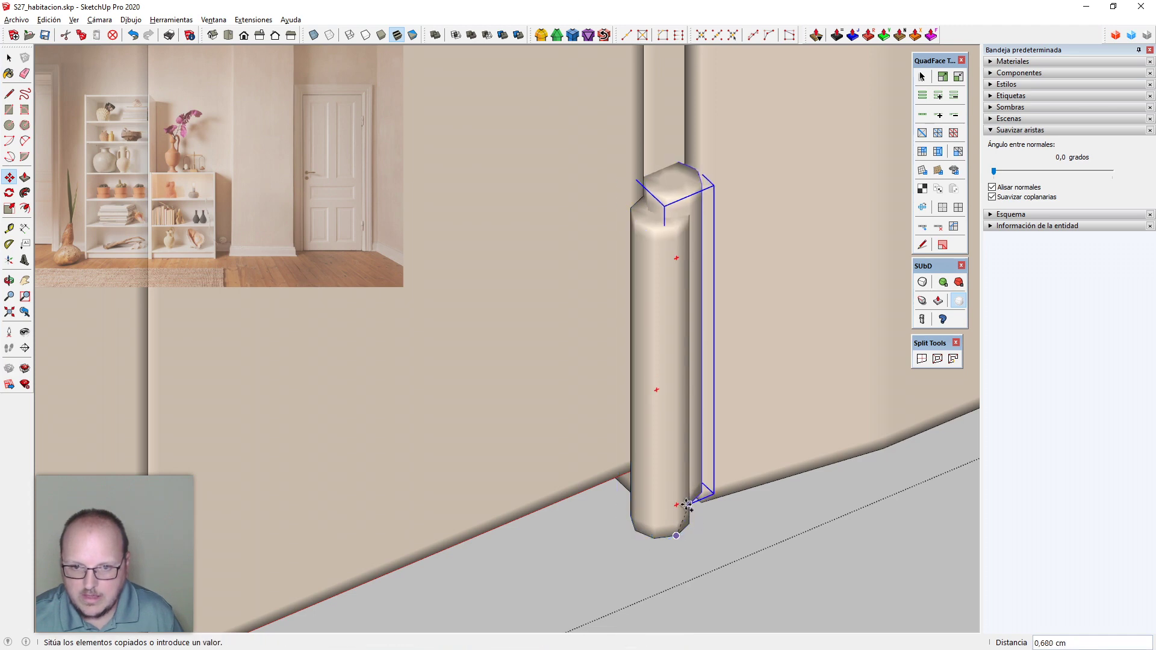
{"action": "key", "text": "ctrl"}
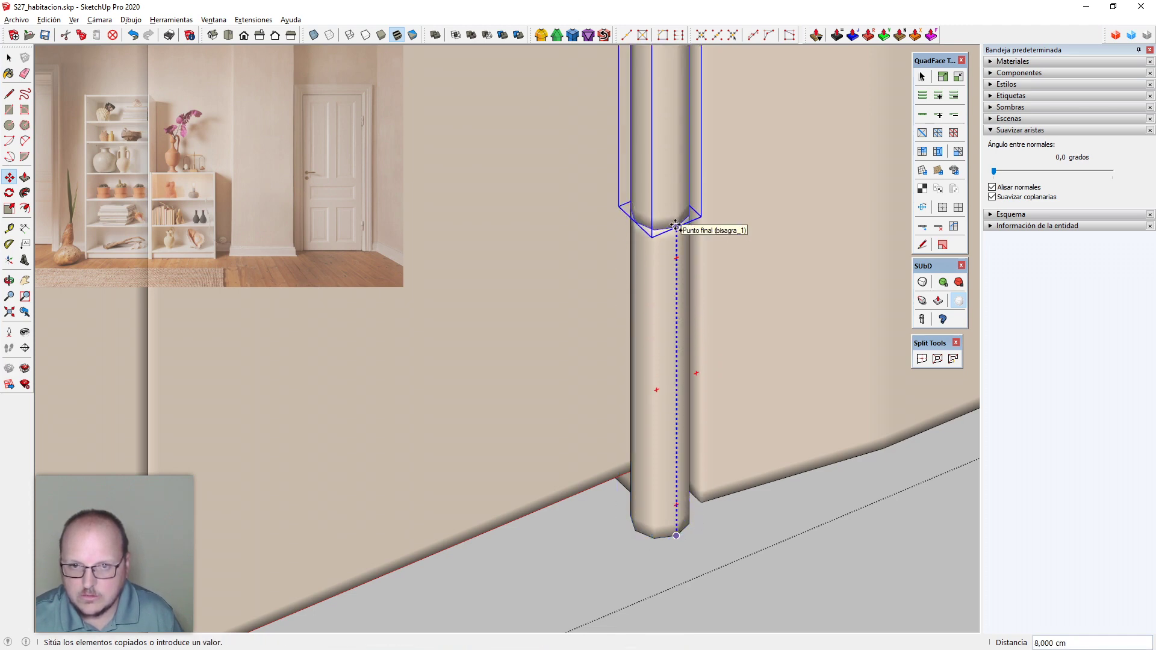
{"action": "left_click", "coordinate": [675, 227]}
{"action": "key", "text": "space"}
Select both hinge pieces and move them 16 cm straight down so their top meets the bottom of the frame
{"action": "scroll", "coordinate": [636, 536], "scroll_direction": "down", "scroll_amount": 5}
{"action": "left_click", "coordinate": [641, 504], "text": "shift"}
{"action": "scroll", "coordinate": [641, 490], "scroll_direction": "up", "scroll_amount": 3}
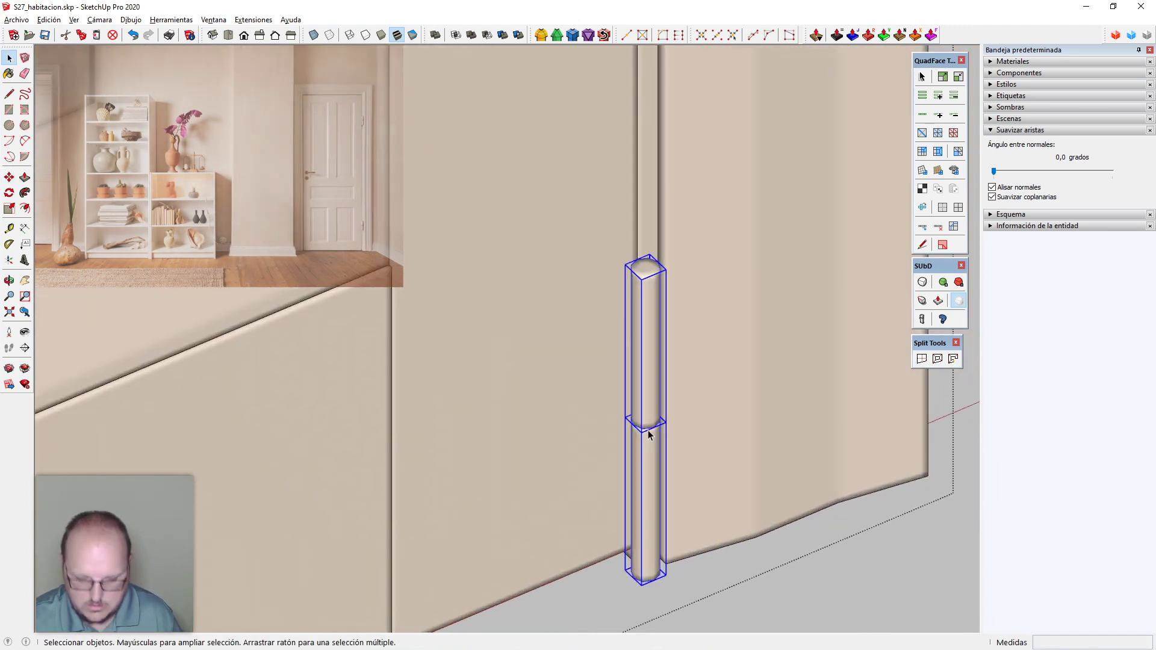
{"action": "key", "text": "m"}
{"action": "scroll", "coordinate": [662, 253], "scroll_direction": "up", "scroll_amount": 3}
{"action": "left_click", "coordinate": [657, 277]}
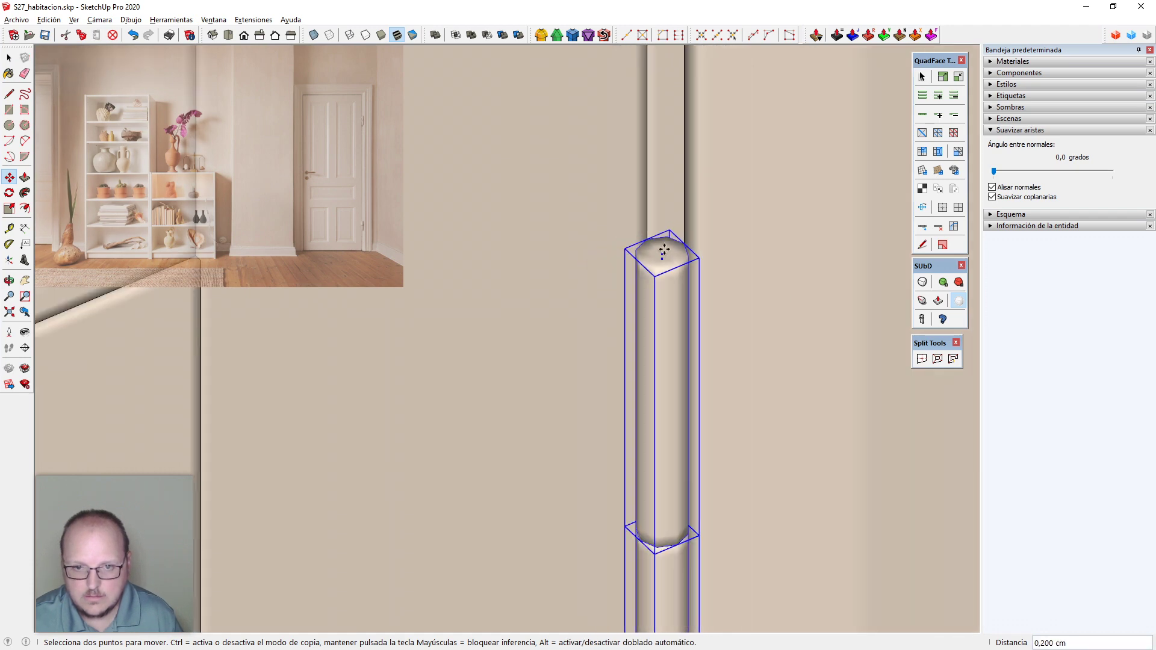
{"action": "scroll", "coordinate": [614, 472], "scroll_direction": "down", "scroll_amount": 3}
{"action": "scroll", "coordinate": [692, 361], "scroll_direction": "up", "scroll_amount": 4}
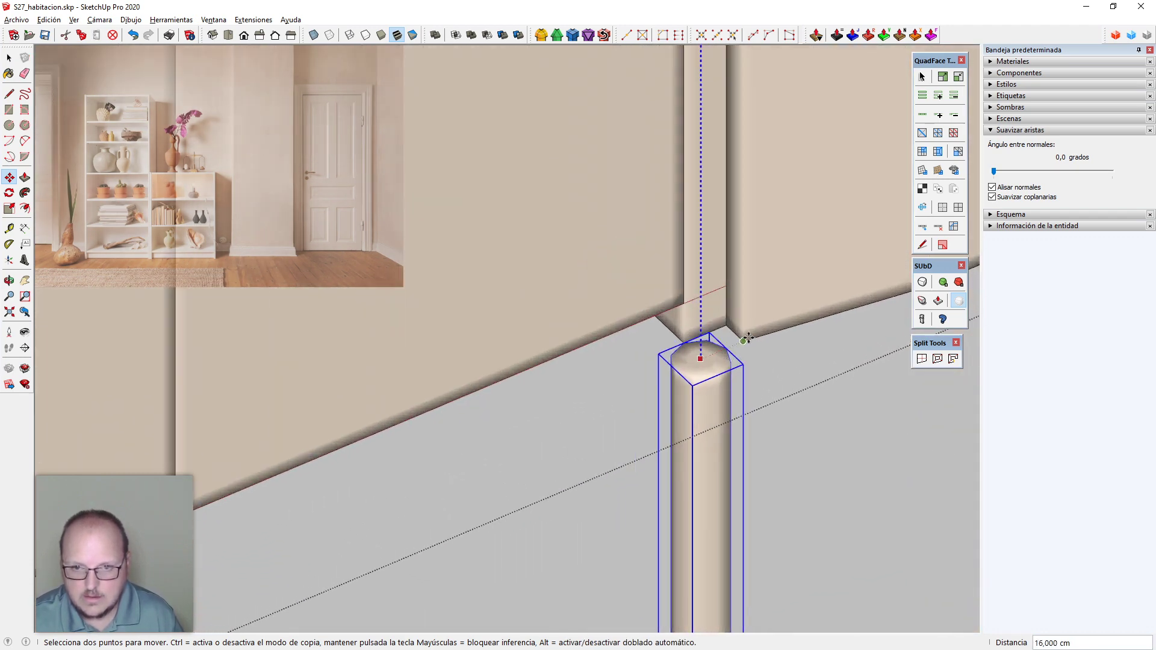
{"action": "left_click", "coordinate": [745, 339]}
Copy the pair of hinge pieces 233 cm straight up to the top of the door frame
{"action": "scroll", "coordinate": [686, 590], "scroll_direction": "down", "scroll_amount": 3}
{"action": "scroll", "coordinate": [677, 512], "scroll_direction": "up", "scroll_amount": 5}
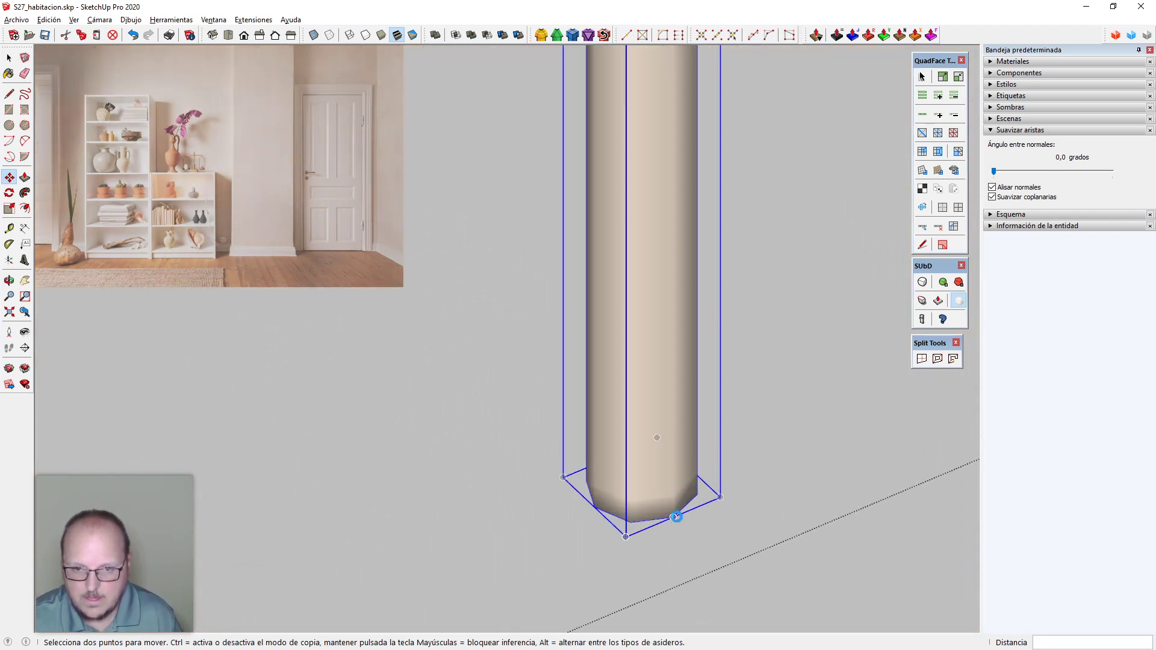
{"action": "left_click", "coordinate": [676, 516]}
{"action": "key", "text": "ctrl"}
{"action": "scroll", "coordinate": [674, 527], "scroll_direction": "down", "scroll_amount": 6}
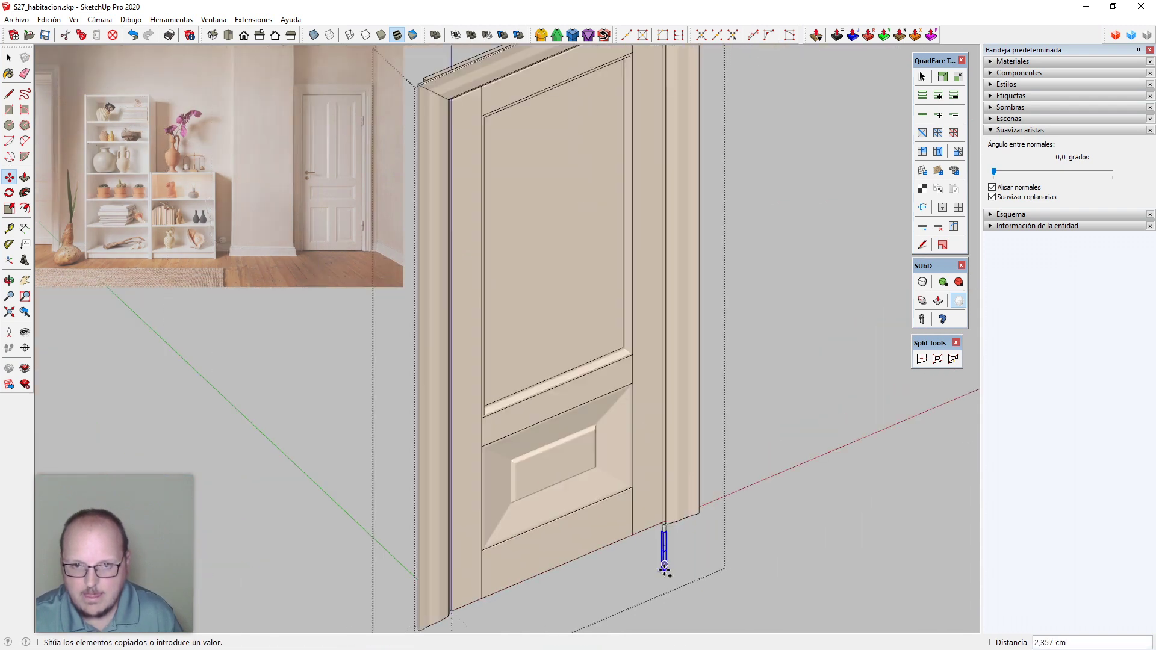
{"action": "scroll", "coordinate": [665, 542], "scroll_direction": "down", "scroll_amount": 3}
{"action": "scroll", "coordinate": [663, 265], "scroll_direction": "up", "scroll_amount": 7}
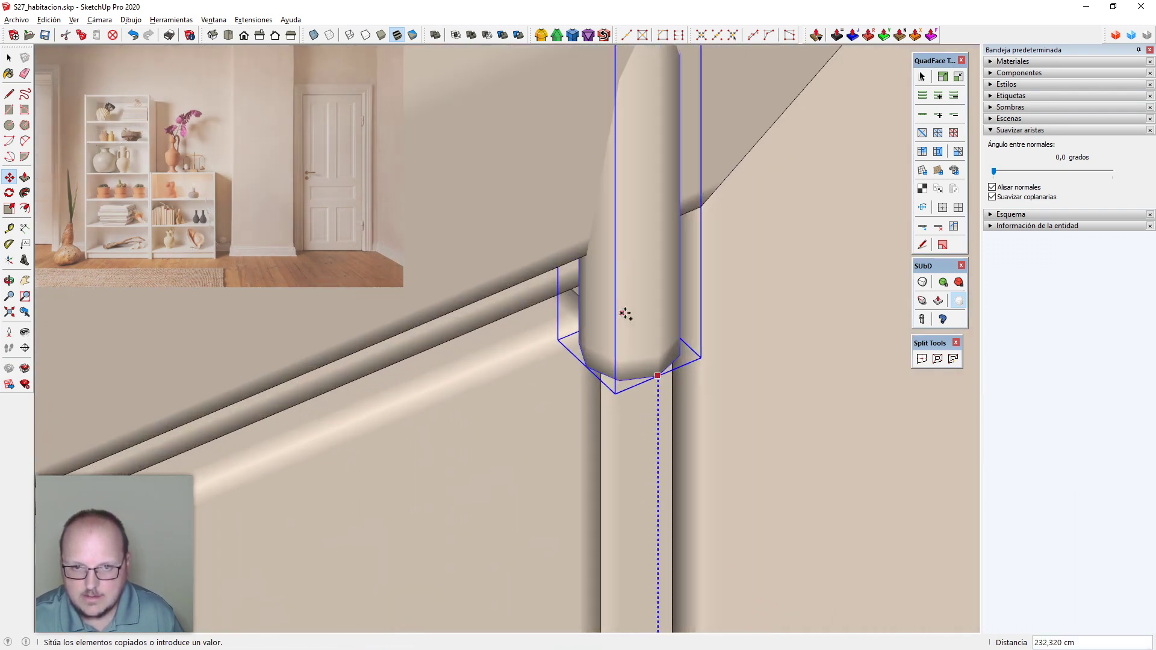
{"action": "scroll", "coordinate": [625, 314], "scroll_direction": "up", "scroll_amount": 2}
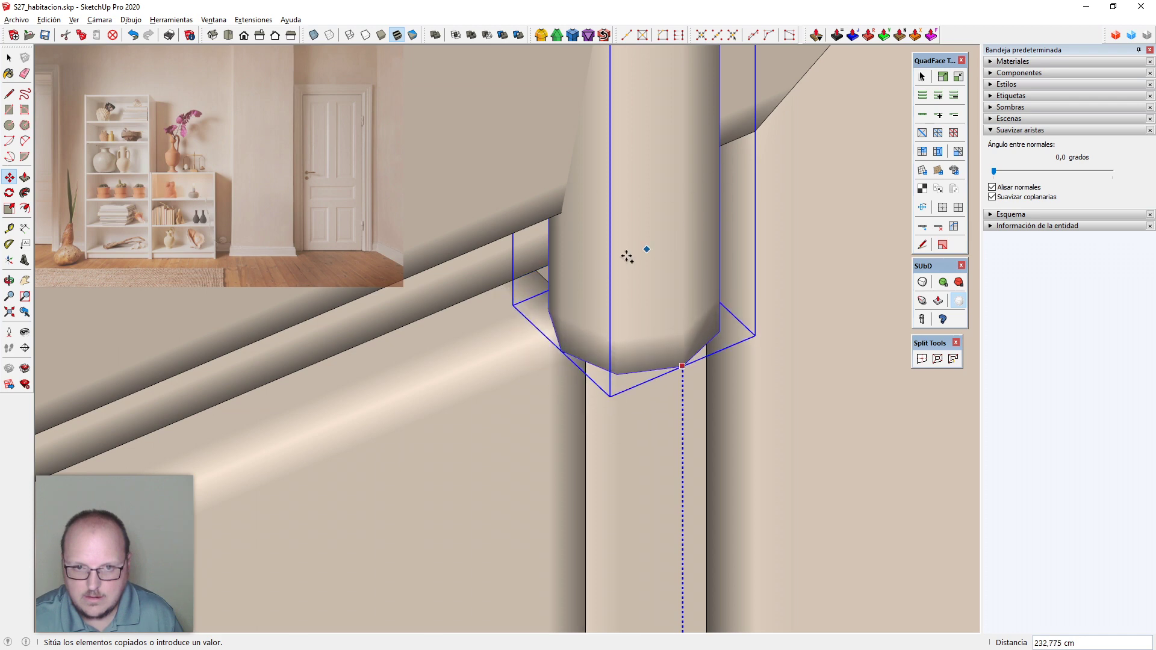
{"action": "left_click", "coordinate": [586, 256]}
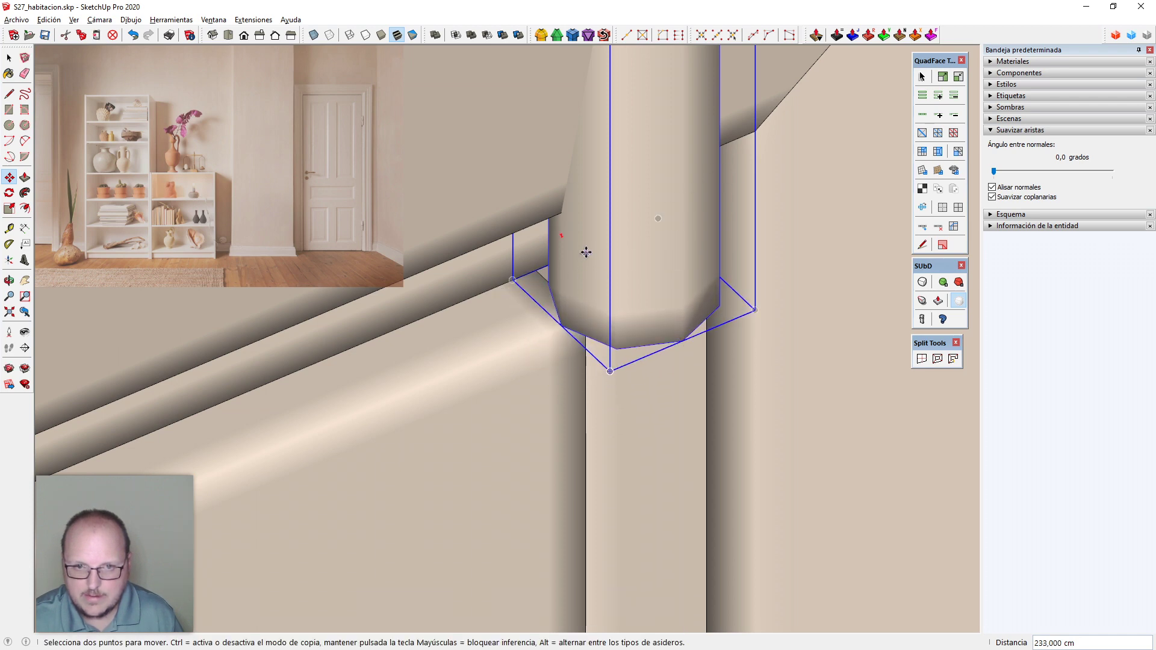
{"action": "scroll", "coordinate": [602, 150], "scroll_direction": "down", "scroll_amount": 6}
{"action": "scroll", "coordinate": [619, 158], "scroll_direction": "down", "scroll_amount": 4}
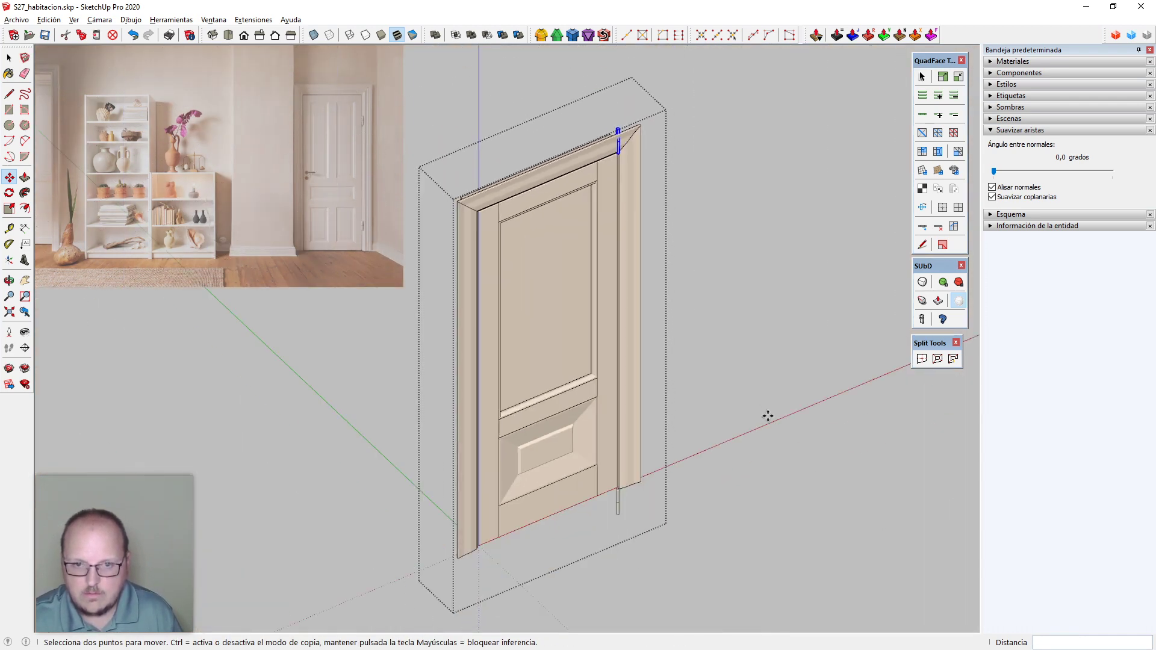
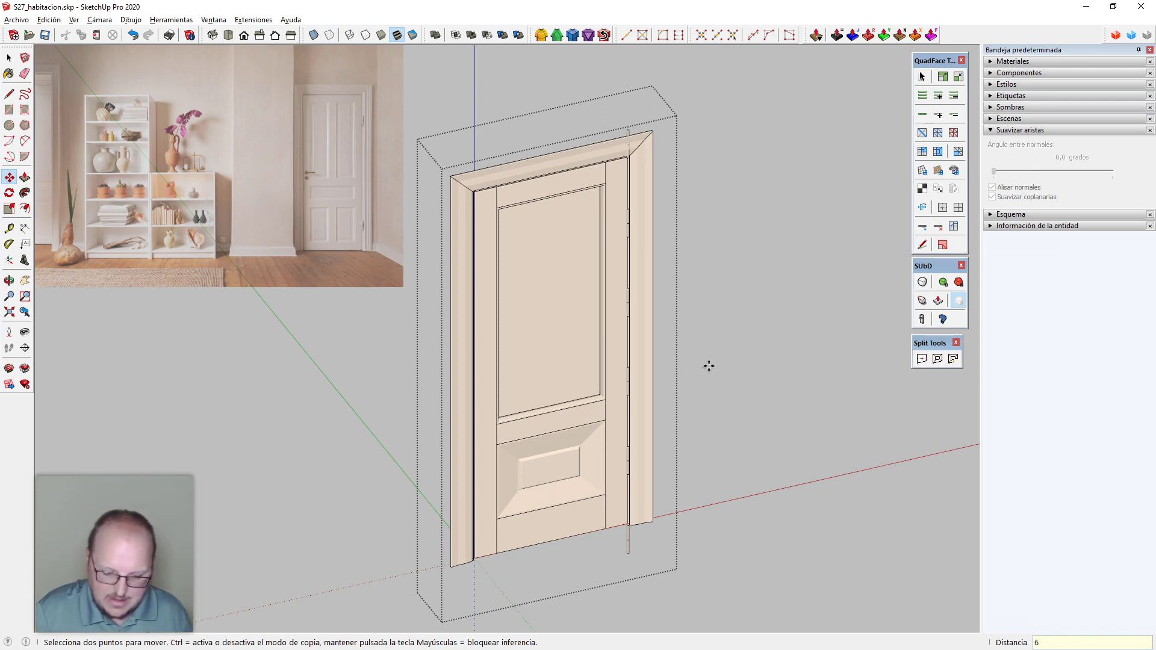
Delete the surplus hinge copies so that only three evenly spaced hinges stay along the door's edge
{"action": "key", "text": "space"}
{"action": "scroll", "coordinate": [647, 490], "scroll_direction": "up", "scroll_amount": 2}
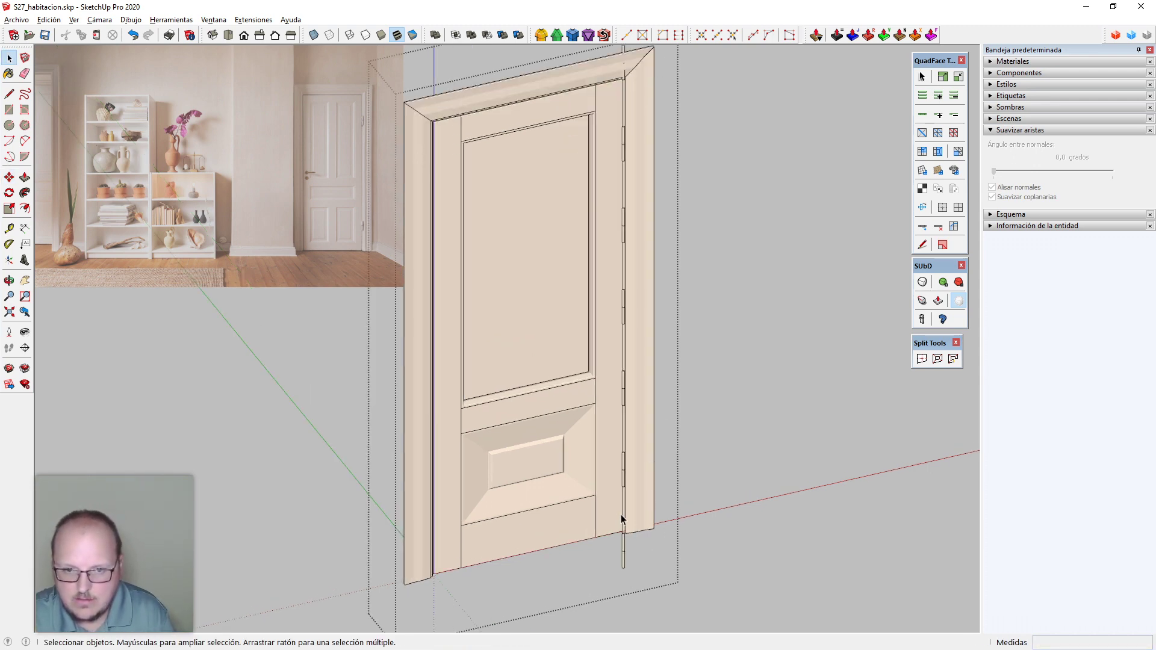
{"action": "left_click_drag", "start_coordinate": [643, 586], "coordinate": [644, 586]}
{"action": "key", "text": "Delete"}
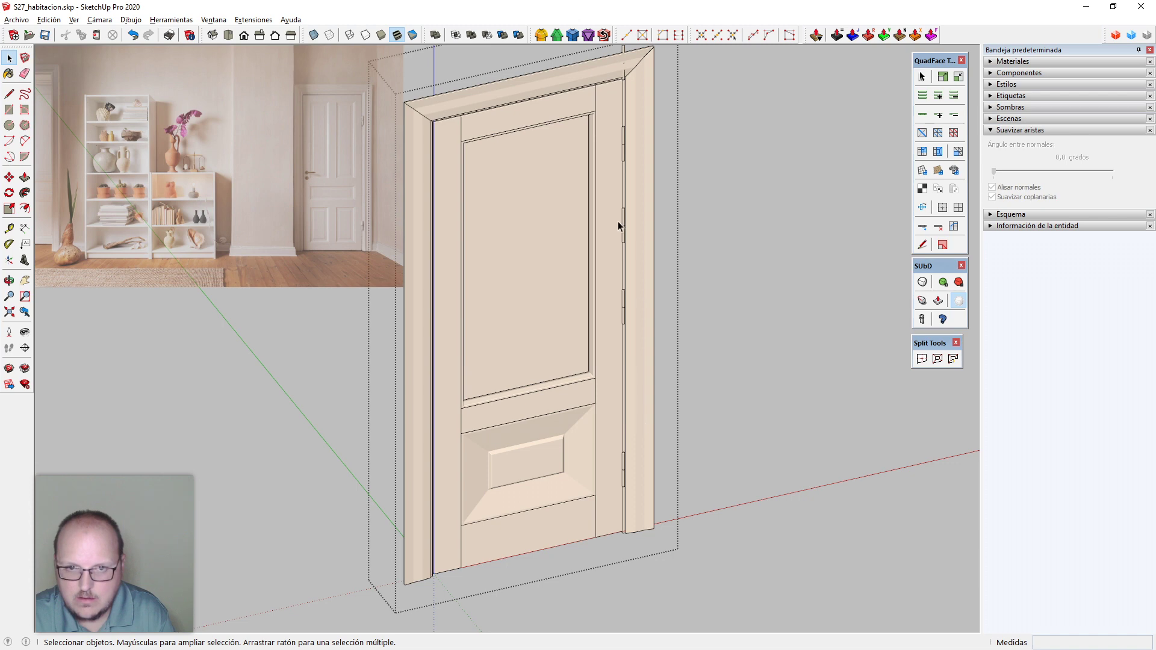
{"action": "left_click_drag", "start_coordinate": [667, 250], "coordinate": [667, 249]}
{"action": "key", "text": "Delete"}
{"action": "scroll", "coordinate": [630, 532], "scroll_direction": "down", "scroll_amount": 1}
{"action": "scroll", "coordinate": [645, 193], "scroll_direction": "up", "scroll_amount": 1}
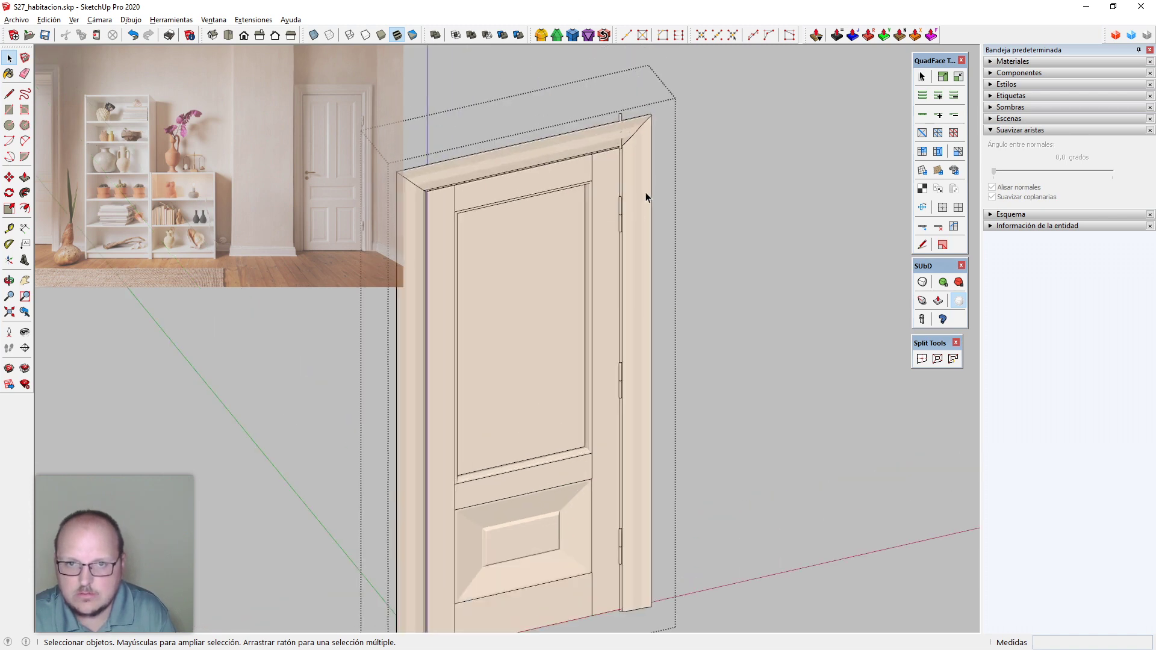
{"action": "left_click_drag", "start_coordinate": [657, 168], "coordinate": [668, 176]}
{"action": "key", "text": "Delete"}
Examine the three hinges along the full height of the door and how the door sits in the room
{"action": "middle_click_drag", "start_coordinate": [702, 354], "coordinate": [627, 221]}
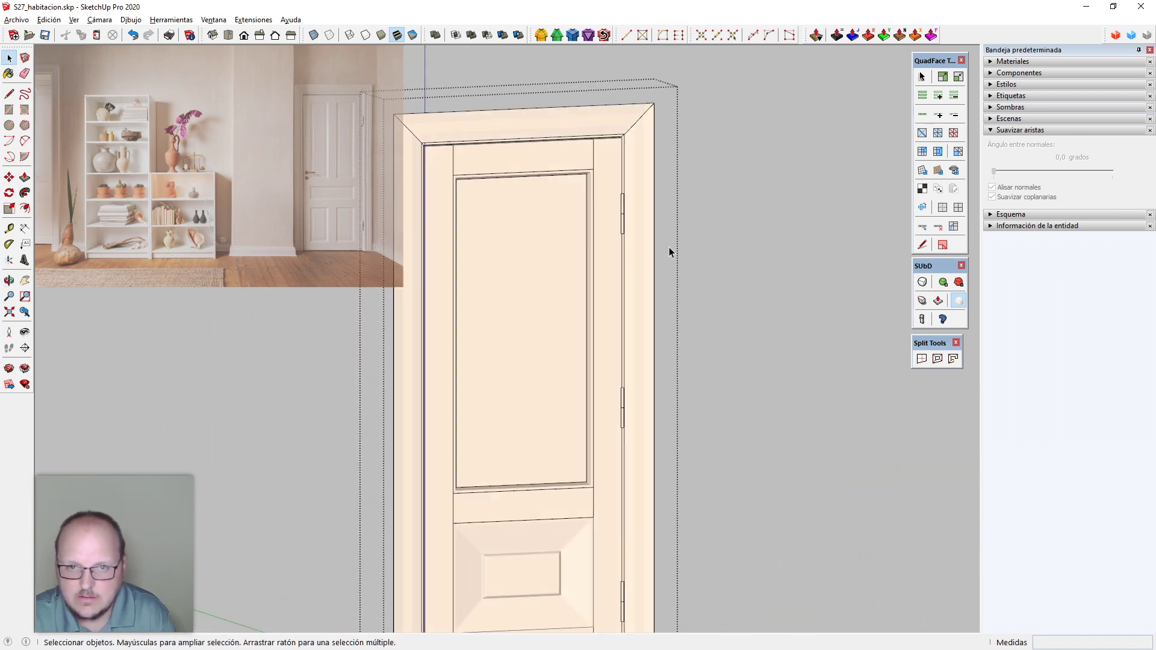
{"action": "scroll", "coordinate": [669, 249], "scroll_direction": "down", "scroll_amount": 2}
{"action": "scroll", "coordinate": [612, 416], "scroll_direction": "up", "scroll_amount": 2}
{"action": "middle_click_drag", "start_coordinate": [612, 419], "coordinate": [652, 587]}
{"action": "scroll", "coordinate": [628, 265], "scroll_direction": "down", "scroll_amount": 3}
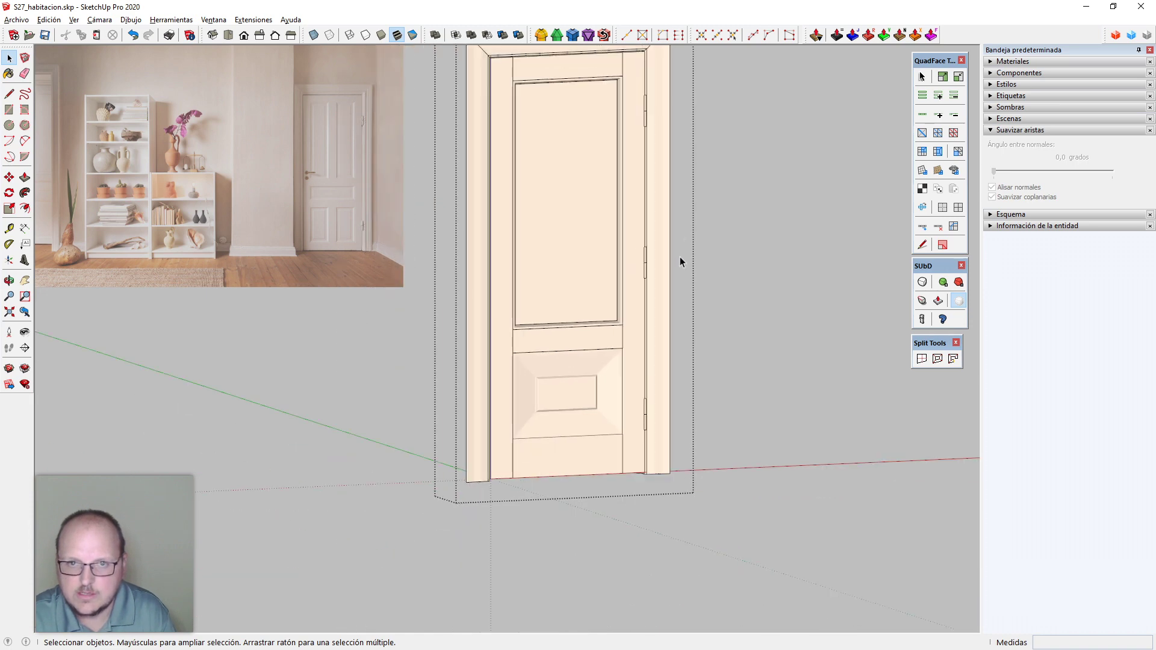
{"action": "middle_click_drag", "start_coordinate": [681, 261], "coordinate": [741, 426]}
{"action": "scroll", "coordinate": [741, 422], "scroll_direction": "up", "scroll_amount": 5}
{"action": "scroll", "coordinate": [710, 419], "scroll_direction": "down", "scroll_amount": 2}
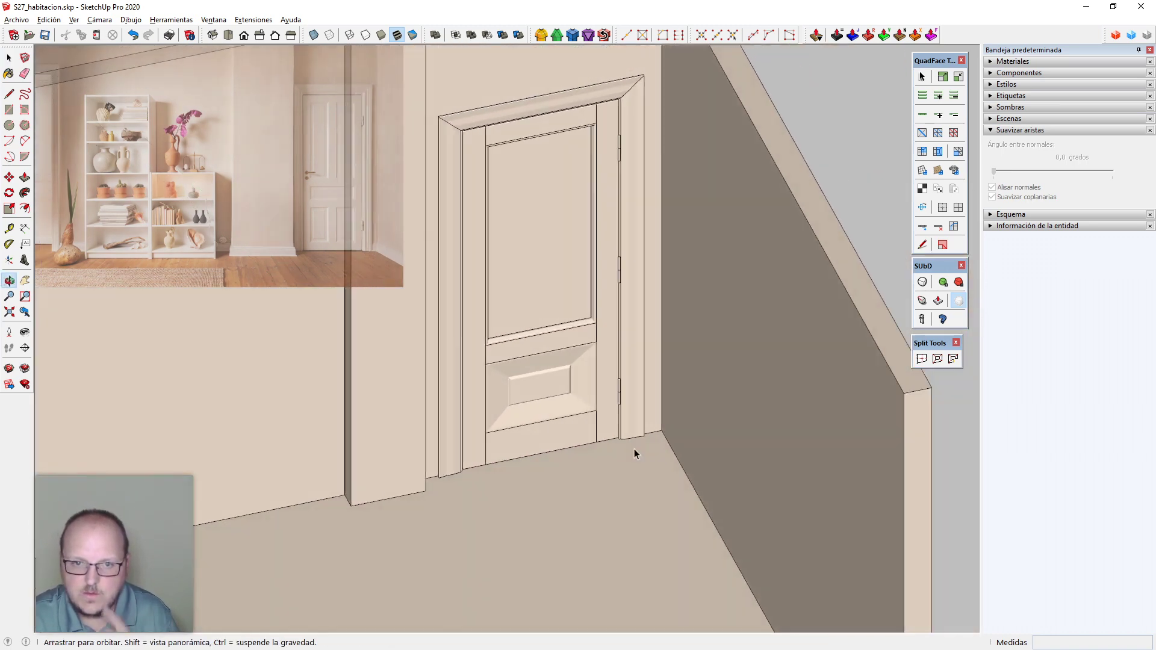
Select the door leaf parts and the frame without the hinge pieces, and make them a component named P1
{"action": "left_click", "coordinate": [608, 365]}
{"action": "double_click", "coordinate": [604, 393]}
{"action": "left_click", "coordinate": [603, 393]}
{"action": "middle_click_drag", "start_coordinate": [603, 393], "coordinate": [605, 486]}
{"action": "left_click_drag", "start_coordinate": [604, 487], "coordinate": [536, 379]}
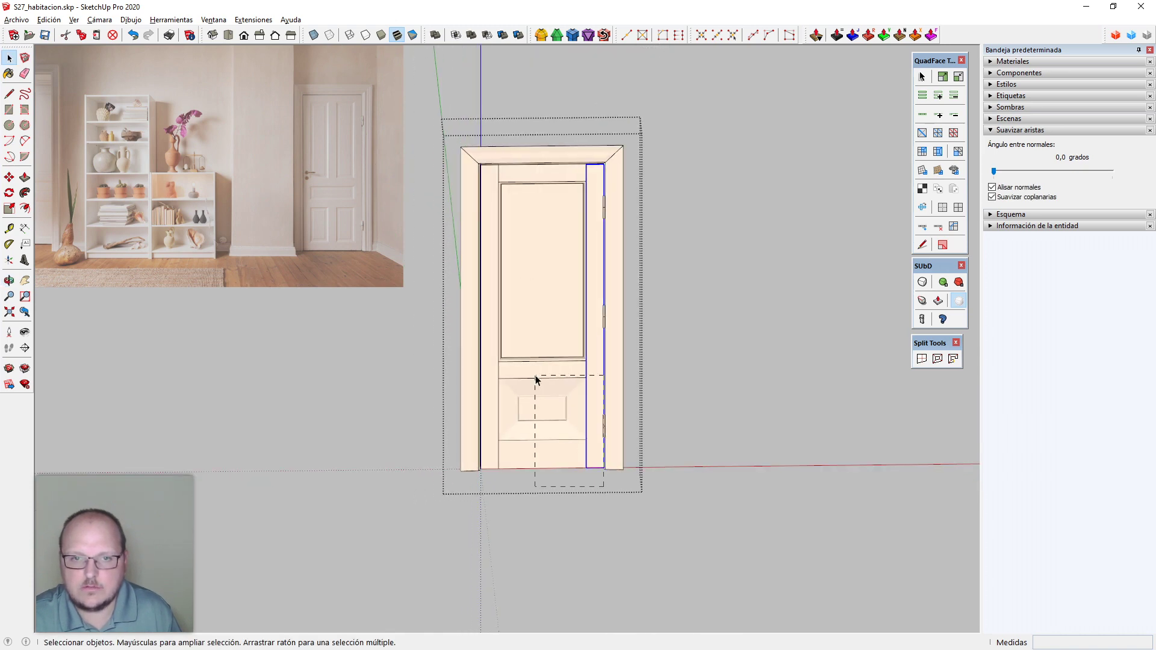
{"action": "left_click_drag", "start_coordinate": [493, 177], "coordinate": [492, 177]}
{"action": "middle_click_drag", "start_coordinate": [541, 185], "coordinate": [599, 227]}
{"action": "scroll", "coordinate": [602, 202], "scroll_direction": "up", "scroll_amount": 3}
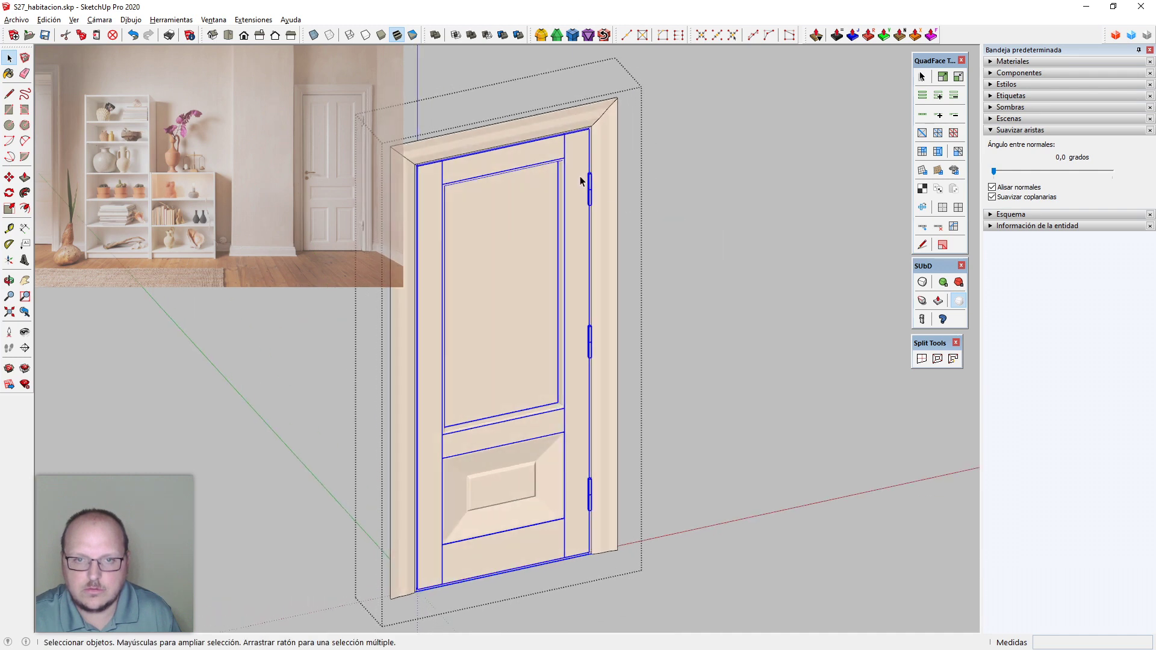
{"action": "scroll", "coordinate": [597, 192], "scroll_direction": "up", "scroll_amount": 2}
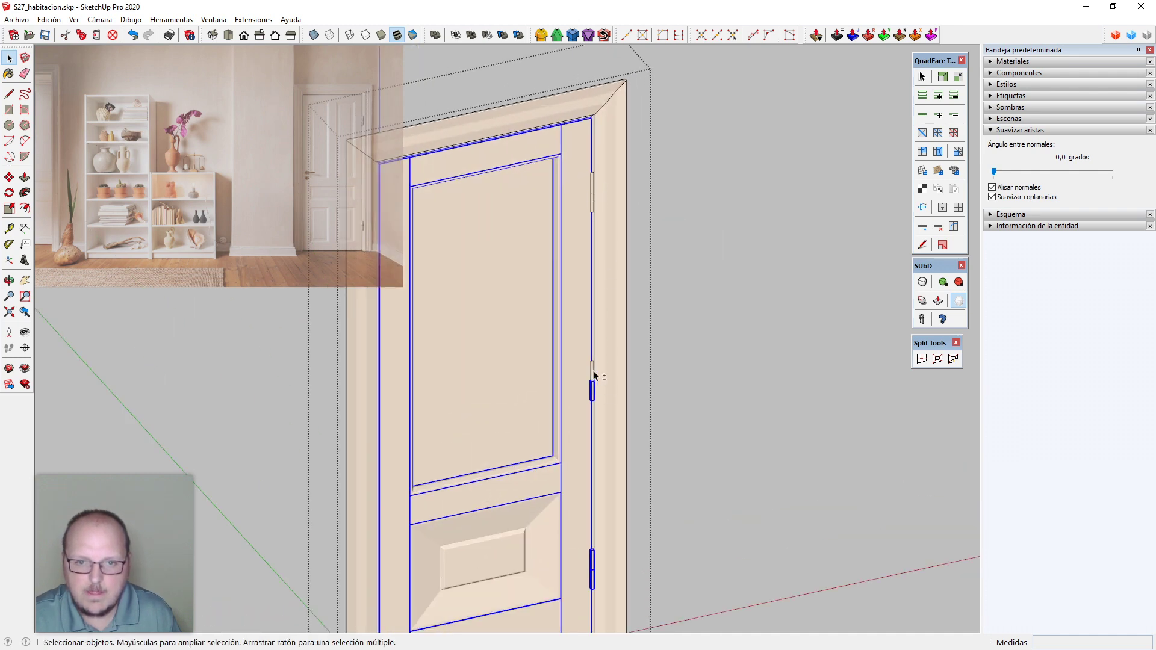
{"action": "middle_click_drag", "start_coordinate": [596, 396], "coordinate": [626, 488]}
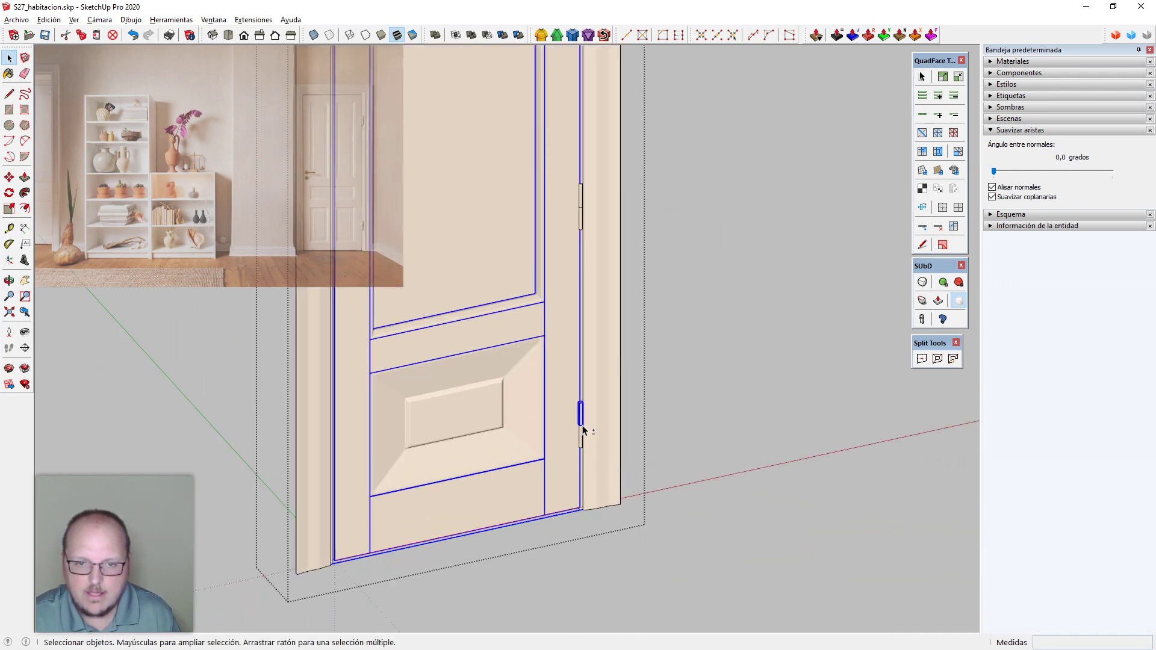
{"action": "scroll", "coordinate": [794, 429], "scroll_direction": "down", "scroll_amount": 2}
{"action": "type", "text": "g"}
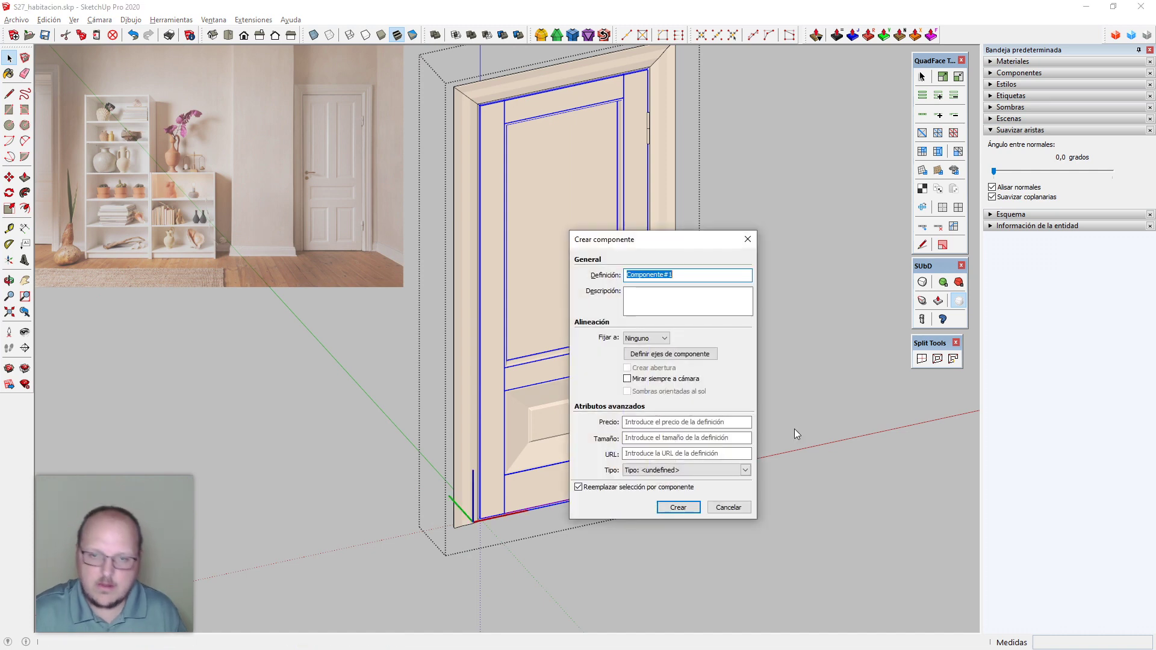
{"action": "type", "text": "P1"}
{"action": "key", "text": "Return"}
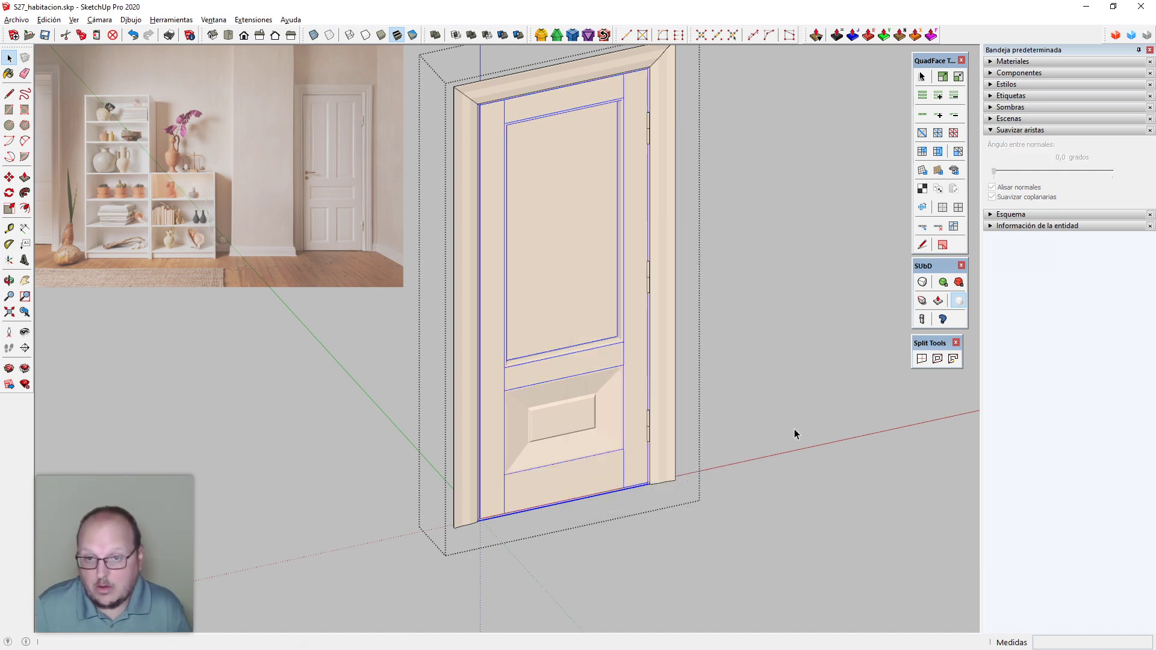
{"action": "middle_click_drag", "start_coordinate": [599, 284], "coordinate": [630, 348]}
{"action": "scroll", "coordinate": [628, 165], "scroll_direction": "up", "scroll_amount": 8}
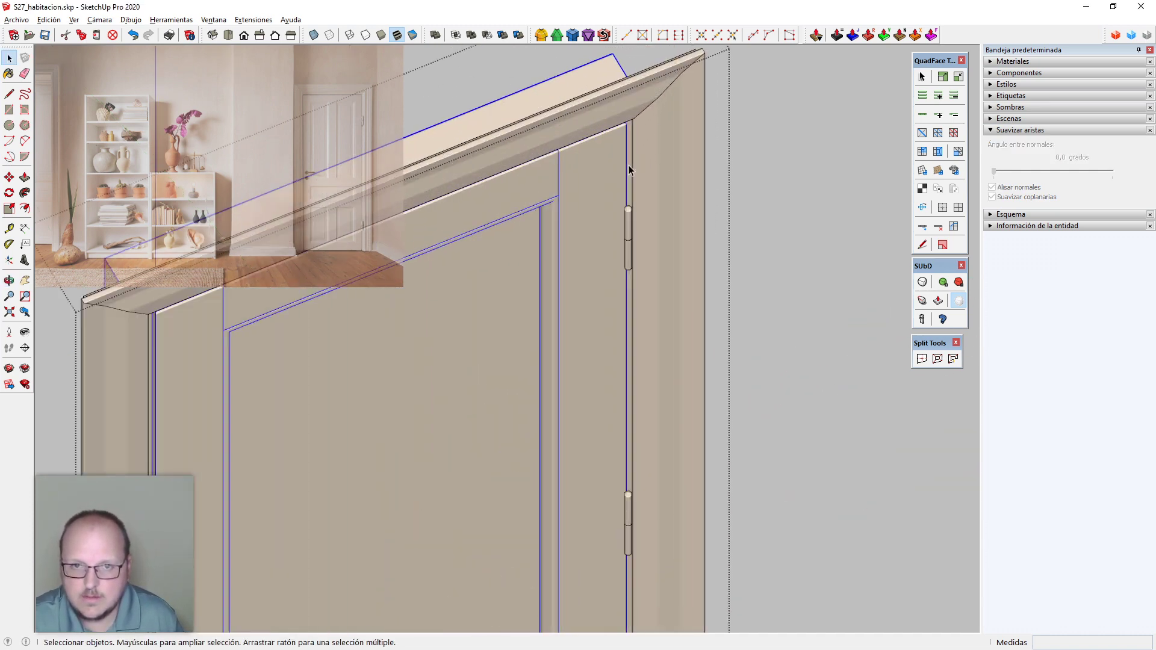
{"action": "scroll", "coordinate": [649, 201], "scroll_direction": "up", "scroll_amount": 4}
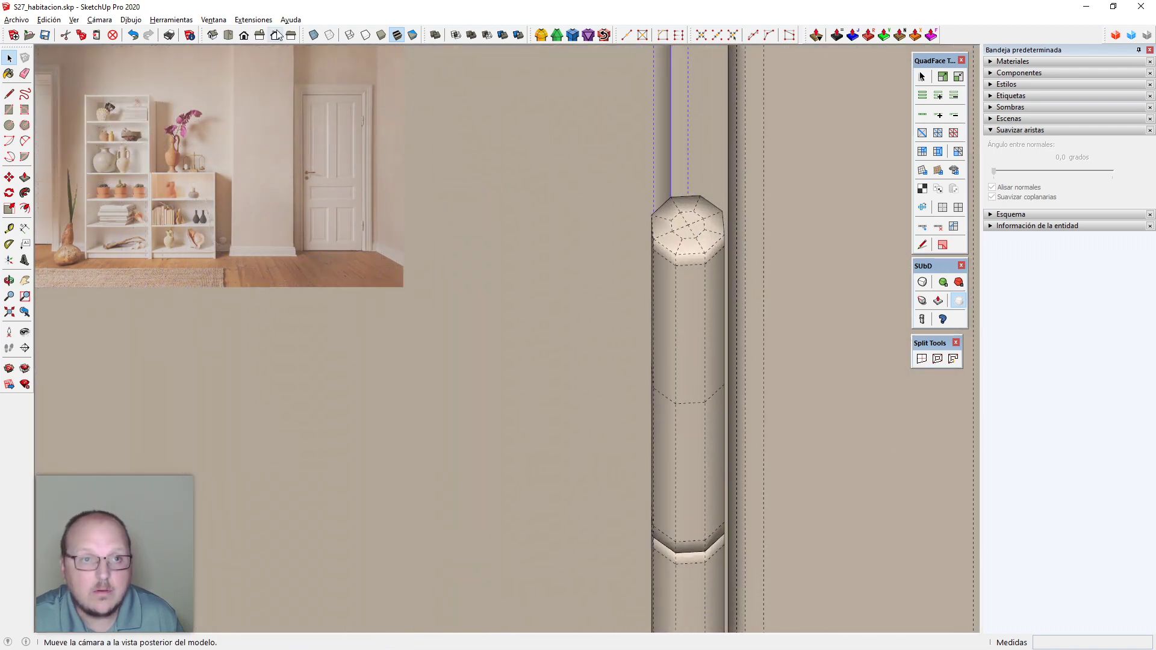
{"action": "left_click", "coordinate": [254, 19]}
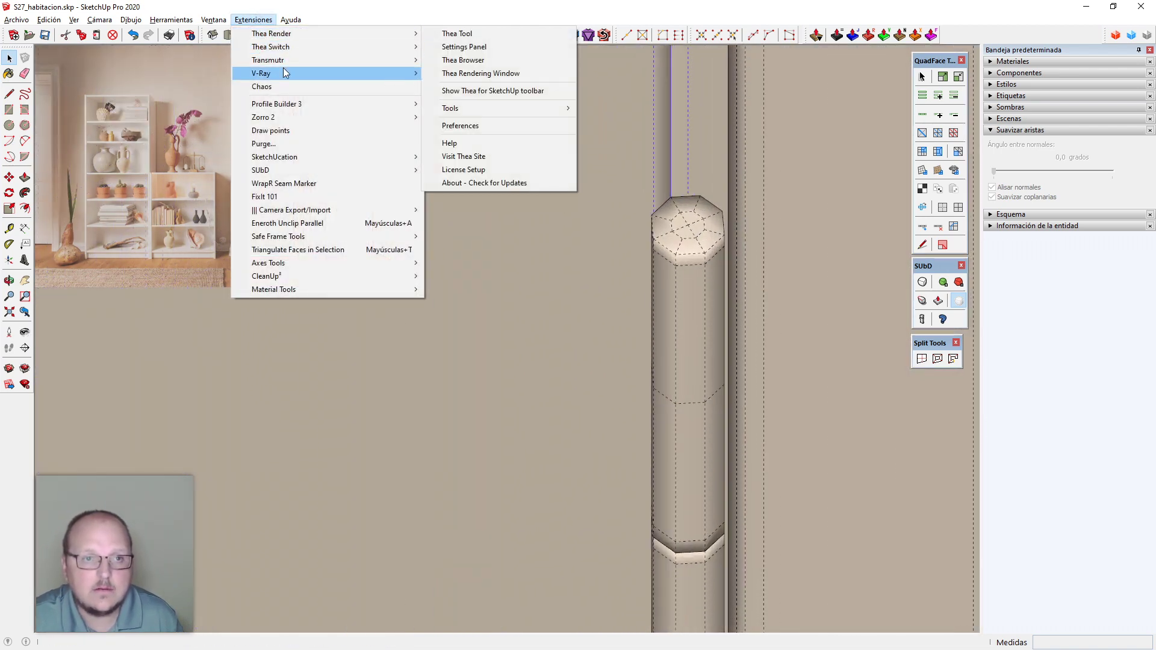
{"action": "mouse_move", "coordinate": [284, 69]}
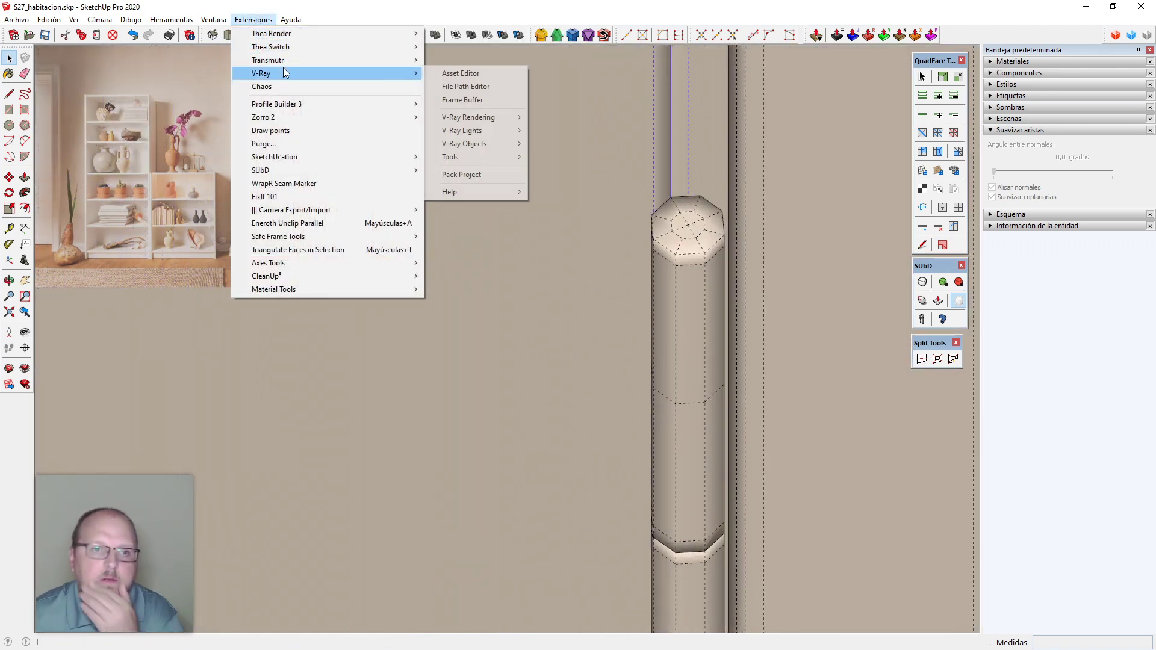
{"action": "left_click", "coordinate": [310, 128]}
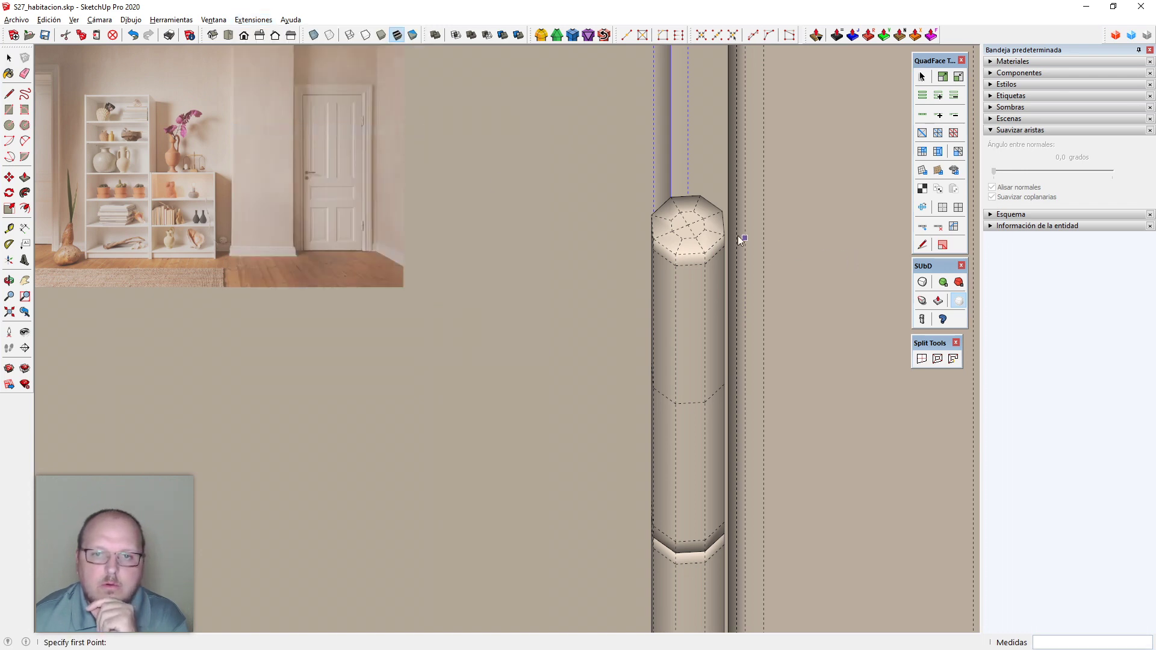
{"action": "key", "text": "space"}
{"action": "scroll", "coordinate": [725, 248], "scroll_direction": "down", "scroll_amount": 4}
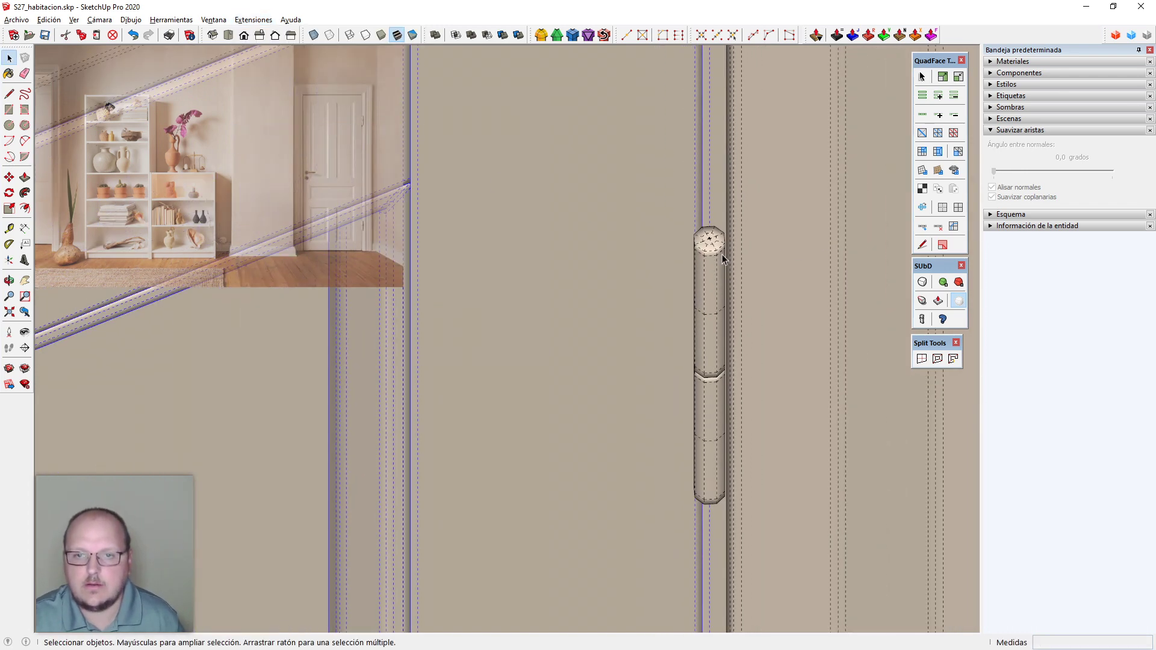
{"action": "key", "text": "alt+h"}
{"action": "scroll", "coordinate": [711, 252], "scroll_direction": "up", "scroll_amount": 1}
Try to rotate the P1 component about the axis of the top hinge
{"action": "key", "text": "q"}
{"action": "scroll", "coordinate": [710, 239], "scroll_direction": "up", "scroll_amount": 2}
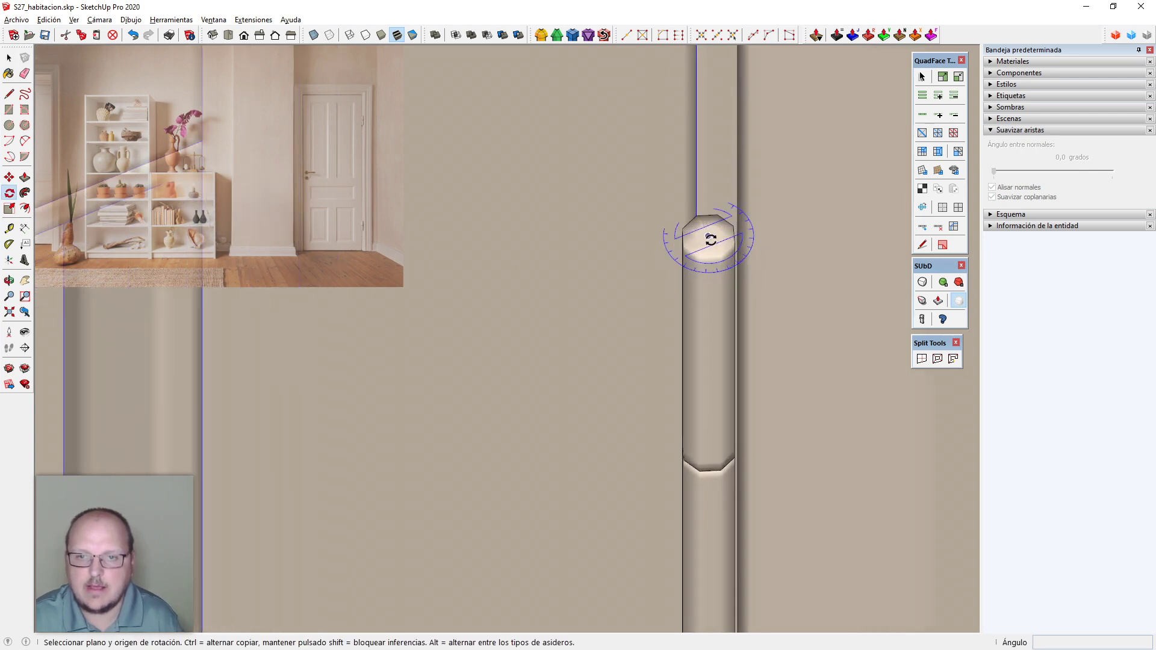
{"action": "scroll", "coordinate": [707, 226], "scroll_direction": "down", "scroll_amount": 4}
{"action": "scroll", "coordinate": [705, 223], "scroll_direction": "down", "scroll_amount": 4}
{"action": "left_click", "coordinate": [702, 205]}
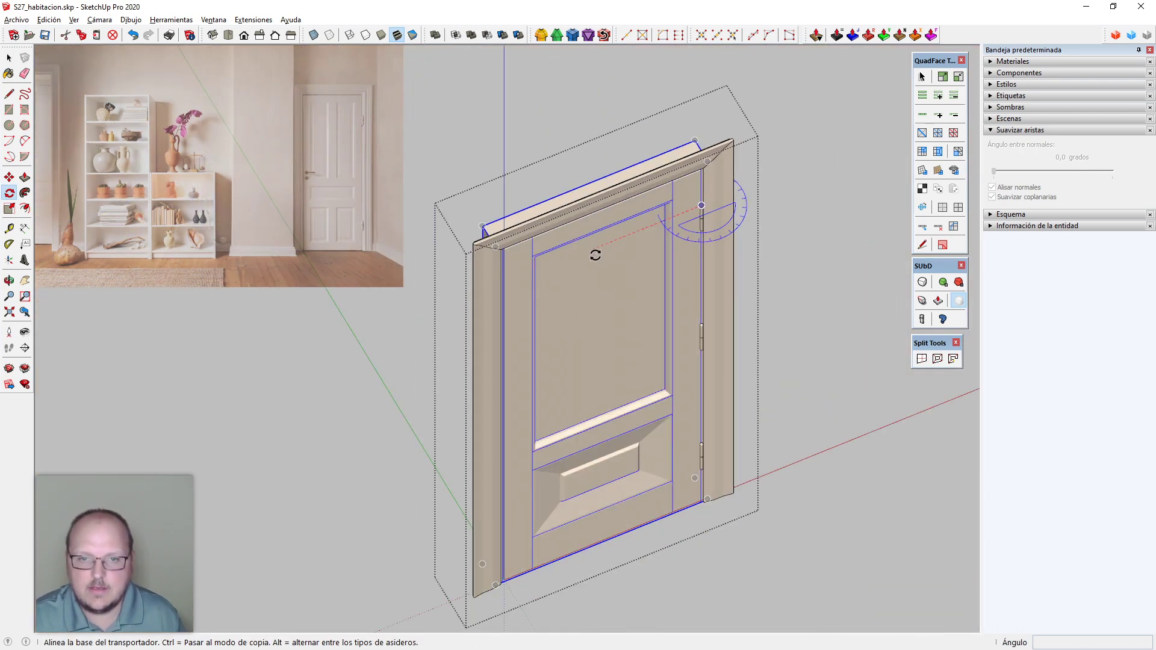
{"action": "left_click", "coordinate": [597, 255]}
{"action": "key", "text": "space"}
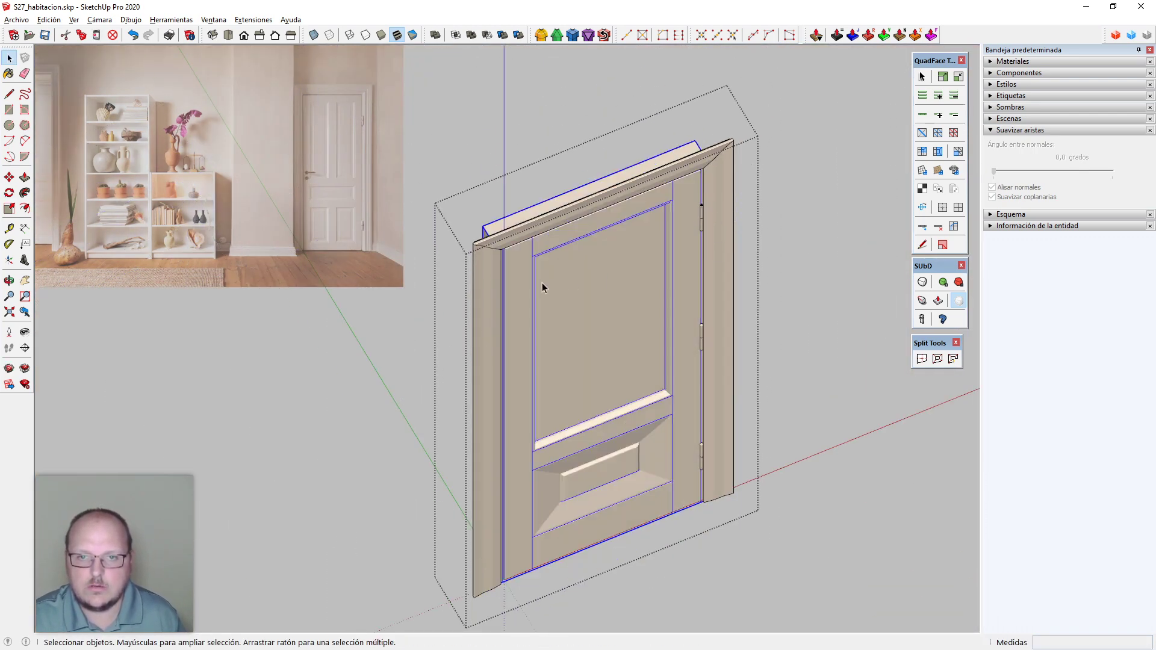
Cut the door frame out of the P1 component and paste it in place outside that component
{"action": "middle_click_drag", "start_coordinate": [544, 289], "coordinate": [1017, 269]}
{"action": "double_click", "coordinate": [465, 261]}
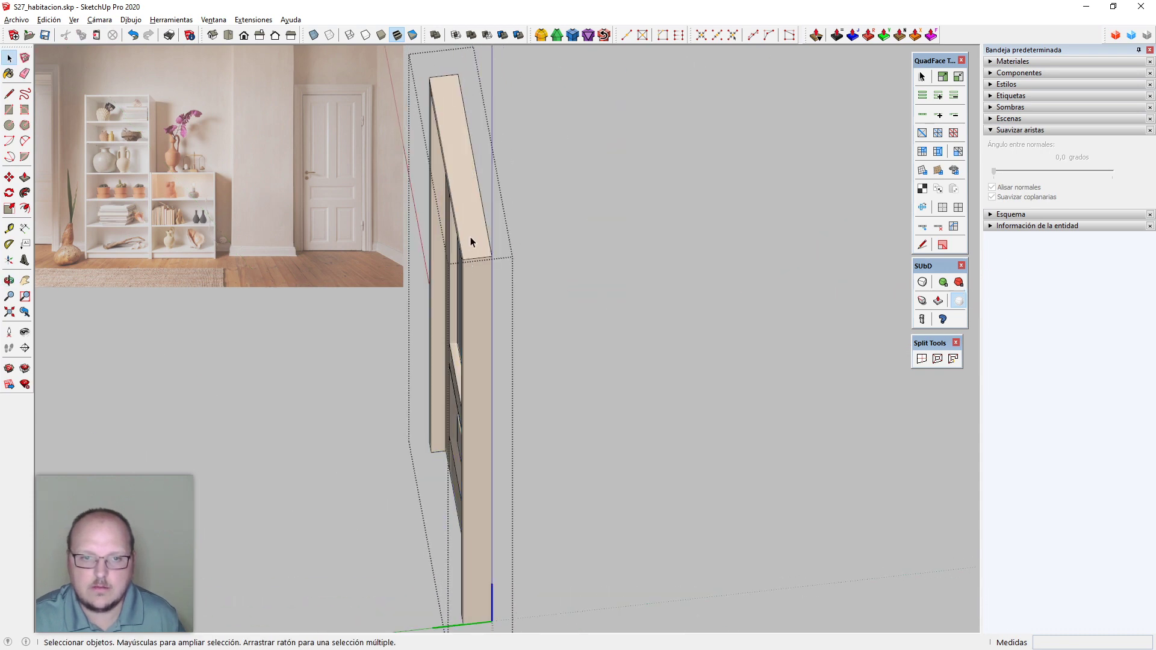
{"action": "left_click", "coordinate": [471, 237]}
{"action": "key", "text": "ctrl+x"}
{"action": "key", "text": "Escape"}
{"action": "middle_click_drag", "start_coordinate": [623, 350], "coordinate": [368, 339]}
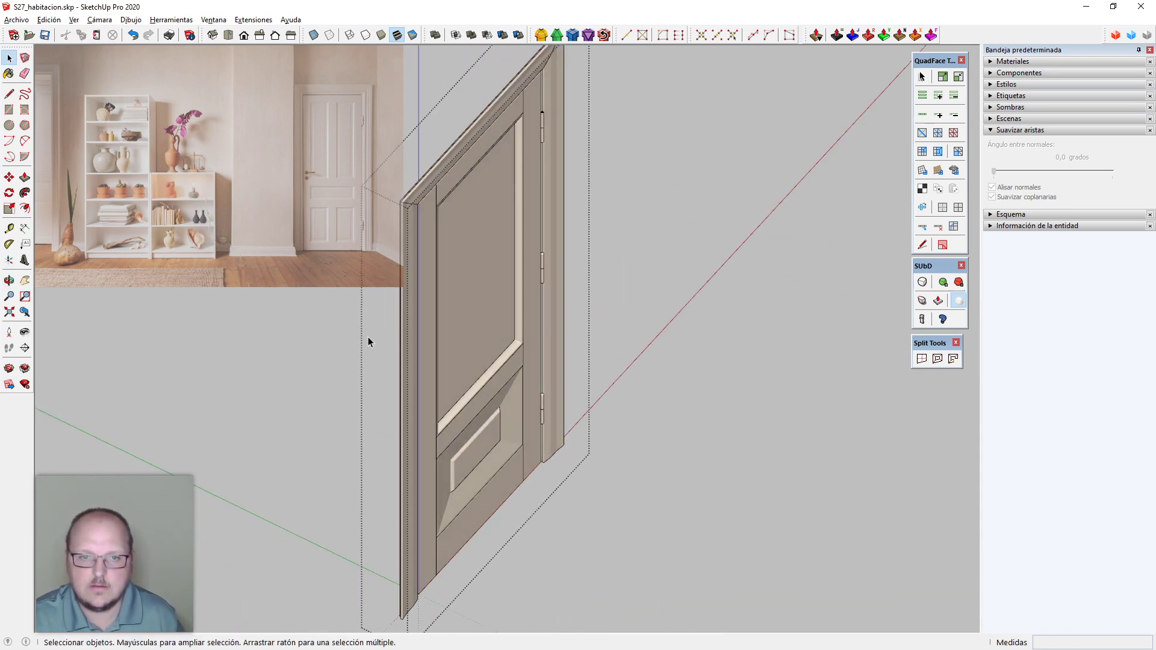
{"action": "left_click", "coordinate": [403, 344]}
Rotate the P1 door leaf about the top hinge's axis so that the door stands slightly open
{"action": "mouse_move", "coordinate": [662, 389]}
{"action": "middle_mouse_down"}
{"action": "mouse_move", "coordinate": [624, 392]}
{"action": "mouse_move", "coordinate": [662, 379]}
{"action": "middle_mouse_up"}
{"action": "scroll", "coordinate": [718, 369], "scroll_direction": "up", "scroll_amount": 10}
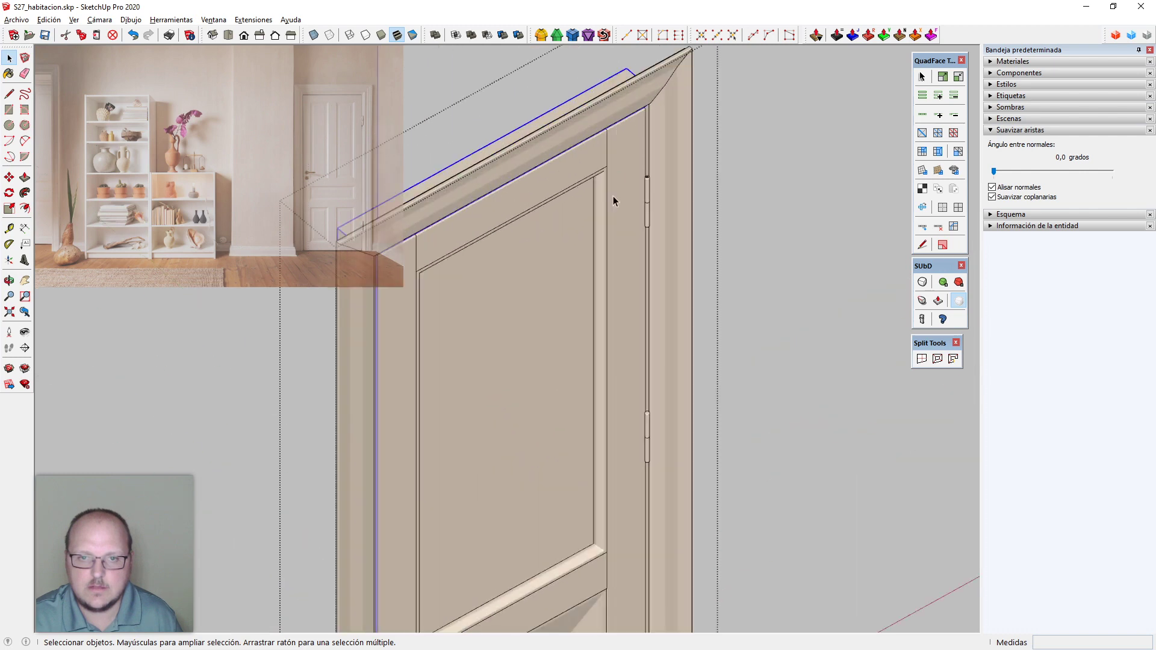
{"action": "key", "text": "q"}
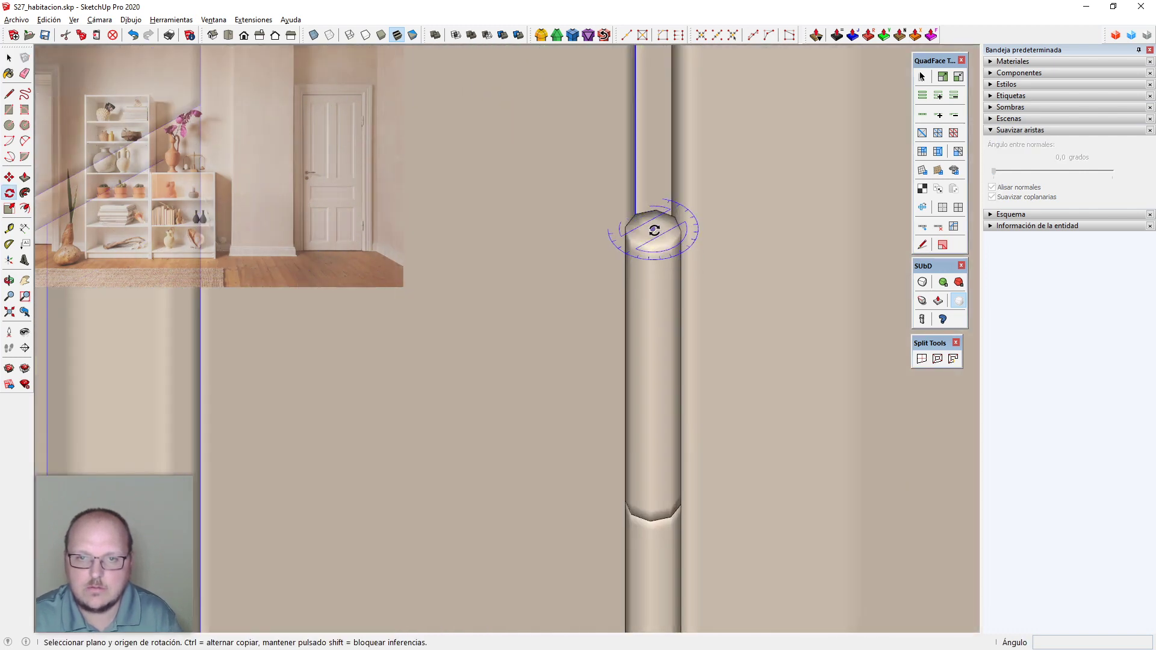
{"action": "scroll", "coordinate": [693, 191], "scroll_direction": "down", "scroll_amount": 3}
{"action": "scroll", "coordinate": [697, 179], "scroll_direction": "down", "scroll_amount": 5}
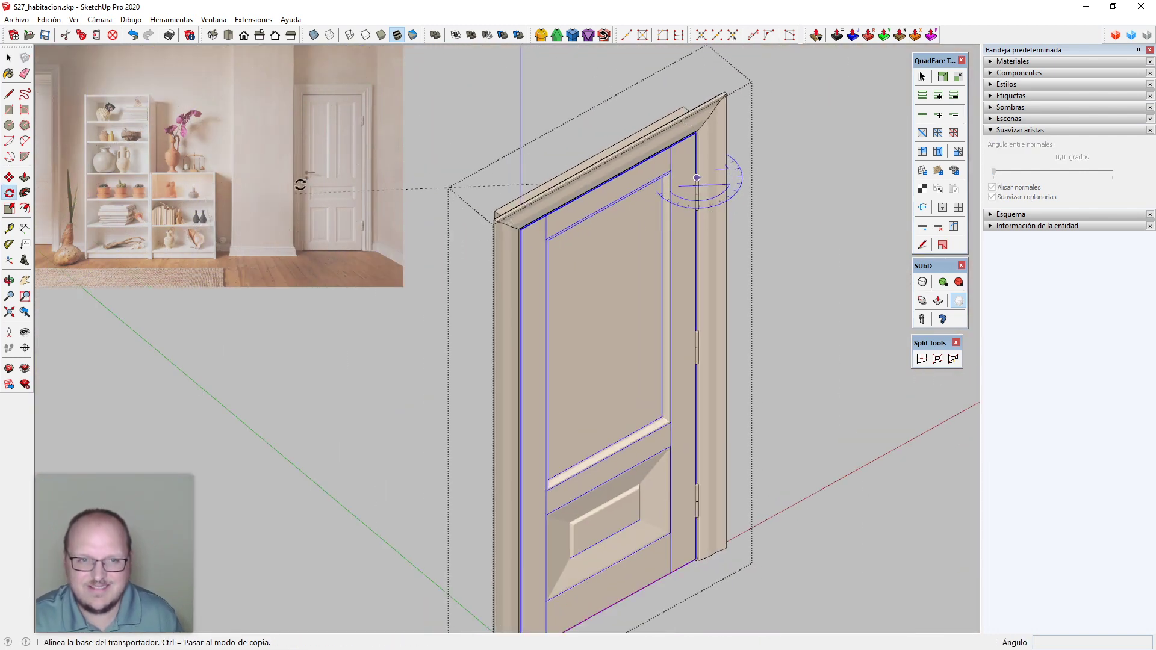
{"action": "left_click", "coordinate": [597, 243]}
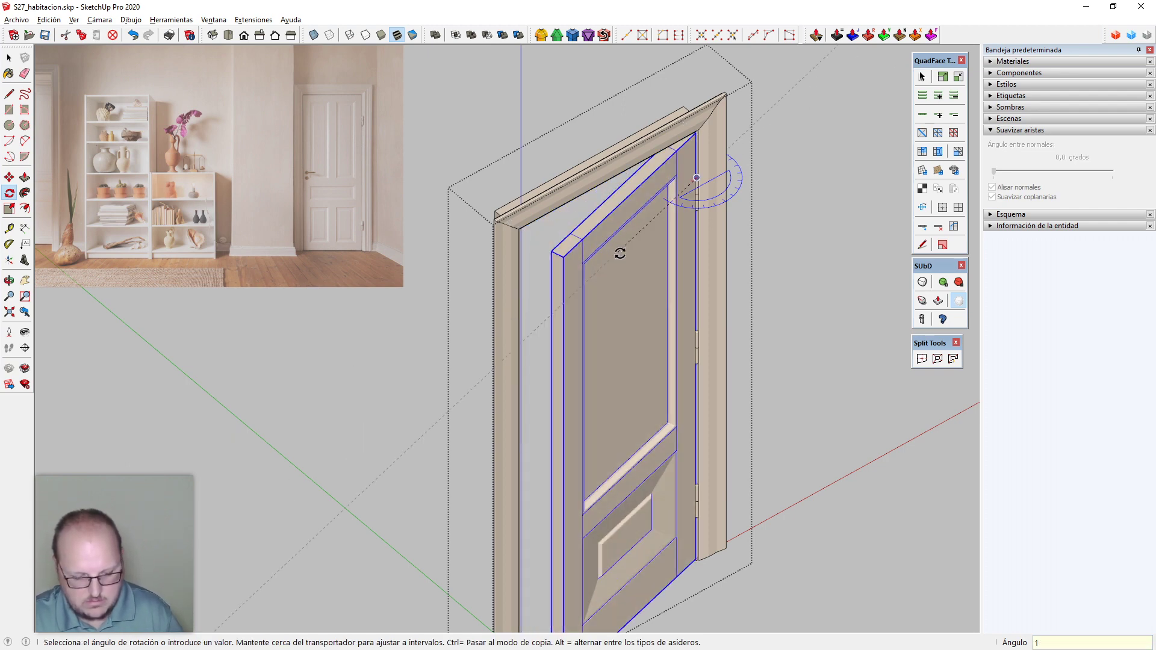
{"action": "key", "text": "Return"}
{"action": "scroll", "coordinate": [620, 252], "scroll_direction": "down", "scroll_amount": 2}
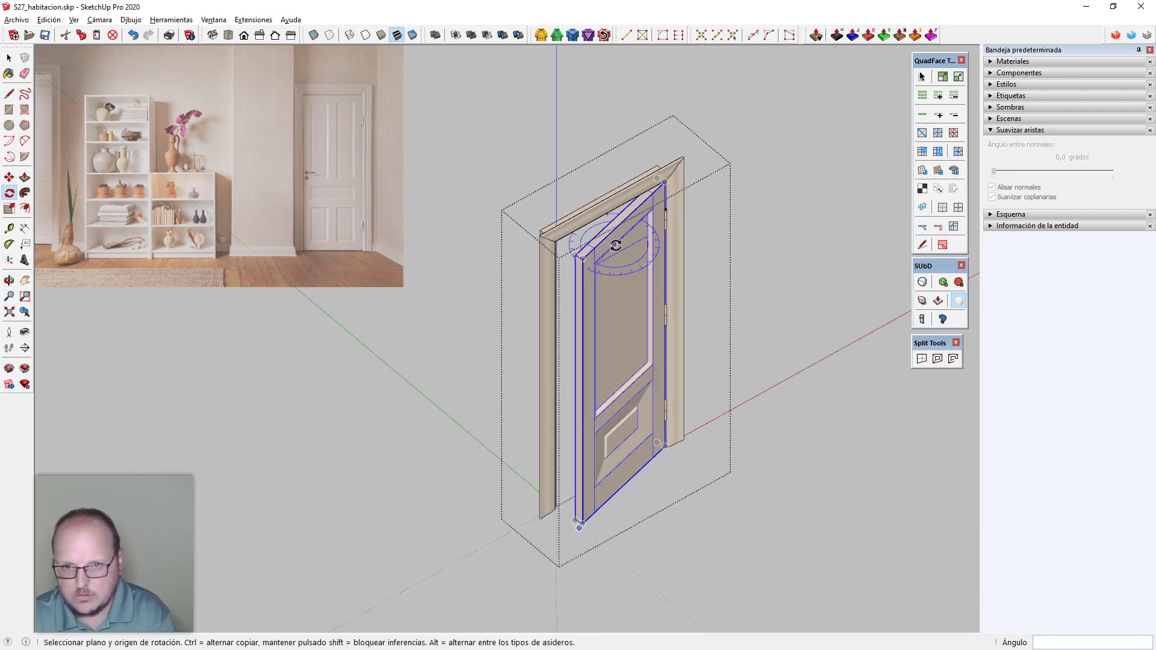
Leave the door component and bring the whole room back into view with the door ajar
{"action": "key", "text": "F3"}
{"action": "scroll", "coordinate": [455, 247], "scroll_direction": "down", "scroll_amount": 3}
{"action": "key", "text": "space"}
{"action": "left_click", "coordinate": [597, 324]}
{"action": "middle_click_drag", "start_coordinate": [597, 324], "coordinate": [716, 361]}
{"action": "key", "text": "v"}
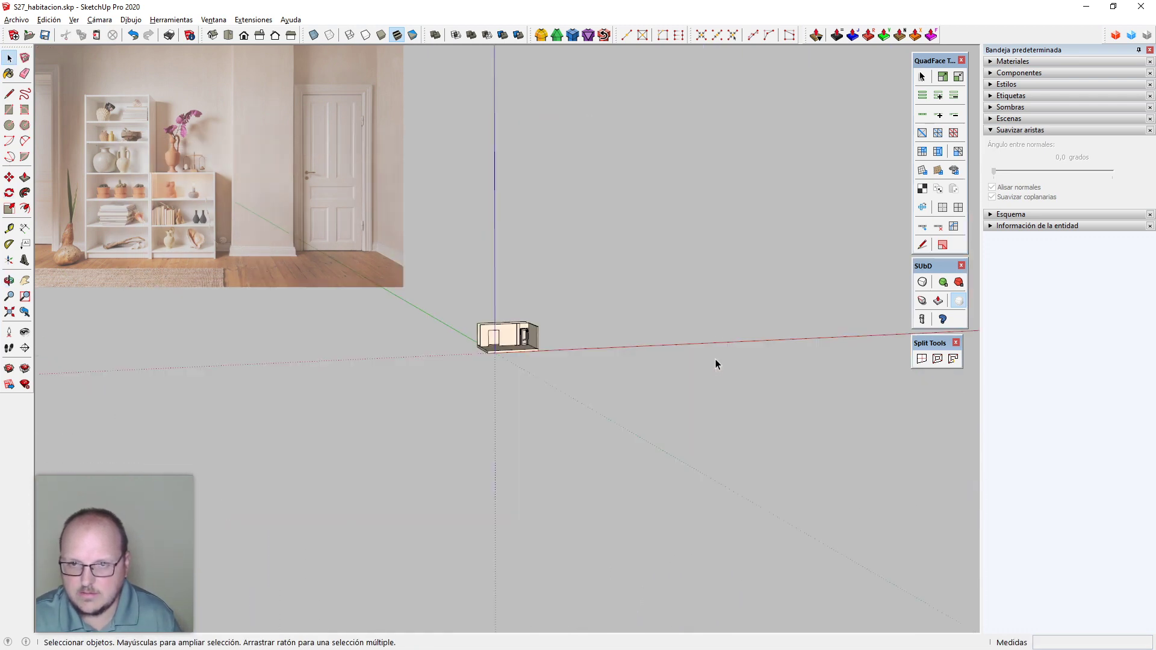
{"action": "scroll", "coordinate": [466, 328], "scroll_direction": "up", "scroll_amount": 4}
{"action": "scroll", "coordinate": [466, 328], "scroll_direction": "up", "scroll_amount": 6}
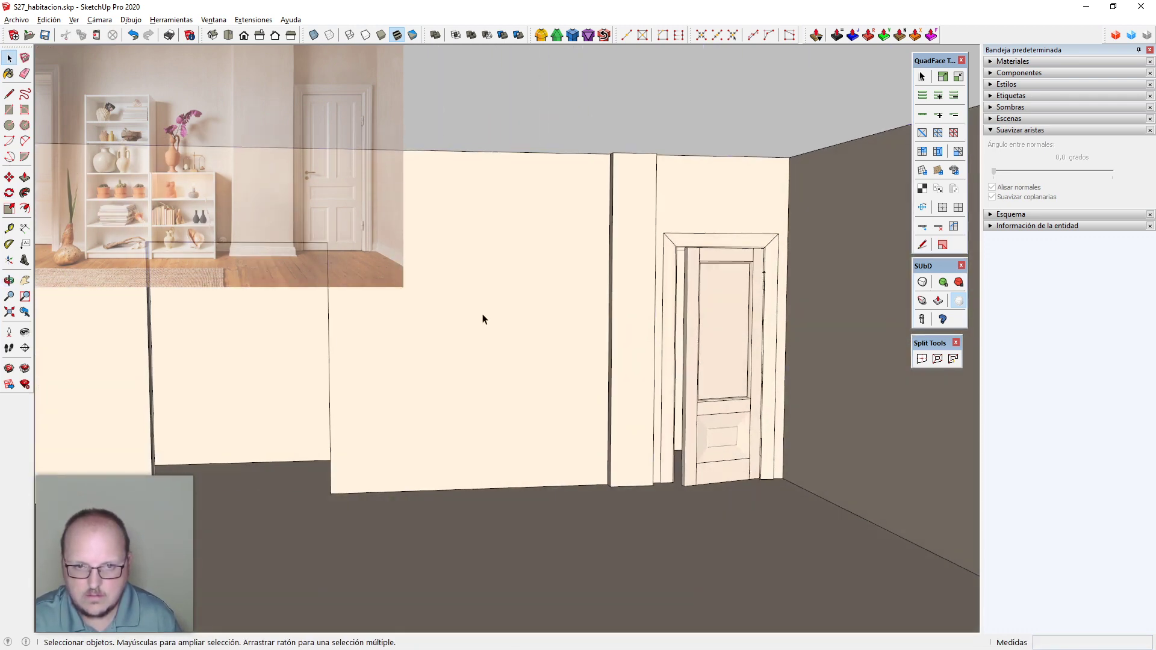
Switch the room to the front view and frame the pillar and ajar door as in the reference photo
{"action": "left_click", "coordinate": [498, 338]}
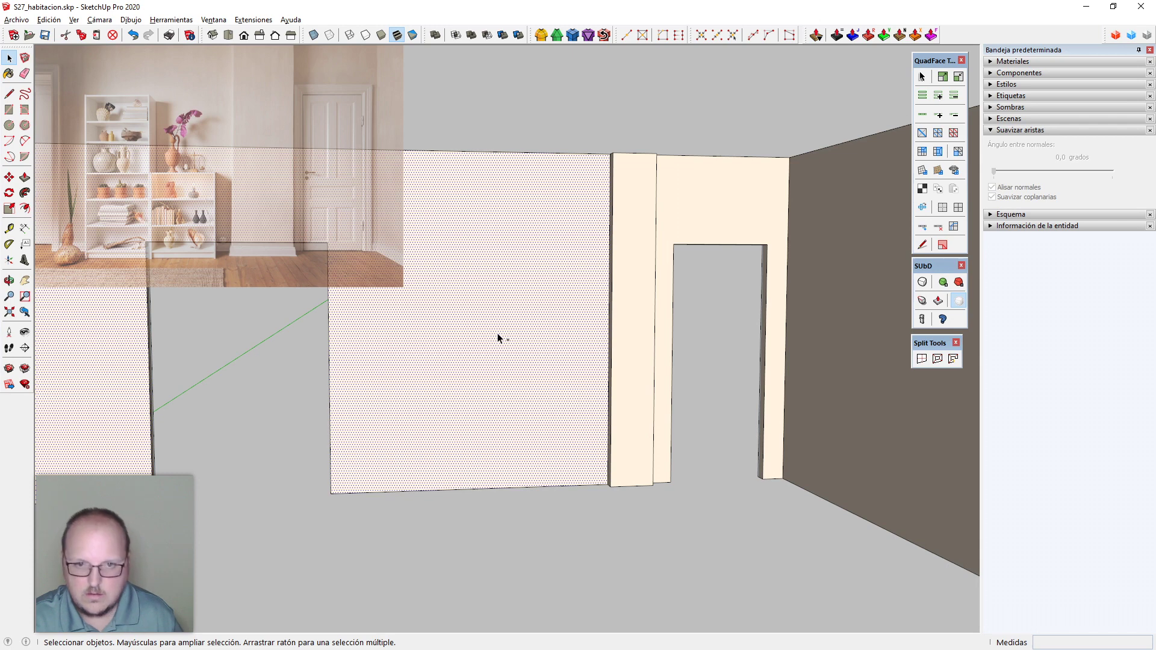
{"action": "key", "text": "F2"}
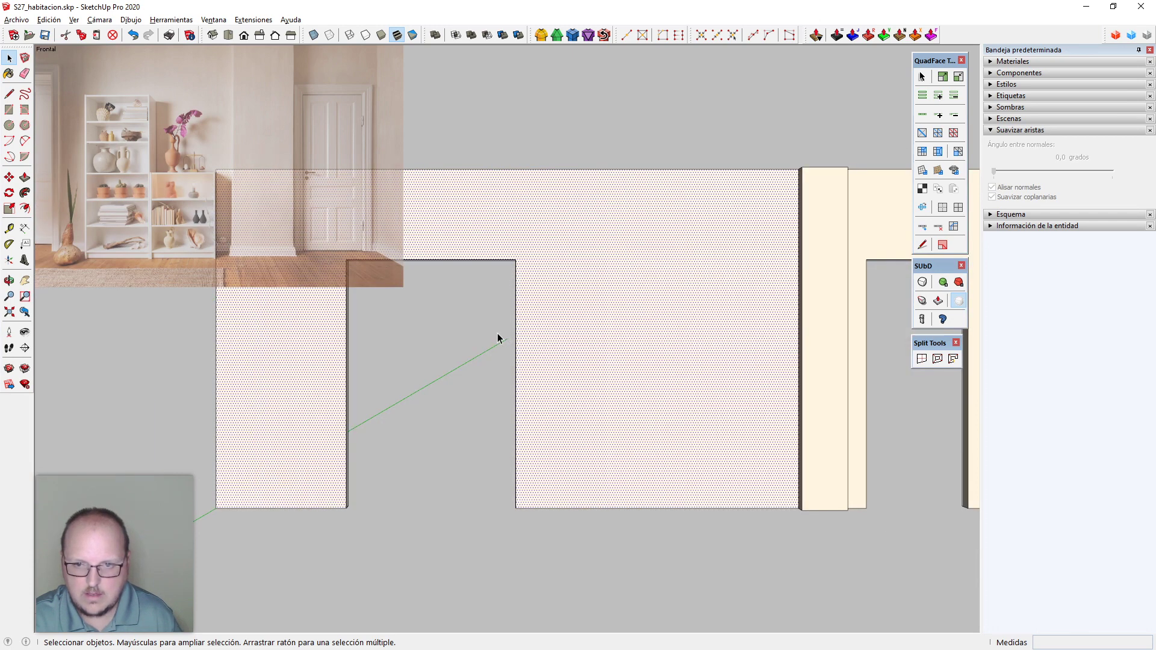
{"action": "left_click", "coordinate": [498, 333]}
{"action": "middle_click_drag", "start_coordinate": [694, 405], "coordinate": [589, 352], "text": "shift"}
{"action": "left_click_drag", "start_coordinate": [609, 409], "coordinate": [590, 353]}
{"action": "key", "text": "h"}
{"action": "middle_click_drag", "start_coordinate": [643, 352], "coordinate": [611, 368], "text": "shift"}
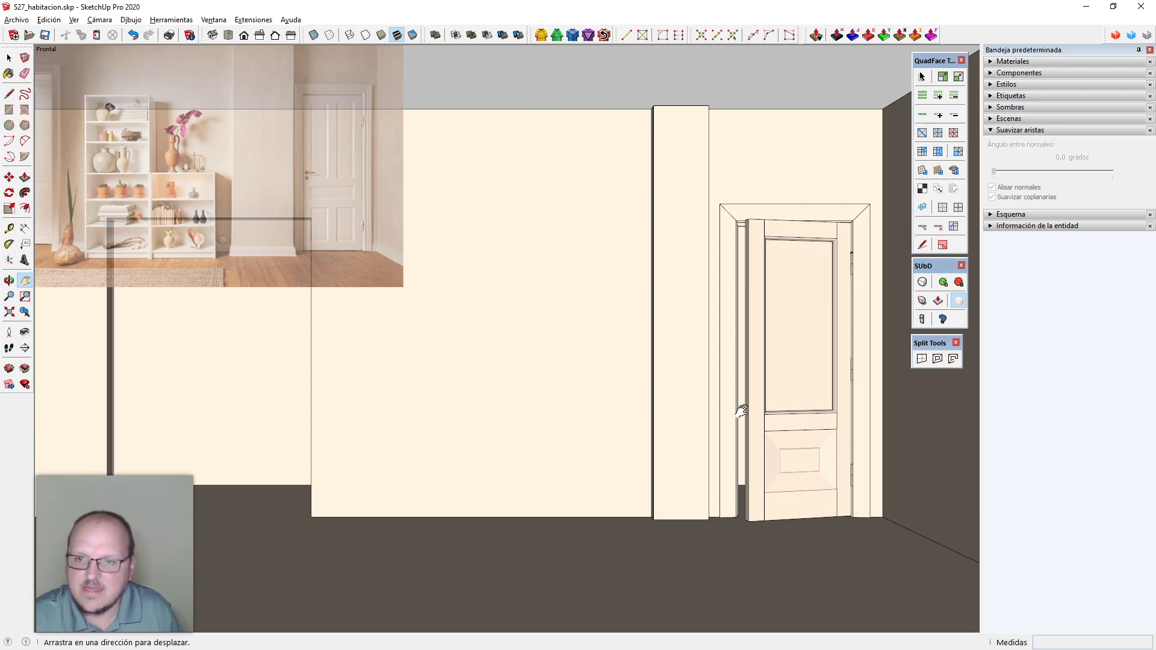
{"action": "left_click_drag", "start_coordinate": [730, 398], "coordinate": [726, 397]}
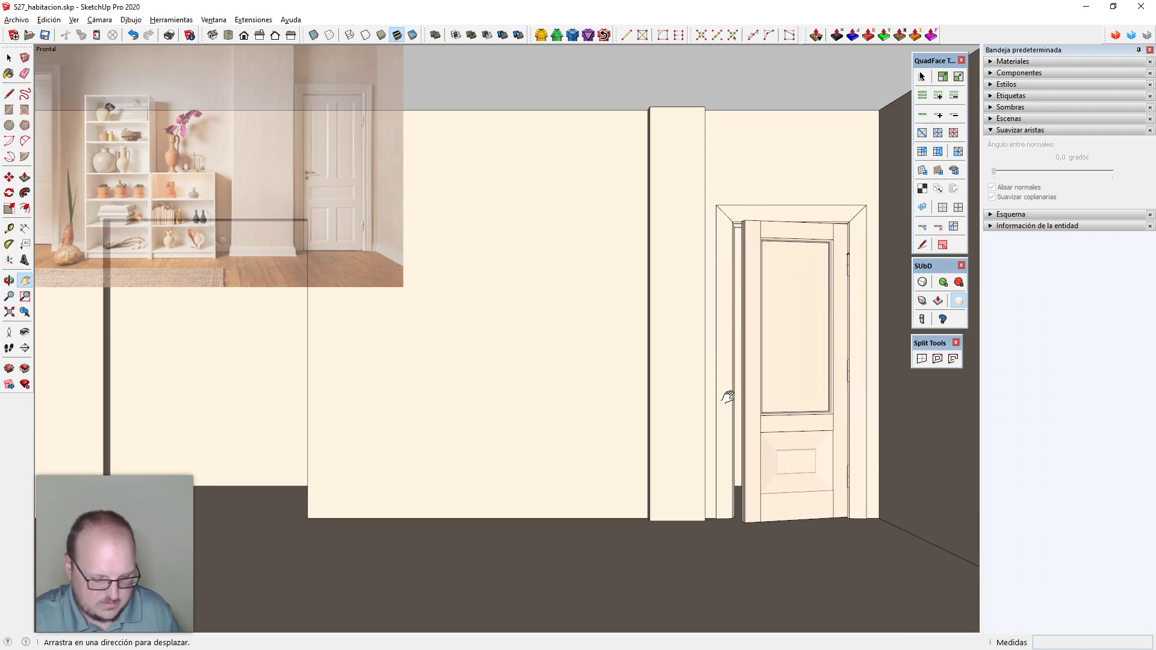
Set the camera's field of view to 60 degrees and reframe the wall with the pillar and door
{"action": "key", "text": "z"}
{"action": "mouse_move", "coordinate": [661, 434]}
{"action": "left_mouse_down"}
{"action": "mouse_move", "coordinate": [647, 411]}
{"action": "mouse_move", "coordinate": [658, 411]}
{"action": "left_mouse_up"}
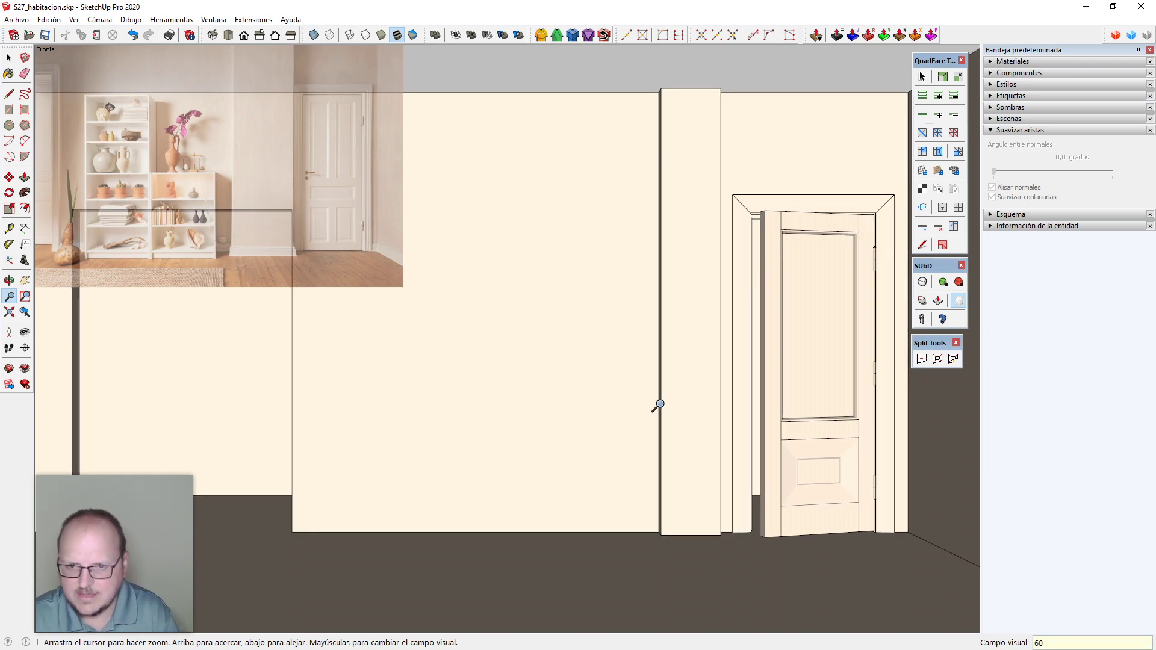
{"action": "key", "text": "Return"}
{"action": "left_click_drag", "start_coordinate": [657, 405], "coordinate": [568, 233]}
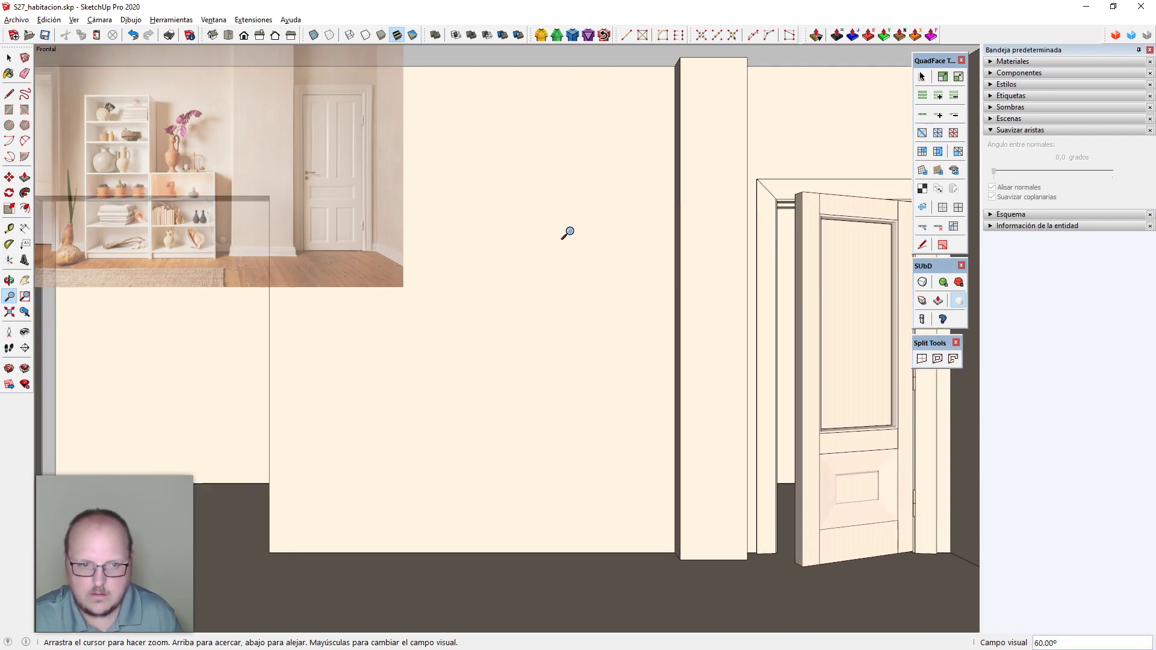
{"action": "left_click_drag", "start_coordinate": [297, 439], "coordinate": [302, 438]}
{"action": "key", "text": "h"}
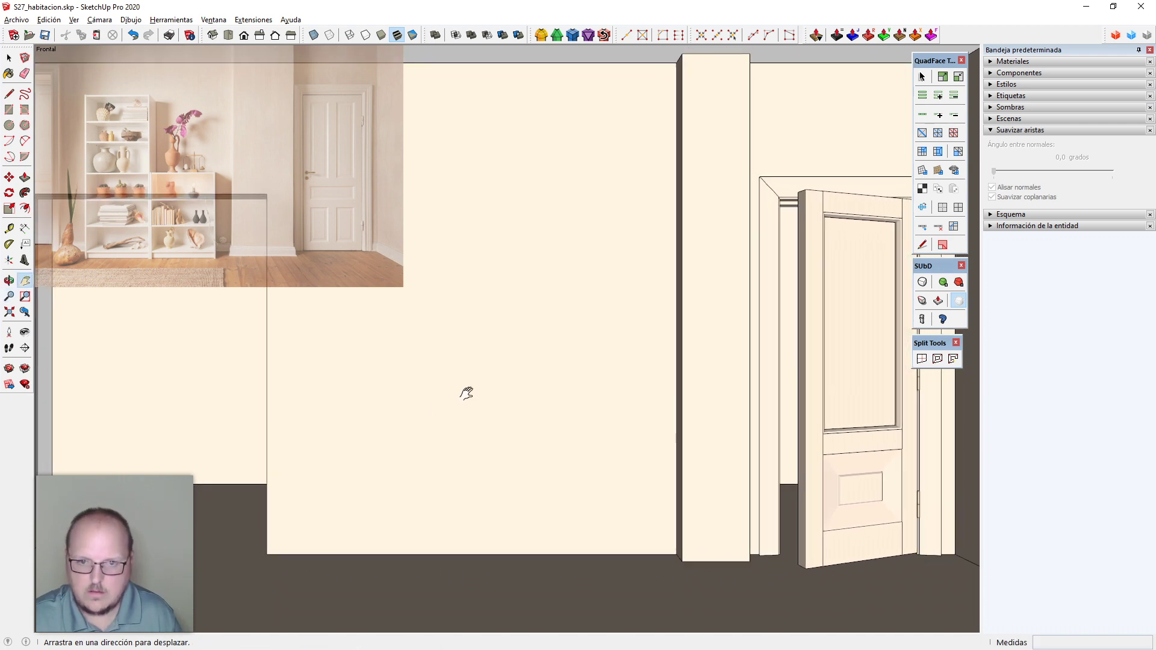
{"action": "left_click_drag", "start_coordinate": [467, 392], "coordinate": [425, 369]}
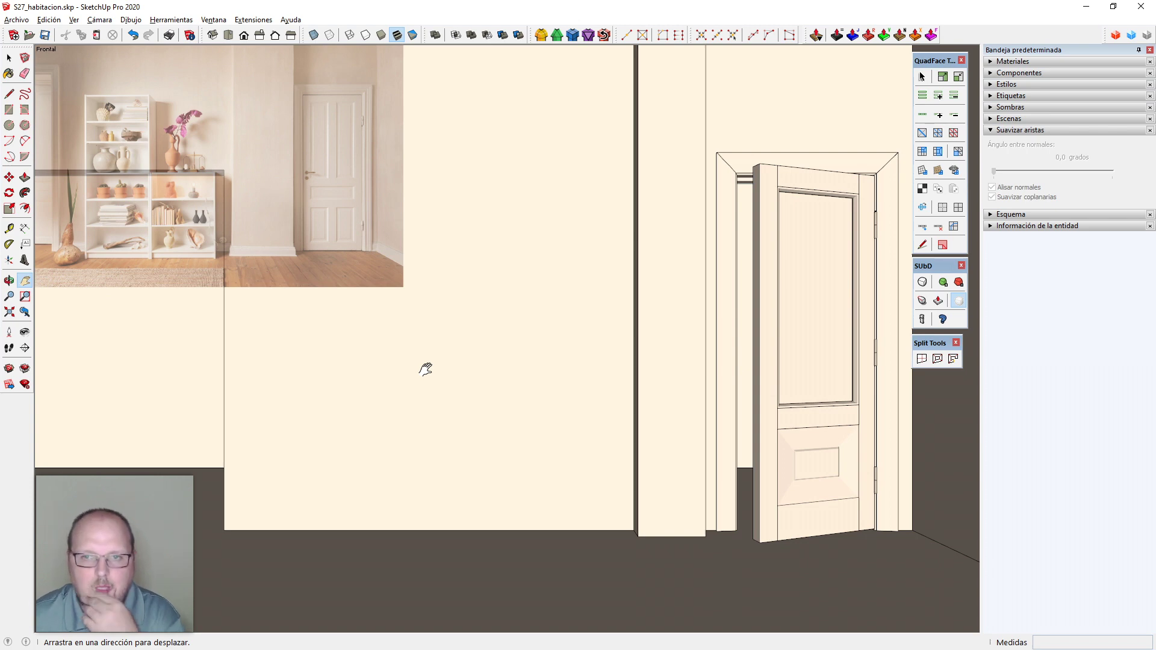
Set the camera eye height to 180 cm, switch to two-point perspective and align the framing with the reference photo
{"action": "left_click", "coordinate": [25, 332]}
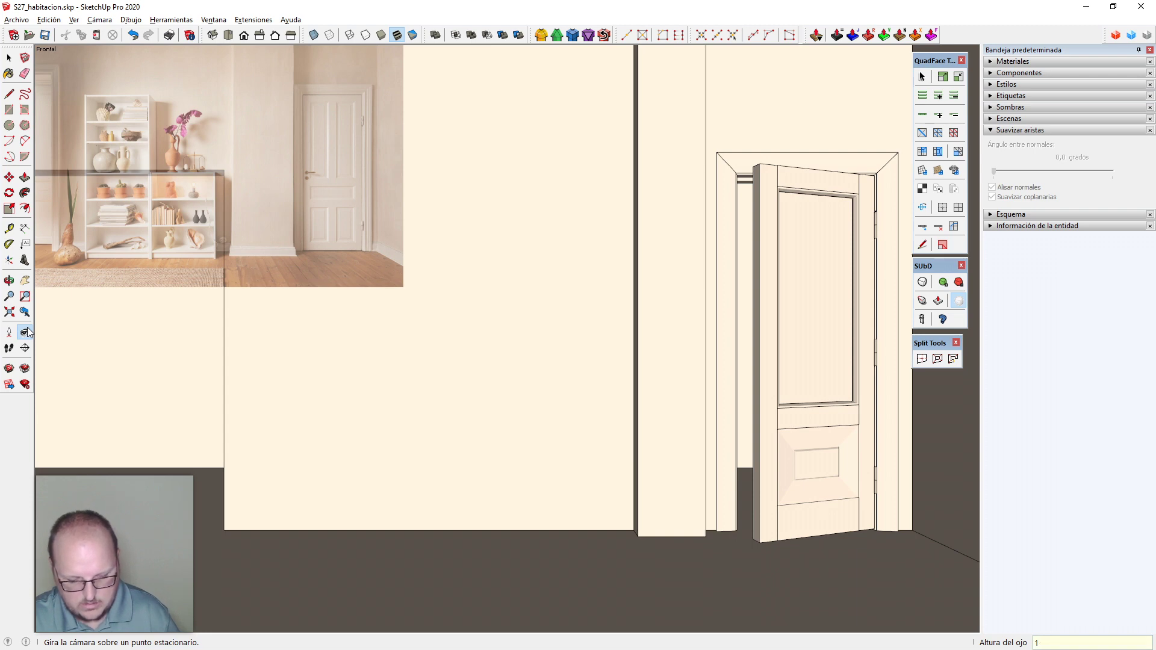
{"action": "type", "text": "180"}
{"action": "key", "text": "Return"}
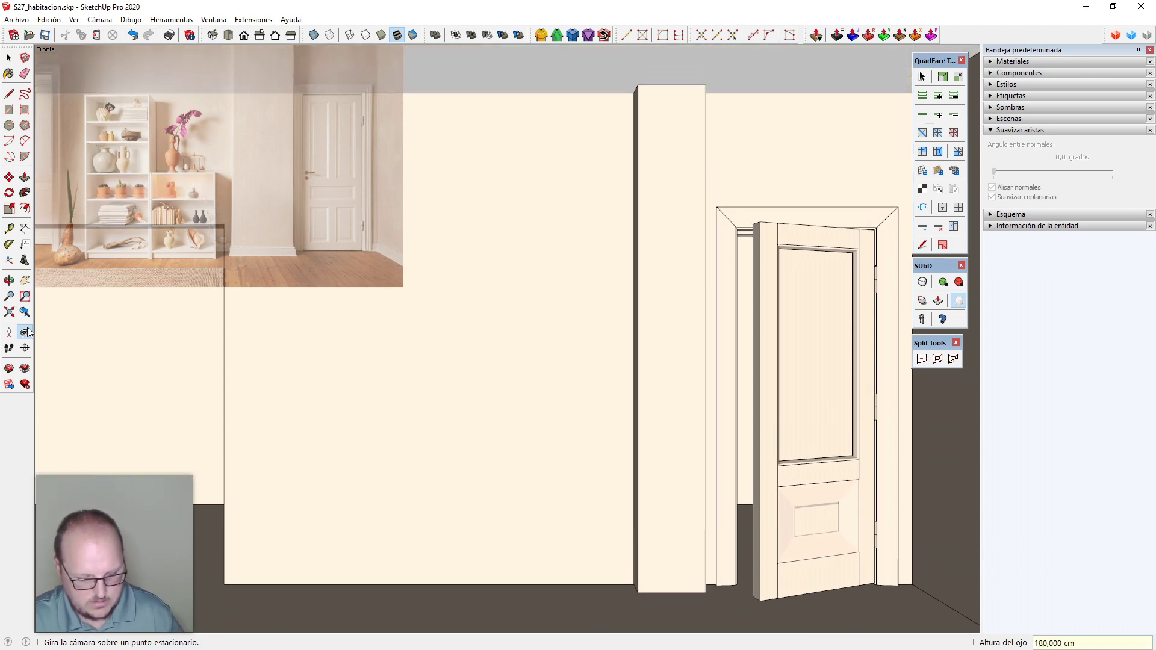
{"action": "key", "text": "shift+p"}
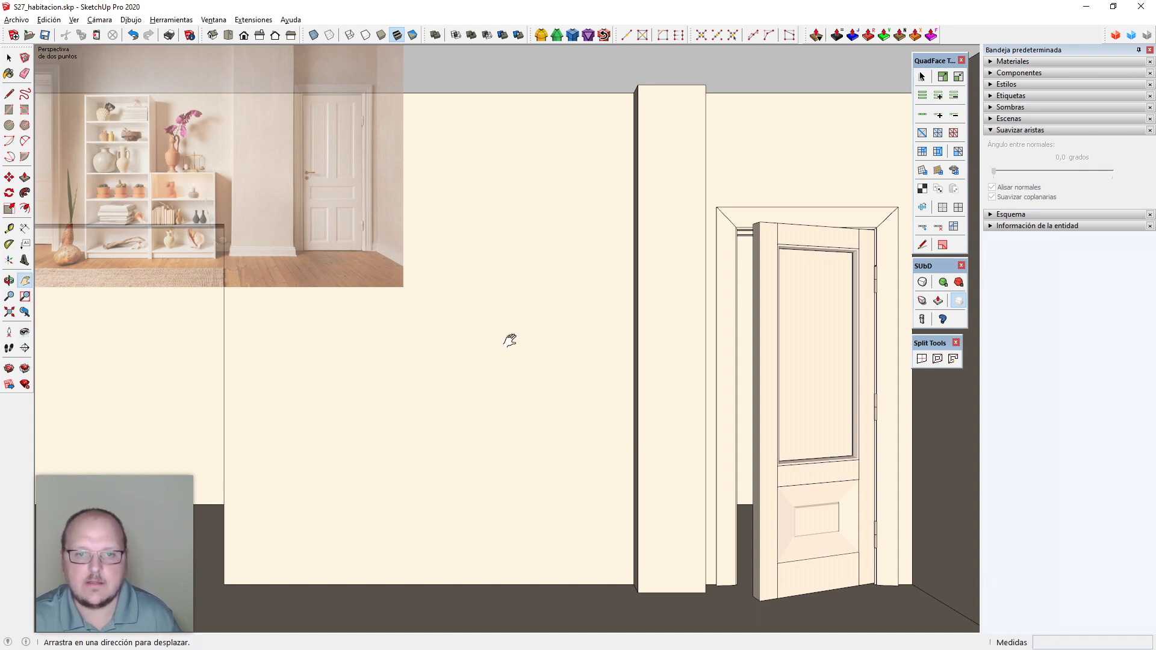
{"action": "left_click_drag", "start_coordinate": [514, 361], "coordinate": [512, 311]}
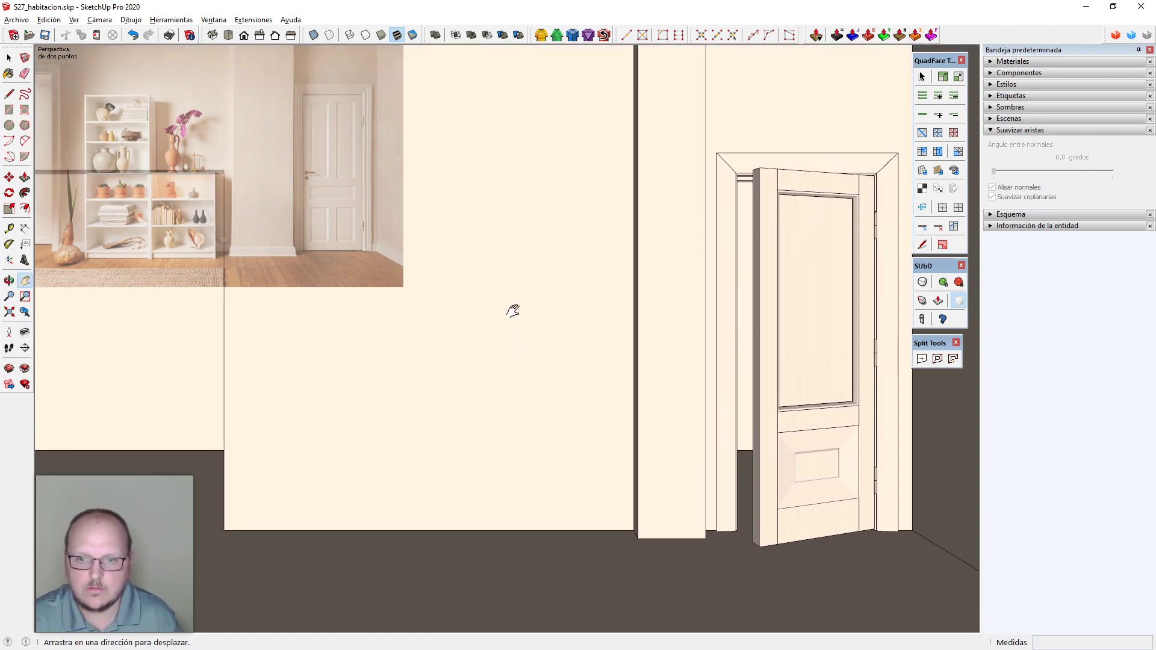
{"action": "left_click_drag", "start_coordinate": [533, 359], "coordinate": [532, 361]}
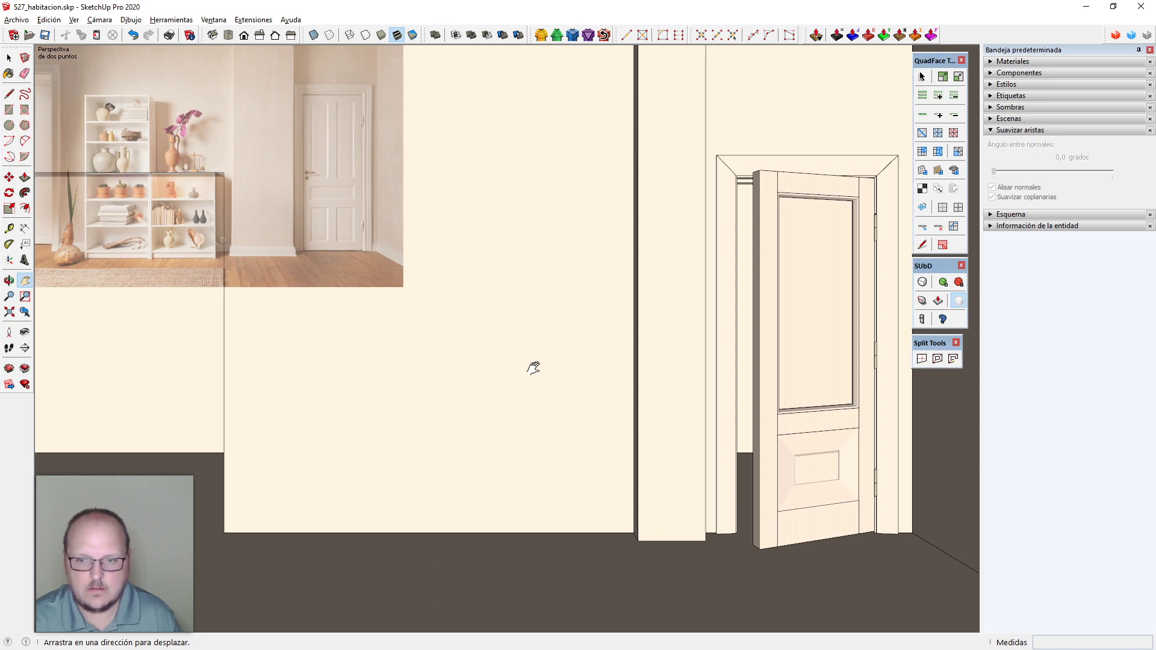
{"action": "left_click_drag", "start_coordinate": [531, 368], "coordinate": [530, 365]}
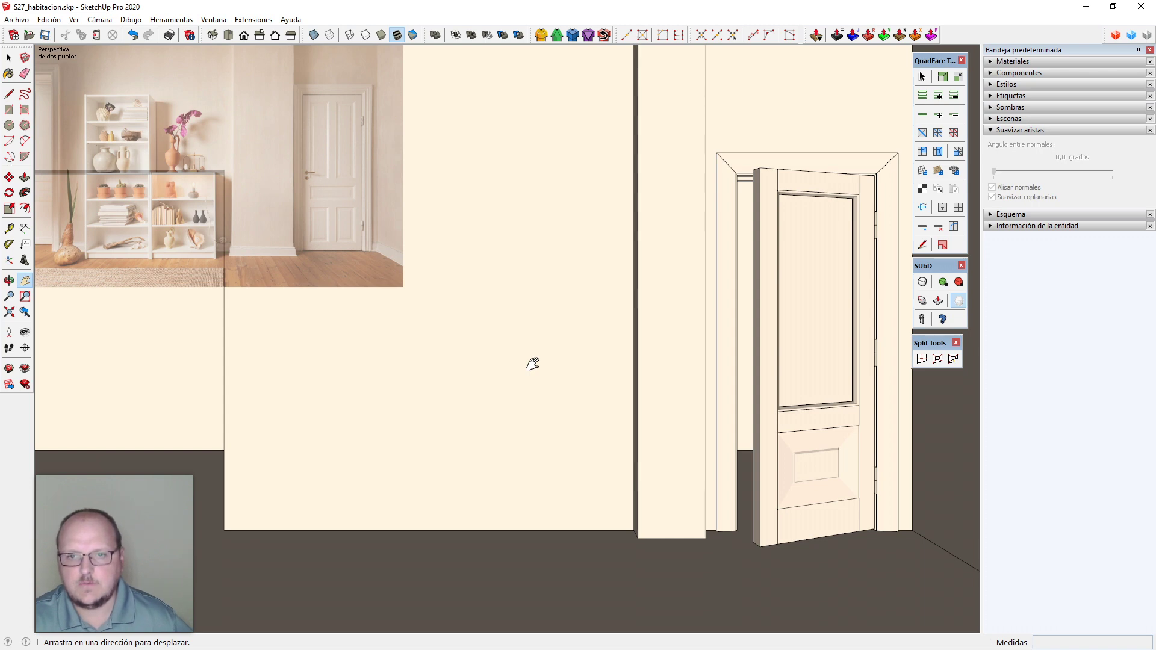
{"action": "left_click_drag", "start_coordinate": [831, 309], "coordinate": [769, 318]}
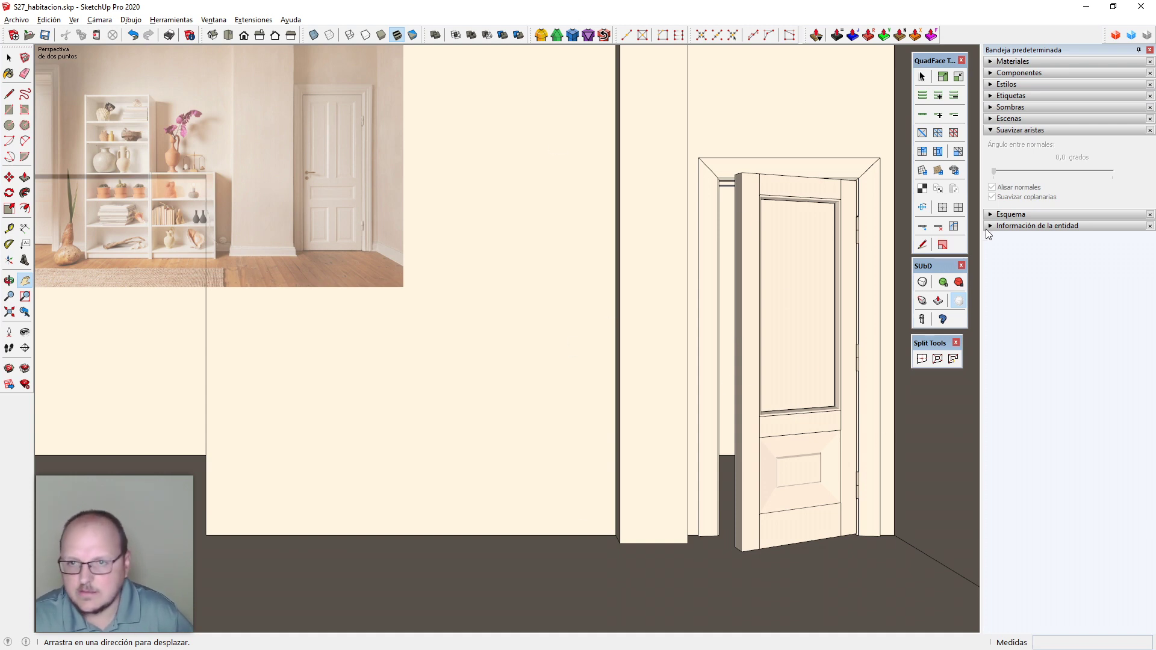
Save the current camera view as a scene, keeping the style changes as a new style
{"action": "left_click", "coordinate": [1010, 118]}
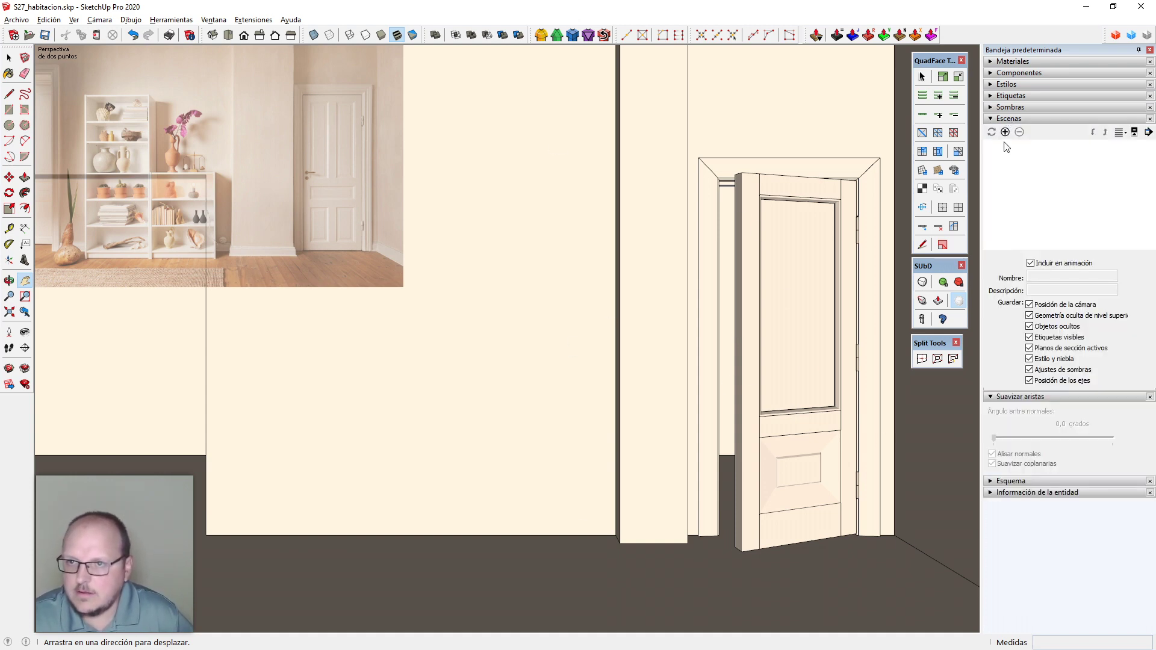
{"action": "left_click", "coordinate": [1006, 132]}
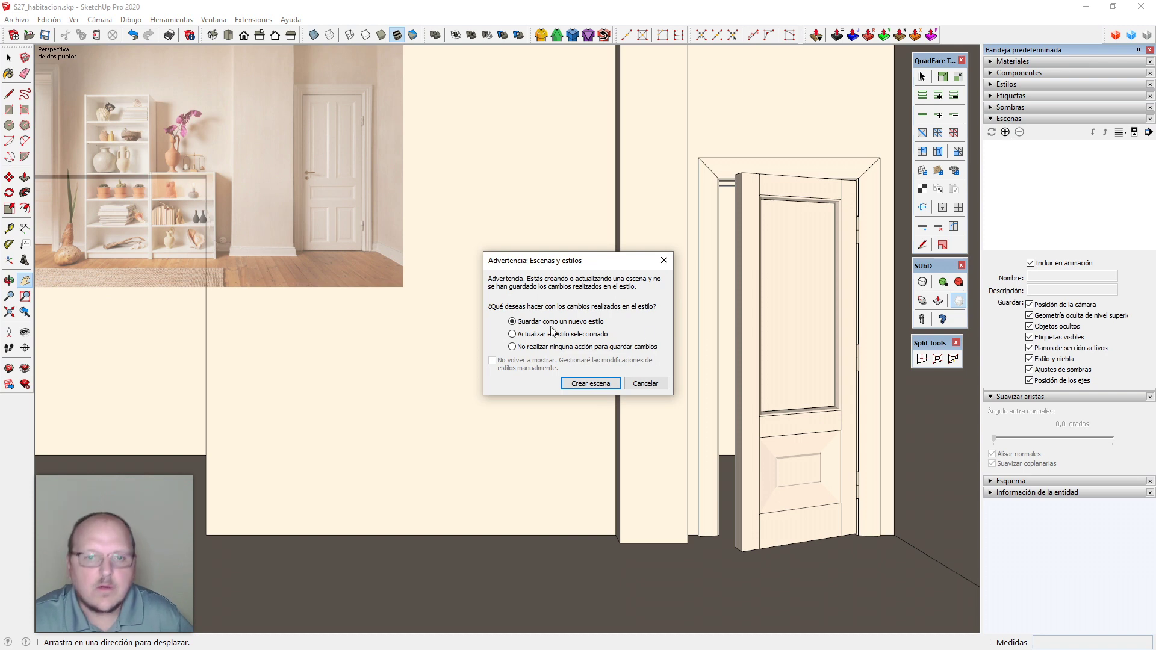
{"action": "left_click", "coordinate": [579, 384]}
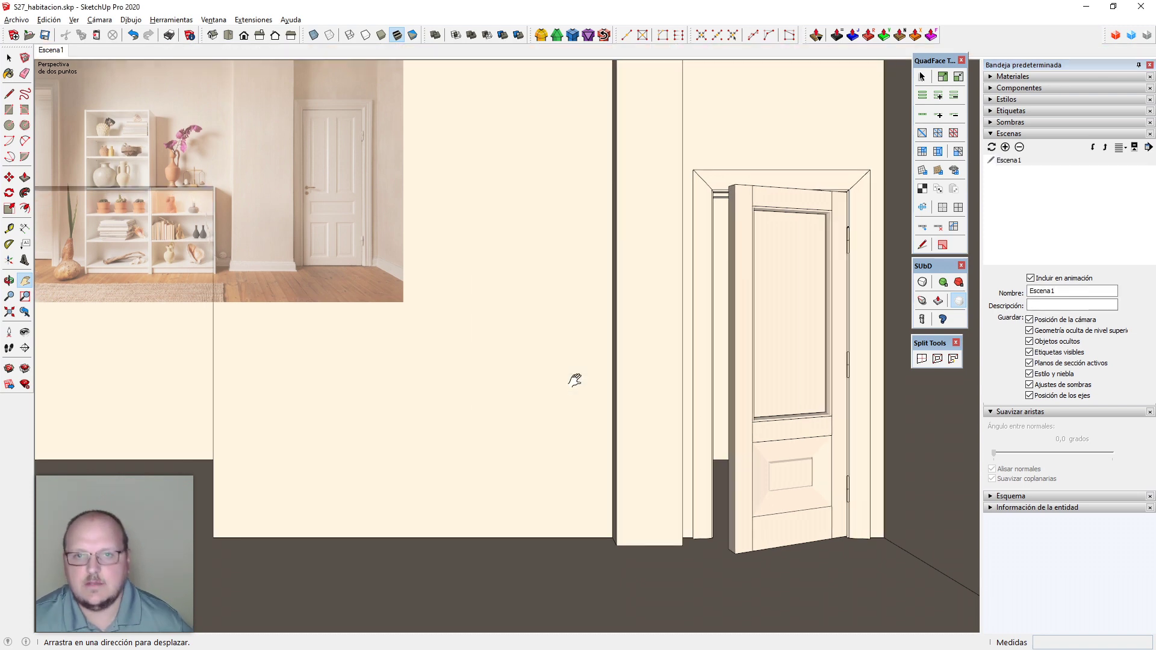
Extend the pillar's side face farther from the door outward by 50 cm with Push/Pull
{"action": "key", "text": "space"}
{"action": "middle_click_drag", "start_coordinate": [669, 202], "coordinate": [700, 241]}
{"action": "key", "text": "p"}
{"action": "left_click", "coordinate": [645, 229]}
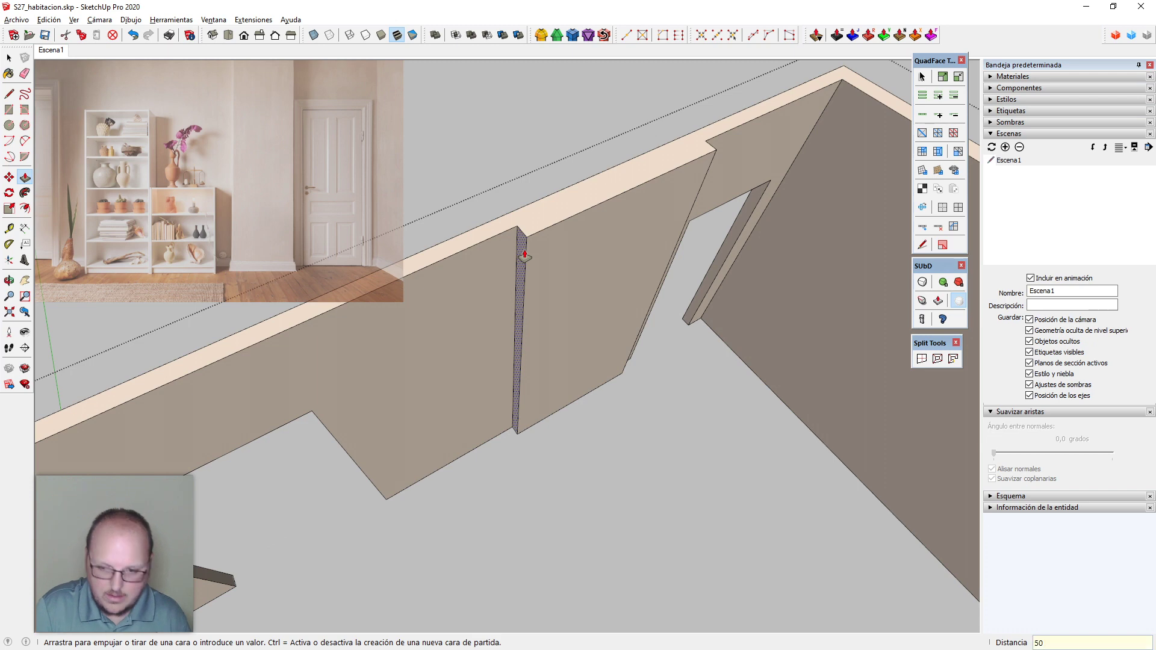
{"action": "key", "text": "Return"}
{"action": "middle_click_drag", "start_coordinate": [522, 253], "coordinate": [586, 304]}
Push the pillar's door-side face in by 20 cm and return to the Escena1 camera view
{"action": "left_click", "coordinate": [609, 312]}
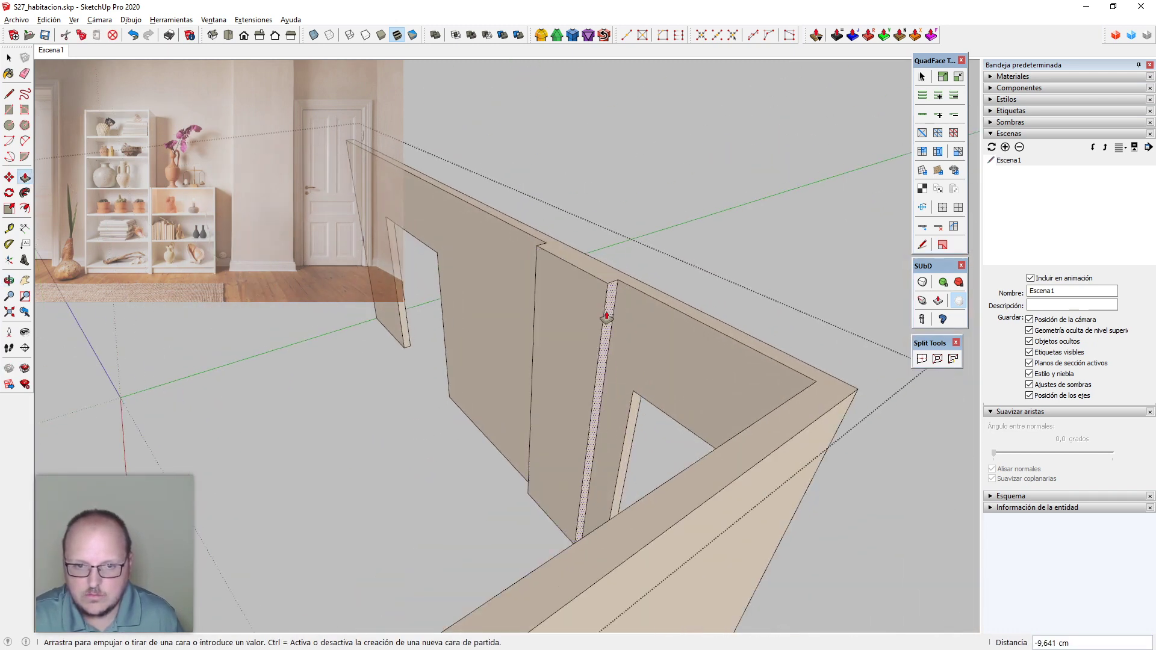
{"action": "type", "text": "20"}
{"action": "key", "text": "Return"}
{"action": "key", "text": "space"}
{"action": "key", "text": "Escape"}
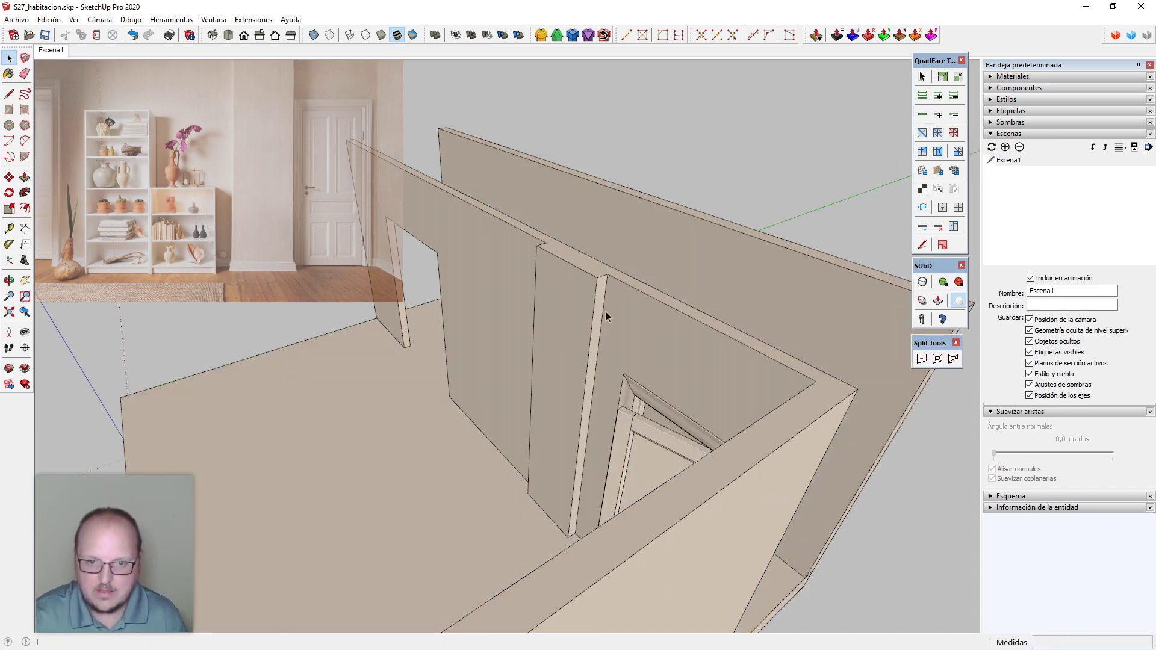
{"action": "middle_click_drag", "start_coordinate": [577, 397], "coordinate": [755, 321]}
{"action": "left_click", "coordinate": [51, 51]}
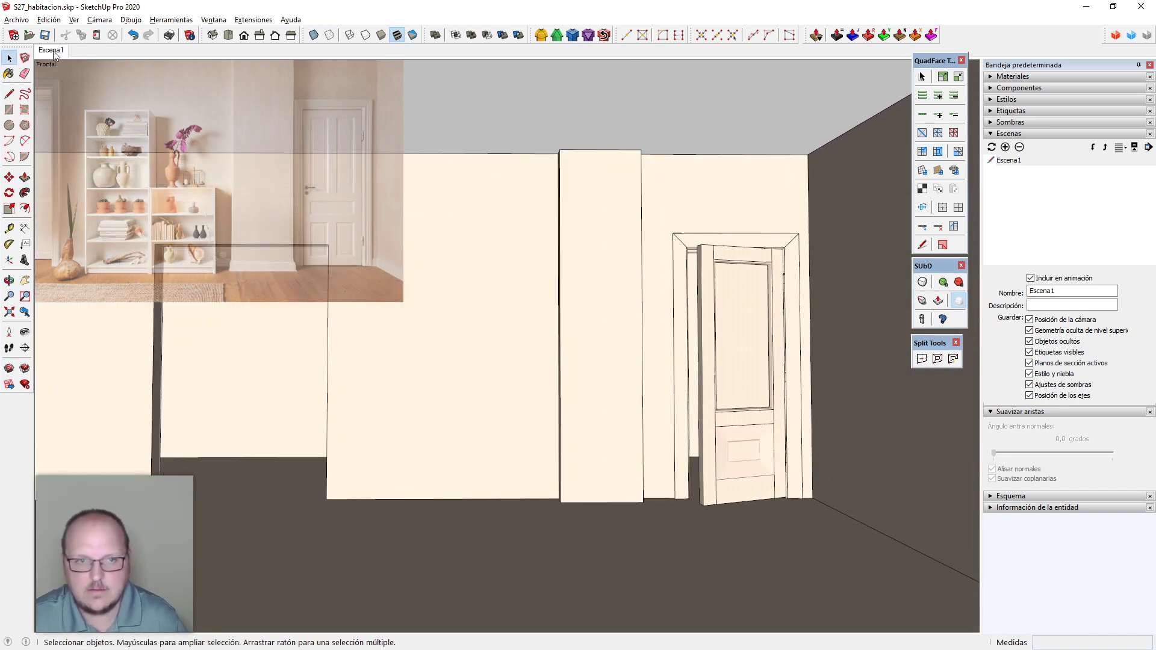
Set the scene delay to 0 seconds in the model's animation settings
{"action": "left_click", "coordinate": [214, 20]}
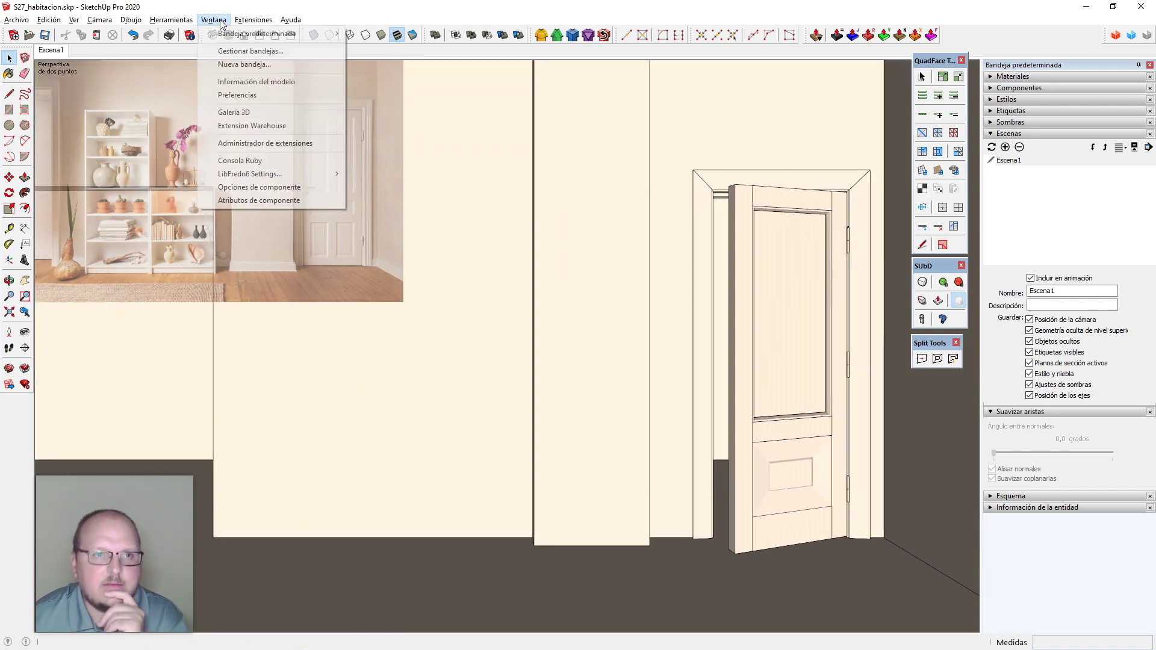
{"action": "left_click", "coordinate": [259, 81]}
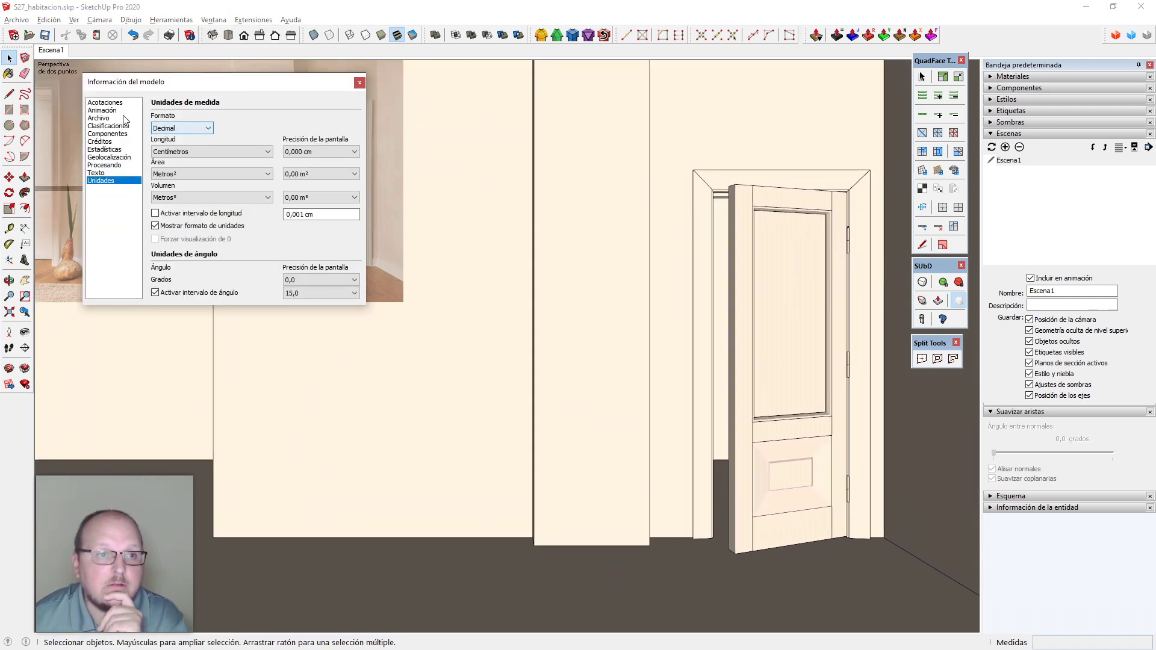
{"action": "left_click", "coordinate": [102, 110]}
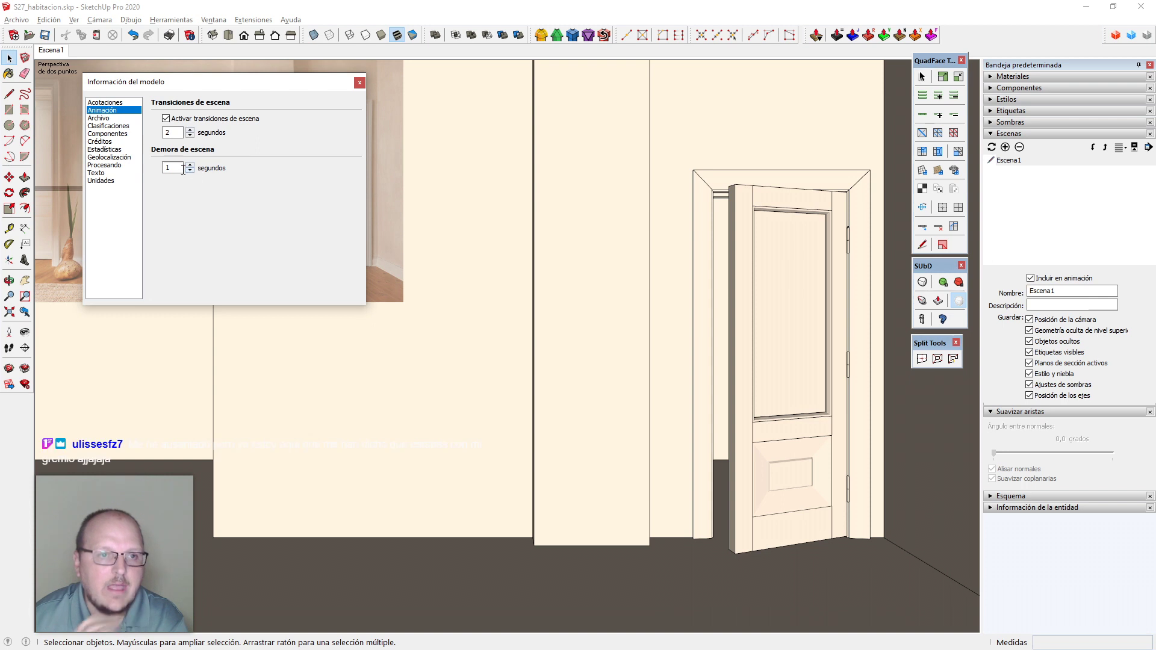
{"action": "double_click", "coordinate": [171, 168]}
{"action": "key", "text": "Escape"}
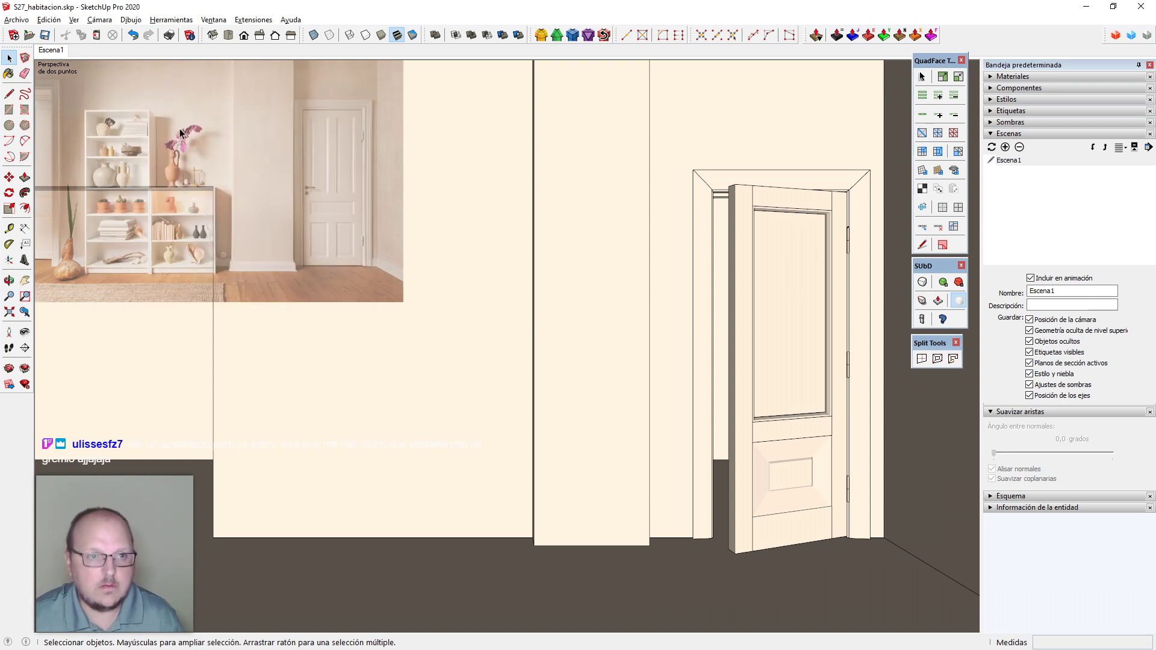
Recheck the scene transition settings, and test recalling Escena1 from an orbited view of the room
{"action": "left_click", "coordinate": [212, 20]}
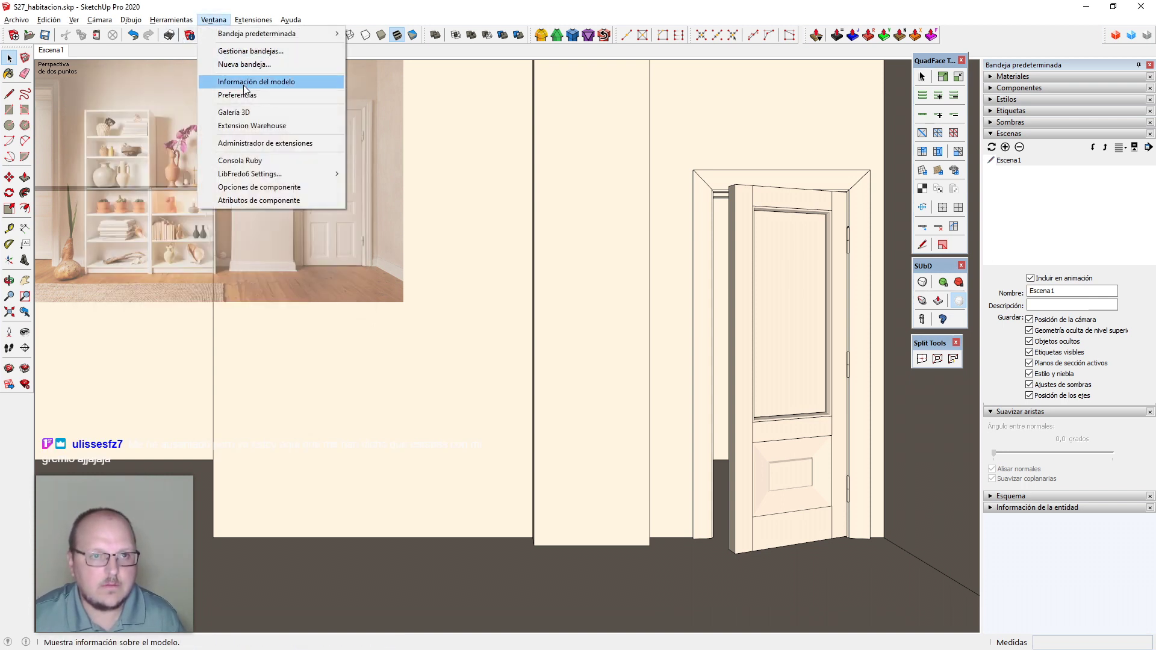
{"action": "left_click", "coordinate": [253, 82]}
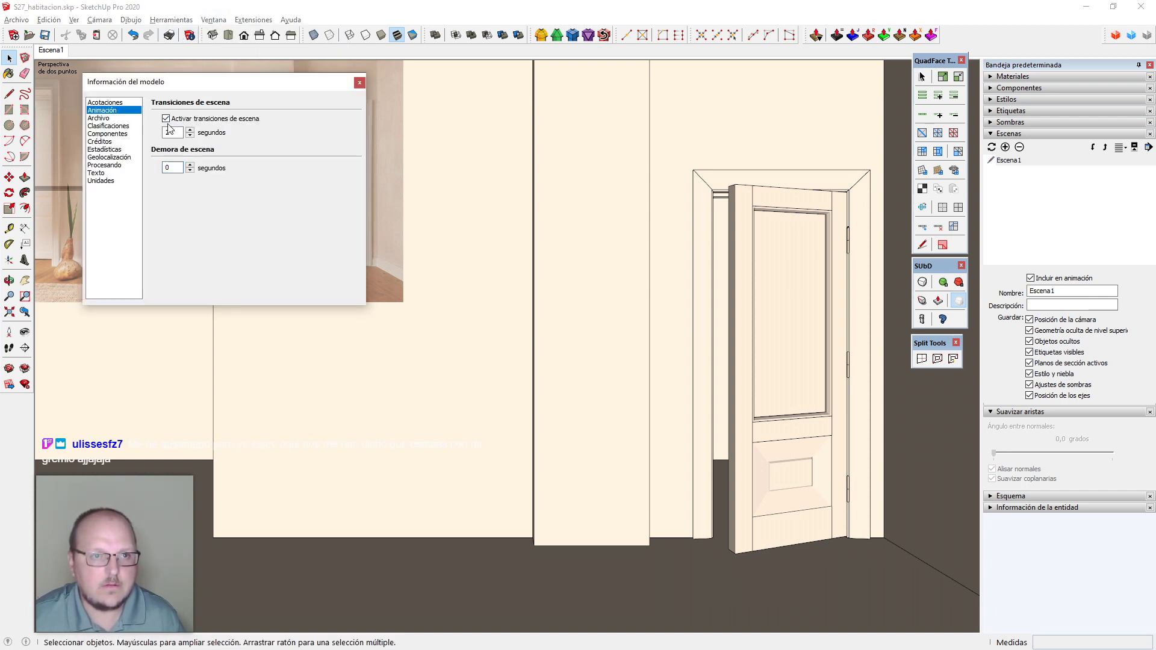
{"action": "left_click", "coordinate": [359, 84]}
{"action": "middle_click_drag", "start_coordinate": [386, 181], "coordinate": [463, 317]}
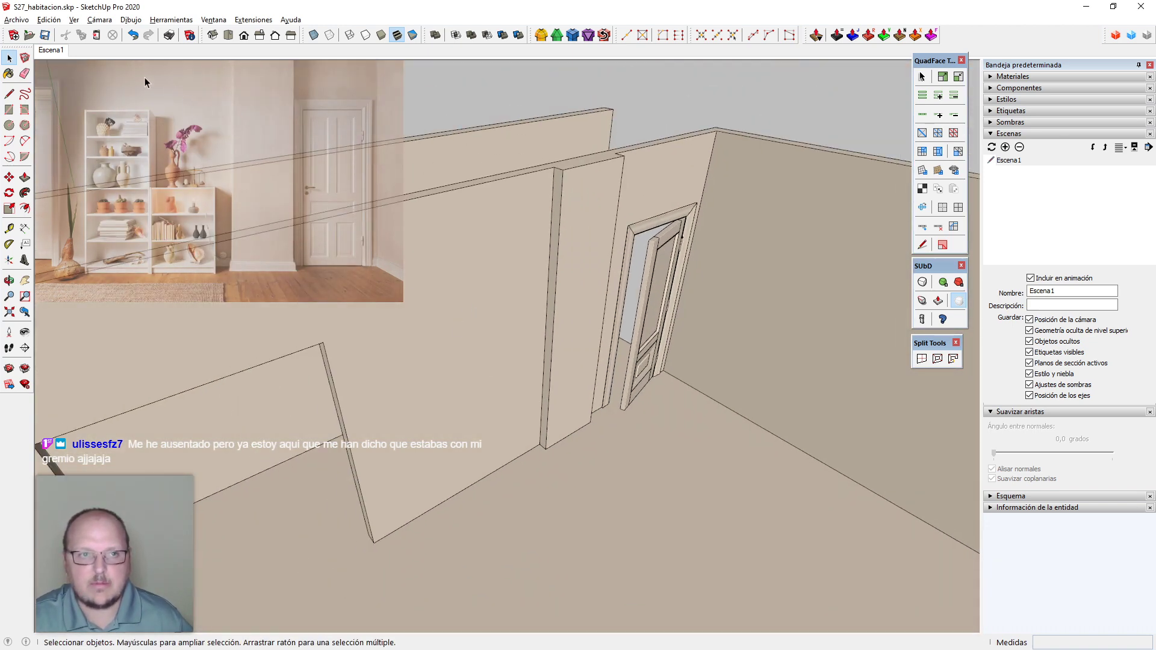
{"action": "left_click", "coordinate": [58, 52]}
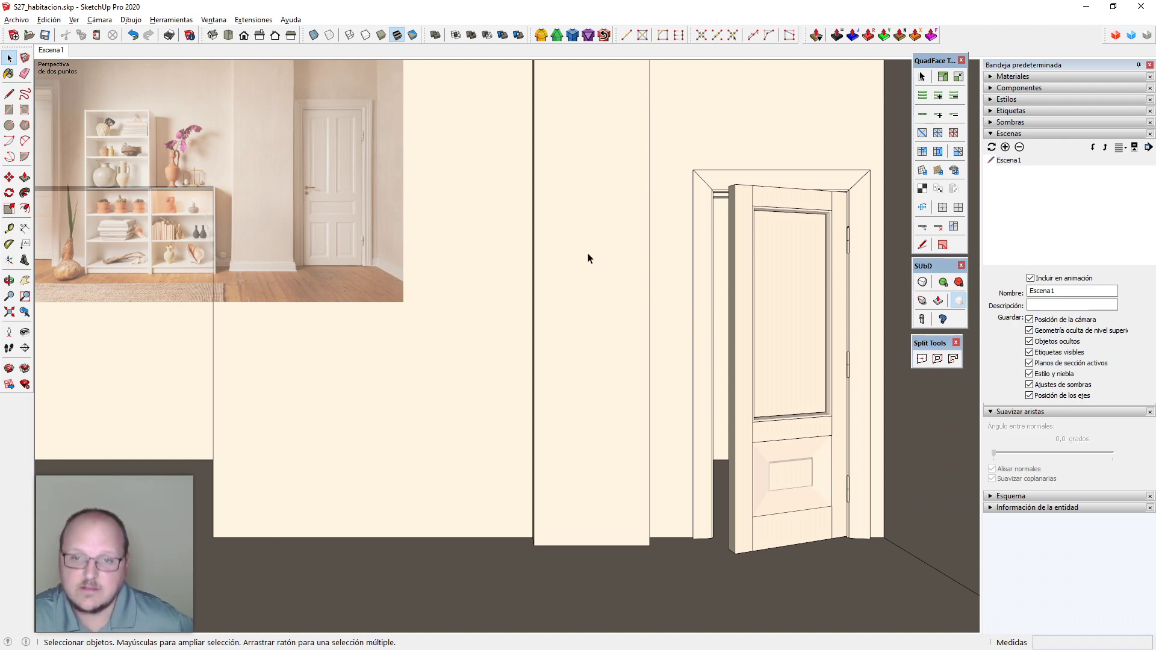
Examine the ajar door leaf's free edge and lower panel up close, comparing the door with the reference photo
{"action": "middle_click_drag", "start_coordinate": [573, 307], "coordinate": [604, 366]}
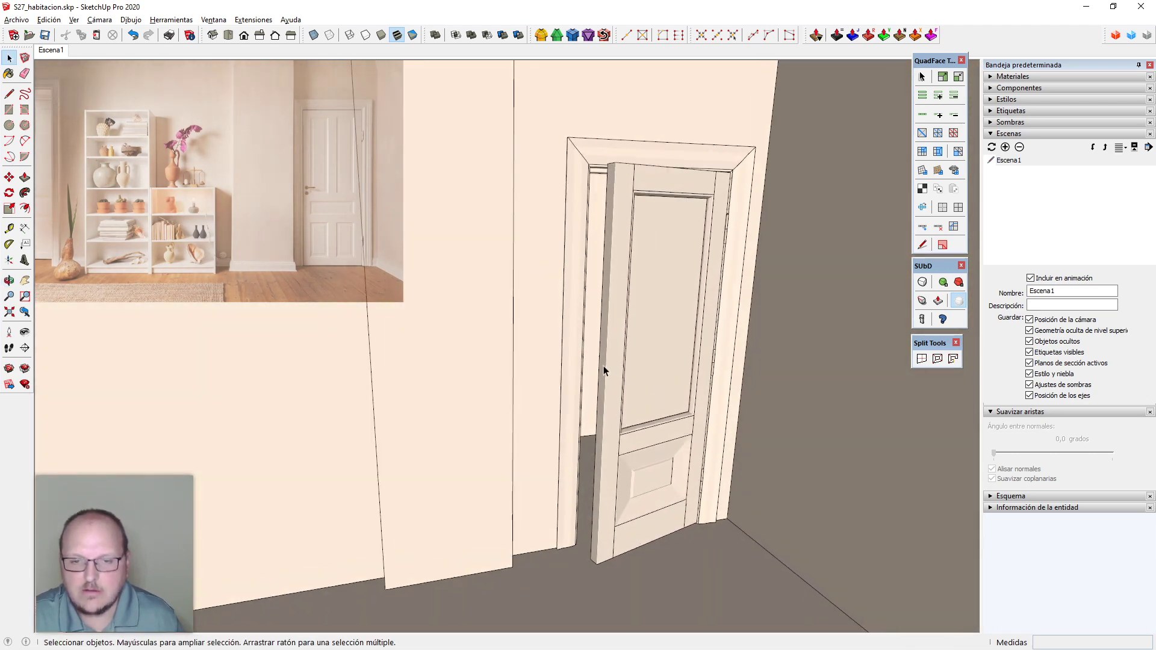
{"action": "scroll", "coordinate": [603, 366], "scroll_direction": "up", "scroll_amount": 6}
{"action": "scroll", "coordinate": [613, 326], "scroll_direction": "down", "scroll_amount": 1}
{"action": "scroll", "coordinate": [558, 326], "scroll_direction": "up", "scroll_amount": 1}
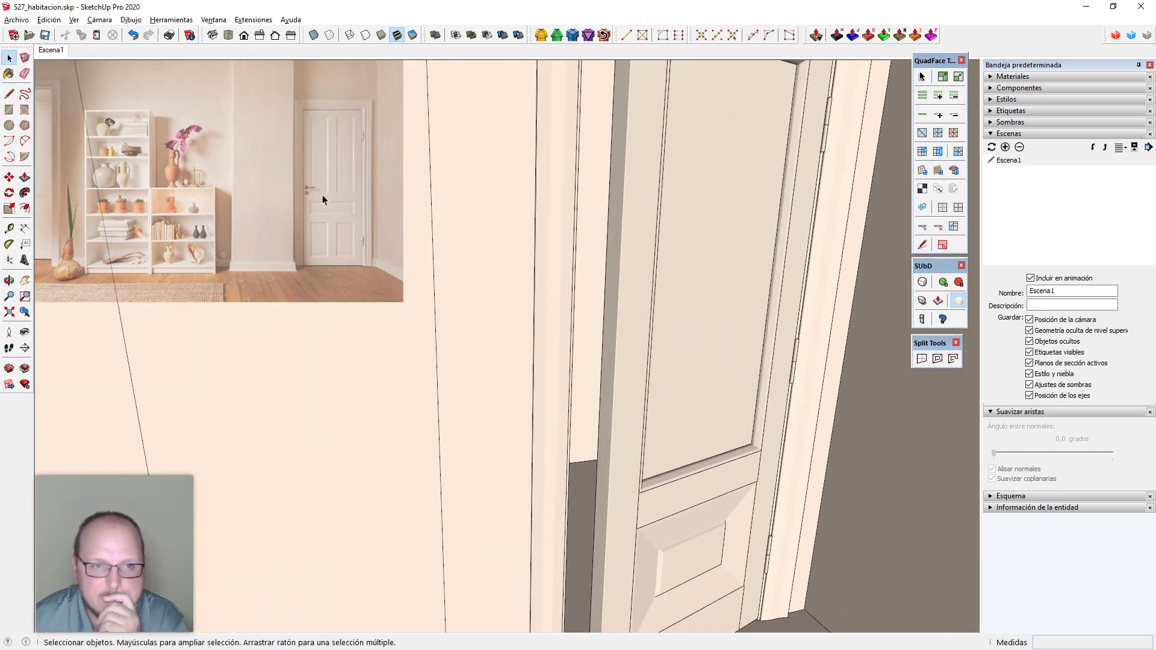
{"action": "scroll", "coordinate": [322, 200], "scroll_direction": "down", "scroll_amount": 2}
{"action": "middle_click_drag", "start_coordinate": [689, 410], "coordinate": [670, 459]}
{"action": "scroll", "coordinate": [593, 410], "scroll_direction": "up", "scroll_amount": 1}
{"action": "middle_click_drag", "start_coordinate": [593, 410], "coordinate": [573, 371]}
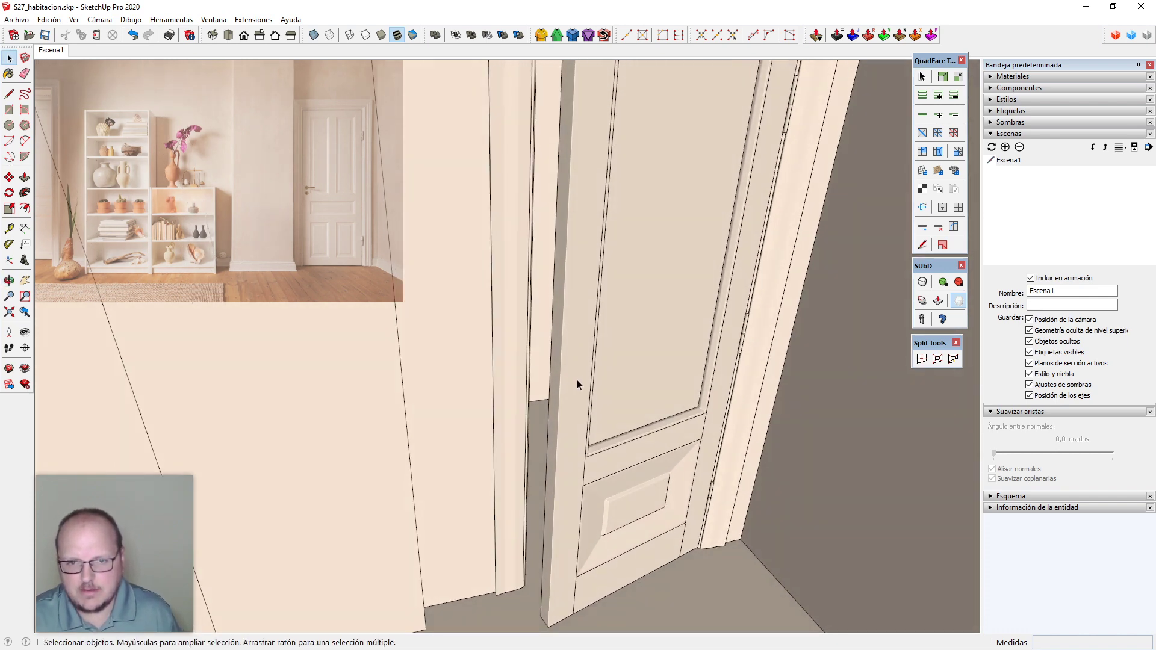
{"action": "scroll", "coordinate": [581, 328], "scroll_direction": "down", "scroll_amount": 3}
{"action": "scroll", "coordinate": [541, 356], "scroll_direction": "up", "scroll_amount": 6}
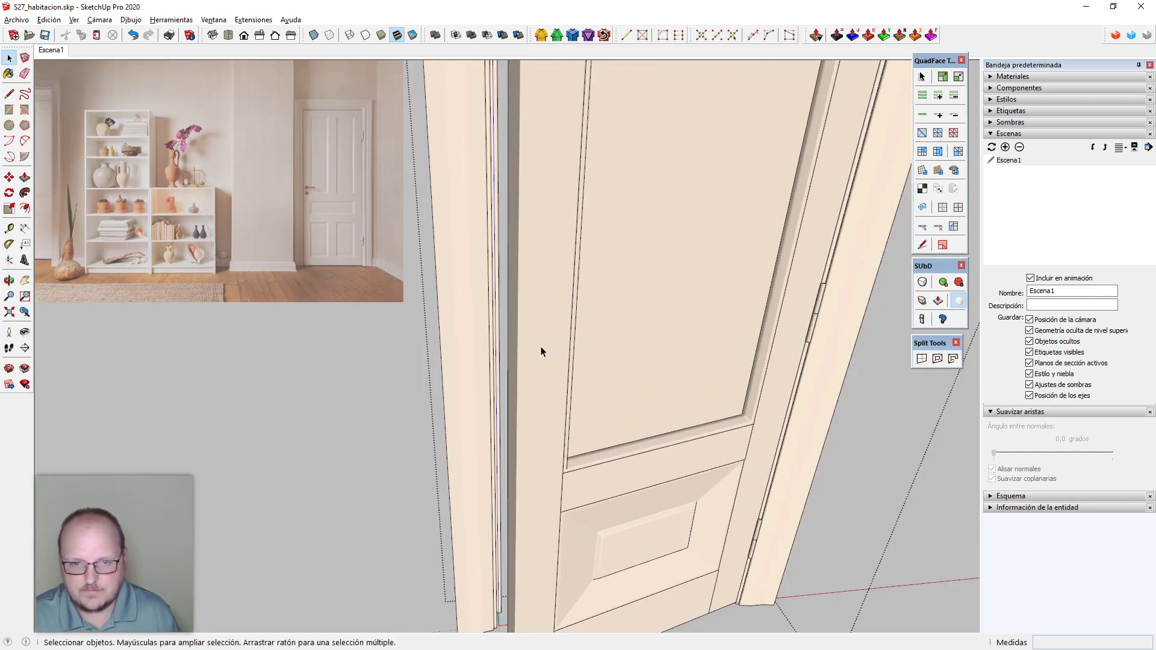
{"action": "scroll", "coordinate": [541, 352], "scroll_direction": "down", "scroll_amount": 2}
{"action": "scroll", "coordinate": [538, 316], "scroll_direction": "down", "scroll_amount": 3}
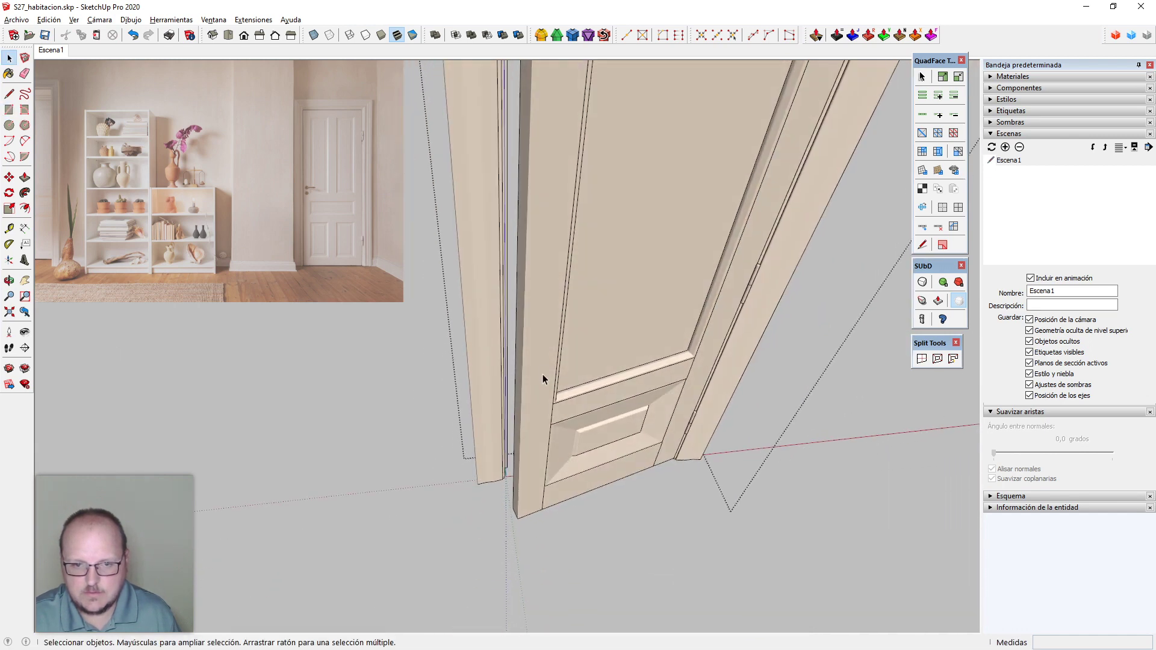
Open the door leaf for editing
{"action": "left_click", "coordinate": [544, 374]}
{"action": "double_click", "coordinate": [535, 369]}
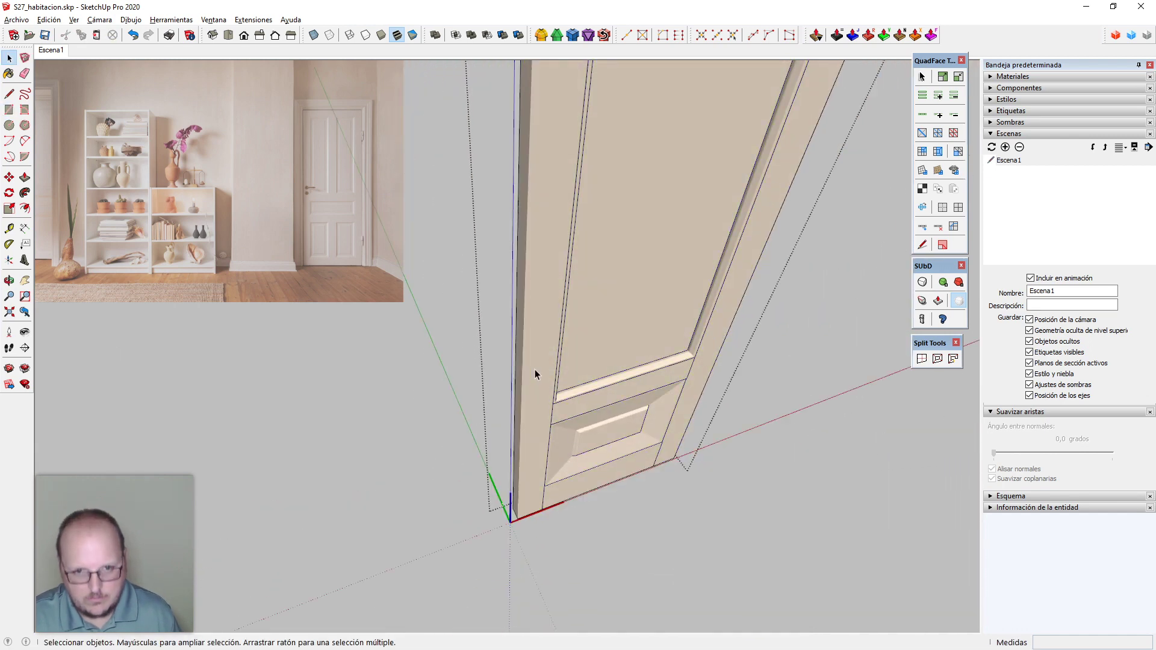
{"action": "mouse_move", "coordinate": [535, 370]}
{"action": "middle_mouse_down"}
{"action": "mouse_move", "coordinate": [505, 427]}
{"action": "mouse_move", "coordinate": [588, 338]}
{"action": "mouse_move", "coordinate": [535, 275]}
{"action": "middle_mouse_up"}
{"action": "key", "text": "r"}
{"action": "left_click", "coordinate": [517, 229]}
{"action": "left_click", "coordinate": [543, 333]}
{"action": "key", "text": "space"}
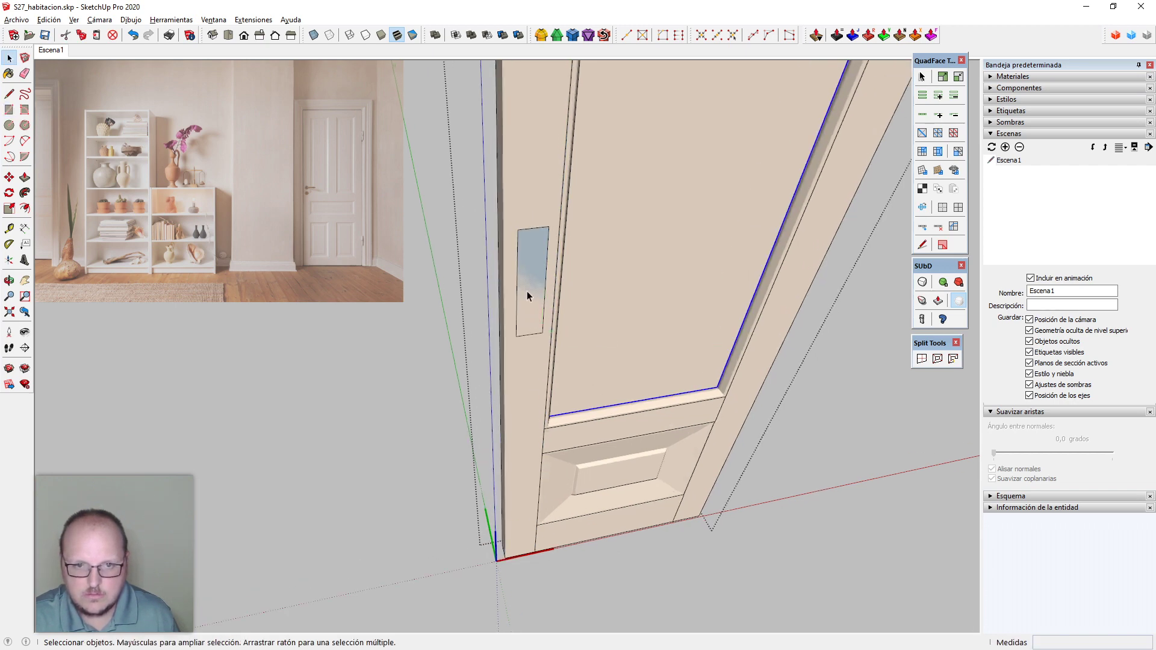
{"action": "left_click", "coordinate": [526, 291]}
{"action": "scroll", "coordinate": [530, 290], "scroll_direction": "up", "scroll_amount": 2}
{"action": "key", "text": "s"}
{"action": "left_click_drag", "start_coordinate": [511, 289], "coordinate": [508, 290]}
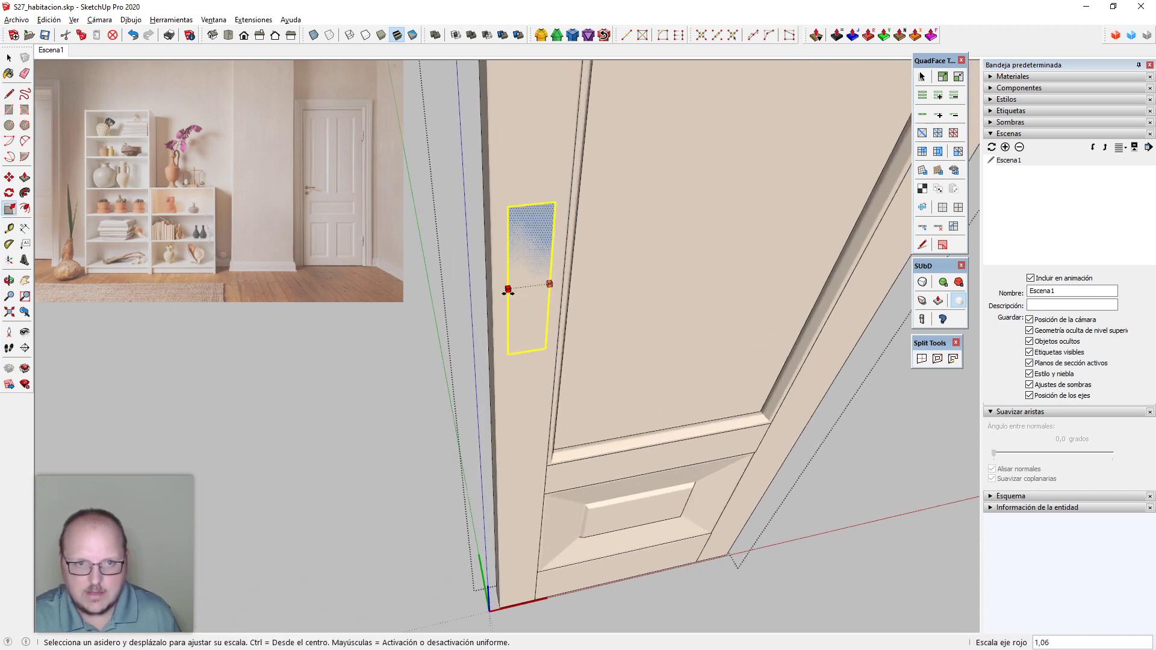
{"action": "key", "text": "space"}
{"action": "left_click", "coordinate": [446, 243]}
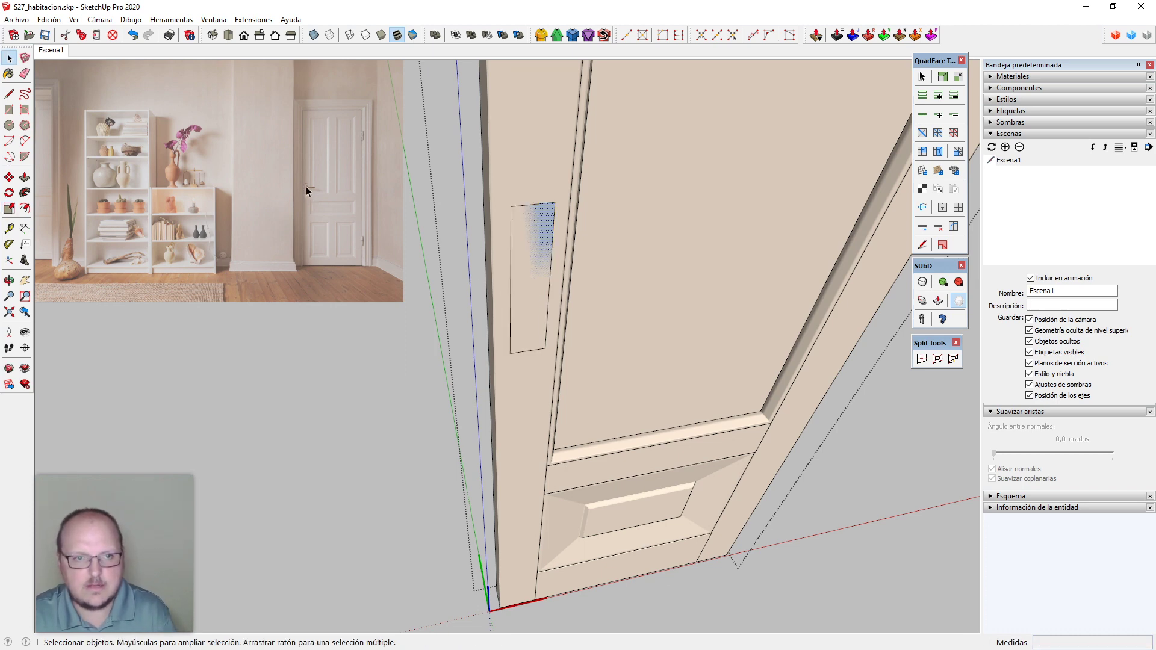
{"action": "double_click", "coordinate": [537, 239]}
{"action": "key", "text": "Delete"}
Place a vertical guide parallel to the door's free edge, along the middle of its outer stile
{"action": "scroll", "coordinate": [536, 265], "scroll_direction": "up", "scroll_amount": 2}
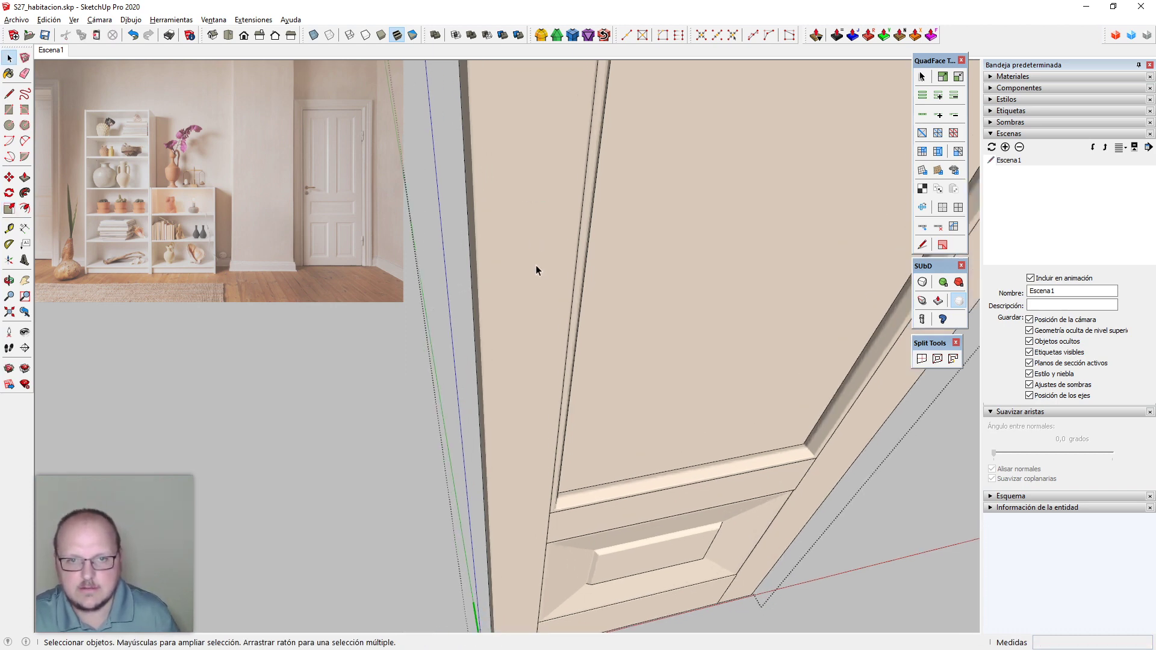
{"action": "key", "text": "c"}
{"action": "key", "text": "space"}
{"action": "scroll", "coordinate": [522, 263], "scroll_direction": "down", "scroll_amount": 2}
{"action": "scroll", "coordinate": [526, 582], "scroll_direction": "up", "scroll_amount": 2}
{"action": "scroll", "coordinate": [494, 482], "scroll_direction": "down", "scroll_amount": 1}
{"action": "key", "text": "t"}
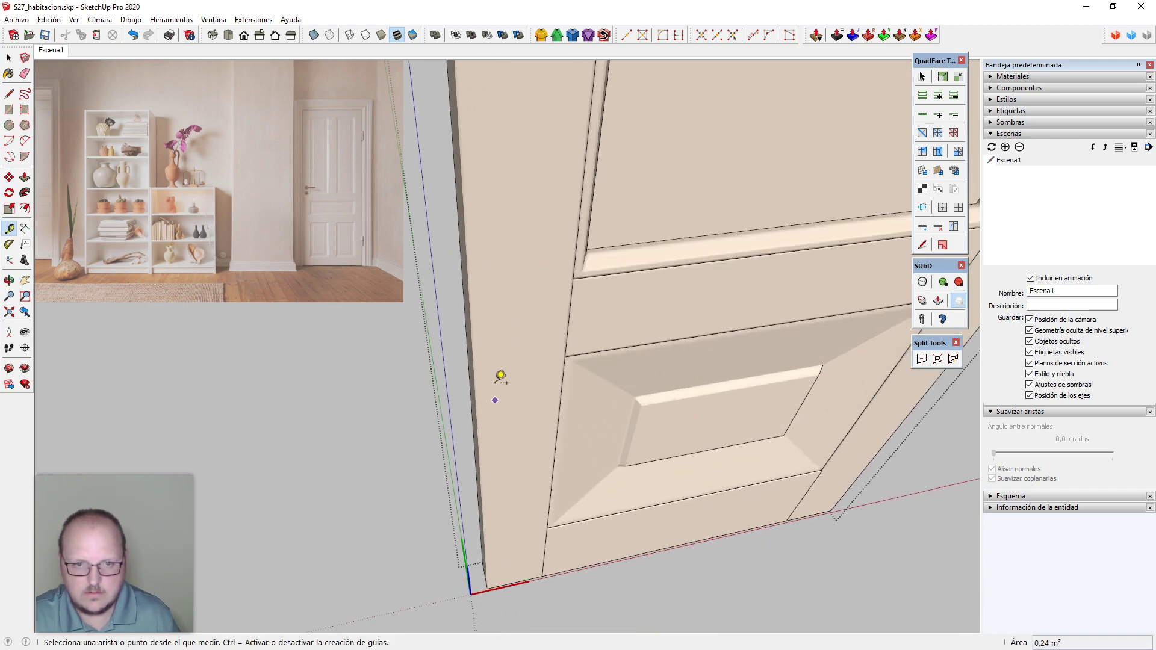
{"action": "scroll", "coordinate": [497, 373], "scroll_direction": "down", "scroll_amount": 3}
{"action": "scroll", "coordinate": [518, 376], "scroll_direction": "up", "scroll_amount": 7}
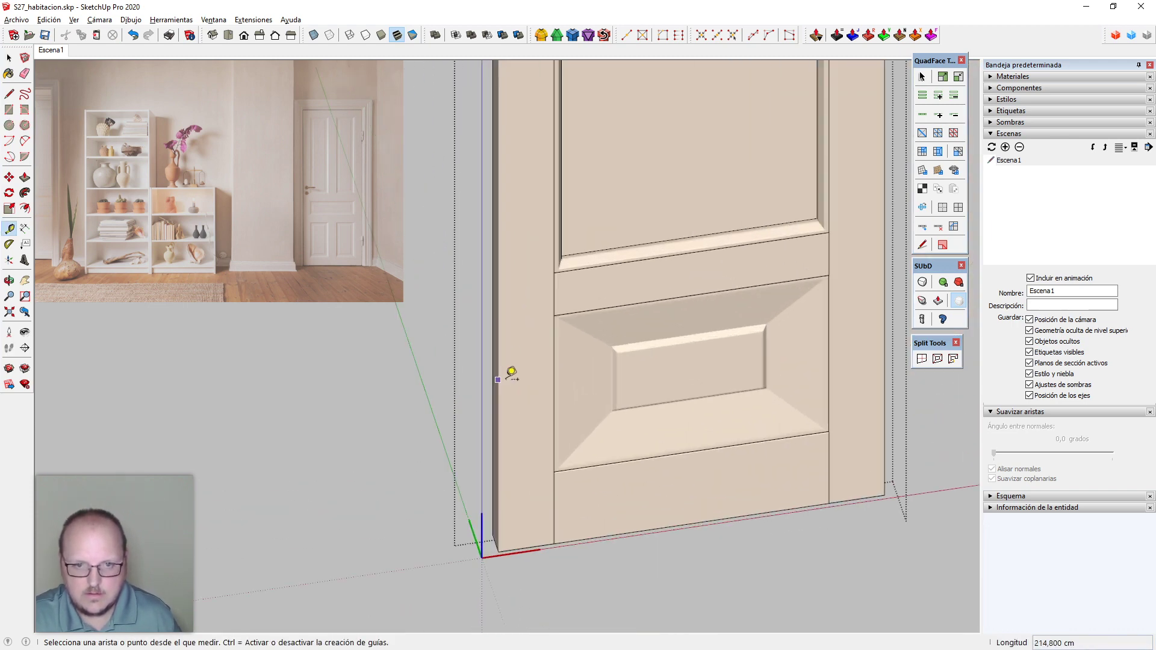
{"action": "left_click", "coordinate": [498, 429]}
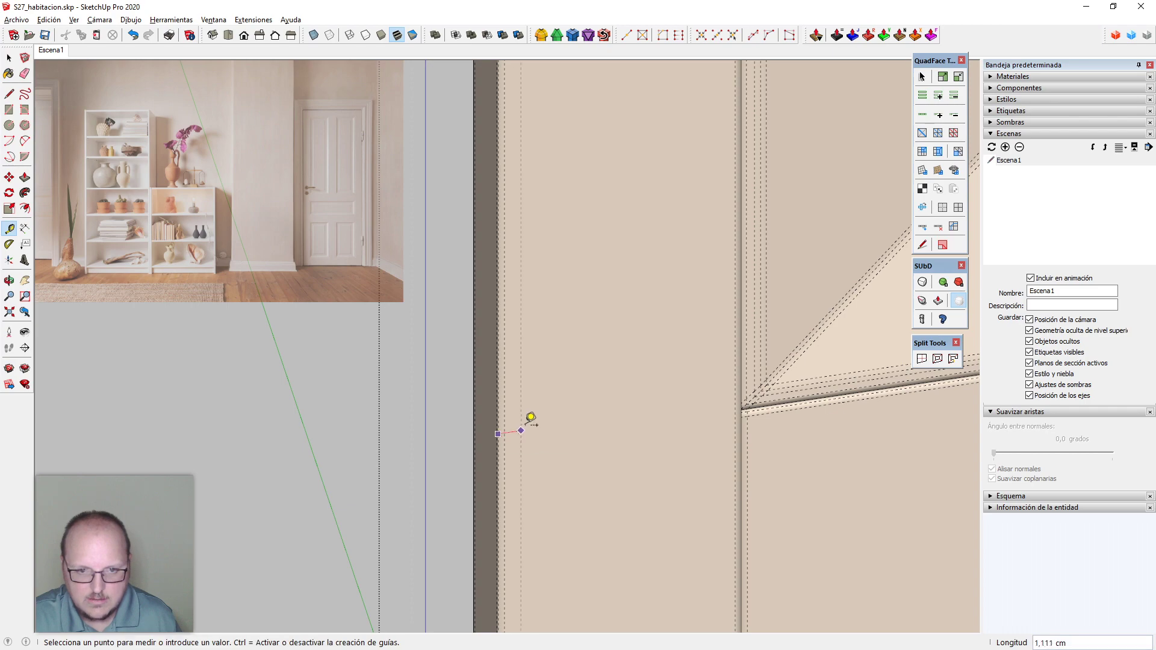
{"action": "scroll", "coordinate": [555, 418], "scroll_direction": "down", "scroll_amount": 4}
{"action": "left_click", "coordinate": [580, 527]}
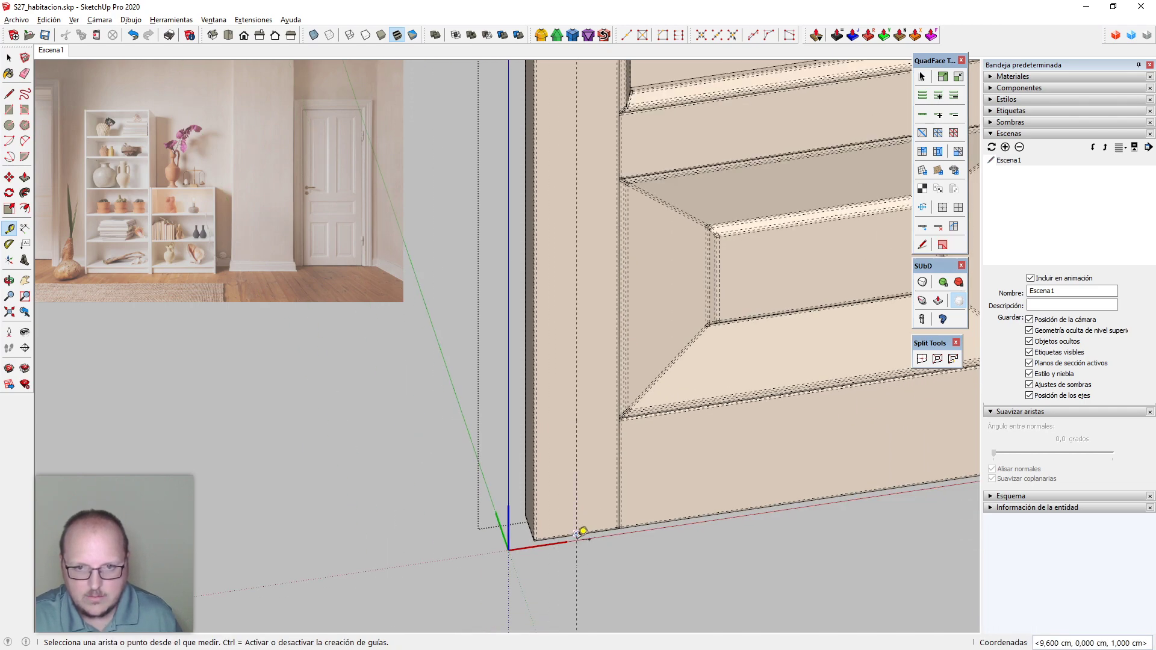
Place a horizontal guide across the door leaf, 110 cm above its bottom edge
{"action": "scroll", "coordinate": [583, 529], "scroll_direction": "up", "scroll_amount": 3}
{"action": "left_click", "coordinate": [584, 530]}
{"action": "scroll", "coordinate": [583, 532], "scroll_direction": "down", "scroll_amount": 5}
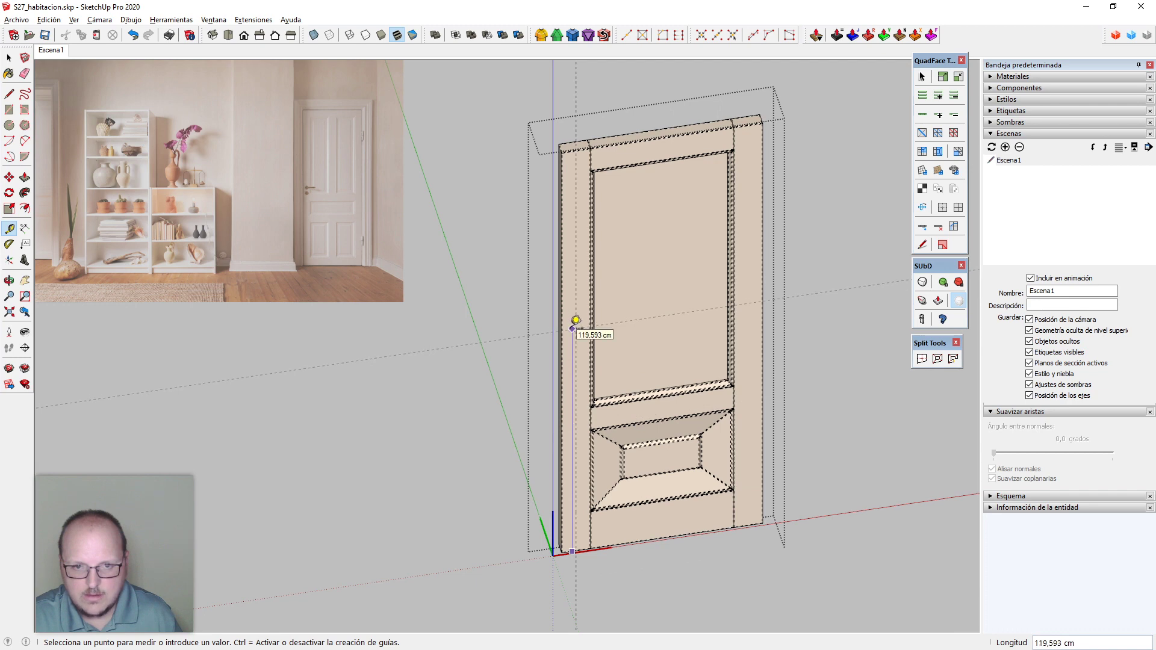
{"action": "type", "text": "1,1"}
{"action": "key", "text": "Return"}
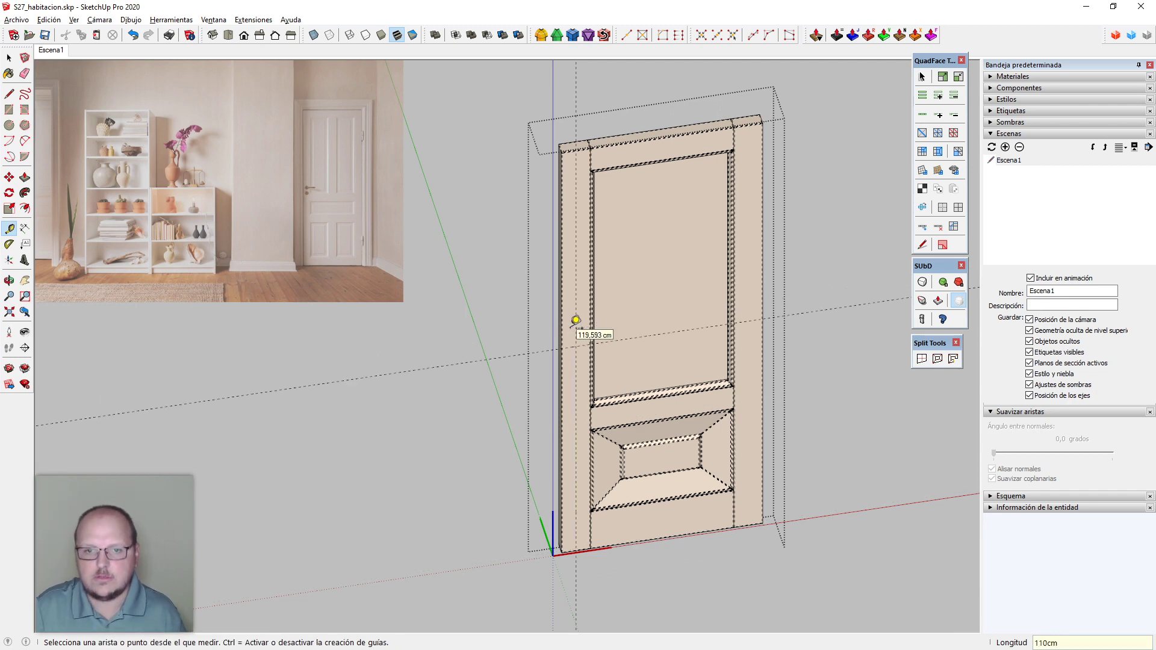
{"action": "key", "text": "space"}
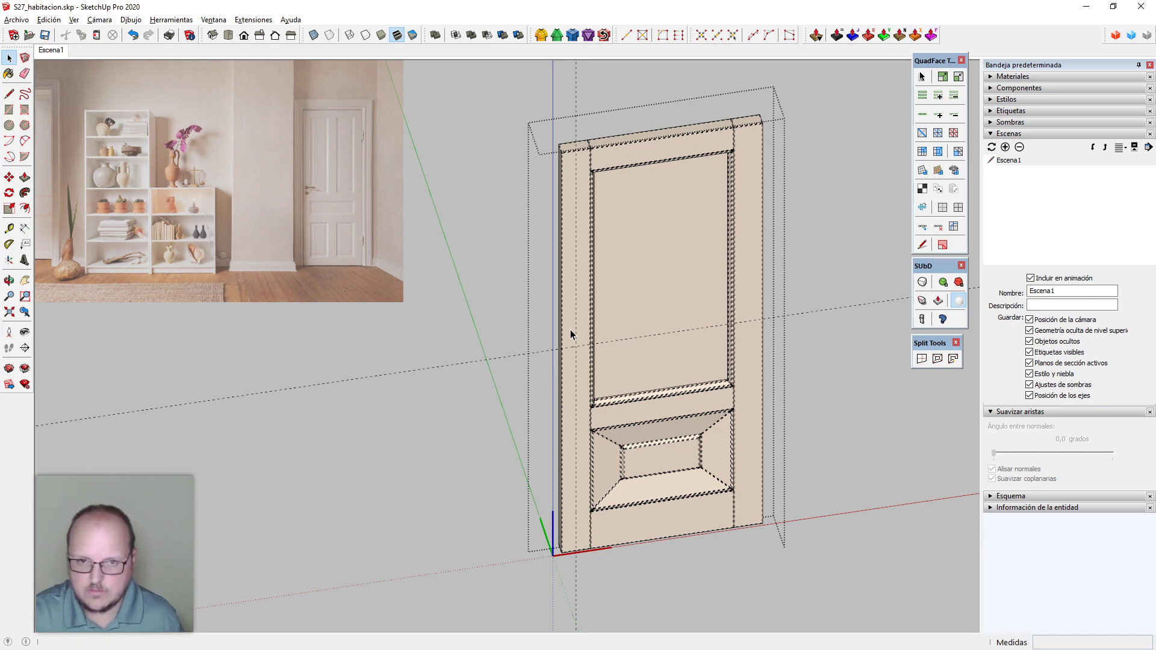
Draw a circle of 3 cm radius on the outer stile, centred where the two guides cross
{"action": "scroll", "coordinate": [567, 313], "scroll_direction": "up", "scroll_amount": 6}
{"action": "key", "text": "c"}
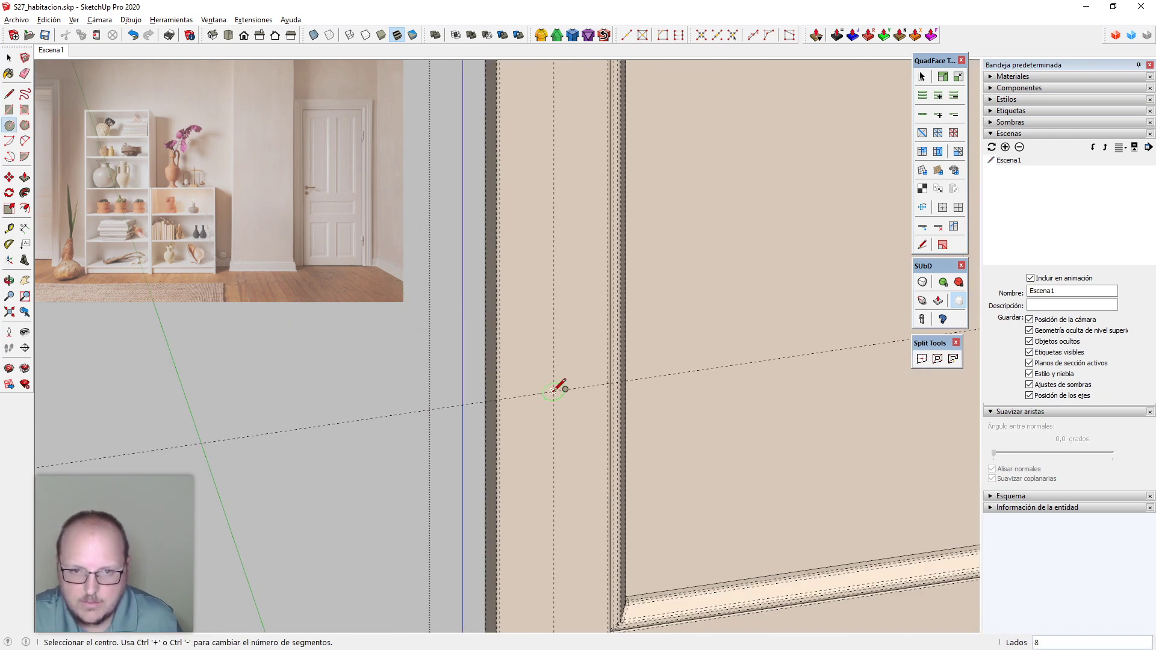
{"action": "left_click", "coordinate": [553, 392]}
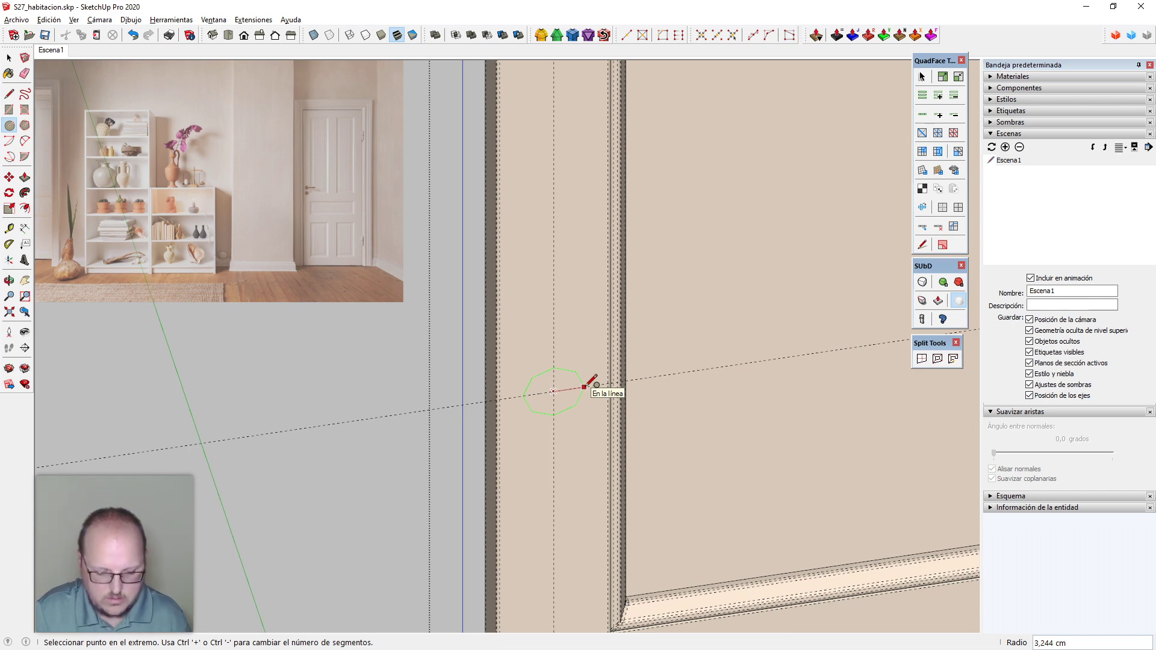
{"action": "left_click", "coordinate": [584, 387]}
{"action": "key", "text": "space"}
{"action": "middle_click_drag", "start_coordinate": [529, 342], "coordinate": [591, 278]}
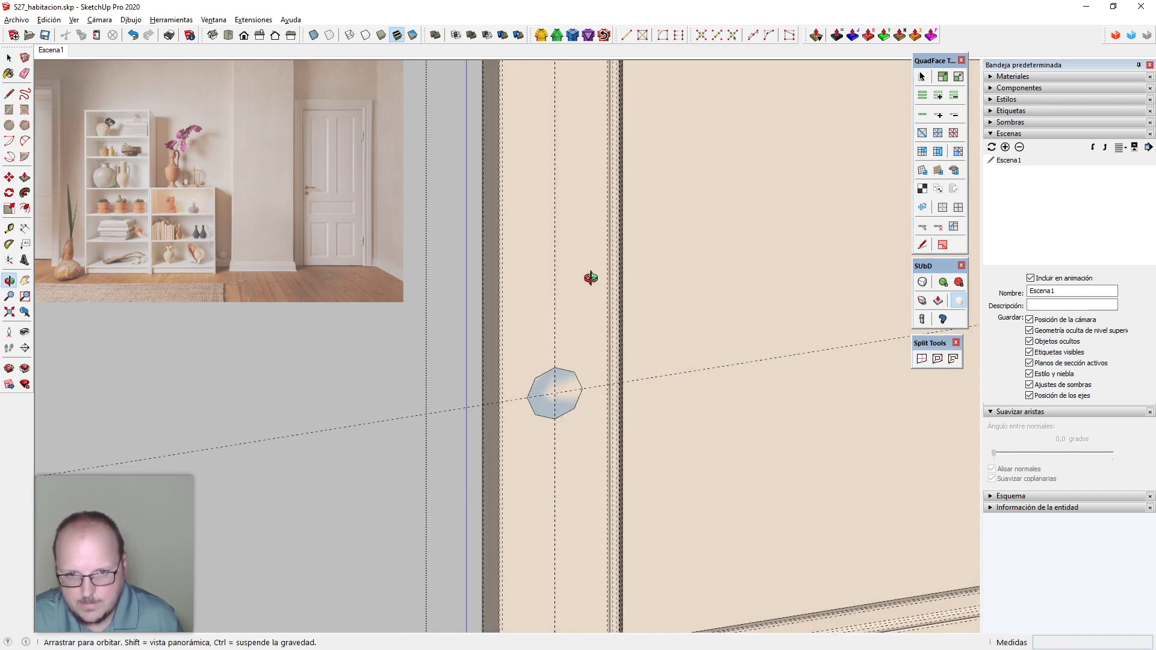
Set the number of segments of the circle on the stile to 12
{"action": "scroll", "coordinate": [580, 364], "scroll_direction": "up", "scroll_amount": 4}
{"action": "left_click", "coordinate": [572, 398]}
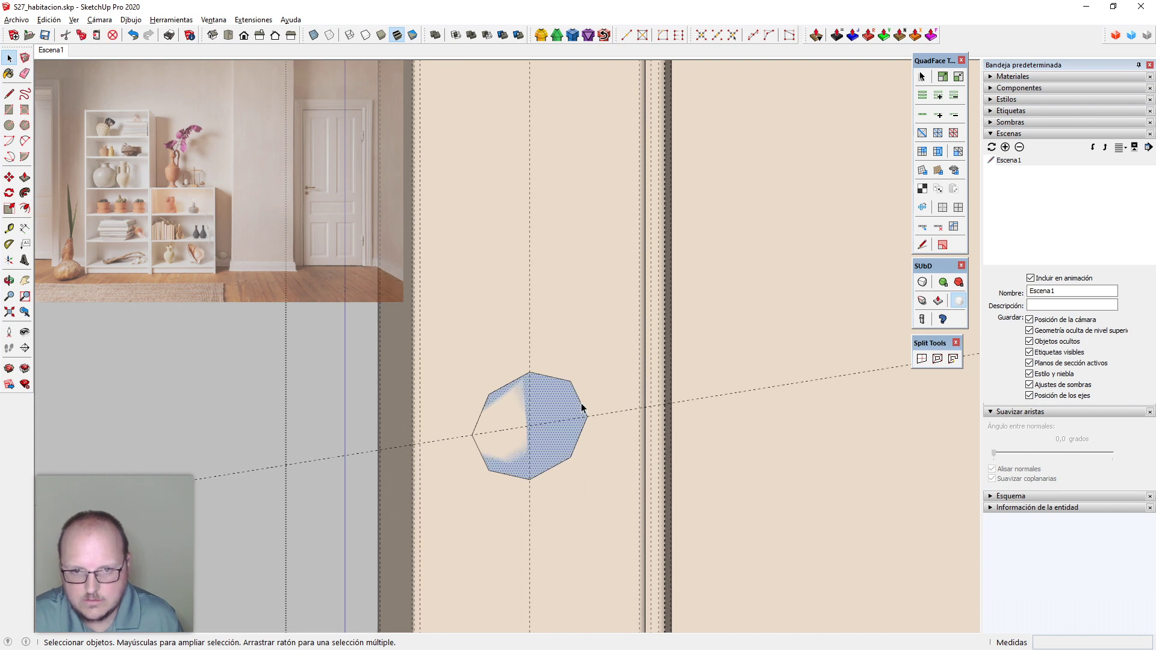
{"action": "left_click", "coordinate": [583, 409]}
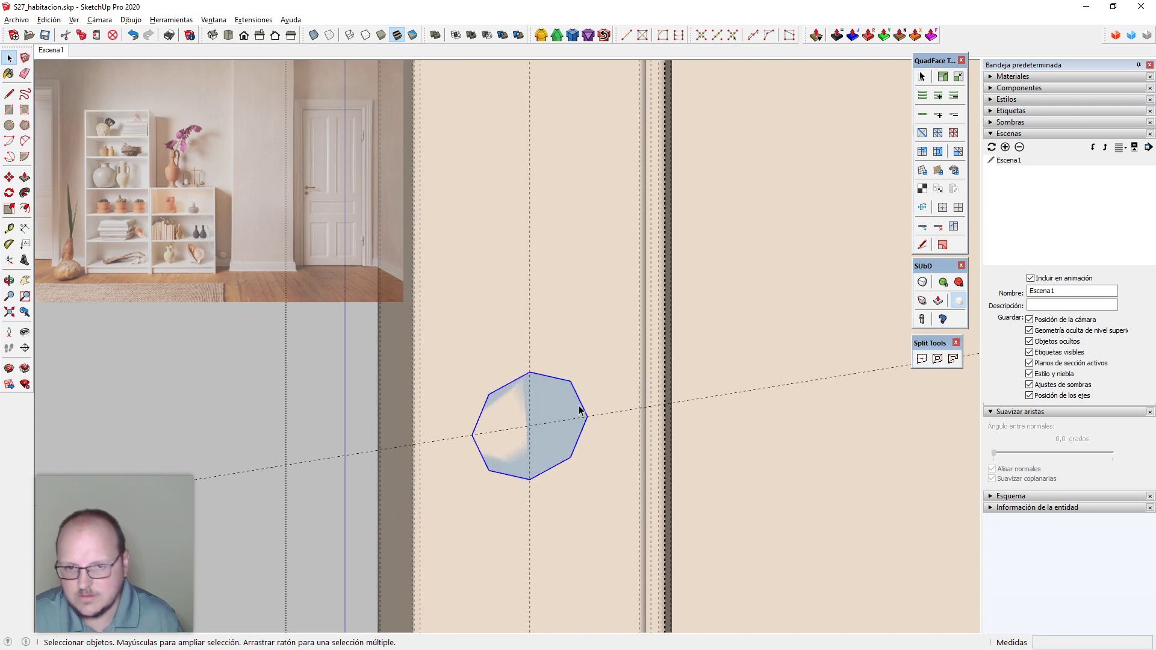
{"action": "left_click", "coordinate": [1038, 508]}
{"action": "left_click", "coordinate": [1019, 133]}
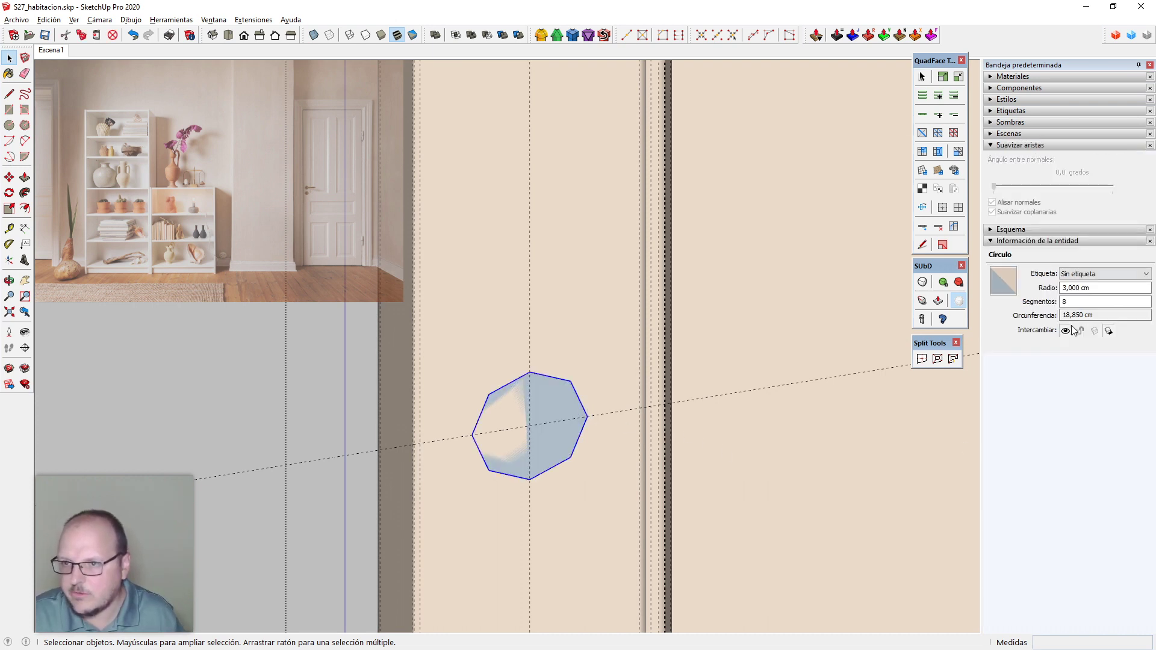
{"action": "left_click_drag", "start_coordinate": [1076, 302], "coordinate": [1021, 298]}
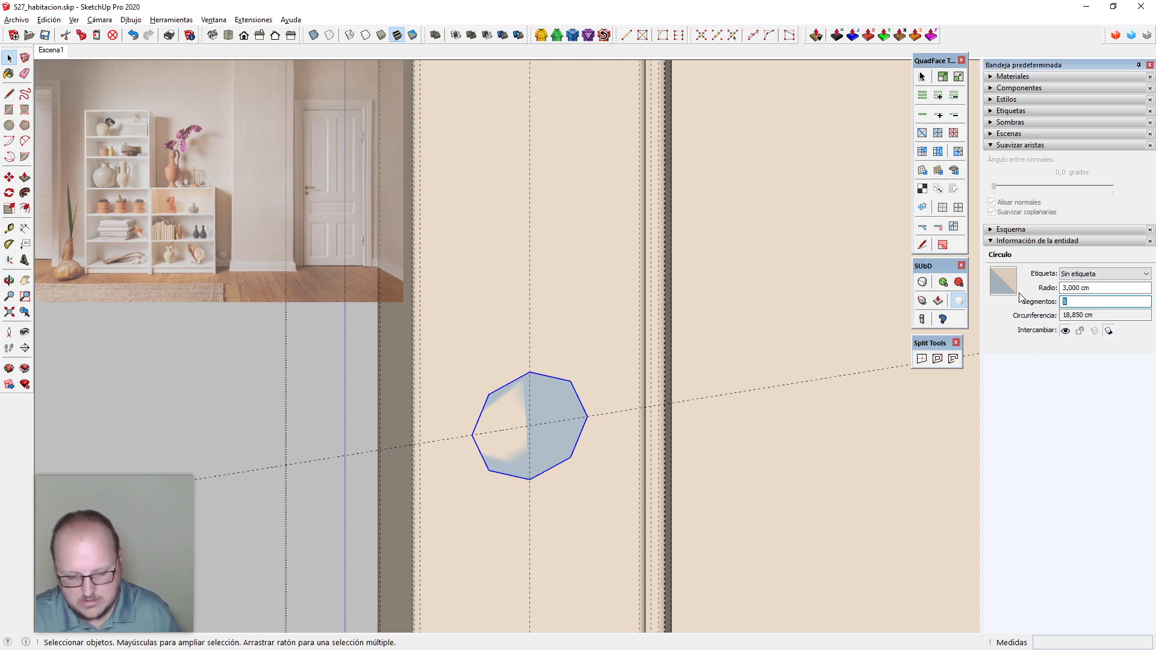
{"action": "type", "text": "16"}
{"action": "key", "text": "Return"}
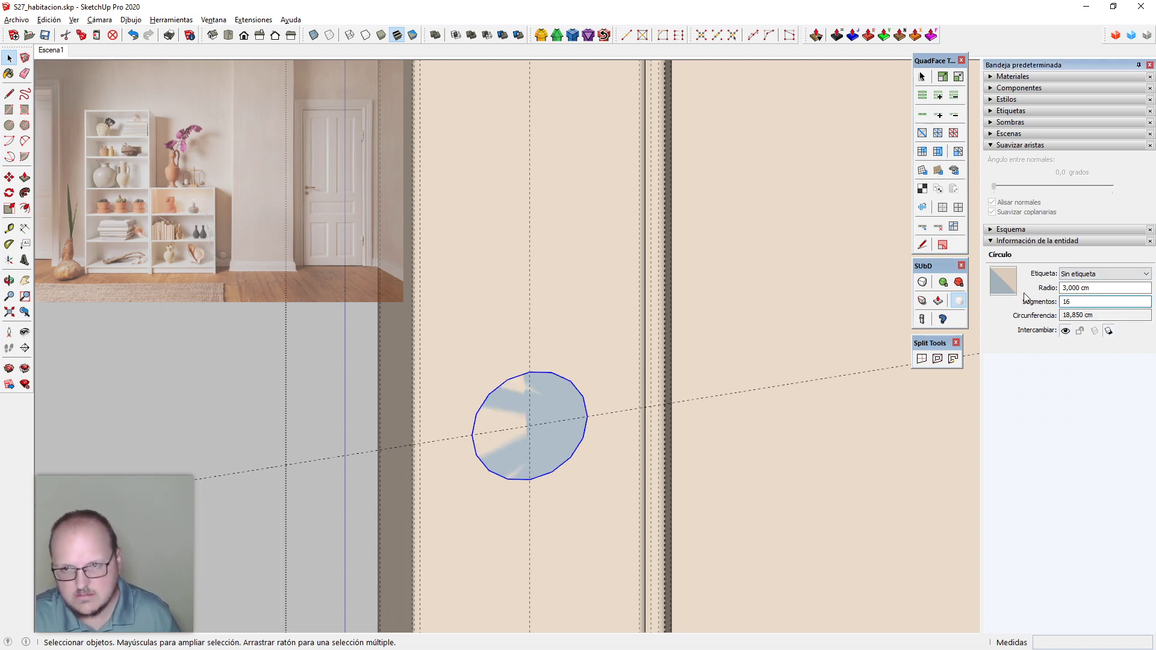
{"action": "double_click", "coordinate": [1079, 303]}
{"action": "type", "text": "12"}
{"action": "key", "text": "Return"}
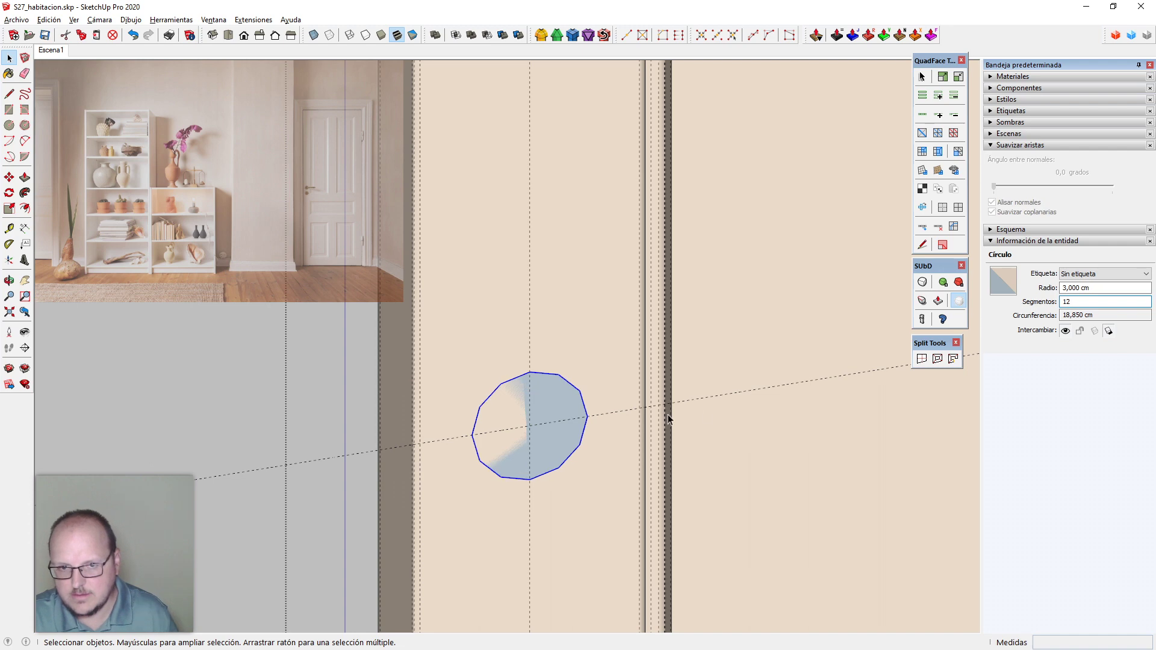
Extrude the circle 1 cm out from the door stile as the handle's round base plate
{"action": "scroll", "coordinate": [568, 434], "scroll_direction": "up", "scroll_amount": 1}
{"action": "middle_click_drag", "start_coordinate": [568, 433], "coordinate": [530, 421]}
{"action": "scroll", "coordinate": [530, 415], "scroll_direction": "up", "scroll_amount": 2}
{"action": "key", "text": "p"}
{"action": "left_click", "coordinate": [530, 412]}
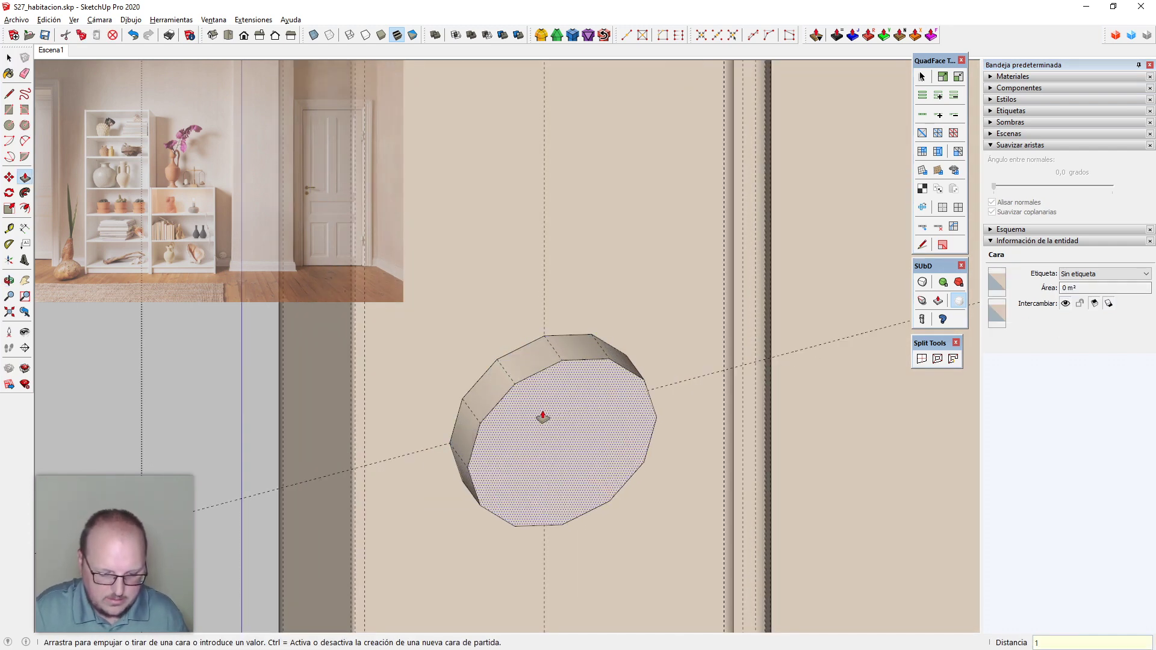
{"action": "left_click", "coordinate": [543, 416]}
{"action": "key", "text": "space"}
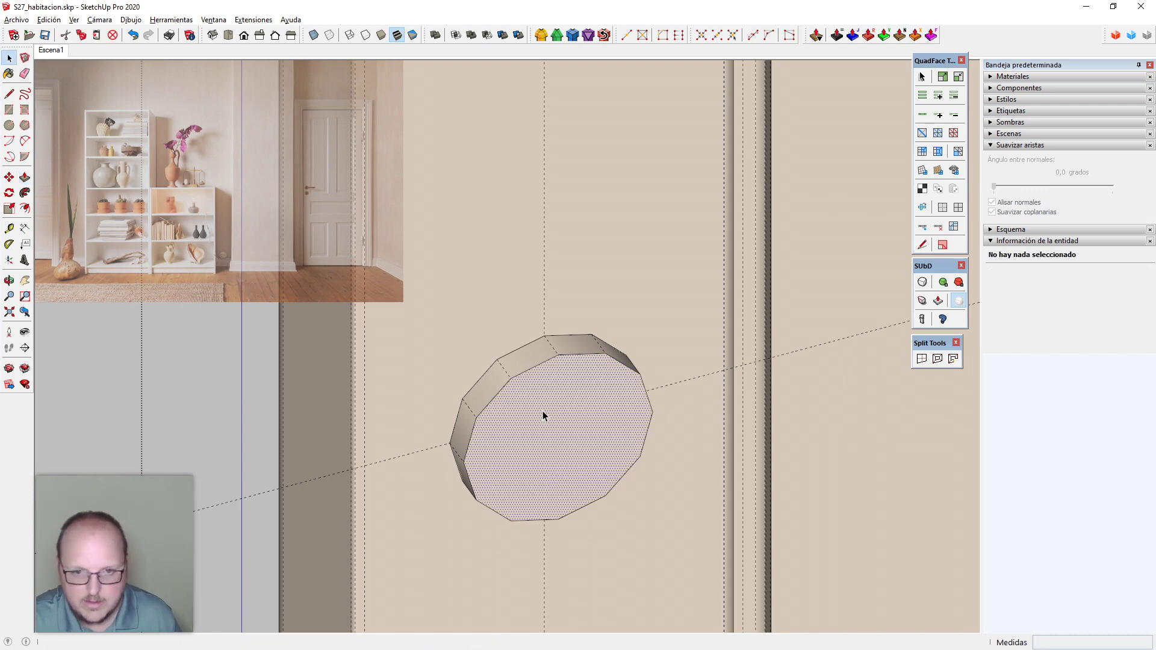
Offset the round plate's front outline inward and scale the inner circle uniformly about its centre to 2 cm
{"action": "key", "text": "f"}
{"action": "left_click", "coordinate": [542, 362]}
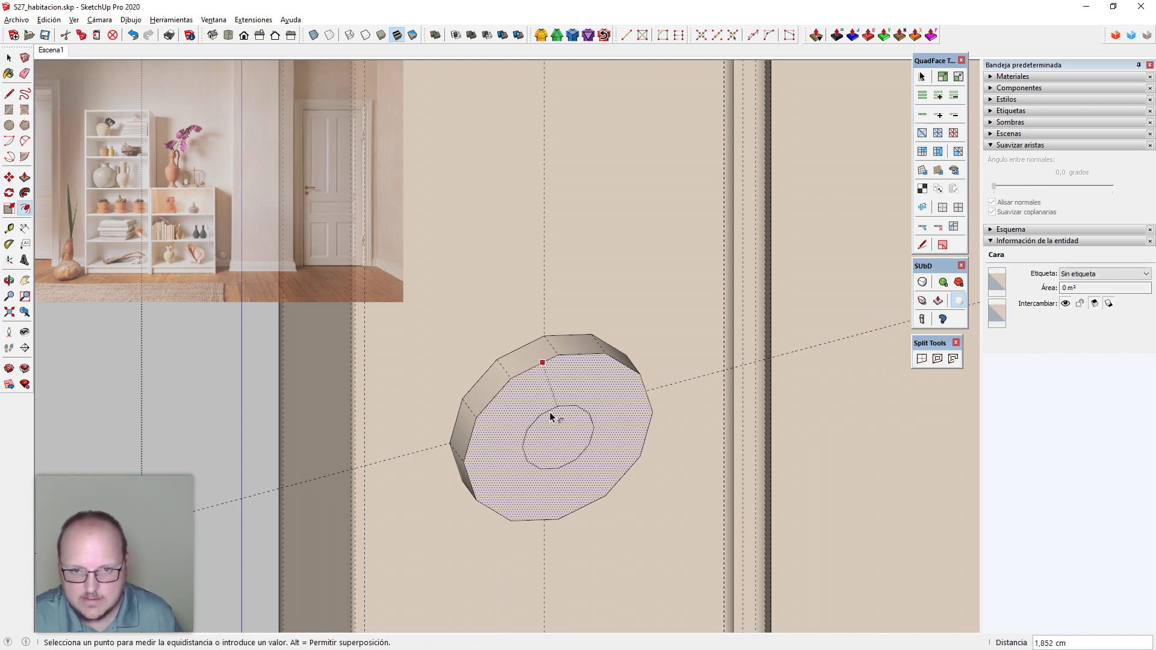
{"action": "left_click", "coordinate": [551, 412]}
{"action": "key", "text": "space"}
{"action": "left_click", "coordinate": [569, 426]}
{"action": "key", "text": "s"}
{"action": "left_click", "coordinate": [560, 398]}
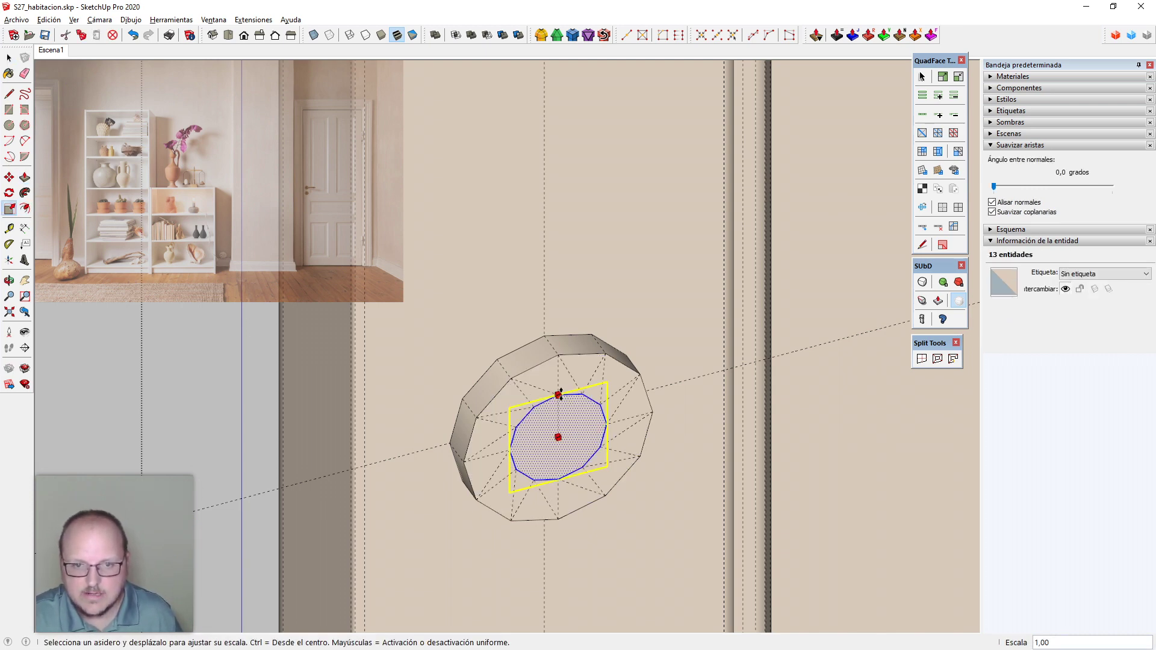
{"action": "left_click", "coordinate": [556, 384], "text": "ctrl+shift"}
{"action": "type", "text": "2cm"}
{"action": "key", "text": "Return"}
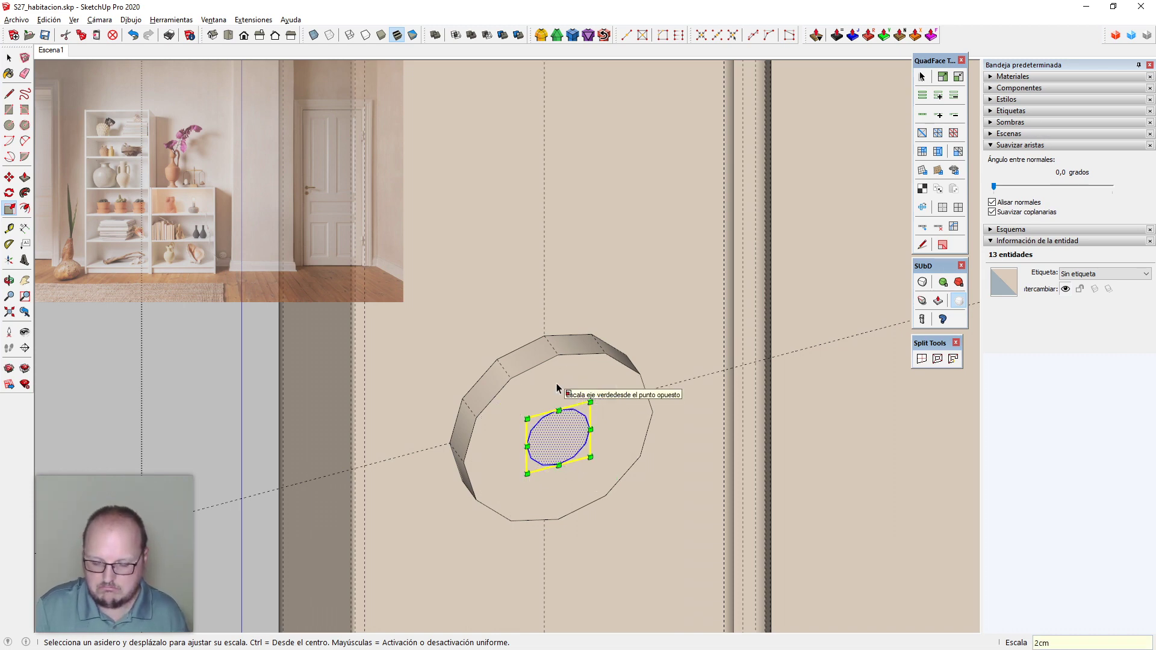
Draw the handle's path from the small circle: 5 cm outward, 12 cm sideways across the door, and 2.5 cm back towards the door
{"action": "middle_click_drag", "start_coordinate": [557, 389], "coordinate": [599, 516]}
{"action": "key", "text": "l"}
{"action": "left_click", "coordinate": [558, 404]}
{"action": "scroll", "coordinate": [558, 404], "scroll_direction": "down", "scroll_amount": 2}
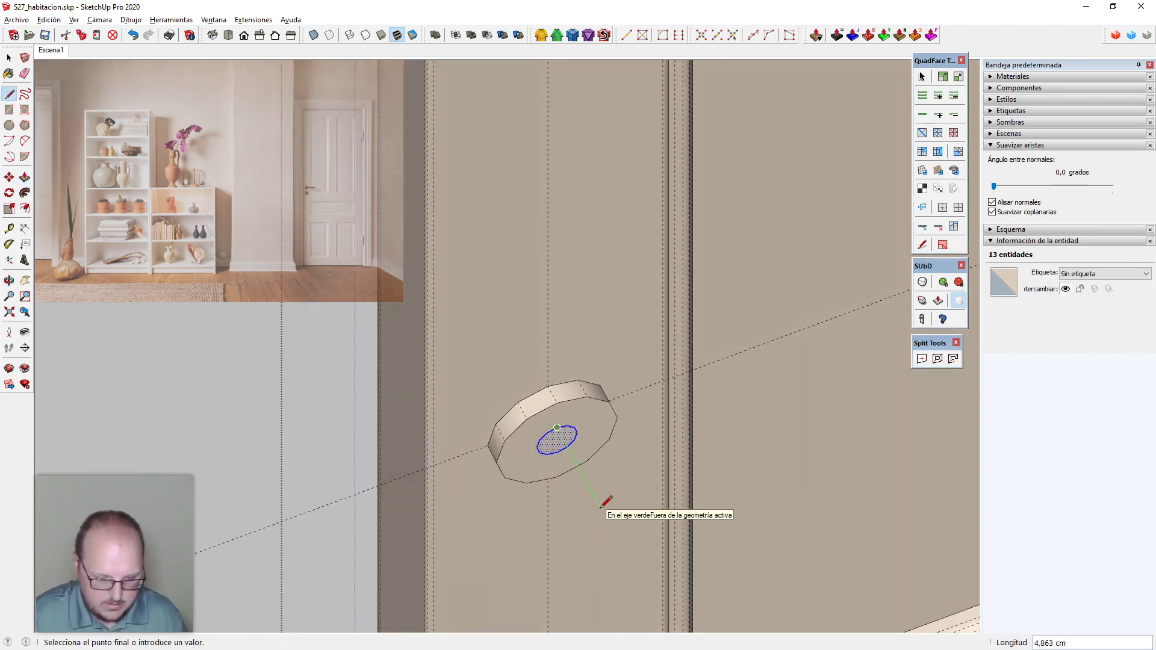
{"action": "type", "text": "4cm"}
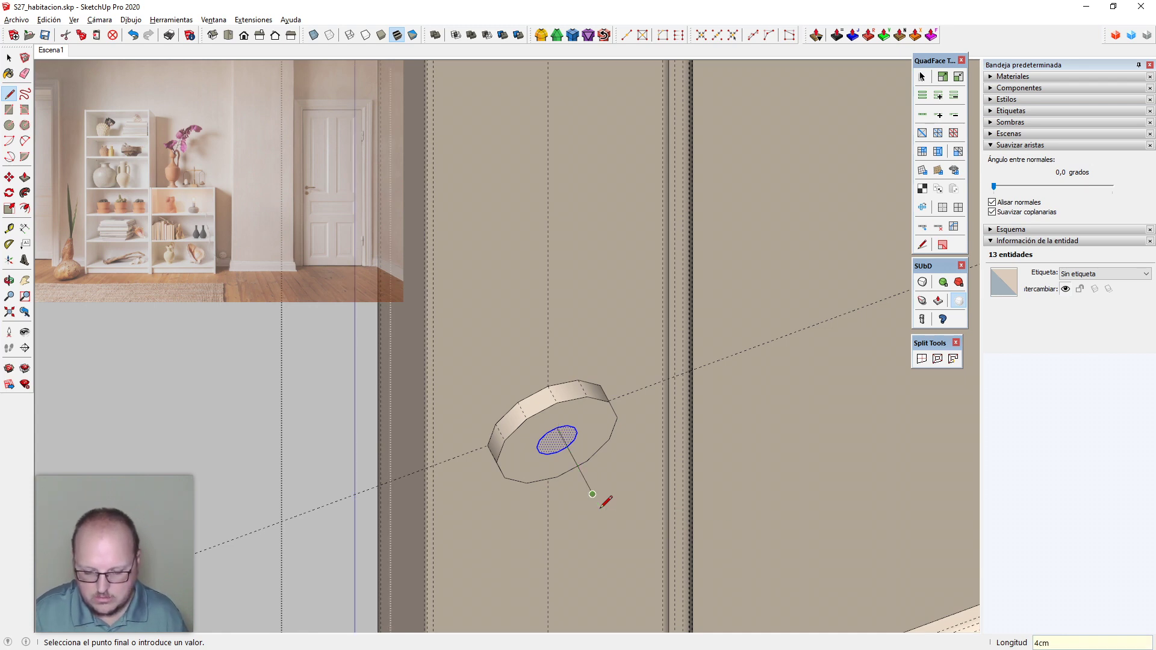
{"action": "type", "text": "5"}
{"action": "key", "text": "Return"}
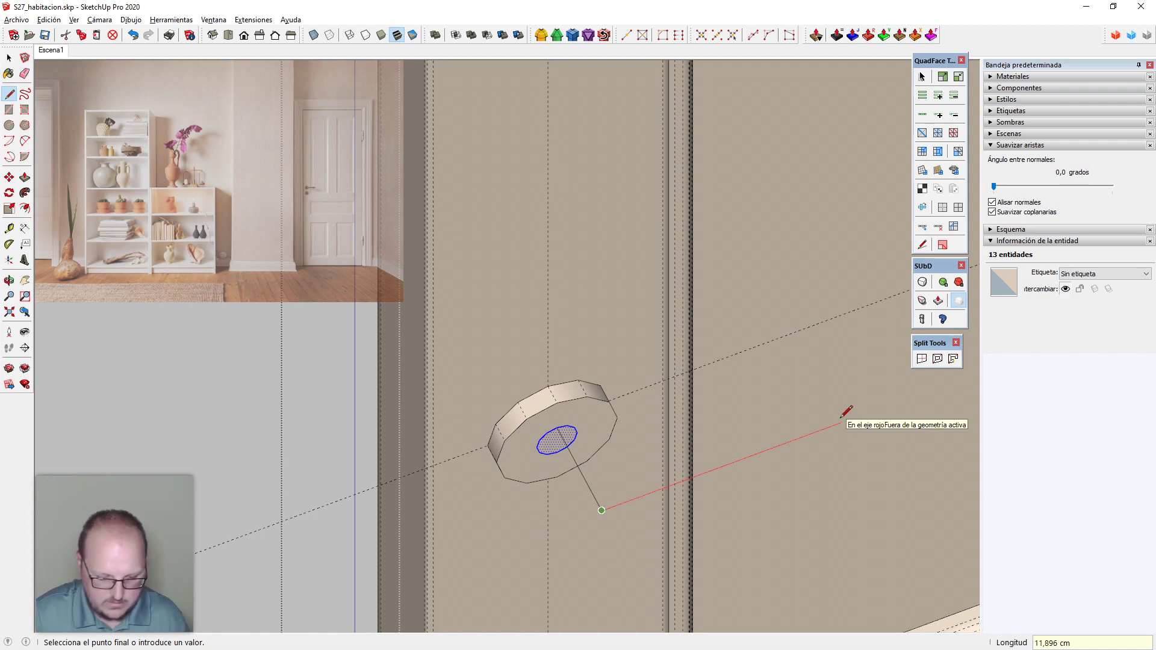
{"action": "type", "text": "12"}
{"action": "key", "text": "Return"}
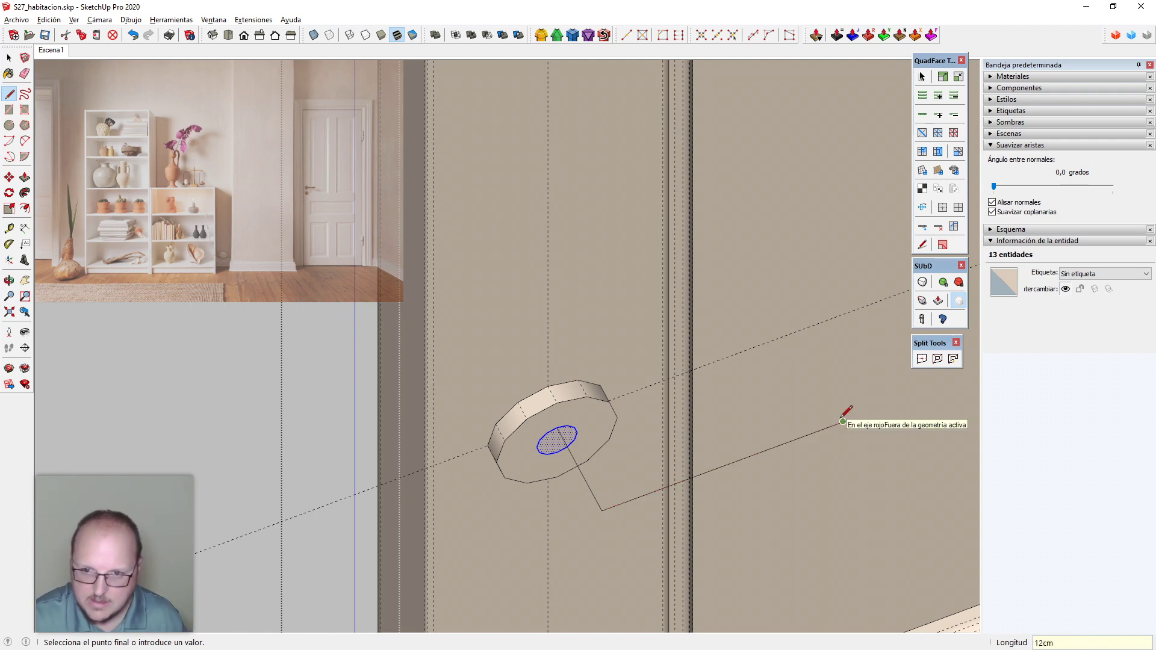
{"action": "left_click", "coordinate": [582, 473], "text": "shift"}
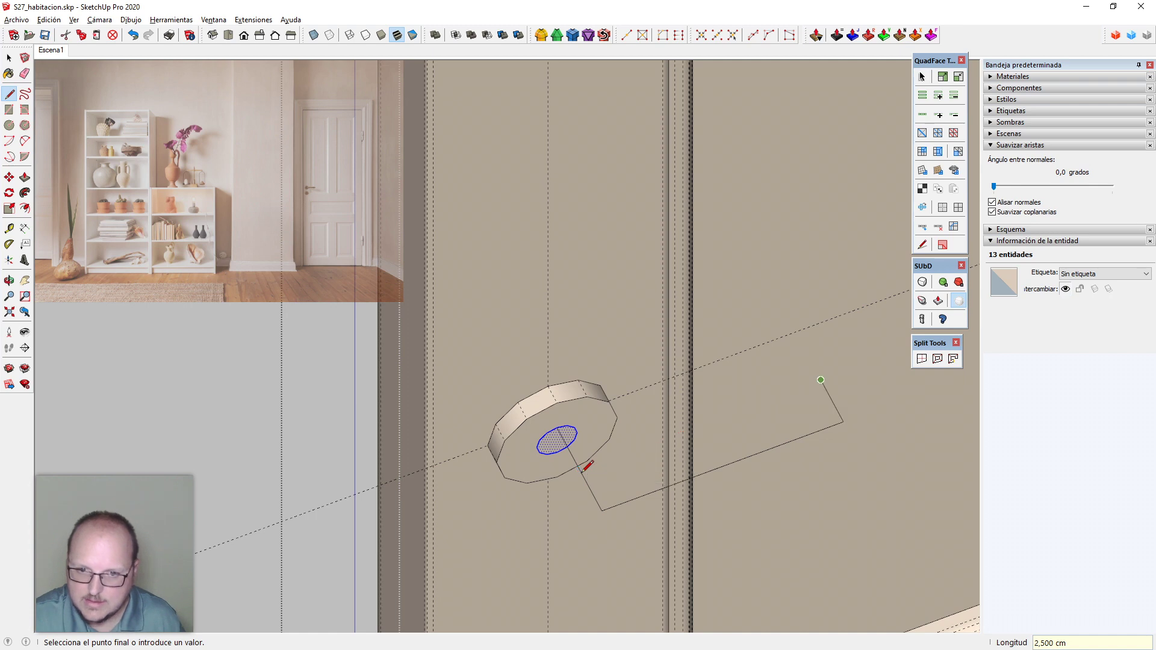
{"action": "key", "text": "space"}
Round the corner at the path's free end with a tangent arc starting at the midpoint of the short segment
{"action": "middle_click_drag", "start_coordinate": [595, 476], "coordinate": [583, 549]}
{"action": "scroll", "coordinate": [879, 448], "scroll_direction": "up", "scroll_amount": 1}
{"action": "key", "text": "a"}
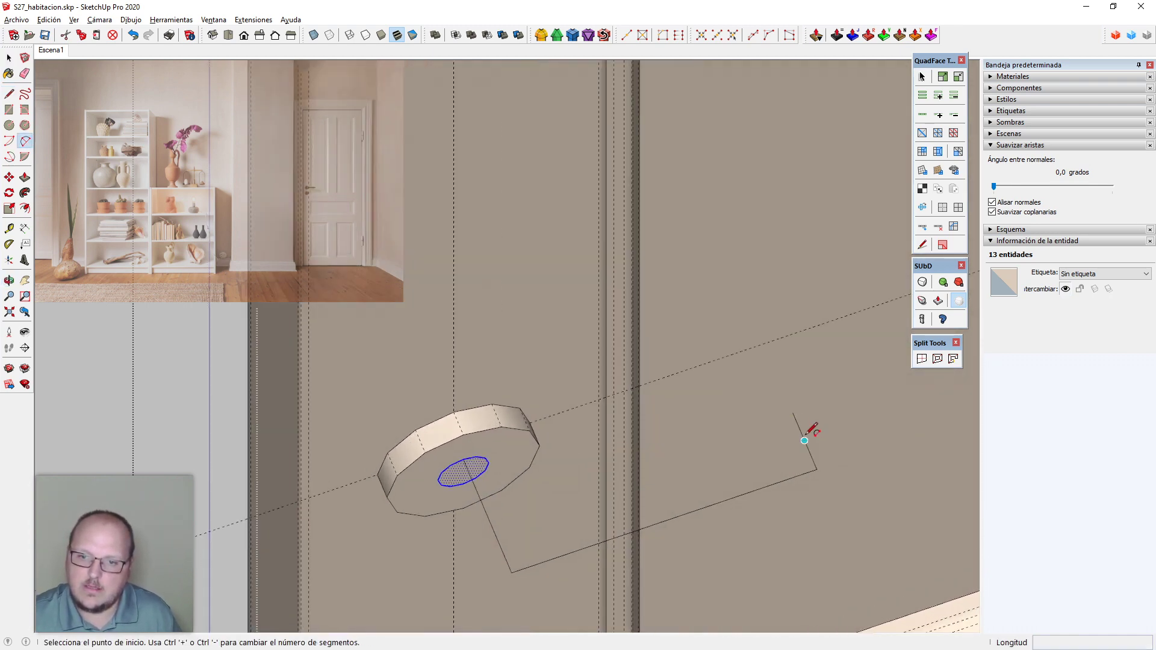
{"action": "left_click", "coordinate": [805, 441]}
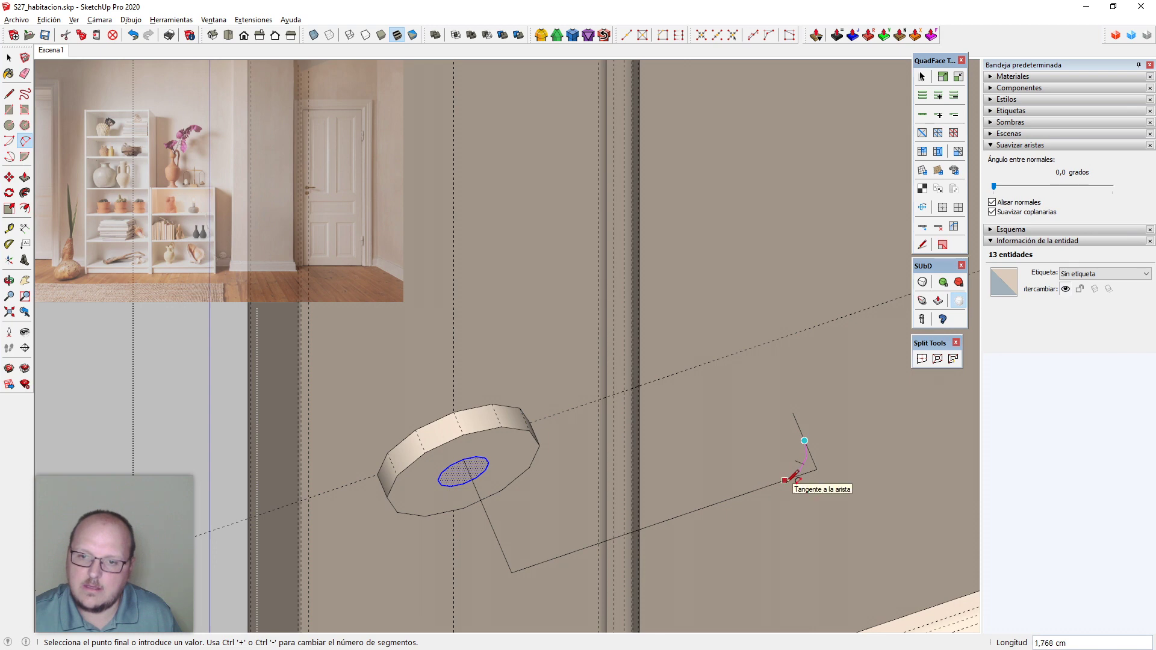
{"action": "double_click", "coordinate": [785, 480]}
{"action": "scroll", "coordinate": [795, 470], "scroll_direction": "down", "scroll_amount": 1}
{"action": "scroll", "coordinate": [580, 523], "scroll_direction": "up", "scroll_amount": 2}
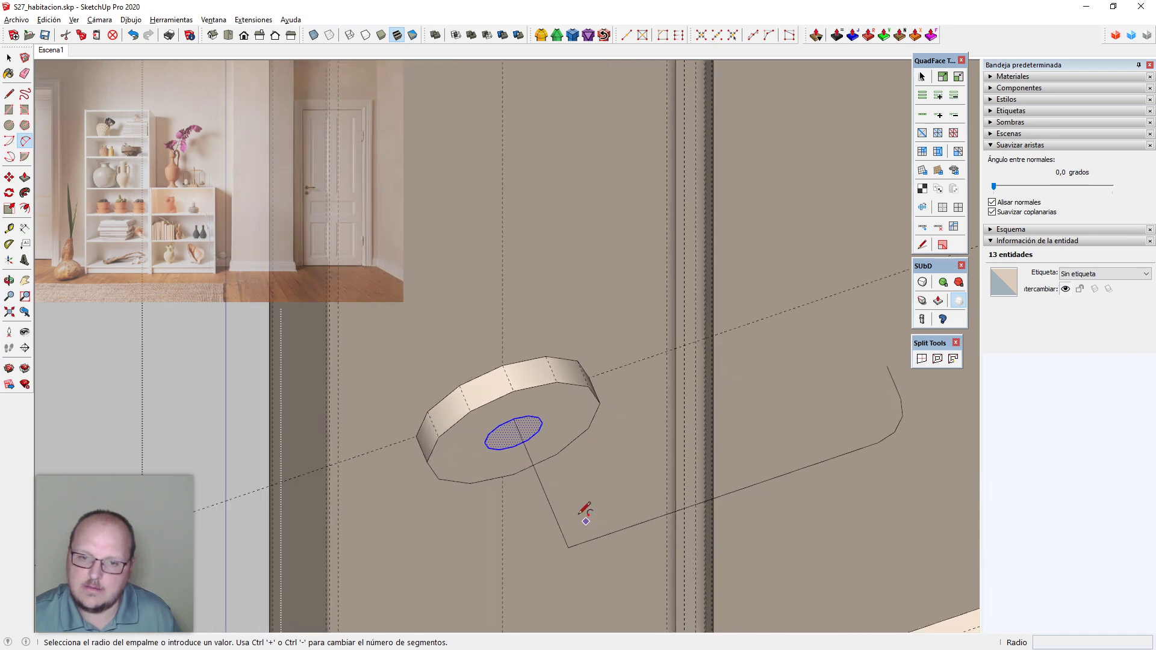
Cut across the handle path's sharp corner near the base plate with a diagonal of about 3.5 cm and erase the corner
{"action": "key", "text": "l"}
{"action": "left_click", "coordinate": [540, 483]}
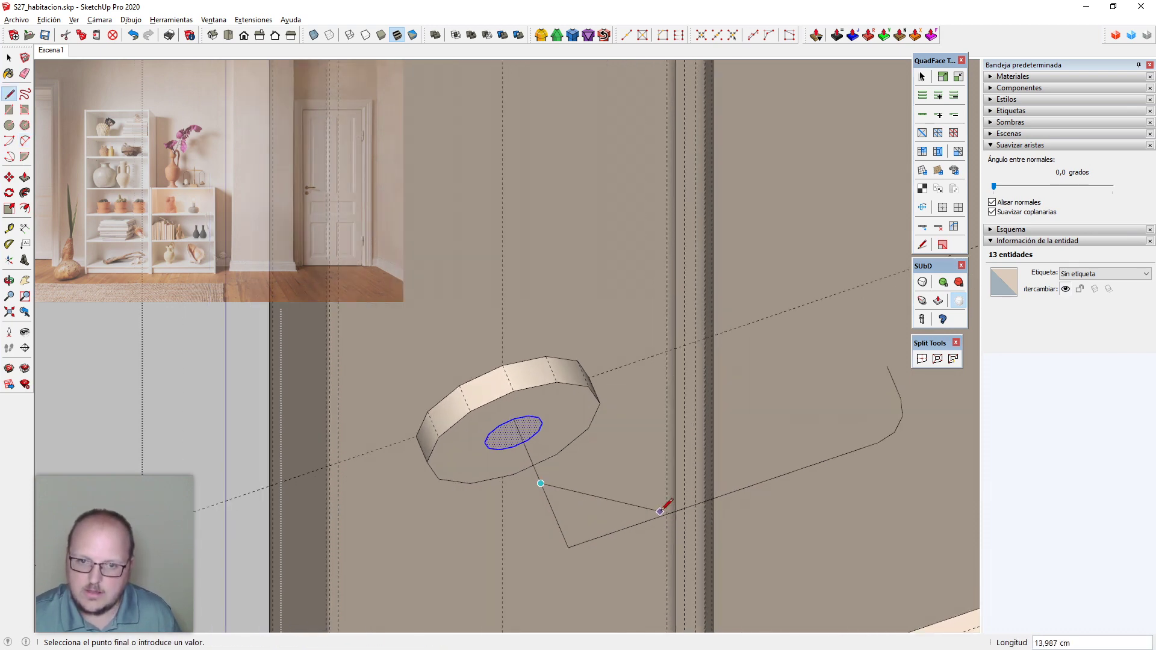
{"action": "middle_click_drag", "start_coordinate": [684, 509], "coordinate": [513, 565]}
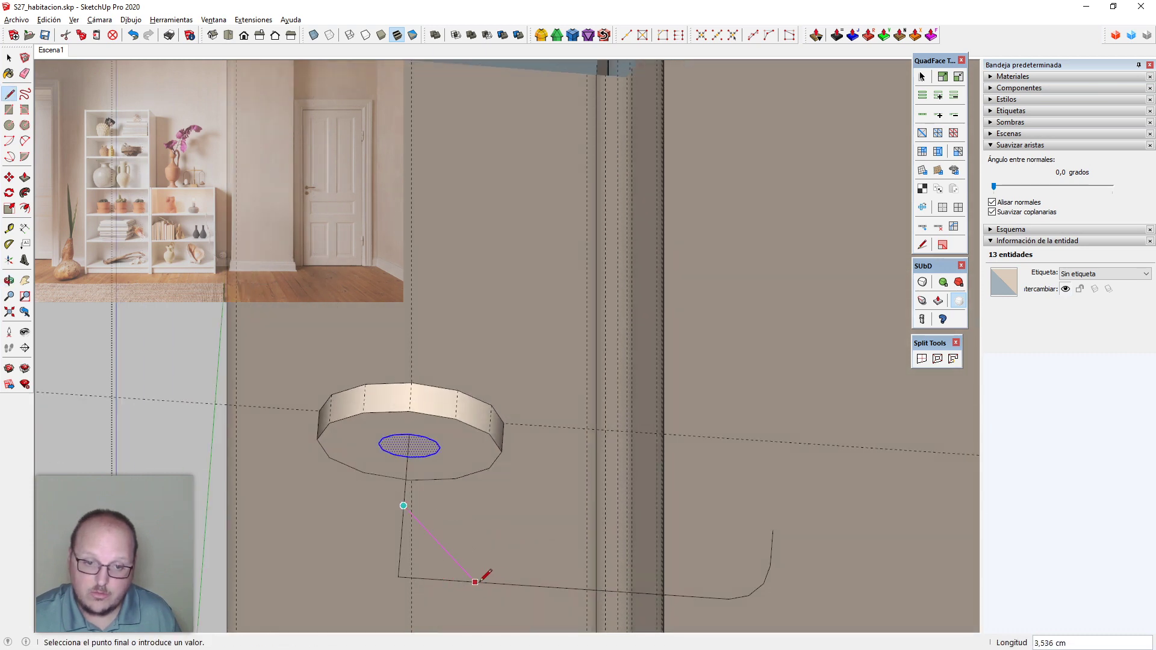
{"action": "left_click", "coordinate": [476, 582]}
{"action": "mouse_move", "coordinate": [485, 575]}
{"action": "middle_mouse_down"}
{"action": "mouse_move", "coordinate": [540, 555]}
{"action": "mouse_move", "coordinate": [550, 578]}
{"action": "mouse_move", "coordinate": [465, 542]}
{"action": "middle_mouse_up"}
{"action": "key", "text": "e"}
{"action": "left_click", "coordinate": [487, 596]}
{"action": "key", "text": "a"}
{"action": "left_click", "coordinate": [439, 492]}
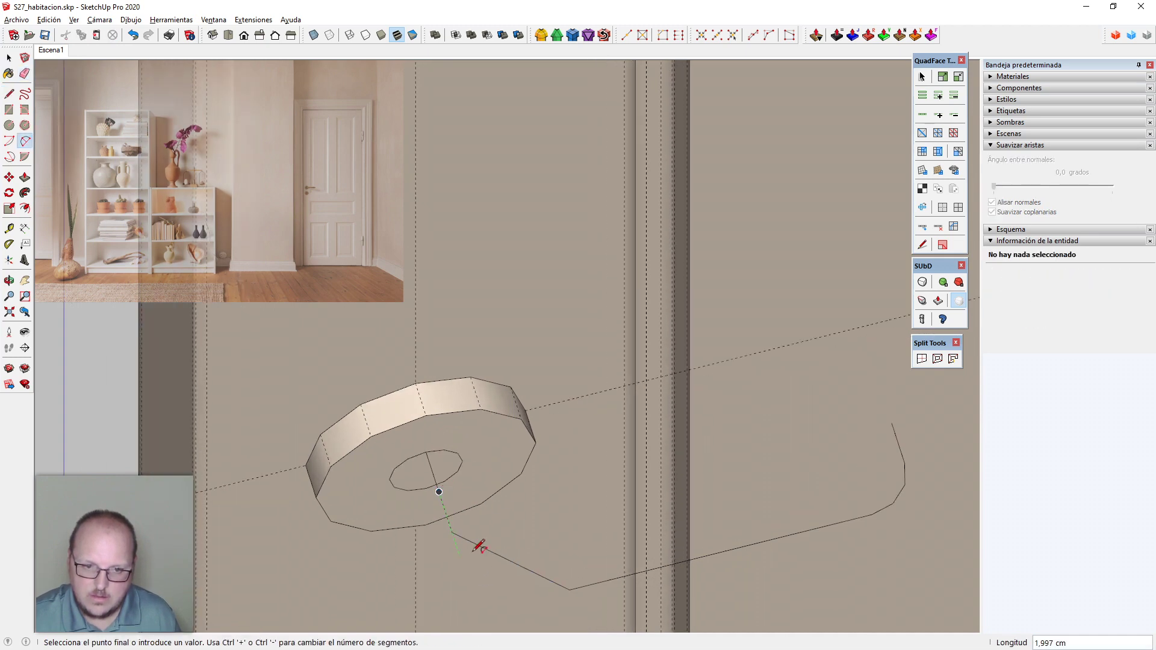
{"action": "left_click", "coordinate": [494, 551]}
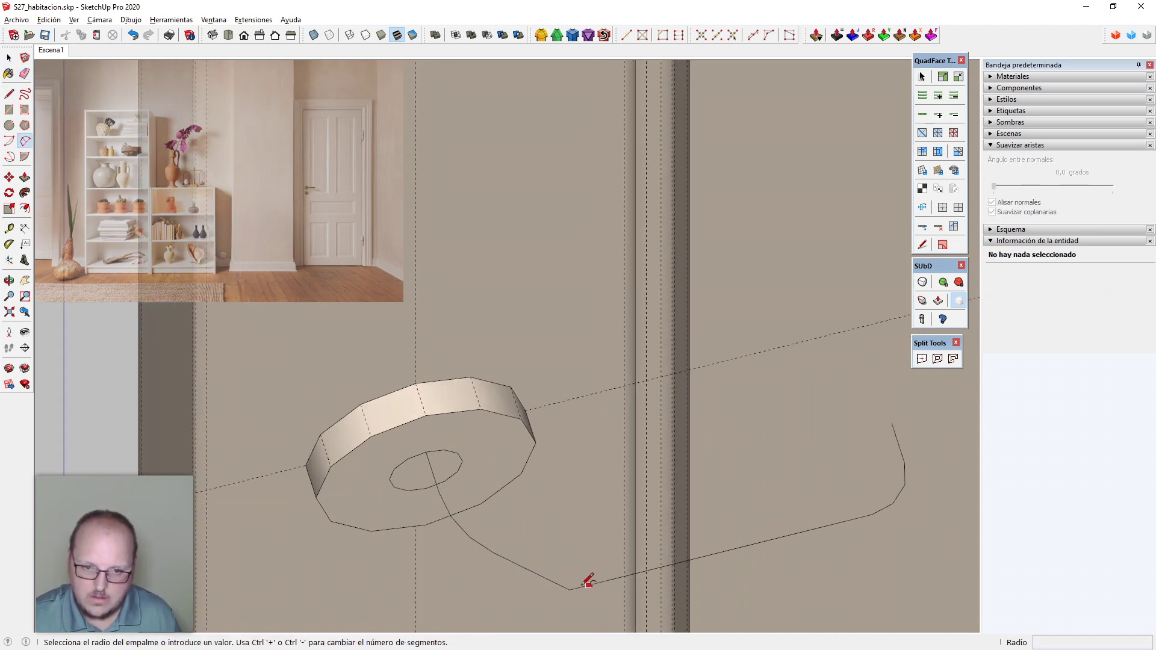
{"action": "left_click", "coordinate": [532, 571]}
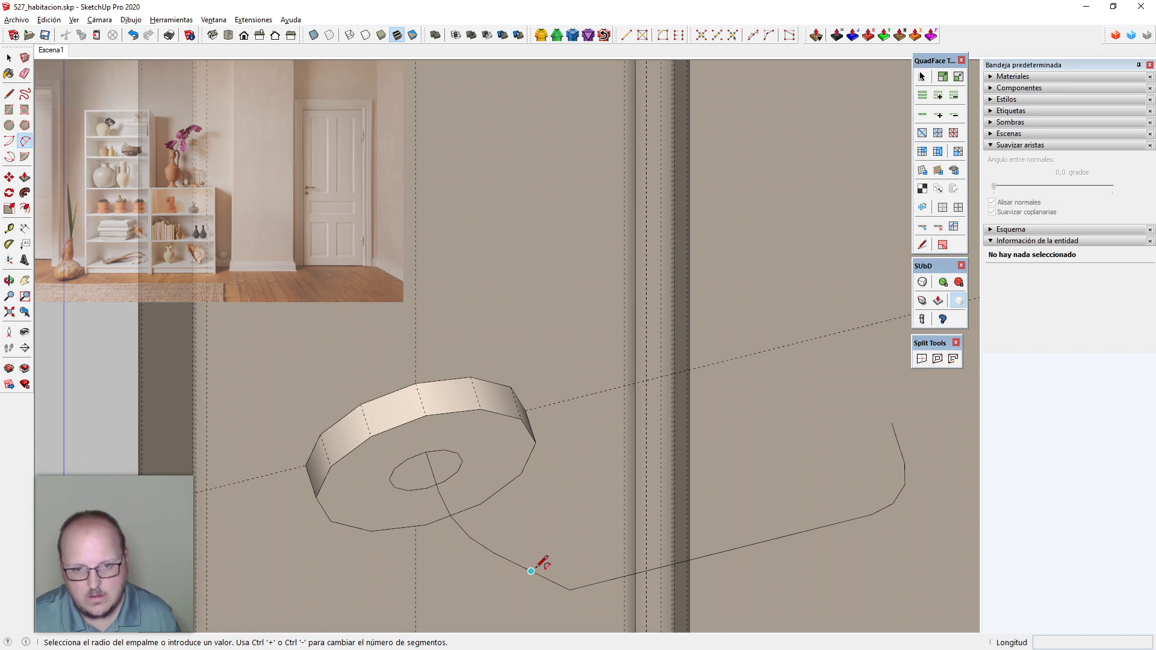
{"action": "left_click", "coordinate": [531, 571]}
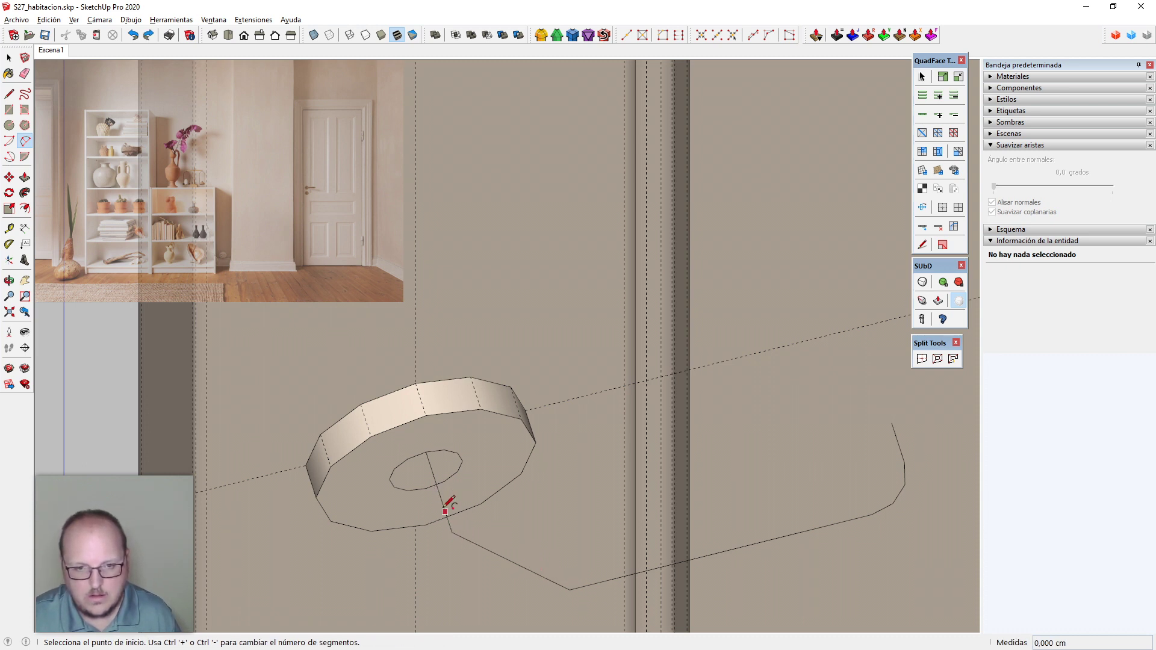
{"action": "key", "text": "l"}
{"action": "left_click", "coordinate": [452, 532]}
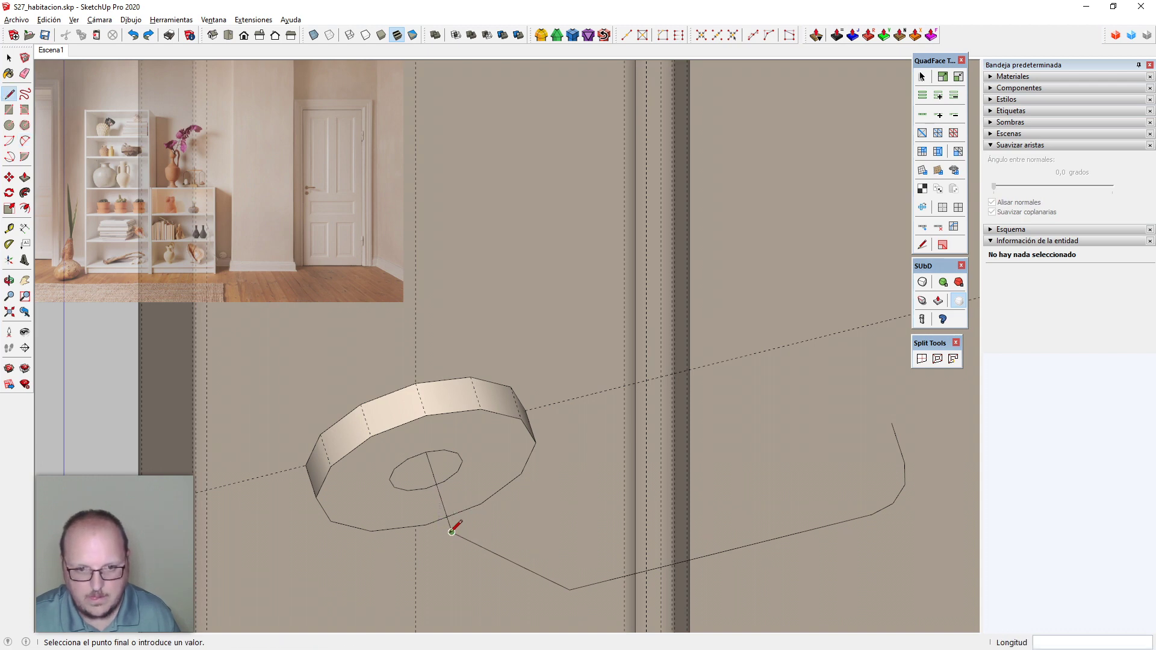
{"action": "left_click", "coordinate": [440, 491]}
{"action": "key", "text": "space"}
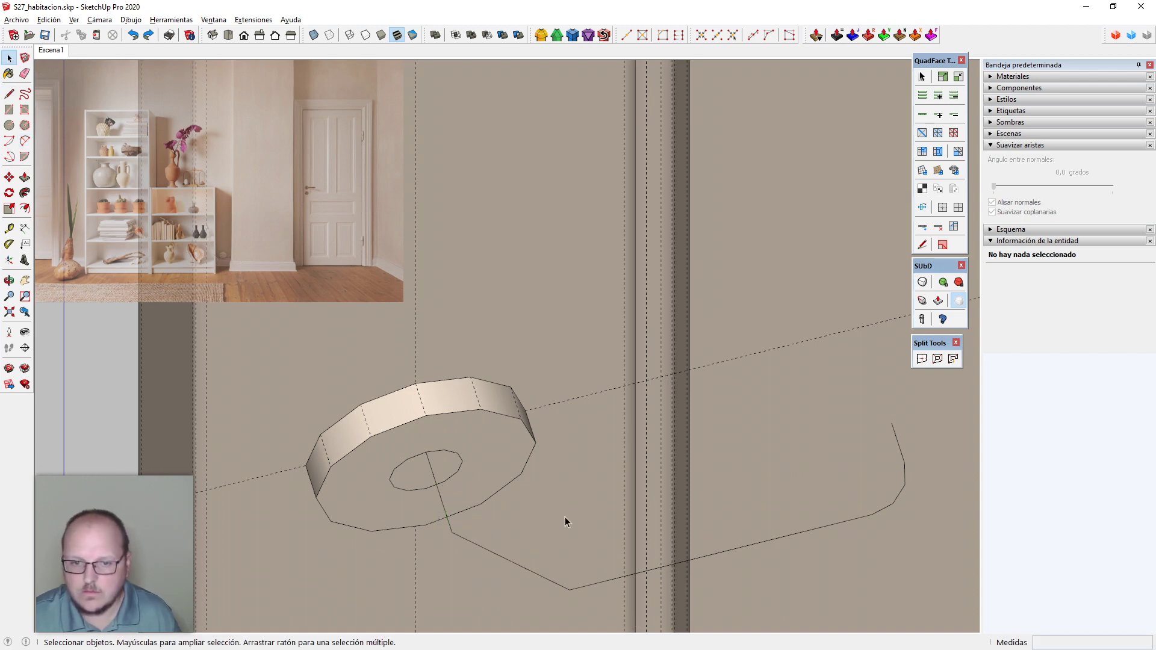
Divide the path's diagonal segment into two equal parts
{"action": "middle_click_drag", "start_coordinate": [565, 516], "coordinate": [551, 560]}
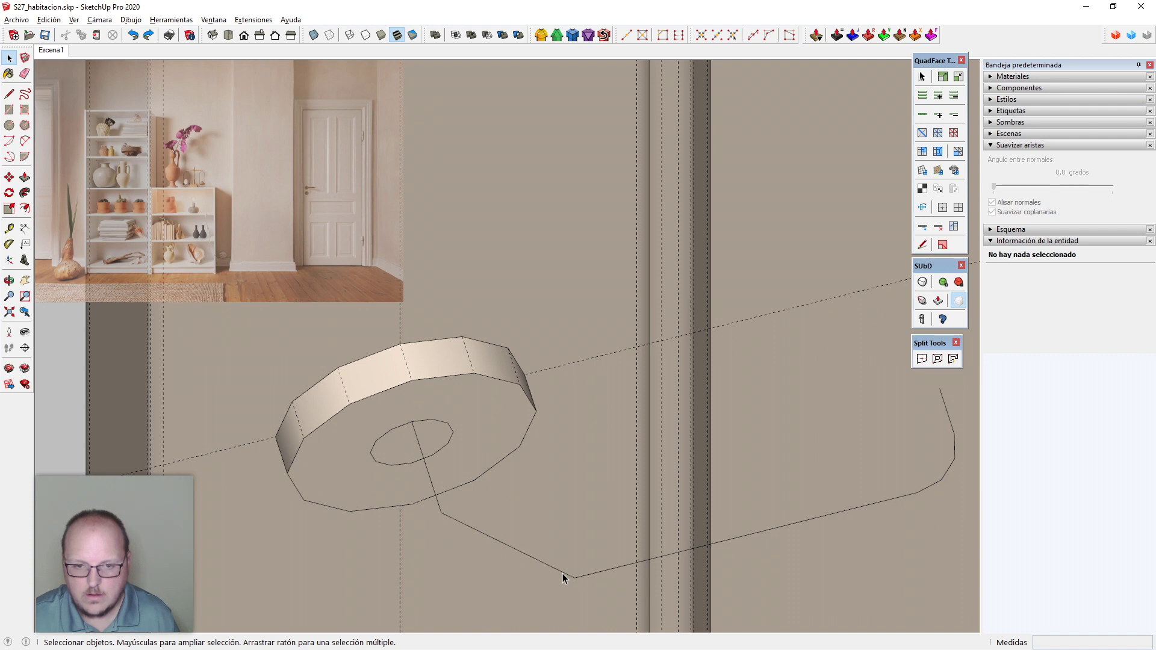
{"action": "left_click", "coordinate": [563, 573]}
{"action": "right_click", "coordinate": [564, 575]}
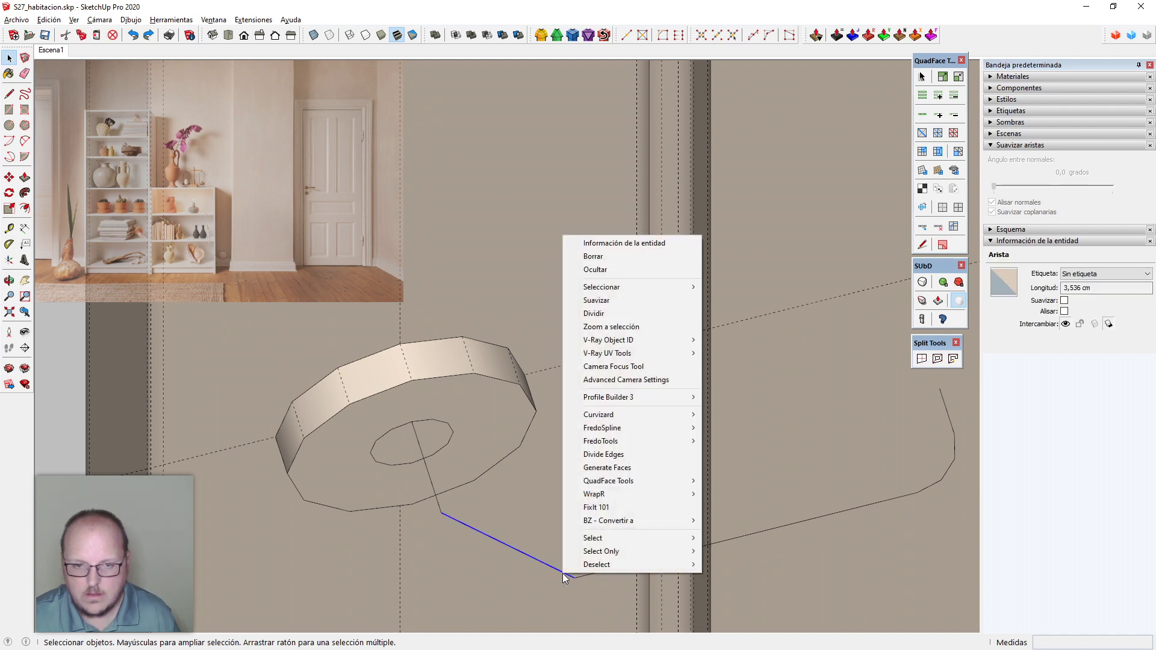
{"action": "left_click", "coordinate": [624, 313]}
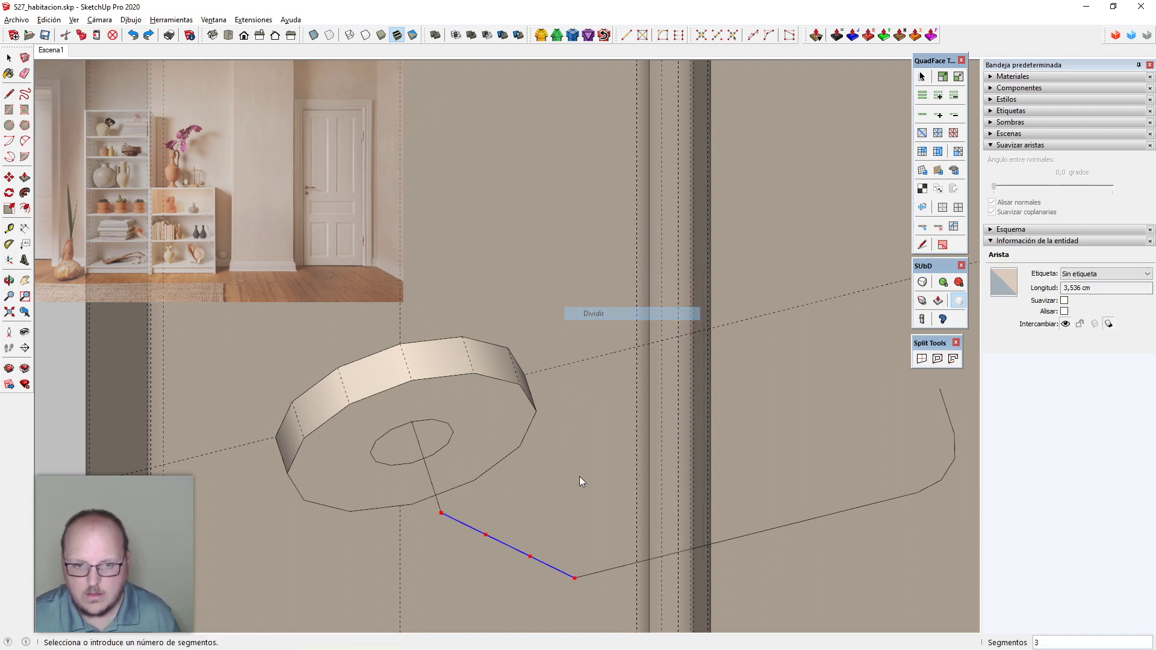
{"action": "left_click", "coordinate": [513, 550]}
Round both ends of the diagonal segment with tangent arcs, each starting from the midpoint of its half
{"action": "key", "text": "a"}
{"action": "left_click", "coordinate": [474, 529]}
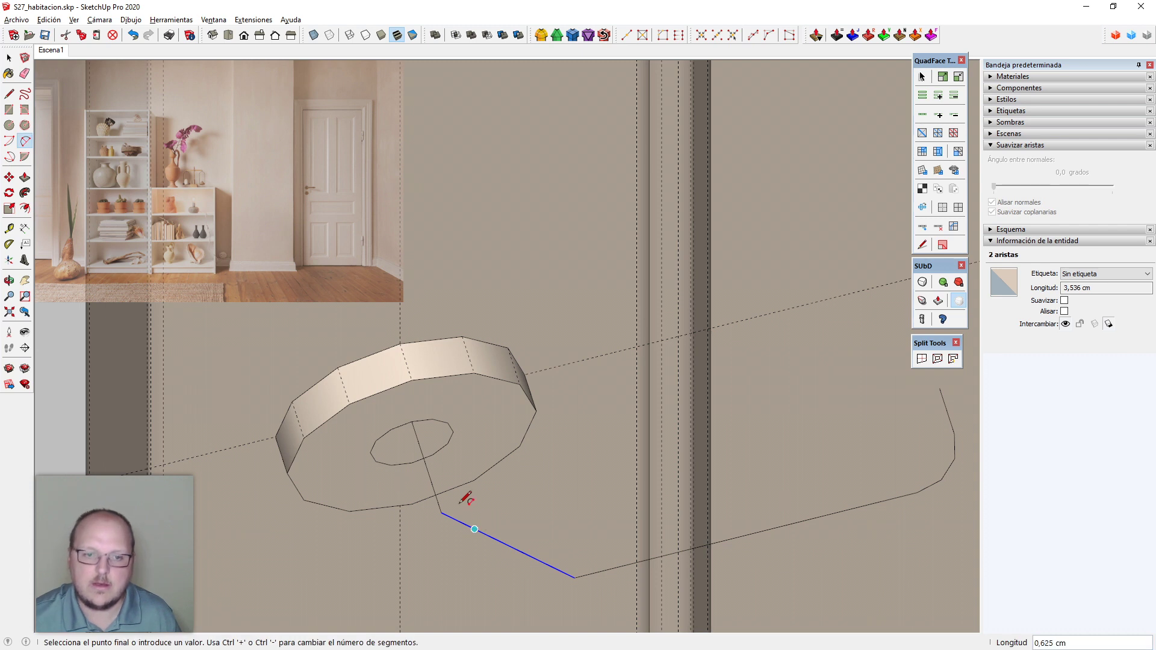
{"action": "left_click", "coordinate": [432, 479]}
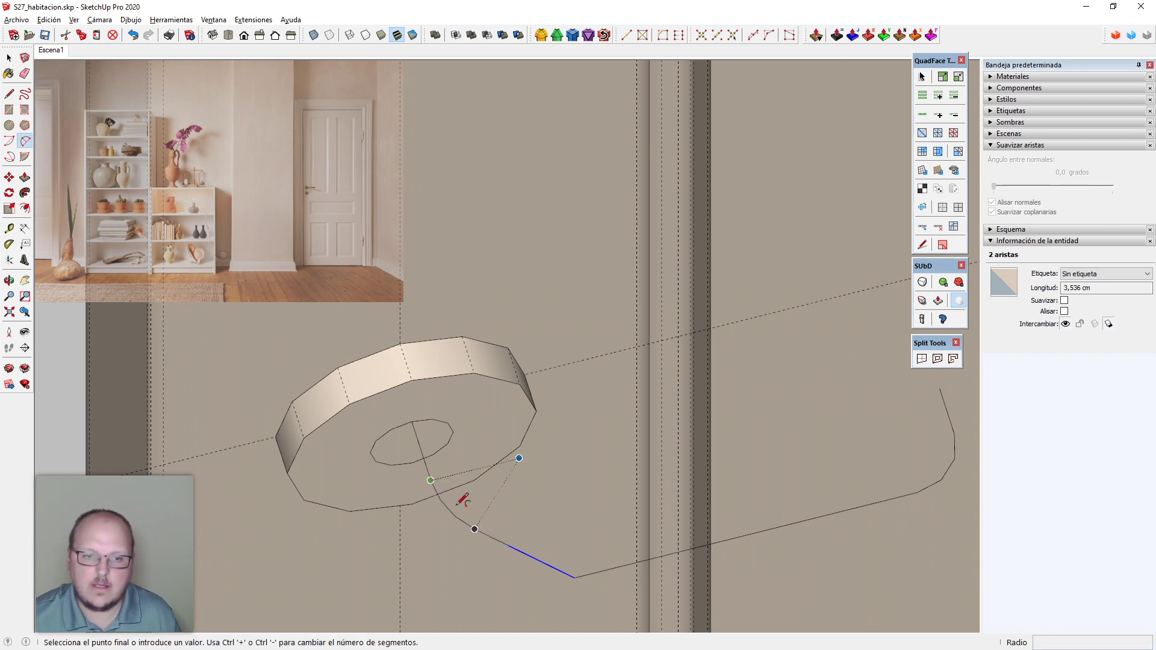
{"action": "left_click", "coordinate": [542, 562]}
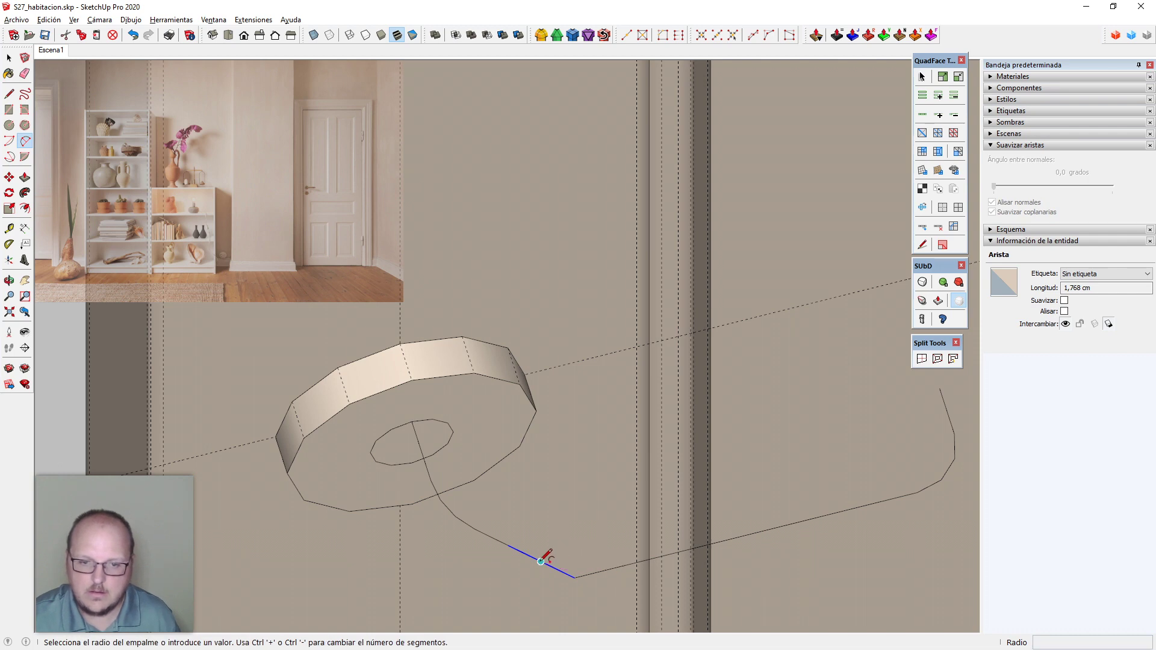
{"action": "key", "text": "space"}
Select the connected handle path and round base plate and run a CleanUp command on them
{"action": "middle_click_drag", "start_coordinate": [615, 566], "coordinate": [610, 562]}
{"action": "scroll", "coordinate": [519, 462], "scroll_direction": "down", "scroll_amount": 5}
{"action": "middle_click_drag", "start_coordinate": [606, 475], "coordinate": [632, 374]}
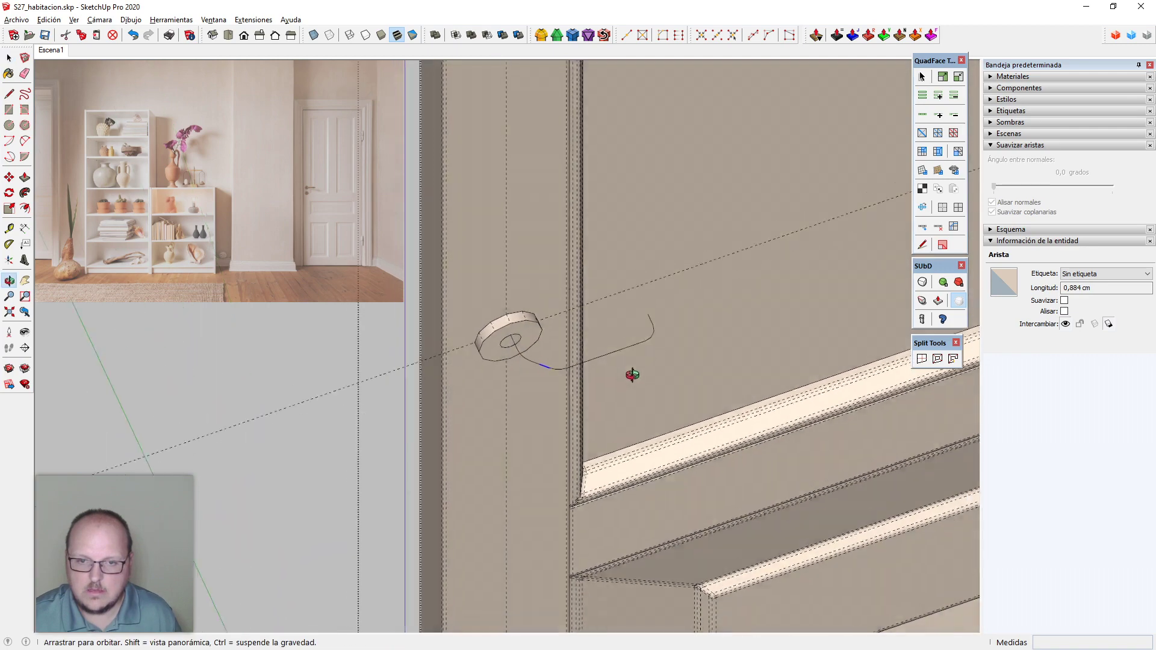
{"action": "scroll", "coordinate": [551, 313], "scroll_direction": "up", "scroll_amount": 2}
{"action": "middle_click_drag", "start_coordinate": [519, 400], "coordinate": [547, 285]}
{"action": "scroll", "coordinate": [547, 301], "scroll_direction": "up", "scroll_amount": 3}
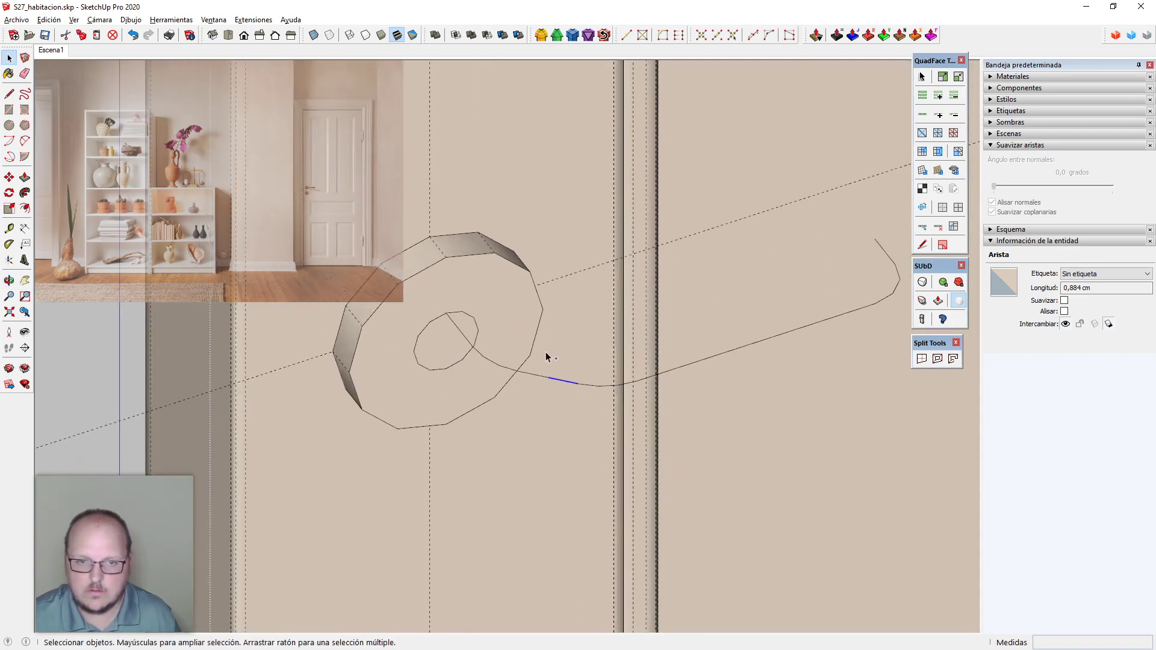
{"action": "triple_click", "coordinate": [536, 375]}
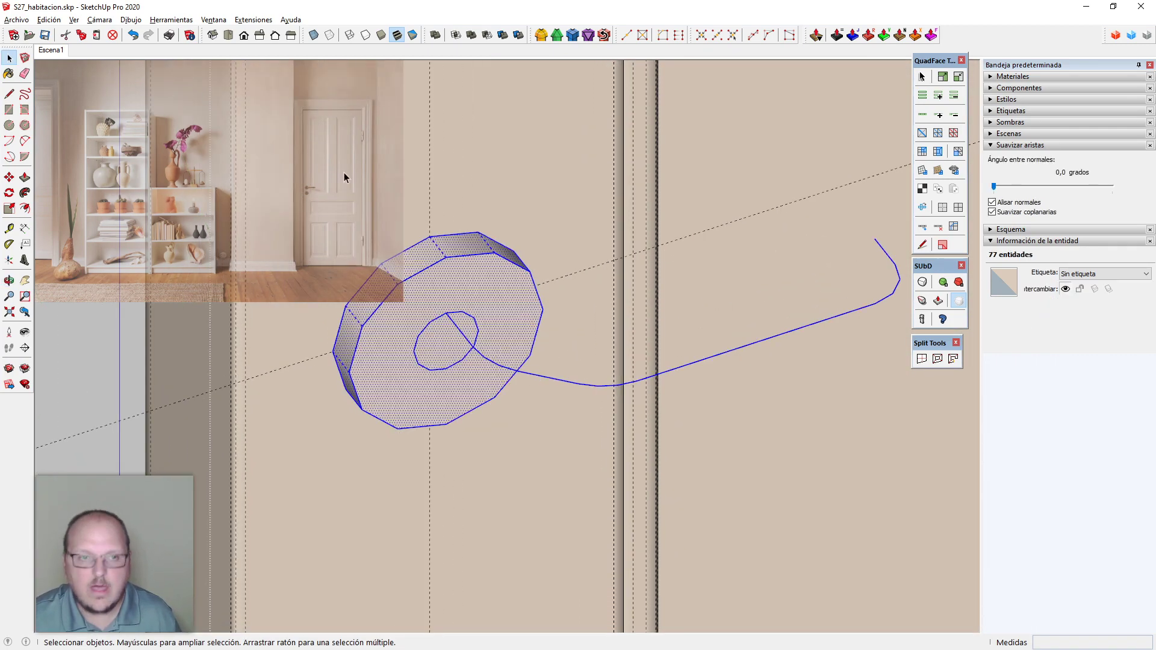
{"action": "left_click", "coordinate": [254, 20]}
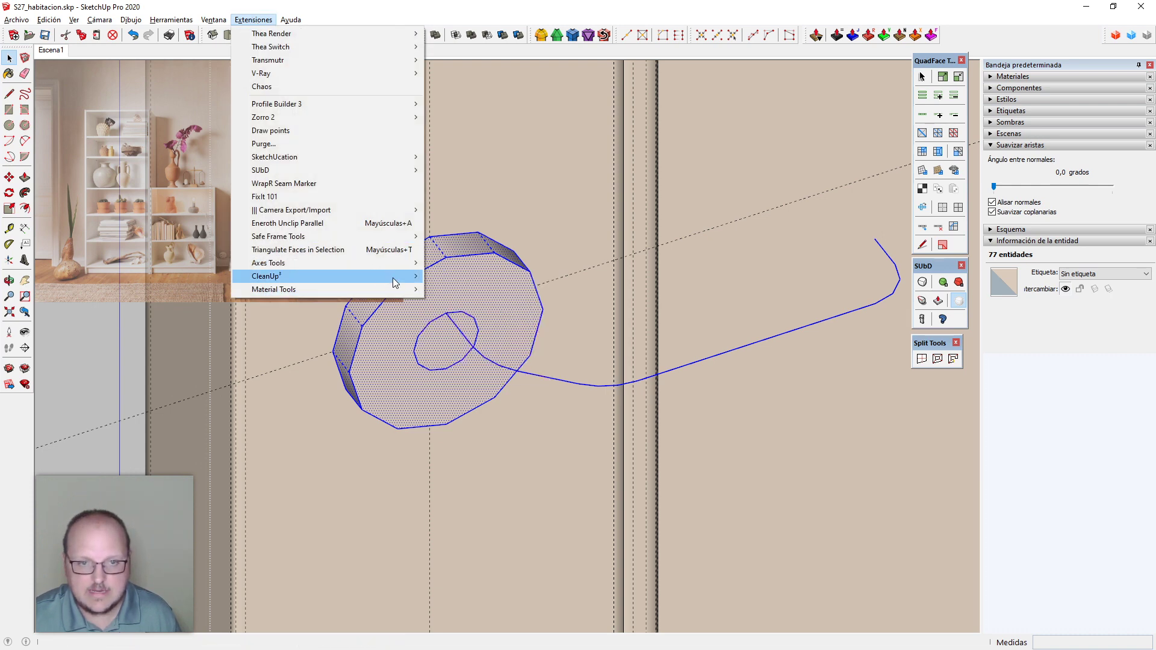
{"action": "mouse_move", "coordinate": [395, 277]}
{"action": "left_click", "coordinate": [482, 371]}
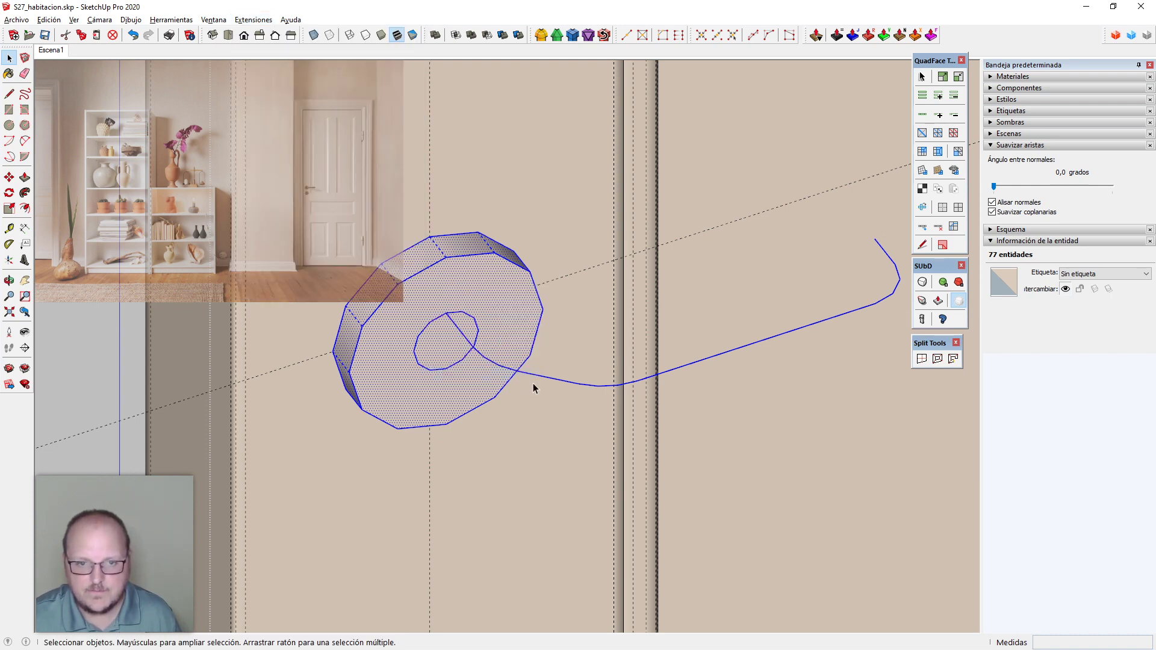
Select the whole handle path and sweep the small circle on the base plate along it with Follow Me
{"action": "left_click", "coordinate": [543, 377]}
{"action": "middle_click_drag", "start_coordinate": [543, 377], "coordinate": [489, 377]}
{"action": "triple_click", "coordinate": [492, 370]}
{"action": "scroll", "coordinate": [469, 360], "scroll_direction": "up", "scroll_amount": 1}
{"action": "scroll", "coordinate": [468, 360], "scroll_direction": "up", "scroll_amount": 1}
{"action": "left_click", "coordinate": [511, 380]}
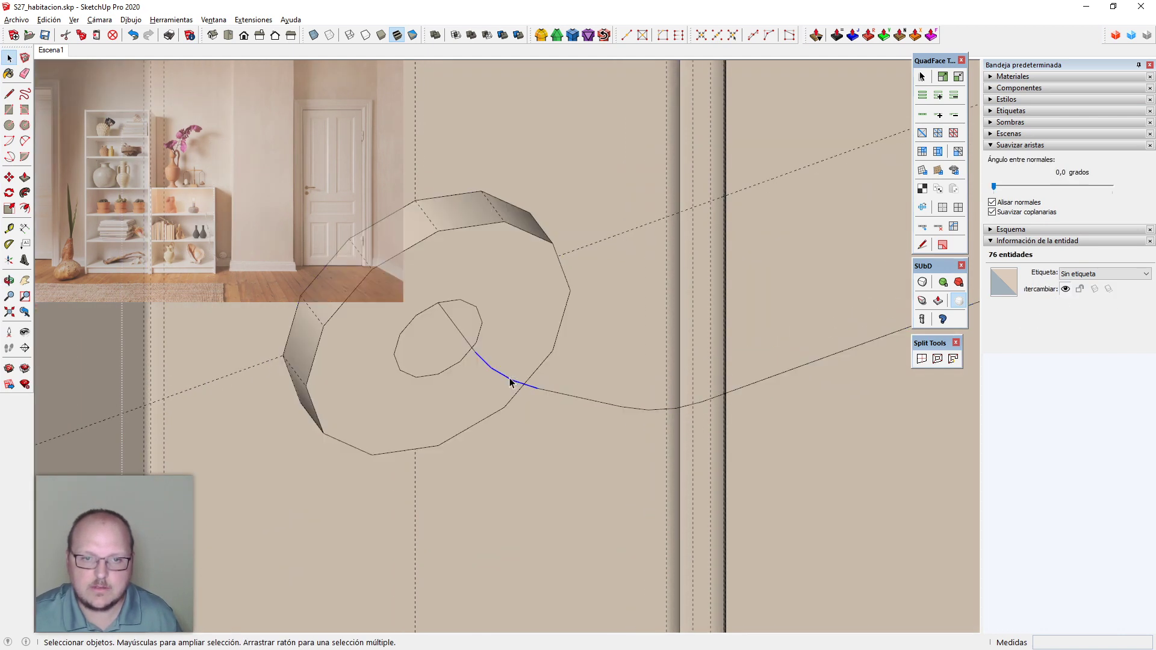
{"action": "left_click", "coordinate": [470, 347], "text": "shift"}
{"action": "scroll", "coordinate": [500, 386], "scroll_direction": "down", "scroll_amount": 2}
{"action": "left_click_drag", "start_coordinate": [508, 387], "coordinate": [672, 469], "text": "ctrl"}
{"action": "scroll", "coordinate": [603, 422], "scroll_direction": "down", "scroll_amount": 2}
{"action": "left_click_drag", "start_coordinate": [603, 269], "coordinate": [818, 484], "text": "ctrl"}
{"action": "scroll", "coordinate": [483, 413], "scroll_direction": "up", "scroll_amount": 2}
{"action": "key", "text": "shift+f"}
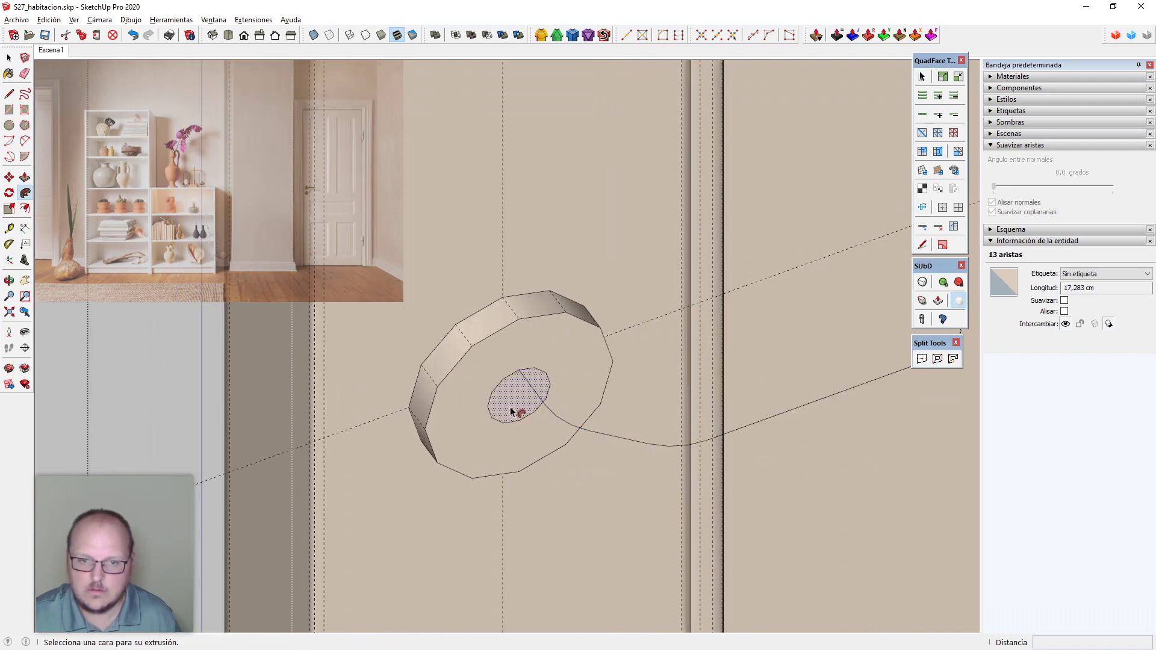
{"action": "left_click", "coordinate": [515, 410]}
Group the swept lever together with its base plate
{"action": "key", "text": "space"}
{"action": "scroll", "coordinate": [516, 409], "scroll_direction": "down", "scroll_amount": 2}
{"action": "middle_click_drag", "start_coordinate": [567, 450], "coordinate": [480, 489]}
{"action": "triple_click", "coordinate": [571, 412]}
{"action": "key", "text": "ctrl+g"}
Open the handle group and delete the two leftover pieces of geometry in it
{"action": "double_click", "coordinate": [572, 414]}
{"action": "left_click", "coordinate": [480, 386]}
{"action": "scroll", "coordinate": [490, 384], "scroll_direction": "up", "scroll_amount": 2}
{"action": "key", "text": "Delete"}
{"action": "left_click", "coordinate": [501, 390]}
{"action": "key", "text": "Delete"}
Orient all faces of the handle to match the base plate's front face
{"action": "double_click", "coordinate": [533, 464]}
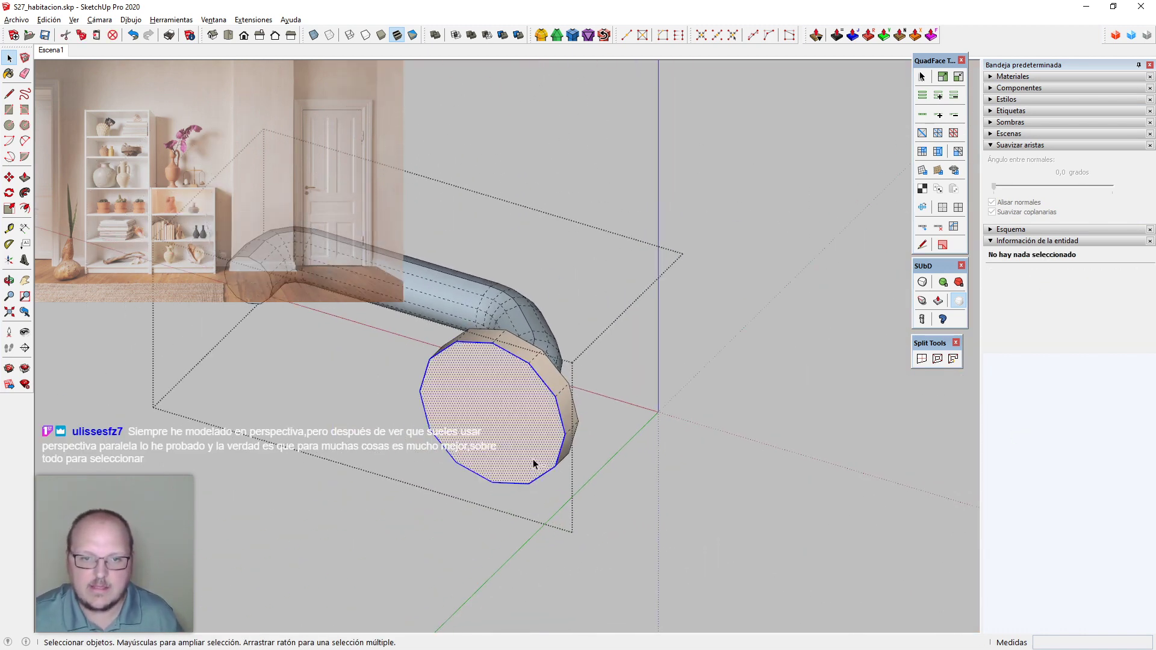
{"action": "middle_click_drag", "start_coordinate": [627, 462], "coordinate": [530, 374]}
{"action": "left_click", "coordinate": [529, 374]}
{"action": "key", "text": "shift+o"}
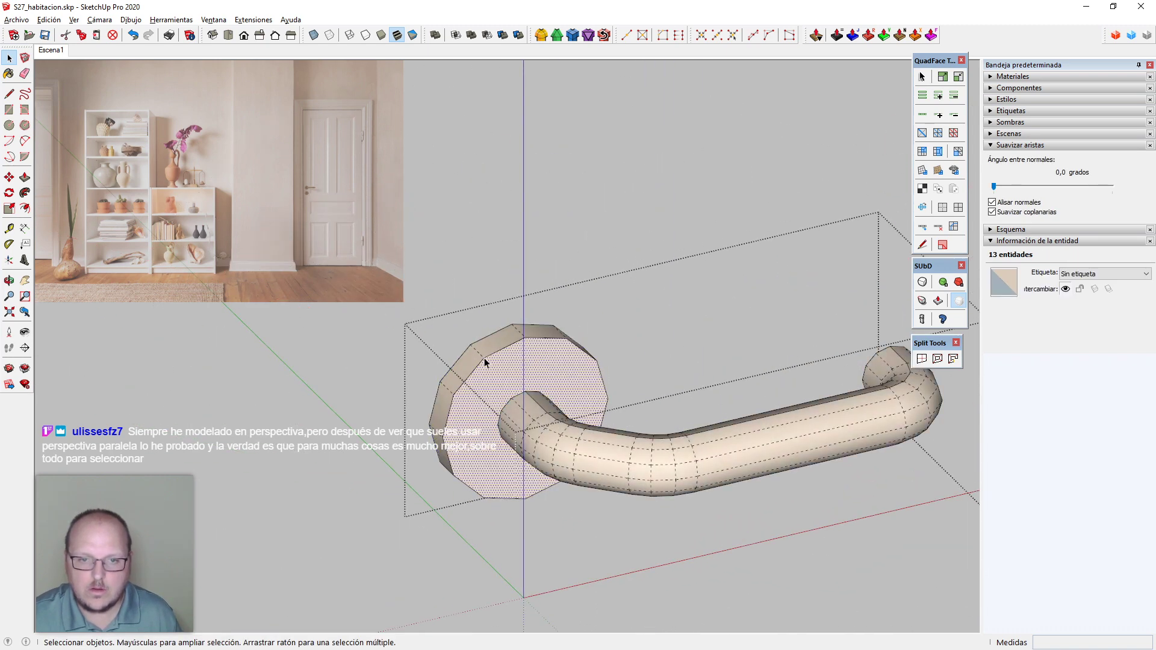
Examine the handle's overall shape and proportions in front view
{"action": "scroll", "coordinate": [439, 345], "scroll_direction": "down", "scroll_amount": 2}
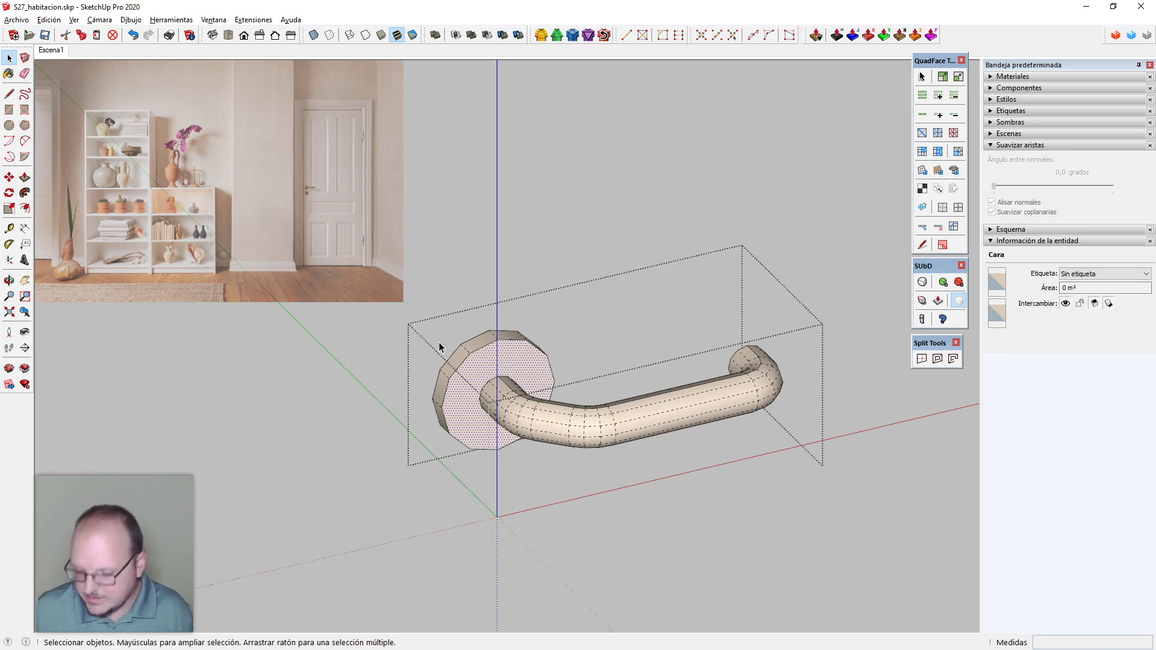
{"action": "key", "text": "F3"}
{"action": "key", "text": "shift+z"}
{"action": "key", "text": "v"}
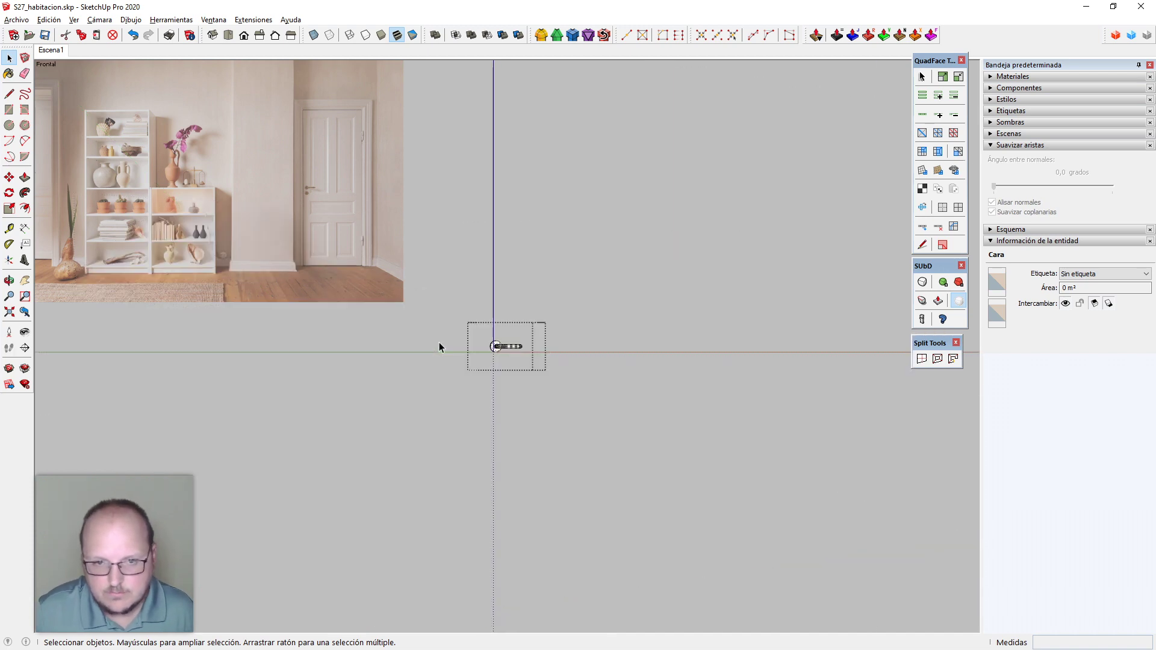
{"action": "key", "text": "shift+z"}
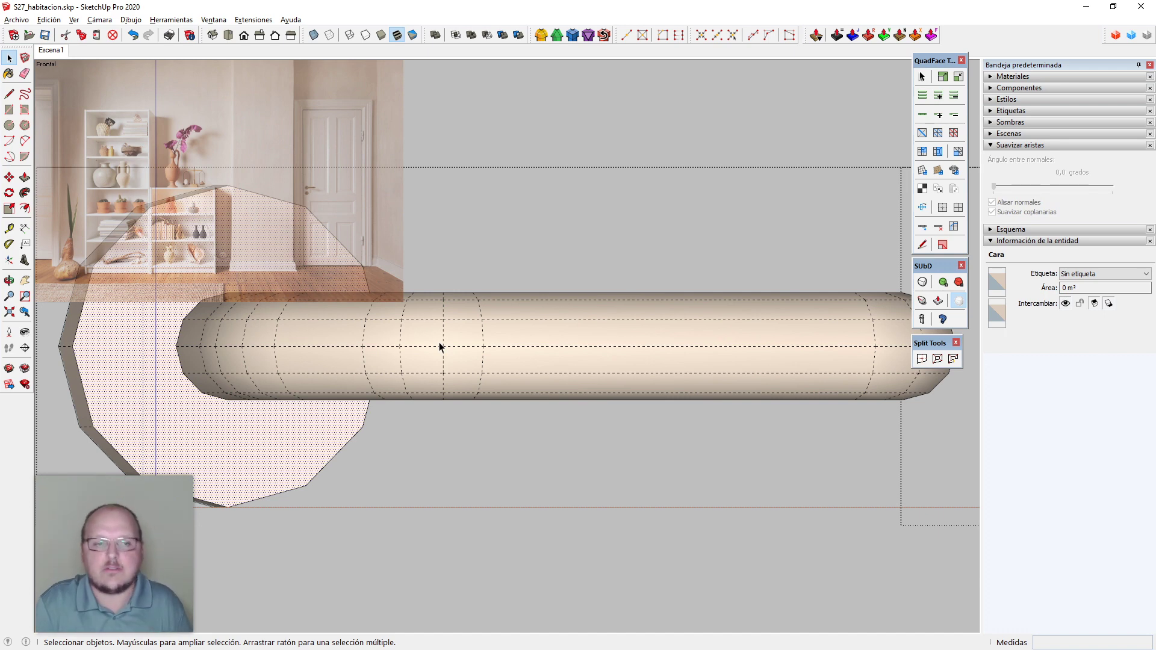
{"action": "scroll", "coordinate": [553, 315], "scroll_direction": "down", "scroll_amount": 5}
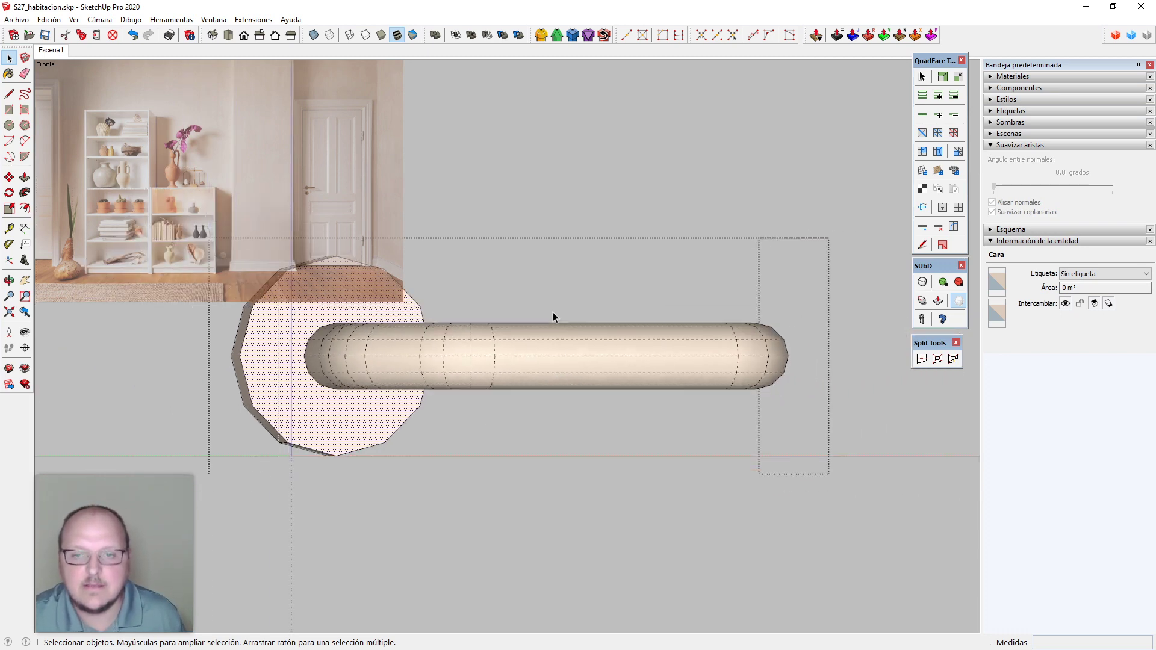
{"action": "scroll", "coordinate": [681, 302], "scroll_direction": "down", "scroll_amount": 2}
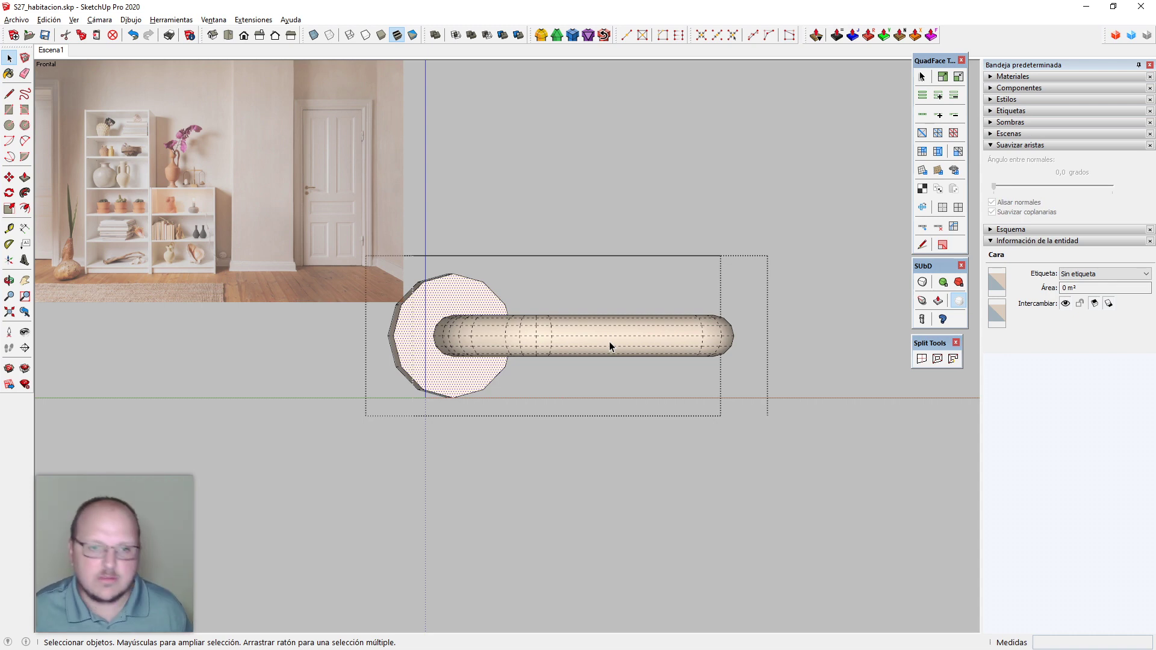
{"action": "scroll", "coordinate": [609, 341], "scroll_direction": "down", "scroll_amount": 1}
{"action": "middle_click_drag", "start_coordinate": [717, 361], "coordinate": [432, 324]}
Split the base plate's front ring face with 12 radial edges between its outline and the lever's circle
{"action": "scroll", "coordinate": [482, 315], "scroll_direction": "up", "scroll_amount": 4}
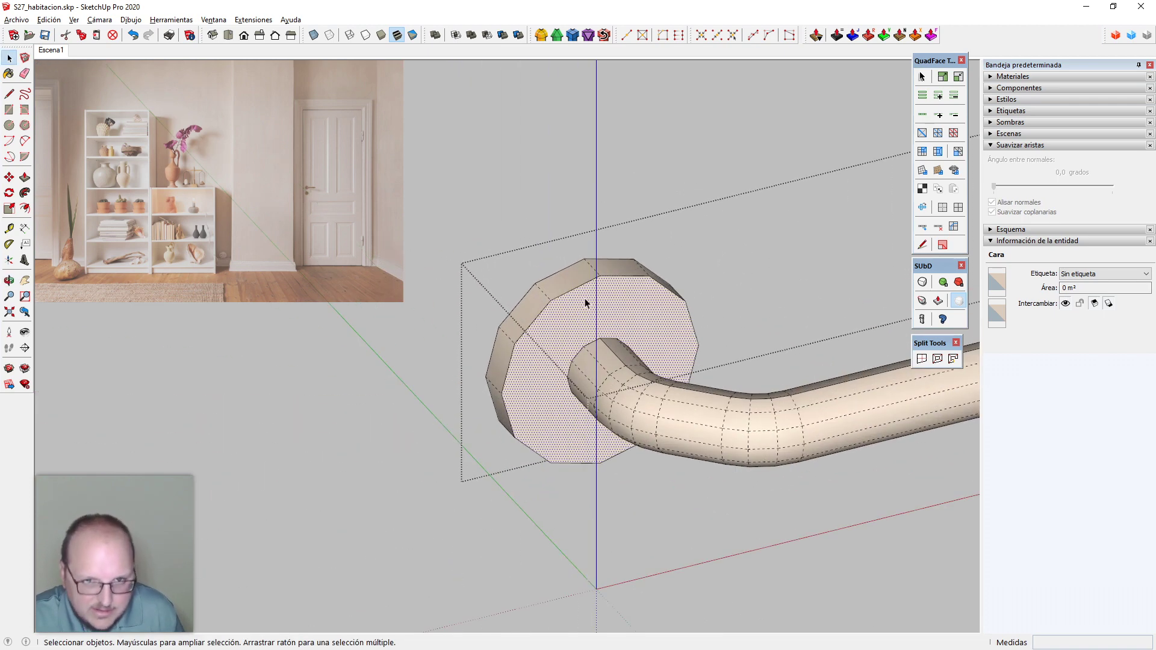
{"action": "left_click", "coordinate": [938, 359]}
{"action": "middle_click_drag", "start_coordinate": [567, 401], "coordinate": [594, 357]}
{"action": "scroll", "coordinate": [594, 358], "scroll_direction": "up", "scroll_amount": 2}
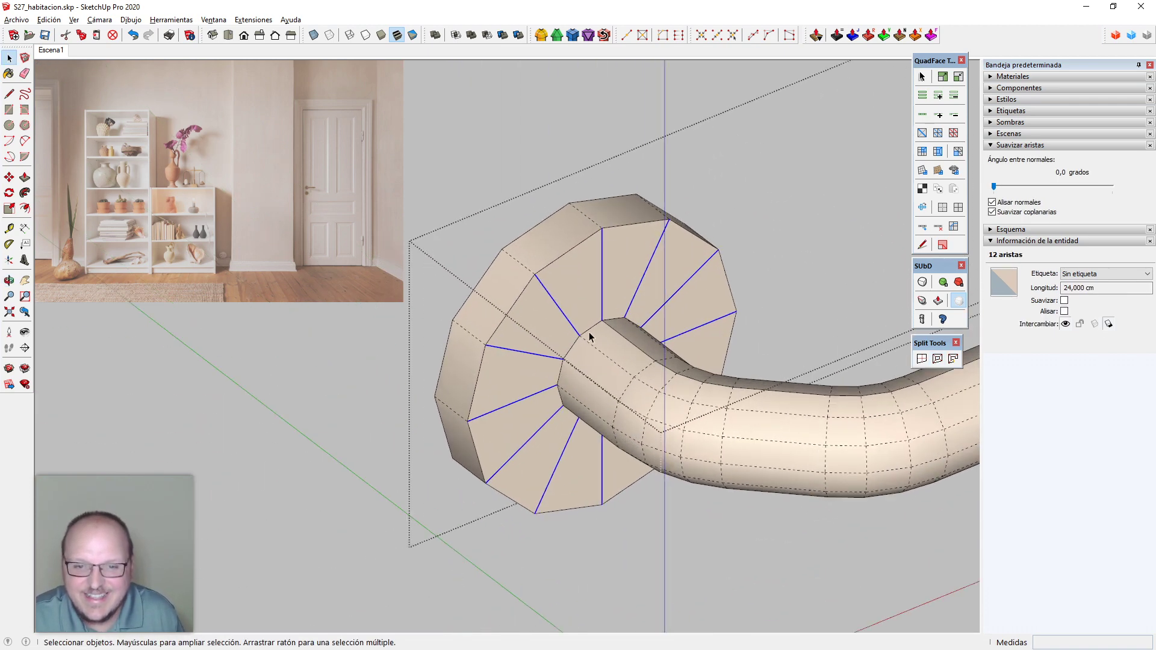
Add FredoCorner subdivision edges with a 0.3 cm offset and 2 segments around the base plate's front outline, back outline and inner circle
{"action": "left_click", "coordinate": [592, 331]}
{"action": "double_click", "coordinate": [554, 265], "text": "shift"}
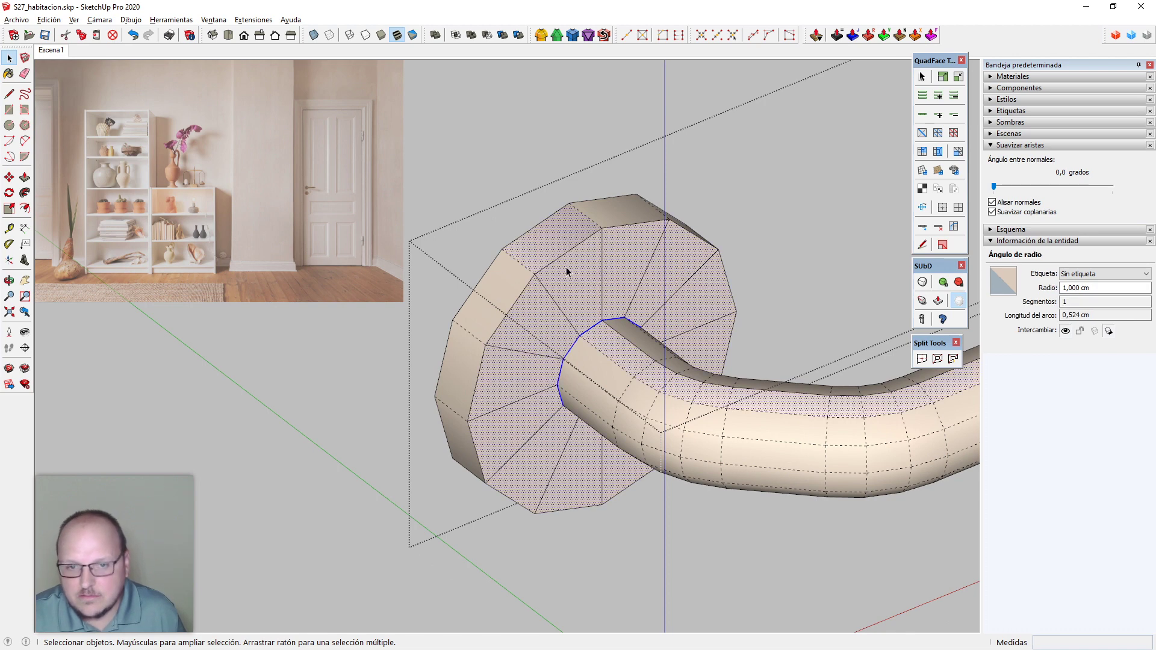
{"action": "double_click", "coordinate": [571, 253]}
{"action": "double_click", "coordinate": [590, 327], "text": "shift"}
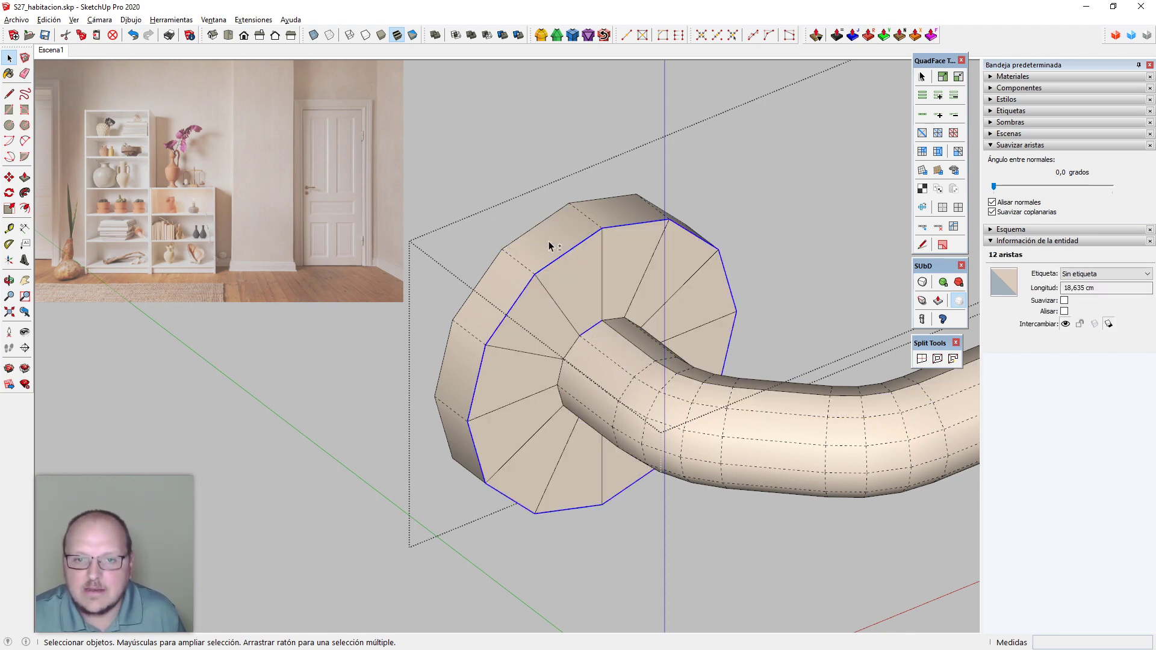
{"action": "double_click", "coordinate": [533, 231], "text": "shift"}
{"action": "middle_click_drag", "start_coordinate": [532, 232], "coordinate": [1057, 298]}
{"action": "left_click", "coordinate": [576, 37]}
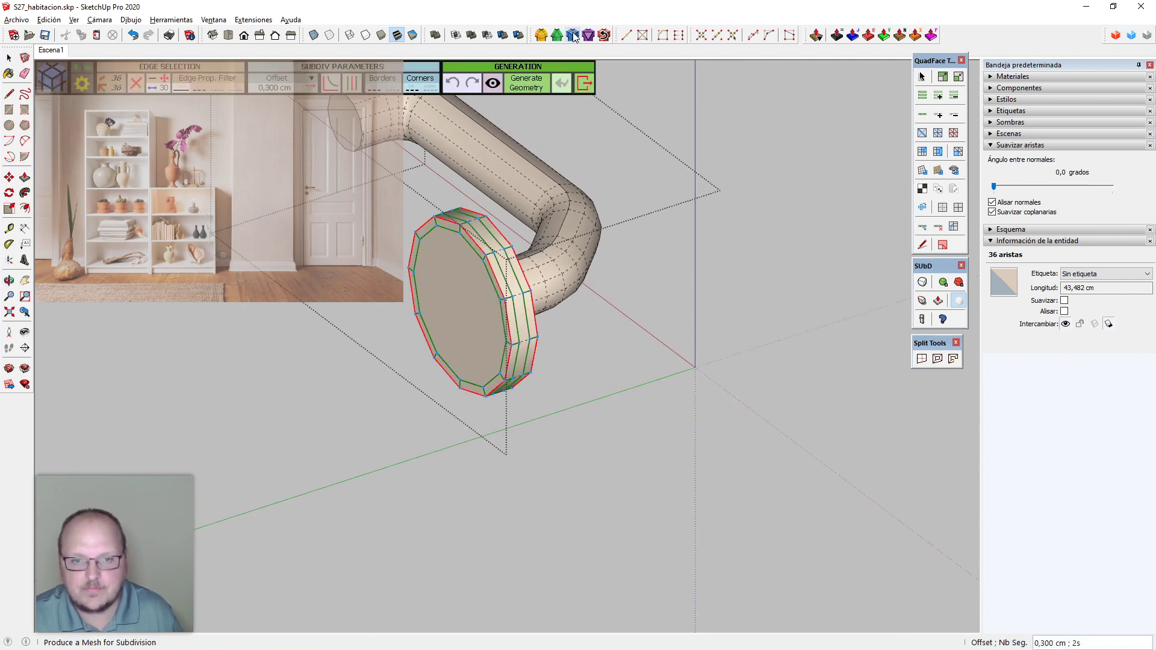
{"action": "middle_click_drag", "start_coordinate": [680, 305], "coordinate": [365, 435]}
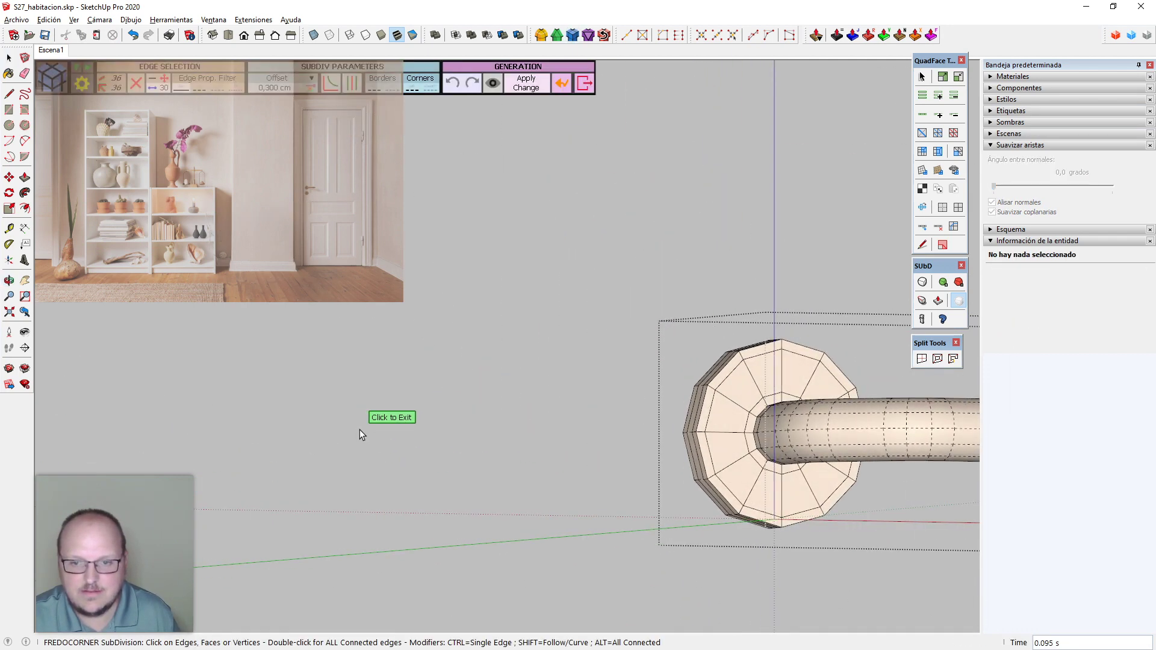
{"action": "scroll", "coordinate": [380, 418], "scroll_direction": "down", "scroll_amount": 1}
{"action": "middle_click_drag", "start_coordinate": [753, 435], "coordinate": [813, 590]}
{"action": "scroll", "coordinate": [487, 417], "scroll_direction": "down", "scroll_amount": 1}
{"action": "middle_click_drag", "start_coordinate": [732, 425], "coordinate": [439, 227]}
{"action": "scroll", "coordinate": [439, 226], "scroll_direction": "up", "scroll_amount": 3}
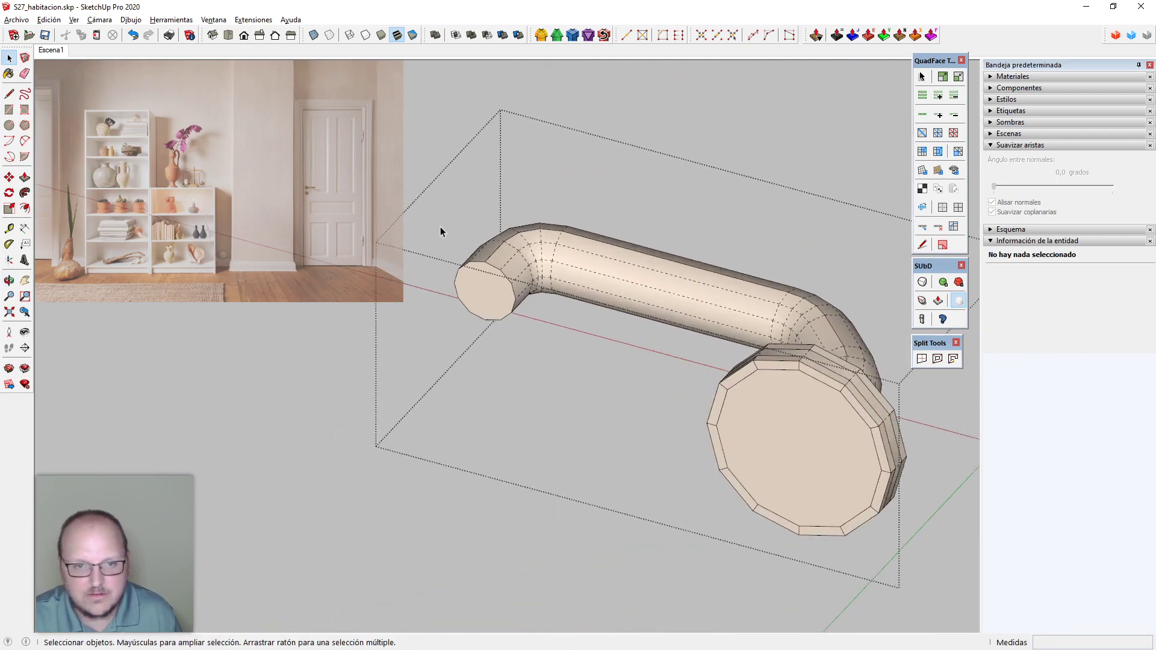
Add FredoCorner subdivision edges with a 0.3 cm offset on the lever's free-end cap and split its inner face into quads with lines
{"action": "left_click", "coordinate": [487, 289]}
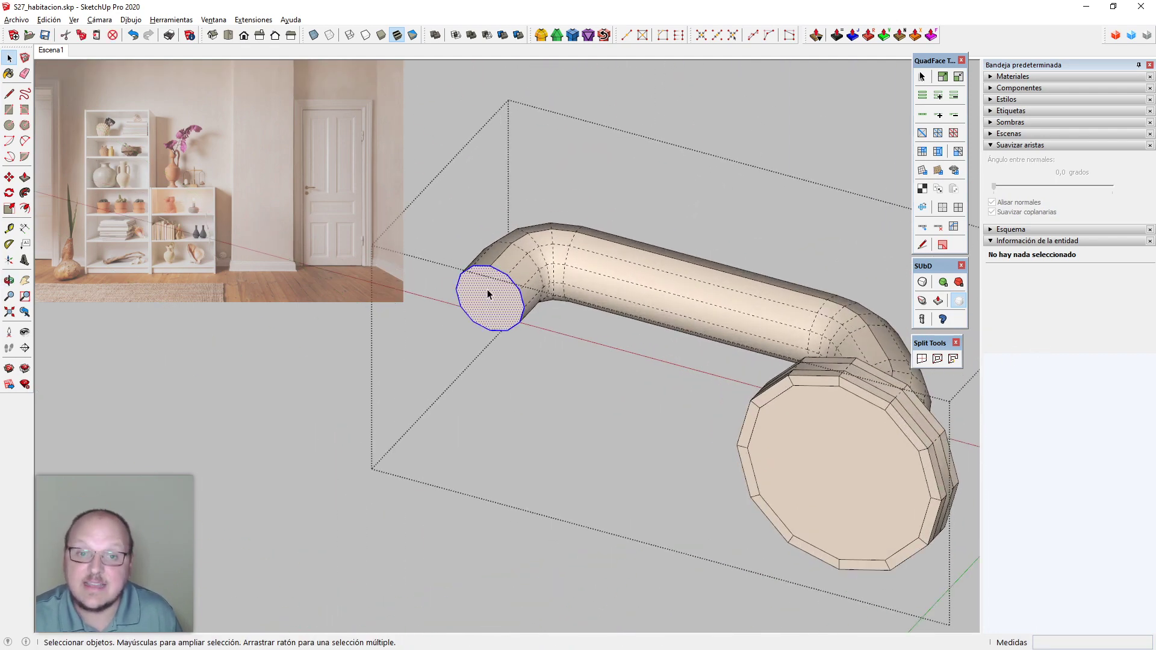
{"action": "left_click", "coordinate": [572, 35]}
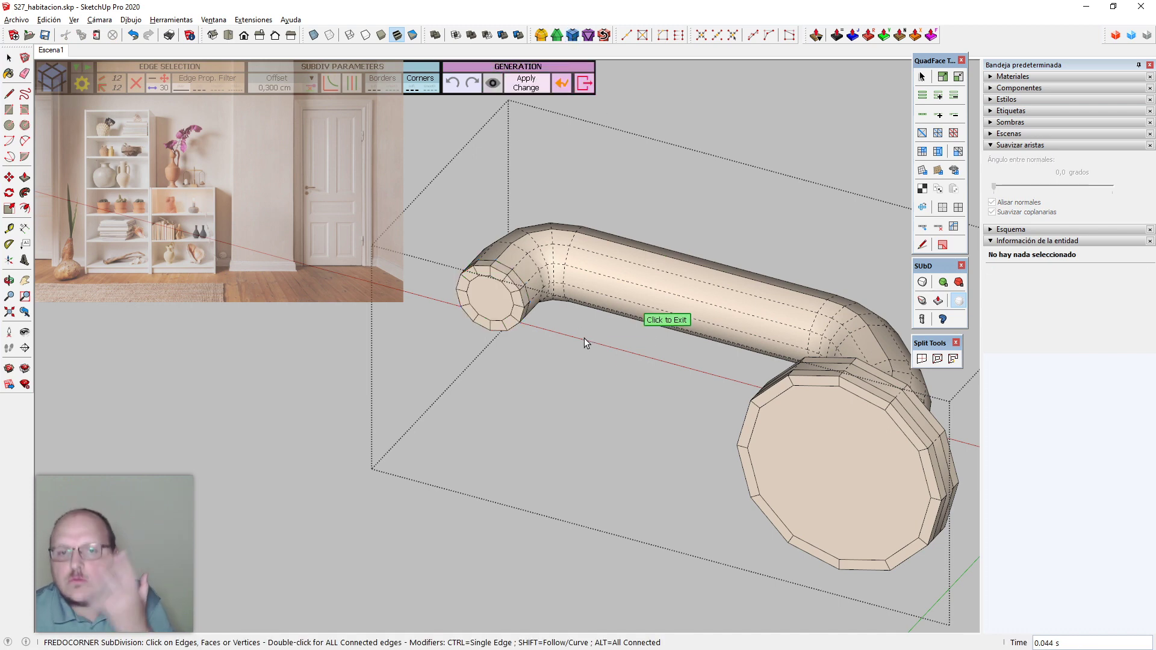
{"action": "scroll", "coordinate": [480, 302], "scroll_direction": "up", "scroll_amount": 2}
{"action": "scroll", "coordinate": [497, 307], "scroll_direction": "up", "scroll_amount": 3}
{"action": "key", "text": "l"}
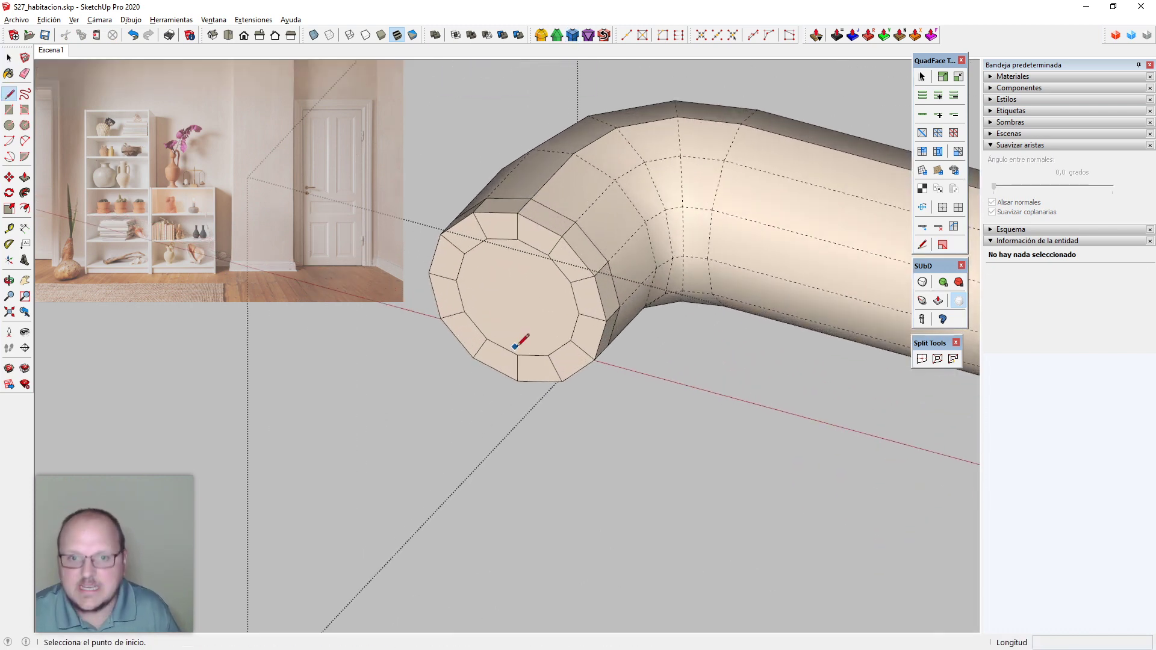
{"action": "left_click", "coordinate": [518, 355]}
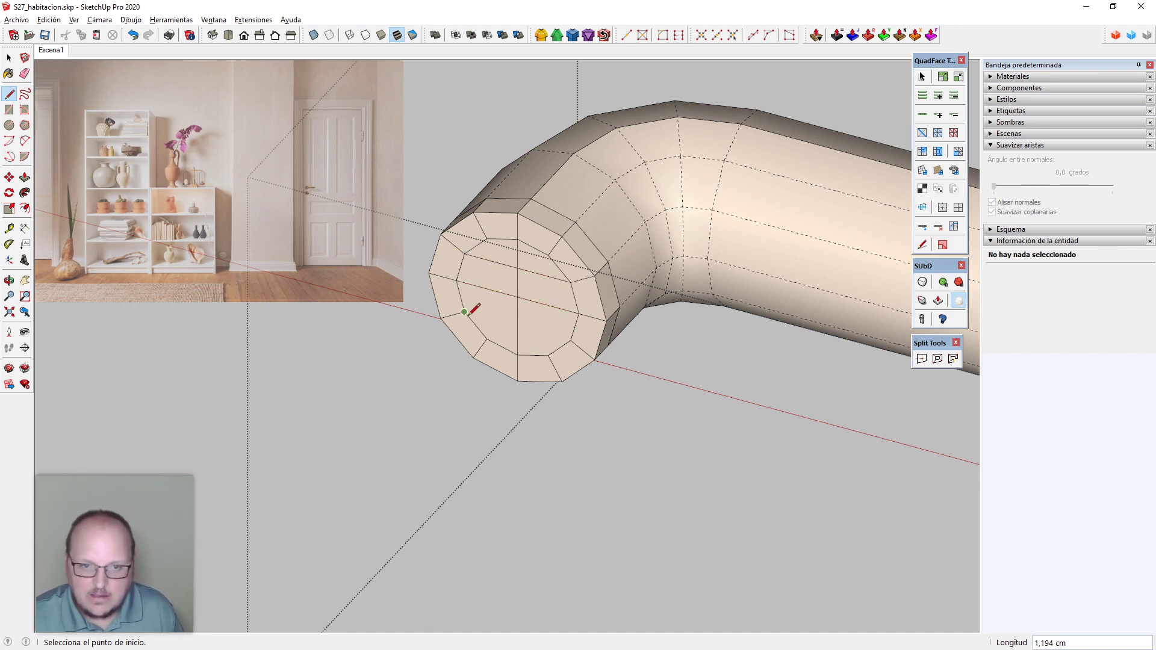
{"action": "scroll", "coordinate": [488, 348], "scroll_direction": "down", "scroll_amount": 5}
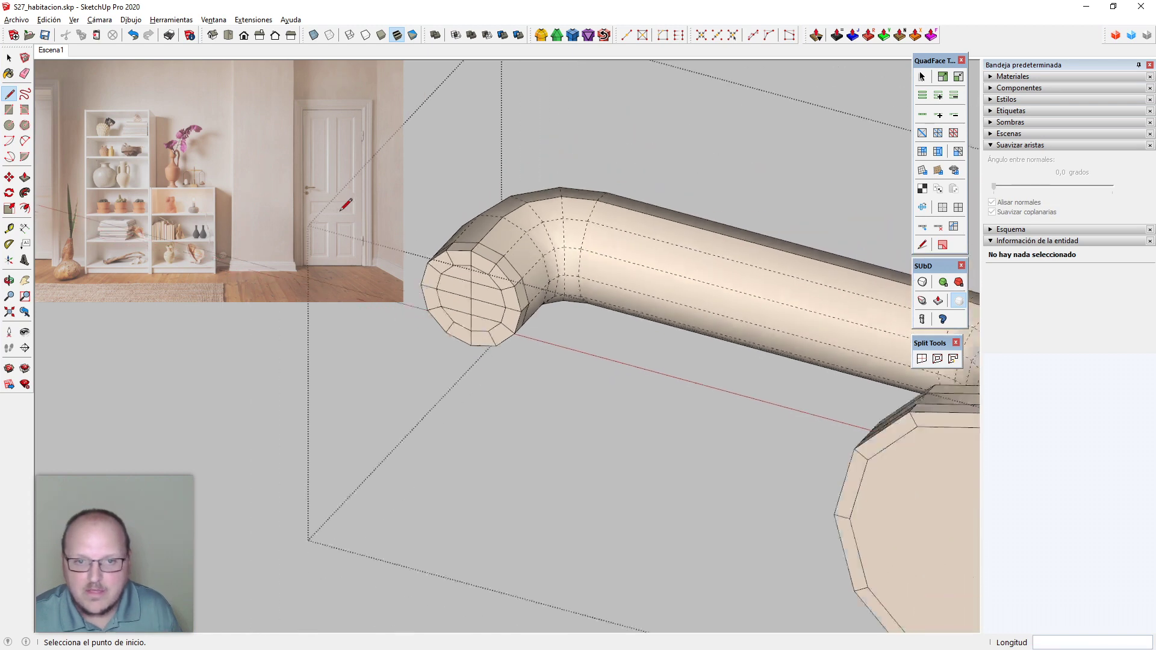
Delete the large back face of the handle's base plate
{"action": "key", "text": "space"}
{"action": "left_click", "coordinate": [763, 456]}
{"action": "scroll", "coordinate": [763, 456], "scroll_direction": "down", "scroll_amount": 2}
{"action": "key", "text": "Delete"}
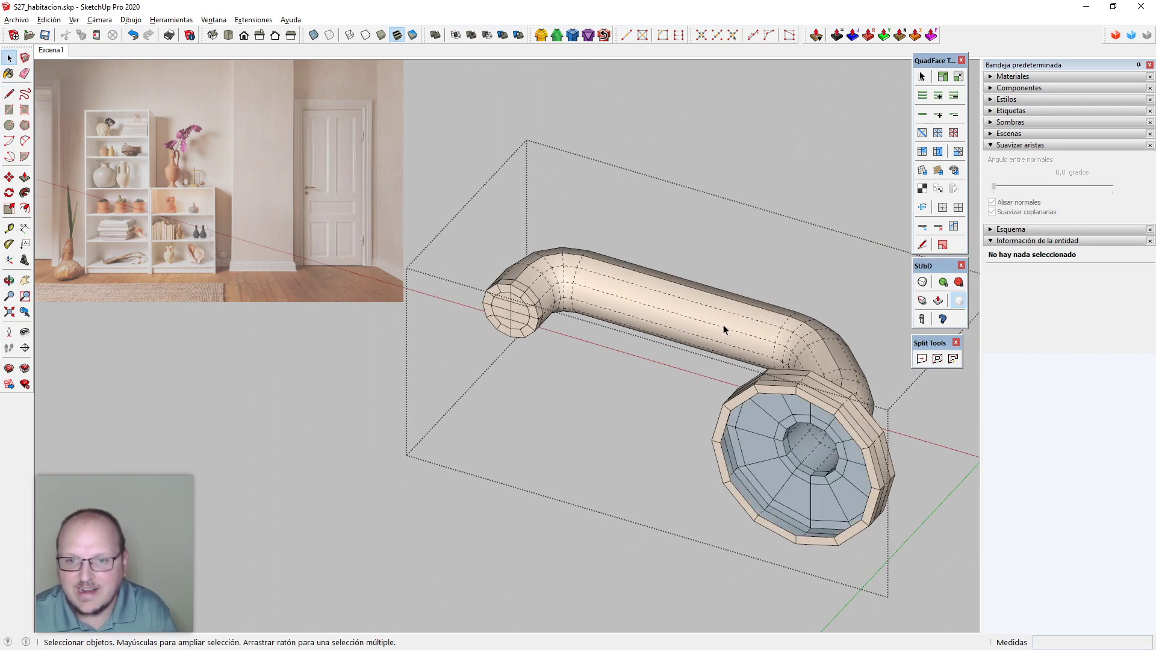
Insert cross edge loops along the lever's straight section and leave the handle group
{"action": "double_click", "coordinate": [722, 314]}
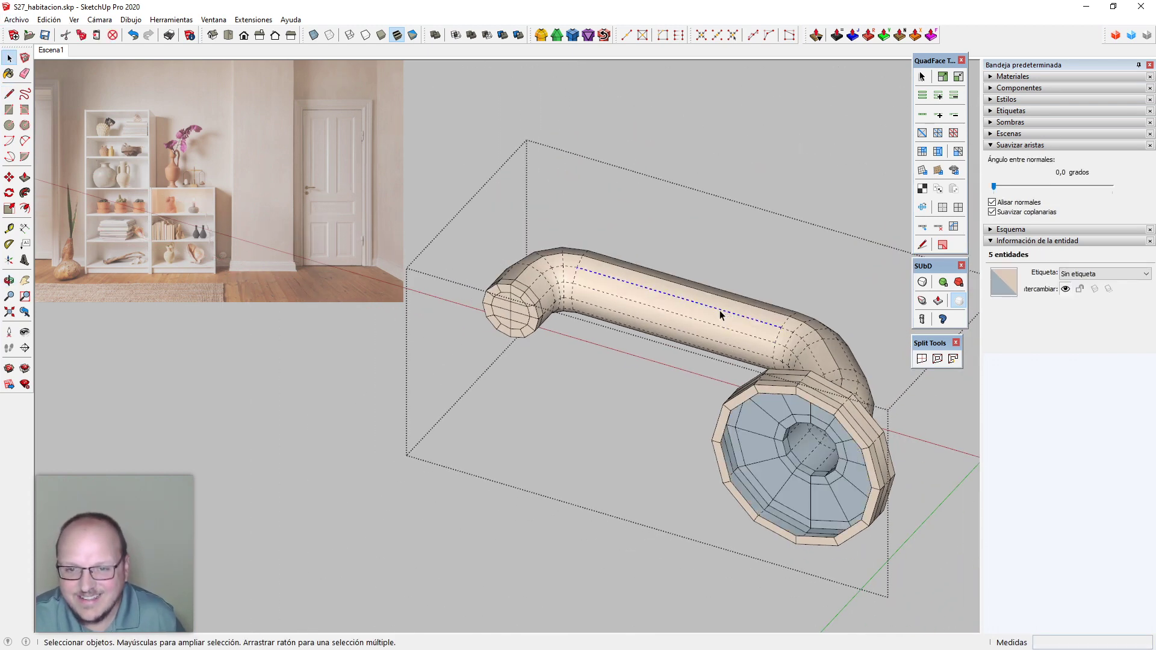
{"action": "key", "text": "alt+c"}
{"action": "key", "text": "Return"}
{"action": "middle_click_drag", "start_coordinate": [720, 315], "coordinate": [566, 509]}
{"action": "scroll", "coordinate": [570, 525], "scroll_direction": "up", "scroll_amount": 5}
{"action": "scroll", "coordinate": [570, 520], "scroll_direction": "up", "scroll_amount": 2}
{"action": "key", "text": "Escape"}
{"action": "scroll", "coordinate": [463, 323], "scroll_direction": "down", "scroll_amount": 4}
Smooth the handle group's edges with a 35.6-degree angle between normals
{"action": "left_click", "coordinate": [514, 384]}
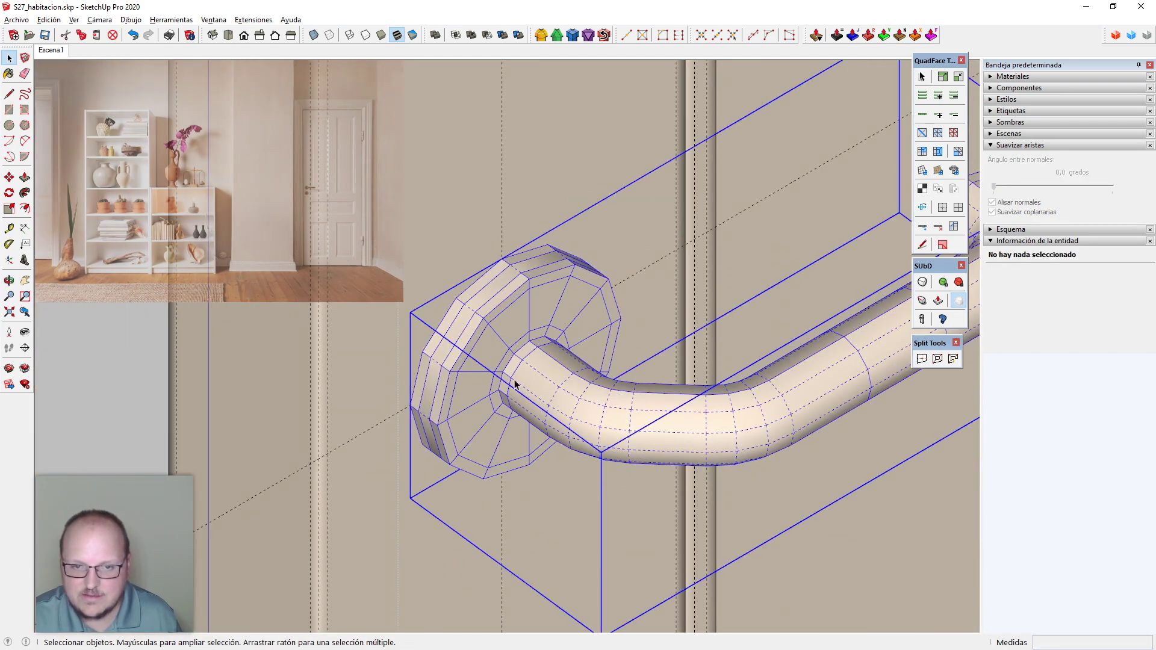
{"action": "scroll", "coordinate": [590, 363], "scroll_direction": "down", "scroll_amount": 2}
{"action": "scroll", "coordinate": [874, 335], "scroll_direction": "up", "scroll_amount": 1}
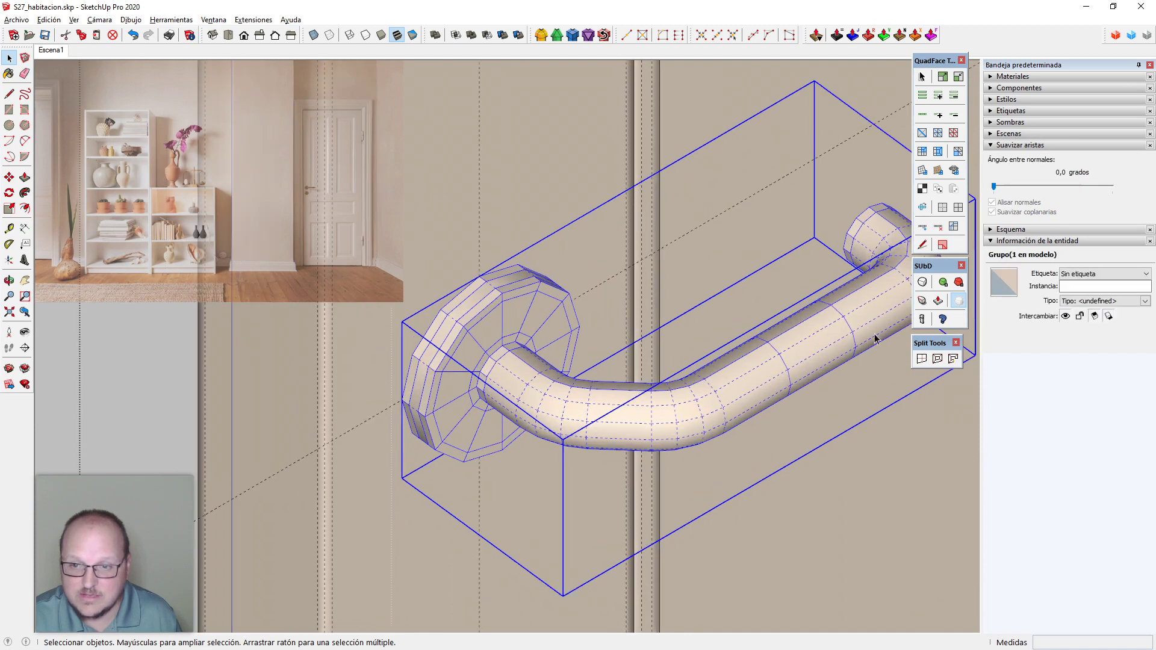
{"action": "left_click", "coordinate": [943, 207]}
{"action": "left_click", "coordinate": [1013, 188]}
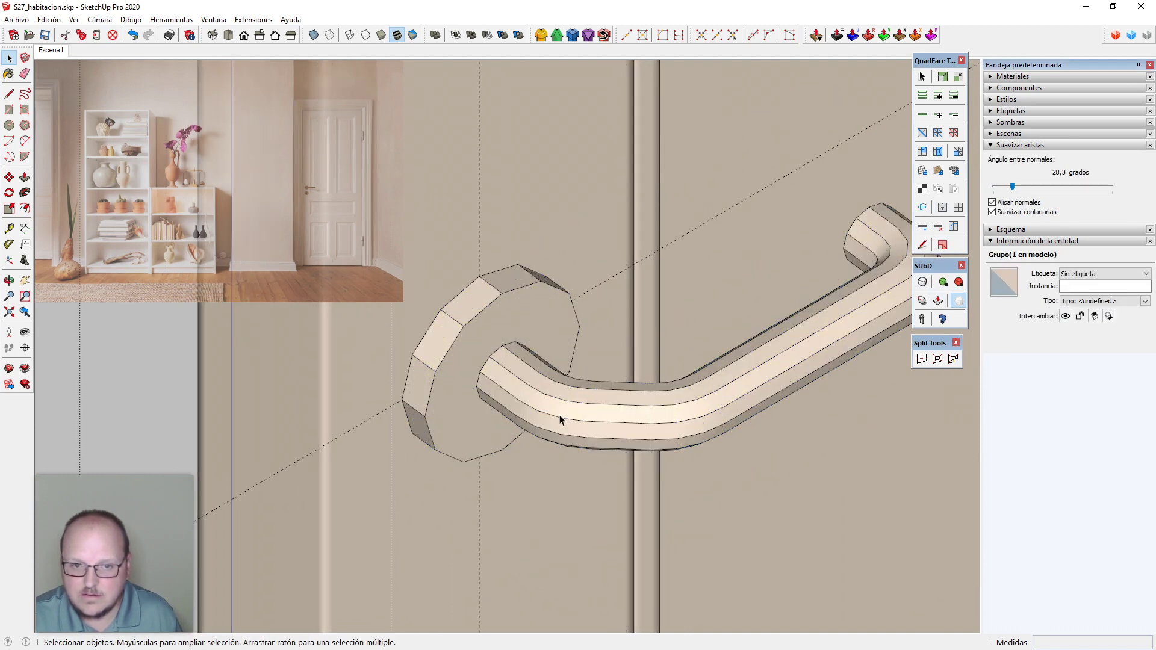
{"action": "middle_click_drag", "start_coordinate": [560, 417], "coordinate": [529, 411]}
{"action": "scroll", "coordinate": [500, 358], "scroll_direction": "down", "scroll_amount": 2}
{"action": "left_click", "coordinate": [992, 211]}
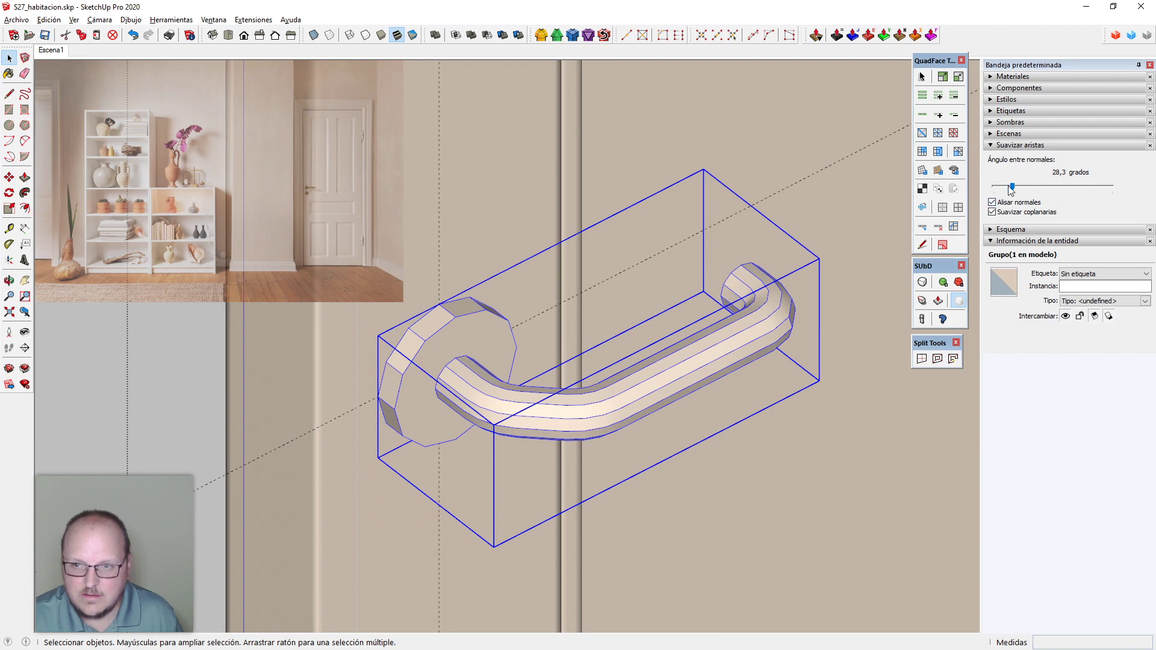
{"action": "left_click_drag", "start_coordinate": [1012, 188], "coordinate": [1019, 191]}
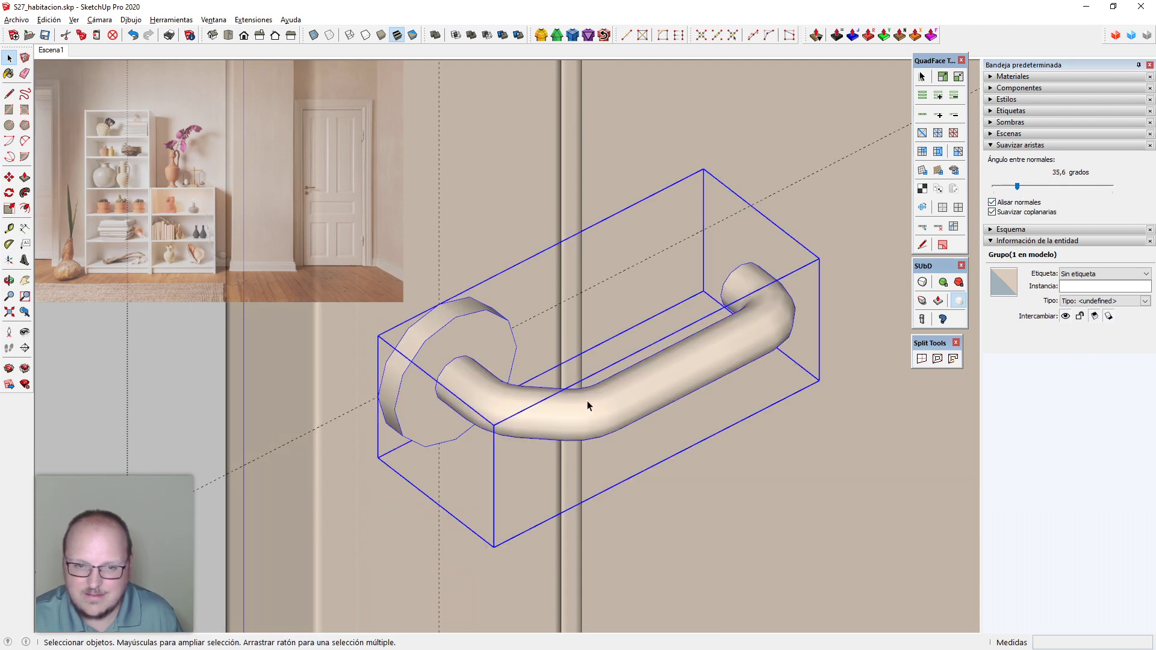
Examine how the smoothed lever handle looks on the door from a distance and close up
{"action": "scroll", "coordinate": [589, 405], "scroll_direction": "down", "scroll_amount": 6}
{"action": "left_click", "coordinate": [417, 426]}
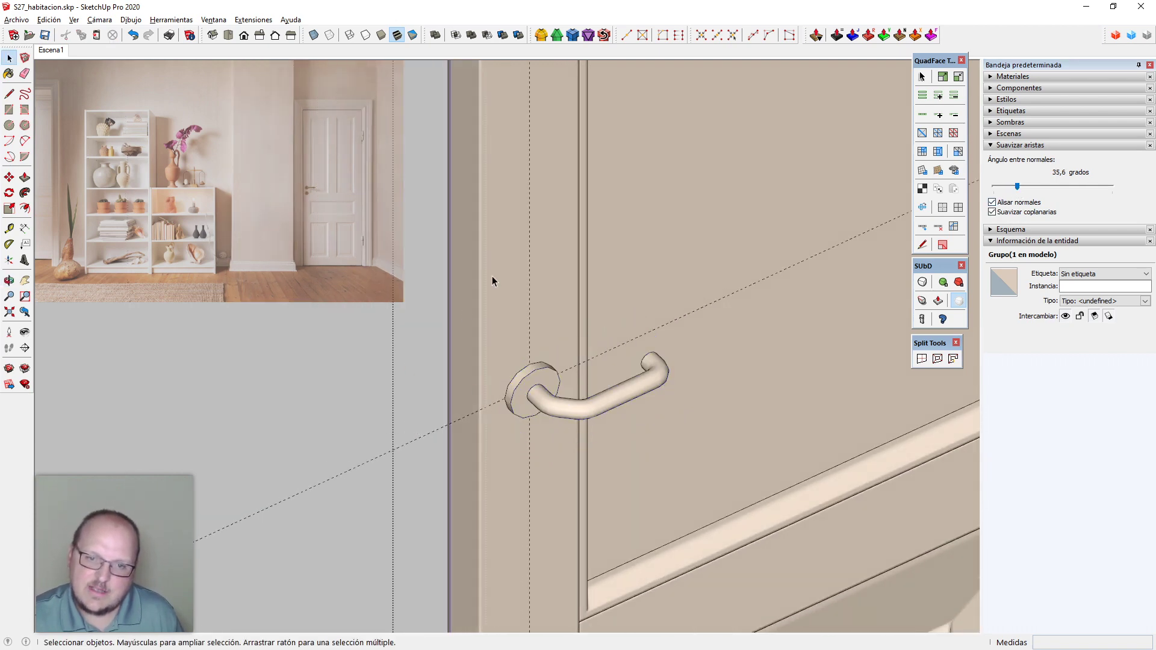
{"action": "scroll", "coordinate": [493, 276], "scroll_direction": "down", "scroll_amount": 2}
{"action": "middle_click_drag", "start_coordinate": [493, 276], "coordinate": [558, 436]}
{"action": "scroll", "coordinate": [551, 276], "scroll_direction": "down", "scroll_amount": 5}
{"action": "middle_click_drag", "start_coordinate": [551, 276], "coordinate": [587, 389]}
{"action": "scroll", "coordinate": [551, 318], "scroll_direction": "up", "scroll_amount": 3}
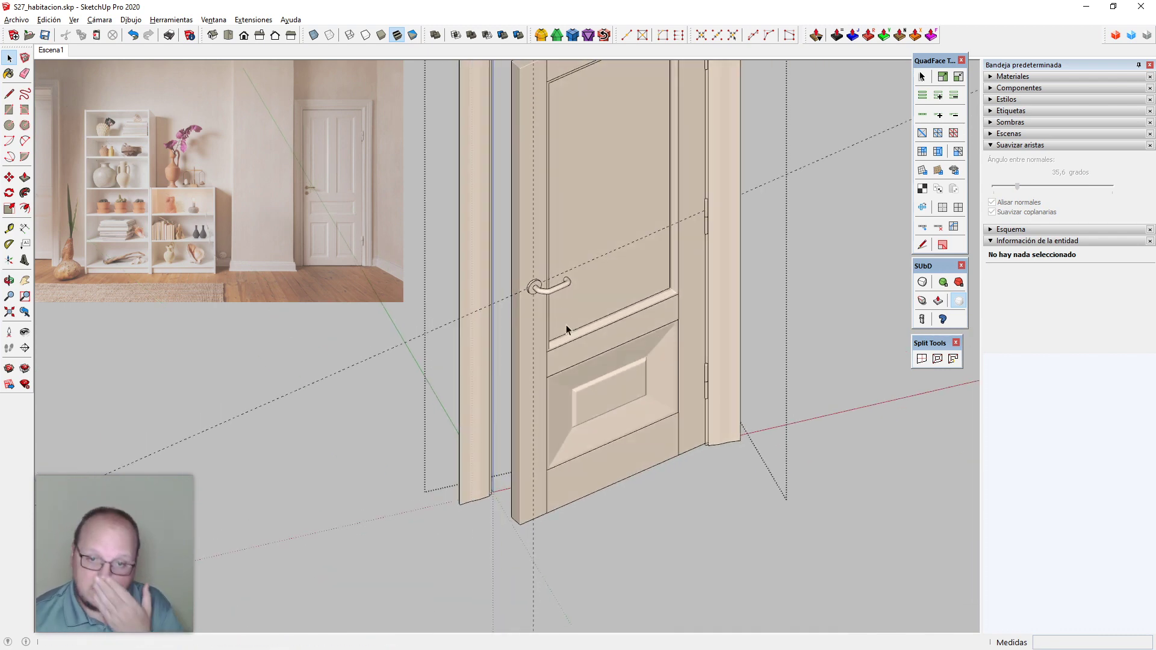
{"action": "scroll", "coordinate": [523, 306], "scroll_direction": "up", "scroll_amount": 10}
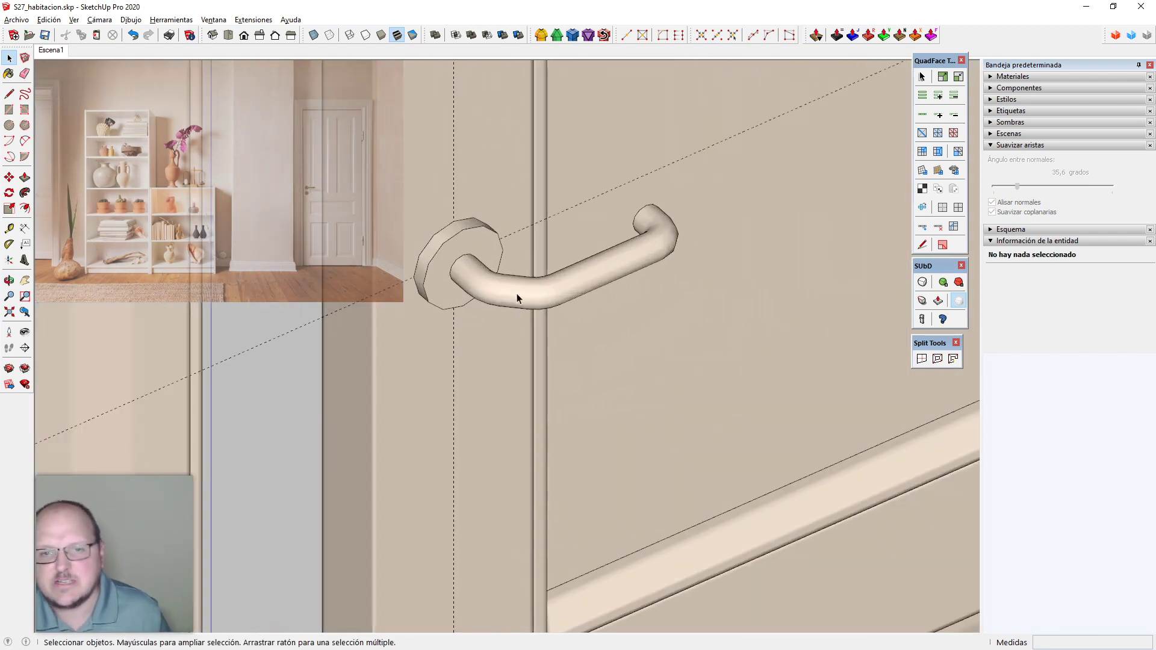
Open the handle group for editing, isolated from the door and with its hidden edges shown
{"action": "scroll", "coordinate": [551, 301], "scroll_direction": "up", "scroll_amount": 5}
{"action": "double_click", "coordinate": [548, 288]}
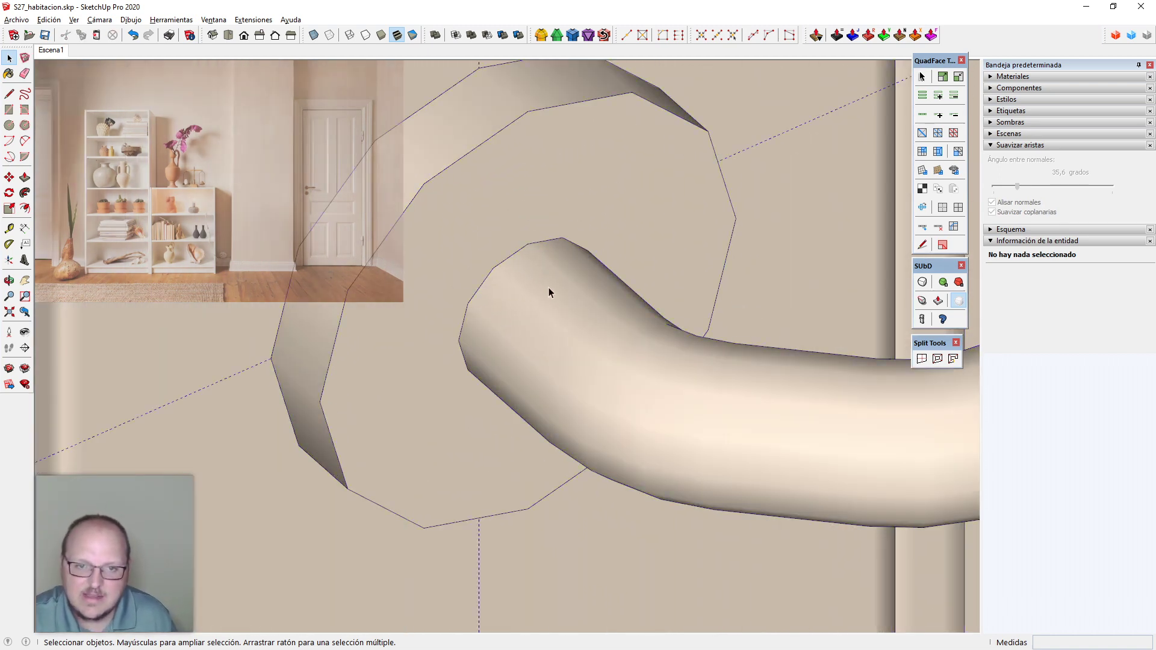
{"action": "middle_click_drag", "start_coordinate": [548, 288], "coordinate": [689, 327]}
{"action": "key", "text": "alt+h"}
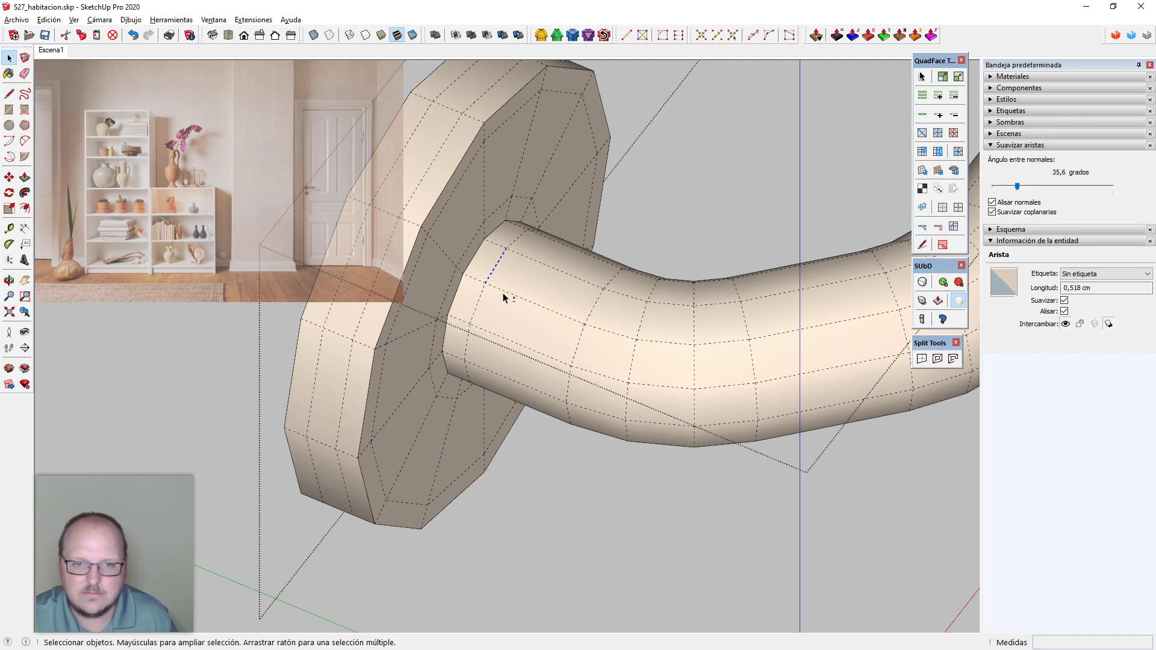
Copy the 12-edge loop nearest the base plate twice along the lever, 0.3 cm apart
{"action": "mouse_move", "coordinate": [499, 289]}
{"action": "middle_mouse_down"}
{"action": "mouse_move", "coordinate": [465, 277]}
{"action": "mouse_move", "coordinate": [489, 284]}
{"action": "middle_mouse_up"}
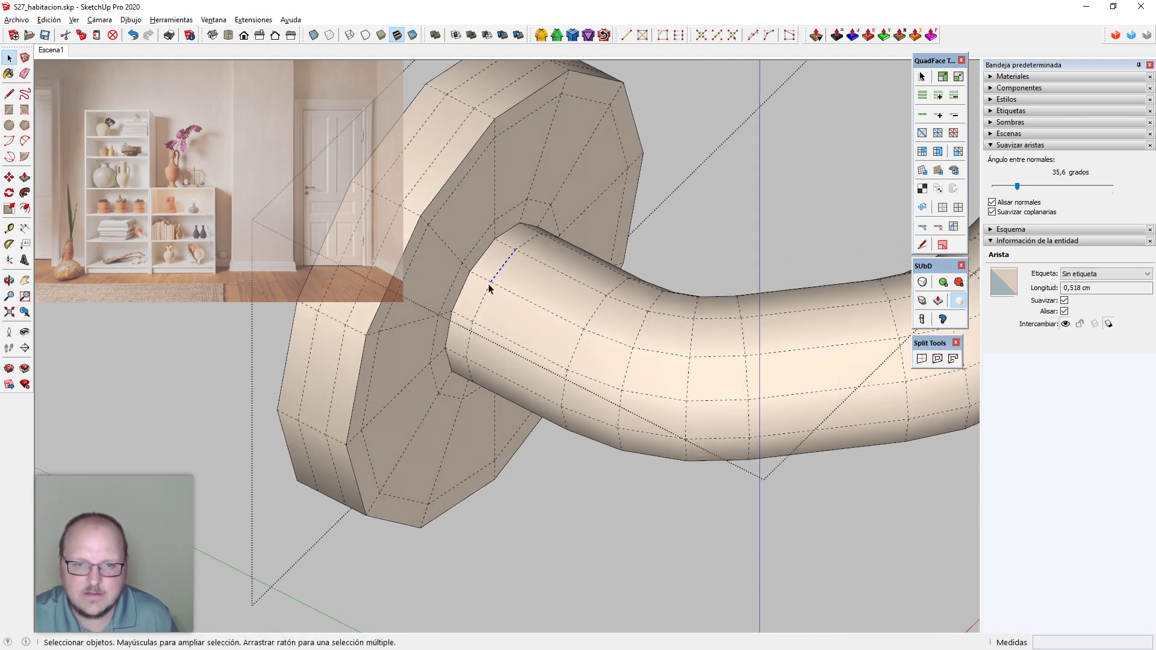
{"action": "scroll", "coordinate": [497, 283], "scroll_direction": "up", "scroll_amount": 2}
{"action": "key", "text": "m"}
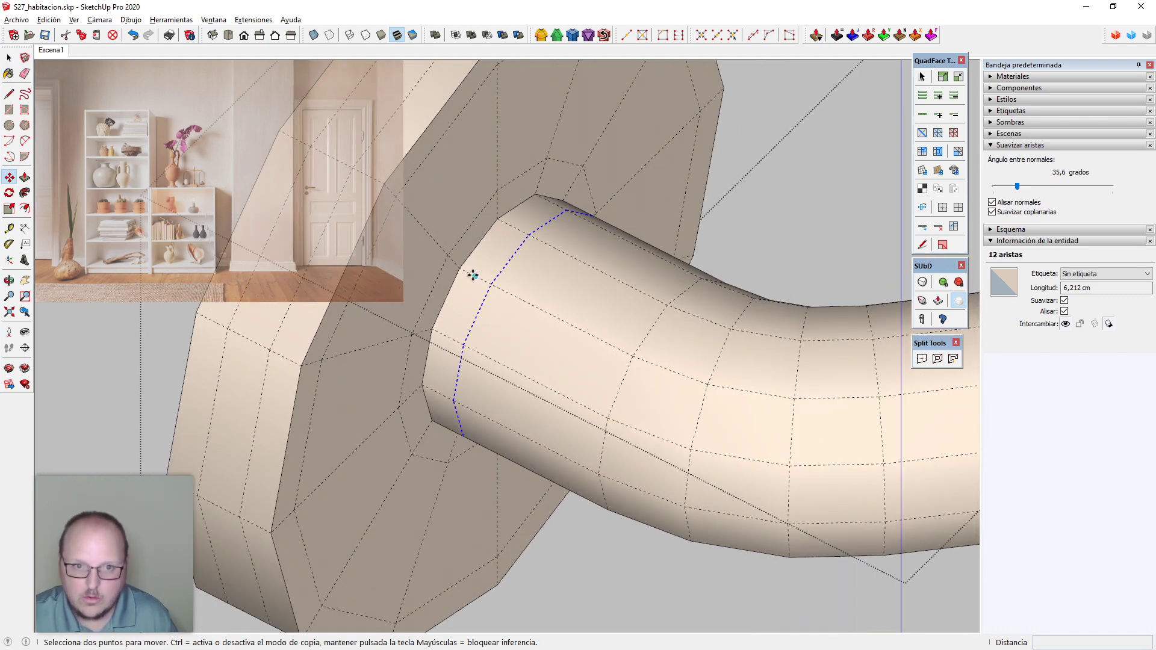
{"action": "left_click", "coordinate": [463, 269]}
{"action": "key", "text": "ctrl"}
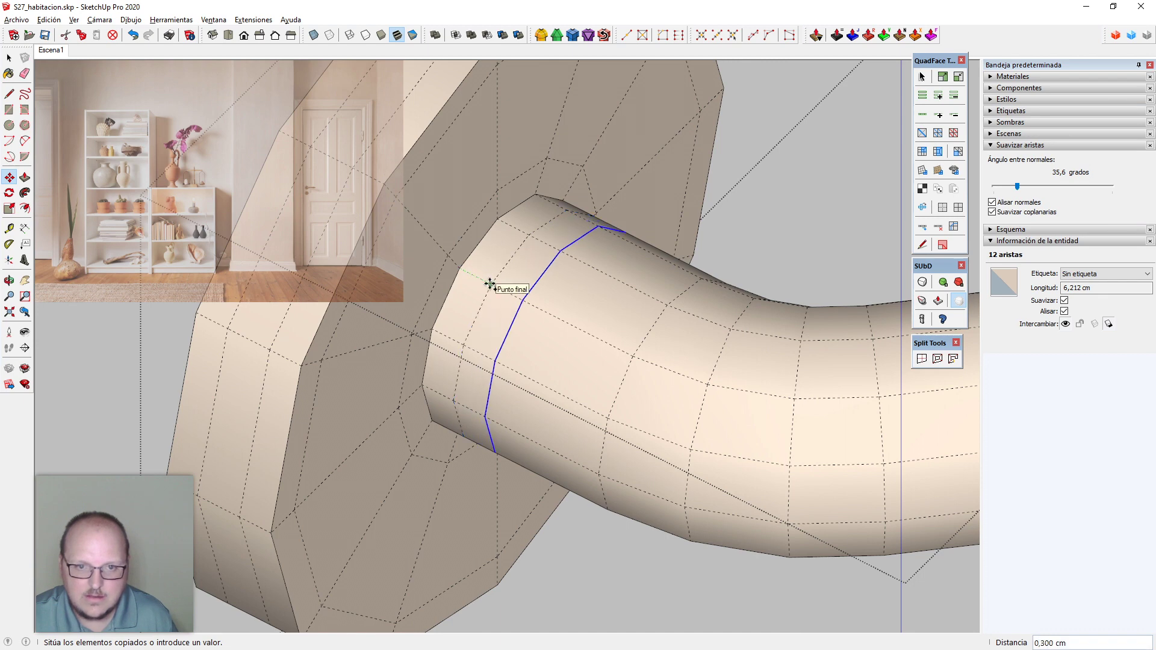
{"action": "left_click", "coordinate": [490, 285]}
{"action": "key", "text": "ctrl"}
{"action": "left_click", "coordinate": [497, 286]}
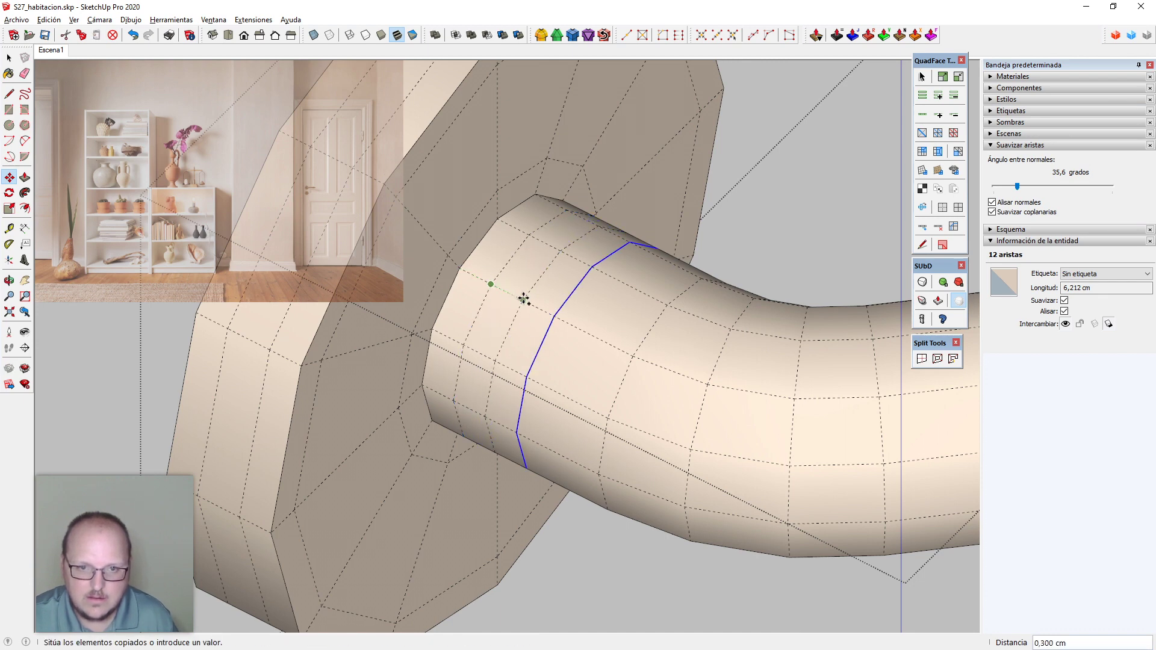
{"action": "left_click", "coordinate": [524, 298]}
{"action": "key", "text": "space"}
{"action": "scroll", "coordinate": [504, 287], "scroll_direction": "down", "scroll_amount": 2}
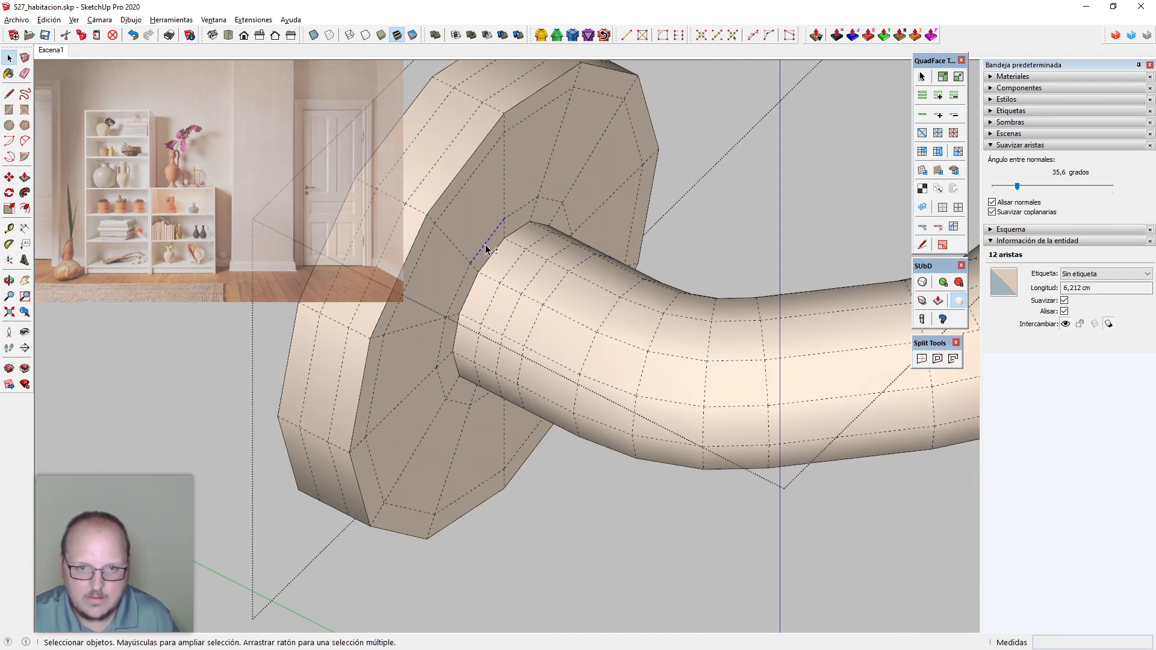
Scale the lever's collar edges beside the base plate from their centre to 15 mm along the red axis and shrink them along the blue axis
{"action": "key", "text": "ctrl+t"}
{"action": "left_click", "coordinate": [490, 283]}
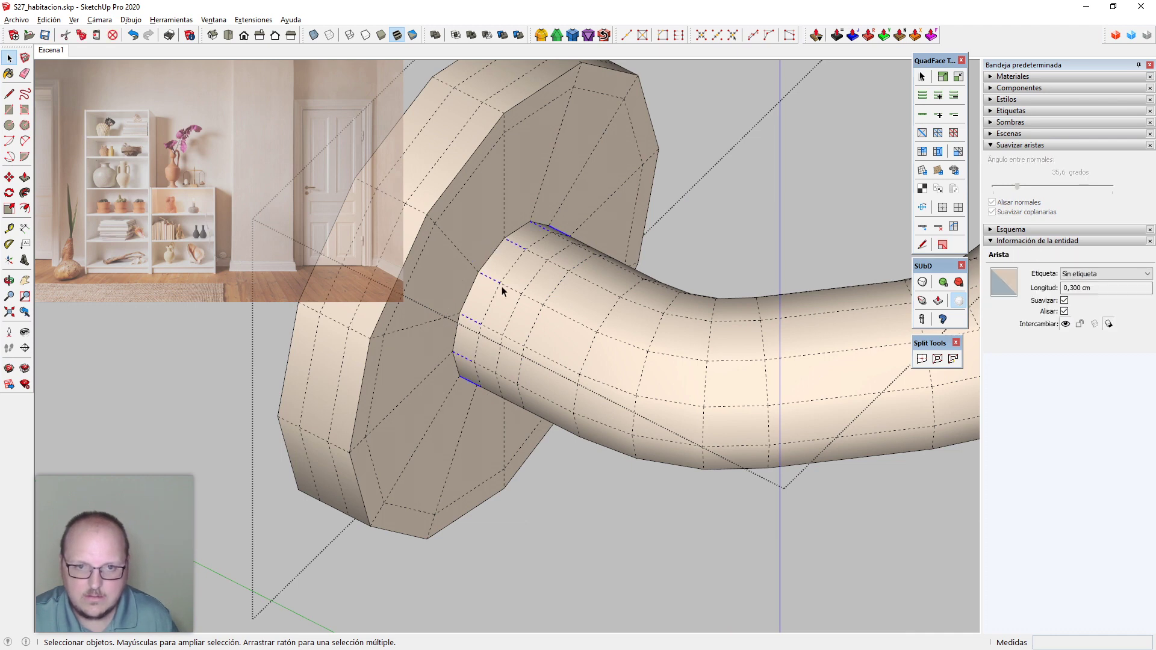
{"action": "scroll", "coordinate": [503, 289], "scroll_direction": "up", "scroll_amount": 3}
{"action": "key", "text": "s"}
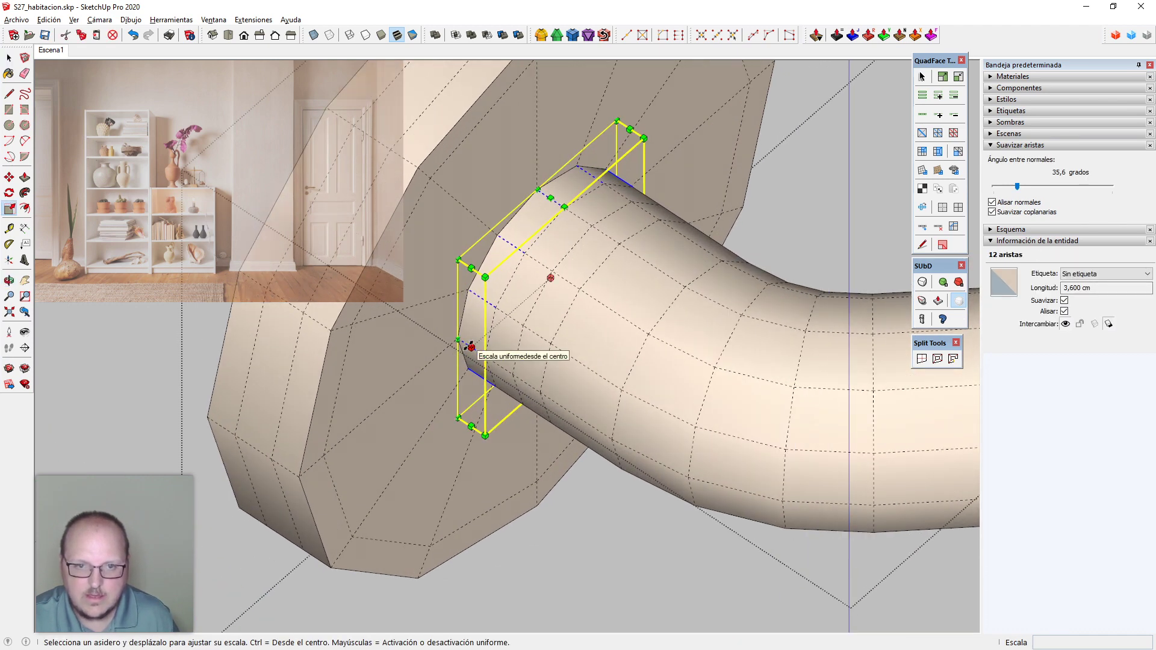
{"action": "left_click_drag", "start_coordinate": [471, 347], "coordinate": [484, 335], "text": "ctrl"}
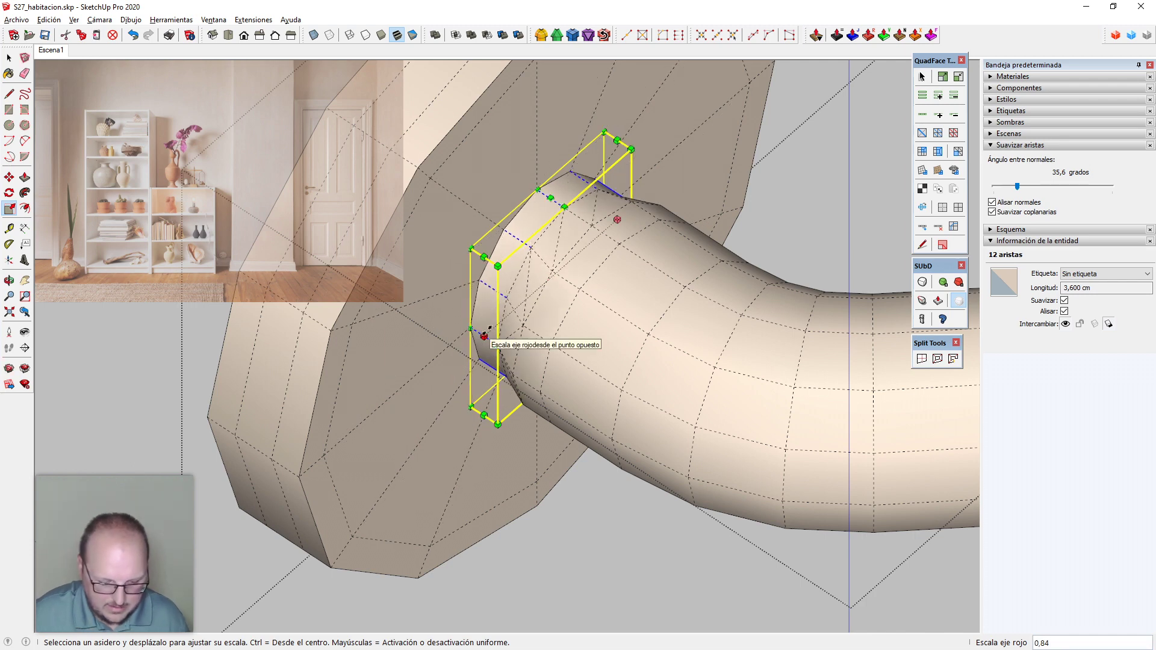
{"action": "key", "text": "Return"}
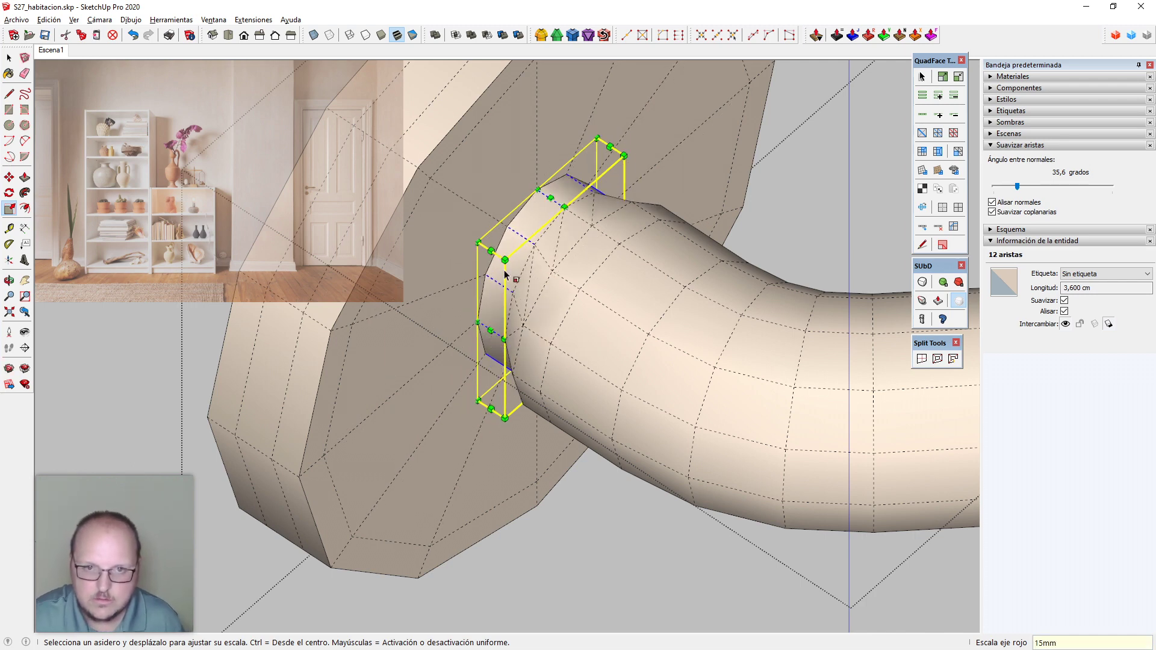
{"action": "left_click_drag", "start_coordinate": [551, 198], "coordinate": [552, 198], "text": "ctrl"}
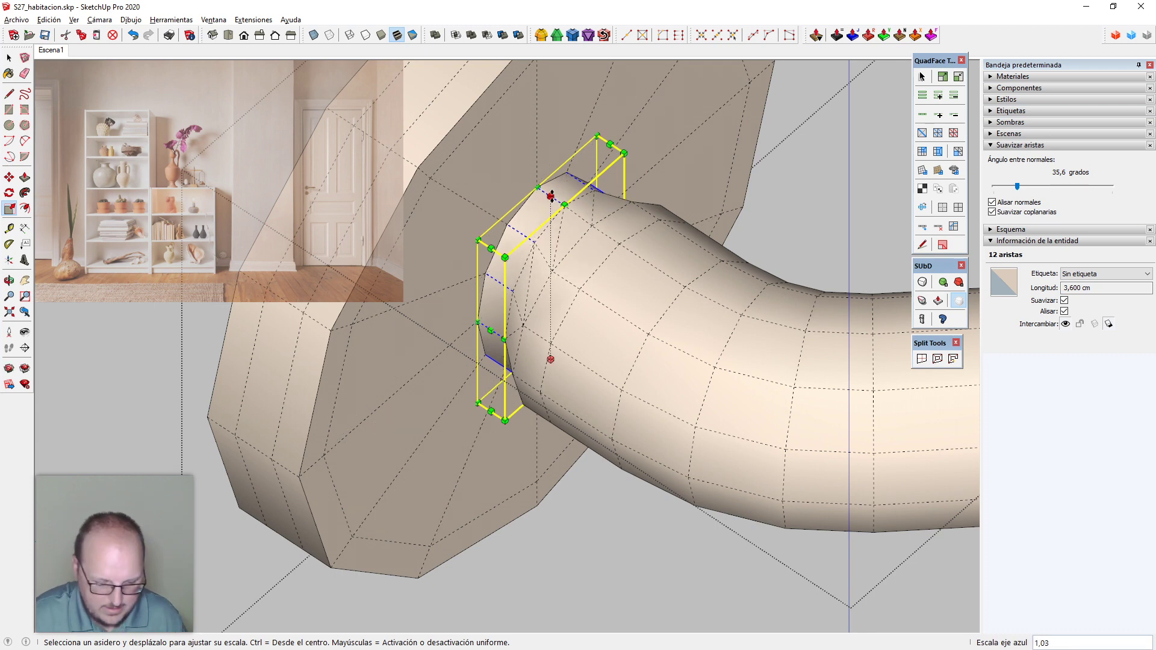
{"action": "key", "text": "space"}
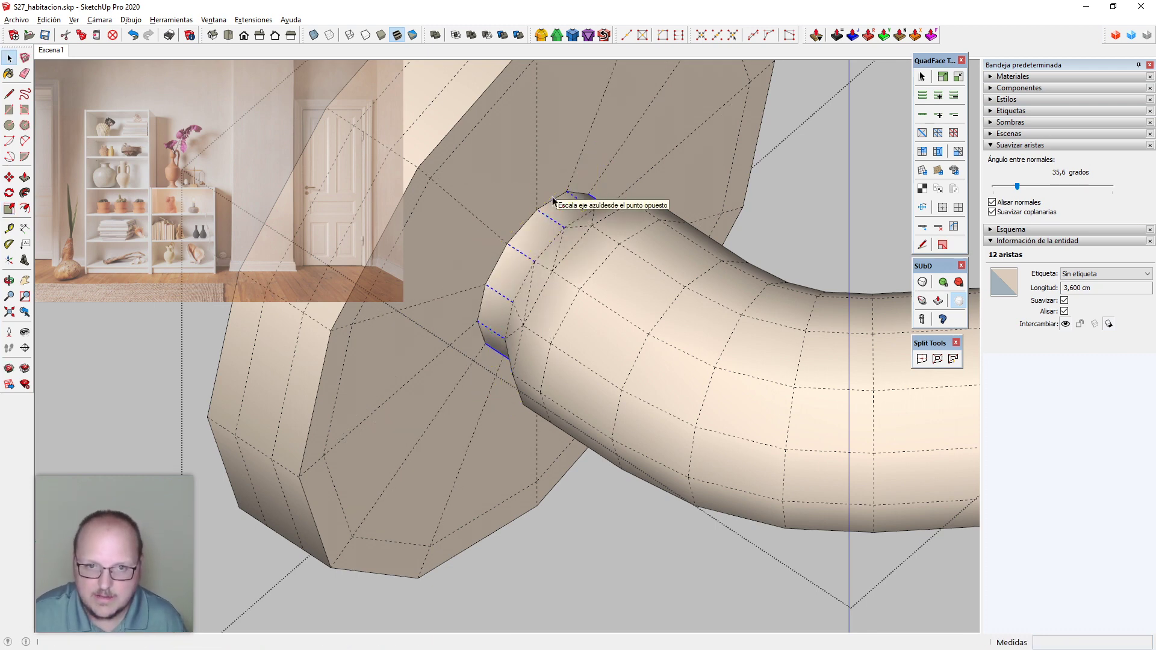
Unsmooth all the handle's edges and set the softening angle between normals to 0 degrees
{"action": "left_click", "coordinate": [579, 244]}
{"action": "scroll", "coordinate": [580, 244], "scroll_direction": "up", "scroll_amount": 1}
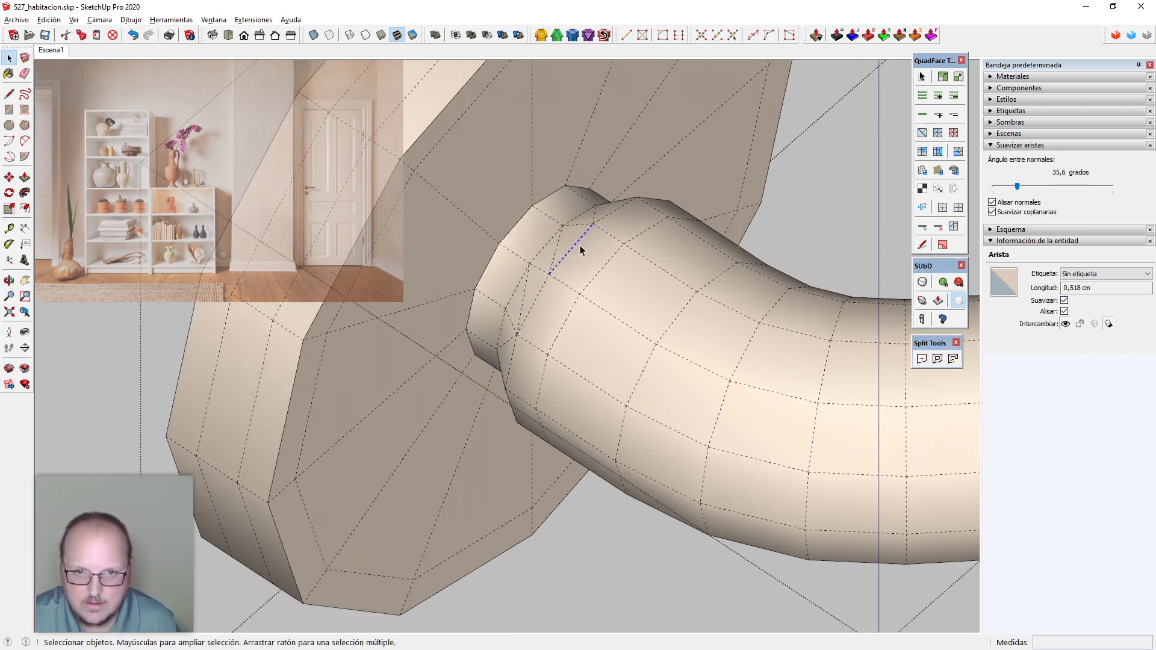
{"action": "middle_click_drag", "start_coordinate": [580, 244], "coordinate": [620, 253]}
{"action": "scroll", "coordinate": [586, 256], "scroll_direction": "up", "scroll_amount": 1}
{"action": "key", "text": "ctrl+a"}
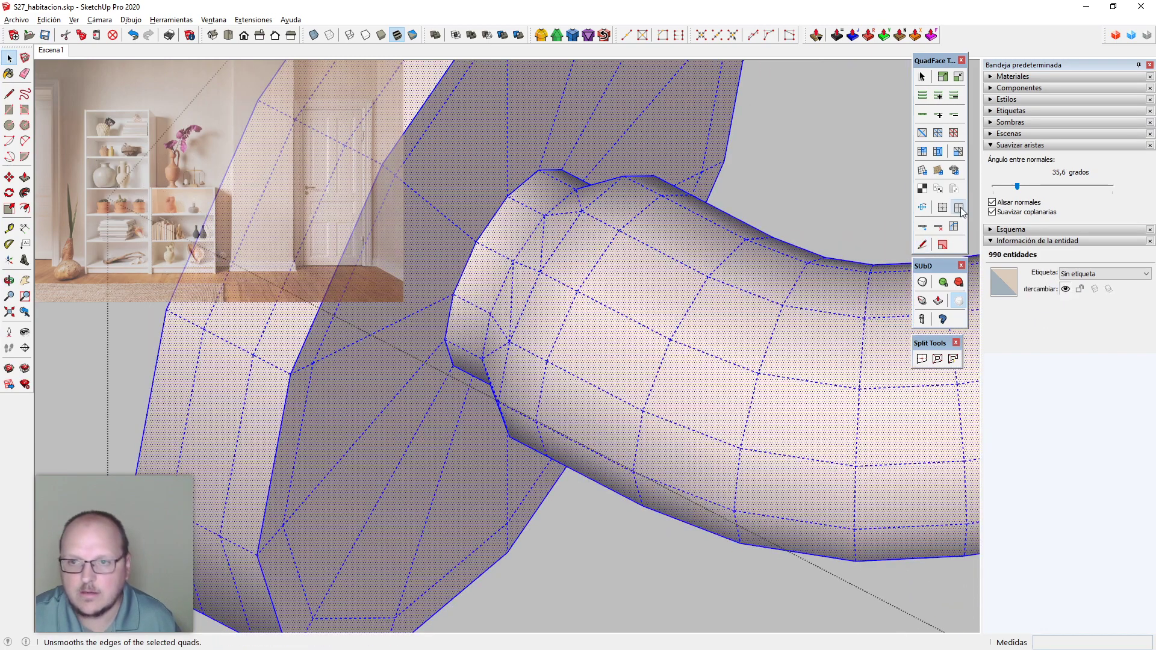
{"action": "left_click", "coordinate": [958, 208]}
{"action": "middle_click_drag", "start_coordinate": [536, 333], "coordinate": [521, 378]}
{"action": "scroll", "coordinate": [536, 363], "scroll_direction": "down", "scroll_amount": 2}
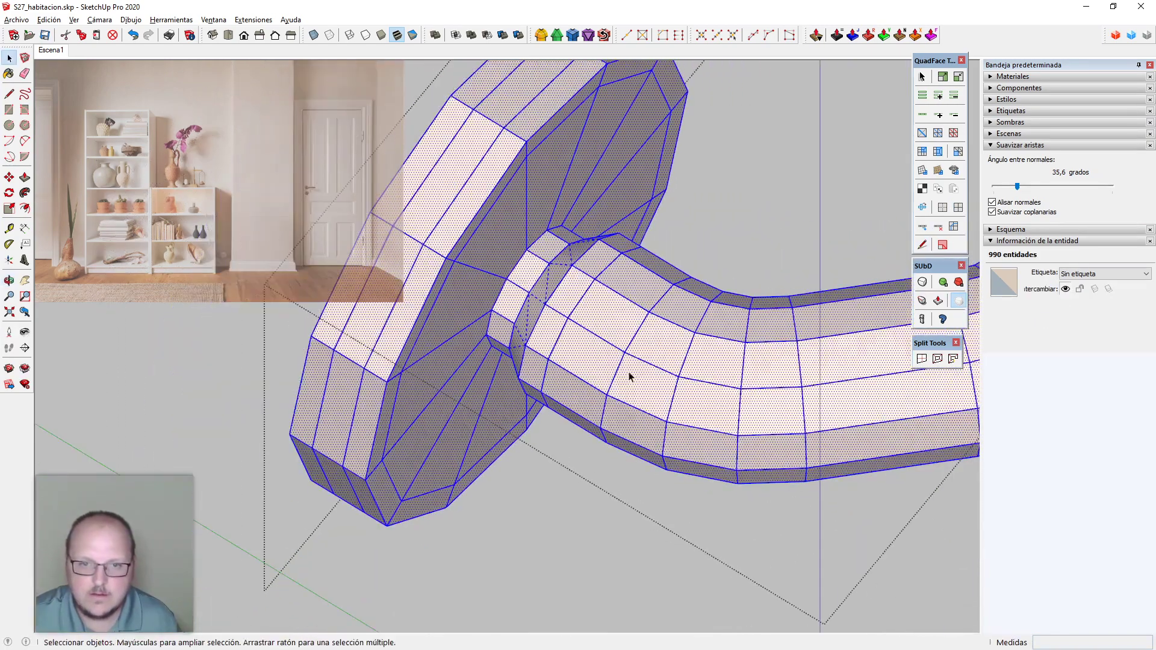
{"action": "left_click_drag", "start_coordinate": [1019, 186], "coordinate": [982, 185]}
{"action": "middle_click_drag", "start_coordinate": [544, 336], "coordinate": [545, 346]}
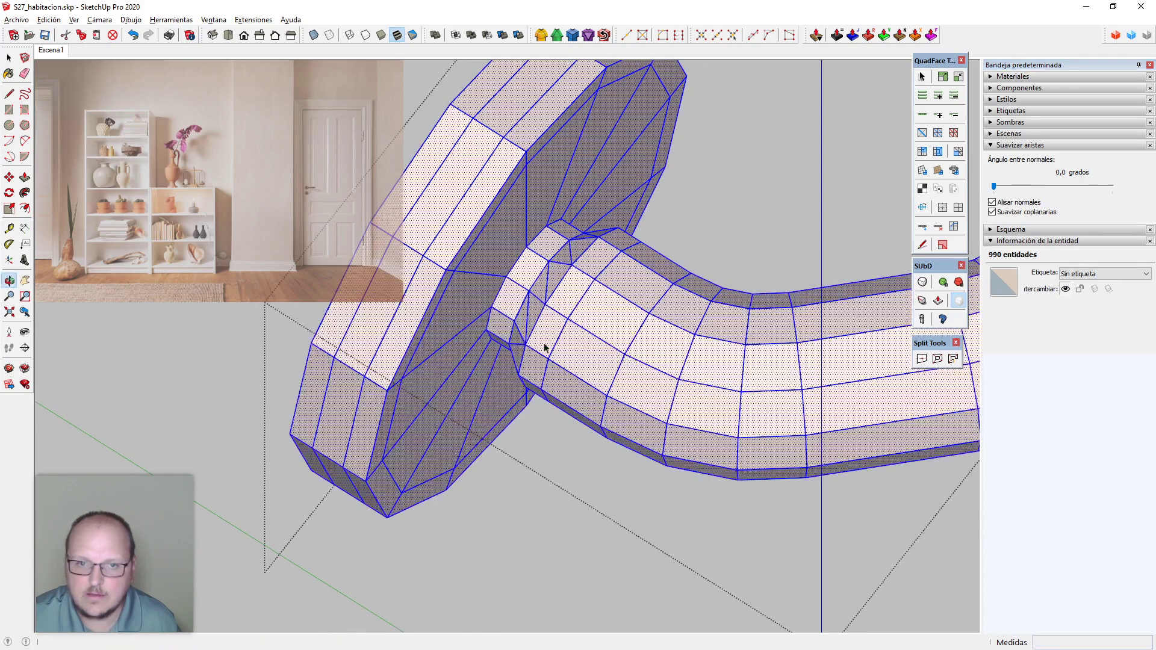
Turn the diagonal edges around the lever's narrowed neck into soft quad diagonals
{"action": "scroll", "coordinate": [537, 343], "scroll_direction": "up", "scroll_amount": 2}
{"action": "key", "text": "q"}
{"action": "left_click", "coordinate": [508, 343]}
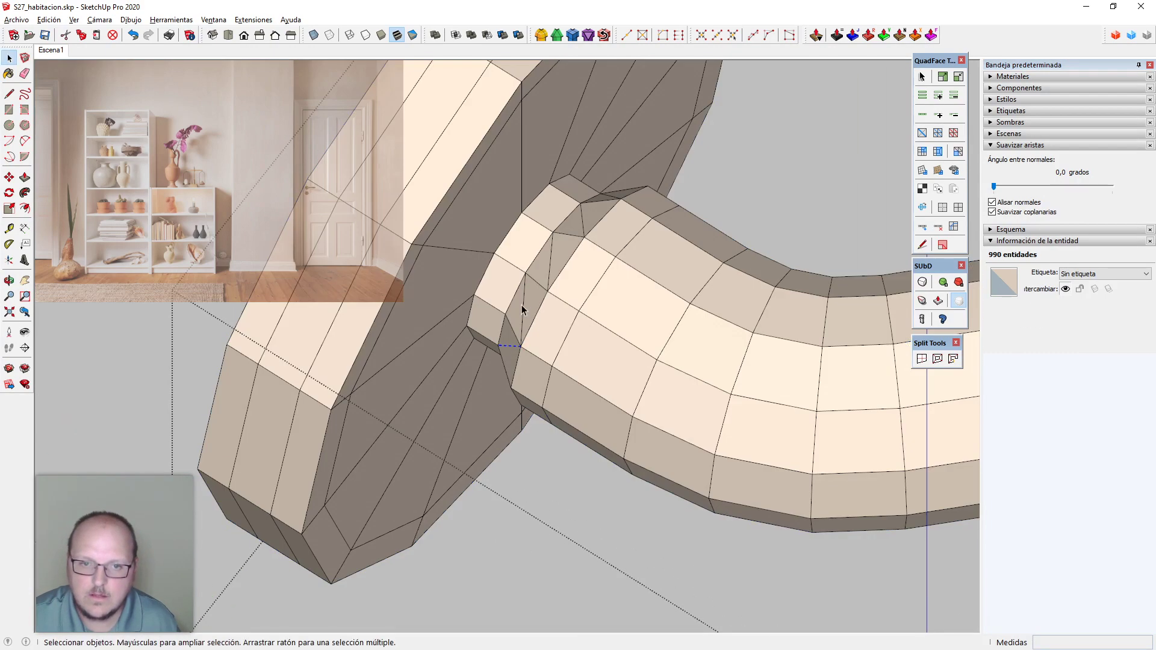
{"action": "key", "text": "space"}
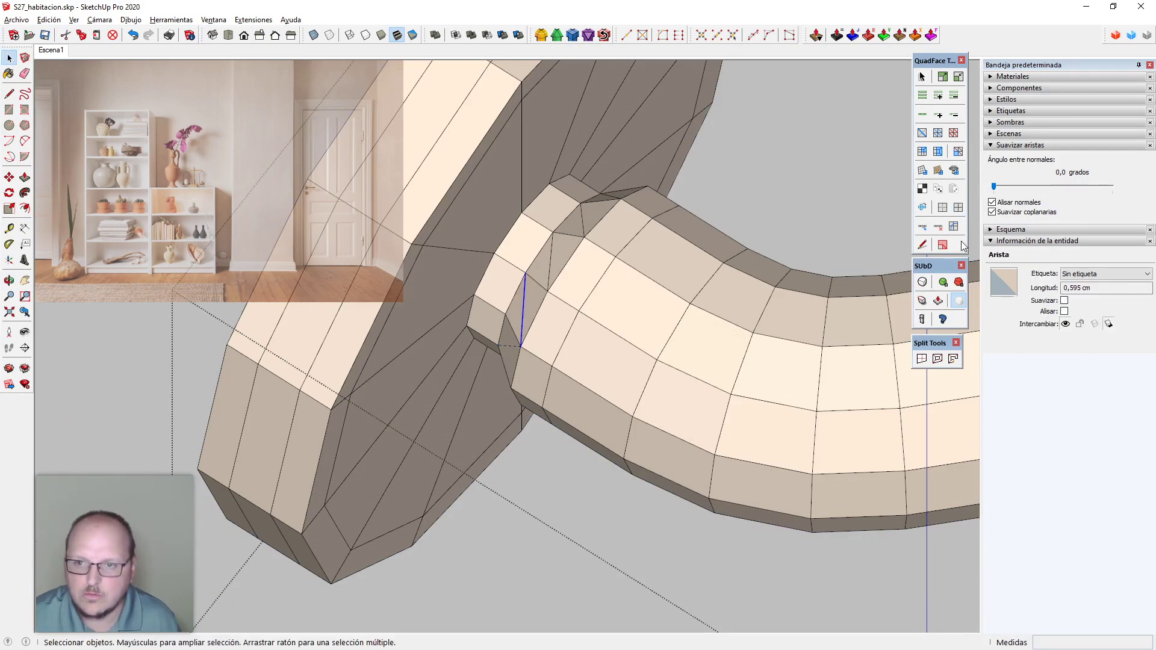
{"action": "scroll", "coordinate": [652, 389], "scroll_direction": "down", "scroll_amount": 3}
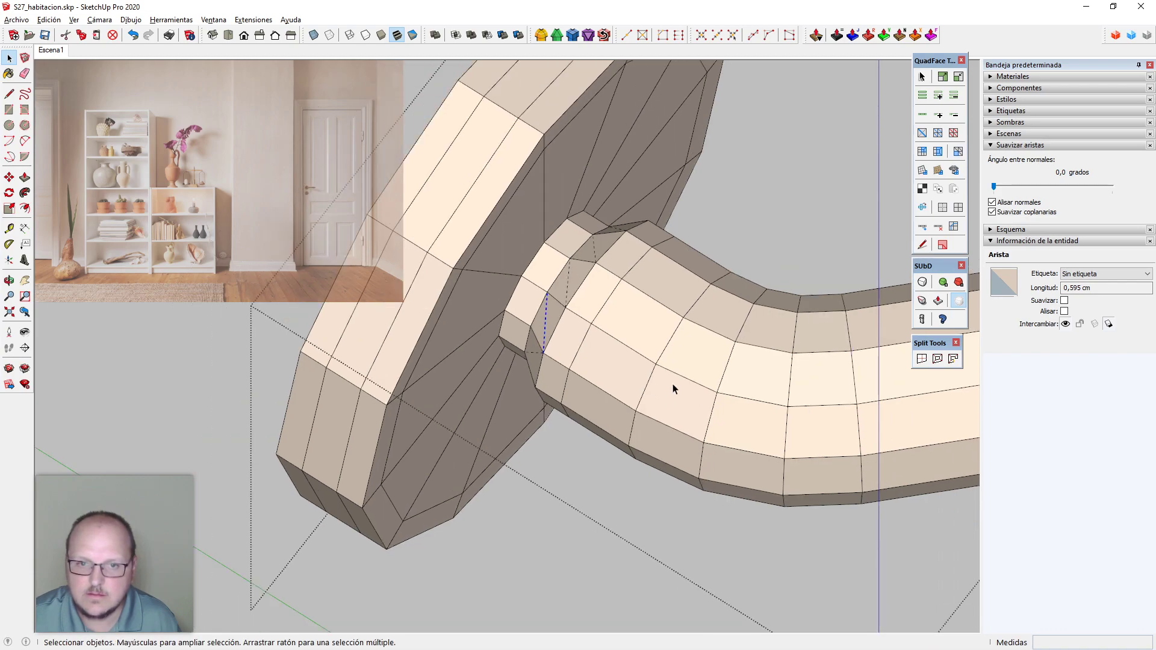
Move the ring of 12 short edges at the lever's end toward the base plate to square the shoulder at the neck
{"action": "middle_click_drag", "start_coordinate": [677, 387], "coordinate": [686, 329]}
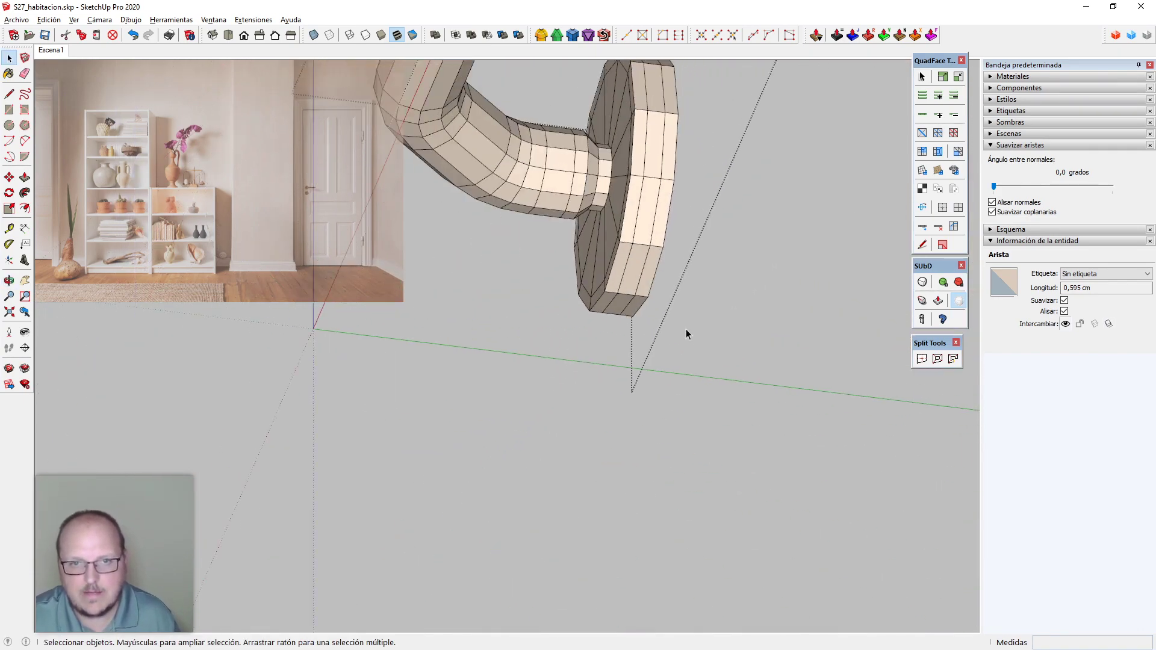
{"action": "scroll", "coordinate": [620, 200], "scroll_direction": "up", "scroll_amount": 4}
{"action": "key", "text": "alt+r"}
{"action": "middle_click_drag", "start_coordinate": [590, 302], "coordinate": [606, 252]}
{"action": "scroll", "coordinate": [608, 251], "scroll_direction": "up", "scroll_amount": 2}
{"action": "key", "text": "m"}
{"action": "key", "text": "x"}
{"action": "left_click", "coordinate": [606, 252]}
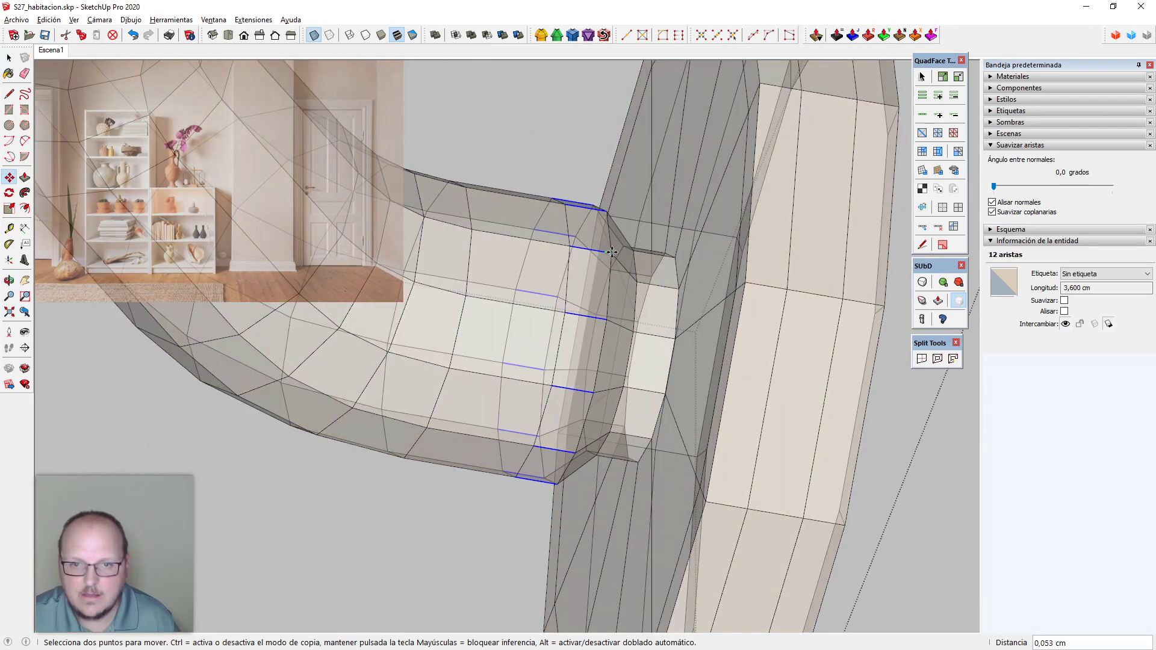
{"action": "left_click", "coordinate": [653, 297]}
{"action": "middle_click_drag", "start_coordinate": [653, 297], "coordinate": [677, 333]}
{"action": "key", "text": "x"}
Offset the 12-edge loop where the neck meets the base plate outward by about 0.24 cm on the plate's face
{"action": "key", "text": "space"}
{"action": "scroll", "coordinate": [644, 294], "scroll_direction": "up", "scroll_amount": 2}
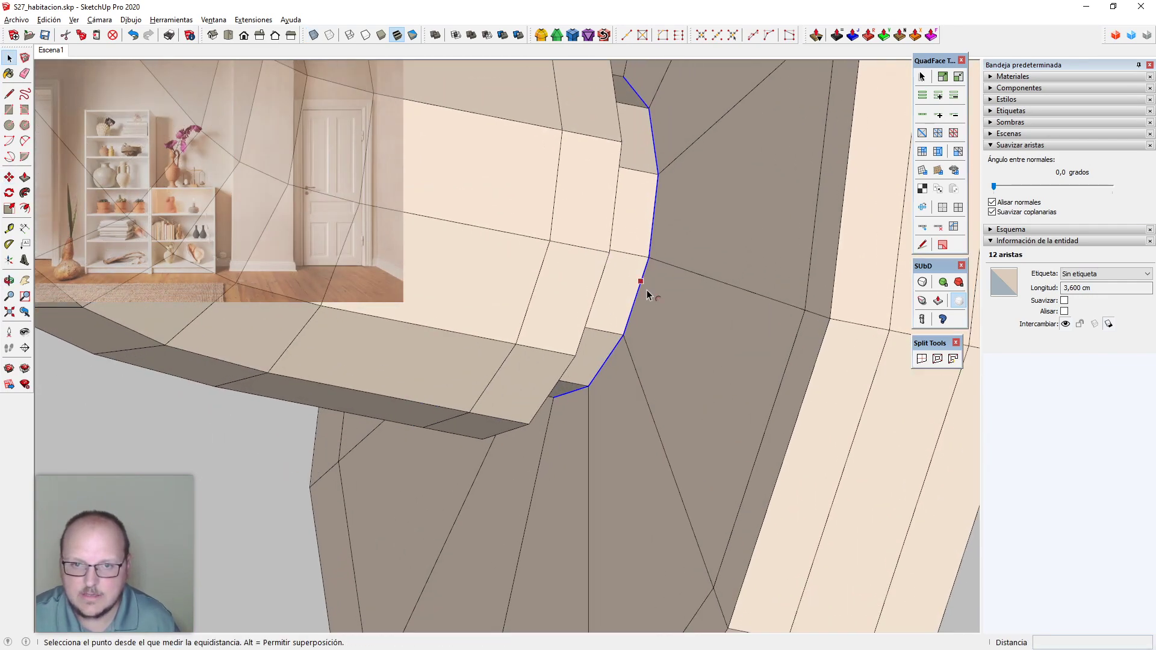
{"action": "key", "text": "f"}
{"action": "left_click", "coordinate": [641, 282]}
{"action": "left_click", "coordinate": [573, 290]}
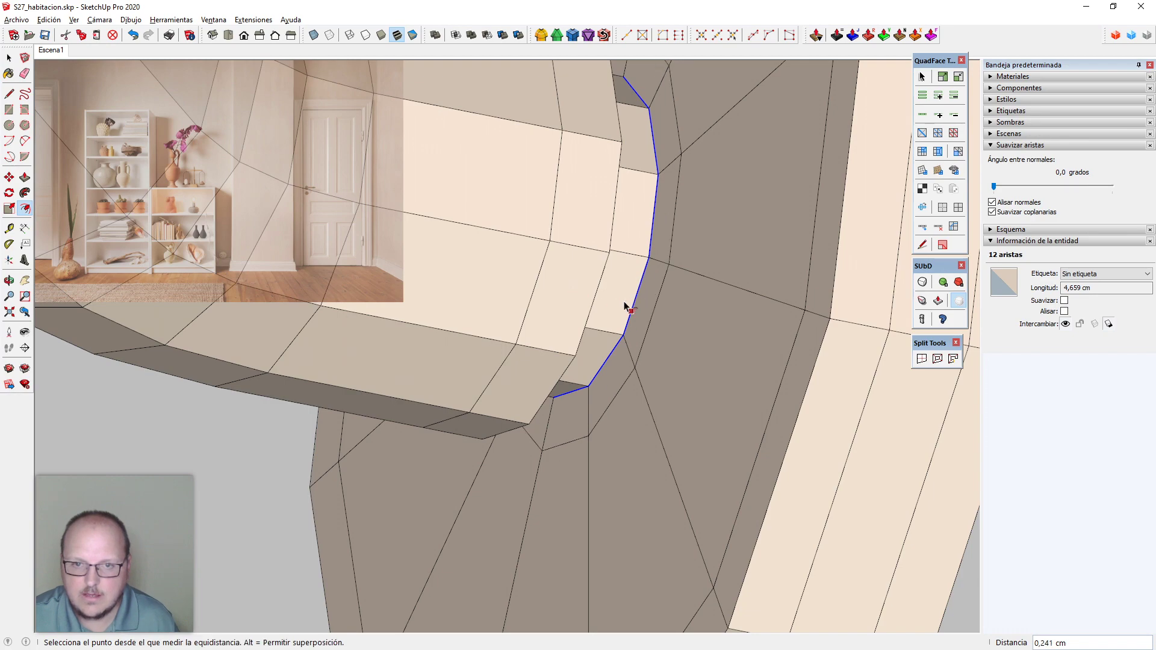
{"action": "key", "text": "space"}
{"action": "scroll", "coordinate": [675, 324], "scroll_direction": "down", "scroll_amount": 2}
{"action": "middle_click_drag", "start_coordinate": [675, 326], "coordinate": [618, 252]}
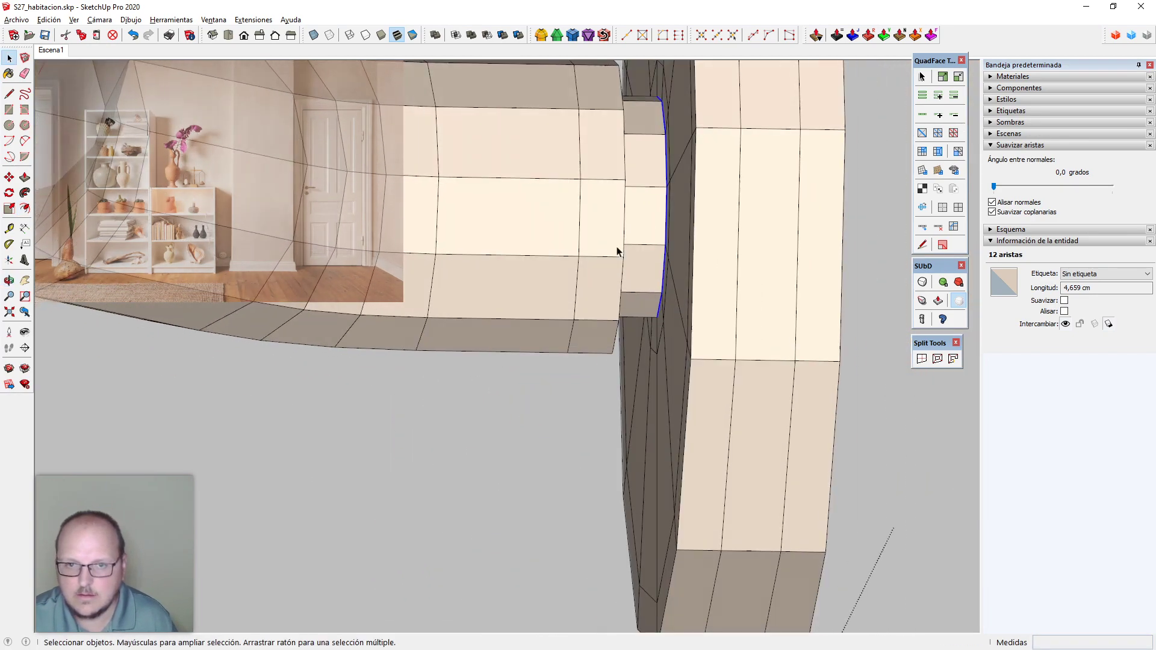
{"action": "middle_click_drag", "start_coordinate": [679, 279], "coordinate": [733, 390]}
{"action": "scroll", "coordinate": [736, 394], "scroll_direction": "down", "scroll_amount": 3}
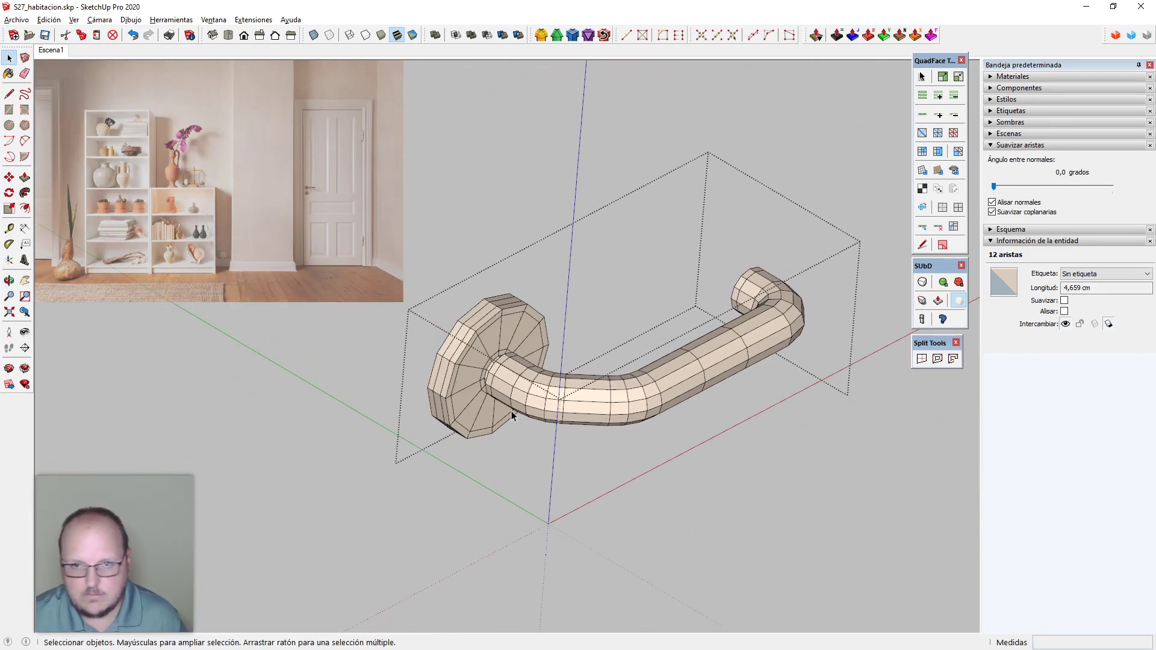
Switch the handle from its control mesh to the subdivided mesh and turn off the display of hidden geometry
{"action": "middle_click_drag", "start_coordinate": [511, 414], "coordinate": [516, 429]}
{"action": "scroll", "coordinate": [413, 405], "scroll_direction": "up", "scroll_amount": 4}
{"action": "mouse_move", "coordinate": [698, 416]}
{"action": "middle_mouse_down"}
{"action": "mouse_move", "coordinate": [647, 409]}
{"action": "mouse_move", "coordinate": [681, 416]}
{"action": "middle_mouse_up"}
{"action": "left_click", "coordinate": [922, 282]}
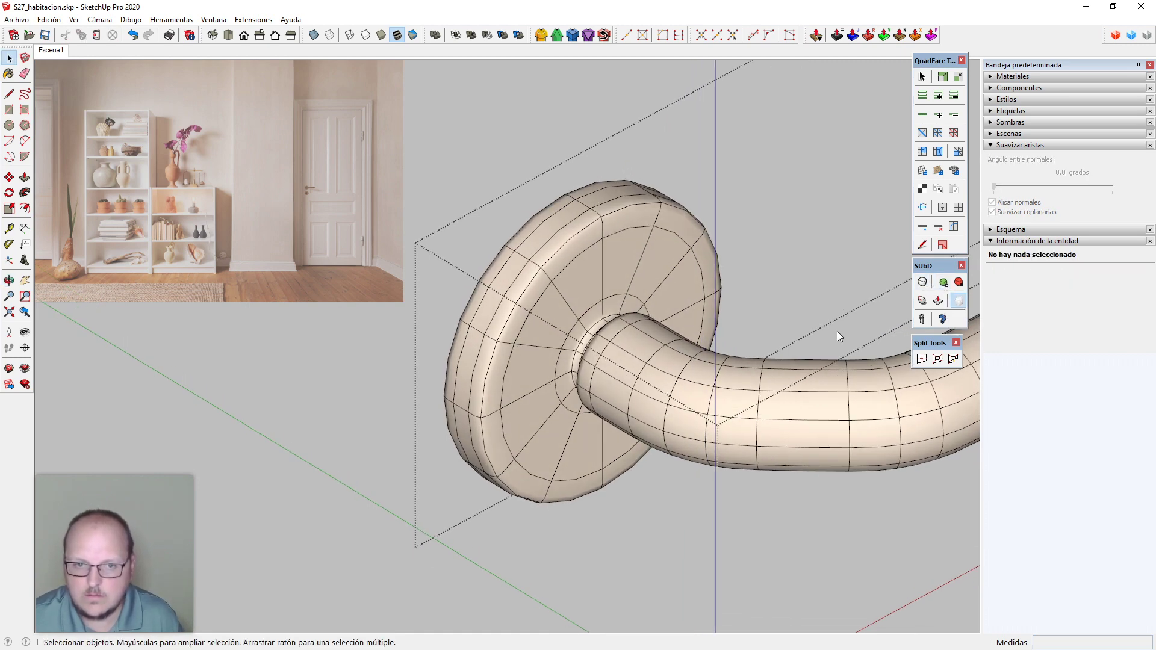
{"action": "key", "text": "alt+h"}
{"action": "middle_click_drag", "start_coordinate": [606, 367], "coordinate": [658, 388]}
{"action": "scroll", "coordinate": [592, 368], "scroll_direction": "down", "scroll_amount": 3}
{"action": "key", "text": "alt+h"}
{"action": "key", "text": "ctrl+h"}
{"action": "scroll", "coordinate": [559, 306], "scroll_direction": "down", "scroll_amount": 4}
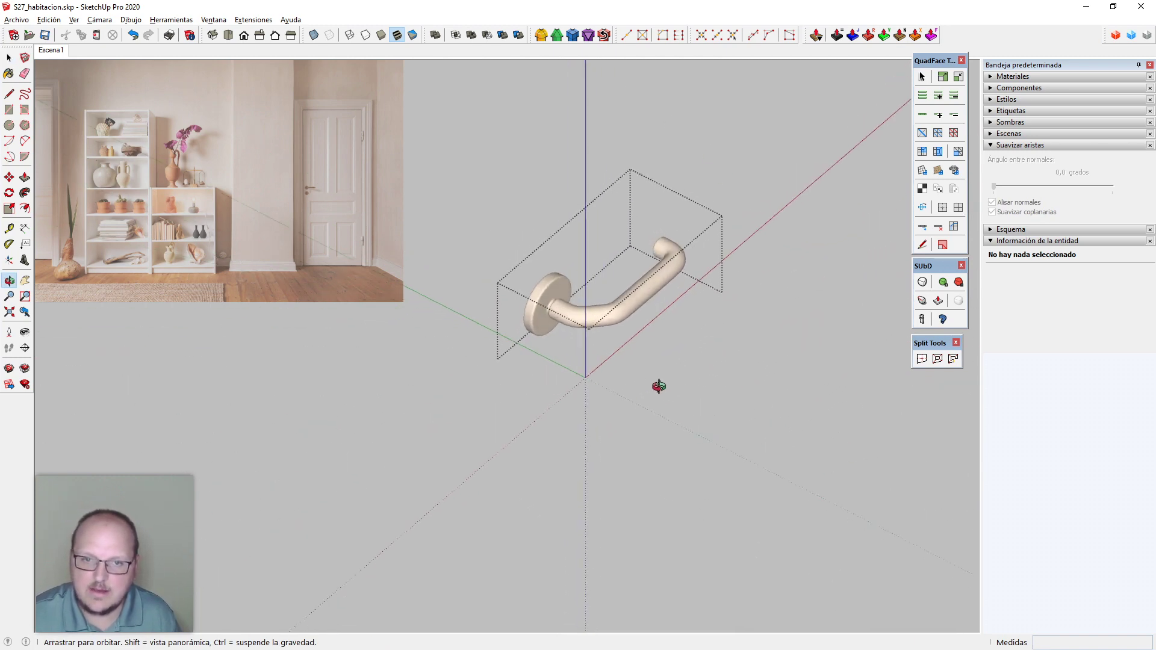
Close the handle group, clear its selection and leave hidden geometry switched off
{"action": "scroll", "coordinate": [545, 283], "scroll_direction": "up", "scroll_amount": 3}
{"action": "scroll", "coordinate": [545, 284], "scroll_direction": "up", "scroll_amount": 3}
{"action": "middle_click_drag", "start_coordinate": [606, 330], "coordinate": [612, 354]}
{"action": "key", "text": "alt+h"}
{"action": "left_click", "coordinate": [627, 345]}
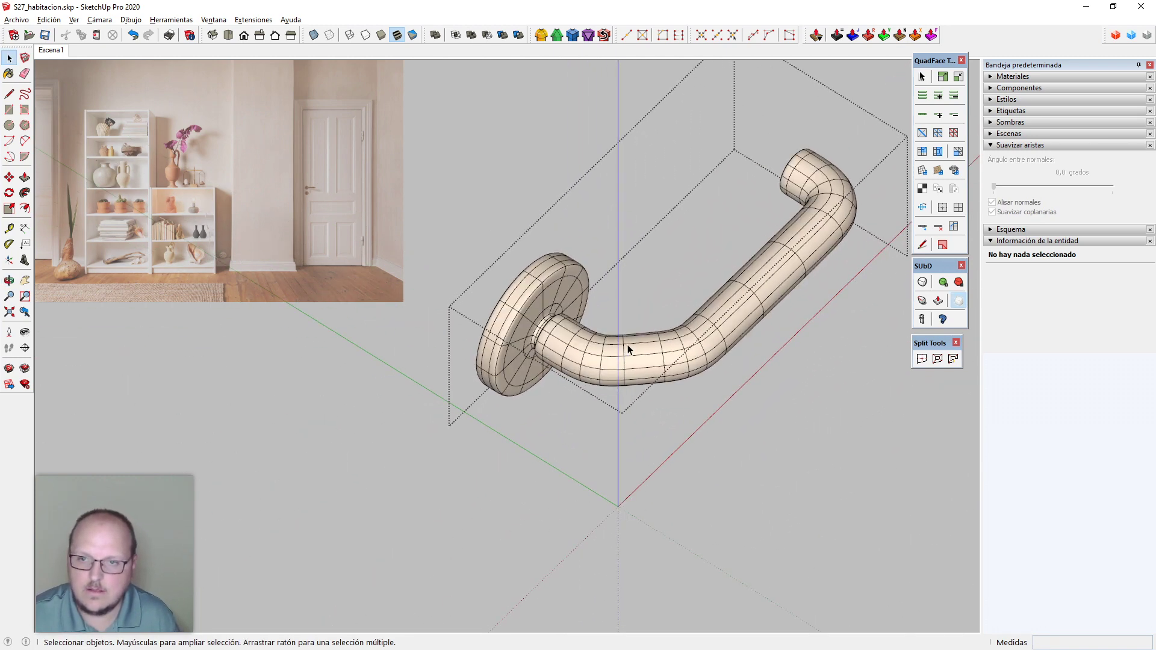
{"action": "key", "text": "Escape"}
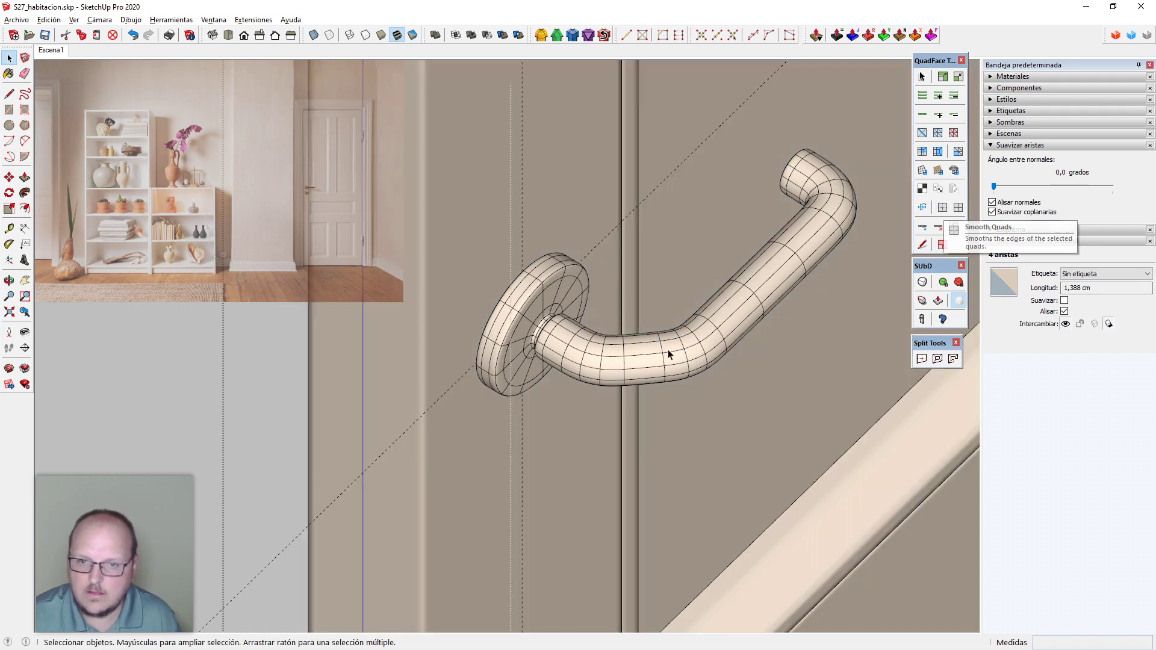
{"action": "left_click", "coordinate": [668, 351]}
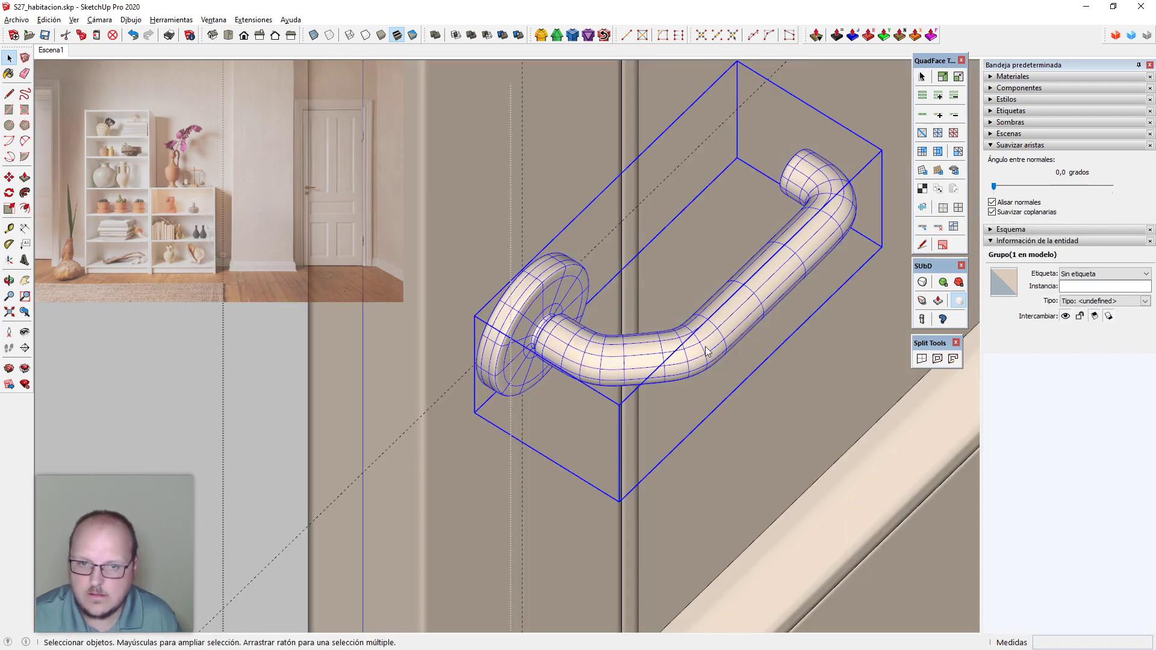
{"action": "key", "text": "h"}
{"action": "key", "text": "ctrl+t"}
Examine the subdivided handle on the door, especially the neck between the lever and the base plate
{"action": "scroll", "coordinate": [560, 365], "scroll_direction": "down", "scroll_amount": 2}
{"action": "middle_click_drag", "start_coordinate": [560, 365], "coordinate": [655, 367]}
{"action": "scroll", "coordinate": [601, 353], "scroll_direction": "down", "scroll_amount": 2}
{"action": "scroll", "coordinate": [517, 279], "scroll_direction": "up", "scroll_amount": 8}
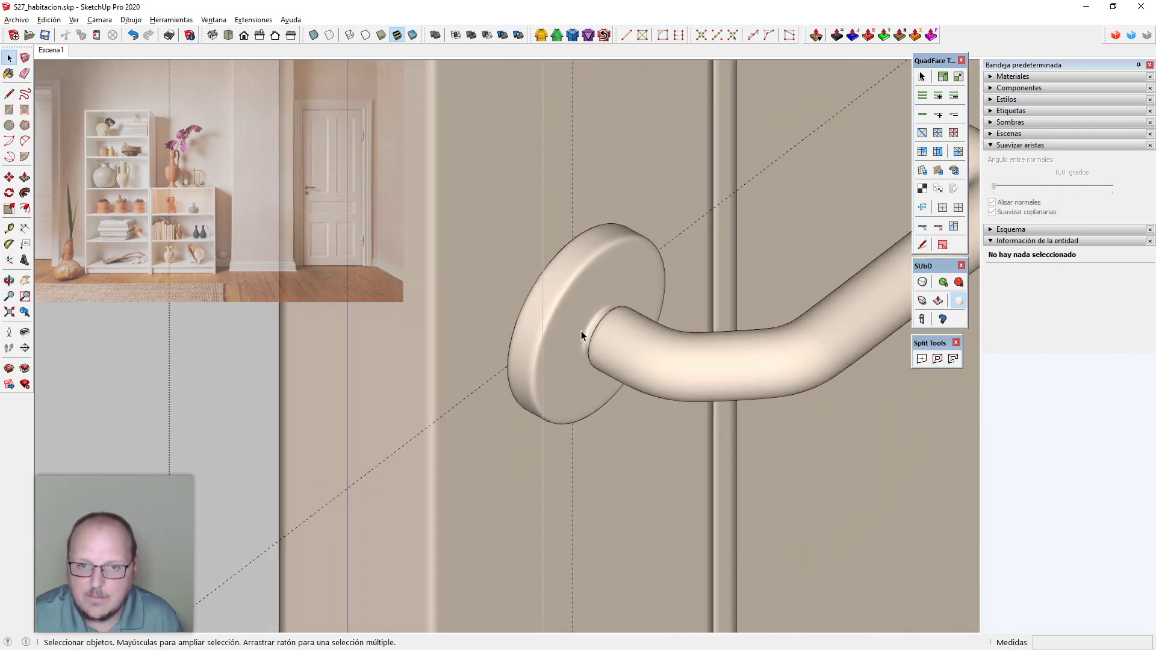
{"action": "middle_click_drag", "start_coordinate": [581, 331], "coordinate": [693, 328]}
{"action": "scroll", "coordinate": [505, 279], "scroll_direction": "down", "scroll_amount": 8}
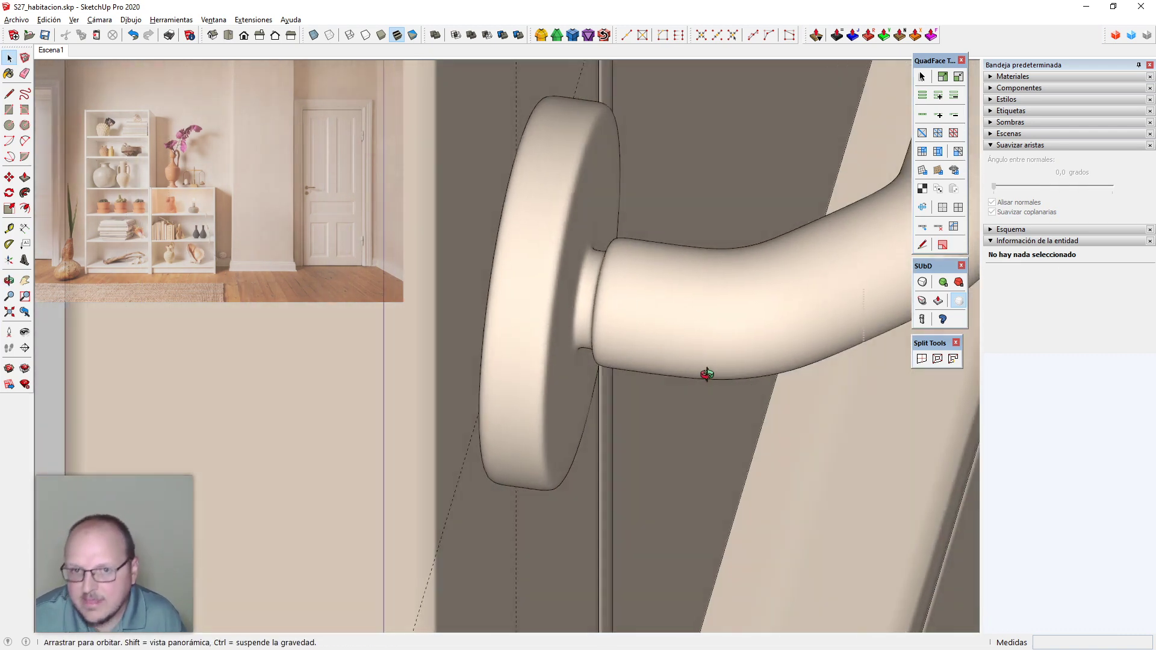
{"action": "middle_click_drag", "start_coordinate": [509, 279], "coordinate": [636, 402]}
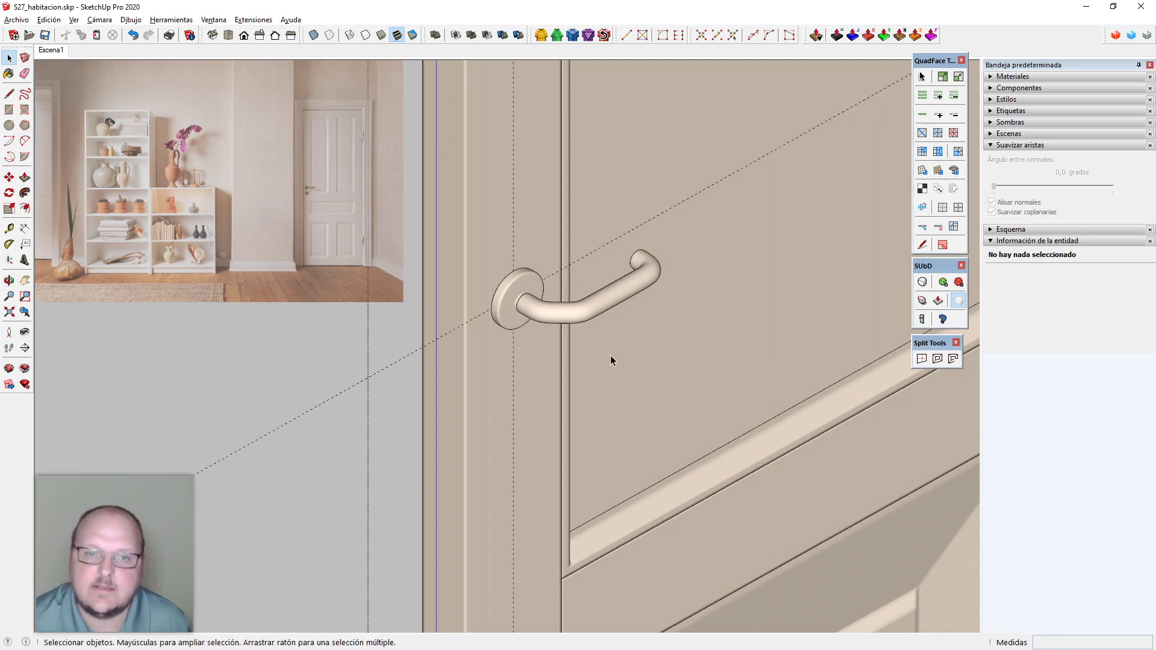
Switch the handle group back to its control mesh and smooth its quad edges
{"action": "middle_click_drag", "start_coordinate": [553, 327], "coordinate": [512, 306]}
{"action": "left_click", "coordinate": [512, 306]}
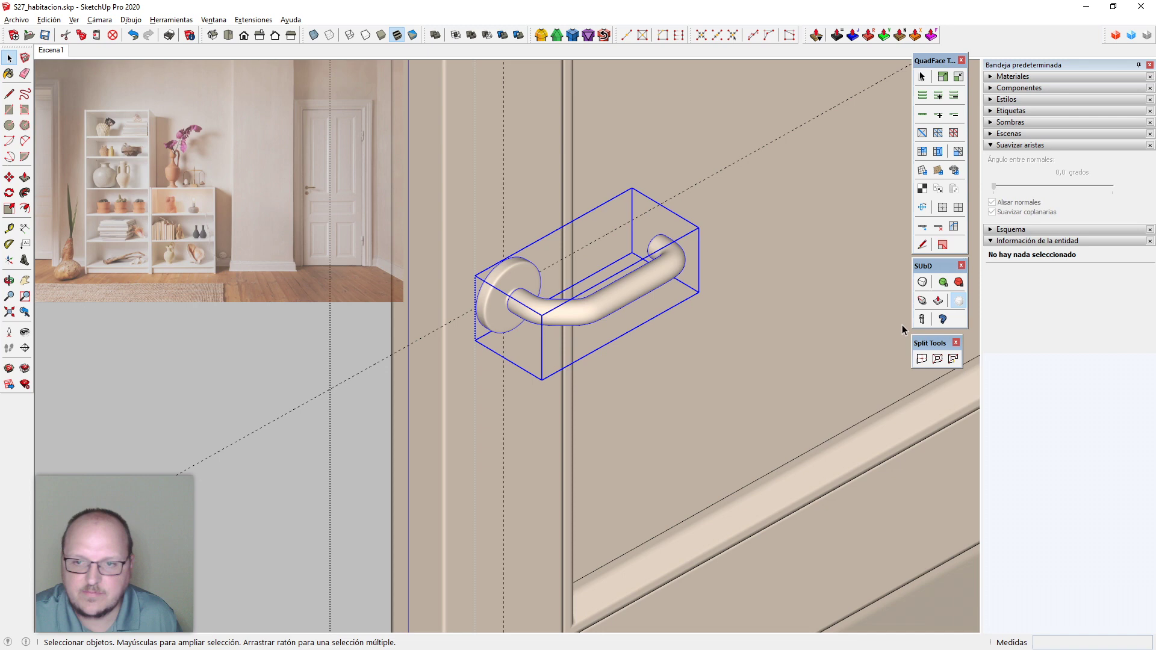
{"action": "left_click", "coordinate": [923, 282]}
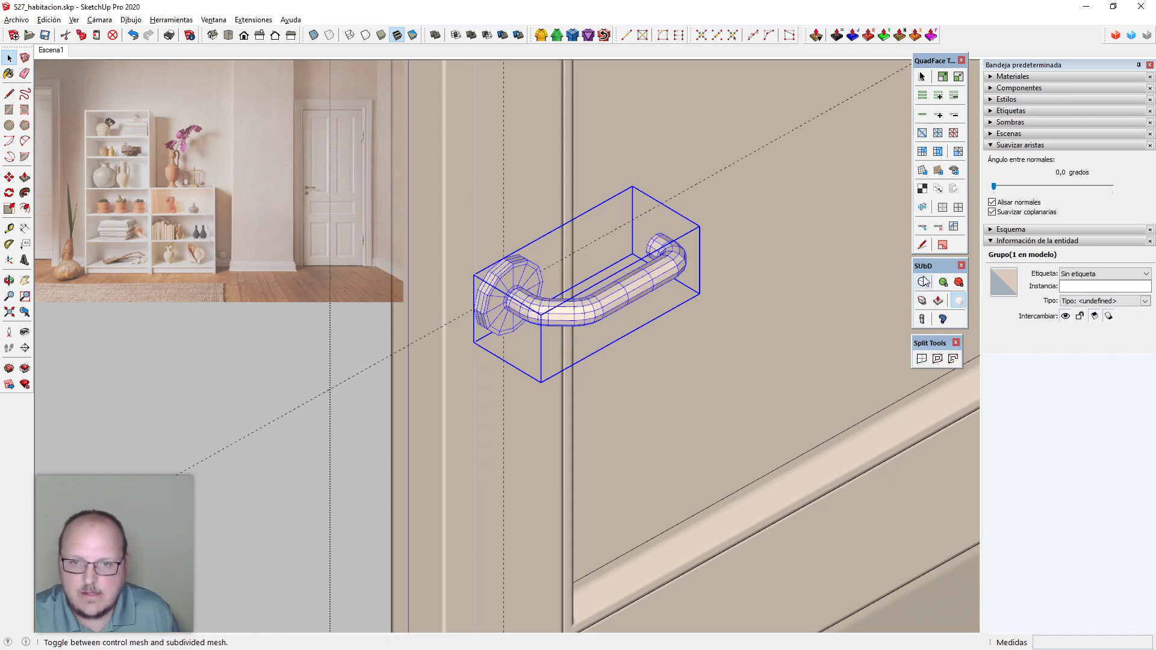
{"action": "left_click", "coordinate": [944, 211]}
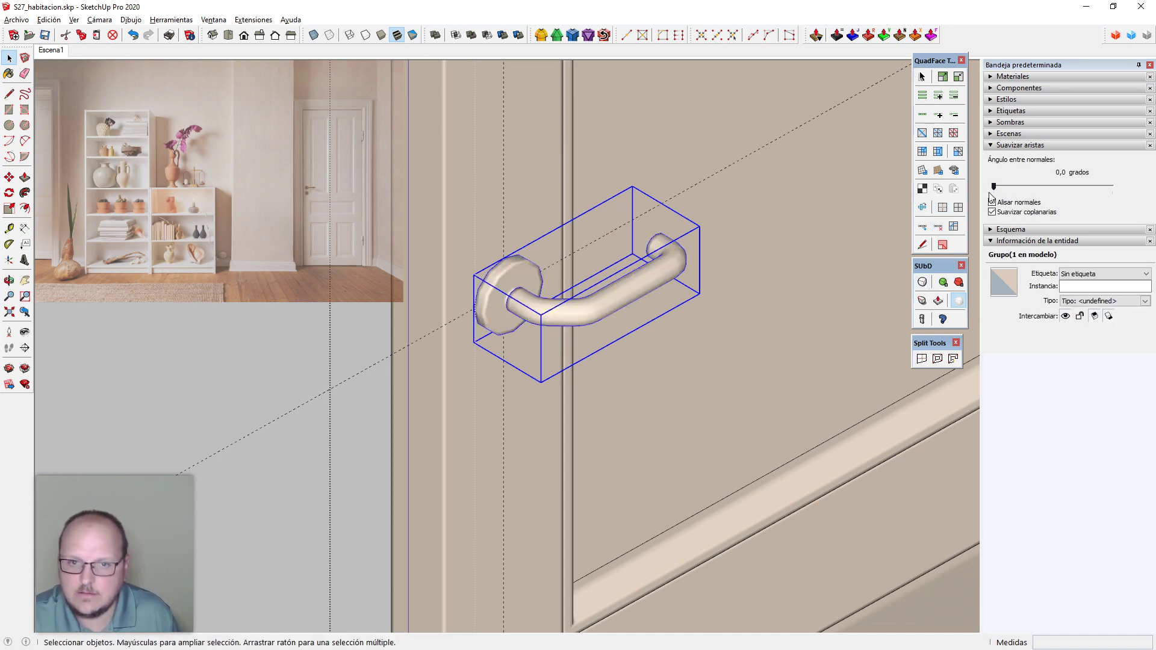
Erase the diagonal and vertical construction guides crossing at the handle's base plate
{"action": "middle_click_drag", "start_coordinate": [584, 251], "coordinate": [562, 258]}
{"action": "left_click_drag", "start_coordinate": [551, 263], "coordinate": [555, 264]}
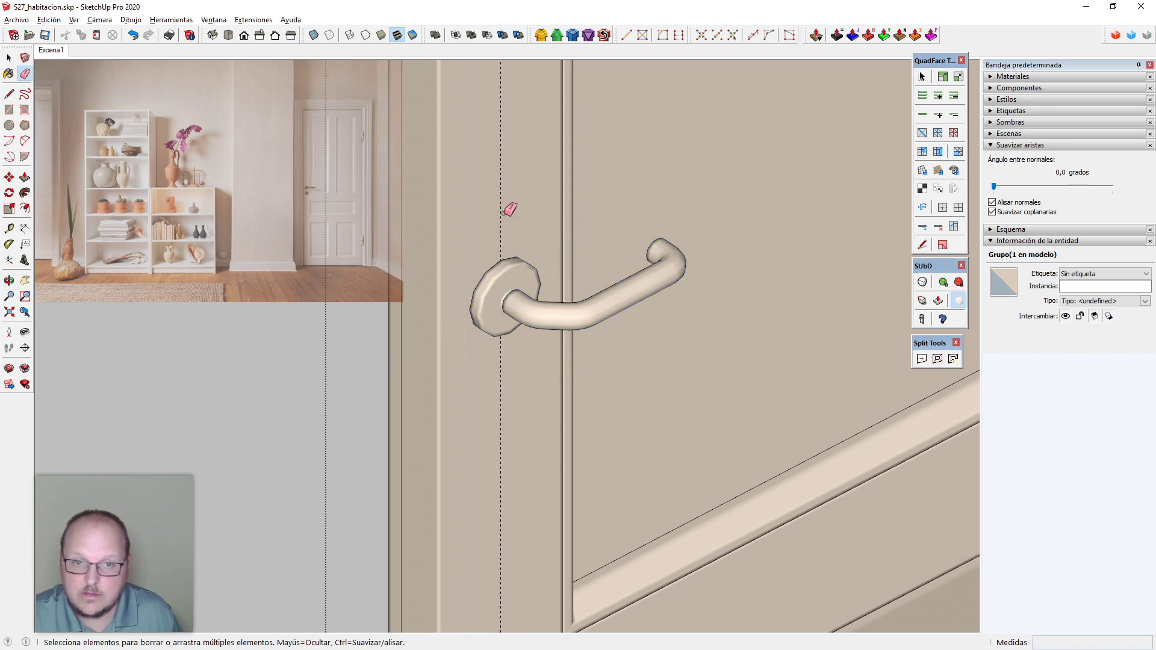
{"action": "key", "text": "space"}
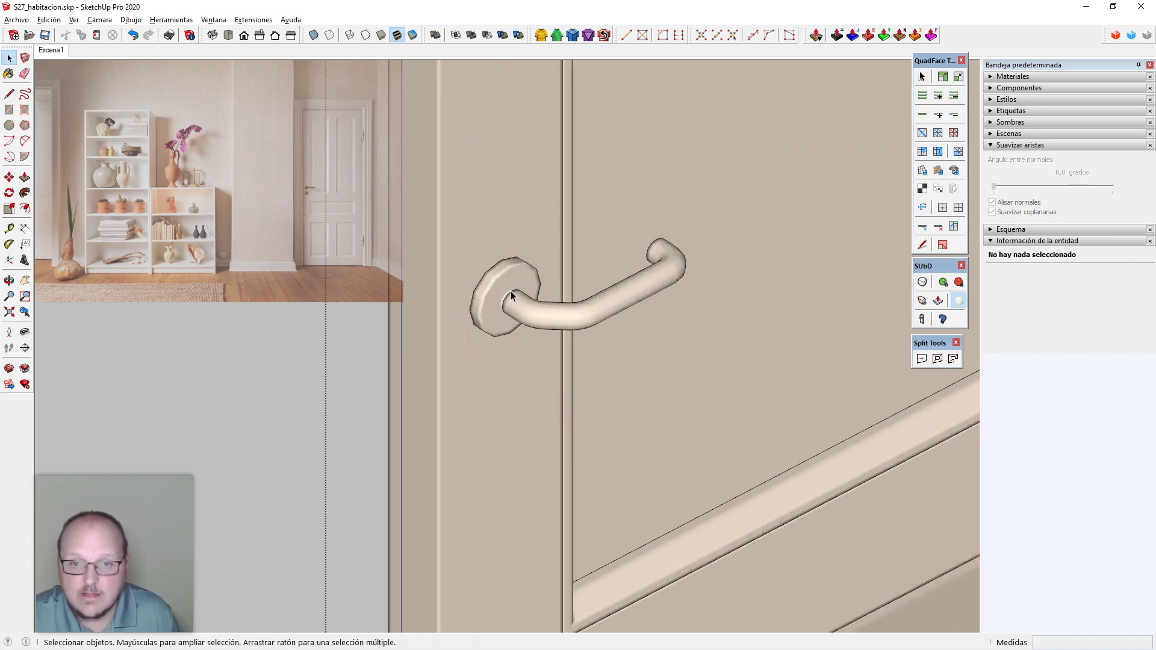
Close the door group and return to the Escena1 scene to check the door with its handle in the room
{"action": "scroll", "coordinate": [620, 215], "scroll_direction": "down", "scroll_amount": 3}
{"action": "scroll", "coordinate": [542, 292], "scroll_direction": "down", "scroll_amount": 7}
{"action": "left_click", "coordinate": [468, 370]}
{"action": "scroll", "coordinate": [468, 370], "scroll_direction": "down", "scroll_amount": 1}
{"action": "scroll", "coordinate": [509, 286], "scroll_direction": "up", "scroll_amount": 3}
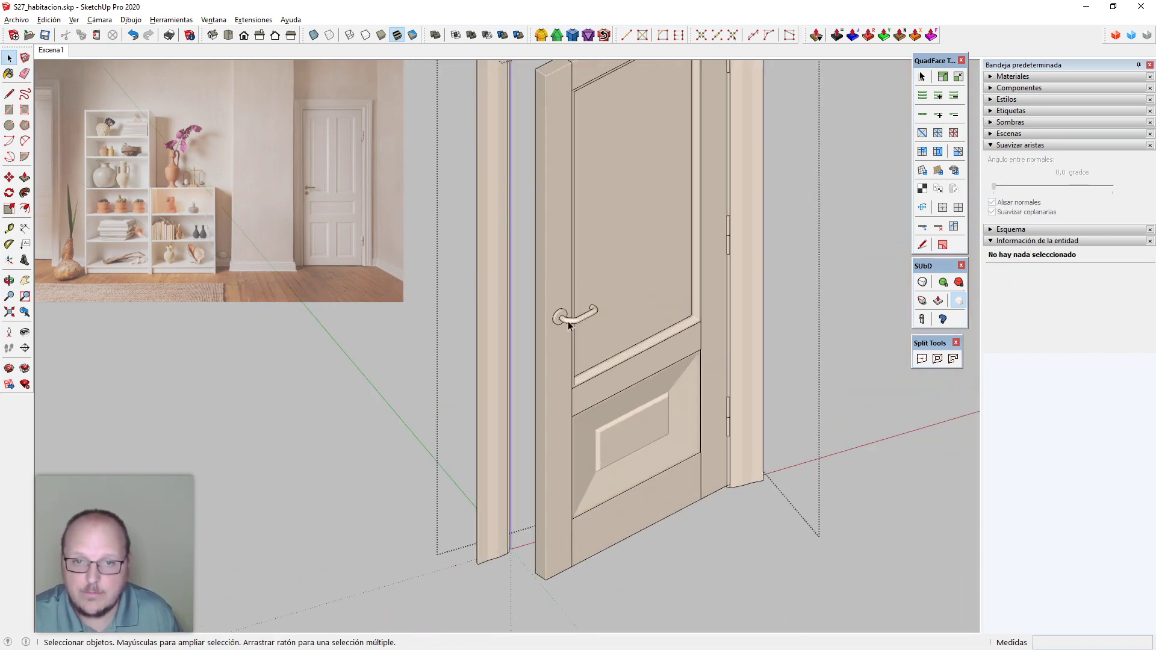
{"action": "middle_click_drag", "start_coordinate": [607, 440], "coordinate": [609, 401]}
{"action": "scroll", "coordinate": [610, 401], "scroll_direction": "down", "scroll_amount": 3}
{"action": "left_click", "coordinate": [48, 53]}
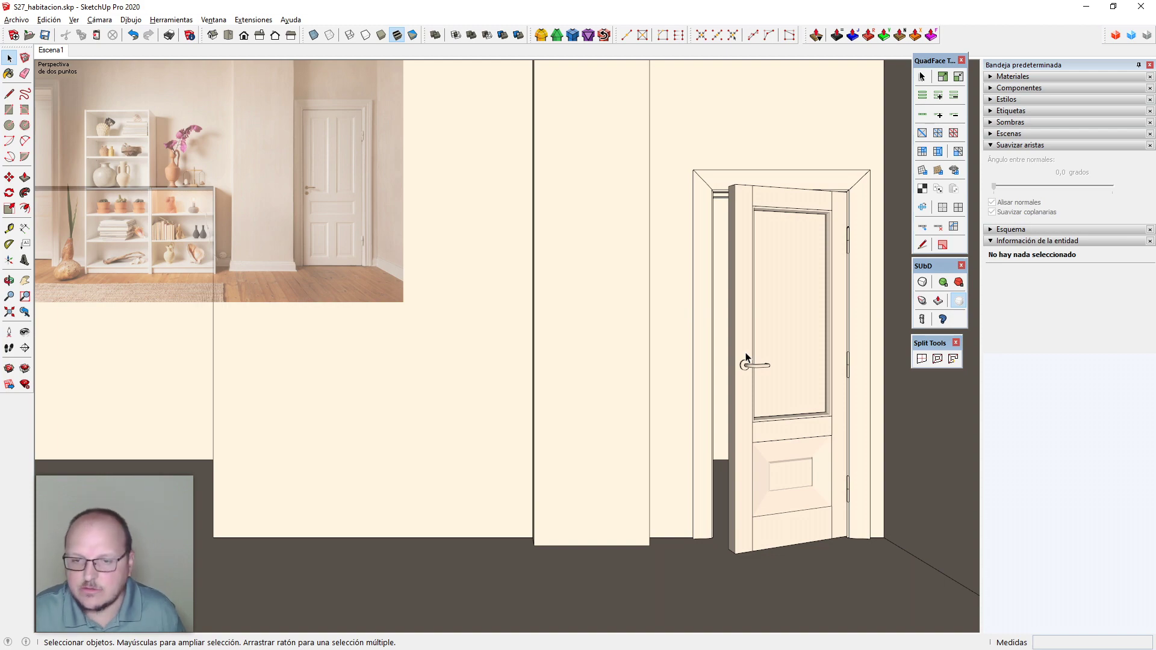
Open the door group again and convert the handle group into a component
{"action": "middle_click_drag", "start_coordinate": [763, 364], "coordinate": [809, 482]}
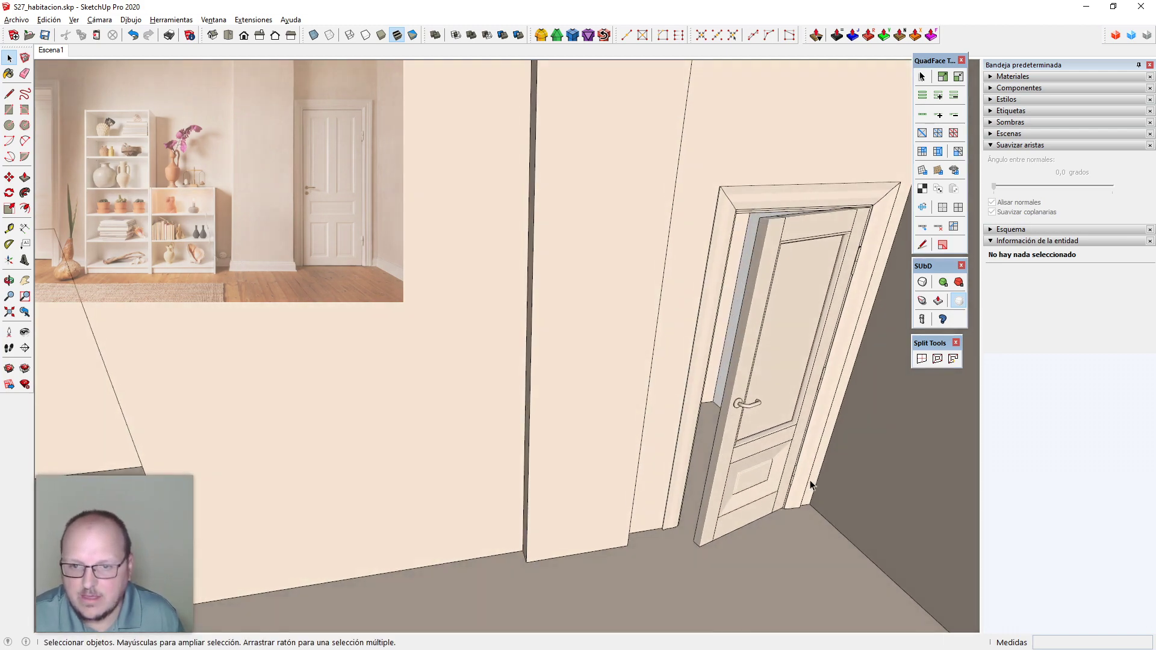
{"action": "scroll", "coordinate": [813, 455], "scroll_direction": "up", "scroll_amount": 6}
{"action": "mouse_move", "coordinate": [662, 385]}
{"action": "middle_mouse_down"}
{"action": "mouse_move", "coordinate": [617, 374]}
{"action": "mouse_move", "coordinate": [656, 369]}
{"action": "middle_mouse_up"}
{"action": "scroll", "coordinate": [656, 369], "scroll_direction": "up", "scroll_amount": 2}
{"action": "left_click", "coordinate": [648, 309]}
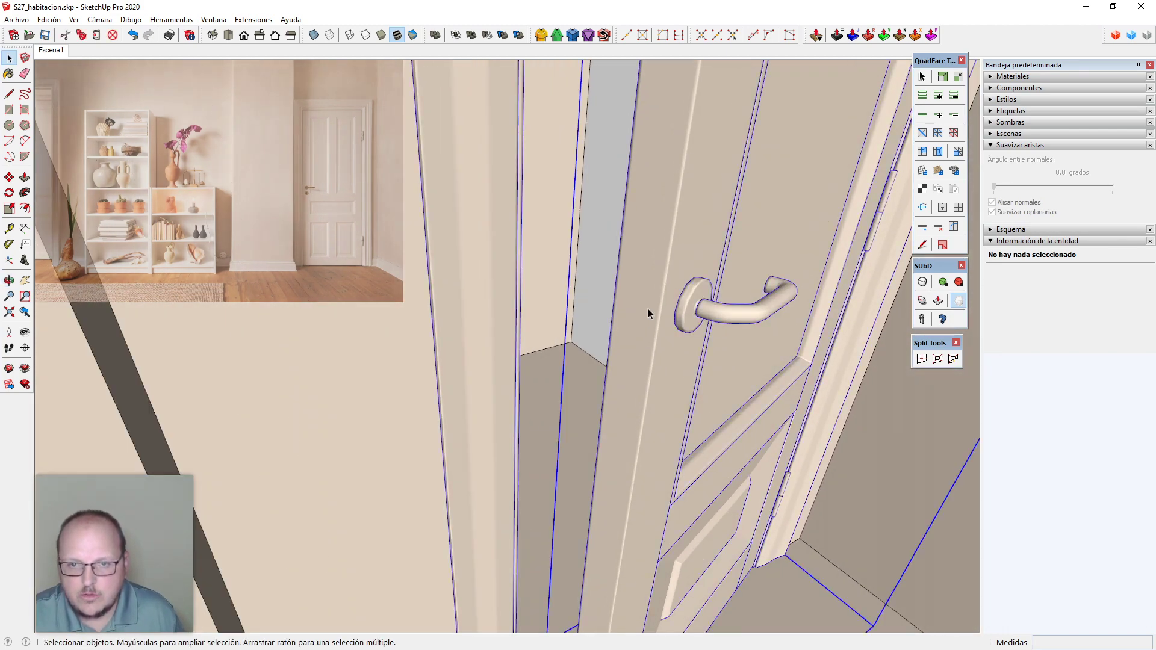
{"action": "scroll", "coordinate": [649, 308], "scroll_direction": "up", "scroll_amount": 3}
{"action": "scroll", "coordinate": [641, 307], "scroll_direction": "up", "scroll_amount": 2}
{"action": "key", "text": "r"}
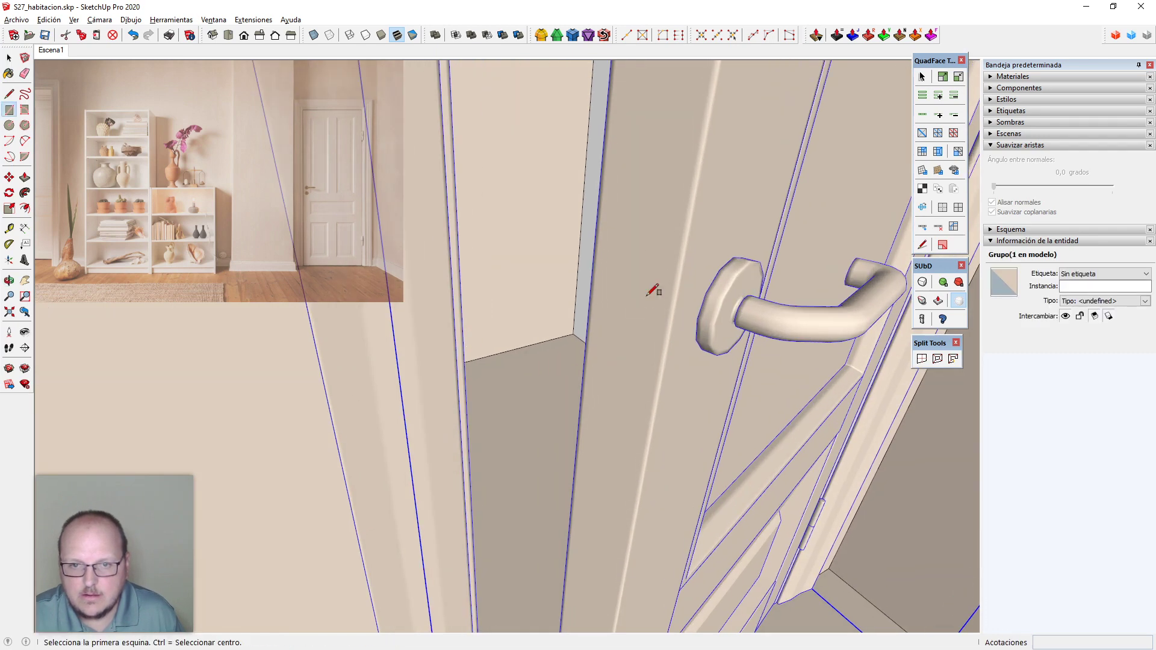
{"action": "key", "text": "space"}
{"action": "middle_click_drag", "start_coordinate": [663, 254], "coordinate": [650, 300]}
{"action": "left_click", "coordinate": [725, 301]}
{"action": "middle_click_drag", "start_coordinate": [677, 342], "coordinate": [728, 287]}
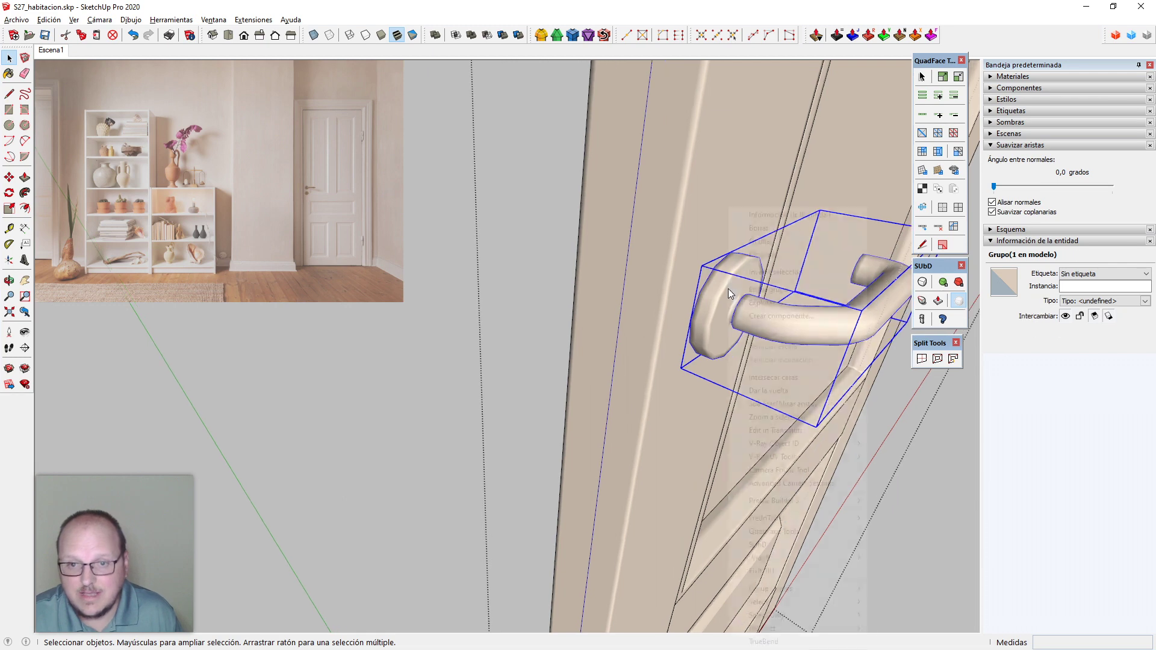
{"action": "right_click", "coordinate": [728, 288]}
{"action": "left_click", "coordinate": [795, 317]}
{"action": "key", "text": "Return"}
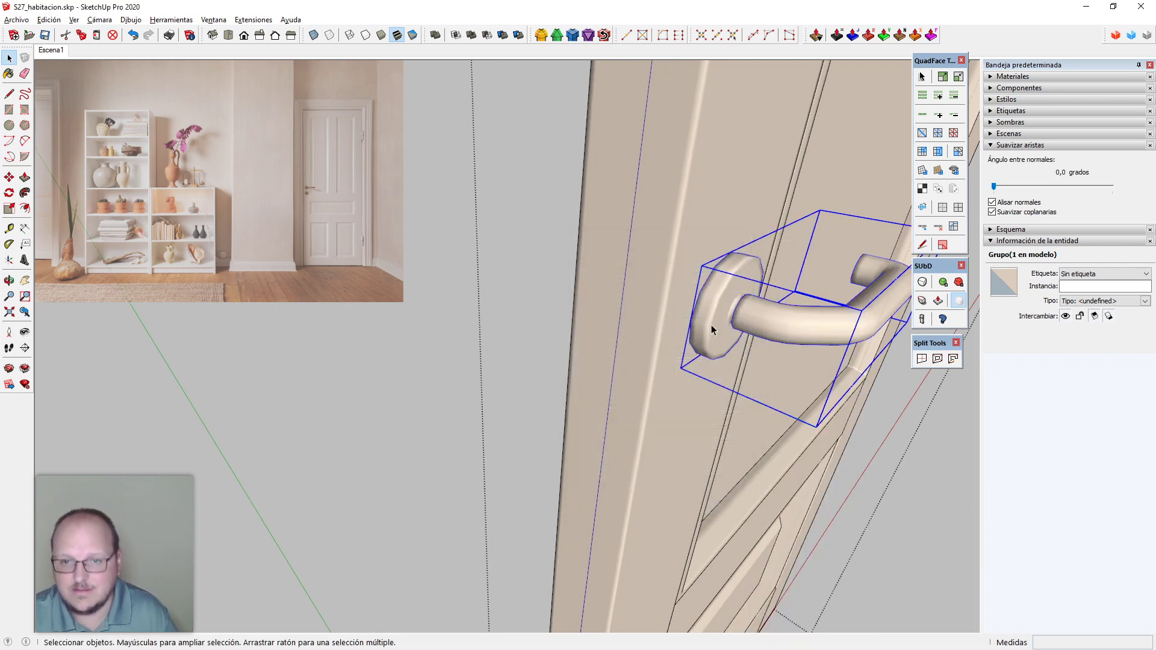
Copy the handle component from the front of the door leaf to its opposite face
{"action": "key", "text": "m"}
{"action": "scroll", "coordinate": [702, 328], "scroll_direction": "up", "scroll_amount": 1}
{"action": "key", "text": "ctrl"}
{"action": "left_click", "coordinate": [686, 294]}
{"action": "middle_click_drag", "start_coordinate": [686, 293], "coordinate": [450, 386]}
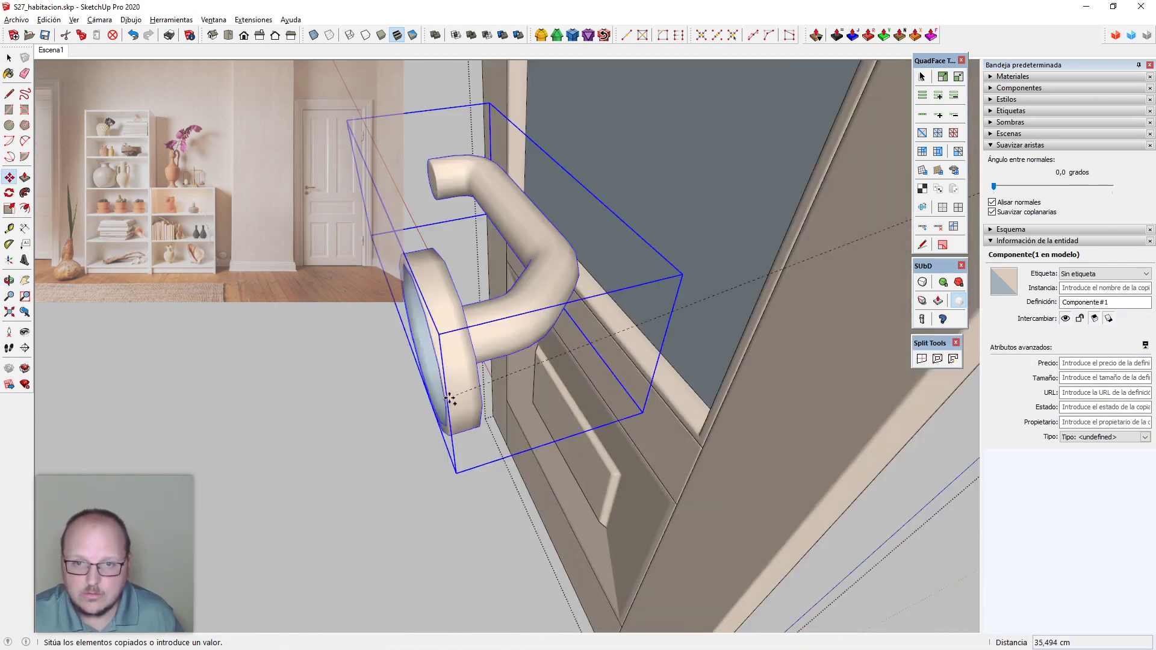
{"action": "scroll", "coordinate": [518, 405], "scroll_direction": "down", "scroll_amount": 4}
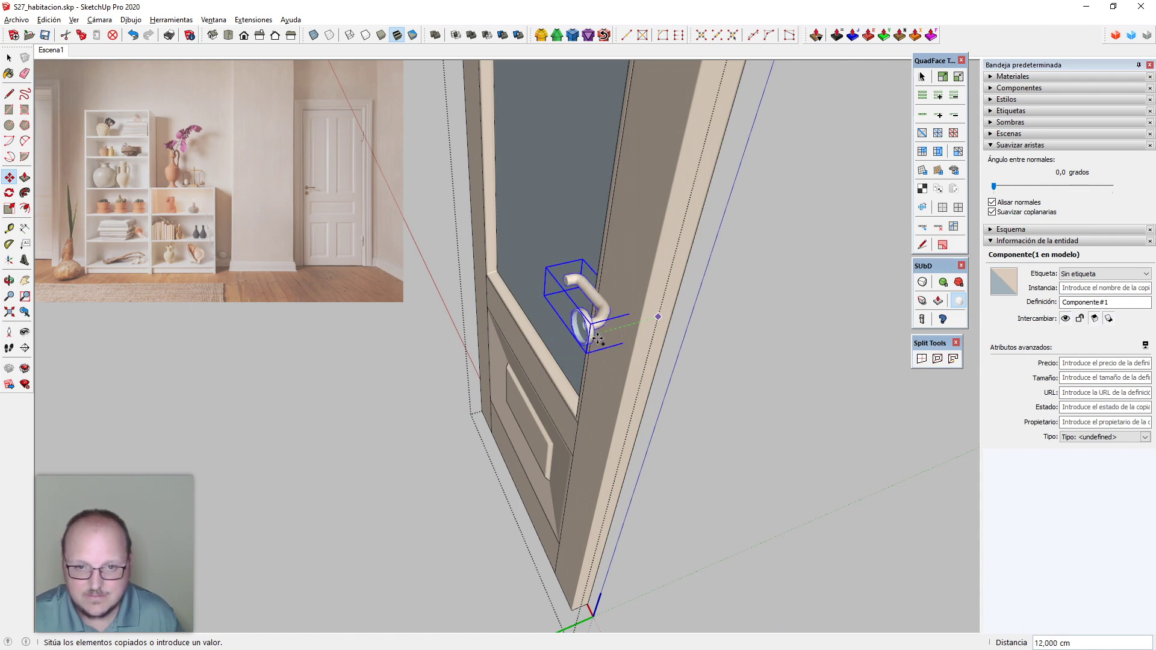
{"action": "left_click", "coordinate": [644, 239]}
Mirror the copied handle by scaling it to -1 along the green axis so it faces outward from the door's back
{"action": "scroll", "coordinate": [631, 282], "scroll_direction": "up", "scroll_amount": 4}
{"action": "key", "text": "s"}
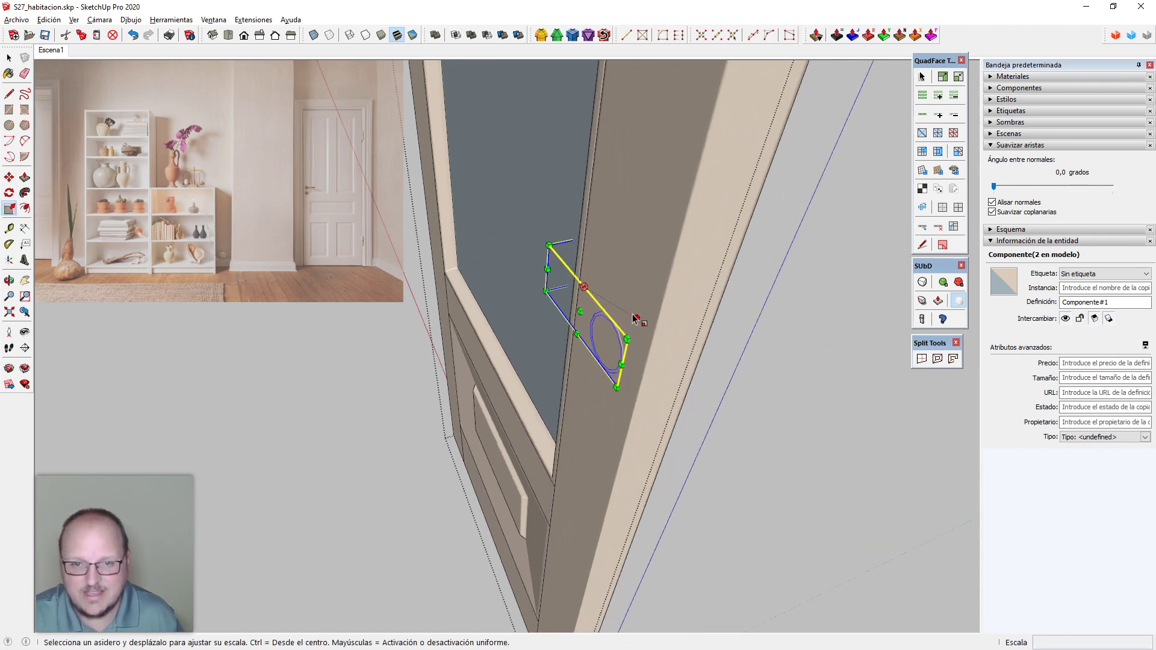
{"action": "key", "text": "x"}
{"action": "left_click", "coordinate": [644, 293]}
{"action": "type", "text": "x"}
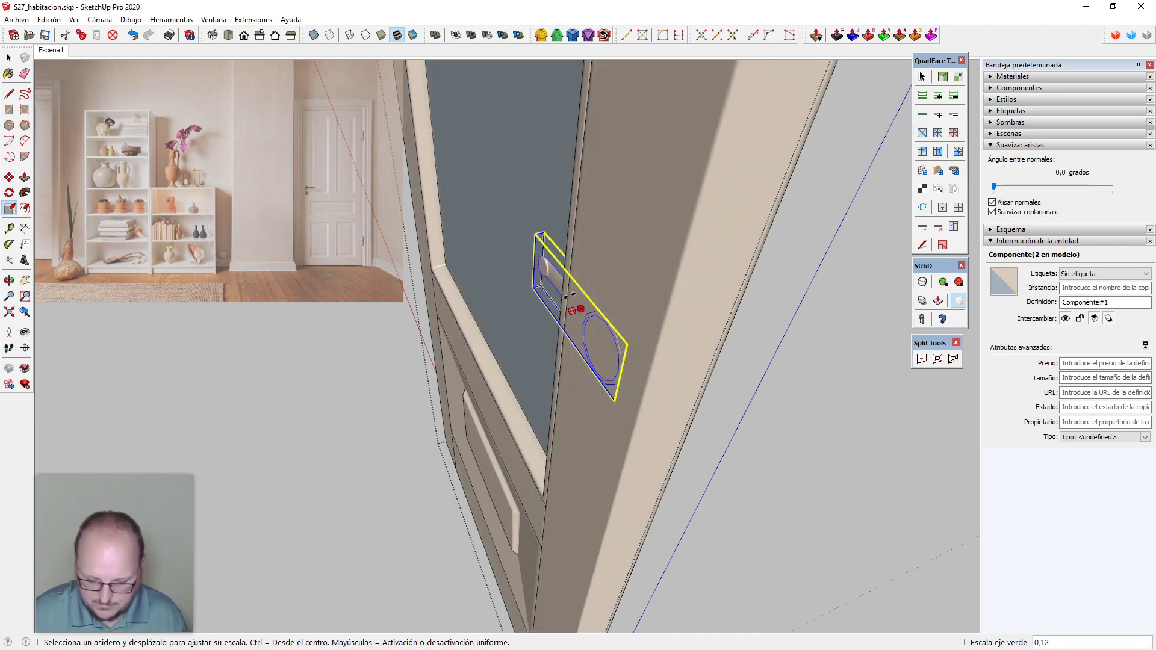
{"action": "type", "text": "-1"}
{"action": "key", "text": "Return"}
{"action": "key", "text": "space"}
{"action": "scroll", "coordinate": [568, 310], "scroll_direction": "down", "scroll_amount": 1}
{"action": "middle_click_drag", "start_coordinate": [568, 311], "coordinate": [467, 369]}
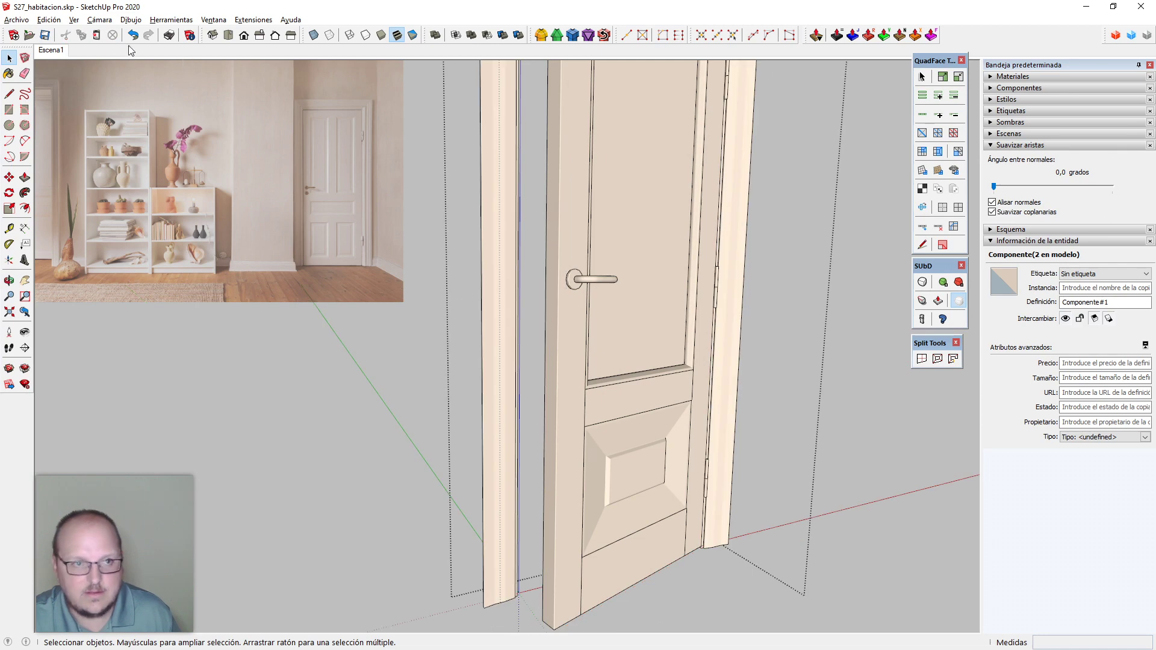
Return to the Escena1 scene and examine both handles on the door with X-ray display switched on and off
{"action": "key", "text": "ctrl+t"}
{"action": "left_click", "coordinate": [52, 51]}
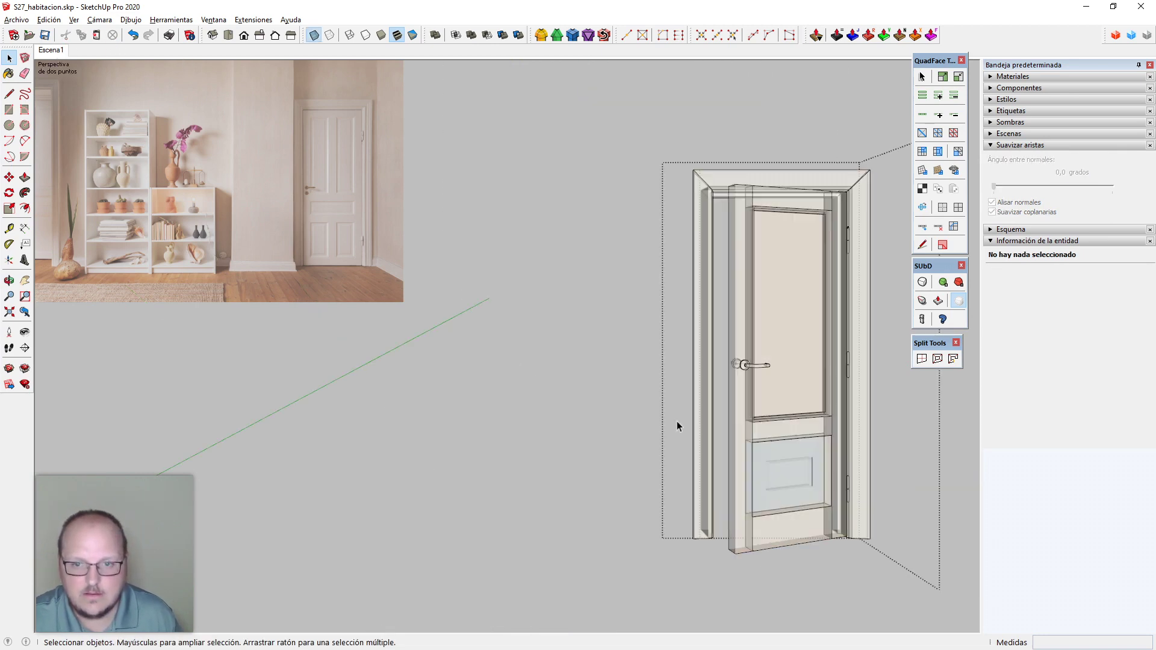
{"action": "scroll", "coordinate": [771, 385], "scroll_direction": "up", "scroll_amount": 8}
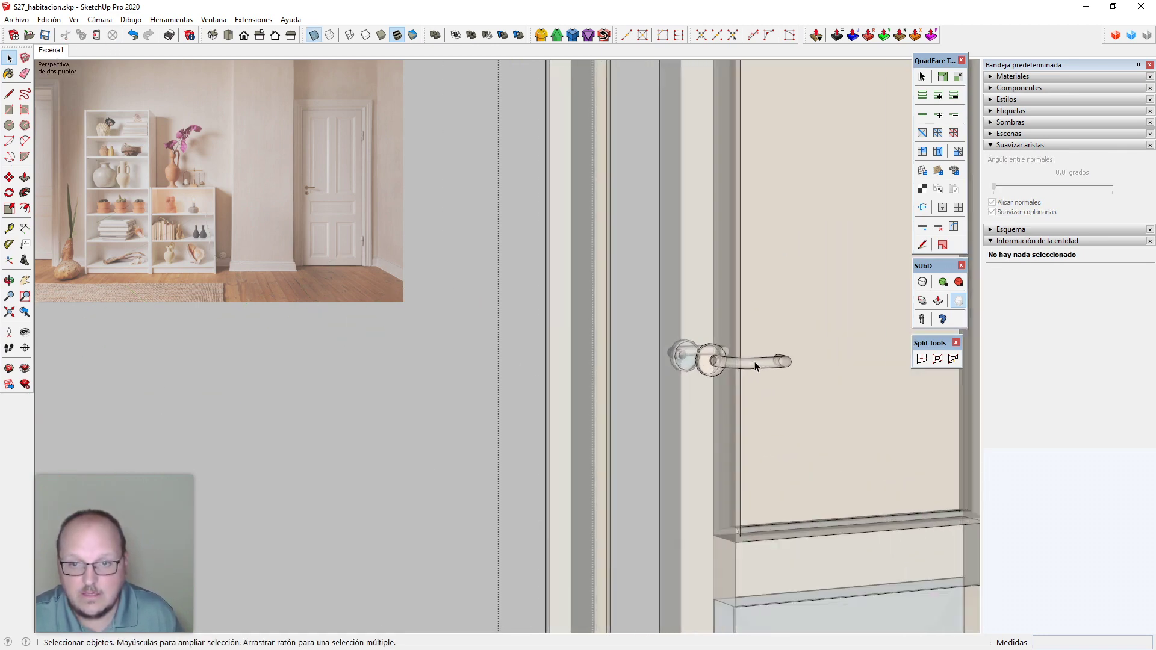
{"action": "key", "text": "x"}
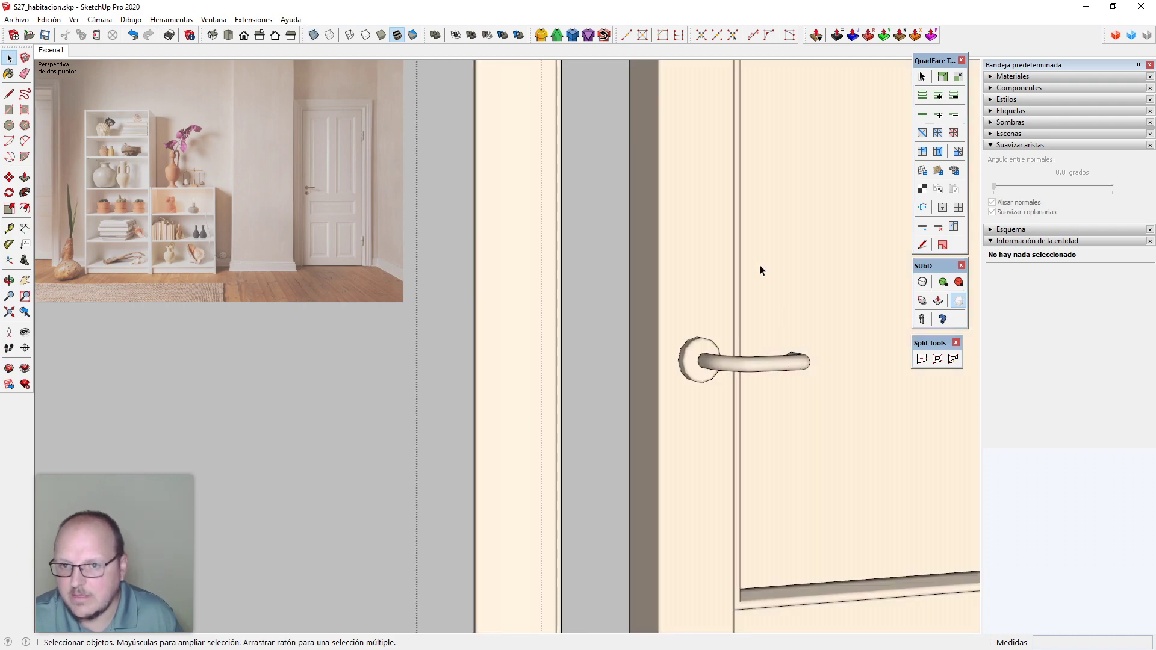
{"action": "key", "text": "x"}
{"action": "key", "text": "x"}
{"action": "scroll", "coordinate": [704, 392], "scroll_direction": "down", "scroll_amount": 5}
{"action": "middle_click_drag", "start_coordinate": [697, 483], "coordinate": [780, 588]}
{"action": "middle_click_drag", "start_coordinate": [681, 463], "coordinate": [501, 255]}
{"action": "scroll", "coordinate": [629, 386], "scroll_direction": "up", "scroll_amount": 3}
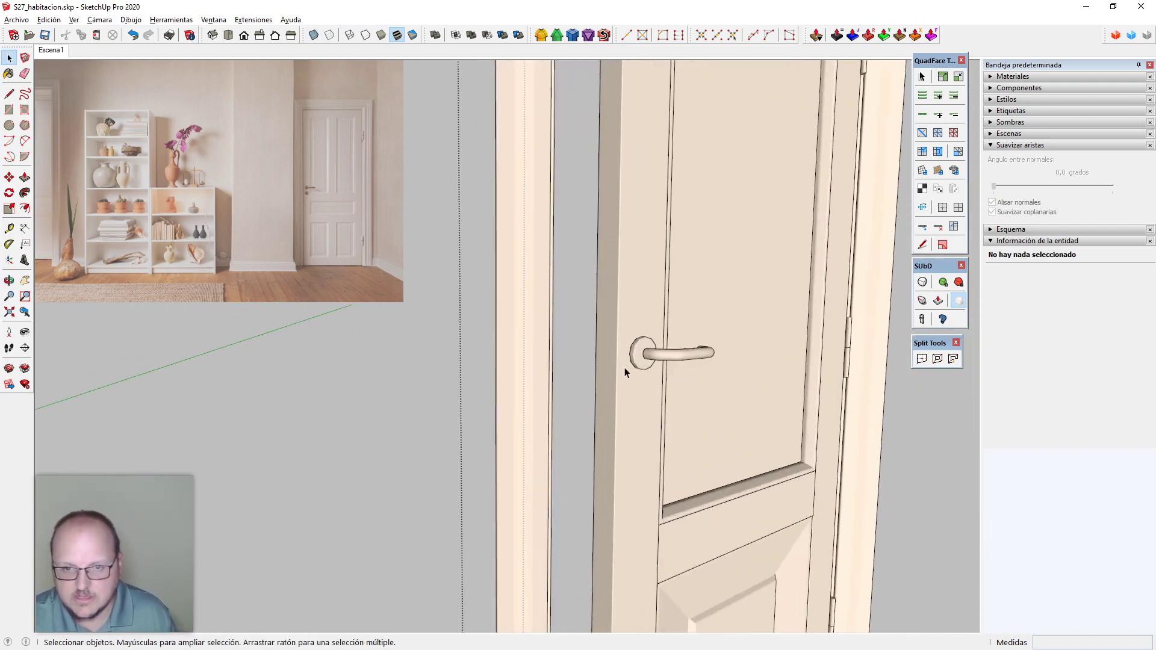
Open the door leaf component and draw a small upright rectangle on its narrow edge beside the handles
{"action": "middle_click_drag", "start_coordinate": [624, 369], "coordinate": [733, 498]}
{"action": "scroll", "coordinate": [626, 371], "scroll_direction": "up", "scroll_amount": 2}
{"action": "scroll", "coordinate": [626, 371], "scroll_direction": "up", "scroll_amount": 2}
{"action": "left_click", "coordinate": [579, 353]}
{"action": "middle_click_drag", "start_coordinate": [577, 351], "coordinate": [591, 338]}
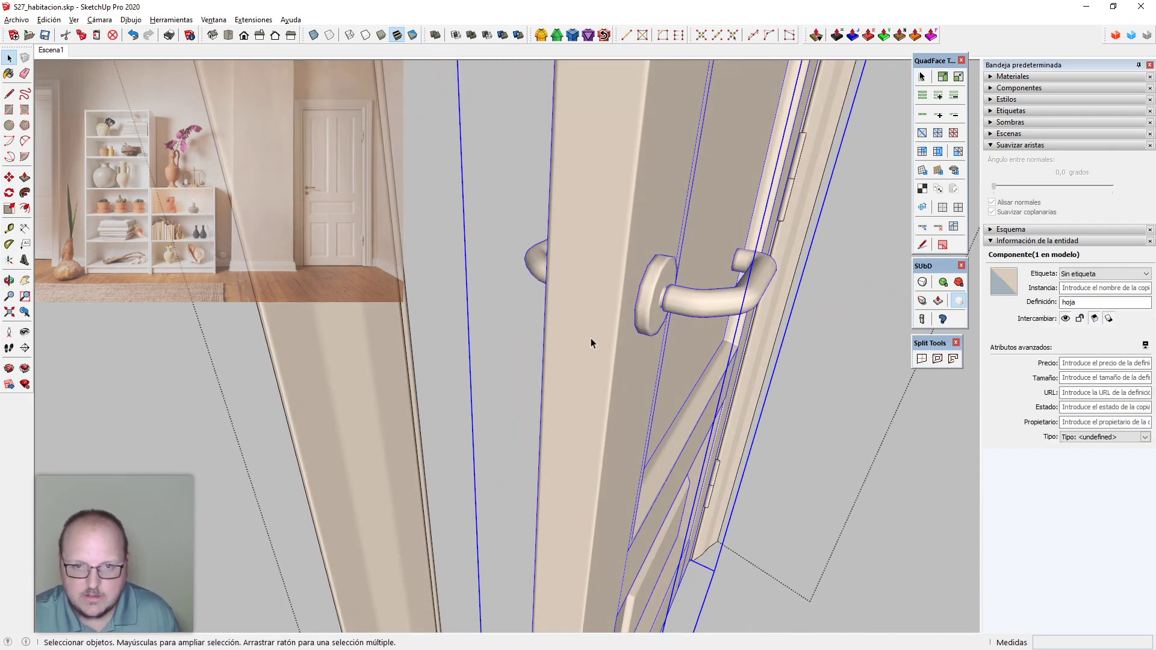
{"action": "double_click", "coordinate": [587, 319]}
{"action": "scroll", "coordinate": [577, 301], "scroll_direction": "up", "scroll_amount": 2}
{"action": "key", "text": "r"}
{"action": "left_click", "coordinate": [557, 239]}
{"action": "left_click", "coordinate": [598, 365]}
Scale the rectangle along the green axis in both directions so it spans the full thickness of the door's edge
{"action": "key", "text": "s"}
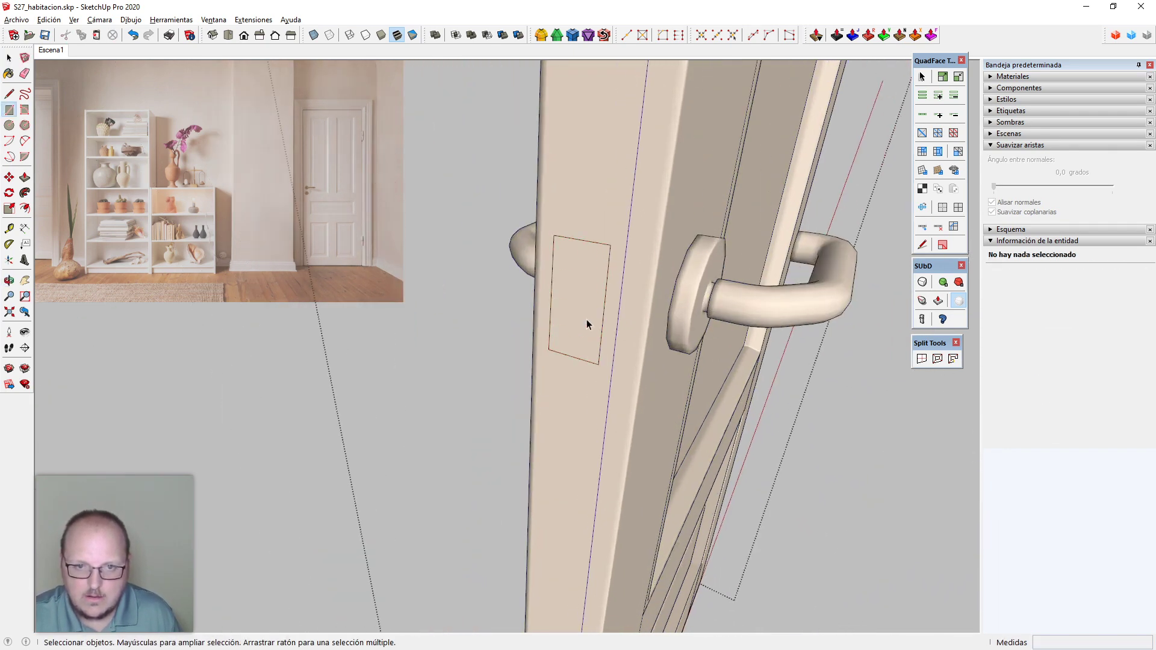
{"action": "left_click", "coordinate": [587, 319]}
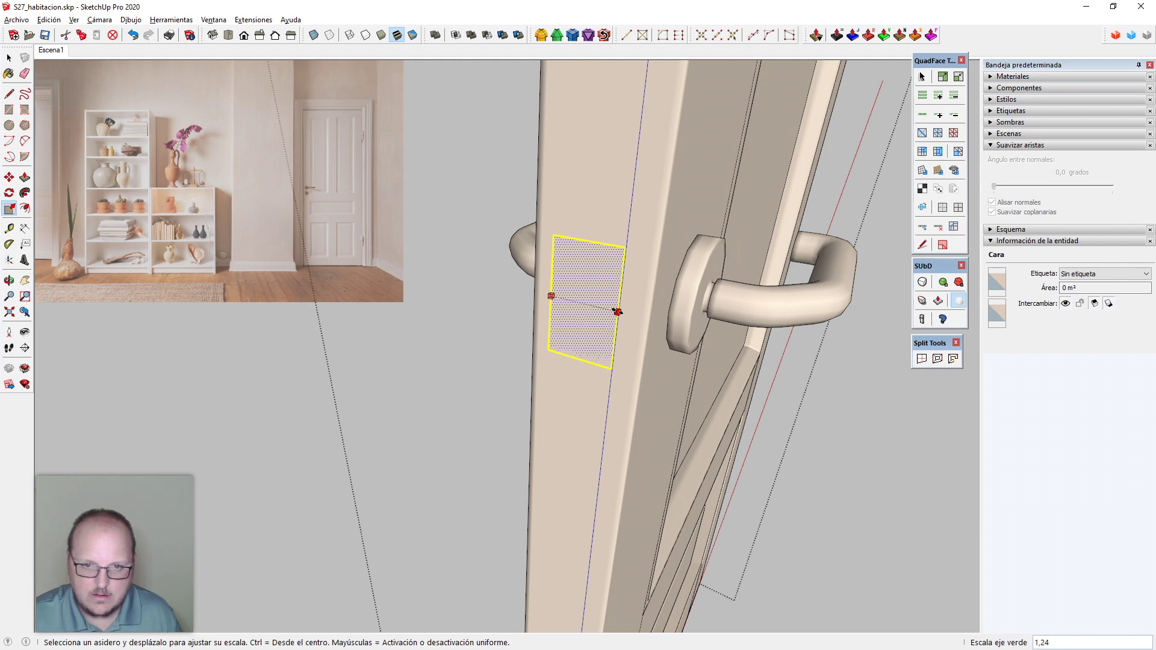
{"action": "left_click_drag", "start_coordinate": [618, 311], "coordinate": [641, 317]}
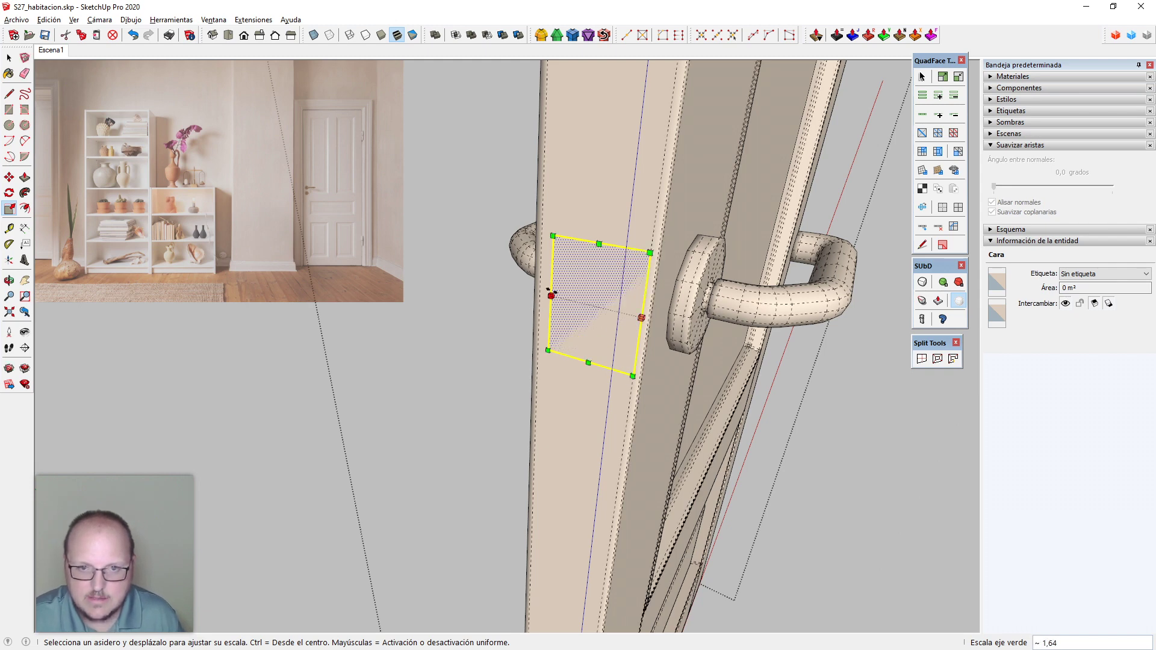
{"action": "left_click_drag", "start_coordinate": [551, 296], "coordinate": [540, 292]}
{"action": "middle_click_drag", "start_coordinate": [651, 355], "coordinate": [638, 302]}
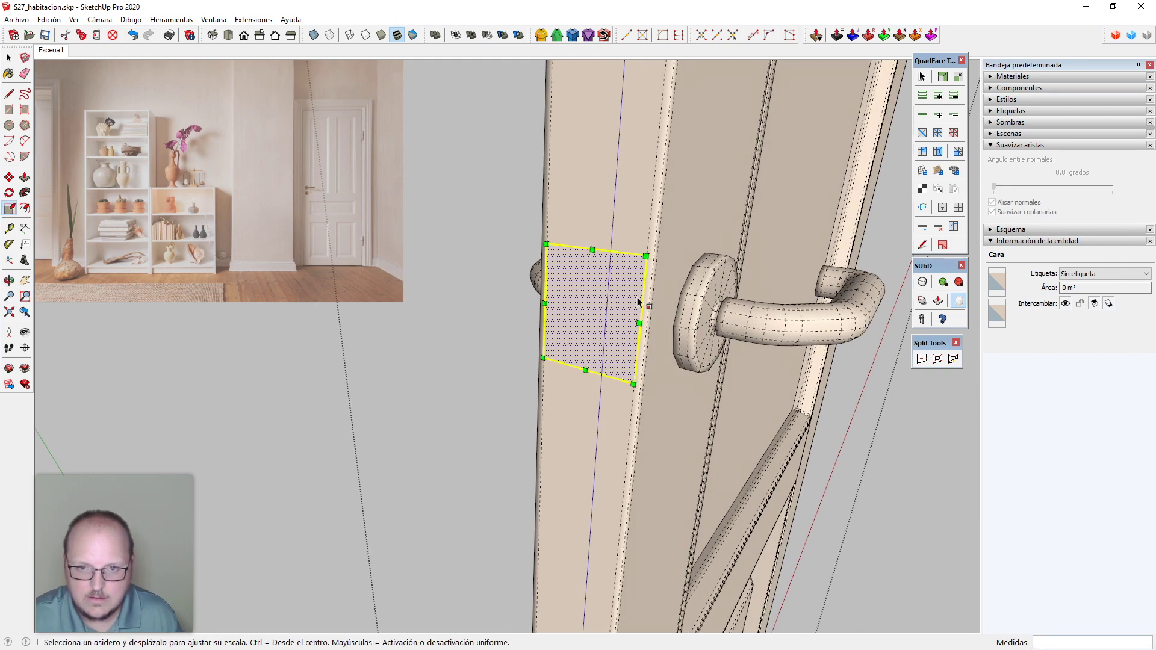
{"action": "middle_click_drag", "start_coordinate": [648, 366], "coordinate": [647, 321]}
Move the rectangle along the blue axis to align it vertically with the handle's rosette
{"action": "key", "text": "m"}
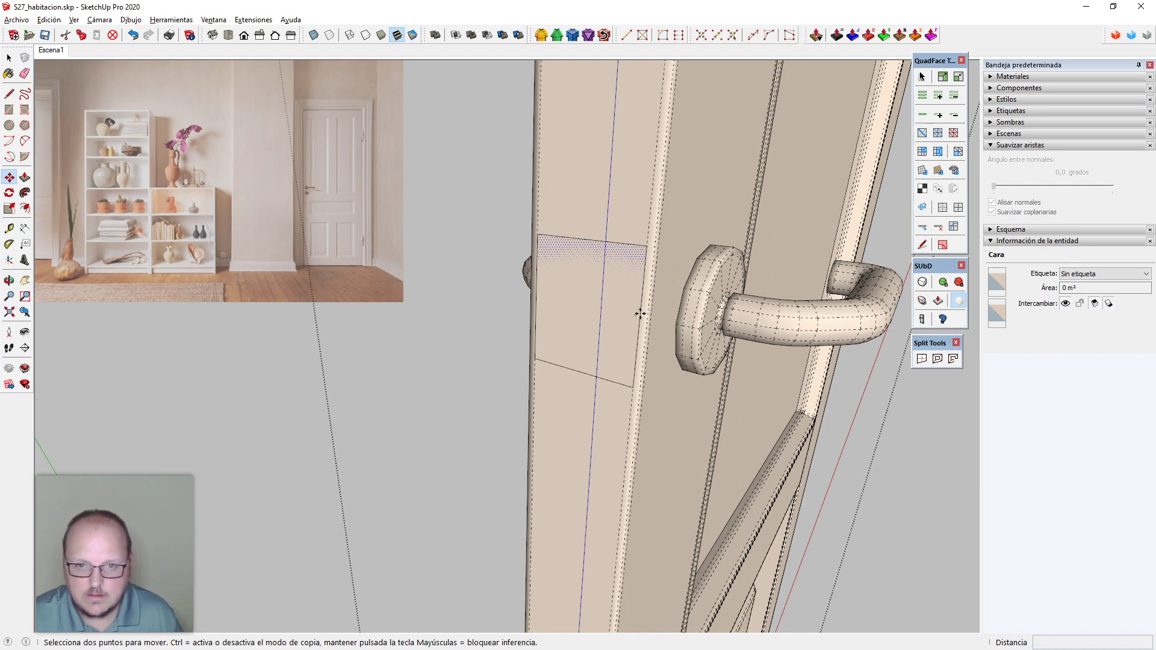
{"action": "left_click", "coordinate": [640, 314]}
{"action": "key", "text": "Up"}
{"action": "left_click", "coordinate": [682, 327]}
{"action": "middle_click_drag", "start_coordinate": [655, 350], "coordinate": [629, 310]}
Scale the rectangle about its centre to 5 cm high and 3 cm wide
{"action": "key", "text": "s"}
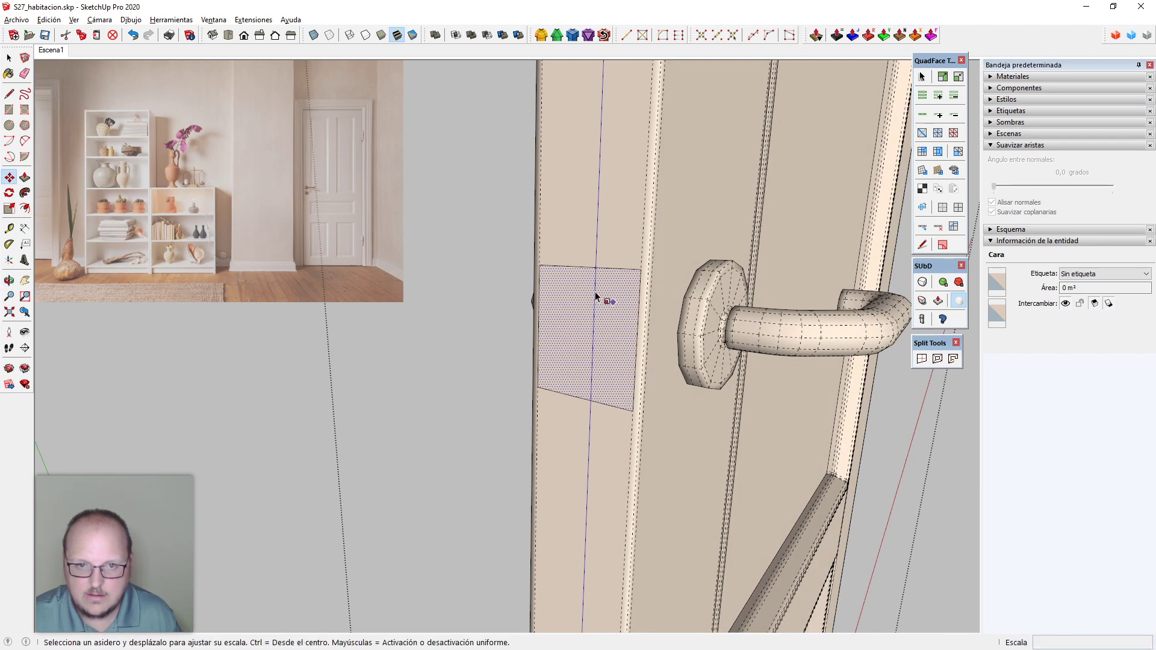
{"action": "left_click_drag", "start_coordinate": [589, 267], "coordinate": [589, 252], "text": "ctrl"}
{"action": "type", "text": "3c"}
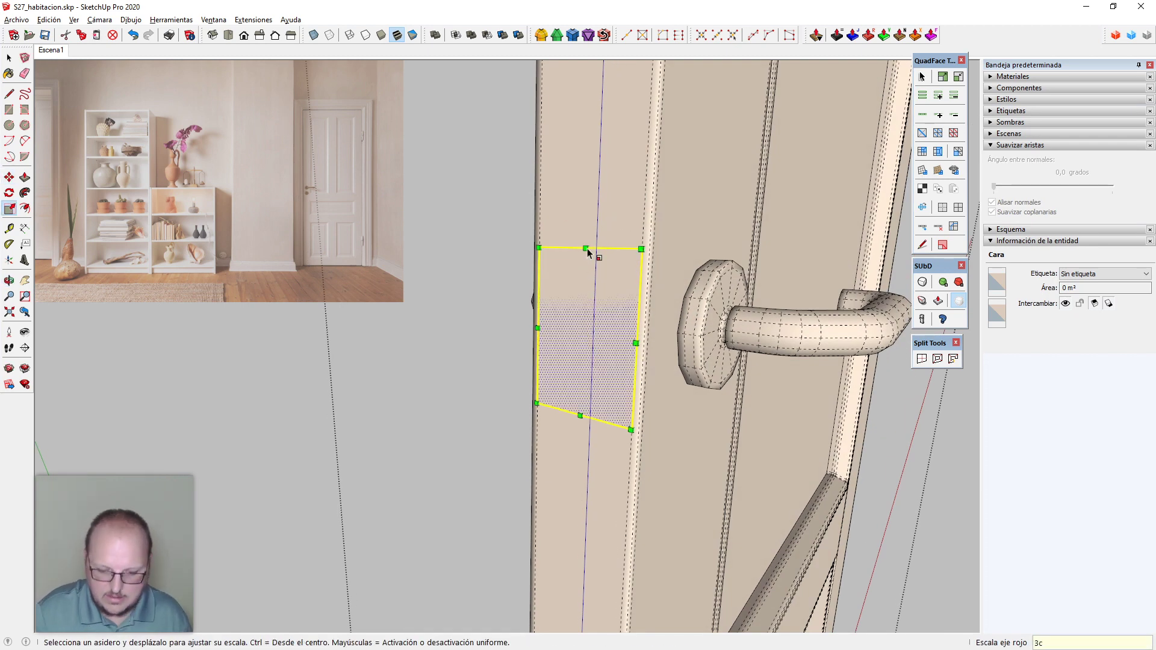
{"action": "type", "text": "m"}
{"action": "key", "text": "Return"}
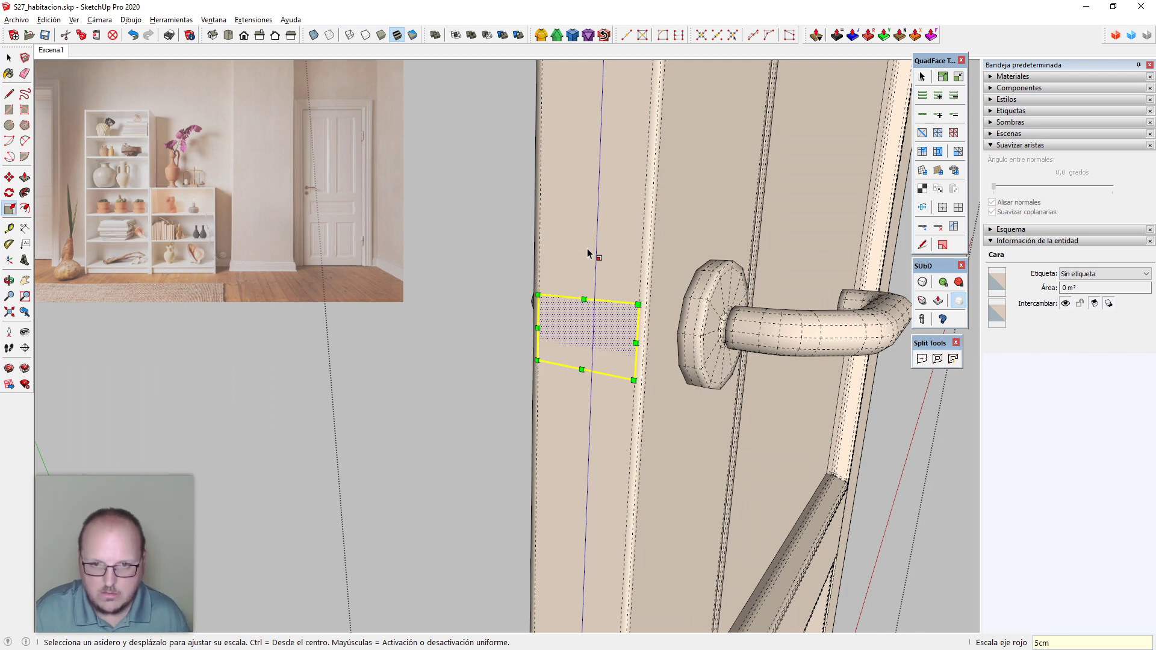
{"action": "key", "text": "Return"}
{"action": "left_click_drag", "start_coordinate": [635, 343], "coordinate": [627, 343], "text": "ctrl"}
{"action": "type", "text": "3cm"}
{"action": "key", "text": "Return"}
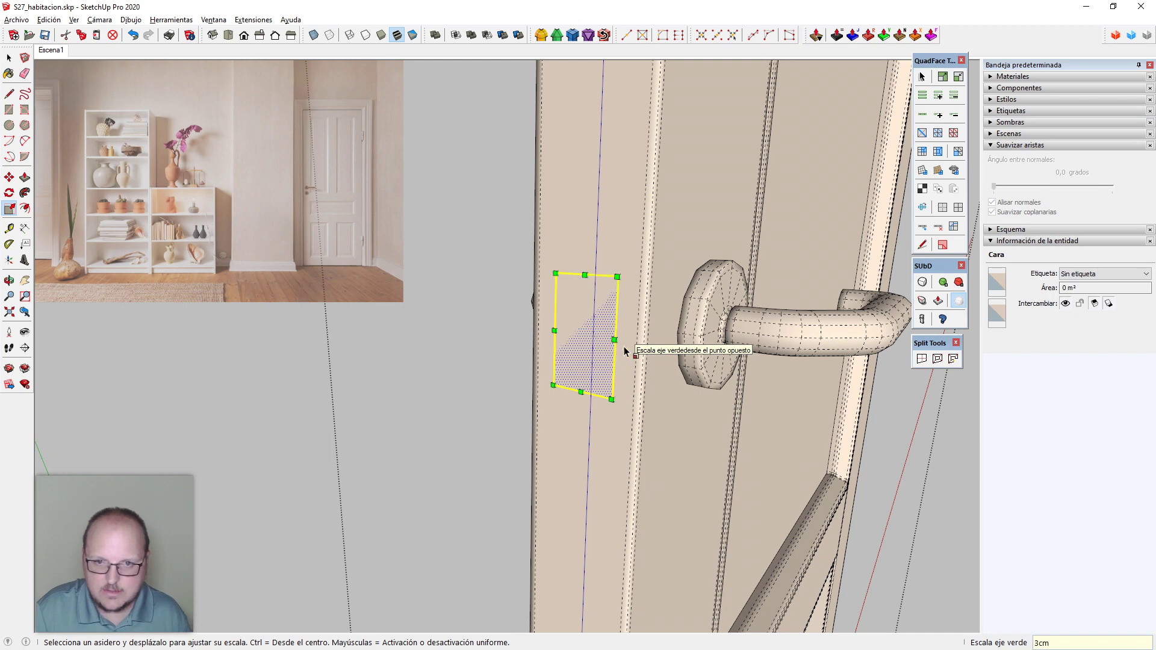
Extrude the rectangle outward from the door's edge into a thin lock plate about 1 mm thick
{"action": "key", "text": "space"}
{"action": "middle_click_drag", "start_coordinate": [624, 349], "coordinate": [589, 419]}
{"action": "scroll", "coordinate": [600, 325], "scroll_direction": "up", "scroll_amount": 3}
{"action": "key", "text": "p"}
{"action": "left_click", "coordinate": [601, 321]}
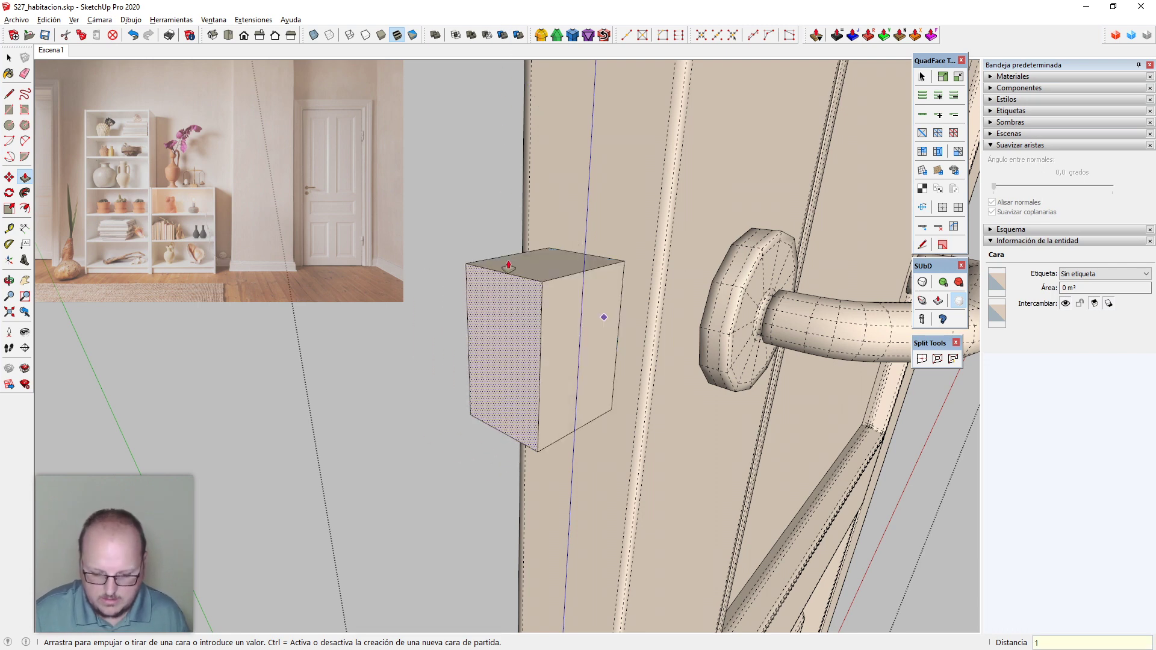
{"action": "type", "text": "1mm"}
{"action": "key", "text": "Return"}
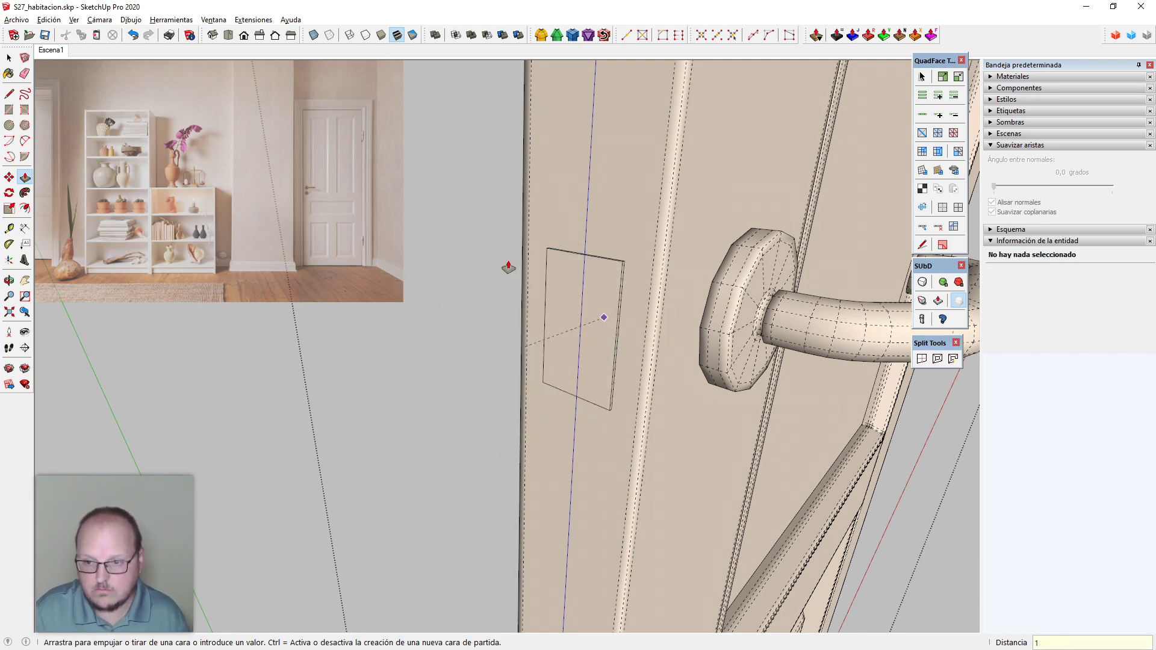
{"action": "key", "text": "Return"}
{"action": "key", "text": "space"}
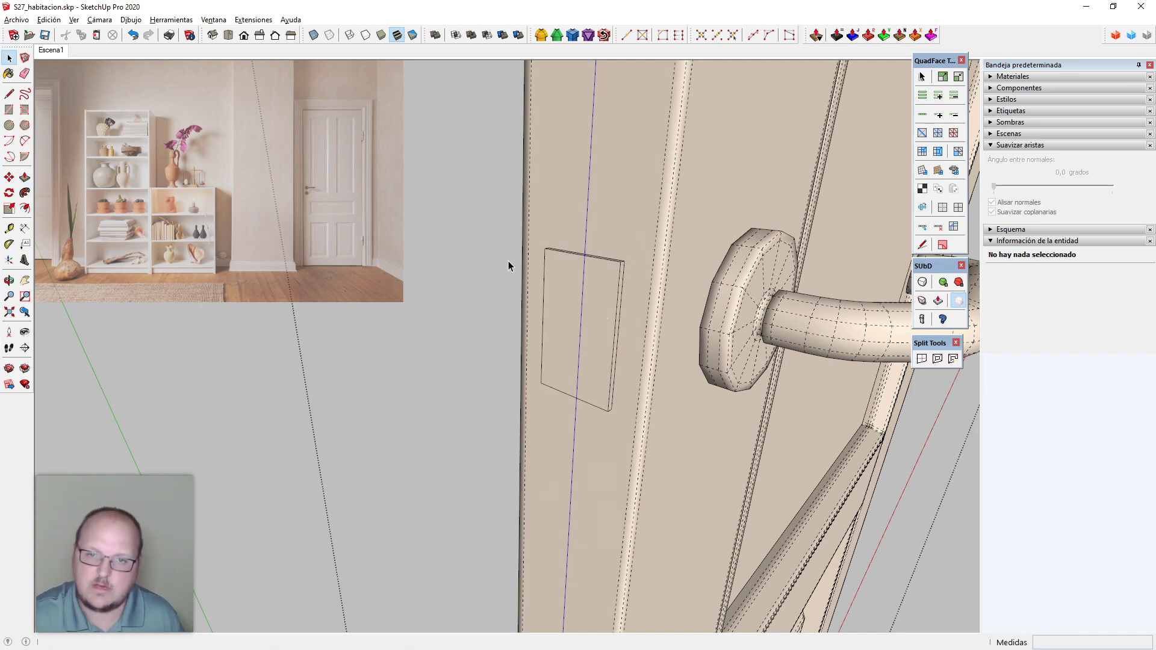
Draw a 3 cm horizontal line across the lock plate between the midpoints of its two vertical edges
{"action": "mouse_move", "coordinate": [508, 261]}
{"action": "middle_mouse_down"}
{"action": "mouse_move", "coordinate": [571, 374]}
{"action": "mouse_move", "coordinate": [697, 336]}
{"action": "middle_mouse_up"}
{"action": "scroll", "coordinate": [702, 329], "scroll_direction": "up", "scroll_amount": 4}
{"action": "scroll", "coordinate": [679, 333], "scroll_direction": "up", "scroll_amount": 1}
{"action": "key", "text": "l"}
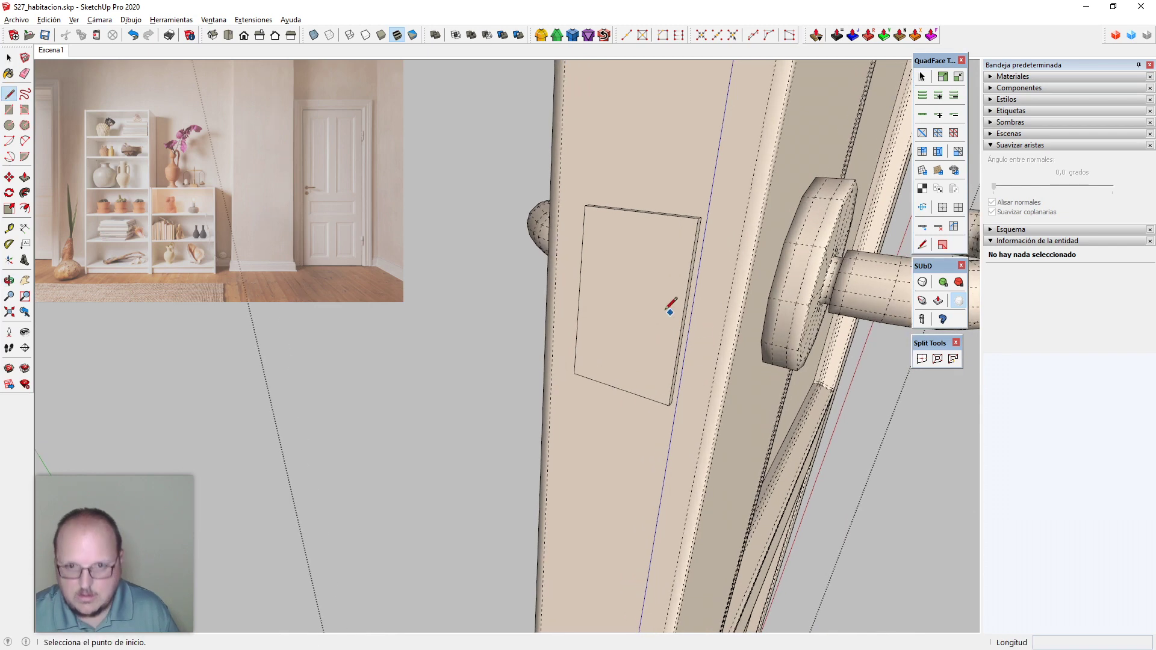
{"action": "left_click", "coordinate": [582, 297]}
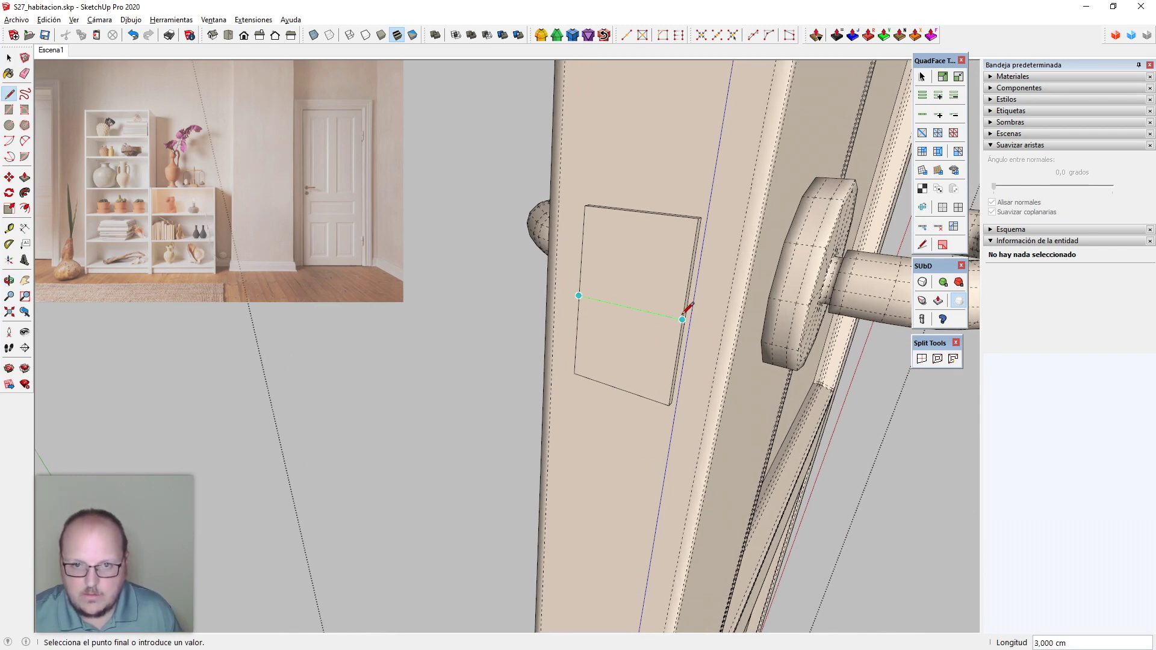
{"action": "left_click", "coordinate": [683, 316]}
Place a vertical guide through the middle of the lock plate's width and draw a line along it from top to bottom
{"action": "middle_click_drag", "start_coordinate": [649, 303], "coordinate": [686, 326]}
{"action": "key", "text": "v"}
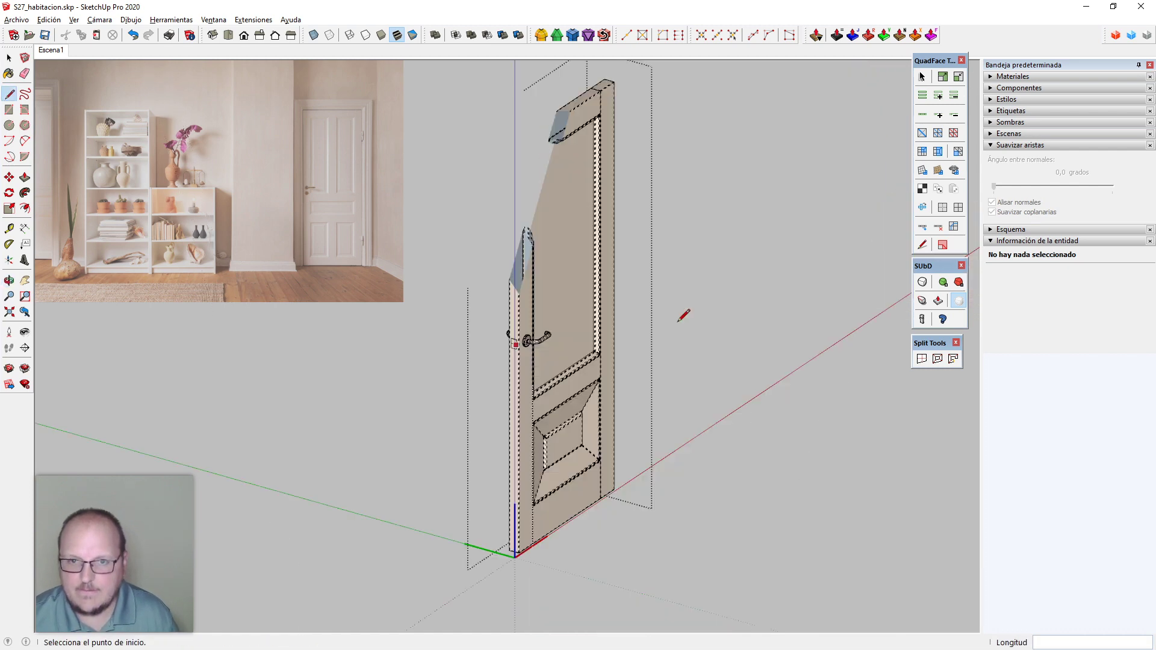
{"action": "scroll", "coordinate": [656, 349], "scroll_direction": "up", "scroll_amount": 3}
{"action": "scroll", "coordinate": [482, 336], "scroll_direction": "up", "scroll_amount": 4}
{"action": "key", "text": "space"}
{"action": "scroll", "coordinate": [558, 310], "scroll_direction": "up", "scroll_amount": 4}
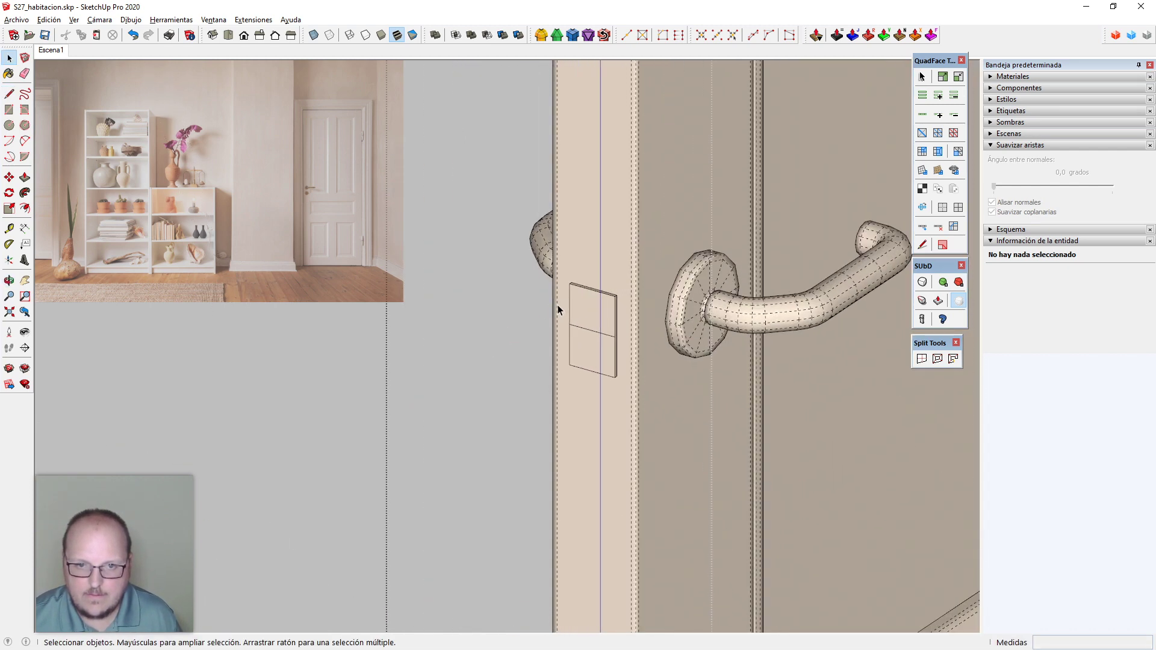
{"action": "scroll", "coordinate": [582, 325], "scroll_direction": "up", "scroll_amount": 3}
{"action": "key", "text": "t"}
{"action": "left_click", "coordinate": [549, 273]}
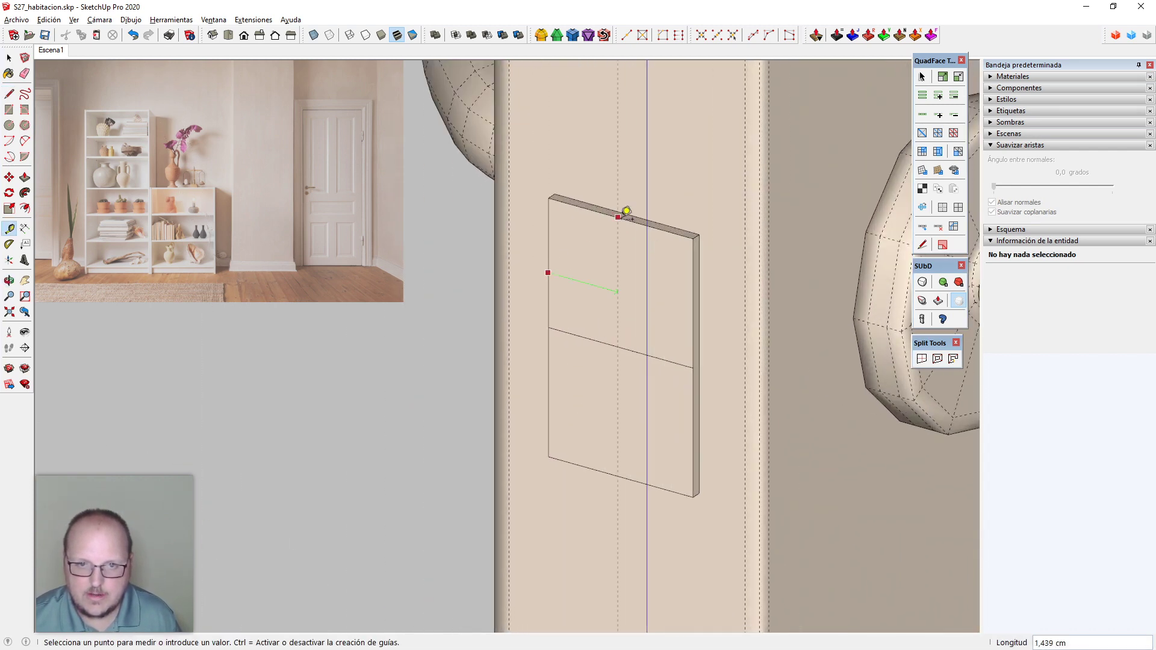
{"action": "left_click", "coordinate": [623, 214]}
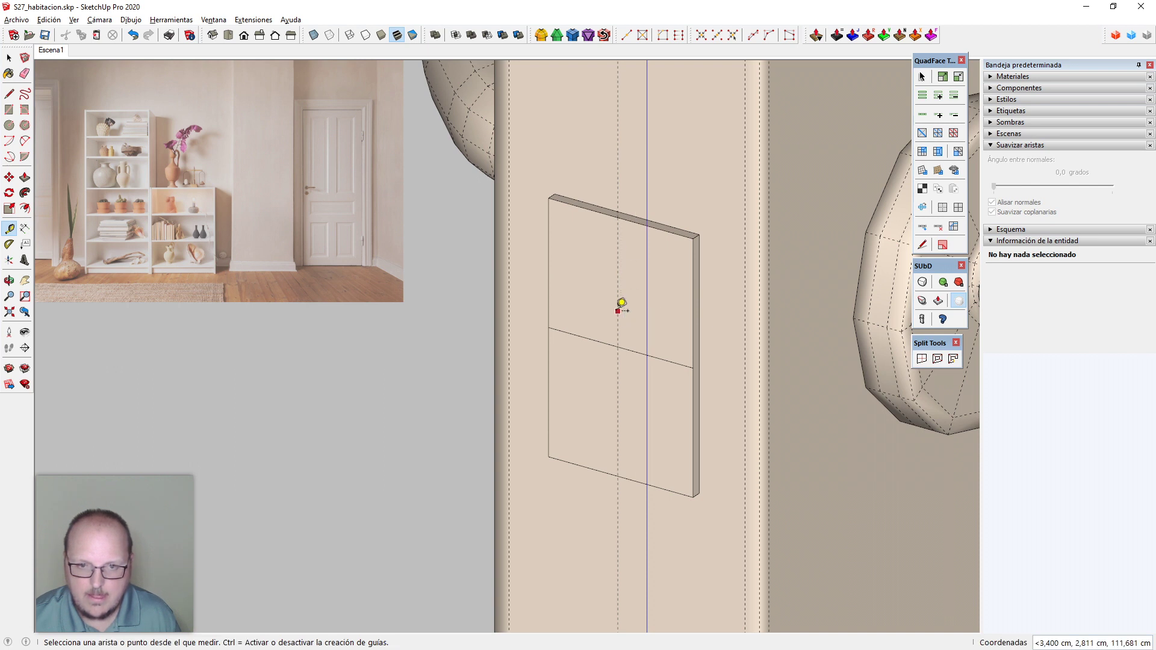
{"action": "key", "text": "l"}
{"action": "left_click", "coordinate": [618, 217]}
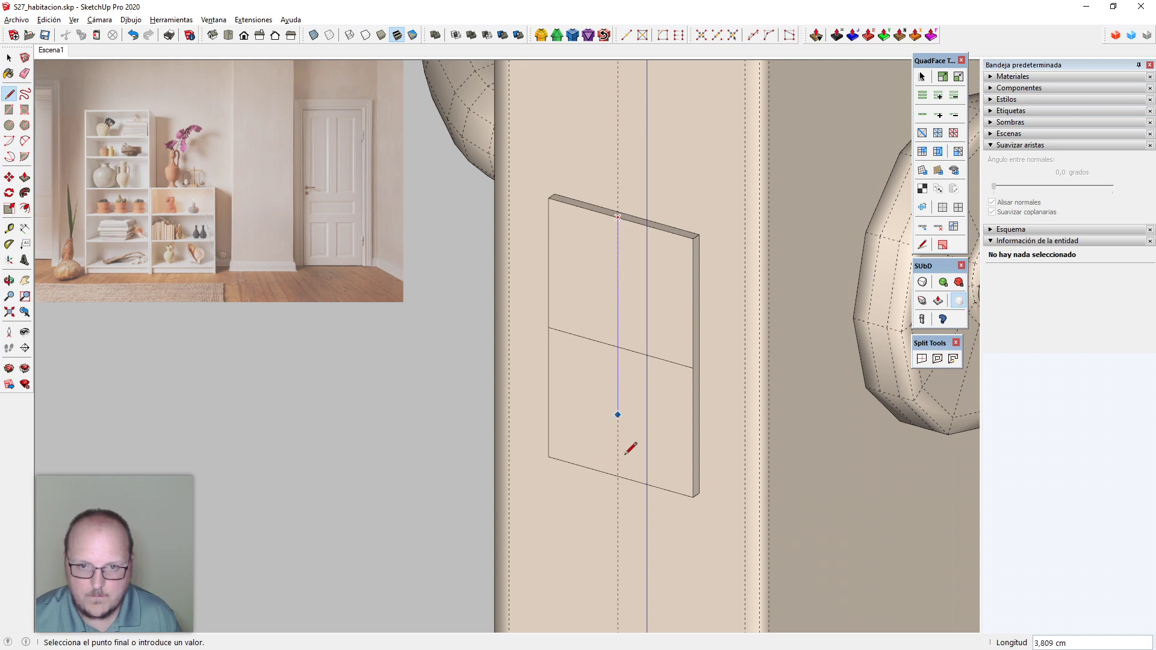
{"action": "key", "text": "space"}
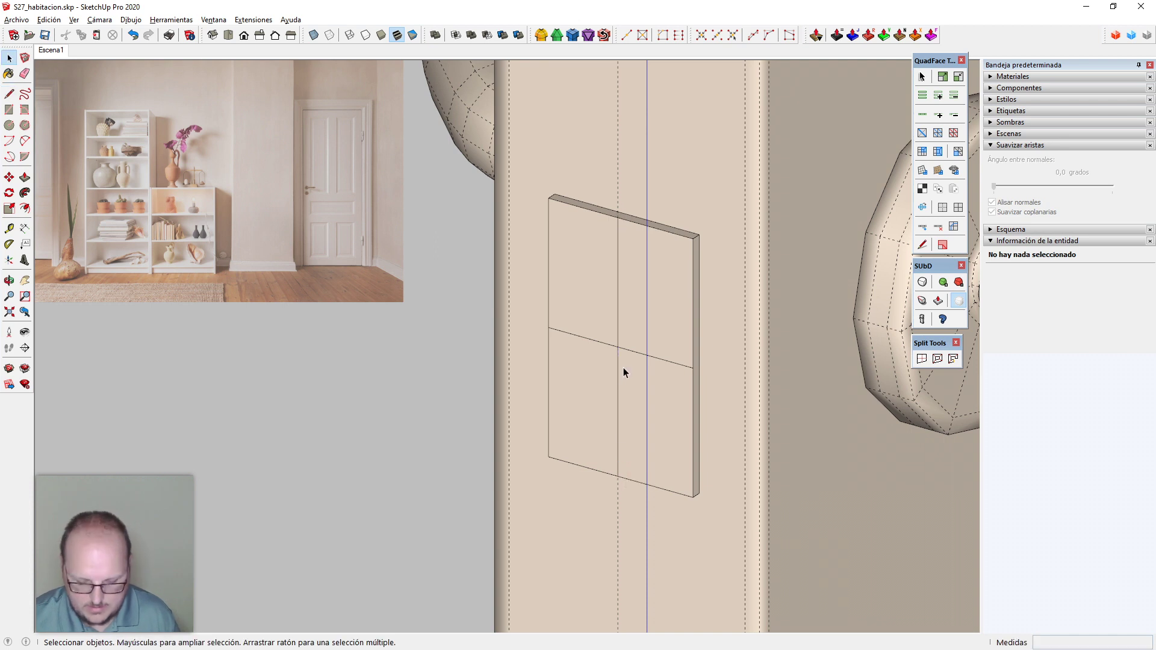
Draw two opposing three-segment arcs of about 1.4 cm radius between the midpoints of the upper and lower halves of the plate's vertical line
{"action": "key", "text": "l"}
{"action": "key", "text": "a"}
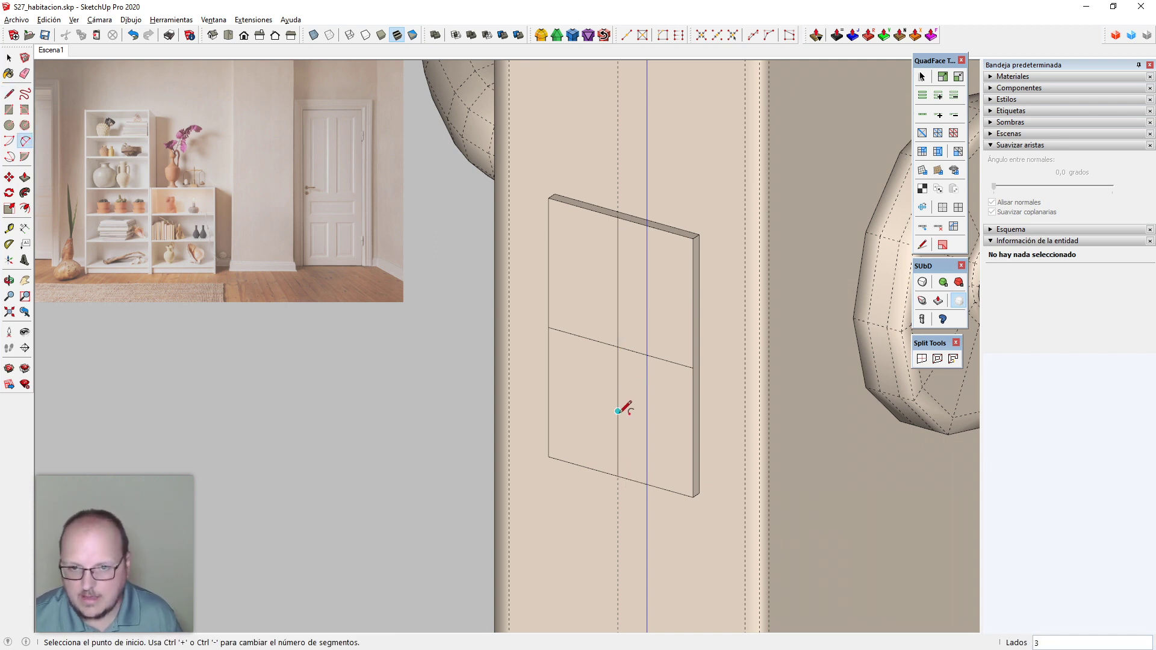
{"action": "left_click", "coordinate": [618, 411]}
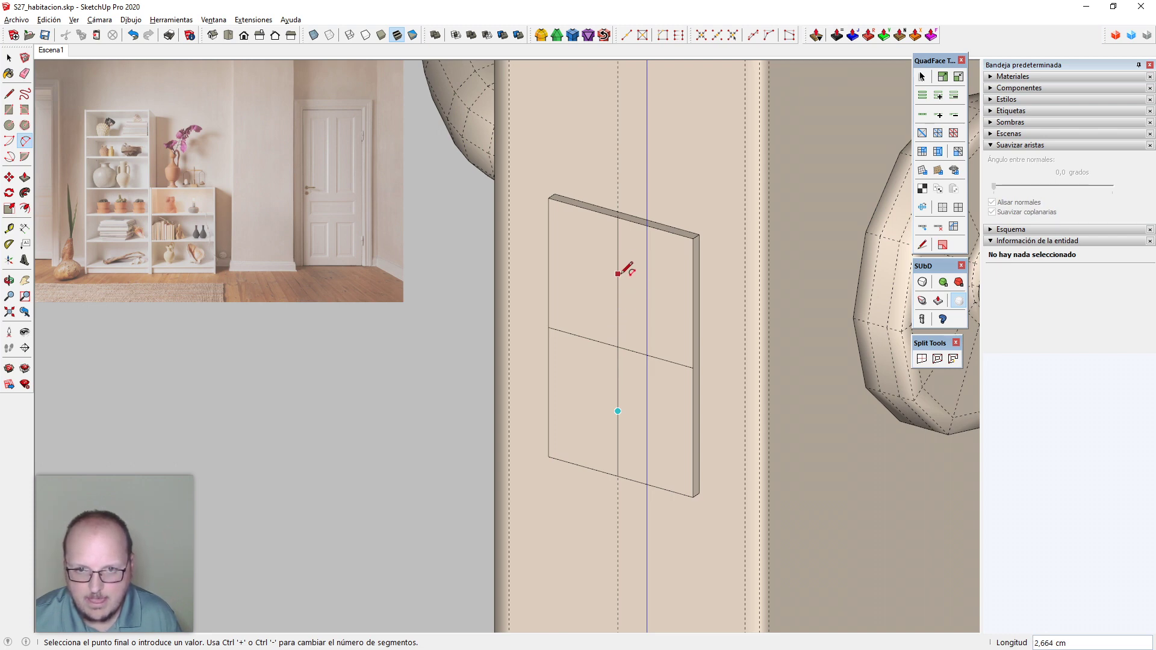
{"action": "key", "text": "Escape"}
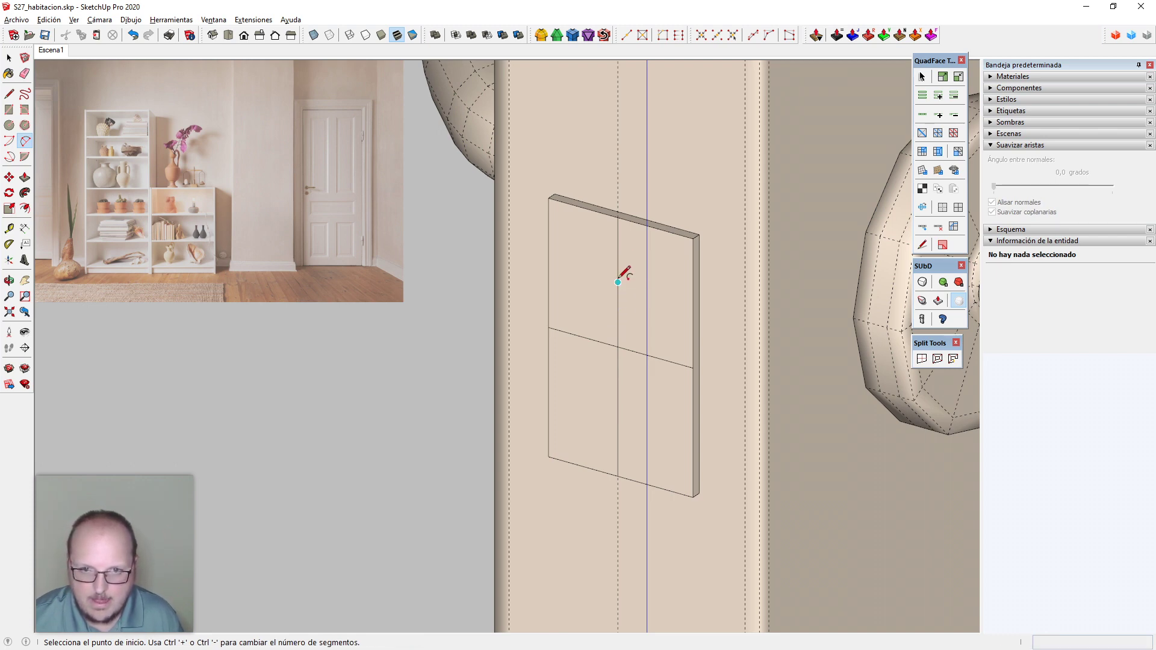
{"action": "left_click", "coordinate": [618, 283]}
{"action": "left_click", "coordinate": [618, 411]}
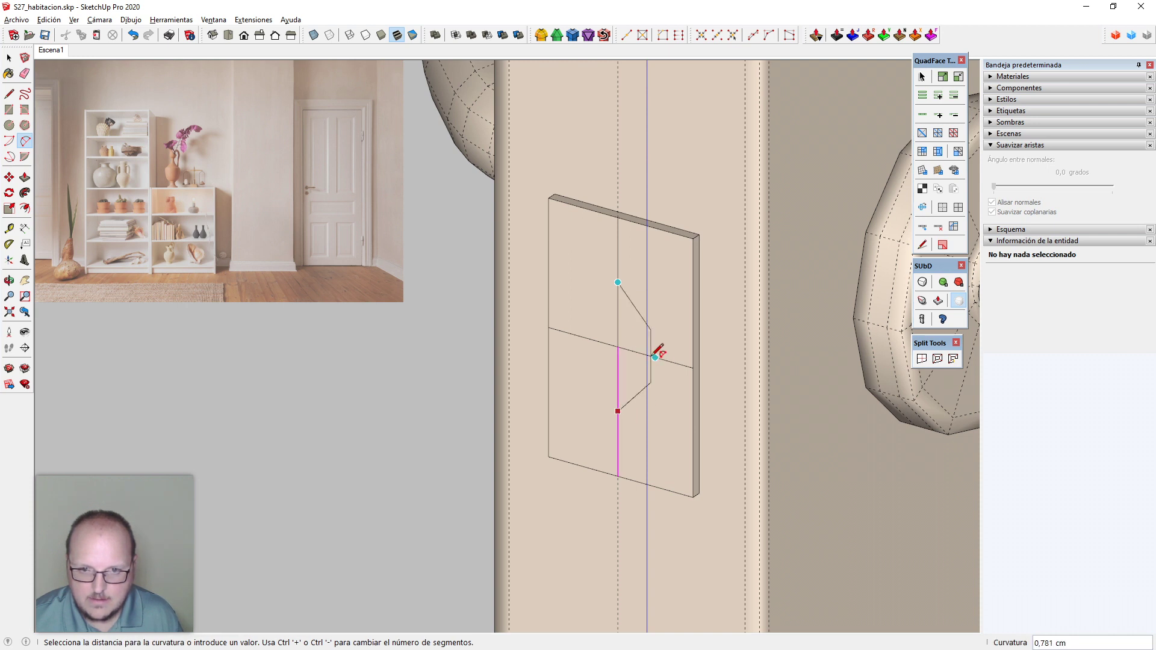
{"action": "left_click", "coordinate": [656, 357]}
{"action": "left_click", "coordinate": [588, 338]}
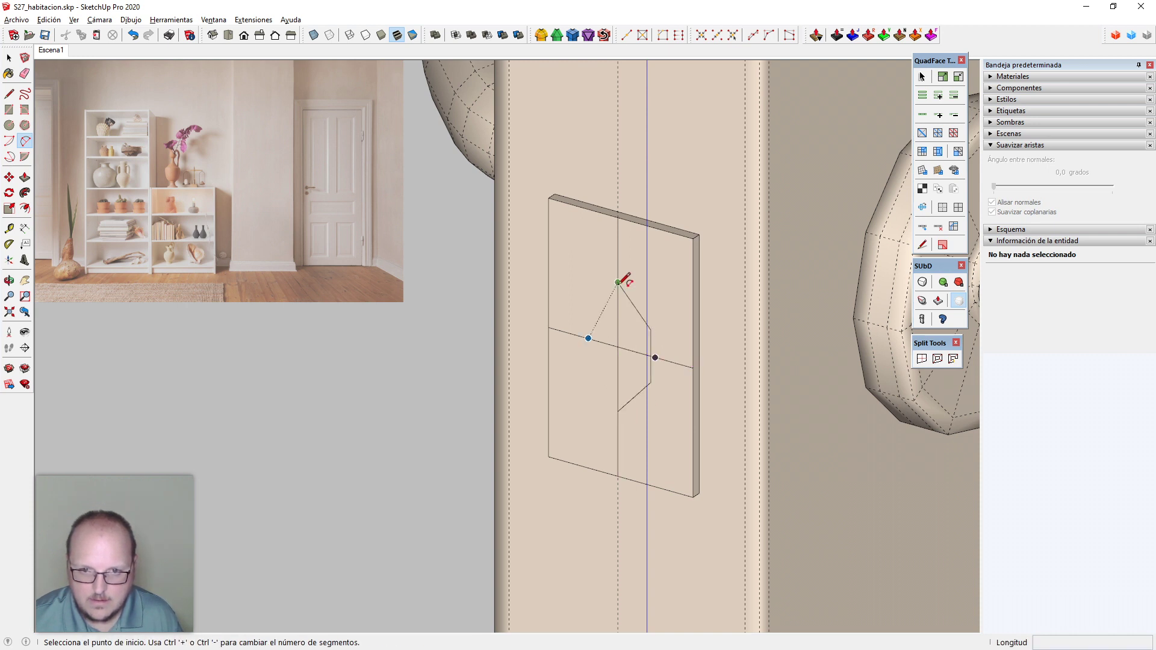
{"action": "left_click", "coordinate": [618, 411]}
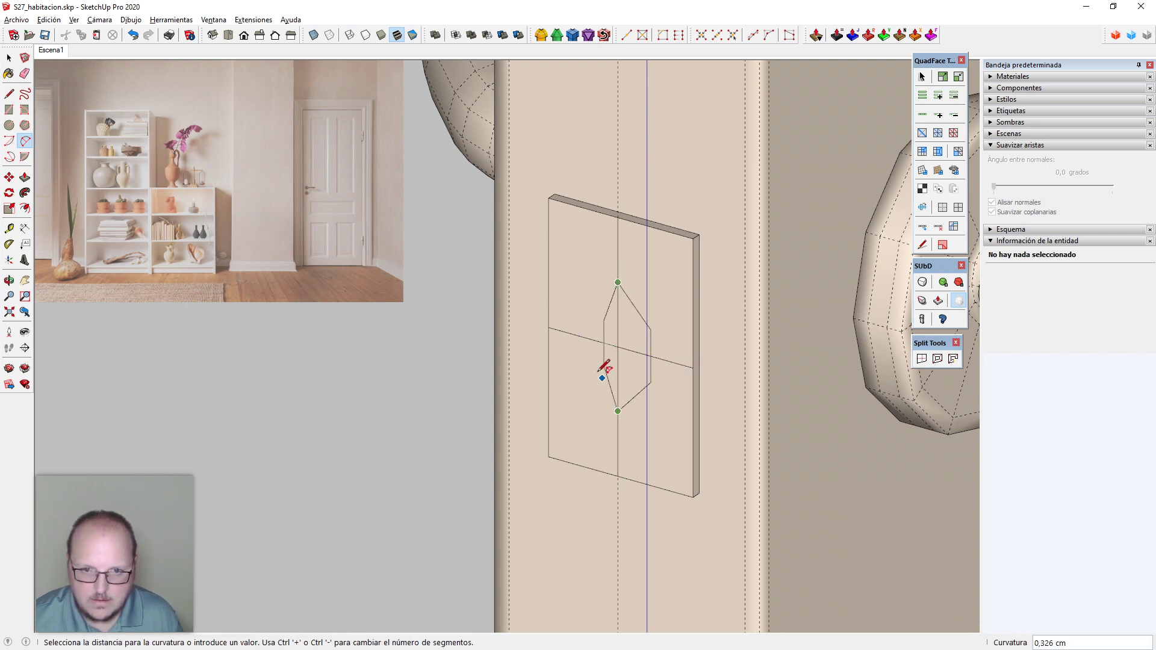
{"action": "left_click", "coordinate": [583, 337]}
Erase the horizontal and vertical construction lines on the lock plate, leaving only the closed outline formed by the two arcs
{"action": "key", "text": "e"}
{"action": "left_click", "coordinate": [571, 334]}
{"action": "left_click", "coordinate": [600, 343]}
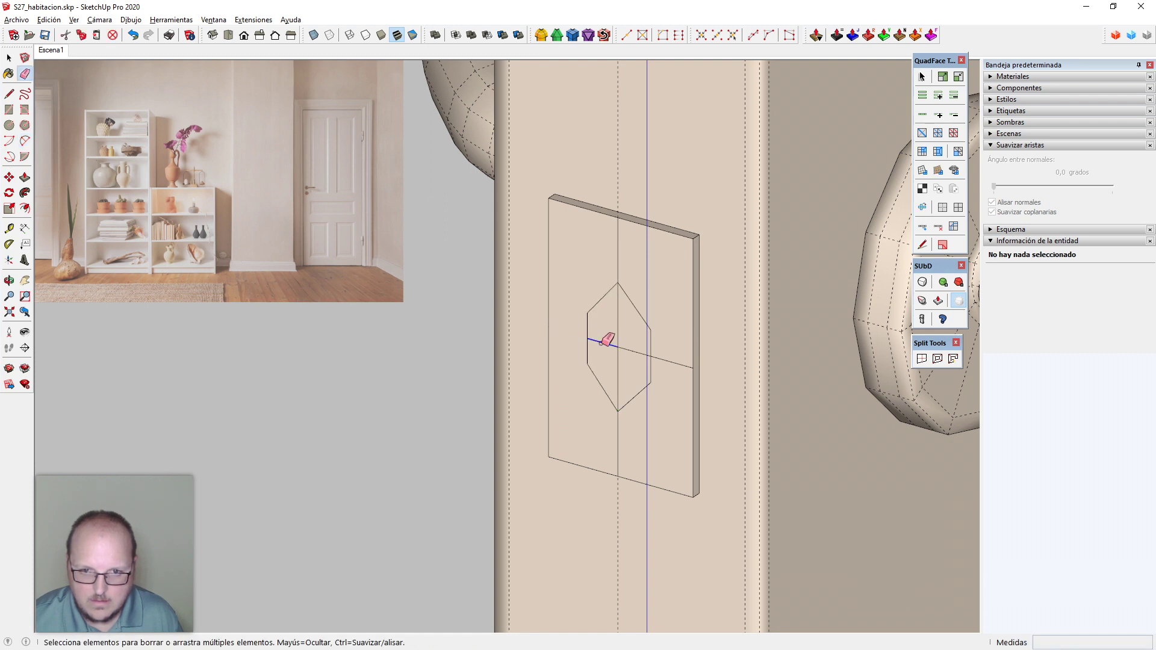
{"action": "left_click", "coordinate": [617, 346]}
{"action": "left_click", "coordinate": [668, 360]}
{"action": "left_click", "coordinate": [618, 436]}
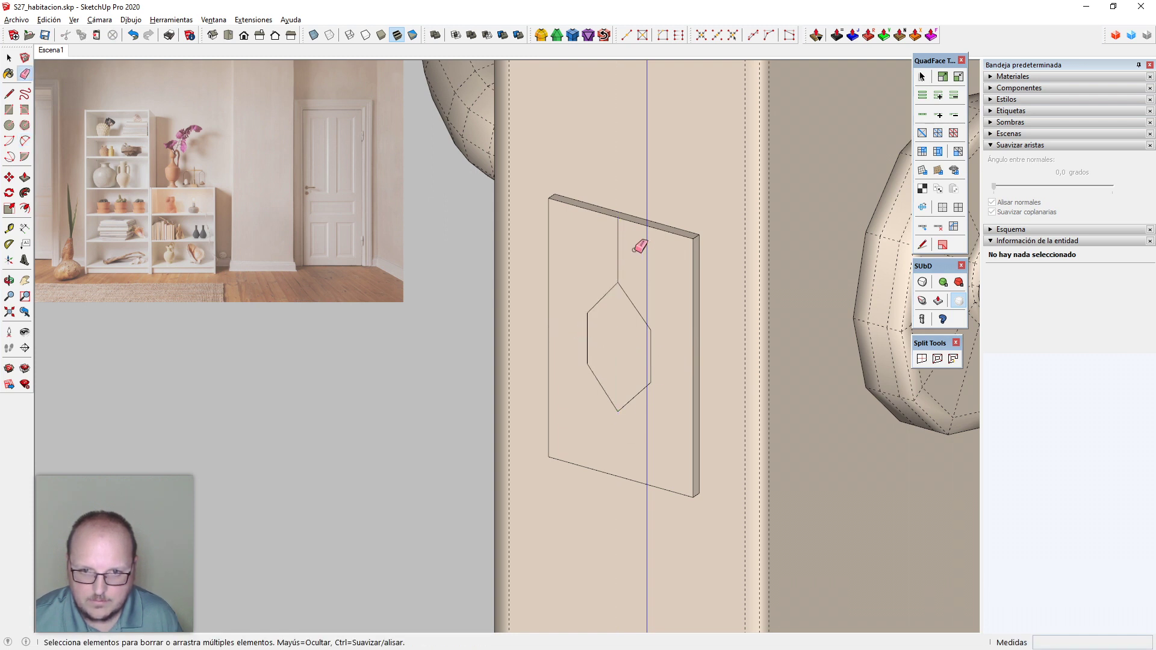
{"action": "left_click", "coordinate": [620, 253]}
{"action": "key", "text": "space"}
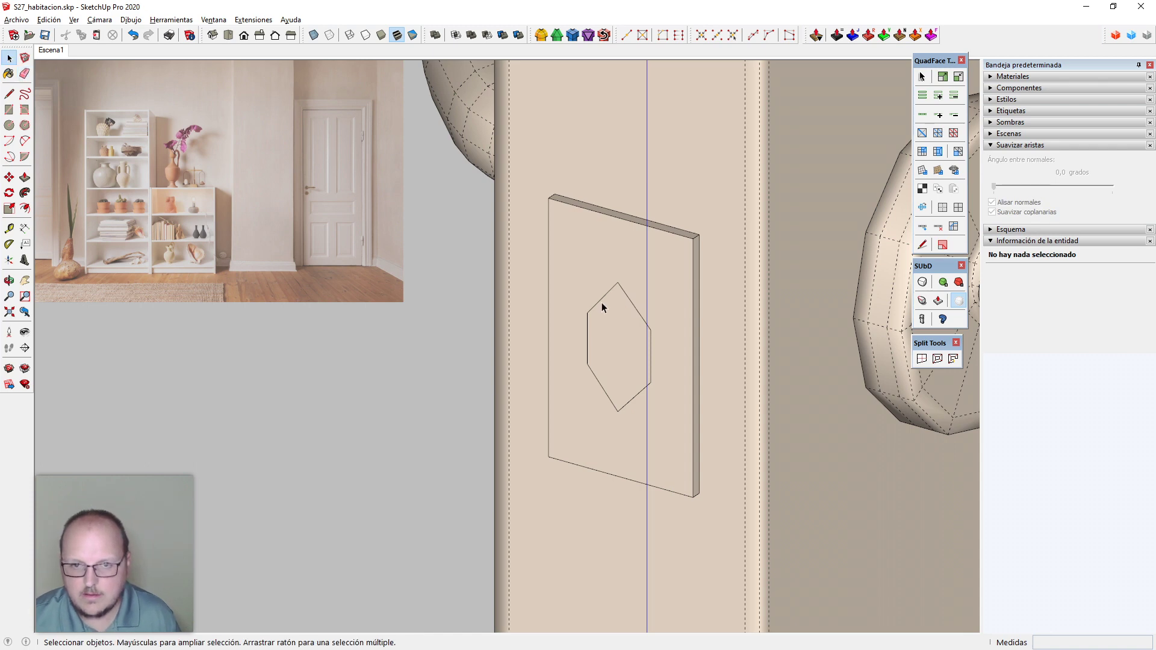
Set the arc on the left side of the lock plate's outline to 6 segments
{"action": "left_click", "coordinate": [601, 302]}
{"action": "left_click", "coordinate": [1084, 299]}
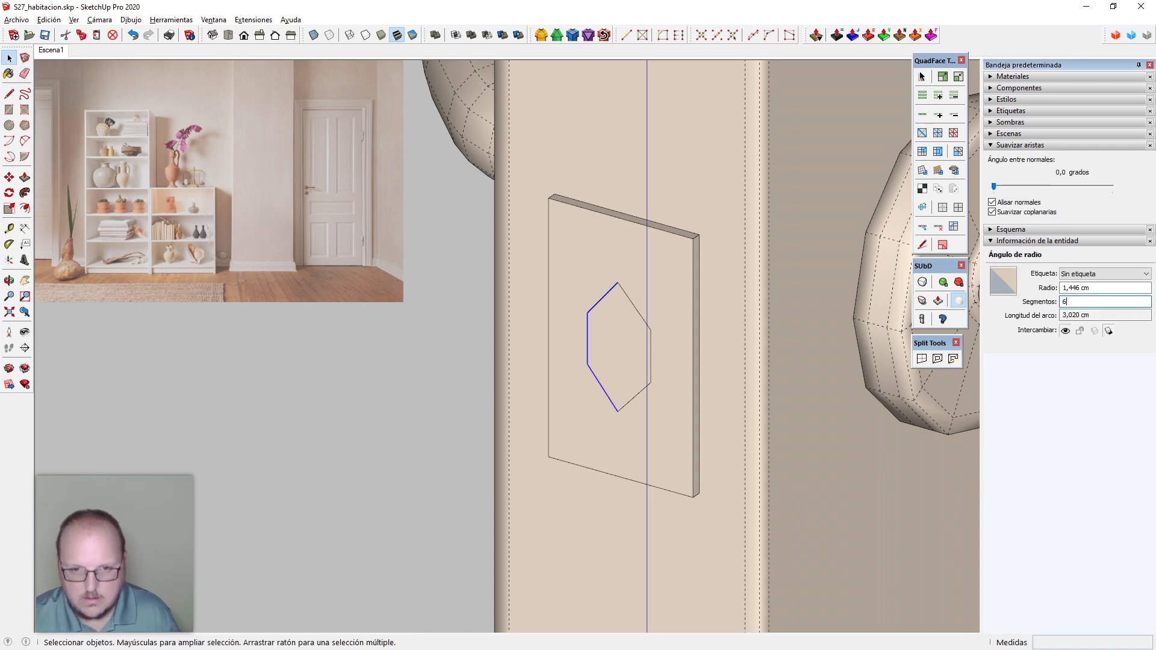
{"action": "type", "text": "6"}
{"action": "key", "text": "Return"}
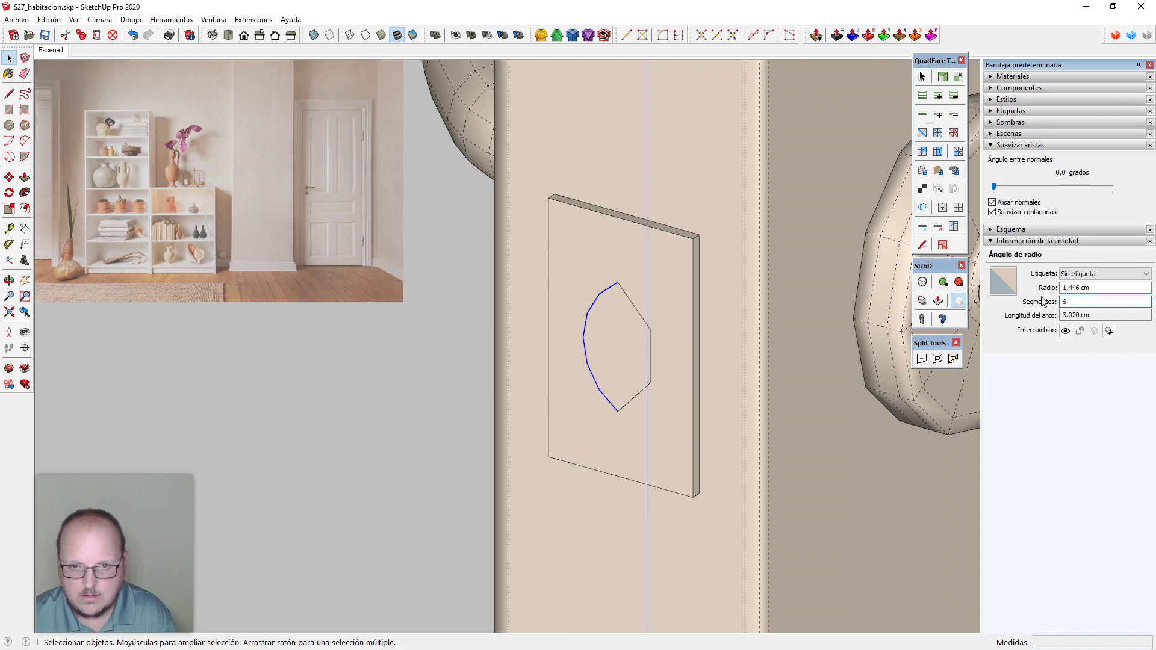
Try 5 segments on the right arc of the lock plate's outline and settle on 4 segments
{"action": "left_click", "coordinate": [645, 328]}
{"action": "left_click", "coordinate": [1082, 301]}
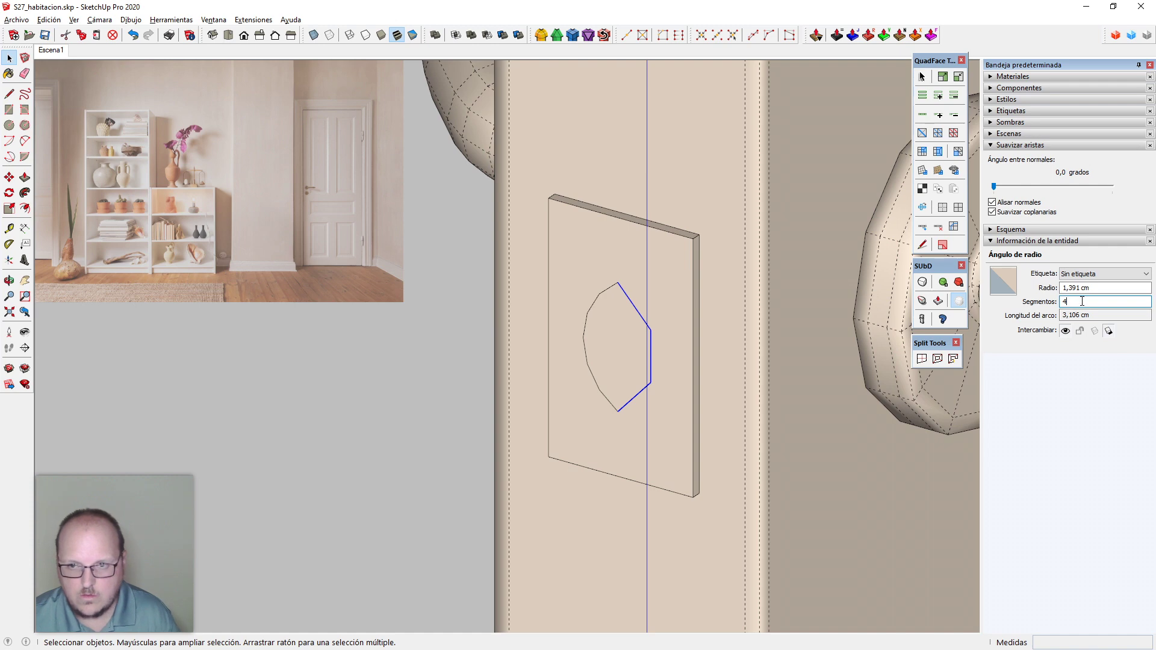
{"action": "type", "text": "5"}
{"action": "key", "text": "Return"}
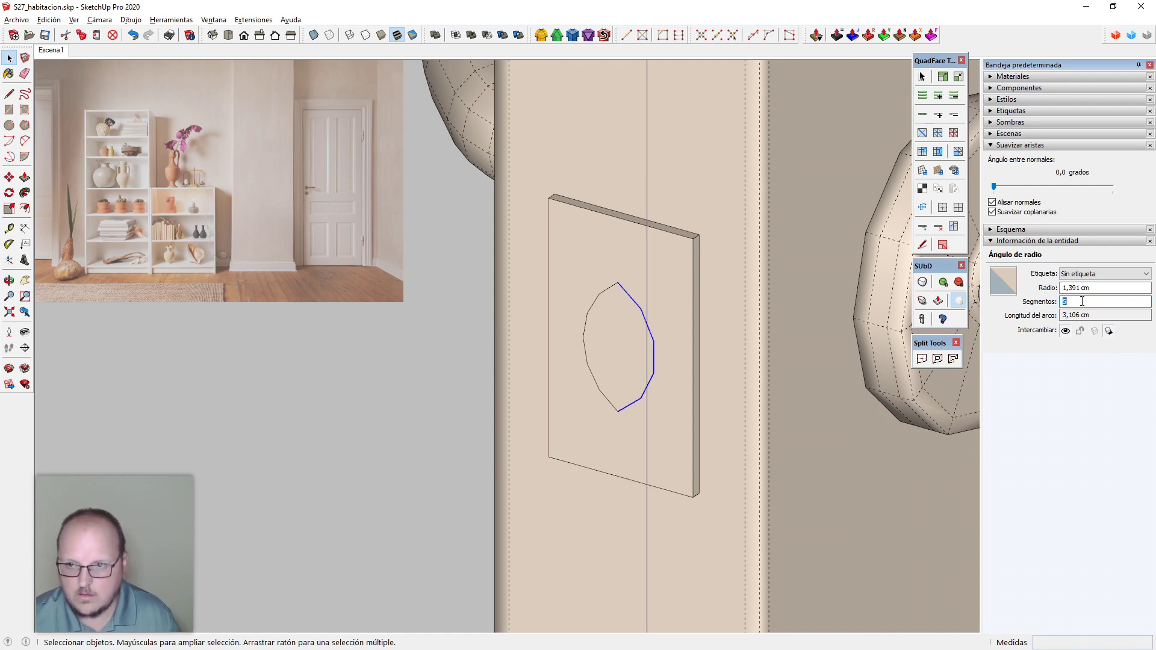
{"action": "key", "text": "Return"}
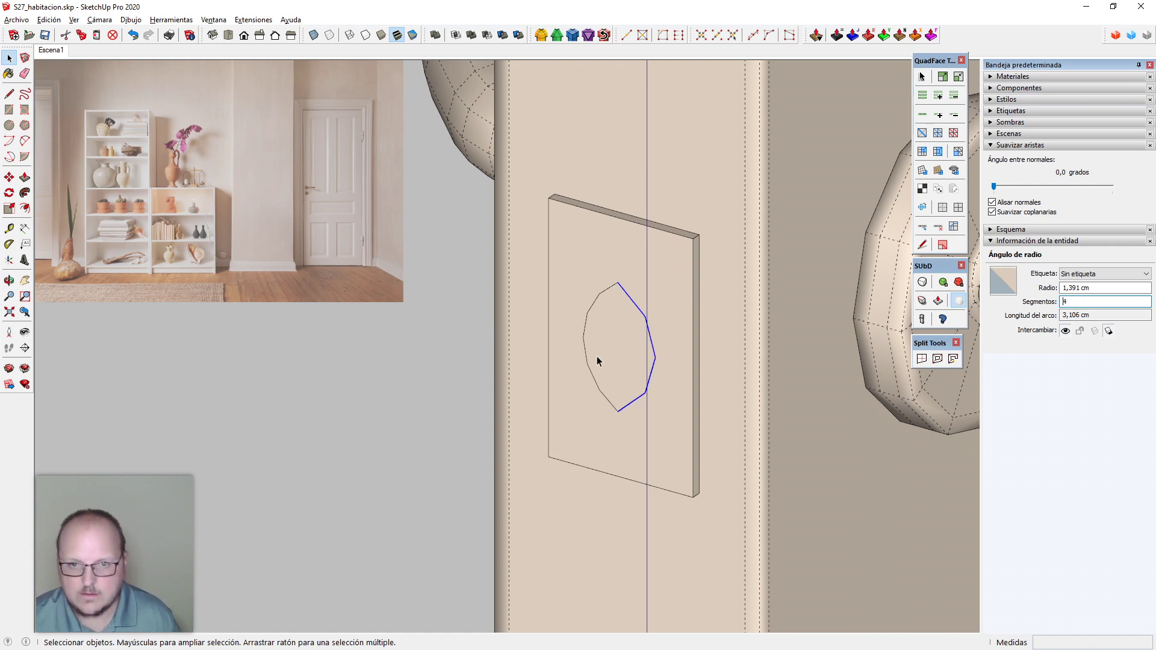
Try scaling the right arc of the lock plate's outline horizontally to just over half its width, keeping its rightmost point fixed
{"action": "middle_click_drag", "start_coordinate": [597, 360], "coordinate": [653, 331]}
{"action": "key", "text": "s"}
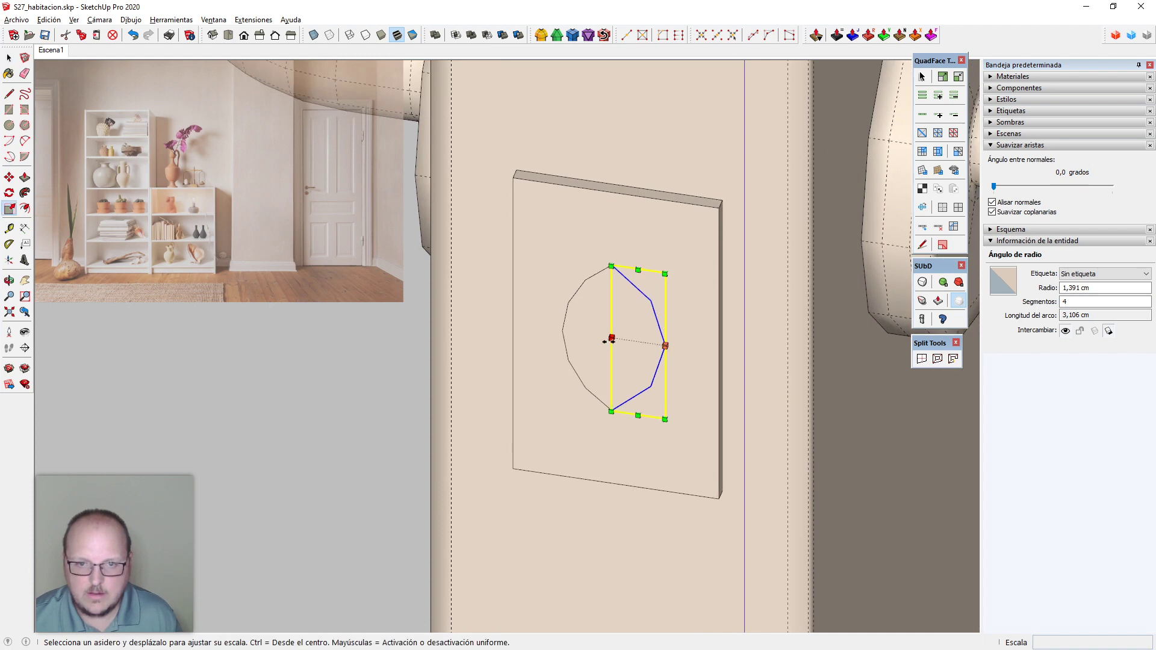
{"action": "left_click", "coordinate": [611, 340]}
{"action": "key", "text": "space"}
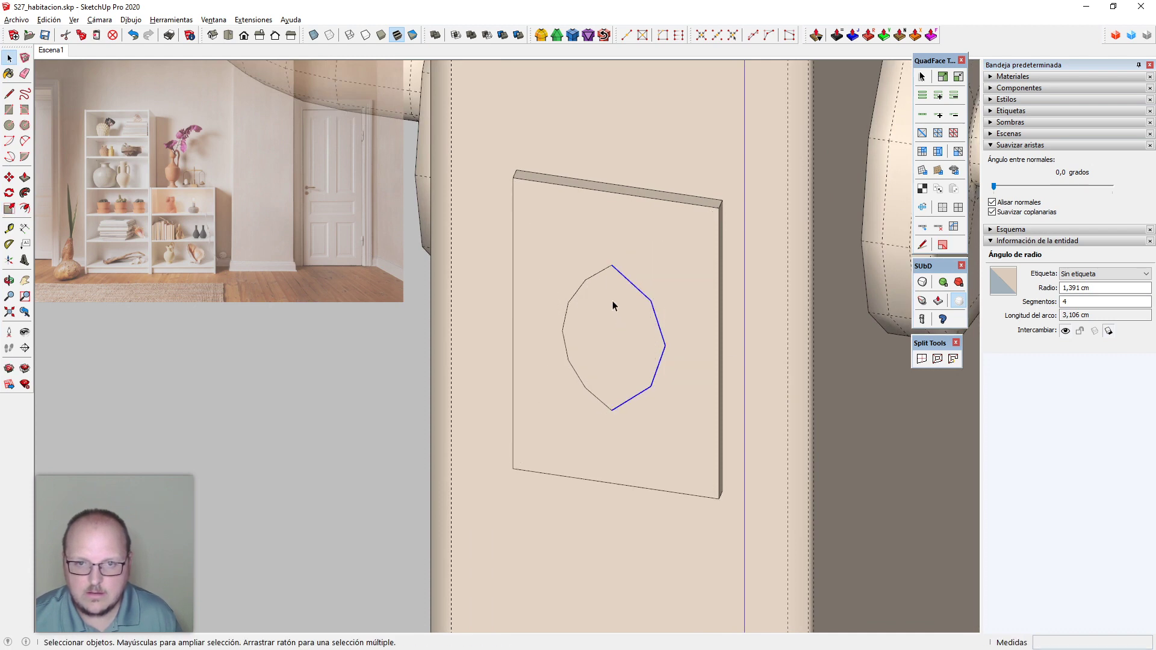
{"action": "left_click", "coordinate": [609, 269]}
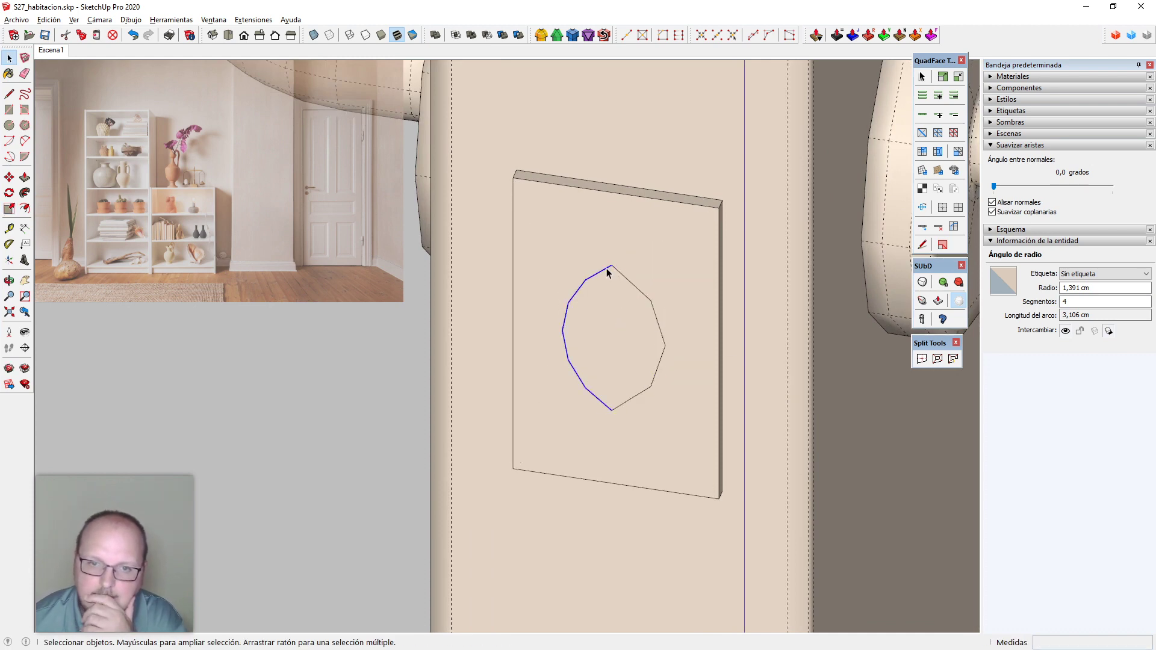
{"action": "left_click", "coordinate": [627, 281]}
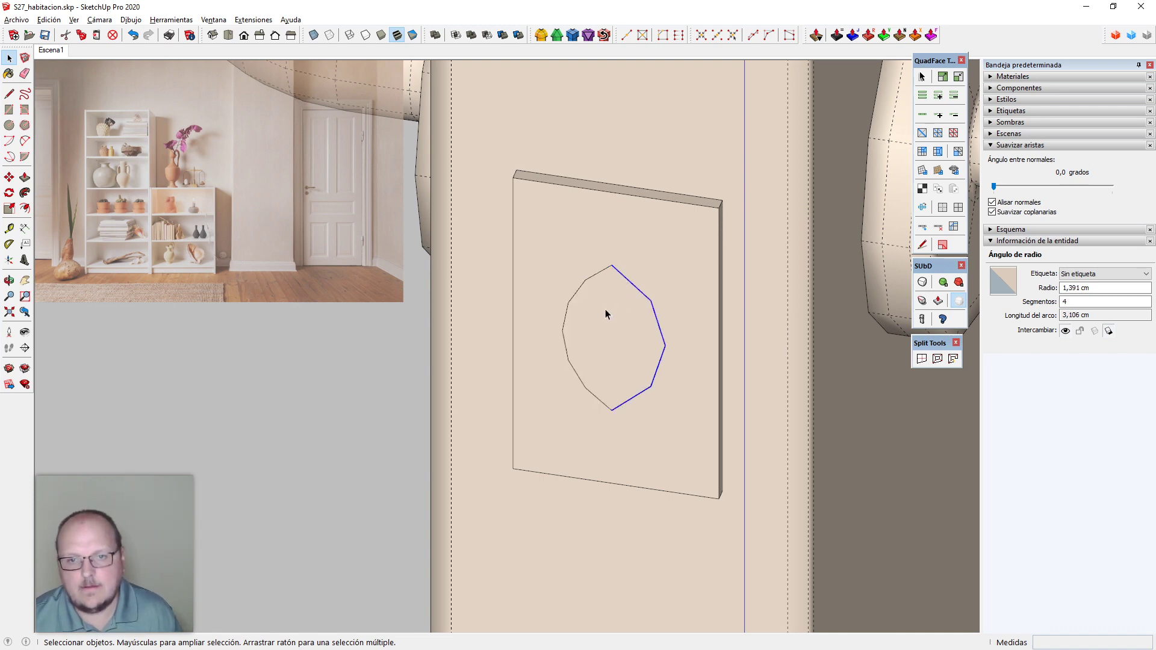
{"action": "key", "text": "s"}
{"action": "left_click_drag", "start_coordinate": [611, 340], "coordinate": [636, 341]}
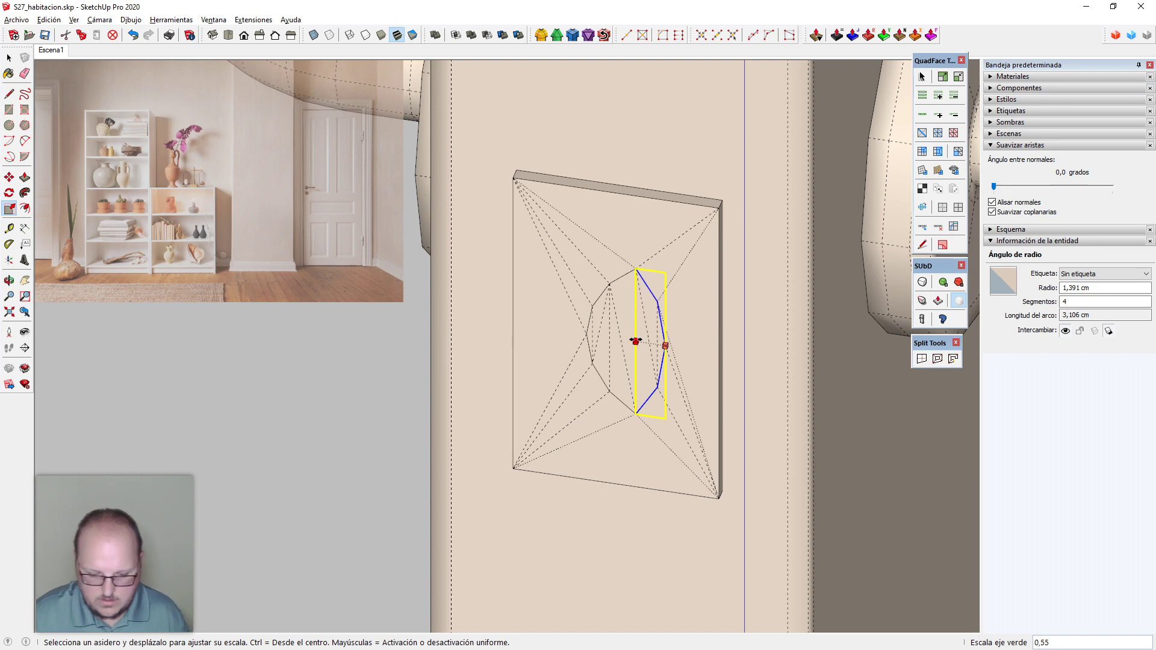
{"action": "key", "text": "space"}
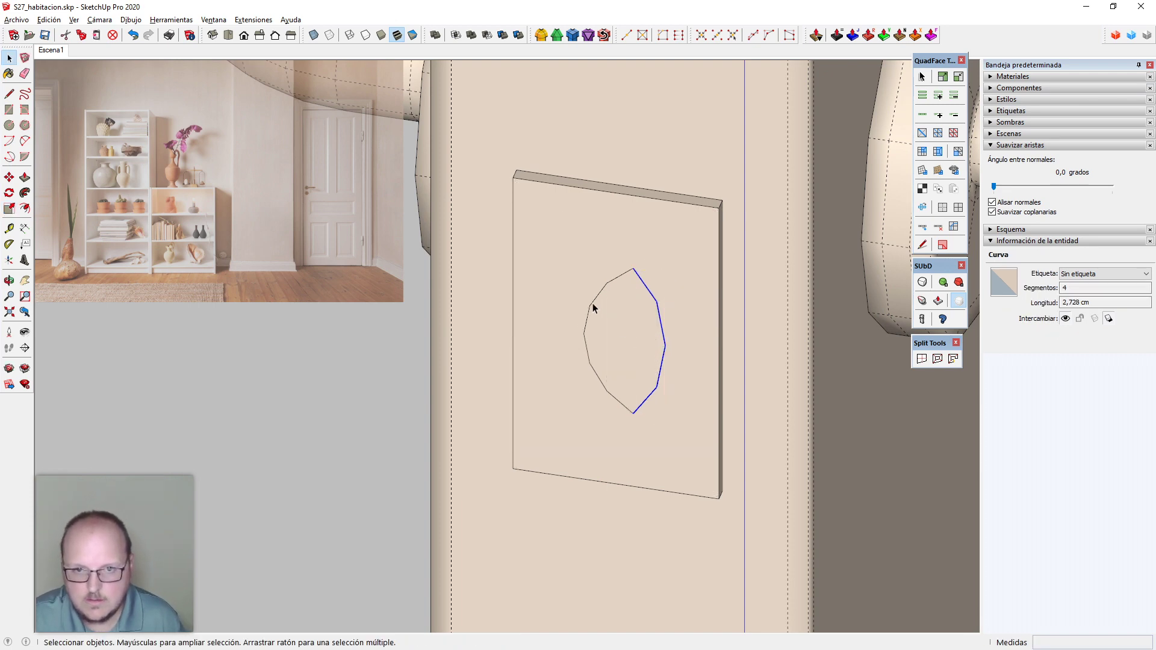
Try scaling the left arc of the lock plate's outline outward toward the plate's left edge
{"action": "left_click", "coordinate": [593, 303]}
{"action": "key", "text": "s"}
{"action": "left_click_drag", "start_coordinate": [583, 336], "coordinate": [551, 334]}
{"action": "key", "text": "space"}
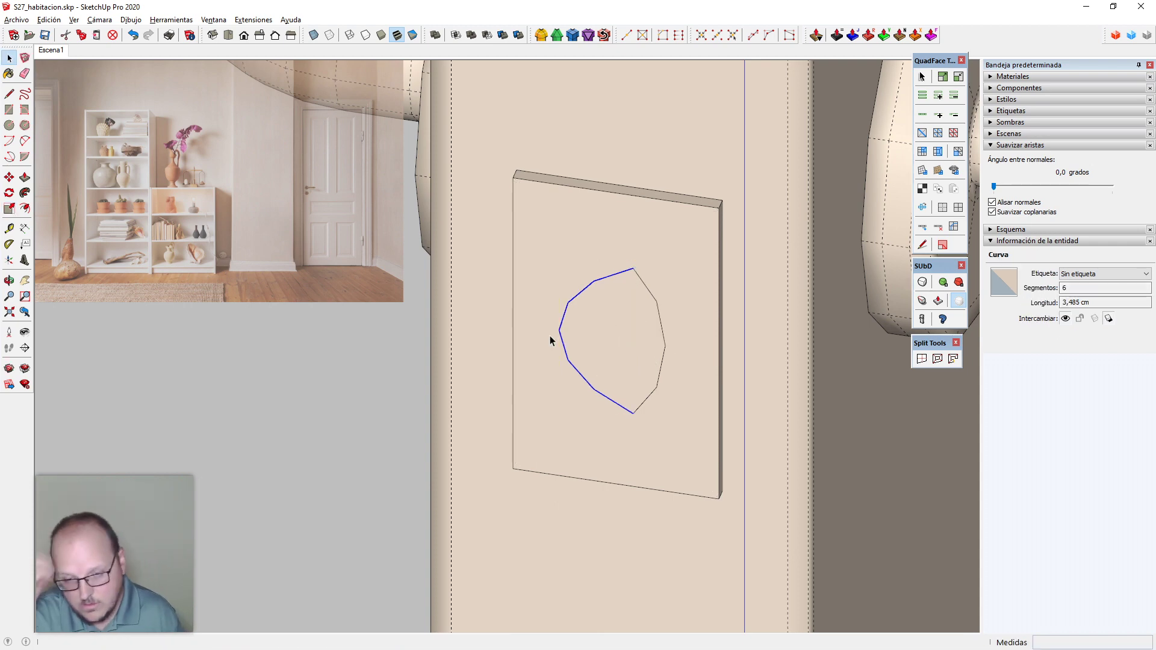
{"action": "scroll", "coordinate": [551, 335], "scroll_direction": "down", "scroll_amount": 3}
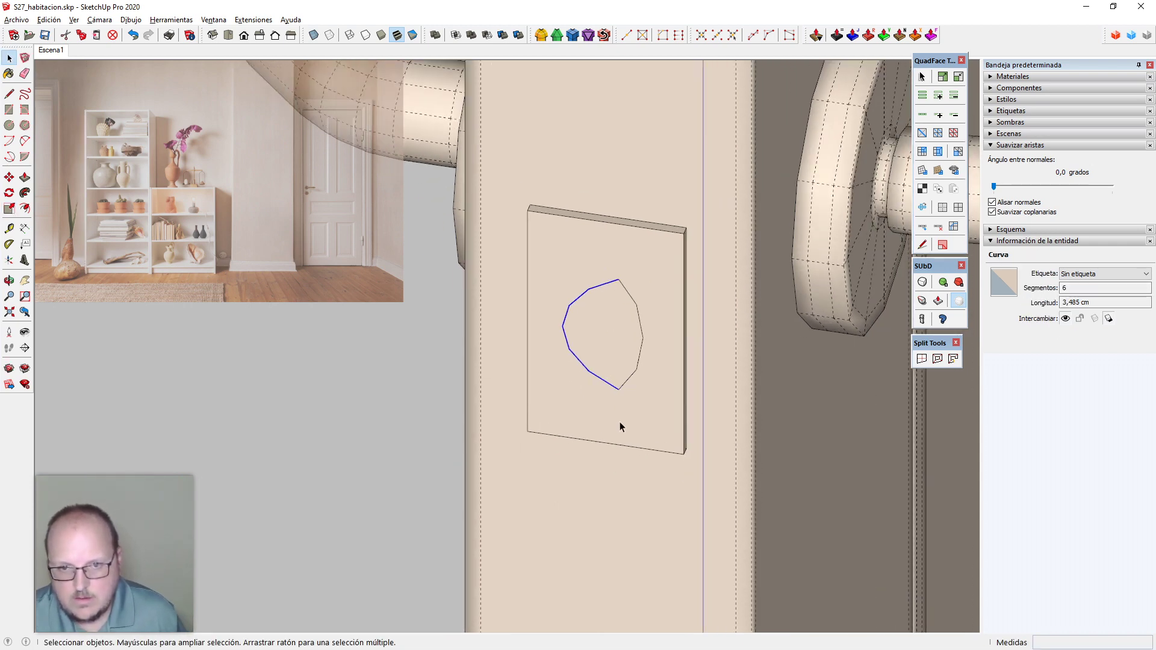
{"action": "middle_click_drag", "start_coordinate": [619, 426], "coordinate": [591, 339]}
{"action": "left_click", "coordinate": [1080, 288]}
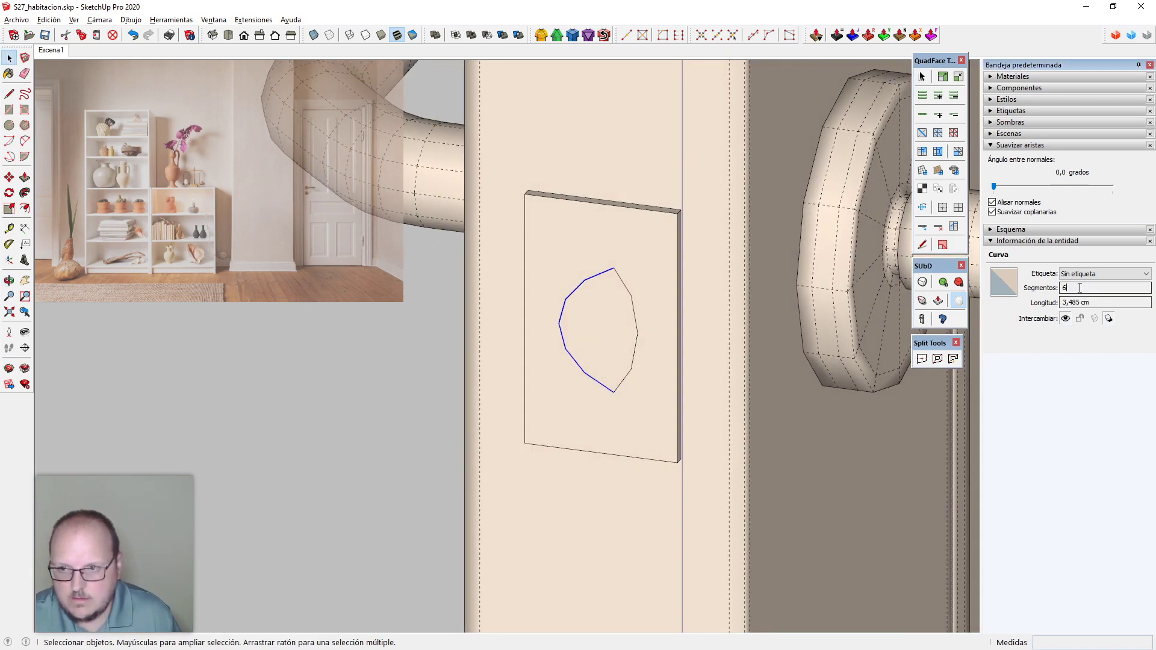
{"action": "middle_click_drag", "start_coordinate": [705, 413], "coordinate": [645, 312]}
{"action": "scroll", "coordinate": [603, 289], "scroll_direction": "up", "scroll_amount": 3}
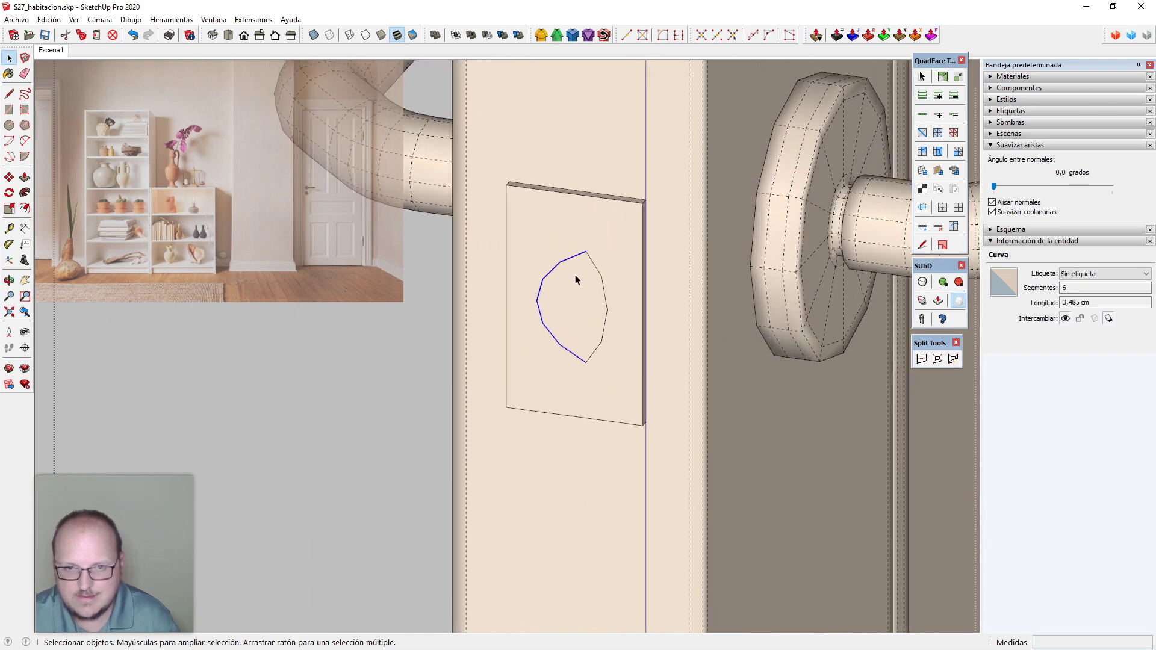
{"action": "scroll", "coordinate": [576, 277], "scroll_direction": "up", "scroll_amount": 4}
{"action": "key", "text": "l"}
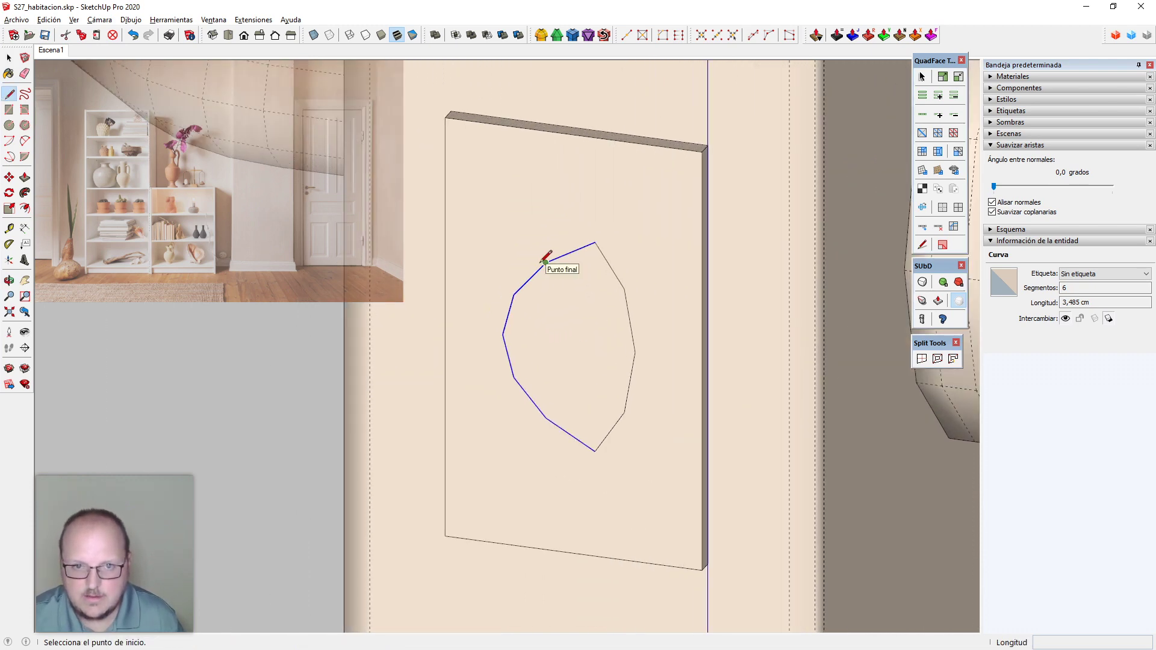
{"action": "left_click", "coordinate": [545, 263]}
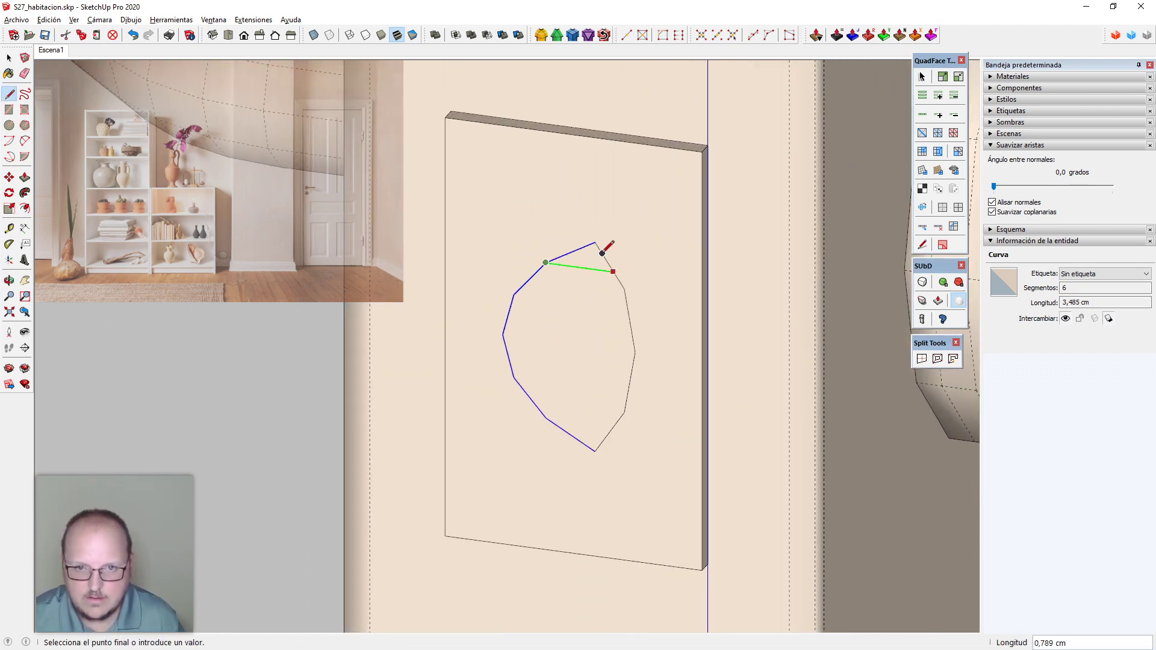
{"action": "scroll", "coordinate": [603, 255], "scroll_direction": "up", "scroll_amount": 2}
{"action": "key", "text": "space"}
Undo the scaling of both arcs and the right arc's last segment-count change
{"action": "scroll", "coordinate": [605, 255], "scroll_direction": "down", "scroll_amount": 3}
{"action": "key", "text": "ctrl+z"}
{"action": "key", "text": "ctrl+z"}
{"action": "key", "text": "ctrl+z"}
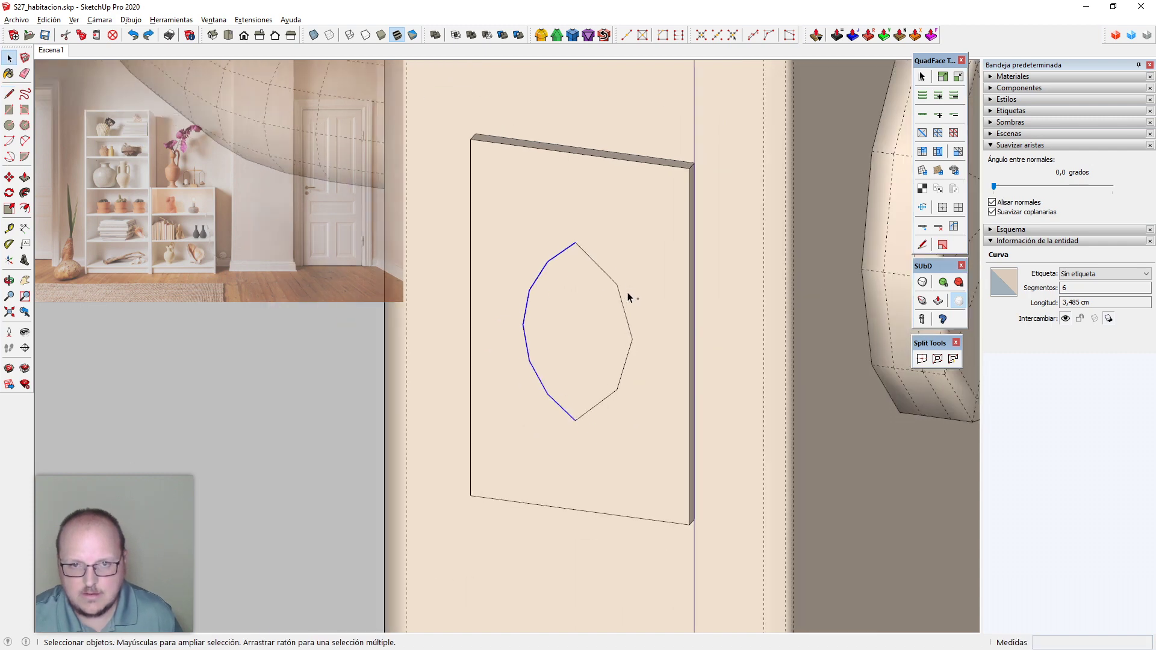
{"action": "scroll", "coordinate": [628, 295], "scroll_direction": "up", "scroll_amount": 1}
{"action": "key", "text": "l"}
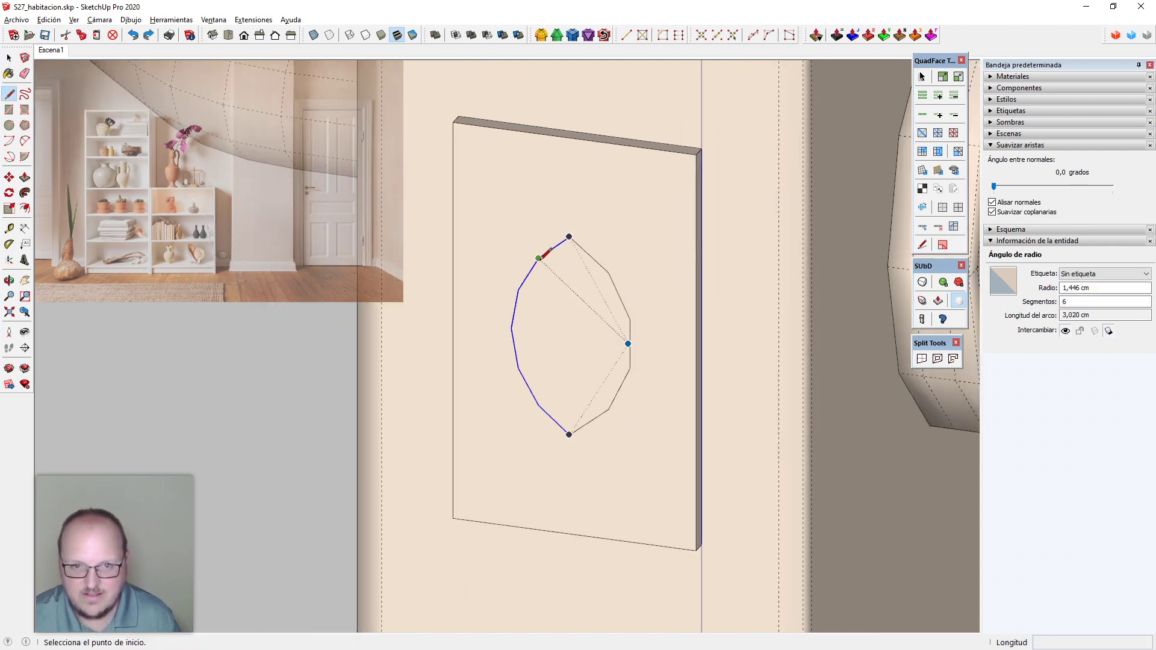
{"action": "left_click", "coordinate": [539, 259]}
{"action": "scroll", "coordinate": [609, 271], "scroll_direction": "up", "scroll_amount": 1}
{"action": "key", "text": "space"}
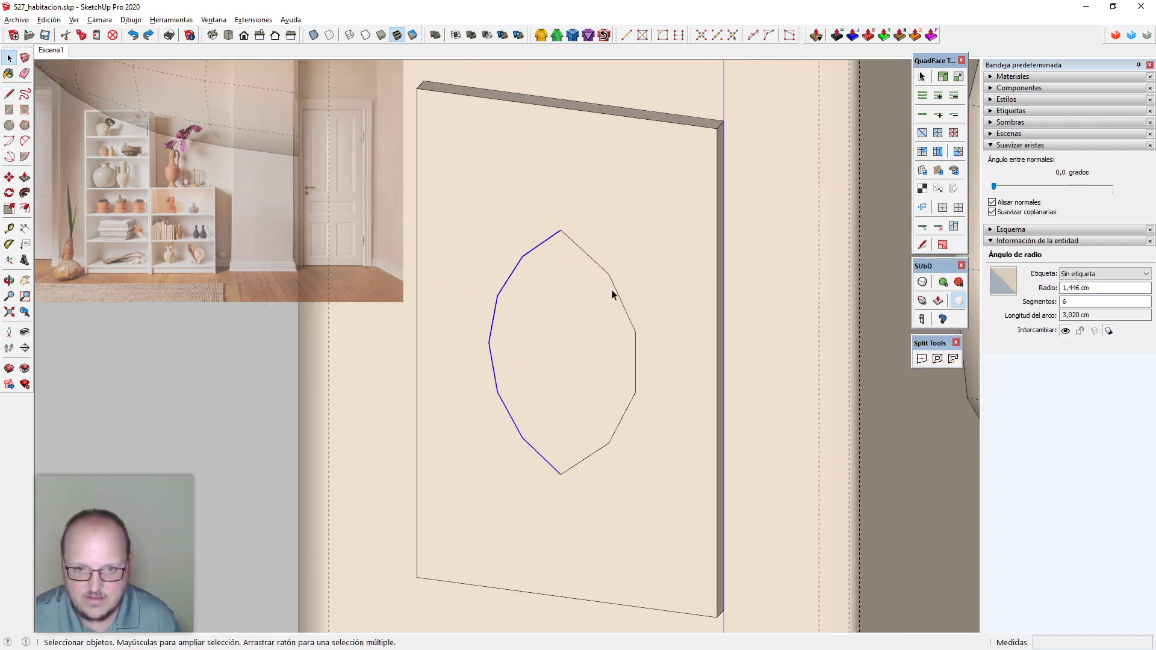
Open the segment count of the right arc on the lock plate for editing
{"action": "left_click", "coordinate": [616, 293]}
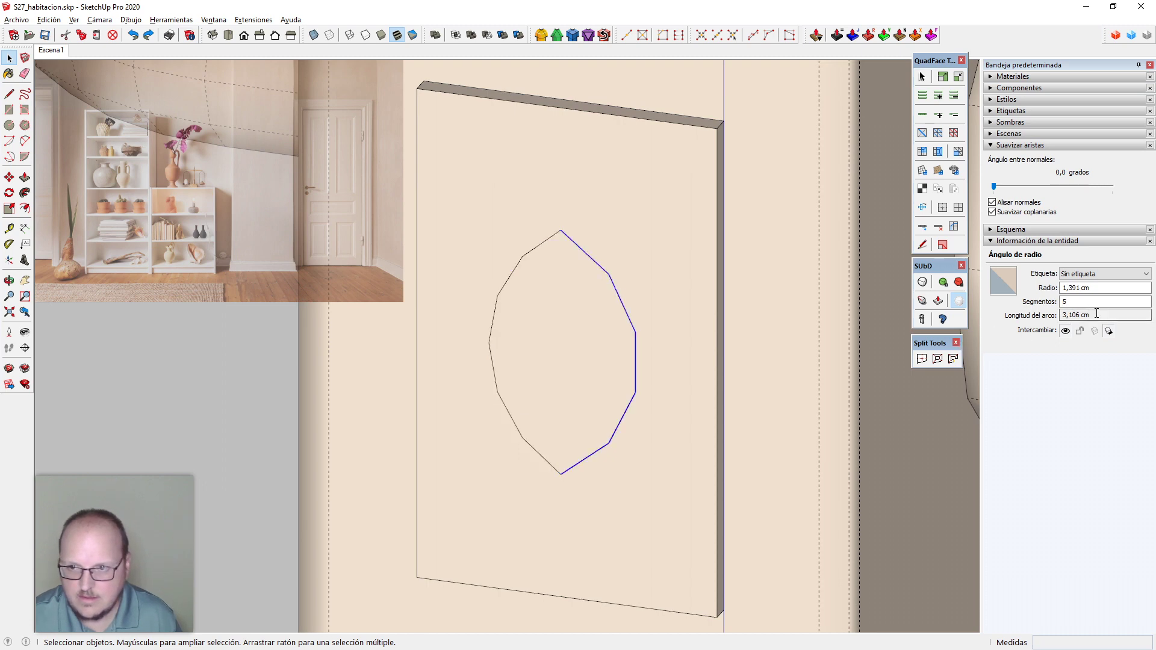
{"action": "left_click", "coordinate": [1069, 301]}
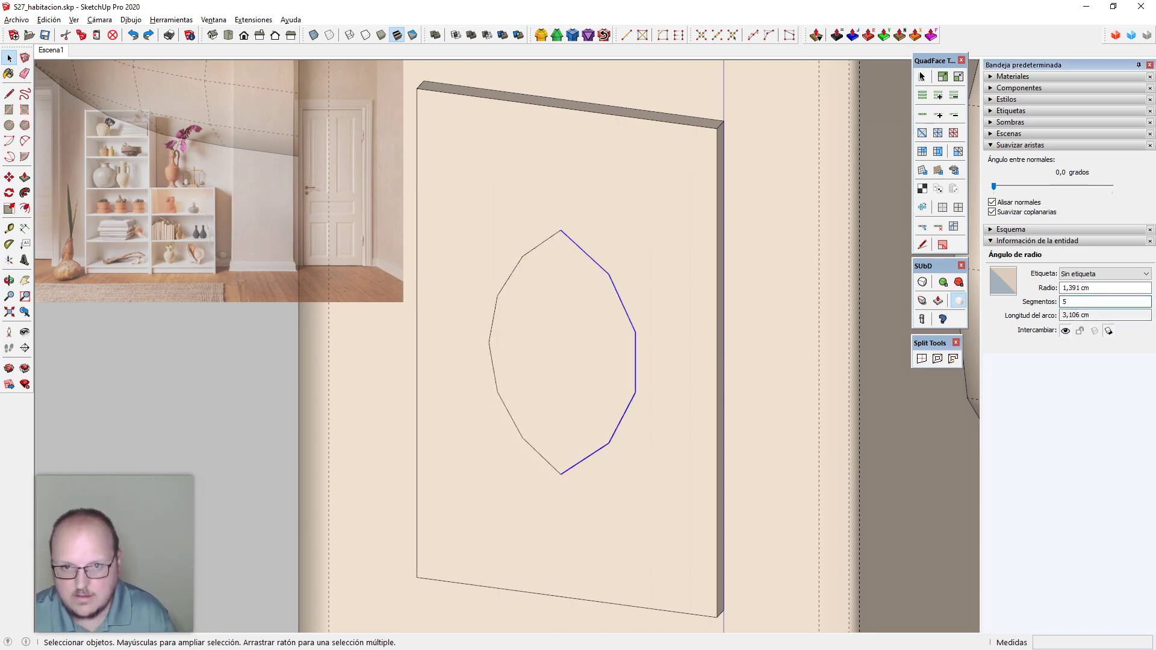
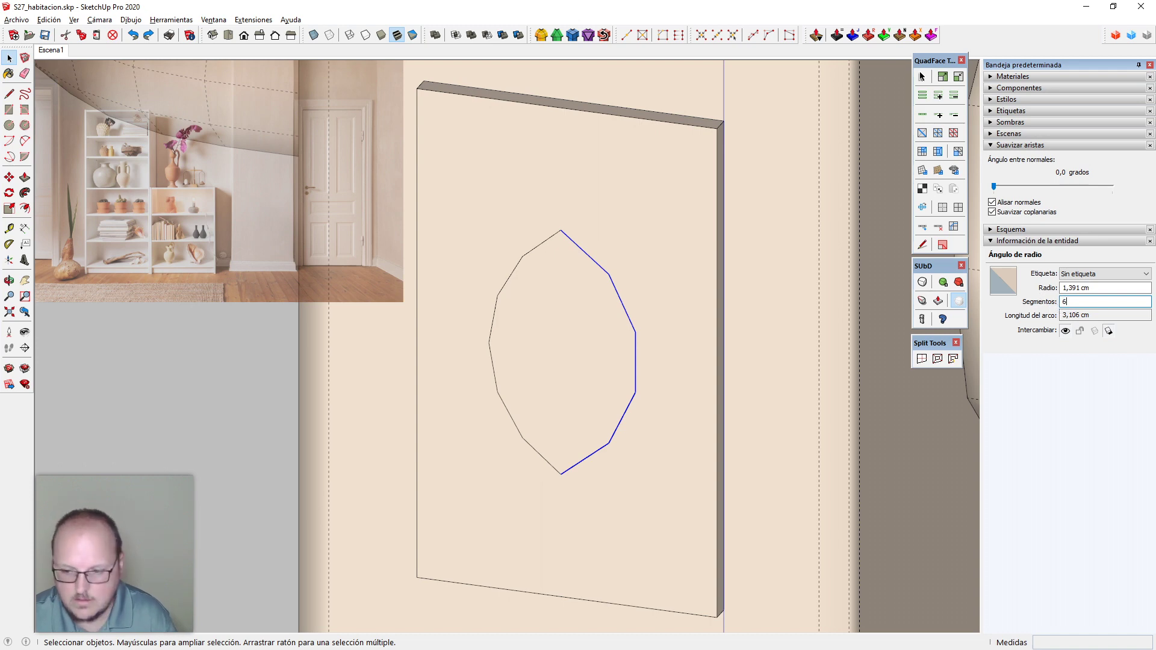
Set the oval's selected arc to 6 segments and draw two chords cutting across its upper and lower tips
{"action": "key", "text": "Return"}
{"action": "key", "text": "l"}
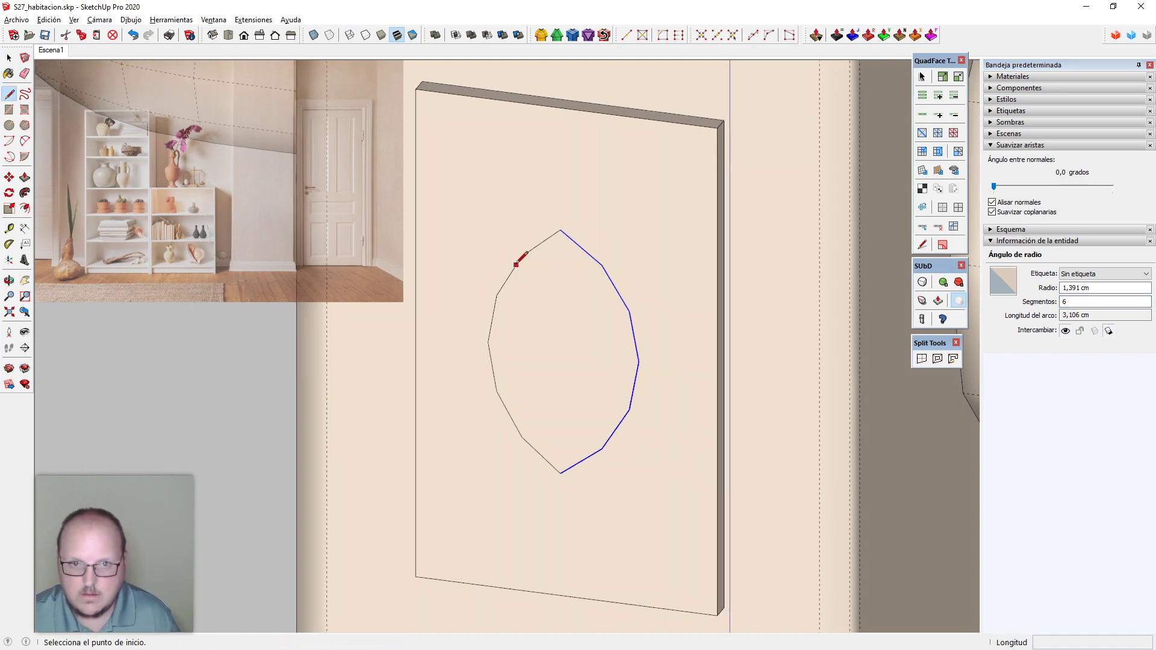
{"action": "left_click", "coordinate": [527, 253]}
{"action": "left_click", "coordinate": [602, 267]}
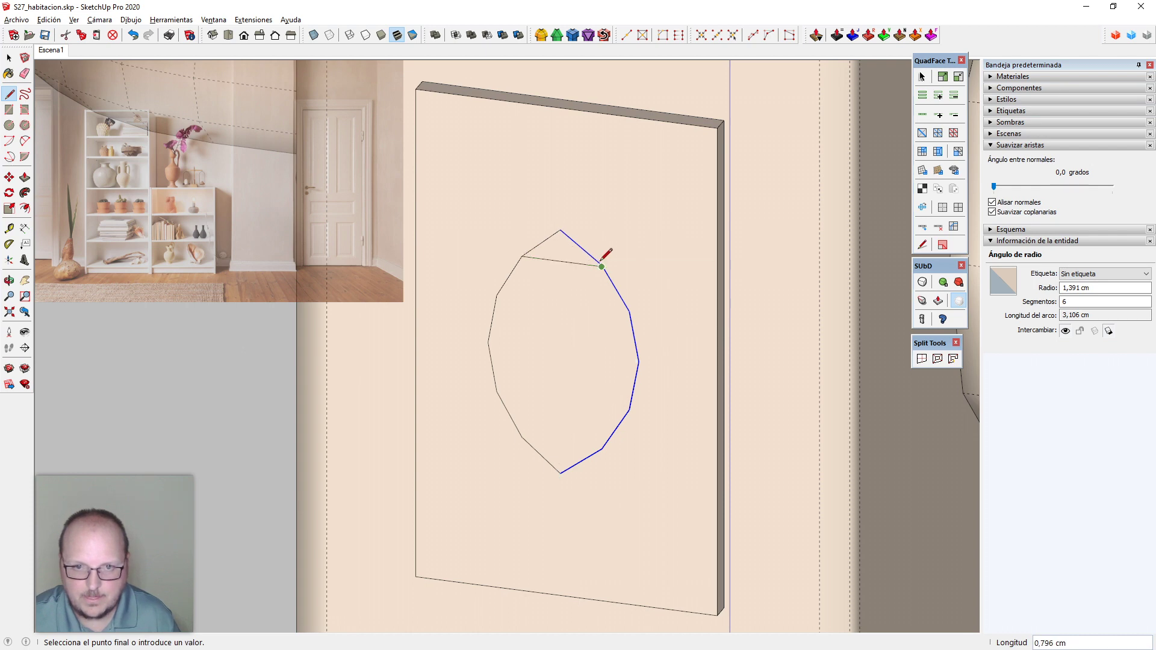
{"action": "left_click", "coordinate": [521, 438]}
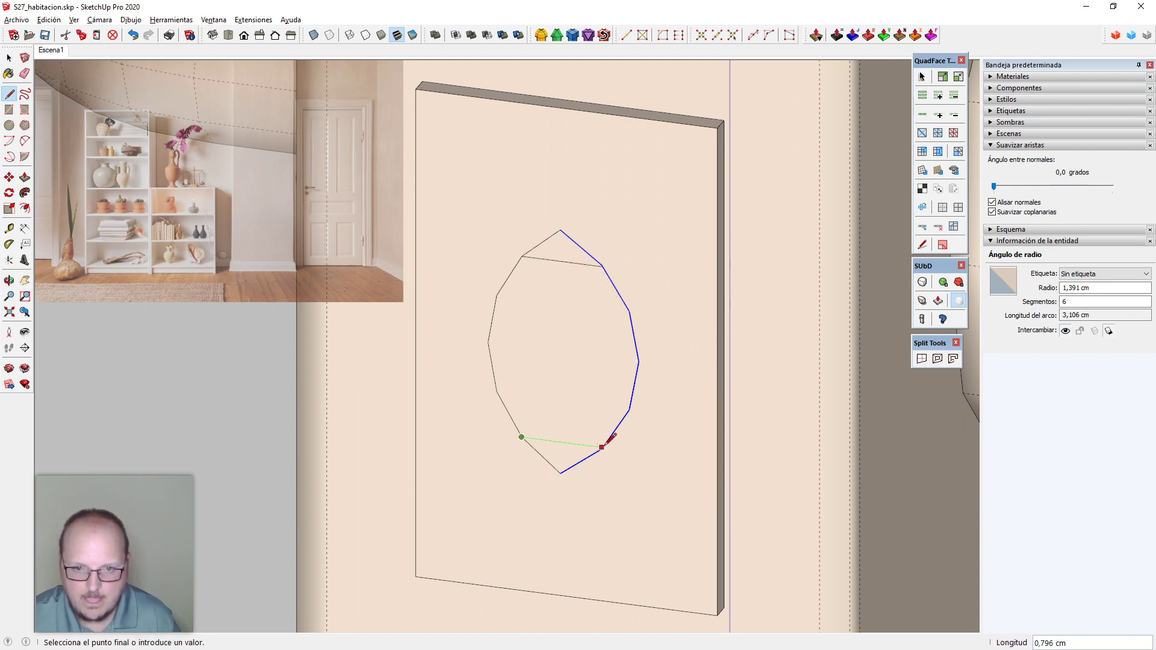
{"action": "left_click", "coordinate": [602, 447]}
{"action": "key", "text": "e"}
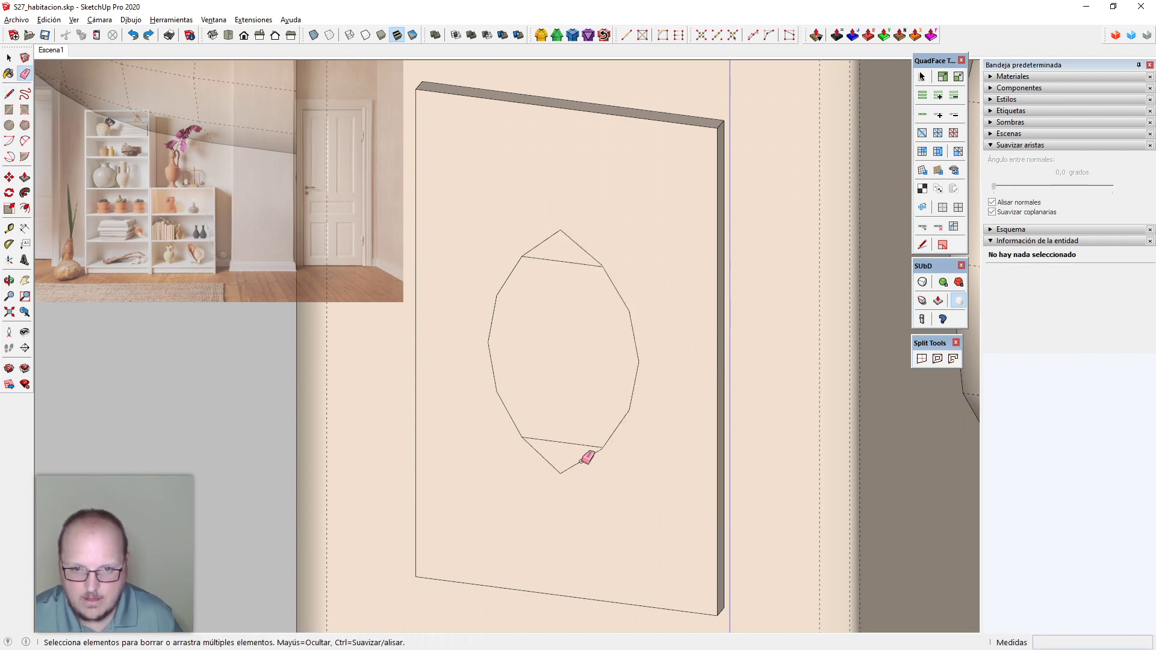
{"action": "key", "text": "space"}
Delete the oval's right arc and close the remaining half with a vertical line between its two tips
{"action": "scroll", "coordinate": [606, 447], "scroll_direction": "up", "scroll_amount": 6}
{"action": "scroll", "coordinate": [607, 446], "scroll_direction": "down", "scroll_amount": 5}
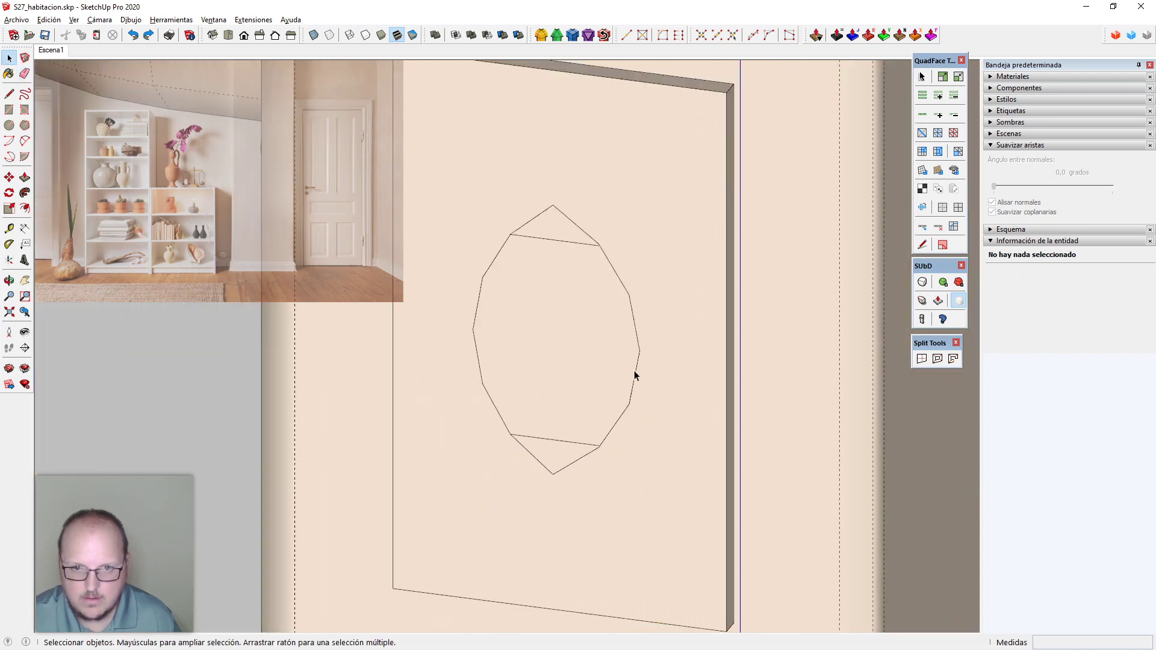
{"action": "left_click", "coordinate": [635, 375]}
{"action": "key", "text": "Delete"}
{"action": "key", "text": "l"}
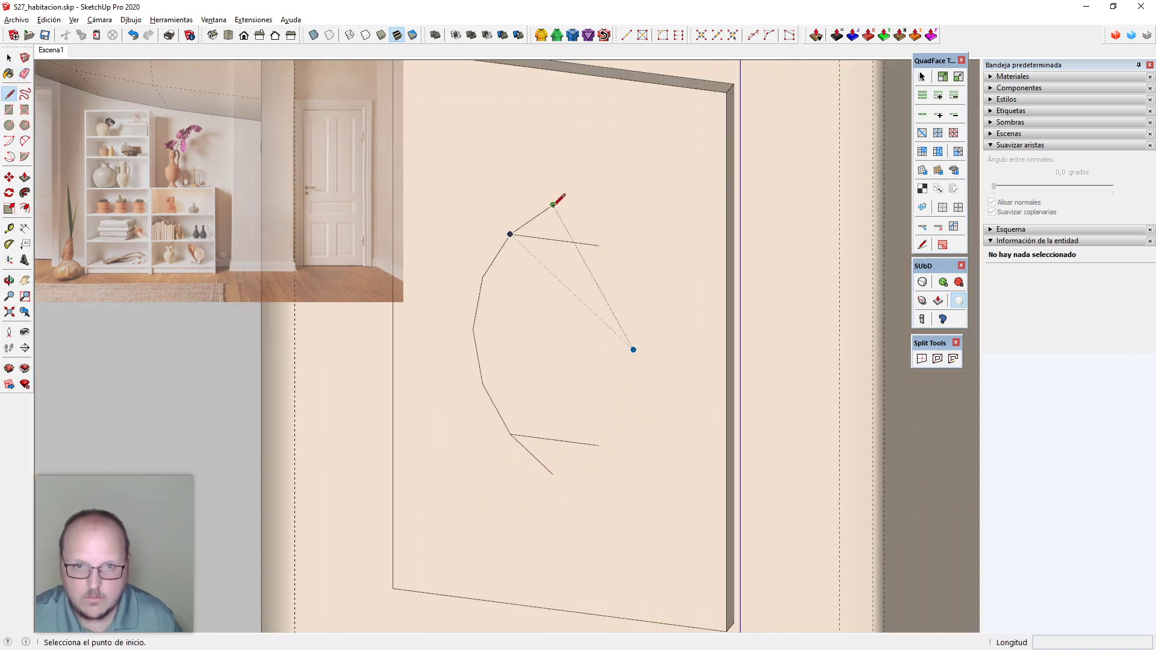
{"action": "left_click", "coordinate": [553, 205]}
{"action": "left_click", "coordinate": [553, 474]}
Erase the chord stubs projecting past the half-oval's vertical line and select the face inside the outline
{"action": "key", "text": "e"}
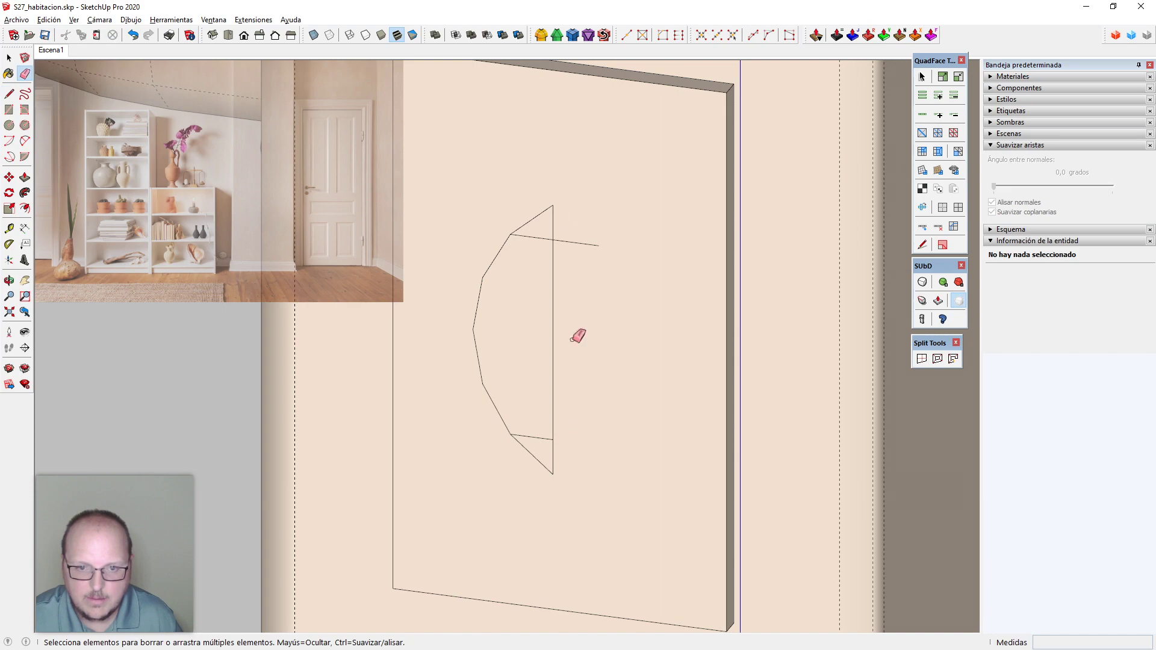
{"action": "left_click_drag", "start_coordinate": [563, 230], "coordinate": [570, 254]}
{"action": "key", "text": "space"}
{"action": "left_click", "coordinate": [544, 318]}
{"action": "key", "text": "q"}
{"action": "key", "text": "space"}
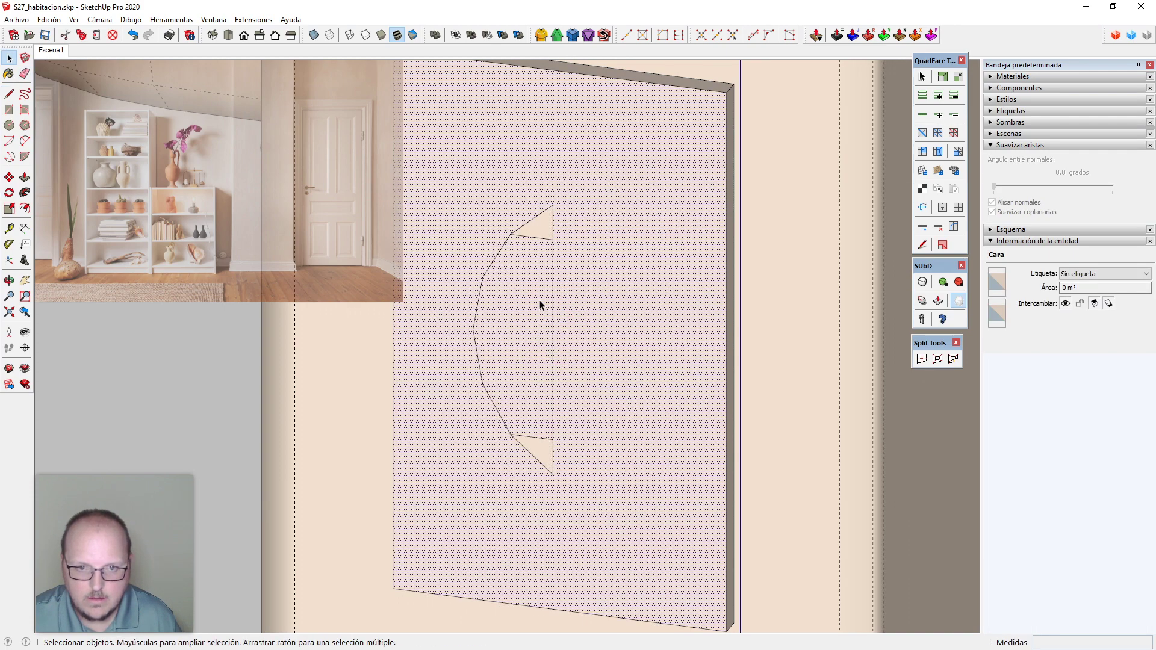
Show the Edge Tools² toolbar and start its tool for inspecting and closing edge gaps
{"action": "mouse_move", "coordinate": [539, 301]}
{"action": "middle_mouse_down"}
{"action": "mouse_move", "coordinate": [511, 470]}
{"action": "mouse_move", "coordinate": [537, 456]}
{"action": "middle_mouse_up"}
{"action": "scroll", "coordinate": [505, 235], "scroll_direction": "up", "scroll_amount": 3}
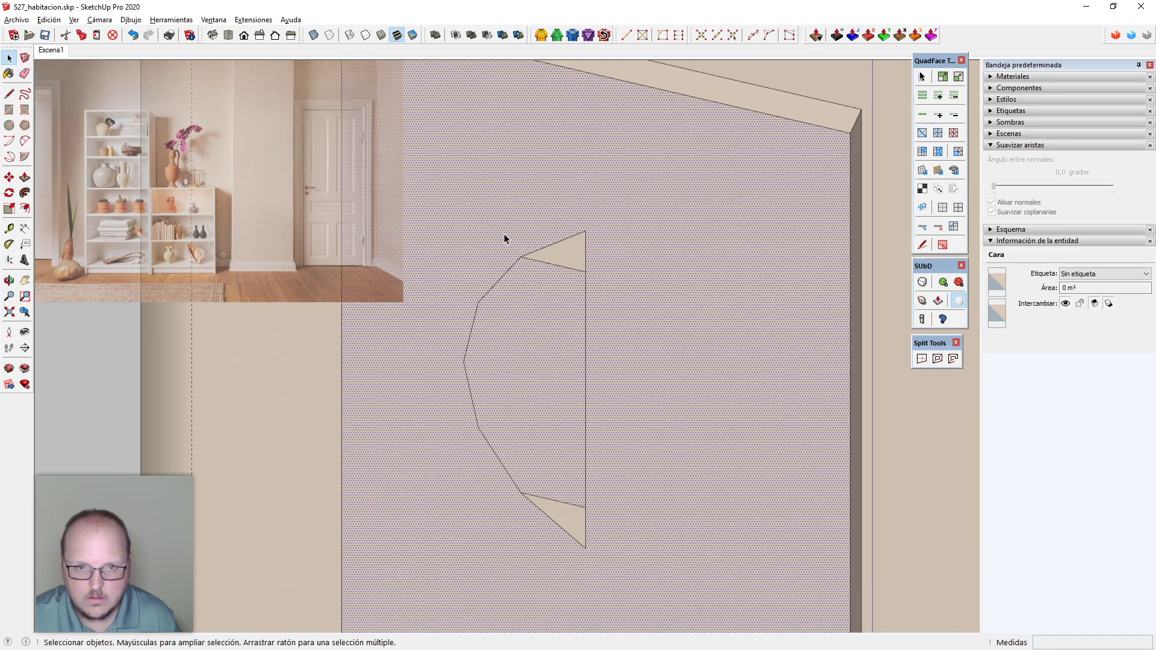
{"action": "scroll", "coordinate": [504, 235], "scroll_direction": "up", "scroll_amount": 3}
{"action": "scroll", "coordinate": [603, 237], "scroll_direction": "down", "scroll_amount": 4}
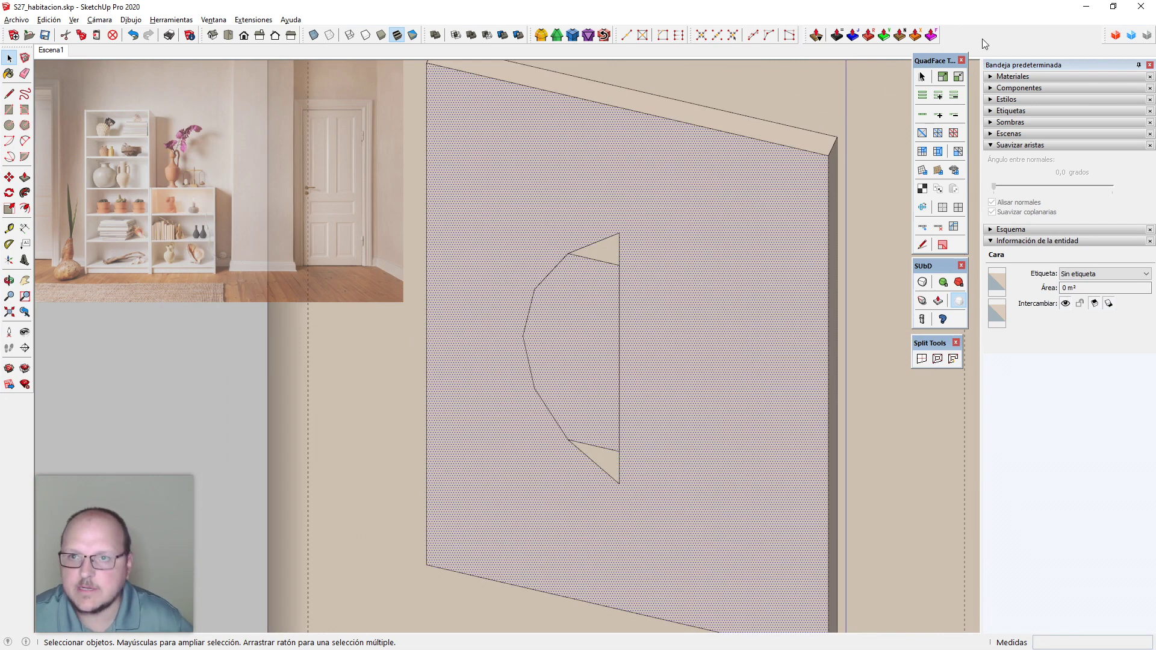
{"action": "right_click", "coordinate": [981, 39]}
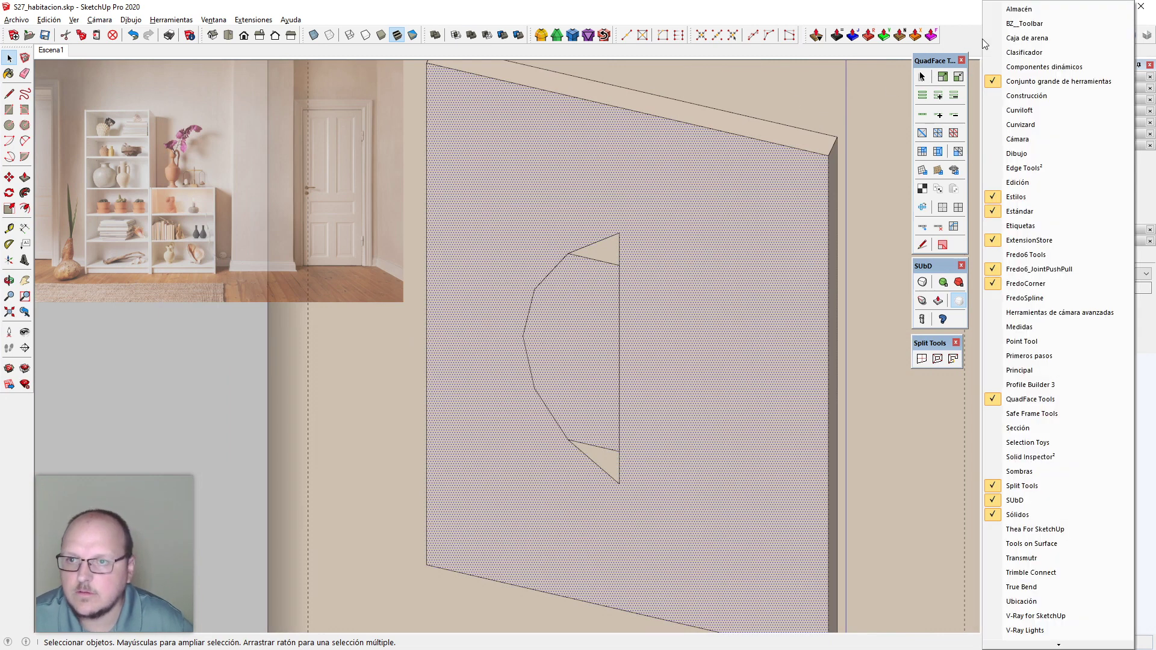
{"action": "left_click", "coordinate": [1042, 170]}
{"action": "left_click", "coordinate": [559, 156]}
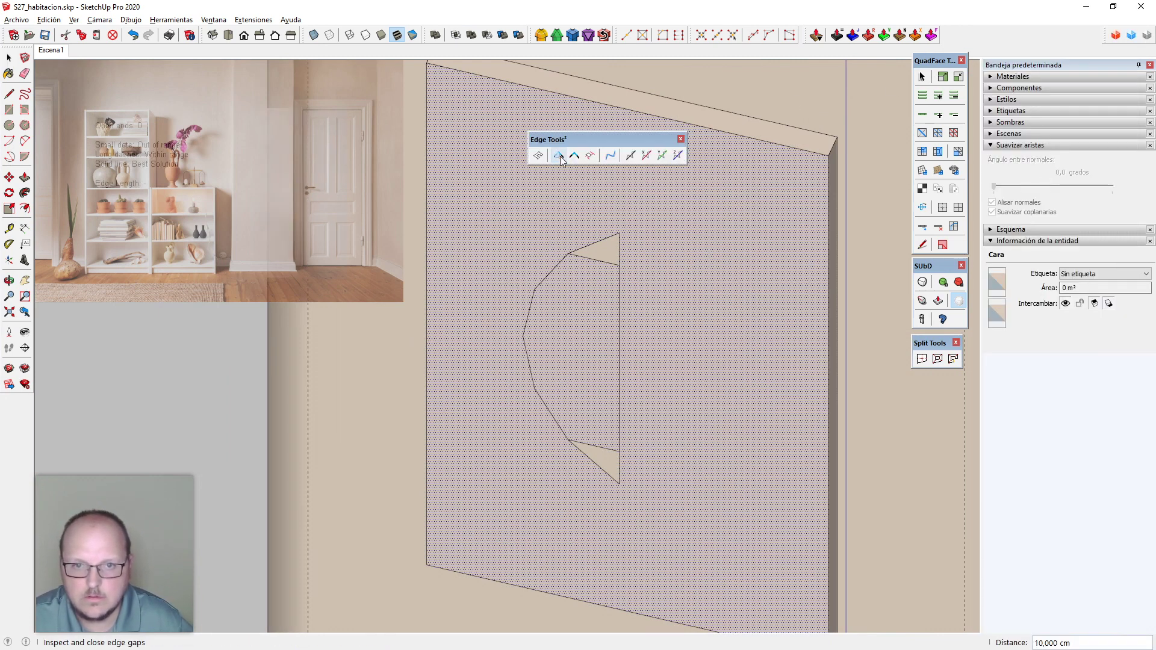
{"action": "scroll", "coordinate": [596, 295], "scroll_direction": "down", "scroll_amount": 2}
{"action": "key", "text": "space"}
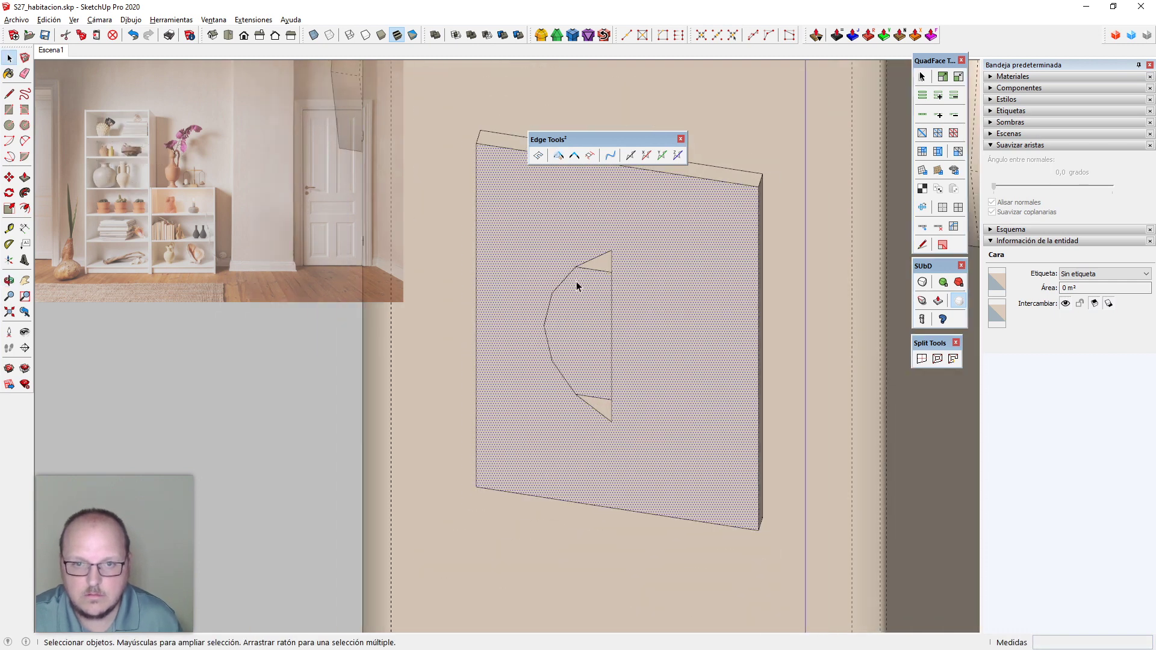
Try to close edge gaps in the selected half-oval outline with Edge Tools²
{"action": "left_click", "coordinate": [567, 277]}
{"action": "left_click", "coordinate": [597, 306]}
{"action": "scroll", "coordinate": [574, 312], "scroll_direction": "up", "scroll_amount": 2}
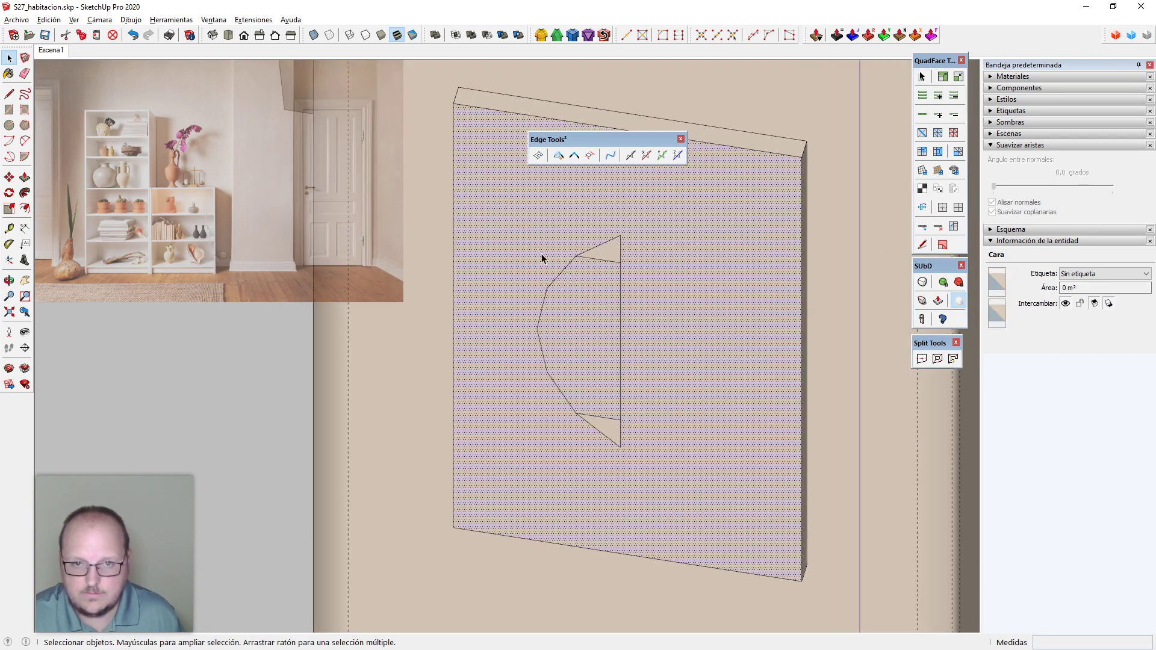
{"action": "left_click_drag", "start_coordinate": [516, 196], "coordinate": [736, 504]}
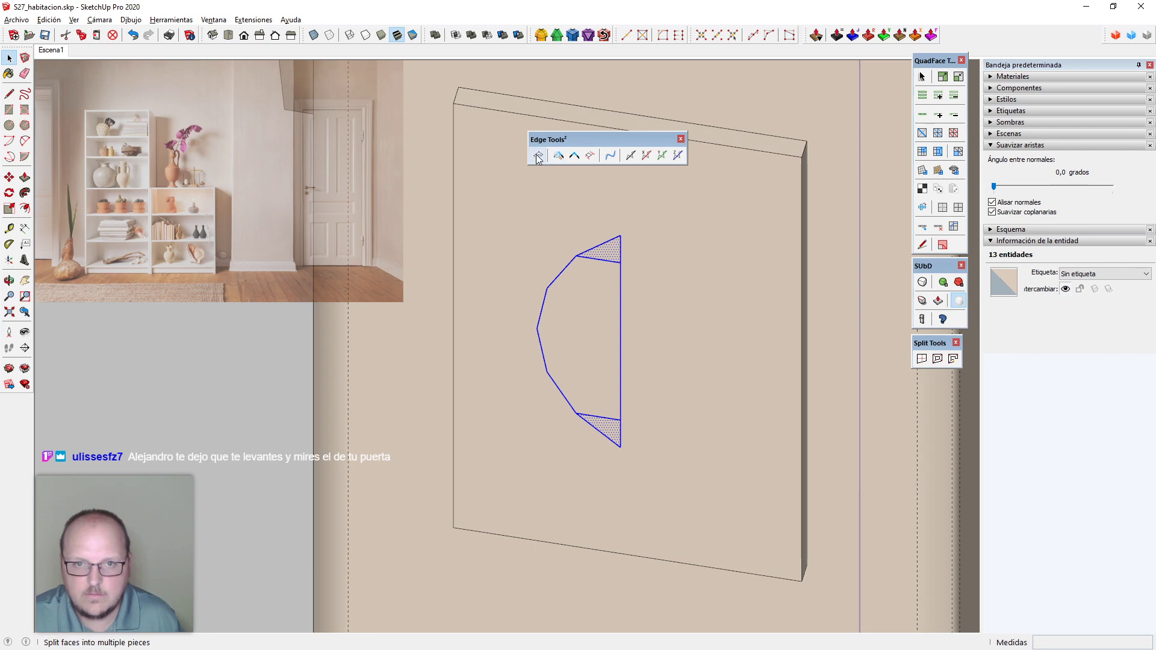
{"action": "left_click", "coordinate": [559, 156]}
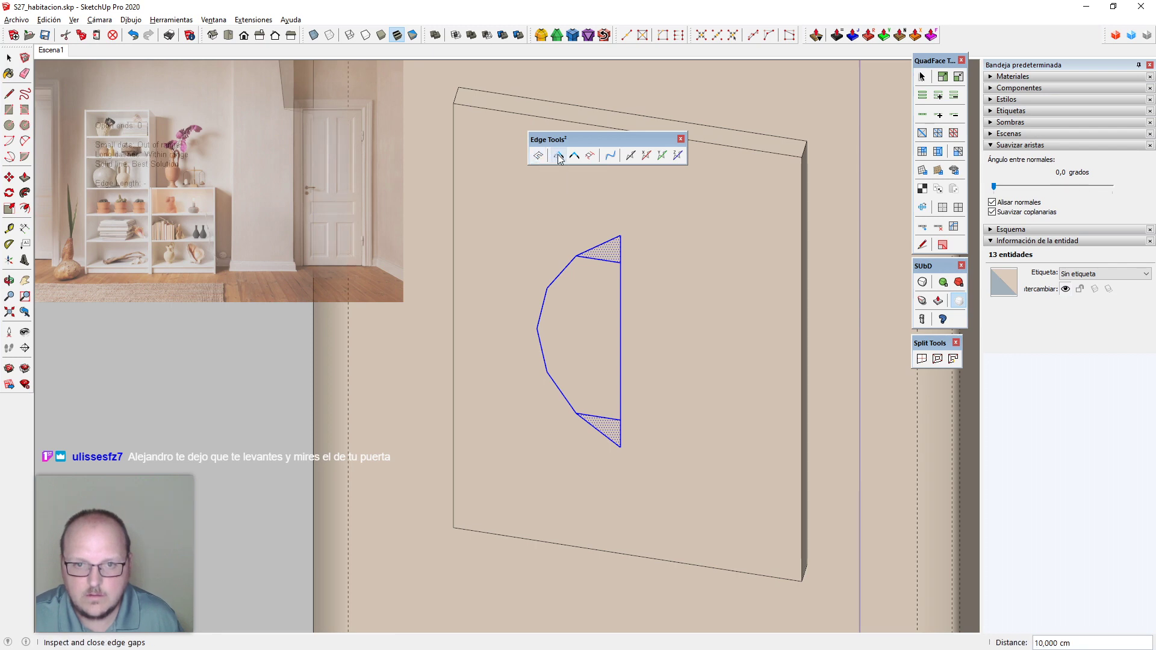
{"action": "key", "text": "space"}
{"action": "left_click", "coordinate": [591, 319]}
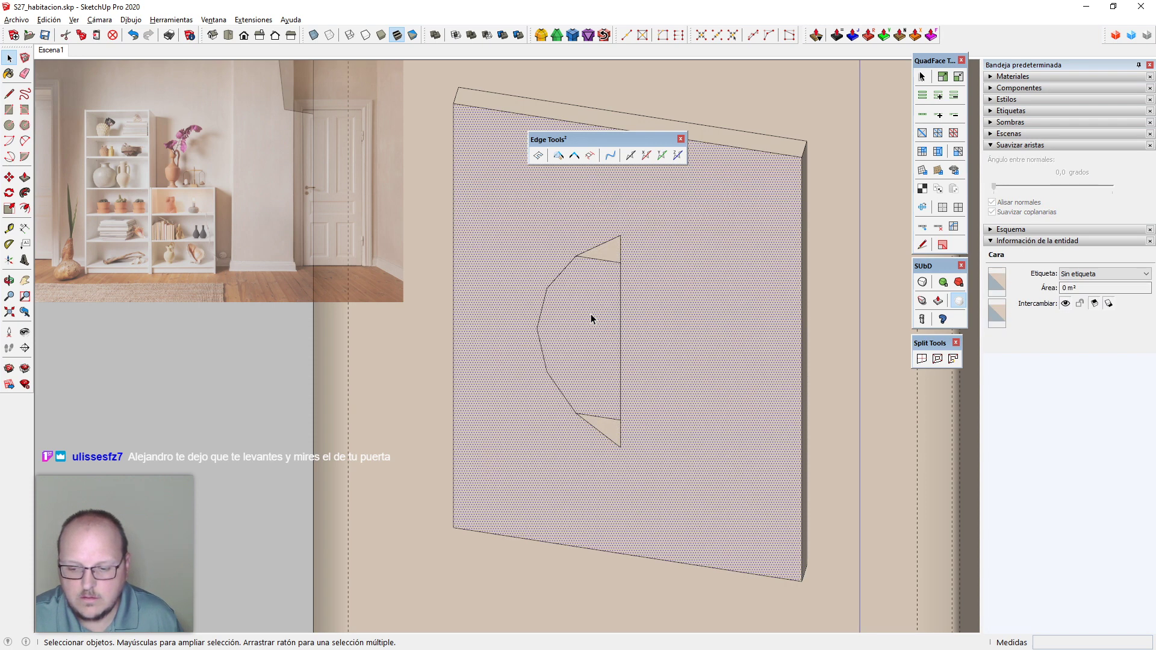
Try to split the half-oval off the panel face by retracing its lower chord
{"action": "scroll", "coordinate": [591, 319], "scroll_direction": "down", "scroll_amount": 1}
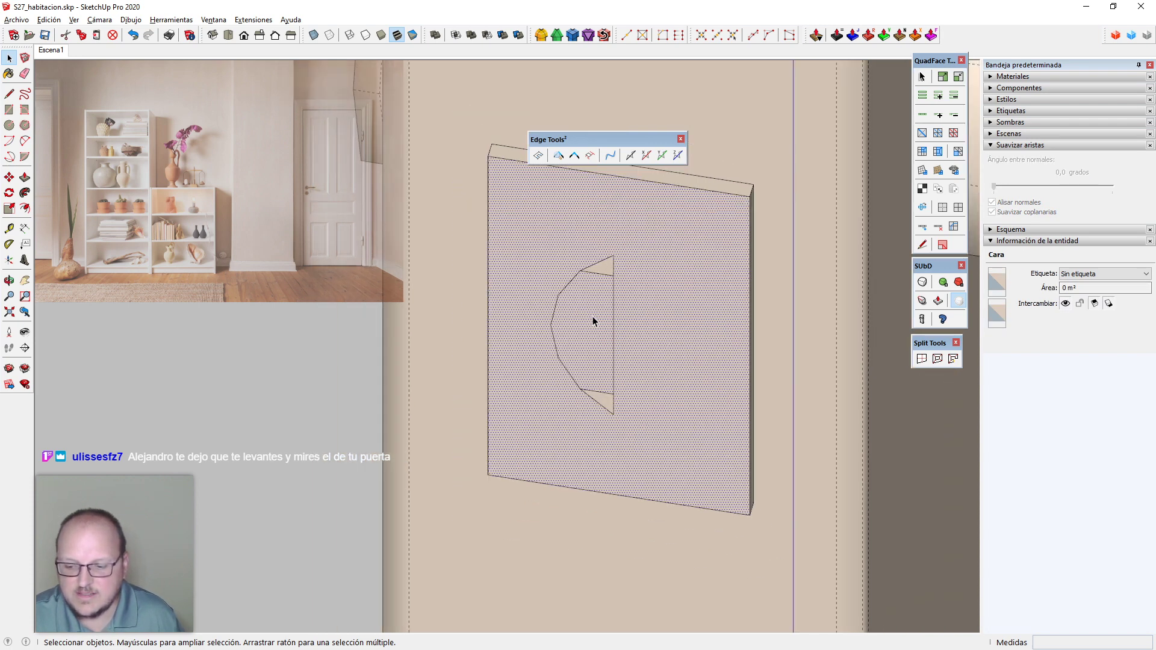
{"action": "middle_click_drag", "start_coordinate": [607, 359], "coordinate": [589, 382]}
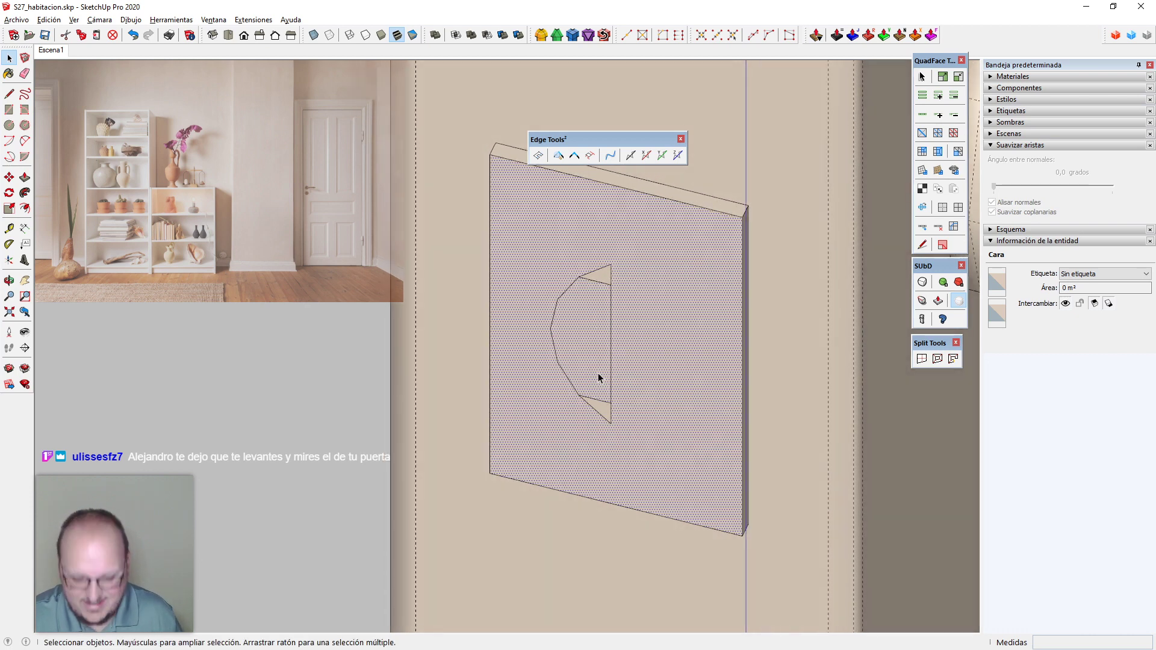
{"action": "scroll", "coordinate": [598, 374], "scroll_direction": "up", "scroll_amount": 1}
{"action": "key", "text": "l"}
{"action": "left_click", "coordinate": [574, 400]}
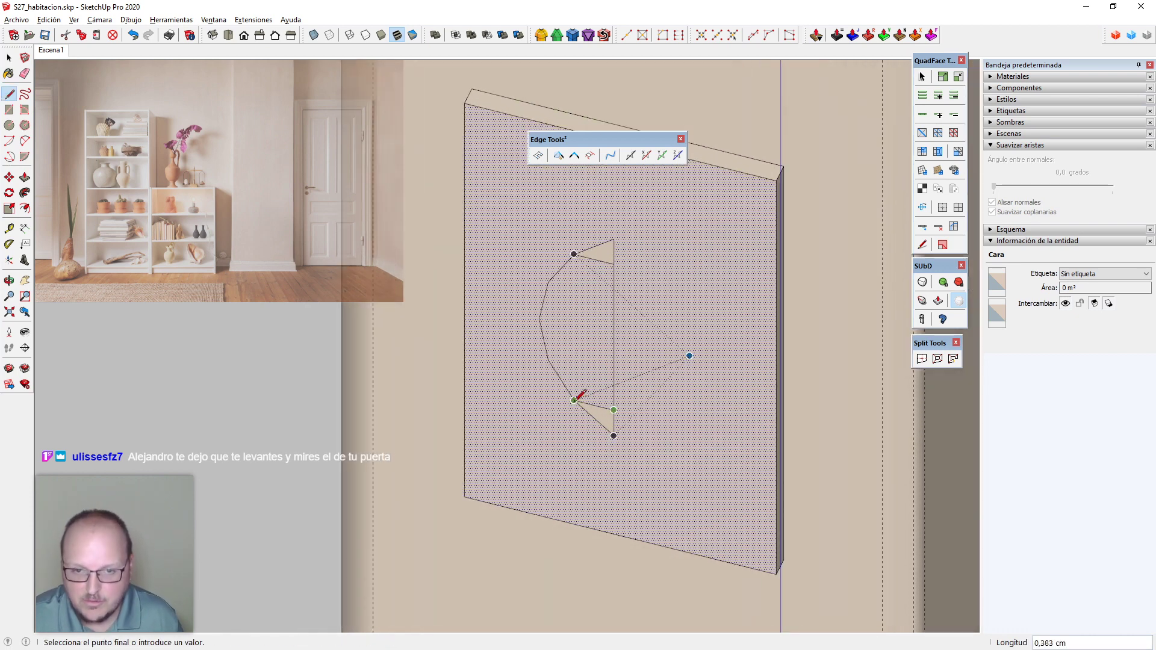
{"action": "key", "text": "space"}
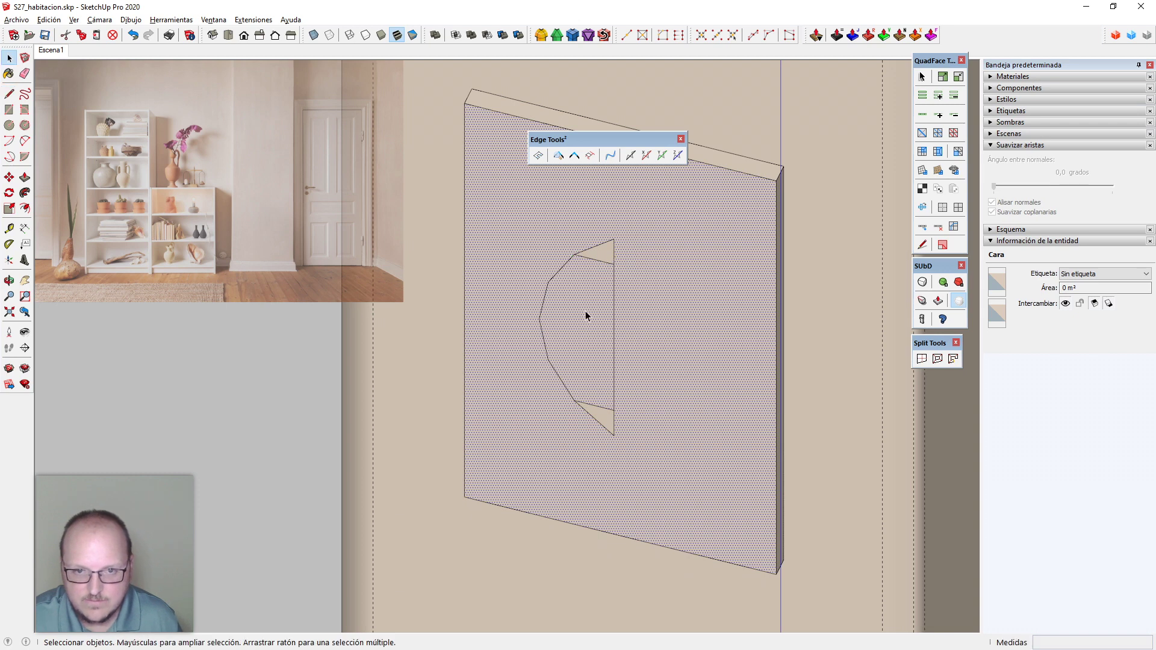
{"action": "left_click_drag", "start_coordinate": [496, 217], "coordinate": [677, 462]}
{"action": "right_click", "coordinate": [585, 318]}
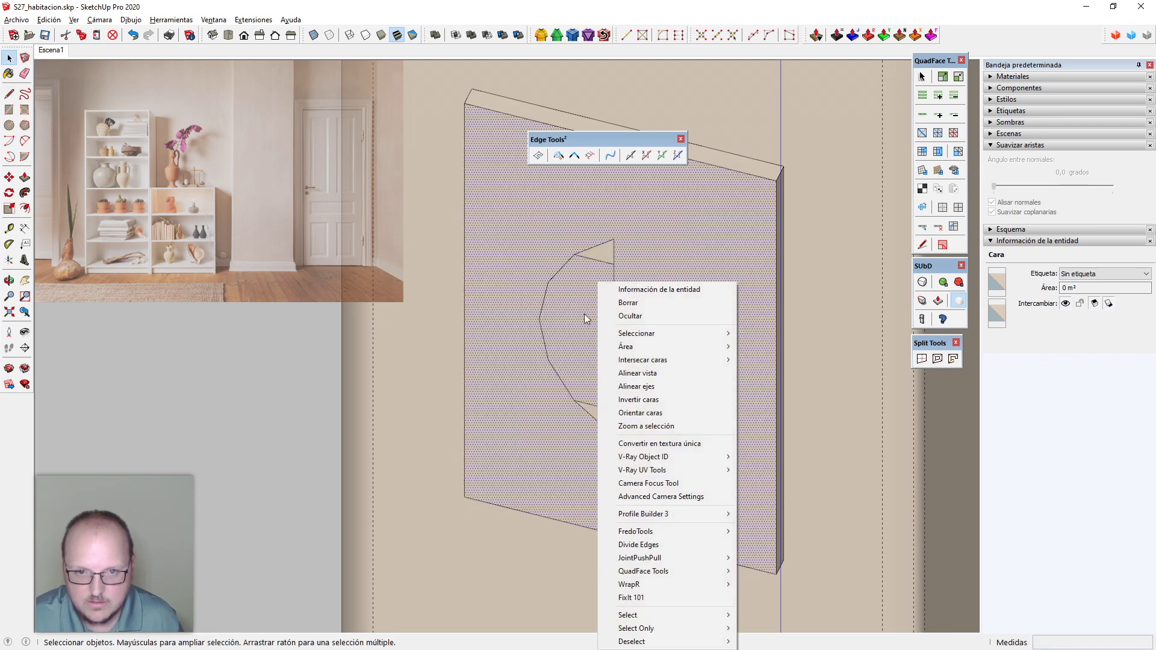
{"action": "left_click", "coordinate": [548, 286]}
Group the whole panel together with its half-oval outline and open the group for editing
{"action": "middle_click_drag", "start_coordinate": [558, 279], "coordinate": [570, 334]}
{"action": "scroll", "coordinate": [570, 331], "scroll_direction": "down", "scroll_amount": 3}
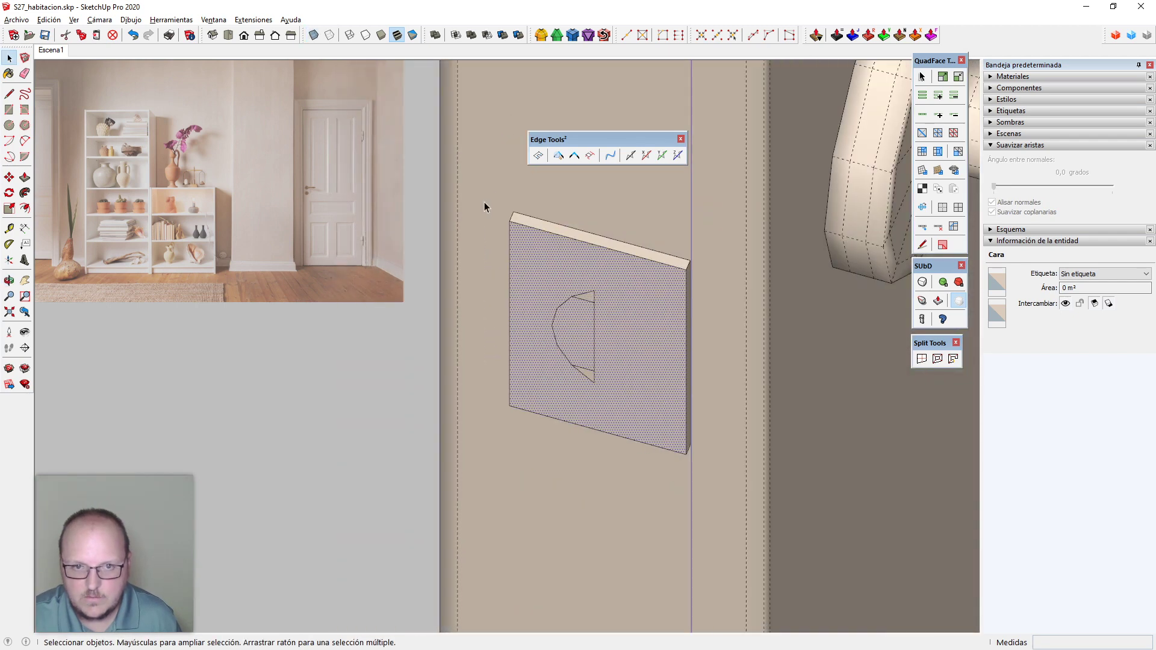
{"action": "left_click_drag", "start_coordinate": [490, 178], "coordinate": [720, 494]}
{"action": "double_click", "coordinate": [552, 322]}
{"action": "scroll", "coordinate": [552, 322], "scroll_direction": "up", "scroll_amount": 2}
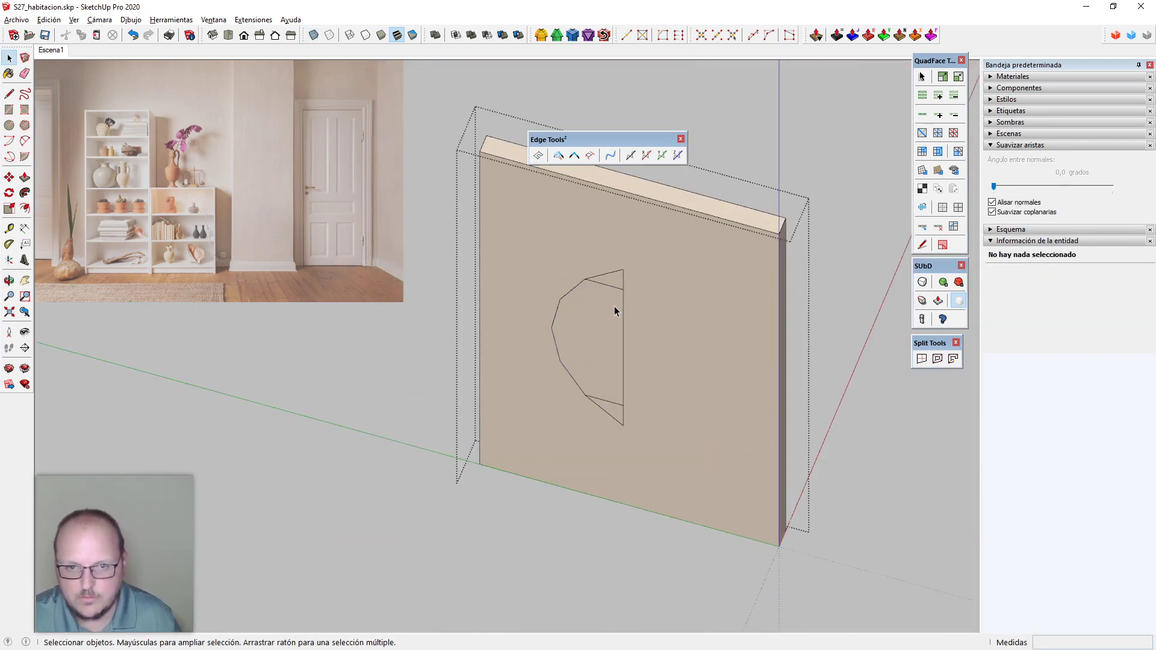
{"action": "left_click", "coordinate": [615, 306]}
{"action": "left_click_drag", "start_coordinate": [551, 253], "coordinate": [715, 487]}
{"action": "key", "text": "Delete"}
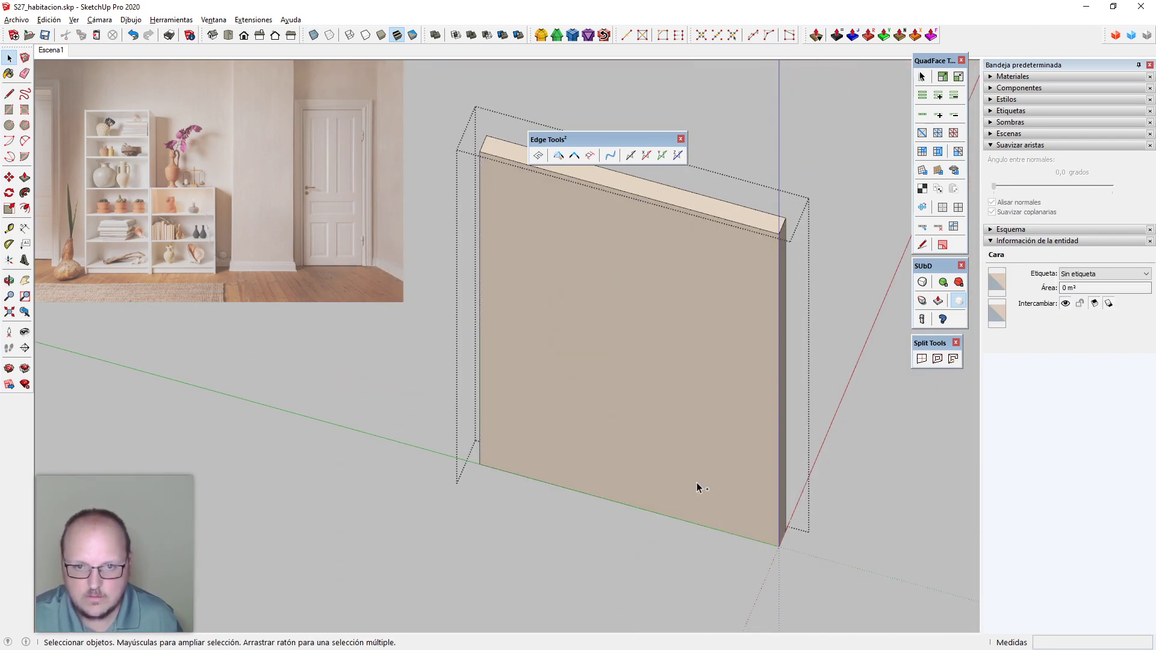
{"action": "key", "text": "ctrl+z"}
Erase the pointed tips above and below the chords of the half-oval outline
{"action": "left_click", "coordinate": [637, 354]}
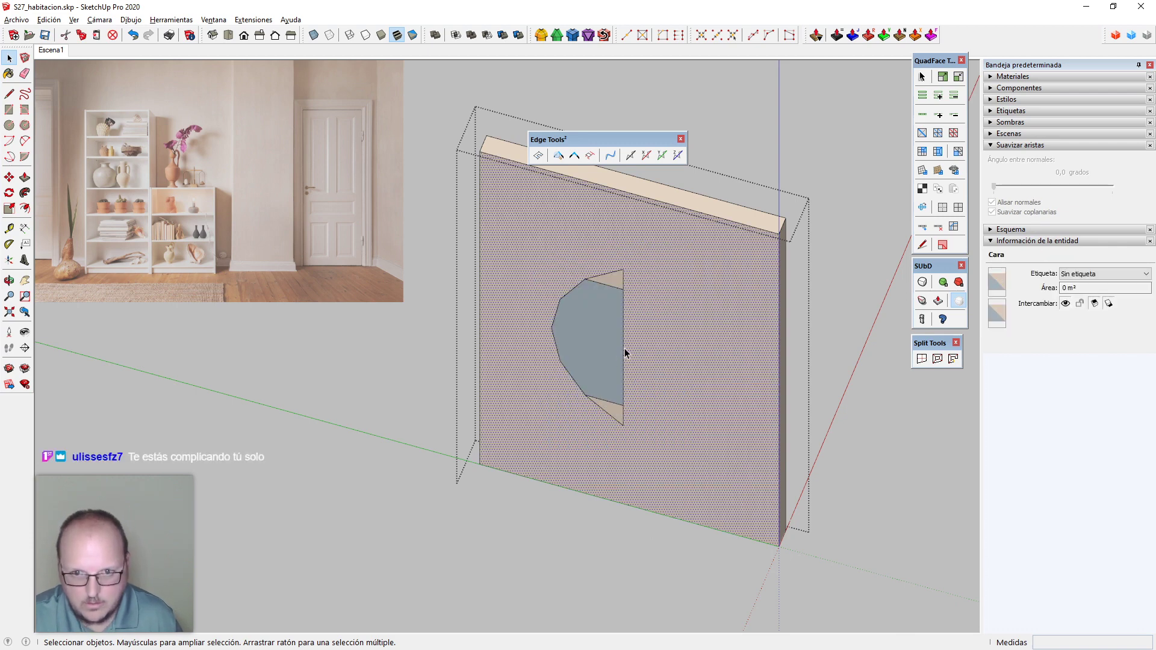
{"action": "left_click", "coordinate": [624, 348]}
{"action": "key", "text": "f"}
{"action": "middle_click_drag", "start_coordinate": [647, 402], "coordinate": [647, 381]}
{"action": "key", "text": "e"}
{"action": "left_click_drag", "start_coordinate": [626, 423], "coordinate": [607, 420]}
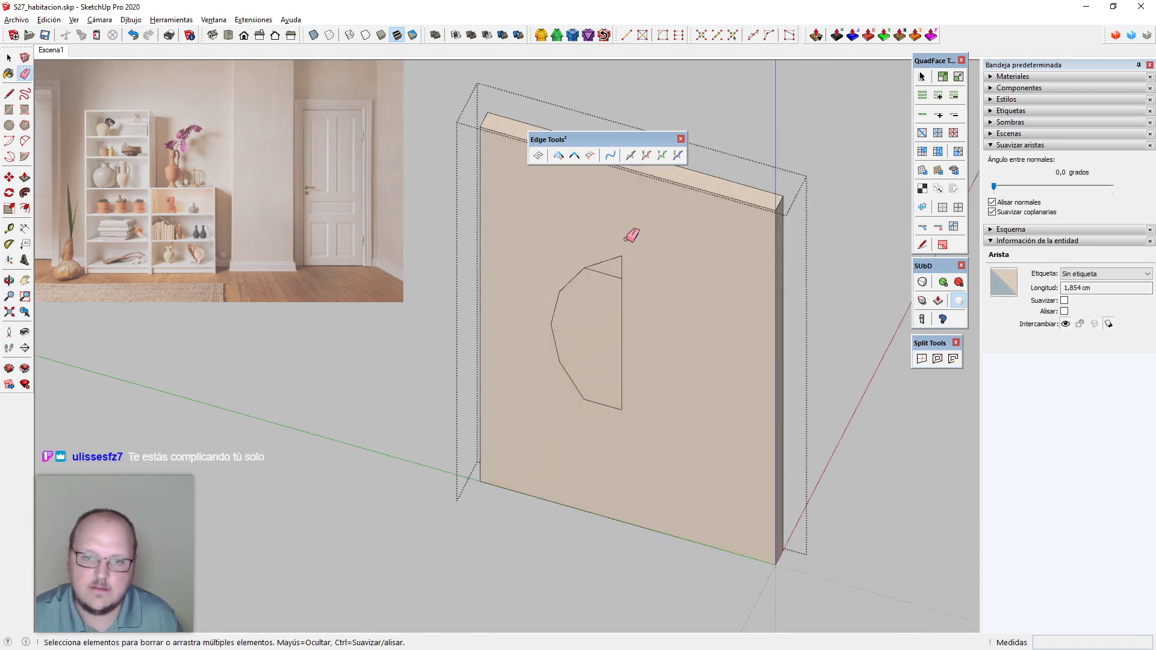
{"action": "left_click_drag", "start_coordinate": [627, 253], "coordinate": [620, 268]}
Rotate a copy of the half-profile face by half a turn about the midpoint of its straight edge
{"action": "key", "text": "space"}
{"action": "left_click", "coordinate": [604, 336]}
{"action": "key", "text": "q"}
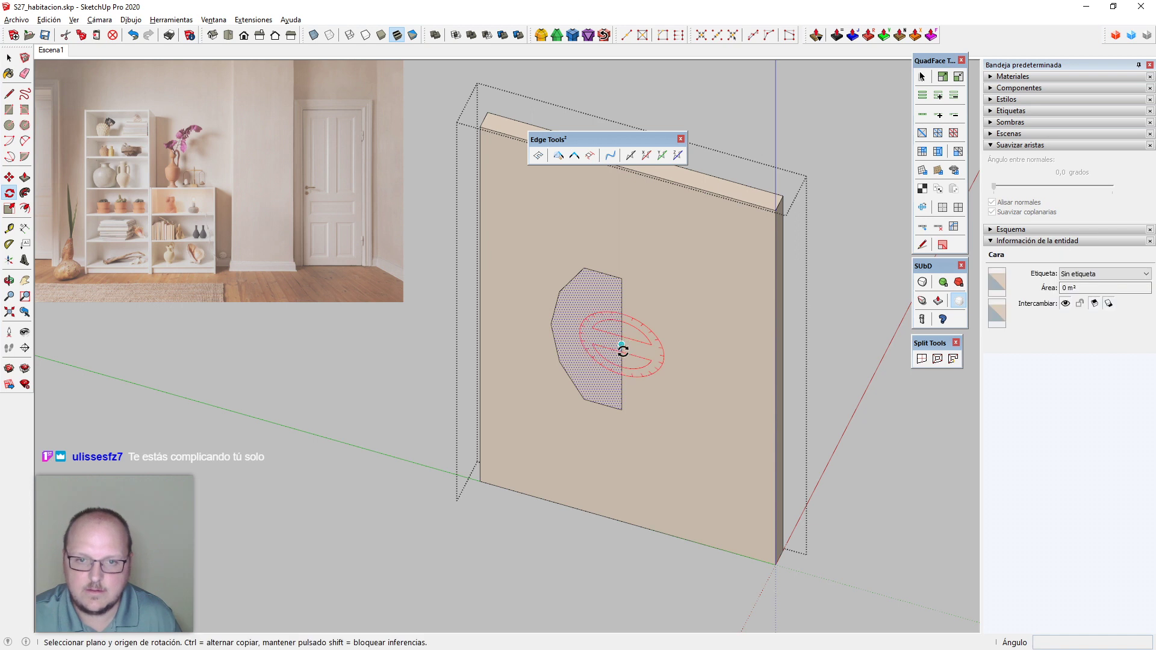
{"action": "left_click", "coordinate": [622, 348]}
{"action": "left_click", "coordinate": [622, 313]}
{"action": "left_click", "coordinate": [620, 361]}
{"action": "key", "text": "space"}
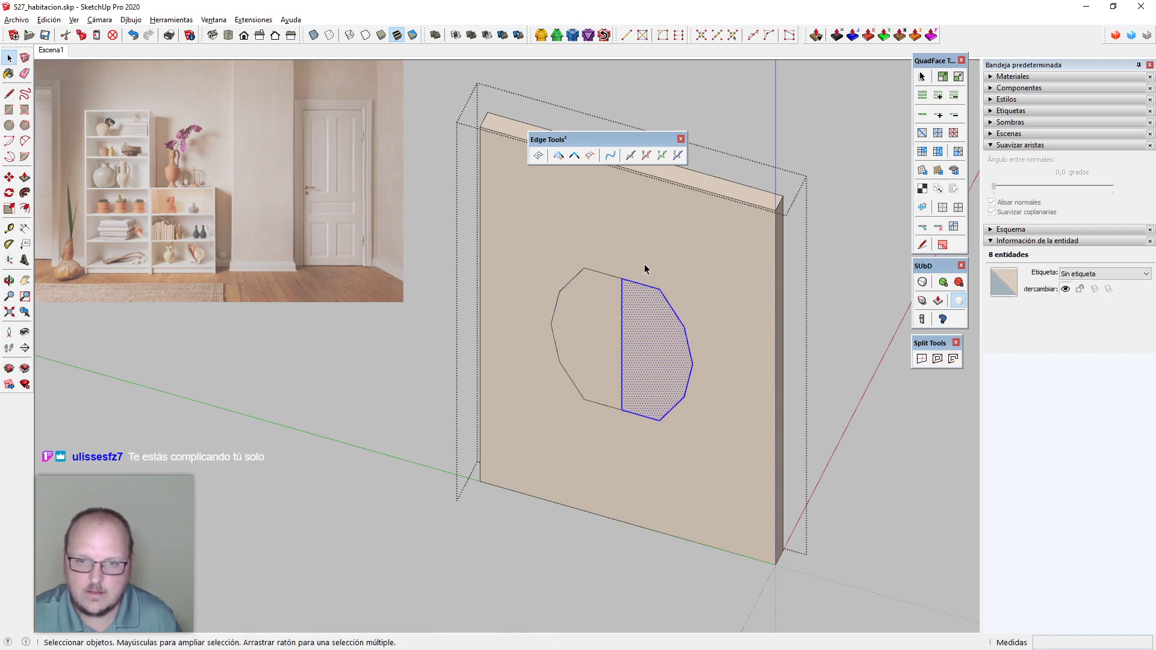
Flatten the profile's right arc by scaling it along the green axis and erase the vertical line dividing the profile
{"action": "key", "text": "s"}
{"action": "left_click_drag", "start_coordinate": [693, 362], "coordinate": [689, 364]}
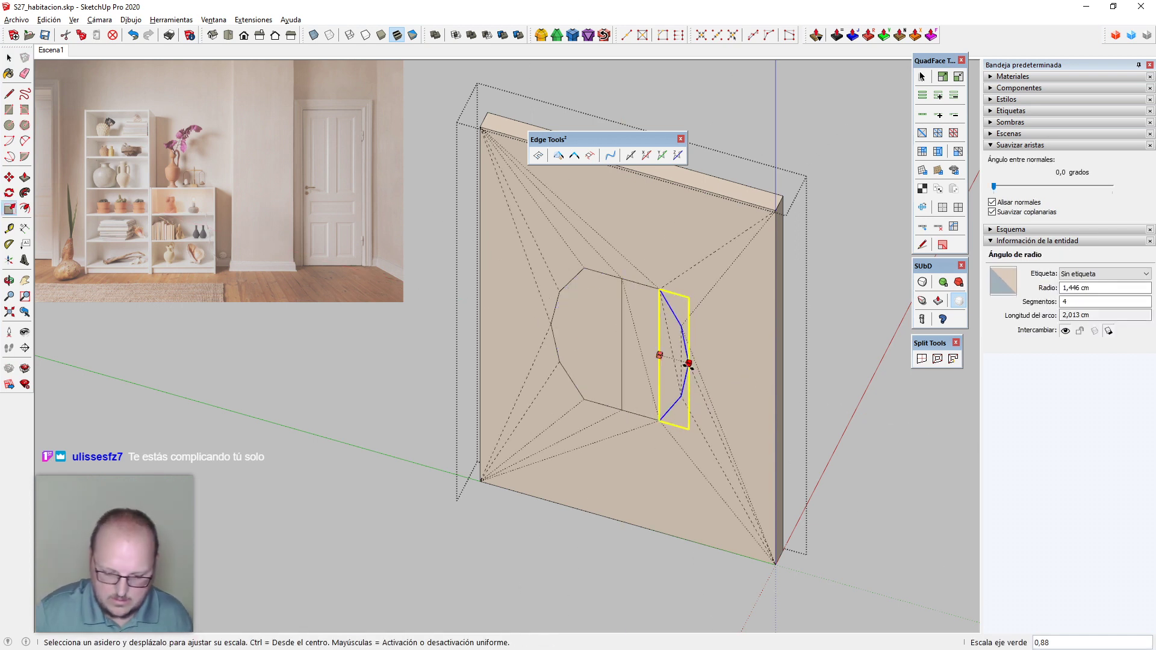
{"action": "key", "text": "Return"}
{"action": "key", "text": "space"}
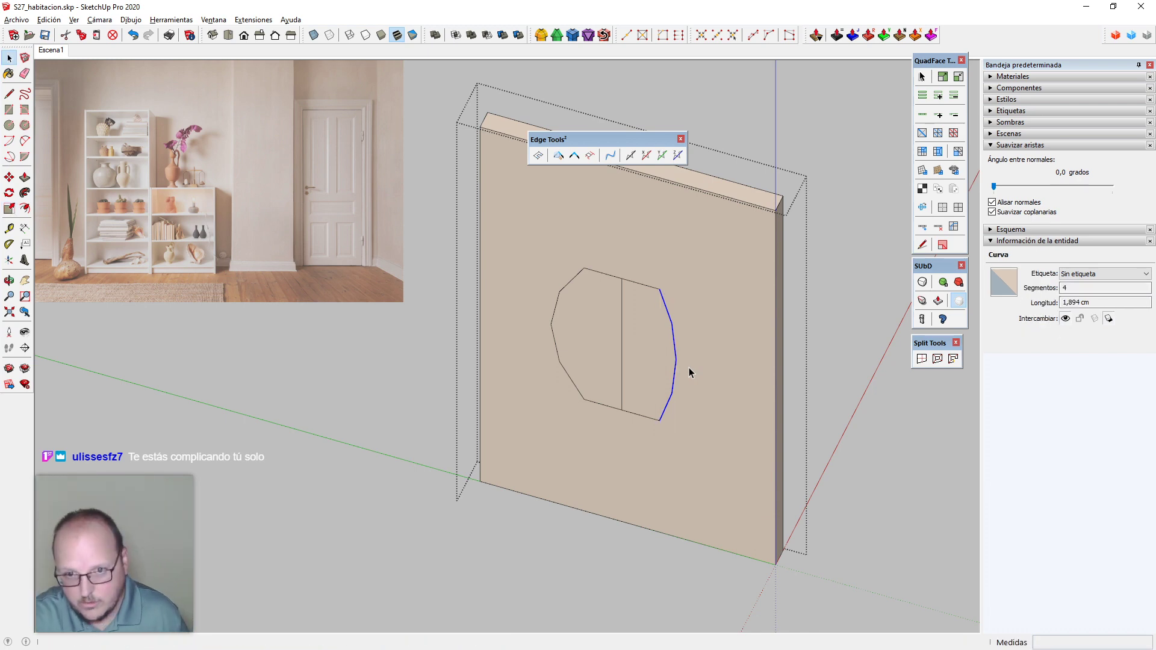
{"action": "key", "text": "e"}
Extrude the completed faceted profile outward from the panel with Push/Pull
{"action": "key", "text": "p"}
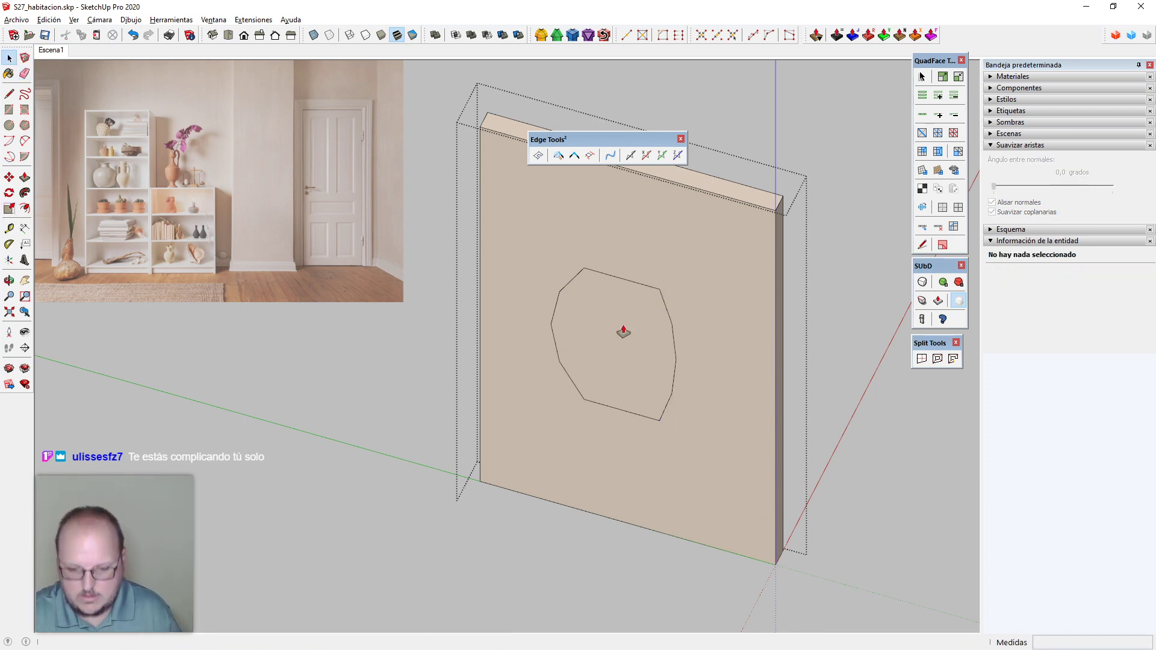
{"action": "left_click", "coordinate": [606, 331]}
{"action": "scroll", "coordinate": [555, 421], "scroll_direction": "down", "scroll_amount": 3}
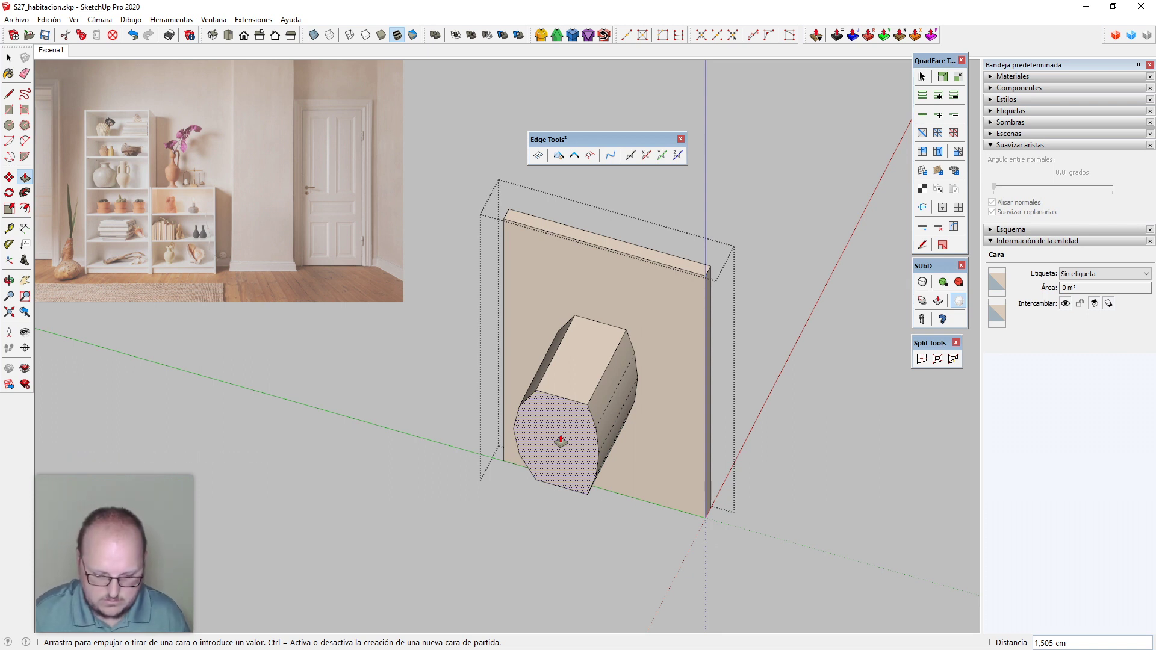
{"action": "type", "text": "1,5"}
{"action": "key", "text": "Return"}
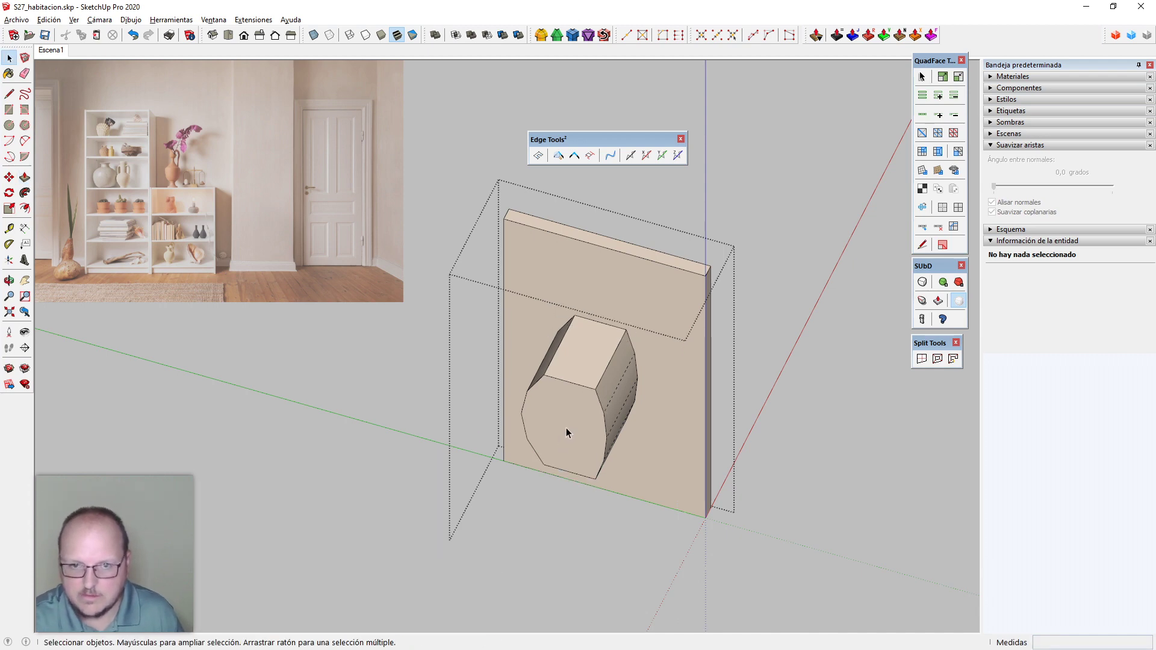
Split the front face of the projection into four horizontal strips between its opposite profile corners
{"action": "middle_click_drag", "start_coordinate": [566, 427], "coordinate": [496, 356]}
{"action": "scroll", "coordinate": [591, 411], "scroll_direction": "up", "scroll_amount": 4}
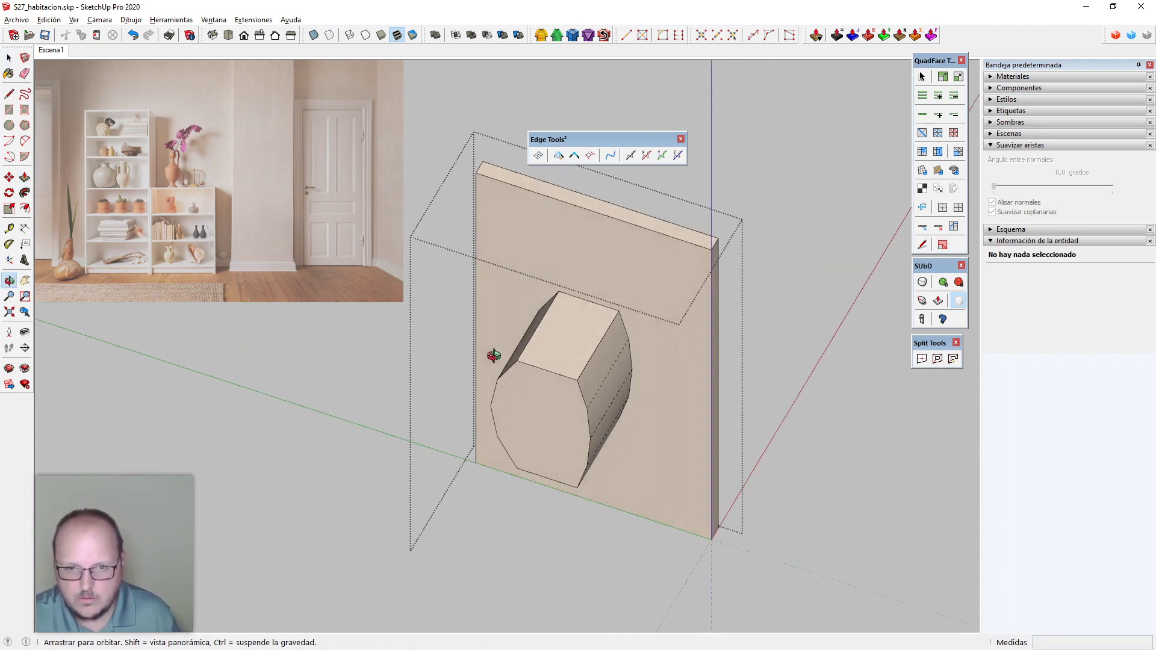
{"action": "scroll", "coordinate": [551, 372], "scroll_direction": "up", "scroll_amount": 1}
{"action": "left_click", "coordinate": [556, 379]}
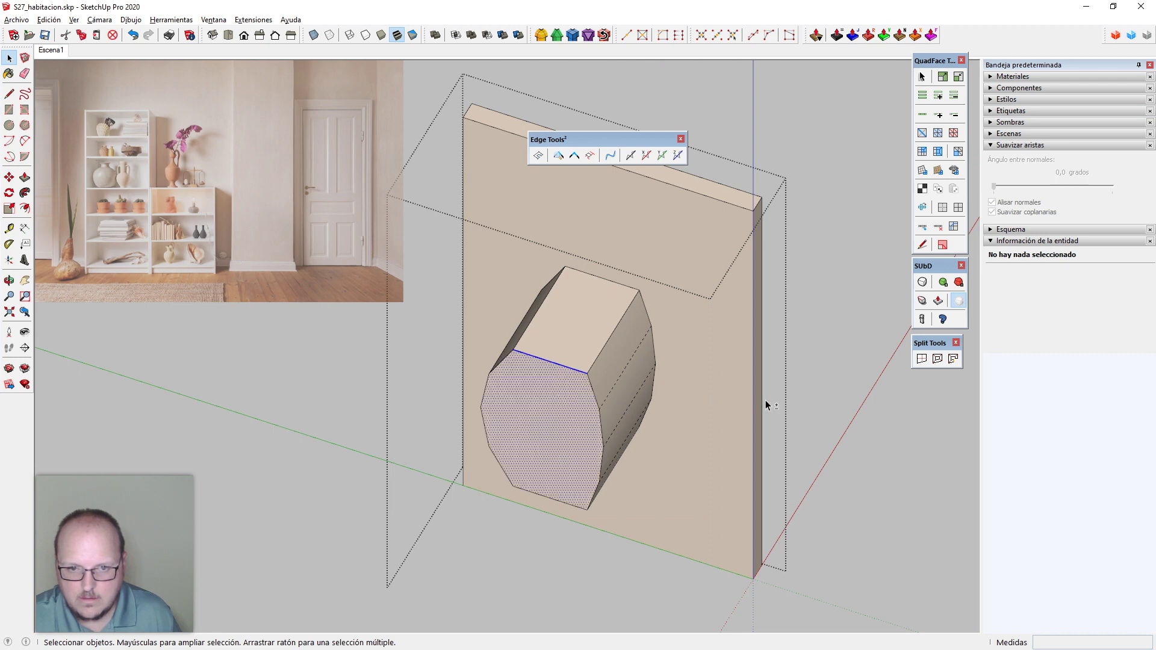
{"action": "left_click", "coordinate": [952, 361]}
Select all the connected geometry of the panel and projection and explode its curves
{"action": "middle_click_drag", "start_coordinate": [615, 409], "coordinate": [555, 325]}
{"action": "triple_click", "coordinate": [649, 338]}
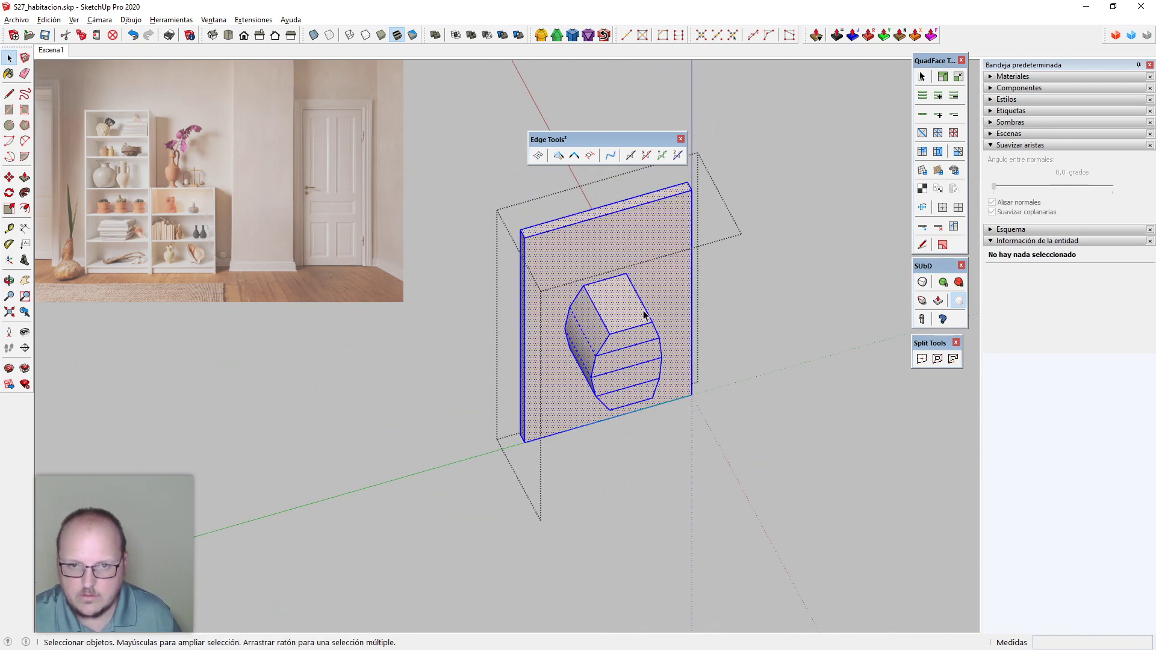
{"action": "right_click", "coordinate": [644, 312]}
{"action": "left_click", "coordinate": [730, 364]}
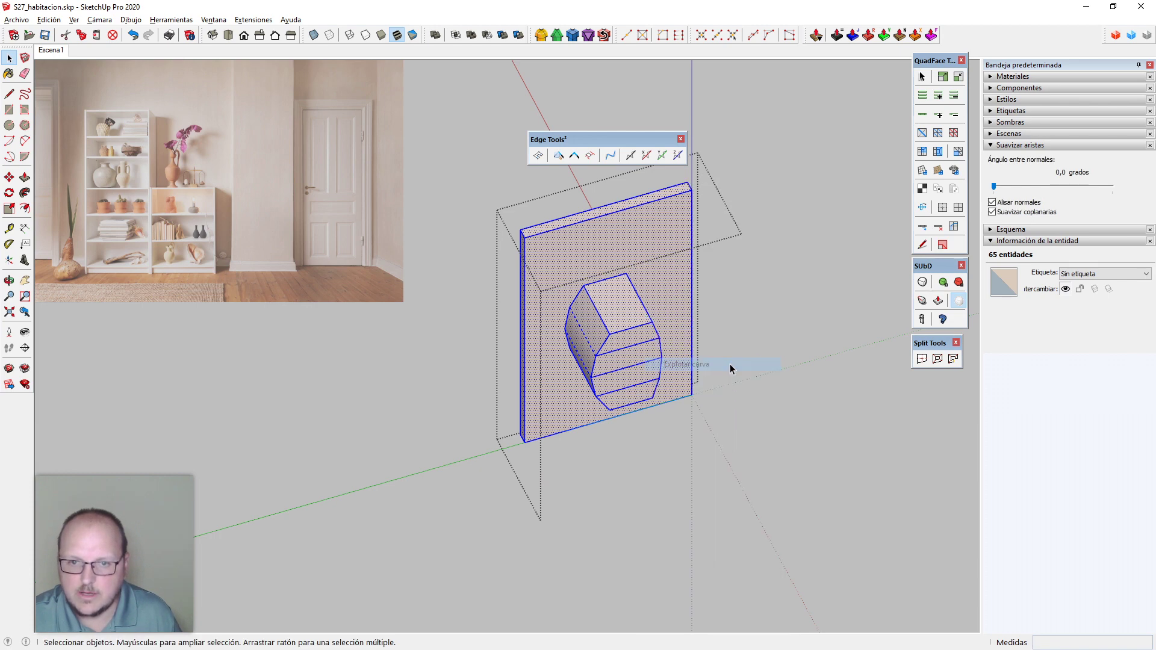
Insert a vertical edge loop through the middle of the projection's front strips and straighten its vertices with Vertex Tools
{"action": "scroll", "coordinate": [631, 330], "scroll_direction": "up", "scroll_amount": 2}
{"action": "left_click", "coordinate": [631, 330]}
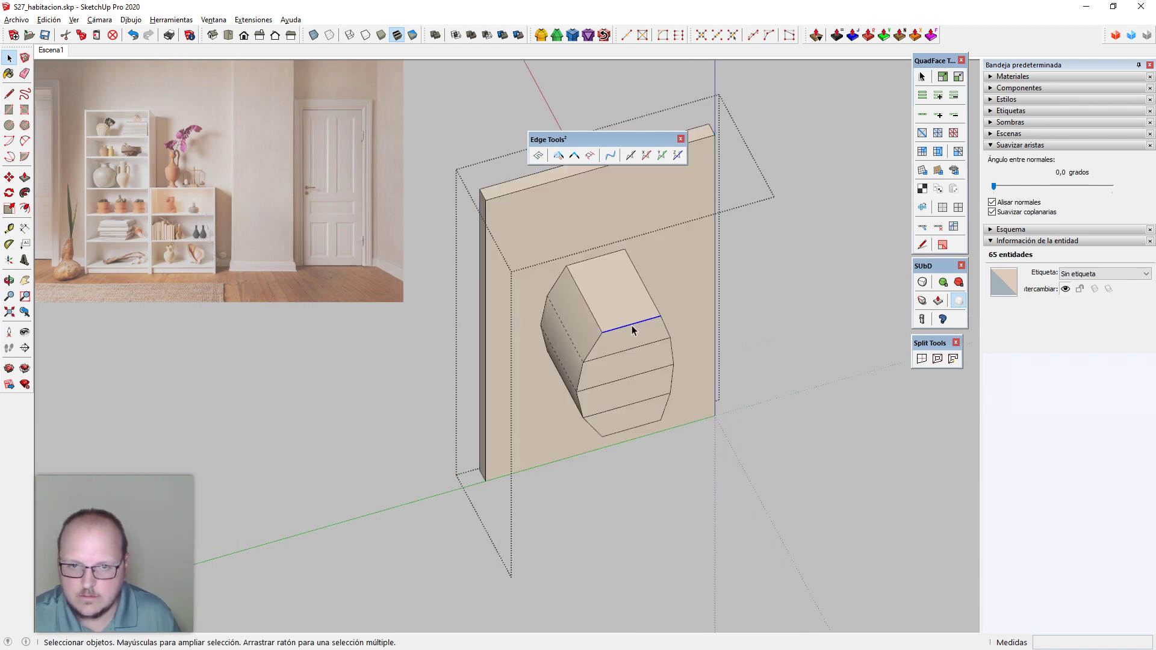
{"action": "middle_click_drag", "start_coordinate": [645, 327], "coordinate": [625, 356]}
{"action": "key", "text": "v"}
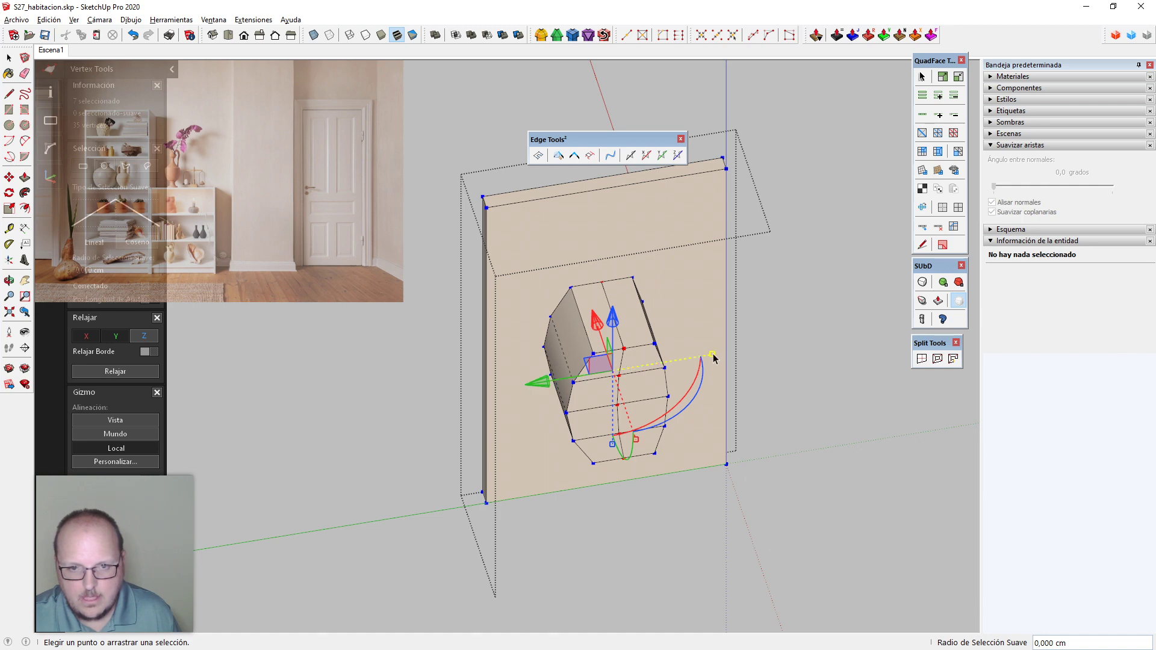
{"action": "key", "text": "space"}
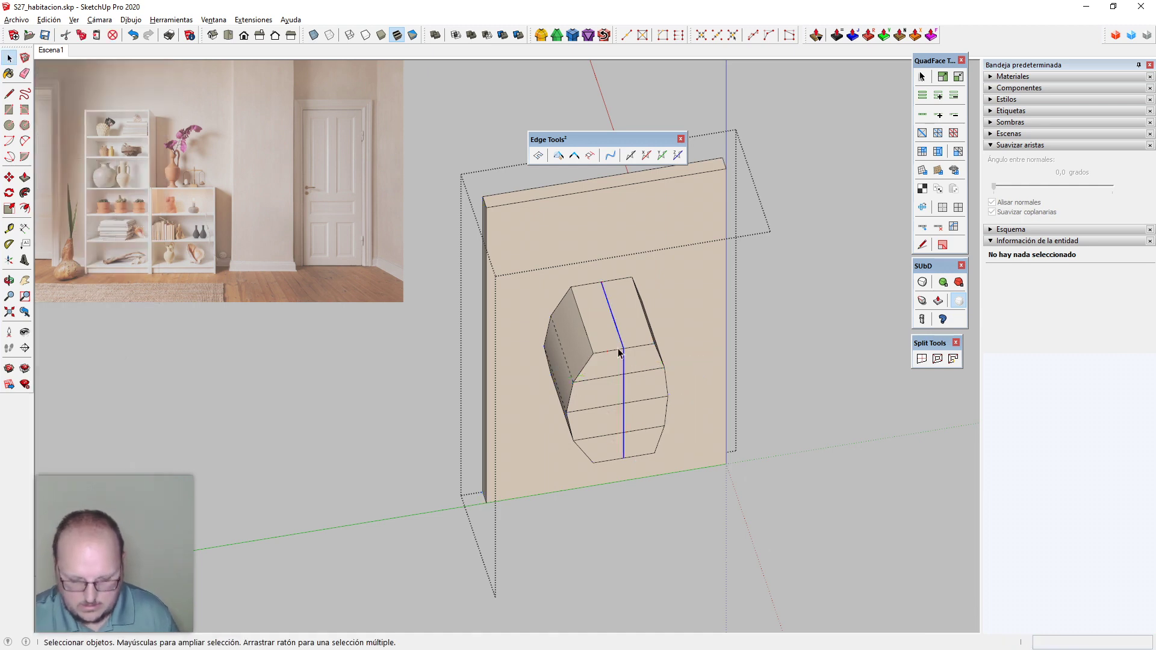
Move the vertical loop about 0.19 cm sideways along the green axis and insert a second loop across the wider part
{"action": "scroll", "coordinate": [619, 348], "scroll_direction": "up", "scroll_amount": 2}
{"action": "key", "text": "m"}
{"action": "left_click", "coordinate": [599, 258]}
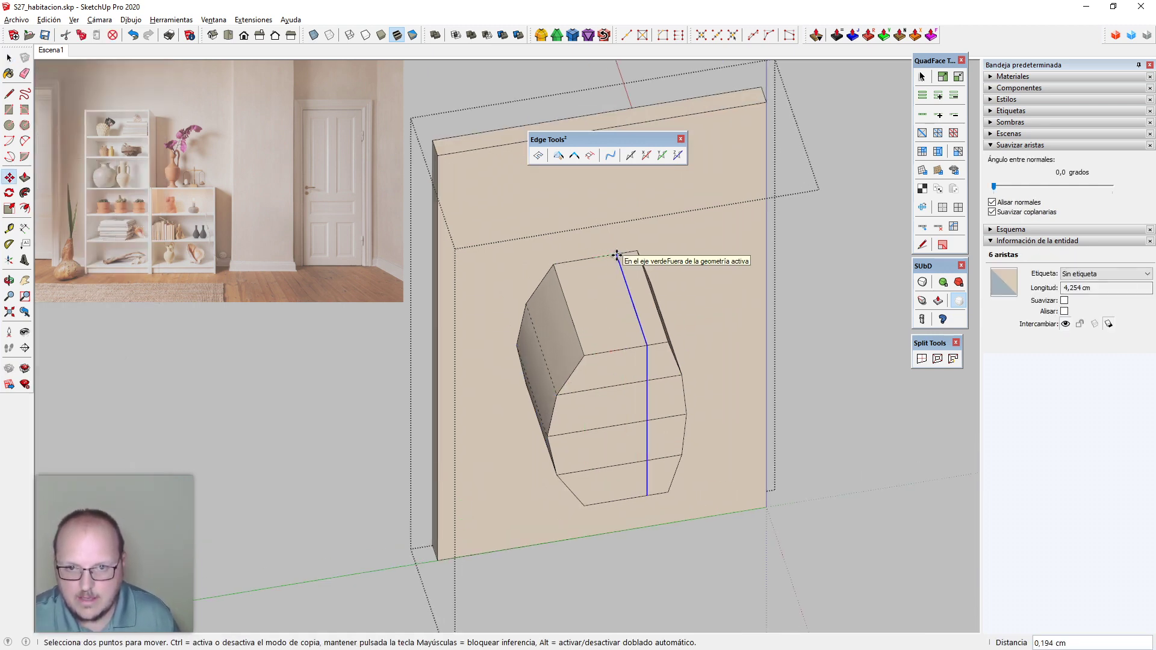
{"action": "left_click", "coordinate": [618, 255]}
{"action": "key", "text": "space"}
{"action": "scroll", "coordinate": [618, 258], "scroll_direction": "down", "scroll_amount": 2}
{"action": "mouse_move", "coordinate": [646, 433]}
{"action": "middle_mouse_down"}
{"action": "mouse_move", "coordinate": [450, 279]}
{"action": "mouse_move", "coordinate": [638, 411]}
{"action": "middle_mouse_up"}
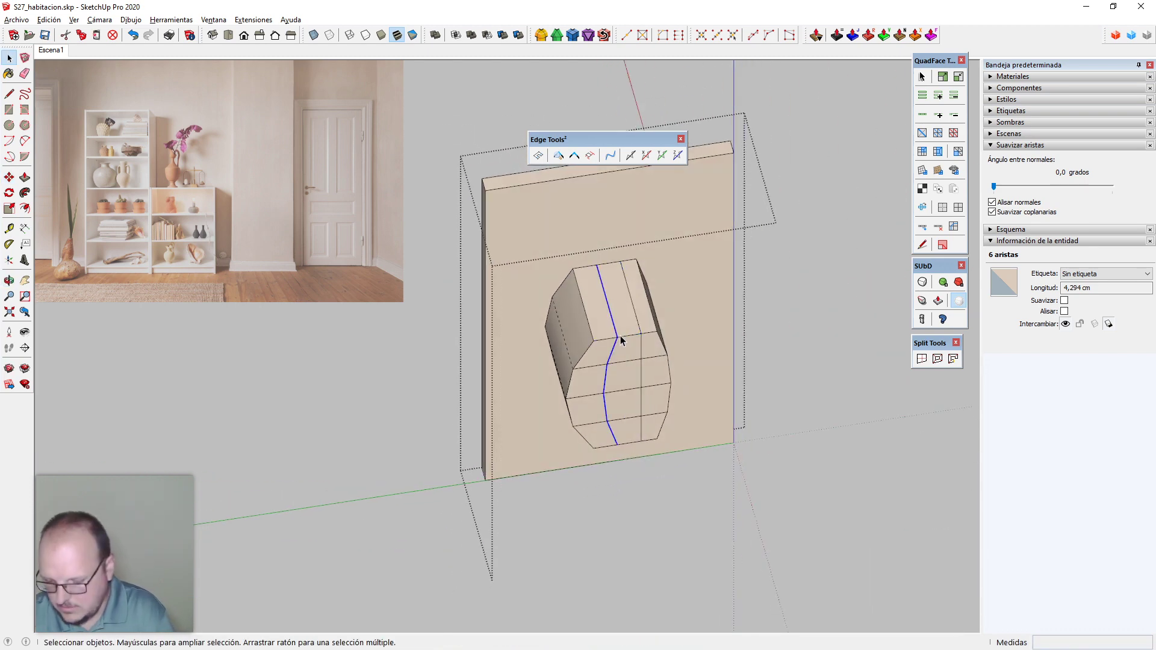
In top view, move the outermost column of front vertices about 0.64 cm toward the panel along the red axis
{"action": "key", "text": "F2"}
{"action": "scroll", "coordinate": [621, 338], "scroll_direction": "down", "scroll_amount": 6}
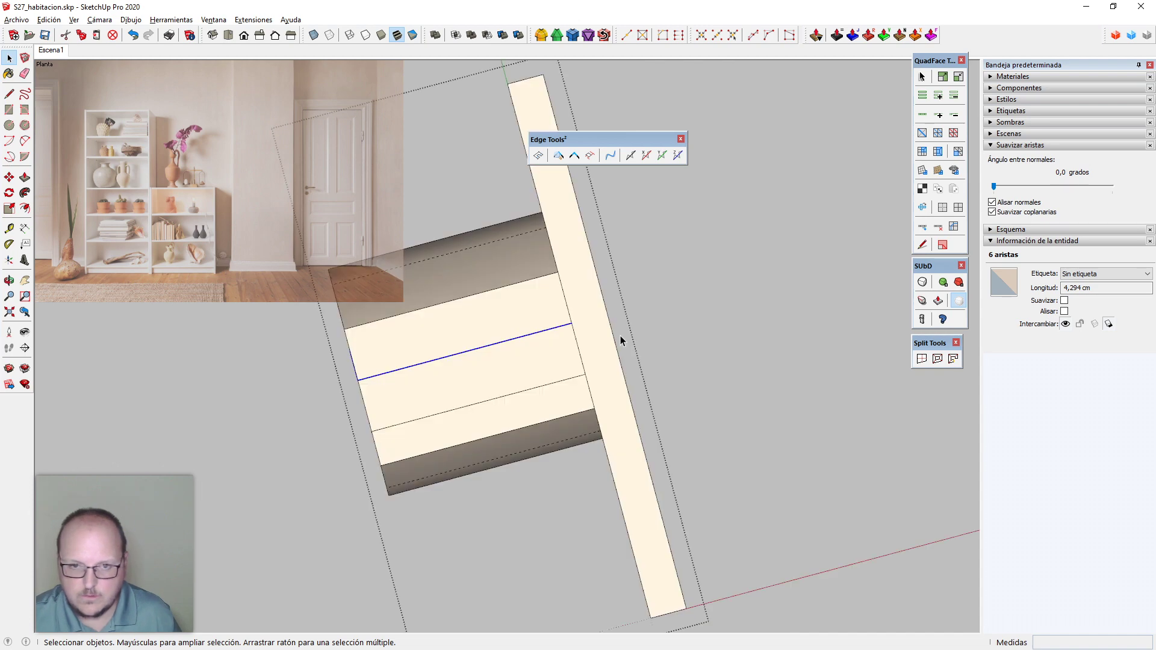
{"action": "scroll", "coordinate": [413, 310], "scroll_direction": "up", "scroll_amount": 3}
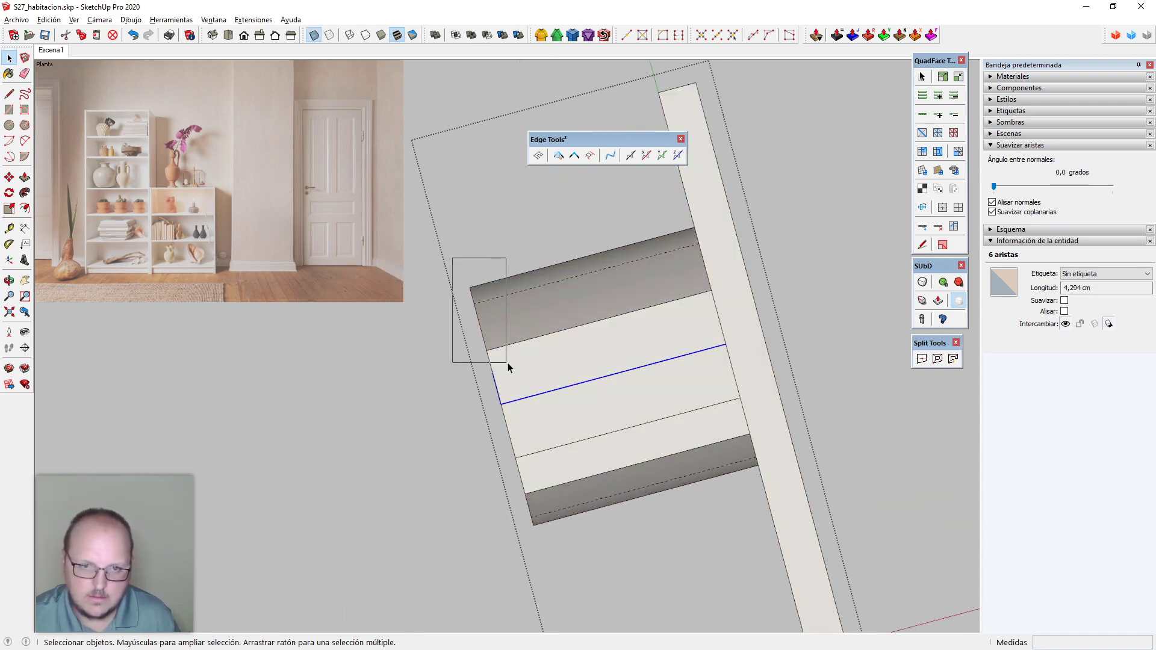
{"action": "left_click_drag", "start_coordinate": [507, 362], "coordinate": [508, 364]}
{"action": "scroll", "coordinate": [670, 317], "scroll_direction": "down", "scroll_amount": 1}
{"action": "key", "text": "v"}
{"action": "left_click_drag", "start_coordinate": [602, 299], "coordinate": [697, 274]}
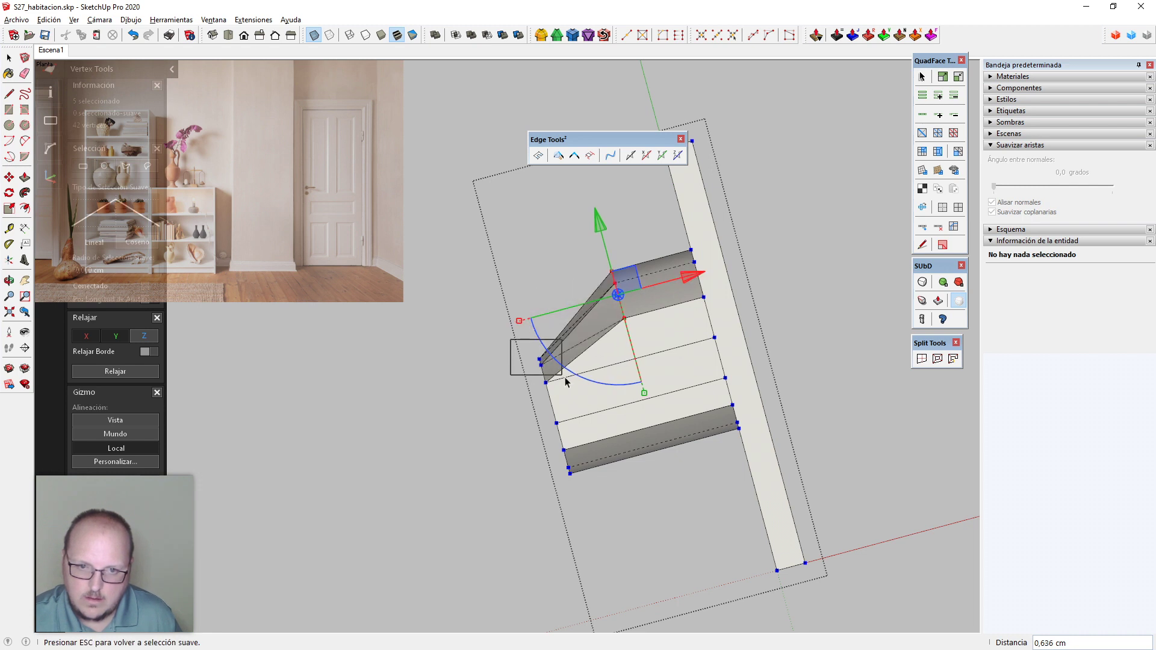
Move the adjacent column of front vertices about 0.22 cm toward the panel along the red axis
{"action": "left_click_drag", "start_coordinate": [568, 399], "coordinate": [568, 399]}
{"action": "left_click_drag", "start_coordinate": [615, 349], "coordinate": [645, 348]}
{"action": "scroll", "coordinate": [745, 315], "scroll_direction": "down", "scroll_amount": 2}
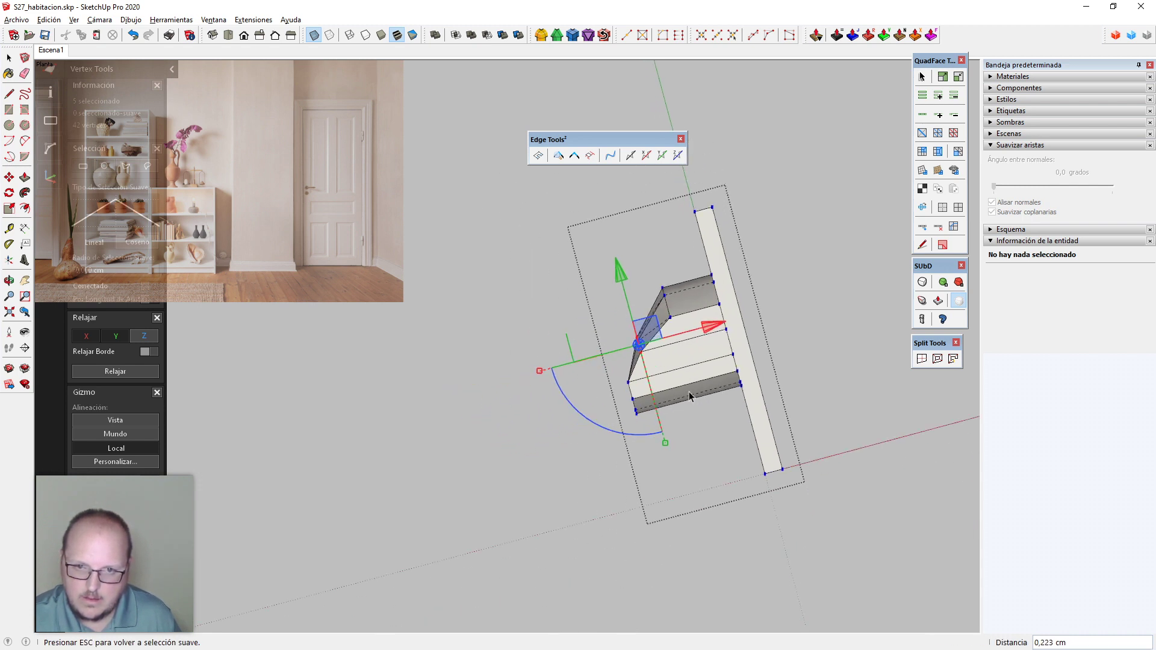
{"action": "key", "text": "space"}
Select all the panel and projection geometry and unsmooth the edges of its quads
{"action": "middle_click_drag", "start_coordinate": [663, 427], "coordinate": [508, 94]}
{"action": "scroll", "coordinate": [605, 205], "scroll_direction": "up", "scroll_amount": 4}
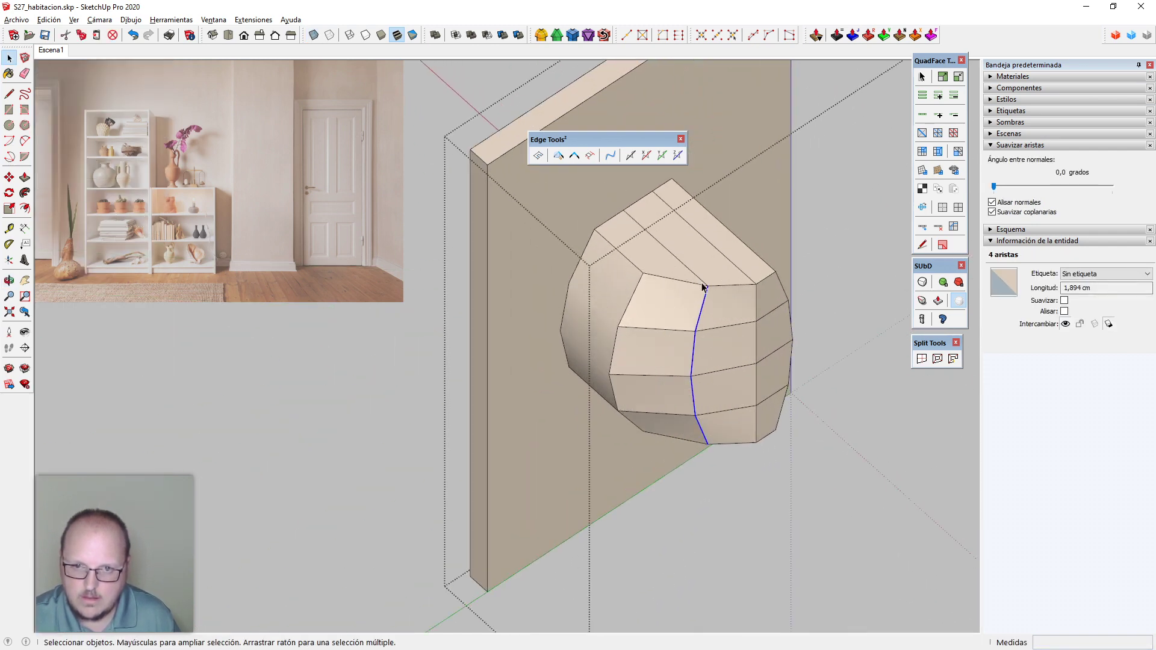
{"action": "middle_click_drag", "start_coordinate": [705, 287], "coordinate": [602, 320]}
{"action": "key", "text": "ctrl+a"}
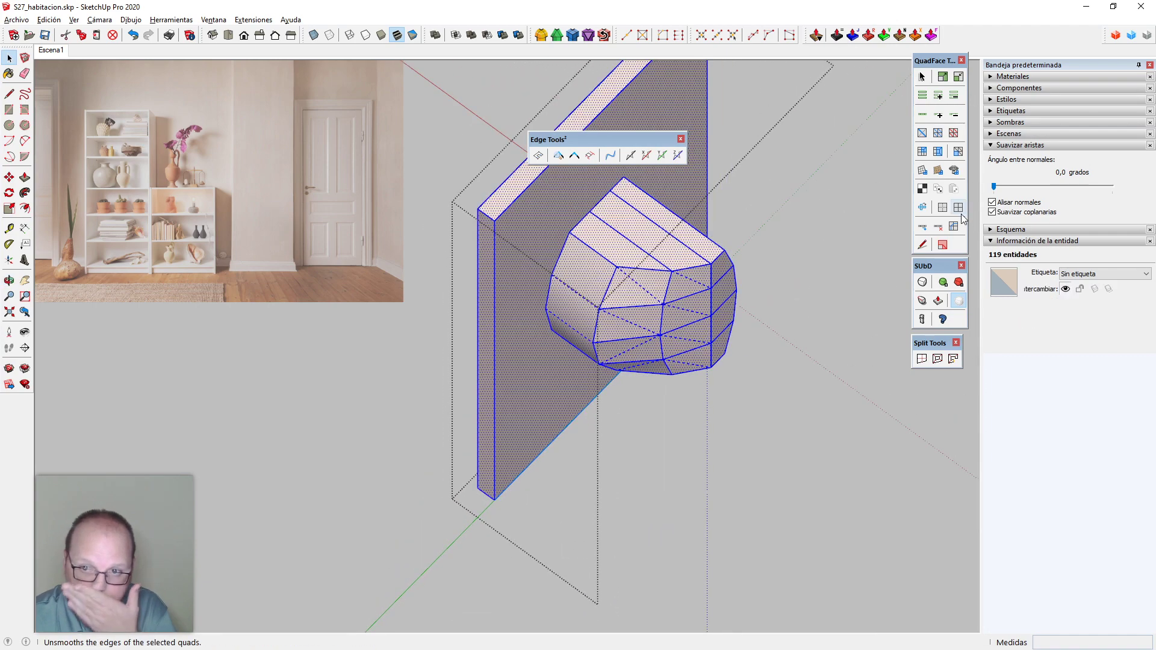
{"action": "middle_click_drag", "start_coordinate": [858, 329], "coordinate": [653, 293]}
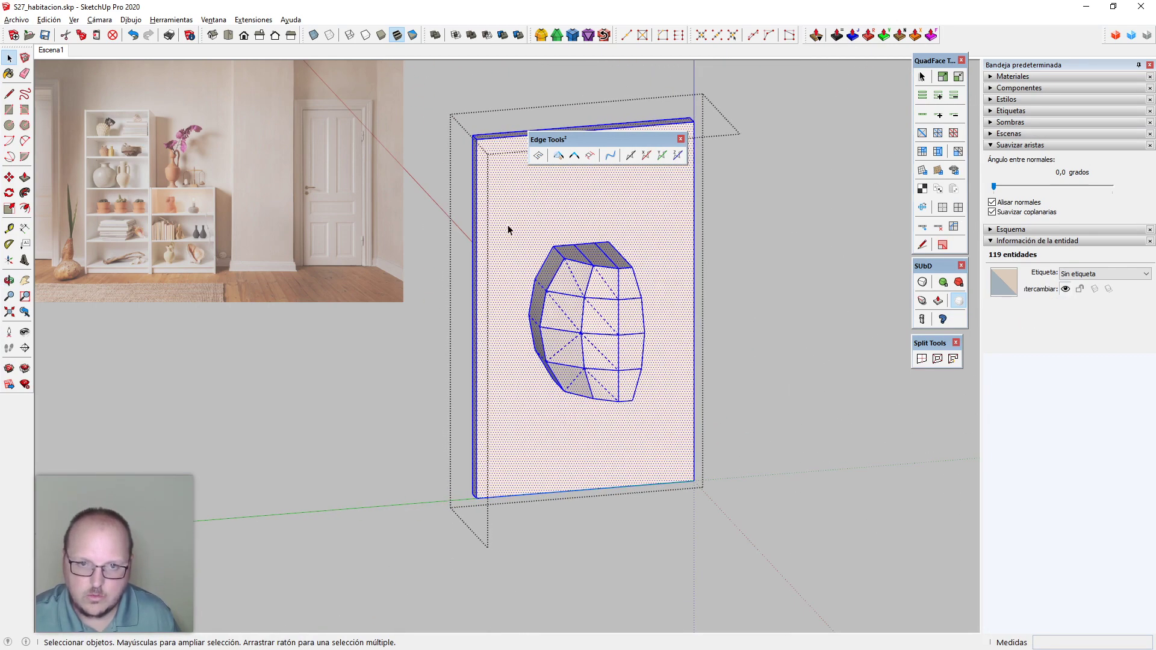
Separate the projection's geometry from the flat panel and make the panel its own group
{"action": "left_click_drag", "start_coordinate": [661, 450], "coordinate": [661, 451]}
{"action": "double_click", "coordinate": [648, 435]}
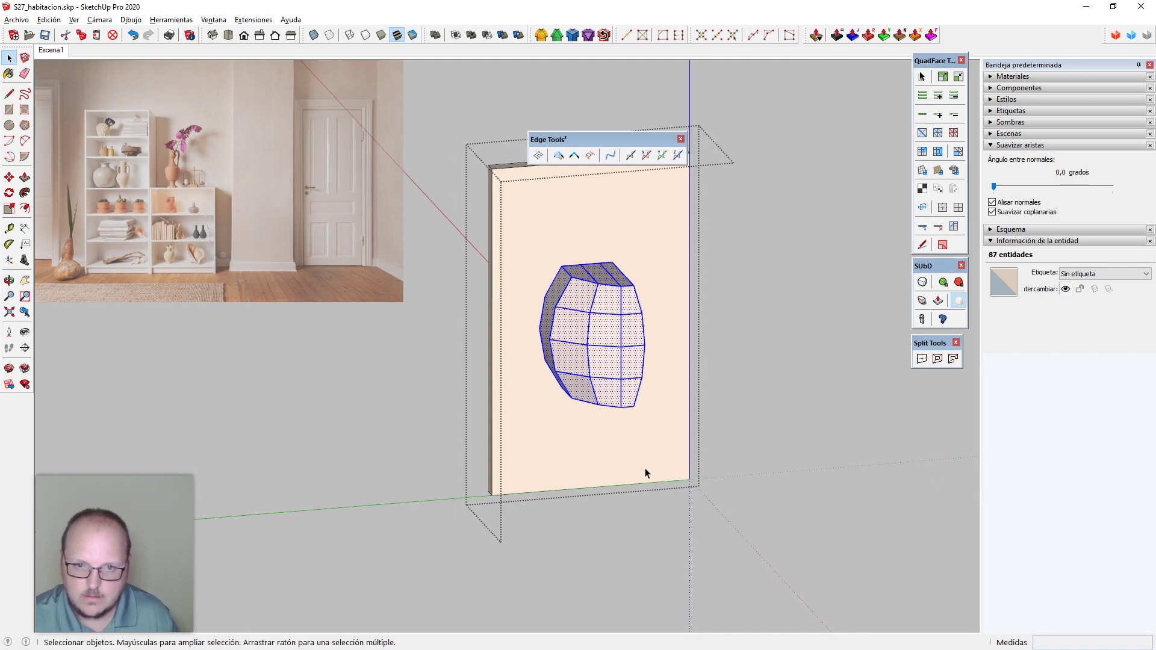
{"action": "scroll", "coordinate": [645, 468], "scroll_direction": "down", "scroll_amount": 3}
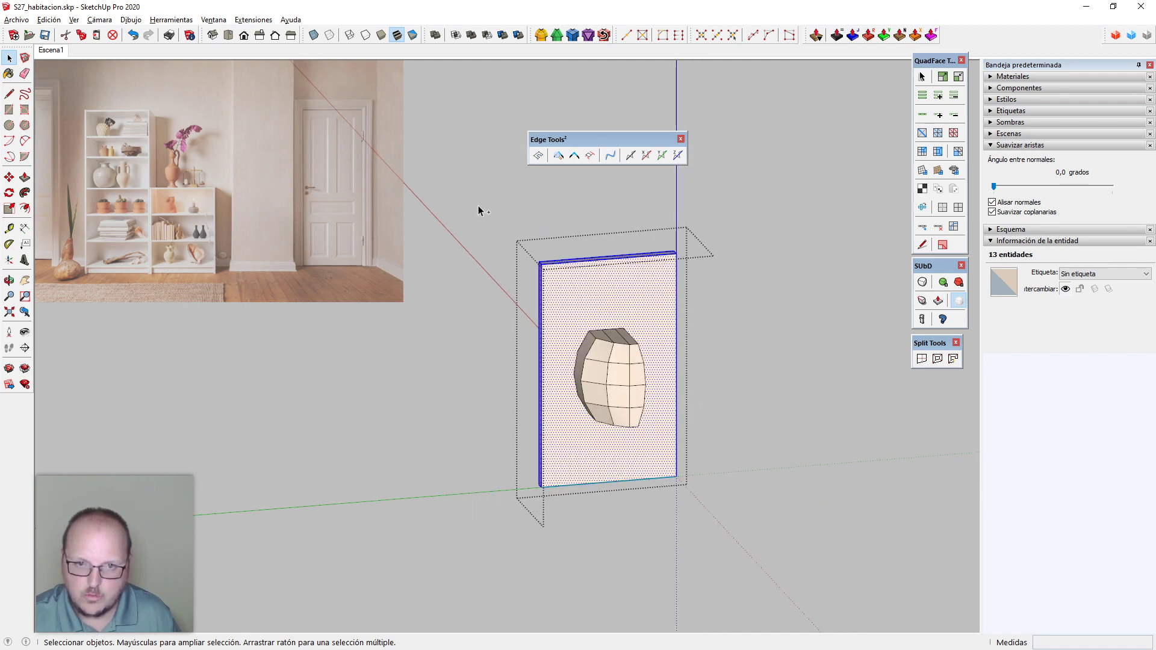
{"action": "triple_click", "coordinate": [615, 307]}
{"action": "middle_click_drag", "start_coordinate": [626, 331], "coordinate": [644, 385]}
{"action": "key", "text": "ctrl+g"}
{"action": "key", "text": "ctrl+x"}
{"action": "key", "text": "ctrl+z"}
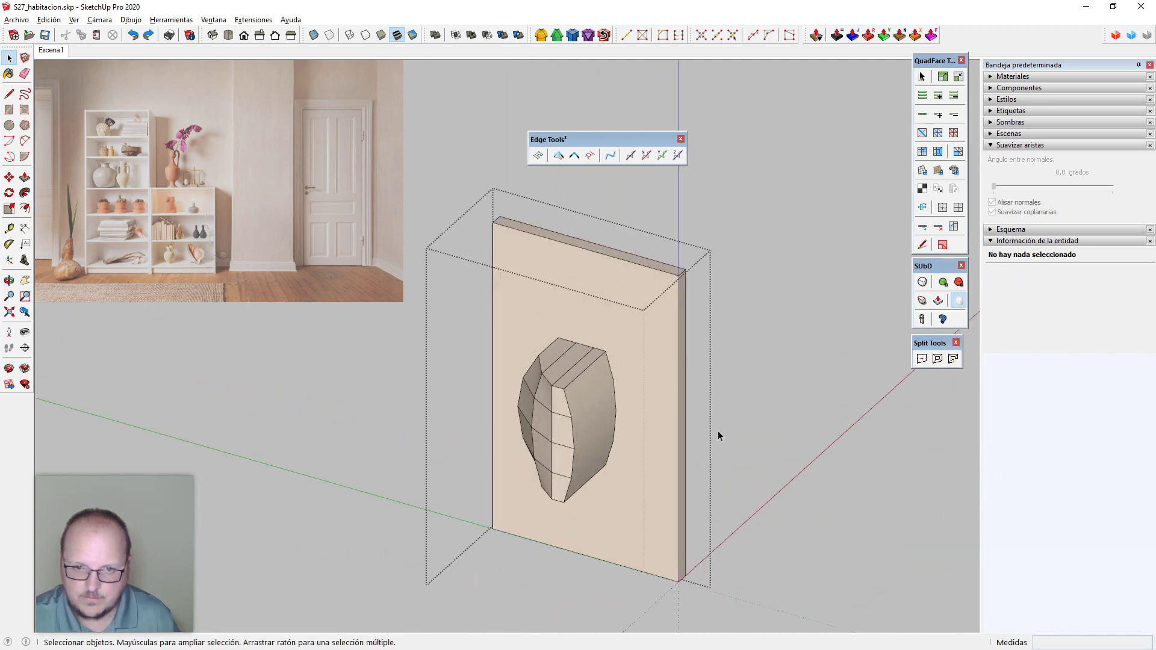
Delete the back face of the panel inside its group
{"action": "middle_click_drag", "start_coordinate": [718, 431], "coordinate": [120, 451]}
{"action": "left_click", "coordinate": [426, 343]}
{"action": "middle_click_drag", "start_coordinate": [428, 345], "coordinate": [468, 413]}
{"action": "double_click", "coordinate": [415, 323]}
{"action": "left_click", "coordinate": [461, 320]}
{"action": "key", "text": "Delete"}
{"action": "left_click", "coordinate": [480, 374]}
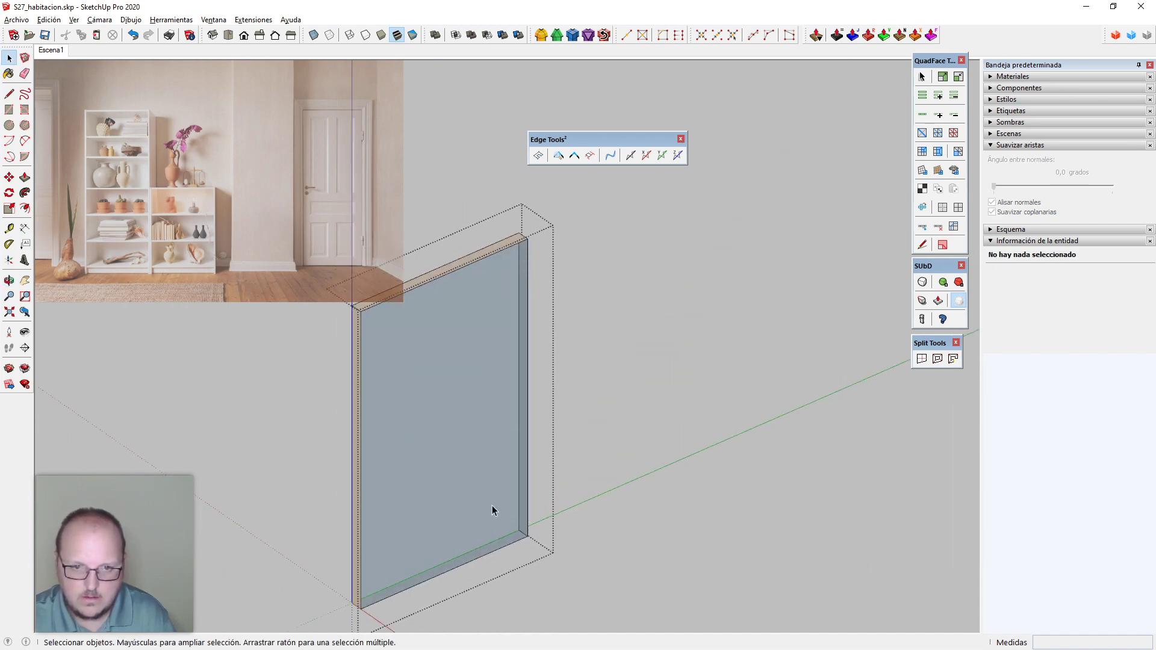
Select all of the projection's loose geometry and unsmooth its remaining quad edges
{"action": "middle_click_drag", "start_coordinate": [492, 505], "coordinate": [482, 434]}
{"action": "scroll", "coordinate": [550, 414], "scroll_direction": "up", "scroll_amount": 3}
{"action": "key", "text": "ctrl+a"}
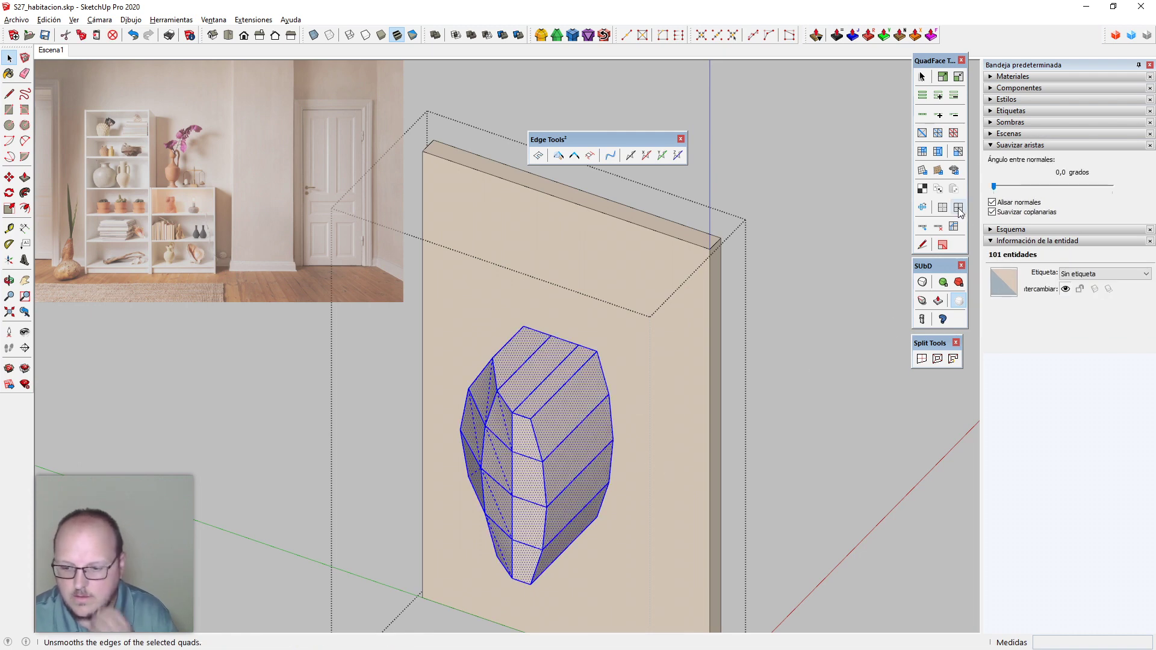
Insert an edge loop around the projection across its depth edges, midway between the panel and the front
{"action": "scroll", "coordinate": [959, 208], "scroll_direction": "down", "scroll_amount": 3}
{"action": "middle_click_drag", "start_coordinate": [676, 465], "coordinate": [896, 333]}
{"action": "middle_click_drag", "start_coordinate": [668, 445], "coordinate": [892, 569]}
{"action": "scroll", "coordinate": [679, 247], "scroll_direction": "up", "scroll_amount": 4}
{"action": "left_click", "coordinate": [632, 285]}
{"action": "left_click", "coordinate": [632, 285]}
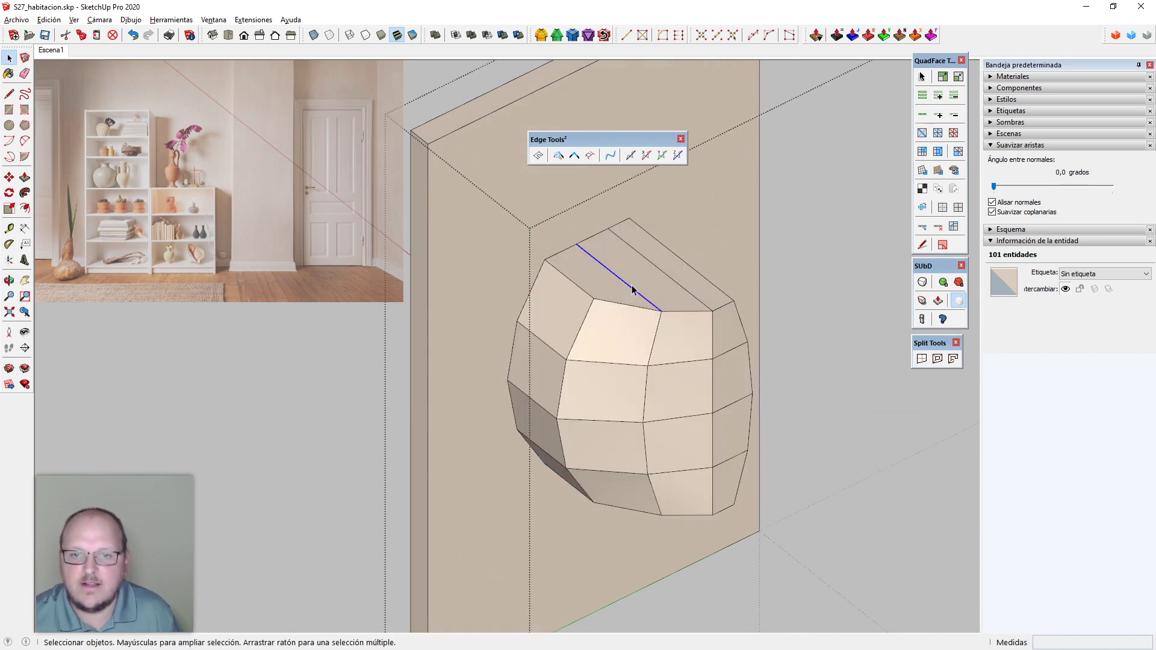
{"action": "scroll", "coordinate": [632, 289], "scroll_direction": "down", "scroll_amount": 3}
{"action": "key", "text": "alt+l"}
{"action": "middle_click_drag", "start_coordinate": [656, 416], "coordinate": [589, 404]}
{"action": "scroll", "coordinate": [538, 330], "scroll_direction": "down", "scroll_amount": 2}
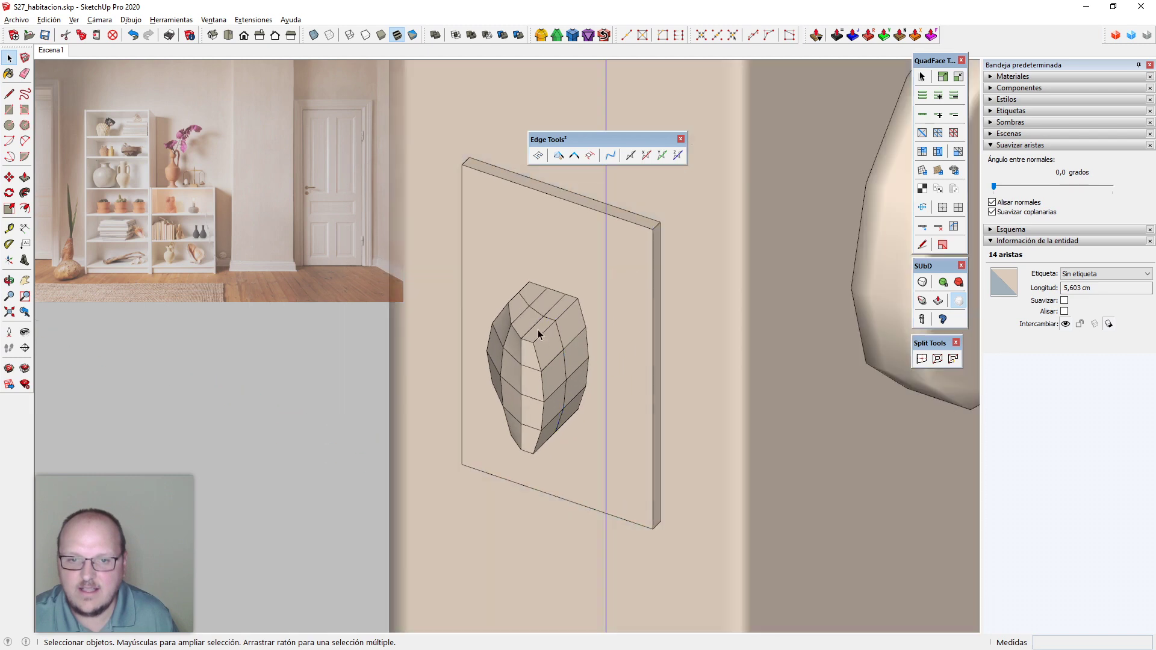
Reopen the enclosing group and make all of the projection's geometry a separate group
{"action": "left_click", "coordinate": [537, 330]}
{"action": "scroll", "coordinate": [596, 271], "scroll_direction": "down", "scroll_amount": 2}
{"action": "middle_click_drag", "start_coordinate": [597, 271], "coordinate": [534, 341]}
{"action": "double_click", "coordinate": [566, 319]}
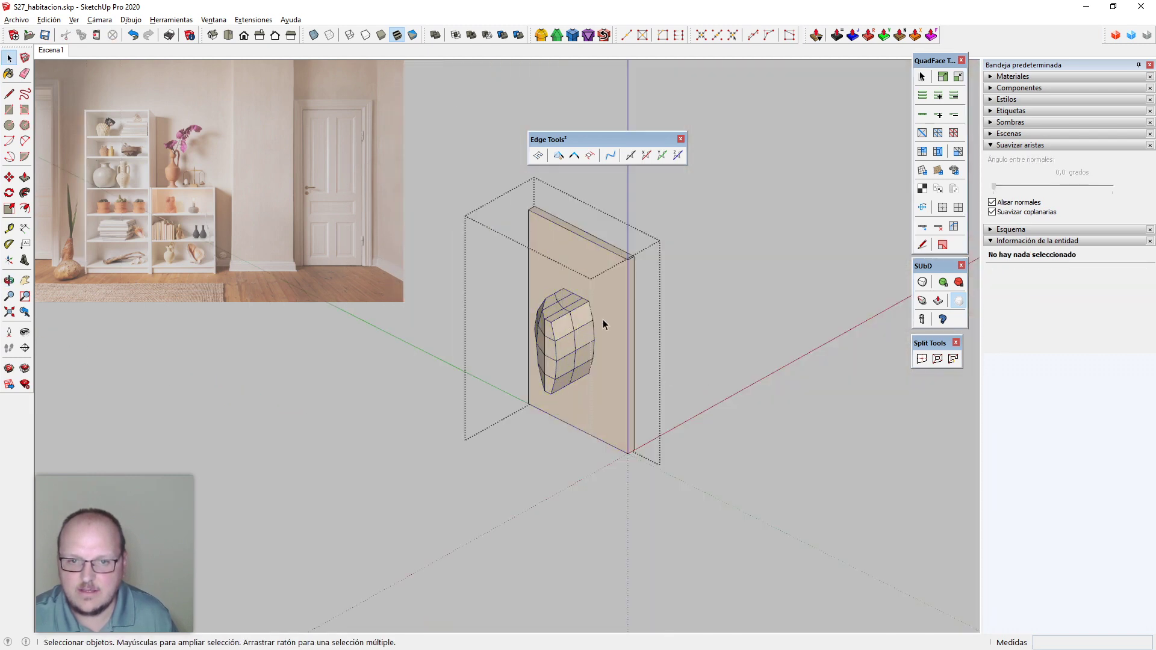
{"action": "key", "text": "ctrl+a"}
{"action": "key", "text": "ctrl+g"}
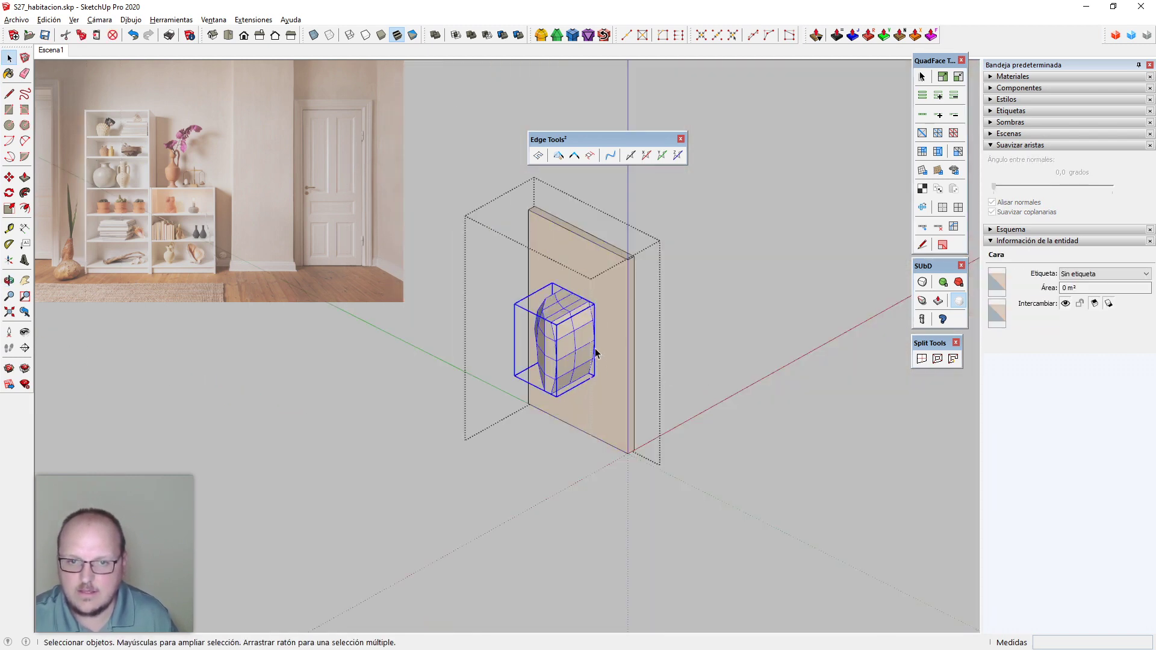
Explode the enclosing group so that the panel and projection become independent groups
{"action": "key", "text": "Escape"}
{"action": "right_click", "coordinate": [595, 308]}
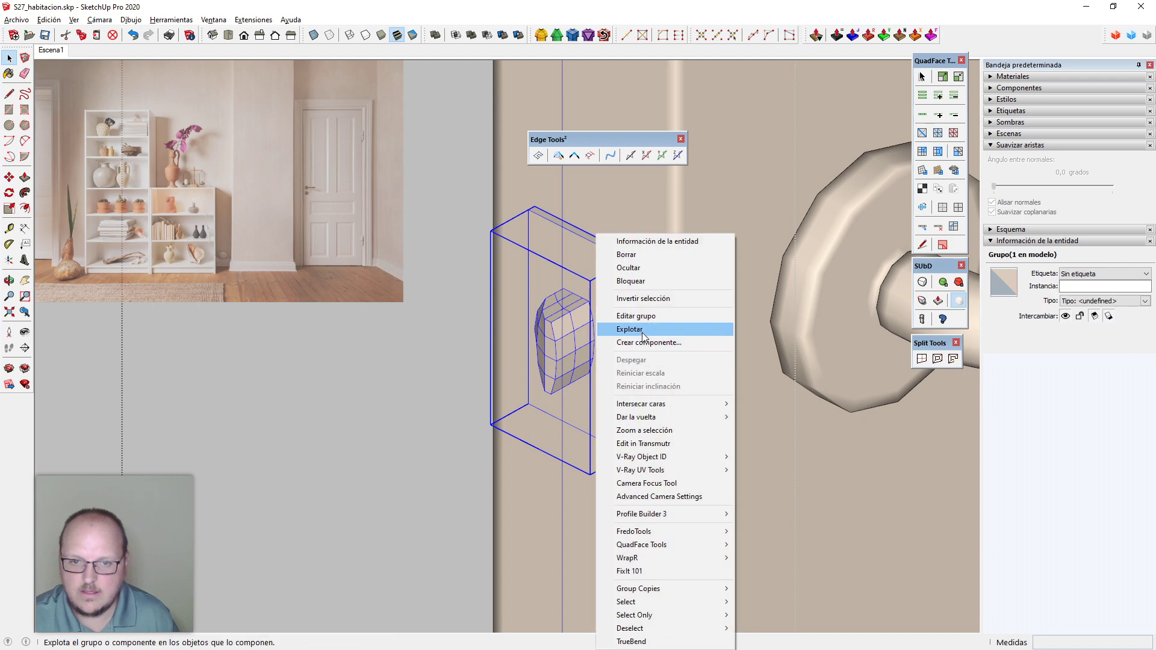
{"action": "left_click", "coordinate": [633, 328]}
Preview the projection as a subdivided mesh with SUbD beside the door handle, and switch it back to its control mesh
{"action": "left_click", "coordinate": [923, 284]}
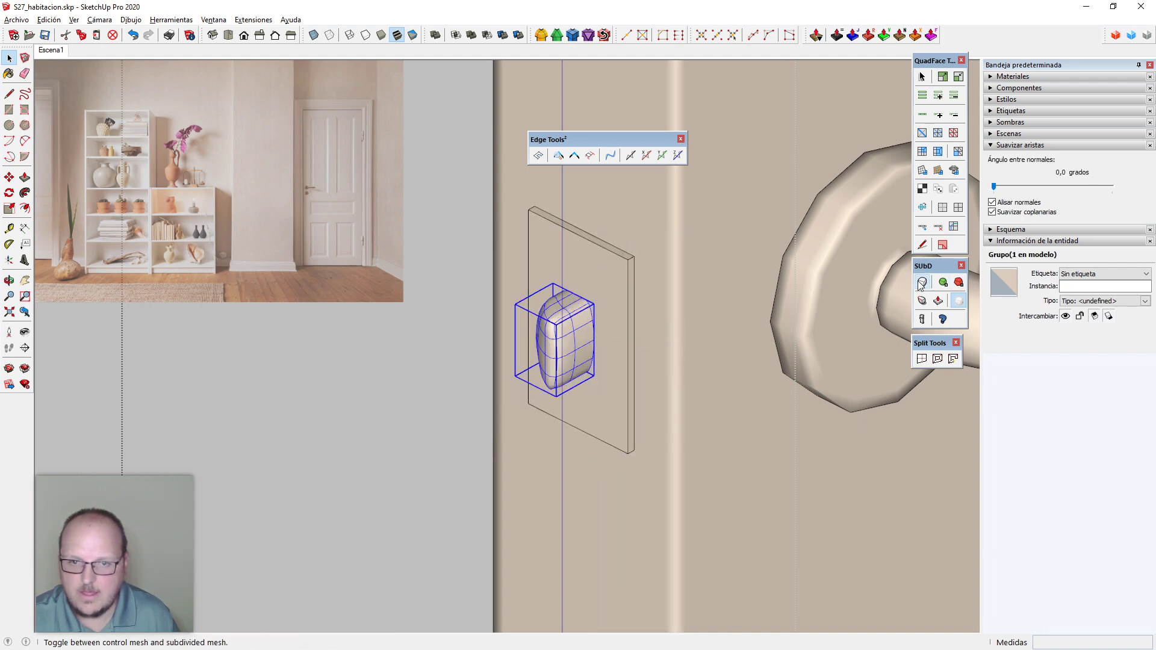
{"action": "key", "text": "alt+h"}
{"action": "middle_click_drag", "start_coordinate": [603, 440], "coordinate": [602, 407]}
{"action": "key", "text": "alt+h"}
{"action": "left_click", "coordinate": [479, 415]}
{"action": "scroll", "coordinate": [588, 334], "scroll_direction": "down", "scroll_amount": 5}
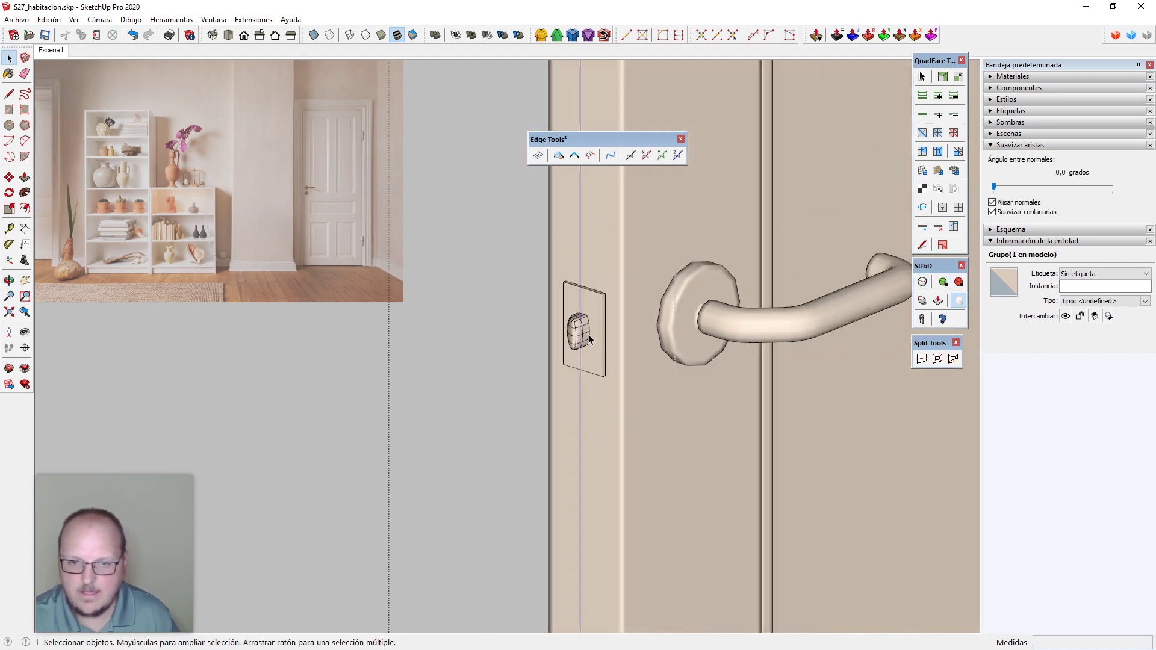
{"action": "middle_click_drag", "start_coordinate": [588, 356], "coordinate": [589, 382]}
{"action": "scroll", "coordinate": [589, 337], "scroll_direction": "up", "scroll_amount": 8}
{"action": "left_click", "coordinate": [589, 382]}
{"action": "left_click", "coordinate": [926, 281]}
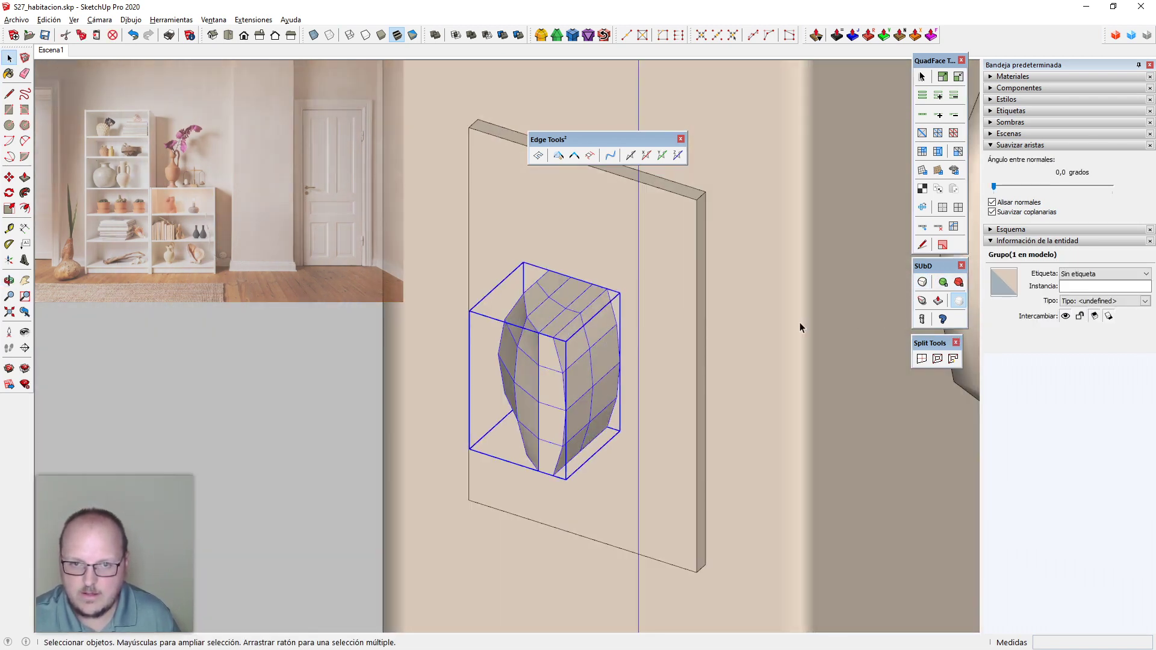
Copy the projection's base profile from its group and paste it in place onto the panel's front face
{"action": "double_click", "coordinate": [673, 276]}
{"action": "key", "text": "Escape"}
{"action": "double_click", "coordinate": [581, 296]}
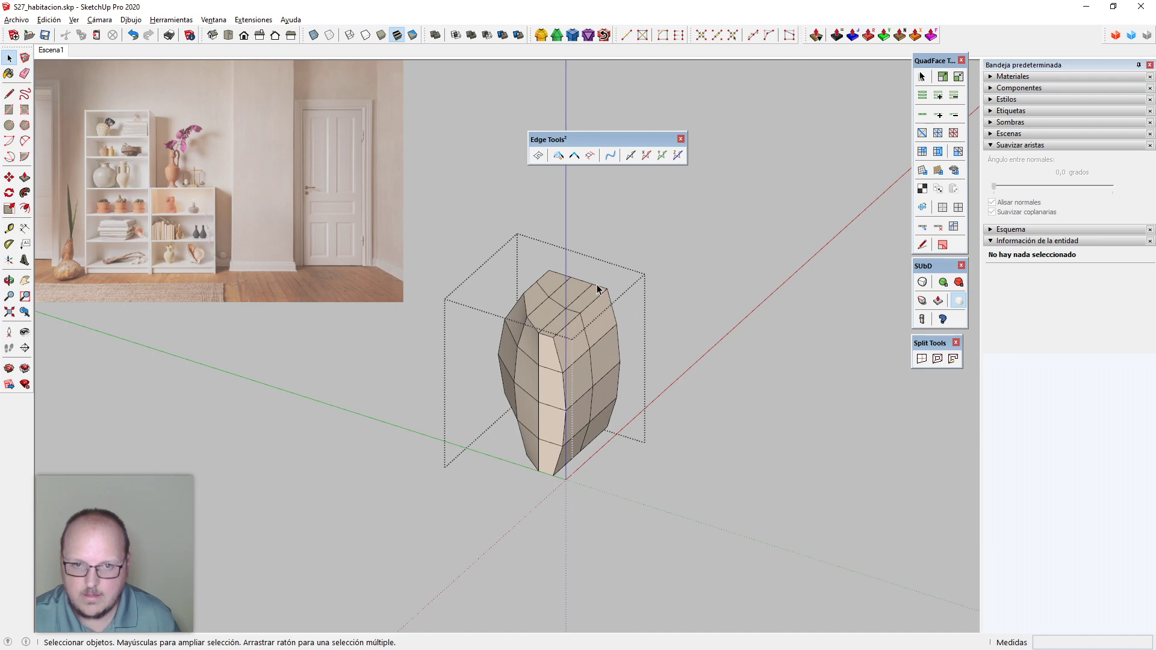
{"action": "middle_click_drag", "start_coordinate": [554, 367], "coordinate": [547, 397]}
{"action": "left_click", "coordinate": [653, 307]}
{"action": "double_click", "coordinate": [639, 291]}
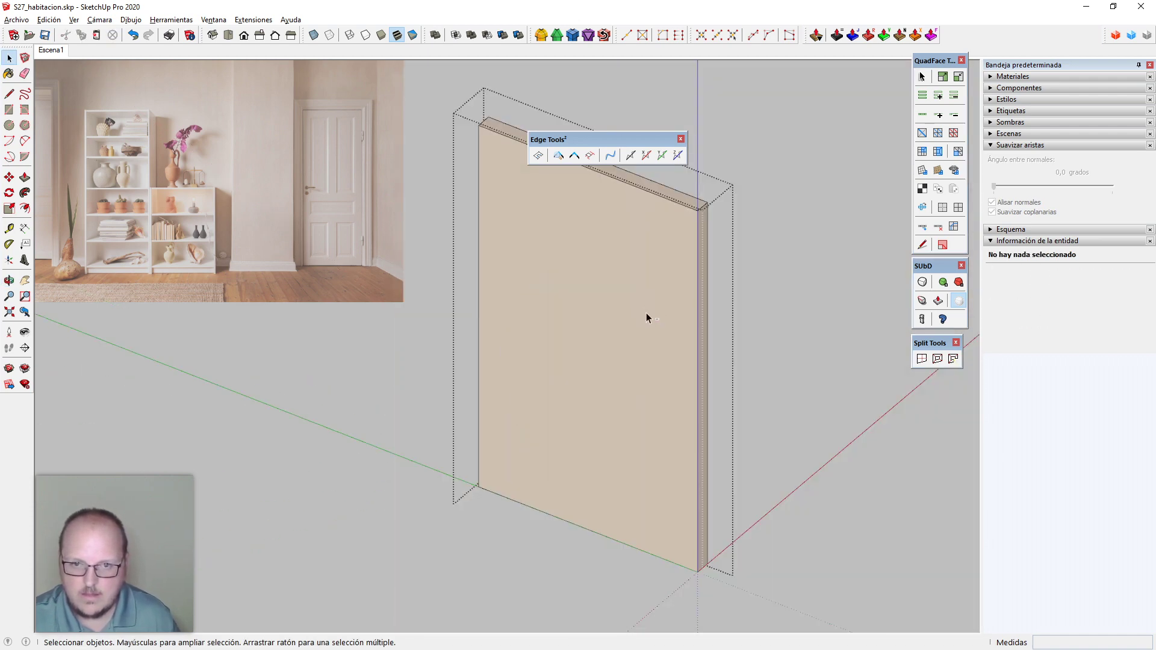
{"action": "key", "text": "ctrl+shift+v"}
{"action": "left_click", "coordinate": [606, 324]}
Offset the pasted profile outward by 1 mm and delete the inner face and outline
{"action": "scroll", "coordinate": [606, 328], "scroll_direction": "up", "scroll_amount": 1}
{"action": "key", "text": "f"}
{"action": "left_click", "coordinate": [618, 304]}
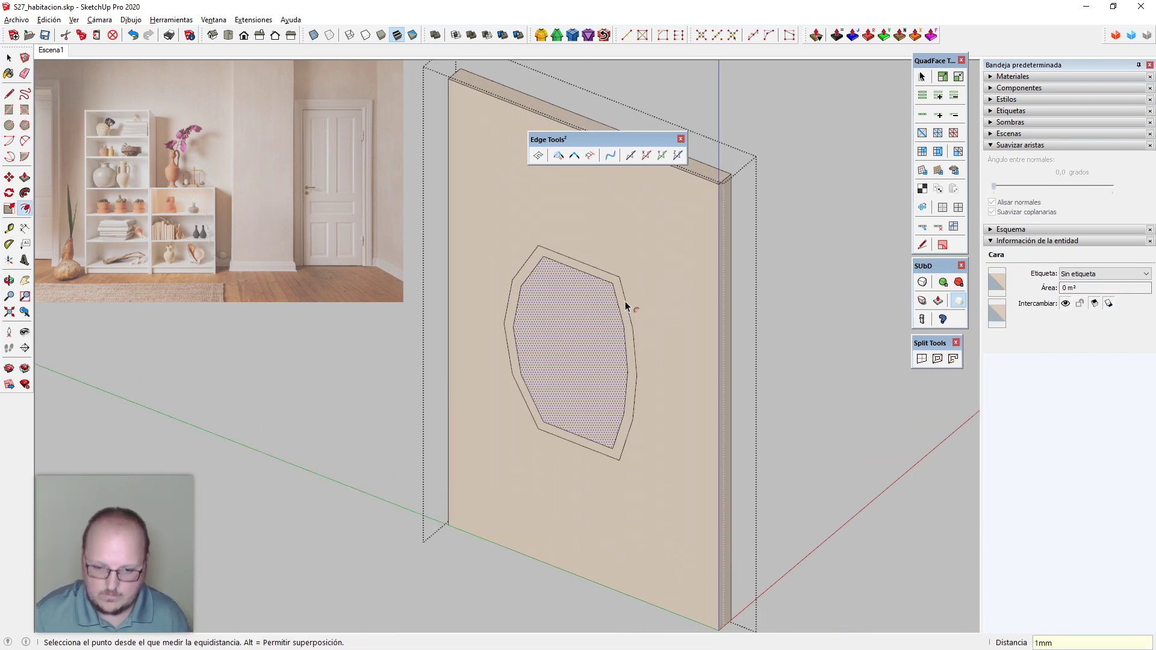
{"action": "left_click", "coordinate": [625, 301]}
{"action": "key", "text": "space"}
{"action": "double_click", "coordinate": [574, 324]}
{"action": "key", "text": "Delete"}
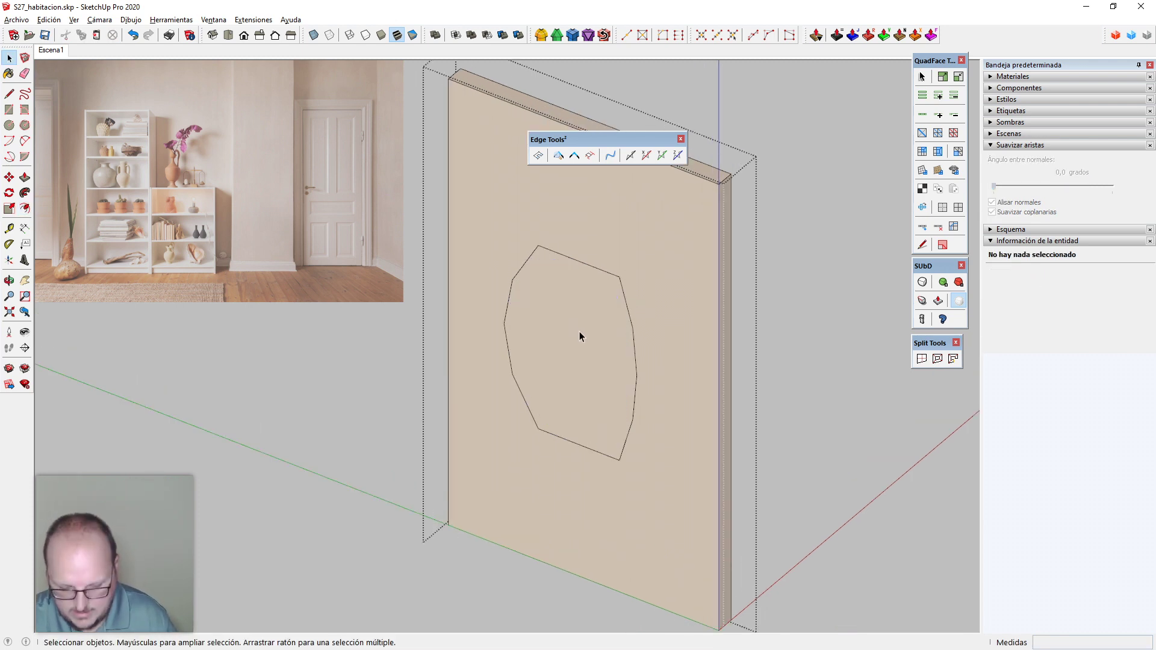
Push the enlarged profile 0.2 cm back through the panel's thickness to cut an opening
{"action": "key", "text": "p"}
{"action": "left_click", "coordinate": [580, 337]}
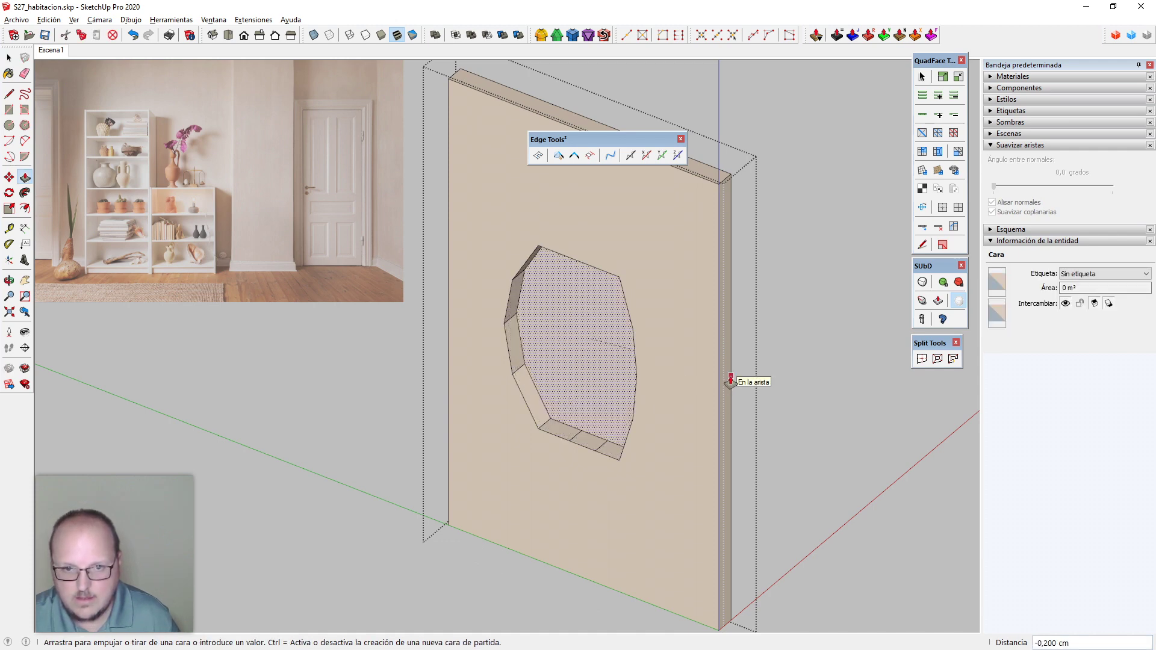
{"action": "left_click", "coordinate": [614, 392]}
{"action": "key", "text": "space"}
{"action": "middle_click_drag", "start_coordinate": [586, 413], "coordinate": [590, 450]}
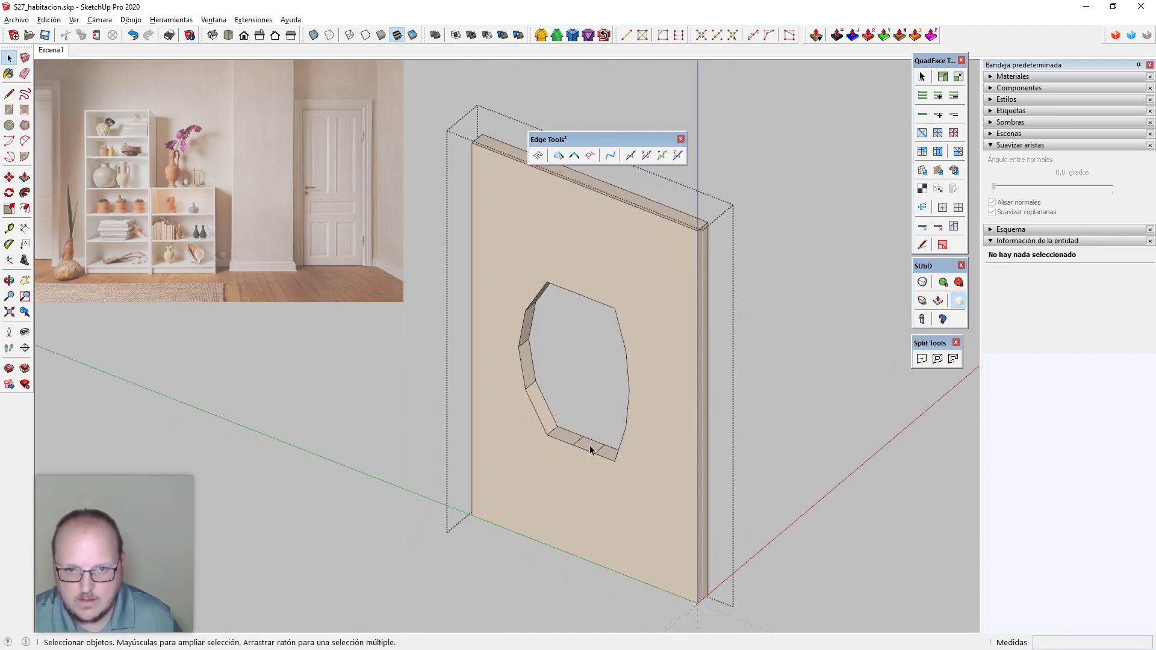
Soften the edges of the whole plate at a 56.6-degree angle between normals and leave its group
{"action": "key", "text": "ctrl+z"}
{"action": "scroll", "coordinate": [597, 451], "scroll_direction": "down", "scroll_amount": 2}
{"action": "scroll", "coordinate": [597, 451], "scroll_direction": "up", "scroll_amount": 1}
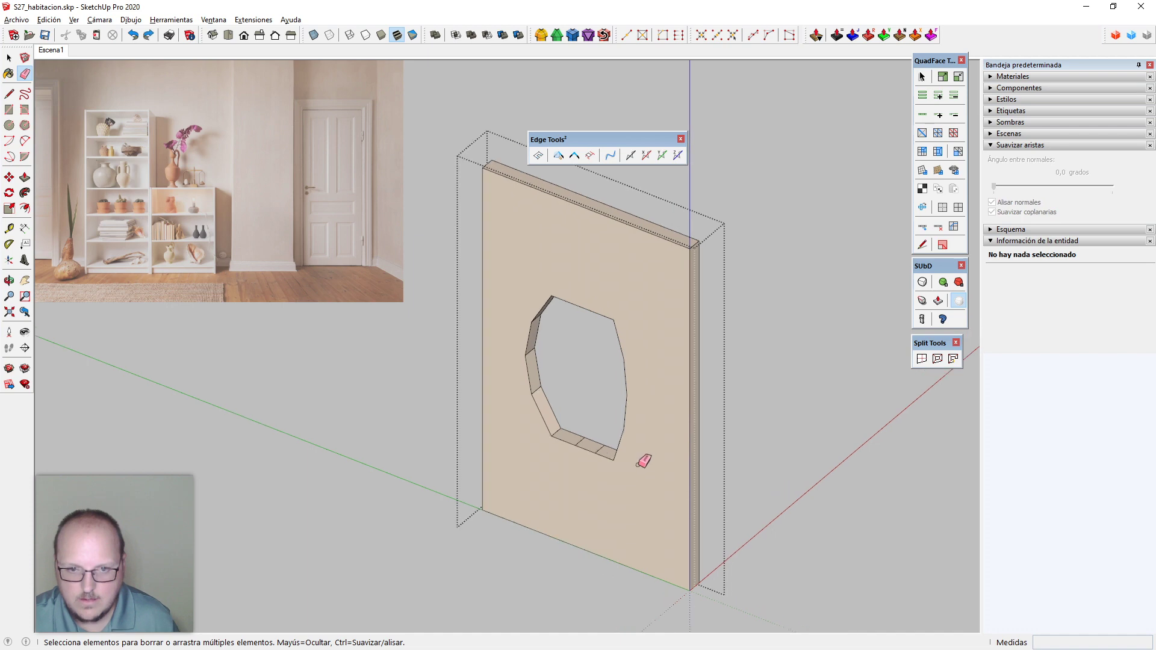
{"action": "key", "text": "space"}
{"action": "triple_click", "coordinate": [641, 459]}
{"action": "left_click", "coordinate": [1015, 204]}
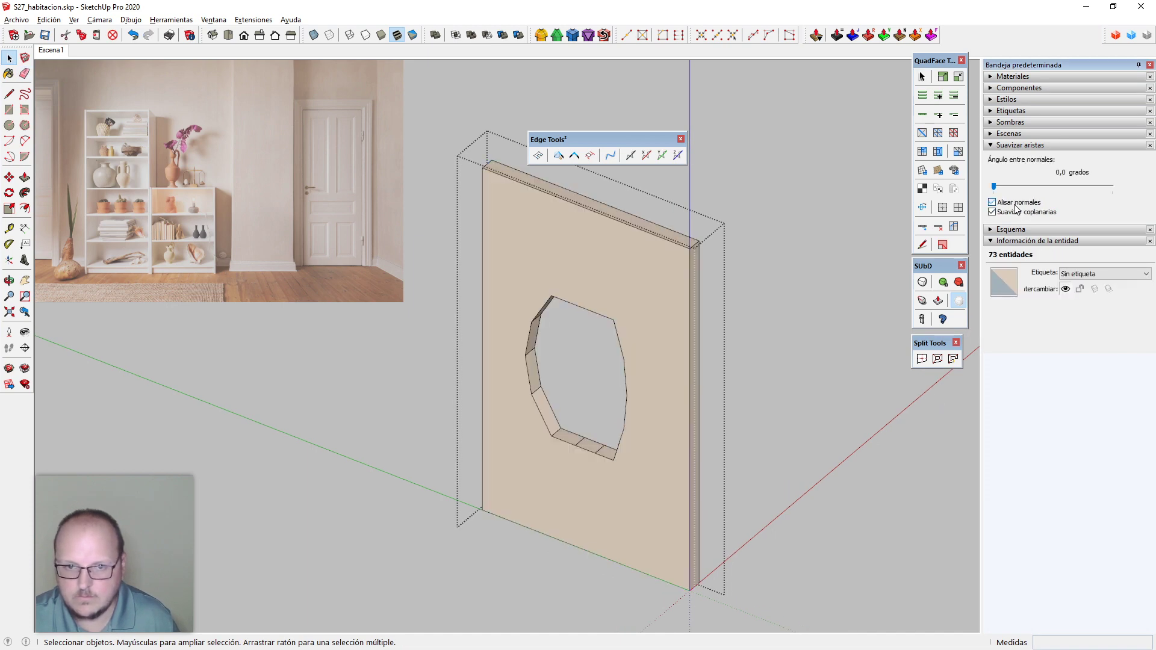
{"action": "left_click", "coordinate": [1032, 188]}
{"action": "middle_click_drag", "start_coordinate": [713, 426], "coordinate": [687, 405]}
{"action": "scroll", "coordinate": [685, 407], "scroll_direction": "down", "scroll_amount": 2}
{"action": "key", "text": "Escape"}
Scale the projection group along the red axis, using X-ray display temporarily to reach its scale handle inside the plate
{"action": "middle_click_drag", "start_coordinate": [664, 442], "coordinate": [613, 342]}
{"action": "scroll", "coordinate": [615, 339], "scroll_direction": "up", "scroll_amount": 3}
{"action": "left_click", "coordinate": [634, 329]}
{"action": "key", "text": "s"}
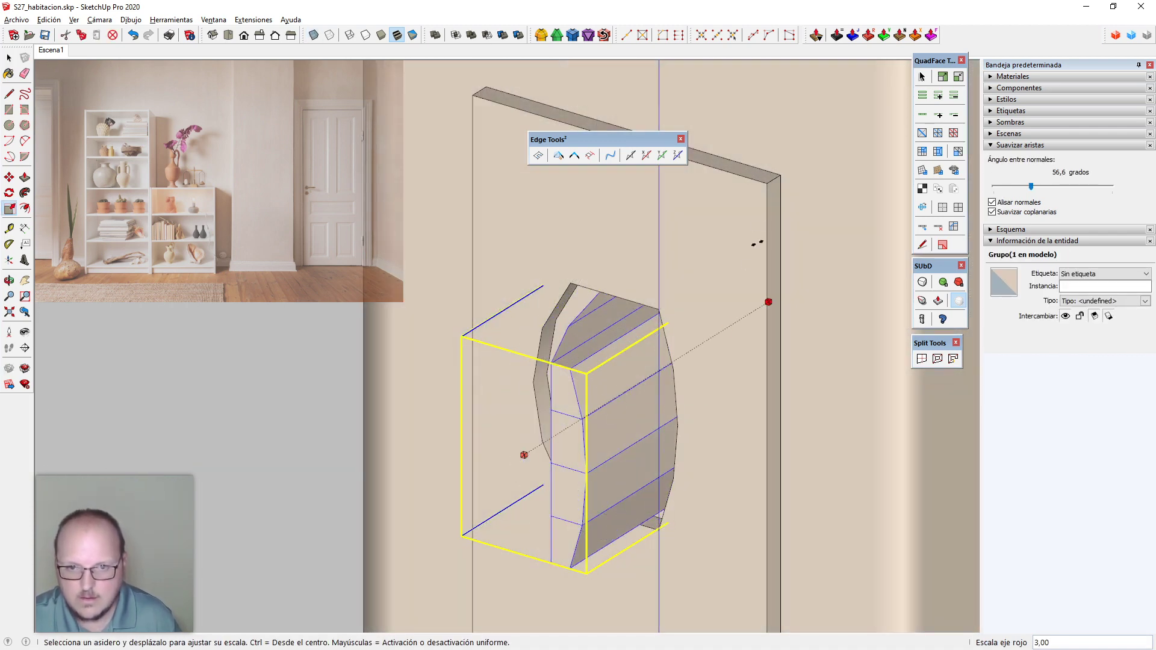
{"action": "left_click_drag", "start_coordinate": [758, 243], "coordinate": [768, 184]}
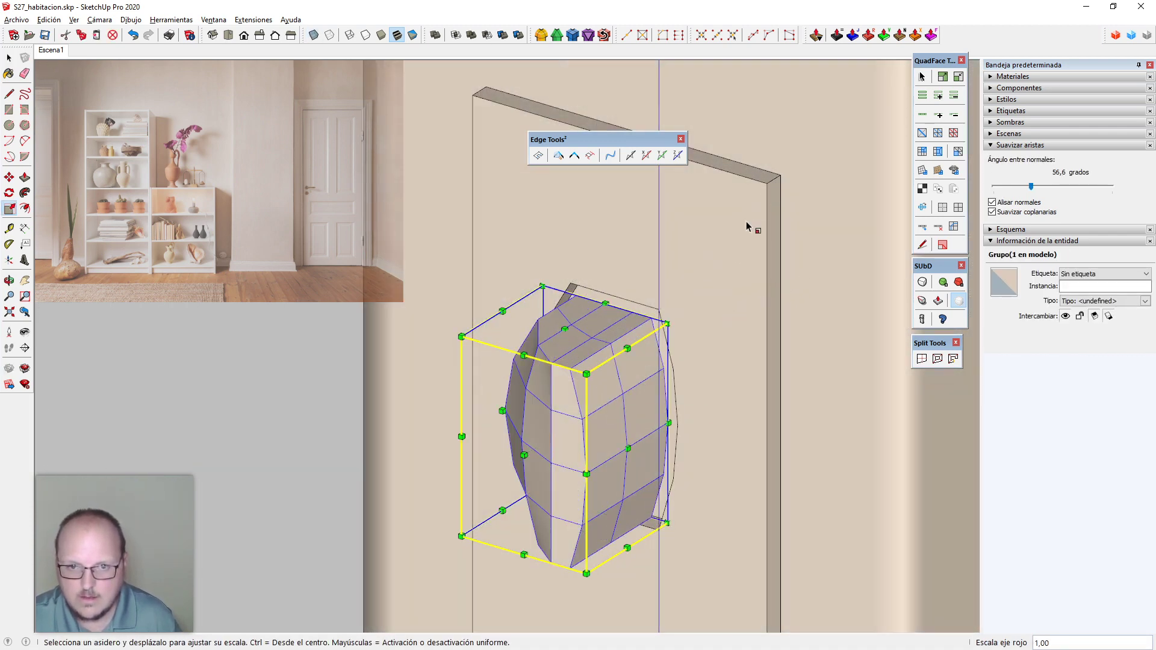
{"action": "key", "text": "space"}
{"action": "scroll", "coordinate": [650, 238], "scroll_direction": "down", "scroll_amount": 5}
{"action": "middle_click_drag", "start_coordinate": [642, 307], "coordinate": [610, 327]}
{"action": "scroll", "coordinate": [653, 302], "scroll_direction": "up", "scroll_amount": 3}
{"action": "key", "text": "s"}
{"action": "key", "text": "x"}
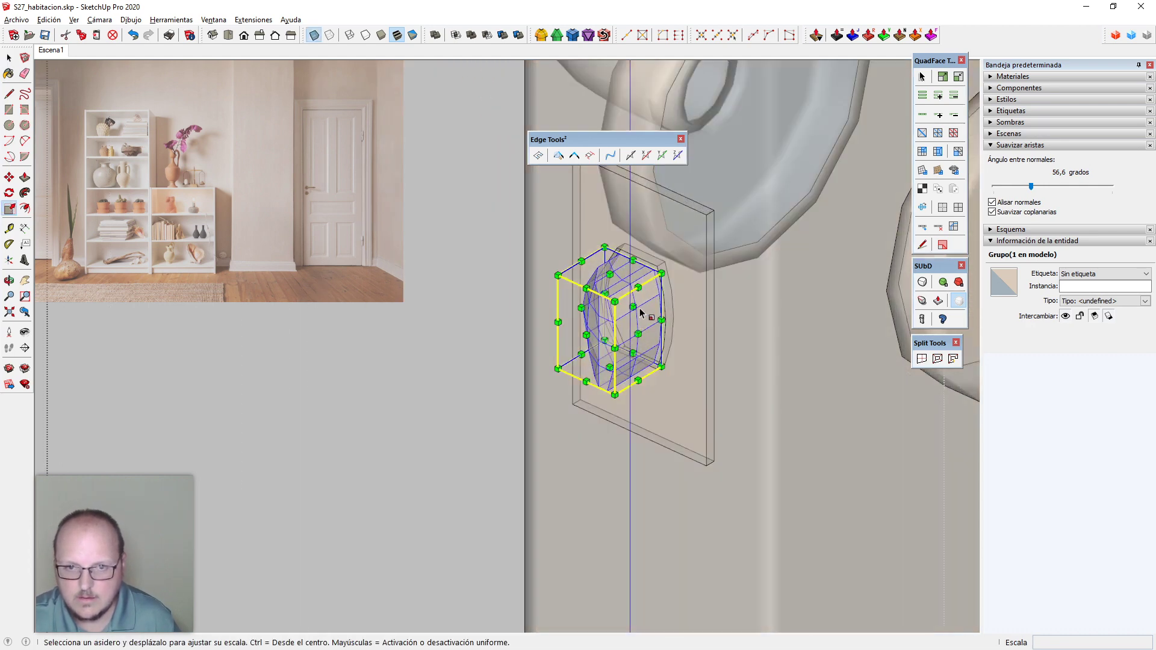
{"action": "left_click_drag", "start_coordinate": [633, 307], "coordinate": [714, 210]}
{"action": "left_click", "coordinate": [714, 211]}
{"action": "key", "text": "x"}
{"action": "key", "text": "space"}
Enlarge the plate and projection groups together, uniformly about their centre, on the door's edge
{"action": "scroll", "coordinate": [741, 355], "scroll_direction": "down", "scroll_amount": 3}
{"action": "middle_click_drag", "start_coordinate": [716, 380], "coordinate": [647, 403]}
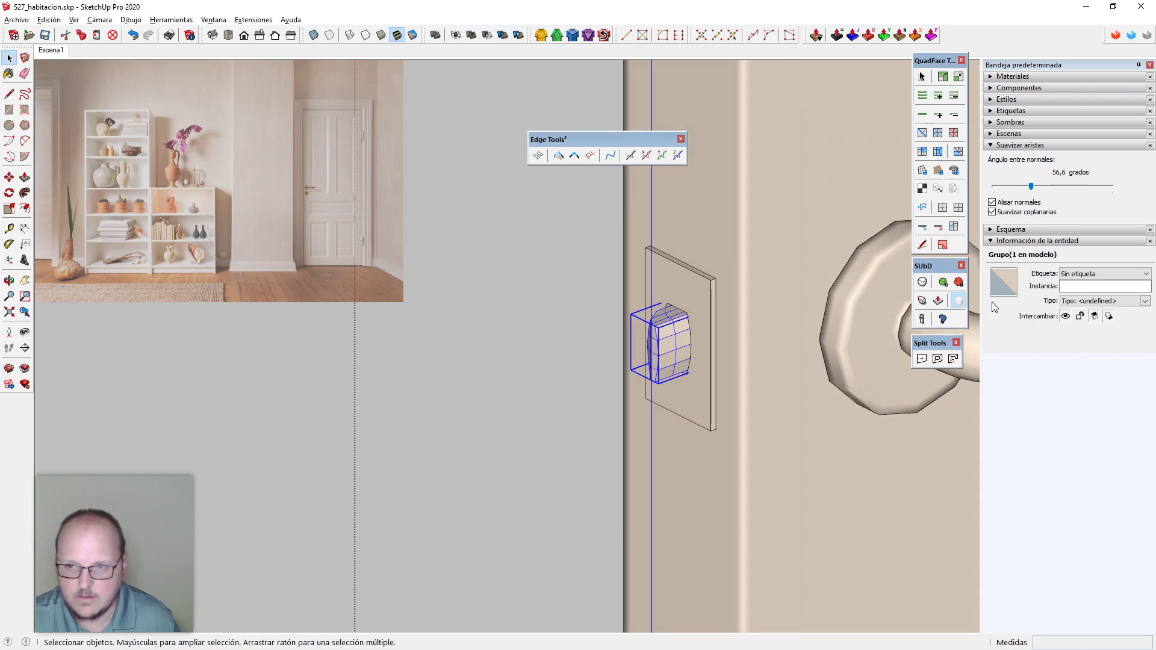
{"action": "left_click", "coordinate": [528, 415]}
{"action": "scroll", "coordinate": [590, 280], "scroll_direction": "down", "scroll_amount": 5}
{"action": "middle_click_drag", "start_coordinate": [639, 337], "coordinate": [1072, 557]}
{"action": "scroll", "coordinate": [757, 259], "scroll_direction": "up", "scroll_amount": 4}
{"action": "middle_click_drag", "start_coordinate": [757, 264], "coordinate": [714, 323]}
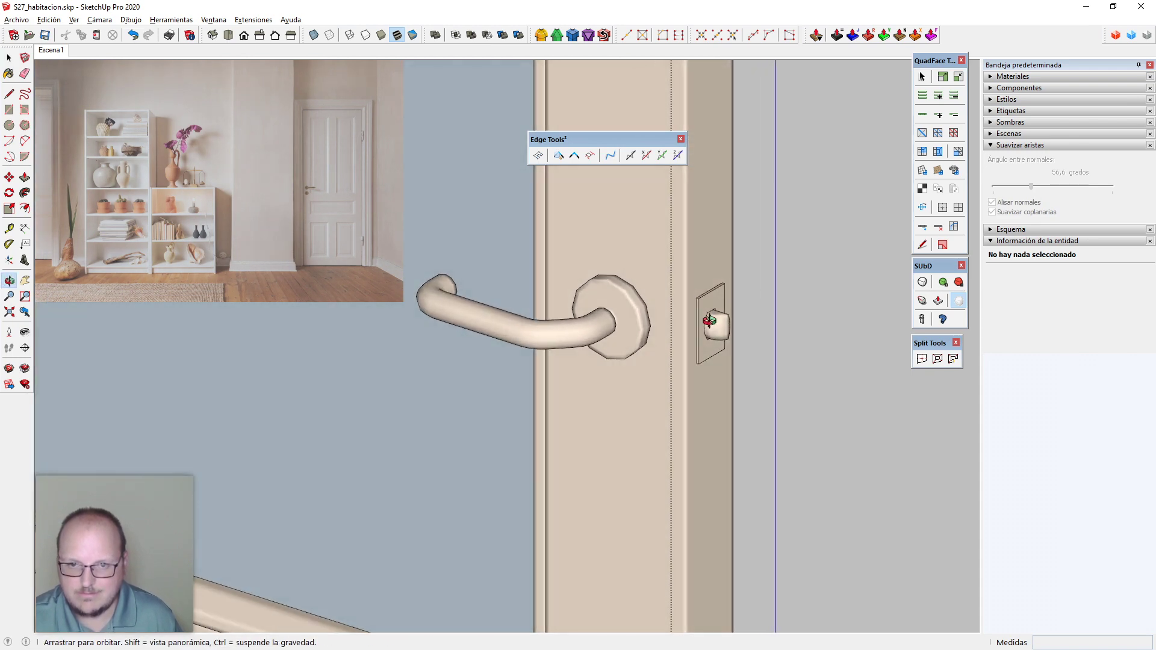
{"action": "scroll", "coordinate": [713, 307], "scroll_direction": "up", "scroll_amount": 3}
{"action": "left_click", "coordinate": [720, 307]}
{"action": "key", "text": "s"}
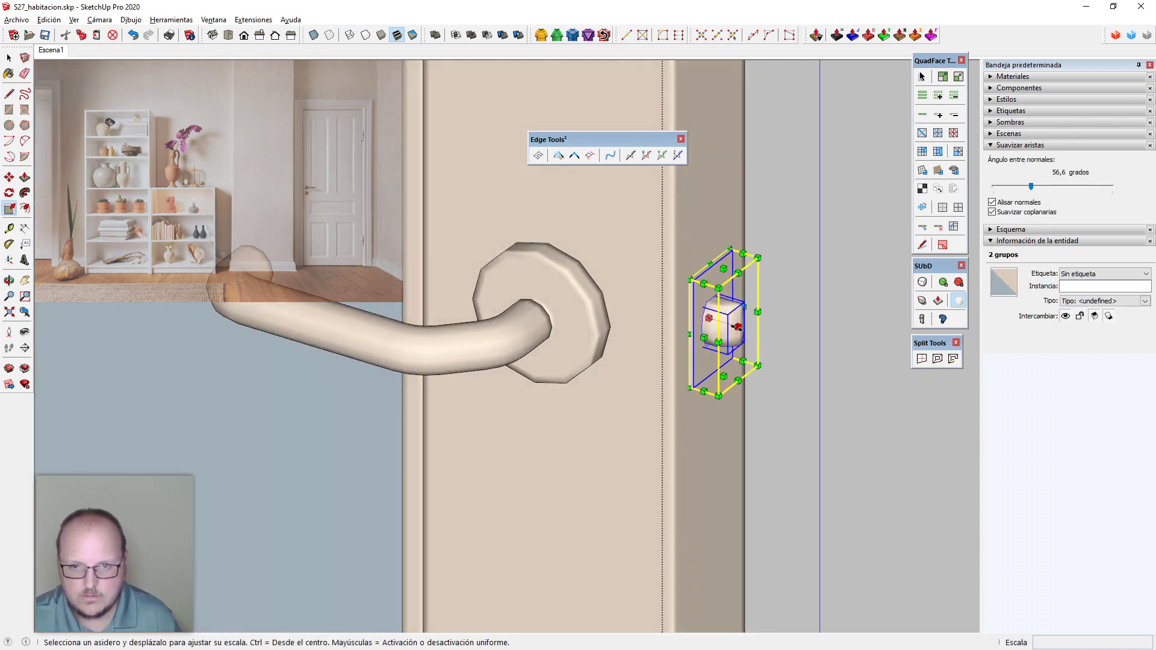
{"action": "left_click_drag", "start_coordinate": [738, 326], "coordinate": [747, 330]}
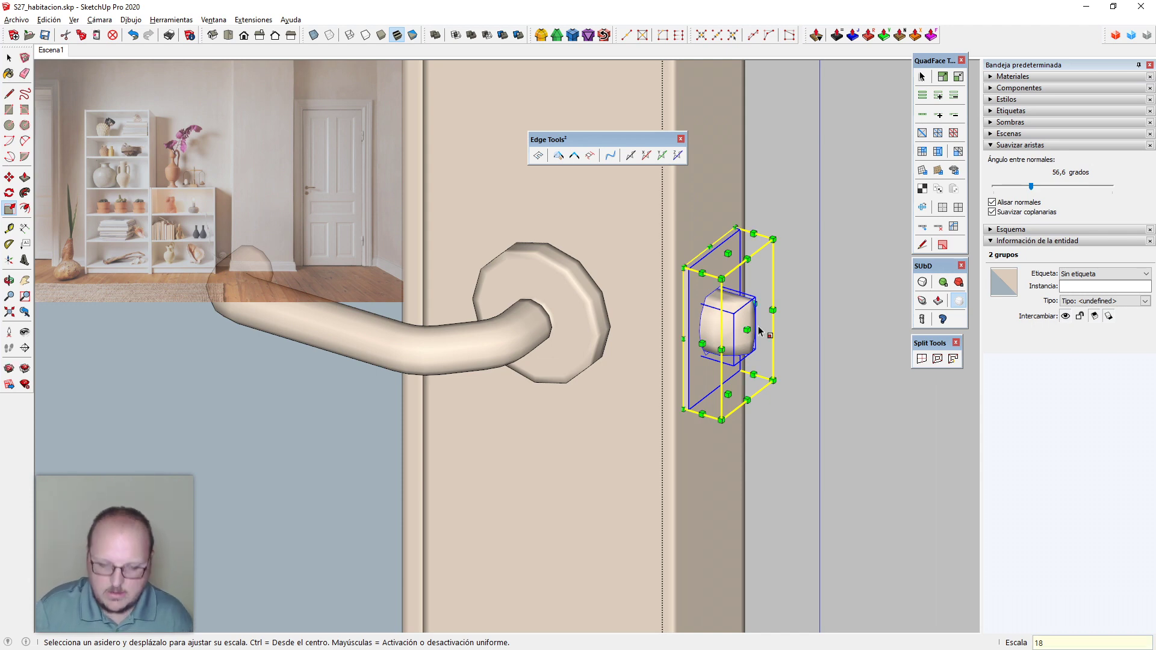
{"action": "key", "text": "space"}
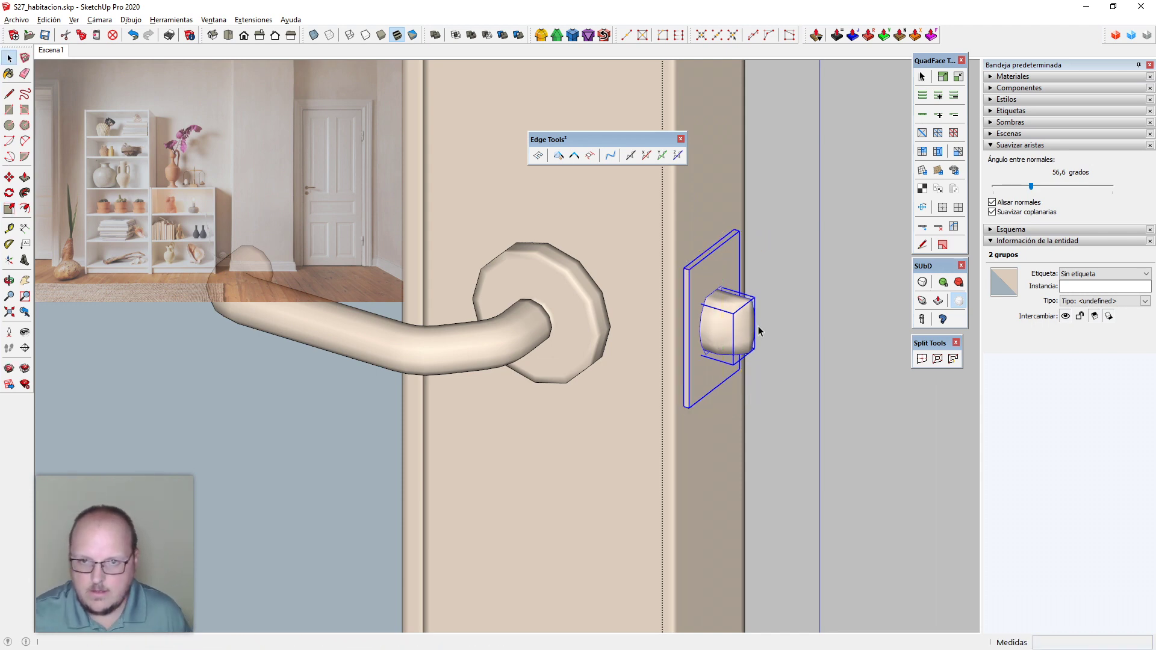
Examine the enlarged plate and projection against the door handle and door edge from both sides
{"action": "left_click", "coordinate": [812, 348]}
{"action": "middle_click_drag", "start_coordinate": [816, 413], "coordinate": [621, 337]}
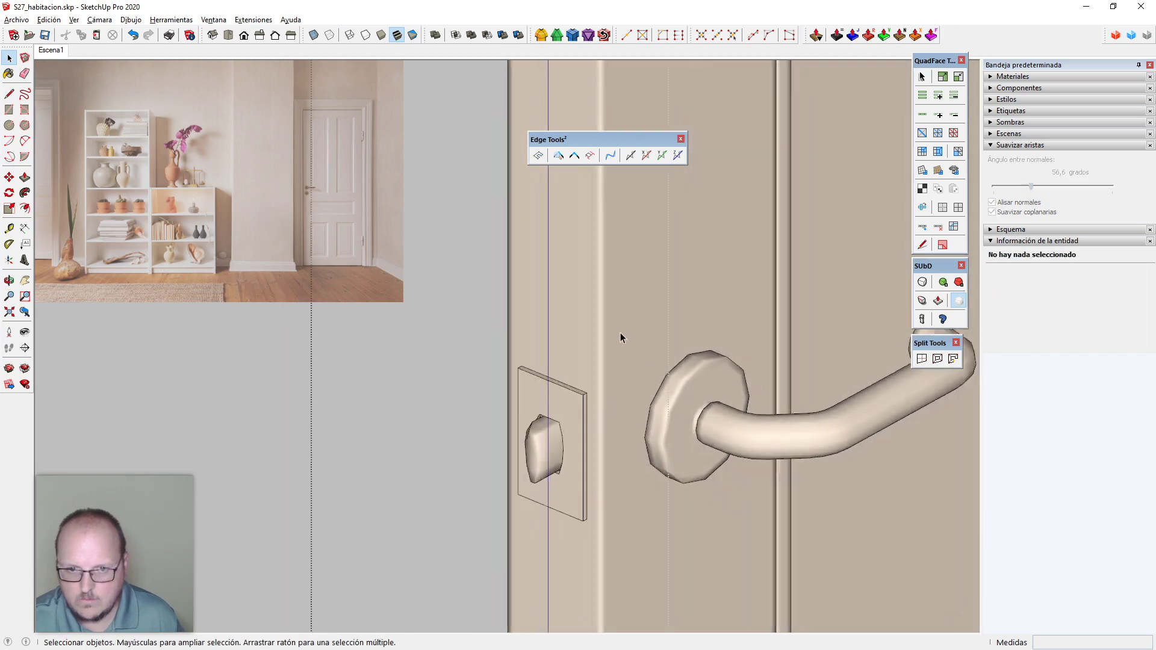
{"action": "scroll", "coordinate": [620, 334], "scroll_direction": "down", "scroll_amount": 5}
{"action": "middle_click_drag", "start_coordinate": [685, 473], "coordinate": [601, 408]}
{"action": "scroll", "coordinate": [592, 353], "scroll_direction": "up", "scroll_amount": 3}
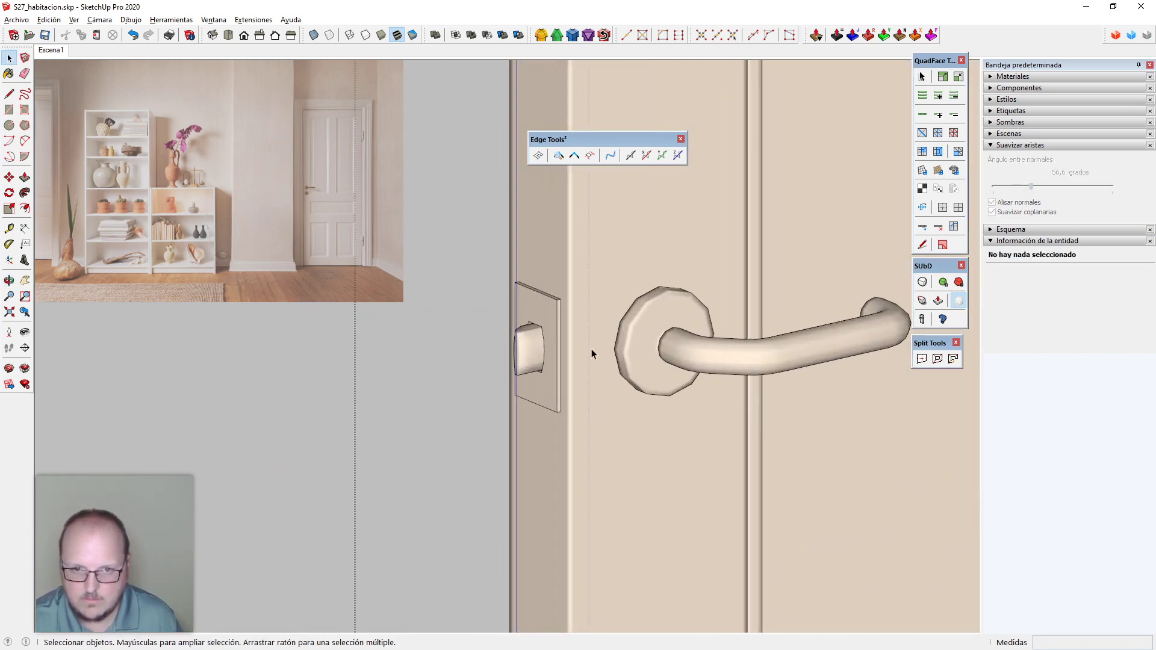
{"action": "middle_click_drag", "start_coordinate": [592, 354], "coordinate": [751, 475]}
{"action": "scroll", "coordinate": [666, 339], "scroll_direction": "down", "scroll_amount": 2}
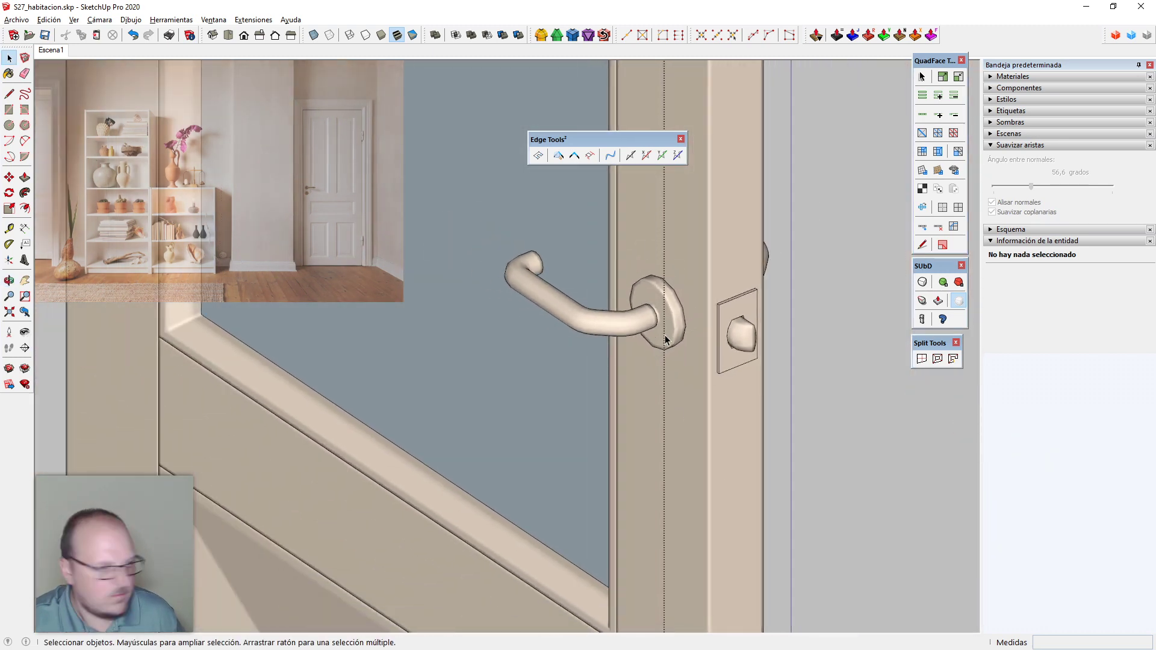
{"action": "middle_click_drag", "start_coordinate": [702, 335], "coordinate": [530, 381]}
{"action": "scroll", "coordinate": [671, 324], "scroll_direction": "down", "scroll_amount": 3}
{"action": "scroll", "coordinate": [670, 323], "scroll_direction": "up", "scroll_amount": 5}
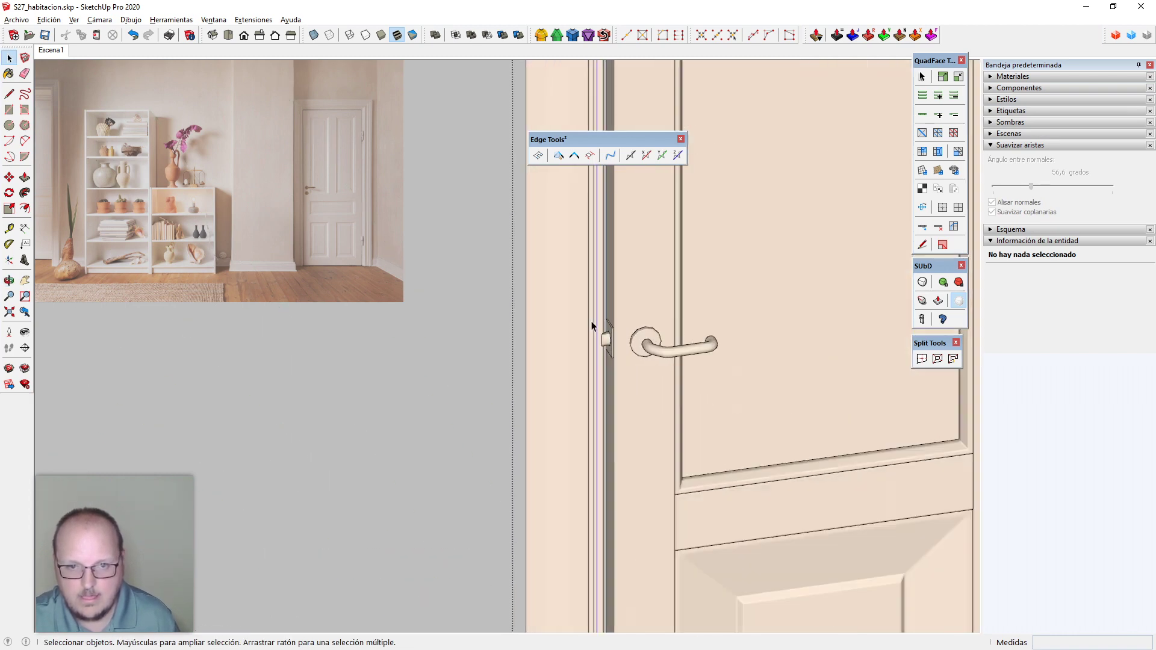
{"action": "mouse_move", "coordinate": [594, 328]}
{"action": "middle_mouse_down"}
{"action": "mouse_move", "coordinate": [557, 406]}
{"action": "mouse_move", "coordinate": [701, 536]}
{"action": "mouse_move", "coordinate": [692, 620]}
{"action": "mouse_move", "coordinate": [740, 481]}
{"action": "mouse_move", "coordinate": [795, 403]}
{"action": "mouse_move", "coordinate": [658, 383]}
{"action": "mouse_move", "coordinate": [705, 174]}
{"action": "mouse_move", "coordinate": [627, 221]}
{"action": "middle_mouse_up"}
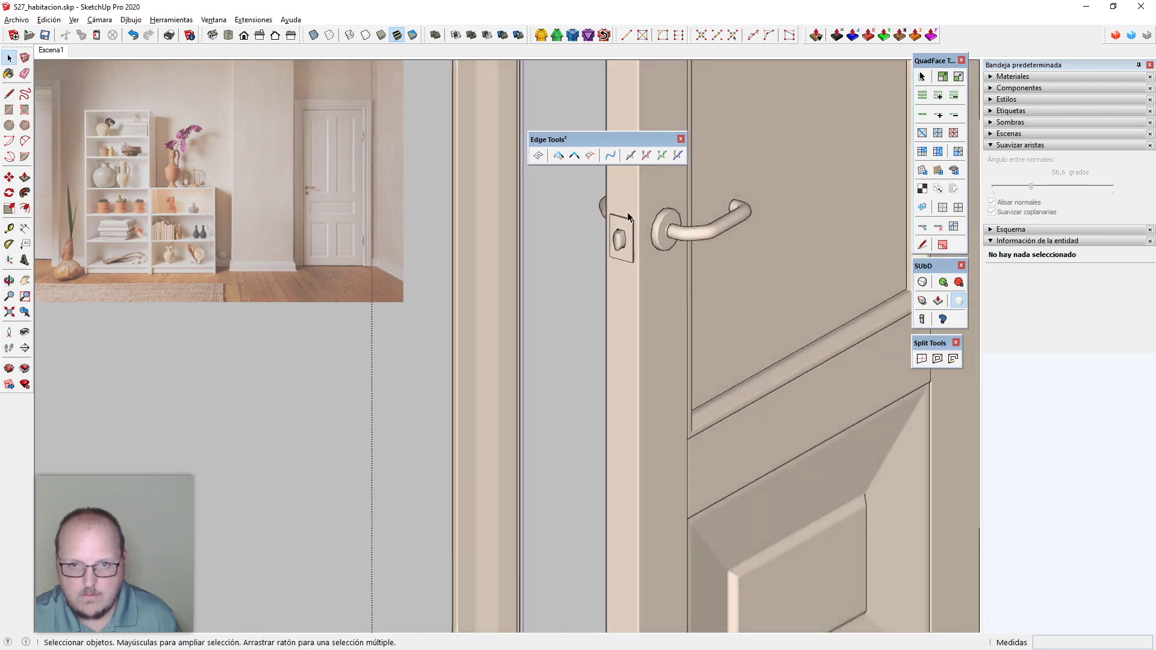
Extend the plate's top and bottom end faces outward by 5 mm each and leave its group
{"action": "scroll", "coordinate": [626, 231], "scroll_direction": "up", "scroll_amount": 6}
{"action": "double_click", "coordinate": [626, 232]}
{"action": "double_click", "coordinate": [629, 233]}
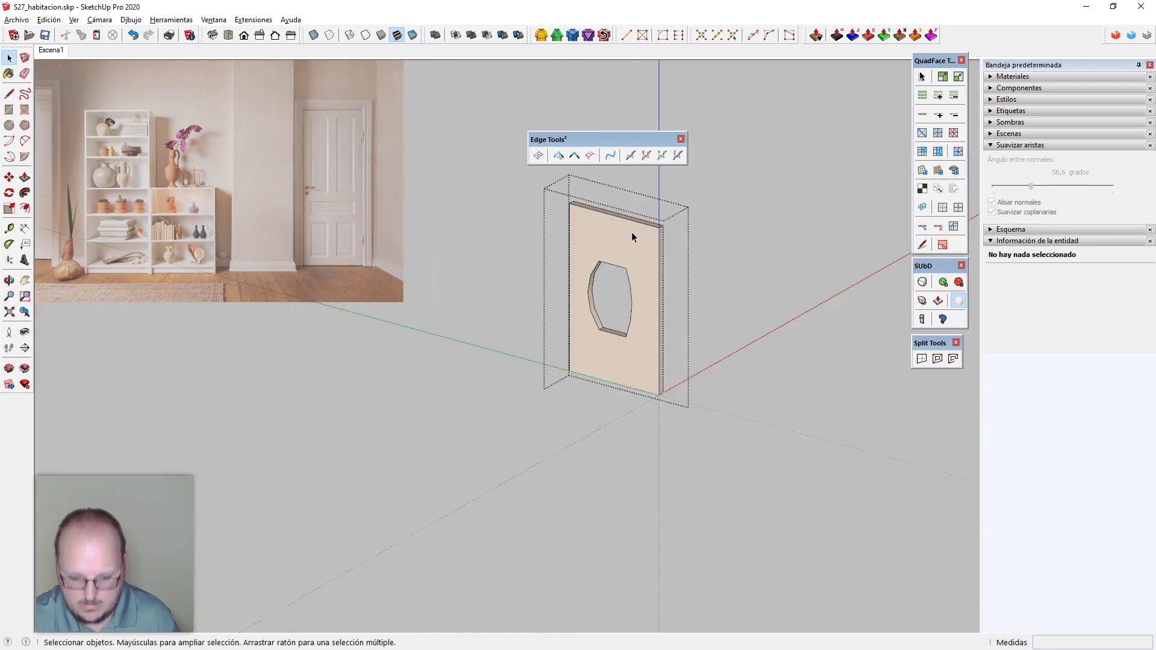
{"action": "scroll", "coordinate": [631, 233], "scroll_direction": "up", "scroll_amount": 2}
{"action": "key", "text": "p"}
{"action": "left_click", "coordinate": [655, 224]}
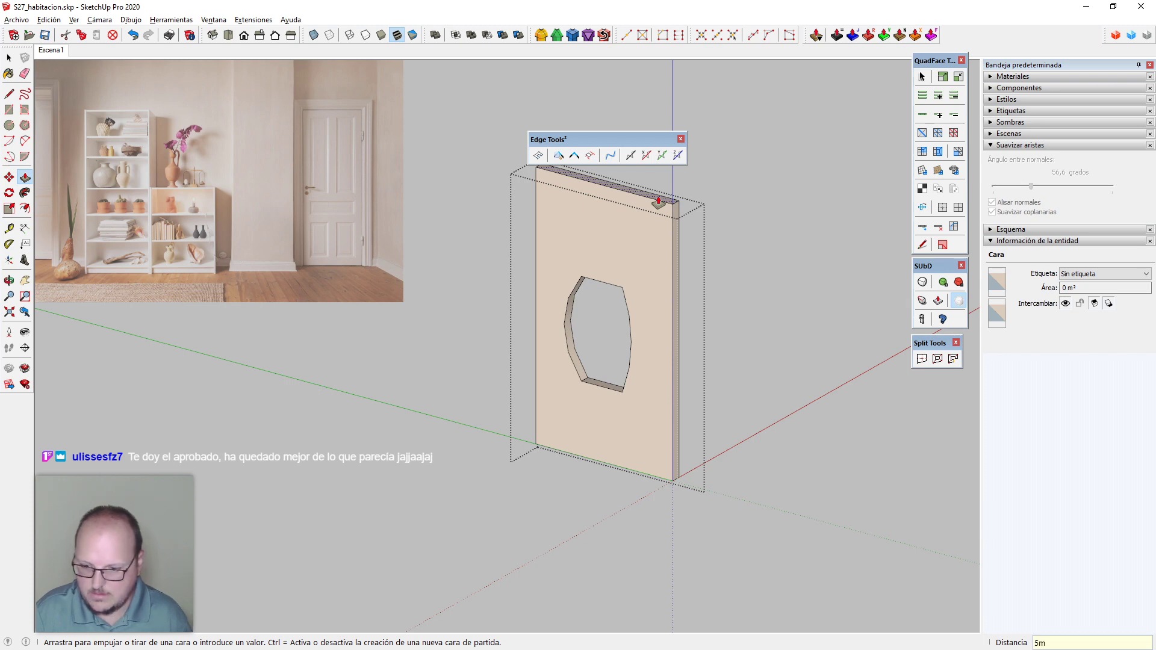
{"action": "middle_click_drag", "start_coordinate": [676, 274], "coordinate": [658, 134]}
{"action": "middle_click_drag", "start_coordinate": [680, 467], "coordinate": [680, 394]}
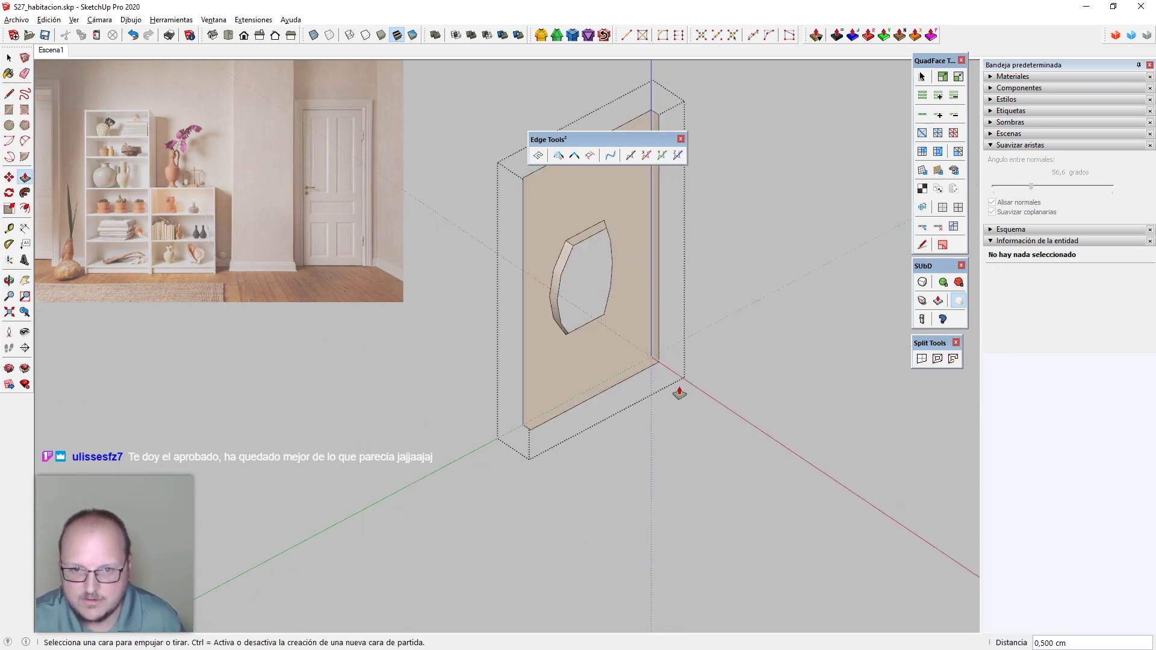
{"action": "double_click", "coordinate": [639, 374]}
{"action": "scroll", "coordinate": [640, 374], "scroll_direction": "down", "scroll_amount": 2}
{"action": "key", "text": "space"}
{"action": "key", "text": "Escape"}
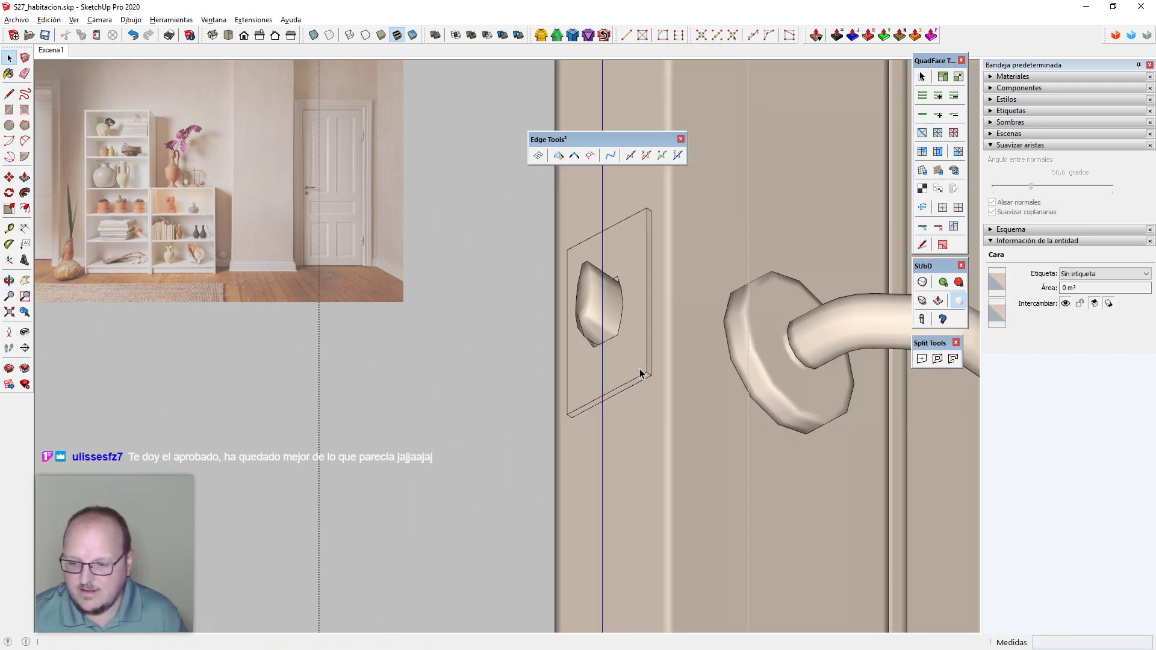
Open the plate group and place a vertical guide through the midpoint of its top edge
{"action": "middle_click_drag", "start_coordinate": [641, 373], "coordinate": [714, 262]}
{"action": "double_click", "coordinate": [677, 275]}
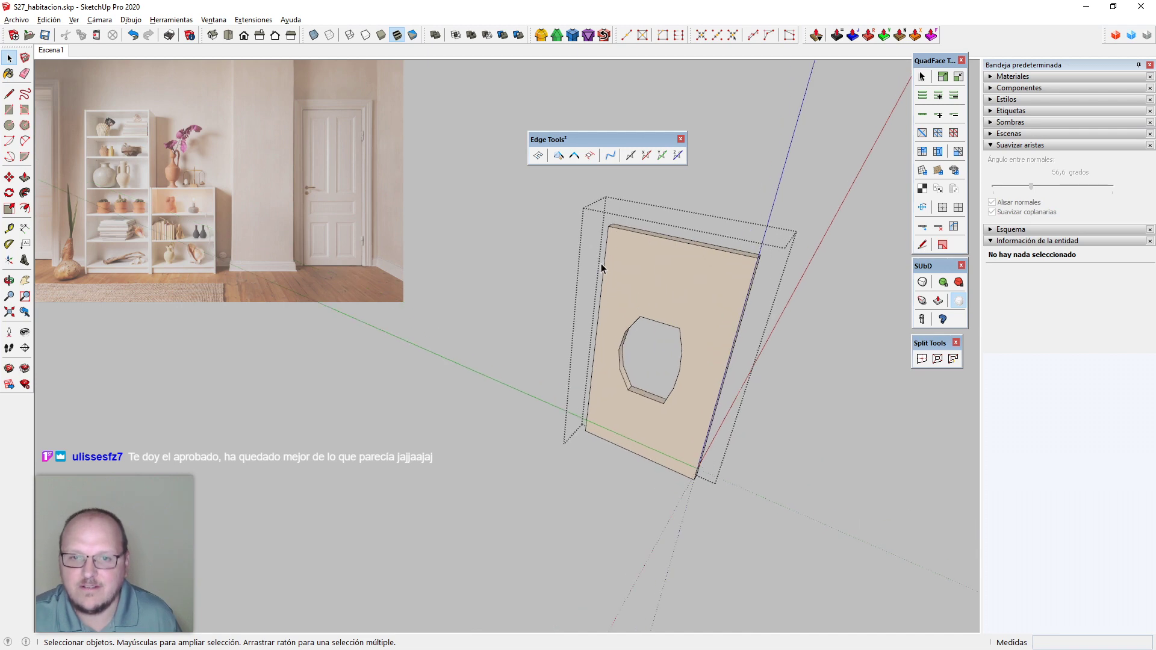
{"action": "left_click", "coordinate": [611, 250]}
{"action": "left_click", "coordinate": [677, 241]}
{"action": "middle_click_drag", "start_coordinate": [688, 366], "coordinate": [681, 286]}
{"action": "key", "text": "space"}
{"action": "scroll", "coordinate": [672, 282], "scroll_direction": "up", "scroll_amount": 2}
{"action": "key", "text": "c"}
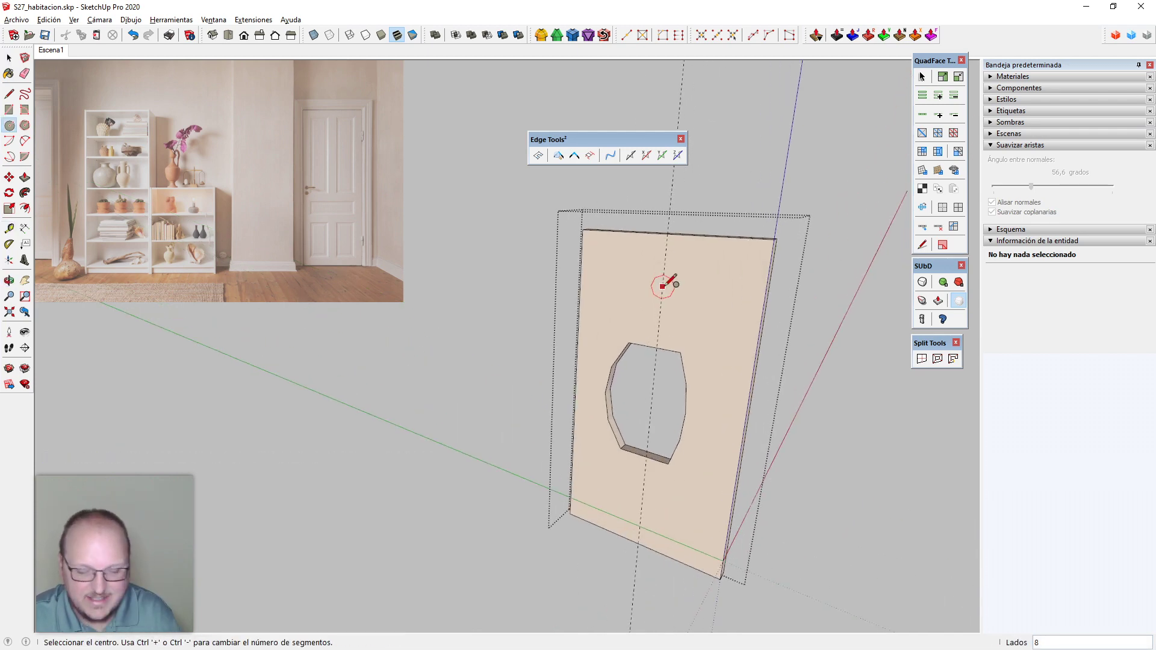
Place horizontal guides on the plate 1 cm in from its top and bottom edges
{"action": "scroll", "coordinate": [663, 286], "scroll_direction": "down", "scroll_amount": 1}
{"action": "key", "text": "t"}
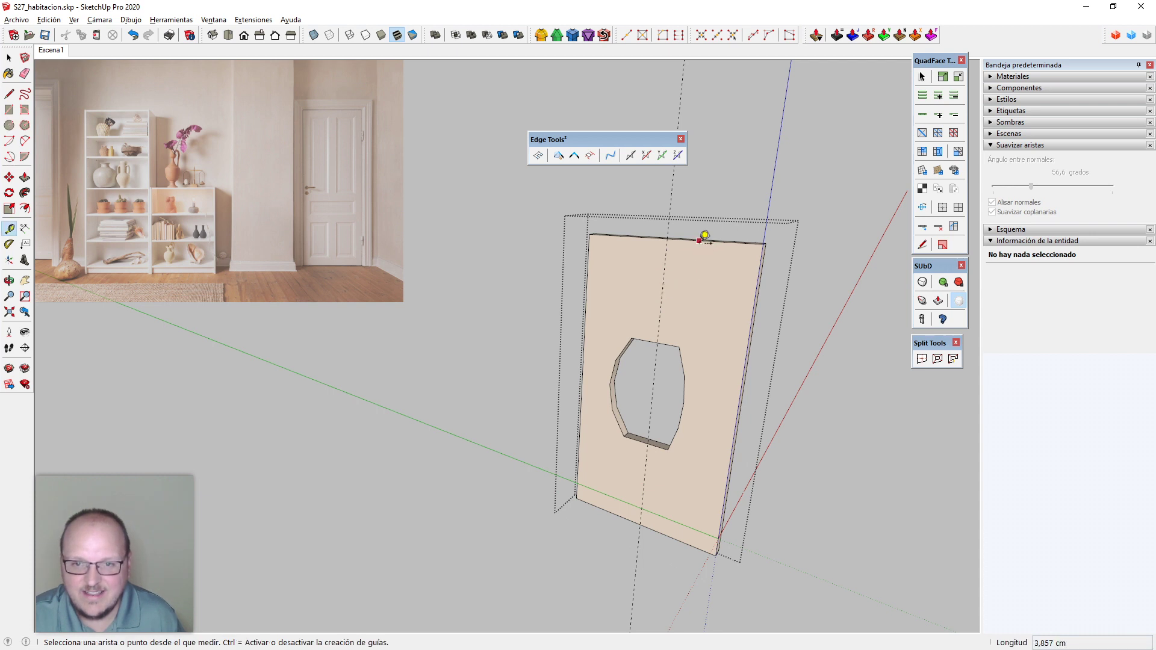
{"action": "left_click", "coordinate": [699, 241]}
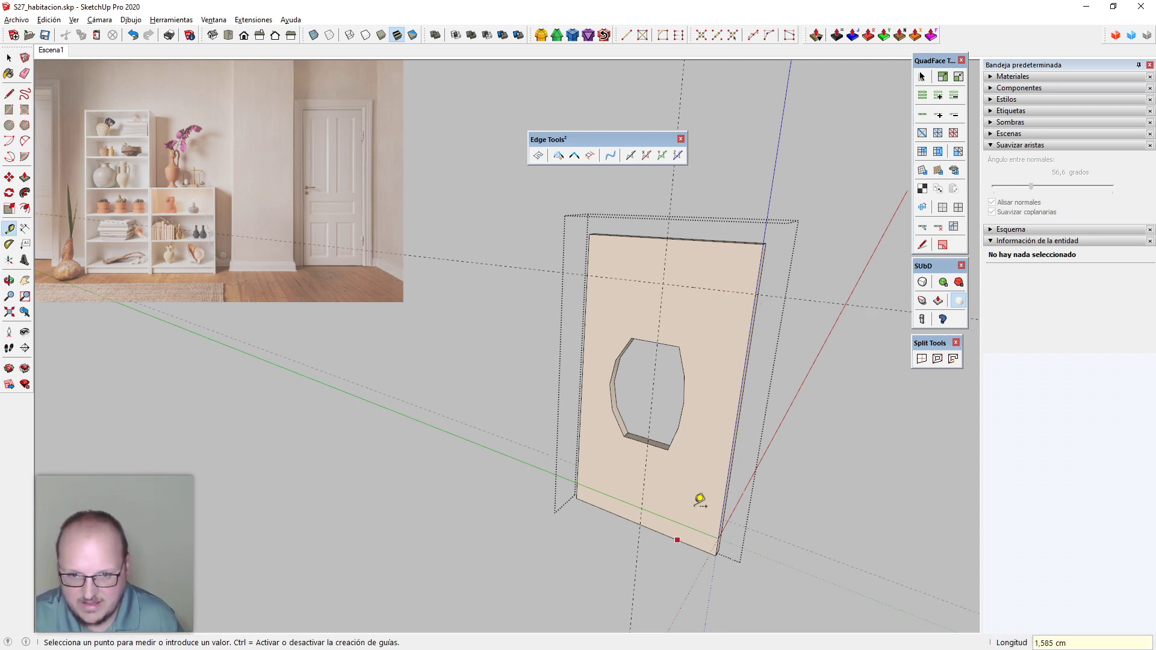
{"action": "type", "text": "1c"}
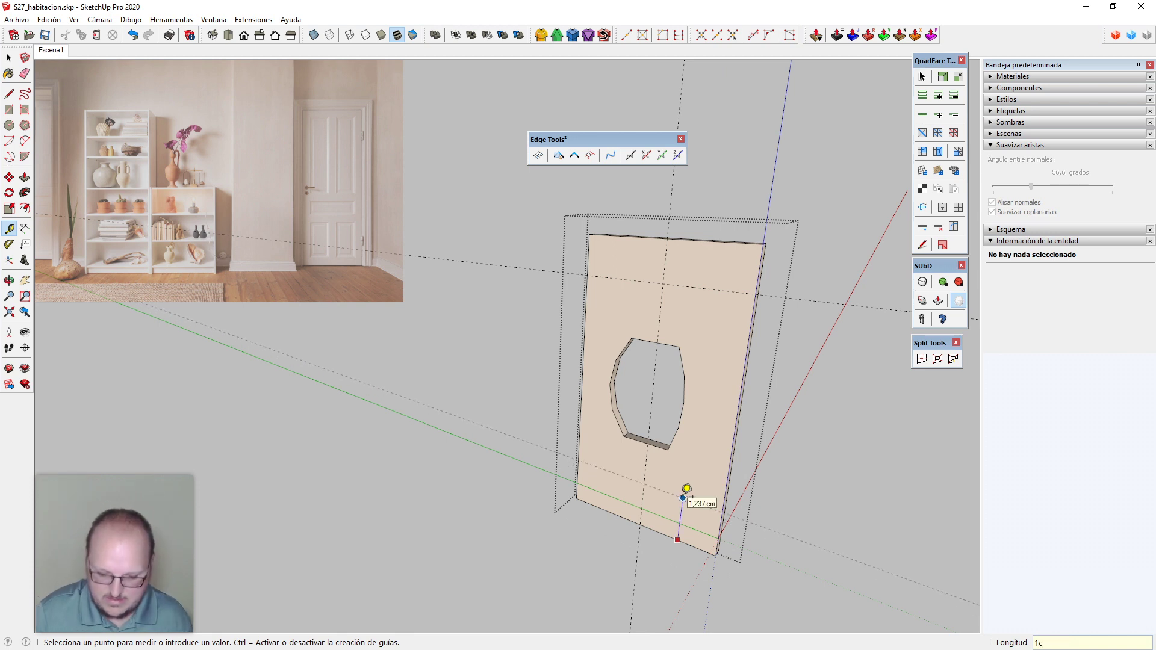
{"action": "type", "text": "m"}
{"action": "key", "text": "Return"}
Draw eight-sided circles with a 3 mm radius at the lower and upper guide intersections
{"action": "key", "text": "space"}
{"action": "key", "text": "c"}
{"action": "left_click", "coordinate": [643, 491]}
{"action": "scroll", "coordinate": [645, 492], "scroll_direction": "up", "scroll_amount": 2}
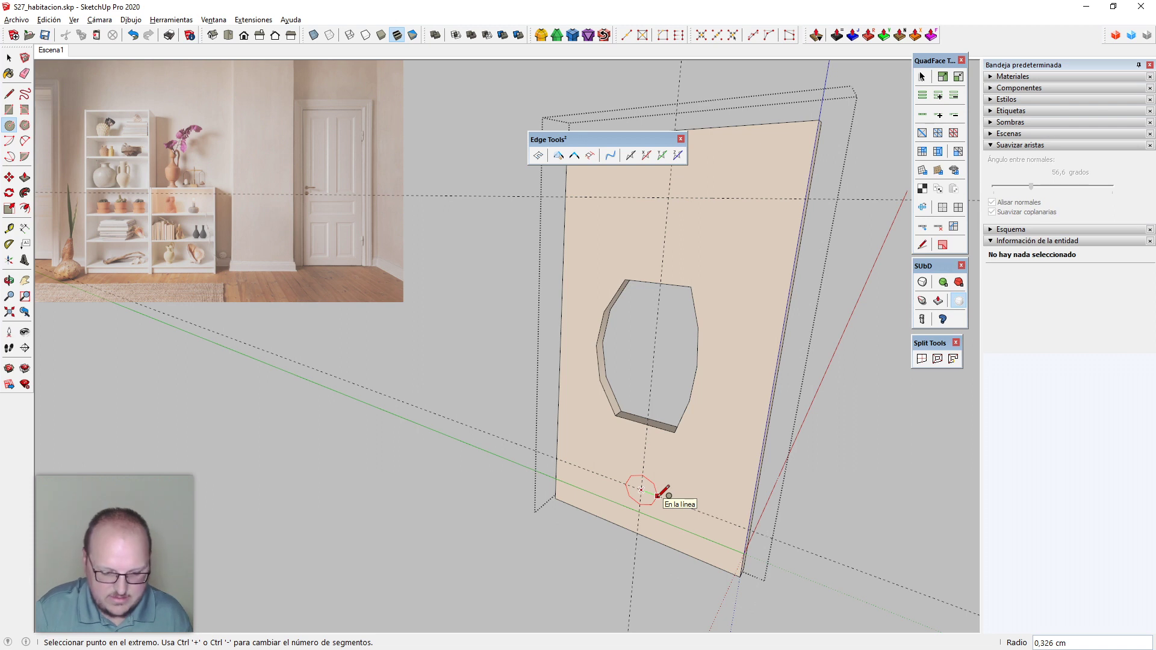
{"action": "type", "text": "m"}
{"action": "key", "text": "Return"}
{"action": "scroll", "coordinate": [662, 491], "scroll_direction": "down", "scroll_amount": 1}
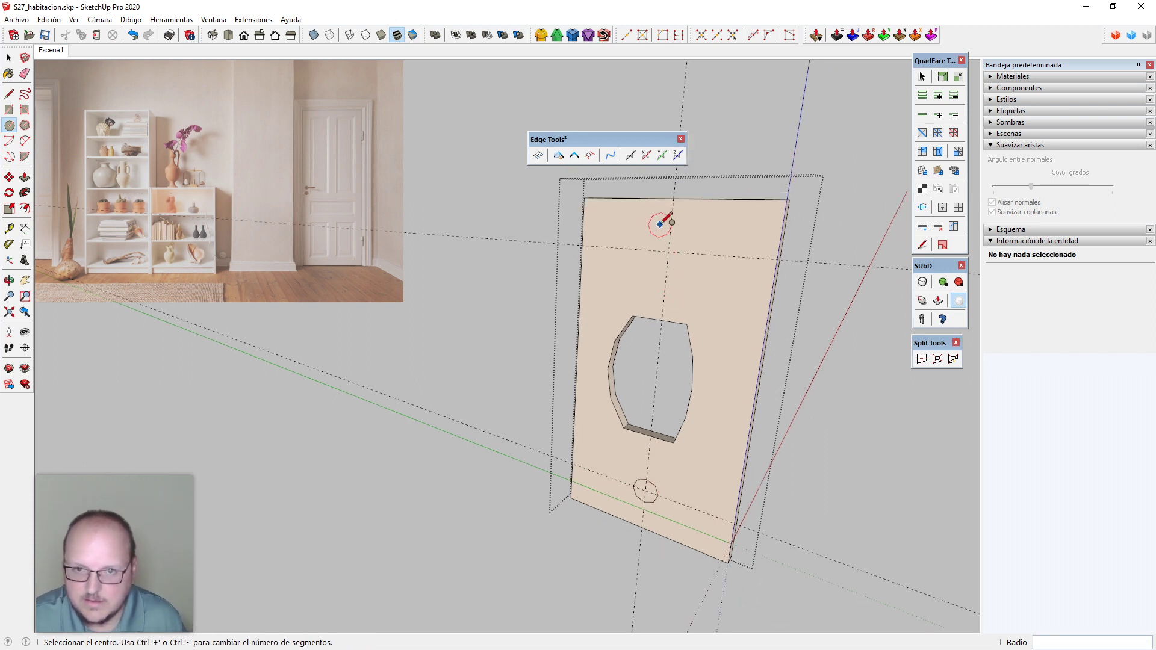
{"action": "left_click", "coordinate": [668, 252]}
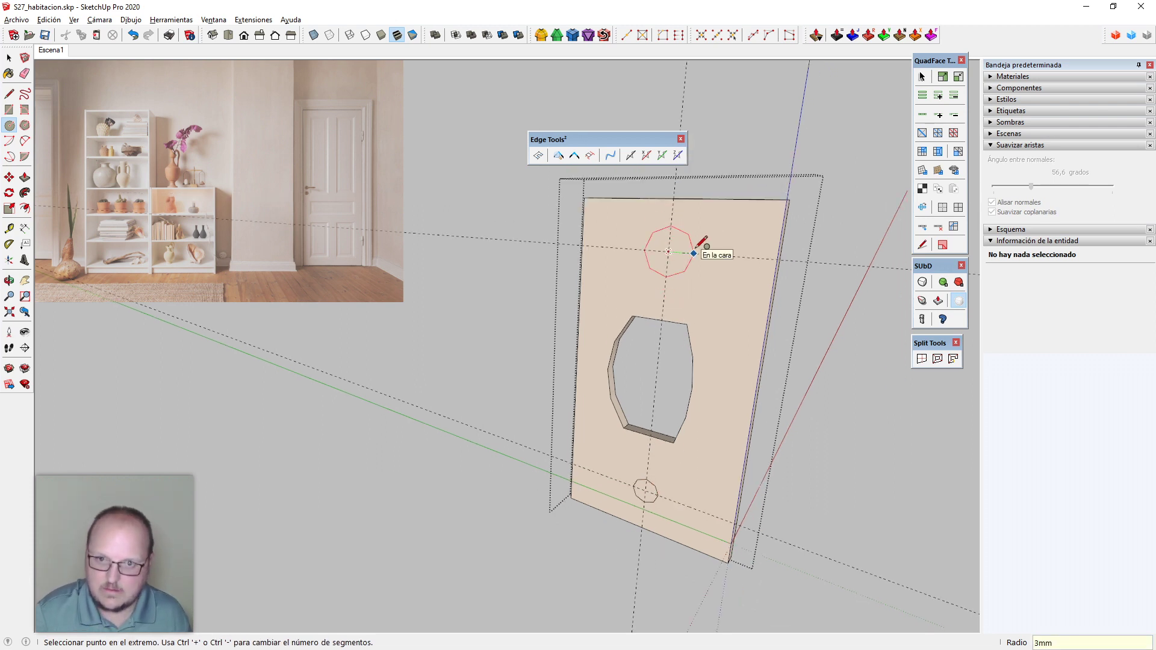
{"action": "left_click", "coordinate": [696, 249]}
{"action": "key", "text": "space"}
Push the lower circle 1 mm into the plate to form a screw recess
{"action": "key", "text": "p"}
{"action": "middle_click_drag", "start_coordinate": [696, 262], "coordinate": [612, 476]}
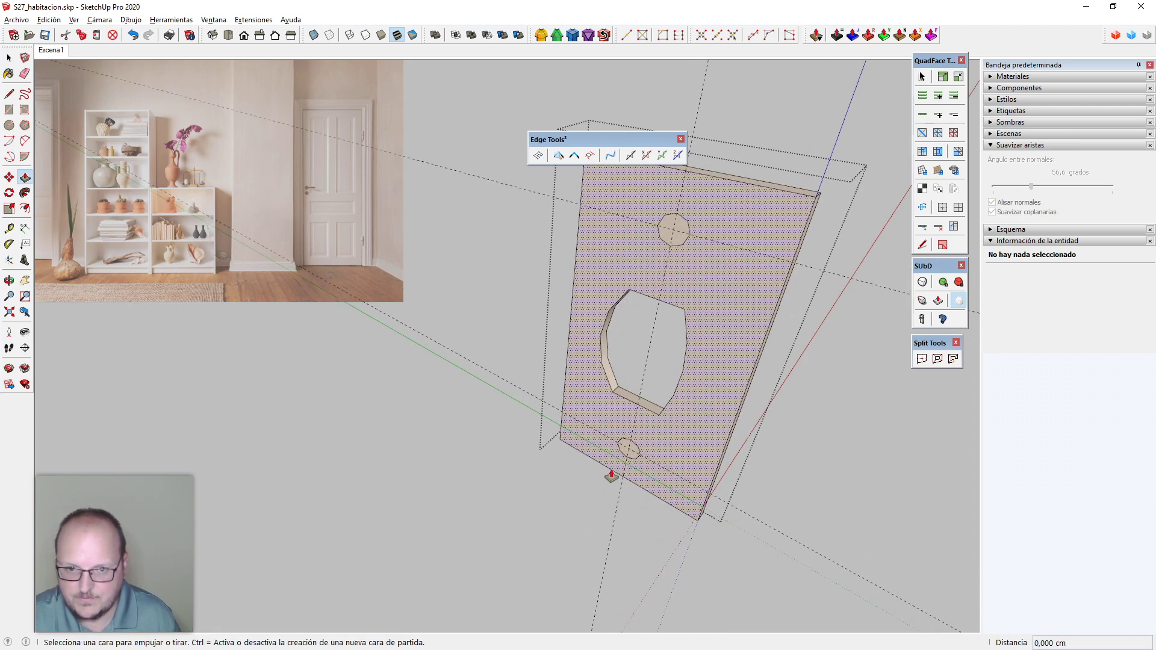
{"action": "scroll", "coordinate": [626, 458], "scroll_direction": "up", "scroll_amount": 3}
{"action": "left_click", "coordinate": [631, 458]}
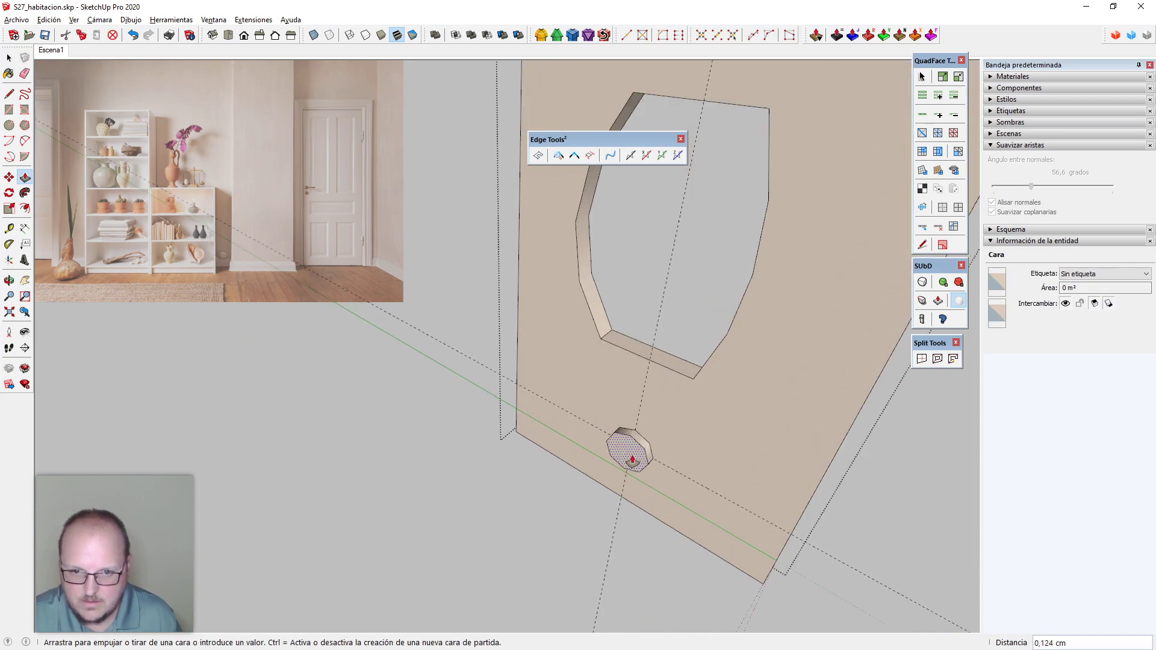
{"action": "type", "text": "1"}
{"action": "key", "text": "Return"}
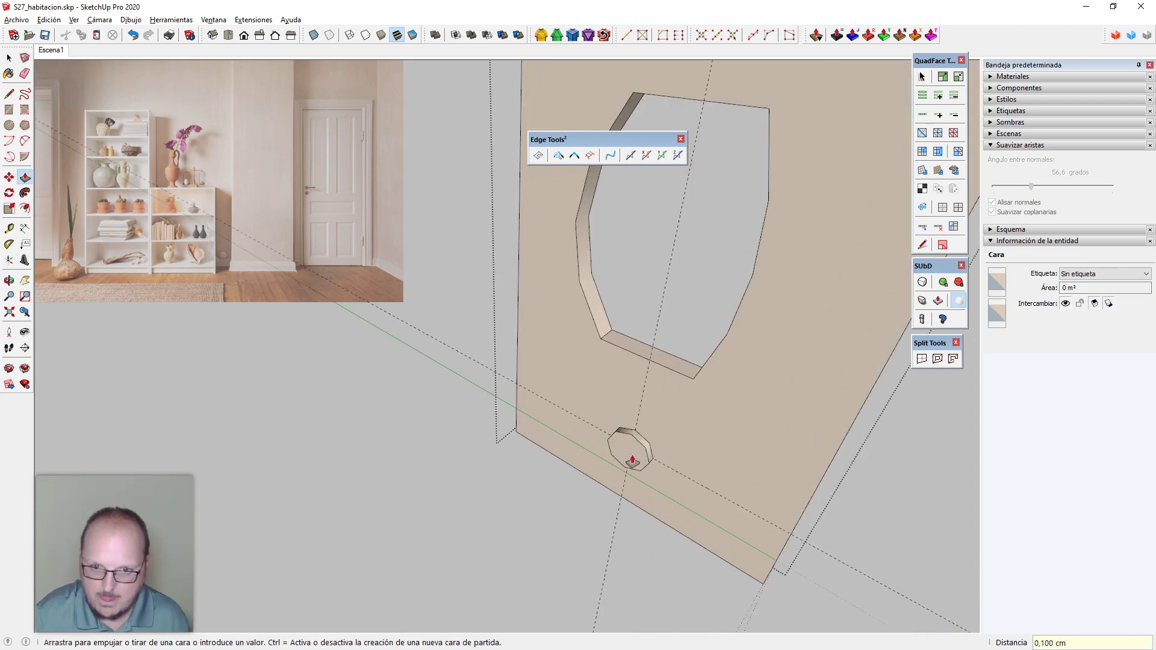
Scale the outer rim of the lower recess by 1.1 about its centre
{"action": "key", "text": "space"}
{"action": "key", "text": "s"}
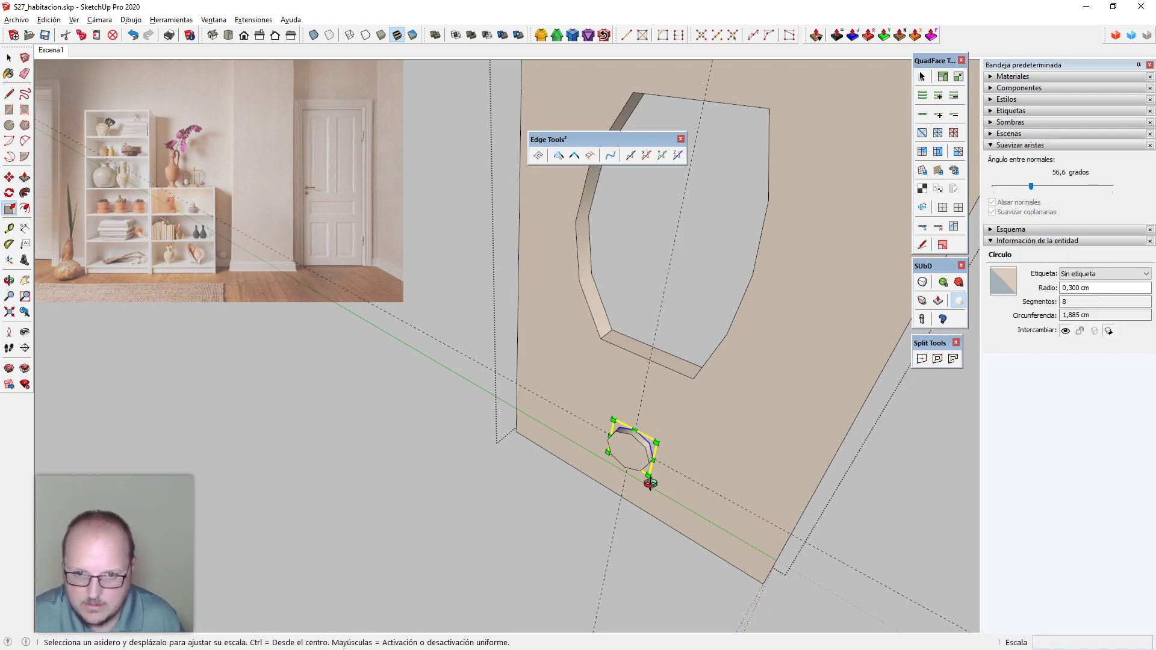
{"action": "middle_click_drag", "start_coordinate": [651, 482], "coordinate": [644, 431]}
{"action": "scroll", "coordinate": [642, 425], "scroll_direction": "up", "scroll_amount": 2}
{"action": "left_click", "coordinate": [628, 422], "text": "ctrl+shift"}
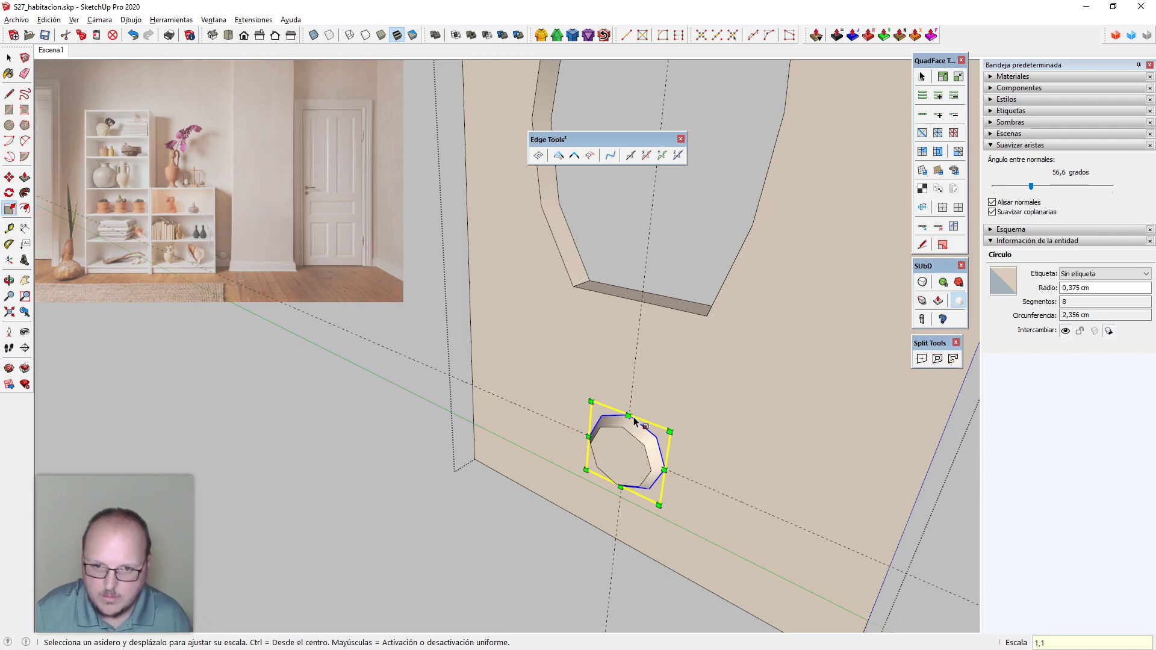
{"action": "left_click", "coordinate": [634, 422]}
{"action": "key", "text": "space"}
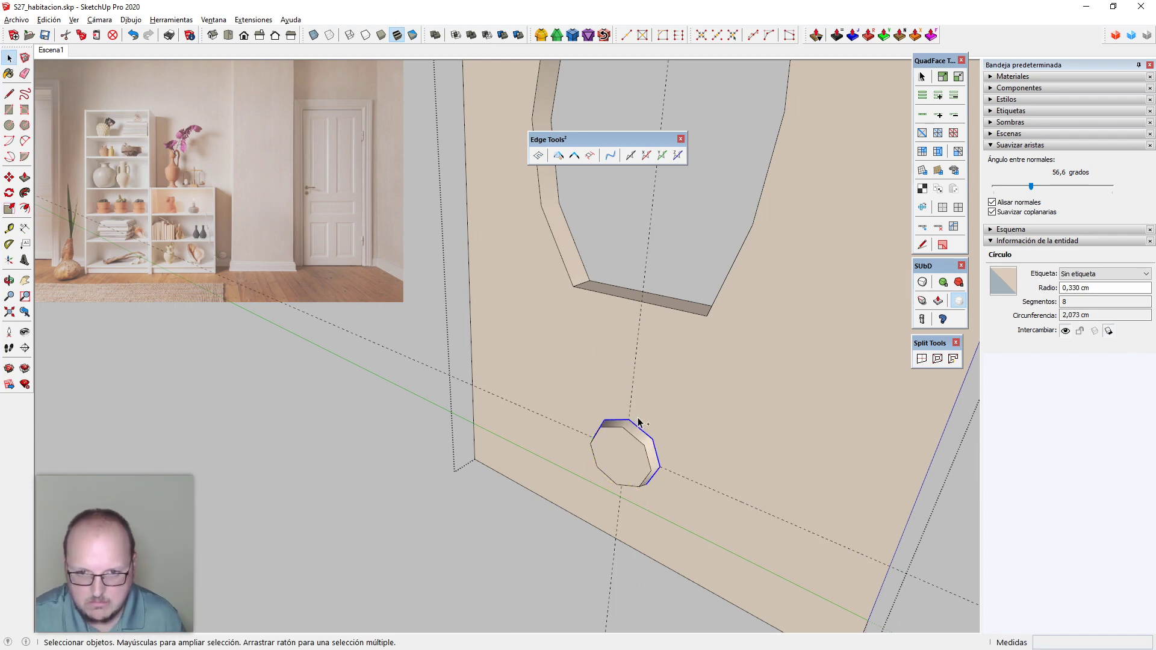
Enlarge the recess's outer rim to a 0.36 cm radius and soften the recess's inner edges at 180 degrees
{"action": "key", "text": "s"}
{"action": "left_click_drag", "start_coordinate": [631, 421], "coordinate": [630, 419]}
{"action": "key", "text": "space"}
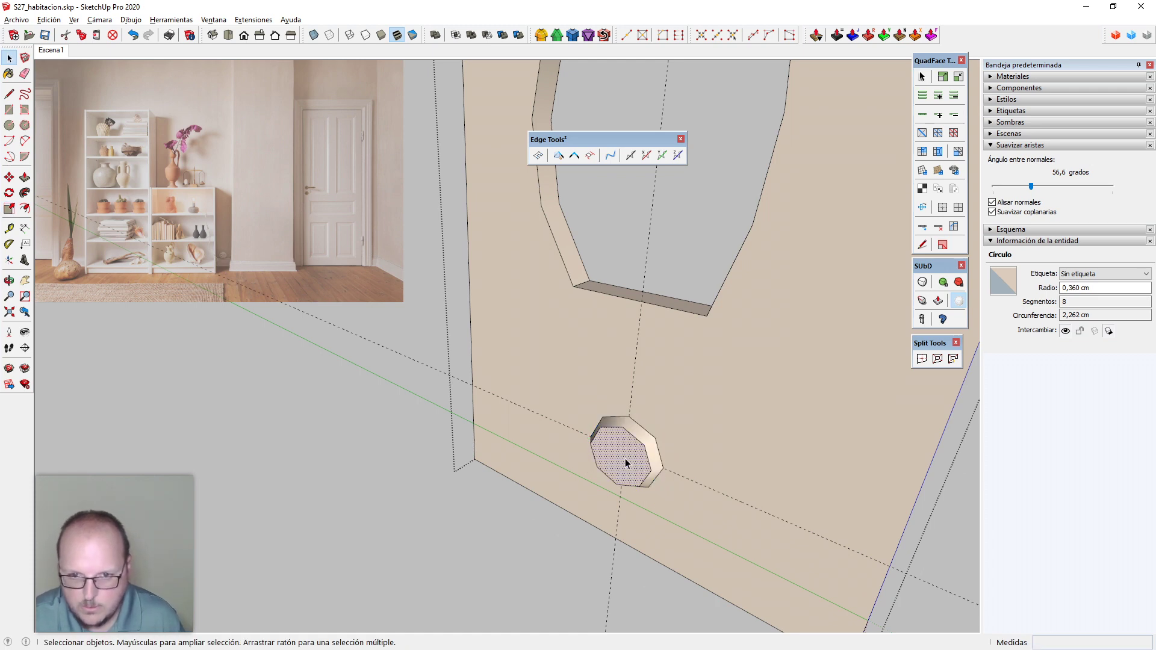
{"action": "left_click_drag", "start_coordinate": [1031, 186], "coordinate": [1155, 188]}
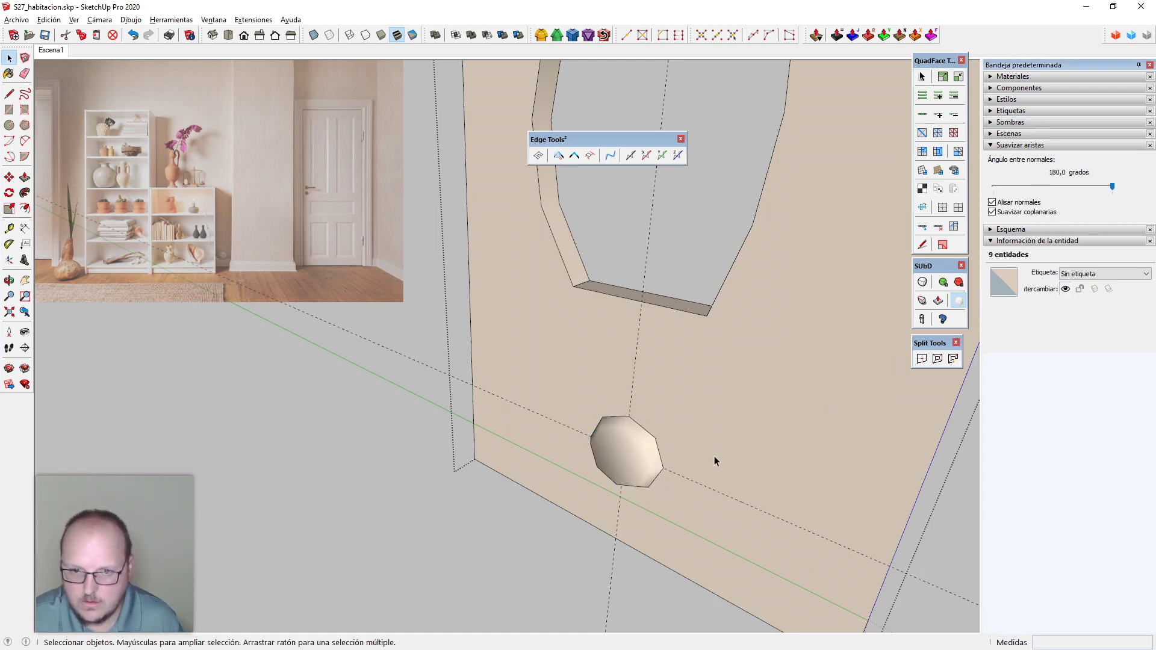
Turn the lower screw recess with its rim into a component
{"action": "middle_click_drag", "start_coordinate": [713, 463], "coordinate": [658, 458]}
{"action": "double_click", "coordinate": [649, 458]}
{"action": "scroll", "coordinate": [583, 472], "scroll_direction": "down", "scroll_amount": 3}
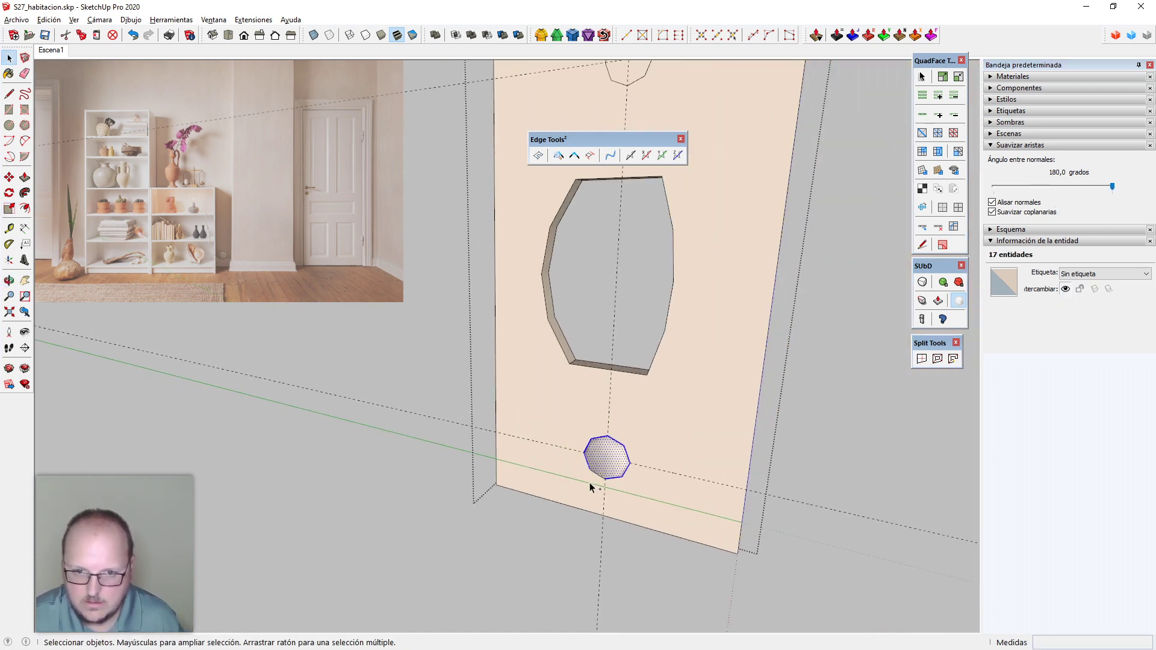
{"action": "key", "text": "g"}
{"action": "key", "text": "Return"}
Delete the flat circle at the upper guide intersection of the plate
{"action": "mouse_move", "coordinate": [620, 491]}
{"action": "middle_mouse_down"}
{"action": "mouse_move", "coordinate": [632, 501]}
{"action": "mouse_move", "coordinate": [613, 504]}
{"action": "middle_mouse_up"}
{"action": "scroll", "coordinate": [613, 504], "scroll_direction": "down", "scroll_amount": 4}
{"action": "scroll", "coordinate": [601, 285], "scroll_direction": "up", "scroll_amount": 2}
{"action": "left_click_drag", "start_coordinate": [601, 233], "coordinate": [660, 315]}
{"action": "key", "text": "Delete"}
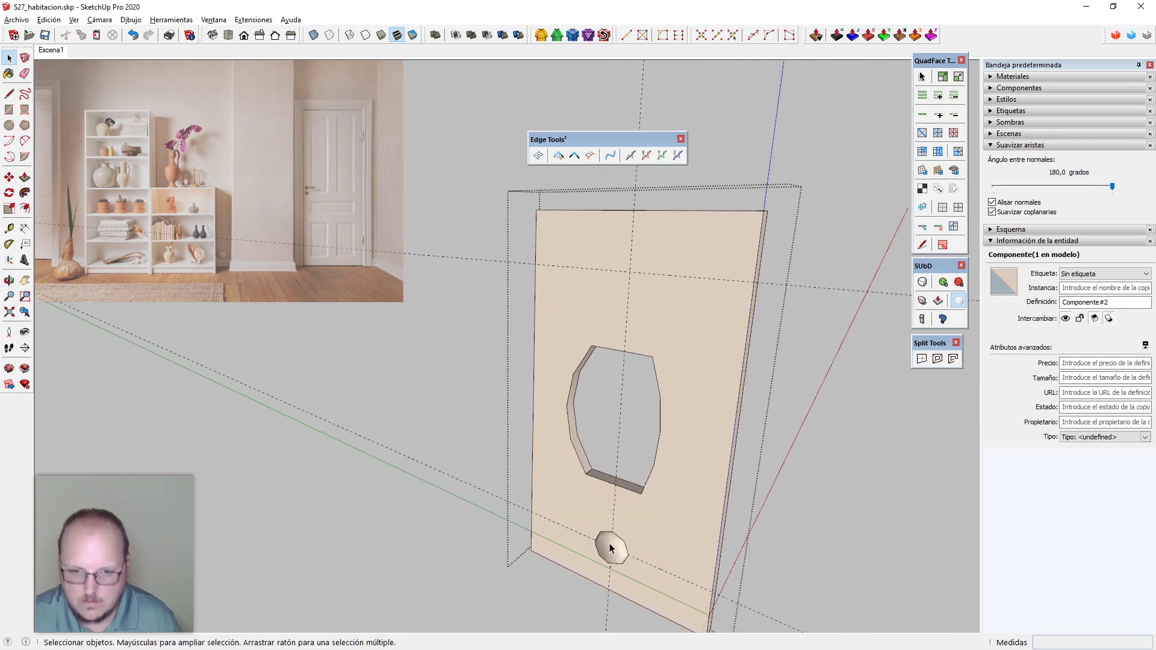
Copy the lower recess component straight up to the upper guide, where the deleted circle was
{"action": "left_click", "coordinate": [610, 548]}
{"action": "key", "text": "m"}
{"action": "left_click", "coordinate": [675, 575]}
{"action": "key", "text": "ctrl"}
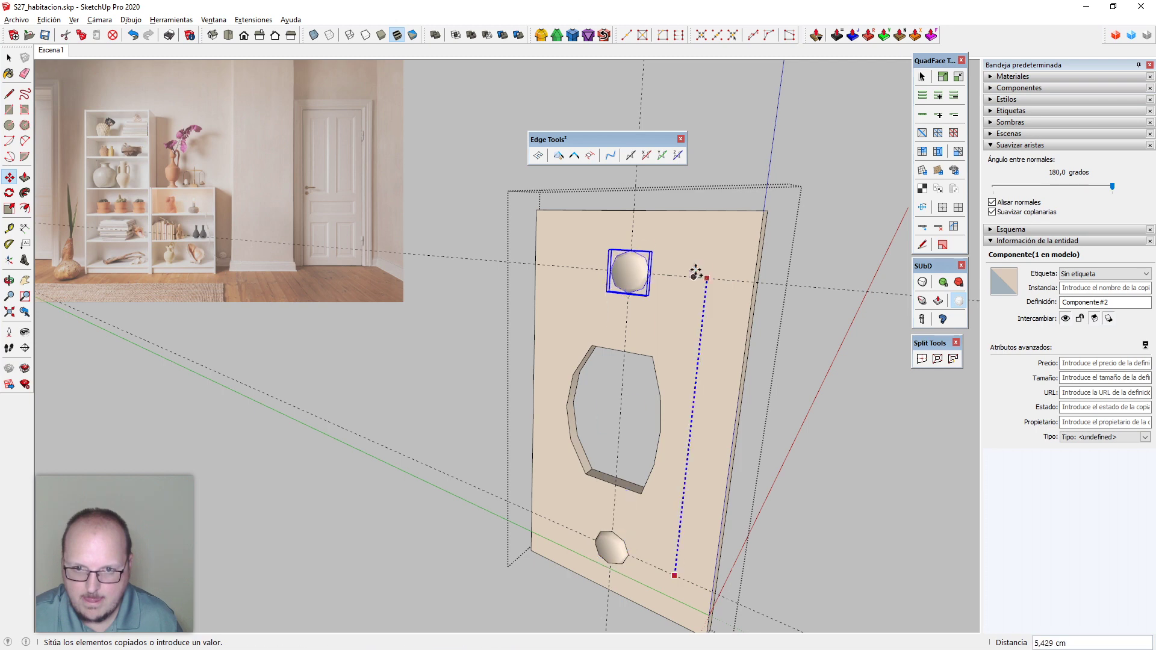
{"action": "left_click", "coordinate": [710, 279]}
Erase the construction guides crossing the latch plate and leave the plate's editing mode
{"action": "scroll", "coordinate": [677, 323], "scroll_direction": "down", "scroll_amount": 2}
{"action": "key", "text": "e"}
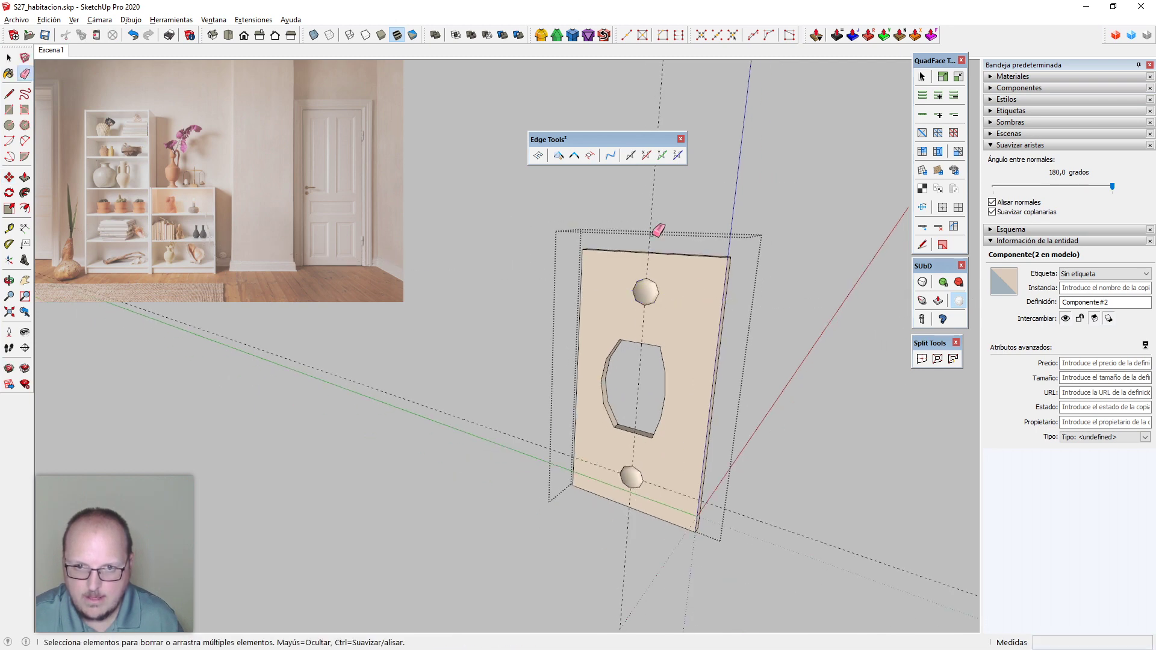
{"action": "key", "text": "Escape"}
{"action": "key", "text": "space"}
Examine the latch plate, latch and handle on the door edge from both sides of the leaf
{"action": "scroll", "coordinate": [666, 482], "scroll_direction": "up", "scroll_amount": 8}
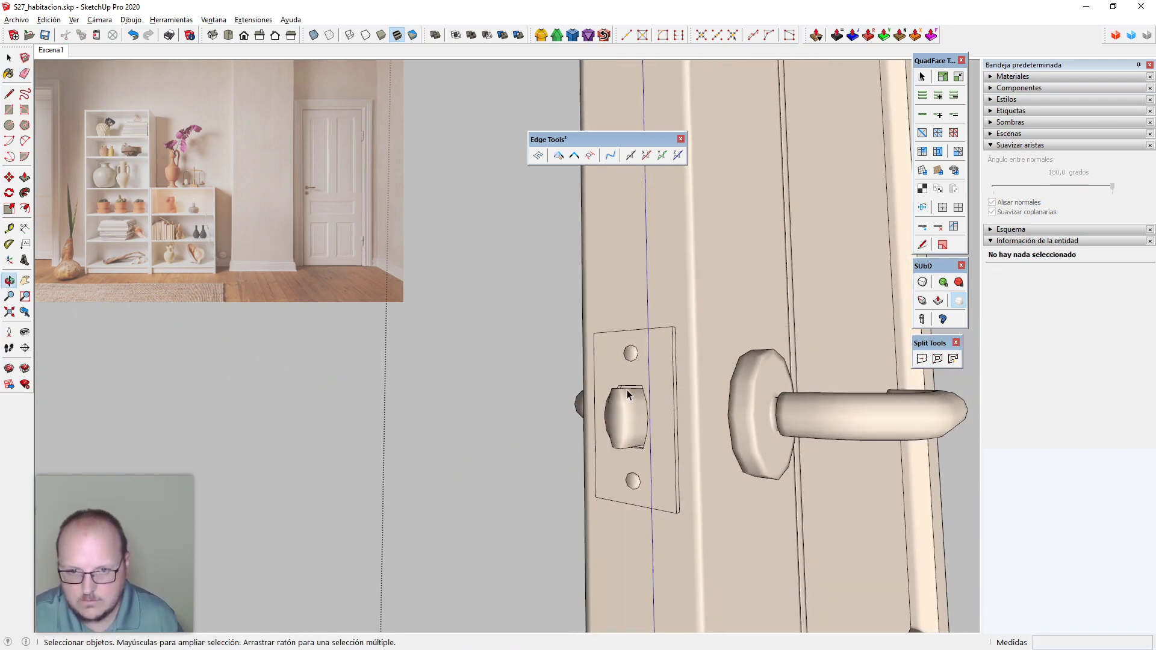
{"action": "middle_click_drag", "start_coordinate": [662, 465], "coordinate": [591, 446]}
{"action": "scroll", "coordinate": [573, 337], "scroll_direction": "down", "scroll_amount": 4}
{"action": "middle_click_drag", "start_coordinate": [581, 349], "coordinate": [681, 415]}
{"action": "scroll", "coordinate": [547, 281], "scroll_direction": "up", "scroll_amount": 6}
{"action": "middle_click_drag", "start_coordinate": [546, 281], "coordinate": [610, 347]}
{"action": "scroll", "coordinate": [609, 347], "scroll_direction": "down", "scroll_amount": 5}
{"action": "middle_click_drag", "start_coordinate": [643, 414], "coordinate": [1110, 501]}
{"action": "scroll", "coordinate": [607, 276], "scroll_direction": "up", "scroll_amount": 5}
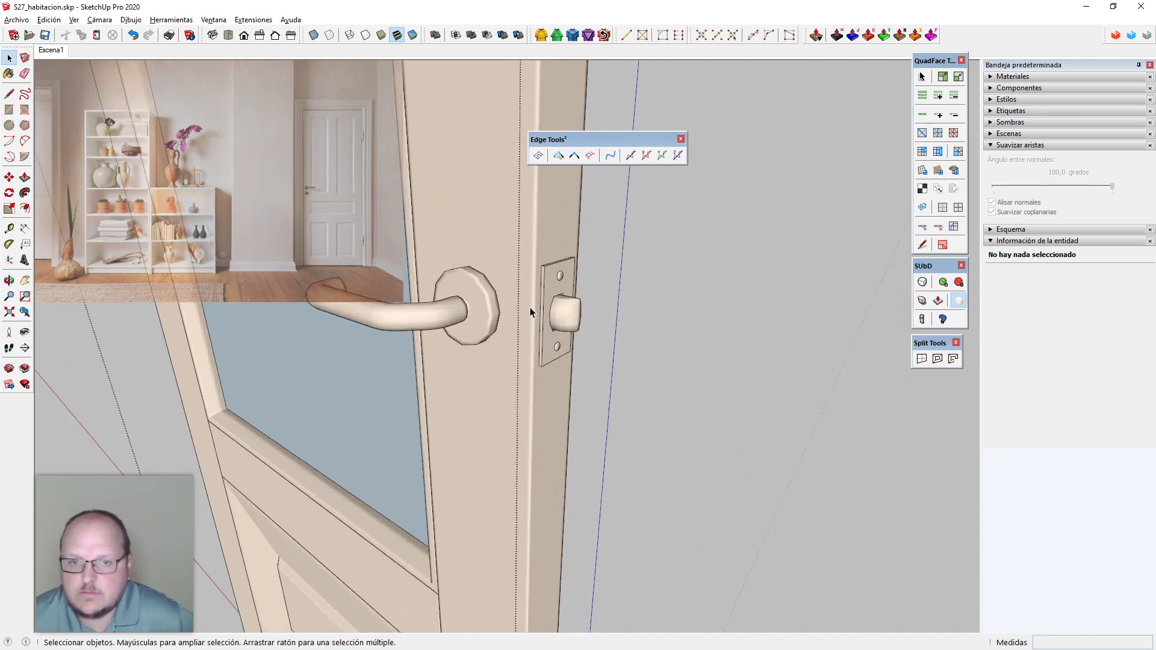
Open the latch plate and scale its whole geometry to a thickness of 2 mm along the red axis
{"action": "middle_click_drag", "start_coordinate": [530, 308], "coordinate": [554, 359]}
{"action": "double_click", "coordinate": [554, 360]}
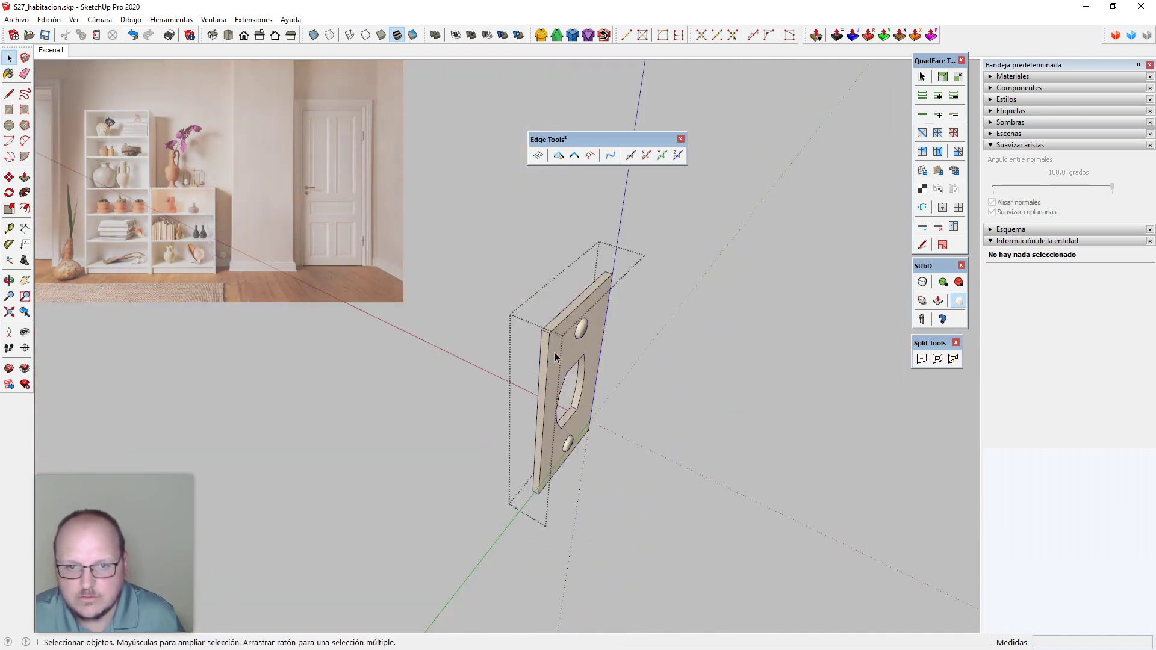
{"action": "triple_click", "coordinate": [569, 350]}
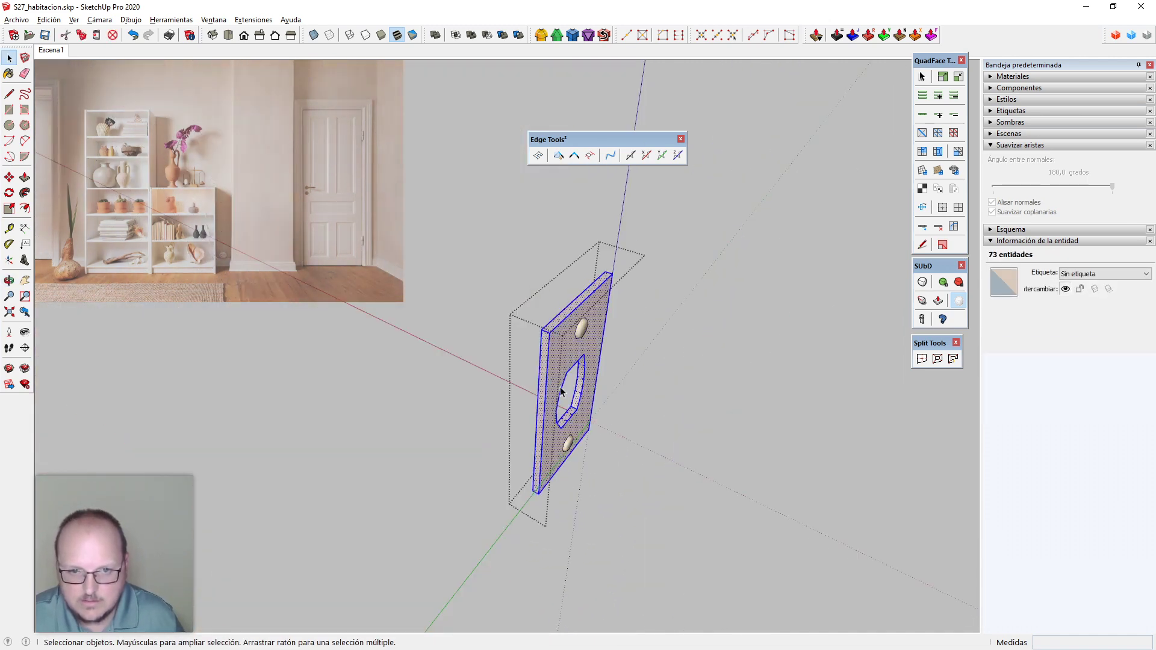
{"action": "scroll", "coordinate": [565, 393], "scroll_direction": "up", "scroll_amount": 1}
{"action": "key", "text": "s"}
{"action": "left_click_drag", "start_coordinate": [574, 391], "coordinate": [594, 401]}
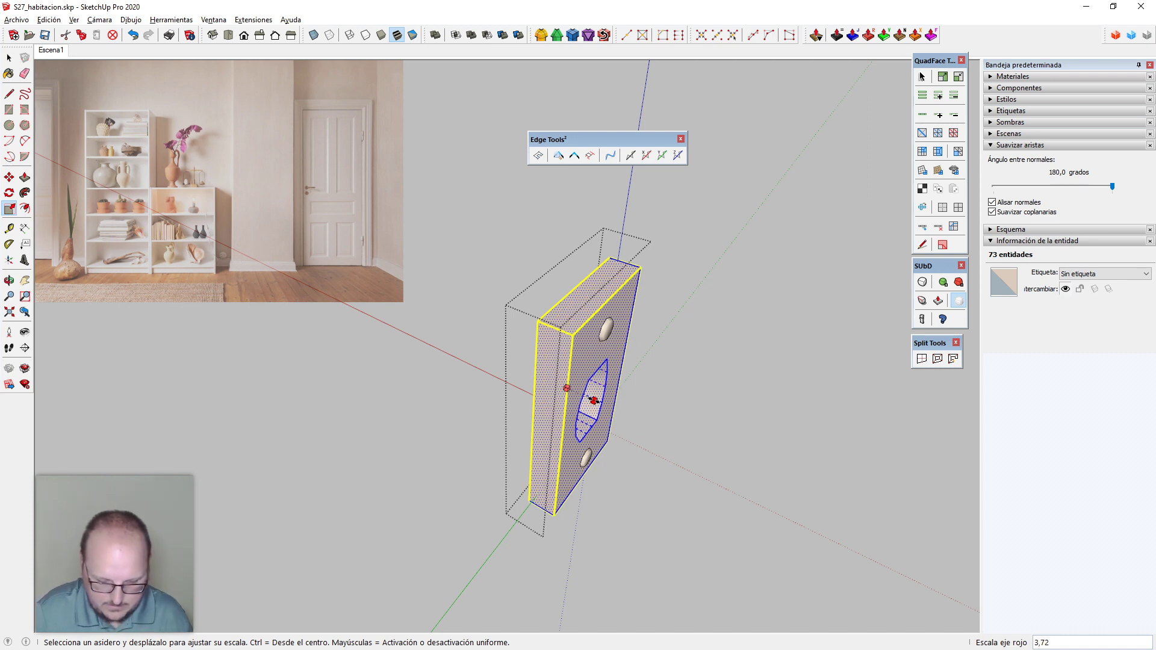
{"action": "type", "text": "2mm"}
{"action": "key", "text": "Return"}
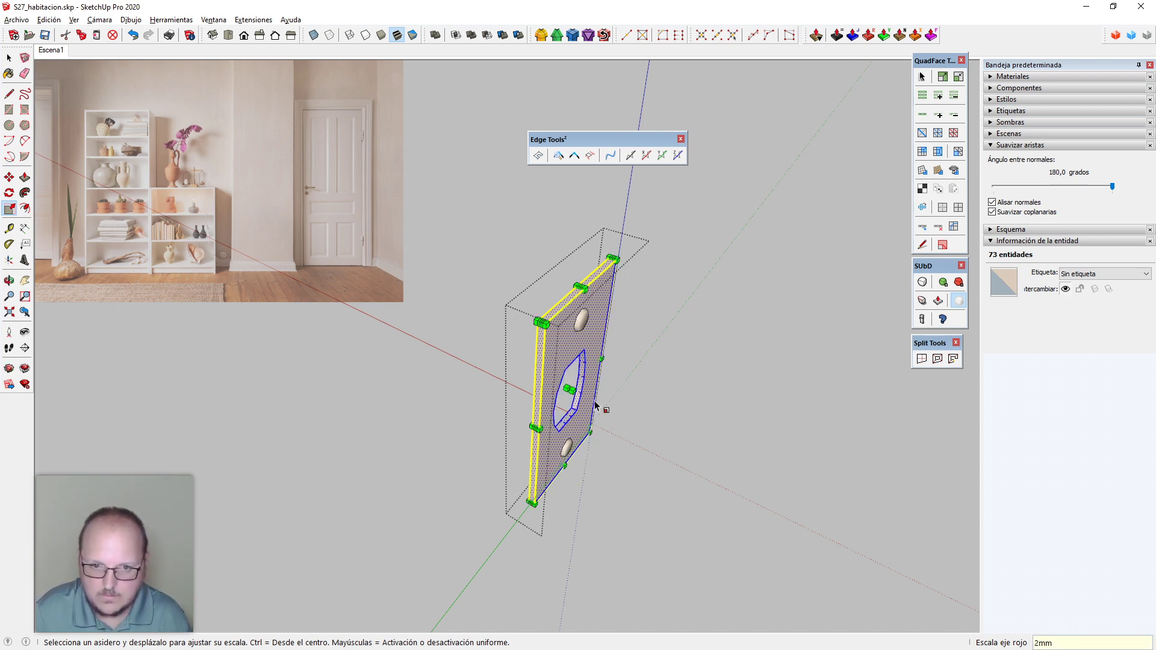
Reduce the latch plate's thickness to 1.5 mm and leave the plate's editing mode
{"action": "type", "text": "1,5"}
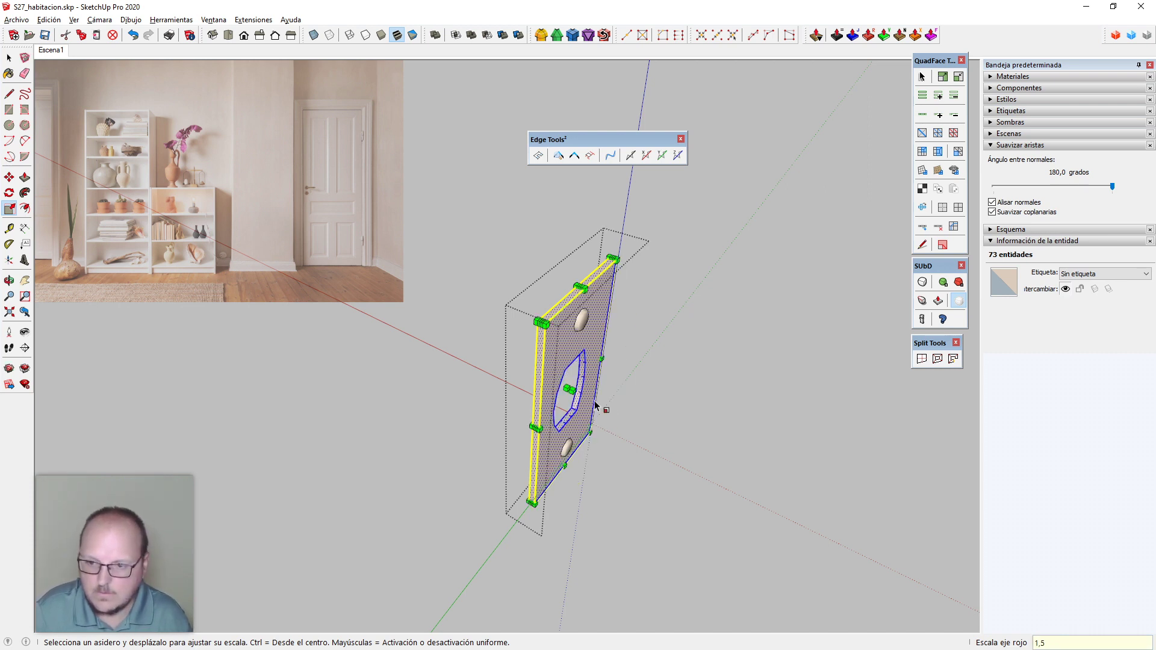
{"action": "type", "text": "mm"}
{"action": "key", "text": "Return"}
{"action": "key", "text": "space"}
{"action": "key", "text": "Escape"}
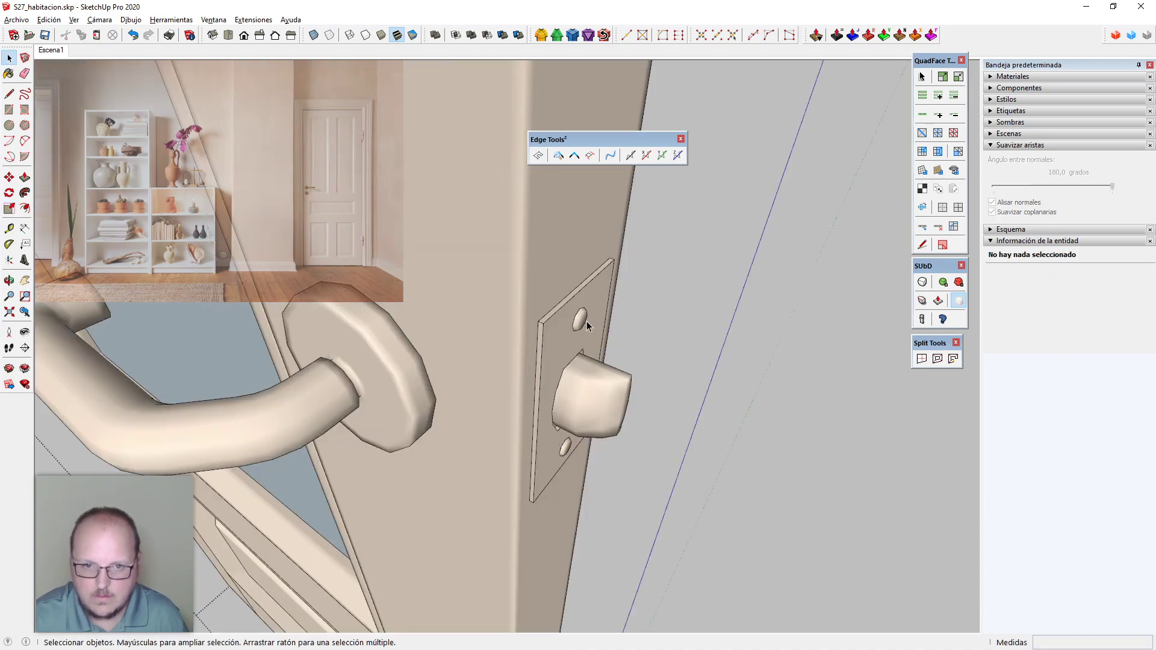
Examine the door leaf, handles and latch together with the frame from several angles
{"action": "middle_click_drag", "start_coordinate": [584, 323], "coordinate": [324, 277]}
{"action": "scroll", "coordinate": [324, 277], "scroll_direction": "down", "scroll_amount": 5}
{"action": "middle_click_drag", "start_coordinate": [602, 361], "coordinate": [385, 392]}
{"action": "scroll", "coordinate": [799, 384], "scroll_direction": "down", "scroll_amount": 4}
{"action": "middle_click_drag", "start_coordinate": [798, 384], "coordinate": [442, 374]}
{"action": "scroll", "coordinate": [530, 358], "scroll_direction": "up", "scroll_amount": 5}
{"action": "middle_click_drag", "start_coordinate": [589, 380], "coordinate": [628, 550]}
{"action": "scroll", "coordinate": [591, 317], "scroll_direction": "down", "scroll_amount": 3}
{"action": "scroll", "coordinate": [573, 414], "scroll_direction": "up", "scroll_amount": 6}
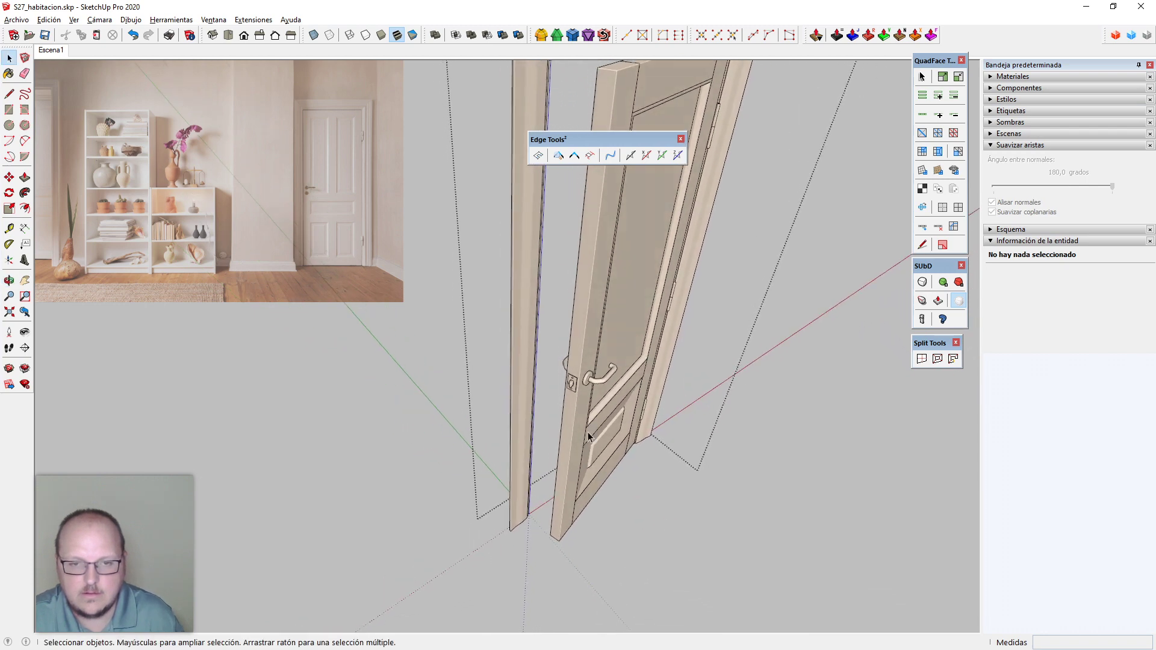
Try scaling the latch plate and latch together to 0.50 along the green axis, and undo it
{"action": "middle_click_drag", "start_coordinate": [555, 347], "coordinate": [597, 302]}
{"action": "scroll", "coordinate": [600, 353], "scroll_direction": "up", "scroll_amount": 1}
{"action": "scroll", "coordinate": [597, 297], "scroll_direction": "up", "scroll_amount": 4}
{"action": "left_click", "coordinate": [597, 297]}
{"action": "scroll", "coordinate": [597, 299], "scroll_direction": "up", "scroll_amount": 3}
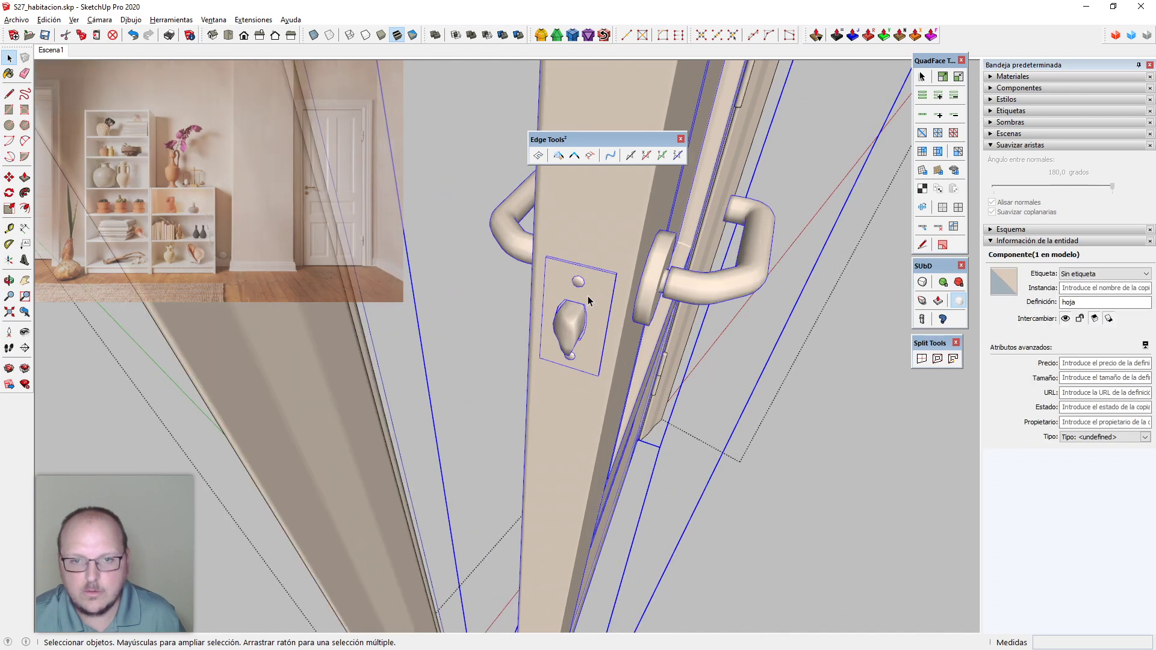
{"action": "left_click", "coordinate": [584, 306]}
{"action": "scroll", "coordinate": [584, 308], "scroll_direction": "up", "scroll_amount": 2}
{"action": "left_click", "coordinate": [584, 309], "text": "ctrl"}
{"action": "key", "text": "s"}
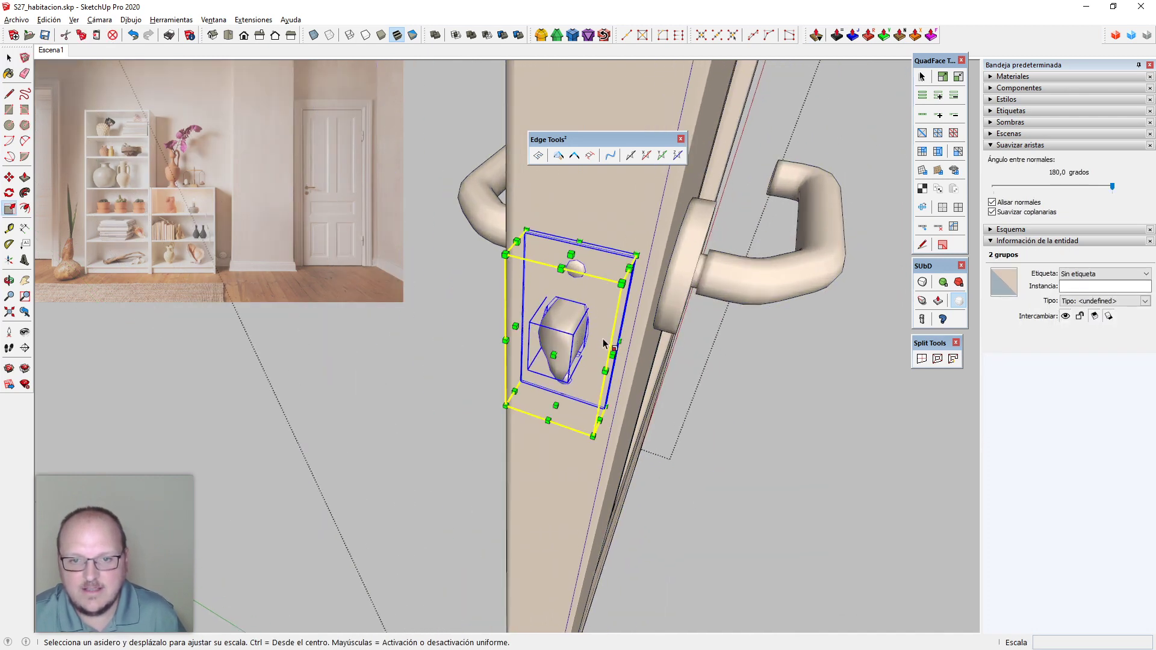
{"action": "left_click_drag", "start_coordinate": [607, 348], "coordinate": [590, 349]}
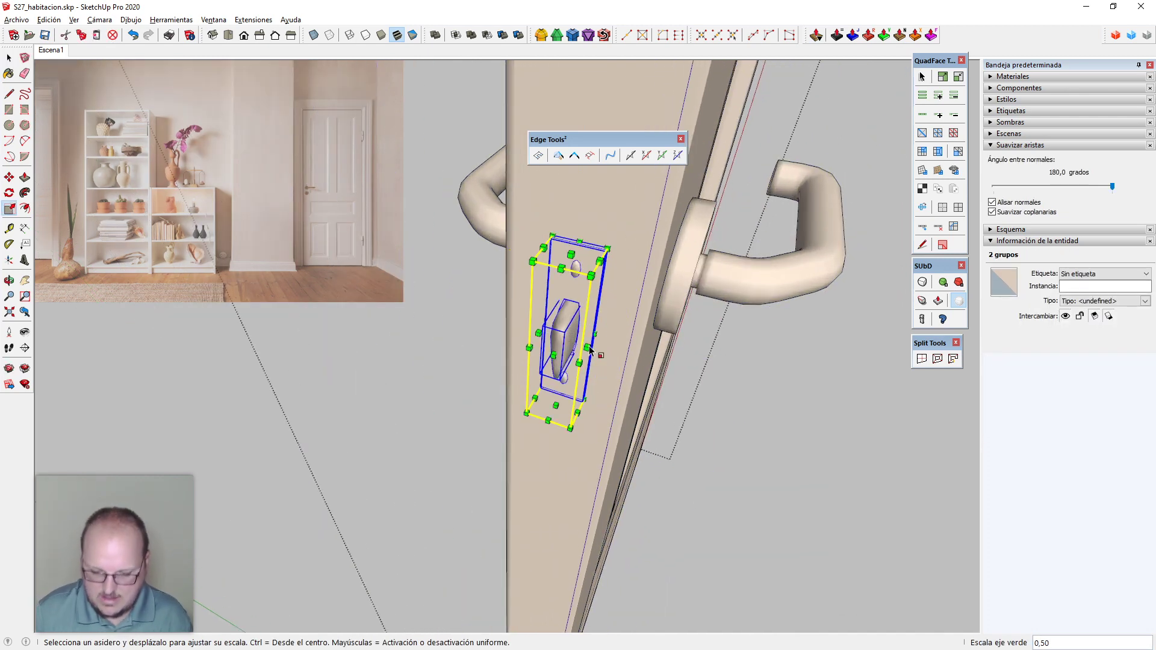
{"action": "key", "text": "ctrl+z"}
{"action": "key", "text": "space"}
Examine the open door within the room, returning to the saved scene Escena1
{"action": "scroll", "coordinate": [589, 351], "scroll_direction": "down", "scroll_amount": 3}
{"action": "middle_click_drag", "start_coordinate": [624, 383], "coordinate": [659, 366]}
{"action": "scroll", "coordinate": [659, 367], "scroll_direction": "down", "scroll_amount": 8}
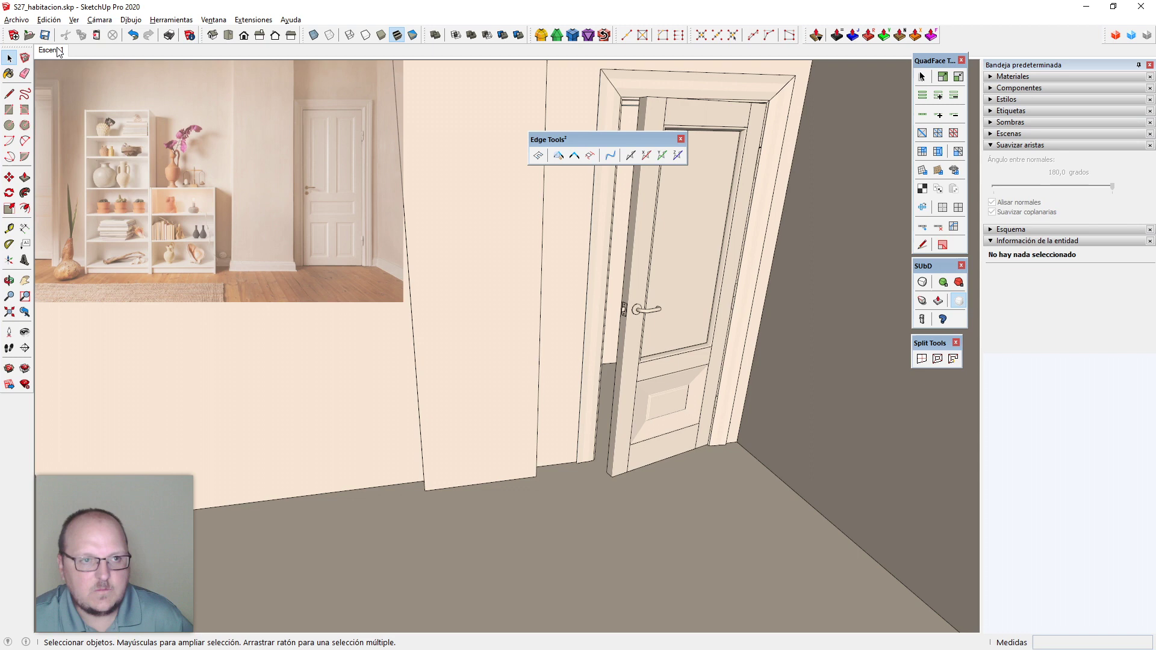
{"action": "left_click", "coordinate": [57, 50]}
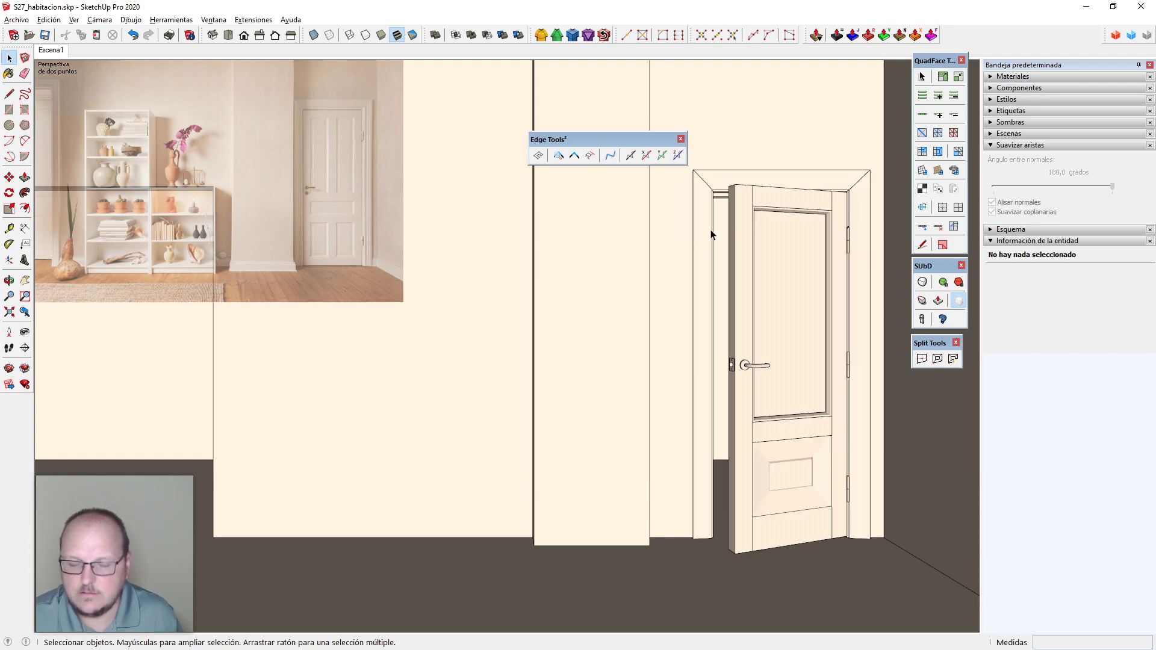
{"action": "middle_click_drag", "start_coordinate": [746, 365], "coordinate": [756, 485]}
{"action": "scroll", "coordinate": [747, 361], "scroll_direction": "up", "scroll_amount": 6}
{"action": "scroll", "coordinate": [831, 199], "scroll_direction": "down", "scroll_amount": 2}
{"action": "middle_click_drag", "start_coordinate": [789, 226], "coordinate": [766, 269]}
{"action": "left_click", "coordinate": [52, 50]}
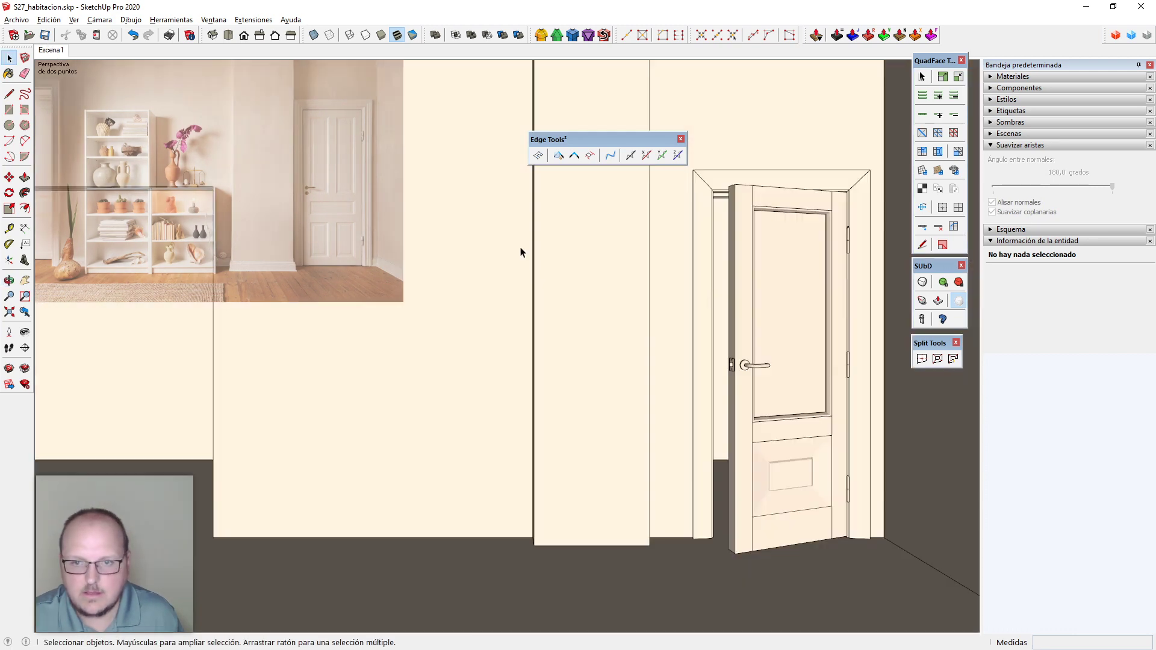
Turn on the shadows and set their date to 07/22 and time to 09:35
{"action": "left_click", "coordinate": [1011, 123]}
{"action": "left_click", "coordinate": [996, 138]}
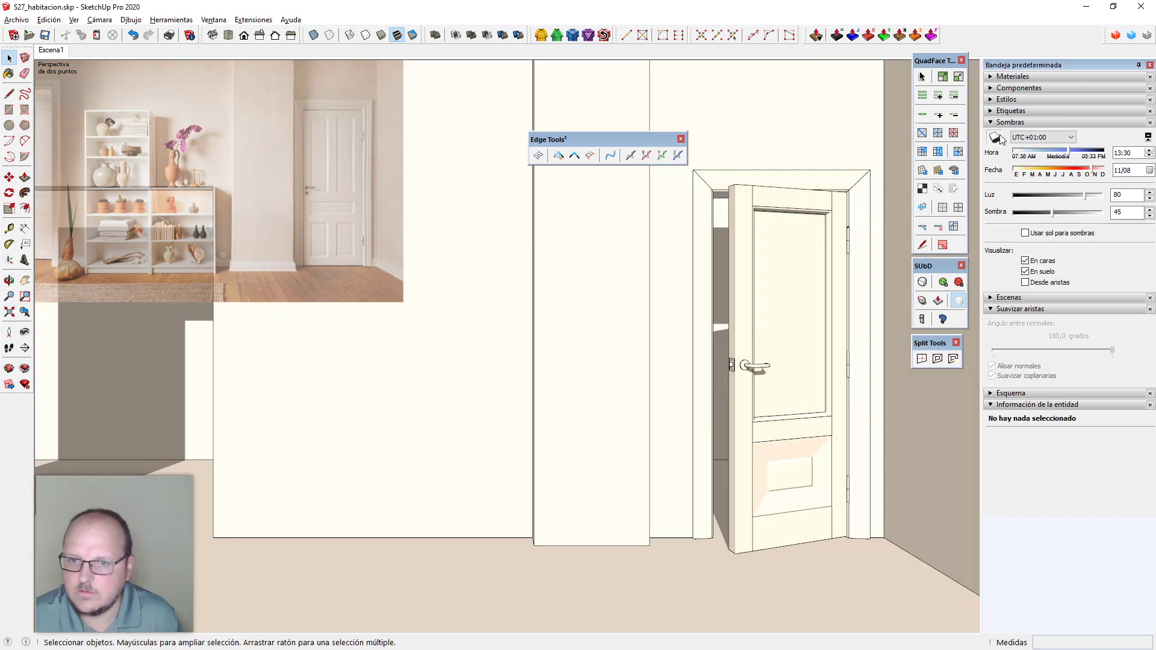
{"action": "mouse_move", "coordinate": [1075, 159]}
{"action": "left_mouse_down"}
{"action": "mouse_move", "coordinate": [1034, 156]}
{"action": "mouse_move", "coordinate": [1066, 176]}
{"action": "left_mouse_up"}
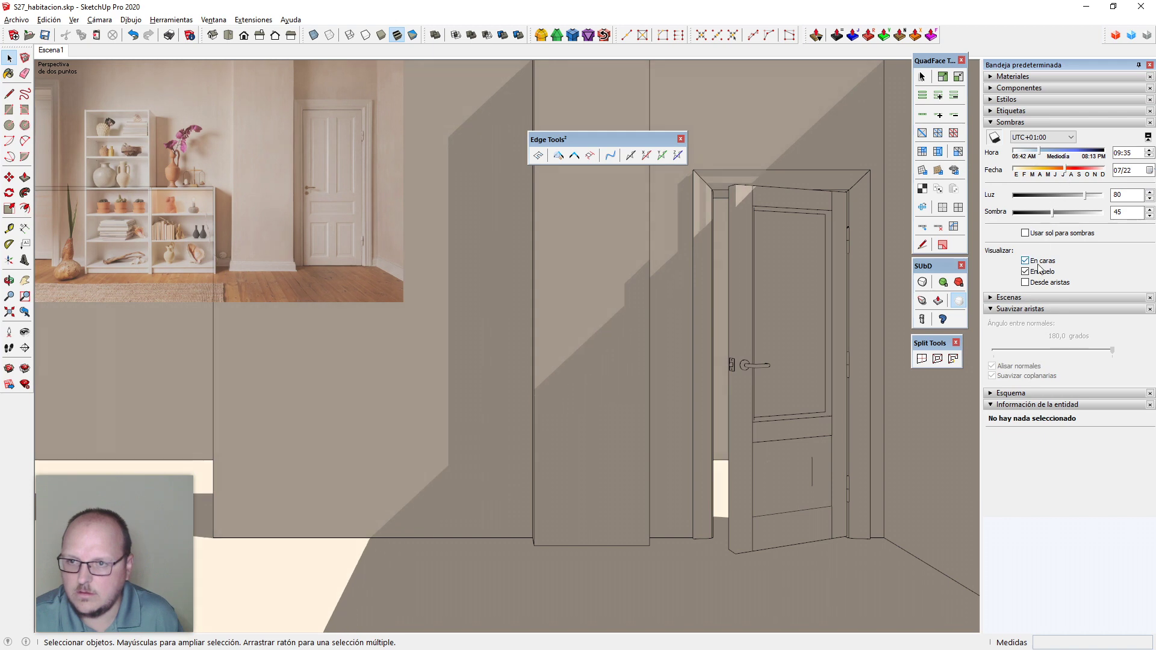
Turn off the cast shadows, use the sun for shading and set the time to 15:03
{"action": "left_click", "coordinate": [995, 138]}
{"action": "left_click_drag", "start_coordinate": [1038, 150], "coordinate": [1073, 156]}
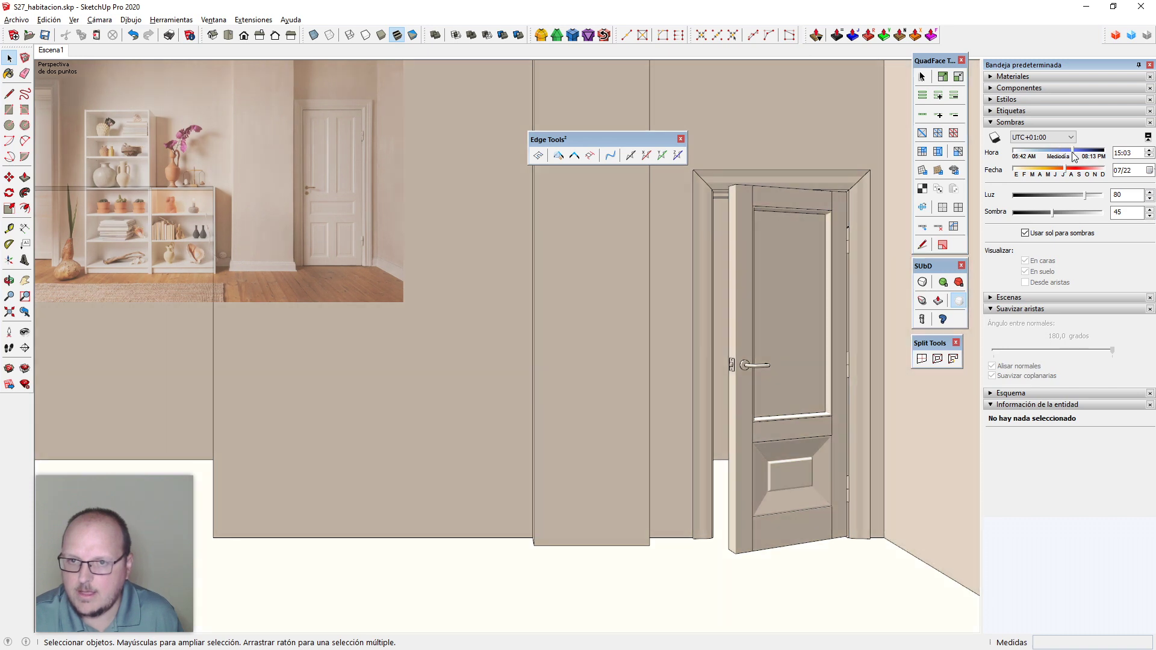
{"action": "middle_click_drag", "start_coordinate": [600, 328], "coordinate": [723, 352]}
Toggle the cast shadows on and off, and stop using the sun for shading
{"action": "left_click", "coordinate": [995, 138]}
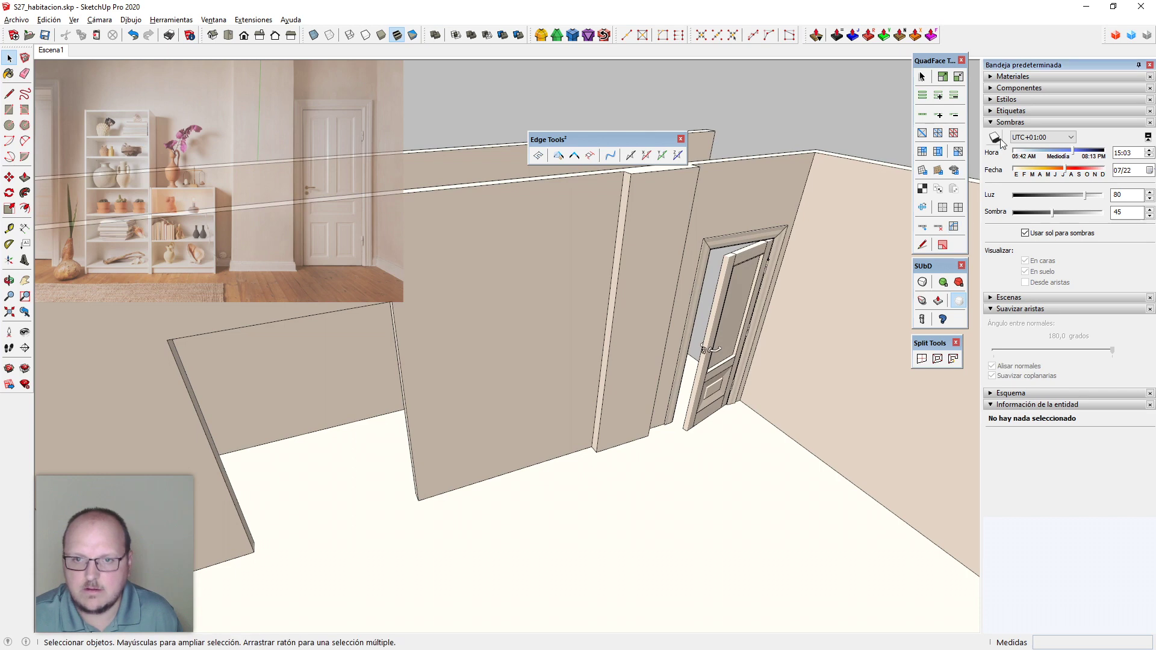
{"action": "left_click", "coordinate": [1002, 140]}
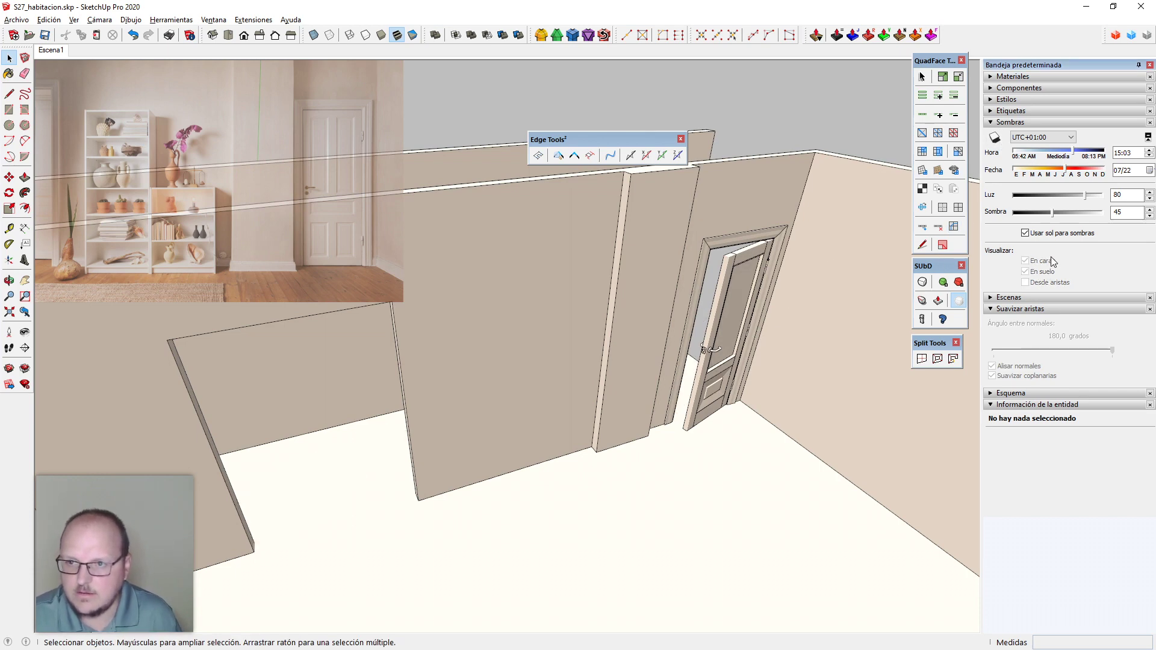
{"action": "left_click", "coordinate": [1046, 236]}
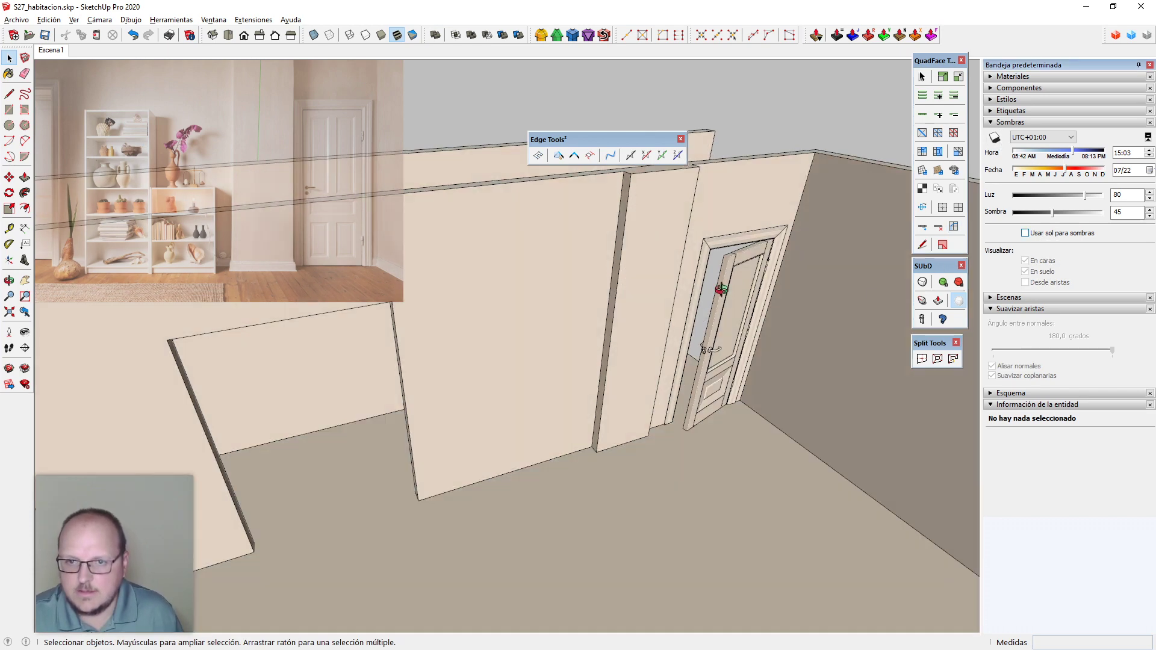
Examine the door, its frame and the surrounding walls without sun shading
{"action": "scroll", "coordinate": [722, 307], "scroll_direction": "up", "scroll_amount": 4}
{"action": "middle_click_drag", "start_coordinate": [736, 311], "coordinate": [719, 326]}
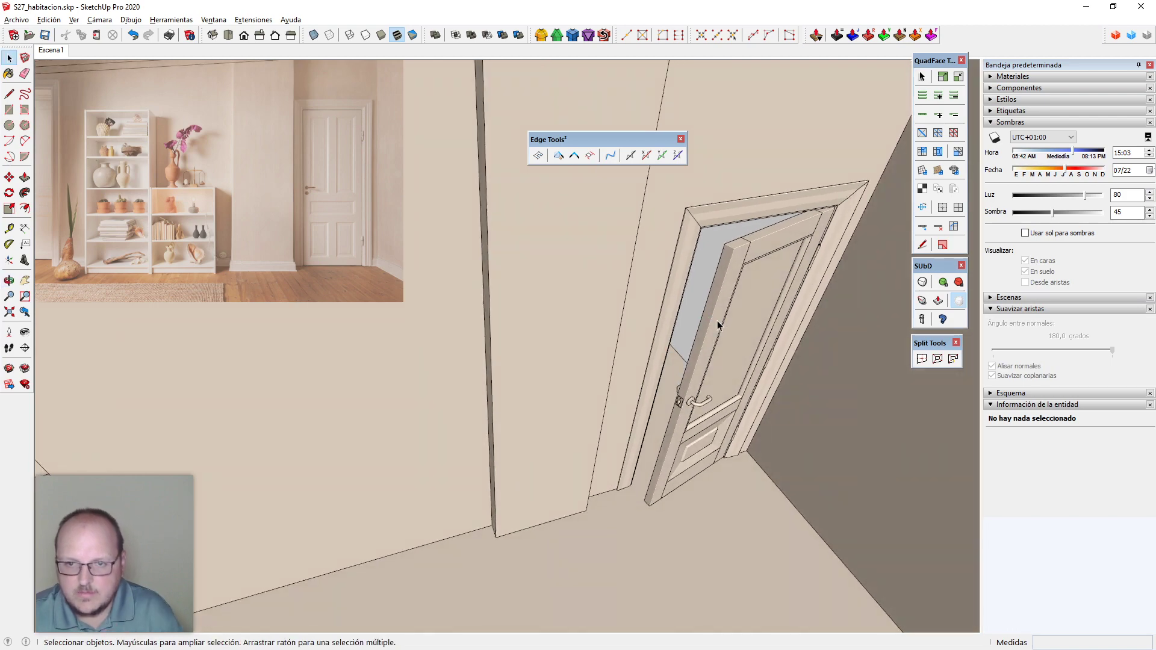
{"action": "scroll", "coordinate": [709, 425], "scroll_direction": "up", "scroll_amount": 4}
{"action": "middle_click_drag", "start_coordinate": [689, 461], "coordinate": [795, 398]}
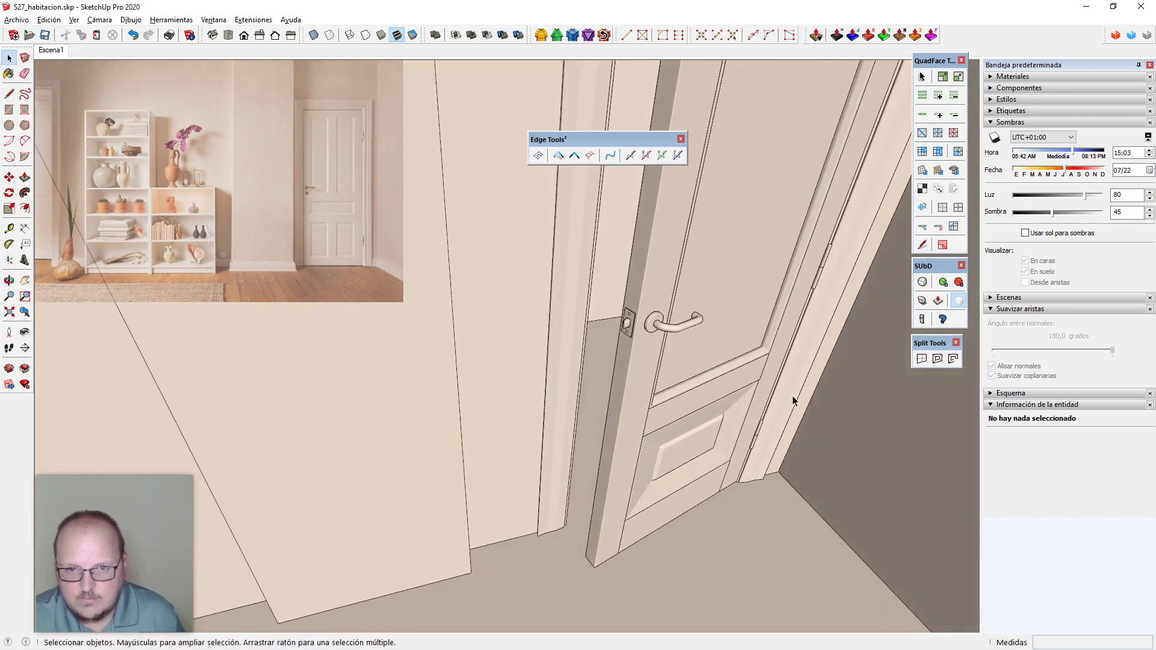
{"action": "scroll", "coordinate": [795, 398], "scroll_direction": "down", "scroll_amount": 4}
{"action": "middle_click_drag", "start_coordinate": [733, 447], "coordinate": [669, 439]}
{"action": "key", "text": "space"}
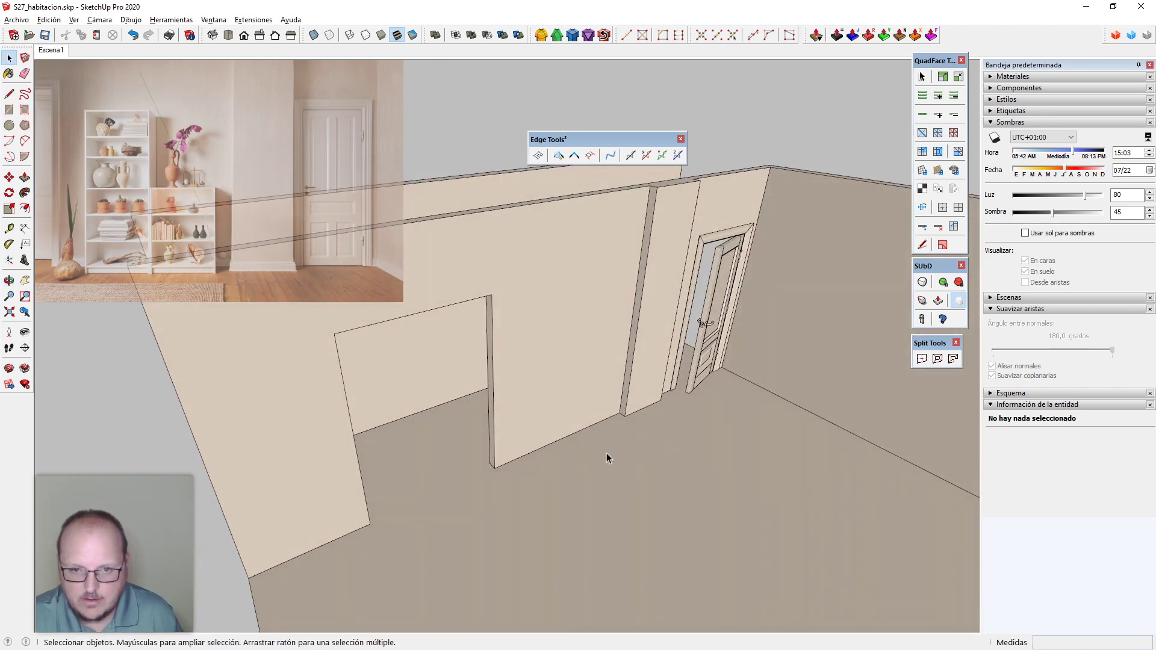
Draw an upright rectangle from the bottom outer corner of the wall end beside the opening, perpendicular to the wall
{"action": "scroll", "coordinate": [606, 457], "scroll_direction": "up", "scroll_amount": 3}
{"action": "scroll", "coordinate": [590, 455], "scroll_direction": "up", "scroll_amount": 2}
{"action": "key", "text": "l"}
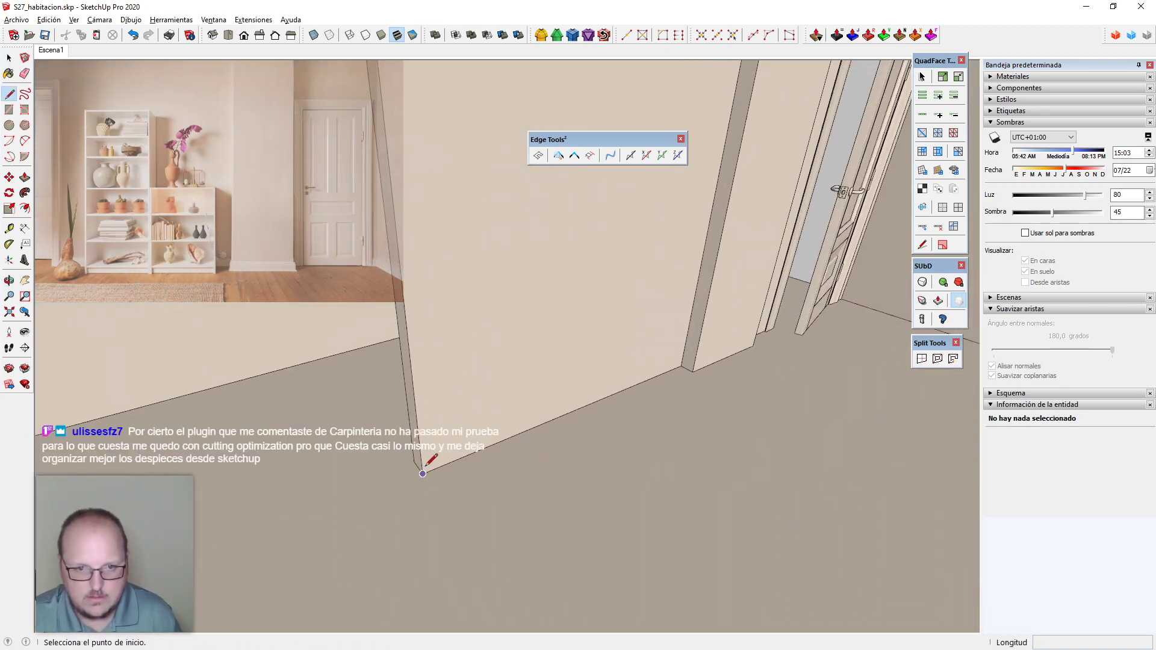
{"action": "left_click", "coordinate": [424, 471]}
{"action": "middle_click_drag", "start_coordinate": [596, 405], "coordinate": [526, 482]}
{"action": "key", "text": "r"}
{"action": "left_click", "coordinate": [522, 489]}
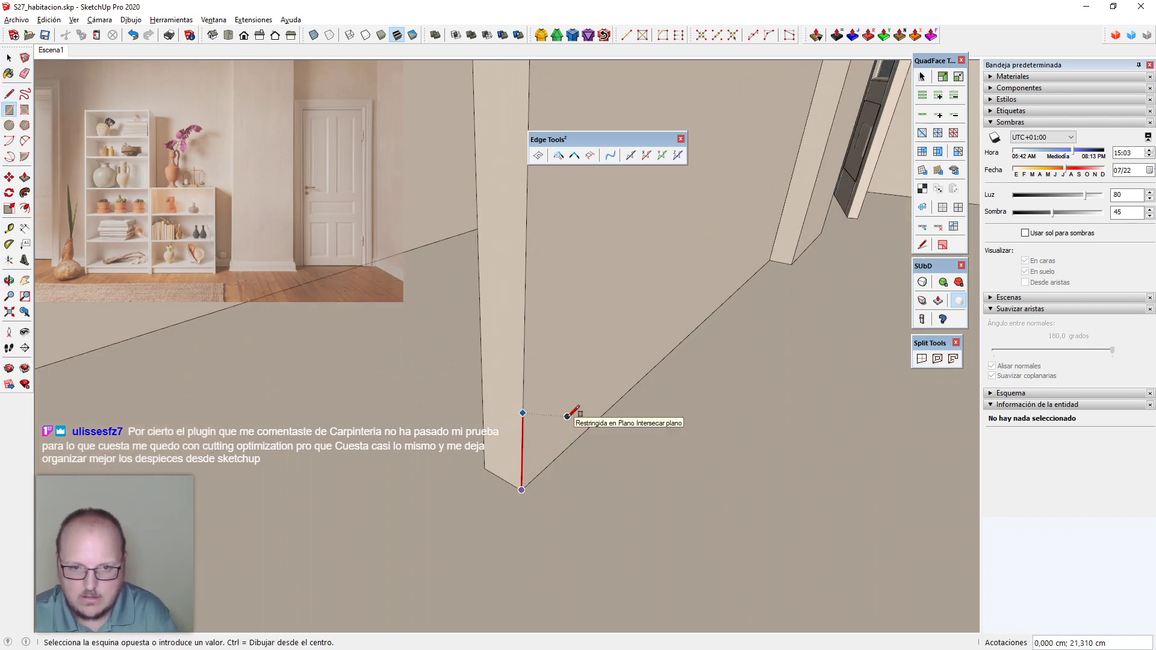
{"action": "left_click", "coordinate": [796, 225]}
Scale the rectangle at the wall corner to a height of 10 cm
{"action": "key", "text": "space"}
{"action": "left_click", "coordinate": [535, 306]}
{"action": "key", "text": "s"}
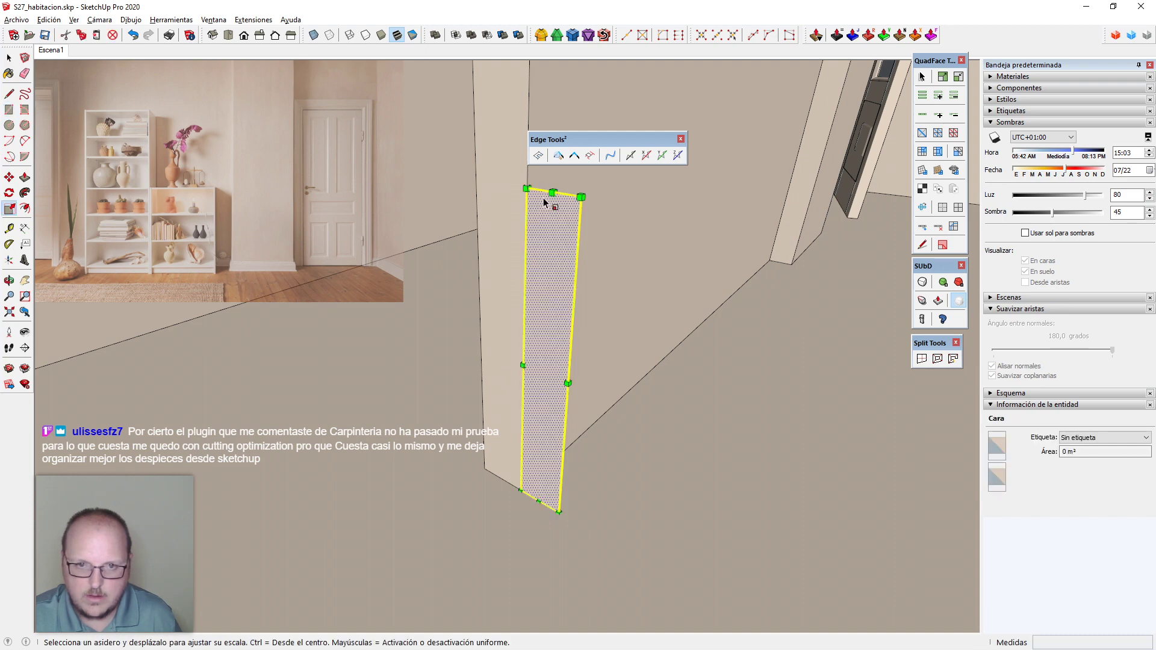
{"action": "left_click_drag", "start_coordinate": [552, 194], "coordinate": [535, 218]}
{"action": "type", "text": "1"}
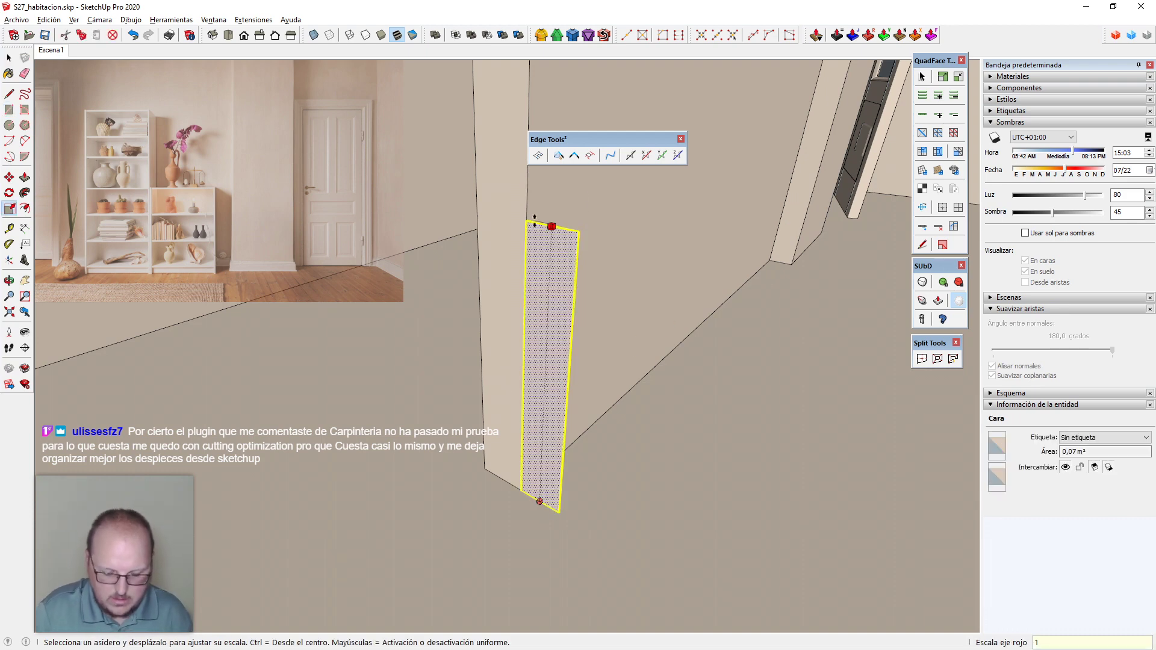
{"action": "type", "text": "0cm"}
{"action": "key", "text": "Return"}
Scale the rectangle's width to 15 mm, keeping it against the wall corner
{"action": "scroll", "coordinate": [518, 476], "scroll_direction": "up", "scroll_amount": 5}
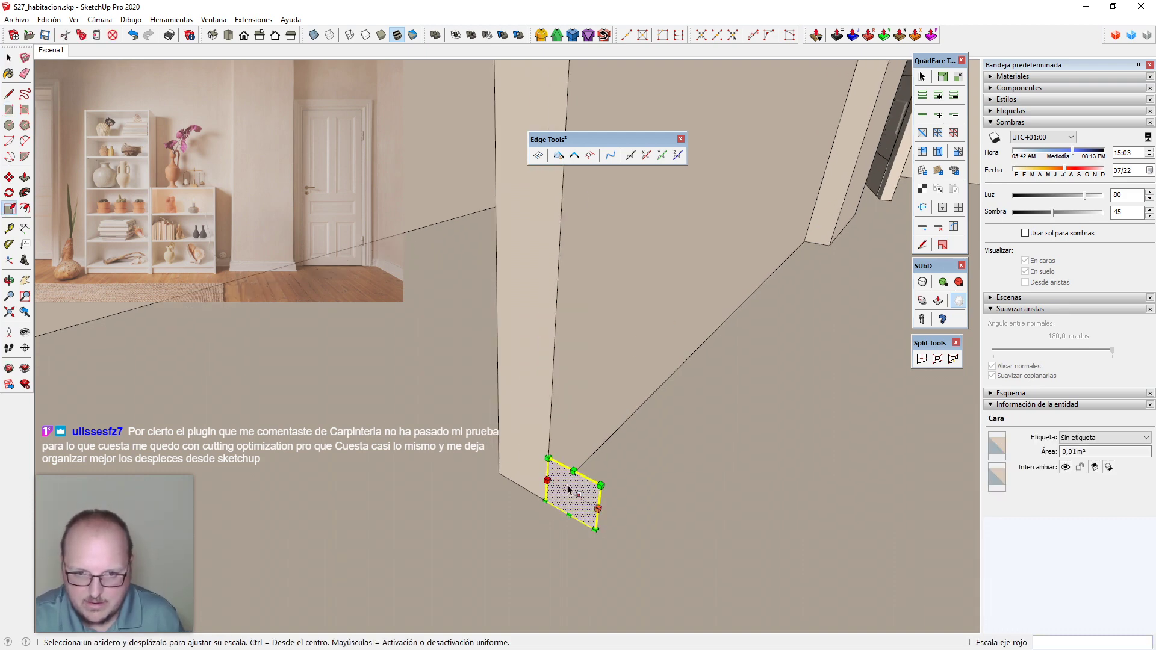
{"action": "left_click_drag", "start_coordinate": [630, 527], "coordinate": [594, 505]}
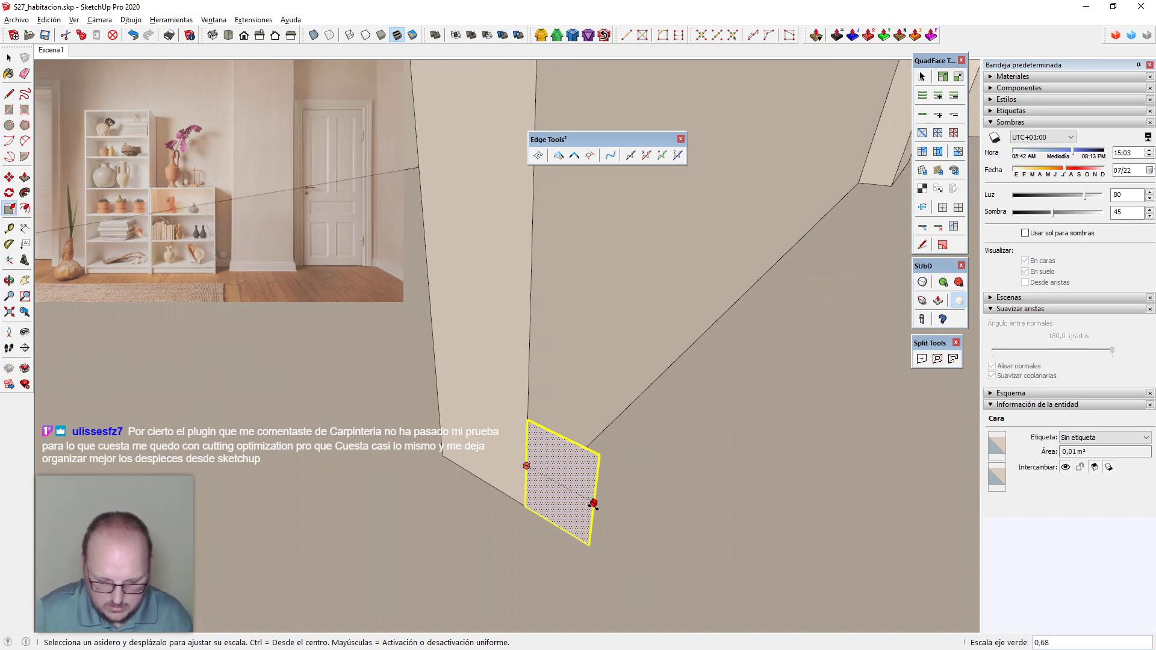
{"action": "type", "text": "15mm"}
{"action": "key", "text": "Return"}
{"action": "key", "text": "space"}
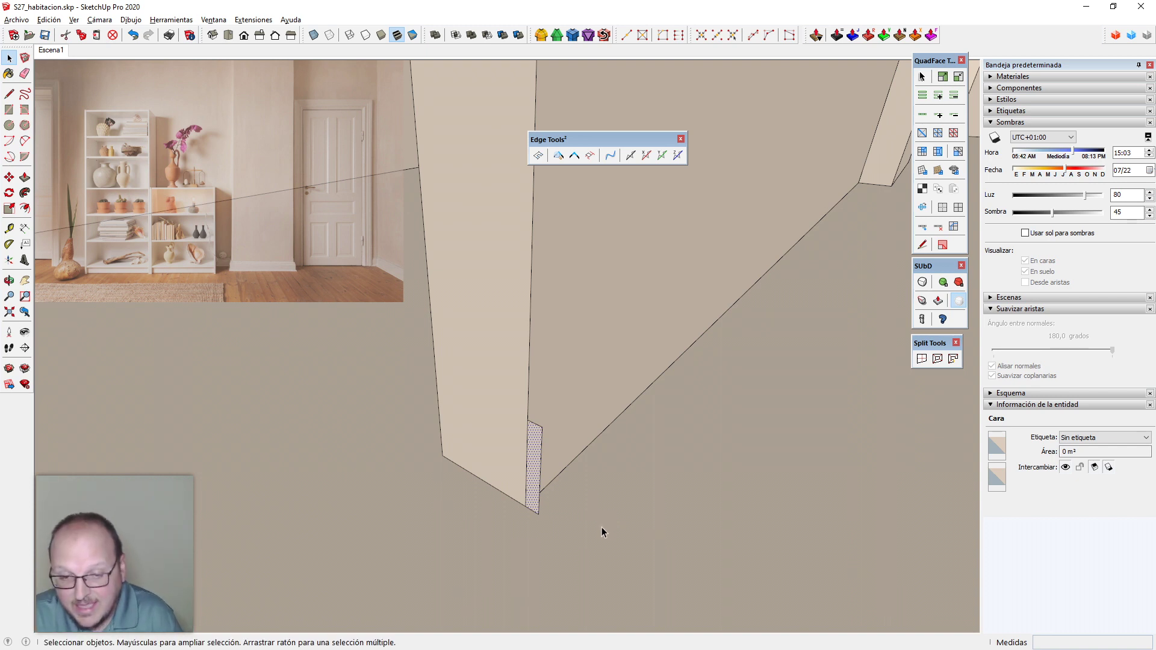
Draw a 5 cm high rectangle on the profile's upper outer part, from the top edge's midpoint to the outer edge's midpoint
{"action": "middle_click_drag", "start_coordinate": [602, 527], "coordinate": [570, 354]}
{"action": "scroll", "coordinate": [571, 353], "scroll_direction": "down", "scroll_amount": 5}
{"action": "scroll", "coordinate": [431, 421], "scroll_direction": "up", "scroll_amount": 6}
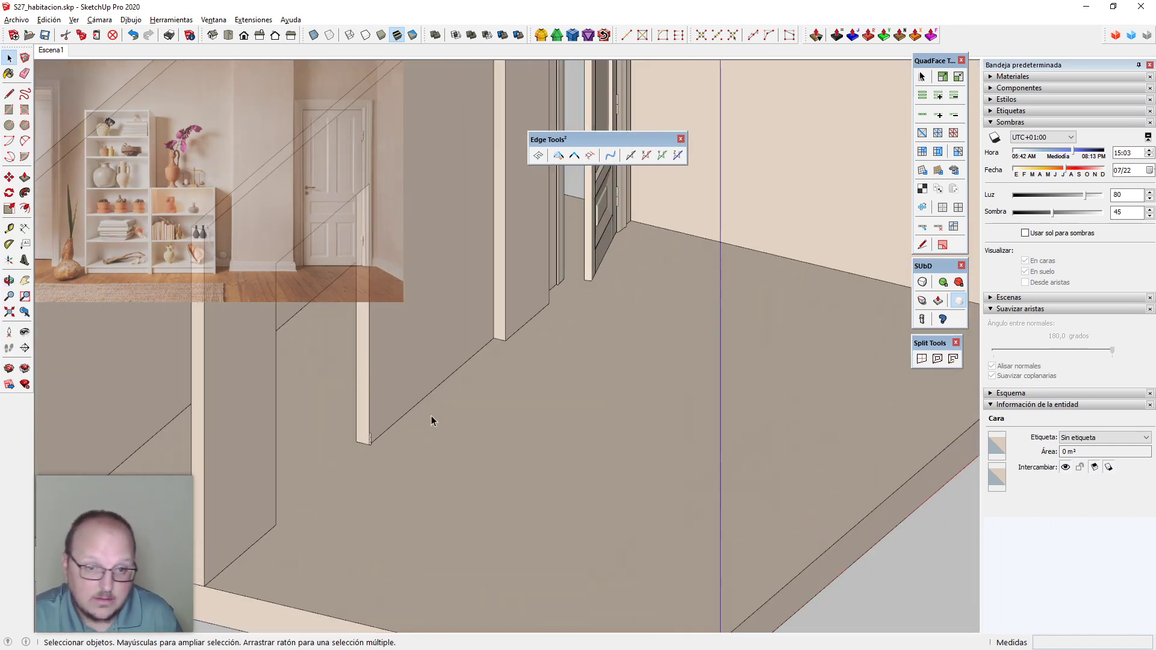
{"action": "scroll", "coordinate": [395, 446], "scroll_direction": "up", "scroll_amount": 11}
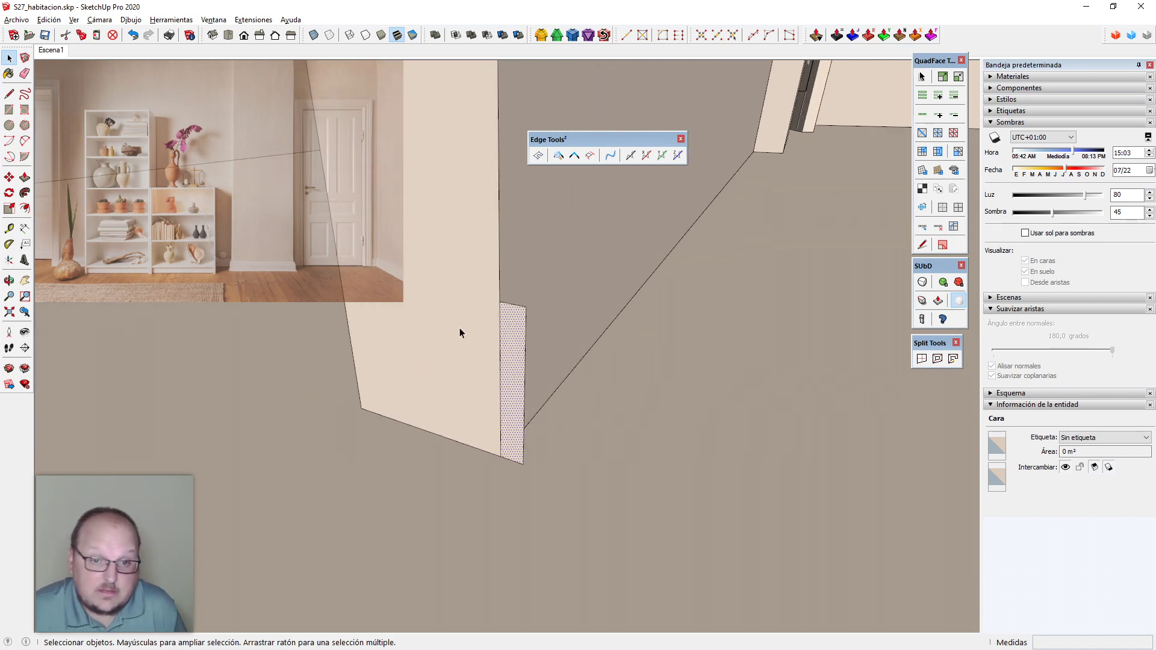
{"action": "middle_click_drag", "start_coordinate": [463, 330], "coordinate": [484, 368]}
{"action": "scroll", "coordinate": [496, 293], "scroll_direction": "up", "scroll_amount": 4}
{"action": "key", "text": "r"}
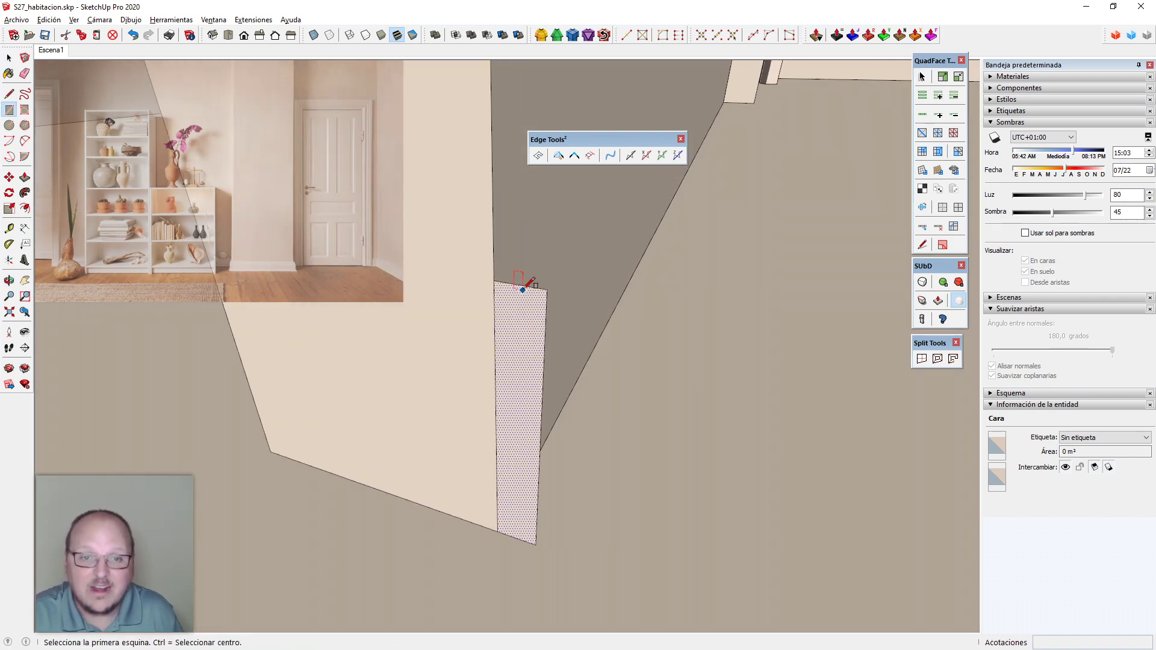
{"action": "left_click", "coordinate": [521, 284]}
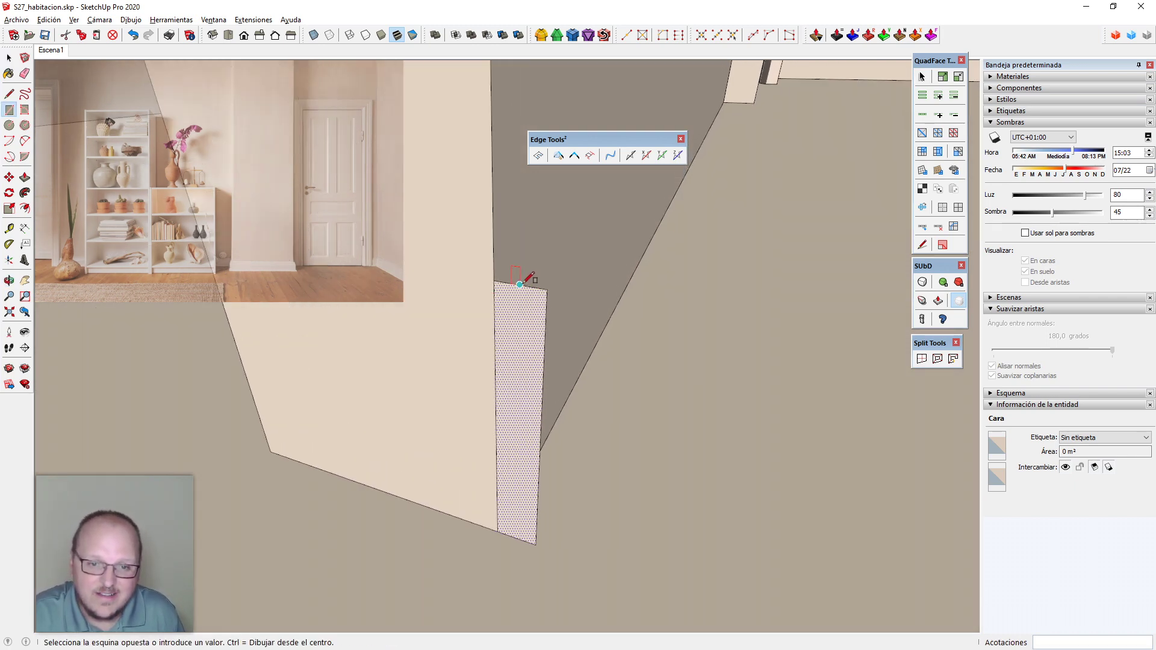
{"action": "left_click", "coordinate": [540, 439]}
{"action": "key", "text": "space"}
Draw a short diagonal across the profile's upper corner and erase the corner piece and the outer rectangle beside it
{"action": "key", "text": "l"}
{"action": "scroll", "coordinate": [529, 314], "scroll_direction": "up", "scroll_amount": 2}
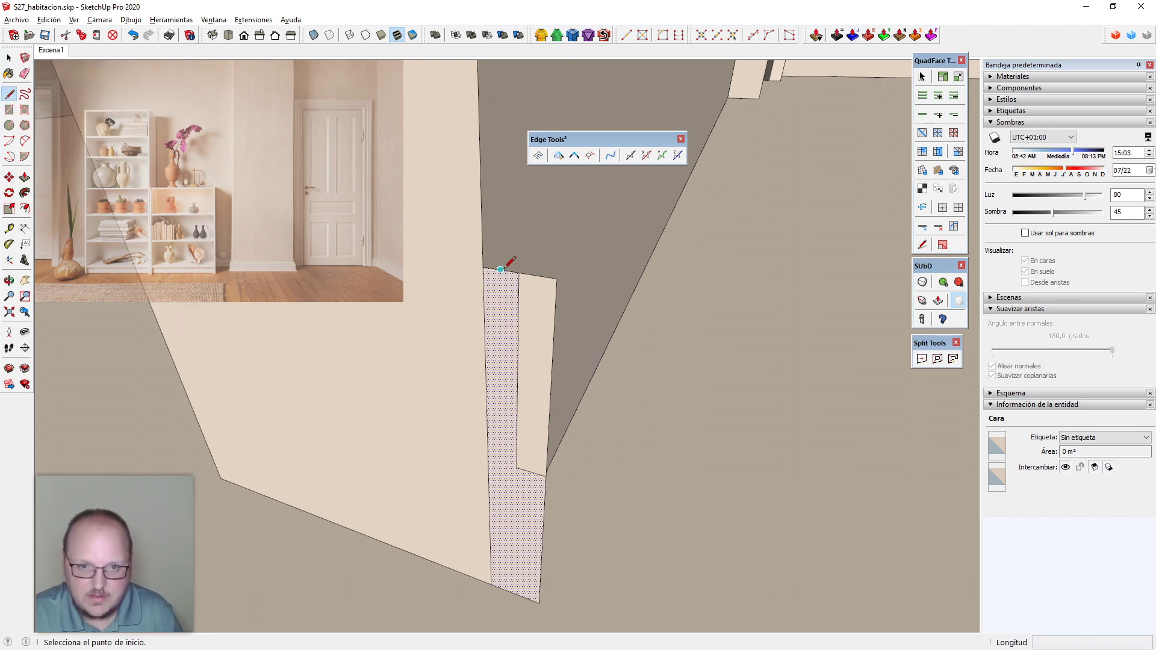
{"action": "left_click", "coordinate": [501, 270]}
{"action": "left_click", "coordinate": [517, 291]}
{"action": "key", "text": "e"}
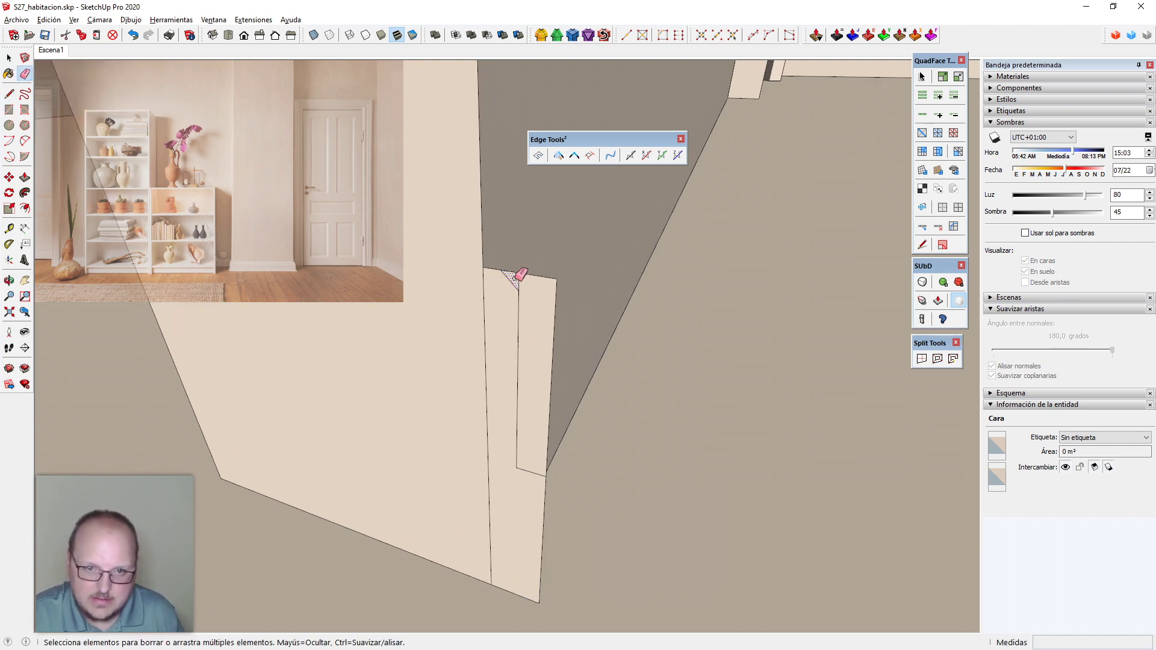
{"action": "mouse_move", "coordinate": [517, 279]}
{"action": "left_mouse_down"}
{"action": "mouse_move", "coordinate": [564, 290]}
{"action": "mouse_move", "coordinate": [555, 277]}
{"action": "left_mouse_up"}
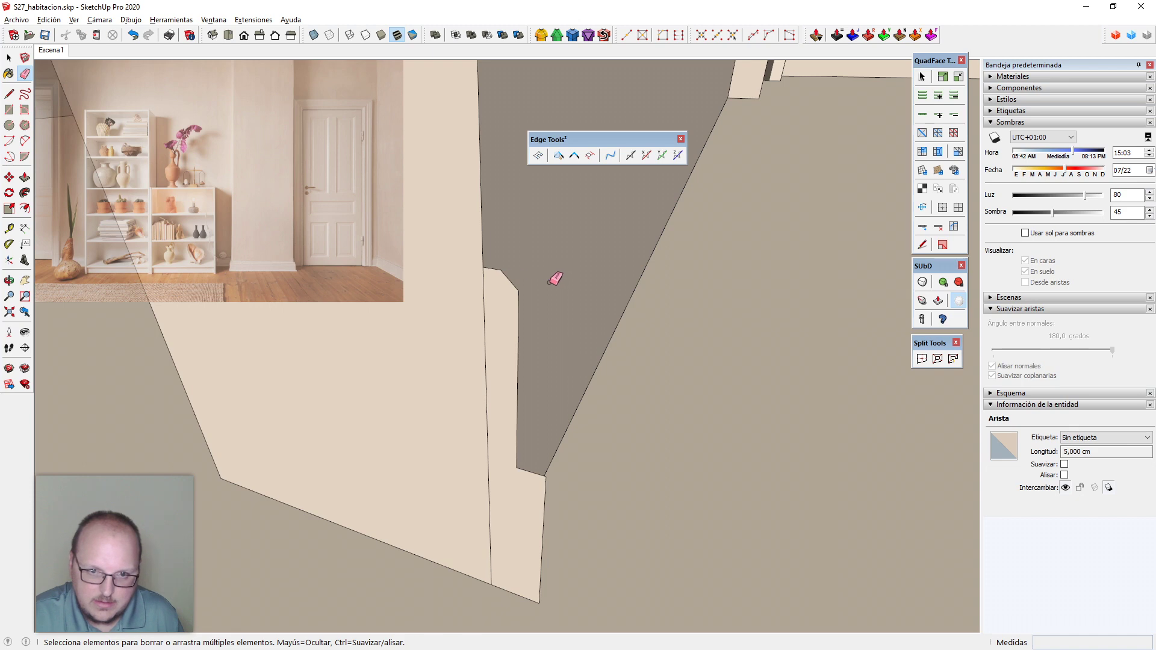
{"action": "scroll", "coordinate": [550, 282], "scroll_direction": "down", "scroll_amount": 2}
{"action": "scroll", "coordinate": [560, 438], "scroll_direction": "up", "scroll_amount": 2}
Fill the profile's inner corner above the ledge with a diagonal about 0.53 cm long and erase the leftover corner edges
{"action": "key", "text": "l"}
{"action": "left_click", "coordinate": [527, 421]}
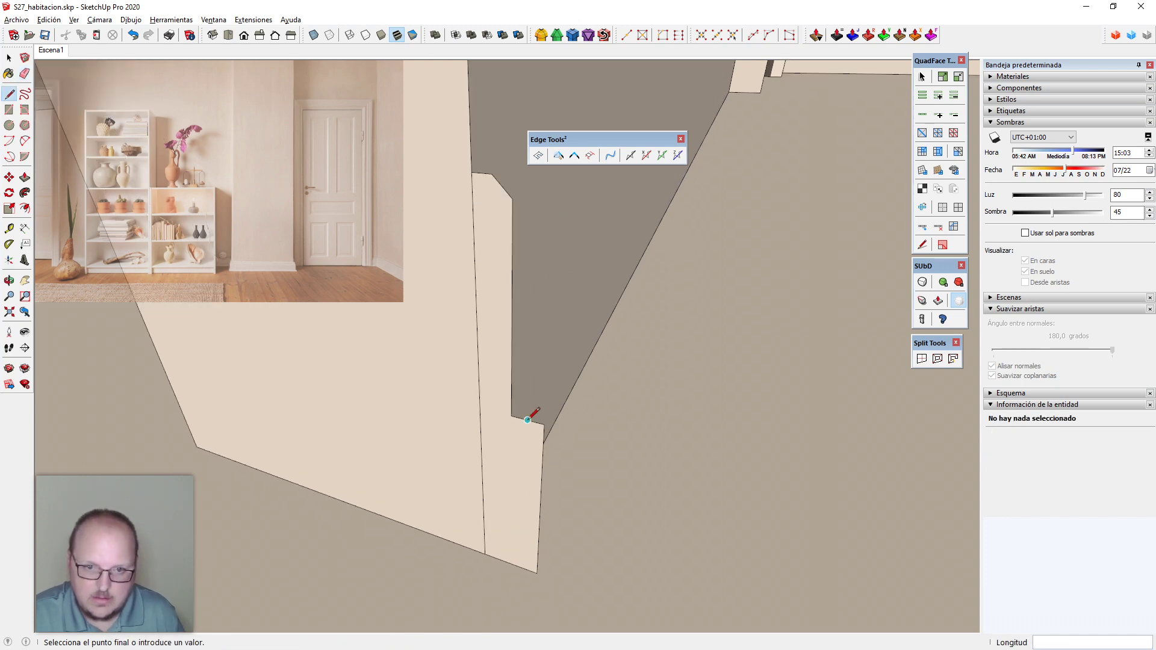
{"action": "scroll", "coordinate": [513, 397], "scroll_direction": "up", "scroll_amount": 1}
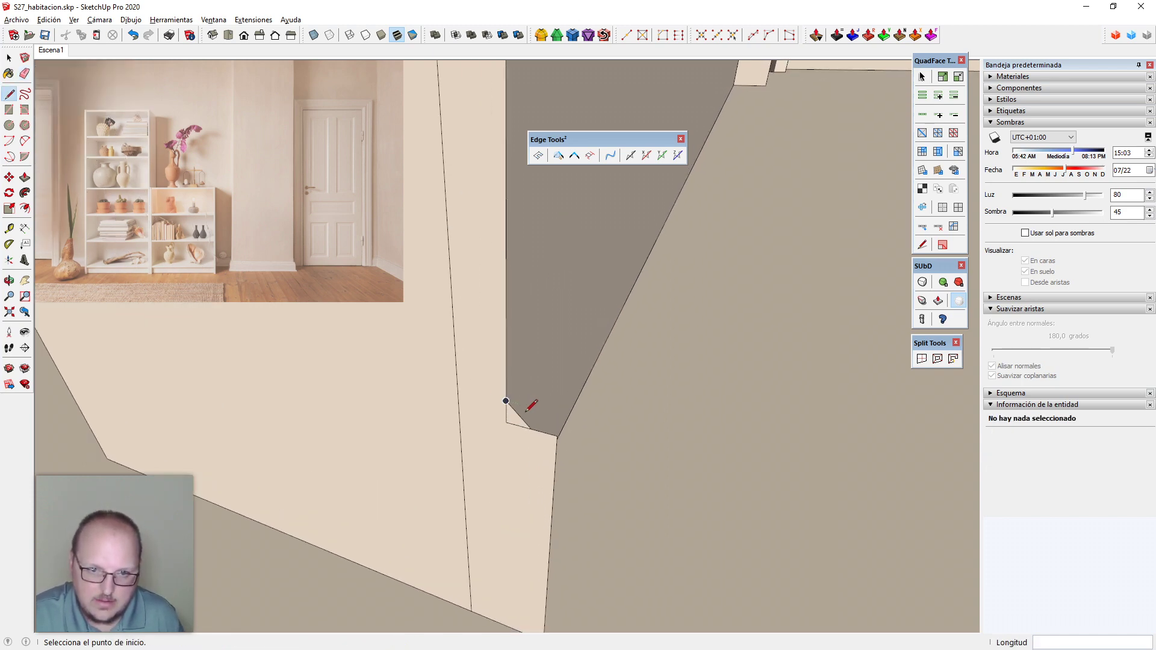
{"action": "left_click", "coordinate": [506, 393]}
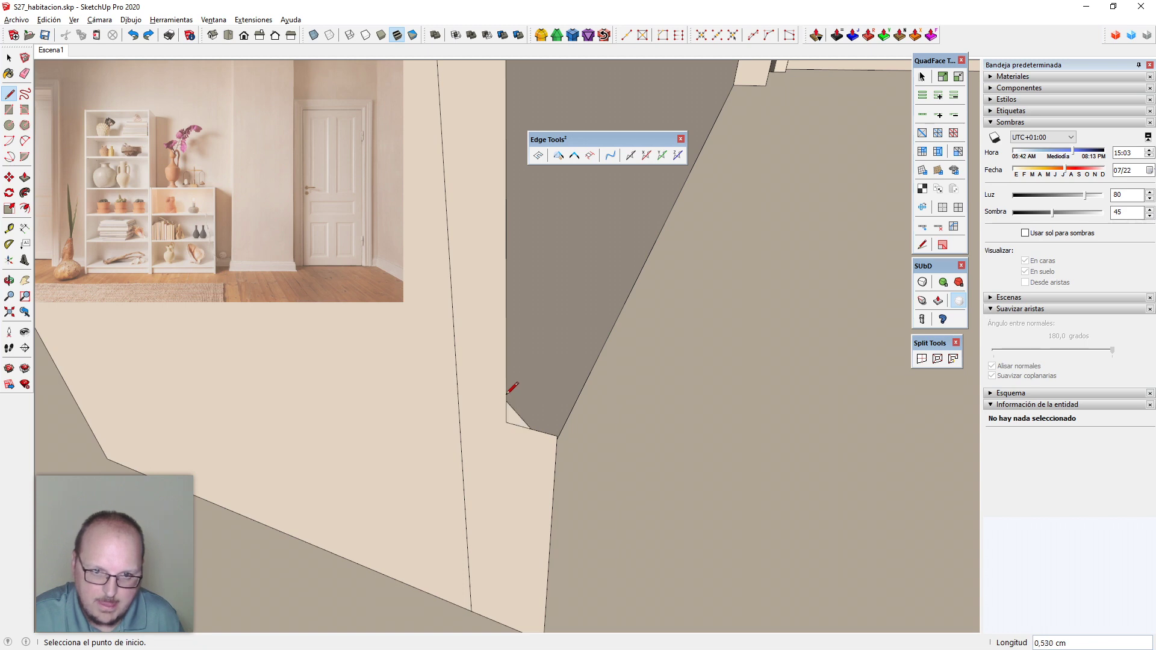
{"action": "key", "text": "e"}
{"action": "key", "text": "l"}
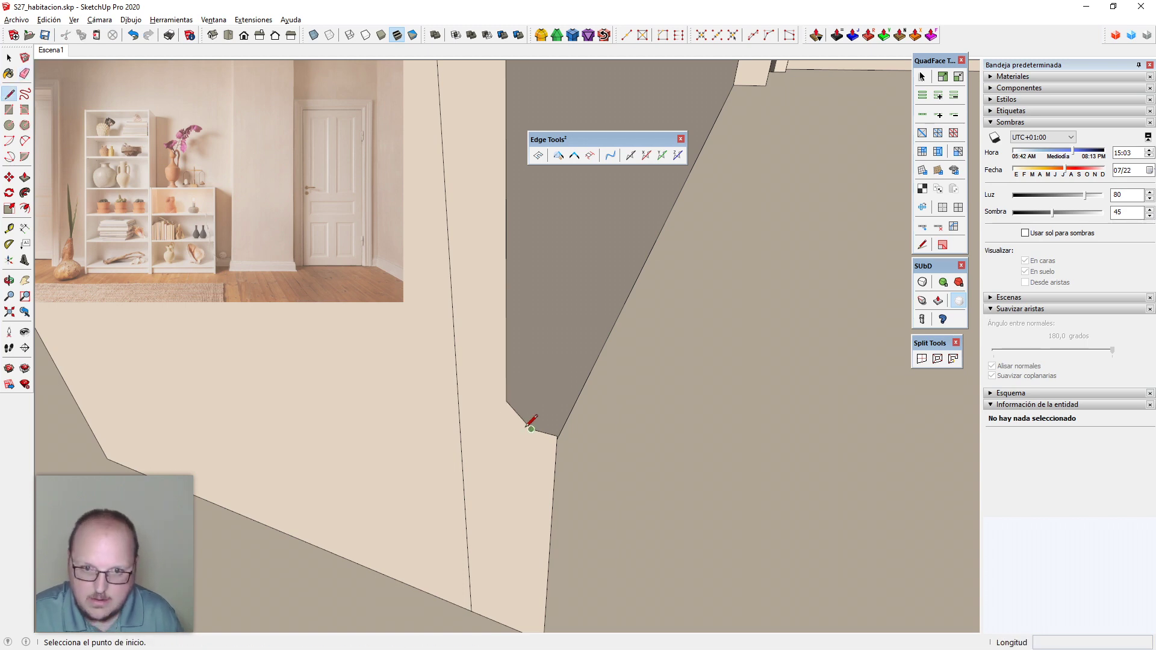
{"action": "left_click", "coordinate": [532, 429]}
{"action": "left_click", "coordinate": [557, 435]}
{"action": "key", "text": "space"}
Measure the flat top edge of the skirting profile from the wall corner to the bevel
{"action": "scroll", "coordinate": [664, 269], "scroll_direction": "down", "scroll_amount": 4}
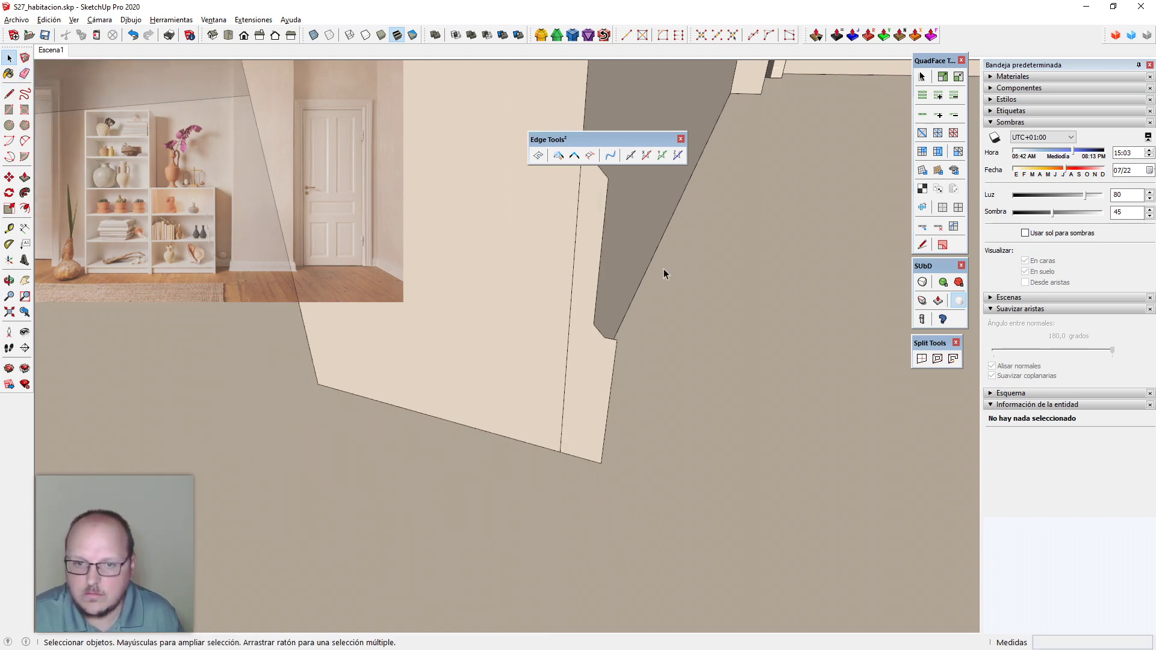
{"action": "scroll", "coordinate": [618, 371], "scroll_direction": "down", "scroll_amount": 2}
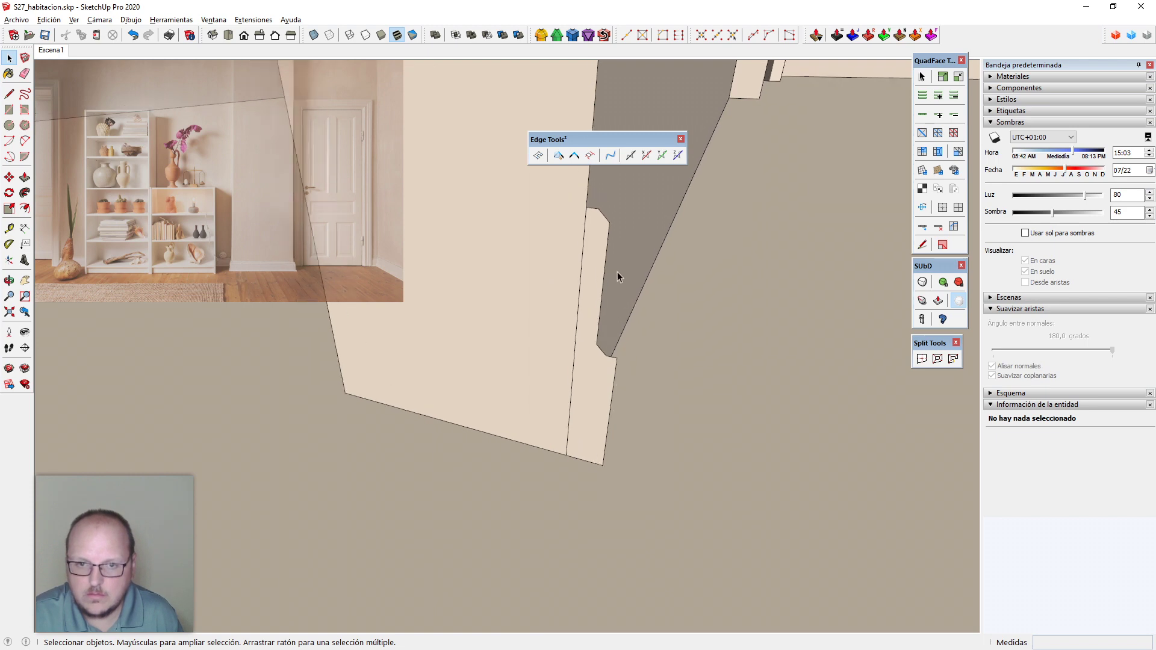
{"action": "middle_click_drag", "start_coordinate": [617, 272], "coordinate": [600, 217]}
{"action": "scroll", "coordinate": [599, 216], "scroll_direction": "up", "scroll_amount": 2}
{"action": "key", "text": "l"}
{"action": "left_click", "coordinate": [583, 205]}
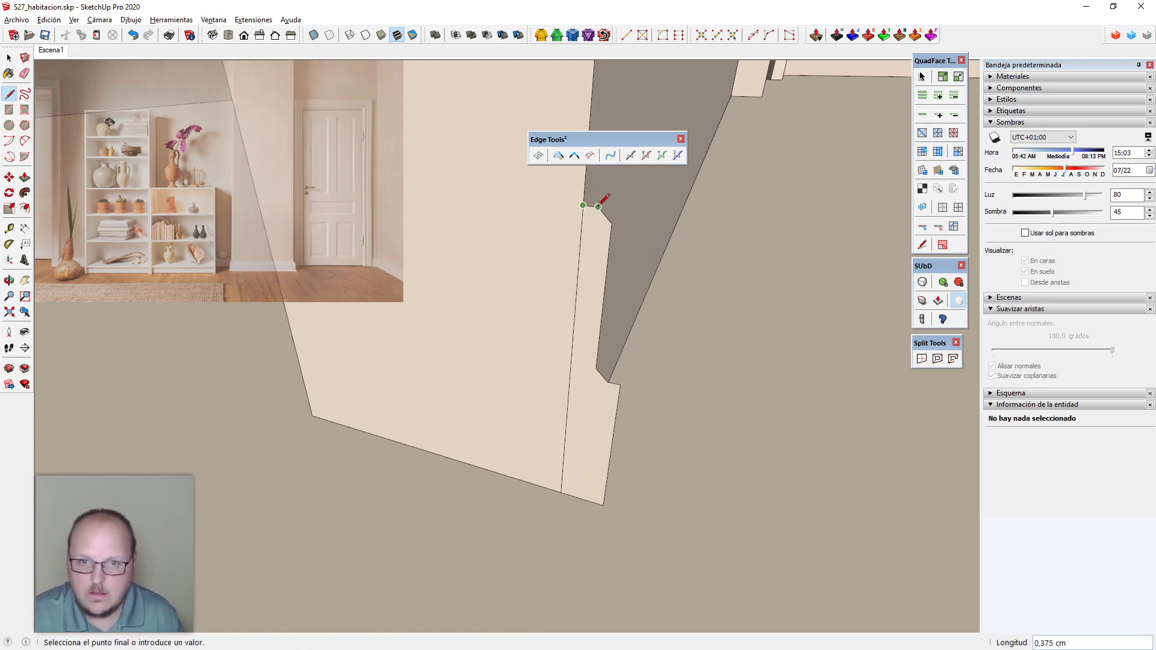
{"action": "left_click", "coordinate": [598, 207]}
{"action": "key", "text": "space"}
Scale the whole profile's thickness to 16 mm and check the length of its top edge again
{"action": "left_click", "coordinate": [589, 248]}
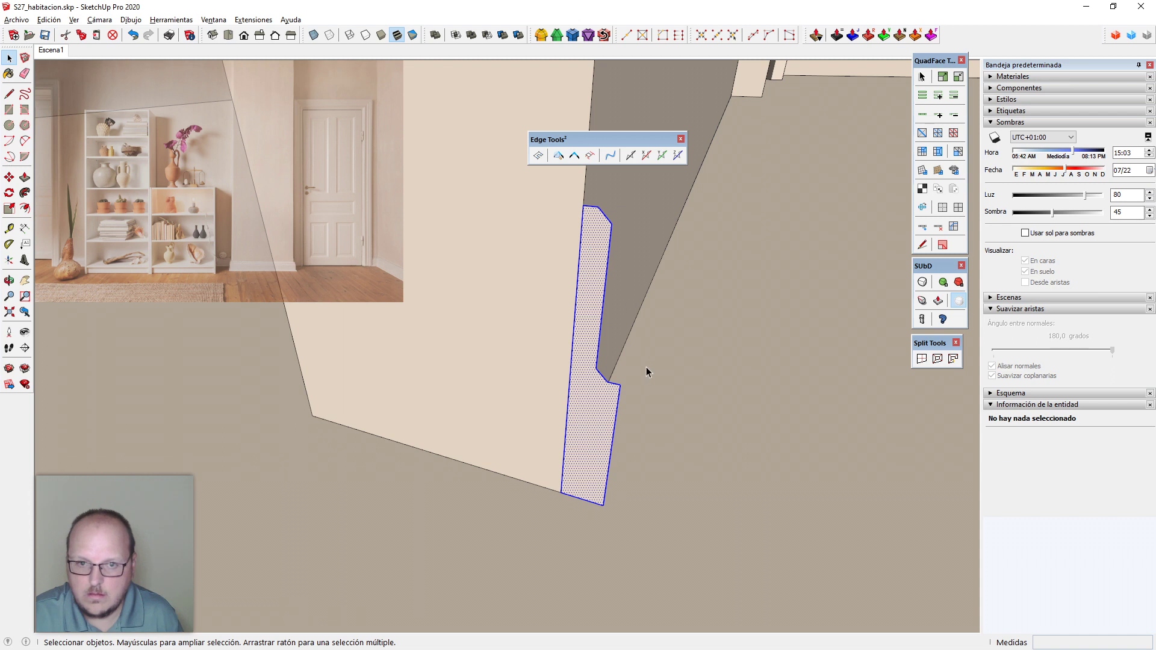
{"action": "key", "text": "s"}
{"action": "left_click_drag", "start_coordinate": [625, 376], "coordinate": [627, 385]}
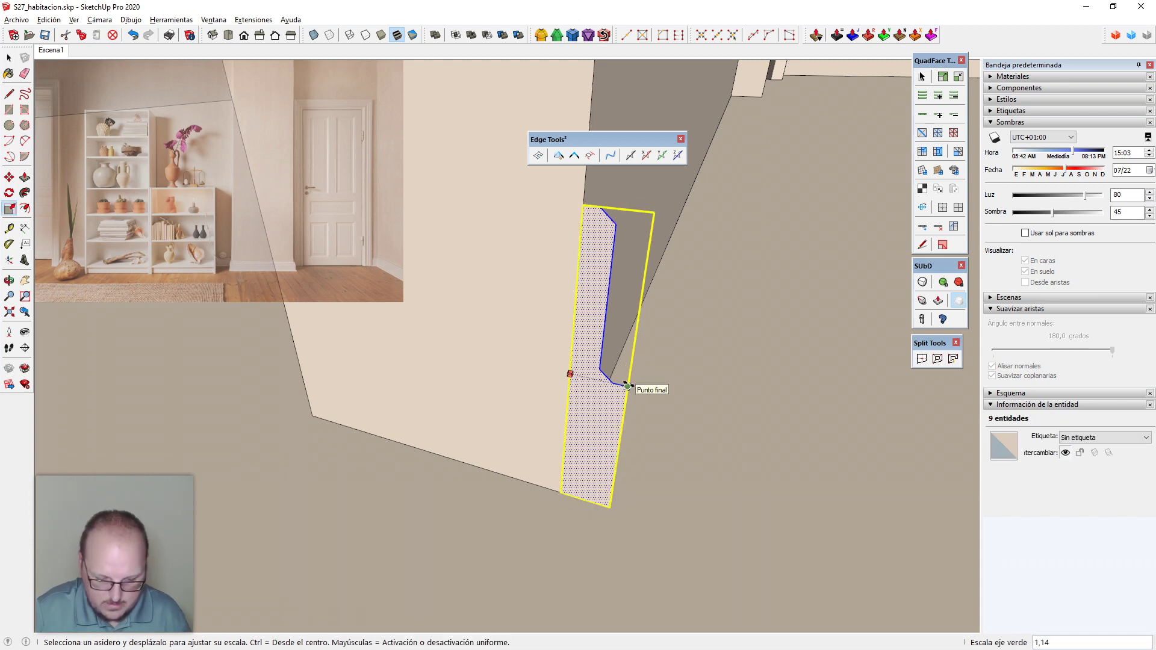
{"action": "type", "text": "16mm"}
{"action": "key", "text": "Return"}
{"action": "key", "text": "space"}
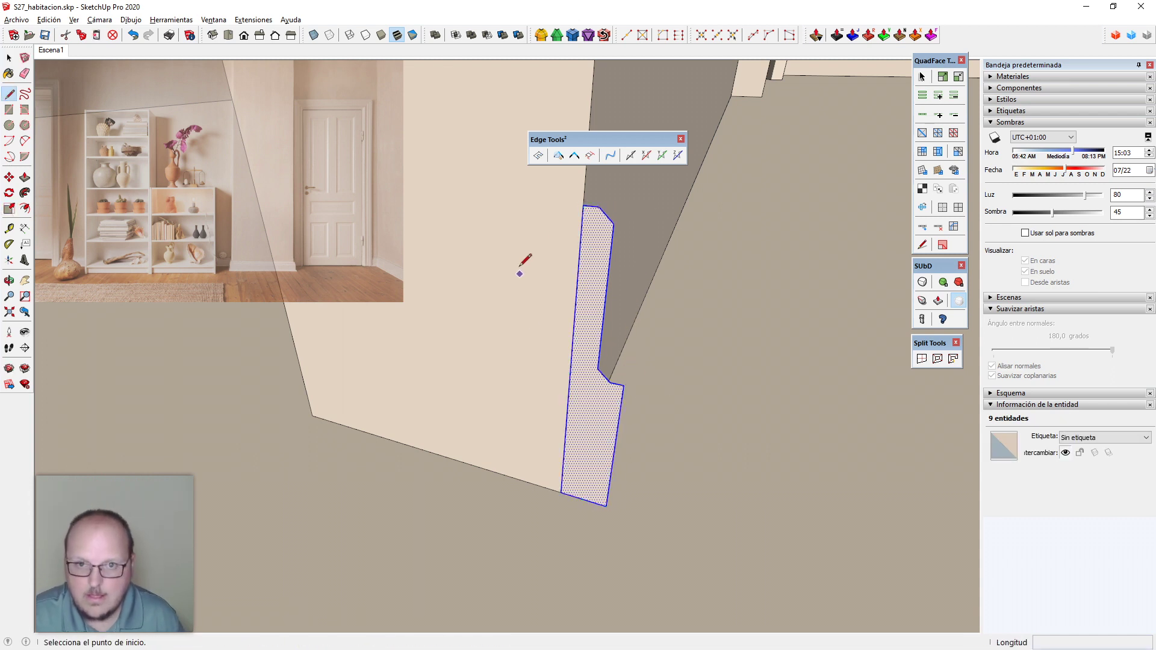
{"action": "left_click", "coordinate": [583, 205]}
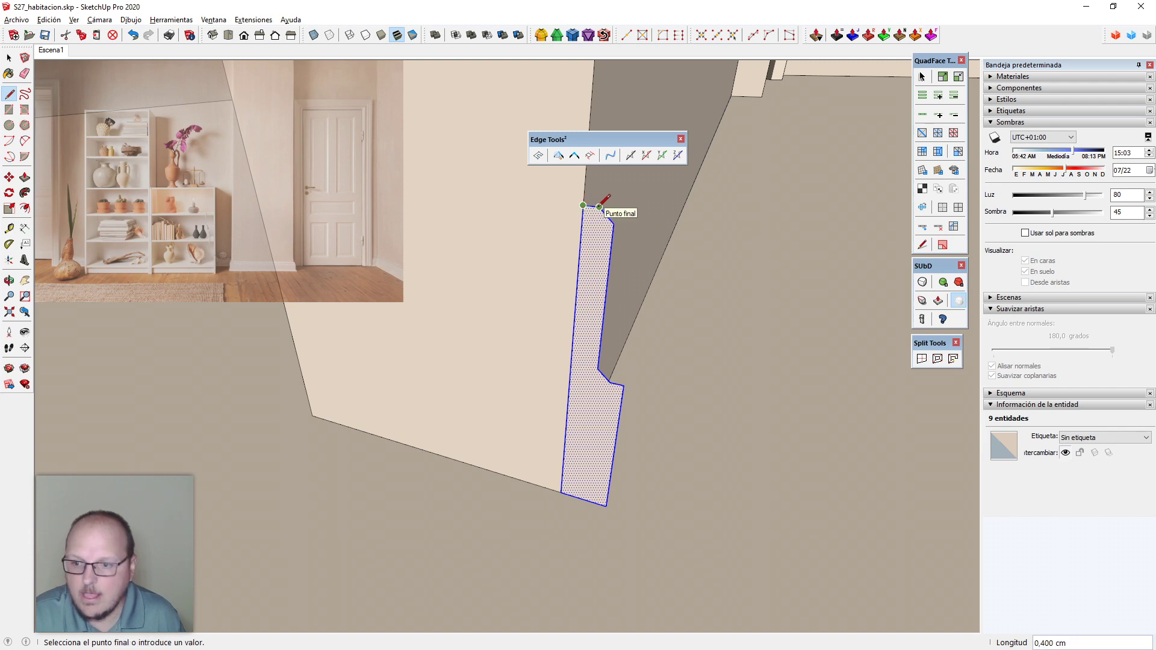
{"action": "key", "text": "space"}
Draw a 5 cm vertical line from the inner end of the profile's ledge down to its bottom edge
{"action": "middle_click_drag", "start_coordinate": [637, 344], "coordinate": [634, 324]}
{"action": "scroll", "coordinate": [634, 412], "scroll_direction": "up", "scroll_amount": 2}
{"action": "scroll", "coordinate": [634, 412], "scroll_direction": "down", "scroll_amount": 2}
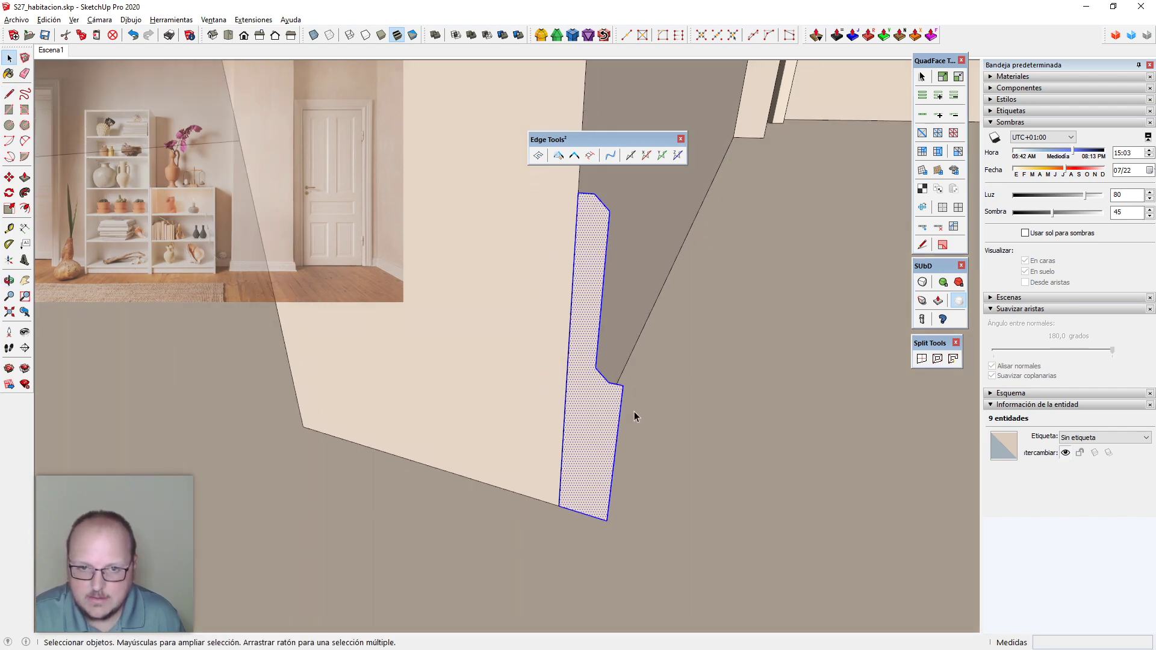
{"action": "middle_click_drag", "start_coordinate": [634, 412], "coordinate": [609, 404]}
{"action": "scroll", "coordinate": [630, 495], "scroll_direction": "up", "scroll_amount": 1}
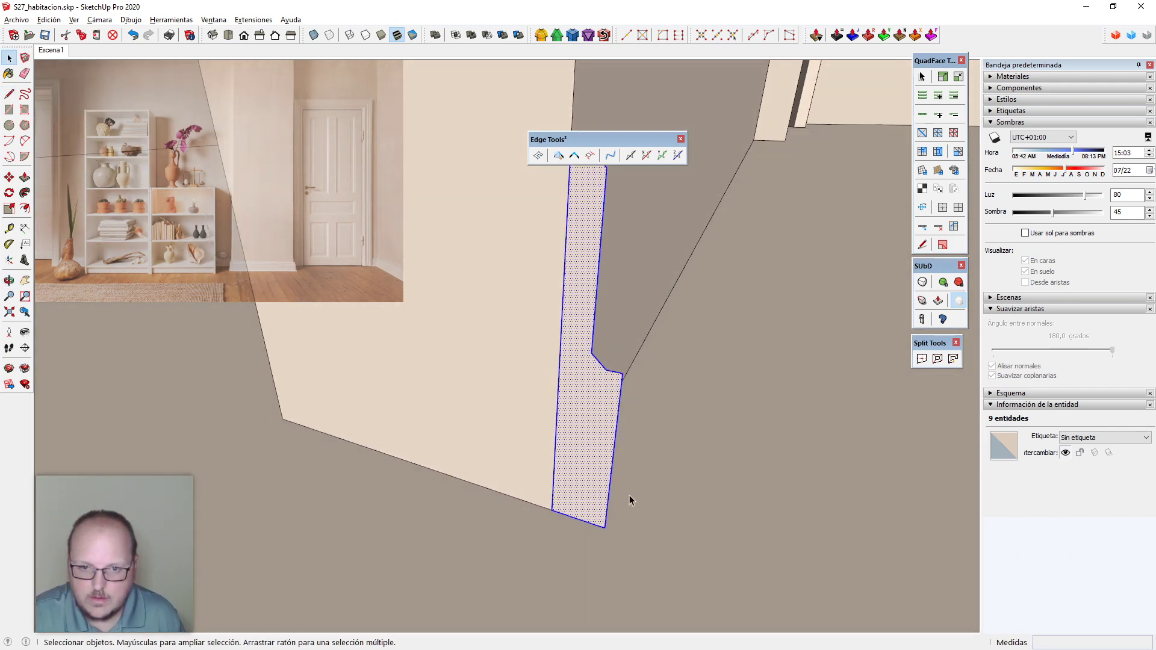
{"action": "scroll", "coordinate": [615, 510], "scroll_direction": "down", "scroll_amount": 2}
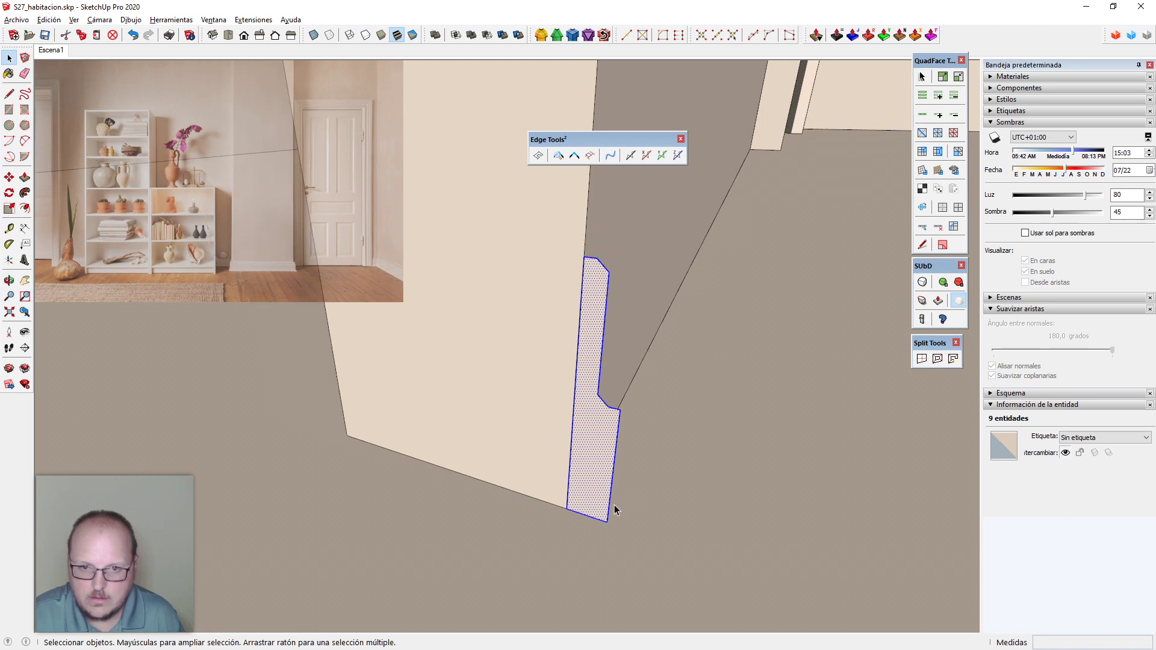
{"action": "key", "text": "l"}
{"action": "left_click", "coordinate": [609, 407]}
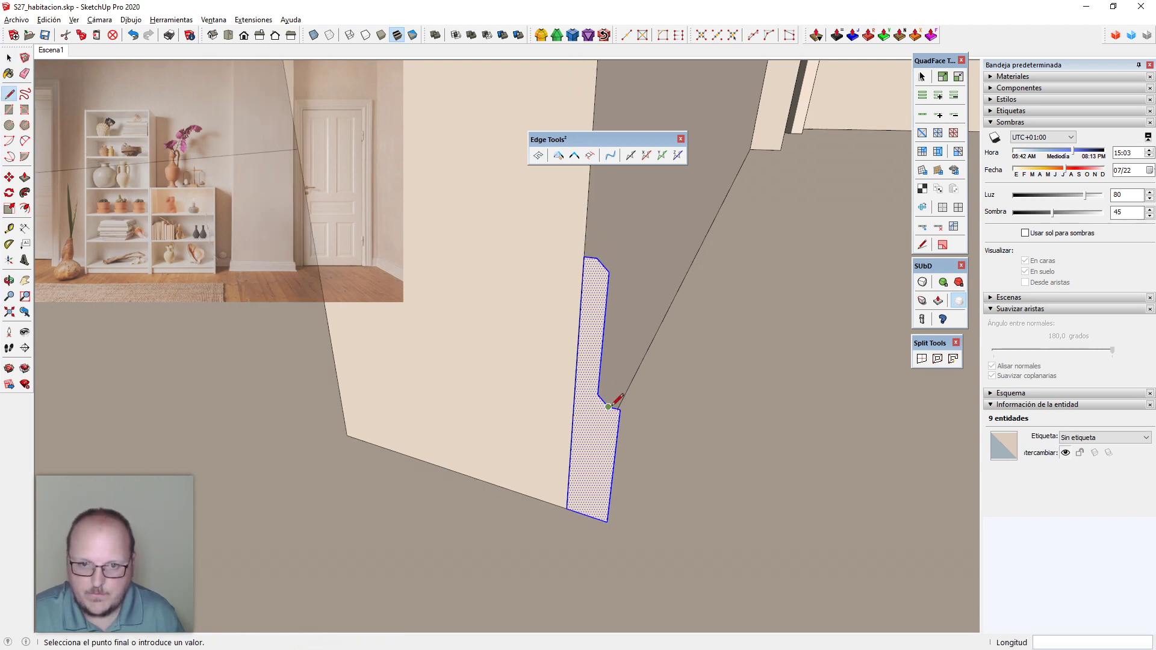
{"action": "scroll", "coordinate": [604, 491], "scroll_direction": "up", "scroll_amount": 1}
{"action": "left_click", "coordinate": [608, 522]}
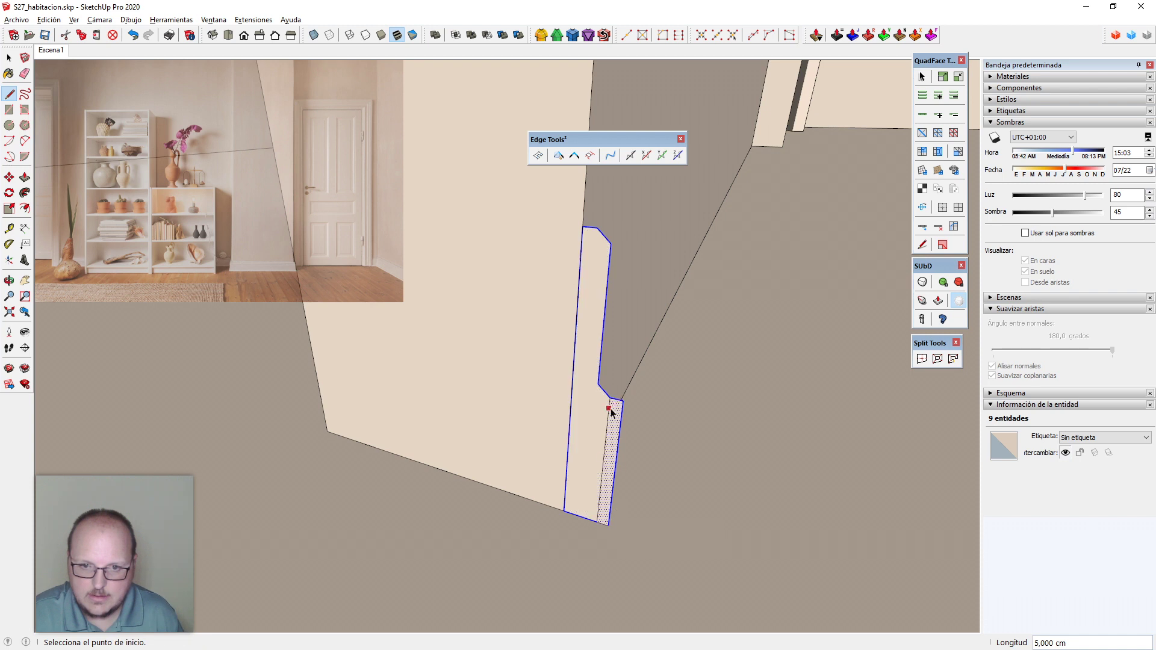
{"action": "key", "text": "space"}
Copy the lower diagonal edge about 4.2 cm straight down onto the strip near the profile's base
{"action": "left_click", "coordinate": [606, 393]}
{"action": "scroll", "coordinate": [606, 394], "scroll_direction": "up", "scroll_amount": 1}
{"action": "key", "text": "m"}
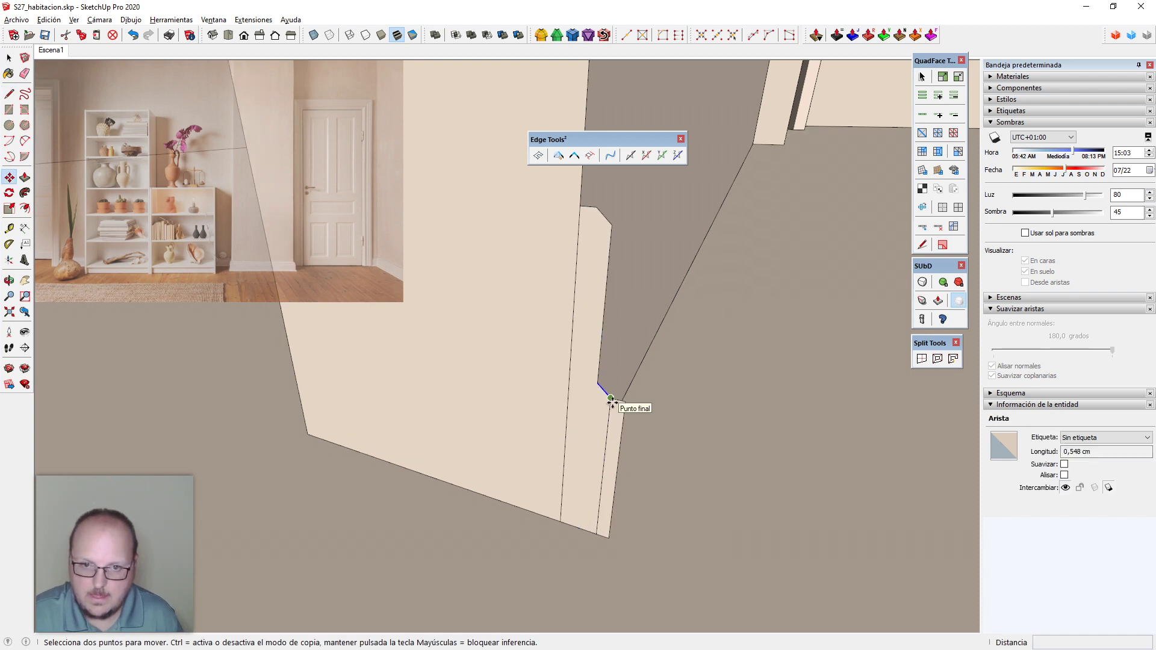
{"action": "left_click", "coordinate": [611, 399]}
{"action": "key", "text": "ctrl"}
{"action": "scroll", "coordinate": [608, 539], "scroll_direction": "up", "scroll_amount": 1}
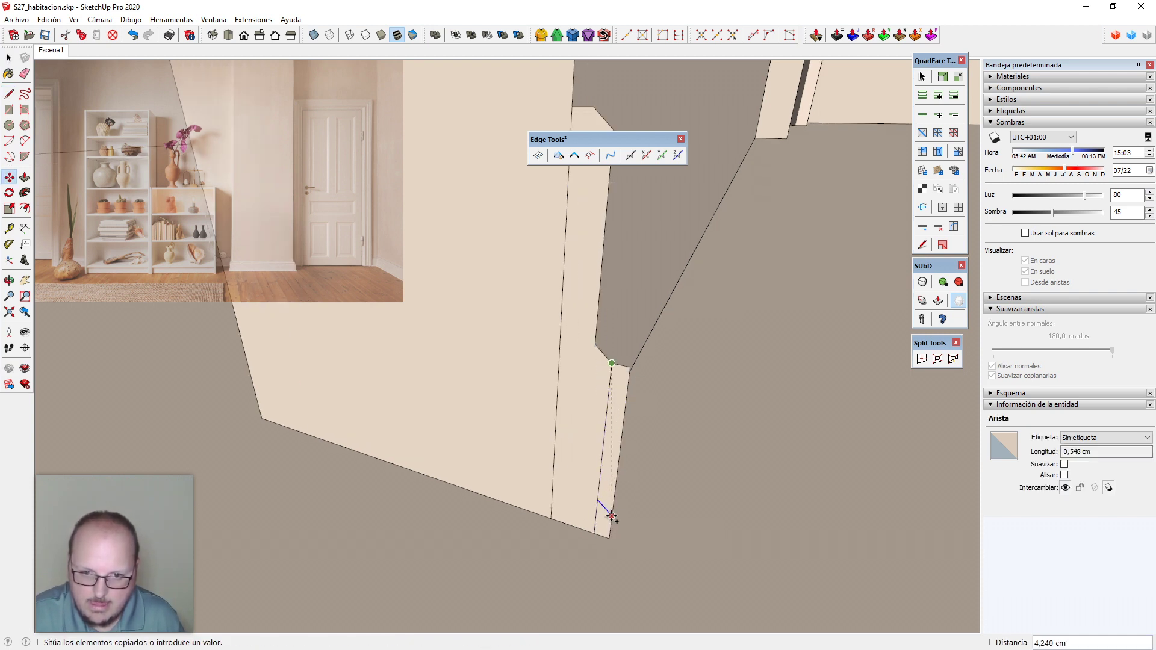
{"action": "left_click", "coordinate": [612, 517]}
Move the copied diagonal edge about 0.38 cm further down towards the profile's bottom corner
{"action": "scroll", "coordinate": [610, 524], "scroll_direction": "up", "scroll_amount": 3}
{"action": "key", "text": "l"}
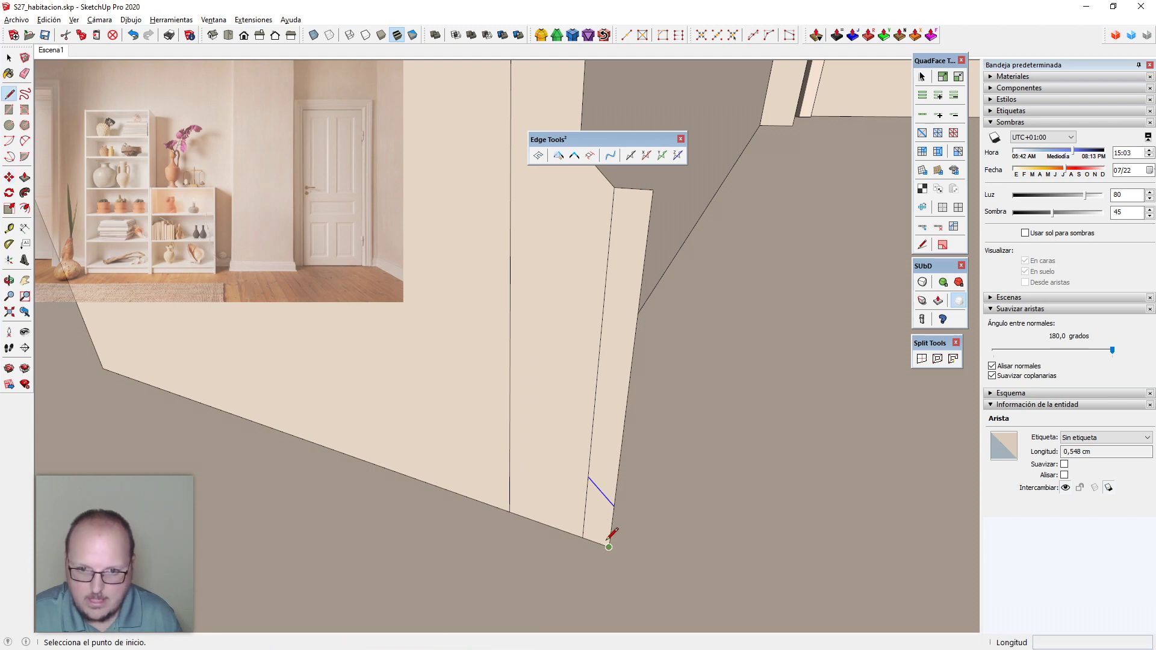
{"action": "left_click", "coordinate": [609, 546]}
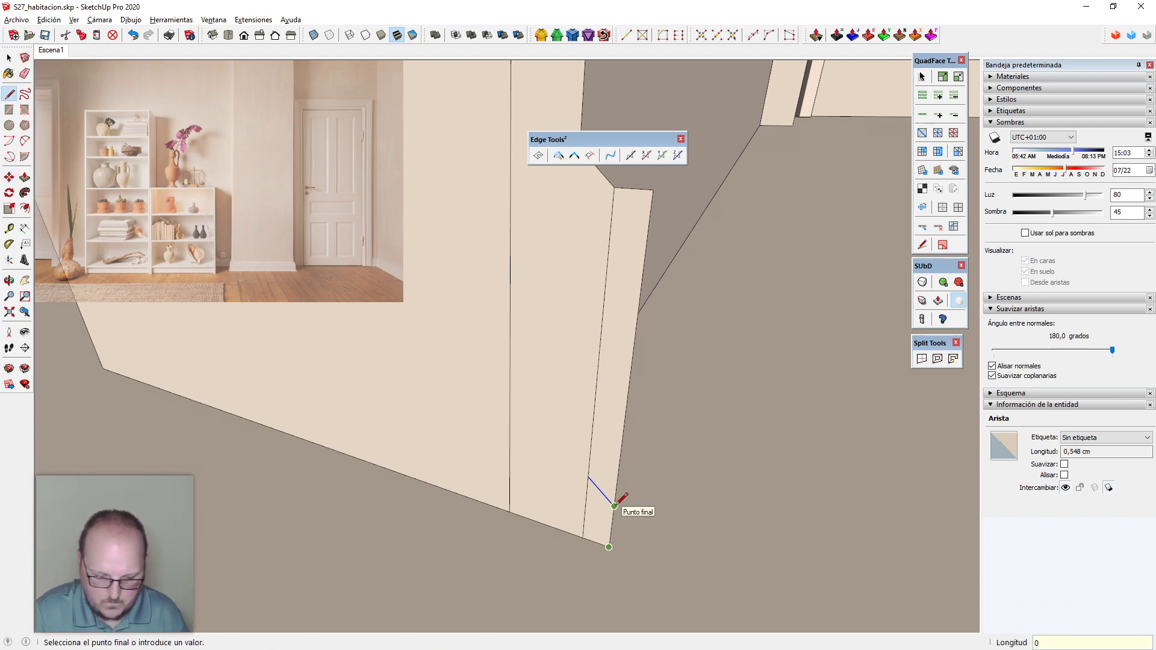
{"action": "key", "text": "Return"}
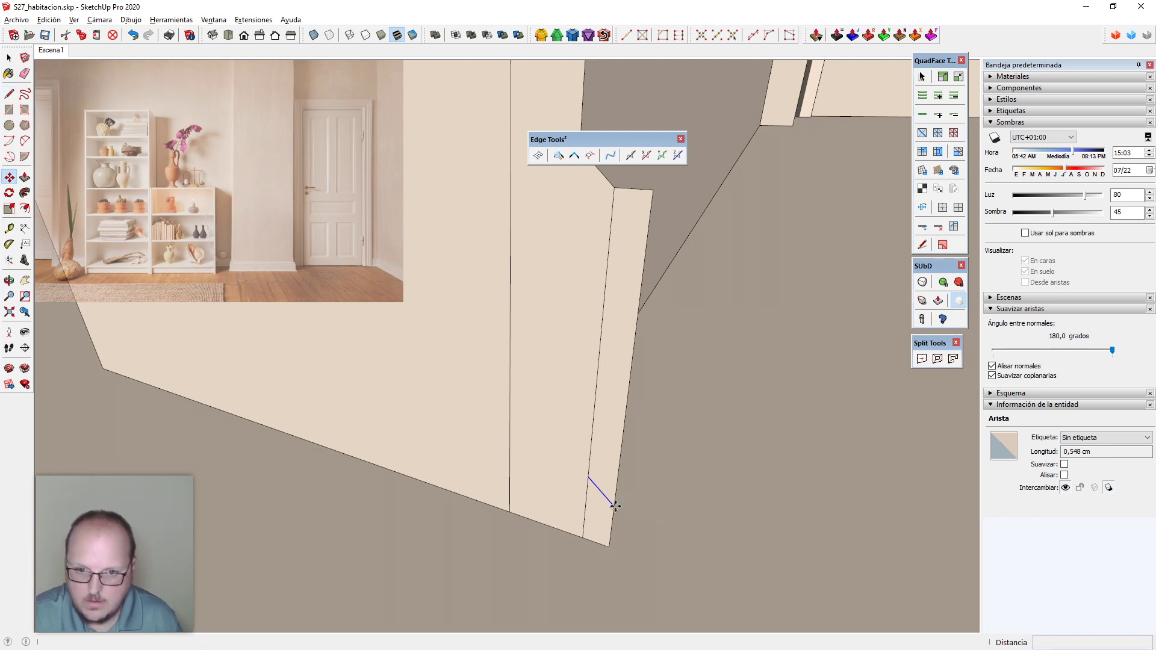
{"action": "key", "text": "m"}
{"action": "key", "text": "e"}
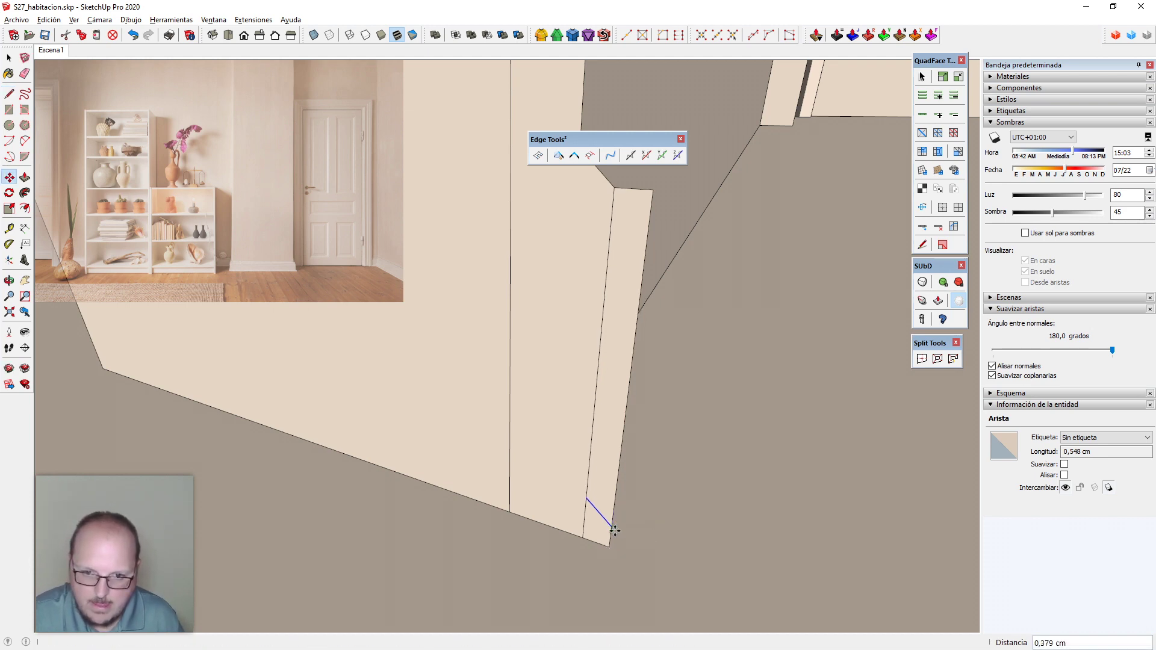
Erase the outer strip above the copied diagonal and the leftover line inside the small foot of the profile
{"action": "scroll", "coordinate": [640, 452], "scroll_direction": "down", "scroll_amount": 2}
{"action": "left_click_drag", "start_coordinate": [642, 310], "coordinate": [643, 309]}
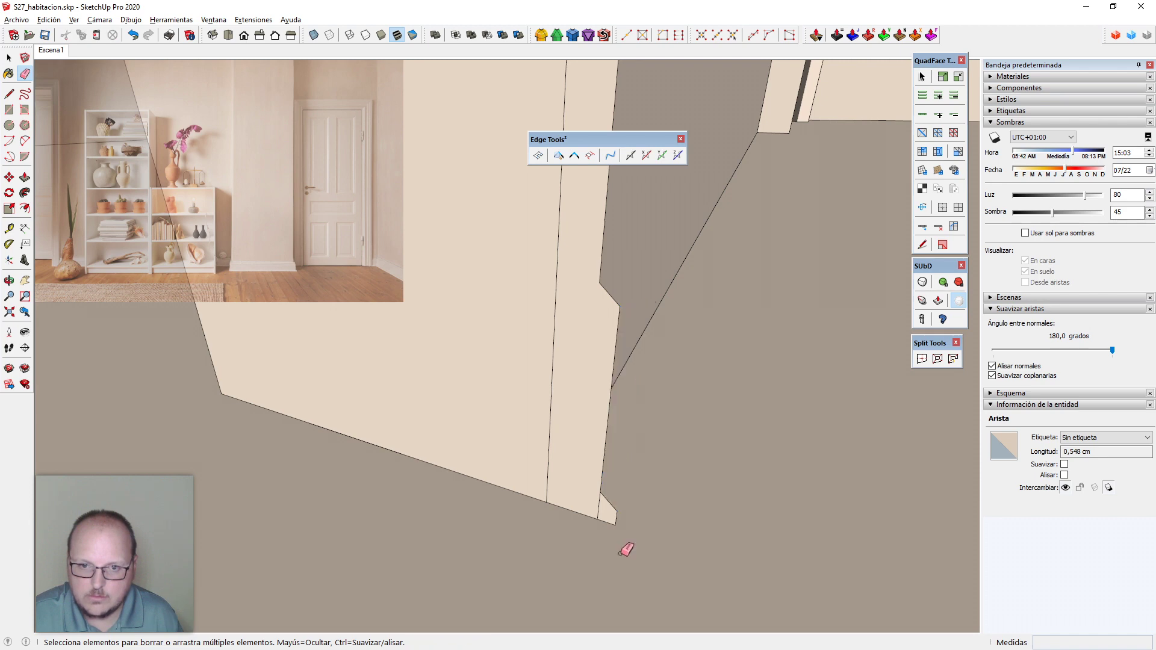
{"action": "left_click", "coordinate": [600, 507]}
Inside the profile group, draw path lines from the profile's inner bottom corner along the wall base and out along the projection's near side
{"action": "mouse_move", "coordinate": [602, 526]}
{"action": "middle_mouse_down"}
{"action": "mouse_move", "coordinate": [604, 506]}
{"action": "mouse_move", "coordinate": [519, 493]}
{"action": "middle_mouse_up"}
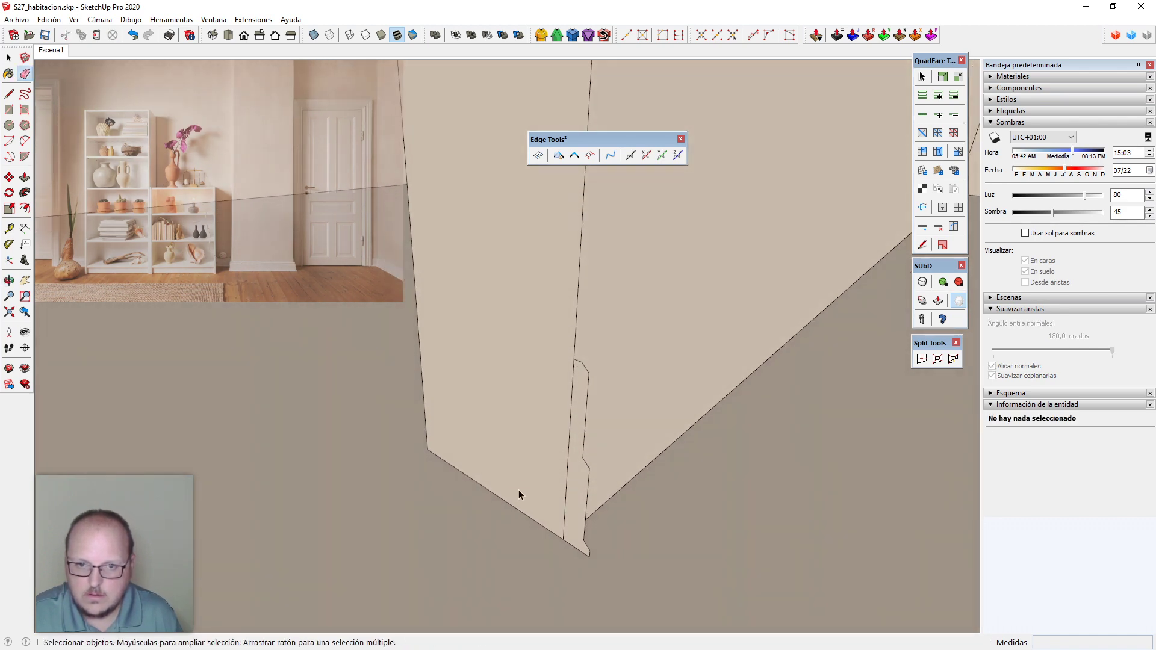
{"action": "key", "text": "space"}
{"action": "left_click", "coordinate": [576, 474]}
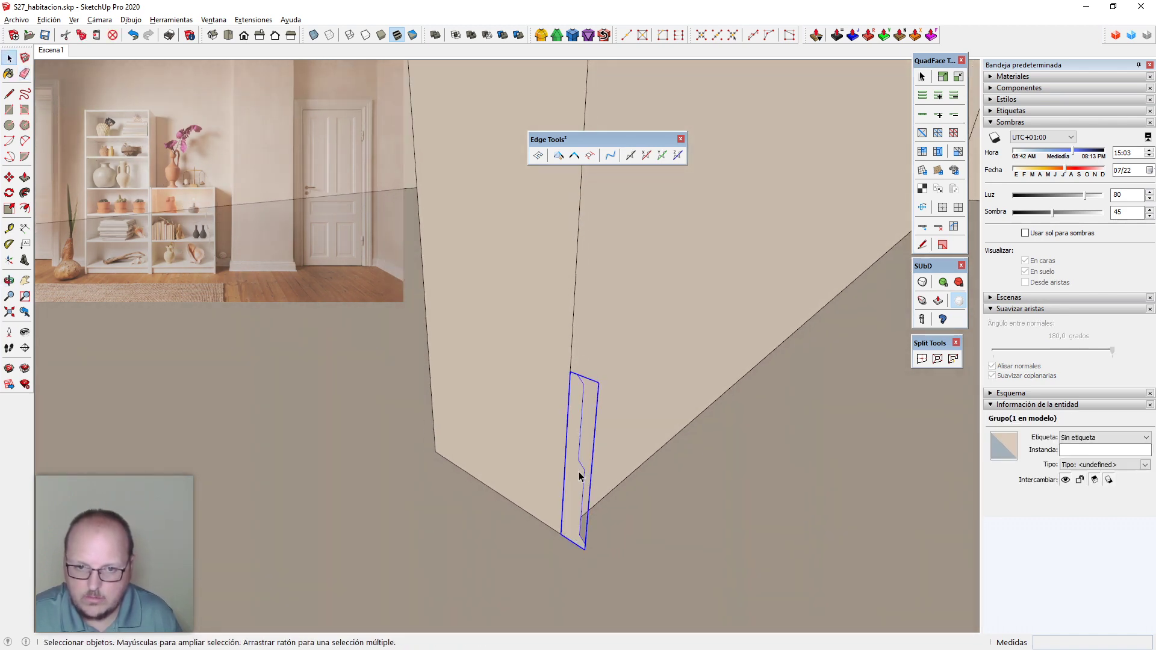
{"action": "double_click", "coordinate": [577, 476]}
{"action": "key", "text": "l"}
{"action": "left_click", "coordinate": [560, 534]}
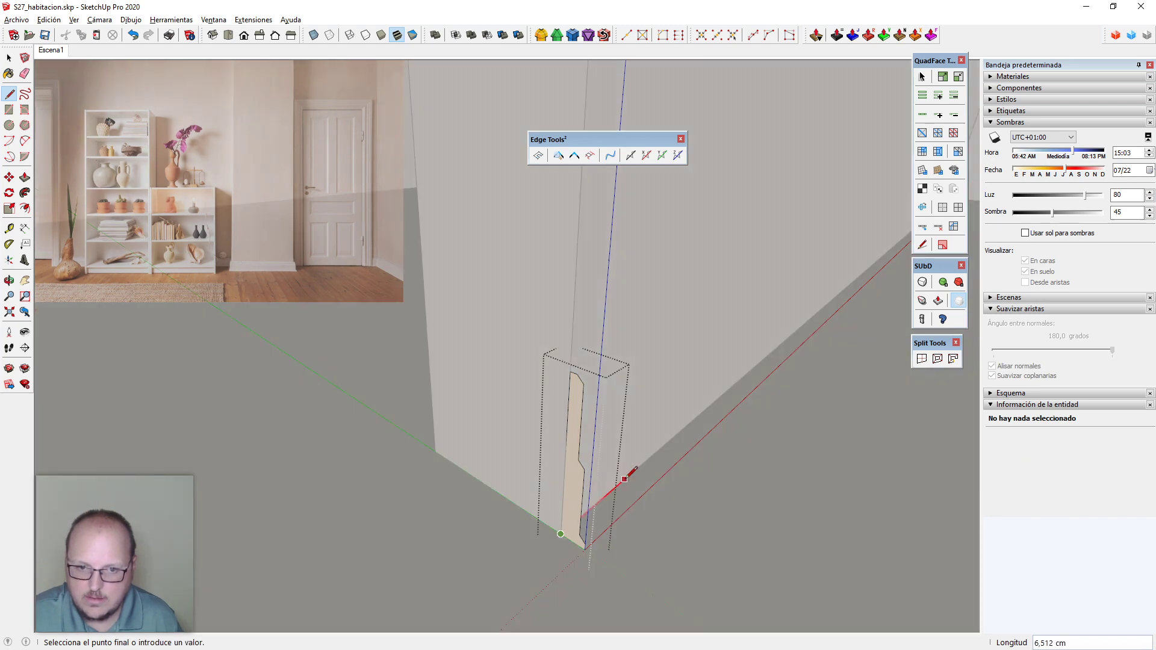
{"action": "scroll", "coordinate": [614, 473], "scroll_direction": "up", "scroll_amount": 5}
{"action": "left_click", "coordinate": [811, 278]}
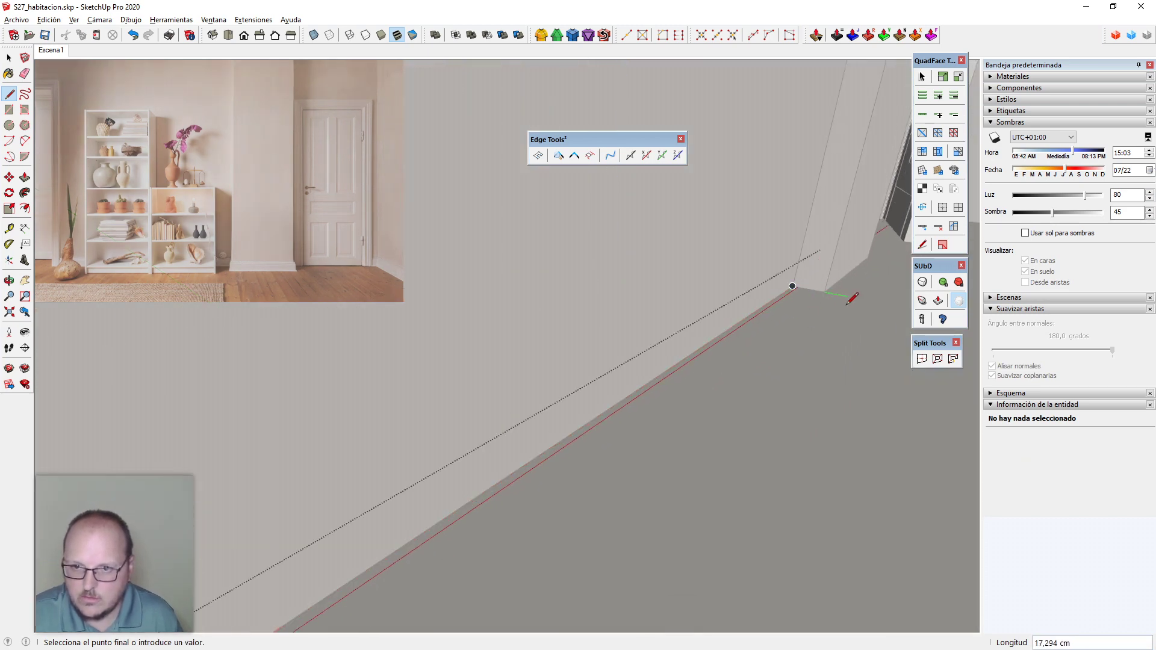
{"action": "left_click", "coordinate": [850, 272]}
Continue the path line along the projection's front and far side and on to the door frame
{"action": "scroll", "coordinate": [778, 397], "scroll_direction": "down", "scroll_amount": 6}
{"action": "middle_click_drag", "start_coordinate": [808, 418], "coordinate": [684, 529]}
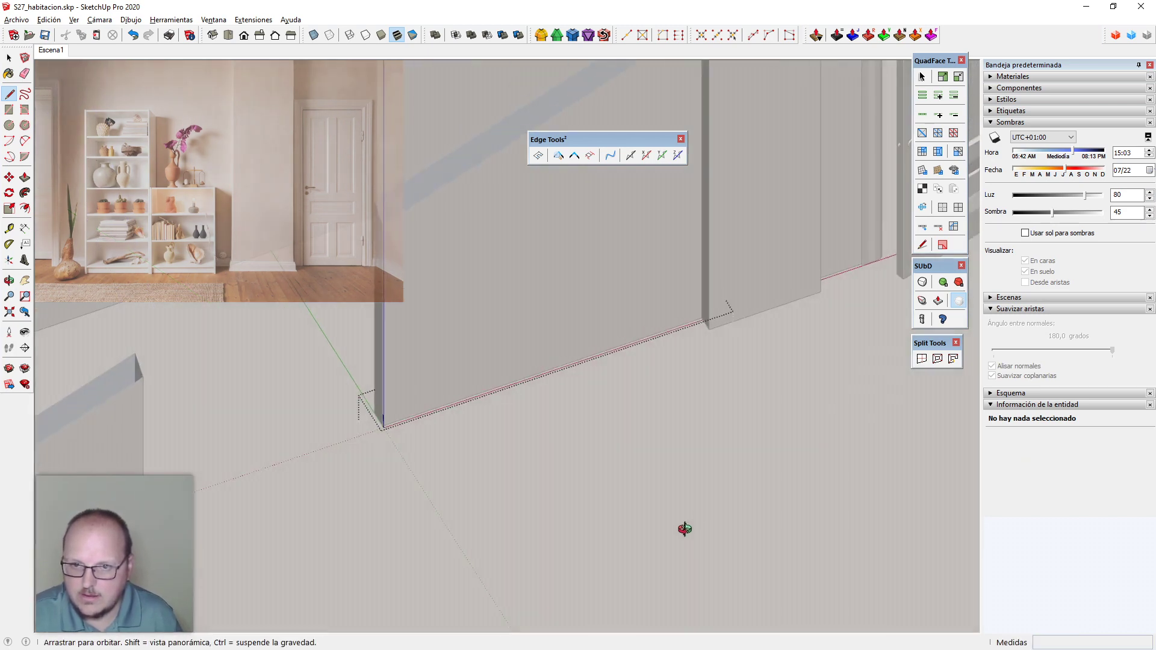
{"action": "scroll", "coordinate": [901, 295], "scroll_direction": "up", "scroll_amount": 5}
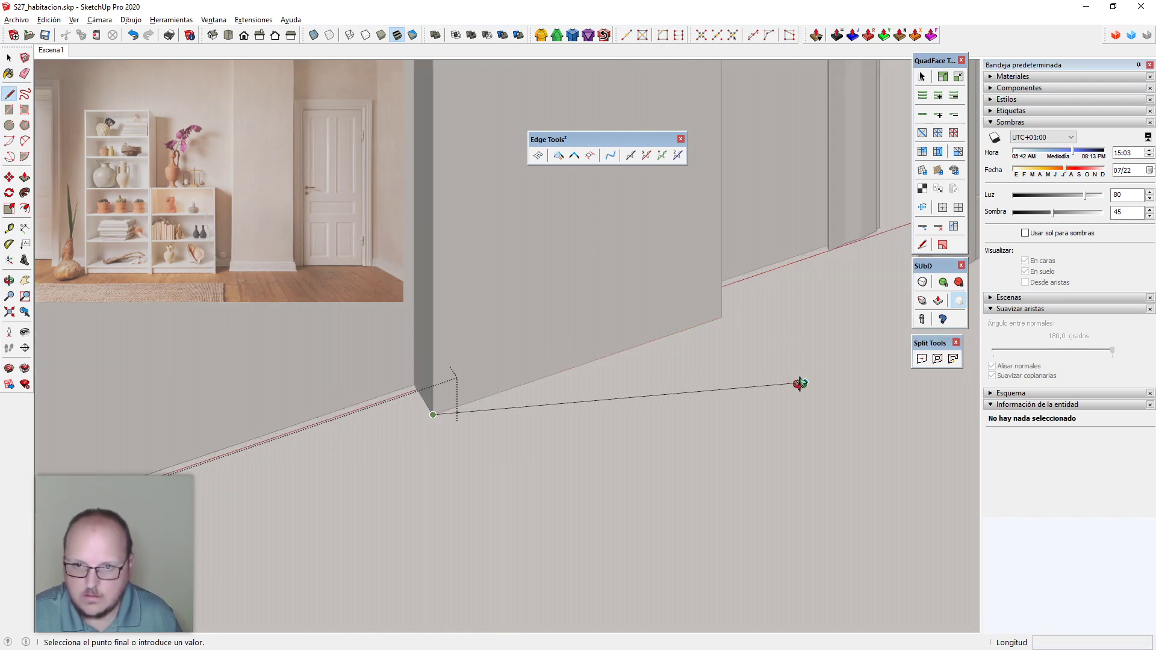
{"action": "middle_click_drag", "start_coordinate": [800, 384], "coordinate": [415, 415]}
{"action": "scroll", "coordinate": [698, 487], "scroll_direction": "up", "scroll_amount": 1}
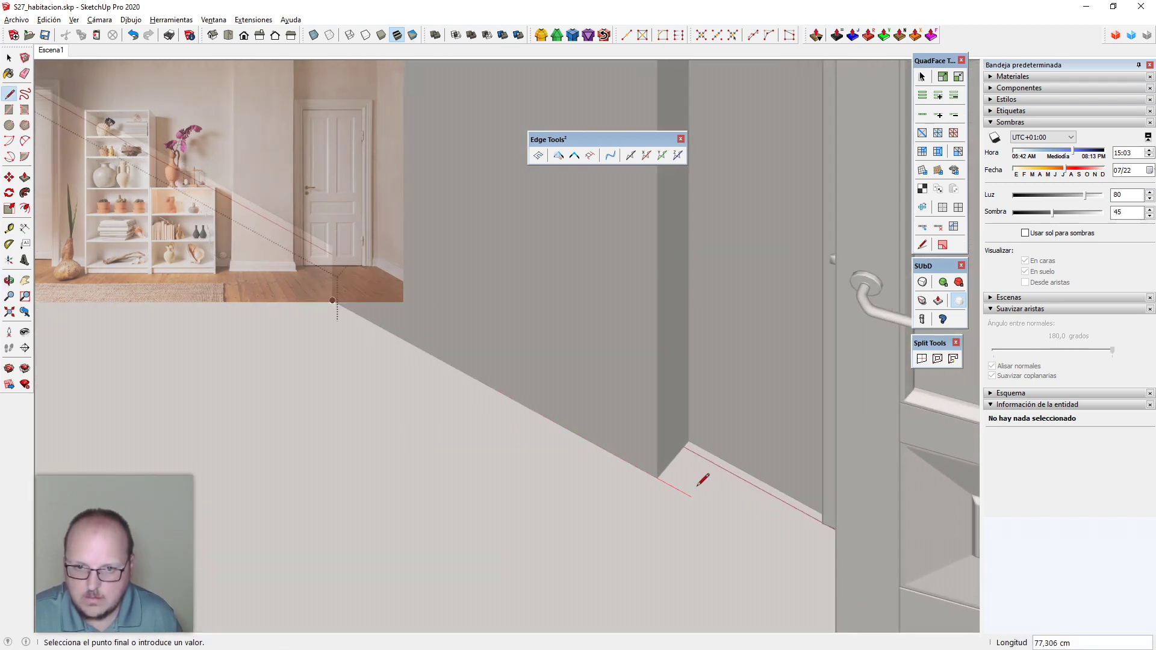
{"action": "left_click", "coordinate": [688, 441]}
{"action": "middle_click_drag", "start_coordinate": [669, 440], "coordinate": [849, 374]}
{"action": "scroll", "coordinate": [816, 285], "scroll_direction": "up", "scroll_amount": 4}
{"action": "middle_click_drag", "start_coordinate": [693, 289], "coordinate": [823, 259]}
{"action": "scroll", "coordinate": [748, 278], "scroll_direction": "up", "scroll_amount": 1}
{"action": "left_click", "coordinate": [824, 260]}
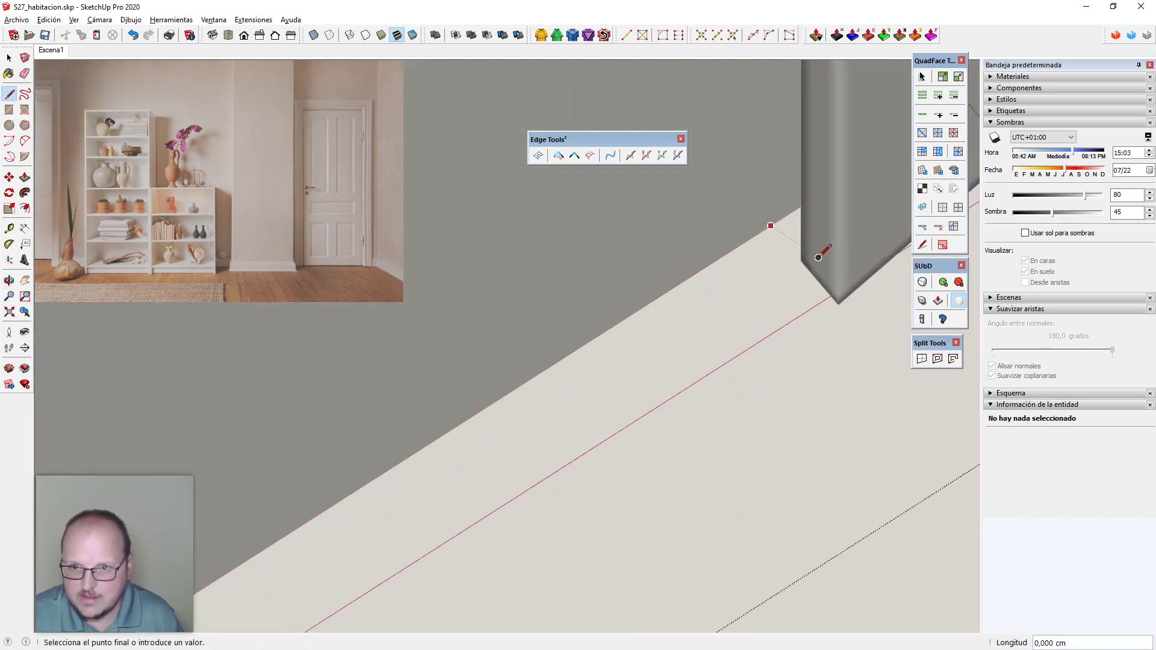
Sweep the skirting profile along the five connected path edges with Follow Me and close the group
{"action": "key", "text": "space"}
{"action": "scroll", "coordinate": [824, 228], "scroll_direction": "down", "scroll_amount": 10}
{"action": "key", "text": "i"}
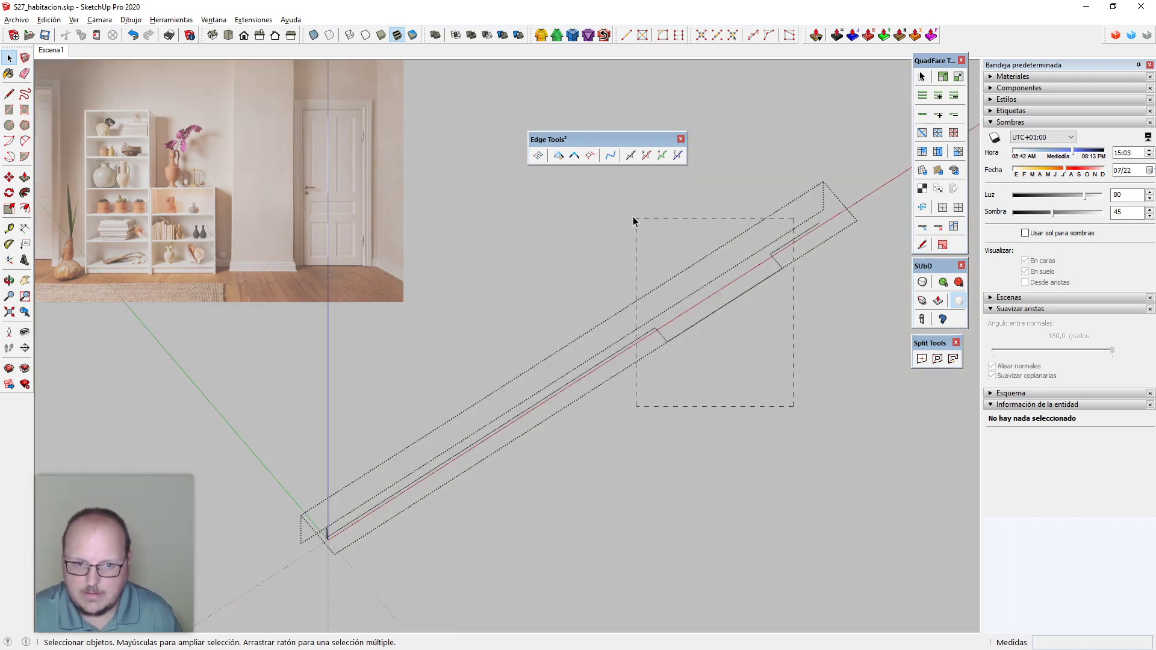
{"action": "left_click_drag", "start_coordinate": [633, 221], "coordinate": [634, 221]}
{"action": "scroll", "coordinate": [304, 605], "scroll_direction": "up", "scroll_amount": 6}
{"action": "key", "text": "p"}
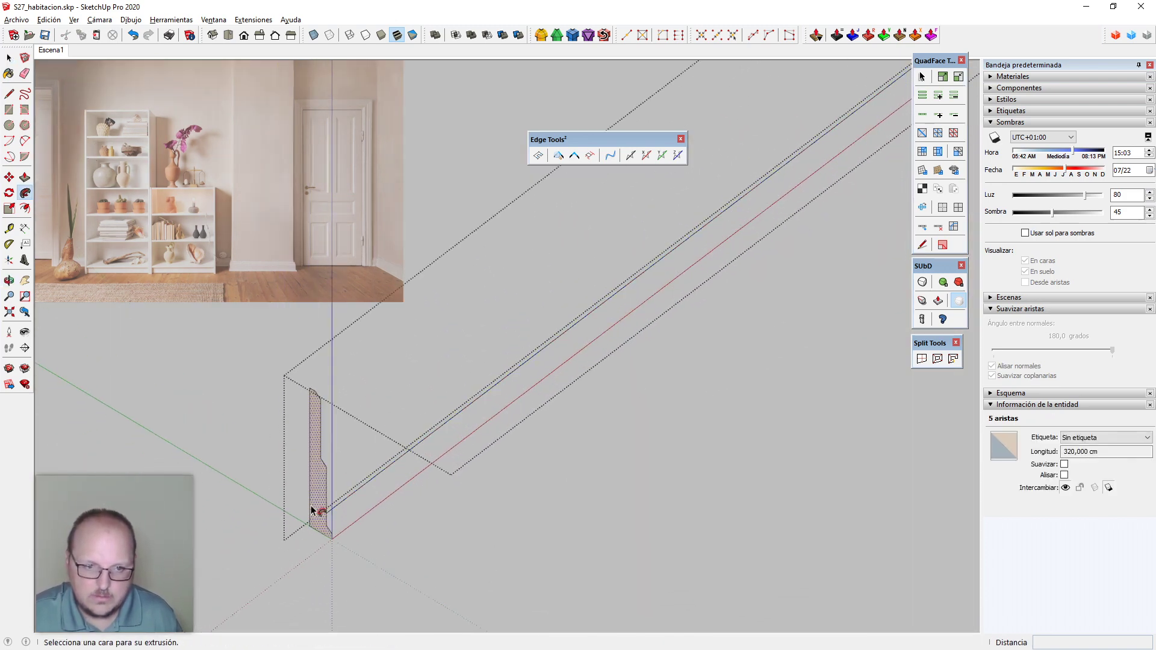
{"action": "left_click", "coordinate": [320, 492]}
{"action": "key", "text": "space"}
{"action": "scroll", "coordinate": [251, 610], "scroll_direction": "down", "scroll_amount": 6}
{"action": "left_click", "coordinate": [254, 608]}
{"action": "scroll", "coordinate": [256, 607], "scroll_direction": "down", "scroll_amount": 3}
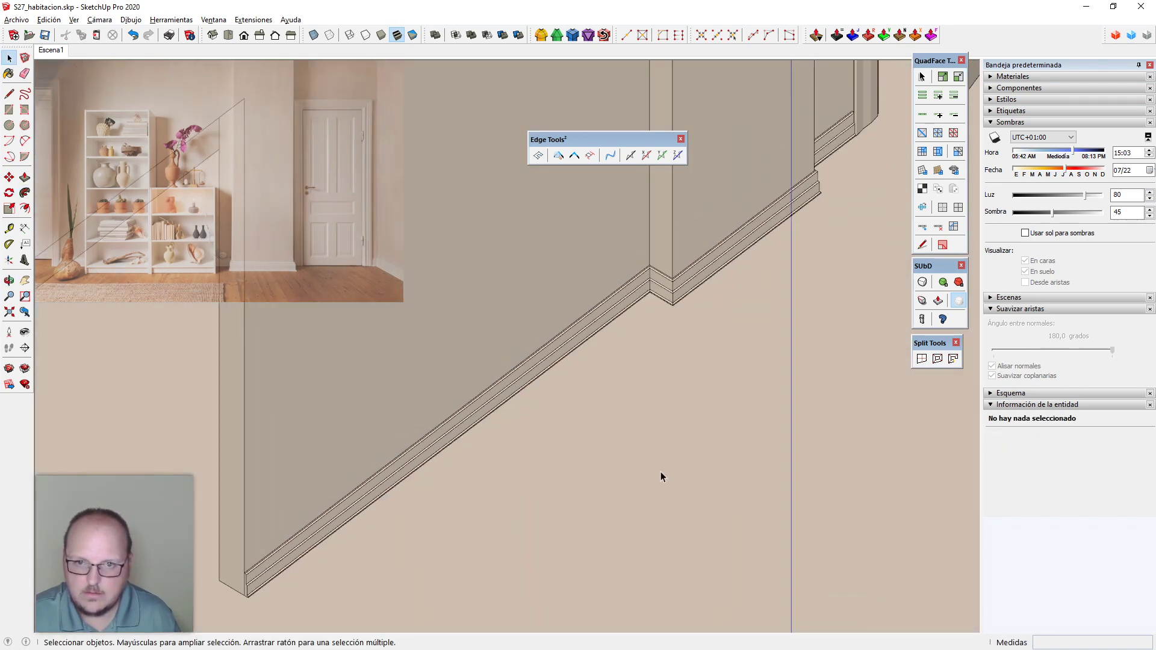
Reopen the skirting board group and, in a left side view, move its middle sloped ledge up 3 cm along the whole run
{"action": "middle_click_drag", "start_coordinate": [661, 473], "coordinate": [391, 452]}
{"action": "scroll", "coordinate": [856, 259], "scroll_direction": "up", "scroll_amount": 5}
{"action": "middle_click_drag", "start_coordinate": [650, 355], "coordinate": [573, 268]}
{"action": "scroll", "coordinate": [493, 345], "scroll_direction": "up", "scroll_amount": 5}
{"action": "middle_click_drag", "start_coordinate": [493, 350], "coordinate": [620, 384]}
{"action": "double_click", "coordinate": [619, 379]}
{"action": "scroll", "coordinate": [685, 325], "scroll_direction": "down", "scroll_amount": 4}
{"action": "scroll", "coordinate": [685, 326], "scroll_direction": "up", "scroll_amount": 1}
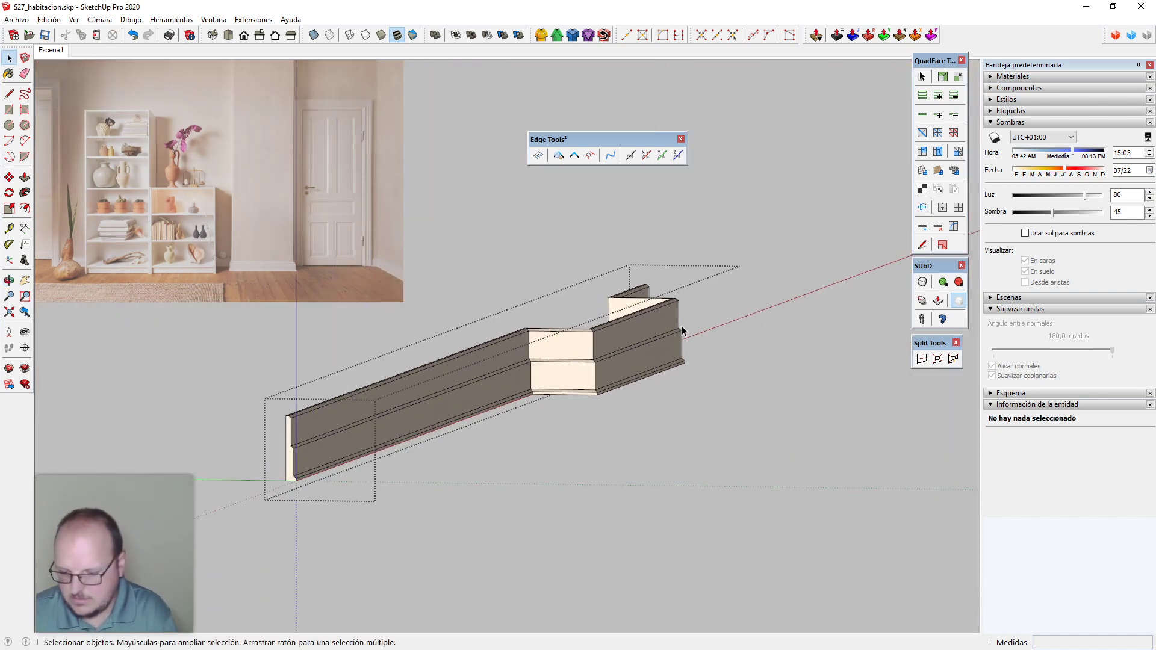
{"action": "key", "text": "F4"}
{"action": "key", "text": "F7"}
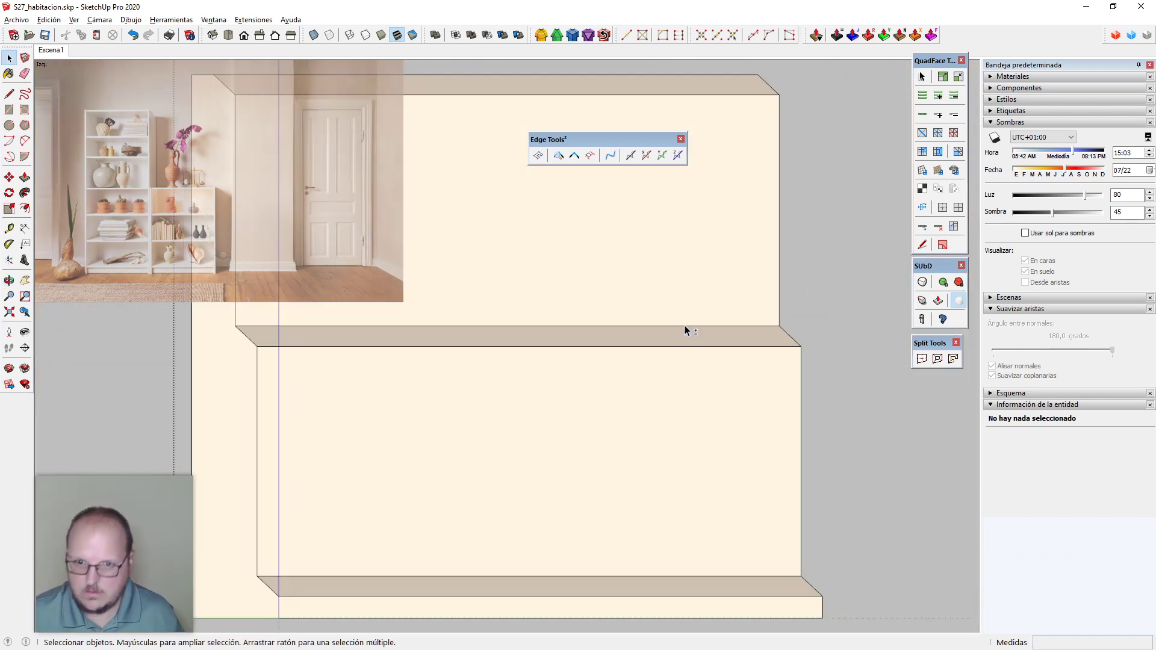
{"action": "scroll", "coordinate": [661, 434], "scroll_direction": "down", "scroll_amount": 3}
{"action": "left_click_drag", "start_coordinate": [364, 357], "coordinate": [816, 436]}
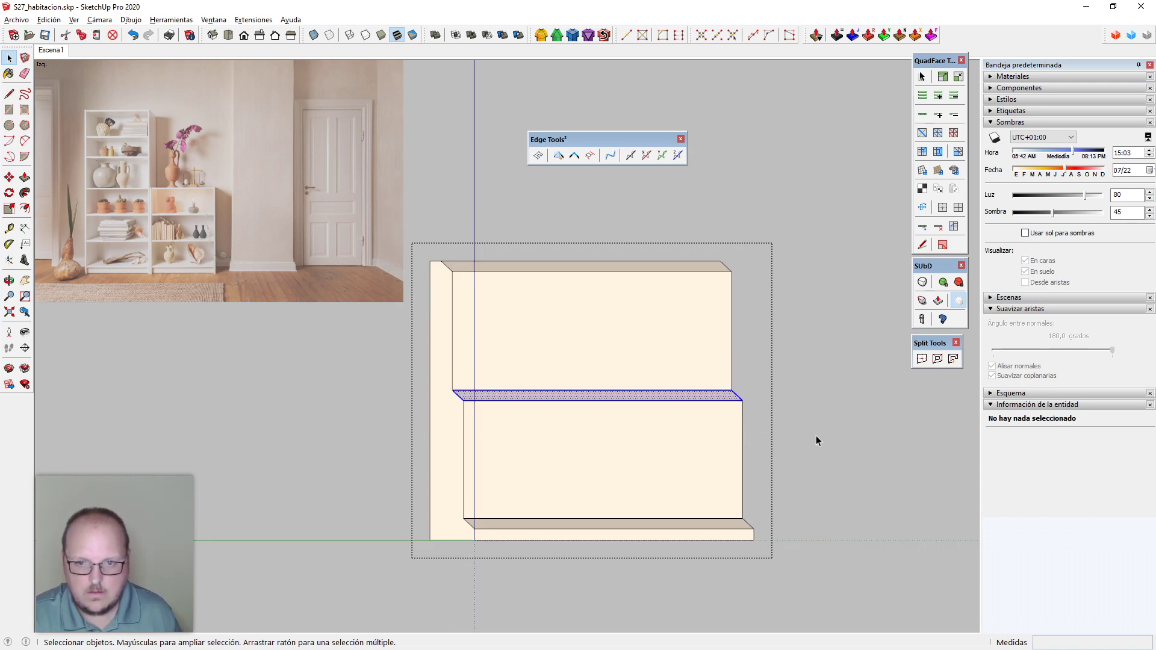
{"action": "key", "text": "m"}
{"action": "left_click", "coordinate": [640, 410]}
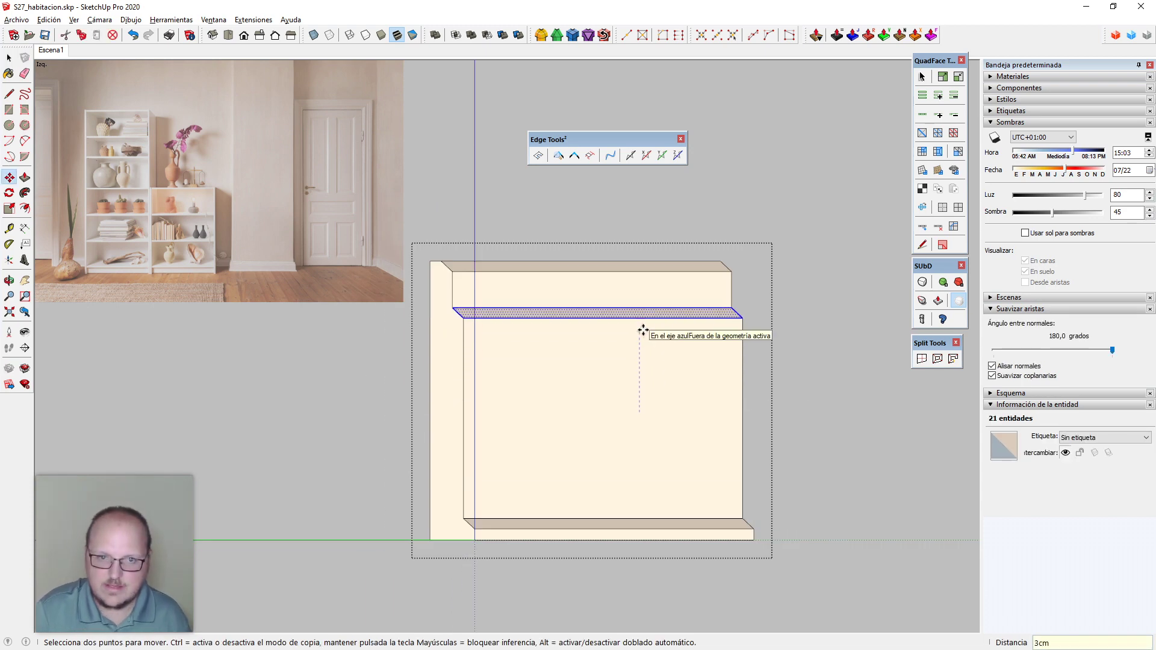
{"action": "left_click", "coordinate": [643, 331]}
{"action": "key", "text": "space"}
{"action": "scroll", "coordinate": [643, 335], "scroll_direction": "down", "scroll_amount": 3}
{"action": "middle_click_drag", "start_coordinate": [643, 335], "coordinate": [526, 435]}
{"action": "scroll", "coordinate": [526, 435], "scroll_direction": "down", "scroll_amount": 4}
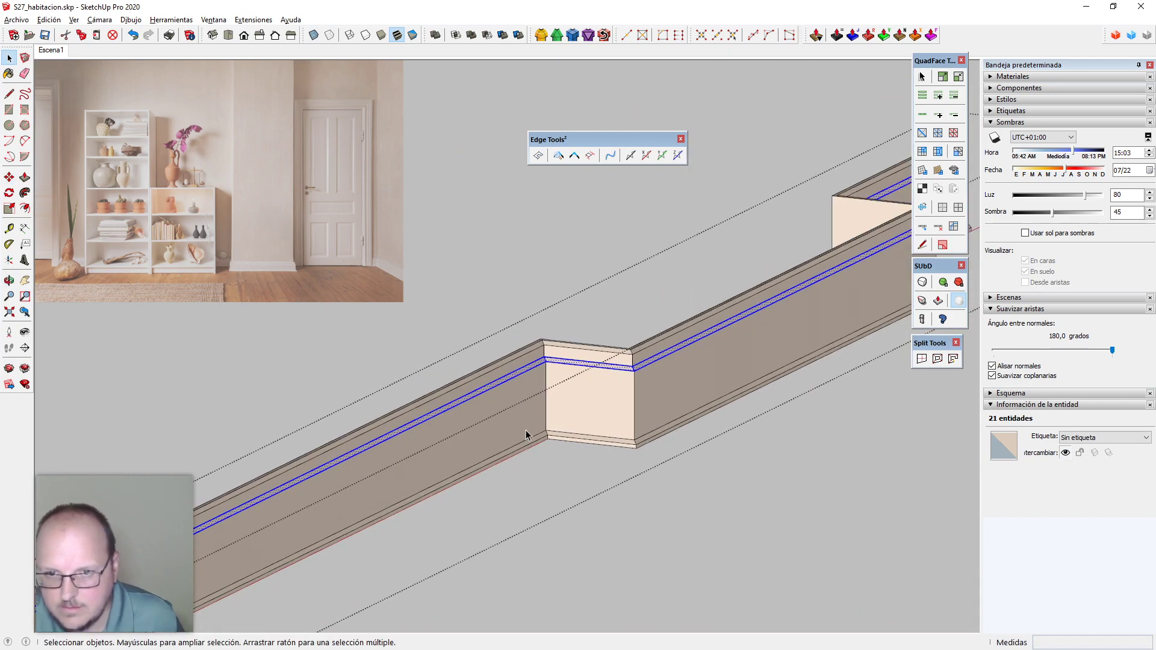
{"action": "middle_click_drag", "start_coordinate": [596, 448], "coordinate": [611, 369]}
{"action": "left_click", "coordinate": [567, 453]}
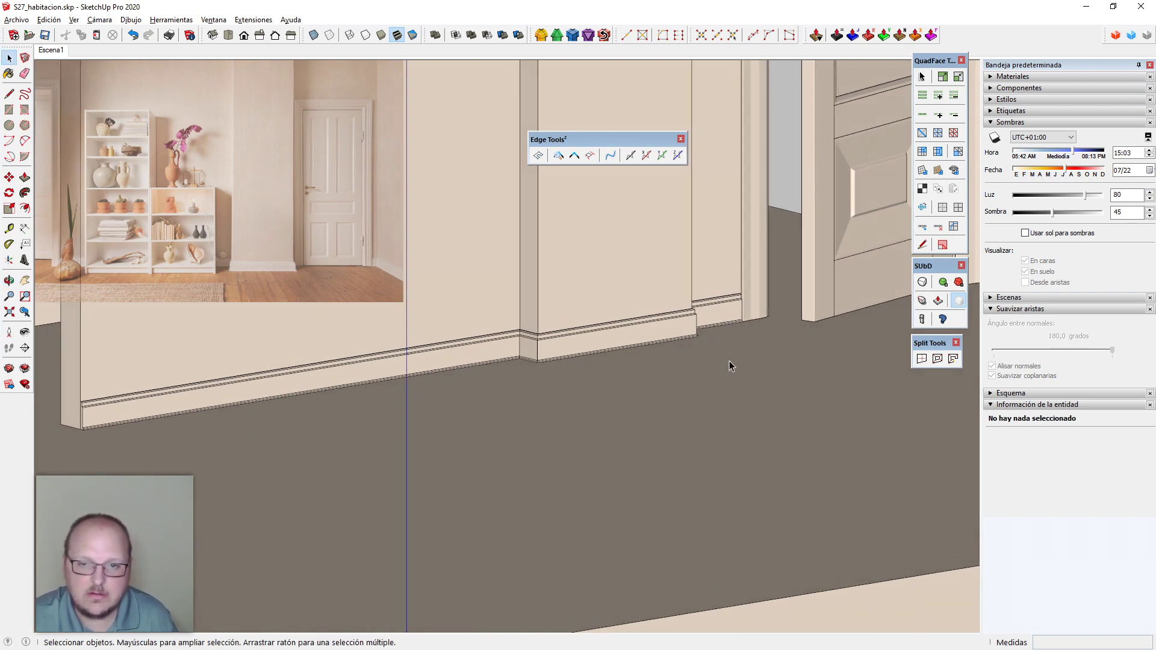
Inside the skirting group, draw a 10 cm path line at the wall base between the room corner and the door frame's far side
{"action": "mouse_move", "coordinate": [728, 362]}
{"action": "middle_mouse_down"}
{"action": "mouse_move", "coordinate": [624, 419]}
{"action": "mouse_move", "coordinate": [728, 373]}
{"action": "middle_mouse_up"}
{"action": "scroll", "coordinate": [711, 337], "scroll_direction": "up", "scroll_amount": 4}
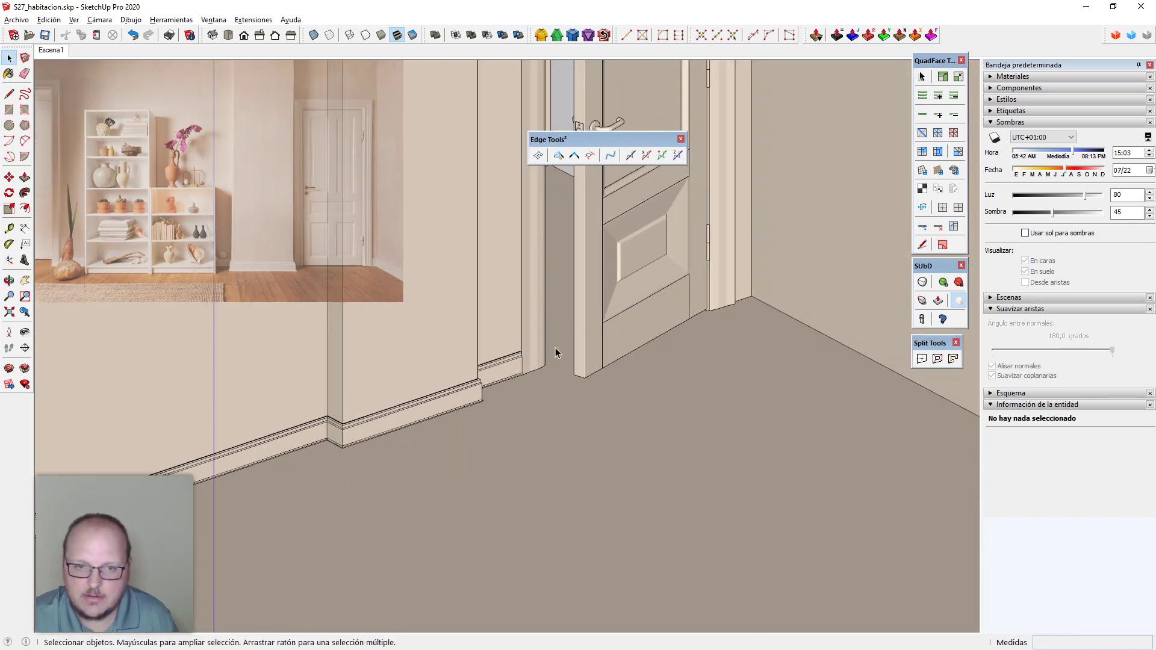
{"action": "double_click", "coordinate": [503, 369]}
{"action": "scroll", "coordinate": [845, 281], "scroll_direction": "up", "scroll_amount": 2}
{"action": "key", "text": "shift+h"}
{"action": "scroll", "coordinate": [764, 272], "scroll_direction": "up", "scroll_amount": 4}
{"action": "middle_click_drag", "start_coordinate": [720, 313], "coordinate": [672, 354]}
{"action": "key", "text": "l"}
{"action": "scroll", "coordinate": [750, 286], "scroll_direction": "up", "scroll_amount": 6}
{"action": "left_click", "coordinate": [751, 289]}
{"action": "middle_click_drag", "start_coordinate": [751, 288], "coordinate": [421, 362]}
{"action": "left_click", "coordinate": [378, 480]}
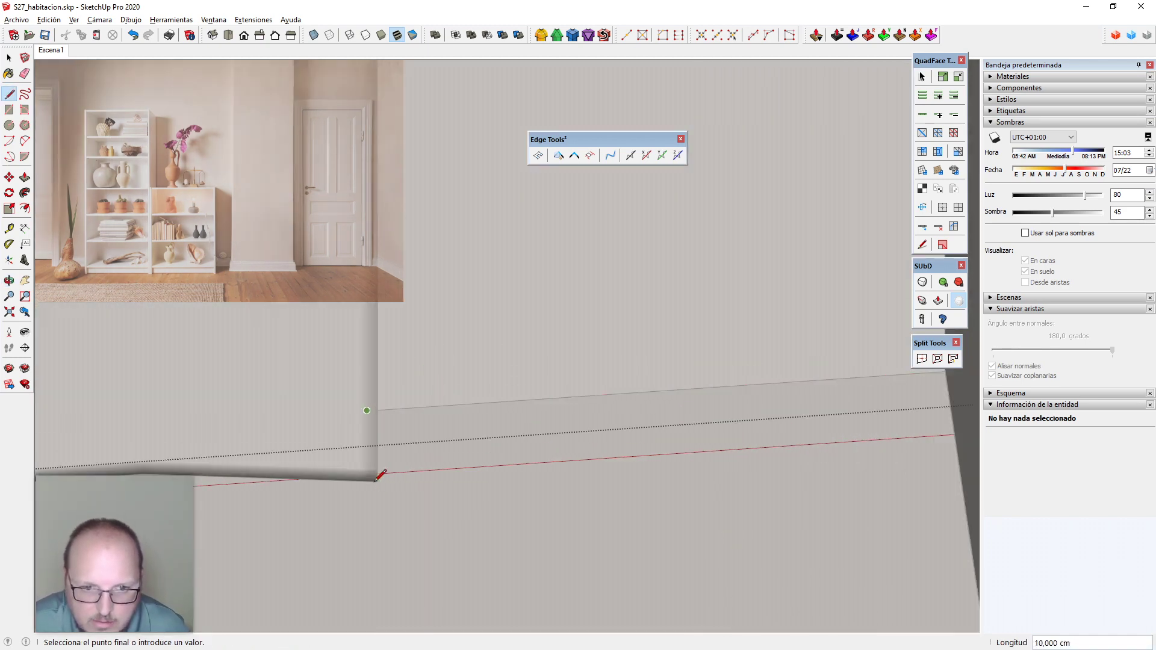
Draw a 385 cm path line from the room corner along the base of the wall perpendicular to the door wall
{"action": "scroll", "coordinate": [577, 285], "scroll_direction": "down", "scroll_amount": 3}
{"action": "middle_click_drag", "start_coordinate": [578, 287], "coordinate": [690, 264]}
{"action": "key", "text": "Escape"}
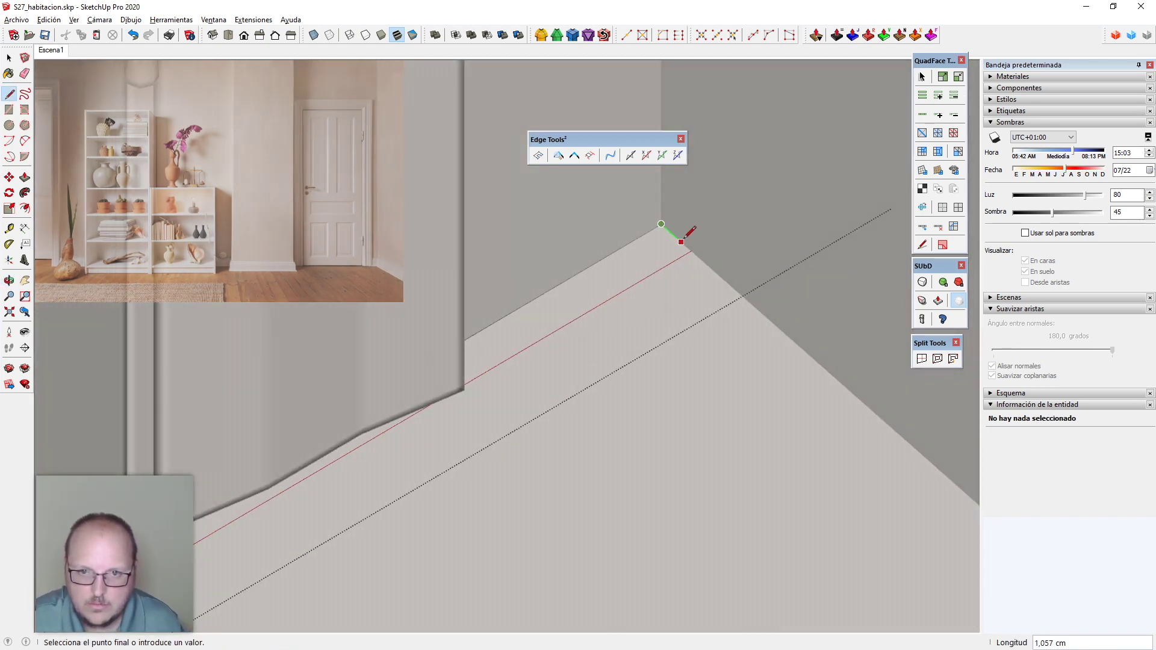
{"action": "scroll", "coordinate": [685, 236], "scroll_direction": "down", "scroll_amount": 10}
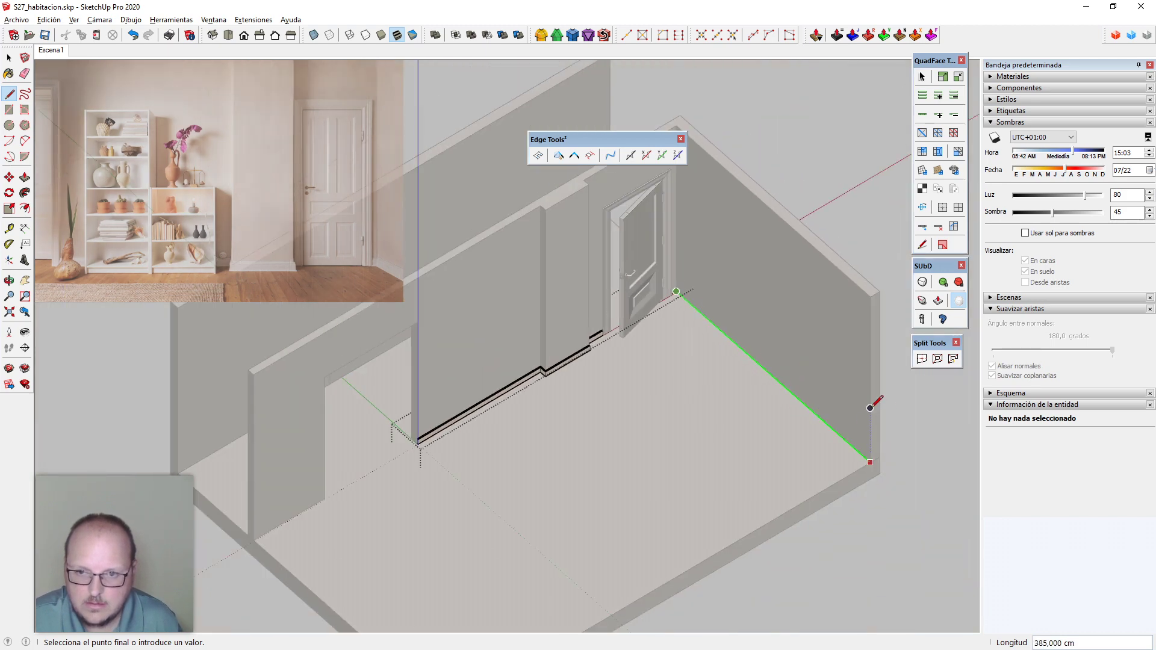
{"action": "key", "text": "space"}
Draw a 115 cm path line along the base of the short wall section across the open passage
{"action": "scroll", "coordinate": [465, 509], "scroll_direction": "down", "scroll_amount": 3}
{"action": "scroll", "coordinate": [464, 472], "scroll_direction": "up", "scroll_amount": 8}
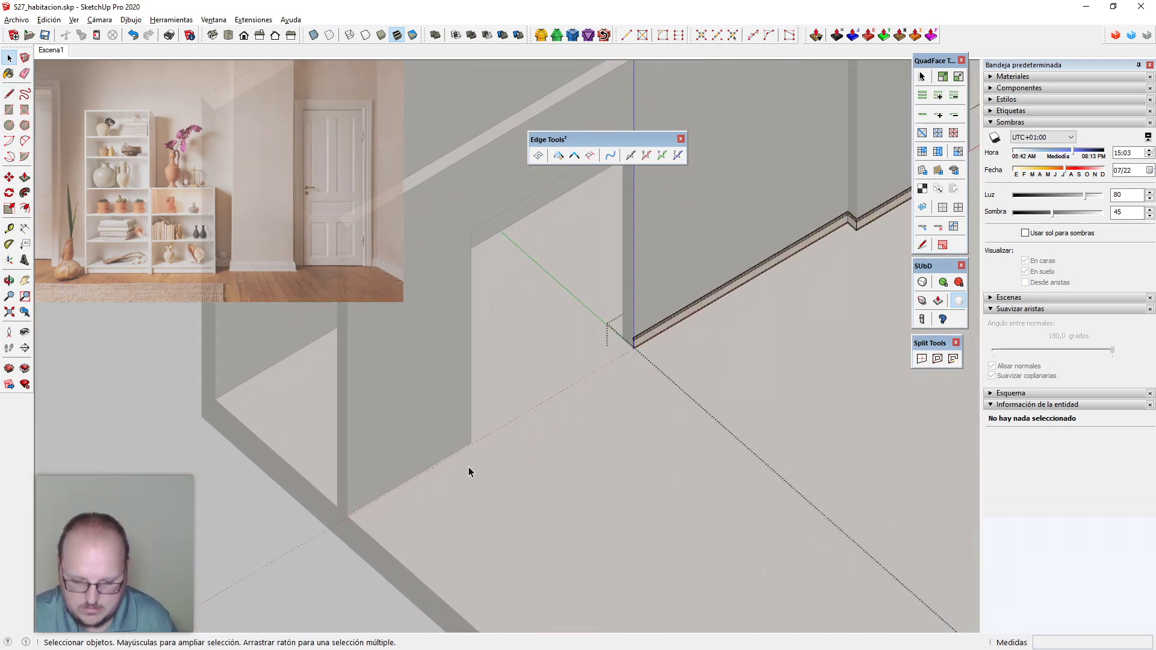
{"action": "key", "text": "l"}
{"action": "left_click", "coordinate": [471, 442]}
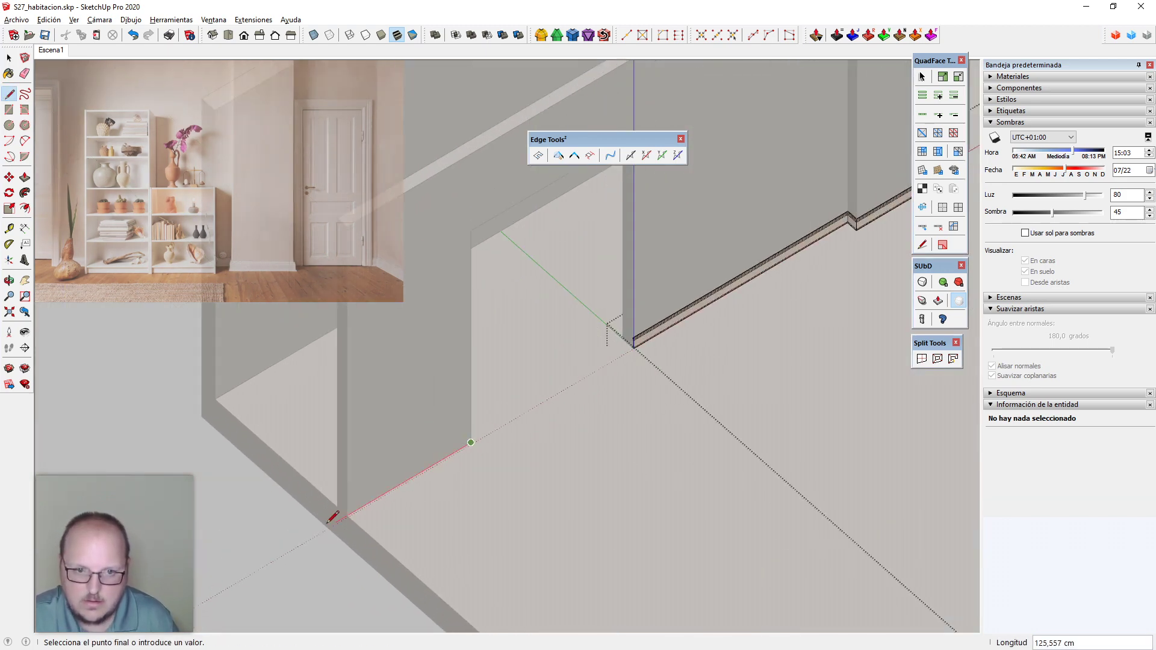
{"action": "left_click", "coordinate": [375, 541]}
Copy the skirting's end profile across the open passage to the start of the 115 cm path line
{"action": "key", "text": "space"}
{"action": "scroll", "coordinate": [619, 337], "scroll_direction": "up", "scroll_amount": 2}
{"action": "left_click_drag", "start_coordinate": [612, 323], "coordinate": [677, 389]}
{"action": "scroll", "coordinate": [663, 346], "scroll_direction": "up", "scroll_amount": 3}
{"action": "key", "text": "m"}
{"action": "key", "text": "ctrl"}
{"action": "left_click", "coordinate": [598, 309]}
{"action": "scroll", "coordinate": [580, 325], "scroll_direction": "down", "scroll_amount": 1}
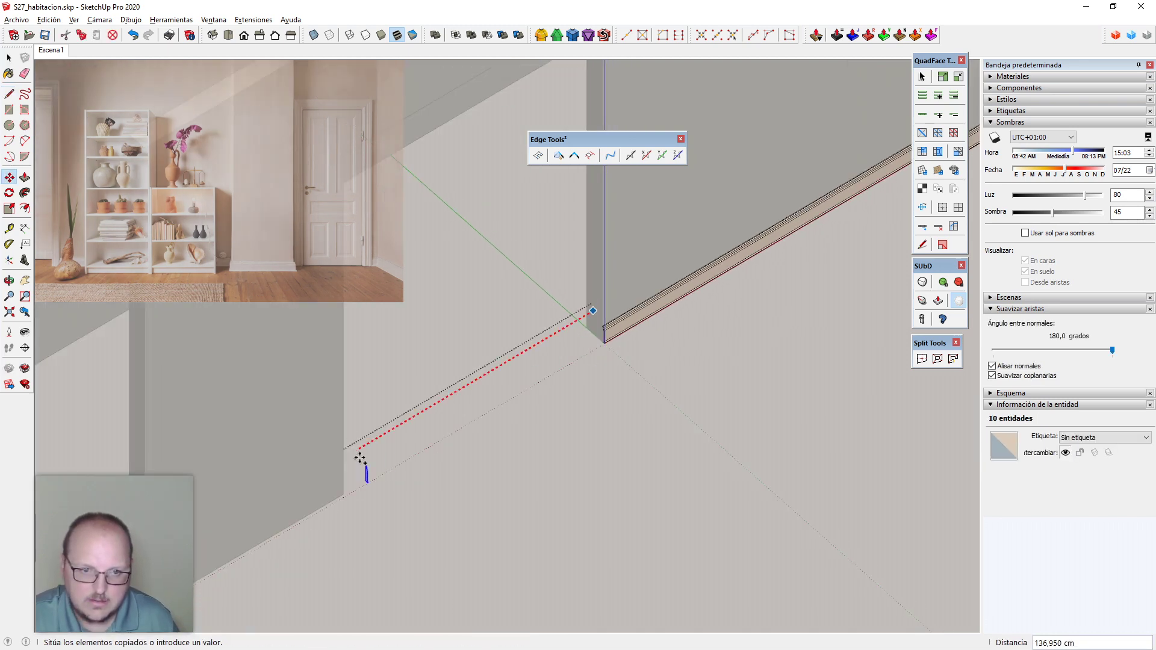
{"action": "scroll", "coordinate": [411, 547], "scroll_direction": "down", "scroll_amount": 2}
{"action": "scroll", "coordinate": [395, 421], "scroll_direction": "down", "scroll_amount": 2}
{"action": "scroll", "coordinate": [379, 361], "scroll_direction": "up", "scroll_amount": 2}
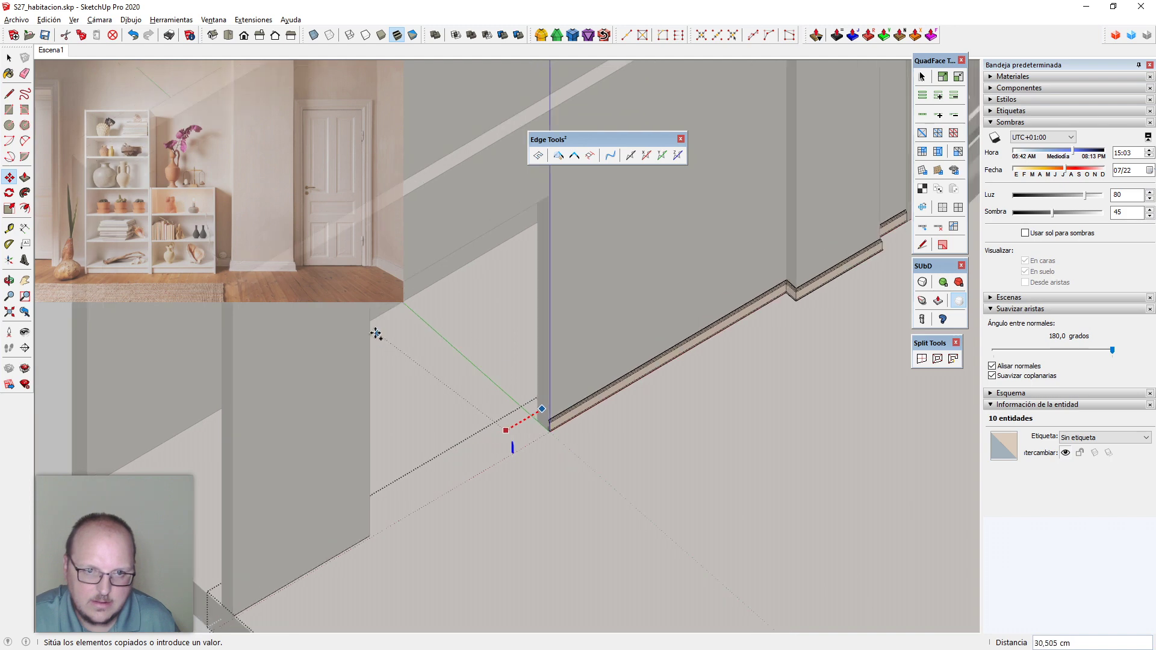
{"action": "scroll", "coordinate": [433, 421], "scroll_direction": "down", "scroll_amount": 2}
{"action": "scroll", "coordinate": [400, 349], "scroll_direction": "up", "scroll_amount": 2}
{"action": "left_click", "coordinate": [401, 347]}
{"action": "scroll", "coordinate": [408, 586], "scroll_direction": "up", "scroll_amount": 5}
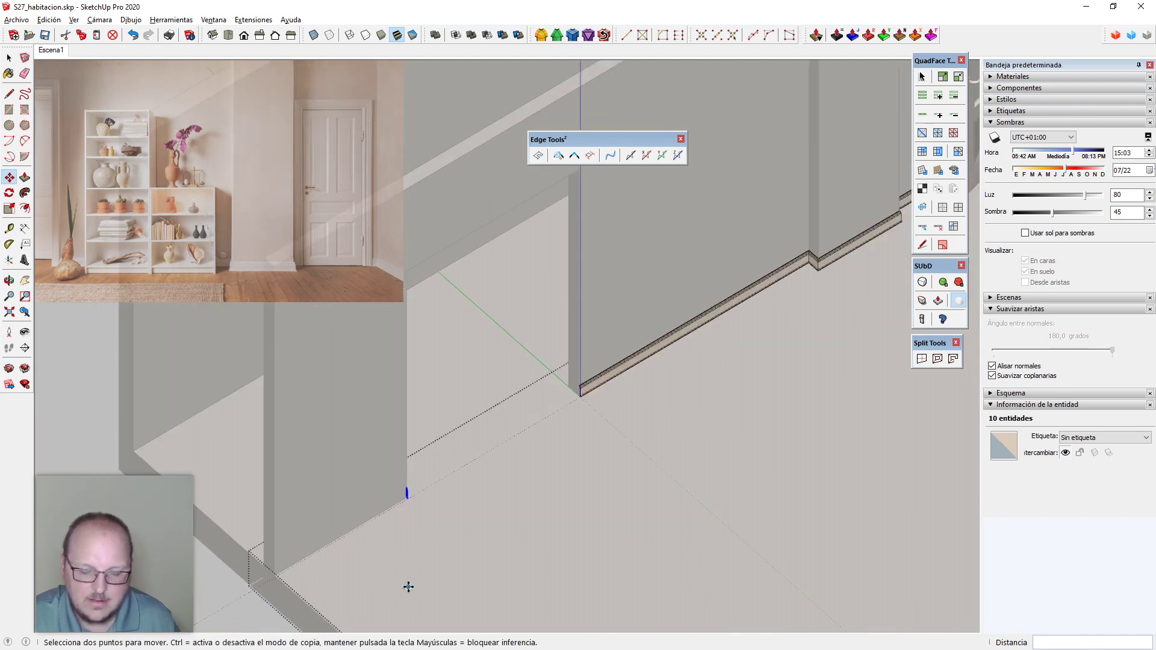
Copy the profile from the short wall section to the door frame's far side, at the start of the 10 cm path line
{"action": "left_click", "coordinate": [389, 459]}
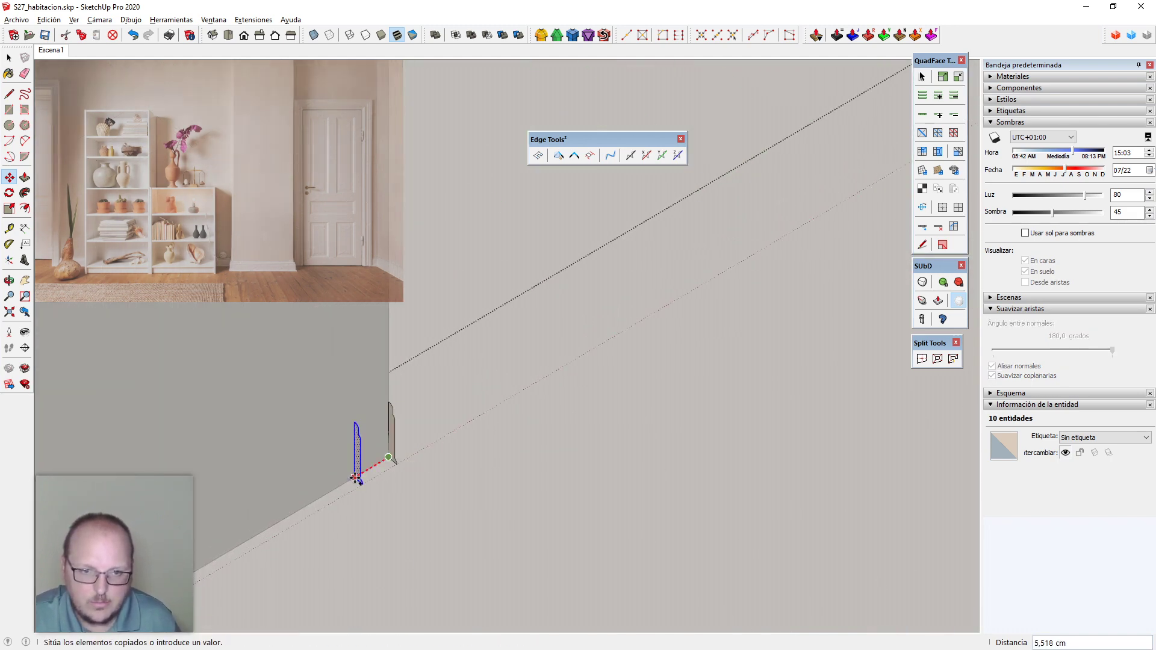
{"action": "scroll", "coordinate": [256, 533], "scroll_direction": "down", "scroll_amount": 6}
{"action": "scroll", "coordinate": [657, 287], "scroll_direction": "up", "scroll_amount": 6}
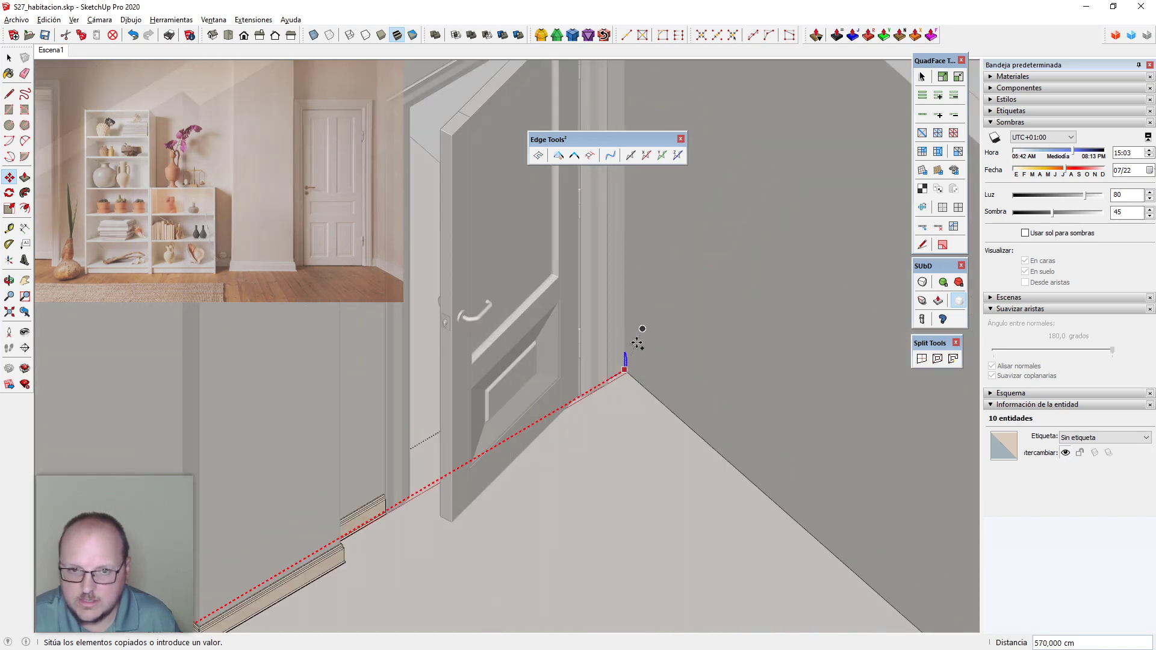
{"action": "left_click", "coordinate": [625, 375]}
Sweep the profile beside the door frame around the room corner along the 10 cm and 385 cm path lines with Follow Me
{"action": "scroll", "coordinate": [693, 385], "scroll_direction": "down", "scroll_amount": 5}
{"action": "key", "text": "space"}
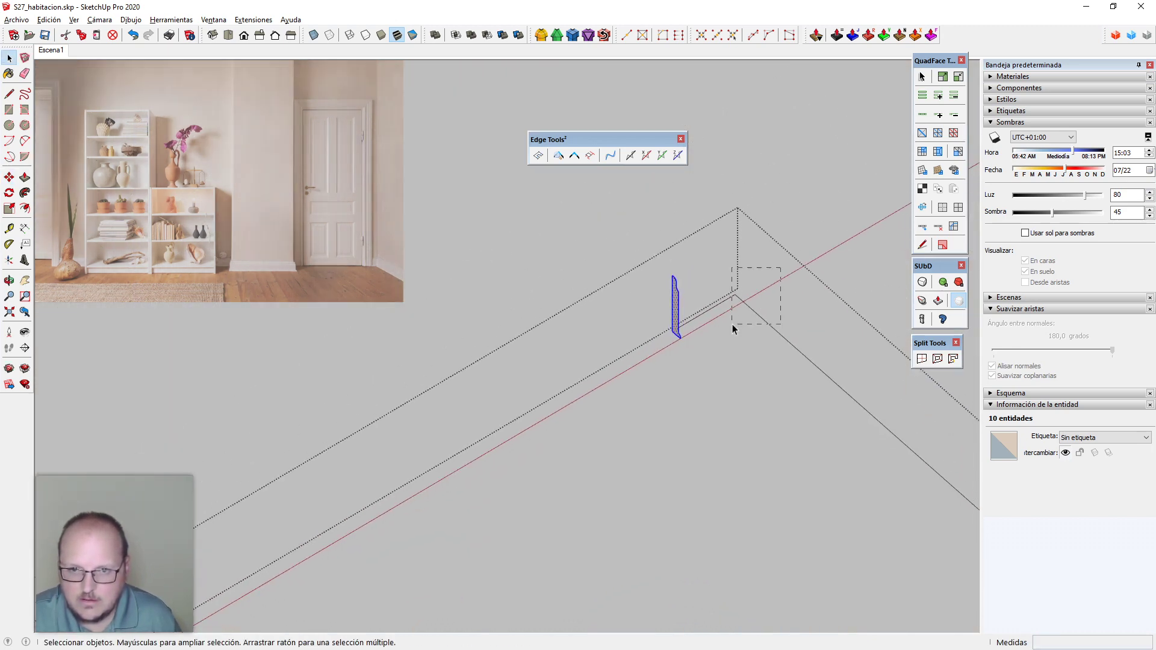
{"action": "scroll", "coordinate": [657, 235], "scroll_direction": "down", "scroll_amount": 5}
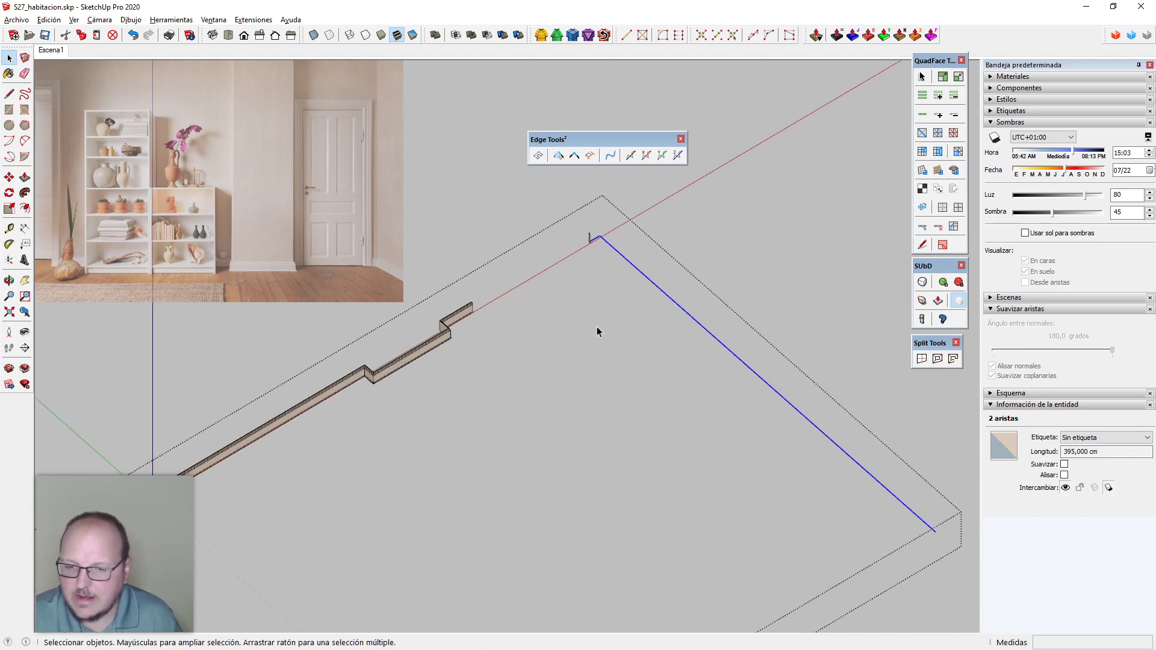
{"action": "scroll", "coordinate": [497, 255], "scroll_direction": "up", "scroll_amount": 8}
{"action": "key", "text": "shift+f"}
{"action": "left_click", "coordinate": [507, 289]}
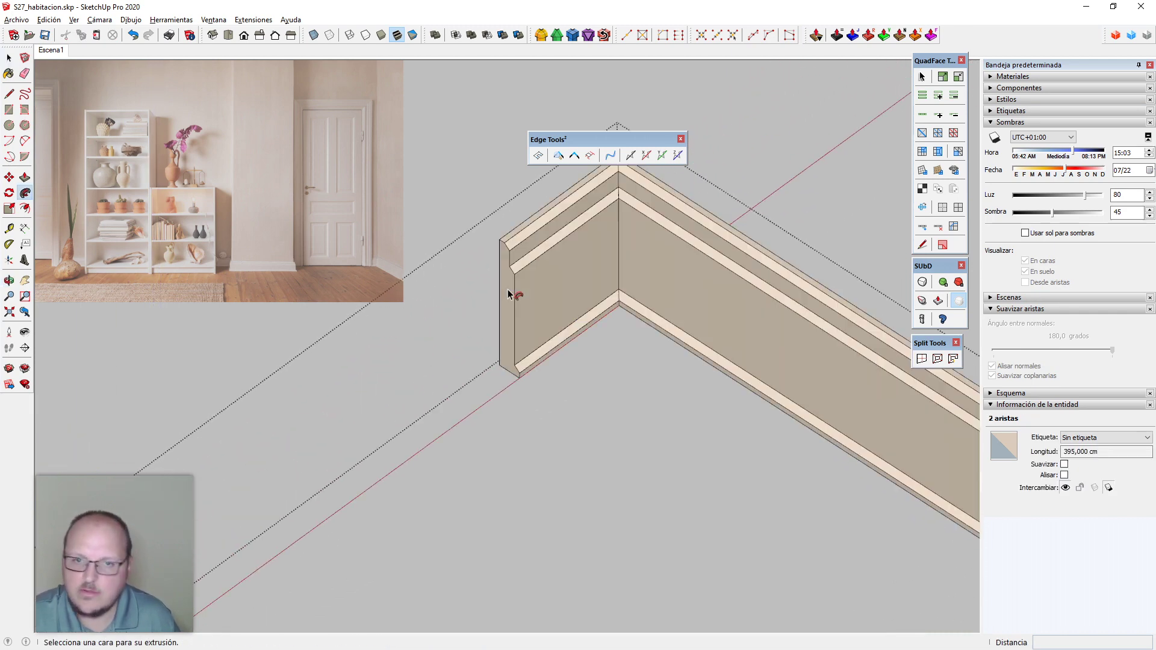
{"action": "key", "text": "space"}
{"action": "scroll", "coordinate": [642, 218], "scroll_direction": "down", "scroll_amount": 3}
{"action": "scroll", "coordinate": [662, 217], "scroll_direction": "down", "scroll_amount": 3}
{"action": "left_click", "coordinate": [696, 201]}
Sweep the copied profile along the 115 cm path line of the short wall section with Follow Me
{"action": "scroll", "coordinate": [706, 207], "scroll_direction": "down", "scroll_amount": 6}
{"action": "scroll", "coordinate": [398, 416], "scroll_direction": "up", "scroll_amount": 5}
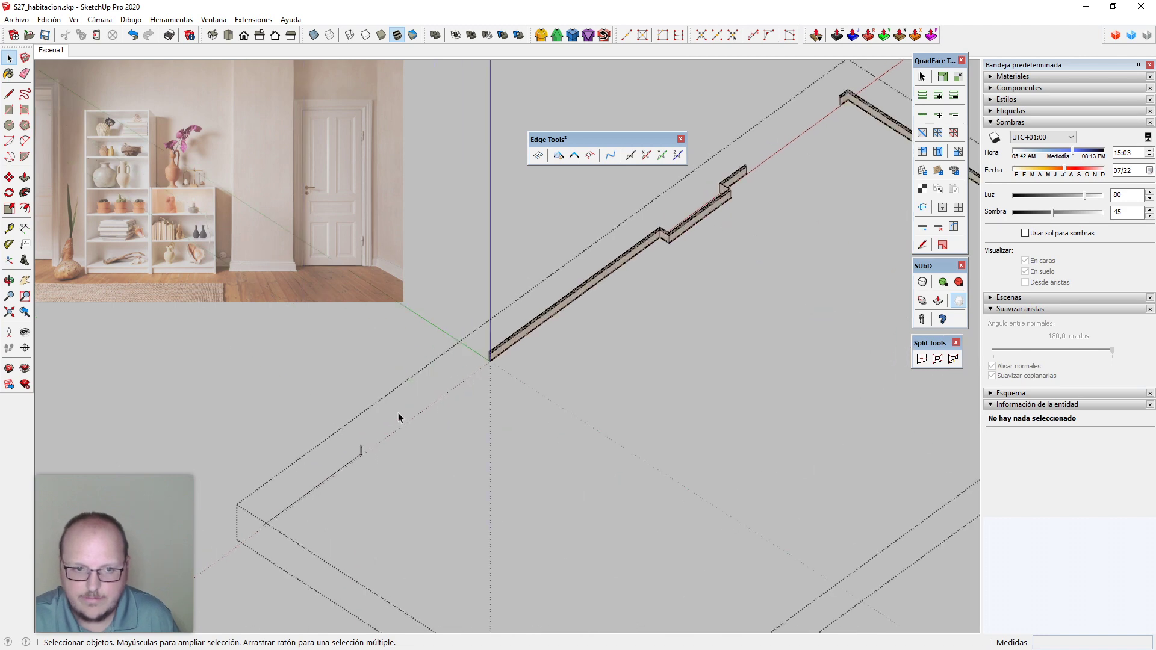
{"action": "middle_click_drag", "start_coordinate": [392, 432], "coordinate": [350, 510]}
{"action": "scroll", "coordinate": [337, 431], "scroll_direction": "up", "scroll_amount": 6}
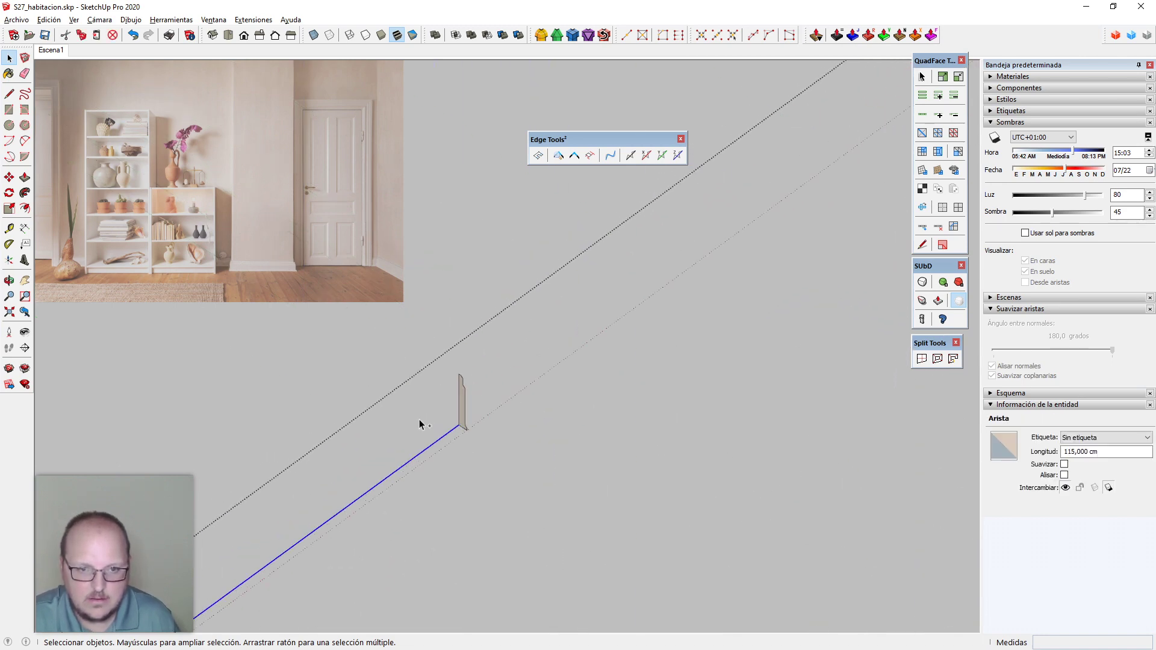
{"action": "key", "text": "shift+f"}
{"action": "left_click", "coordinate": [463, 404]}
{"action": "key", "text": "space"}
{"action": "left_click", "coordinate": [554, 328]}
{"action": "scroll", "coordinate": [554, 328], "scroll_direction": "down", "scroll_amount": 3}
{"action": "left_click", "coordinate": [497, 371]}
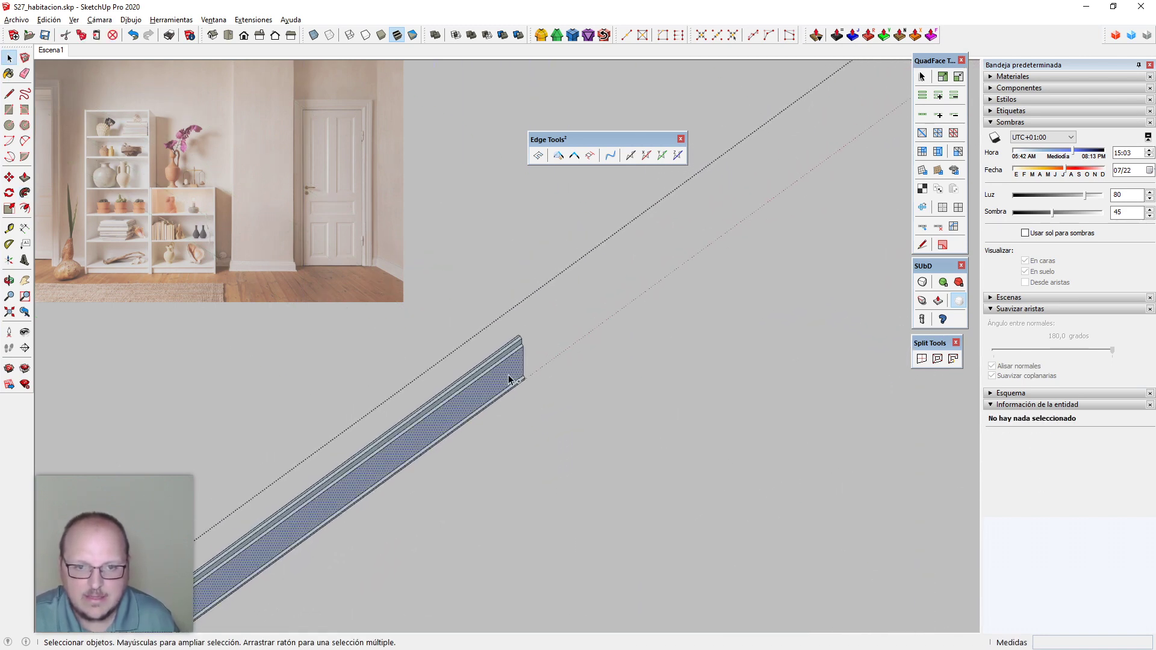
{"action": "scroll", "coordinate": [533, 282], "scroll_direction": "down", "scroll_amount": 2}
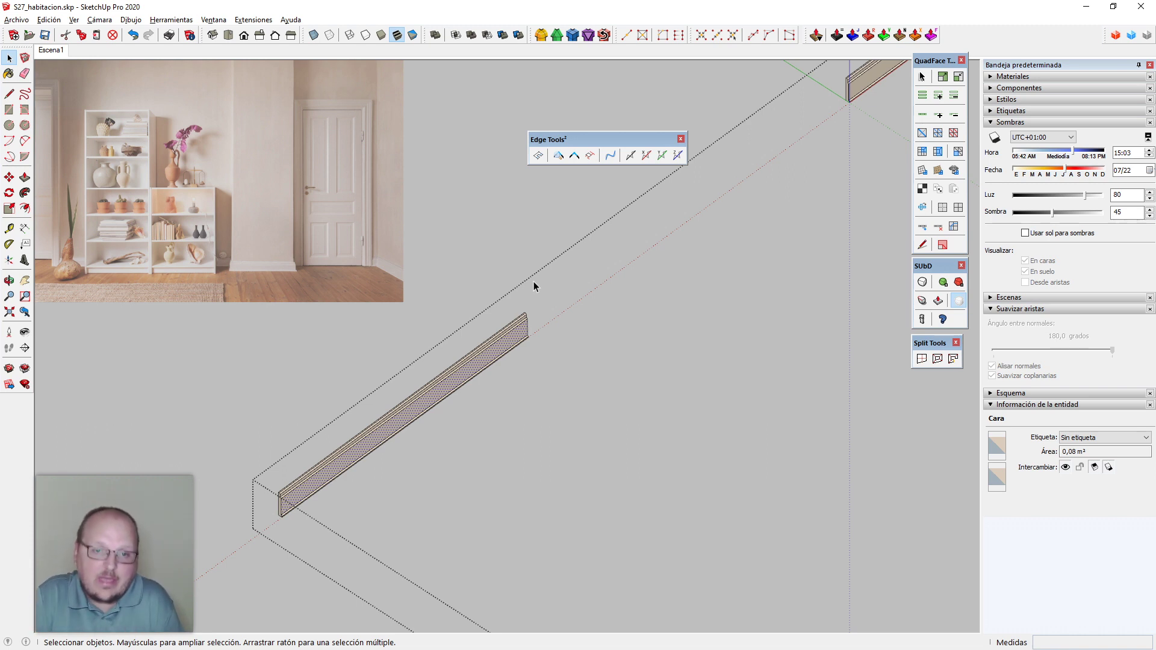
Delete the end face of the corner skirting section where it meets the door frame
{"action": "scroll", "coordinate": [431, 369], "scroll_direction": "down", "scroll_amount": 5}
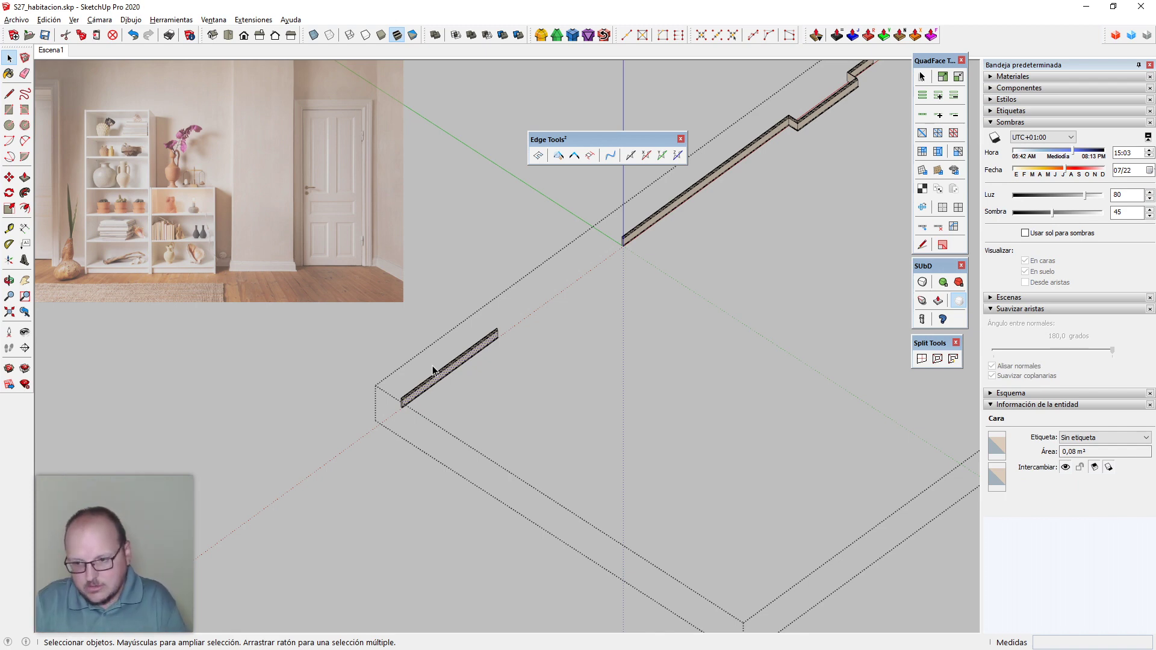
{"action": "scroll", "coordinate": [433, 371], "scroll_direction": "down", "scroll_amount": 3}
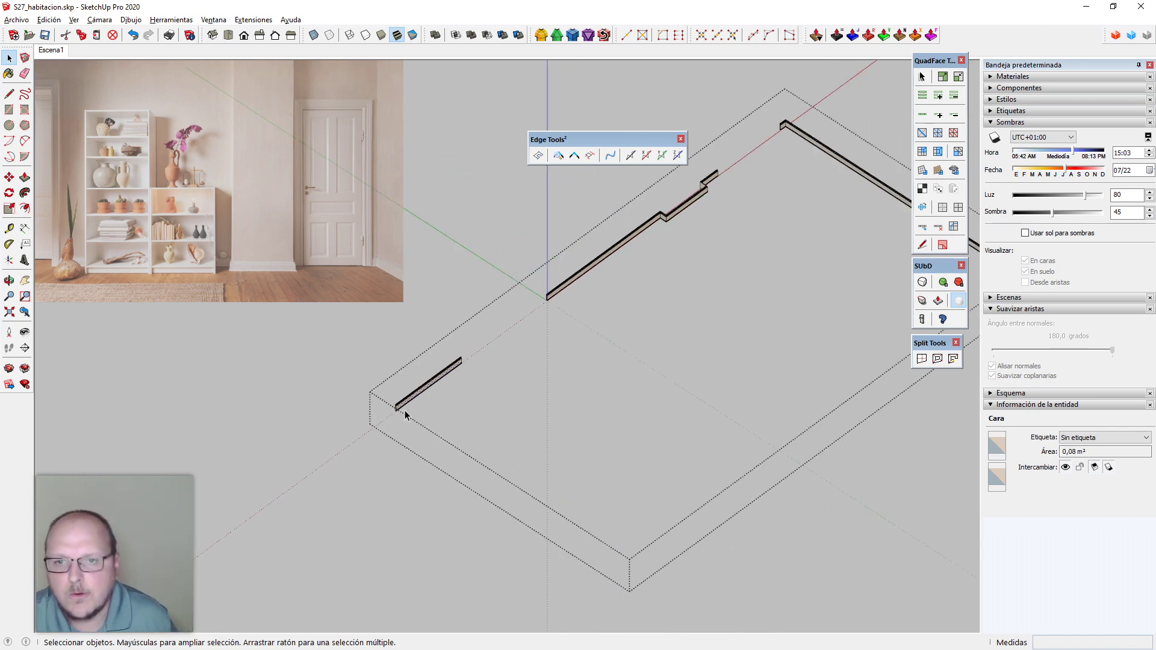
{"action": "mouse_move", "coordinate": [405, 410]}
{"action": "middle_mouse_down"}
{"action": "mouse_move", "coordinate": [594, 344]}
{"action": "mouse_move", "coordinate": [553, 281]}
{"action": "middle_mouse_up"}
{"action": "scroll", "coordinate": [553, 281], "scroll_direction": "up", "scroll_amount": 4}
{"action": "scroll", "coordinate": [797, 171], "scroll_direction": "up", "scroll_amount": 2}
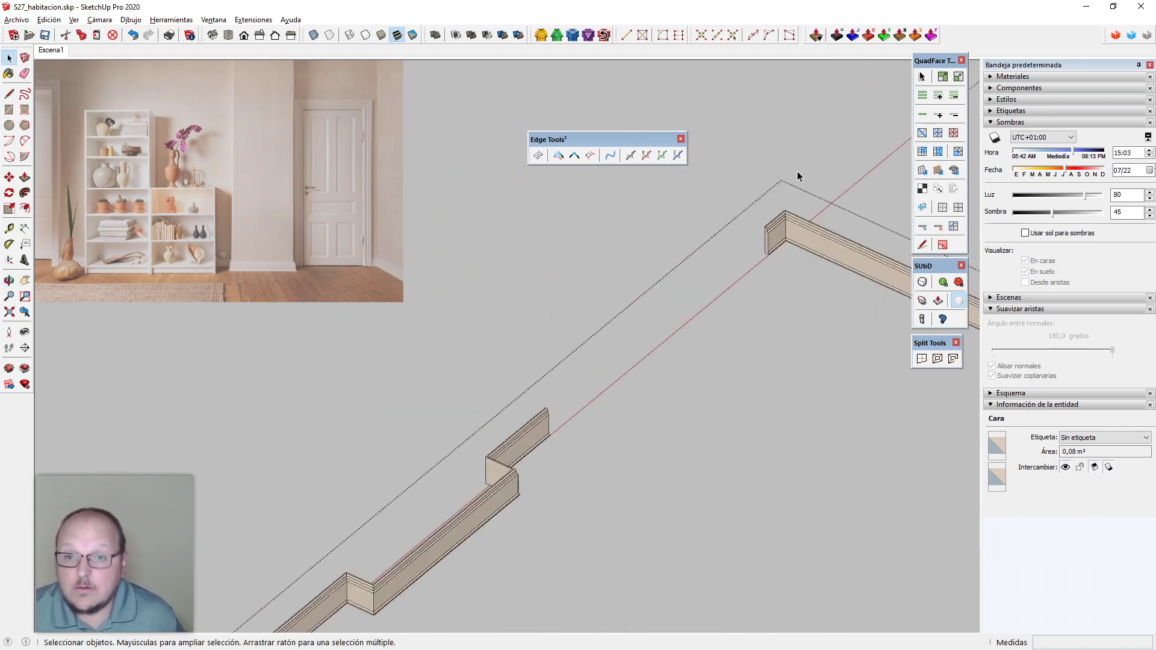
{"action": "scroll", "coordinate": [746, 255], "scroll_direction": "up", "scroll_amount": 5}
{"action": "scroll", "coordinate": [768, 238], "scroll_direction": "up", "scroll_amount": 3}
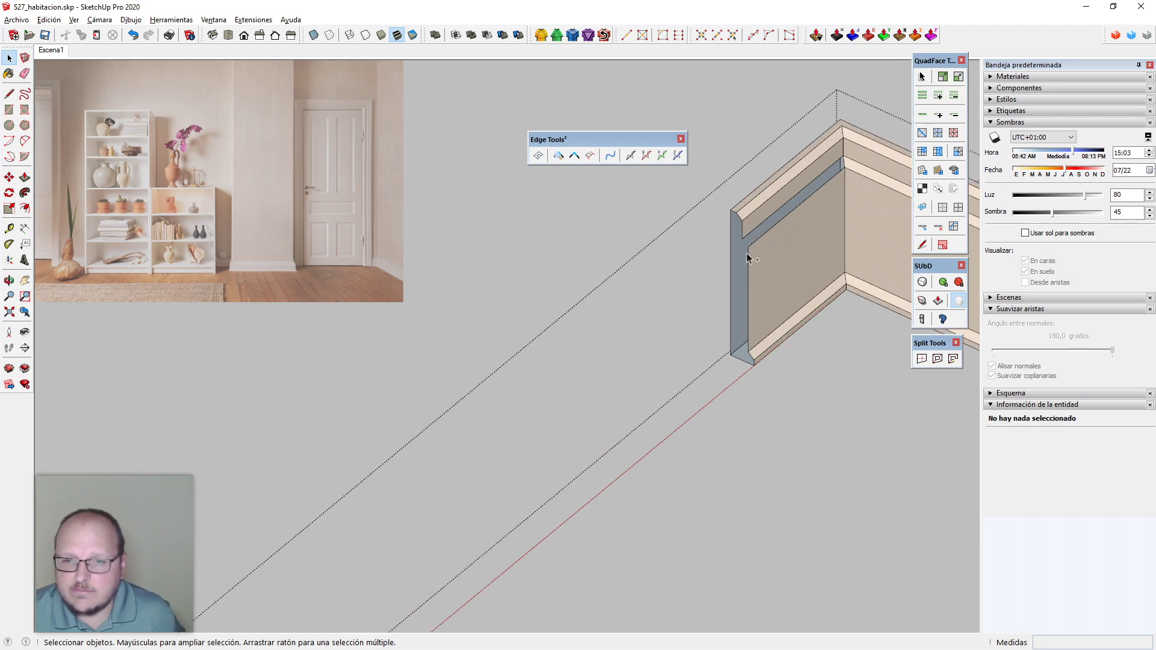
{"action": "key", "text": "ctrl+z"}
{"action": "left_click", "coordinate": [748, 251]}
{"action": "scroll", "coordinate": [753, 248], "scroll_direction": "down", "scroll_amount": 3}
{"action": "key", "text": "Delete"}
{"action": "scroll", "coordinate": [821, 166], "scroll_direction": "down", "scroll_amount": 4}
Delete the end face of the stepped skirting run on the opposite side of the door frame
{"action": "middle_click_drag", "start_coordinate": [812, 229], "coordinate": [212, 468]}
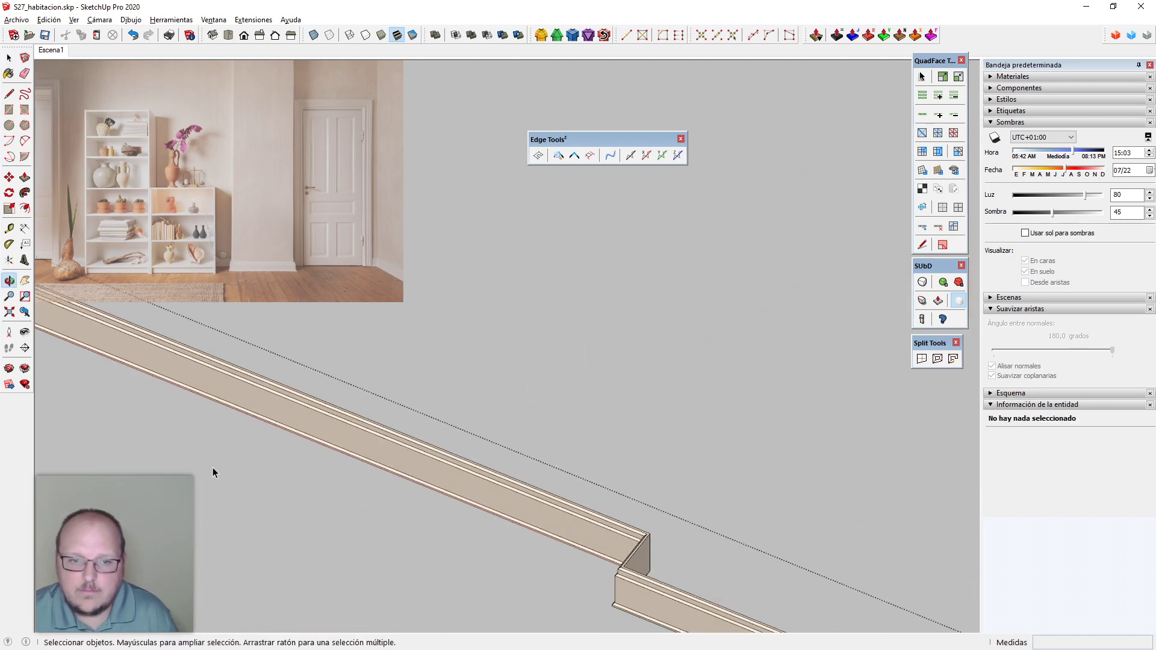
{"action": "scroll", "coordinate": [212, 467], "scroll_direction": "down", "scroll_amount": 4}
{"action": "scroll", "coordinate": [712, 480], "scroll_direction": "up", "scroll_amount": 7}
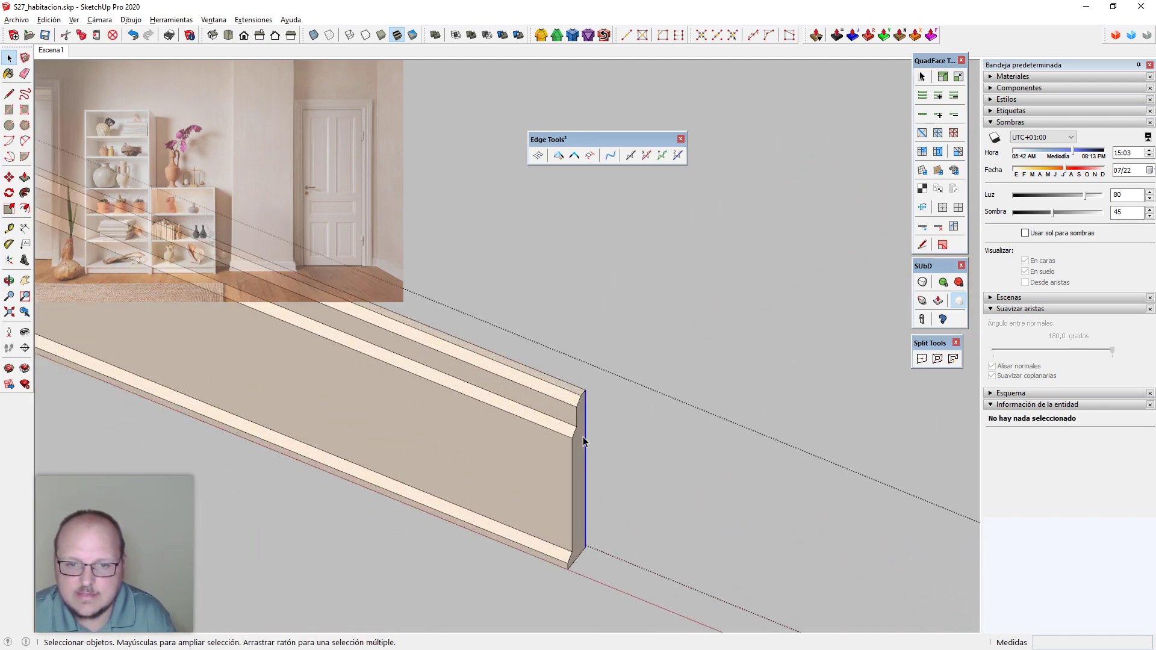
{"action": "key", "text": "Delete"}
Examine the skirting's ends beside the open passage and at the short wall section, and finish editing the group
{"action": "scroll", "coordinate": [782, 357], "scroll_direction": "down", "scroll_amount": 6}
{"action": "mouse_move", "coordinate": [404, 413]}
{"action": "middle_mouse_down"}
{"action": "mouse_move", "coordinate": [859, 287]}
{"action": "mouse_move", "coordinate": [521, 421]}
{"action": "middle_mouse_up"}
{"action": "scroll", "coordinate": [859, 286], "scroll_direction": "down", "scroll_amount": 3}
{"action": "scroll", "coordinate": [377, 468], "scroll_direction": "up", "scroll_amount": 8}
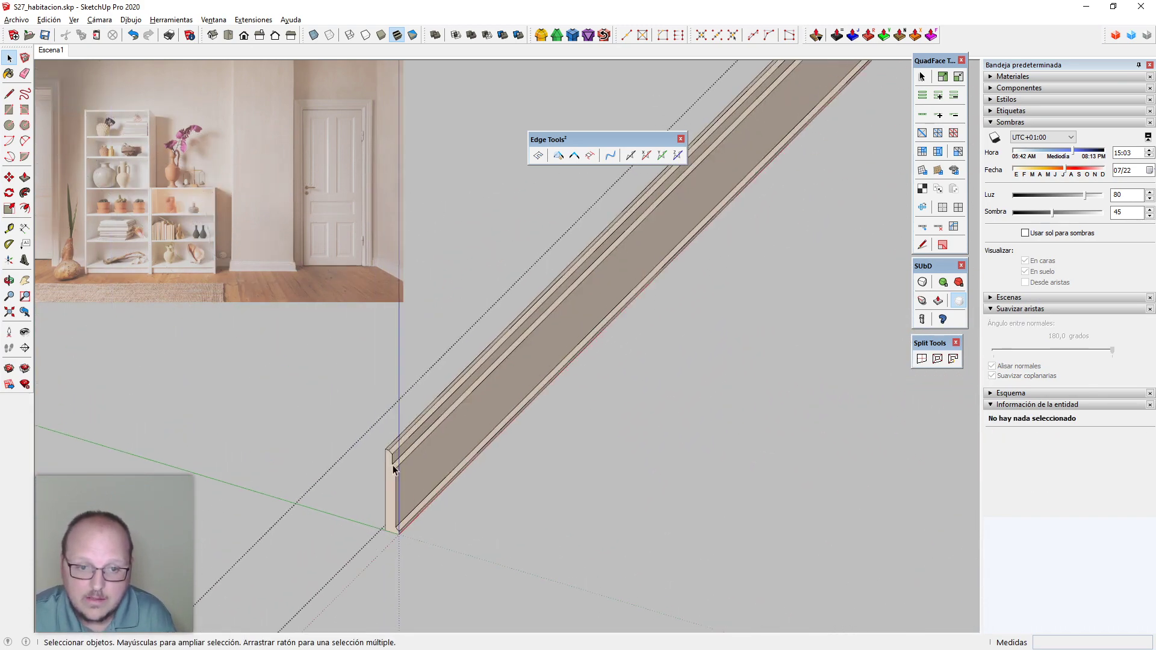
{"action": "scroll", "coordinate": [391, 470], "scroll_direction": "up", "scroll_amount": 1}
{"action": "middle_click_drag", "start_coordinate": [389, 472], "coordinate": [734, 573]}
{"action": "scroll", "coordinate": [708, 554], "scroll_direction": "down", "scroll_amount": 2}
{"action": "scroll", "coordinate": [658, 471], "scroll_direction": "up", "scroll_amount": 5}
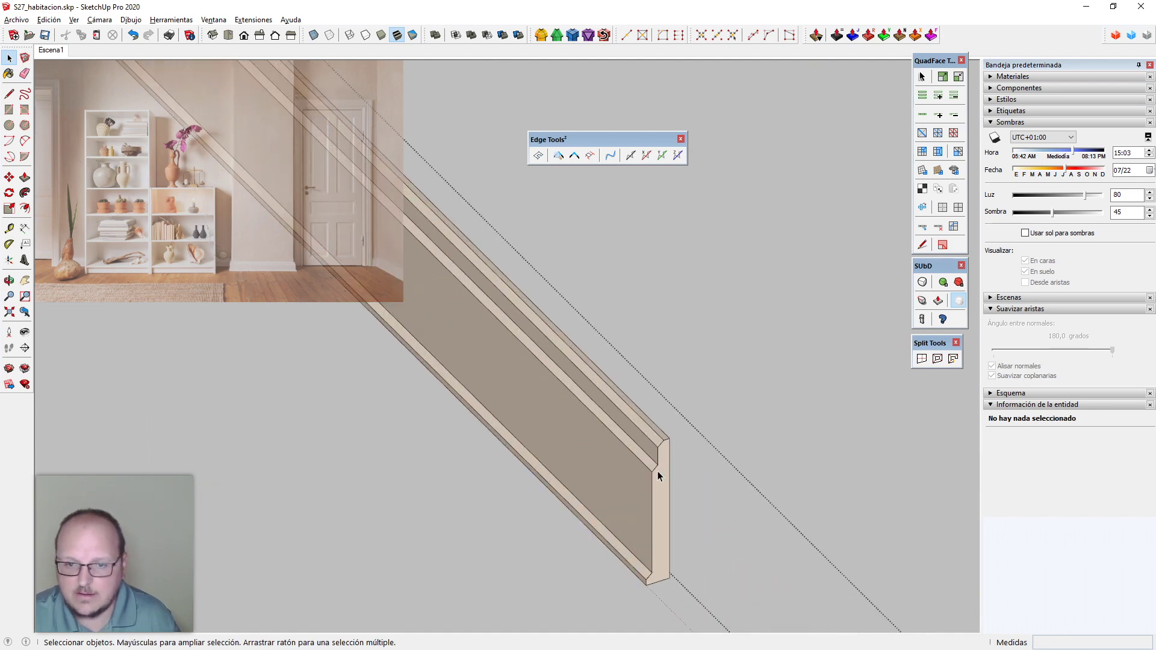
{"action": "middle_click_drag", "start_coordinate": [662, 475], "coordinate": [870, 381]}
{"action": "scroll", "coordinate": [548, 469], "scroll_direction": "up", "scroll_amount": 2}
{"action": "scroll", "coordinate": [446, 472], "scroll_direction": "up", "scroll_amount": 5}
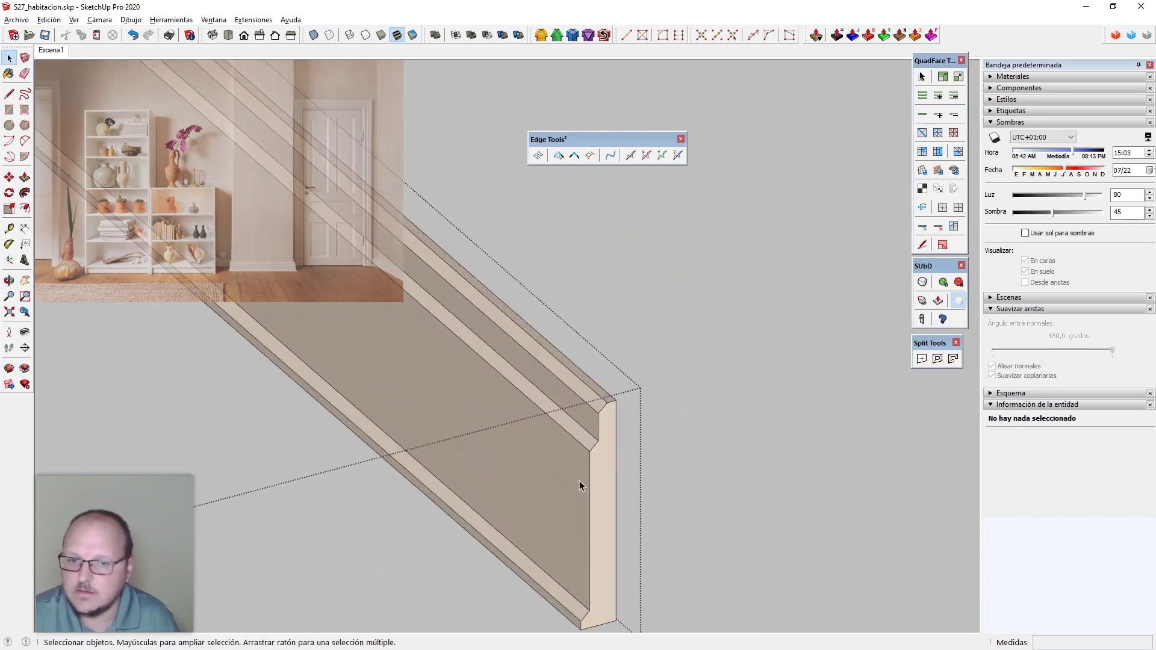
{"action": "left_click", "coordinate": [602, 465]}
{"action": "scroll", "coordinate": [797, 496], "scroll_direction": "down", "scroll_amount": 5}
{"action": "left_click", "coordinate": [865, 498]}
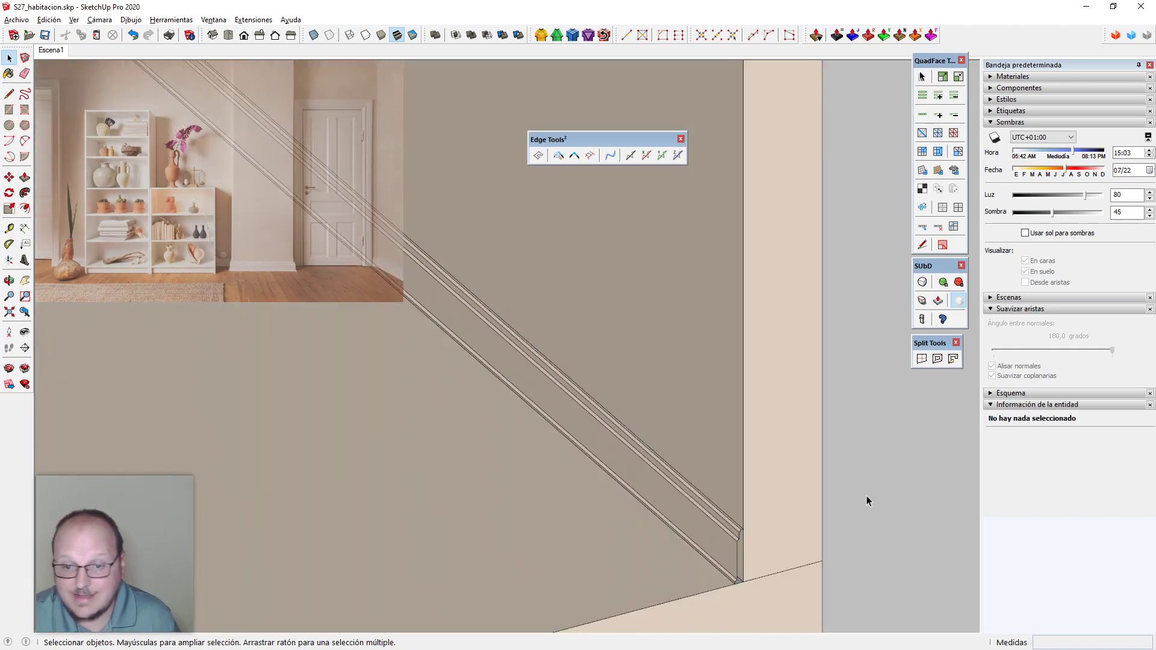
Measure the vertical and sloped edges of the skirting's bottom lip at the projecting wall's corner with the Line tool
{"action": "scroll", "coordinate": [868, 496], "scroll_direction": "down", "scroll_amount": 7}
{"action": "scroll", "coordinate": [869, 496], "scroll_direction": "down", "scroll_amount": 2}
{"action": "scroll", "coordinate": [526, 335], "scroll_direction": "up", "scroll_amount": 10}
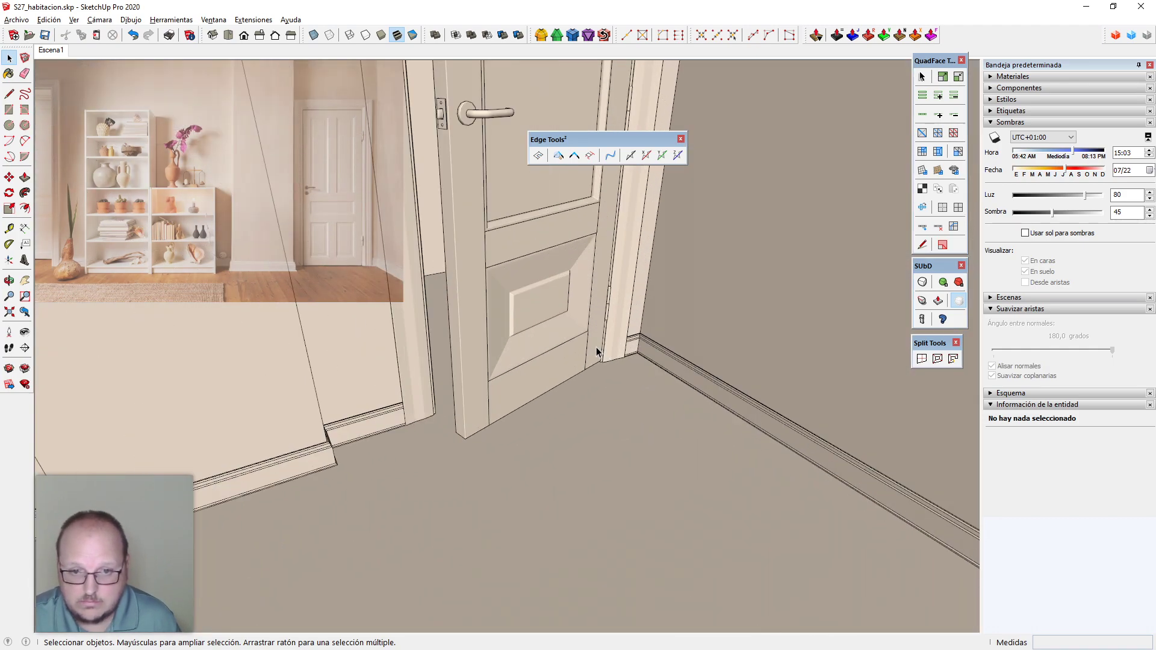
{"action": "middle_click_drag", "start_coordinate": [596, 354], "coordinate": [716, 389]}
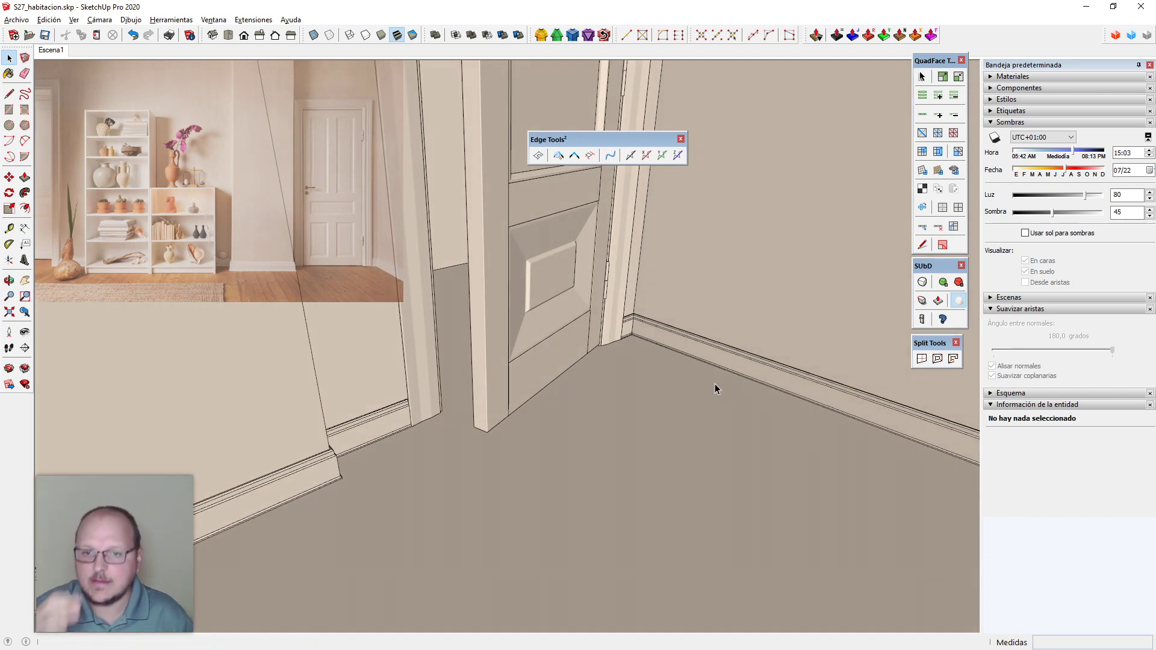
{"action": "middle_click_drag", "start_coordinate": [464, 484], "coordinate": [648, 367]}
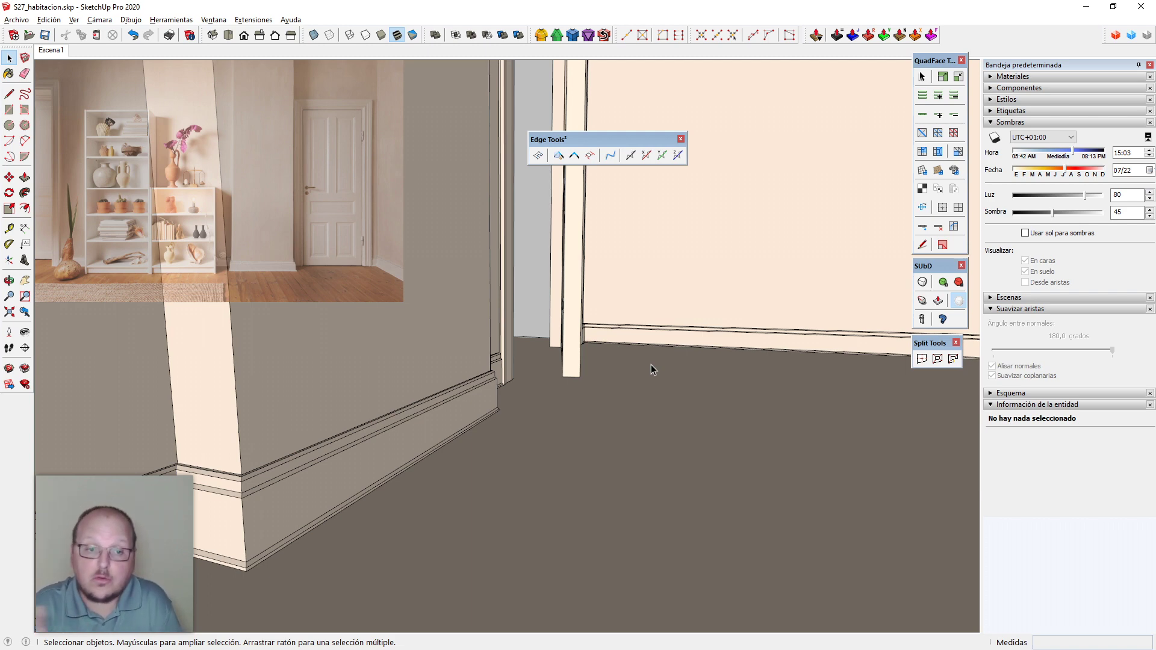
{"action": "mouse_move", "coordinate": [640, 376]}
{"action": "middle_mouse_down"}
{"action": "mouse_move", "coordinate": [487, 454]}
{"action": "mouse_move", "coordinate": [423, 425]}
{"action": "mouse_move", "coordinate": [561, 391]}
{"action": "middle_mouse_up"}
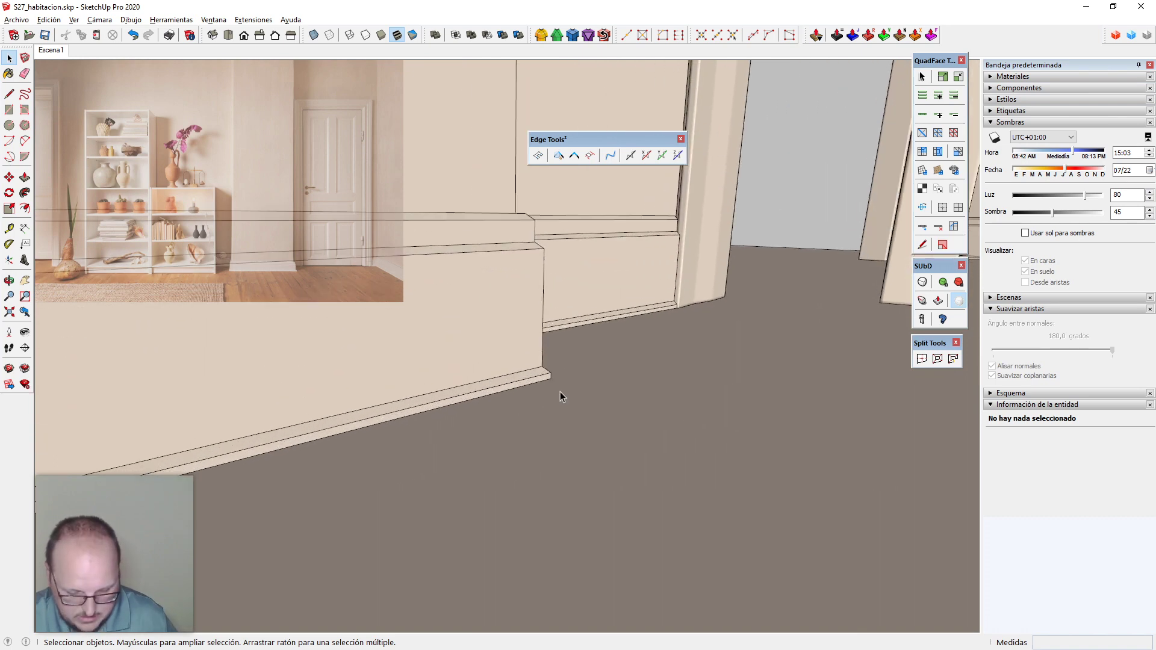
{"action": "key", "text": "l"}
{"action": "left_click", "coordinate": [550, 371]}
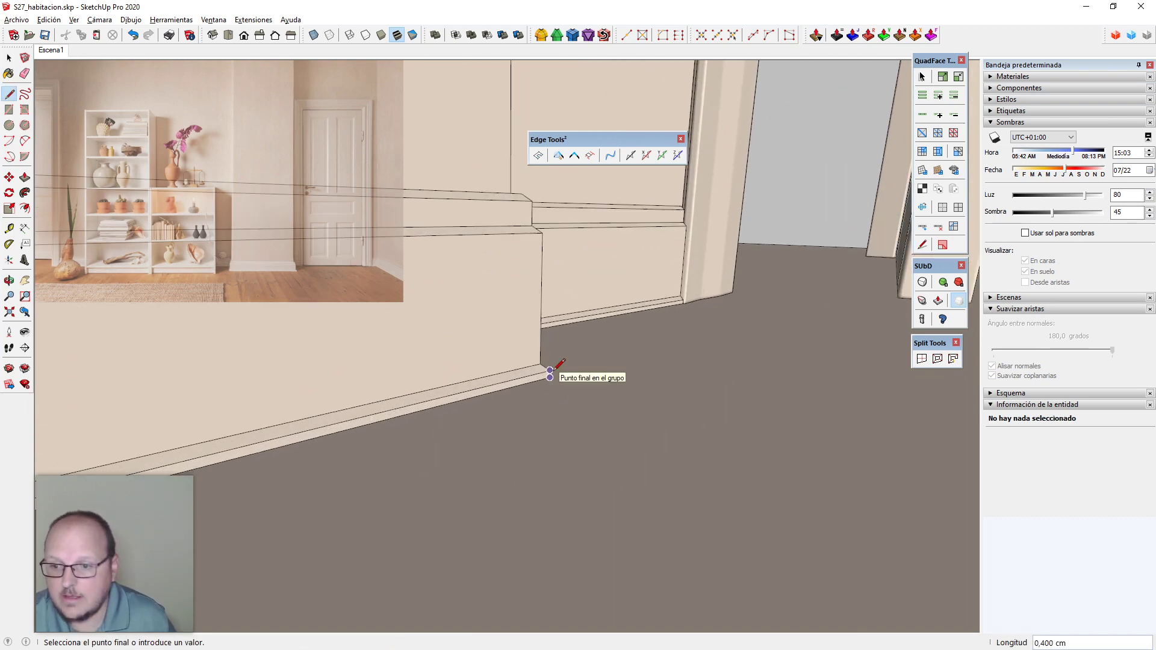
{"action": "key", "text": "space"}
{"action": "middle_click_drag", "start_coordinate": [549, 377], "coordinate": [544, 414]}
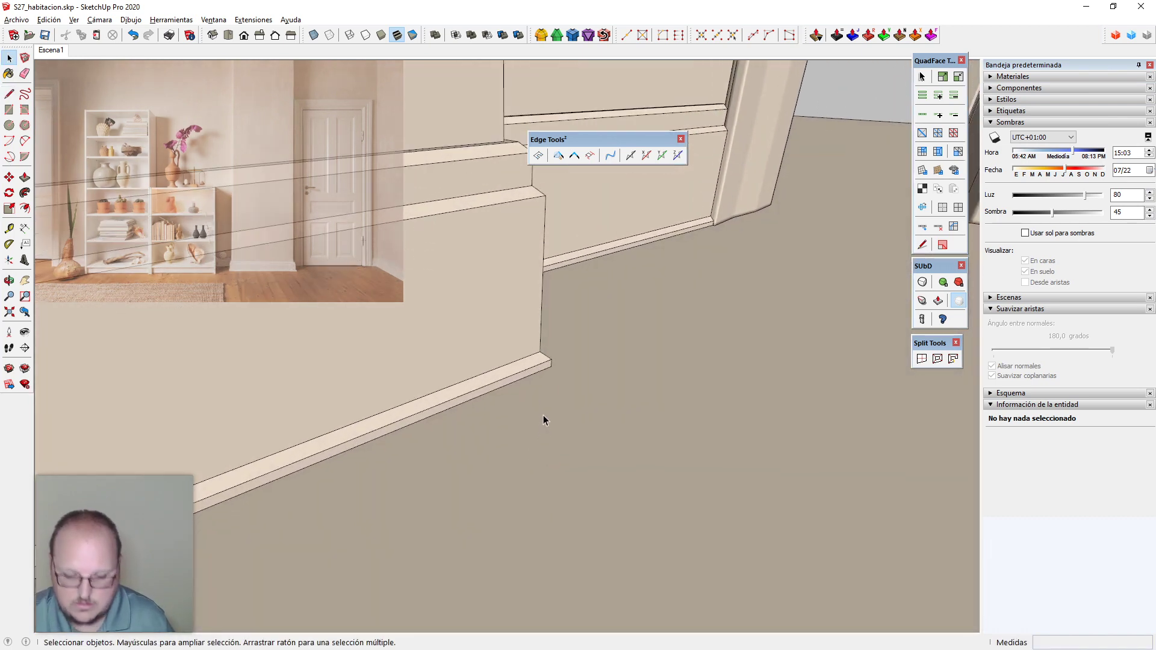
{"action": "key", "text": "l"}
{"action": "left_click", "coordinate": [551, 359]}
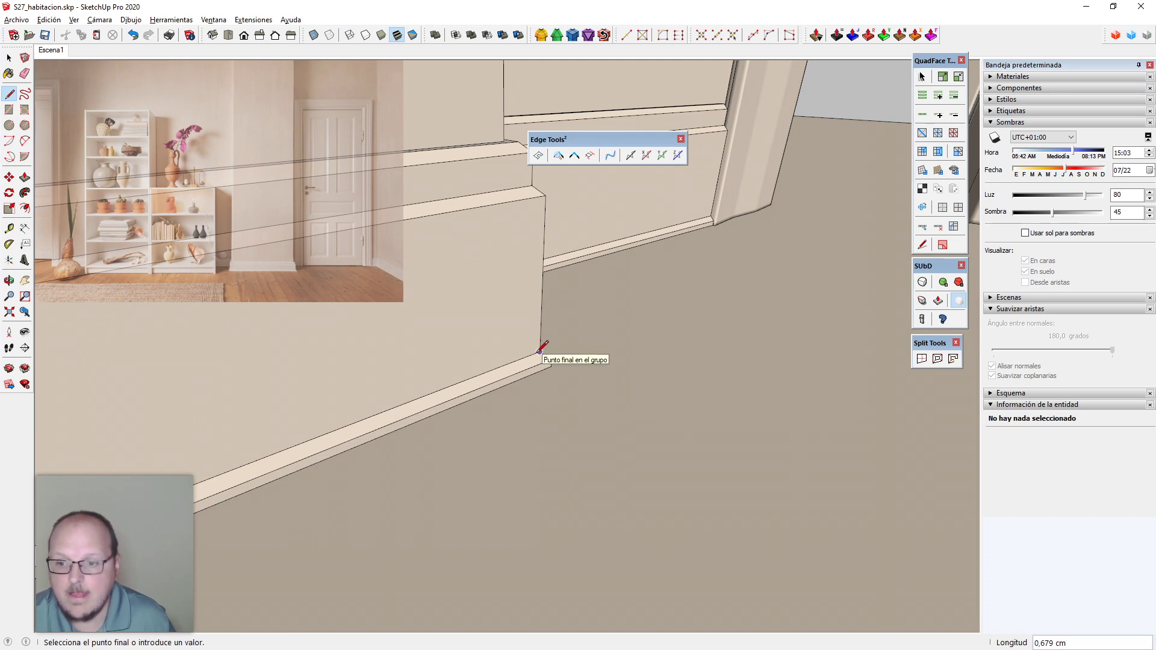
{"action": "middle_click_drag", "start_coordinate": [540, 351], "coordinate": [588, 284]}
Round the skirting group's edges with FredoCorner's subdivision mode, using an offset of 2 mm
{"action": "left_click", "coordinate": [502, 364]}
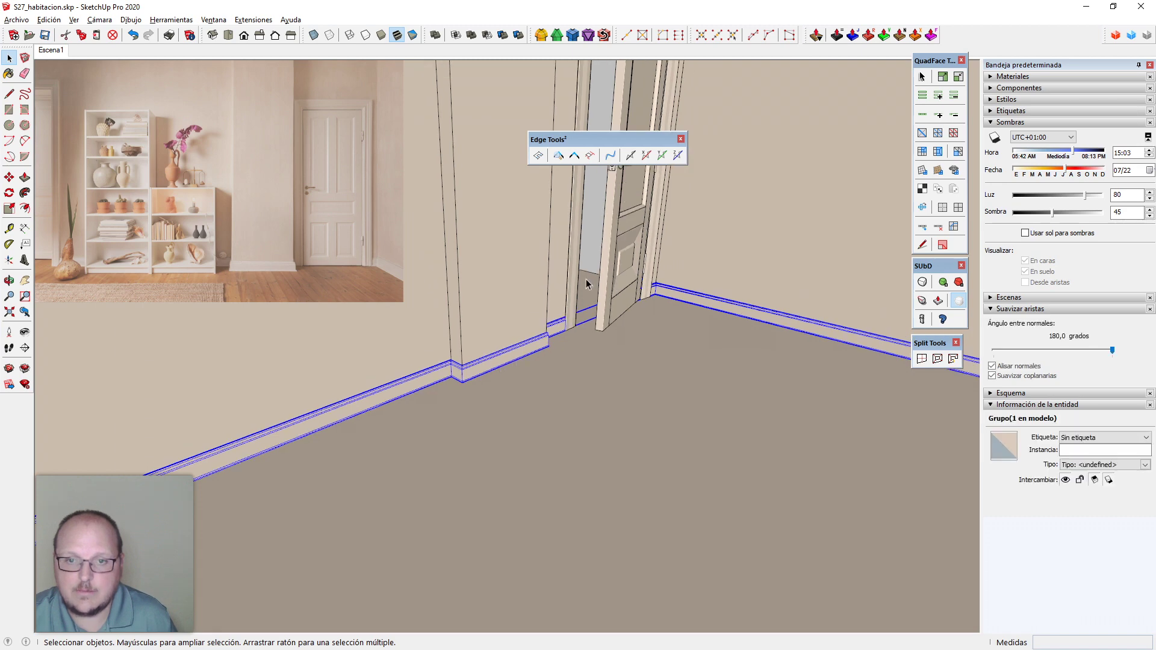
{"action": "left_click", "coordinate": [576, 36]}
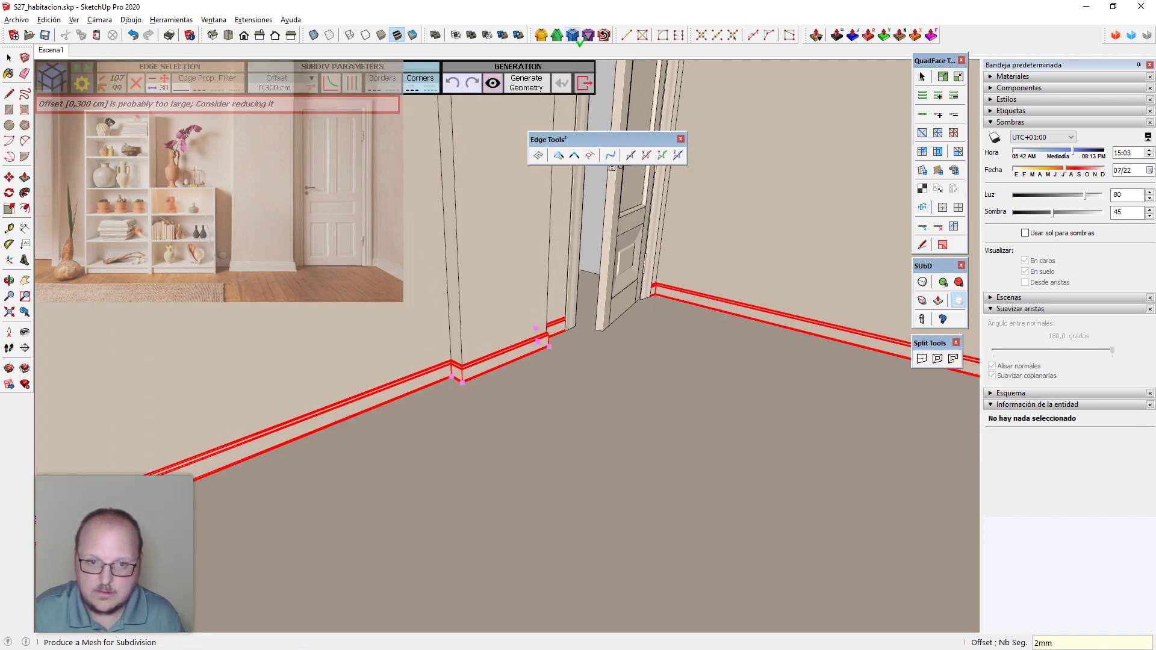
{"action": "type", "text": "2mm"}
{"action": "key", "text": "Return"}
{"action": "key", "text": "Return"}
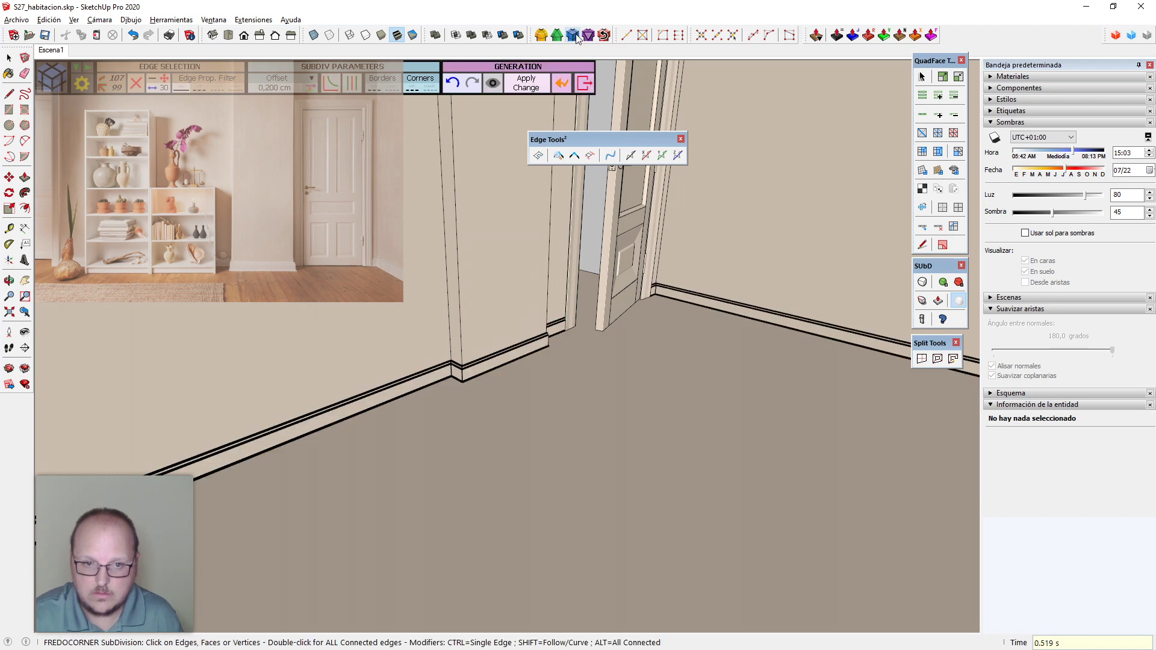
{"action": "key", "text": "space"}
Soften the skirting group's edges with a 180° angle between normals, smoothing normals and softening coplanar edges
{"action": "scroll", "coordinate": [553, 300], "scroll_direction": "up", "scroll_amount": 3}
{"action": "middle_click_drag", "start_coordinate": [564, 352], "coordinate": [547, 372]}
{"action": "left_click", "coordinate": [547, 372]}
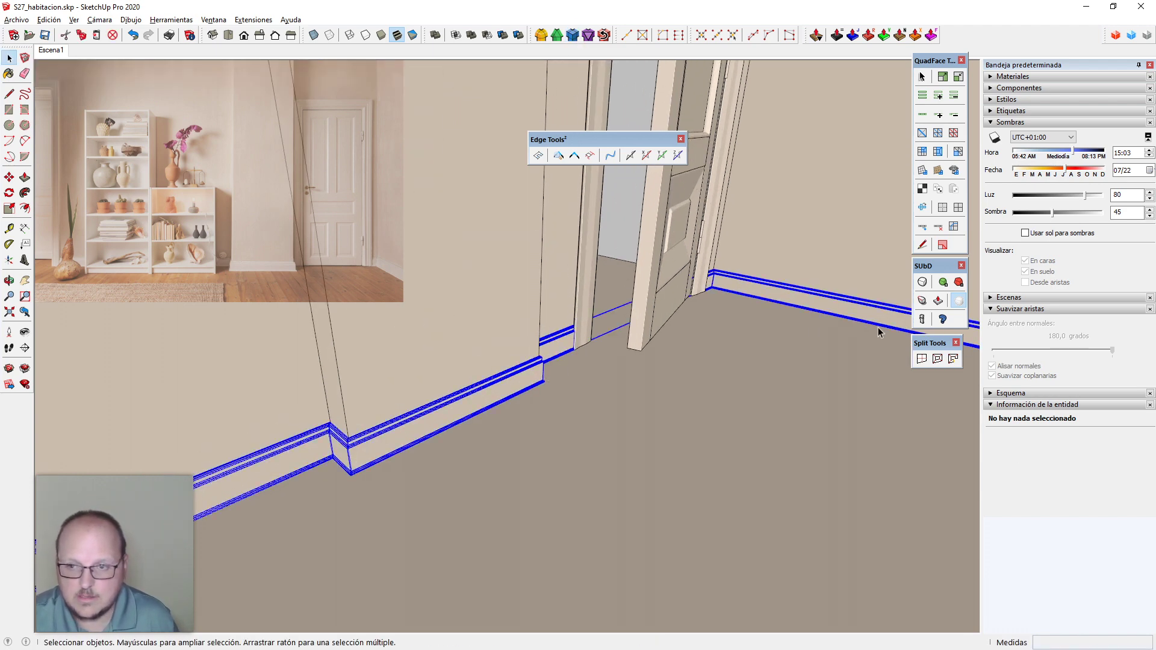
{"action": "left_click_drag", "start_coordinate": [1112, 350], "coordinate": [1103, 349]}
{"action": "middle_click_drag", "start_coordinate": [813, 361], "coordinate": [447, 362]}
{"action": "middle_click_drag", "start_coordinate": [470, 322], "coordinate": [521, 398]}
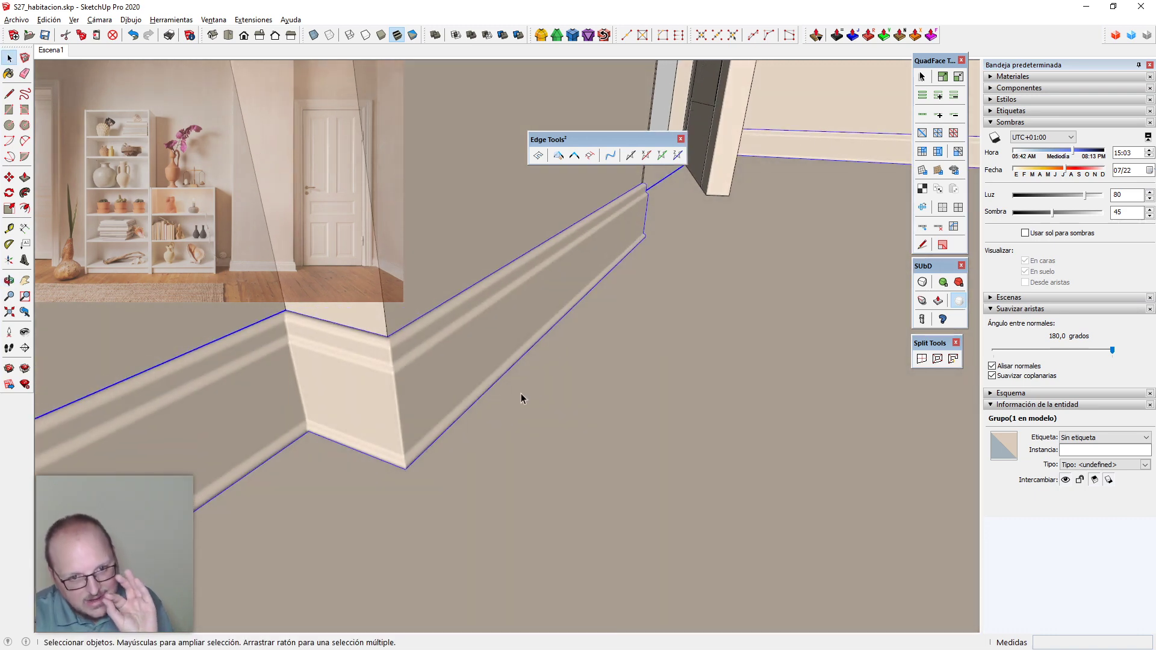
{"action": "middle_click_drag", "start_coordinate": [436, 415], "coordinate": [600, 330]}
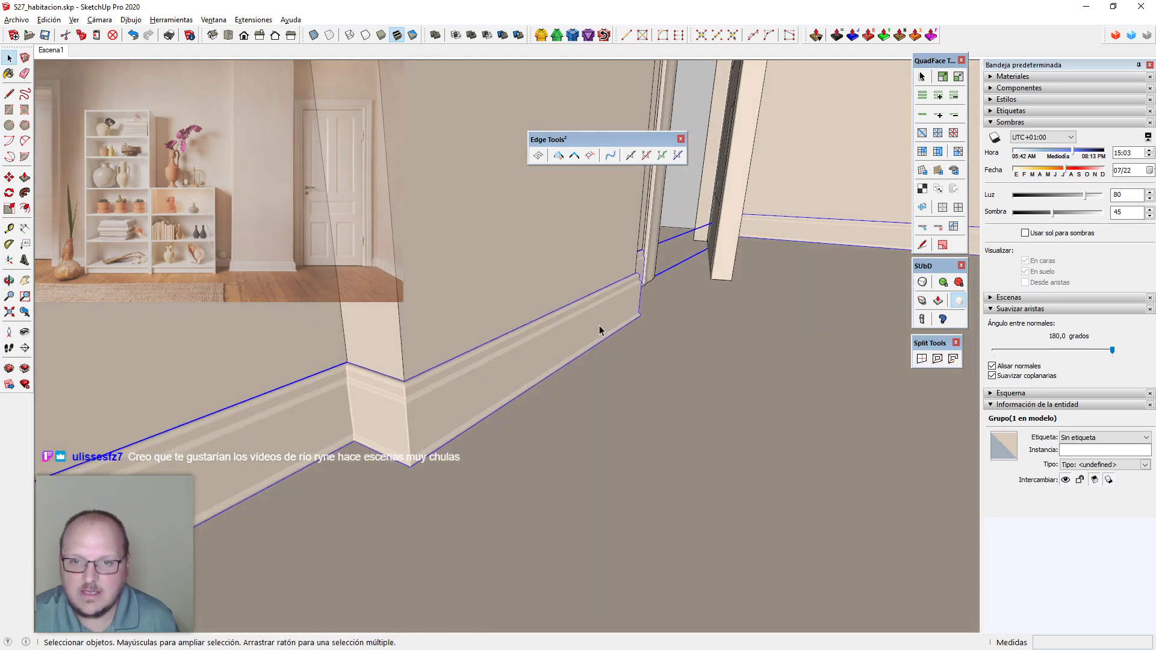
{"action": "left_click", "coordinate": [688, 208]}
Examine the rounded skirting along the walls, at the projecting wall's corners and beside the door frame
{"action": "middle_click_drag", "start_coordinate": [621, 394], "coordinate": [957, 396]}
{"action": "scroll", "coordinate": [342, 536], "scroll_direction": "up", "scroll_amount": 6}
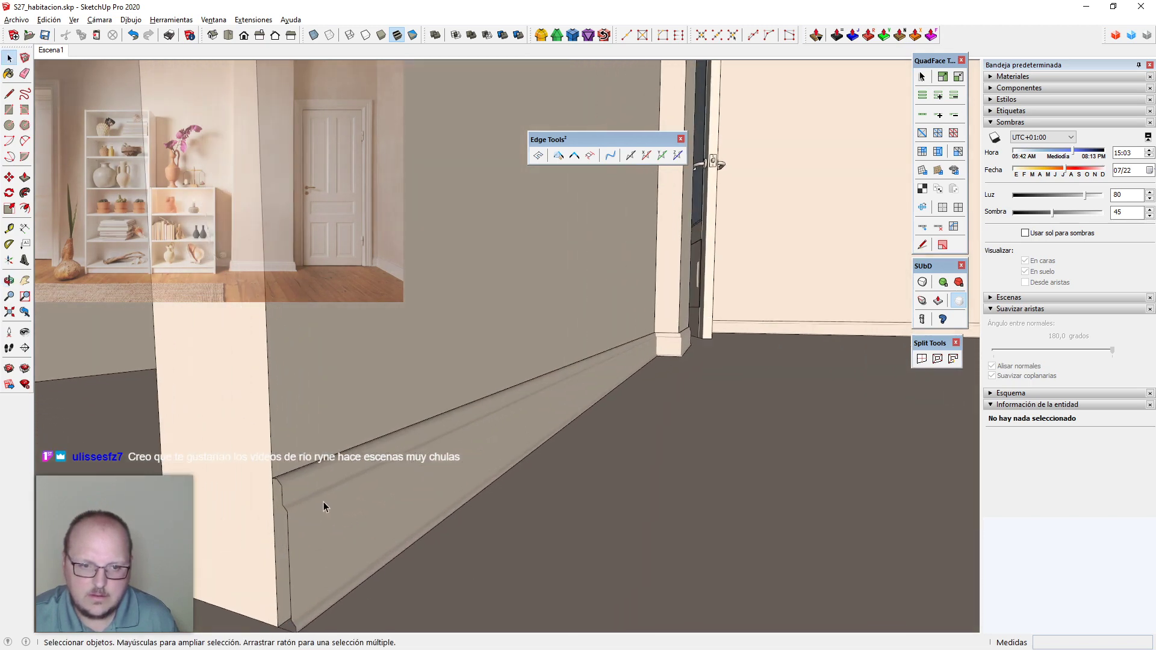
{"action": "middle_click_drag", "start_coordinate": [518, 418], "coordinate": [442, 506]}
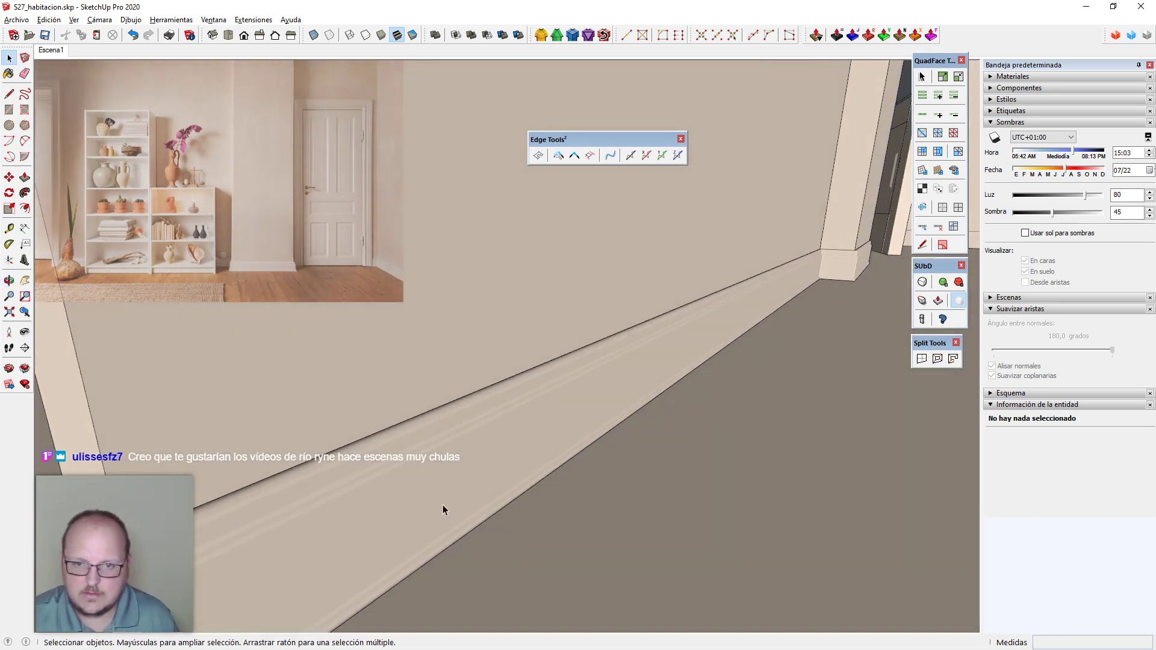
{"action": "scroll", "coordinate": [443, 506], "scroll_direction": "down", "scroll_amount": 2}
{"action": "scroll", "coordinate": [441, 405], "scroll_direction": "down", "scroll_amount": 6}
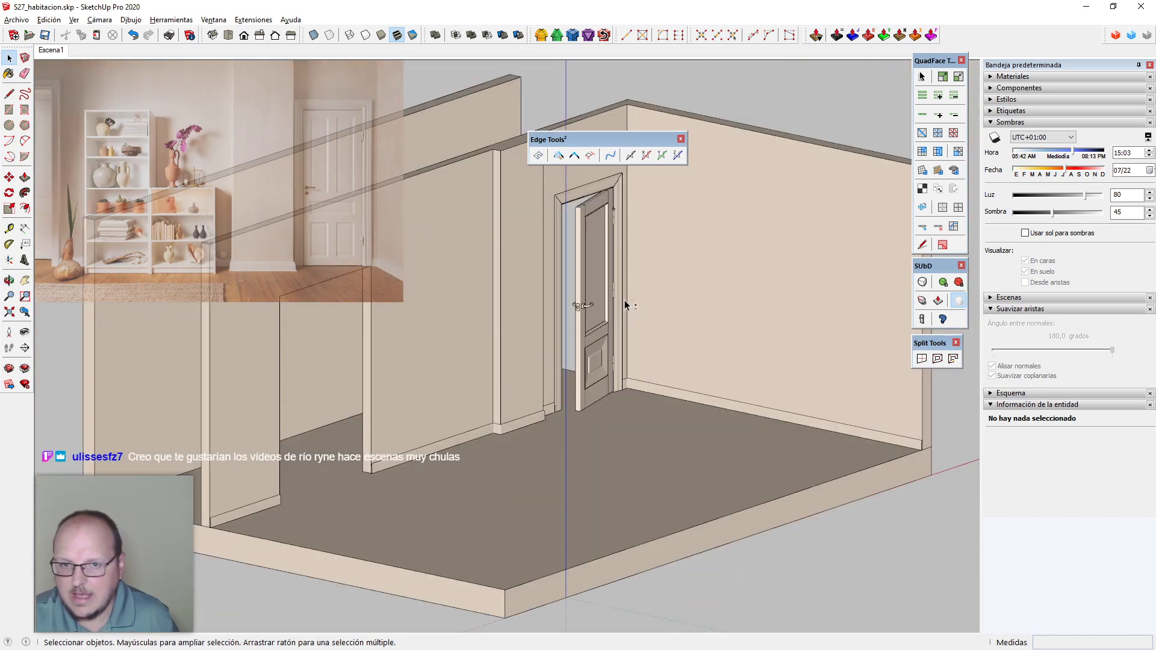
{"action": "scroll", "coordinate": [493, 449], "scroll_direction": "up", "scroll_amount": 3}
{"action": "scroll", "coordinate": [492, 449], "scroll_direction": "up", "scroll_amount": 3}
{"action": "middle_click_drag", "start_coordinate": [492, 449], "coordinate": [576, 204]}
{"action": "scroll", "coordinate": [542, 394], "scroll_direction": "up", "scroll_amount": 6}
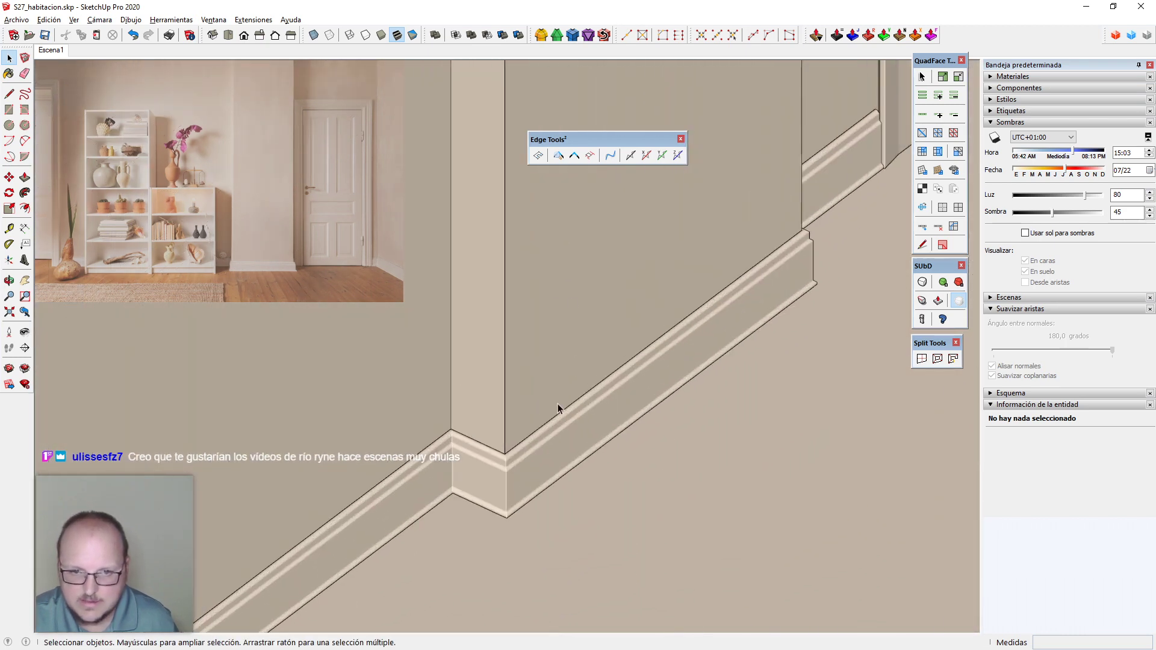
{"action": "scroll", "coordinate": [509, 406], "scroll_direction": "down", "scroll_amount": 3}
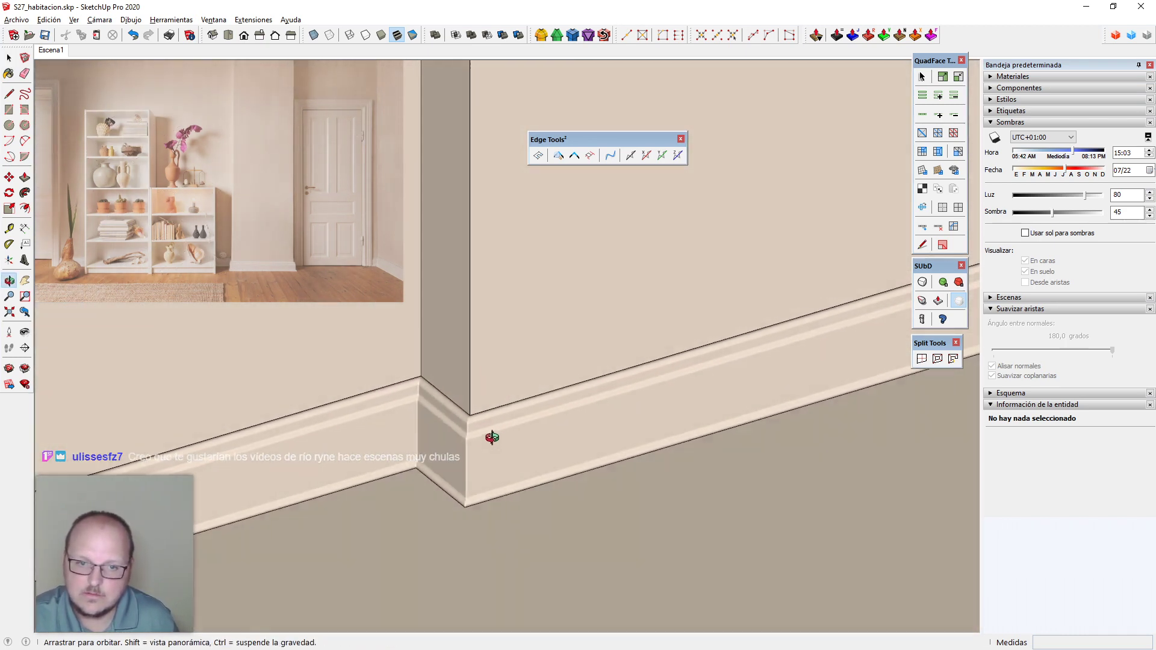
{"action": "scroll", "coordinate": [422, 464], "scroll_direction": "down", "scroll_amount": 3}
{"action": "scroll", "coordinate": [555, 458], "scroll_direction": "up", "scroll_amount": 2}
{"action": "middle_click_drag", "start_coordinate": [555, 457], "coordinate": [545, 522]}
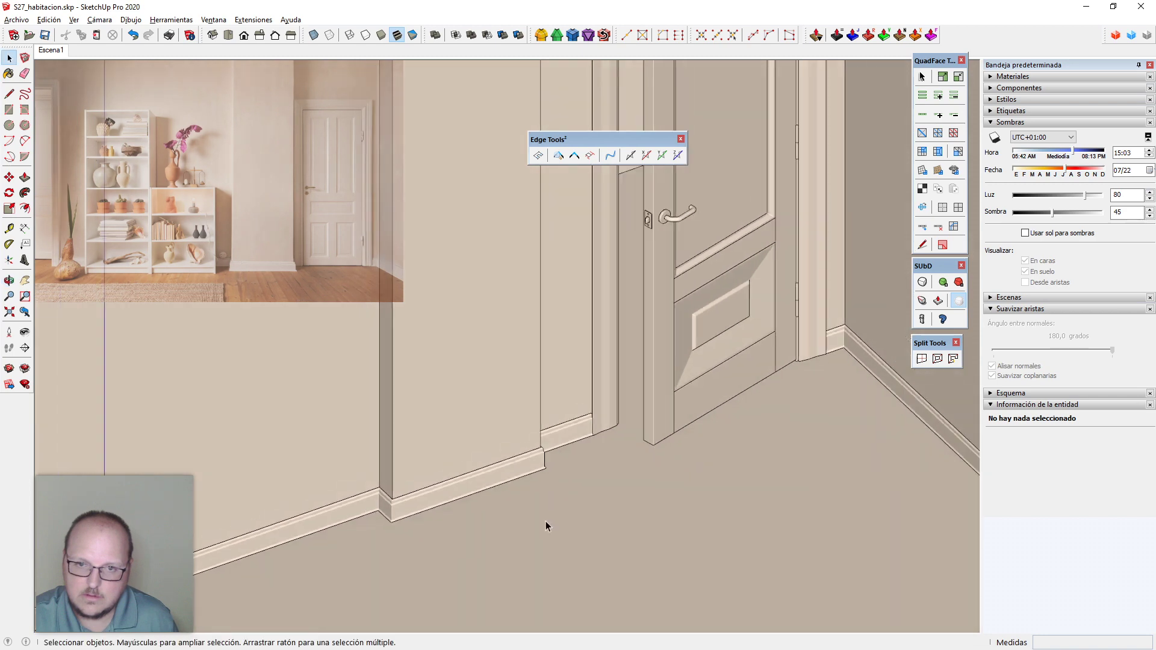
{"action": "scroll", "coordinate": [545, 522], "scroll_direction": "down", "scroll_amount": 2}
{"action": "scroll", "coordinate": [663, 330], "scroll_direction": "up", "scroll_amount": 1}
{"action": "scroll", "coordinate": [601, 495], "scroll_direction": "down", "scroll_amount": 2}
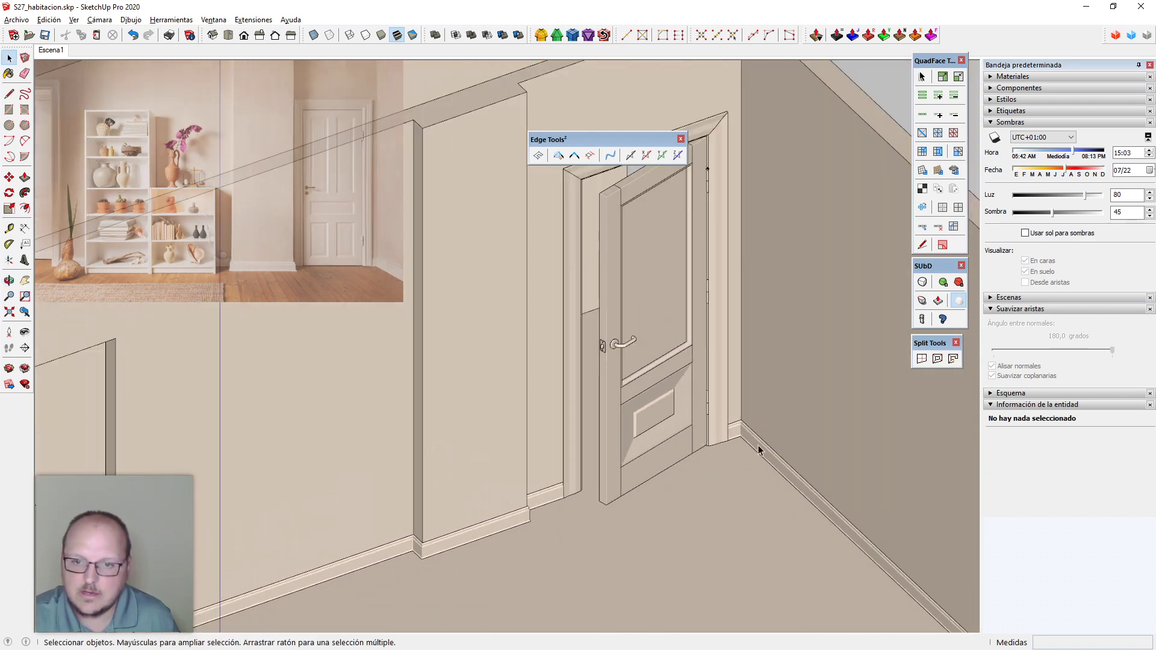
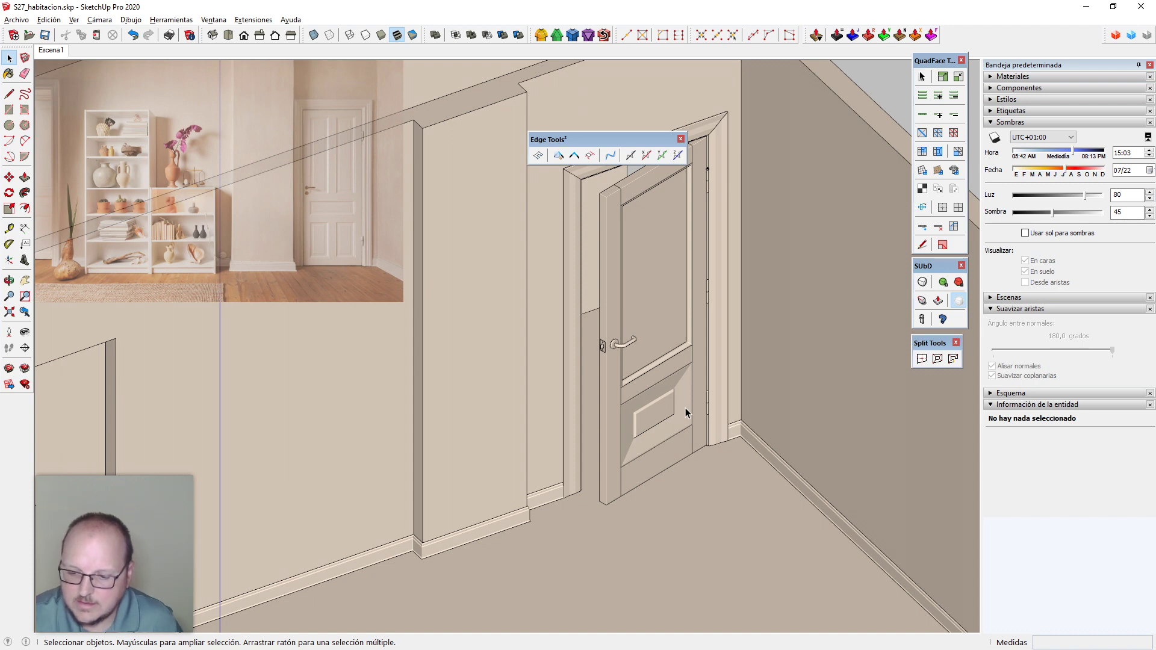
Trace the cornice path with lines along the walls' upper inner edge, around the projecting section and to the side wall's far end
{"action": "scroll", "coordinate": [686, 413], "scroll_direction": "down", "scroll_amount": 2}
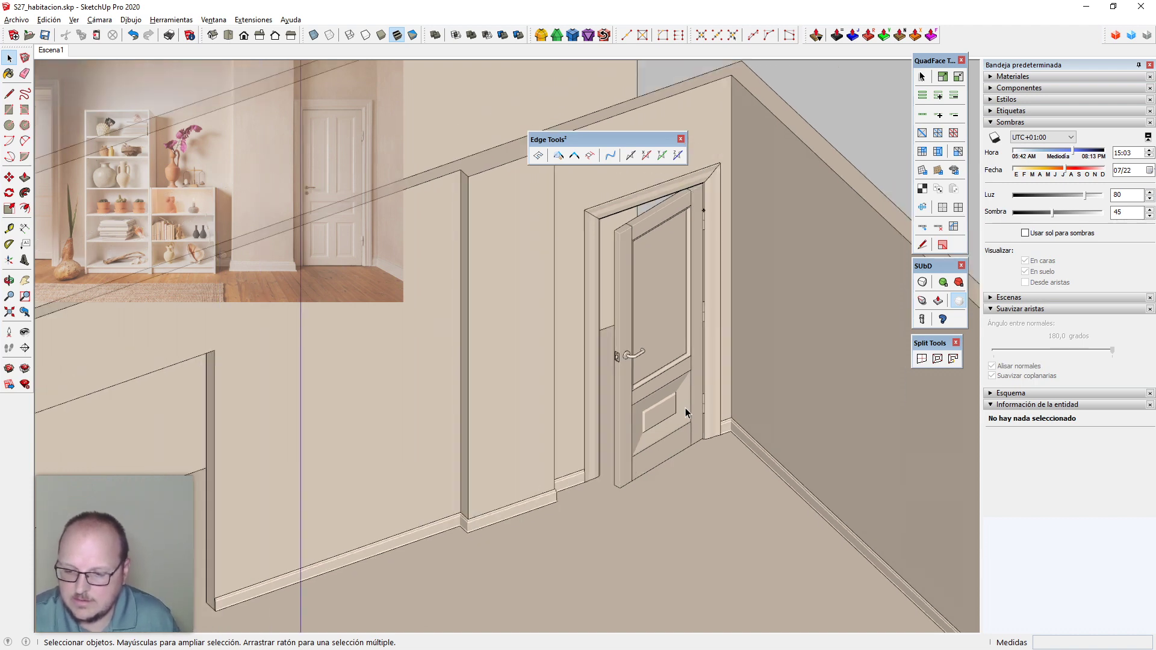
{"action": "scroll", "coordinate": [686, 413], "scroll_direction": "down", "scroll_amount": 8}
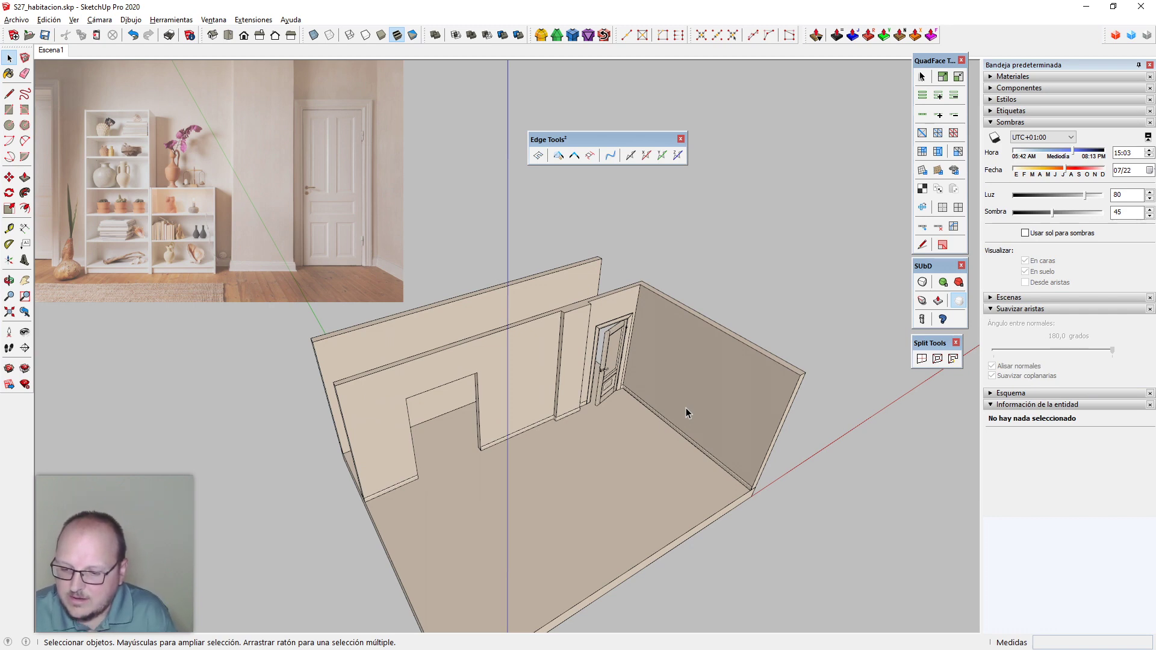
{"action": "scroll", "coordinate": [691, 407], "scroll_direction": "down", "scroll_amount": 3}
{"action": "middle_click_drag", "start_coordinate": [652, 479], "coordinate": [585, 435]}
{"action": "scroll", "coordinate": [585, 434], "scroll_direction": "up", "scroll_amount": 3}
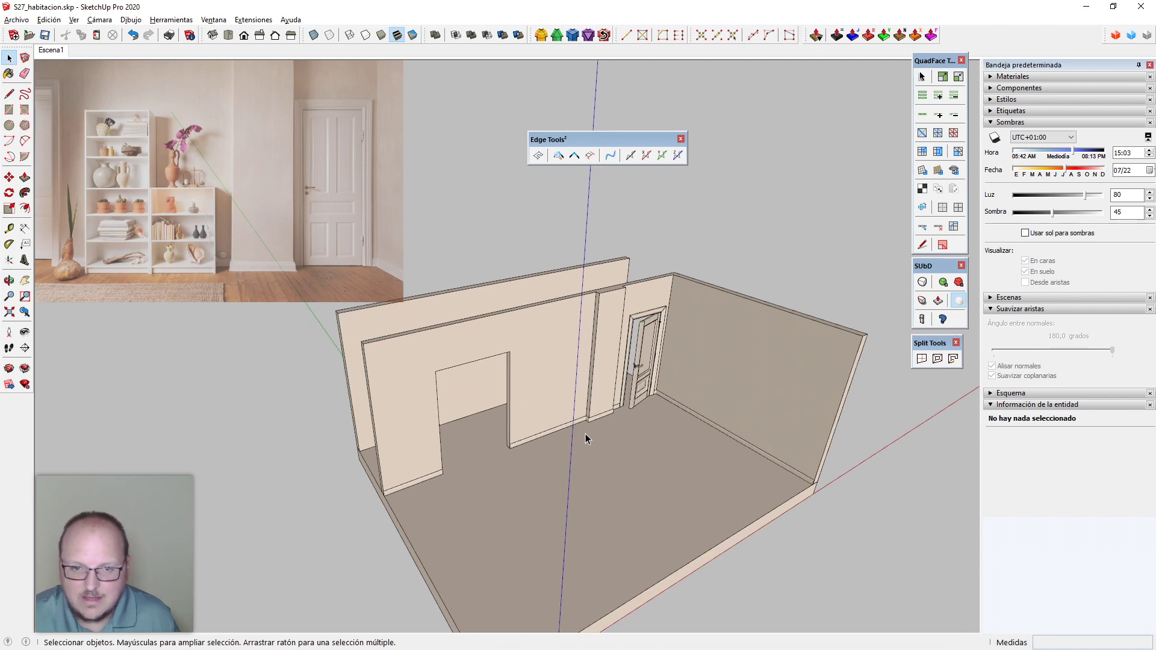
{"action": "mouse_move", "coordinate": [668, 395]}
{"action": "middle_mouse_down"}
{"action": "mouse_move", "coordinate": [622, 400]}
{"action": "mouse_move", "coordinate": [584, 299]}
{"action": "mouse_move", "coordinate": [646, 353]}
{"action": "mouse_move", "coordinate": [458, 361]}
{"action": "middle_mouse_up"}
{"action": "scroll", "coordinate": [584, 298], "scroll_direction": "up", "scroll_amount": 2}
{"action": "key", "text": "l"}
{"action": "left_click", "coordinate": [388, 378]}
{"action": "scroll", "coordinate": [407, 369], "scroll_direction": "up", "scroll_amount": 1}
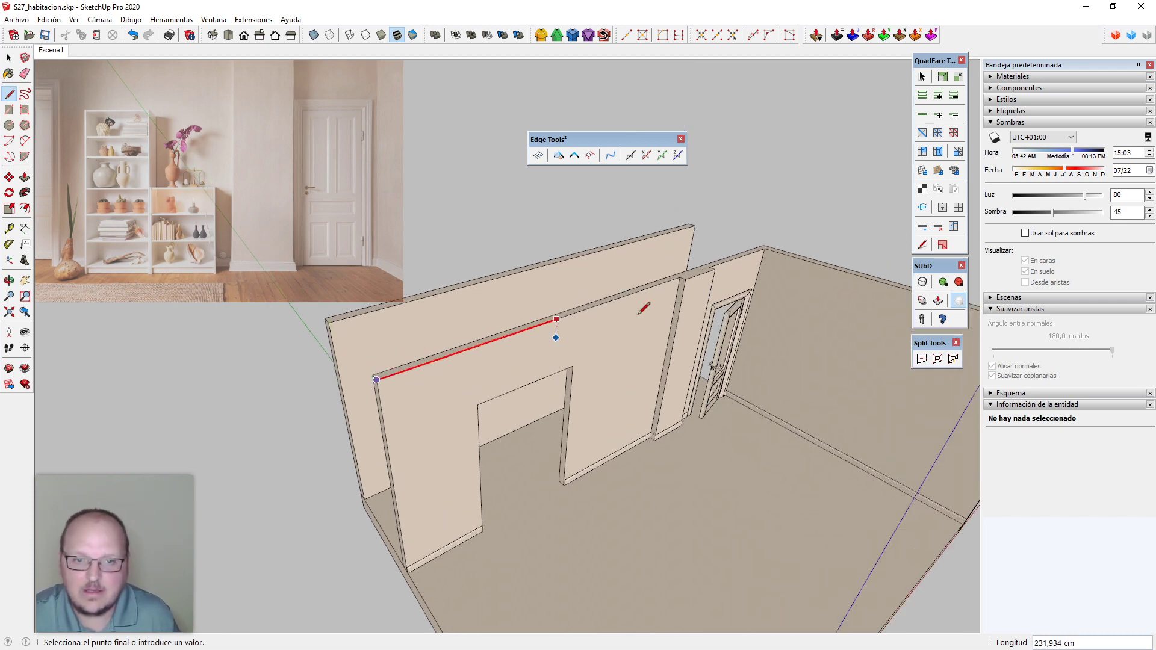
{"action": "scroll", "coordinate": [685, 277], "scroll_direction": "up", "scroll_amount": 3}
{"action": "scroll", "coordinate": [687, 280], "scroll_direction": "up", "scroll_amount": 1}
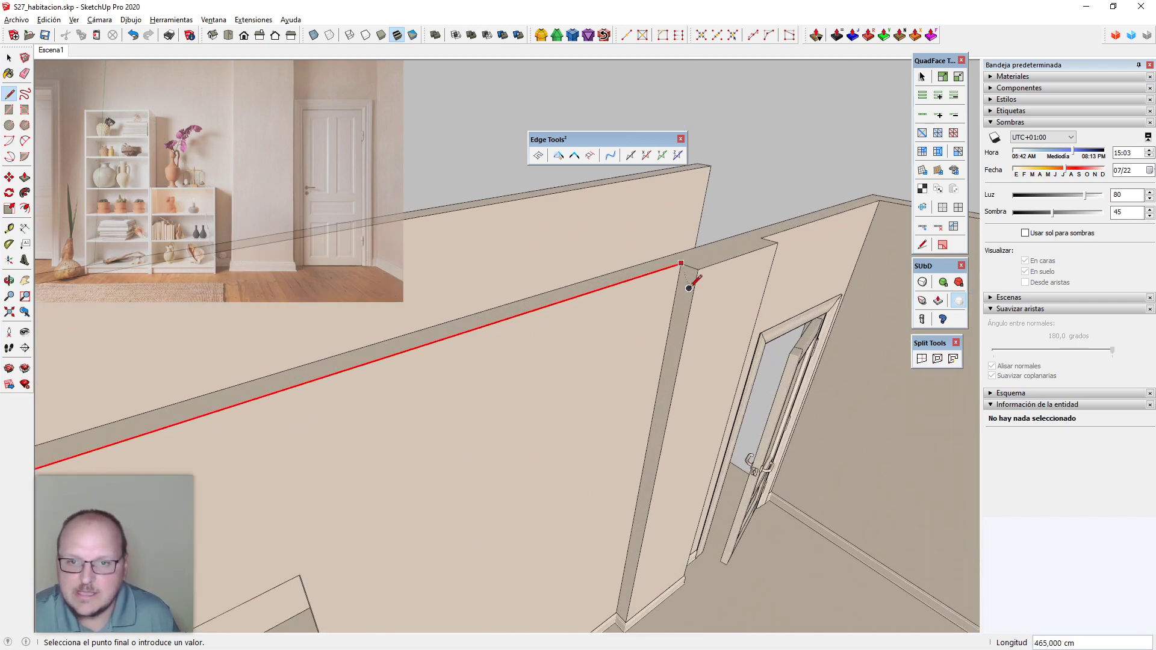
{"action": "left_click", "coordinate": [689, 289]}
{"action": "left_click", "coordinate": [699, 270]}
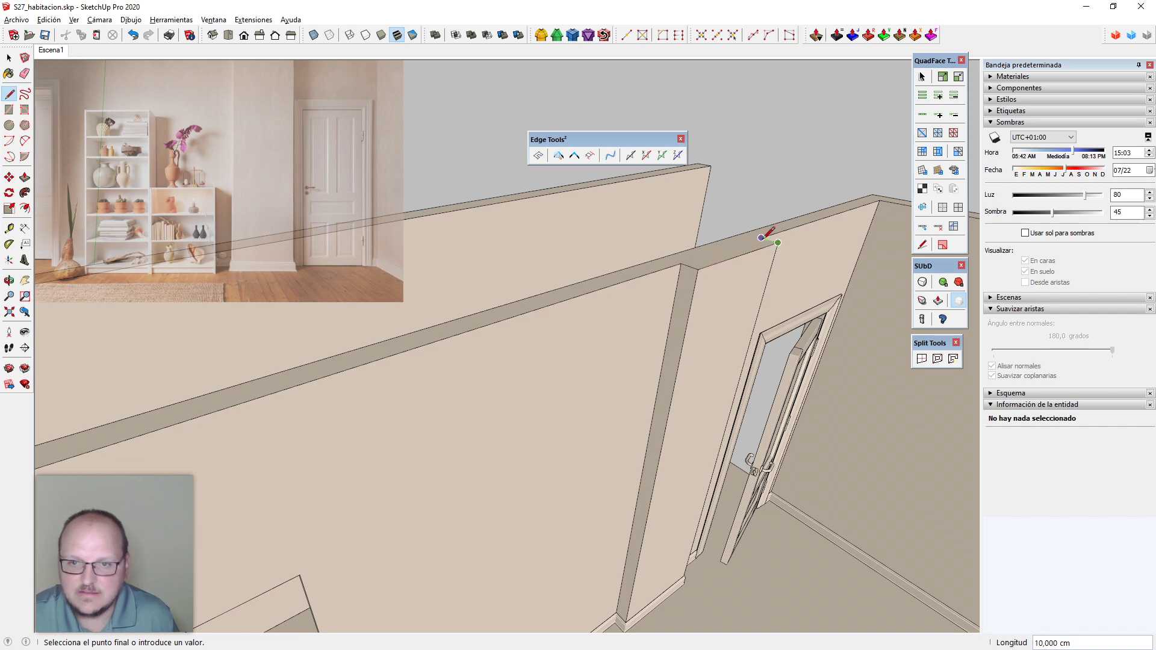
{"action": "scroll", "coordinate": [663, 338], "scroll_direction": "down", "scroll_amount": 5}
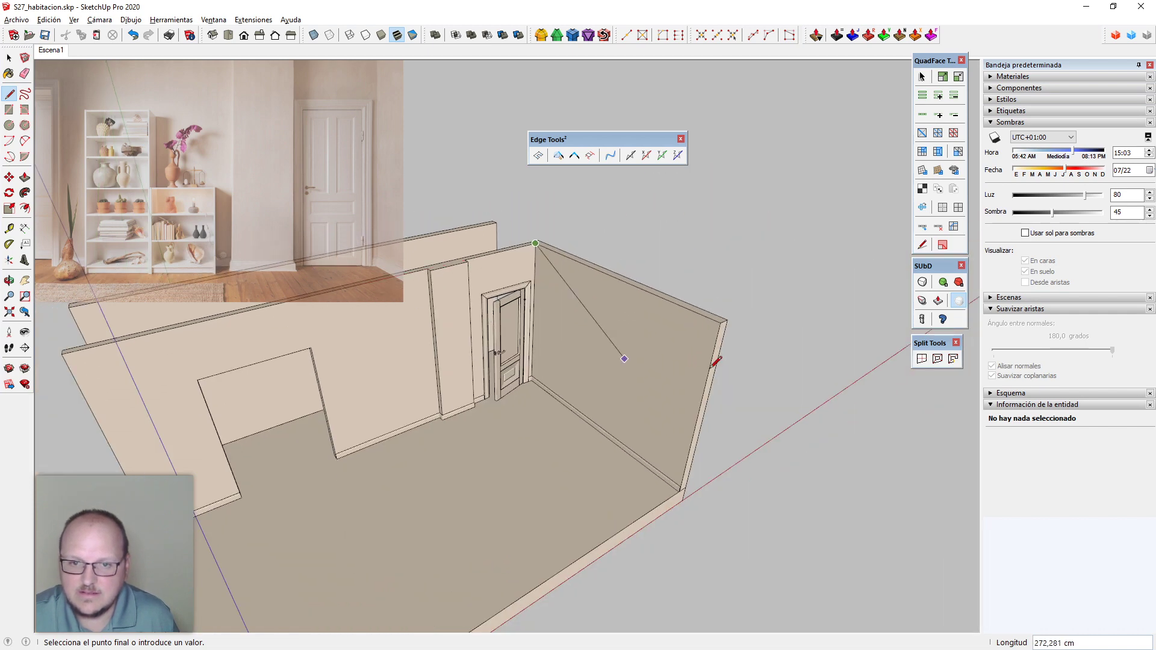
{"action": "left_click", "coordinate": [723, 338]}
Draw a line about 36 cm down the side wall's end and a perpendicular one about 28 cm long across its face
{"action": "scroll", "coordinate": [705, 347], "scroll_direction": "up", "scroll_amount": 3}
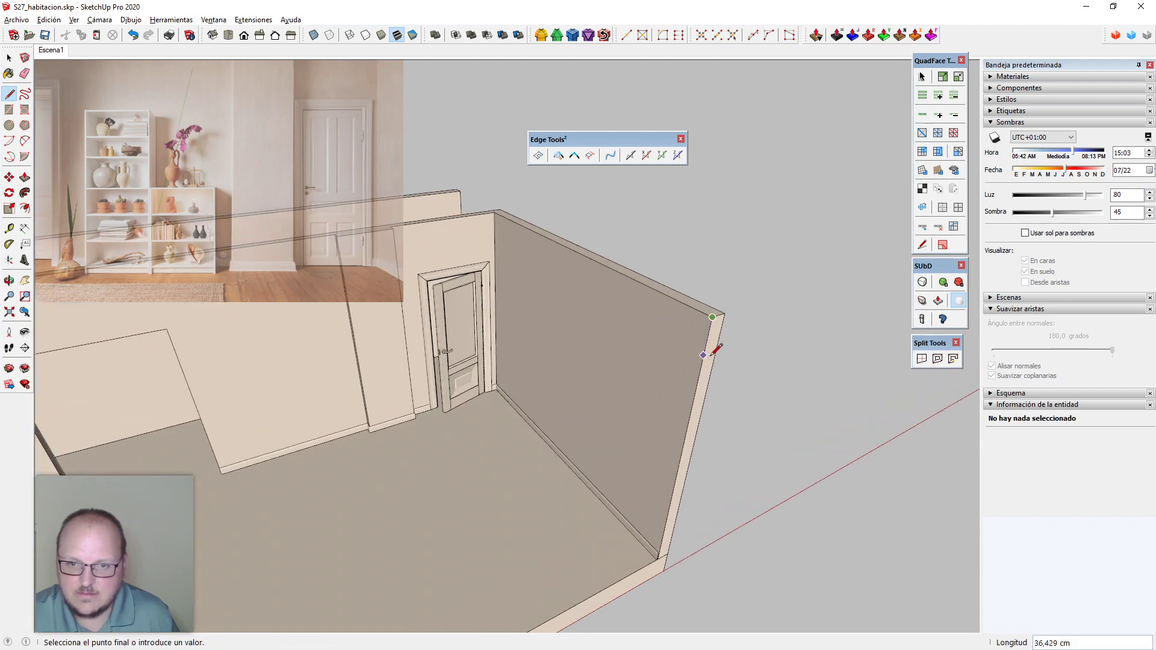
{"action": "left_click", "coordinate": [704, 354]}
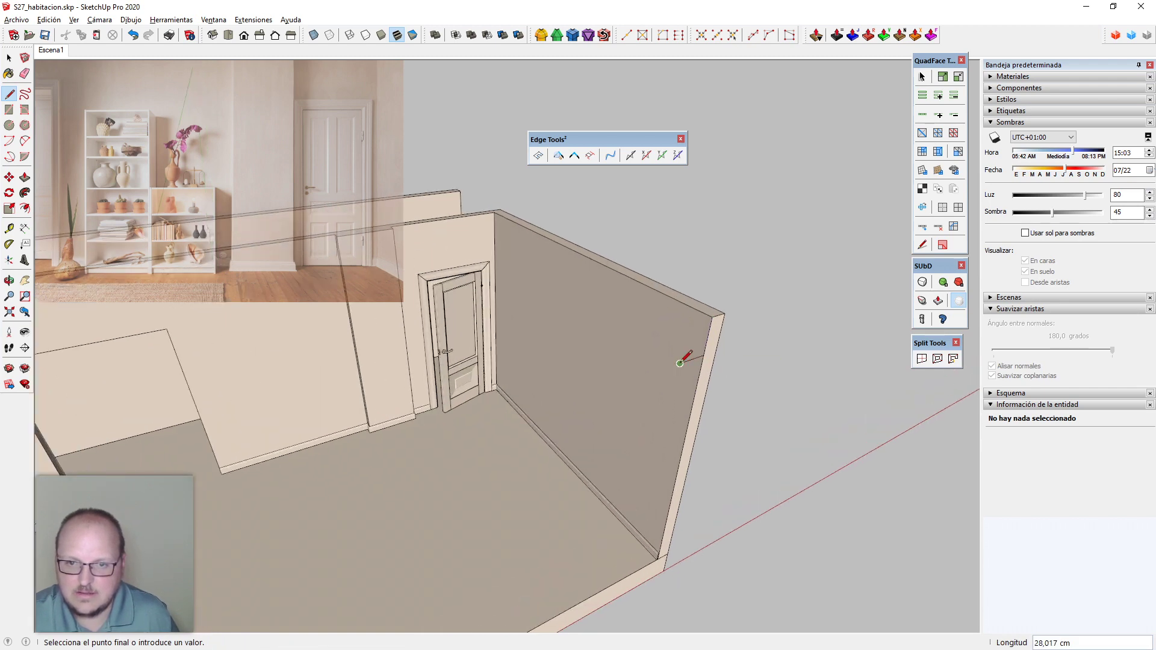
{"action": "left_click", "coordinate": [680, 363]}
Group the connected path lines and open the group for editing
{"action": "key", "text": "space"}
{"action": "triple_click", "coordinate": [684, 363]}
{"action": "key", "text": "ctrl+g"}
{"action": "double_click", "coordinate": [684, 363]}
Draw a vertical rectangle about 28 by 36 cm at the path's end, spanning the two guide lines
{"action": "scroll", "coordinate": [698, 341], "scroll_direction": "up", "scroll_amount": 2}
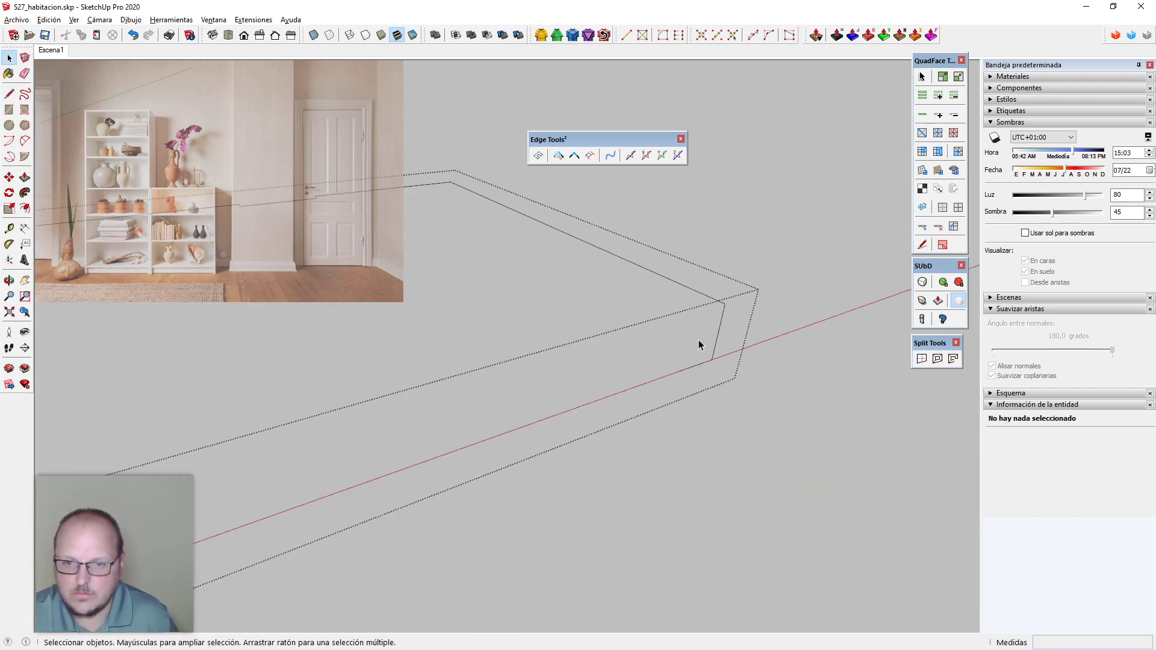
{"action": "scroll", "coordinate": [690, 385], "scroll_direction": "up", "scroll_amount": 1}
{"action": "key", "text": "r"}
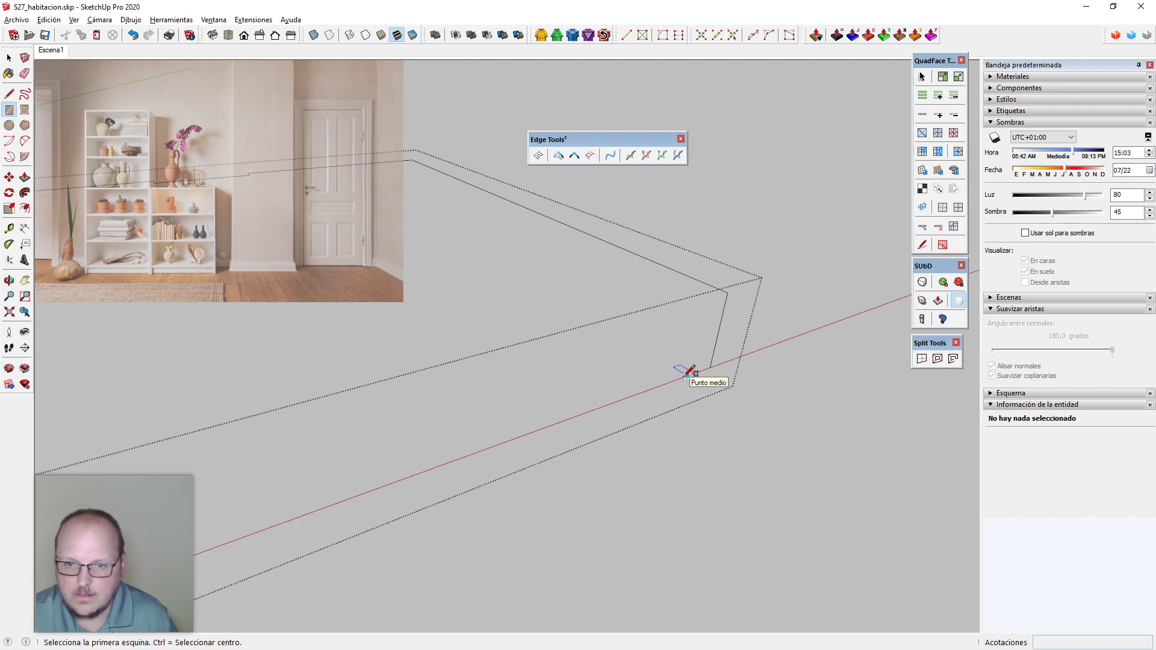
{"action": "left_click", "coordinate": [664, 384]}
{"action": "left_click", "coordinate": [728, 293]}
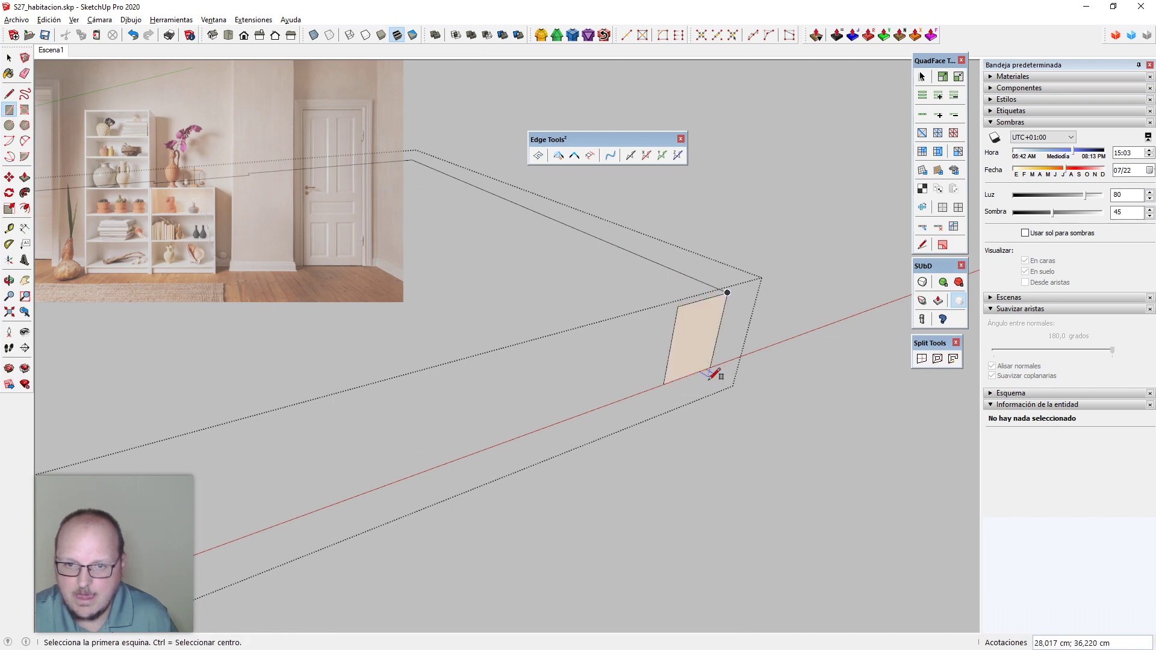
Scale the rectangular face at the path's end to 10 cm high and 10 cm wide
{"action": "key", "text": "space"}
{"action": "left_click", "coordinate": [699, 352]}
{"action": "scroll", "coordinate": [700, 352], "scroll_direction": "up", "scroll_amount": 1}
{"action": "key", "text": "s"}
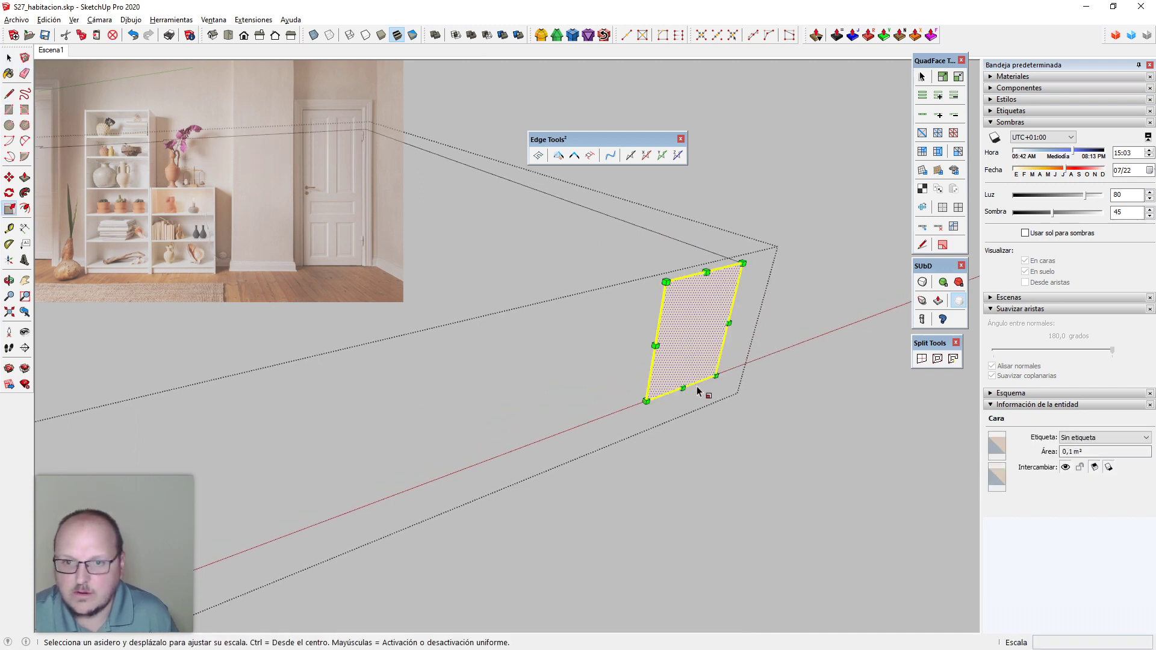
{"action": "left_click_drag", "start_coordinate": [683, 388], "coordinate": [687, 373]}
{"action": "type", "text": "10"}
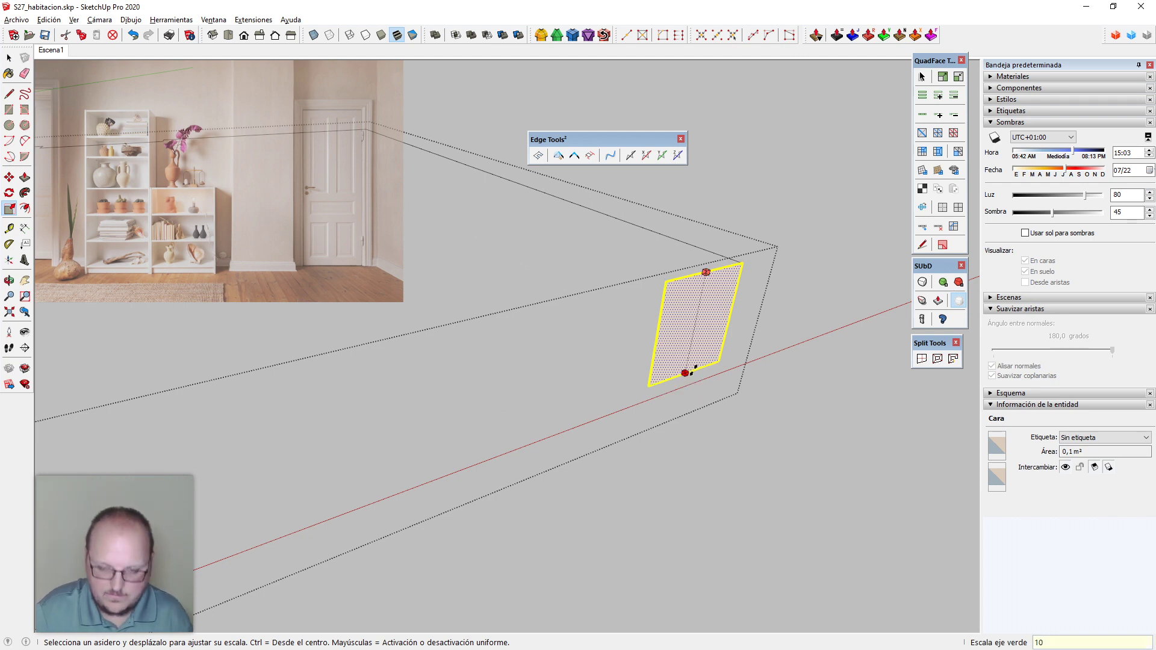
{"action": "type", "text": "cm"}
{"action": "key", "text": "Return"}
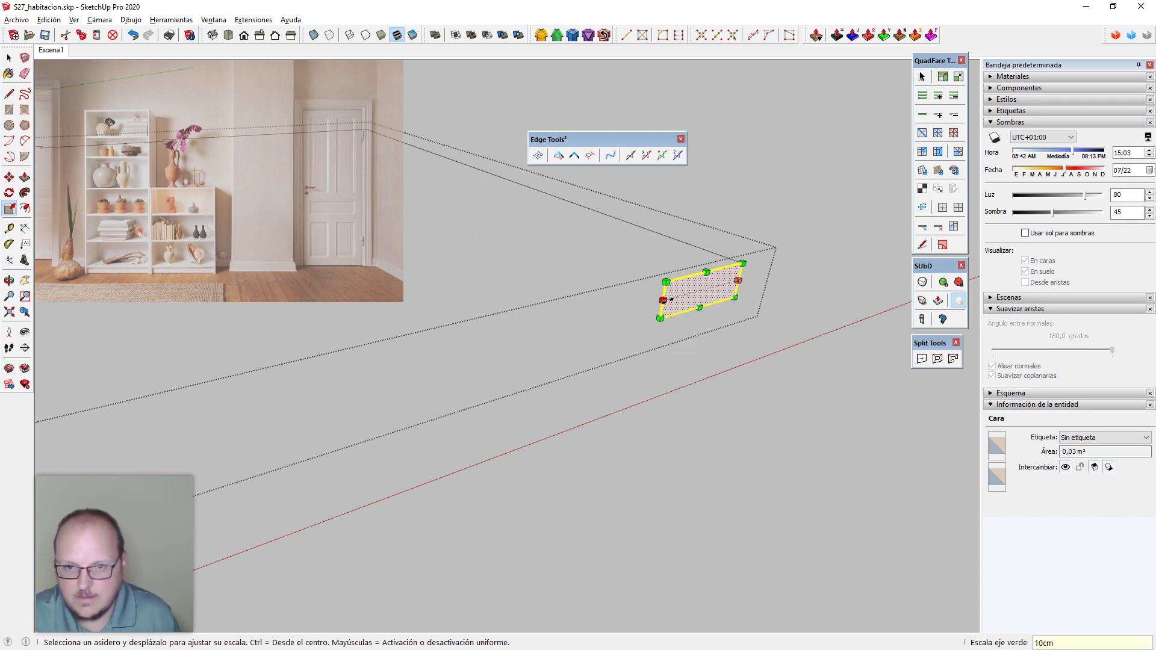
{"action": "left_click_drag", "start_coordinate": [664, 299], "coordinate": [671, 299]}
{"action": "type", "text": "10cm"}
{"action": "key", "text": "Return"}
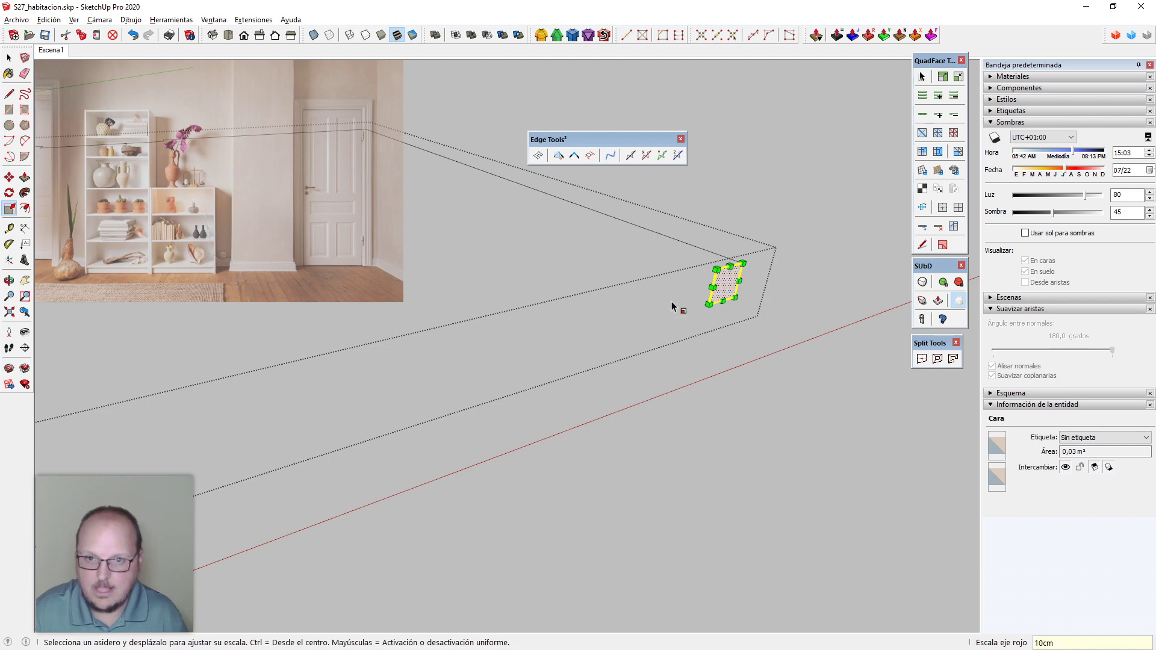
Draw a circle of 8 cm radius centred on the square face's lower corner away from the wall
{"action": "key", "text": "space"}
{"action": "scroll", "coordinate": [671, 301], "scroll_direction": "up", "scroll_amount": 2}
{"action": "middle_click_drag", "start_coordinate": [774, 259], "coordinate": [345, 330]}
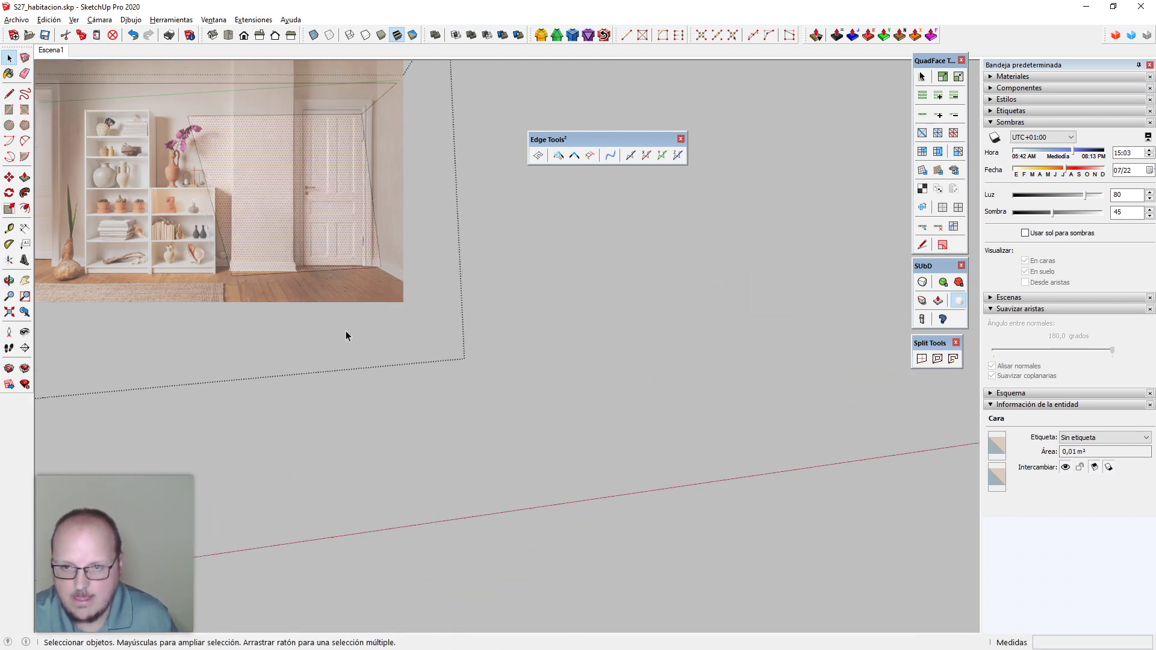
{"action": "scroll", "coordinate": [346, 331], "scroll_direction": "down", "scroll_amount": 4}
{"action": "middle_click_drag", "start_coordinate": [432, 344], "coordinate": [656, 353], "text": "shift"}
{"action": "scroll", "coordinate": [506, 354], "scroll_direction": "down", "scroll_amount": 4}
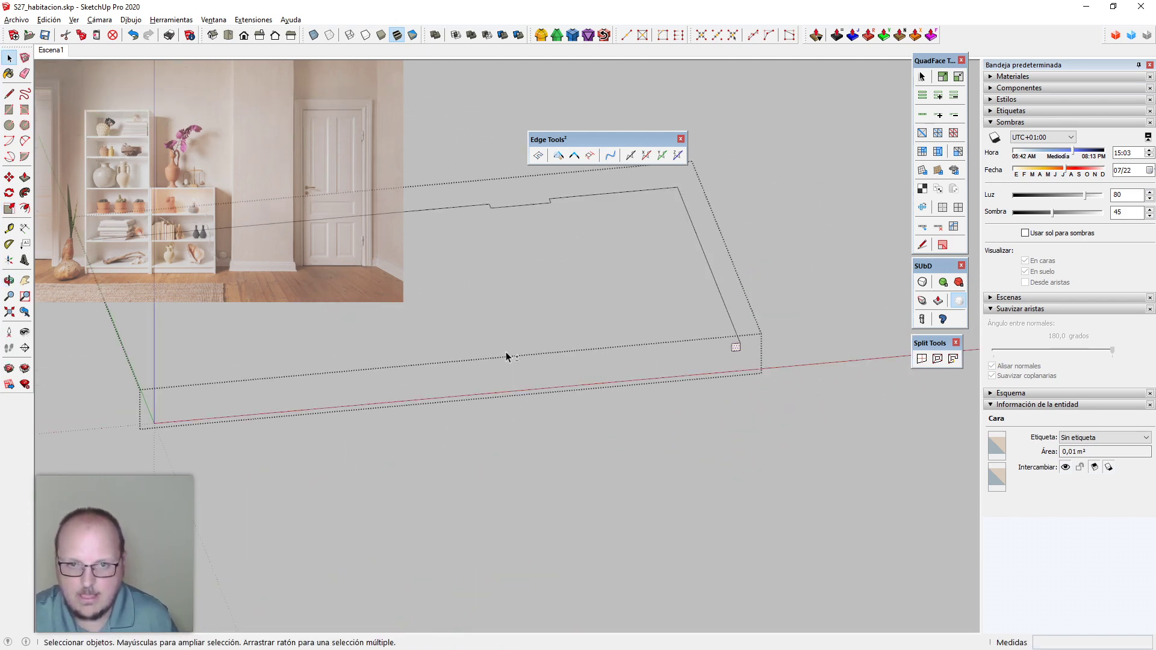
{"action": "middle_click_drag", "start_coordinate": [506, 354], "coordinate": [294, 342]}
{"action": "scroll", "coordinate": [848, 456], "scroll_direction": "up", "scroll_amount": 2}
{"action": "middle_click_drag", "start_coordinate": [950, 455], "coordinate": [719, 450], "text": "shift"}
{"action": "scroll", "coordinate": [826, 444], "scroll_direction": "up", "scroll_amount": 4}
{"action": "key", "text": "c"}
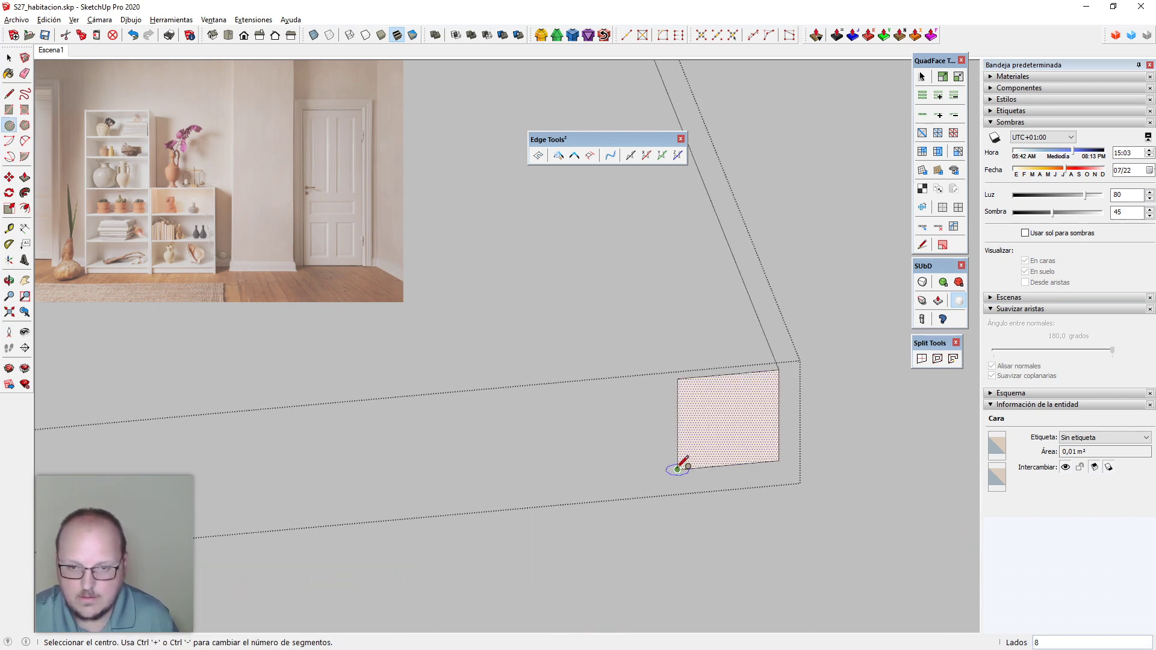
{"action": "left_click", "coordinate": [677, 470]}
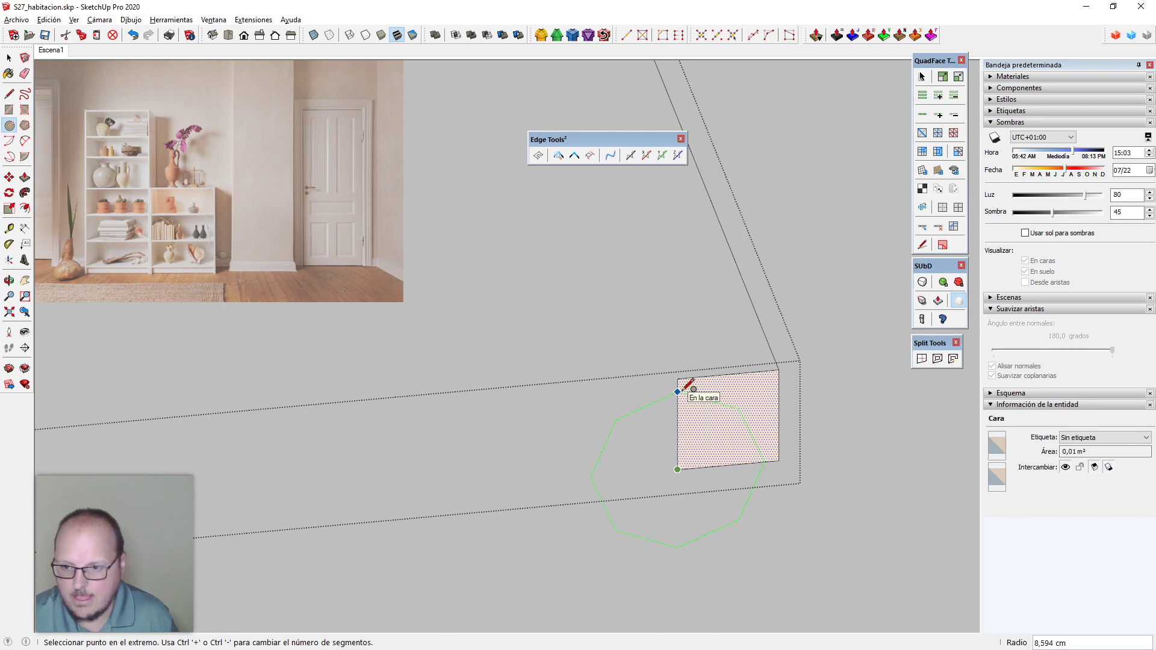
{"action": "type", "text": "8cm"}
{"action": "key", "text": "Return"}
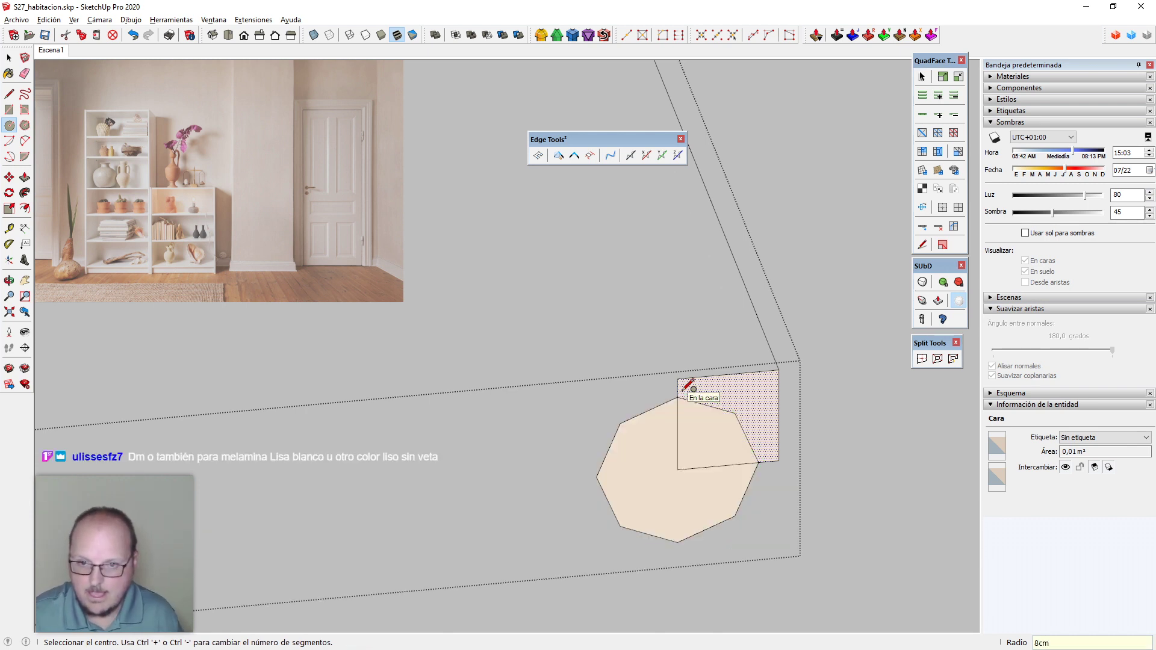
Erase the circle's outer part and the square's inner corner edges to leave a concave cornice profile
{"action": "key", "text": "e"}
{"action": "left_click", "coordinate": [661, 404]}
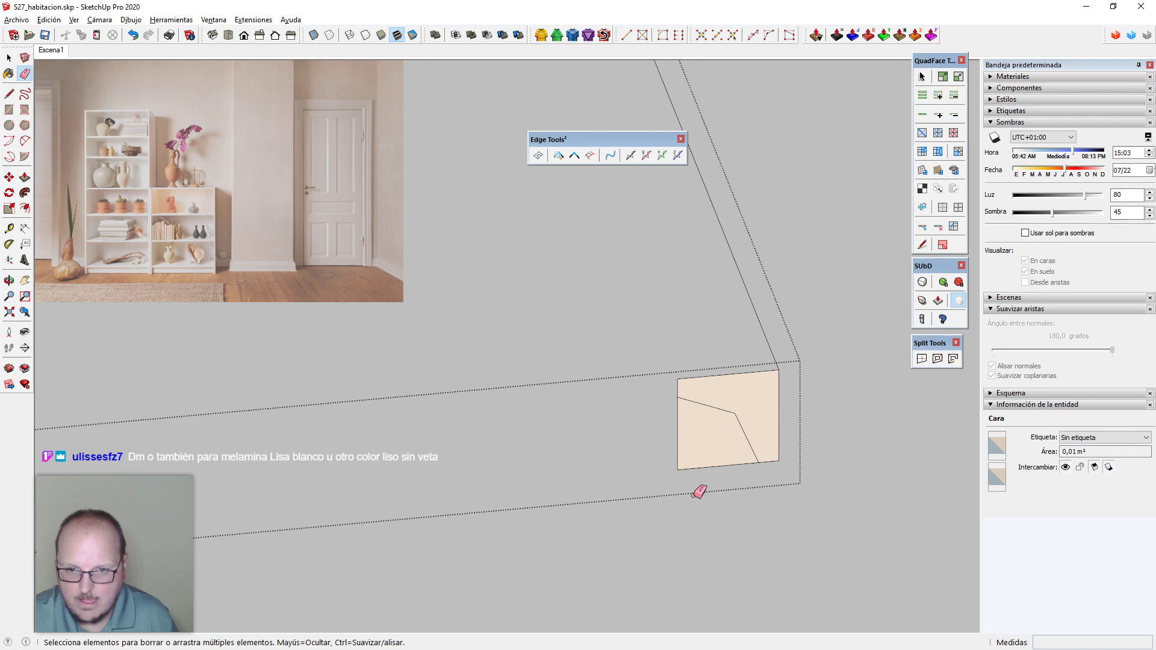
{"action": "left_click", "coordinate": [683, 465]}
{"action": "left_click", "coordinate": [678, 435]}
Set the profile's concave arc to 6 segments
{"action": "key", "text": "space"}
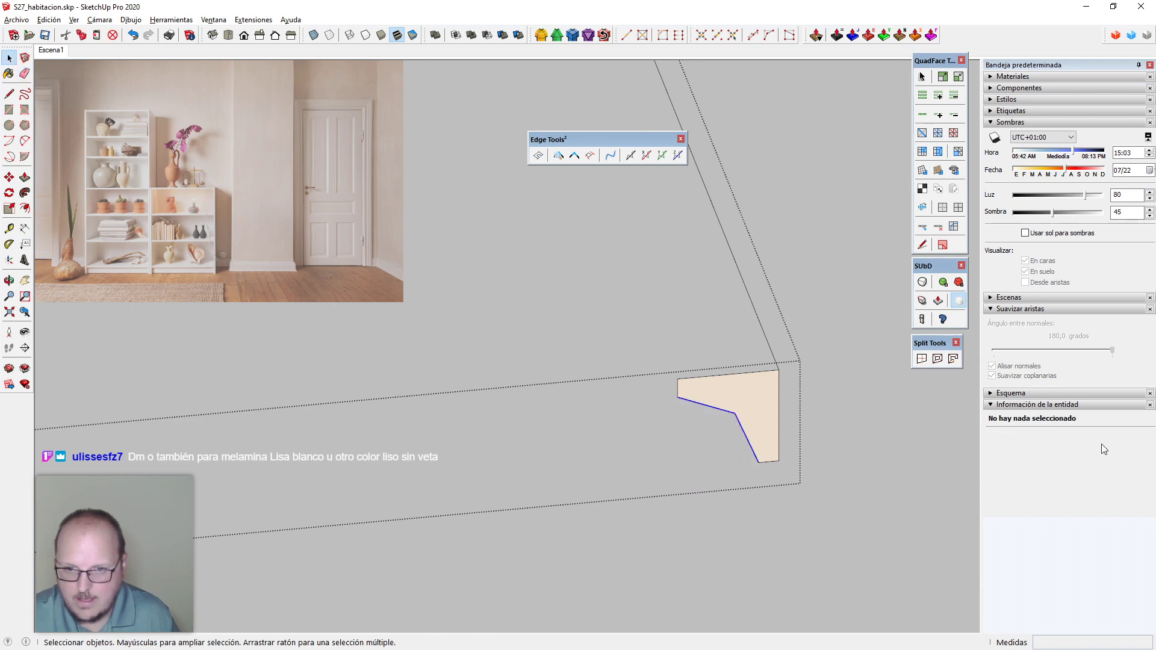
{"action": "left_click_drag", "start_coordinate": [1087, 466], "coordinate": [1015, 468]}
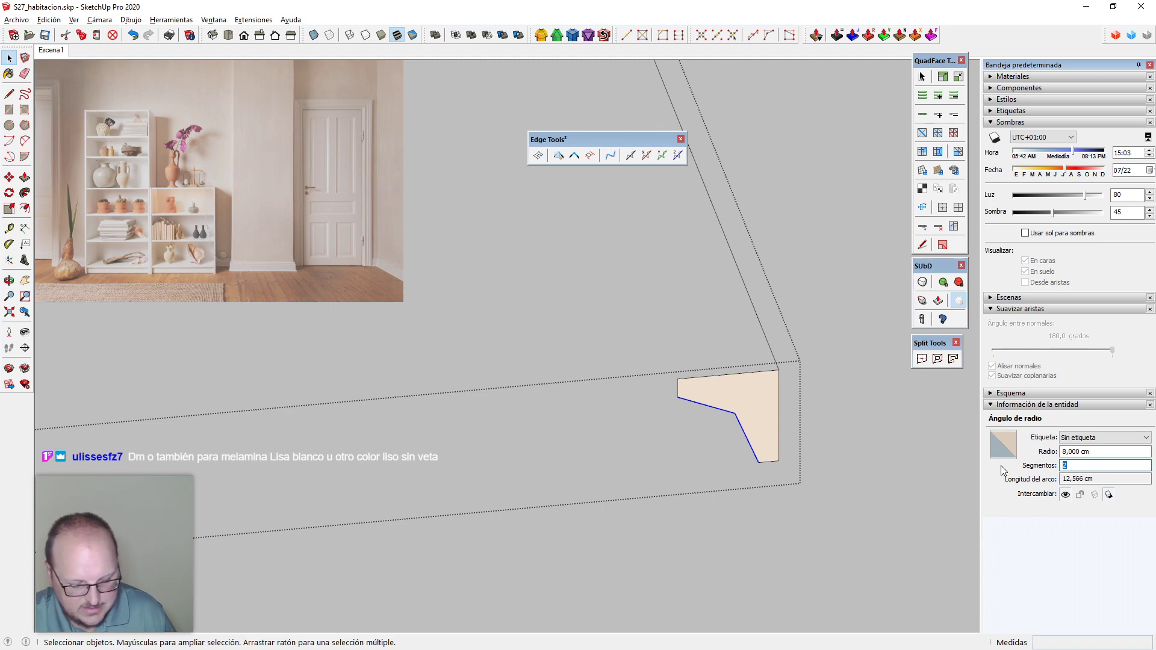
{"action": "type", "text": "6"}
{"action": "key", "text": "Return"}
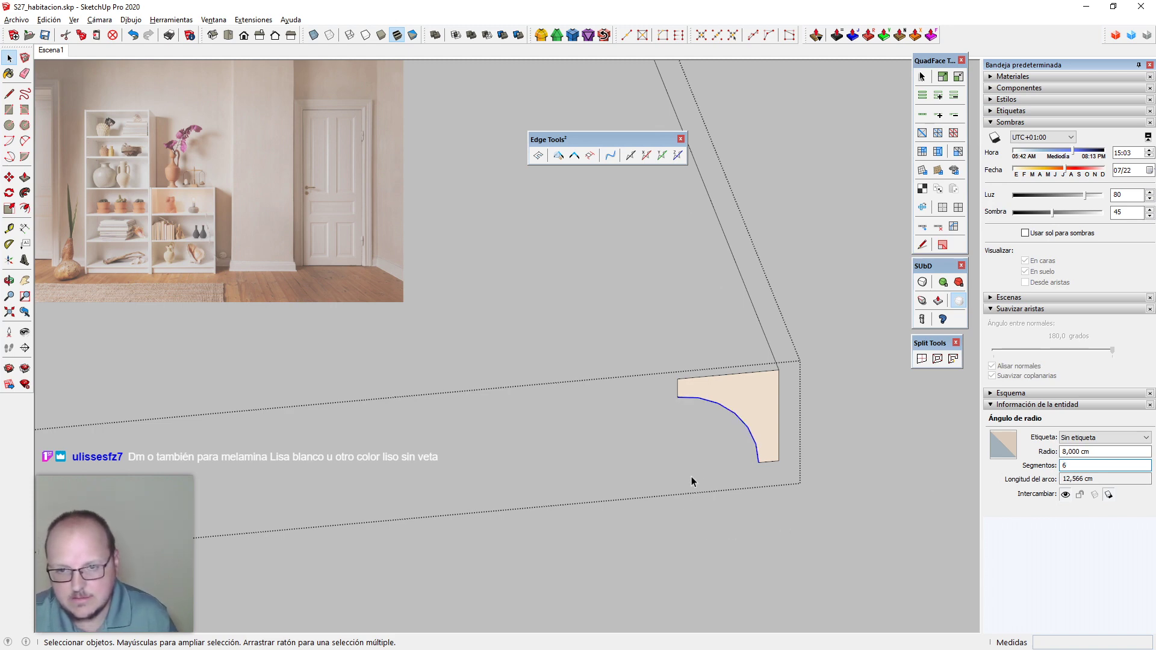
Draw a helper rectangle outward and upward from the midpoint of the profile's upper arm end
{"action": "scroll", "coordinate": [708, 400], "scroll_direction": "up", "scroll_amount": 2}
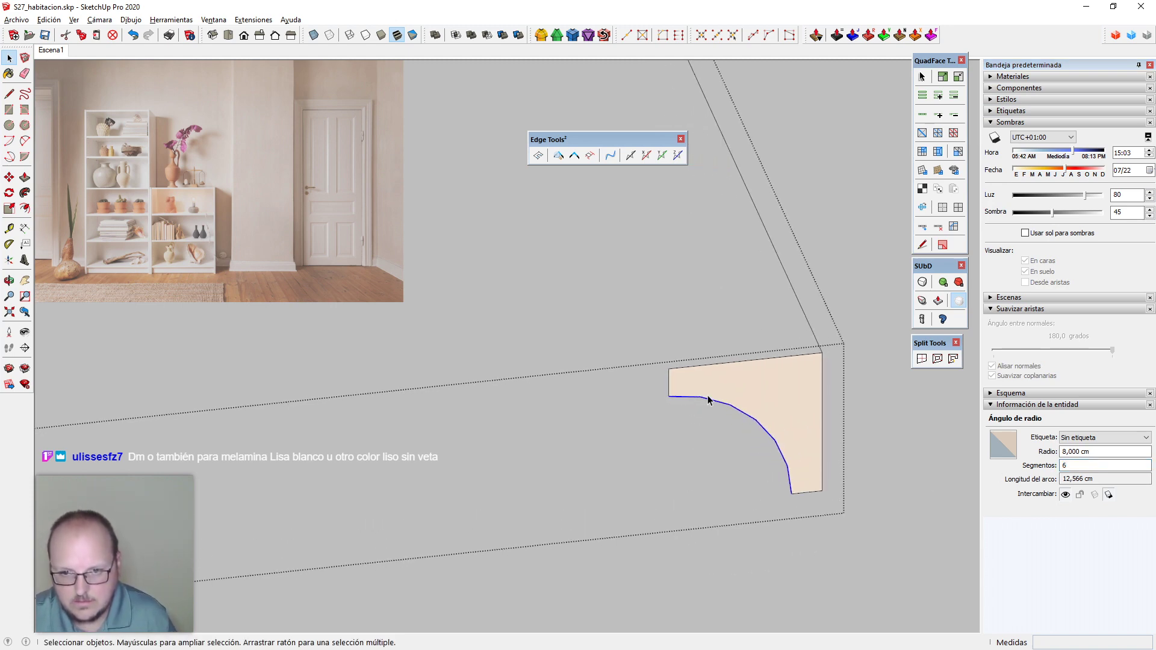
{"action": "key", "text": "l"}
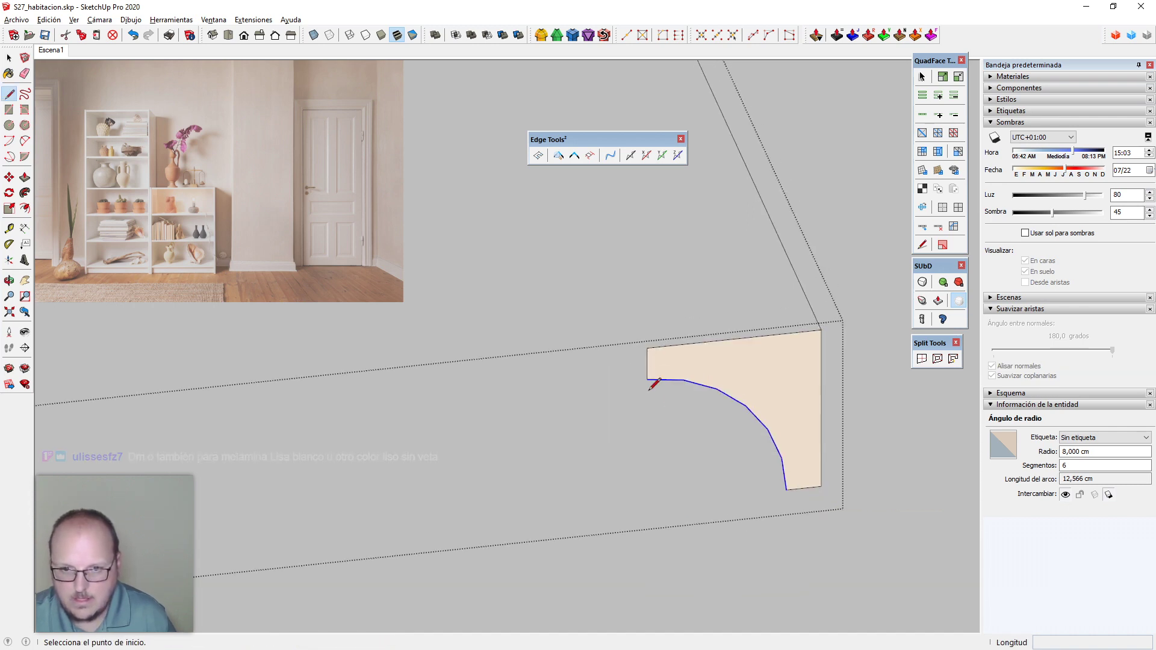
{"action": "key", "text": "r"}
{"action": "left_click", "coordinate": [646, 364]}
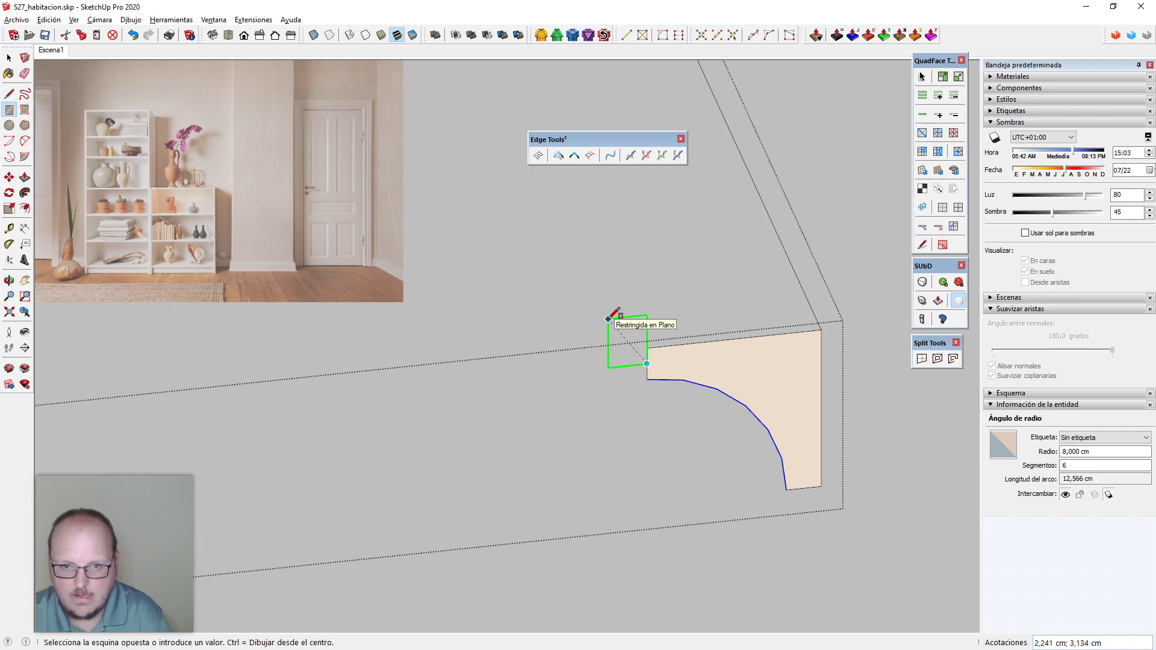
{"action": "left_click", "coordinate": [600, 322]}
{"action": "key", "text": "space"}
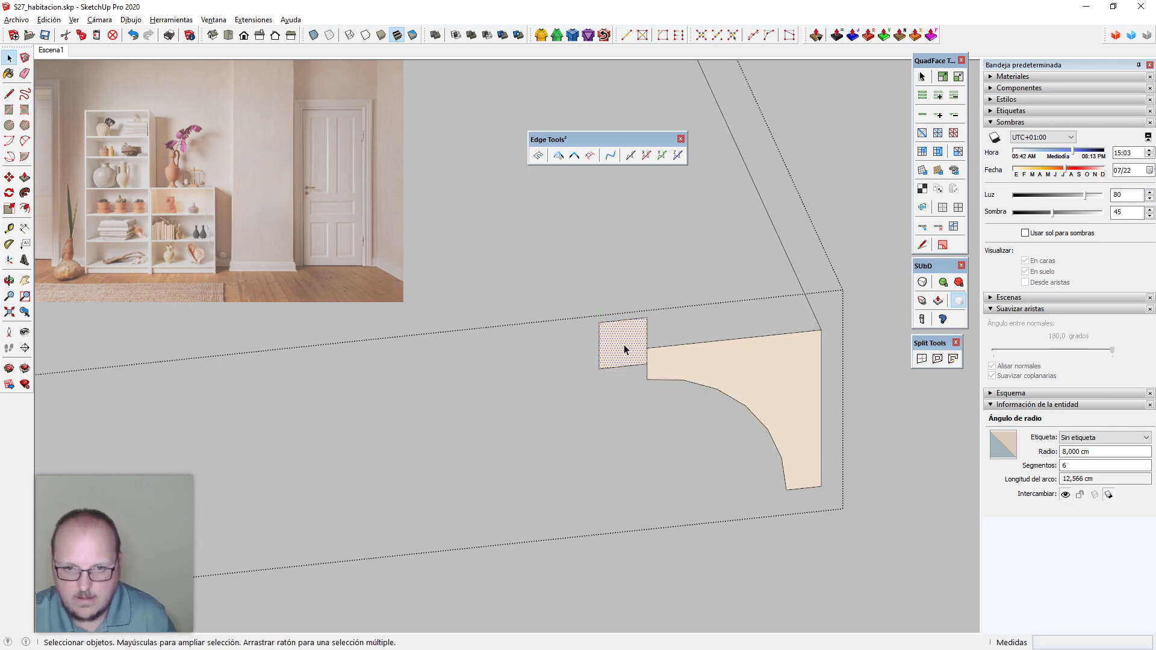
Draw a 1 cm high tab from the profile's upper outer corner inside the helper rectangle, and erase the helper's surplus edges
{"action": "scroll", "coordinate": [624, 348], "scroll_direction": "up", "scroll_amount": 2}
{"action": "key", "text": "r"}
{"action": "left_click", "coordinate": [652, 348]}
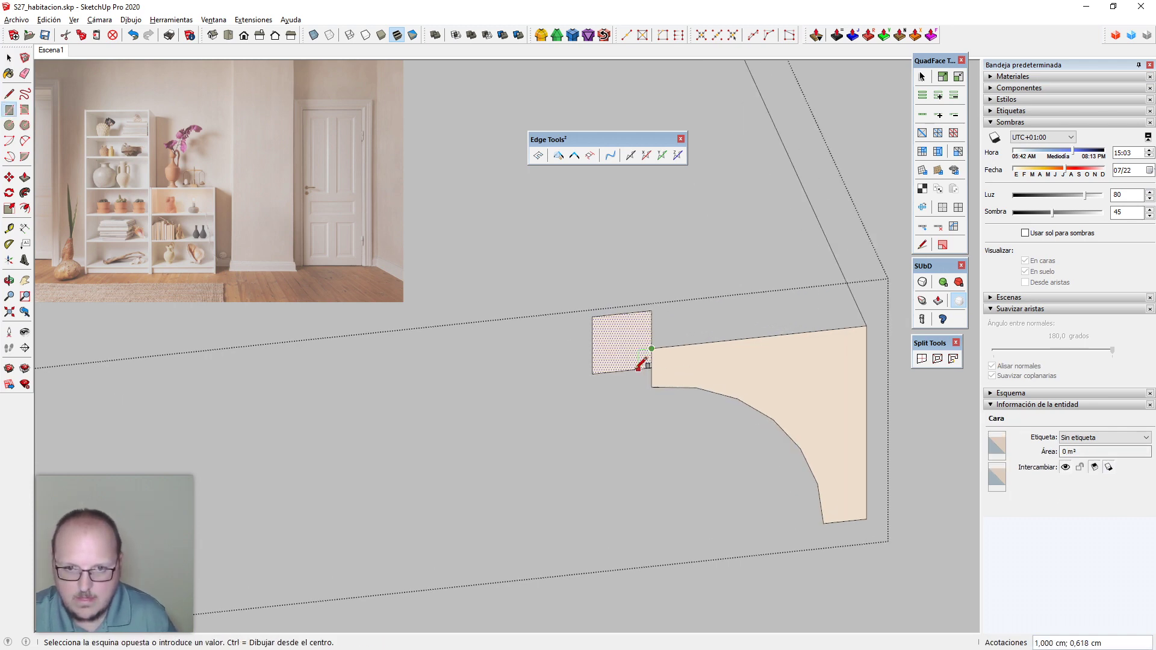
{"action": "left_click", "coordinate": [630, 369]}
{"action": "key", "text": "e"}
{"action": "mouse_move", "coordinate": [661, 328]}
{"action": "left_mouse_down"}
{"action": "mouse_move", "coordinate": [627, 303]}
{"action": "mouse_move", "coordinate": [600, 352]}
{"action": "mouse_move", "coordinate": [642, 364]}
{"action": "left_mouse_up"}
{"action": "key", "text": "space"}
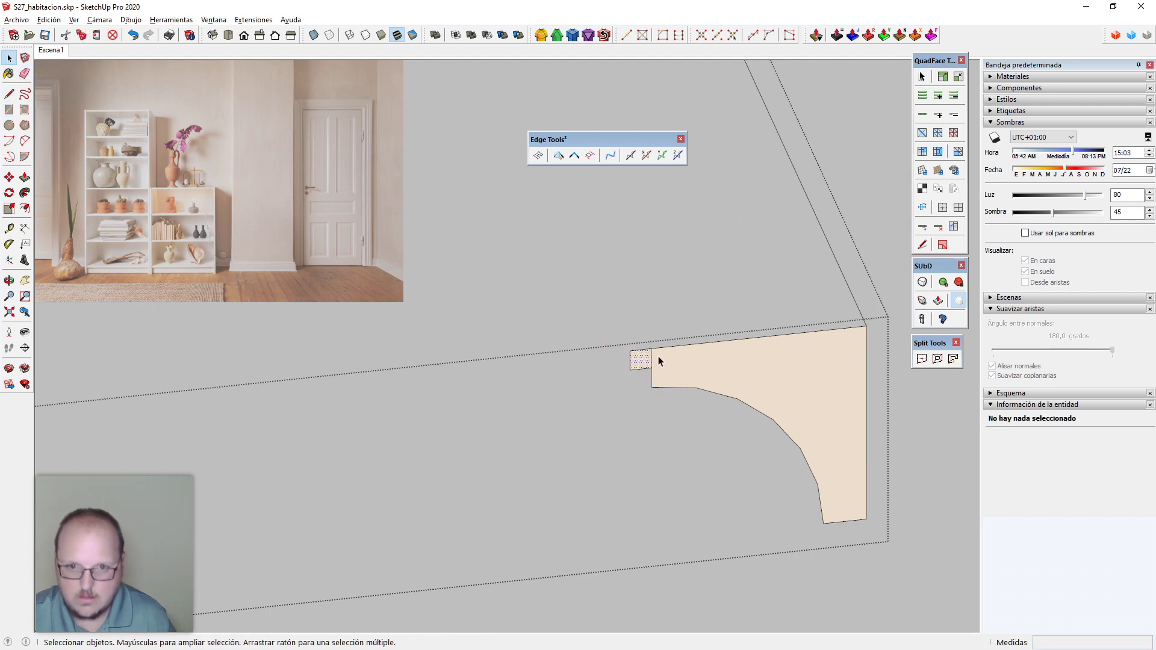
Copy the small tab to the underside of the profile's lower arm, aligned with its wall side
{"action": "left_click", "coordinate": [650, 351]}
{"action": "key", "text": "m"}
{"action": "left_click", "coordinate": [651, 350]}
{"action": "key", "text": "ctrl"}
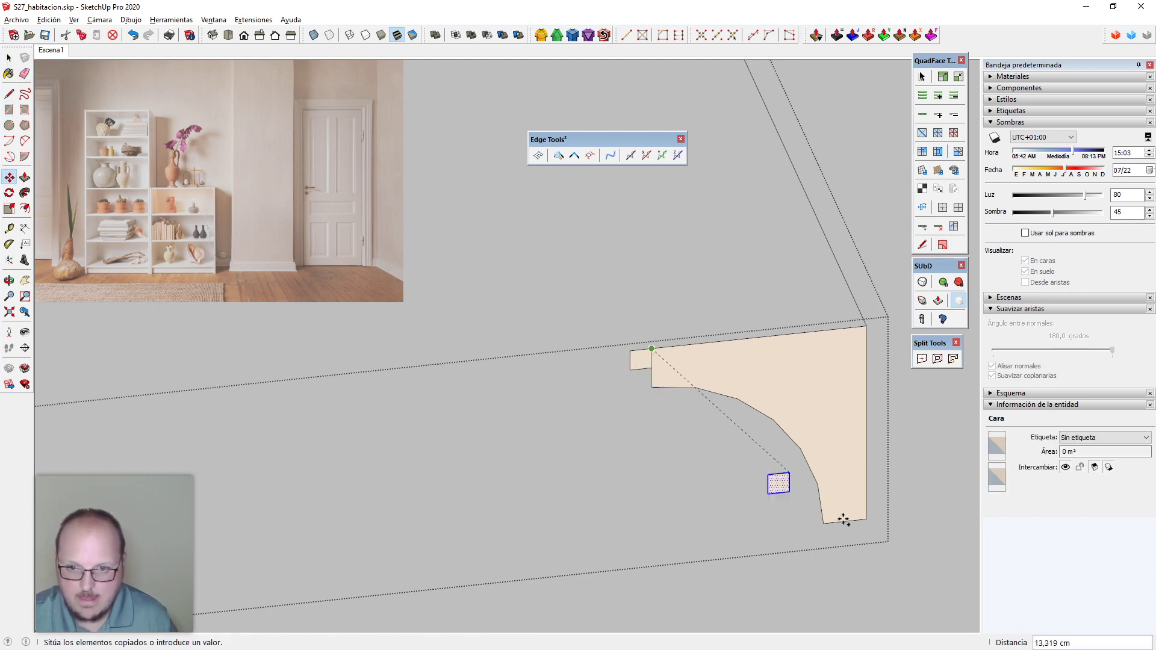
{"action": "left_click", "coordinate": [861, 520]}
Erase the edges separating both tabs from the cornice profile so they merge into one face
{"action": "key", "text": "e"}
{"action": "left_click", "coordinate": [859, 522]}
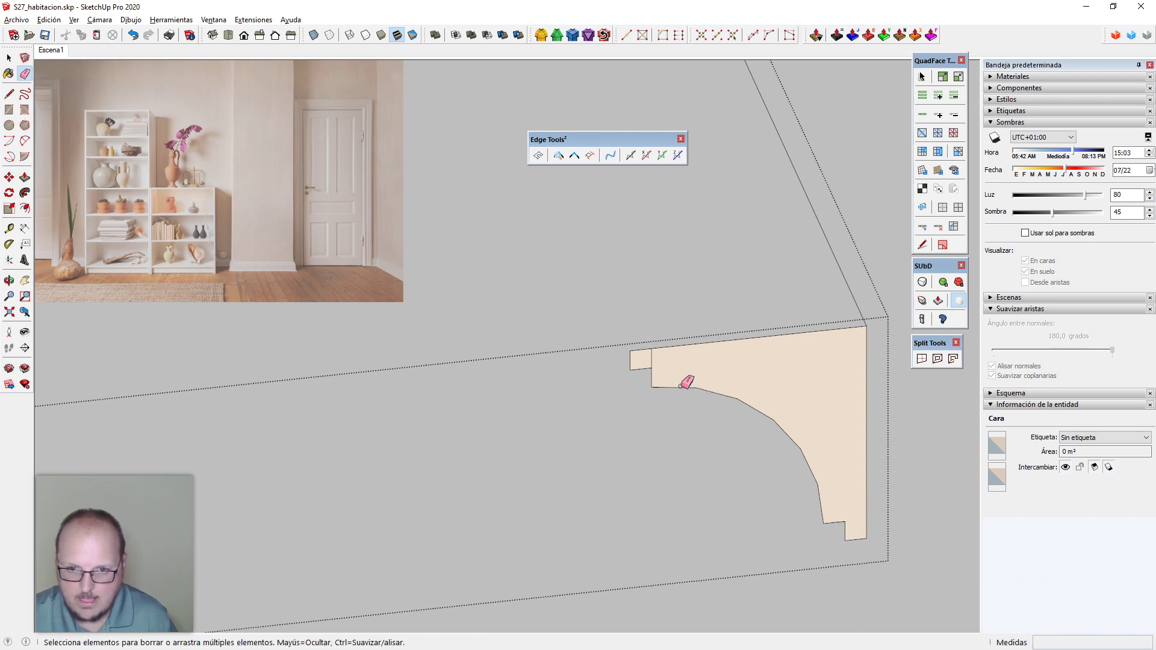
{"action": "left_click", "coordinate": [652, 359]}
{"action": "key", "text": "space"}
Sweep the cornice profile along the upper wall path with Follow Me and leave the cornice group
{"action": "scroll", "coordinate": [655, 360], "scroll_direction": "down", "scroll_amount": 1}
{"action": "scroll", "coordinate": [655, 364], "scroll_direction": "down", "scroll_amount": 6}
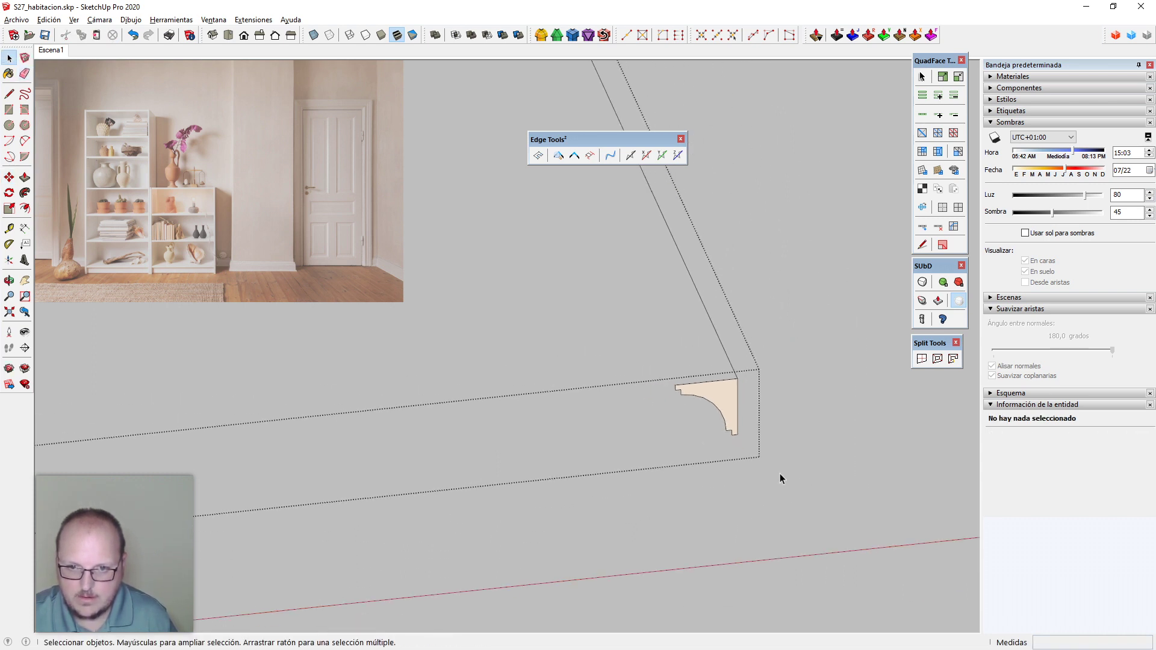
{"action": "triple_click", "coordinate": [756, 424]}
{"action": "scroll", "coordinate": [756, 424], "scroll_direction": "up", "scroll_amount": 3}
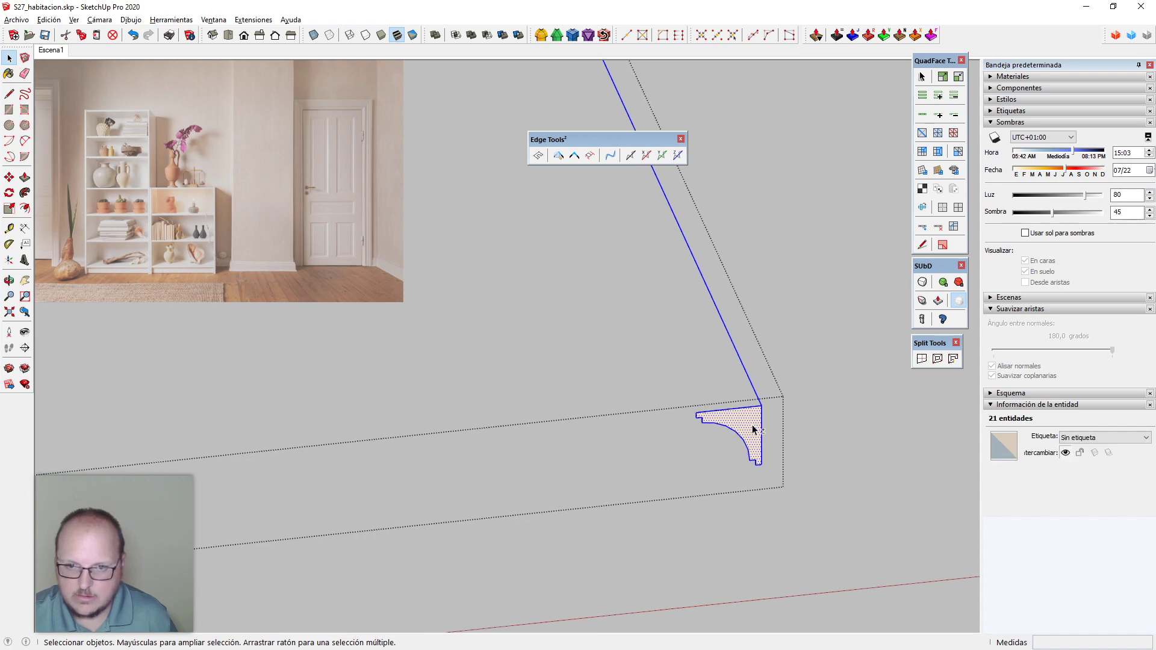
{"action": "double_click", "coordinate": [752, 433], "text": "shift"}
{"action": "key", "text": "shift+f"}
{"action": "left_click", "coordinate": [753, 433]}
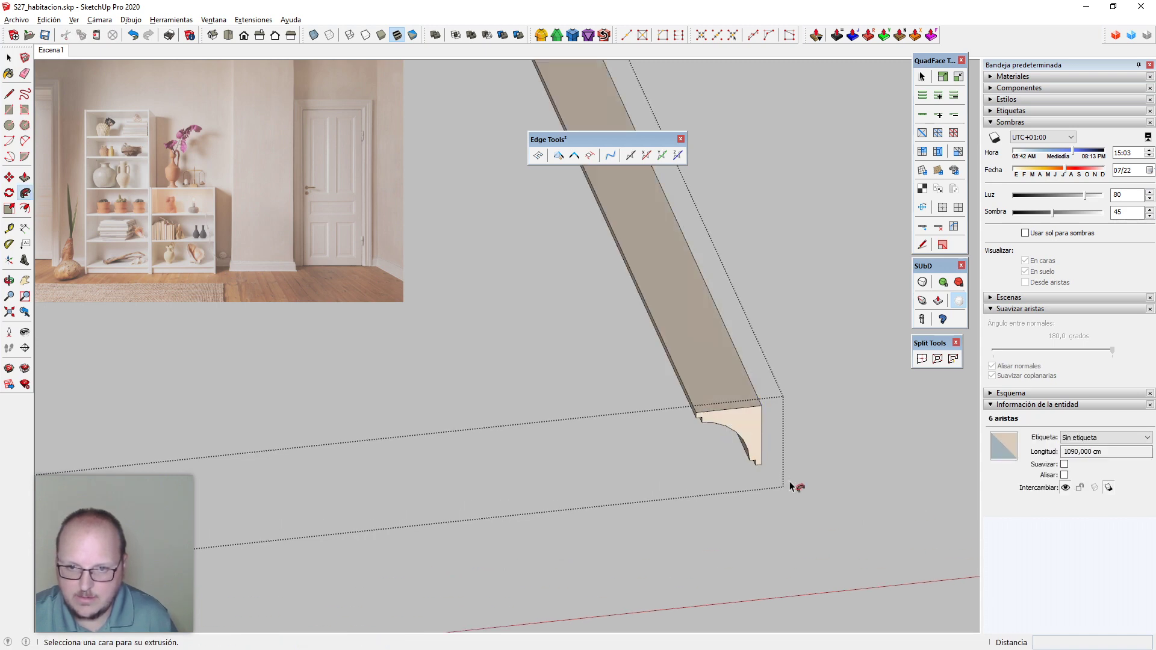
{"action": "scroll", "coordinate": [789, 483], "scroll_direction": "down", "scroll_amount": 6}
{"action": "middle_click_drag", "start_coordinate": [788, 465], "coordinate": [838, 371]}
{"action": "scroll", "coordinate": [836, 369], "scroll_direction": "down", "scroll_amount": 6}
{"action": "middle_click_drag", "start_coordinate": [681, 391], "coordinate": [650, 319]}
{"action": "key", "text": "space"}
{"action": "left_click", "coordinate": [642, 330]}
Inspect the cornice around the room, including how it follows the pillar and the wall corner
{"action": "scroll", "coordinate": [491, 379], "scroll_direction": "up", "scroll_amount": 5}
{"action": "scroll", "coordinate": [493, 342], "scroll_direction": "up", "scroll_amount": 3}
{"action": "middle_click_drag", "start_coordinate": [493, 343], "coordinate": [545, 454]}
{"action": "scroll", "coordinate": [548, 455], "scroll_direction": "up", "scroll_amount": 2}
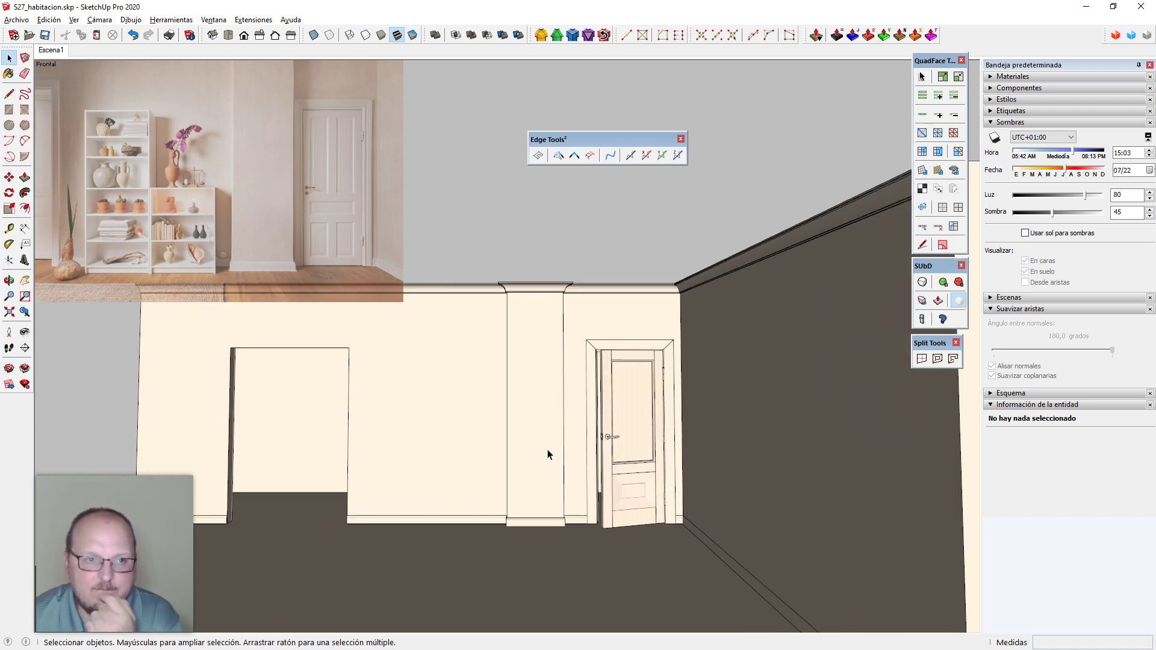
{"action": "mouse_move", "coordinate": [617, 481]}
{"action": "middle_mouse_down"}
{"action": "mouse_move", "coordinate": [524, 478]}
{"action": "mouse_move", "coordinate": [476, 523]}
{"action": "mouse_move", "coordinate": [485, 529]}
{"action": "middle_mouse_up"}
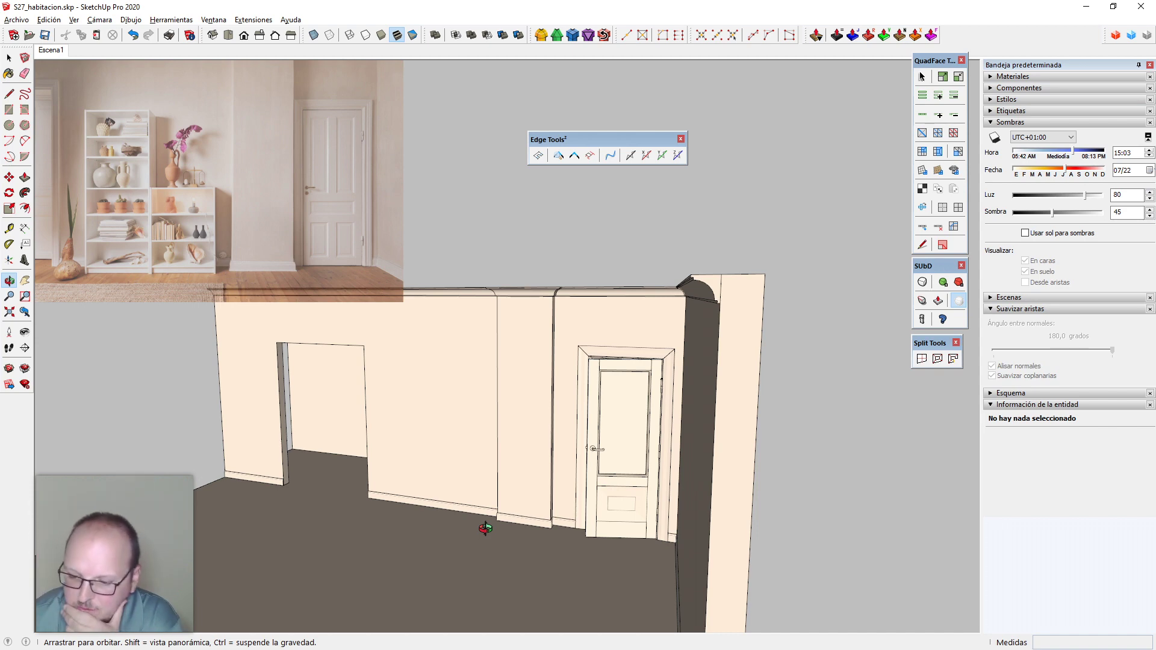
{"action": "middle_click_drag", "start_coordinate": [485, 528], "coordinate": [611, 403]}
{"action": "scroll", "coordinate": [612, 397], "scroll_direction": "up", "scroll_amount": 5}
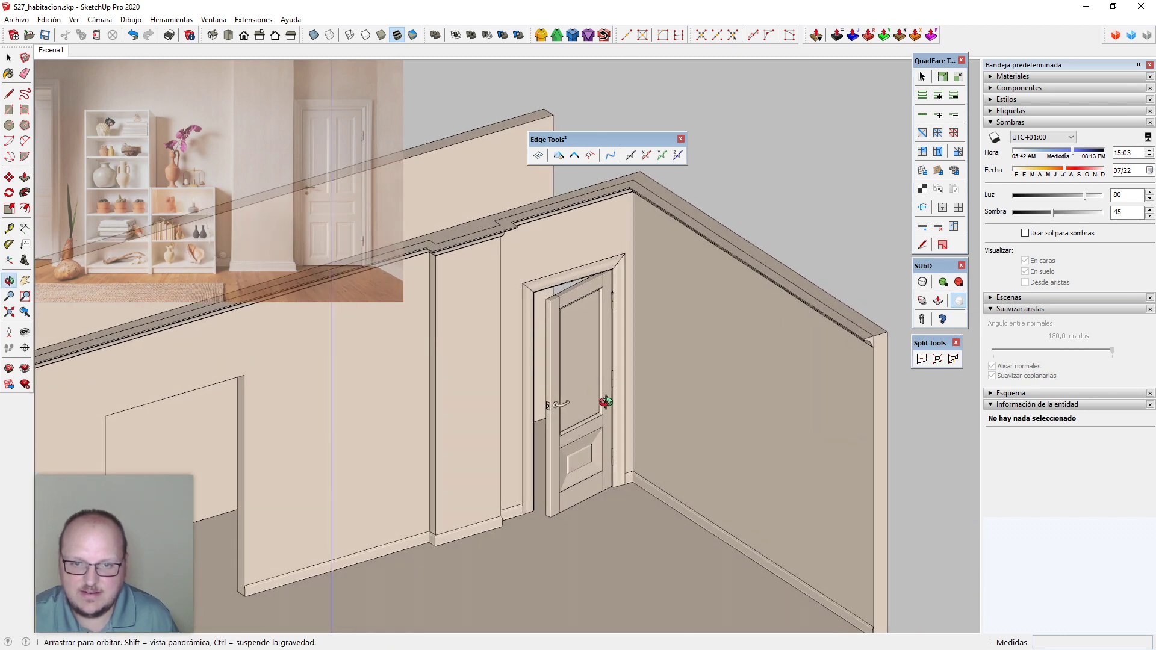
{"action": "scroll", "coordinate": [630, 327], "scroll_direction": "down", "scroll_amount": 2}
{"action": "scroll", "coordinate": [577, 463], "scroll_direction": "down", "scroll_amount": 3}
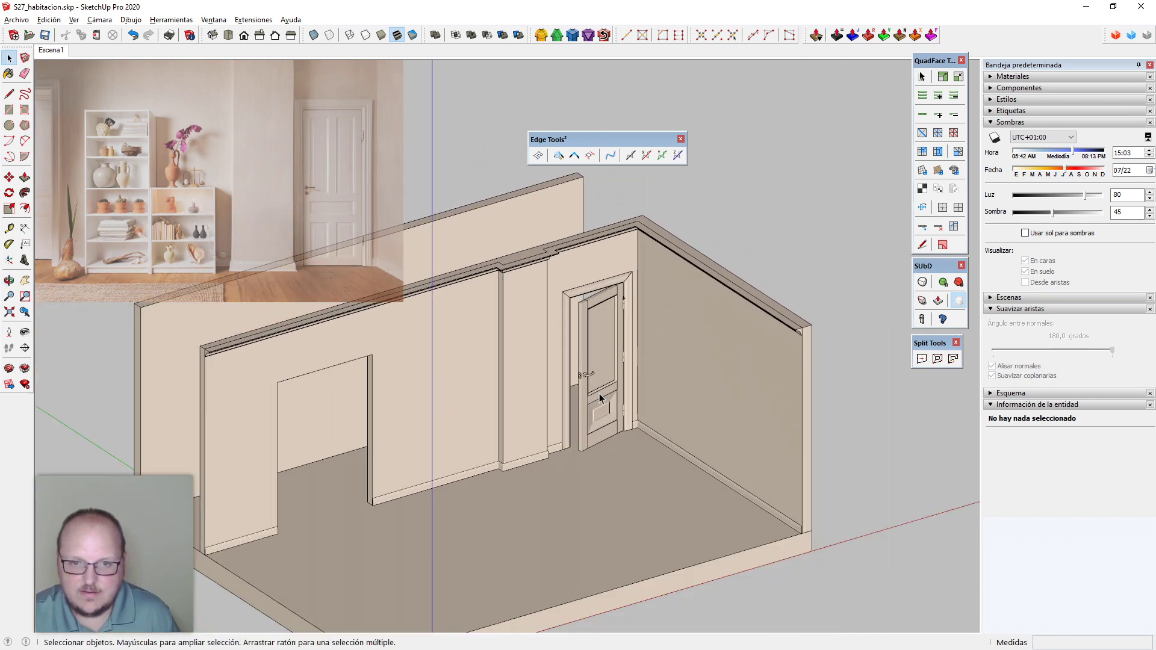
{"action": "scroll", "coordinate": [598, 393], "scroll_direction": "up", "scroll_amount": 3}
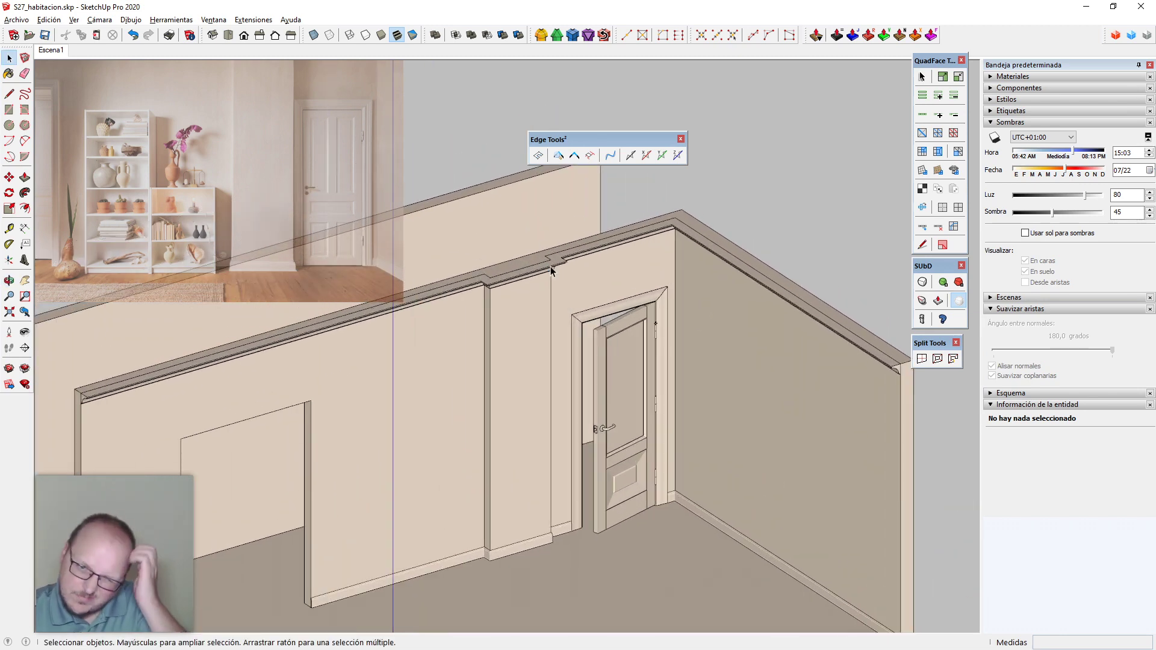
{"action": "left_click", "coordinate": [564, 257]}
{"action": "scroll", "coordinate": [566, 256], "scroll_direction": "down", "scroll_amount": 3}
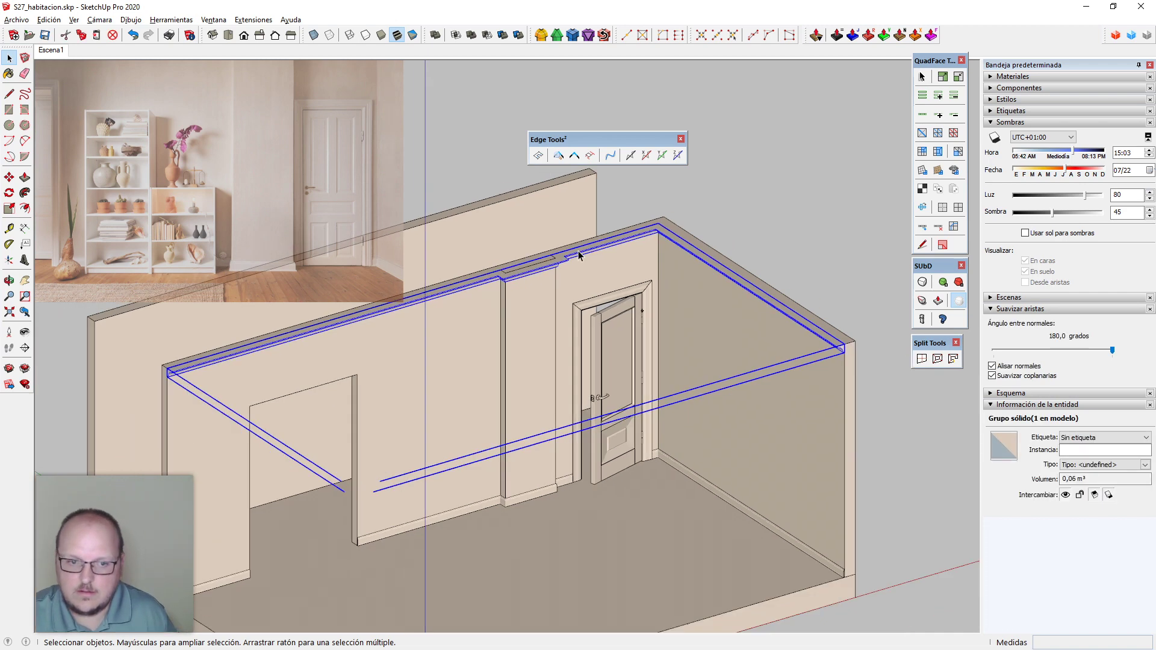
{"action": "scroll", "coordinate": [509, 414], "scroll_direction": "up", "scroll_amount": 3}
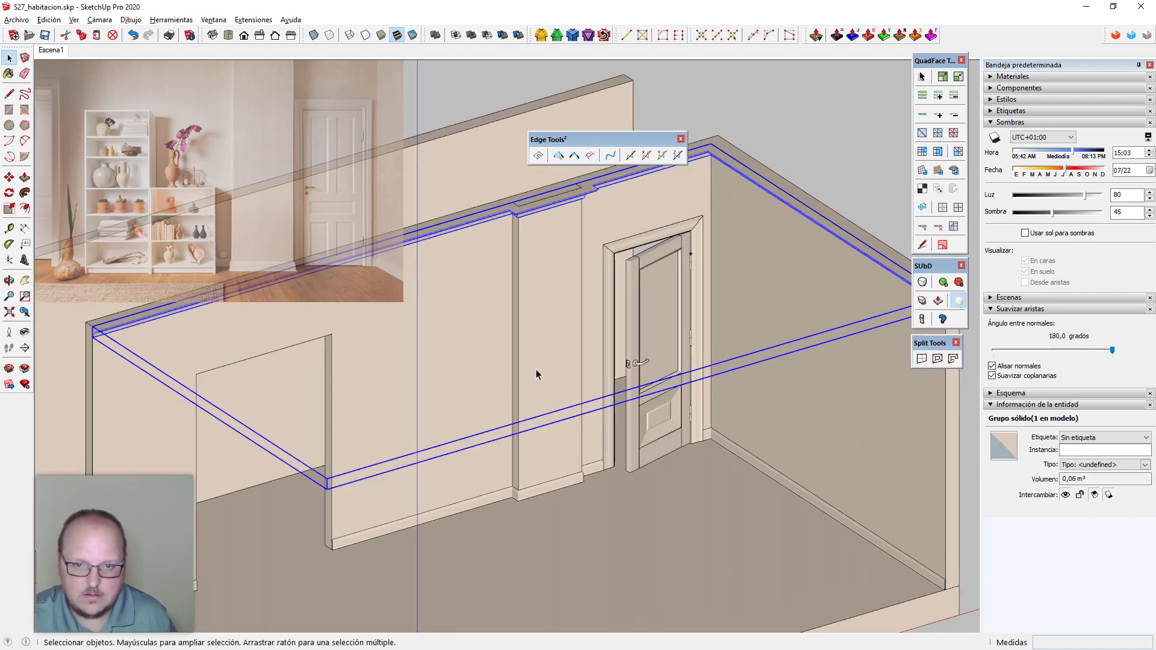
{"action": "scroll", "coordinate": [537, 374], "scroll_direction": "down", "scroll_amount": 3}
{"action": "scroll", "coordinate": [545, 413], "scroll_direction": "up", "scroll_amount": 3}
{"action": "scroll", "coordinate": [452, 460], "scroll_direction": "up", "scroll_amount": 1}
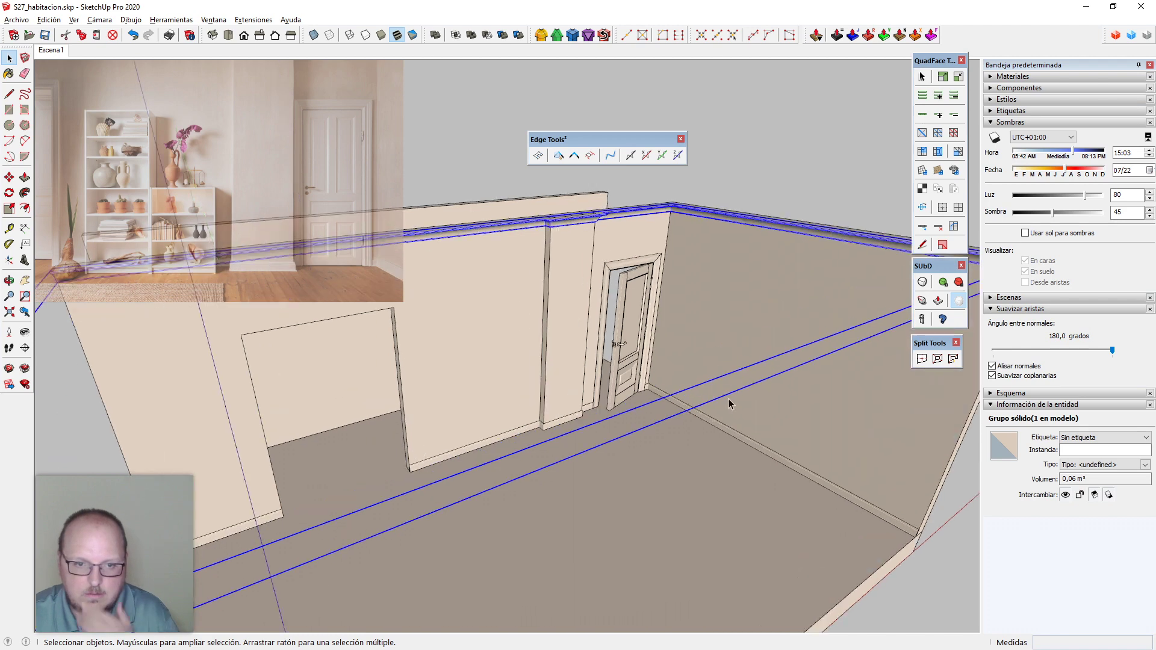
{"action": "scroll", "coordinate": [477, 328], "scroll_direction": "up", "scroll_amount": 3}
{"action": "scroll", "coordinate": [761, 395], "scroll_direction": "up", "scroll_amount": 2}
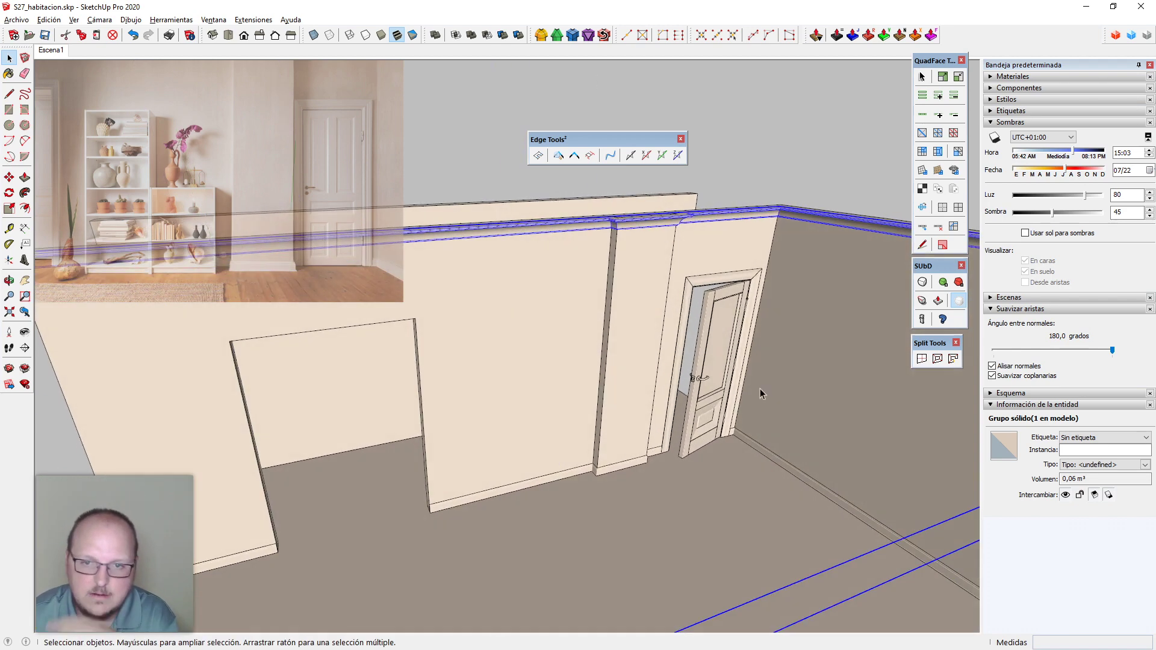
Copy the two door frame groups from inside the door component and paste them into the room
{"action": "double_click", "coordinate": [704, 281]}
{"action": "scroll", "coordinate": [727, 281], "scroll_direction": "up", "scroll_amount": 2}
{"action": "middle_click_drag", "start_coordinate": [622, 316], "coordinate": [778, 262]}
{"action": "left_click_drag", "start_coordinate": [732, 223], "coordinate": [720, 216]}
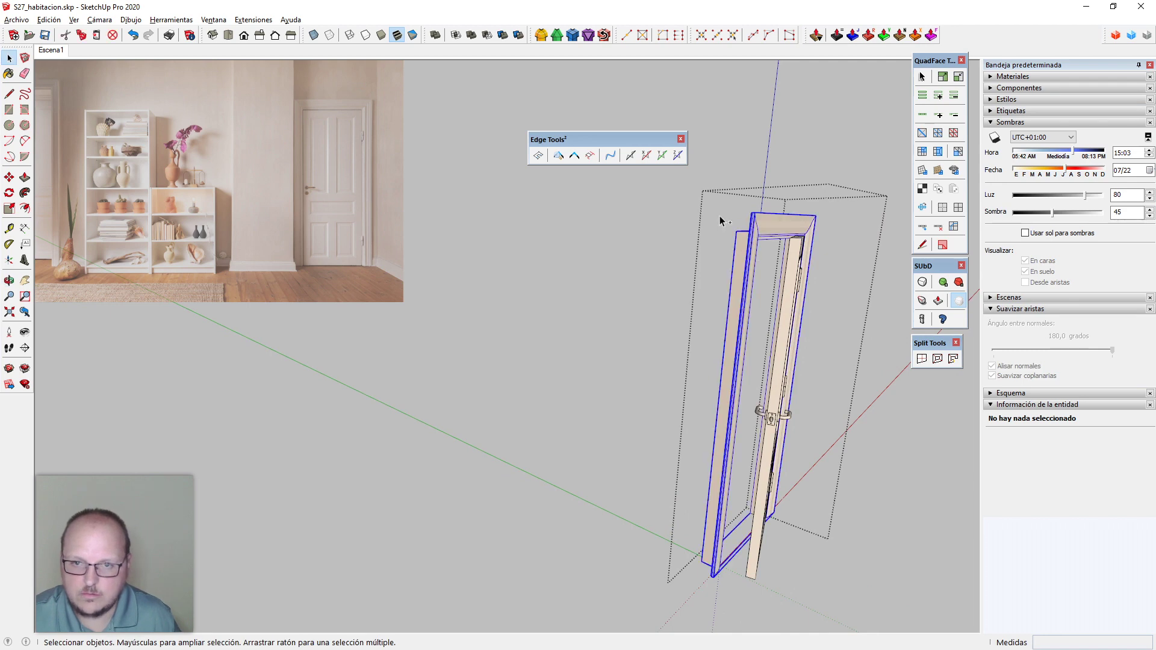
{"action": "scroll", "coordinate": [745, 238], "scroll_direction": "down", "scroll_amount": 2}
{"action": "key", "text": "Escape"}
{"action": "scroll", "coordinate": [745, 246], "scroll_direction": "down", "scroll_amount": 3}
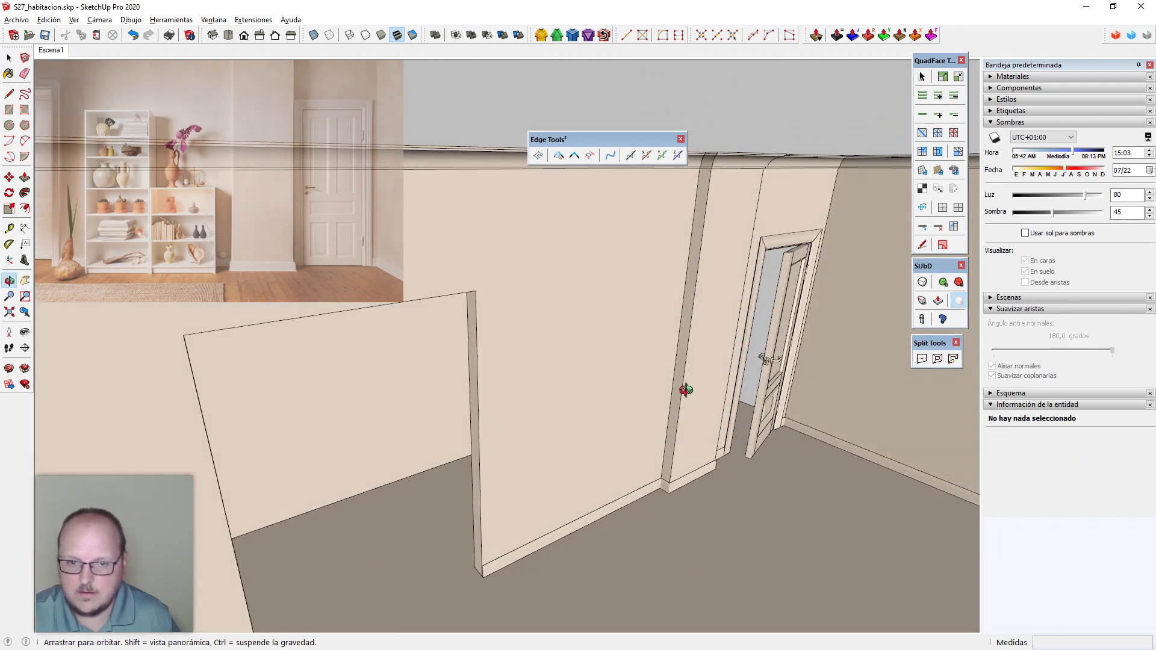
{"action": "left_click", "coordinate": [726, 360]}
Move the pasted door frame onto the open passage in the long wall
{"action": "scroll", "coordinate": [795, 425], "scroll_direction": "up", "scroll_amount": 2}
{"action": "key", "text": "m"}
{"action": "left_click", "coordinate": [789, 447]}
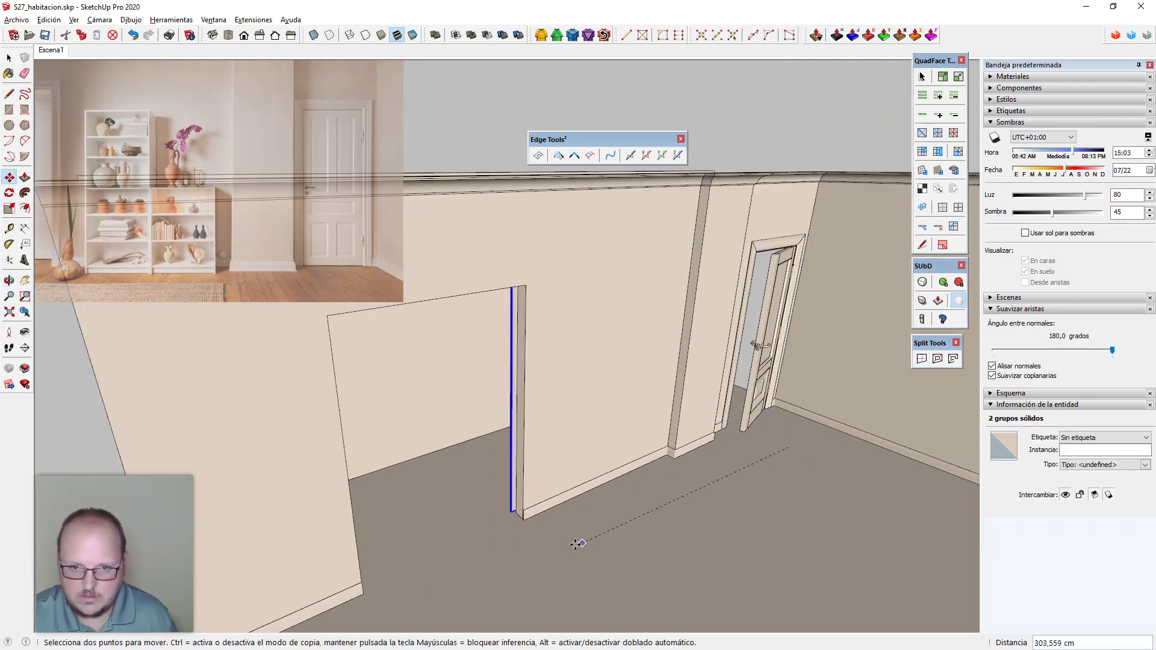
{"action": "left_click", "coordinate": [595, 495]}
{"action": "scroll", "coordinate": [595, 496], "scroll_direction": "up", "scroll_amount": 2}
{"action": "left_click", "coordinate": [579, 500]}
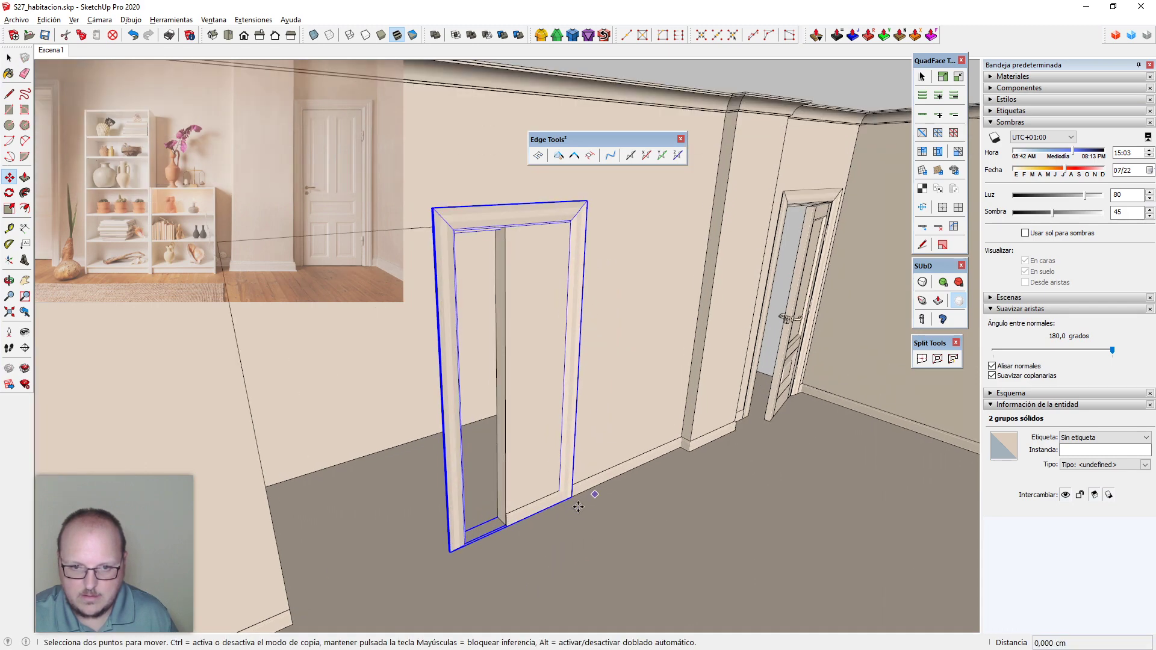
{"action": "left_click", "coordinate": [534, 530]}
Align the frame's lower corner with the bottom corner of the passage opening
{"action": "middle_click_drag", "start_coordinate": [415, 530], "coordinate": [755, 438]}
{"action": "scroll", "coordinate": [603, 397], "scroll_direction": "up", "scroll_amount": 3}
{"action": "middle_click_drag", "start_coordinate": [602, 398], "coordinate": [589, 274]}
{"action": "scroll", "coordinate": [589, 274], "scroll_direction": "up", "scroll_amount": 1}
{"action": "left_click", "coordinate": [664, 301]}
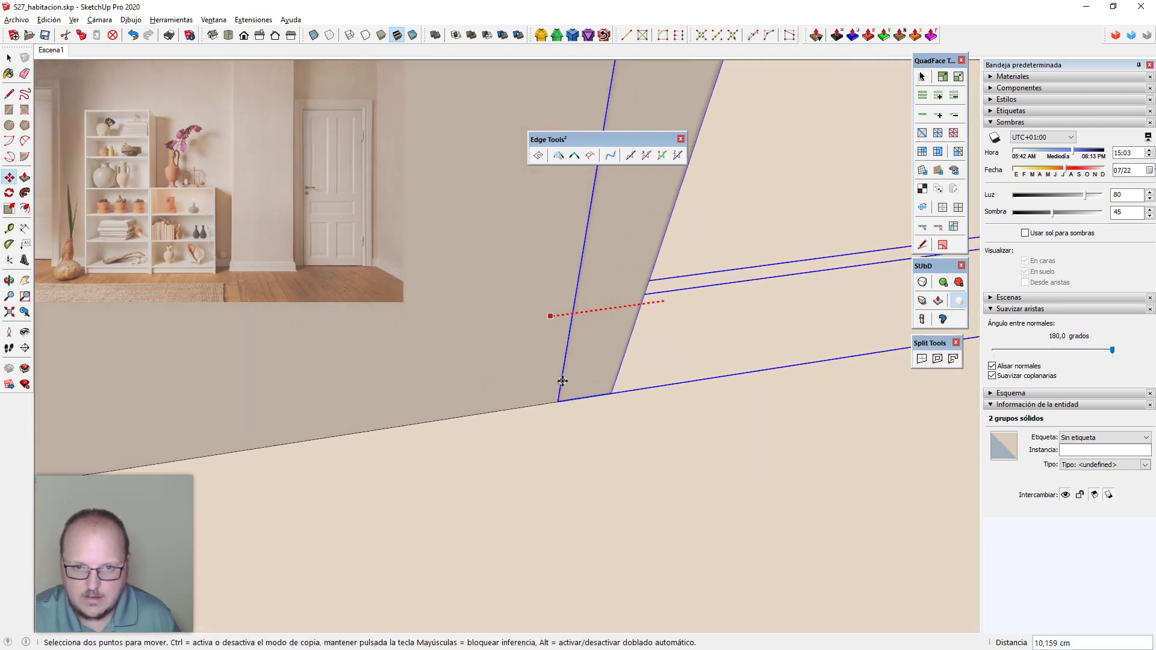
{"action": "left_click", "coordinate": [557, 400]}
{"action": "key", "text": "space"}
{"action": "scroll", "coordinate": [310, 553], "scroll_direction": "down", "scroll_amount": 2}
{"action": "scroll", "coordinate": [311, 553], "scroll_direction": "down", "scroll_amount": 2}
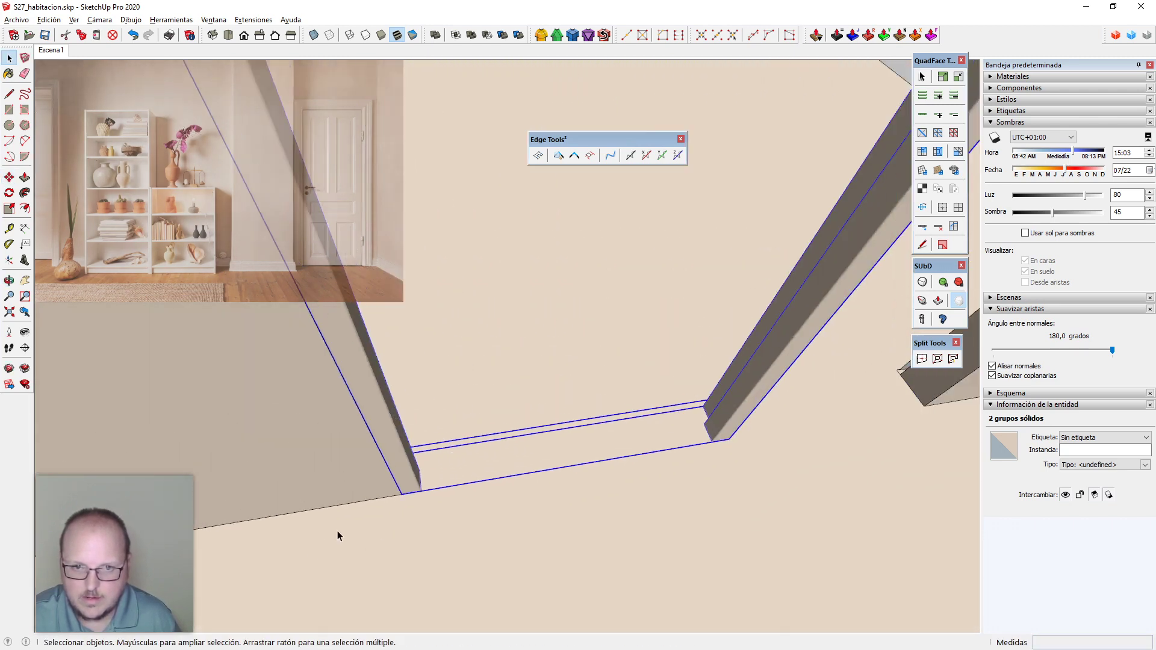
Open the first frame group and stretch its free side leg 63 cm toward the far edge of the passage
{"action": "middle_click_drag", "start_coordinate": [335, 534], "coordinate": [512, 328]}
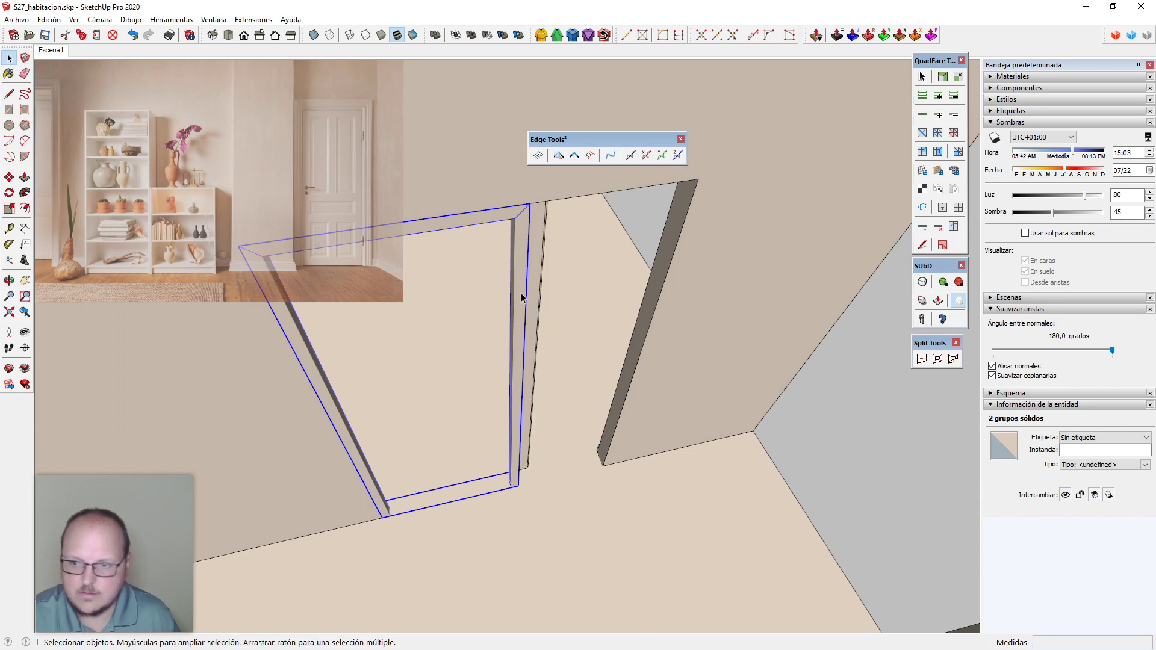
{"action": "left_click", "coordinate": [521, 298]}
{"action": "double_click", "coordinate": [521, 297]}
{"action": "left_click_drag", "start_coordinate": [463, 129], "coordinate": [596, 575]}
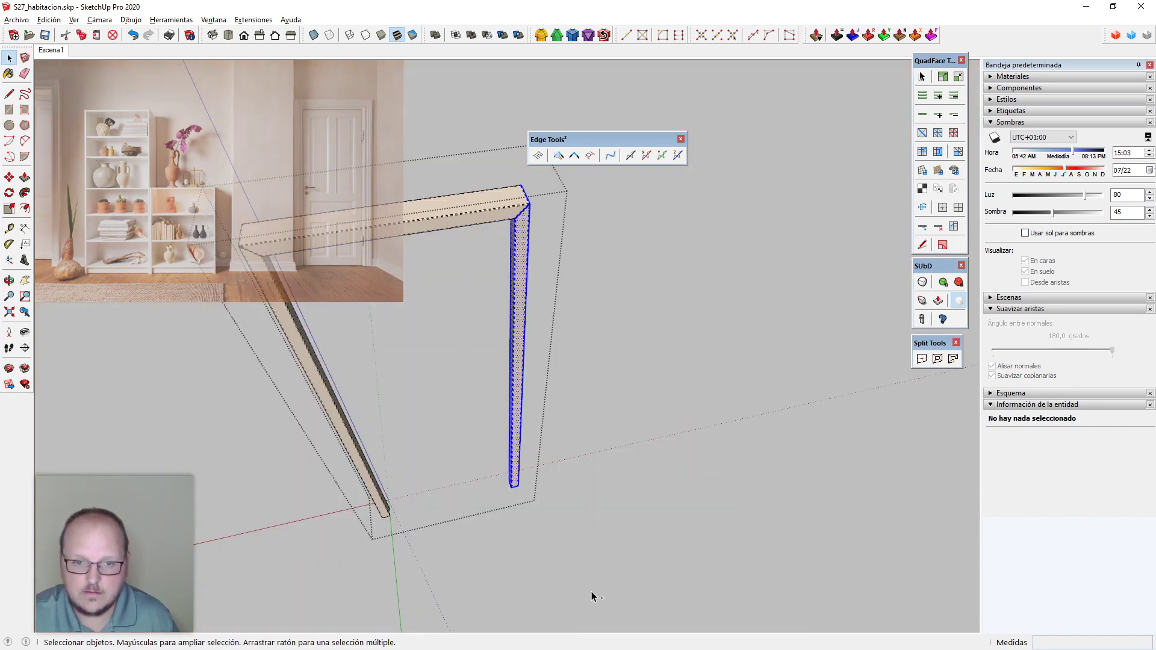
{"action": "key", "text": "h"}
{"action": "middle_click_drag", "start_coordinate": [604, 545], "coordinate": [369, 543]}
{"action": "scroll", "coordinate": [471, 448], "scroll_direction": "up", "scroll_amount": 2}
{"action": "key", "text": "m"}
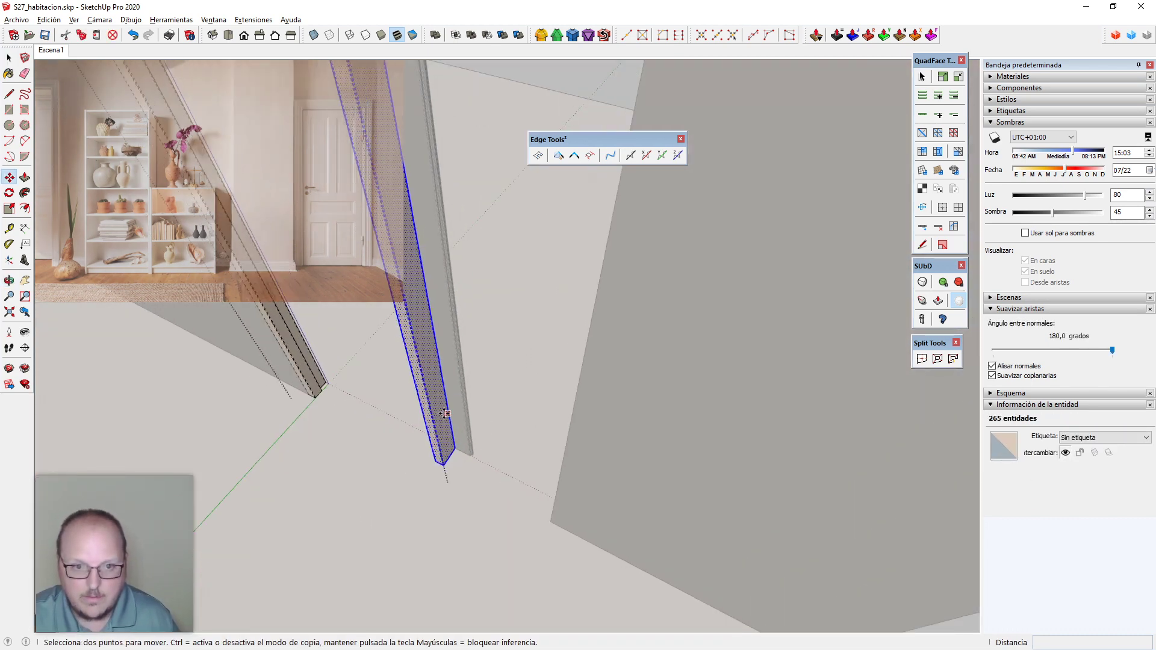
{"action": "left_click", "coordinate": [436, 413]}
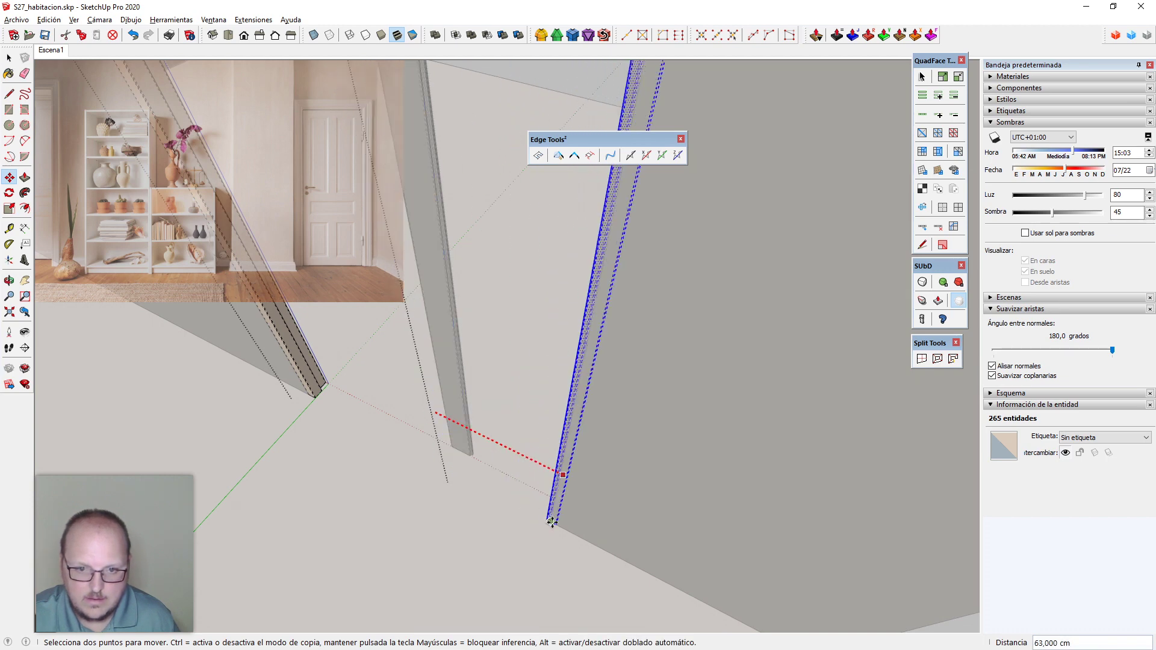
{"action": "left_click", "coordinate": [535, 512]}
Snap the stretched leg to the passage's bottom corner and leave the frame group
{"action": "scroll", "coordinate": [545, 503], "scroll_direction": "up", "scroll_amount": 2}
{"action": "middle_click_drag", "start_coordinate": [544, 503], "coordinate": [527, 461]}
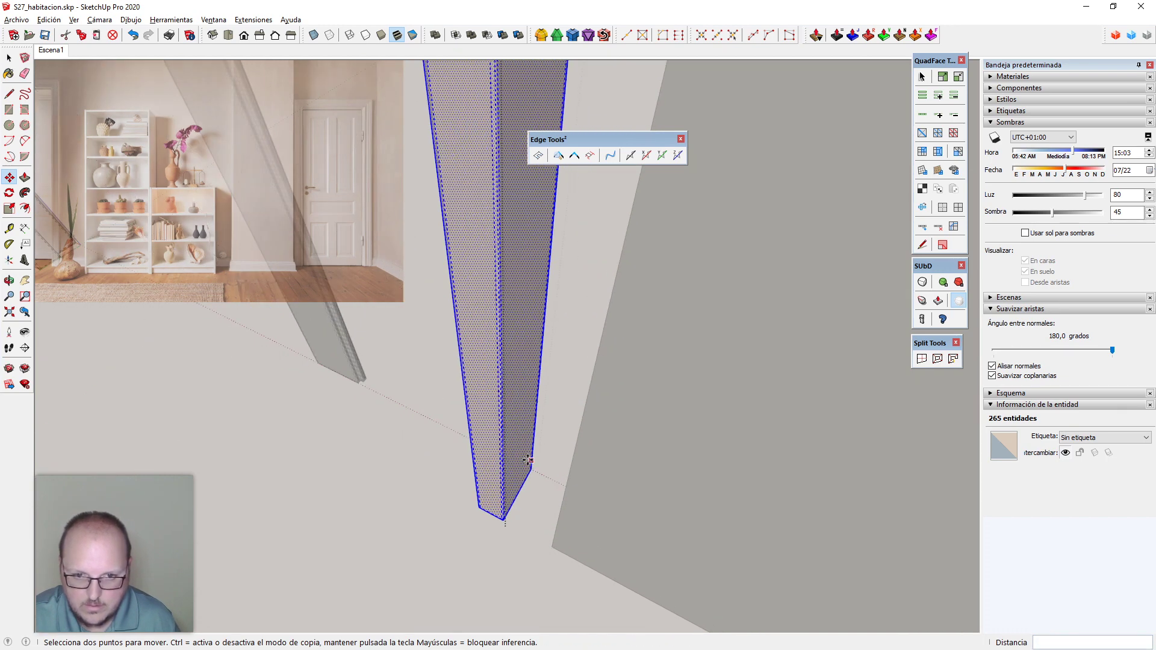
{"action": "left_click", "coordinate": [523, 457]}
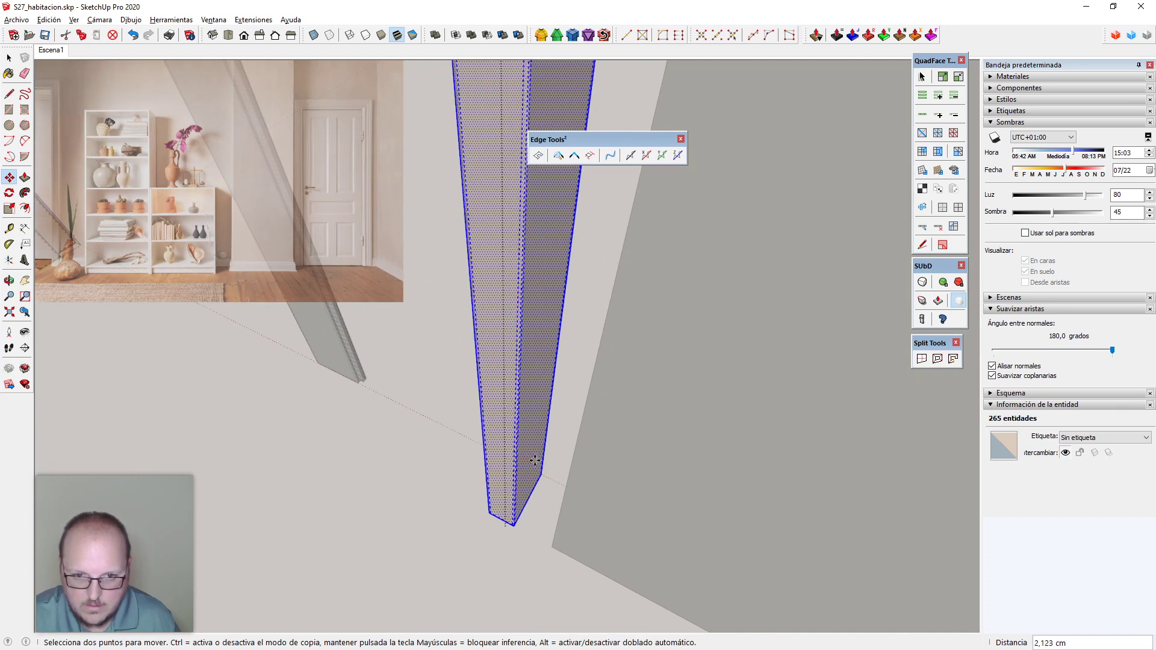
{"action": "left_click", "coordinate": [548, 544]}
{"action": "middle_click_drag", "start_coordinate": [550, 542], "coordinate": [627, 518]}
{"action": "key", "text": "space"}
{"action": "left_click", "coordinate": [580, 342]}
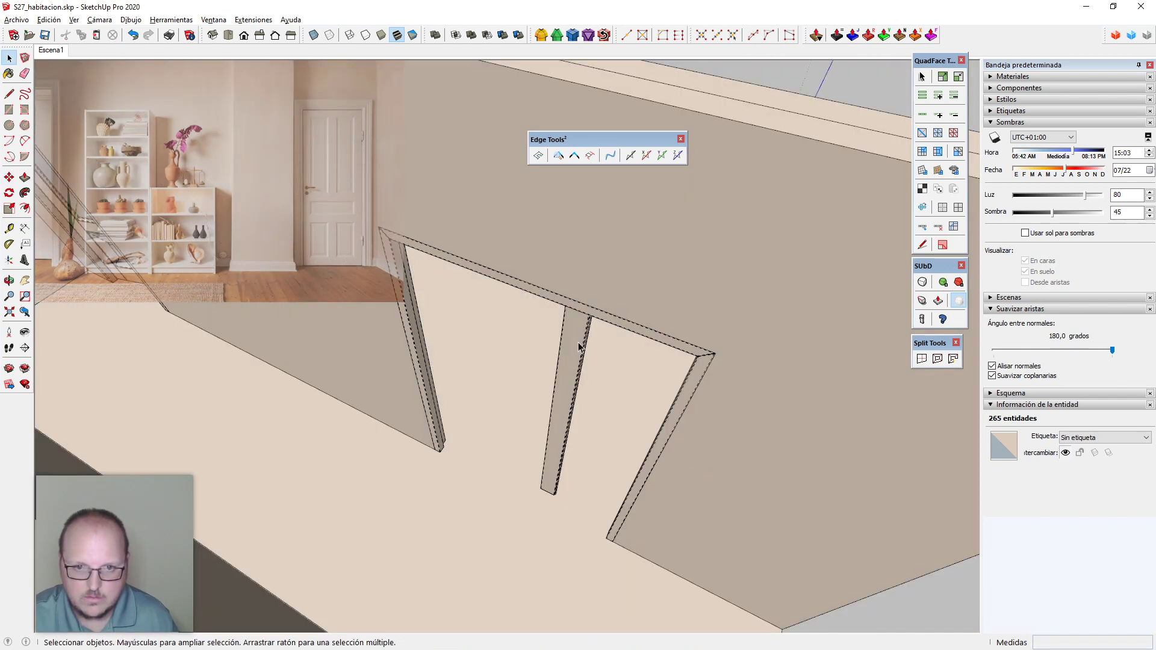
Stretch the second frame group's matching leg 59 cm to the opening's edge and shift it 1 cm onto the wall
{"action": "double_click", "coordinate": [580, 342]}
{"action": "left_click_drag", "start_coordinate": [502, 197], "coordinate": [683, 542]}
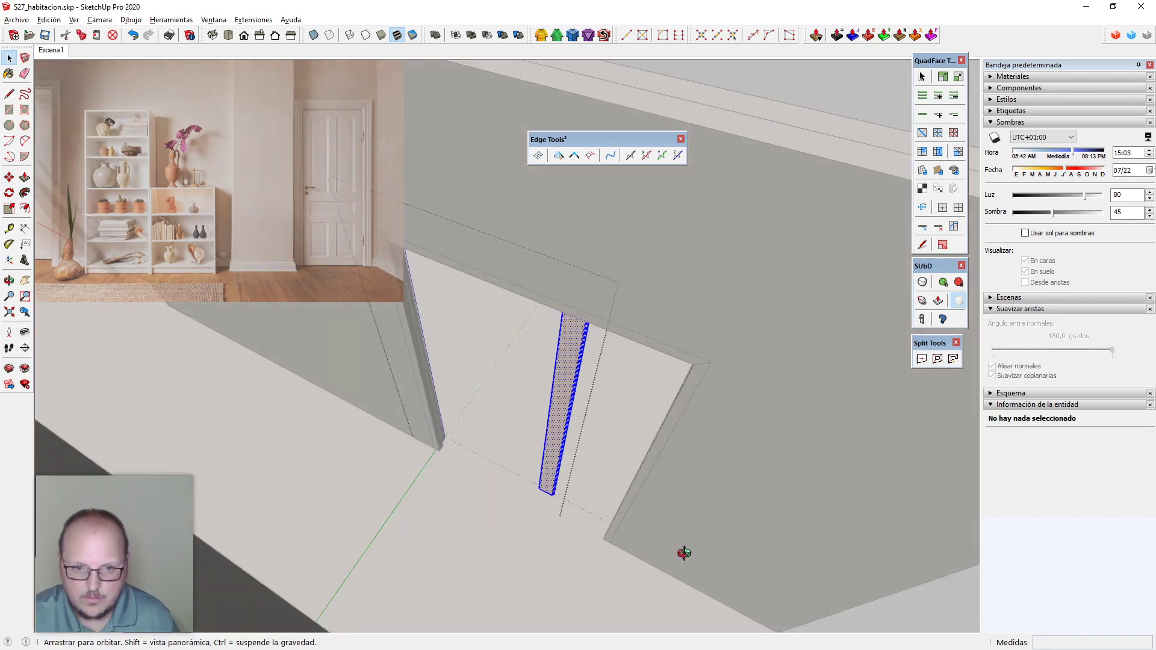
{"action": "middle_click_drag", "start_coordinate": [684, 550], "coordinate": [338, 390]}
{"action": "key", "text": "m"}
{"action": "scroll", "coordinate": [353, 395], "scroll_direction": "up", "scroll_amount": 5}
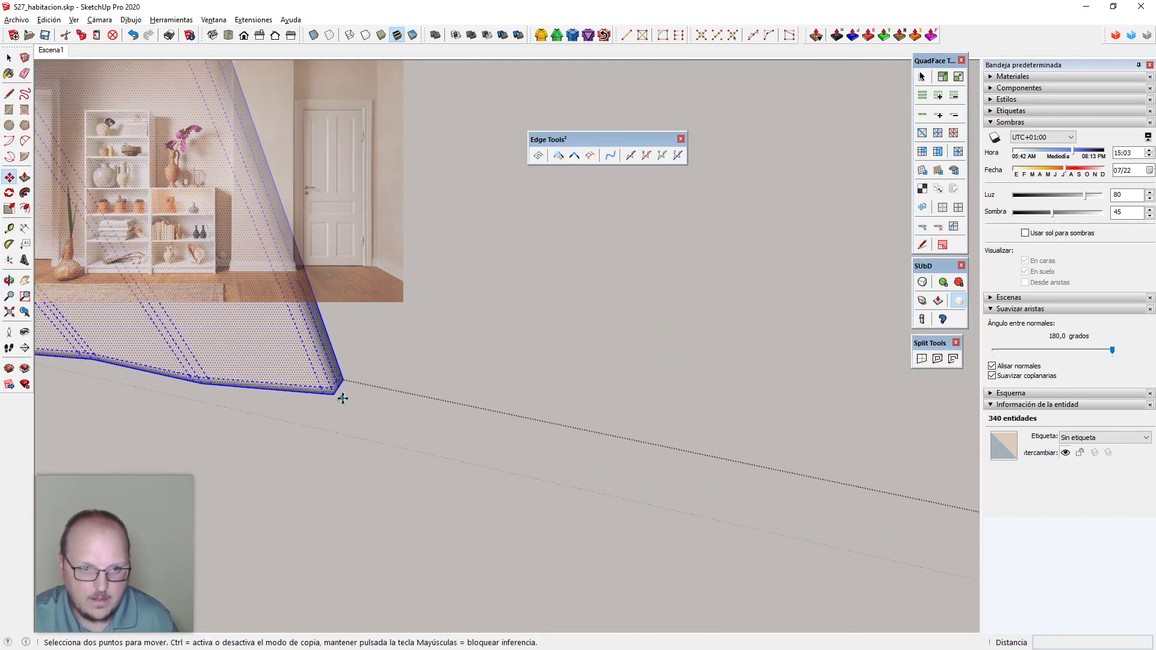
{"action": "left_click", "coordinate": [337, 388]}
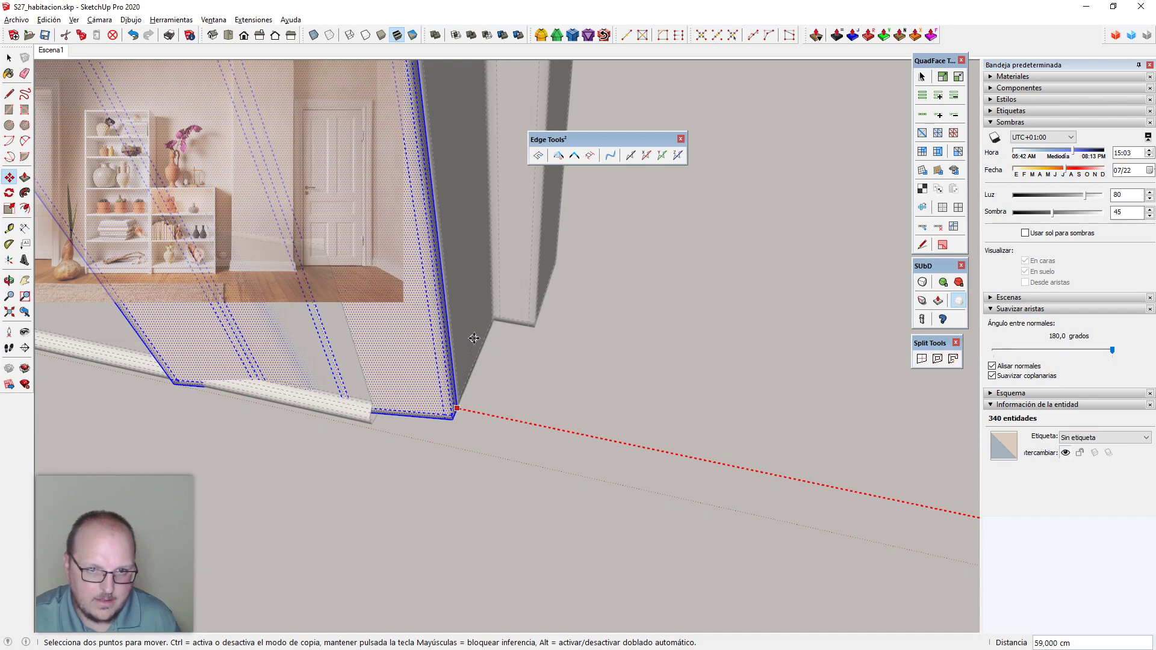
{"action": "type", "text": "1"}
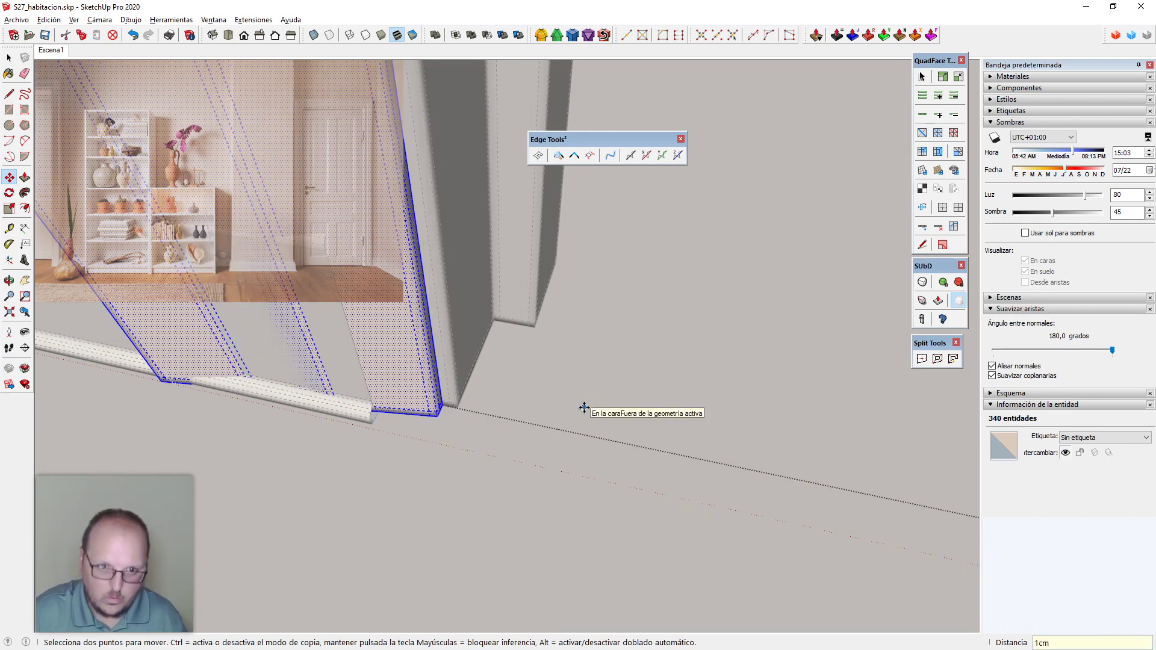
{"action": "key", "text": "Return"}
{"action": "scroll", "coordinate": [542, 426], "scroll_direction": "down", "scroll_amount": 4}
{"action": "key", "text": "space"}
{"action": "left_click", "coordinate": [611, 435]}
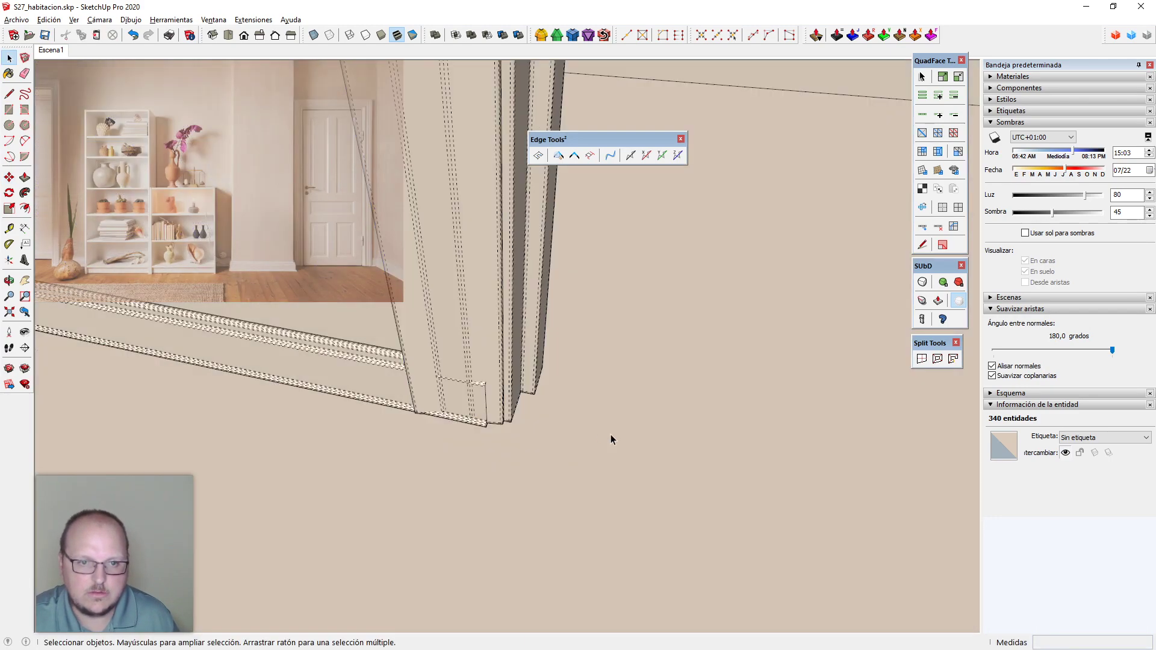
Open the skirting group and pull the skirting's end beside the passage back clear of the new frame
{"action": "scroll", "coordinate": [611, 435], "scroll_direction": "down", "scroll_amount": 2}
{"action": "middle_click_drag", "start_coordinate": [481, 413], "coordinate": [456, 340]}
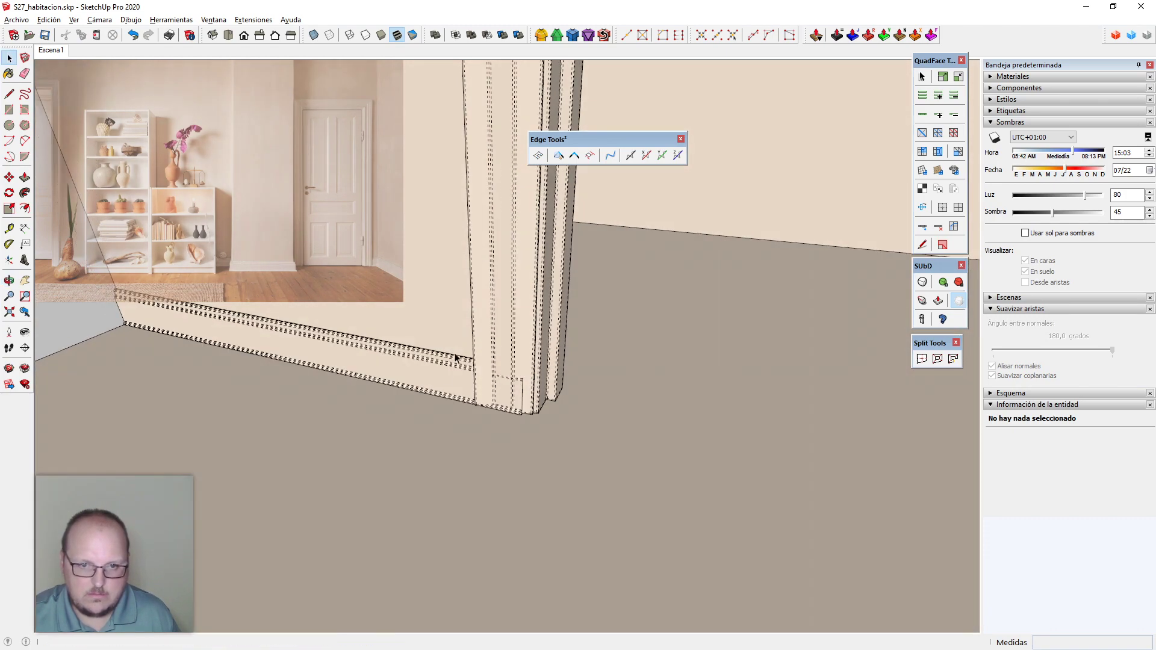
{"action": "double_click", "coordinate": [441, 370]}
{"action": "key", "text": "alt+h"}
{"action": "left_click_drag", "start_coordinate": [424, 321], "coordinate": [542, 485]}
{"action": "scroll", "coordinate": [494, 432], "scroll_direction": "up", "scroll_amount": 2}
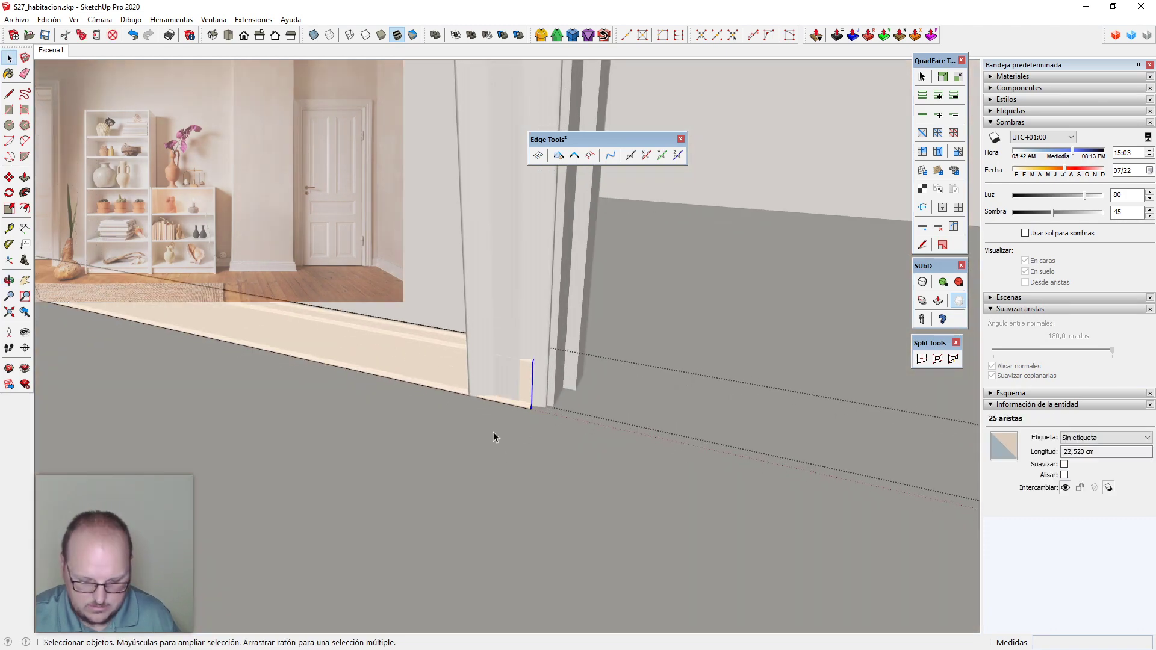
{"action": "key", "text": "m"}
{"action": "left_click", "coordinate": [493, 432]}
{"action": "left_click", "coordinate": [406, 423]}
Move the skirting's end edges along the wall until they meet the outer side of the passage frame
{"action": "scroll", "coordinate": [412, 415], "scroll_direction": "up", "scroll_amount": 2}
{"action": "middle_click_drag", "start_coordinate": [415, 410], "coordinate": [508, 345]}
{"action": "scroll", "coordinate": [509, 346], "scroll_direction": "up", "scroll_amount": 1}
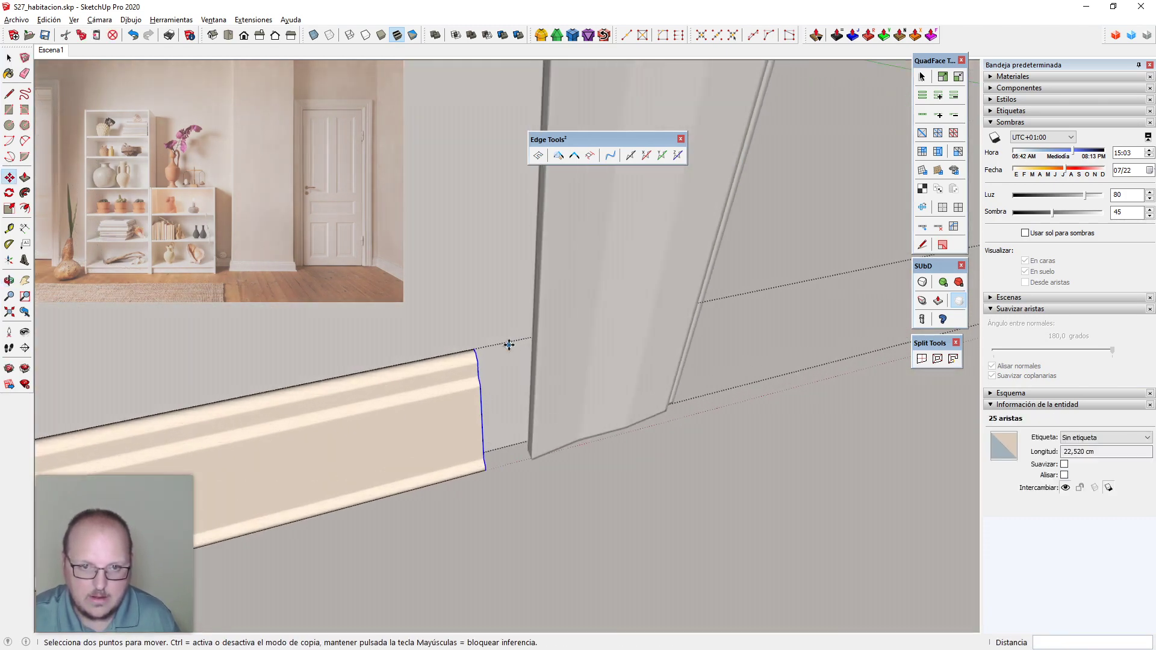
{"action": "middle_click_drag", "start_coordinate": [476, 400], "coordinate": [547, 393]}
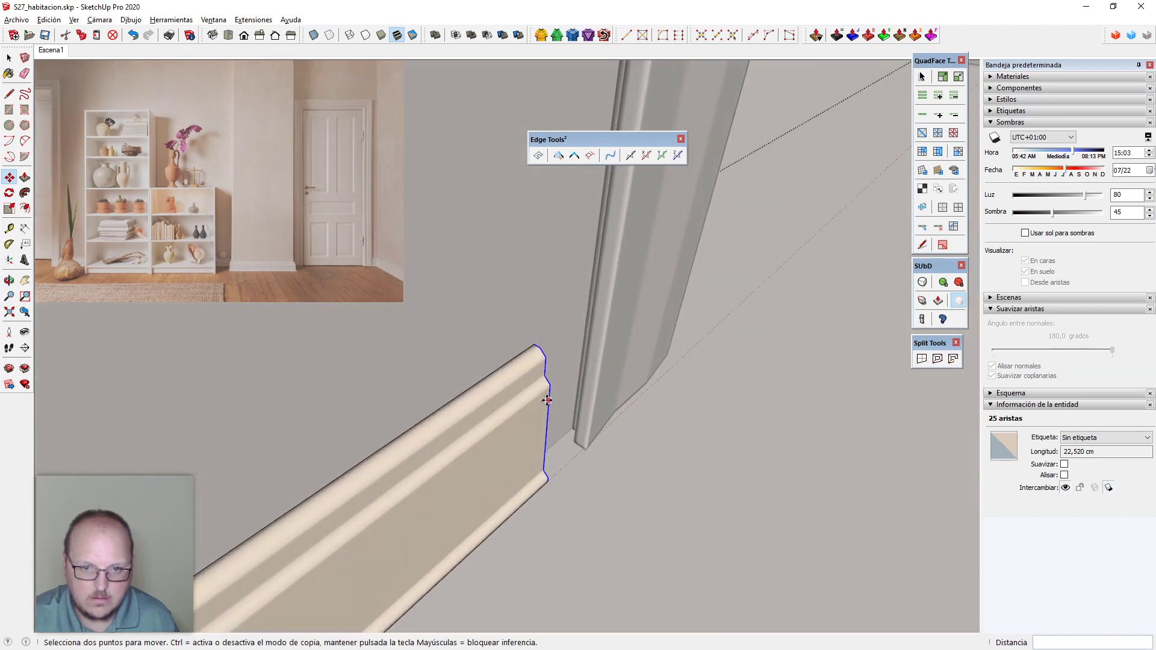
{"action": "left_click", "coordinate": [547, 400]}
{"action": "left_click", "coordinate": [604, 298]}
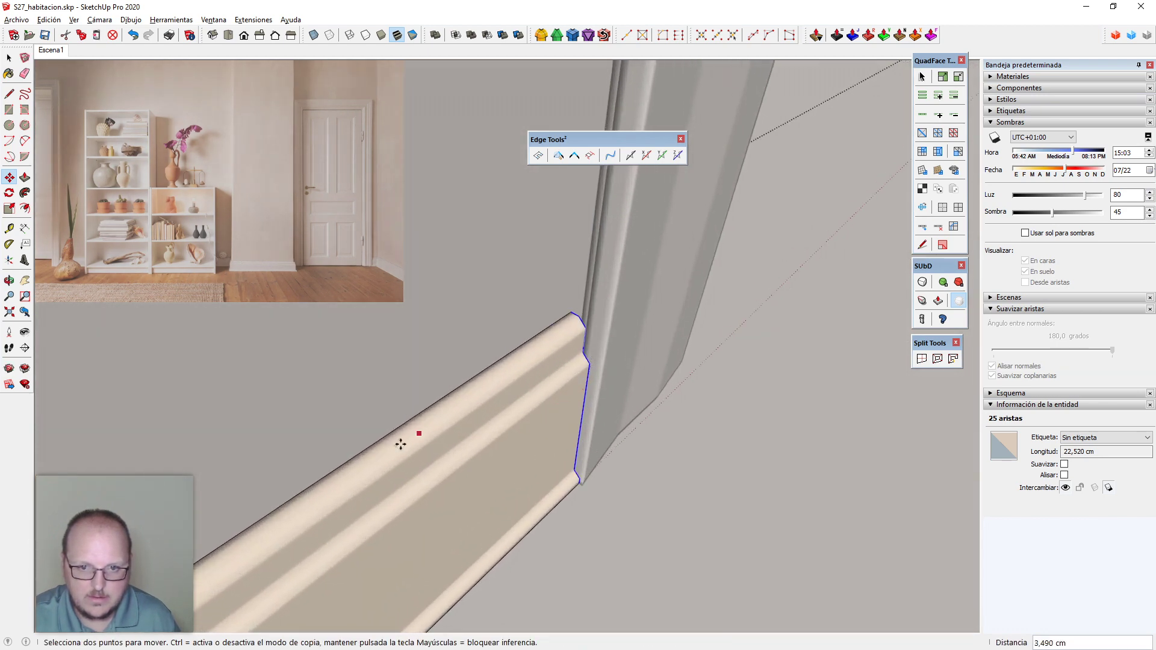
Pull the skirting's end edges on the other side of the passage along the wall, clear of the frame
{"action": "scroll", "coordinate": [374, 488], "scroll_direction": "down", "scroll_amount": 7}
{"action": "middle_click_drag", "start_coordinate": [498, 441], "coordinate": [603, 386]}
{"action": "key", "text": "space"}
{"action": "scroll", "coordinate": [756, 343], "scroll_direction": "up", "scroll_amount": 4}
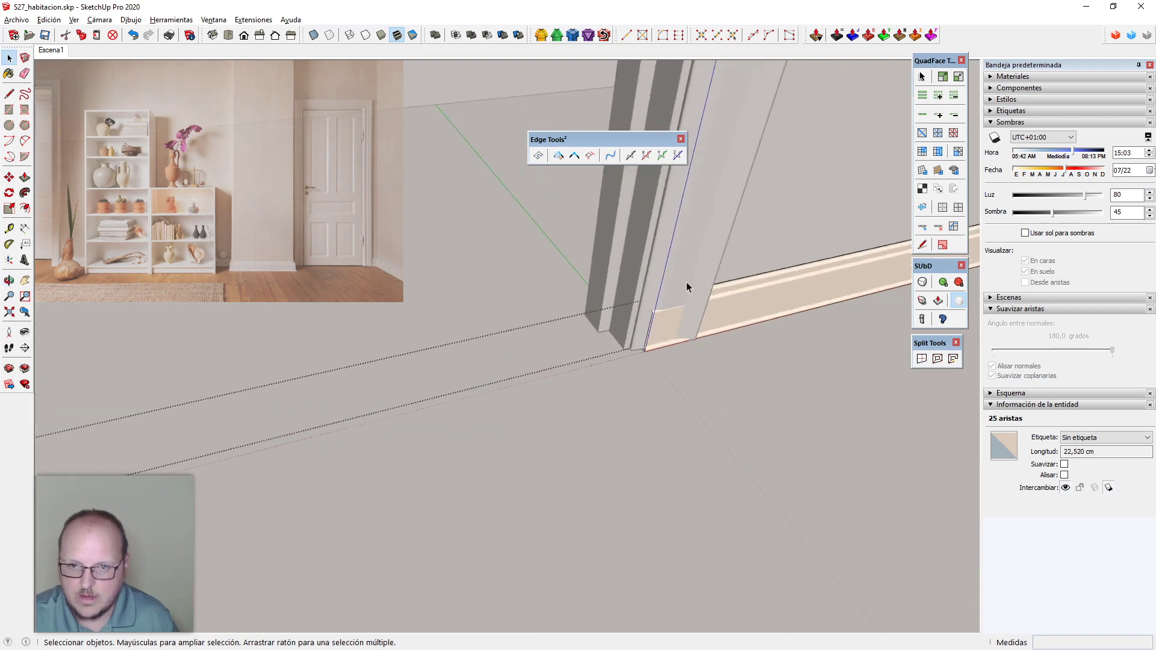
{"action": "scroll", "coordinate": [689, 287], "scroll_direction": "up", "scroll_amount": 2}
{"action": "left_click_drag", "start_coordinate": [662, 259], "coordinate": [746, 449]}
{"action": "key", "text": "m"}
{"action": "left_click", "coordinate": [697, 445]}
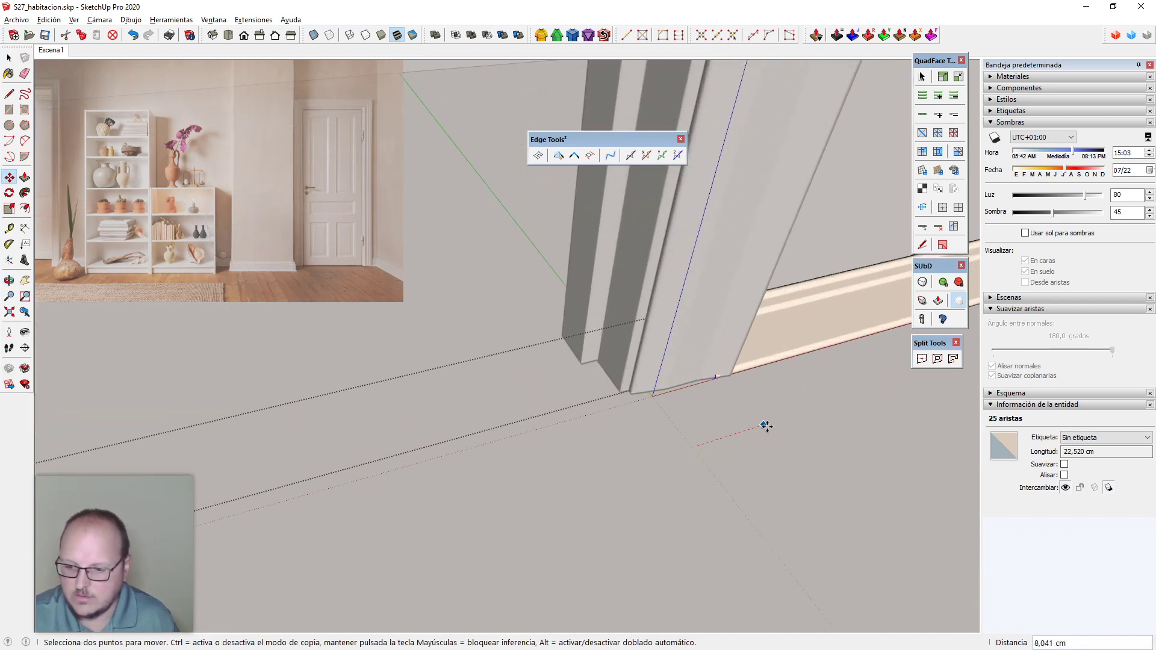
{"action": "left_click", "coordinate": [823, 405]}
{"action": "middle_click_drag", "start_coordinate": [822, 406], "coordinate": [614, 425]}
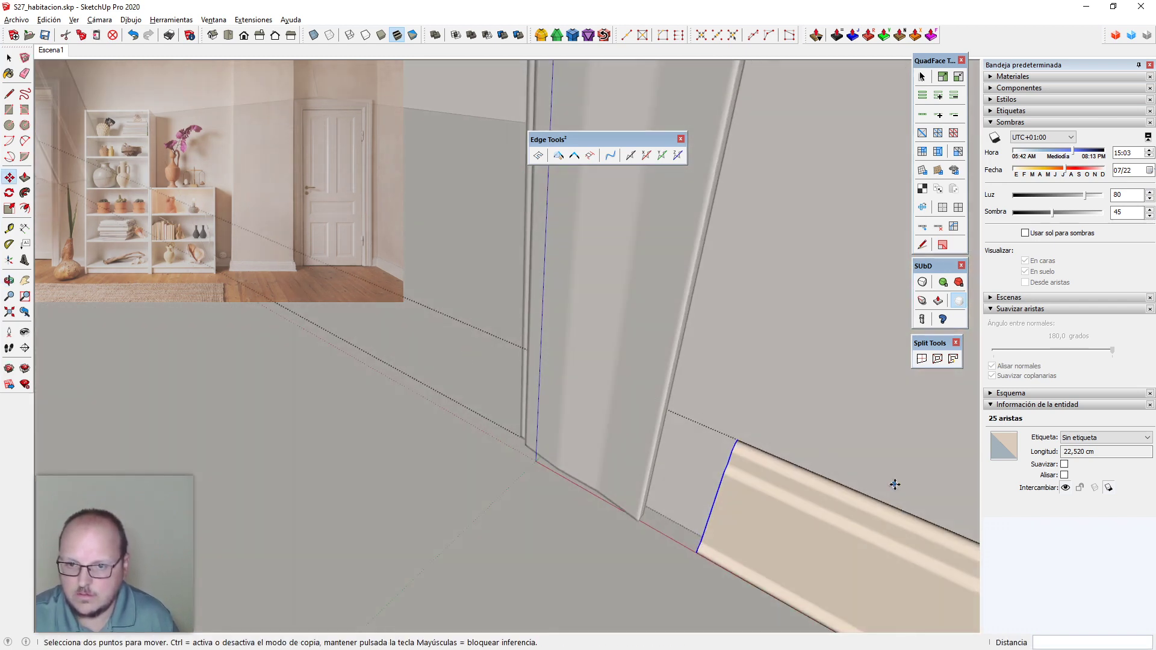
Move those skirting end edges back along the wall to meet the frame's outer side, and leave the group
{"action": "middle_click_drag", "start_coordinate": [895, 484], "coordinate": [665, 454]}
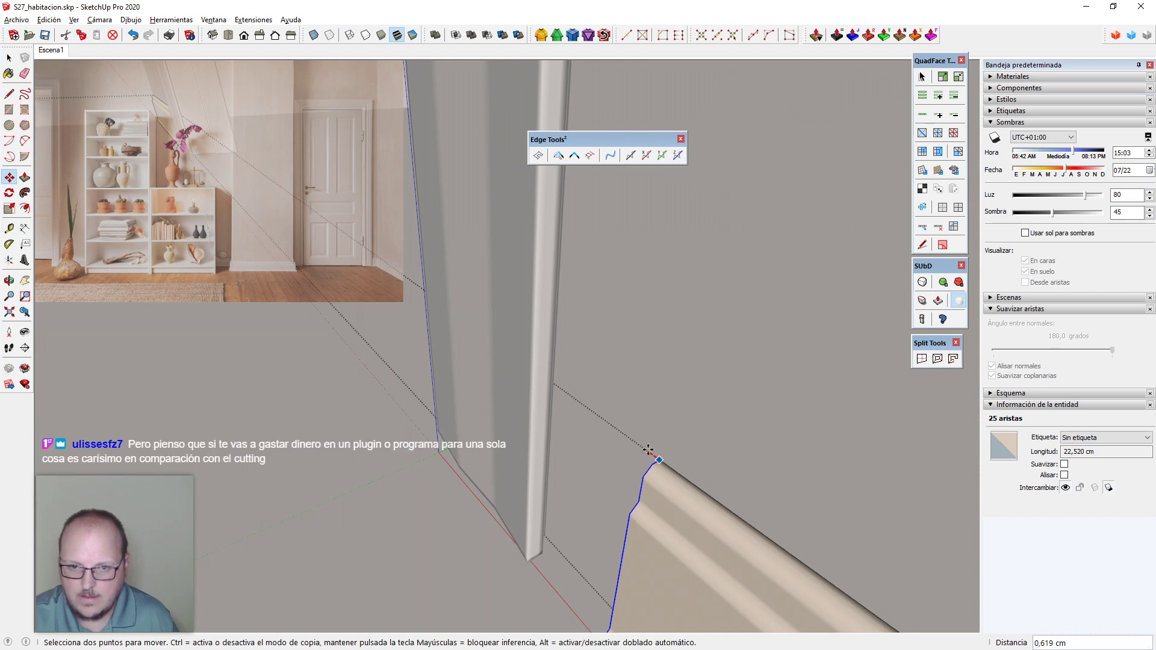
{"action": "left_click", "coordinate": [647, 450]}
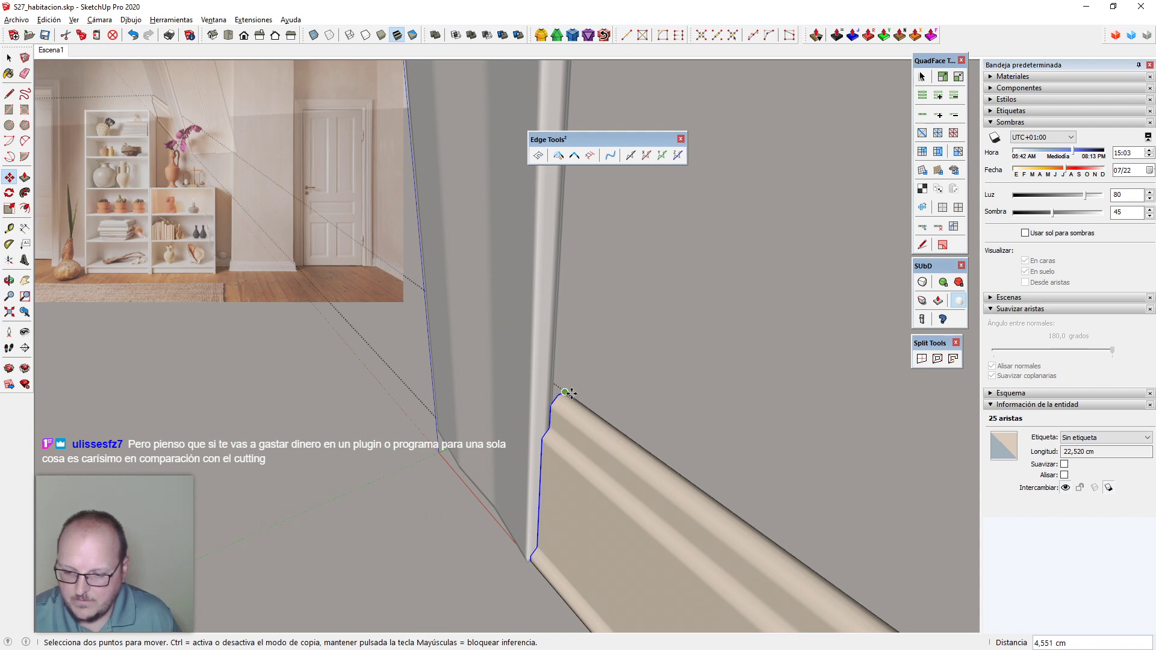
{"action": "middle_click_drag", "start_coordinate": [571, 393], "coordinate": [723, 303]}
{"action": "key", "text": "space"}
{"action": "key", "text": "Escape"}
Return to the saved scene Escena1 and close the Edge Tools toolbar
{"action": "scroll", "coordinate": [693, 485], "scroll_direction": "down", "scroll_amount": 6}
{"action": "middle_click_drag", "start_coordinate": [708, 351], "coordinate": [687, 311]}
{"action": "middle_click_drag", "start_coordinate": [743, 428], "coordinate": [504, 376]}
{"action": "scroll", "coordinate": [806, 372], "scroll_direction": "up", "scroll_amount": 5}
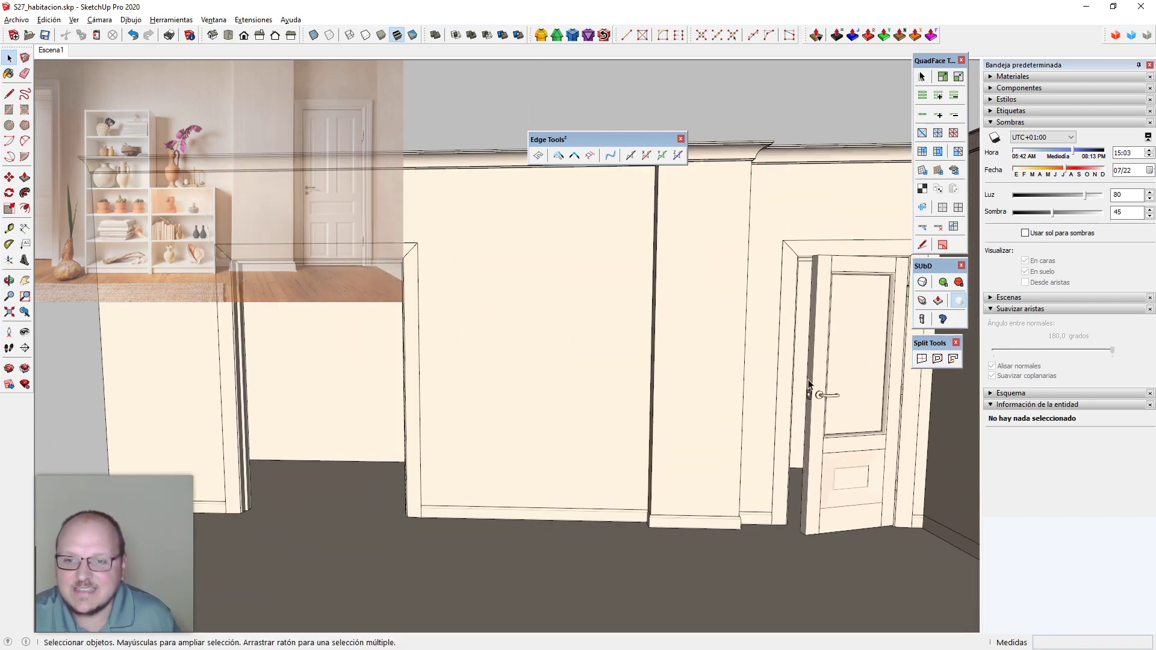
{"action": "middle_click_drag", "start_coordinate": [804, 387], "coordinate": [711, 416]}
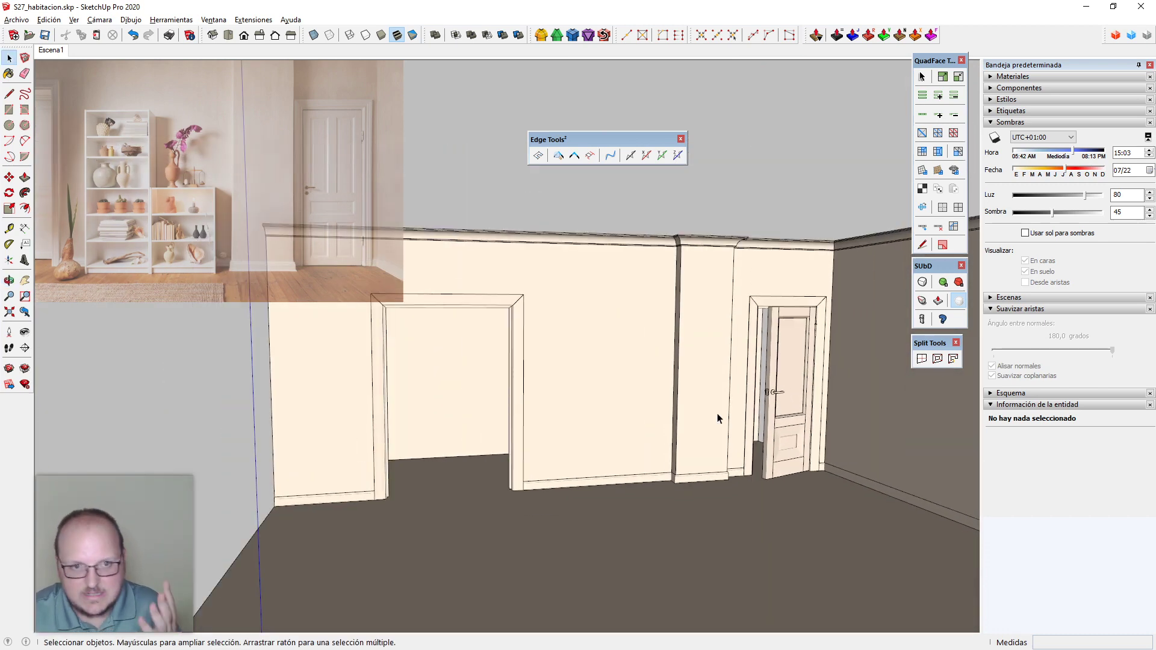
{"action": "middle_click_drag", "start_coordinate": [718, 419], "coordinate": [626, 361]}
{"action": "left_click", "coordinate": [50, 51]}
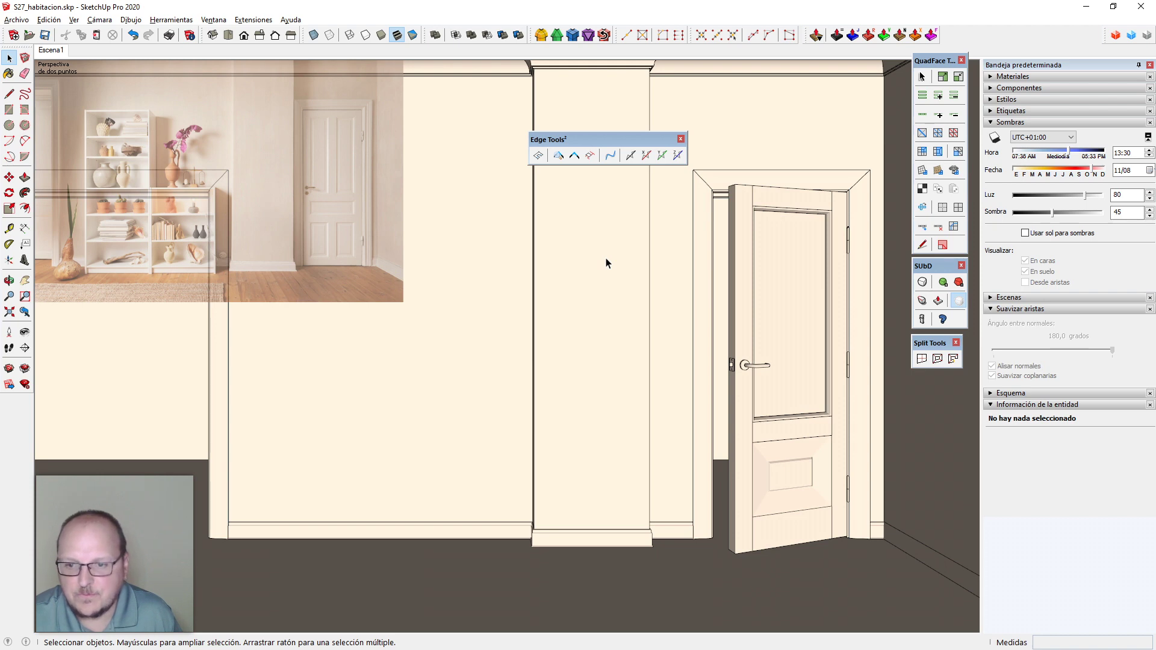
{"action": "left_click", "coordinate": [681, 140]}
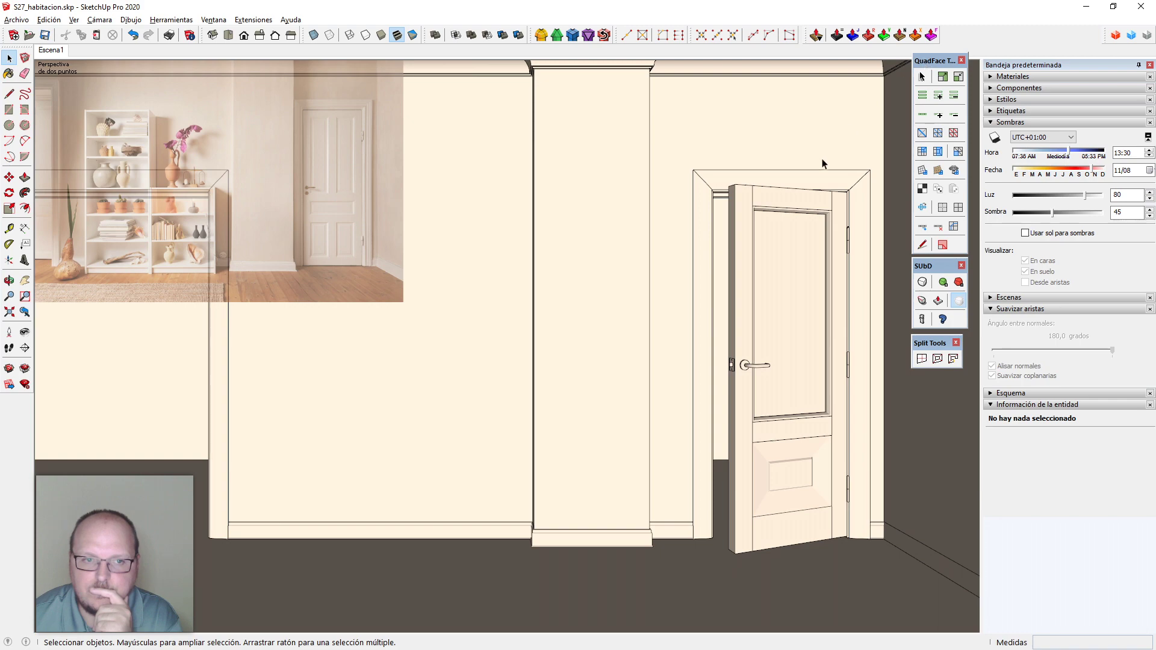
Examine the wall with the framed passage, pillar and door from several angles, and return to the scene Escena1
{"action": "left_click", "coordinate": [795, 216]}
{"action": "middle_click_drag", "start_coordinate": [796, 215], "coordinate": [621, 260]}
{"action": "left_click", "coordinate": [691, 462]}
{"action": "scroll", "coordinate": [667, 211], "scroll_direction": "up", "scroll_amount": 1}
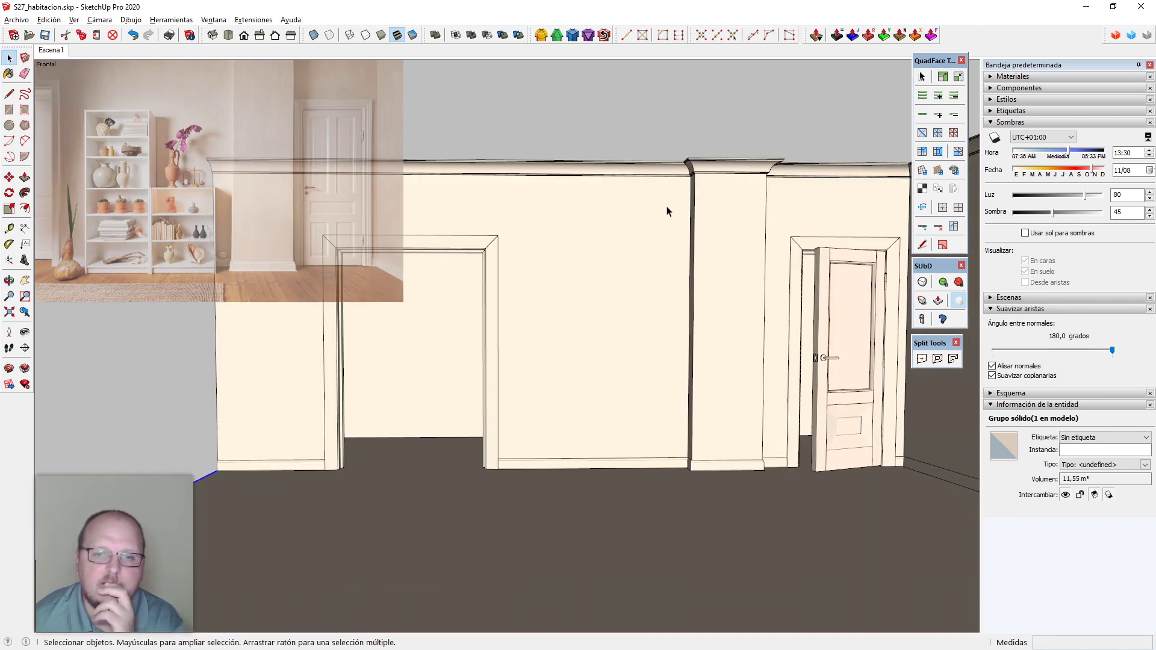
{"action": "scroll", "coordinate": [663, 267], "scroll_direction": "up", "scroll_amount": 1}
{"action": "scroll", "coordinate": [258, 243], "scroll_direction": "down", "scroll_amount": 1}
{"action": "scroll", "coordinate": [713, 360], "scroll_direction": "up", "scroll_amount": 1}
{"action": "scroll", "coordinate": [714, 355], "scroll_direction": "up", "scroll_amount": 2}
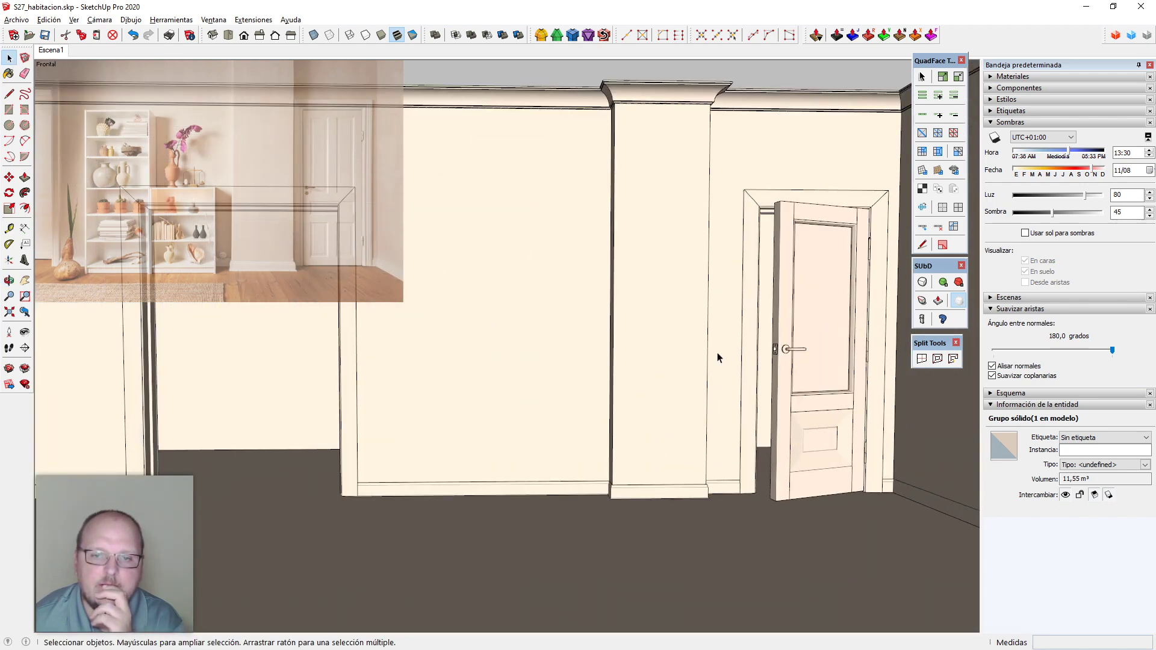
{"action": "middle_click_drag", "start_coordinate": [695, 396], "coordinate": [692, 387]}
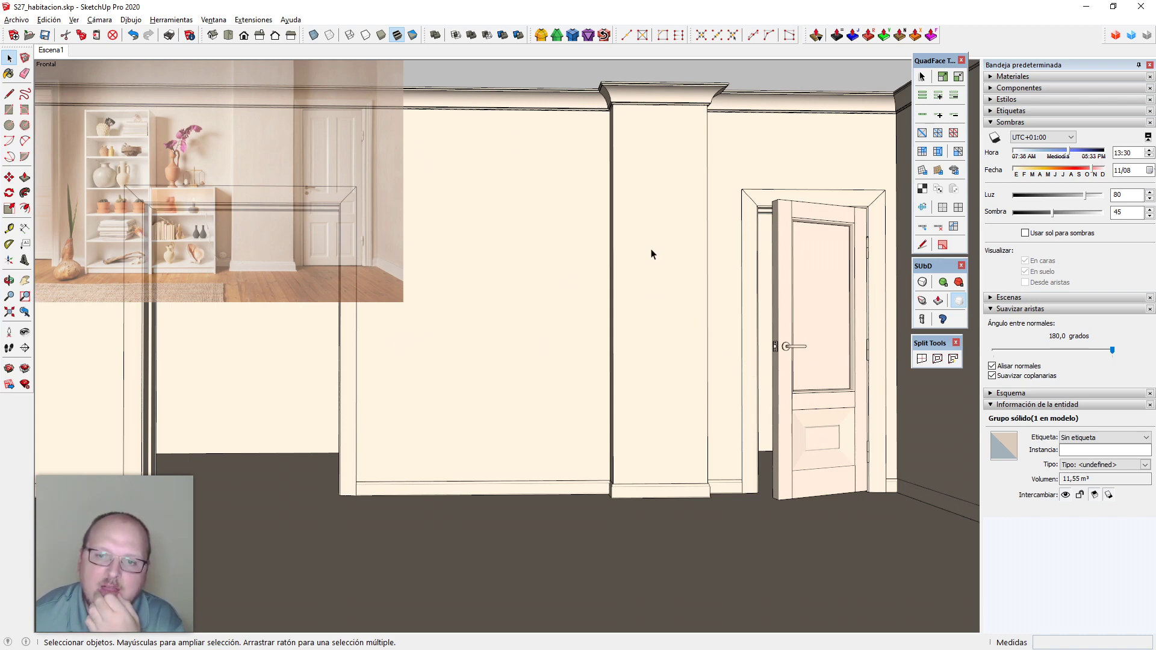
{"action": "mouse_move", "coordinate": [789, 347]}
{"action": "middle_mouse_down"}
{"action": "mouse_move", "coordinate": [741, 359]}
{"action": "mouse_move", "coordinate": [787, 344]}
{"action": "middle_mouse_up"}
{"action": "scroll", "coordinate": [466, 298], "scroll_direction": "down", "scroll_amount": 3}
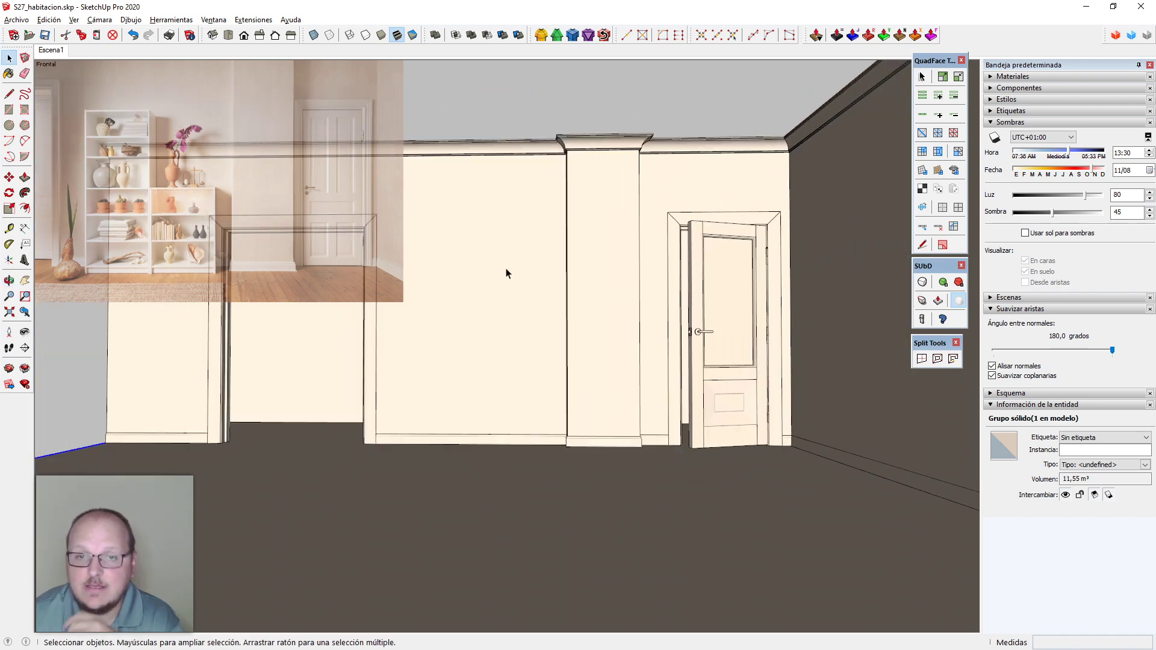
{"action": "left_click", "coordinate": [46, 50]}
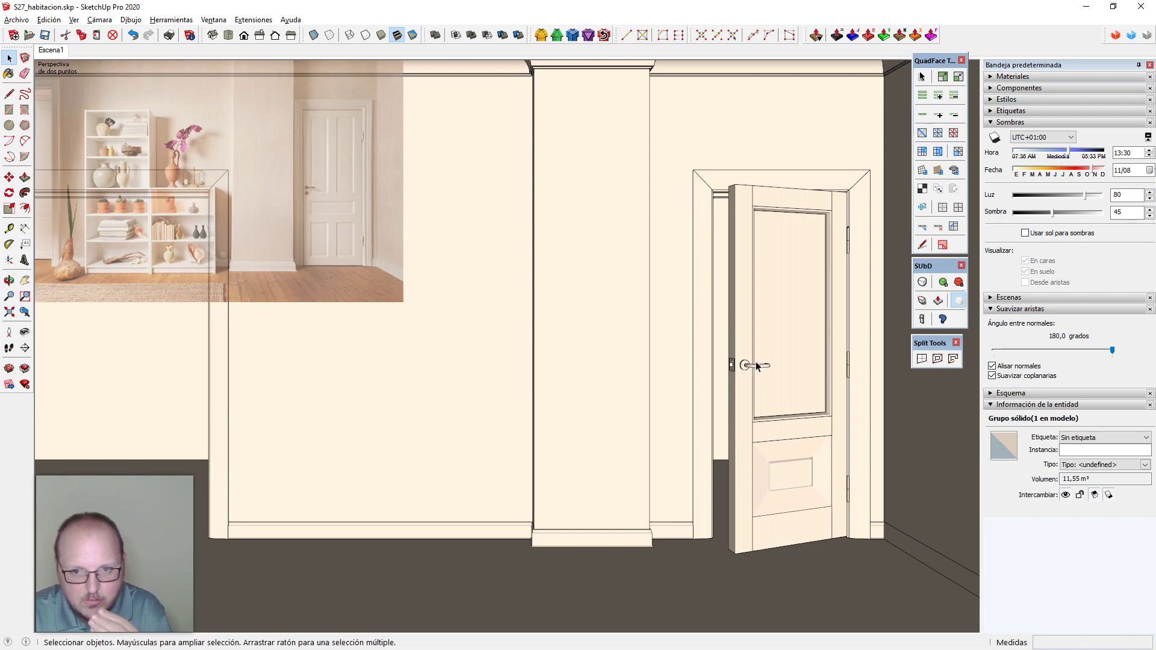
Open the door component, select its leaf and place the rotation centre on the hinge
{"action": "middle_click_drag", "start_coordinate": [759, 296], "coordinate": [792, 516]}
{"action": "double_click", "coordinate": [798, 291]}
{"action": "middle_click_drag", "start_coordinate": [798, 293], "coordinate": [656, 417]}
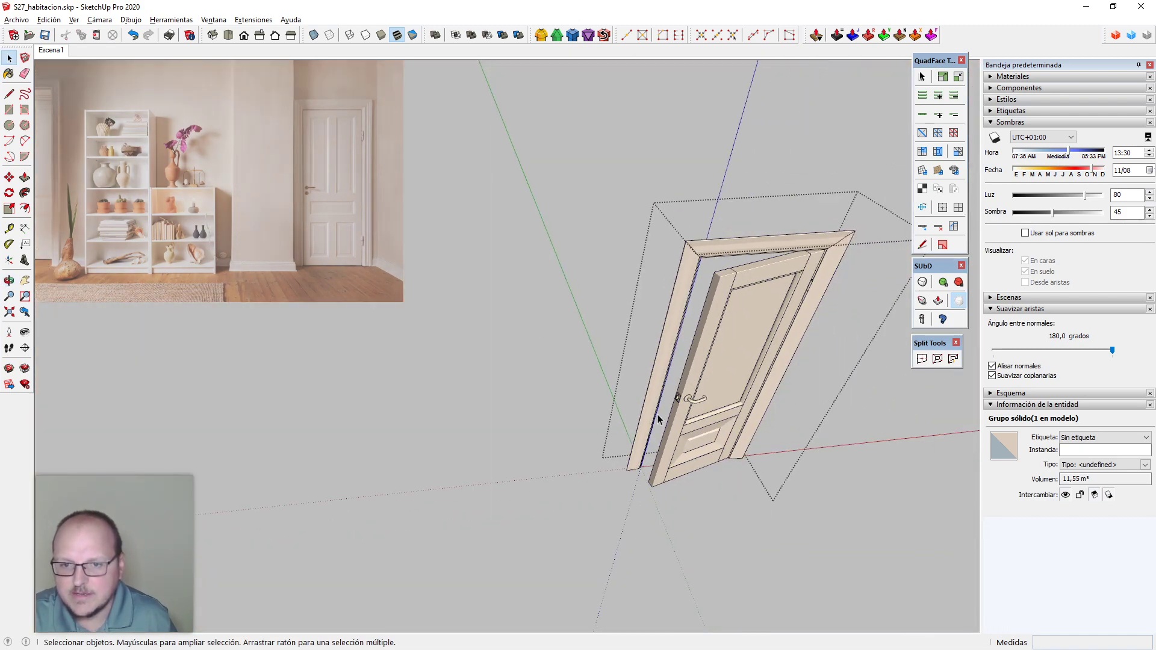
{"action": "scroll", "coordinate": [674, 407], "scroll_direction": "up", "scroll_amount": 2}
{"action": "left_click", "coordinate": [663, 378]}
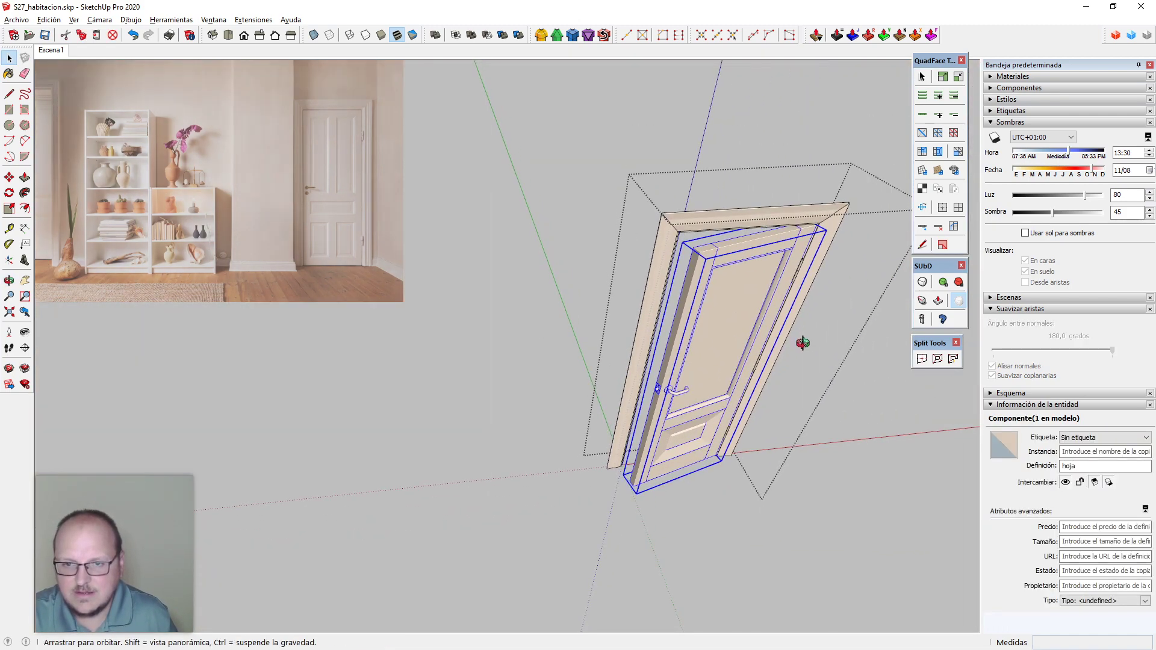
{"action": "scroll", "coordinate": [813, 301], "scroll_direction": "up", "scroll_amount": 5}
{"action": "scroll", "coordinate": [783, 271], "scroll_direction": "up", "scroll_amount": 6}
{"action": "key", "text": "q"}
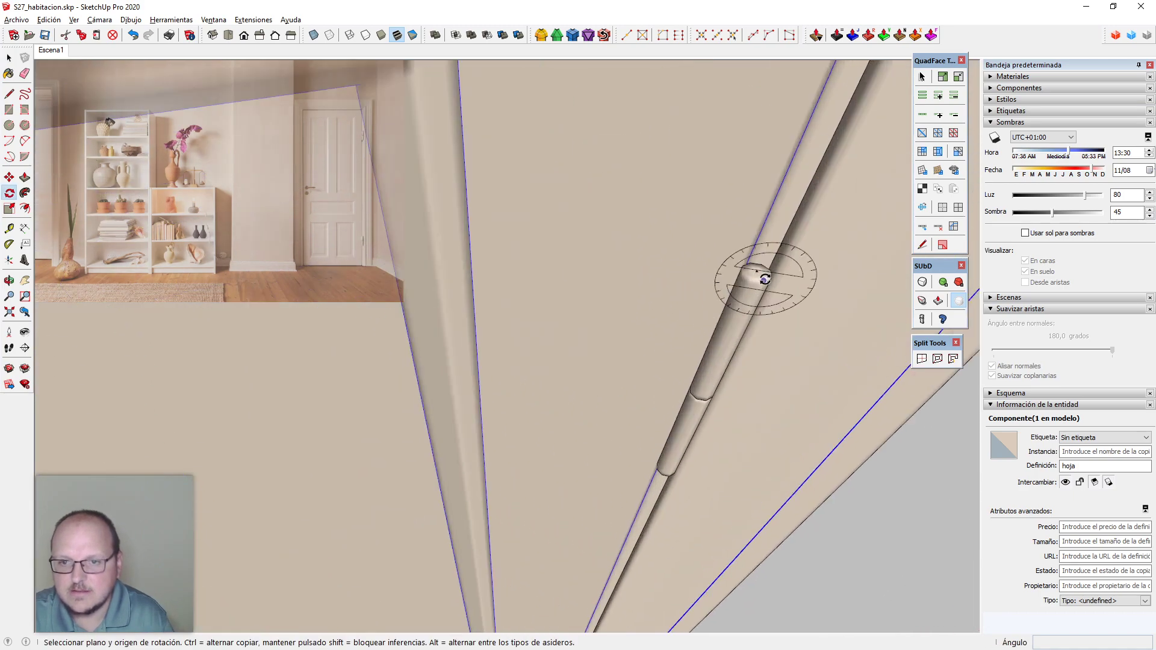
{"action": "left_click", "coordinate": [755, 270]}
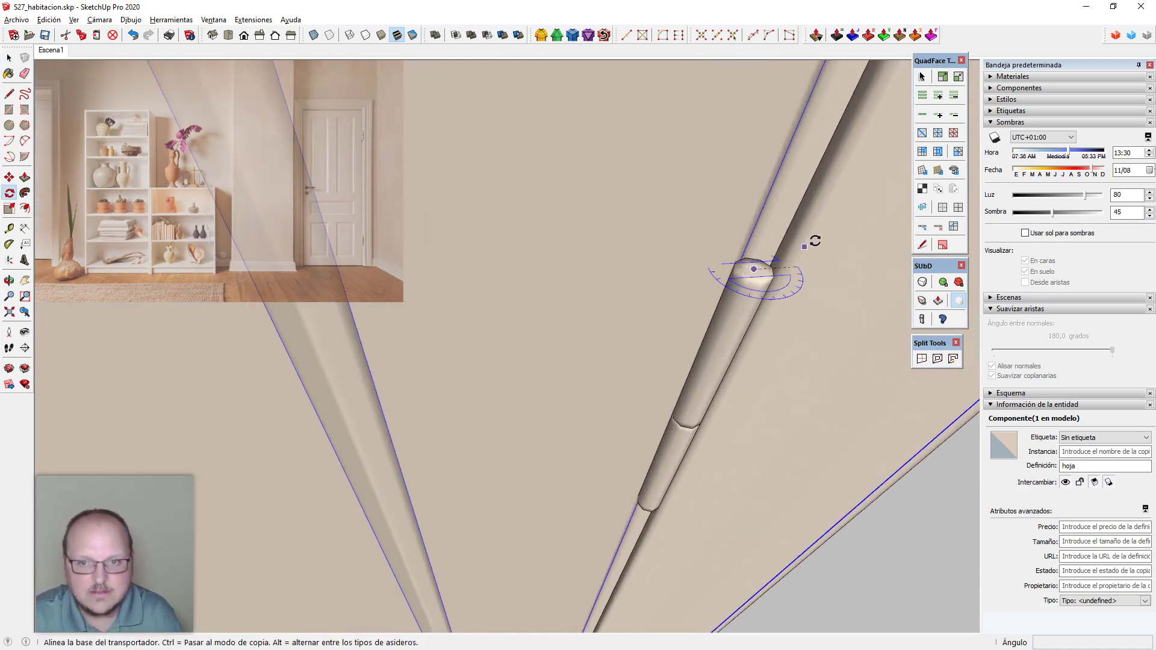
Rotate the door leaf slightly towards closed about its hinge, leave the component and restore the scene Escena1
{"action": "scroll", "coordinate": [813, 241], "scroll_direction": "down", "scroll_amount": 5}
{"action": "scroll", "coordinate": [644, 325], "scroll_direction": "down", "scroll_amount": 6}
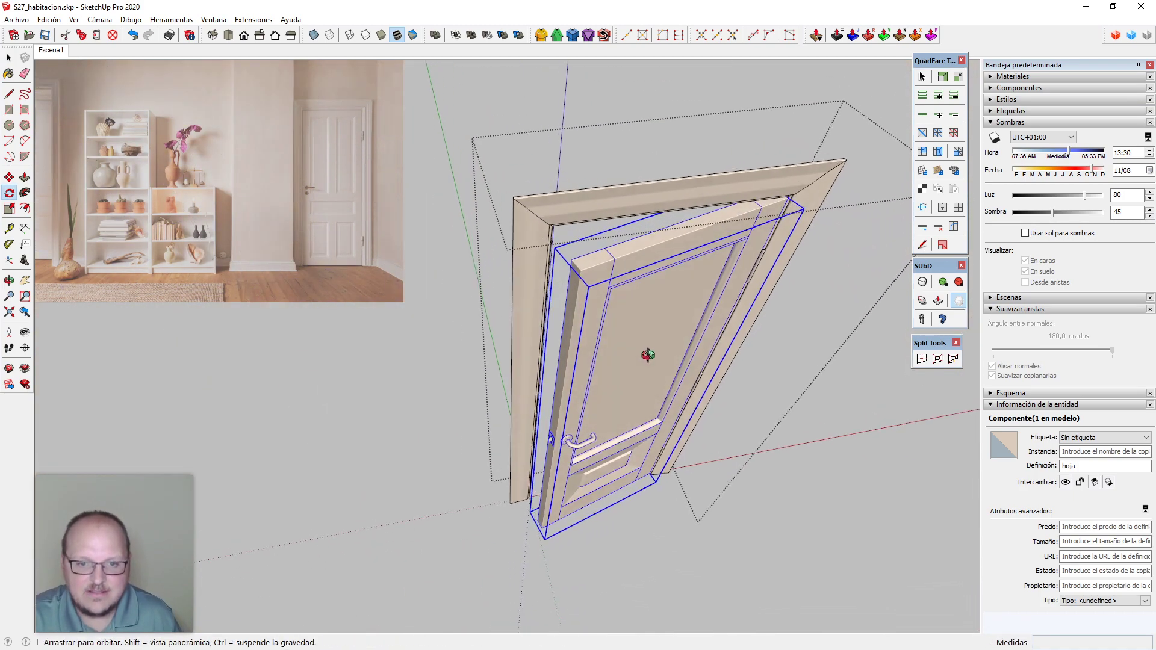
{"action": "left_click", "coordinate": [613, 336]}
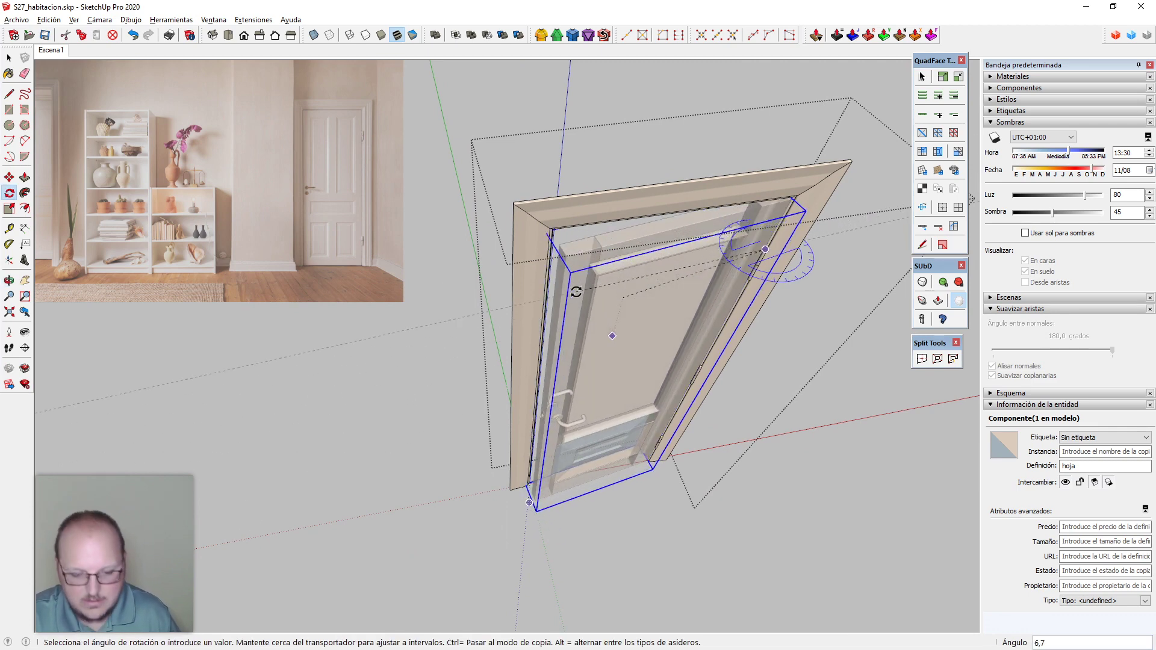
{"action": "key", "text": "Return"}
{"action": "key", "text": "space"}
{"action": "key", "text": "Escape"}
{"action": "key", "text": "Escape"}
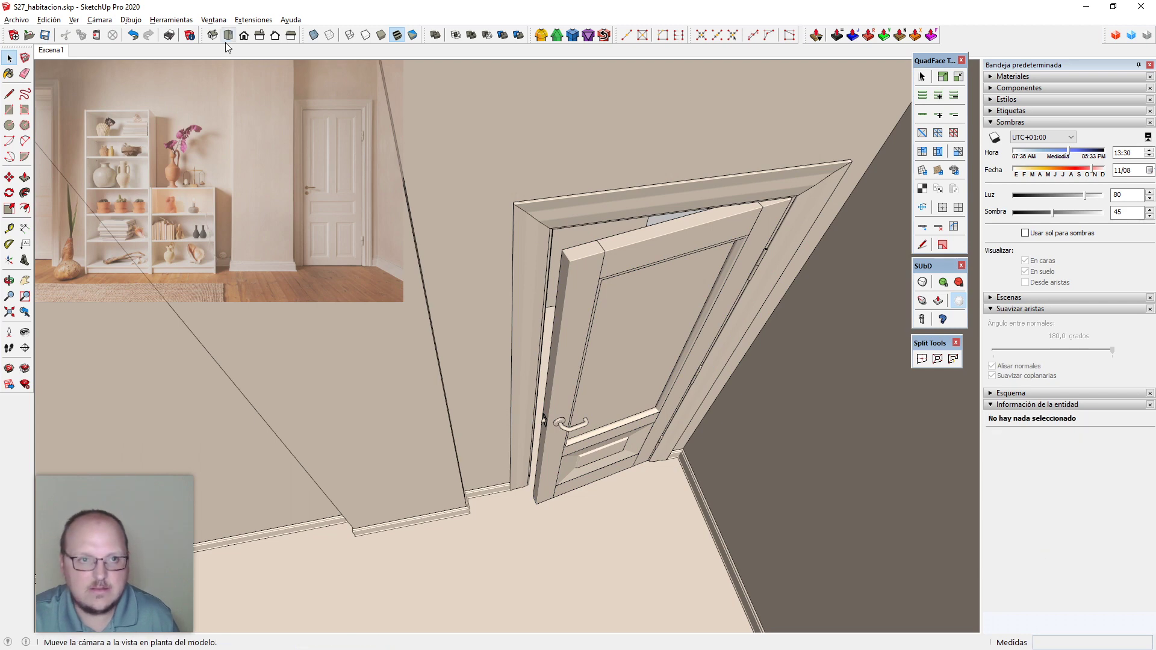
{"action": "left_click", "coordinate": [59, 50]}
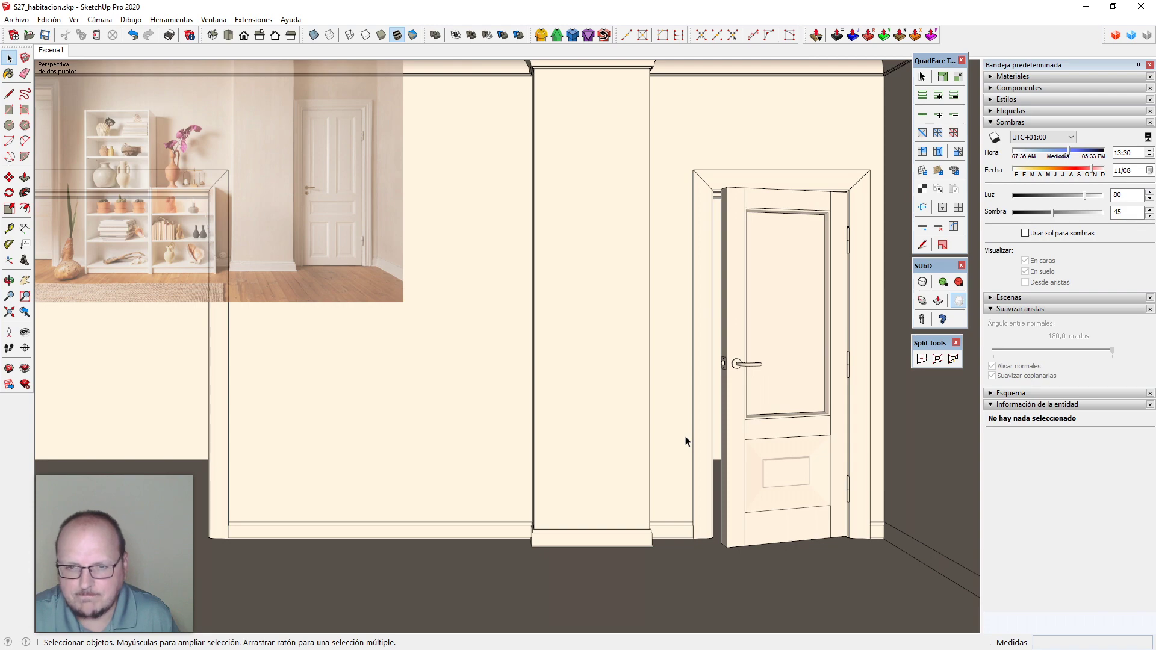
Open the door component with hidden geometry shown and measure the leaf's thickness at its top corner using the Line tool
{"action": "mouse_move", "coordinate": [834, 491]}
{"action": "middle_mouse_down"}
{"action": "mouse_move", "coordinate": [860, 470]}
{"action": "mouse_move", "coordinate": [782, 306]}
{"action": "middle_mouse_up"}
{"action": "scroll", "coordinate": [771, 305], "scroll_direction": "up", "scroll_amount": 5}
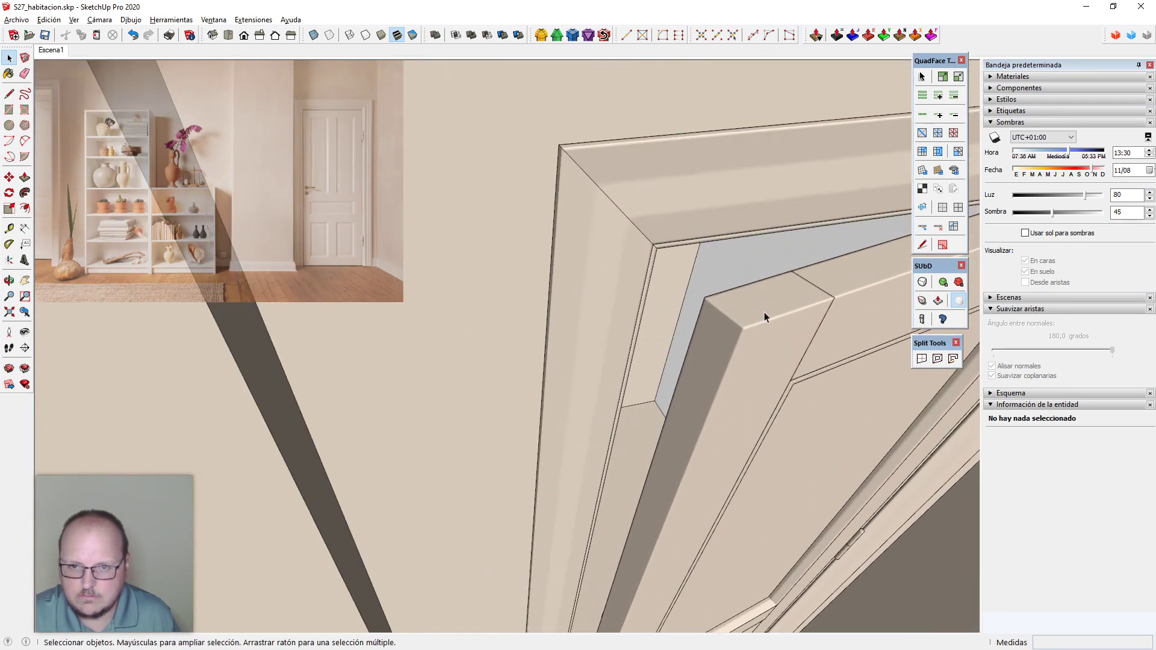
{"action": "left_click", "coordinate": [764, 312]}
{"action": "double_click", "coordinate": [757, 304]}
{"action": "key", "text": "l"}
{"action": "scroll", "coordinate": [747, 317], "scroll_direction": "up", "scroll_amount": 4}
{"action": "key", "text": "alt+h"}
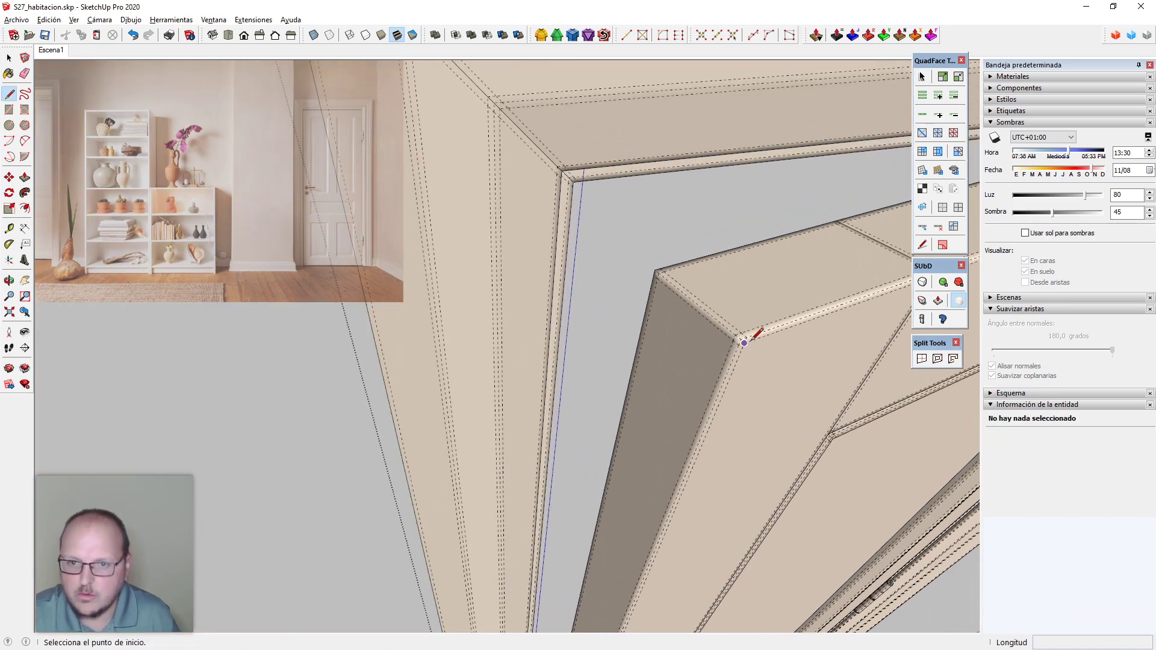
{"action": "left_click", "coordinate": [741, 339]}
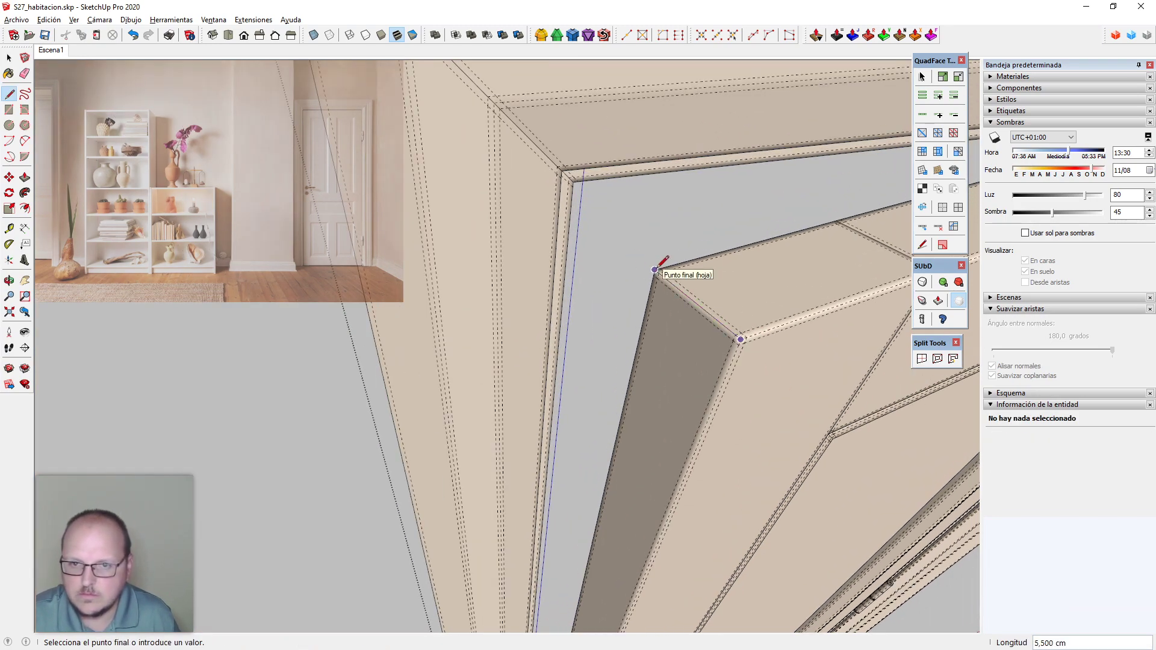
{"action": "left_click", "coordinate": [655, 269]}
{"action": "key", "text": "space"}
Open the door leaf component hoja for editing
{"action": "scroll", "coordinate": [621, 192], "scroll_direction": "down", "scroll_amount": 4}
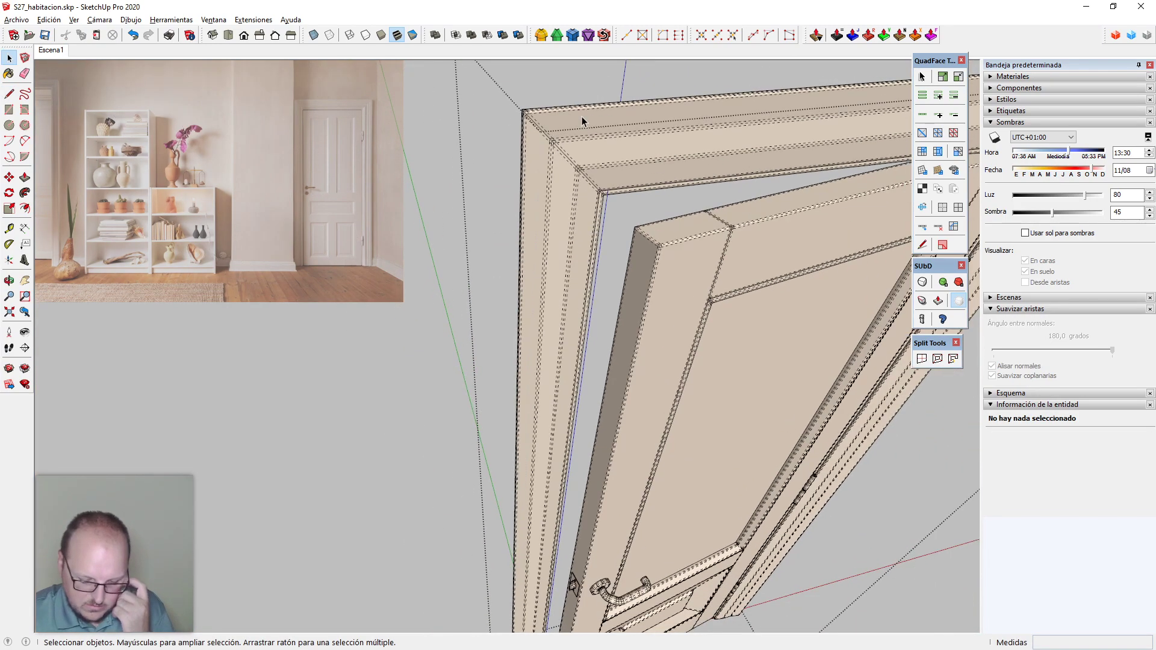
{"action": "scroll", "coordinate": [583, 121], "scroll_direction": "down", "scroll_amount": 3}
{"action": "middle_click_drag", "start_coordinate": [583, 119], "coordinate": [647, 241]}
{"action": "scroll", "coordinate": [646, 287], "scroll_direction": "down", "scroll_amount": 1}
{"action": "middle_click_drag", "start_coordinate": [645, 288], "coordinate": [651, 317]}
{"action": "left_click", "coordinate": [624, 238]}
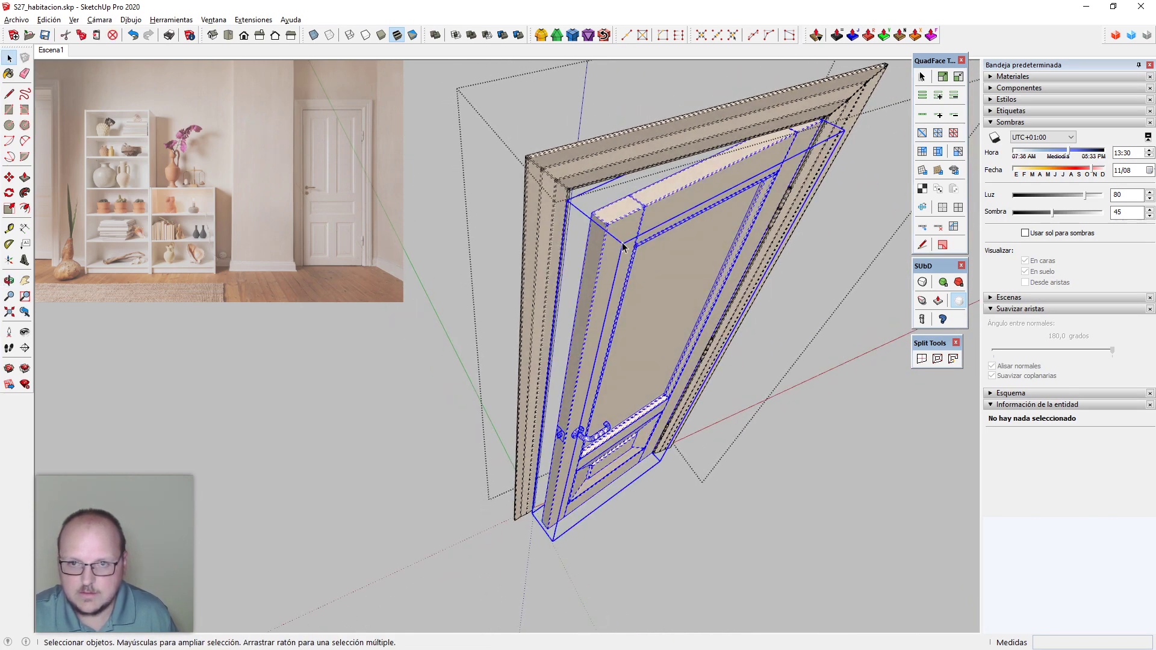
{"action": "double_click", "coordinate": [625, 232]}
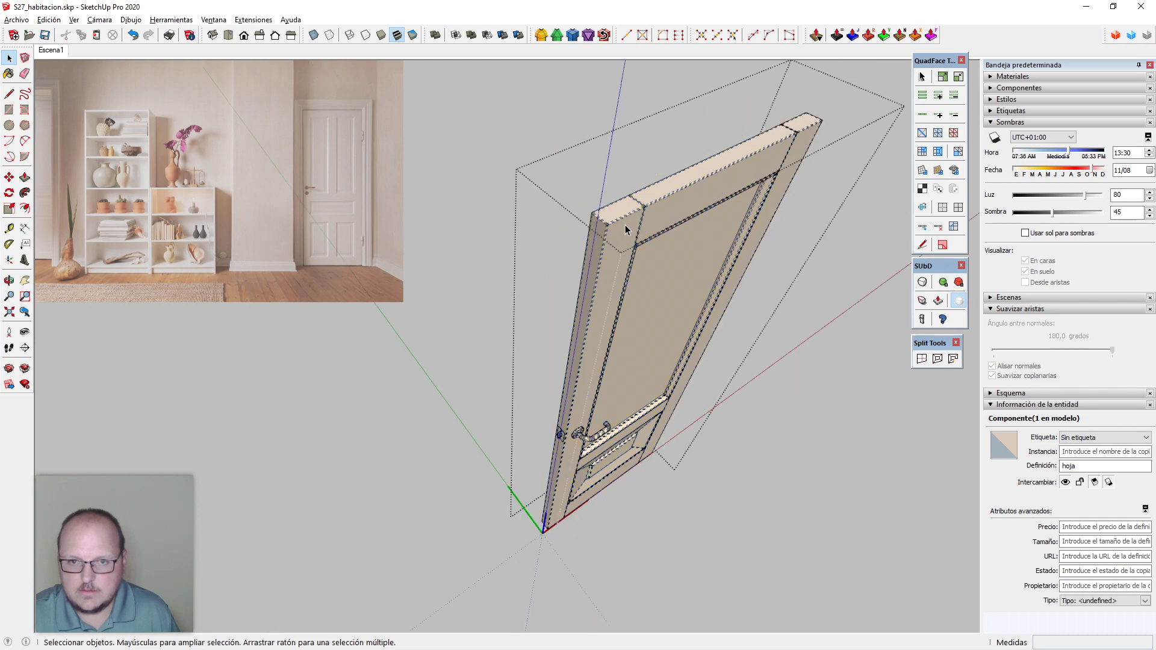
Select the leaf's five frame pieces: both vertical stiles and the top, middle and bottom rails
{"action": "left_click", "coordinate": [625, 227]}
{"action": "left_click", "coordinate": [796, 140], "text": "shift"}
{"action": "left_click", "coordinate": [798, 141], "text": "shift"}
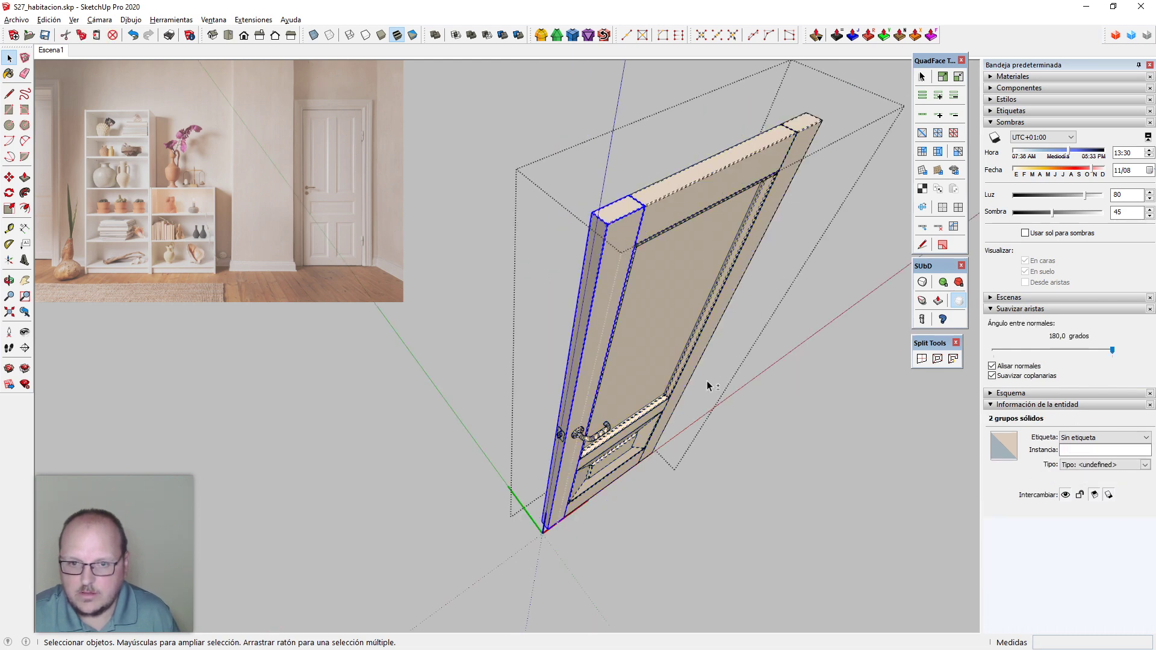
{"action": "scroll", "coordinate": [709, 382], "scroll_direction": "up", "scroll_amount": 3}
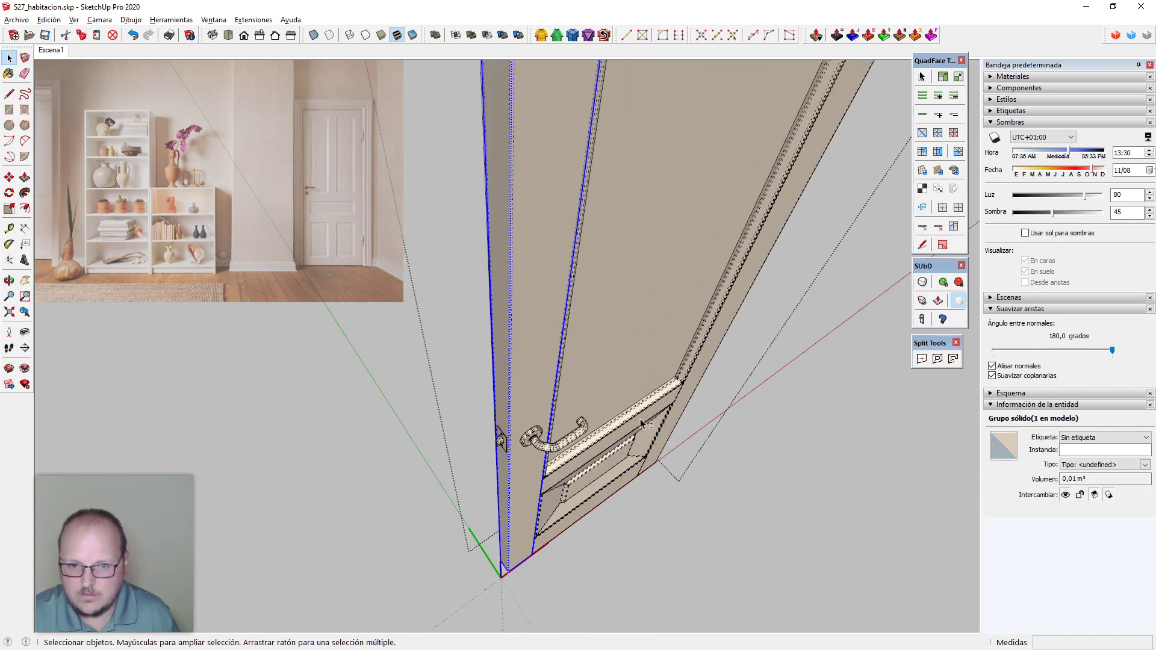
{"action": "scroll", "coordinate": [642, 423], "scroll_direction": "down", "scroll_amount": 3}
{"action": "scroll", "coordinate": [615, 422], "scroll_direction": "up", "scroll_amount": 3}
{"action": "scroll", "coordinate": [620, 428], "scroll_direction": "down", "scroll_amount": 3}
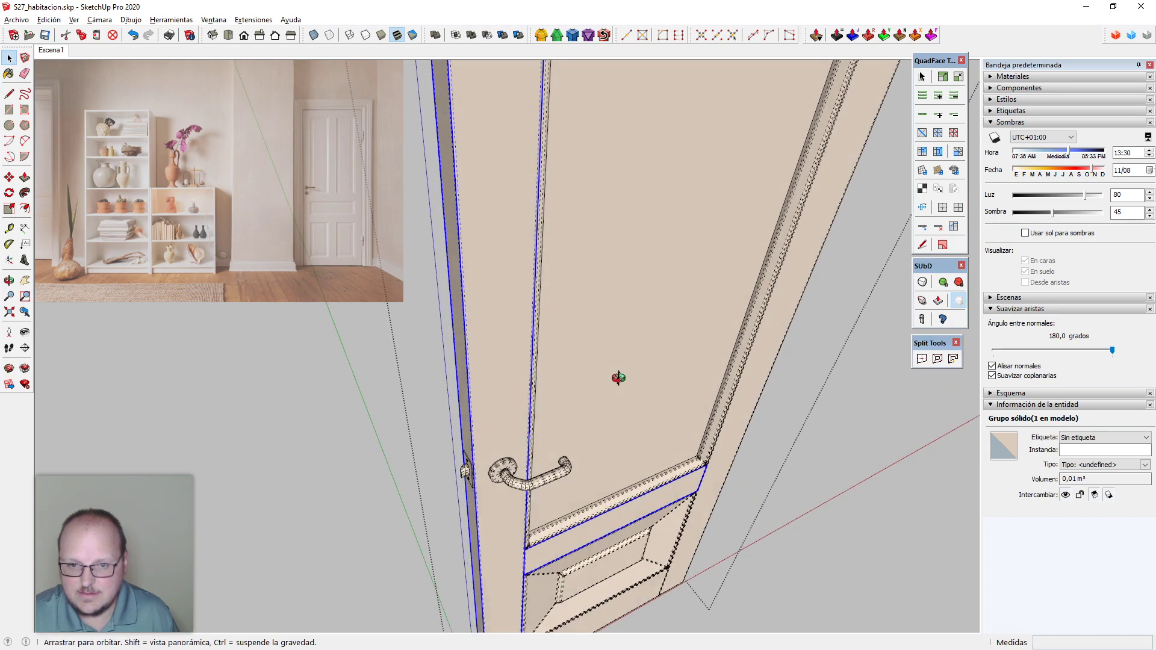
{"action": "scroll", "coordinate": [615, 382], "scroll_direction": "up", "scroll_amount": 4}
{"action": "left_click", "coordinate": [677, 559], "text": "shift"}
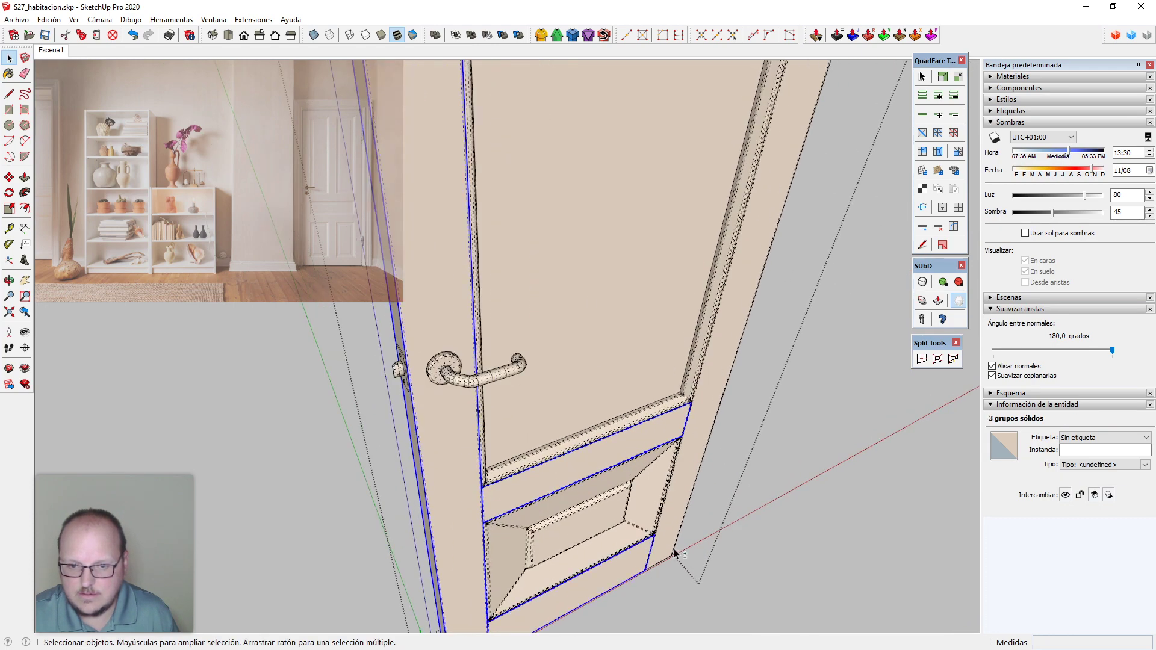
{"action": "left_click", "coordinate": [673, 549], "text": "shift"}
{"action": "scroll", "coordinate": [441, 458], "scroll_direction": "down", "scroll_amount": 5}
{"action": "middle_click_drag", "start_coordinate": [413, 324], "coordinate": [584, 380]}
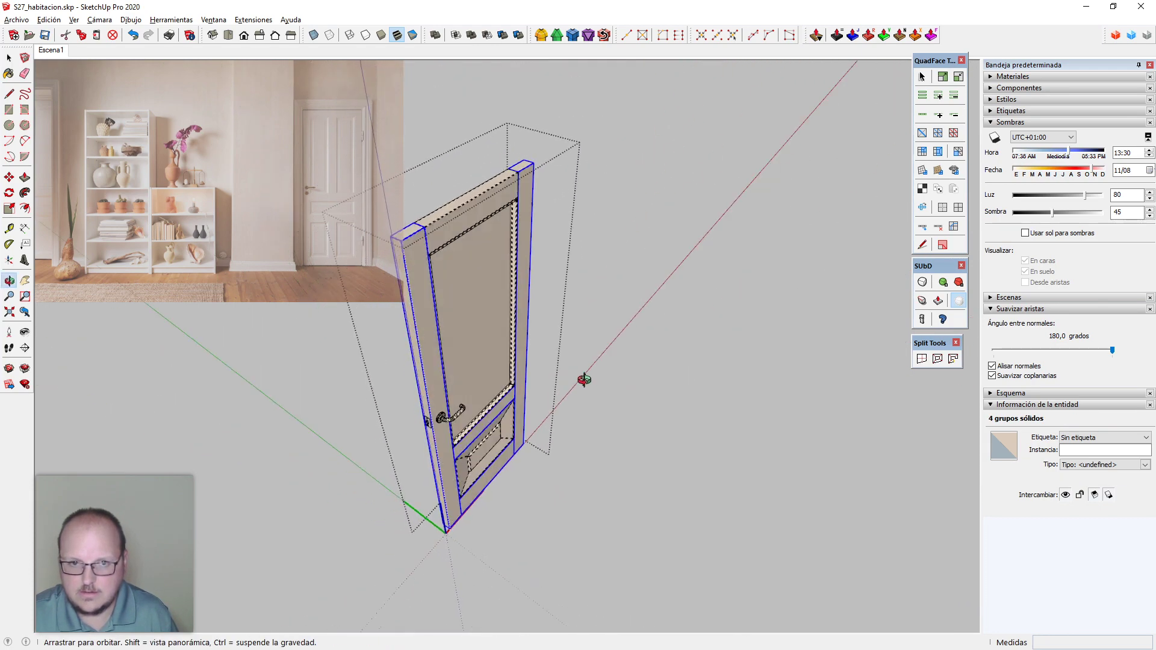
{"action": "left_click", "coordinate": [433, 224], "text": "shift"}
Scale the five selected frame pieces of the door leaf along the green axis to a thickness of 45 mm
{"action": "scroll", "coordinate": [666, 259], "scroll_direction": "down", "scroll_amount": 2}
{"action": "middle_click_drag", "start_coordinate": [666, 258], "coordinate": [800, 362]}
{"action": "scroll", "coordinate": [509, 323], "scroll_direction": "up", "scroll_amount": 4}
{"action": "key", "text": "s"}
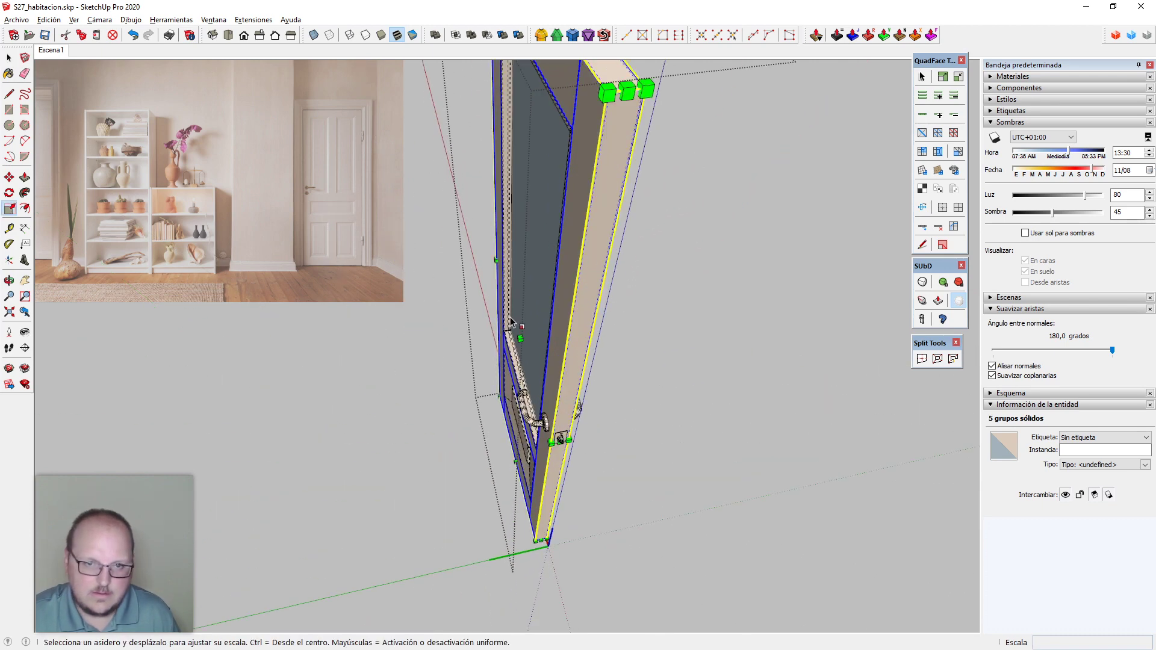
{"action": "left_click", "coordinate": [511, 340]}
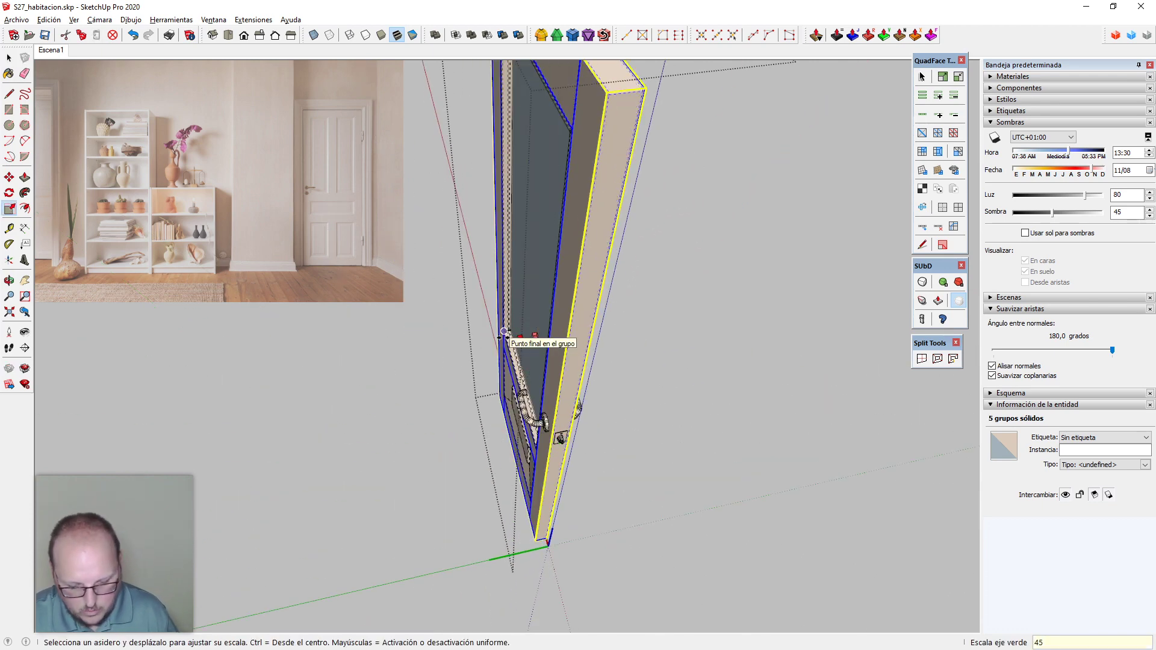
{"action": "key", "text": "Return"}
Move the door handle on the thickened side 1 cm along the green axis onto the leaf's new face
{"action": "scroll", "coordinate": [493, 337], "scroll_direction": "up", "scroll_amount": 5}
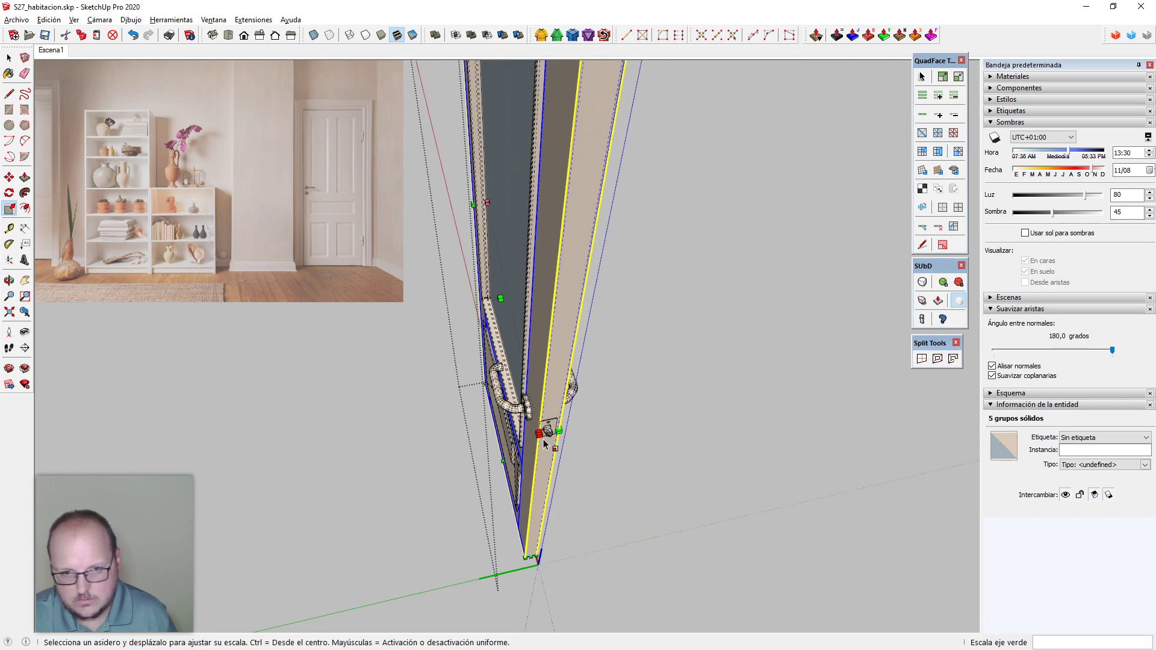
{"action": "key", "text": "space"}
{"action": "left_click", "coordinate": [459, 345]}
{"action": "middle_click_drag", "start_coordinate": [459, 345], "coordinate": [460, 335]}
{"action": "key", "text": "m"}
{"action": "left_click", "coordinate": [472, 339]}
{"action": "left_click", "coordinate": [508, 277]}
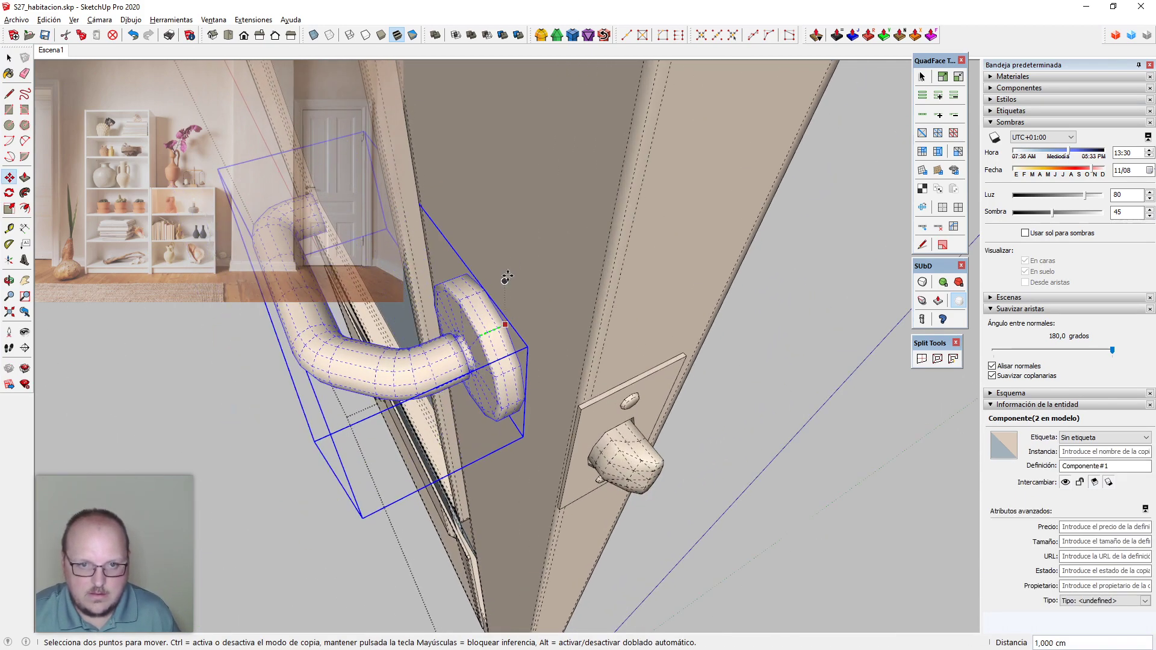
Move the latch plate and latch bolt together to the centre of the leaf edge, using the midpoint of its bottom edge
{"action": "scroll", "coordinate": [632, 426], "scroll_direction": "up", "scroll_amount": 2}
{"action": "key", "text": "space"}
{"action": "left_click", "coordinate": [625, 404]}
{"action": "middle_click_drag", "start_coordinate": [669, 437], "coordinate": [596, 497]}
{"action": "left_click", "coordinate": [620, 485], "text": "shift"}
{"action": "key", "text": "m"}
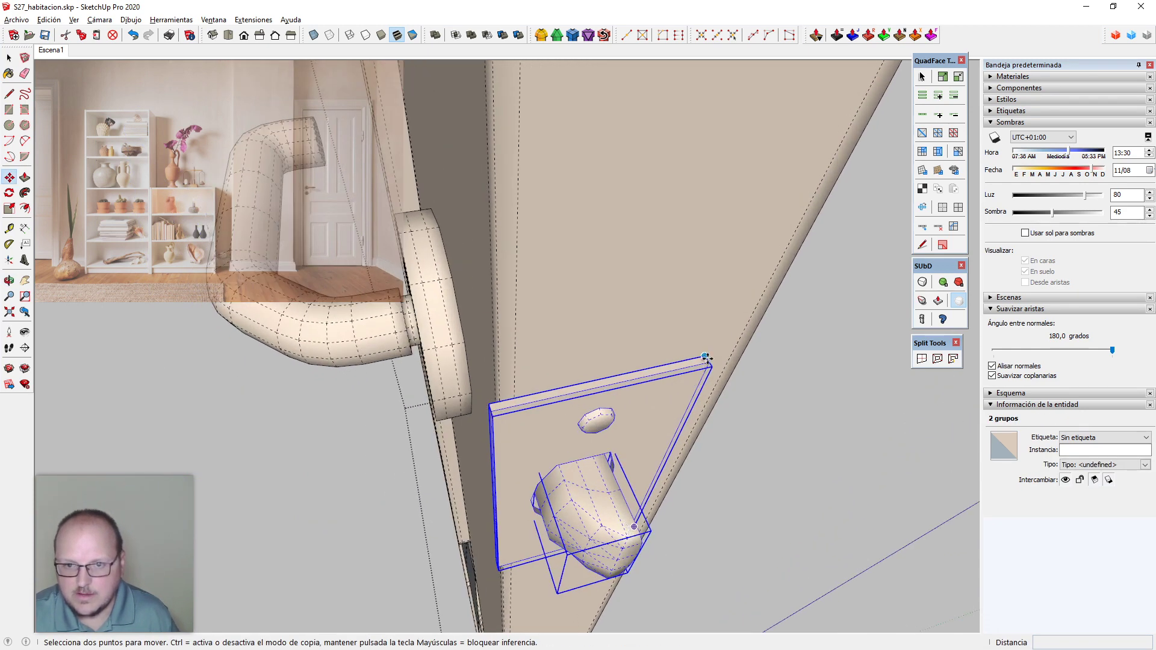
{"action": "left_click", "coordinate": [705, 360]}
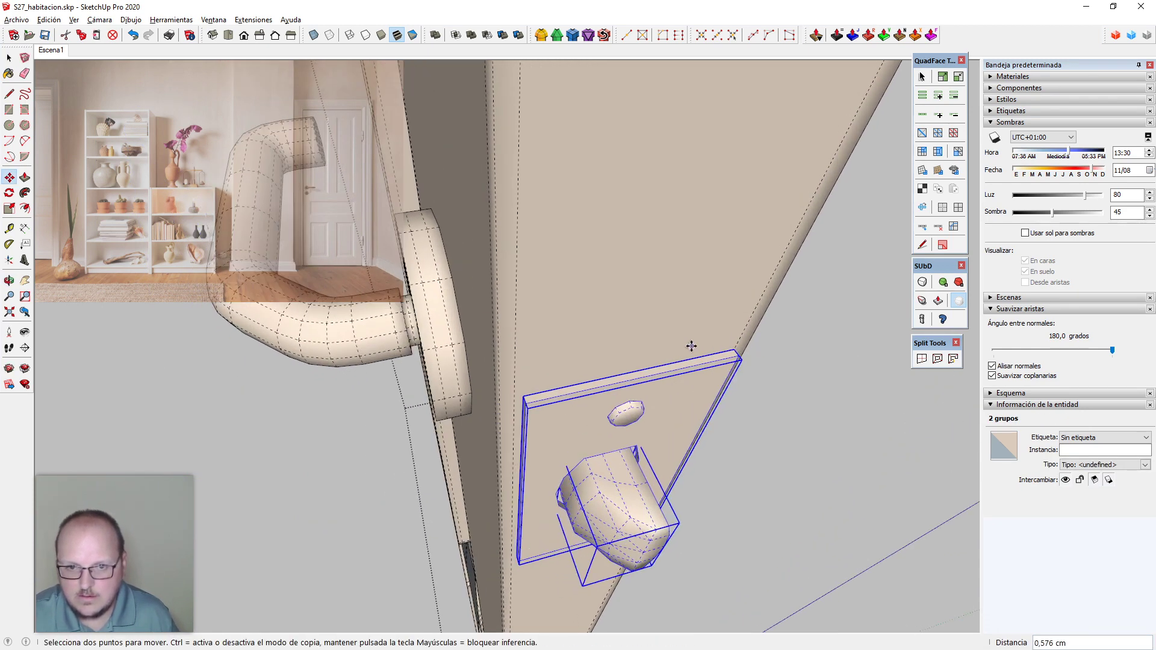
{"action": "middle_click_drag", "start_coordinate": [630, 374], "coordinate": [653, 364]}
{"action": "scroll", "coordinate": [654, 363], "scroll_direction": "down", "scroll_amount": 4}
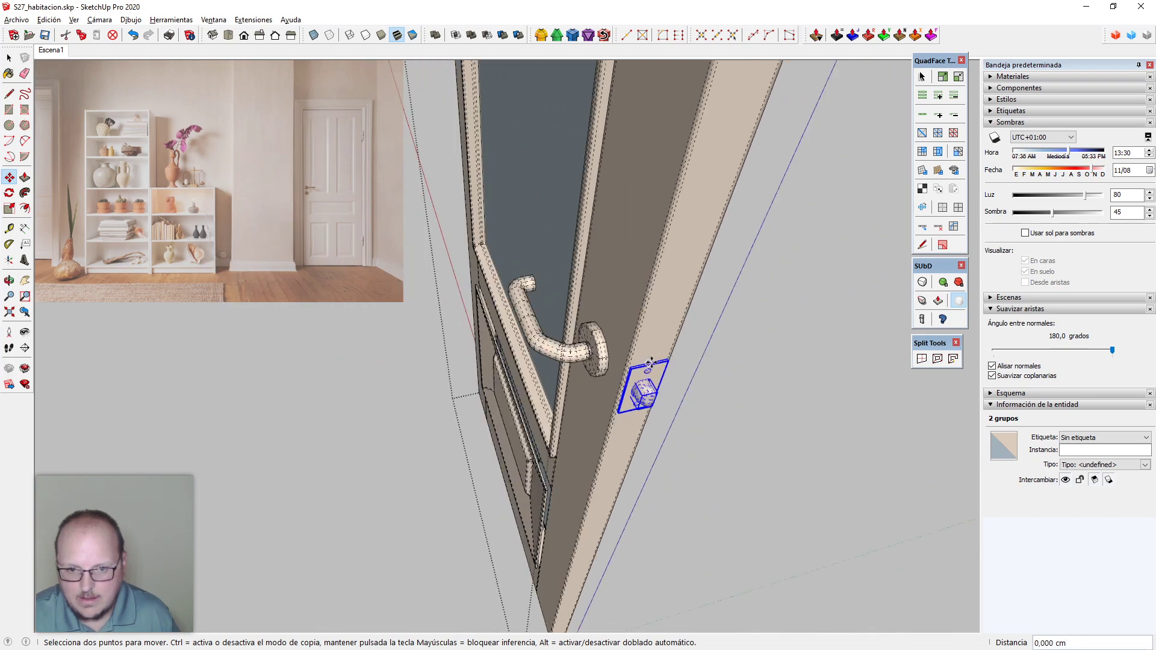
{"action": "middle_click_drag", "start_coordinate": [598, 594], "coordinate": [572, 577]}
{"action": "scroll", "coordinate": [550, 582], "scroll_direction": "up", "scroll_amount": 2}
{"action": "scroll", "coordinate": [549, 583], "scroll_direction": "up", "scroll_amount": 1}
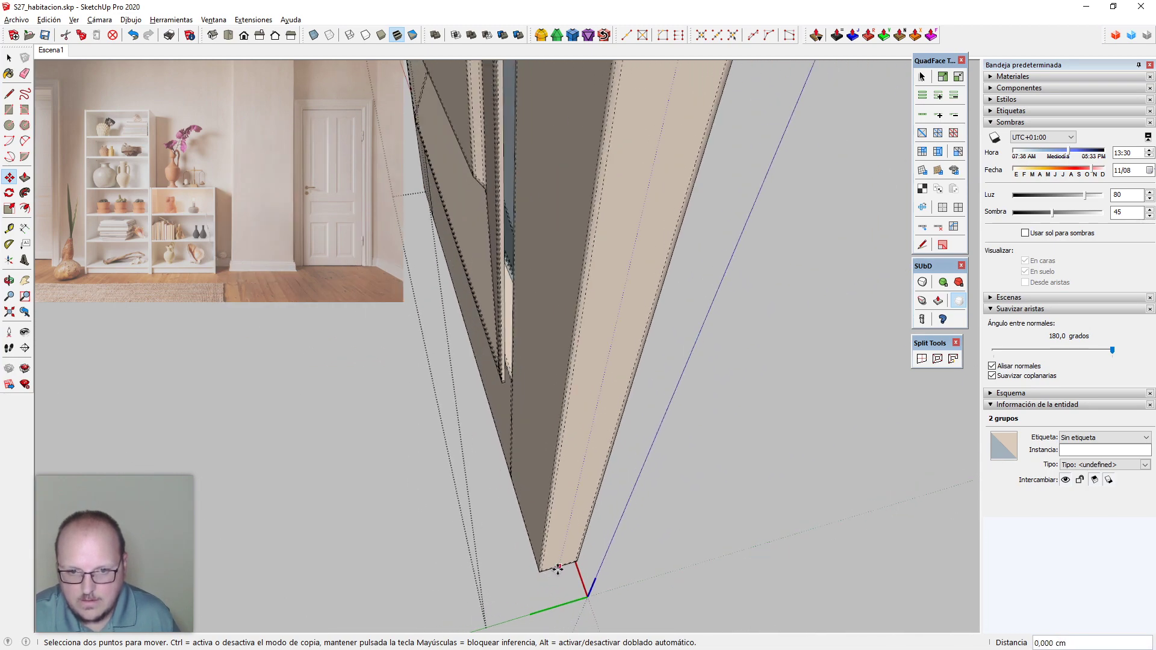
{"action": "scroll", "coordinate": [561, 568], "scroll_direction": "up", "scroll_amount": 4}
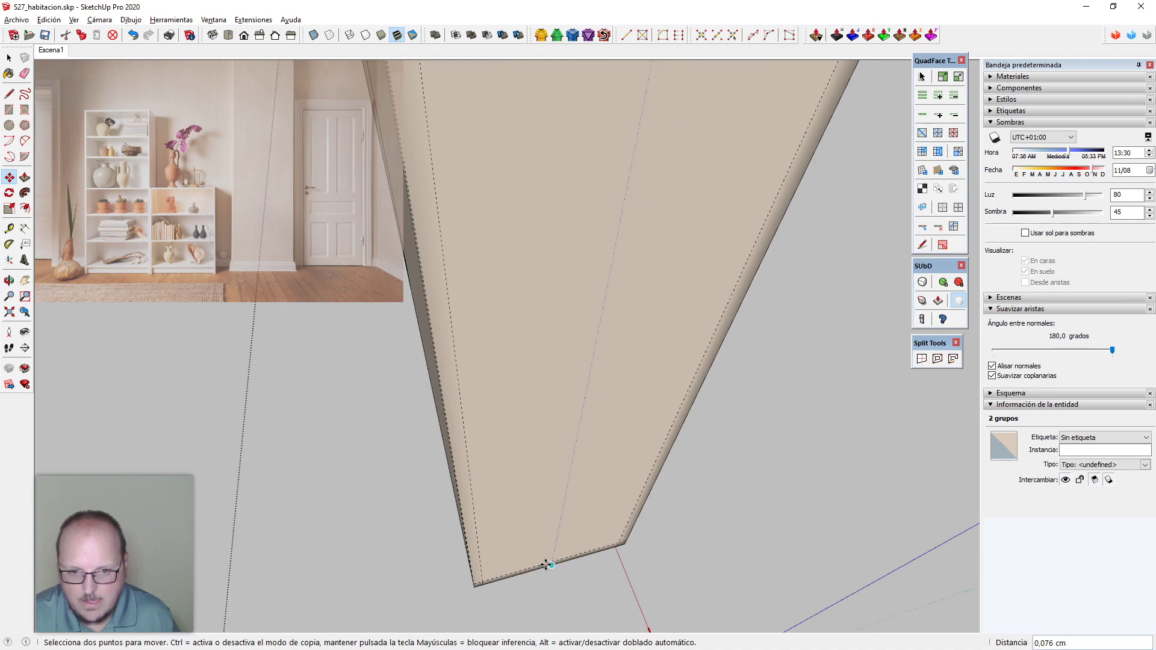
Move the lower raised panel on the thickened side 1 cm along the green axis to meet the frame's new position
{"action": "middle_click_drag", "start_coordinate": [546, 565], "coordinate": [852, 379]}
{"action": "scroll", "coordinate": [571, 478], "scroll_direction": "up", "scroll_amount": 8}
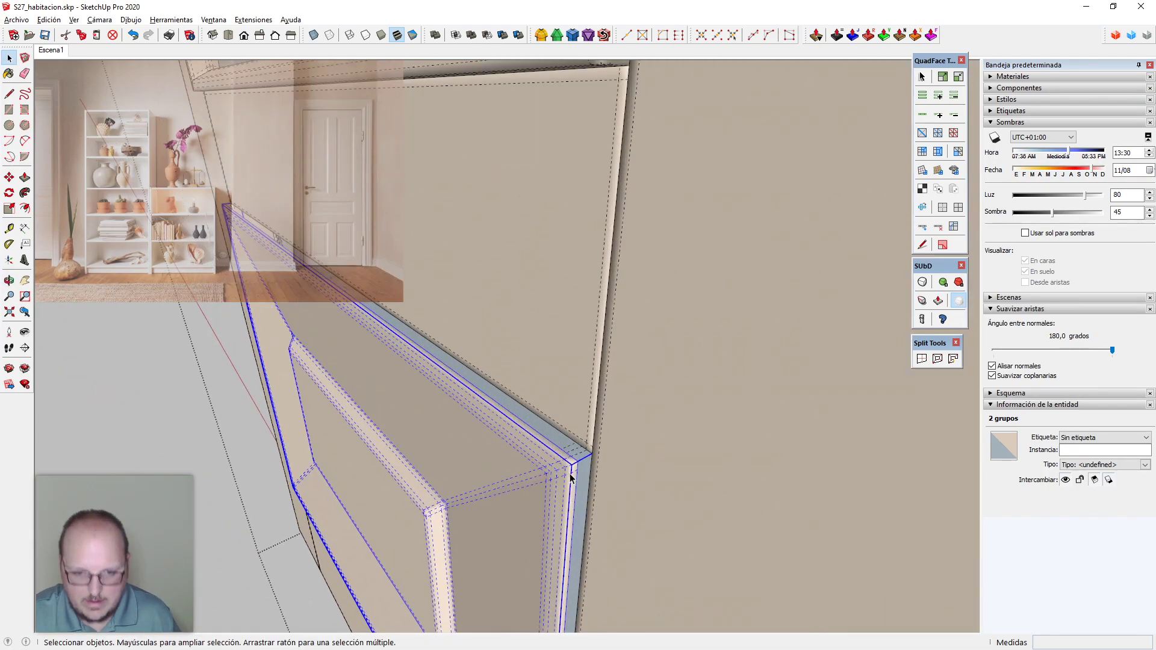
{"action": "scroll", "coordinate": [571, 478], "scroll_direction": "up", "scroll_amount": 1}
{"action": "key", "text": "m"}
{"action": "scroll", "coordinate": [573, 463], "scroll_direction": "down", "scroll_amount": 3}
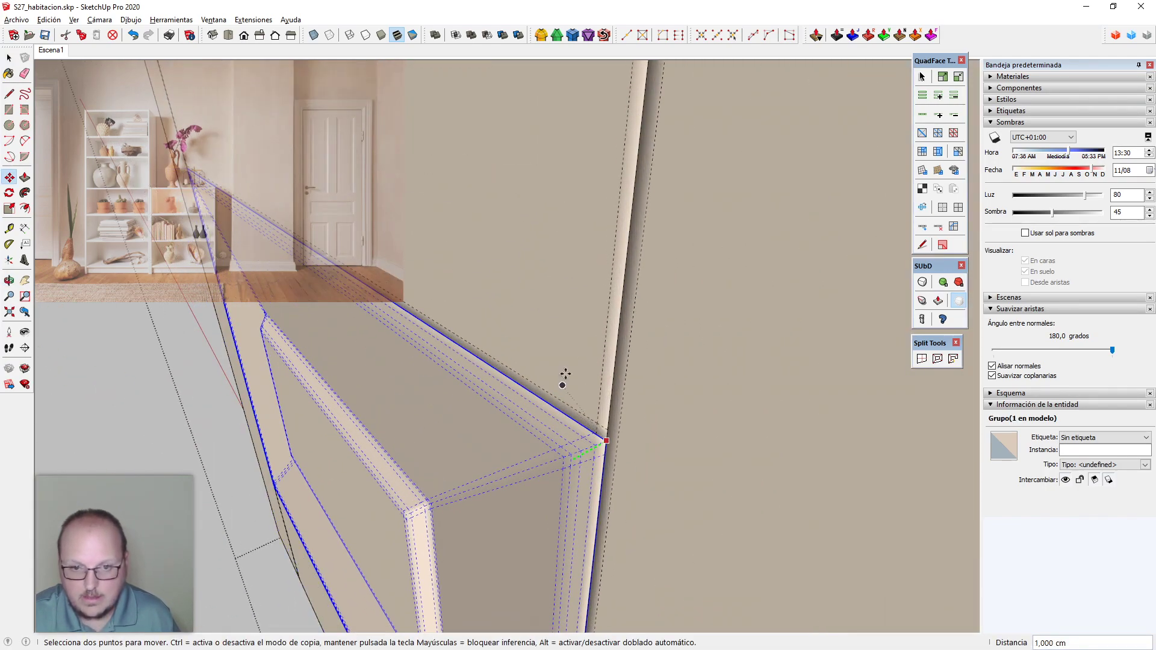
With hidden geometry off and X-ray on, move the upper opening's moulding frame by its midpoint to the centre of the leaf's thickness
{"action": "key", "text": "space"}
{"action": "scroll", "coordinate": [591, 538], "scroll_direction": "down", "scroll_amount": 4}
{"action": "middle_click_drag", "start_coordinate": [627, 405], "coordinate": [557, 476]}
{"action": "key", "text": "alt+h"}
{"action": "scroll", "coordinate": [641, 293], "scroll_direction": "up", "scroll_amount": 5}
{"action": "key", "text": "x"}
{"action": "middle_click_drag", "start_coordinate": [629, 286], "coordinate": [485, 433]}
{"action": "key", "text": "m"}
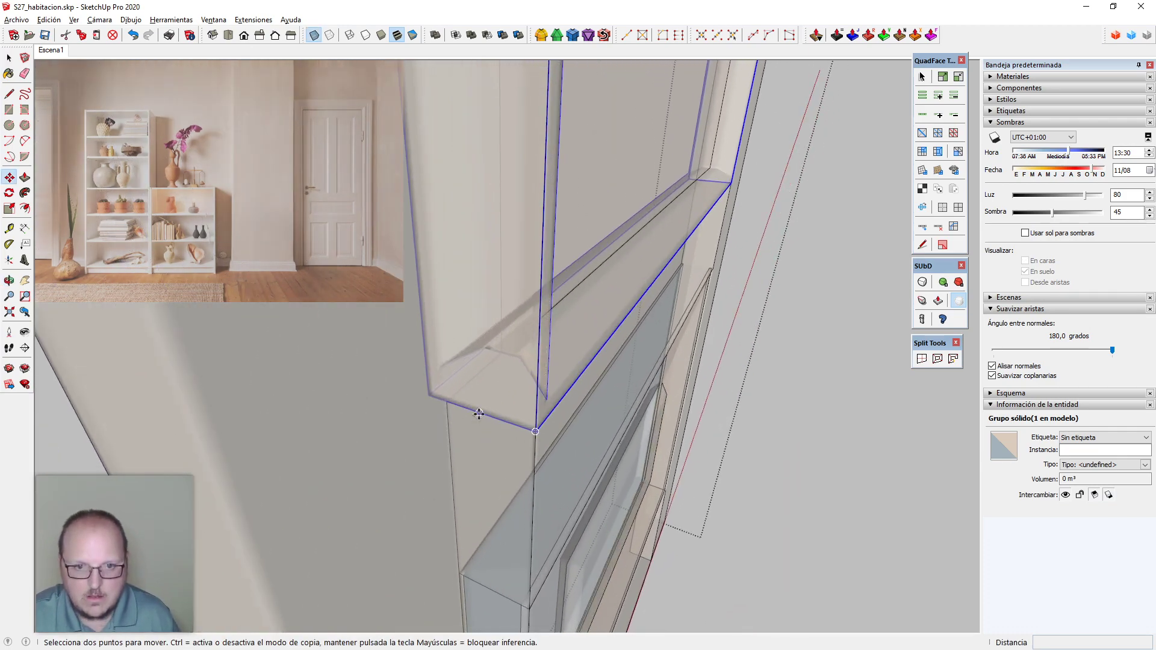
{"action": "left_click", "coordinate": [481, 414]}
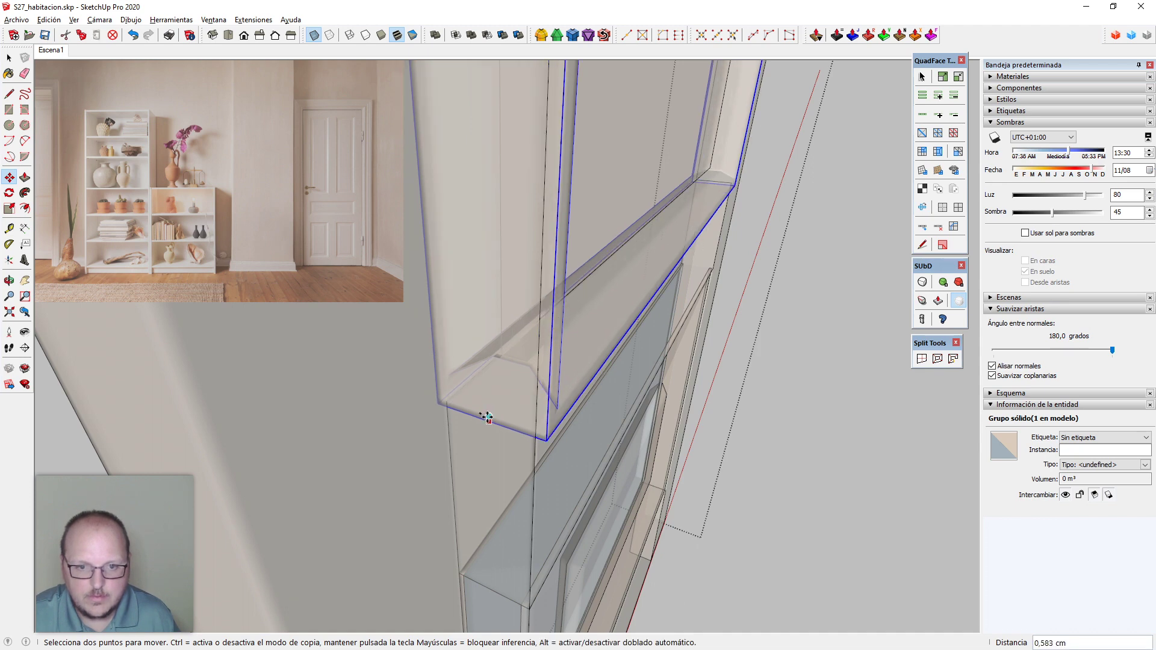
{"action": "left_click", "coordinate": [496, 594]}
{"action": "middle_click_drag", "start_coordinate": [495, 593], "coordinate": [439, 588]}
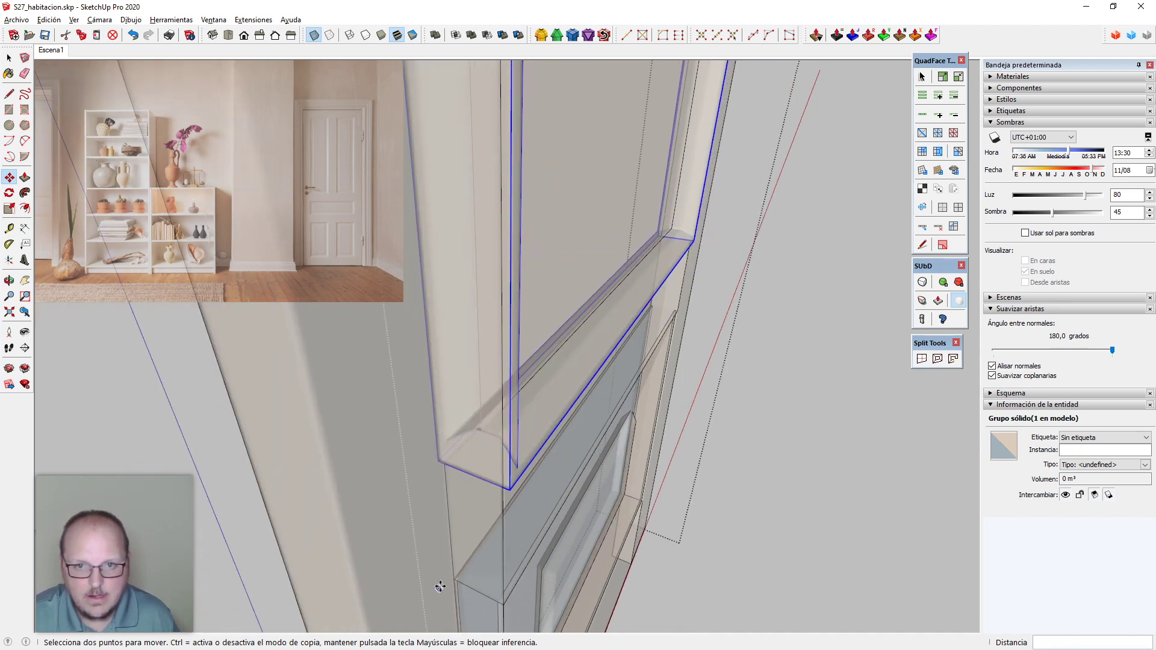
{"action": "key", "text": "x"}
Move the flat pane inside the upper moulding frame 0.5 cm so it is centred in the leaf's thickness
{"action": "middle_click_drag", "start_coordinate": [662, 464], "coordinate": [597, 416]}
{"action": "key", "text": "space"}
{"action": "scroll", "coordinate": [691, 267], "scroll_direction": "up", "scroll_amount": 5}
{"action": "left_click", "coordinate": [688, 293]}
{"action": "key", "text": "alt+h"}
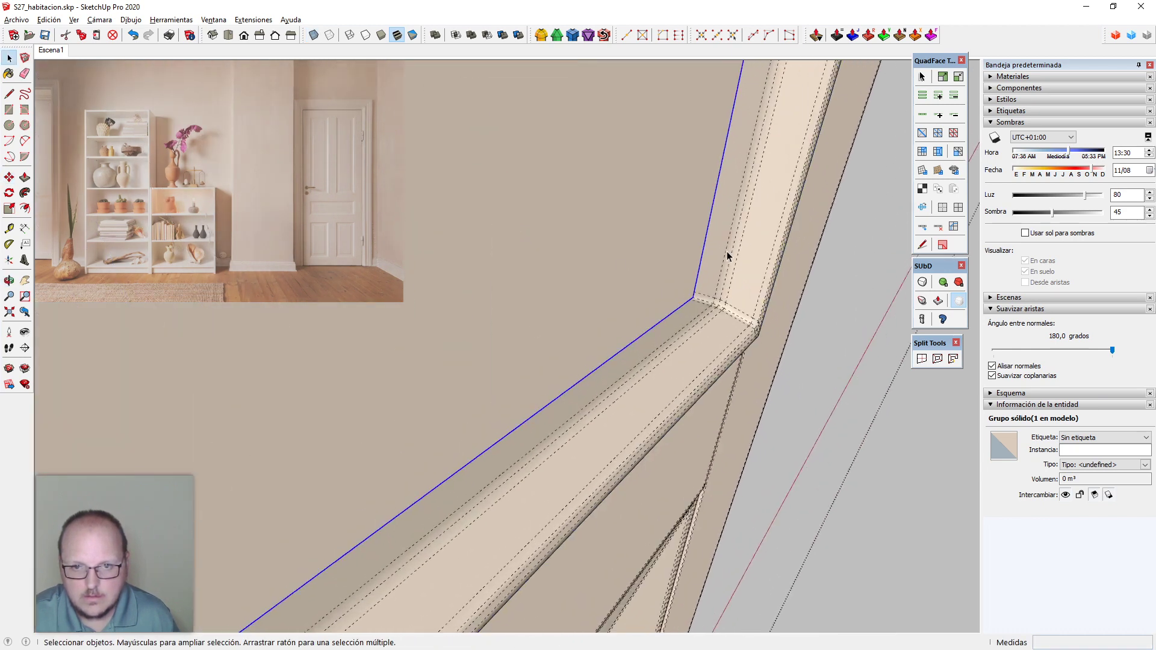
{"action": "scroll", "coordinate": [710, 263], "scroll_direction": "up", "scroll_amount": 3}
{"action": "scroll", "coordinate": [683, 326], "scroll_direction": "up", "scroll_amount": 3}
{"action": "key", "text": "m"}
{"action": "scroll", "coordinate": [685, 340], "scroll_direction": "up", "scroll_amount": 2}
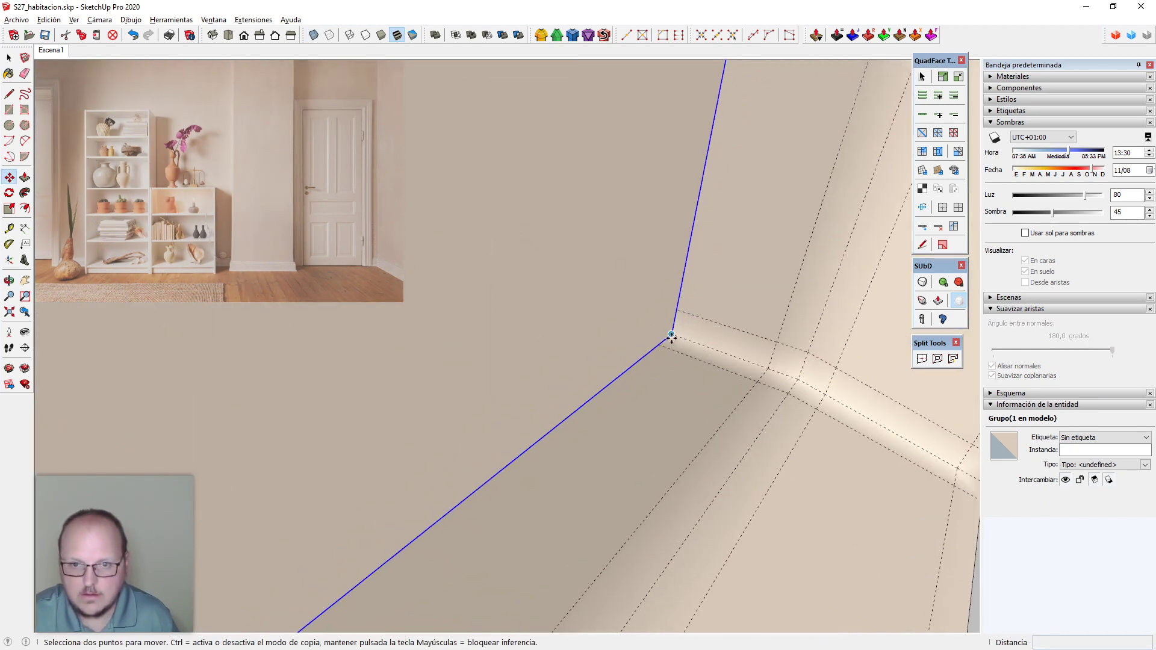
{"action": "key", "text": "x"}
{"action": "left_click", "coordinate": [672, 335]}
{"action": "left_click", "coordinate": [709, 347]}
{"action": "key", "text": "x"}
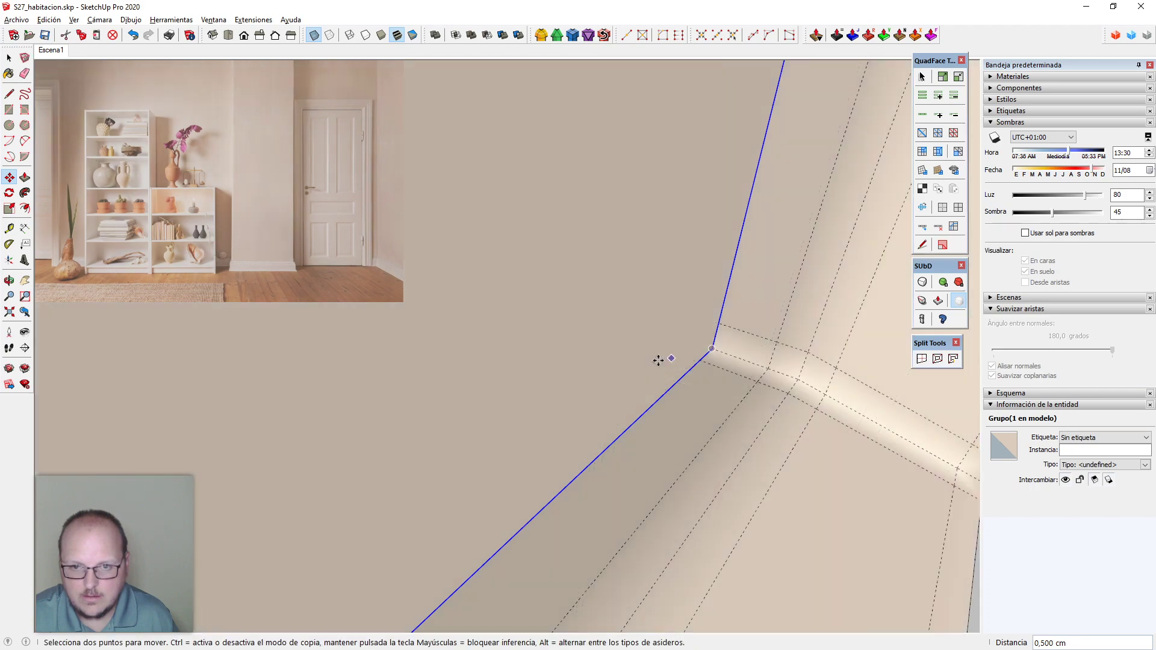
Leave the door leaf component with hidden geometry turned off and restore the scene Escena1
{"action": "scroll", "coordinate": [623, 295], "scroll_direction": "down", "scroll_amount": 4}
{"action": "key", "text": "space"}
{"action": "scroll", "coordinate": [691, 280], "scroll_direction": "down", "scroll_amount": 4}
{"action": "middle_click_drag", "start_coordinate": [692, 280], "coordinate": [587, 290]}
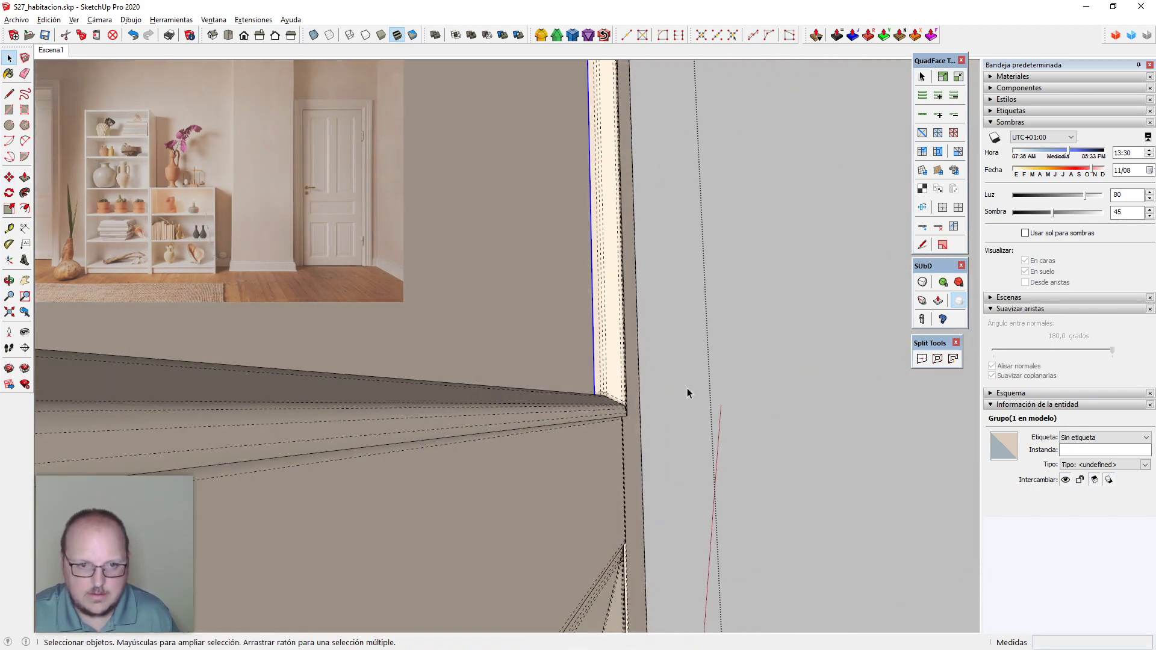
{"action": "middle_click_drag", "start_coordinate": [687, 389], "coordinate": [415, 431]}
{"action": "scroll", "coordinate": [415, 431], "scroll_direction": "down", "scroll_amount": 3}
{"action": "scroll", "coordinate": [655, 423], "scroll_direction": "down", "scroll_amount": 2}
{"action": "left_click", "coordinate": [655, 424]}
{"action": "scroll", "coordinate": [521, 349], "scroll_direction": "up", "scroll_amount": 1}
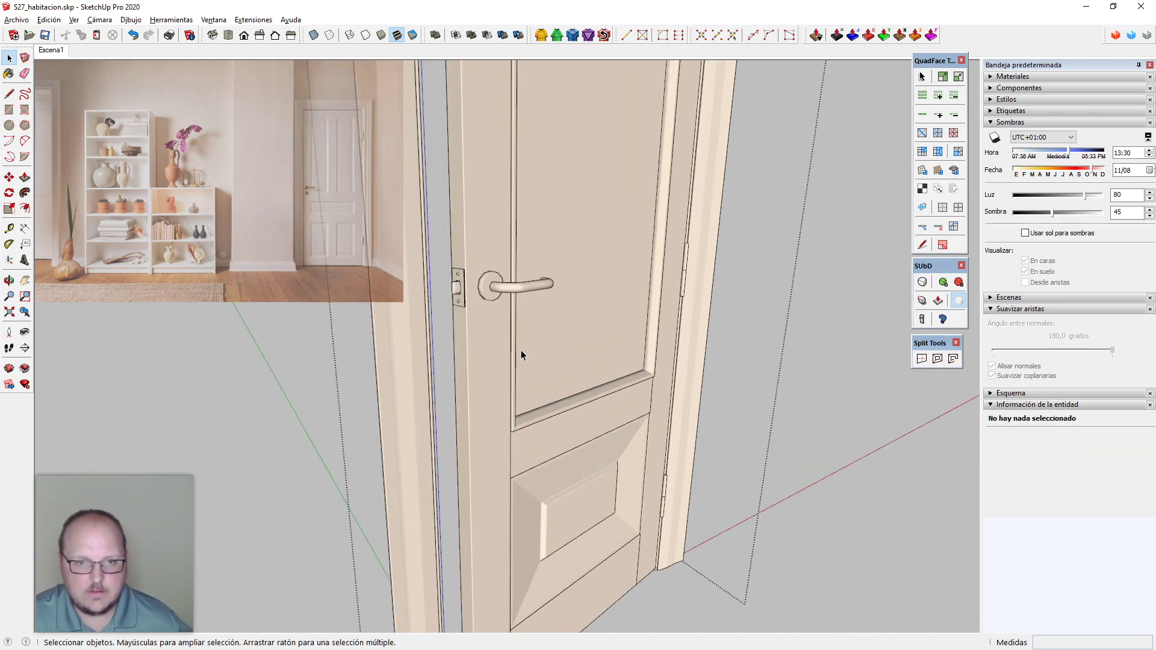
{"action": "middle_click_drag", "start_coordinate": [522, 349], "coordinate": [494, 313]}
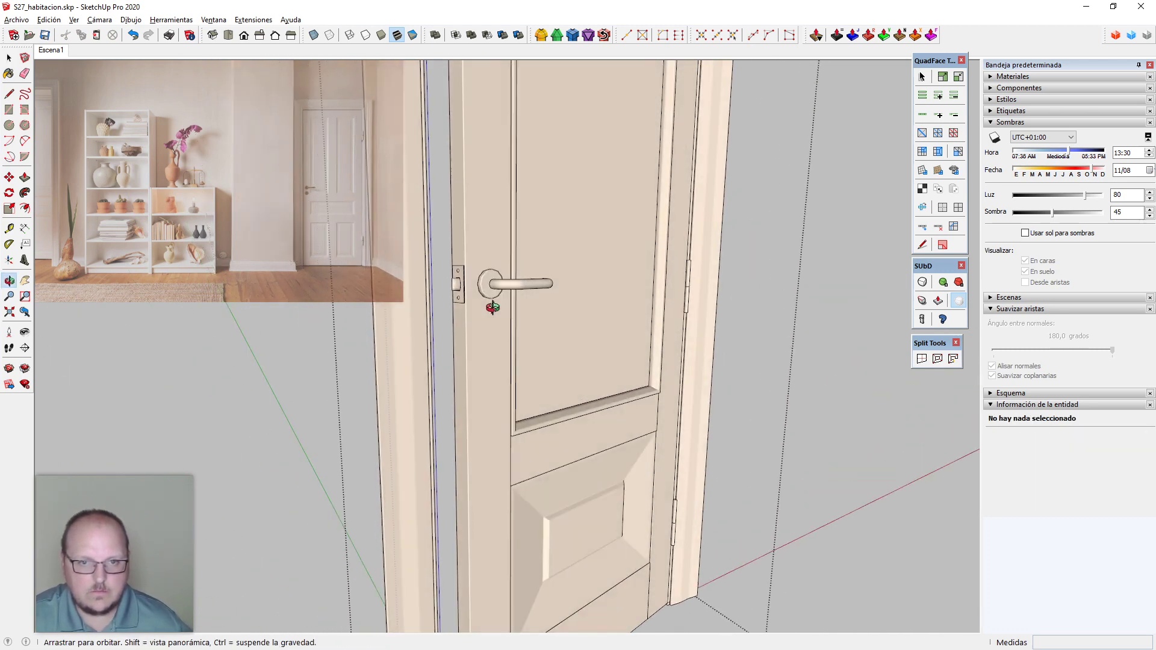
{"action": "left_click", "coordinate": [50, 50]}
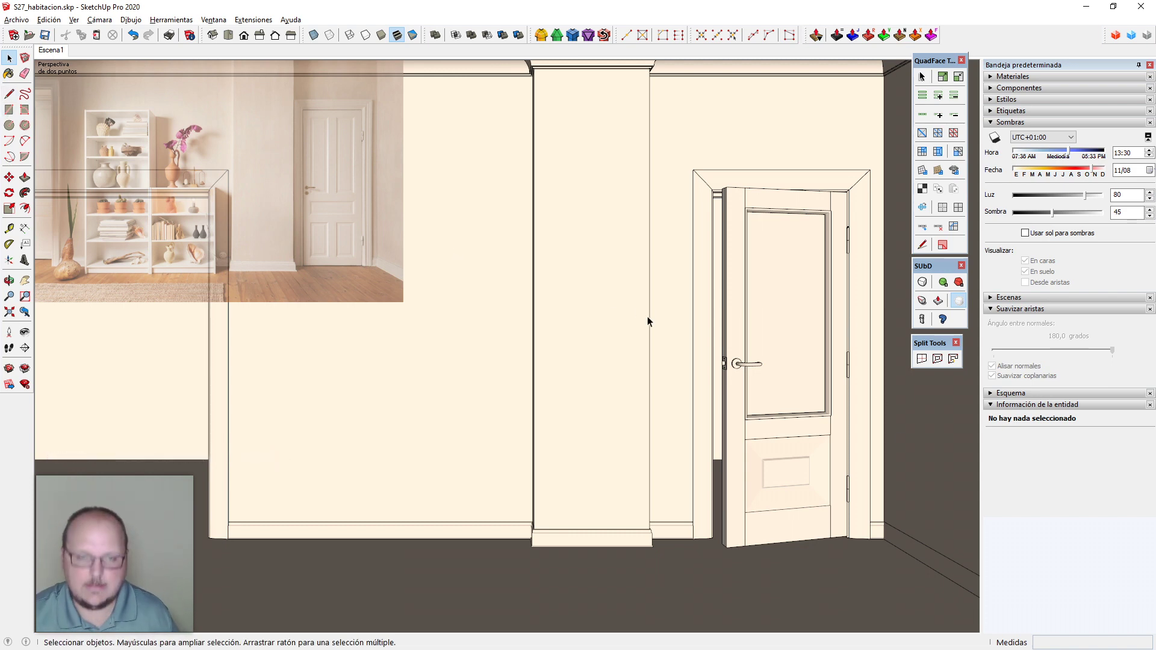
Pan the two-point perspective view to show more of the cornice above the walls and update the scene Escena1
{"action": "key", "text": "h"}
{"action": "left_click_drag", "start_coordinate": [509, 225], "coordinate": [513, 245]}
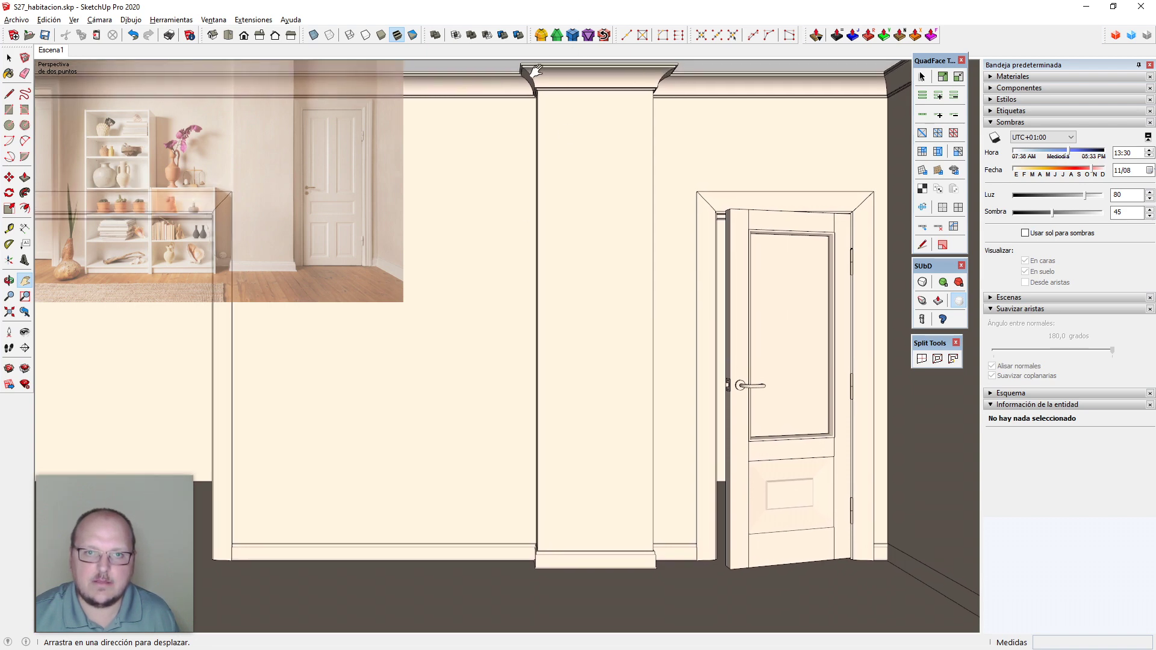
{"action": "left_click_drag", "start_coordinate": [612, 252], "coordinate": [611, 252]}
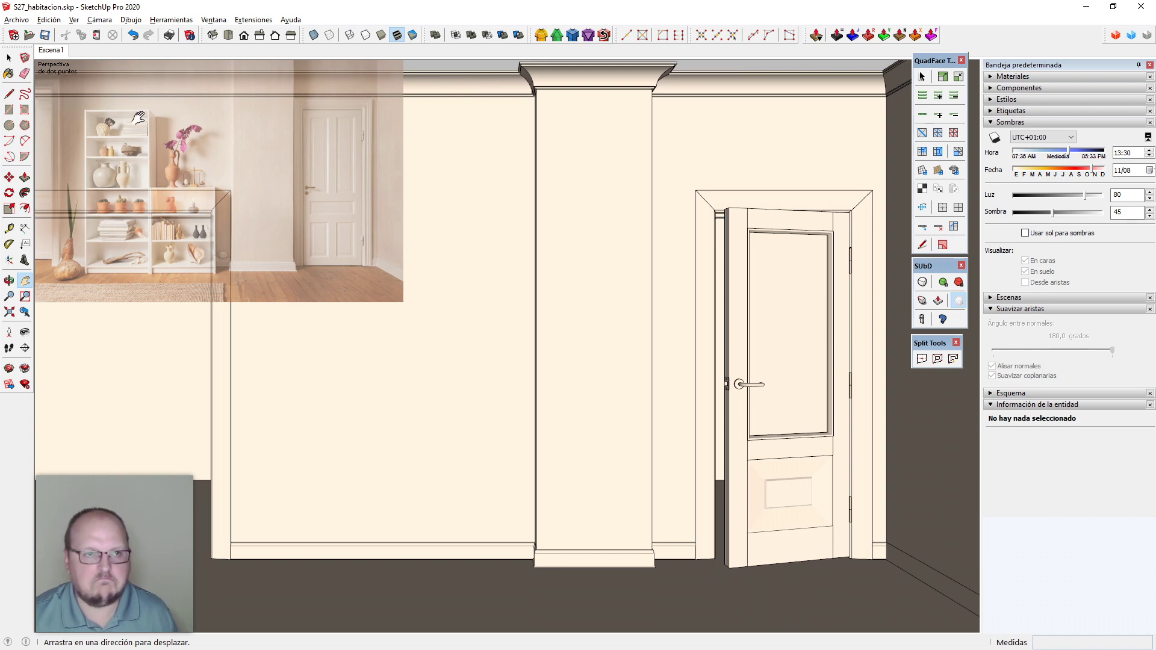
{"action": "right_click", "coordinate": [60, 51]}
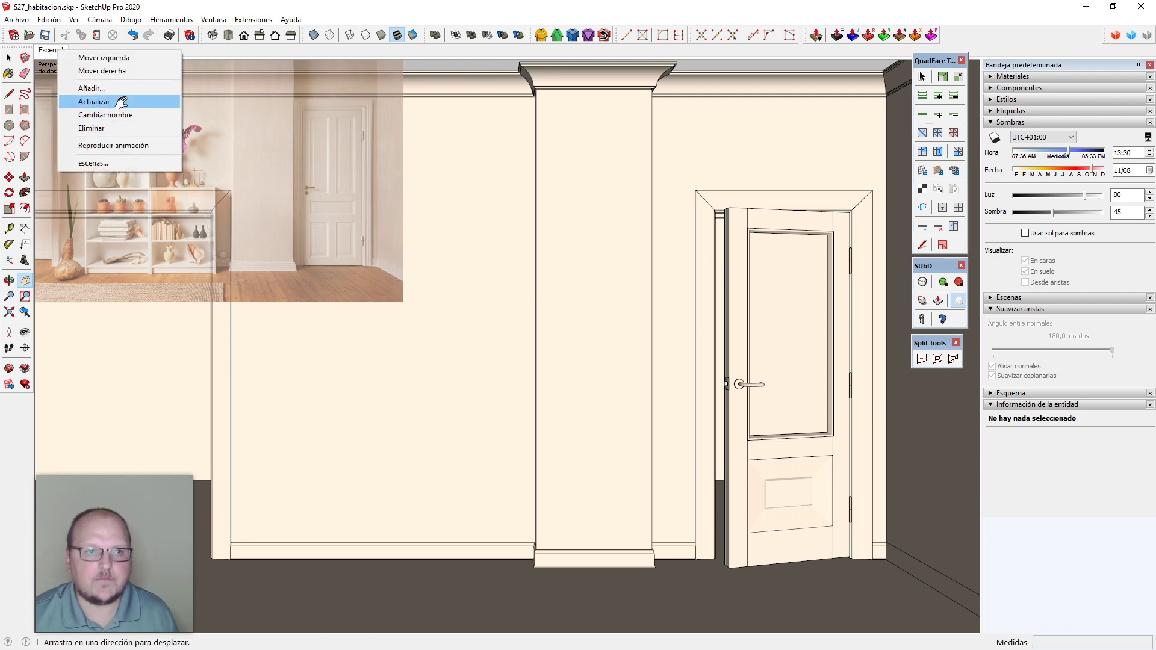
{"action": "left_click", "coordinate": [94, 101]}
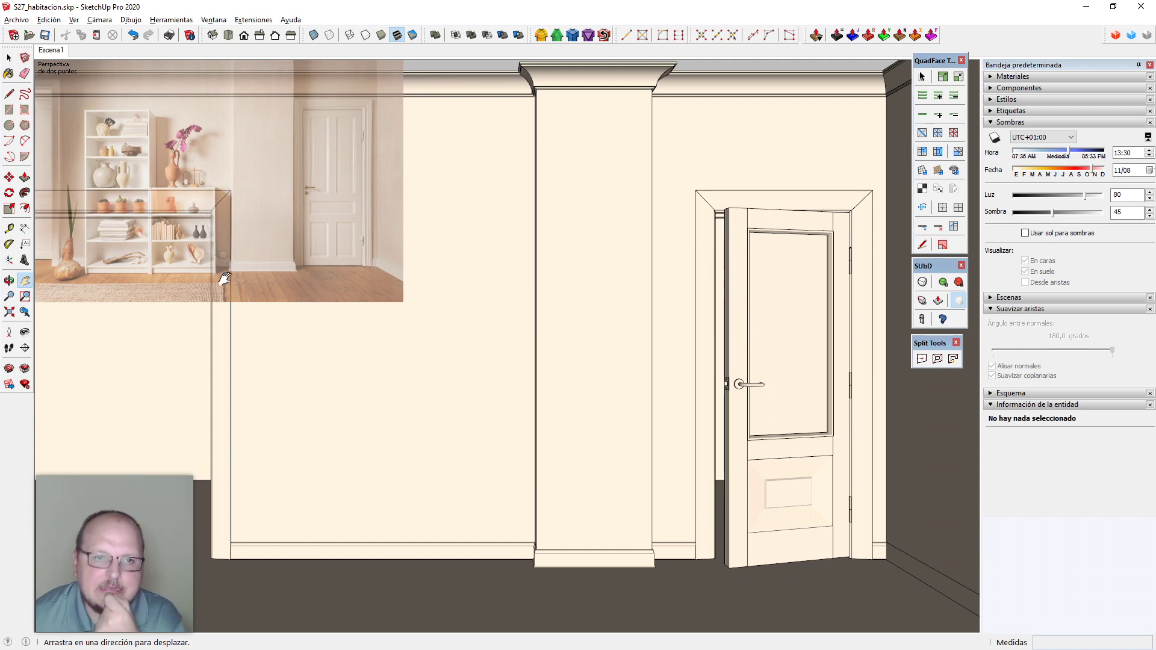
Turn off the display of watermarks in the current style to hide the reference photo
{"action": "left_click", "coordinate": [1014, 123]}
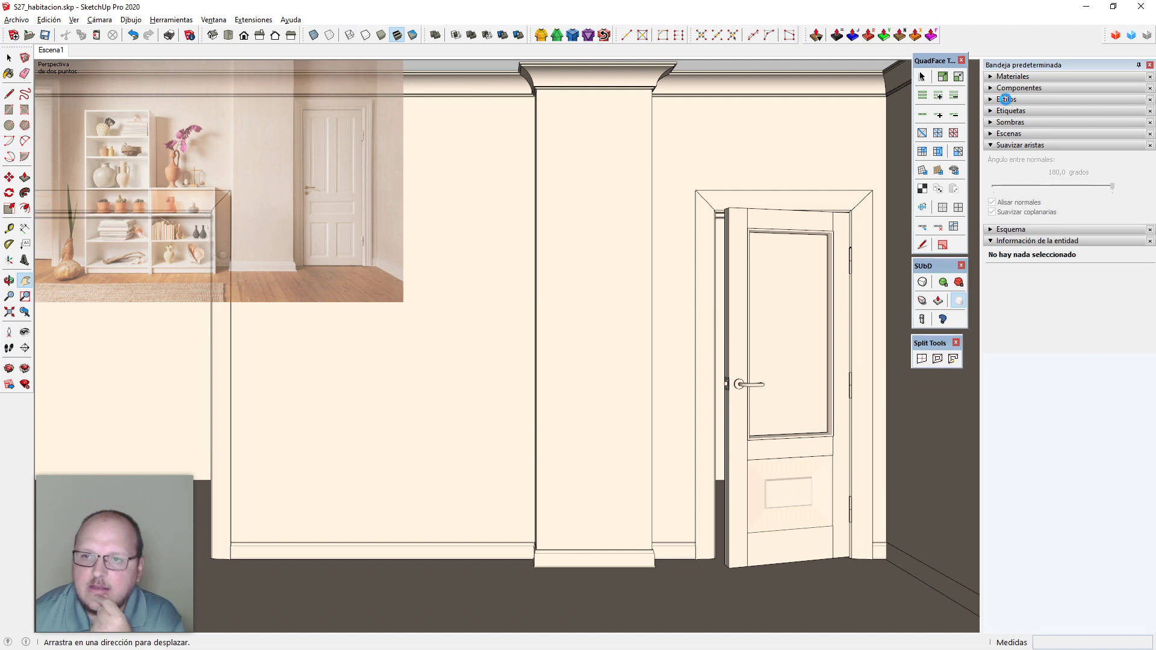
{"action": "left_click", "coordinate": [1007, 99]}
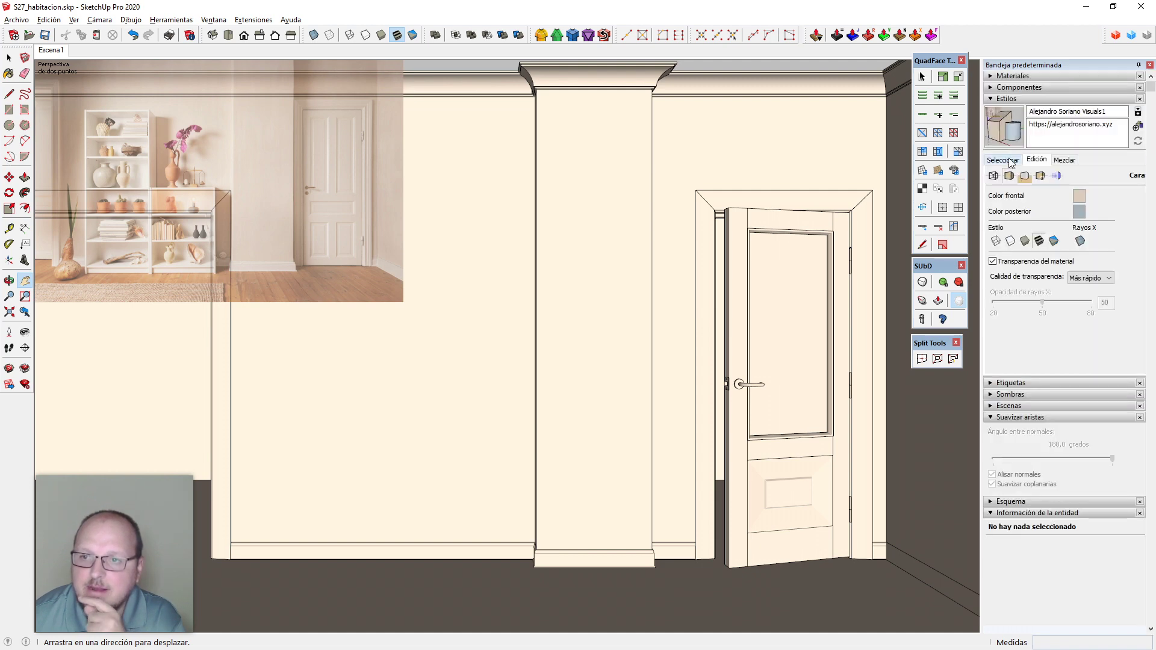
{"action": "left_click", "coordinate": [1041, 176]}
{"action": "left_click", "coordinate": [1004, 196]}
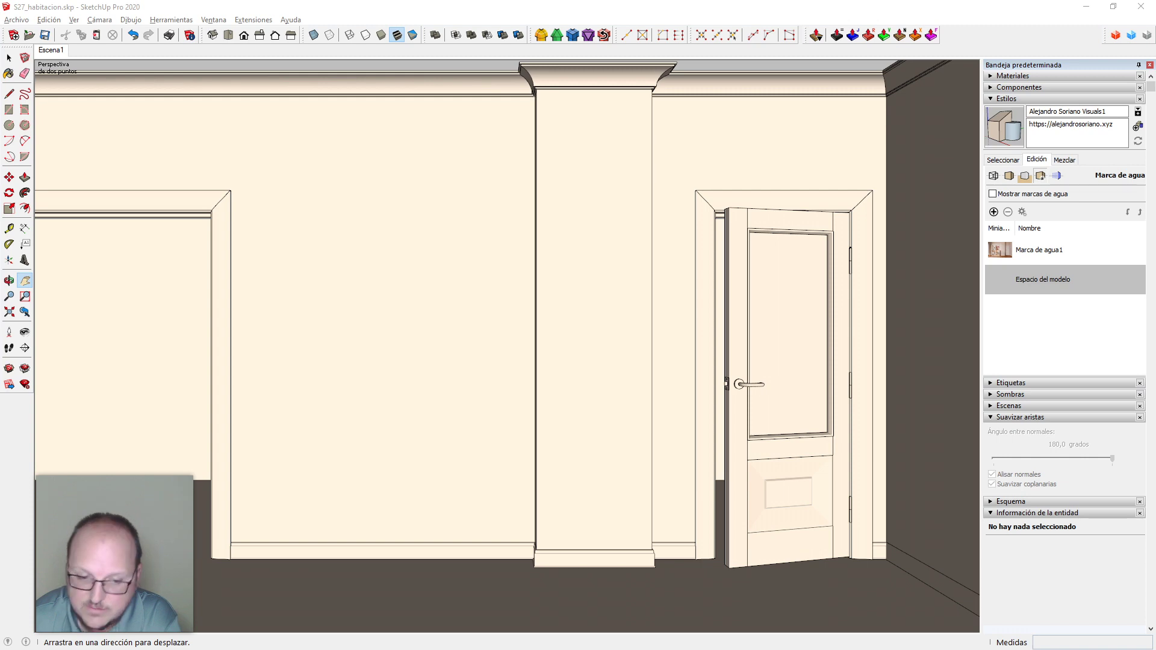
Examine the whole room from several angles, checking the passage frame, pillar, cornice, skirting and door
{"action": "middle_click_drag", "start_coordinate": [471, 249], "coordinate": [481, 289]}
{"action": "scroll", "coordinate": [483, 286], "scroll_direction": "down", "scroll_amount": 4}
{"action": "middle_click_drag", "start_coordinate": [395, 211], "coordinate": [534, 303]}
{"action": "scroll", "coordinate": [534, 296], "scroll_direction": "down", "scroll_amount": 2}
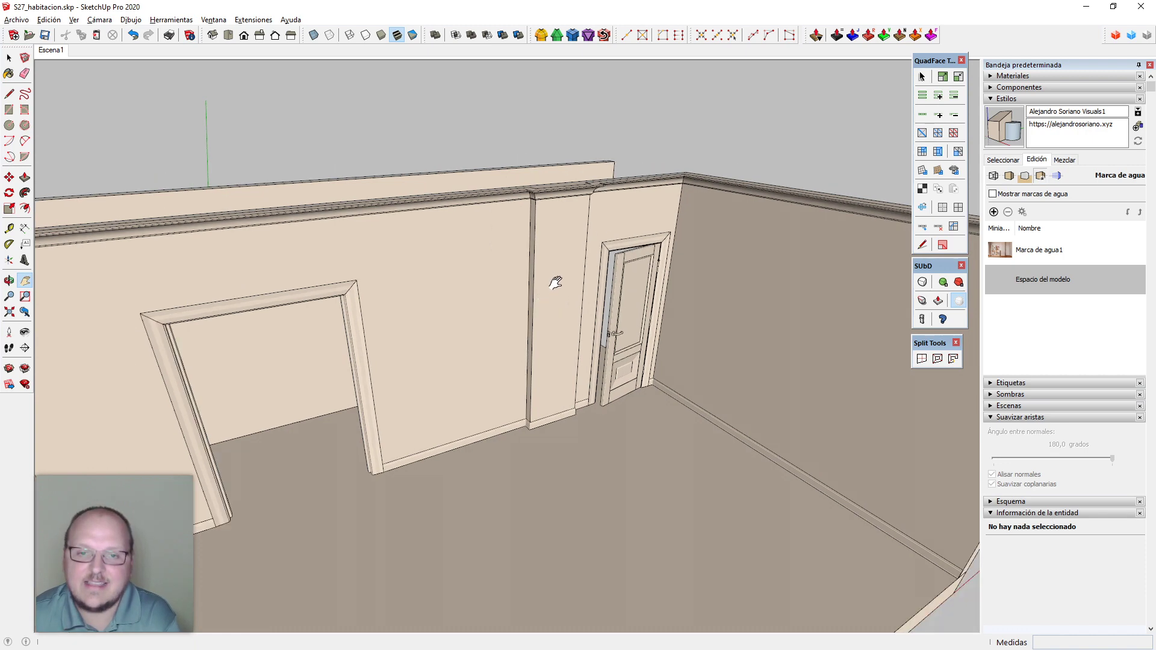
{"action": "middle_click_drag", "start_coordinate": [607, 221], "coordinate": [542, 304]}
{"action": "scroll", "coordinate": [542, 304], "scroll_direction": "down", "scroll_amount": 1}
{"action": "scroll", "coordinate": [543, 304], "scroll_direction": "down", "scroll_amount": 5}
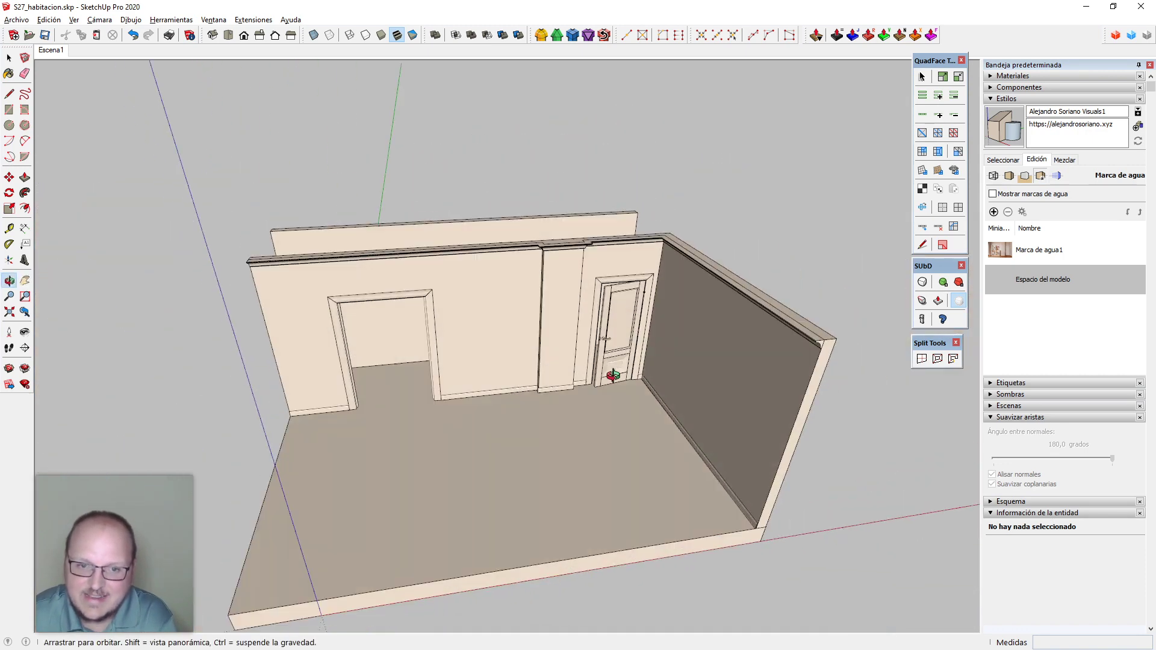
{"action": "mouse_move", "coordinate": [605, 361]}
{"action": "middle_mouse_down"}
{"action": "mouse_move", "coordinate": [454, 250]}
{"action": "mouse_move", "coordinate": [740, 326]}
{"action": "mouse_move", "coordinate": [763, 426]}
{"action": "middle_mouse_up"}
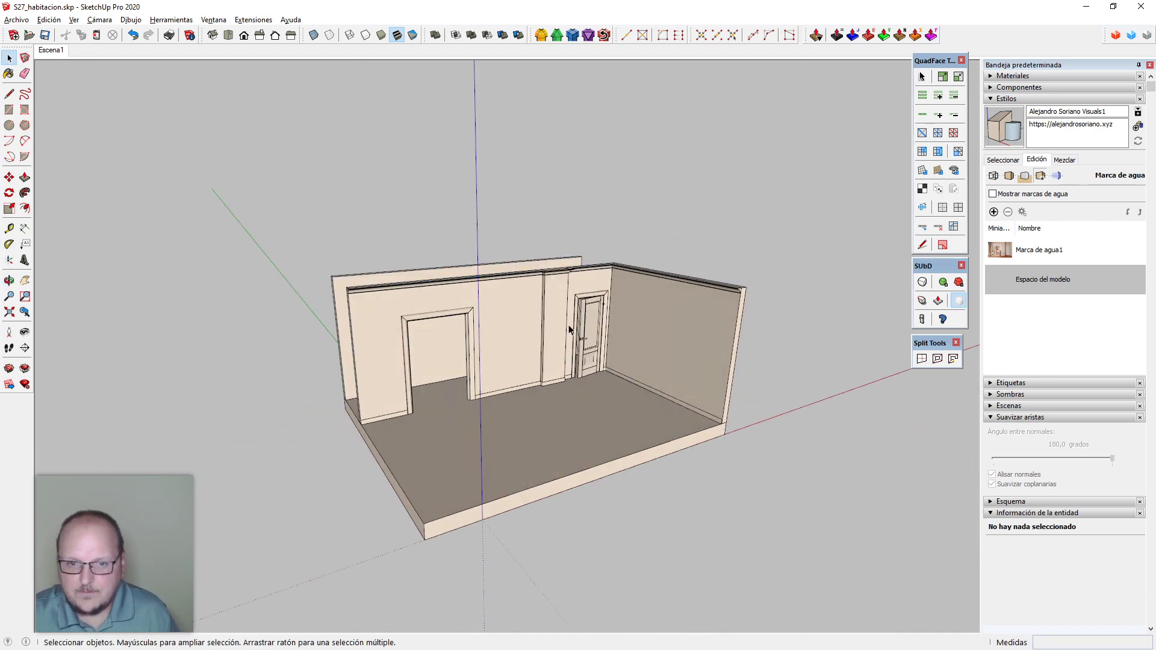
{"action": "scroll", "coordinate": [576, 320], "scroll_direction": "up", "scroll_amount": 3}
{"action": "scroll", "coordinate": [575, 320], "scroll_direction": "up", "scroll_amount": 4}
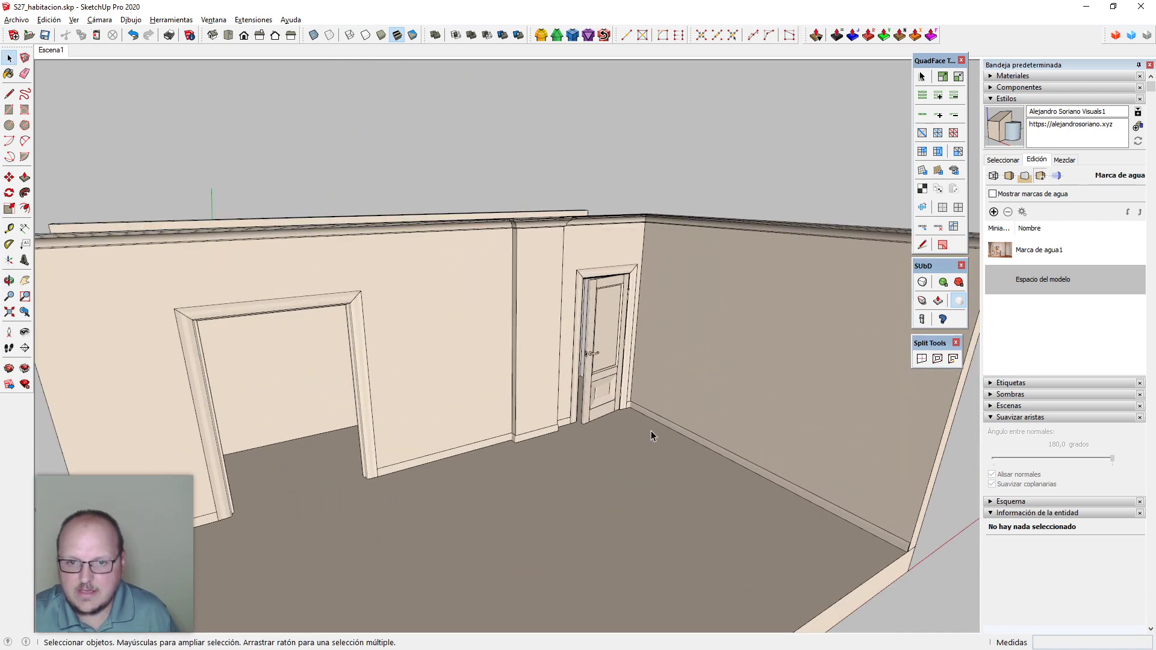
{"action": "mouse_move", "coordinate": [651, 432]}
{"action": "middle_mouse_down"}
{"action": "mouse_move", "coordinate": [615, 434]}
{"action": "mouse_move", "coordinate": [542, 405]}
{"action": "mouse_move", "coordinate": [529, 361]}
{"action": "mouse_move", "coordinate": [549, 393]}
{"action": "mouse_move", "coordinate": [659, 379]}
{"action": "middle_mouse_up"}
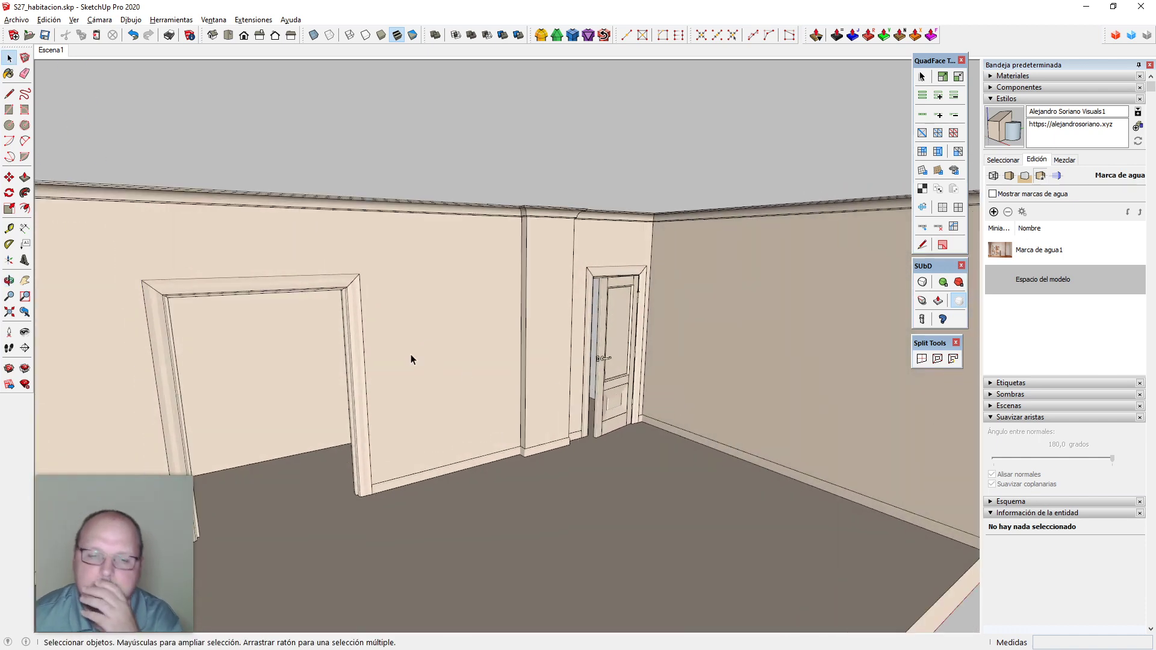
{"action": "scroll", "coordinate": [410, 354], "scroll_direction": "up", "scroll_amount": 3}
{"action": "middle_click_drag", "start_coordinate": [434, 347], "coordinate": [398, 337]}
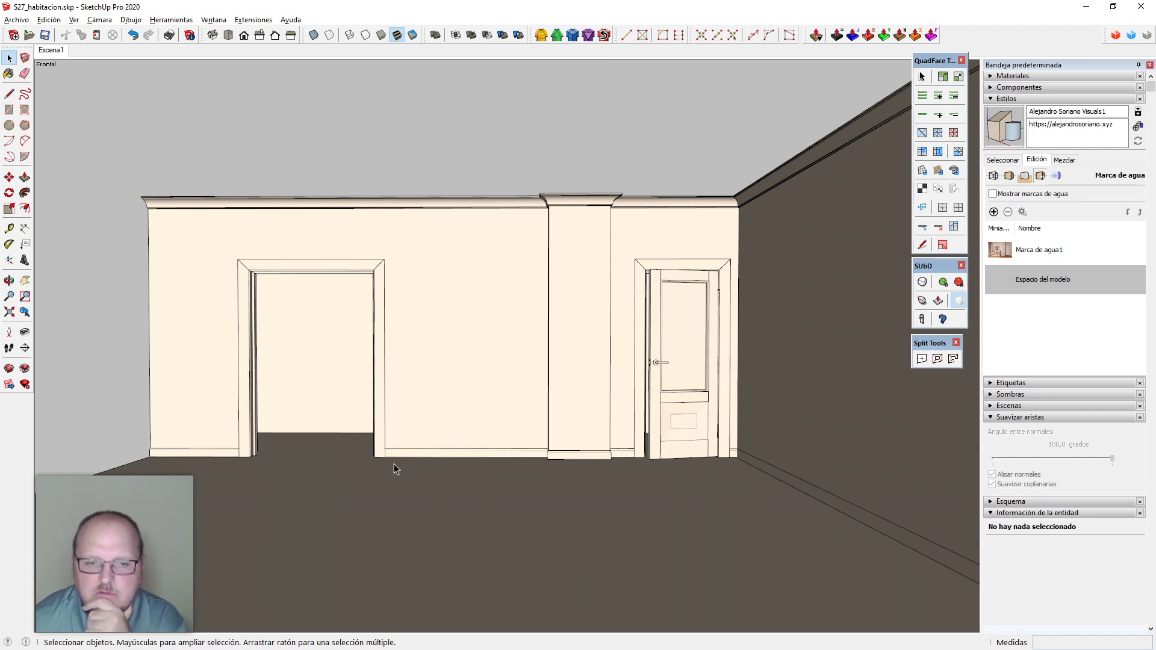
{"action": "middle_click_drag", "start_coordinate": [438, 331], "coordinate": [517, 386]}
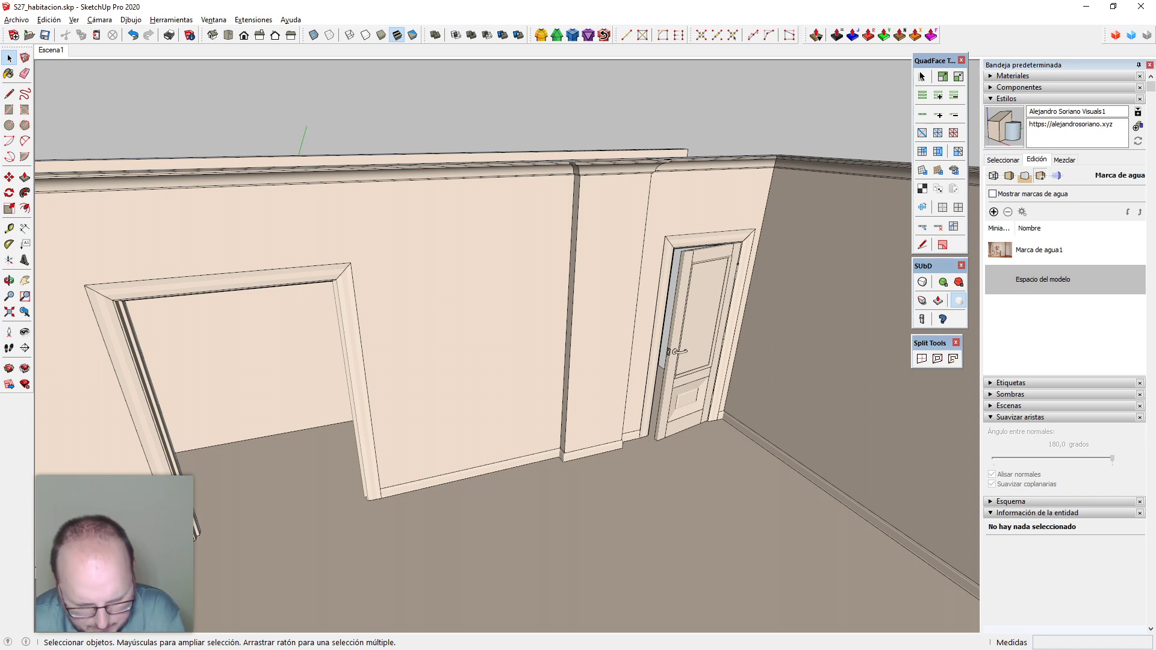
Switch to the Firefox window, search the web for "oiza" and maximize the browser
{"action": "key", "text": "alt+Tab"}
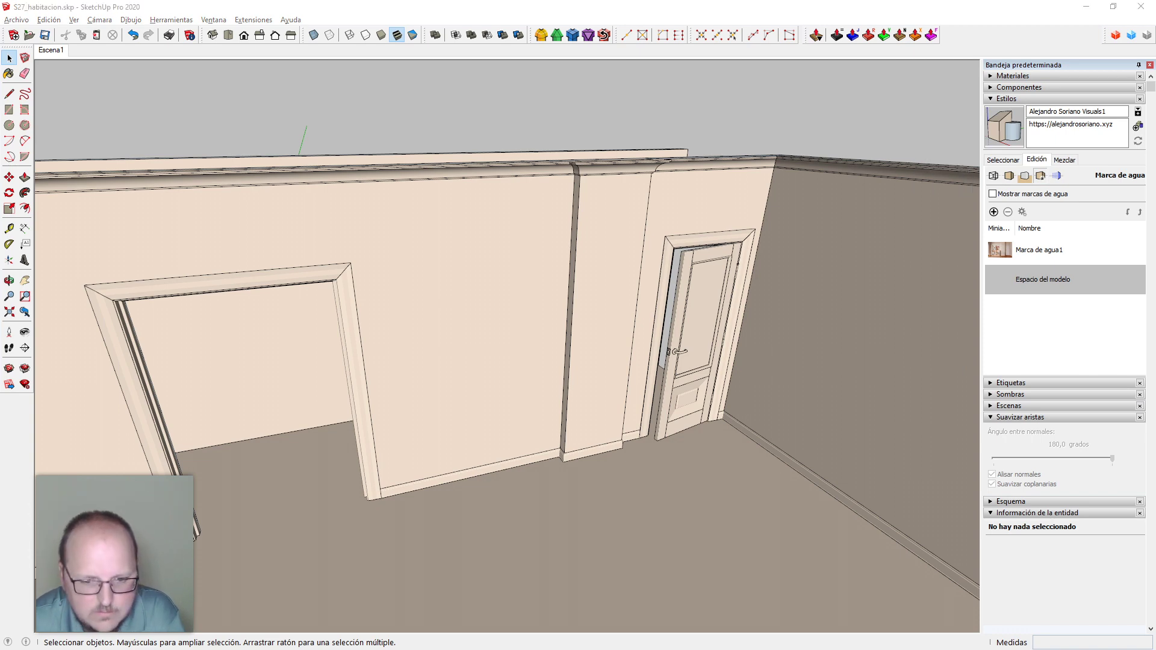
{"action": "left_click_drag", "start_coordinate": [693, 649], "coordinate": [553, 70]}
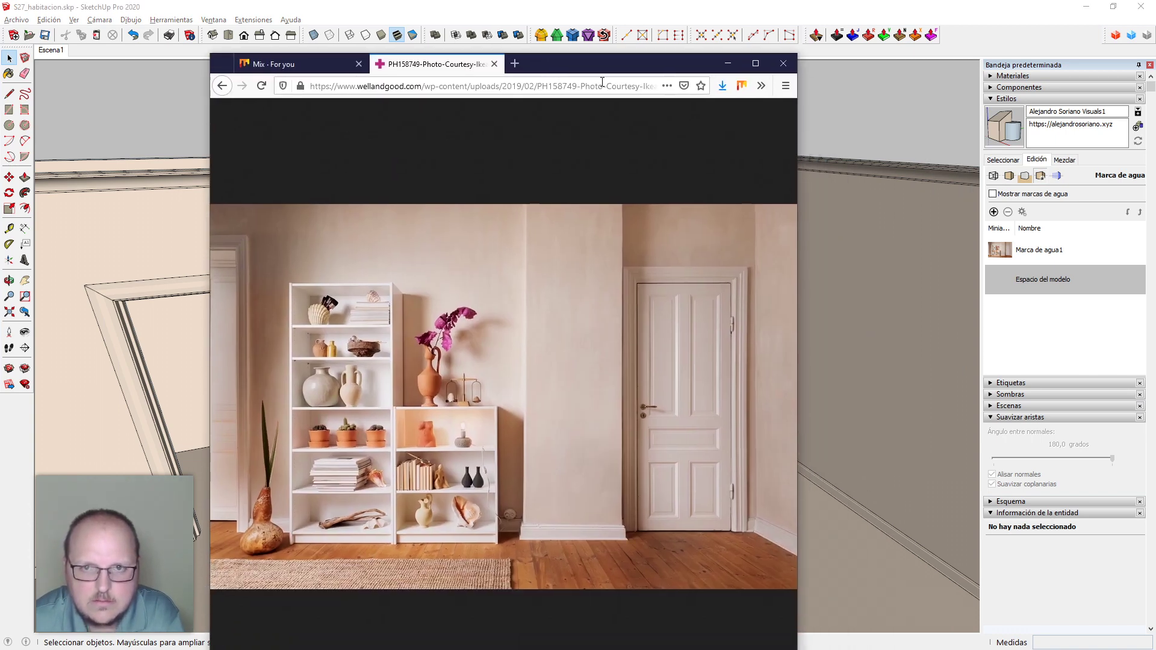
{"action": "left_click", "coordinate": [608, 90]}
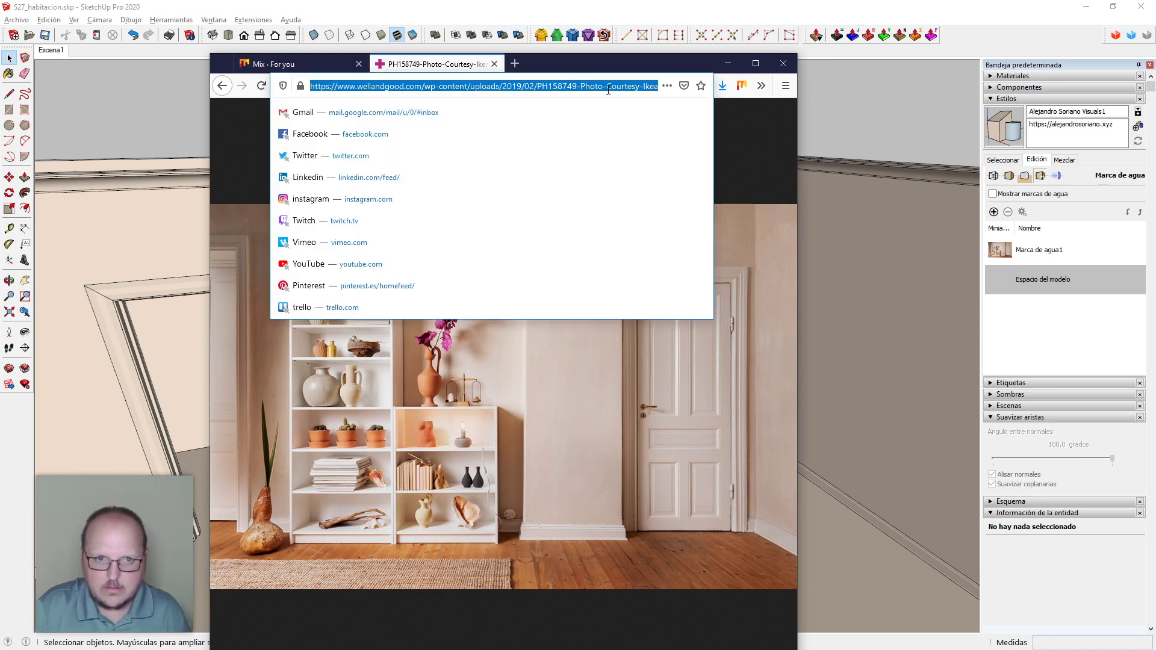
{"action": "type", "text": "oiza"}
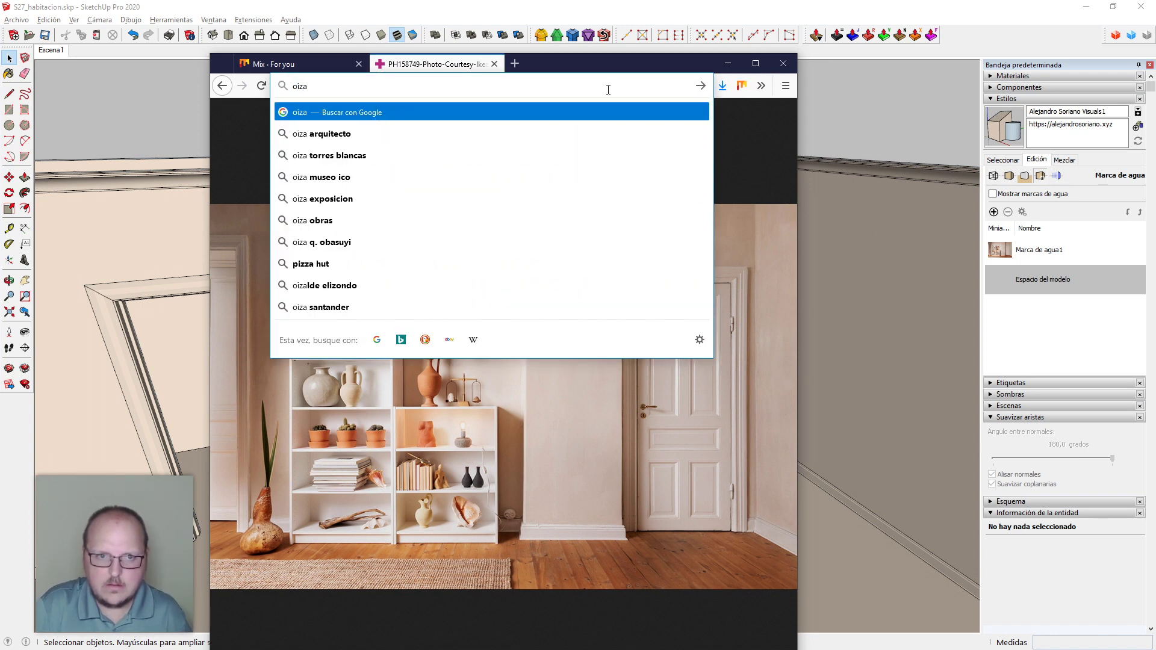
{"action": "key", "text": "Return"}
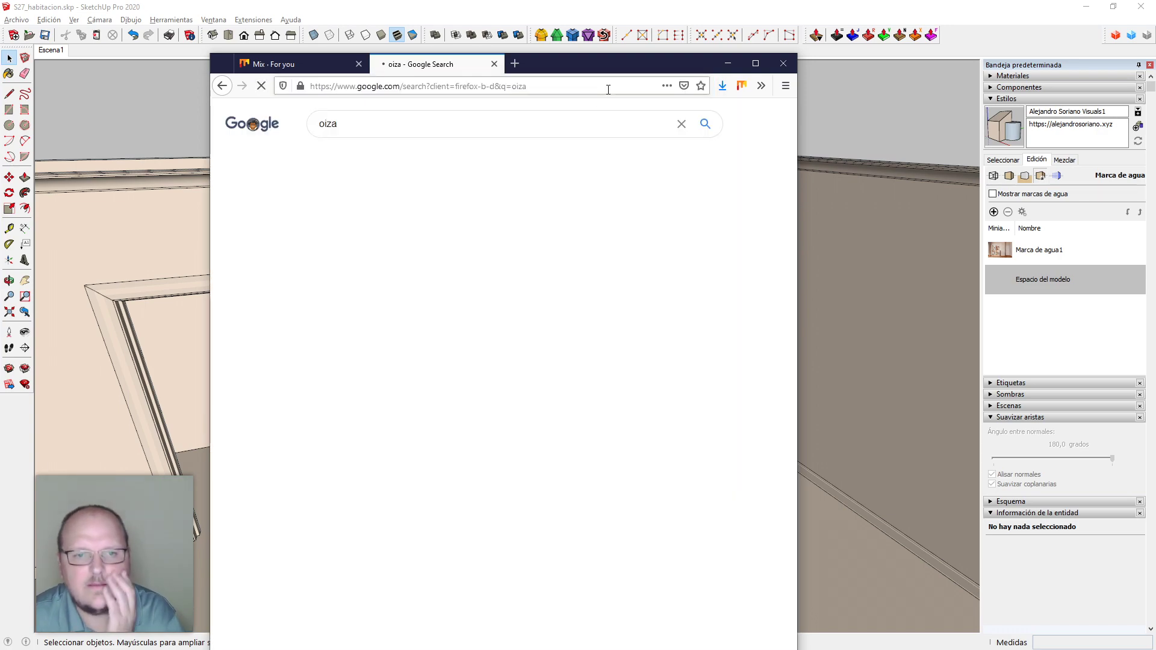
{"action": "left_click", "coordinate": [756, 69]}
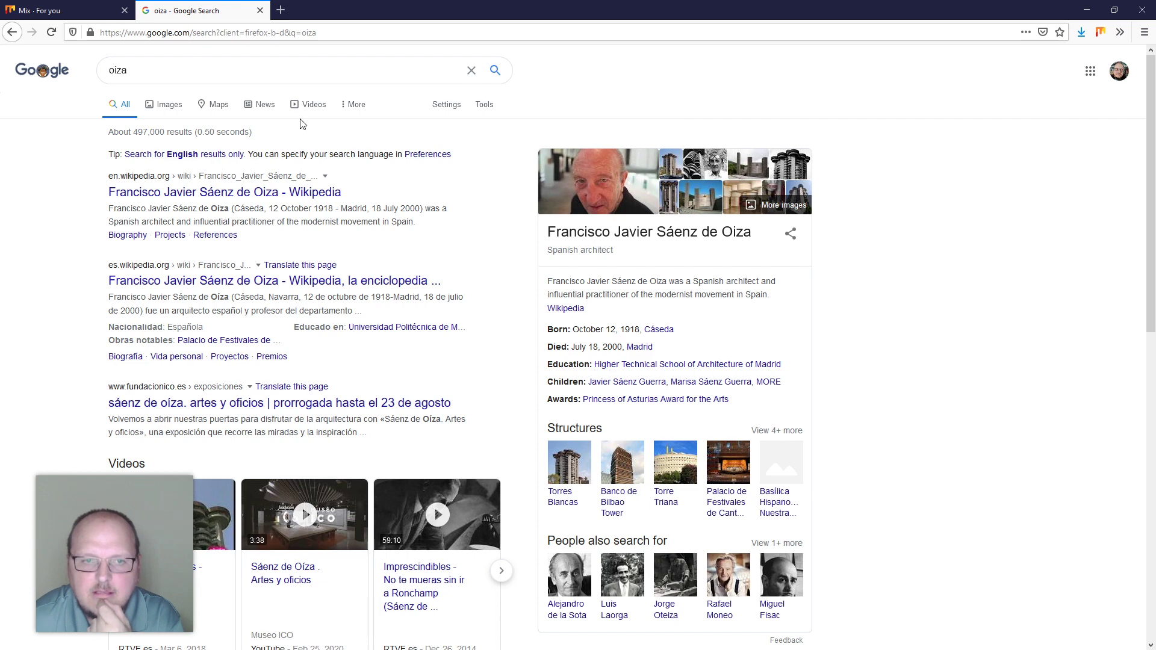
Refine the web search to "oiza oleo"
{"action": "left_click", "coordinate": [274, 70]}
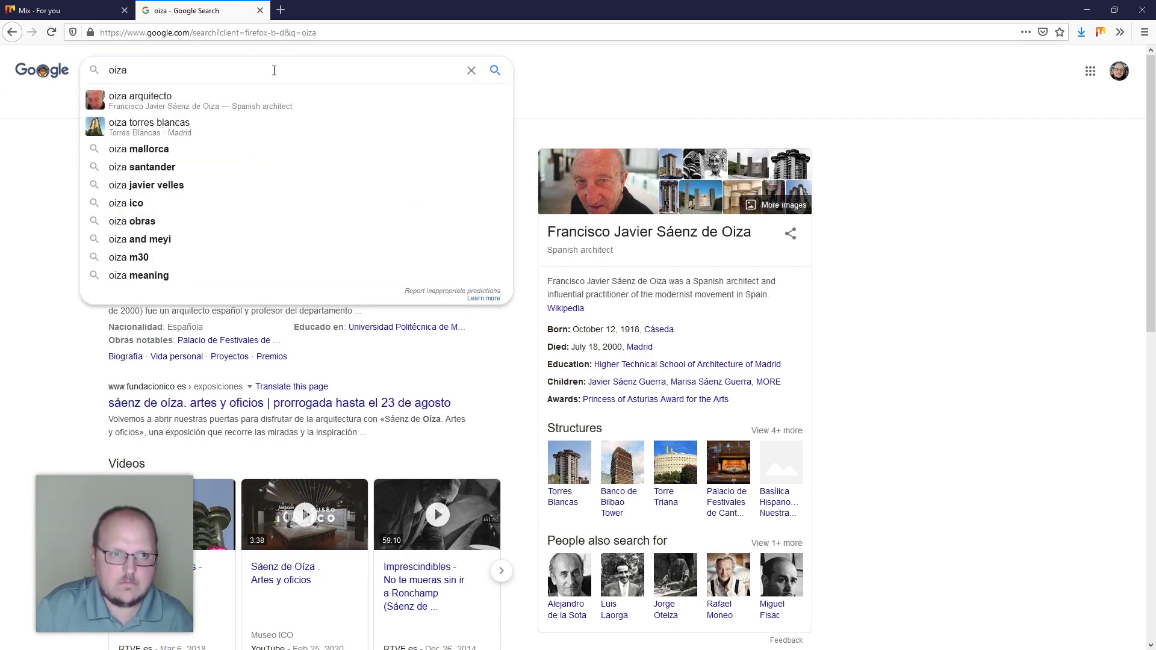
{"action": "type", "text": "cuadrad"}
{"action": "key", "text": "BackSpace"}
{"action": "key", "text": "BackSpace"}
{"action": "key", "text": "BackSpace"}
{"action": "key", "text": "BackSpace"}
{"action": "key", "text": "BackSpace"}
{"action": "key", "text": "BackSpace"}
{"action": "key", "text": "BackSpace"}
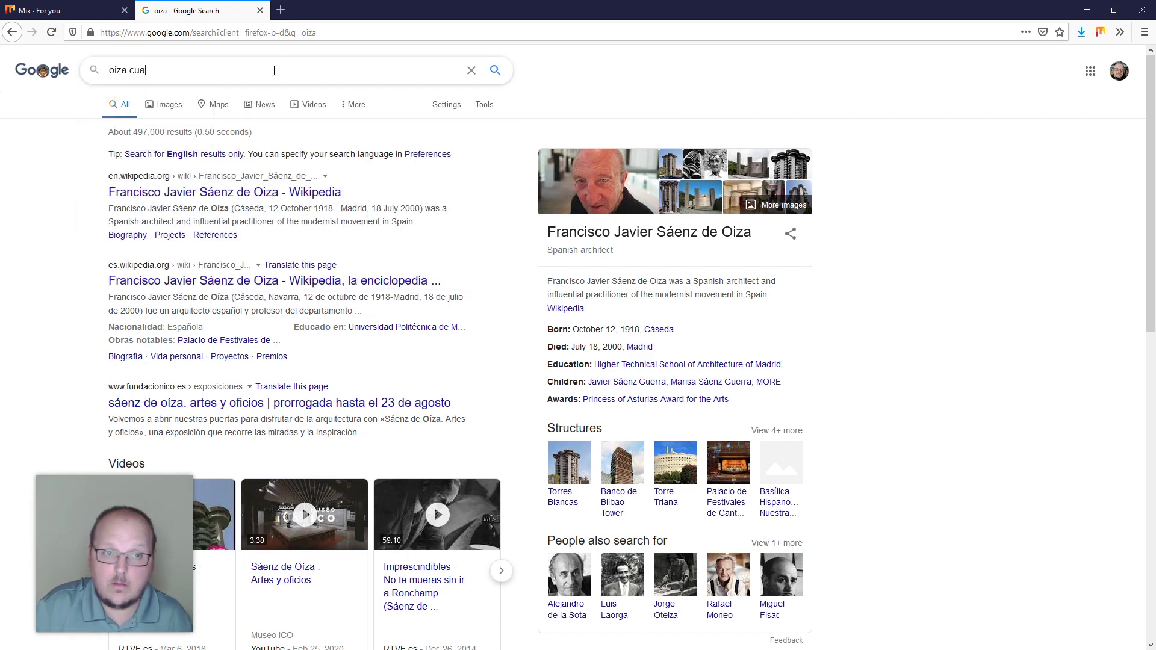
{"action": "type", "text": "oleo"}
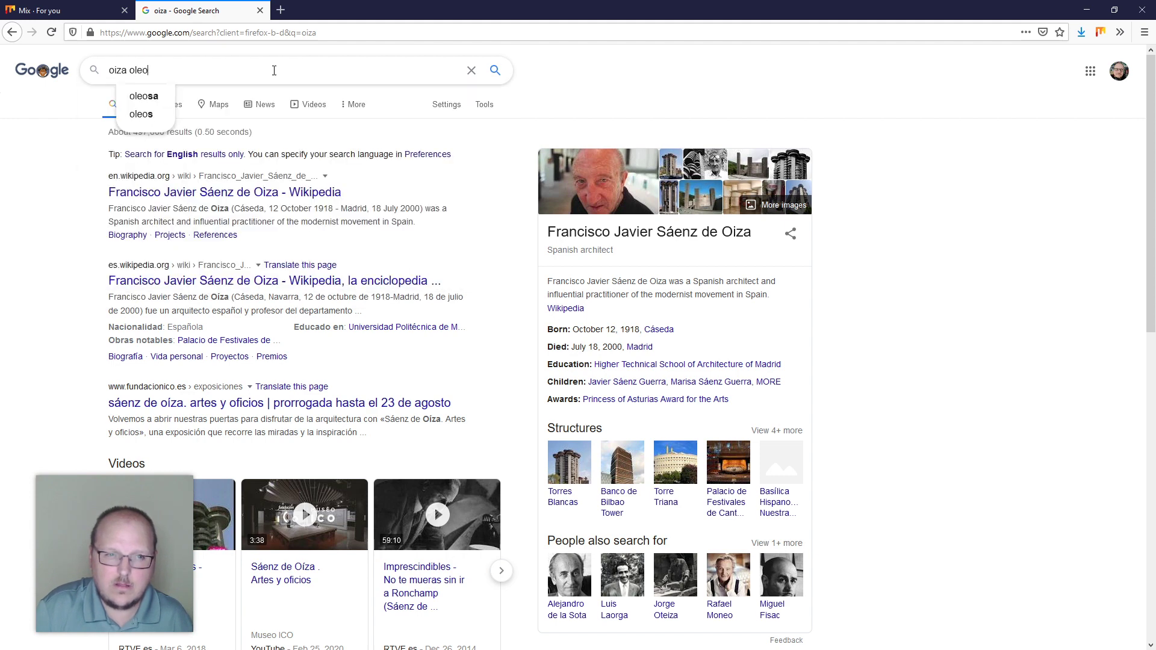
{"action": "key", "text": "Return"}
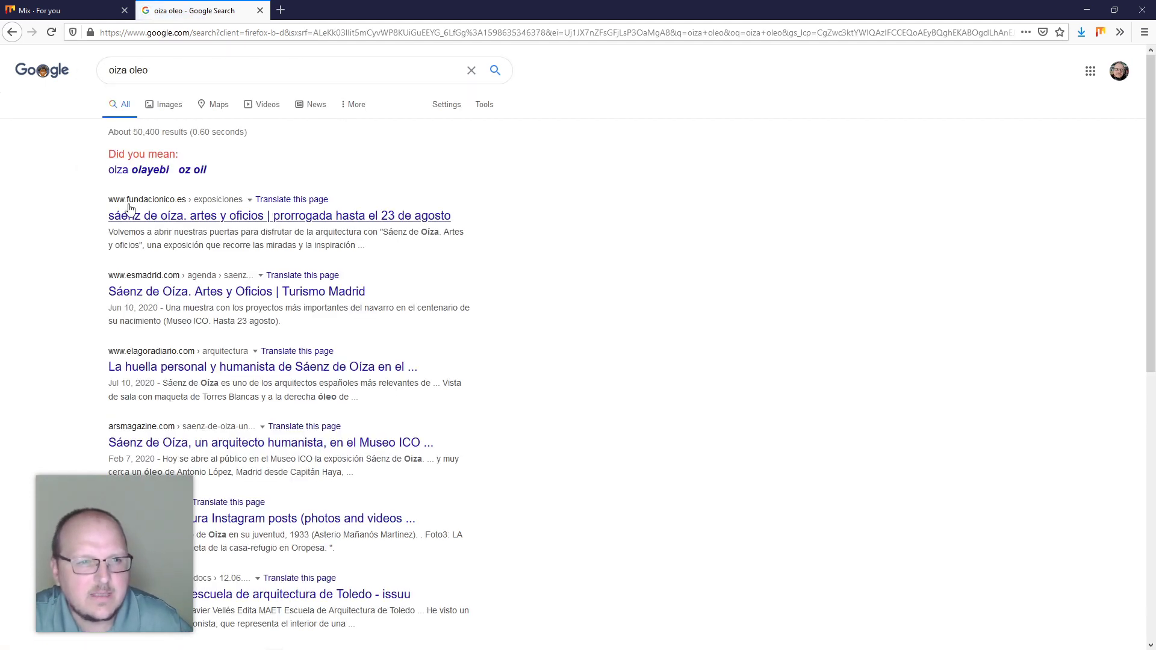
Show the image results for "oiza oleo" and look through them for a suitable painting
{"action": "left_click", "coordinate": [160, 106]}
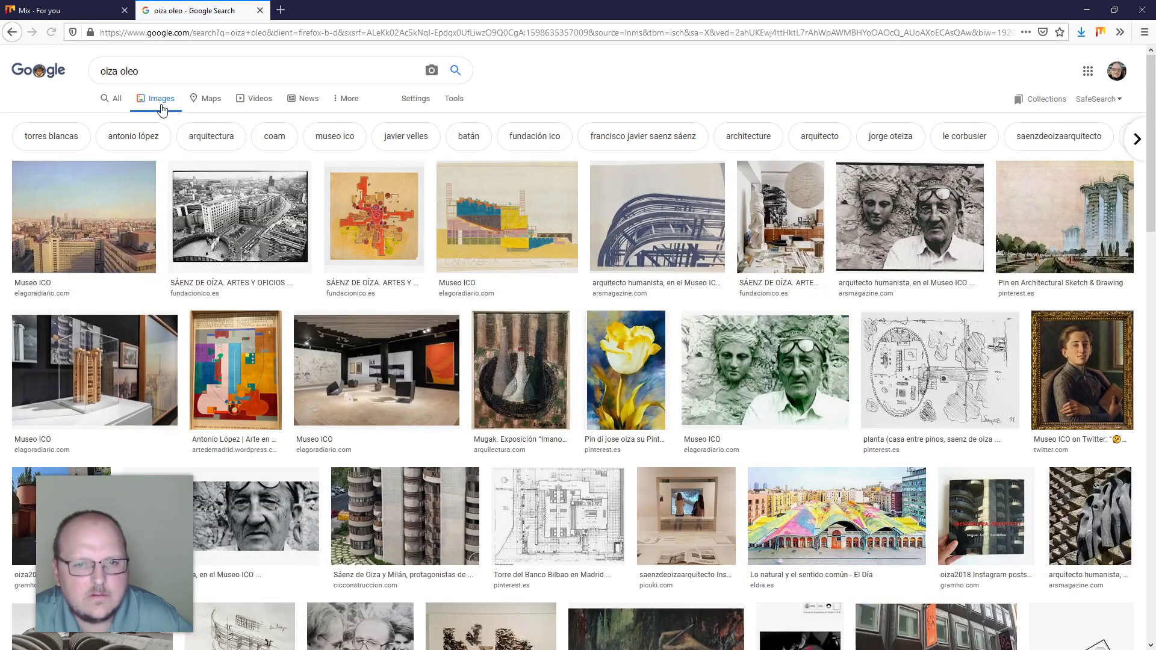
{"action": "scroll", "coordinate": [164, 234], "scroll_direction": "down", "scroll_amount": 10}
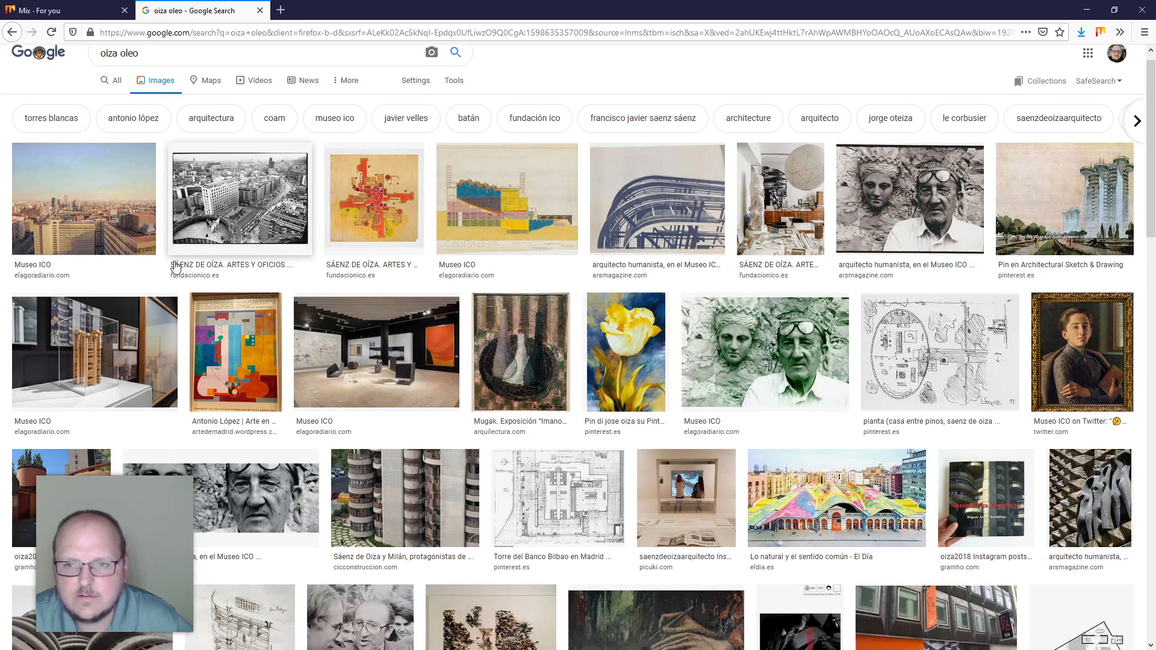
{"action": "scroll", "coordinate": [183, 269], "scroll_direction": "down", "scroll_amount": 6}
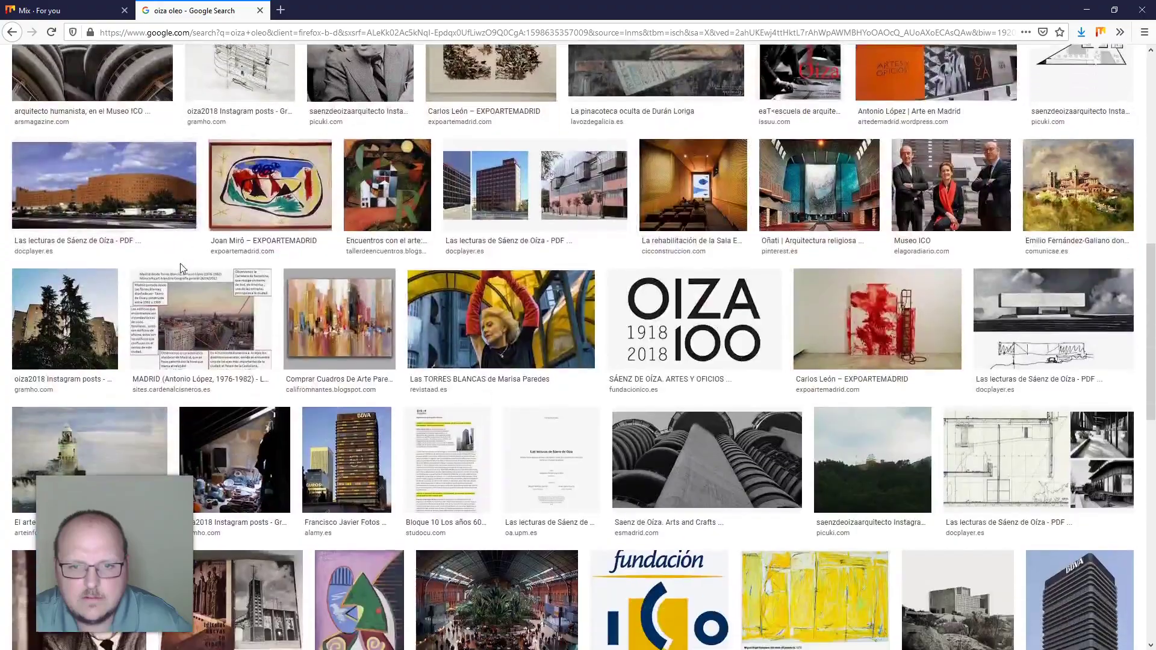
{"action": "scroll", "coordinate": [182, 270], "scroll_direction": "down", "scroll_amount": 7}
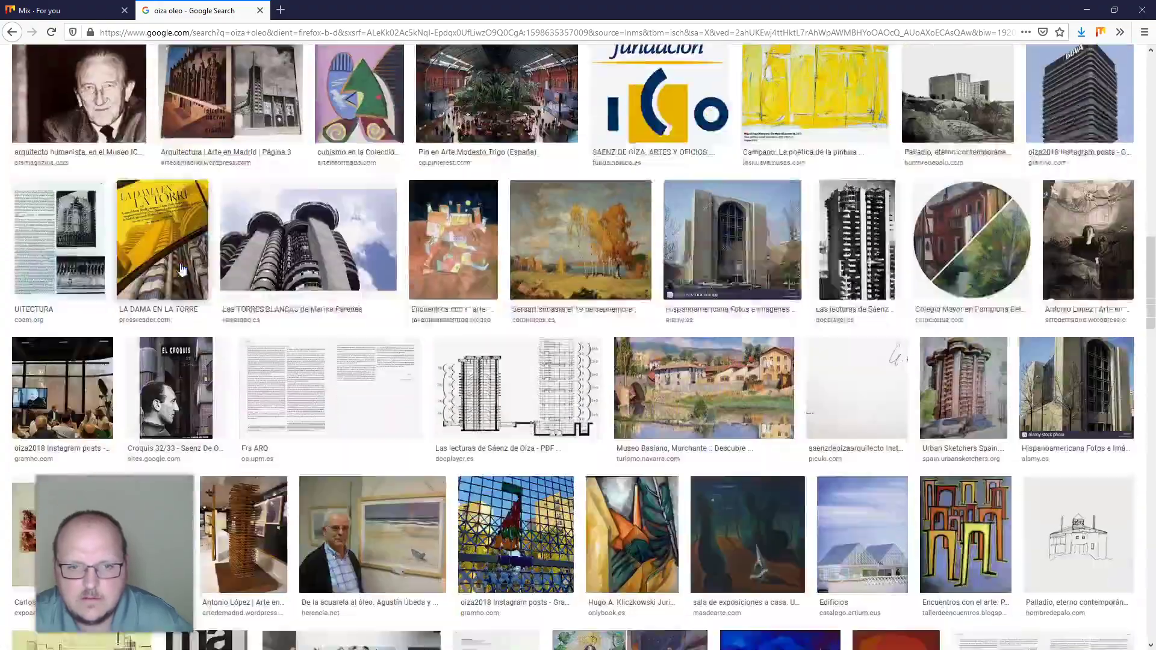
{"action": "scroll", "coordinate": [186, 269], "scroll_direction": "up", "scroll_amount": 15}
{"action": "scroll", "coordinate": [189, 267], "scroll_direction": "up", "scroll_amount": 7}
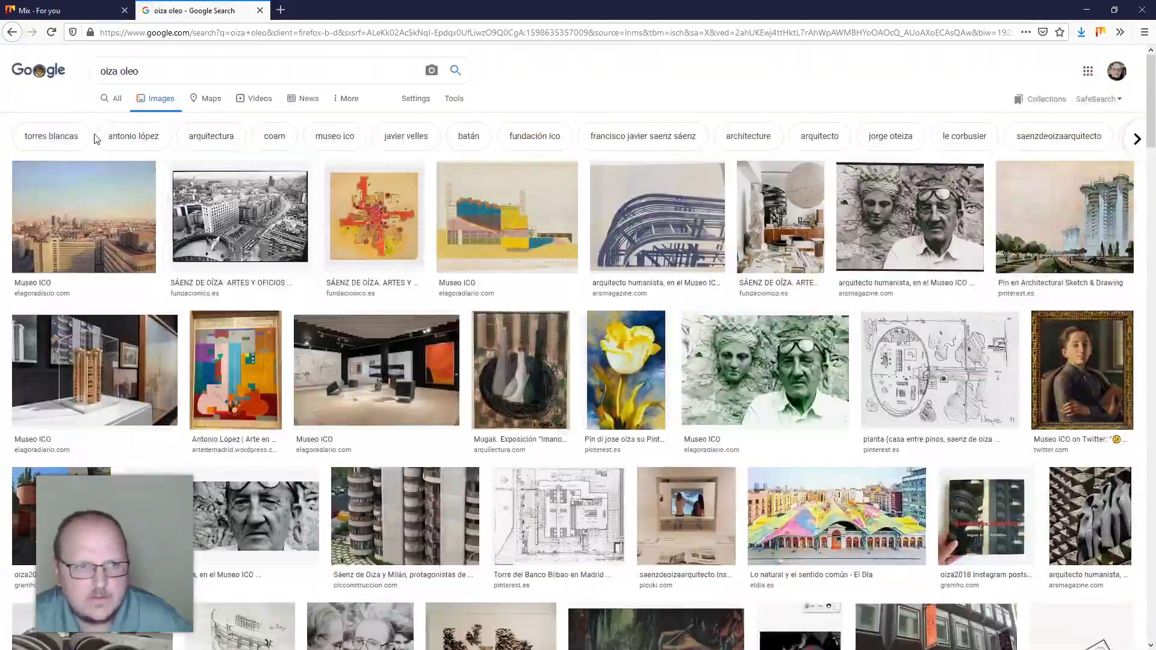
Change the image search to "oteiza oleo" and look through the resulting artworks
{"action": "type", "text": "oteiz"}
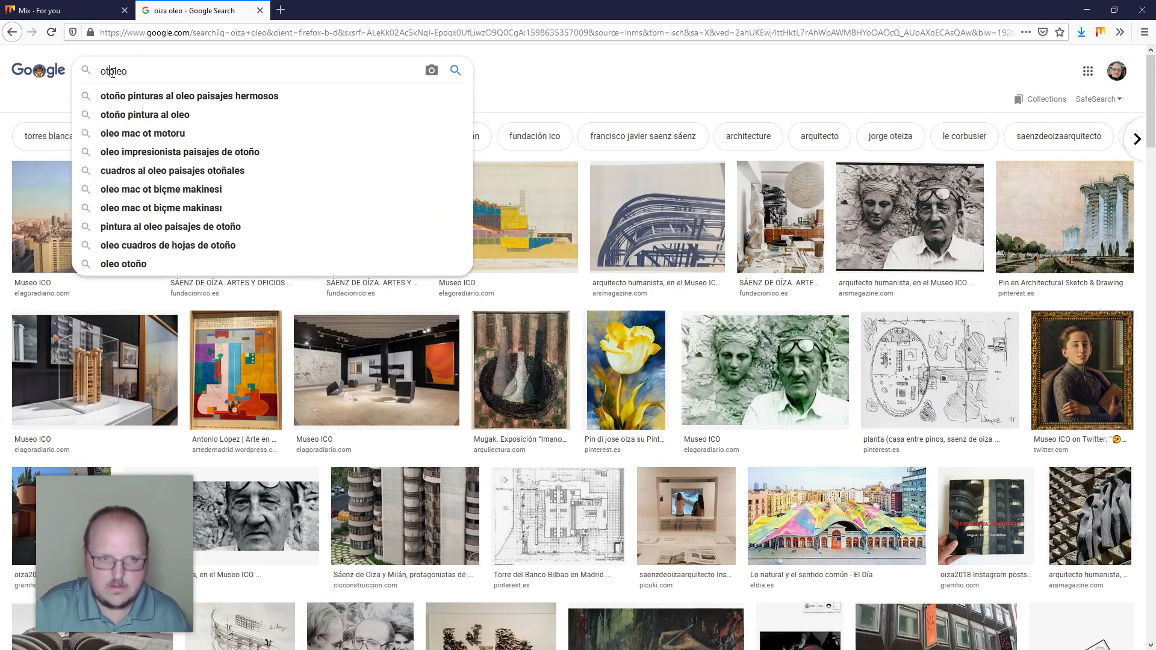
{"action": "type", "text": "a"}
{"action": "key", "text": "Return"}
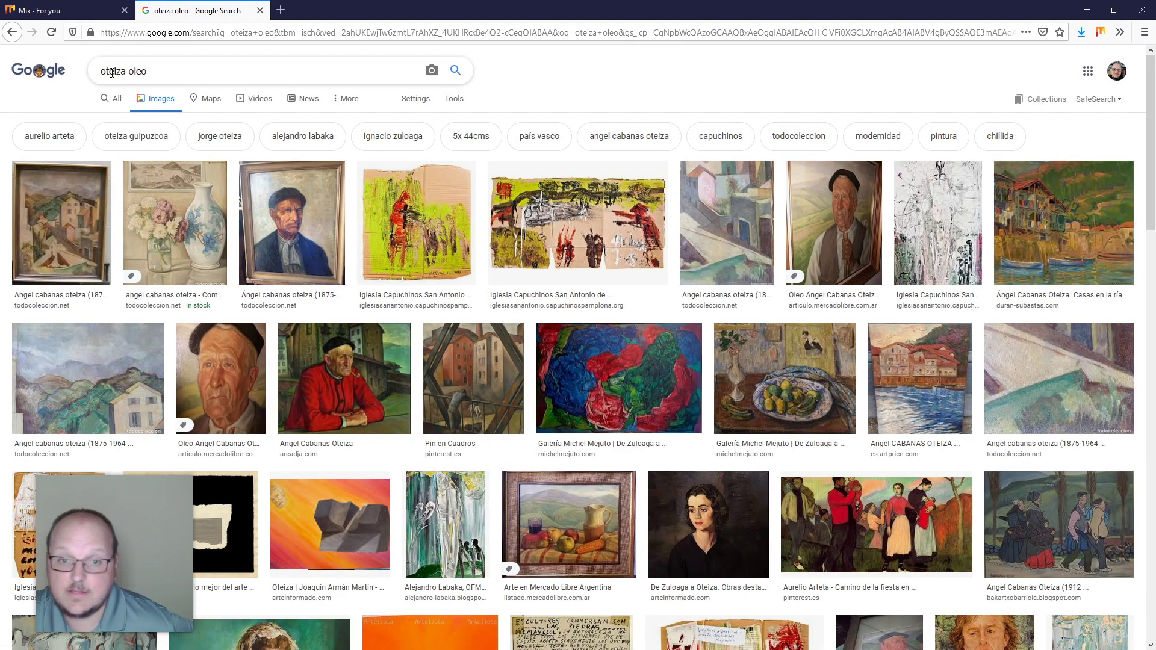
{"action": "scroll", "coordinate": [341, 212], "scroll_direction": "down", "scroll_amount": 5}
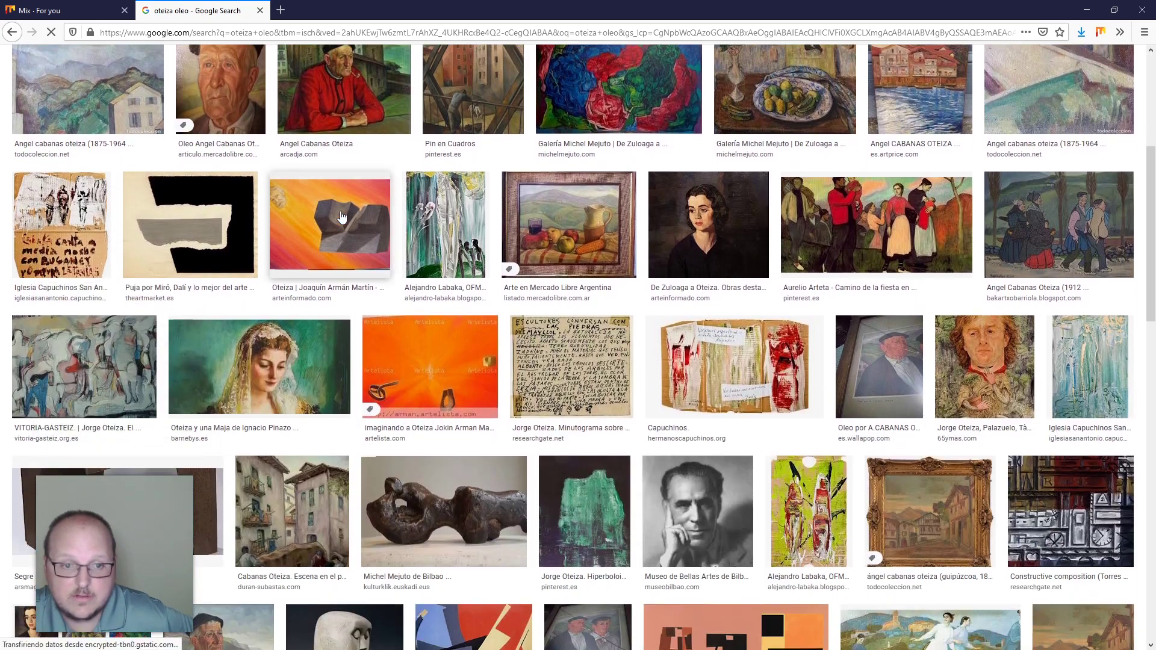
{"action": "scroll", "coordinate": [341, 215], "scroll_direction": "down", "scroll_amount": 5}
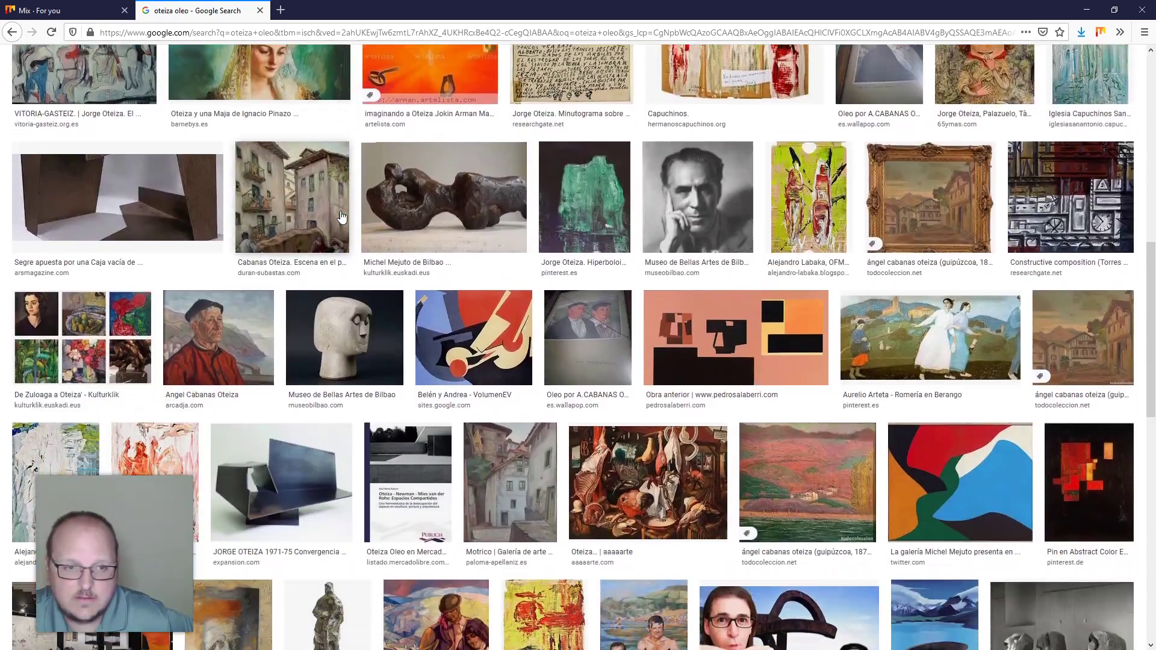
{"action": "scroll", "coordinate": [341, 215], "scroll_direction": "down", "scroll_amount": 8}
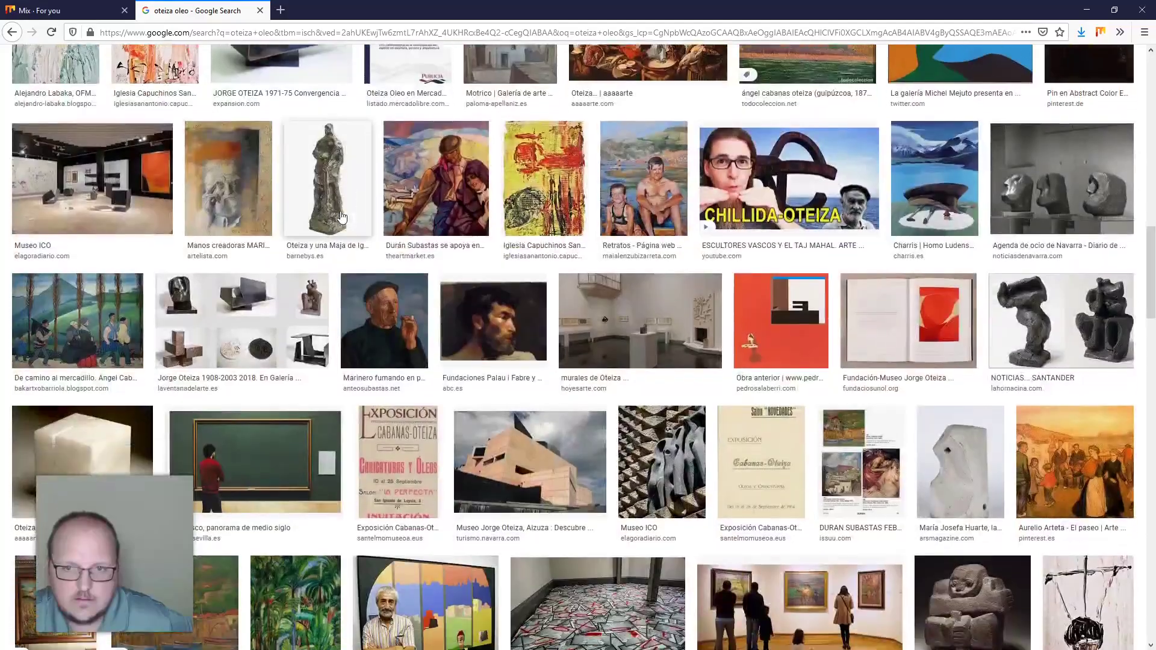
{"action": "scroll", "coordinate": [342, 217], "scroll_direction": "down", "scroll_amount": 1}
{"action": "scroll", "coordinate": [341, 217], "scroll_direction": "up", "scroll_amount": 15}
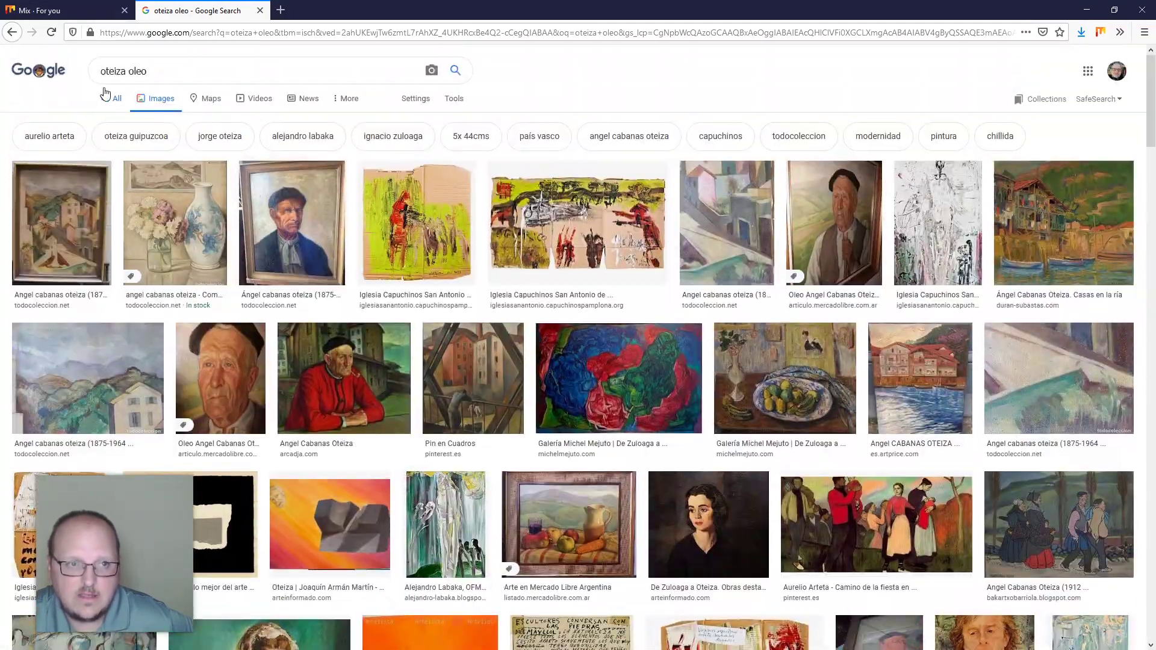
Replace the image search query with "chillida cuadro"
{"action": "triple_click", "coordinate": [75, 78]}
{"action": "type", "text": "ch"}
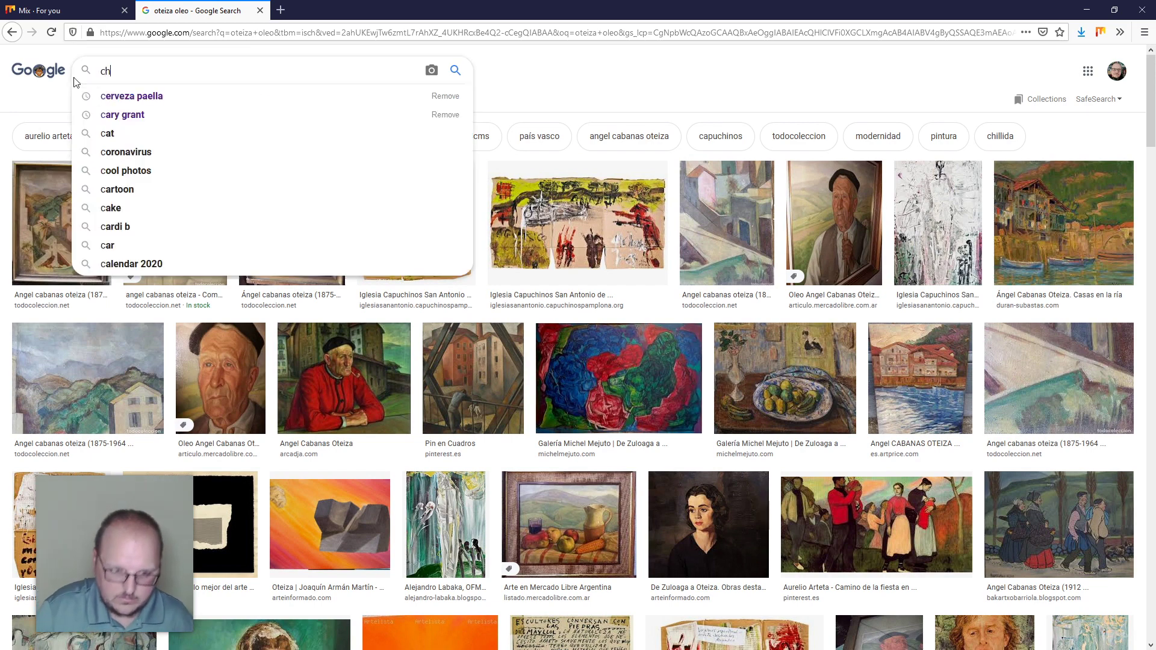
{"action": "type", "text": "illida cuadro"}
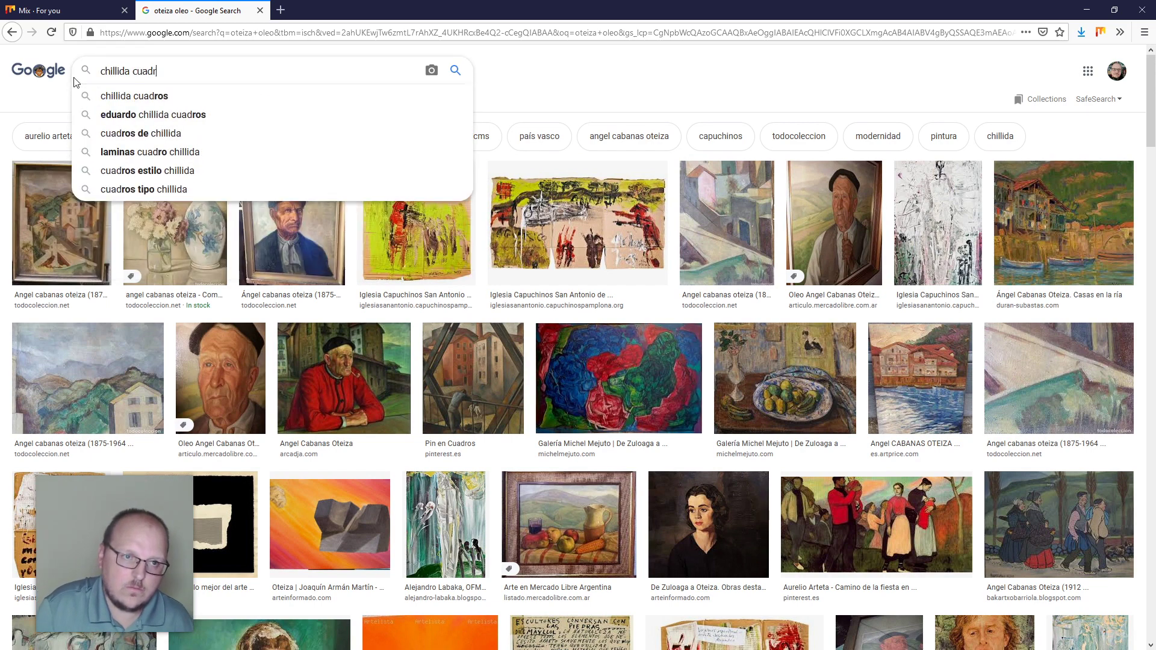
Search Google Images for "chillida cuadro" and look through the results for a suitable painting
{"action": "key", "text": "Return"}
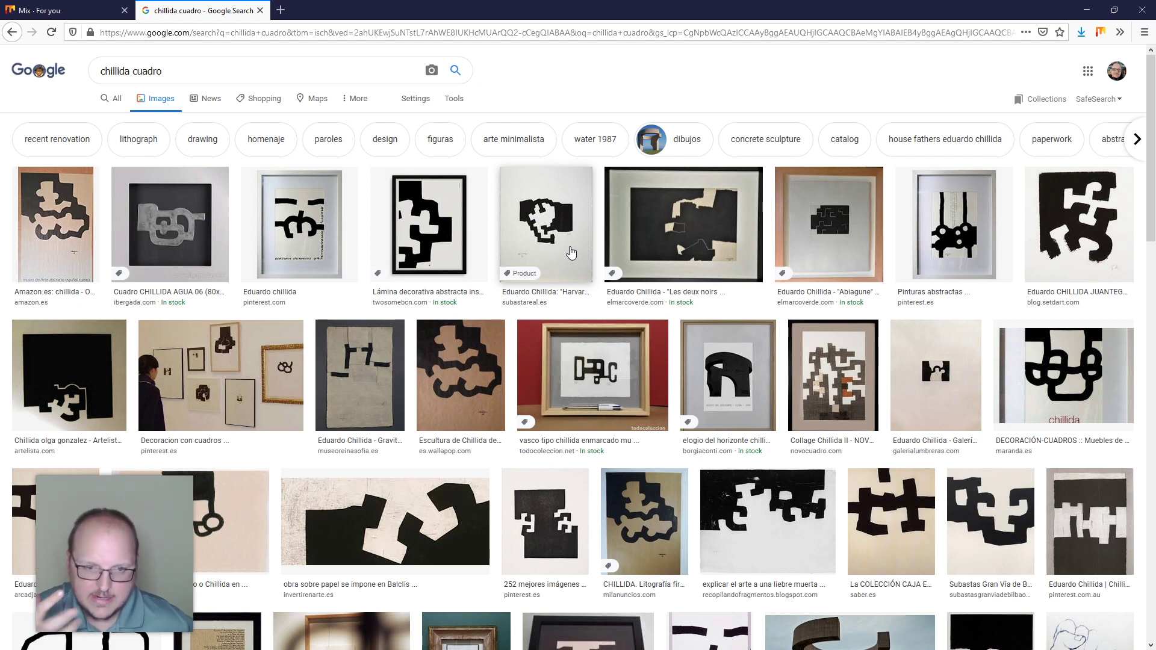
{"action": "scroll", "coordinate": [576, 265], "scroll_direction": "down", "scroll_amount": 2}
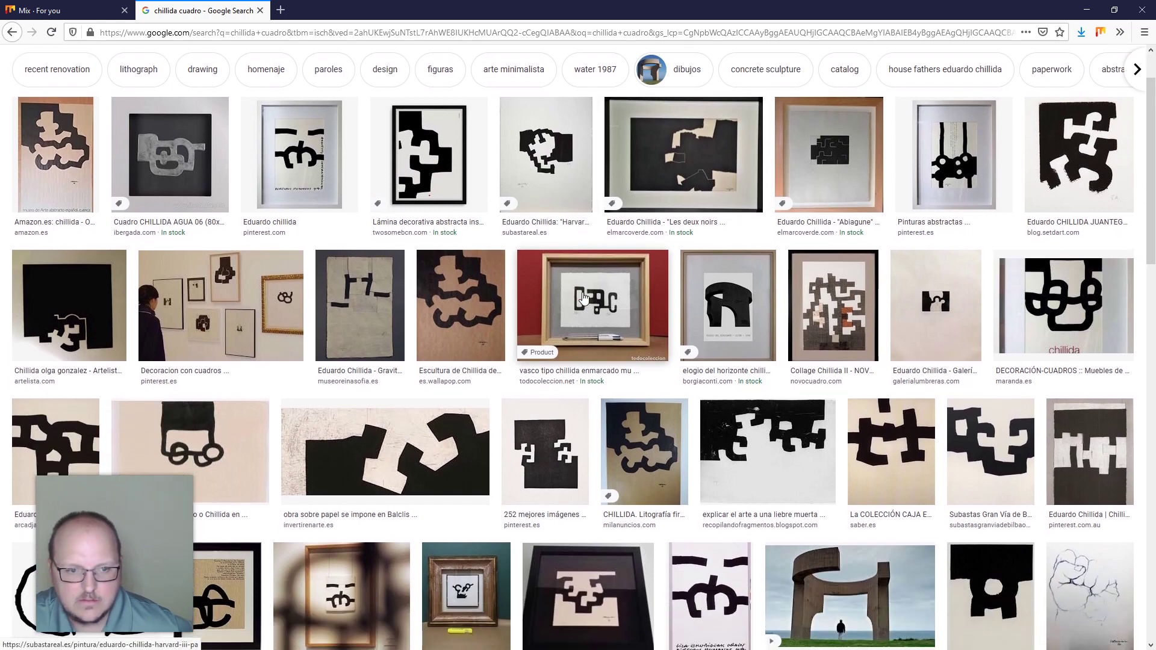
{"action": "scroll", "coordinate": [581, 277], "scroll_direction": "down", "scroll_amount": 3}
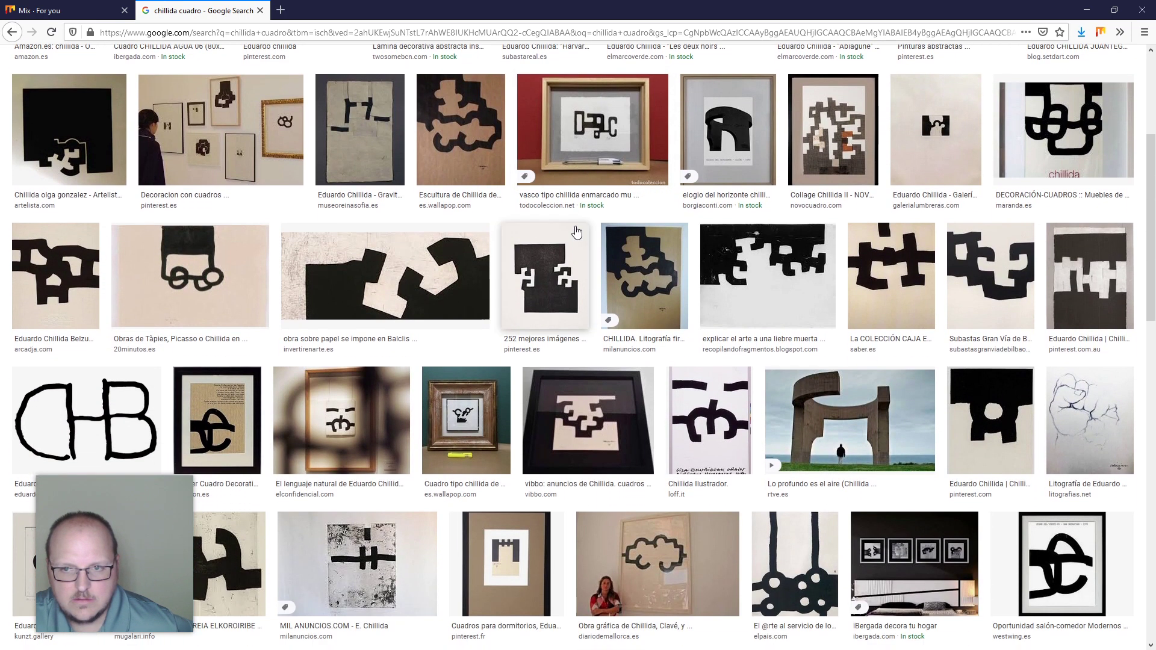
{"action": "scroll", "coordinate": [576, 232], "scroll_direction": "down", "scroll_amount": 2}
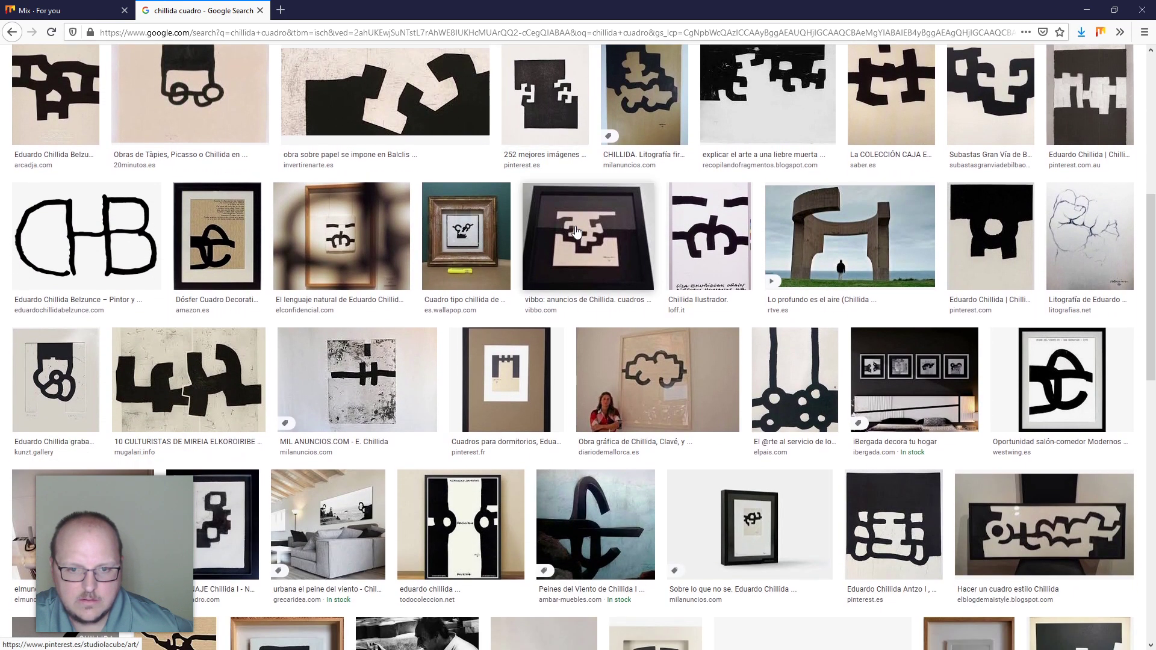
{"action": "scroll", "coordinate": [577, 231], "scroll_direction": "down", "scroll_amount": 3}
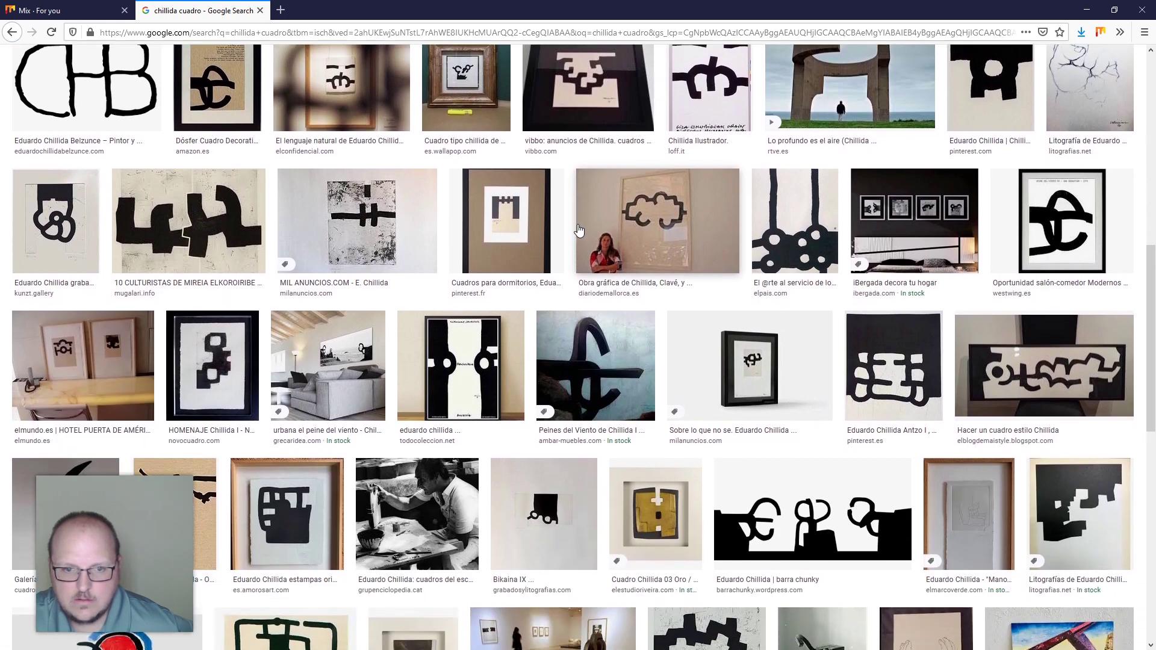
{"action": "scroll", "coordinate": [705, 286], "scroll_direction": "down", "scroll_amount": 3}
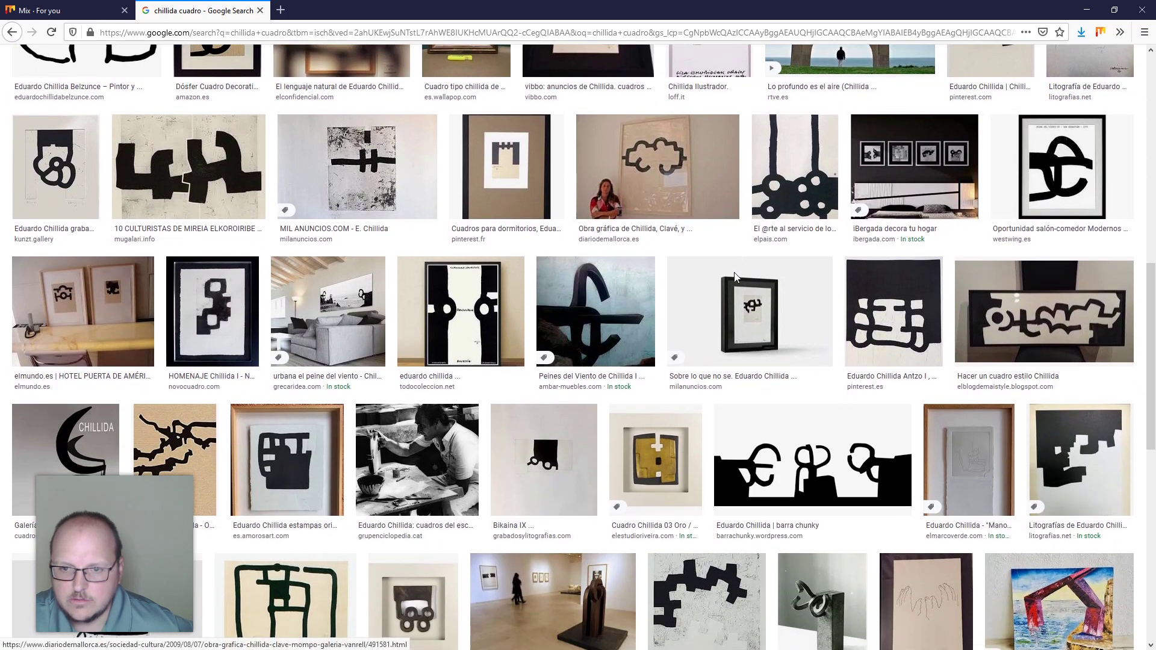
{"action": "scroll", "coordinate": [705, 286], "scroll_direction": "down", "scroll_amount": 4}
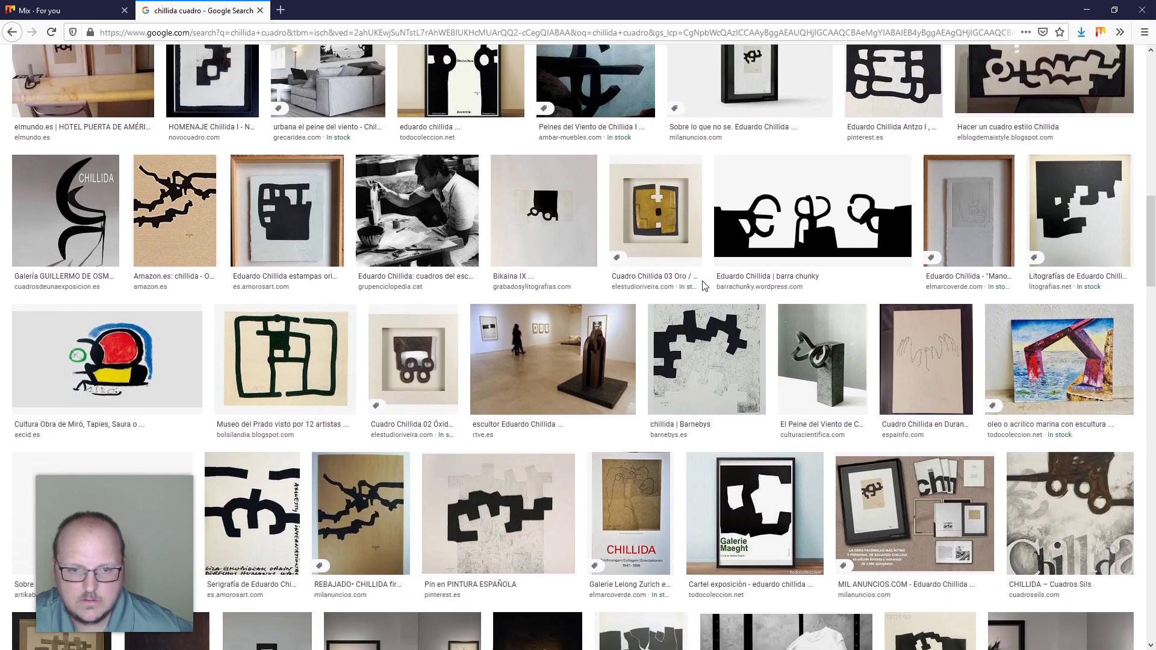
{"action": "scroll", "coordinate": [704, 286], "scroll_direction": "down", "scroll_amount": 3}
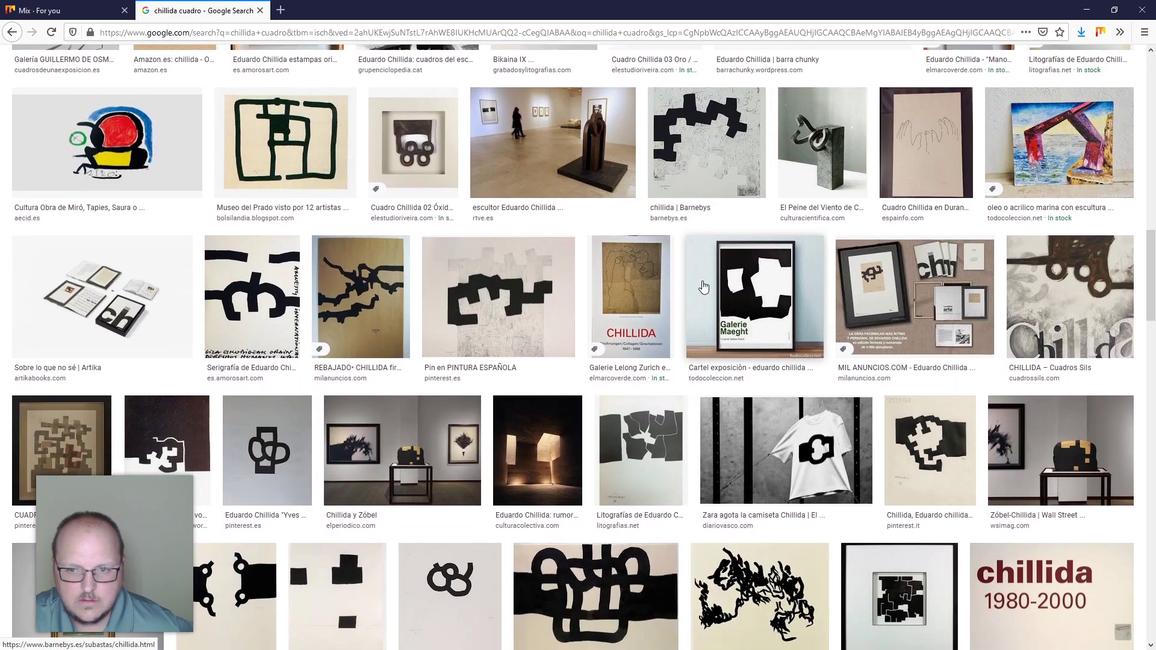
{"action": "scroll", "coordinate": [705, 286], "scroll_direction": "down", "scroll_amount": 6}
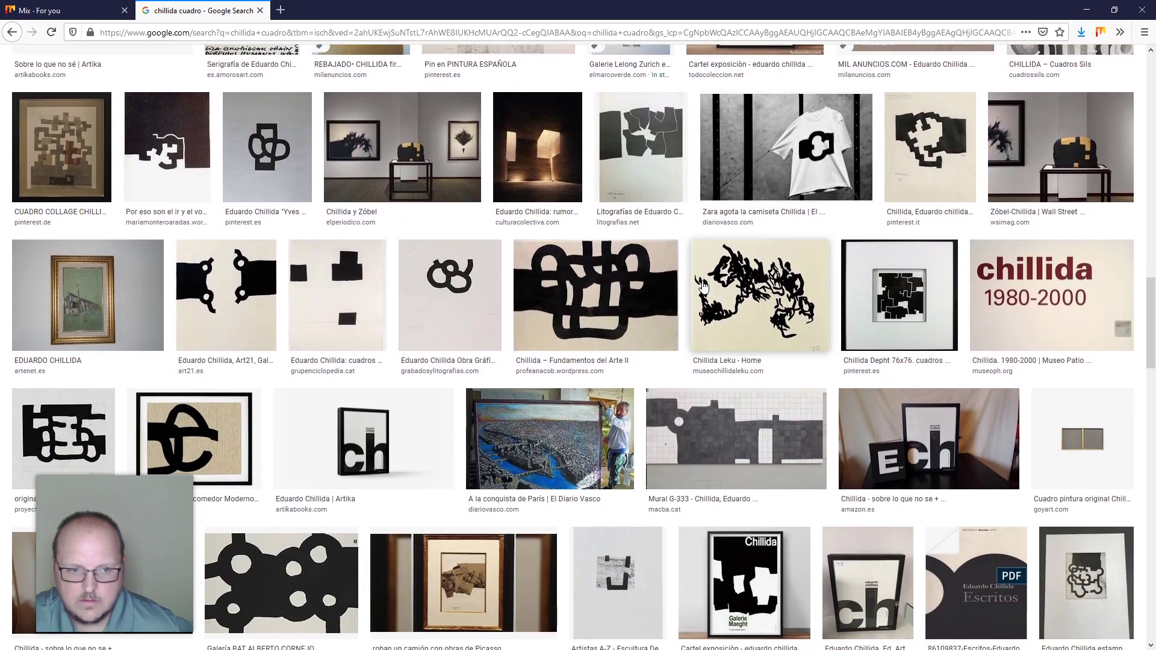
{"action": "scroll", "coordinate": [705, 286], "scroll_direction": "down", "scroll_amount": 8}
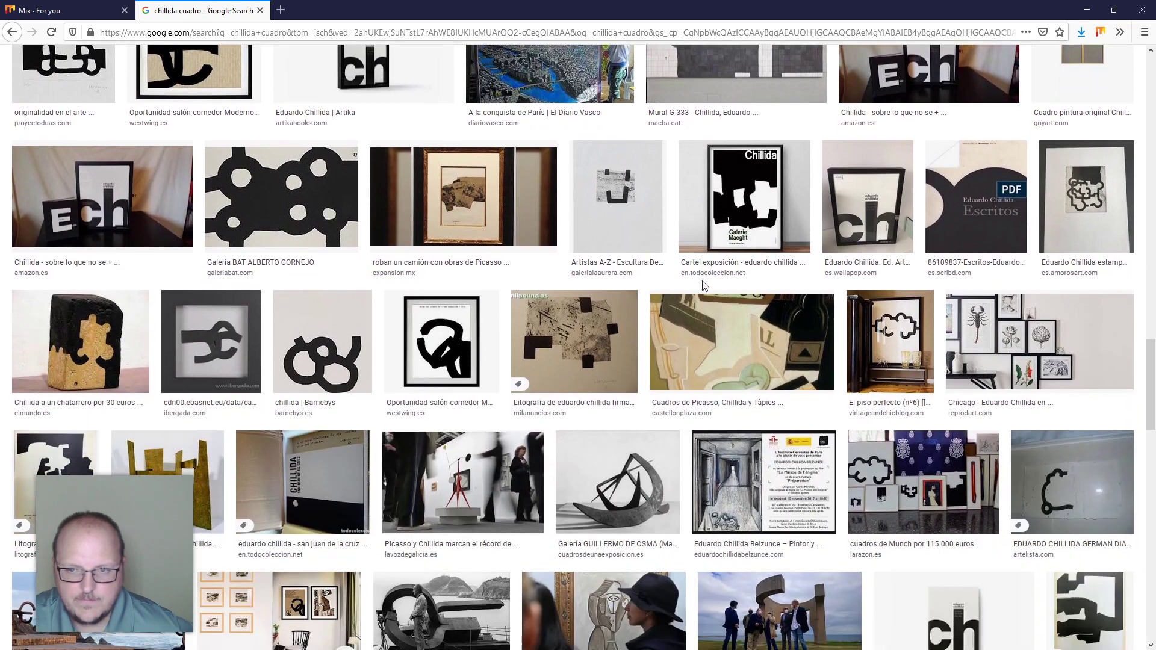
{"action": "scroll", "coordinate": [704, 286], "scroll_direction": "down", "scroll_amount": 6}
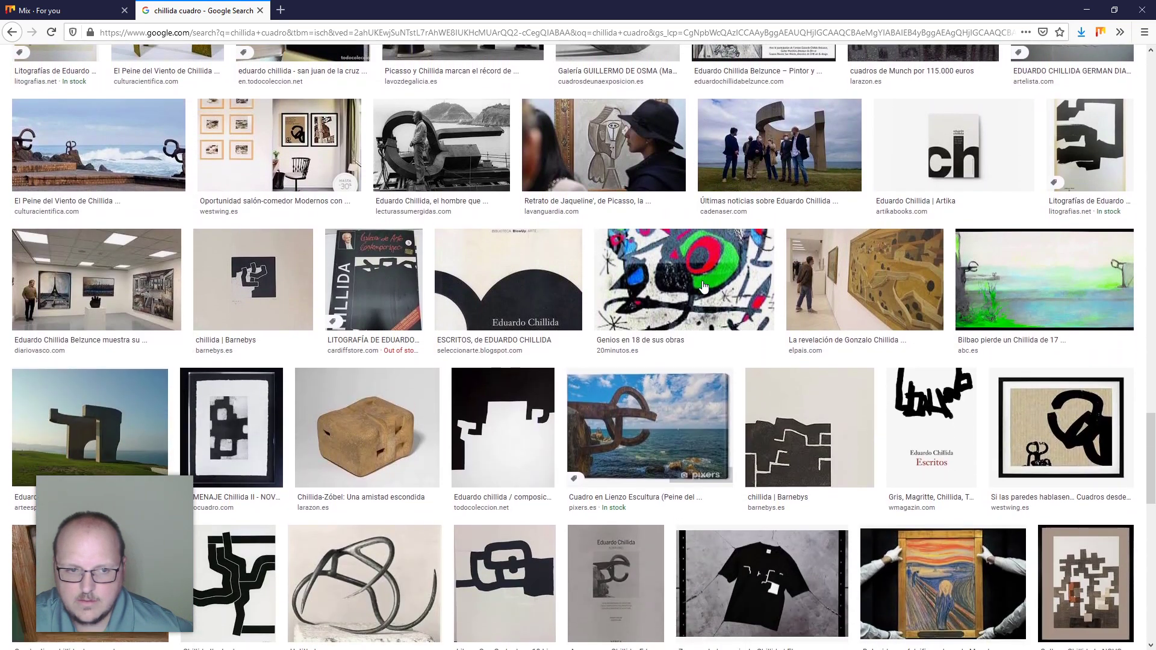
{"action": "scroll", "coordinate": [1155, 369], "scroll_direction": "down", "scroll_amount": 7}
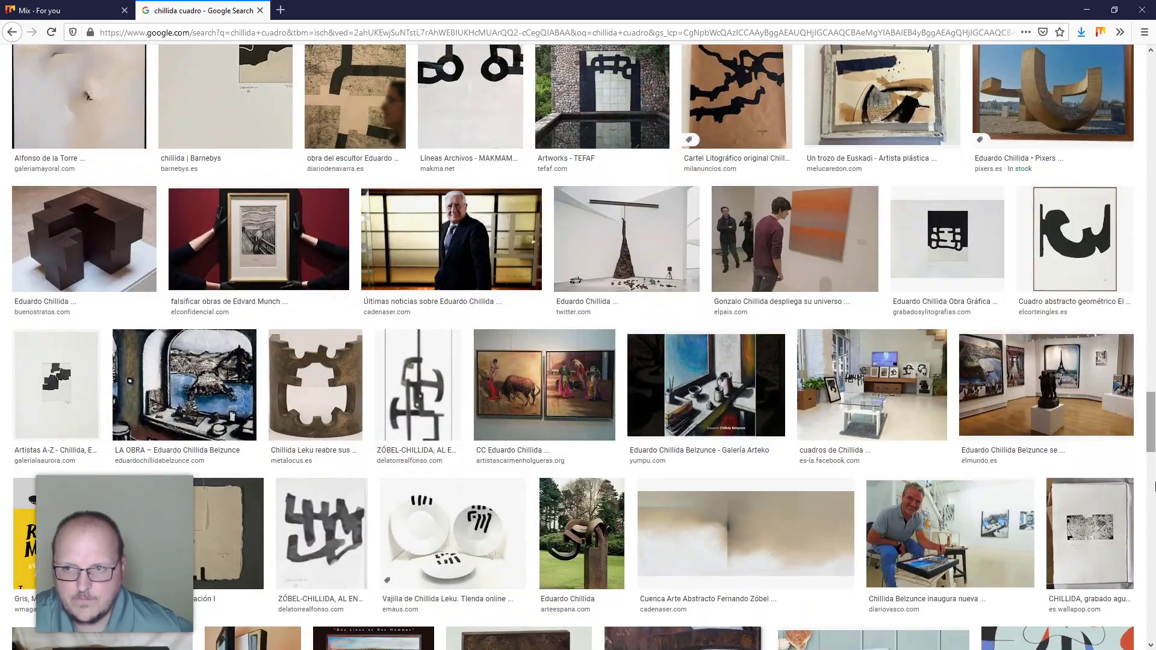
{"action": "left_click_drag", "start_coordinate": [1148, 415], "coordinate": [1132, 81]}
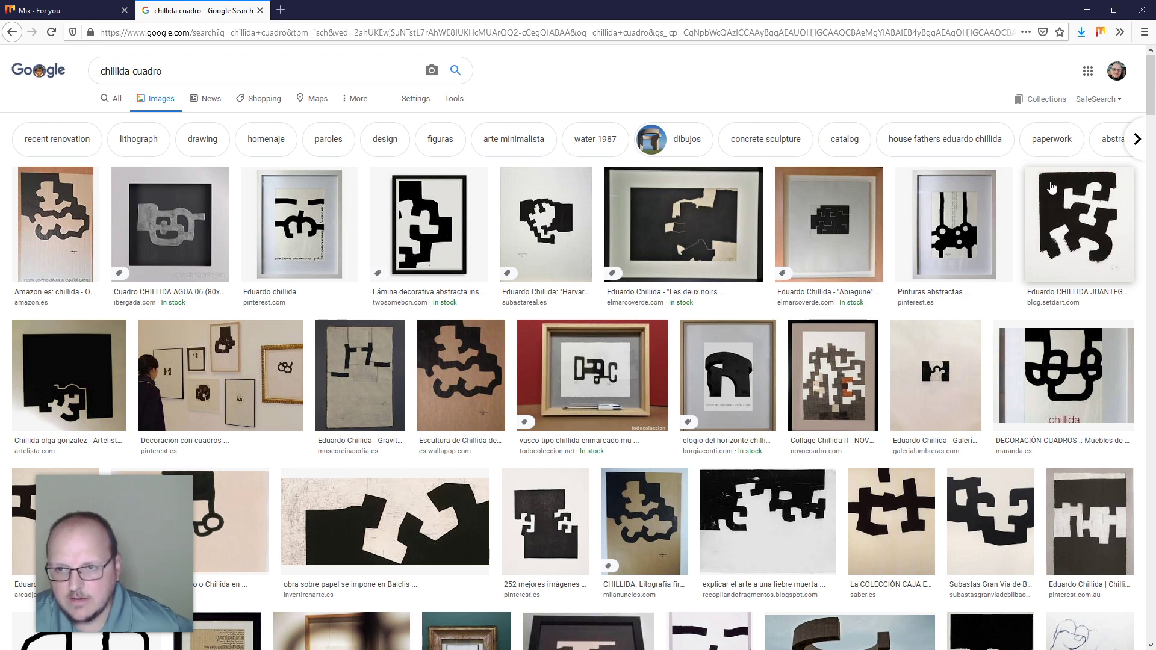
{"action": "scroll", "coordinate": [982, 265], "scroll_direction": "down", "scroll_amount": 2}
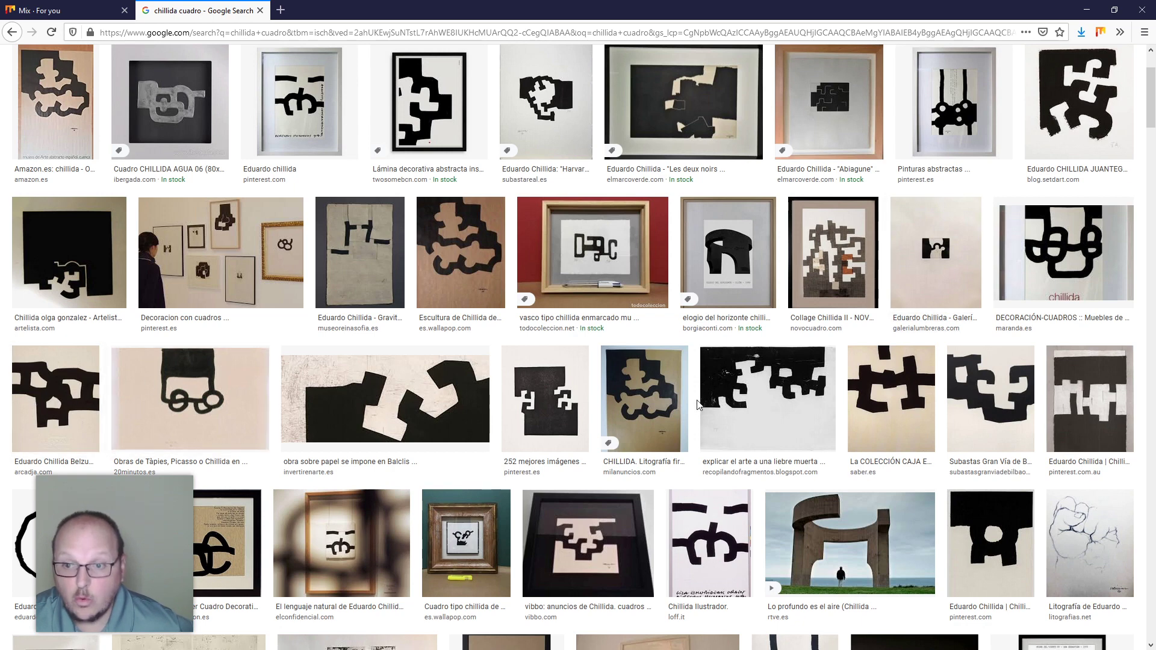
Open the "La COLECCIÓN CAJA ESPAÑA de PINTURA" image and insert it into the SketchUp room model, at the upper part of the wall
{"action": "left_click", "coordinate": [906, 370]}
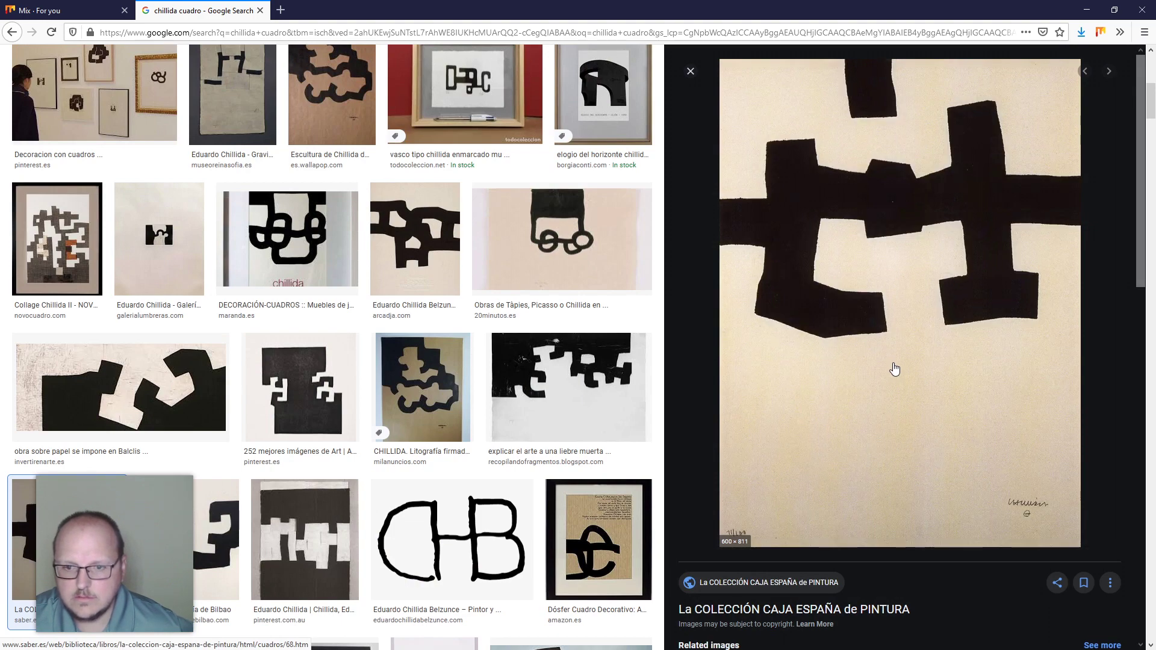
{"action": "scroll", "coordinate": [895, 369], "scroll_direction": "down", "scroll_amount": 4}
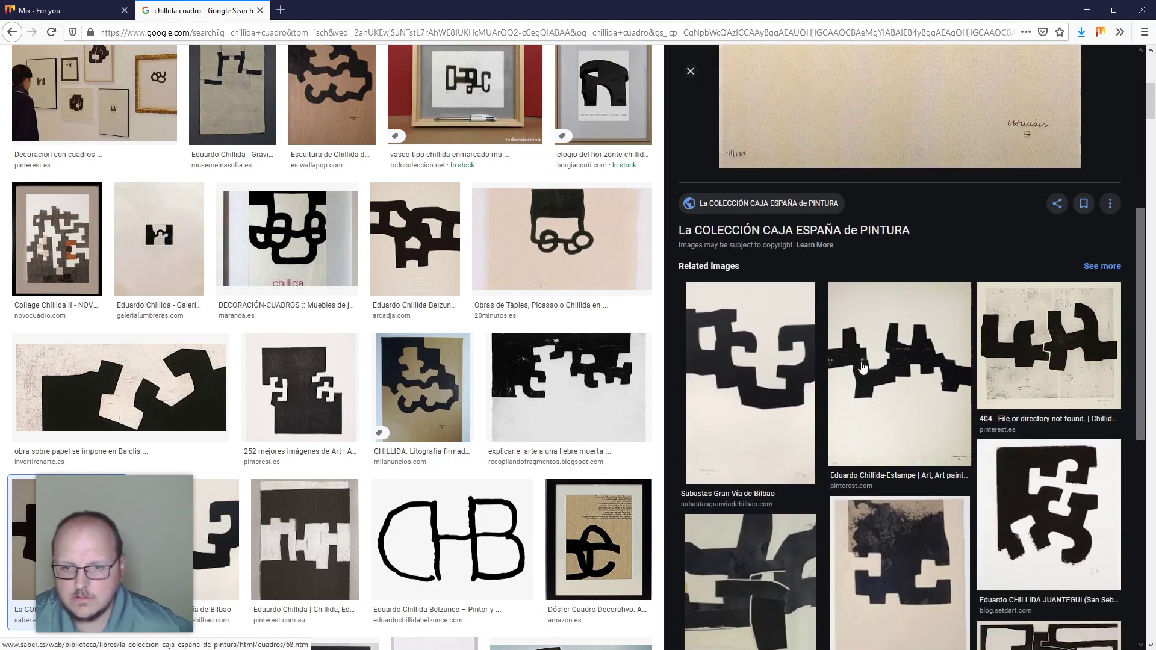
{"action": "scroll", "coordinate": [863, 367], "scroll_direction": "up", "scroll_amount": 4}
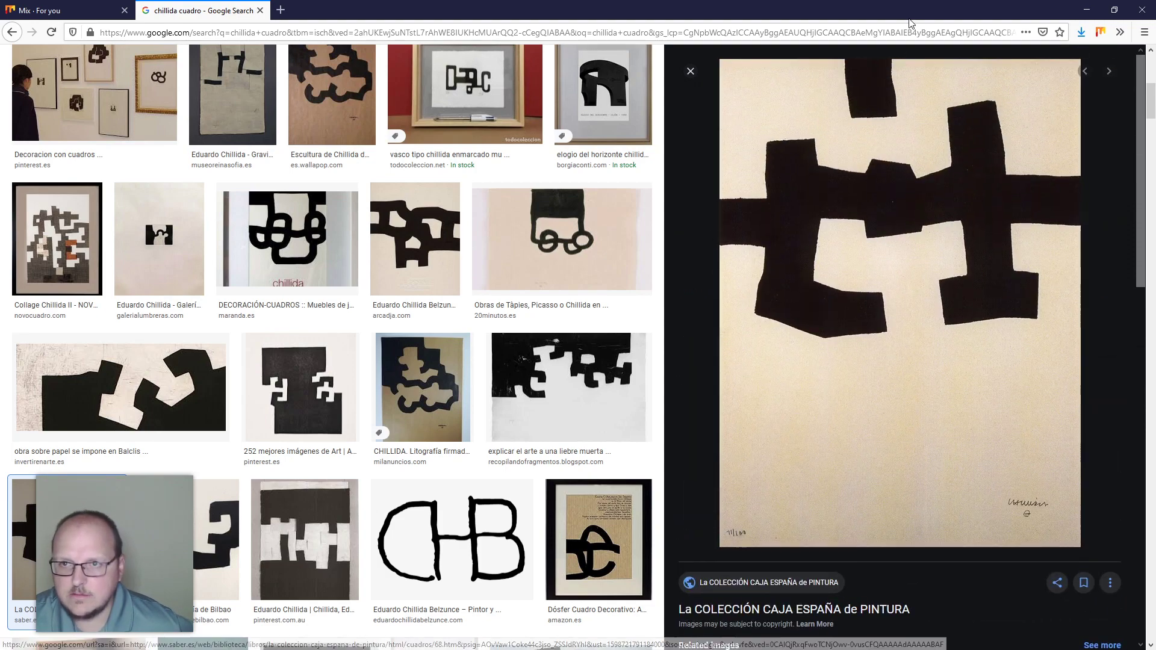
{"action": "mouse_move", "coordinate": [910, 14]}
{"action": "left_mouse_down"}
{"action": "mouse_move", "coordinate": [797, 88]}
{"action": "mouse_move", "coordinate": [845, 70]}
{"action": "left_mouse_up"}
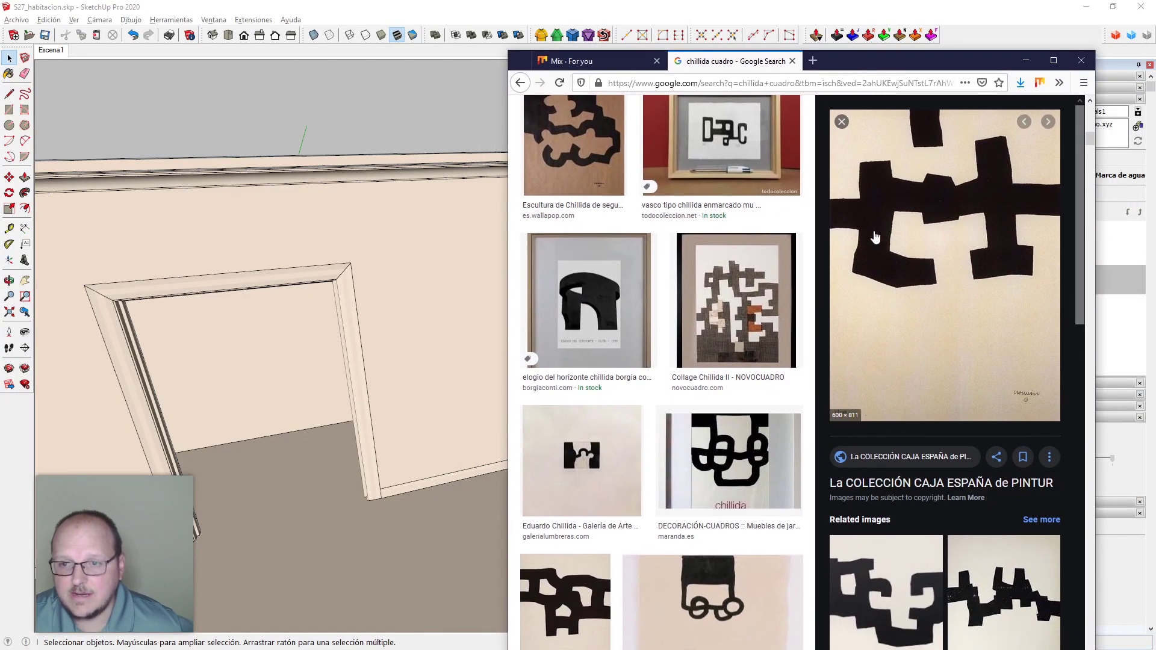
{"action": "left_click_drag", "start_coordinate": [875, 234], "coordinate": [378, 229]}
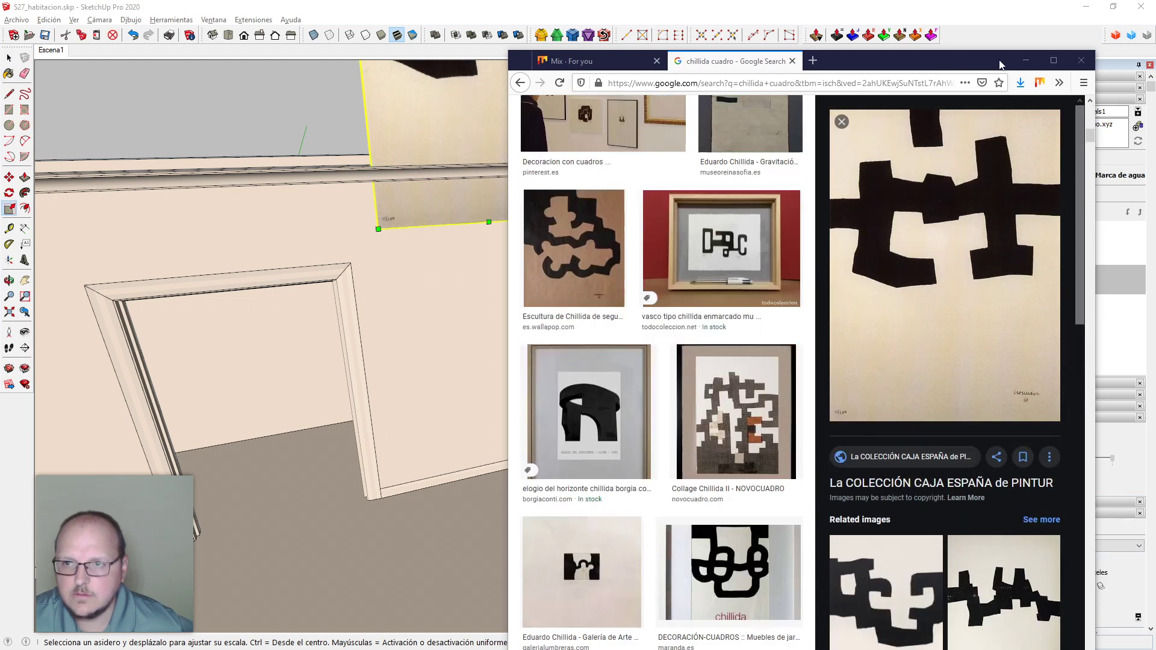
{"action": "left_click", "coordinate": [1027, 66]}
Scale the inserted painting image vertically to a height of 100 cm
{"action": "scroll", "coordinate": [565, 373], "scroll_direction": "down", "scroll_amount": 5}
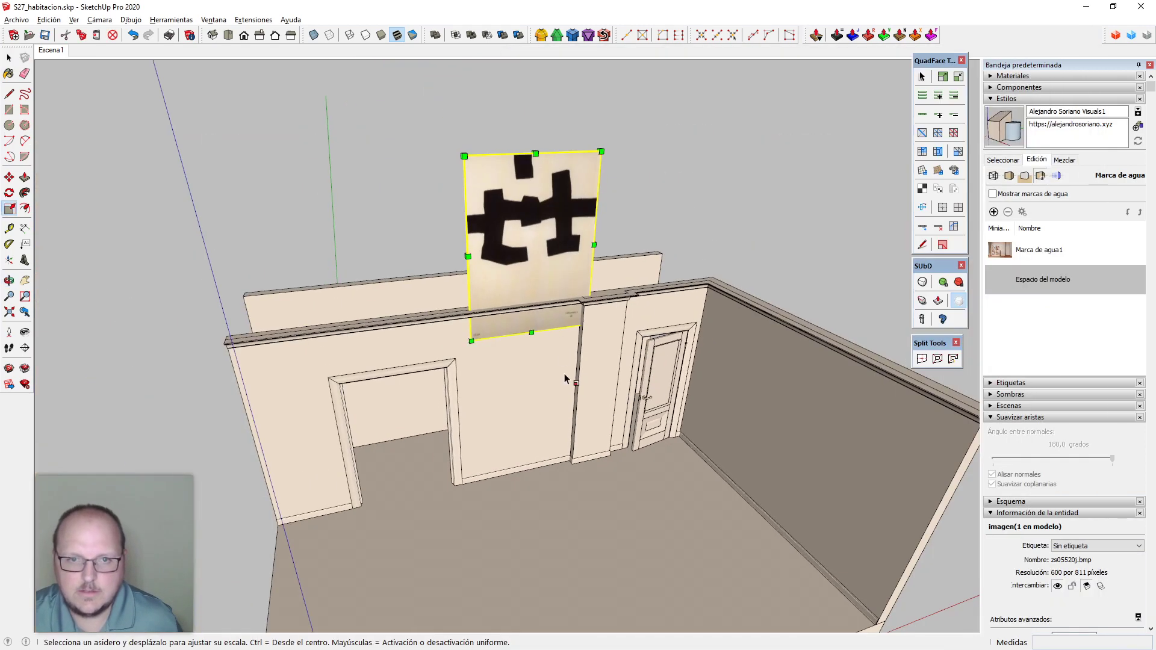
{"action": "middle_click_drag", "start_coordinate": [565, 373], "coordinate": [537, 289]}
{"action": "scroll", "coordinate": [538, 148], "scroll_direction": "up", "scroll_amount": 1}
{"action": "left_click_drag", "start_coordinate": [531, 153], "coordinate": [532, 167]}
{"action": "type", "text": "100c"}
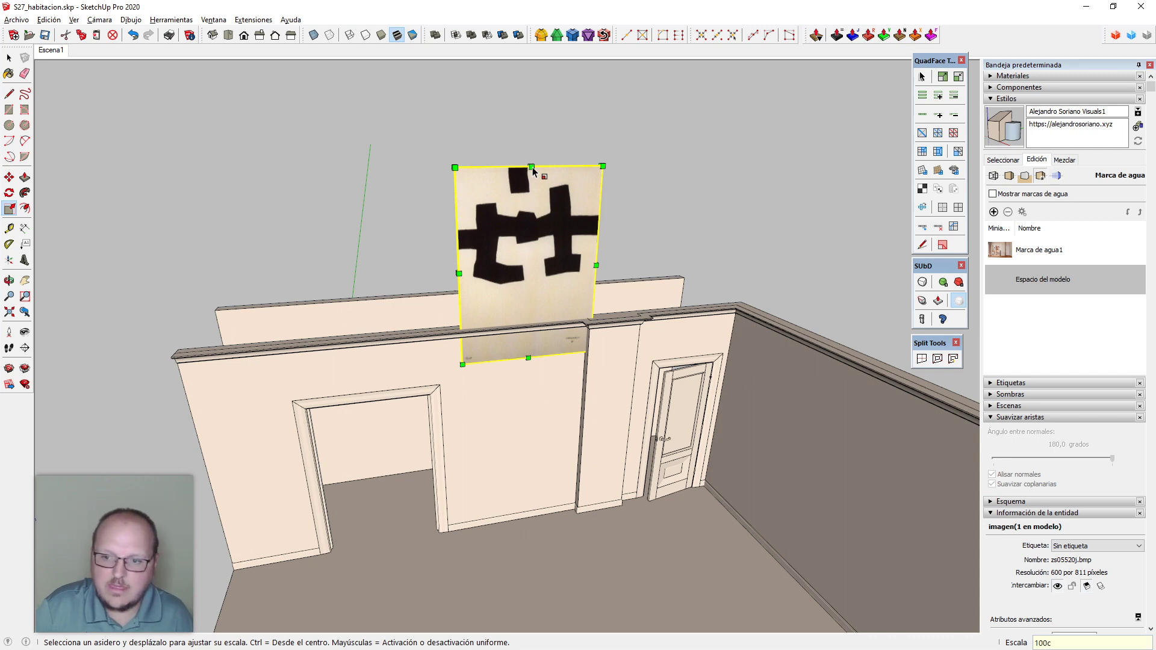
{"action": "type", "text": "m"}
{"action": "key", "text": "Return"}
{"action": "key", "text": "space"}
Measure the width of the painting image along its upper edge
{"action": "key", "text": "l"}
{"action": "scroll", "coordinate": [593, 206], "scroll_direction": "up", "scroll_amount": 2}
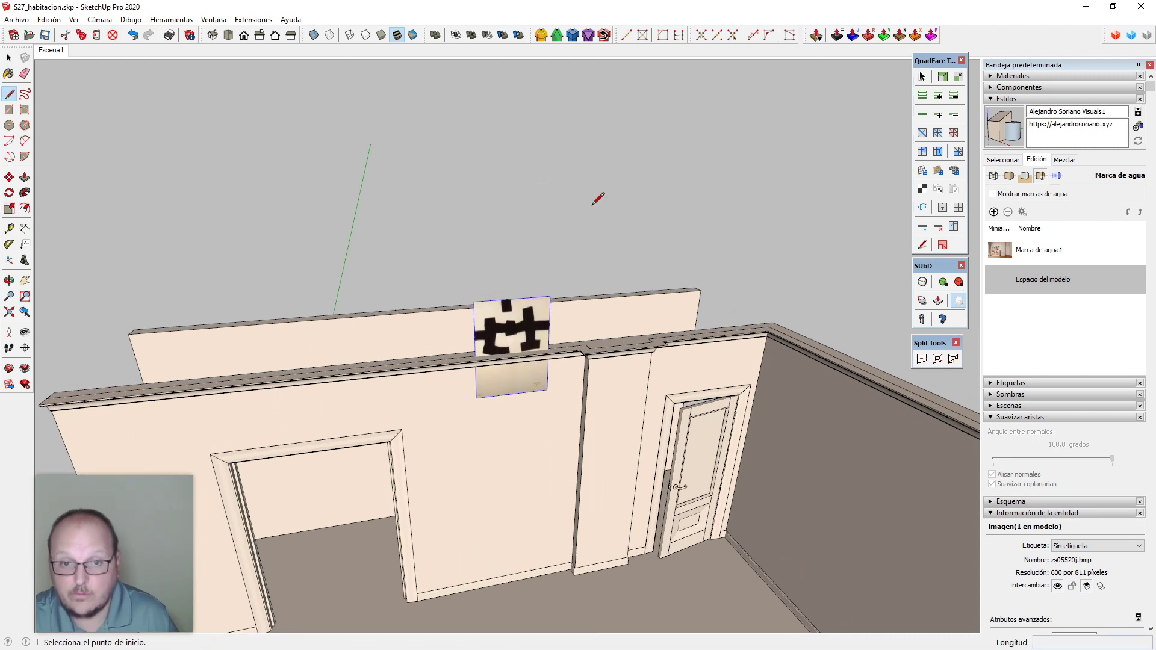
{"action": "scroll", "coordinate": [491, 329], "scroll_direction": "up", "scroll_amount": 3}
{"action": "left_click", "coordinate": [462, 283]}
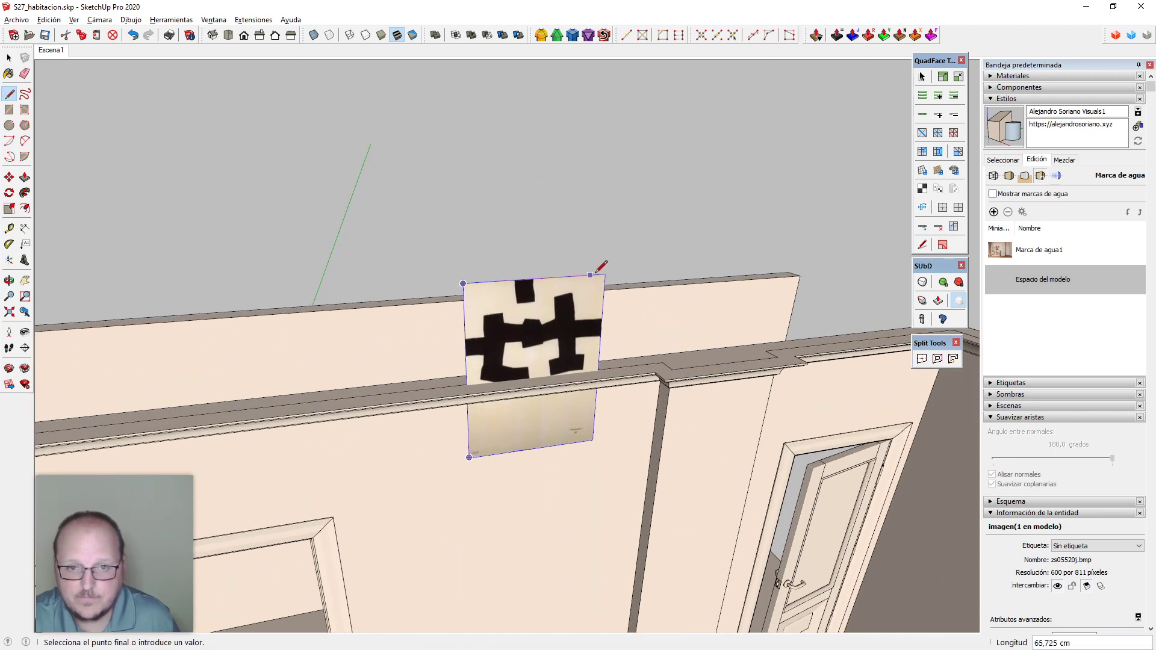
{"action": "key", "text": "space"}
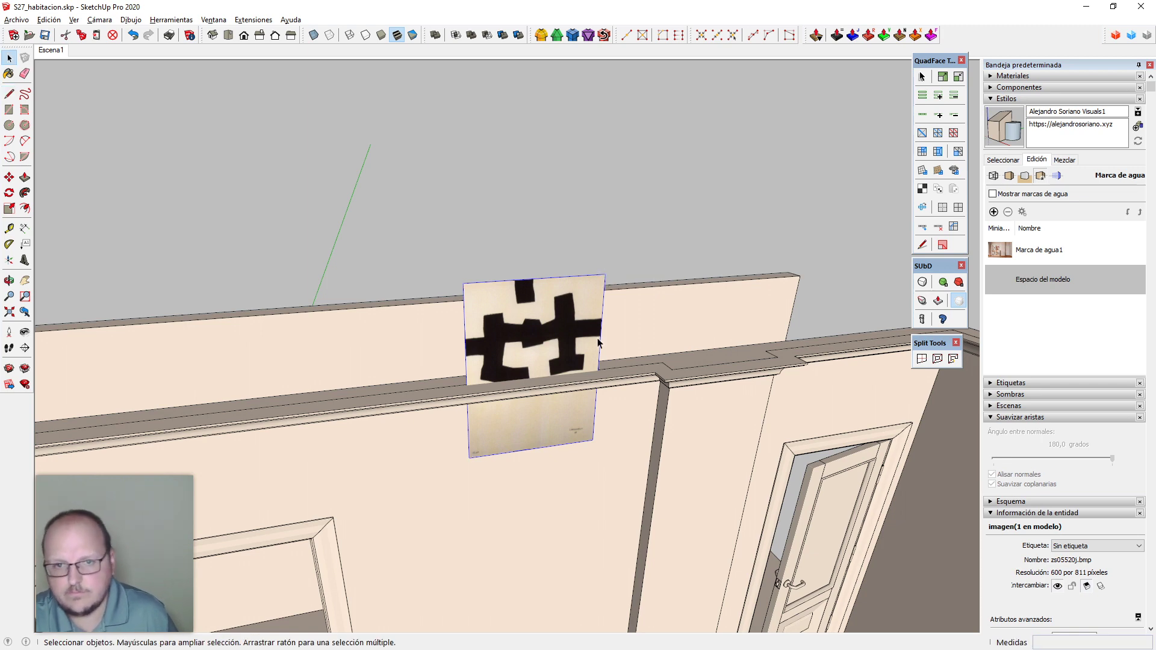
Scale the painting image horizontally to a width of 70 cm
{"action": "middle_click_drag", "start_coordinate": [599, 343], "coordinate": [566, 356]}
{"action": "key", "text": "s"}
{"action": "left_click_drag", "start_coordinate": [582, 366], "coordinate": [574, 366]}
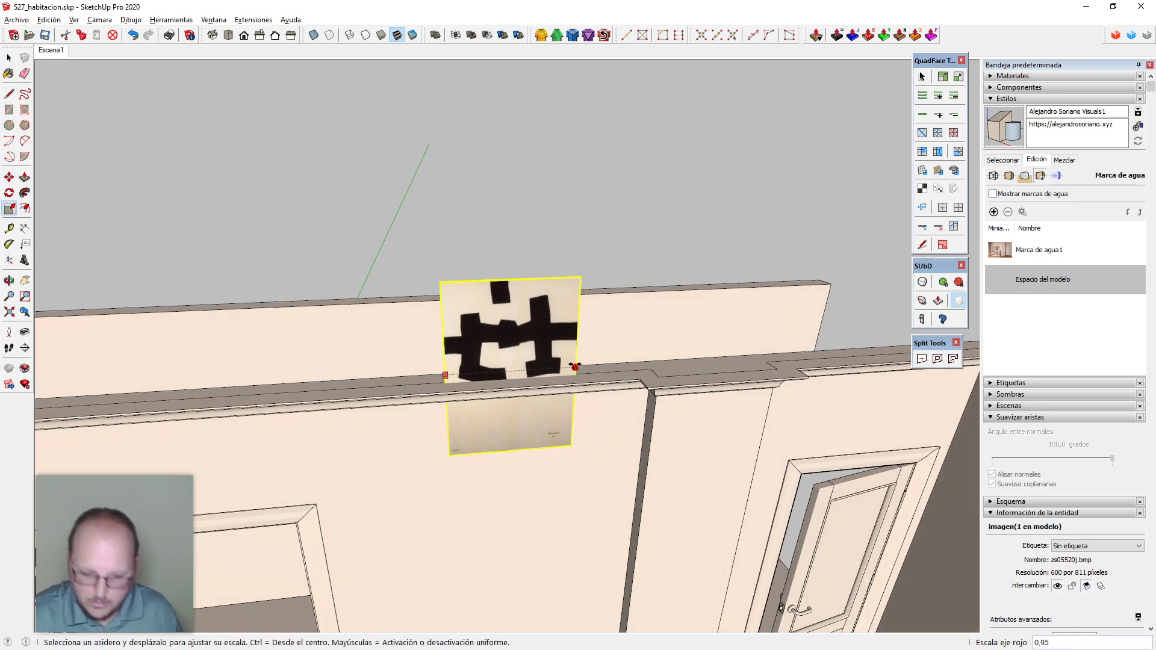
{"action": "type", "text": "70cm"}
{"action": "key", "text": "Return"}
{"action": "key", "text": "space"}
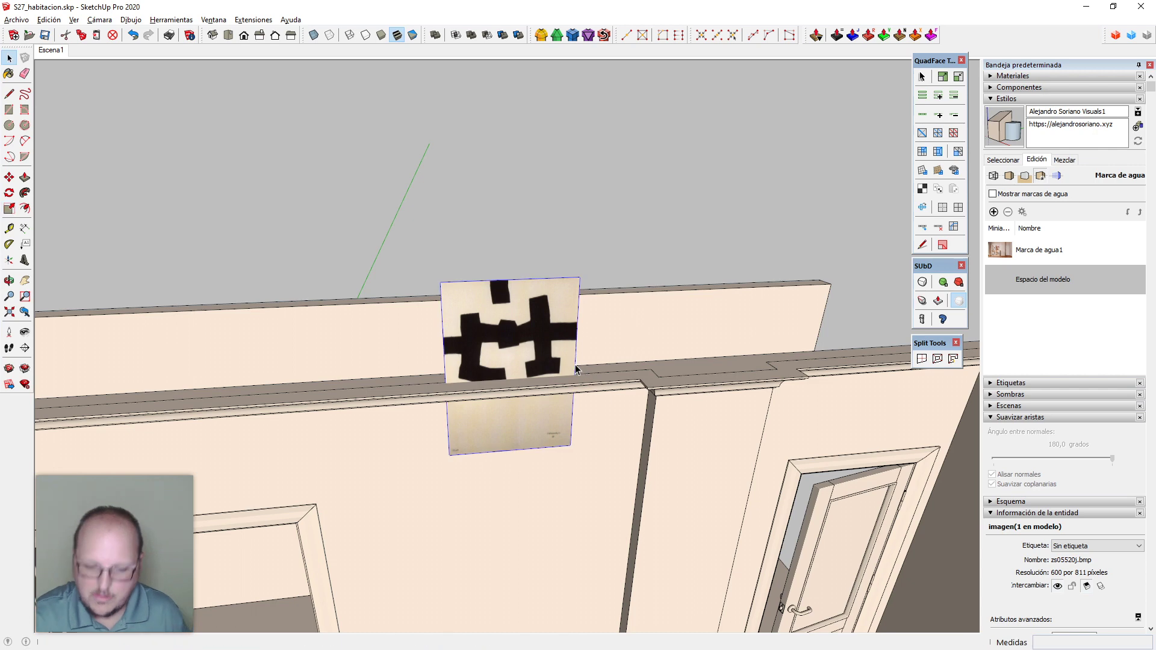
Move the painting image straight up so that it stands clear above the wall
{"action": "middle_click_drag", "start_coordinate": [595, 394], "coordinate": [518, 351]}
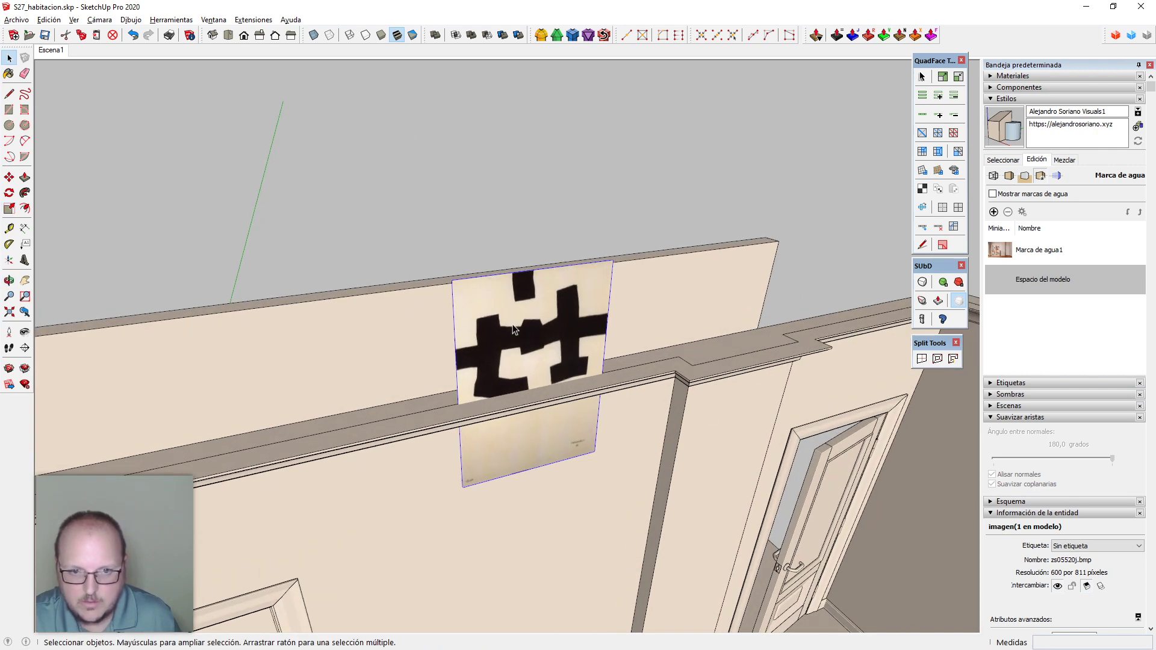
{"action": "key", "text": "m"}
{"action": "left_click", "coordinate": [518, 337]}
{"action": "left_click", "coordinate": [517, 187]}
{"action": "key", "text": "space"}
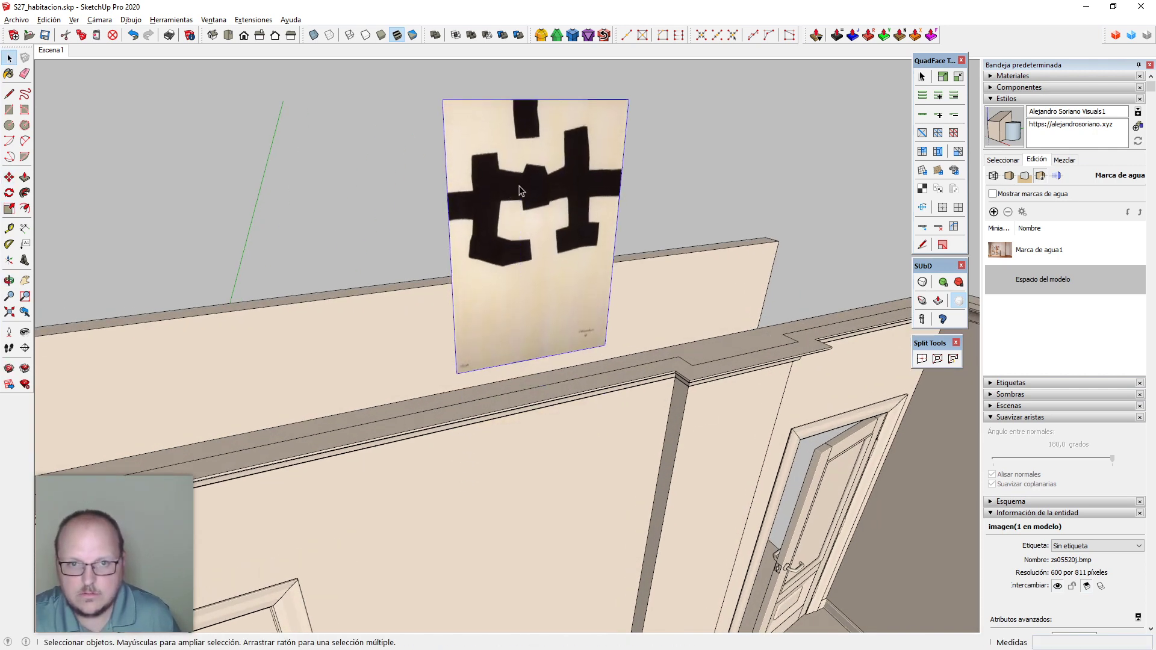
Explode the painting image and extrude its face 2 cm into a thin panel
{"action": "right_click", "coordinate": [520, 187]}
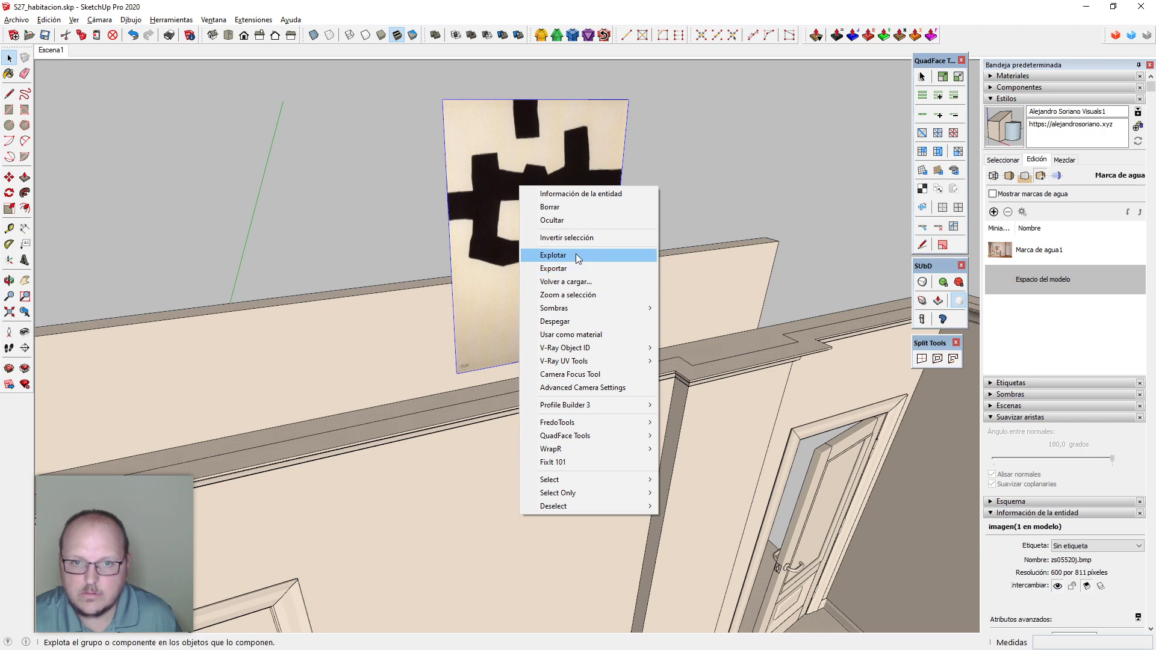
{"action": "left_click", "coordinate": [576, 256]}
{"action": "middle_click_drag", "start_coordinate": [524, 224], "coordinate": [546, 249]}
{"action": "key", "text": "p"}
{"action": "left_click", "coordinate": [555, 188]}
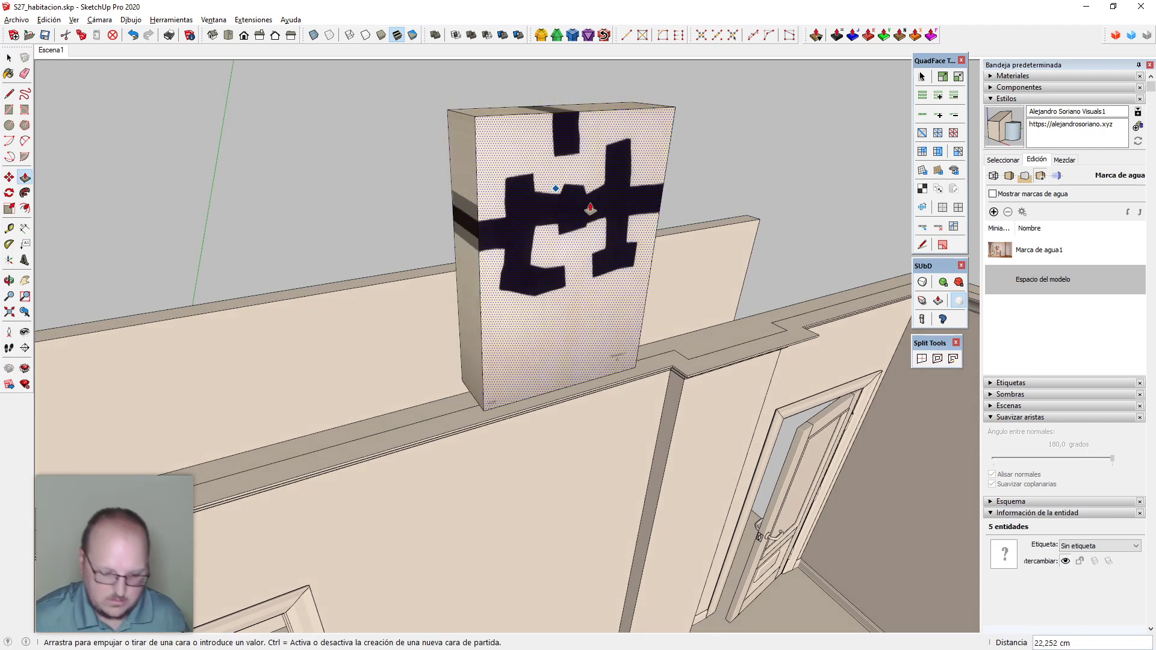
{"action": "type", "text": "2cm"}
{"action": "key", "text": "Return"}
{"action": "key", "text": "space"}
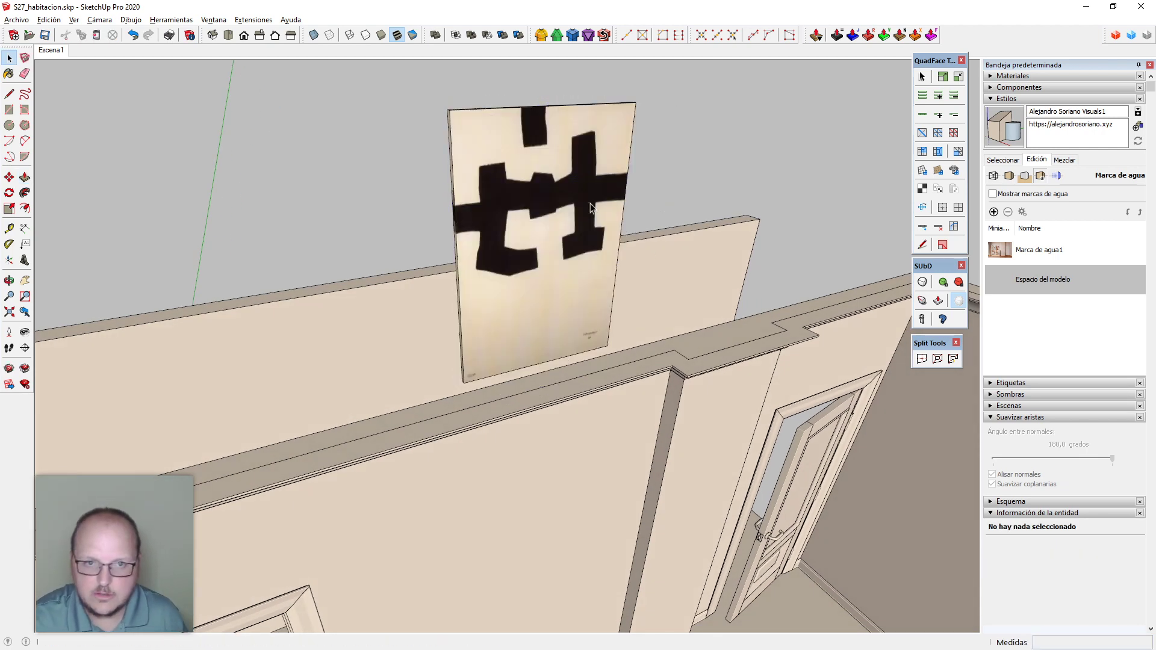
Select all the connected geometry of the painting panel and make it a group
{"action": "left_click", "coordinate": [566, 241]}
{"action": "middle_click_drag", "start_coordinate": [566, 242], "coordinate": [609, 260]}
{"action": "scroll", "coordinate": [560, 244], "scroll_direction": "up", "scroll_amount": 3}
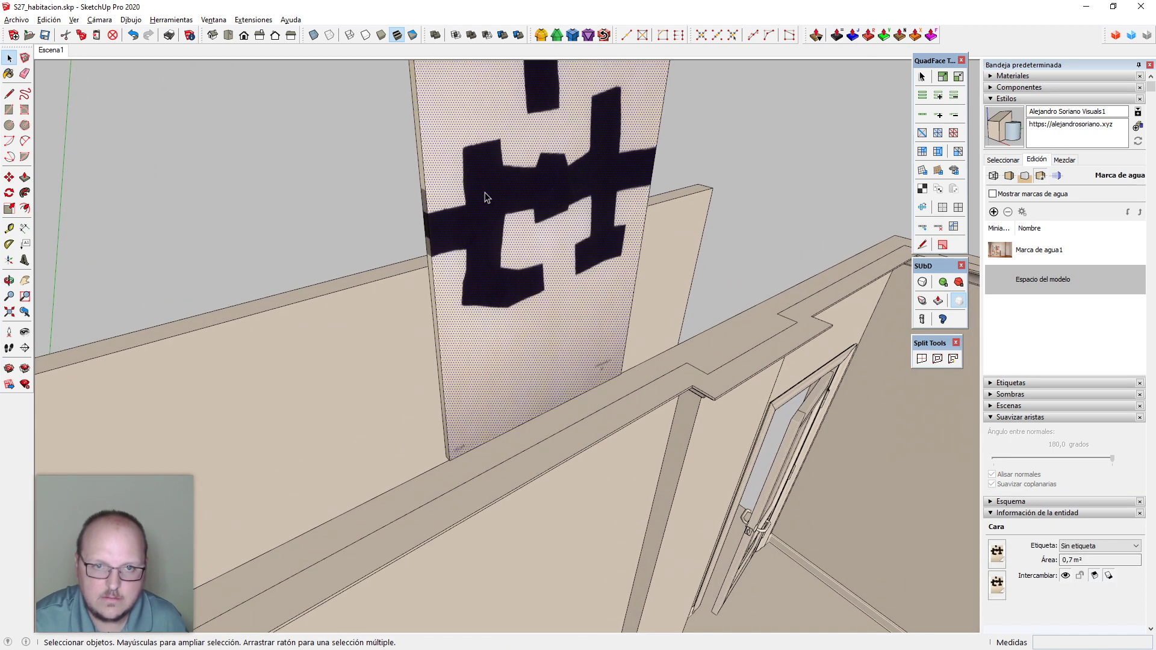
{"action": "triple_click", "coordinate": [496, 202]}
{"action": "scroll", "coordinate": [525, 362], "scroll_direction": "down", "scroll_amount": 4}
{"action": "key", "text": "ctrl+g"}
{"action": "scroll", "coordinate": [497, 248], "scroll_direction": "up", "scroll_amount": 2}
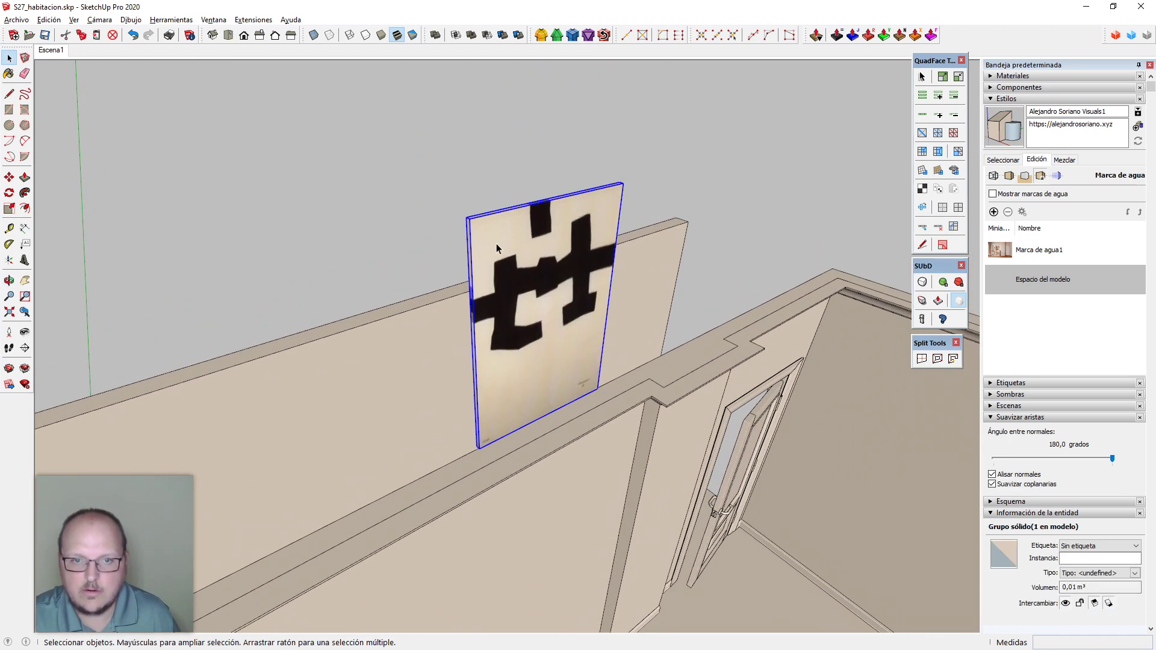
Draw a closed rectangular frame profile, 15 mm high and 3 cm deep, across the painting panel's upper edge
{"action": "scroll", "coordinate": [485, 223], "scroll_direction": "up", "scroll_amount": 3}
{"action": "key", "text": "l"}
{"action": "scroll", "coordinate": [461, 213], "scroll_direction": "up", "scroll_amount": 2}
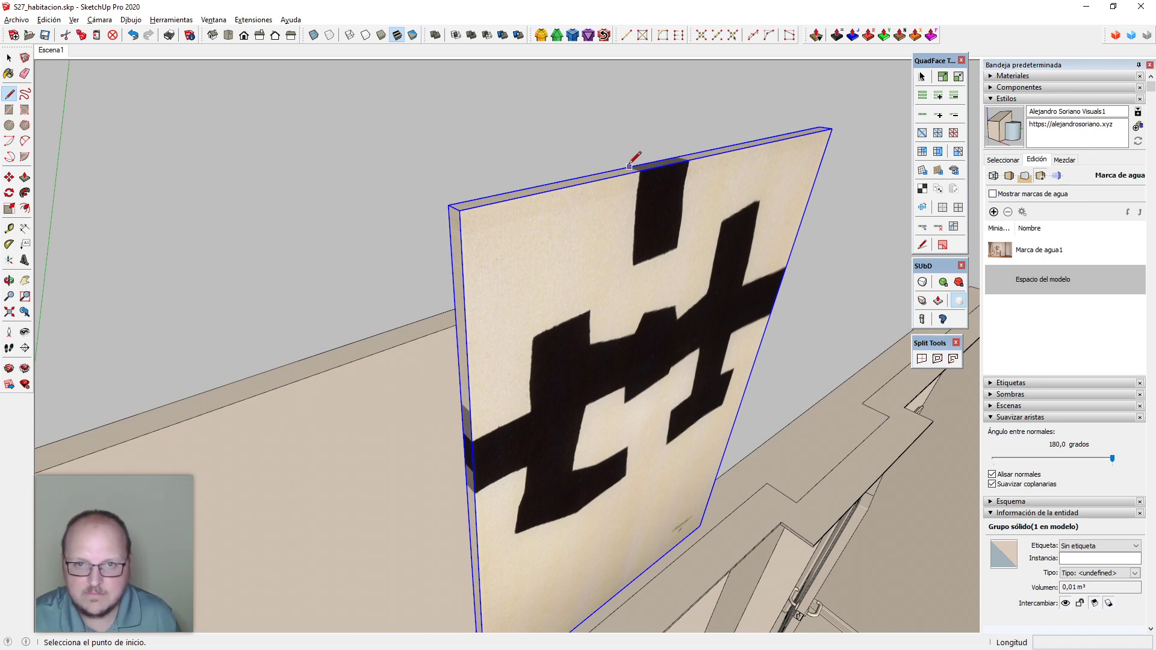
{"action": "left_click", "coordinate": [685, 156]}
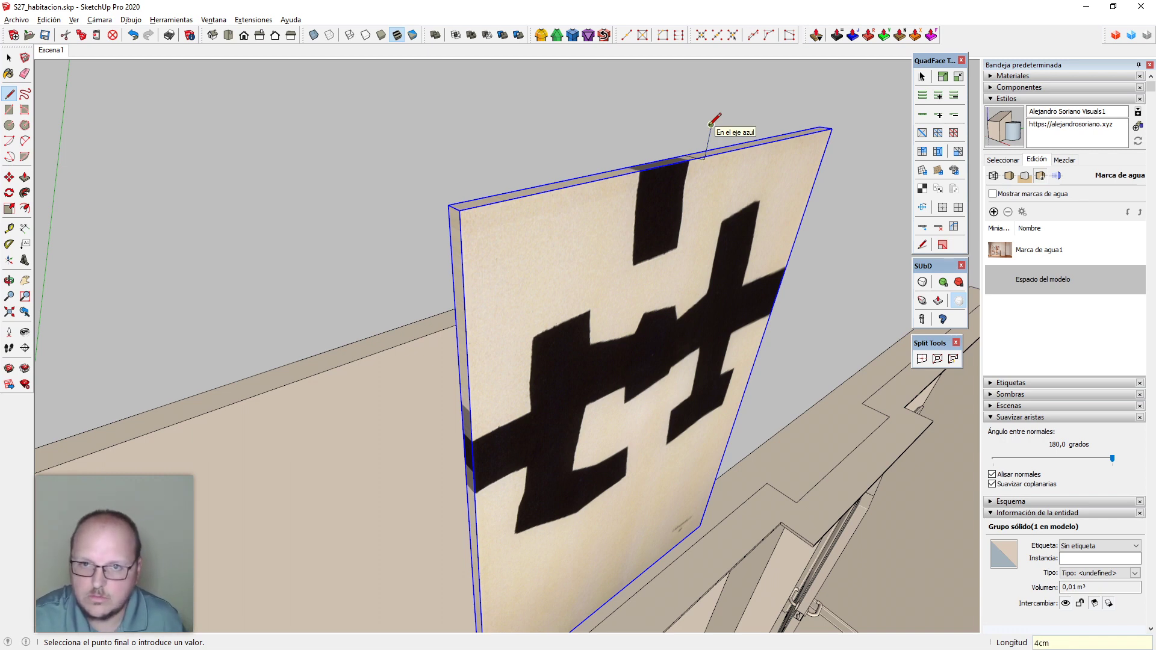
{"action": "key", "text": "ctrl+z"}
{"action": "left_click", "coordinate": [704, 159]}
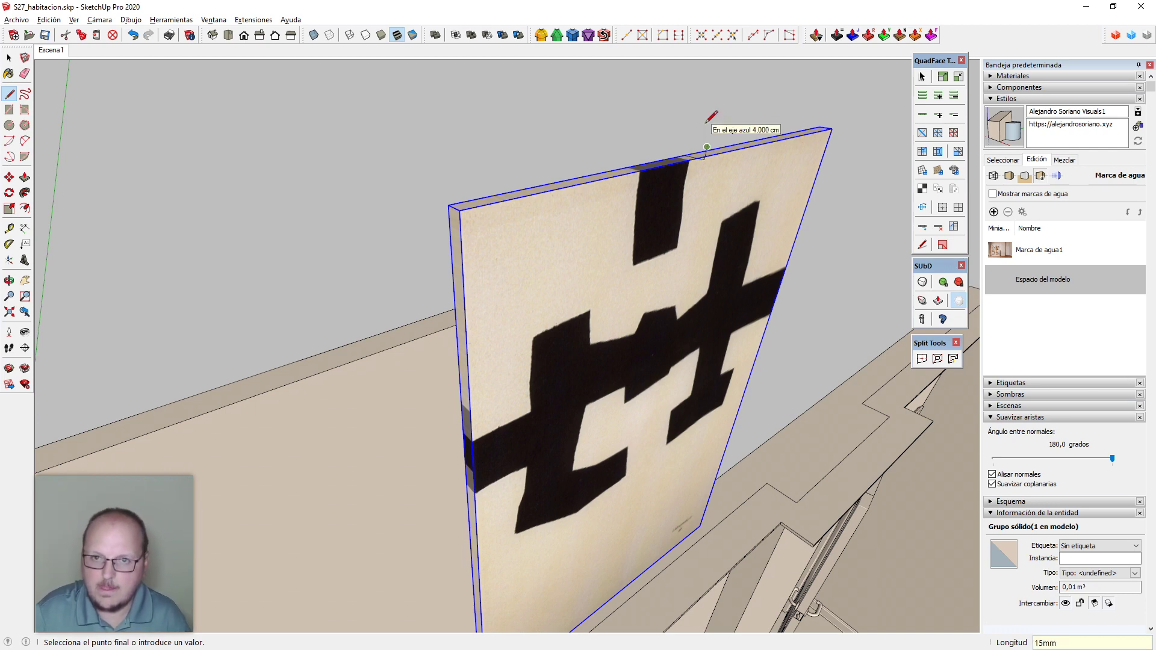
{"action": "scroll", "coordinate": [708, 122], "scroll_direction": "up", "scroll_amount": 3}
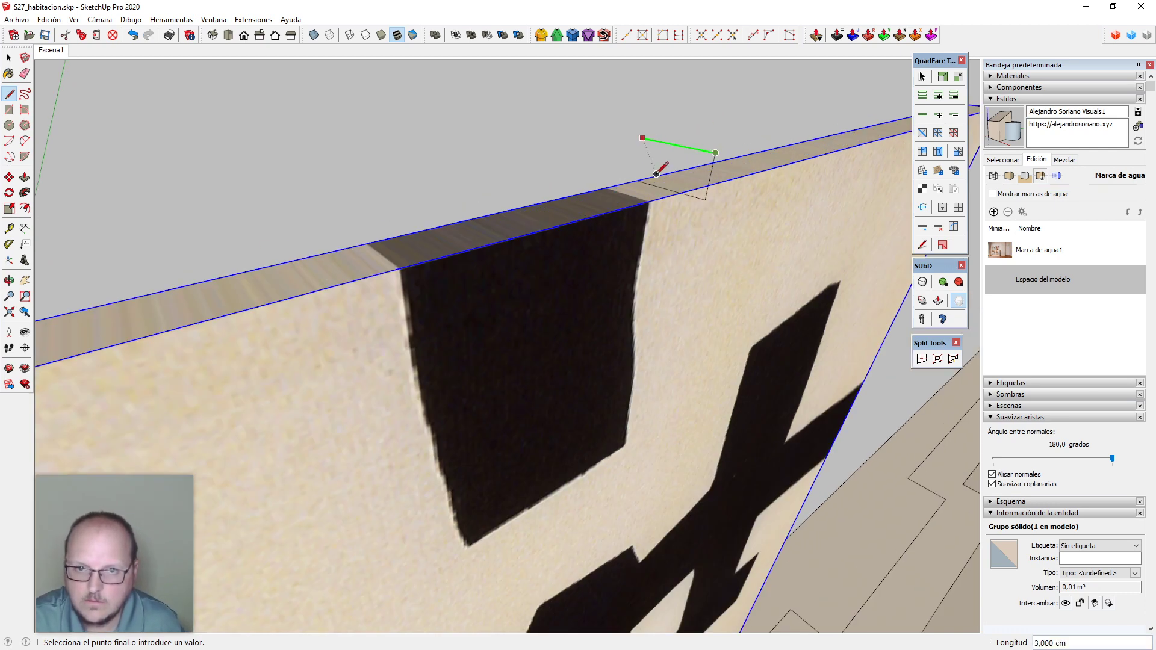
{"action": "scroll", "coordinate": [641, 178], "scroll_direction": "down", "scroll_amount": 3}
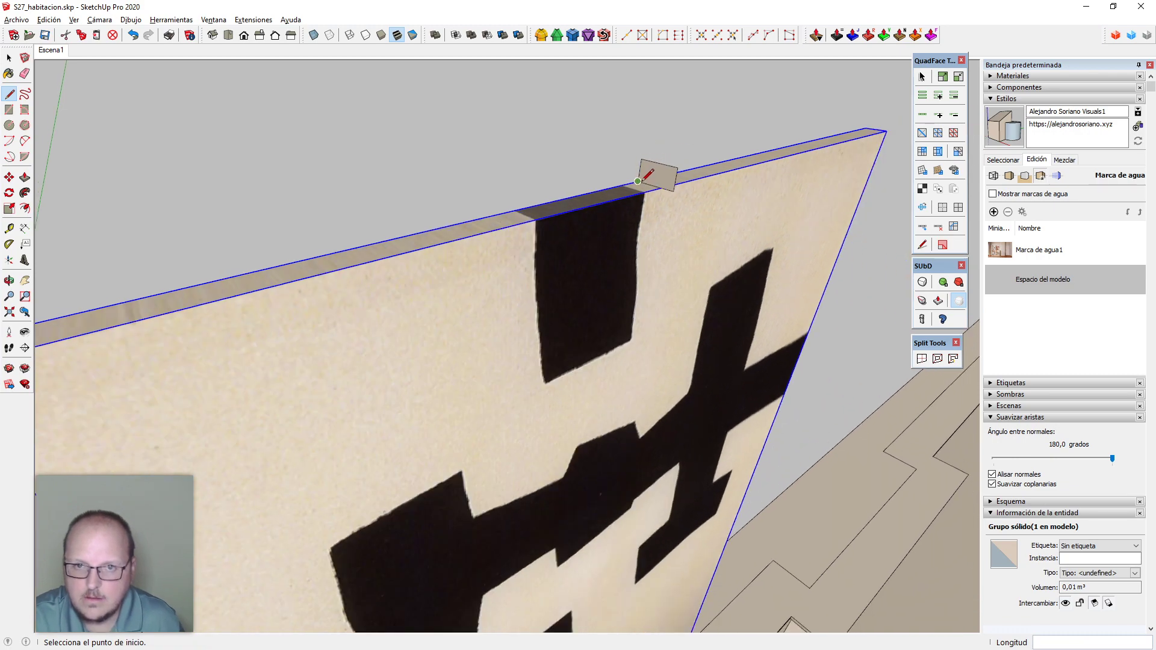
Trace lines from the profile around the panel's 70 × 100 cm outline, closing the loop as the frame path
{"action": "scroll", "coordinate": [636, 184], "scroll_direction": "down", "scroll_amount": 5}
{"action": "middle_click_drag", "start_coordinate": [510, 253], "coordinate": [448, 179]}
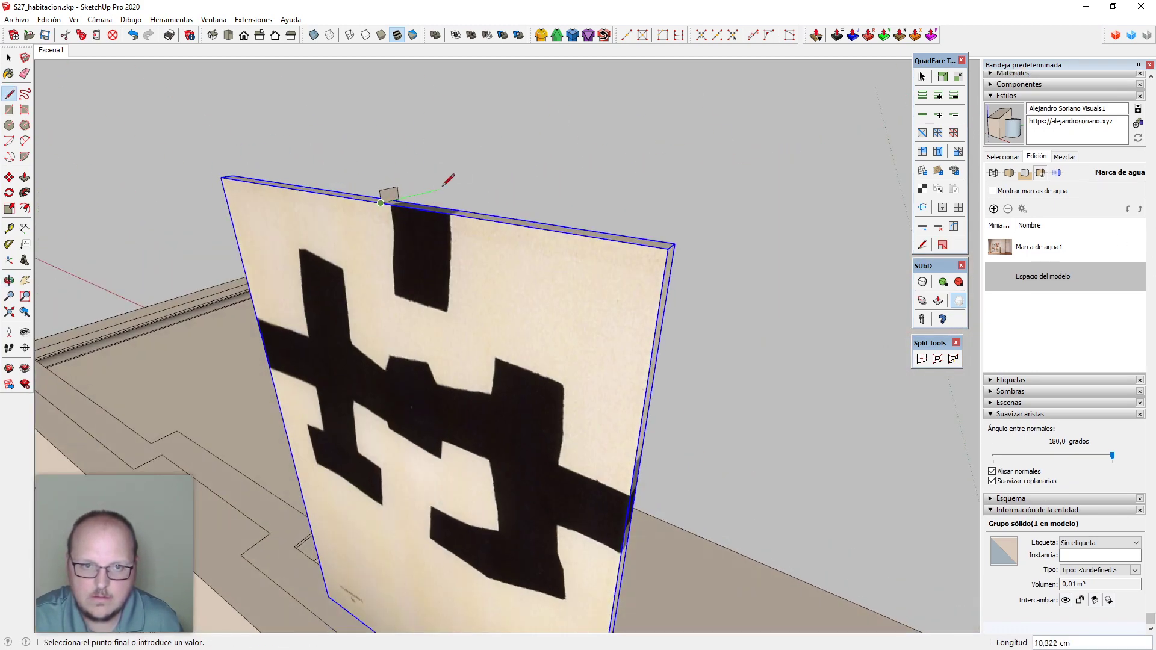
{"action": "left_click", "coordinate": [673, 245]}
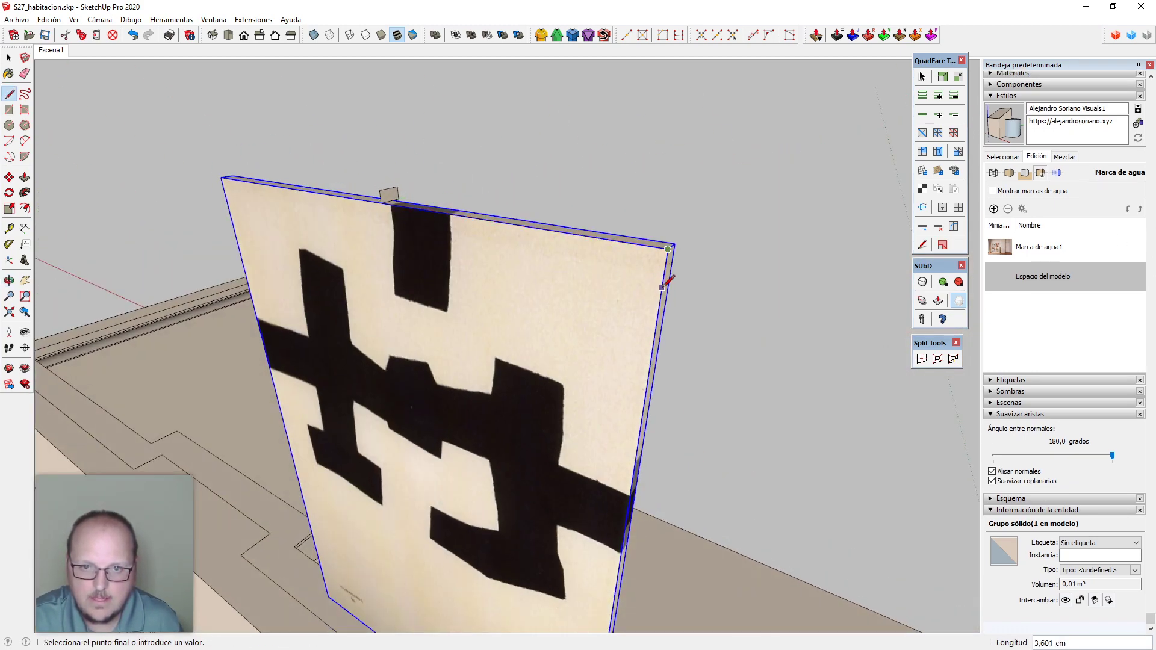
{"action": "scroll", "coordinate": [671, 248], "scroll_direction": "down", "scroll_amount": 3}
{"action": "scroll", "coordinate": [626, 476], "scroll_direction": "up", "scroll_amount": 2}
{"action": "left_click", "coordinate": [617, 376]}
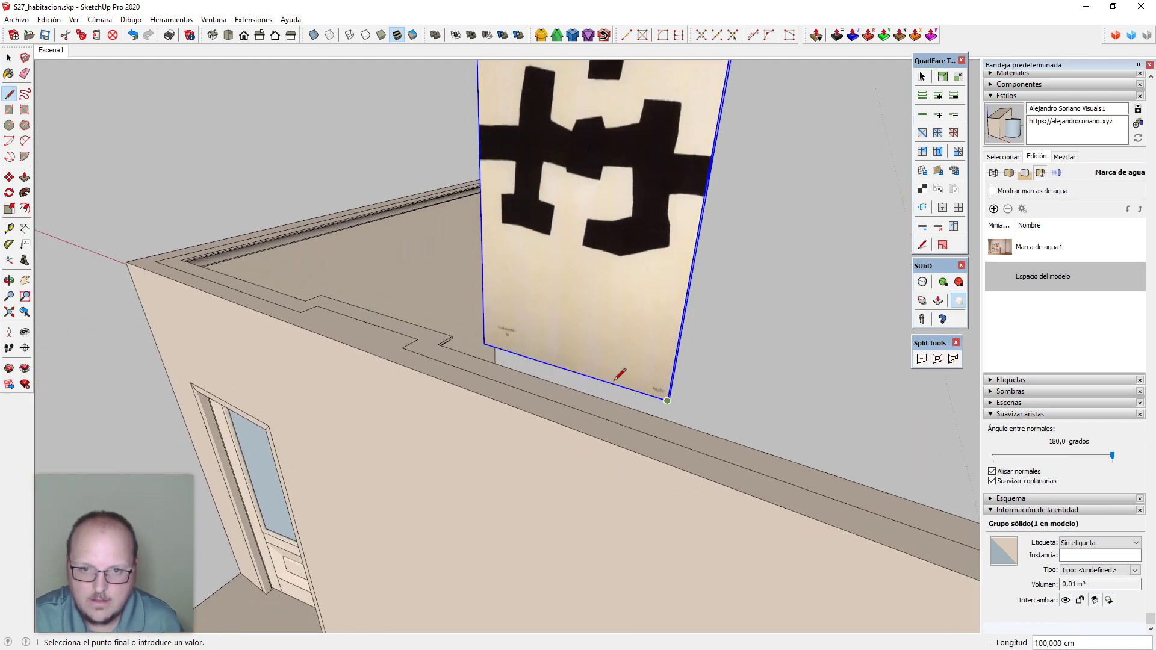
{"action": "left_click", "coordinate": [518, 353]}
{"action": "scroll", "coordinate": [491, 320], "scroll_direction": "down", "scroll_amount": 3}
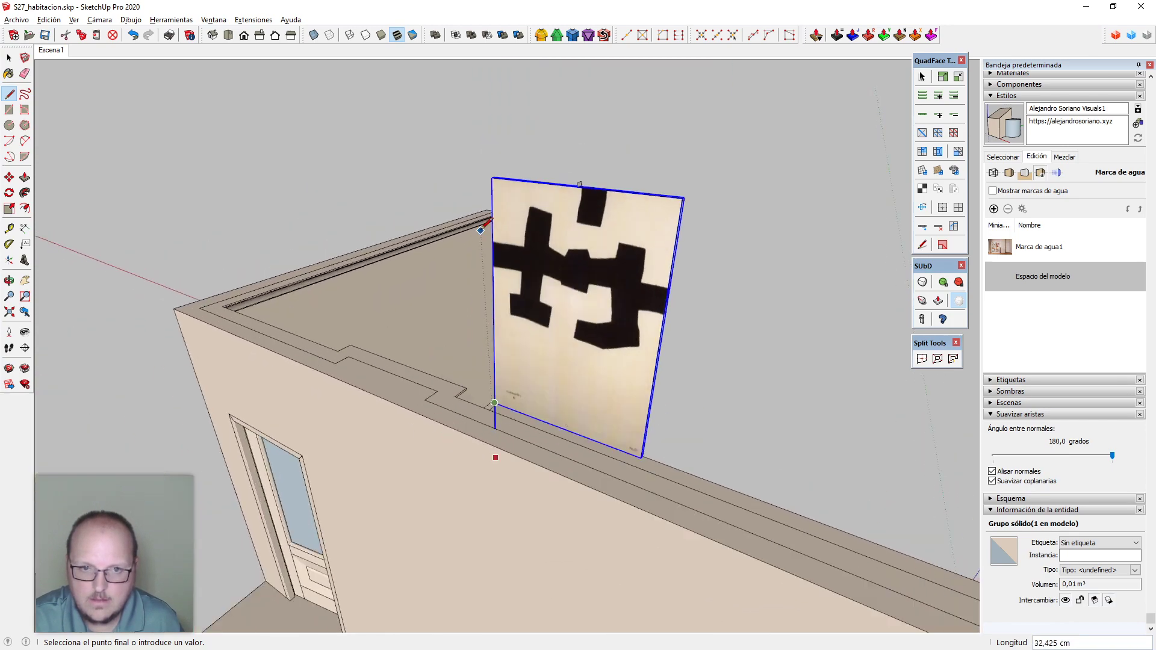
{"action": "scroll", "coordinate": [519, 319], "scroll_direction": "up", "scroll_amount": 6}
{"action": "scroll", "coordinate": [519, 319], "scroll_direction": "down", "scroll_amount": 3}
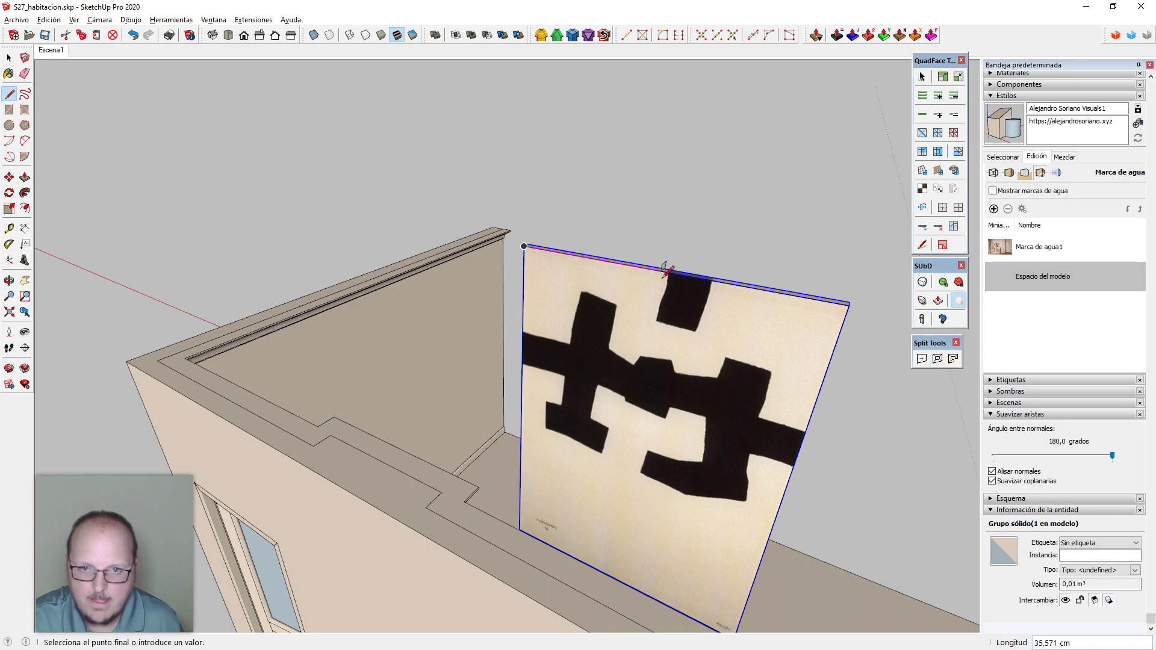
Select the traced outline face with its edges and sweep the rectangular profile around it with Follow Me
{"action": "key", "text": "space"}
{"action": "scroll", "coordinate": [665, 270], "scroll_direction": "up", "scroll_amount": 4}
{"action": "middle_click_drag", "start_coordinate": [665, 269], "coordinate": [664, 322]}
{"action": "left_click", "coordinate": [667, 348]}
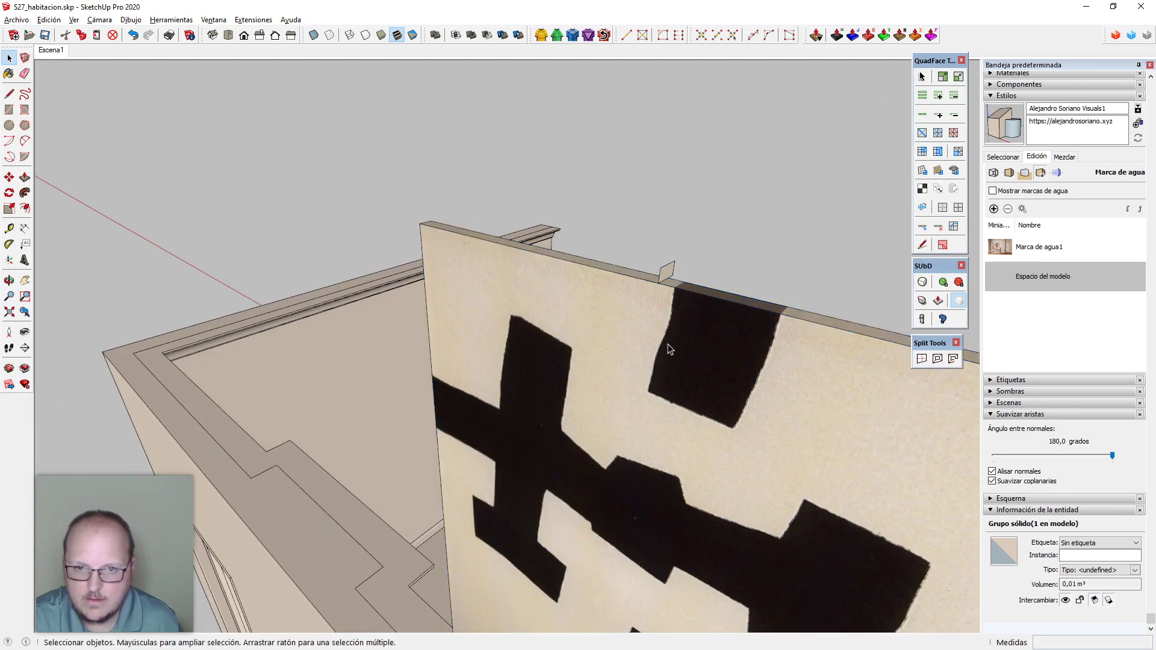
{"action": "left_click", "coordinate": [689, 290]}
{"action": "left_click", "coordinate": [690, 291]}
{"action": "triple_click", "coordinate": [690, 292]}
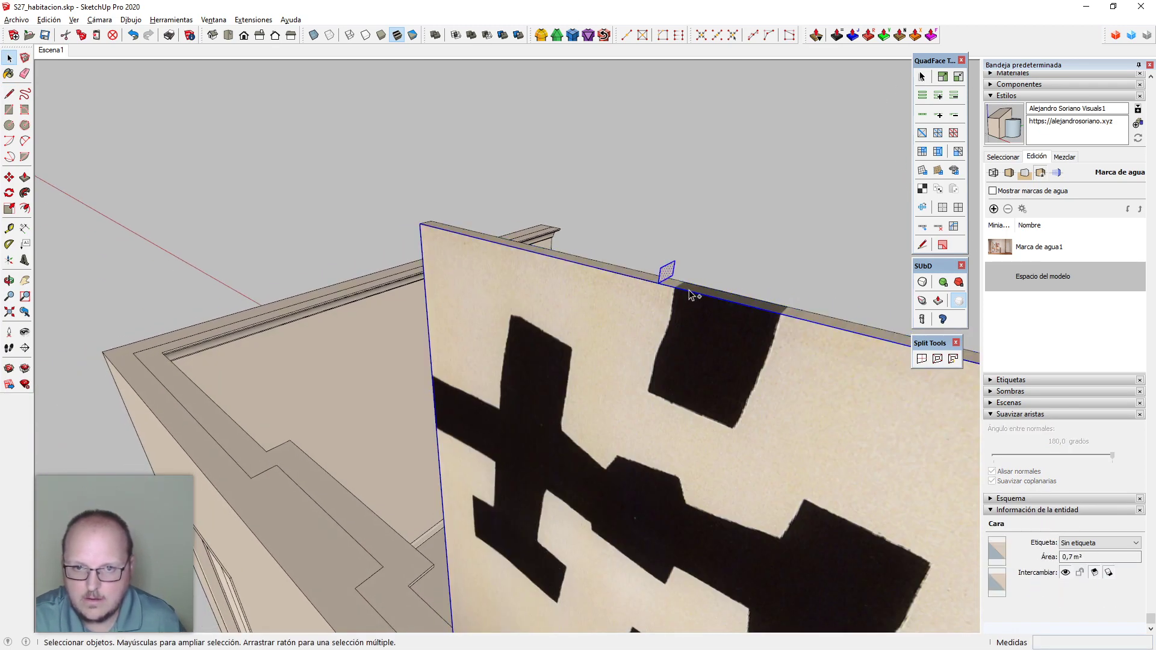
{"action": "scroll", "coordinate": [689, 291], "scroll_direction": "up", "scroll_amount": 2}
{"action": "double_click", "coordinate": [660, 269], "text": "shift"}
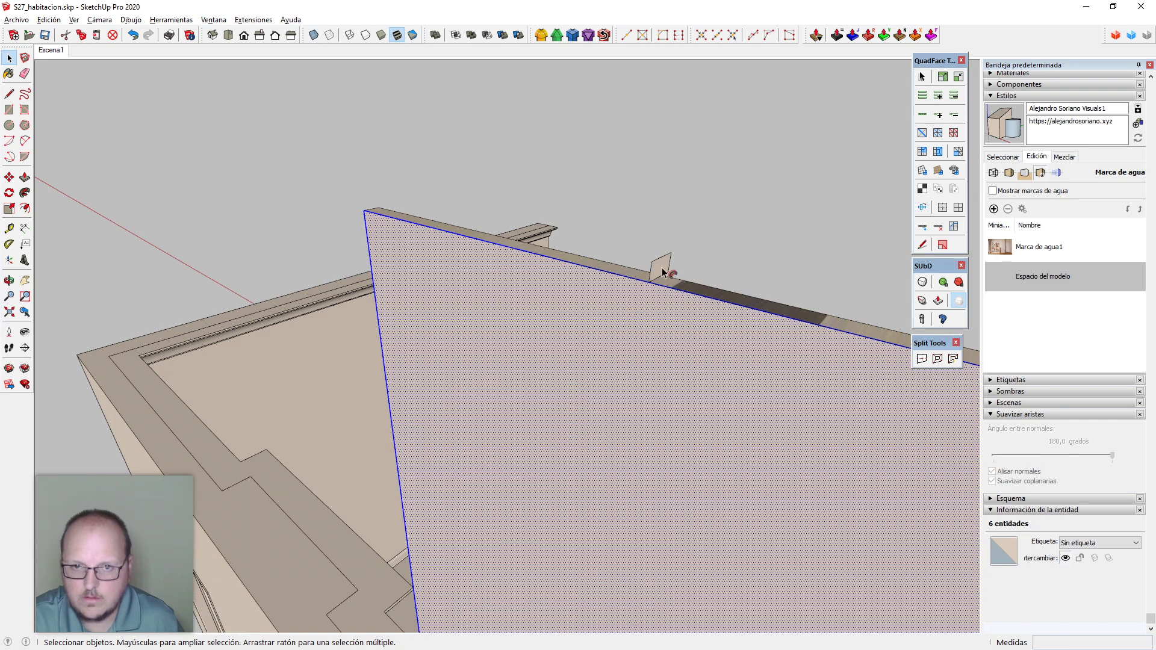
{"action": "key", "text": "shift+f"}
{"action": "left_click", "coordinate": [664, 274]}
{"action": "key", "text": "space"}
Group the swept frame, open the group and delete the leftover rectangular face inside it
{"action": "scroll", "coordinate": [608, 232], "scroll_direction": "down", "scroll_amount": 5}
{"action": "scroll", "coordinate": [667, 209], "scroll_direction": "up", "scroll_amount": 1}
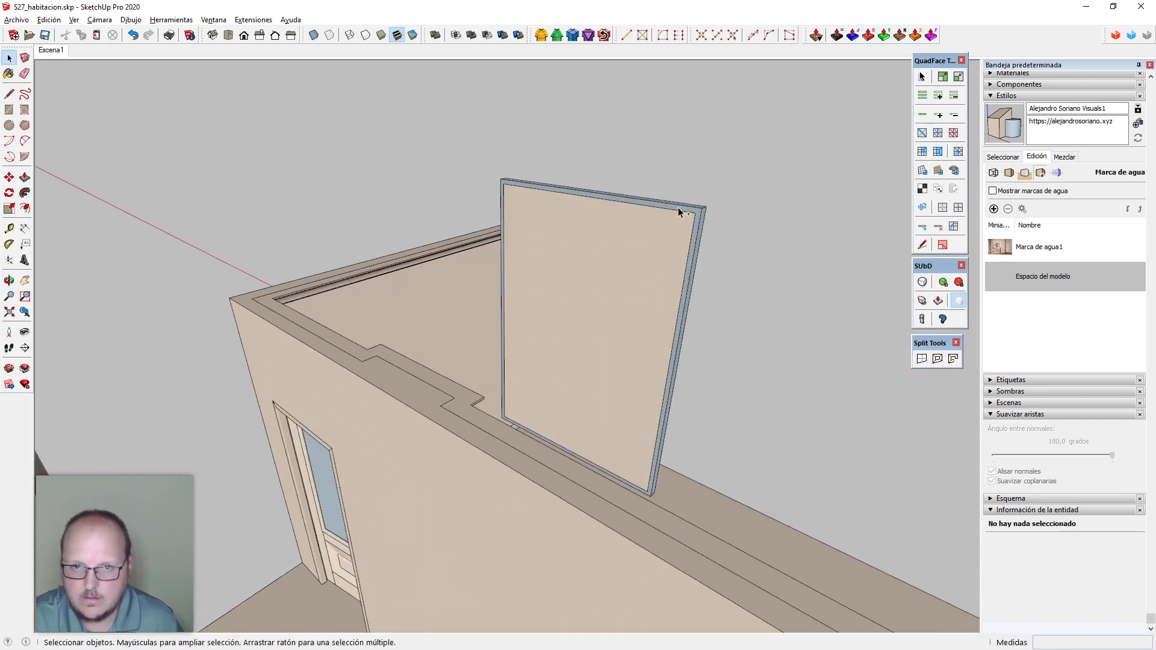
{"action": "double_click", "coordinate": [679, 208]}
{"action": "left_click", "coordinate": [656, 248]}
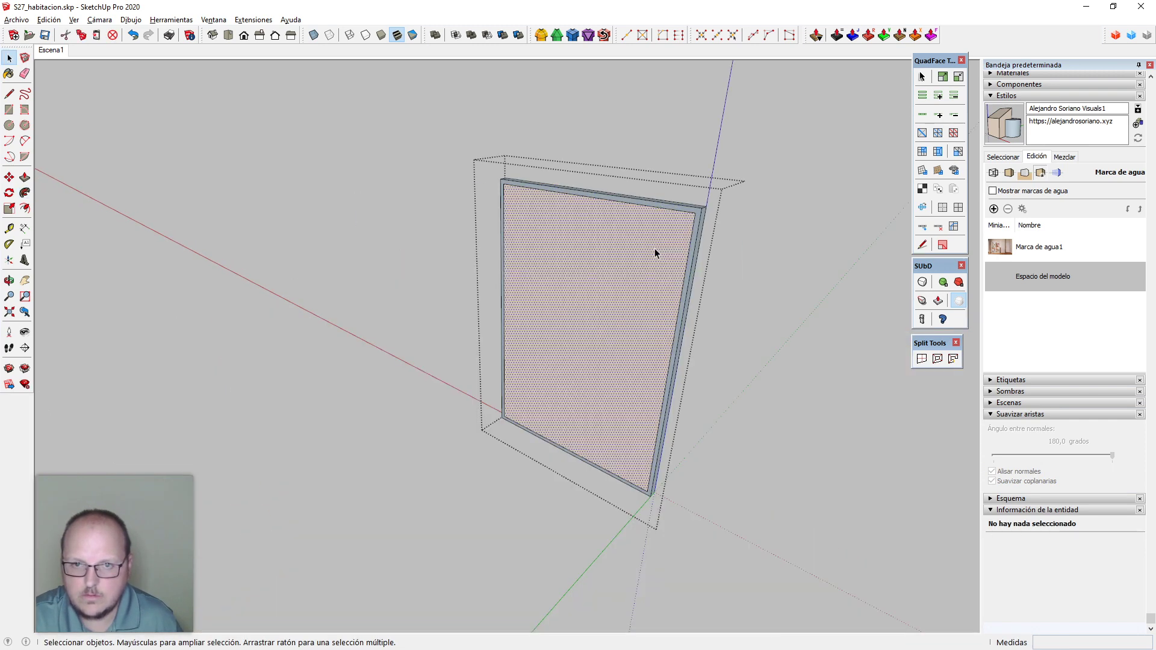
{"action": "key", "text": "Delete"}
{"action": "scroll", "coordinate": [685, 212], "scroll_direction": "up", "scroll_amount": 3}
Select all the connected frame geometry and reverse its faces
{"action": "left_click", "coordinate": [686, 212]}
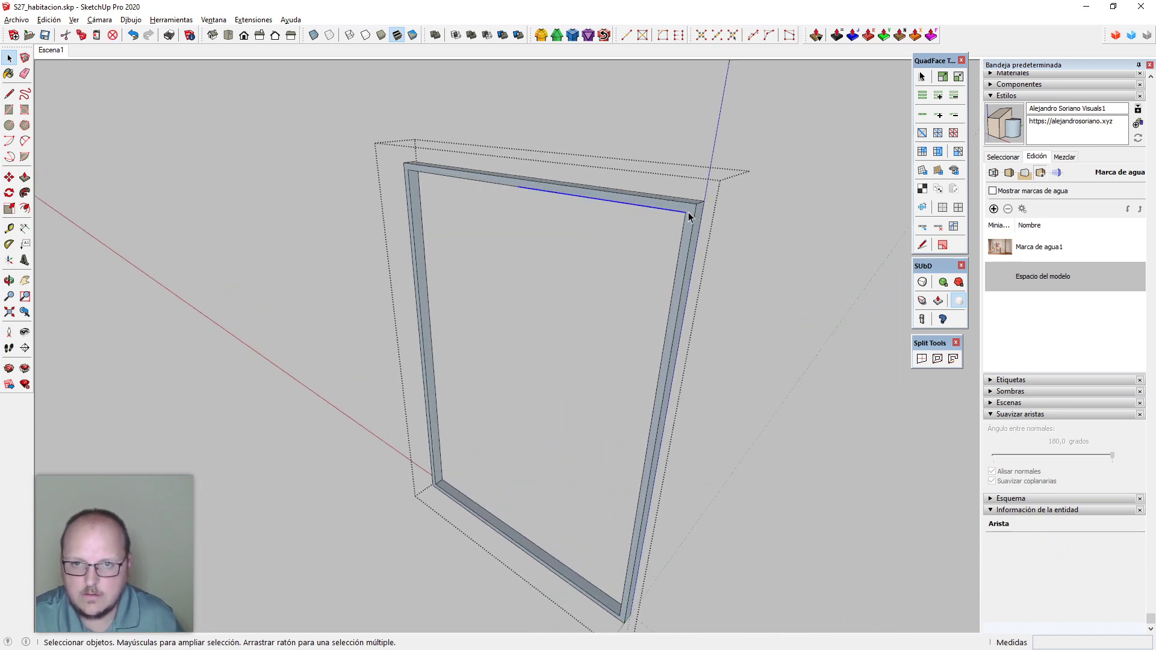
{"action": "triple_click", "coordinate": [689, 215]}
{"action": "key", "text": "i"}
{"action": "left_click", "coordinate": [743, 320]}
Select the whole frame geometry and merge its split edges with CleanUp's Repair Edges
{"action": "middle_click_drag", "start_coordinate": [744, 321], "coordinate": [420, 155]}
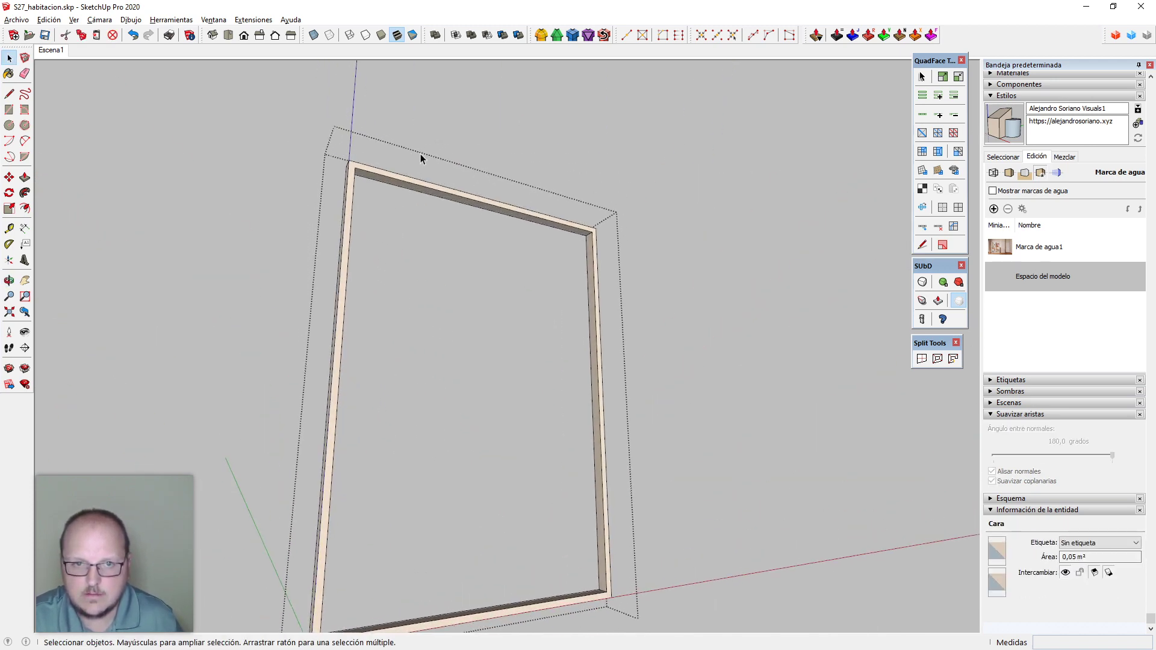
{"action": "scroll", "coordinate": [483, 212], "scroll_direction": "up", "scroll_amount": 2}
{"action": "triple_click", "coordinate": [484, 212]}
{"action": "left_click", "coordinate": [485, 212]}
{"action": "scroll", "coordinate": [486, 210], "scroll_direction": "up", "scroll_amount": 5}
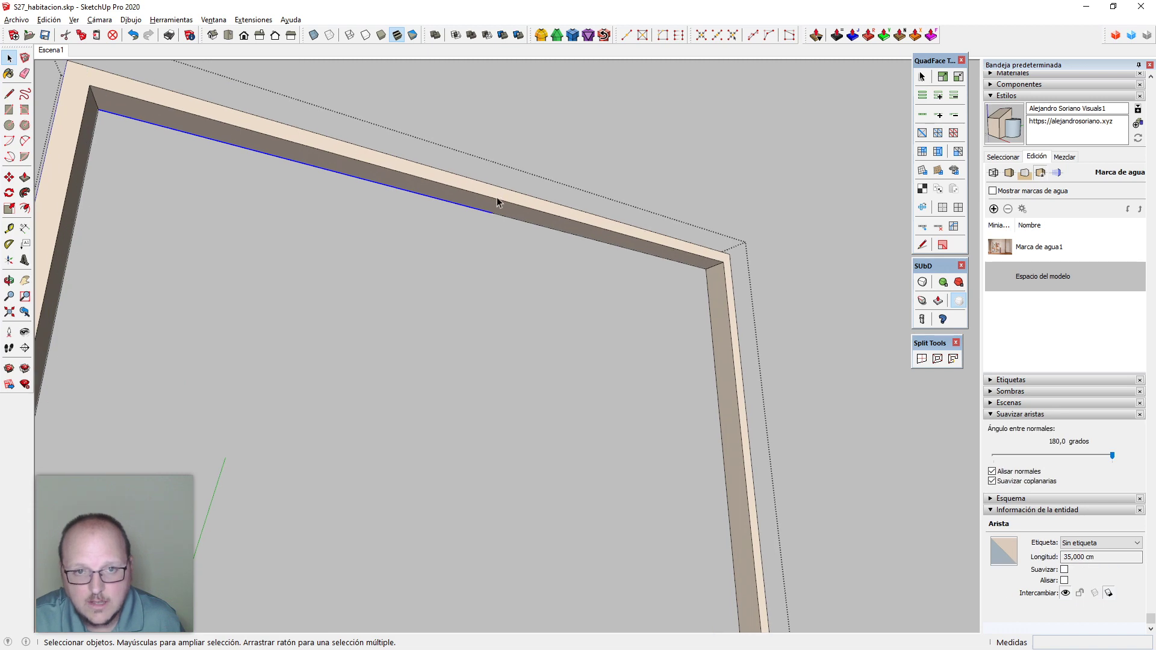
{"action": "left_click", "coordinate": [502, 201]}
{"action": "triple_click", "coordinate": [511, 207]}
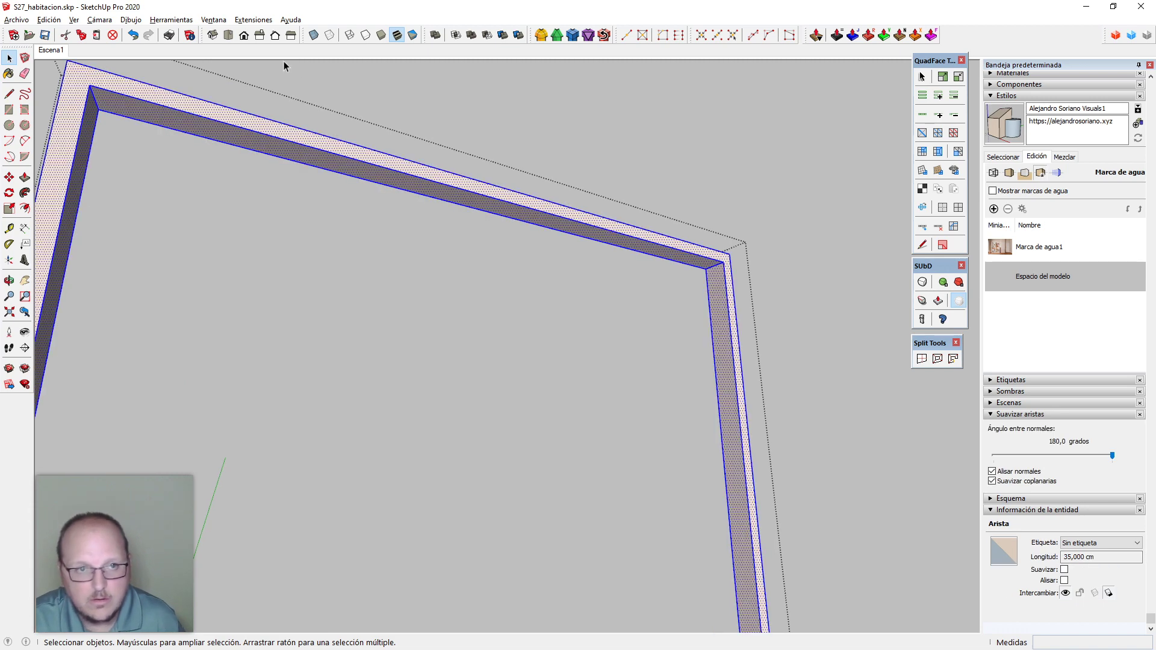
{"action": "left_click", "coordinate": [254, 20]}
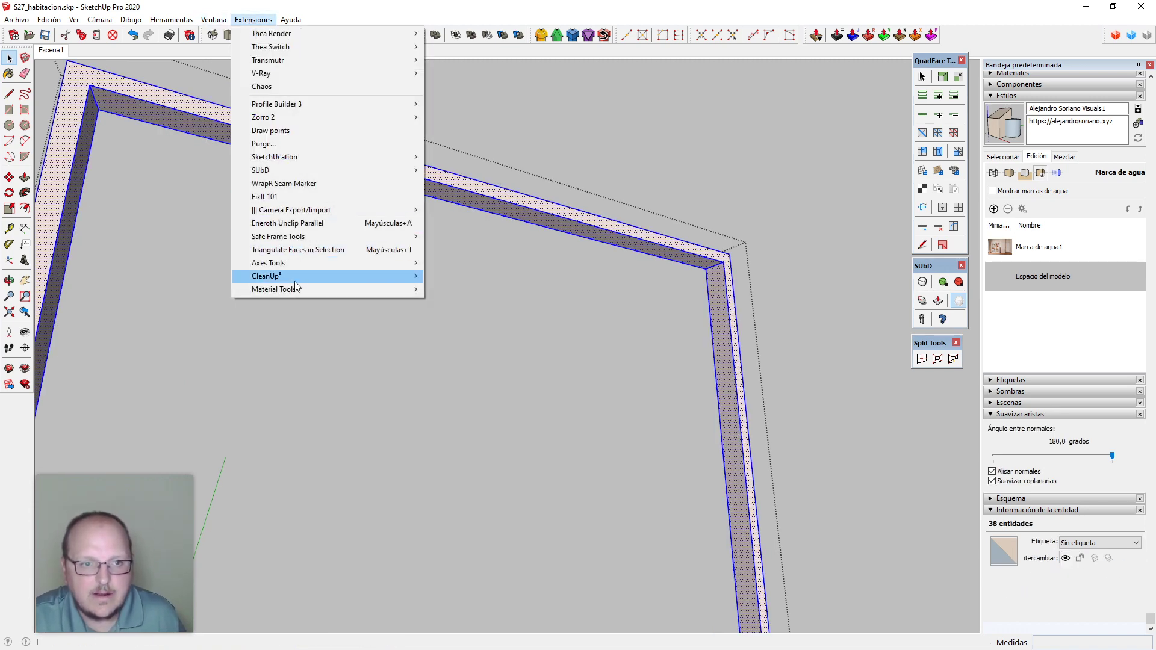
{"action": "mouse_move", "coordinate": [305, 279]}
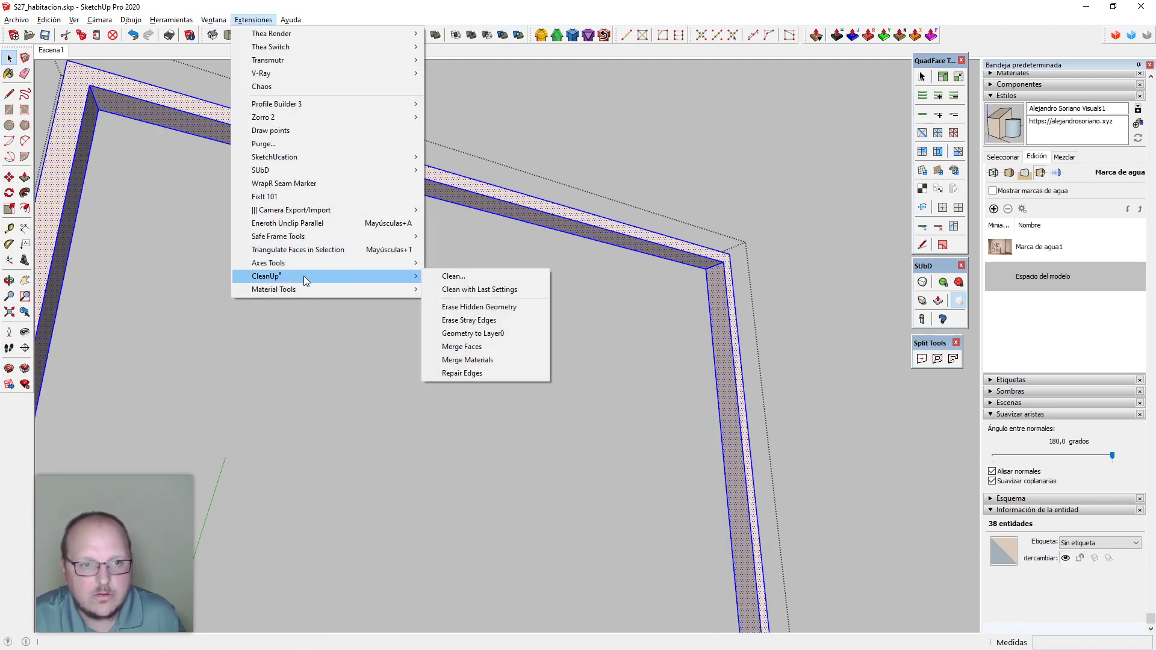
{"action": "left_click", "coordinate": [483, 373]}
{"action": "left_click", "coordinate": [474, 196]}
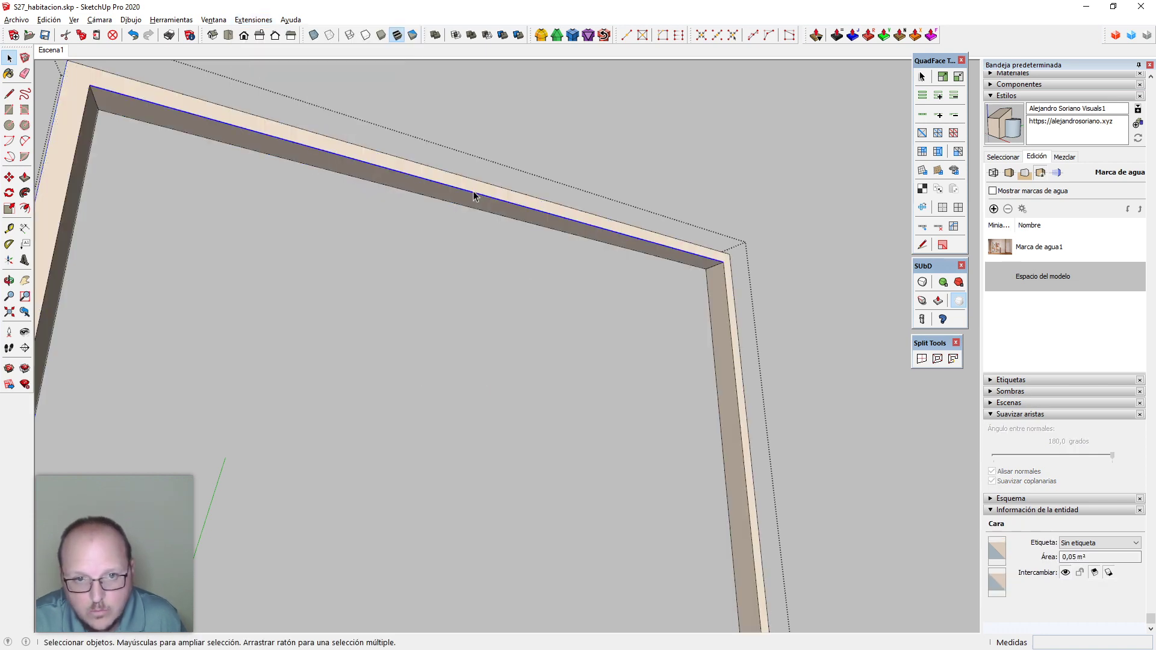
Select the frame's ring-shaped face in the front view and split it at the corners with SplitDonut
{"action": "scroll", "coordinate": [532, 204], "scroll_direction": "down", "scroll_amount": 3}
{"action": "middle_click_drag", "start_coordinate": [532, 209], "coordinate": [511, 229]}
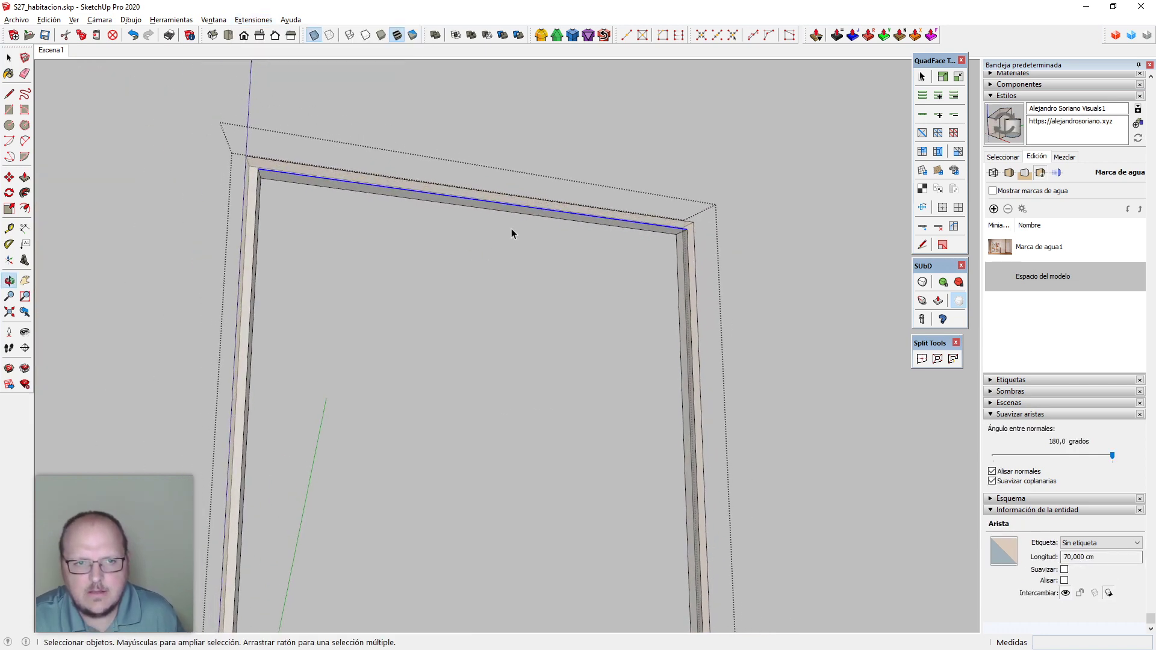
{"action": "scroll", "coordinate": [511, 224], "scroll_direction": "down", "scroll_amount": 1}
{"action": "key", "text": "F2"}
{"action": "key", "text": "F3"}
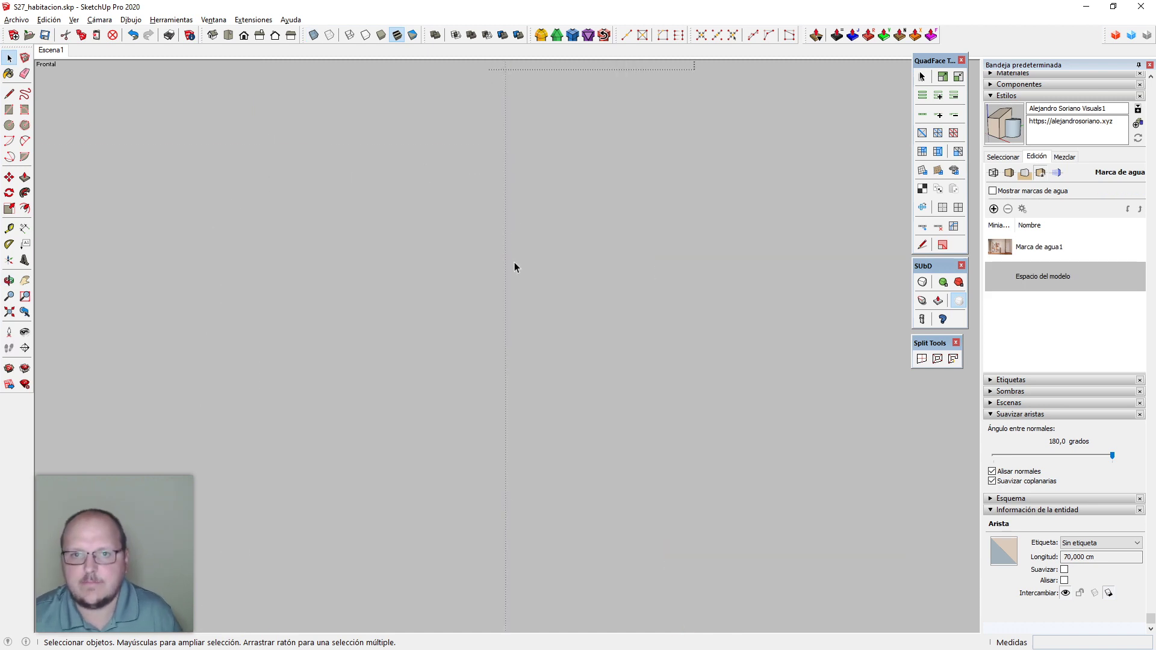
{"action": "scroll", "coordinate": [538, 486], "scroll_direction": "down", "scroll_amount": 3}
{"action": "key", "text": "shift+z"}
{"action": "scroll", "coordinate": [343, 142], "scroll_direction": "up", "scroll_amount": 2}
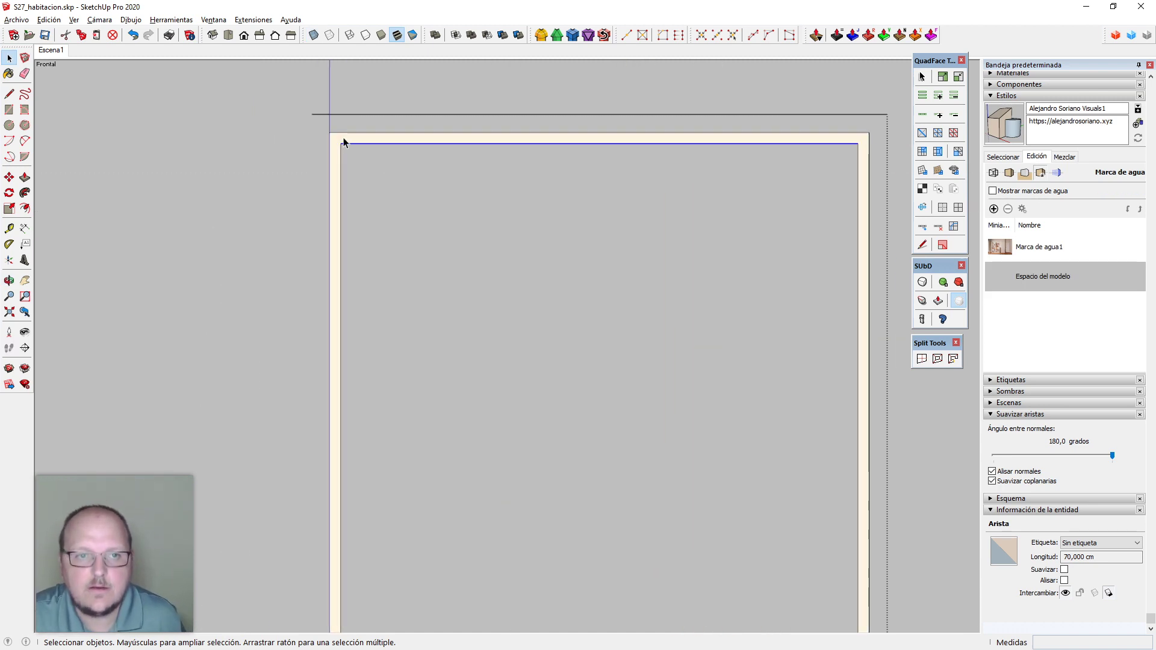
{"action": "left_click", "coordinate": [337, 140]}
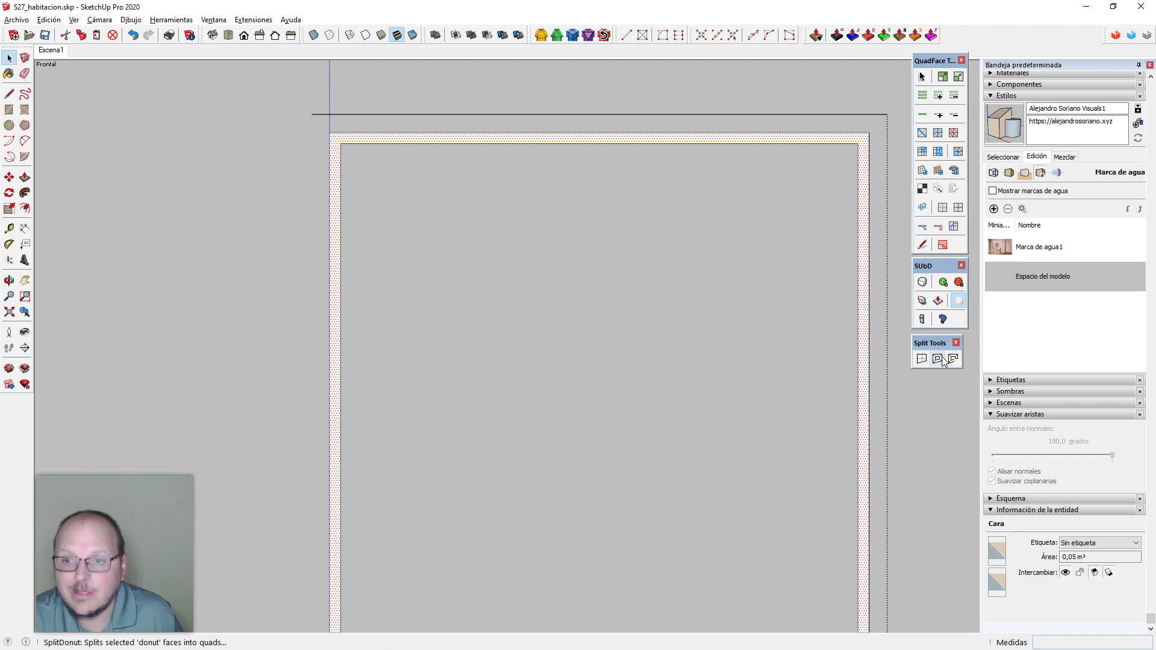
Split the ring face on the frame's opposite side at the corners with SplitDonut and leave the group
{"action": "middle_click_drag", "start_coordinate": [244, 329], "coordinate": [964, 248]}
{"action": "scroll", "coordinate": [679, 144], "scroll_direction": "up", "scroll_amount": 3}
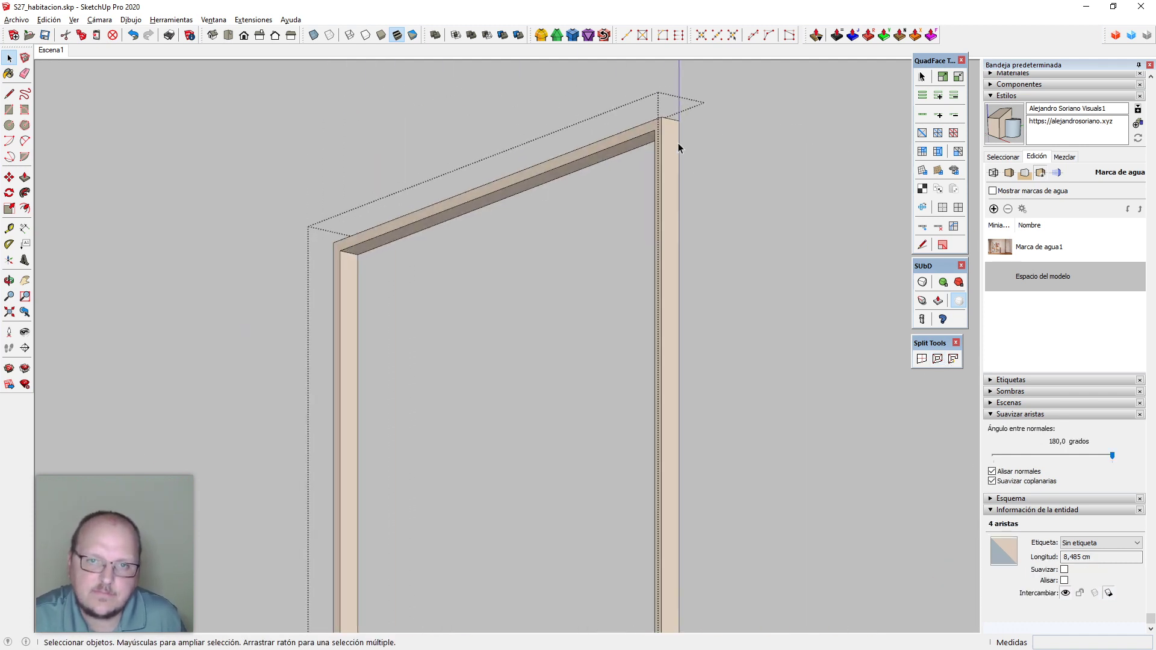
{"action": "left_click", "coordinate": [658, 131]}
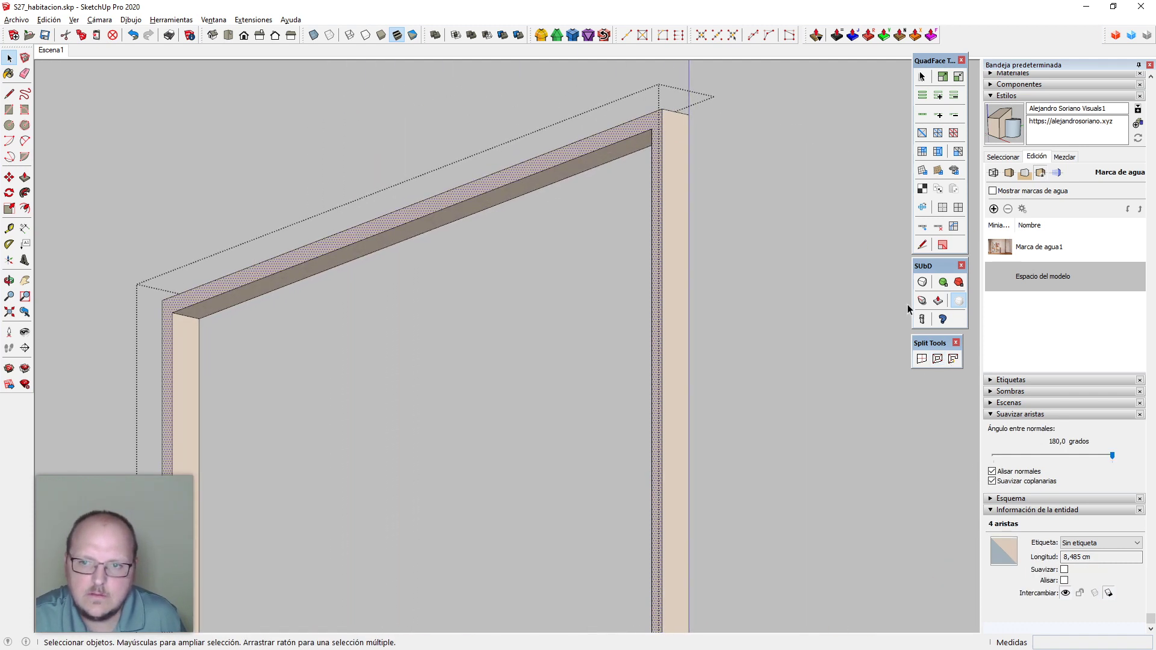
{"action": "left_click", "coordinate": [944, 361]}
{"action": "scroll", "coordinate": [609, 289], "scroll_direction": "down", "scroll_amount": 3}
{"action": "mouse_move", "coordinate": [609, 289]}
{"action": "middle_mouse_down"}
{"action": "mouse_move", "coordinate": [400, 341]}
{"action": "mouse_move", "coordinate": [609, 271]}
{"action": "middle_mouse_up"}
{"action": "middle_click_drag", "start_coordinate": [462, 244], "coordinate": [653, 372]}
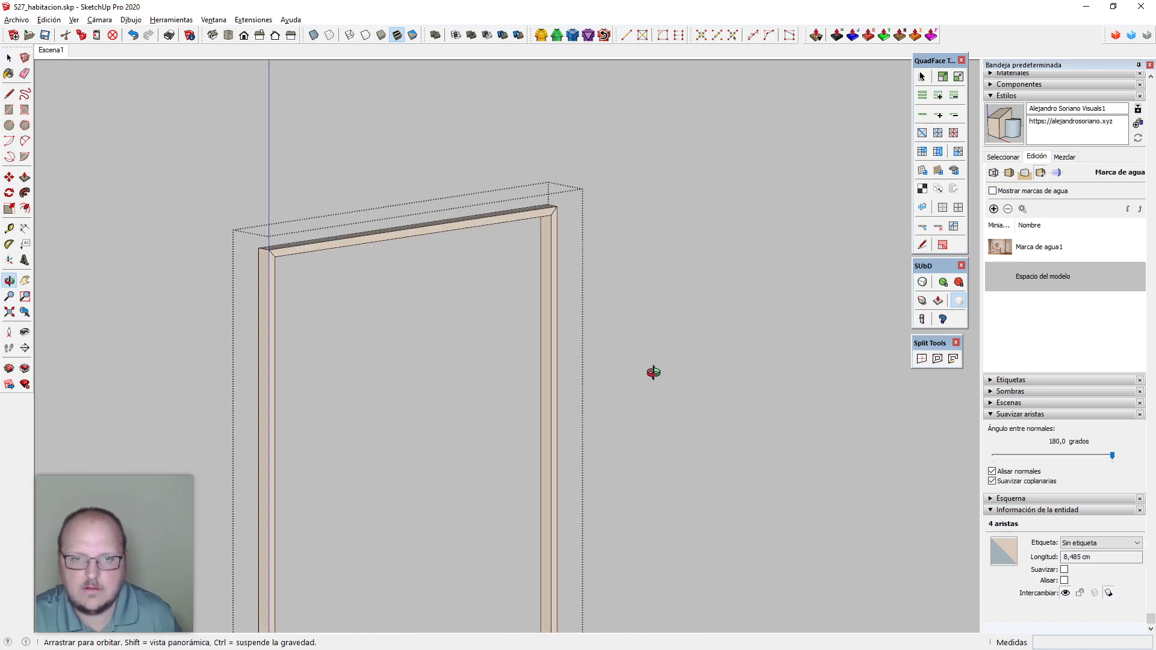
{"action": "left_click", "coordinate": [480, 119]}
Select the frame and painting, try colorizing the painting's texture with its lightness raised to 84, and restore the original color
{"action": "scroll", "coordinate": [481, 118], "scroll_direction": "down", "scroll_amount": 2}
{"action": "middle_click_drag", "start_coordinate": [485, 229], "coordinate": [472, 289]}
{"action": "scroll", "coordinate": [546, 241], "scroll_direction": "down", "scroll_amount": 2}
{"action": "scroll", "coordinate": [535, 178], "scroll_direction": "up", "scroll_amount": 2}
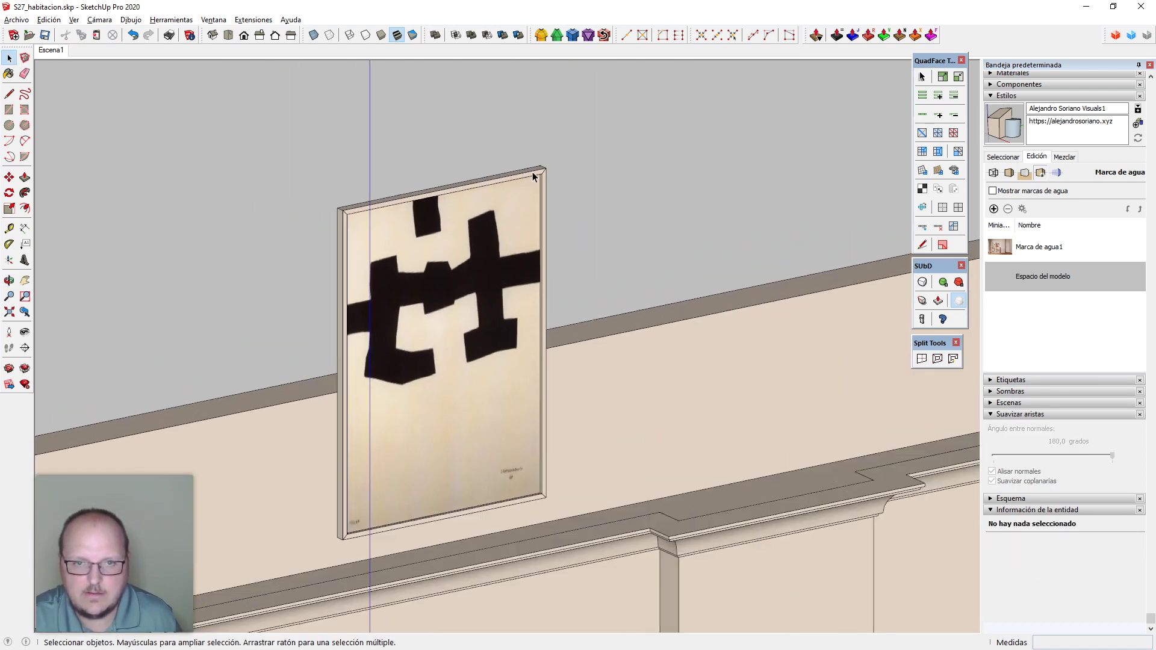
{"action": "left_click", "coordinate": [512, 182]}
{"action": "left_click", "coordinate": [510, 212], "text": "shift"}
{"action": "mouse_move", "coordinate": [510, 253]}
{"action": "middle_mouse_down"}
{"action": "mouse_move", "coordinate": [518, 241]}
{"action": "mouse_move", "coordinate": [462, 297]}
{"action": "mouse_move", "coordinate": [500, 317]}
{"action": "mouse_move", "coordinate": [491, 315]}
{"action": "middle_mouse_up"}
{"action": "scroll", "coordinate": [461, 301], "scroll_direction": "up", "scroll_amount": 2}
{"action": "key", "text": "b"}
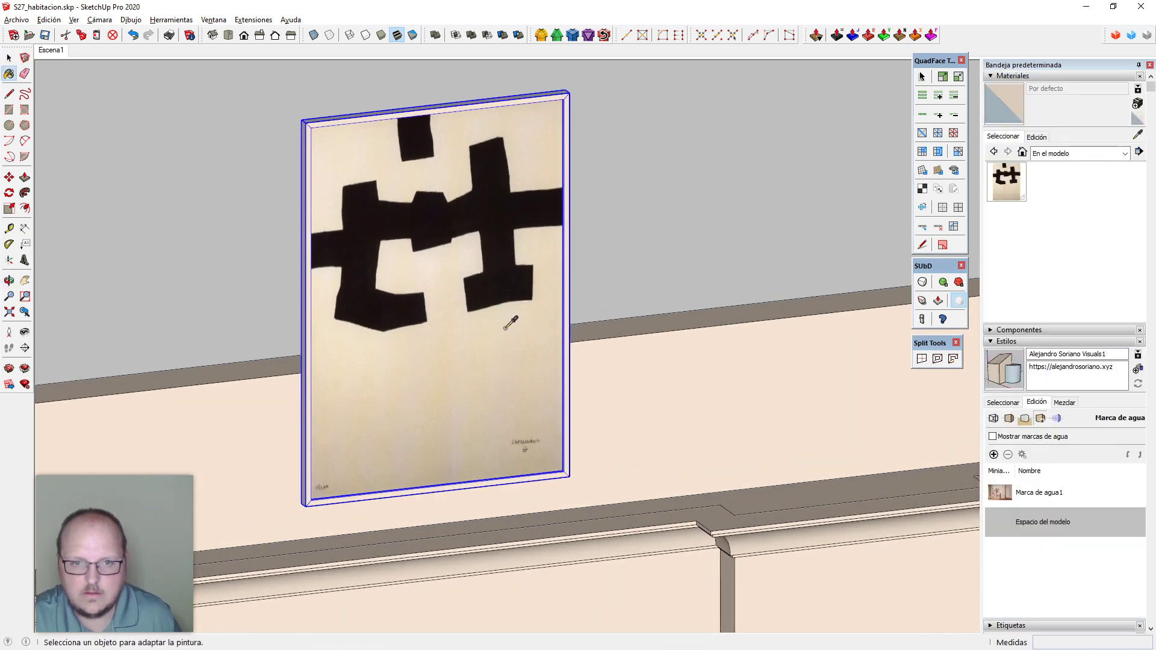
{"action": "left_click", "coordinate": [1037, 137]}
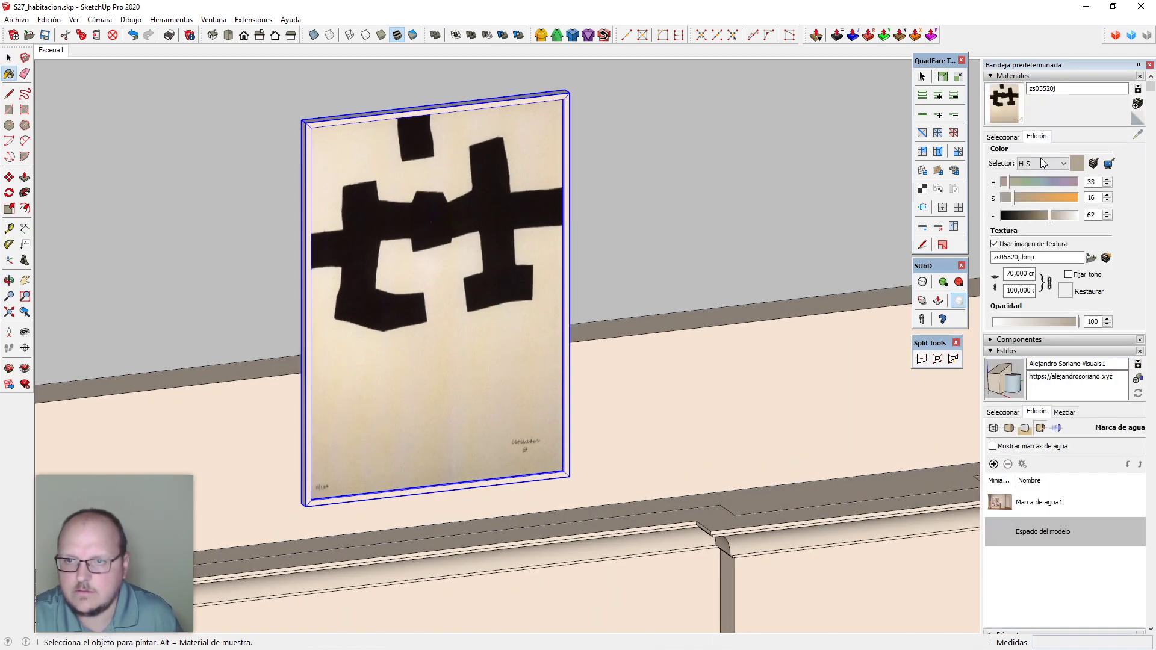
{"action": "left_click", "coordinate": [1069, 274]}
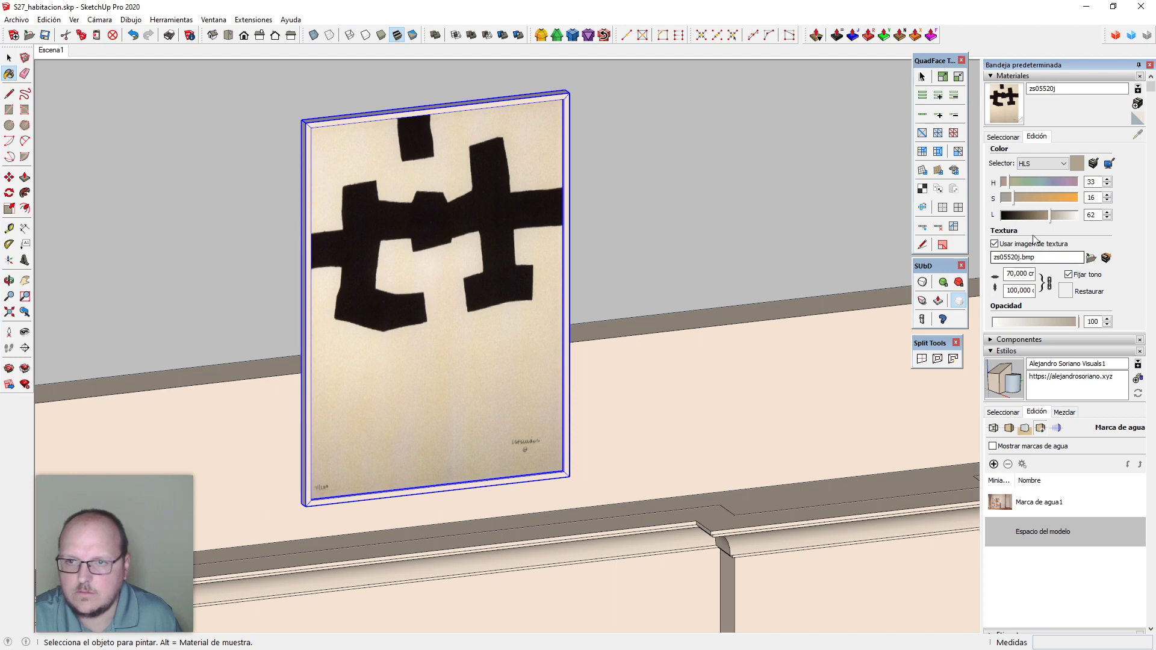
{"action": "mouse_move", "coordinate": [1051, 216]}
{"action": "left_mouse_down"}
{"action": "mouse_move", "coordinate": [1085, 217]}
{"action": "mouse_move", "coordinate": [1067, 215]}
{"action": "left_mouse_up"}
{"action": "left_click", "coordinate": [1069, 274]}
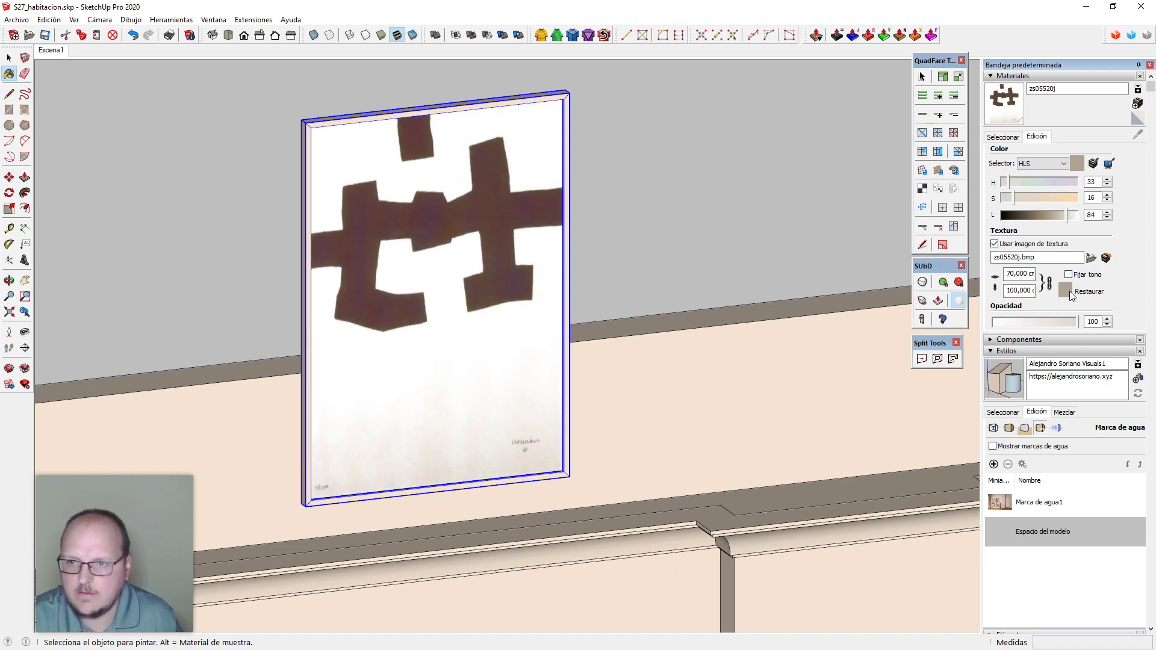
{"action": "left_click", "coordinate": [1069, 292]}
Select the framed painting as a whole and make it a component named cuadro_chillida
{"action": "middle_click_drag", "start_coordinate": [587, 316], "coordinate": [573, 308]}
{"action": "scroll", "coordinate": [569, 265], "scroll_direction": "down", "scroll_amount": 1}
{"action": "key", "text": "space"}
{"action": "scroll", "coordinate": [549, 144], "scroll_direction": "up", "scroll_amount": 1}
{"action": "left_click", "coordinate": [549, 138]}
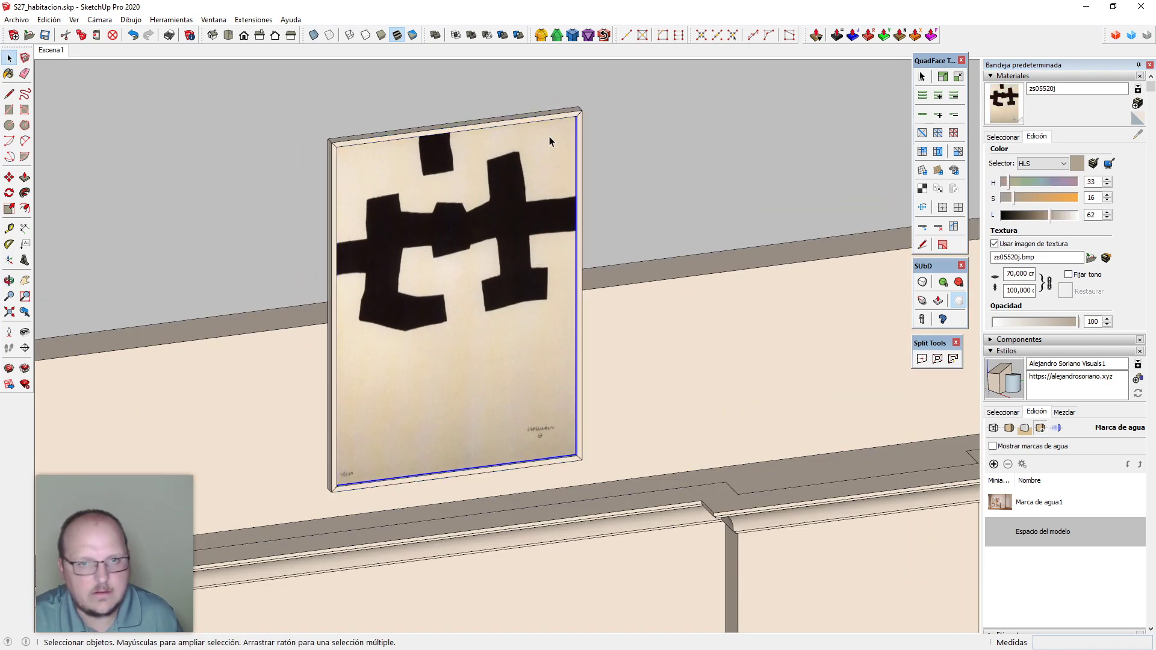
{"action": "scroll", "coordinate": [549, 138], "scroll_direction": "up", "scroll_amount": 2}
{"action": "left_click", "coordinate": [575, 119]}
{"action": "scroll", "coordinate": [575, 119], "scroll_direction": "down", "scroll_amount": 4}
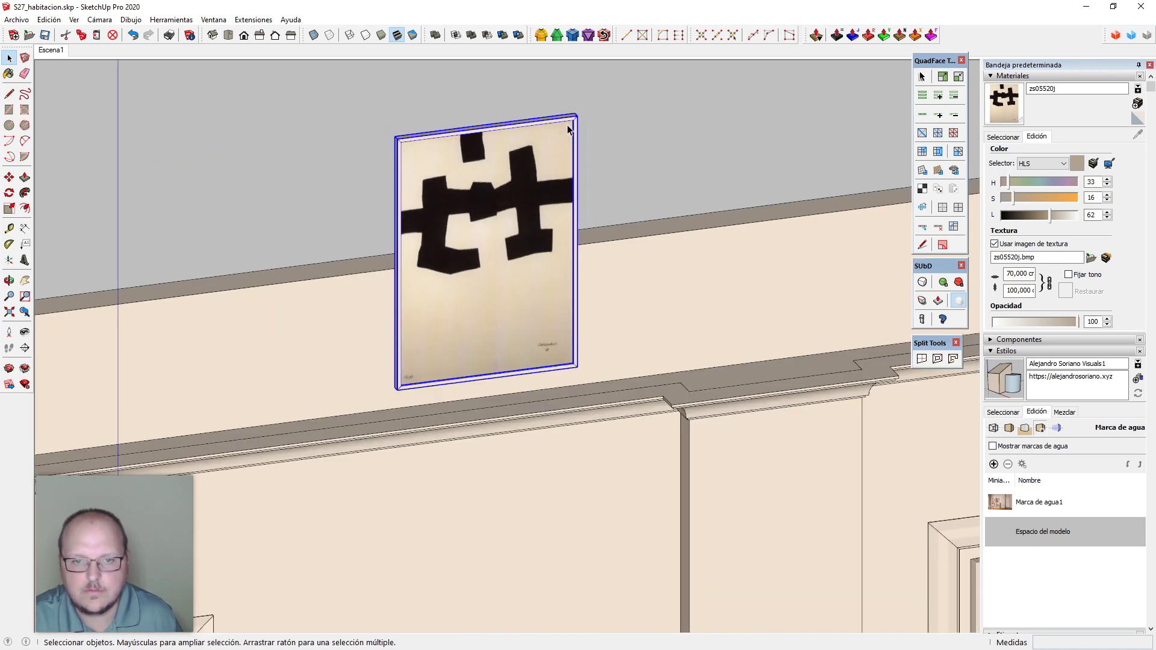
{"action": "type", "text": "gcuad"}
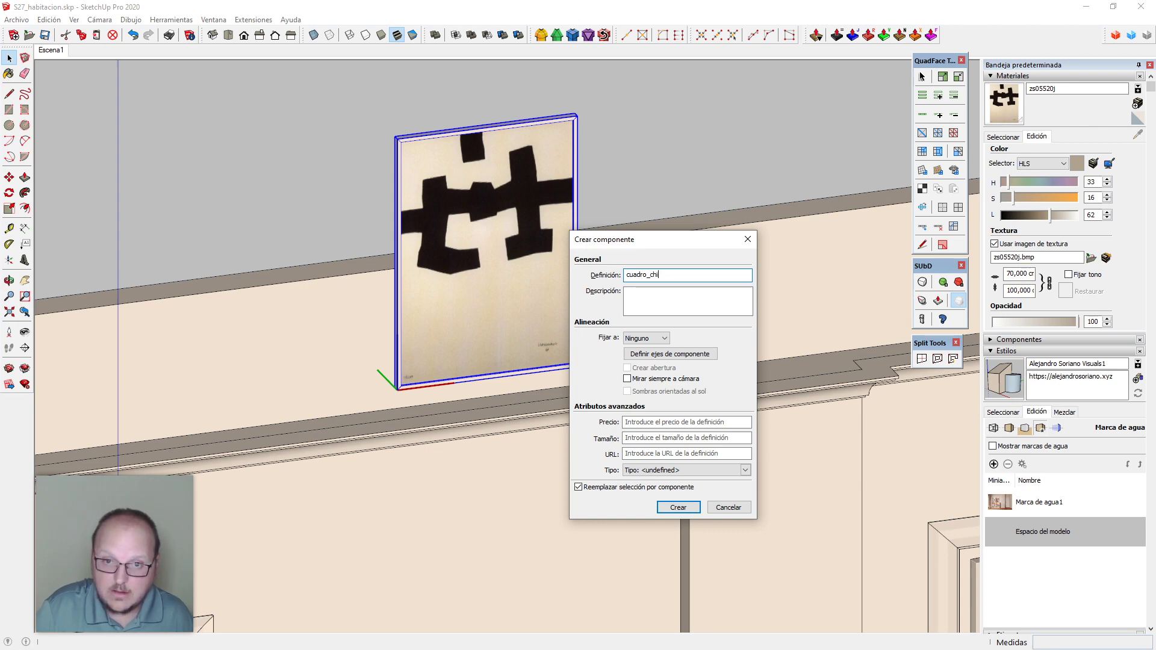
{"action": "type", "text": "ro_chillida"}
{"action": "key", "text": "Return"}
{"action": "key", "text": "m"}
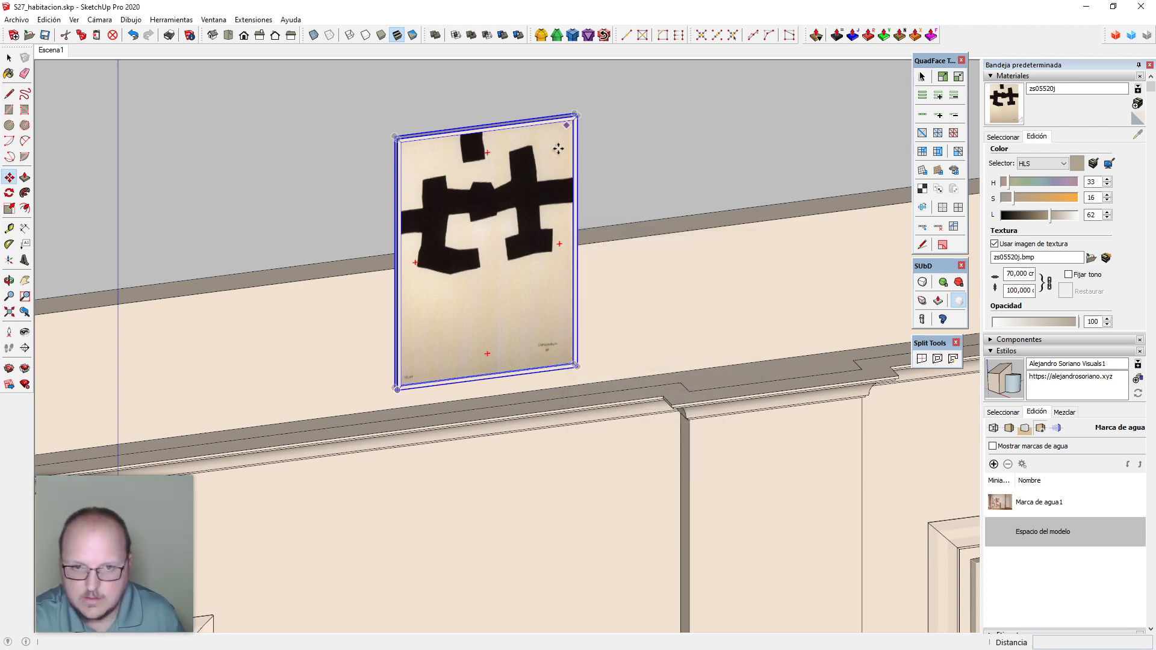
{"action": "middle_click_drag", "start_coordinate": [559, 149], "coordinate": [466, 181]}
{"action": "scroll", "coordinate": [448, 176], "scroll_direction": "up", "scroll_amount": 1}
{"action": "left_click", "coordinate": [404, 159]}
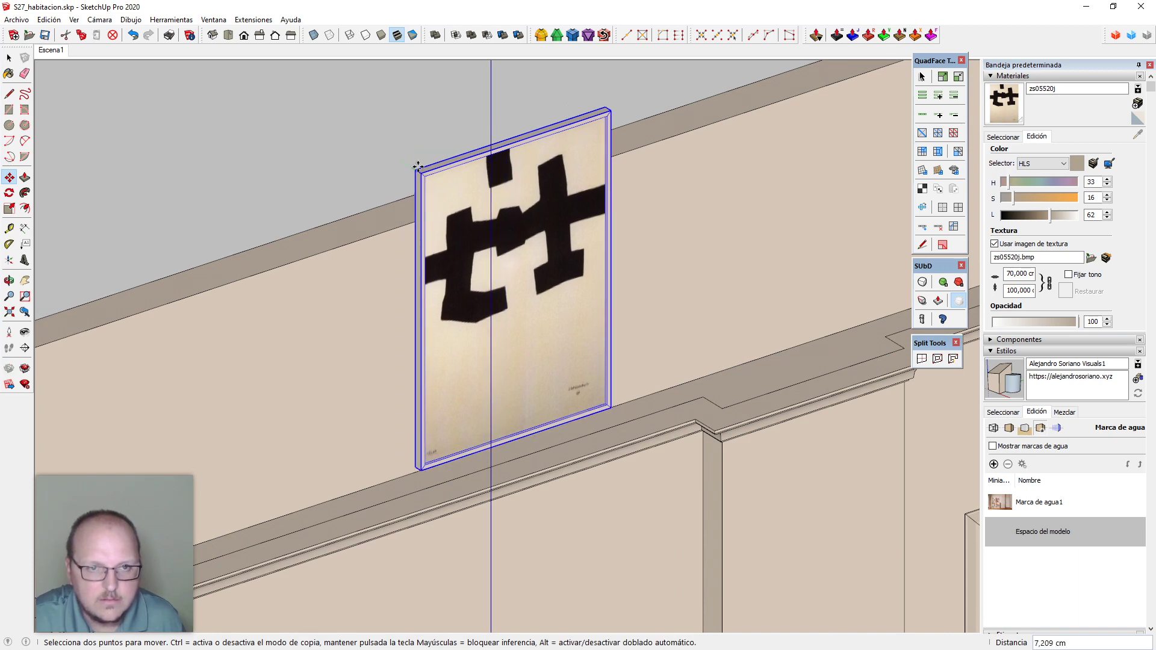
{"action": "scroll", "coordinate": [414, 163], "scroll_direction": "down", "scroll_amount": 3}
{"action": "key", "text": "Escape"}
Move the painting sideways by its bottom-edge midpoint to centre it between the door casing and the column
{"action": "scroll", "coordinate": [427, 205], "scroll_direction": "down", "scroll_amount": 3}
{"action": "middle_click_drag", "start_coordinate": [543, 328], "coordinate": [358, 351]}
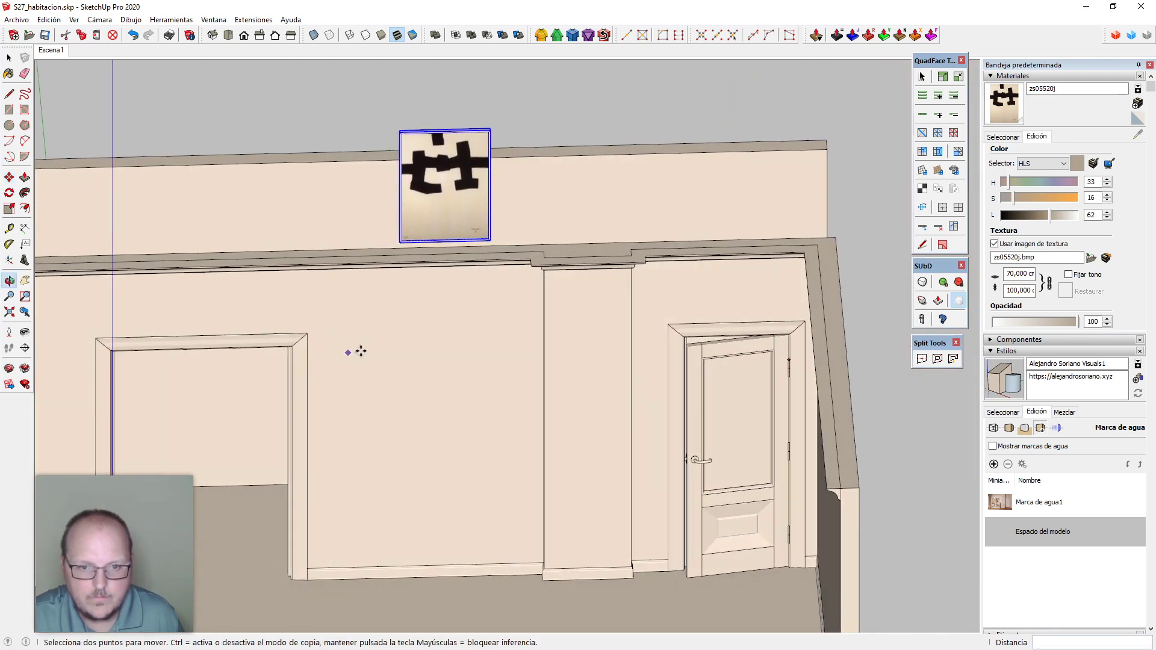
{"action": "scroll", "coordinate": [445, 242], "scroll_direction": "up", "scroll_amount": 1}
{"action": "left_click", "coordinate": [445, 242]}
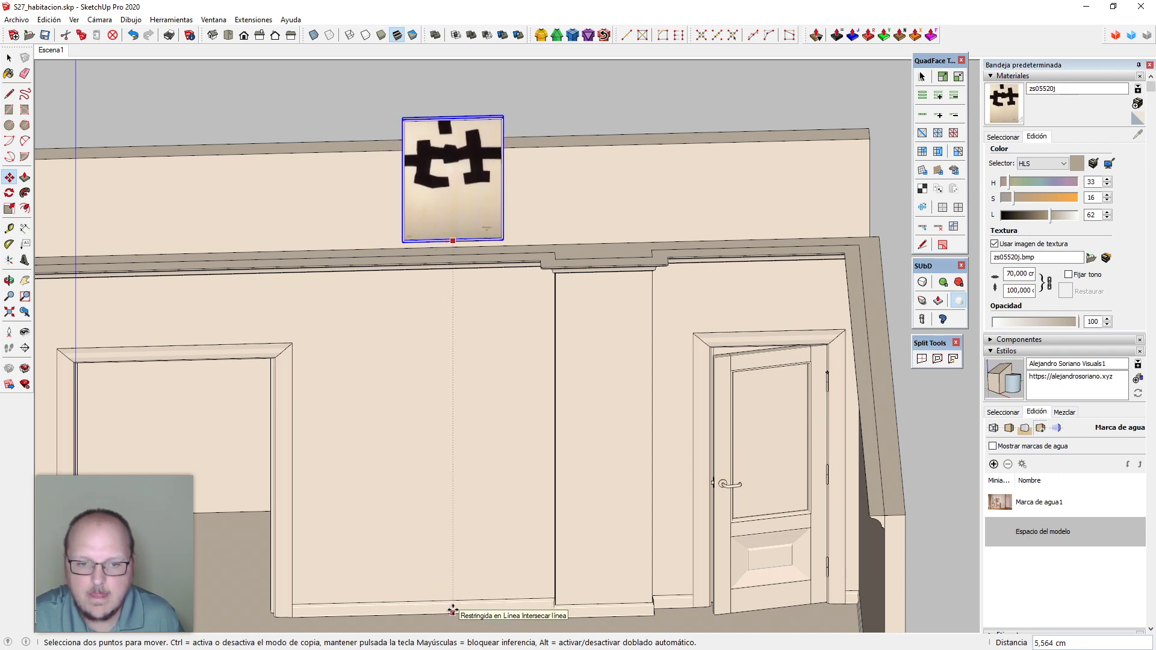
{"action": "left_click", "coordinate": [424, 603]}
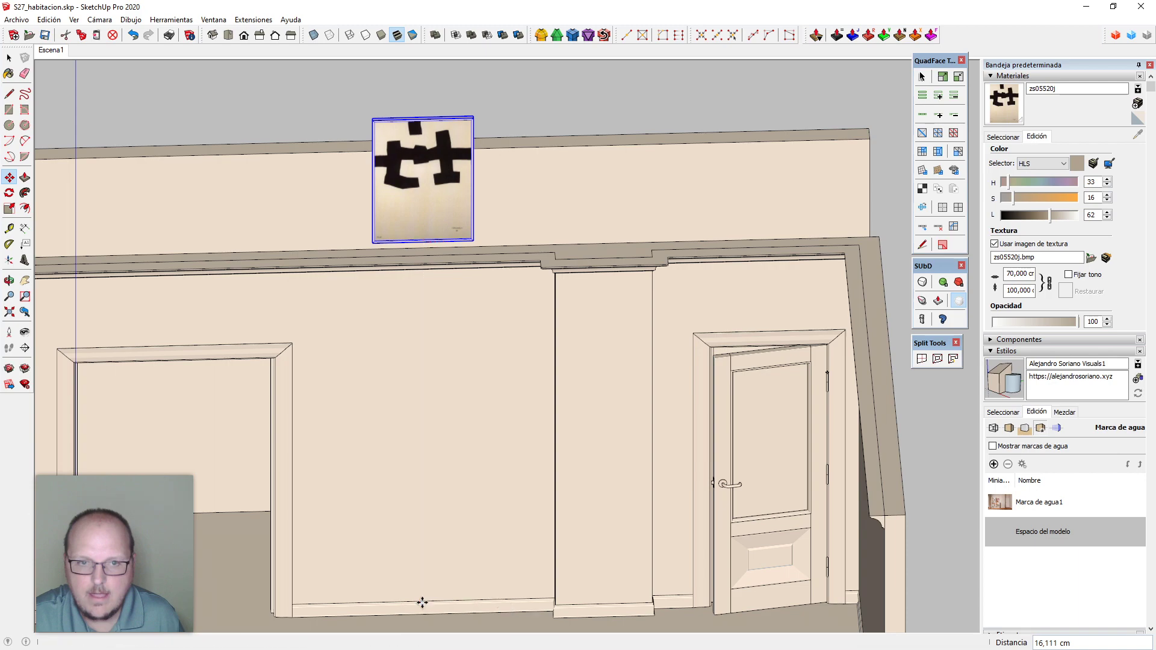
Lower the painting until its top edge aligns with the top of the door casing and return to the Escena1 view
{"action": "middle_click_drag", "start_coordinate": [476, 398], "coordinate": [576, 367]}
{"action": "scroll", "coordinate": [426, 130], "scroll_direction": "up", "scroll_amount": 3}
{"action": "scroll", "coordinate": [431, 99], "scroll_direction": "up", "scroll_amount": 2}
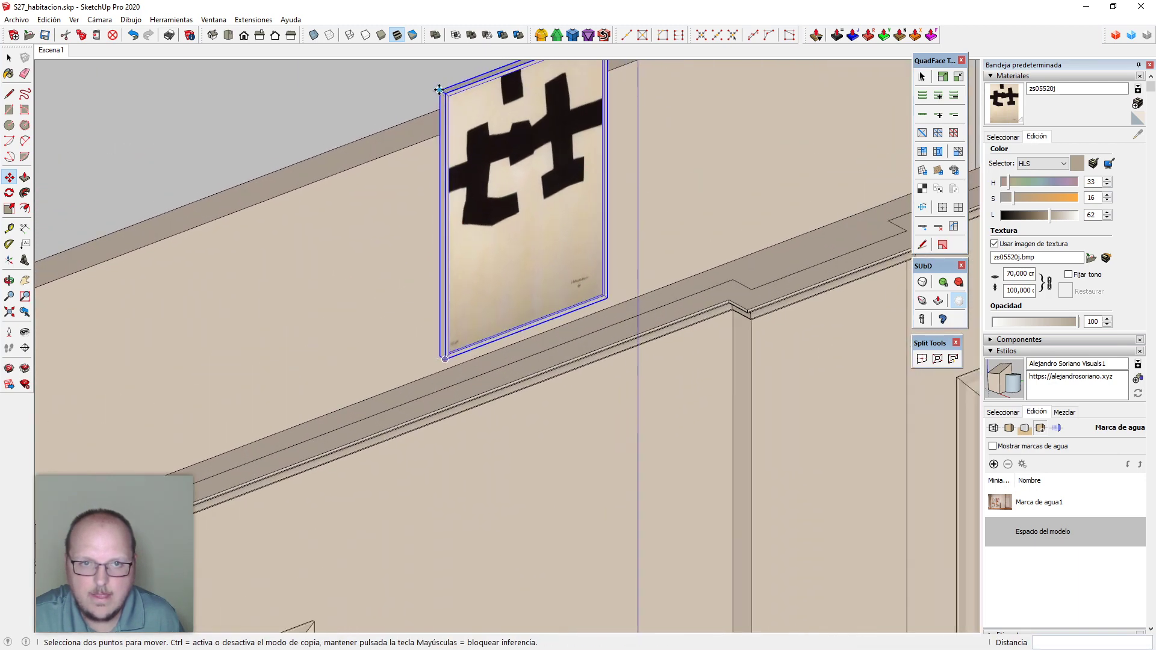
{"action": "left_click", "coordinate": [440, 94]}
{"action": "scroll", "coordinate": [442, 112], "scroll_direction": "down", "scroll_amount": 4}
{"action": "scroll", "coordinate": [380, 339], "scroll_direction": "up", "scroll_amount": 6}
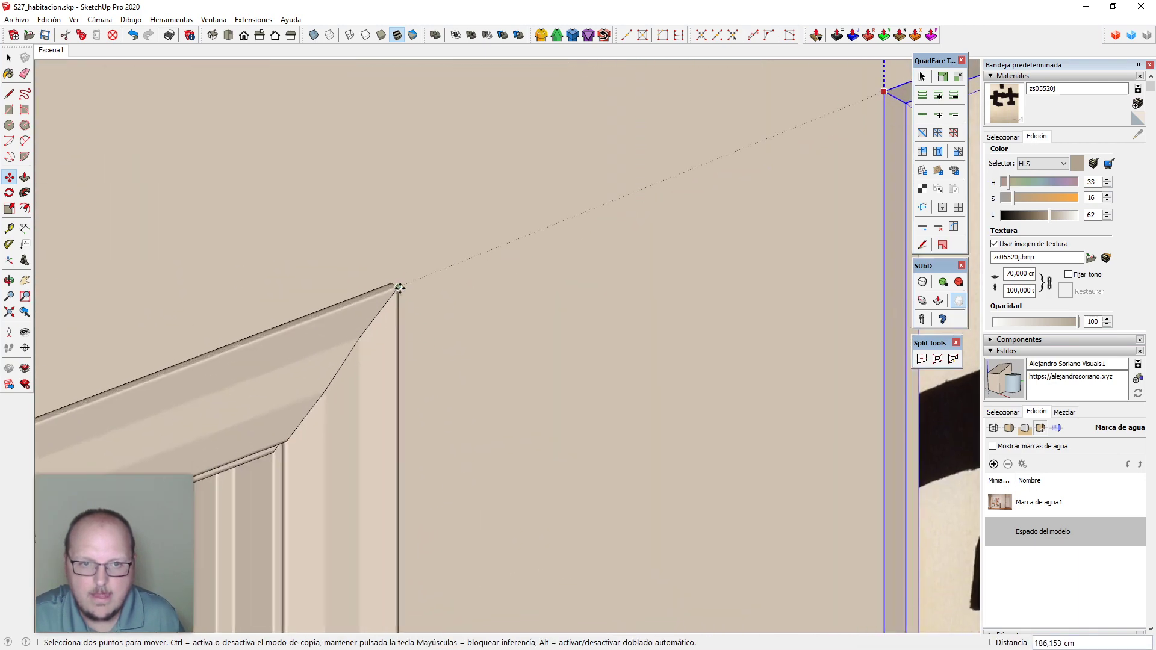
{"action": "key", "text": "Escape"}
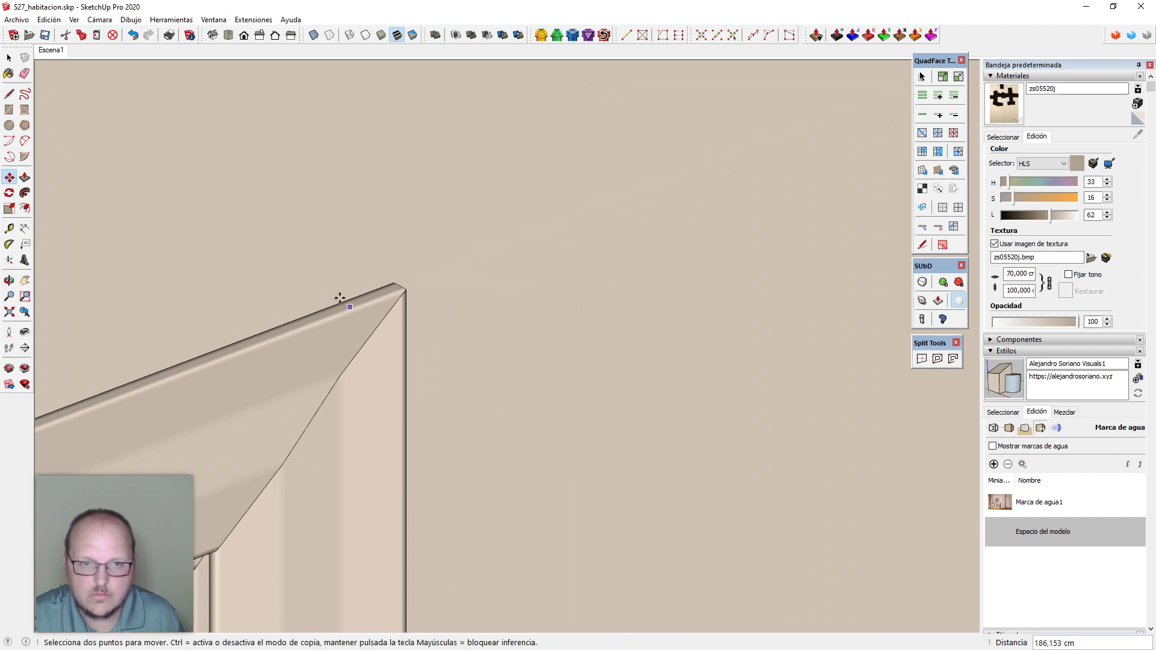
{"action": "scroll", "coordinate": [180, 181], "scroll_direction": "down", "scroll_amount": 2}
{"action": "left_click", "coordinate": [60, 52]}
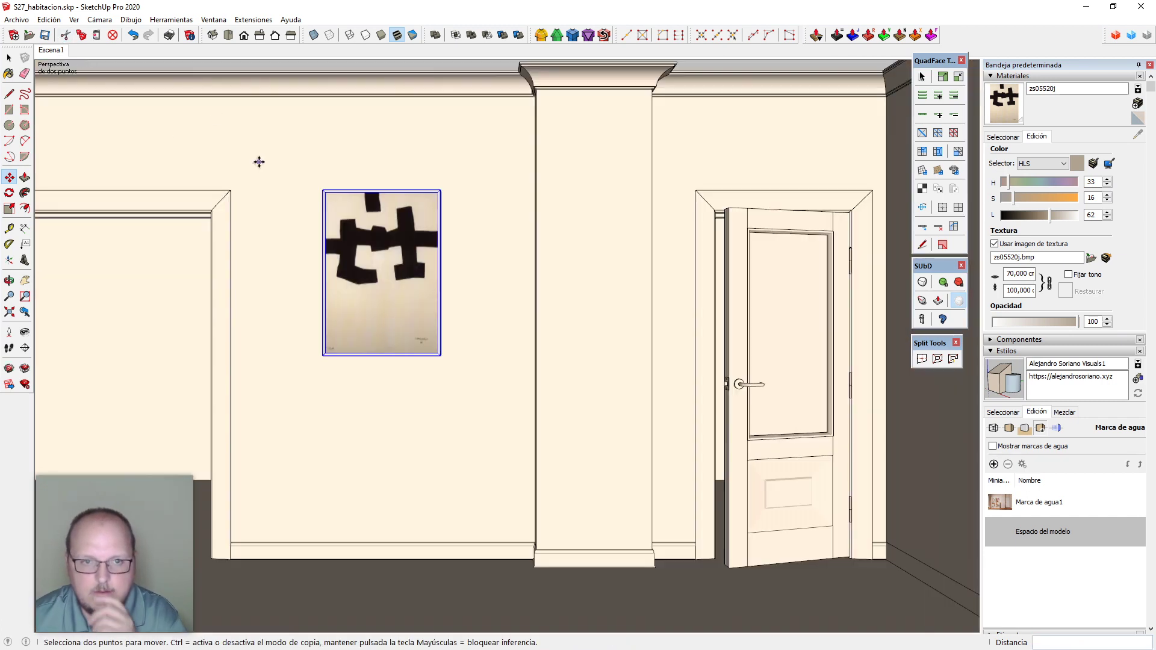
Lower the painting 20 cm on the wall
{"action": "left_click", "coordinate": [465, 189]}
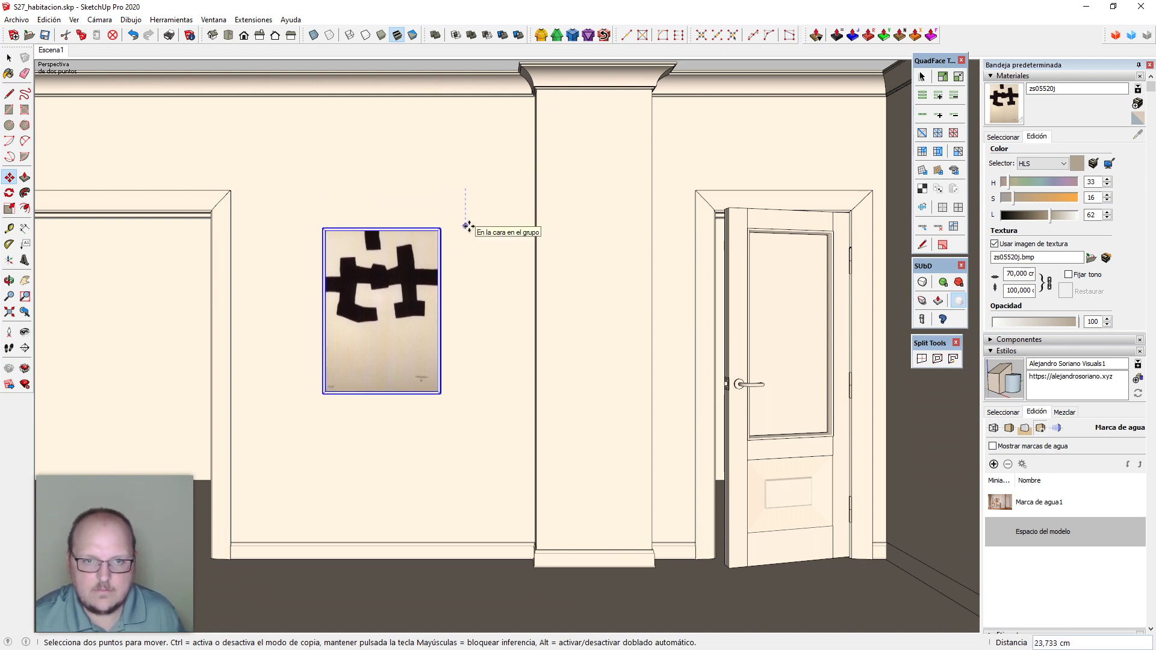
{"action": "key", "text": "Return"}
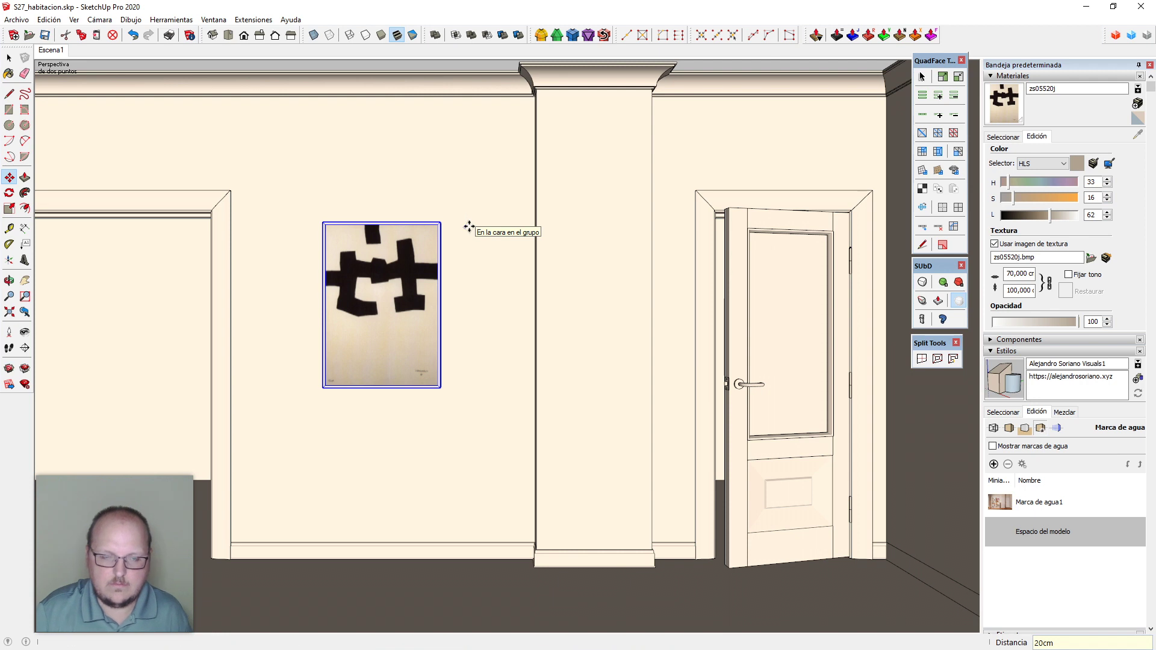
{"action": "key", "text": "space"}
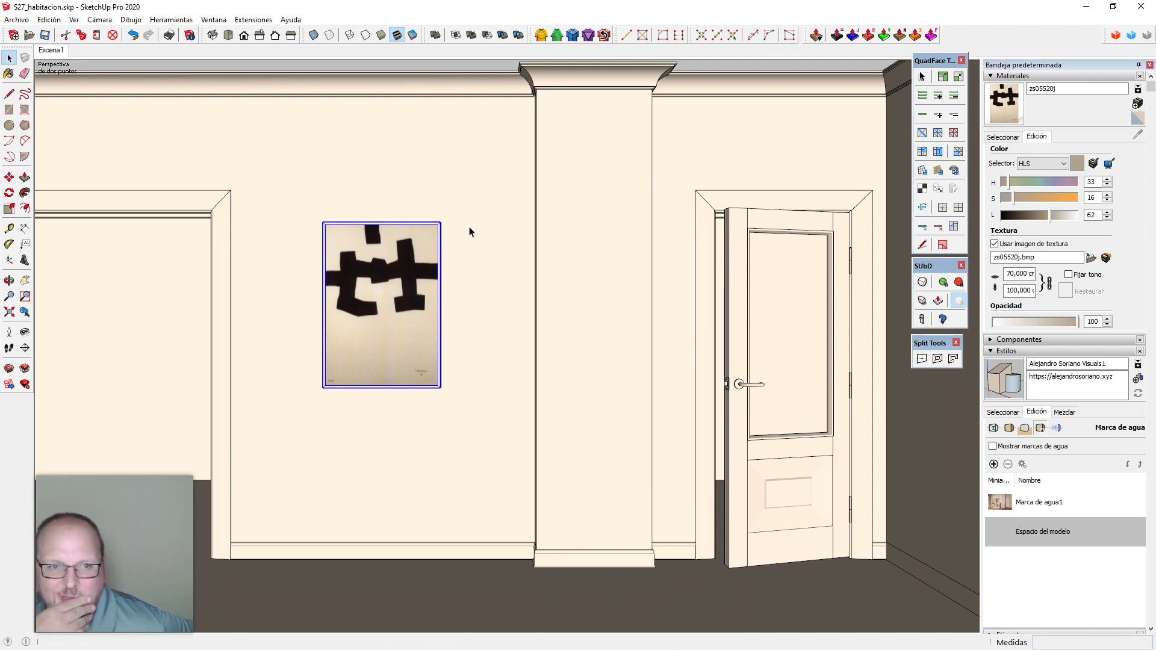
Try the painting another 10 cm lower on the wall
{"action": "key", "text": "m"}
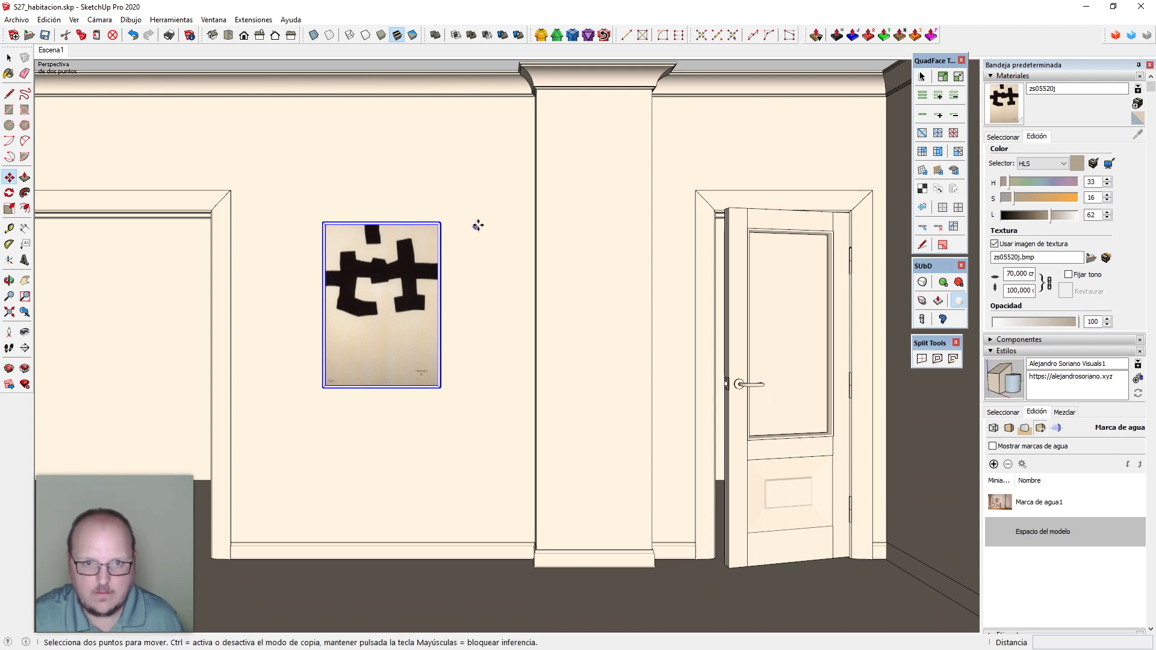
{"action": "left_click", "coordinate": [476, 226]}
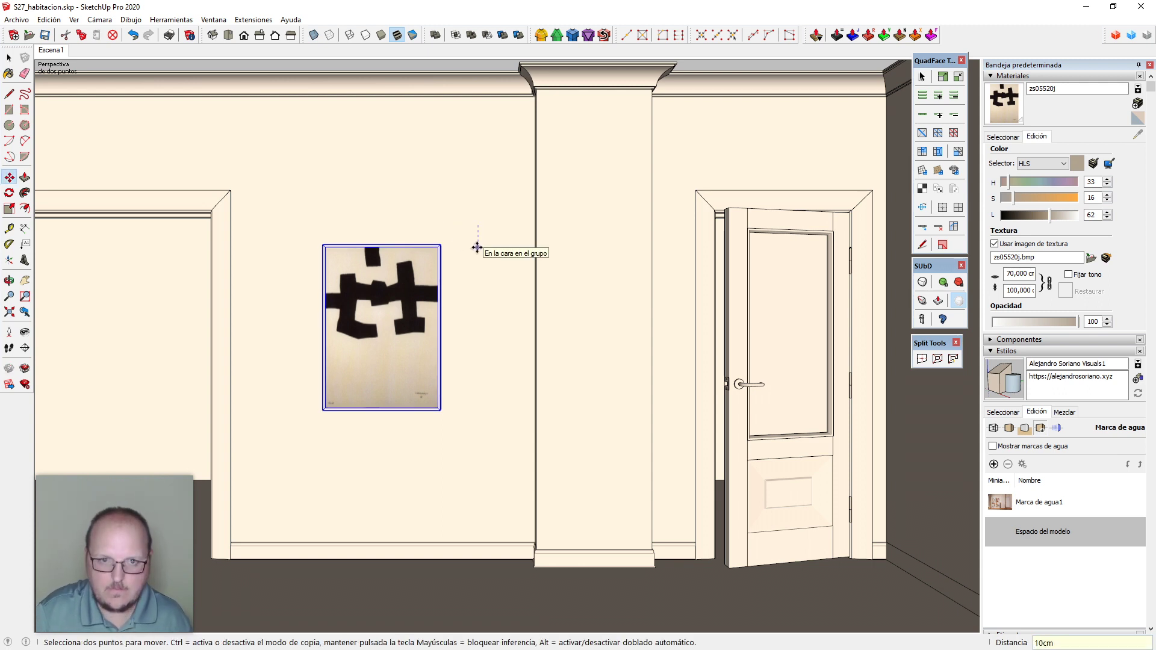
{"action": "key", "text": "space"}
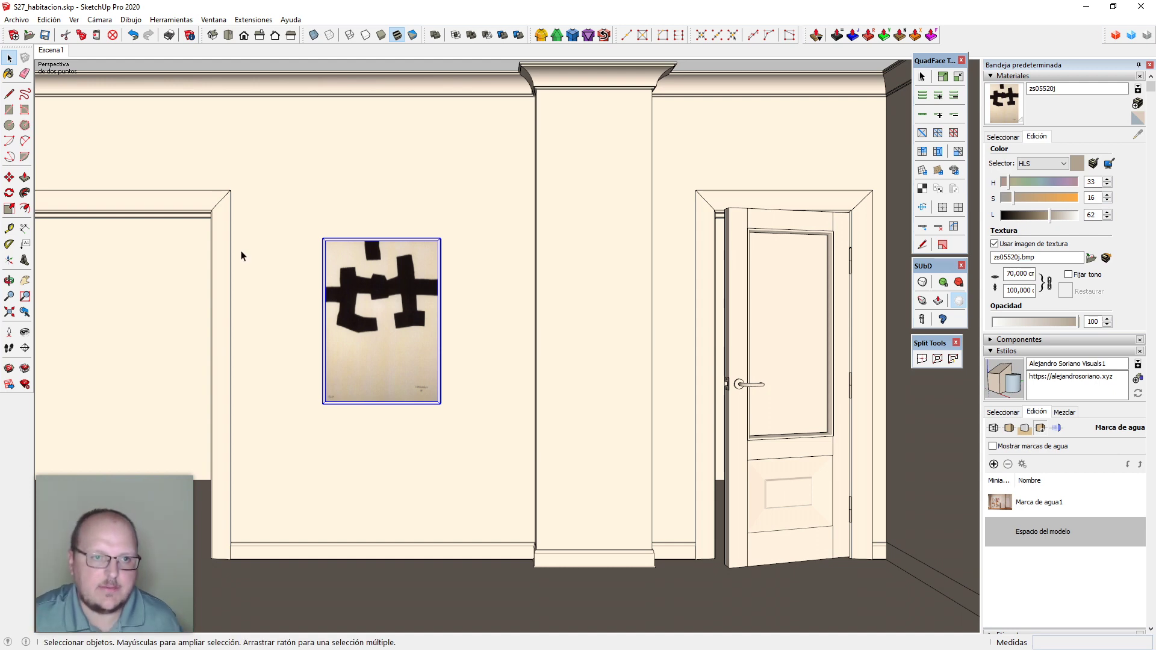
Check the painting's height in the Escena1 view, raise it 10 cm after trying 5 cm, and deselect it
{"action": "scroll", "coordinate": [476, 273], "scroll_direction": "down", "scroll_amount": 1}
{"action": "middle_click_drag", "start_coordinate": [297, 327], "coordinate": [269, 315]}
{"action": "mouse_move", "coordinate": [485, 296]}
{"action": "middle_mouse_down"}
{"action": "mouse_move", "coordinate": [465, 306]}
{"action": "mouse_move", "coordinate": [490, 245]}
{"action": "mouse_move", "coordinate": [408, 269]}
{"action": "mouse_move", "coordinate": [485, 292]}
{"action": "middle_mouse_up"}
{"action": "left_click", "coordinate": [55, 51]}
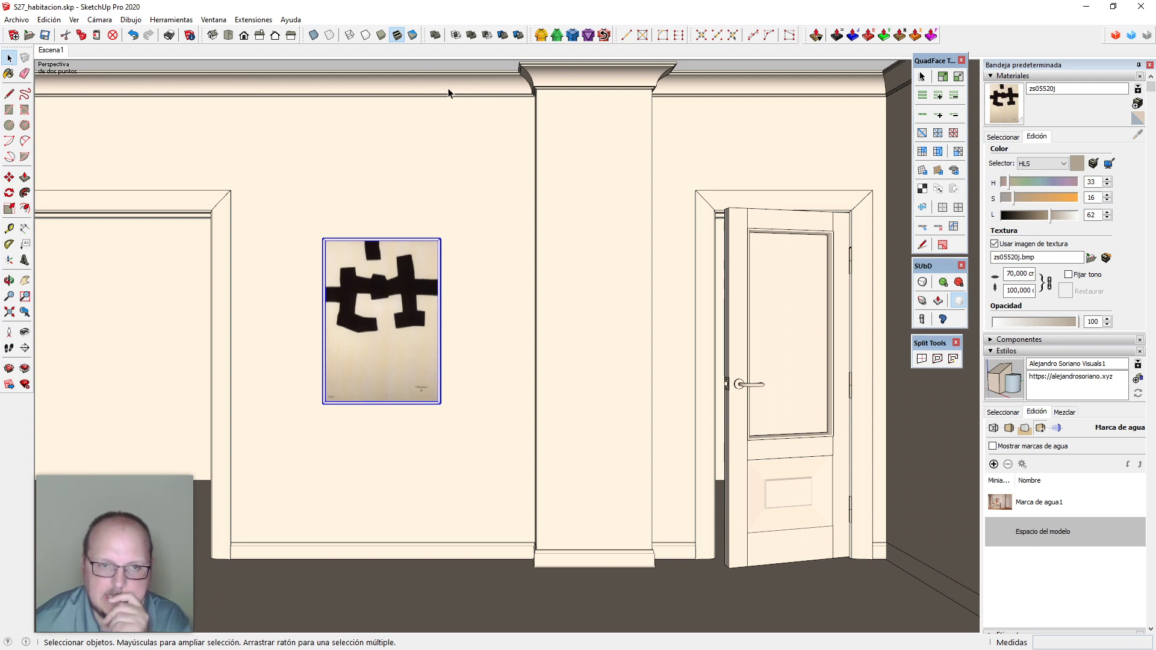
{"action": "key", "text": "m"}
{"action": "left_click", "coordinate": [464, 317]}
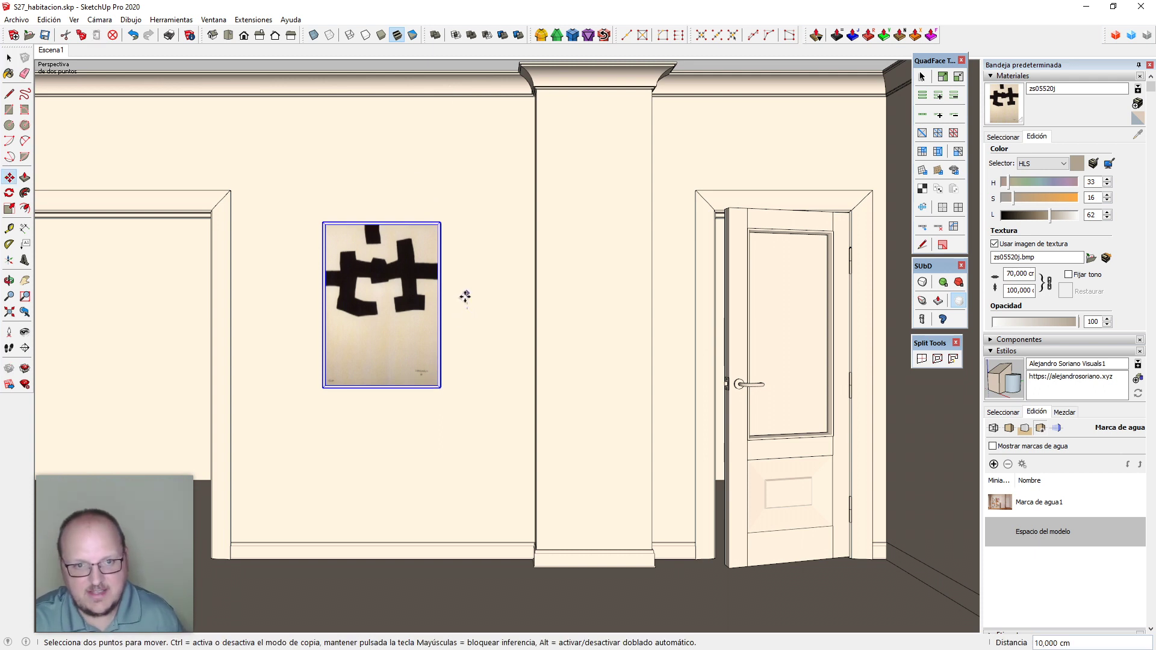
{"action": "type", "text": "5cm"}
{"action": "key", "text": "Return"}
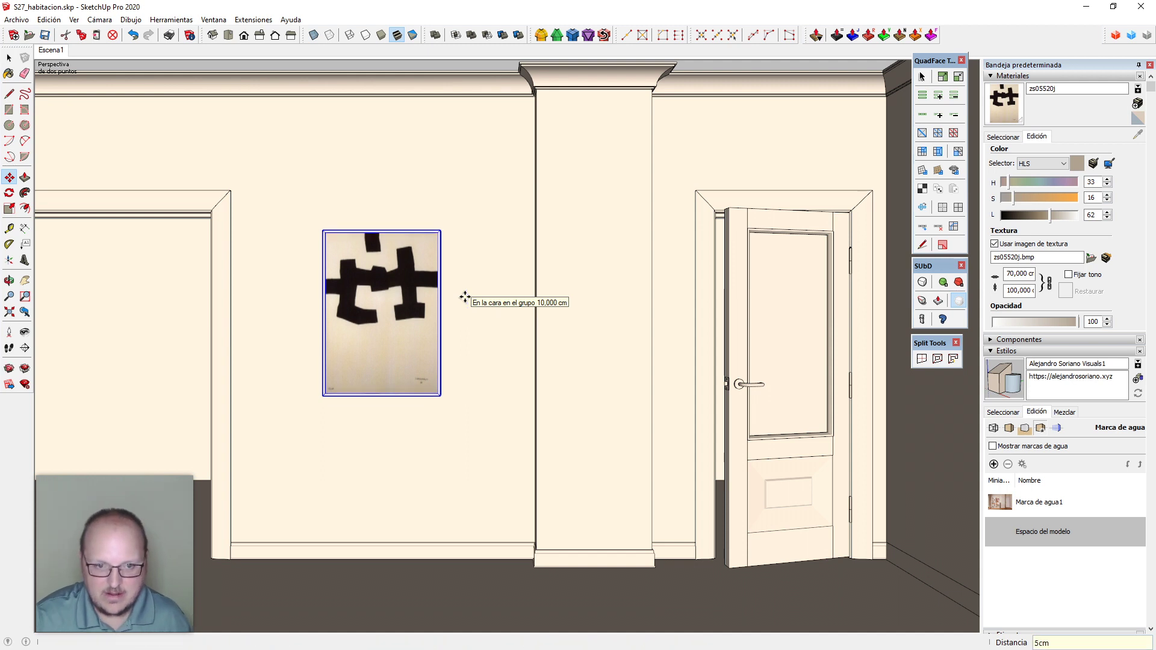
{"action": "type", "text": "10cm"}
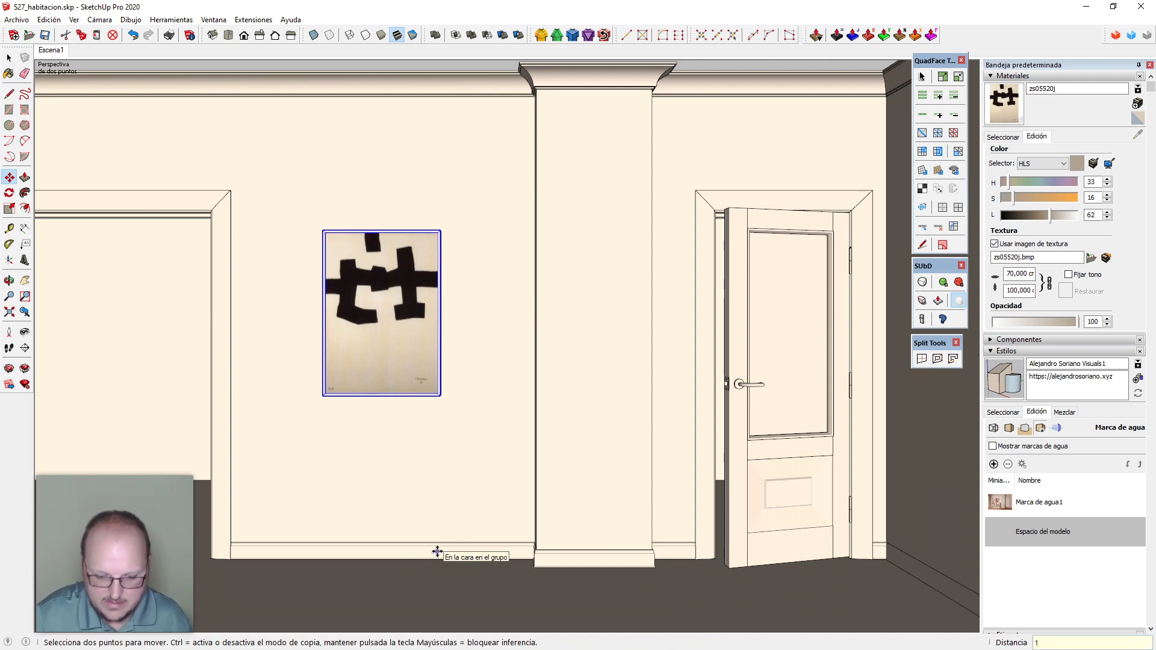
{"action": "key", "text": "Return"}
{"action": "key", "text": "space"}
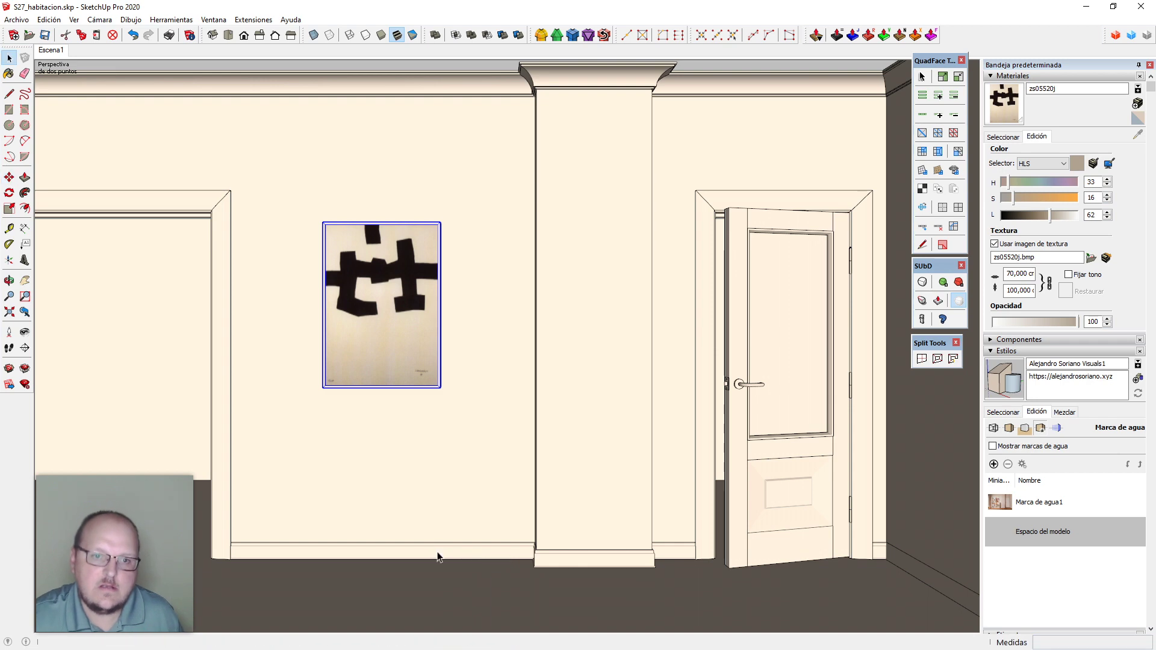
{"action": "left_click", "coordinate": [387, 298], "text": "shift"}
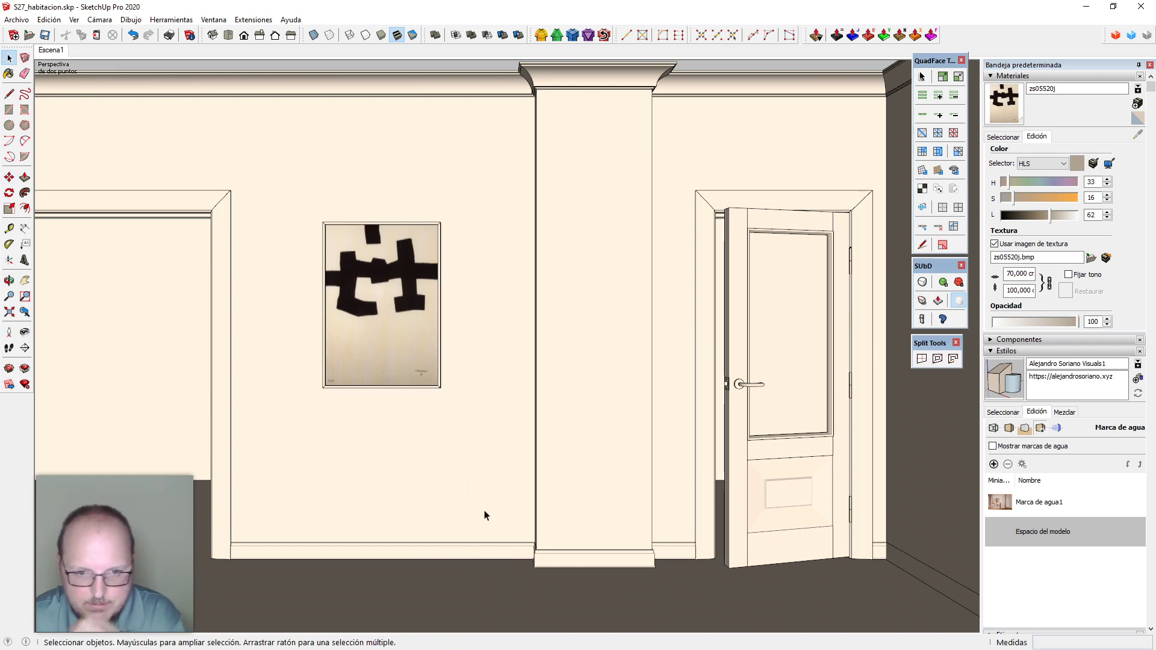
Draw a 15 × 10 cm rectangle on the wall below the painting, just above the skirting beside the column
{"action": "middle_click_drag", "start_coordinate": [485, 516], "coordinate": [515, 465]}
{"action": "scroll", "coordinate": [525, 489], "scroll_direction": "down", "scroll_amount": 3}
{"action": "scroll", "coordinate": [578, 468], "scroll_direction": "up", "scroll_amount": 2}
{"action": "scroll", "coordinate": [516, 465], "scroll_direction": "up", "scroll_amount": 5}
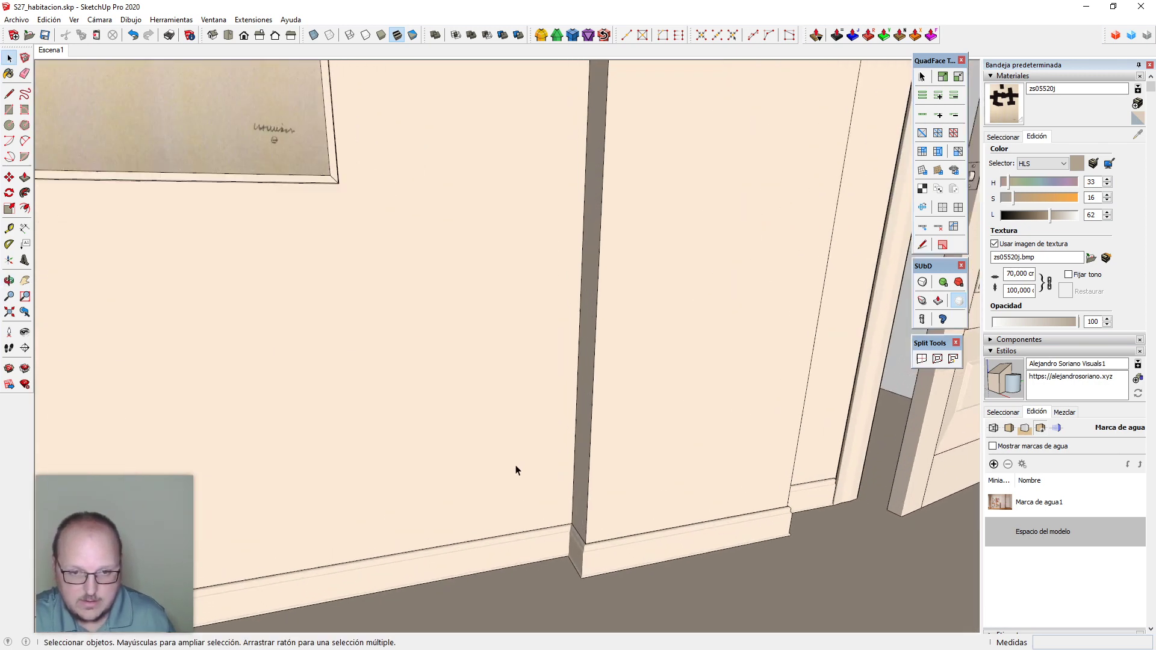
{"action": "scroll", "coordinate": [516, 470], "scroll_direction": "up", "scroll_amount": 1}
{"action": "key", "text": "r"}
{"action": "left_click", "coordinate": [453, 485]}
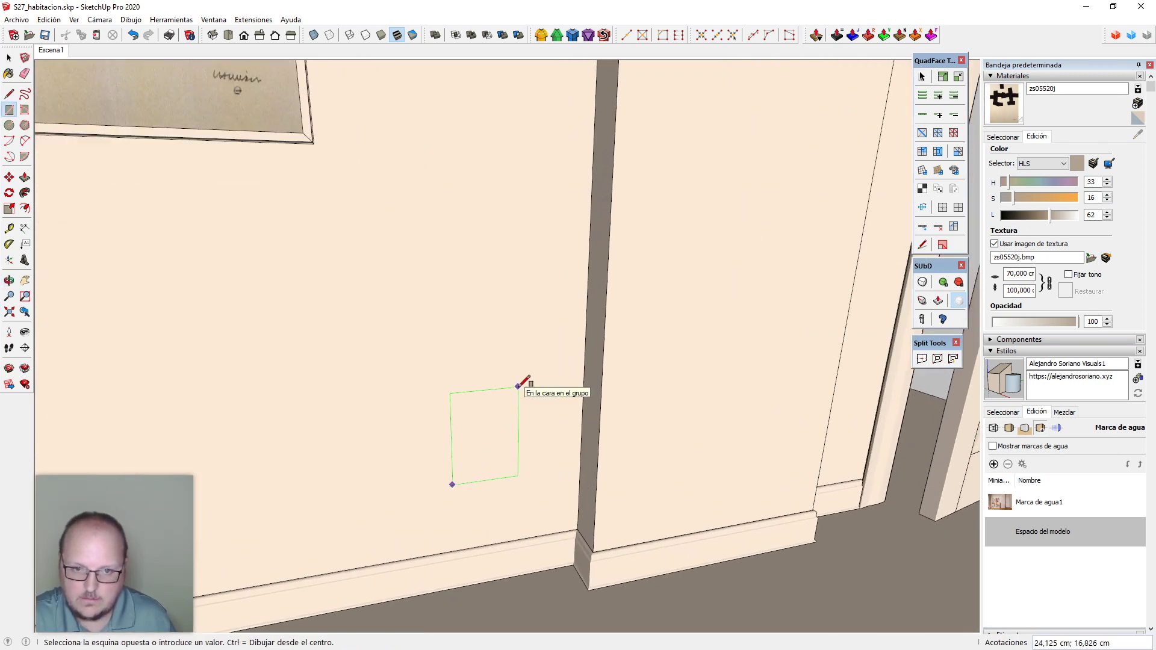
{"action": "type", "text": "1"}
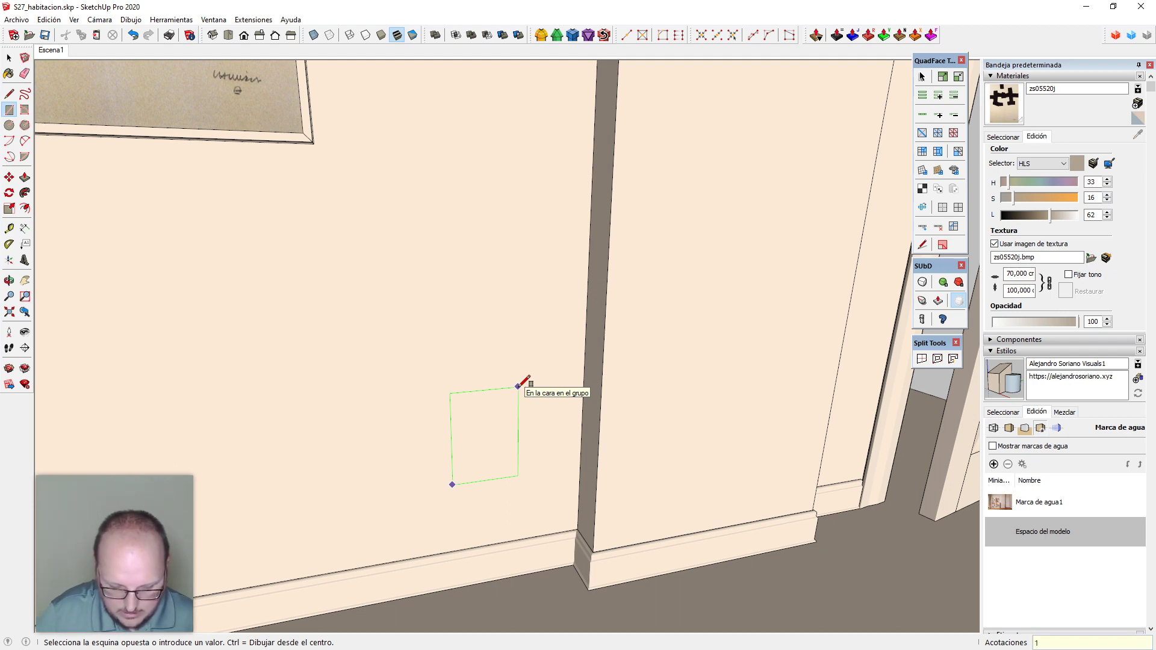
{"action": "type", "text": "5"}
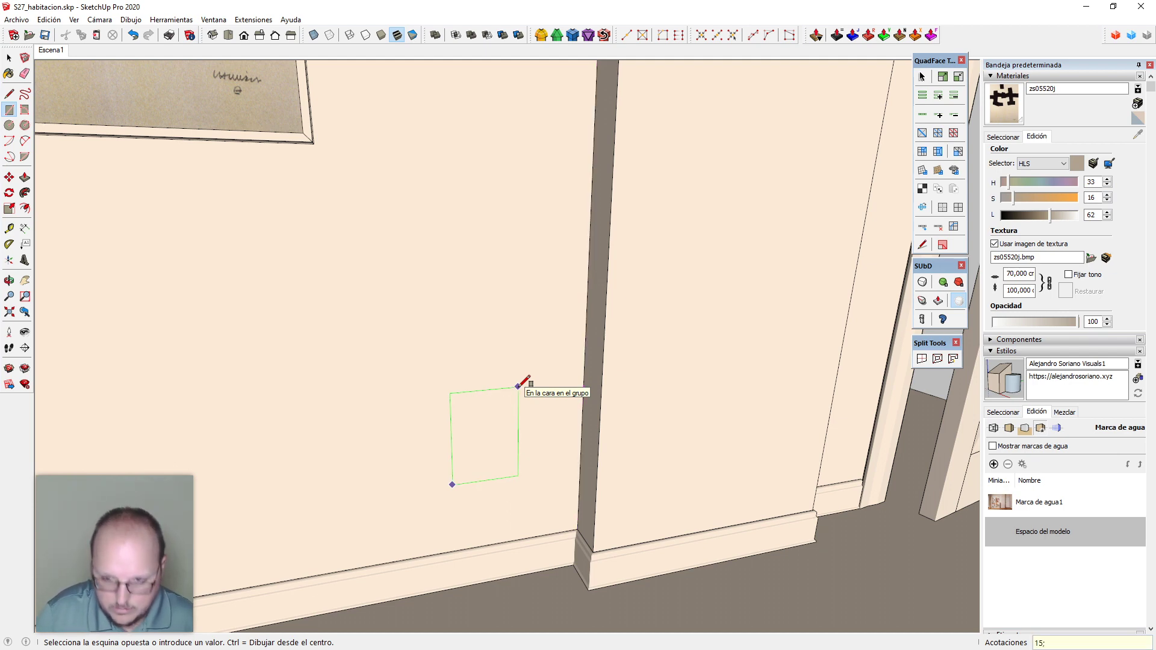
{"action": "type", "text": ";10"}
{"action": "key", "text": "Return"}
{"action": "key", "text": "space"}
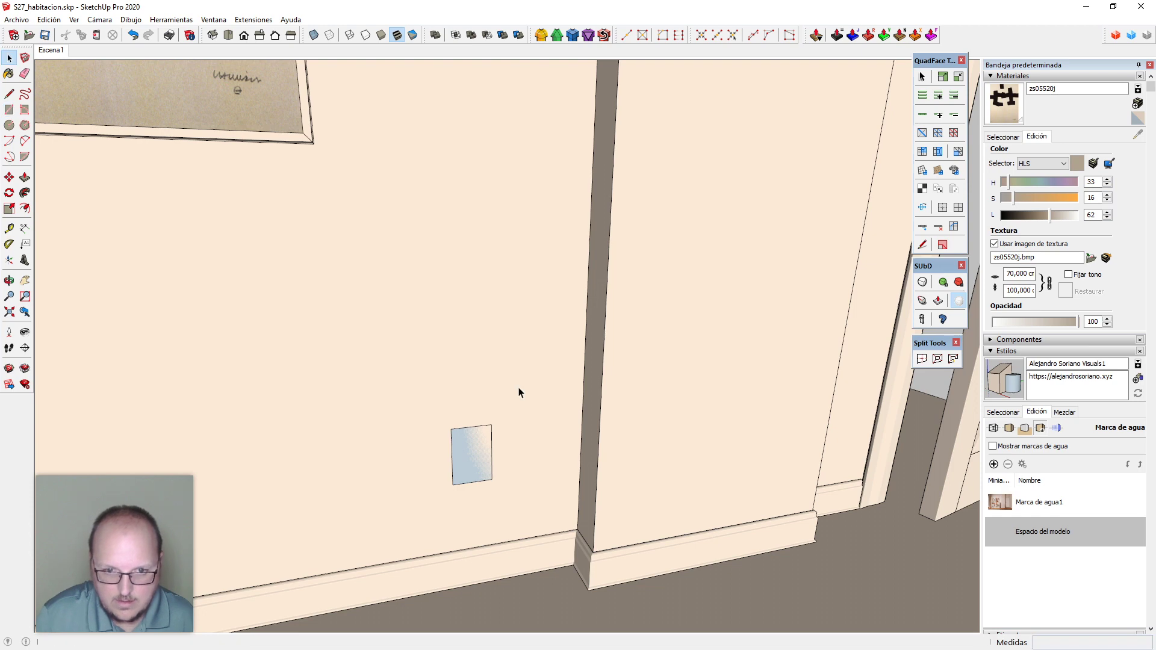
Rotate the small rectangle 90° in the wall plane and group it
{"action": "scroll", "coordinate": [456, 471], "scroll_direction": "up", "scroll_amount": 3}
{"action": "left_click", "coordinate": [468, 438]}
{"action": "scroll", "coordinate": [467, 439], "scroll_direction": "up", "scroll_amount": 1}
{"action": "key", "text": "q"}
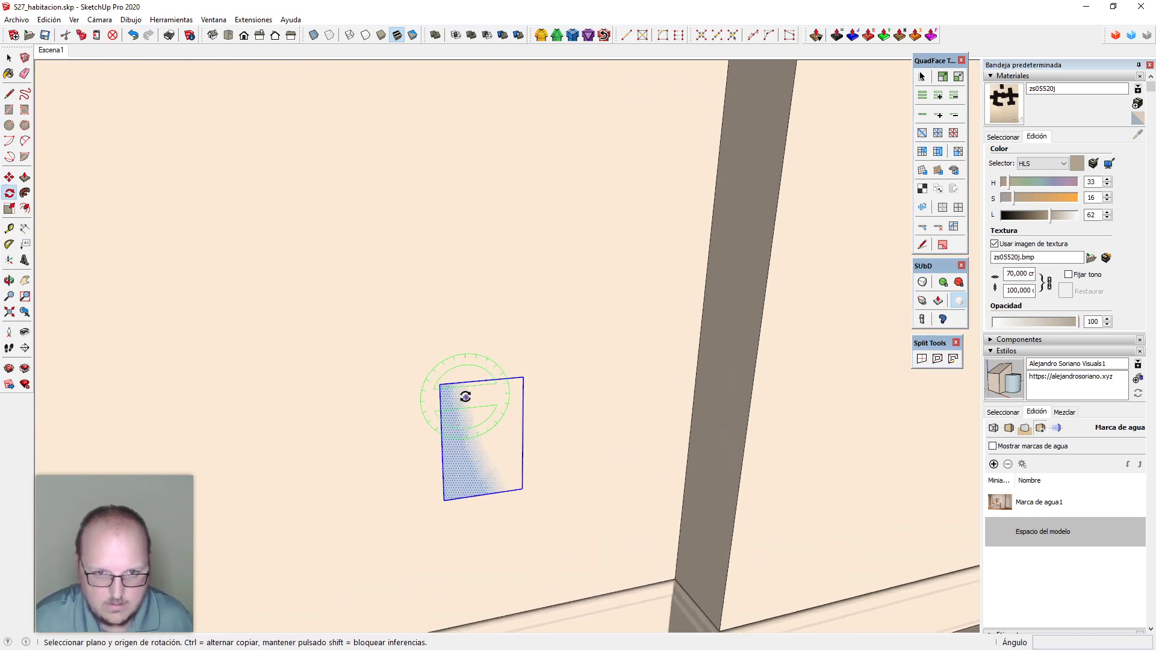
{"action": "left_click", "coordinate": [482, 380]}
{"action": "left_click", "coordinate": [483, 420]}
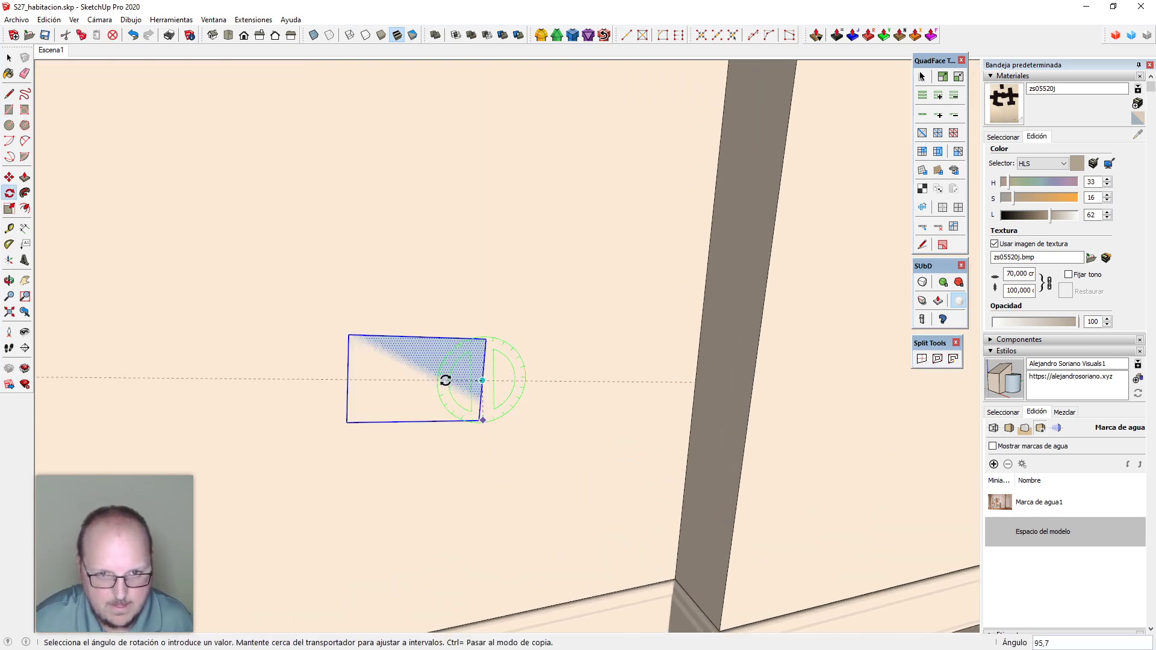
{"action": "key", "text": "Escape"}
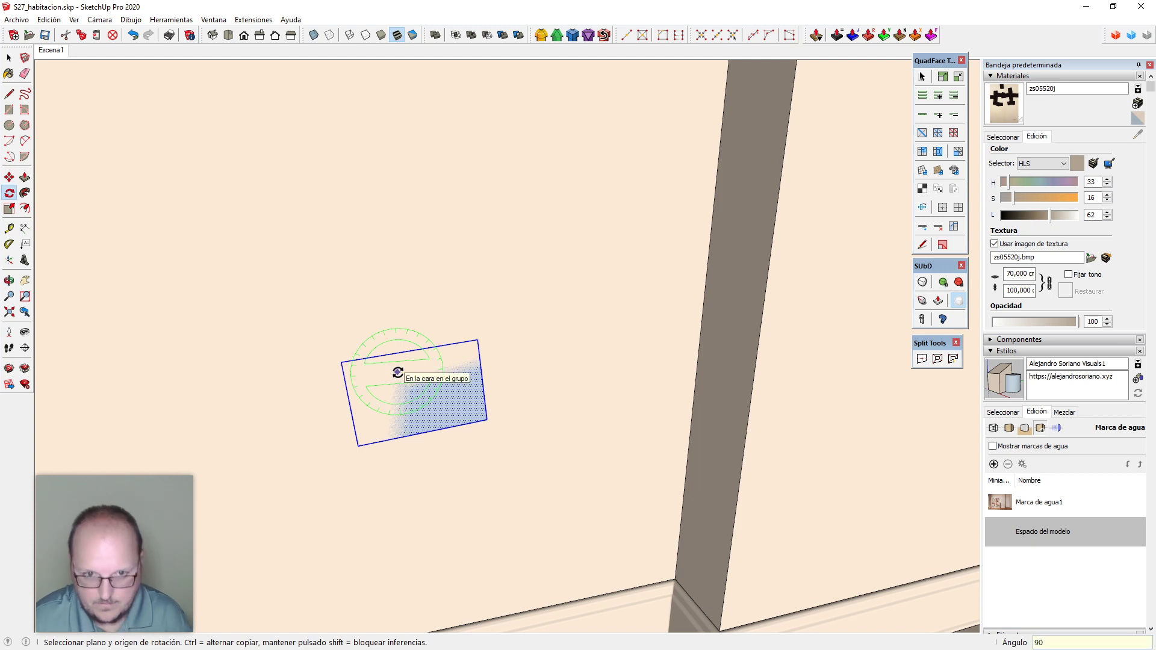
{"action": "key", "text": "Return"}
{"action": "key", "text": "space"}
Open the rectangle's group for editing and hide the rest of the model
{"action": "middle_click_drag", "start_coordinate": [368, 376], "coordinate": [439, 416]}
{"action": "scroll", "coordinate": [376, 390], "scroll_direction": "up", "scroll_amount": 2}
{"action": "key", "text": "p"}
{"action": "scroll", "coordinate": [390, 391], "scroll_direction": "up", "scroll_amount": 2}
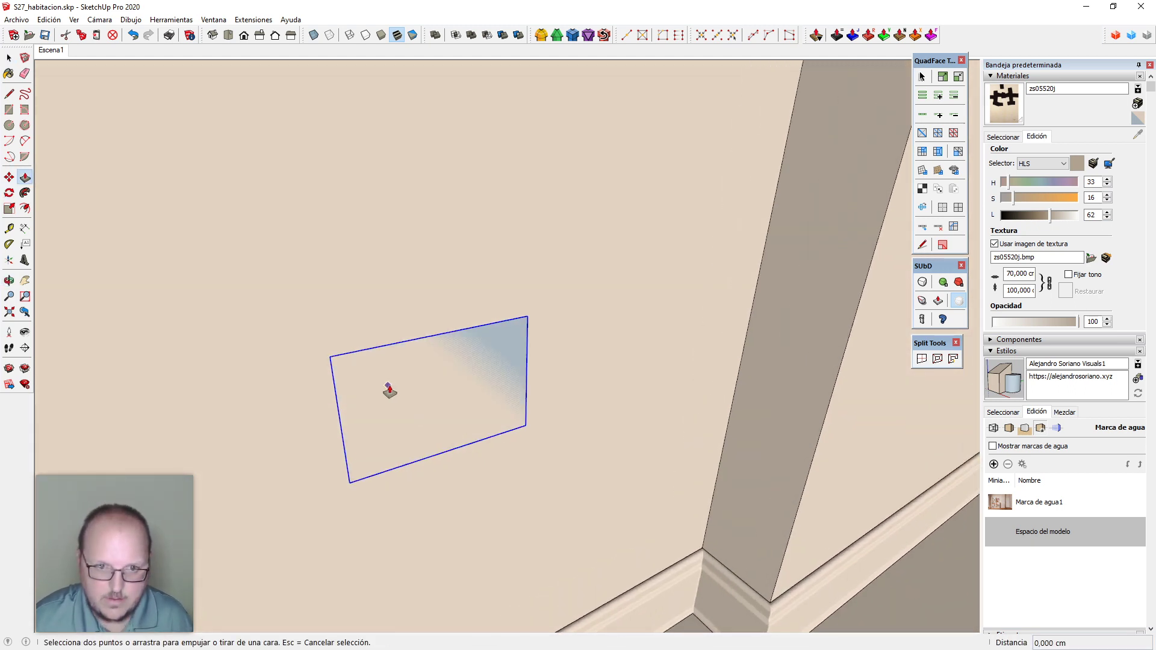
{"action": "key", "text": "space"}
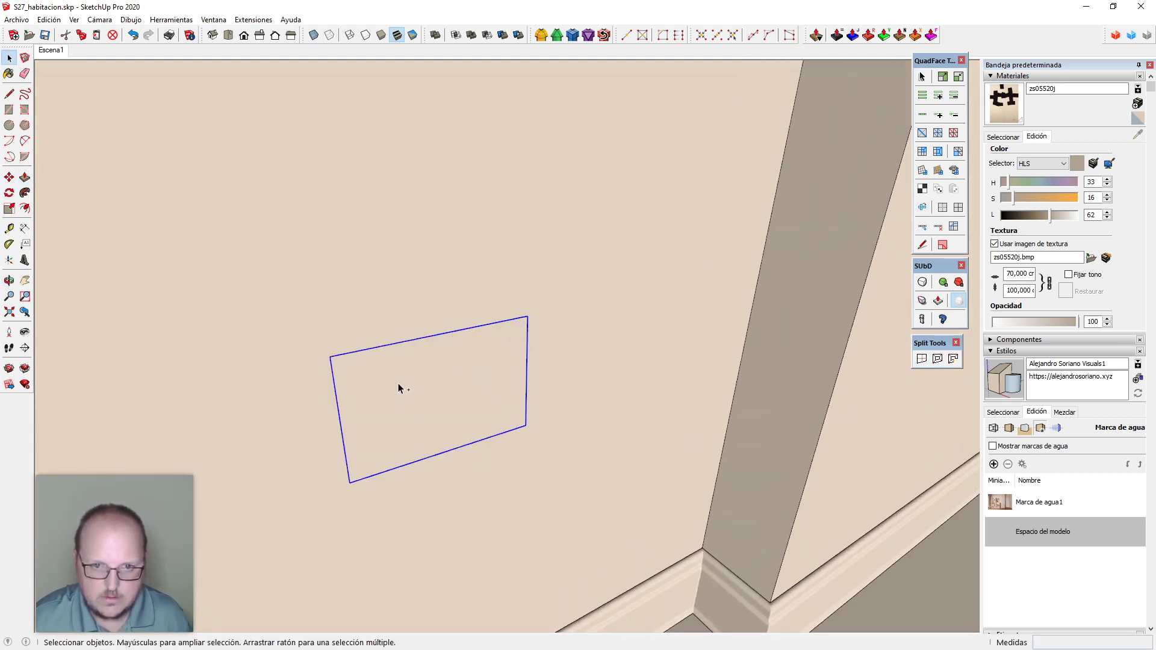
{"action": "double_click", "coordinate": [398, 383]}
{"action": "middle_click_drag", "start_coordinate": [399, 383], "coordinate": [403, 396]}
{"action": "scroll", "coordinate": [403, 396], "scroll_direction": "up", "scroll_amount": 2}
{"action": "key", "text": "v"}
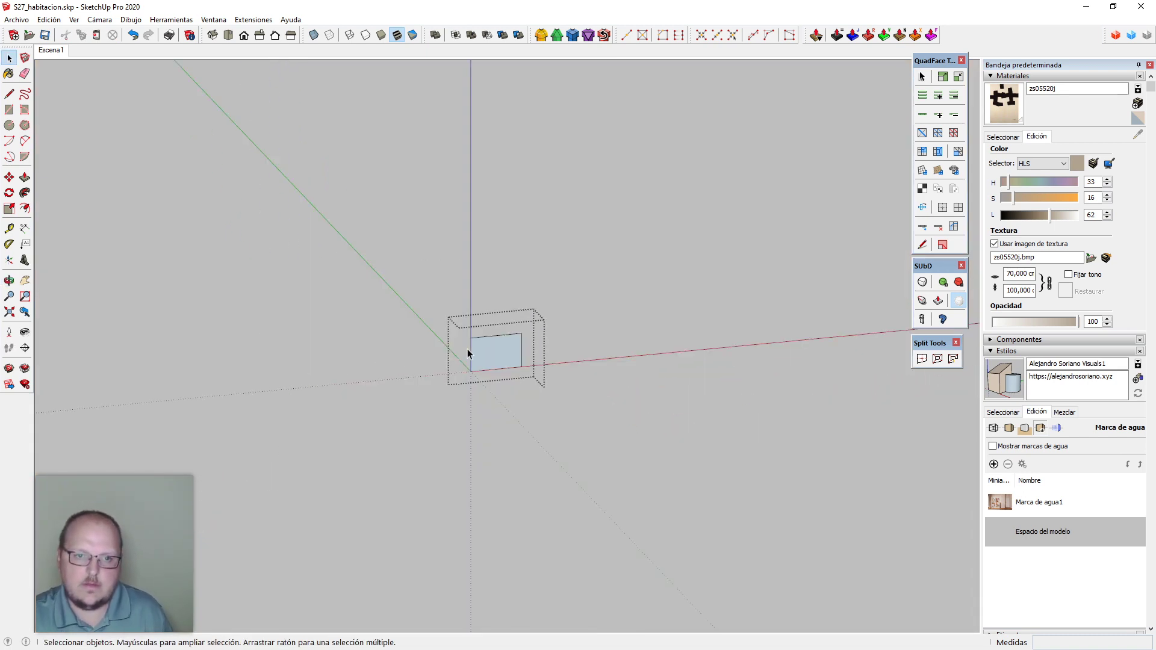
Place a vertical and a horizontal guide through the centre of the rectangle
{"action": "scroll", "coordinate": [468, 349], "scroll_direction": "up", "scroll_amount": 5}
{"action": "key", "text": "t"}
{"action": "left_click", "coordinate": [456, 345]}
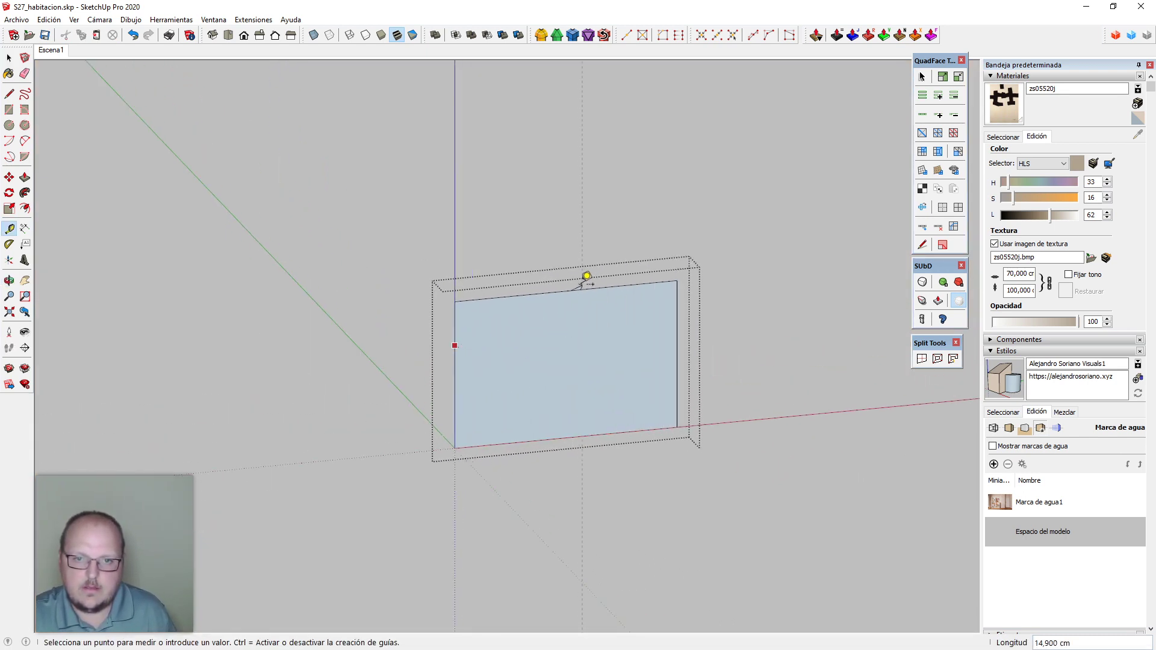
{"action": "left_click", "coordinate": [574, 278]}
{"action": "scroll", "coordinate": [557, 289], "scroll_direction": "up", "scroll_amount": 2}
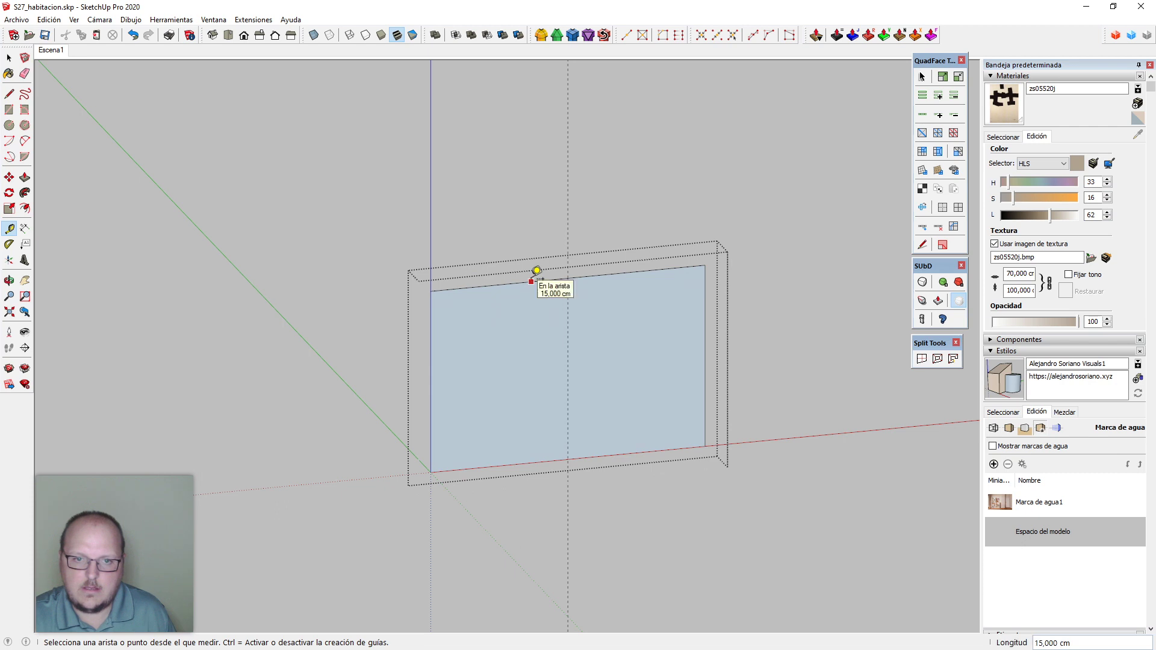
{"action": "left_click", "coordinate": [532, 280]}
{"action": "left_click", "coordinate": [637, 359]}
Add parallel guides 1 cm above and 1 cm below the rectangle's horizontal centre guide
{"action": "left_click", "coordinate": [633, 362]}
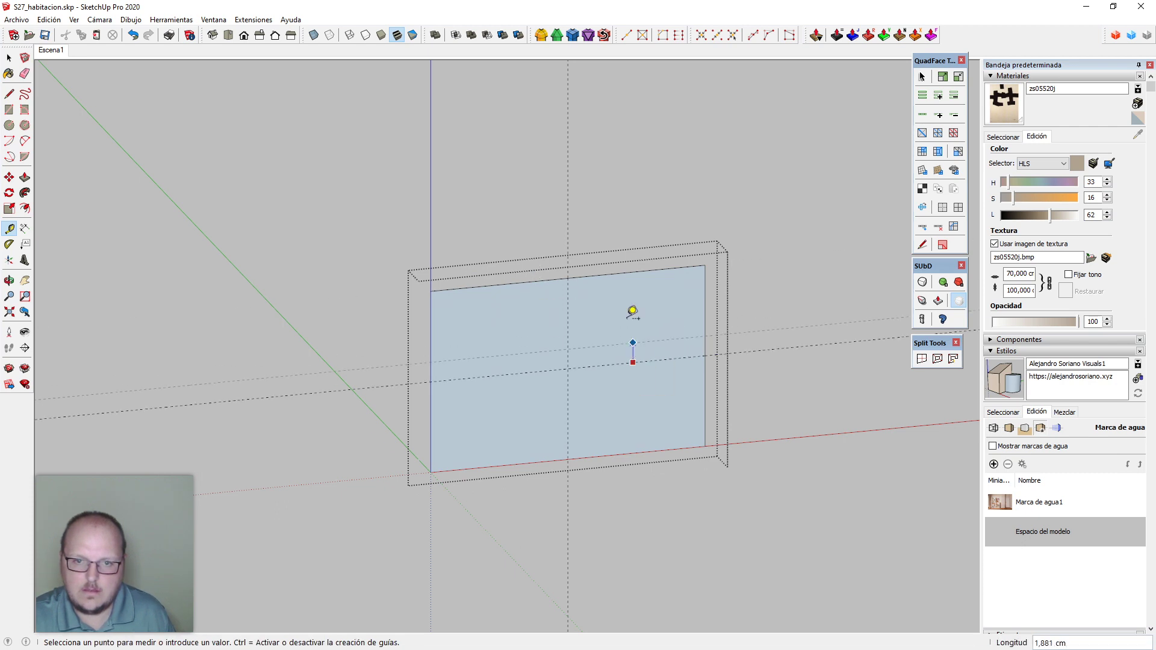
{"action": "type", "text": "1c"}
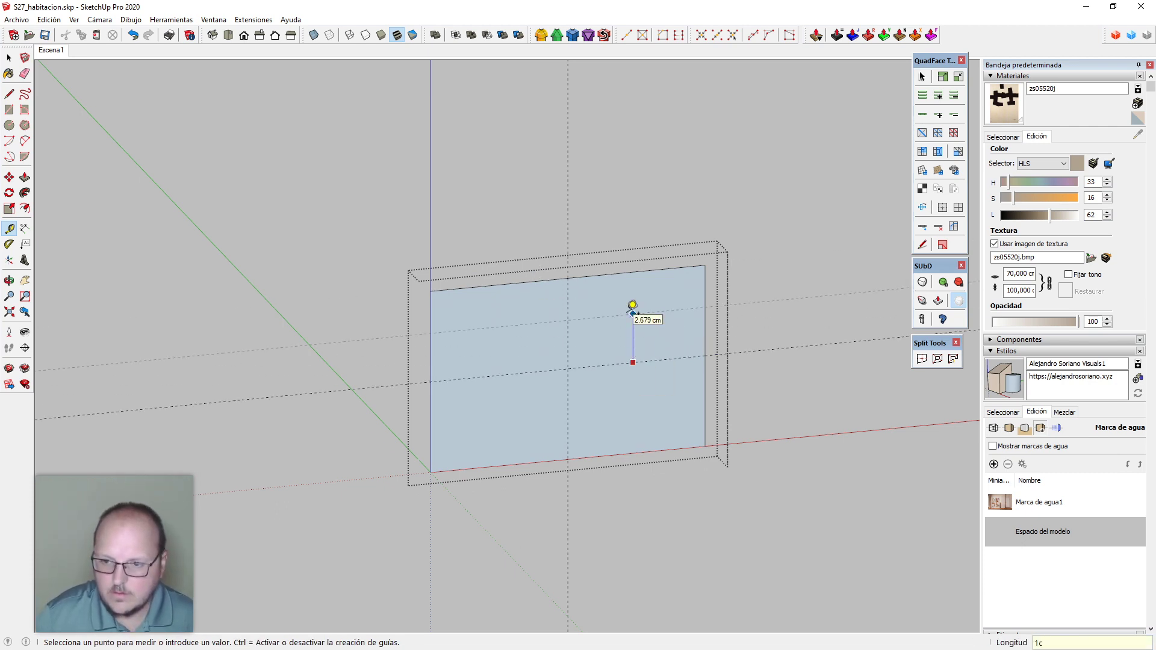
{"action": "type", "text": "m"}
{"action": "key", "text": "Return"}
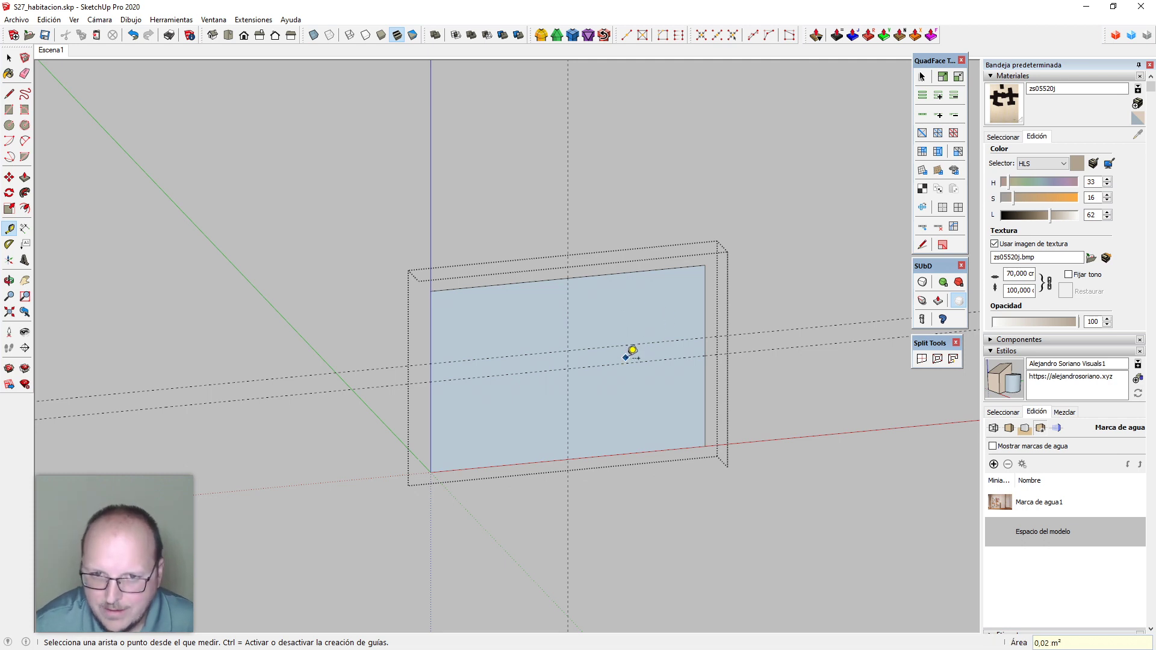
{"action": "left_click", "coordinate": [633, 362]}
{"action": "type", "text": "1cm"}
{"action": "key", "text": "Return"}
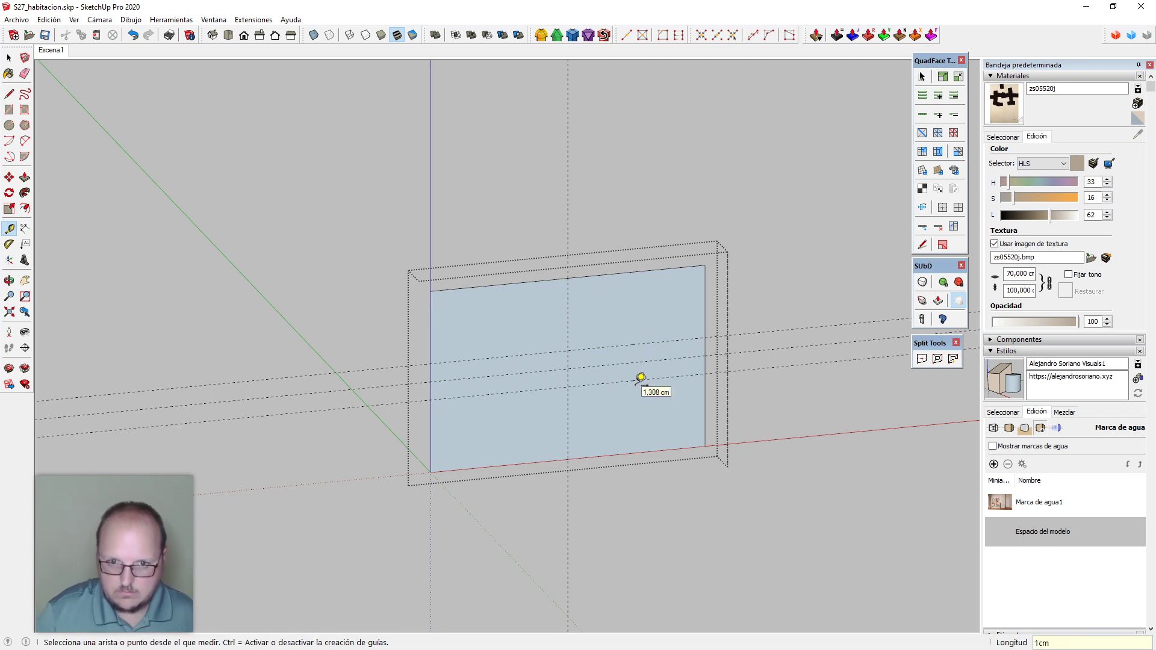
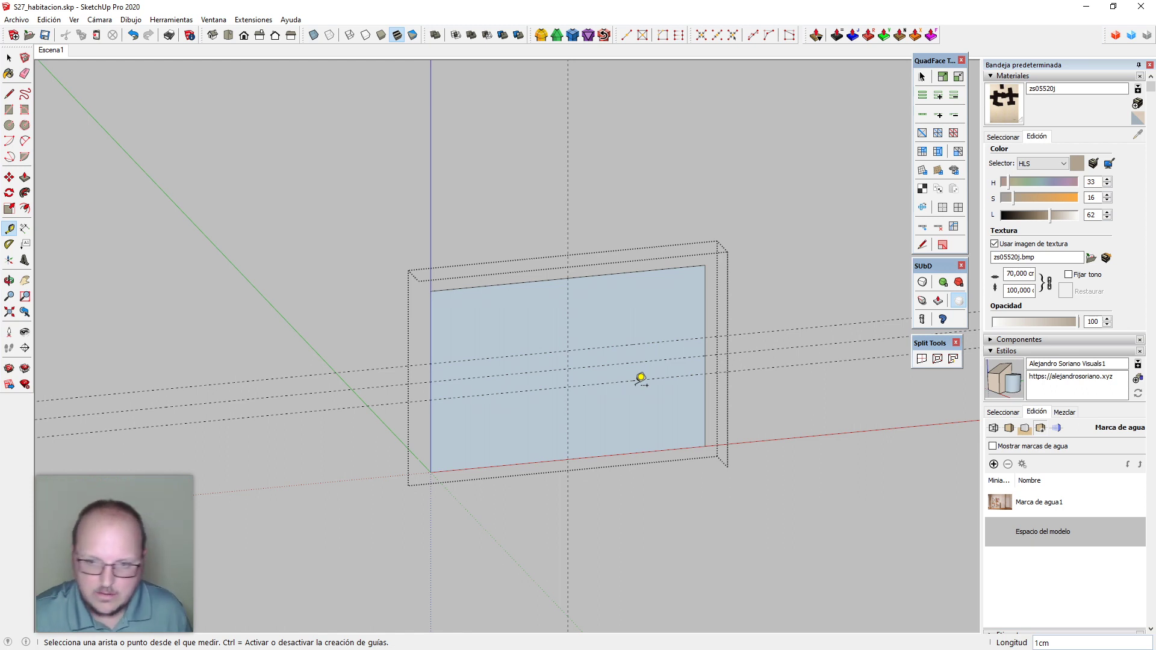
Draw two 8-sided circles of 2 mm radius where the vertical guide crosses the upper and lower horizontal guides
{"action": "scroll", "coordinate": [620, 387], "scroll_direction": "up", "scroll_amount": 4}
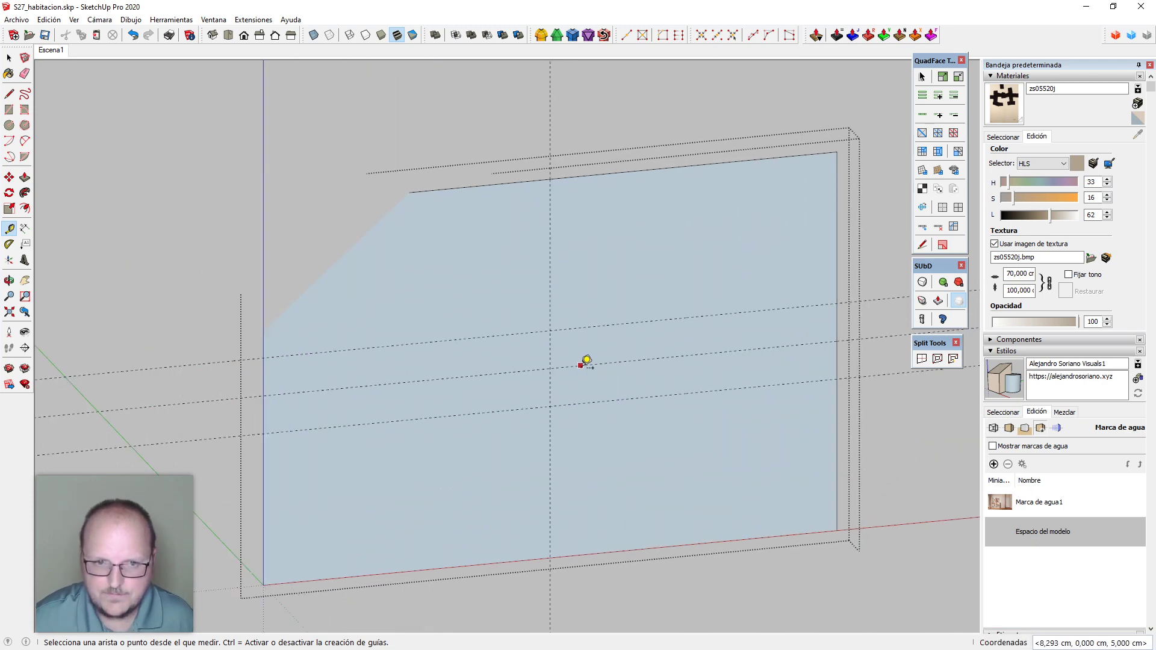
{"action": "scroll", "coordinate": [587, 364], "scroll_direction": "up", "scroll_amount": 5}
{"action": "key", "text": "c"}
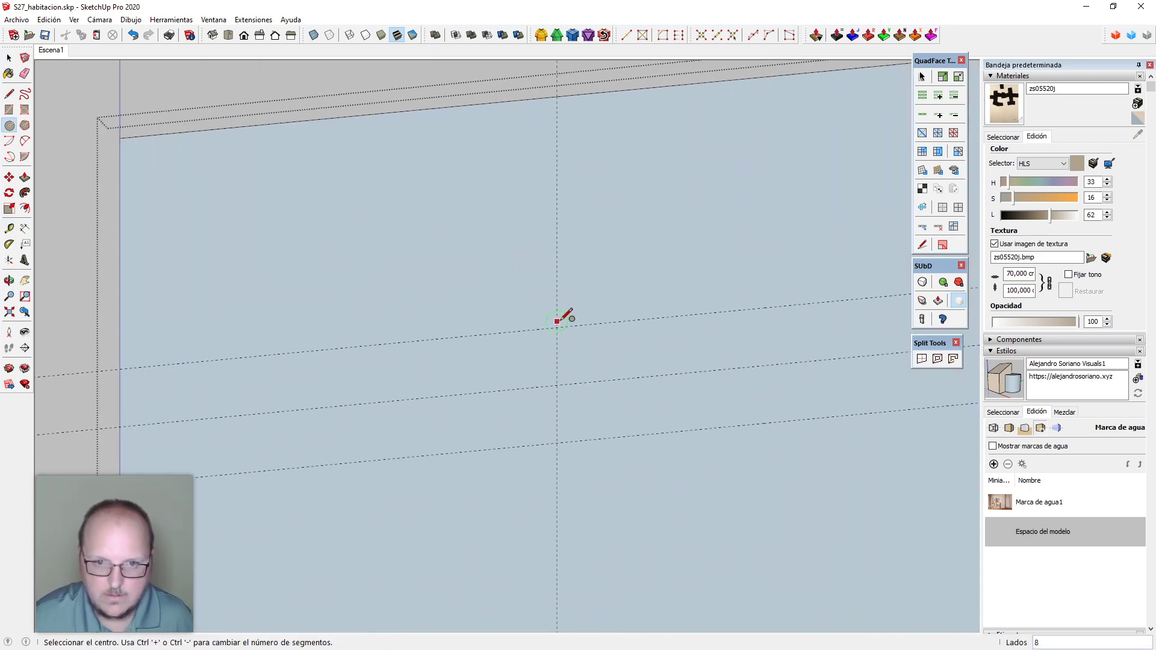
{"action": "left_click", "coordinate": [557, 327]}
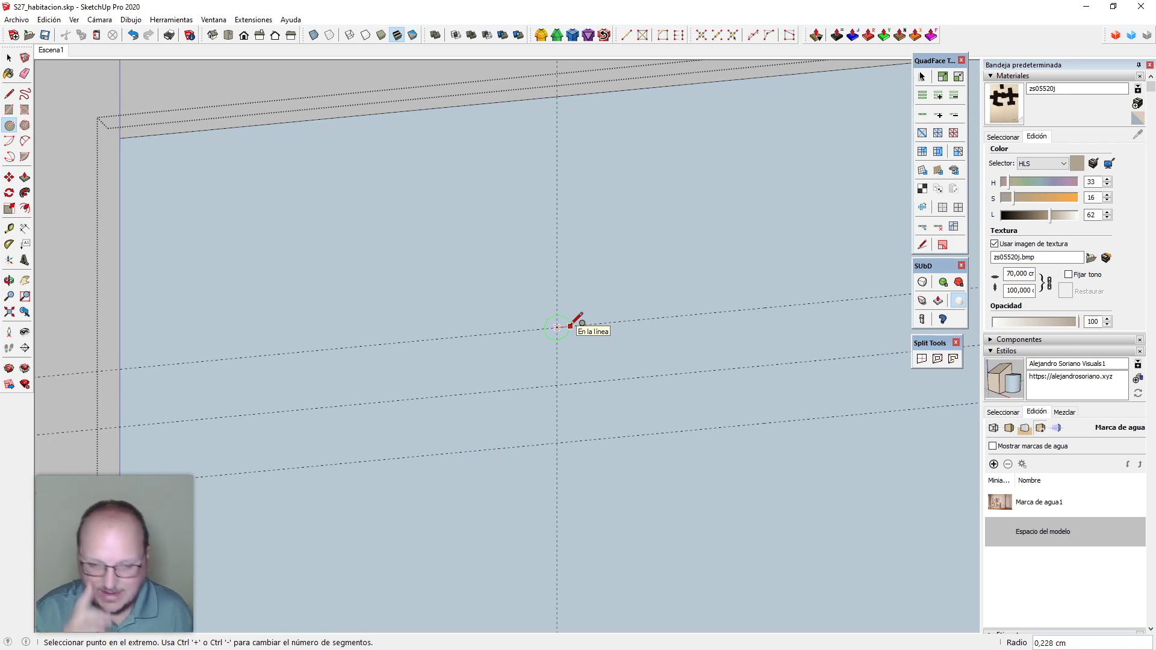
{"action": "type", "text": "2mm"}
{"action": "key", "text": "Return"}
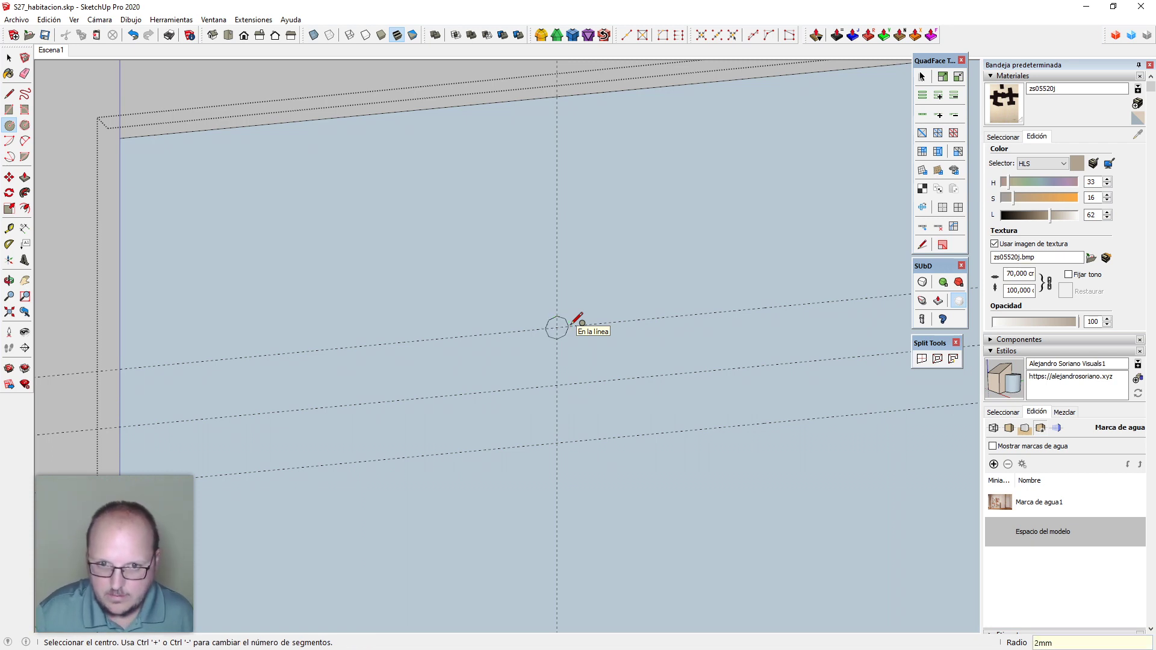
{"action": "left_click", "coordinate": [557, 443]}
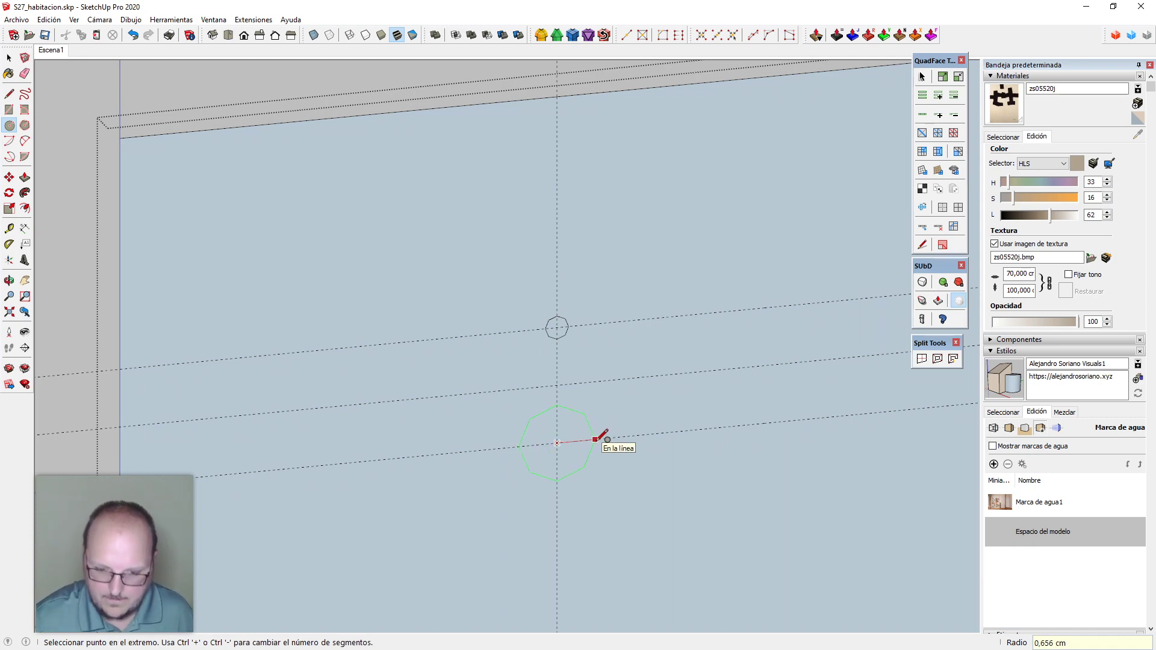
{"action": "type", "text": "2mm"}
{"action": "key", "text": "Return"}
{"action": "key", "text": "space"}
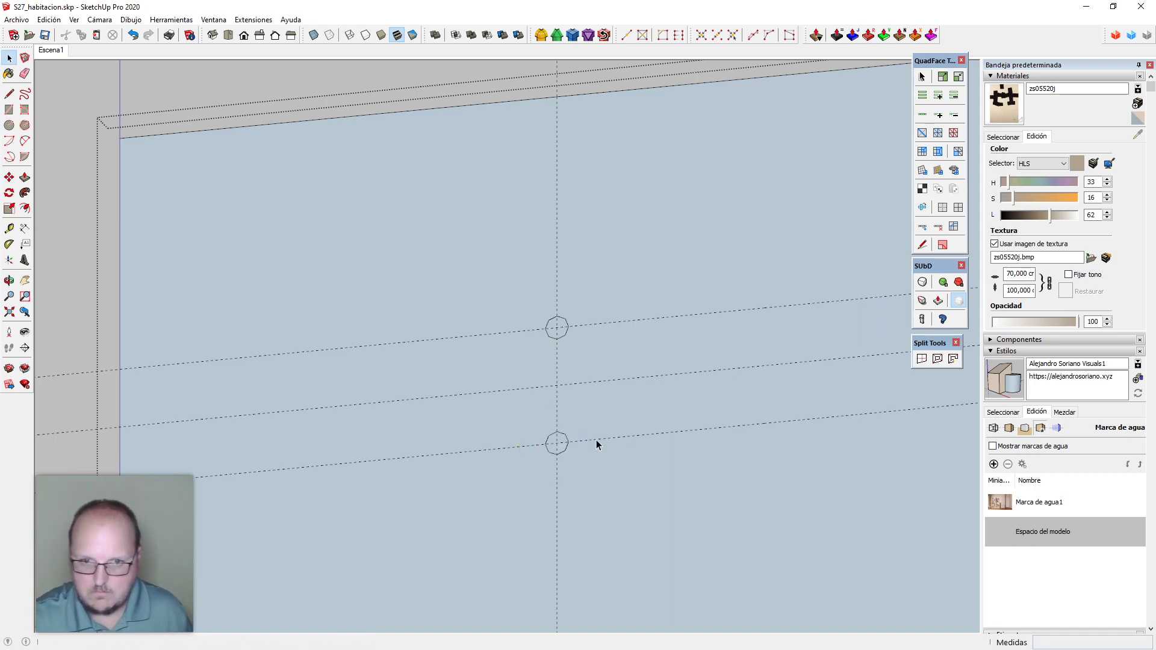
Scale the upper circle uniformly about its centre to 5 mm across
{"action": "scroll", "coordinate": [641, 405], "scroll_direction": "down", "scroll_amount": 3}
{"action": "middle_click_drag", "start_coordinate": [641, 401], "coordinate": [609, 387]}
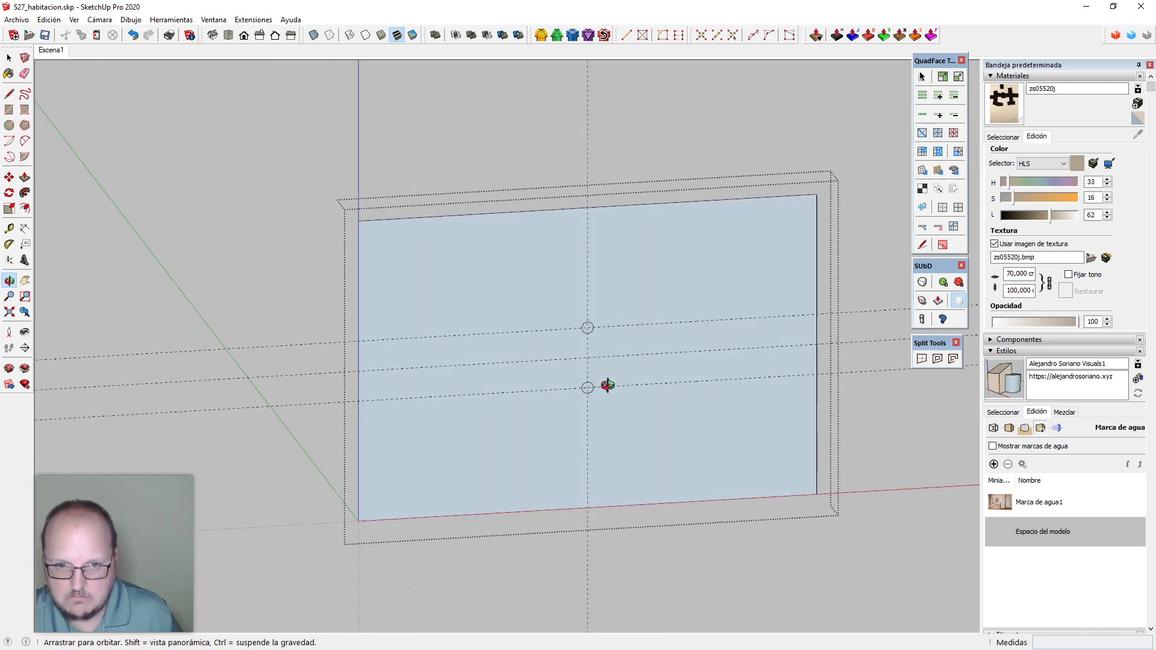
{"action": "scroll", "coordinate": [597, 333], "scroll_direction": "up", "scroll_amount": 3}
{"action": "scroll", "coordinate": [596, 333], "scroll_direction": "up", "scroll_amount": 2}
{"action": "left_click_drag", "start_coordinate": [537, 270], "coordinate": [612, 344]}
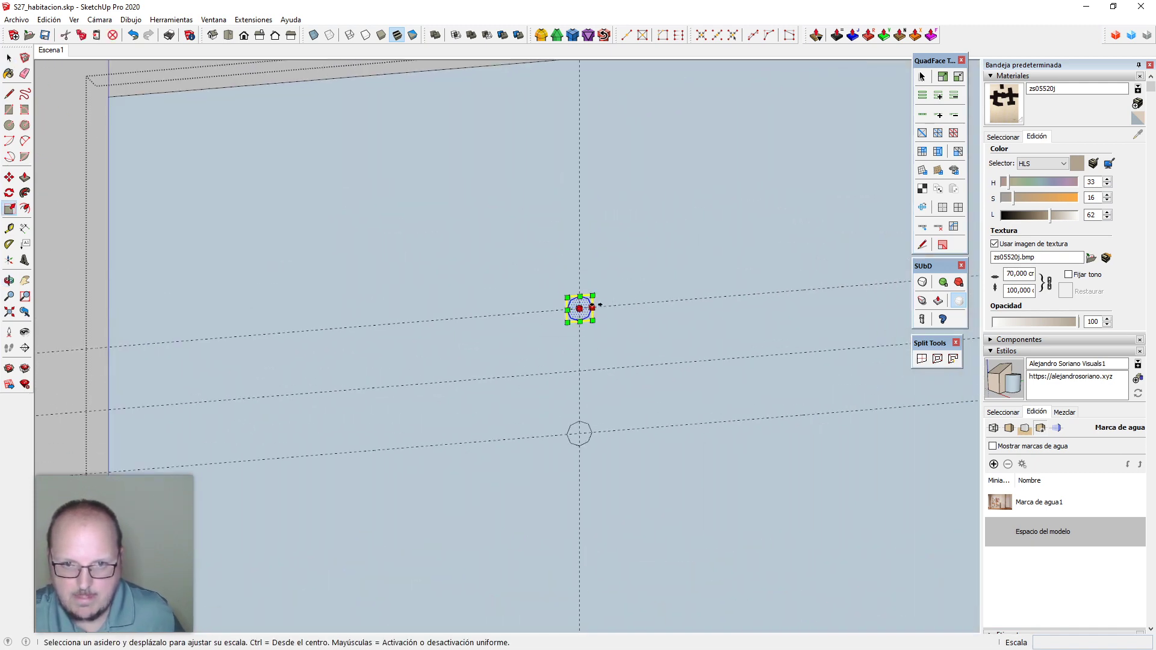
{"action": "left_click_drag", "start_coordinate": [594, 307], "coordinate": [609, 309], "text": "ctrl+shift"}
{"action": "key", "text": "Return"}
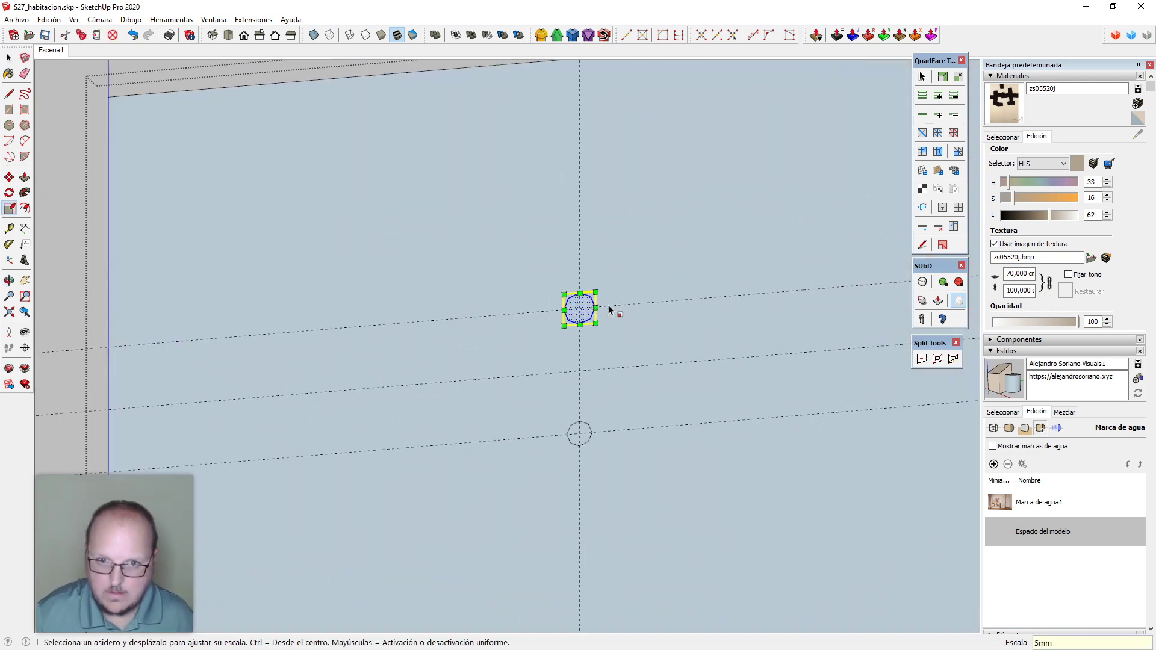
Scale the lower circle uniformly about its centre to match the upper circle's size
{"action": "key", "text": "space"}
{"action": "left_click_drag", "start_coordinate": [648, 490], "coordinate": [648, 489]}
{"action": "key", "text": "s"}
{"action": "scroll", "coordinate": [594, 443], "scroll_direction": "up", "scroll_amount": 1}
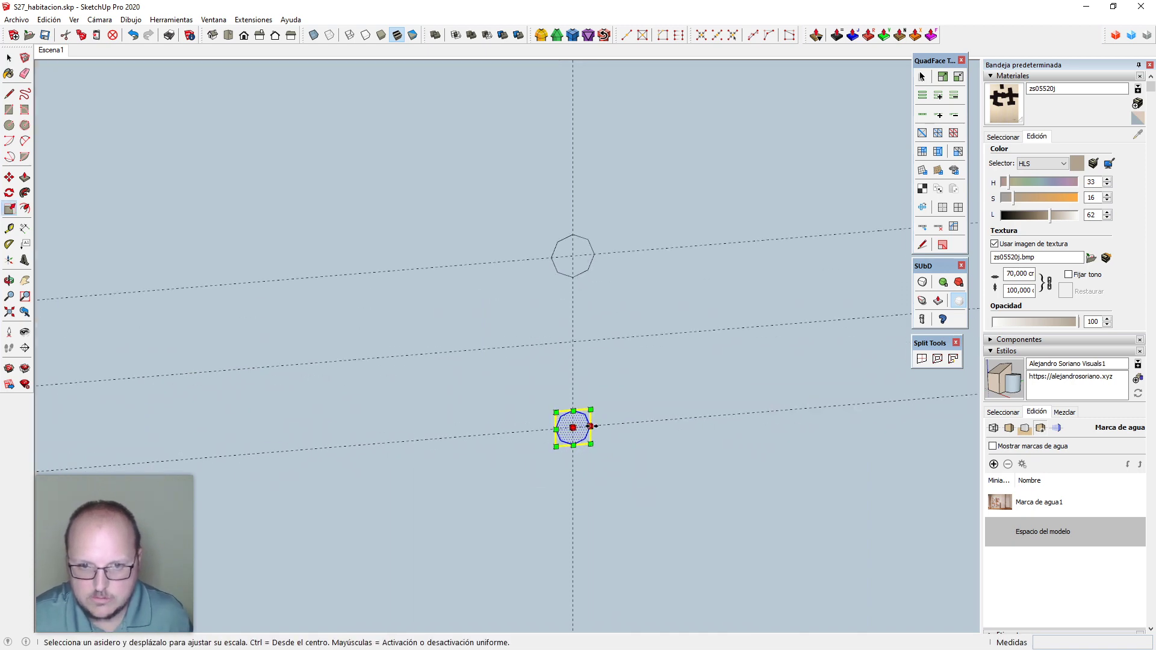
{"action": "left_click_drag", "start_coordinate": [592, 426], "coordinate": [595, 254], "text": "ctrl+shift"}
{"action": "scroll", "coordinate": [583, 346], "scroll_direction": "down", "scroll_amount": 4}
{"action": "key", "text": "space"}
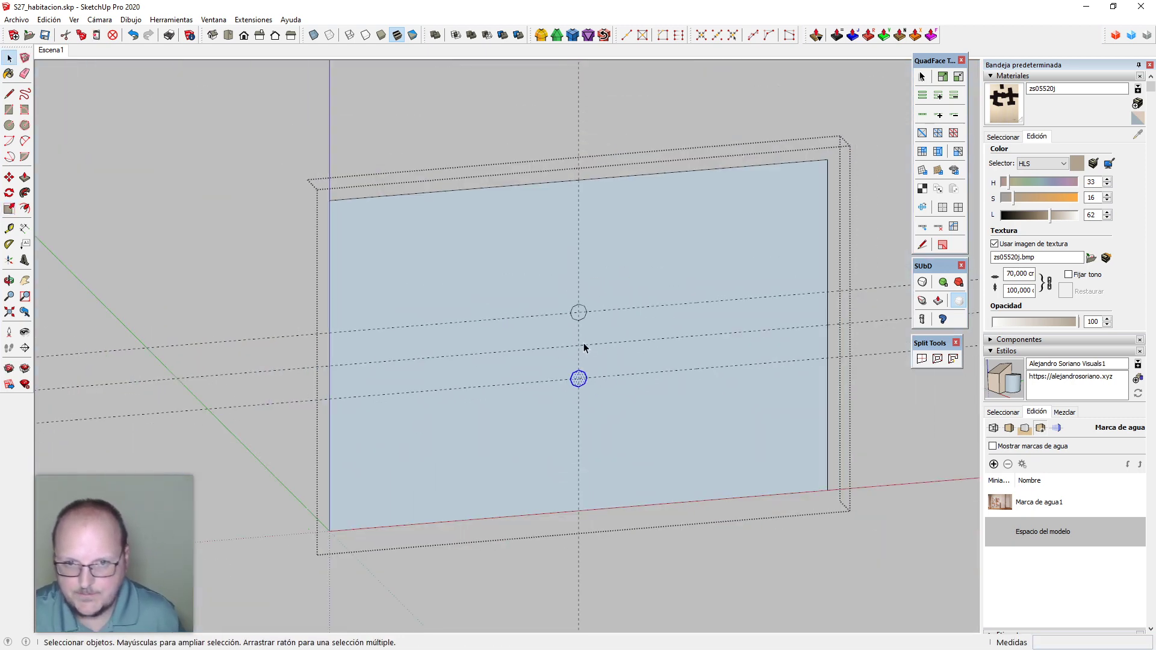
{"action": "scroll", "coordinate": [583, 343], "scroll_direction": "up", "scroll_amount": 3}
{"action": "key", "text": "c"}
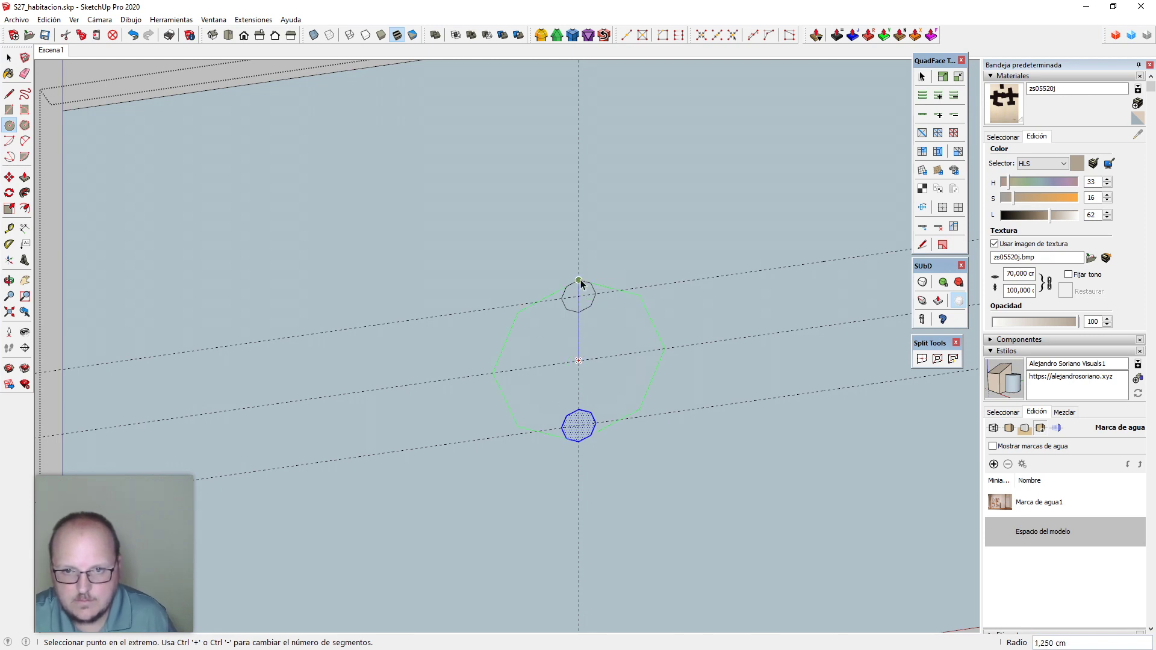
{"action": "key", "text": "space"}
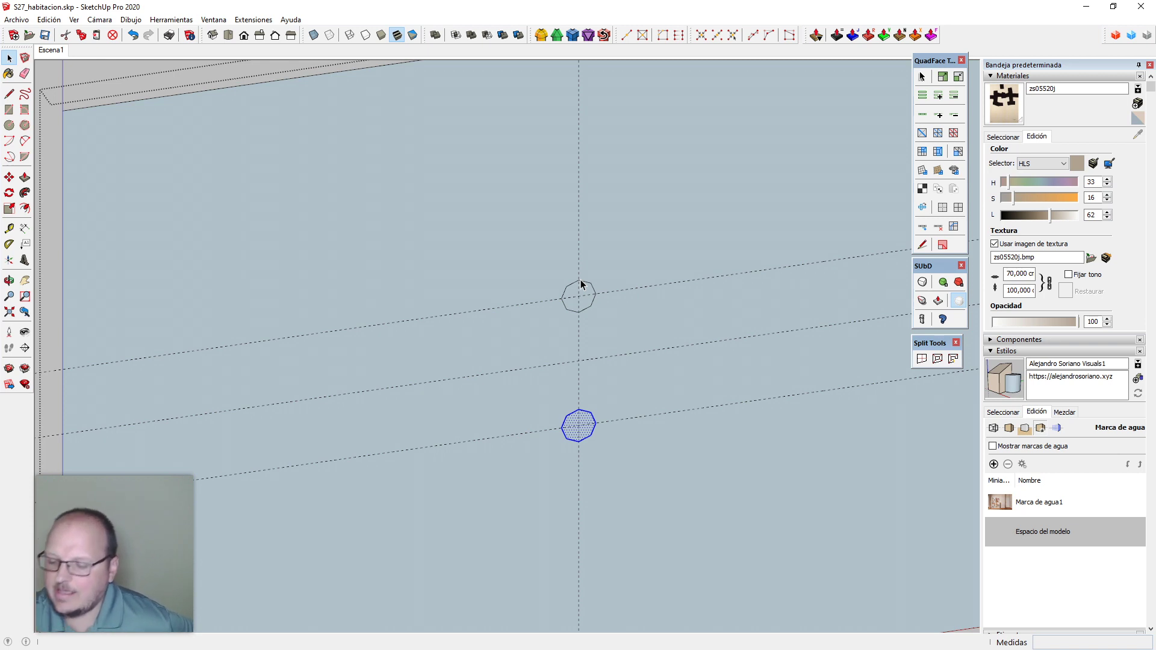
{"action": "middle_click_drag", "start_coordinate": [460, 228], "coordinate": [468, 229]}
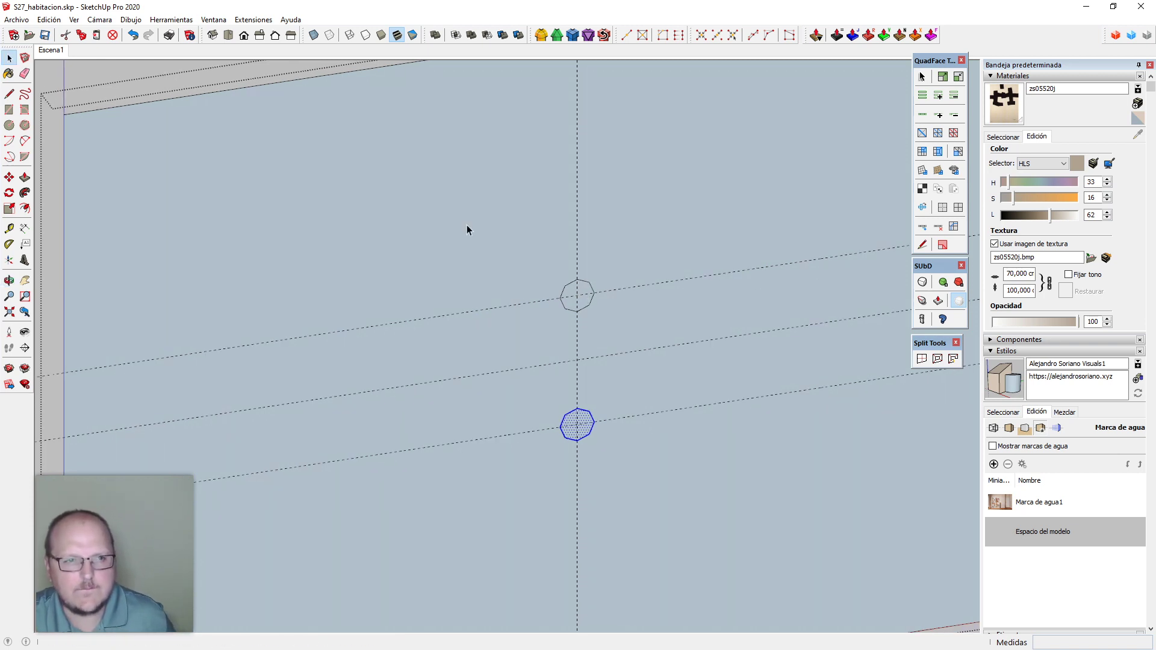
Open the model S13 estudio casero.skp from the S13 folder inside streaming
{"action": "left_click", "coordinate": [34, 37]}
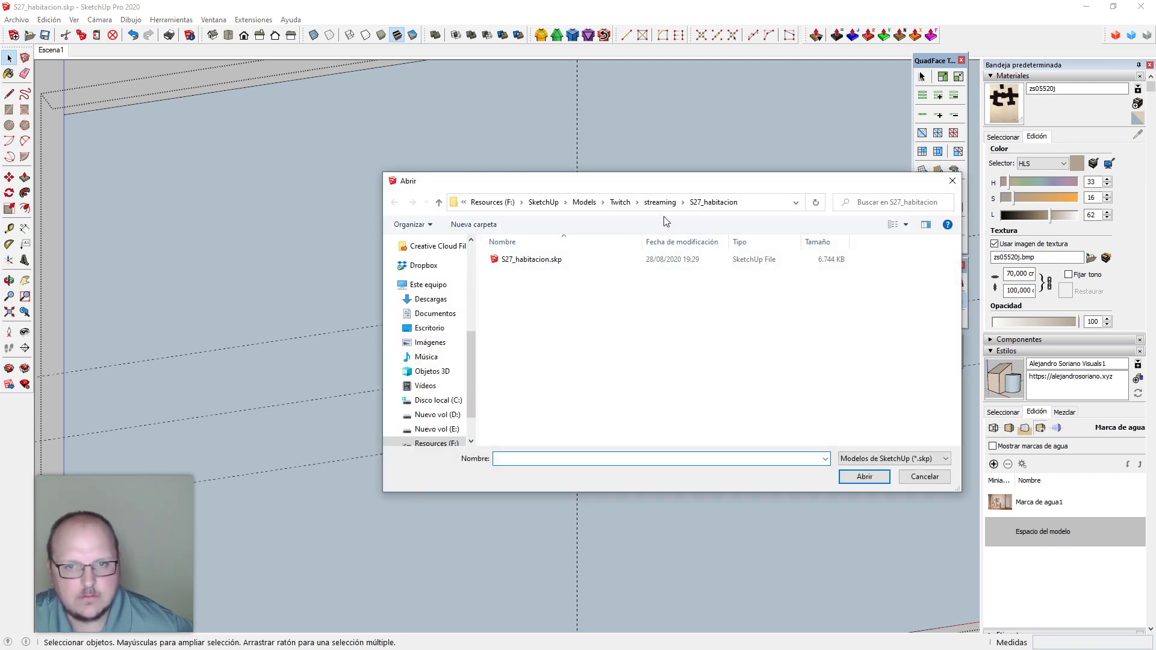
{"action": "left_click", "coordinate": [661, 203]}
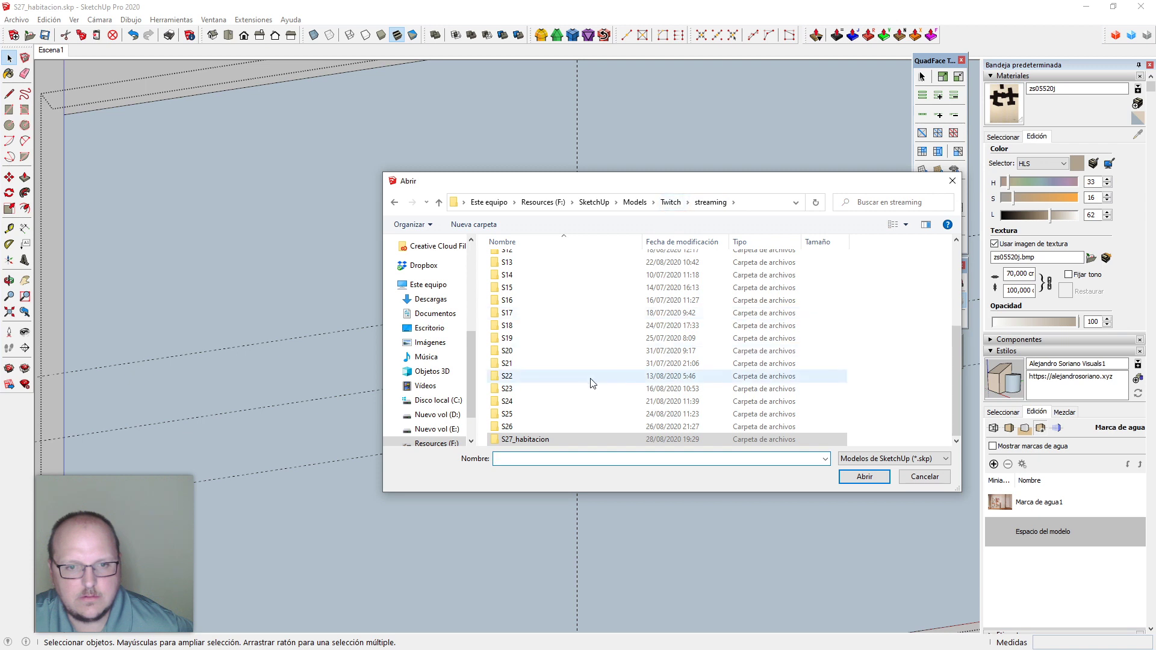
{"action": "scroll", "coordinate": [533, 359], "scroll_direction": "up", "scroll_amount": 2}
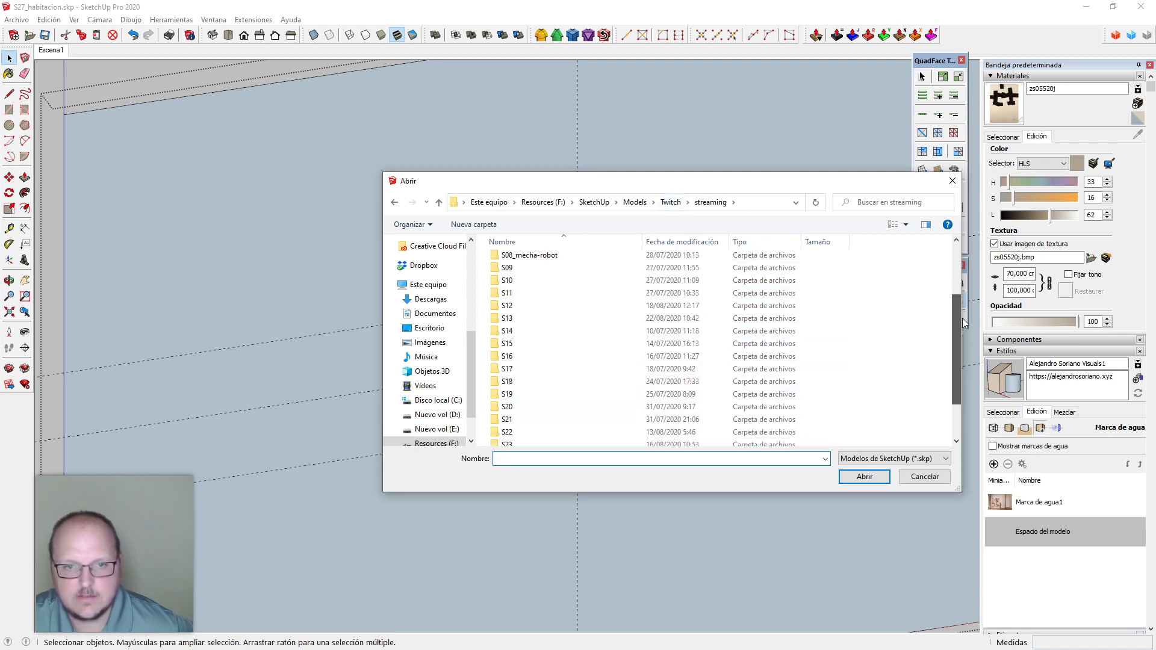
{"action": "double_click", "coordinate": [522, 322]}
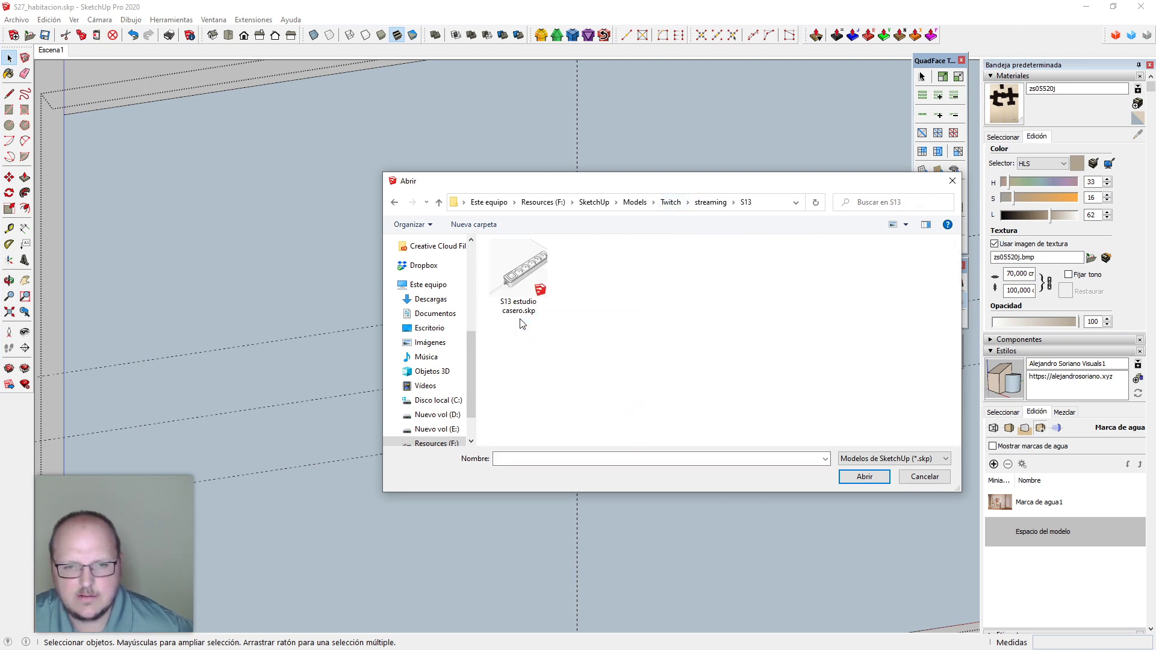
{"action": "left_click", "coordinate": [522, 324]}
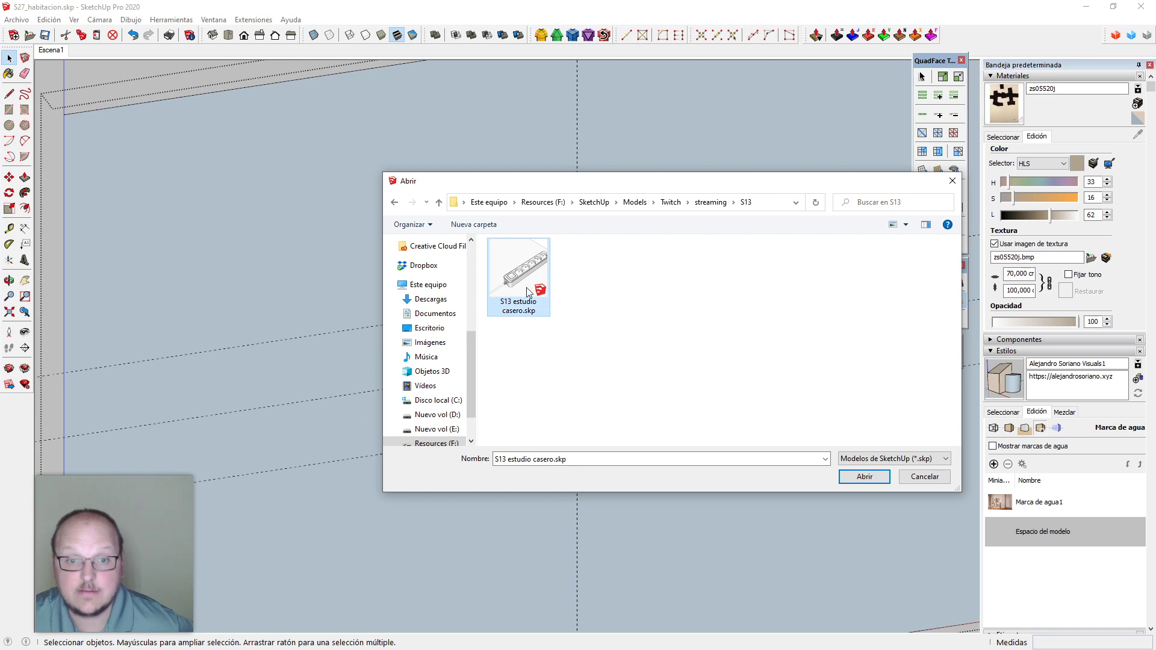
{"action": "left_click", "coordinate": [861, 477]}
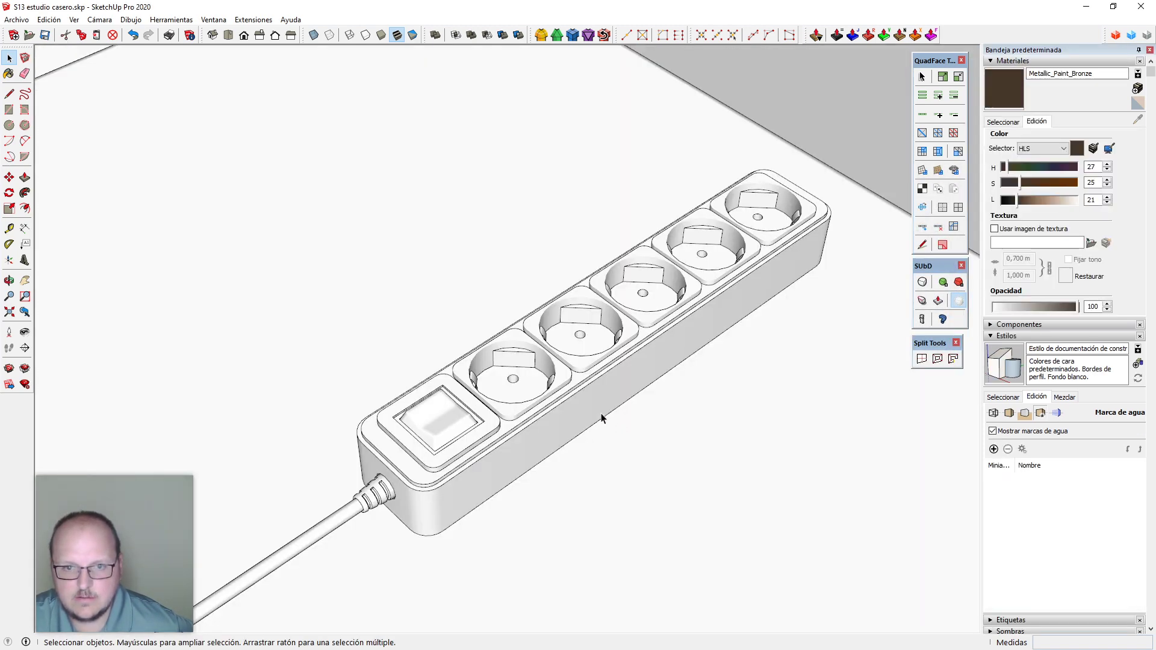
Convert the power strip group on the desk into a component, keeping the default settings
{"action": "middle_click_drag", "start_coordinate": [602, 418], "coordinate": [563, 399]}
{"action": "scroll", "coordinate": [568, 330], "scroll_direction": "down", "scroll_amount": 4}
{"action": "left_click", "coordinate": [582, 342]}
{"action": "scroll", "coordinate": [593, 325], "scroll_direction": "up", "scroll_amount": 2}
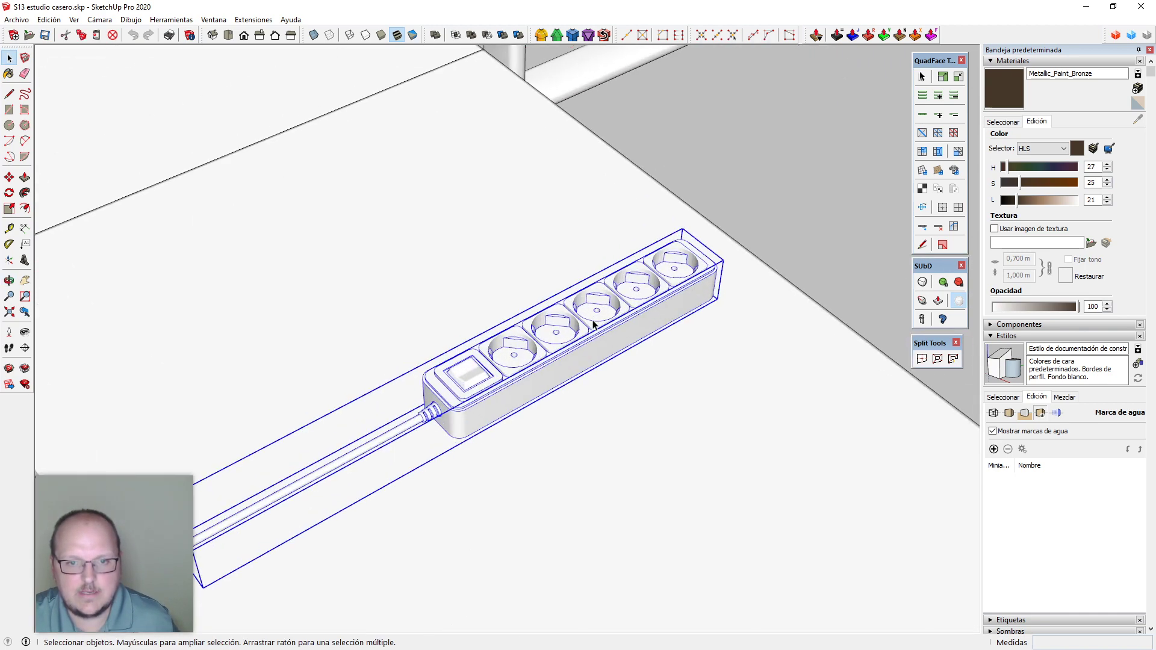
{"action": "scroll", "coordinate": [596, 374], "scroll_direction": "down", "scroll_amount": 3}
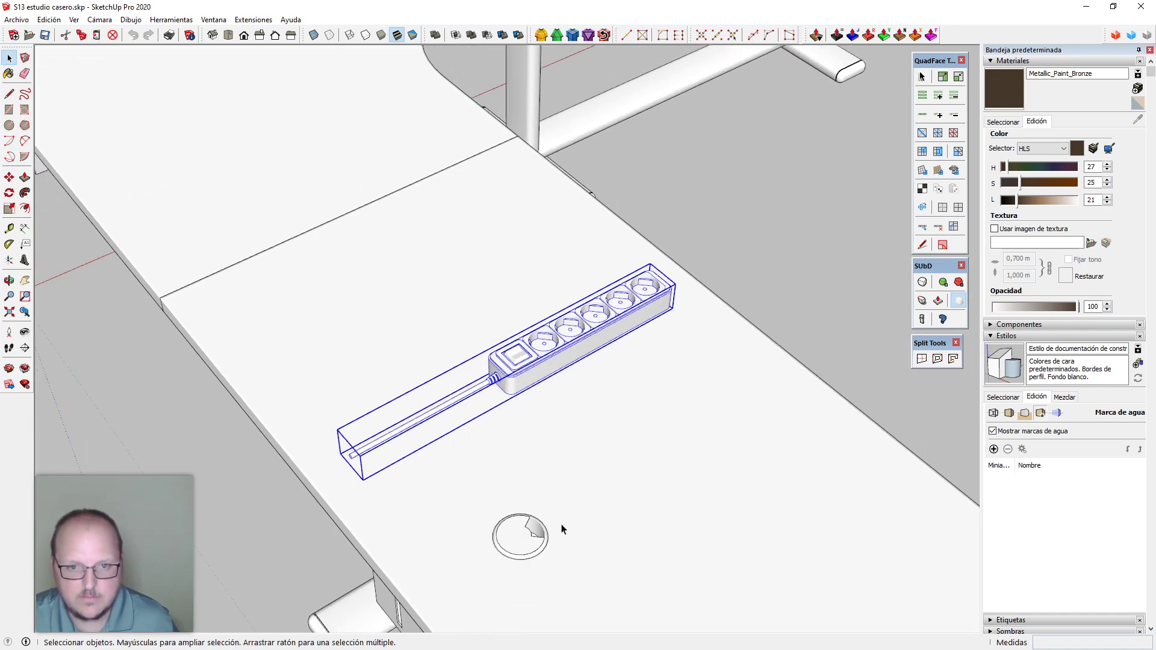
{"action": "scroll", "coordinate": [459, 336], "scroll_direction": "down", "scroll_amount": 2}
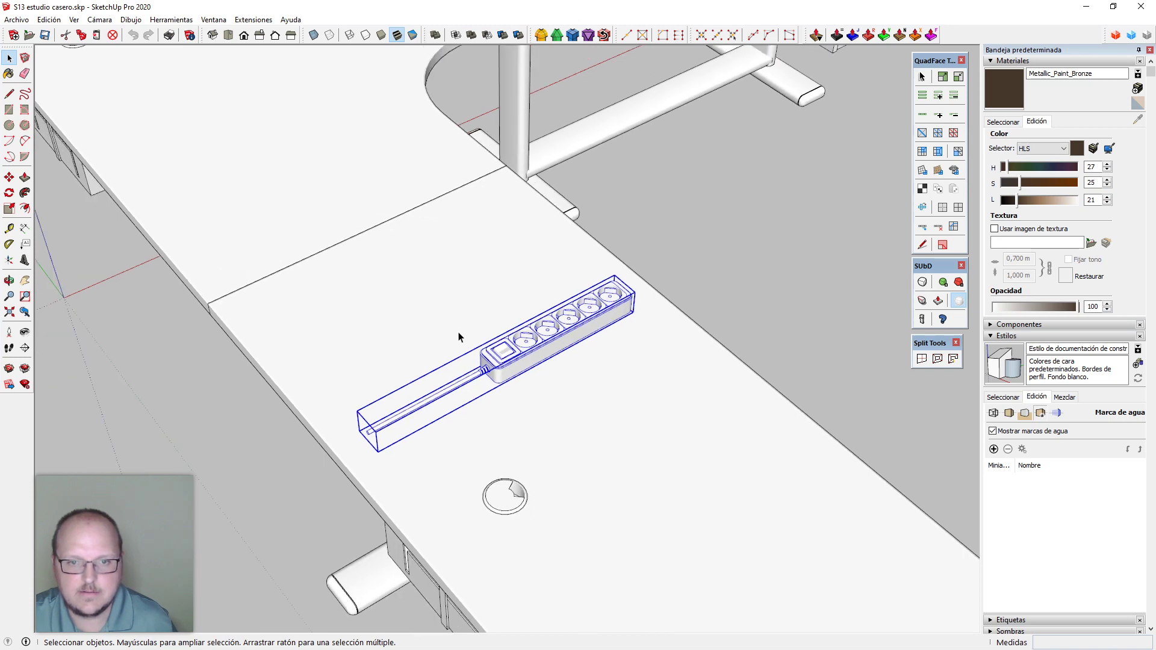
{"action": "scroll", "coordinate": [537, 221], "scroll_direction": "up", "scroll_amount": 2}
{"action": "right_click", "coordinate": [538, 221]}
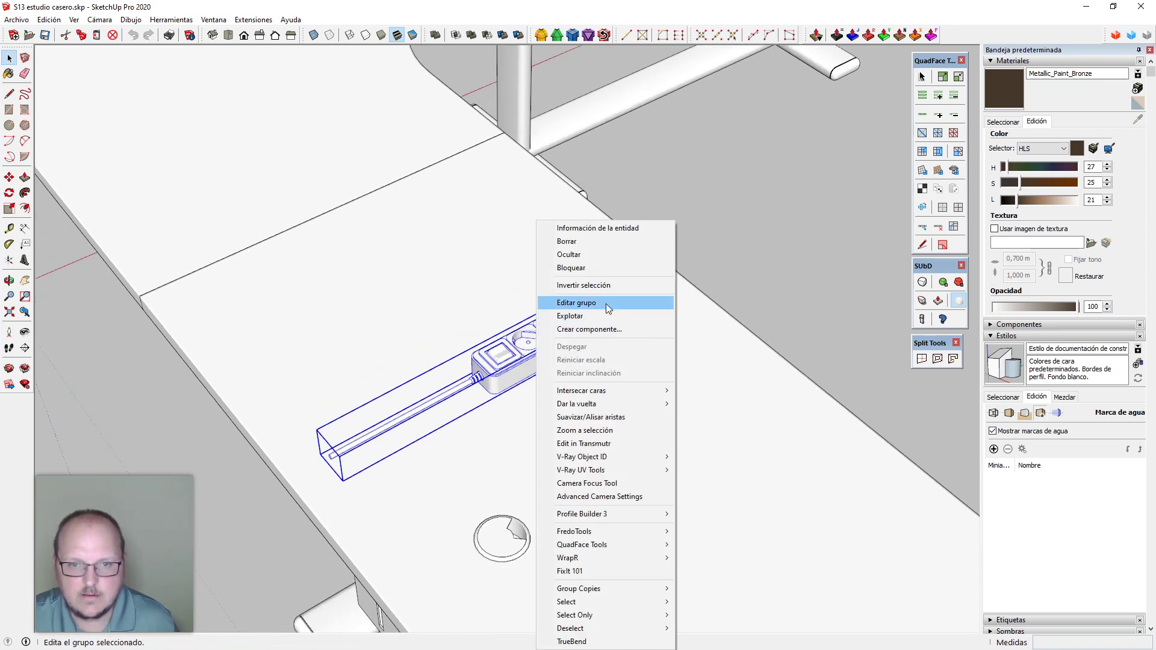
{"action": "left_click", "coordinate": [609, 335]}
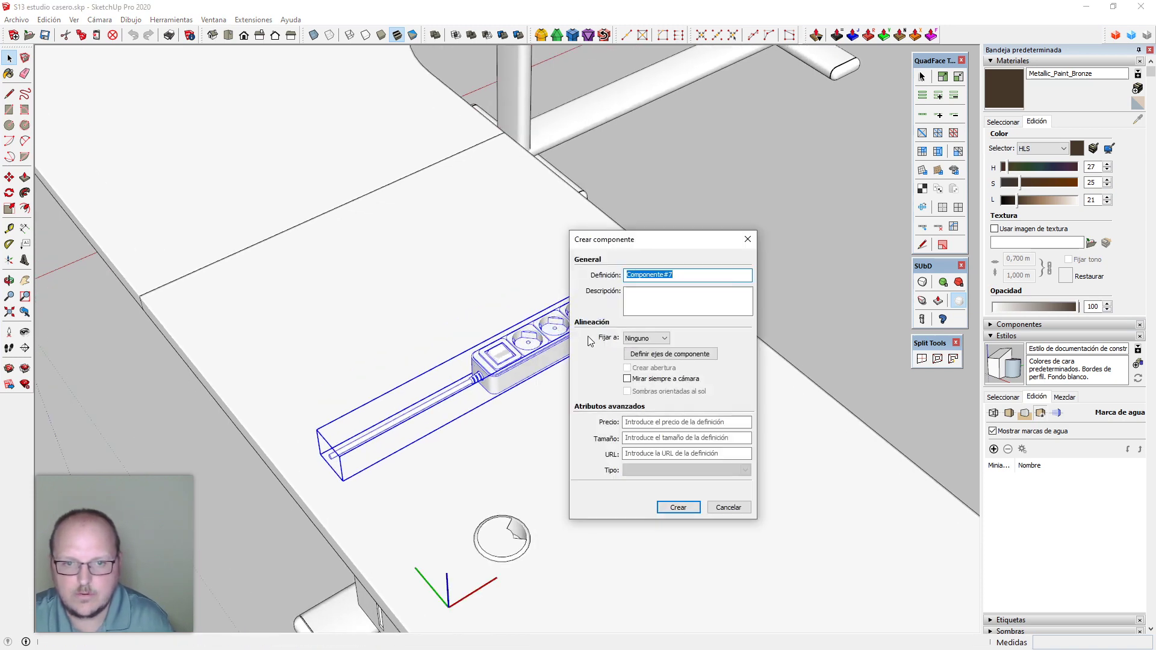
{"action": "key", "text": "Return"}
Save the power strip component to the desktop as Componente_7.skp
{"action": "right_click", "coordinate": [577, 342]}
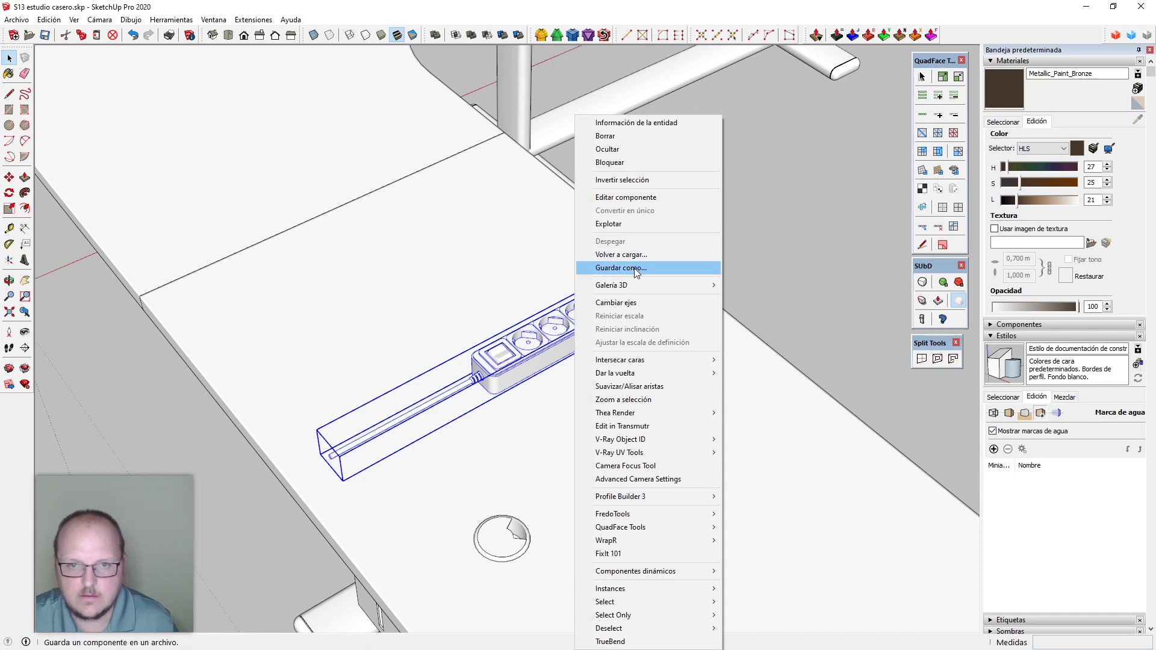
{"action": "left_click", "coordinate": [637, 272]}
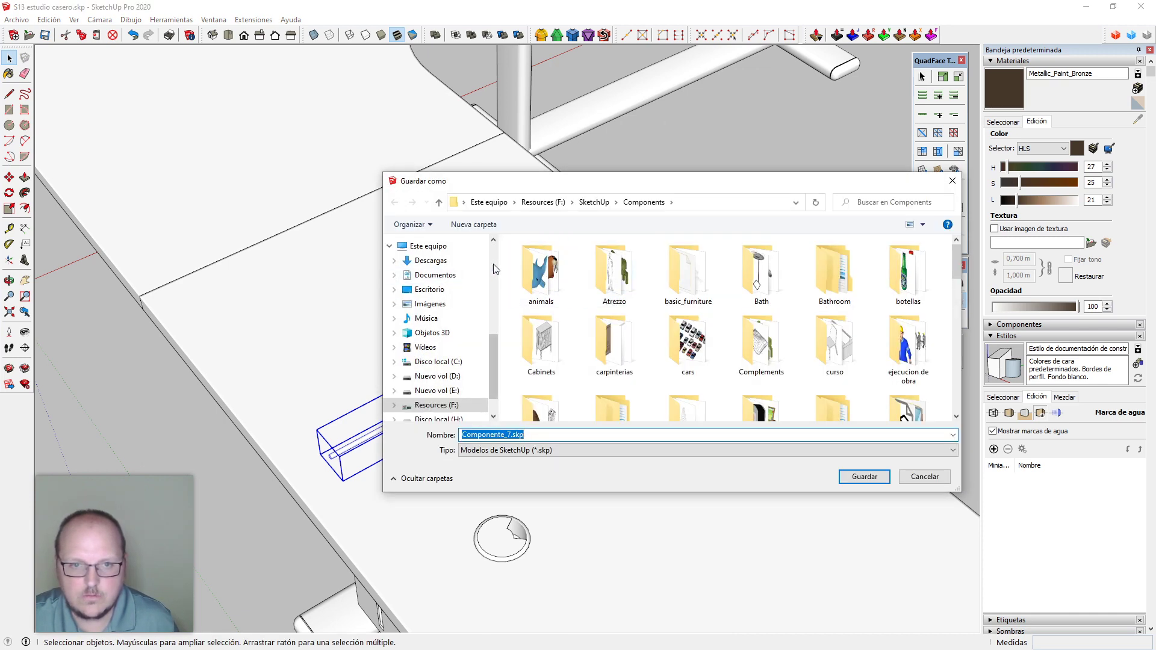
{"action": "scroll", "coordinate": [470, 271], "scroll_direction": "up", "scroll_amount": 6}
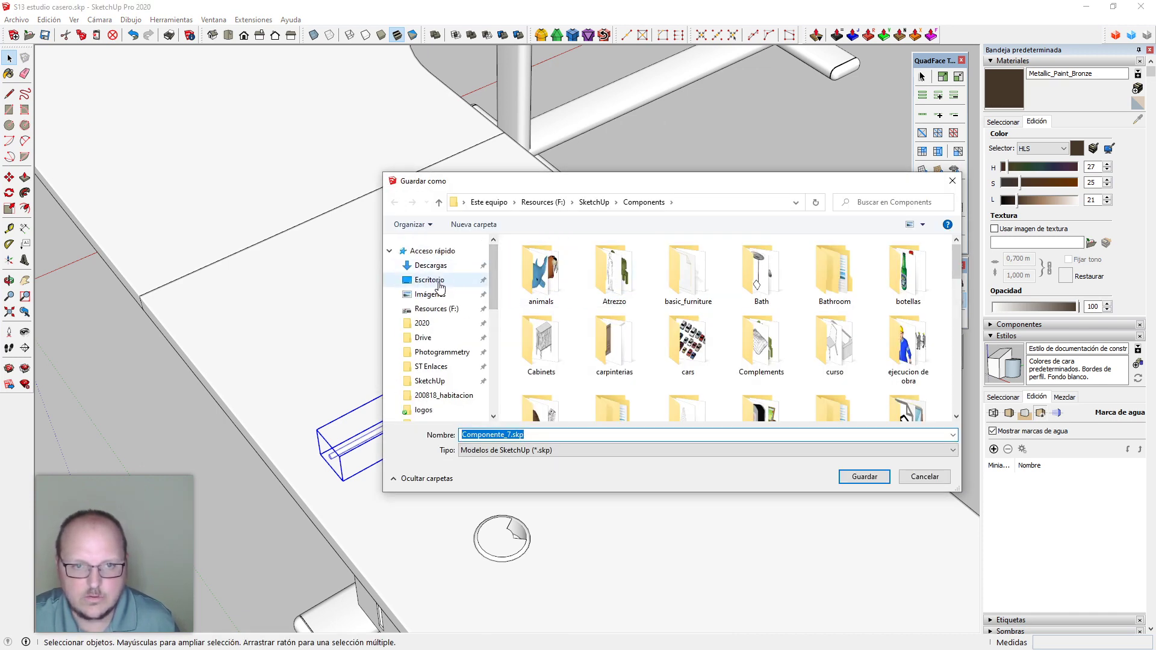
{"action": "left_click", "coordinate": [429, 280]}
{"action": "left_click", "coordinate": [864, 477]}
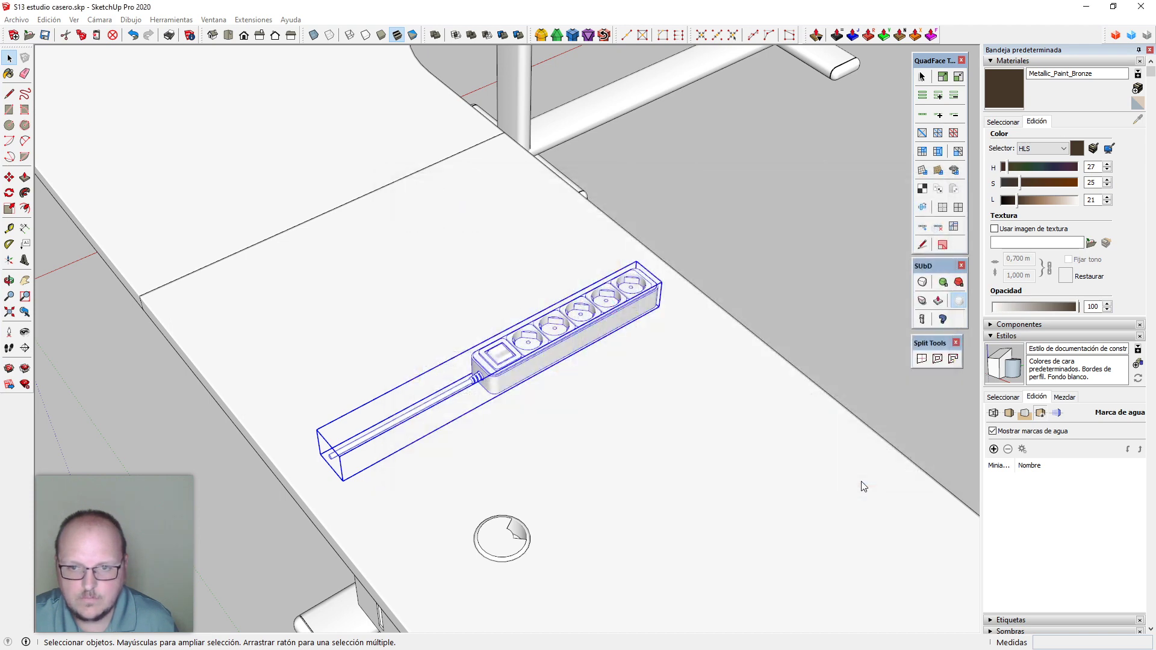
Reopen the recent model S27_habitacion.skp, discarding the changes in S13 estudio casero.skp
{"action": "left_click", "coordinate": [17, 19]}
{"action": "left_click", "coordinate": [59, 306]}
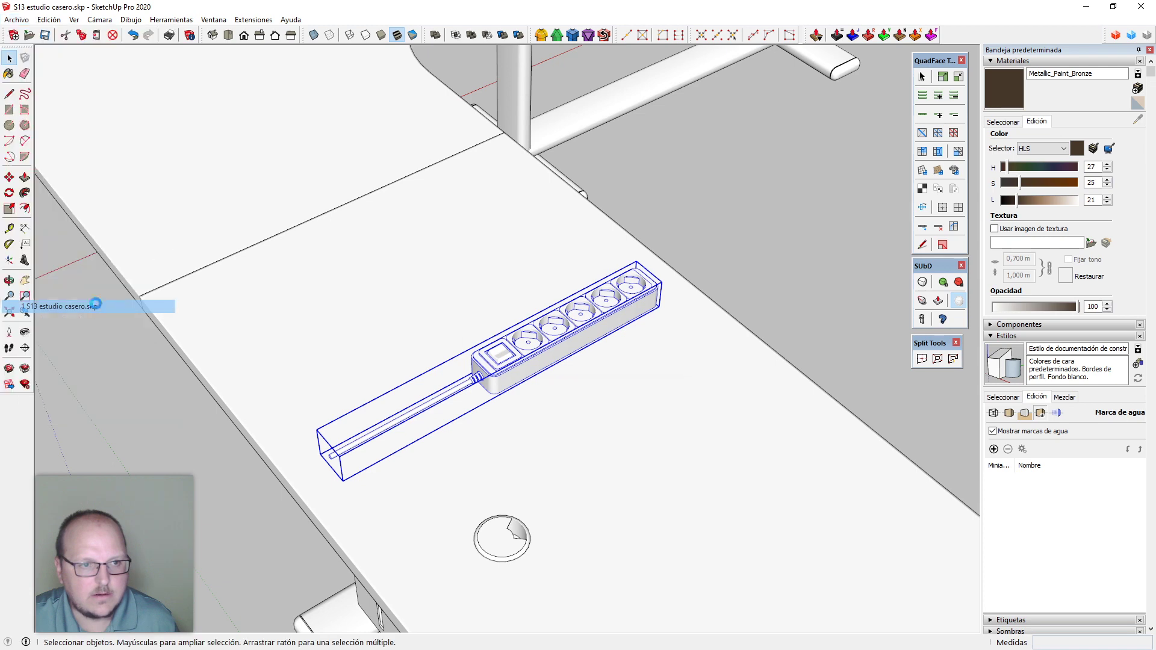
{"action": "left_click", "coordinate": [656, 356]}
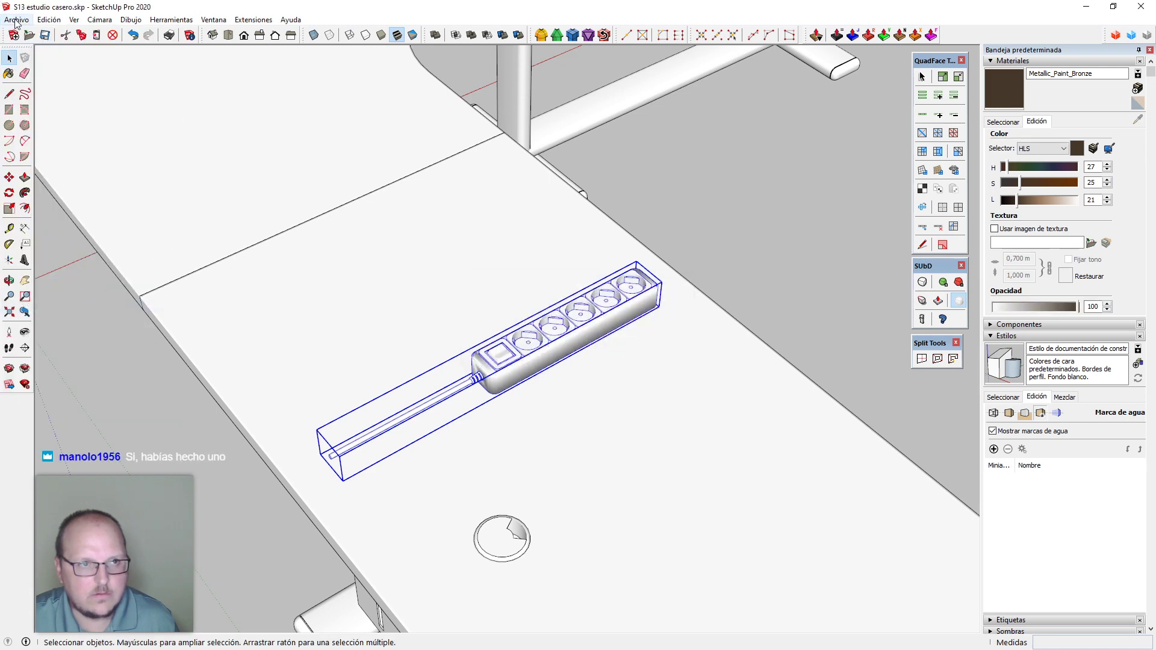
{"action": "left_click", "coordinate": [17, 20]}
{"action": "left_click", "coordinate": [80, 320]}
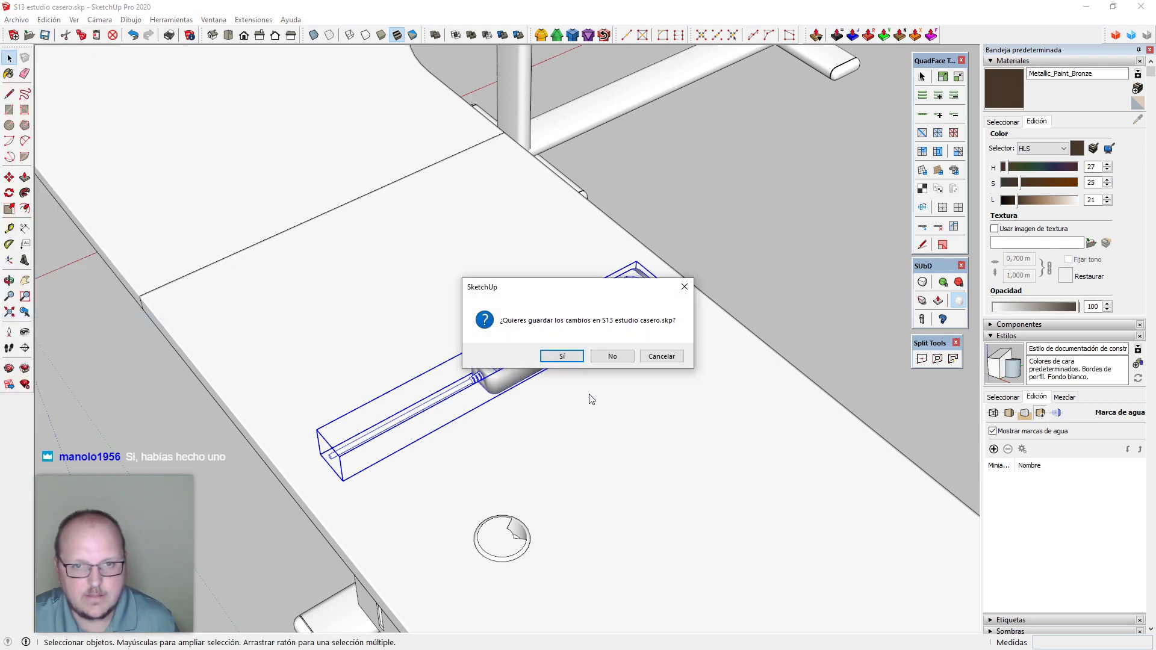
{"action": "left_click", "coordinate": [612, 357]}
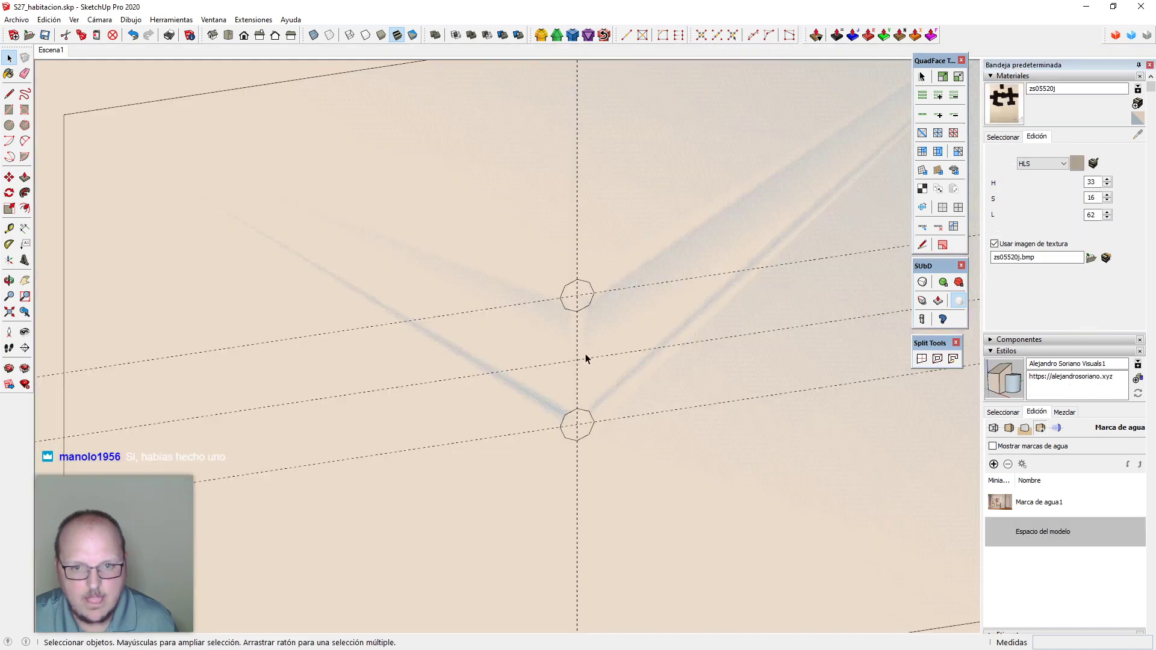
{"action": "middle_click_drag", "start_coordinate": [585, 354], "coordinate": [585, 377]}
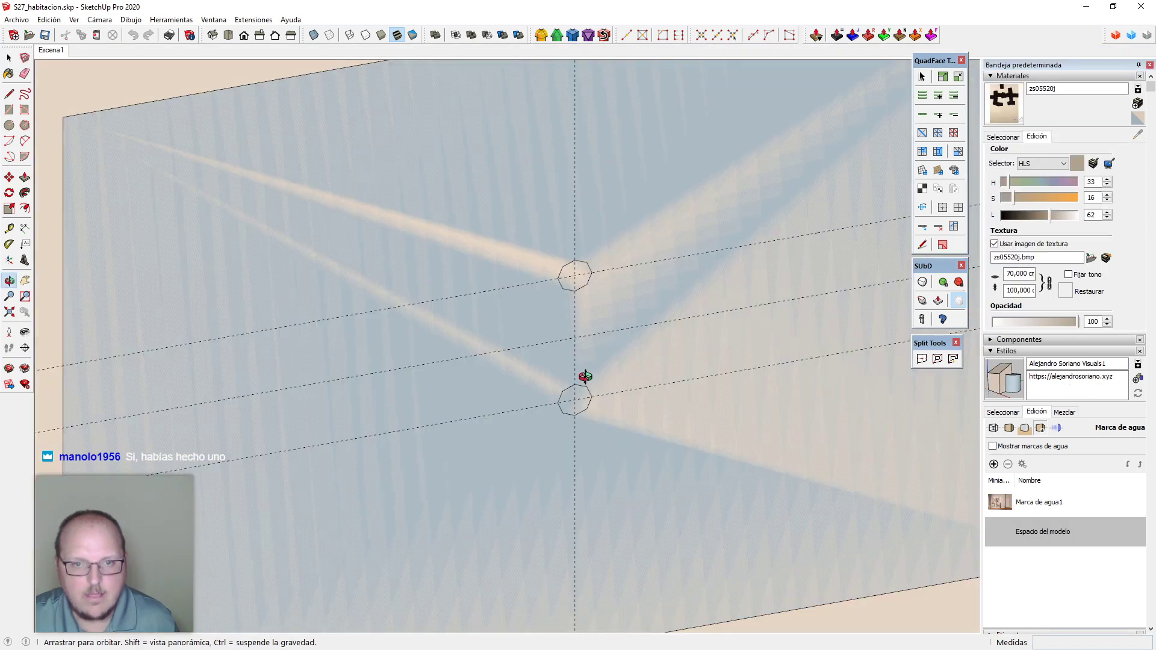
{"action": "scroll", "coordinate": [588, 364], "scroll_direction": "down", "scroll_amount": 4}
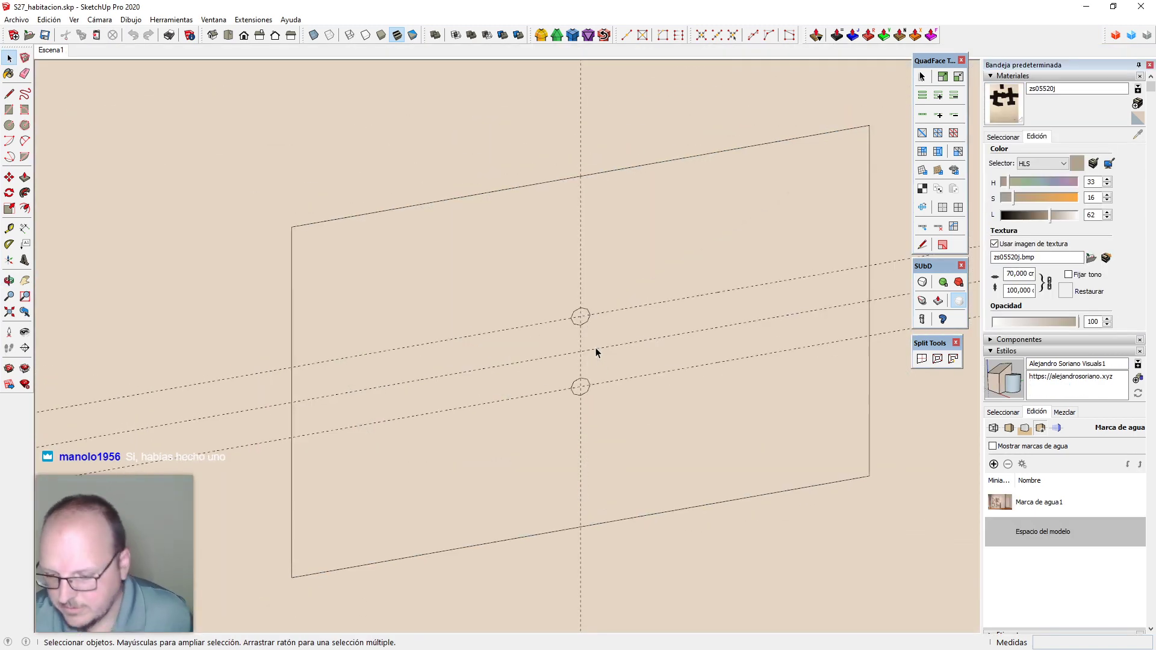
{"action": "scroll", "coordinate": [595, 348], "scroll_direction": "up", "scroll_amount": 2}
{"action": "scroll", "coordinate": [128, 149], "scroll_direction": "down", "scroll_amount": 4}
{"action": "scroll", "coordinate": [315, 164], "scroll_direction": "down", "scroll_amount": 6}
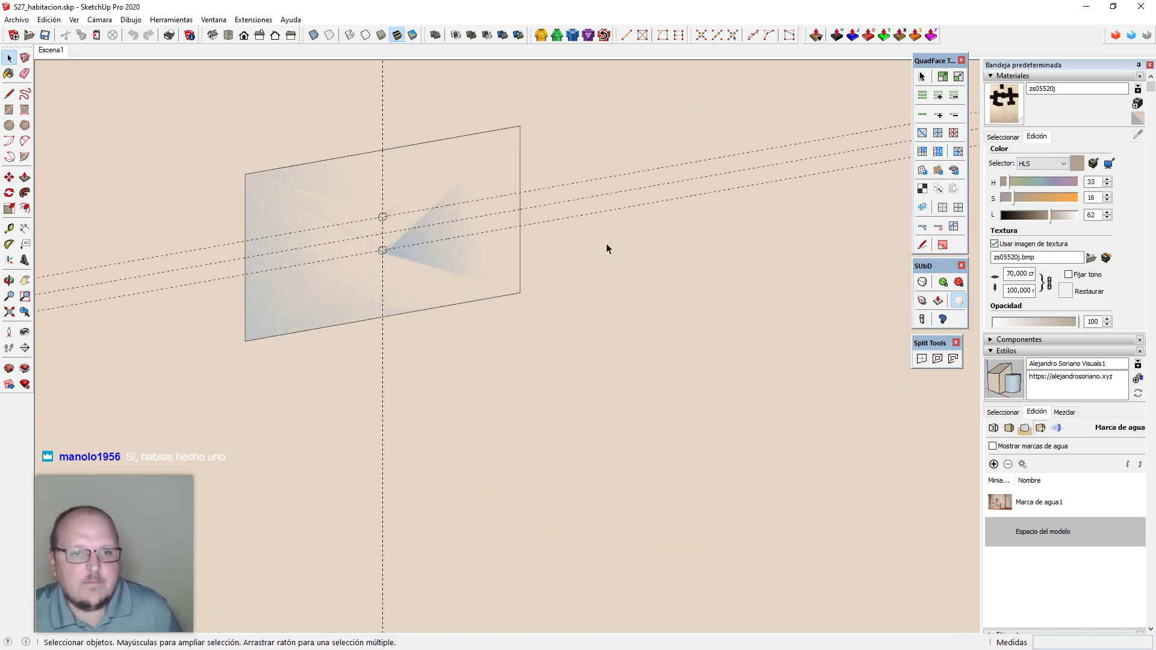
{"action": "scroll", "coordinate": [614, 289], "scroll_direction": "down", "scroll_amount": 6}
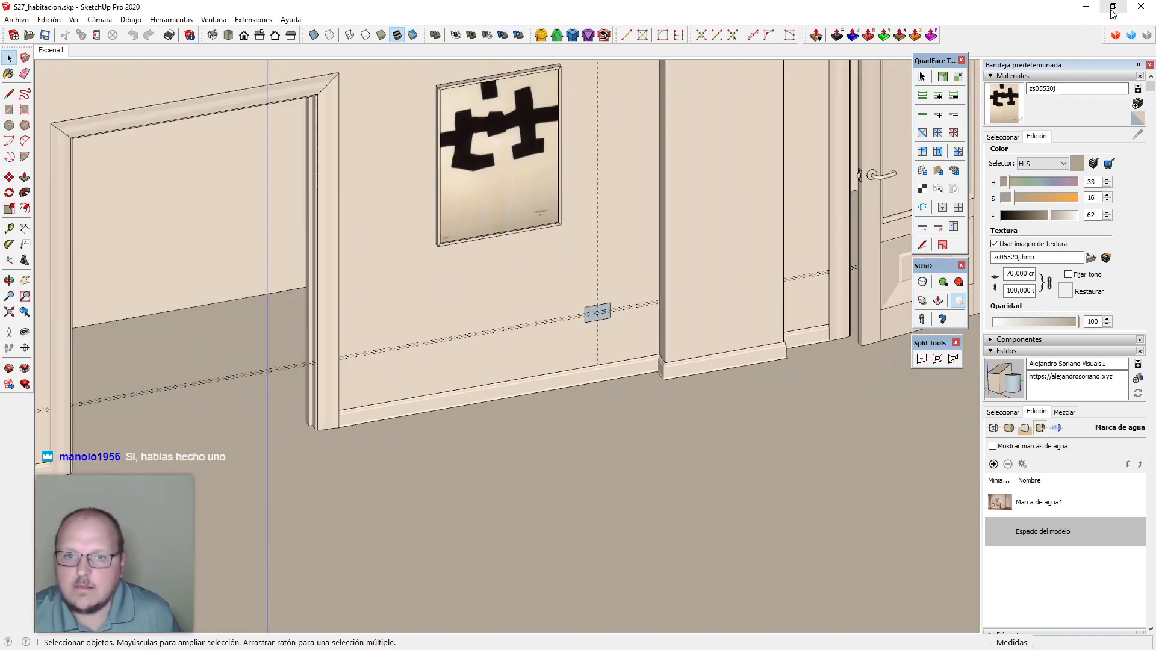
{"action": "left_click", "coordinate": [1113, 7]}
{"action": "left_click", "coordinate": [989, 24]}
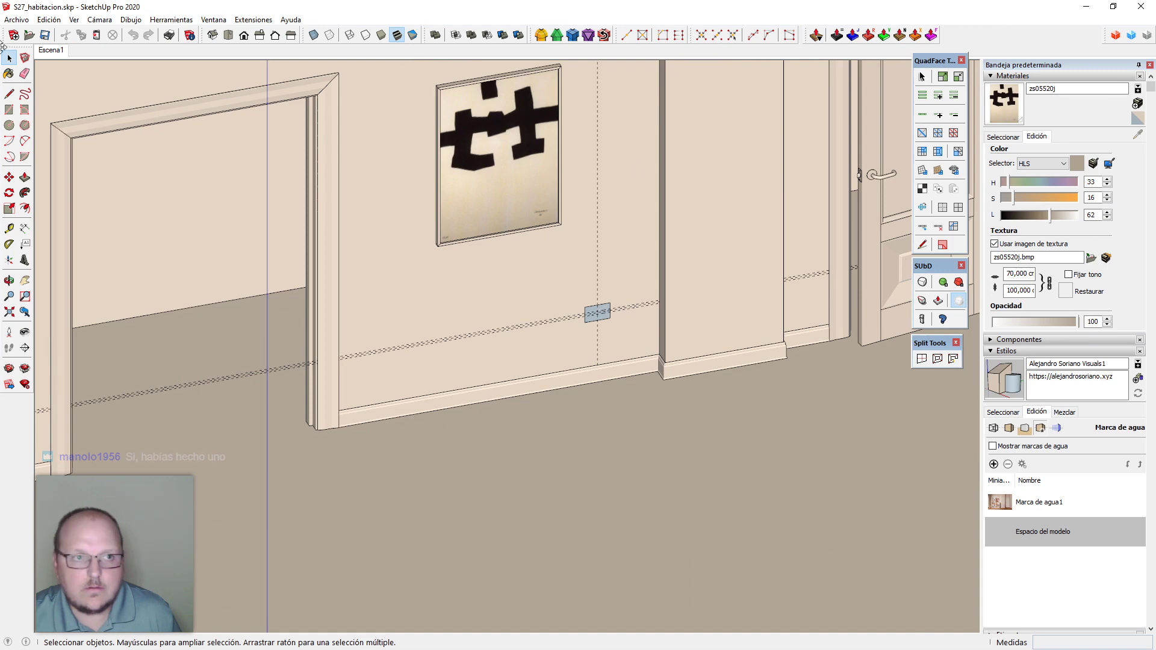
Import the SketchUp file Componente_7.skp from the desktop and place it on the floor below the wall socket outline
{"action": "left_click", "coordinate": [16, 19]}
{"action": "left_click", "coordinate": [48, 206]}
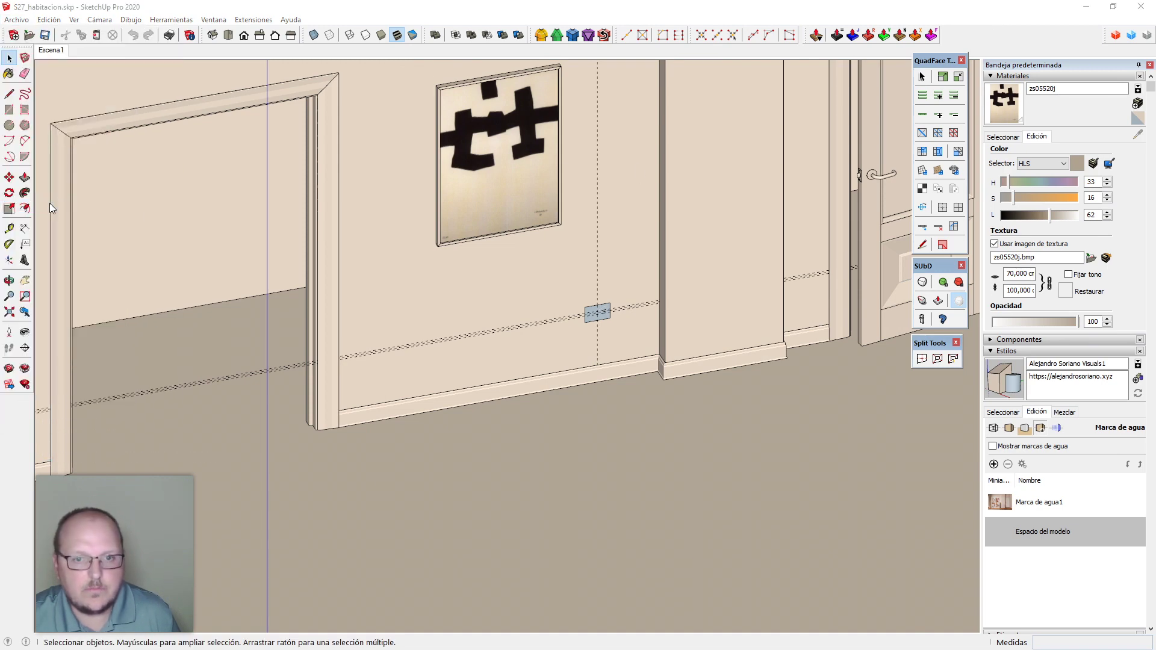
{"action": "left_click", "coordinate": [473, 261]}
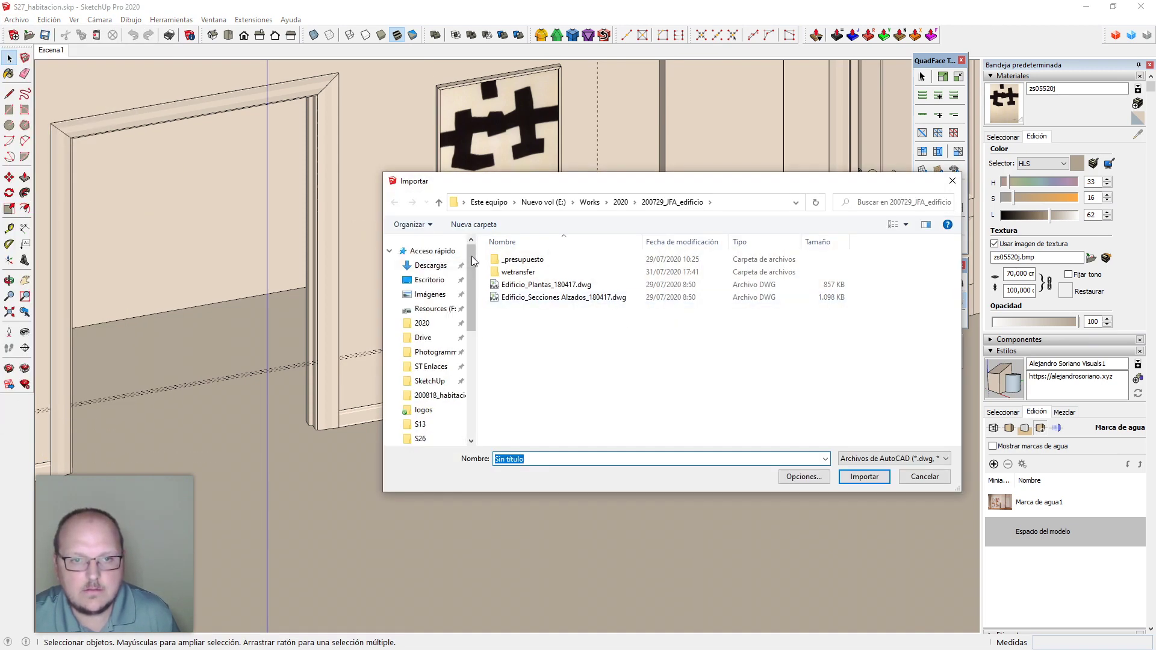
{"action": "left_click", "coordinate": [431, 283]}
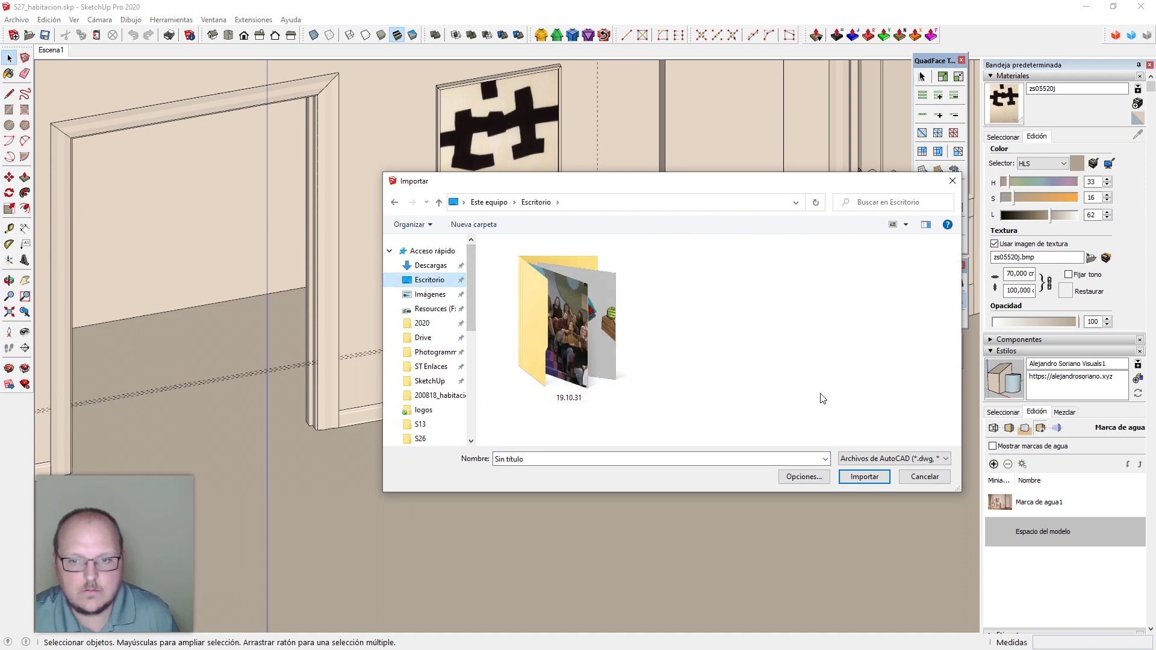
{"action": "left_click", "coordinate": [894, 456]}
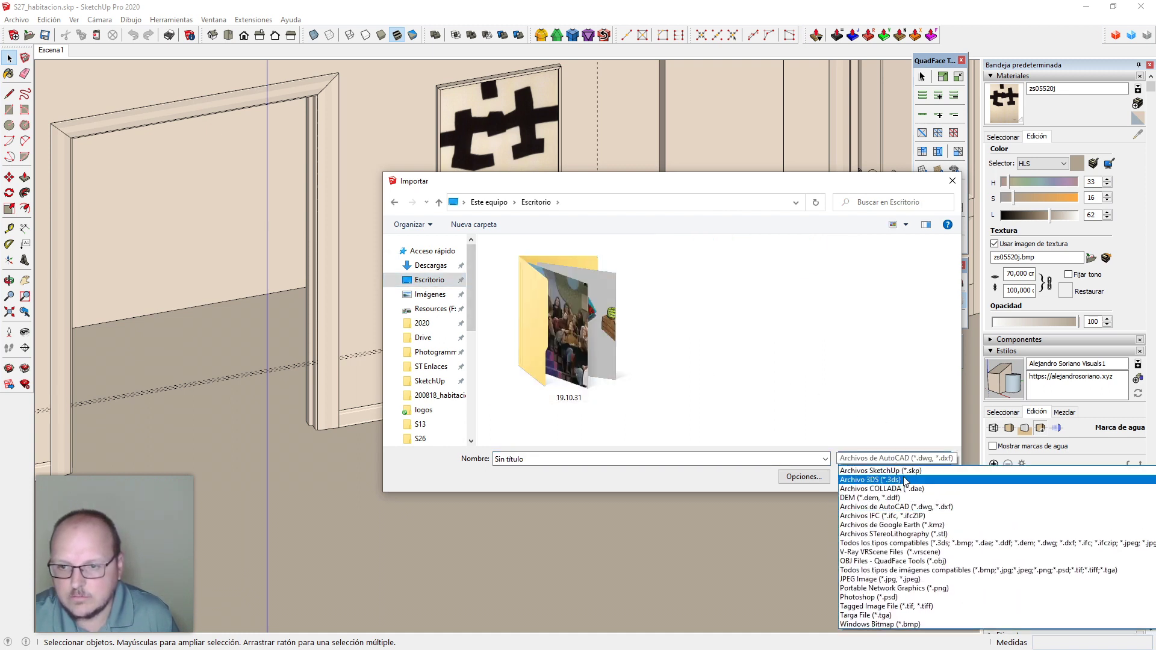
{"action": "left_click", "coordinate": [906, 472]}
{"action": "left_click", "coordinate": [810, 345]}
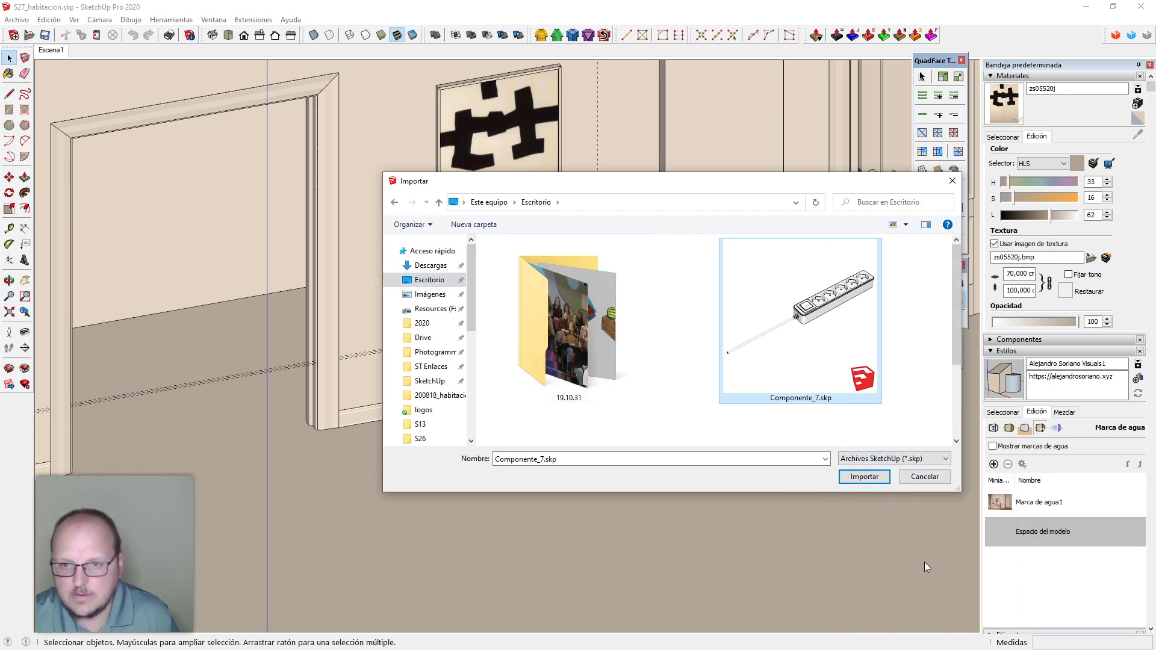
{"action": "left_click", "coordinate": [864, 477]}
{"action": "scroll", "coordinate": [606, 402], "scroll_direction": "up", "scroll_amount": 3}
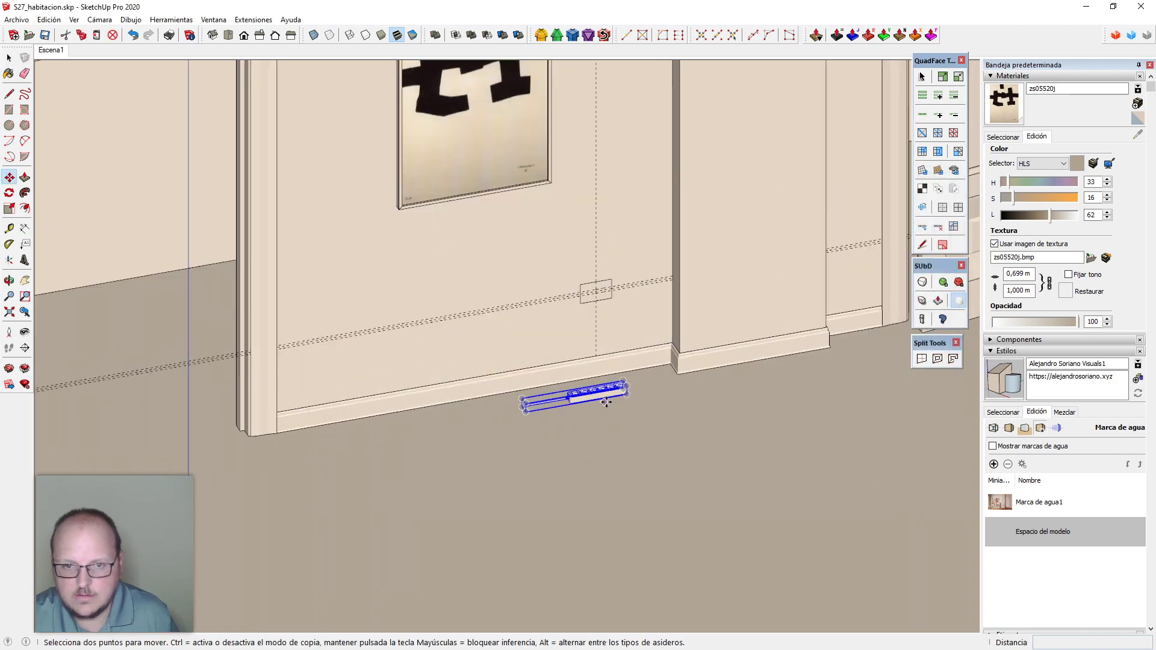
{"action": "left_click", "coordinate": [606, 402]}
Inside the imported power strip, copy the socket insert second from the switch and return to the room model
{"action": "scroll", "coordinate": [602, 386], "scroll_direction": "up", "scroll_amount": 10}
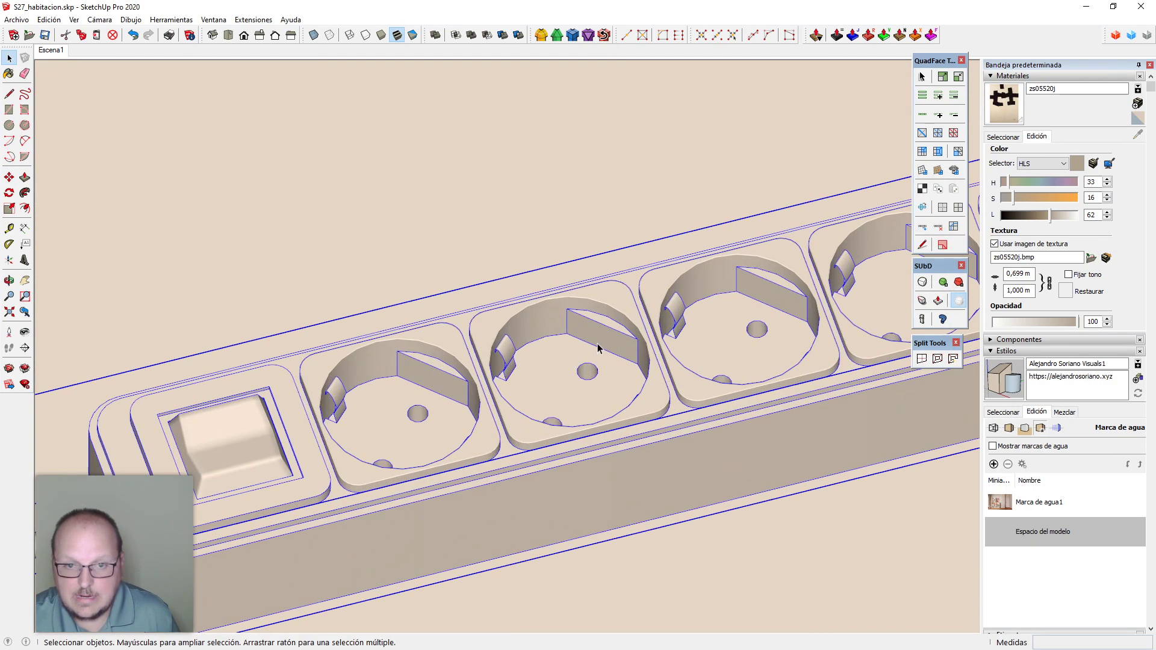
{"action": "double_click", "coordinate": [598, 348]}
{"action": "left_click", "coordinate": [605, 344]}
{"action": "scroll", "coordinate": [606, 344], "scroll_direction": "down", "scroll_amount": 3}
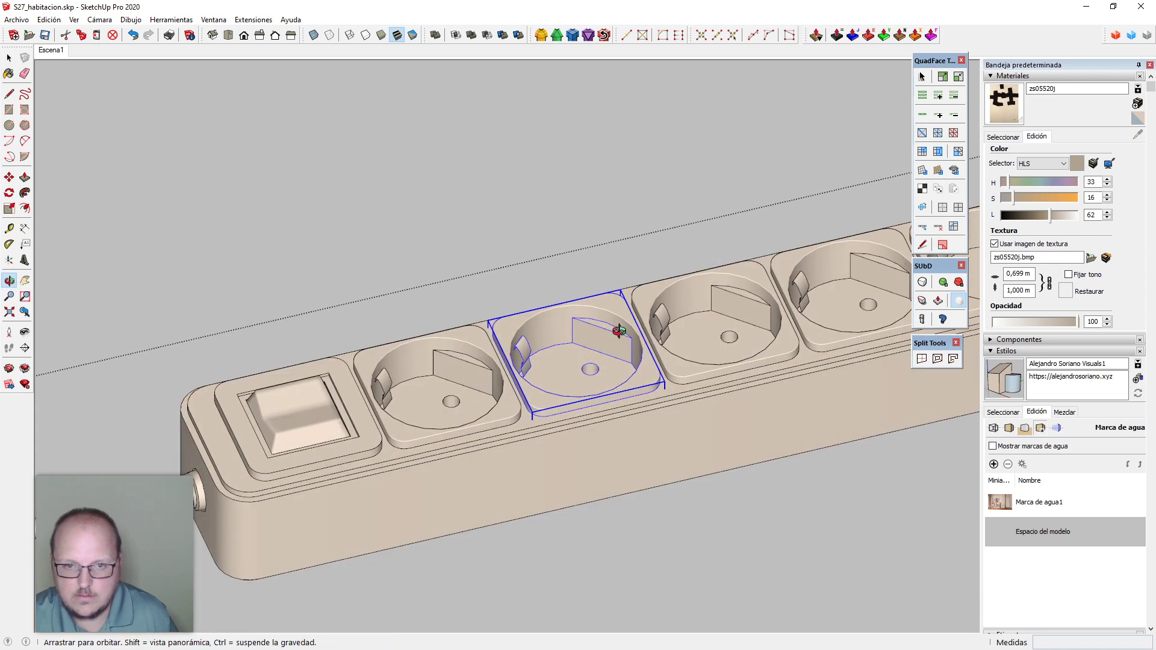
{"action": "scroll", "coordinate": [591, 428], "scroll_direction": "down", "scroll_amount": 5}
{"action": "scroll", "coordinate": [581, 373], "scroll_direction": "down", "scroll_amount": 4}
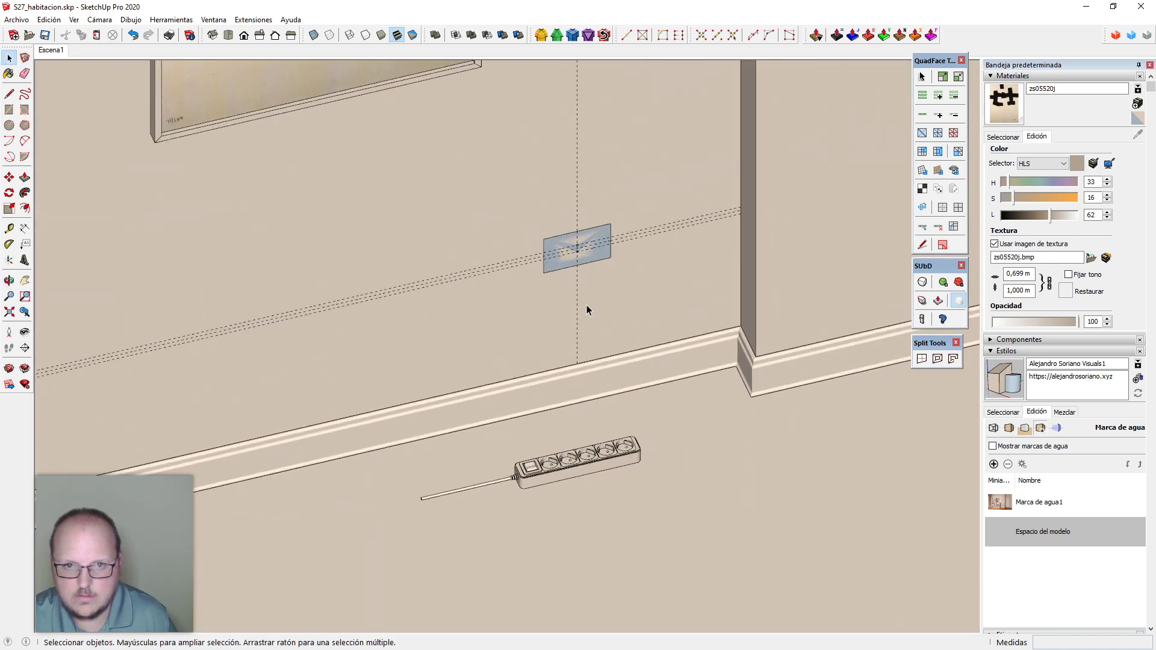
Open the wall socket group for editing and remove the two small circles from its face
{"action": "scroll", "coordinate": [580, 263], "scroll_direction": "up", "scroll_amount": 6}
{"action": "left_click", "coordinate": [589, 295]}
{"action": "double_click", "coordinate": [569, 277]}
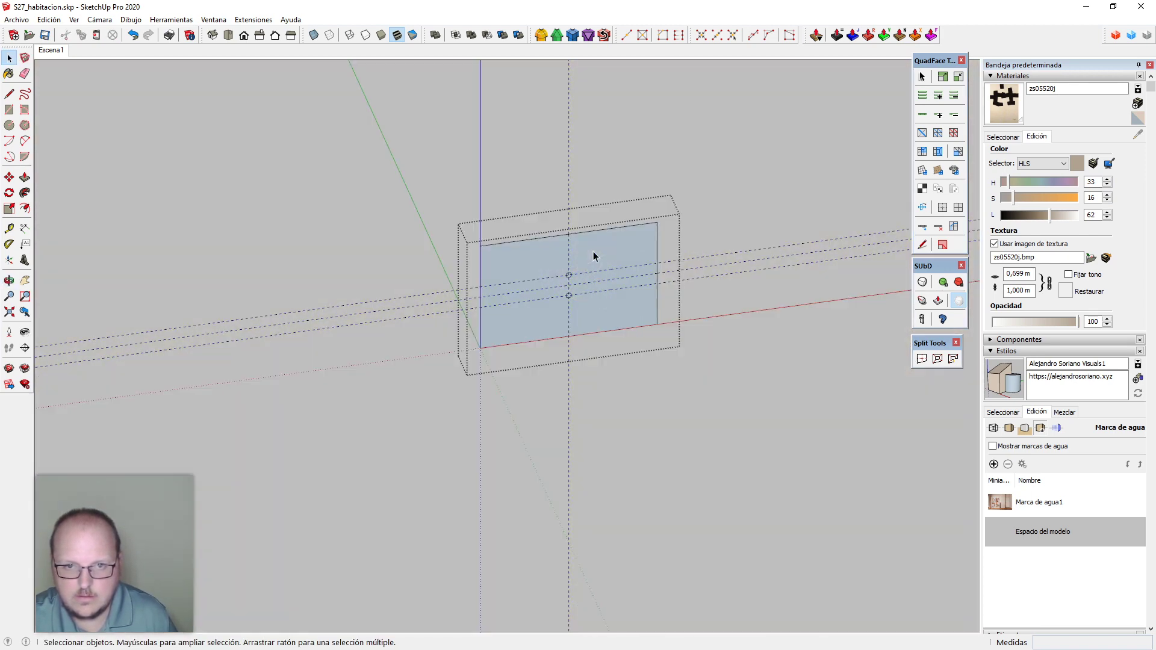
{"action": "scroll", "coordinate": [594, 251], "scroll_direction": "up", "scroll_amount": 2}
{"action": "scroll", "coordinate": [613, 324], "scroll_direction": "down", "scroll_amount": 3}
{"action": "left_click_drag", "start_coordinate": [452, 208], "coordinate": [693, 392]}
Extrude the wall socket's rectangular face outwards 15 mm with Push/Pull
{"action": "key", "text": "p"}
{"action": "scroll", "coordinate": [627, 331], "scroll_direction": "up", "scroll_amount": 4}
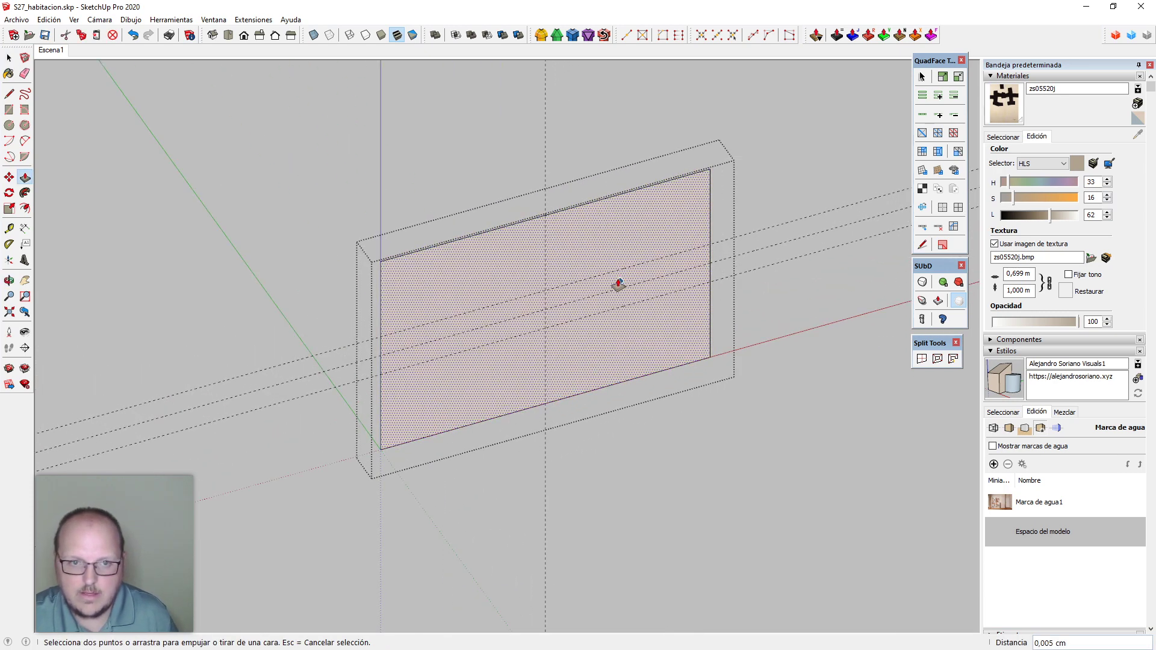
{"action": "left_click", "coordinate": [606, 273]}
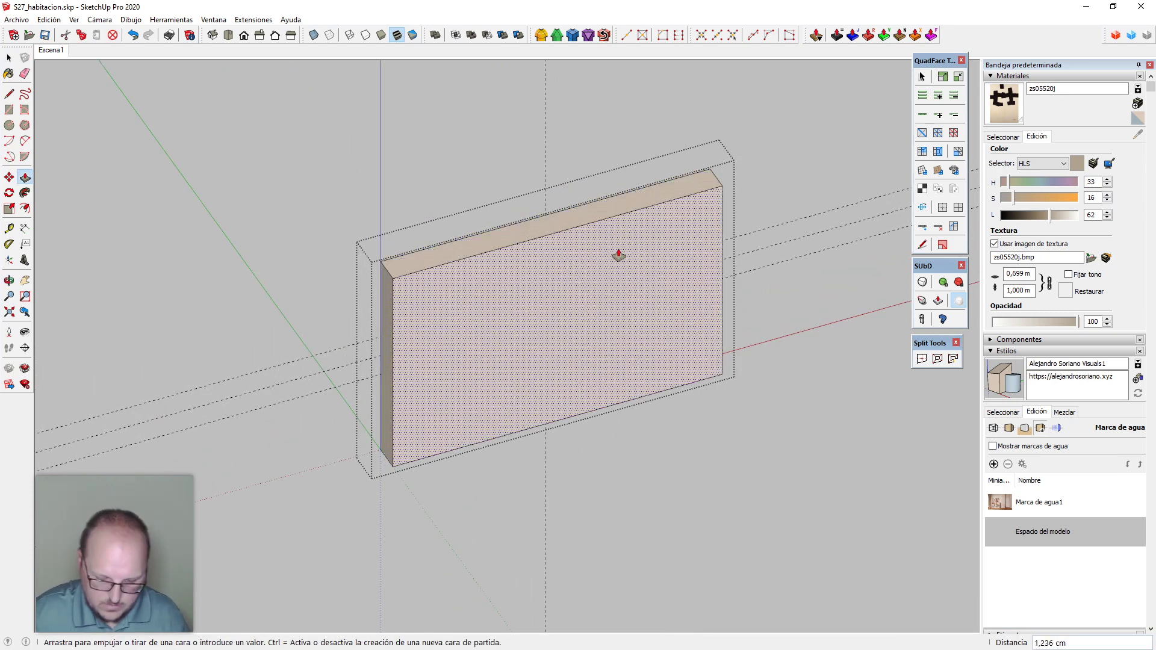
{"action": "key", "text": "Return"}
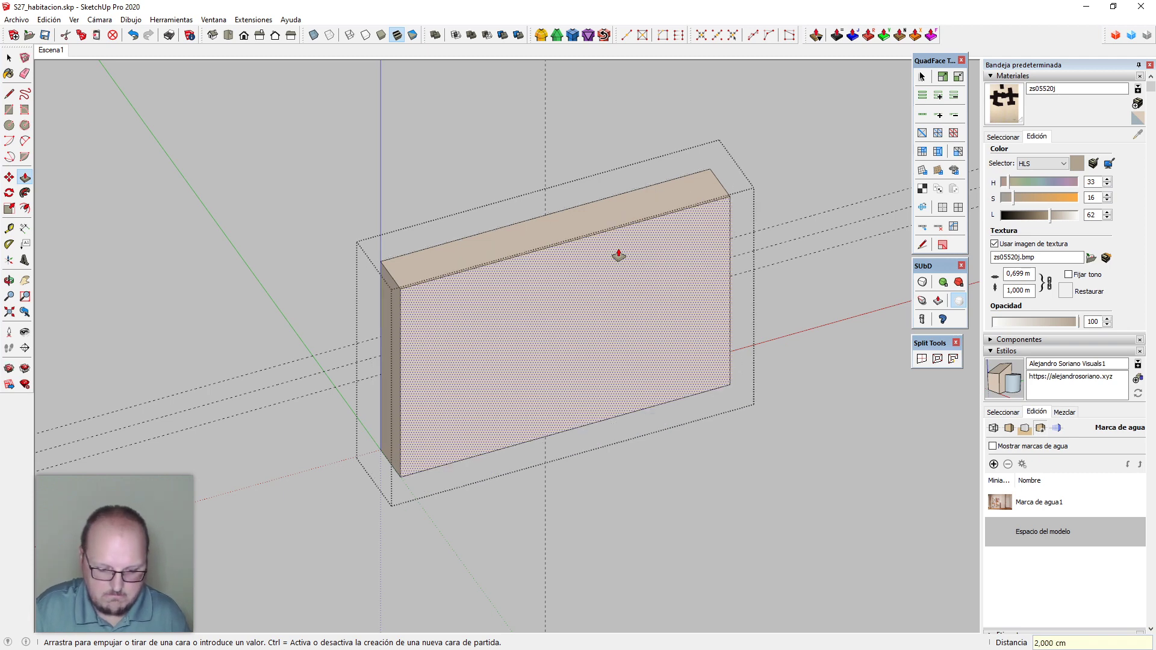
{"action": "type", "text": "15mm"}
{"action": "key", "text": "Return"}
{"action": "key", "text": "space"}
Paste the copied socket insert onto the front face of the wall plate, near its centre
{"action": "key", "text": "ctrl+v"}
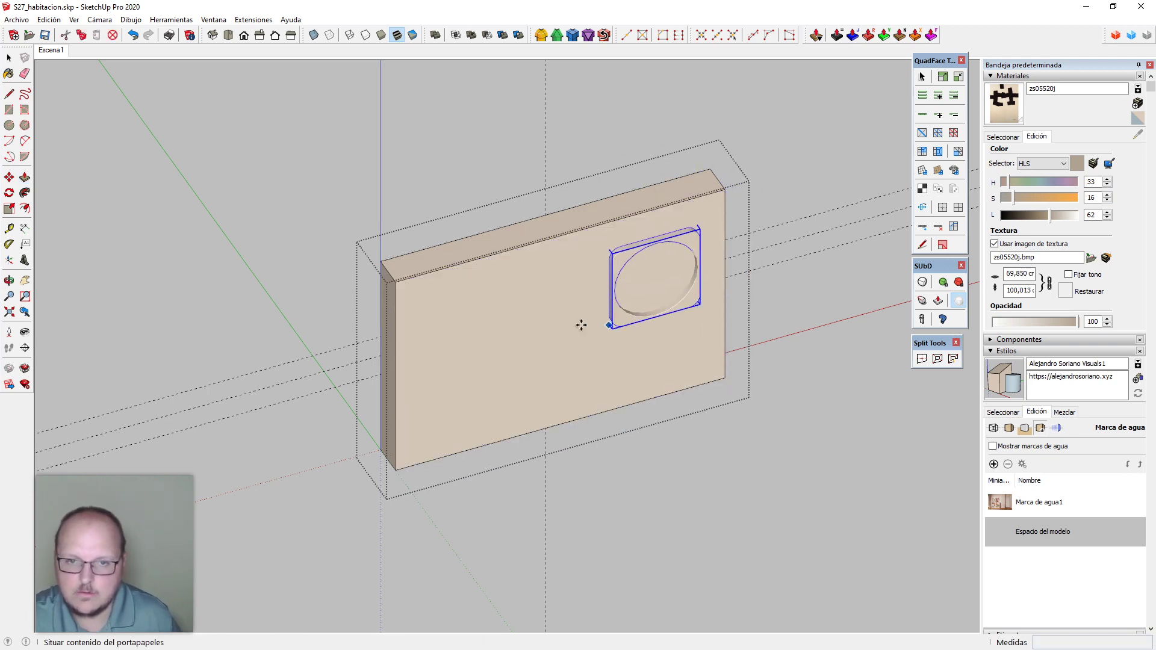
{"action": "left_click", "coordinate": [551, 361]}
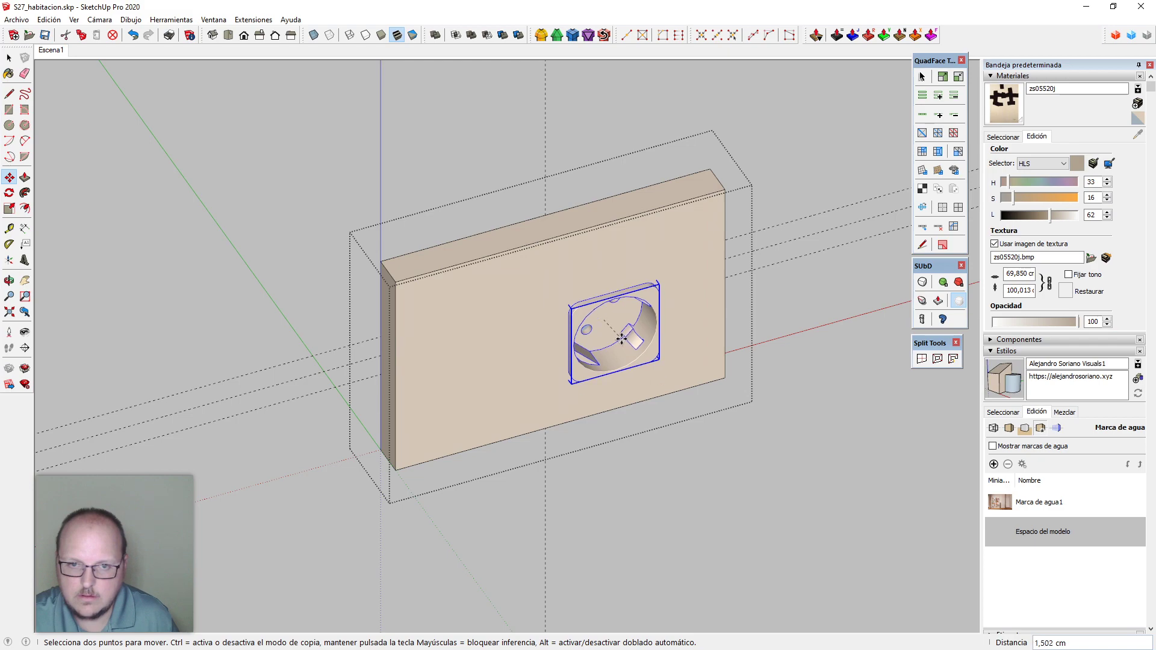
{"action": "scroll", "coordinate": [567, 226], "scroll_direction": "up", "scroll_amount": 2}
{"action": "scroll", "coordinate": [567, 226], "scroll_direction": "up", "scroll_amount": 1}
Delete the rear face of the wall plate so its back is open
{"action": "middle_click_drag", "start_coordinate": [578, 373], "coordinate": [505, 226]}
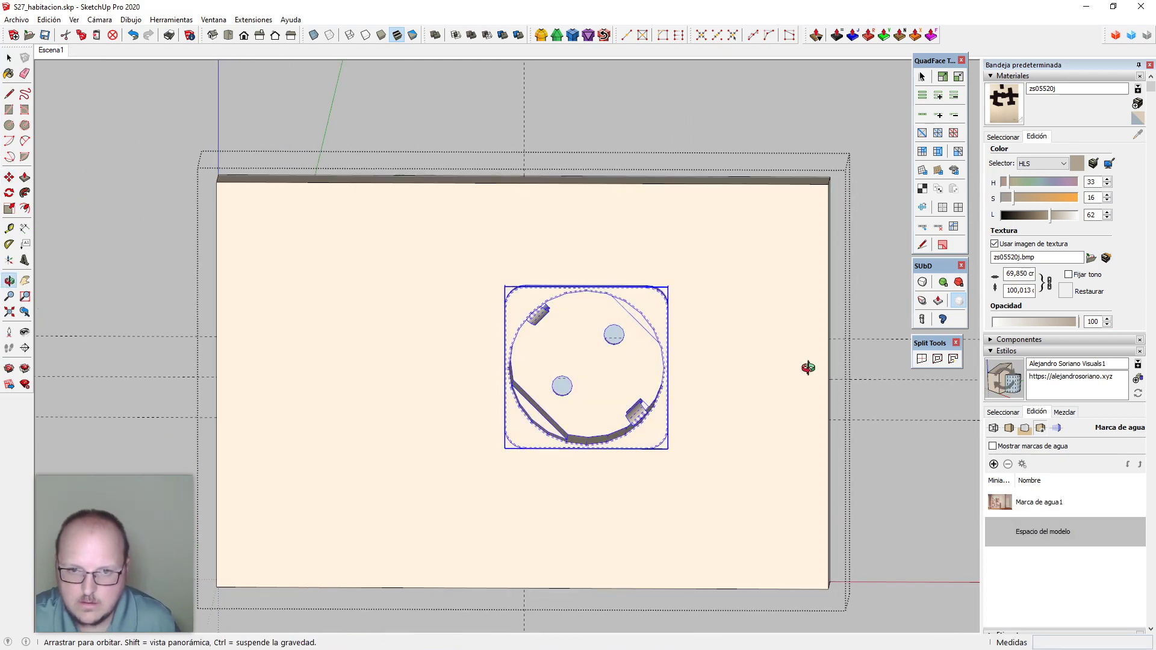
{"action": "middle_click_drag", "start_coordinate": [807, 367], "coordinate": [1024, 494]}
{"action": "middle_click_drag", "start_coordinate": [560, 374], "coordinate": [787, 426]}
{"action": "left_click", "coordinate": [765, 290]}
{"action": "key", "text": "Delete"}
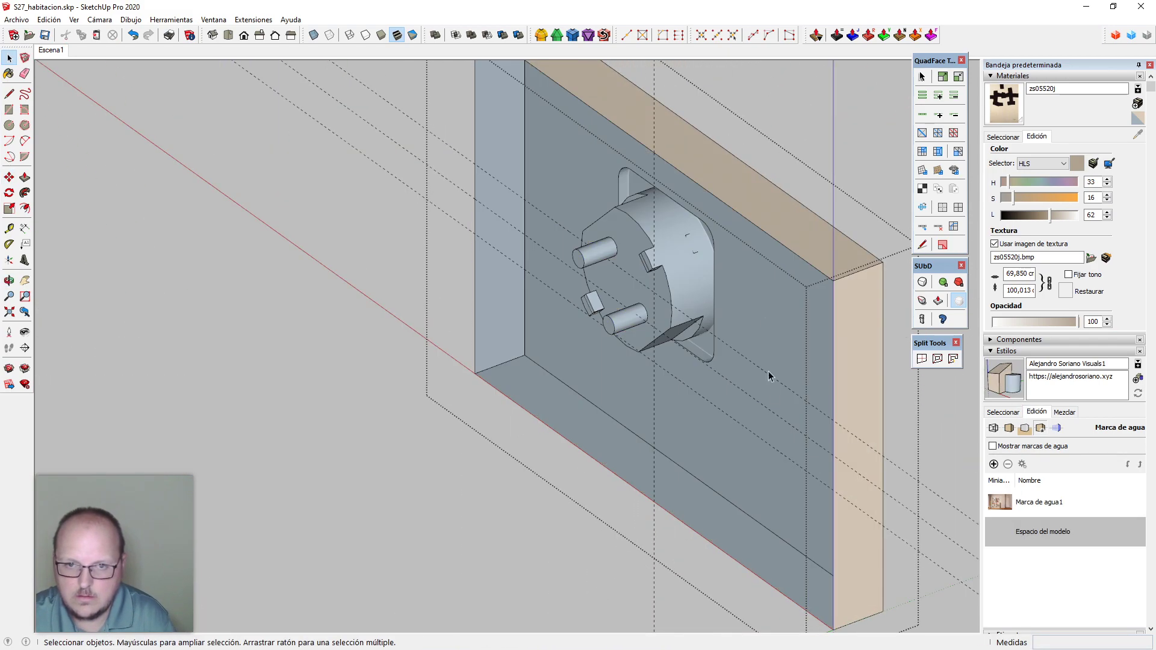
Examine from the front how the pasted socket insert sits on the wall plate
{"action": "middle_click_drag", "start_coordinate": [769, 377], "coordinate": [305, 277]}
{"action": "scroll", "coordinate": [305, 277], "scroll_direction": "down", "scroll_amount": 3}
{"action": "middle_click_drag", "start_coordinate": [777, 404], "coordinate": [621, 358]}
{"action": "scroll", "coordinate": [722, 372], "scroll_direction": "up", "scroll_amount": 1}
{"action": "middle_click_drag", "start_coordinate": [705, 387], "coordinate": [721, 421]}
{"action": "scroll", "coordinate": [714, 380], "scroll_direction": "up", "scroll_amount": 3}
{"action": "scroll", "coordinate": [725, 382], "scroll_direction": "up", "scroll_amount": 2}
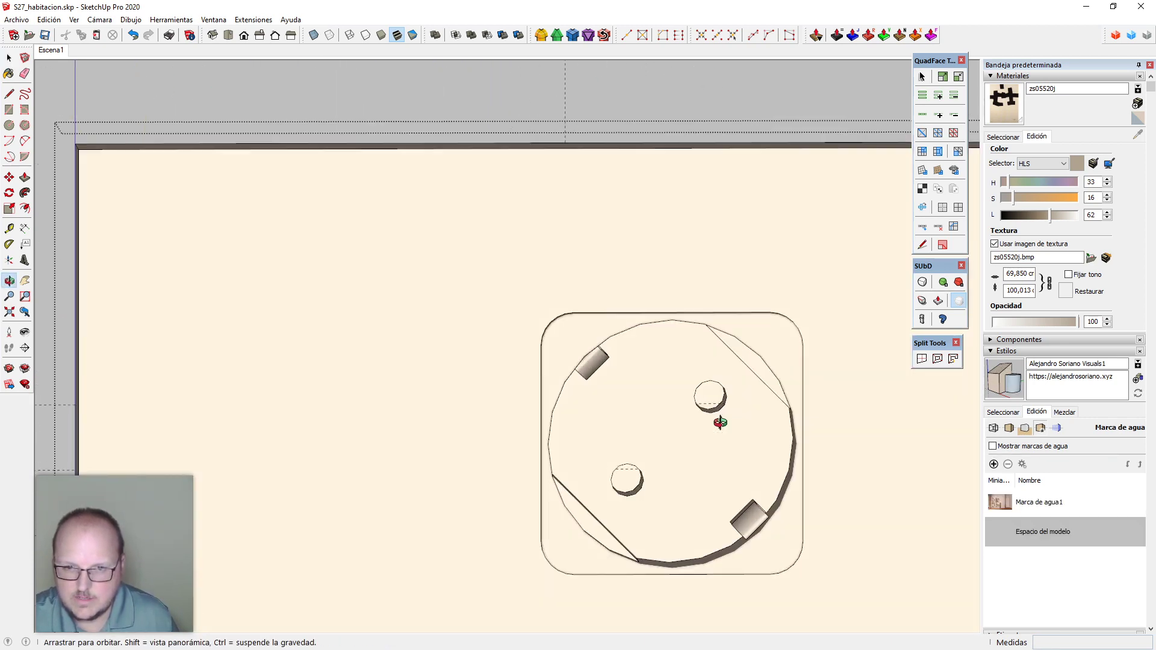
{"action": "scroll", "coordinate": [514, 296], "scroll_direction": "down", "scroll_amount": 3}
{"action": "scroll", "coordinate": [513, 296], "scroll_direction": "down", "scroll_amount": 2}
{"action": "scroll", "coordinate": [768, 258], "scroll_direction": "down", "scroll_amount": 1}
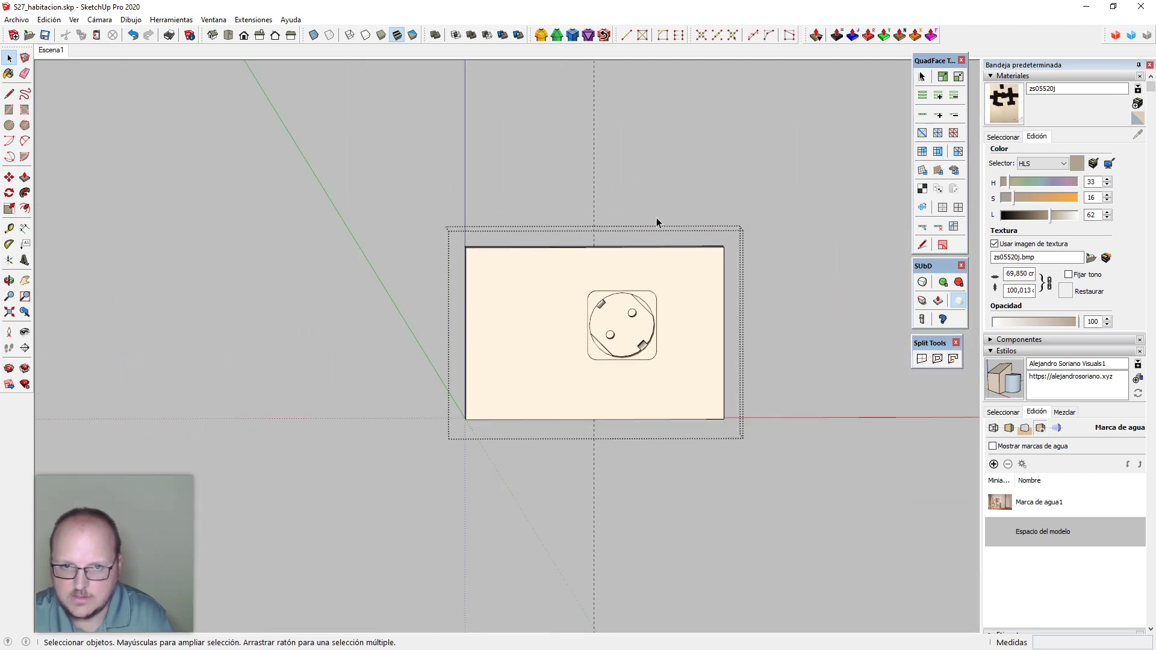
Move the socket insert vertically so its side midpoint lines up with the midpoint of the wall plate's side edge
{"action": "scroll", "coordinate": [684, 313], "scroll_direction": "up", "scroll_amount": 2}
{"action": "left_click", "coordinate": [645, 325]}
{"action": "scroll", "coordinate": [686, 325], "scroll_direction": "up", "scroll_amount": 3}
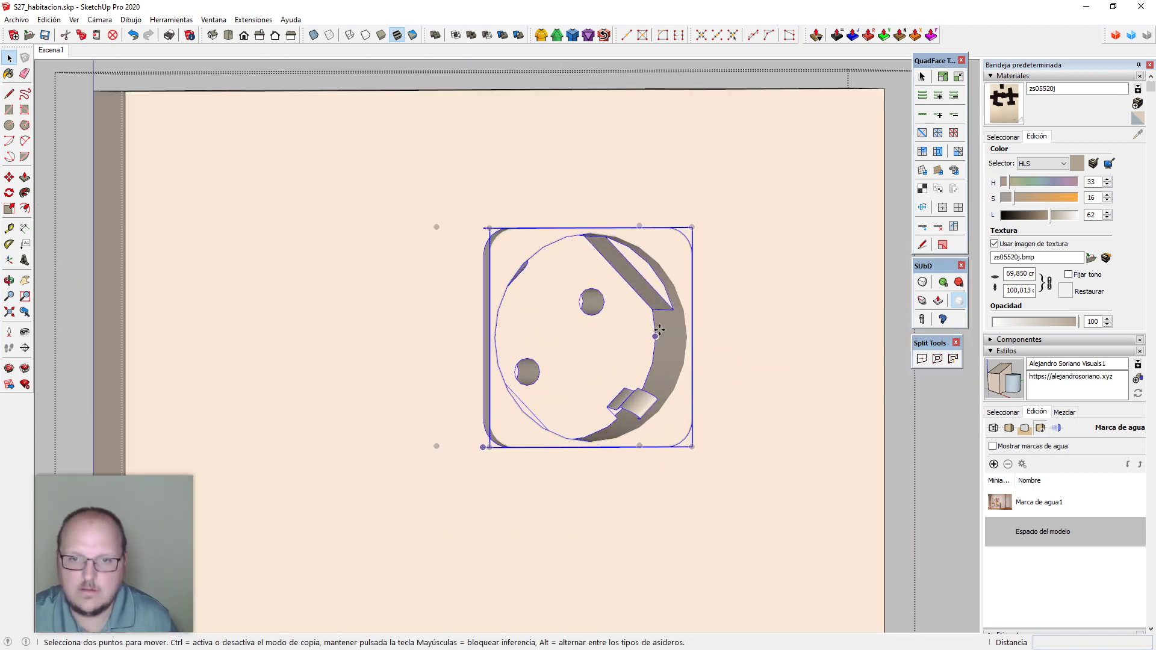
{"action": "key", "text": "m"}
{"action": "scroll", "coordinate": [693, 337], "scroll_direction": "up", "scroll_amount": 4}
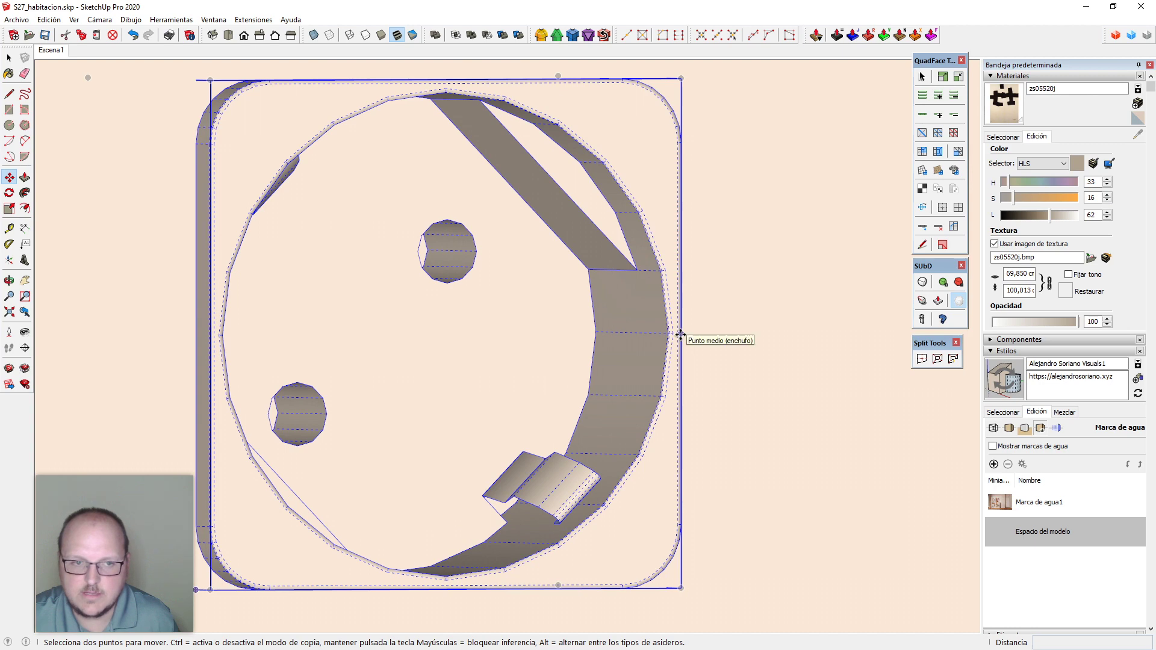
{"action": "scroll", "coordinate": [268, 349], "scroll_direction": "up", "scroll_amount": 1}
{"action": "left_click", "coordinate": [205, 330]}
{"action": "scroll", "coordinate": [206, 326], "scroll_direction": "down", "scroll_amount": 7}
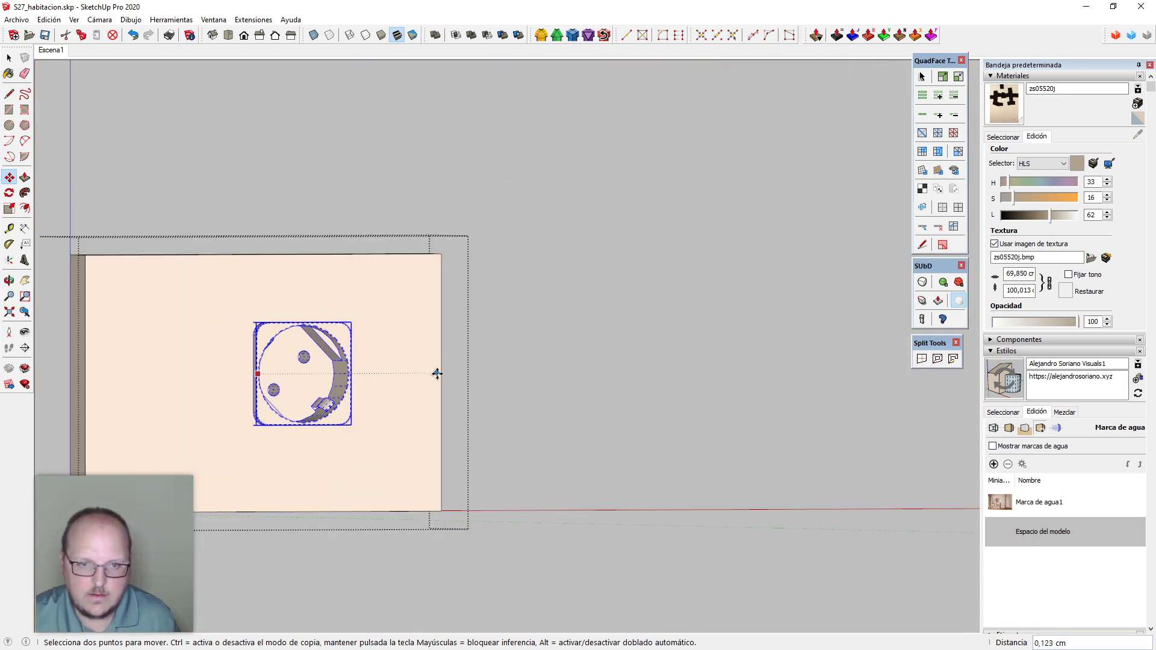
{"action": "left_click", "coordinate": [437, 374]}
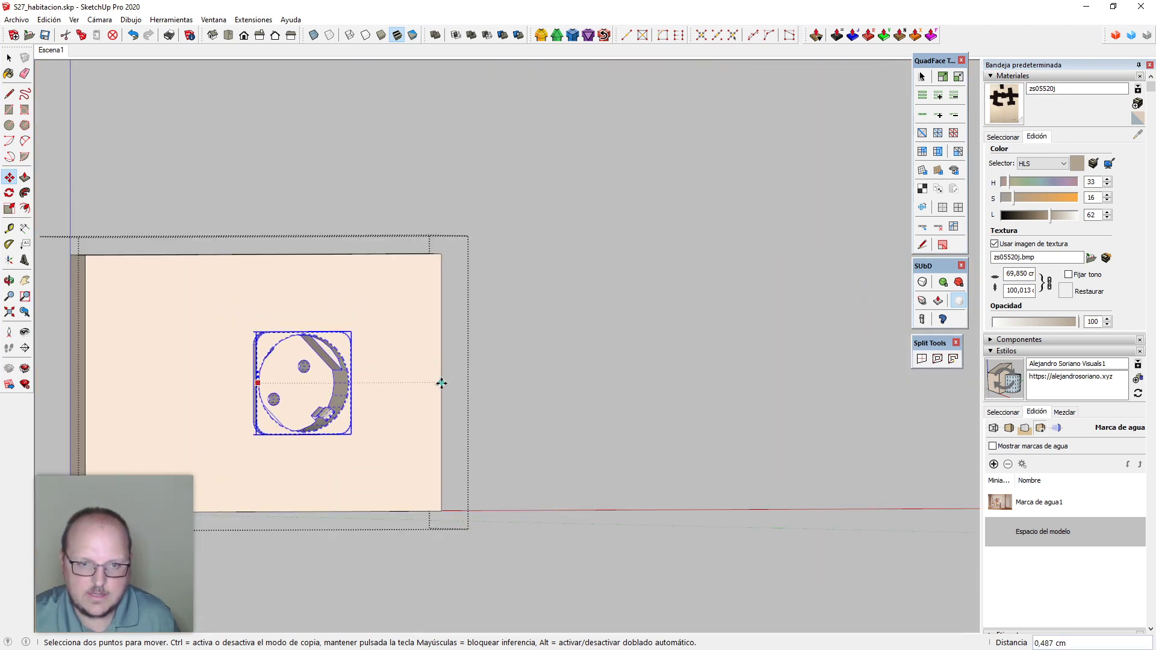
Move the socket insert horizontally so its upper midpoint lines up with the midpoint of the wall plate's top edge
{"action": "scroll", "coordinate": [531, 389], "scroll_direction": "down", "scroll_amount": 2}
{"action": "middle_click_drag", "start_coordinate": [531, 389], "coordinate": [366, 258]}
{"action": "scroll", "coordinate": [422, 343], "scroll_direction": "up", "scroll_amount": 6}
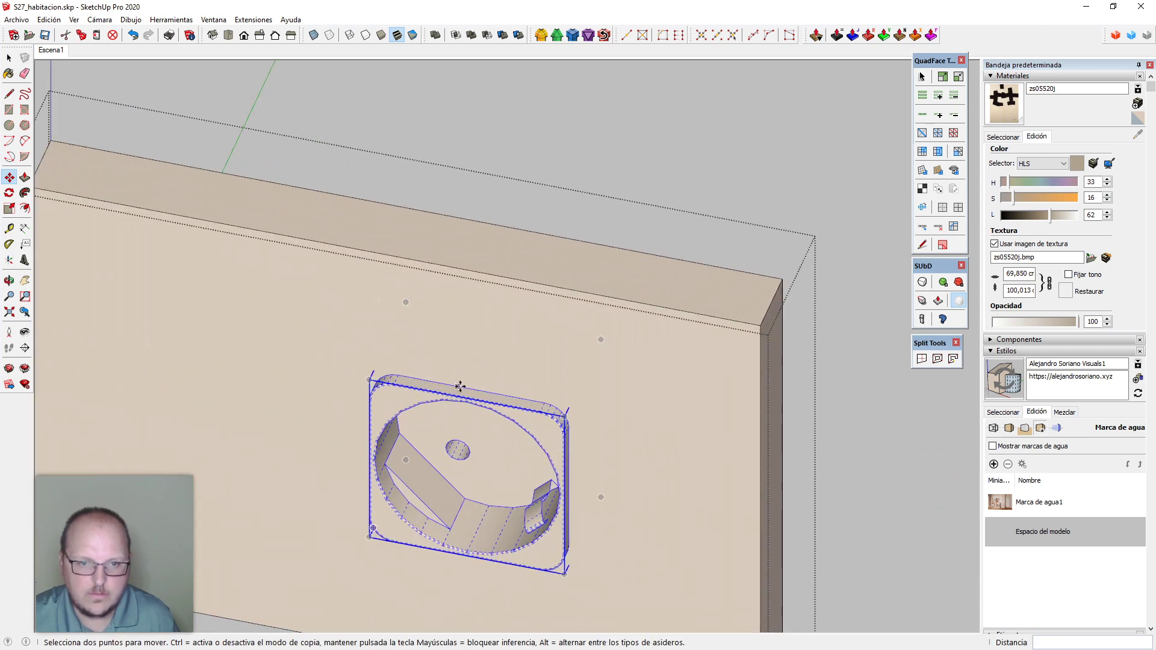
{"action": "left_click", "coordinate": [471, 388]}
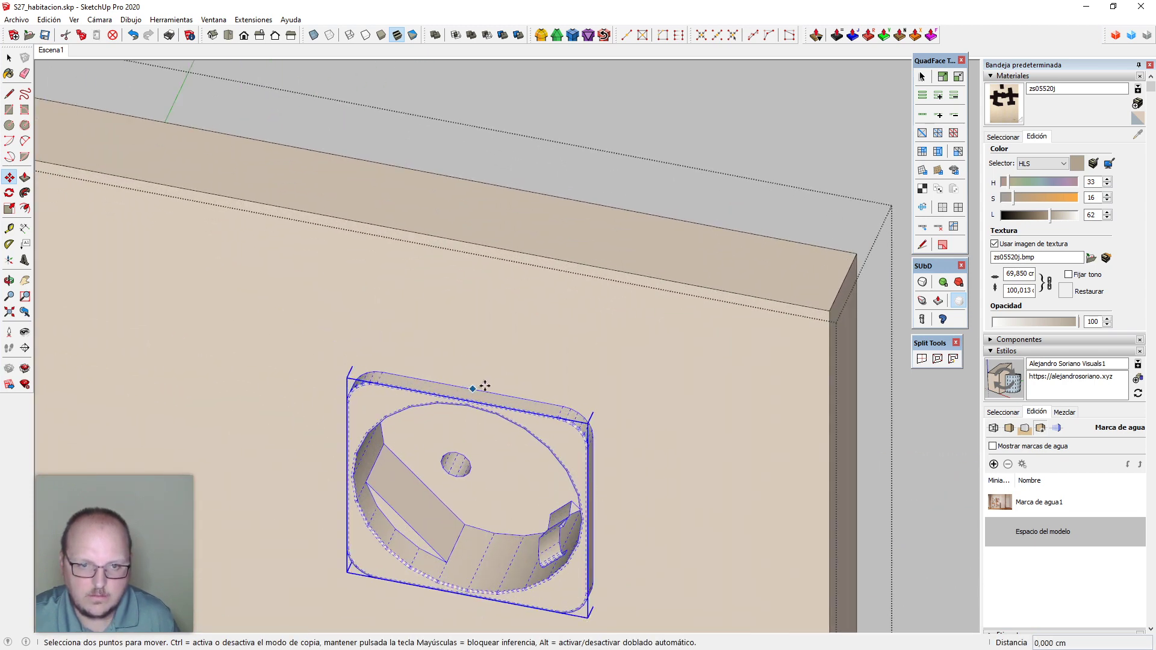
{"action": "scroll", "coordinate": [476, 388], "scroll_direction": "down", "scroll_amount": 4}
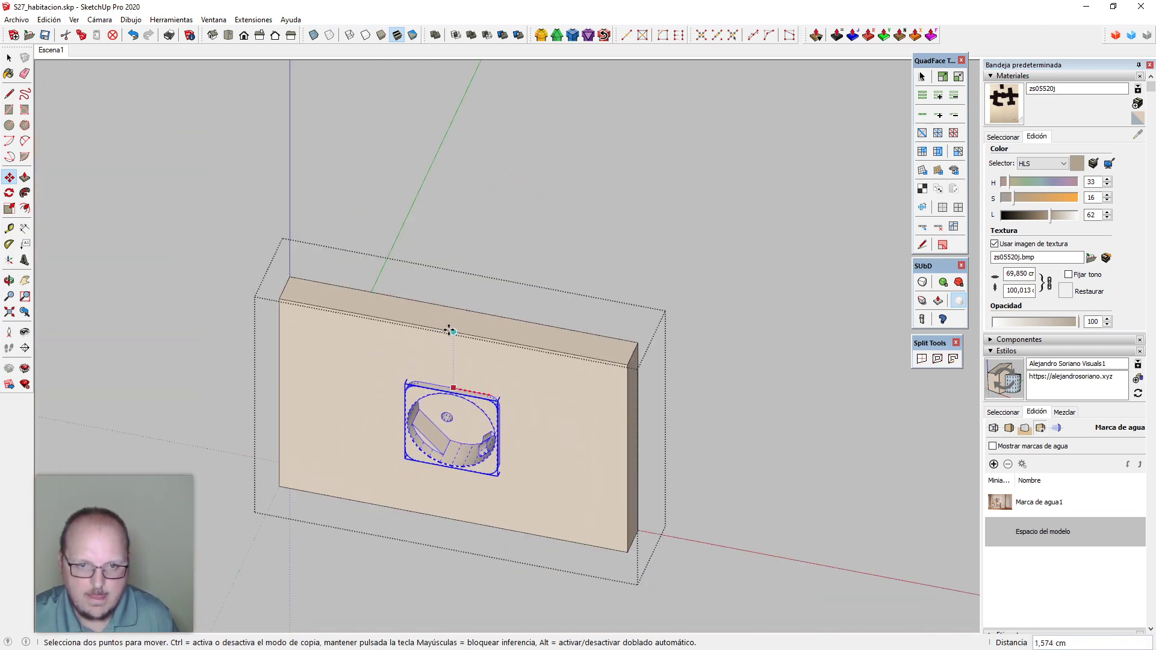
{"action": "left_click", "coordinate": [453, 330]}
Finish editing the wall socket and explode it into loose plate geometry and the separate insert
{"action": "key", "text": "space"}
{"action": "mouse_move", "coordinate": [325, 364]}
{"action": "middle_mouse_down"}
{"action": "mouse_move", "coordinate": [609, 381]}
{"action": "mouse_move", "coordinate": [351, 413]}
{"action": "mouse_move", "coordinate": [332, 369]}
{"action": "middle_mouse_up"}
{"action": "left_click", "coordinate": [536, 343]}
{"action": "middle_click_drag", "start_coordinate": [536, 349], "coordinate": [348, 407]}
{"action": "left_click", "coordinate": [335, 388]}
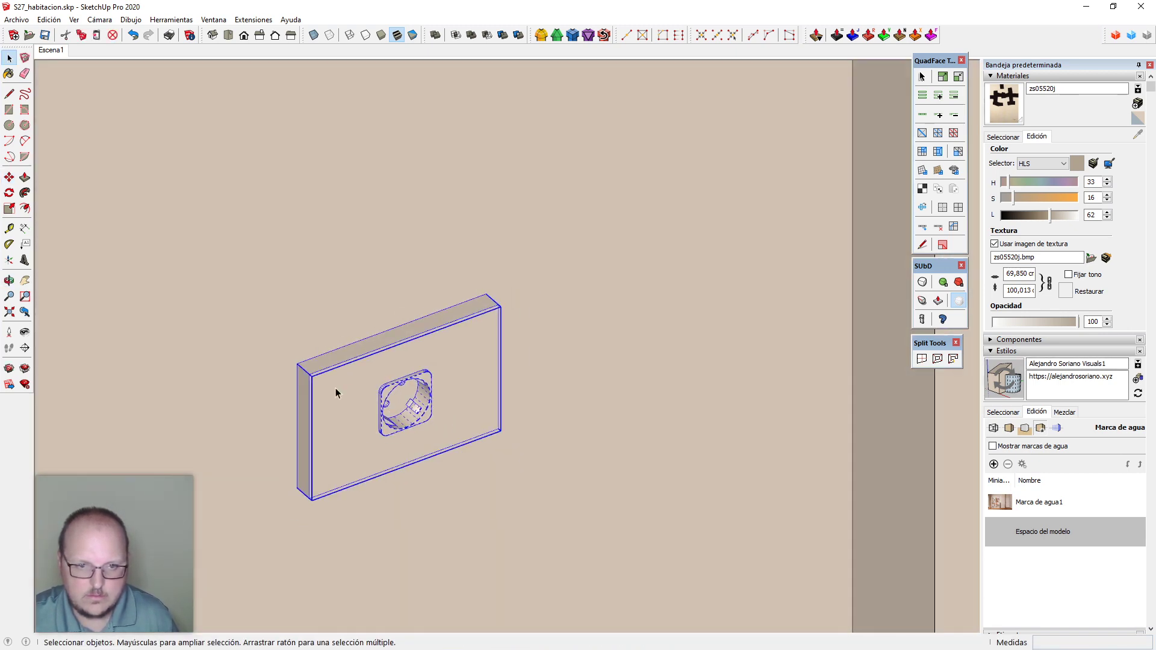
{"action": "right_click", "coordinate": [335, 387]}
{"action": "left_click", "coordinate": [383, 317]}
Cut the exploded plate and socket insert and paste them in place inside the wall group
{"action": "middle_click_drag", "start_coordinate": [383, 317], "coordinate": [439, 392]}
{"action": "left_click_drag", "start_coordinate": [250, 272], "coordinate": [566, 509]}
{"action": "key", "text": "ctrl+x"}
{"action": "double_click", "coordinate": [526, 354]}
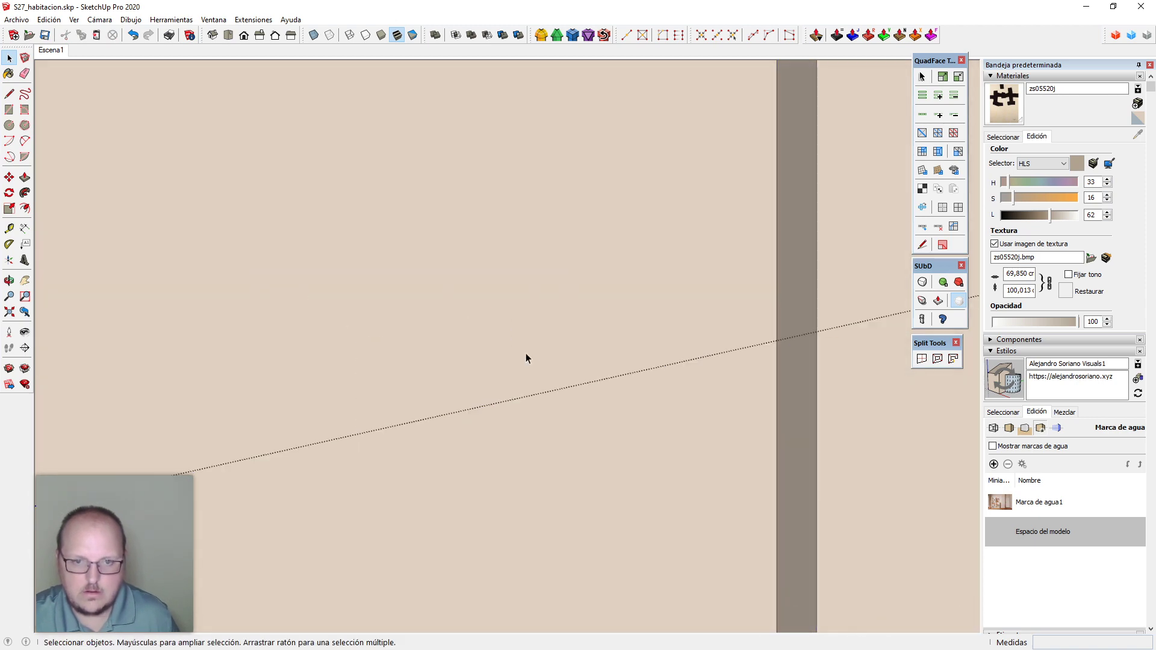
{"action": "key", "text": "ctrl+shift+v"}
{"action": "scroll", "coordinate": [384, 375], "scroll_direction": "up", "scroll_amount": 2}
{"action": "left_click_drag", "start_coordinate": [309, 253], "coordinate": [667, 537]}
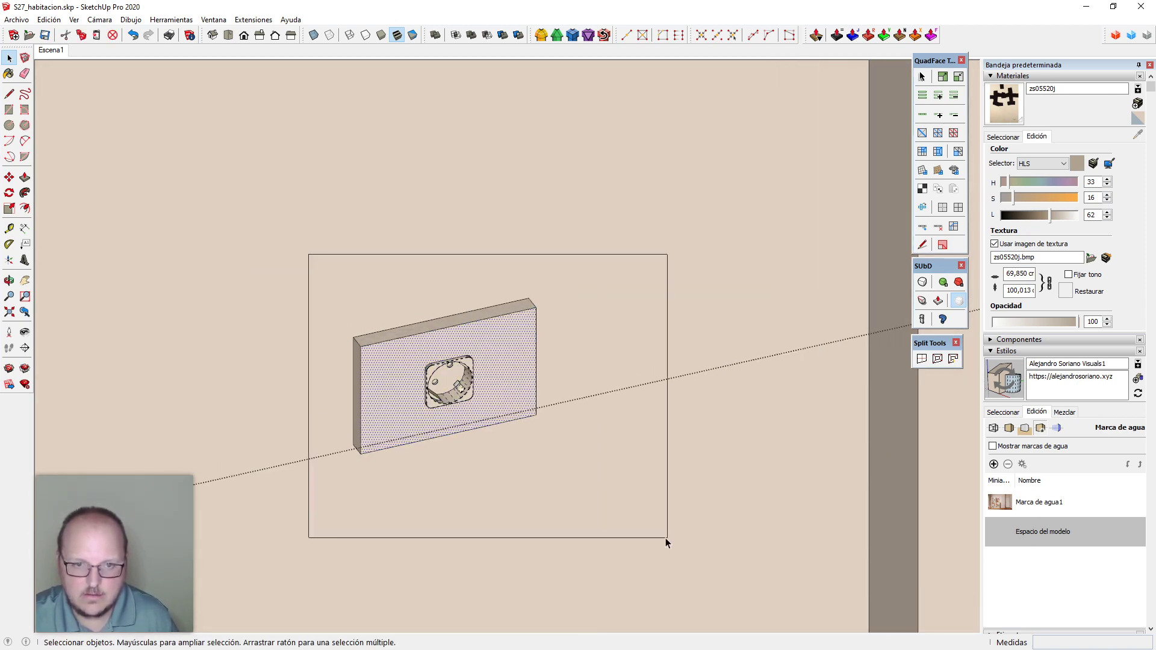
{"action": "key", "text": "g"}
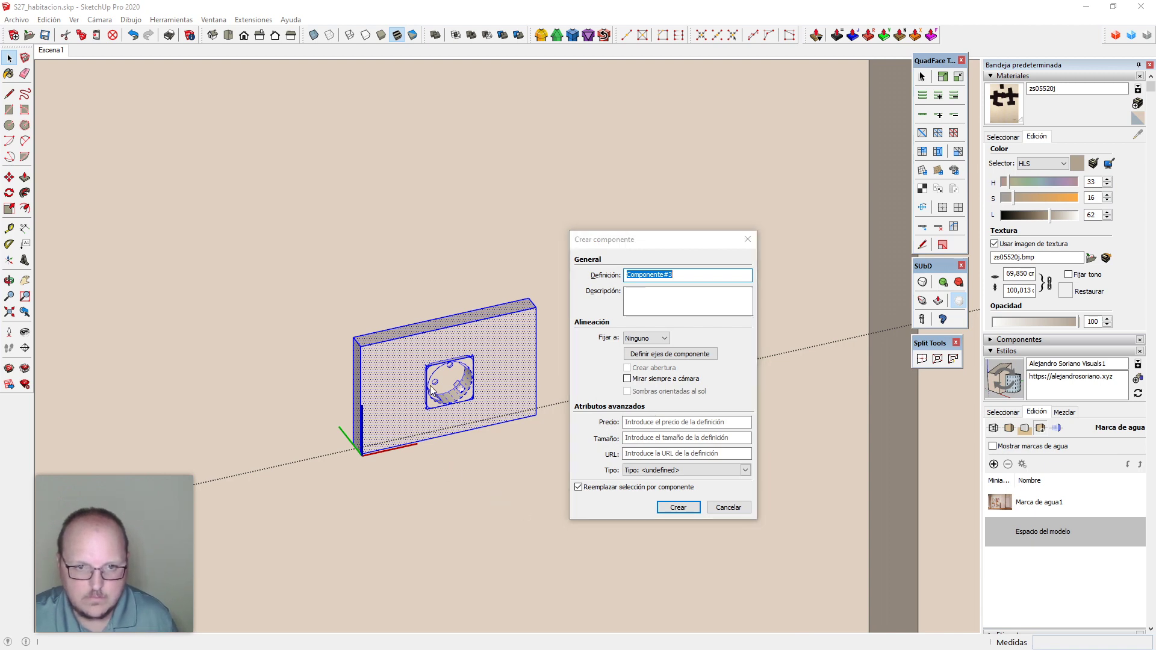
{"action": "key", "text": "Return"}
Cut the socket insert from the wall plate, leaving only the bare plate on the wall
{"action": "scroll", "coordinate": [501, 401], "scroll_direction": "up", "scroll_amount": 1}
{"action": "left_click", "coordinate": [449, 358]}
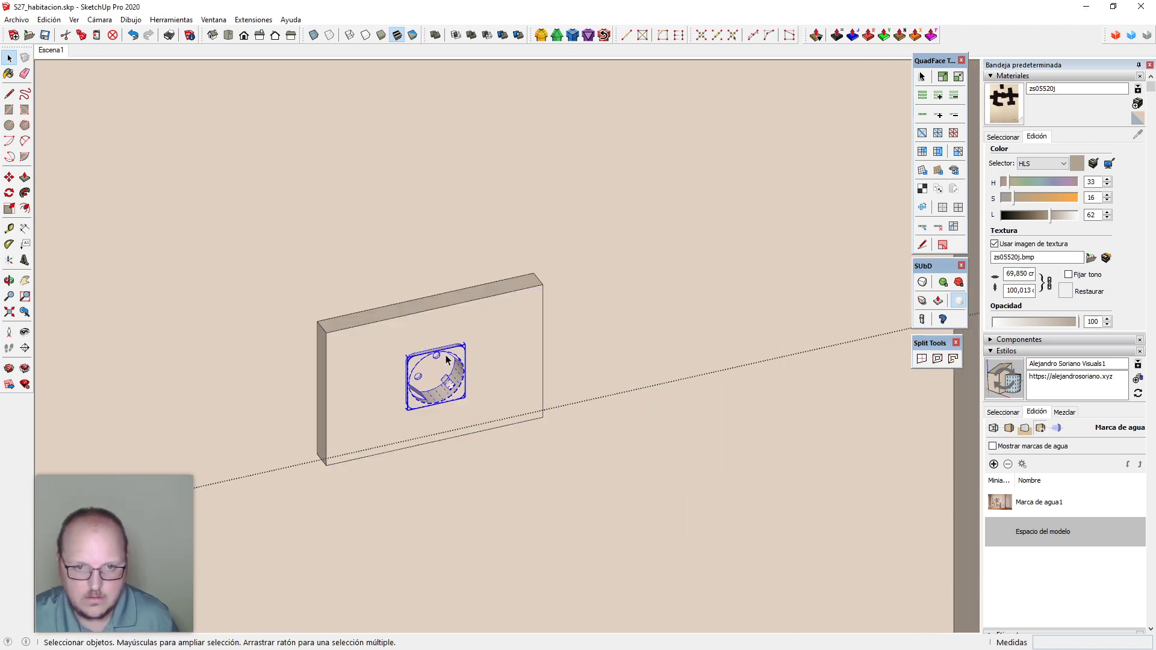
{"action": "key", "text": "ctrl+x"}
{"action": "scroll", "coordinate": [555, 359], "scroll_direction": "down", "scroll_amount": 2}
{"action": "left_click", "coordinate": [612, 402]}
{"action": "scroll", "coordinate": [611, 403], "scroll_direction": "down", "scroll_amount": 2}
{"action": "left_click_drag", "start_coordinate": [420, 279], "coordinate": [637, 478]}
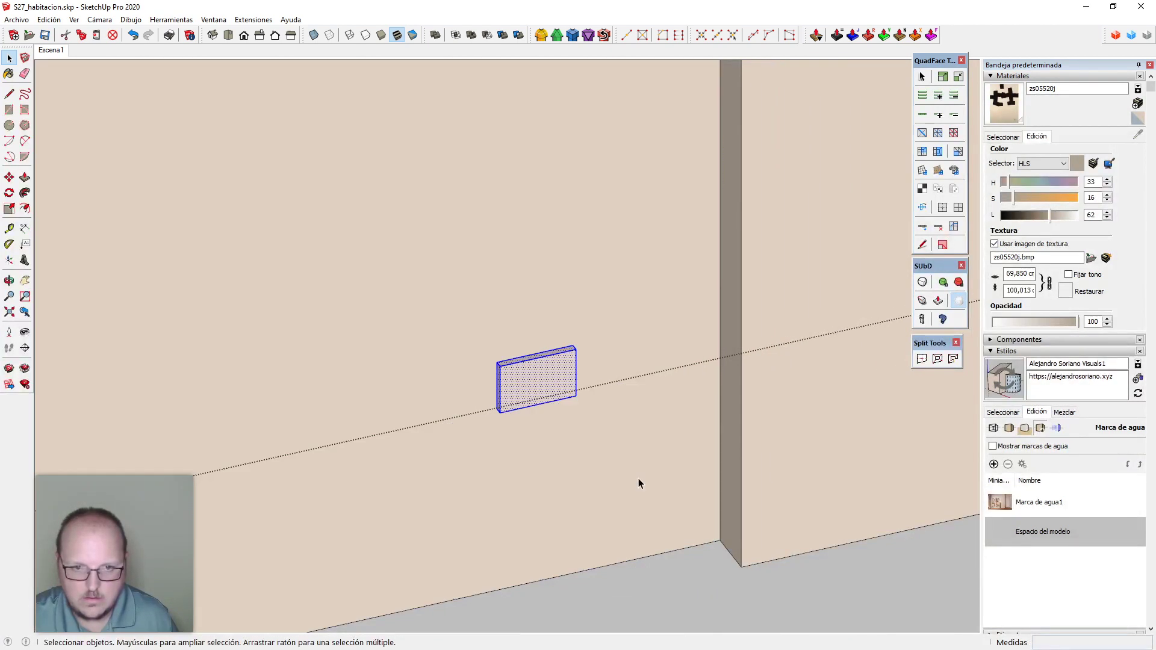
{"action": "key", "text": "x"}
{"action": "scroll", "coordinate": [568, 410], "scroll_direction": "up", "scroll_amount": 1}
{"action": "key", "text": "x"}
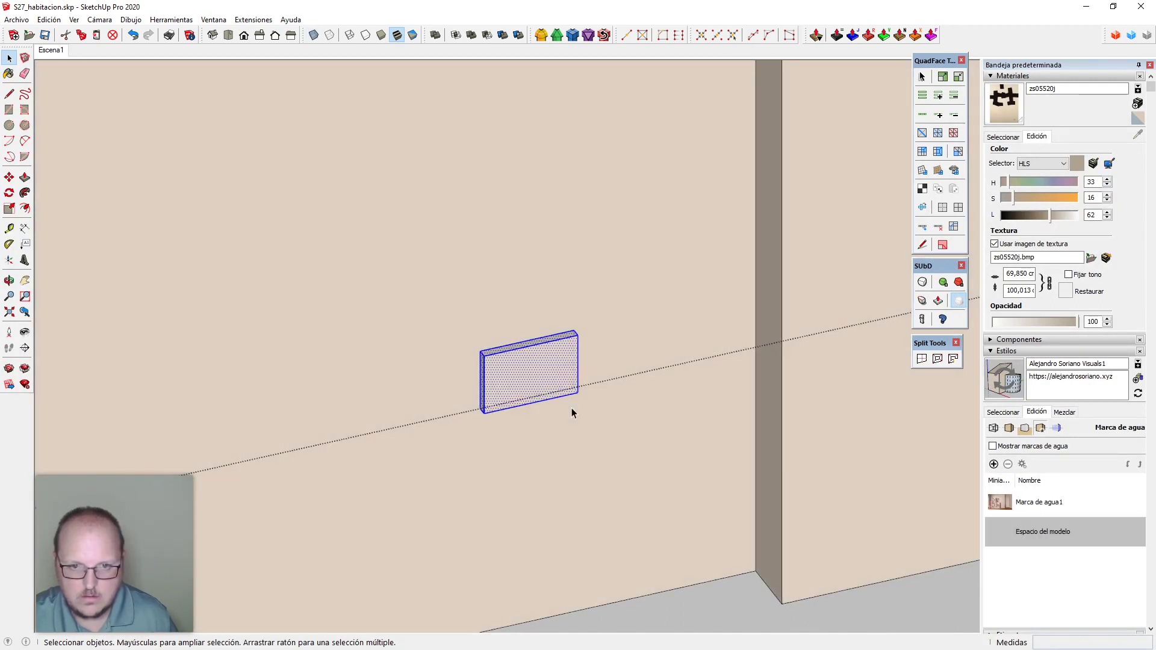
{"action": "key", "text": "g"}
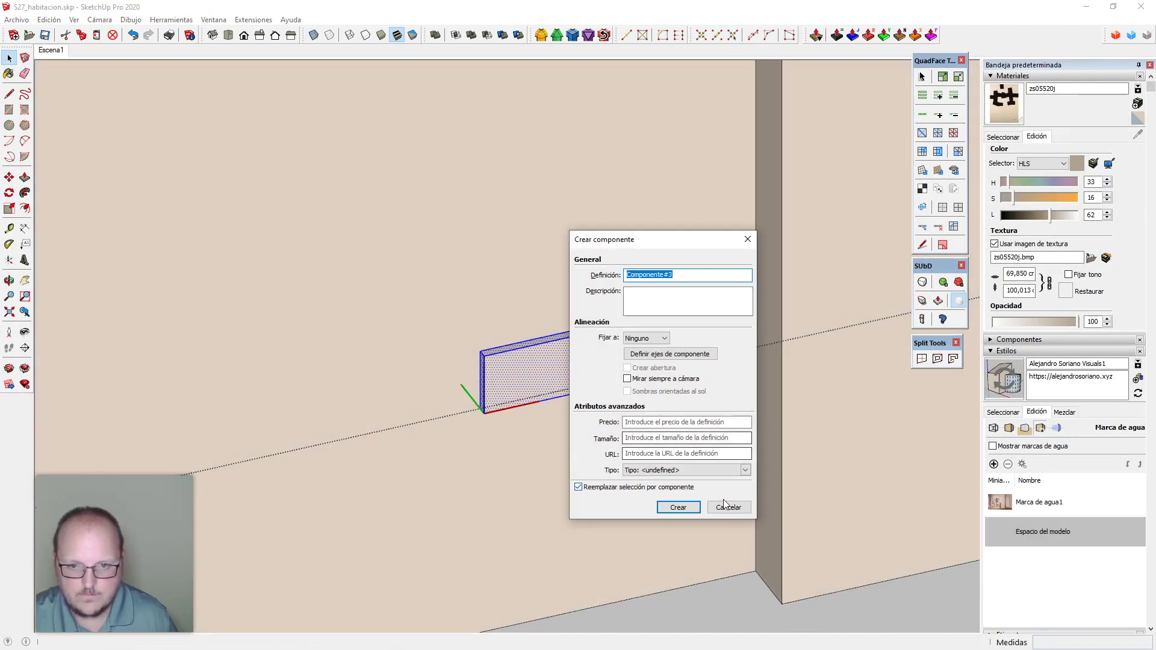
Delete the old wall plate and sketch a new freehand rectangle on the wall face in its place
{"action": "left_click_drag", "start_coordinate": [440, 247], "coordinate": [664, 461]}
{"action": "key", "text": "Delete"}
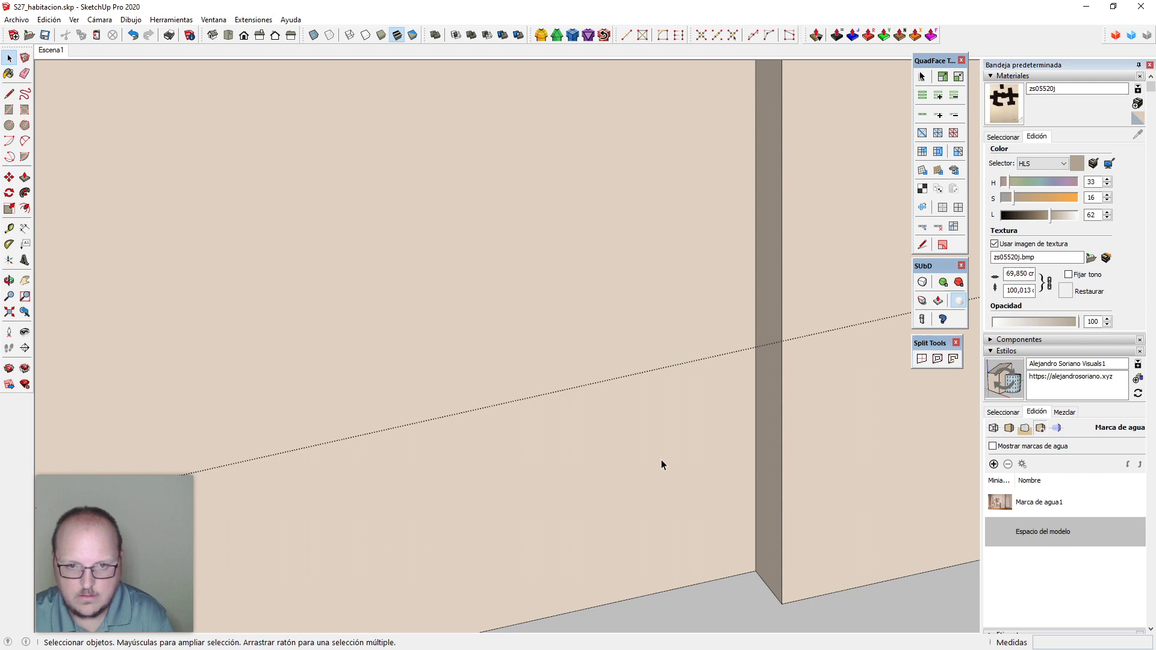
{"action": "key", "text": "r"}
{"action": "left_click", "coordinate": [478, 425]}
{"action": "left_click", "coordinate": [594, 302]}
{"action": "key", "text": "space"}
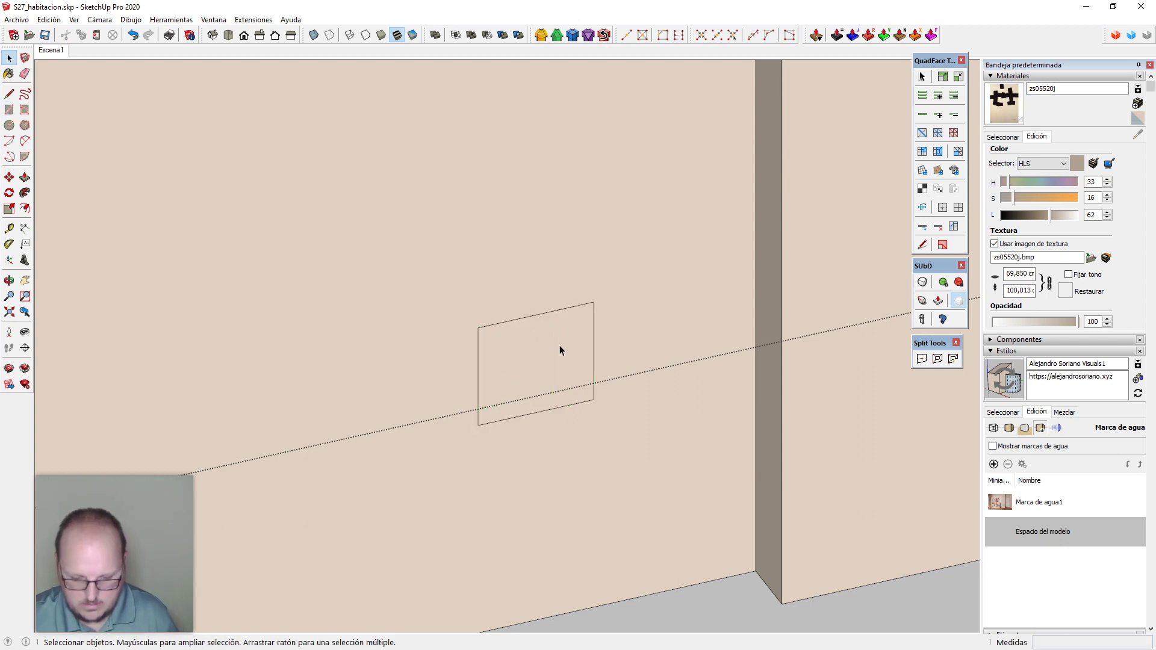
Extrude the new rectangle slightly outwards and make it a component glued to any face, with Crear abertura enabled
{"action": "key", "text": "p"}
{"action": "left_click_drag", "start_coordinate": [550, 362], "coordinate": [519, 348]}
{"action": "key", "text": "space"}
{"action": "left_click_drag", "start_coordinate": [413, 227], "coordinate": [657, 473]}
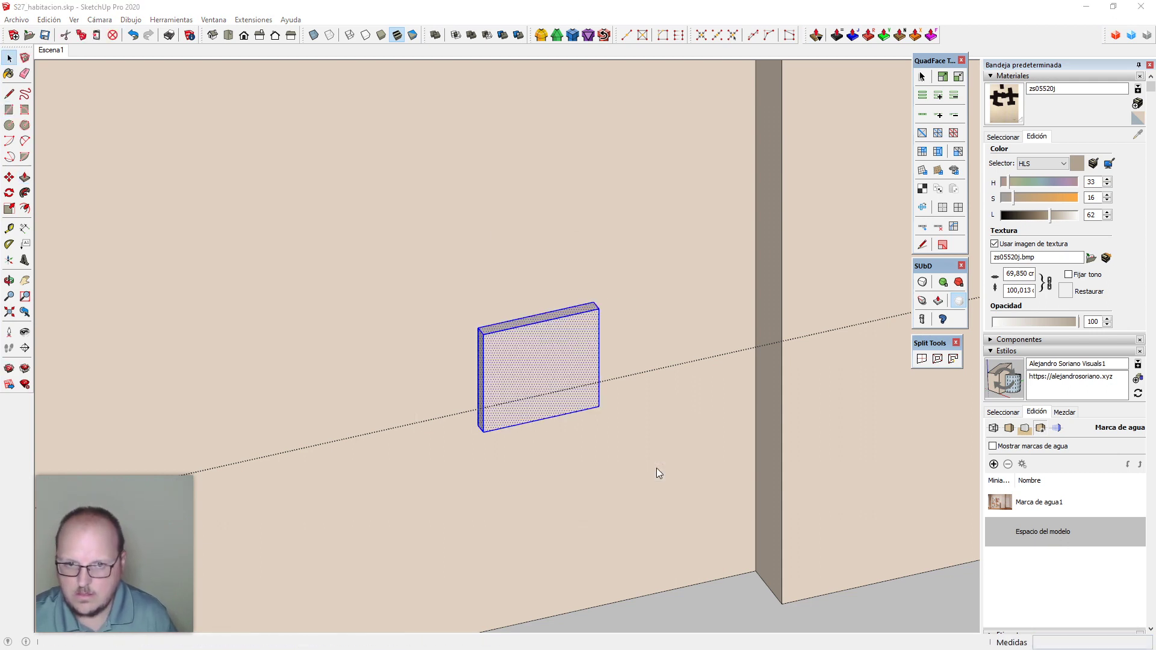
{"action": "key", "text": "g"}
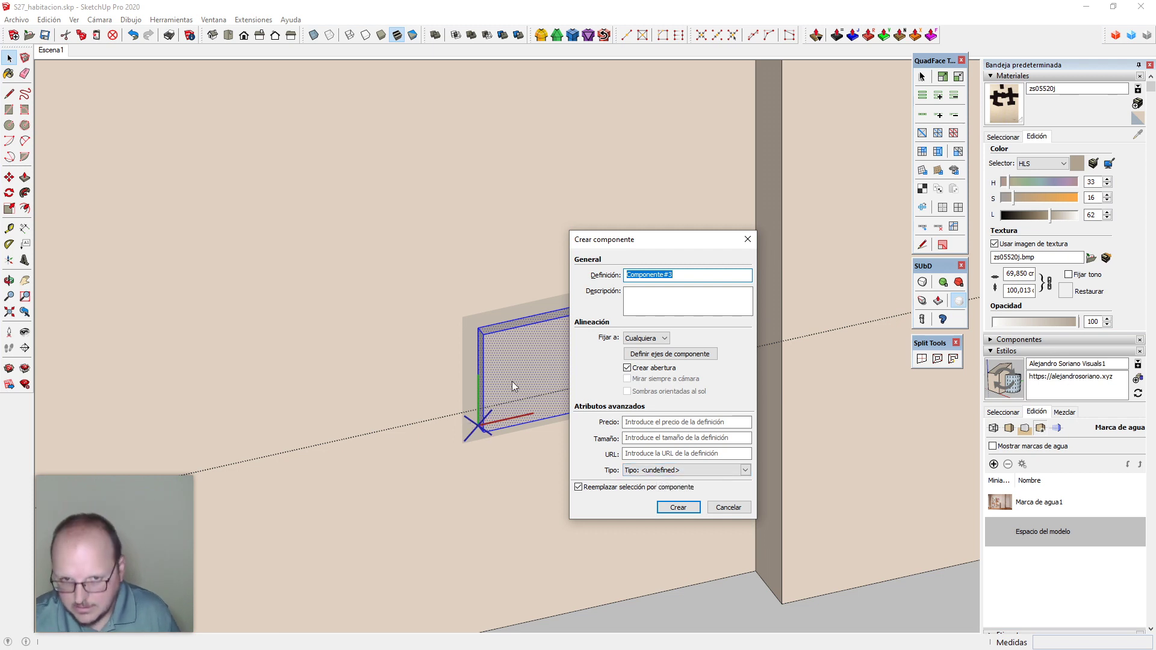
{"action": "left_click", "coordinate": [677, 508]}
Open the new plate component for editing and delete the socket insert seen through its open back
{"action": "double_click", "coordinate": [544, 376]}
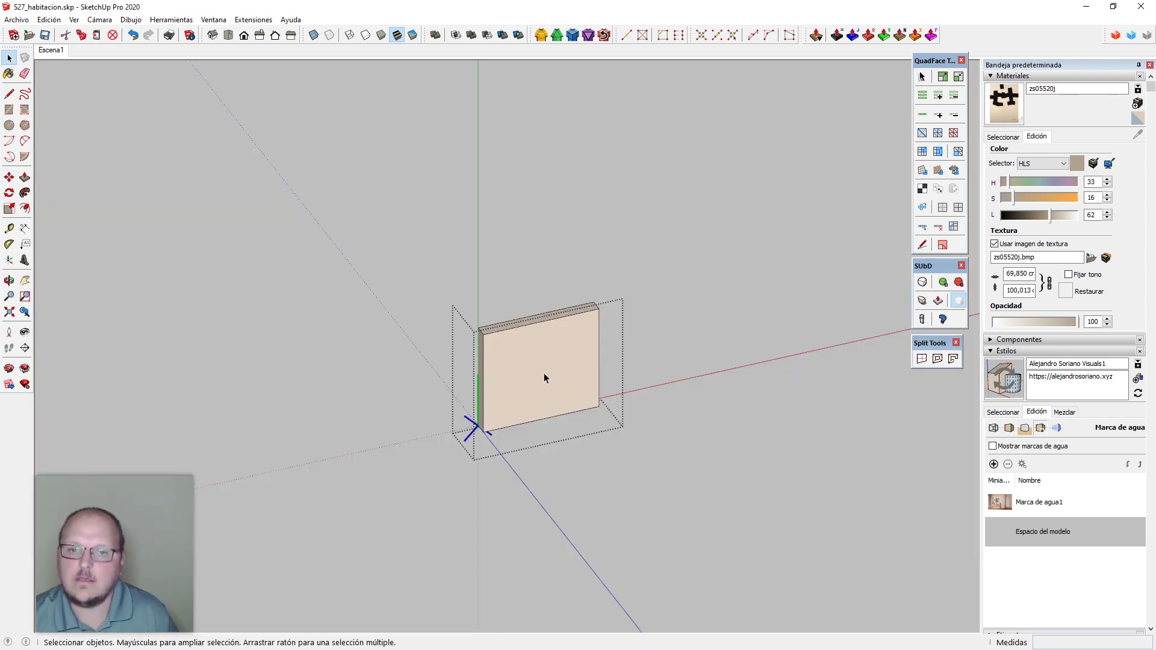
{"action": "middle_click_drag", "start_coordinate": [561, 383], "coordinate": [951, 459]}
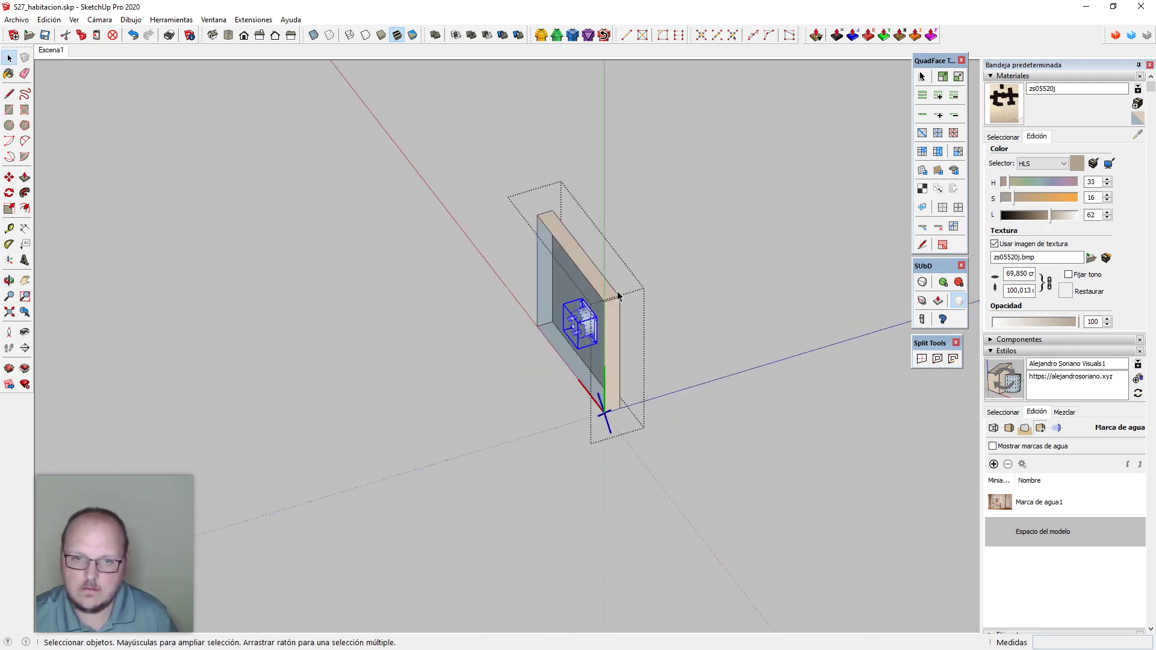
{"action": "scroll", "coordinate": [587, 343], "scroll_direction": "up", "scroll_amount": 3}
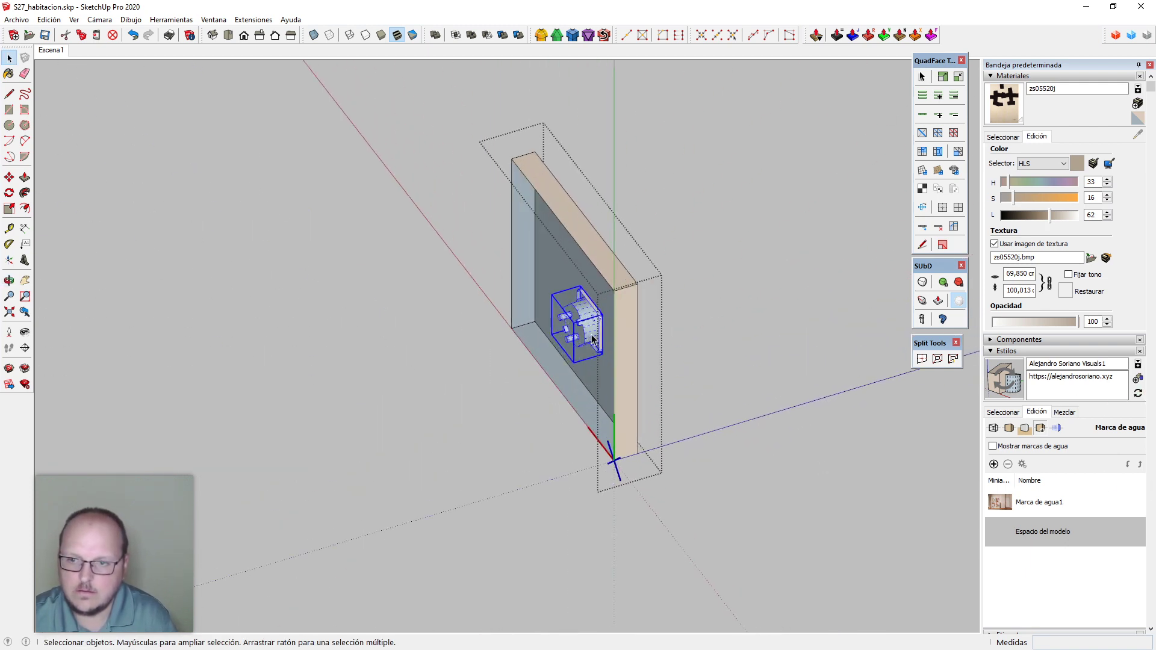
{"action": "key", "text": "Delete"}
Show the model's component list and paste the socket insert onto the new plate's front face, near its centre
{"action": "left_click", "coordinate": [1019, 75]}
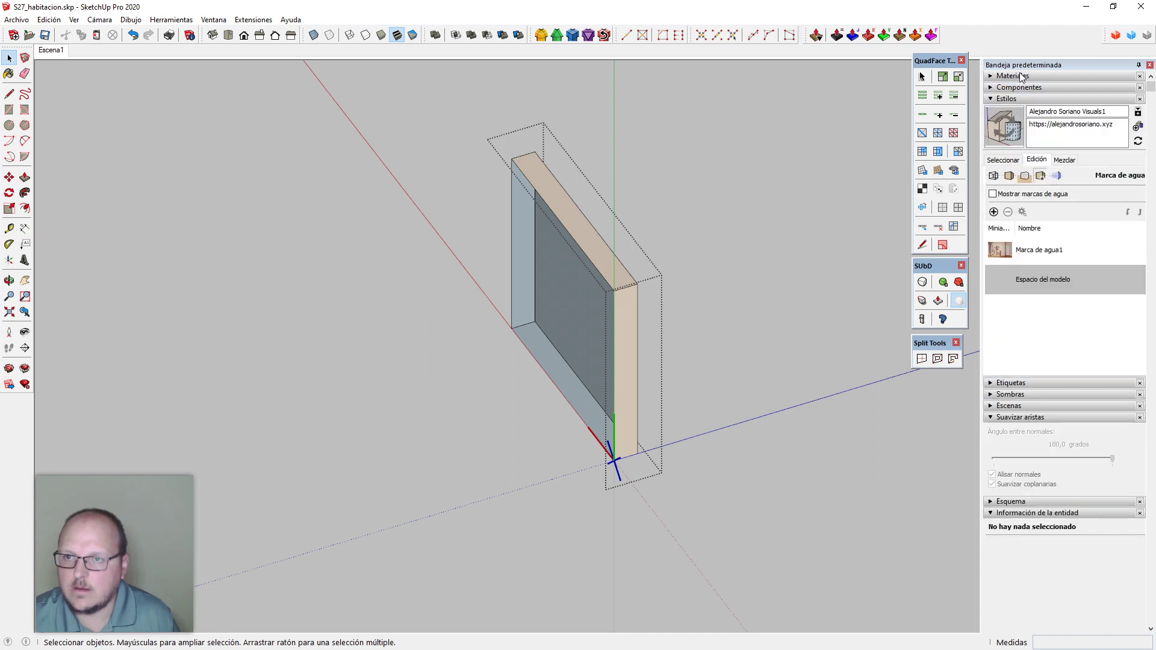
{"action": "left_click", "coordinate": [1029, 88]}
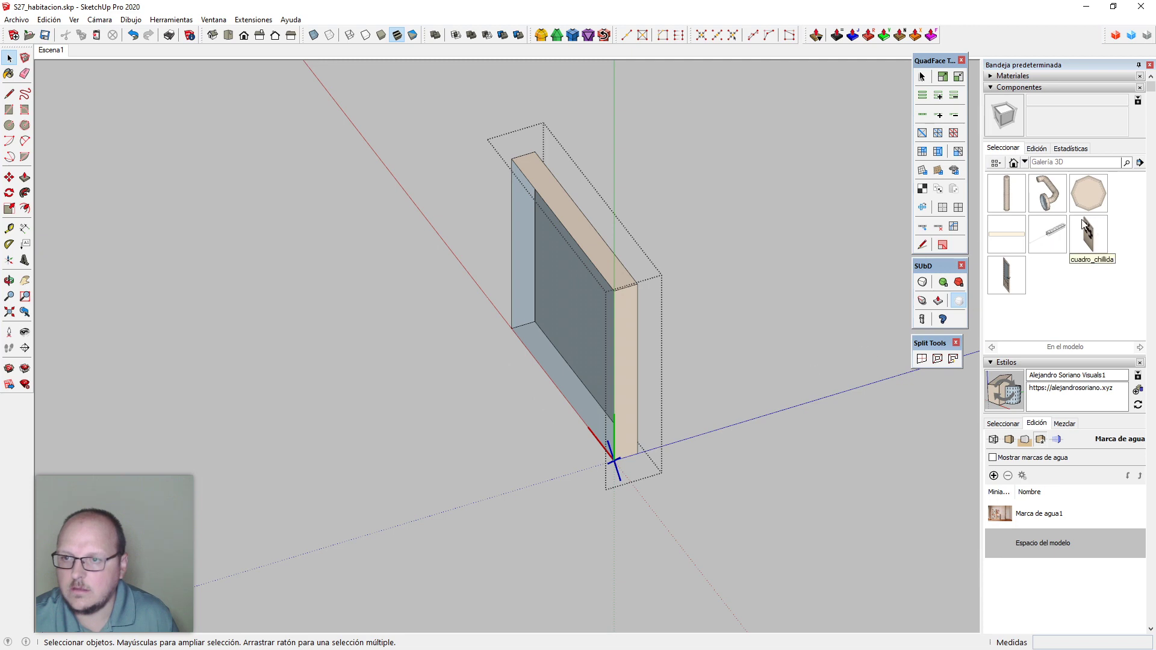
{"action": "middle_click_drag", "start_coordinate": [710, 397], "coordinate": [160, 308]}
{"action": "scroll", "coordinate": [362, 361], "scroll_direction": "down", "scroll_amount": 2}
{"action": "scroll", "coordinate": [480, 397], "scroll_direction": "up", "scroll_amount": 2}
{"action": "key", "text": "ctrl+v"}
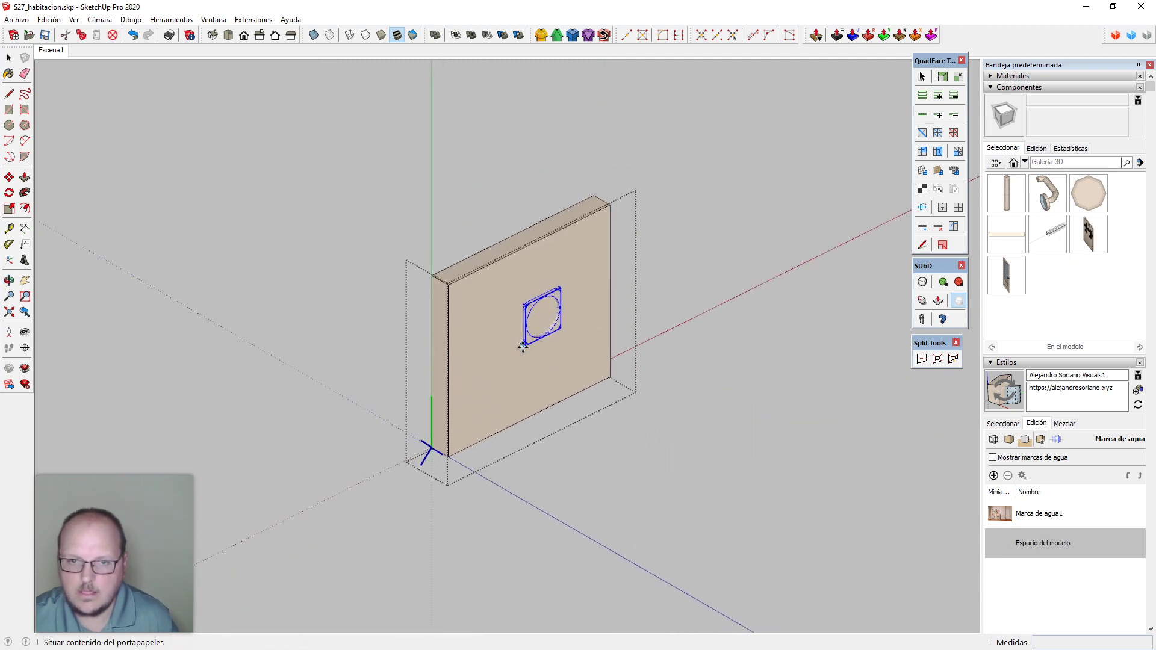
{"action": "left_click", "coordinate": [519, 354]}
Move the socket insert horizontally to line up with the midpoint of the new plate's top edge
{"action": "scroll", "coordinate": [531, 316], "scroll_direction": "up", "scroll_amount": 3}
{"action": "middle_click_drag", "start_coordinate": [554, 337], "coordinate": [476, 321]}
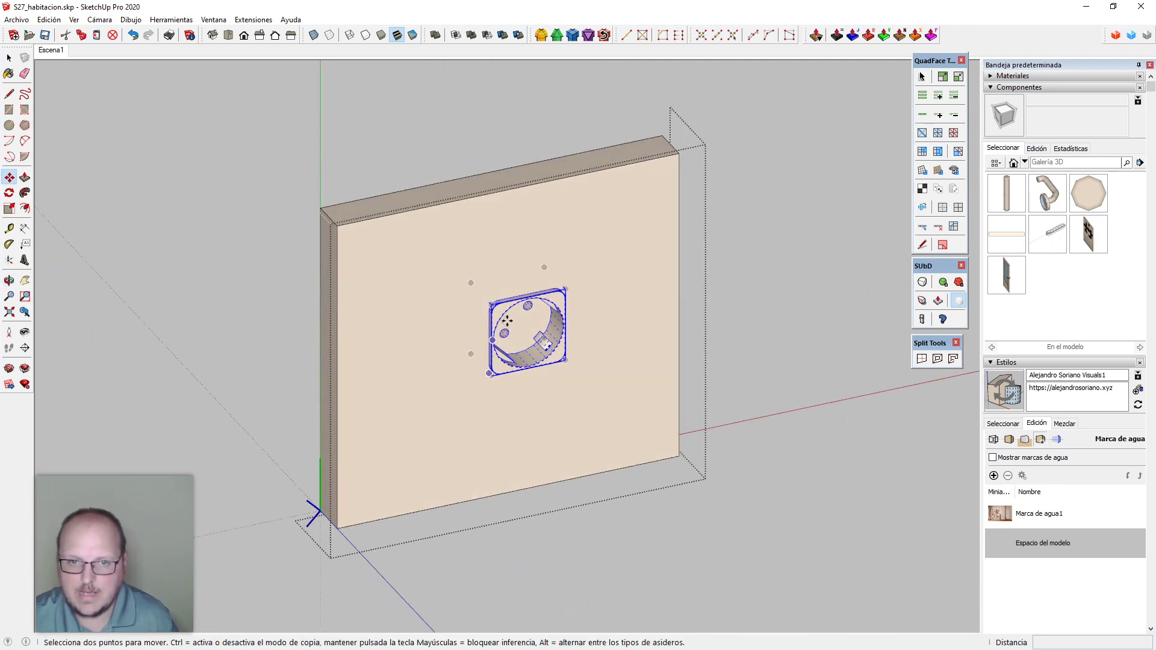
{"action": "scroll", "coordinate": [518, 301], "scroll_direction": "up", "scroll_amount": 3}
{"action": "left_click", "coordinate": [537, 282]}
{"action": "scroll", "coordinate": [538, 282], "scroll_direction": "down", "scroll_amount": 5}
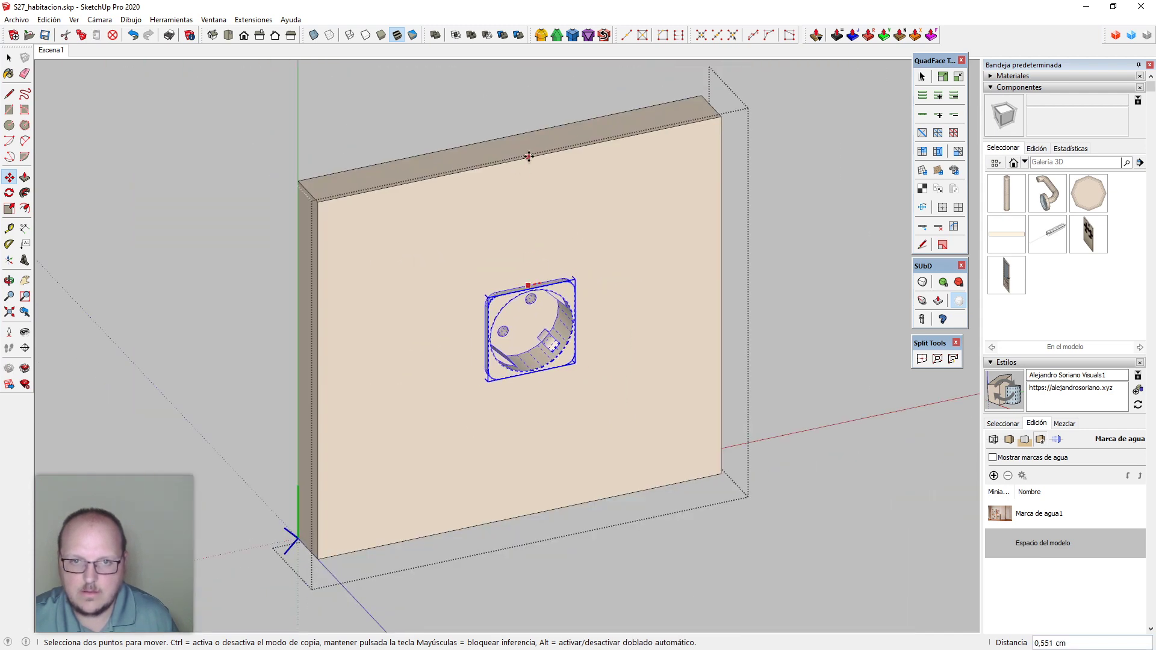
Align the socket insert's side midpoint with the mid-height of the new plate's side edge, and leave component editing
{"action": "scroll", "coordinate": [475, 335], "scroll_direction": "up", "scroll_amount": 4}
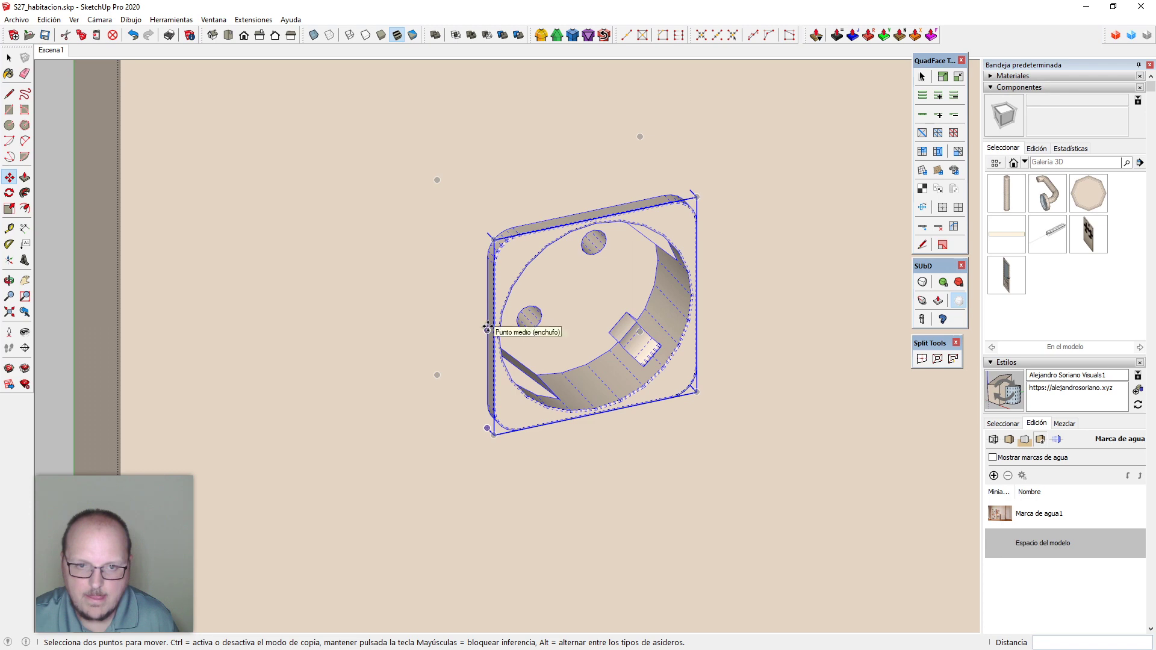
{"action": "left_click", "coordinate": [488, 329]}
{"action": "scroll", "coordinate": [488, 329], "scroll_direction": "down", "scroll_amount": 5}
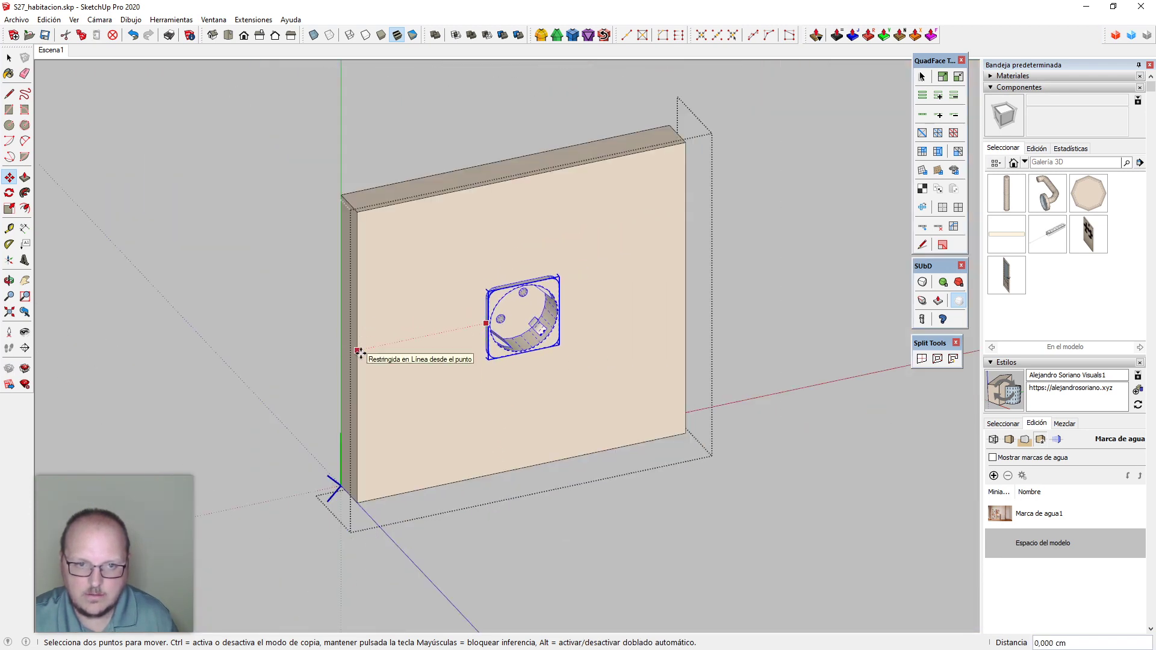
{"action": "key", "text": "Escape"}
{"action": "scroll", "coordinate": [614, 233], "scroll_direction": "down", "scroll_amount": 1}
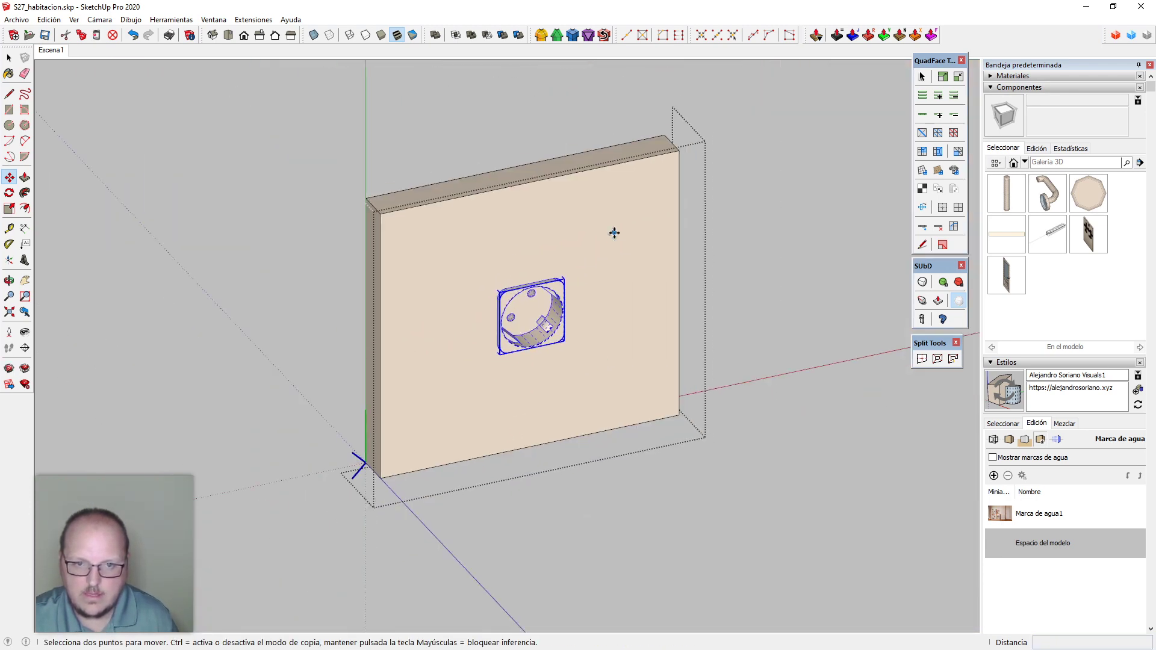
{"action": "scroll", "coordinate": [602, 232], "scroll_direction": "down", "scroll_amount": 4}
{"action": "key", "text": "space"}
{"action": "key", "text": "Escape"}
{"action": "scroll", "coordinate": [558, 237], "scroll_direction": "down", "scroll_amount": 6}
{"action": "scroll", "coordinate": [562, 242], "scroll_direction": "down", "scroll_amount": 2}
{"action": "key", "text": "Escape"}
{"action": "key", "text": "Escape"}
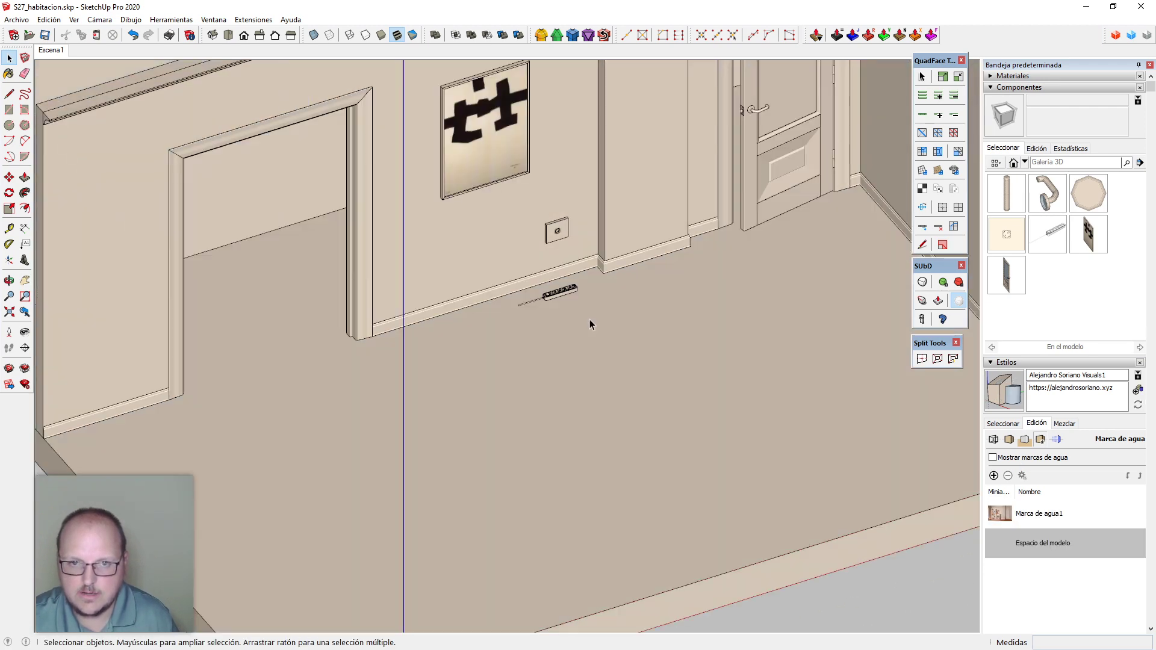
Examine the power strip on the floor and open the wall plate's socket insert for editing
{"action": "scroll", "coordinate": [557, 292], "scroll_direction": "up", "scroll_amount": 5}
{"action": "scroll", "coordinate": [569, 300], "scroll_direction": "up", "scroll_amount": 3}
{"action": "left_click", "coordinate": [576, 301]}
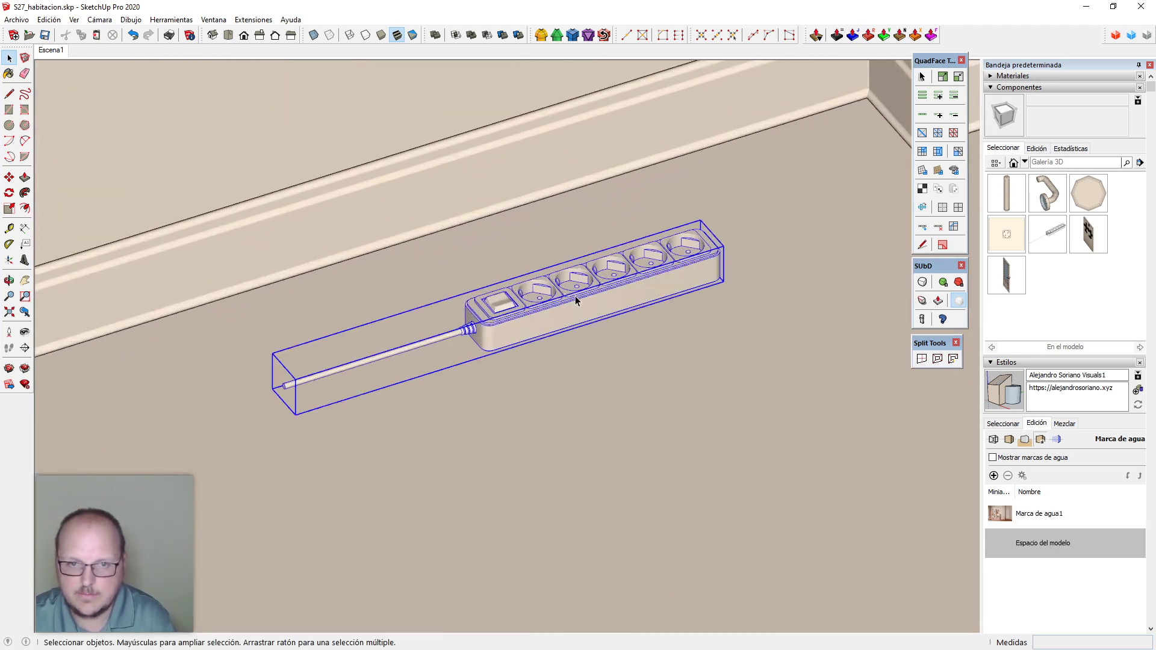
{"action": "scroll", "coordinate": [577, 301], "scroll_direction": "down", "scroll_amount": 5}
{"action": "scroll", "coordinate": [554, 228], "scroll_direction": "up", "scroll_amount": 6}
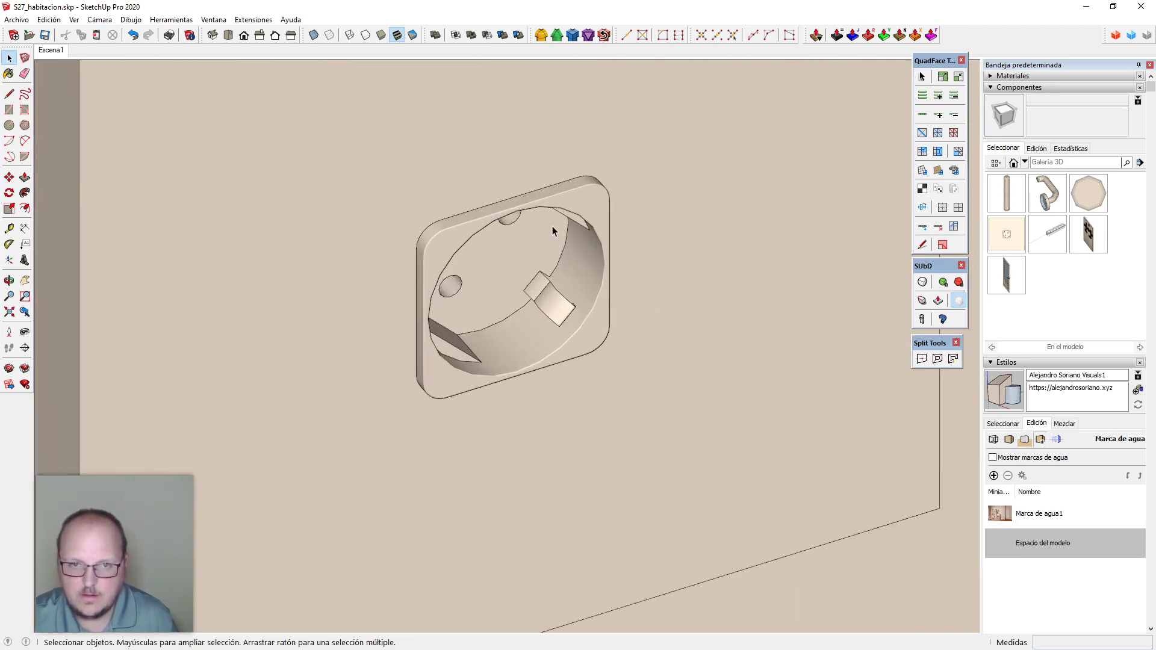
{"action": "middle_click_drag", "start_coordinate": [582, 319], "coordinate": [512, 228]}
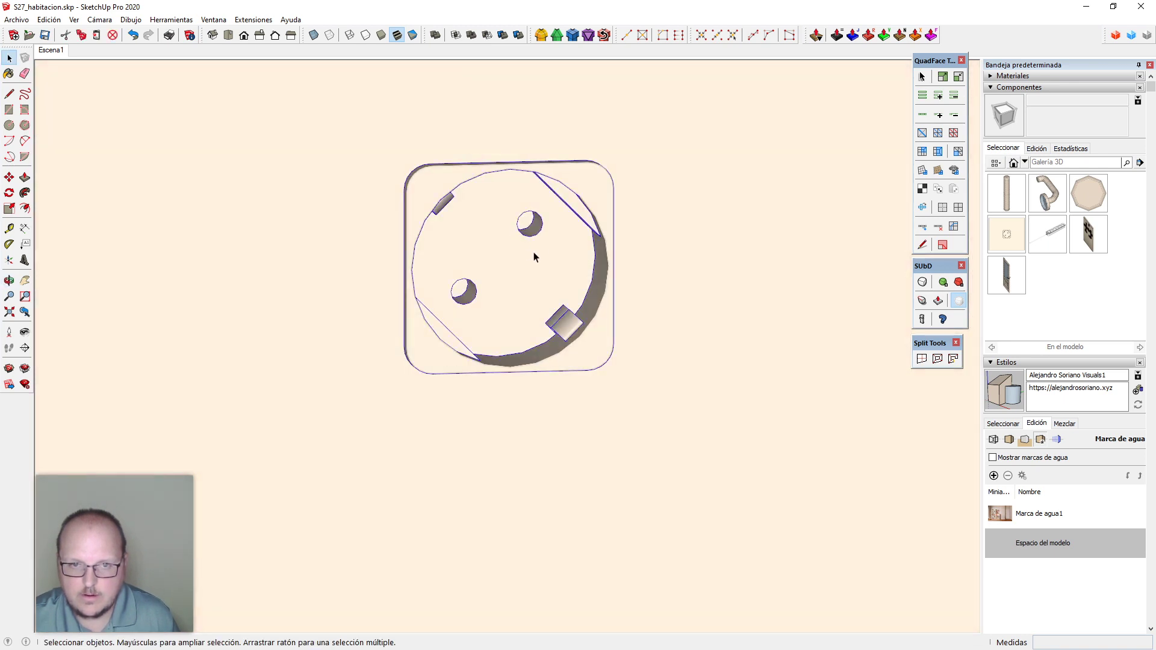
{"action": "double_click", "coordinate": [550, 253]}
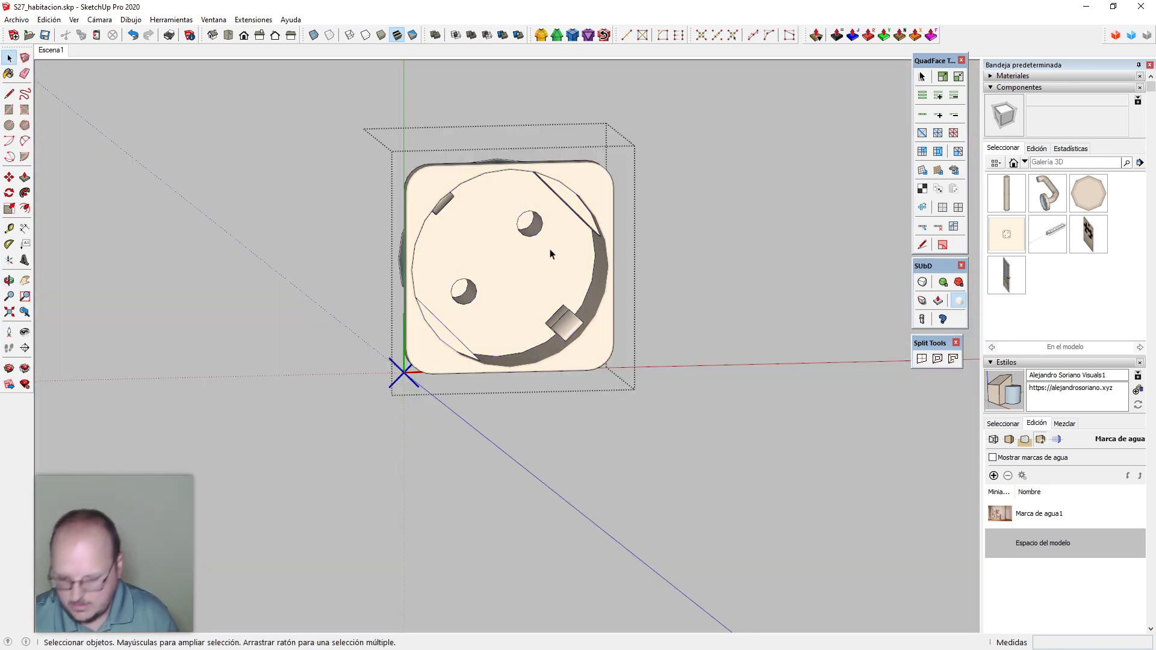
Display the socket insert from the front in parallel projection with hidden geometry shown
{"action": "key", "text": "F4"}
{"action": "key", "text": "v"}
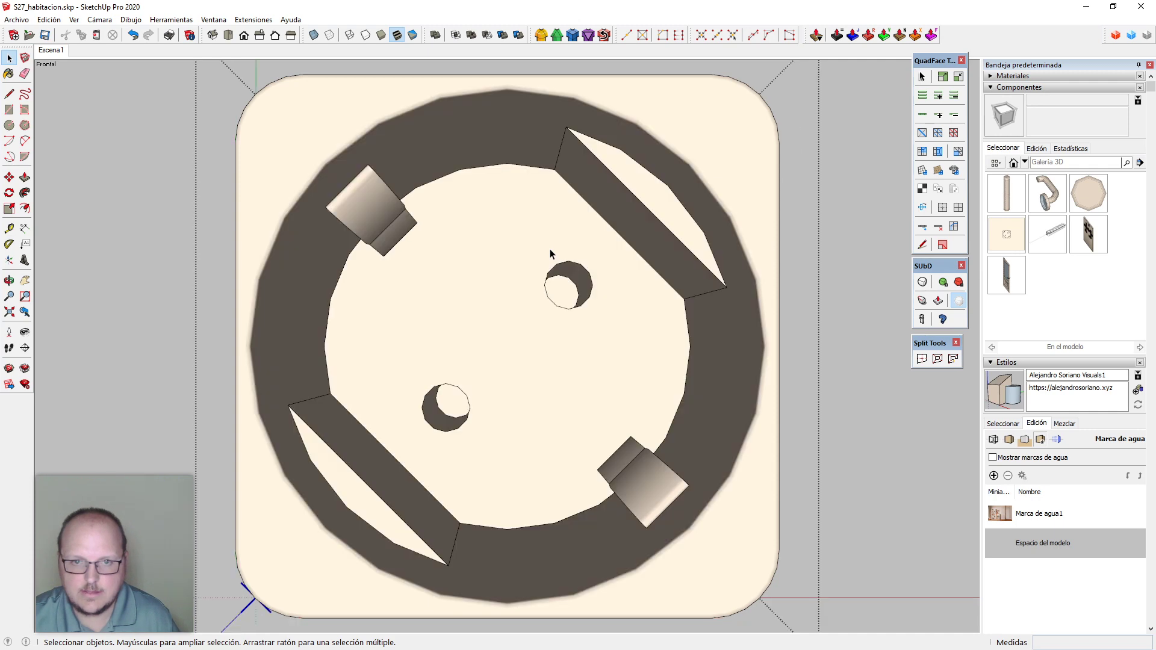
{"action": "key", "text": "v"}
{"action": "key", "text": "shift+z"}
{"action": "scroll", "coordinate": [551, 261], "scroll_direction": "down", "scroll_amount": 3}
{"action": "key", "text": "alt+h"}
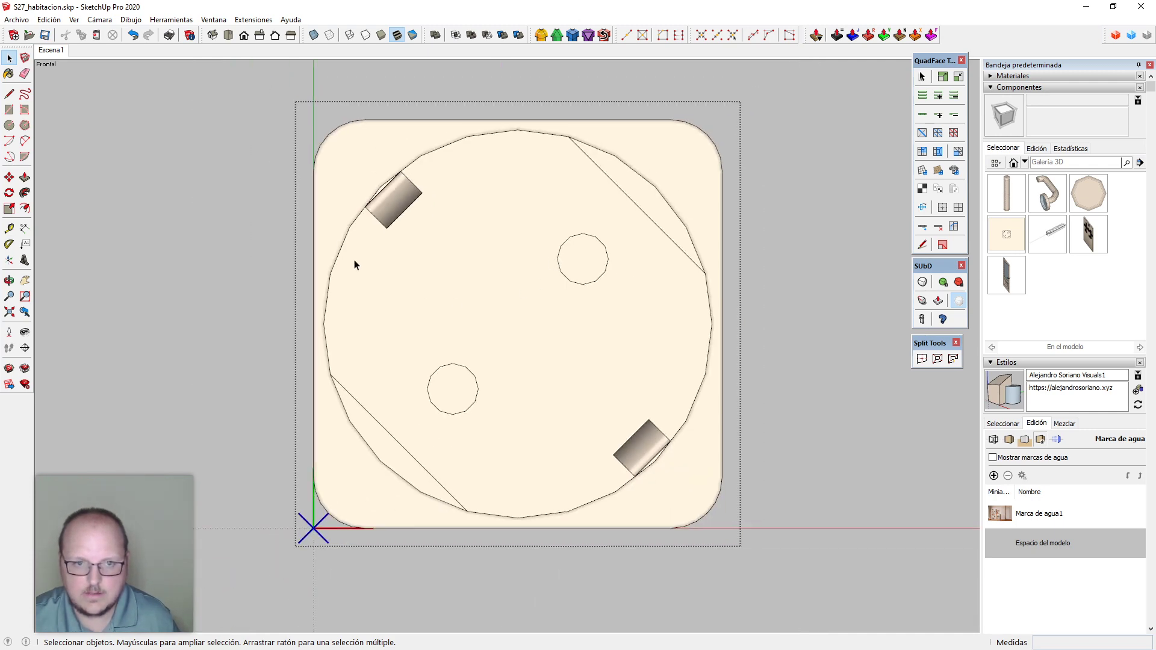
{"action": "scroll", "coordinate": [333, 204], "scroll_direction": "up", "scroll_amount": 1}
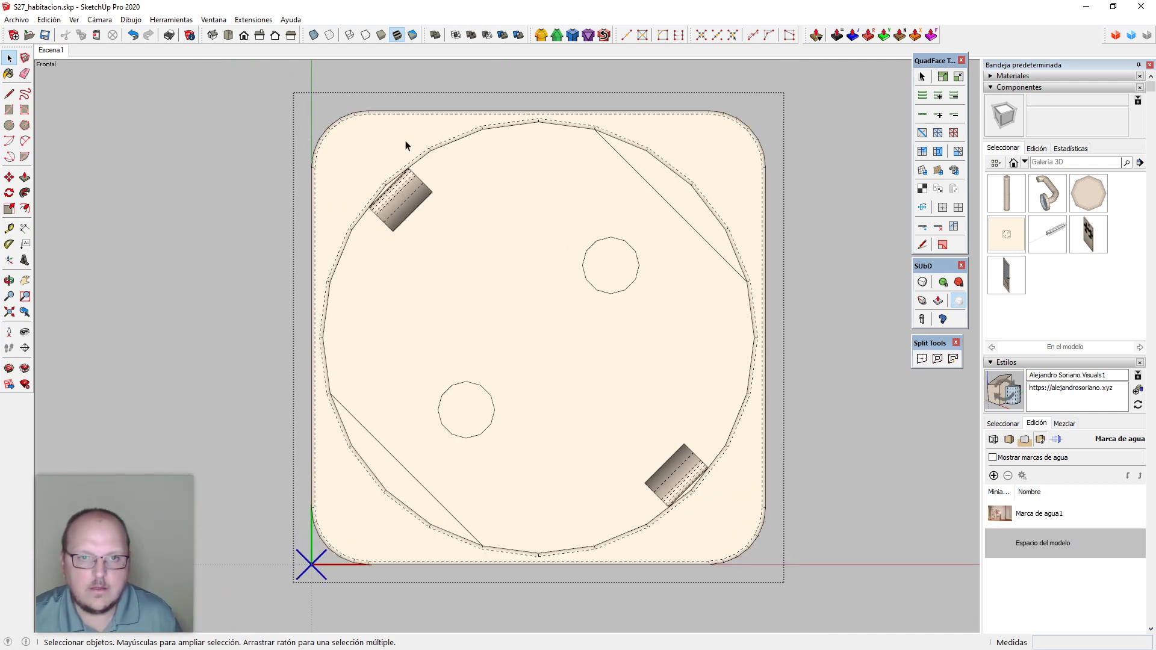
Isolate the insert's circular recess from the square front face and group it with its pin holes and clips
{"action": "left_click", "coordinate": [507, 208]}
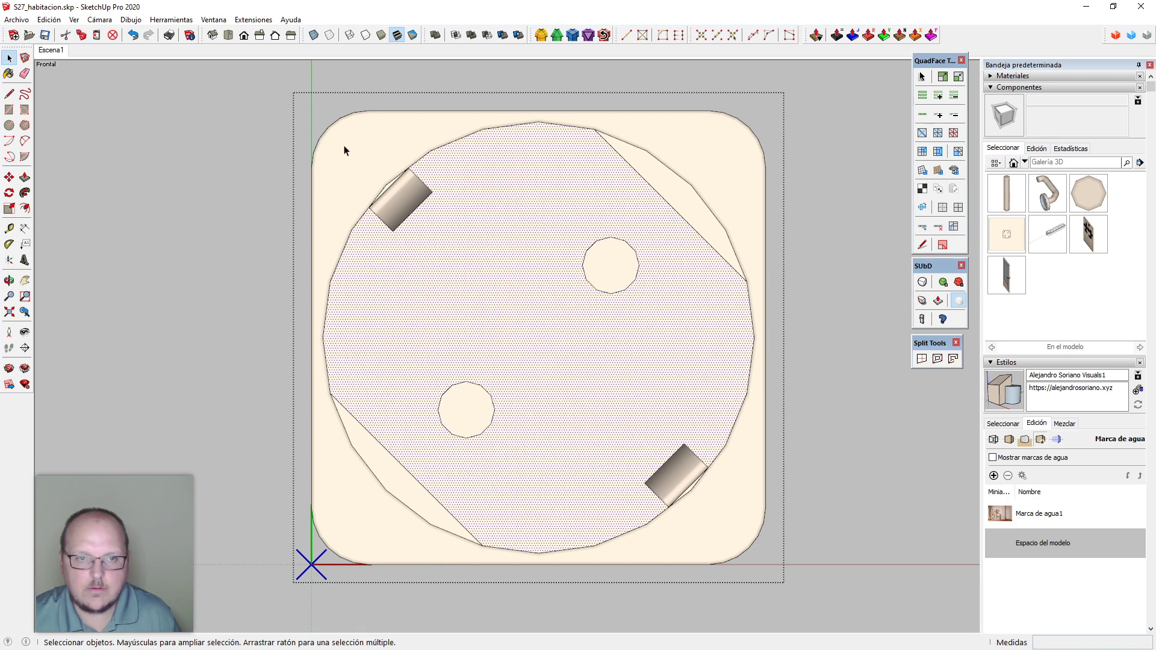
{"action": "left_click_drag", "start_coordinate": [345, 150], "coordinate": [561, 315]}
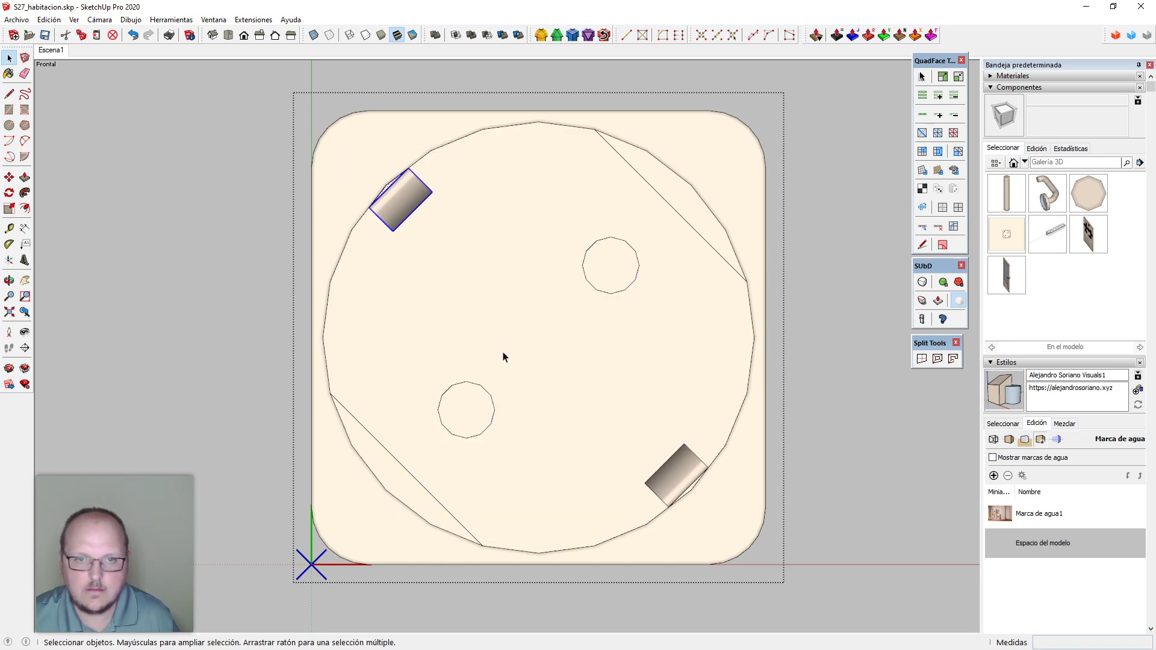
{"action": "scroll", "coordinate": [497, 366], "scroll_direction": "down", "scroll_amount": 1}
{"action": "key", "text": "alt+h"}
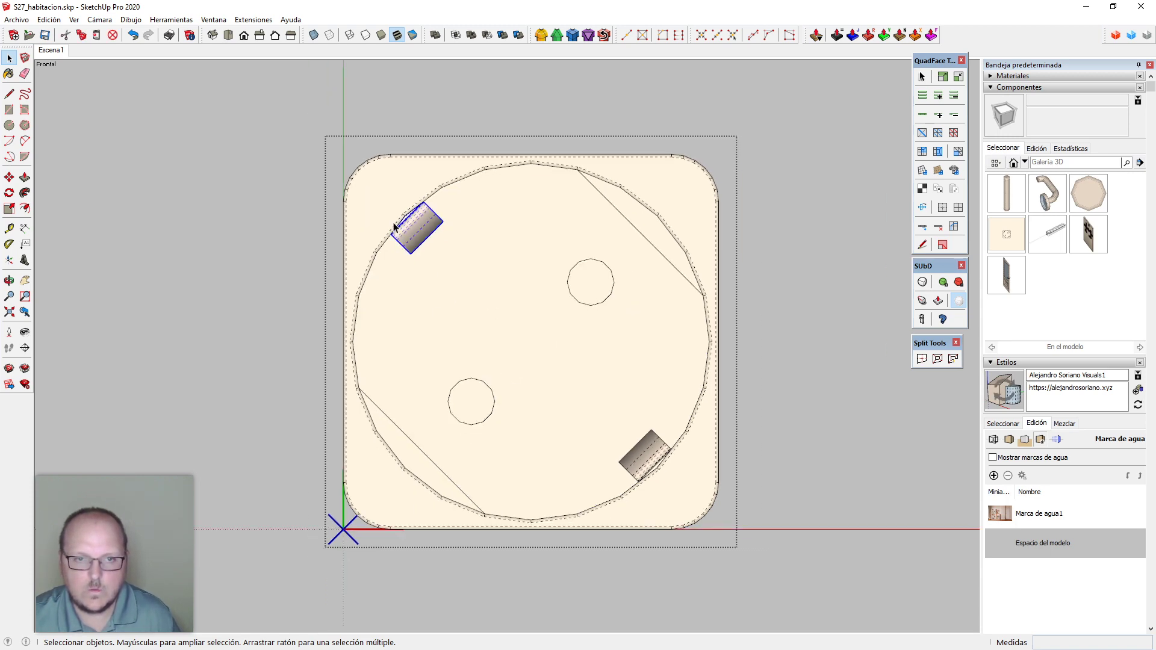
{"action": "left_click", "coordinate": [386, 197]}
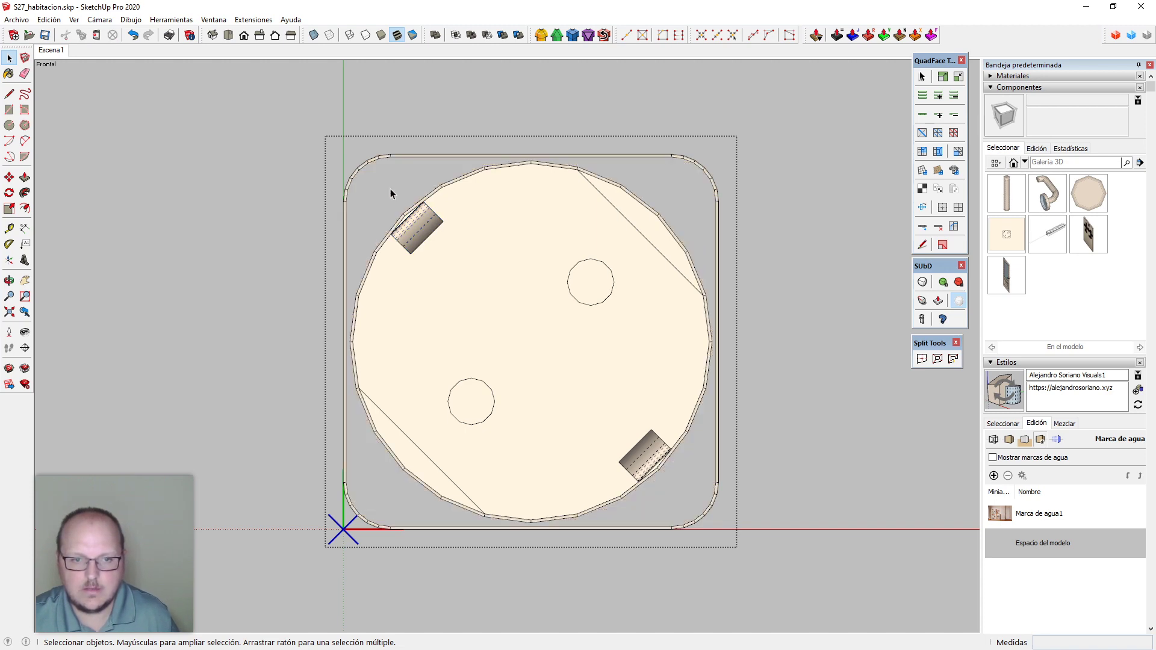
{"action": "double_click", "coordinate": [487, 323]}
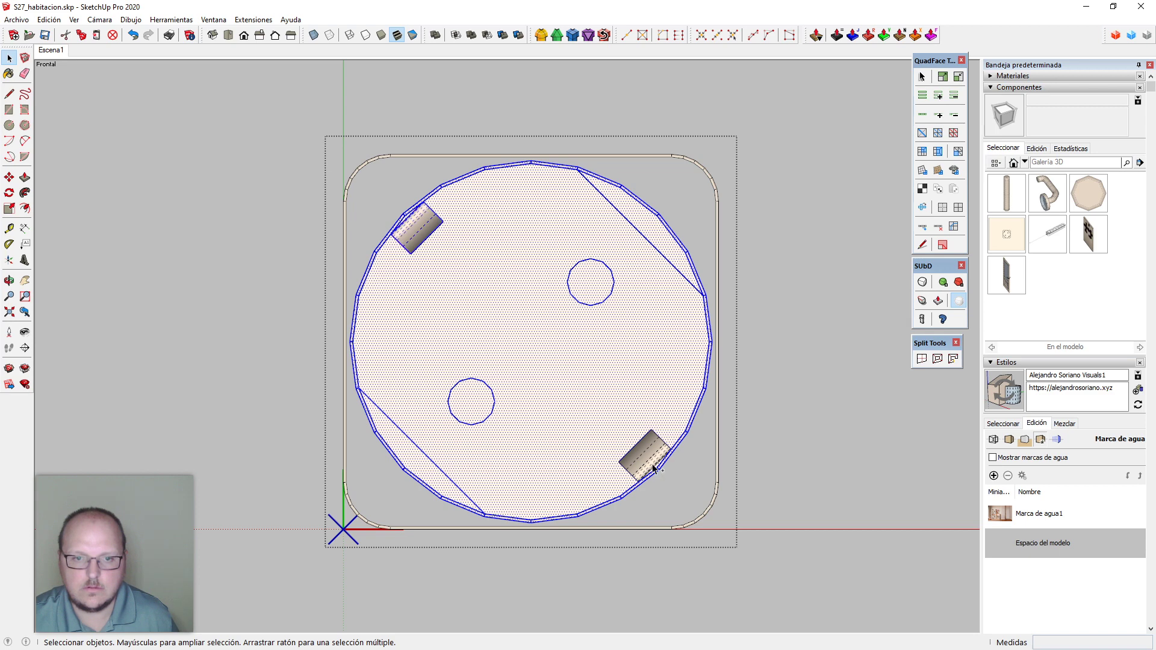
{"action": "key", "text": "ctrl+g"}
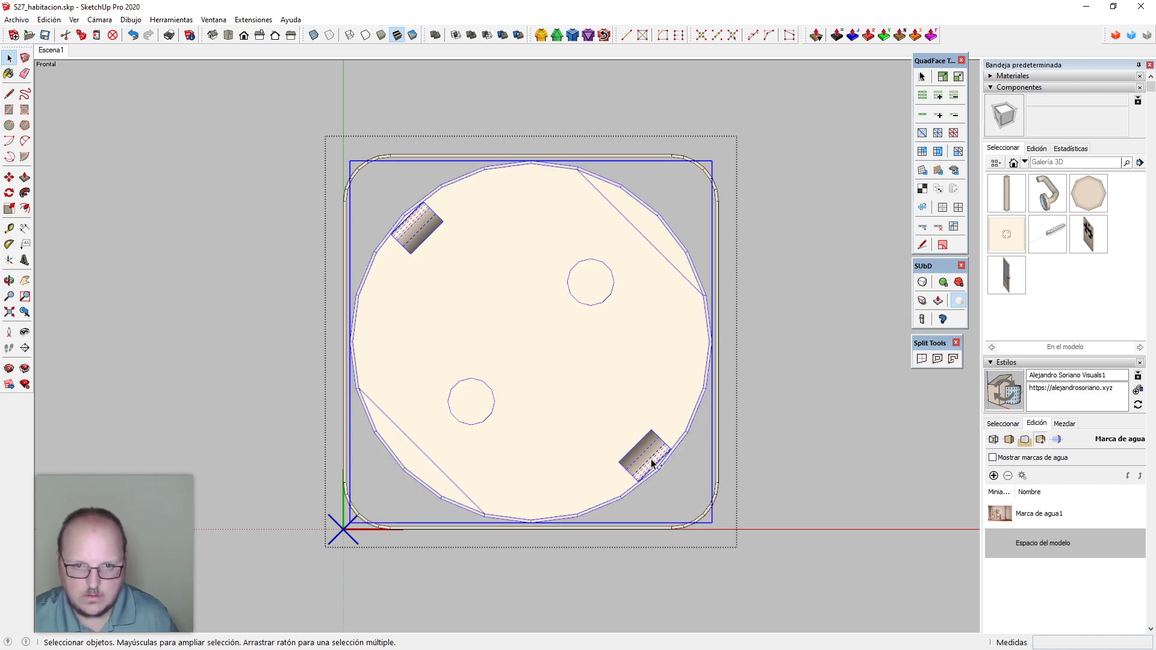
Rotate the recess group 45 degrees clockwise so its pin holes line up horizontally, explode it and restore the front face
{"action": "key", "text": "q"}
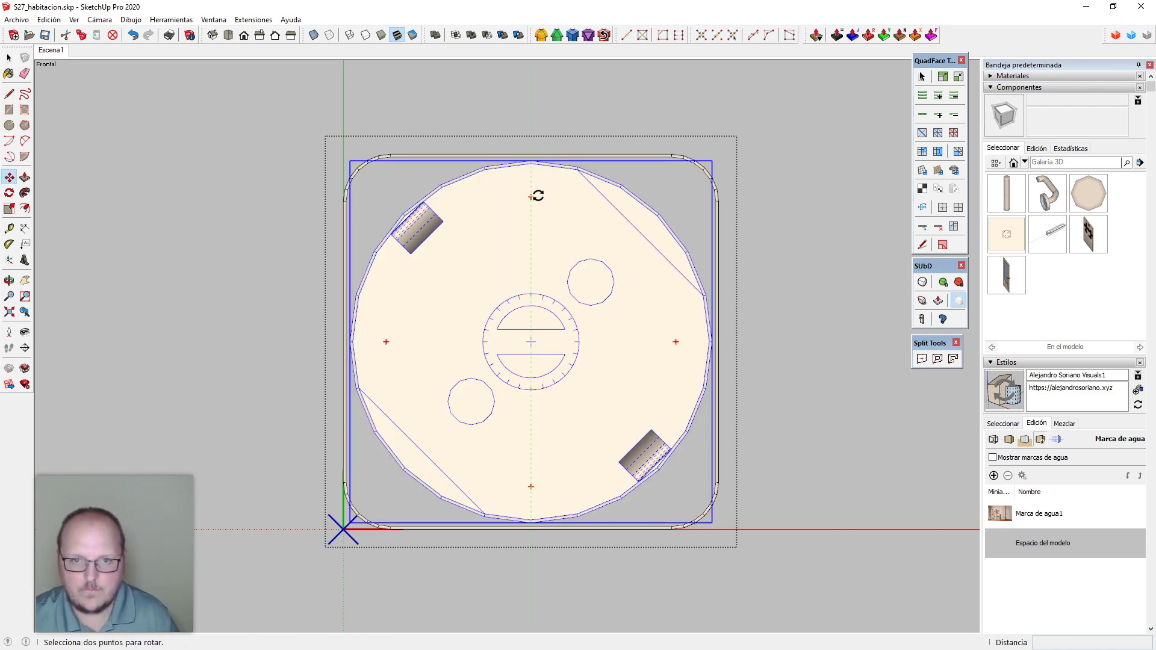
{"action": "left_click", "coordinate": [535, 196]}
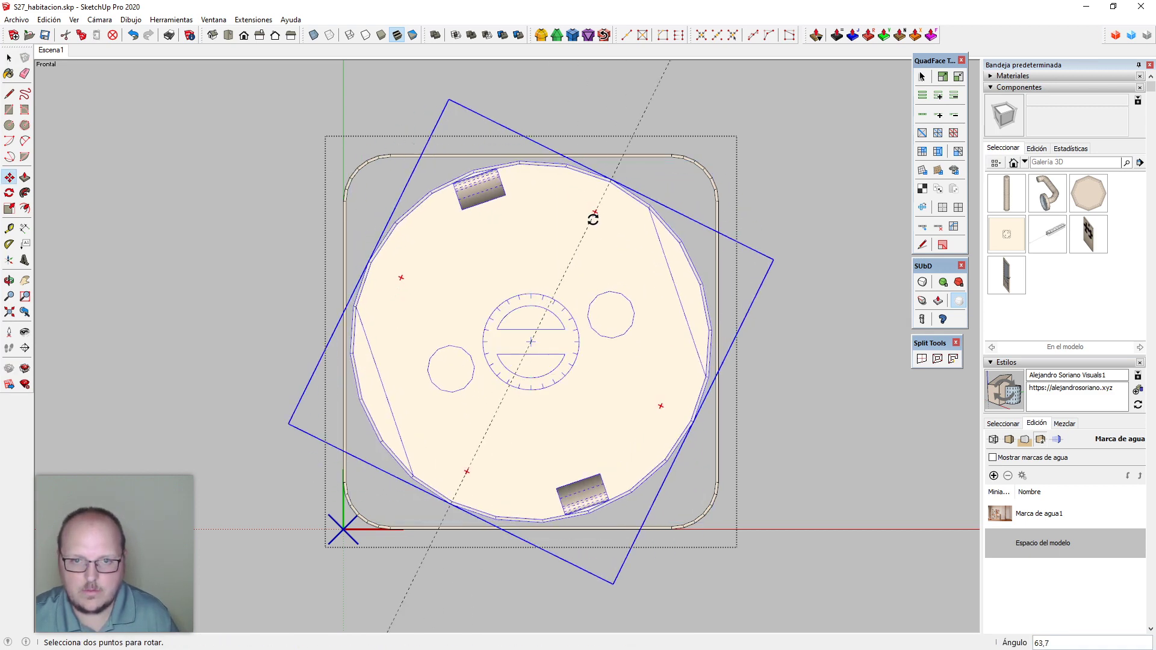
{"action": "left_click", "coordinate": [623, 251]}
{"action": "key", "text": "space"}
{"action": "right_click", "coordinate": [599, 268]}
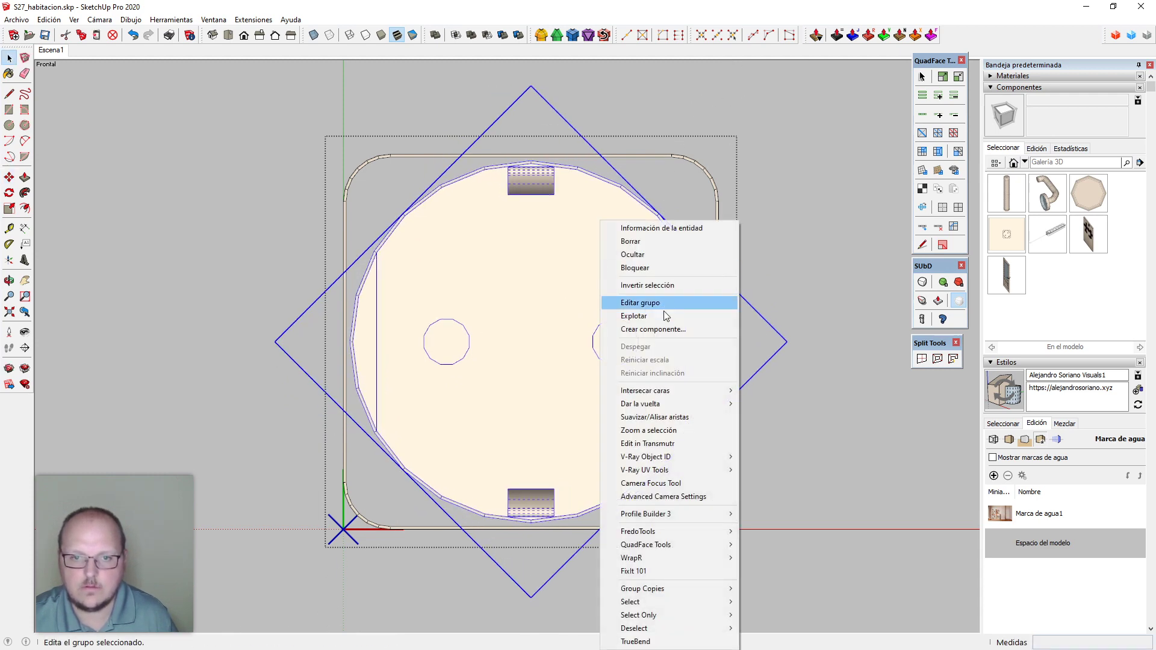
{"action": "left_click", "coordinate": [665, 318]}
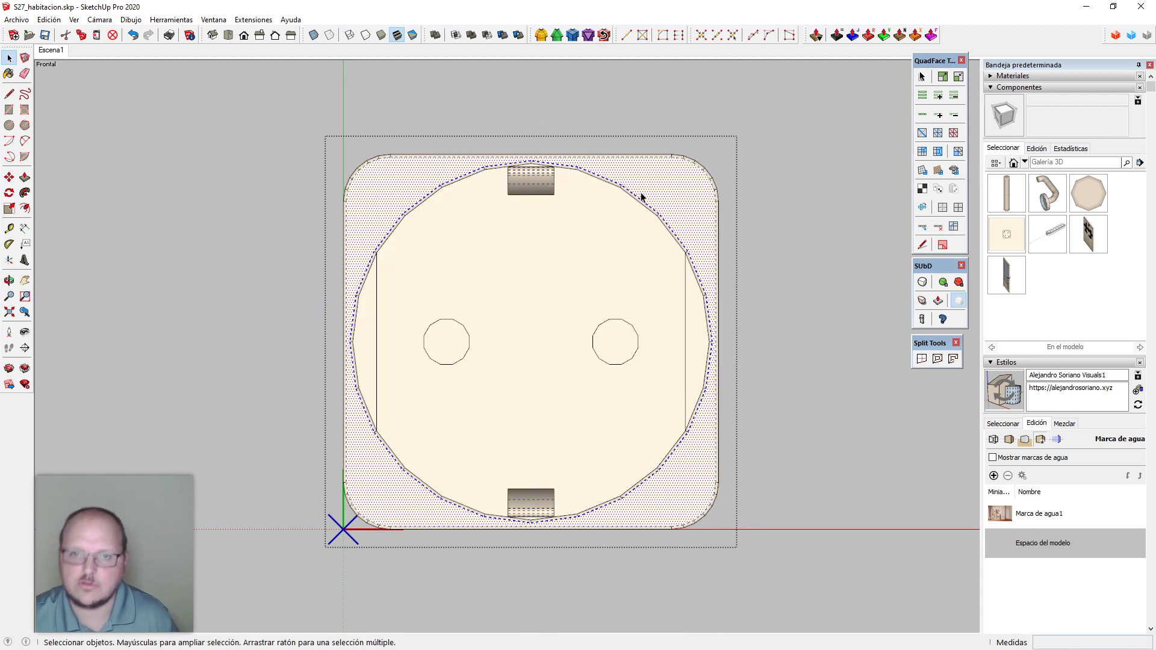
Copy the socket insert 45 mm sideways along the plate's horizontal axis to place a second one beside the original
{"action": "middle_click_drag", "start_coordinate": [689, 258], "coordinate": [653, 457]}
{"action": "key", "text": "m"}
{"action": "scroll", "coordinate": [659, 279], "scroll_direction": "up", "scroll_amount": 5}
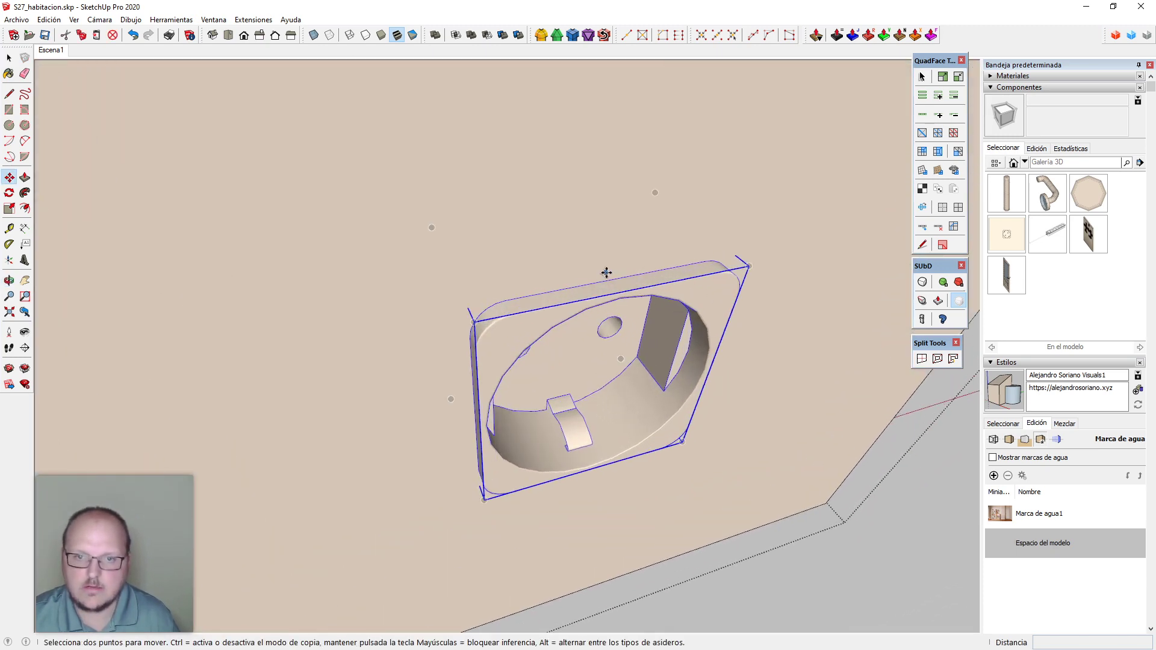
{"action": "key", "text": "ctrl"}
{"action": "left_click", "coordinate": [607, 279]}
{"action": "scroll", "coordinate": [608, 281], "scroll_direction": "down", "scroll_amount": 3}
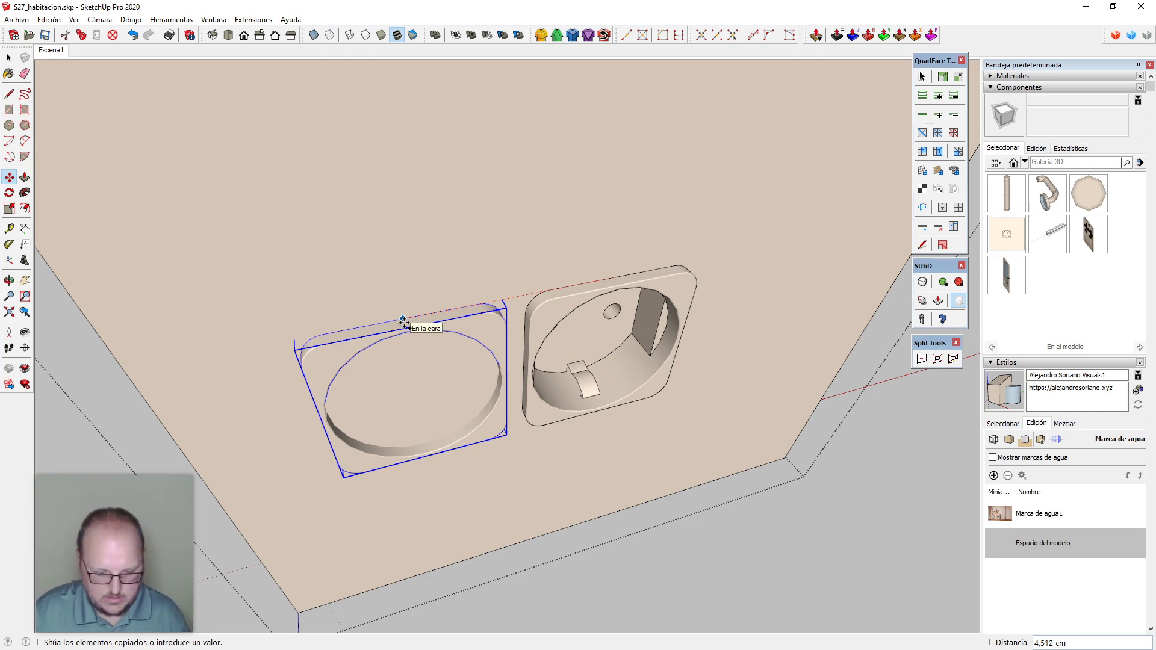
{"action": "type", "text": "45mm"}
{"action": "key", "text": "Return"}
{"action": "key", "text": "space"}
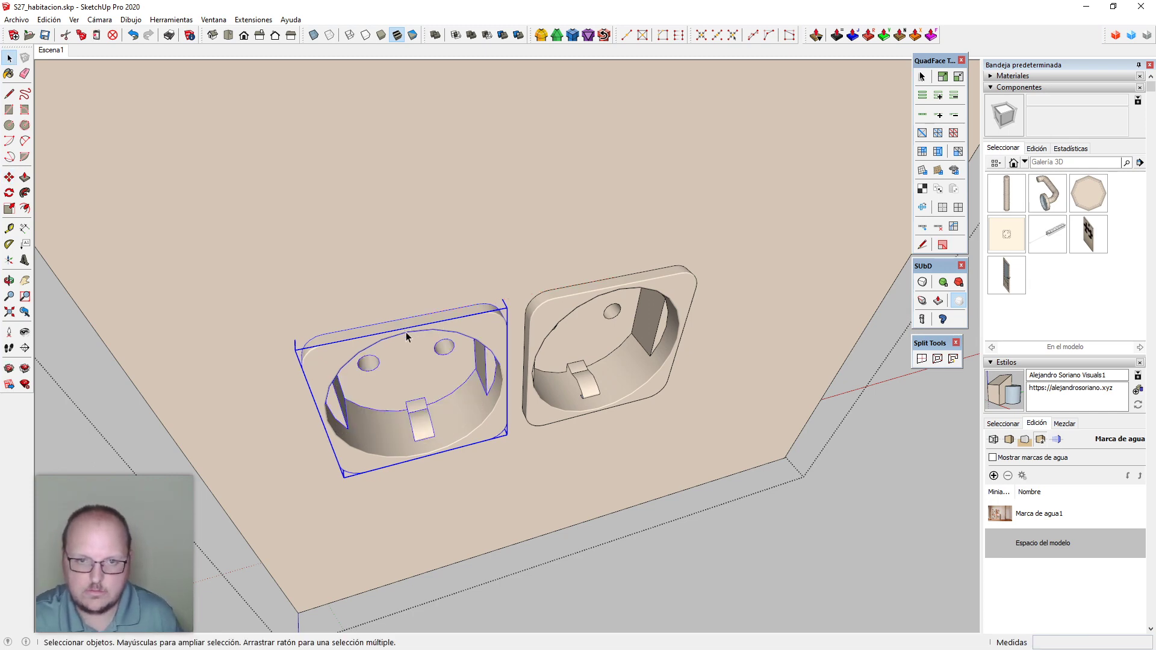
Push the plate's two side faces inward until they are flush with the outer edges of the socket pair
{"action": "scroll", "coordinate": [407, 337], "scroll_direction": "down", "scroll_amount": 4}
{"action": "middle_click_drag", "start_coordinate": [723, 453], "coordinate": [418, 460]}
{"action": "key", "text": "p"}
{"action": "scroll", "coordinate": [721, 392], "scroll_direction": "up", "scroll_amount": 3}
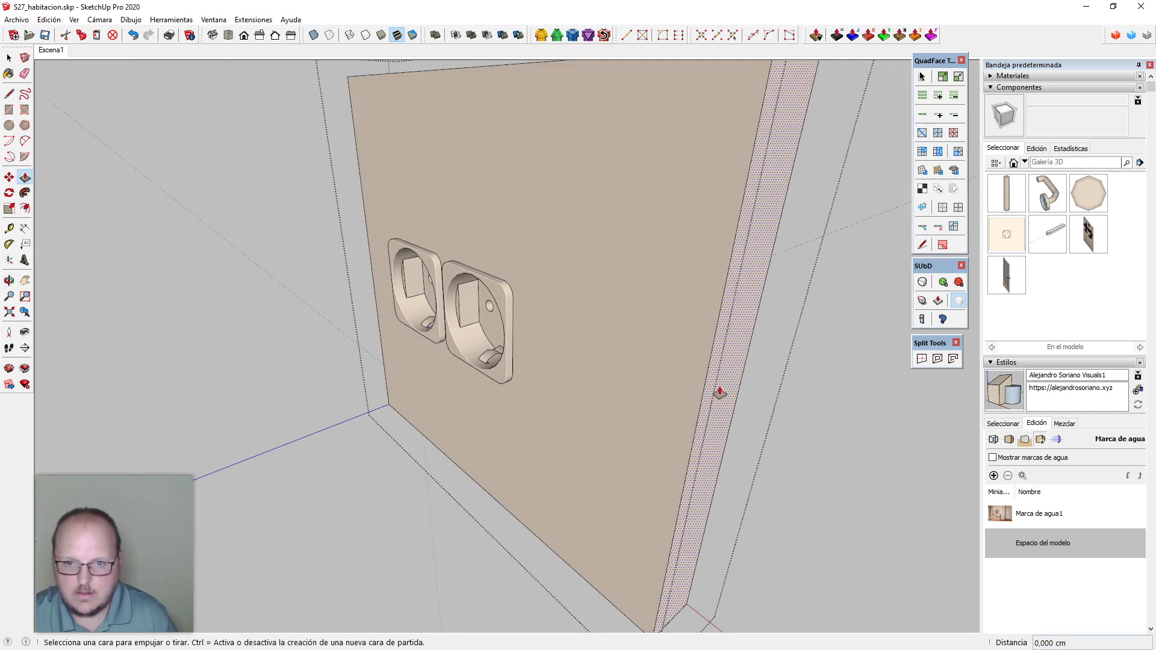
{"action": "scroll", "coordinate": [542, 344], "scroll_direction": "up", "scroll_amount": 2}
{"action": "left_click", "coordinate": [503, 329]}
{"action": "middle_click_drag", "start_coordinate": [241, 355], "coordinate": [410, 355]}
{"action": "scroll", "coordinate": [330, 351], "scroll_direction": "up", "scroll_amount": 2}
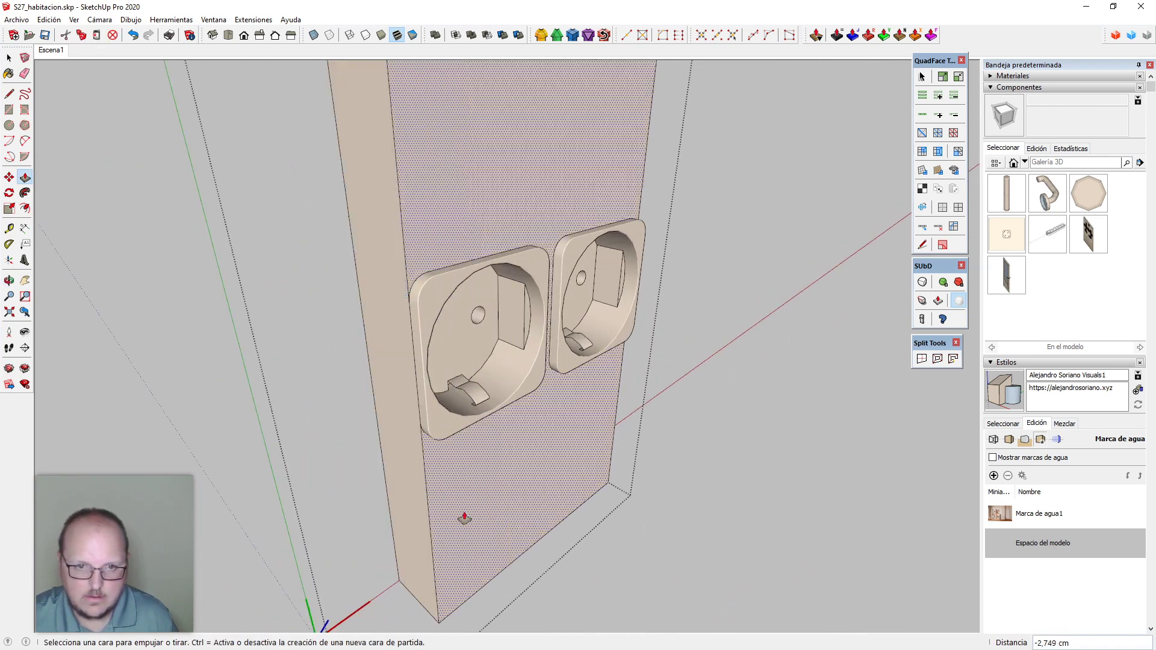
Push the plate's top and bottom faces inward until they are flush with the socket inserts
{"action": "middle_click_drag", "start_coordinate": [465, 516], "coordinate": [420, 527]}
{"action": "left_click", "coordinate": [442, 240]}
{"action": "scroll", "coordinate": [483, 383], "scroll_direction": "up", "scroll_amount": 2}
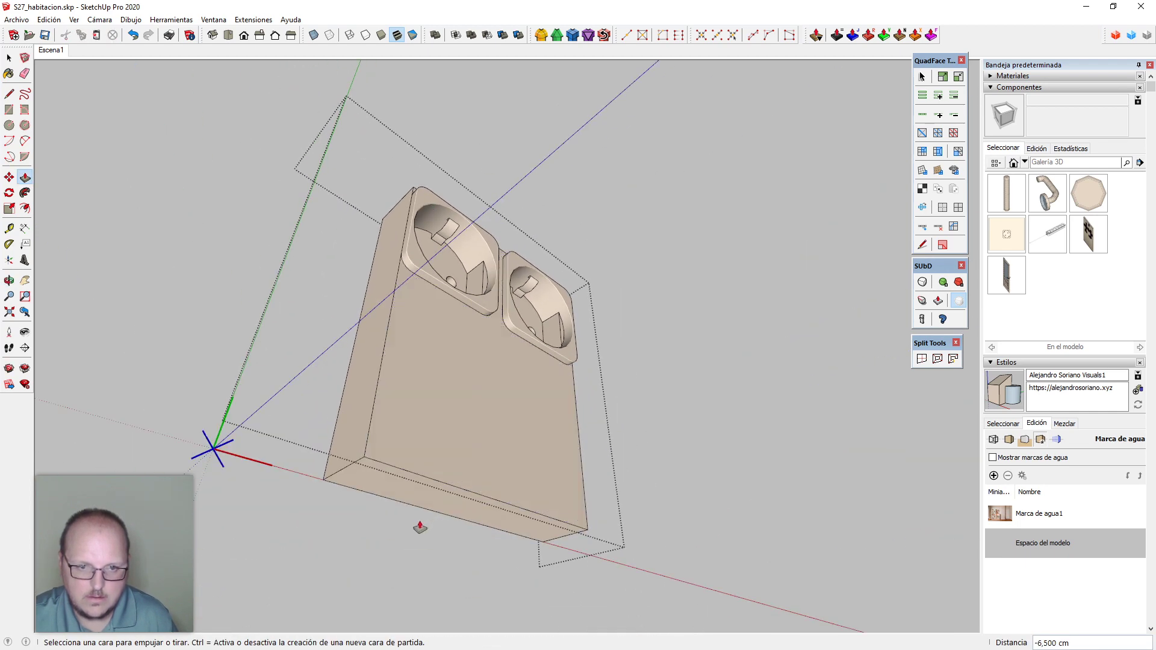
{"action": "left_click", "coordinate": [417, 493]}
{"action": "scroll", "coordinate": [417, 282], "scroll_direction": "up", "scroll_amount": 1}
{"action": "left_click", "coordinate": [409, 277]}
{"action": "scroll", "coordinate": [409, 301], "scroll_direction": "up", "scroll_amount": 2}
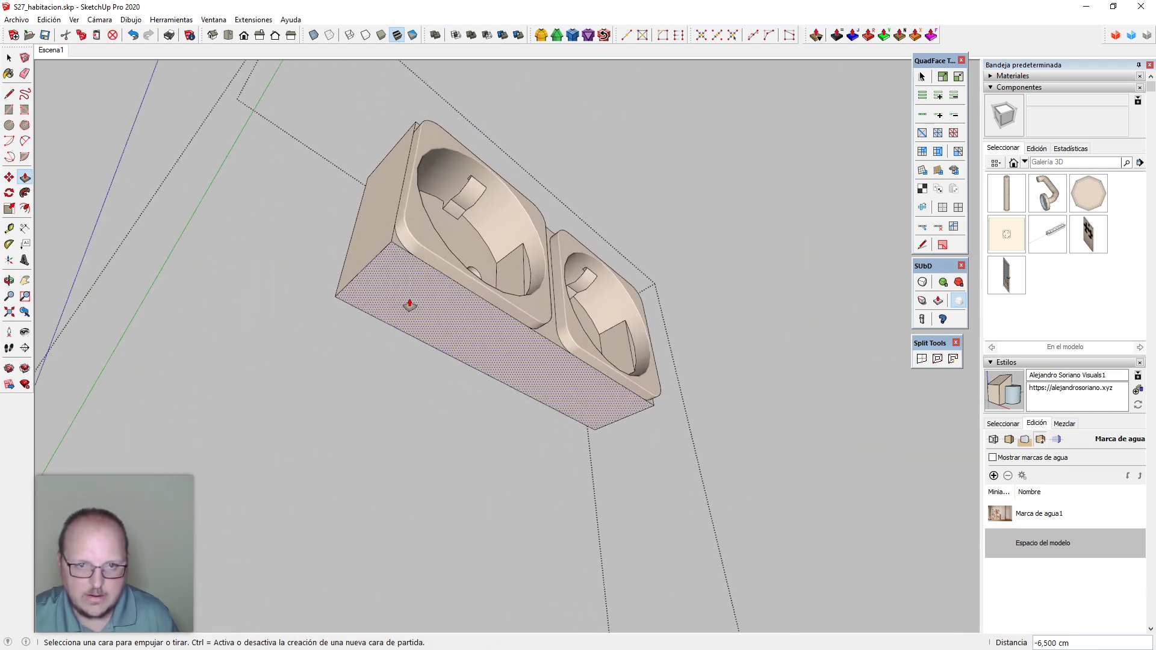
Try to extend the plate's bottom face 2 cm below the socket inserts
{"action": "left_click", "coordinate": [410, 303]}
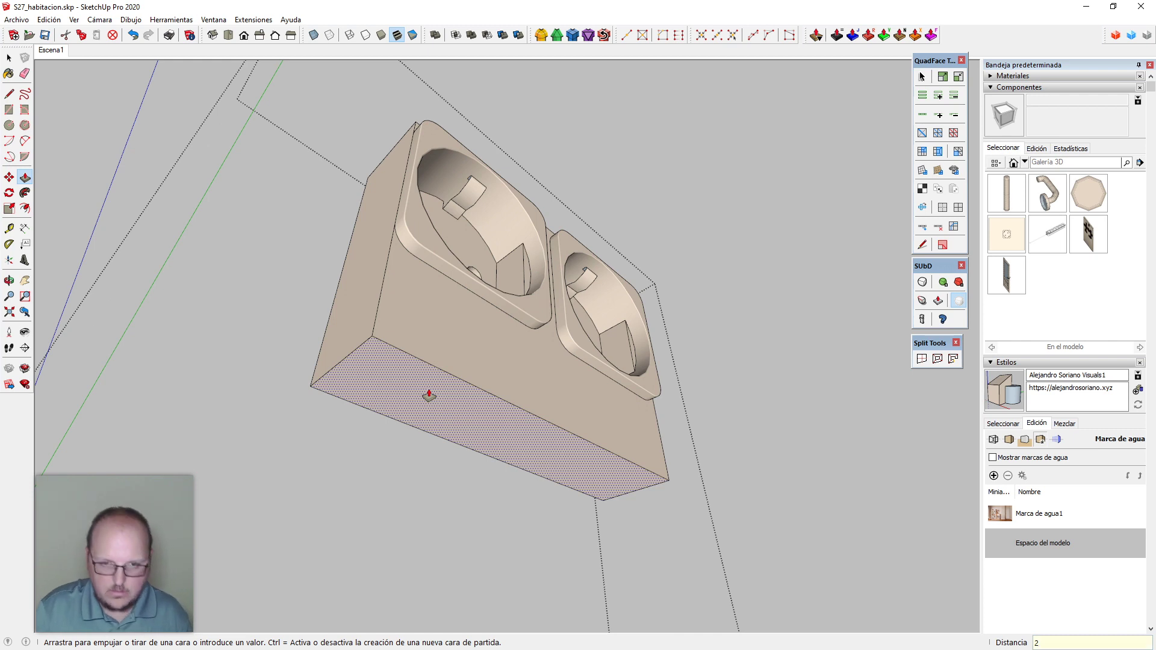
{"action": "type", "text": "2"}
{"action": "key", "text": "Return"}
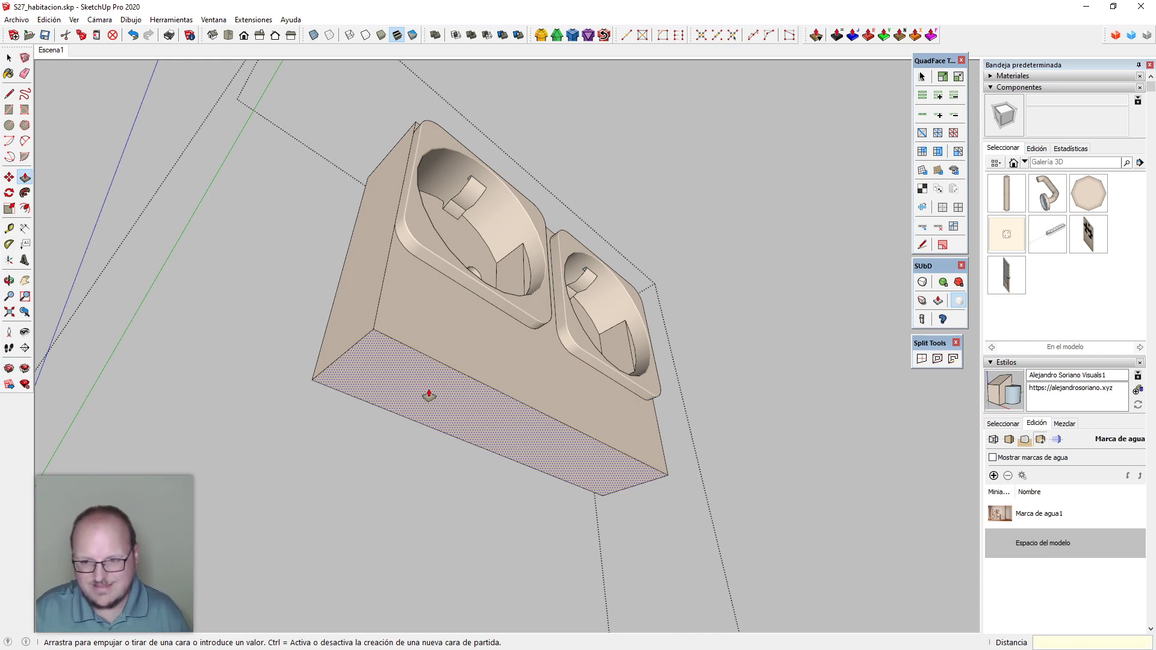
{"action": "key", "text": "Return"}
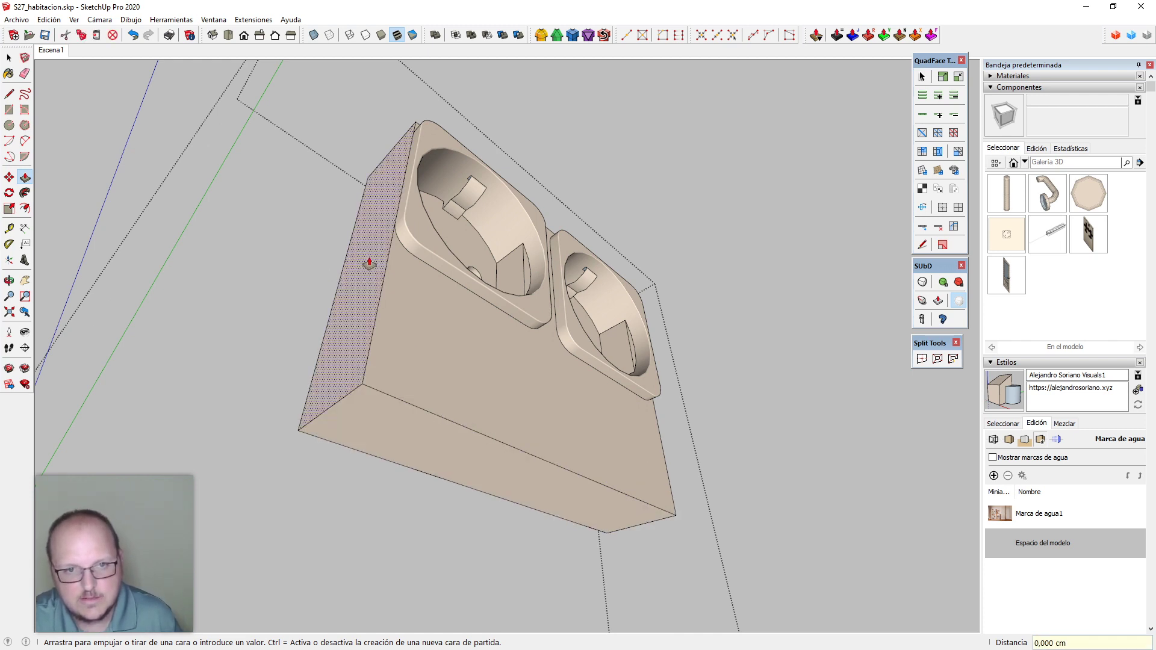
Extend the plate's bottom, side and top faces outward by 2 cm to leave a margin around both sockets
{"action": "middle_click_drag", "start_coordinate": [369, 263], "coordinate": [243, 604]}
{"action": "middle_click_drag", "start_coordinate": [608, 326], "coordinate": [714, 367]}
{"action": "key", "text": "ctrl"}
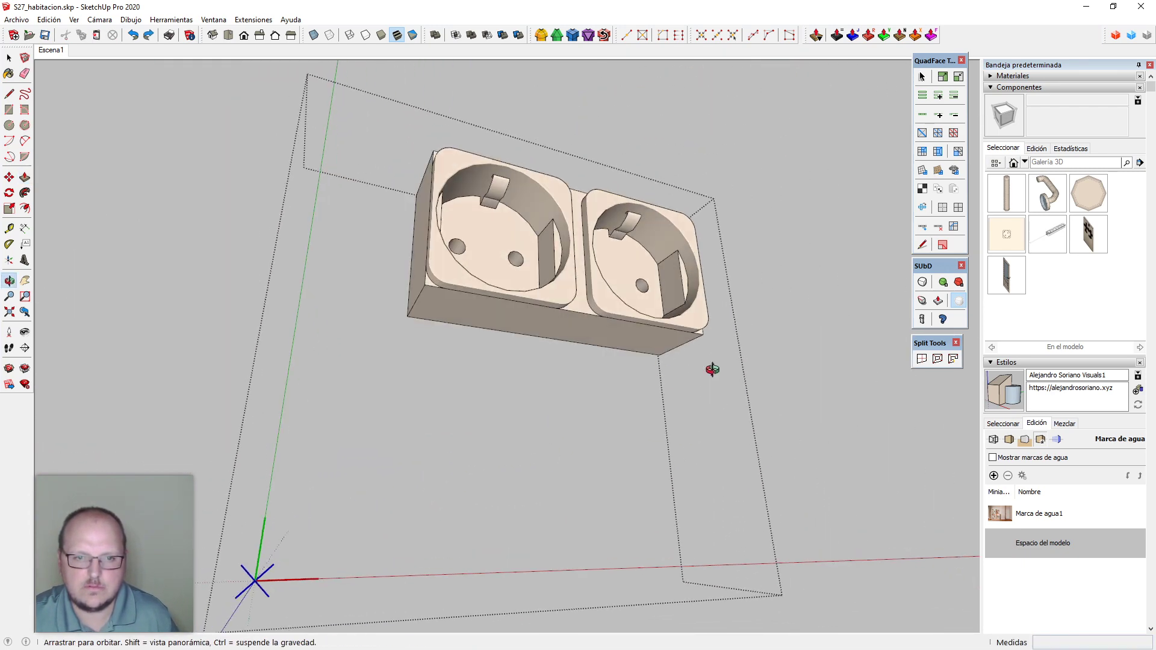
{"action": "left_click", "coordinate": [475, 325]}
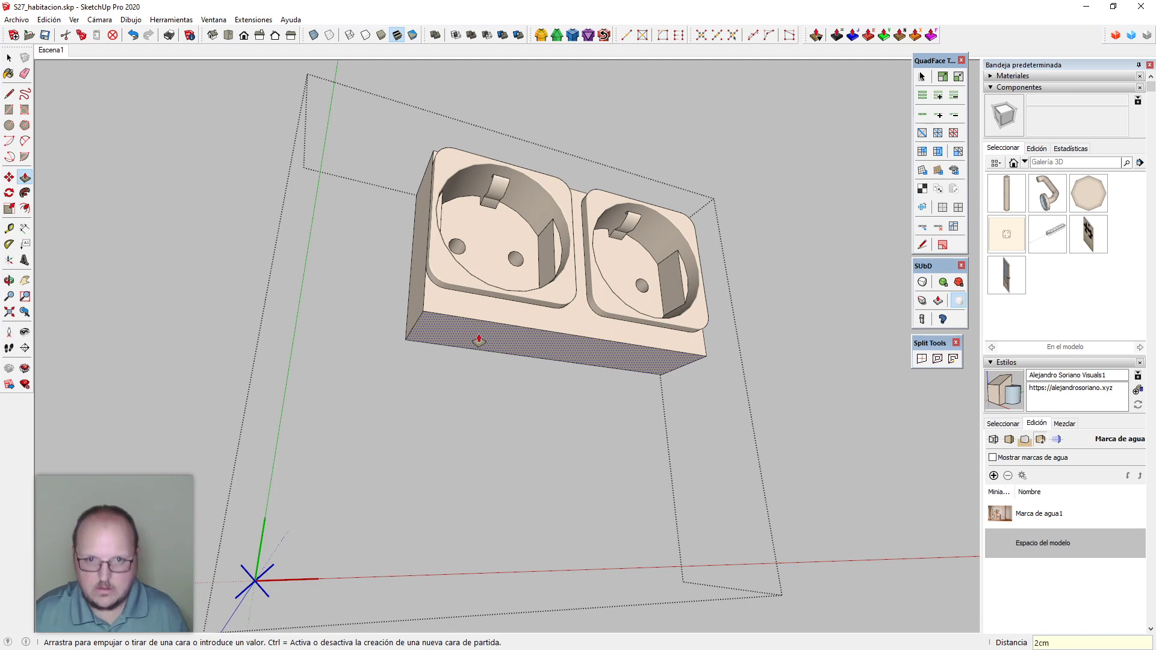
{"action": "key", "text": "Return"}
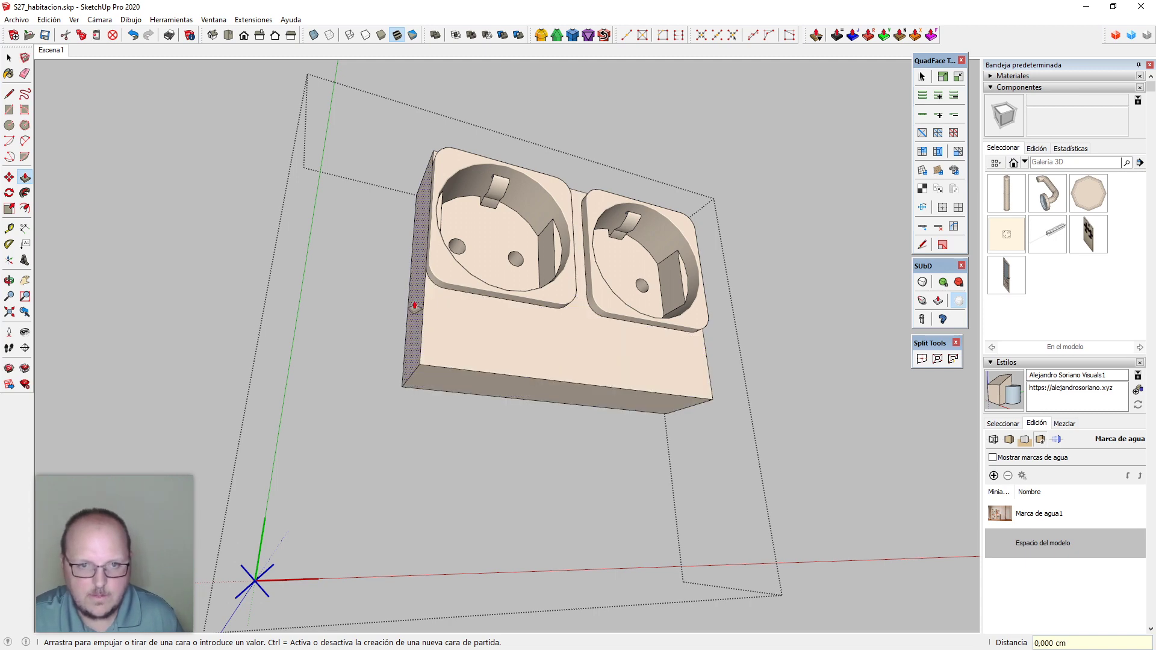
{"action": "middle_click_drag", "start_coordinate": [414, 306], "coordinate": [564, 460]}
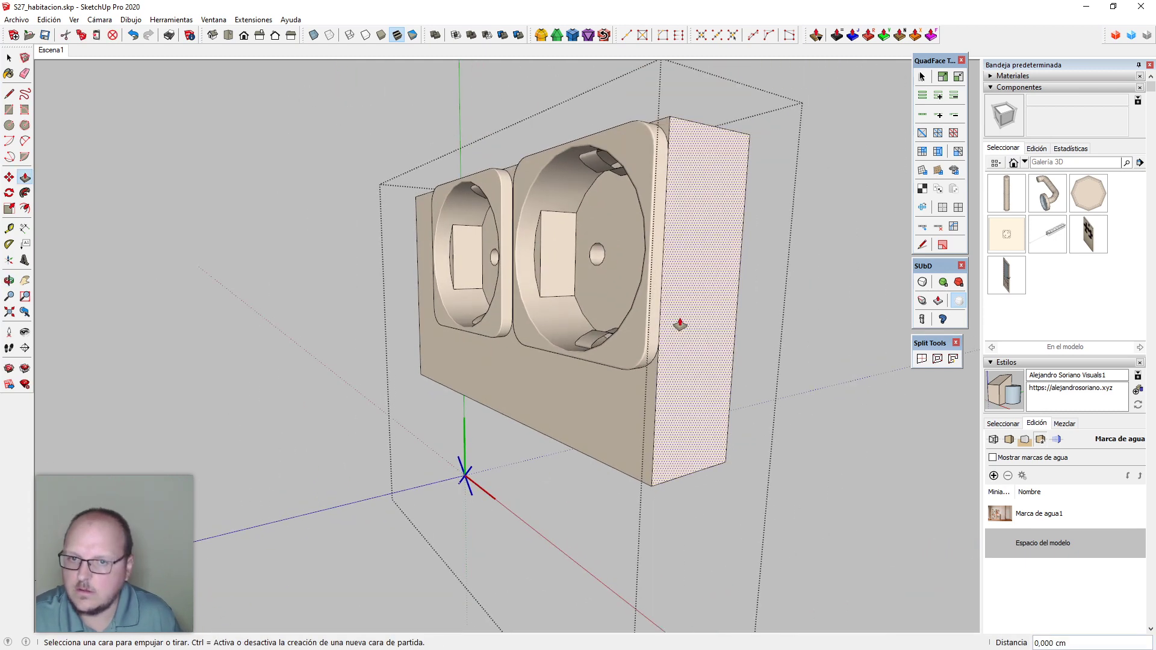
{"action": "middle_click_drag", "start_coordinate": [680, 325], "coordinate": [714, 264]}
{"action": "key", "text": "space"}
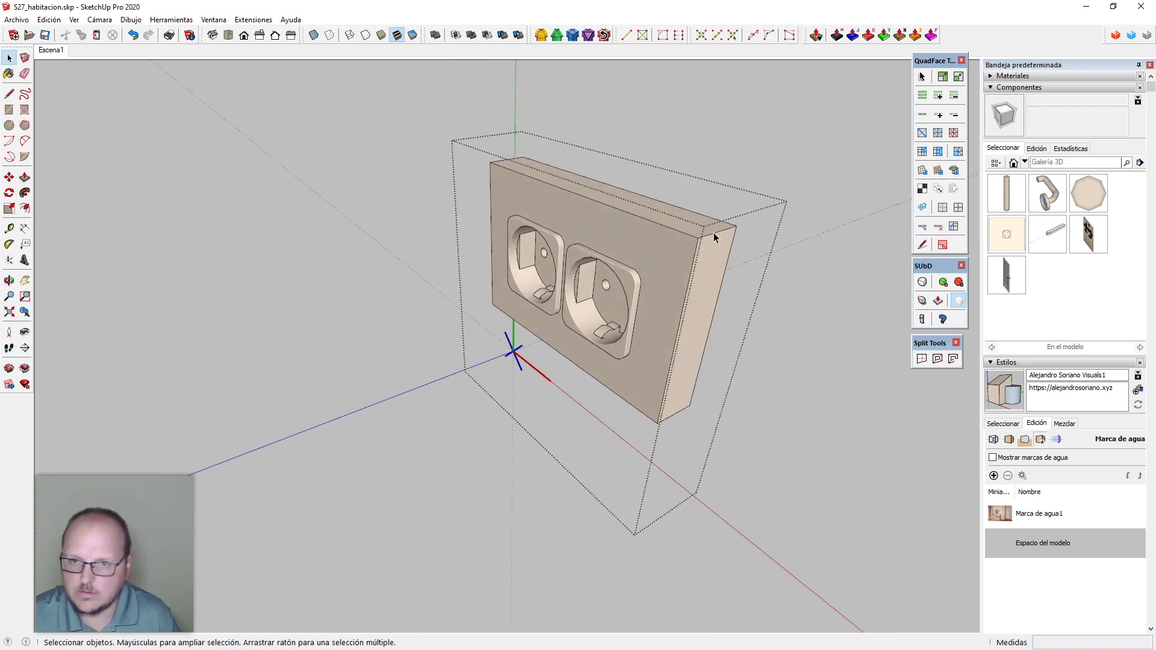
Draw temporary reference lines outward from the plate's rear upper corner to mark a 1 cm thickness
{"action": "left_click", "coordinate": [991, 363]}
{"action": "middle_click_drag", "start_coordinate": [720, 330], "coordinate": [707, 328]}
{"action": "key", "text": "p"}
{"action": "key", "text": "l"}
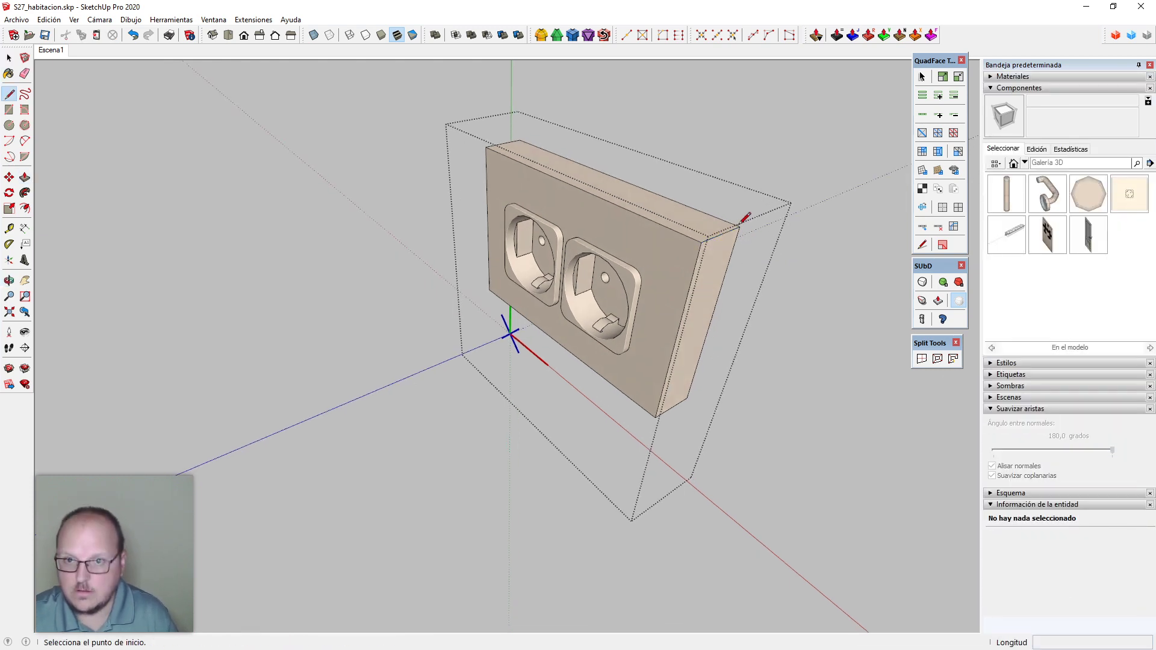
{"action": "left_click", "coordinate": [739, 227]}
{"action": "left_click", "coordinate": [794, 248]}
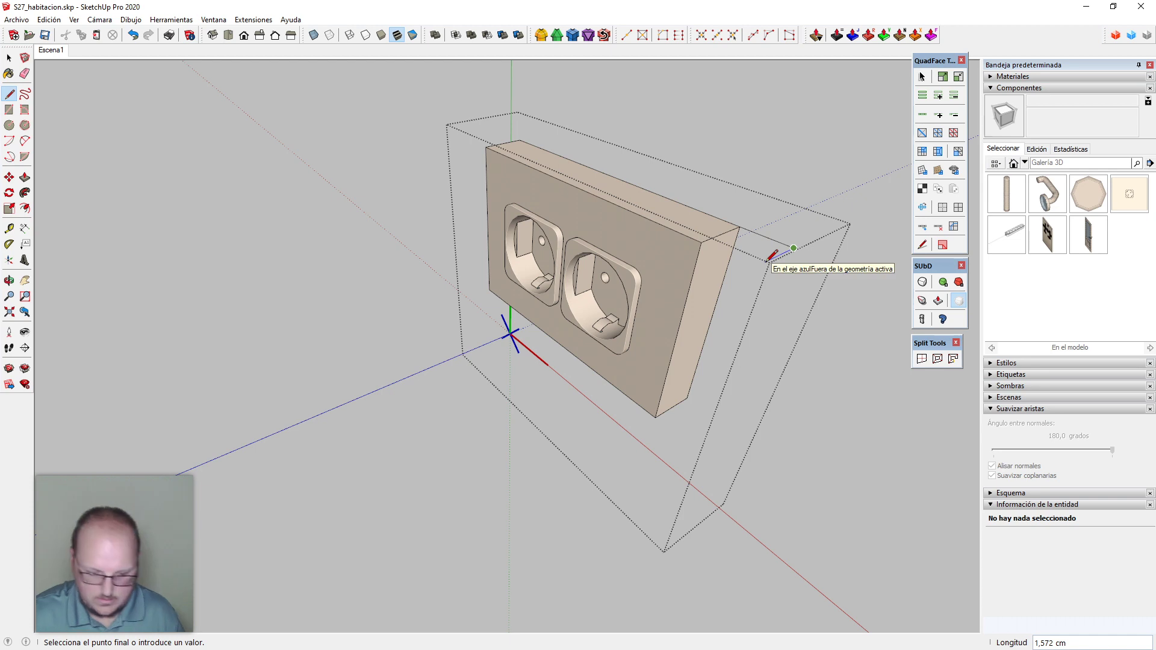
{"action": "key", "text": "p"}
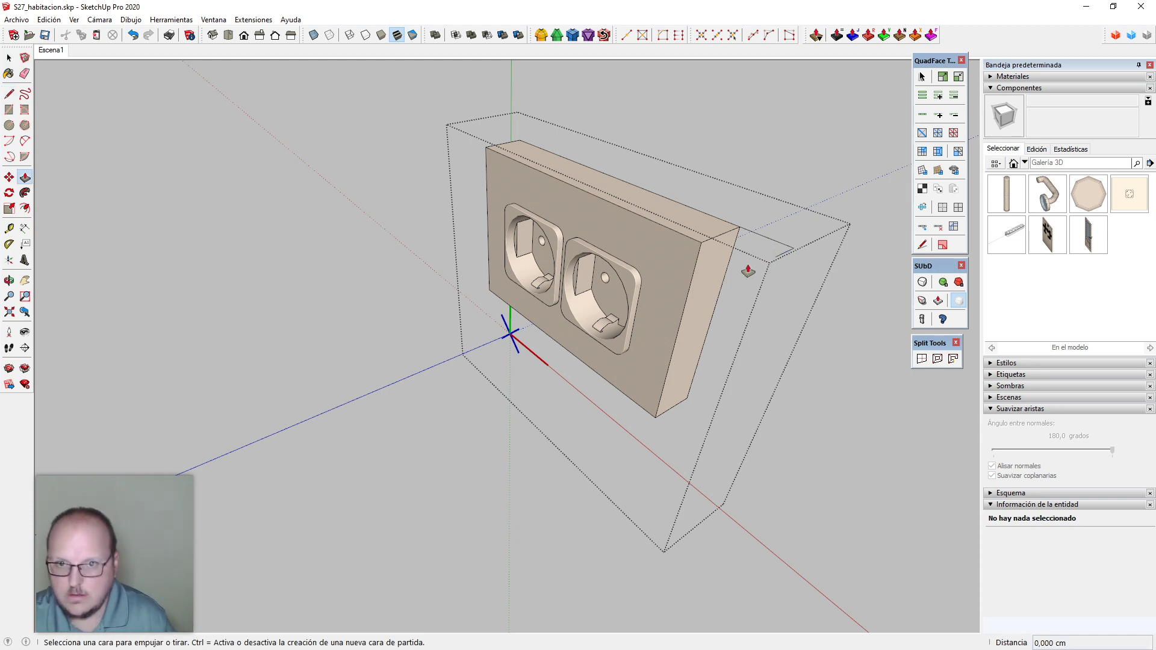
Push the plate's front face back to the reference mark for a 1 cm thickness, and erase the reference lines
{"action": "left_click_drag", "start_coordinate": [684, 258], "coordinate": [779, 259]}
{"action": "key", "text": "space"}
{"action": "key", "text": "e"}
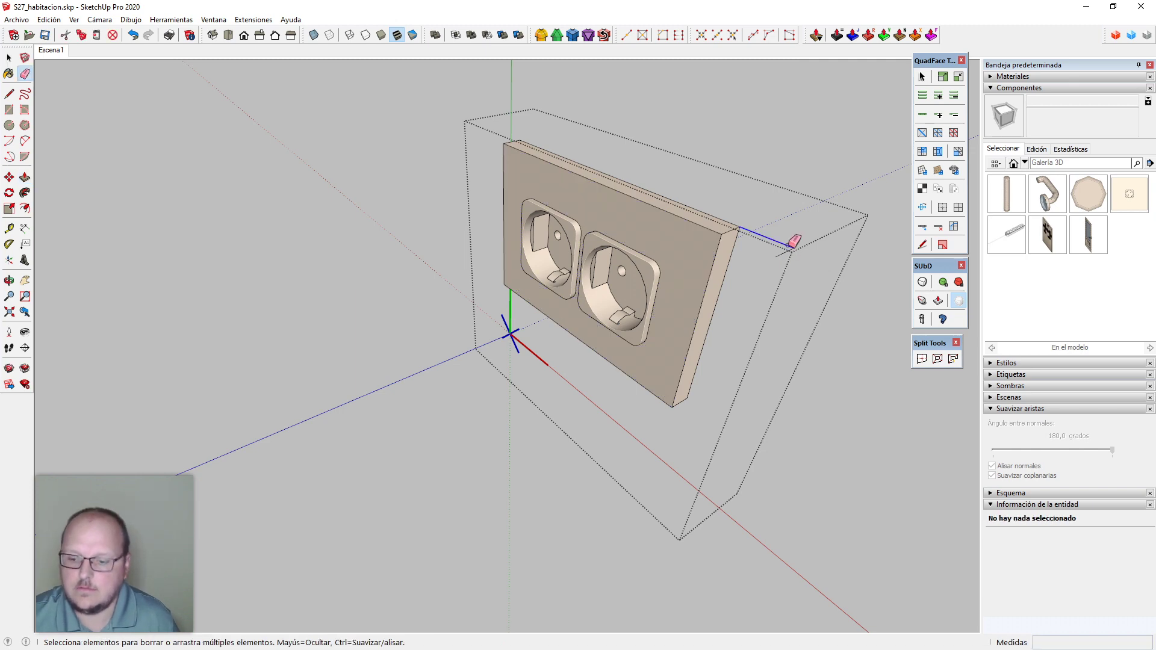
{"action": "left_click", "coordinate": [793, 253]}
Offset the outline of the plate's front face inward by 5 mm
{"action": "middle_click_drag", "start_coordinate": [693, 387], "coordinate": [704, 338]}
{"action": "scroll", "coordinate": [715, 339], "scroll_direction": "down", "scroll_amount": 5}
{"action": "scroll", "coordinate": [585, 368], "scroll_direction": "up", "scroll_amount": 1}
{"action": "key", "text": "F2"}
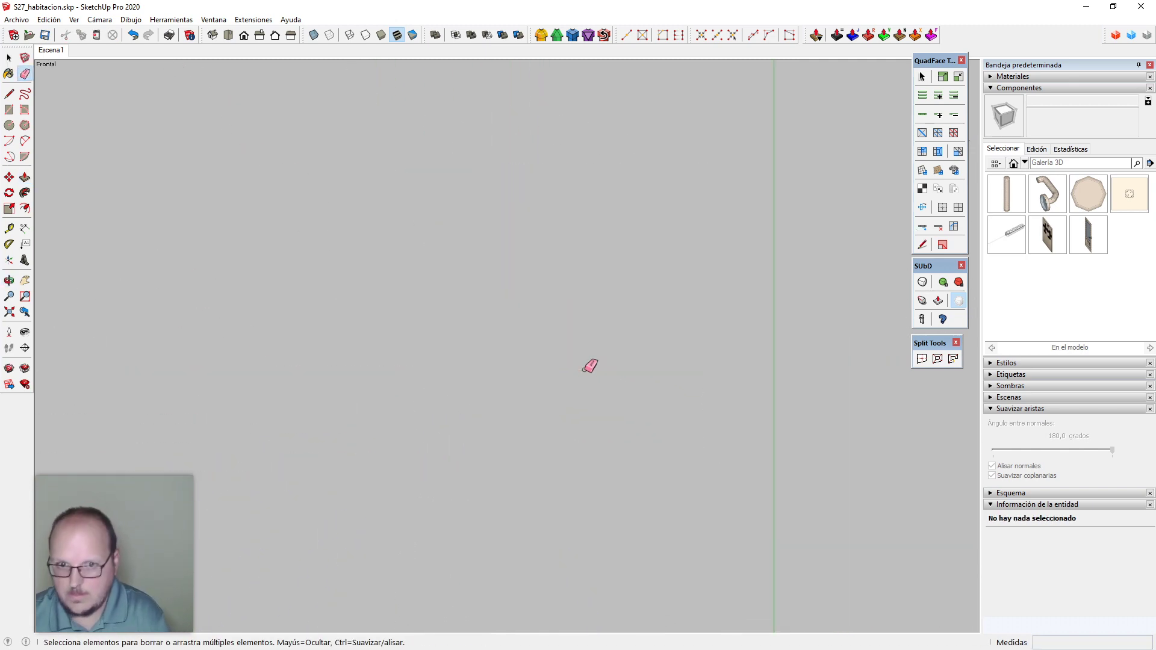
{"action": "scroll", "coordinate": [584, 371], "scroll_direction": "down", "scroll_amount": 3}
{"action": "scroll", "coordinate": [702, 542], "scroll_direction": "up", "scroll_amount": 6}
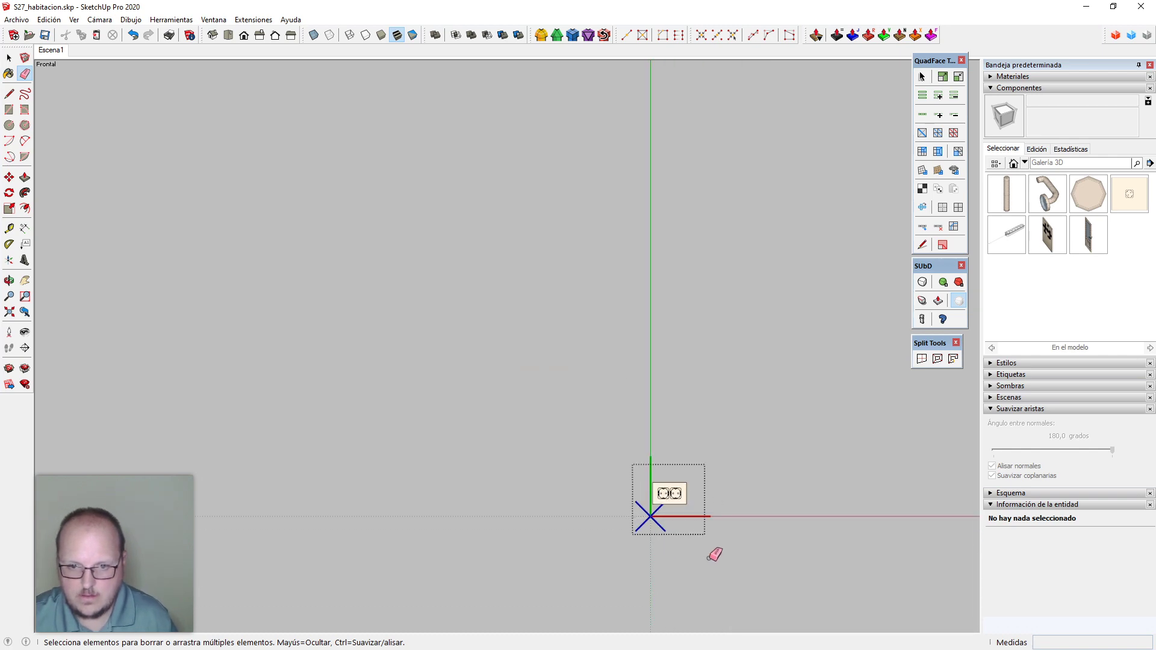
{"action": "key", "text": "space"}
{"action": "left_click", "coordinate": [633, 473]}
{"action": "scroll", "coordinate": [634, 477], "scroll_direction": "up", "scroll_amount": 4}
{"action": "middle_click_drag", "start_coordinate": [612, 336], "coordinate": [602, 428]}
{"action": "scroll", "coordinate": [467, 250], "scroll_direction": "up", "scroll_amount": 3}
{"action": "left_click", "coordinate": [495, 282]}
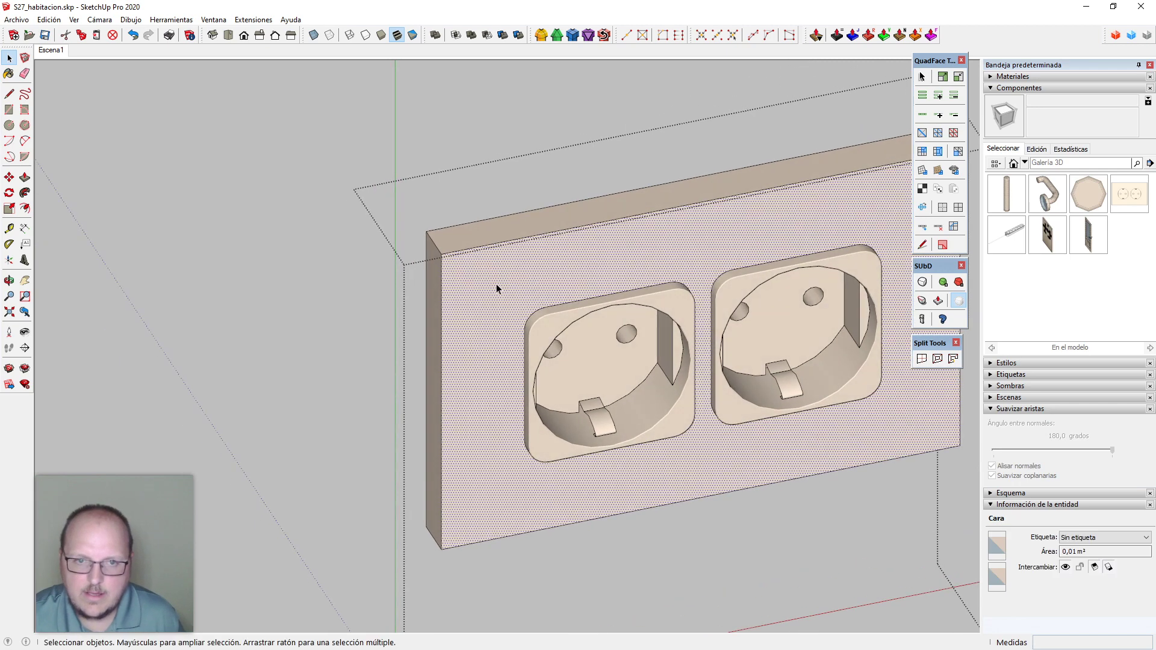
{"action": "key", "text": "f"}
{"action": "left_click", "coordinate": [521, 251]}
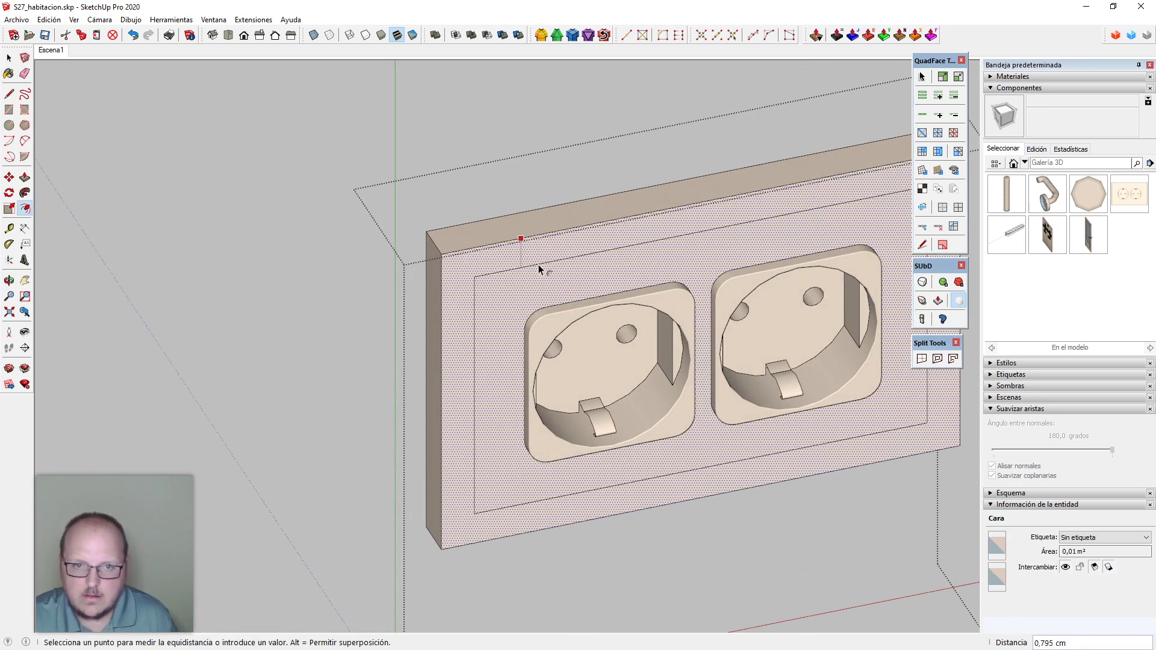
{"action": "type", "text": "1cm"}
{"action": "key", "text": "Return"}
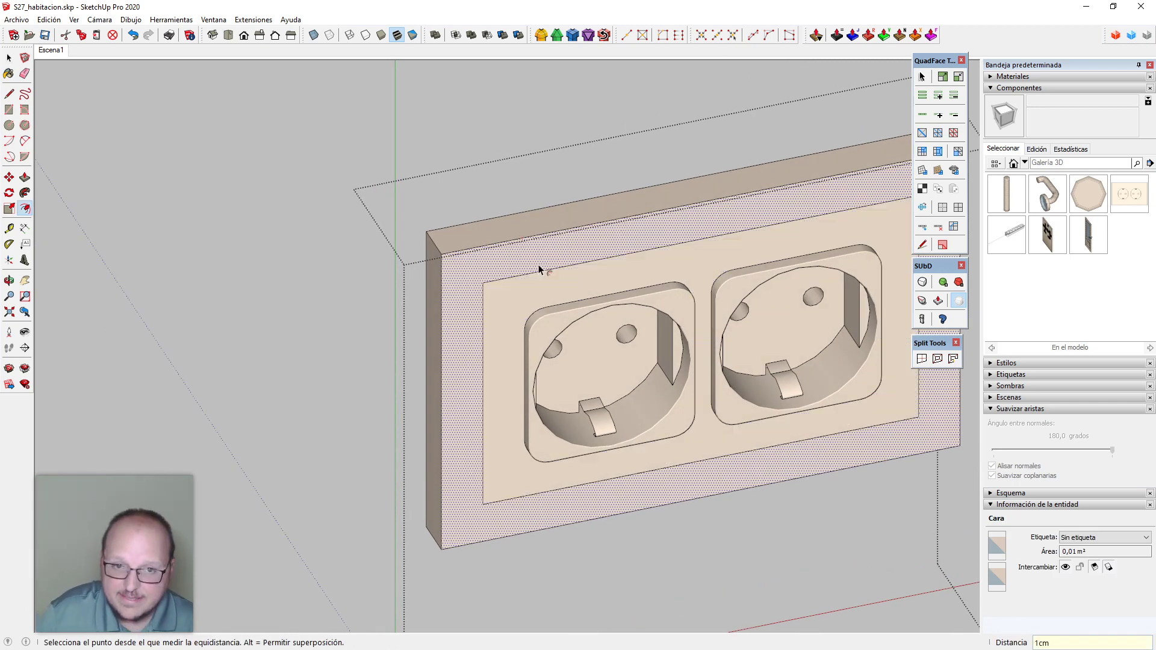
{"action": "type", "text": "5"}
{"action": "key", "text": "Return"}
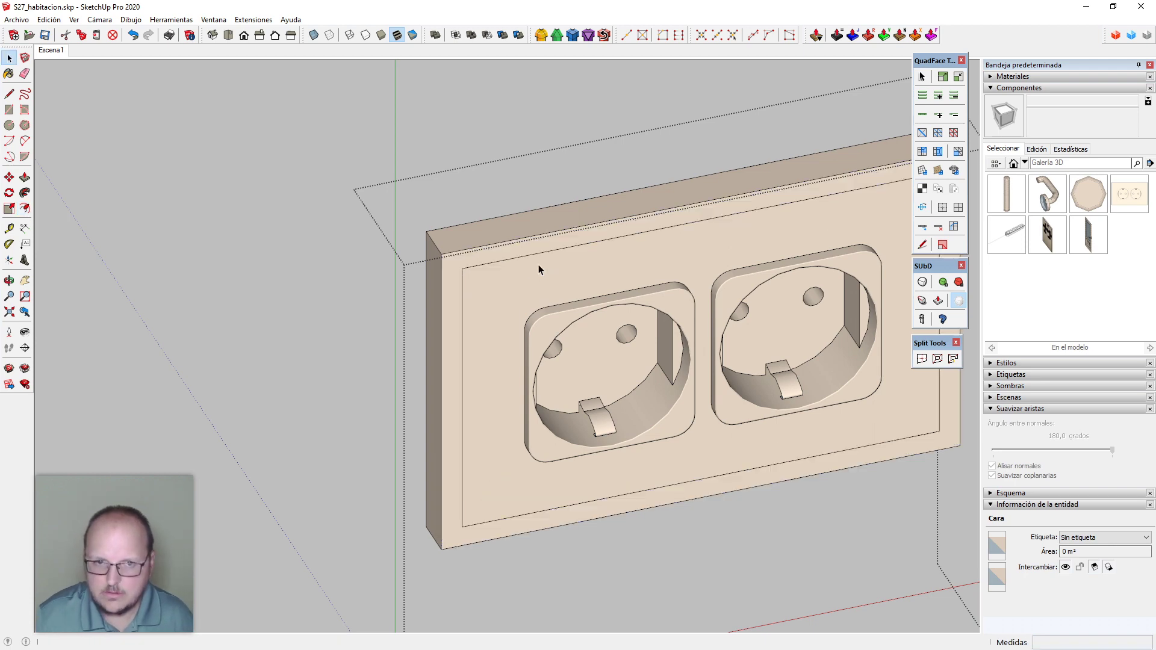
Add a guide along the inset outline's left edge and draw 4-segment tangent fillet arcs across the plate's two left corners
{"action": "key", "text": "t"}
{"action": "left_click", "coordinate": [462, 284]}
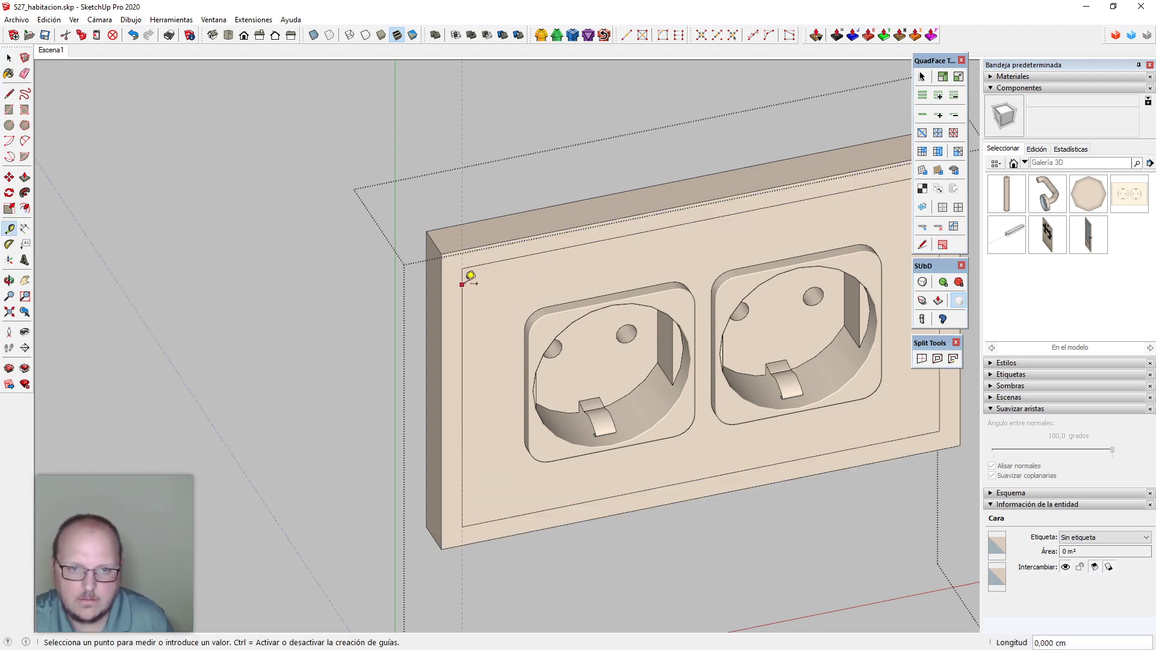
{"action": "scroll", "coordinate": [471, 277], "scroll_direction": "up", "scroll_amount": 4}
{"action": "key", "text": "a"}
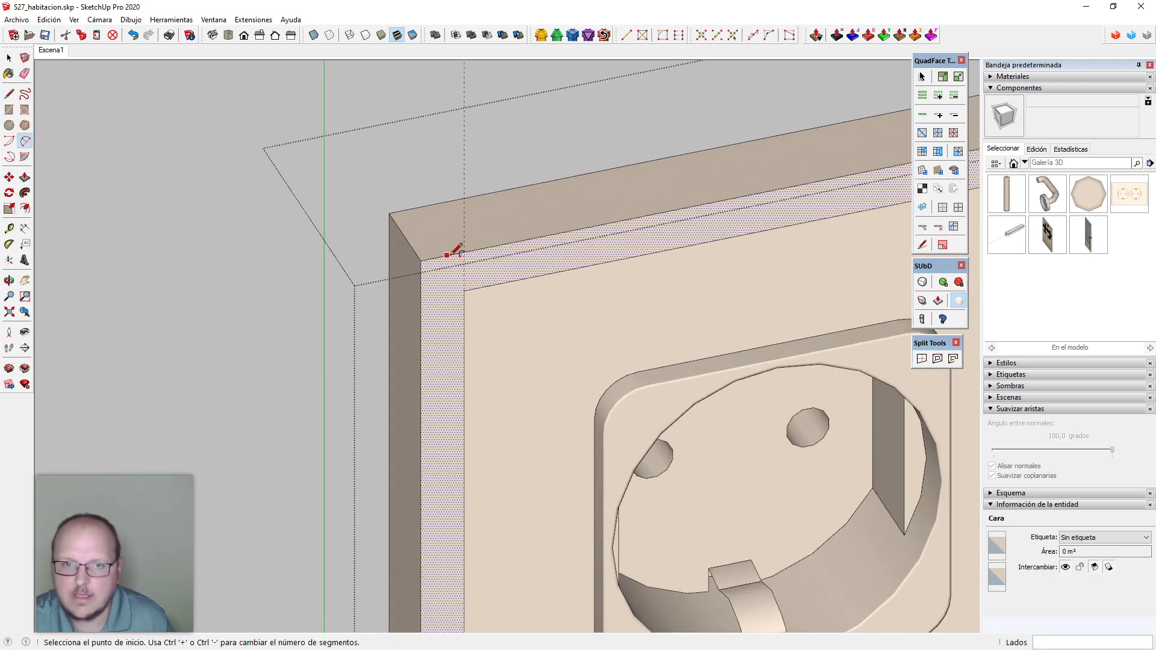
{"action": "type", "text": "3"}
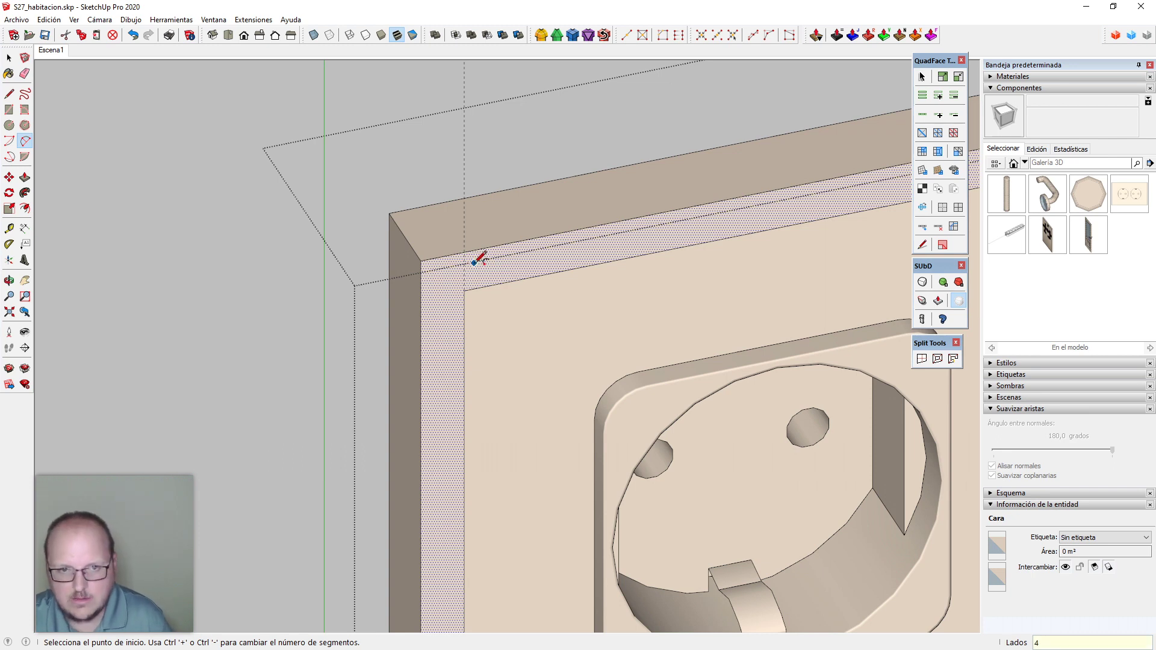
{"action": "left_click", "coordinate": [464, 252]}
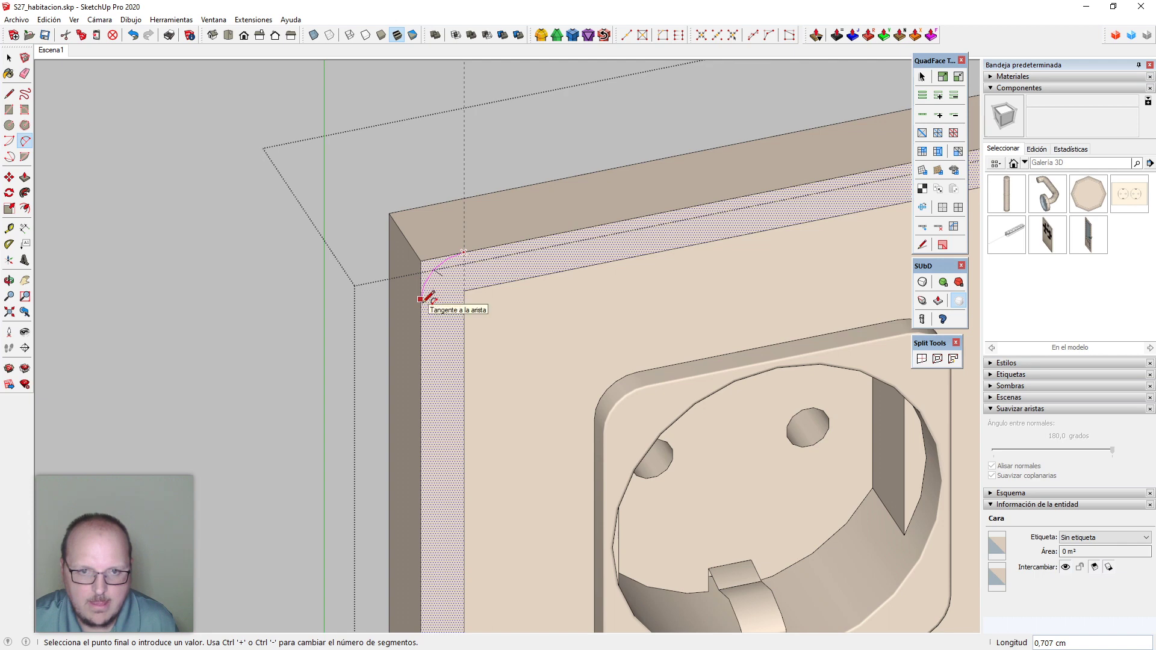
{"action": "double_click", "coordinate": [422, 299]}
{"action": "scroll", "coordinate": [503, 102], "scroll_direction": "down", "scroll_amount": 3}
{"action": "scroll", "coordinate": [495, 529], "scroll_direction": "up", "scroll_amount": 2}
{"action": "scroll", "coordinate": [527, 308], "scroll_direction": "down", "scroll_amount": 2}
{"action": "scroll", "coordinate": [474, 545], "scroll_direction": "up", "scroll_amount": 2}
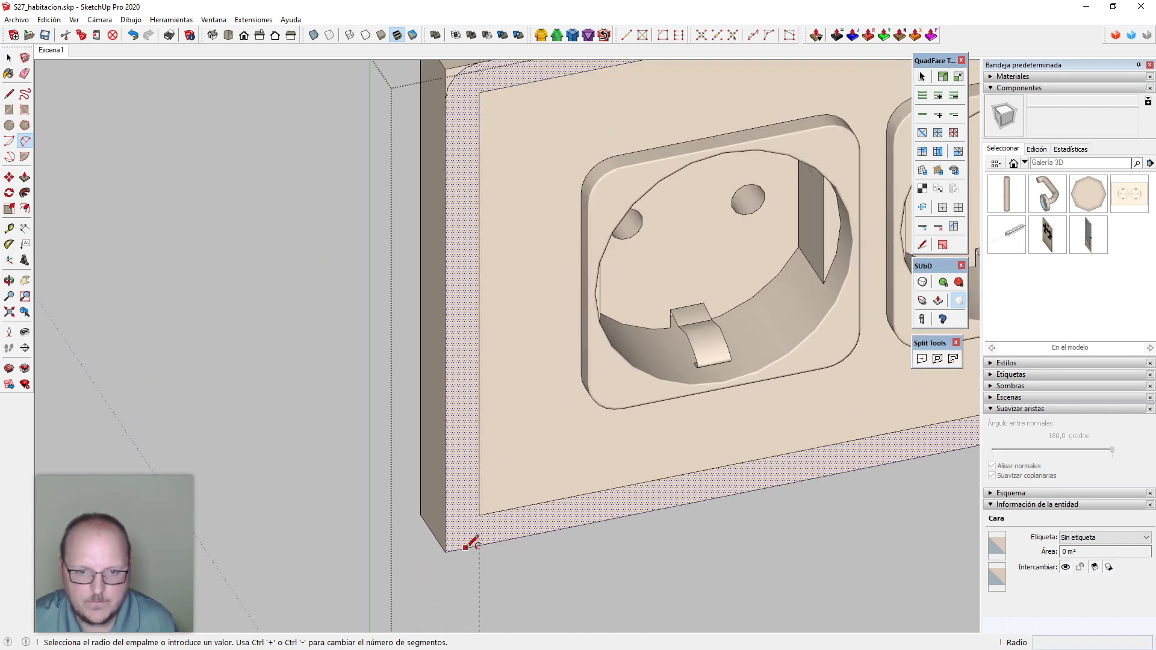
{"action": "left_click", "coordinate": [481, 545]}
{"action": "double_click", "coordinate": [446, 520]}
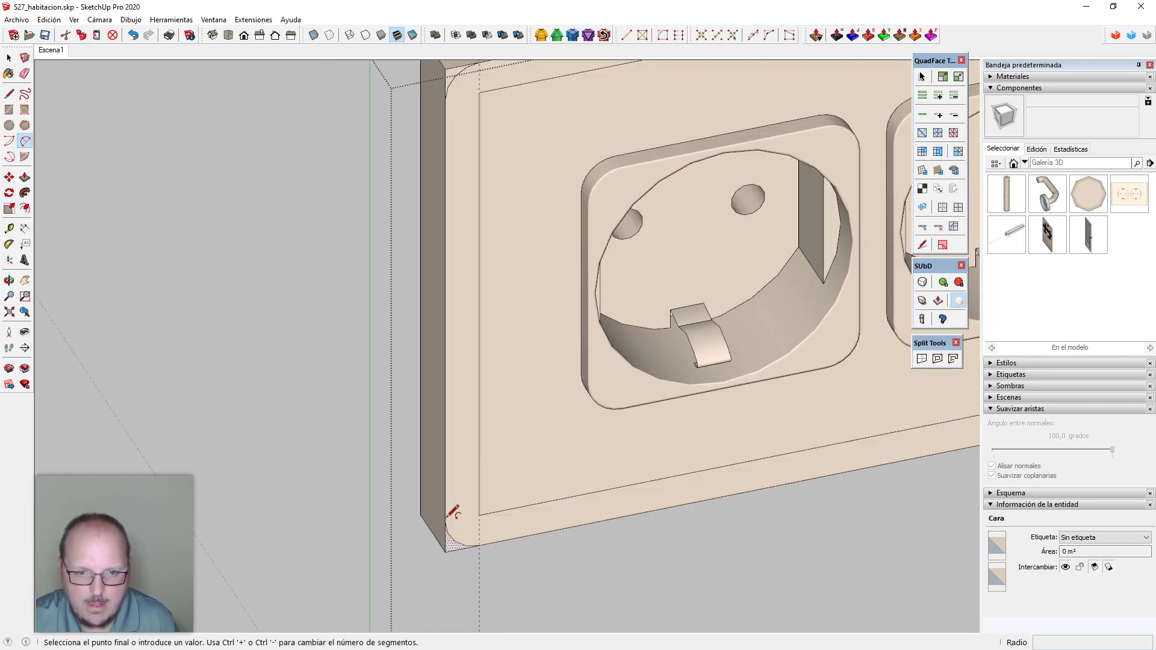
Add a guide along the inset outline's right edge and draw matching tangent fillet arcs across the plate's two right corners
{"action": "scroll", "coordinate": [265, 544], "scroll_direction": "down", "scroll_amount": 4}
{"action": "scroll", "coordinate": [660, 483], "scroll_direction": "up", "scroll_amount": 3}
{"action": "scroll", "coordinate": [655, 467], "scroll_direction": "down", "scroll_amount": 1}
{"action": "scroll", "coordinate": [654, 235], "scroll_direction": "up", "scroll_amount": 2}
{"action": "key", "text": "t"}
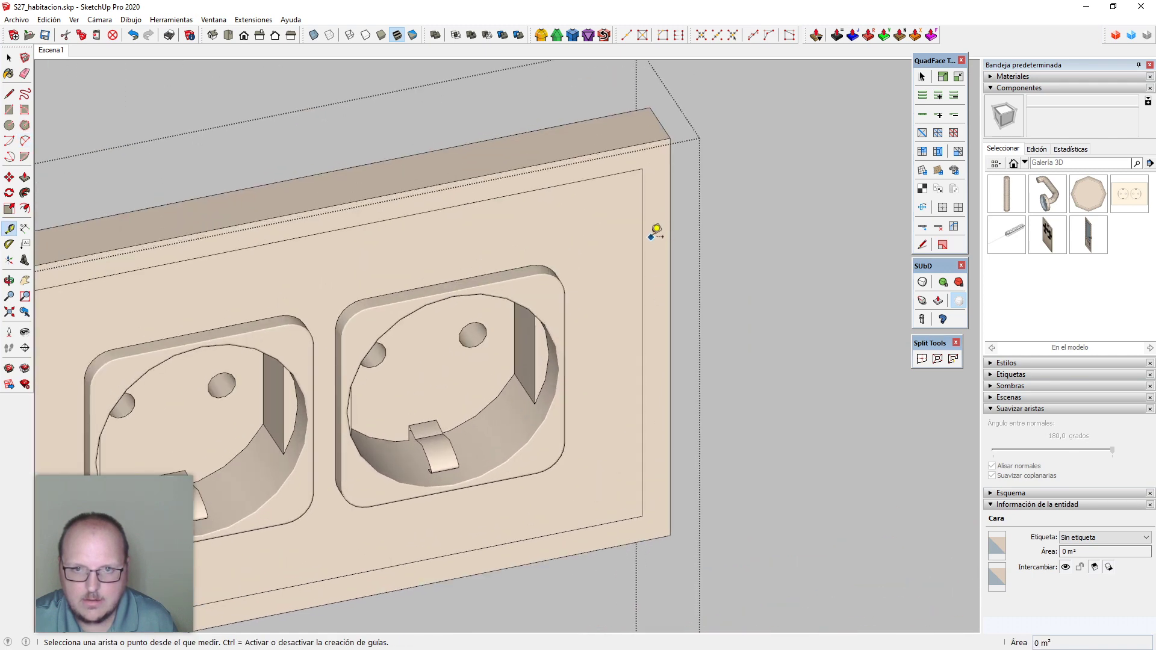
{"action": "key", "text": "a"}
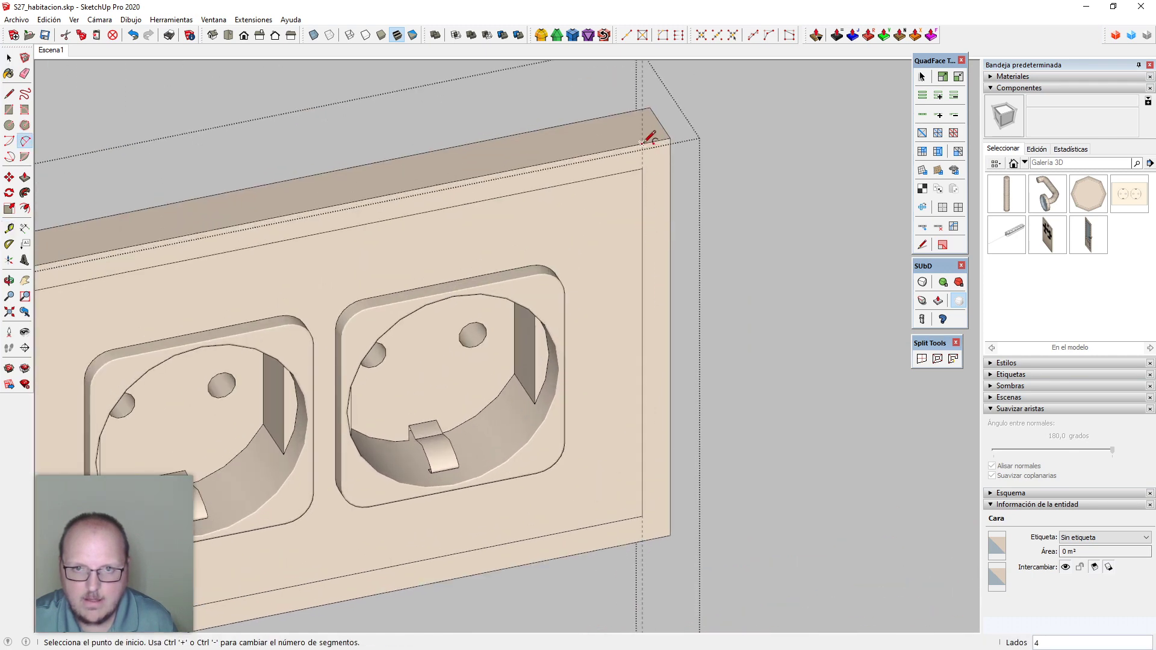
{"action": "left_click", "coordinate": [642, 144]}
{"action": "left_click", "coordinate": [669, 159]}
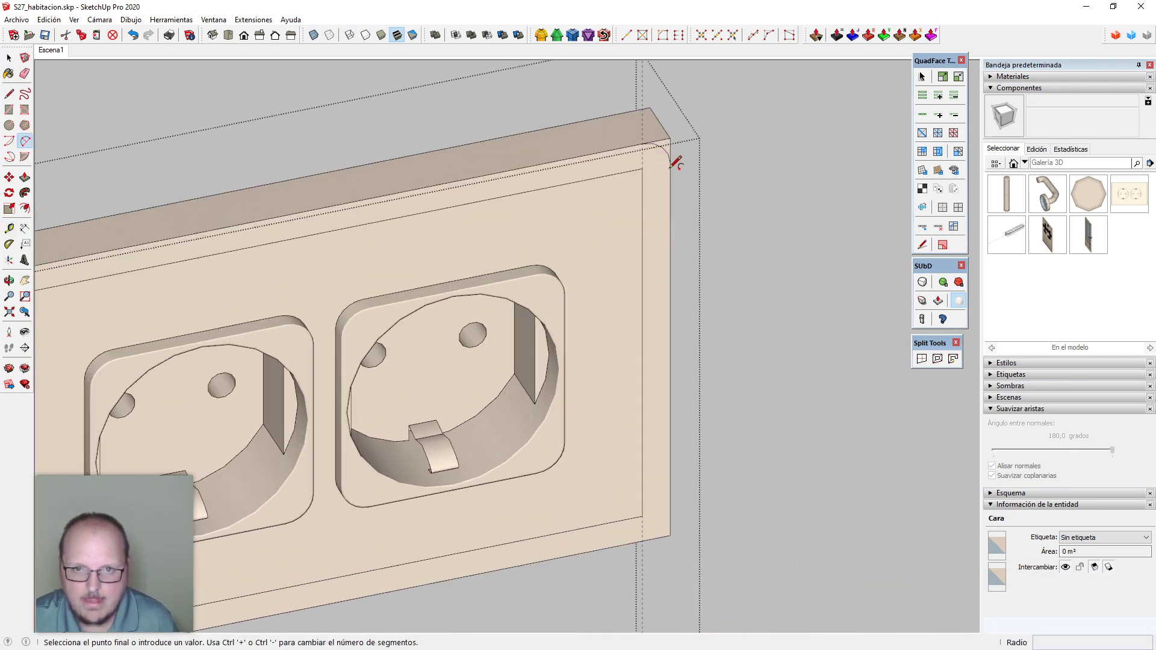
{"action": "left_click", "coordinate": [642, 540]}
{"action": "double_click", "coordinate": [670, 514]}
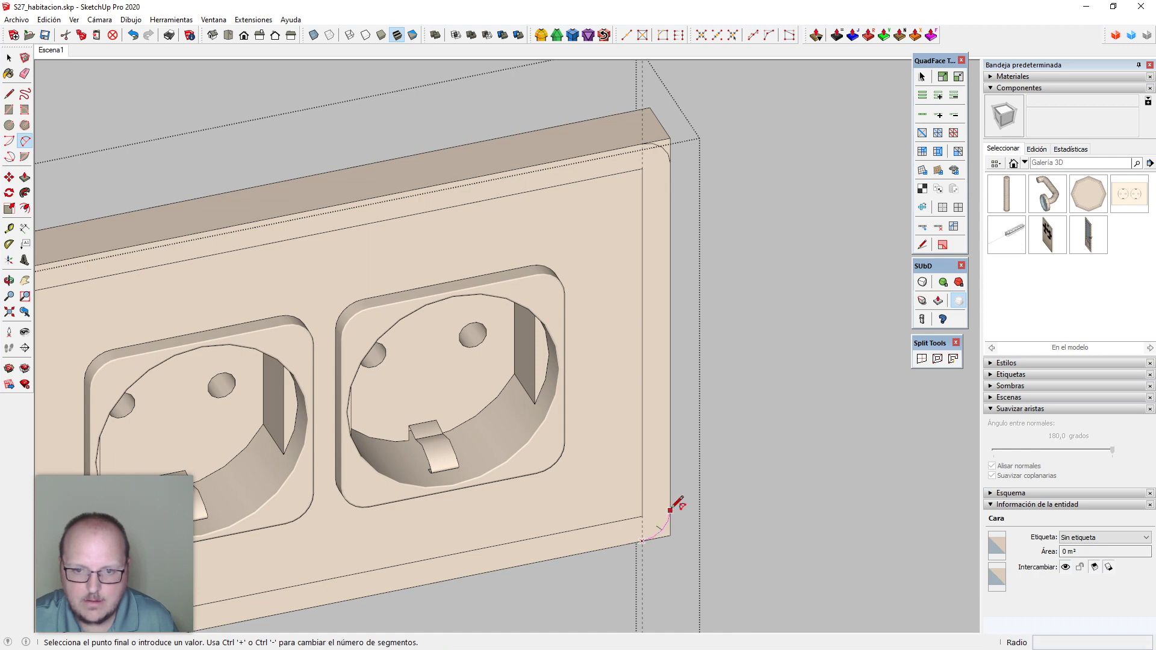
Push the four small corner faces outside the arcs back 1 cm through the plate to round its corners
{"action": "scroll", "coordinate": [683, 502], "scroll_direction": "down", "scroll_amount": 1}
{"action": "scroll", "coordinate": [624, 181], "scroll_direction": "up", "scroll_amount": 1}
{"action": "key", "text": "p"}
{"action": "scroll", "coordinate": [627, 181], "scroll_direction": "up", "scroll_amount": 2}
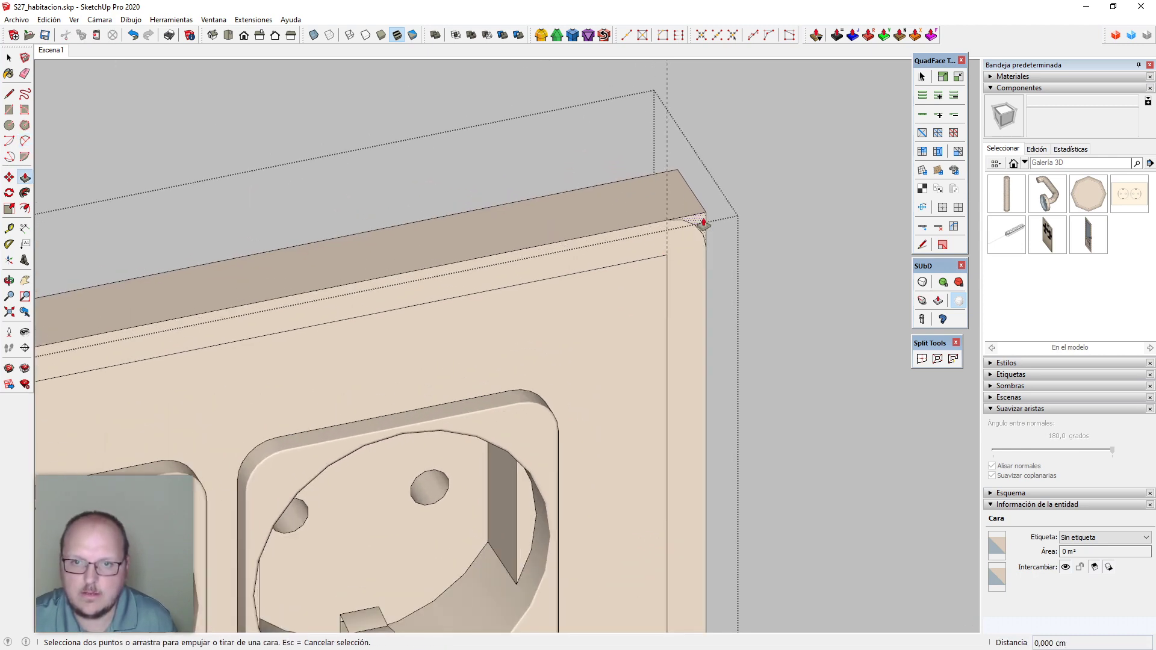
{"action": "left_click", "coordinate": [703, 224]}
{"action": "left_click", "coordinate": [657, 175]}
{"action": "scroll", "coordinate": [825, 205], "scroll_direction": "down", "scroll_amount": 3}
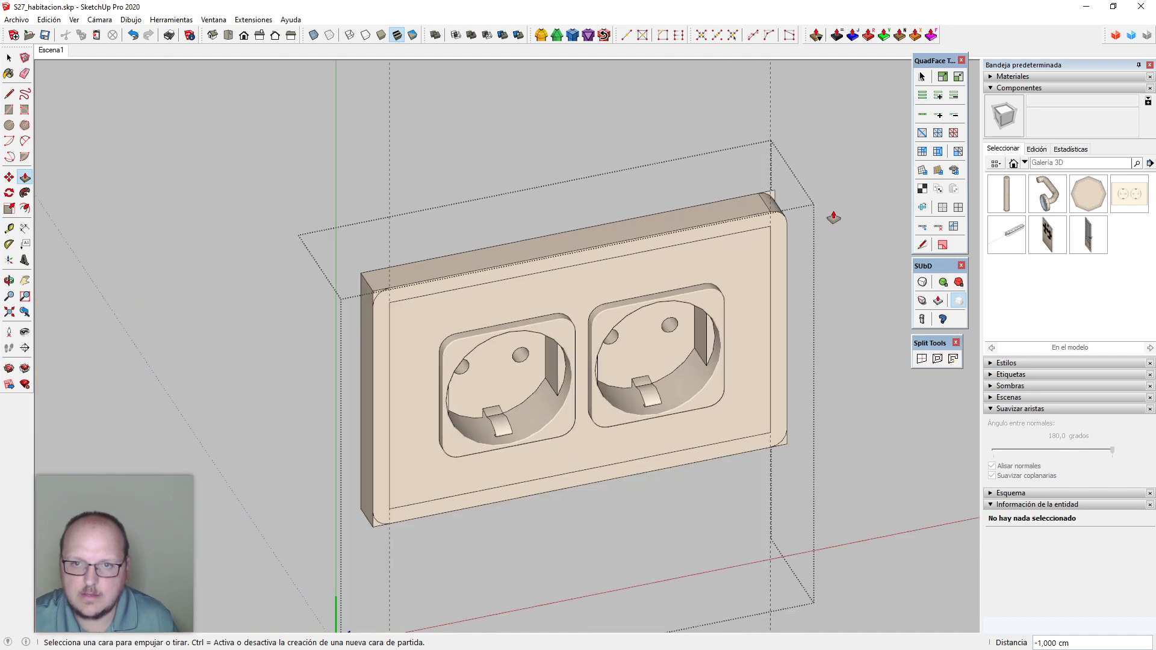
{"action": "scroll", "coordinate": [422, 259], "scroll_direction": "up", "scroll_amount": 3}
{"action": "double_click", "coordinate": [331, 333]}
{"action": "scroll", "coordinate": [331, 337], "scroll_direction": "down", "scroll_amount": 3}
{"action": "scroll", "coordinate": [325, 602], "scroll_direction": "up", "scroll_amount": 2}
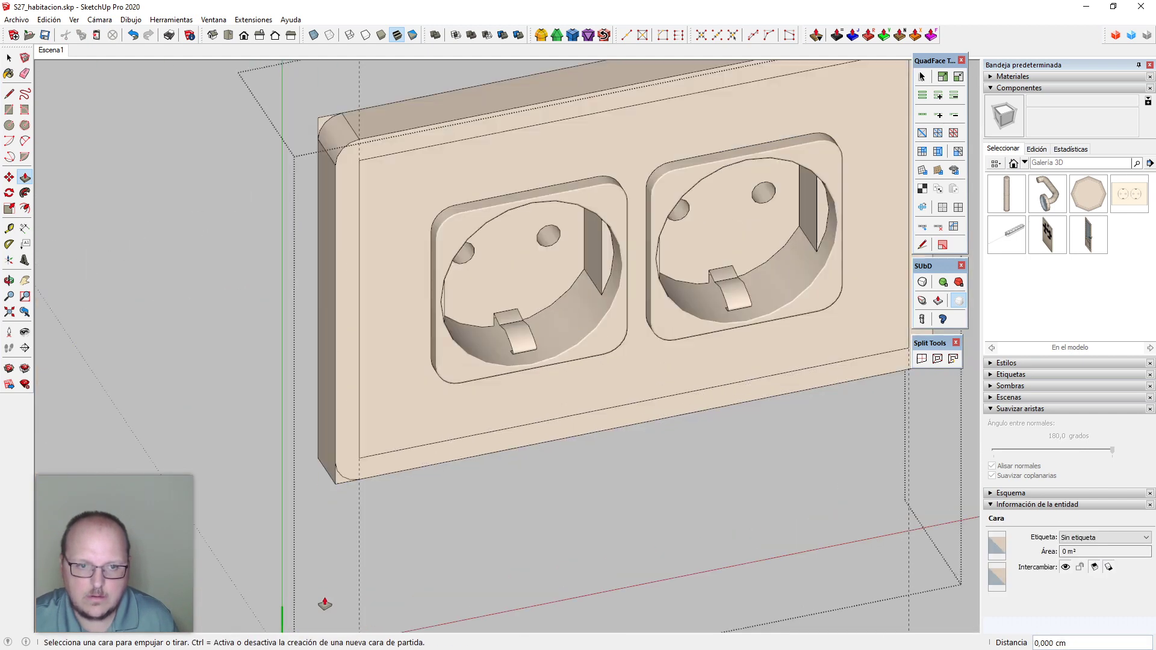
{"action": "scroll", "coordinate": [325, 542], "scroll_direction": "up", "scroll_amount": 2}
{"action": "double_click", "coordinate": [346, 454]}
{"action": "scroll", "coordinate": [18, 438], "scroll_direction": "down", "scroll_amount": 4}
{"action": "scroll", "coordinate": [740, 289], "scroll_direction": "up", "scroll_amount": 2}
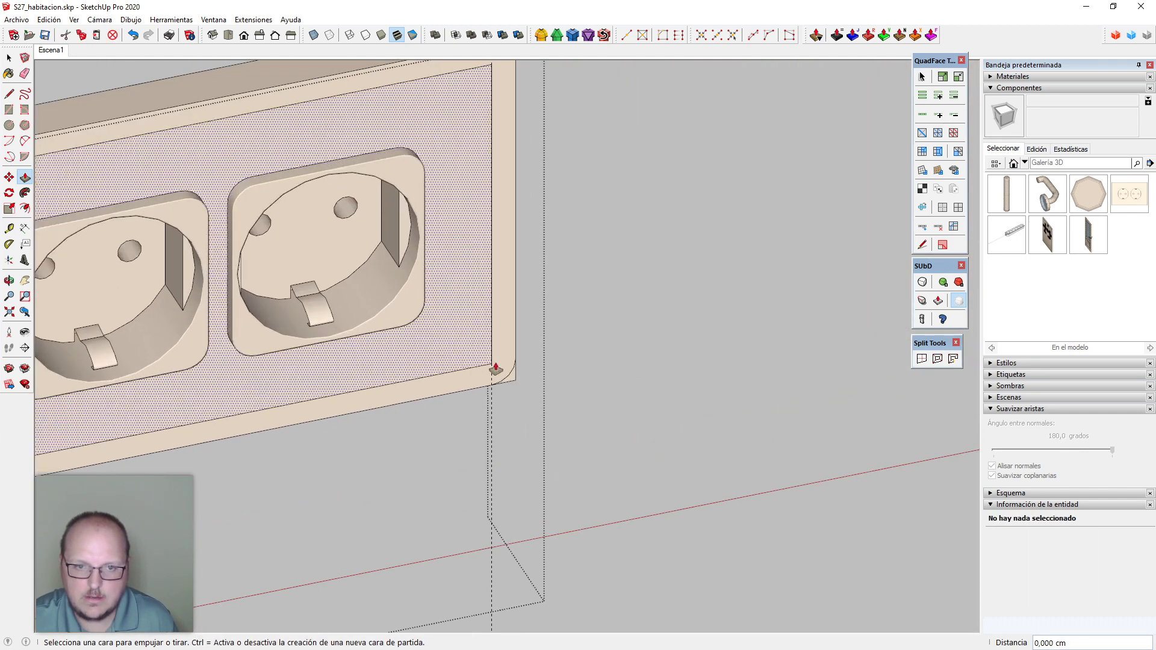
{"action": "scroll", "coordinate": [497, 367], "scroll_direction": "up", "scroll_amount": 2}
{"action": "double_click", "coordinate": [518, 389]}
Erase the leftover rear edges and faces projecting beyond the plate's four rounded corners
{"action": "scroll", "coordinate": [651, 473], "scroll_direction": "down", "scroll_amount": 4}
{"action": "scroll", "coordinate": [316, 300], "scroll_direction": "up", "scroll_amount": 3}
{"action": "key", "text": "e"}
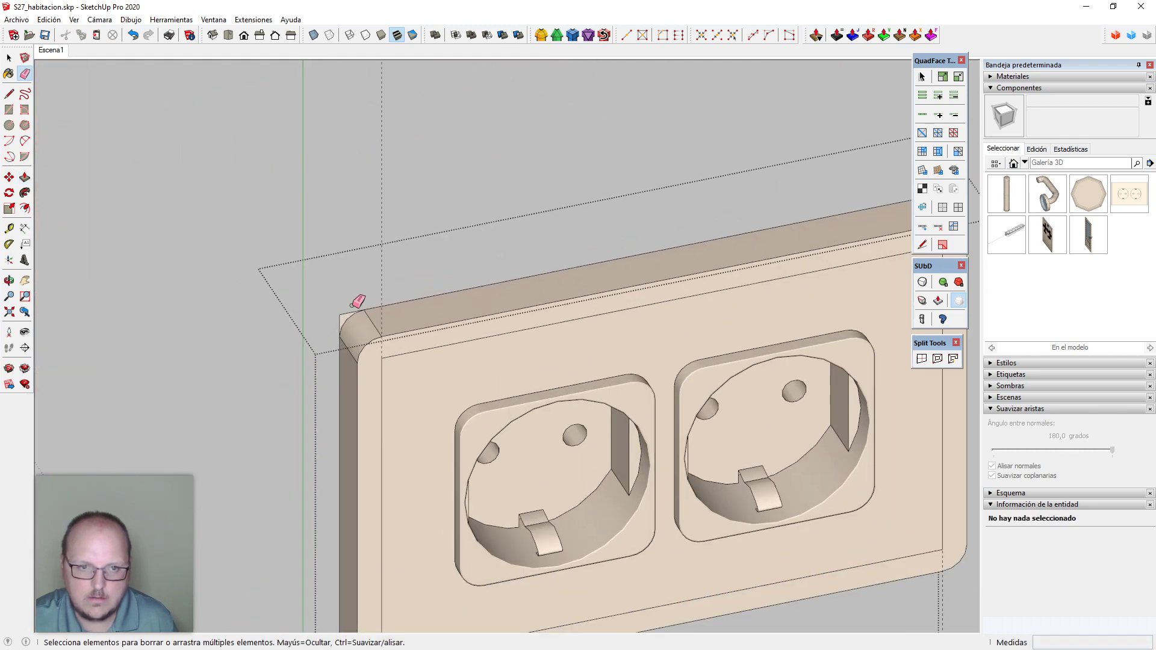
{"action": "scroll", "coordinate": [349, 309], "scroll_direction": "down", "scroll_amount": 3}
{"action": "scroll", "coordinate": [387, 459], "scroll_direction": "up", "scroll_amount": 4}
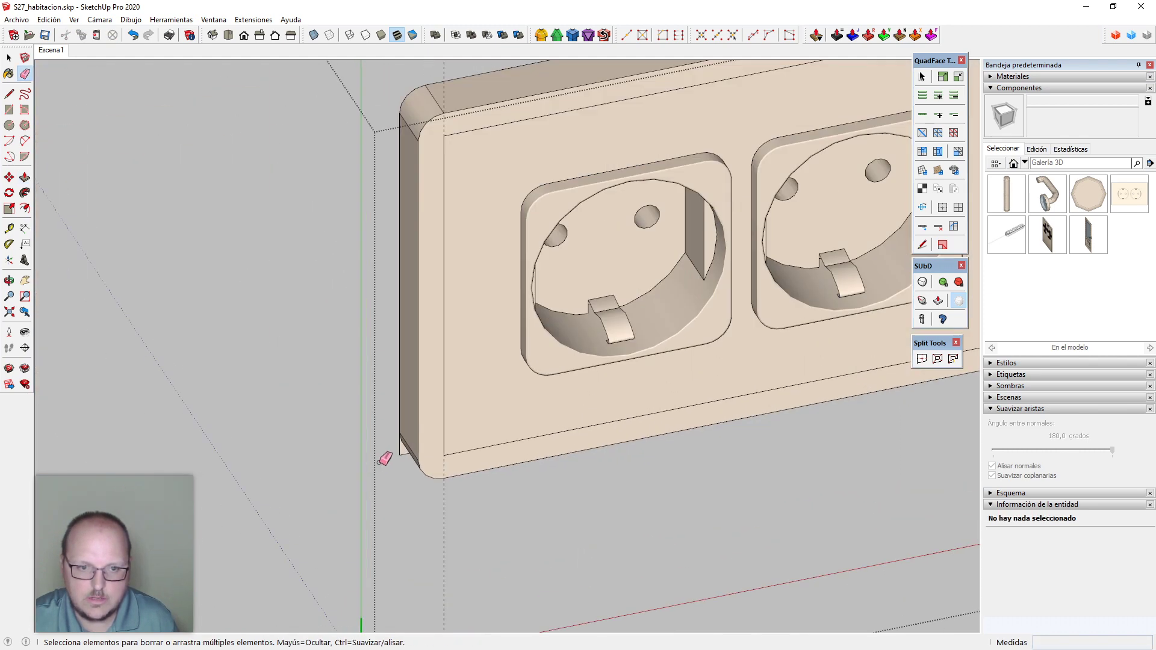
{"action": "scroll", "coordinate": [301, 503], "scroll_direction": "down", "scroll_amount": 2}
{"action": "scroll", "coordinate": [744, 459], "scroll_direction": "down", "scroll_amount": 3}
{"action": "scroll", "coordinate": [733, 323], "scroll_direction": "up", "scroll_amount": 3}
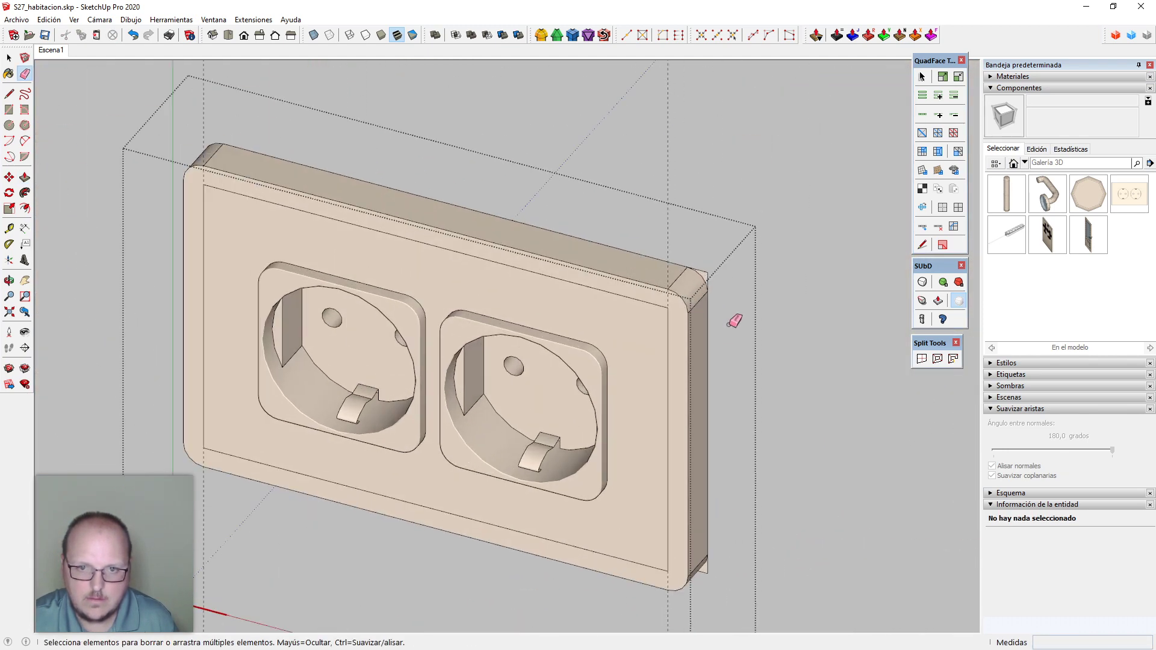
{"action": "scroll", "coordinate": [715, 258], "scroll_direction": "up", "scroll_amount": 2}
{"action": "scroll", "coordinate": [709, 263], "scroll_direction": "down", "scroll_amount": 2}
{"action": "scroll", "coordinate": [674, 253], "scroll_direction": "up", "scroll_amount": 1}
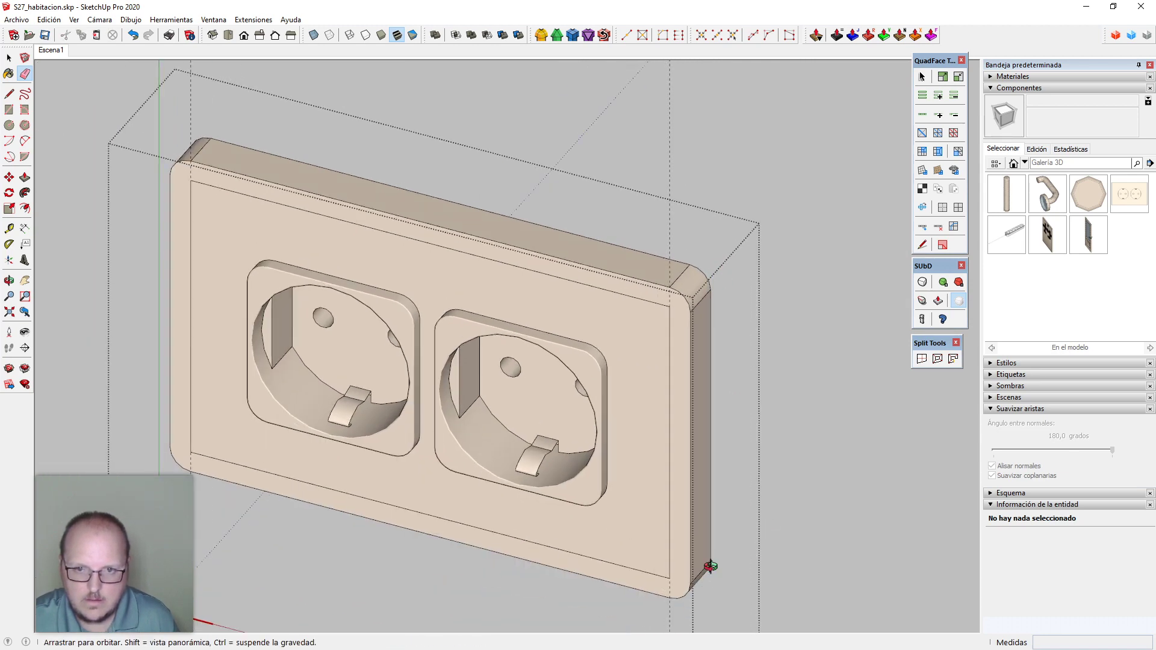
{"action": "scroll", "coordinate": [726, 254], "scroll_direction": "up", "scroll_amount": 3}
Show the socket in front view and delete the two vertical construction guides
{"action": "key", "text": "F3"}
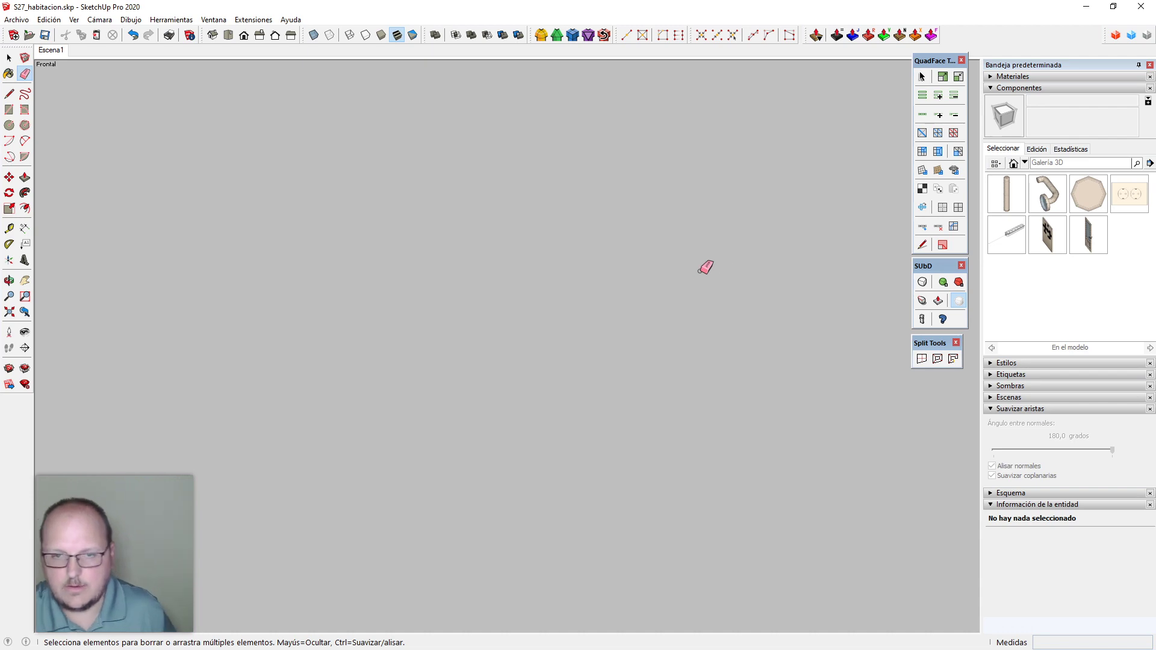
{"action": "key", "text": "shift+z"}
{"action": "scroll", "coordinate": [569, 355], "scroll_direction": "down", "scroll_amount": 3}
{"action": "scroll", "coordinate": [686, 342], "scroll_direction": "up", "scroll_amount": 1}
{"action": "scroll", "coordinate": [687, 343], "scroll_direction": "down", "scroll_amount": 4}
{"action": "mouse_move", "coordinate": [702, 358]}
{"action": "middle_mouse_down"}
{"action": "mouse_move", "coordinate": [682, 395]}
{"action": "mouse_move", "coordinate": [48, 422]}
{"action": "mouse_move", "coordinate": [782, 408]}
{"action": "middle_mouse_up"}
{"action": "key", "text": "1"}
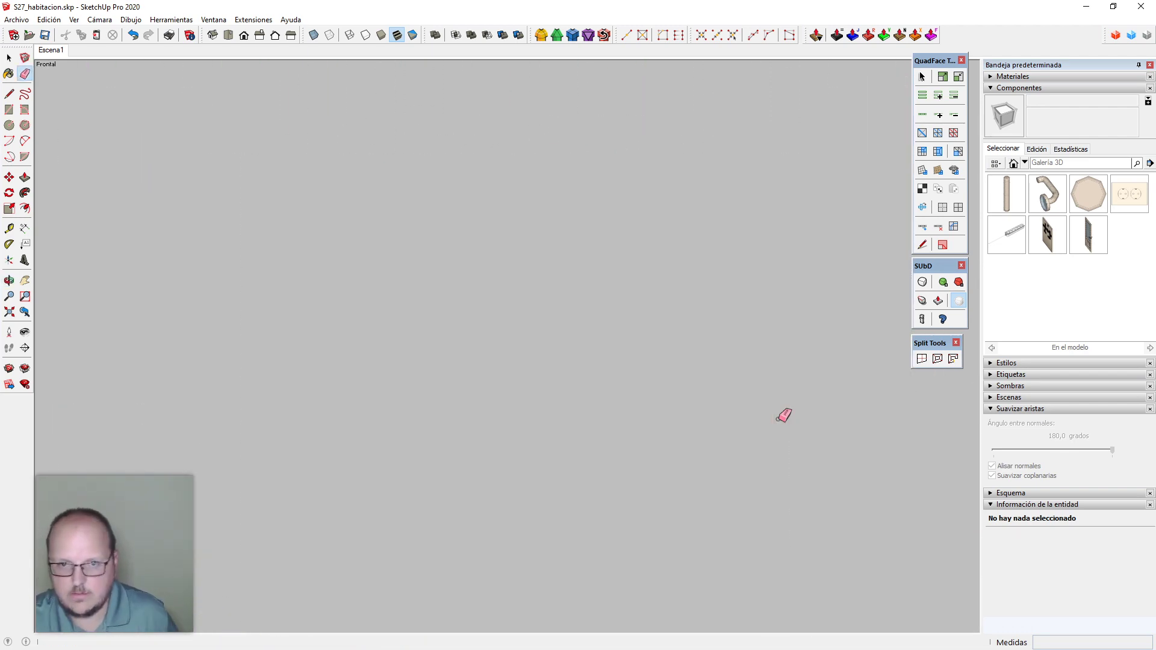
{"action": "scroll", "coordinate": [783, 415], "scroll_direction": "down", "scroll_amount": 4}
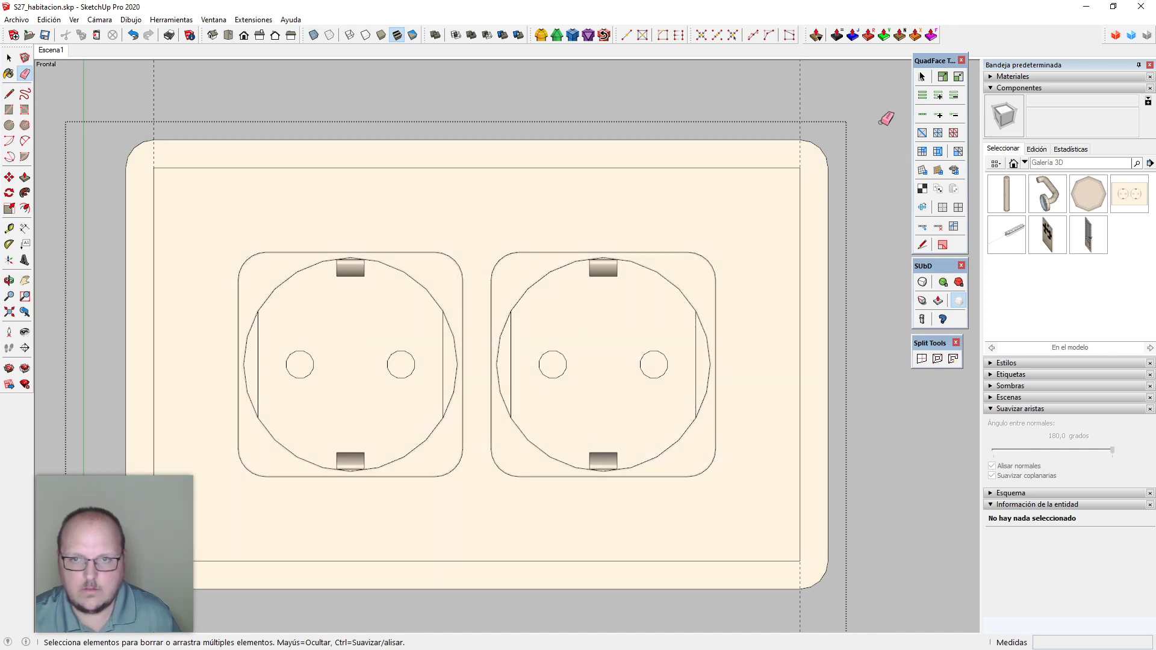
{"action": "scroll", "coordinate": [810, 155], "scroll_direction": "up", "scroll_amount": 2}
{"action": "scroll", "coordinate": [779, 338], "scroll_direction": "down", "scroll_amount": 2}
{"action": "key", "text": "space"}
{"action": "scroll", "coordinate": [783, 340], "scroll_direction": "down", "scroll_amount": 2}
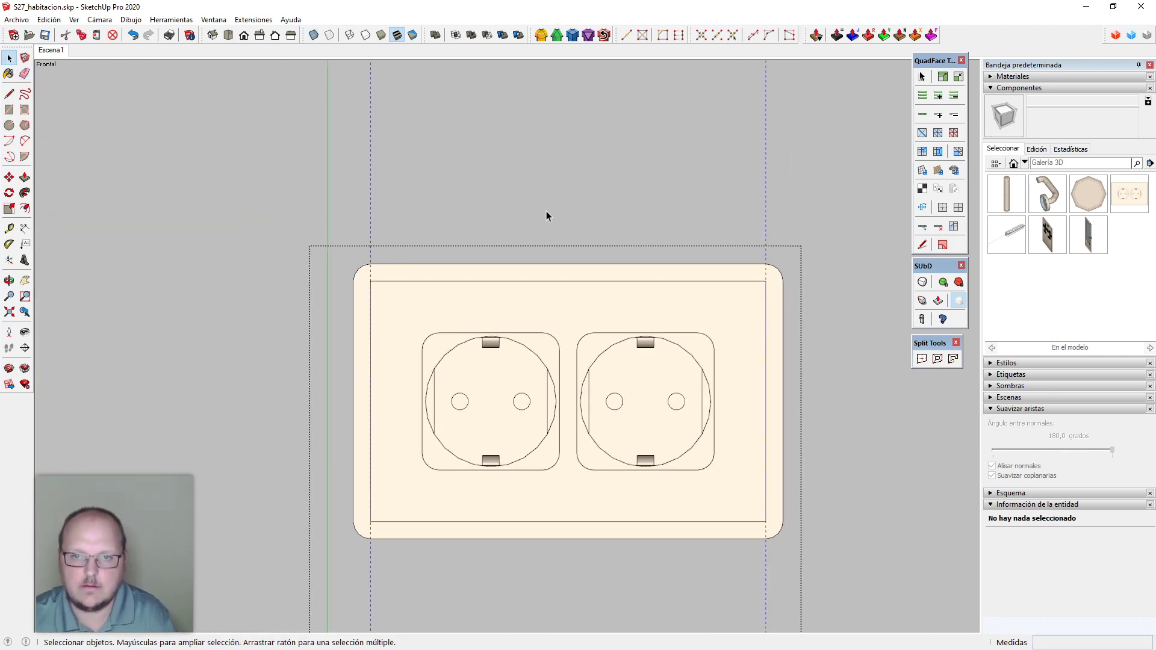
{"action": "key", "text": "Delete"}
Cut through the plate vertically in line with the inset outline's right edge, from its upper edge to its lower edge
{"action": "scroll", "coordinate": [843, 286], "scroll_direction": "up", "scroll_amount": 5}
{"action": "key", "text": "z"}
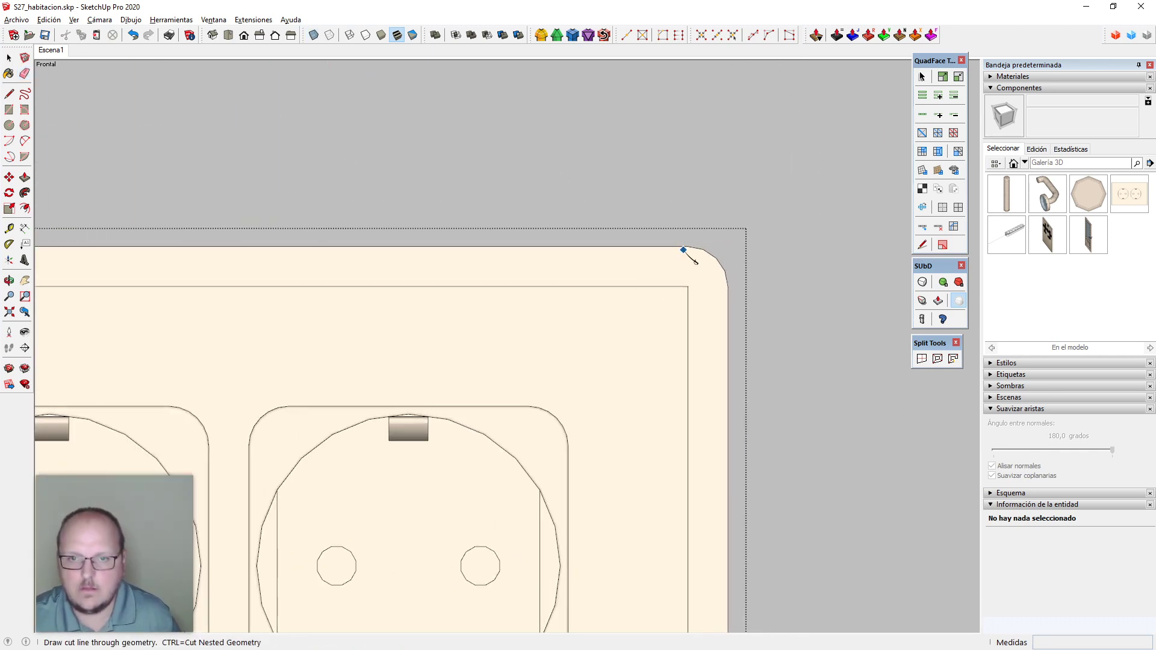
{"action": "left_click", "coordinate": [688, 246]}
{"action": "scroll", "coordinate": [688, 247], "scroll_direction": "down", "scroll_amount": 3}
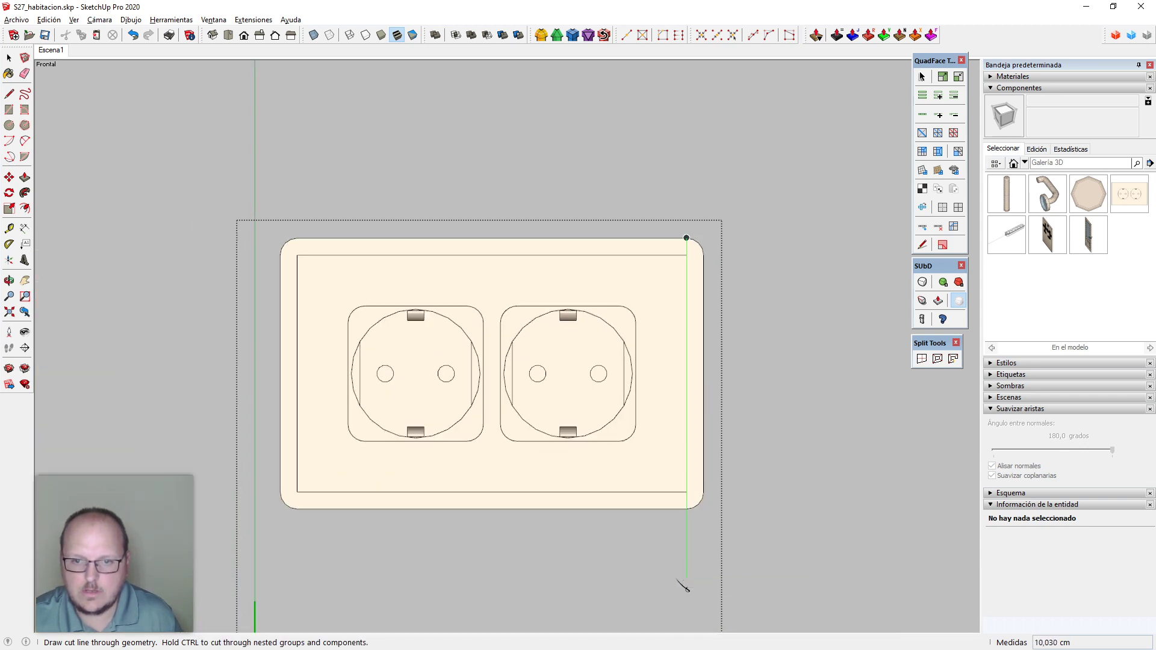
{"action": "left_click", "coordinate": [687, 509]}
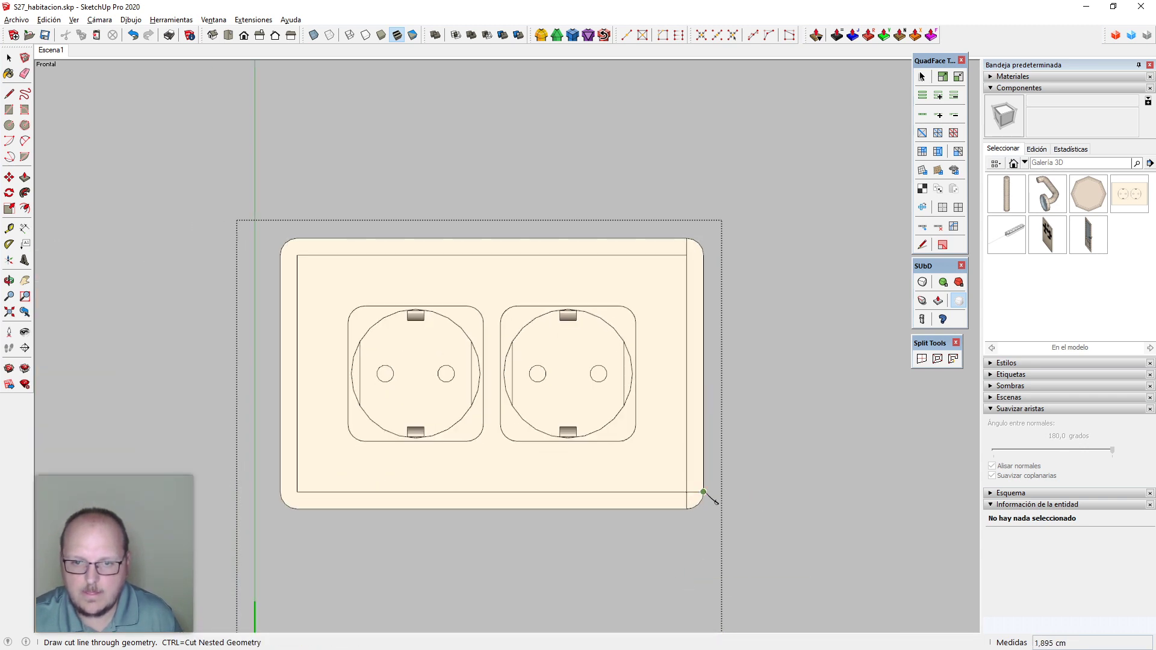
Cut through the plate in line with the inset outline's lower, left and upper edges, extending each cut to the plate's outer edges
{"action": "left_click", "coordinate": [703, 492]}
{"action": "left_click", "coordinate": [281, 492]}
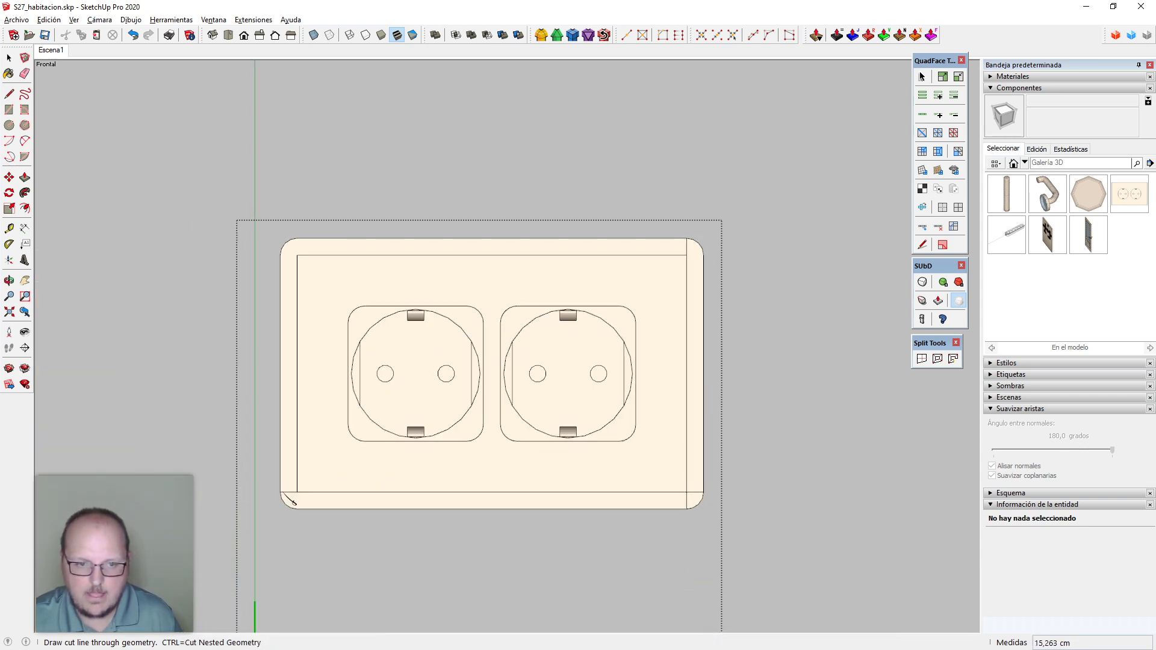
{"action": "left_click", "coordinate": [297, 254]}
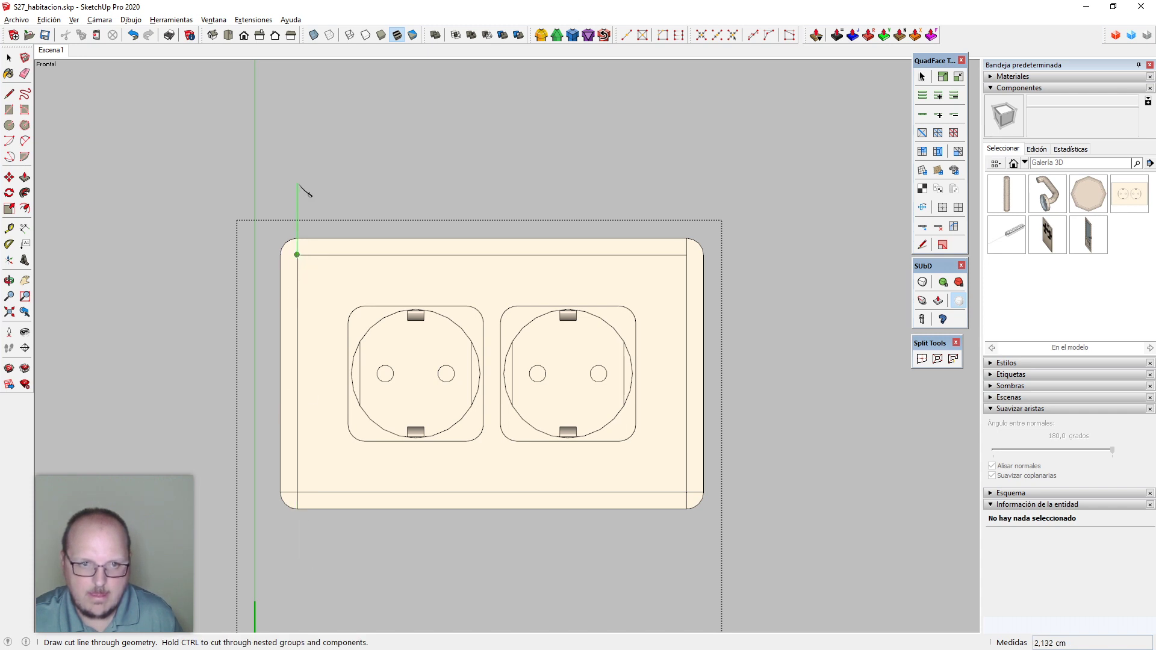
{"action": "left_click", "coordinate": [298, 240]}
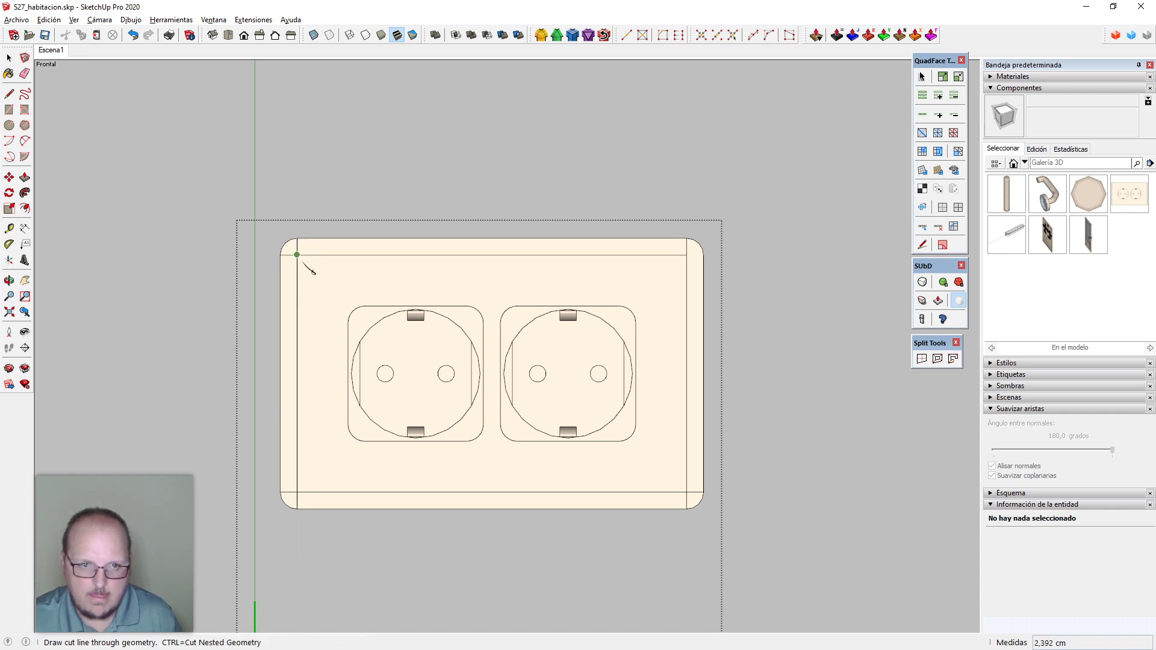
{"action": "key", "text": "Escape"}
{"action": "key", "text": "space"}
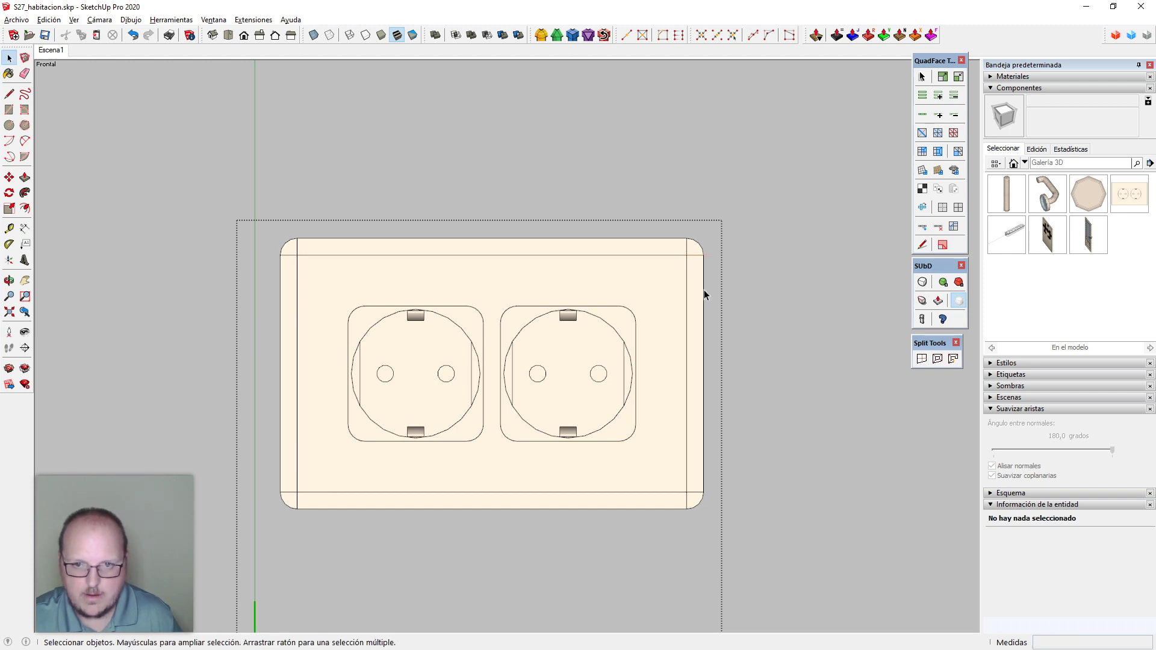
Move the complete outer edge loop of the plate's front face back 3 mm along the blue axis to form a sloped border
{"action": "left_click", "coordinate": [703, 291]}
{"action": "middle_click_drag", "start_coordinate": [683, 319], "coordinate": [462, 529]}
{"action": "scroll", "coordinate": [651, 360], "scroll_direction": "up", "scroll_amount": 4}
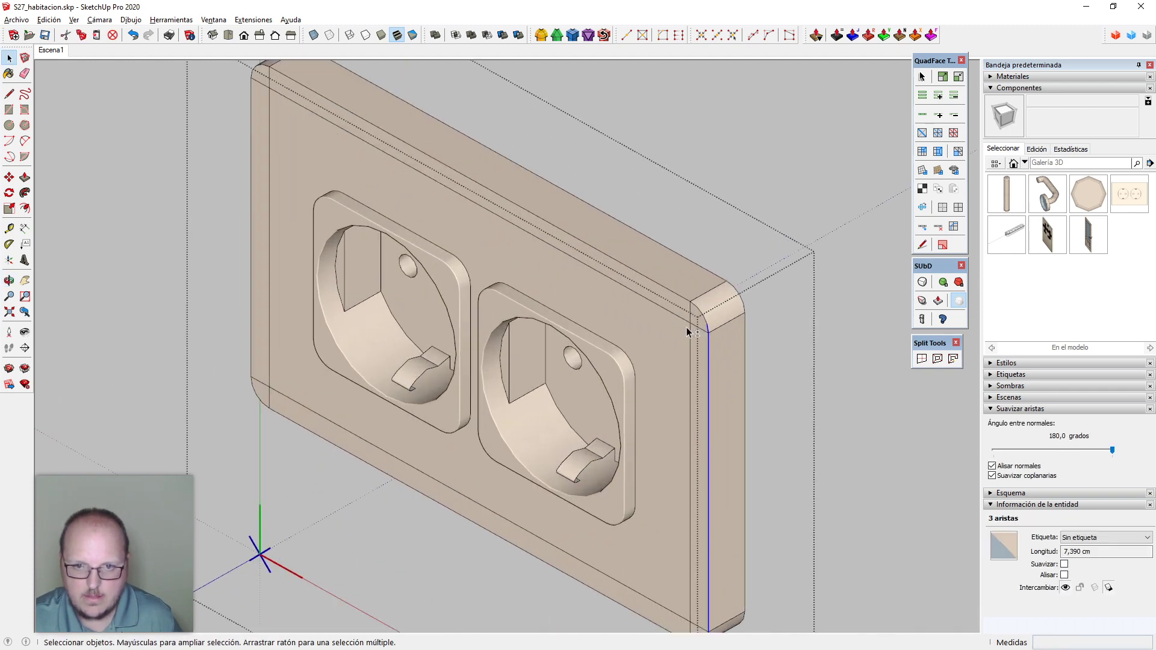
{"action": "left_click", "coordinate": [694, 305], "text": "shift"}
{"action": "scroll", "coordinate": [697, 324], "scroll_direction": "down", "scroll_amount": 3}
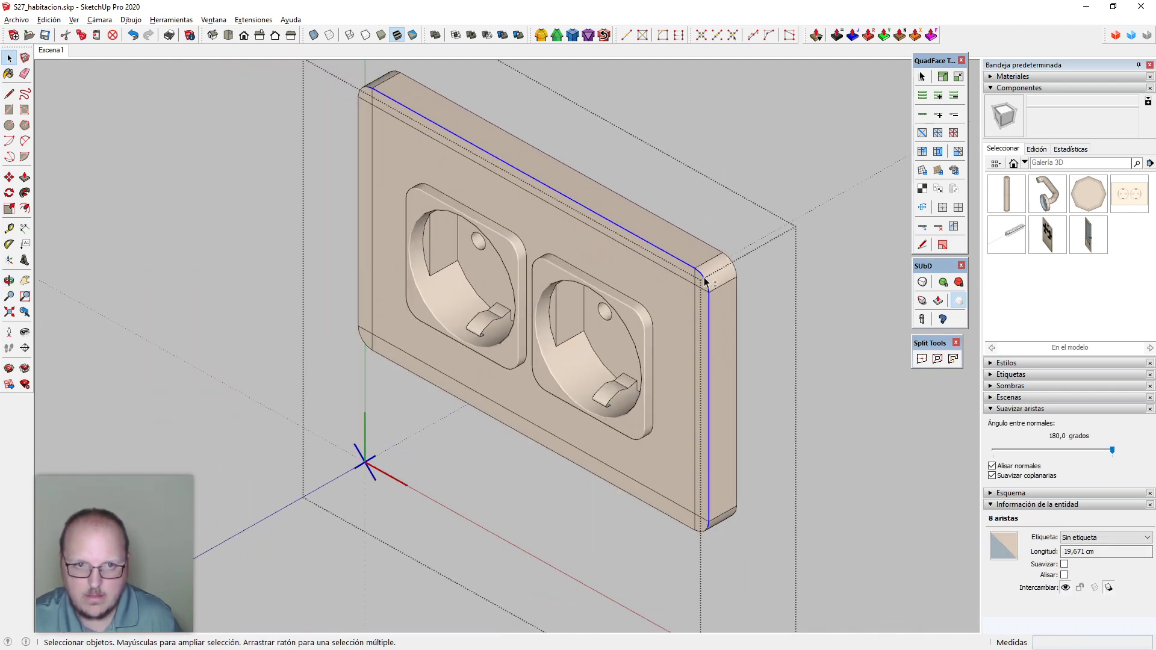
{"action": "scroll", "coordinate": [365, 88], "scroll_direction": "up", "scroll_amount": 1}
{"action": "left_click", "coordinate": [362, 91], "text": "shift"}
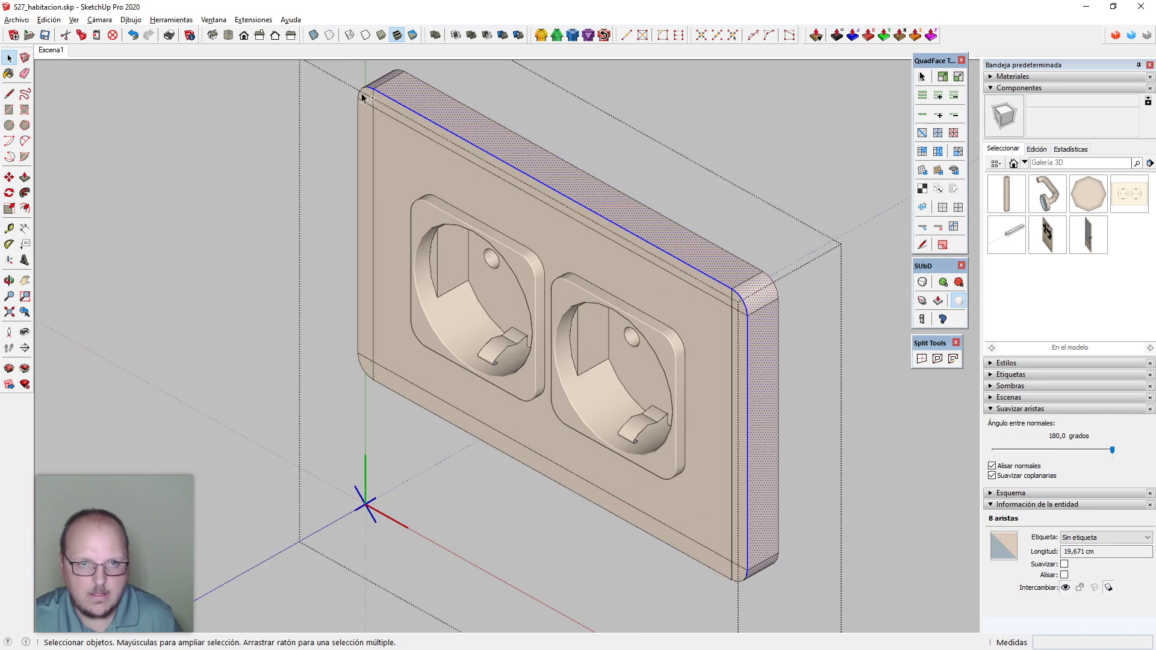
{"action": "middle_click_drag", "start_coordinate": [354, 113], "coordinate": [705, 181]}
{"action": "scroll", "coordinate": [253, 202], "scroll_direction": "up", "scroll_amount": 4}
{"action": "left_click", "coordinate": [284, 229], "text": "shift"}
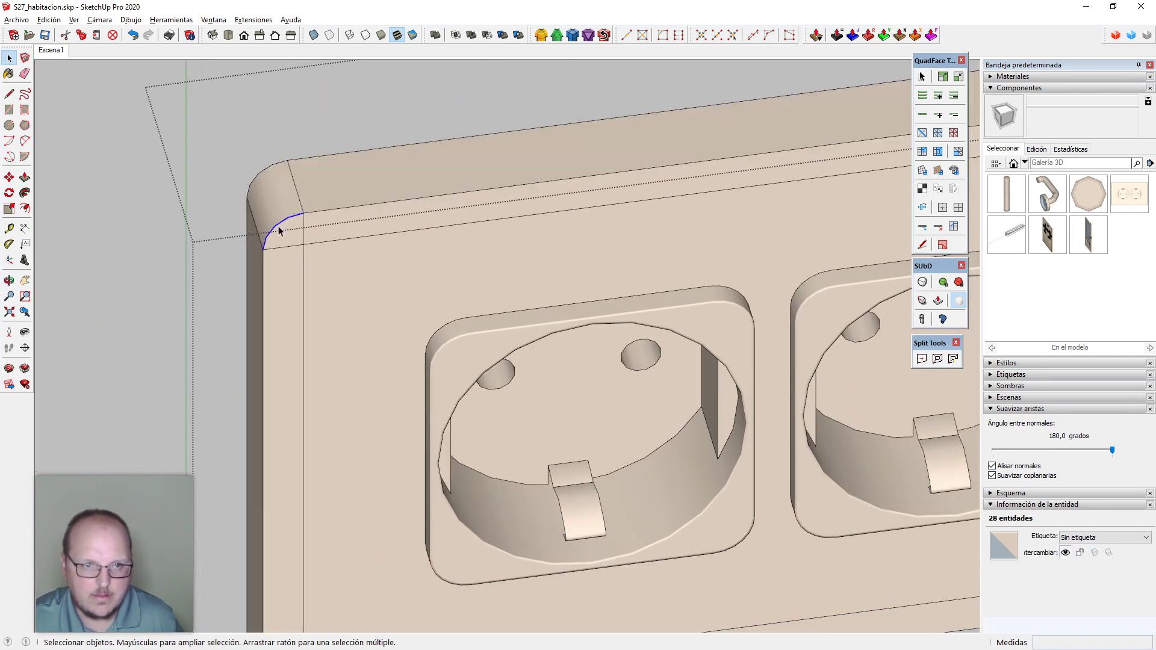
{"action": "scroll", "coordinate": [317, 217], "scroll_direction": "down", "scroll_amount": 4}
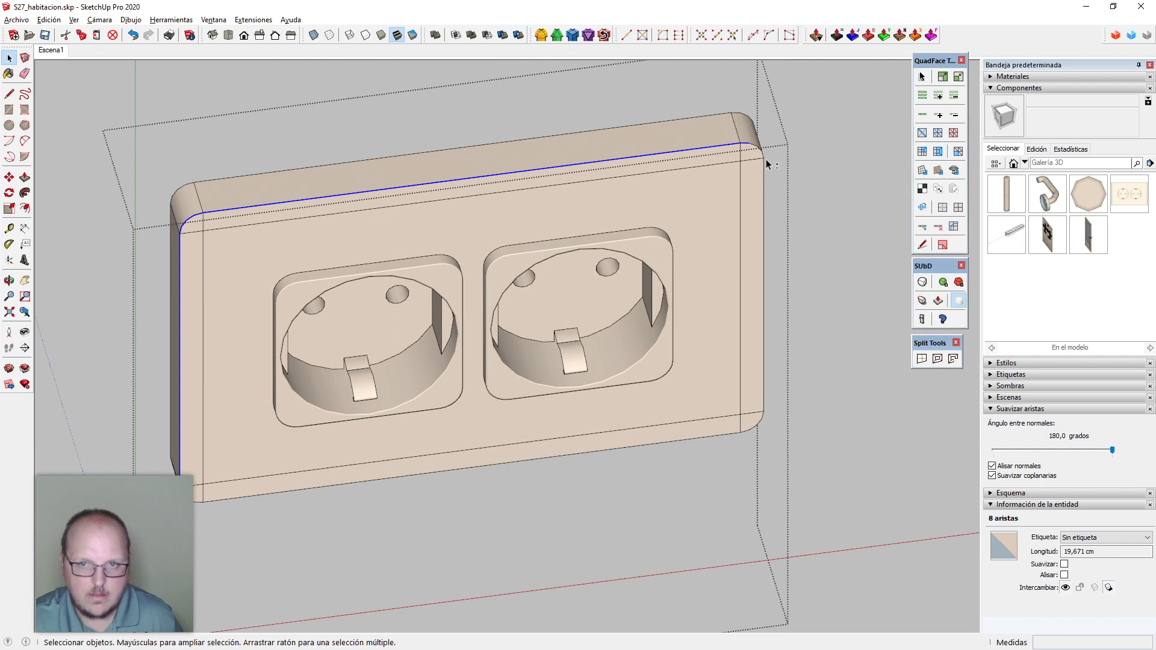
{"action": "left_click", "coordinate": [759, 158], "text": "shift"}
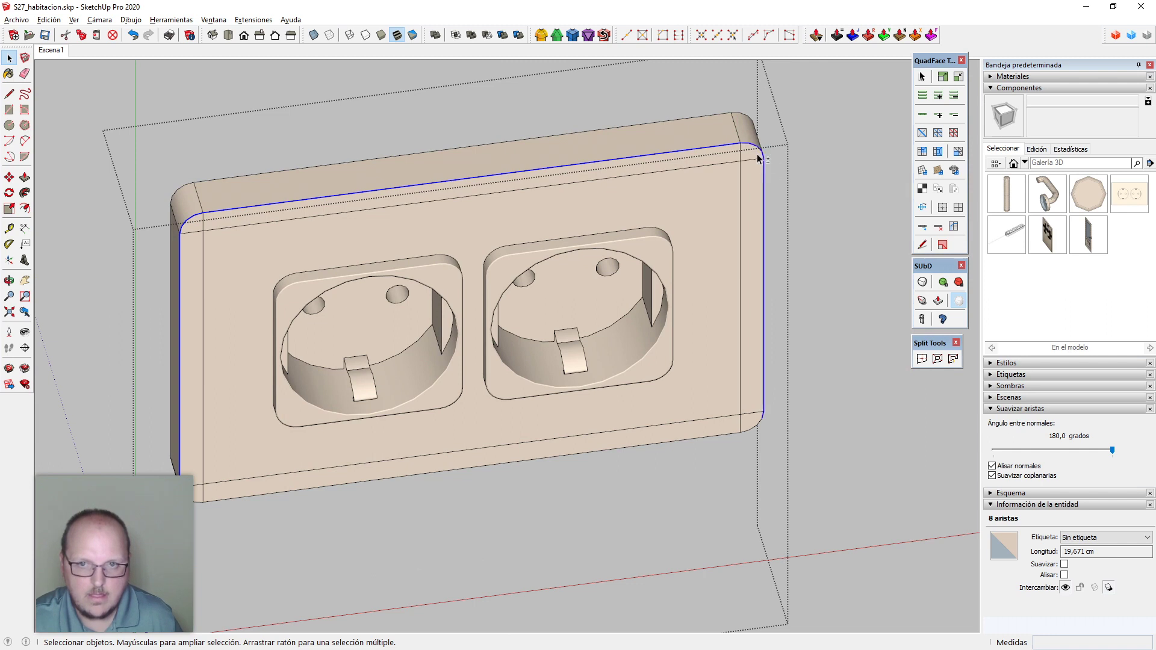
{"action": "left_click", "coordinate": [751, 436], "text": "shift"}
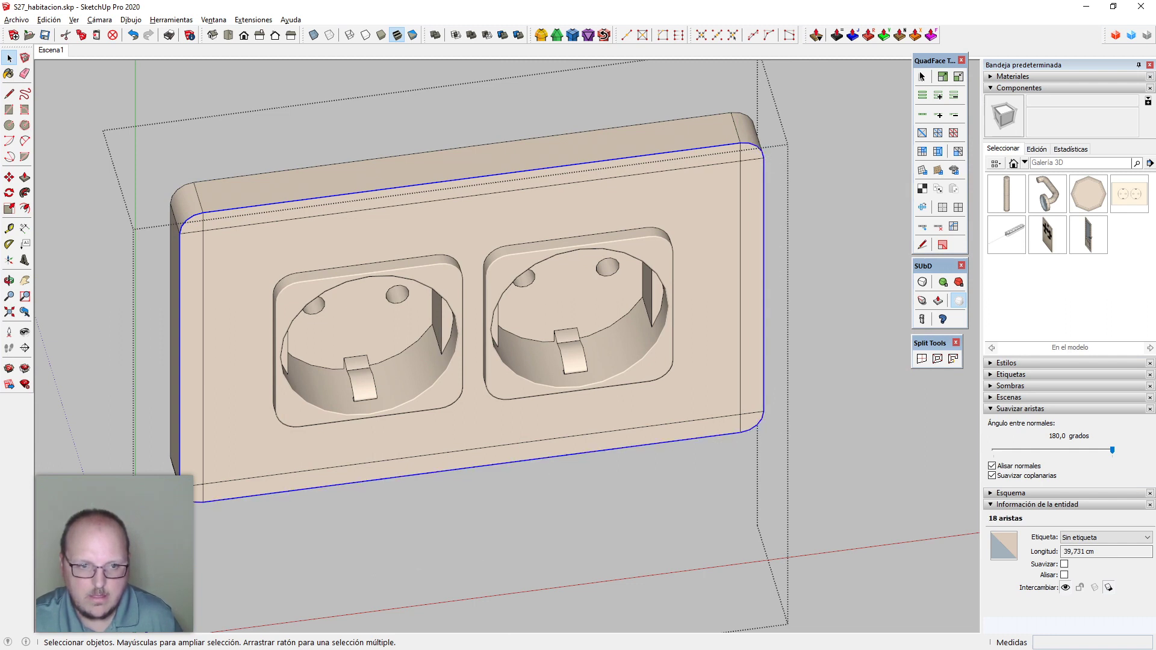
{"action": "middle_click_drag", "start_coordinate": [263, 408], "coordinate": [170, 240]}
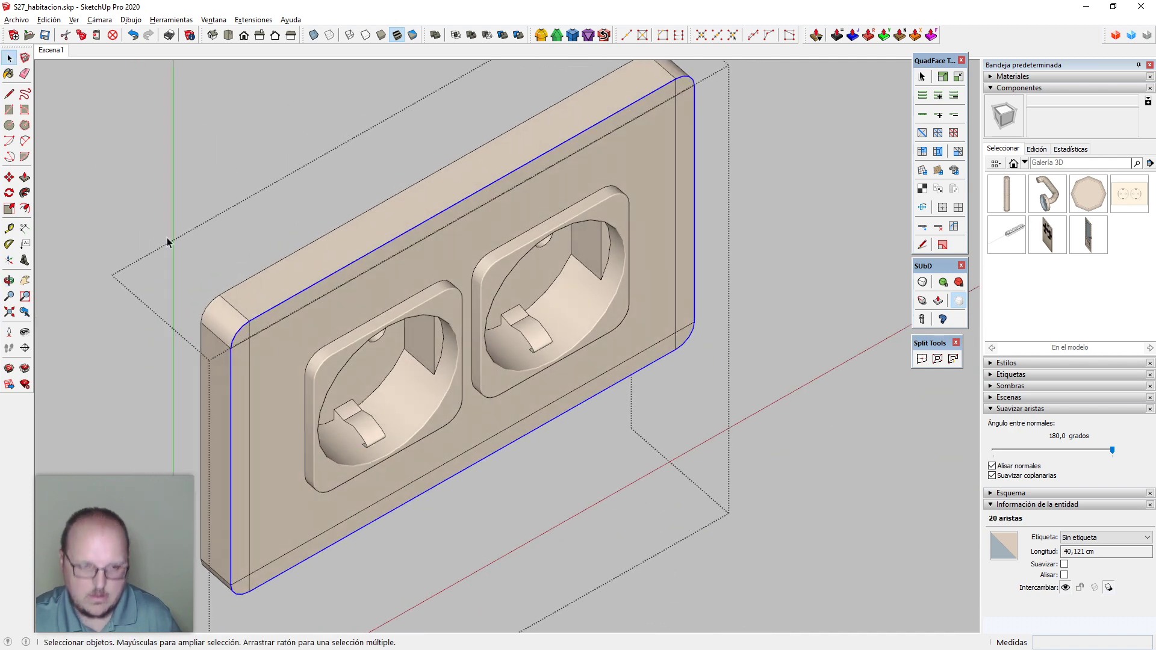
{"action": "scroll", "coordinate": [167, 242], "scroll_direction": "up", "scroll_amount": 3}
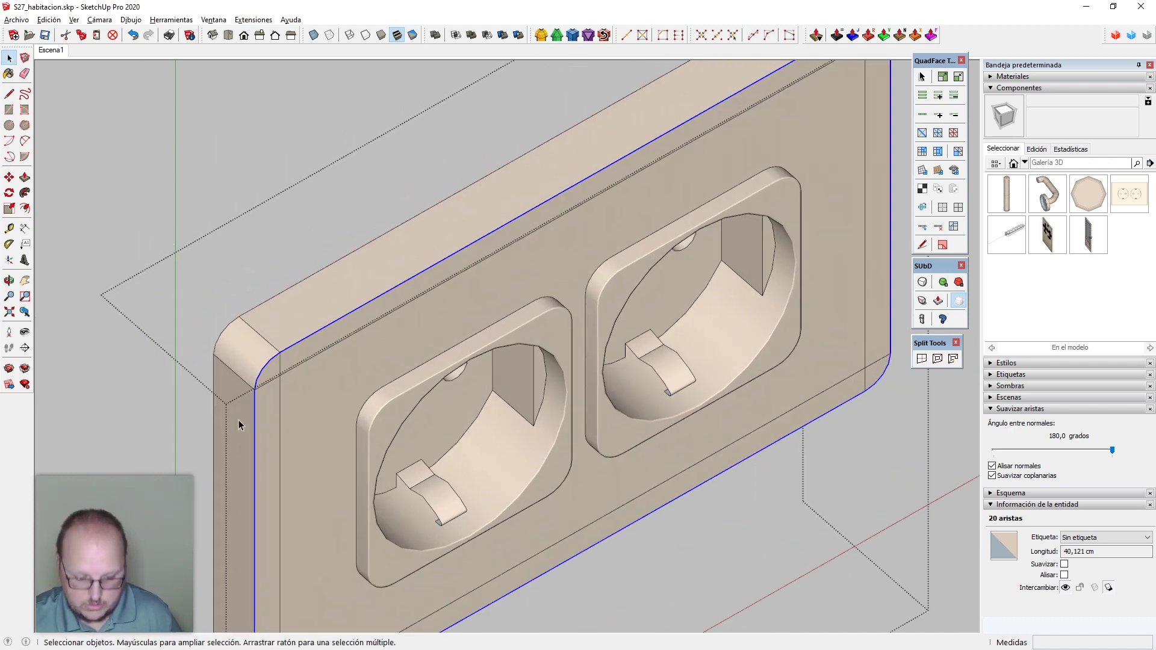
{"action": "scroll", "coordinate": [307, 442], "scroll_direction": "up", "scroll_amount": 4}
{"action": "key", "text": "m"}
{"action": "left_click", "coordinate": [253, 235]}
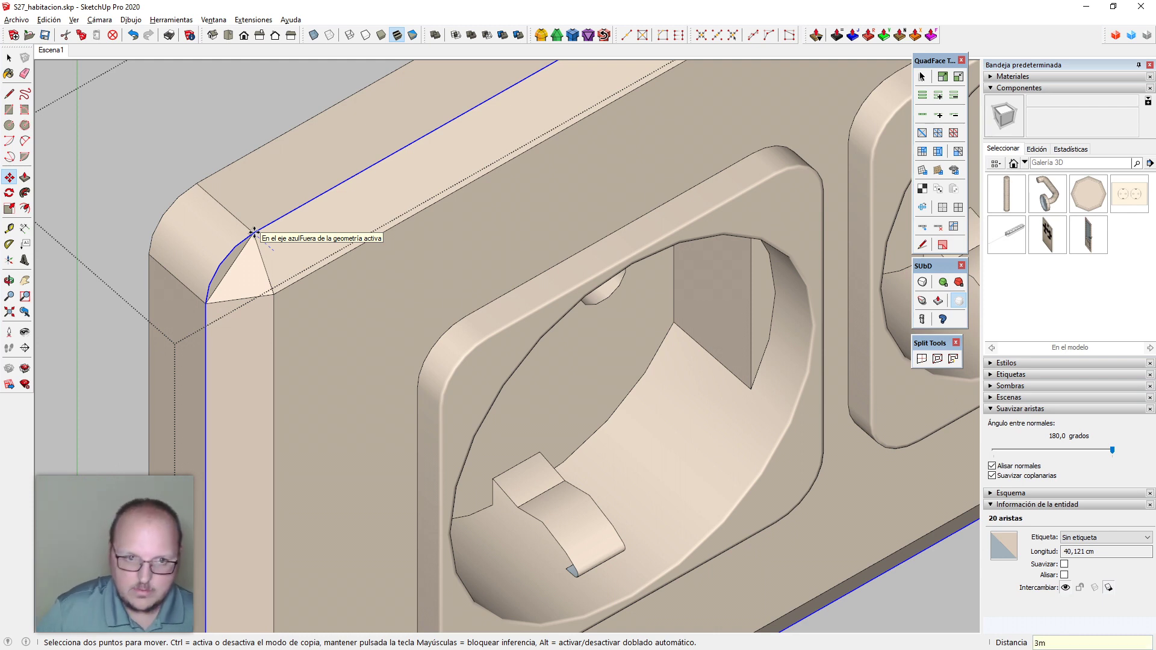
{"action": "key", "text": "space"}
{"action": "scroll", "coordinate": [192, 375], "scroll_direction": "down", "scroll_amount": 4}
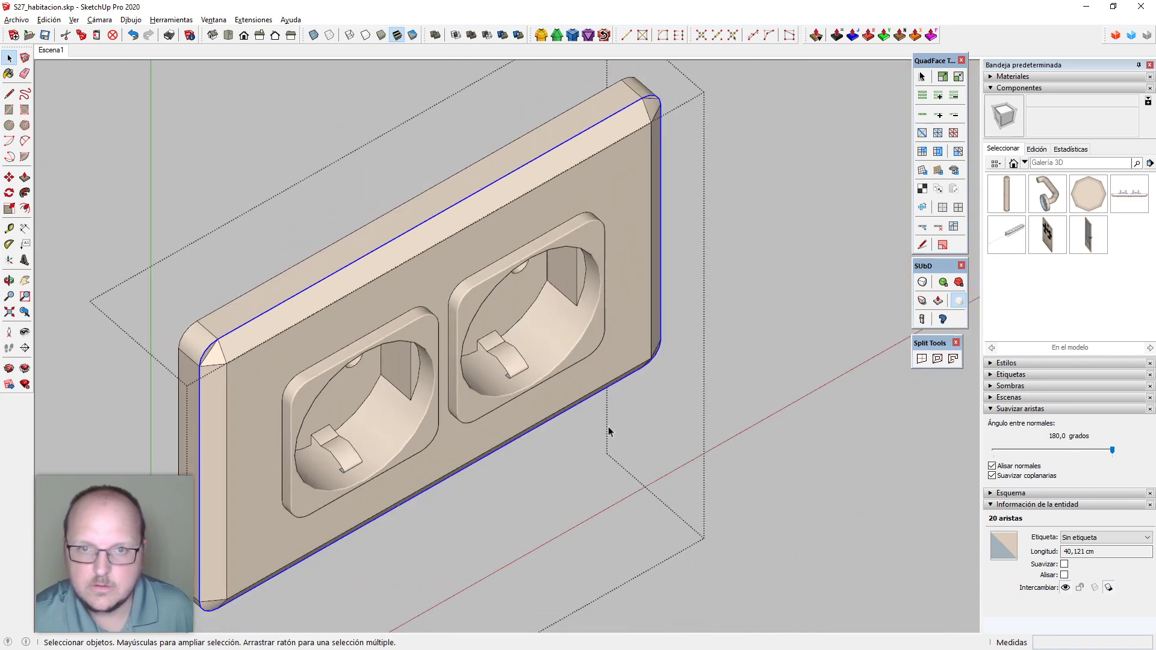
Show the hidden geometry and erase the diagonal edge crossing the upper-left corner of the sloped border
{"action": "middle_click_drag", "start_coordinate": [609, 431], "coordinate": [591, 315]}
{"action": "key", "text": "alt+h"}
{"action": "scroll", "coordinate": [225, 268], "scroll_direction": "up", "scroll_amount": 4}
{"action": "scroll", "coordinate": [201, 286], "scroll_direction": "up", "scroll_amount": 2}
{"action": "key", "text": "e"}
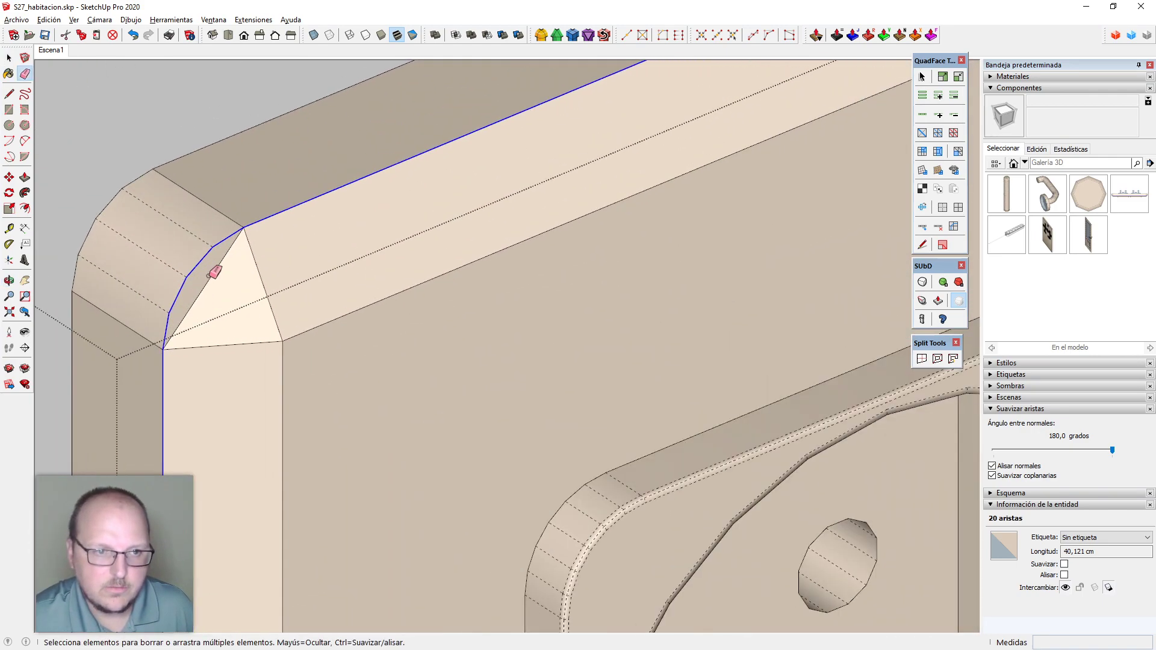
{"action": "left_click", "coordinate": [210, 276]}
Fill the upper-left corner with triangular faces by drawing lines from the inset corner to the arc's intermediate vertices
{"action": "scroll", "coordinate": [280, 224], "scroll_direction": "down", "scroll_amount": 2}
{"action": "scroll", "coordinate": [277, 215], "scroll_direction": "up", "scroll_amount": 1}
{"action": "scroll", "coordinate": [282, 212], "scroll_direction": "up", "scroll_amount": 1}
{"action": "key", "text": "l"}
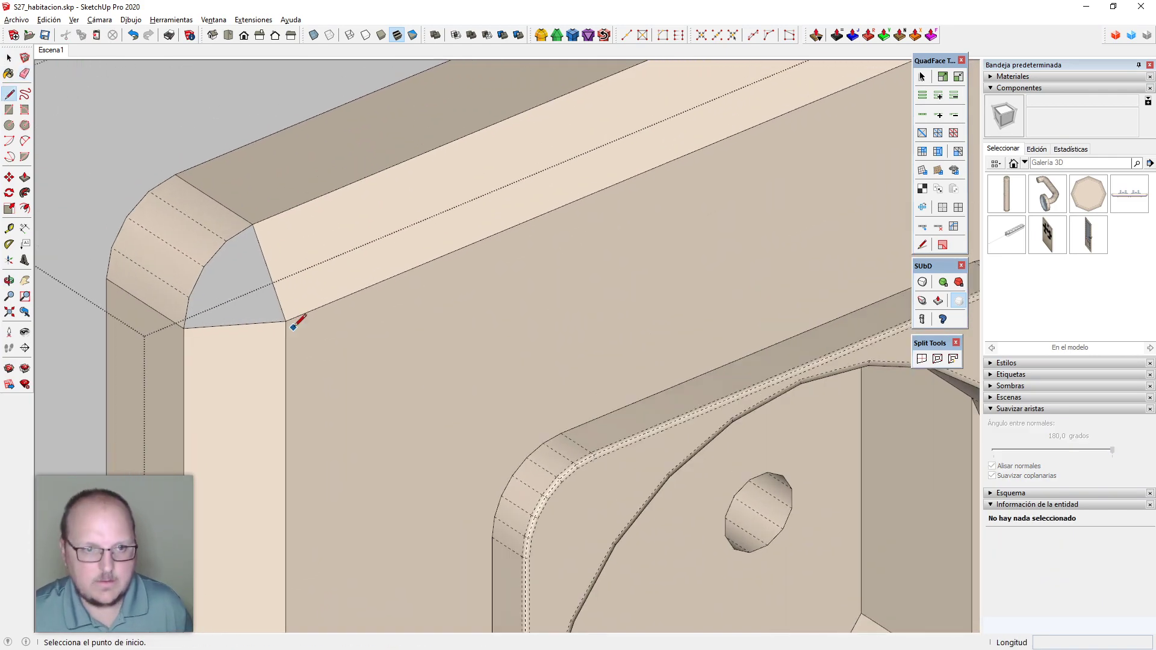
{"action": "left_click", "coordinate": [285, 320]}
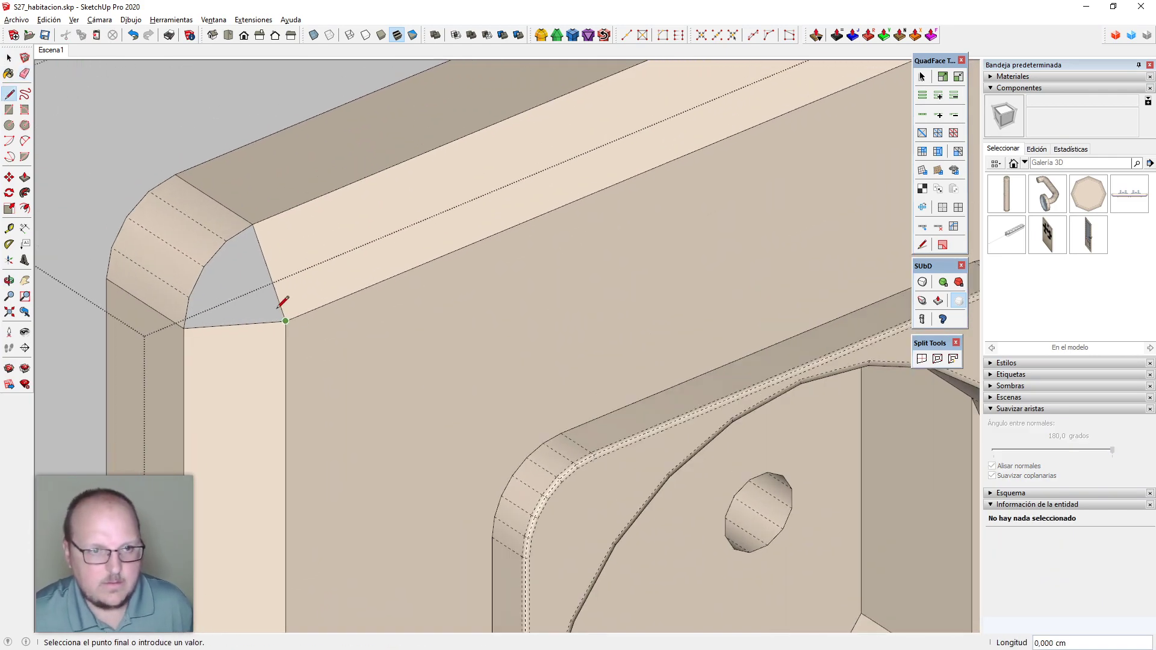
{"action": "left_click", "coordinate": [225, 240]}
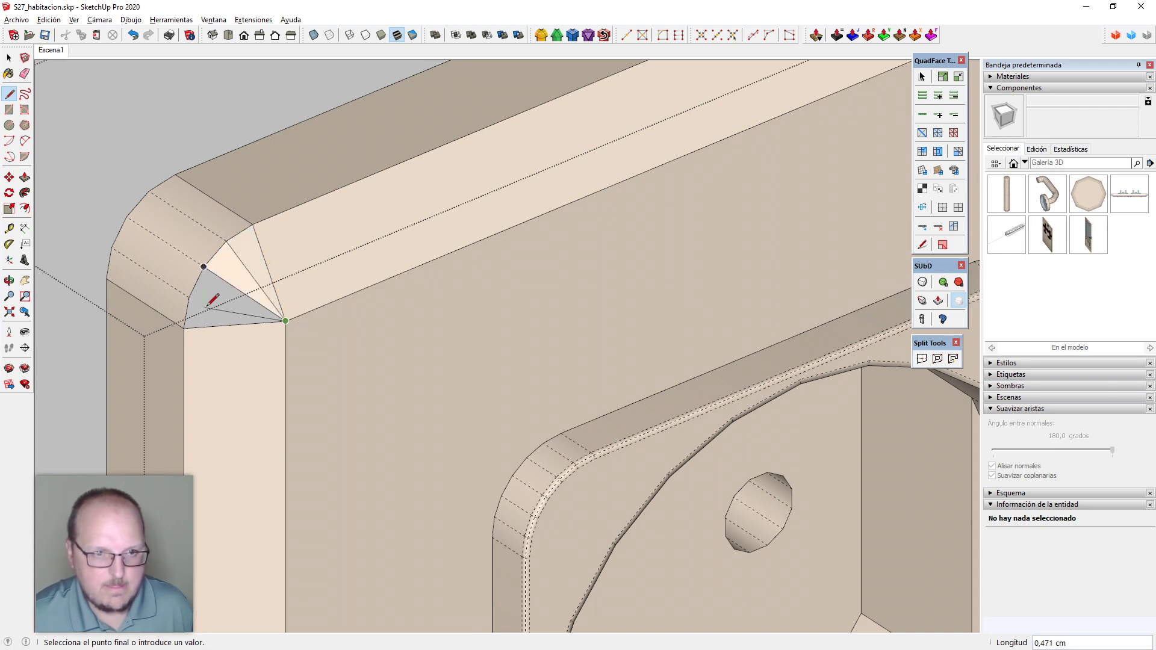
{"action": "left_click", "coordinate": [189, 298]}
Rebuild the remaining border corners with triangular faces, erasing each diagonal and drawing lines from the inset corner to the arc's vertices
{"action": "scroll", "coordinate": [296, 161], "scroll_direction": "down", "scroll_amount": 7}
{"action": "middle_click_drag", "start_coordinate": [323, 461], "coordinate": [310, 342]}
{"action": "middle_click_drag", "start_coordinate": [696, 391], "coordinate": [643, 263]}
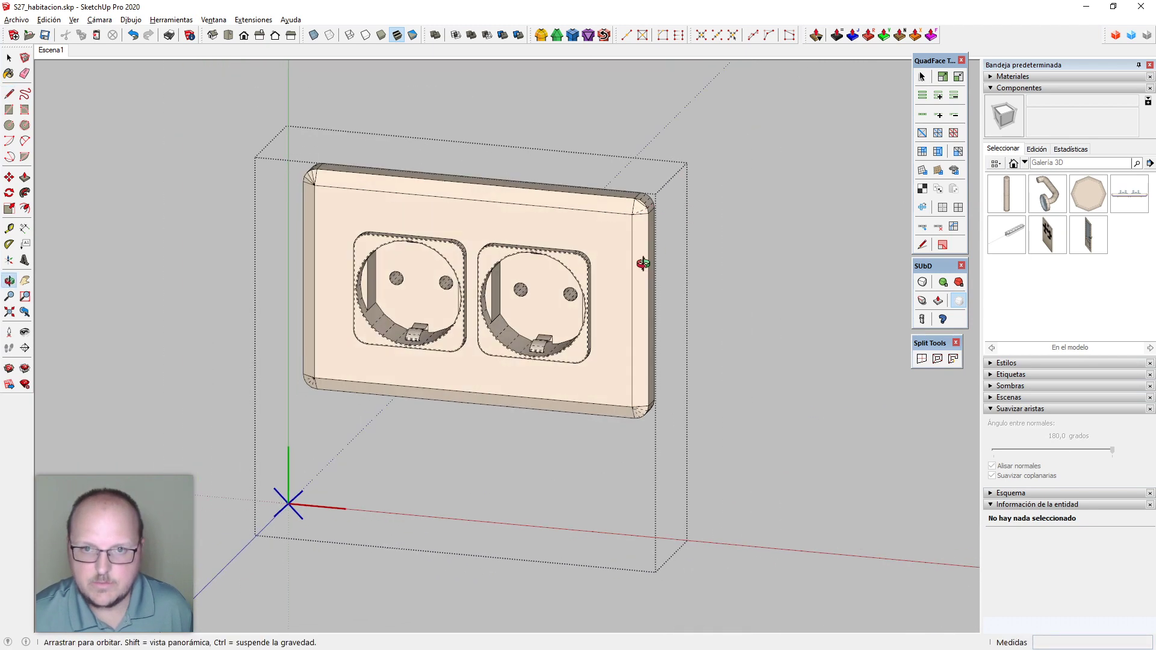
{"action": "scroll", "coordinate": [643, 264], "scroll_direction": "up", "scroll_amount": 10}
{"action": "key", "text": "e"}
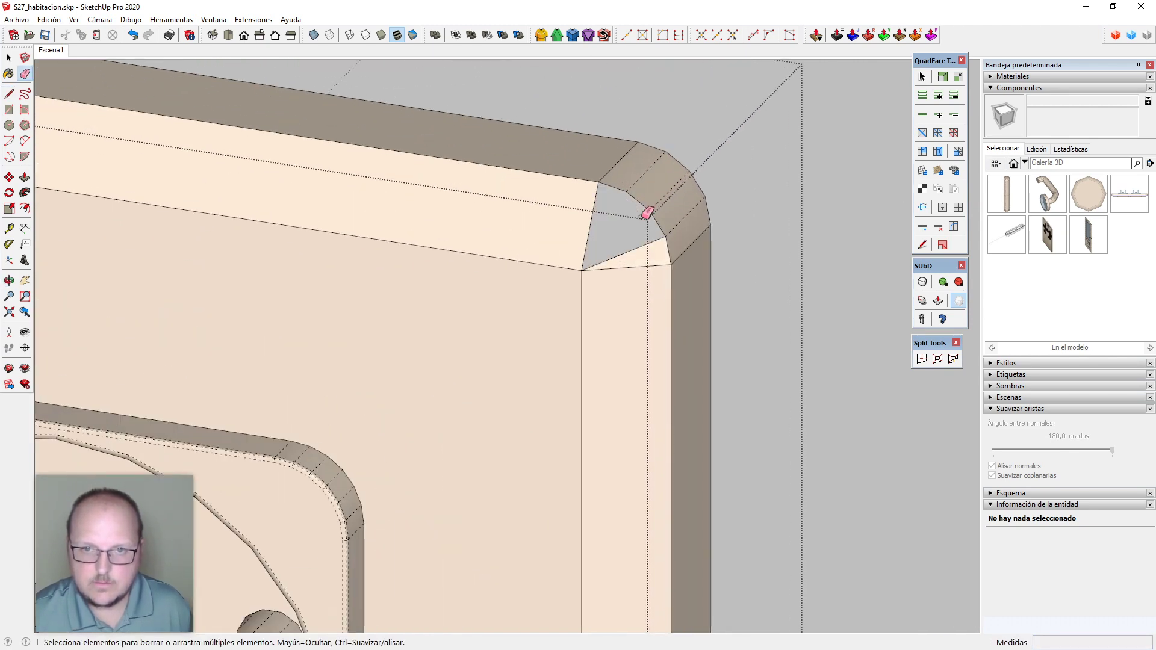
{"action": "key", "text": "l"}
{"action": "left_click", "coordinate": [581, 270]}
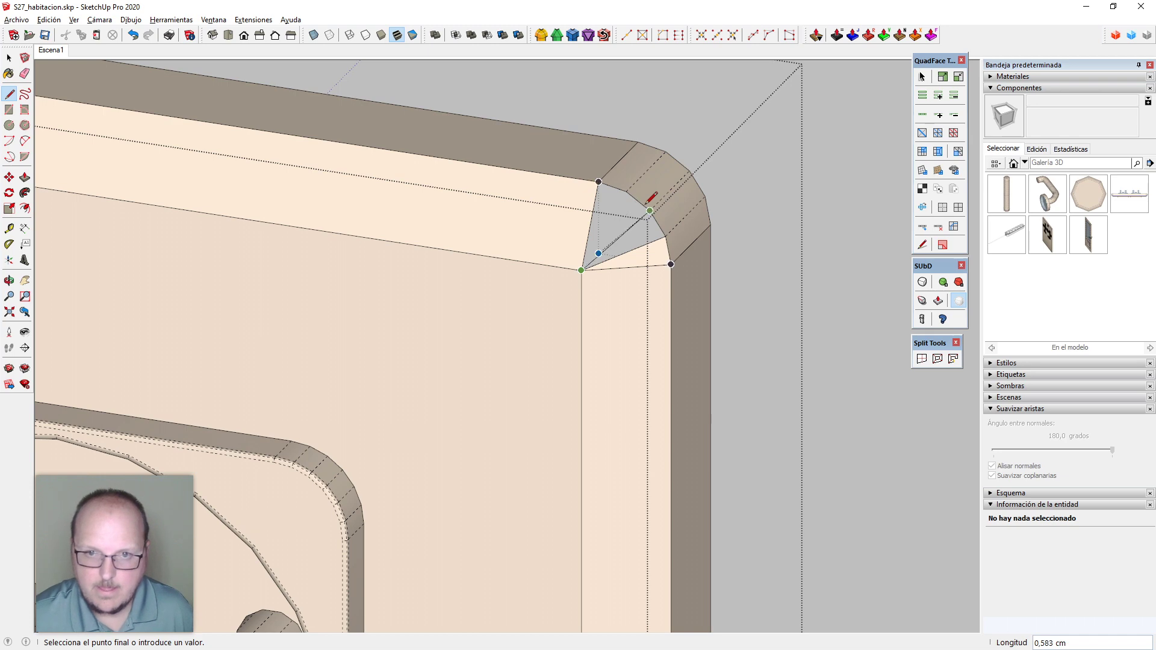
{"action": "key", "text": "space"}
Soften the fan edges at the right-hand corners of the sloped border and hide the hidden geometry again
{"action": "scroll", "coordinate": [643, 248], "scroll_direction": "down", "scroll_amount": 2}
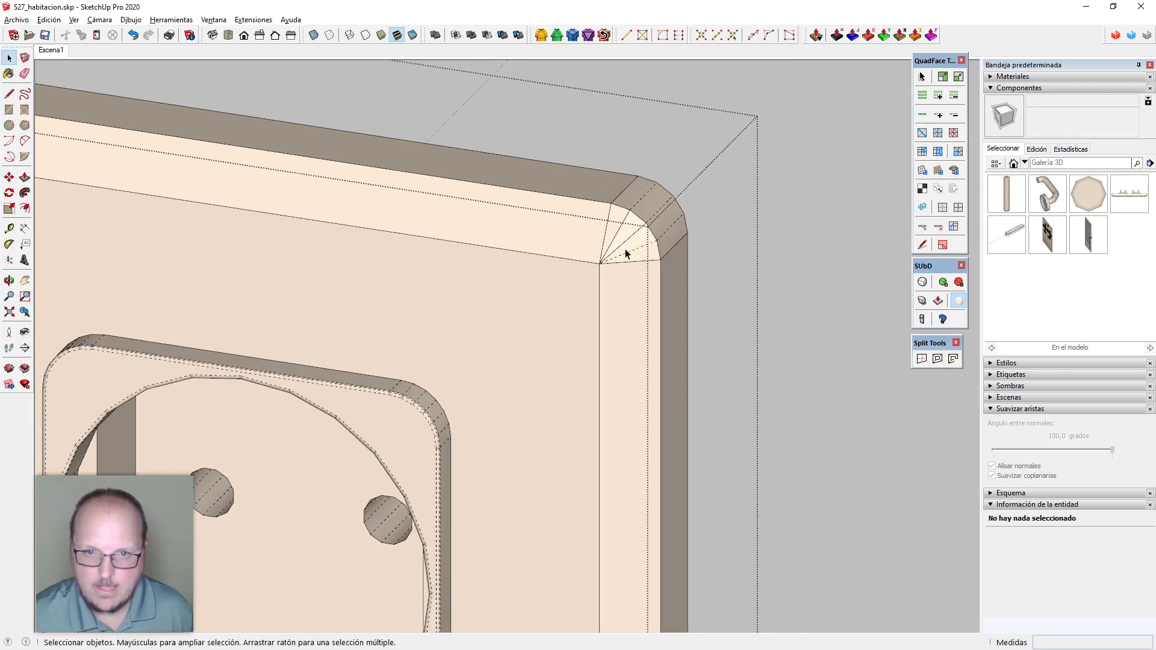
{"action": "key", "text": "e"}
{"action": "left_click_drag", "start_coordinate": [637, 266], "coordinate": [597, 225], "text": "ctrl"}
{"action": "scroll", "coordinate": [690, 232], "scroll_direction": "down", "scroll_amount": 1}
{"action": "scroll", "coordinate": [710, 220], "scroll_direction": "down", "scroll_amount": 5}
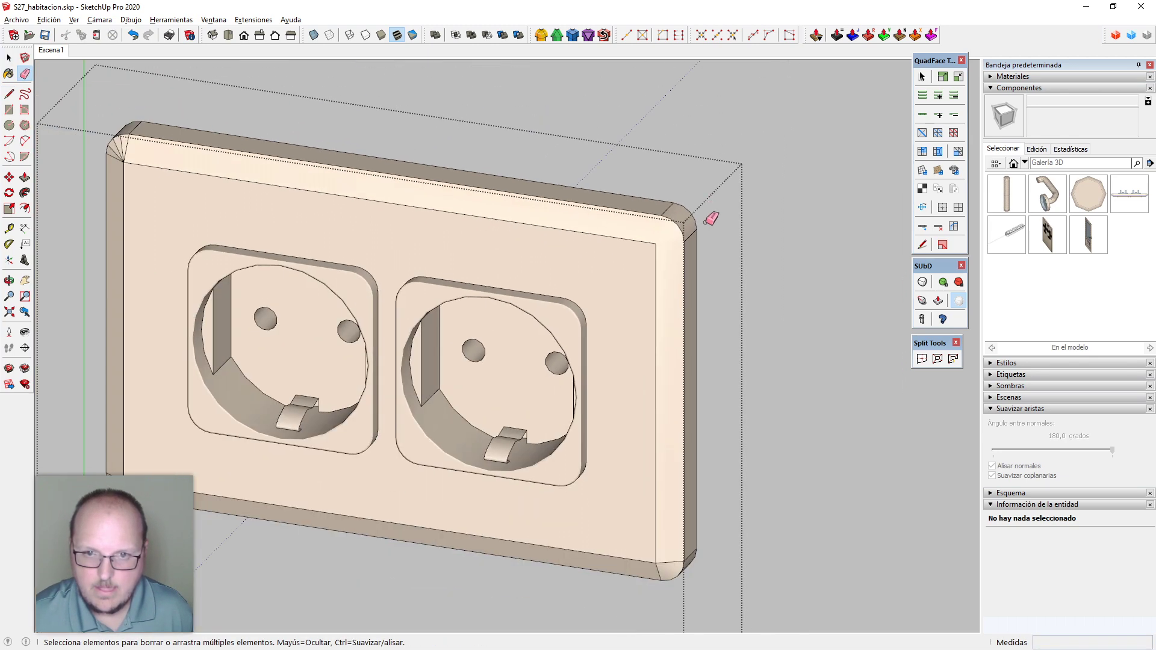
{"action": "scroll", "coordinate": [721, 459], "scroll_direction": "up", "scroll_amount": 2}
{"action": "scroll", "coordinate": [632, 431], "scroll_direction": "up", "scroll_amount": 6}
{"action": "scroll", "coordinate": [721, 434], "scroll_direction": "down", "scroll_amount": 5}
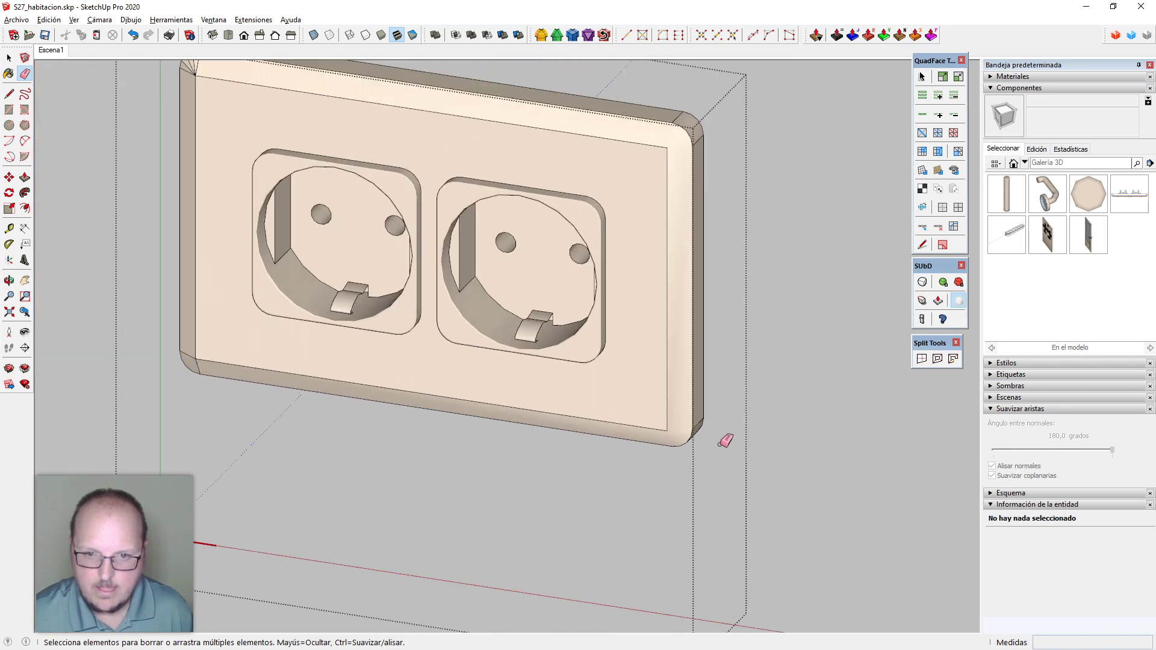
Soften the fan edges at the upper-left and lower-left corners of the sloped border
{"action": "middle_click_drag", "start_coordinate": [723, 444], "coordinate": [780, 345]}
{"action": "scroll", "coordinate": [412, 236], "scroll_direction": "up", "scroll_amount": 4}
{"action": "left_click_drag", "start_coordinate": [420, 231], "coordinate": [400, 254], "text": "ctrl"}
{"action": "scroll", "coordinate": [427, 185], "scroll_direction": "down", "scroll_amount": 2}
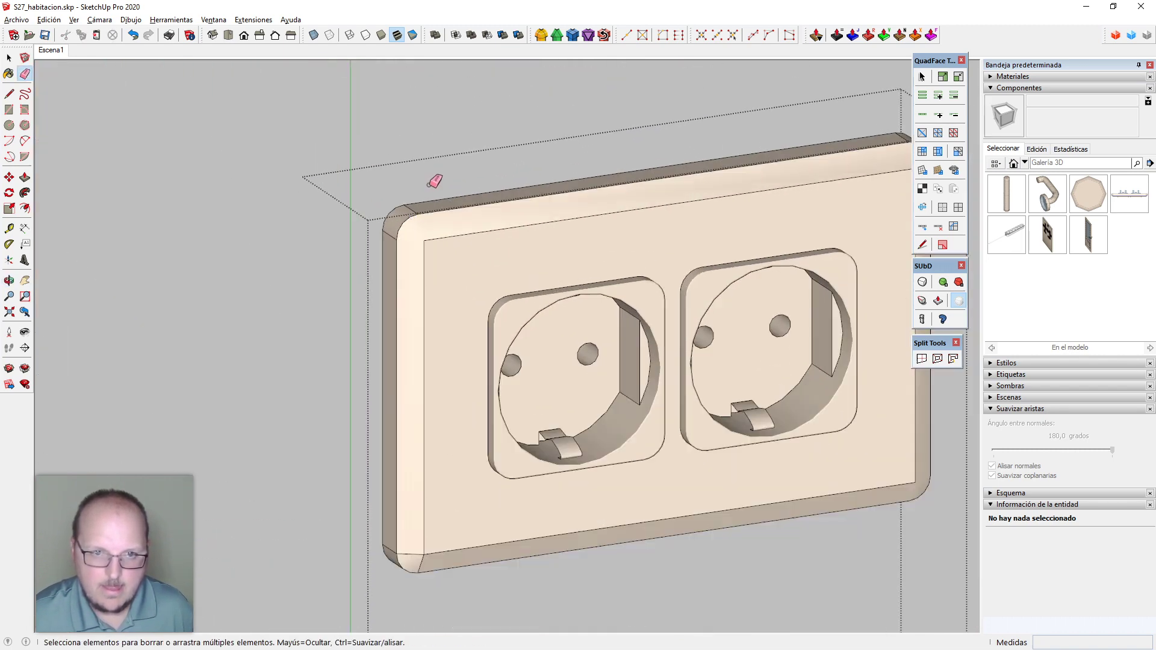
{"action": "middle_click_drag", "start_coordinate": [428, 241], "coordinate": [457, 162]}
{"action": "scroll", "coordinate": [404, 529], "scroll_direction": "up", "scroll_amount": 3}
{"action": "mouse_move", "coordinate": [396, 512]}
{"action": "left_mouse_down", "text": "ctrl"}
{"action": "mouse_move", "coordinate": [414, 518]}
{"action": "mouse_move", "coordinate": [393, 537]}
{"action": "left_mouse_up", "text": "ctrl"}
{"action": "scroll", "coordinate": [418, 317], "scroll_direction": "down", "scroll_amount": 4}
Soften the side-wall edges that bound the plate's upper-left and upper-right rounded corners
{"action": "middle_click_drag", "start_coordinate": [418, 317], "coordinate": [439, 261]}
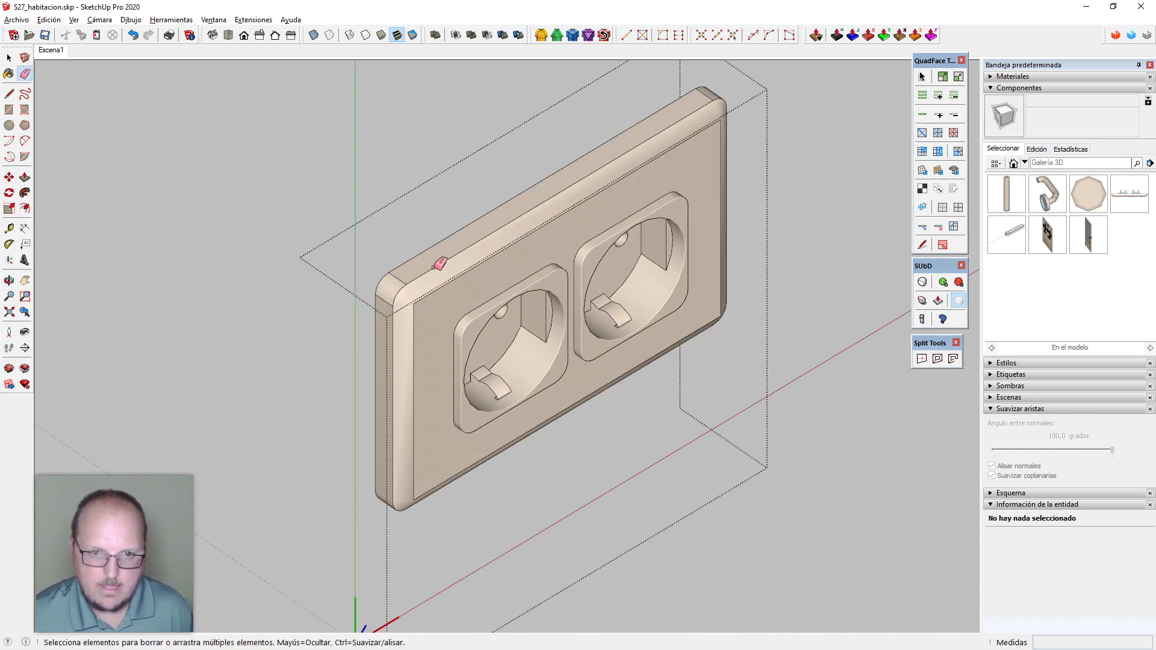
{"action": "scroll", "coordinate": [354, 323], "scroll_direction": "up", "scroll_amount": 4}
{"action": "mouse_move", "coordinate": [354, 323]}
{"action": "left_mouse_down", "text": "ctrl"}
{"action": "mouse_move", "coordinate": [370, 291]}
{"action": "mouse_move", "coordinate": [338, 333]}
{"action": "left_mouse_up", "text": "ctrl"}
{"action": "scroll", "coordinate": [338, 334], "scroll_direction": "down", "scroll_amount": 4}
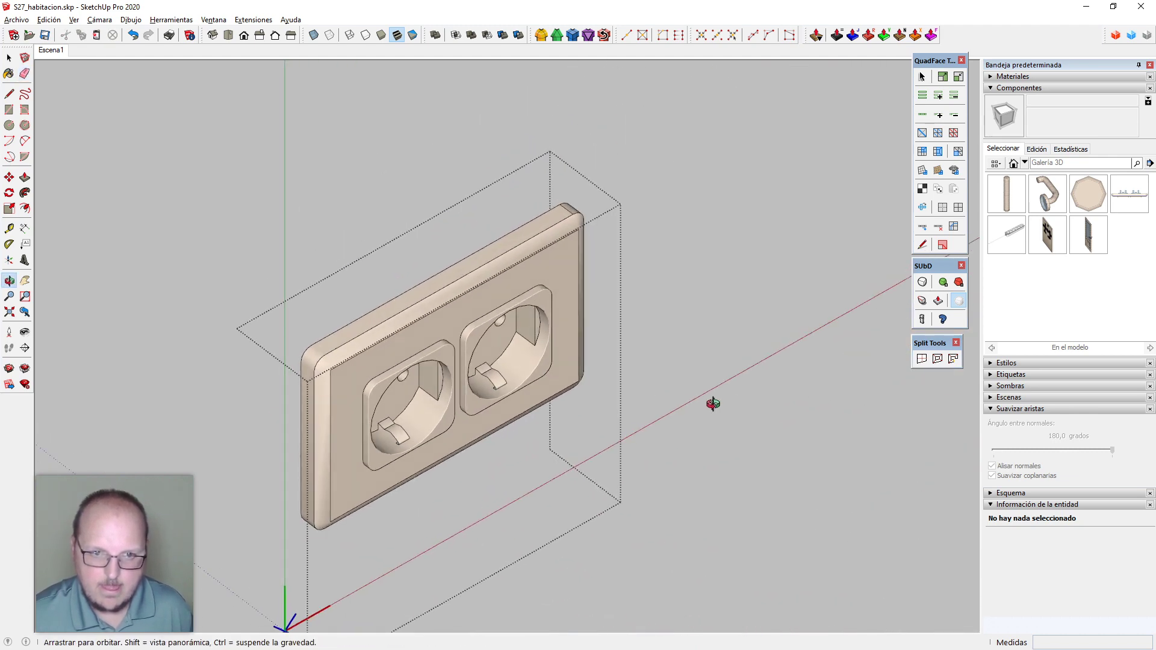
{"action": "middle_click_drag", "start_coordinate": [715, 400], "coordinate": [530, 289]}
{"action": "scroll", "coordinate": [530, 289], "scroll_direction": "up", "scroll_amount": 4}
{"action": "left_click_drag", "start_coordinate": [566, 275], "coordinate": [542, 222], "text": "ctrl"}
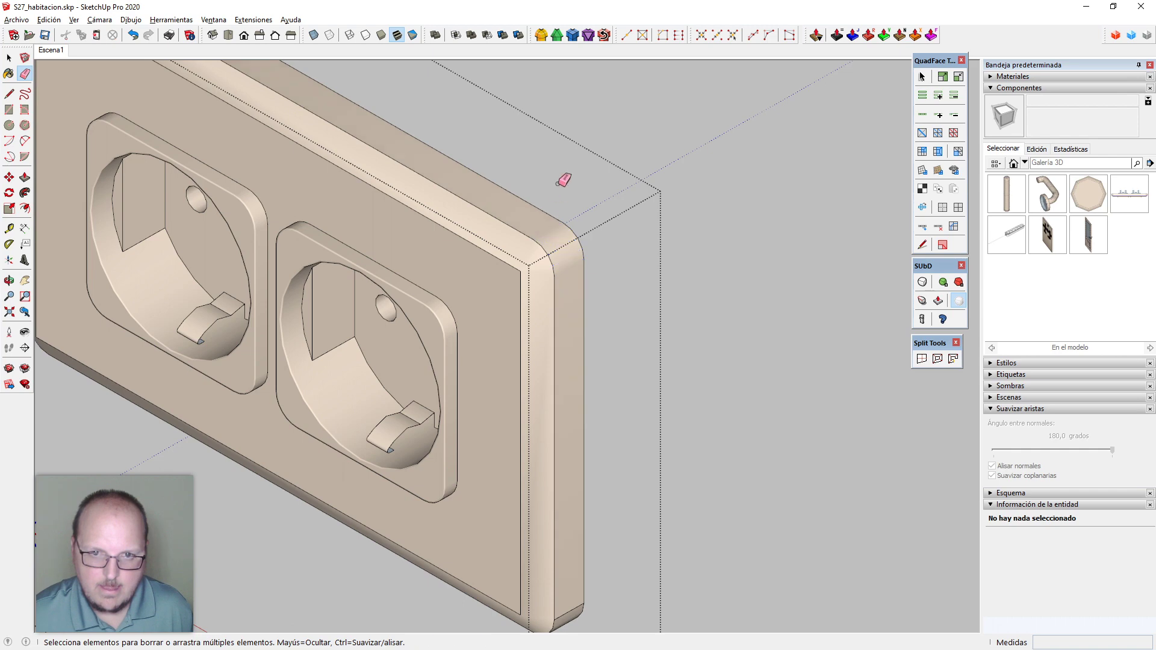
Soften the side-wall edges that bound the plate's lower-right rounded corner
{"action": "scroll", "coordinate": [565, 181], "scroll_direction": "down", "scroll_amount": 3}
{"action": "middle_click_drag", "start_coordinate": [599, 448], "coordinate": [572, 240]}
{"action": "scroll", "coordinate": [519, 472], "scroll_direction": "up", "scroll_amount": 3}
{"action": "left_click_drag", "start_coordinate": [519, 472], "coordinate": [555, 439], "text": "ctrl"}
{"action": "scroll", "coordinate": [536, 465], "scroll_direction": "up", "scroll_amount": 3}
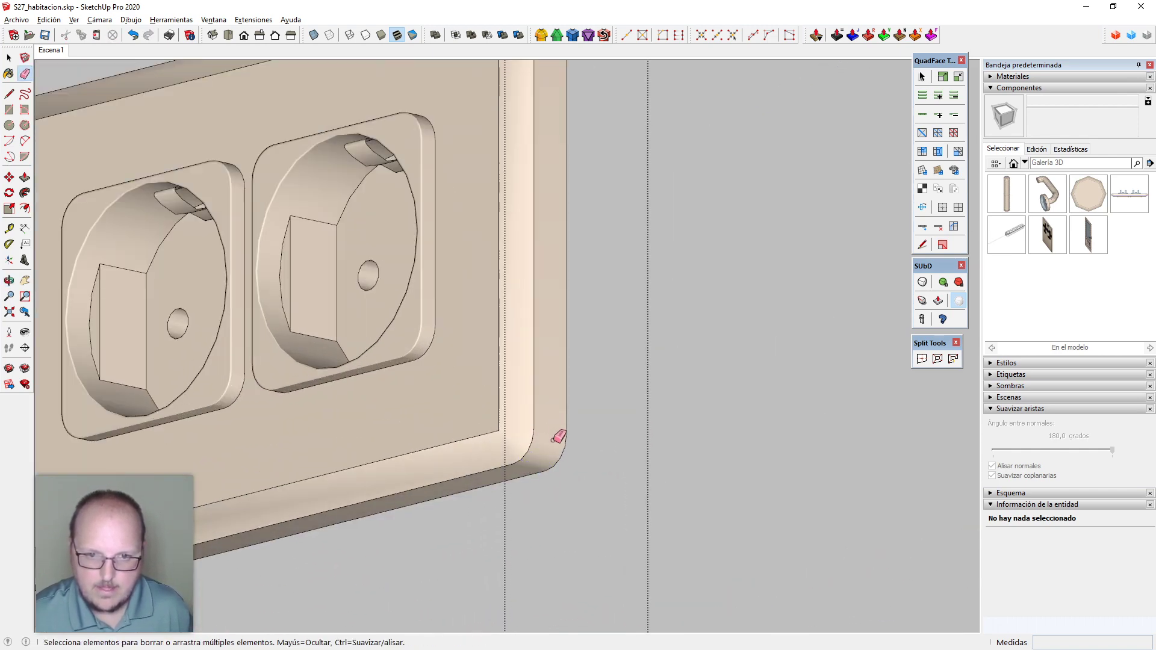
{"action": "scroll", "coordinate": [512, 418], "scroll_direction": "down", "scroll_amount": 5}
Select the sloped border with its edges and apply a FredoCorner subdivision with a 1 mm offset
{"action": "key", "text": "space"}
{"action": "double_click", "coordinate": [528, 426]}
{"action": "scroll", "coordinate": [526, 429], "scroll_direction": "down", "scroll_amount": 4}
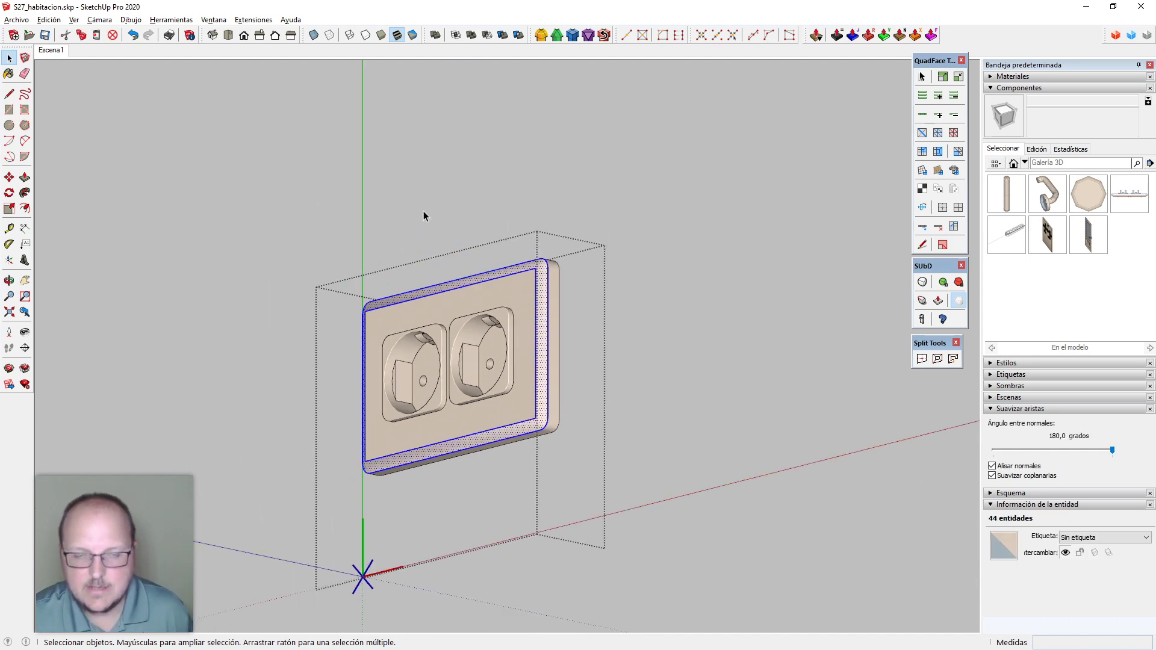
{"action": "middle_click_drag", "start_coordinate": [423, 213], "coordinate": [513, 450]}
{"action": "scroll", "coordinate": [526, 293], "scroll_direction": "up", "scroll_amount": 3}
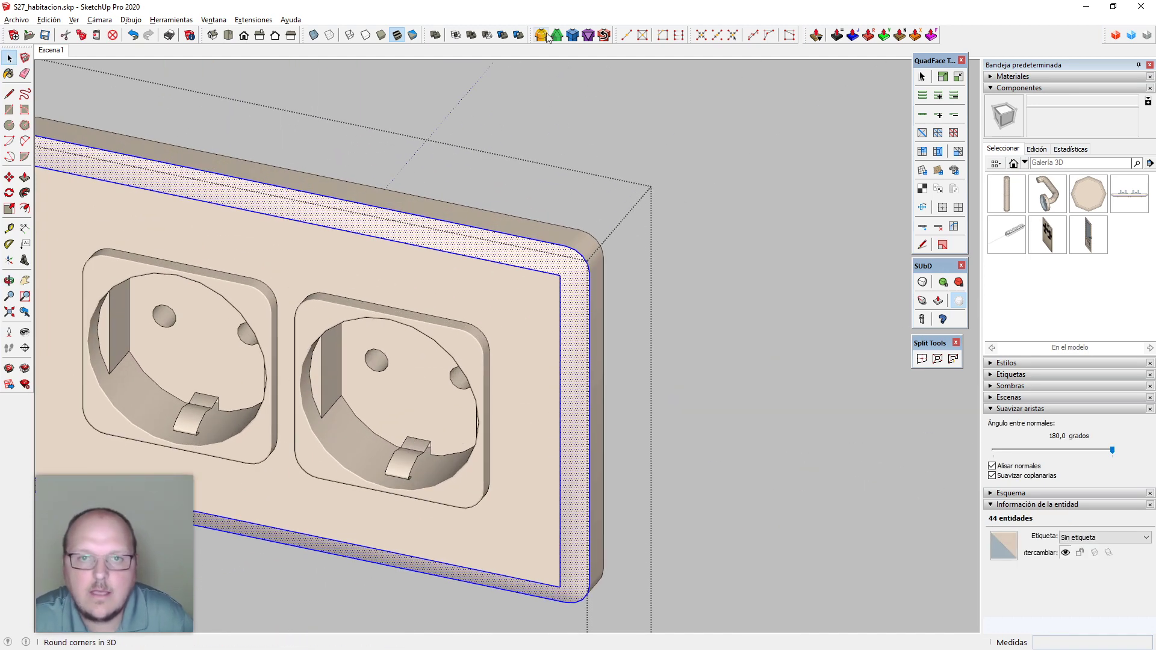
{"action": "left_click", "coordinate": [571, 37]}
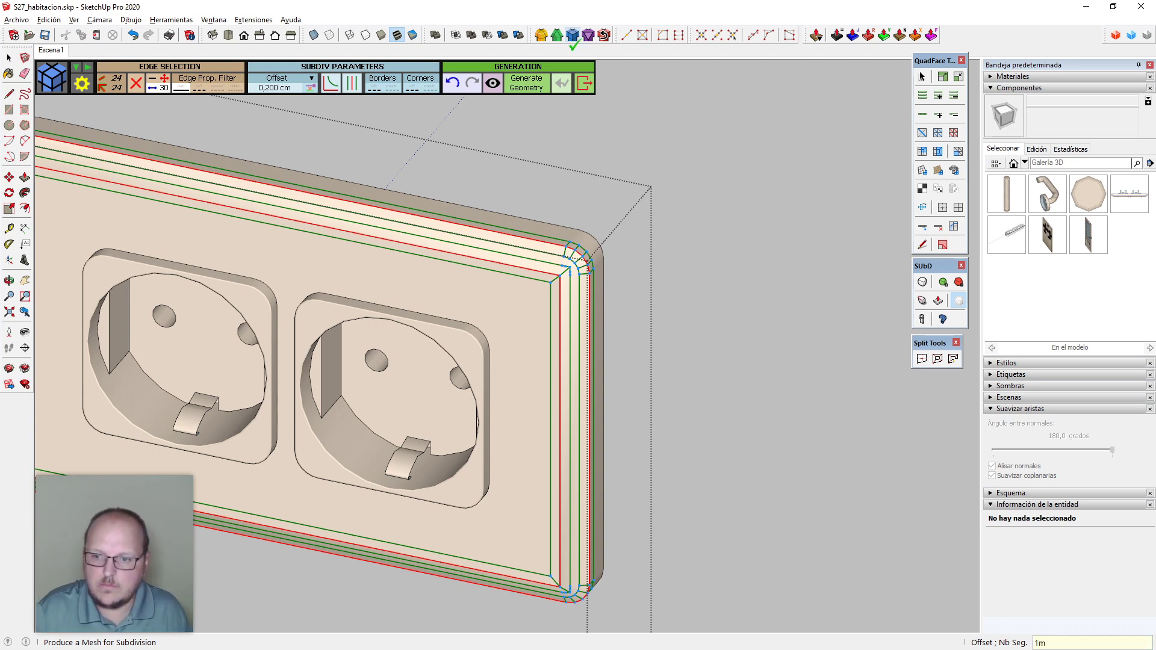
{"action": "type", "text": "1mm"}
{"action": "key", "text": "Return"}
{"action": "key", "text": "Return"}
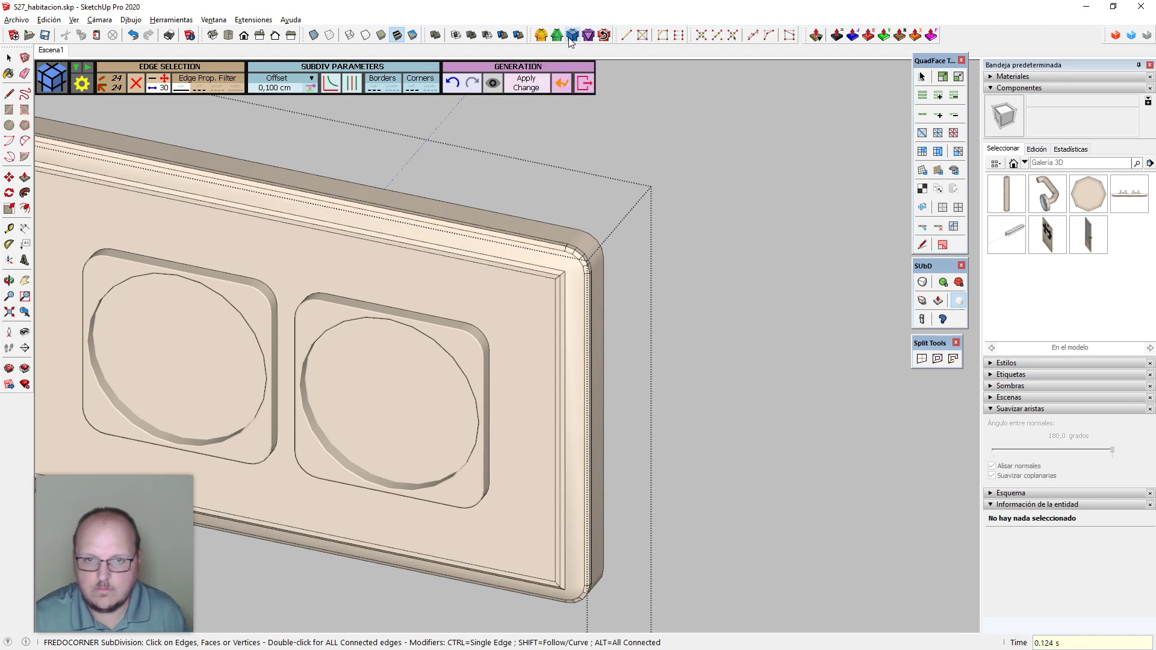
Undo the subdivision of the plate's sloped border
{"action": "key", "text": "space"}
{"action": "left_click", "coordinate": [426, 386]}
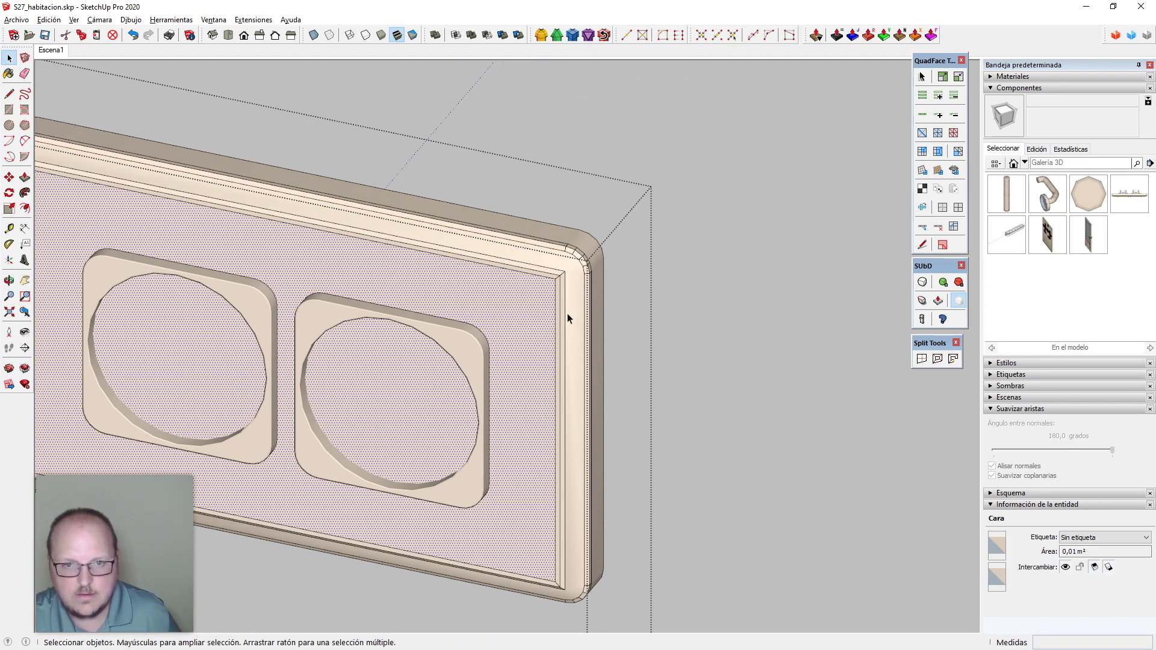
{"action": "scroll", "coordinate": [568, 318], "scroll_direction": "down", "scroll_amount": 3}
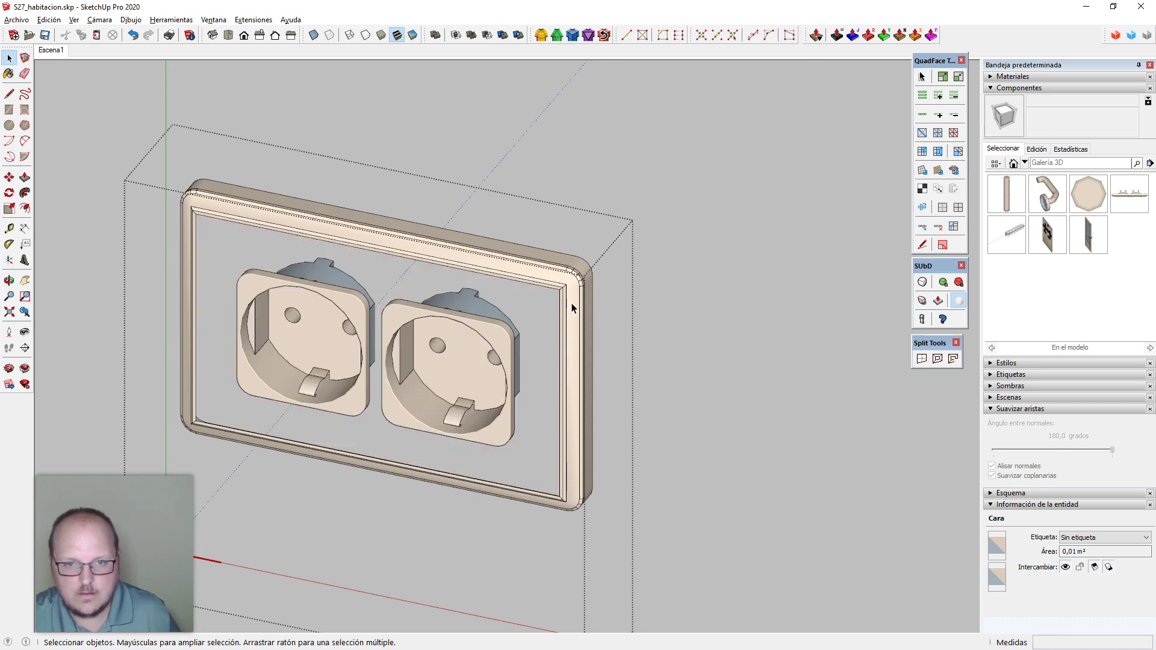
{"action": "left_click", "coordinate": [572, 306]}
{"action": "key", "text": "ctrl+y"}
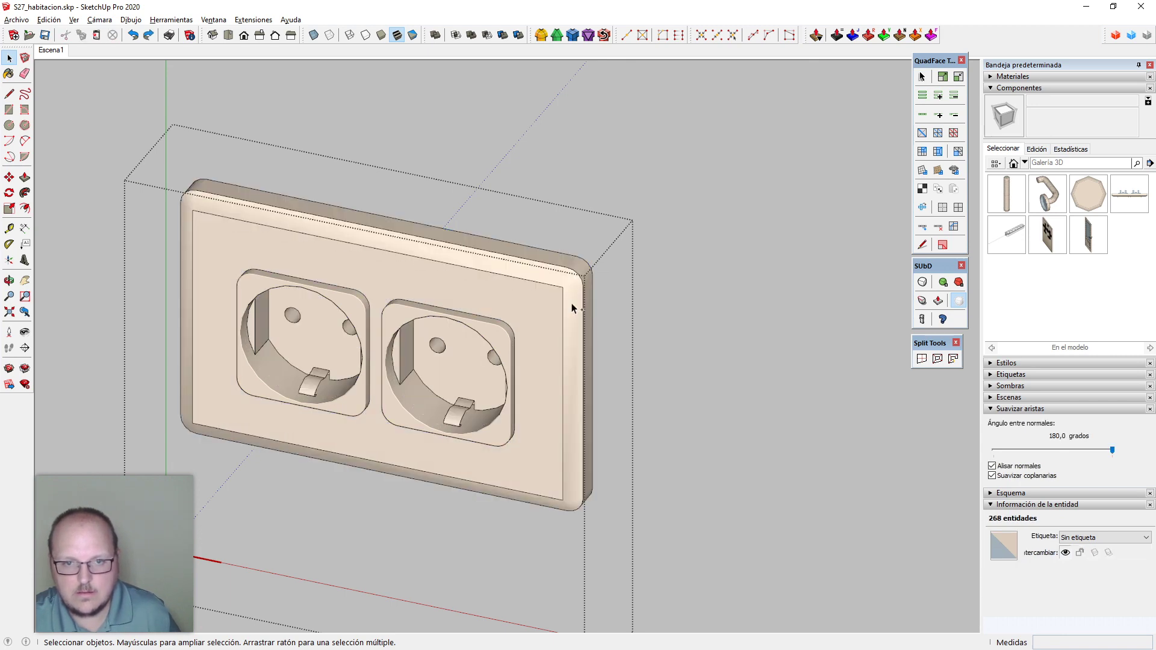
Examine the hidden edges at the sloped border's upper-right corner and how the border surface selects
{"action": "left_click", "coordinate": [572, 308]}
{"action": "scroll", "coordinate": [539, 320], "scroll_direction": "up", "scroll_amount": 3}
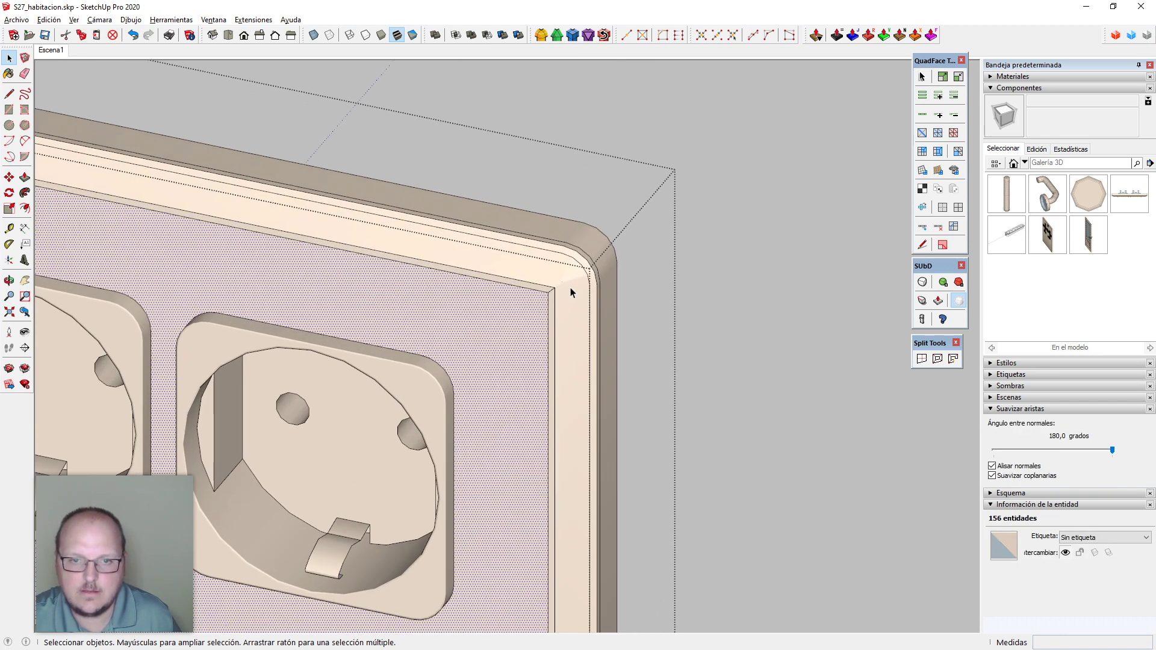
{"action": "left_click", "coordinate": [570, 287]}
{"action": "scroll", "coordinate": [570, 287], "scroll_direction": "up", "scroll_amount": 2}
{"action": "scroll", "coordinate": [566, 294], "scroll_direction": "up", "scroll_amount": 2}
{"action": "key", "text": "alt+h"}
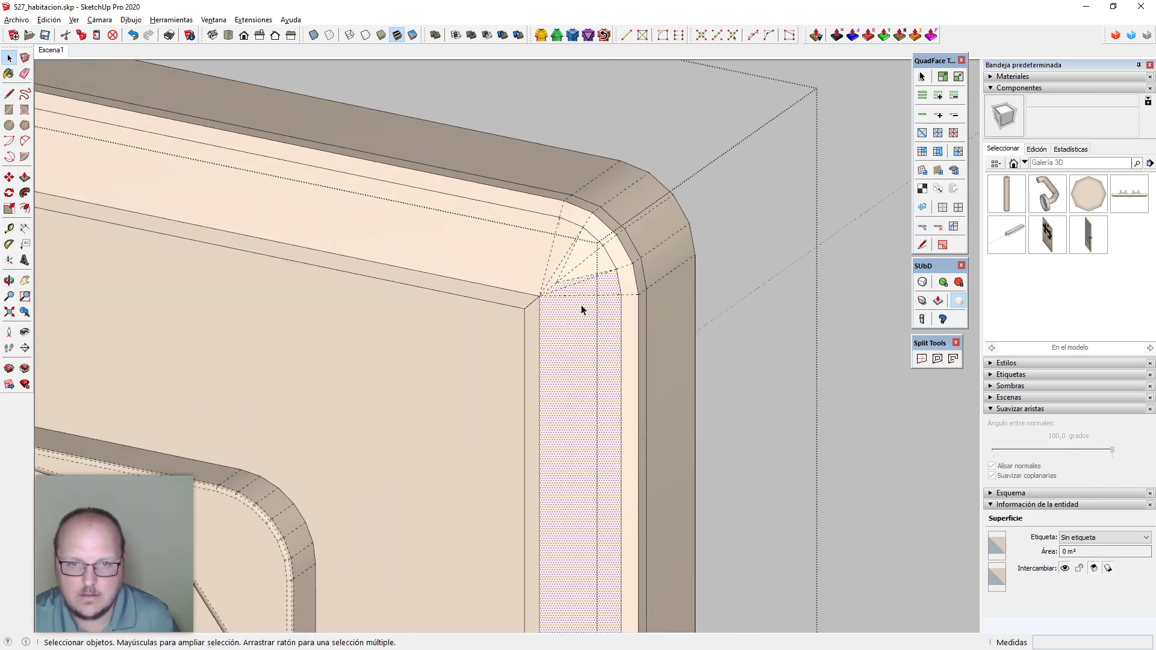
{"action": "key", "text": "alt+h"}
{"action": "scroll", "coordinate": [575, 301], "scroll_direction": "down", "scroll_amount": 3}
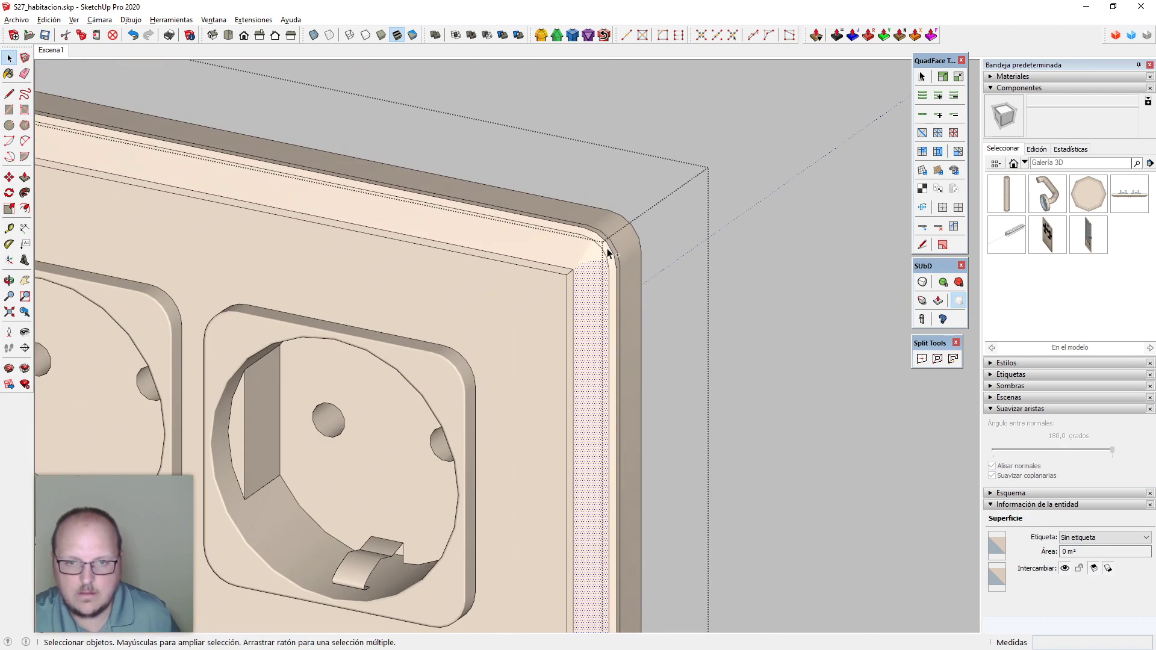
{"action": "left_click", "coordinate": [620, 241], "text": "shift"}
{"action": "scroll", "coordinate": [623, 241], "scroll_direction": "down", "scroll_amount": 3}
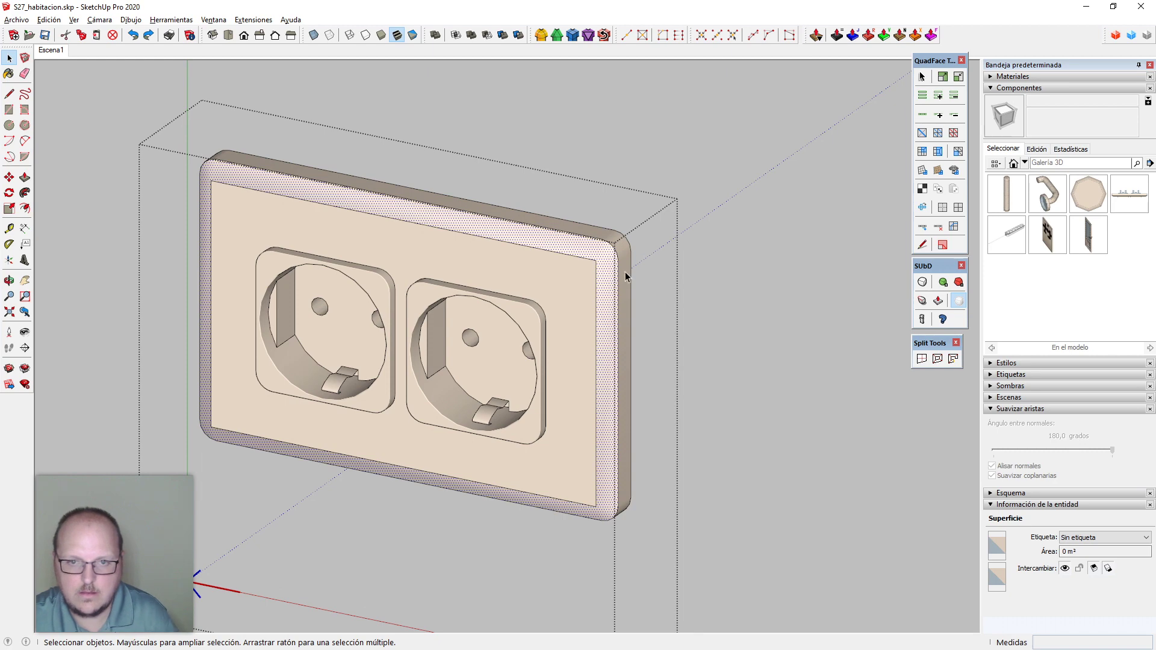
Reapply the subdivision to the sloped border and check the hidden edges at the upper-right corner
{"action": "triple_click", "coordinate": [623, 263]}
{"action": "key", "text": "Delete"}
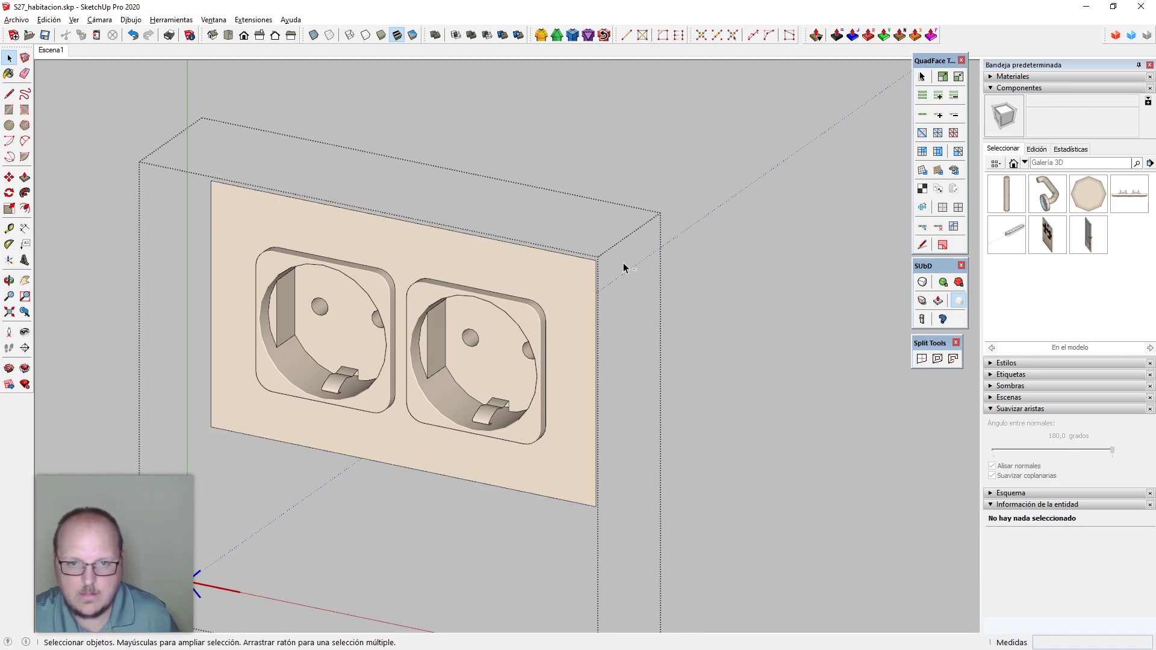
{"action": "key", "text": "ctrl+z"}
{"action": "scroll", "coordinate": [596, 269], "scroll_direction": "up", "scroll_amount": 6}
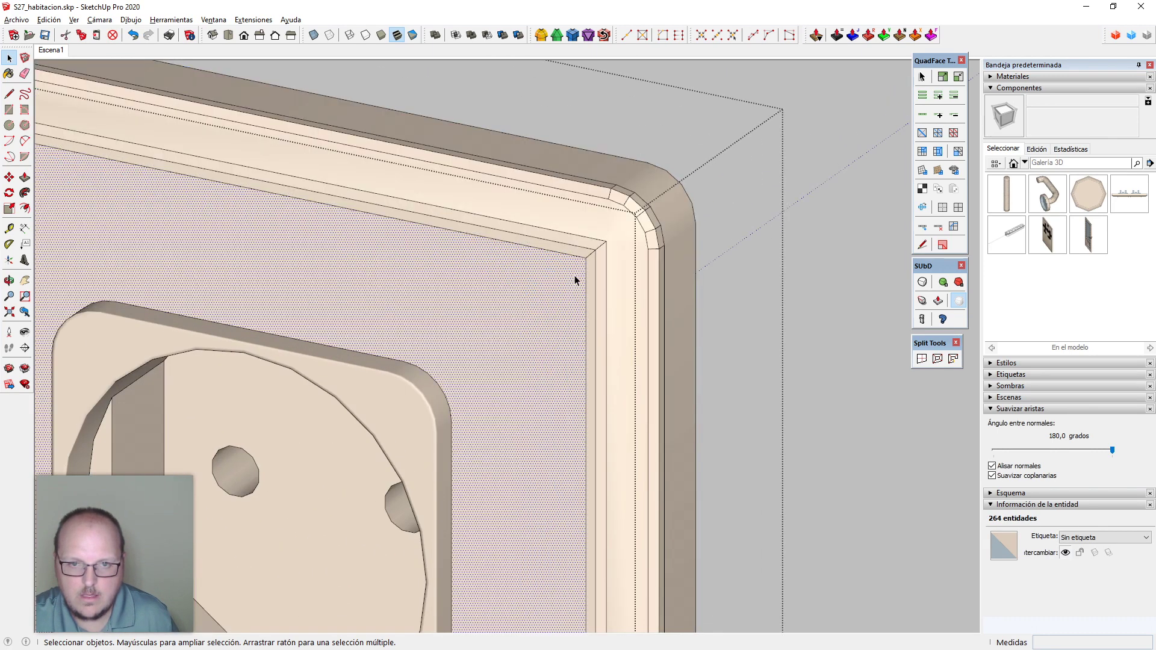
{"action": "left_click", "coordinate": [574, 277]}
{"action": "scroll", "coordinate": [655, 228], "scroll_direction": "down", "scroll_amount": 3}
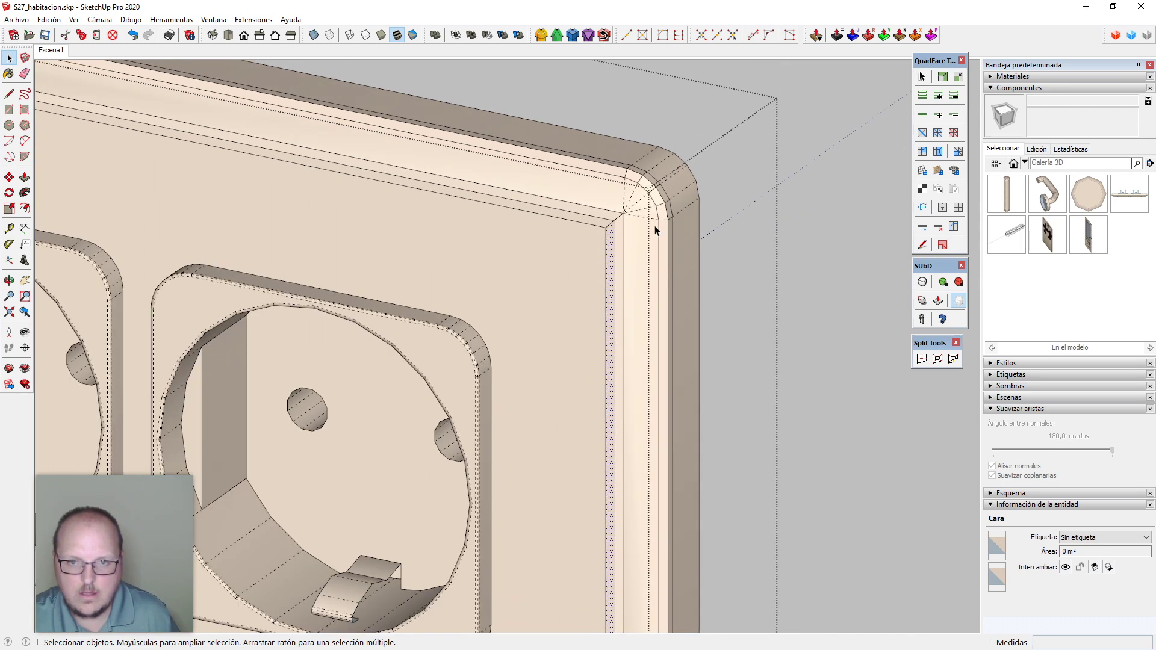
{"action": "scroll", "coordinate": [656, 229], "scroll_direction": "down", "scroll_amount": 4}
{"action": "scroll", "coordinate": [578, 284], "scroll_direction": "down", "scroll_amount": 1}
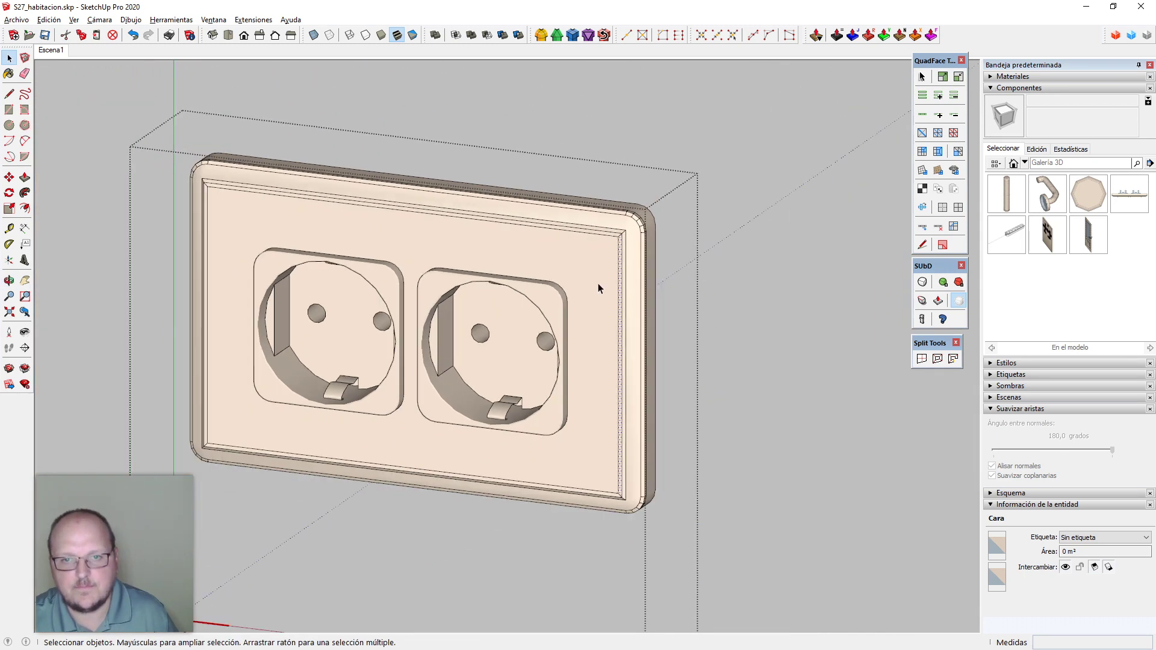
Soften all connected edges of the cover plate and close the component
{"action": "middle_click_drag", "start_coordinate": [598, 289], "coordinate": [389, 263]}
{"action": "triple_click", "coordinate": [389, 261]}
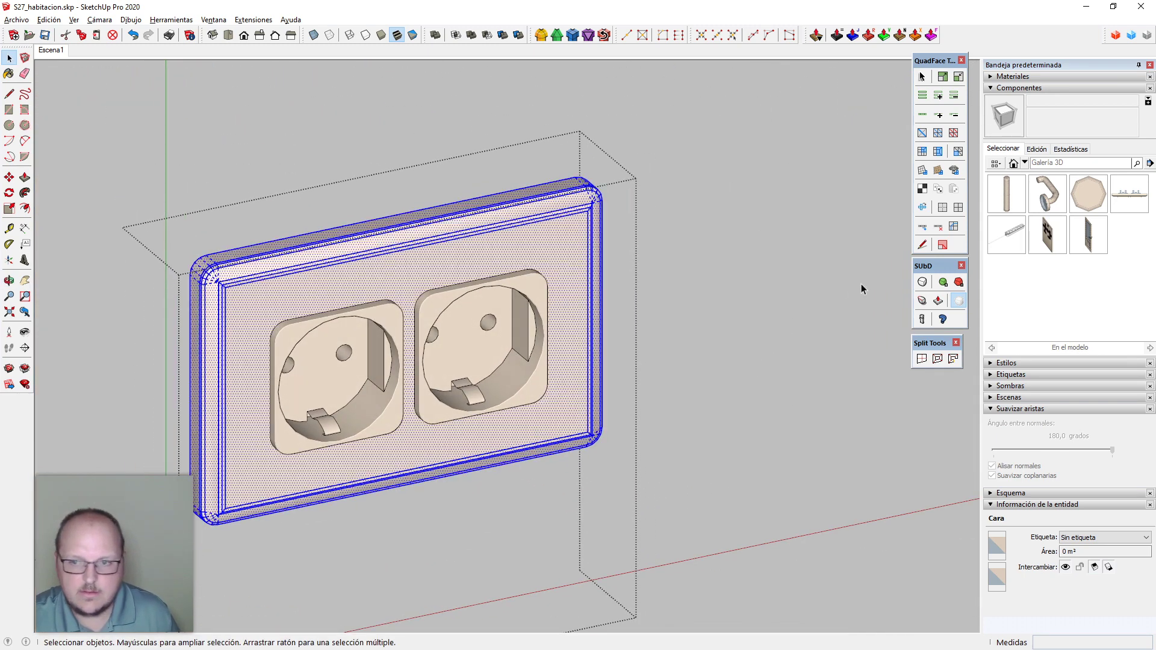
{"action": "left_click", "coordinate": [943, 208]}
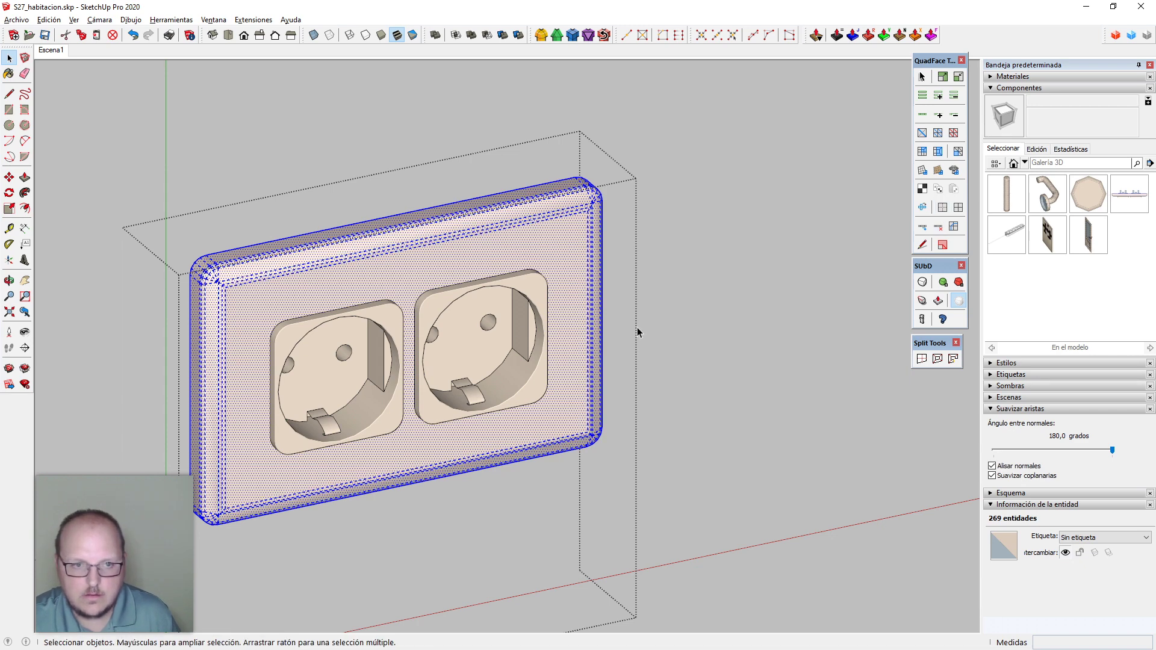
{"action": "left_click", "coordinate": [413, 238]}
{"action": "middle_click_drag", "start_coordinate": [413, 237], "coordinate": [388, 330]}
{"action": "left_click", "coordinate": [584, 196]}
{"action": "scroll", "coordinate": [516, 235], "scroll_direction": "down", "scroll_amount": 8}
Open the socket component for editing and close the plate's open back with a face along its rear rim
{"action": "scroll", "coordinate": [489, 306], "scroll_direction": "up", "scroll_amount": 4}
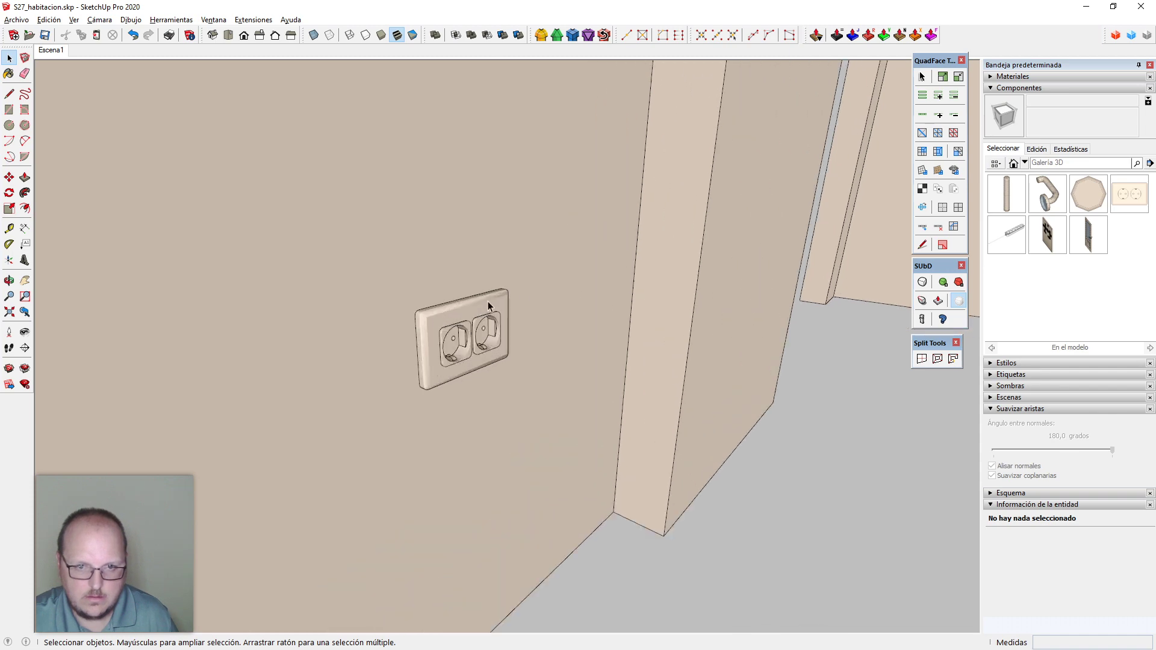
{"action": "middle_click_drag", "start_coordinate": [488, 306], "coordinate": [541, 360]}
{"action": "scroll", "coordinate": [541, 361], "scroll_direction": "down", "scroll_amount": 1}
{"action": "scroll", "coordinate": [568, 308], "scroll_direction": "up", "scroll_amount": 3}
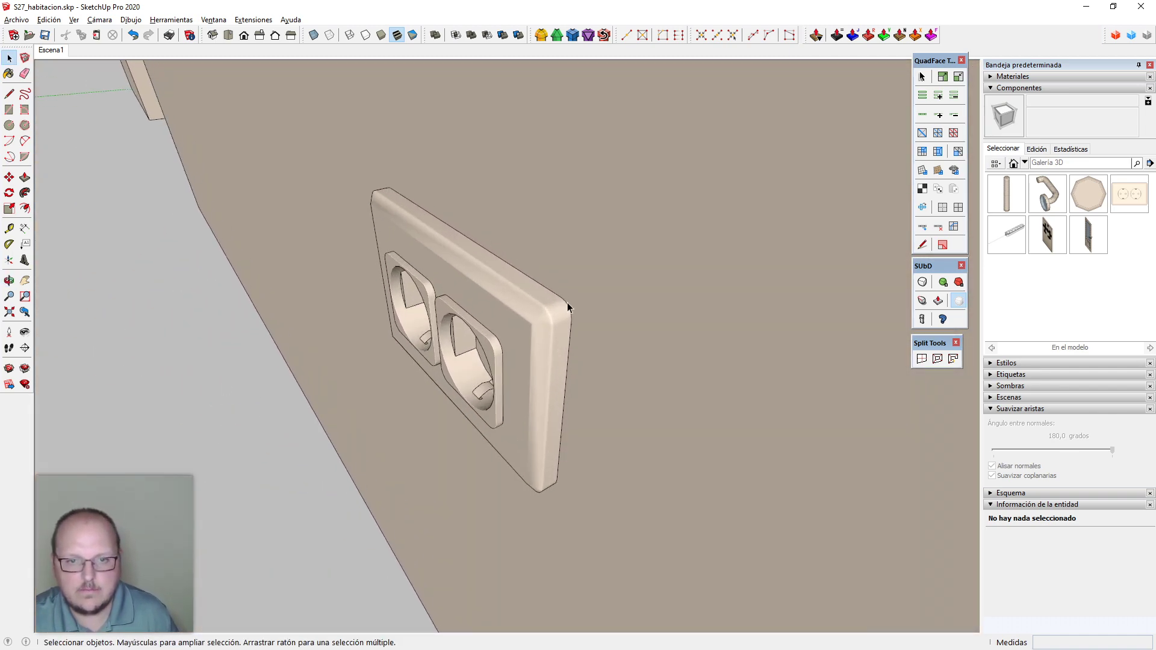
{"action": "middle_click_drag", "start_coordinate": [568, 307], "coordinate": [542, 405]}
{"action": "double_click", "coordinate": [547, 330]}
{"action": "middle_click_drag", "start_coordinate": [548, 330], "coordinate": [581, 366]}
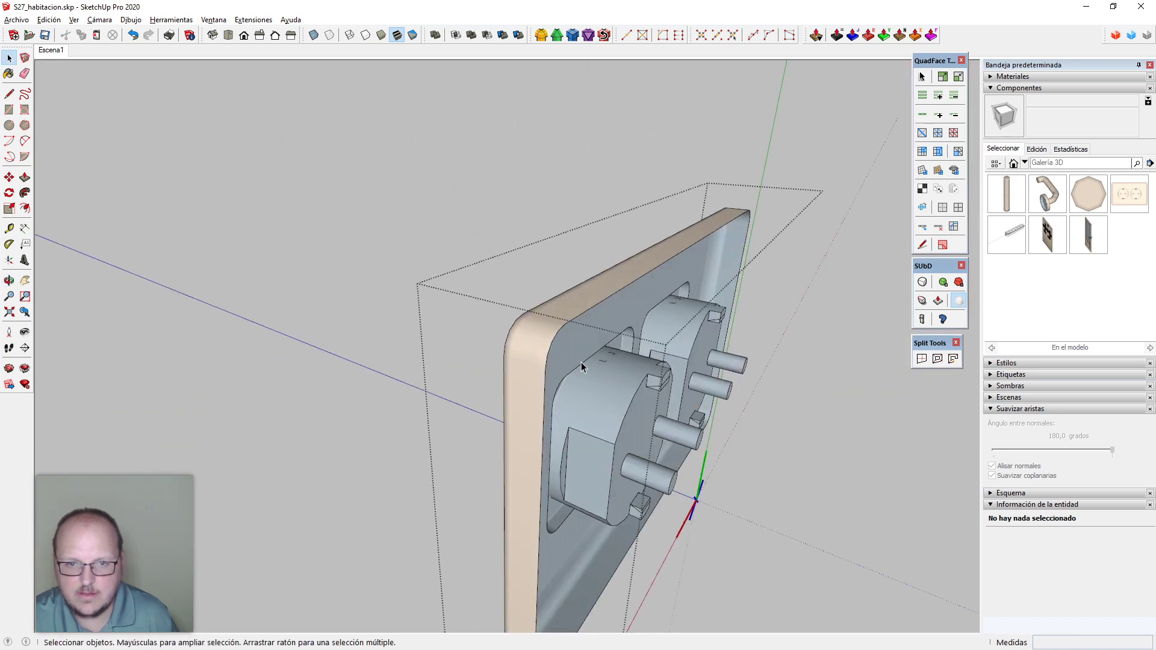
{"action": "left_click", "coordinate": [602, 306]}
{"action": "left_click", "coordinate": [599, 303]}
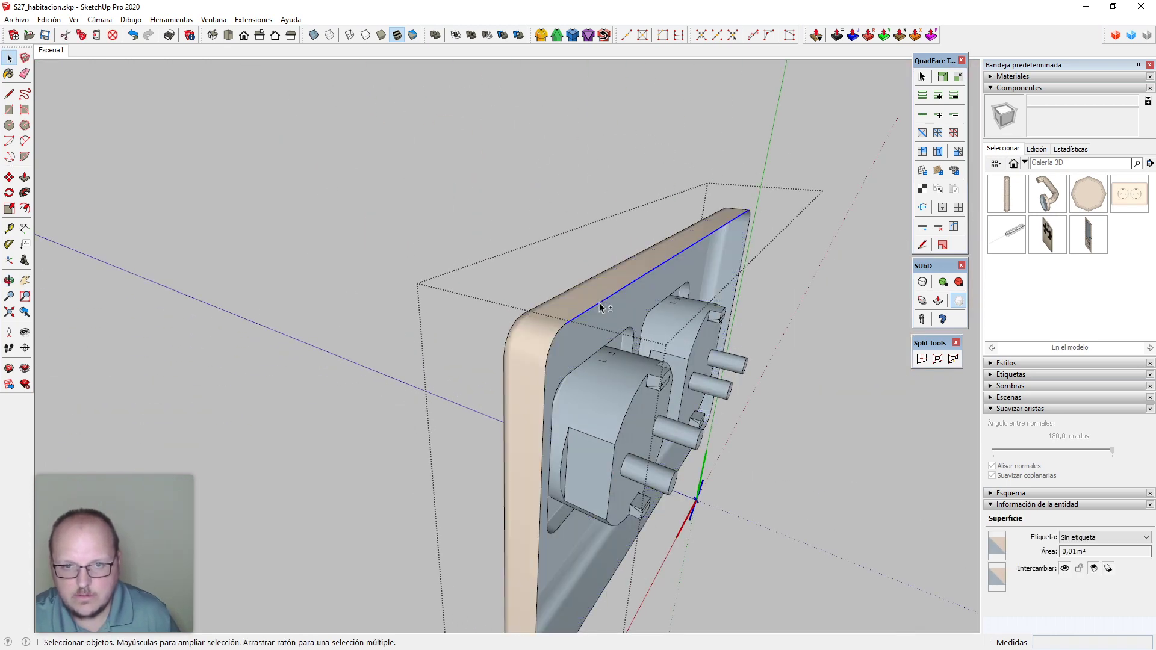
{"action": "key", "text": "f"}
{"action": "left_click", "coordinate": [588, 336]}
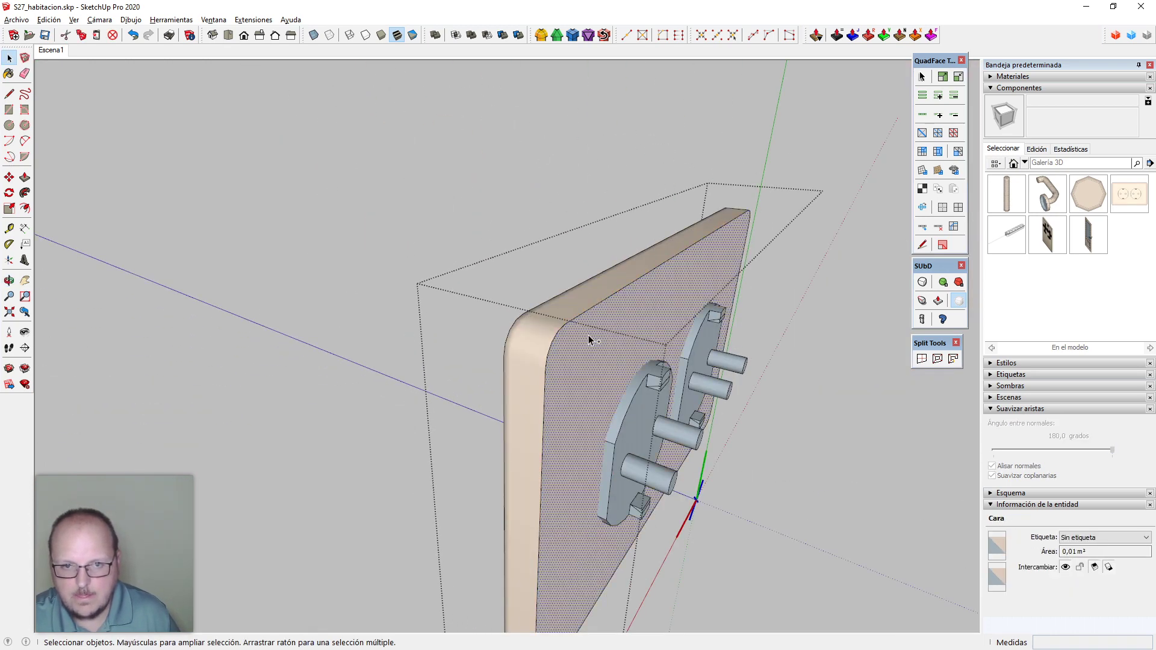
Apply a FredoCorner subdivision with a 0,100 cm offset to the back face's edges and delete the back face
{"action": "double_click", "coordinate": [591, 324]}
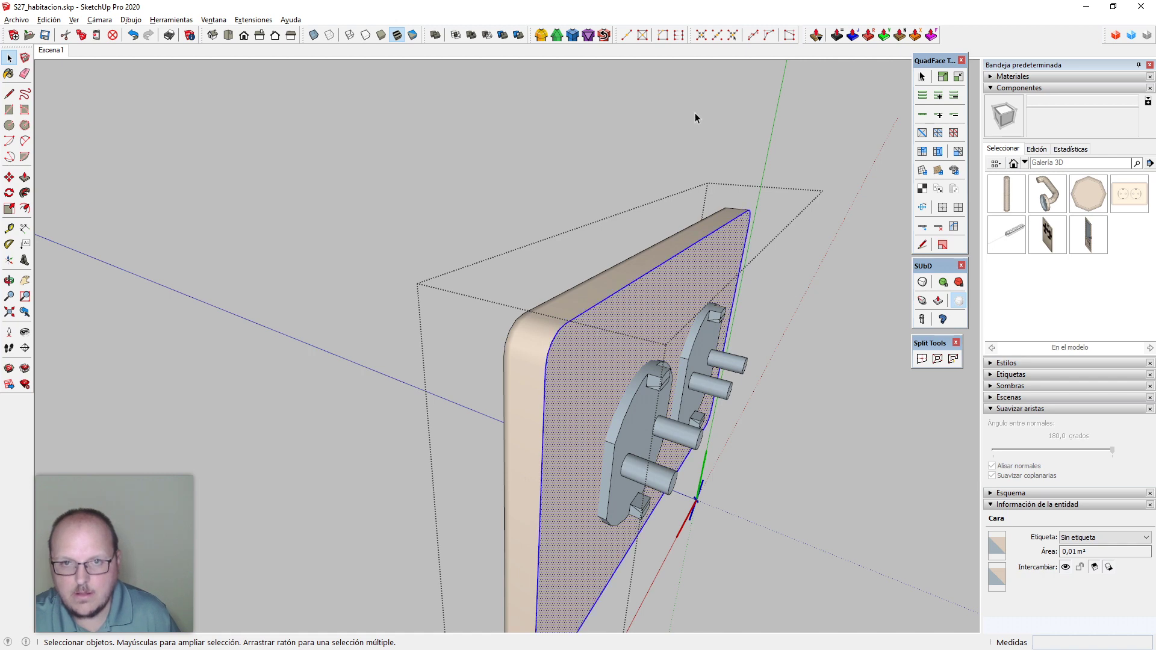
{"action": "left_click", "coordinate": [572, 36]}
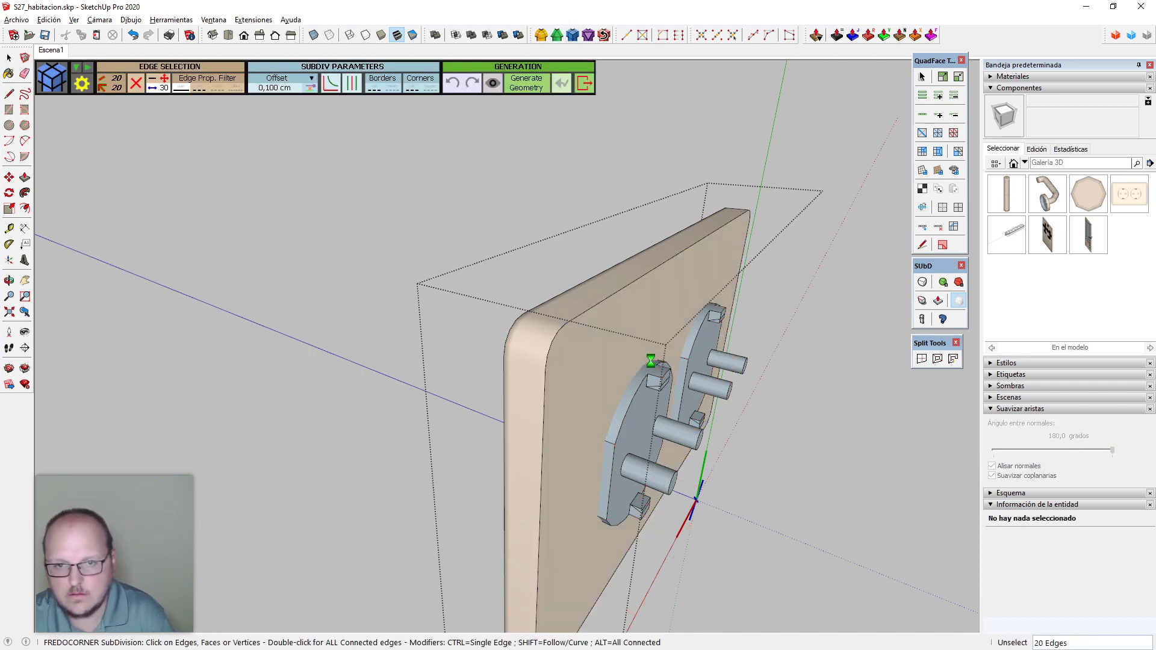
{"action": "left_click", "coordinate": [614, 370]}
{"action": "left_click", "coordinate": [599, 362]}
{"action": "key", "text": "Delete"}
Soften the whole cover plate again, including its subdivided rear rim, and close the component
{"action": "middle_click_drag", "start_coordinate": [583, 372], "coordinate": [892, 415]}
{"action": "triple_click", "coordinate": [530, 345]}
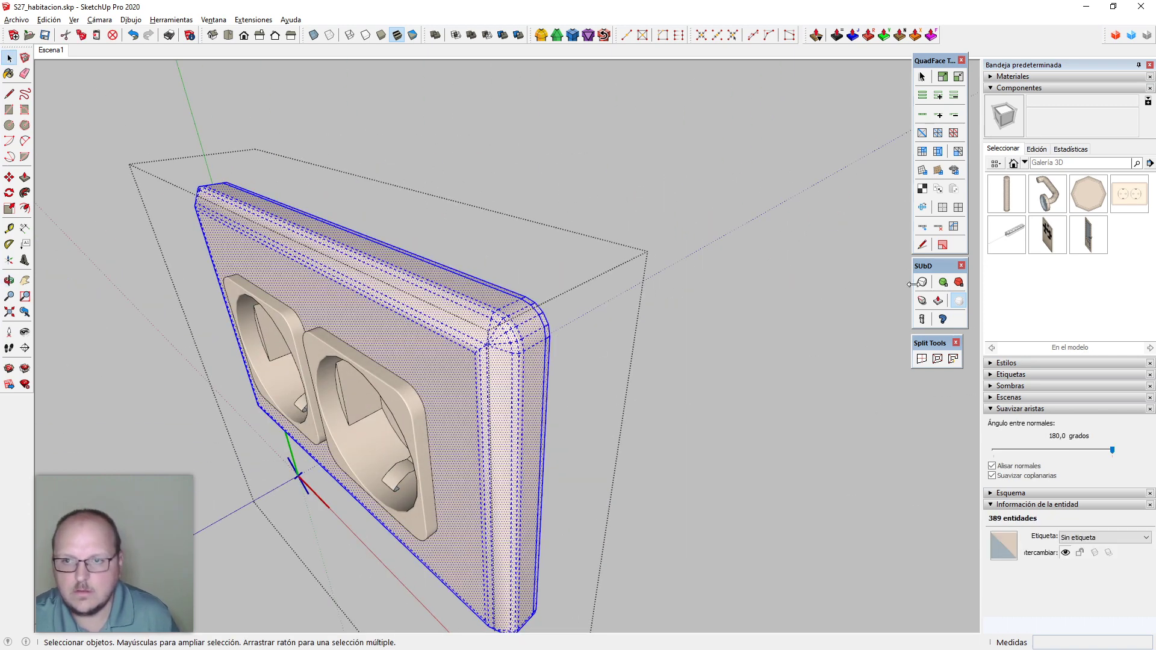
{"action": "left_click", "coordinate": [942, 207]}
{"action": "left_click", "coordinate": [648, 330]}
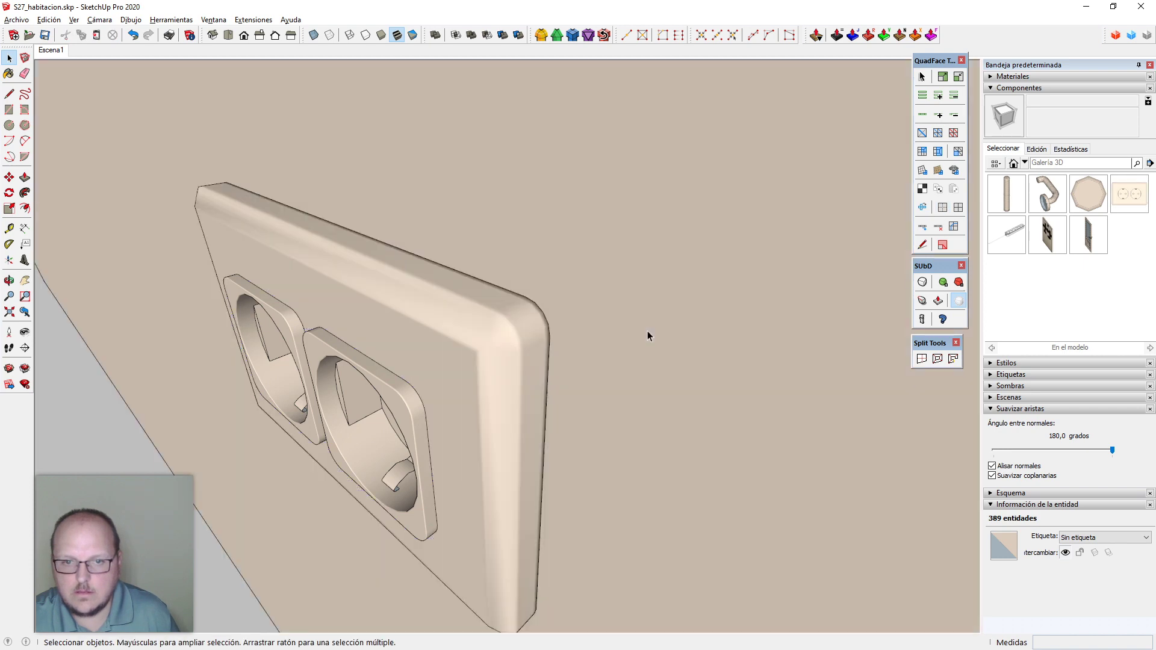
Examine the double socket on the wall from several angles and distances
{"action": "middle_click_drag", "start_coordinate": [648, 334], "coordinate": [742, 355]}
{"action": "scroll", "coordinate": [701, 218], "scroll_direction": "down", "scroll_amount": 6}
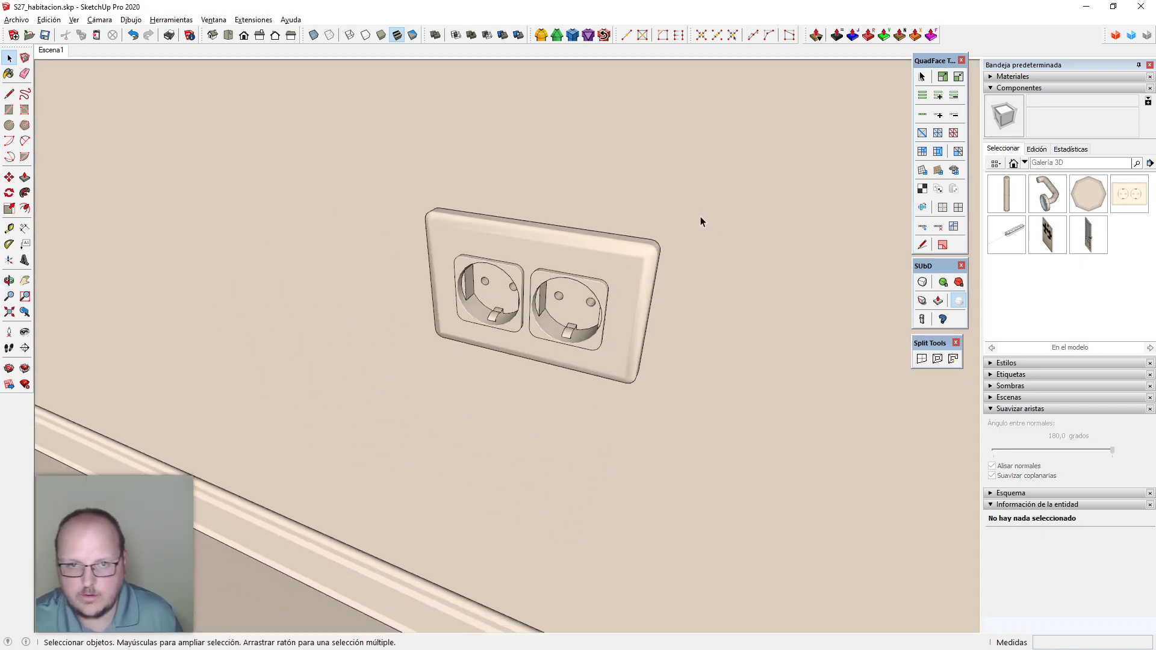
{"action": "middle_click_drag", "start_coordinate": [700, 217], "coordinate": [842, 199]}
{"action": "scroll", "coordinate": [570, 292], "scroll_direction": "down", "scroll_amount": 3}
{"action": "middle_click_drag", "start_coordinate": [569, 292], "coordinate": [293, 241]}
{"action": "scroll", "coordinate": [293, 240], "scroll_direction": "up", "scroll_amount": 7}
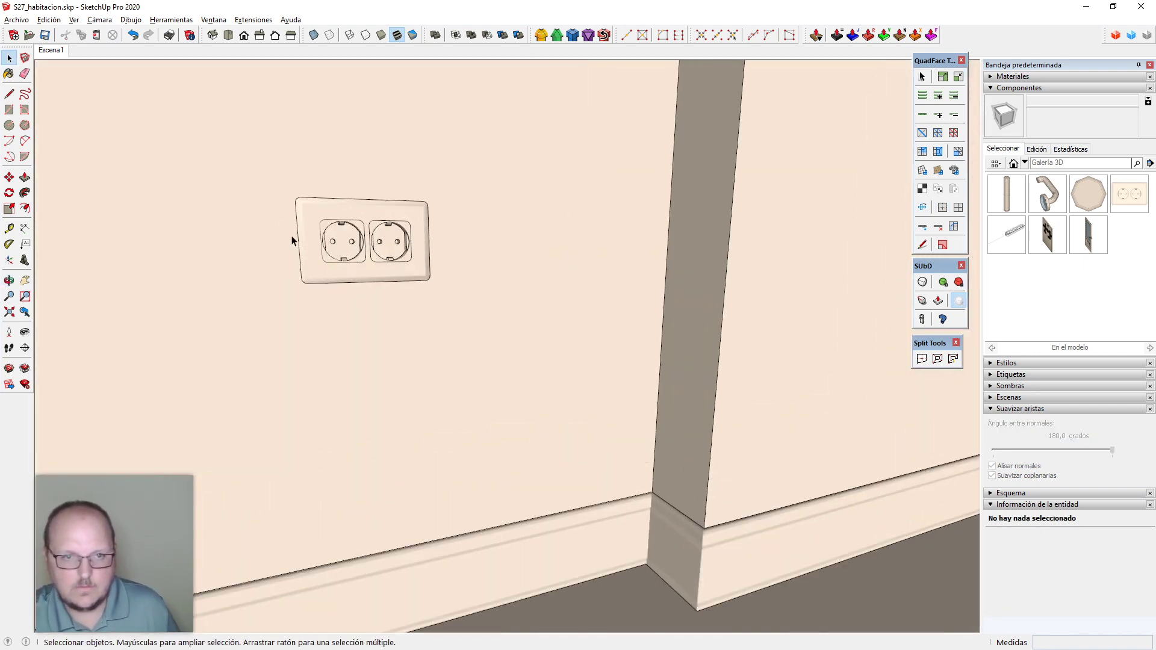
{"action": "middle_click_drag", "start_coordinate": [364, 222], "coordinate": [496, 228]}
{"action": "scroll", "coordinate": [496, 228], "scroll_direction": "down", "scroll_amount": 2}
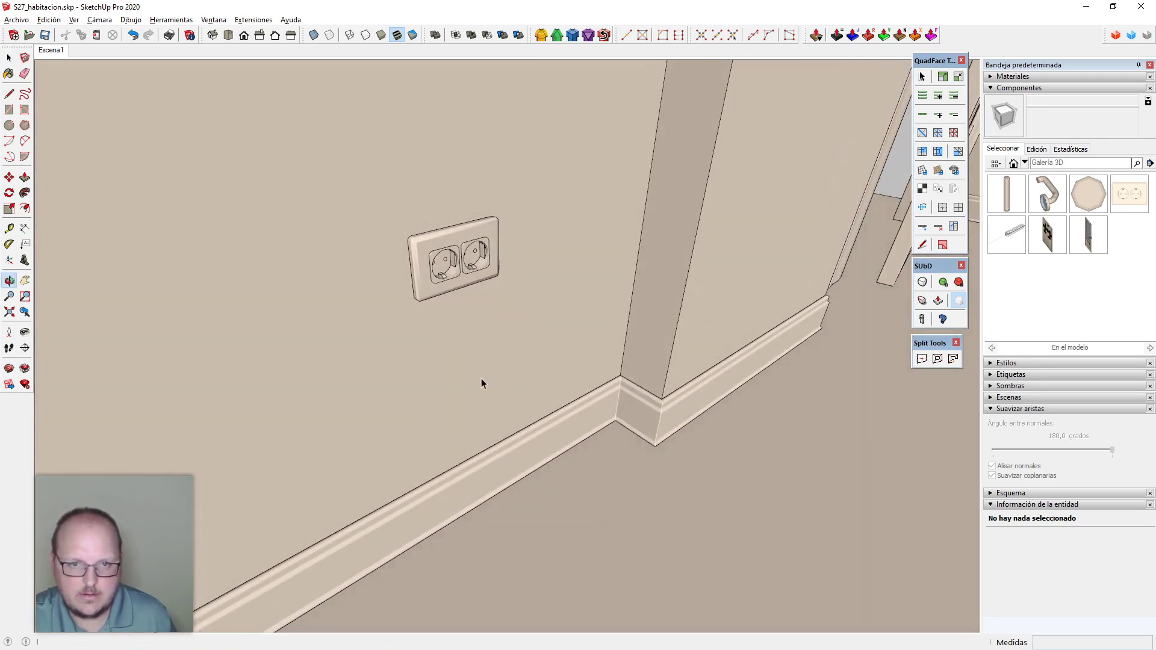
{"action": "scroll", "coordinate": [481, 382], "scroll_direction": "down", "scroll_amount": 3}
{"action": "middle_click_drag", "start_coordinate": [482, 384], "coordinate": [597, 379]}
{"action": "scroll", "coordinate": [490, 320], "scroll_direction": "up", "scroll_amount": 5}
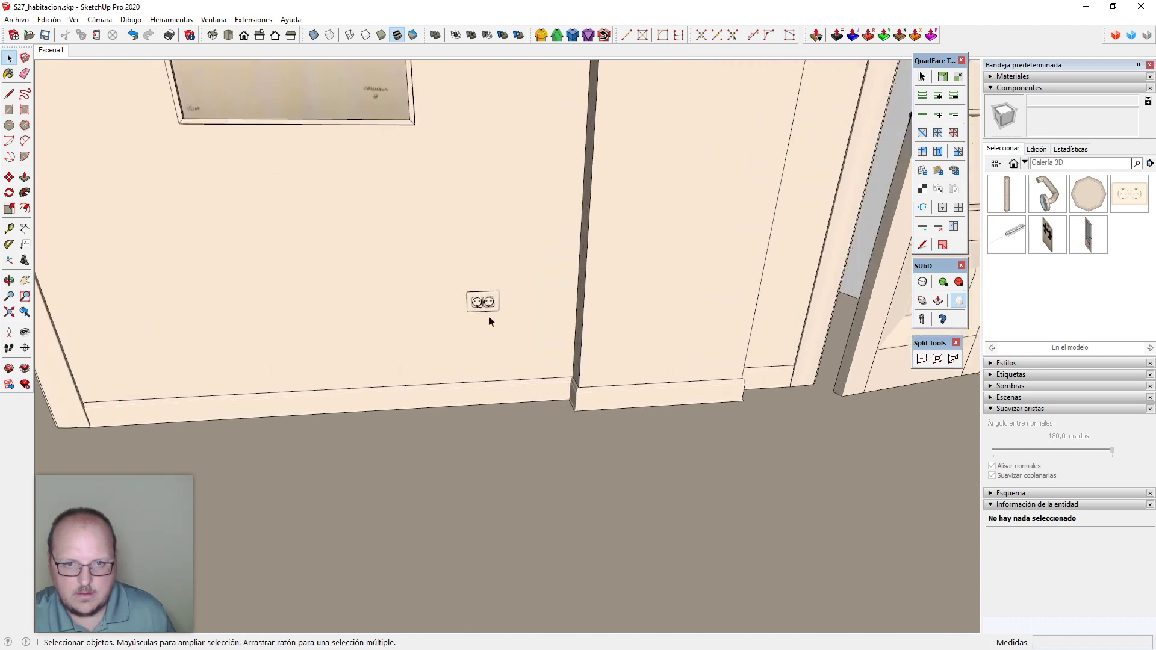
Select the double socket component and name its definition "enchufes"
{"action": "left_click", "coordinate": [515, 255]}
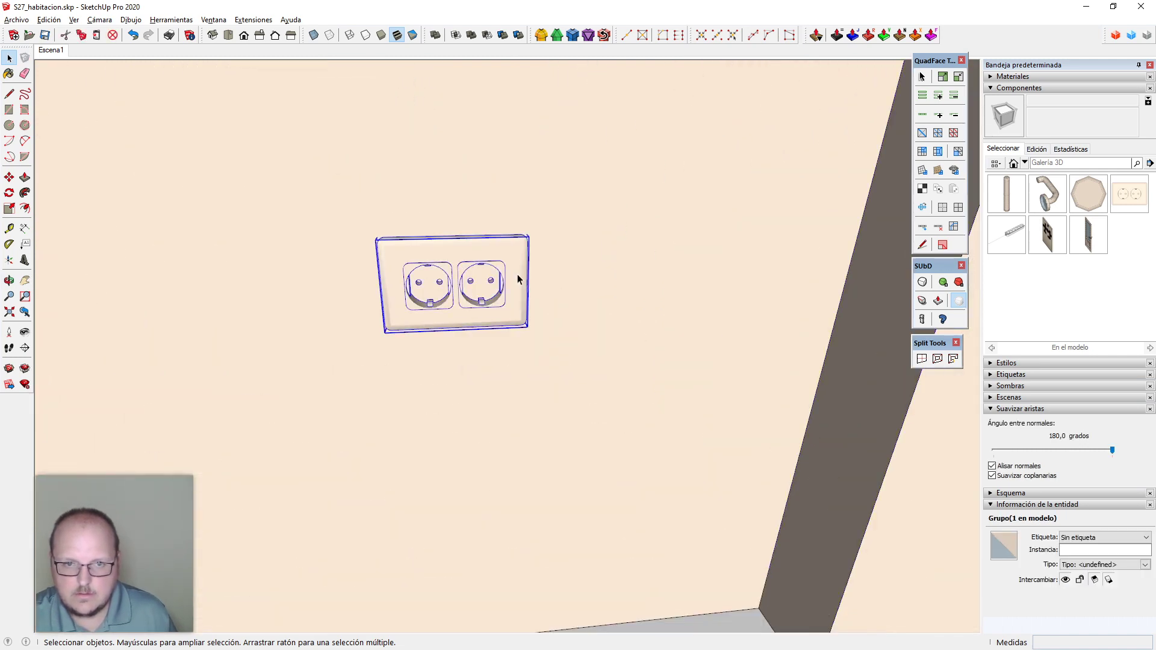
{"action": "double_click", "coordinate": [1109, 562]}
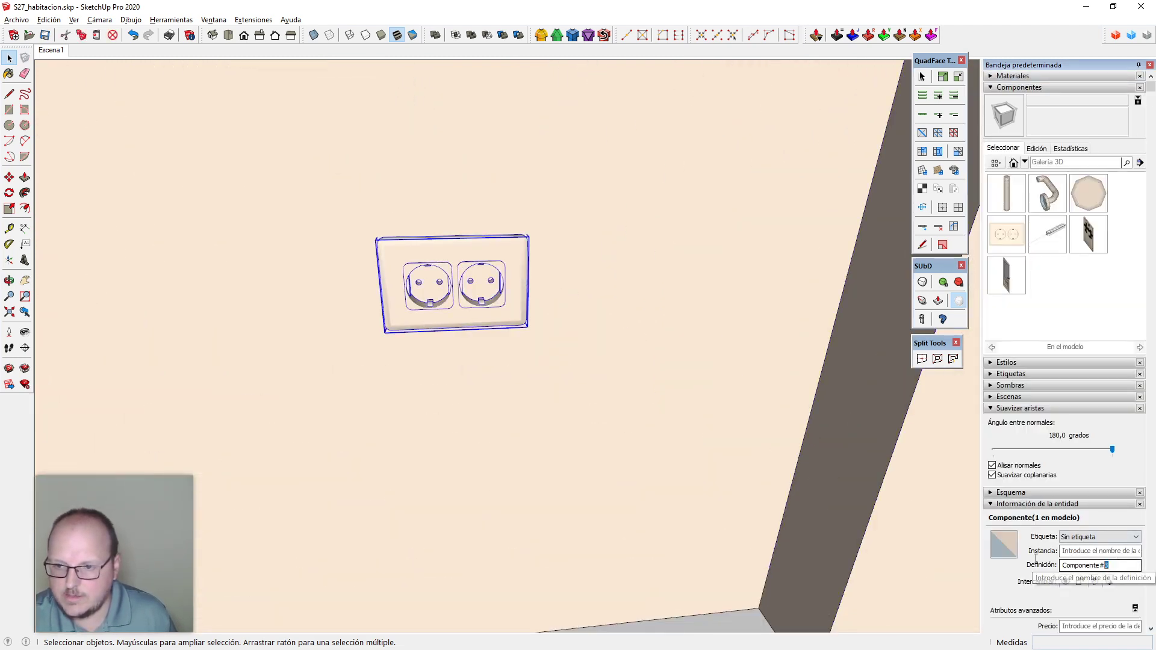
{"action": "type", "text": "enchufes"}
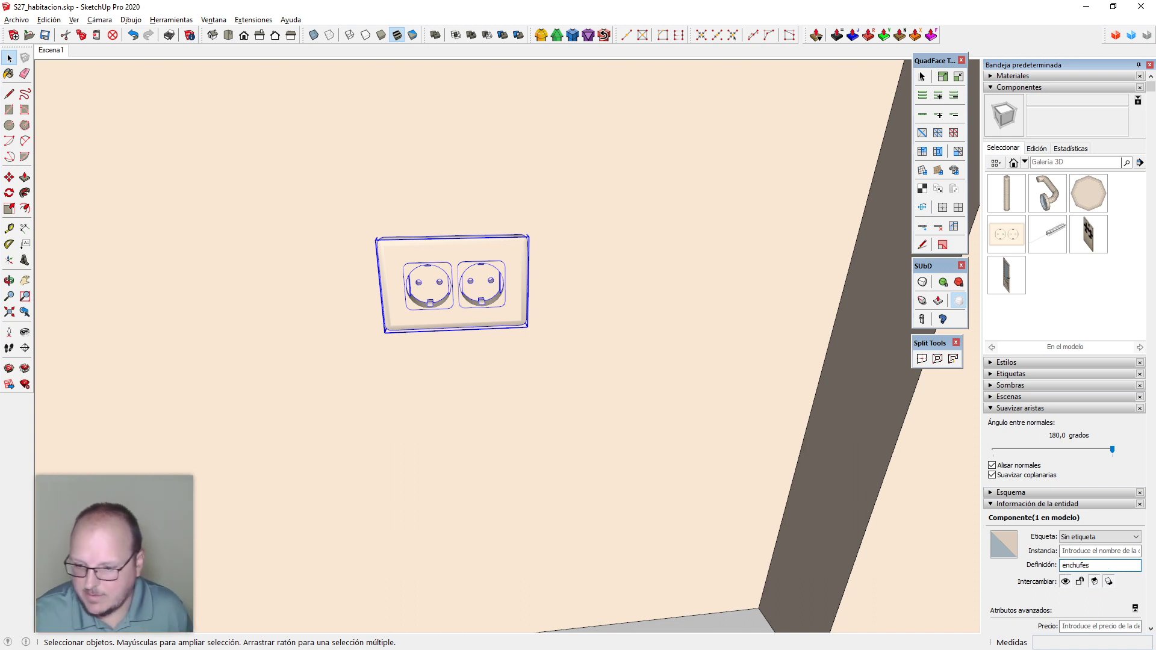
Place a guide line on the wall 30 cm above the floor edge, beneath the socket
{"action": "middle_click_drag", "start_coordinate": [443, 439], "coordinate": [476, 319]}
{"action": "scroll", "coordinate": [580, 240], "scroll_direction": "down", "scroll_amount": 2}
{"action": "middle_click_drag", "start_coordinate": [581, 240], "coordinate": [722, 313]}
{"action": "key", "text": "t"}
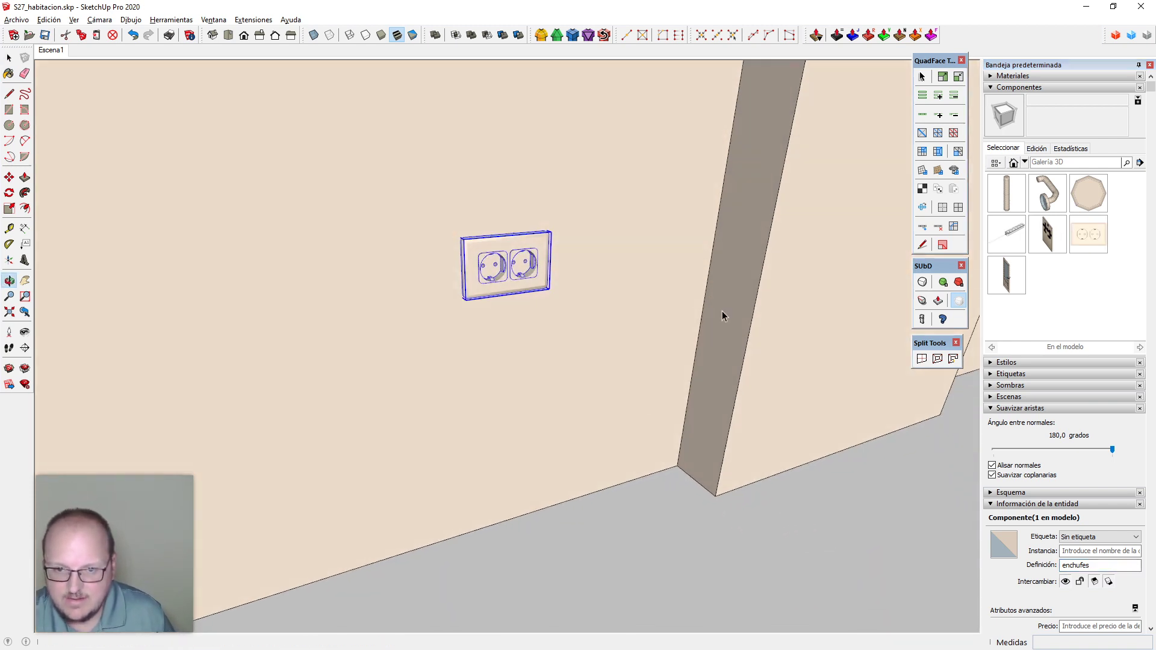
{"action": "scroll", "coordinate": [643, 419], "scroll_direction": "down", "scroll_amount": 3}
{"action": "left_click", "coordinate": [604, 466]}
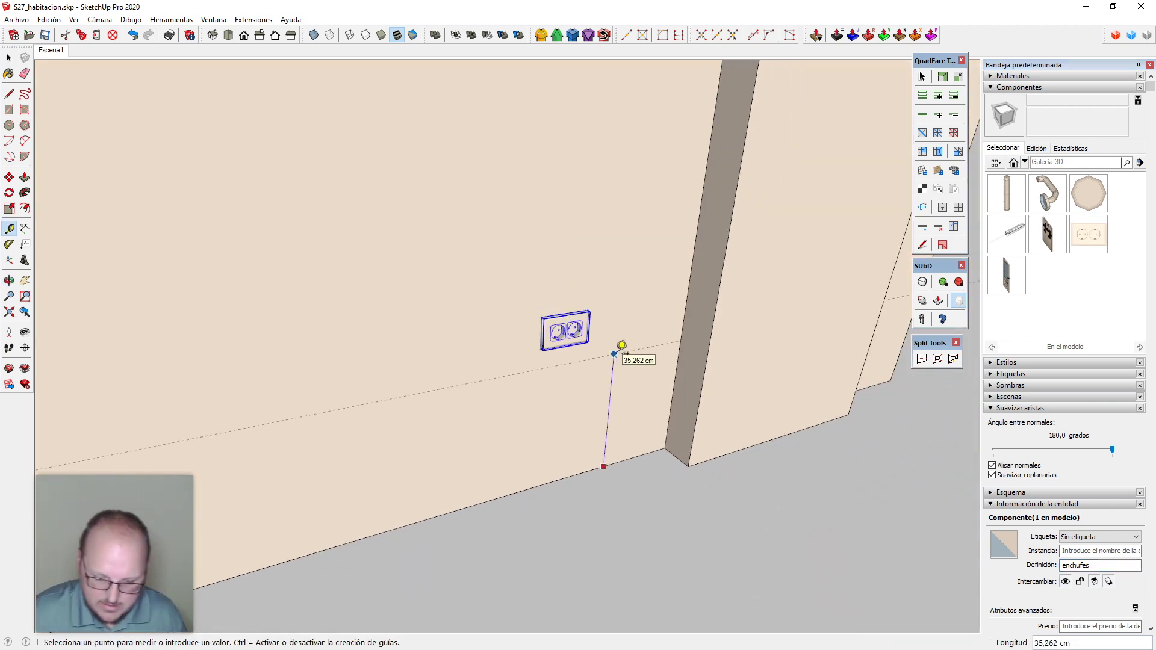
{"action": "type", "text": "30cm"}
{"action": "key", "text": "Return"}
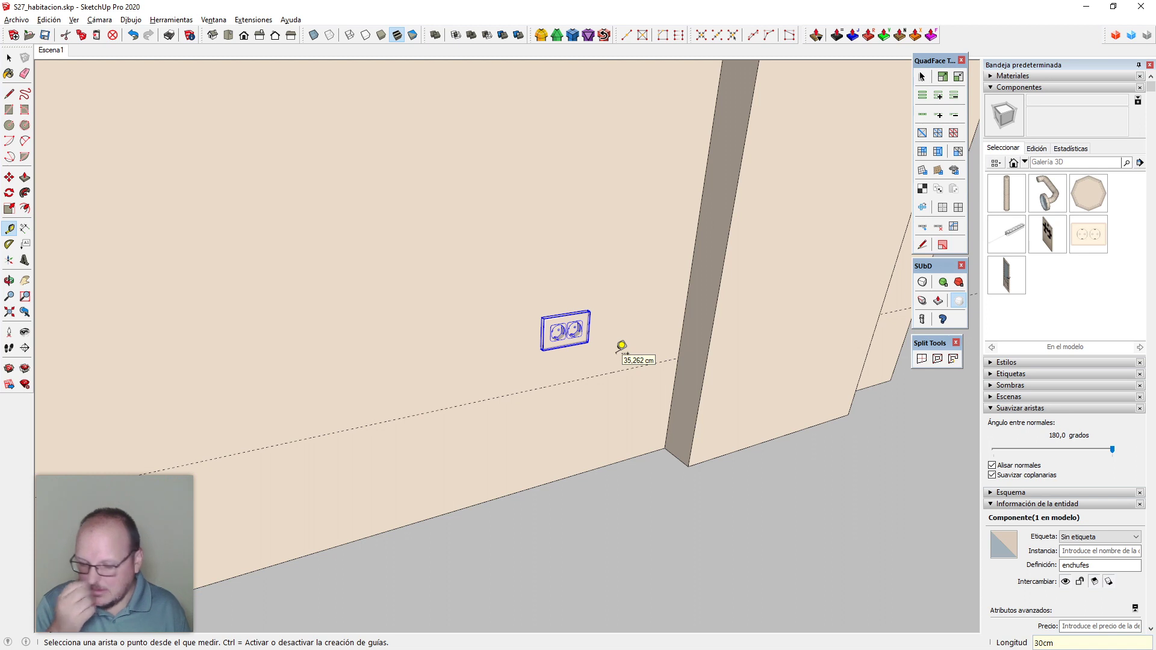
Move the double socket vertically so the midpoint of its side edge aligns with the horizontal guide line
{"action": "key", "text": "m"}
{"action": "middle_click_drag", "start_coordinate": [660, 405], "coordinate": [548, 337]}
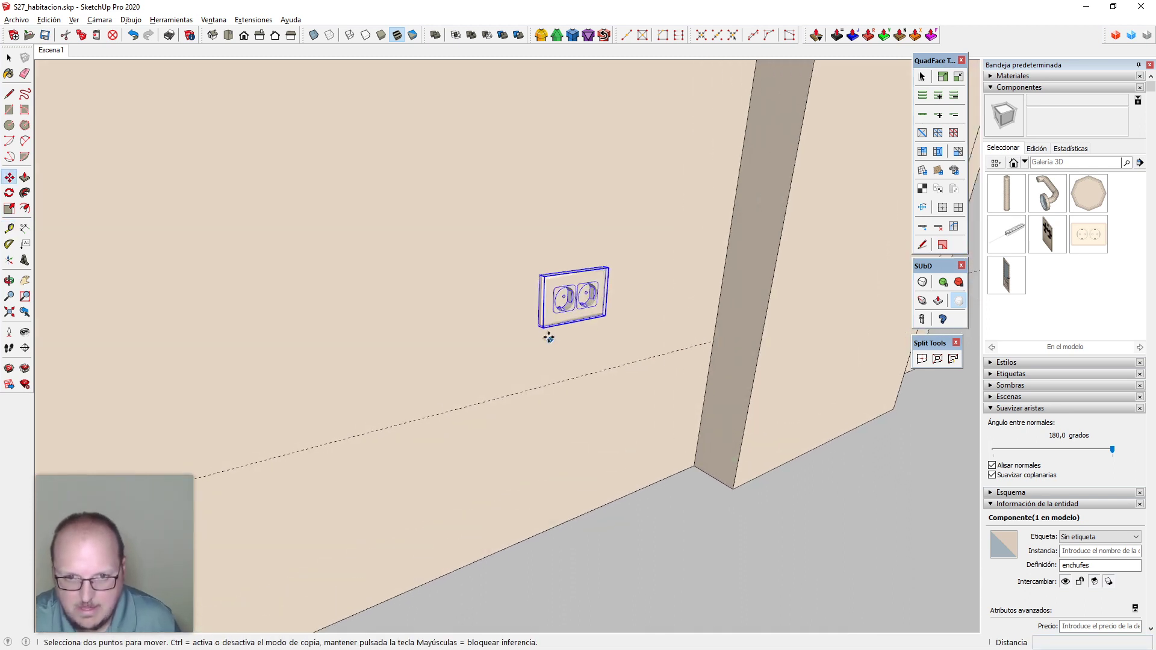
{"action": "scroll", "coordinate": [548, 338], "scroll_direction": "up", "scroll_amount": 3}
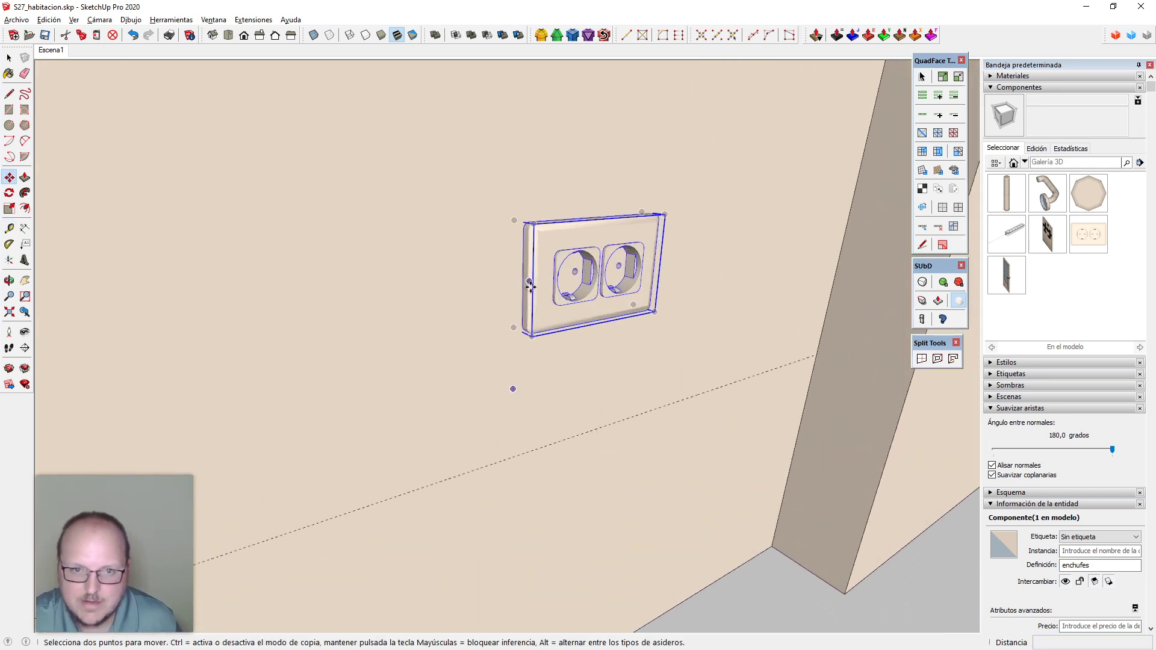
{"action": "left_click", "coordinate": [530, 287]}
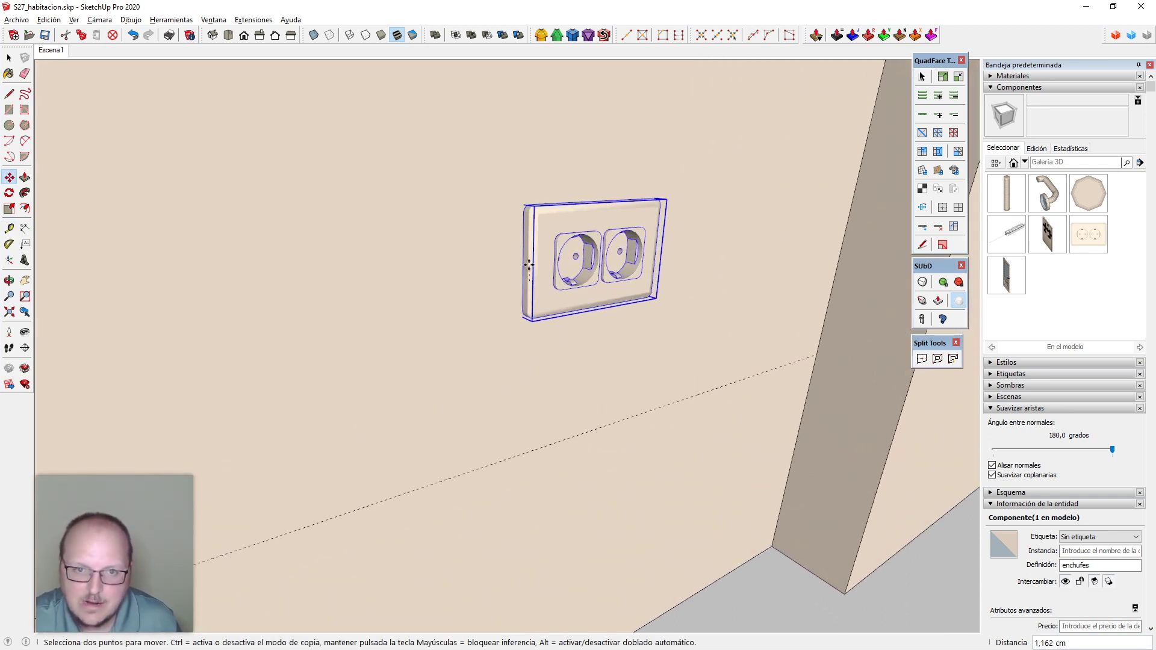
{"action": "left_click", "coordinate": [817, 359]}
{"action": "scroll", "coordinate": [743, 436], "scroll_direction": "down", "scroll_amount": 3}
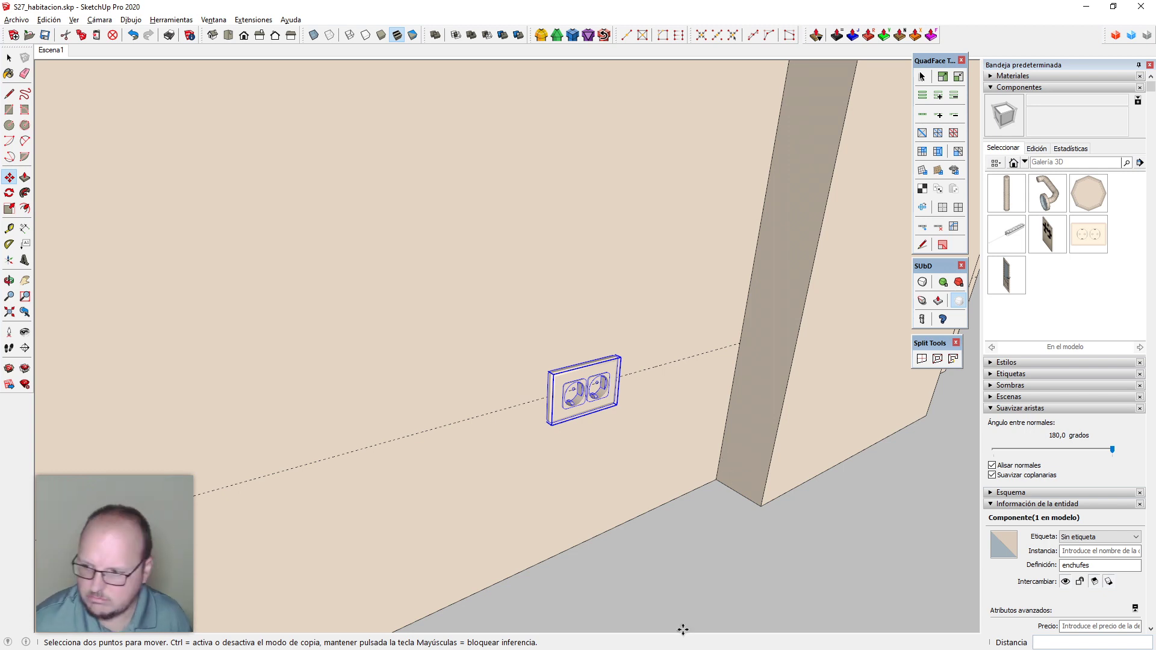
Place a vertical guide line on the wall 30 cm from the wall's edge at the pillar
{"action": "middle_click_drag", "start_coordinate": [683, 629], "coordinate": [743, 355]}
{"action": "middle_click_drag", "start_coordinate": [608, 375], "coordinate": [638, 405]}
{"action": "key", "text": "t"}
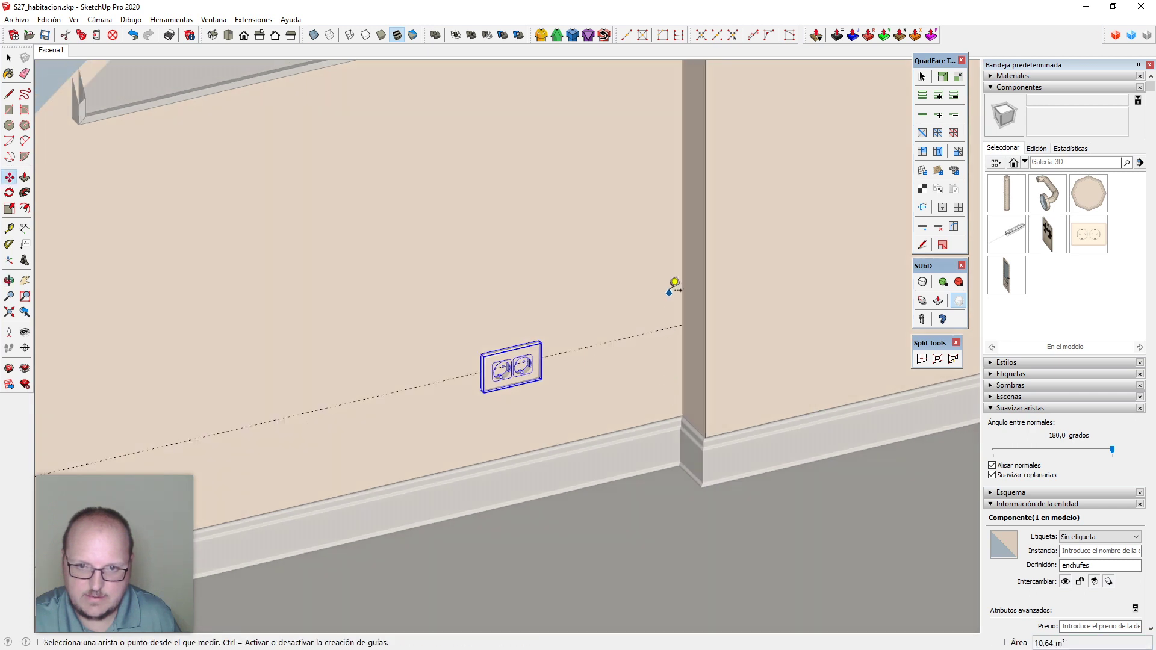
{"action": "left_click", "coordinate": [683, 284]}
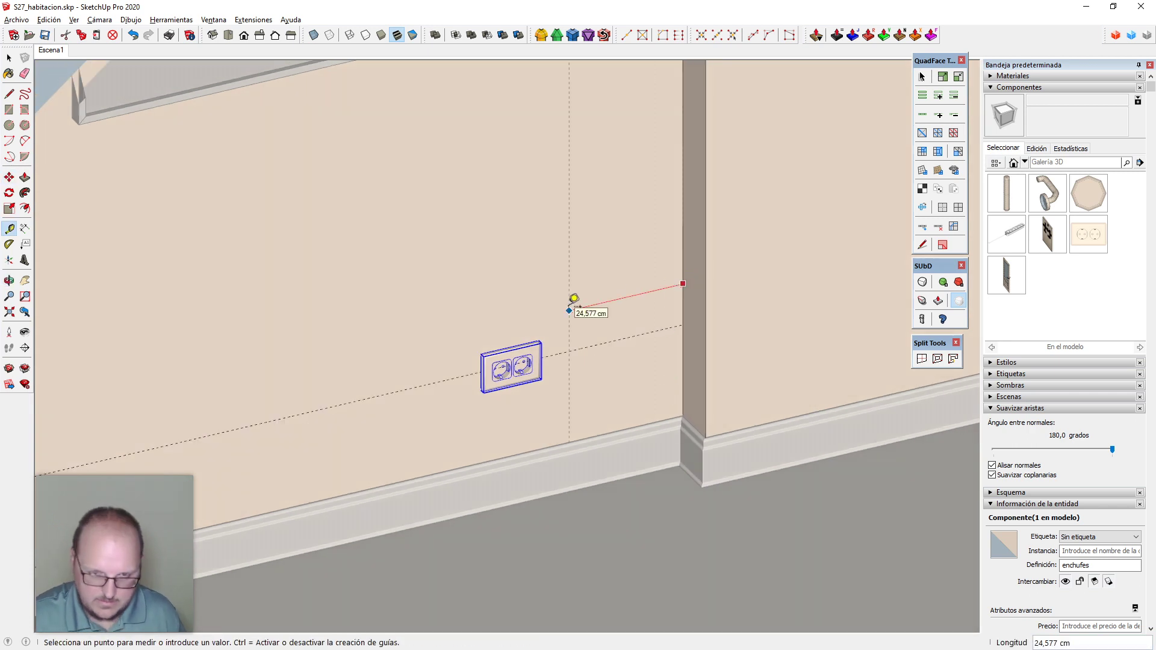
{"action": "type", "text": "3"}
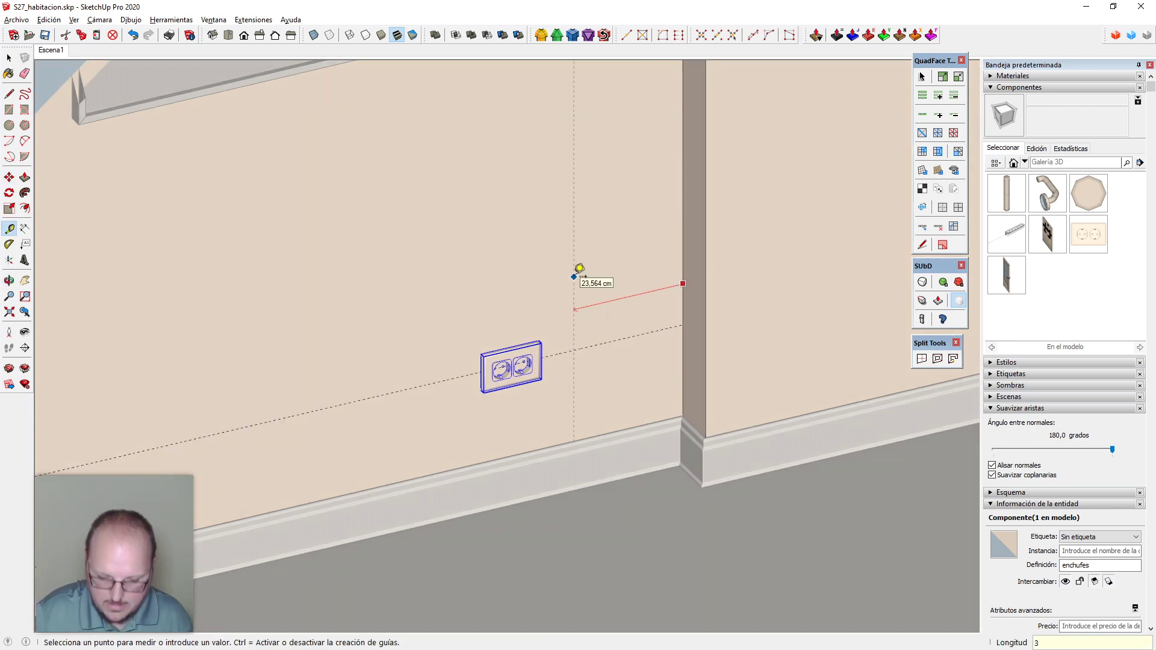
{"action": "type", "text": "0"}
{"action": "key", "text": "Return"}
{"action": "key", "text": "space"}
Turn on X-ray display and move the socket along the red axis so its centre lines up with the vertical guide
{"action": "scroll", "coordinate": [555, 297], "scroll_direction": "up", "scroll_amount": 3}
{"action": "scroll", "coordinate": [439, 414], "scroll_direction": "up", "scroll_amount": 3}
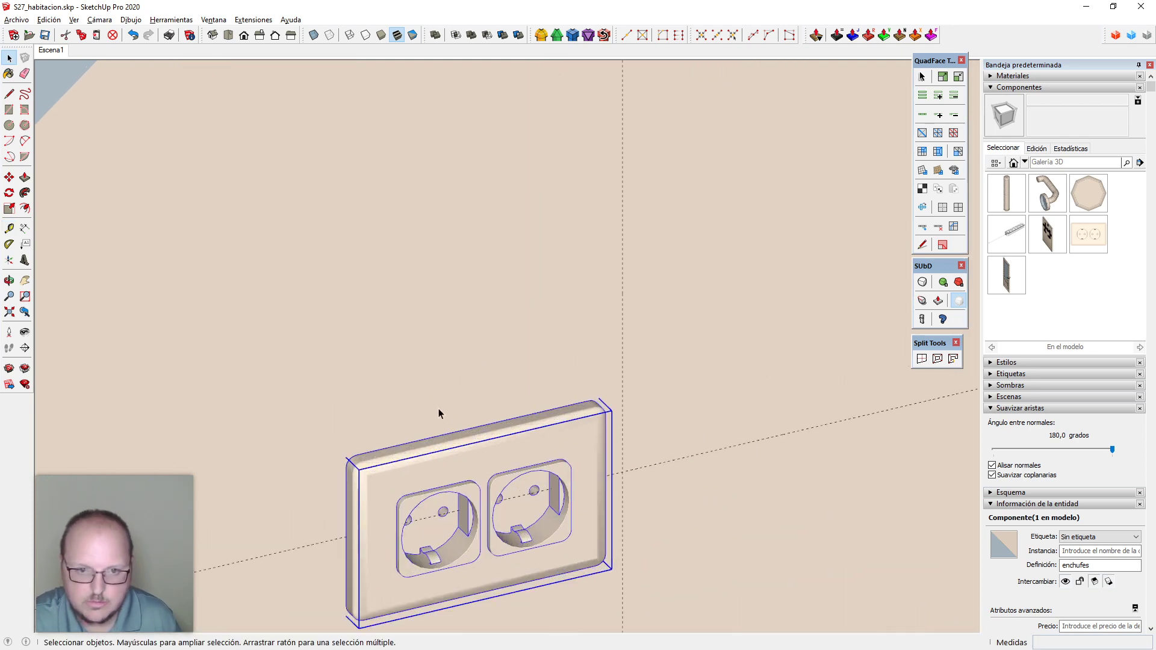
{"action": "key", "text": "m"}
{"action": "left_click", "coordinate": [489, 442]}
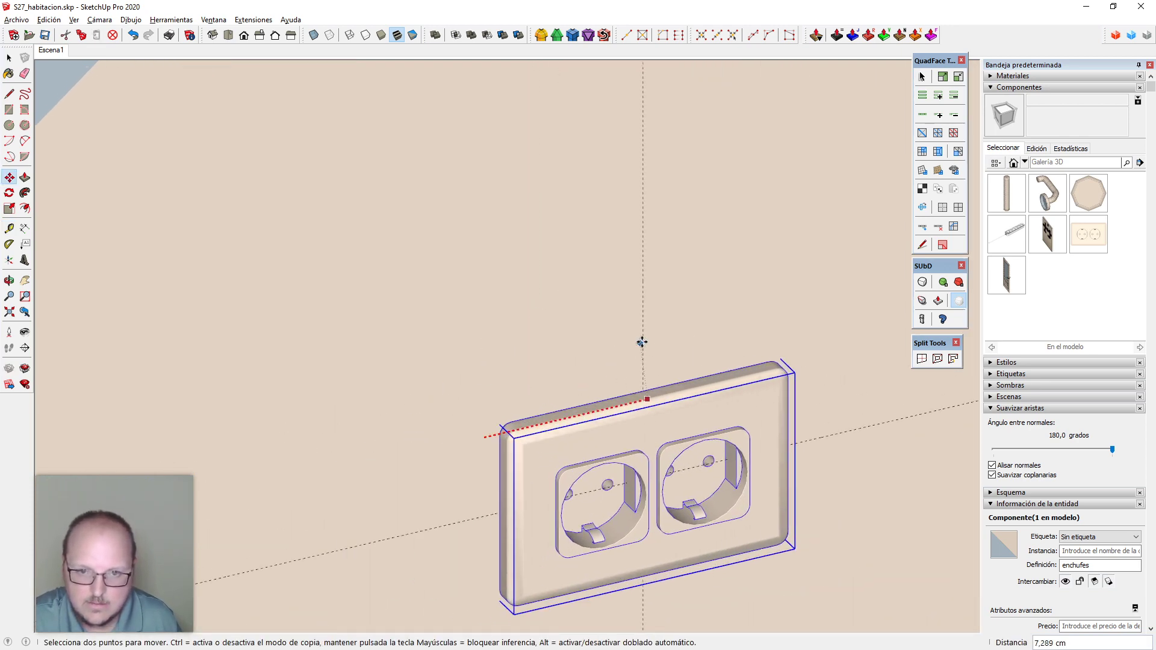
{"action": "key", "text": "x"}
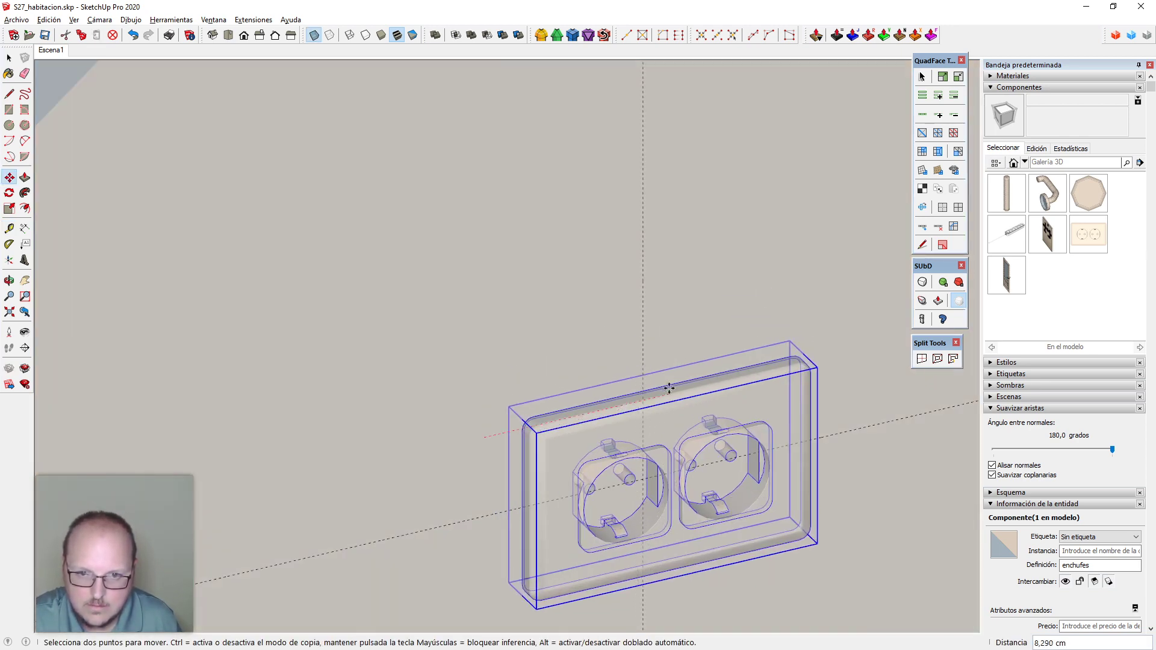
{"action": "key", "text": "Right"}
{"action": "left_click", "coordinate": [643, 477]}
{"action": "scroll", "coordinate": [558, 404], "scroll_direction": "down", "scroll_amount": 1}
{"action": "key", "text": "space"}
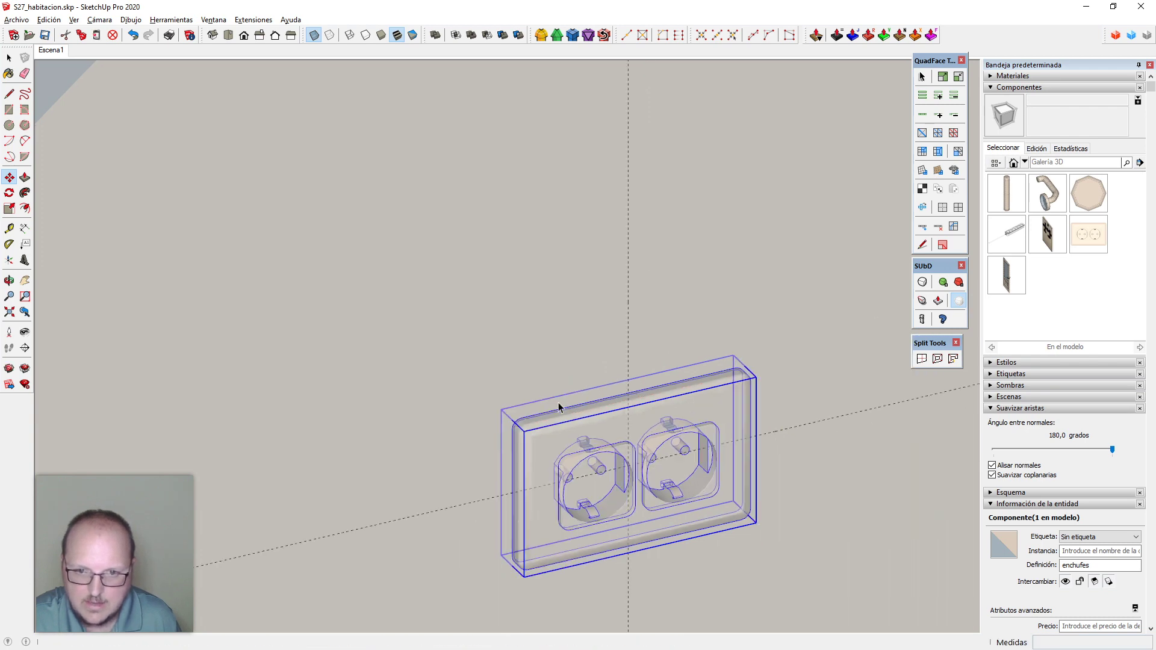
Turn off X-ray display and erase the guide lines around the socket
{"action": "scroll", "coordinate": [633, 398], "scroll_direction": "down", "scroll_amount": 2}
{"action": "key", "text": "e"}
{"action": "key", "text": "x"}
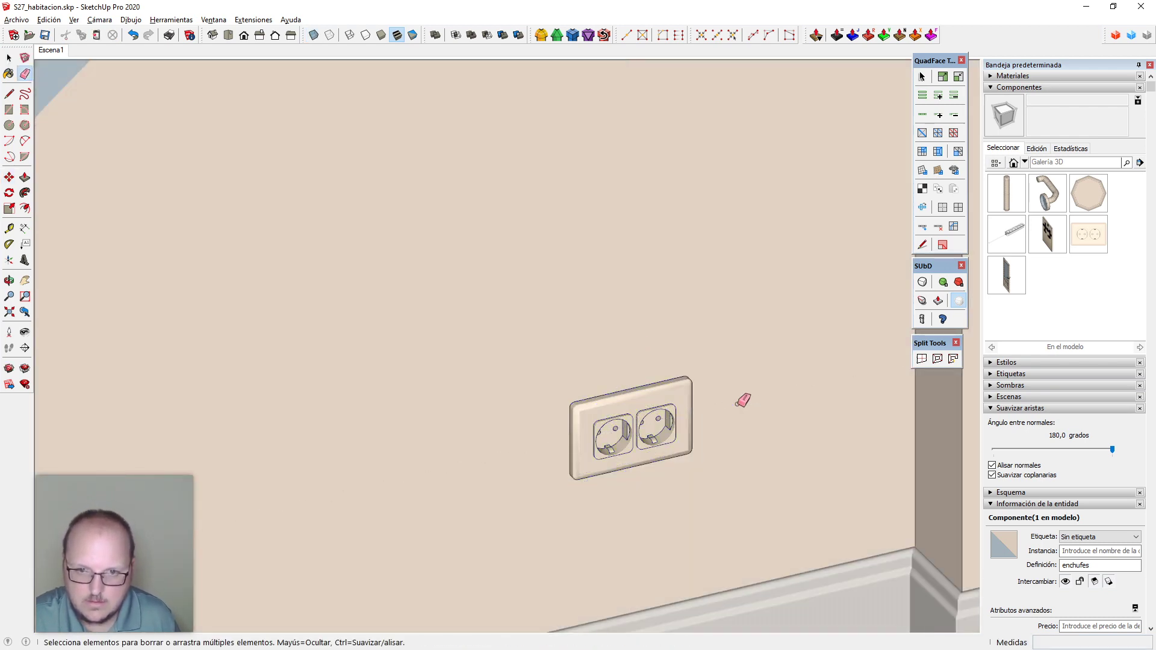
{"action": "left_click", "coordinate": [593, 350]}
{"action": "key", "text": "space"}
Close the wall group to return to the whole room model
{"action": "scroll", "coordinate": [577, 354], "scroll_direction": "down", "scroll_amount": 5}
{"action": "mouse_move", "coordinate": [577, 355]}
{"action": "middle_mouse_down"}
{"action": "mouse_move", "coordinate": [566, 397]}
{"action": "mouse_move", "coordinate": [583, 409]}
{"action": "middle_mouse_up"}
{"action": "scroll", "coordinate": [584, 409], "scroll_direction": "down", "scroll_amount": 3}
{"action": "left_click", "coordinate": [538, 442]}
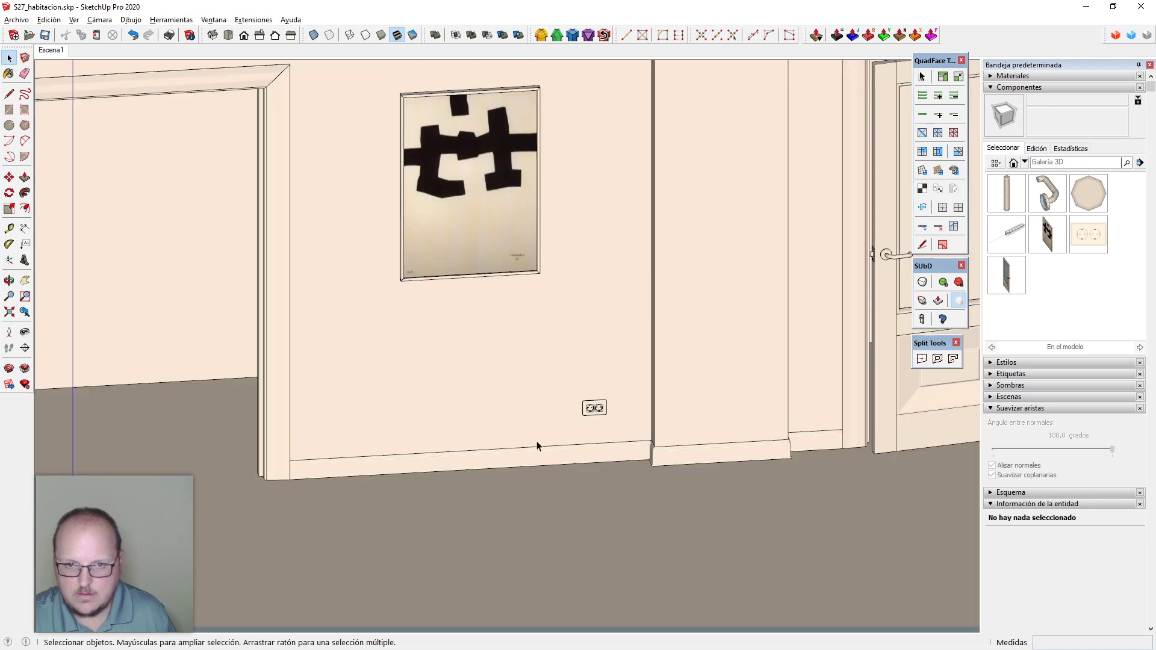
Examine the wall with the socket, picture and door from the front, and restore the scene Escena1
{"action": "scroll", "coordinate": [535, 430], "scroll_direction": "down", "scroll_amount": 2}
{"action": "key", "text": "F2"}
{"action": "key", "text": "v"}
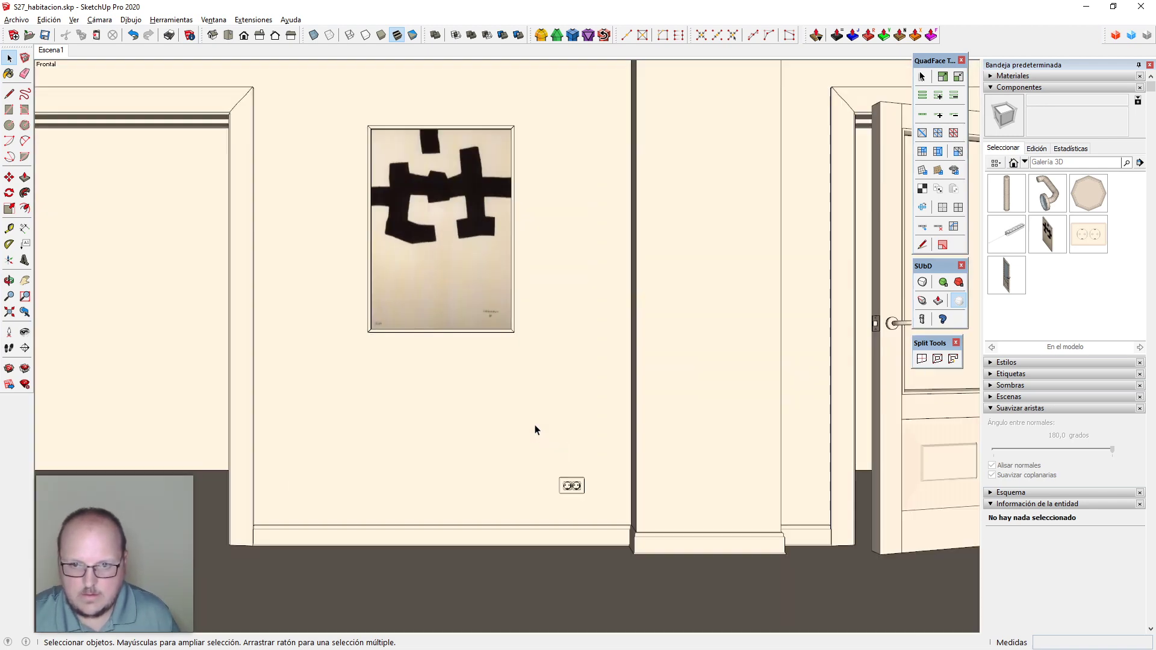
{"action": "scroll", "coordinate": [521, 439], "scroll_direction": "down", "scroll_amount": 2}
{"action": "scroll", "coordinate": [569, 511], "scroll_direction": "up", "scroll_amount": 2}
{"action": "scroll", "coordinate": [518, 506], "scroll_direction": "down", "scroll_amount": 3}
{"action": "scroll", "coordinate": [599, 354], "scroll_direction": "up", "scroll_amount": 1}
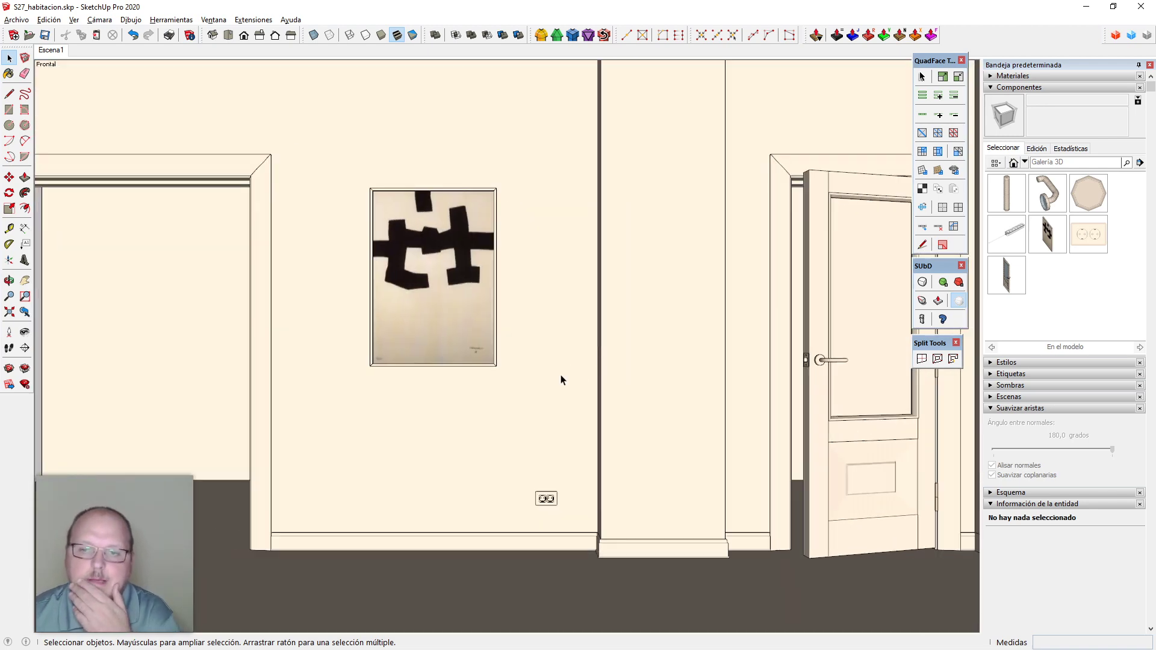
{"action": "scroll", "coordinate": [561, 380], "scroll_direction": "down", "scroll_amount": 1}
{"action": "scroll", "coordinate": [453, 398], "scroll_direction": "down", "scroll_amount": 1}
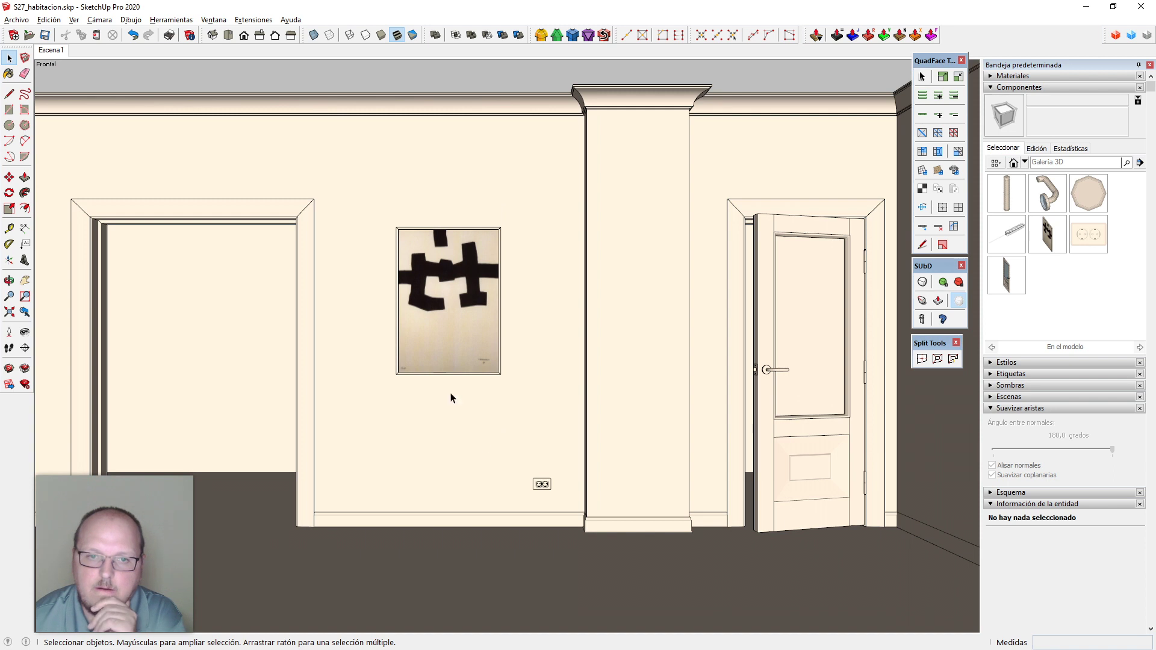
{"action": "left_click", "coordinate": [50, 52]}
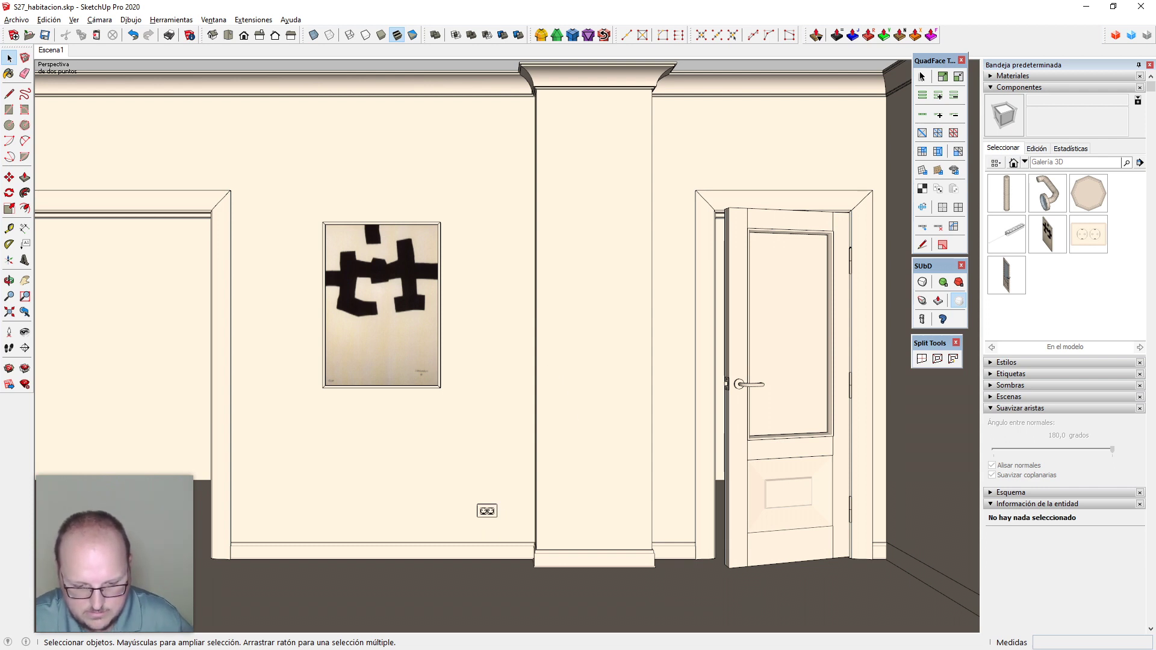
Switch to Photoshop, maximize its window and put it away again
{"action": "key", "text": "alt+Tab"}
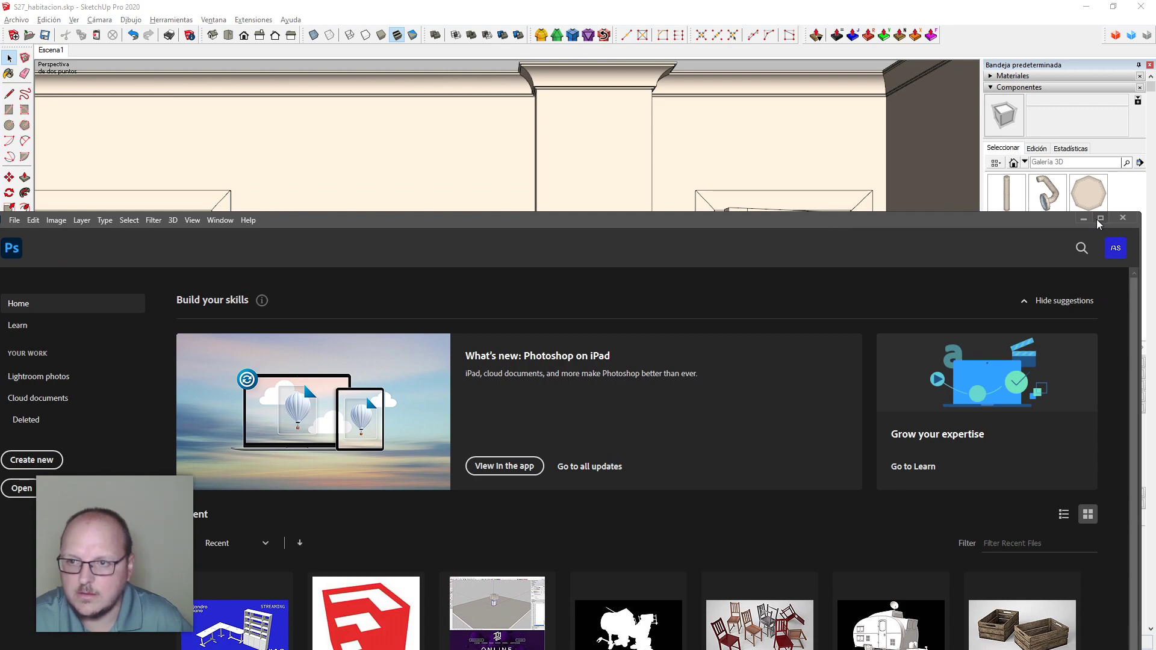
{"action": "left_click", "coordinate": [1101, 218]}
{"action": "left_click", "coordinate": [1096, 7]}
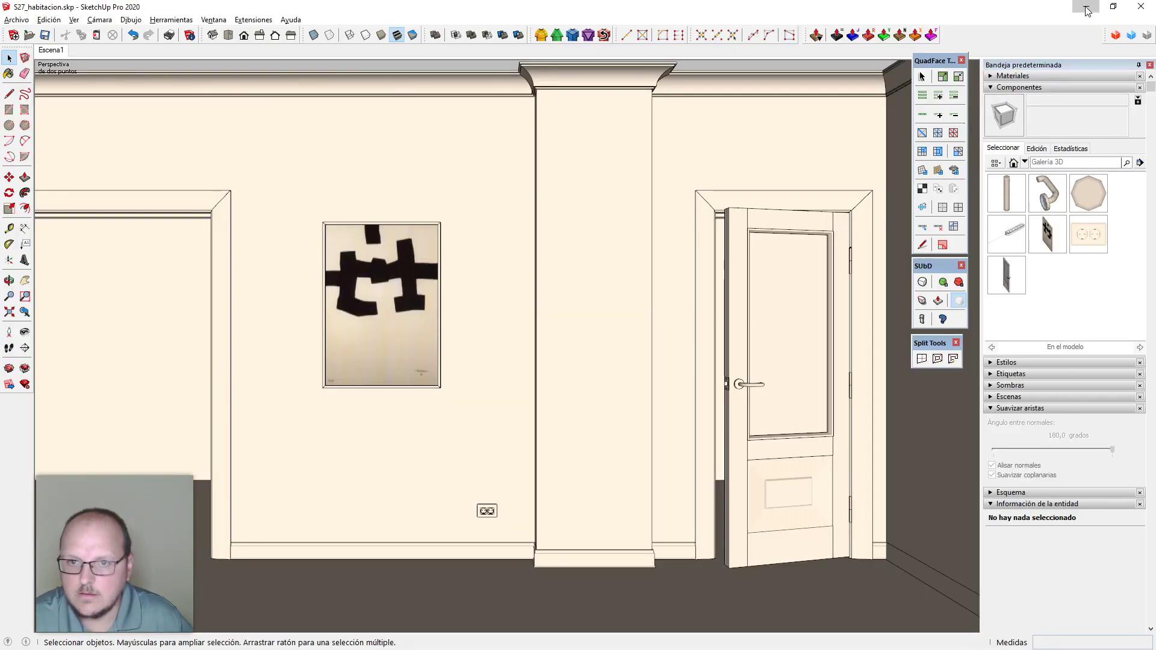
Clear the desktop by closing the quads.jpg view and minimizing the other open windows, and return to SketchUp
{"action": "left_click", "coordinate": [1088, 8]}
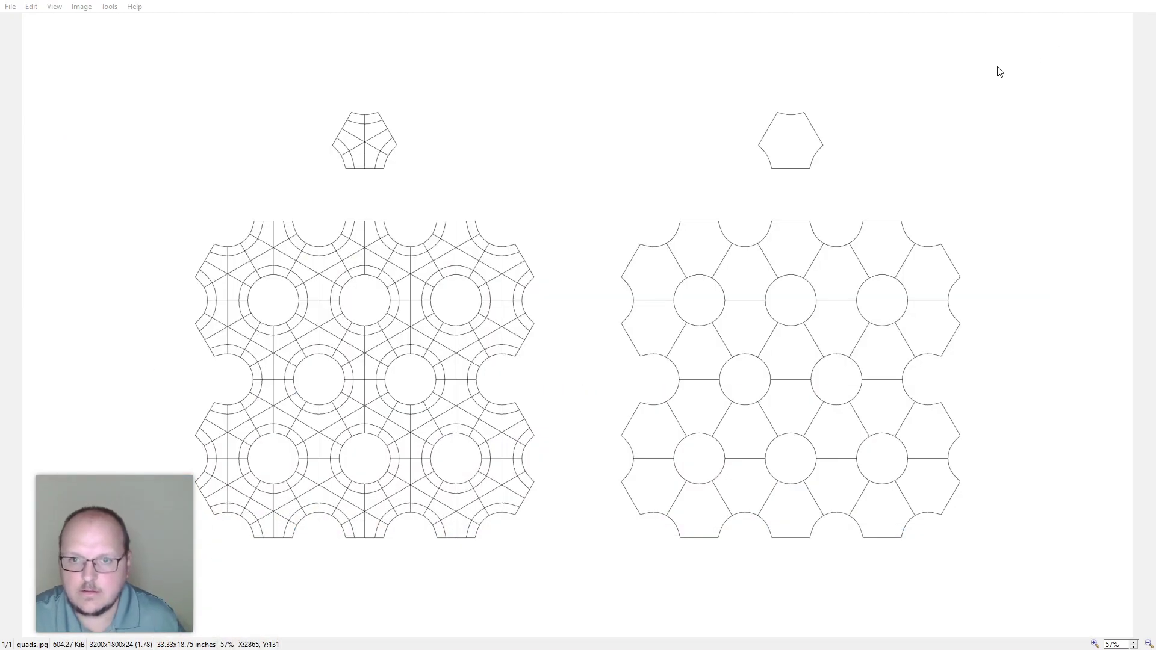
{"action": "key", "text": "Escape"}
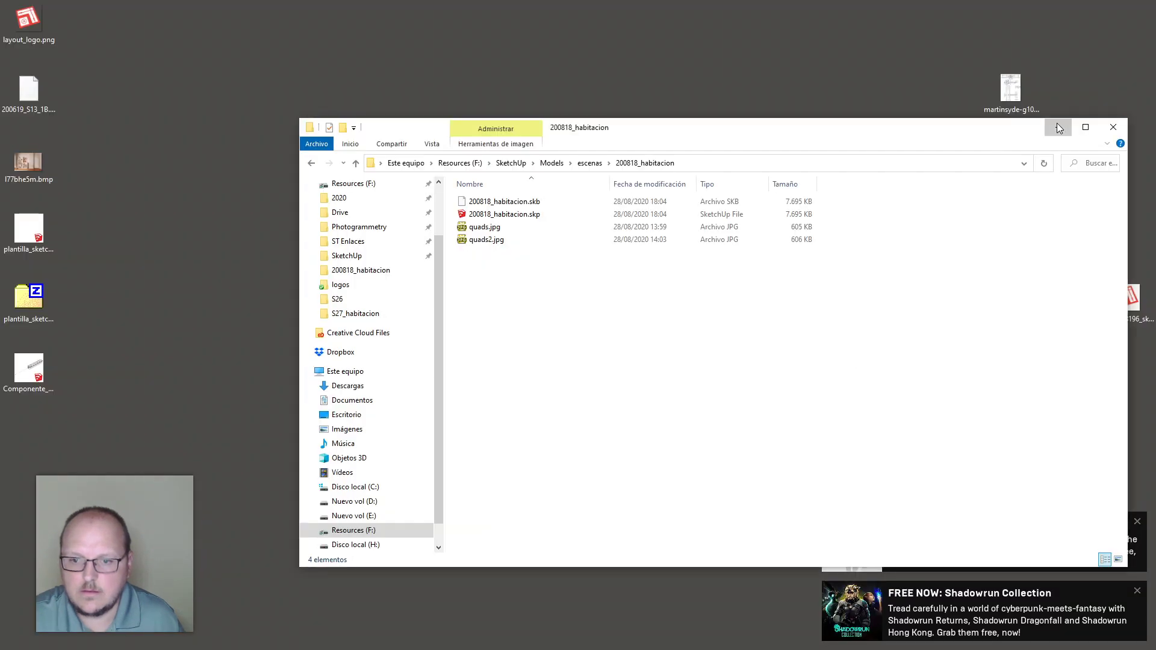
{"action": "left_click", "coordinate": [1059, 128]}
{"action": "left_click", "coordinate": [1137, 596]}
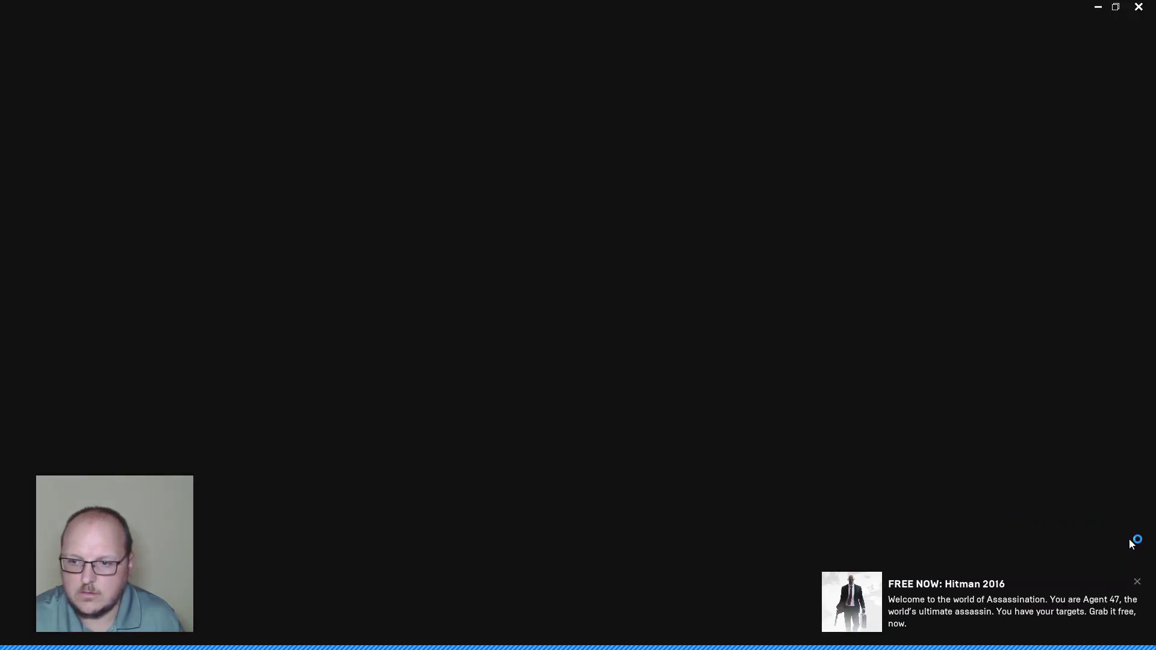
{"action": "left_click", "coordinate": [1100, 5]}
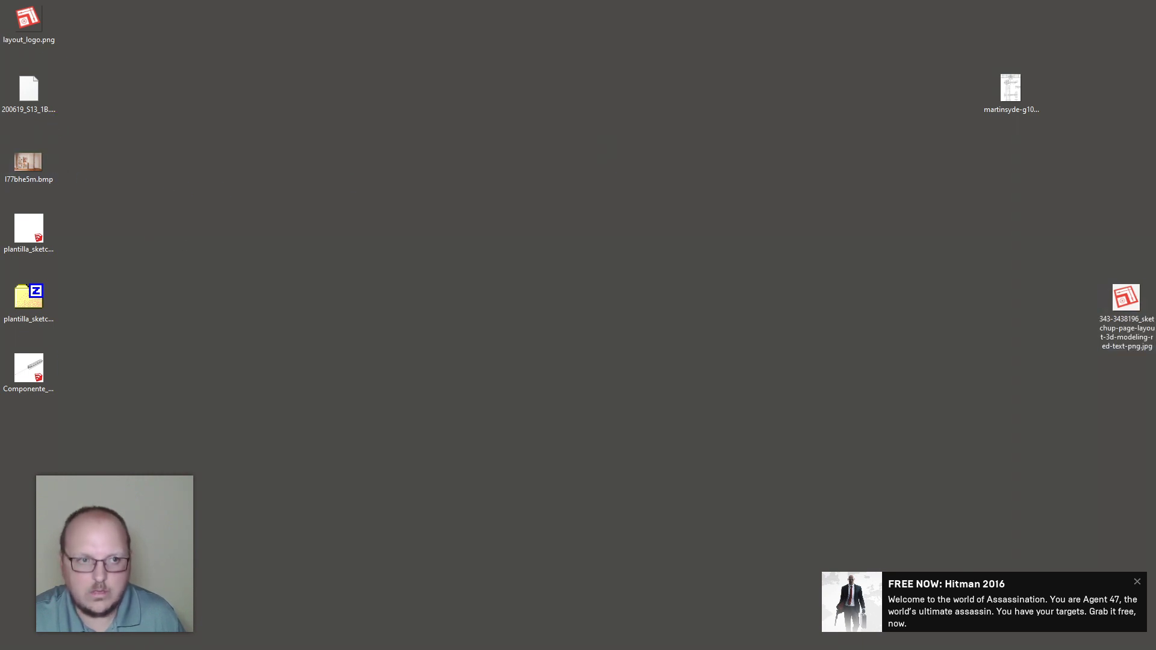
{"action": "key", "text": "alt+Tab"}
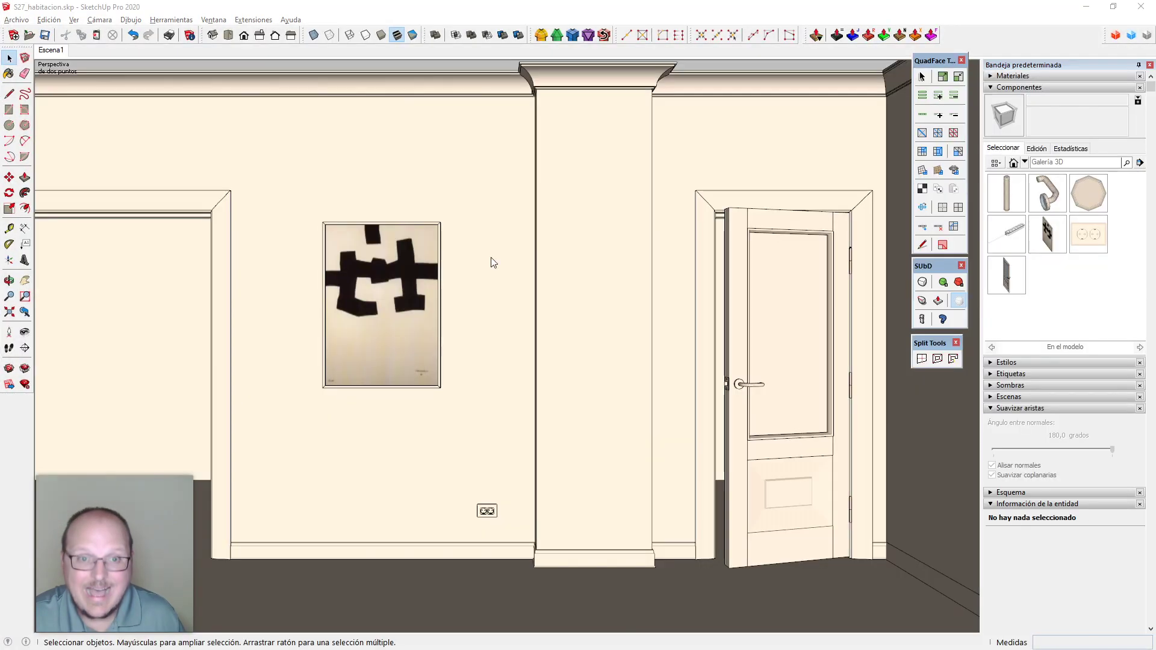
Sample the material zs05520j from the framed picture and open its texture image in the external editor
{"action": "left_click", "coordinate": [378, 267]}
{"action": "key", "text": "b"}
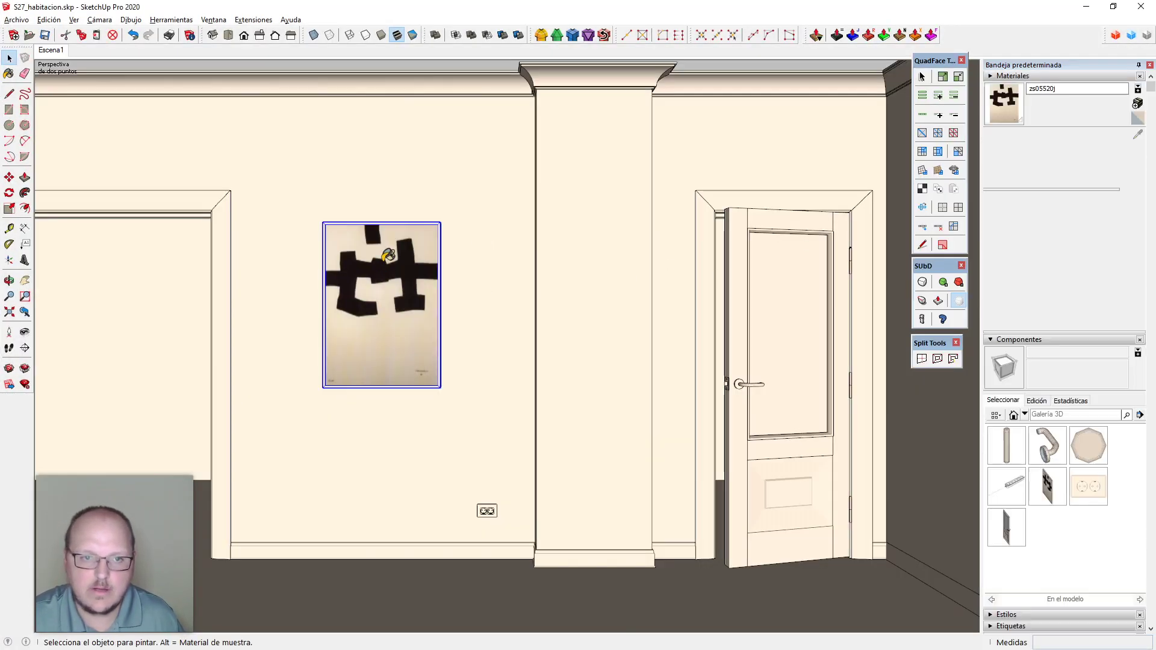
{"action": "left_click", "coordinate": [386, 259], "text": "alt"}
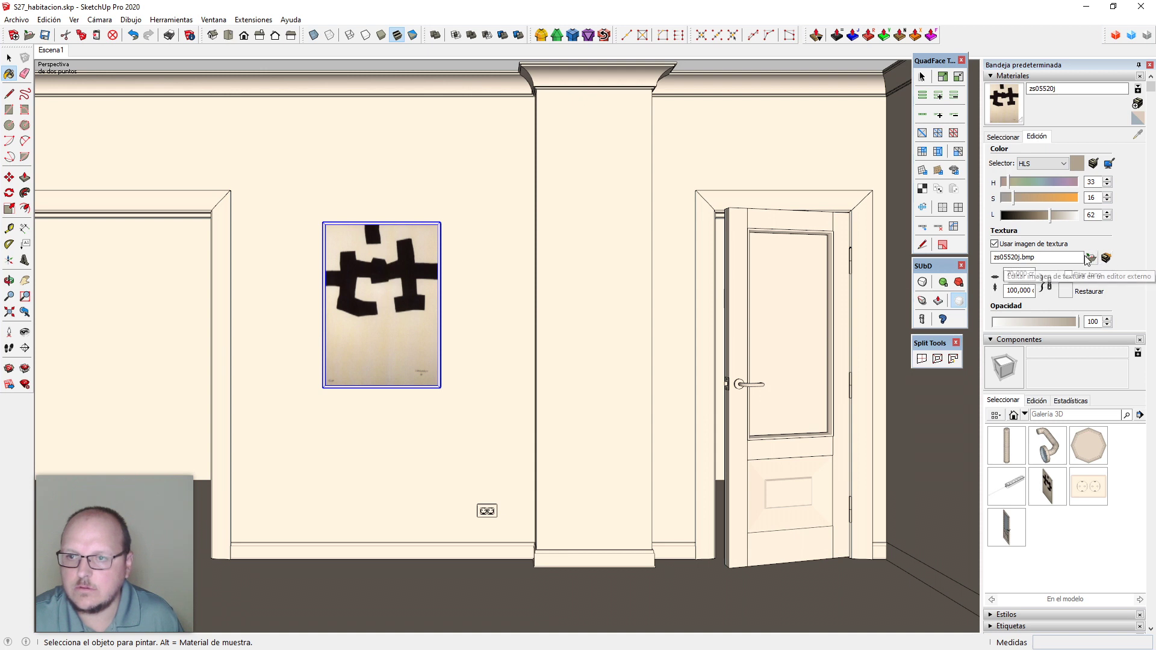
{"action": "left_click", "coordinate": [1107, 259]}
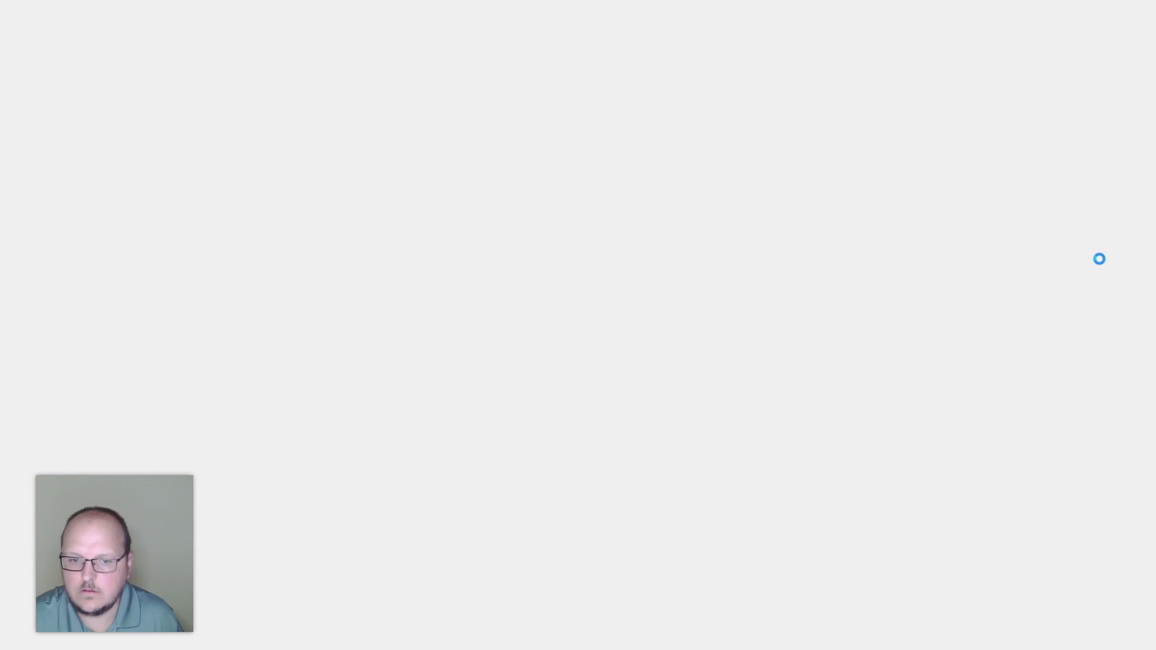
Save a copy of the texture image as zs05520j.jpg in the Escritorio folder
{"action": "left_click", "coordinate": [9, 6]}
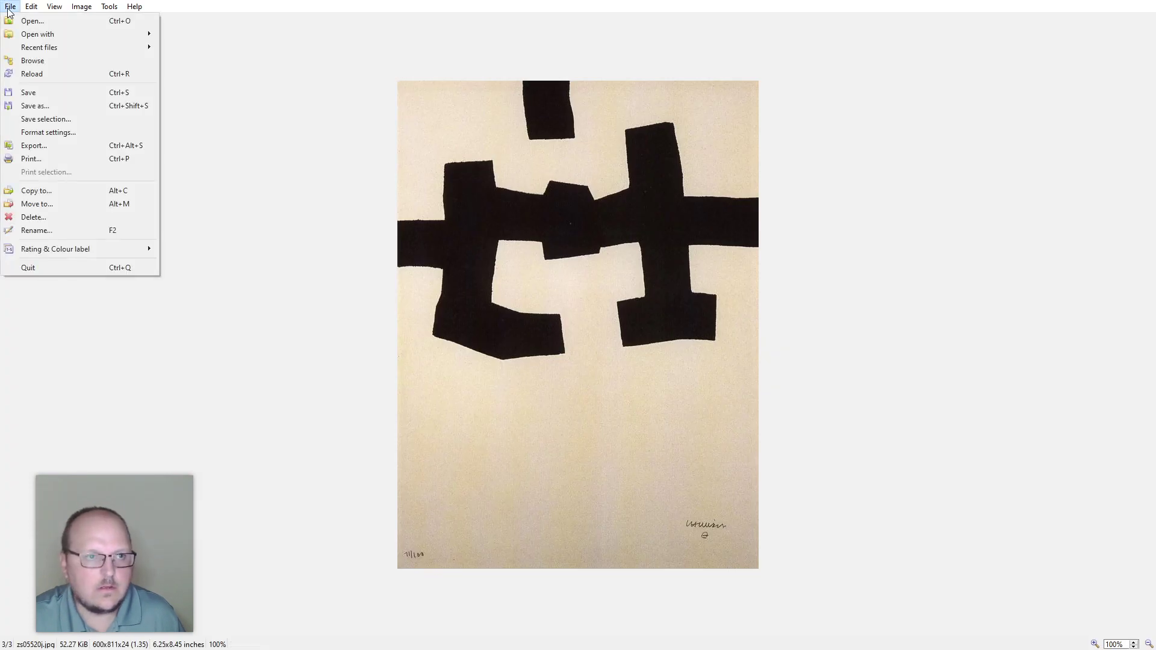
{"action": "left_click", "coordinate": [61, 106]}
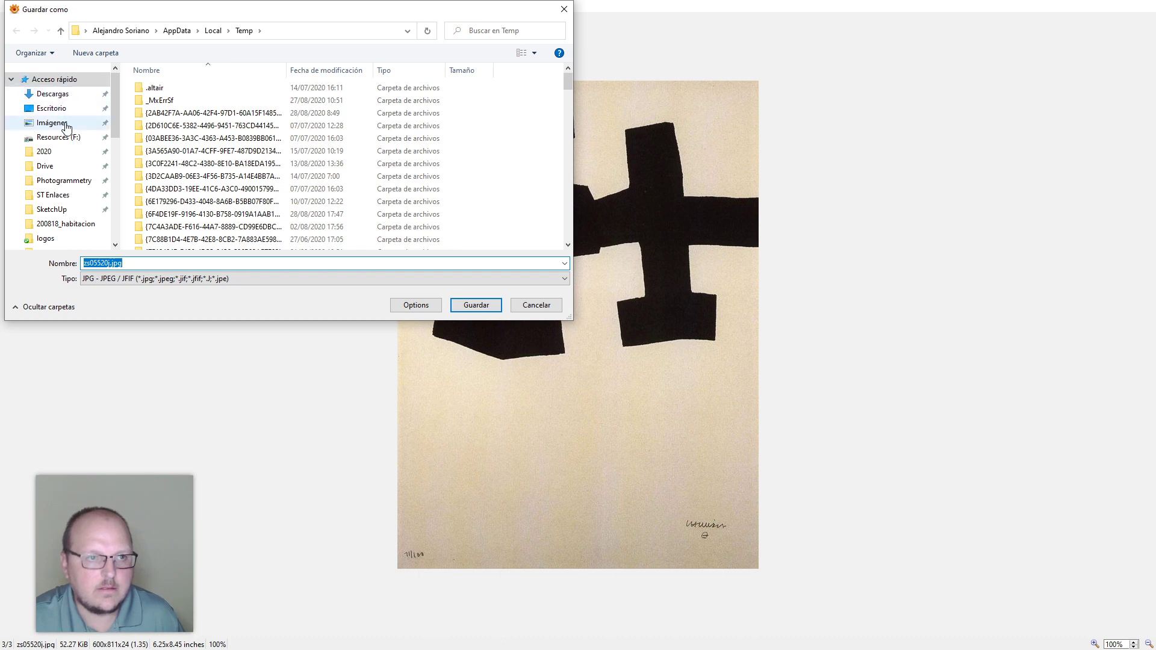
{"action": "left_click", "coordinate": [53, 123]}
{"action": "left_click", "coordinate": [52, 108]}
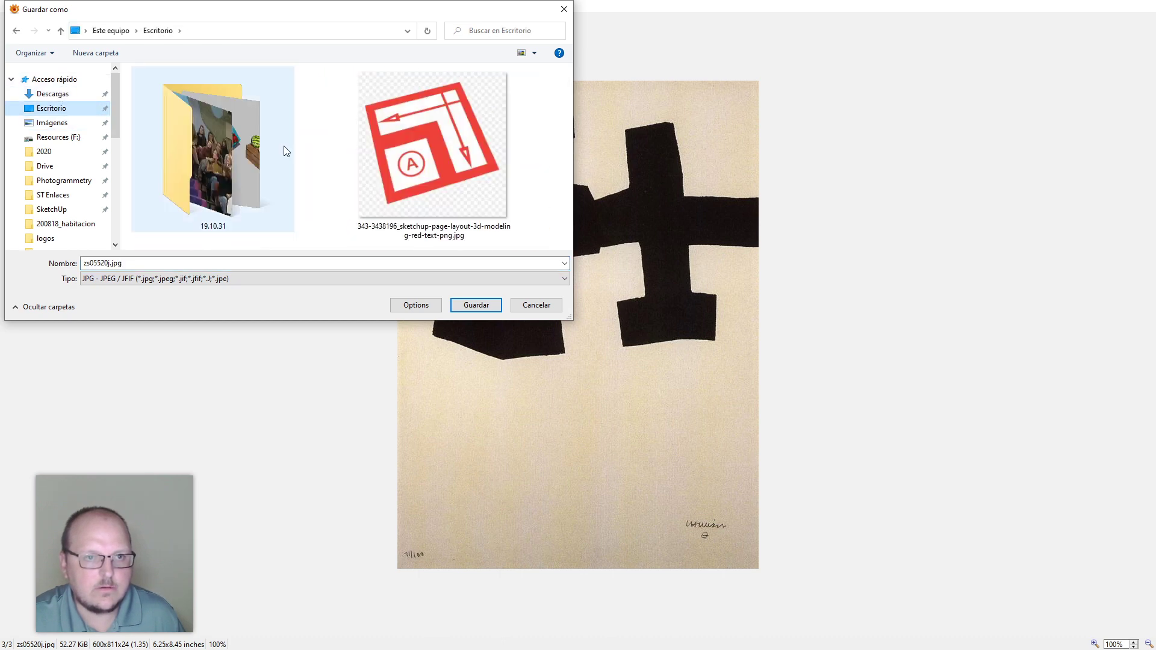
{"action": "left_click", "coordinate": [476, 305]}
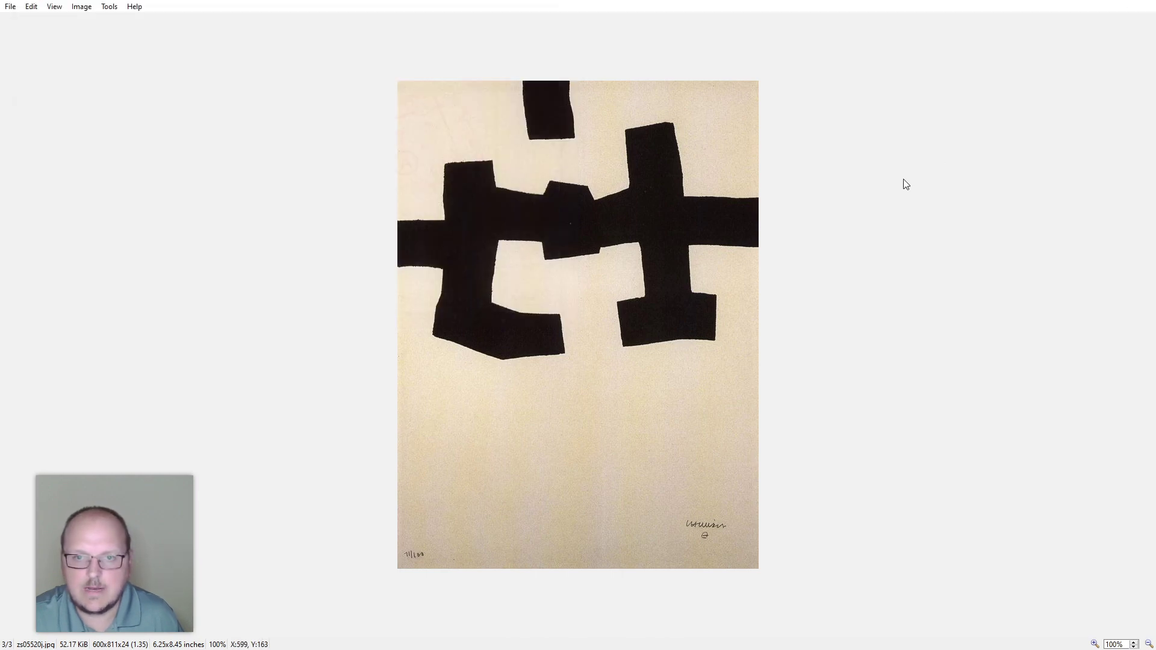
Close the image viewer, switch to Photoshop and open zs05520j.jpg from the desktop
{"action": "key", "text": "Escape"}
{"action": "left_click", "coordinate": [1087, 7]}
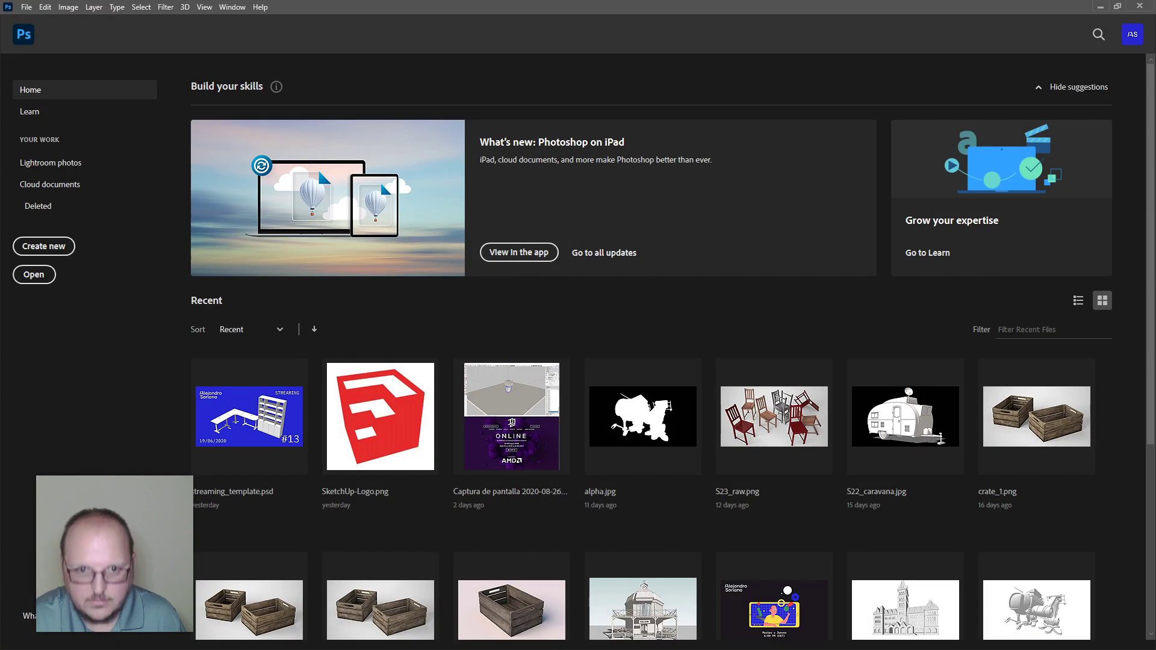
{"action": "left_click_drag", "start_coordinate": [467, 649], "coordinate": [465, 88]}
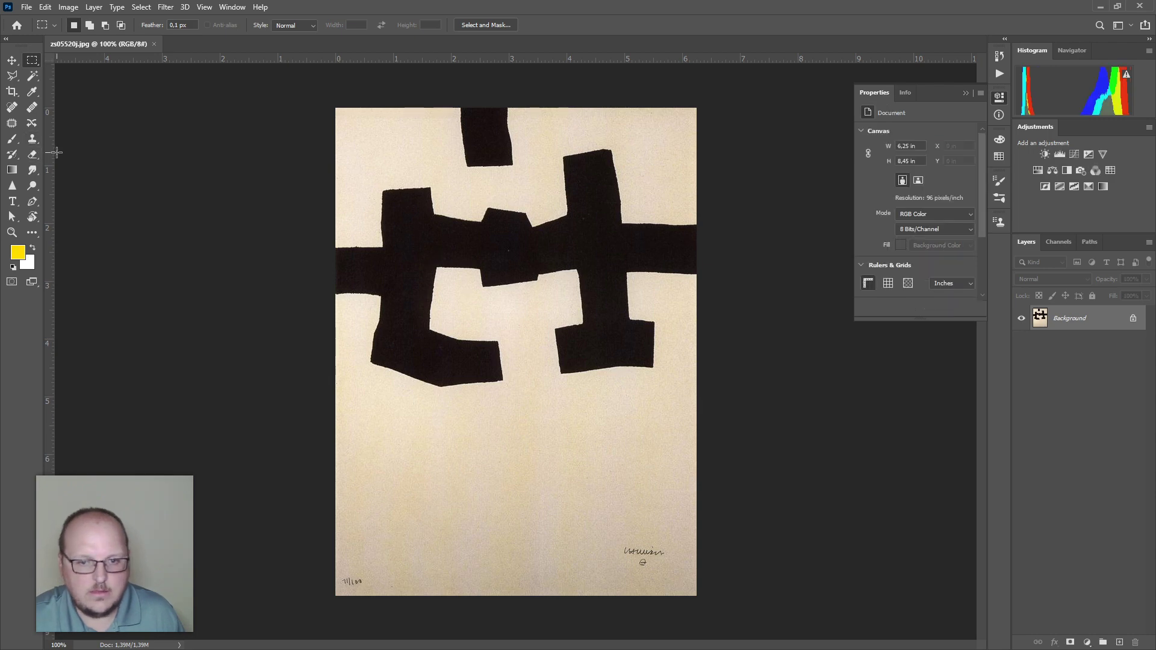
Select the large connected black shape with the Magic Wand at tolerance 10
{"action": "left_click", "coordinate": [32, 76]}
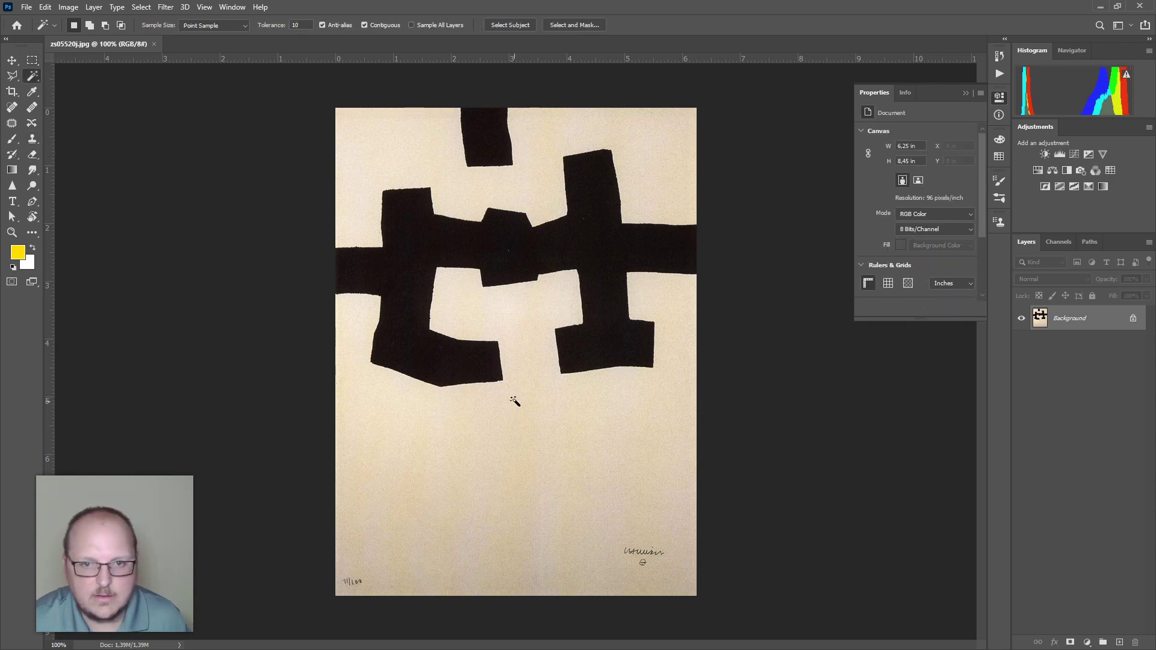
{"action": "left_click", "coordinate": [498, 256]}
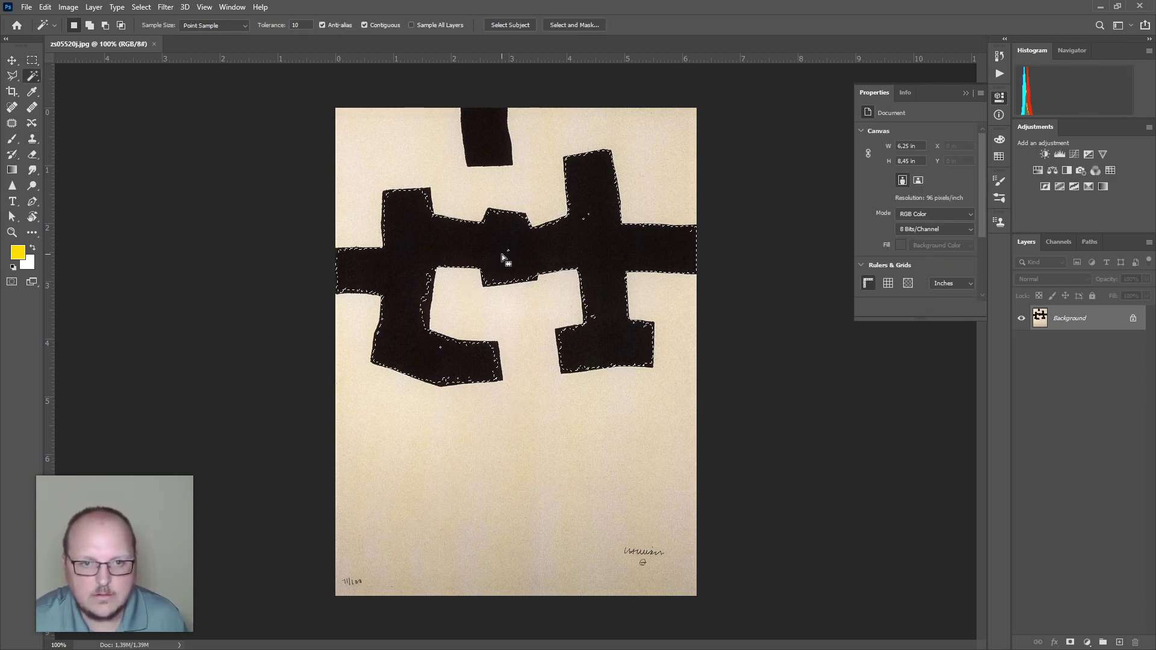
Set the Magic Wand tolerance to 30 and select the large black shape together with the small block at the artwork's upper edge
{"action": "left_click", "coordinate": [304, 24]}
{"action": "type", "text": "30"}
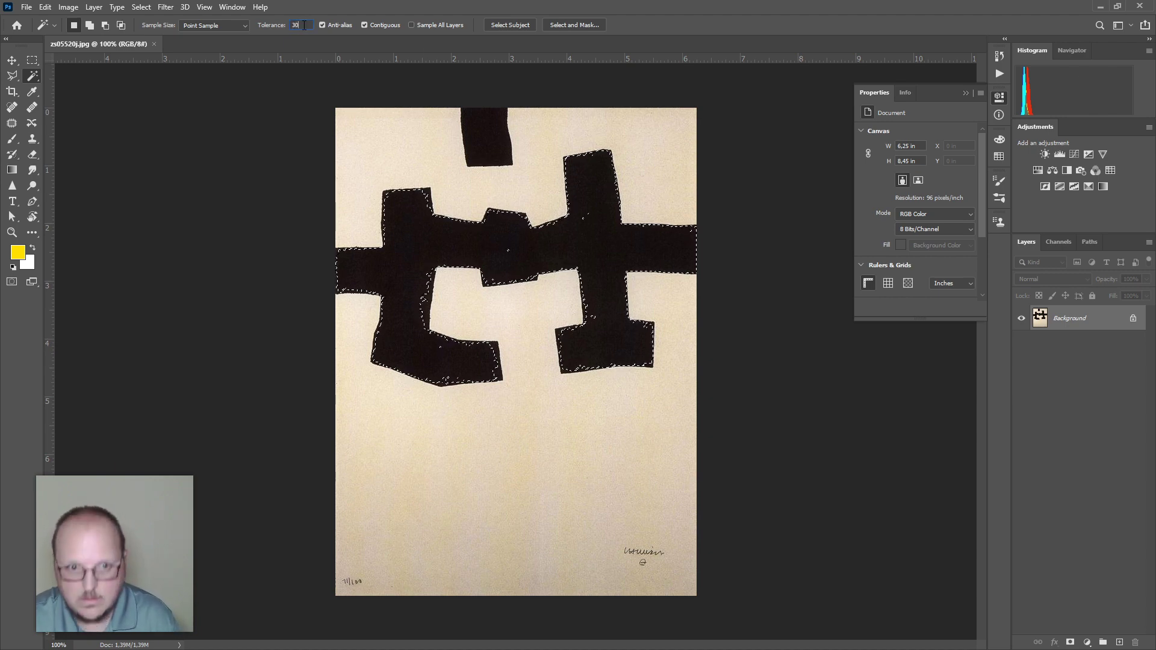
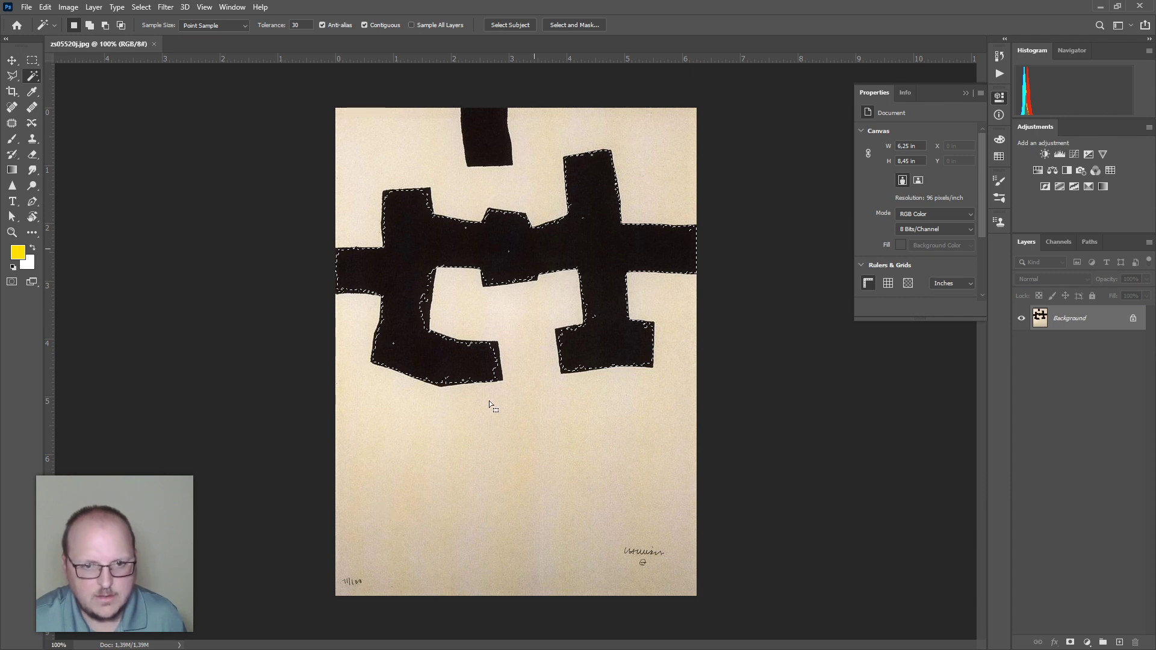
{"action": "left_click", "coordinate": [483, 422]}
{"action": "scroll", "coordinate": [127, 244], "scroll_direction": "down", "scroll_amount": 3, "text": "alt"}
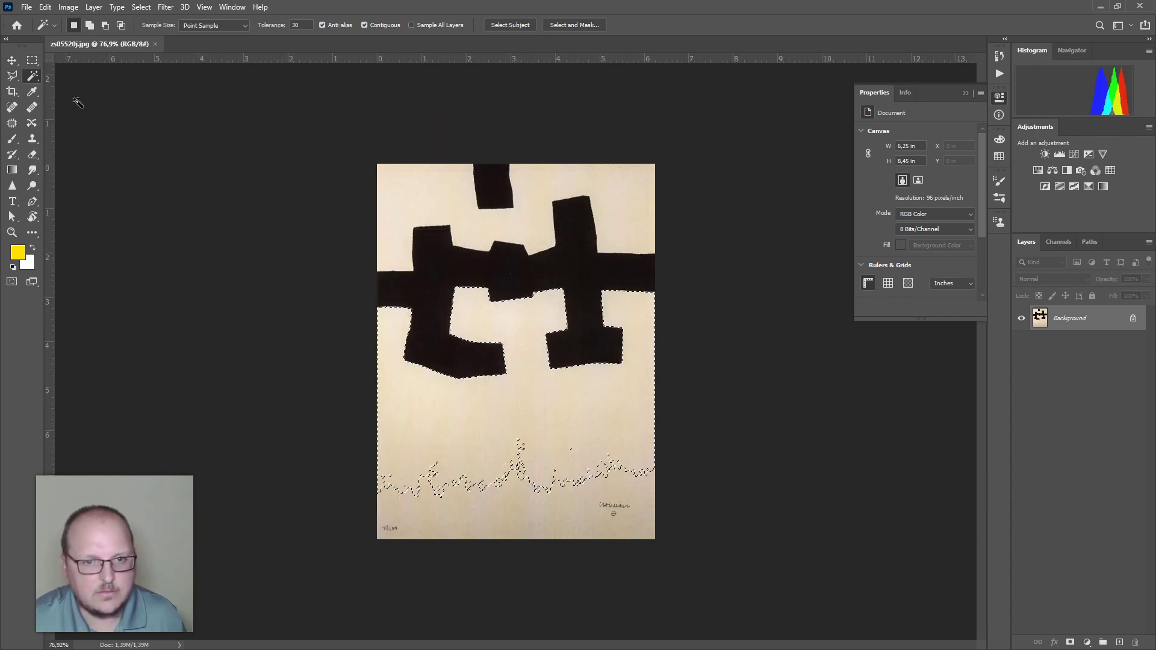
{"action": "scroll", "coordinate": [450, 330], "scroll_direction": "up", "scroll_amount": 3, "text": "alt"}
{"action": "left_click", "coordinate": [481, 247]}
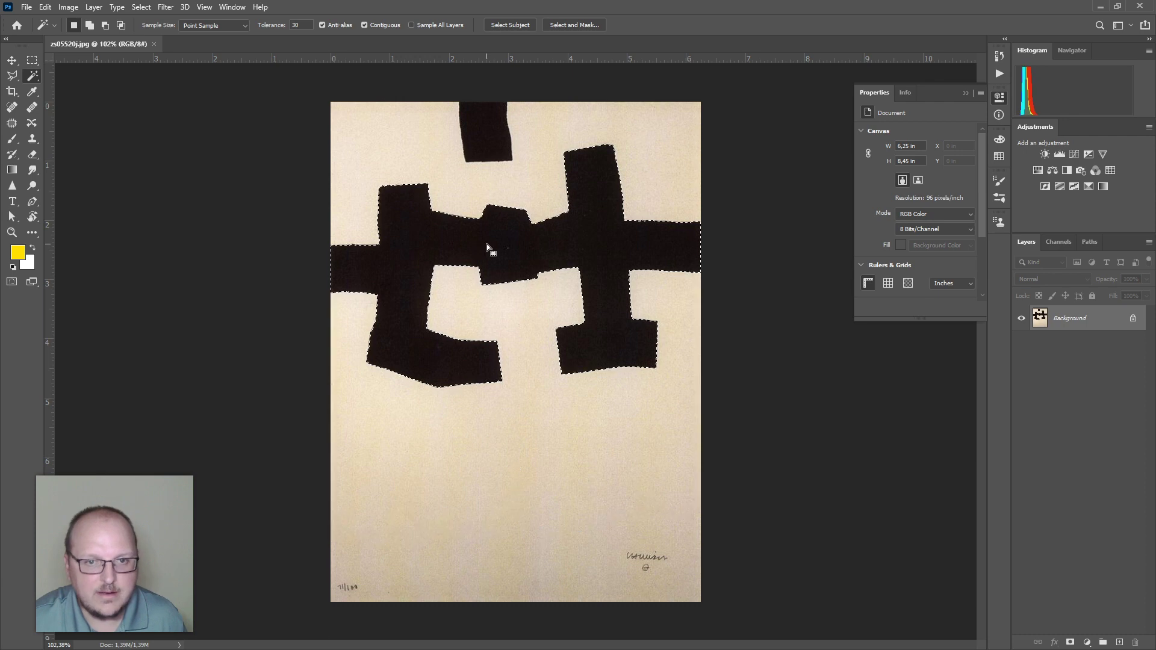
{"action": "left_click", "coordinate": [484, 148], "text": "shift"}
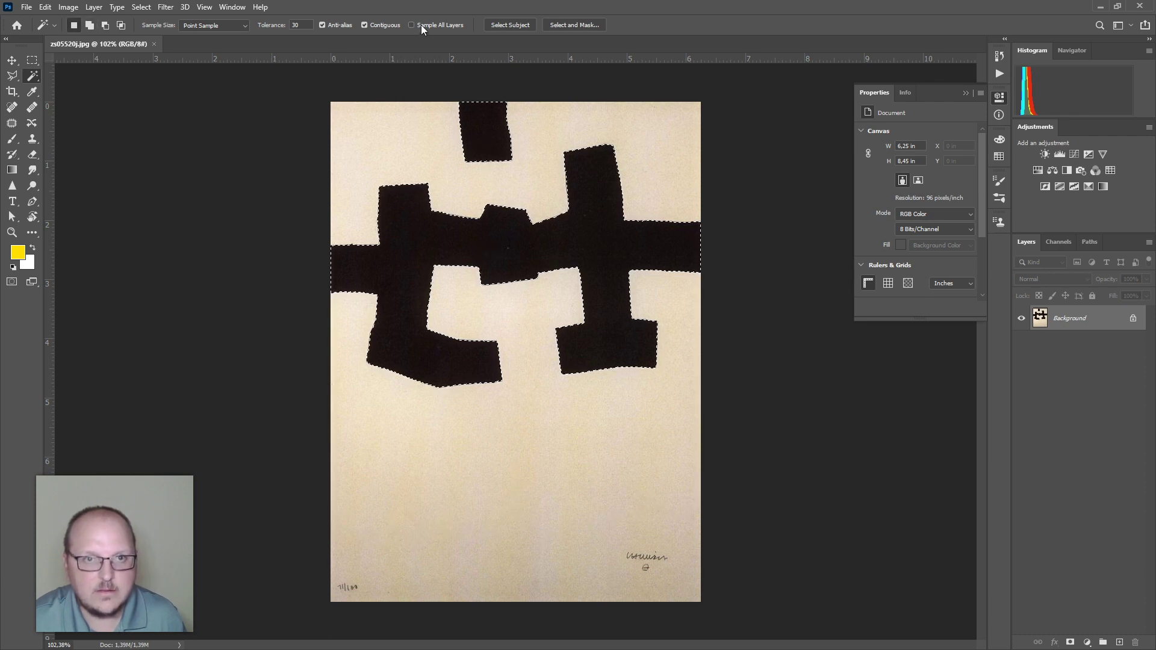
Select all black areas of the artwork at once with the Magic Wand's Contiguous option off
{"action": "left_click", "coordinate": [380, 25]}
{"action": "left_click", "coordinate": [513, 240]}
{"action": "left_click", "coordinate": [514, 240]}
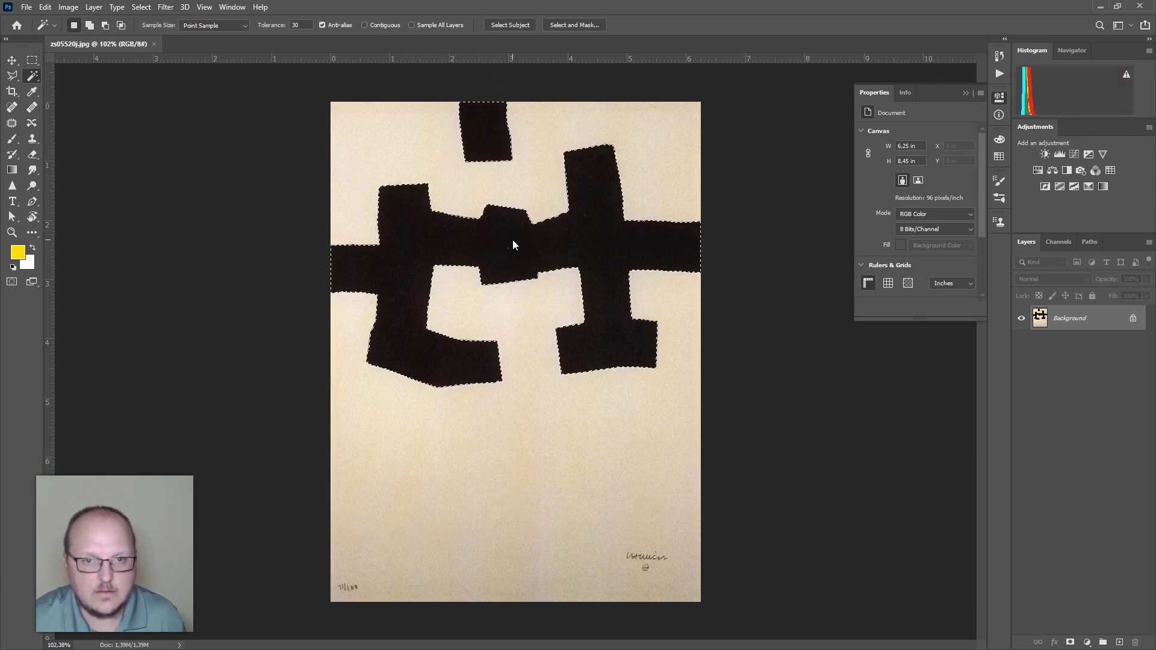
Re-enable Contiguous and select the large black shape, adding the separate black block above it to the selection
{"action": "left_click", "coordinate": [382, 25]}
{"action": "left_click", "coordinate": [489, 212]}
{"action": "left_click", "coordinate": [489, 211]}
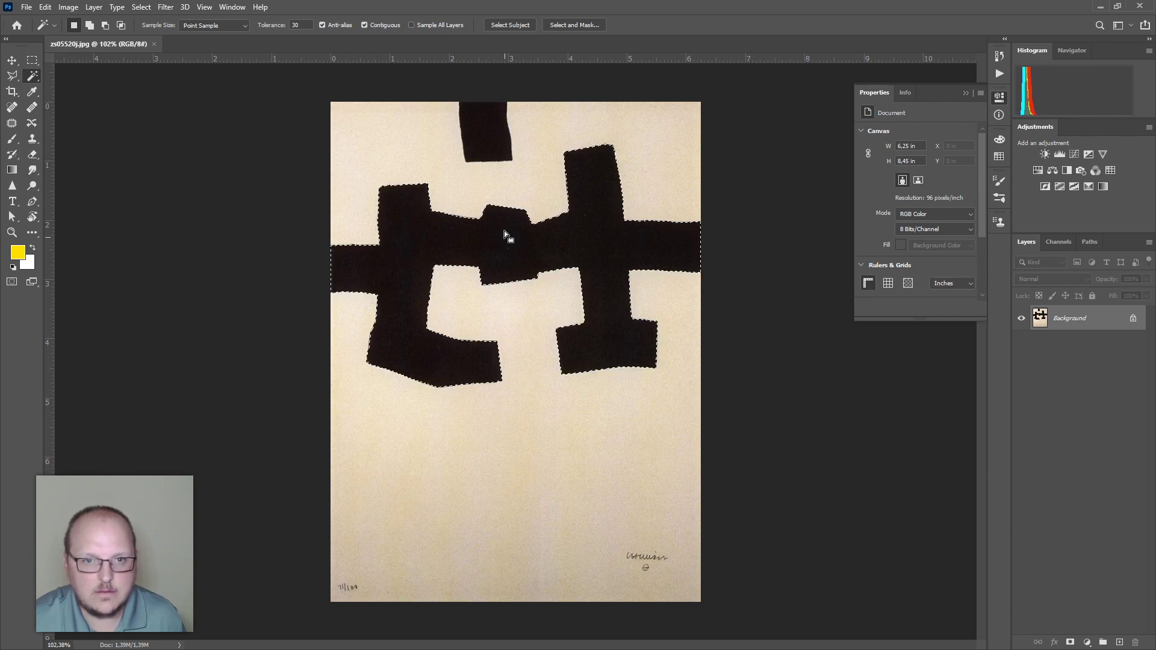
{"action": "left_click", "coordinate": [491, 134], "text": "shift"}
Create a new layer masked to the black-shape selection and place a second empty layer directly beneath it
{"action": "left_click", "coordinate": [1120, 643]}
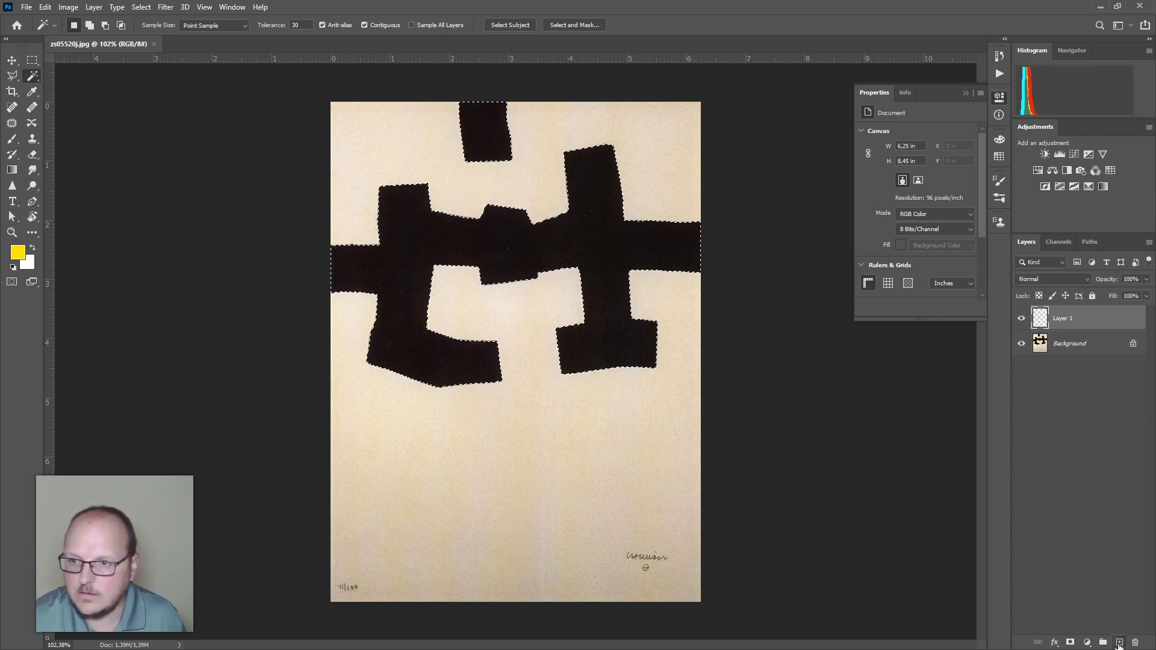
{"action": "left_click", "coordinate": [1069, 642]}
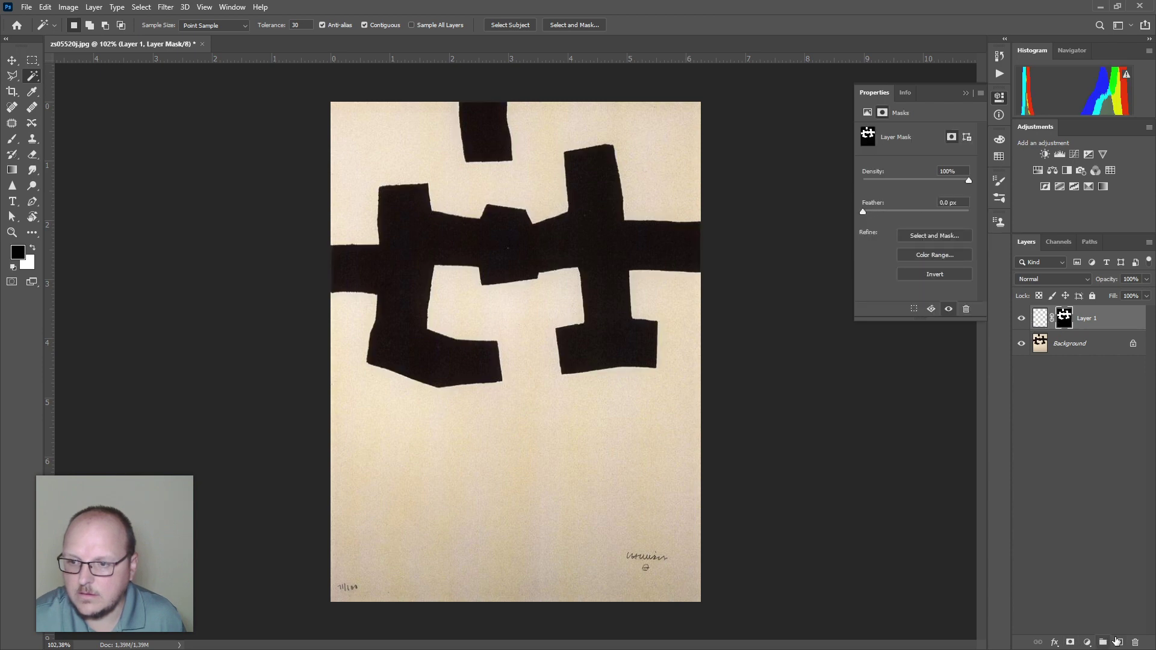
{"action": "left_click", "coordinate": [1120, 643]}
{"action": "left_click_drag", "start_coordinate": [1094, 318], "coordinate": [1113, 361]}
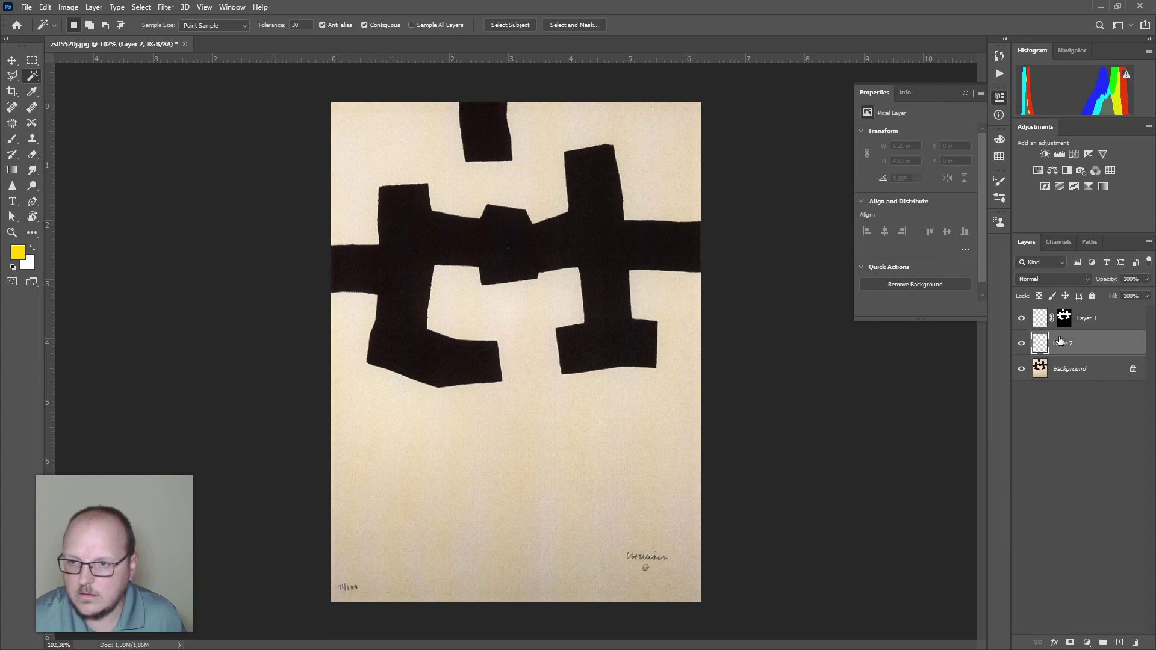
Add a Solid Color fill layer between Layer 1 and the Background in an off-white of about #eeede5
{"action": "left_click", "coordinate": [1087, 642]}
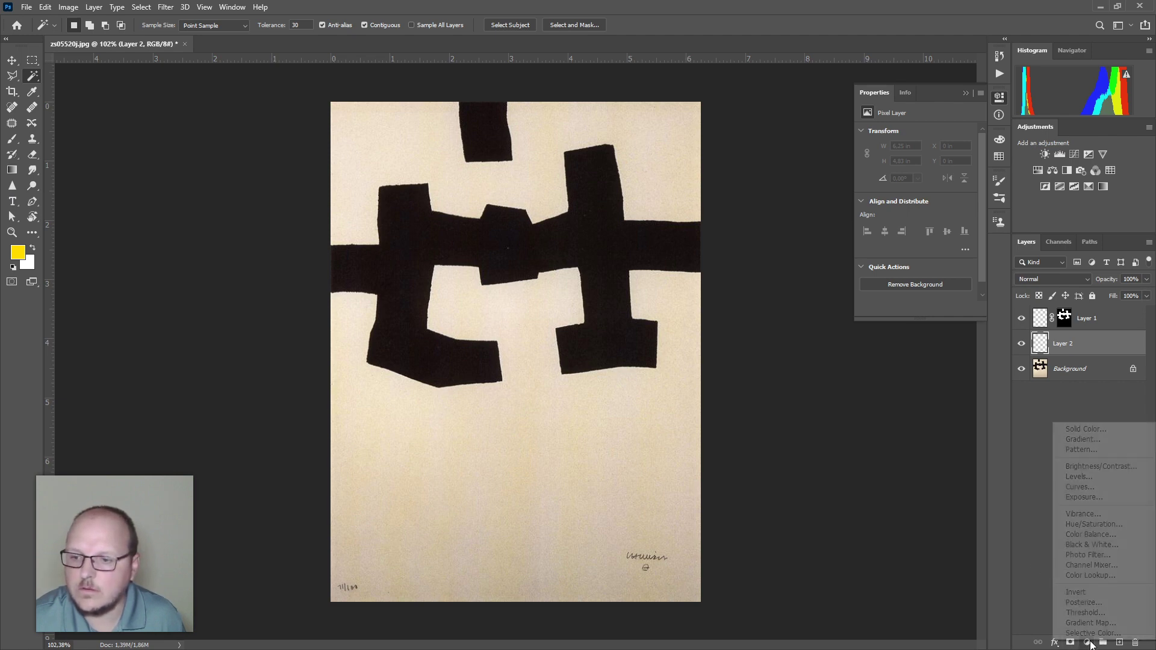
{"action": "left_click", "coordinate": [1114, 429]}
{"action": "type", "text": "c2bc94"}
{"action": "mouse_move", "coordinate": [117, 211]}
{"action": "left_mouse_down"}
{"action": "mouse_move", "coordinate": [70, 206]}
{"action": "mouse_move", "coordinate": [64, 228]}
{"action": "mouse_move", "coordinate": [122, 220]}
{"action": "left_mouse_up"}
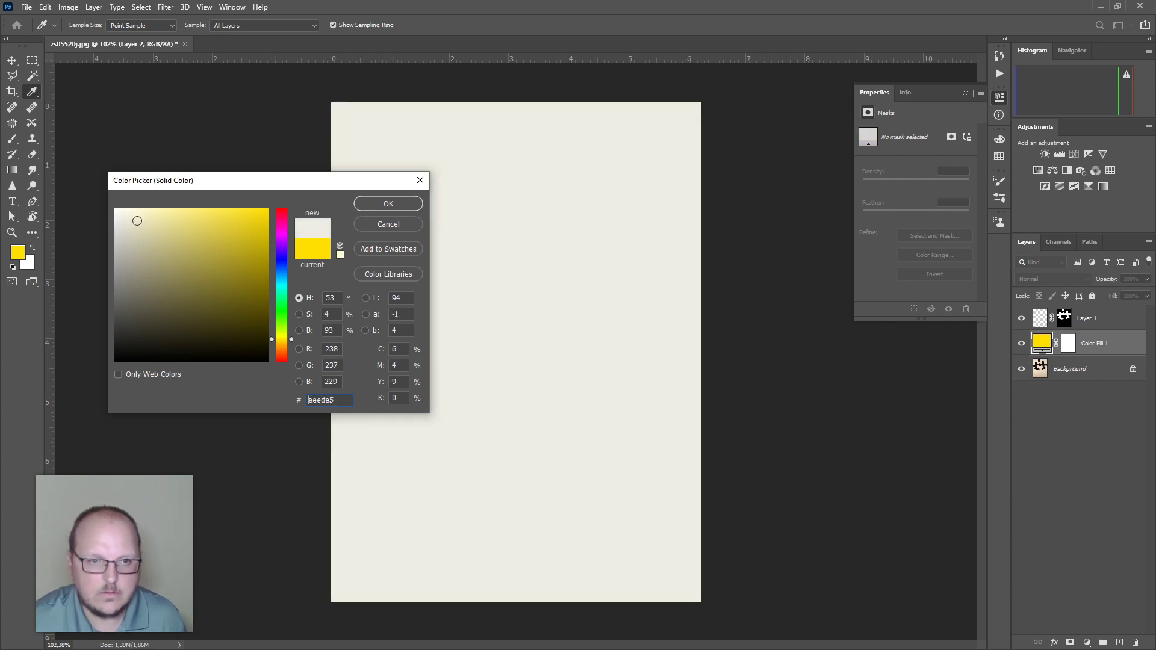
{"action": "left_click", "coordinate": [388, 204]}
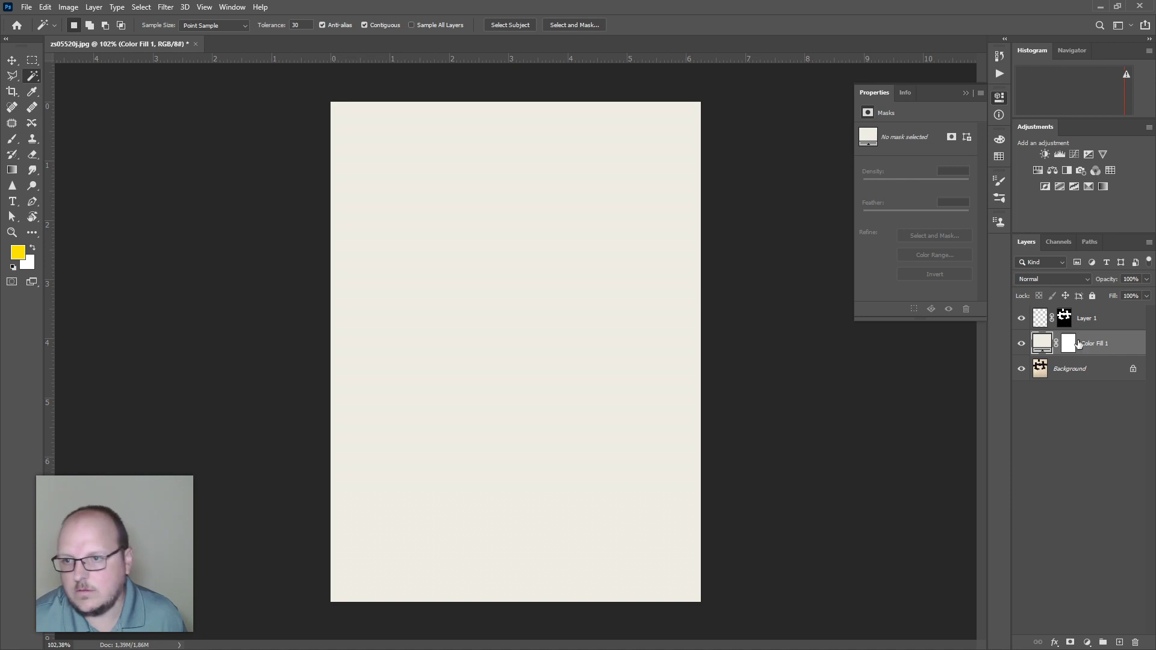
Choose the Paint Bucket tool and try a black fill on Layer 1's mask, undoing it
{"action": "left_click", "coordinate": [1038, 372]}
{"action": "left_click", "coordinate": [1065, 319]}
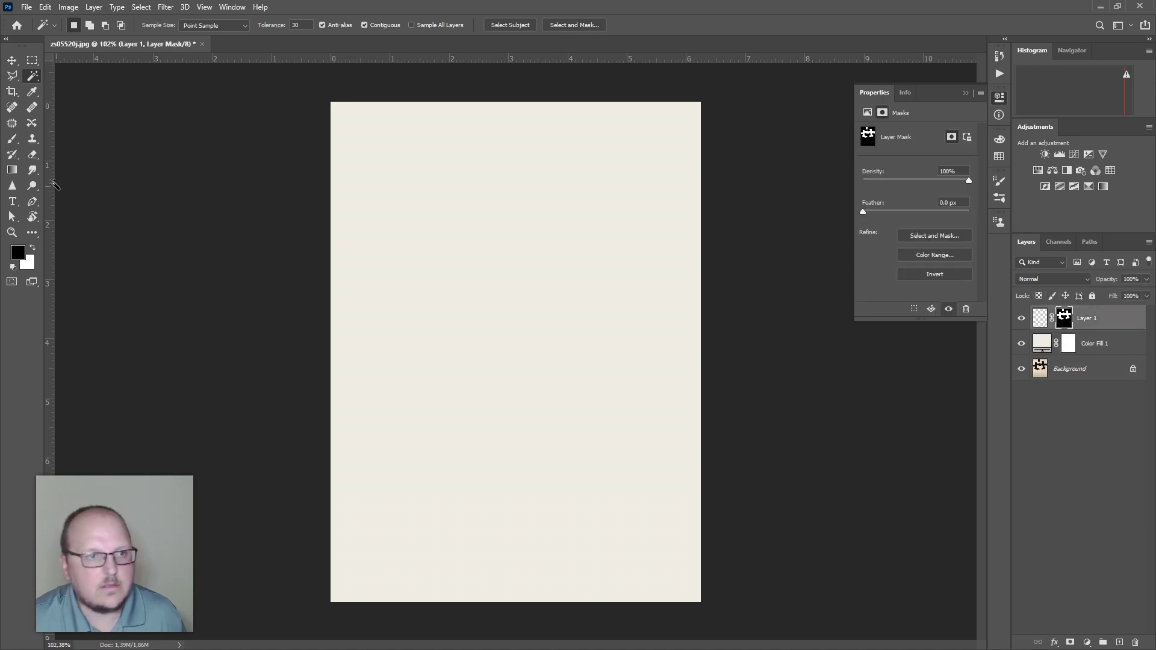
{"action": "left_click", "coordinate": [33, 220]}
{"action": "left_click", "coordinate": [31, 233]}
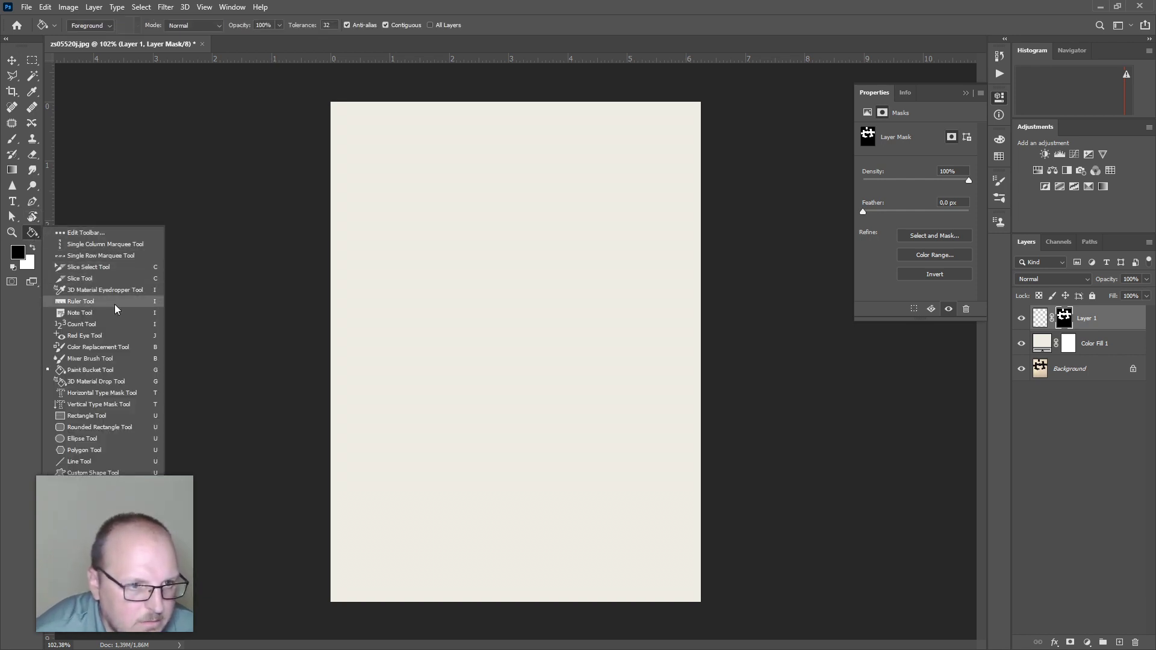
{"action": "left_click", "coordinate": [117, 367]}
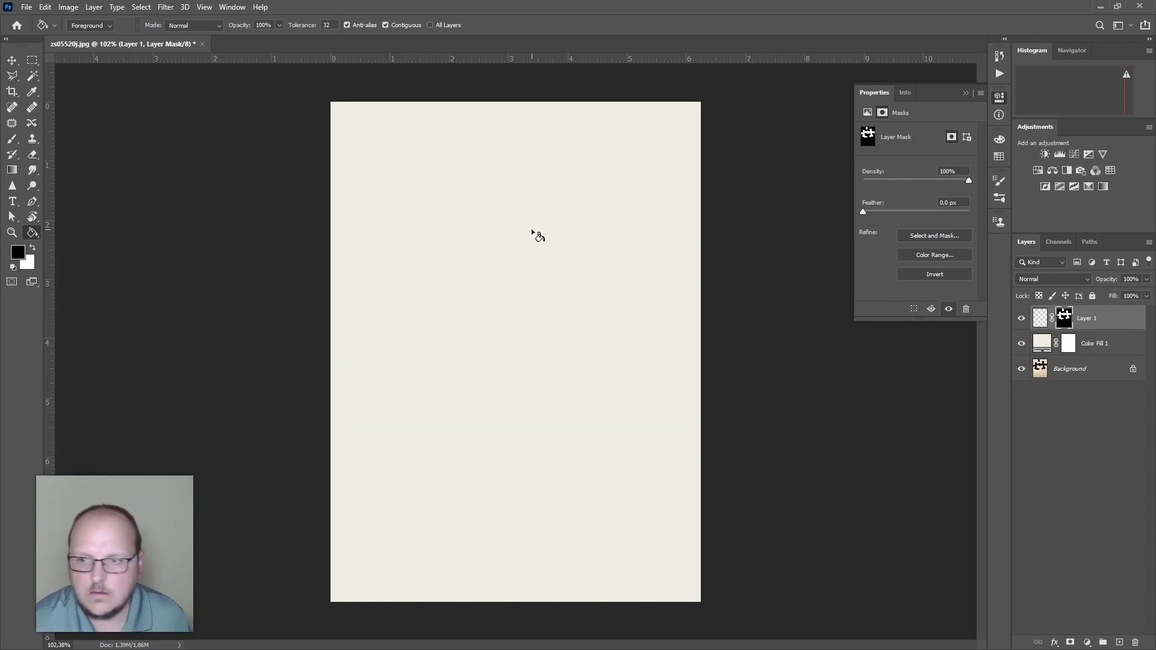
{"action": "left_click", "coordinate": [531, 232]}
{"action": "key", "text": "ctrl+z"}
Target Layer 1's pixels instead of its mask, try a yellow fill and undo it
{"action": "left_click", "coordinate": [1045, 322]}
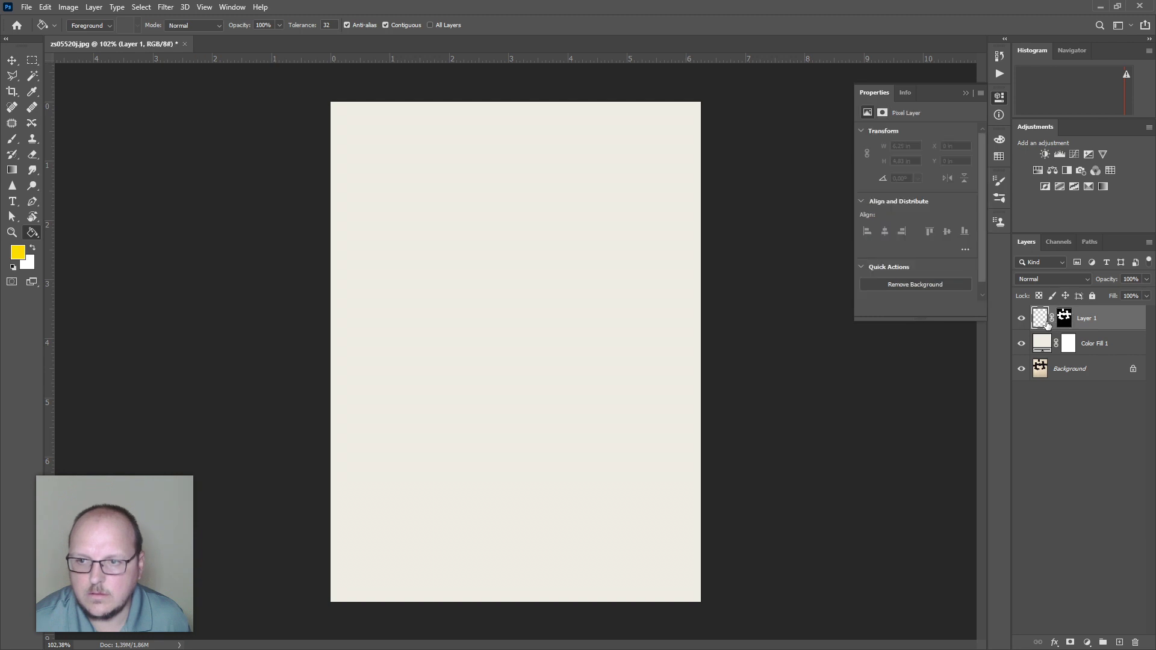
{"action": "left_click", "coordinate": [567, 277]}
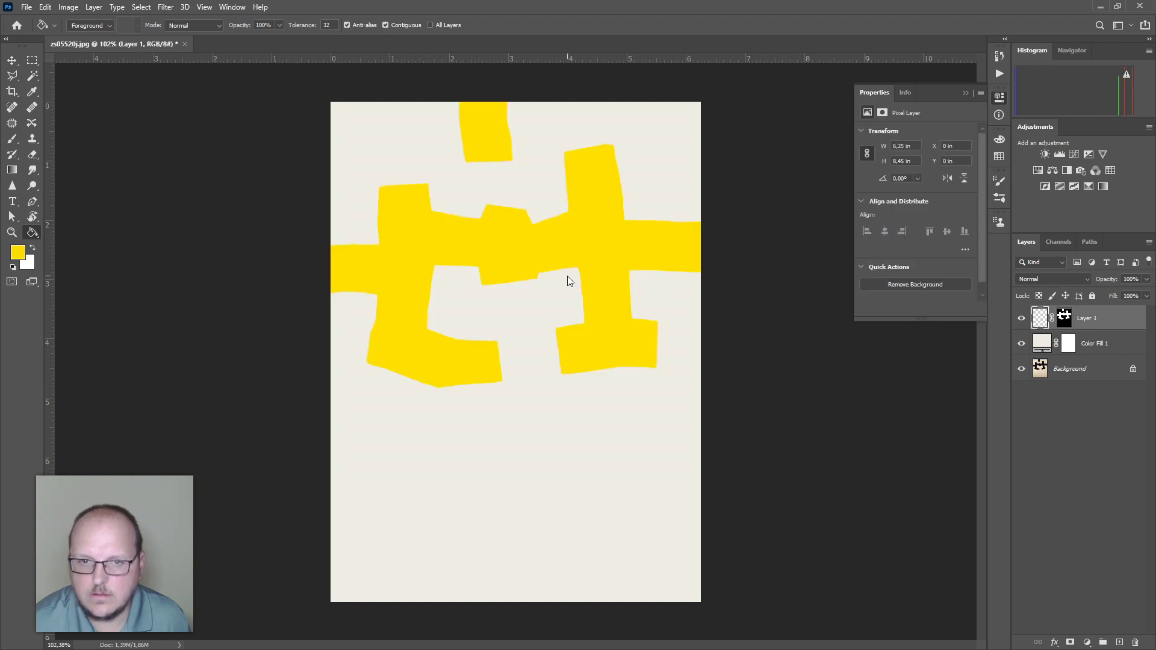
{"action": "key", "text": "ctrl+z"}
Reset the foreground and background colours to default and fill Layer 1 with black
{"action": "left_click", "coordinate": [12, 267]}
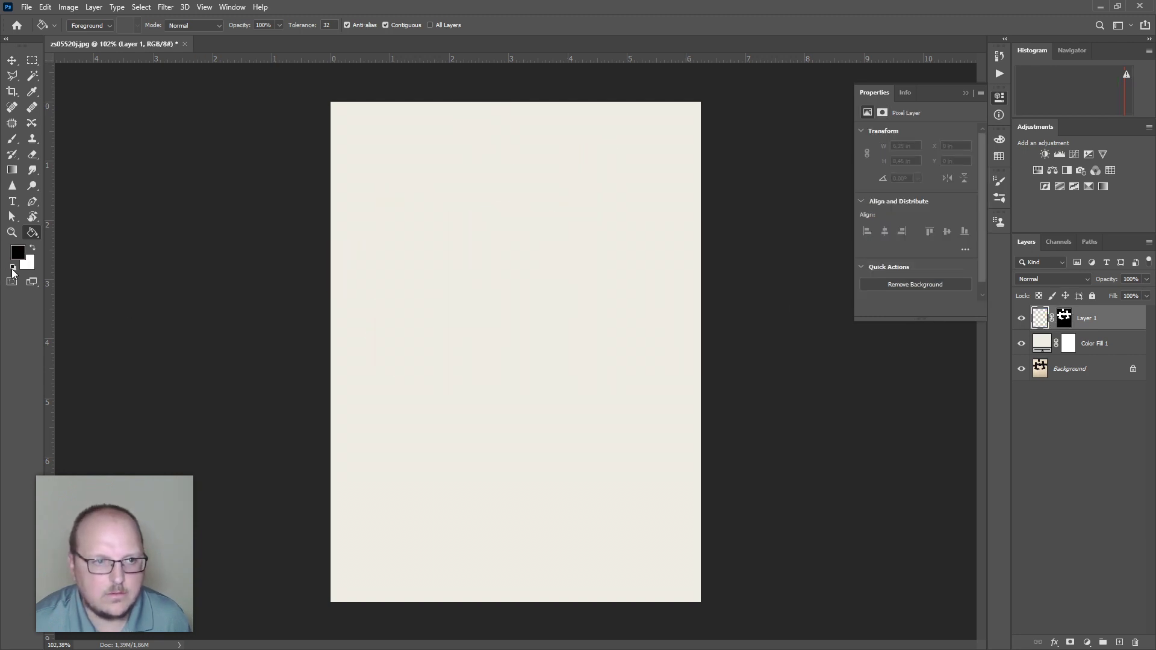
{"action": "left_click", "coordinate": [509, 293]}
{"action": "scroll", "coordinate": [503, 263], "scroll_direction": "up", "scroll_amount": 2, "text": "alt"}
{"action": "scroll", "coordinate": [512, 292], "scroll_direction": "down", "scroll_amount": 5, "text": "alt"}
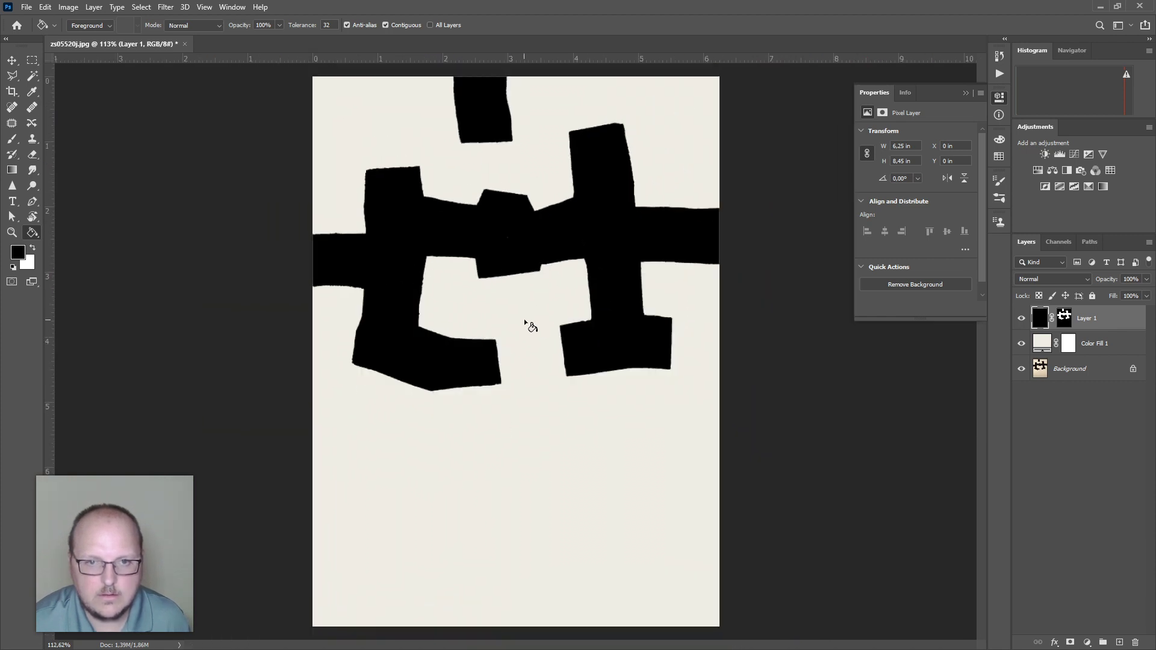
{"action": "scroll", "coordinate": [522, 325], "scroll_direction": "up", "scroll_amount": 1, "text": "alt"}
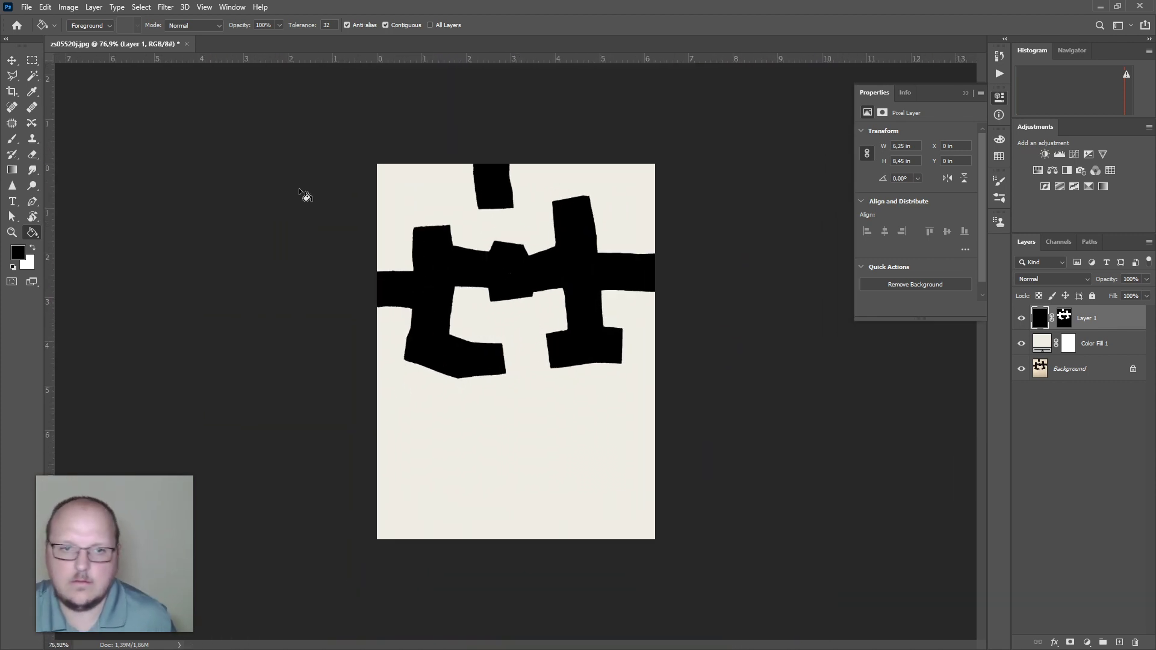
Save the artwork as a PNG named chillida in the Escritorio folder and minimize Photoshop
{"action": "left_click", "coordinate": [26, 8]}
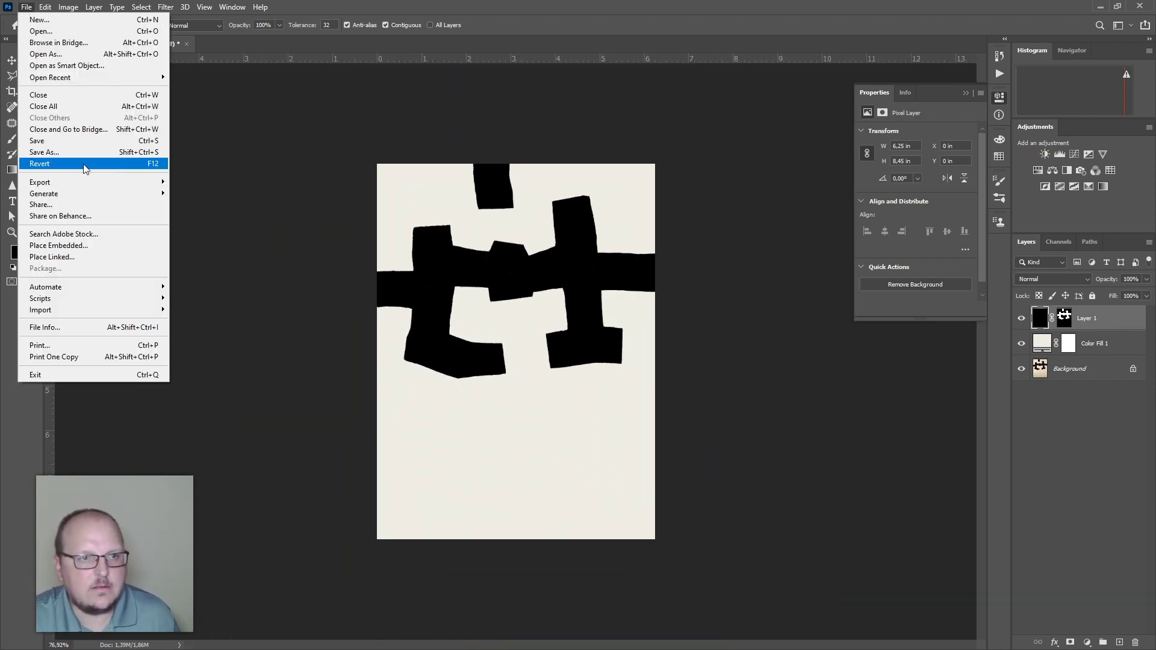
{"action": "left_click", "coordinate": [69, 154]}
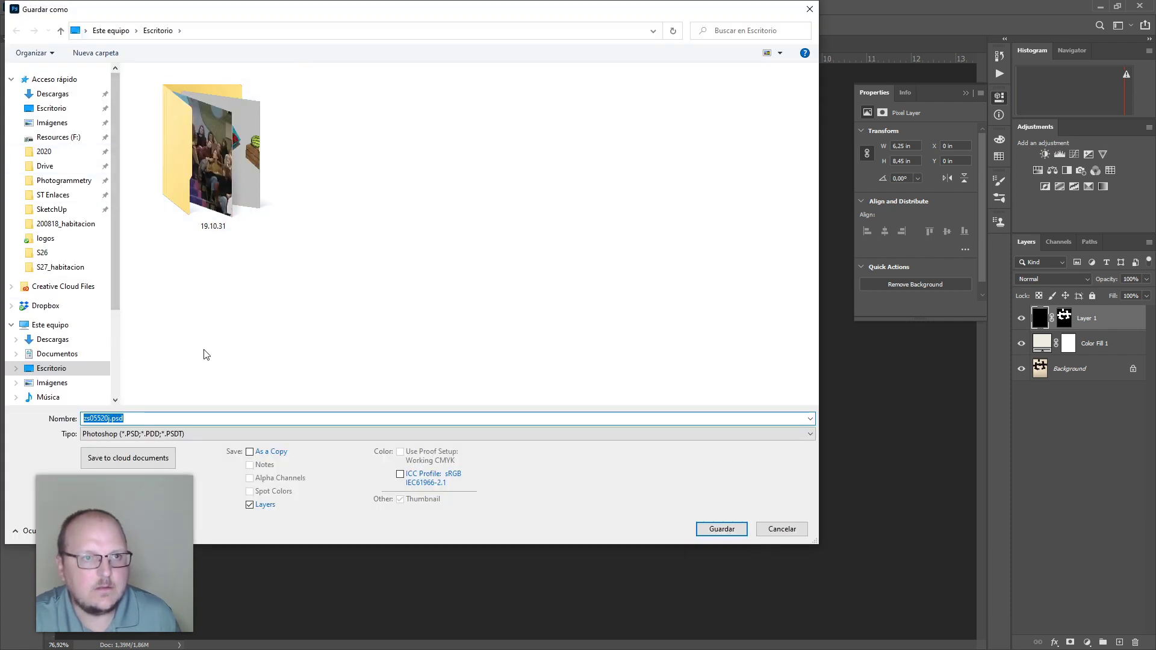
{"action": "left_click", "coordinate": [185, 435]}
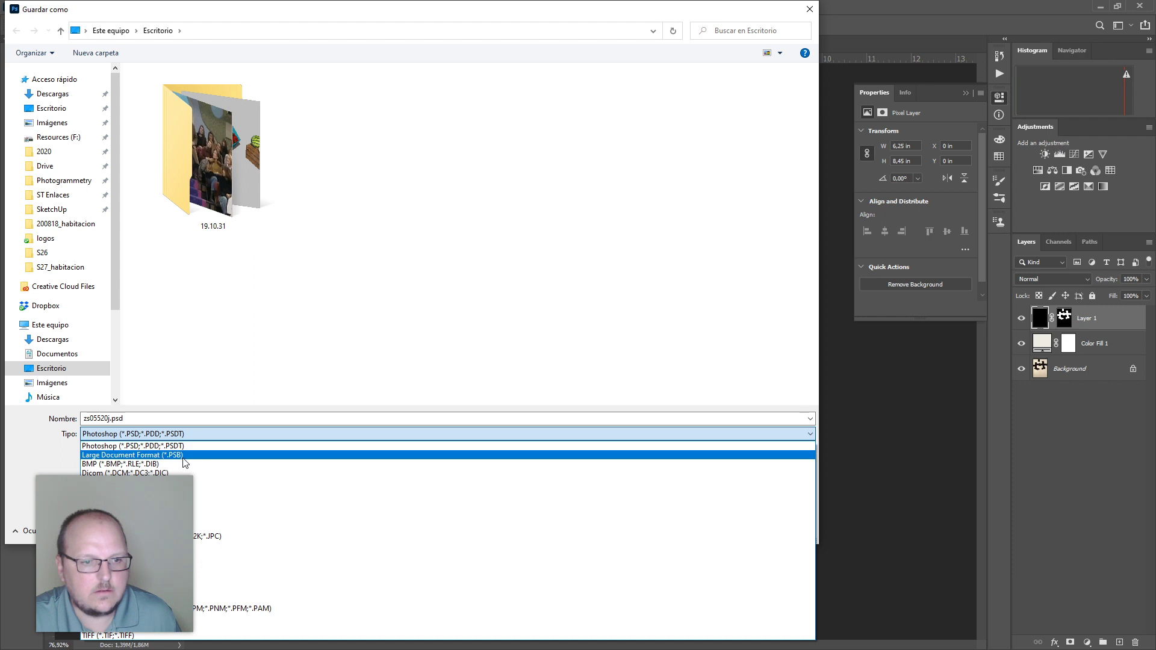
{"action": "scroll", "coordinate": [183, 616], "scroll_direction": "down", "scroll_amount": 1}
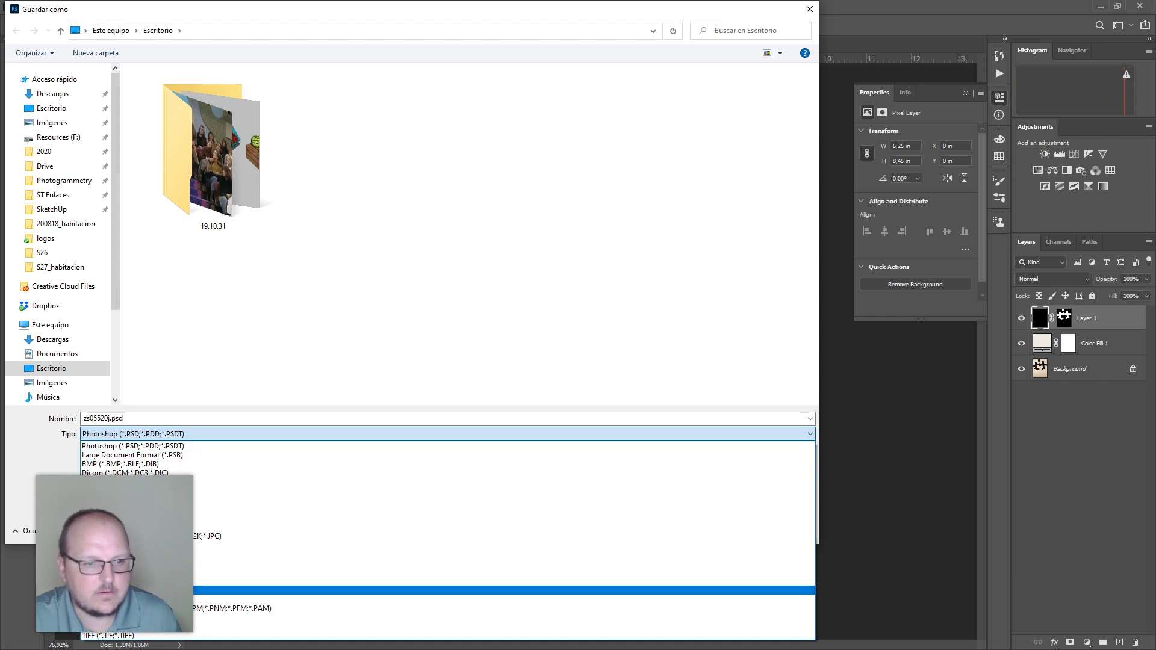
{"action": "left_click", "coordinate": [184, 599]}
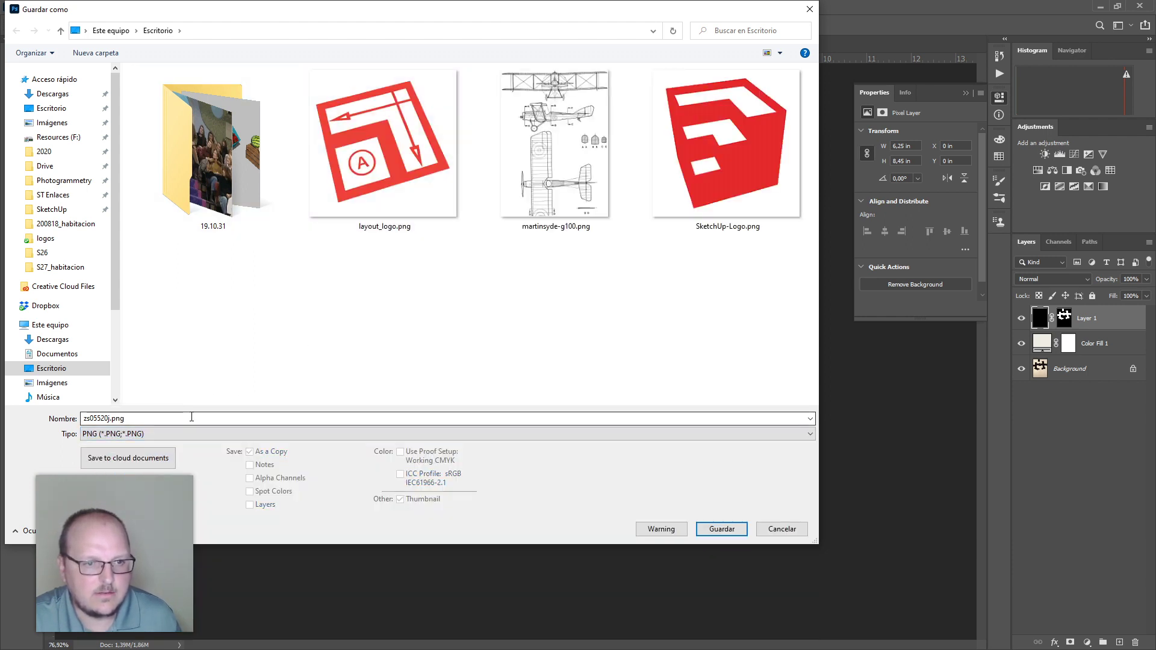
{"action": "left_click", "coordinate": [191, 418]}
{"action": "type", "text": "chillida"}
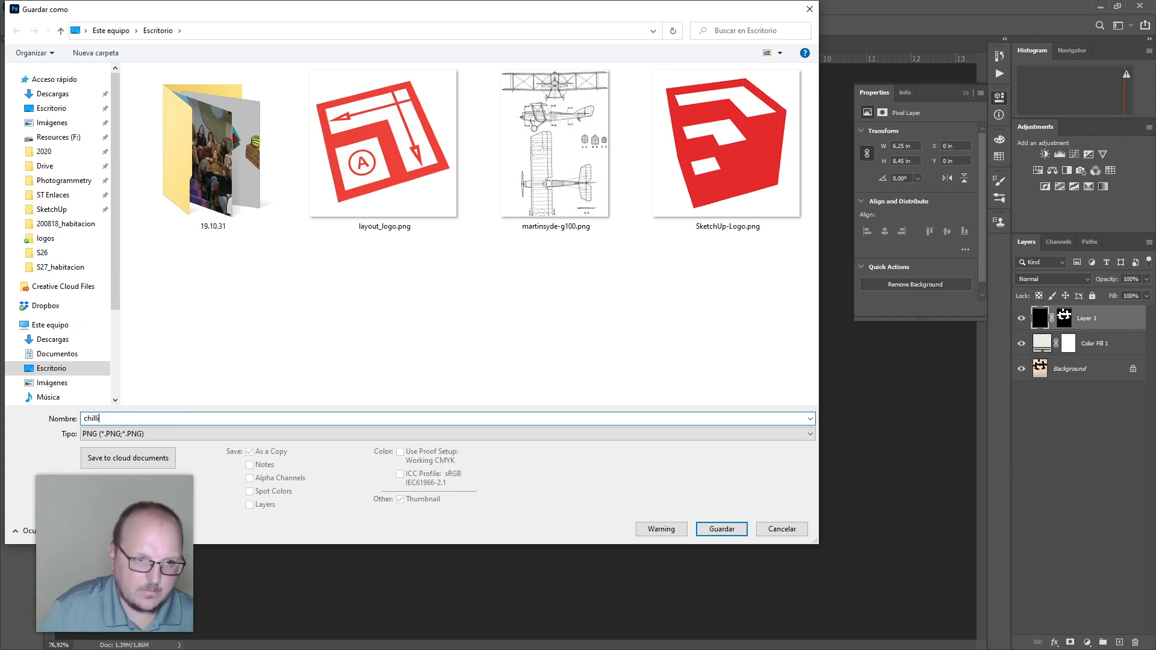
{"action": "left_click", "coordinate": [716, 530]}
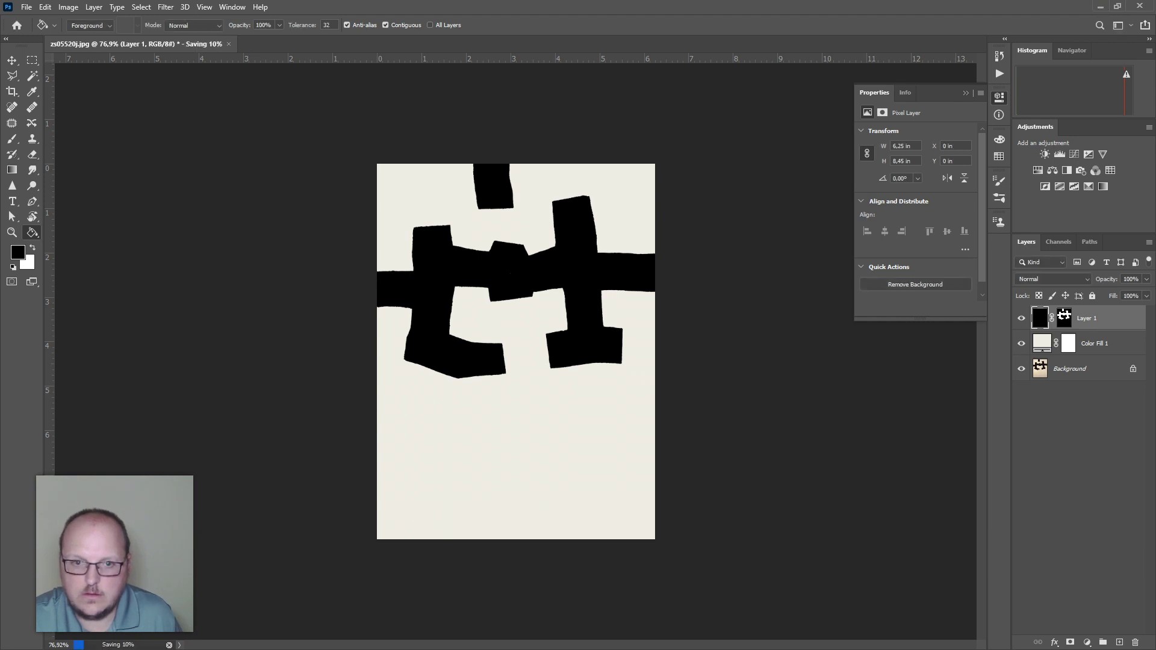
{"action": "left_click", "coordinate": [1100, 6]}
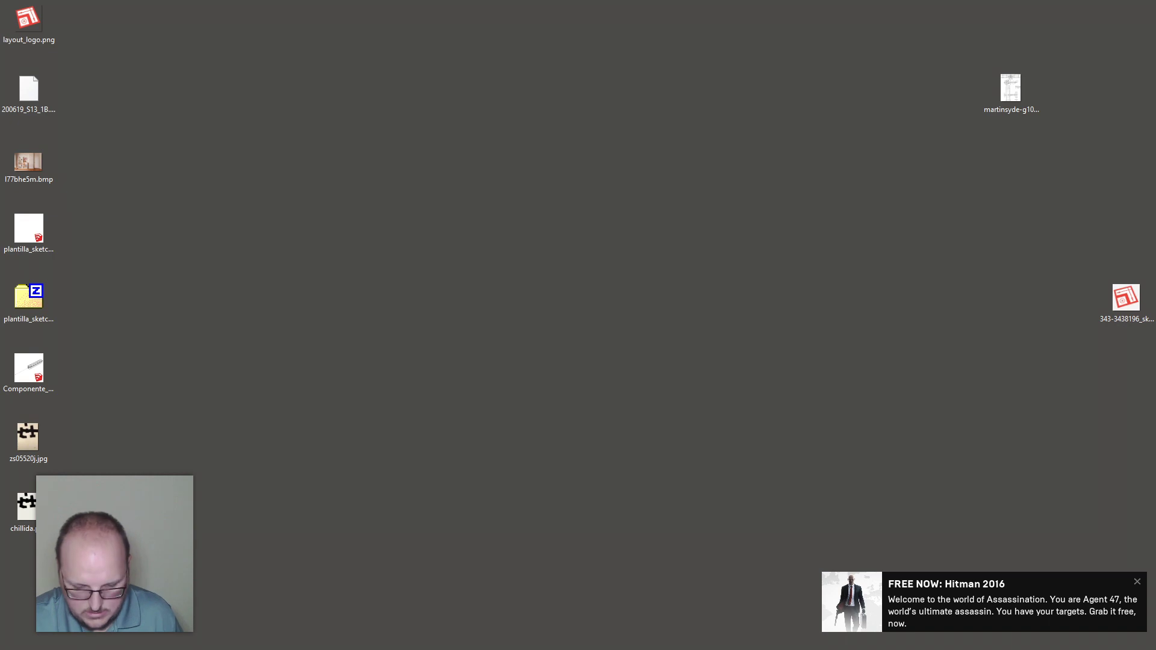
Replace the texture image of the painting's zs05520j material with chillida.png from the desktop
{"action": "key", "text": "alt+Tab"}
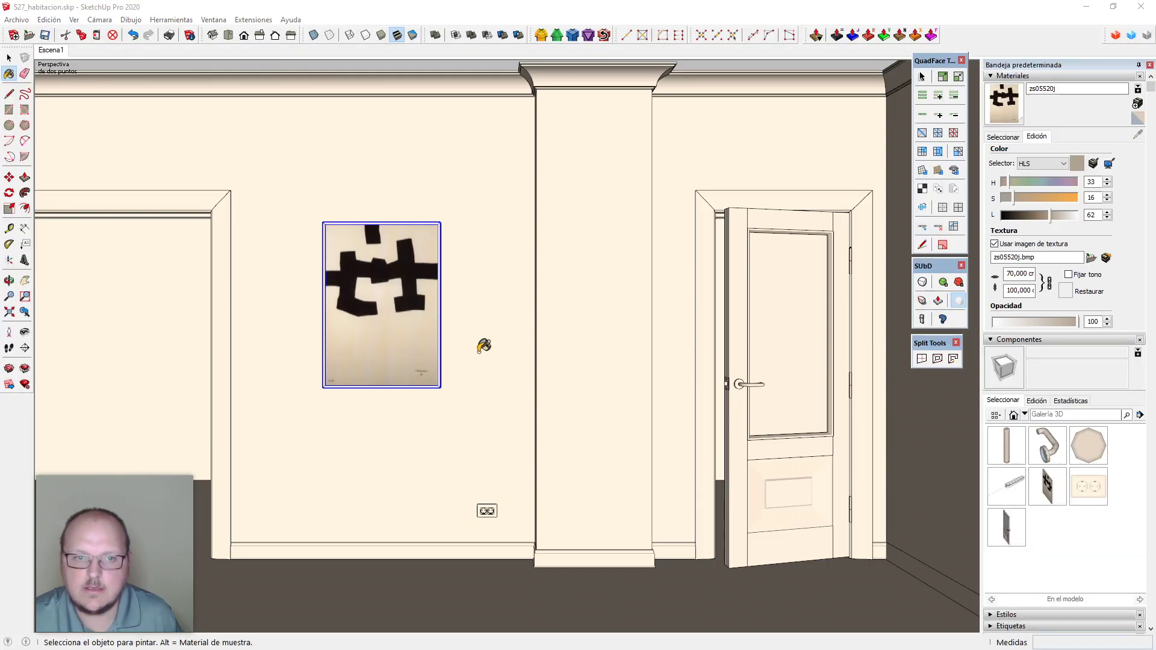
{"action": "left_click", "coordinate": [1092, 259]}
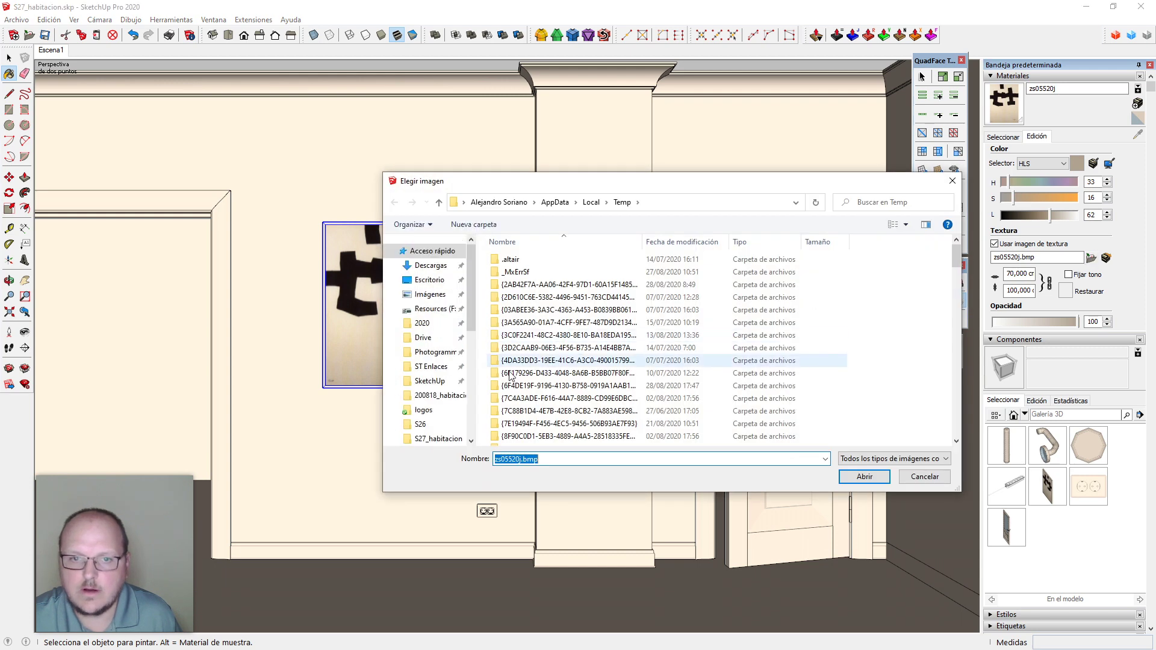
{"action": "left_click", "coordinate": [444, 282]}
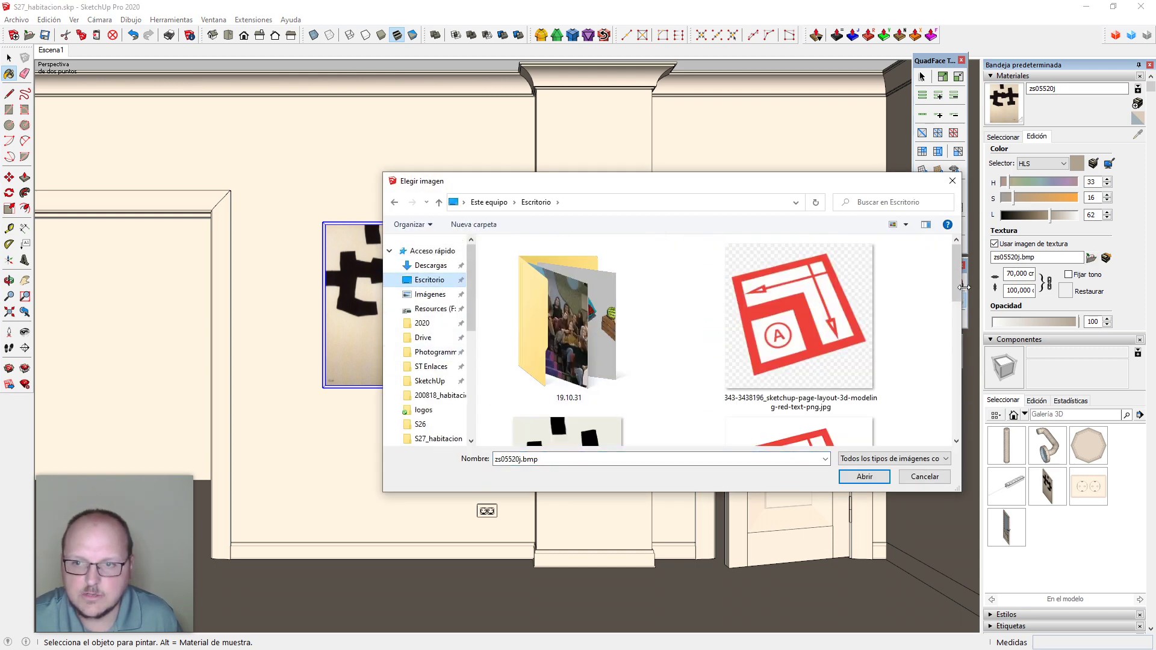
{"action": "left_click_drag", "start_coordinate": [957, 287], "coordinate": [956, 309]}
{"action": "left_click", "coordinate": [633, 421]}
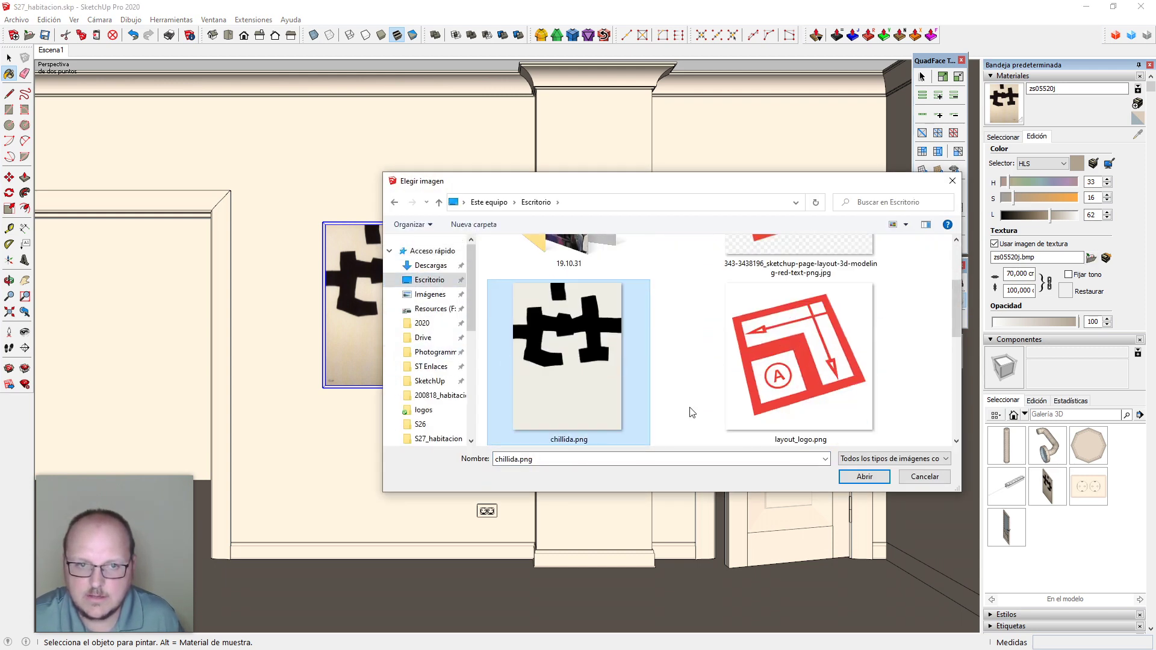
{"action": "left_click", "coordinate": [865, 477]}
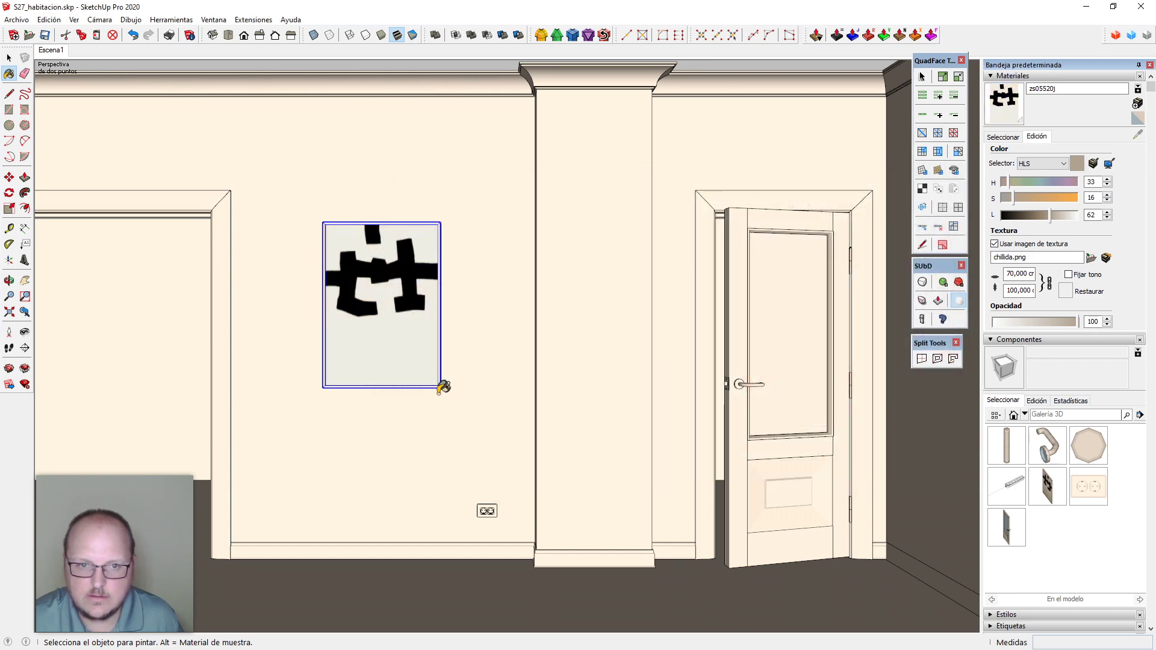
{"action": "left_click", "coordinate": [1091, 258]}
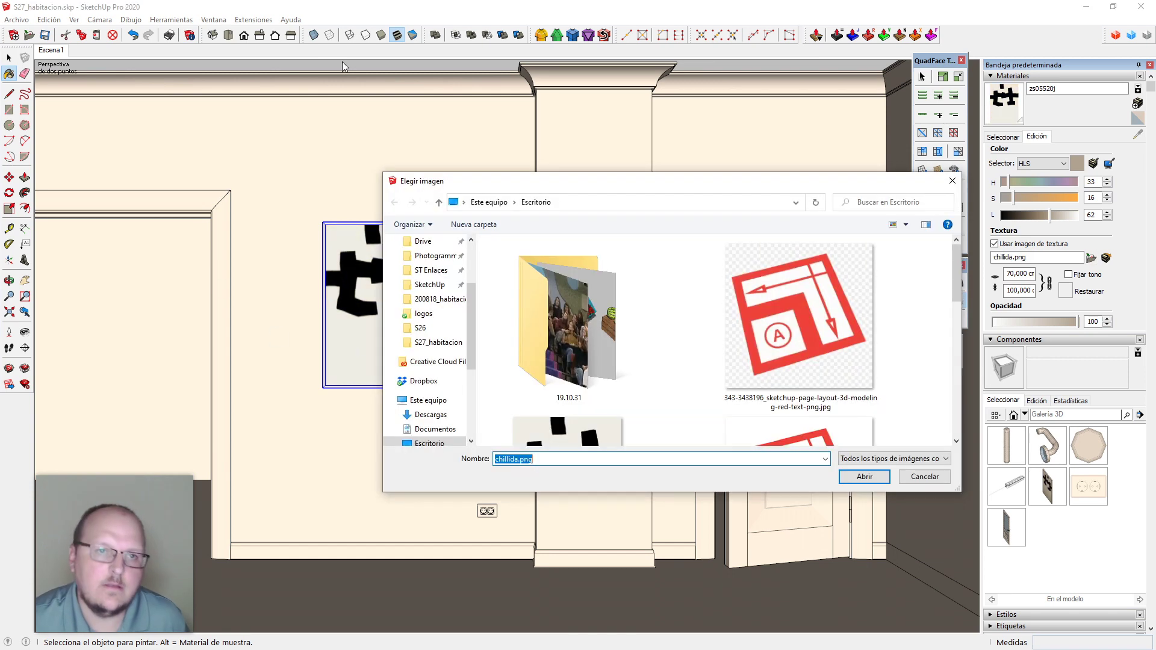
{"action": "left_click", "coordinate": [952, 180]}
{"action": "key", "text": "space"}
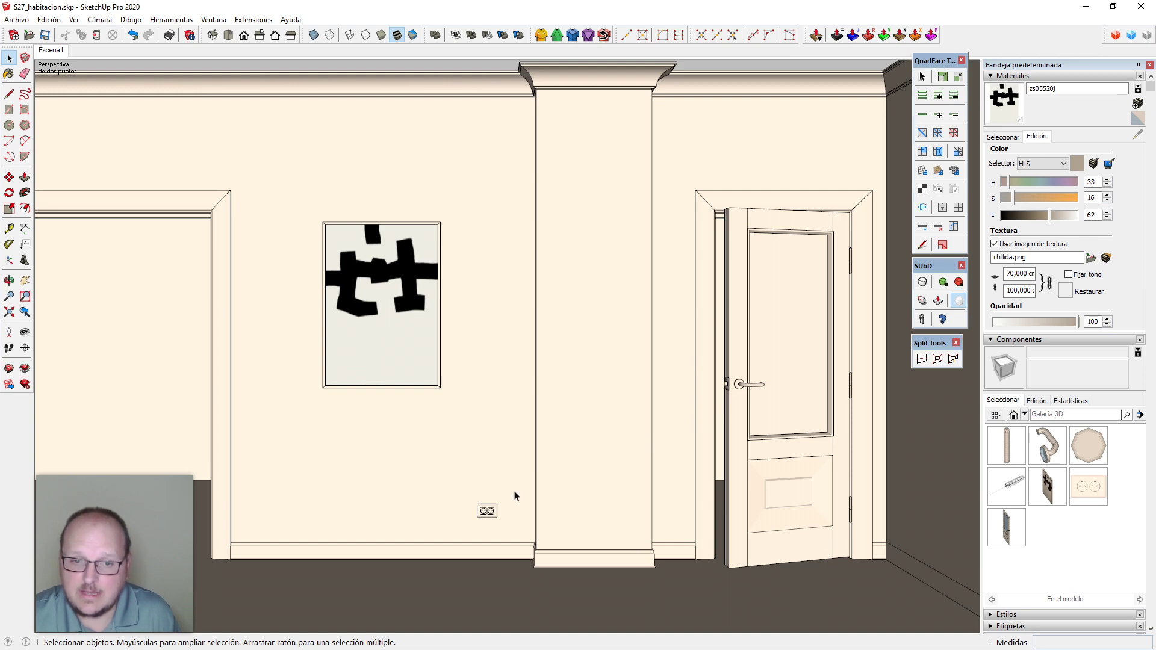
Copy the double socket up onto the narrow wall between the pillar and the door frame
{"action": "scroll", "coordinate": [486, 512], "scroll_direction": "up", "scroll_amount": 6}
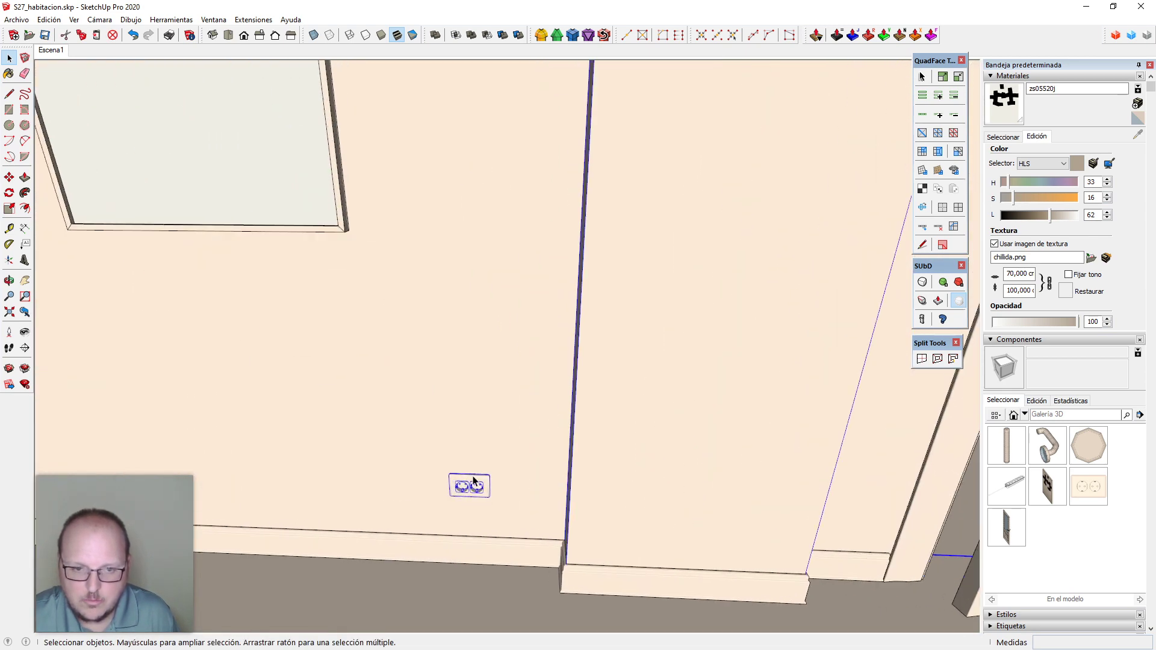
{"action": "left_click", "coordinate": [475, 487]}
{"action": "key", "text": "m"}
{"action": "key", "text": "ctrl"}
{"action": "left_click", "coordinate": [476, 464]}
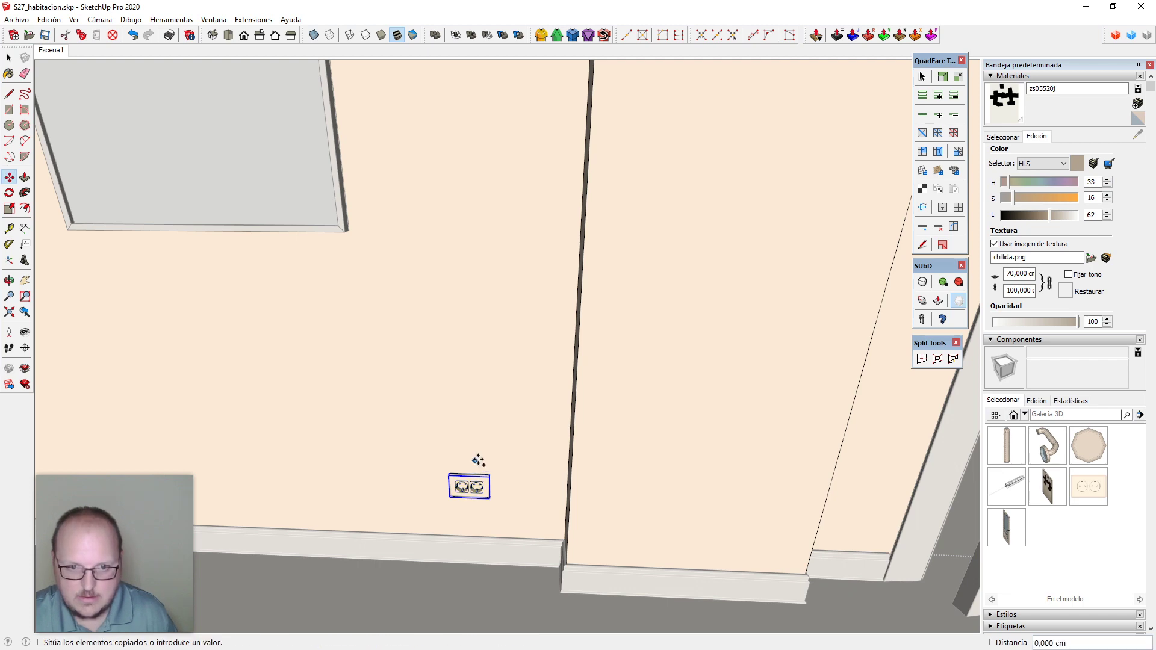
{"action": "scroll", "coordinate": [329, 480], "scroll_direction": "down", "scroll_amount": 4}
{"action": "scroll", "coordinate": [629, 398], "scroll_direction": "up", "scroll_amount": 3}
{"action": "left_click", "coordinate": [604, 316]}
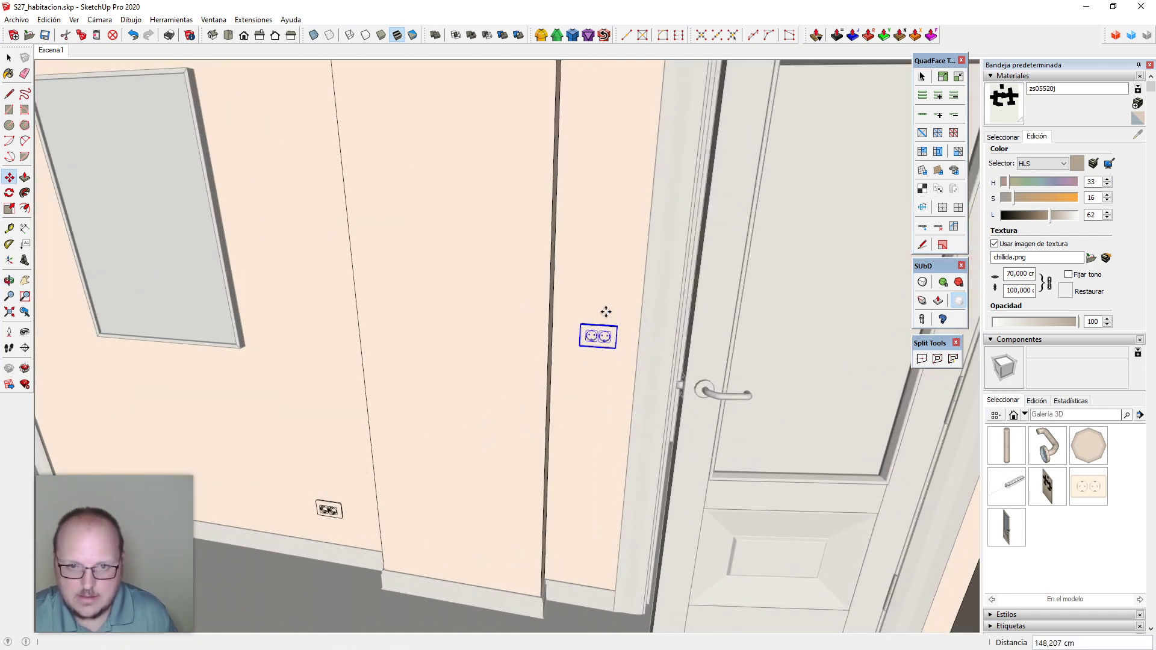
Place a horizontal guide 30 cm above the wall's floor edge and another 1 m above that guide
{"action": "scroll", "coordinate": [604, 486], "scroll_direction": "down", "scroll_amount": 2}
{"action": "scroll", "coordinate": [385, 467], "scroll_direction": "up", "scroll_amount": 2}
{"action": "scroll", "coordinate": [345, 542], "scroll_direction": "up", "scroll_amount": 2}
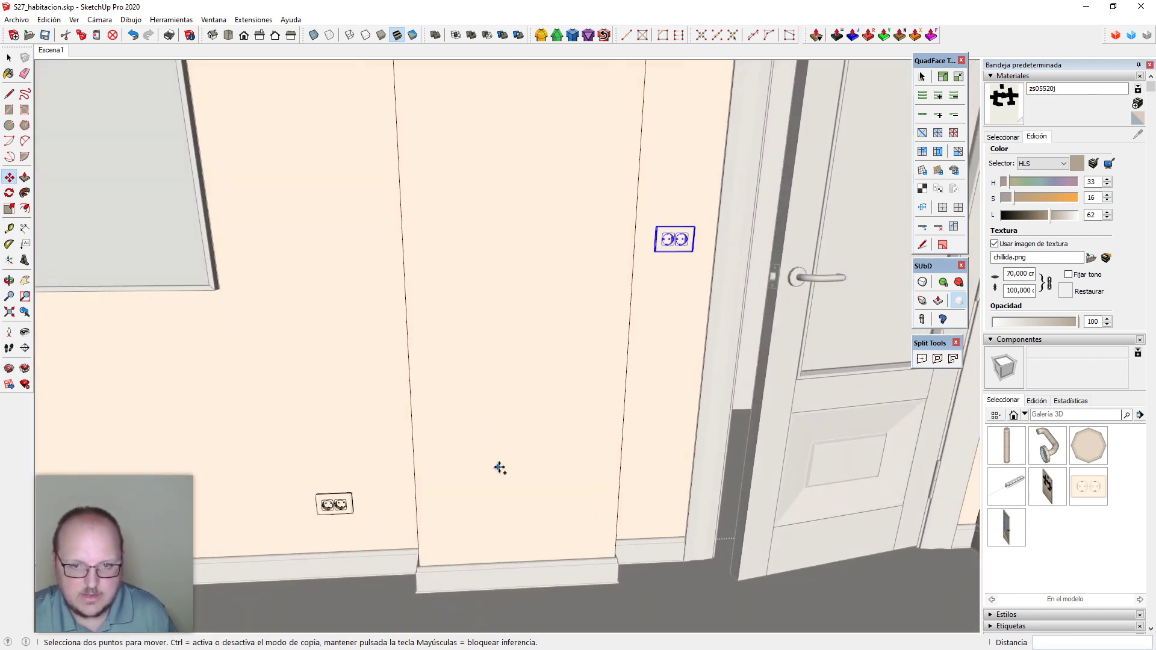
{"action": "scroll", "coordinate": [498, 482], "scroll_direction": "up", "scroll_amount": 2}
{"action": "key", "text": "t"}
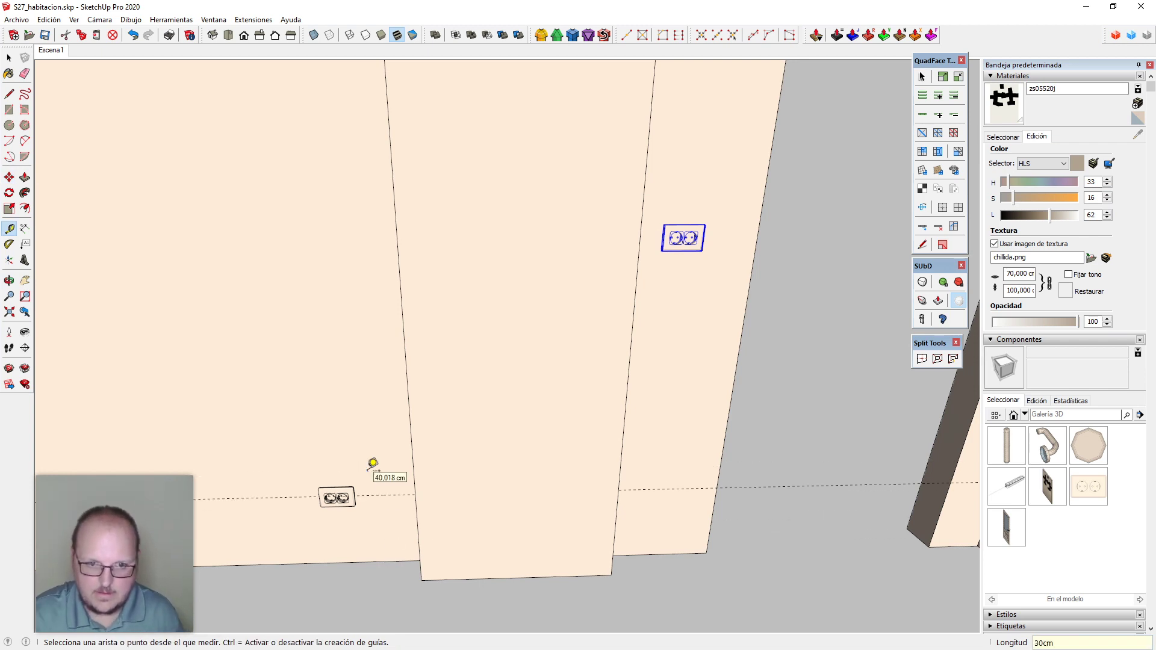
{"action": "key", "text": "Return"}
{"action": "left_click", "coordinate": [383, 495]}
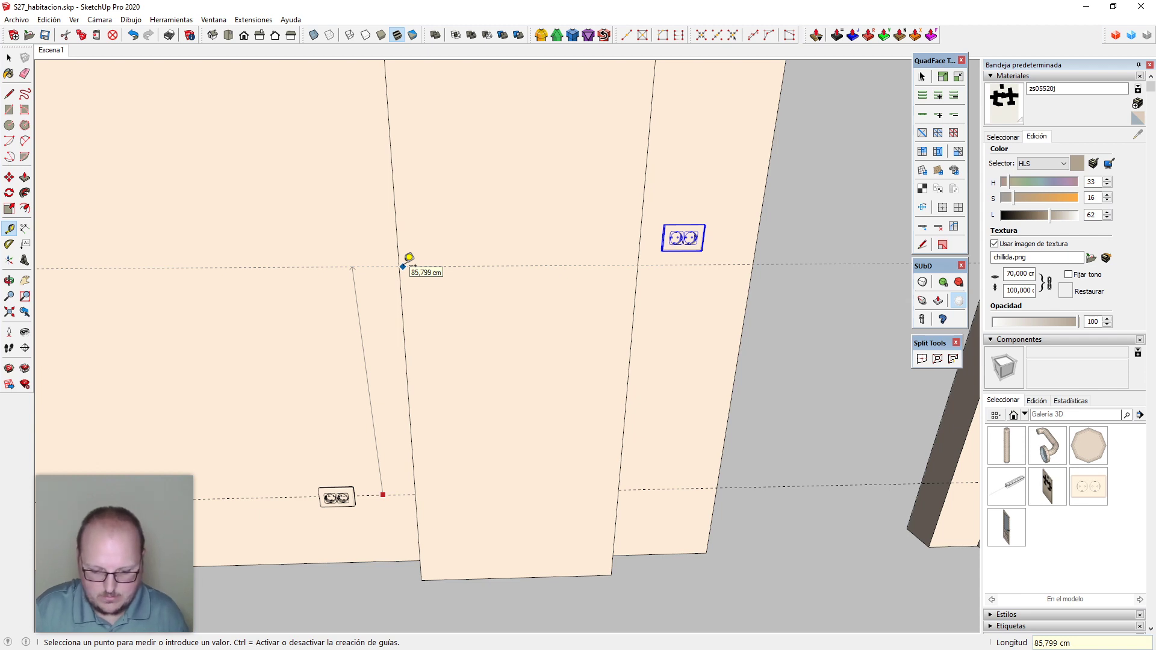
{"action": "type", "text": "1m"}
{"action": "key", "text": "Return"}
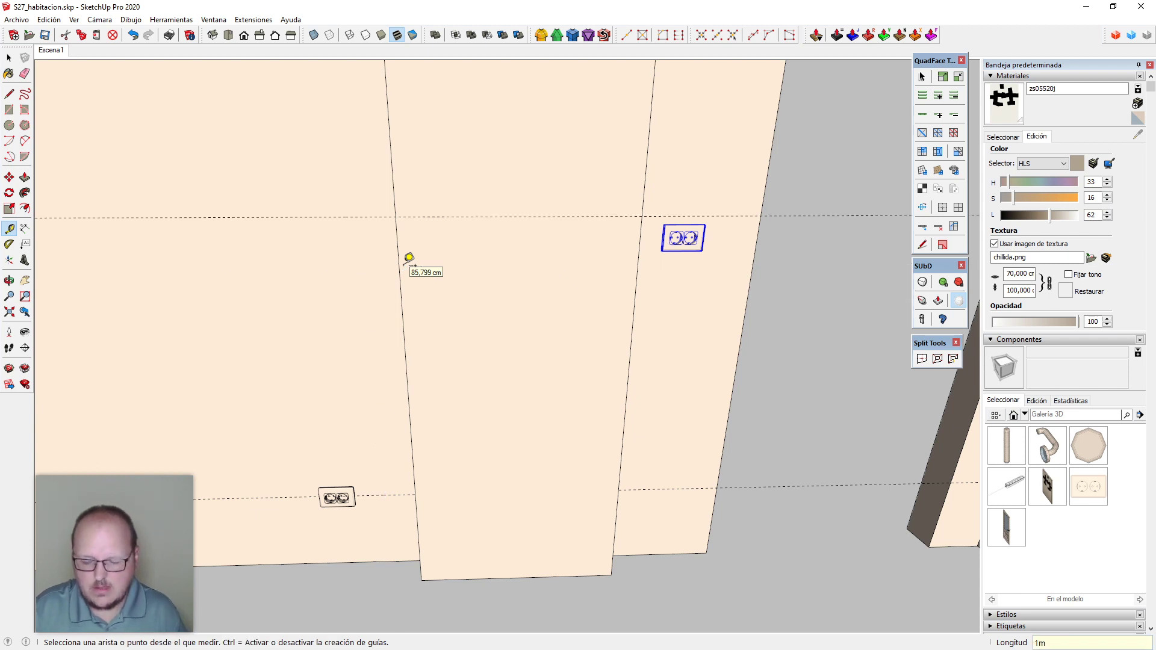
Remove the upper guide and place a new horizontal one measured up from the wall's floor edge
{"action": "key", "text": "shift+h"}
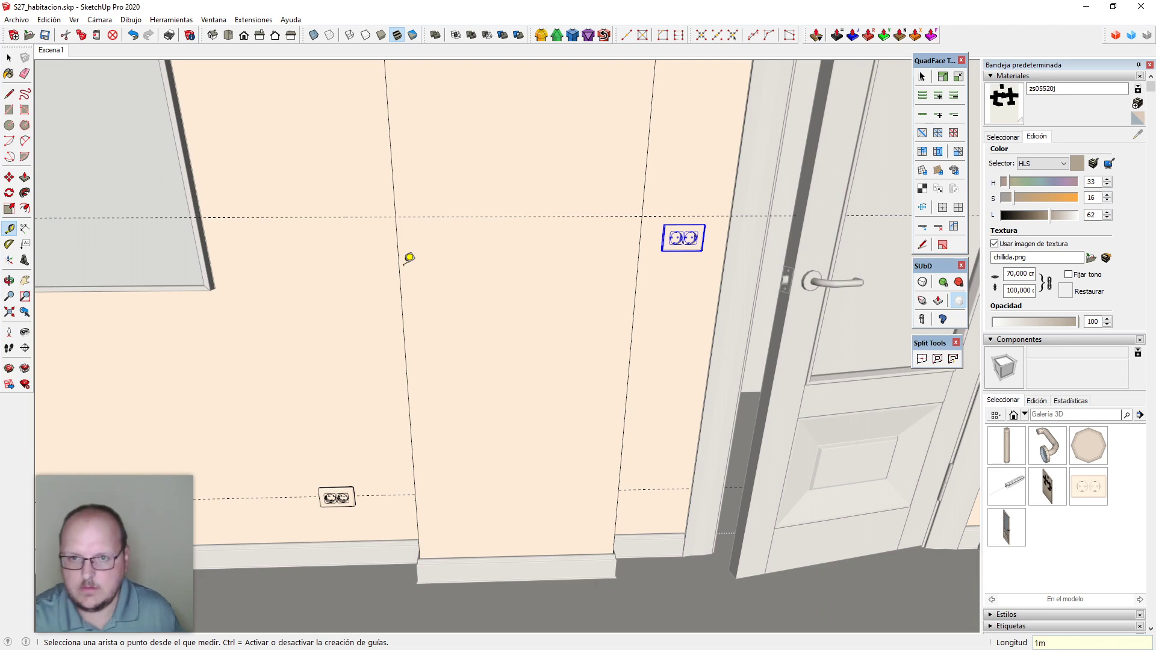
{"action": "scroll", "coordinate": [405, 265], "scroll_direction": "down", "scroll_amount": 3}
{"action": "middle_click_drag", "start_coordinate": [692, 429], "coordinate": [687, 320]}
{"action": "scroll", "coordinate": [688, 315], "scroll_direction": "down", "scroll_amount": 2}
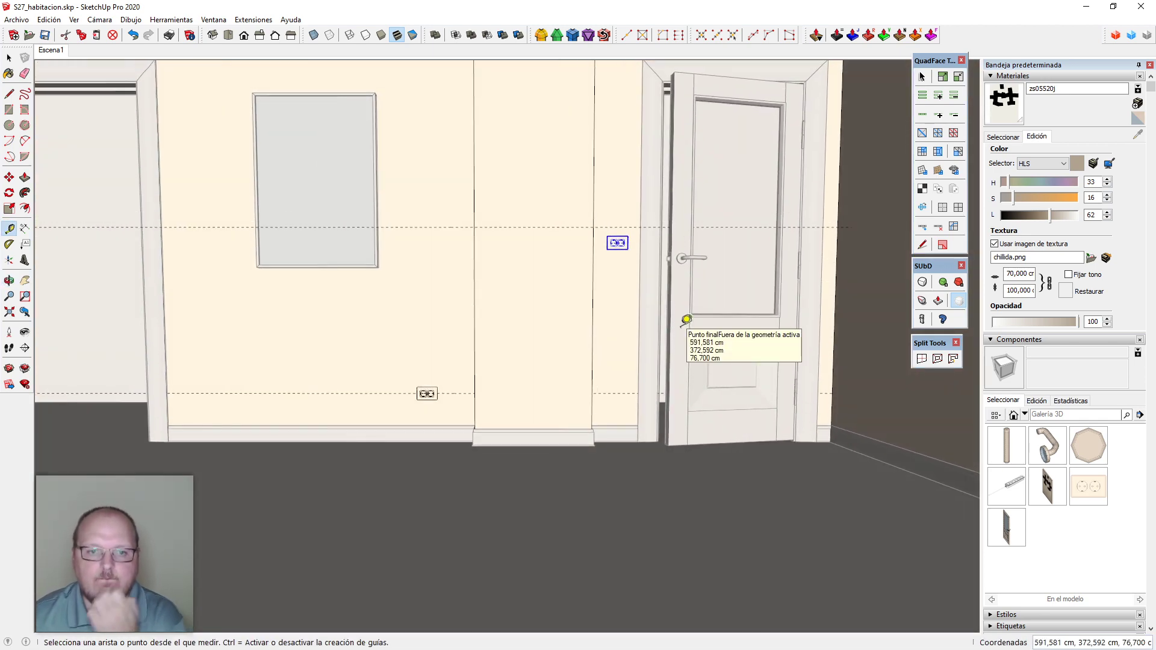
{"action": "middle_click_drag", "start_coordinate": [612, 387], "coordinate": [606, 418]}
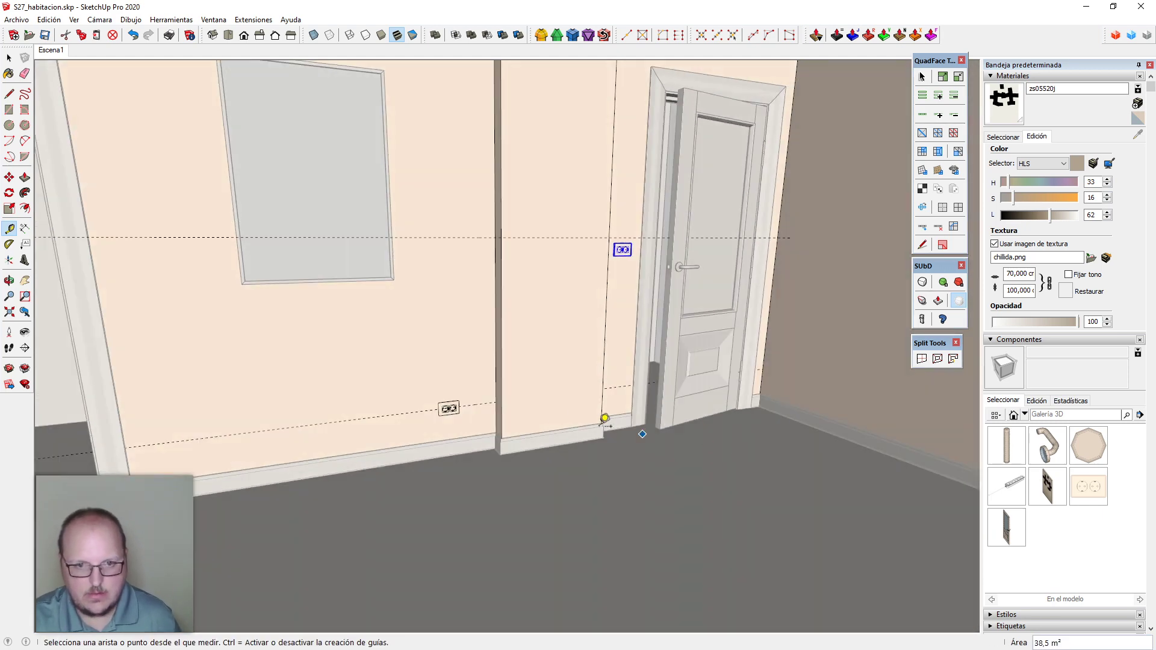
{"action": "key", "text": "i"}
{"action": "left_click", "coordinate": [478, 450]}
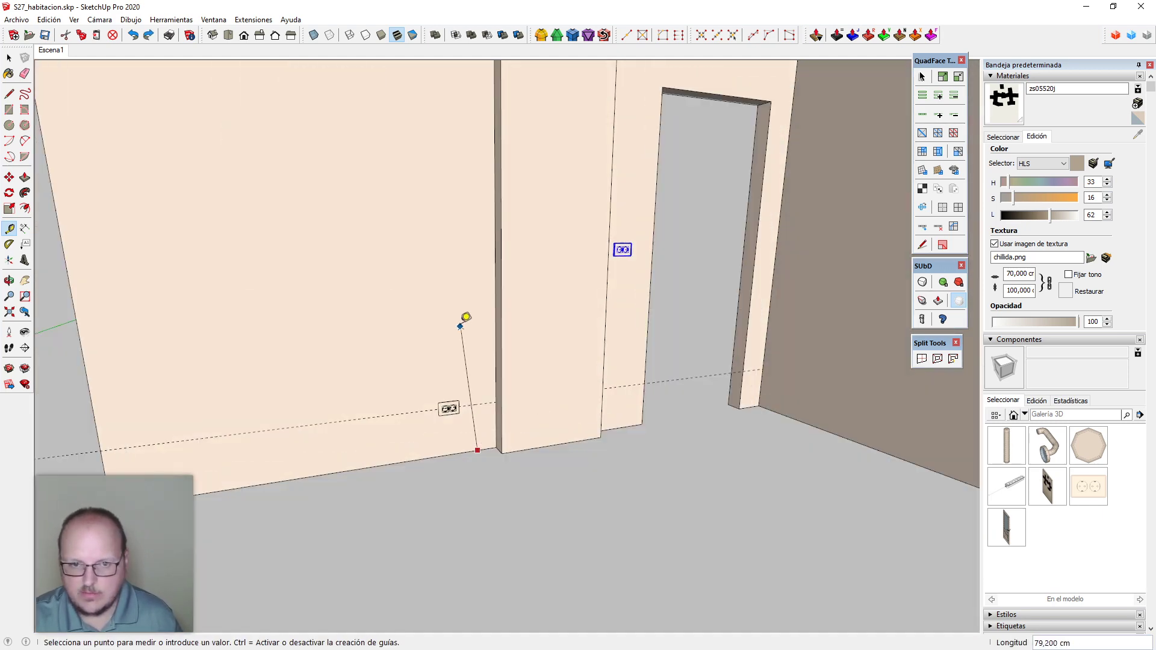
{"action": "key", "text": "space"}
{"action": "key", "text": "t"}
{"action": "left_click", "coordinate": [395, 464]}
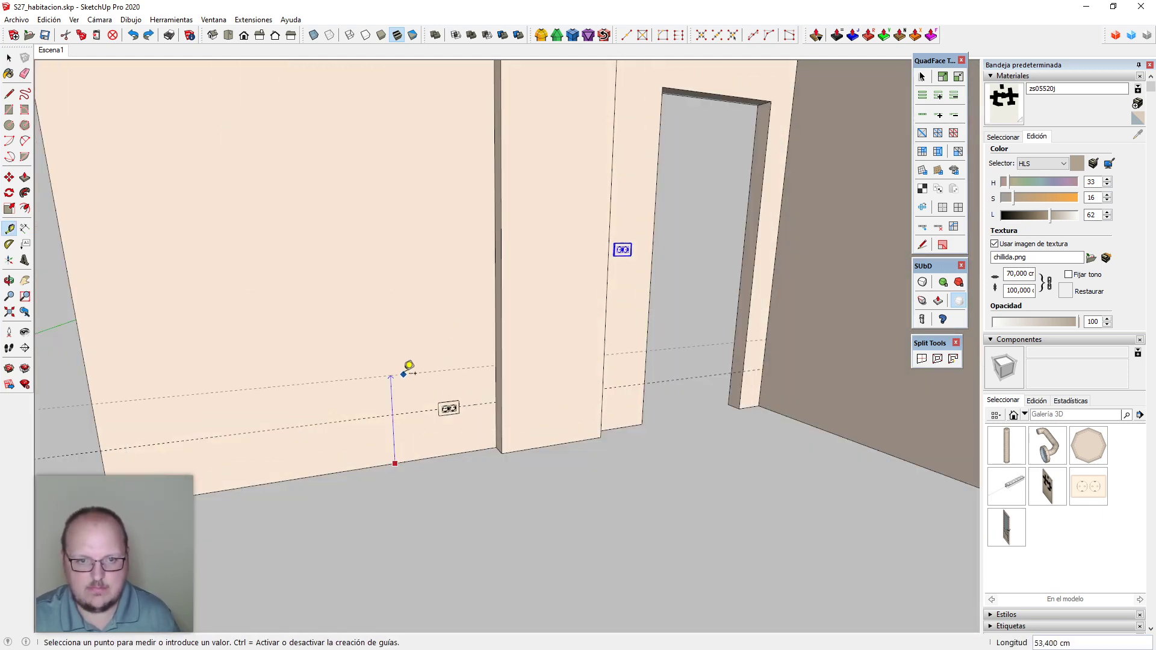
{"action": "key", "text": "space"}
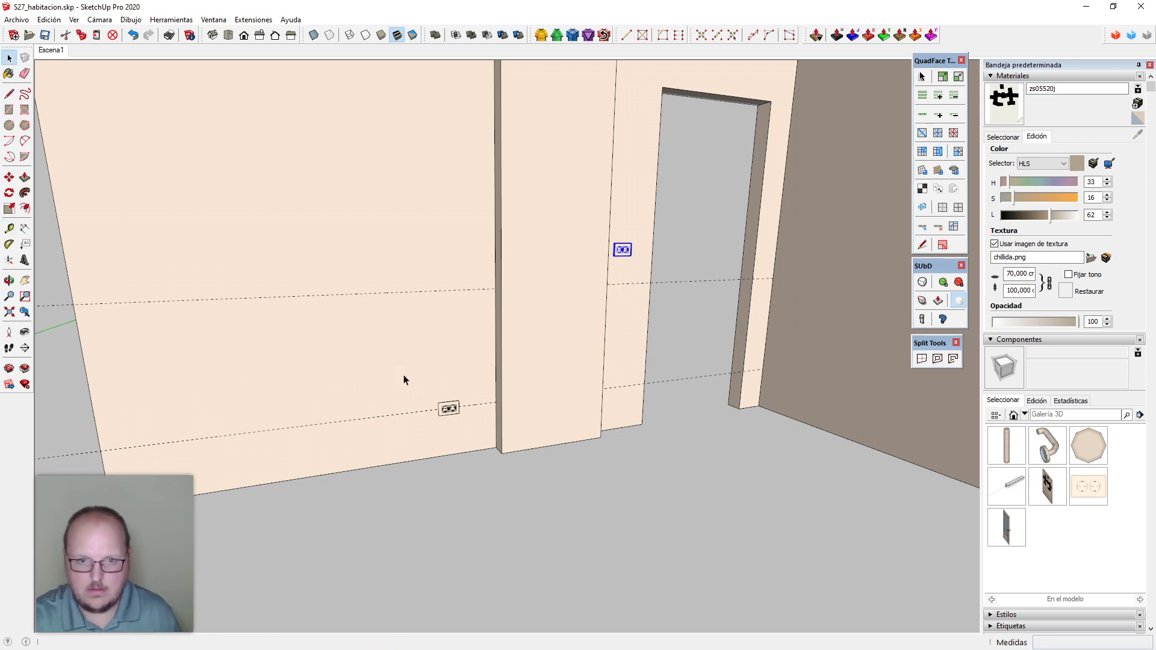
Move the copied socket vertically to align it with the upper guide on the narrow wall
{"action": "middle_click_drag", "start_coordinate": [403, 380], "coordinate": [398, 466]}
{"action": "scroll", "coordinate": [709, 233], "scroll_direction": "up", "scroll_amount": 5}
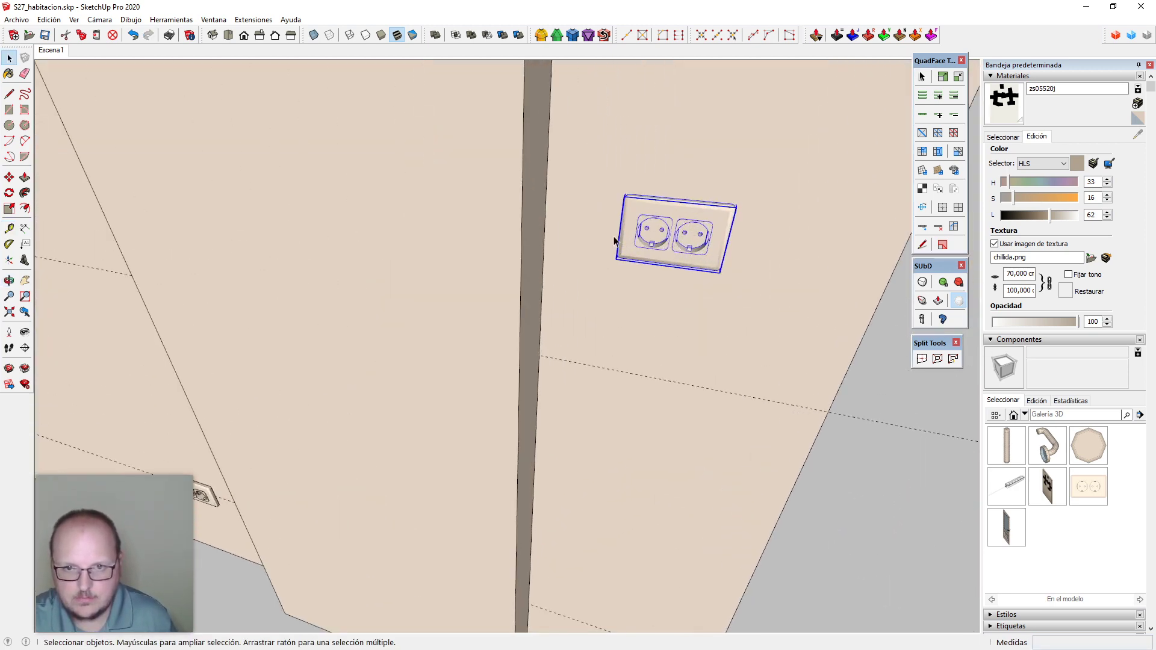
{"action": "middle_click_drag", "start_coordinate": [614, 241], "coordinate": [632, 337]}
{"action": "scroll", "coordinate": [656, 216], "scroll_direction": "up", "scroll_amount": 4}
{"action": "scroll", "coordinate": [656, 214], "scroll_direction": "up", "scroll_amount": 2}
{"action": "key", "text": "m"}
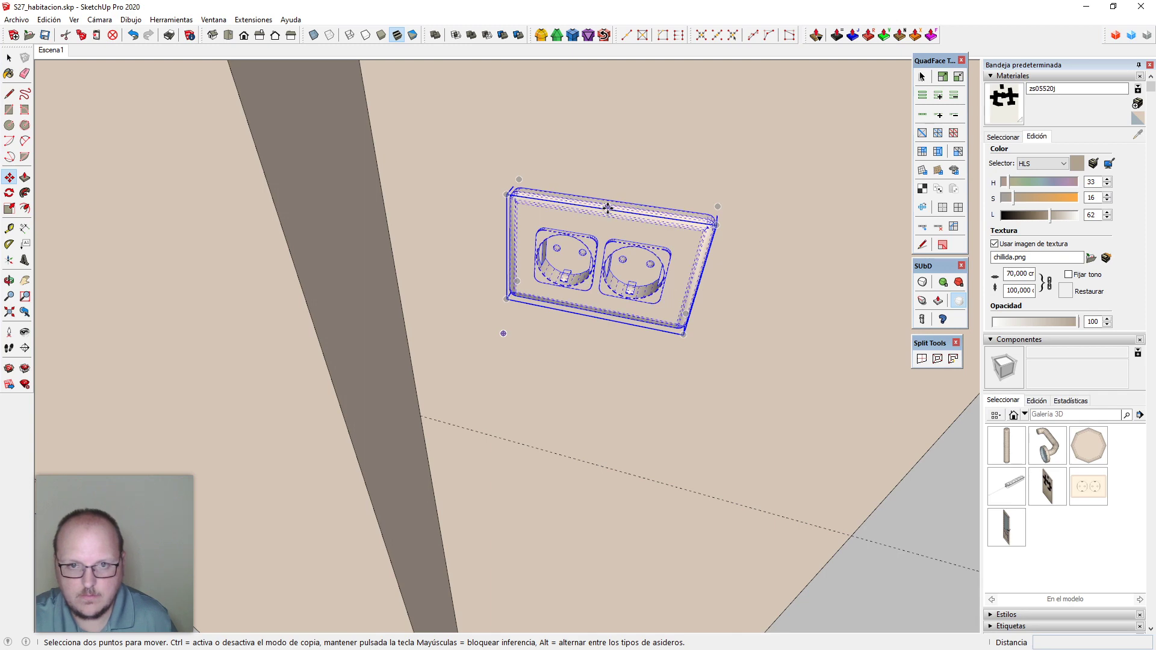
{"action": "left_click", "coordinate": [616, 207]}
{"action": "scroll", "coordinate": [616, 344], "scroll_direction": "down", "scroll_amount": 5}
{"action": "middle_click_drag", "start_coordinate": [616, 343], "coordinate": [640, 251]}
{"action": "left_click", "coordinate": [566, 517]}
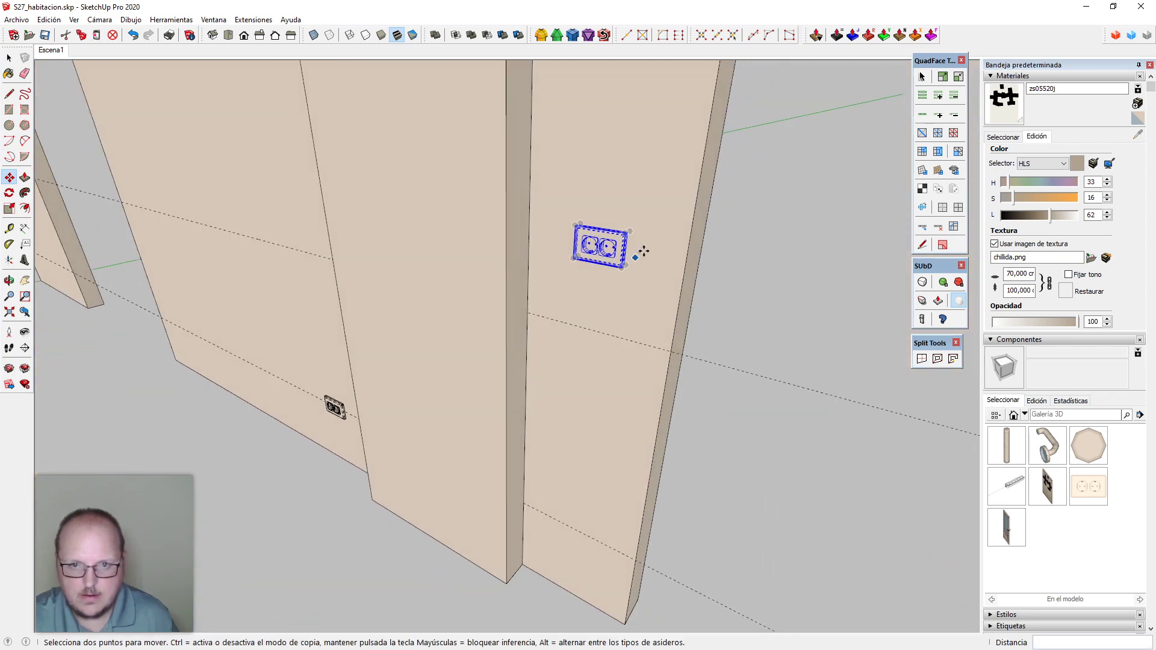
{"action": "scroll", "coordinate": [603, 247], "scroll_direction": "up", "scroll_amount": 7}
{"action": "left_click", "coordinate": [587, 247]}
{"action": "scroll", "coordinate": [598, 236], "scroll_direction": "down", "scroll_amount": 3}
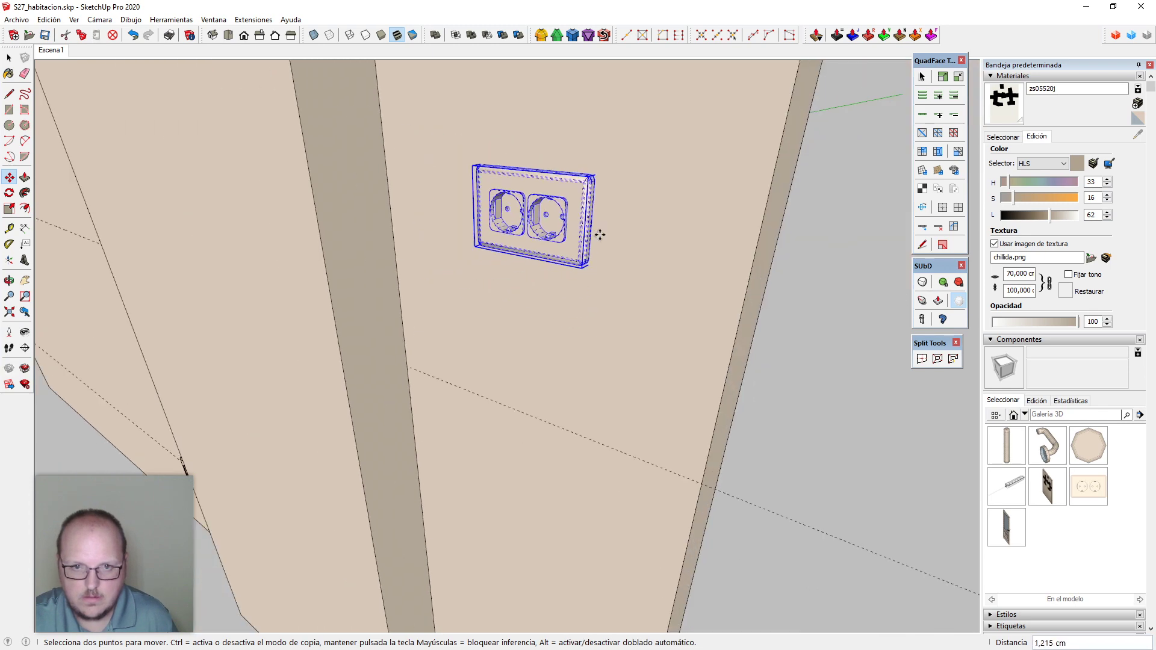
{"action": "left_click", "coordinate": [408, 368]}
Delete the construction guides and show the surrounding door, skirting and painting again
{"action": "scroll", "coordinate": [720, 240], "scroll_direction": "down", "scroll_amount": 4}
{"action": "key", "text": "space"}
{"action": "mouse_move", "coordinate": [599, 350]}
{"action": "middle_mouse_down"}
{"action": "mouse_move", "coordinate": [679, 335]}
{"action": "mouse_move", "coordinate": [690, 321]}
{"action": "middle_mouse_up"}
{"action": "key", "text": "e"}
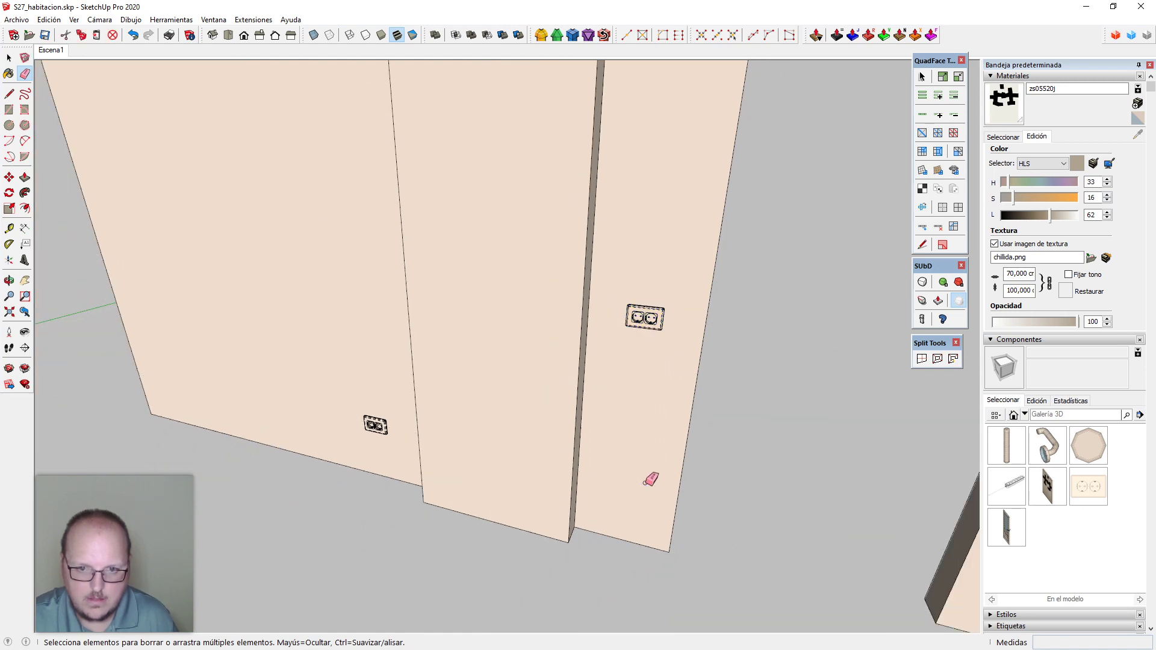
{"action": "middle_click_drag", "start_coordinate": [650, 479], "coordinate": [659, 349]}
{"action": "key", "text": "space"}
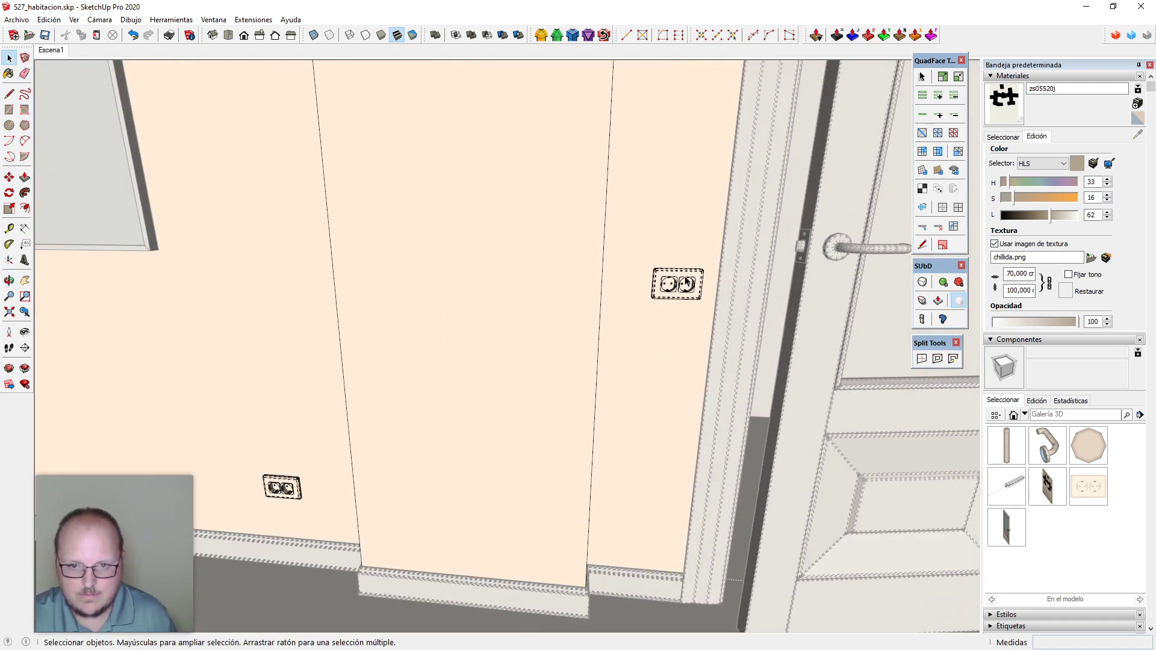
Center the copied socket horizontally on the narrow wall between the pillar and the door frame
{"action": "scroll", "coordinate": [711, 335], "scroll_direction": "up", "scroll_amount": 5}
{"action": "key", "text": "m"}
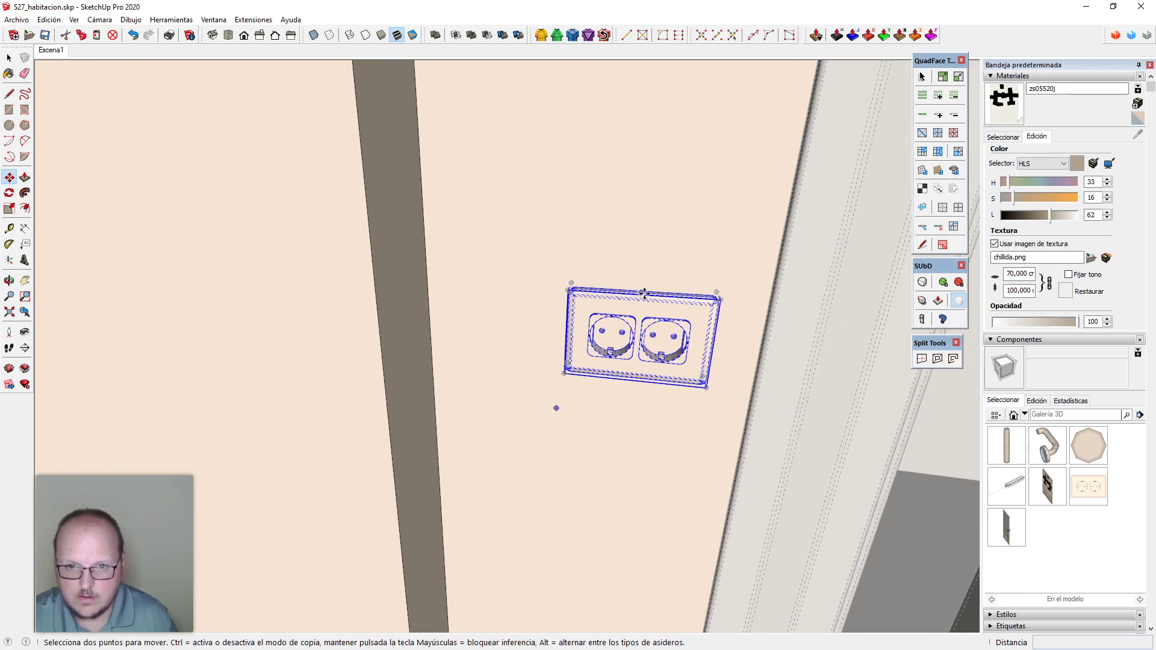
{"action": "left_click", "coordinate": [658, 293]}
{"action": "scroll", "coordinate": [659, 293], "scroll_direction": "down", "scroll_amount": 6}
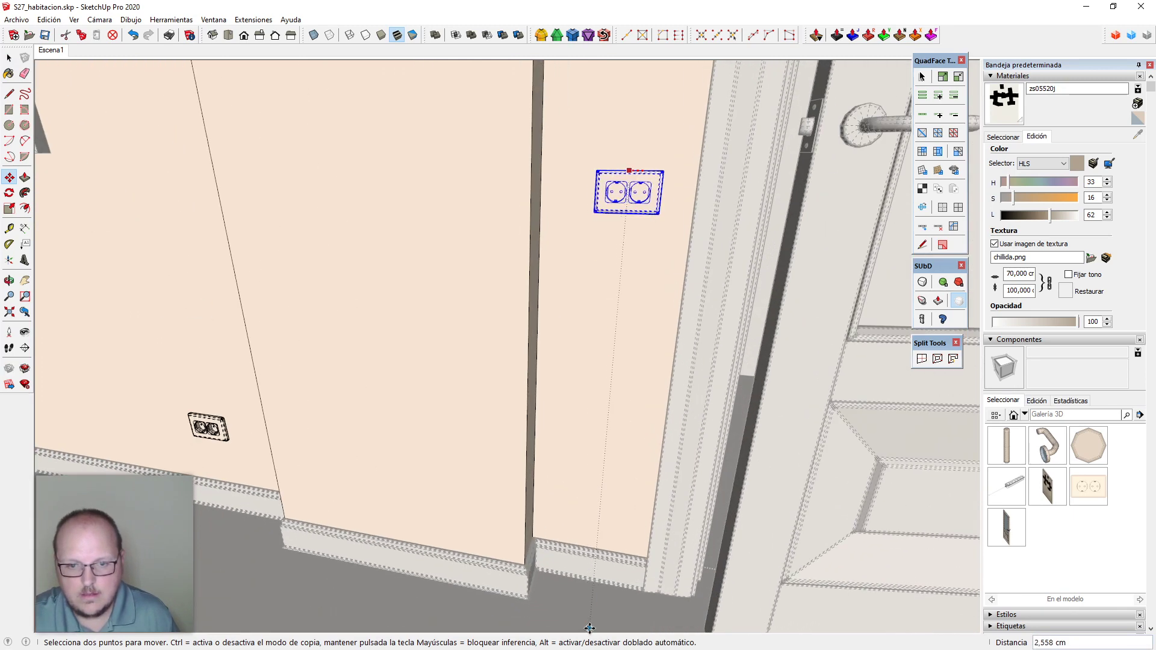
{"action": "left_click", "coordinate": [590, 550]}
{"action": "key", "text": "space"}
{"action": "middle_click_drag", "start_coordinate": [542, 319], "coordinate": [619, 282]}
{"action": "scroll", "coordinate": [591, 312], "scroll_direction": "down", "scroll_amount": 4}
Make the copied socket a unique component and name its definition interruptor
{"action": "scroll", "coordinate": [589, 271], "scroll_direction": "up", "scroll_amount": 8}
{"action": "right_click", "coordinate": [563, 295]}
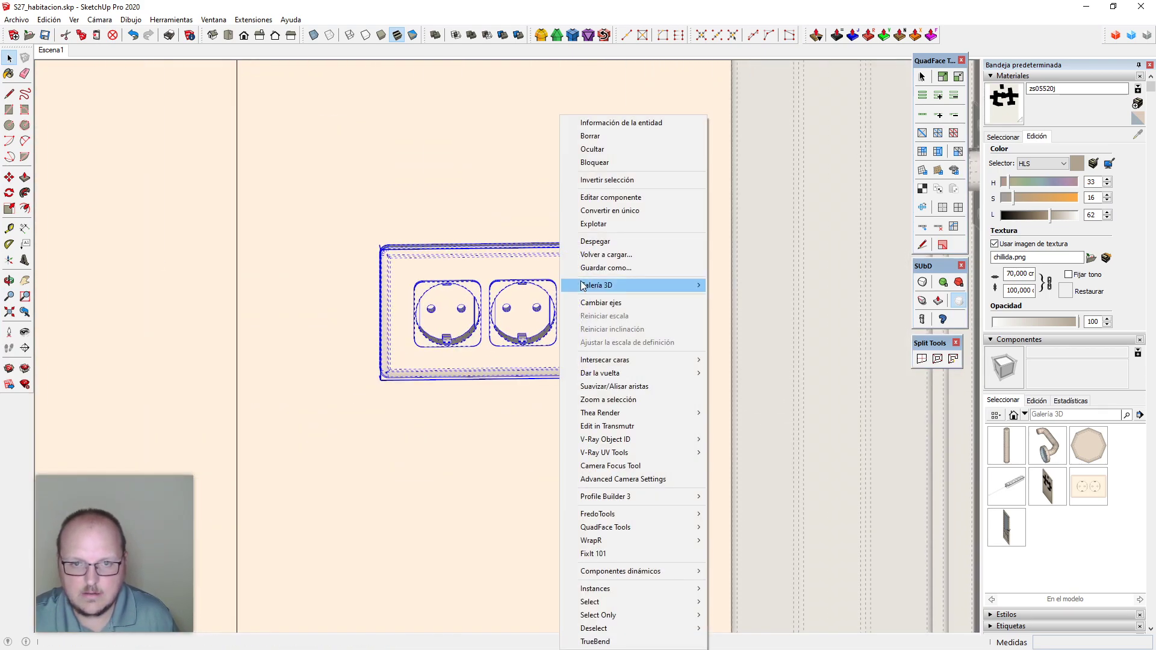
{"action": "left_click", "coordinate": [630, 210]}
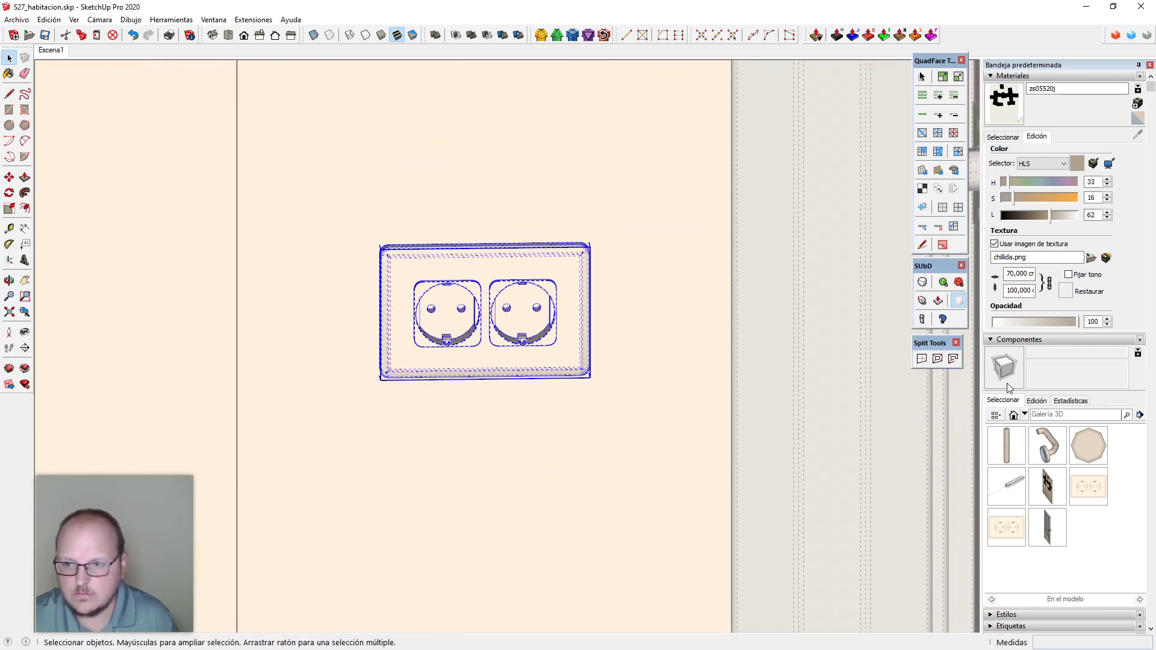
{"action": "left_click", "coordinate": [1018, 77]}
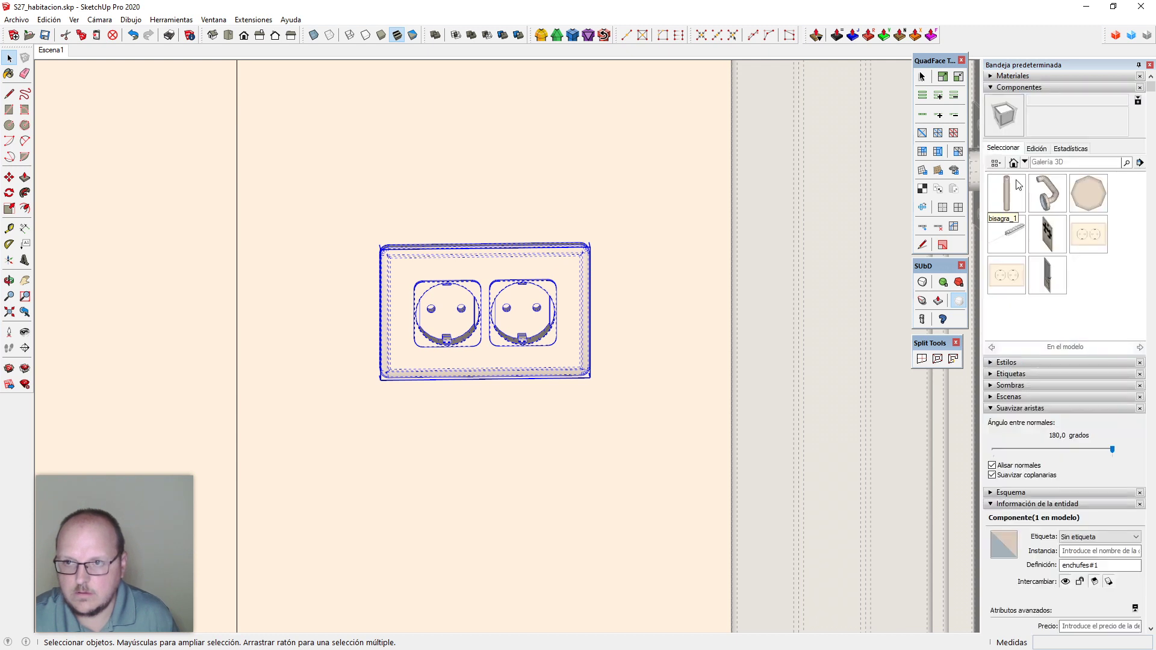
{"action": "left_click", "coordinate": [1027, 88]}
{"action": "left_click", "coordinate": [1109, 301]}
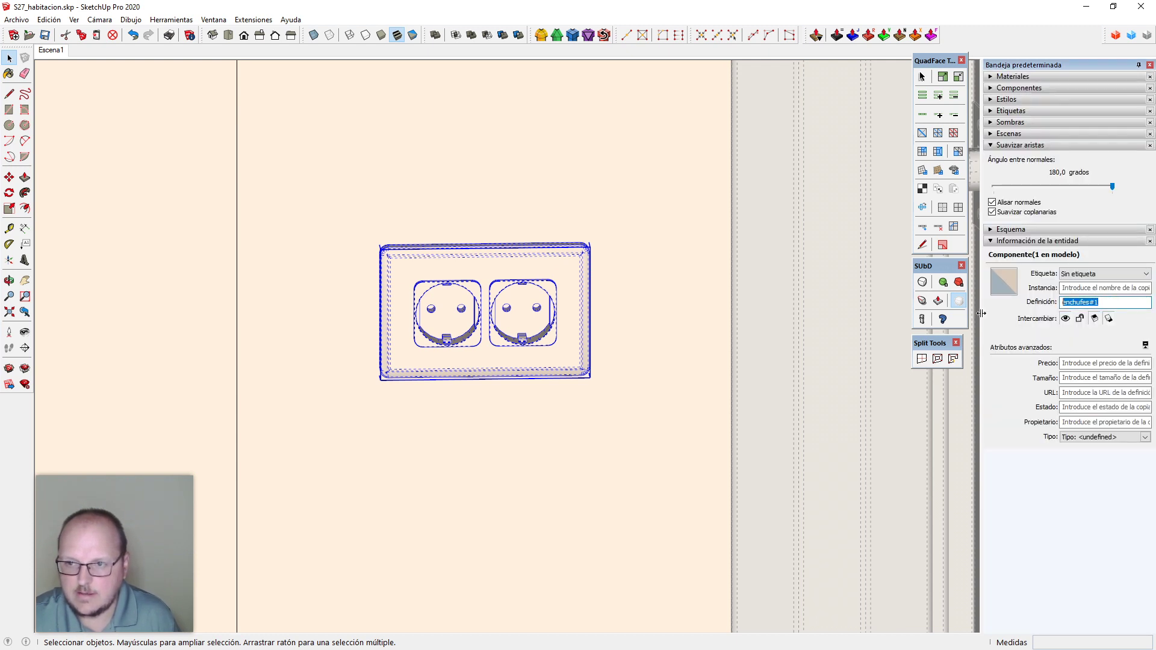
{"action": "key", "text": "BackSpace"}
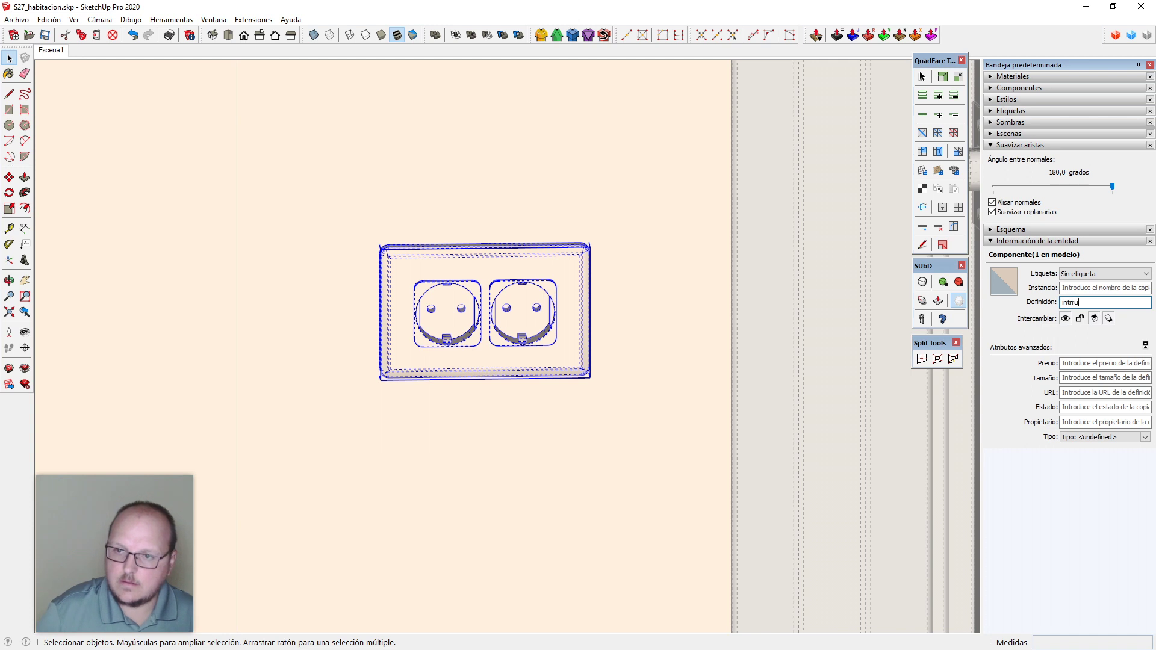
{"action": "type", "text": "intrup"}
{"action": "key", "text": "BackSpace"}
{"action": "key", "text": "BackSpace"}
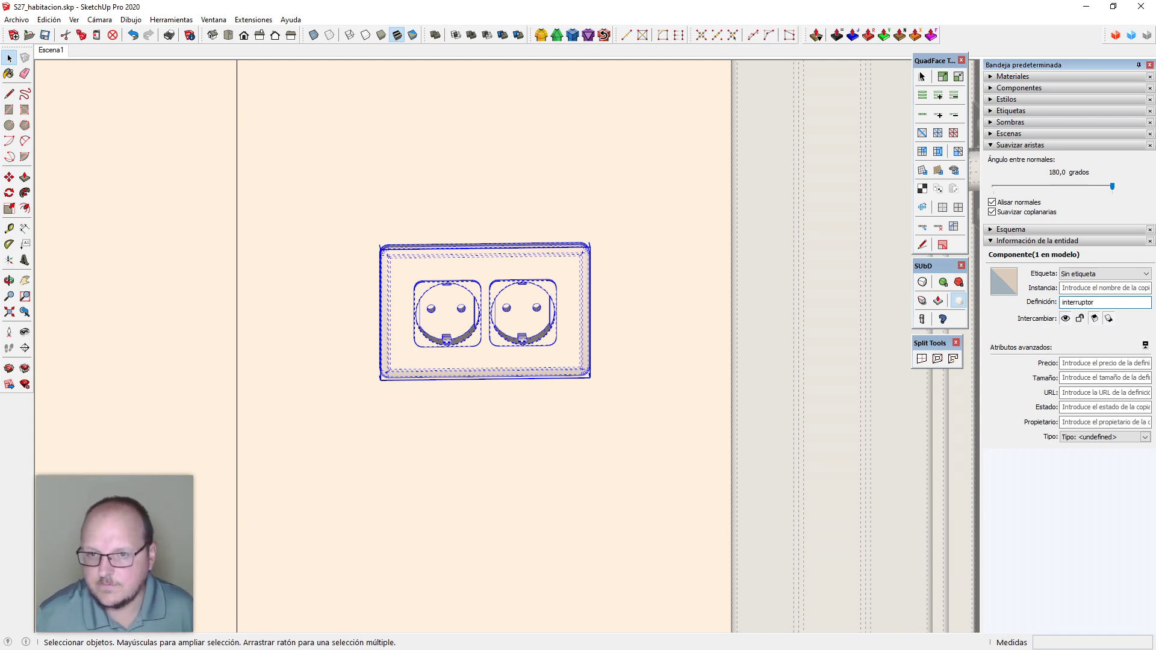
{"action": "middle_click_drag", "start_coordinate": [629, 349], "coordinate": [486, 399]}
{"action": "scroll", "coordinate": [525, 296], "scroll_direction": "up", "scroll_amount": 5}
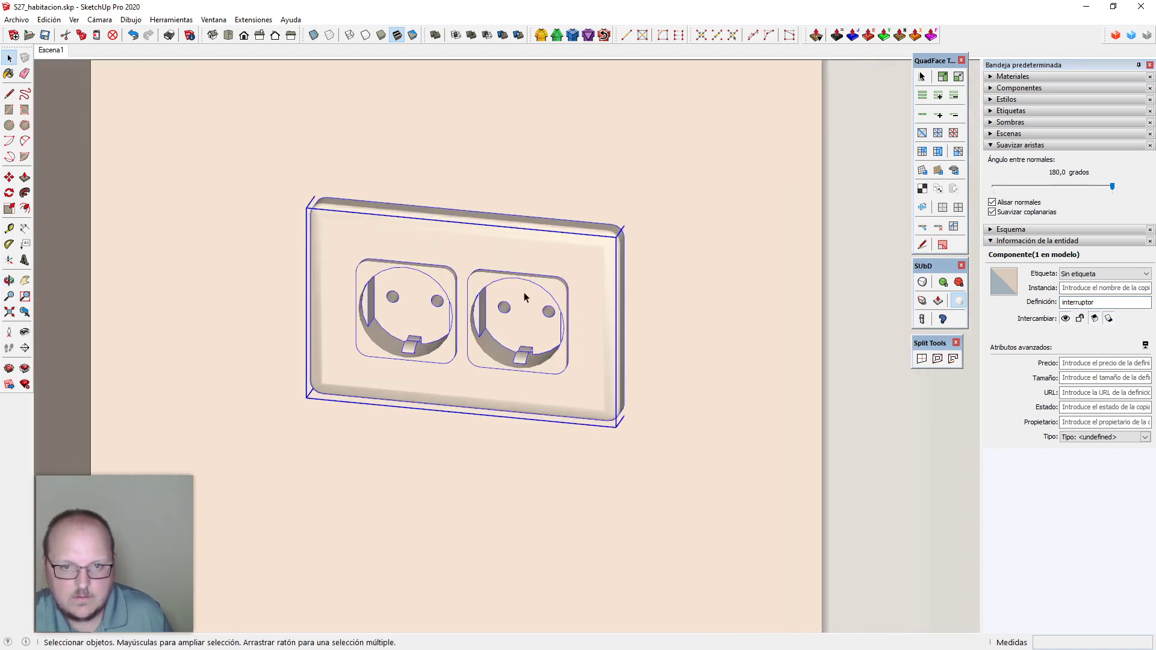
Open the interruptor component for editing and delete the second socket from its plate
{"action": "double_click", "coordinate": [529, 293]}
{"action": "left_click", "coordinate": [527, 329]}
{"action": "middle_click_drag", "start_coordinate": [550, 306], "coordinate": [516, 327]}
{"action": "scroll", "coordinate": [461, 296], "scroll_direction": "up", "scroll_amount": 2}
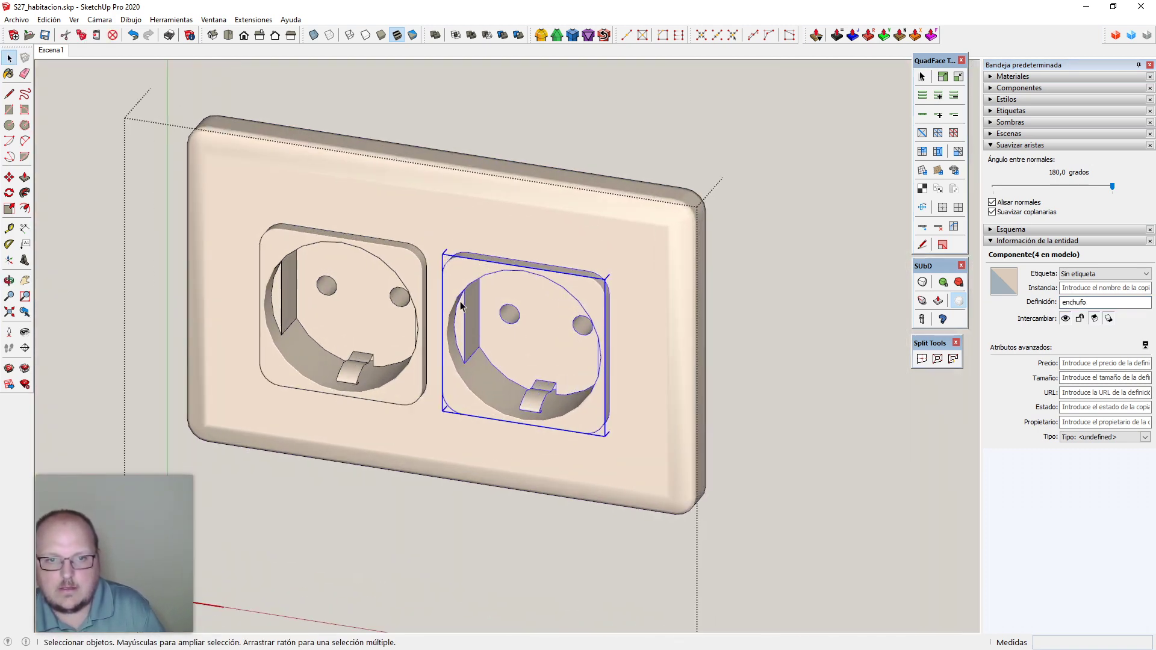
{"action": "middle_click_drag", "start_coordinate": [449, 297], "coordinate": [465, 315]}
{"action": "key", "text": "Delete"}
Copy the outer rounded outline of the remaining socket and paste it in place inside the plate
{"action": "scroll", "coordinate": [422, 259], "scroll_direction": "up", "scroll_amount": 3}
{"action": "double_click", "coordinate": [403, 235]}
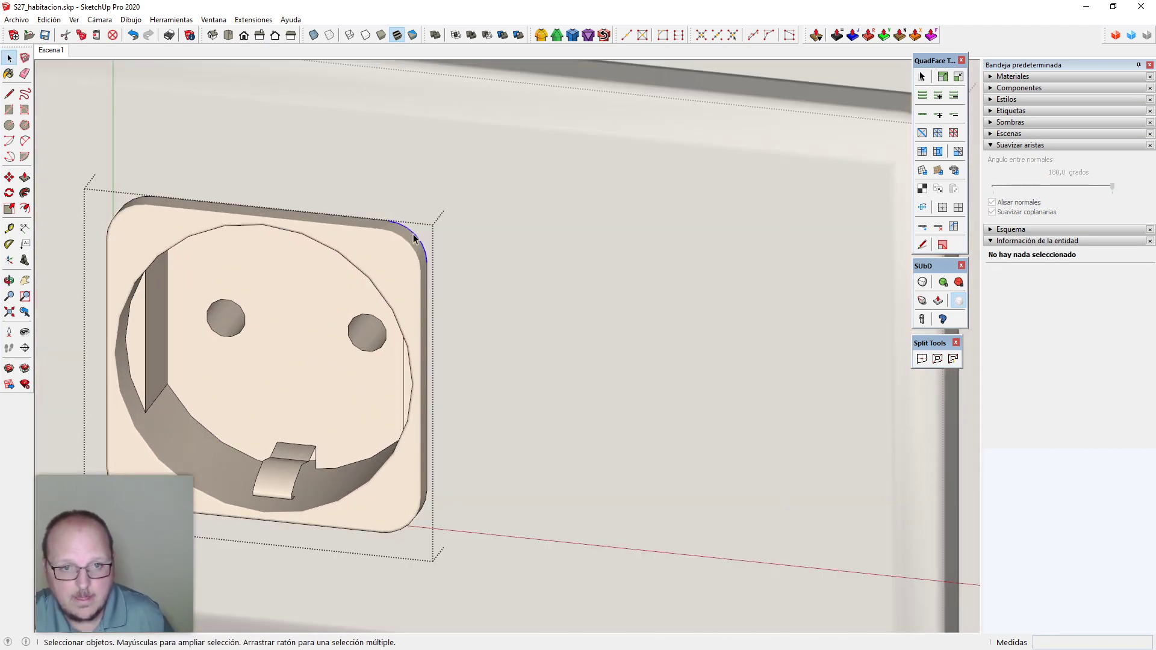
{"action": "triple_click", "coordinate": [422, 244]}
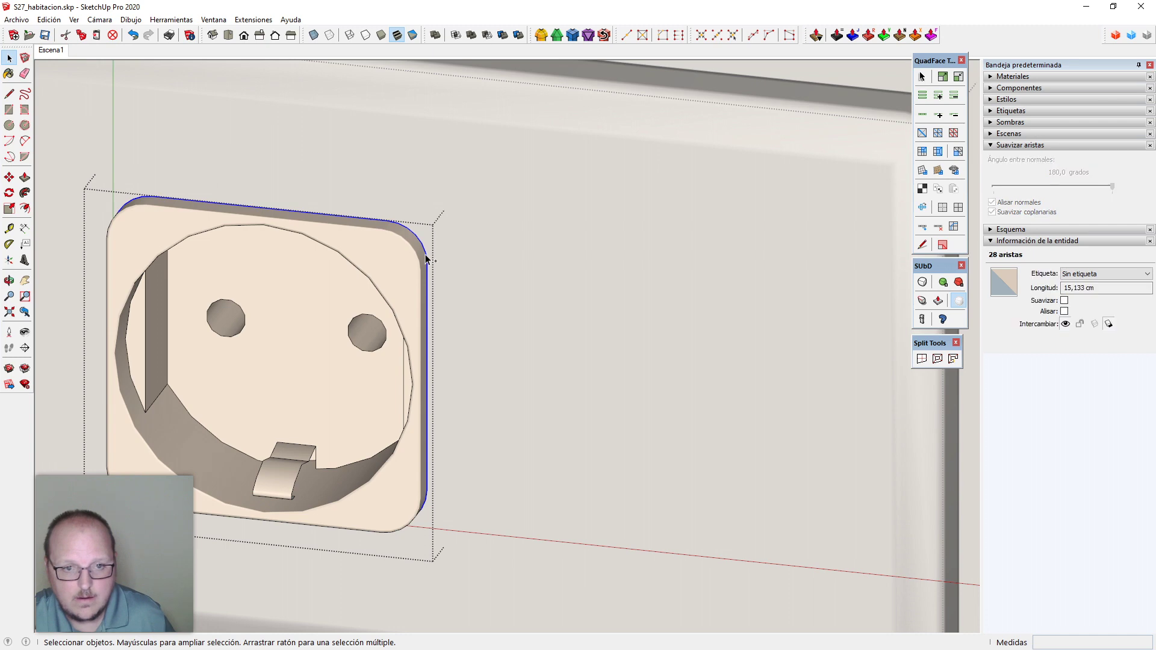
{"action": "scroll", "coordinate": [425, 254], "scroll_direction": "down", "scroll_amount": 2}
{"action": "key", "text": "Escape"}
{"action": "key", "text": "ctrl+shift+v"}
Copy the pasted rounded outline across the plate to the spot of the deleted socket
{"action": "key", "text": "m"}
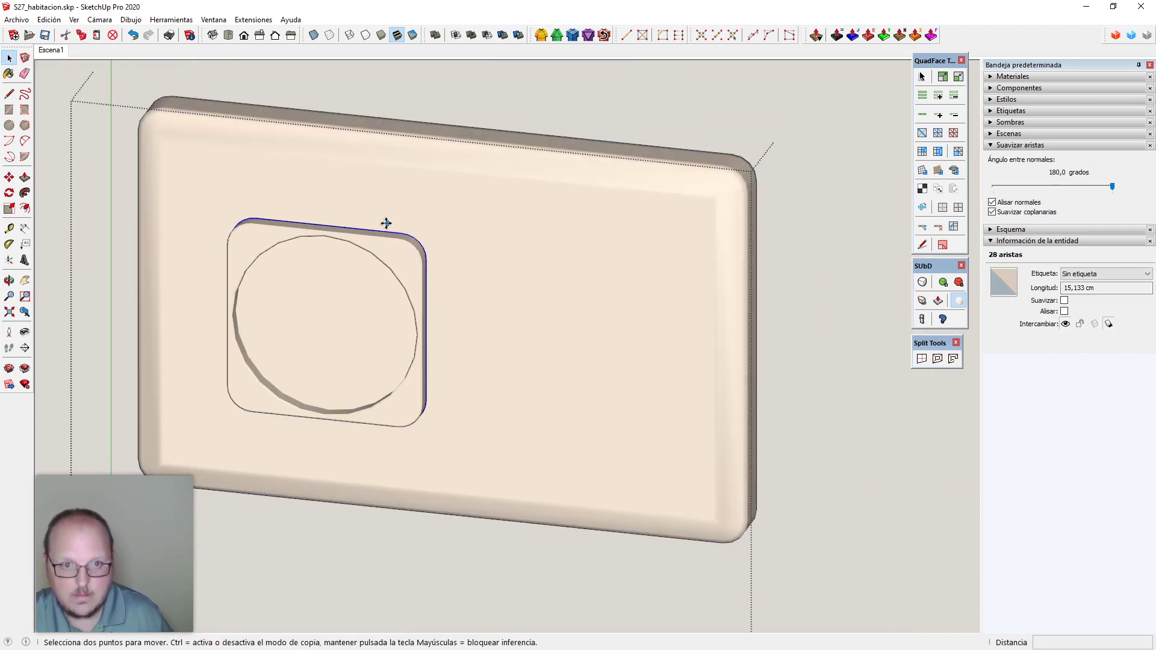
{"action": "key", "text": "ctrl"}
{"action": "left_click", "coordinate": [381, 227]}
{"action": "left_click", "coordinate": [602, 252]}
{"action": "key", "text": "space"}
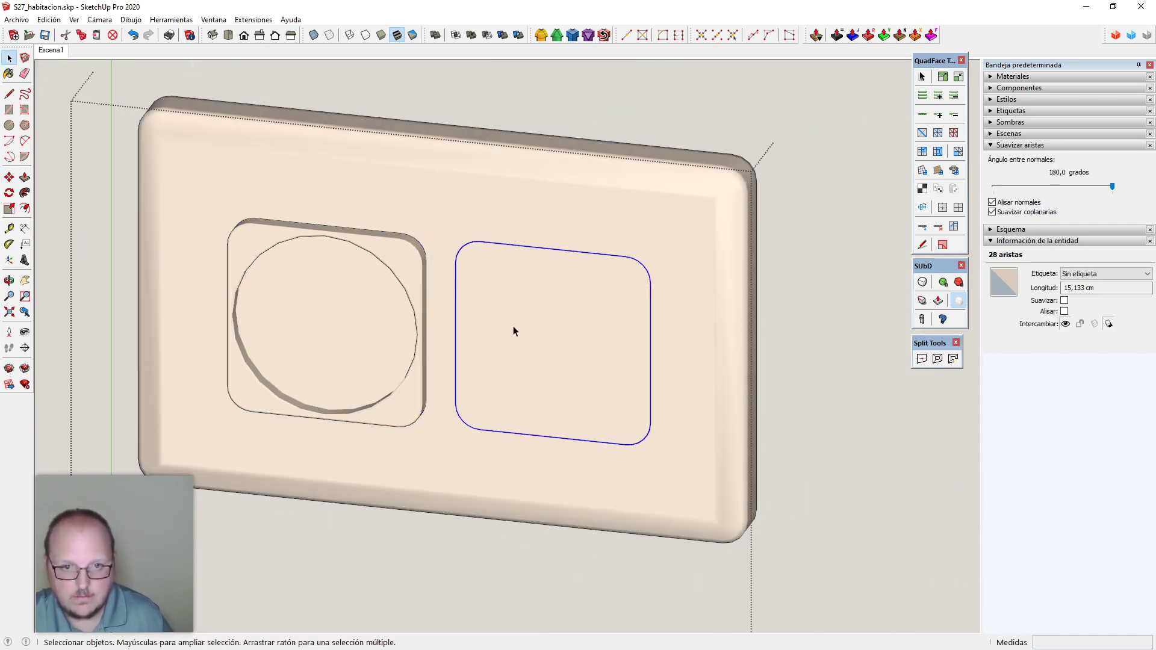
Cut the copied outline together with its inner face and paste it in place in the interruptor component
{"action": "left_click", "coordinate": [534, 328]}
{"action": "double_click", "coordinate": [535, 325]}
{"action": "key", "text": "ctrl+x"}
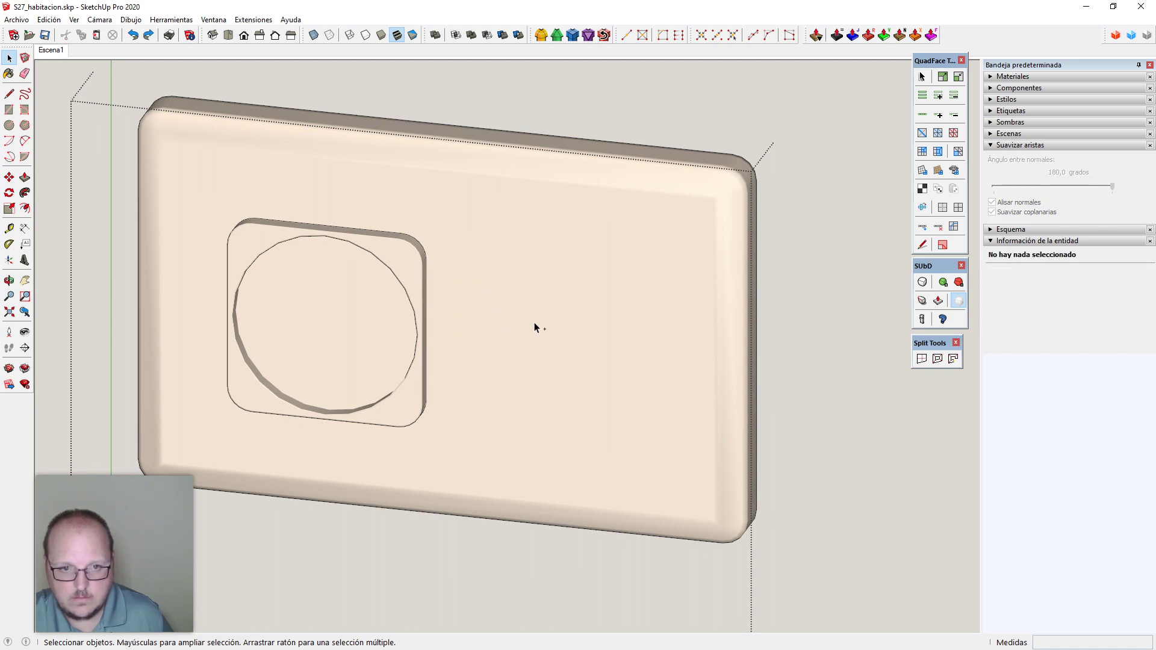
{"action": "key", "text": "ctrl+z"}
{"action": "key", "text": "ctrl+z"}
{"action": "key", "text": "ctrl+z"}
{"action": "key", "text": "ctrl+shift+v"}
Offset the pasted outline outward by 2 mm and push-pull the resulting ring 0.3 cm out from the plate
{"action": "middle_click_drag", "start_coordinate": [543, 331], "coordinate": [534, 330]}
{"action": "scroll", "coordinate": [551, 254], "scroll_direction": "up", "scroll_amount": 2}
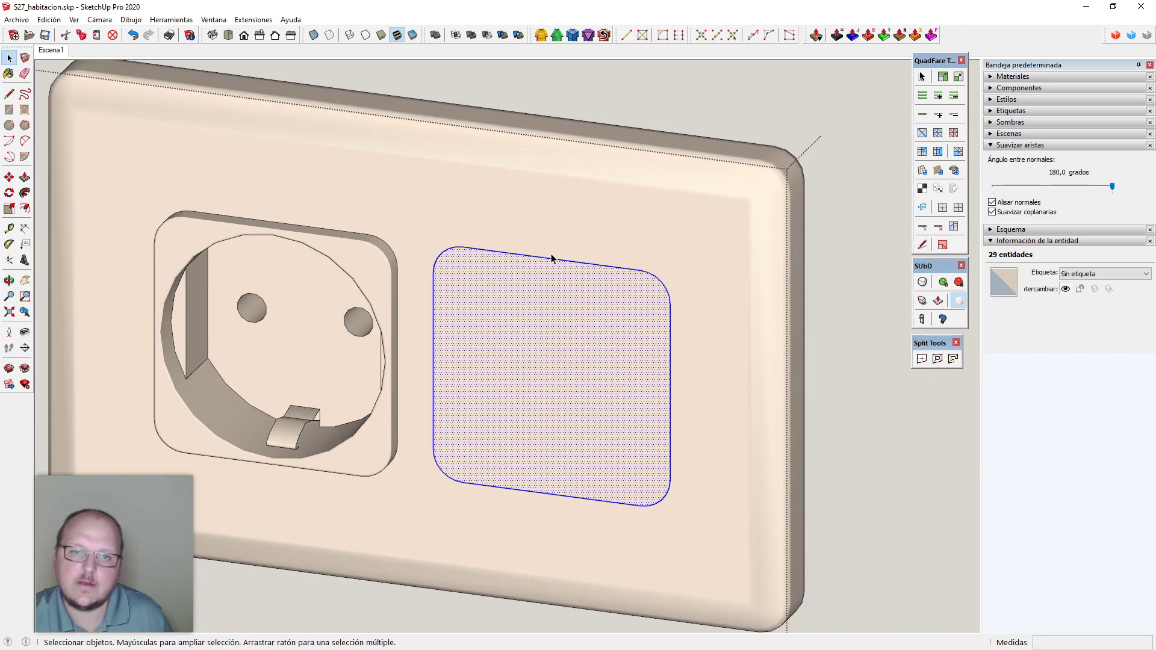
{"action": "key", "text": "f"}
{"action": "left_click", "coordinate": [561, 260]}
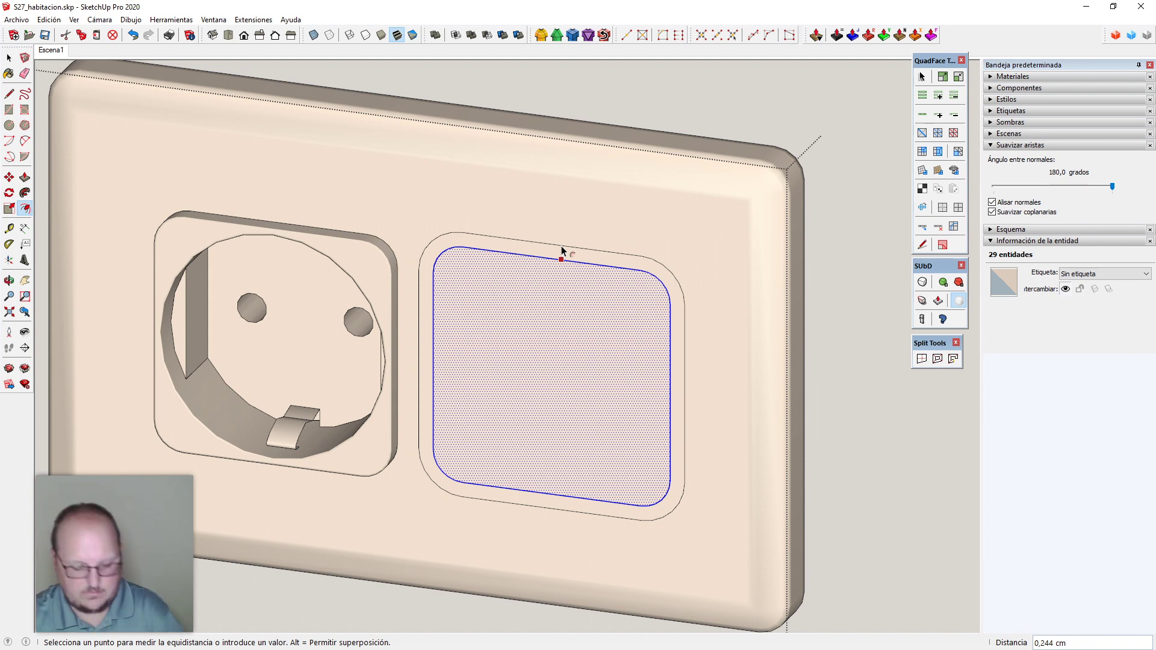
{"action": "key", "text": "Return"}
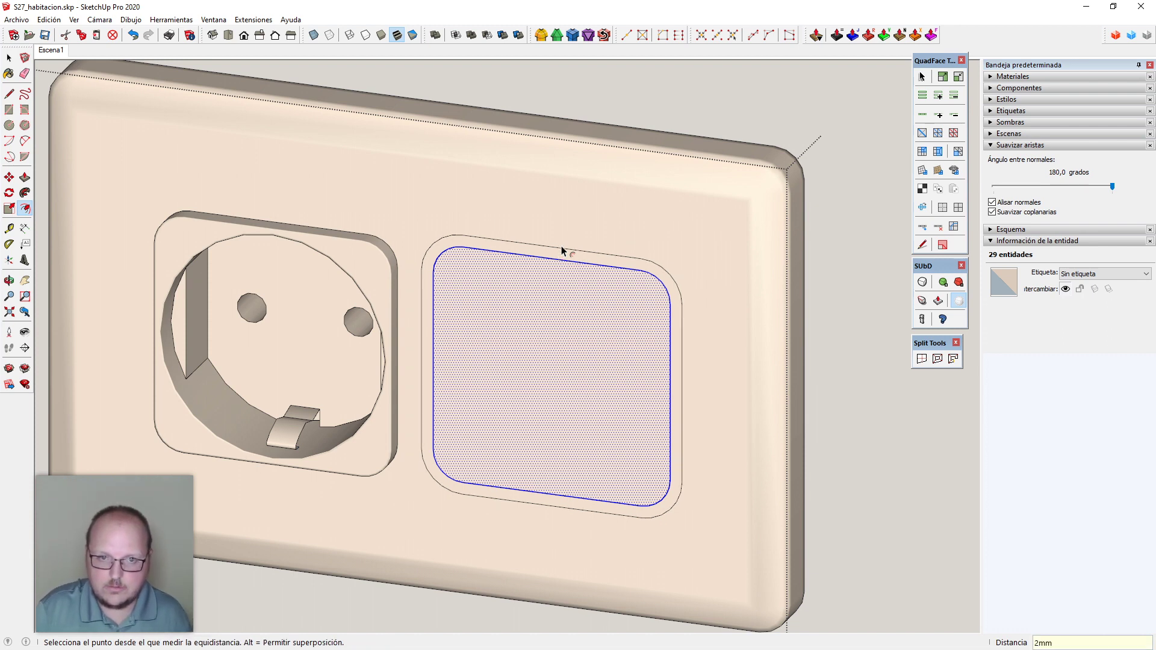
{"action": "key", "text": "p"}
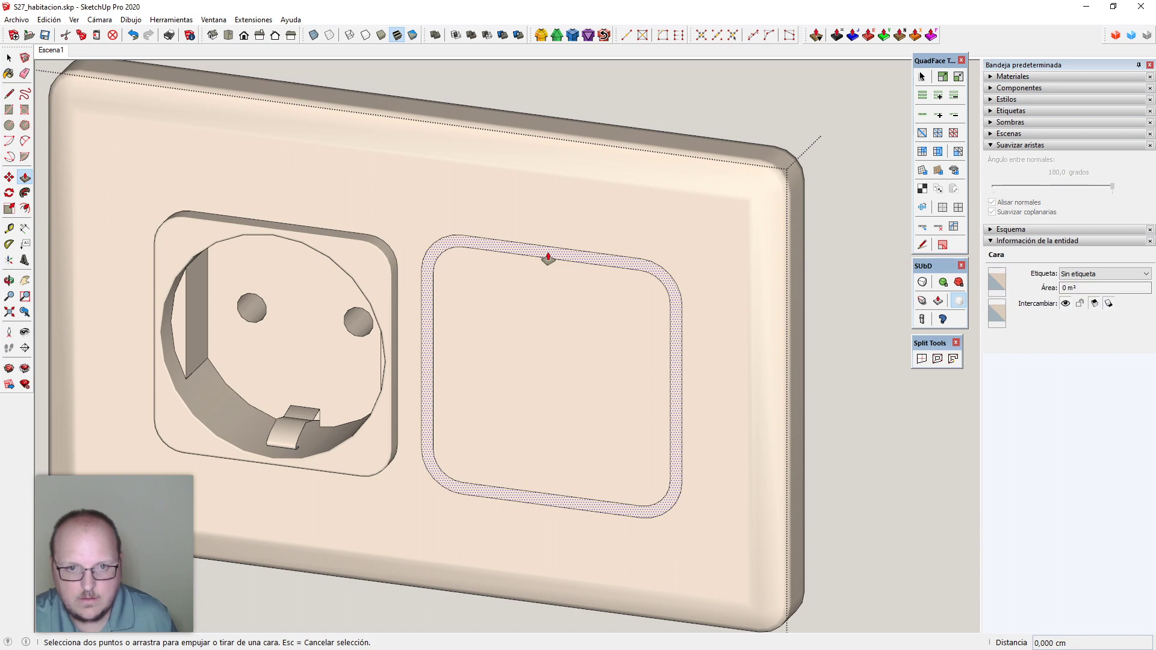
{"action": "left_click_drag", "start_coordinate": [545, 255], "coordinate": [378, 265]}
{"action": "scroll", "coordinate": [379, 266], "scroll_direction": "up", "scroll_amount": 6}
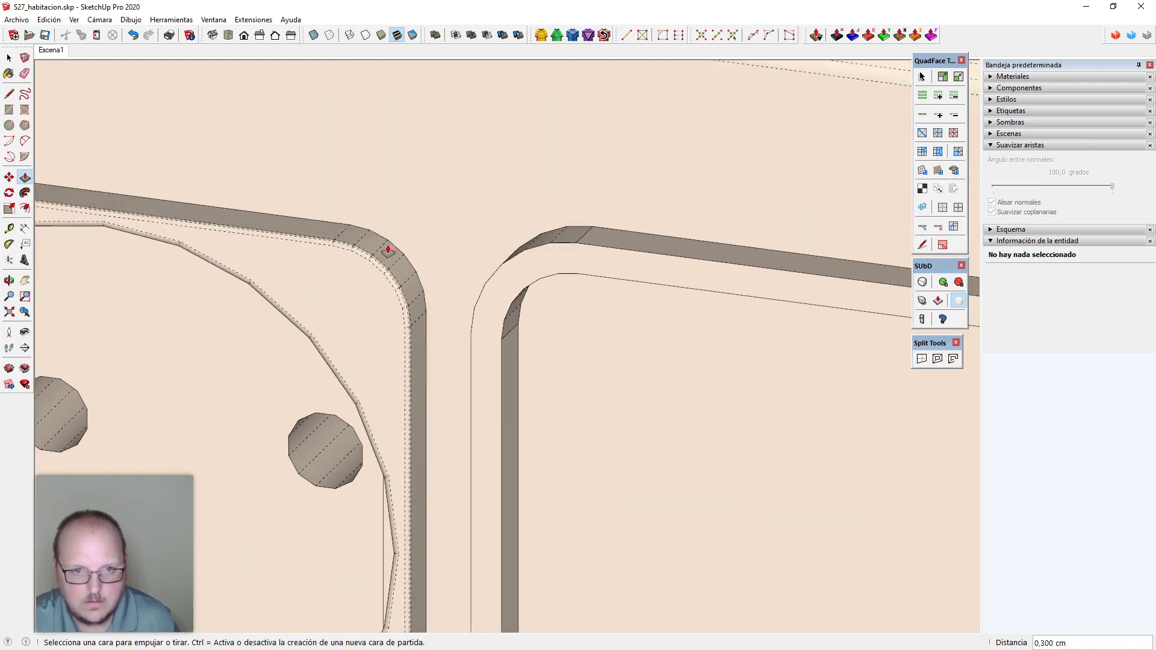
Push the face inside the raised ring back into the plate, using the plate's edge as depth reference
{"action": "scroll", "coordinate": [390, 269], "scroll_direction": "down", "scroll_amount": 5}
{"action": "middle_click_drag", "start_coordinate": [583, 356], "coordinate": [560, 427]}
{"action": "scroll", "coordinate": [567, 370], "scroll_direction": "down", "scroll_amount": 1}
{"action": "key", "text": "space"}
{"action": "left_click", "coordinate": [554, 393]}
{"action": "key", "text": "p"}
{"action": "middle_click_drag", "start_coordinate": [781, 325], "coordinate": [754, 327]}
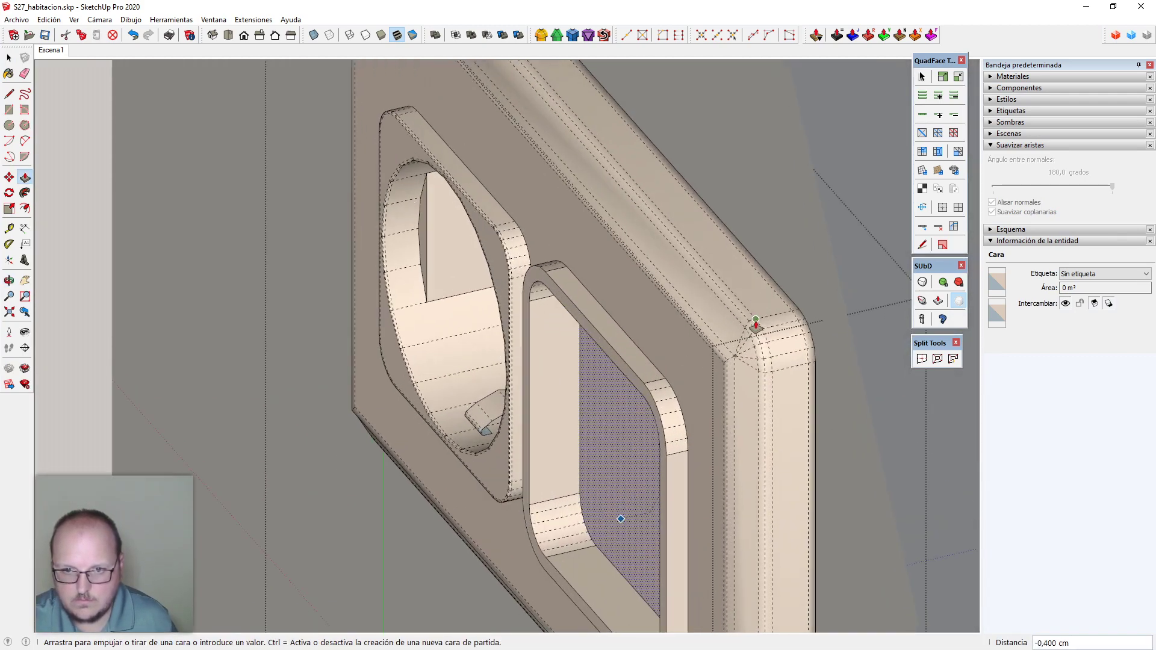
{"action": "left_click", "coordinate": [785, 338]}
{"action": "middle_click_drag", "start_coordinate": [542, 394], "coordinate": [722, 402]}
{"action": "key", "text": "space"}
{"action": "scroll", "coordinate": [621, 427], "scroll_direction": "down", "scroll_amount": 3}
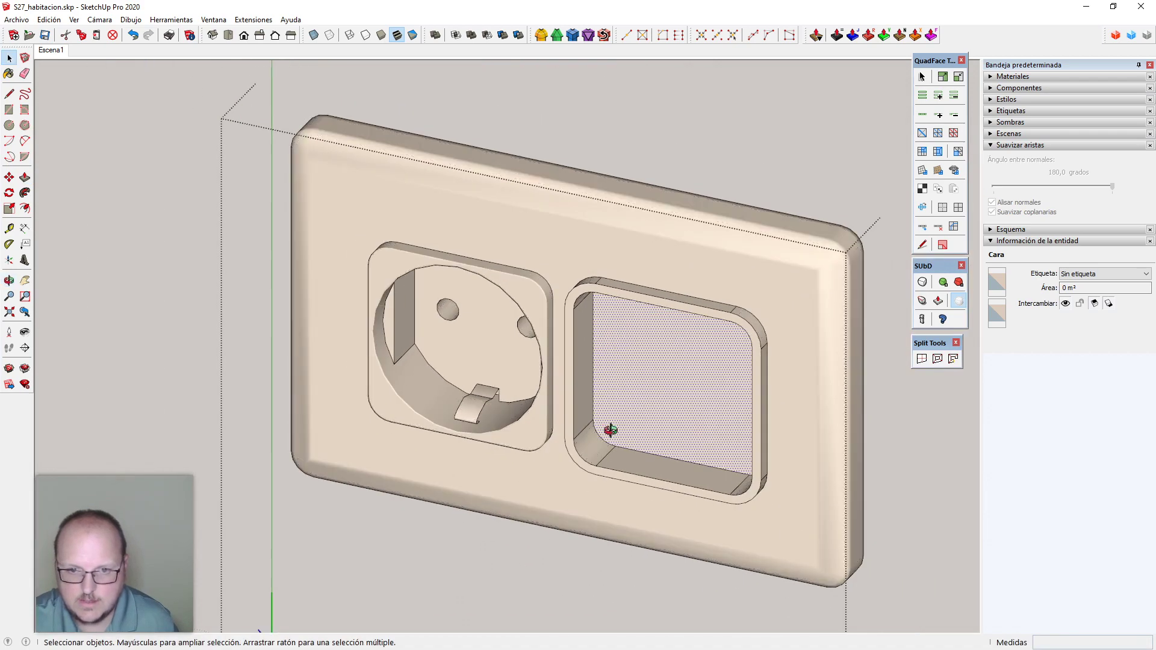
Select all the ring and recess geometry and make it a component named interruptor_C1
{"action": "middle_click_drag", "start_coordinate": [609, 431], "coordinate": [622, 256]}
{"action": "scroll", "coordinate": [611, 449], "scroll_direction": "up", "scroll_amount": 2}
{"action": "key", "text": "alt+h"}
{"action": "scroll", "coordinate": [609, 453], "scroll_direction": "down", "scroll_amount": 2}
{"action": "key", "text": "x"}
{"action": "key", "text": "x"}
{"action": "left_click_drag", "start_coordinate": [549, 242], "coordinate": [777, 480]}
{"action": "middle_click_drag", "start_coordinate": [777, 480], "coordinate": [635, 512]}
{"action": "key", "text": "g"}
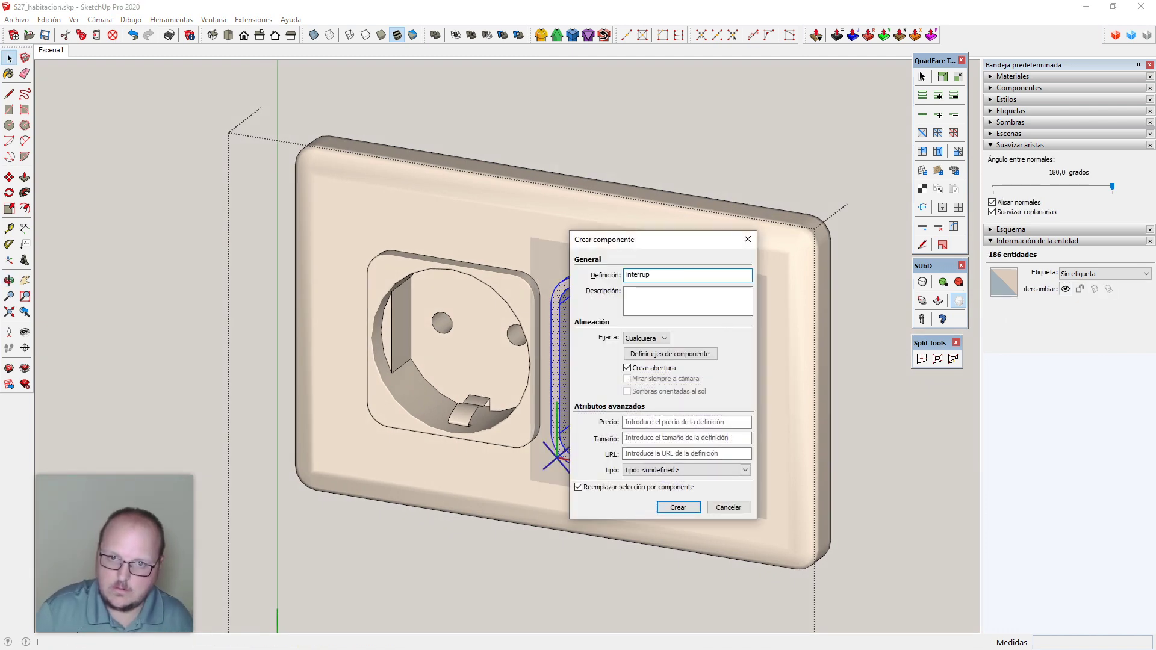
{"action": "key", "text": "Return"}
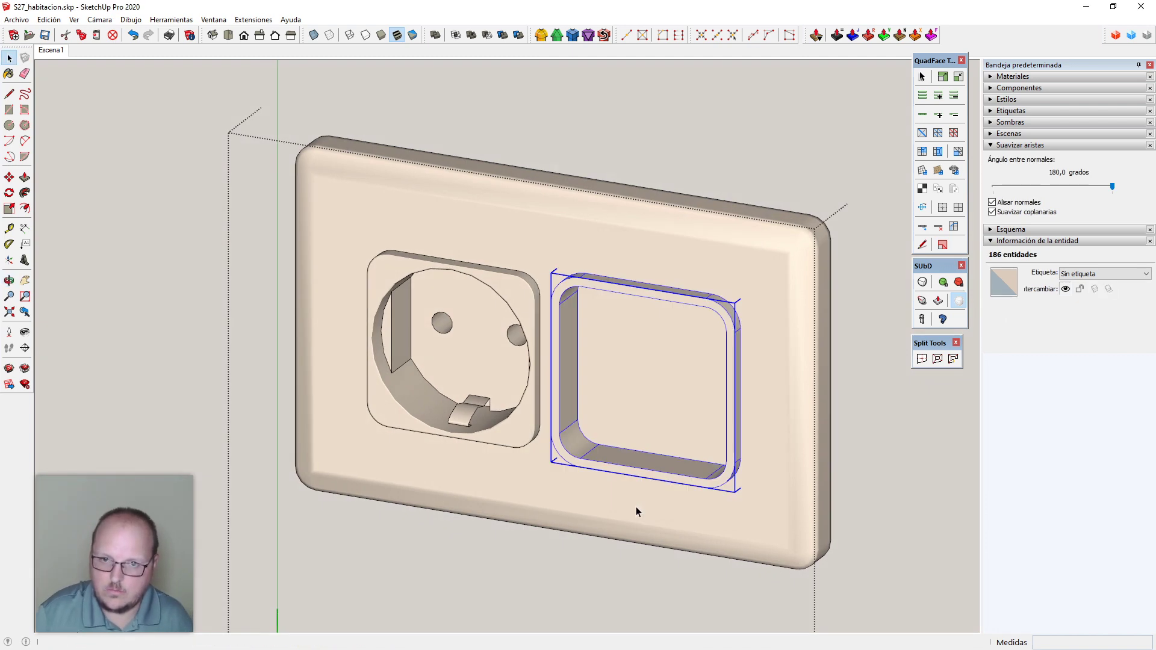
Open the interruptor_C1 component and split the ring's front face into quads with SplitDonut
{"action": "scroll", "coordinate": [514, 329], "scroll_direction": "up", "scroll_amount": 5}
{"action": "scroll", "coordinate": [626, 298], "scroll_direction": "up", "scroll_amount": 6}
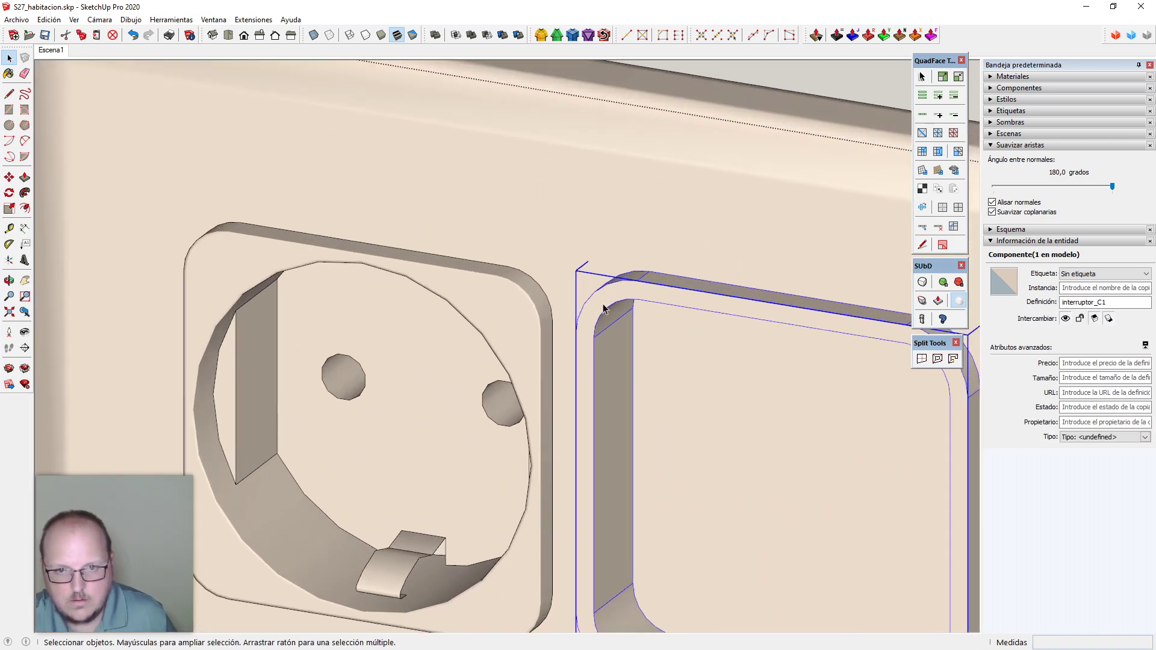
{"action": "double_click", "coordinate": [644, 290]}
{"action": "left_click", "coordinate": [678, 288]}
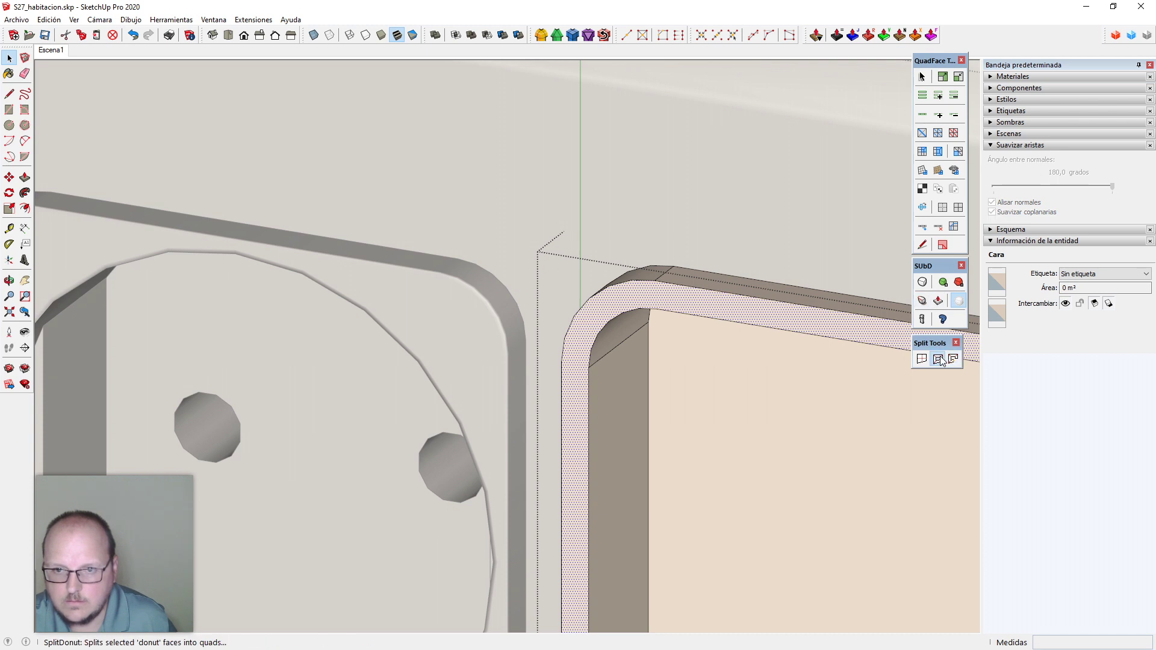
{"action": "left_click", "coordinate": [937, 360]}
Select the outer and inner edge loops of the ring's front and subdivide them with a 0.03 cm offset
{"action": "left_click", "coordinate": [696, 288]}
{"action": "key", "text": "alt+l"}
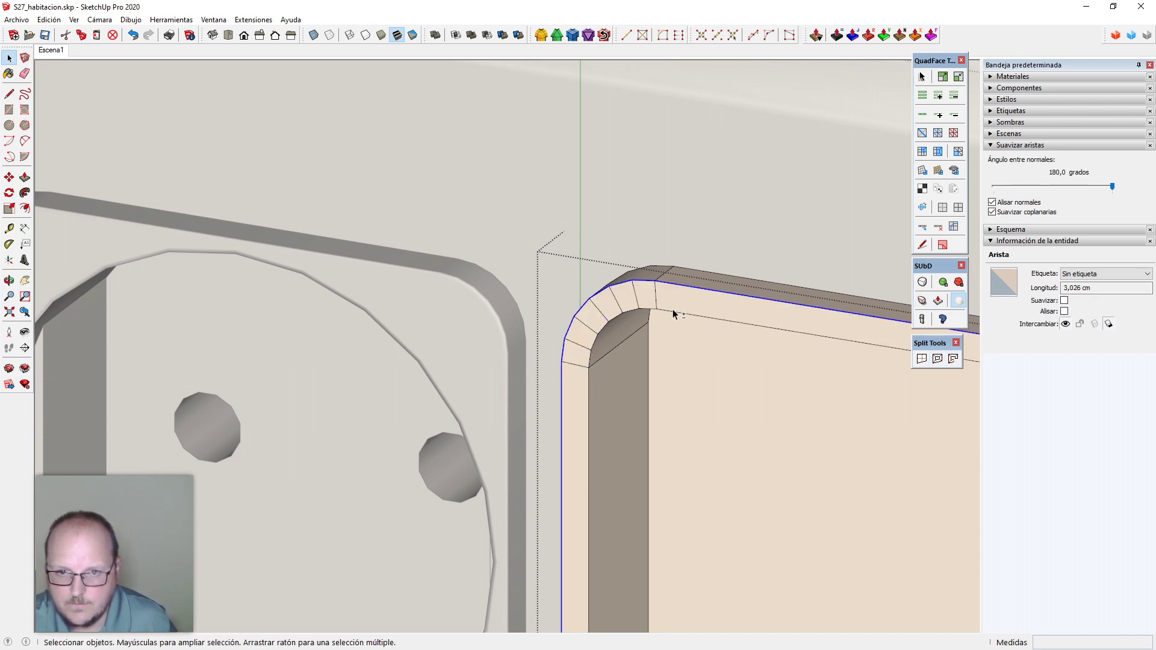
{"action": "left_click", "coordinate": [673, 309], "text": "shift"}
{"action": "left_click", "coordinate": [680, 314], "text": "shift"}
{"action": "left_click", "coordinate": [683, 303], "text": "shift"}
{"action": "left_click", "coordinate": [685, 309], "text": "shift"}
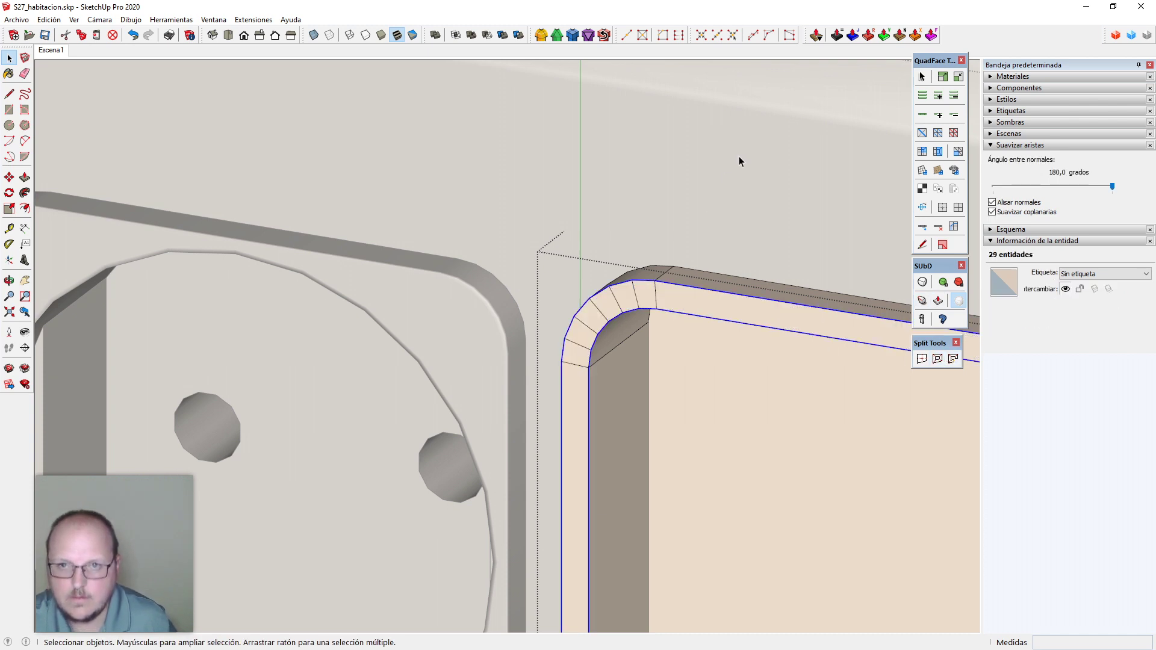
{"action": "left_click", "coordinate": [573, 36]}
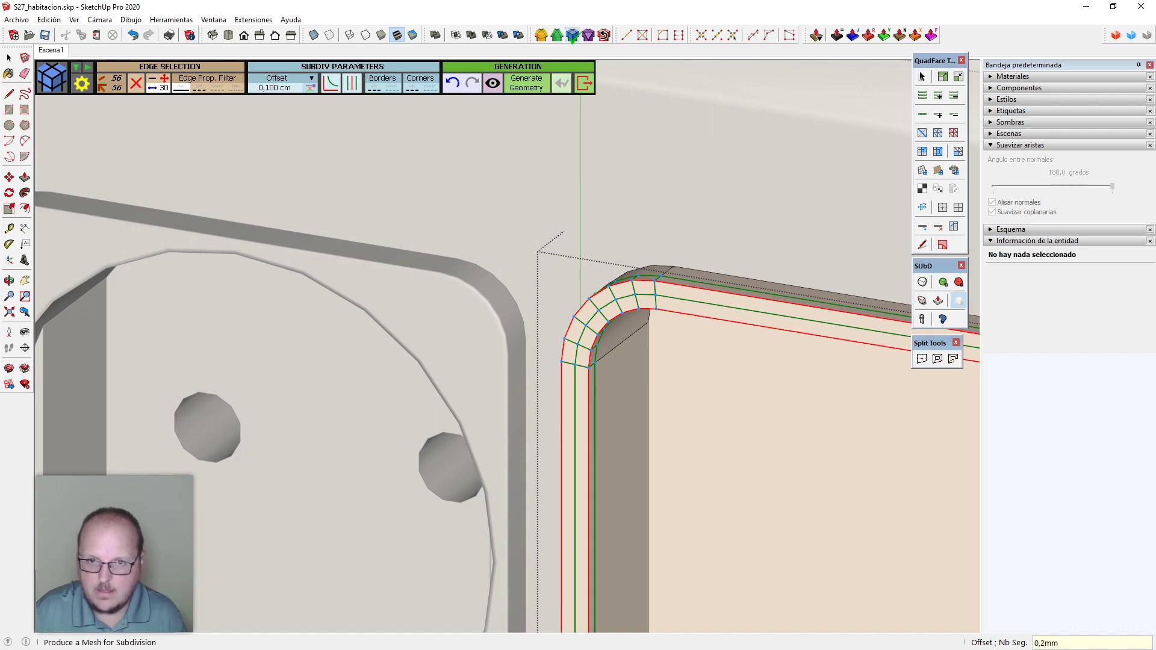
{"action": "key", "text": "Return"}
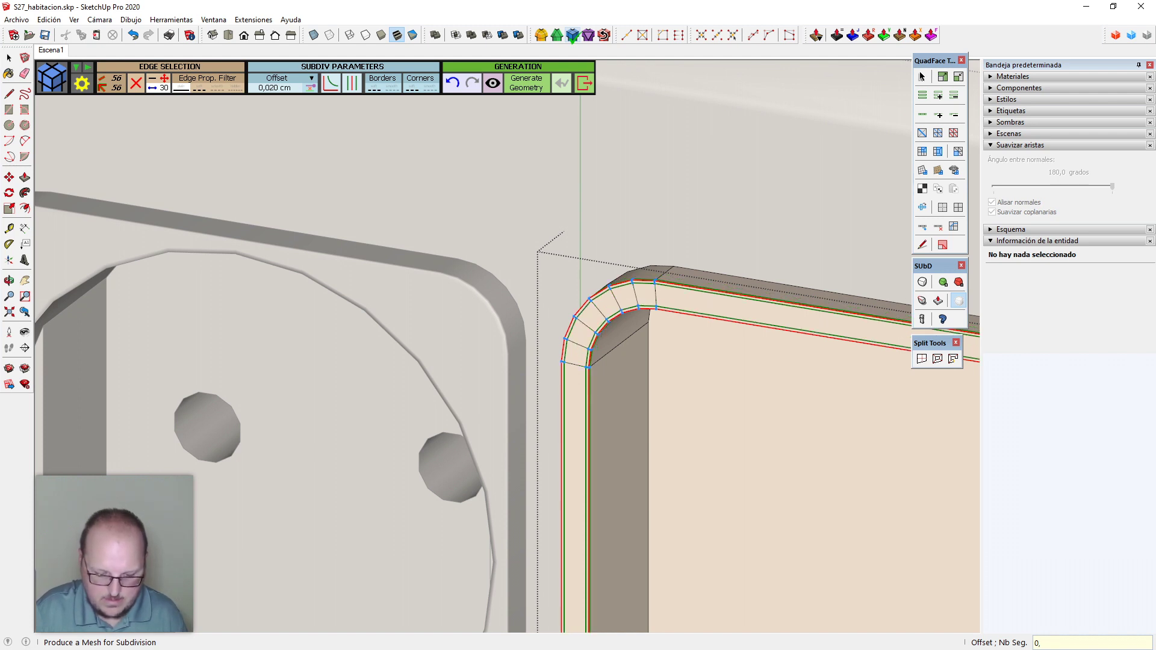
{"action": "key", "text": "Return"}
{"action": "key", "text": "Return"}
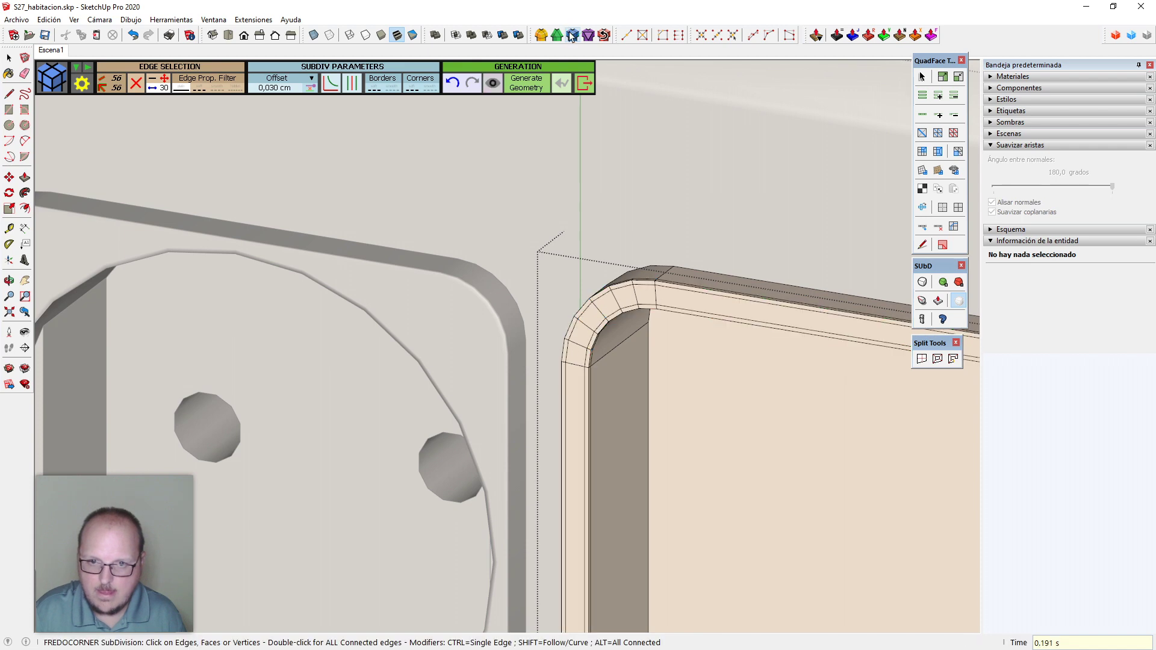
{"action": "key", "text": "space"}
Subdivide the border edges of the recess's back face with a 0.03 cm offset
{"action": "scroll", "coordinate": [609, 125], "scroll_direction": "down", "scroll_amount": 5}
{"action": "scroll", "coordinate": [696, 410], "scroll_direction": "up", "scroll_amount": 3}
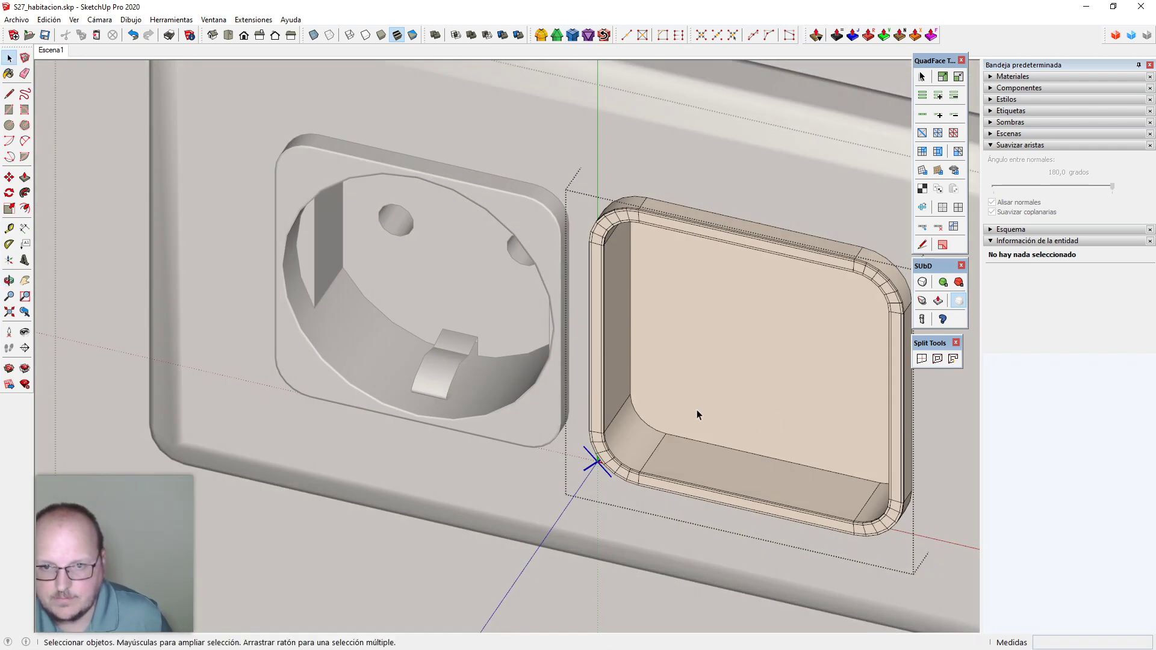
{"action": "left_click", "coordinate": [690, 406]}
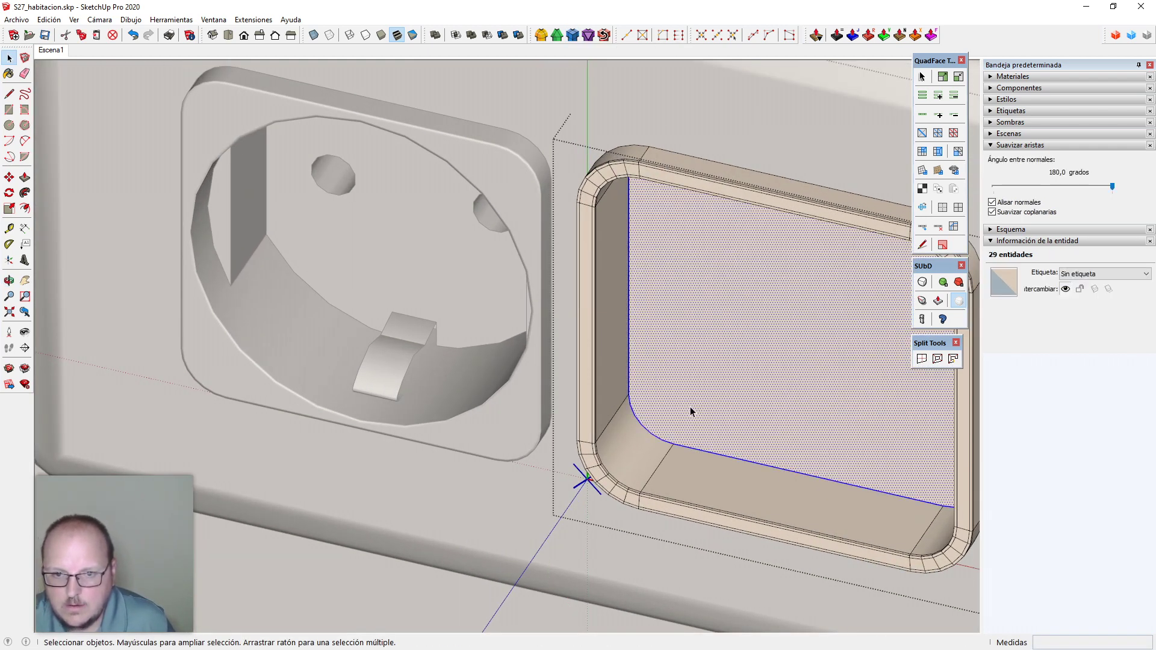
{"action": "left_click", "coordinate": [574, 35]}
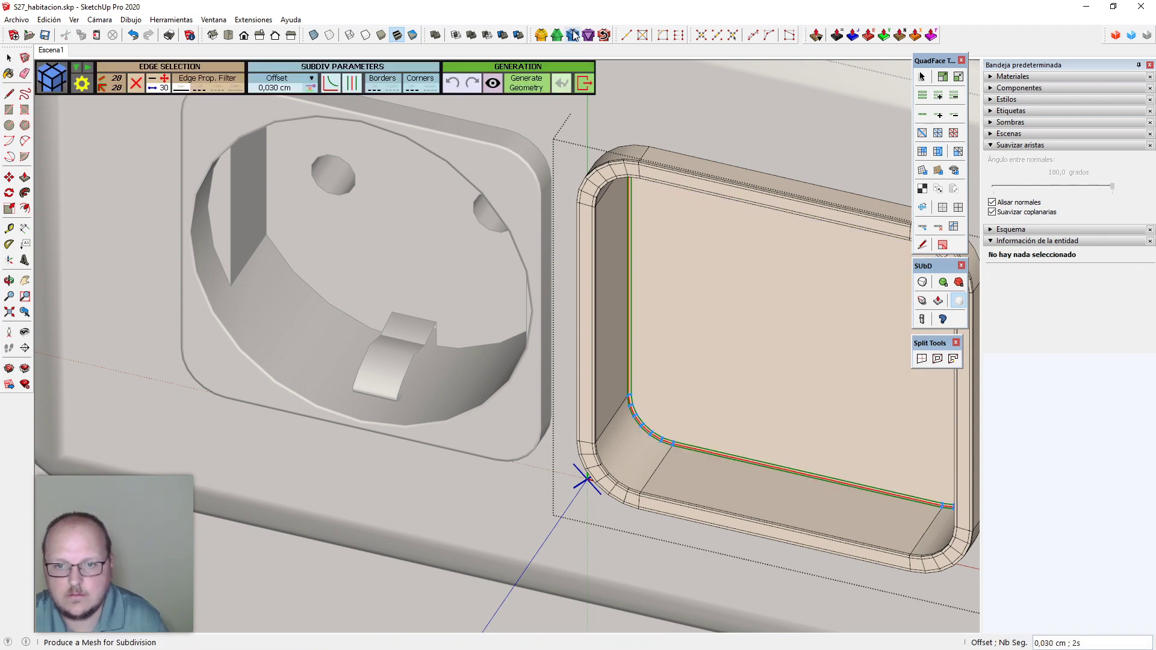
{"action": "mouse_move", "coordinate": [716, 339]}
{"action": "middle_mouse_down"}
{"action": "mouse_move", "coordinate": [695, 374]}
{"action": "mouse_move", "coordinate": [643, 398]}
{"action": "middle_mouse_up"}
{"action": "key", "text": "space"}
Erase the stray diagonal edge at the corner of the recess's back face and rebuild that face
{"action": "scroll", "coordinate": [643, 399], "scroll_direction": "up", "scroll_amount": 3}
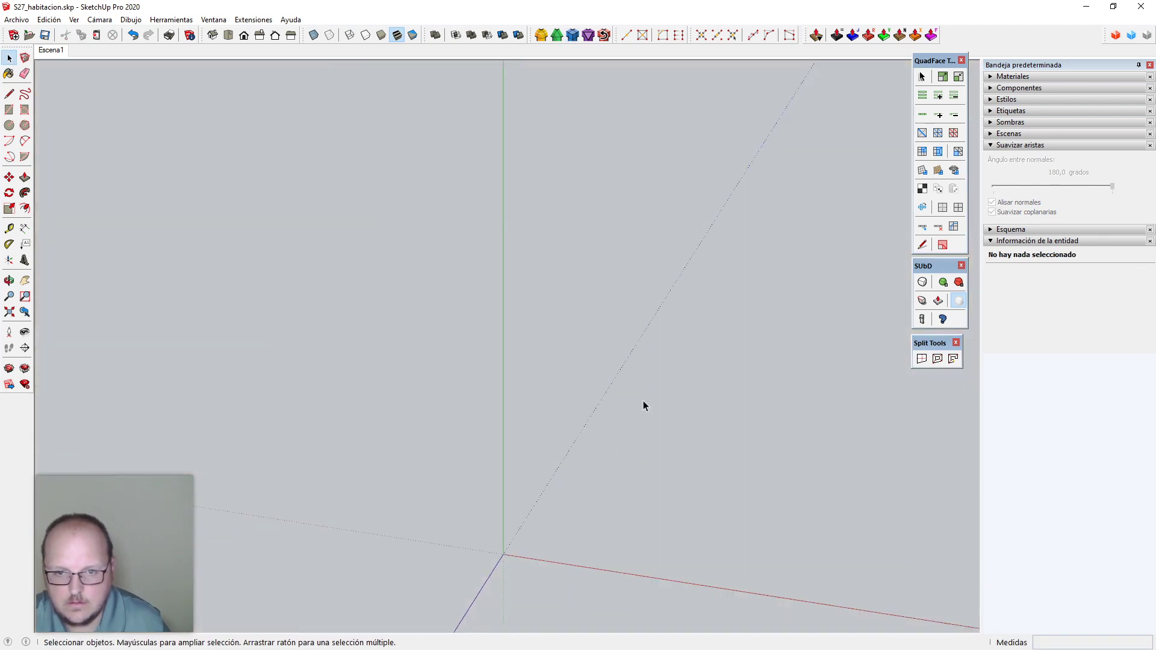
{"action": "key", "text": "e"}
{"action": "scroll", "coordinate": [644, 398], "scroll_direction": "down", "scroll_amount": 1}
{"action": "scroll", "coordinate": [648, 394], "scroll_direction": "down", "scroll_amount": 10}
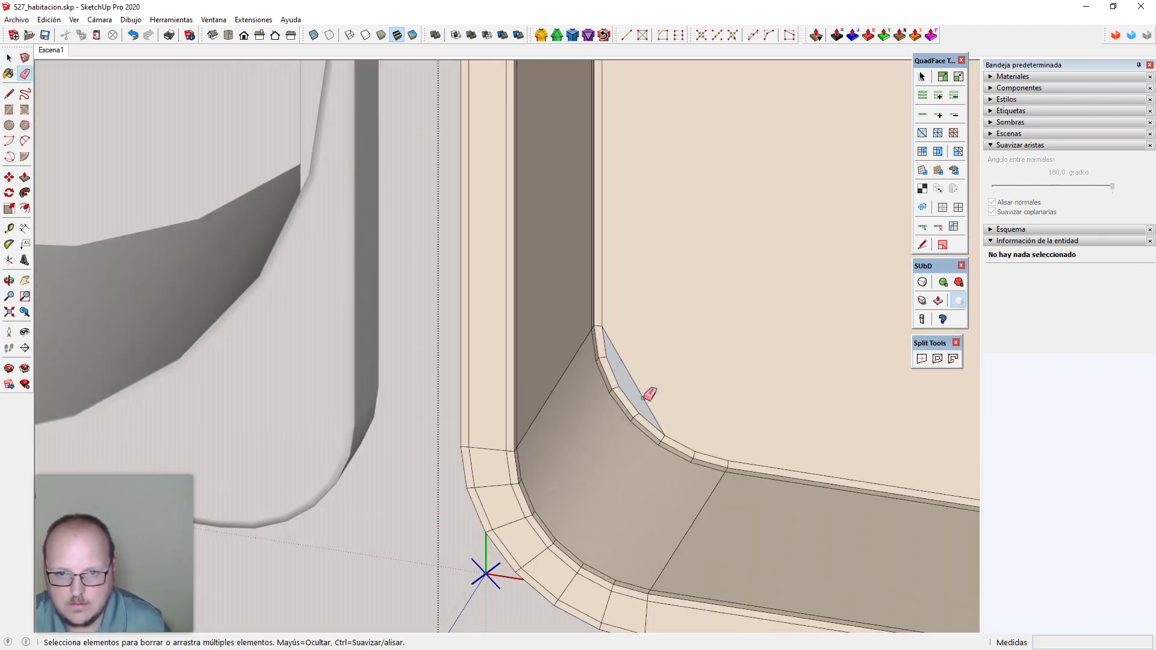
{"action": "scroll", "coordinate": [508, 464], "scroll_direction": "down", "scroll_amount": 3}
{"action": "middle_click_drag", "start_coordinate": [508, 465], "coordinate": [782, 420]}
{"action": "scroll", "coordinate": [782, 420], "scroll_direction": "up", "scroll_amount": 6}
{"action": "key", "text": "space"}
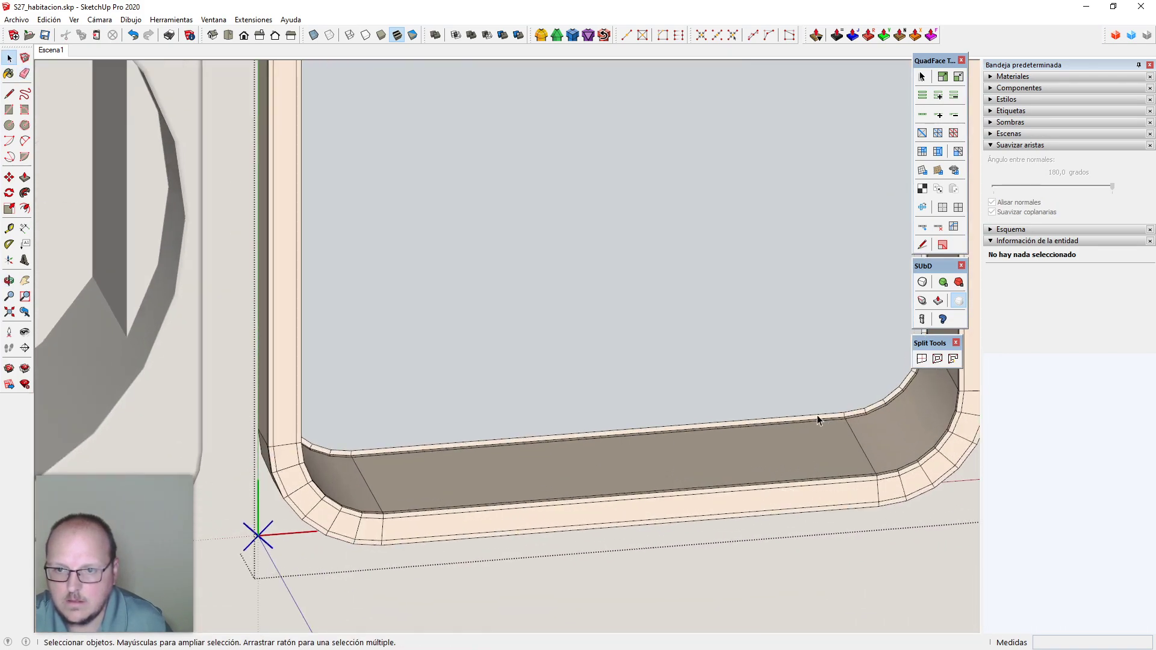
{"action": "left_click", "coordinate": [821, 415]}
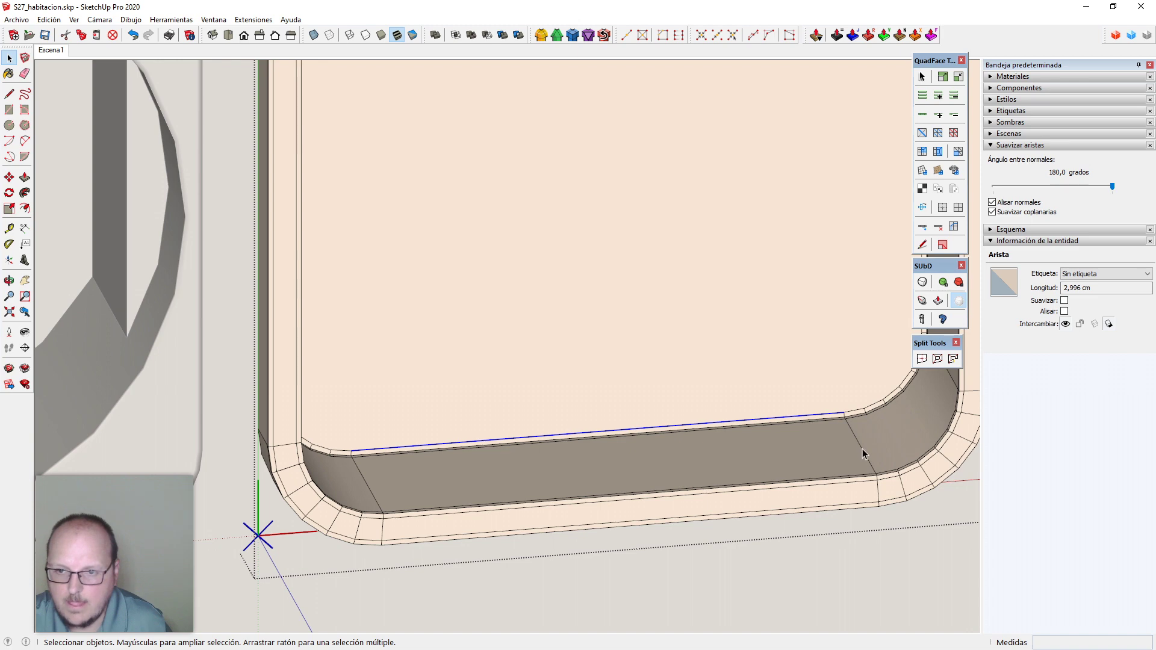
Insert an edge loop midway along the depth of the recess's inner walls
{"action": "left_click", "coordinate": [863, 454]}
{"action": "key", "text": "shift+i"}
{"action": "scroll", "coordinate": [673, 395], "scroll_direction": "down", "scroll_amount": 5}
{"action": "middle_click_drag", "start_coordinate": [674, 395], "coordinate": [545, 434]}
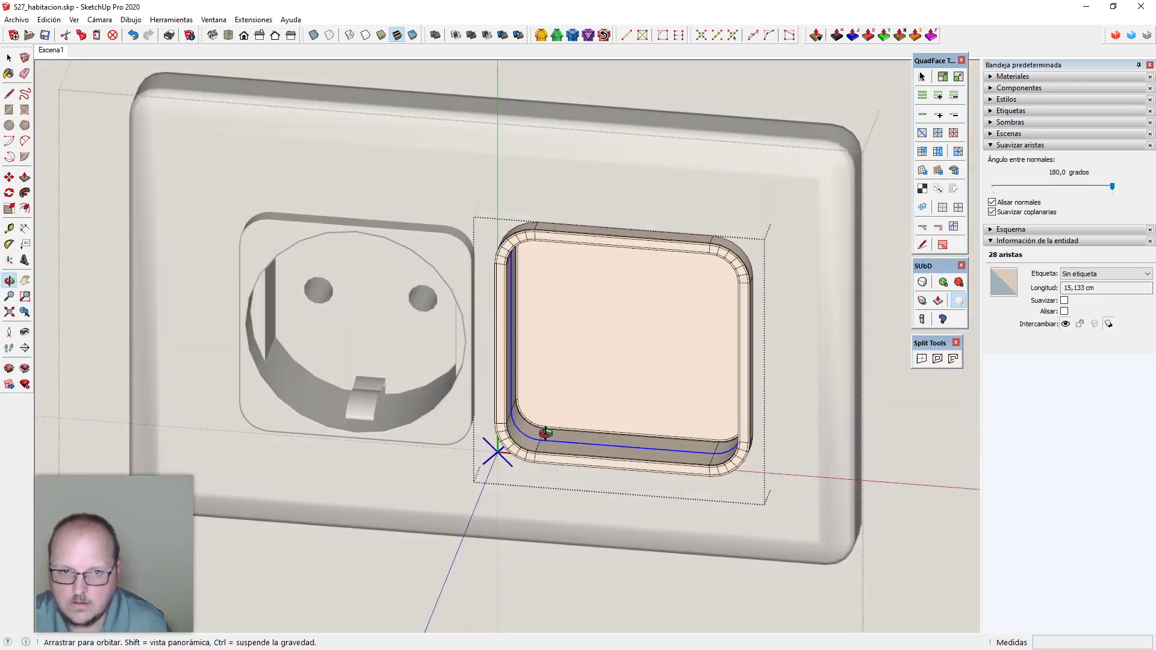
{"action": "scroll", "coordinate": [543, 424], "scroll_direction": "down", "scroll_amount": 5}
{"action": "scroll", "coordinate": [696, 330], "scroll_direction": "down", "scroll_amount": 2}
{"action": "key", "text": "i"}
{"action": "scroll", "coordinate": [671, 356], "scroll_direction": "up", "scroll_amount": 4}
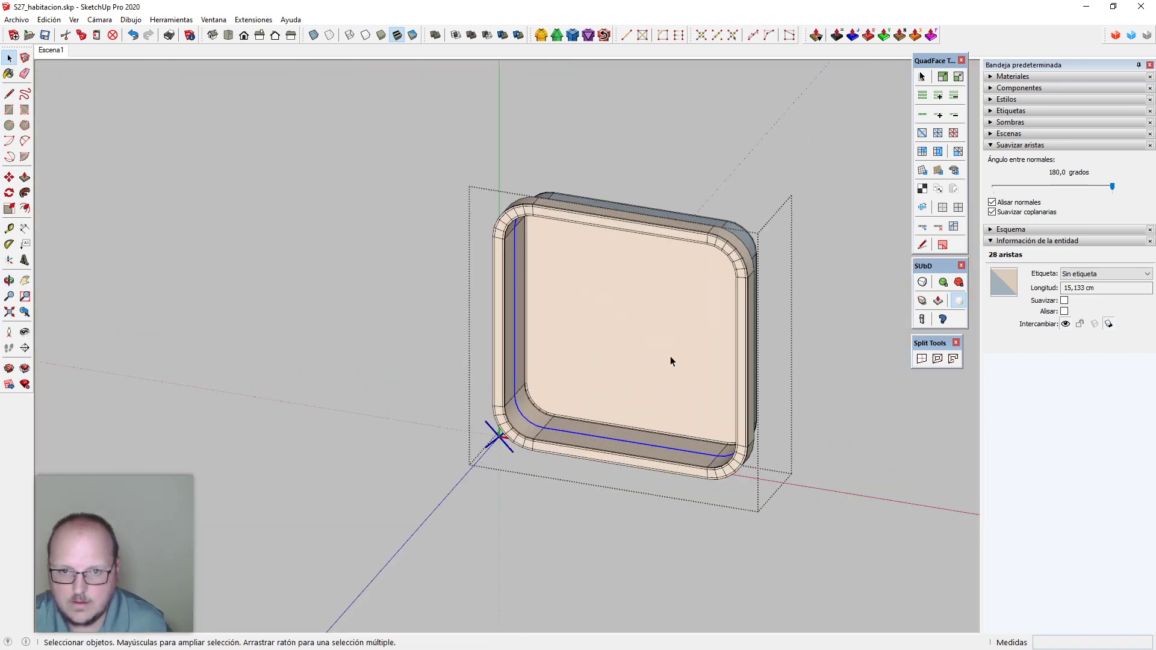
Leave the interruptor_C1 component and smooth its quad edges
{"action": "mouse_move", "coordinate": [670, 356]}
{"action": "middle_mouse_down"}
{"action": "mouse_move", "coordinate": [653, 349]}
{"action": "mouse_move", "coordinate": [681, 342]}
{"action": "middle_mouse_up"}
{"action": "key", "text": "Escape"}
{"action": "key", "text": "space"}
{"action": "left_click", "coordinate": [684, 198]}
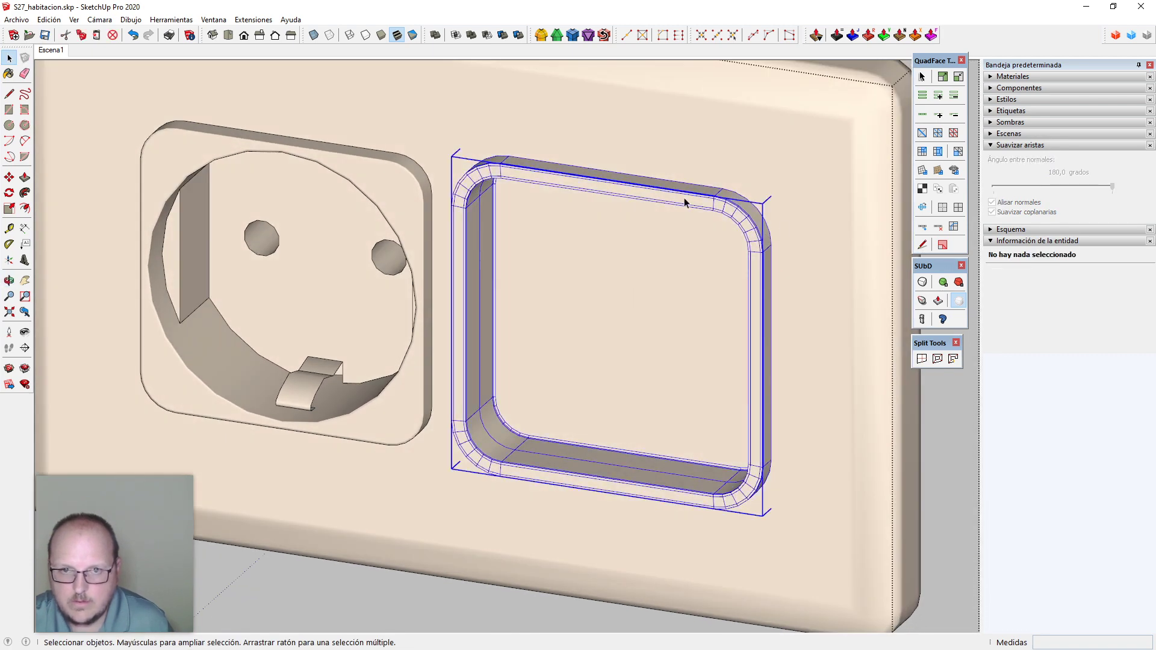
{"action": "left_click", "coordinate": [942, 207]}
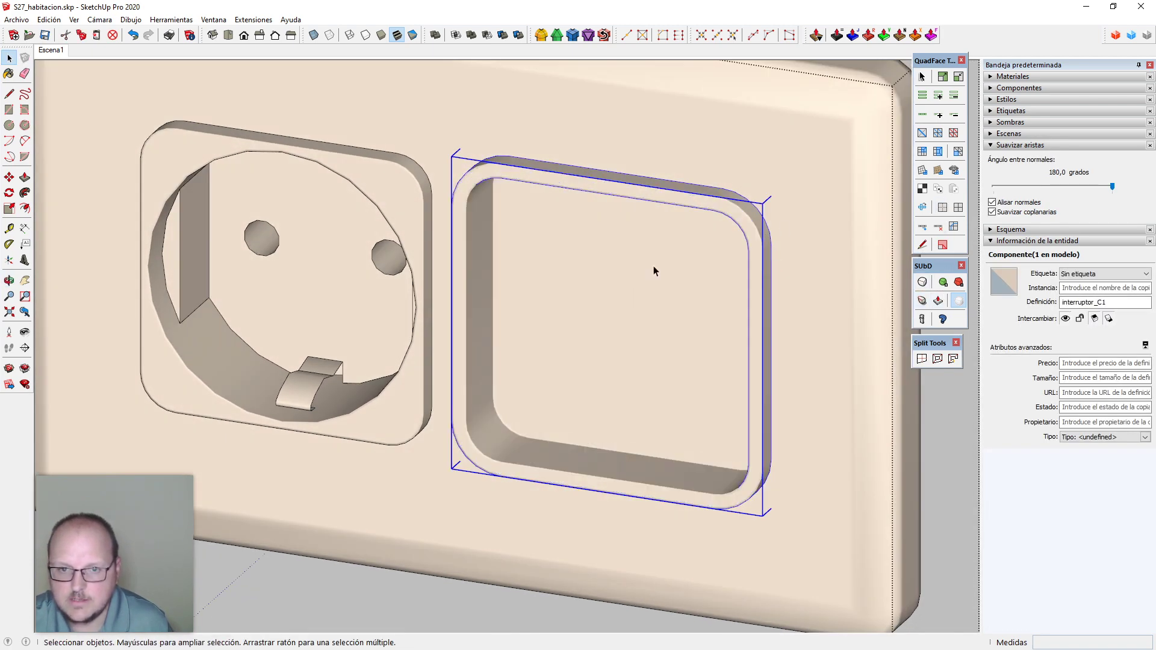
Reopen the interruptor_C1 component and display its hidden geometry
{"action": "scroll", "coordinate": [656, 313], "scroll_direction": "down", "scroll_amount": 4}
{"action": "scroll", "coordinate": [647, 247], "scroll_direction": "up", "scroll_amount": 3}
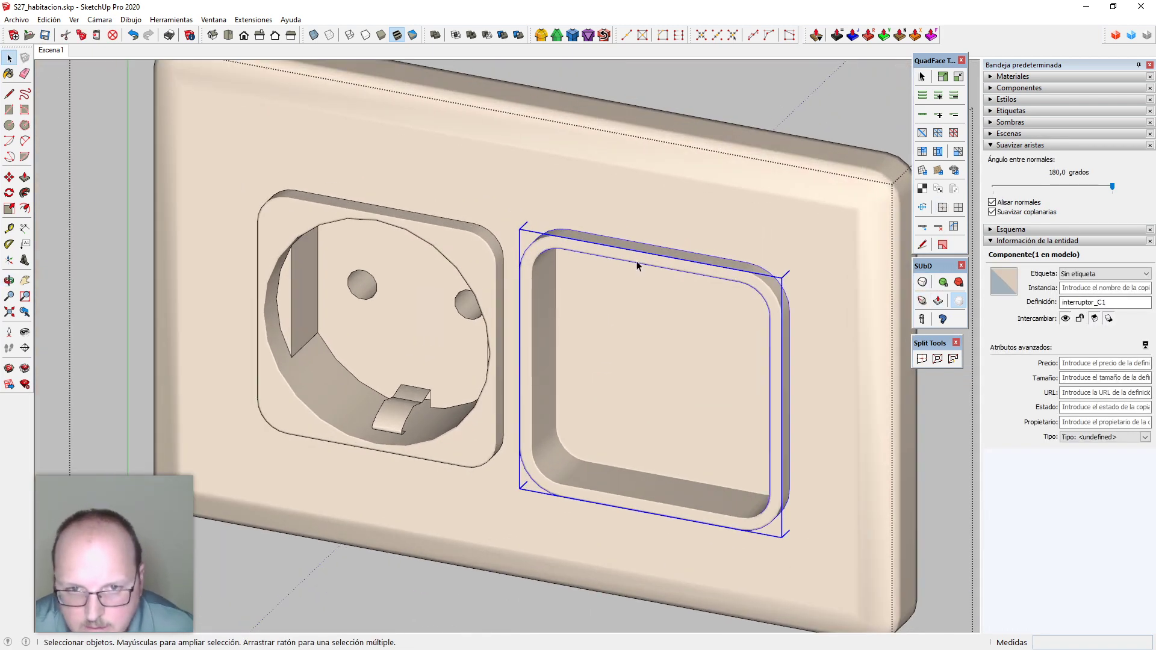
{"action": "double_click", "coordinate": [638, 261]}
{"action": "key", "text": "alt+h"}
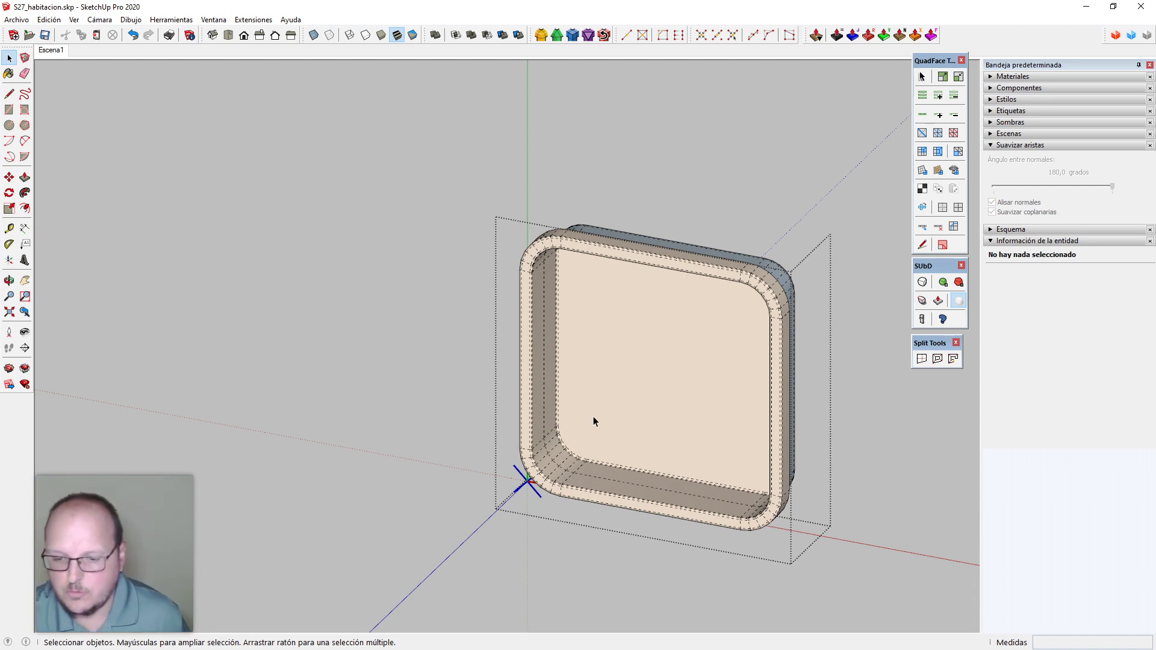
Leave the interruptor_C1 component and draw an upright rectangle inside the recess, starting from the middle of its lower wall
{"action": "middle_click_drag", "start_coordinate": [661, 459], "coordinate": [659, 477]}
{"action": "scroll", "coordinate": [663, 479], "scroll_direction": "up", "scroll_amount": 2}
{"action": "key", "text": "Escape"}
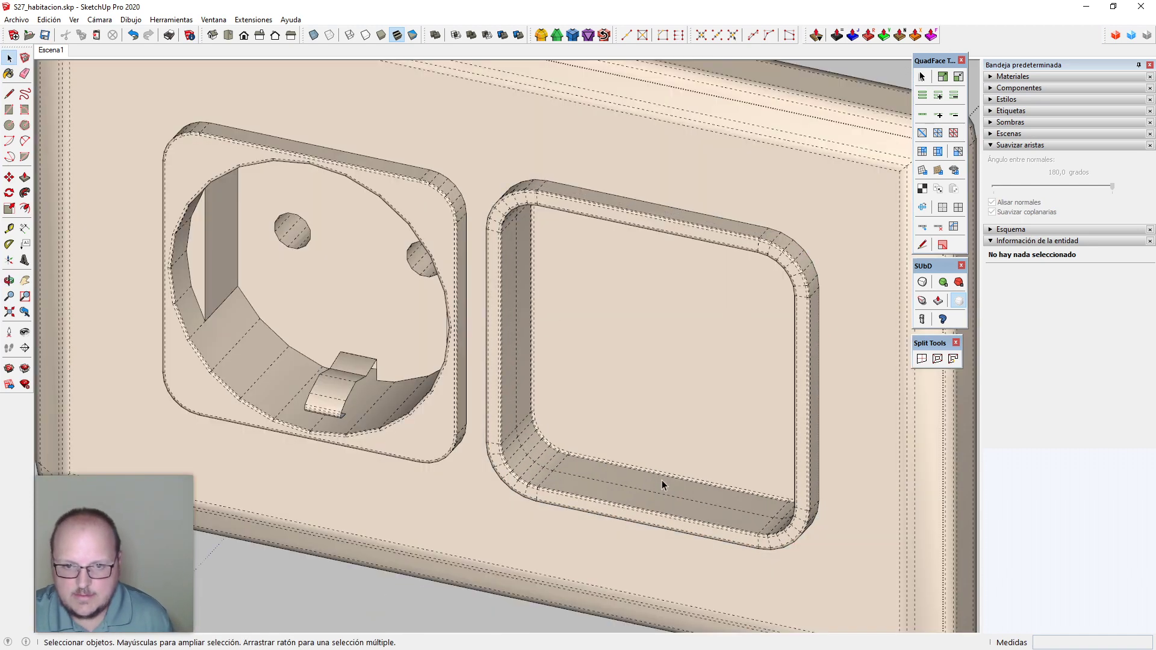
{"action": "scroll", "coordinate": [656, 493], "scroll_direction": "up", "scroll_amount": 2}
{"action": "key", "text": "l"}
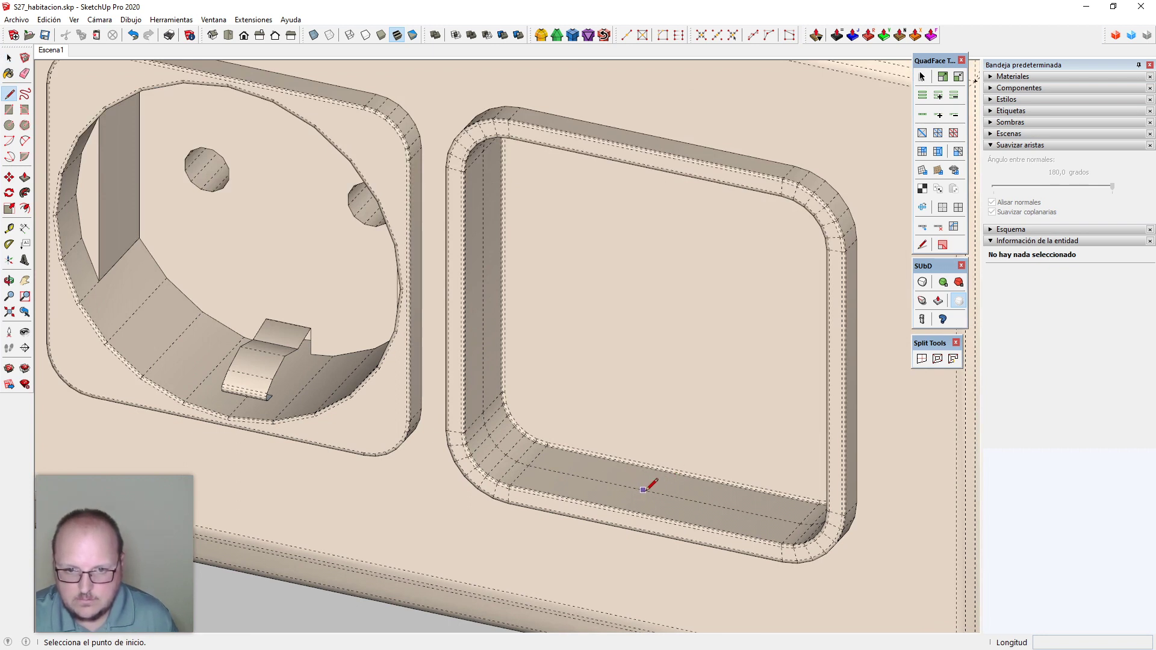
{"action": "key", "text": "r"}
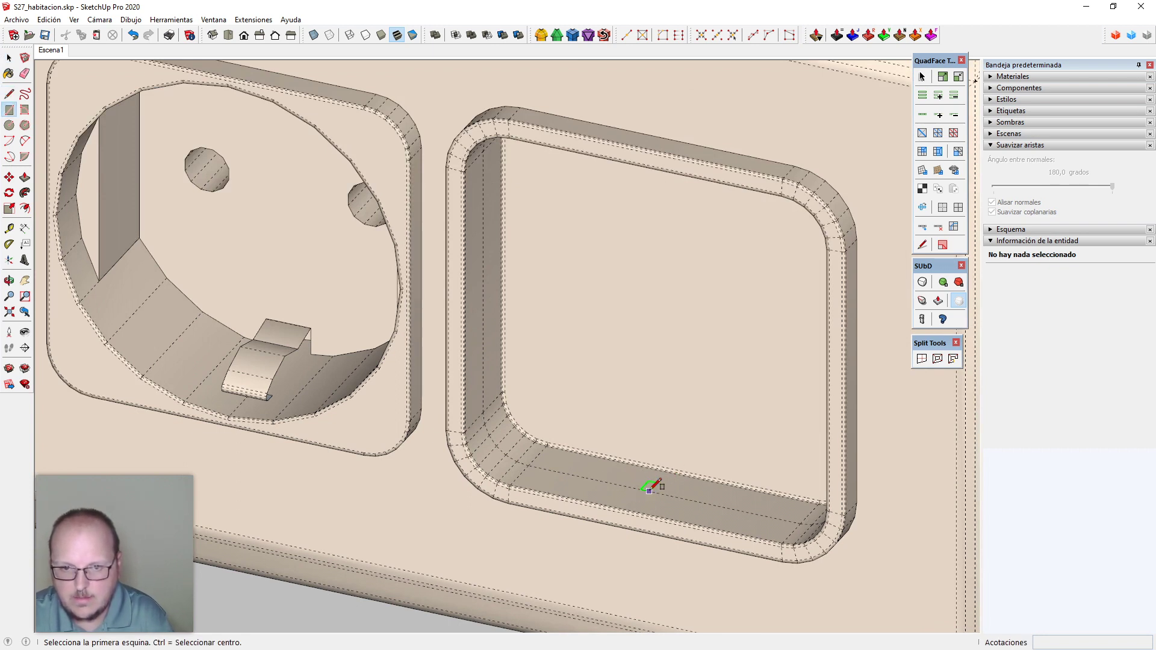
{"action": "left_click", "coordinate": [645, 489]}
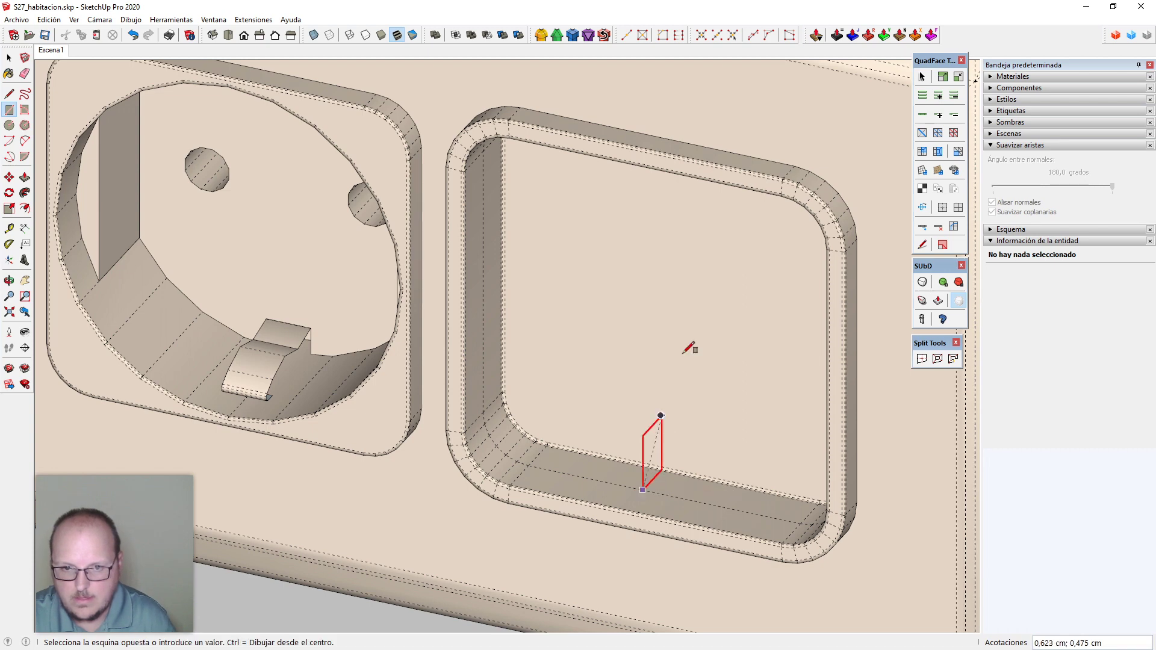
{"action": "left_click", "coordinate": [694, 295]}
{"action": "key", "text": "space"}
{"action": "double_click", "coordinate": [655, 363]}
Try scaling the upright rectangle by 2 in depth and stretching it up to the recess's upper wall
{"action": "key", "text": "s"}
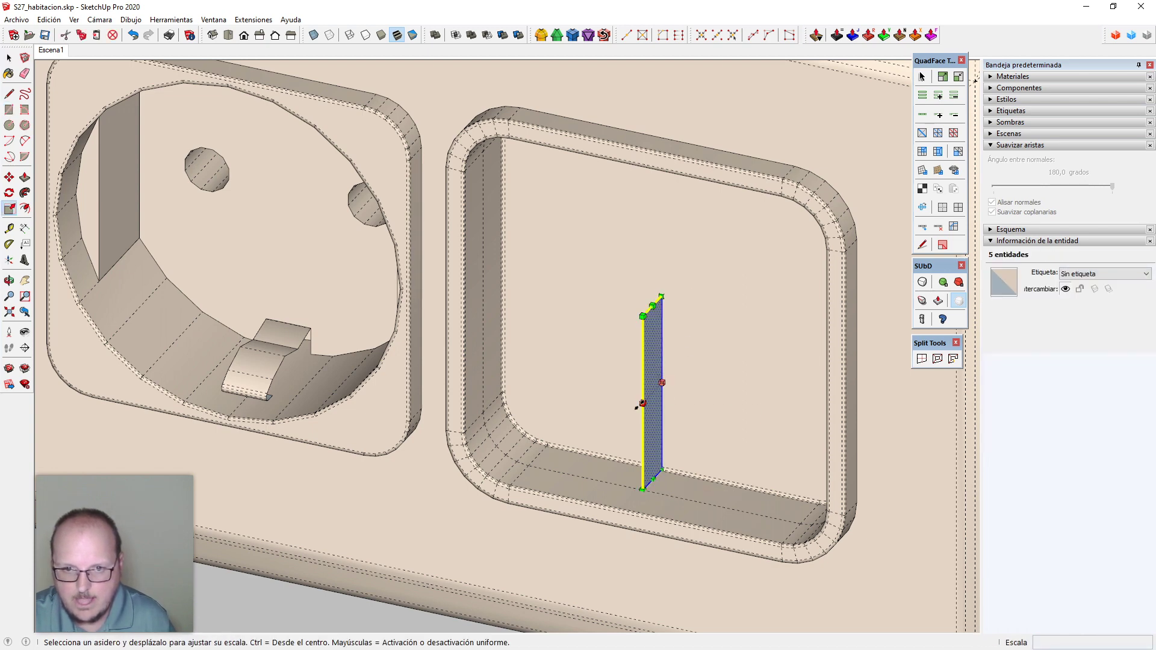
{"action": "scroll", "coordinate": [663, 490], "scroll_direction": "up", "scroll_amount": 2}
{"action": "scroll", "coordinate": [663, 490], "scroll_direction": "up", "scroll_amount": 2}
{"action": "type", "text": "2"}
{"action": "key", "text": "Return"}
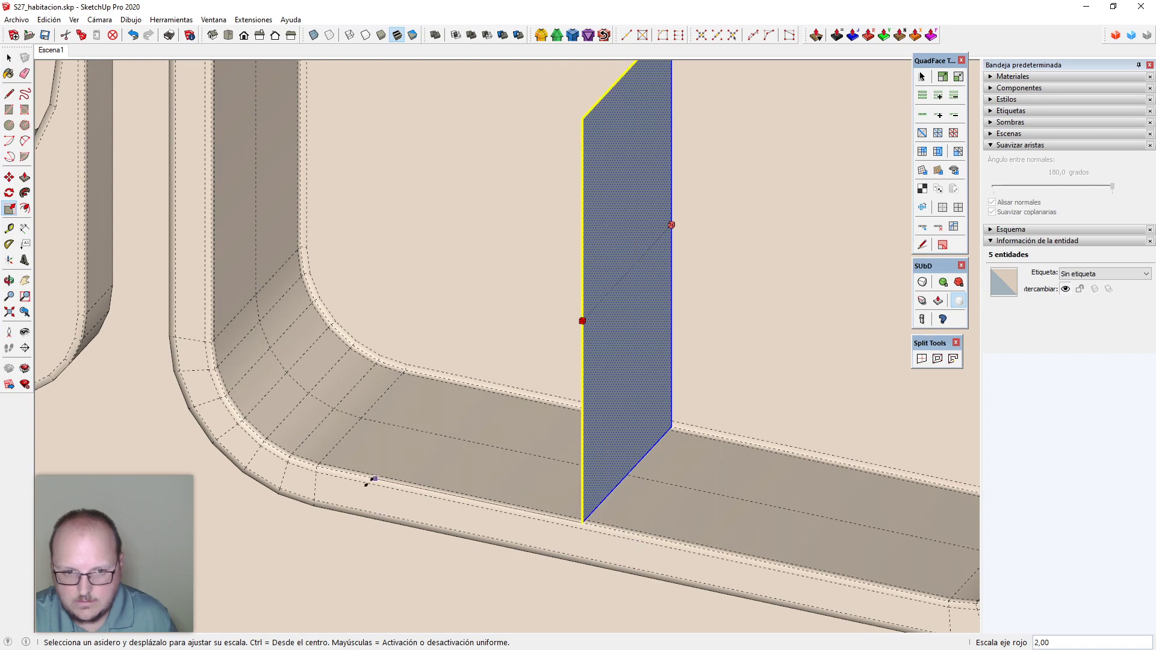
{"action": "scroll", "coordinate": [313, 471], "scroll_direction": "up", "scroll_amount": 2}
{"action": "scroll", "coordinate": [319, 470], "scroll_direction": "down", "scroll_amount": 5}
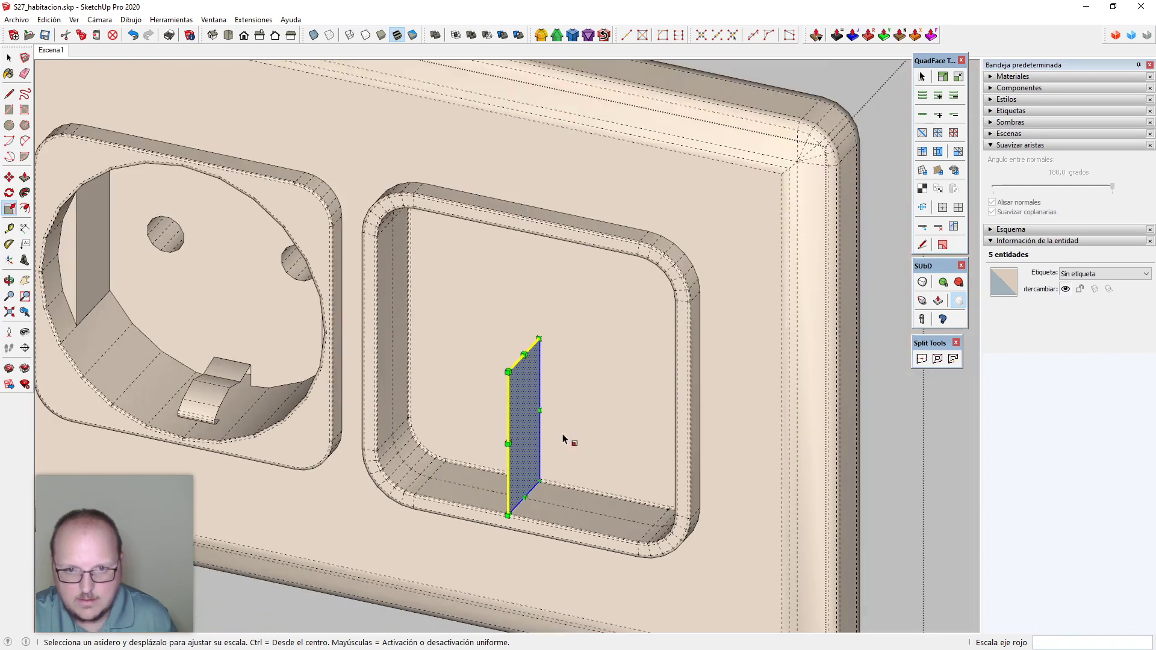
{"action": "left_click", "coordinate": [521, 358]}
{"action": "key", "text": "x"}
{"action": "scroll", "coordinate": [515, 232], "scroll_direction": "up", "scroll_amount": 5}
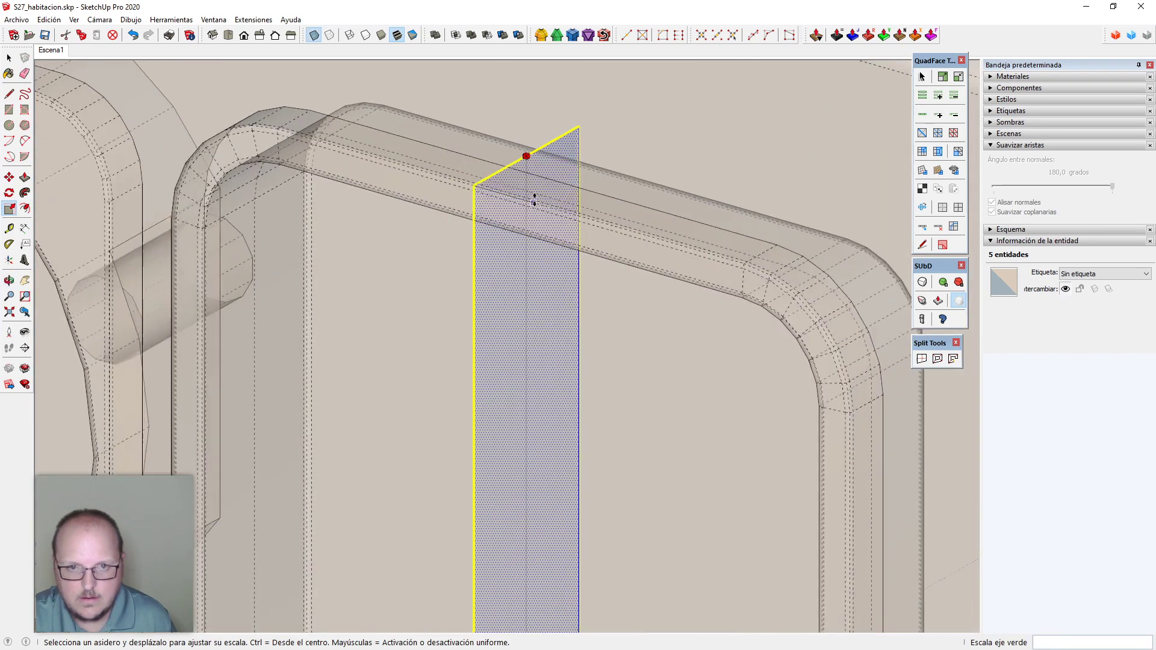
{"action": "left_click", "coordinate": [576, 199]}
{"action": "middle_click_drag", "start_coordinate": [687, 244], "coordinate": [705, 281]}
{"action": "middle_click_drag", "start_coordinate": [799, 272], "coordinate": [764, 362]}
{"action": "left_click", "coordinate": [847, 344]}
{"action": "key", "text": "x"}
{"action": "scroll", "coordinate": [638, 307], "scroll_direction": "down", "scroll_amount": 5}
{"action": "scroll", "coordinate": [723, 349], "scroll_direction": "down", "scroll_amount": 2}
{"action": "mouse_move", "coordinate": [645, 328]}
{"action": "middle_mouse_down"}
{"action": "mouse_move", "coordinate": [673, 328]}
{"action": "mouse_move", "coordinate": [728, 109]}
{"action": "mouse_move", "coordinate": [764, 186]}
{"action": "mouse_move", "coordinate": [711, 313]}
{"action": "mouse_move", "coordinate": [679, 264]}
{"action": "mouse_move", "coordinate": [644, 289]}
{"action": "mouse_move", "coordinate": [633, 325]}
{"action": "middle_mouse_up"}
{"action": "scroll", "coordinate": [630, 370], "scroll_direction": "up", "scroll_amount": 5}
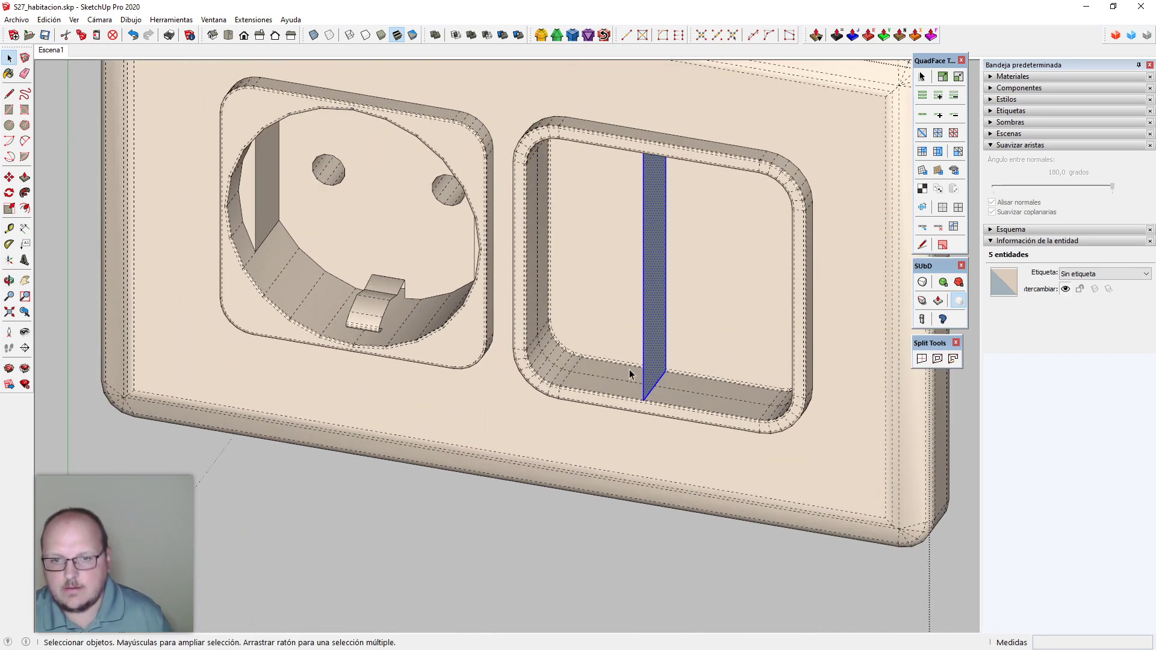
{"action": "key", "text": "Delete"}
Copy the edge loop midway along the recess's inner walls out of the interruptor_C1 component and group the copy in place
{"action": "double_click", "coordinate": [615, 384]}
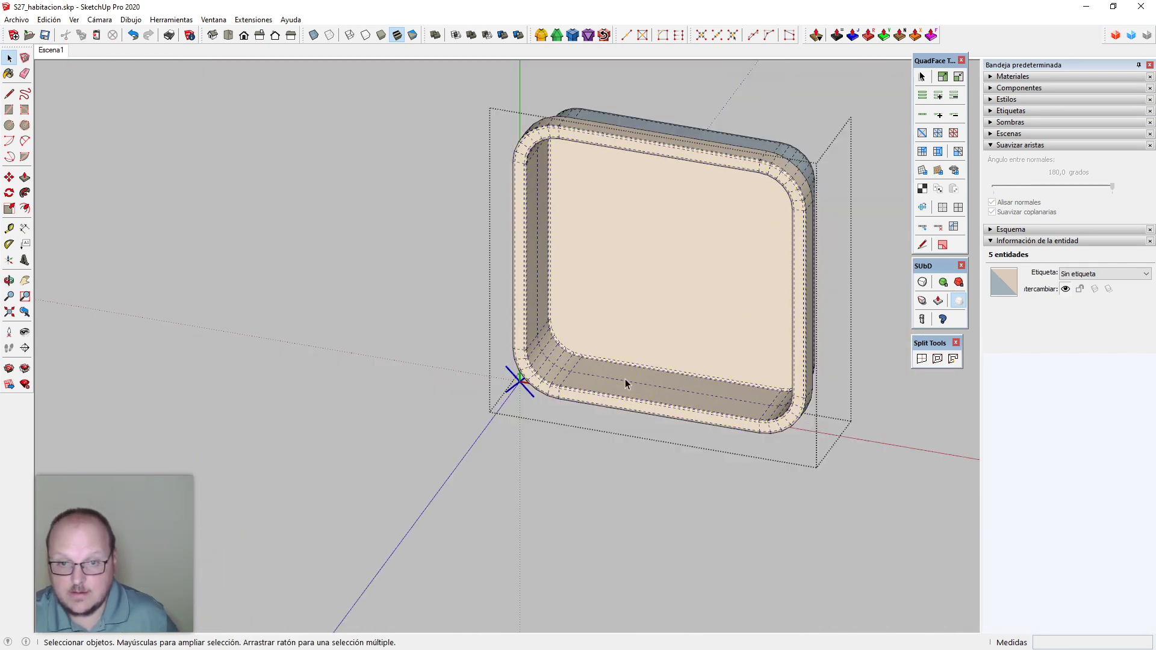
{"action": "left_click", "coordinate": [627, 381]}
{"action": "left_click", "coordinate": [627, 382]}
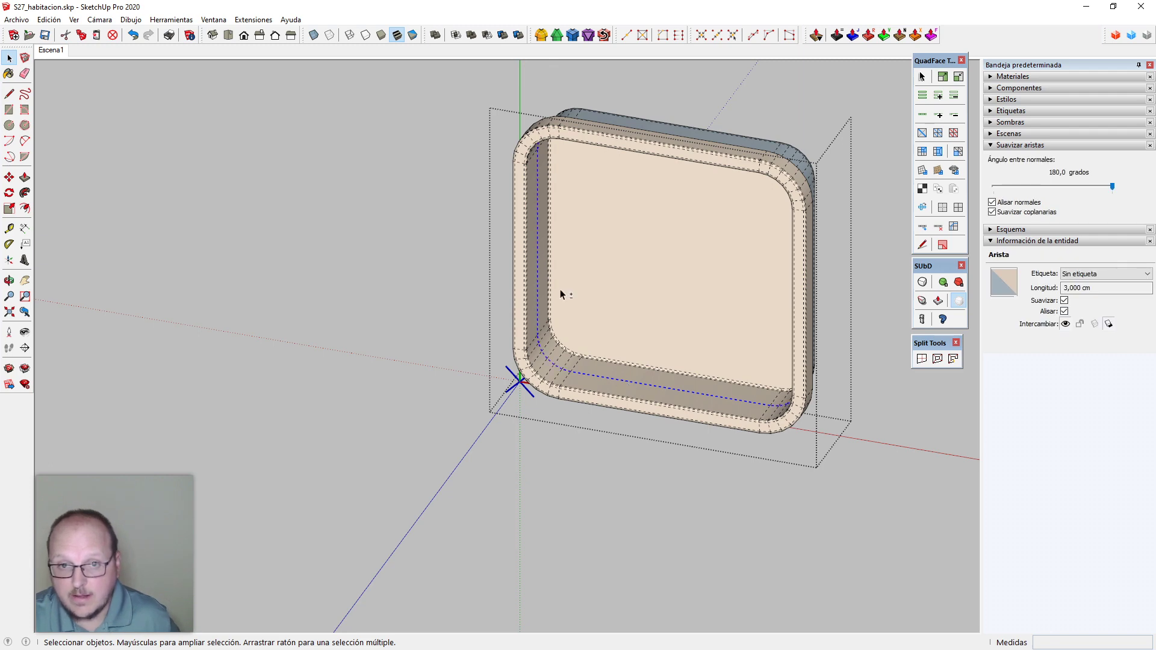
{"action": "key", "text": "Escape"}
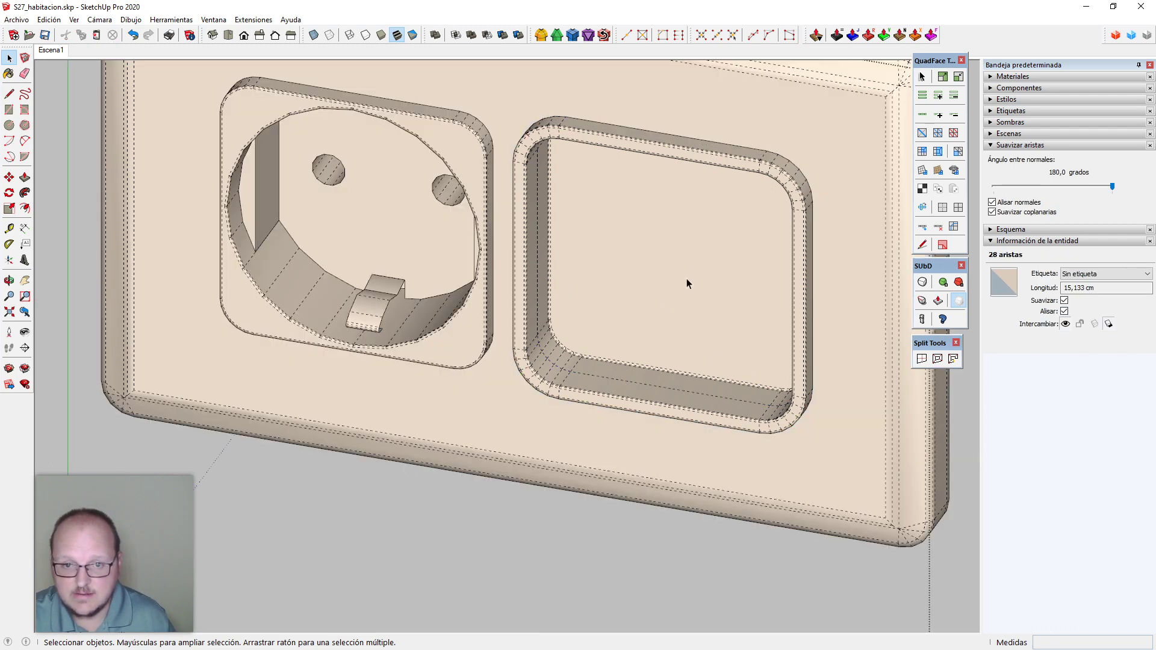
{"action": "key", "text": "g"}
{"action": "key", "text": "Return"}
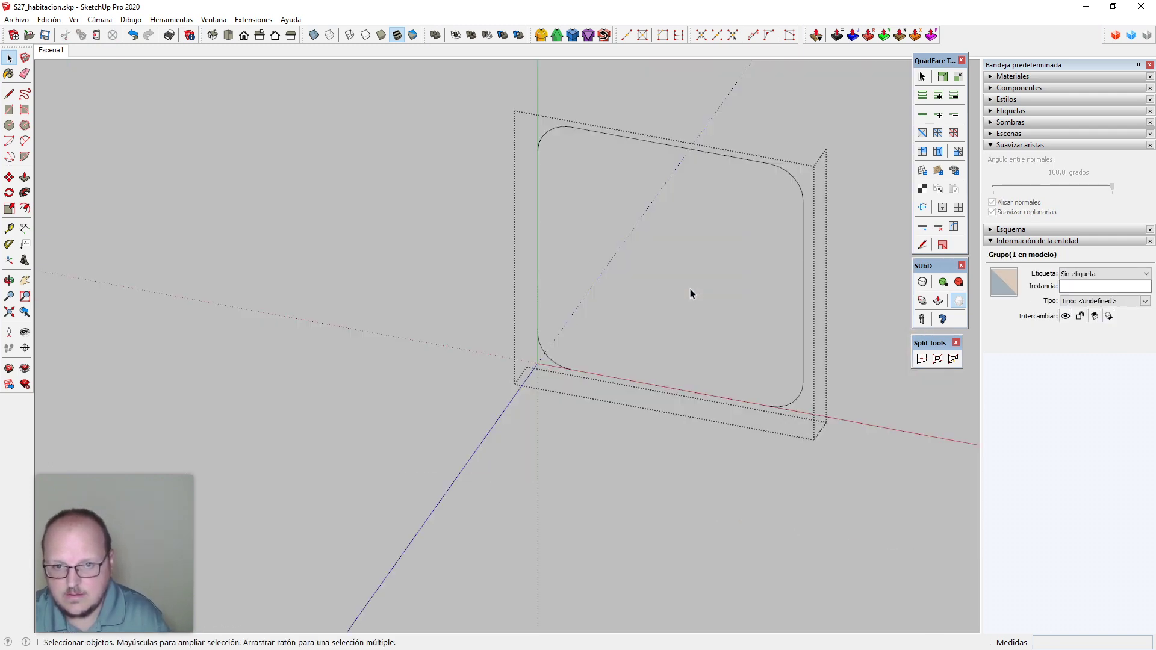
Fill the grouped edge loop with a face and extrude it outward about 0.475 cm
{"action": "middle_click_drag", "start_coordinate": [690, 288], "coordinate": [681, 336]}
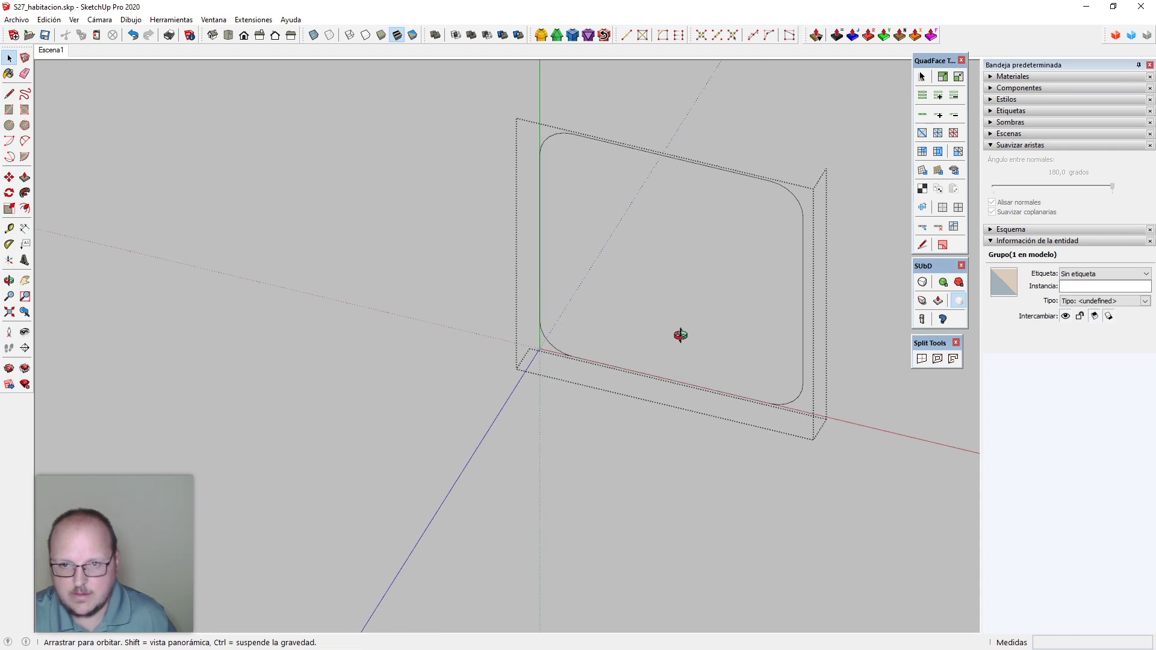
{"action": "left_click", "coordinate": [675, 157], "text": "shift"}
{"action": "key", "text": "p"}
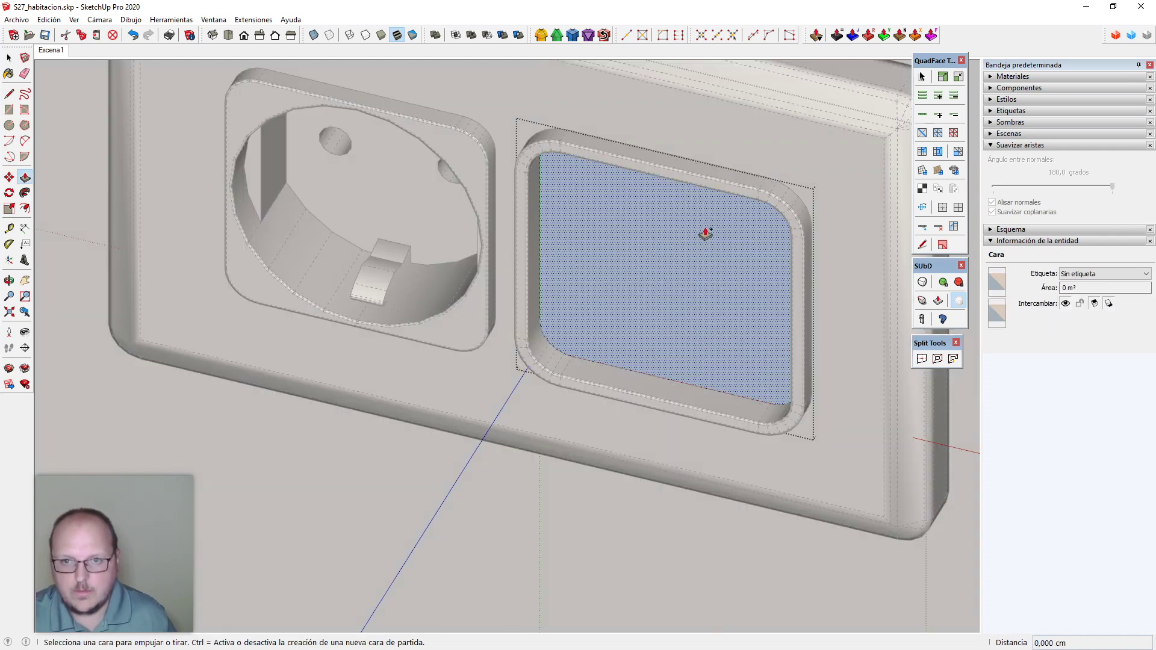
{"action": "left_click", "coordinate": [705, 236]}
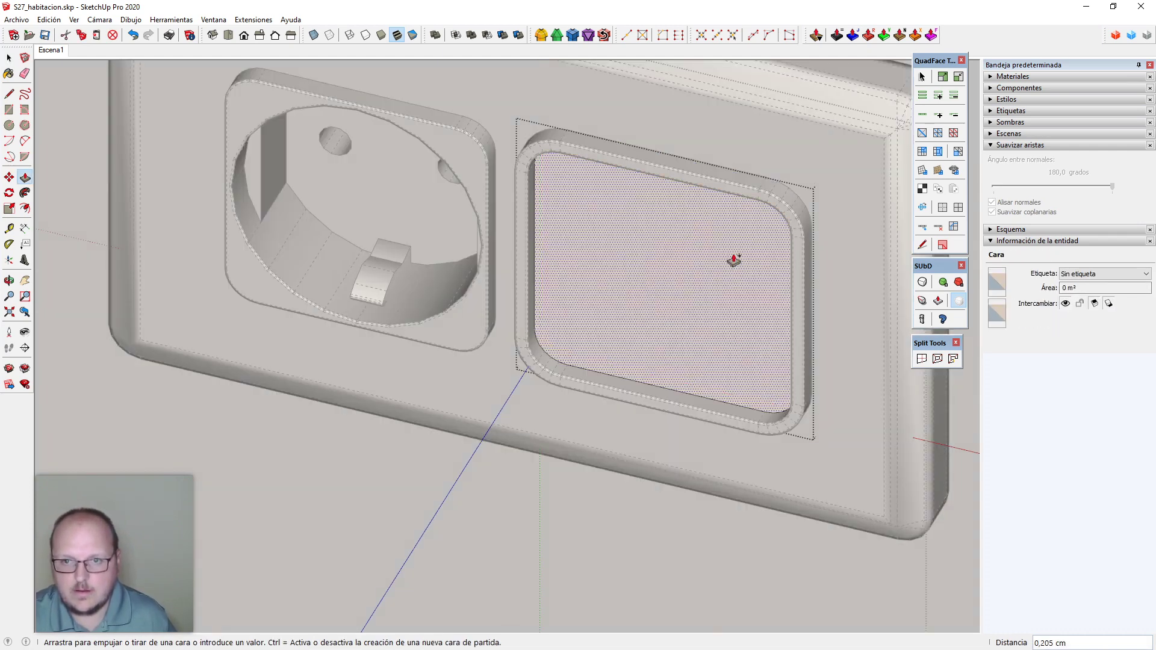
{"action": "left_click", "coordinate": [799, 314]}
{"action": "middle_click_drag", "start_coordinate": [823, 328], "coordinate": [818, 406]}
{"action": "scroll", "coordinate": [753, 432], "scroll_direction": "down", "scroll_amount": 3}
{"action": "key", "text": "shift+z"}
{"action": "middle_click_drag", "start_coordinate": [582, 359], "coordinate": [569, 363]}
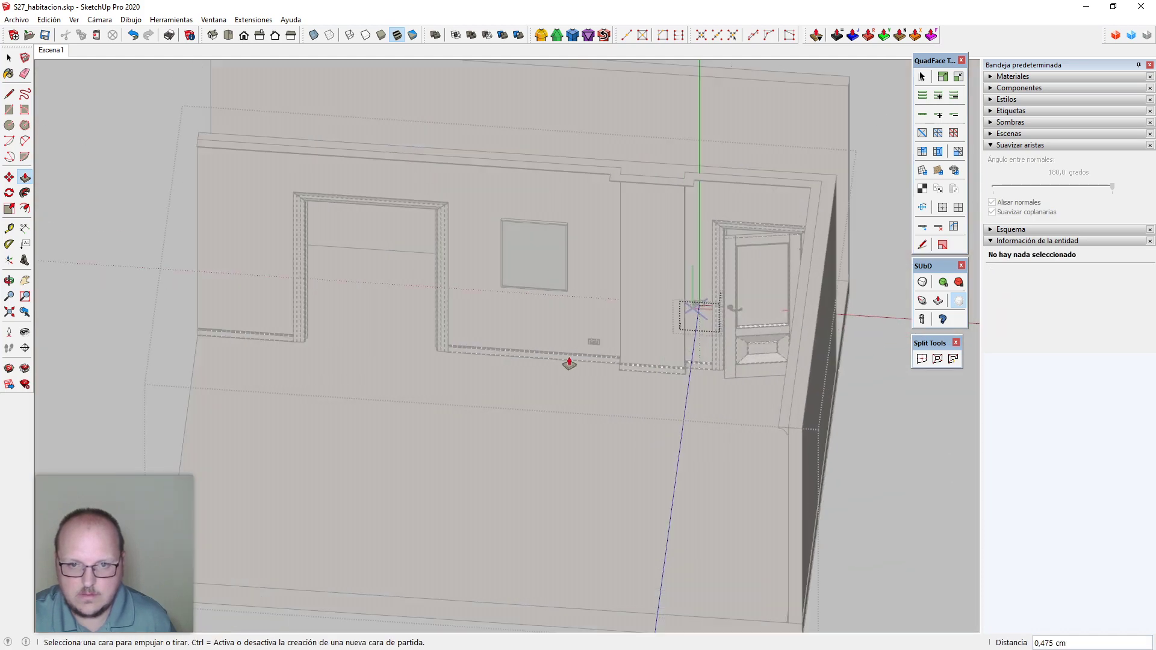
Scale the extruded block by 2 in depth so it reaches the recess's back face, and leave the group
{"action": "key", "text": "space"}
{"action": "scroll", "coordinate": [694, 325], "scroll_direction": "up", "scroll_amount": 15}
{"action": "scroll", "coordinate": [778, 285], "scroll_direction": "up", "scroll_amount": 4}
{"action": "triple_click", "coordinate": [746, 346]}
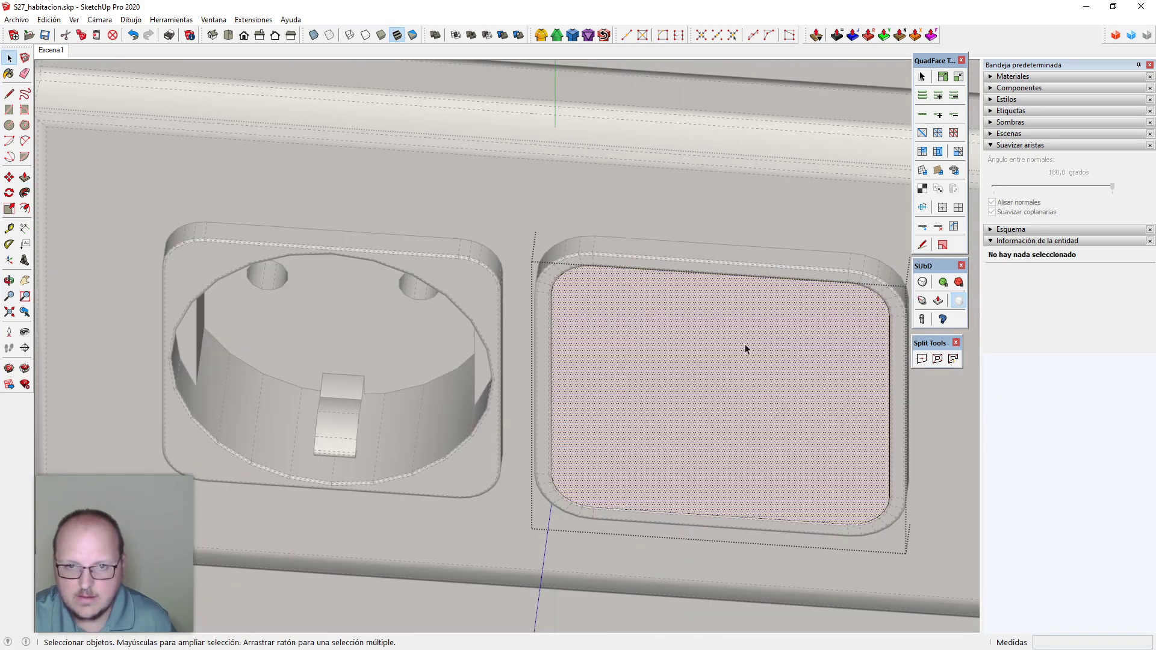
{"action": "middle_click_drag", "start_coordinate": [745, 346], "coordinate": [756, 474]}
{"action": "key", "text": "x"}
{"action": "key", "text": "s"}
{"action": "left_click", "coordinate": [715, 481]}
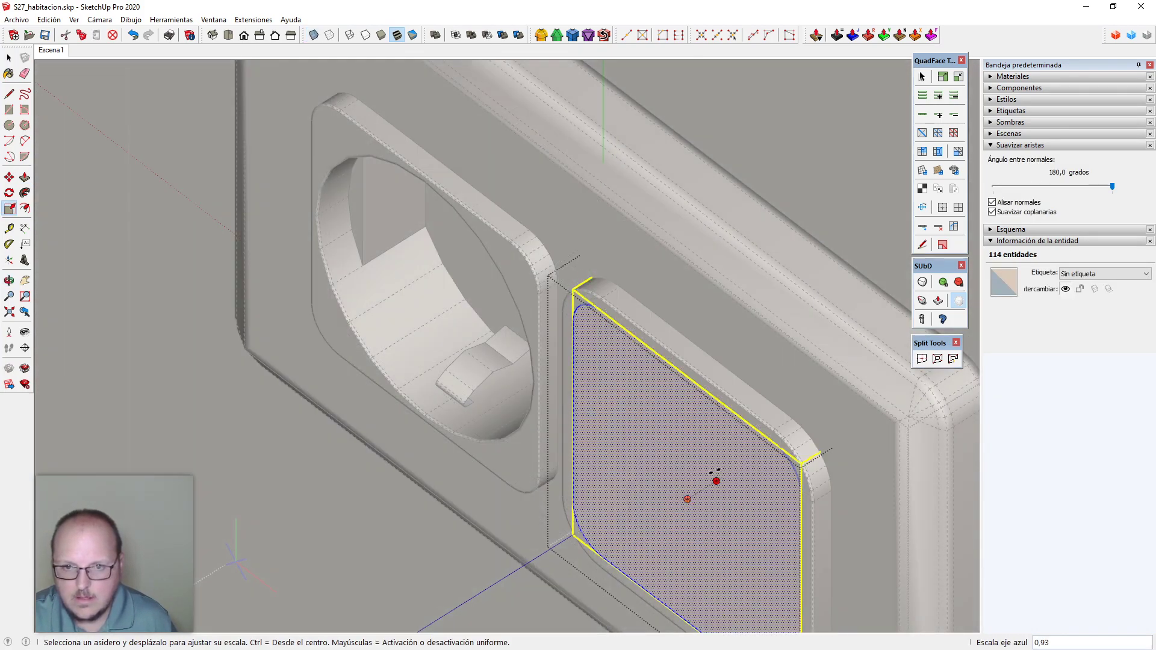
{"action": "middle_click_drag", "start_coordinate": [851, 549], "coordinate": [869, 524]}
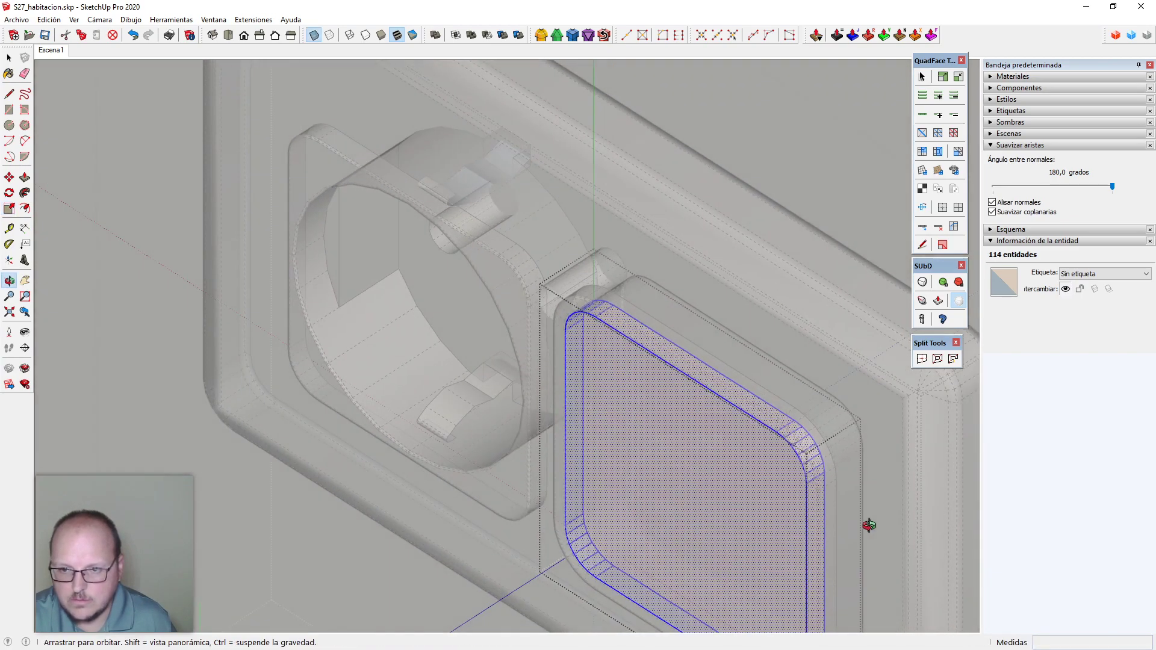
{"action": "scroll", "coordinate": [865, 428], "scroll_direction": "up", "scroll_amount": 8}
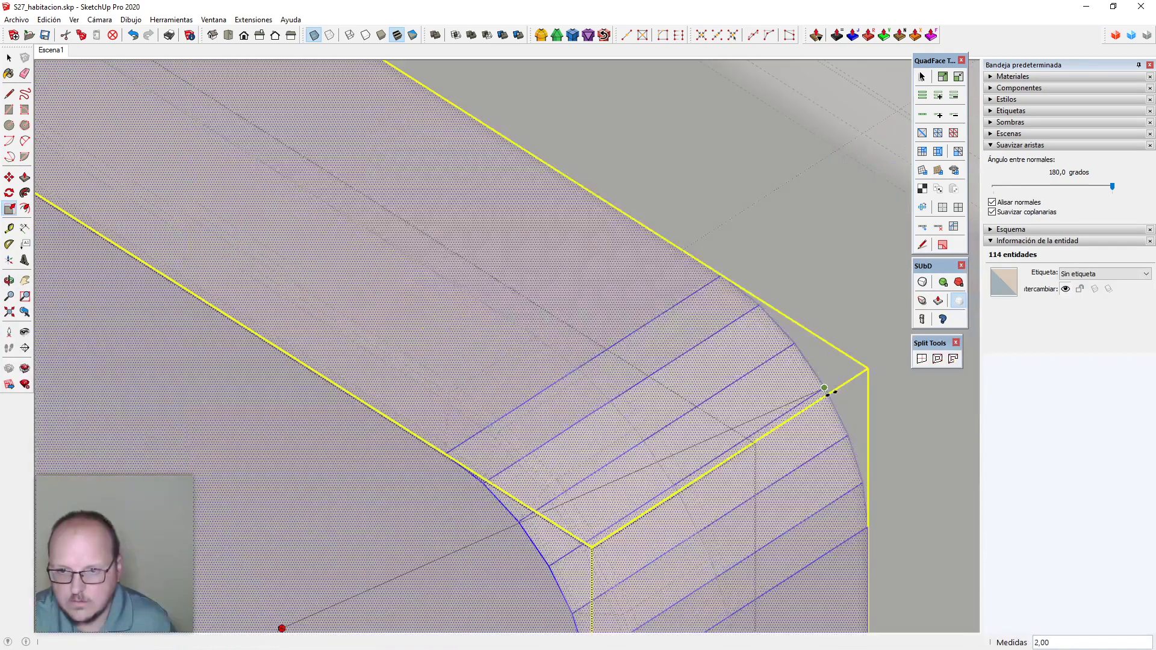
{"action": "left_click", "coordinate": [826, 389]}
{"action": "key", "text": "x"}
{"action": "scroll", "coordinate": [825, 389], "scroll_direction": "down", "scroll_amount": 9}
{"action": "key", "text": "space"}
{"action": "key", "text": "Escape"}
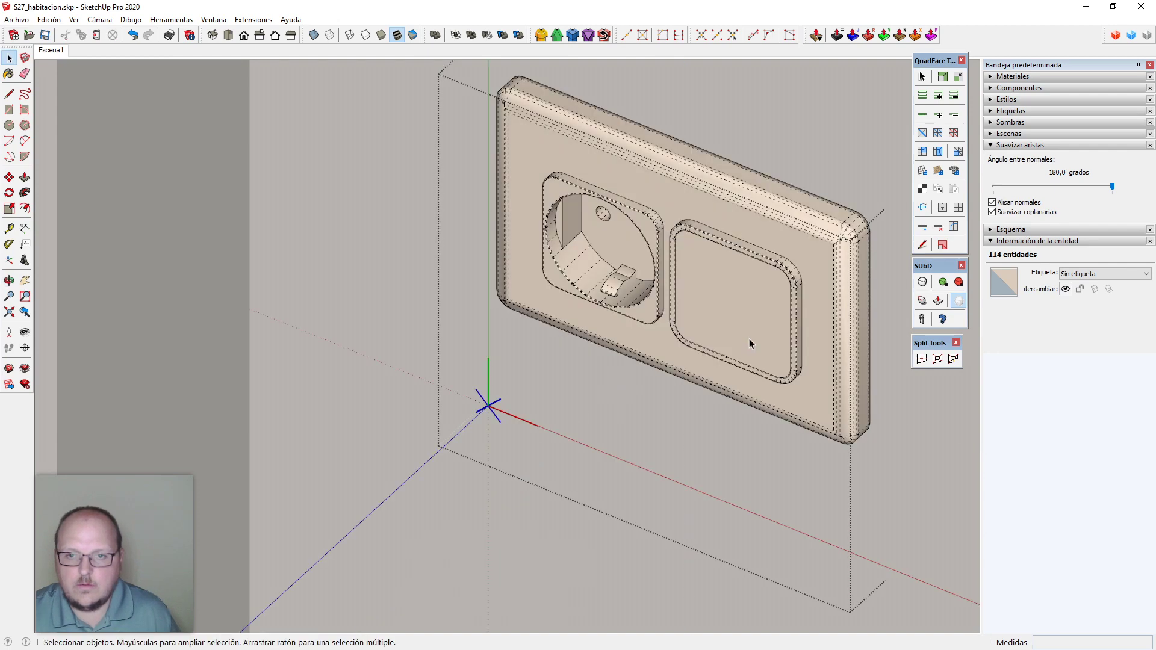
Open the switch block's group for editing in the front view with the rest of the model hidden
{"action": "scroll", "coordinate": [749, 338], "scroll_direction": "up", "scroll_amount": 4}
{"action": "left_click", "coordinate": [742, 326]}
{"action": "scroll", "coordinate": [646, 326], "scroll_direction": "down", "scroll_amount": 2}
{"action": "scroll", "coordinate": [657, 304], "scroll_direction": "up", "scroll_amount": 1}
{"action": "double_click", "coordinate": [659, 299]}
{"action": "middle_click_drag", "start_coordinate": [659, 298], "coordinate": [581, 270]}
{"action": "key", "text": "h"}
{"action": "scroll", "coordinate": [580, 270], "scroll_direction": "down", "scroll_amount": 2}
{"action": "scroll", "coordinate": [441, 237], "scroll_direction": "up", "scroll_amount": 3}
{"action": "scroll", "coordinate": [441, 237], "scroll_direction": "down", "scroll_amount": 2}
{"action": "middle_click_drag", "start_coordinate": [441, 237], "coordinate": [640, 257]}
{"action": "key", "text": "F2"}
{"action": "key", "text": "shift+z"}
{"action": "scroll", "coordinate": [619, 390], "scroll_direction": "down", "scroll_amount": 2}
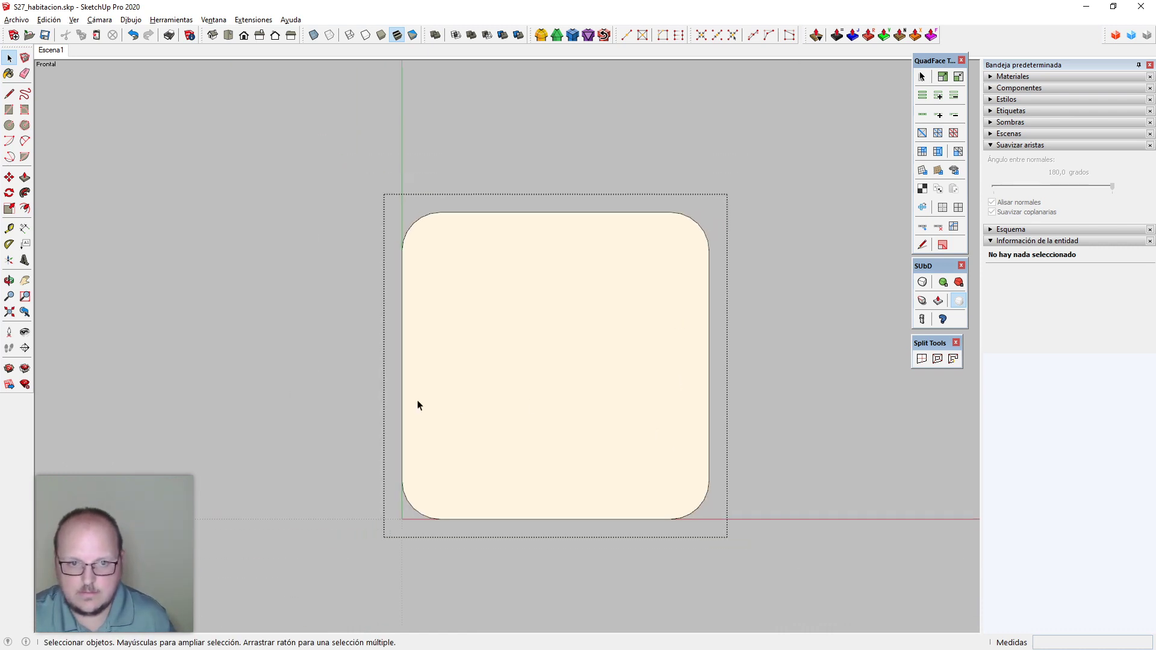
Cut the switch block horizontally at mid-height and delete its lower half
{"action": "key", "text": "z"}
{"action": "left_click", "coordinate": [403, 367]}
{"action": "left_click", "coordinate": [767, 380]}
{"action": "key", "text": "space"}
{"action": "scroll", "coordinate": [767, 380], "scroll_direction": "down", "scroll_amount": 3}
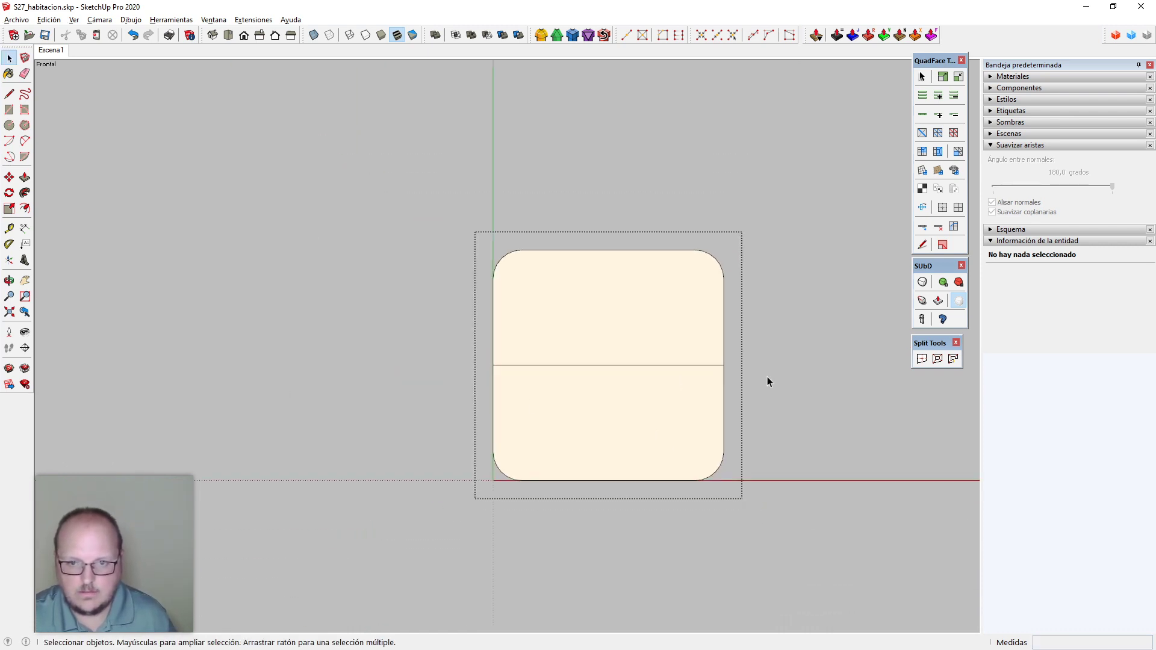
{"action": "left_click_drag", "start_coordinate": [767, 388], "coordinate": [393, 551]}
{"action": "key", "text": "Delete"}
Show the remaining upper half of the switch block in the left view
{"action": "middle_click_drag", "start_coordinate": [789, 398], "coordinate": [612, 470]}
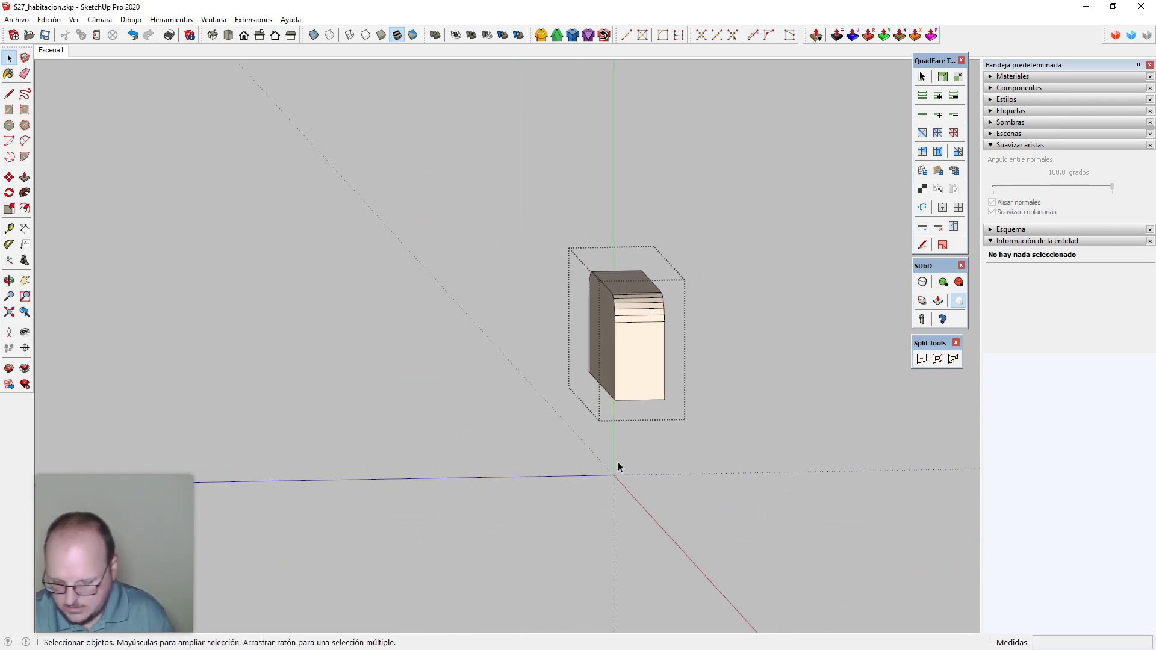
{"action": "key", "text": "F3"}
{"action": "key", "text": "shift+z"}
{"action": "scroll", "coordinate": [618, 463], "scroll_direction": "down", "scroll_amount": 2}
{"action": "key", "text": "z"}
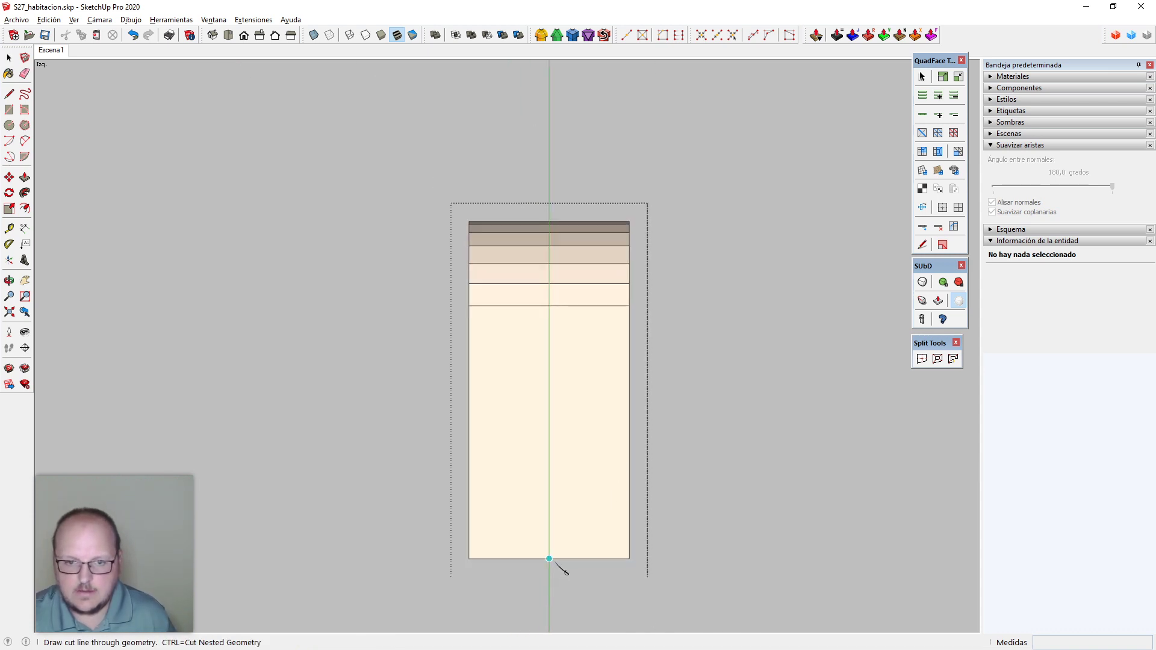
{"action": "left_click", "coordinate": [549, 559]}
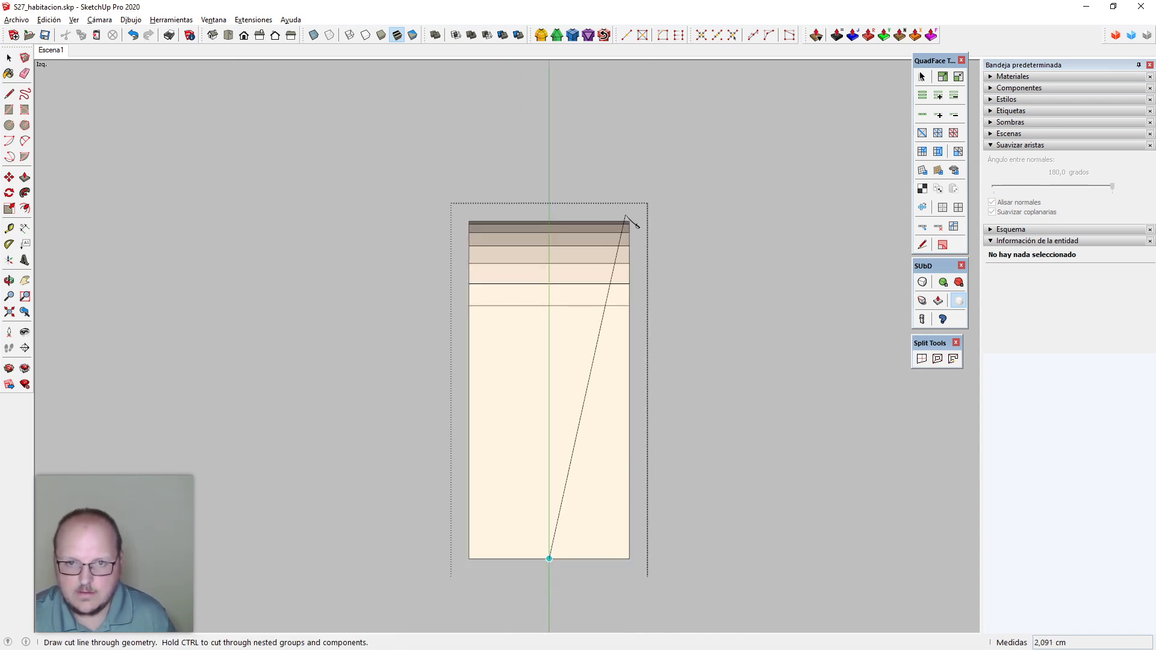
{"action": "key", "text": "space"}
{"action": "key", "text": "t"}
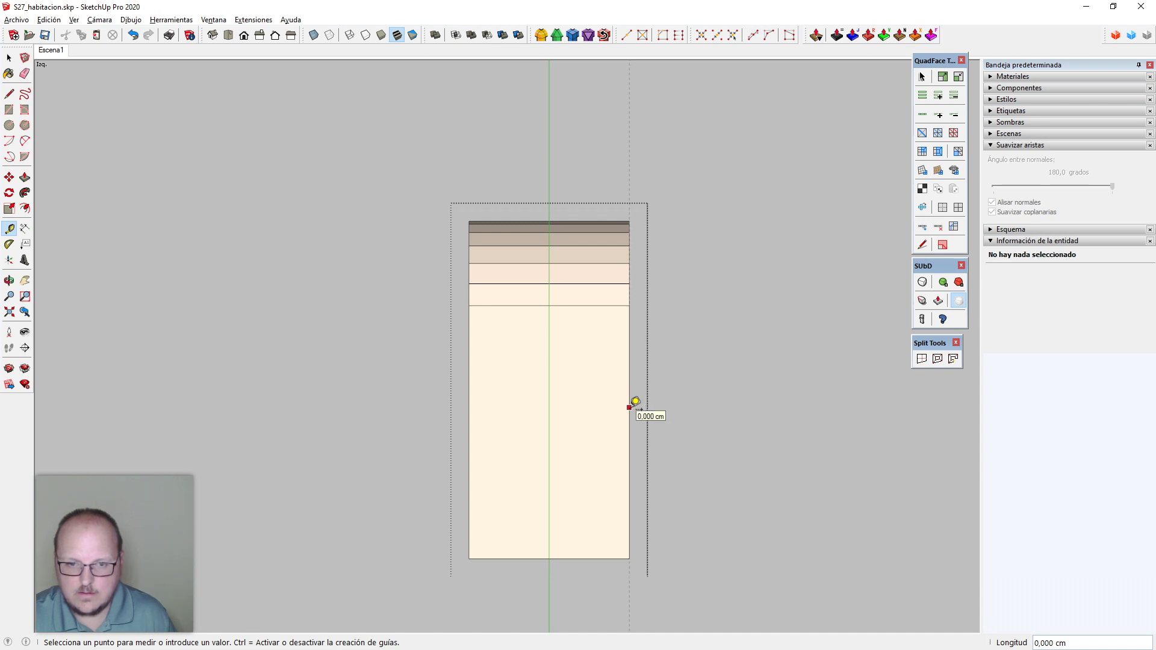
{"action": "key", "text": "k"}
{"action": "key", "text": "space"}
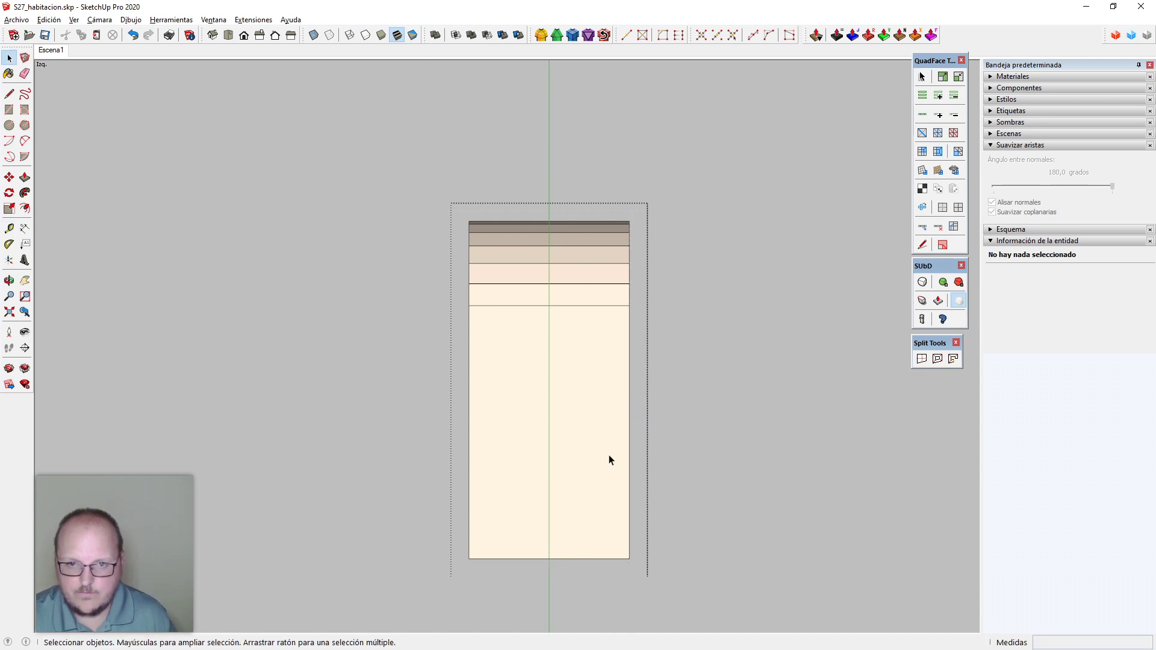
Draw reference lines above the block's upper front corner, one 0.3 cm forward and one short upward, and erase the edge connecting them to the block
{"action": "scroll", "coordinate": [616, 434], "scroll_direction": "down", "scroll_amount": 2}
{"action": "key", "text": "l"}
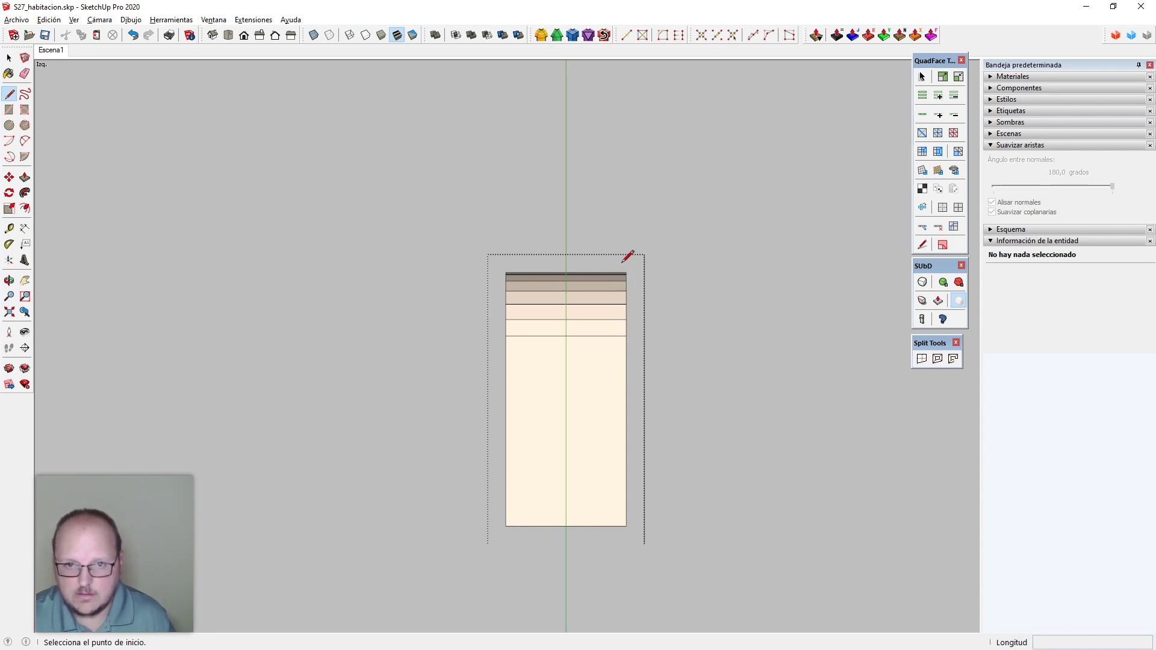
{"action": "scroll", "coordinate": [628, 256], "scroll_direction": "up", "scroll_amount": 3}
{"action": "left_click", "coordinate": [633, 284]}
{"action": "scroll", "coordinate": [633, 283], "scroll_direction": "down", "scroll_amount": 2}
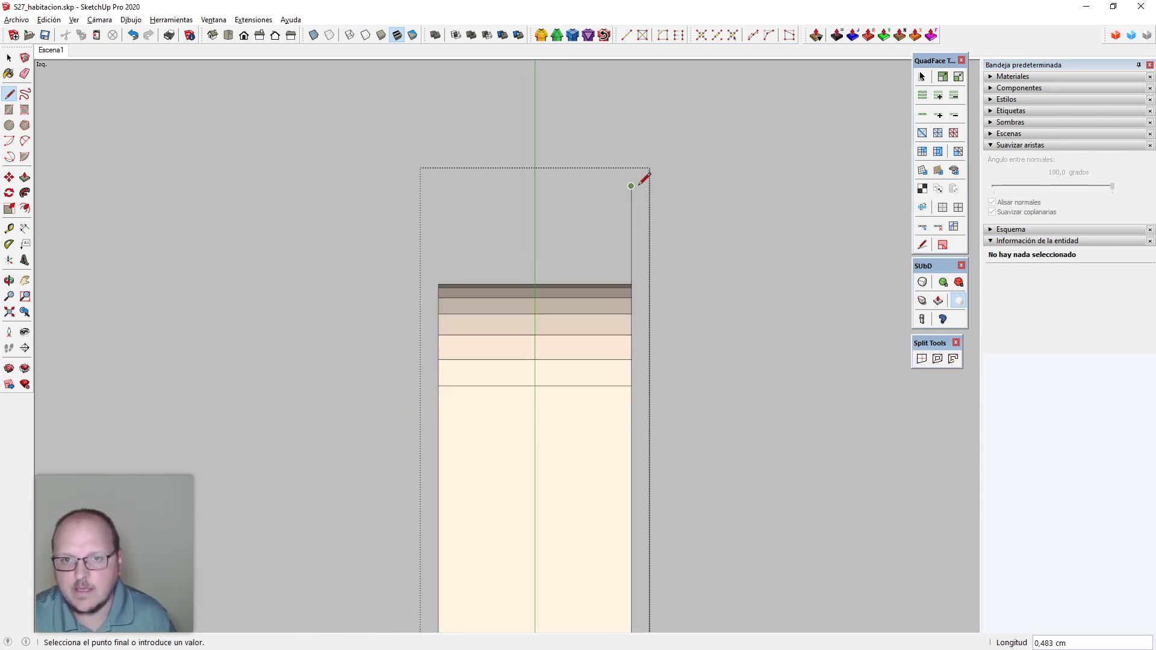
{"action": "left_click", "coordinate": [690, 182]}
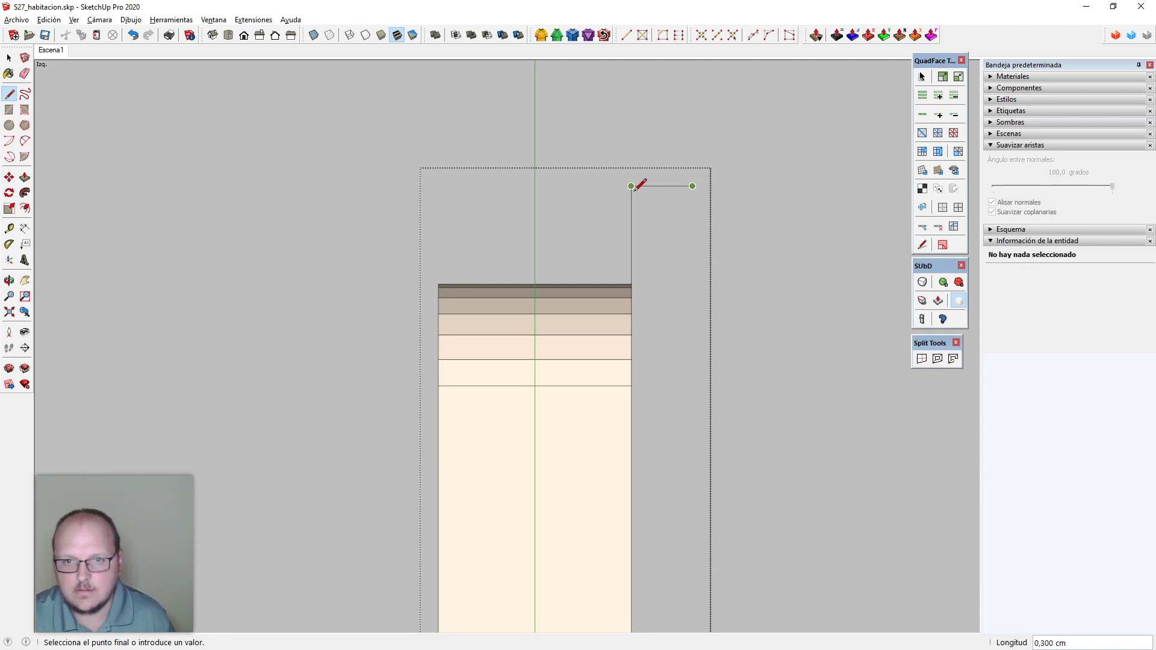
{"action": "left_click", "coordinate": [619, 136]}
{"action": "key", "text": "e"}
{"action": "left_click", "coordinate": [632, 241]}
Cut the block obliquely from the midpoint of its lower edge through the upper edge, and delete the front wedge
{"action": "scroll", "coordinate": [687, 156], "scroll_direction": "down", "scroll_amount": 2}
{"action": "key", "text": "z"}
{"action": "left_click", "coordinate": [584, 522]}
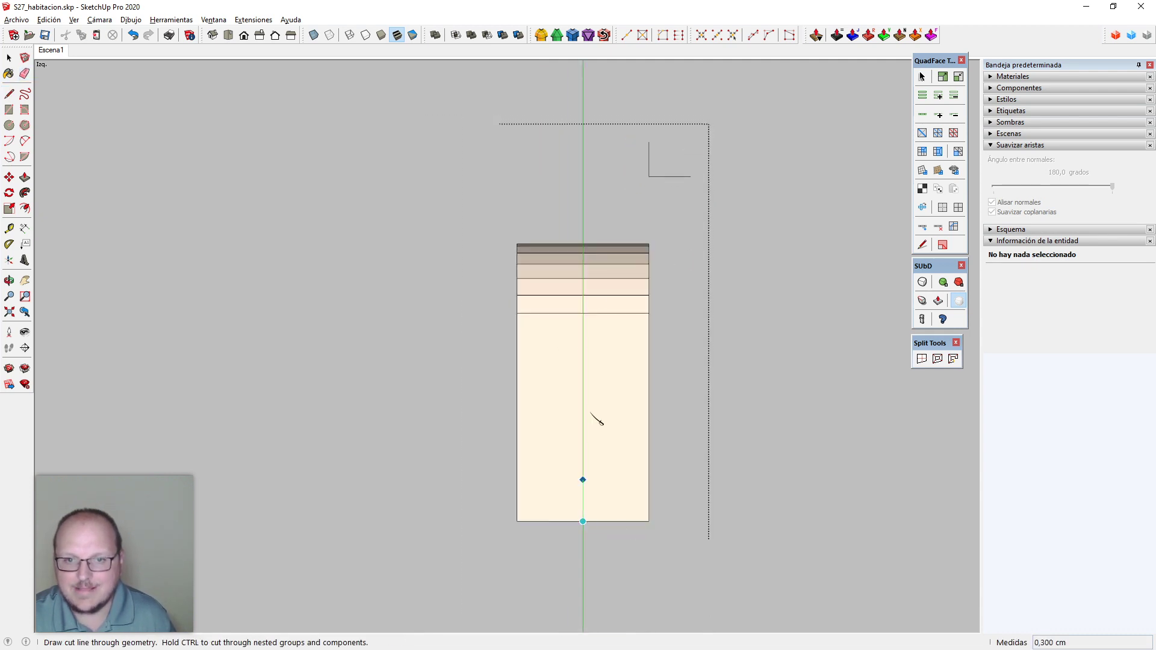
{"action": "left_click", "coordinate": [622, 224]}
{"action": "key", "text": "space"}
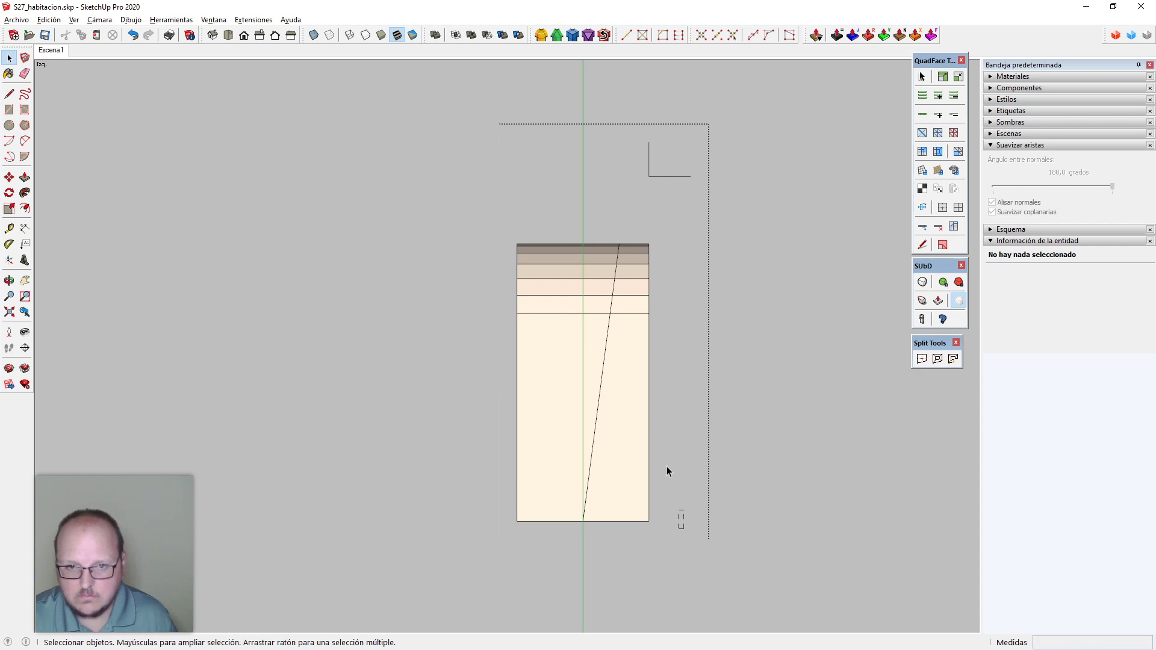
{"action": "left_click_drag", "start_coordinate": [568, 207], "coordinate": [699, 589]}
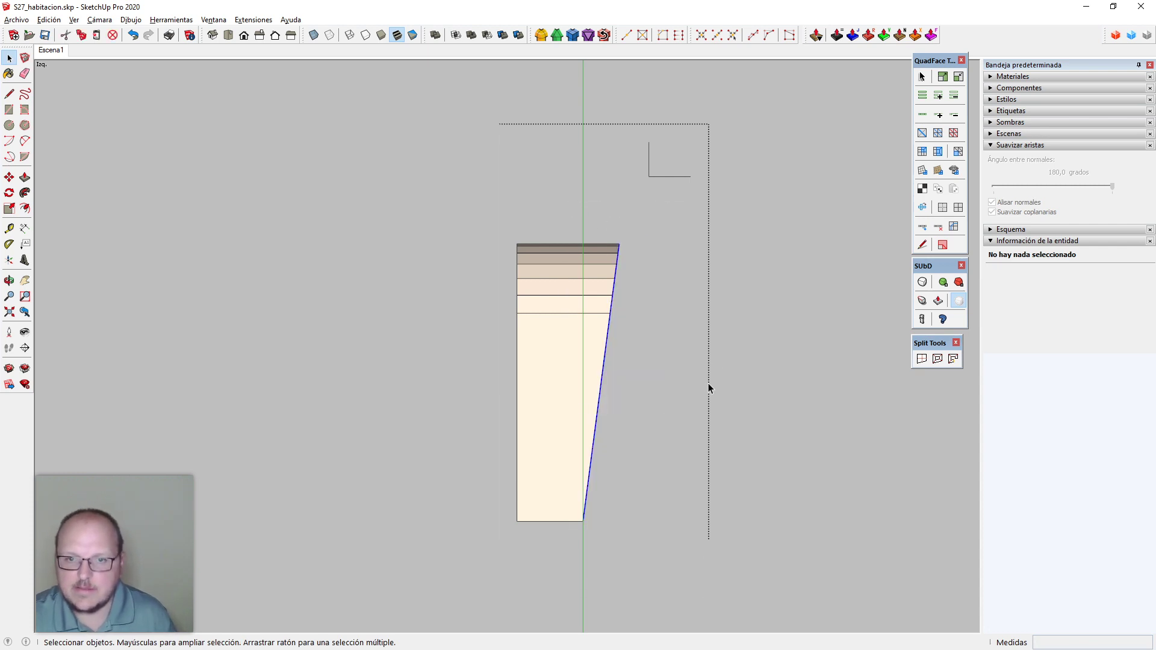
Try scaling the block's sloped front edges along the blue axis to a depth of 5 mm
{"action": "middle_click_drag", "start_coordinate": [709, 383], "coordinate": [663, 428]}
{"action": "key", "text": "s"}
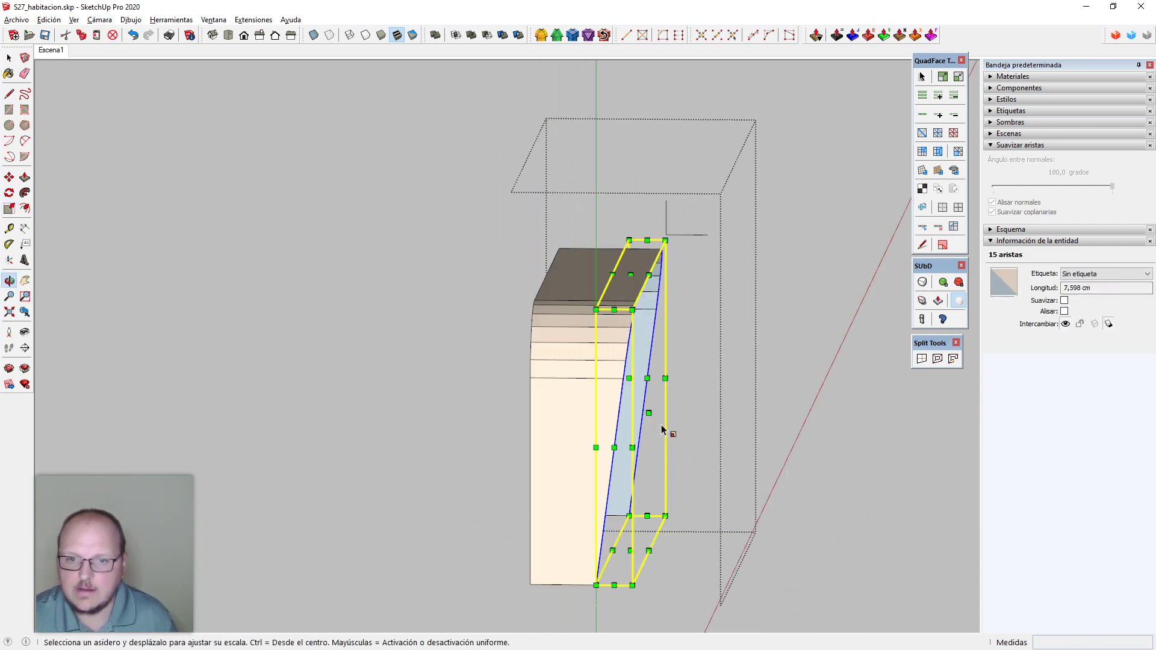
{"action": "left_click_drag", "start_coordinate": [649, 412], "coordinate": [666, 233]}
{"action": "middle_click_drag", "start_coordinate": [666, 234], "coordinate": [680, 309]}
{"action": "left_click_drag", "start_coordinate": [627, 368], "coordinate": [633, 368]}
{"action": "key", "text": "Return"}
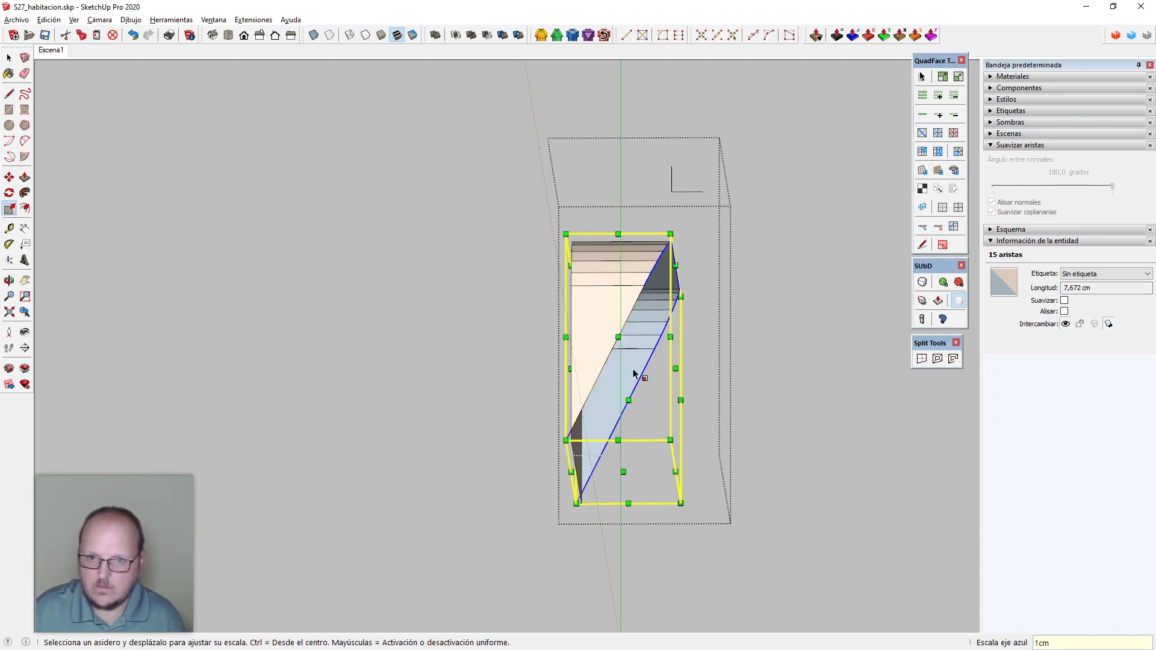
{"action": "type", "text": "5mm"}
{"action": "key", "text": "Return"}
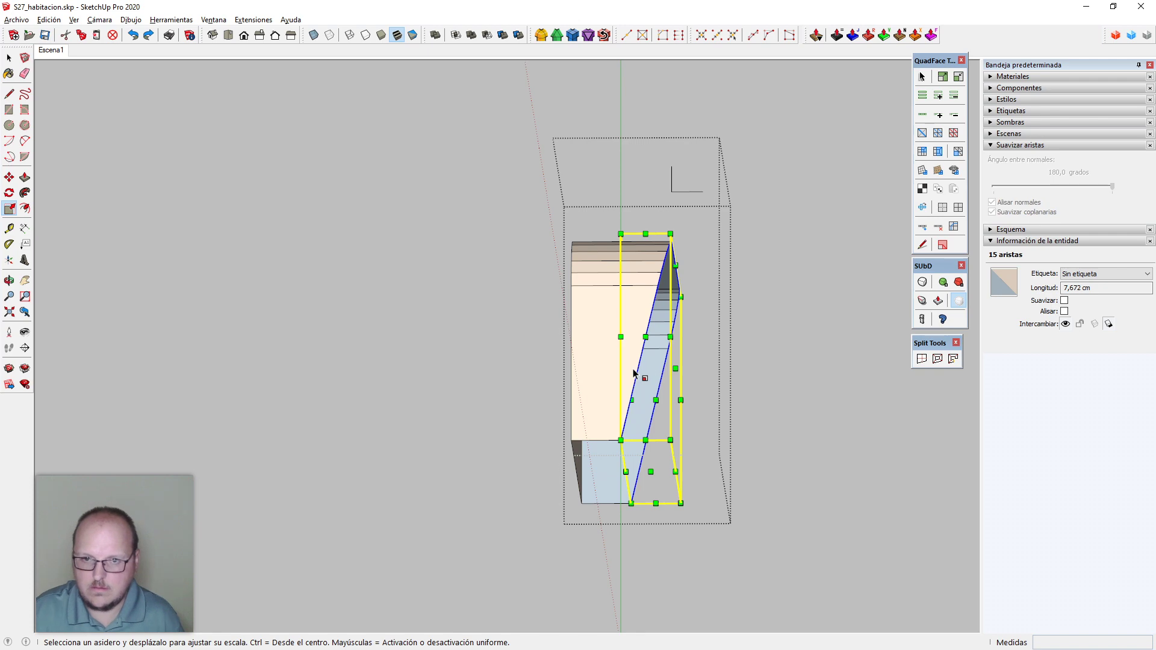
{"action": "key", "text": "space"}
{"action": "key", "text": "Escape"}
Draw a line between the block's two lower front corners to close its sloped front face
{"action": "middle_click_drag", "start_coordinate": [671, 385], "coordinate": [520, 464]}
{"action": "scroll", "coordinate": [520, 464], "scroll_direction": "down", "scroll_amount": 2}
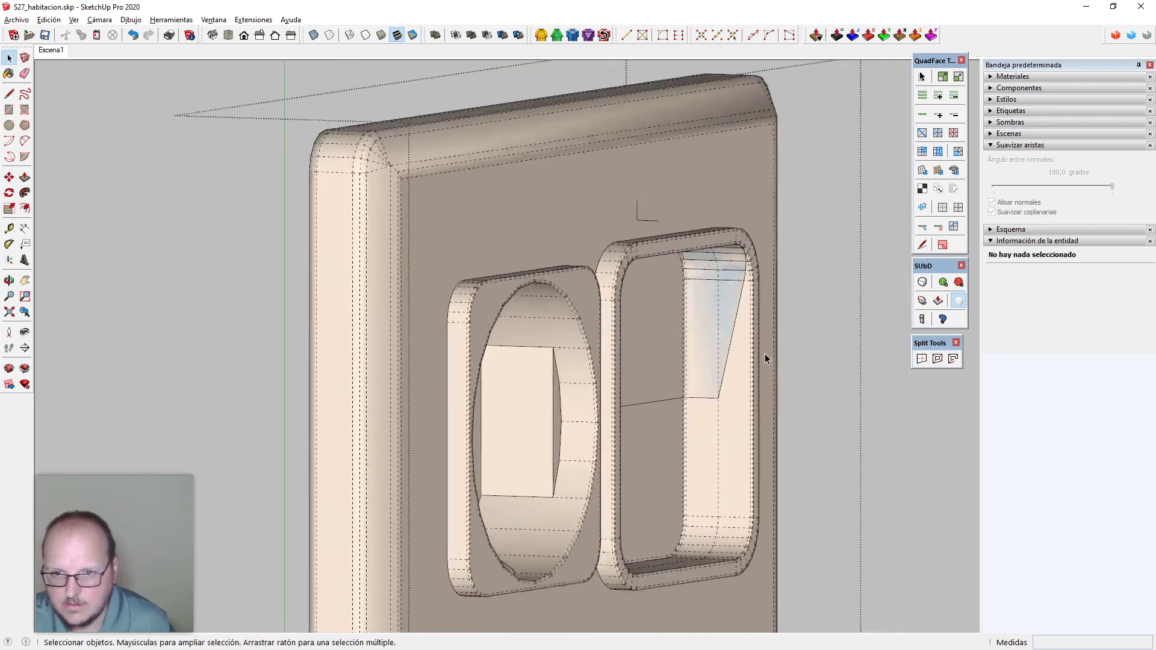
{"action": "middle_click_drag", "start_coordinate": [765, 353], "coordinate": [728, 315]}
{"action": "double_click", "coordinate": [732, 314]}
{"action": "scroll", "coordinate": [721, 344], "scroll_direction": "up", "scroll_amount": 1}
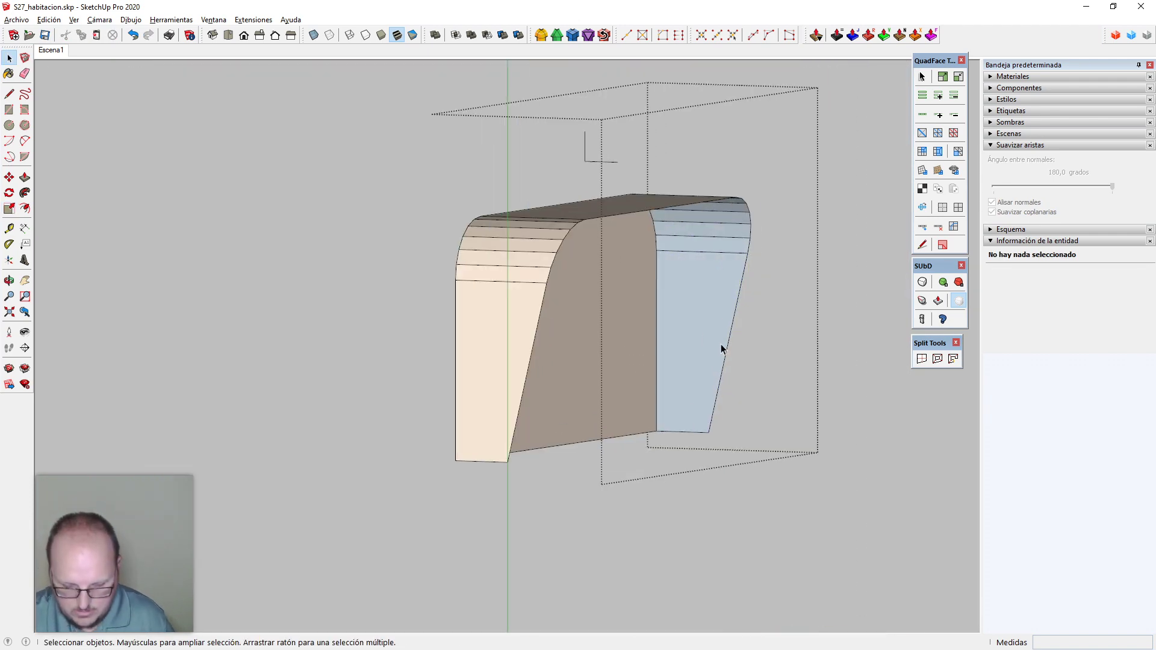
{"action": "key", "text": "l"}
{"action": "left_click", "coordinate": [708, 433]}
{"action": "left_click", "coordinate": [507, 462]}
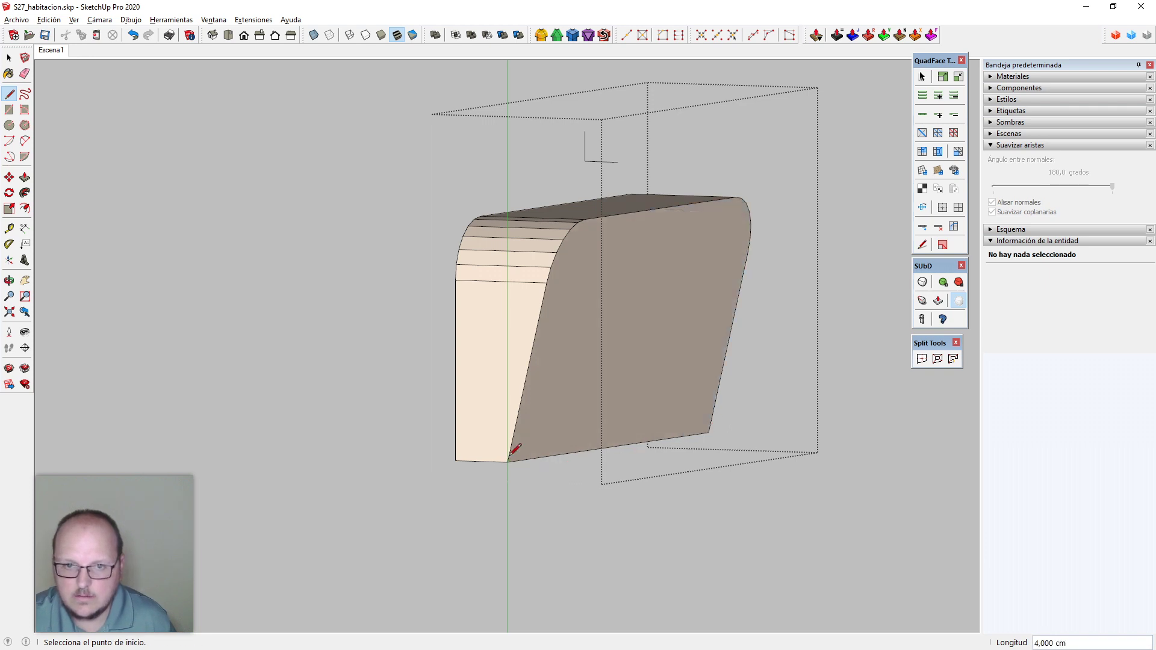
Try to erase the edges around the block's underside, and close the group to check it inside the frame
{"action": "mouse_move", "coordinate": [512, 437]}
{"action": "middle_mouse_down"}
{"action": "mouse_move", "coordinate": [620, 416]}
{"action": "mouse_move", "coordinate": [610, 398]}
{"action": "mouse_move", "coordinate": [515, 429]}
{"action": "middle_mouse_up"}
{"action": "key", "text": "e"}
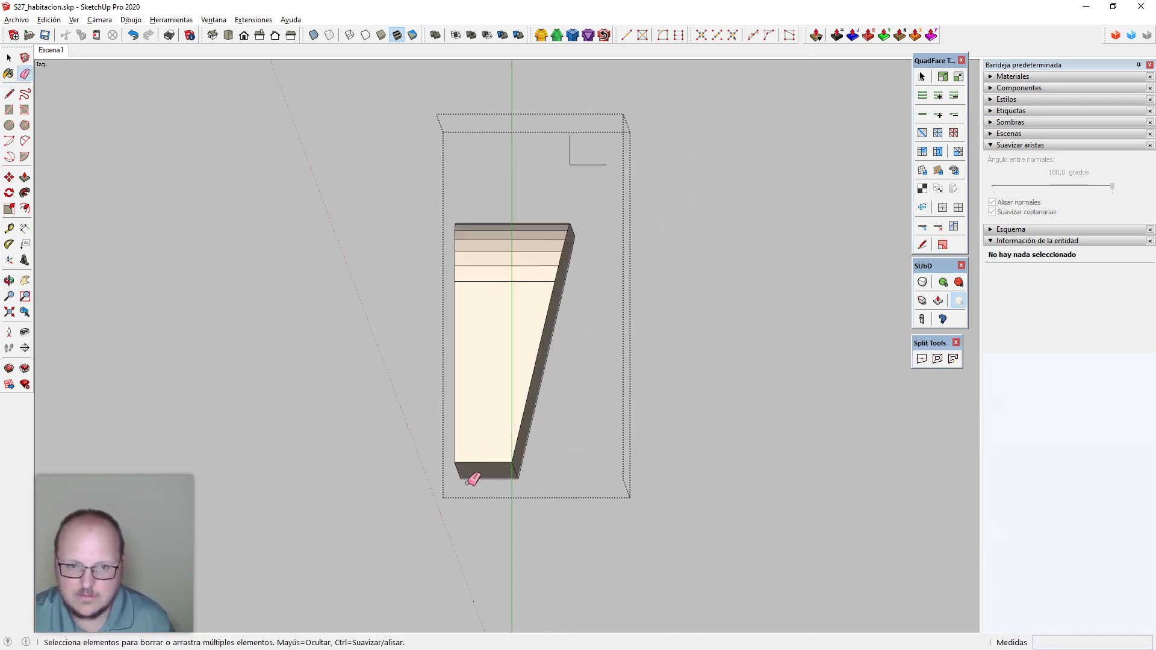
{"action": "mouse_move", "coordinate": [472, 476]}
{"action": "left_mouse_down"}
{"action": "mouse_move", "coordinate": [461, 445]}
{"action": "mouse_move", "coordinate": [464, 457]}
{"action": "left_mouse_up"}
{"action": "scroll", "coordinate": [464, 456], "scroll_direction": "down", "scroll_amount": 3}
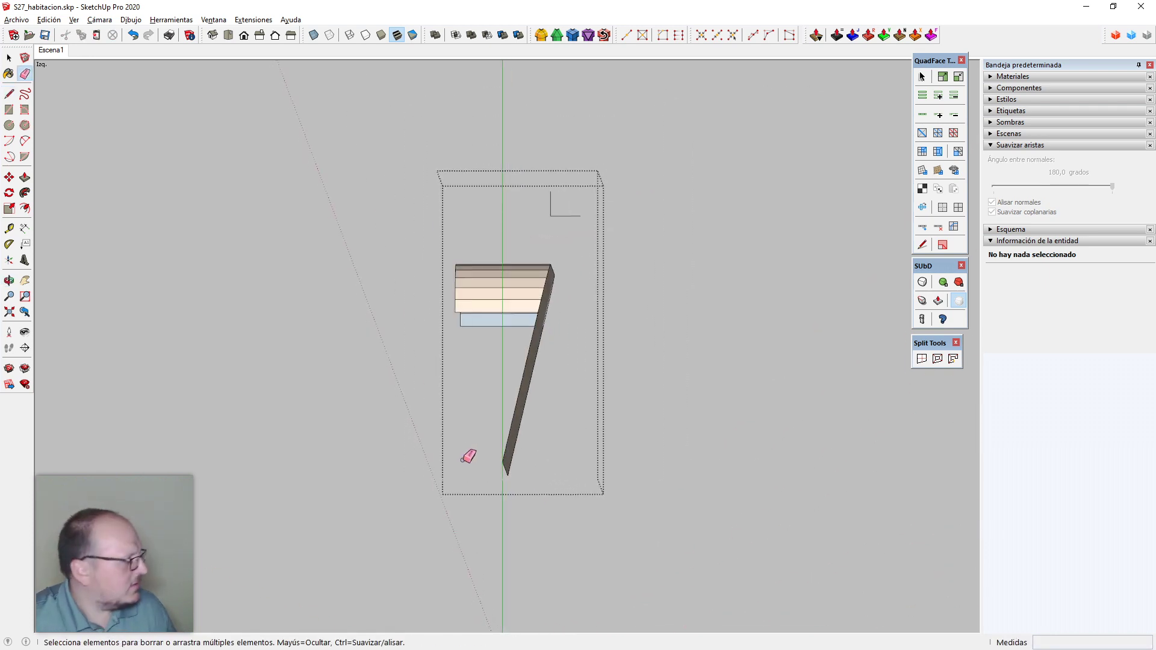
{"action": "mouse_move", "coordinate": [509, 364]}
{"action": "middle_mouse_down"}
{"action": "mouse_move", "coordinate": [485, 382]}
{"action": "mouse_move", "coordinate": [589, 439]}
{"action": "mouse_move", "coordinate": [544, 444]}
{"action": "mouse_move", "coordinate": [510, 403]}
{"action": "mouse_move", "coordinate": [489, 431]}
{"action": "middle_mouse_up"}
{"action": "key", "text": "space"}
{"action": "left_click", "coordinate": [355, 370]}
{"action": "middle_click_drag", "start_coordinate": [476, 376], "coordinate": [522, 437]}
{"action": "left_click", "coordinate": [499, 405]}
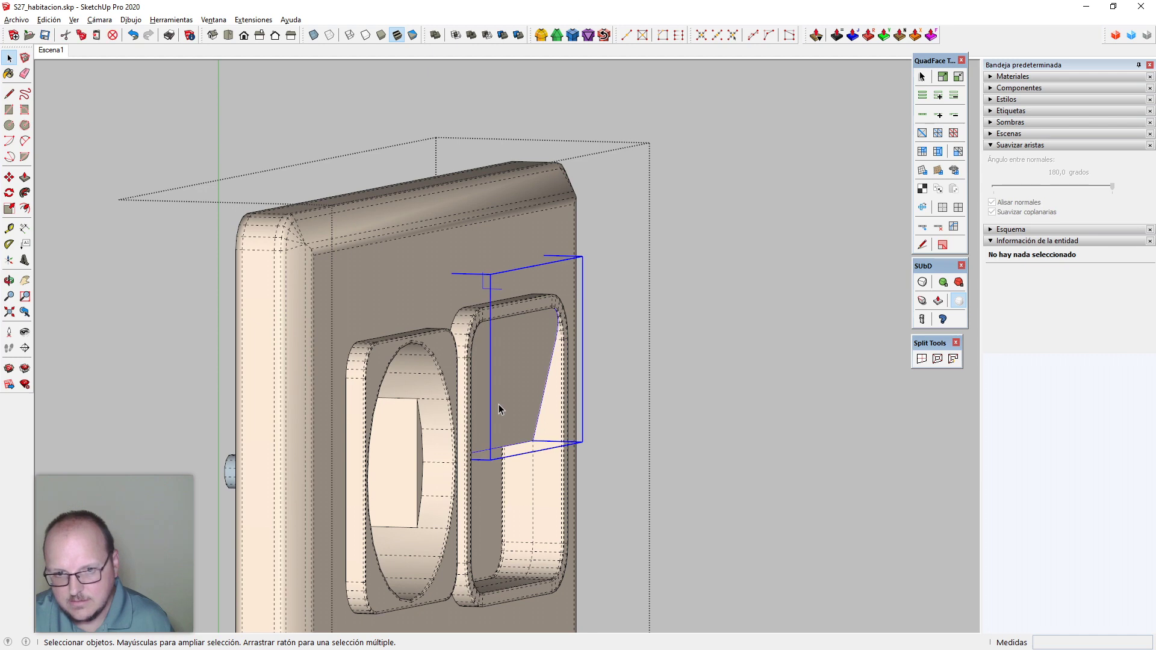
{"action": "scroll", "coordinate": [511, 393], "scroll_direction": "up", "scroll_amount": 1}
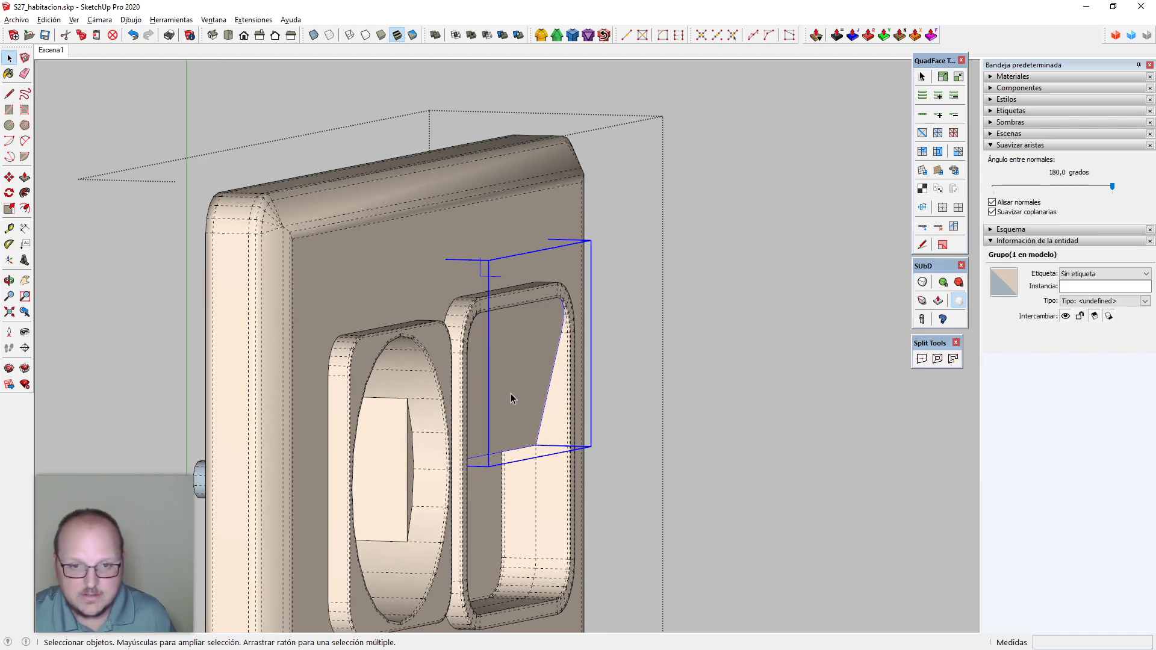
Undo the edits to the half block back to its full rectangular profile before the oblique cut
{"action": "double_click", "coordinate": [510, 393]}
{"action": "key", "text": "ctrl+z"}
{"action": "key", "text": "ctrl+z"}
{"action": "key", "text": "ctrl+z"}
{"action": "key", "text": "ctrl+z"}
{"action": "key", "text": "ctrl+z"}
{"action": "key", "text": "ctrl+z"}
{"action": "key", "text": "ctrl+z"}
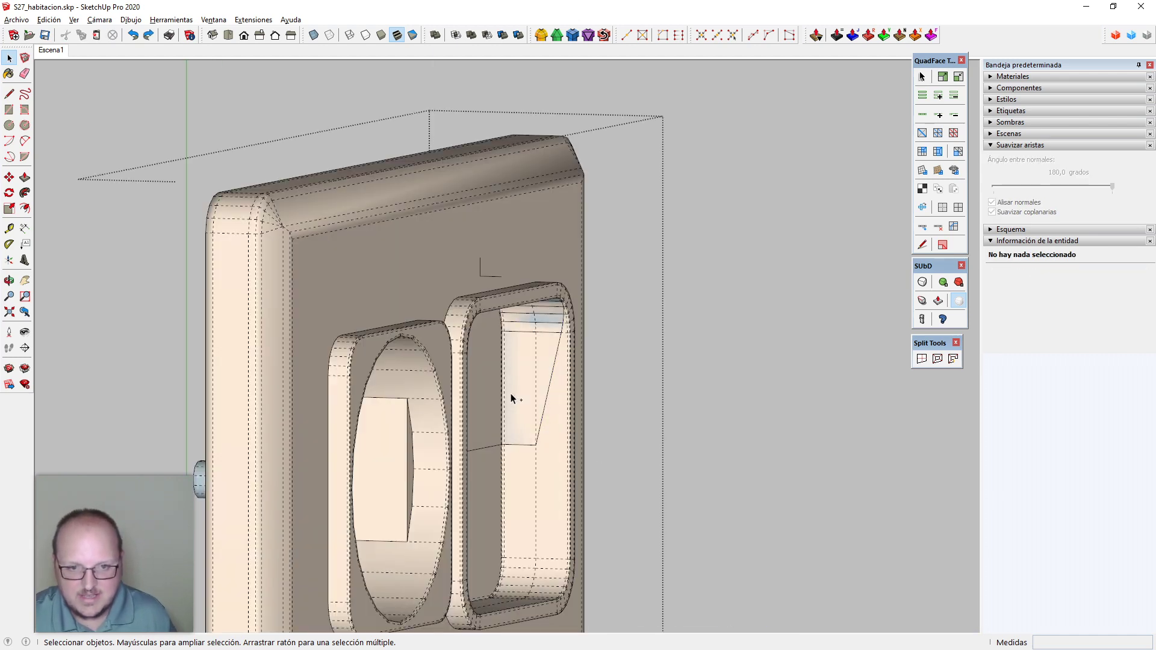
{"action": "key", "text": "ctrl+z"}
In the left view, cut the block obliquely from the midpoint of its upper edge to its lower front corner
{"action": "middle_click_drag", "start_coordinate": [511, 393], "coordinate": [590, 409]}
{"action": "key", "text": "F2"}
{"action": "key", "text": "shift+z"}
{"action": "scroll", "coordinate": [590, 410], "scroll_direction": "down", "scroll_amount": 3}
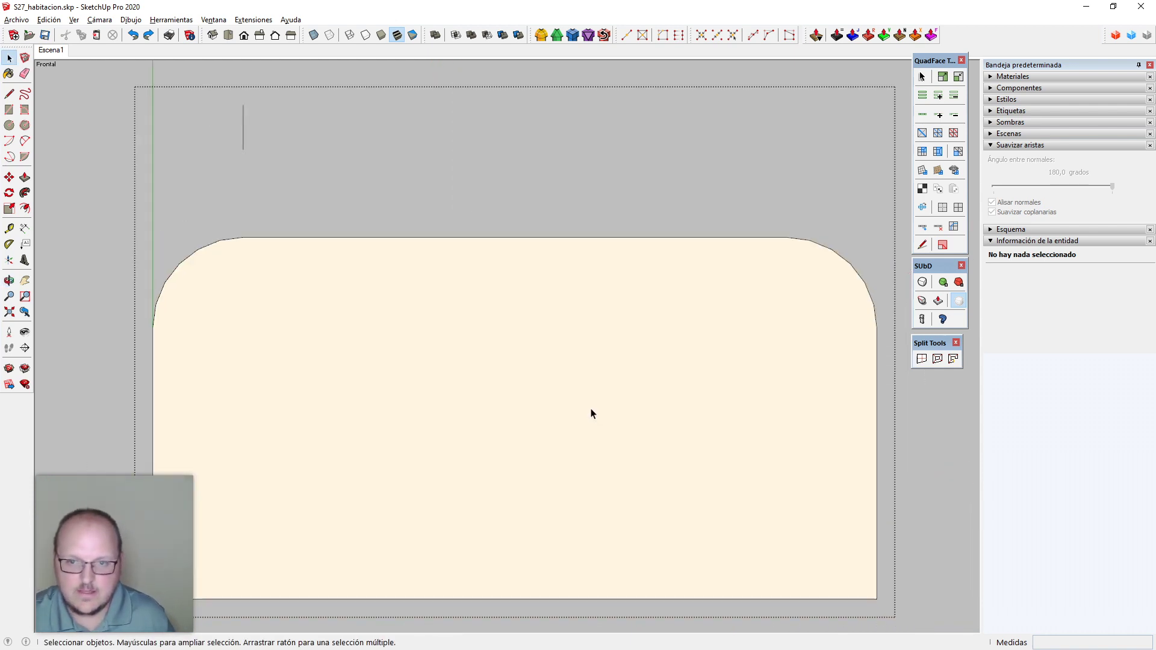
{"action": "key", "text": "F5"}
{"action": "key", "text": "shift+z"}
{"action": "scroll", "coordinate": [606, 357], "scroll_direction": "down", "scroll_amount": 2}
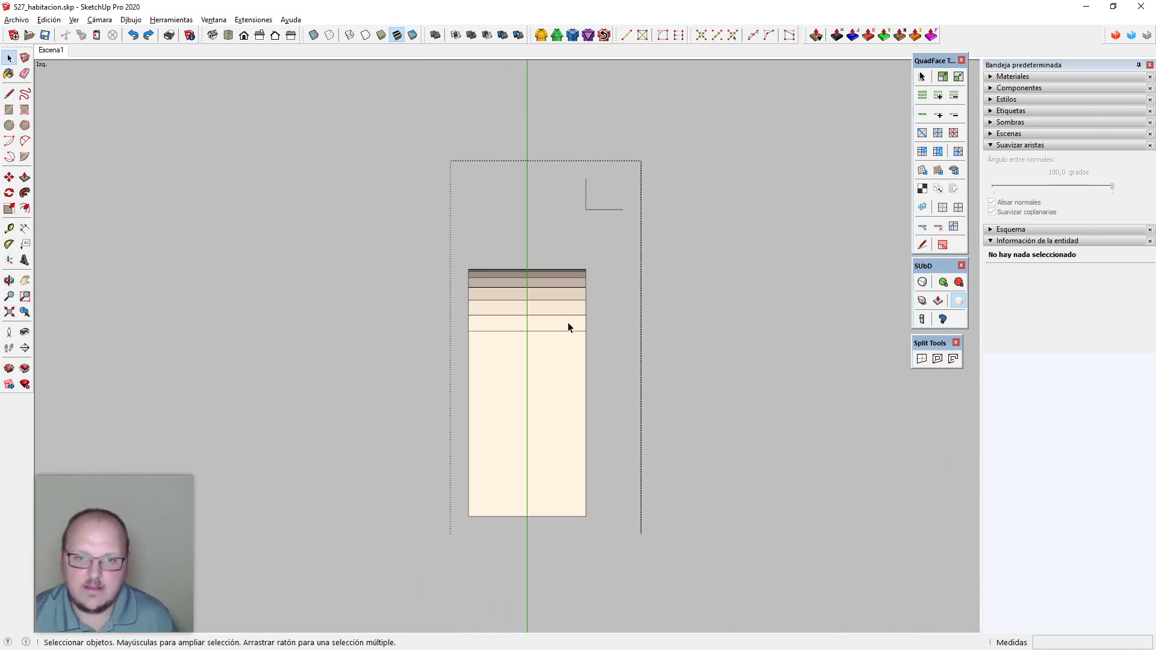
{"action": "key", "text": "z"}
{"action": "scroll", "coordinate": [527, 273], "scroll_direction": "up", "scroll_amount": 2}
{"action": "scroll", "coordinate": [527, 274], "scroll_direction": "up", "scroll_amount": 2}
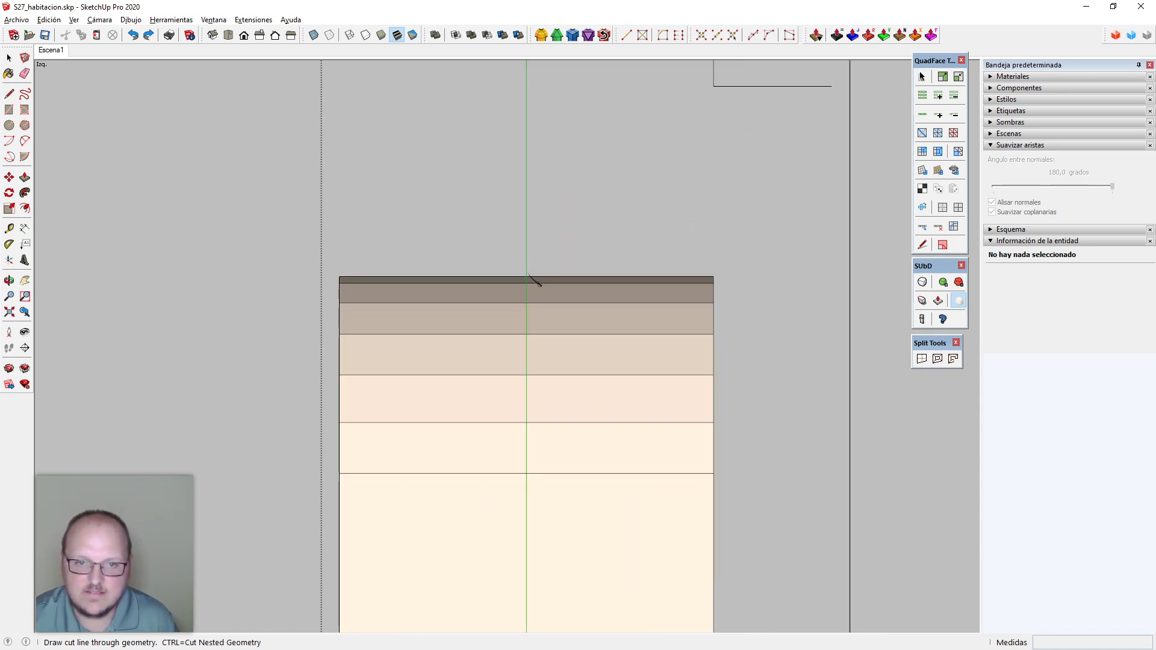
{"action": "left_click", "coordinate": [526, 277]}
{"action": "scroll", "coordinate": [565, 184], "scroll_direction": "down", "scroll_amount": 4}
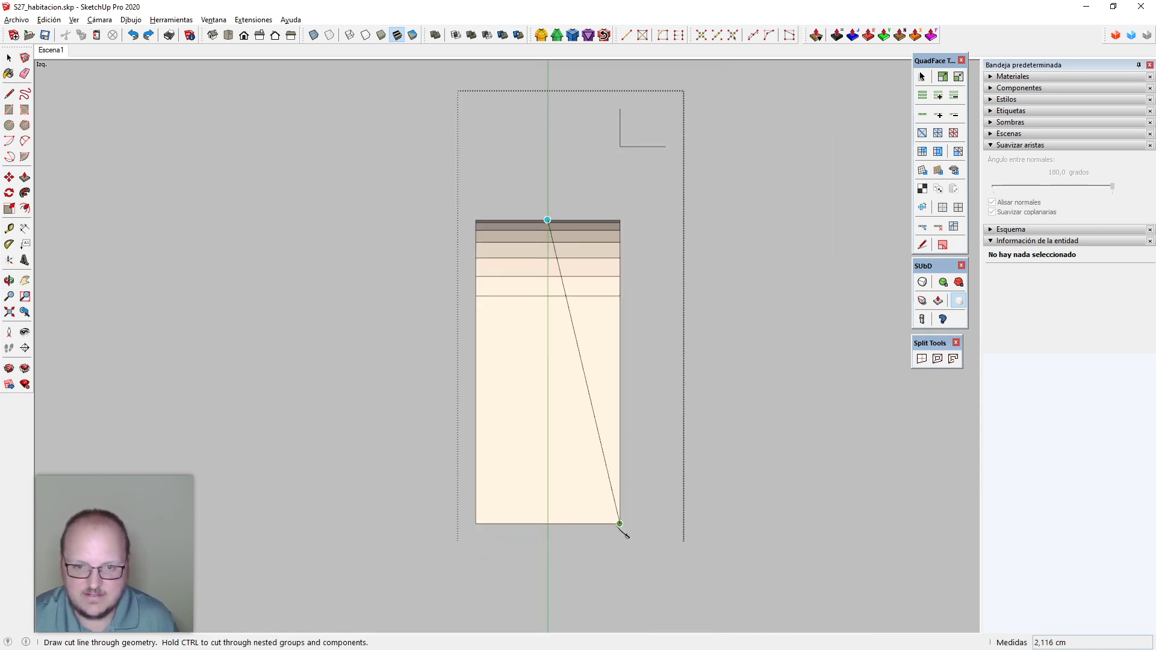
{"action": "left_click", "coordinate": [620, 524]}
Delete the cut-off front wedge and the bottom face of the half block
{"action": "scroll", "coordinate": [602, 361], "scroll_direction": "down", "scroll_amount": 1}
{"action": "mouse_move", "coordinate": [616, 256]}
{"action": "middle_mouse_down"}
{"action": "mouse_move", "coordinate": [599, 251]}
{"action": "mouse_move", "coordinate": [544, 428]}
{"action": "mouse_move", "coordinate": [642, 479]}
{"action": "mouse_move", "coordinate": [537, 406]}
{"action": "mouse_move", "coordinate": [544, 428]}
{"action": "middle_mouse_up"}
{"action": "left_click", "coordinate": [642, 478]}
{"action": "key", "text": "e"}
{"action": "middle_click_drag", "start_coordinate": [485, 465], "coordinate": [560, 251]}
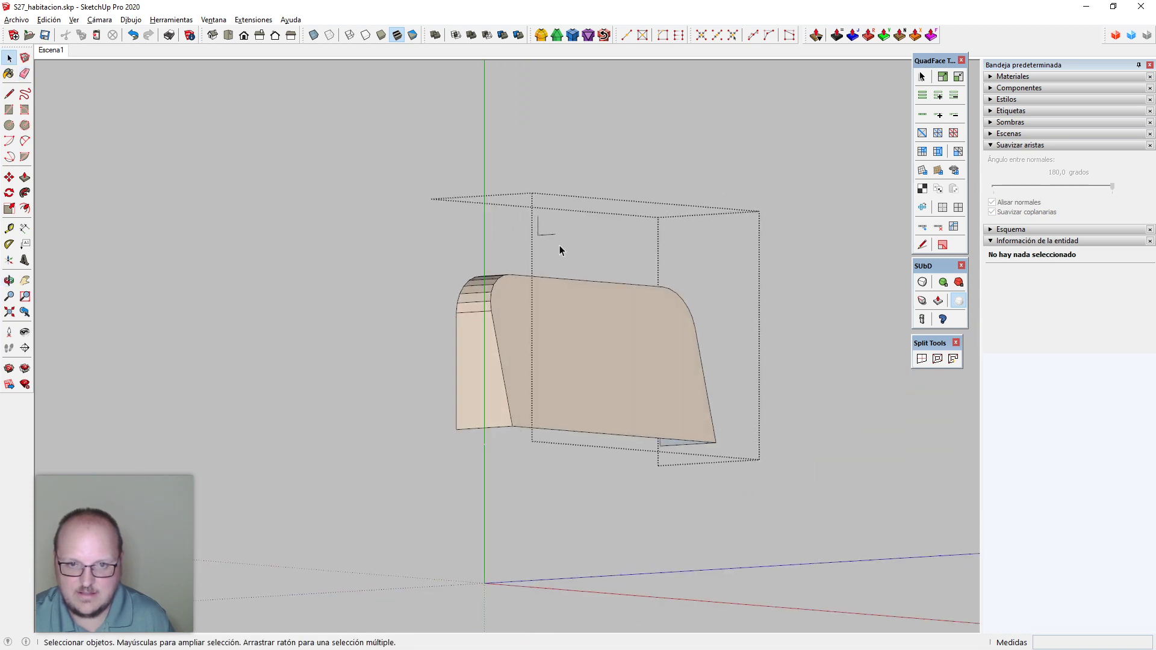
Mirror a copy of the half block downward to complete the rocker with two slopes meeting at a central ridge
{"action": "middle_click_drag", "start_coordinate": [456, 182], "coordinate": [548, 362]}
{"action": "triple_click", "coordinate": [541, 330]}
{"action": "key", "text": "s"}
{"action": "left_click", "coordinate": [550, 250]}
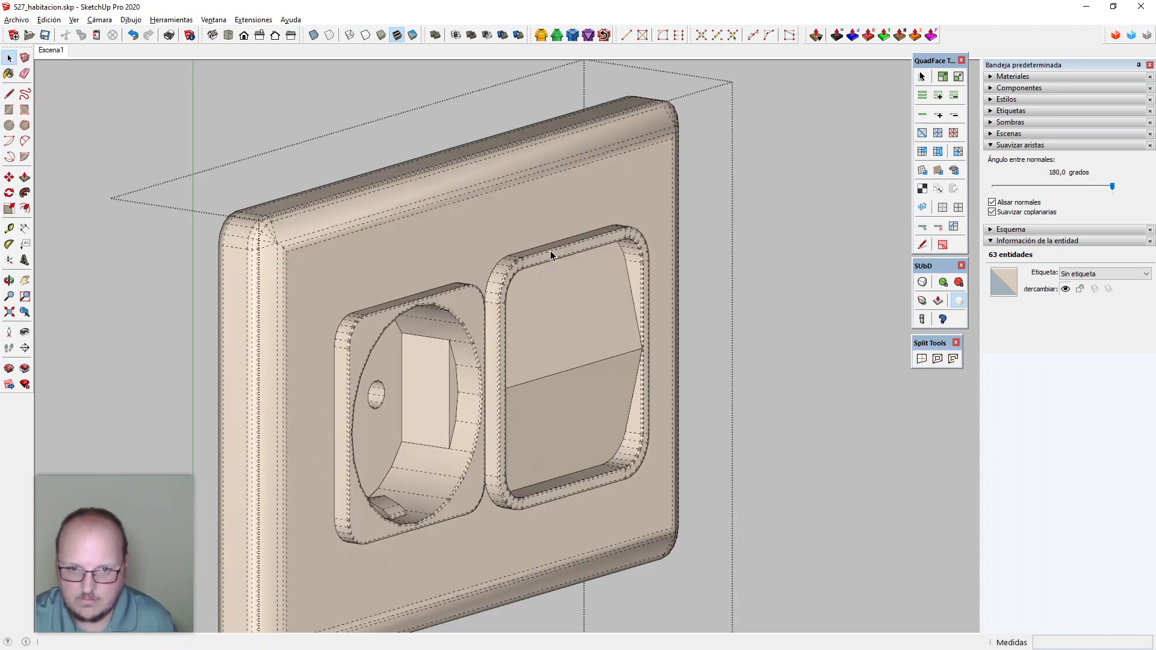
Select the rocker's whole sloped front in the left view and show the rest of the model around it
{"action": "middle_click_drag", "start_coordinate": [555, 258], "coordinate": [579, 335]}
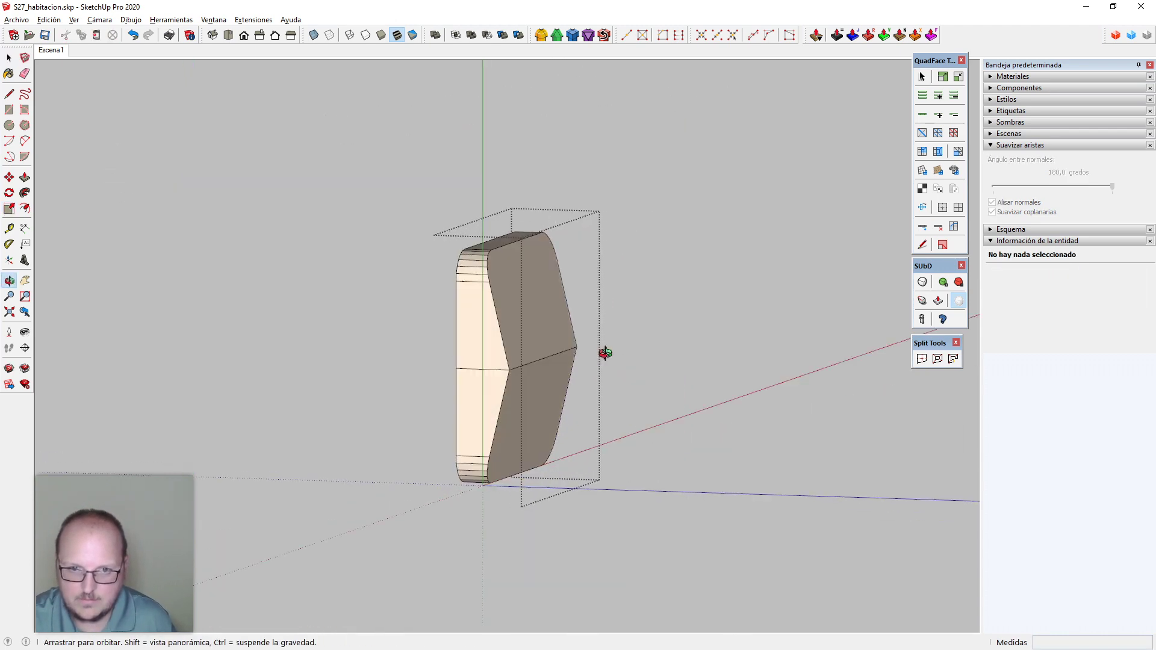
{"action": "middle_click_drag", "start_coordinate": [604, 354], "coordinate": [676, 300]}
{"action": "key", "text": "shift+z"}
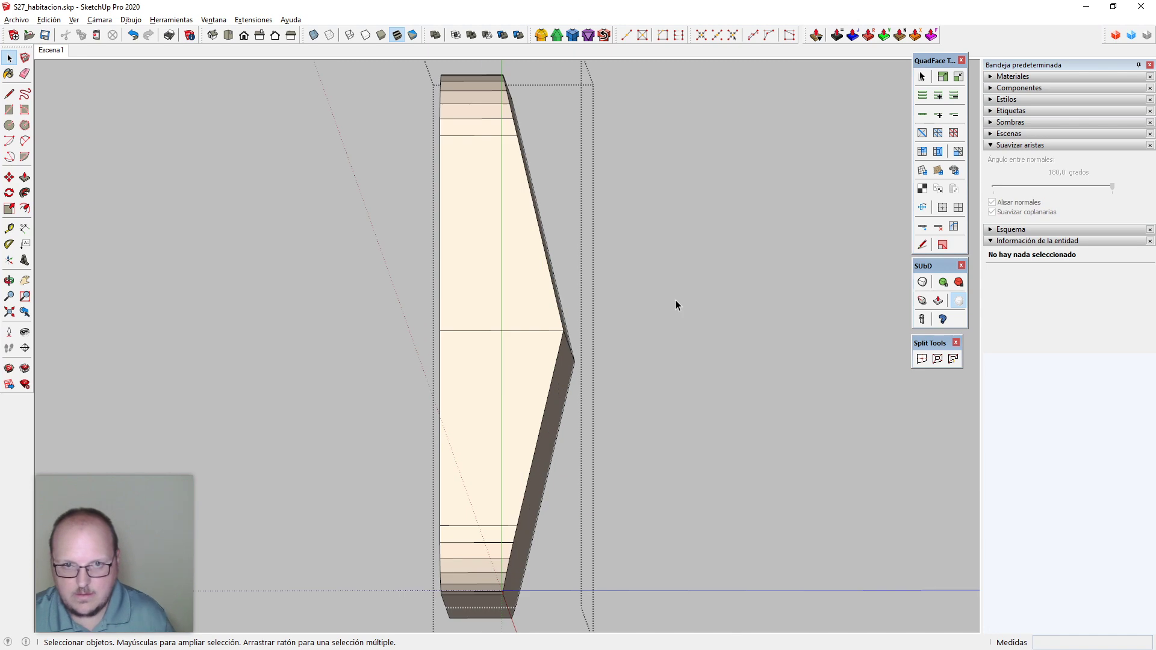
{"action": "key", "text": "F6"}
{"action": "key", "text": "shift+z"}
{"action": "scroll", "coordinate": [659, 331], "scroll_direction": "down", "scroll_amount": 2}
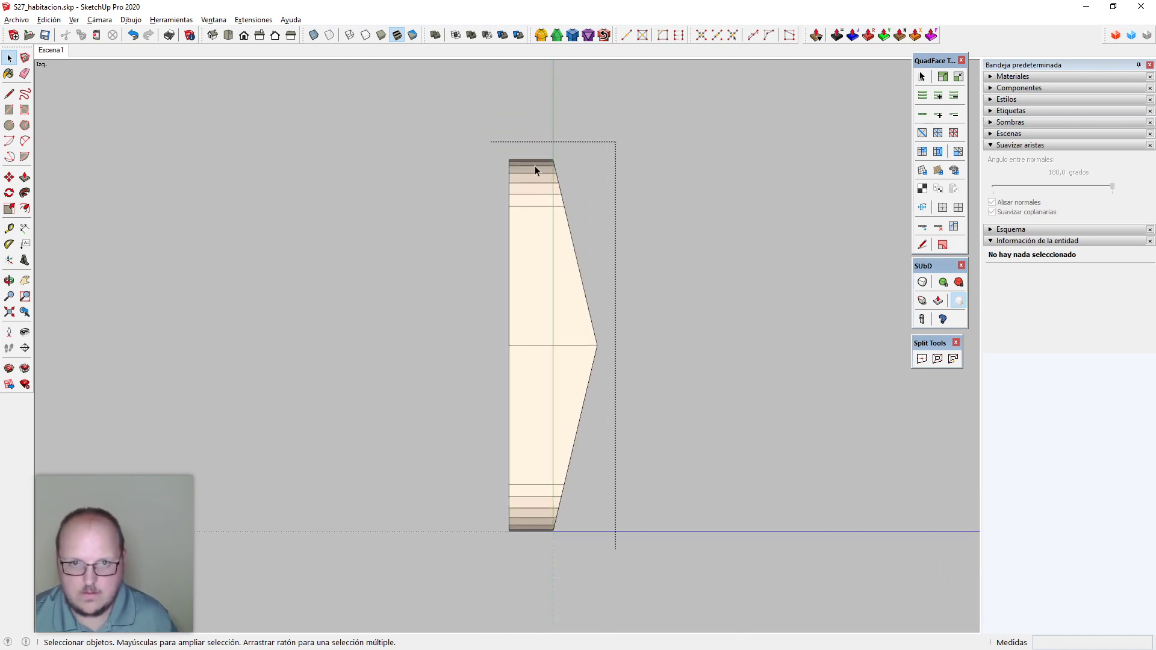
{"action": "left_click_drag", "start_coordinate": [535, 145], "coordinate": [666, 591]}
{"action": "key", "text": "i"}
{"action": "middle_click_drag", "start_coordinate": [678, 328], "coordinate": [391, 535]}
{"action": "scroll", "coordinate": [512, 422], "scroll_direction": "down", "scroll_amount": 5}
{"action": "scroll", "coordinate": [710, 238], "scroll_direction": "down", "scroll_amount": 6}
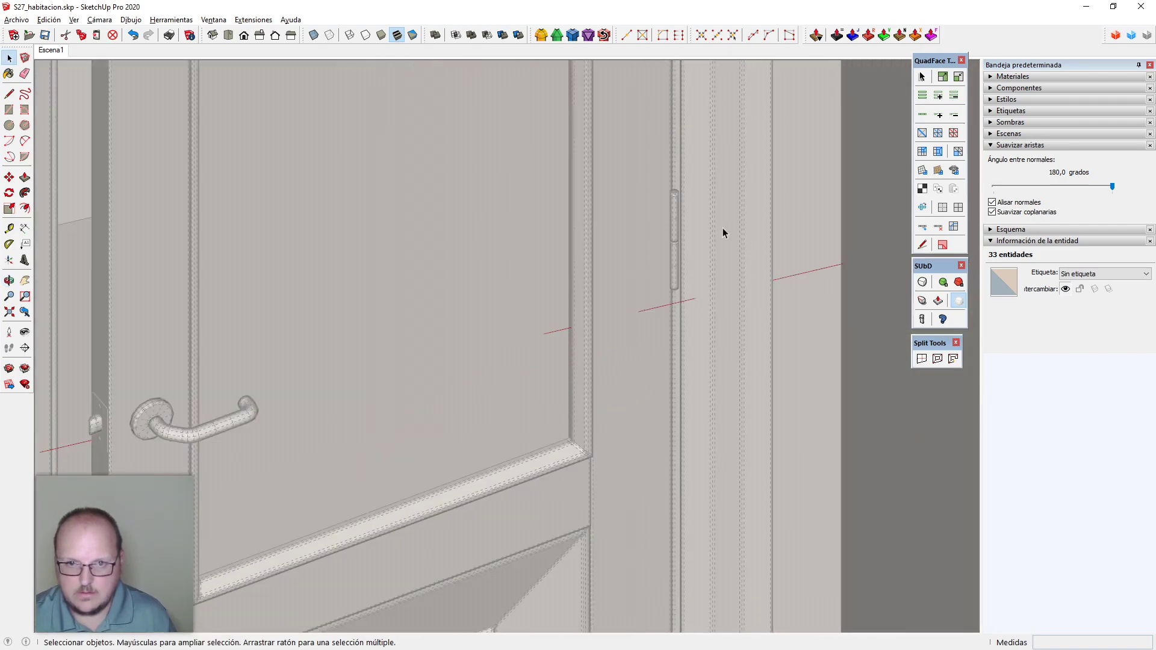
{"action": "scroll", "coordinate": [109, 415], "scroll_direction": "up", "scroll_amount": 5}
{"action": "scroll", "coordinate": [326, 341], "scroll_direction": "up", "scroll_amount": 10}
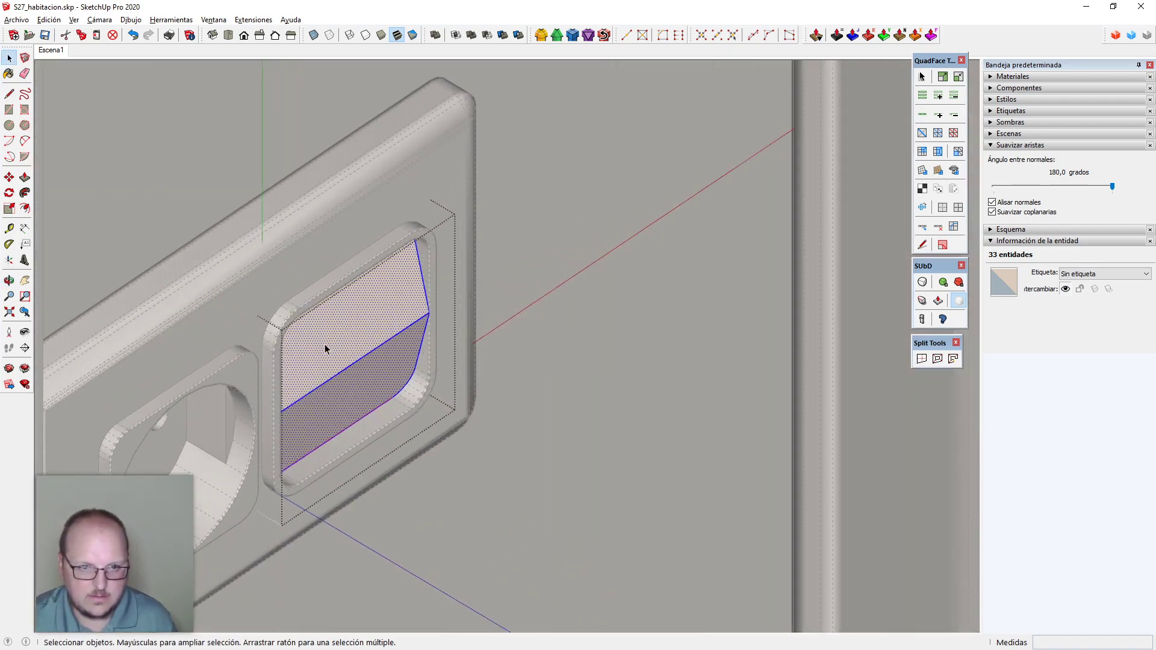
Scale the rocker's sloped front along the blue axis to a depth of 5 mm
{"action": "key", "text": "s"}
{"action": "left_click_drag", "start_coordinate": [347, 358], "coordinate": [242, 291]}
{"action": "mouse_move", "coordinate": [394, 398]}
{"action": "middle_mouse_down"}
{"action": "mouse_move", "coordinate": [423, 379]}
{"action": "mouse_move", "coordinate": [397, 393]}
{"action": "middle_mouse_up"}
{"action": "left_click_drag", "start_coordinate": [389, 375], "coordinate": [504, 412]}
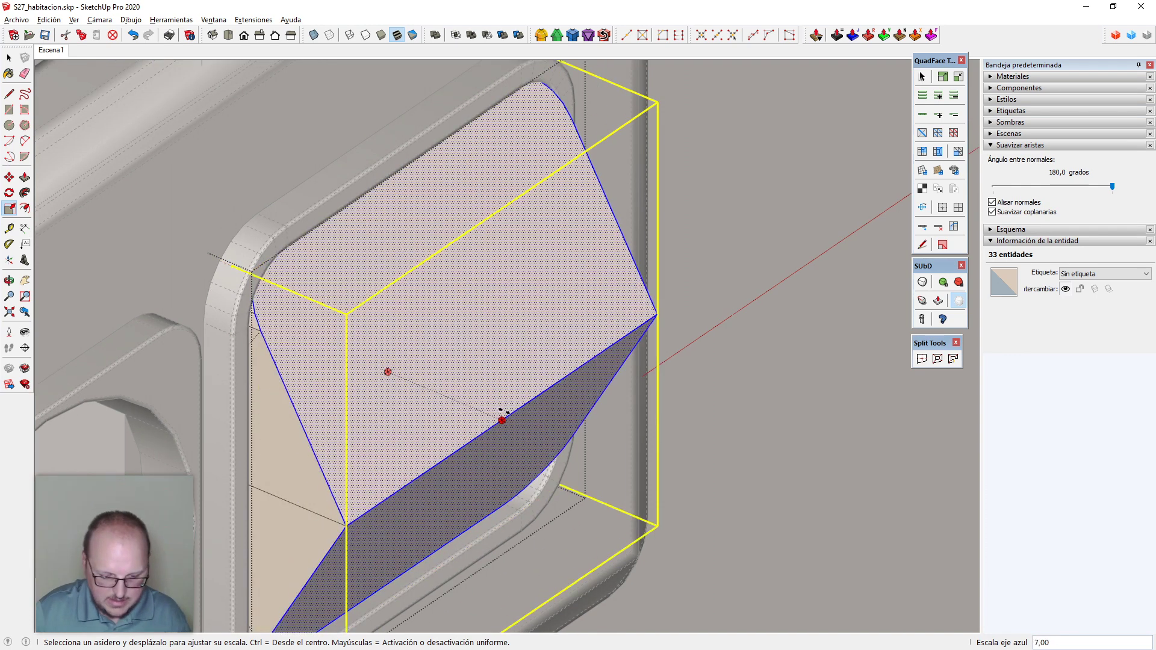
{"action": "type", "text": "m"}
{"action": "key", "text": "Return"}
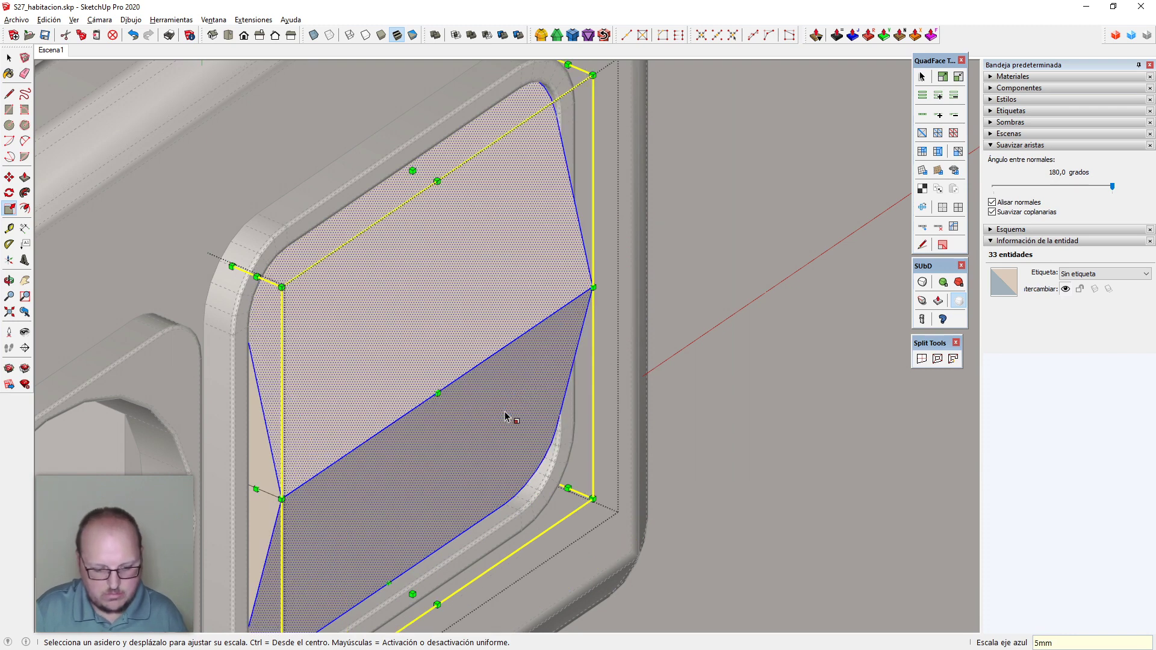
Try slope depths of 4 mm and 3 mm for the rocker's front, and settle on 2 mm
{"action": "type", "text": "4mm"}
{"action": "key", "text": "Return"}
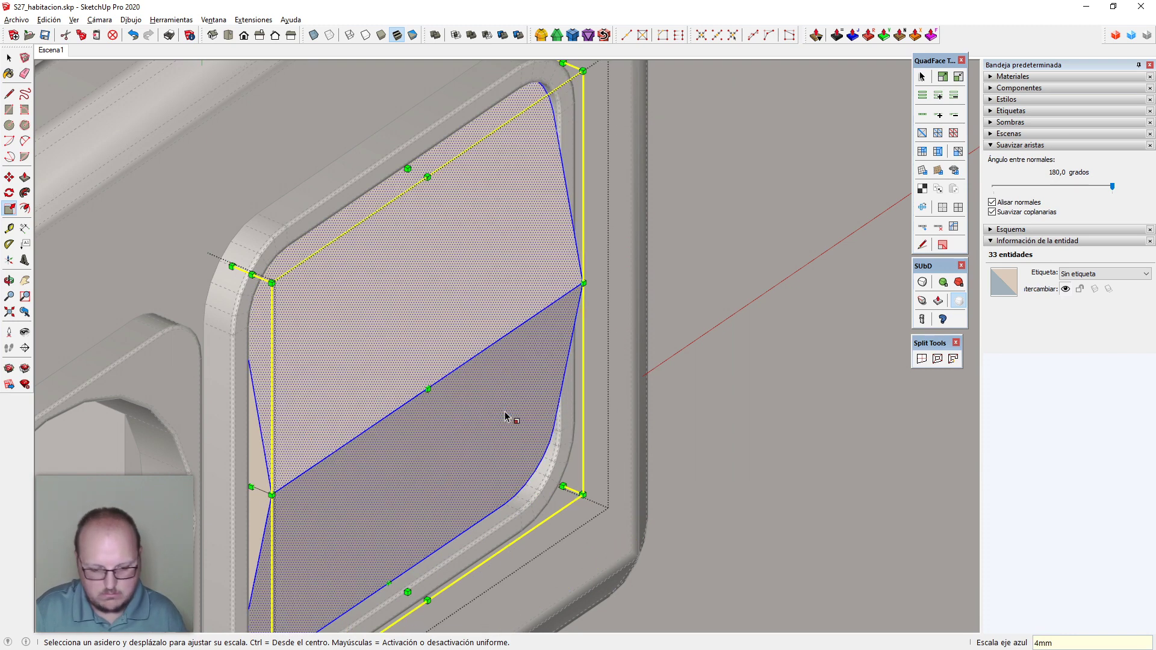
{"action": "type", "text": "2mm"}
{"action": "key", "text": "Return"}
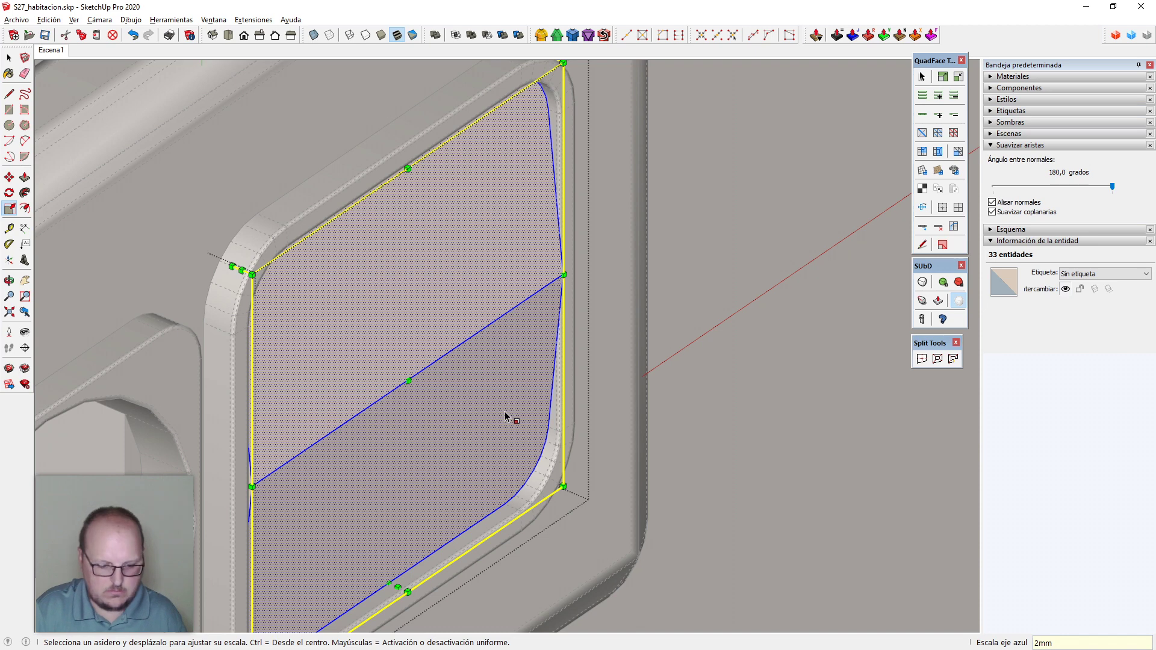
{"action": "key", "text": "Return"}
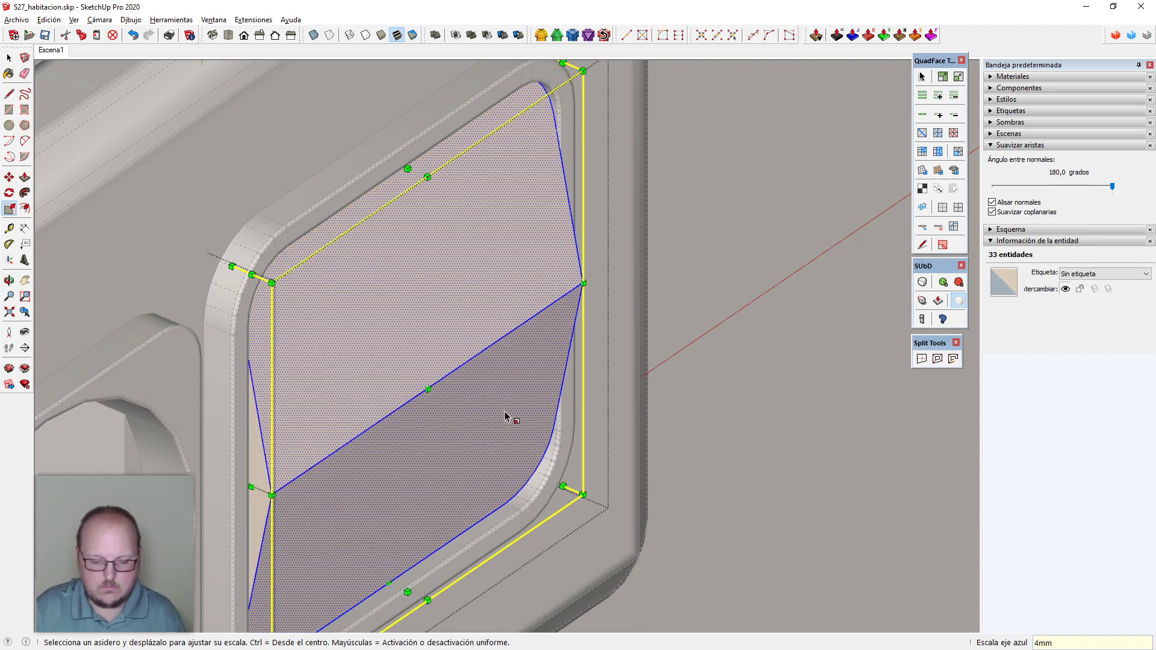
{"action": "type", "text": "3mm"}
{"action": "key", "text": "Return"}
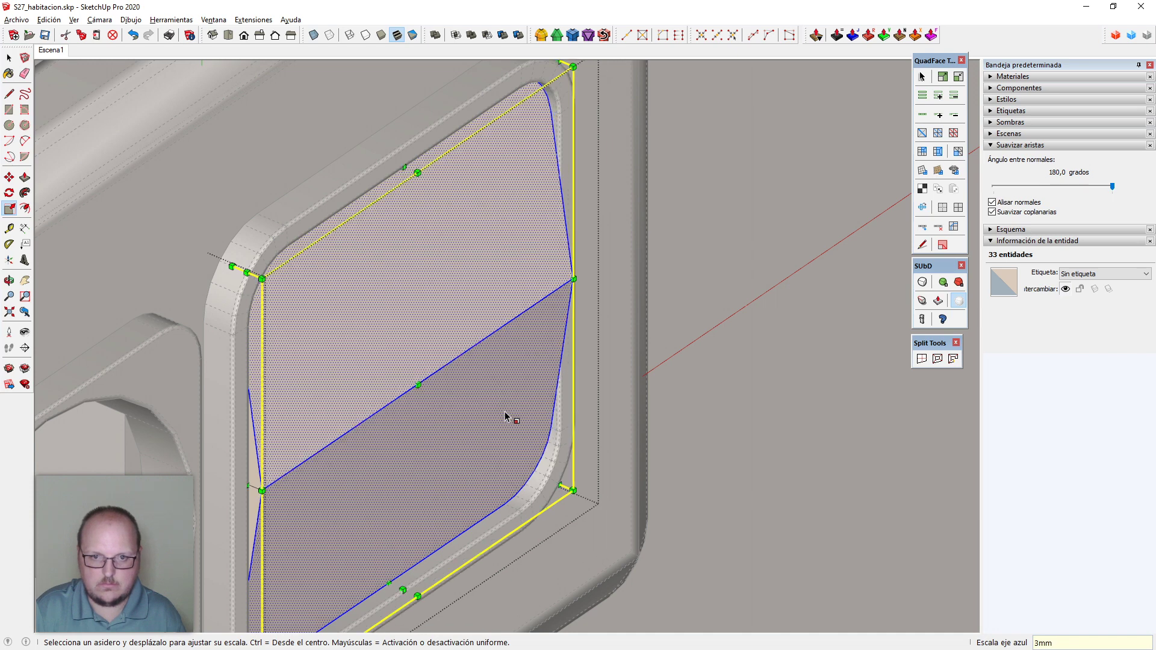
{"action": "type", "text": "2mm"}
{"action": "key", "text": "Return"}
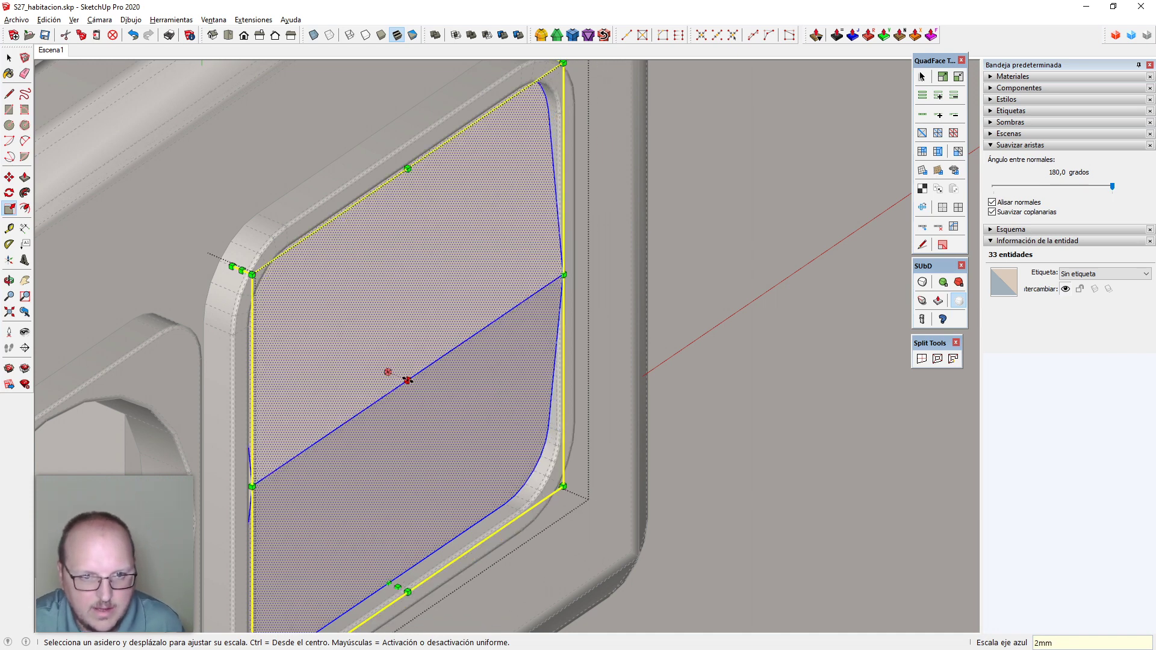
Scale the sloped front along the blue axis so the rocker's ridge aligns with a point on the surrounding frame
{"action": "left_click", "coordinate": [408, 381]}
{"action": "scroll", "coordinate": [244, 332], "scroll_direction": "up", "scroll_amount": 1}
{"action": "scroll", "coordinate": [242, 332], "scroll_direction": "up", "scroll_amount": 2}
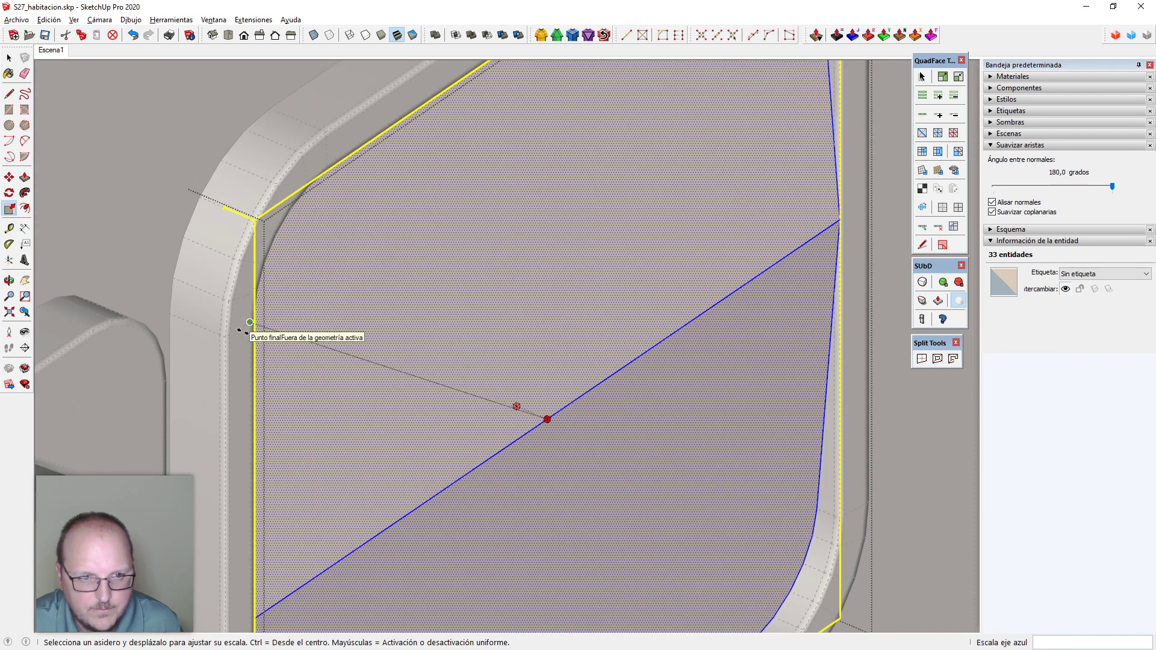
{"action": "scroll", "coordinate": [244, 330], "scroll_direction": "down", "scroll_amount": 1}
{"action": "left_click_drag", "start_coordinate": [244, 331], "coordinate": [243, 323]}
{"action": "scroll", "coordinate": [530, 421], "scroll_direction": "down", "scroll_amount": 6}
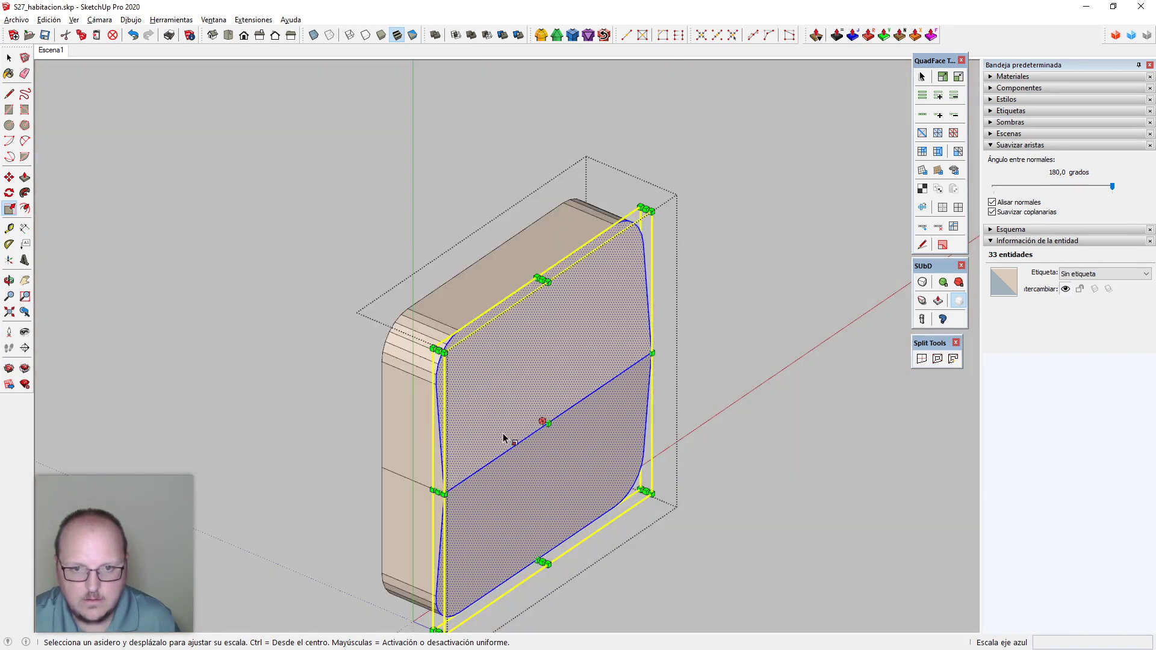
Scale the rocker's slopes to a depth of 4 mm, keeping the central ridge fixed, and close the group
{"action": "left_click_drag", "start_coordinate": [532, 426], "coordinate": [525, 411]}
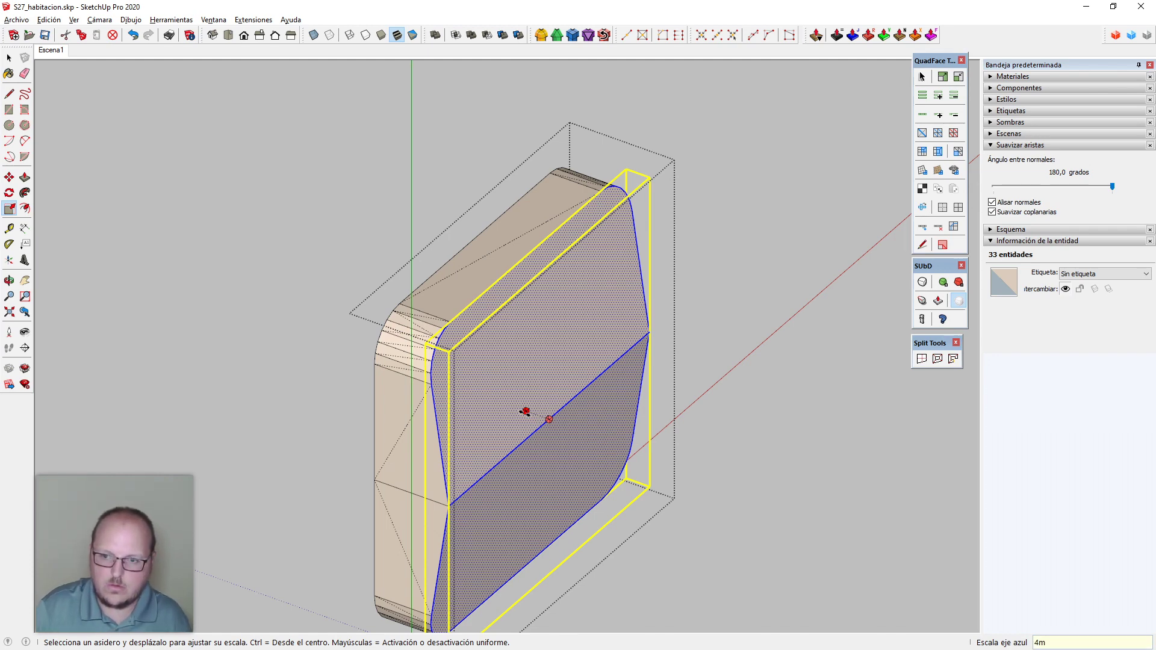
{"action": "key", "text": "Return"}
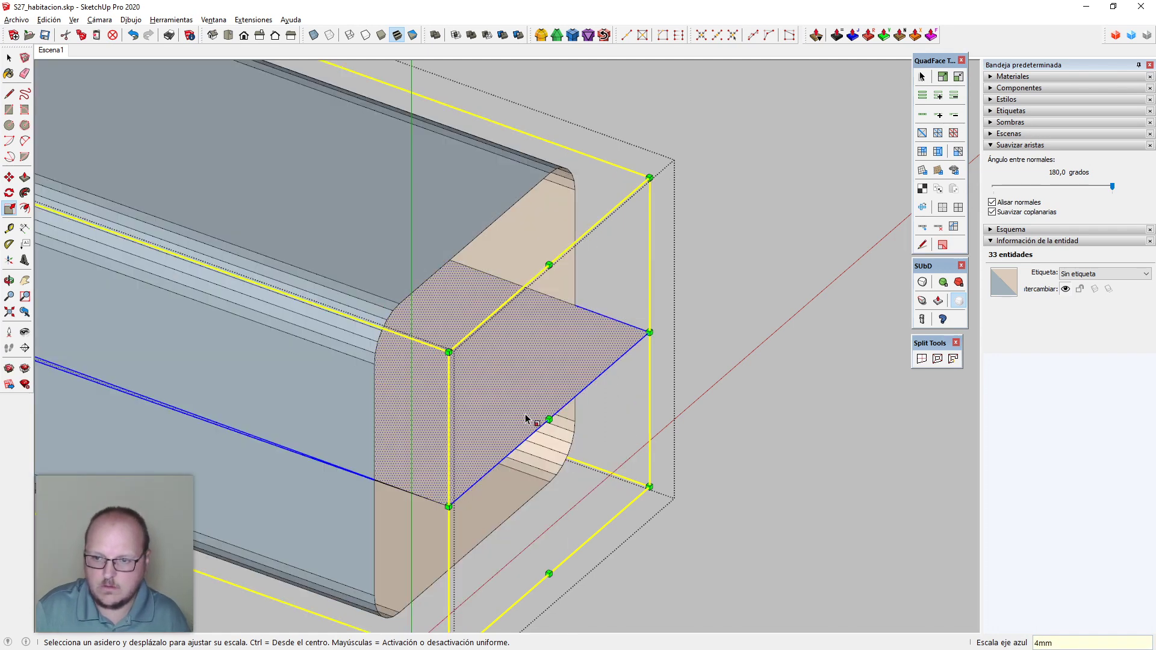
{"action": "key", "text": "Return"}
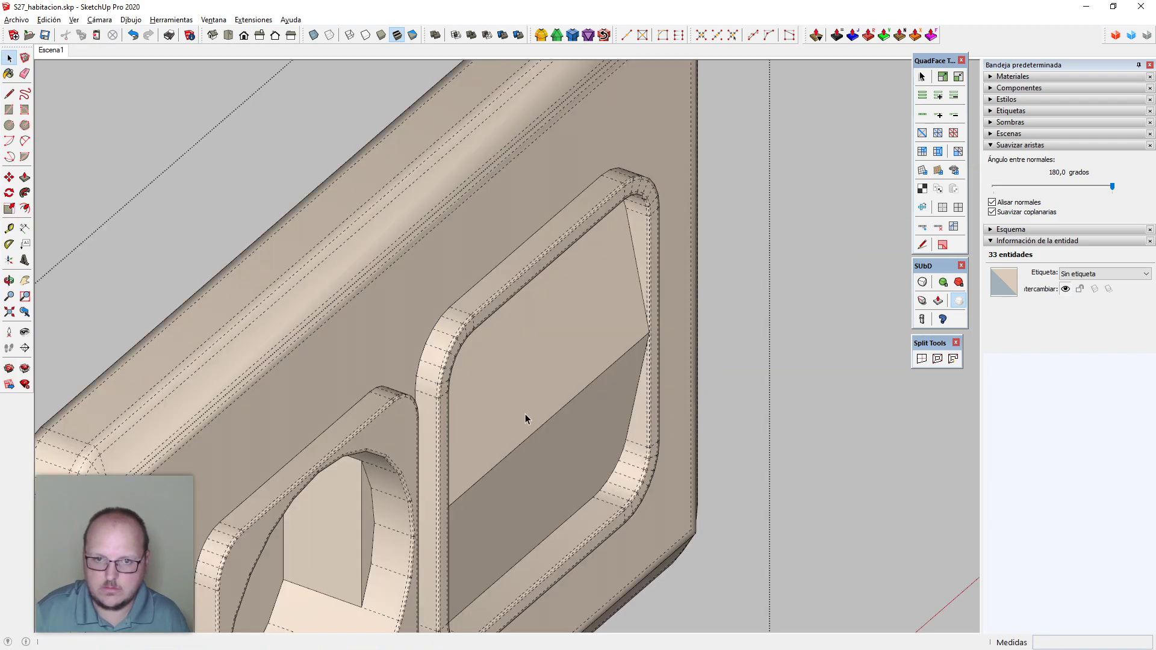
{"action": "middle_click_drag", "start_coordinate": [527, 418], "coordinate": [509, 364]}
{"action": "scroll", "coordinate": [536, 254], "scroll_direction": "down", "scroll_amount": 2}
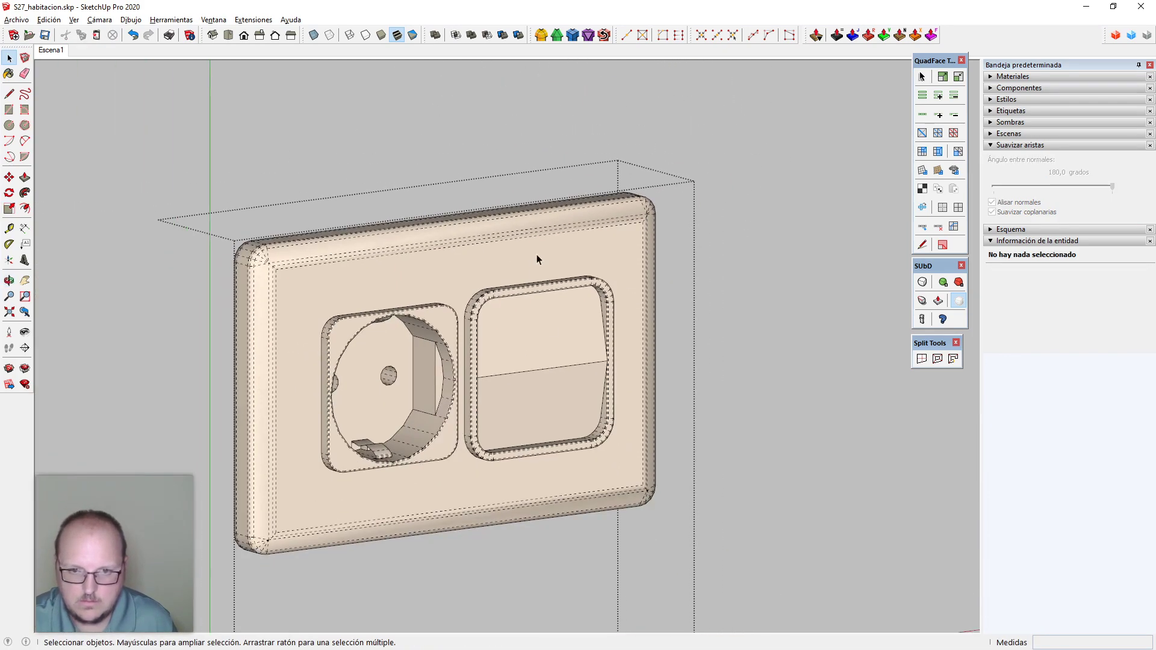
Rescale the rocker's front slopes along the blue axis to a depth of 3 mm from the central ridge, and close the group
{"action": "middle_click_drag", "start_coordinate": [537, 254], "coordinate": [640, 413]}
{"action": "scroll", "coordinate": [555, 338], "scroll_direction": "down", "scroll_amount": 2}
{"action": "middle_click_drag", "start_coordinate": [555, 338], "coordinate": [498, 297]}
{"action": "middle_click_drag", "start_coordinate": [574, 542], "coordinate": [464, 460]}
{"action": "scroll", "coordinate": [464, 461], "scroll_direction": "up", "scroll_amount": 2}
{"action": "key", "text": "s"}
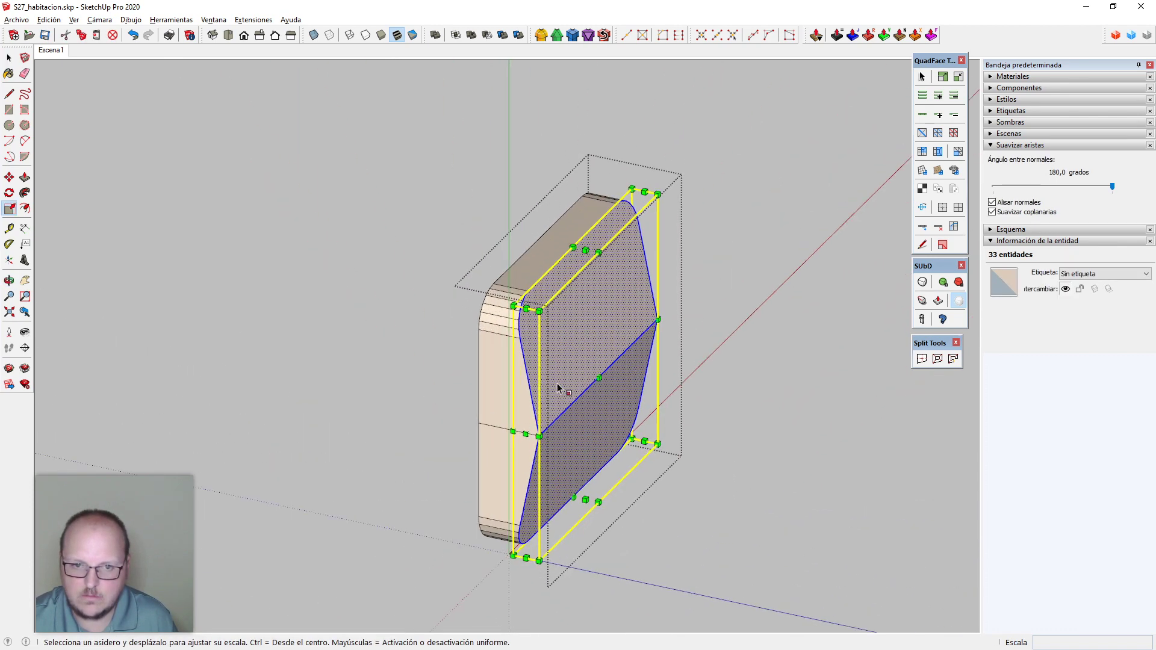
{"action": "key", "text": "x"}
{"action": "left_click_drag", "start_coordinate": [572, 371], "coordinate": [575, 373]}
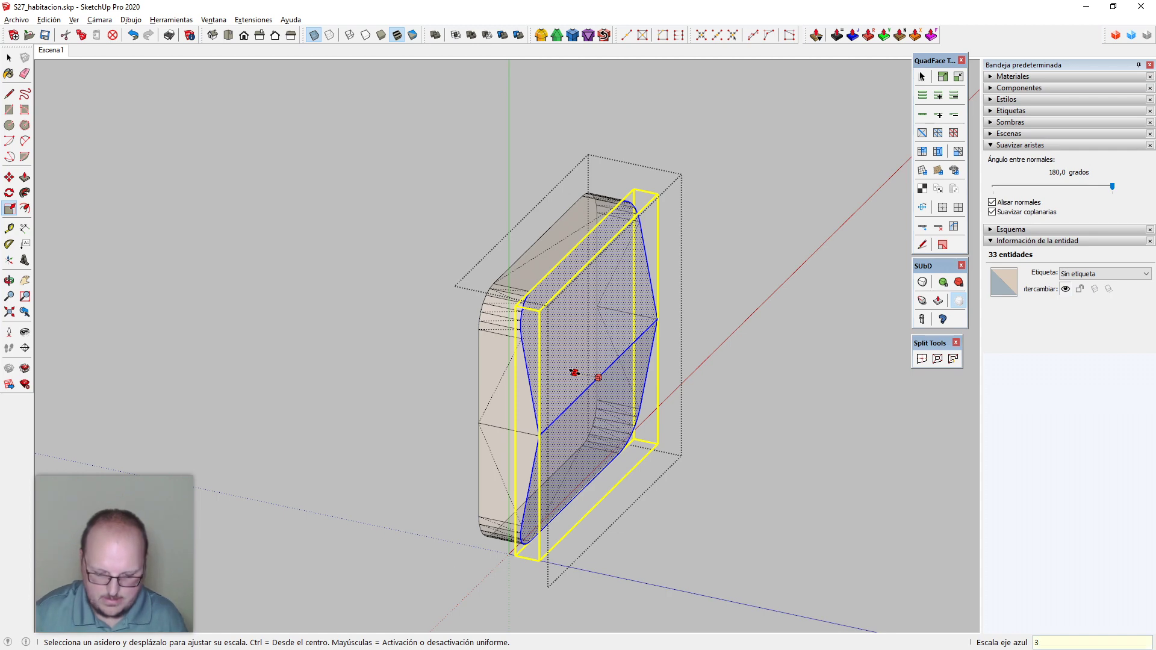
{"action": "type", "text": "mm"}
{"action": "key", "text": "Return"}
{"action": "key", "text": "x"}
{"action": "key", "text": "space"}
{"action": "key", "text": "Escape"}
{"action": "middle_click_drag", "start_coordinate": [576, 372], "coordinate": [557, 426]}
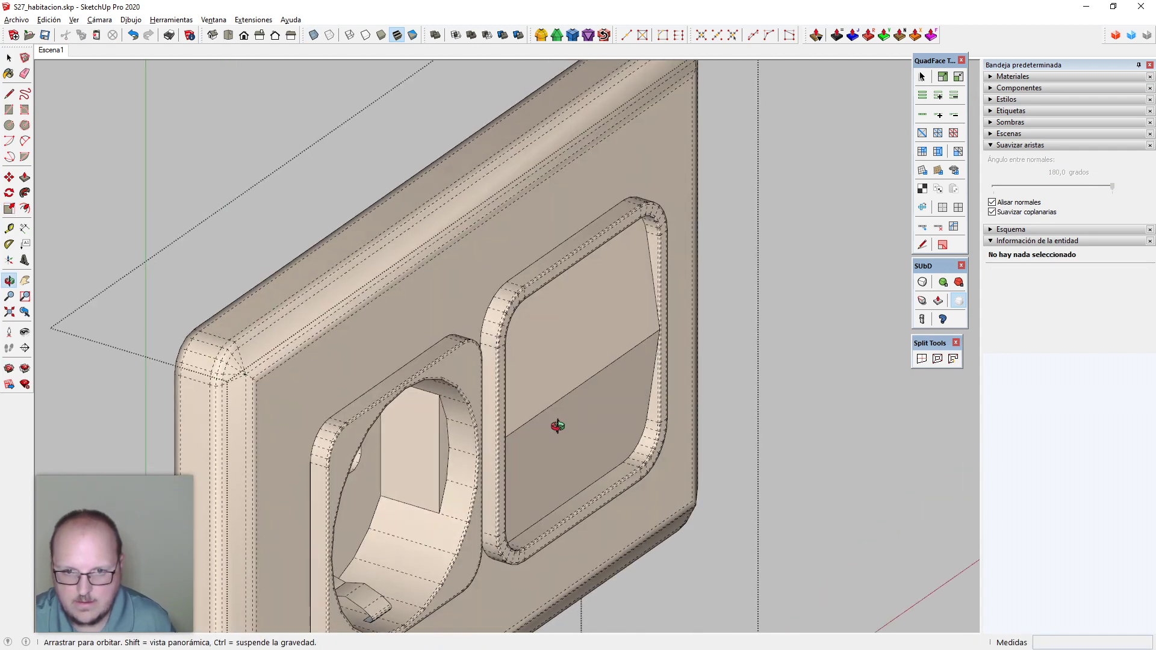
Soften all edges inside the rocker's group using an angle of about 46.5 degrees
{"action": "double_click", "coordinate": [595, 365]}
{"action": "triple_click", "coordinate": [536, 326]}
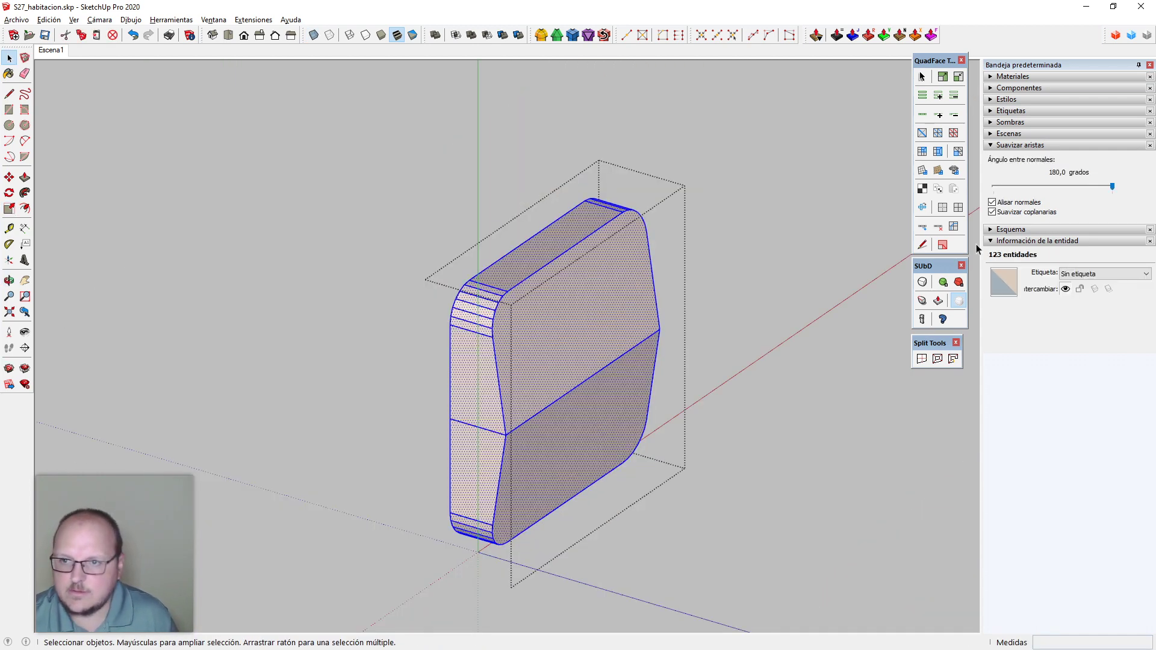
{"action": "left_click", "coordinate": [1005, 201]}
{"action": "left_click", "coordinate": [1005, 201]}
{"action": "left_click", "coordinate": [1028, 188]}
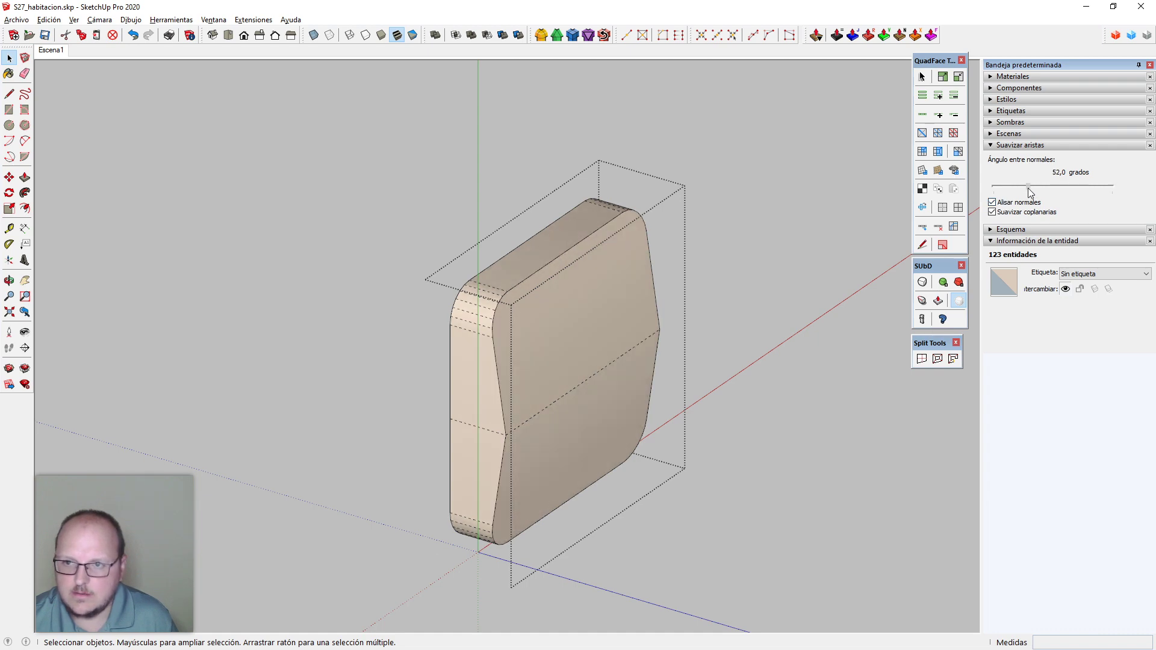
Turn the rocker's central ridge line and its side continuations back into hard edges with a softening angle of 0 degrees
{"action": "left_click", "coordinate": [595, 377]}
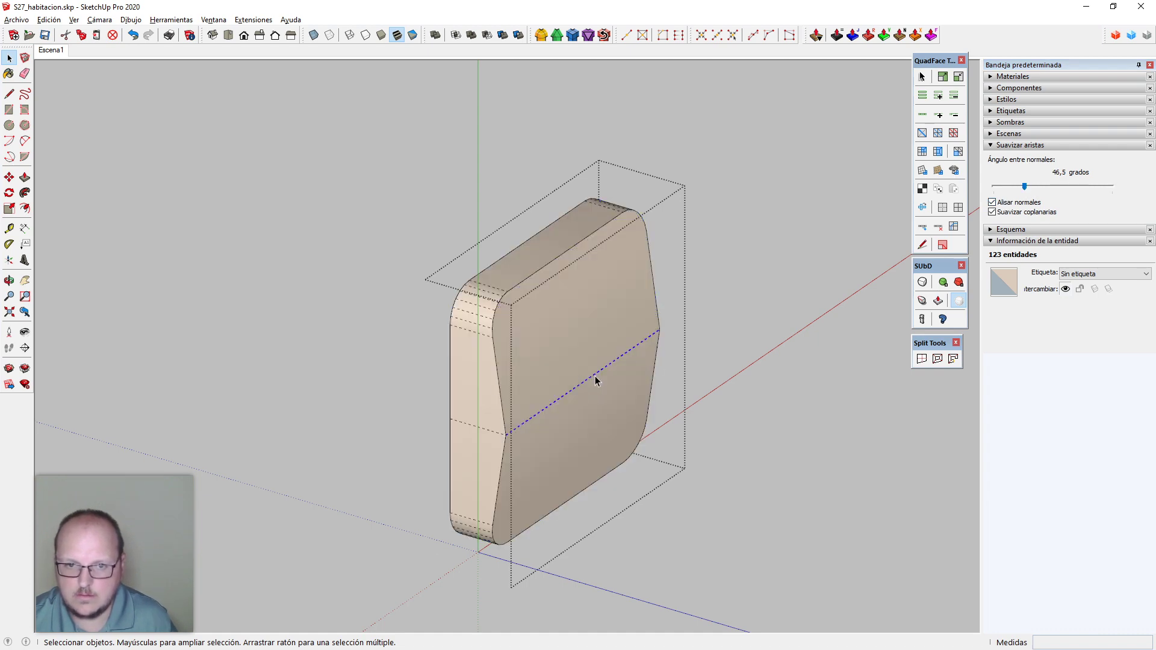
{"action": "middle_click_drag", "start_coordinate": [595, 377], "coordinate": [699, 395]}
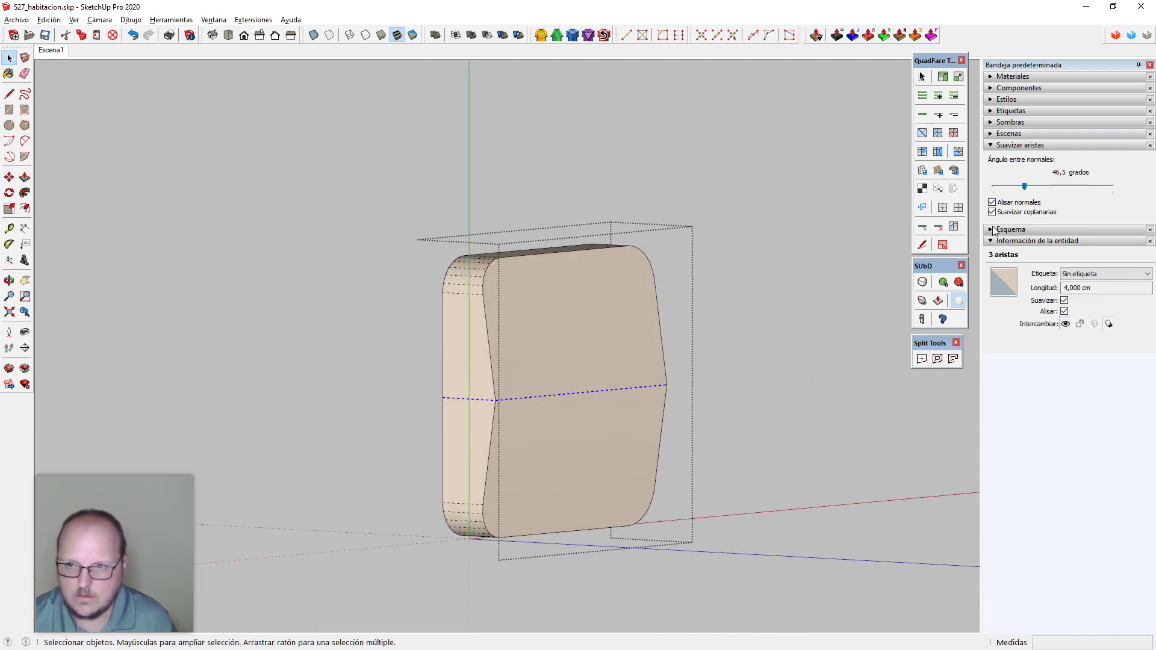
{"action": "left_click_drag", "start_coordinate": [1025, 185], "coordinate": [994, 187]}
{"action": "middle_click_drag", "start_coordinate": [717, 284], "coordinate": [676, 427]}
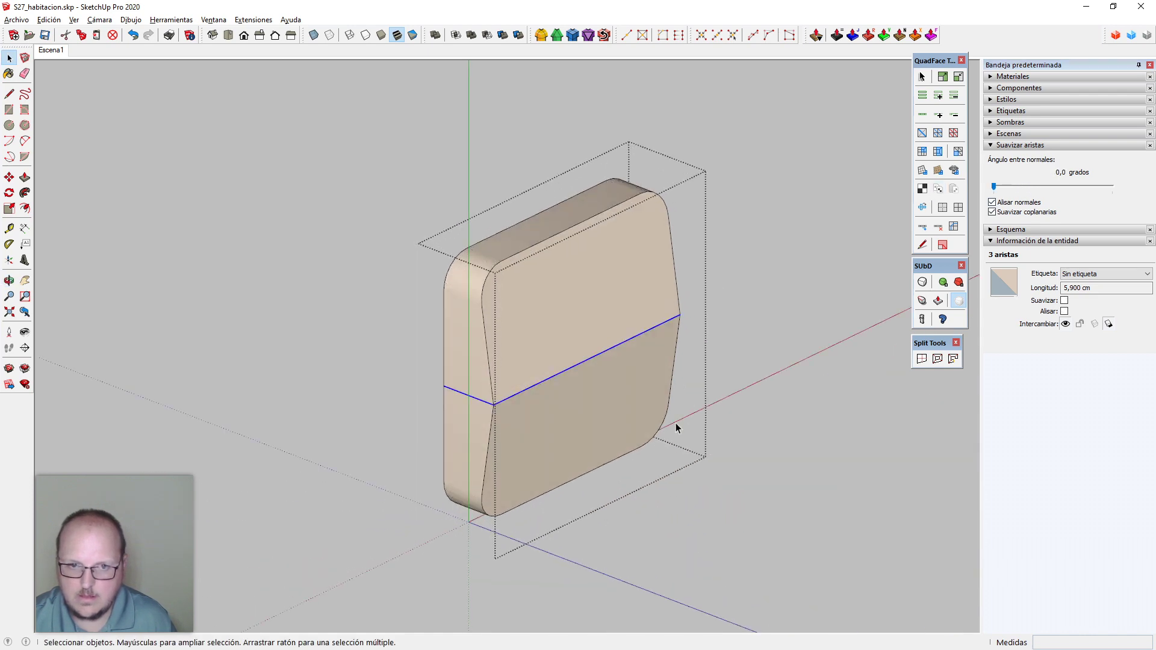
Subdivide all of the rocker's geometry with FredoCorner and soften the group's edges to 180 degrees
{"action": "triple_click", "coordinate": [602, 341]}
{"action": "left_click_drag", "start_coordinate": [329, 115], "coordinate": [726, 588]}
{"action": "middle_click_drag", "start_coordinate": [727, 583], "coordinate": [660, 568]}
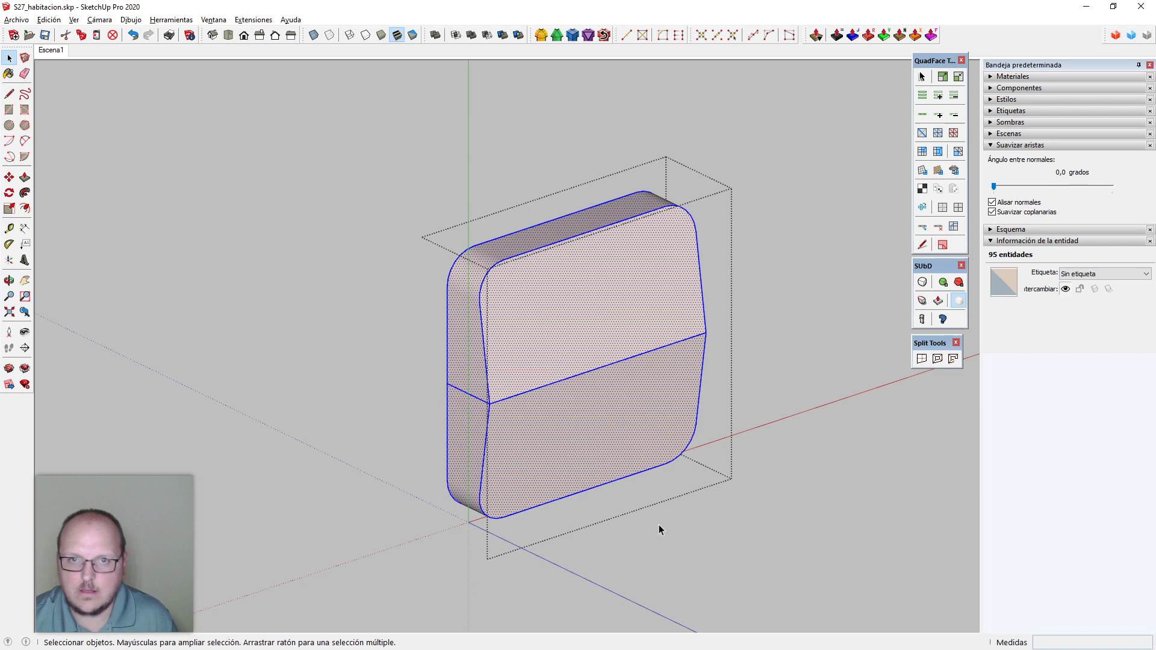
{"action": "left_click", "coordinate": [575, 35]}
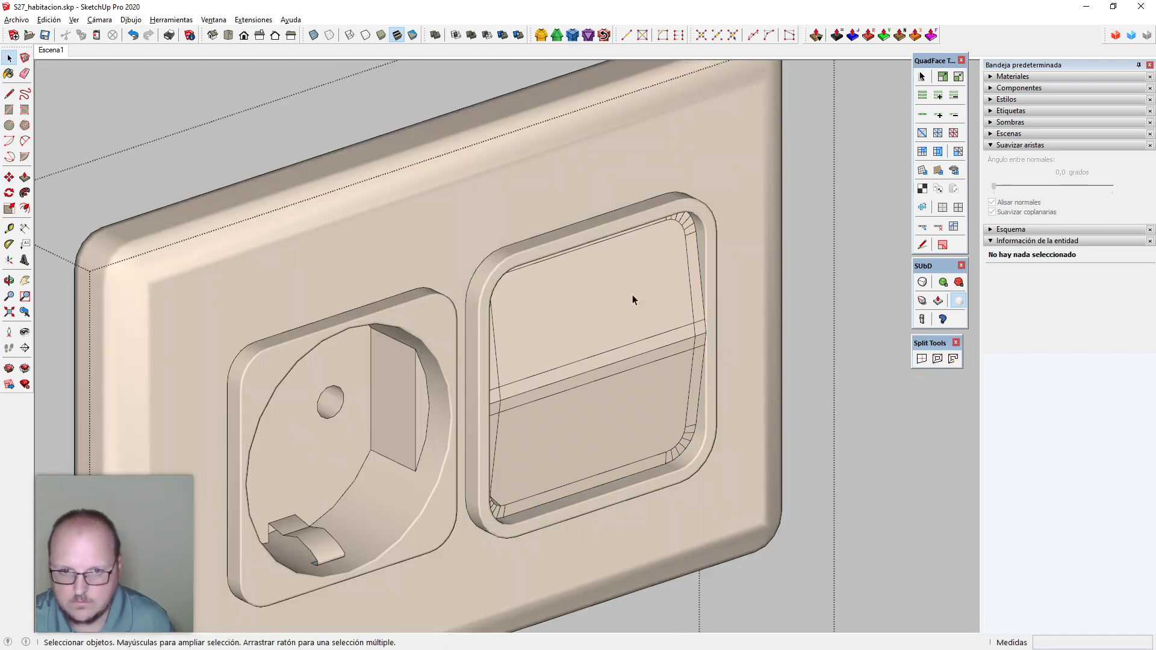
{"action": "left_click", "coordinate": [597, 331]}
{"action": "left_click_drag", "start_coordinate": [994, 187], "coordinate": [1155, 182]}
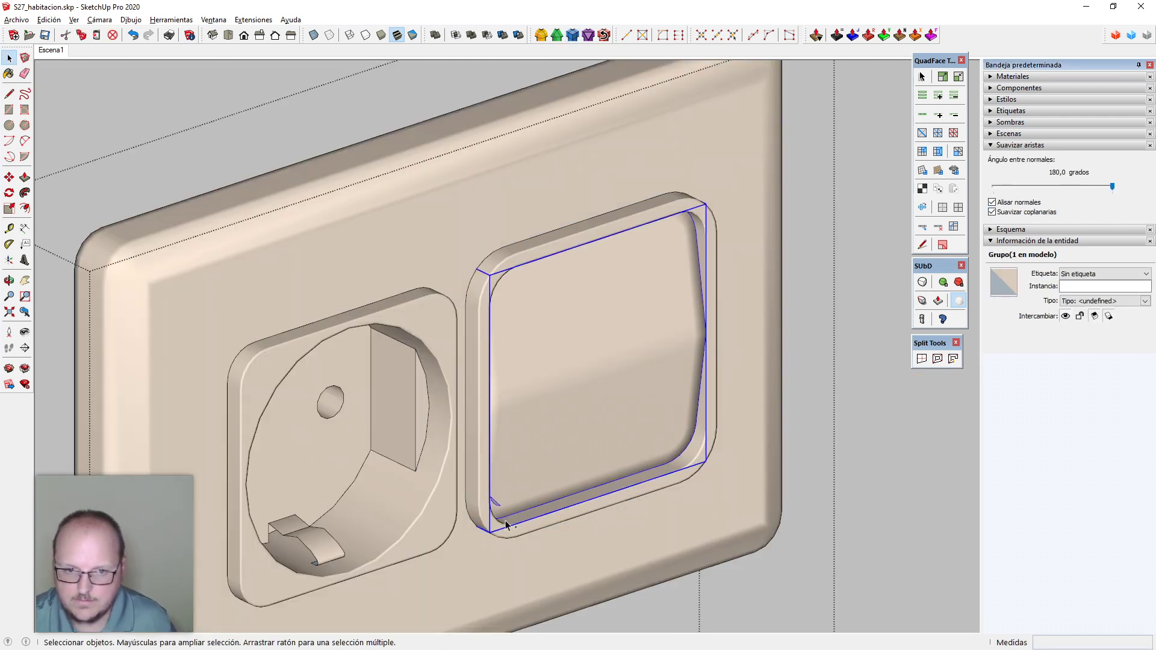
Erase the stray diagonal edge at the rocker's lower-left inner corner and rebuild the lower front face
{"action": "scroll", "coordinate": [507, 515], "scroll_direction": "up", "scroll_amount": 3}
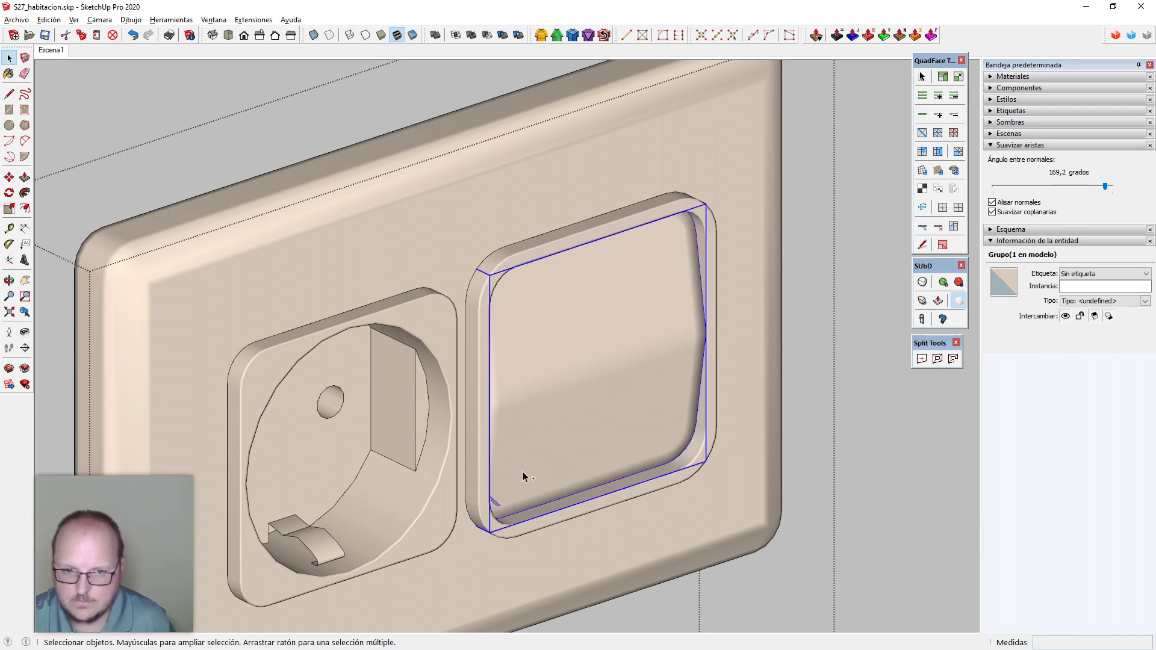
{"action": "double_click", "coordinate": [522, 471]}
{"action": "scroll", "coordinate": [497, 514], "scroll_direction": "up", "scroll_amount": 6}
{"action": "key", "text": "e"}
{"action": "left_click", "coordinate": [506, 488]}
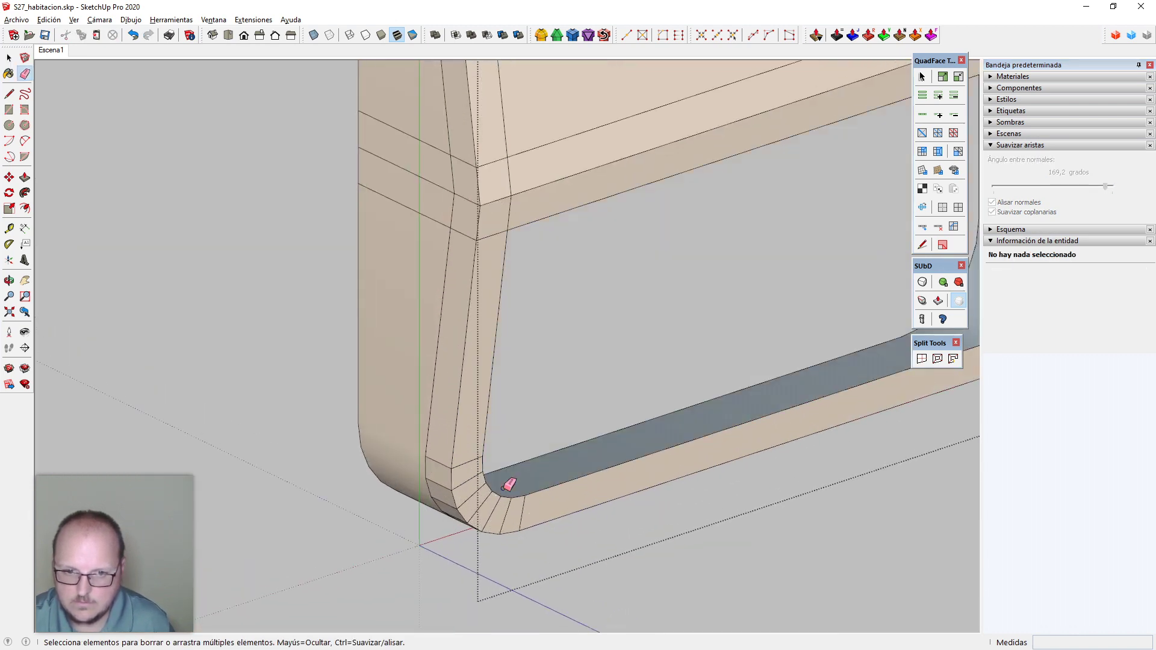
{"action": "key", "text": "space"}
{"action": "left_click", "coordinate": [540, 493]}
{"action": "scroll", "coordinate": [537, 493], "scroll_direction": "down", "scroll_amount": 8}
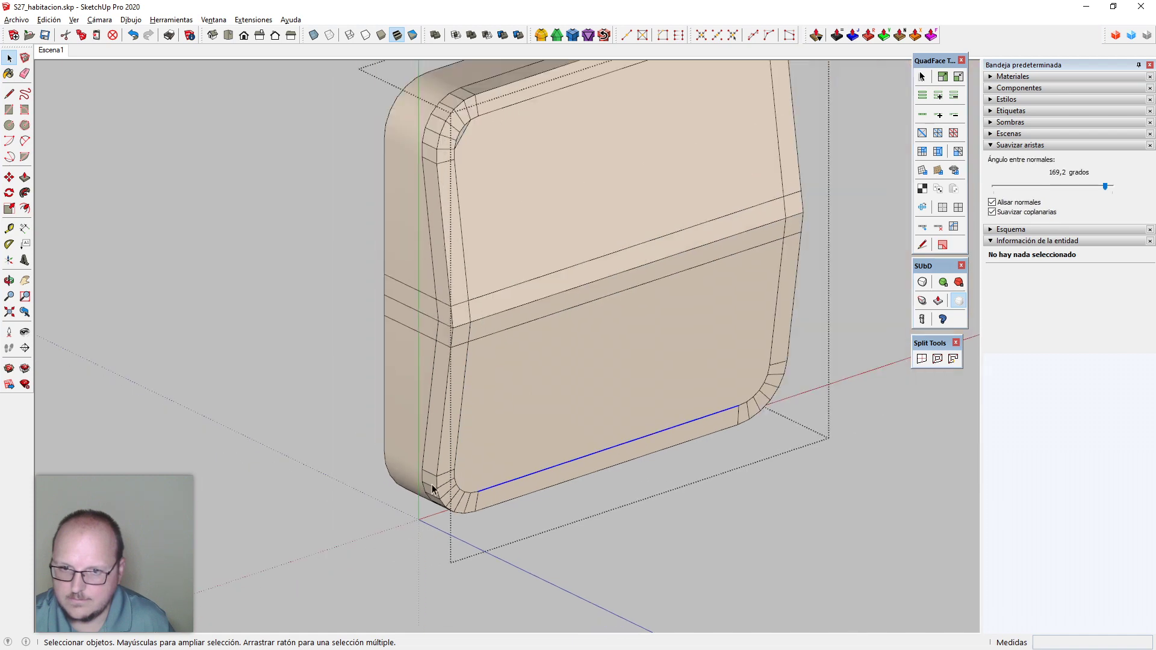
Erase the stray diagonal edge at the rocker's upper-left inner corner and rebuild the upper front face
{"action": "scroll", "coordinate": [426, 260], "scroll_direction": "up", "scroll_amount": 3}
{"action": "scroll", "coordinate": [425, 260], "scroll_direction": "up", "scroll_amount": 3}
{"action": "key", "text": "e"}
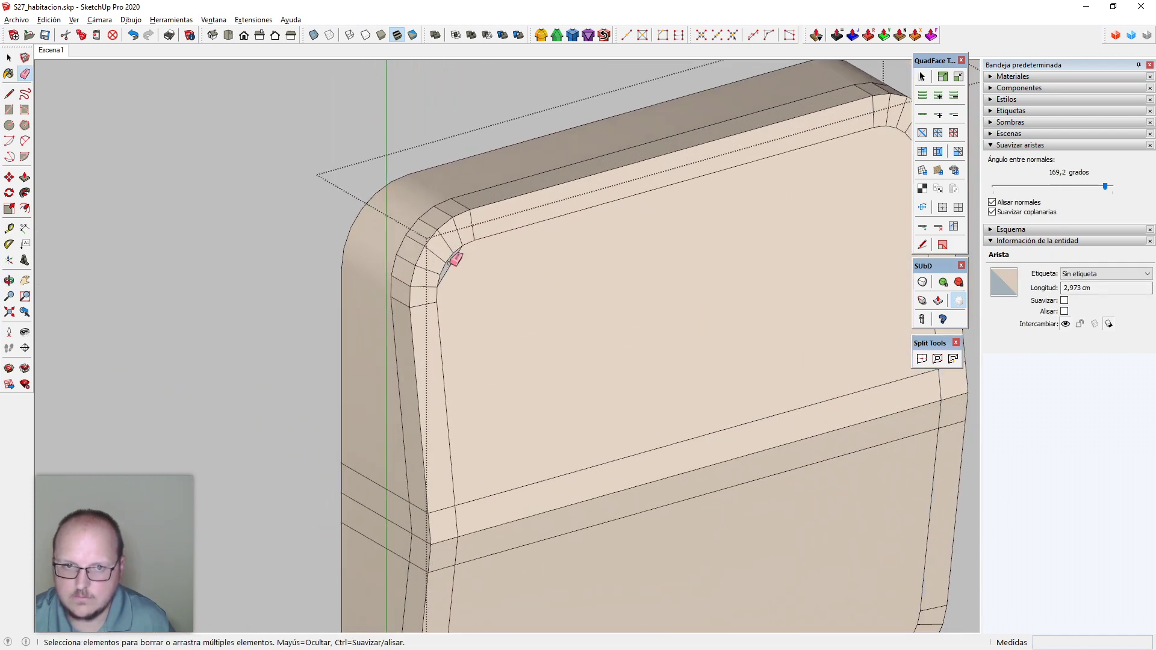
{"action": "left_click", "coordinate": [466, 257]}
{"action": "key", "text": "space"}
{"action": "left_click", "coordinate": [496, 236]}
{"action": "scroll", "coordinate": [496, 236], "scroll_direction": "down", "scroll_amount": 8}
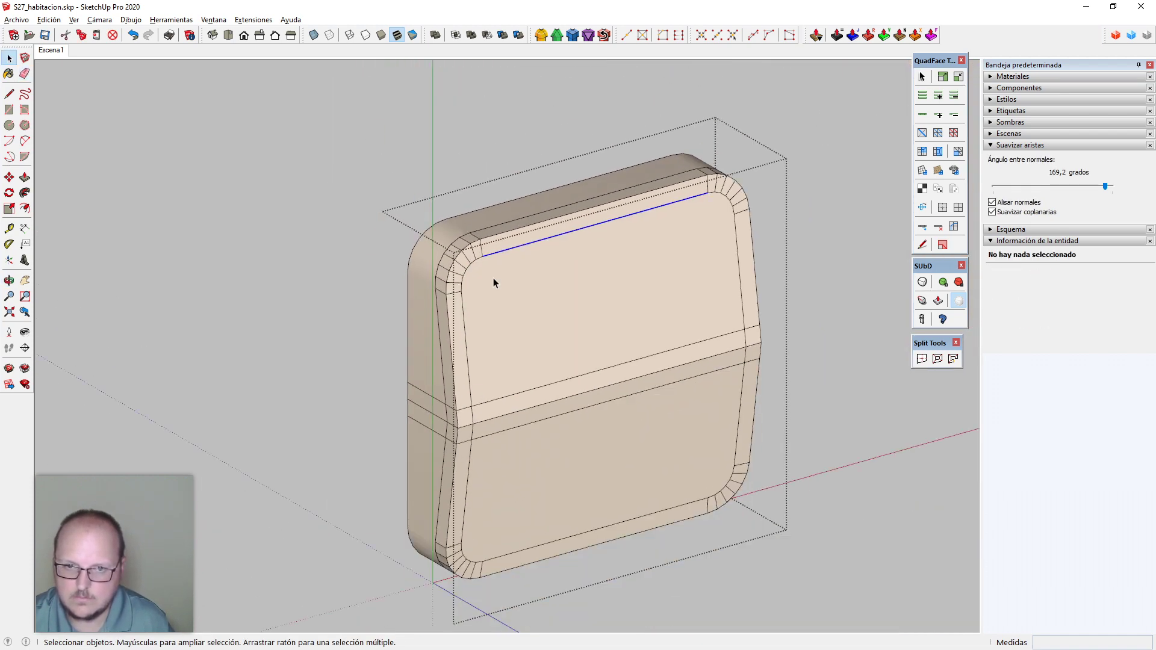
Close the rocker's group and soften its edges to 180 degrees
{"action": "key", "text": "Escape"}
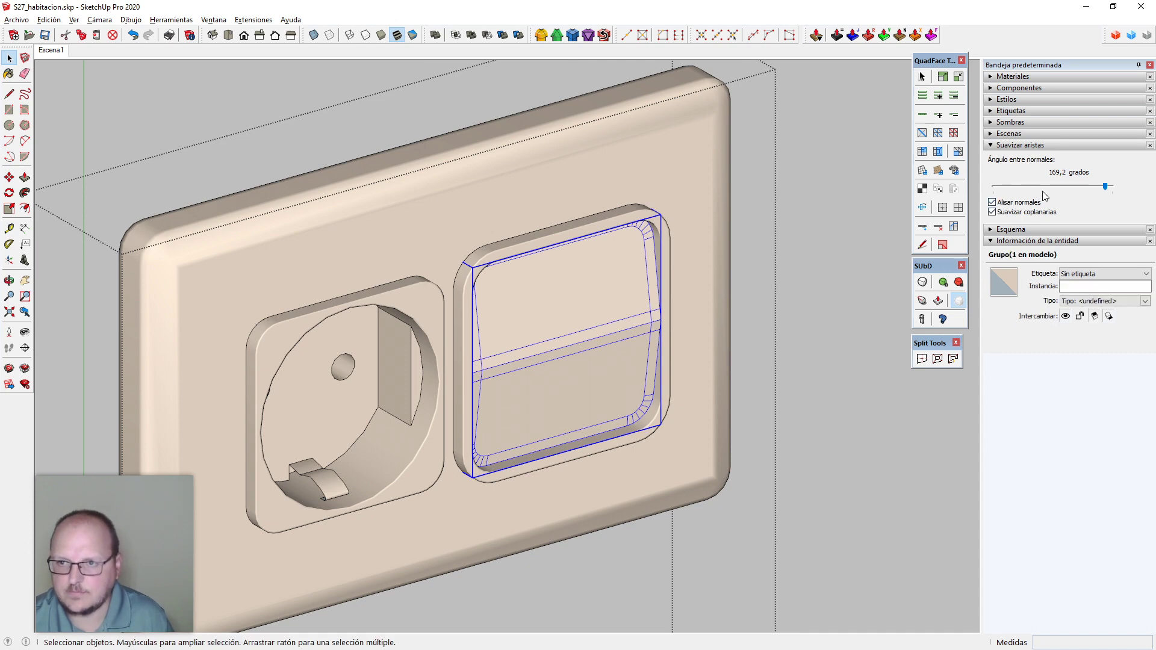
{"action": "left_click_drag", "start_coordinate": [1105, 187], "coordinate": [1130, 170]}
{"action": "left_click", "coordinate": [567, 281]}
Try deleting the socket insert from the plate, and undo the last two changes
{"action": "scroll", "coordinate": [568, 281], "scroll_direction": "down", "scroll_amount": 6}
{"action": "middle_click_drag", "start_coordinate": [627, 460], "coordinate": [475, 362]}
{"action": "scroll", "coordinate": [480, 305], "scroll_direction": "up", "scroll_amount": 3}
{"action": "left_click", "coordinate": [511, 300]}
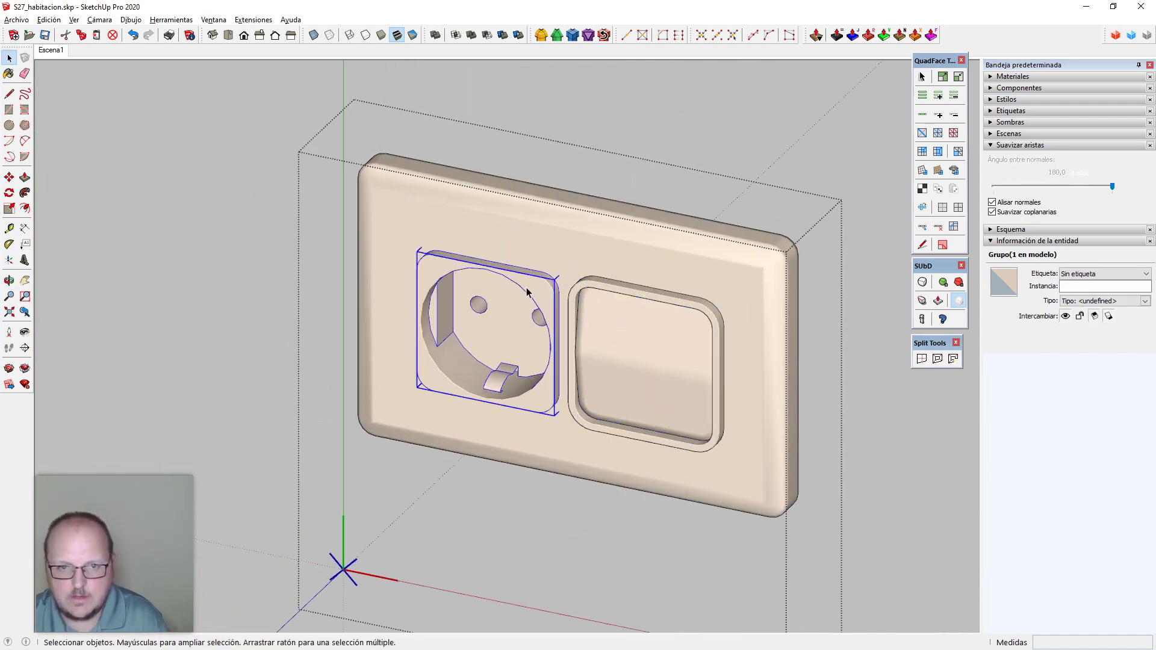
{"action": "key", "text": "Delete"}
{"action": "scroll", "coordinate": [614, 279], "scroll_direction": "up", "scroll_amount": 3}
{"action": "left_click", "coordinate": [602, 336]}
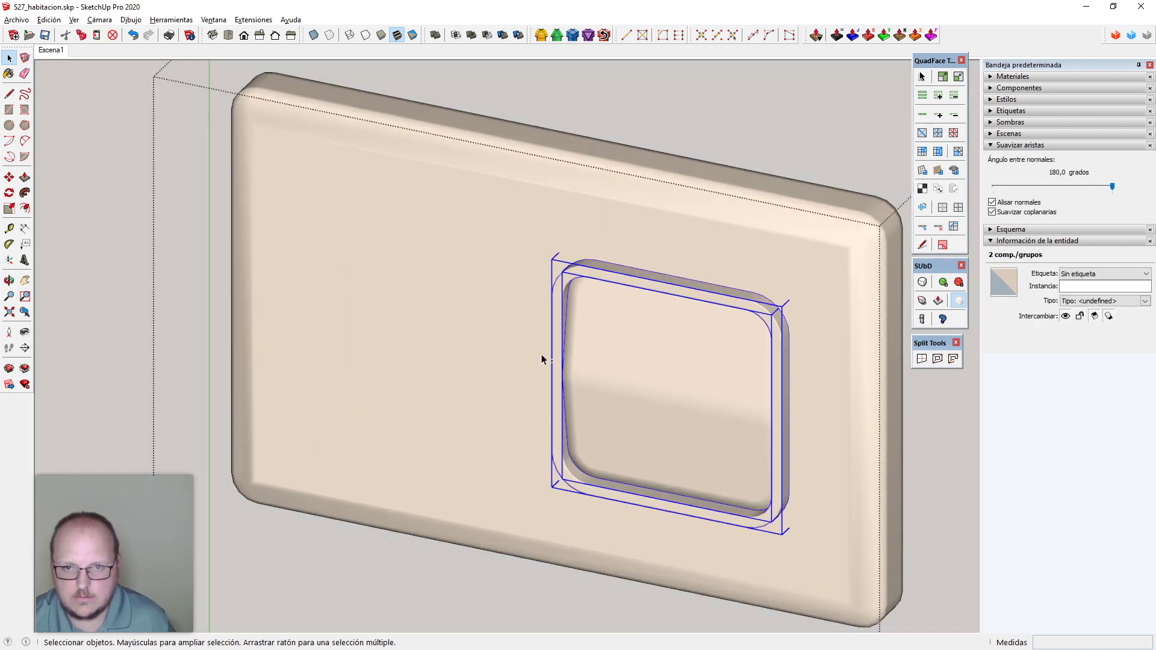
{"action": "middle_click_drag", "start_coordinate": [541, 354], "coordinate": [617, 338]}
{"action": "middle_click_drag", "start_coordinate": [691, 341], "coordinate": [455, 357]}
{"action": "key", "text": "ctrl+z"}
{"action": "key", "text": "ctrl+z"}
Draw a short vertical line on the plate above the socket and delete the socket insert
{"action": "scroll", "coordinate": [416, 263], "scroll_direction": "up", "scroll_amount": 2}
{"action": "key", "text": "l"}
{"action": "left_click", "coordinate": [413, 232]}
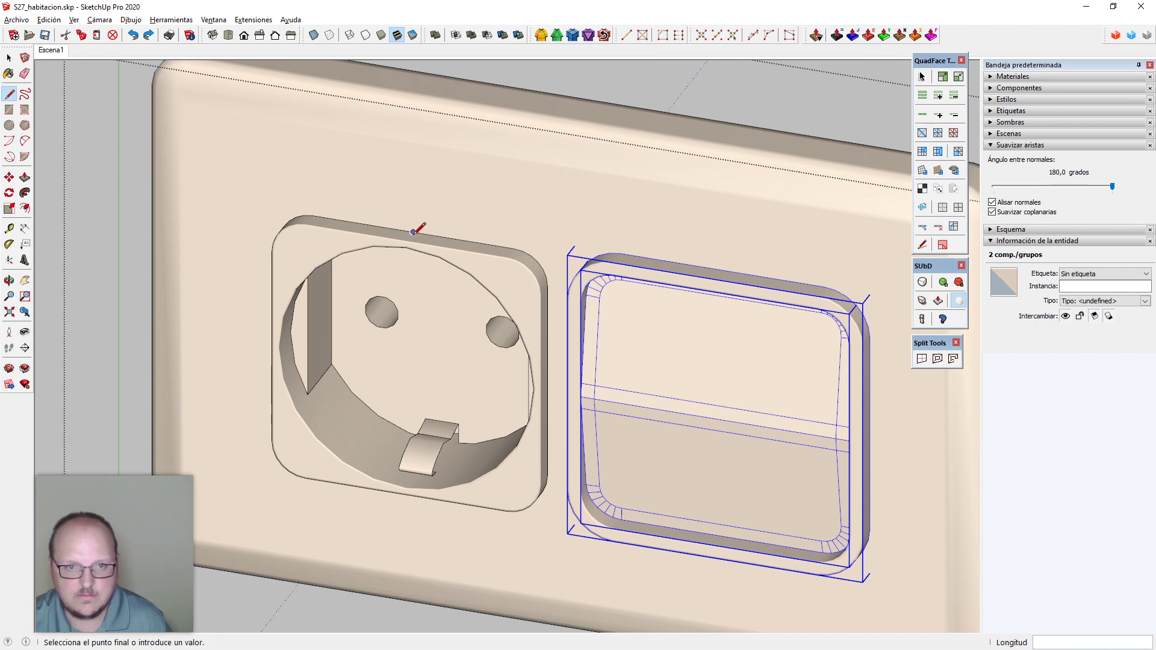
{"action": "left_click", "coordinate": [421, 178]}
{"action": "key", "text": "space"}
{"action": "scroll", "coordinate": [421, 177], "scroll_direction": "down", "scroll_amount": 5}
{"action": "left_click", "coordinate": [497, 280]}
{"action": "key", "text": "Delete"}
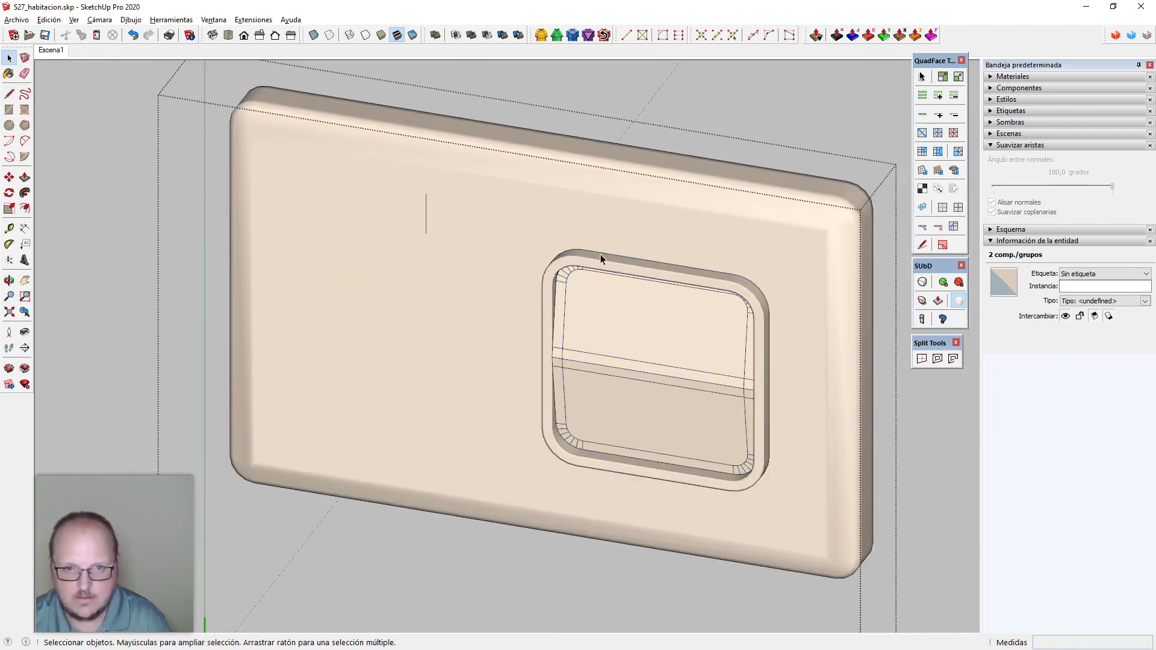
Soften the rocker's edges to 180 degrees and try nesting its group inside the surrounding frame's group
{"action": "left_click", "coordinate": [943, 208]}
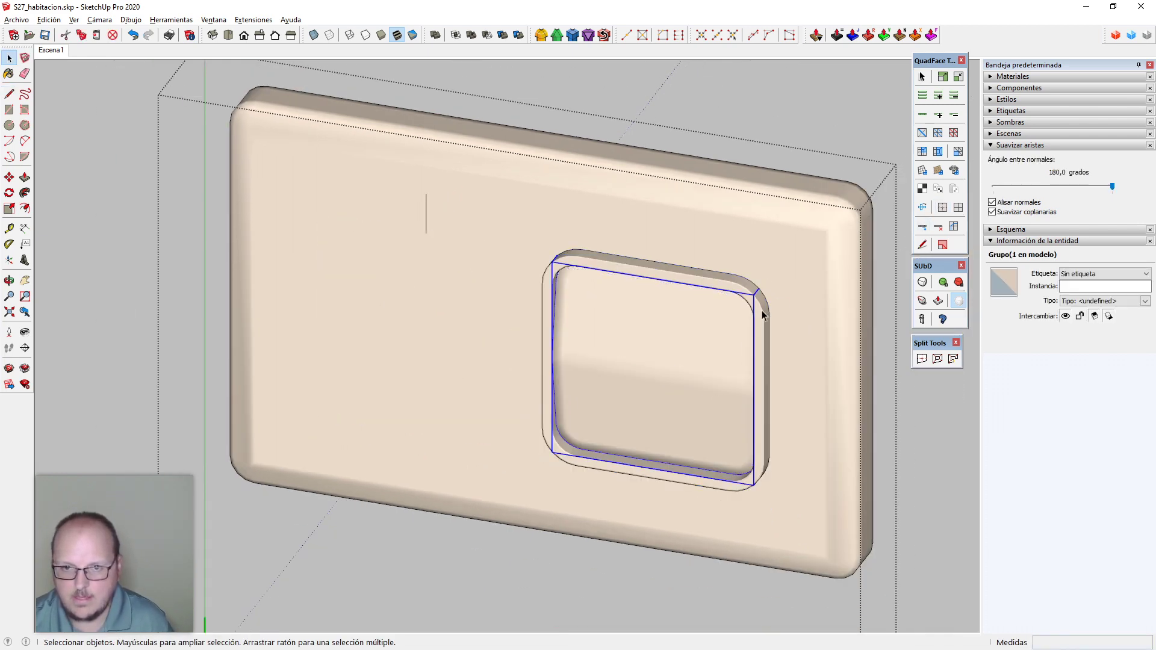
{"action": "right_click", "coordinate": [705, 331]}
{"action": "left_click", "coordinate": [765, 330]}
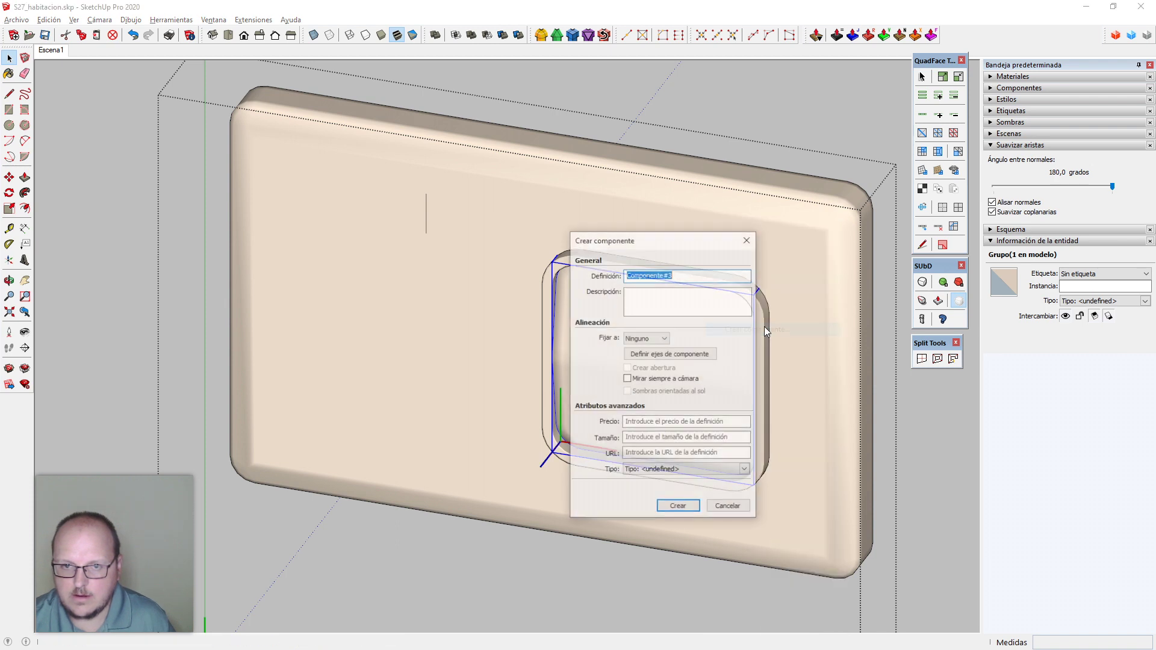
{"action": "left_click", "coordinate": [729, 508]}
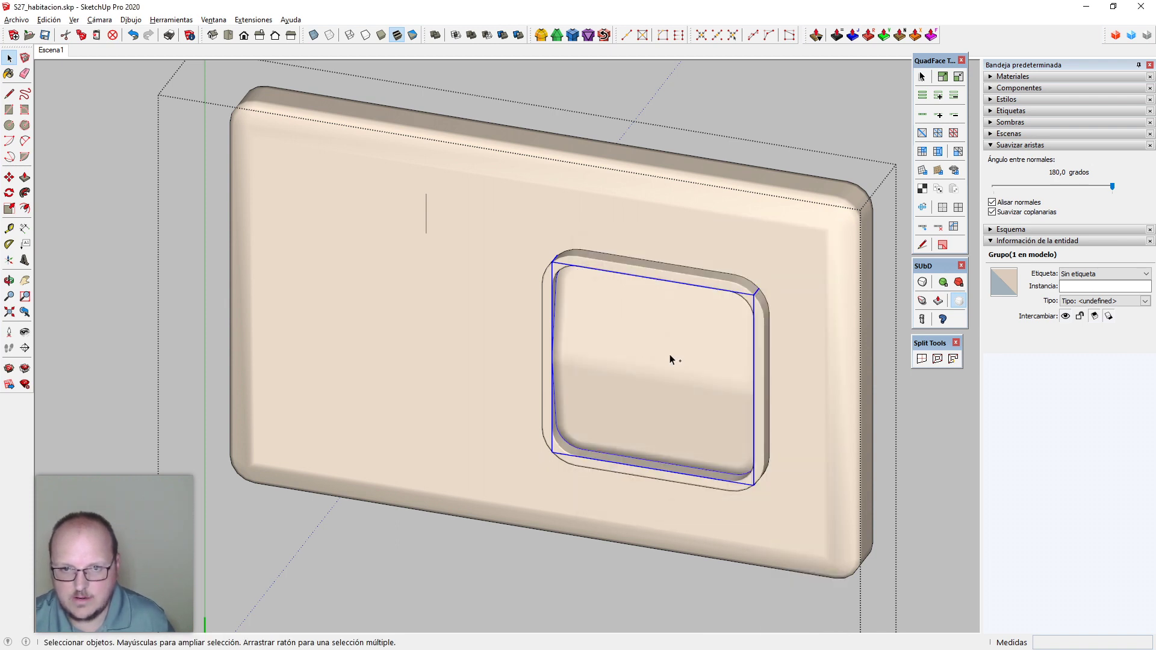
{"action": "double_click", "coordinate": [754, 317]}
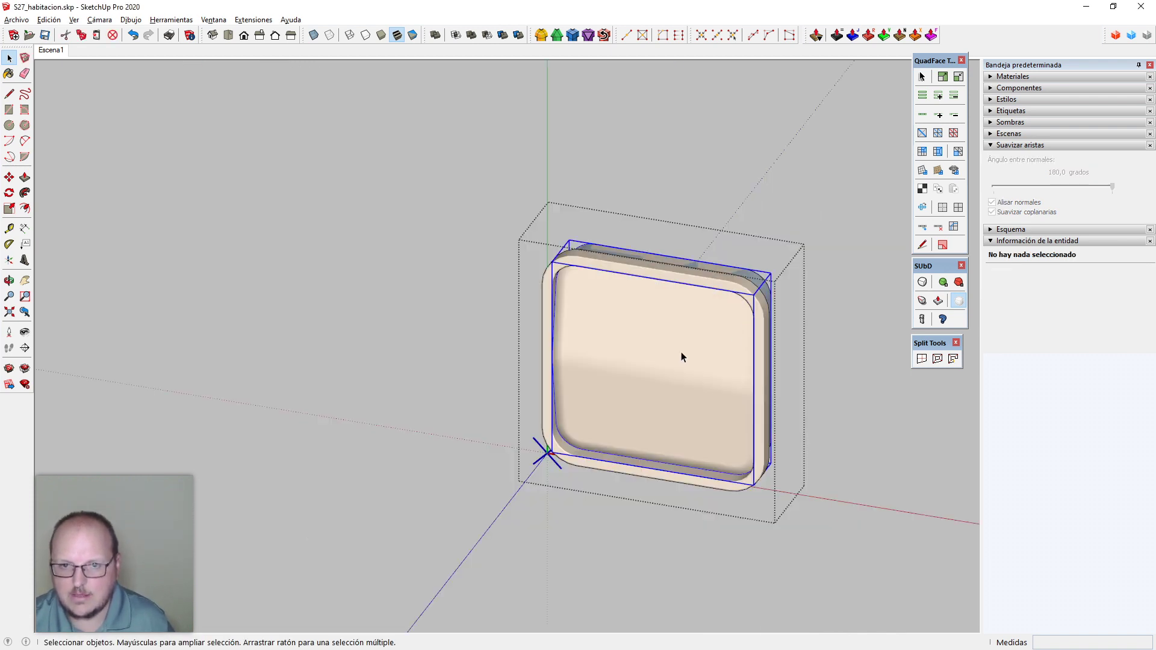
{"action": "left_click", "coordinate": [681, 355]}
{"action": "middle_click_drag", "start_coordinate": [681, 356], "coordinate": [559, 465]}
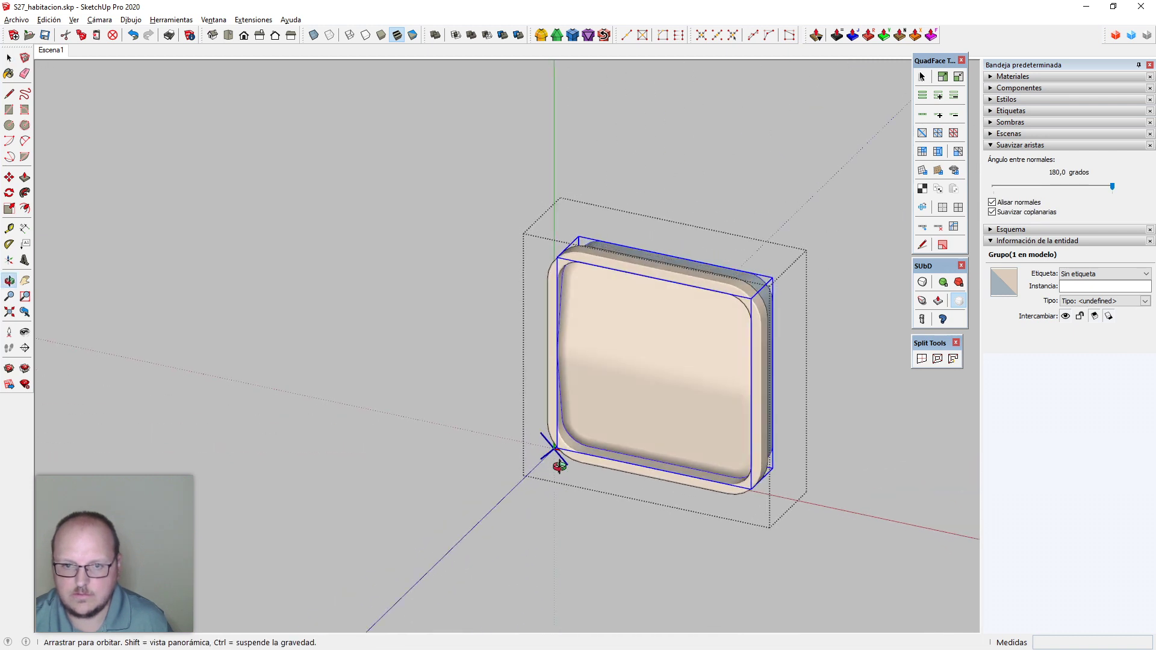
Undo the recent changes back to the rocker's state before its edges were subdivided
{"action": "key", "text": "ctrl+z"}
{"action": "key", "text": "ctrl+z"}
{"action": "key", "text": "ctrl+z"}
{"action": "key", "text": "ctrl+z"}
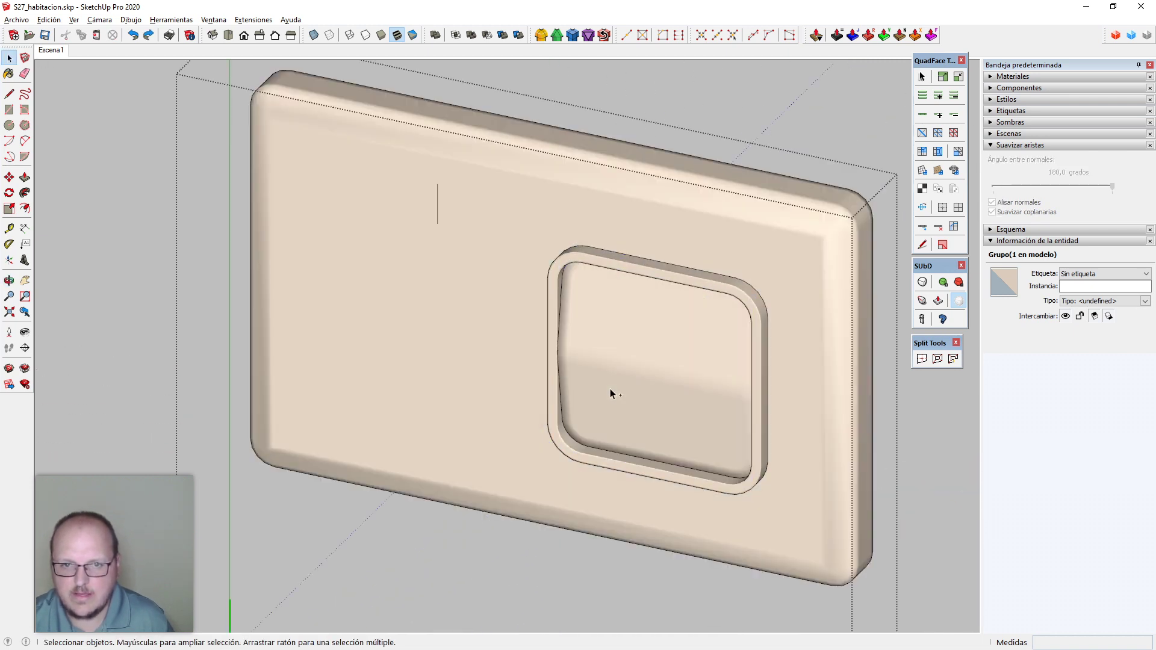
{"action": "key", "text": "ctrl+z"}
{"action": "key", "text": "ctrl+z"}
{"action": "key", "text": "ctrl+z"}
{"action": "key", "text": "ctrl+z"}
{"action": "key", "text": "ctrl+z"}
{"action": "key", "text": "ctrl+z"}
{"action": "key", "text": "ctrl+z"}
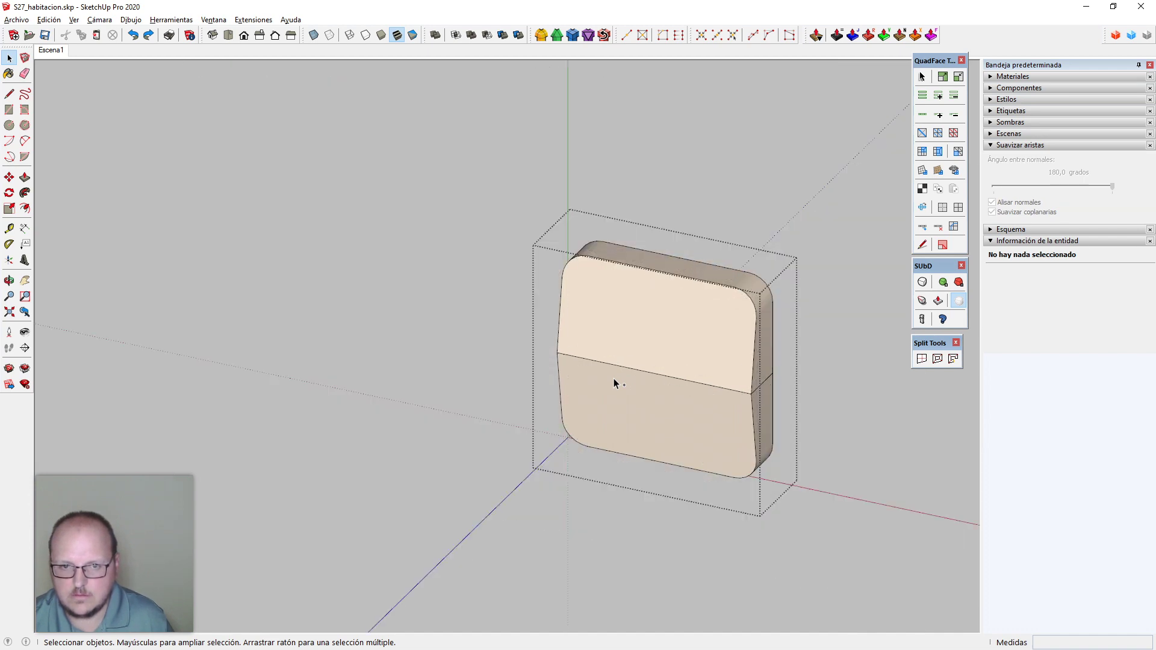
Subdivide all of the rocker's geometry with FredoCorner using a 1 mm offset
{"action": "left_click", "coordinate": [635, 300]}
{"action": "left_click_drag", "start_coordinate": [472, 177], "coordinate": [852, 562]}
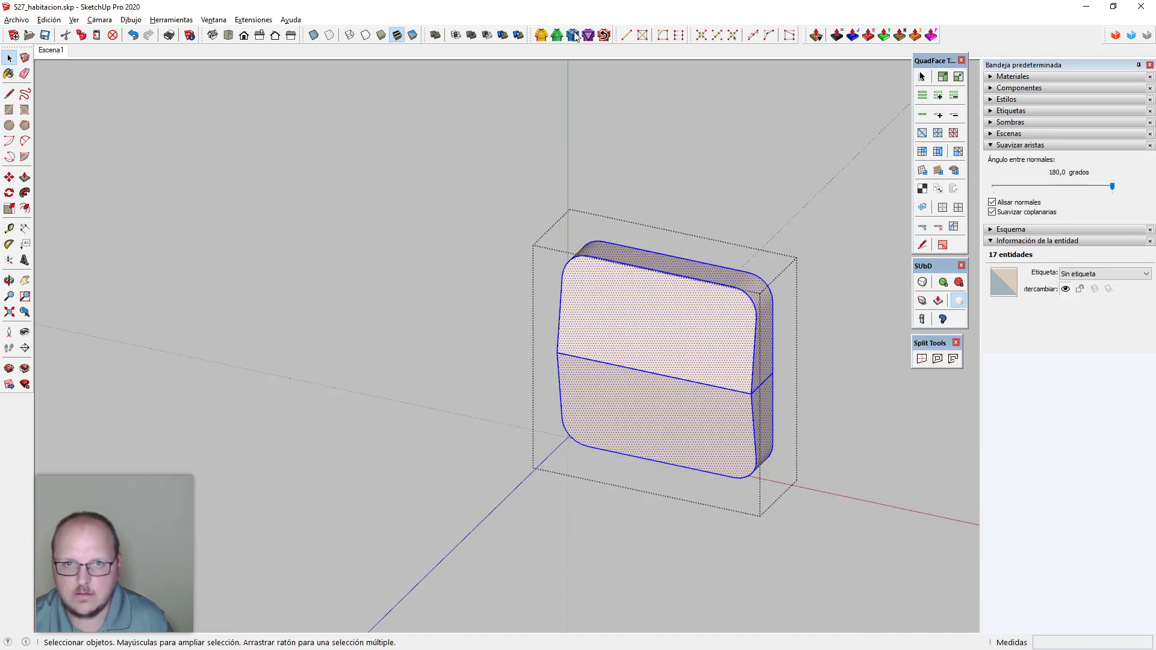
{"action": "left_click", "coordinate": [572, 35]}
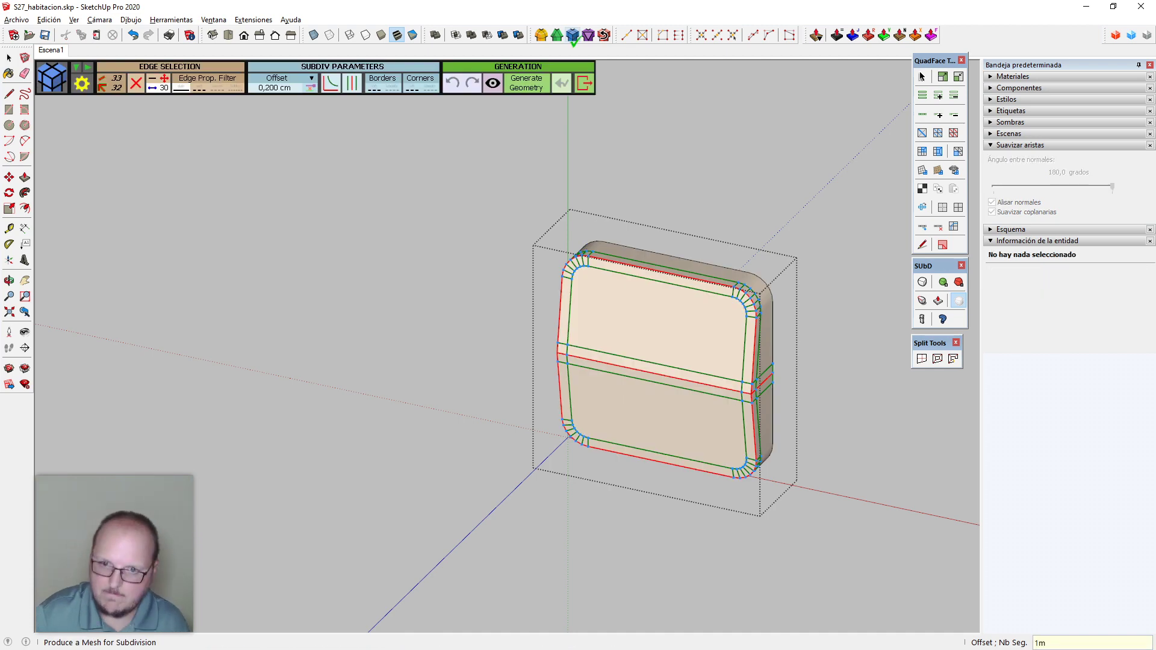
{"action": "key", "text": "Return"}
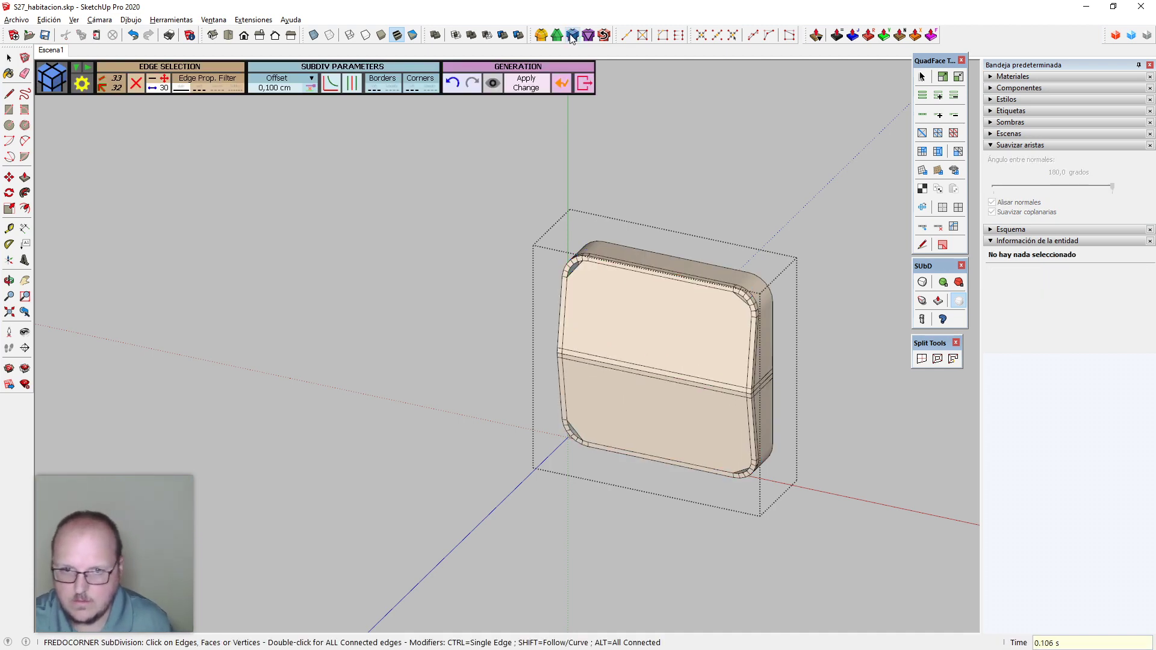
{"action": "key", "text": "space"}
Delete the stray diagonal edges at the rocker's two upper inner corners
{"action": "scroll", "coordinate": [783, 255], "scroll_direction": "up", "scroll_amount": 5}
{"action": "left_click", "coordinate": [729, 347]}
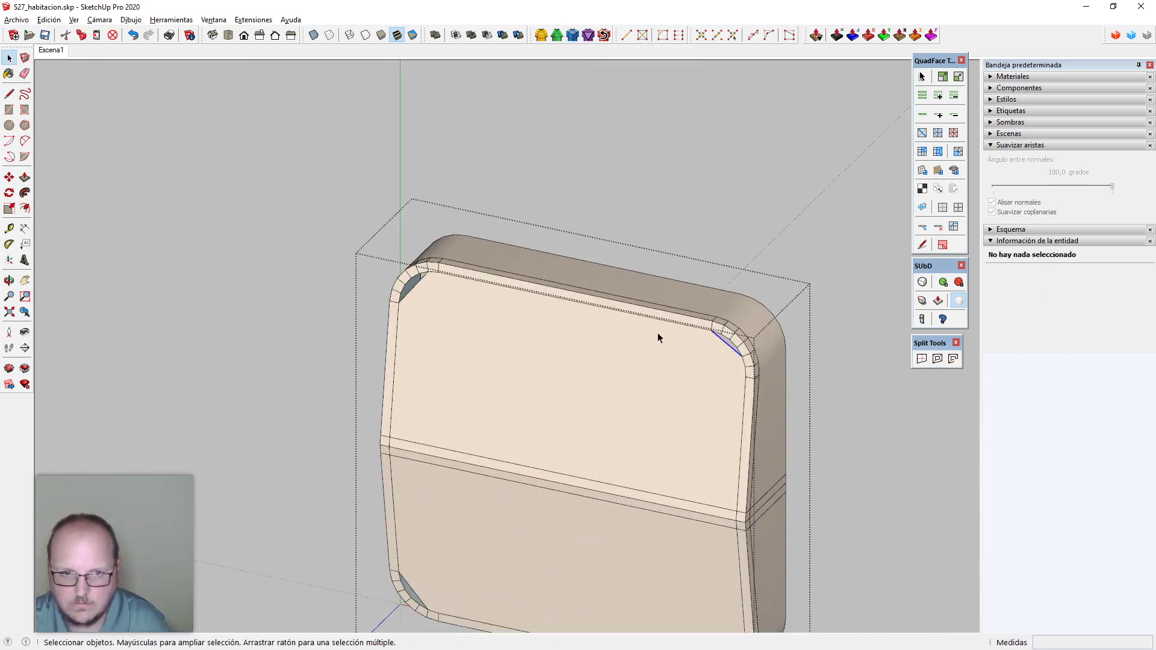
{"action": "key", "text": "Delete"}
{"action": "middle_click_drag", "start_coordinate": [422, 288], "coordinate": [571, 287]}
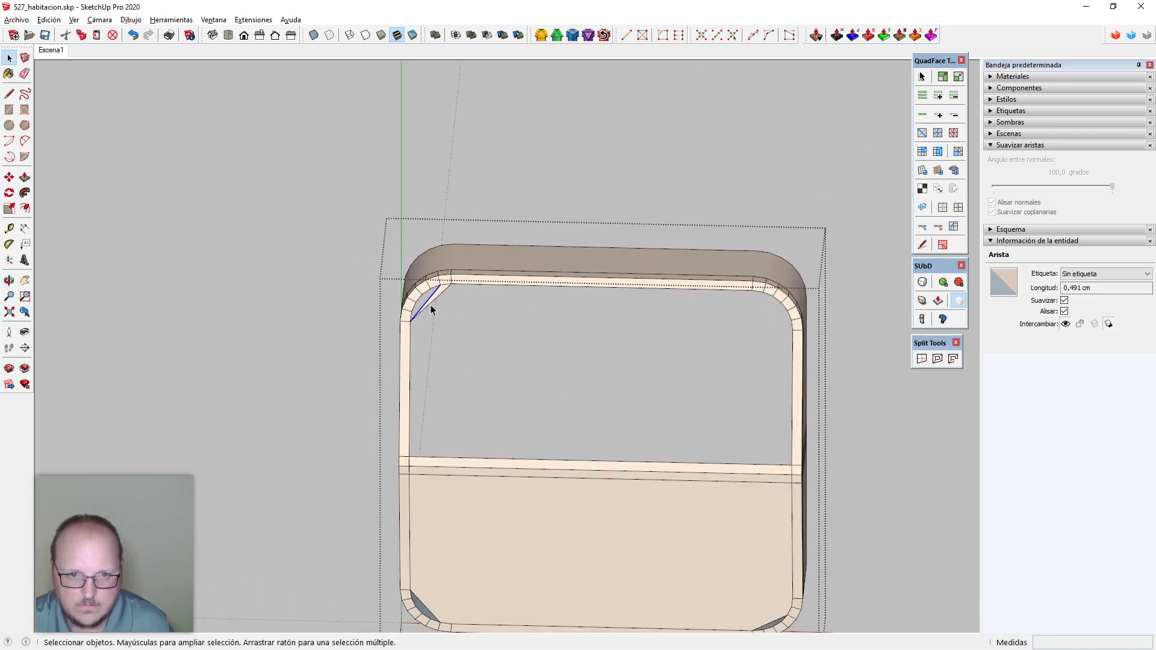
{"action": "key", "text": "e"}
{"action": "scroll", "coordinate": [439, 283], "scroll_direction": "down", "scroll_amount": 2}
Remove the stray diagonal edges at the rocker's two lower inner corners and restore its full lower front face
{"action": "scroll", "coordinate": [432, 524], "scroll_direction": "up", "scroll_amount": 3}
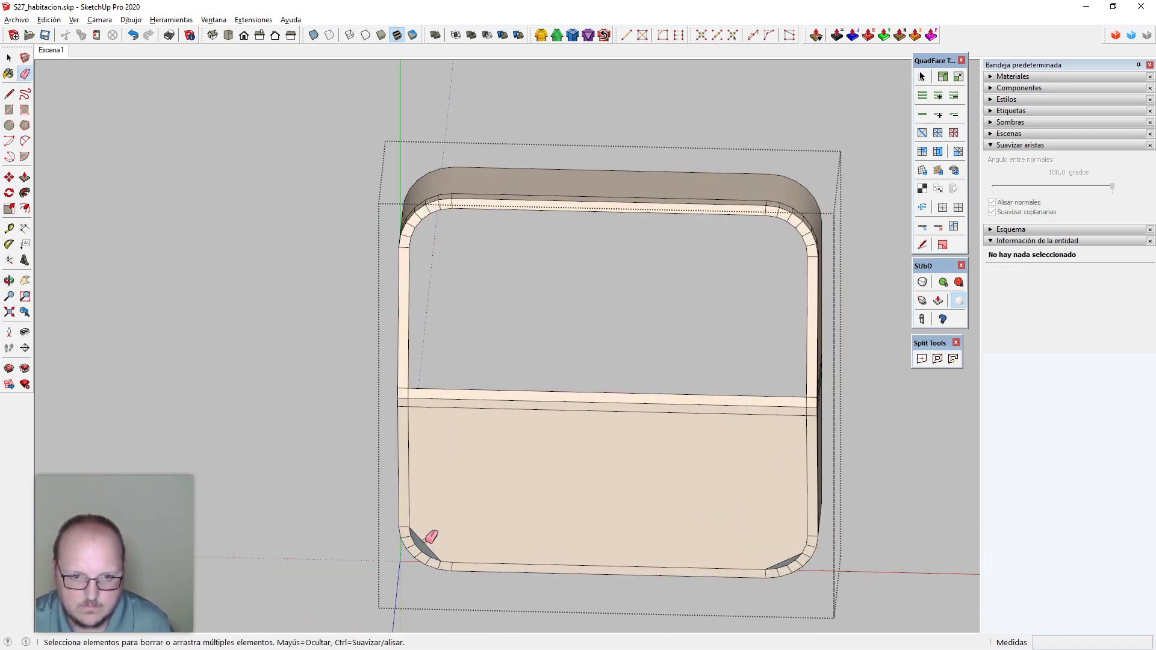
{"action": "scroll", "coordinate": [816, 538], "scroll_direction": "up", "scroll_amount": 2}
{"action": "key", "text": "space"}
{"action": "left_click", "coordinate": [785, 562]}
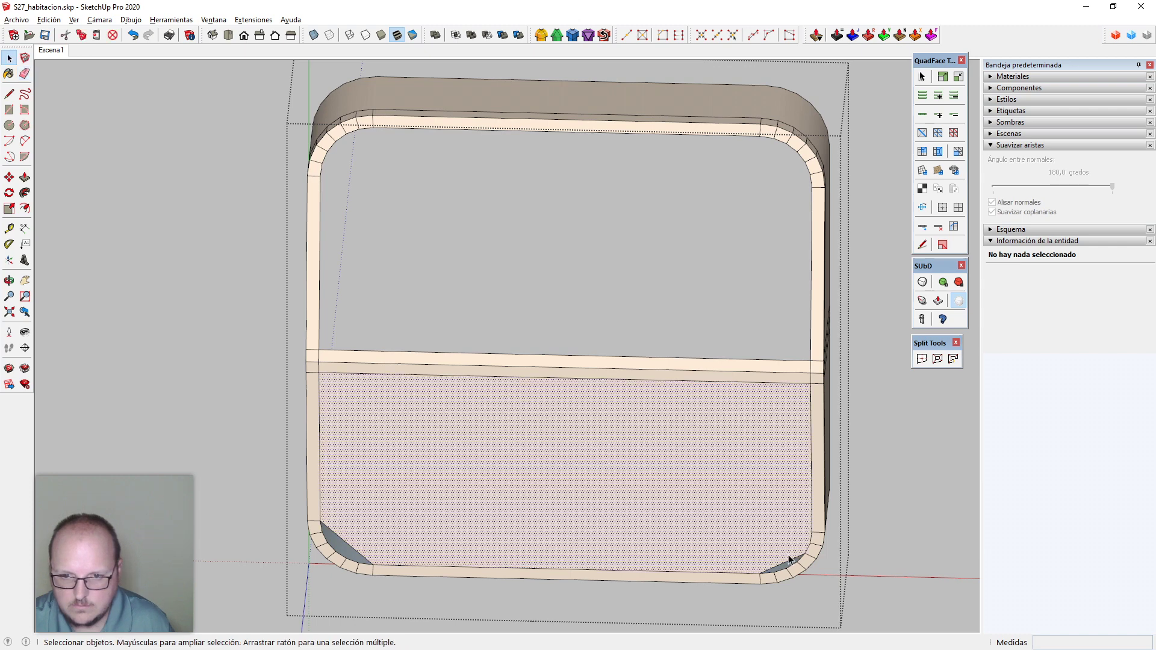
{"action": "key", "text": "Delete"}
{"action": "left_click", "coordinate": [787, 564]}
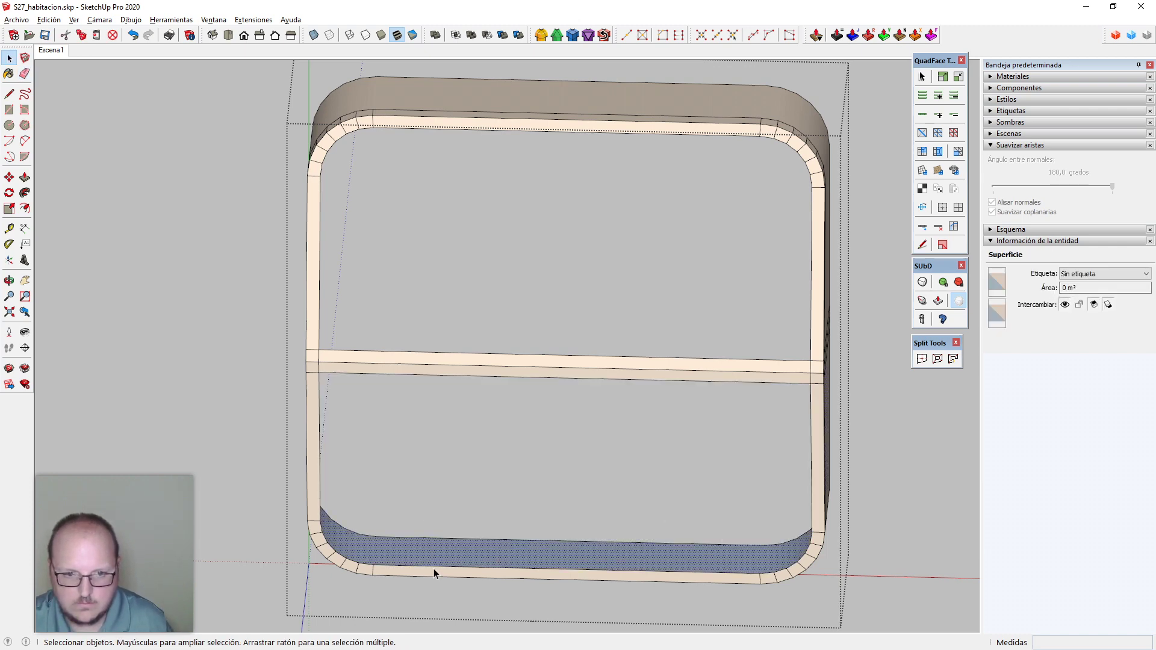
{"action": "left_click", "coordinate": [434, 569]}
{"action": "left_click", "coordinate": [432, 567]}
{"action": "key", "text": "ctrl+z"}
{"action": "scroll", "coordinate": [431, 567], "scroll_direction": "down", "scroll_amount": 3}
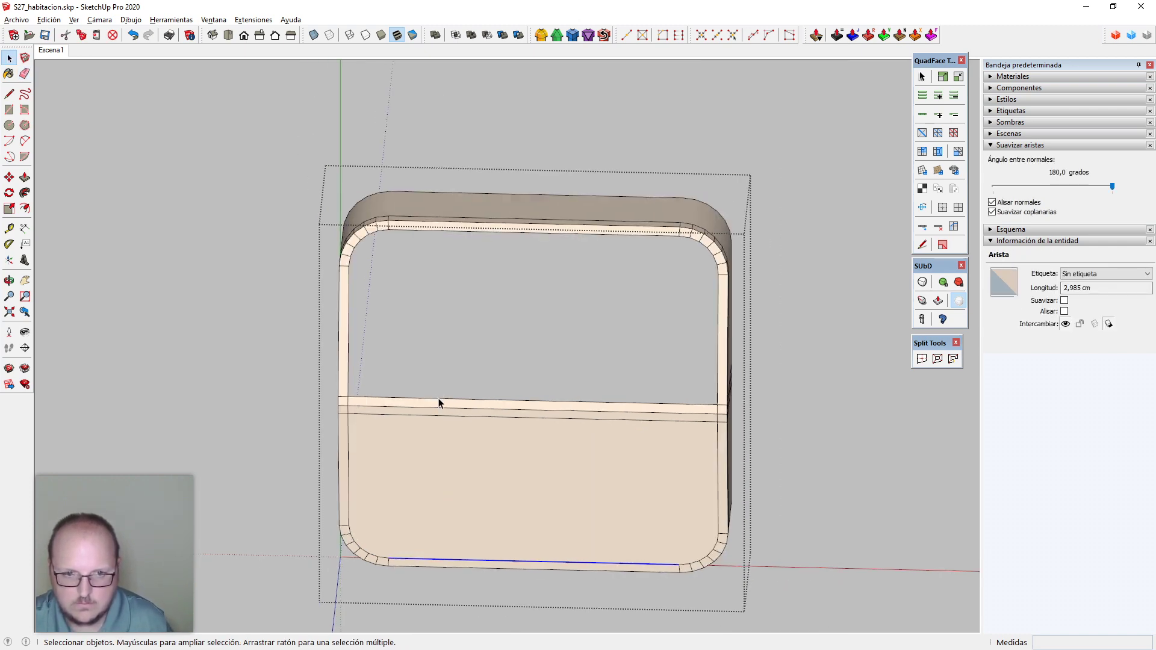
Soften the rocker group's edges to 180 degrees and leave the group
{"action": "left_click", "coordinate": [439, 402]}
{"action": "scroll", "coordinate": [534, 467], "scroll_direction": "down", "scroll_amount": 3}
{"action": "scroll", "coordinate": [542, 429], "scroll_direction": "up", "scroll_amount": 6}
{"action": "middle_click_drag", "start_coordinate": [542, 428], "coordinate": [512, 425]}
{"action": "left_click", "coordinate": [942, 211]}
{"action": "scroll", "coordinate": [895, 302], "scroll_direction": "down", "scroll_amount": 1}
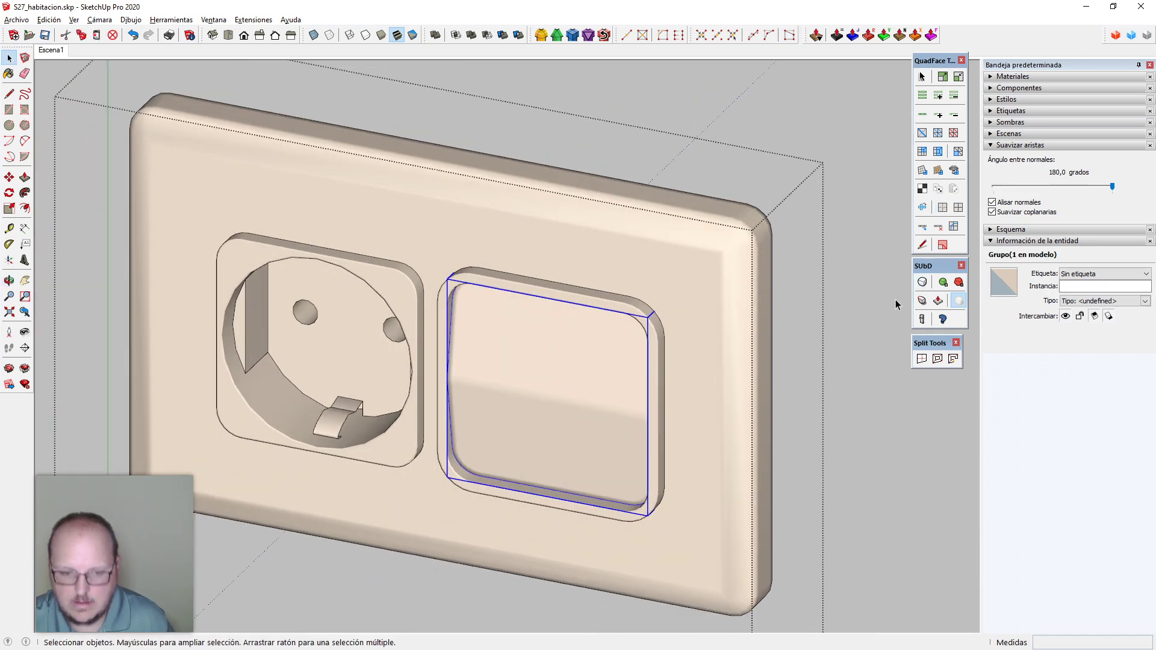
Draw a vertical guide line up from the midpoint of the socket's top edge, and delete the socket from the plate
{"action": "middle_click_drag", "start_coordinate": [308, 341], "coordinate": [305, 354]}
{"action": "scroll", "coordinate": [188, 257], "scroll_direction": "up", "scroll_amount": 2}
{"action": "key", "text": "l"}
{"action": "left_click", "coordinate": [361, 252]}
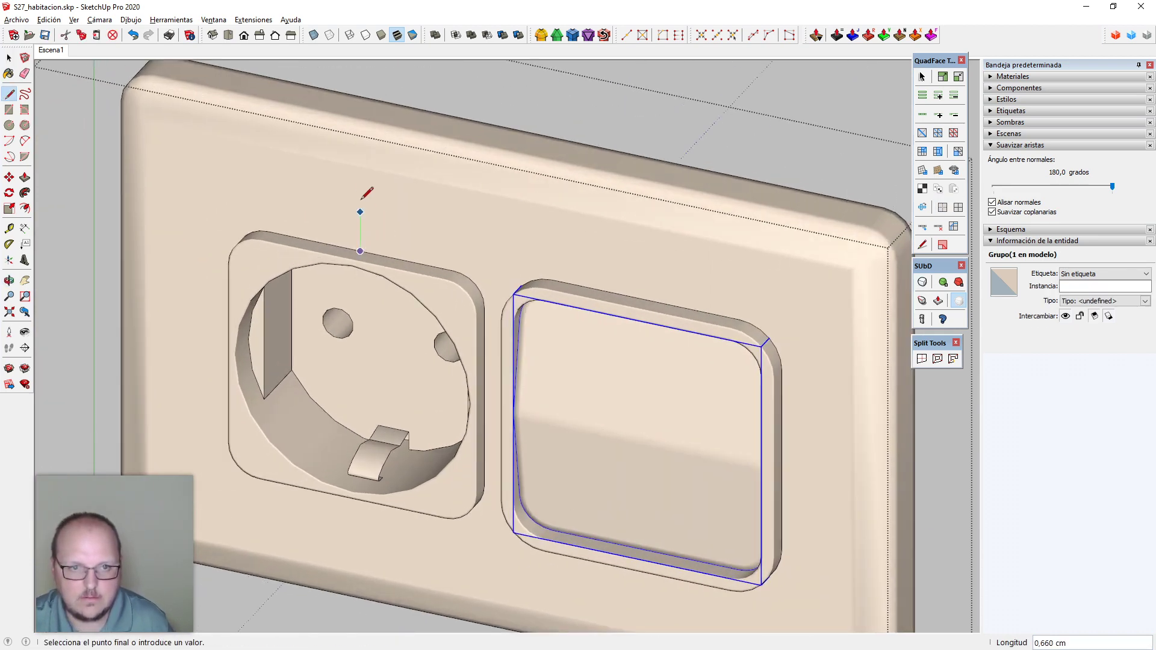
{"action": "left_click", "coordinate": [360, 194]}
{"action": "key", "text": "space"}
{"action": "scroll", "coordinate": [474, 273], "scroll_direction": "down", "scroll_amount": 1}
{"action": "left_click", "coordinate": [472, 291]}
{"action": "key", "text": "Delete"}
Copy the frame and rocker from the frame's top-edge midpoint to the lower end of the guide line, and erase the line
{"action": "left_click", "coordinate": [556, 298]}
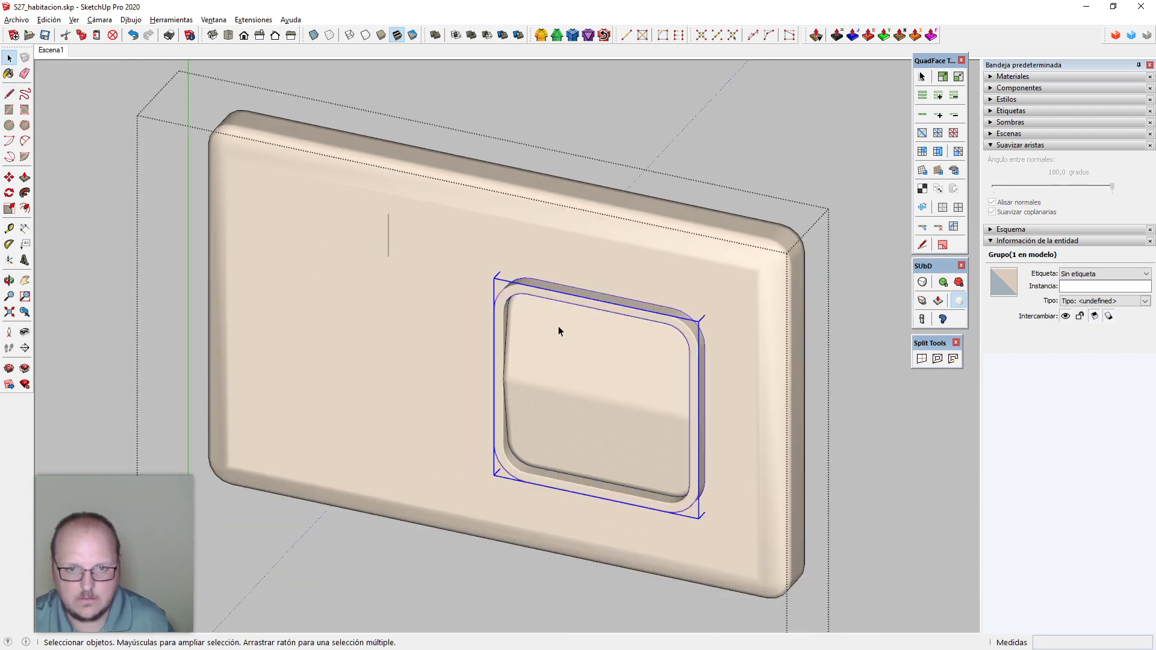
{"action": "left_click", "coordinate": [558, 327], "text": "shift"}
{"action": "scroll", "coordinate": [599, 313], "scroll_direction": "up", "scroll_amount": 2}
{"action": "key", "text": "m"}
{"action": "key", "text": "ctrl"}
{"action": "left_click", "coordinate": [604, 286]}
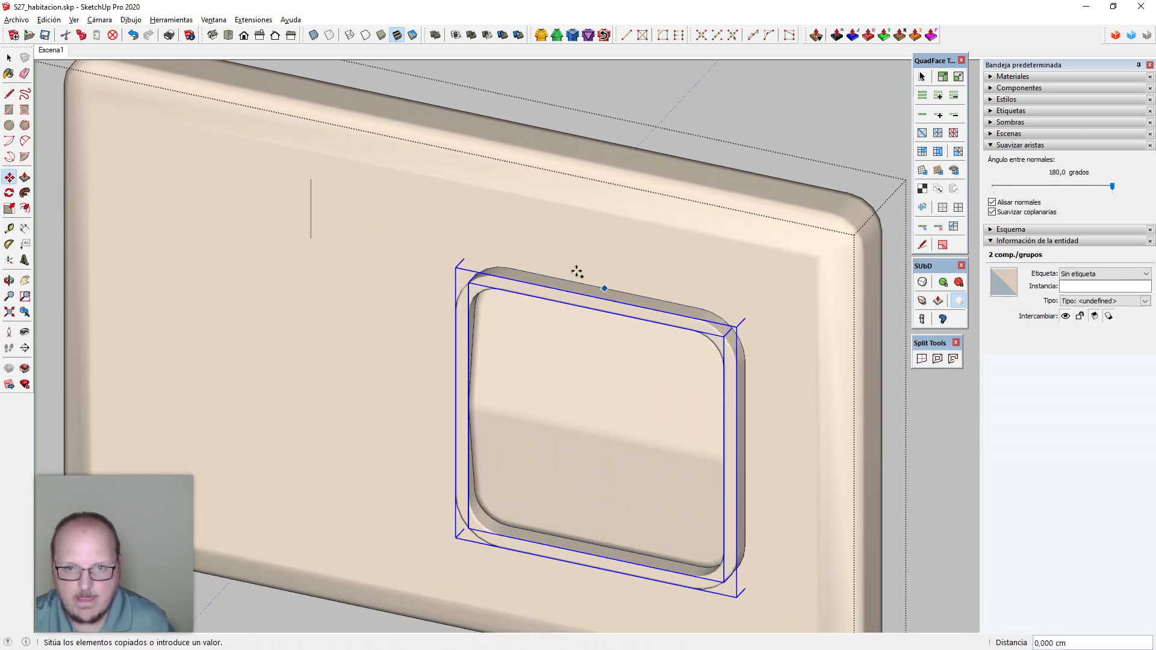
{"action": "left_click", "coordinate": [311, 223]}
{"action": "key", "text": "e"}
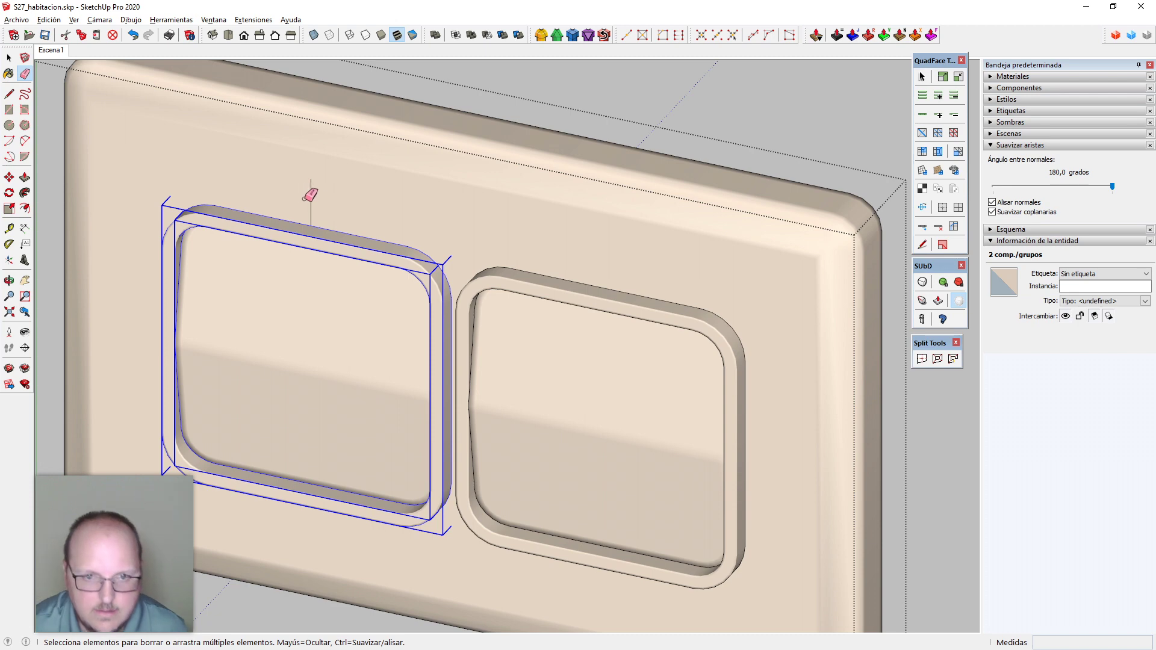
{"action": "scroll", "coordinate": [349, 205], "scroll_direction": "down", "scroll_amount": 5}
{"action": "scroll", "coordinate": [426, 227], "scroll_direction": "up", "scroll_amount": 3}
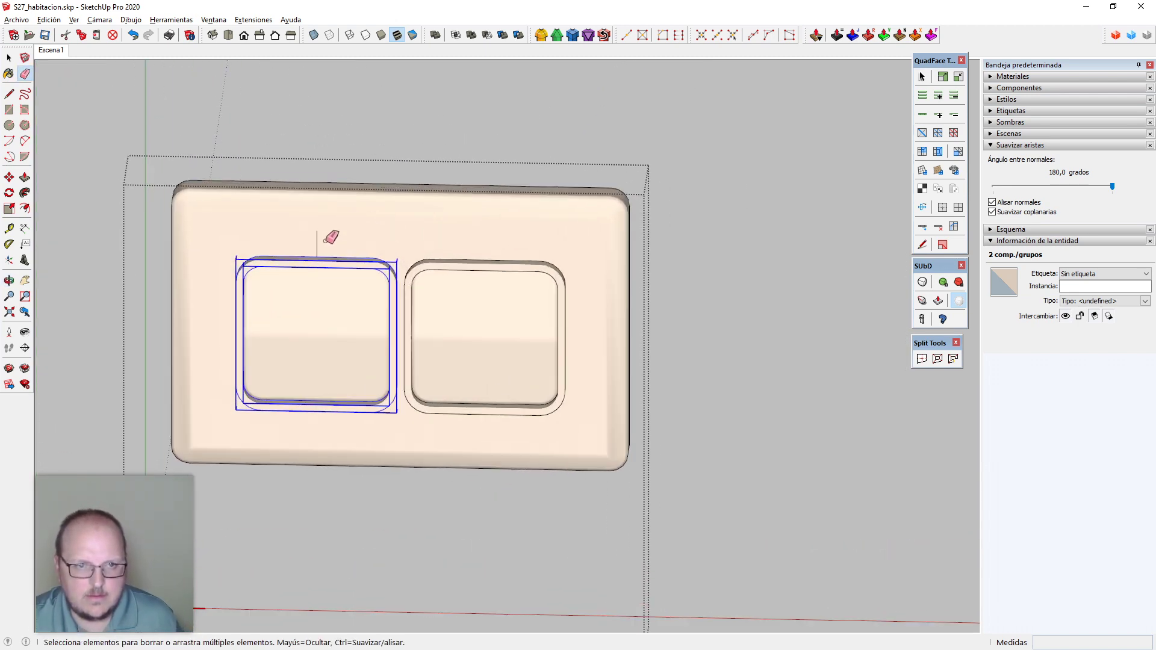
Move the left frame and rocker 0.3 cm outward along the plate
{"action": "key", "text": "space"}
{"action": "left_click", "coordinate": [391, 304]}
{"action": "scroll", "coordinate": [372, 308], "scroll_direction": "up", "scroll_amount": 1}
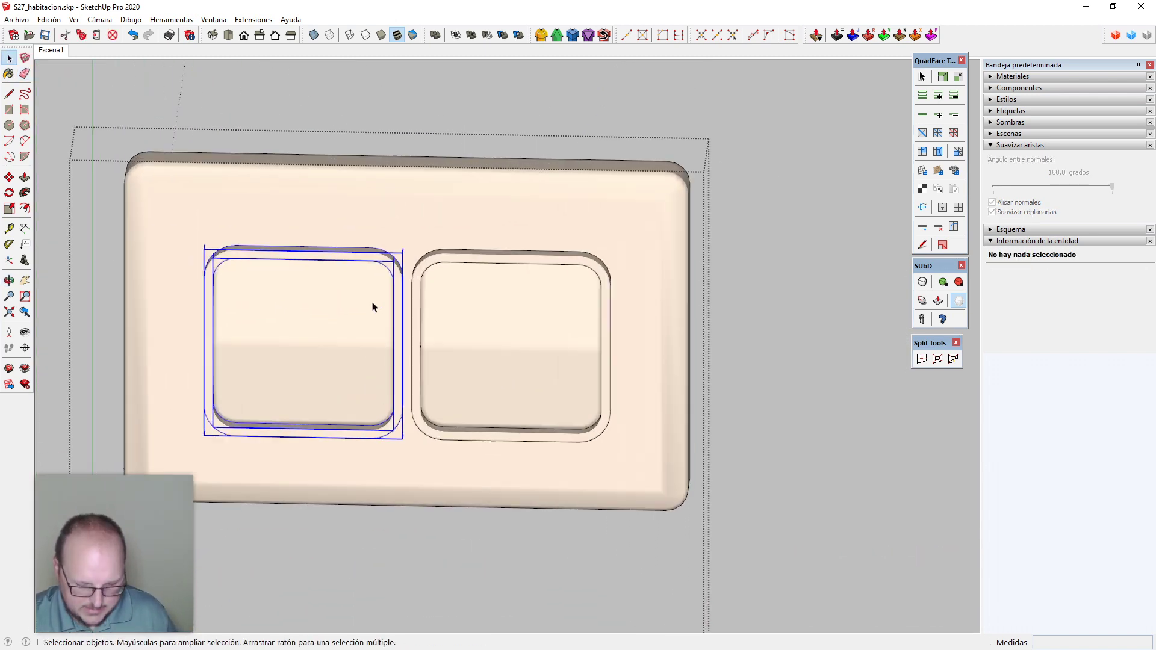
{"action": "key", "text": "m"}
{"action": "left_click", "coordinate": [425, 225]}
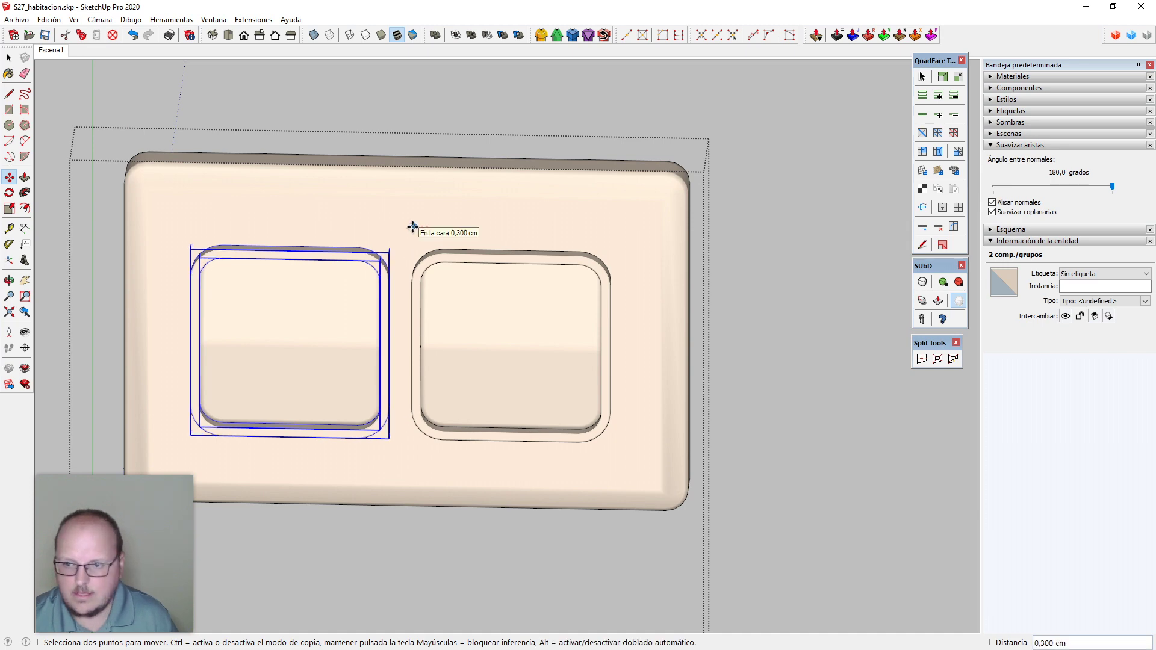
Move the right frame and rocker slightly outward along the plate, away from the left switch
{"action": "key", "text": "space"}
{"action": "left_click", "coordinate": [445, 272]}
{"action": "key", "text": "m"}
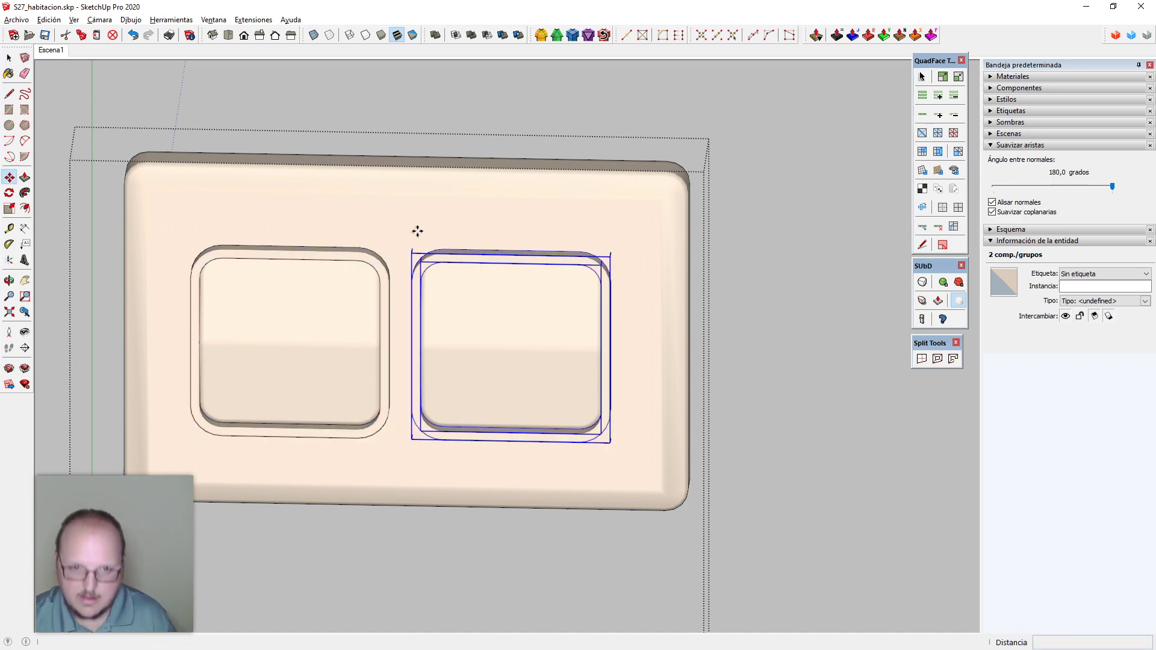
{"action": "left_click", "coordinate": [417, 232]}
{"action": "left_click", "coordinate": [431, 231]}
Leave the plate component and examine the double switch on the room's wall
{"action": "scroll", "coordinate": [578, 308], "scroll_direction": "down", "scroll_amount": 3}
{"action": "key", "text": "space"}
{"action": "left_click", "coordinate": [694, 441]}
{"action": "middle_click_drag", "start_coordinate": [694, 441], "coordinate": [562, 421]}
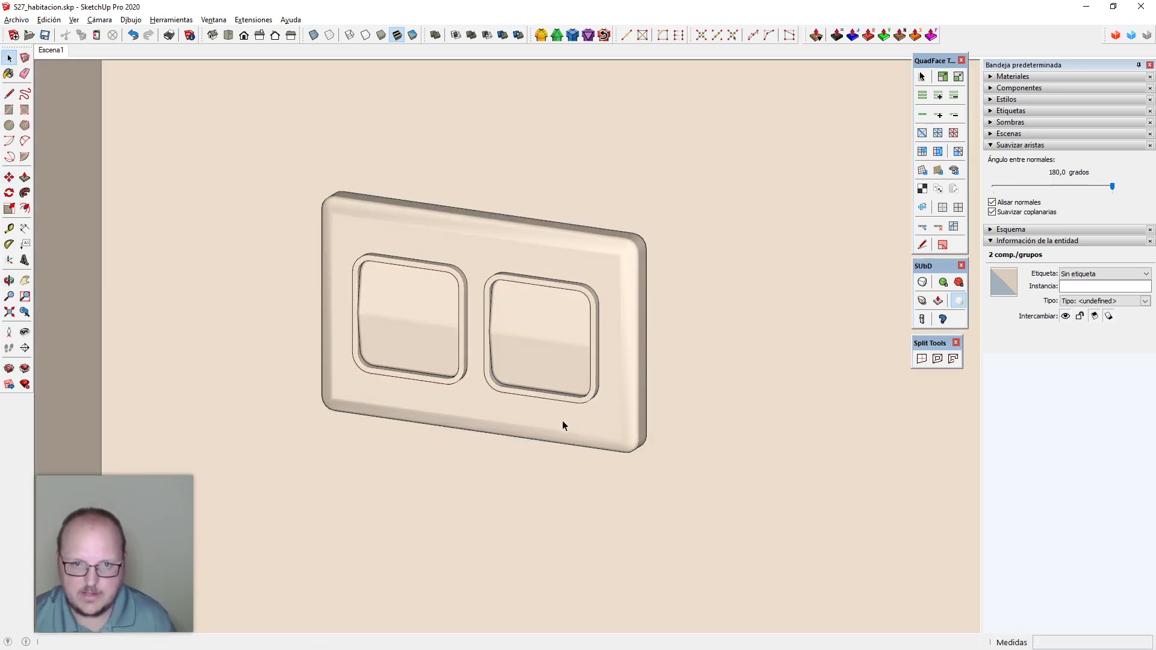
{"action": "scroll", "coordinate": [568, 379], "scroll_direction": "down", "scroll_amount": 8}
{"action": "scroll", "coordinate": [436, 317], "scroll_direction": "up", "scroll_amount": 5}
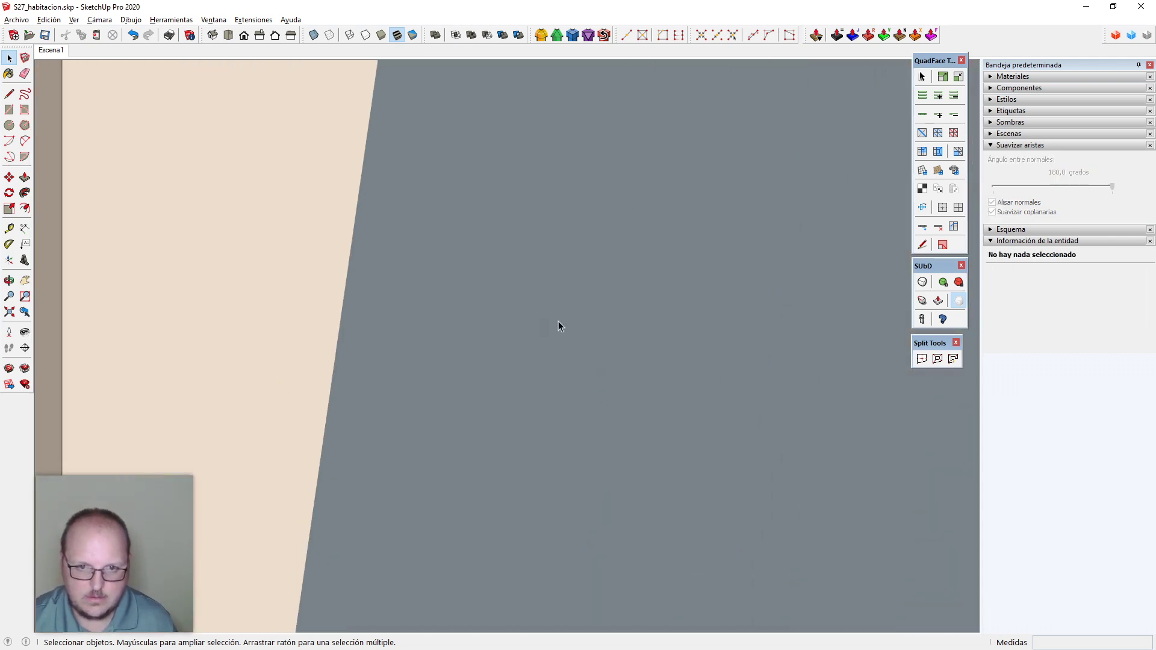
{"action": "key", "text": "shift+z"}
{"action": "middle_click_drag", "start_coordinate": [499, 333], "coordinate": [730, 334]}
{"action": "scroll", "coordinate": [730, 338], "scroll_direction": "up", "scroll_amount": 10}
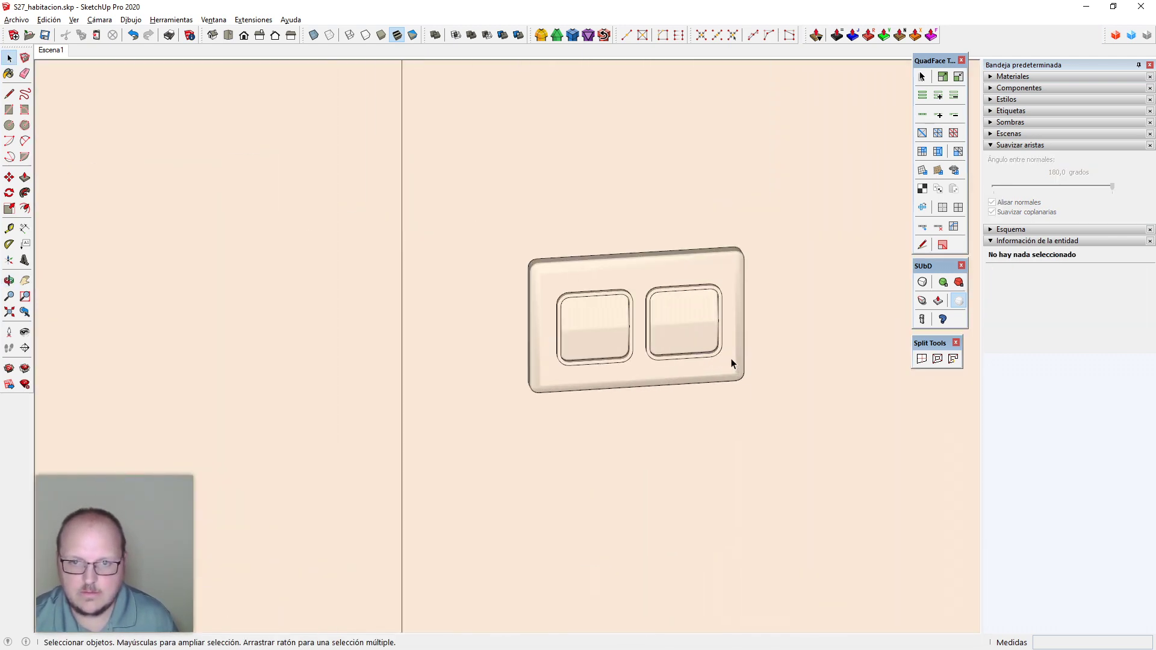
Open the switch component for editing and rotate the left rocker 6 degrees about its horizontal axis
{"action": "scroll", "coordinate": [595, 338], "scroll_direction": "up", "scroll_amount": 3}
{"action": "double_click", "coordinate": [598, 322]}
{"action": "middle_click_drag", "start_coordinate": [668, 365], "coordinate": [606, 389]}
{"action": "scroll", "coordinate": [615, 323], "scroll_direction": "up", "scroll_amount": 3}
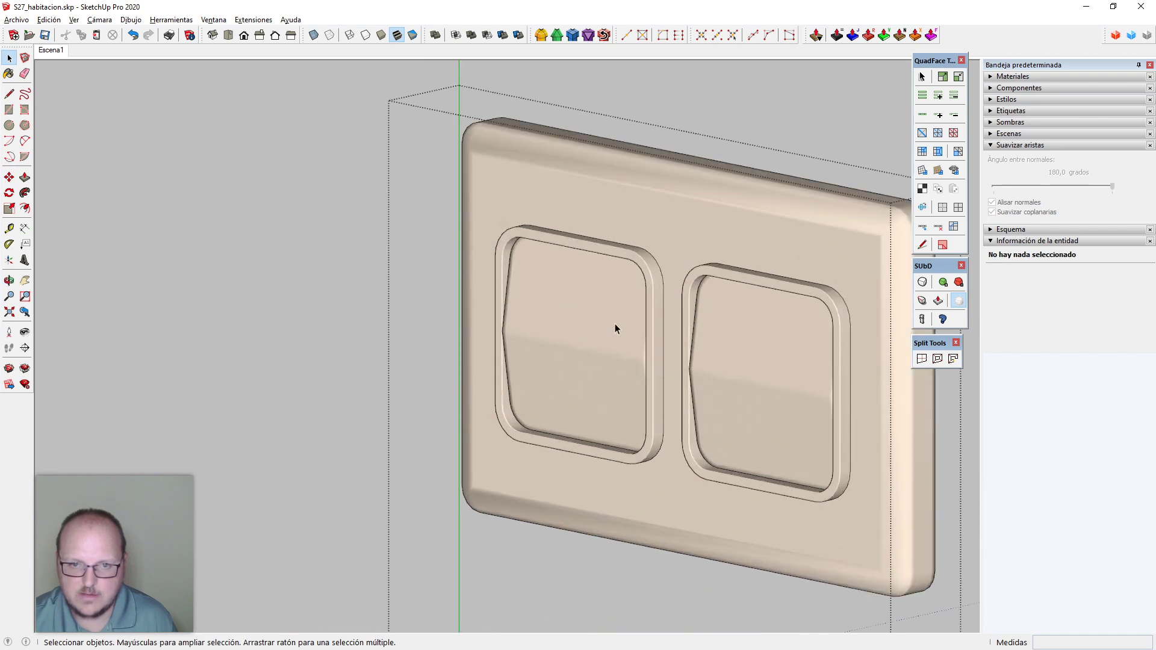
{"action": "right_click", "coordinate": [615, 323]}
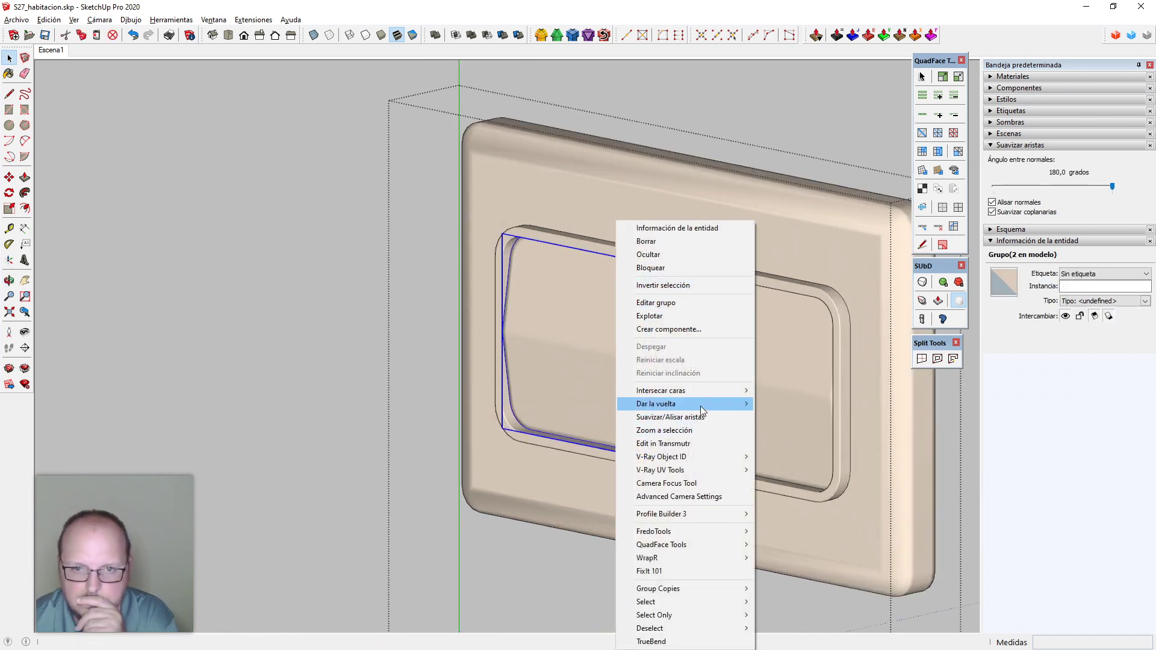
{"action": "left_click", "coordinate": [551, 237]}
{"action": "left_click", "coordinate": [565, 285]}
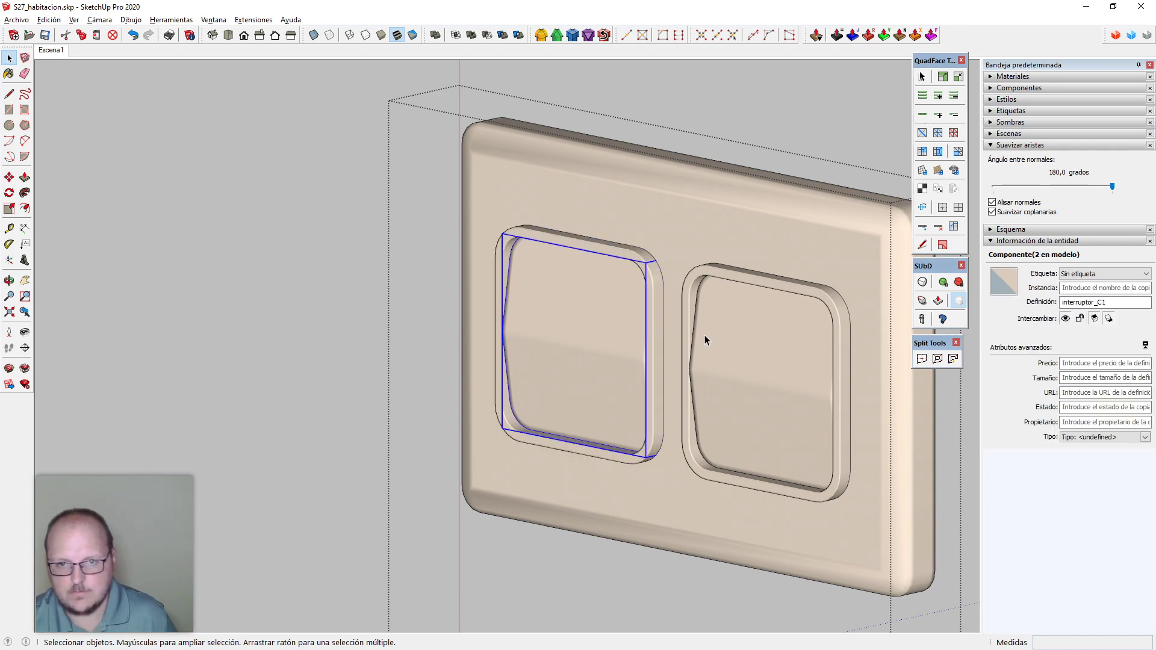
{"action": "scroll", "coordinate": [649, 322], "scroll_direction": "up", "scroll_amount": 5}
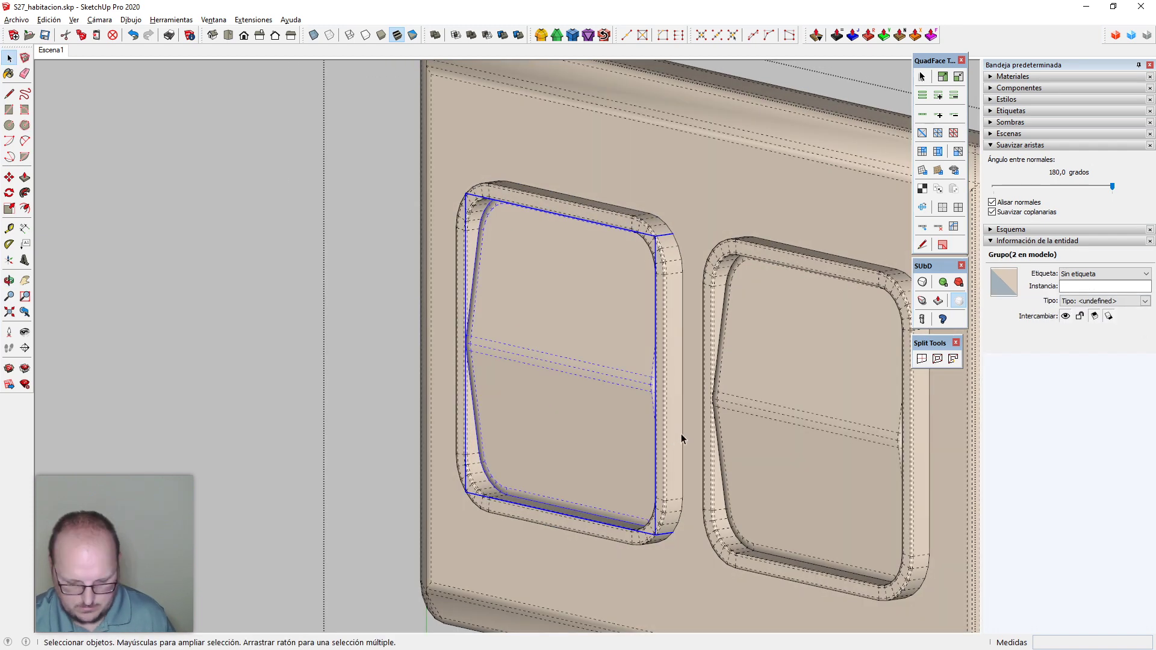
{"action": "key", "text": "m"}
{"action": "key", "text": "q"}
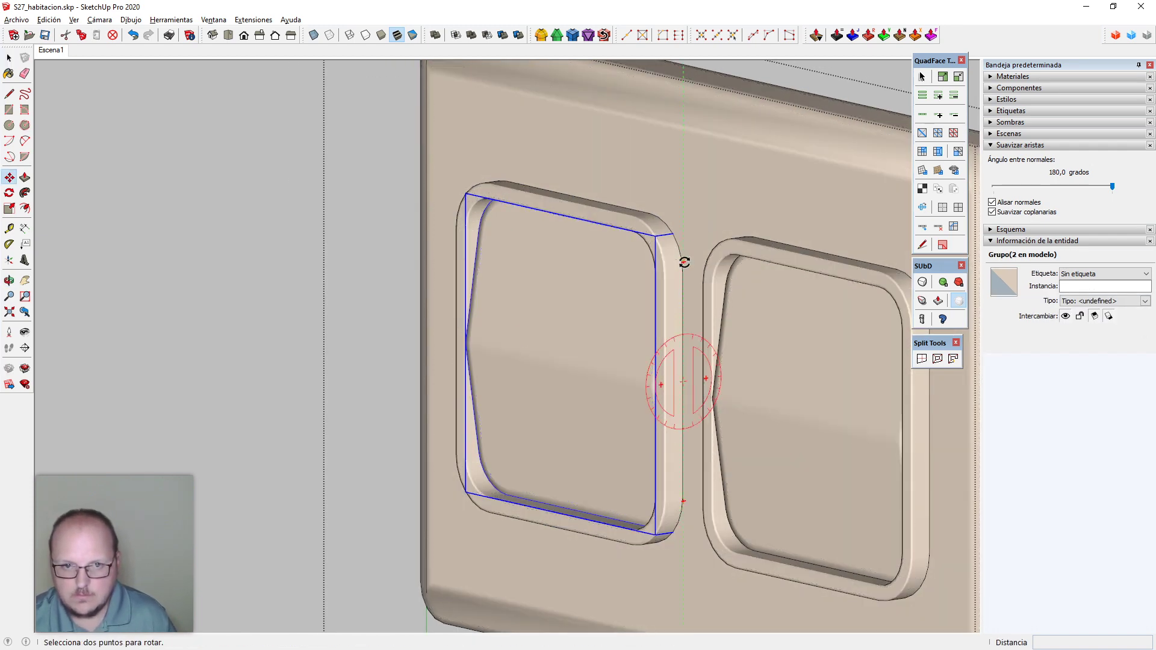
{"action": "left_click", "coordinate": [684, 263]}
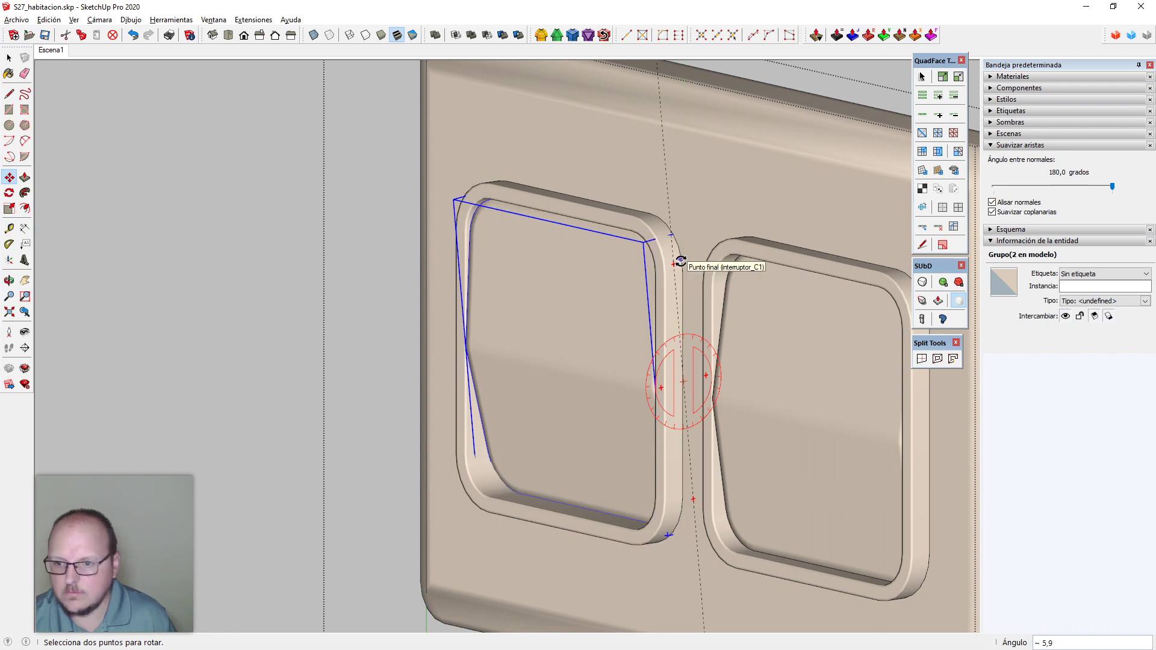
{"action": "key", "text": "Return"}
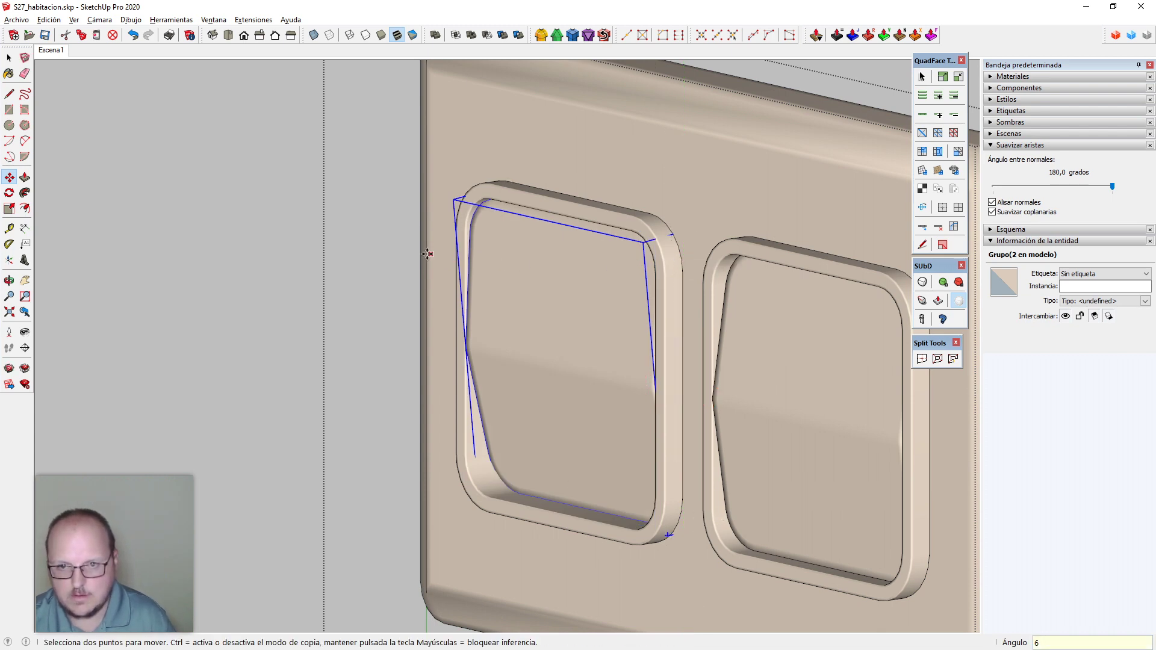
Rotate the right rocker -6 degrees so it tilts opposite to the left one, and leave the component
{"action": "scroll", "coordinate": [430, 253], "scroll_direction": "down", "scroll_amount": 2}
{"action": "scroll", "coordinate": [839, 421], "scroll_direction": "up", "scroll_amount": 1}
{"action": "key", "text": "space"}
{"action": "left_click", "coordinate": [826, 377]}
{"action": "key", "text": "m"}
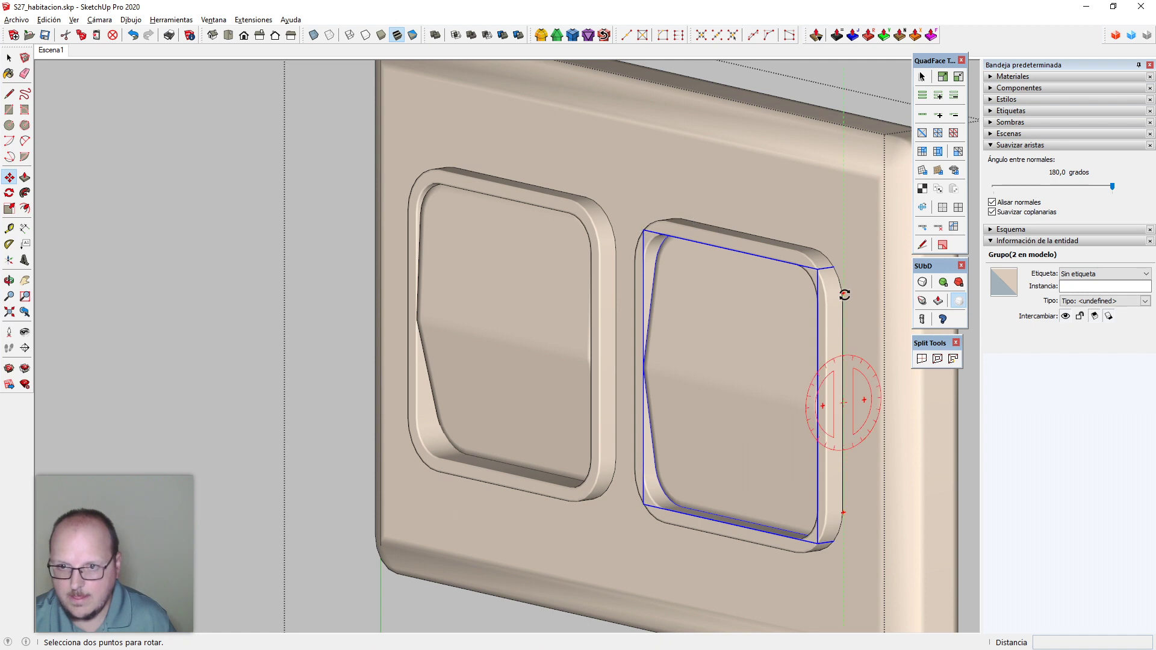
{"action": "left_click", "coordinate": [843, 294]}
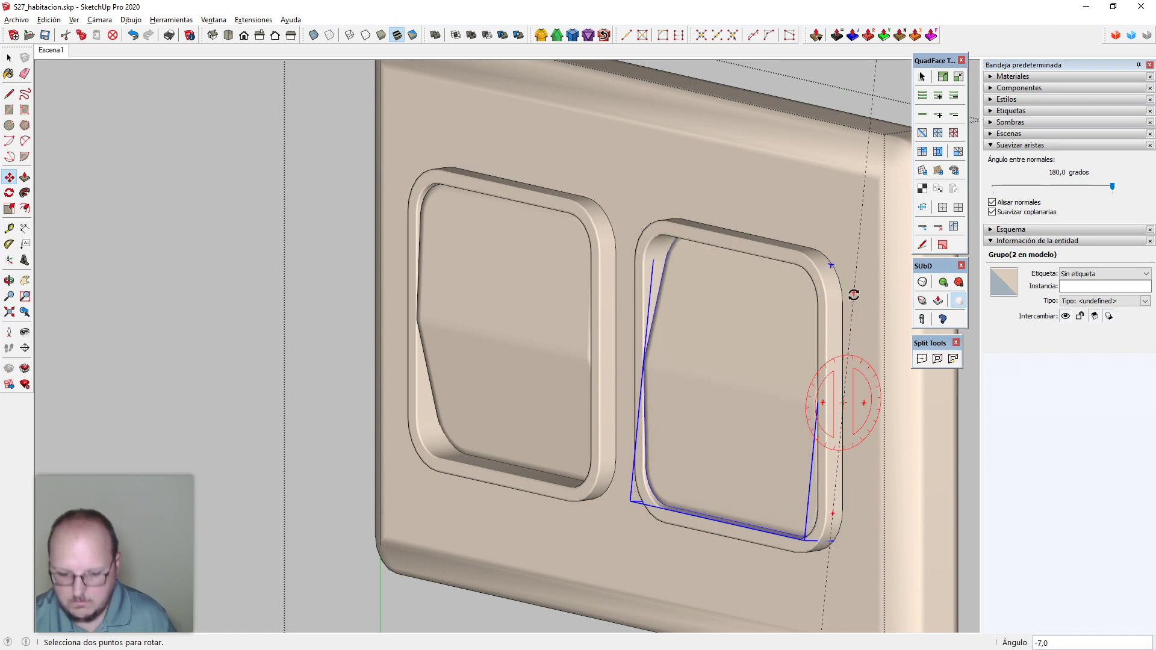
{"action": "key", "text": "Return"}
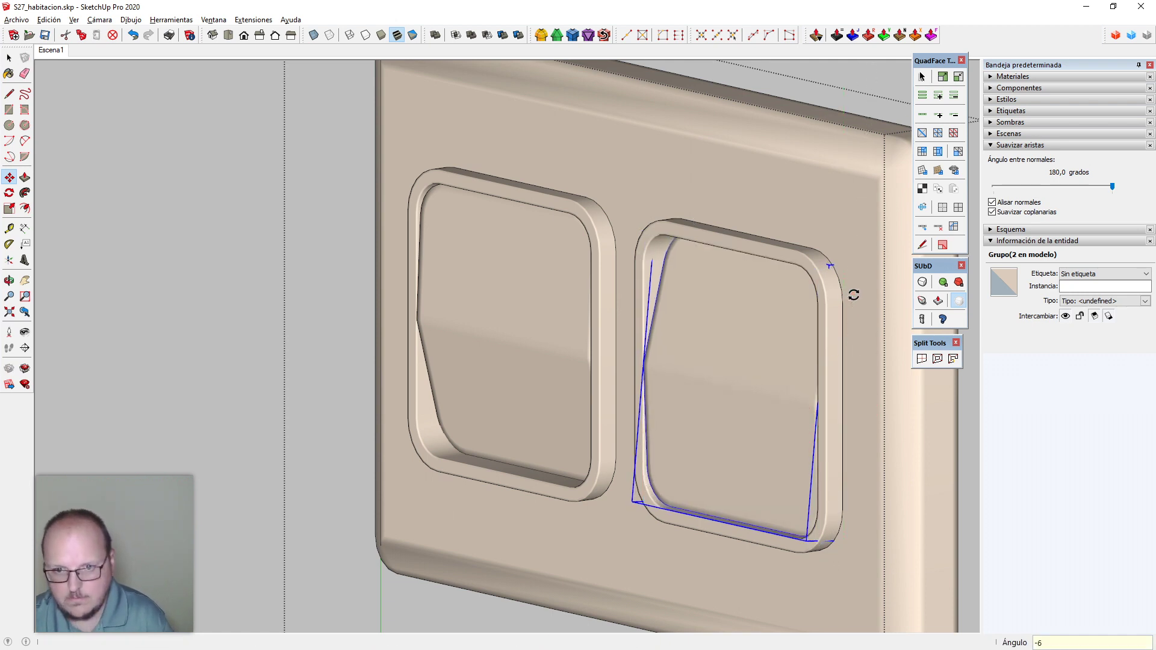
{"action": "key", "text": "space"}
{"action": "key", "text": "Escape"}
Examine the double switch up close and beside the door, and return to the Escena1 scene view
{"action": "middle_click_drag", "start_coordinate": [512, 395], "coordinate": [789, 415]}
{"action": "scroll", "coordinate": [787, 415], "scroll_direction": "down", "scroll_amount": 5}
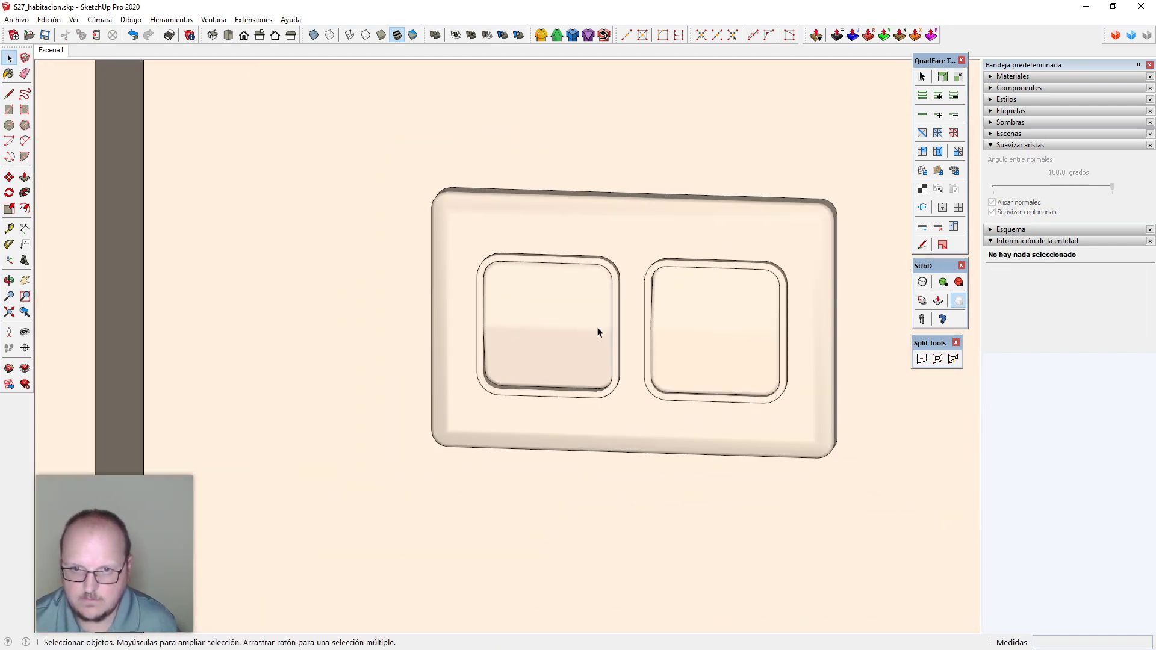
{"action": "middle_click_drag", "start_coordinate": [596, 330], "coordinate": [674, 199]}
{"action": "middle_click_drag", "start_coordinate": [711, 344], "coordinate": [678, 338]}
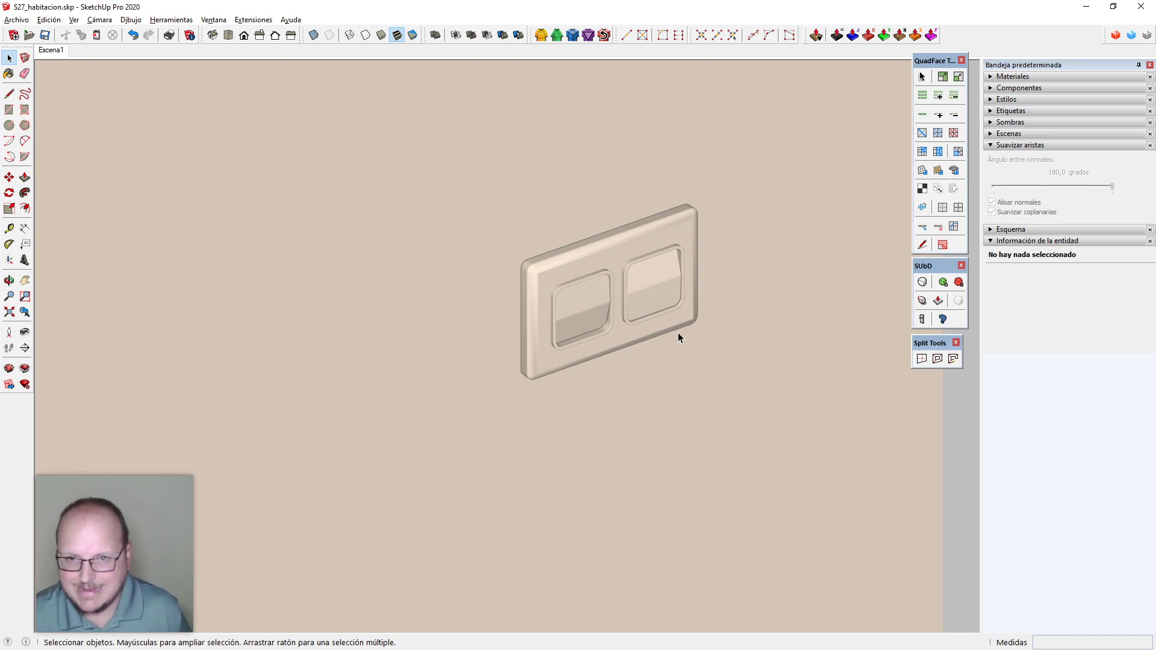
{"action": "scroll", "coordinate": [607, 185], "scroll_direction": "down", "scroll_amount": 3}
{"action": "scroll", "coordinate": [606, 183], "scroll_direction": "down", "scroll_amount": 2}
{"action": "middle_click_drag", "start_coordinate": [611, 327], "coordinate": [614, 422]}
{"action": "scroll", "coordinate": [659, 367], "scroll_direction": "down", "scroll_amount": 5}
{"action": "scroll", "coordinate": [615, 422], "scroll_direction": "down", "scroll_amount": 2}
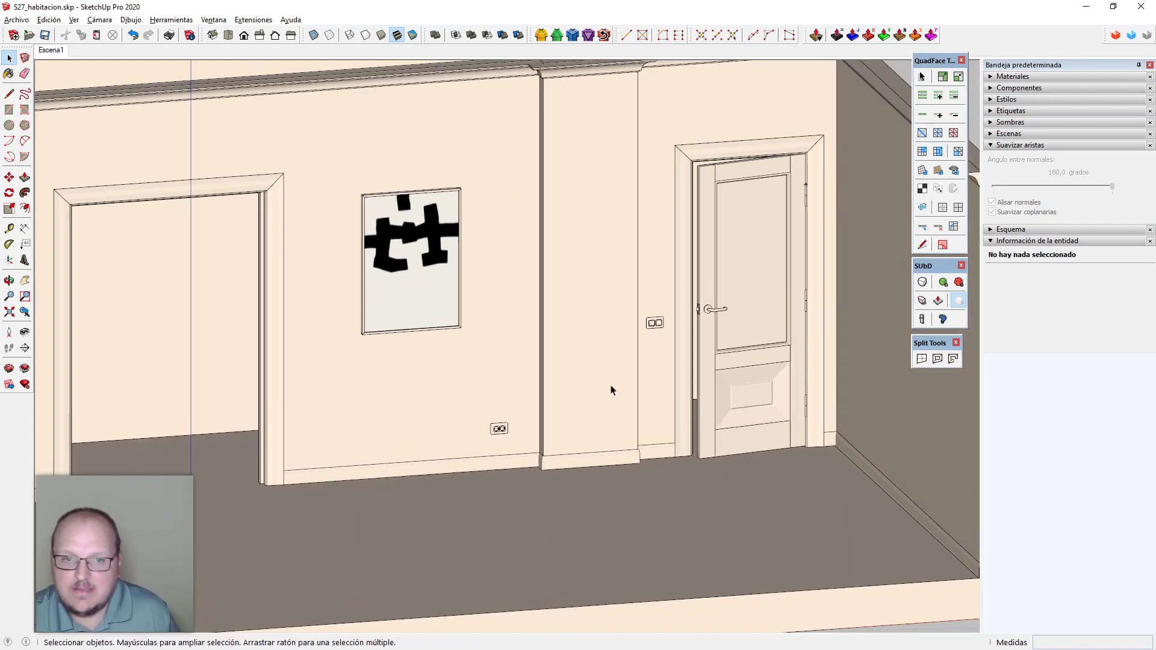
{"action": "key", "text": "v"}
{"action": "scroll", "coordinate": [503, 375], "scroll_direction": "up", "scroll_amount": 3}
{"action": "left_click", "coordinate": [47, 51]}
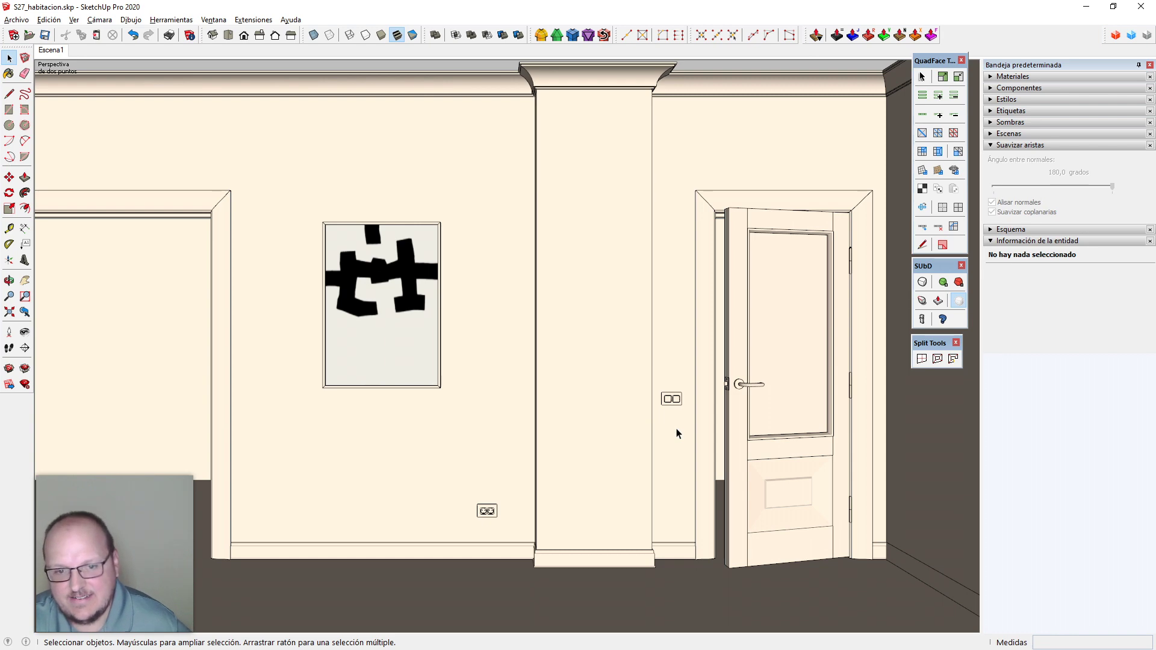
Show hidden geometry inside the switch component and move the plate's right-edge geometry 2 cm outward along the red axis
{"action": "scroll", "coordinate": [677, 433], "scroll_direction": "up", "scroll_amount": 8}
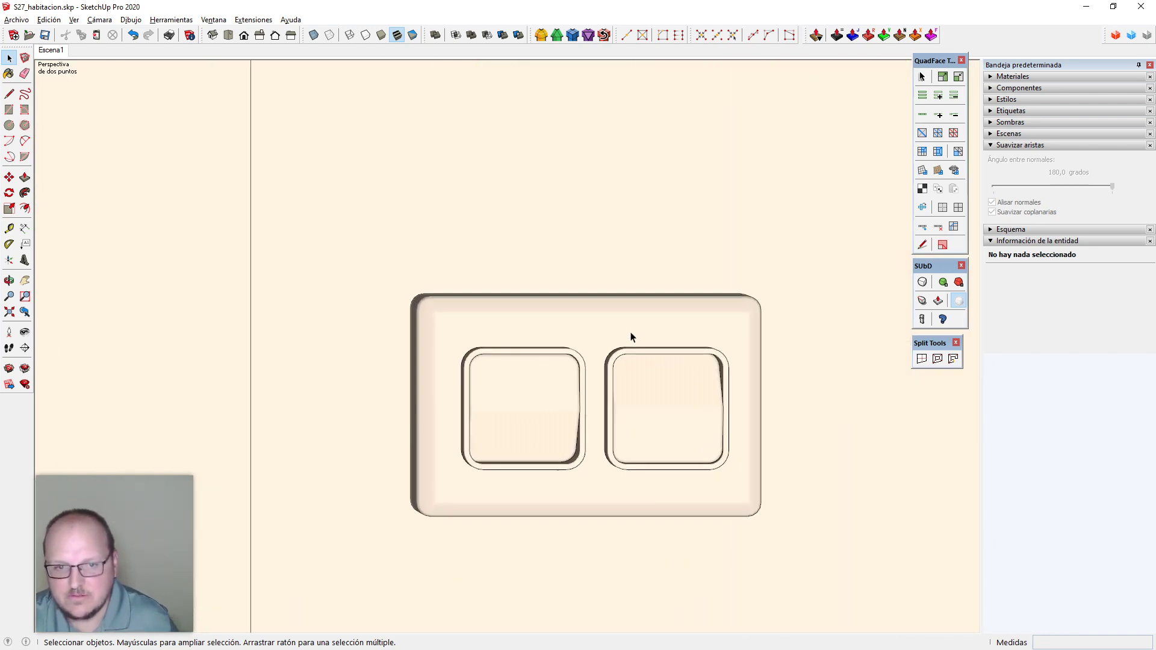
{"action": "key", "text": "h"}
{"action": "double_click", "coordinate": [626, 325]}
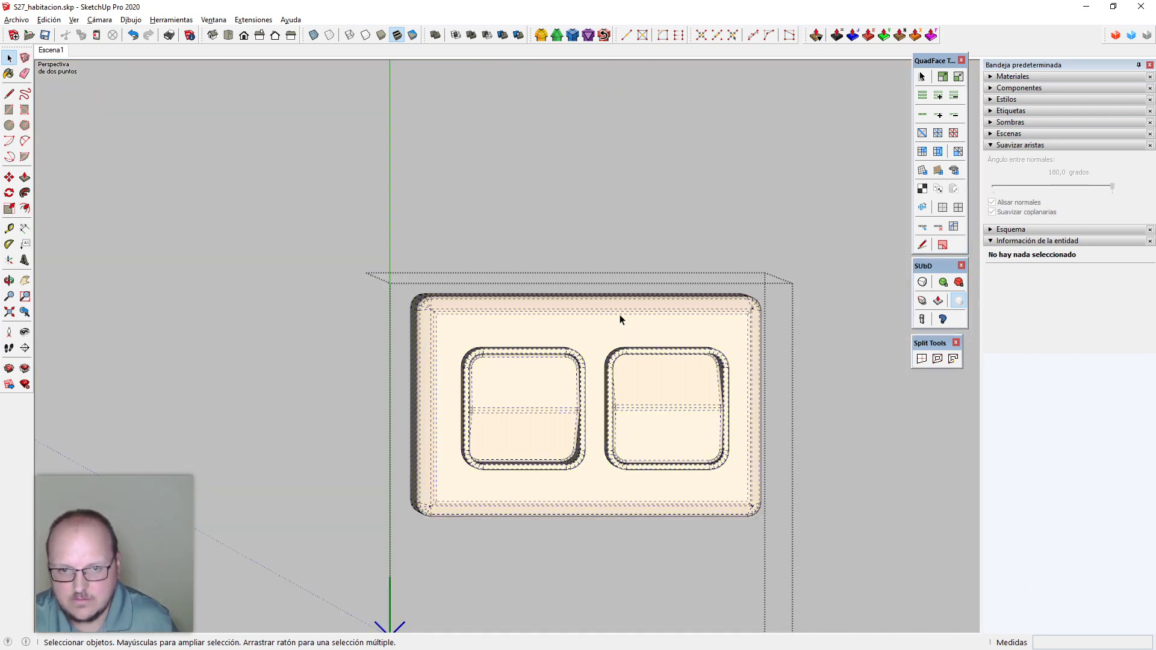
{"action": "left_click_drag", "start_coordinate": [735, 269], "coordinate": [841, 596]}
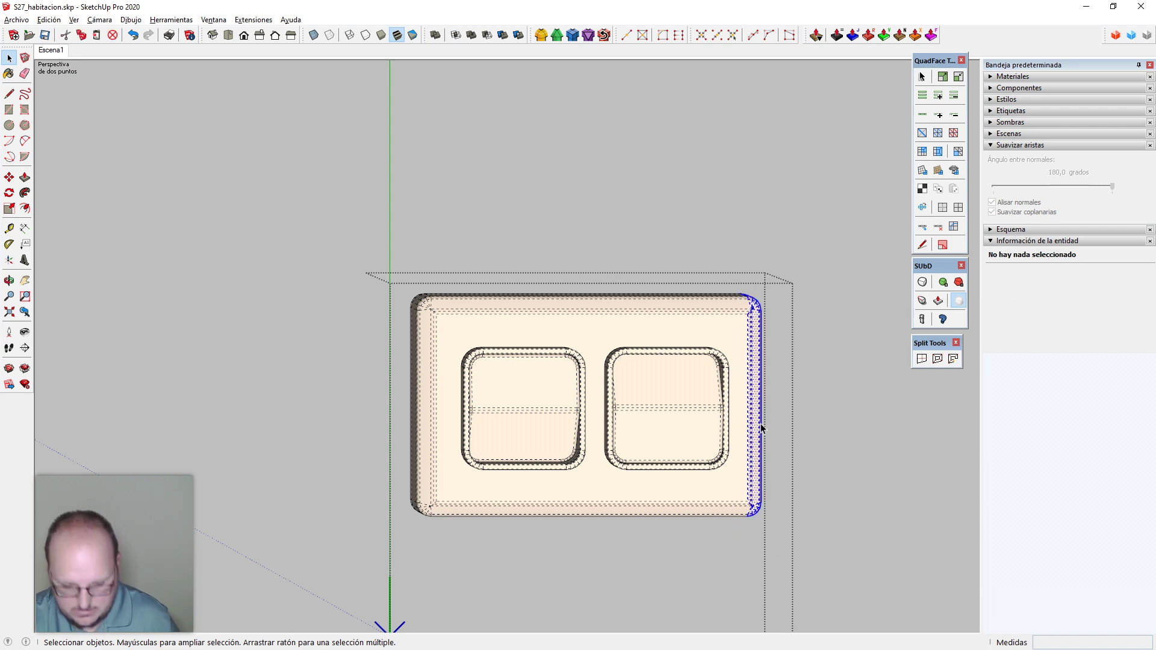
{"action": "key", "text": "m"}
{"action": "left_click", "coordinate": [590, 222]}
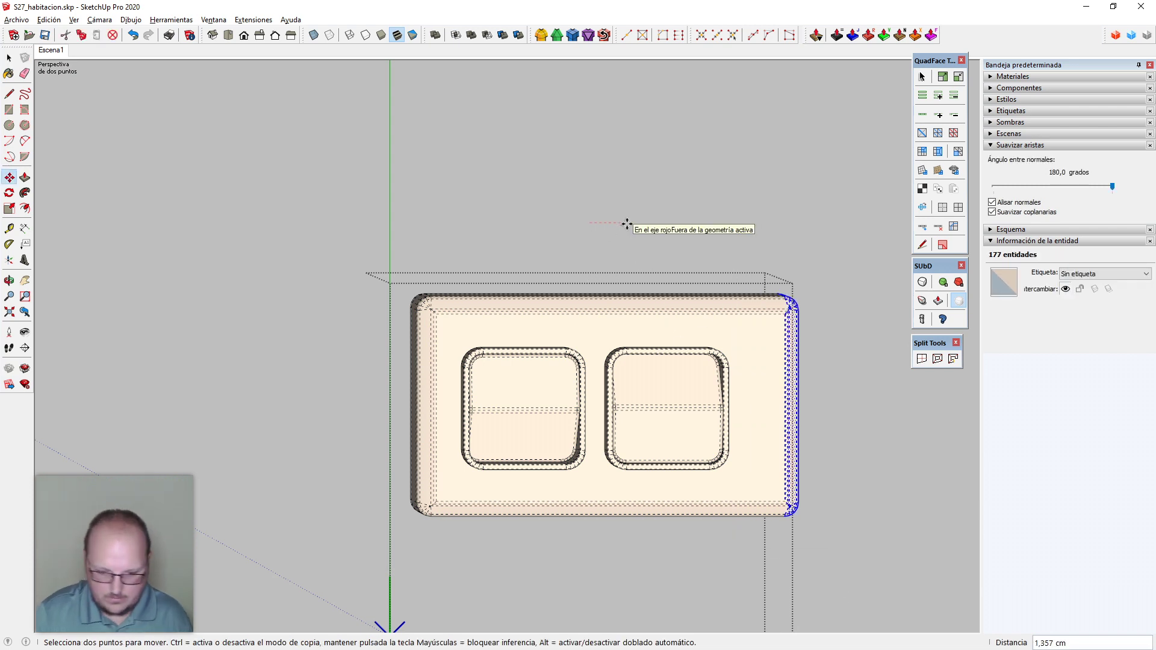
{"action": "type", "text": "2cm"}
{"action": "key", "text": "Return"}
{"action": "key", "text": "space"}
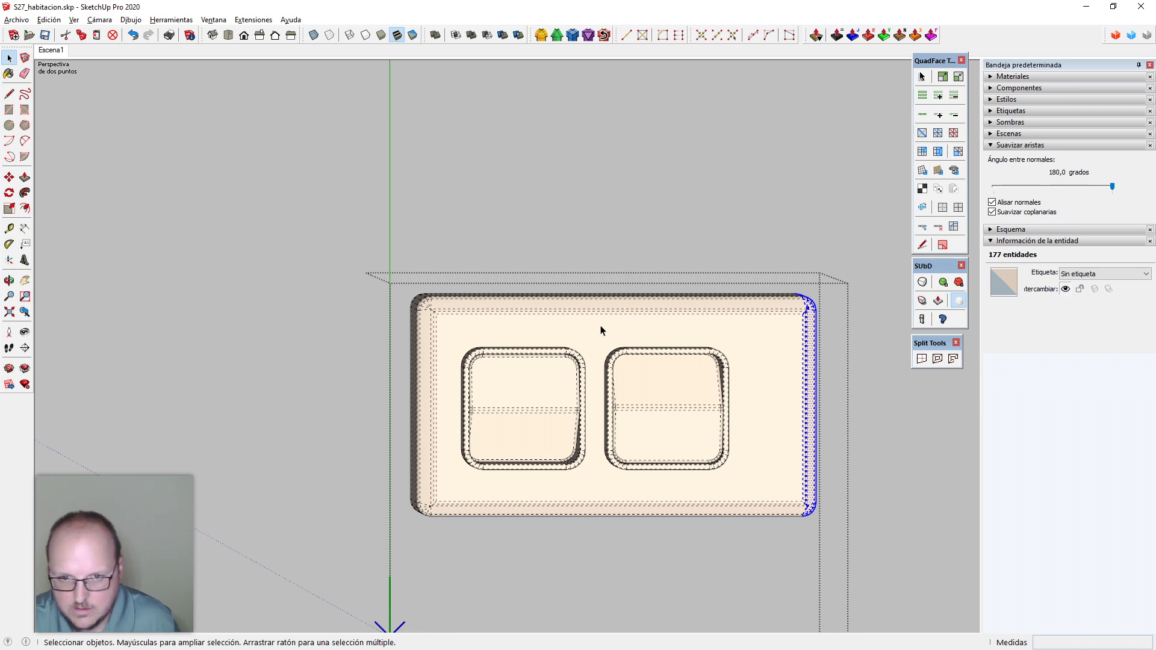
Move the right rocker with its frame 1 cm outward along the red axis and leave the switch component
{"action": "left_click_drag", "start_coordinate": [600, 326], "coordinate": [761, 530]}
{"action": "key", "text": "m"}
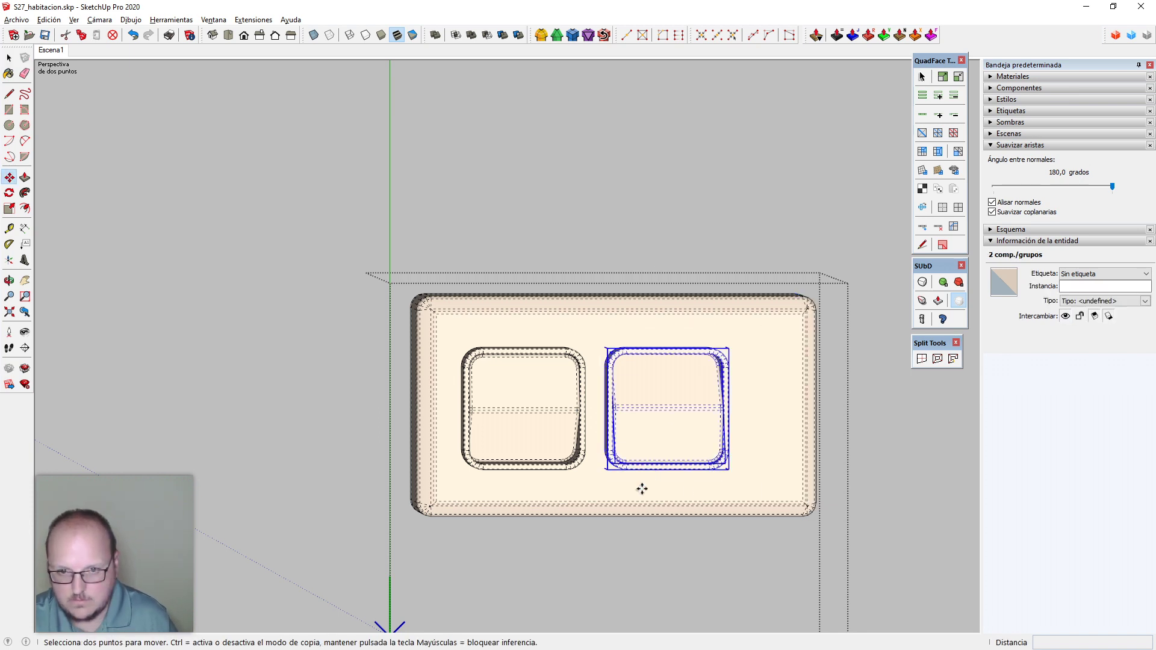
{"action": "left_click", "coordinate": [642, 488]}
{"action": "type", "text": "1cm"}
{"action": "key", "text": "Return"}
{"action": "key", "text": "space"}
{"action": "key", "text": "Escape"}
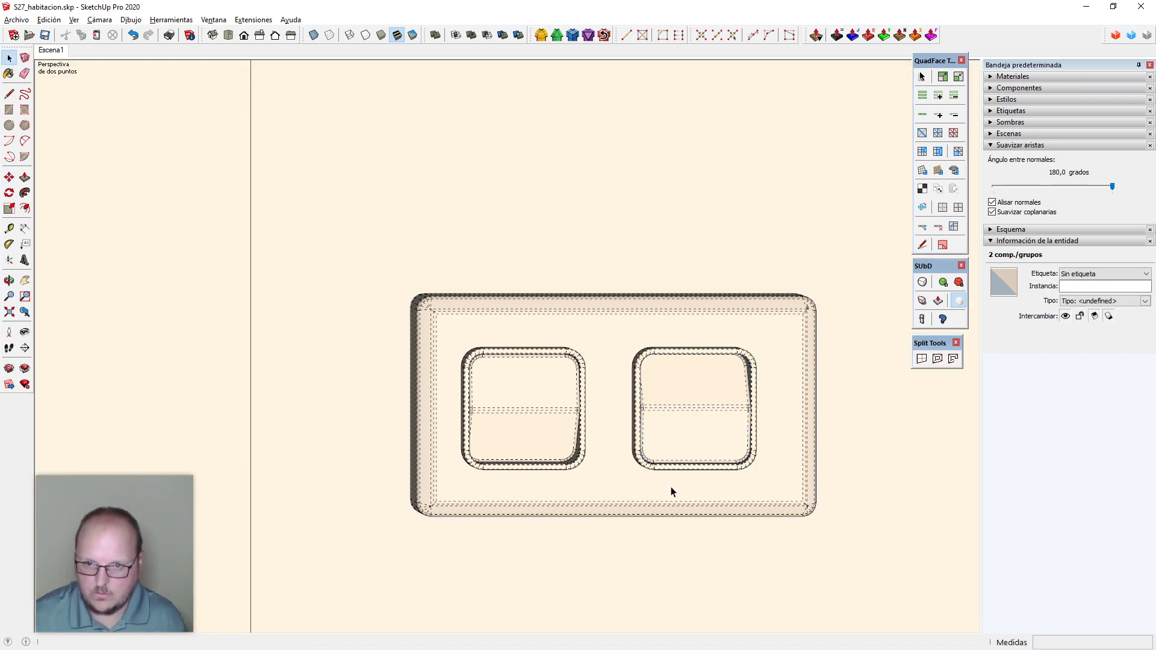
Examine the spacing of the two rockers on the widened plate and the frame's rounded corner from an oblique angle
{"action": "scroll", "coordinate": [655, 323], "scroll_direction": "down", "scroll_amount": 4}
{"action": "scroll", "coordinate": [656, 318], "scroll_direction": "down", "scroll_amount": 2}
{"action": "scroll", "coordinate": [683, 345], "scroll_direction": "up", "scroll_amount": 5}
{"action": "middle_click_drag", "start_coordinate": [686, 351], "coordinate": [558, 382]}
{"action": "scroll", "coordinate": [621, 388], "scroll_direction": "up", "scroll_amount": 2}
{"action": "scroll", "coordinate": [568, 325], "scroll_direction": "up", "scroll_amount": 2}
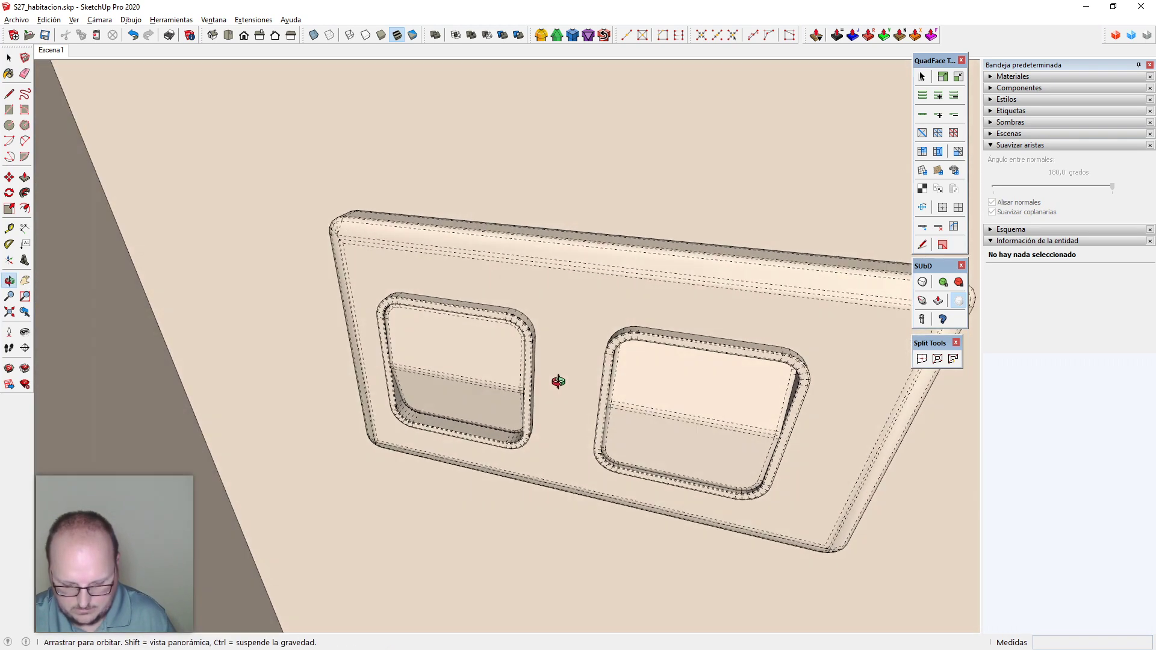
{"action": "scroll", "coordinate": [540, 344], "scroll_direction": "up", "scroll_amount": 2}
{"action": "key", "text": "l"}
{"action": "scroll", "coordinate": [585, 400], "scroll_direction": "down", "scroll_amount": 8}
{"action": "key", "text": "space"}
{"action": "scroll", "coordinate": [602, 378], "scroll_direction": "down", "scroll_amount": 10}
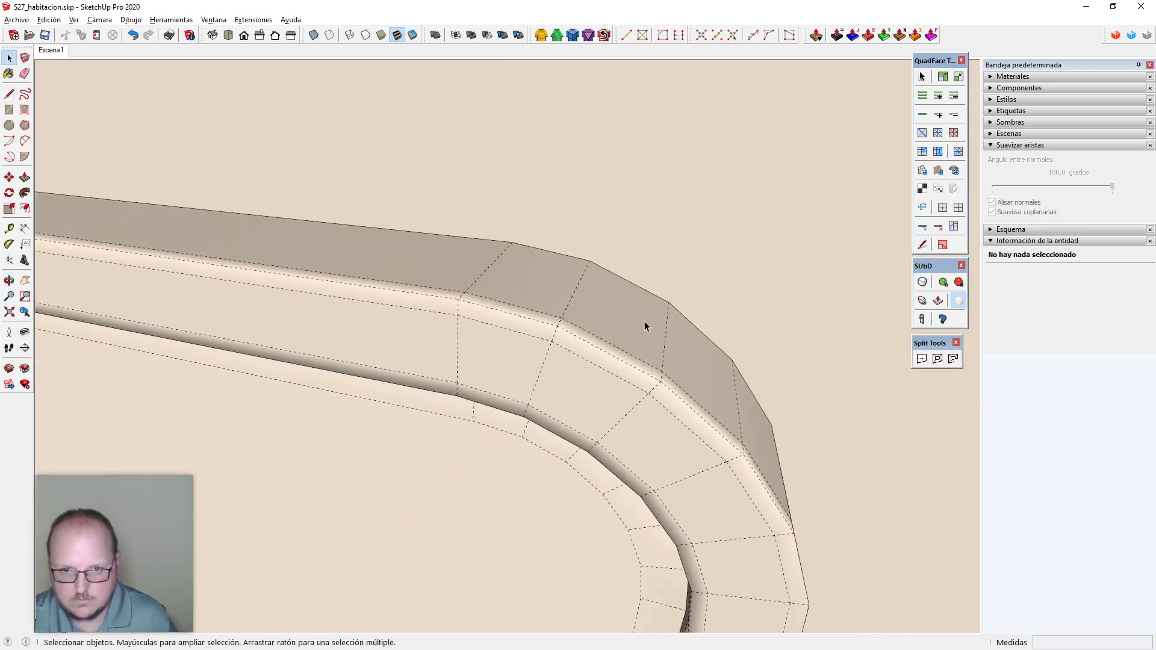
{"action": "scroll", "coordinate": [683, 392], "scroll_direction": "down", "scroll_amount": 8}
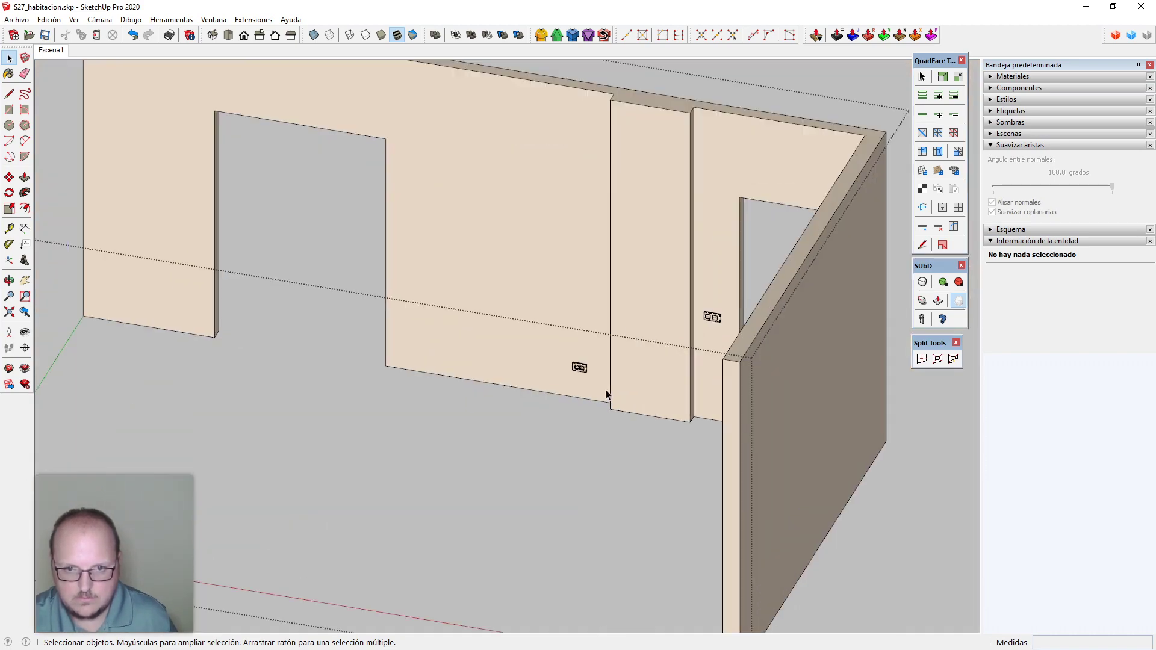
Reopen the switch component and draw a guide line along the red axis between the facing edges of the two rocker frames
{"action": "scroll", "coordinate": [607, 393], "scroll_direction": "up", "scroll_amount": 12}
{"action": "scroll", "coordinate": [689, 256], "scroll_direction": "up", "scroll_amount": 10}
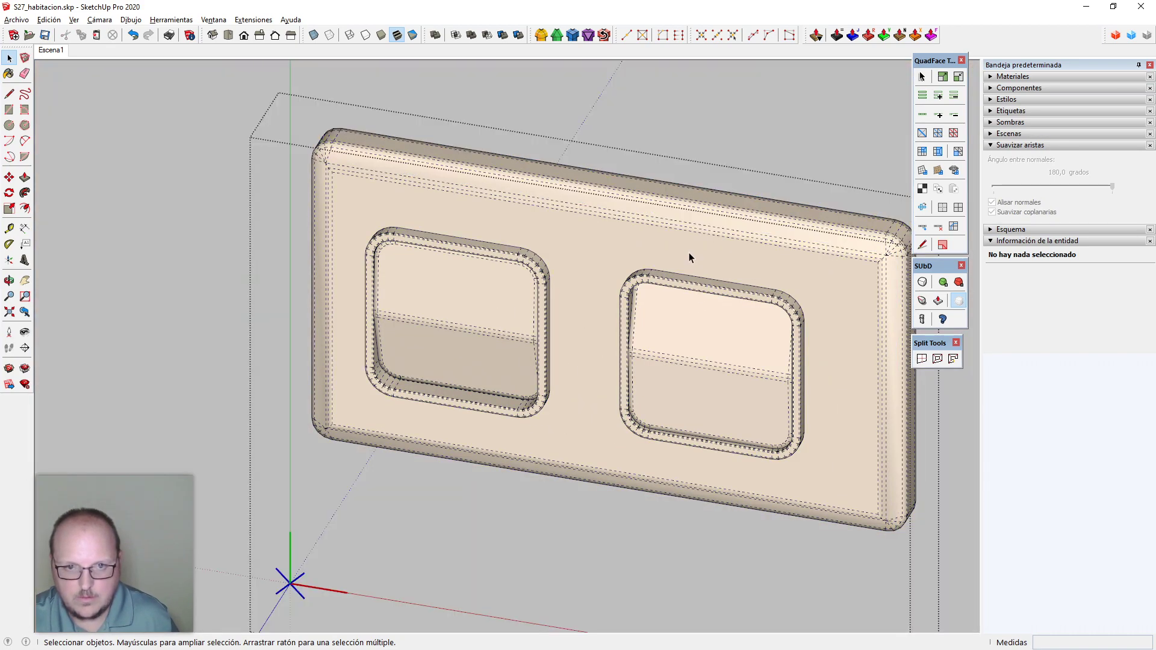
{"action": "scroll", "coordinate": [689, 253], "scroll_direction": "down", "scroll_amount": 2}
{"action": "key", "text": "l"}
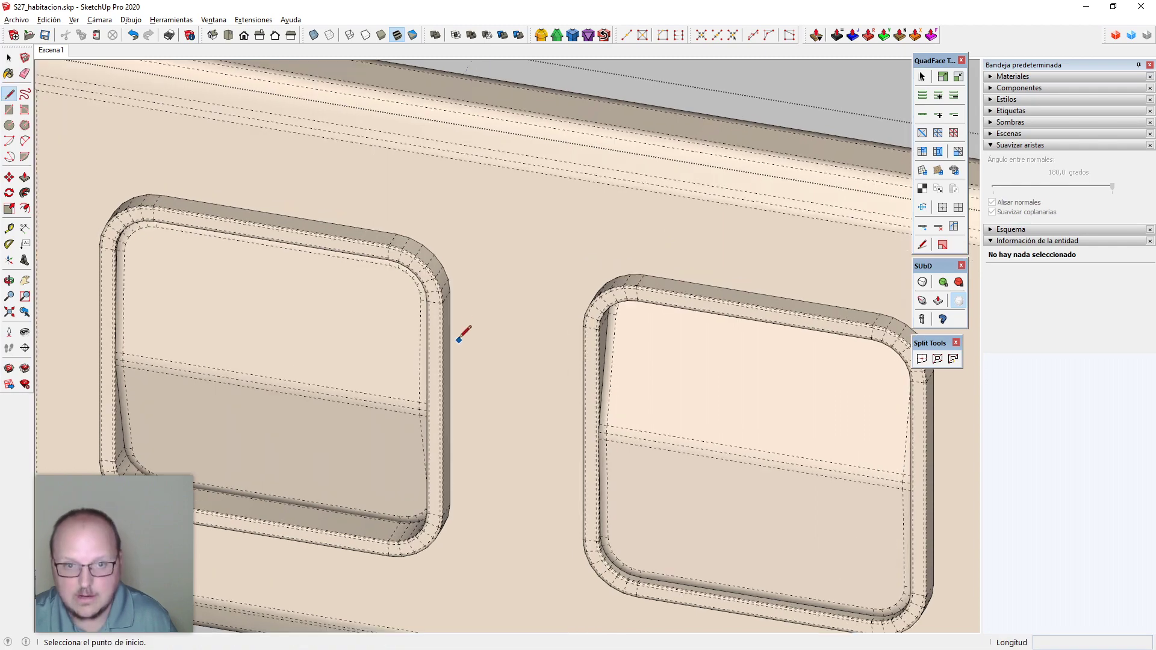
{"action": "left_click", "coordinate": [450, 289]}
{"action": "middle_click_drag", "start_coordinate": [480, 301], "coordinate": [543, 300]}
{"action": "scroll", "coordinate": [545, 299], "scroll_direction": "up", "scroll_amount": 1}
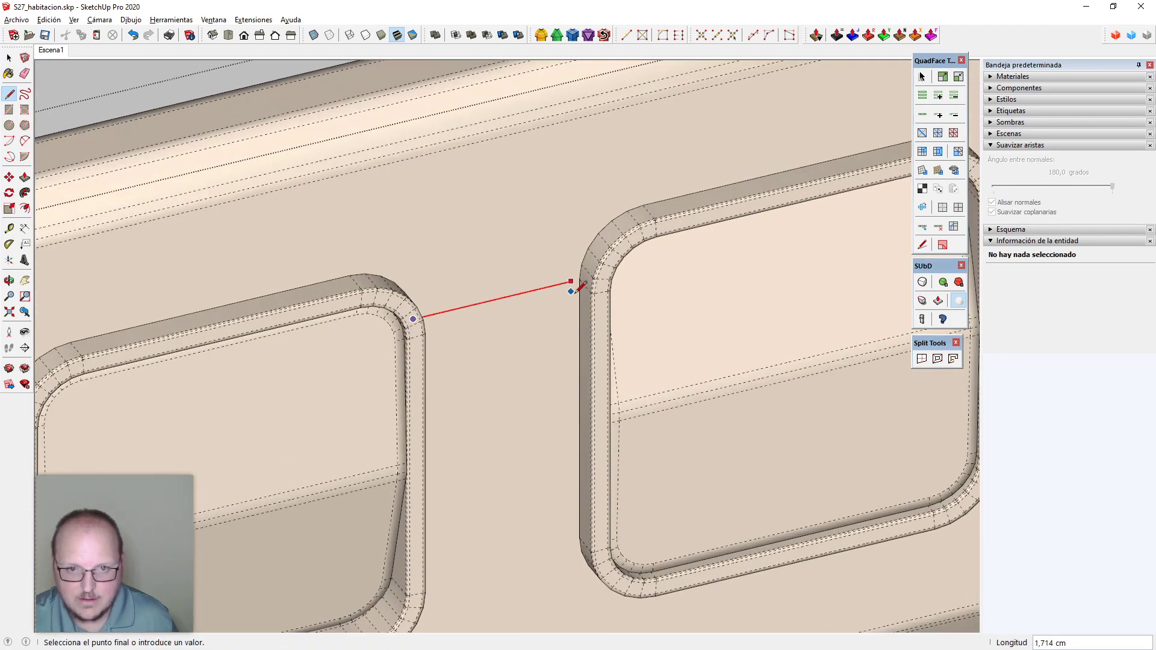
{"action": "key", "text": "space"}
Select both rockers with their frames and move them along the red axis from the guide line's midpoint to the plate's centre
{"action": "scroll", "coordinate": [548, 313], "scroll_direction": "down", "scroll_amount": 5}
{"action": "left_click", "coordinate": [464, 320]}
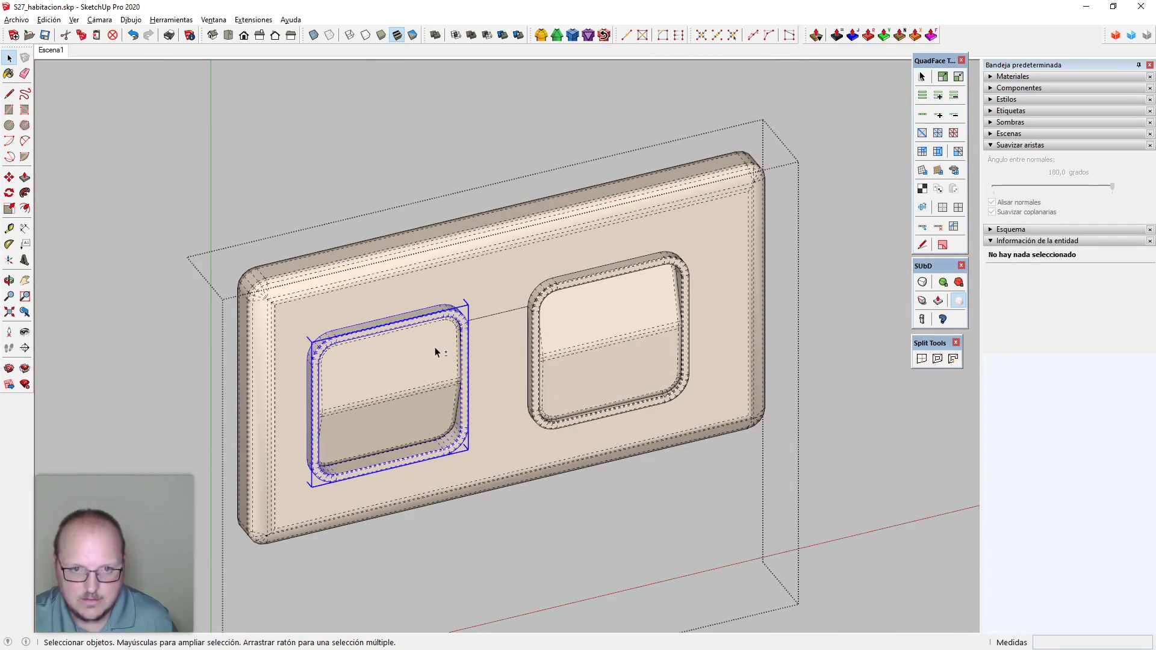
{"action": "left_click", "coordinate": [562, 288], "text": "shift"}
{"action": "key", "text": "m"}
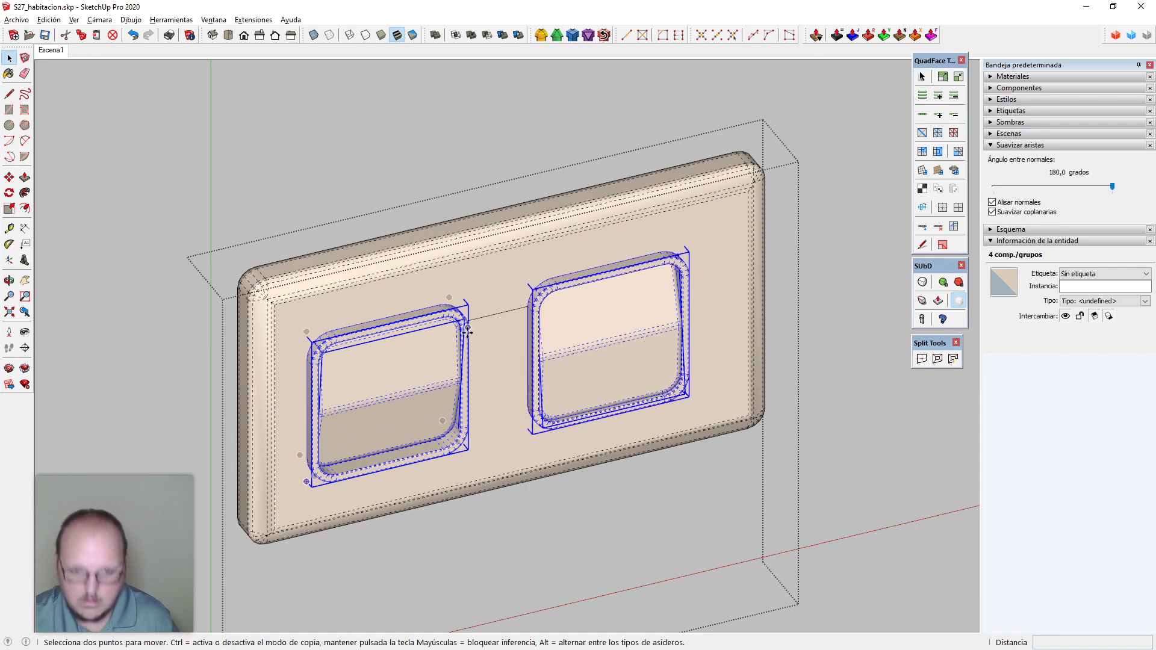
{"action": "left_click", "coordinate": [497, 313]}
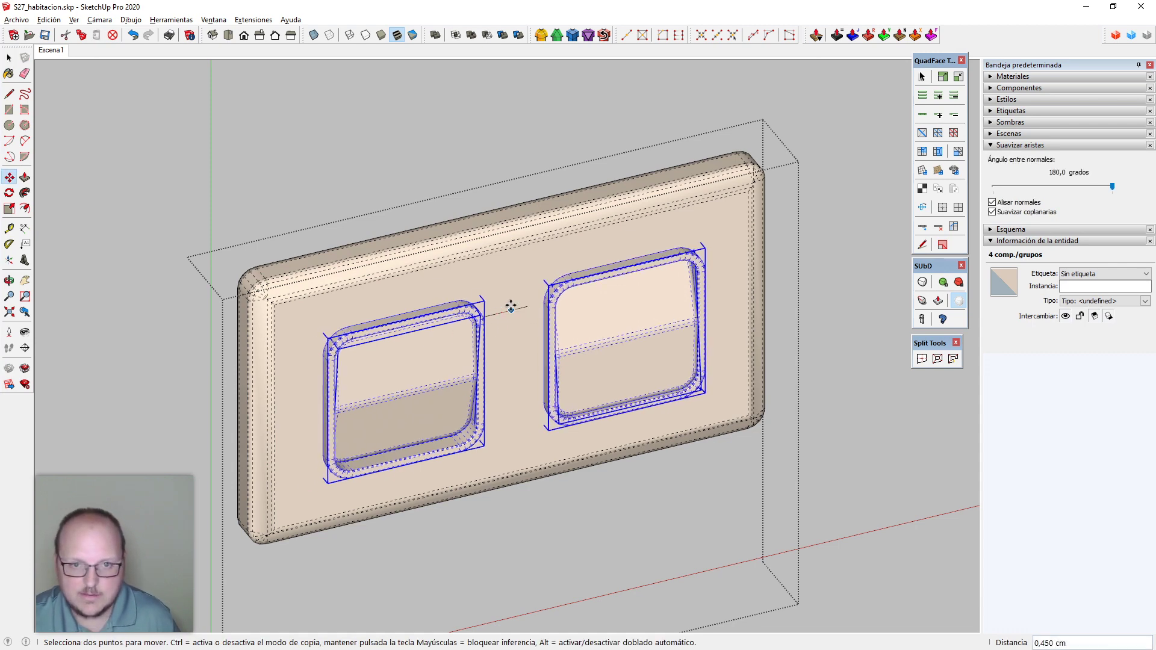
{"action": "left_click", "coordinate": [507, 226]}
Erase the guide line between the two rocker frames
{"action": "key", "text": "space"}
{"action": "key", "text": "e"}
{"action": "left_click", "coordinate": [518, 308]}
{"action": "scroll", "coordinate": [525, 308], "scroll_direction": "down", "scroll_amount": 3}
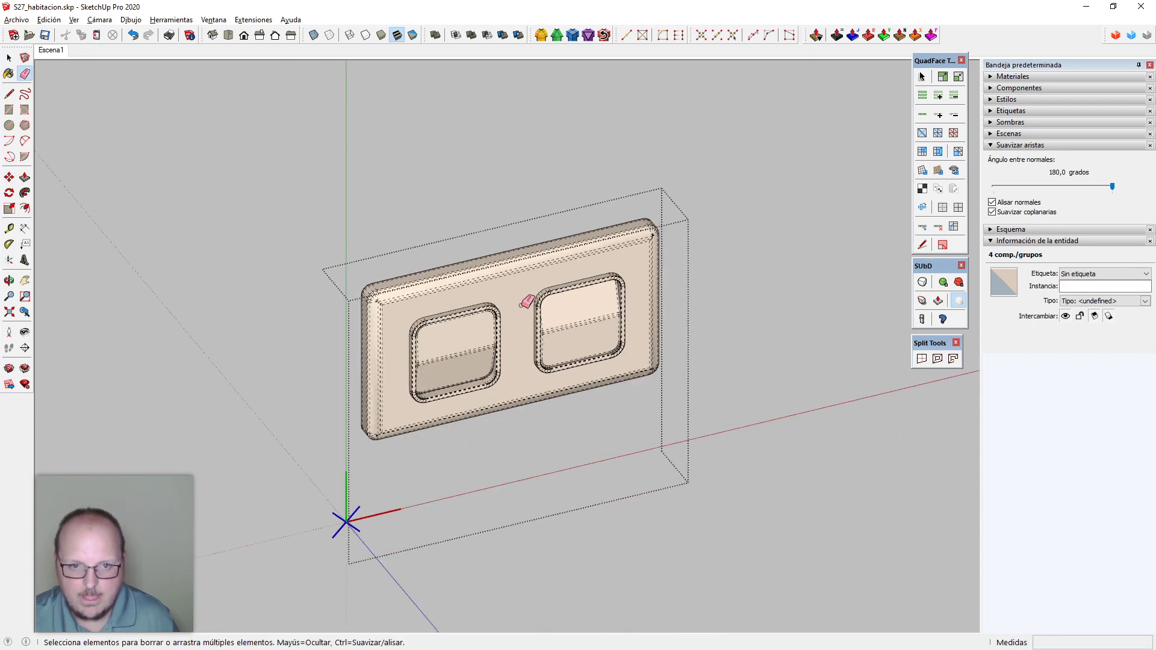
Leave the switch component and turn off the display of hidden geometry
{"action": "key", "text": "space"}
{"action": "key", "text": "Escape"}
{"action": "key", "text": "v"}
{"action": "scroll", "coordinate": [544, 377], "scroll_direction": "down", "scroll_amount": 3}
{"action": "key", "text": "alt+h"}
{"action": "scroll", "coordinate": [544, 377], "scroll_direction": "down", "scroll_amount": 2}
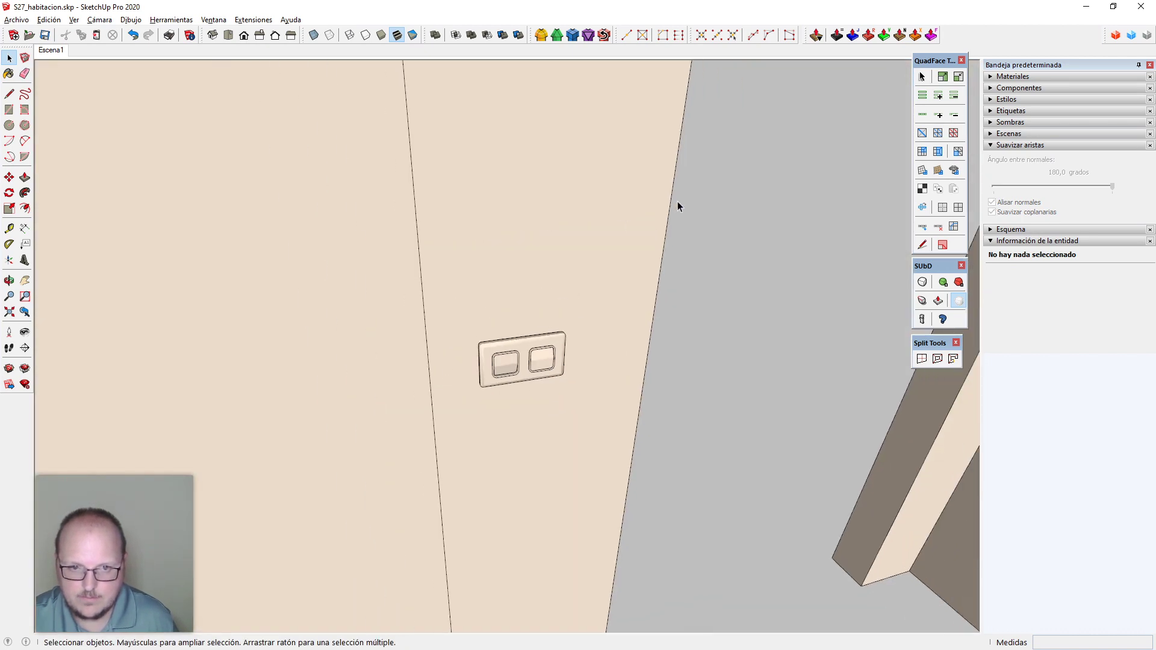
Open the double socket component for editing and show its hidden geometry
{"action": "scroll", "coordinate": [678, 201], "scroll_direction": "down", "scroll_amount": 5}
{"action": "scroll", "coordinate": [457, 362], "scroll_direction": "up", "scroll_amount": 8}
{"action": "double_click", "coordinate": [439, 342]}
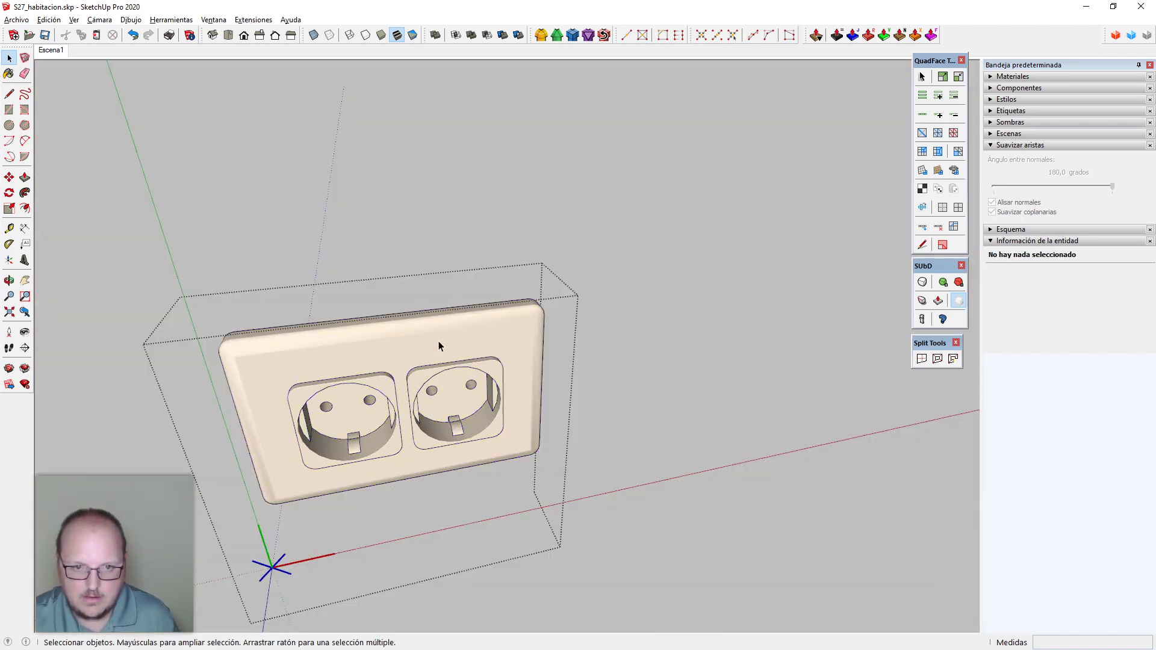
{"action": "scroll", "coordinate": [476, 376], "scroll_direction": "down", "scroll_amount": 1}
{"action": "left_click", "coordinate": [529, 358]}
{"action": "key", "text": "alt+h"}
Move the right-edge geometry of the socket plate 2 cm outward along the red axis
{"action": "left_click_drag", "start_coordinate": [517, 258], "coordinate": [590, 533]}
{"action": "key", "text": "m"}
{"action": "left_click", "coordinate": [582, 517]}
{"action": "type", "text": "2"}
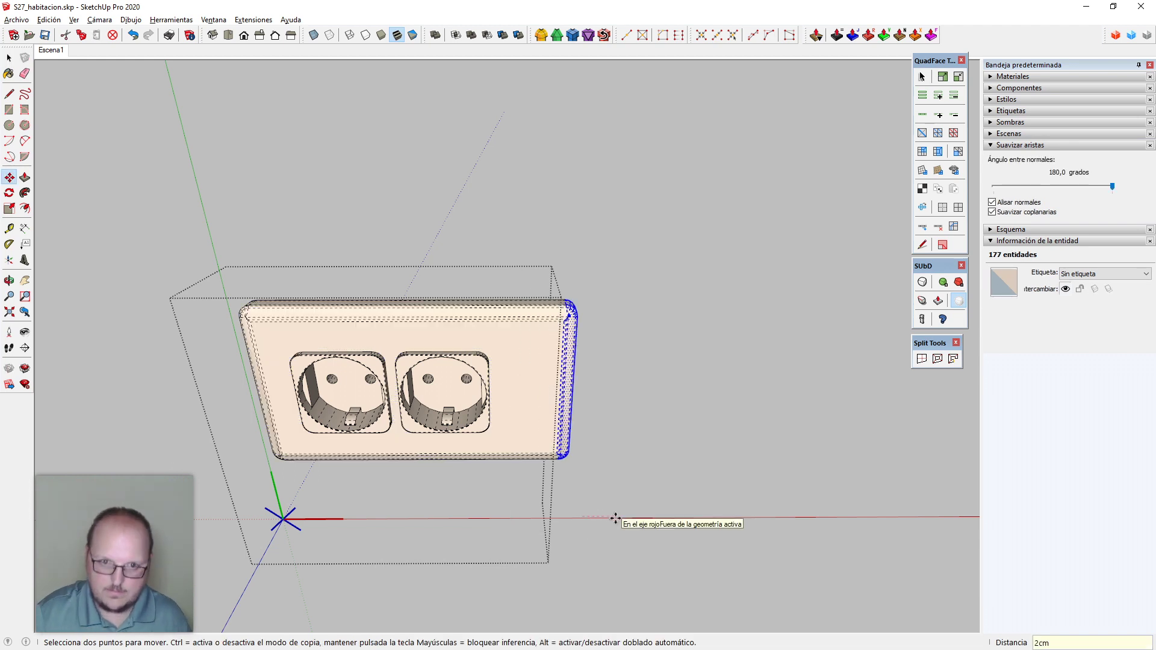
{"action": "type", "text": "cm"}
{"action": "key", "text": "Return"}
{"action": "key", "text": "space"}
Move the right socket 1 cm along the red axis, away from the left socket
{"action": "left_click", "coordinate": [477, 366]}
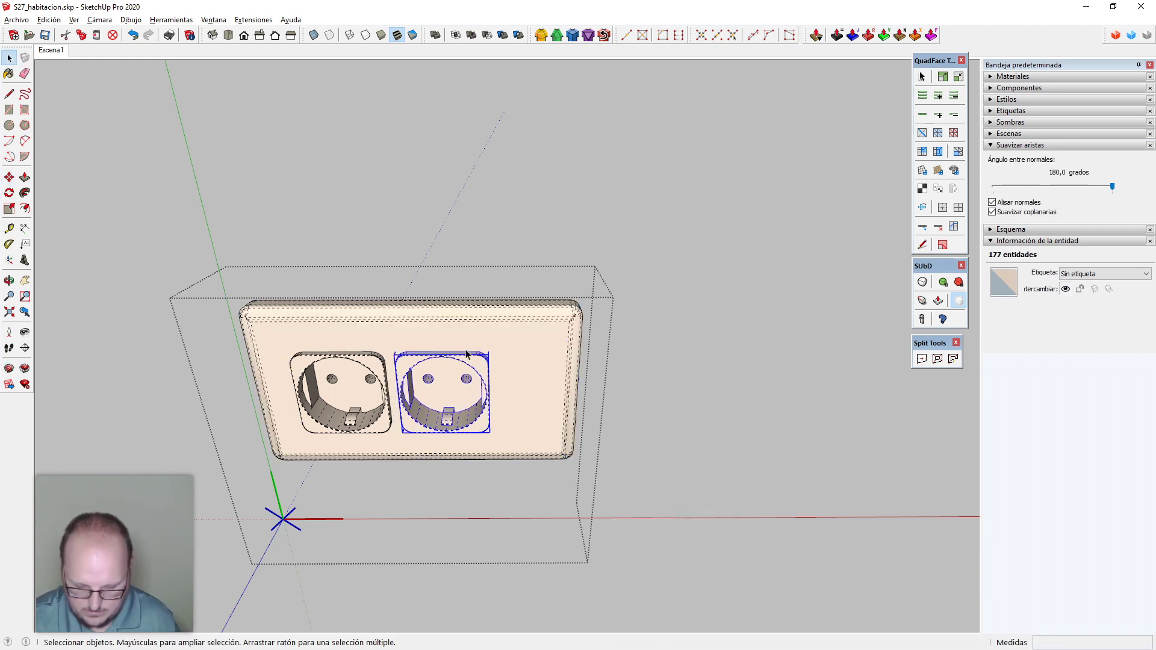
{"action": "key", "text": "m"}
{"action": "left_click", "coordinate": [452, 344]}
{"action": "type", "text": "1cm"}
{"action": "key", "text": "Return"}
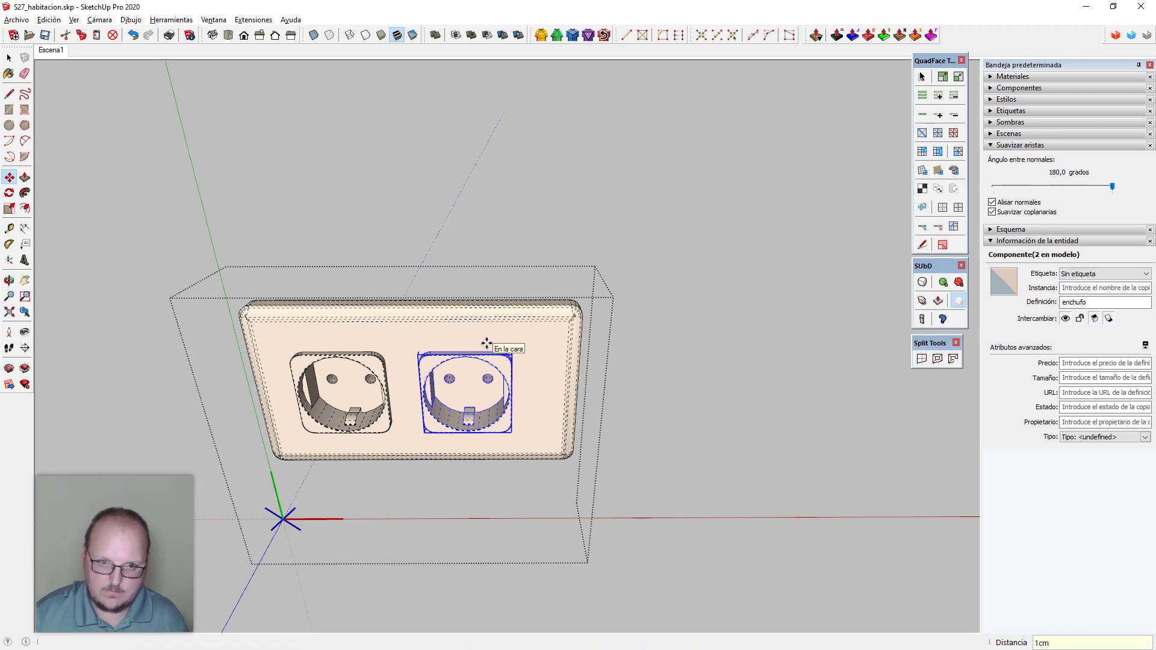
{"action": "key", "text": "space"}
Move the socket plate's right-edge geometry 1 cm back inward along the red axis and leave the component
{"action": "left_click_drag", "start_coordinate": [553, 247], "coordinate": [622, 545]}
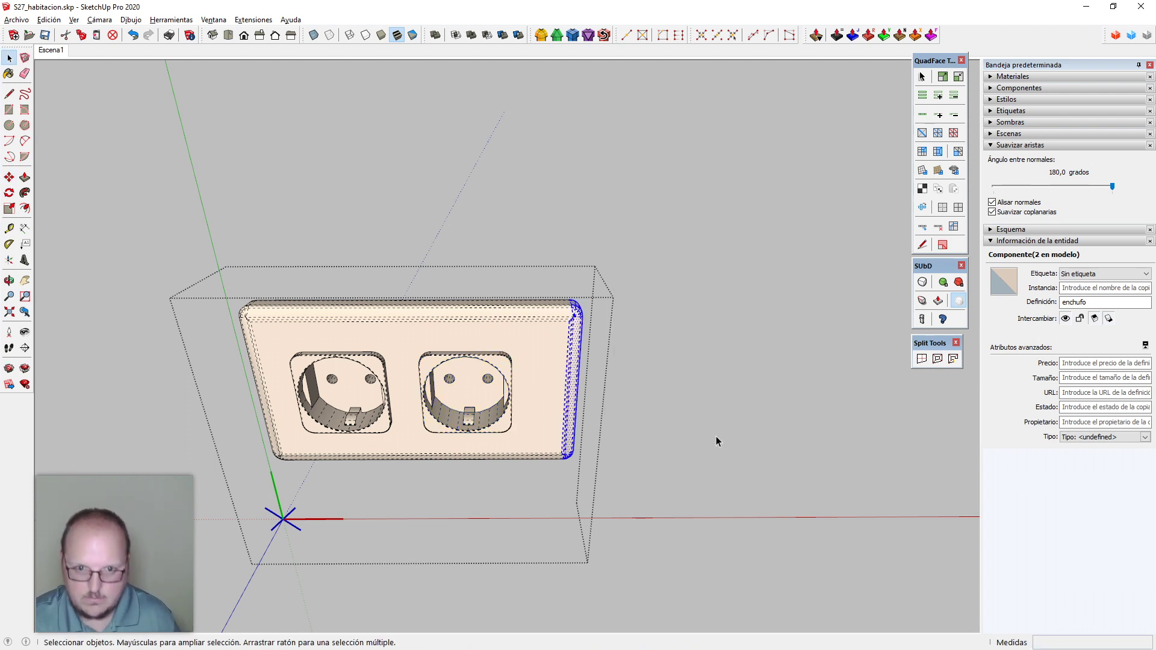
{"action": "type", "text": "m1cm"}
{"action": "key", "text": "Return"}
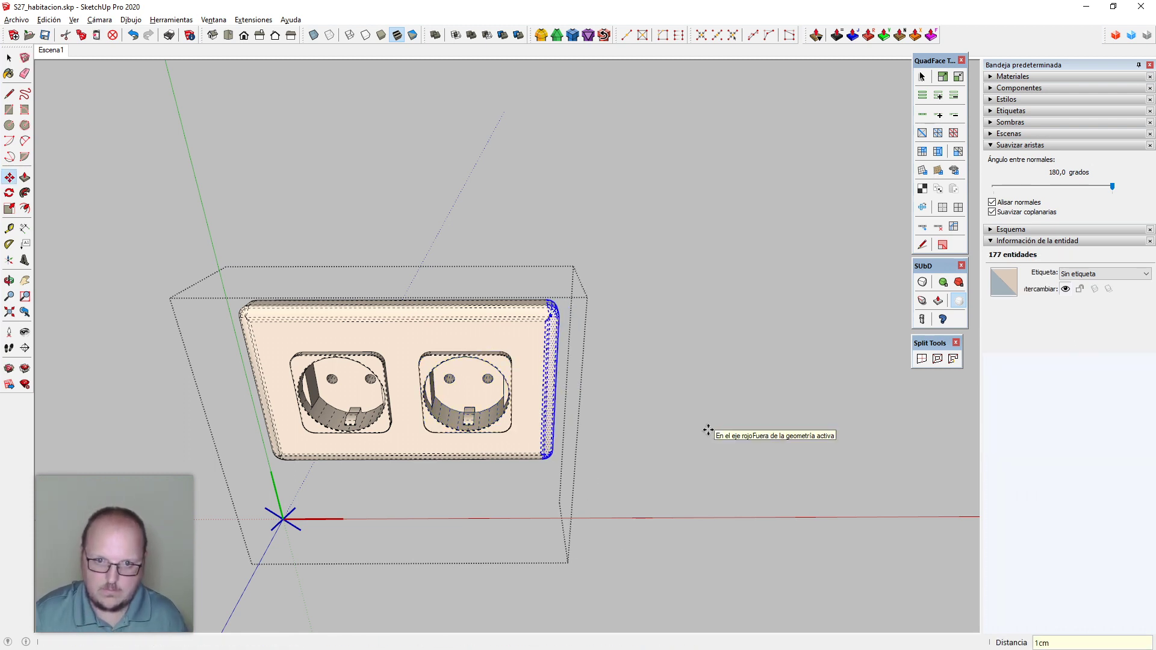
{"action": "key", "text": "space"}
{"action": "left_click", "coordinate": [708, 430]}
Turn off hidden geometry and return to the Escena1 scene view
{"action": "key", "text": "alt+h"}
{"action": "scroll", "coordinate": [395, 322], "scroll_direction": "down", "scroll_amount": 3}
{"action": "scroll", "coordinate": [403, 355], "scroll_direction": "down", "scroll_amount": 3}
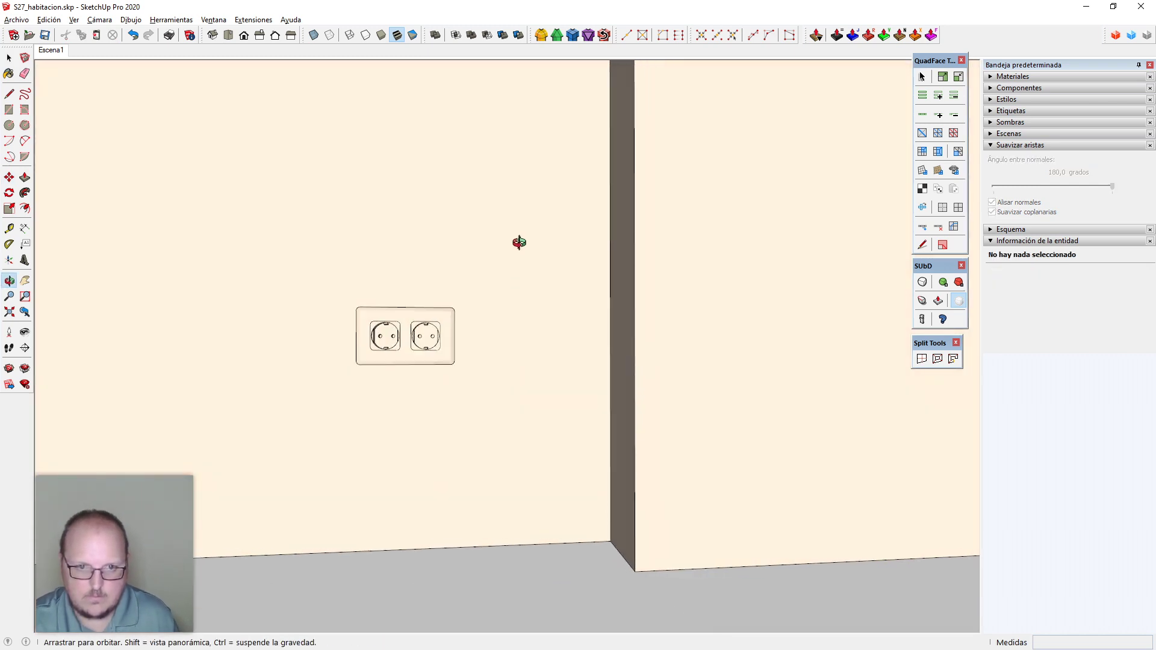
{"action": "mouse_move", "coordinate": [518, 240]}
{"action": "middle_mouse_down"}
{"action": "mouse_move", "coordinate": [444, 506]}
{"action": "mouse_move", "coordinate": [573, 460]}
{"action": "mouse_move", "coordinate": [623, 456]}
{"action": "middle_mouse_up"}
{"action": "scroll", "coordinate": [624, 467], "scroll_direction": "down", "scroll_amount": 5}
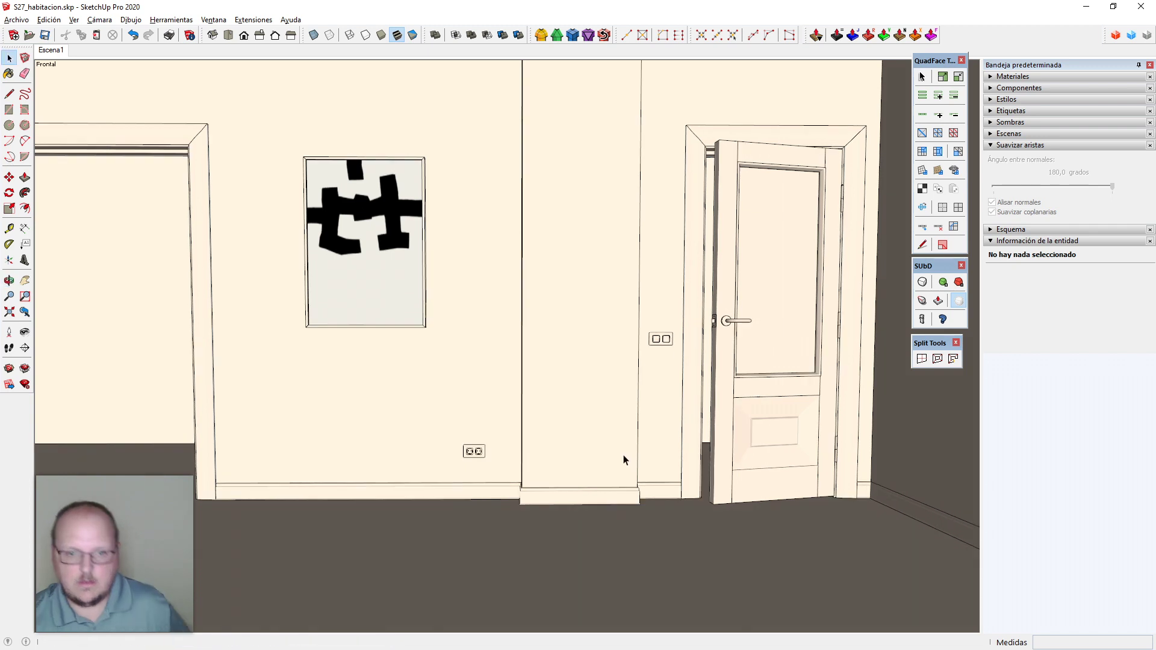
{"action": "left_click", "coordinate": [55, 52]}
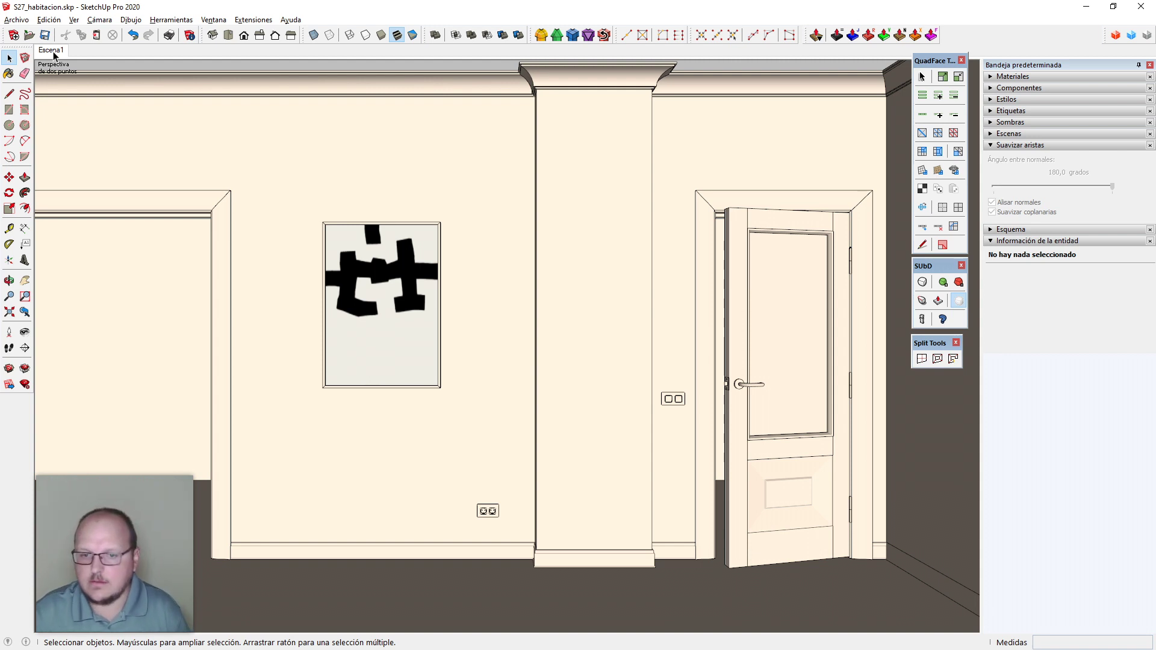
Examine the double socket up close and in its place on the wall beside the column
{"action": "middle_click_drag", "start_coordinate": [433, 524], "coordinate": [530, 533]}
{"action": "scroll", "coordinate": [523, 529], "scroll_direction": "up", "scroll_amount": 4}
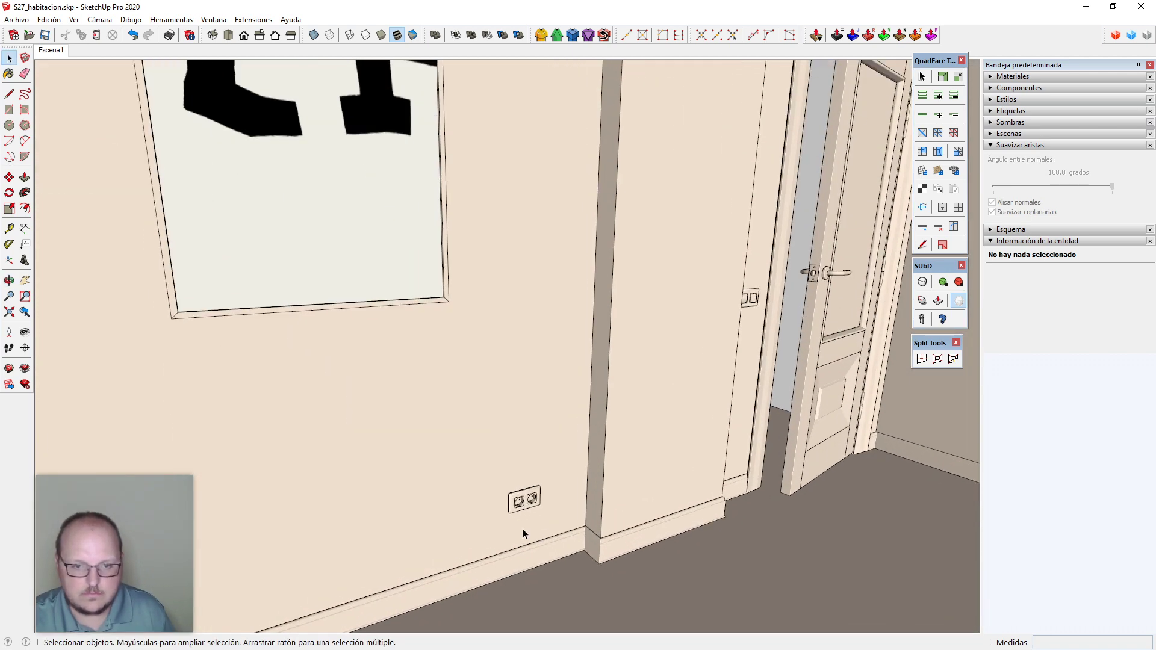
{"action": "scroll", "coordinate": [523, 528], "scroll_direction": "up", "scroll_amount": 3}
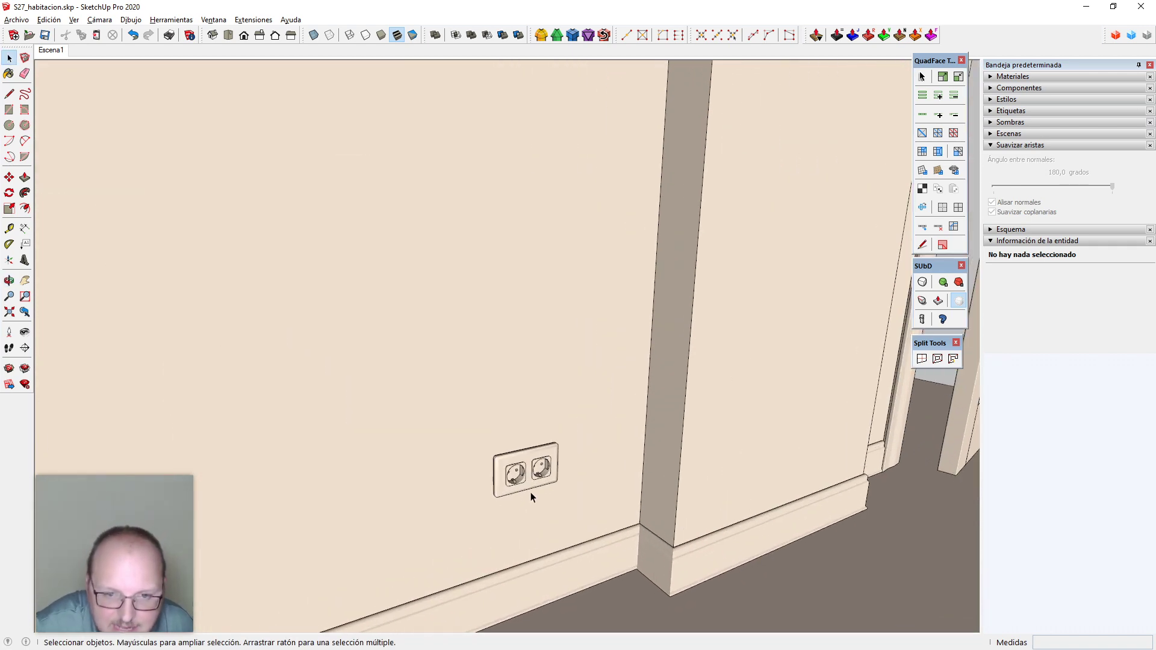
{"action": "scroll", "coordinate": [521, 489], "scroll_direction": "up", "scroll_amount": 5}
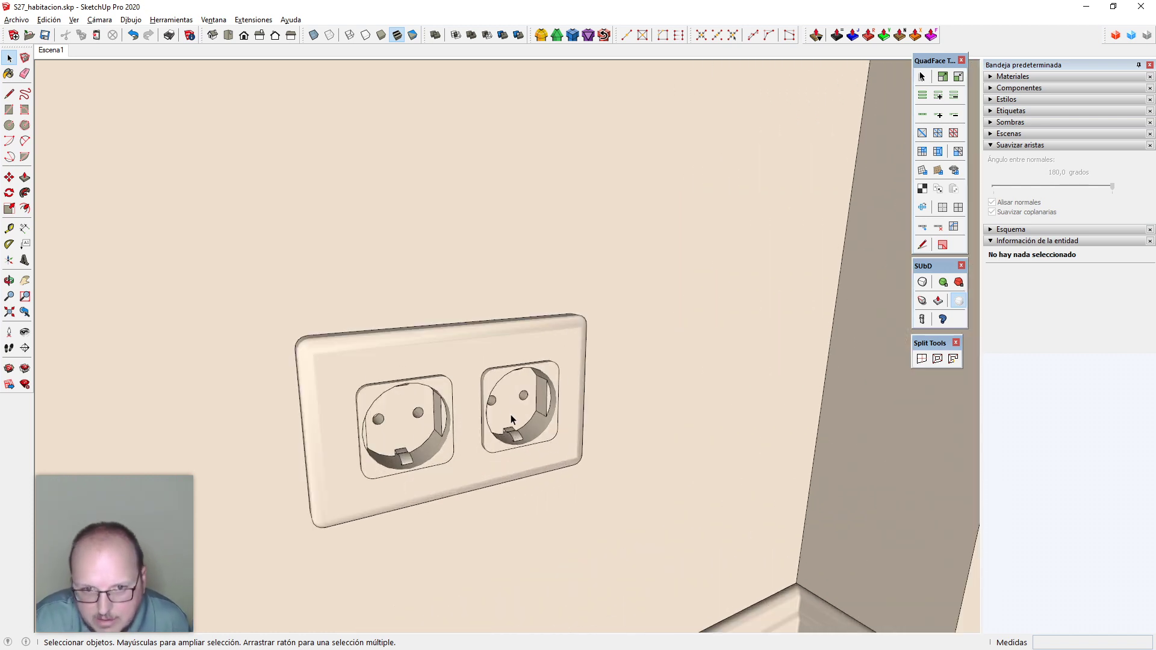
{"action": "scroll", "coordinate": [500, 458], "scroll_direction": "down", "scroll_amount": 6}
{"action": "middle_click_drag", "start_coordinate": [498, 506], "coordinate": [512, 475]}
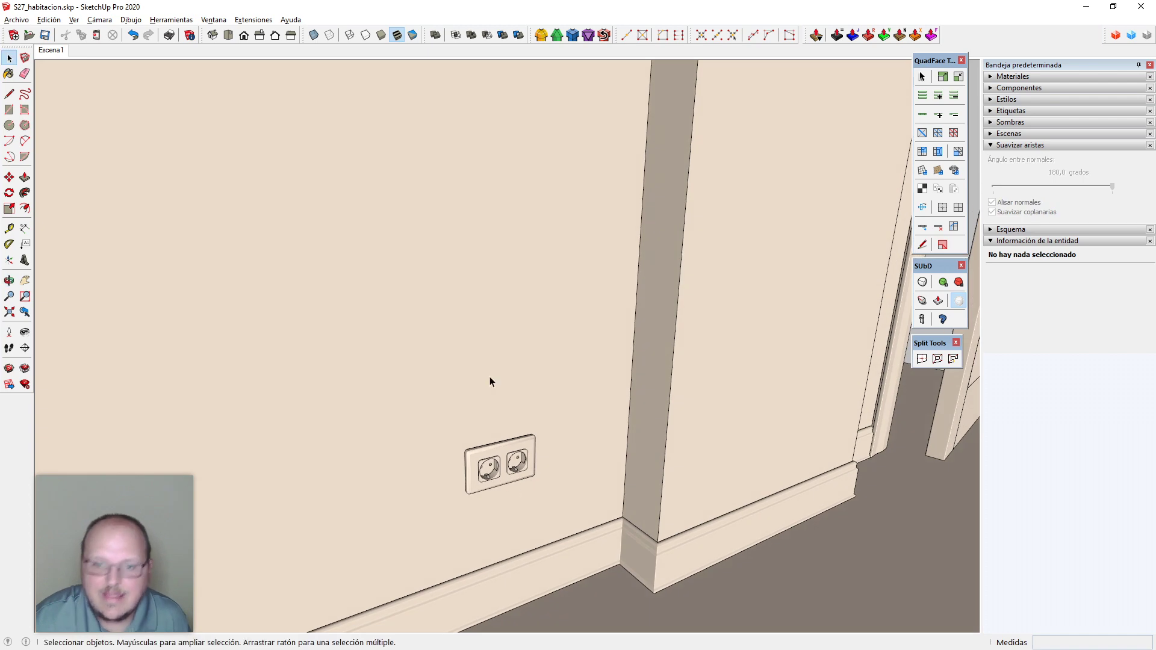
{"action": "scroll", "coordinate": [482, 397], "scroll_direction": "down", "scroll_amount": 3}
{"action": "scroll", "coordinate": [474, 404], "scroll_direction": "up", "scroll_amount": 1}
{"action": "scroll", "coordinate": [482, 493], "scroll_direction": "down", "scroll_amount": 3}
{"action": "scroll", "coordinate": [852, 263], "scroll_direction": "up", "scroll_amount": 3}
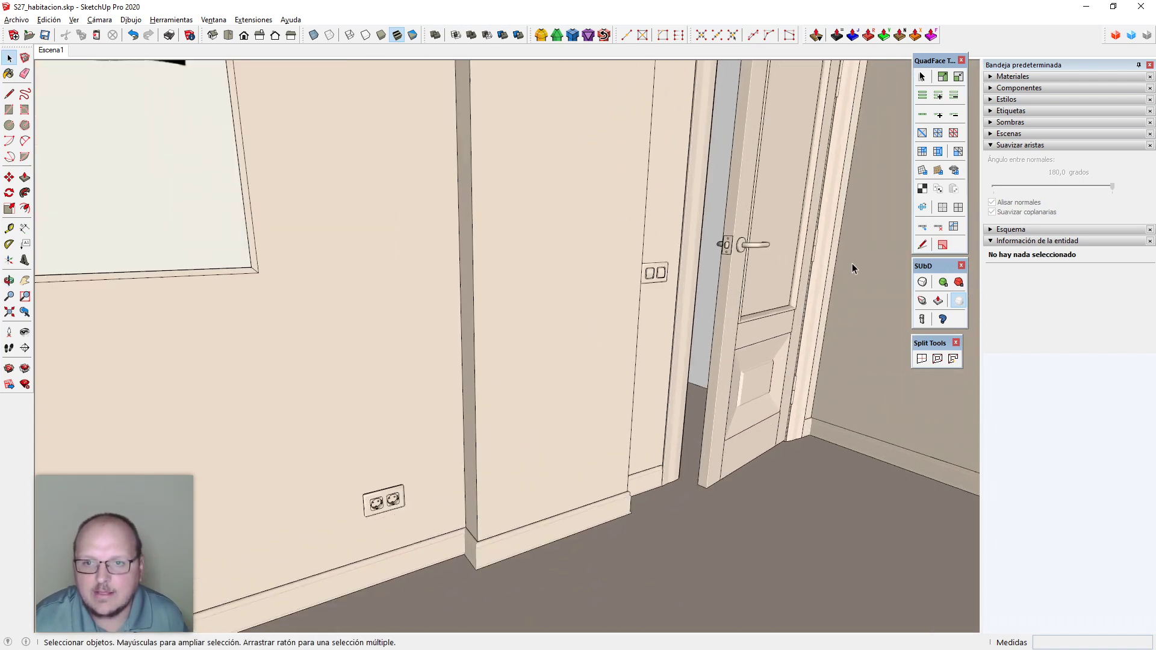
Examine the double switch beside the door and the latch plate and handle on the door's edge
{"action": "scroll", "coordinate": [742, 215], "scroll_direction": "up", "scroll_amount": 2}
{"action": "scroll", "coordinate": [742, 215], "scroll_direction": "up", "scroll_amount": 2}
{"action": "middle_click_drag", "start_coordinate": [741, 386], "coordinate": [714, 397]}
{"action": "scroll", "coordinate": [691, 283], "scroll_direction": "up", "scroll_amount": 2}
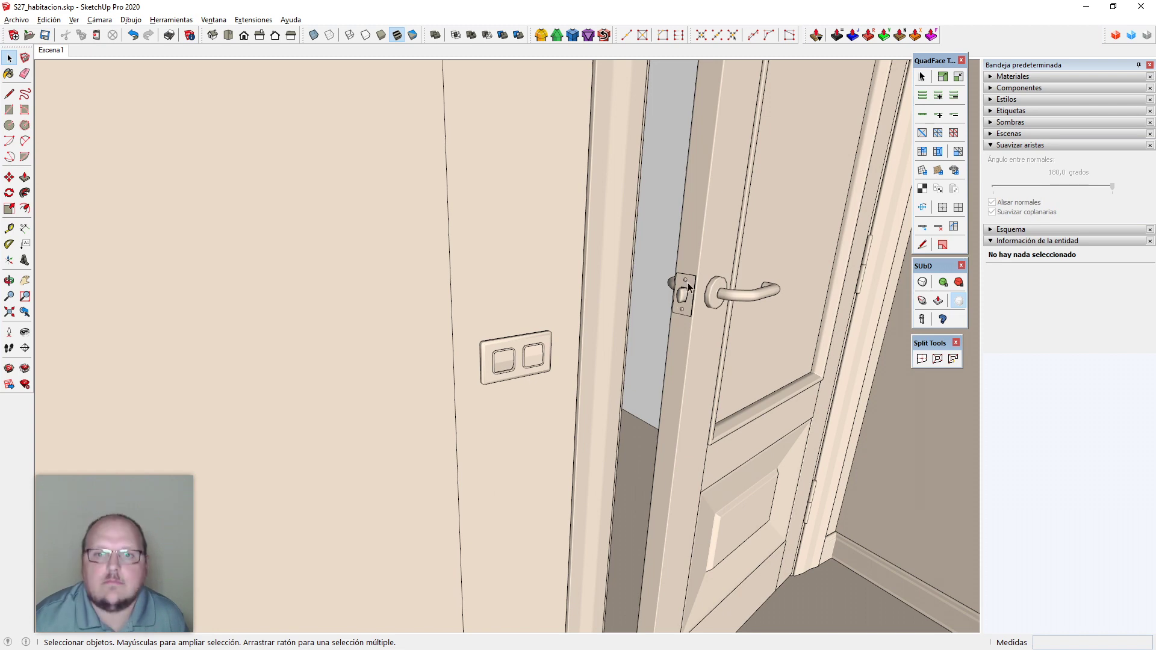
{"action": "scroll", "coordinate": [688, 286], "scroll_direction": "up", "scroll_amount": 5}
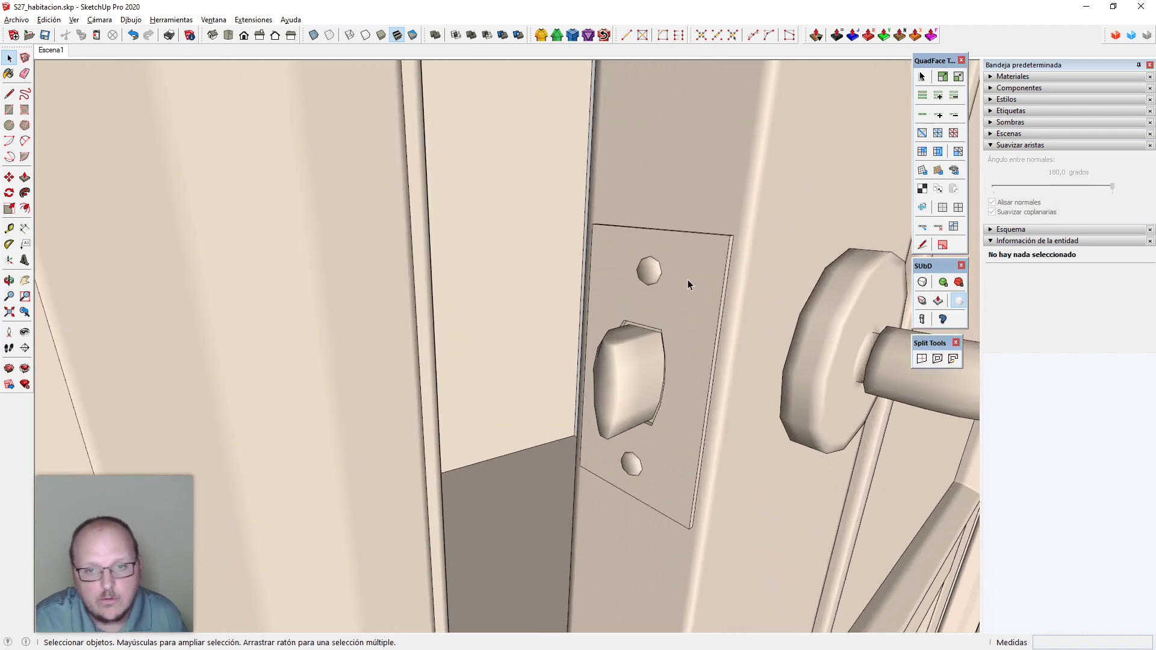
{"action": "middle_click_drag", "start_coordinate": [688, 279], "coordinate": [648, 361]}
{"action": "scroll", "coordinate": [688, 277], "scroll_direction": "down", "scroll_amount": 10}
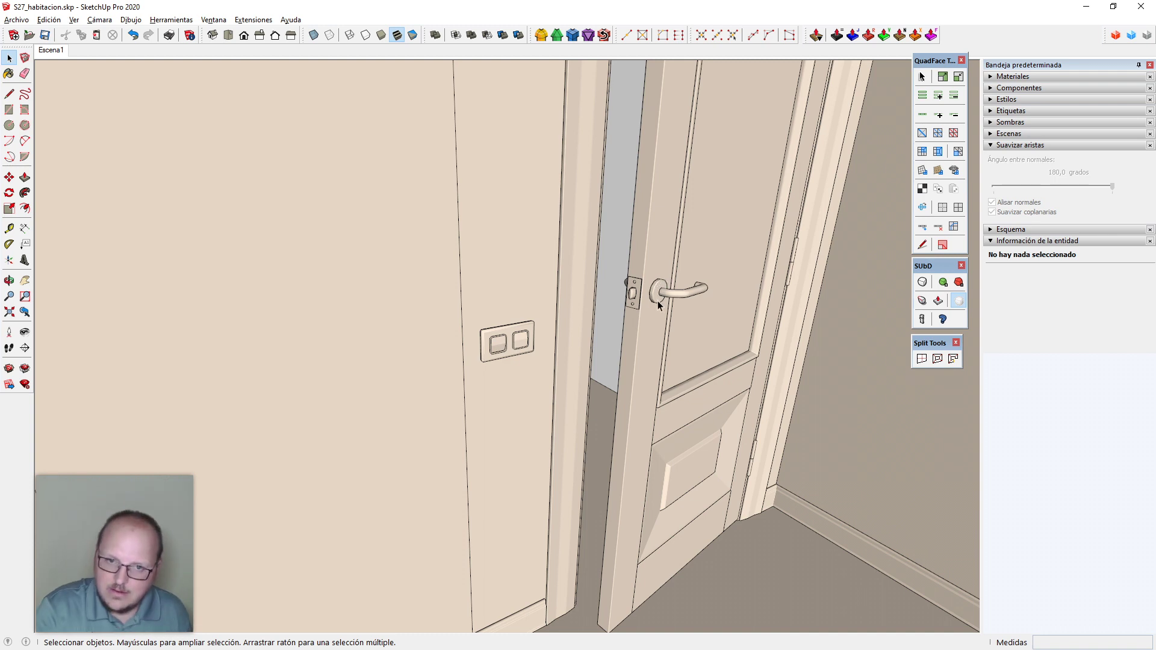
{"action": "scroll", "coordinate": [659, 315], "scroll_direction": "down", "scroll_amount": 2}
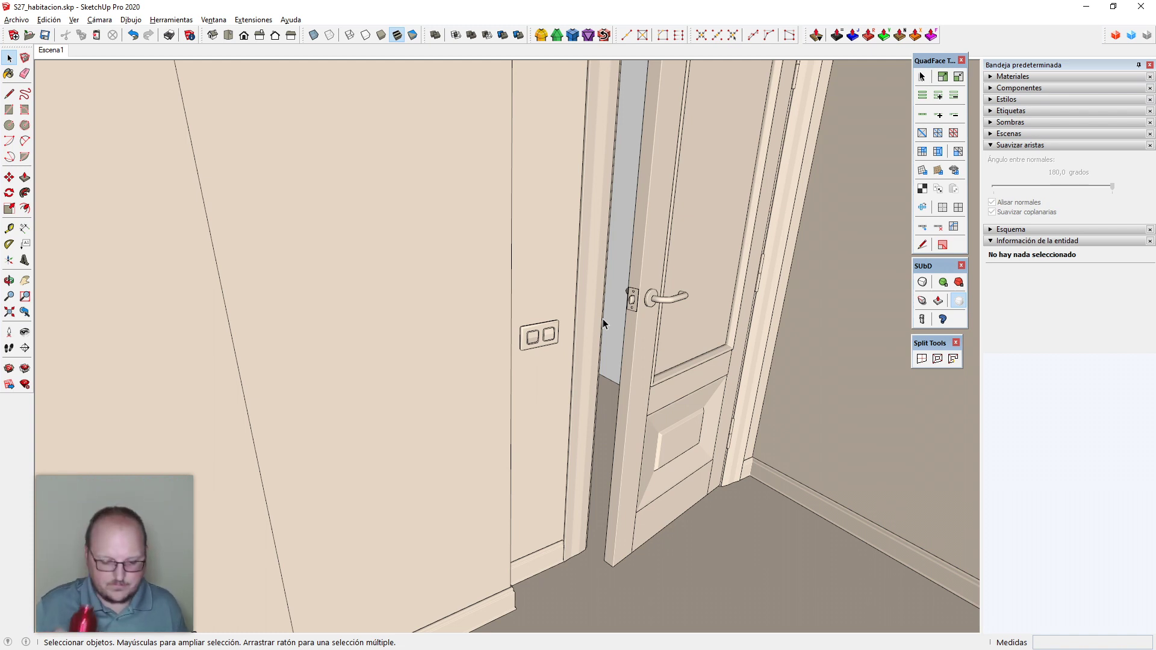
Preview the door area without edge lines, and view the whole wall with the picture, socket, switch and door
{"action": "key", "text": "shift+e"}
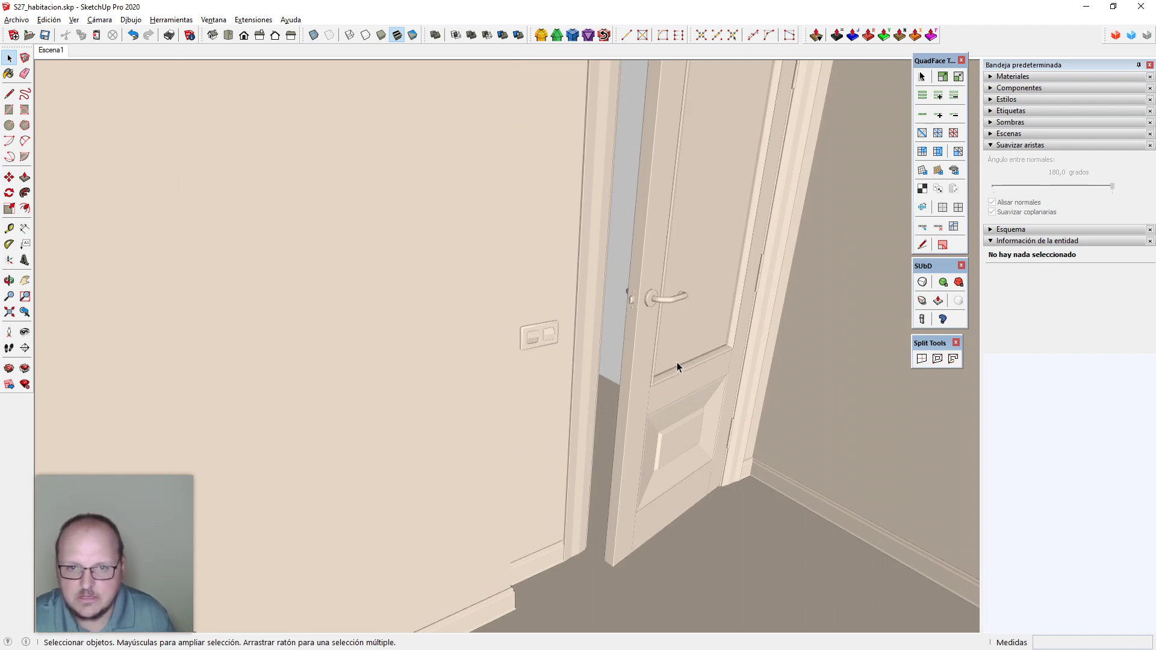
{"action": "mouse_move", "coordinate": [677, 362]}
{"action": "middle_mouse_down"}
{"action": "mouse_move", "coordinate": [620, 344]}
{"action": "mouse_move", "coordinate": [553, 354]}
{"action": "mouse_move", "coordinate": [693, 369]}
{"action": "mouse_move", "coordinate": [759, 356]}
{"action": "mouse_move", "coordinate": [663, 354]}
{"action": "mouse_move", "coordinate": [665, 378]}
{"action": "middle_mouse_up"}
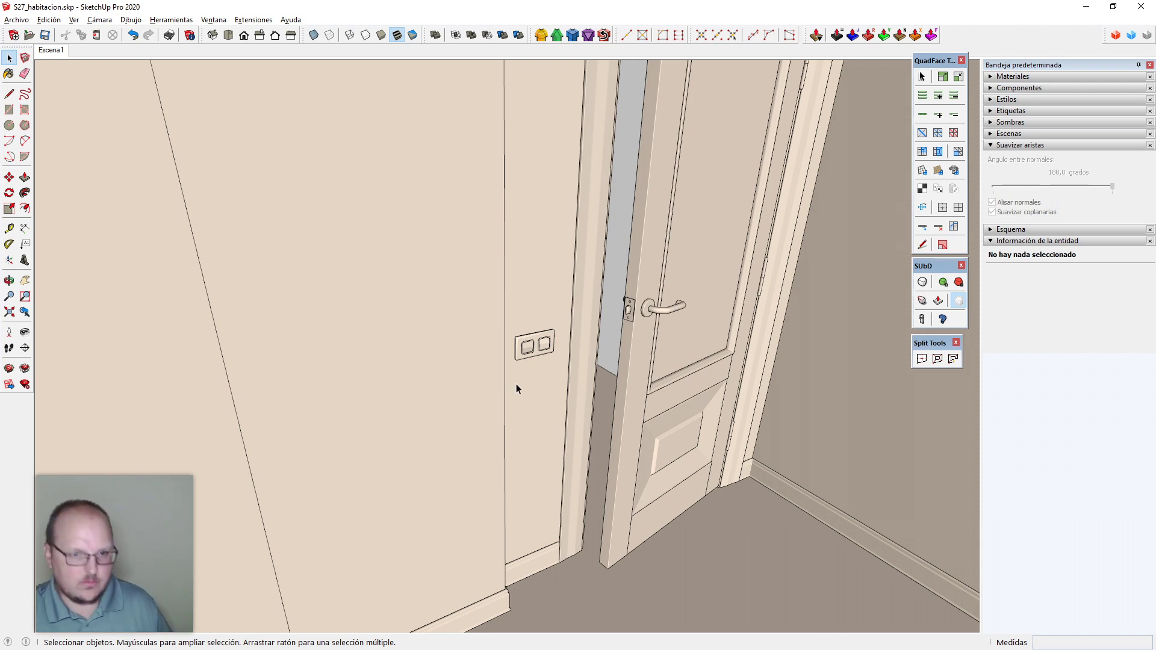
{"action": "middle_click_drag", "start_coordinate": [522, 362], "coordinate": [498, 351]}
{"action": "scroll", "coordinate": [633, 361], "scroll_direction": "down", "scroll_amount": 8}
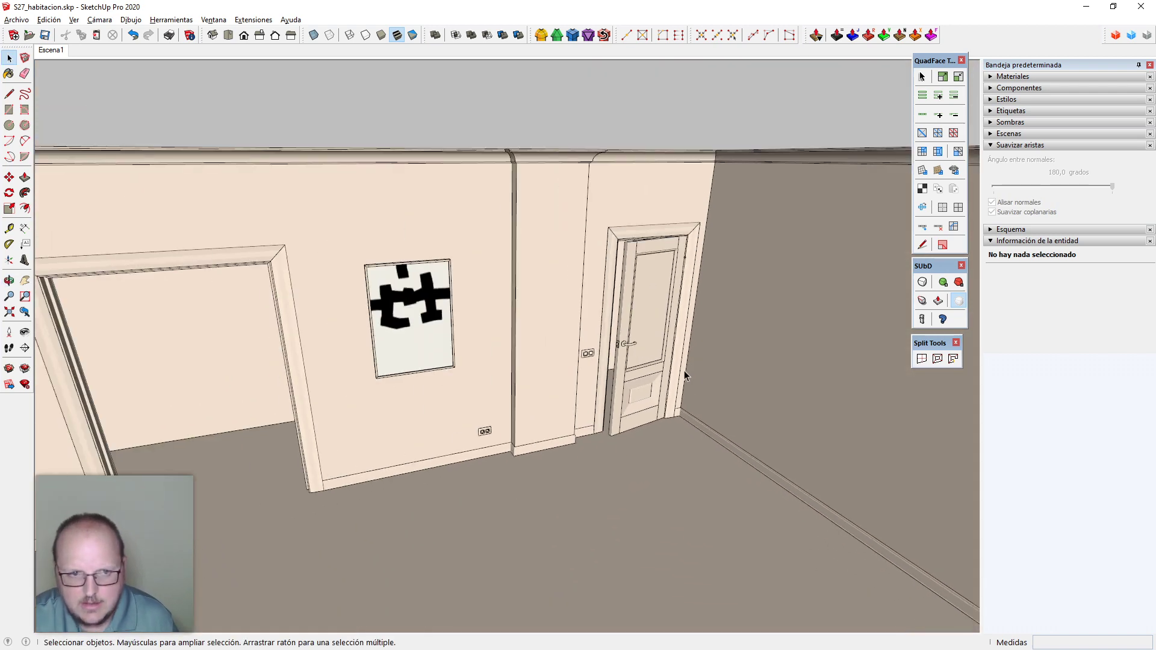
{"action": "middle_click_drag", "start_coordinate": [620, 380], "coordinate": [577, 385]}
{"action": "scroll", "coordinate": [577, 388], "scroll_direction": "up", "scroll_amount": 2}
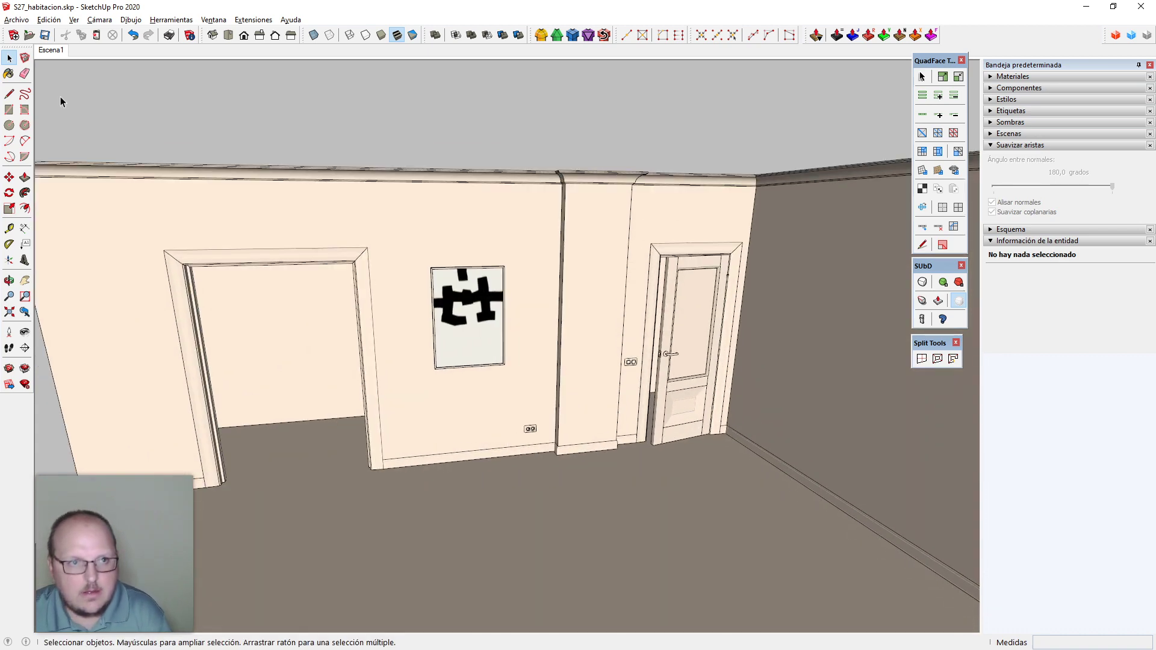
Copy the skirting segment beside the wide doorway and paste it in place outside the skirting group
{"action": "left_click", "coordinate": [50, 51]}
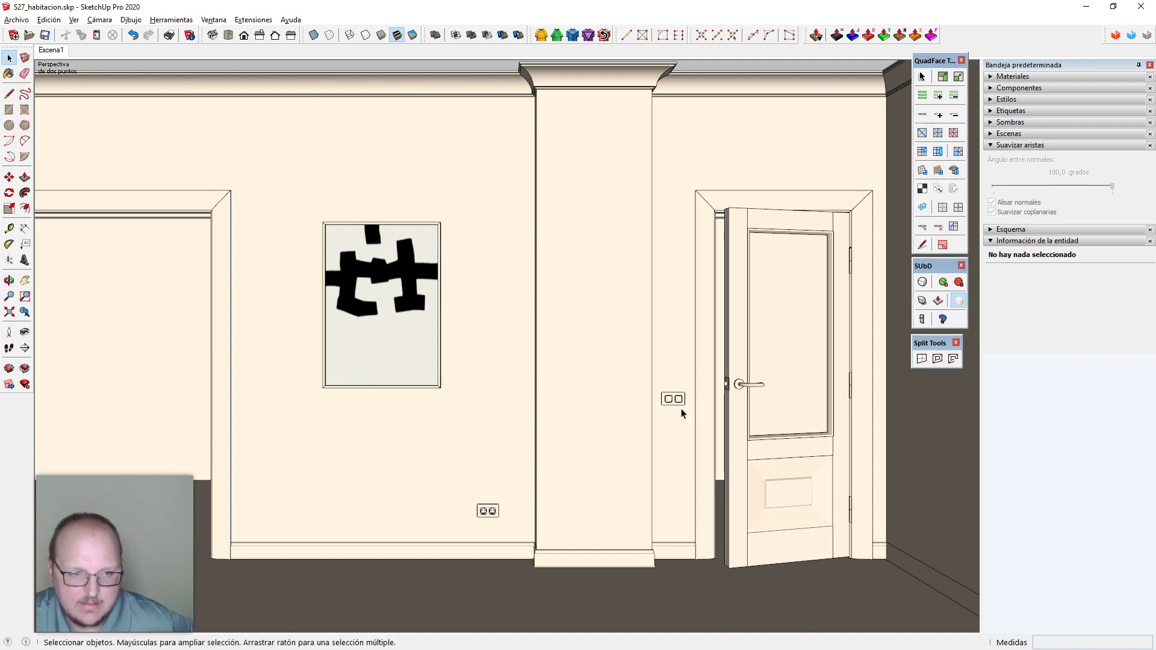
{"action": "middle_click_drag", "start_coordinate": [681, 408], "coordinate": [370, 531]}
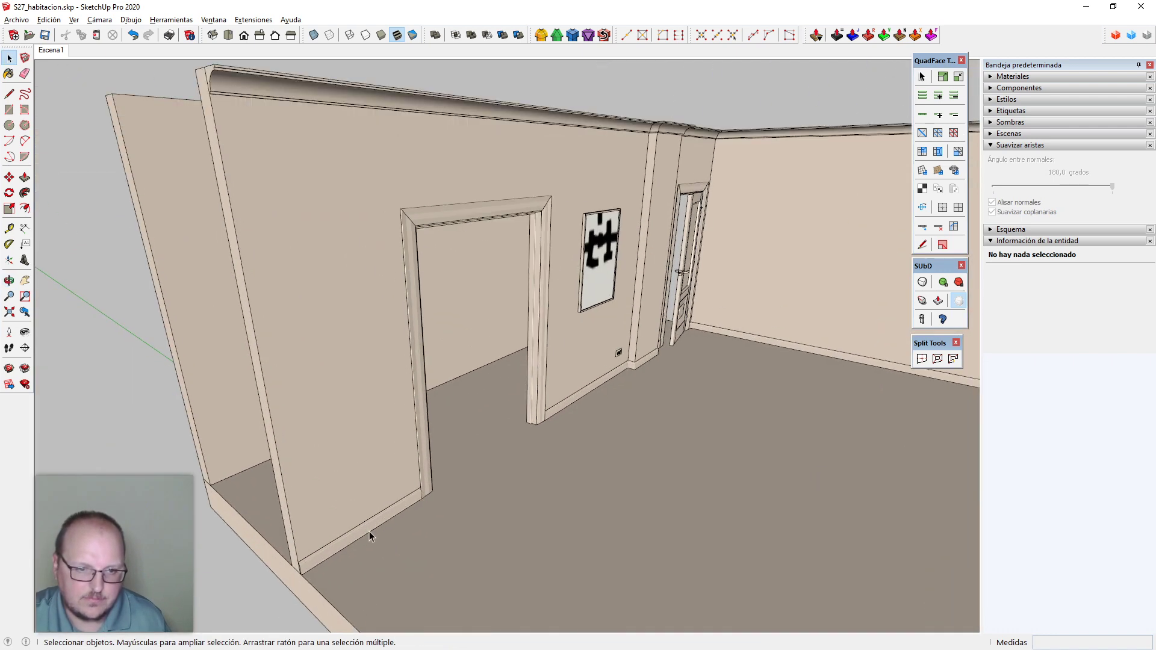
{"action": "double_click", "coordinate": [370, 533]}
{"action": "triple_click", "coordinate": [370, 533]}
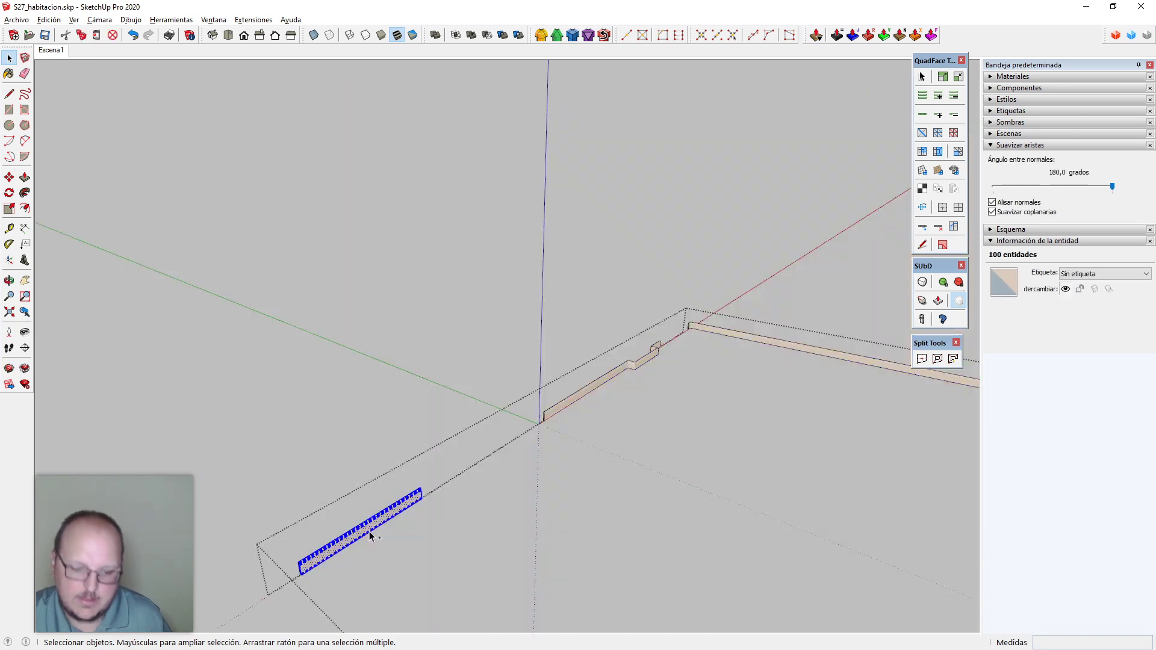
{"action": "key", "text": "ctrl+x"}
{"action": "key", "text": "Escape"}
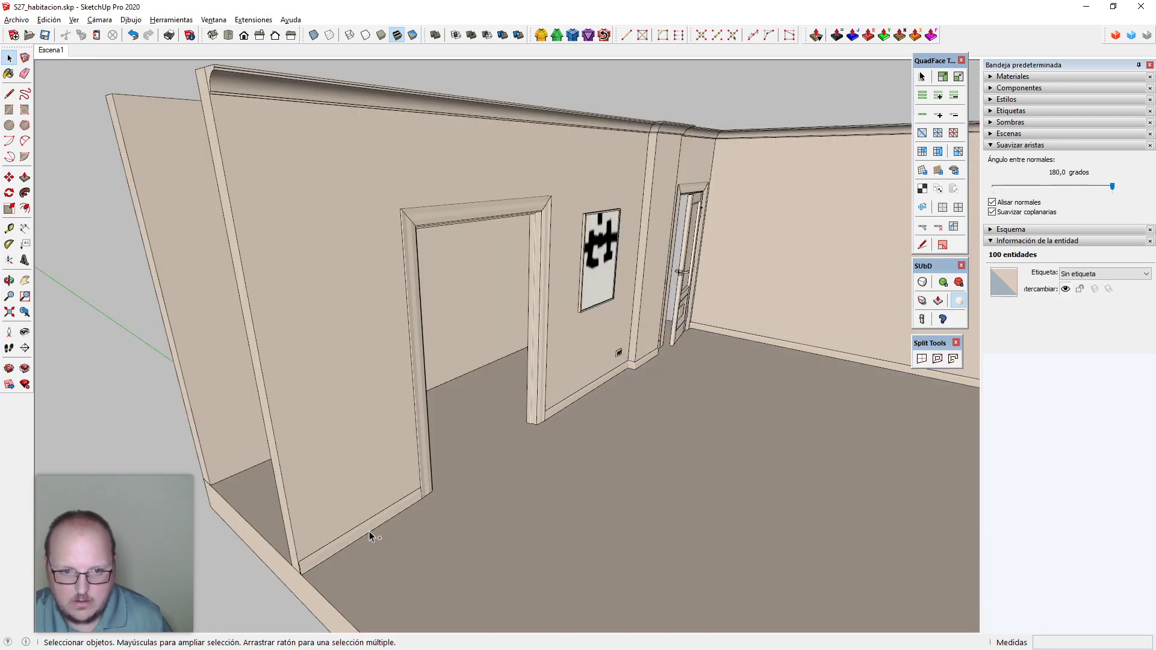
{"action": "key", "text": "ctrl+shift+v"}
Move the pasted skirting segment across to the base of the corridor's back wall
{"action": "middle_click_drag", "start_coordinate": [338, 460], "coordinate": [369, 457]}
{"action": "key", "text": "m"}
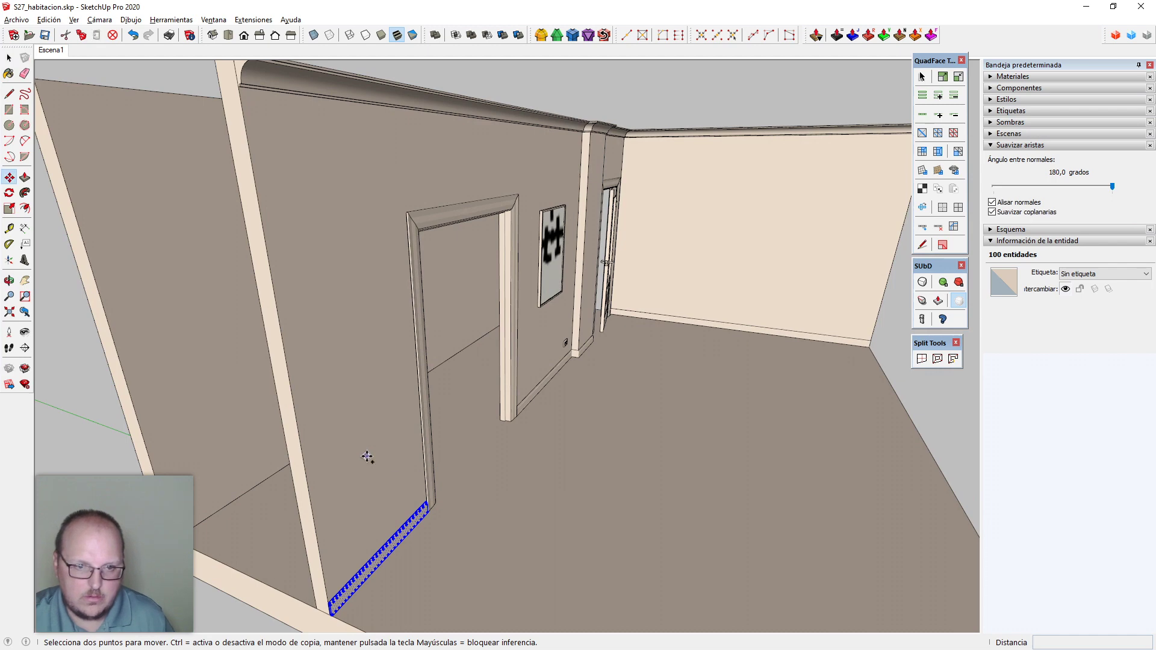
{"action": "left_click", "coordinate": [370, 457]}
{"action": "middle_click_drag", "start_coordinate": [212, 382], "coordinate": [464, 506]}
{"action": "key", "text": "space"}
{"action": "scroll", "coordinate": [252, 479], "scroll_direction": "up", "scroll_amount": 6}
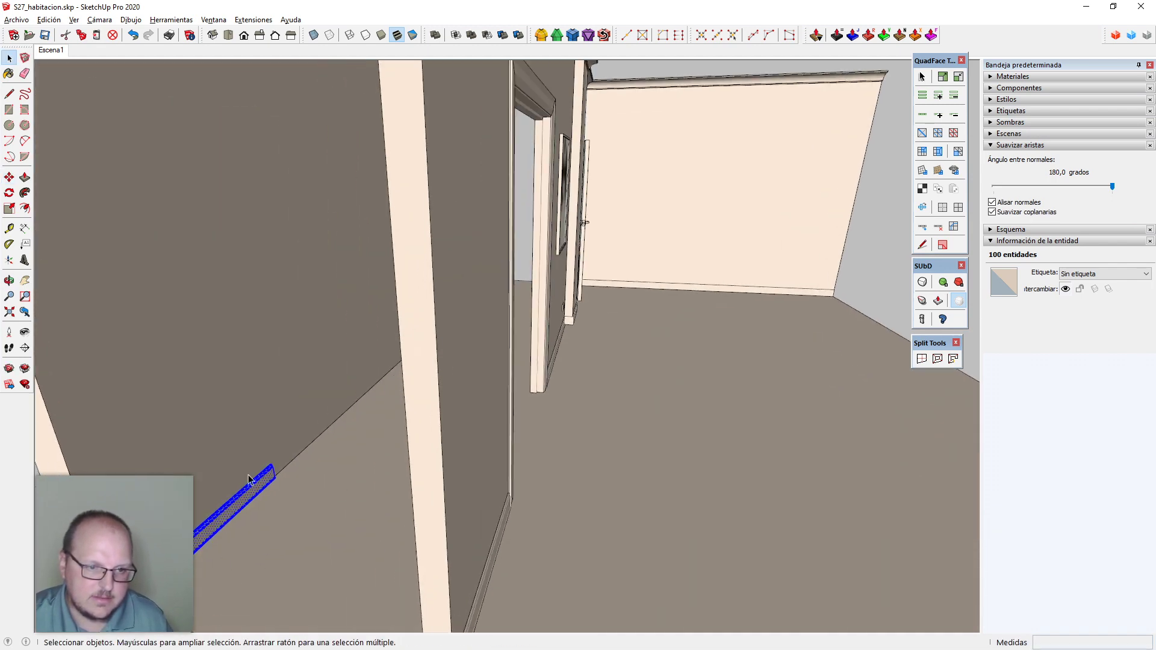
In X-ray view, scale the skirting copy along the red axis until it spans the corridor's whole back wall
{"action": "key", "text": "s"}
{"action": "key", "text": "x"}
{"action": "scroll", "coordinate": [285, 489], "scroll_direction": "up", "scroll_amount": 2}
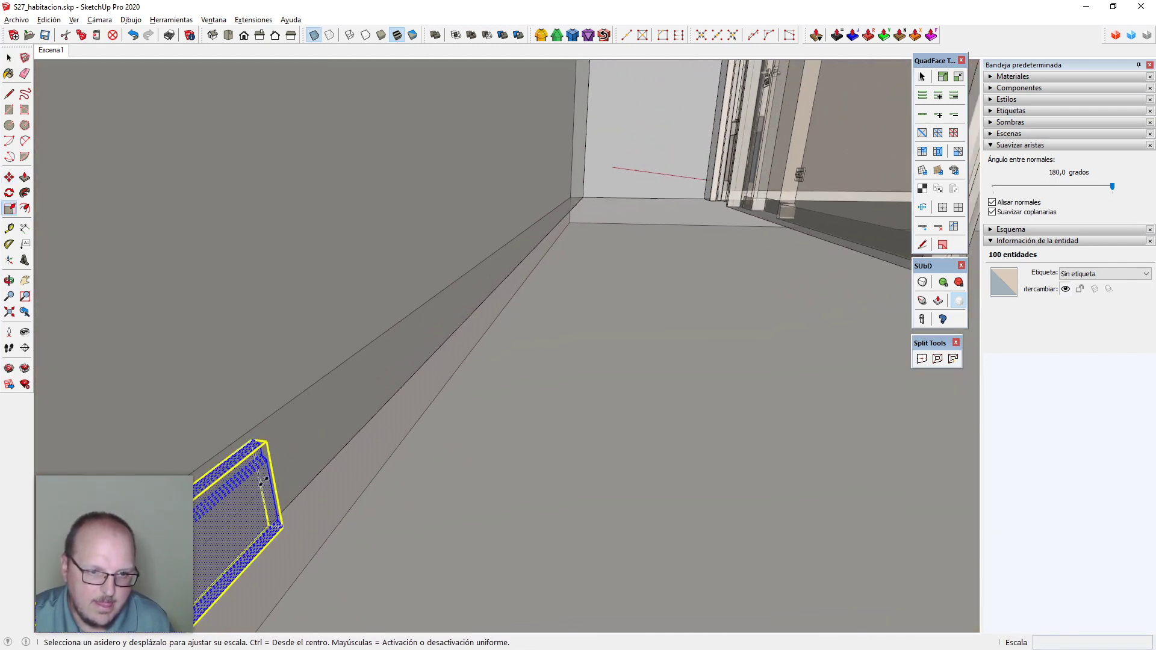
{"action": "left_click_drag", "start_coordinate": [262, 485], "coordinate": [244, 482]}
{"action": "middle_click_drag", "start_coordinate": [244, 482], "coordinate": [730, 268]}
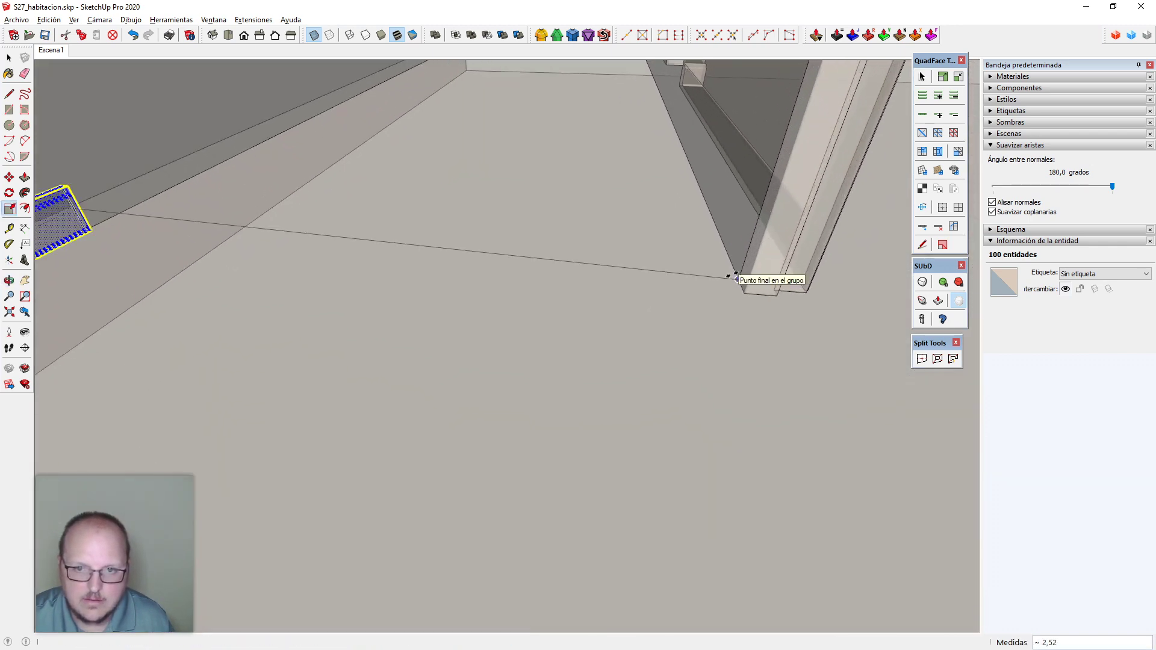
{"action": "left_click", "coordinate": [734, 276]}
{"action": "middle_click_drag", "start_coordinate": [653, 380], "coordinate": [370, 341]}
{"action": "scroll", "coordinate": [369, 342], "scroll_direction": "up", "scroll_amount": 3}
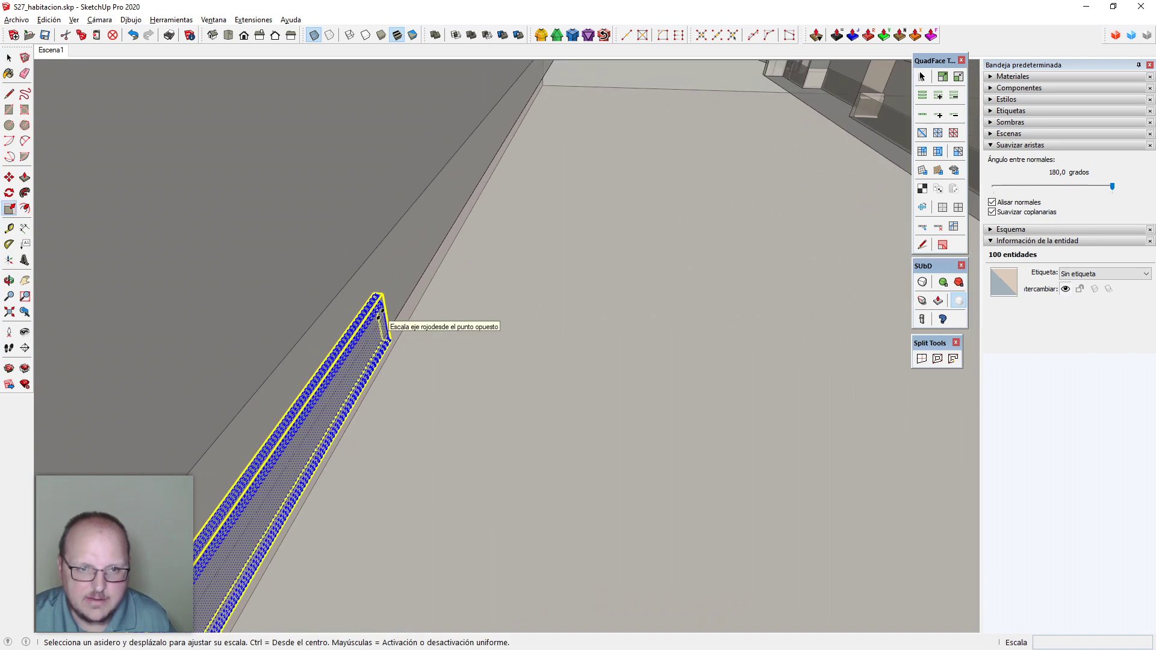
{"action": "left_click", "coordinate": [383, 314]}
{"action": "middle_click_drag", "start_coordinate": [386, 562], "coordinate": [529, 277]}
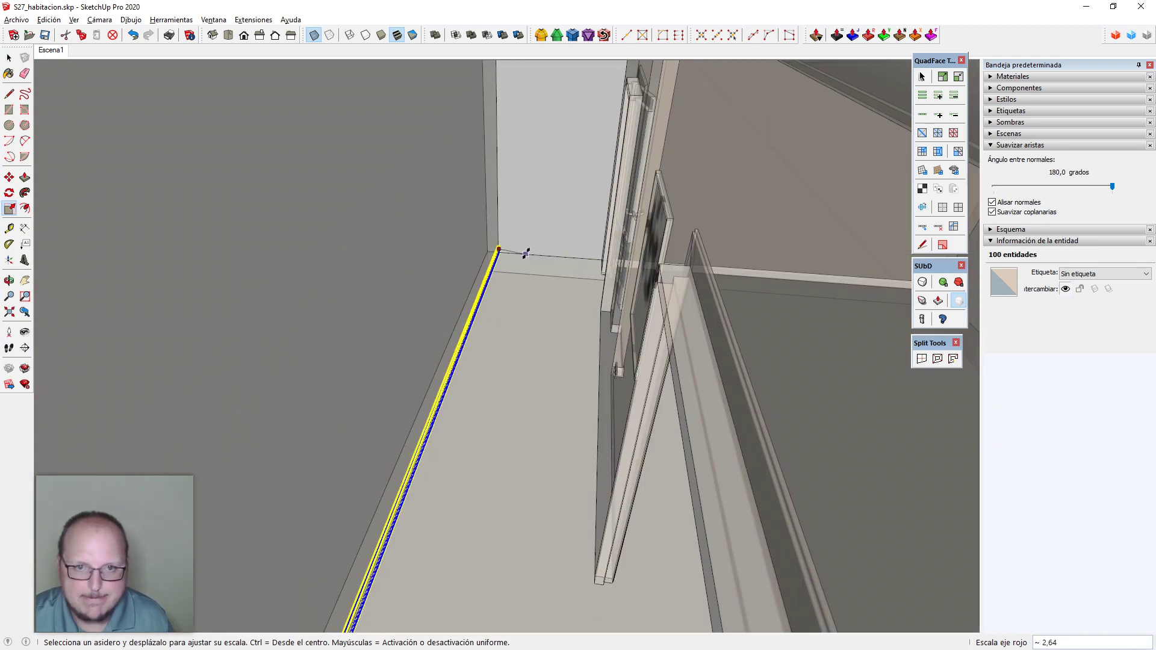
{"action": "left_click", "coordinate": [528, 259]}
{"action": "key", "text": "space"}
Group the new corridor skirting and review it through the doorways from the Escena1 view with X-ray off
{"action": "scroll", "coordinate": [533, 247], "scroll_direction": "down", "scroll_amount": 5}
{"action": "middle_click_drag", "start_coordinate": [446, 442], "coordinate": [493, 388]}
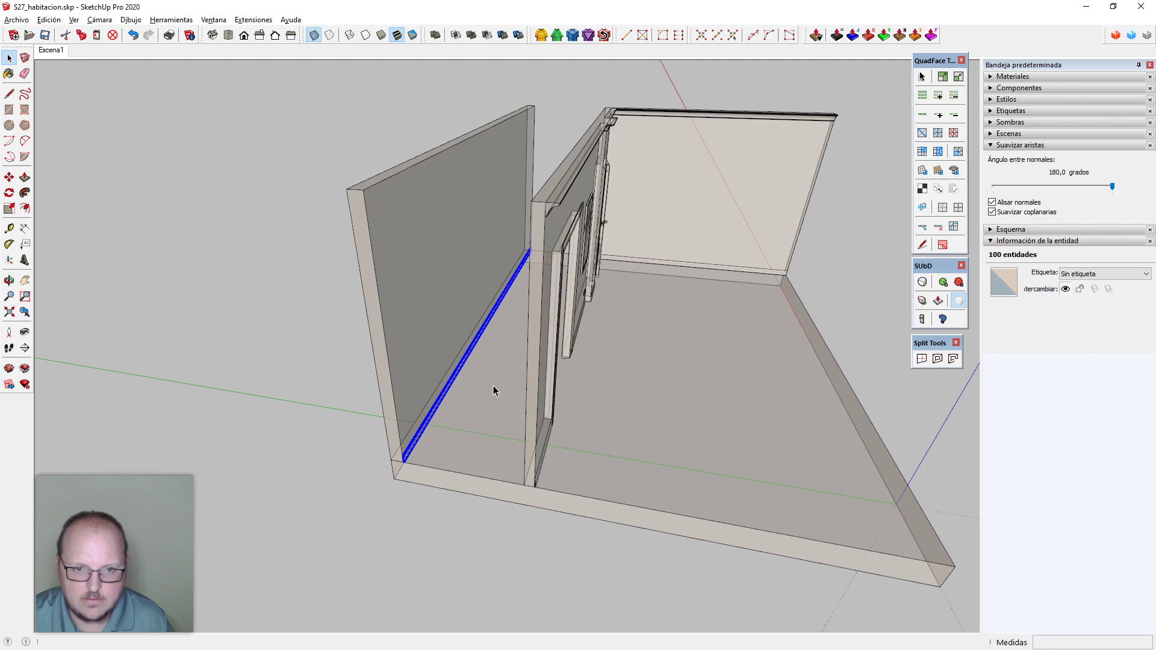
{"action": "left_click", "coordinate": [570, 441]}
{"action": "key", "text": "x"}
{"action": "middle_click_drag", "start_coordinate": [570, 442], "coordinate": [338, 374]}
{"action": "left_click", "coordinate": [56, 51]}
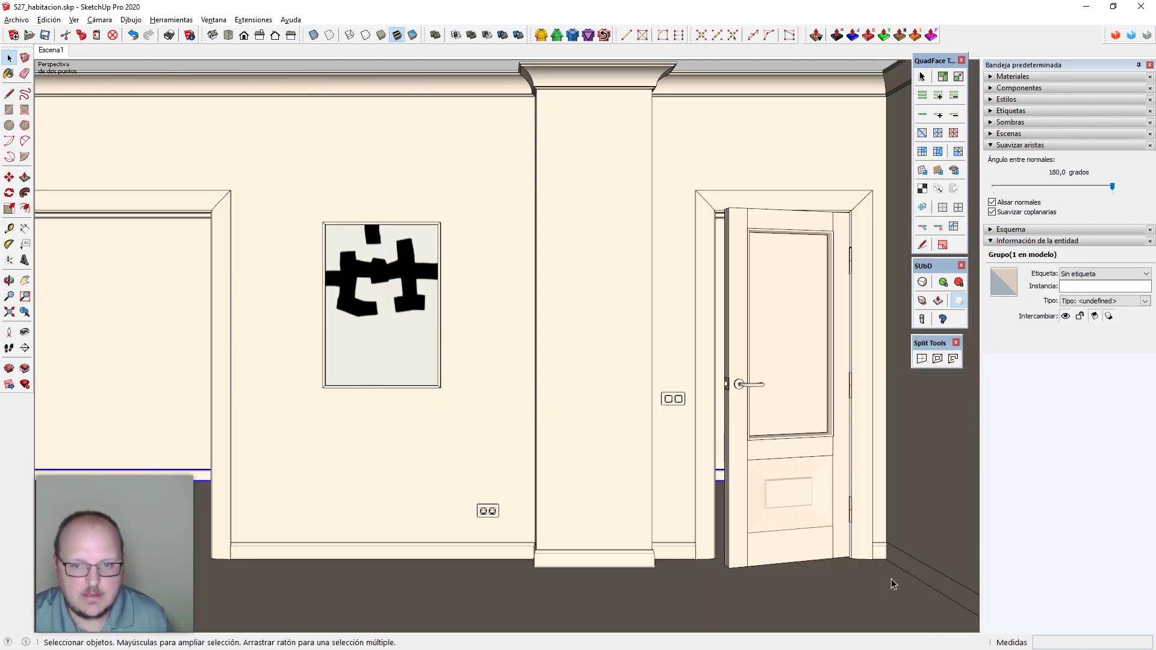
{"action": "scroll", "coordinate": [974, 446], "scroll_direction": "down", "scroll_amount": 1}
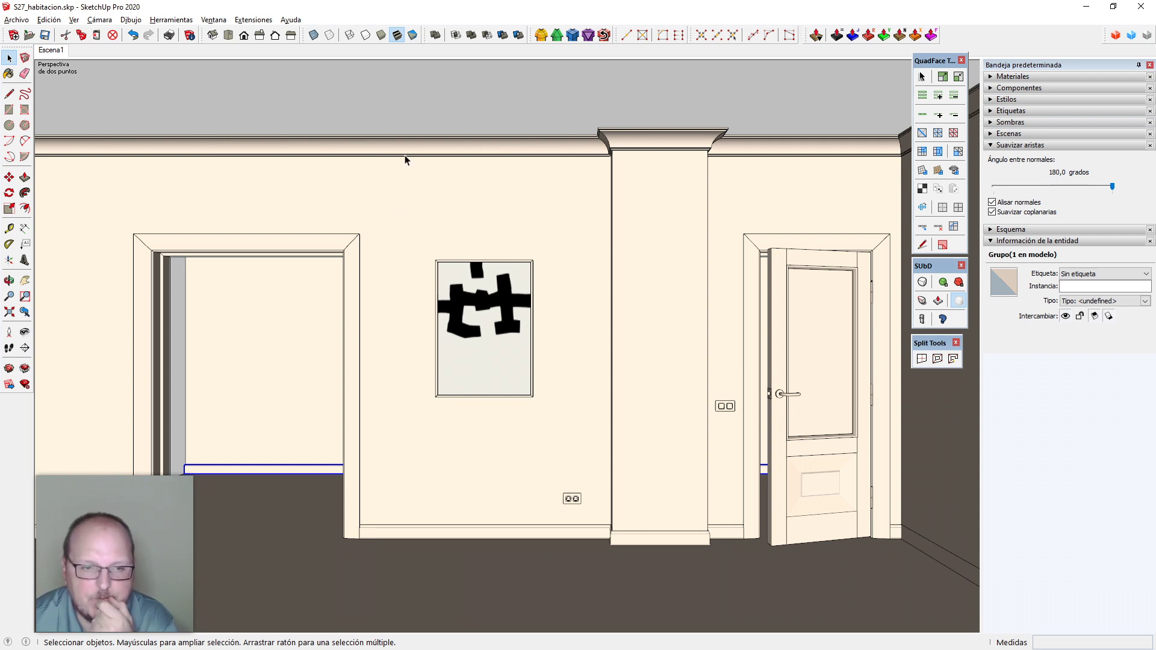
{"action": "left_click", "coordinate": [56, 51]}
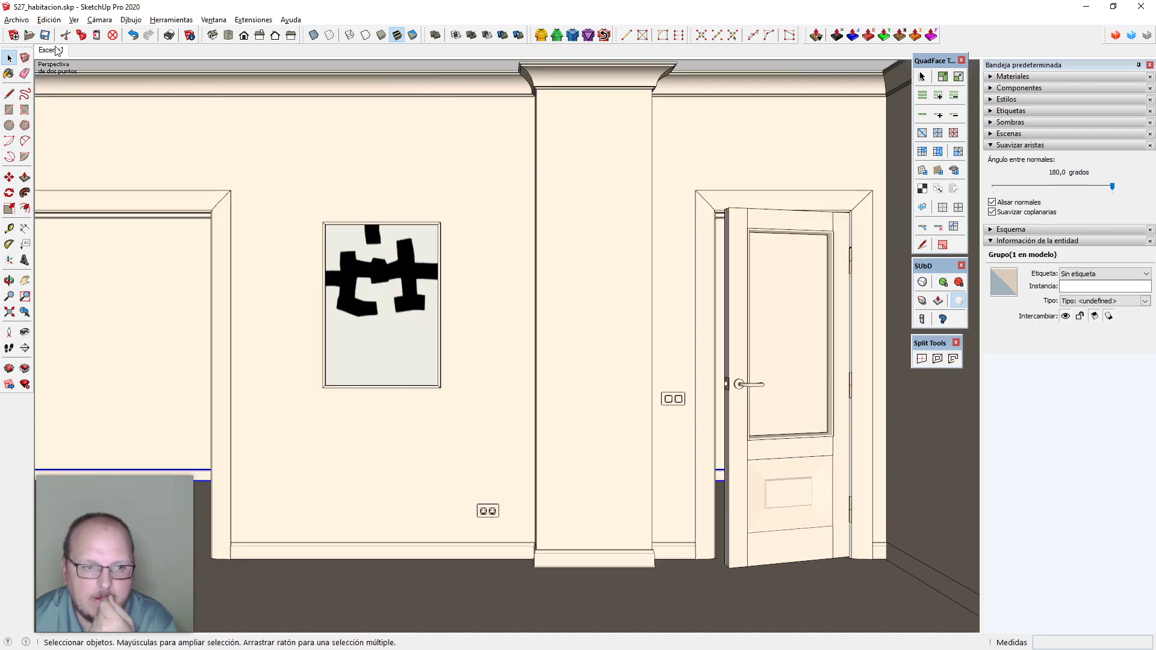
{"action": "left_click", "coordinate": [777, 66]}
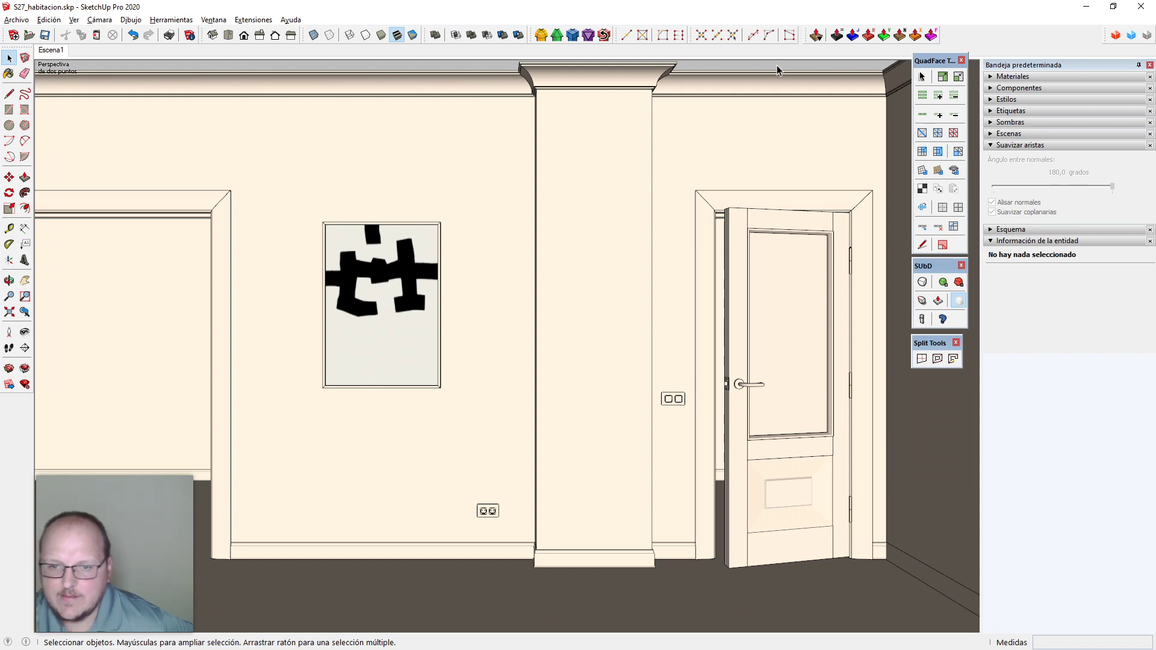
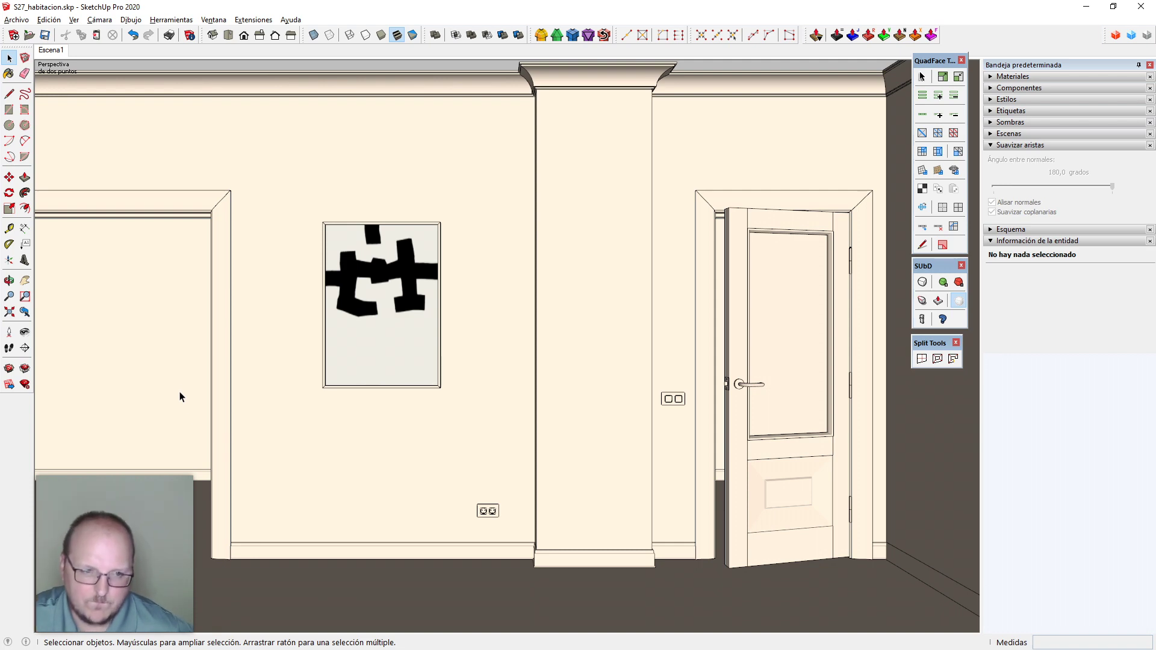
Draw a rectangle of about 133 by 57 cm on the corridor floor, lengthwise along the corridor
{"action": "scroll", "coordinate": [538, 410], "scroll_direction": "down", "scroll_amount": 3}
{"action": "middle_click_drag", "start_coordinate": [656, 340], "coordinate": [482, 521]}
{"action": "scroll", "coordinate": [483, 497], "scroll_direction": "up", "scroll_amount": 3}
{"action": "key", "text": "r"}
{"action": "left_click", "coordinate": [484, 431]}
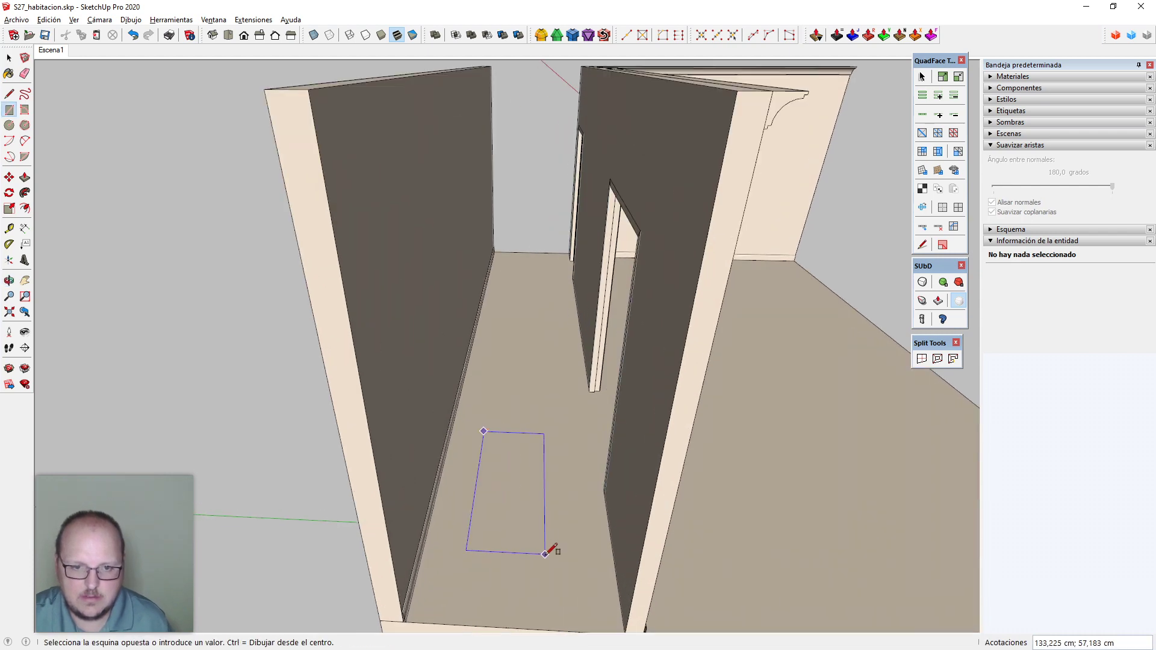
{"action": "left_click", "coordinate": [546, 555]}
Scale the floor rectangle across the corridor to a width of 40 cm
{"action": "key", "text": "space"}
{"action": "left_click", "coordinate": [522, 501]}
{"action": "key", "text": "s"}
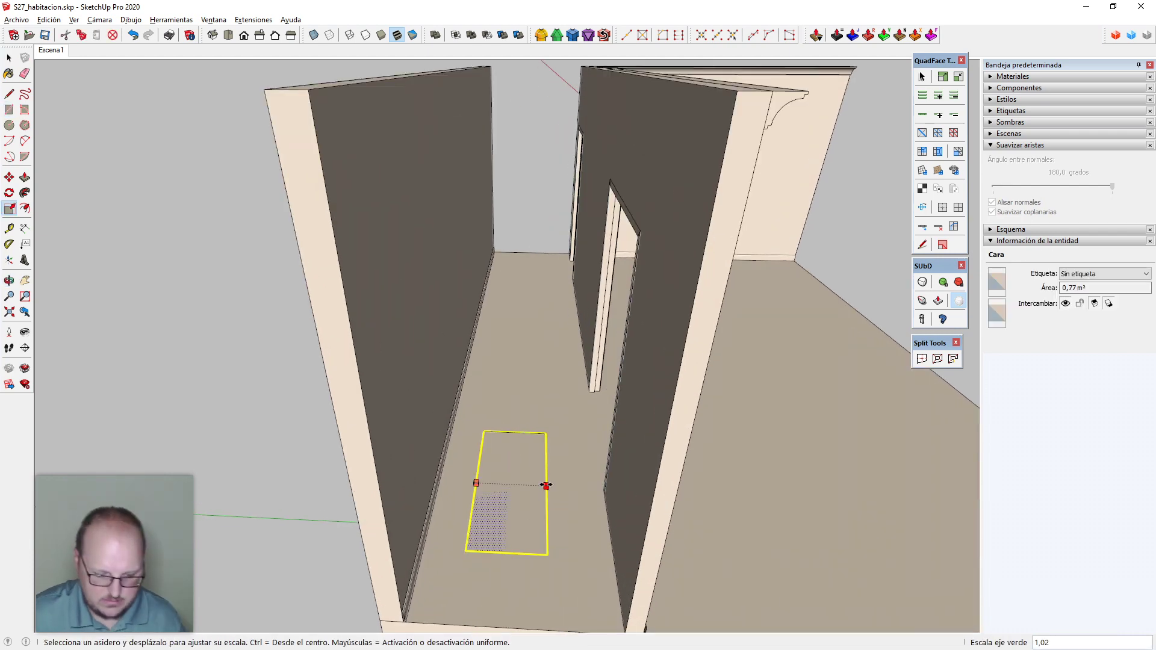
{"action": "type", "text": "cm"}
{"action": "key", "text": "Return"}
Scale the floor rectangle along the red axis, trying 2 m and 1 m before settling on 120 cm
{"action": "middle_click_drag", "start_coordinate": [547, 487], "coordinate": [459, 536]}
{"action": "left_click", "coordinate": [483, 552]}
{"action": "type", "text": "2m"}
{"action": "key", "text": "Return"}
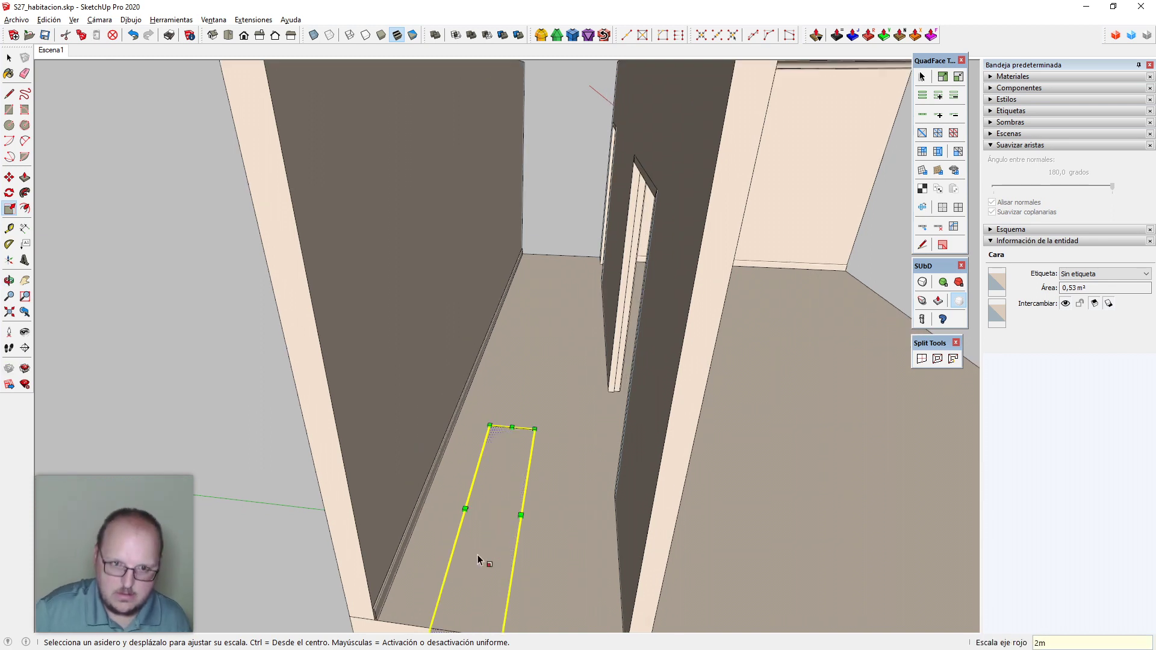
{"action": "type", "text": "1m"}
{"action": "key", "text": "Return"}
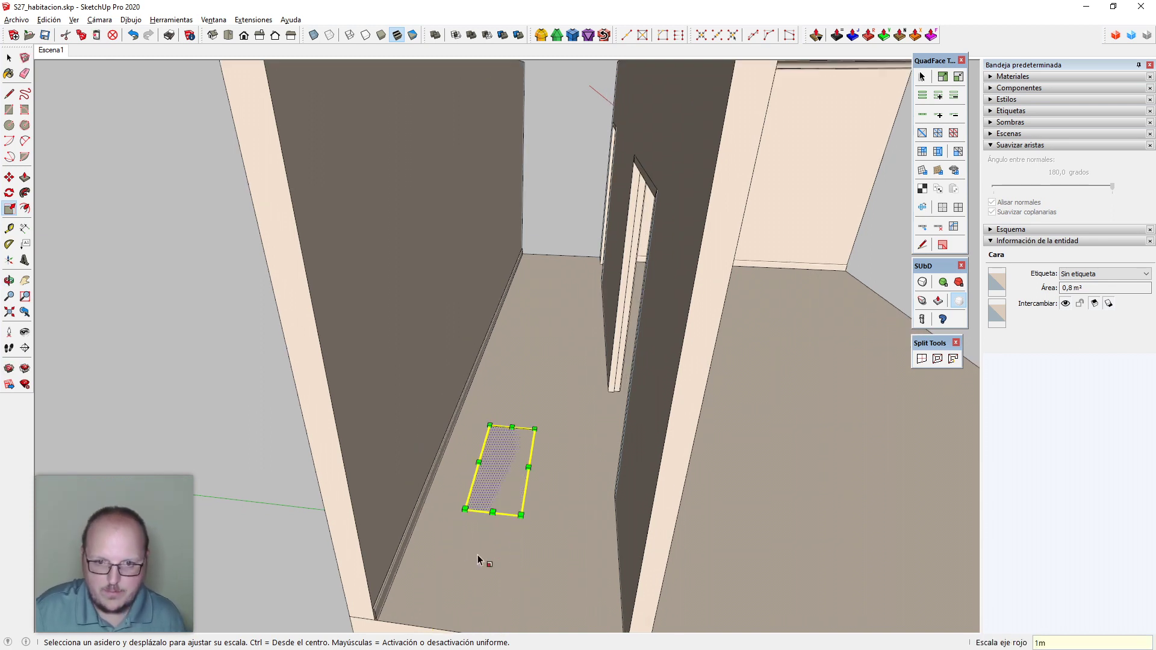
{"action": "type", "text": "120c"}
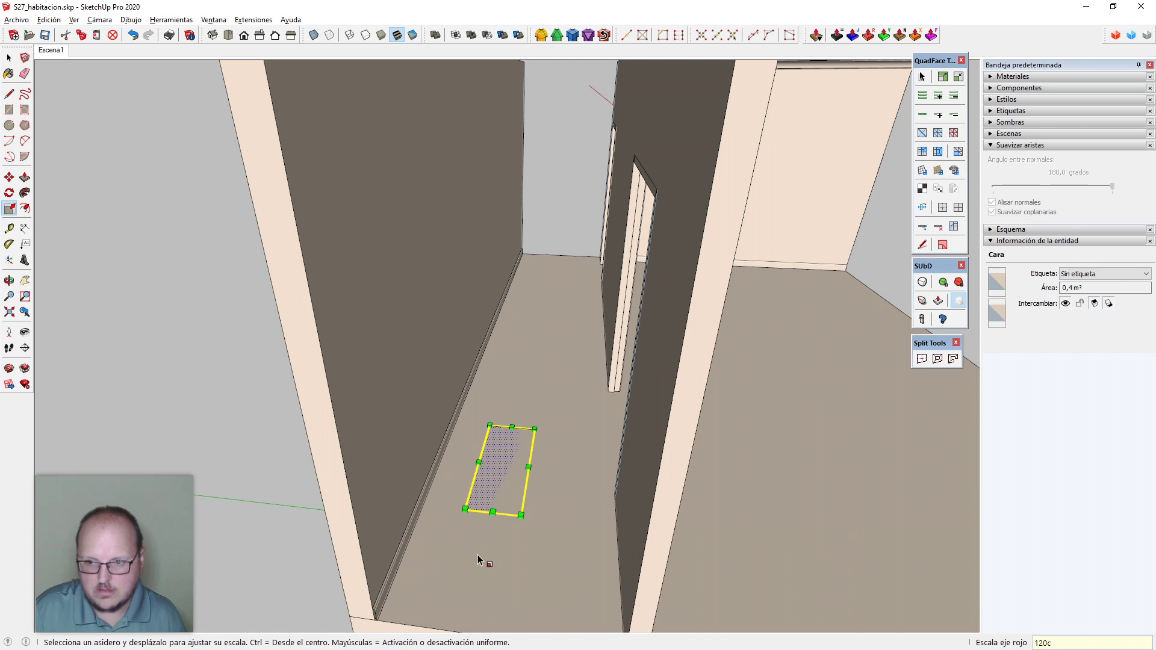
{"action": "type", "text": "m"}
{"action": "key", "text": "Return"}
{"action": "key", "text": "space"}
Extrude the floor rectangle 40 cm upward and group the resulting box
{"action": "key", "text": "p"}
{"action": "left_click", "coordinate": [483, 504]}
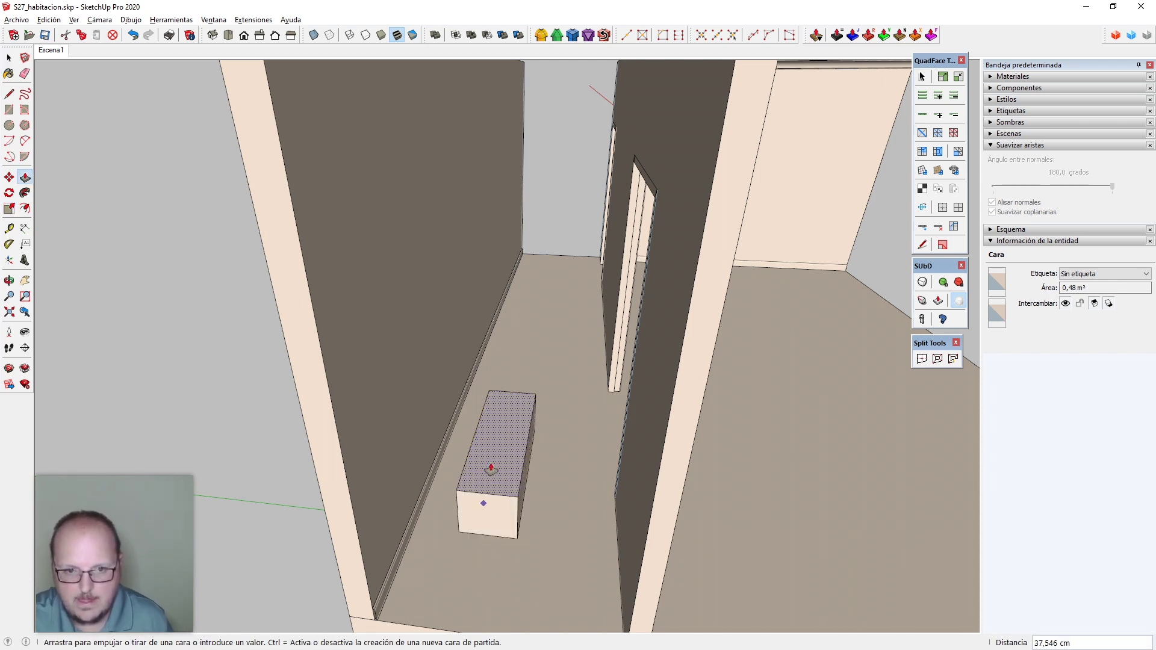
{"action": "left_click", "coordinate": [491, 468]}
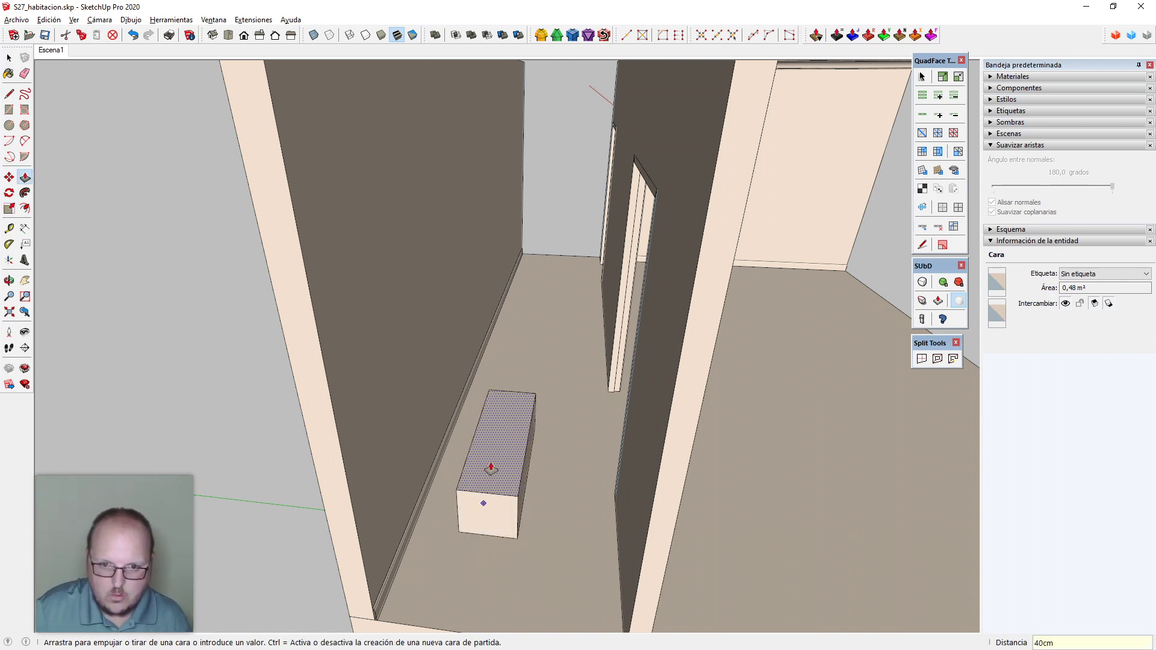
{"action": "key", "text": "space"}
{"action": "triple_click", "coordinate": [490, 464]}
{"action": "key", "text": "ctrl+g"}
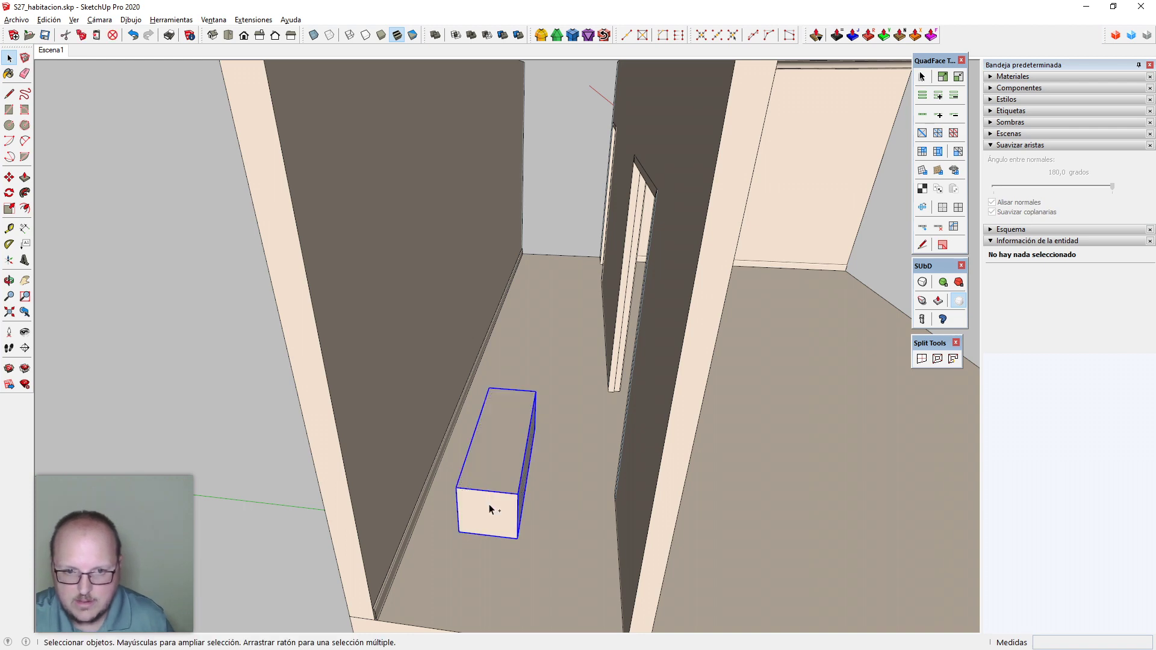
Raise the box 20 cm off the floor along the blue axis
{"action": "middle_click_drag", "start_coordinate": [490, 507], "coordinate": [469, 398]}
{"action": "scroll", "coordinate": [486, 468], "scroll_direction": "up", "scroll_amount": 4}
{"action": "key", "text": "m"}
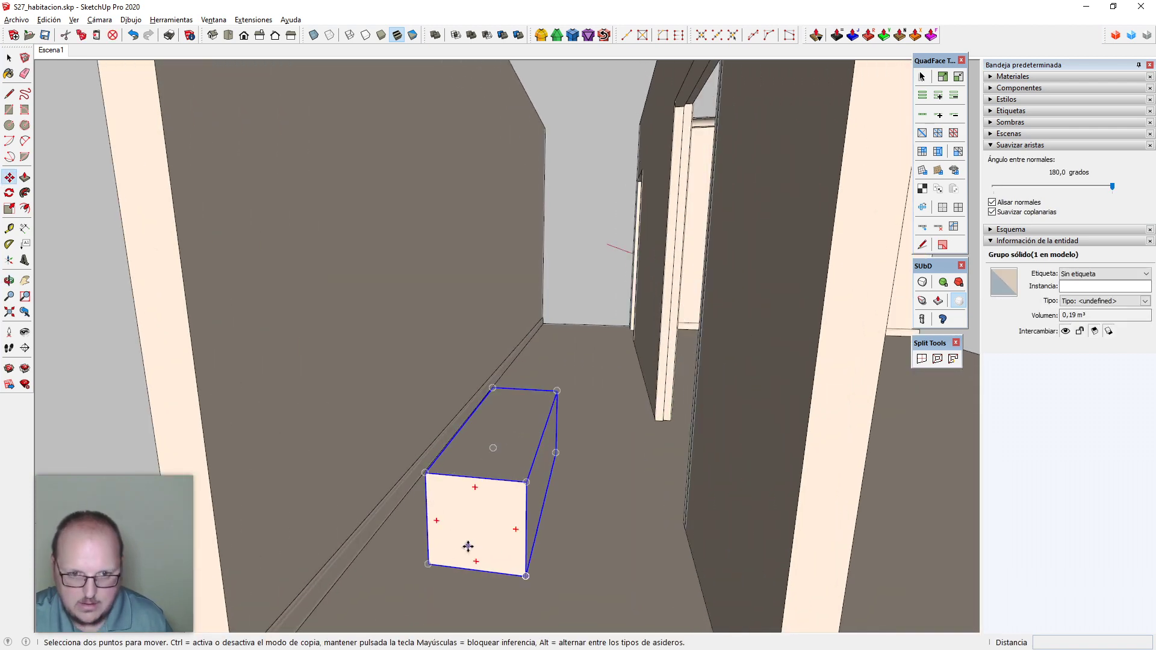
{"action": "left_click", "coordinate": [427, 565]}
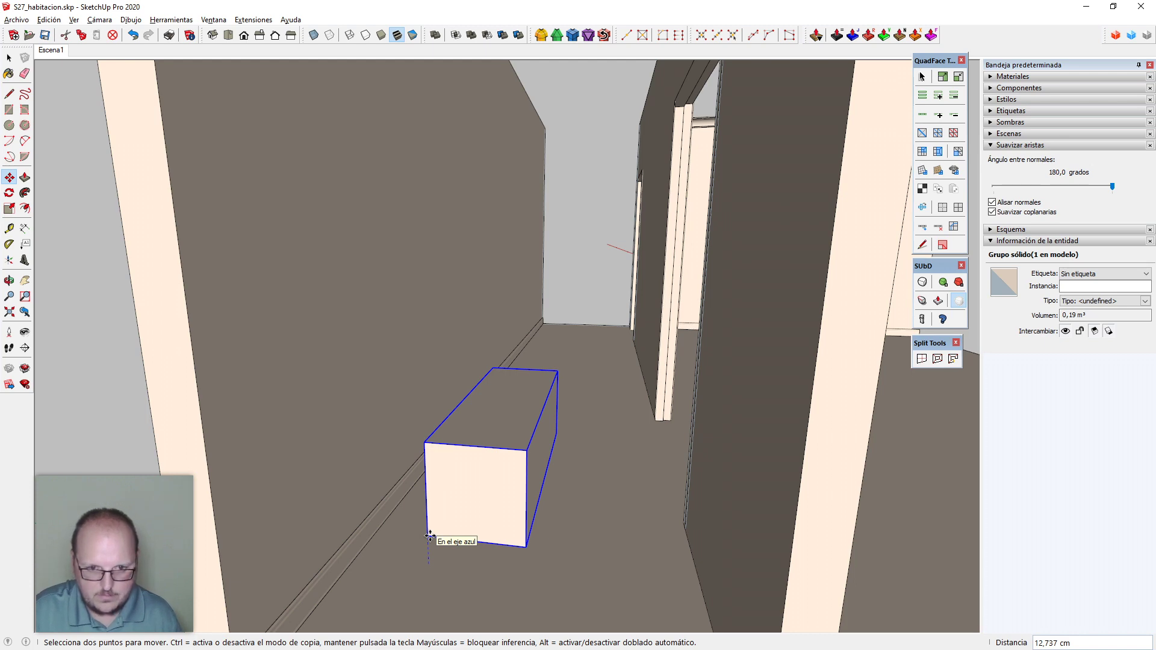
{"action": "left_click", "coordinate": [430, 536]}
{"action": "key", "text": "space"}
Draw a vertical rectangle about 30 by 20 cm from the box's lower end corner down to the floor
{"action": "middle_click_drag", "start_coordinate": [430, 536], "coordinate": [539, 505]}
{"action": "scroll", "coordinate": [539, 505], "scroll_direction": "up", "scroll_amount": 2}
{"action": "key", "text": "r"}
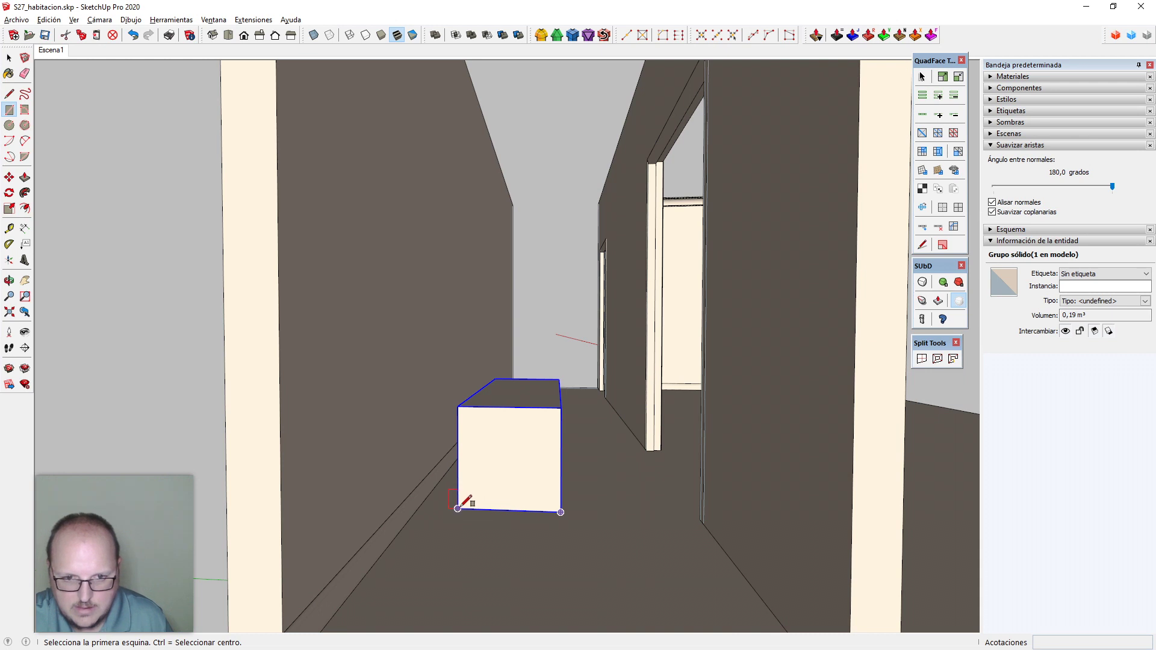
{"action": "left_click", "coordinate": [459, 508]}
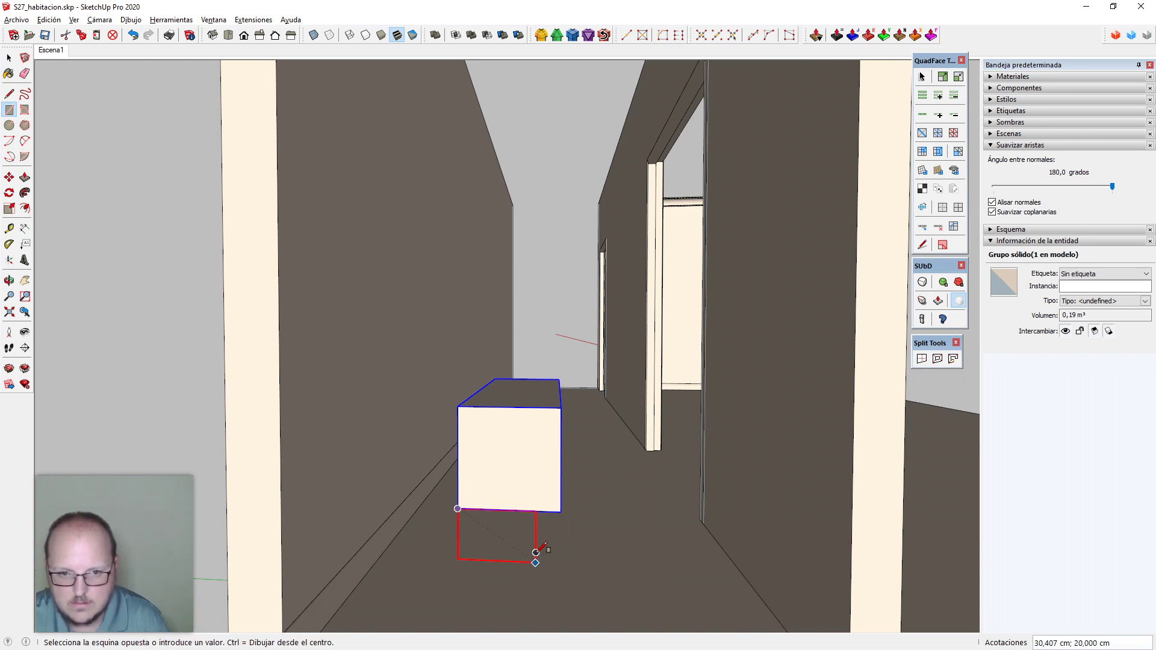
{"action": "left_click", "coordinate": [536, 553]}
{"action": "key", "text": "space"}
Scale the rectangle under the box along the green axis to match the box's full width
{"action": "left_click", "coordinate": [518, 522]}
{"action": "scroll", "coordinate": [523, 522], "scroll_direction": "up", "scroll_amount": 2}
{"action": "key", "text": "s"}
{"action": "left_click", "coordinate": [536, 542]}
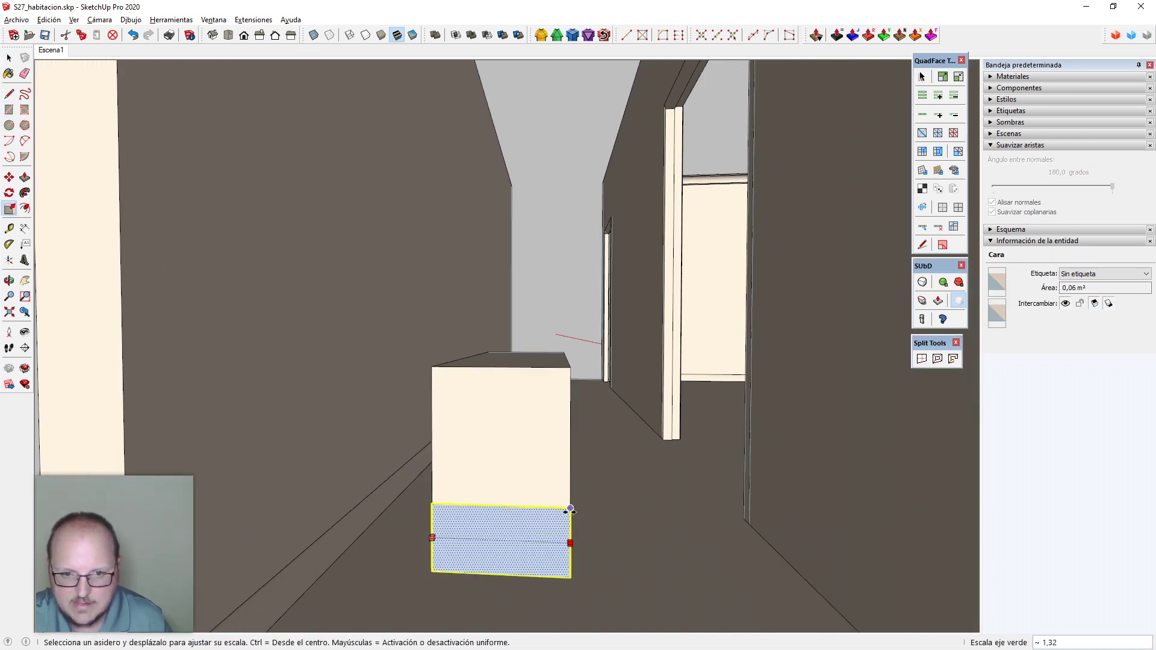
{"action": "left_click_drag", "start_coordinate": [571, 510], "coordinate": [570, 510]}
{"action": "key", "text": "space"}
Offset the outline of the face under the box inward about 1 cm and delete the inner face
{"action": "scroll", "coordinate": [472, 539], "scroll_direction": "up", "scroll_amount": 2}
{"action": "scroll", "coordinate": [465, 540], "scroll_direction": "up", "scroll_amount": 2}
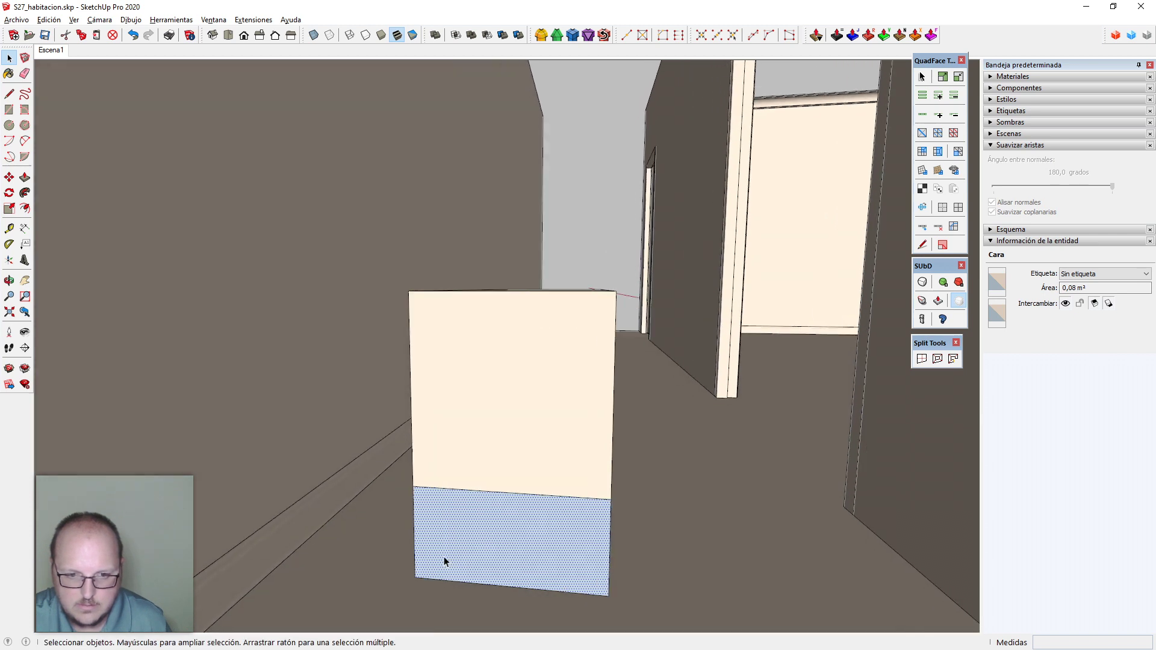
{"action": "key", "text": "f"}
{"action": "left_click", "coordinate": [427, 526]}
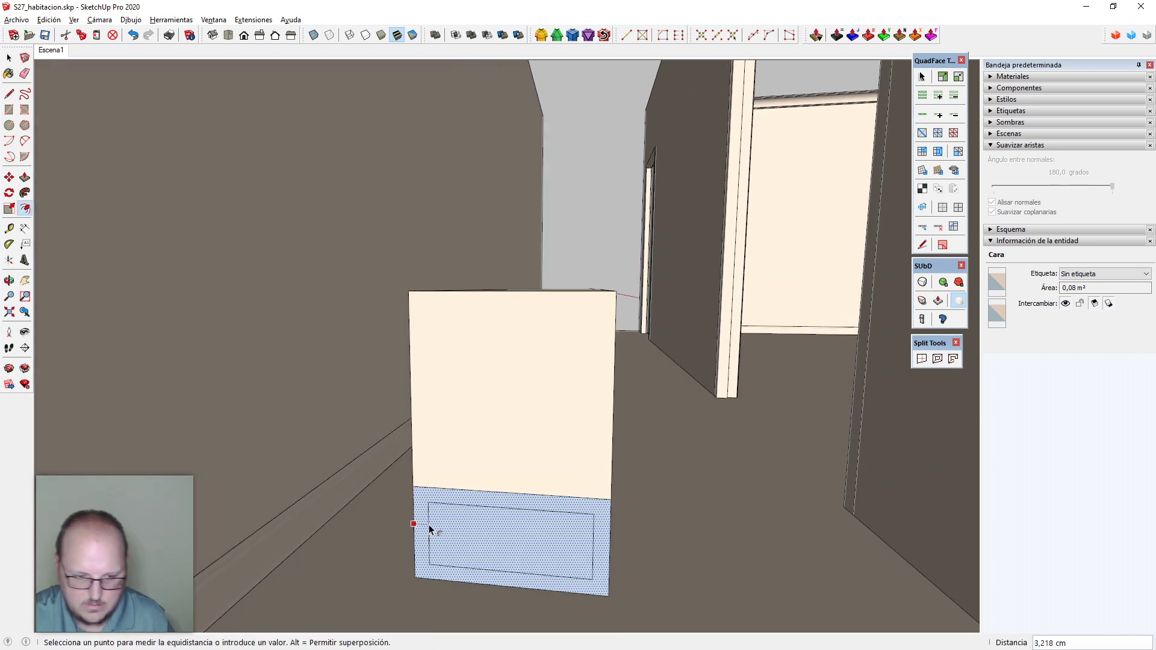
{"action": "type", "text": "4c"}
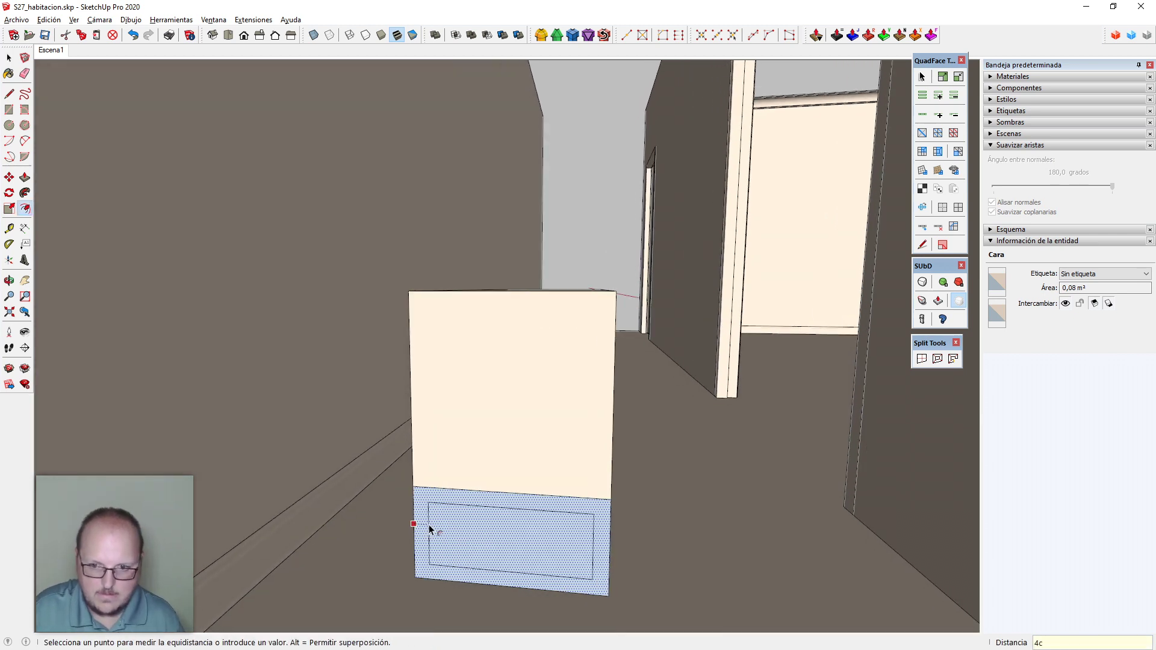
{"action": "type", "text": "m"}
{"action": "key", "text": "Return"}
{"action": "key", "text": "space"}
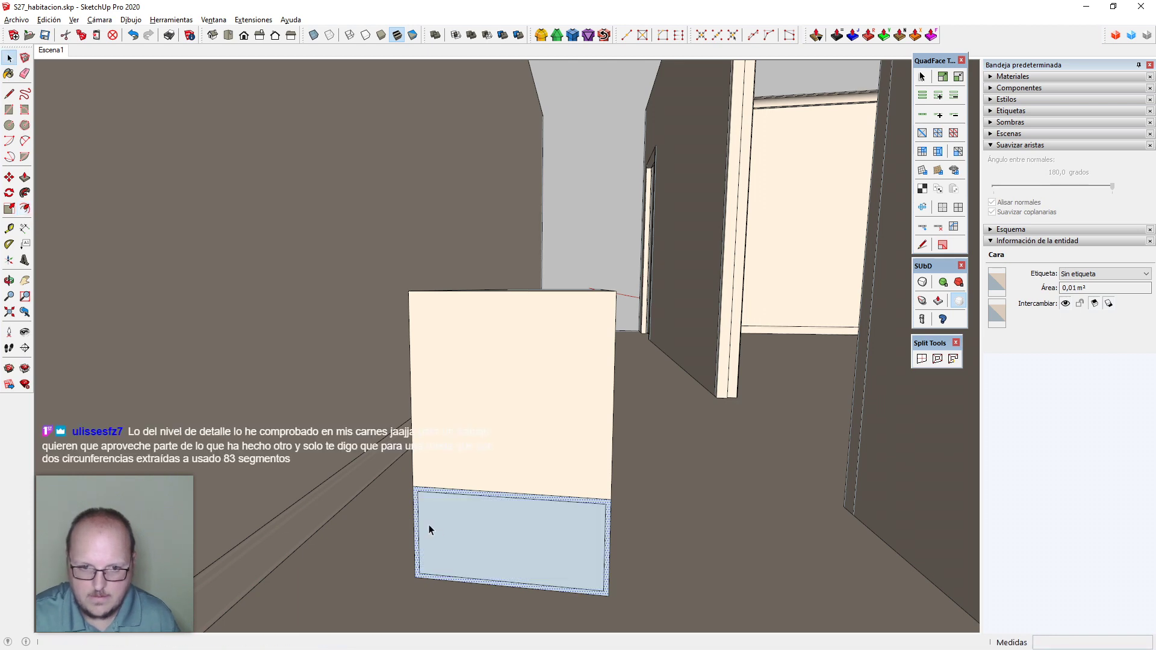
{"action": "left_click", "coordinate": [483, 520]}
{"action": "key", "text": "Delete"}
Extrude the thin rectangular frame under the box to a thickness of 2 cm
{"action": "scroll", "coordinate": [505, 496], "scroll_direction": "down", "scroll_amount": 1}
{"action": "middle_click_drag", "start_coordinate": [617, 581], "coordinate": [601, 605]}
{"action": "scroll", "coordinate": [607, 622], "scroll_direction": "up", "scroll_amount": 3}
{"action": "key", "text": "p"}
{"action": "left_click", "coordinate": [565, 548]}
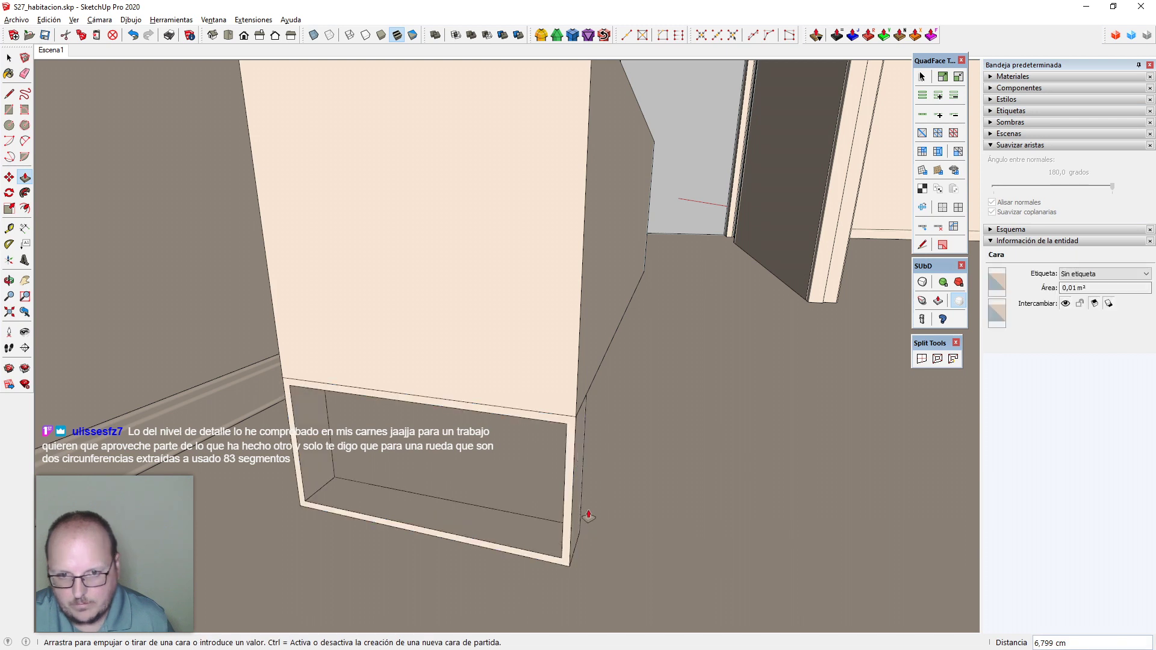
{"action": "type", "text": "4"}
{"action": "key", "text": "Return"}
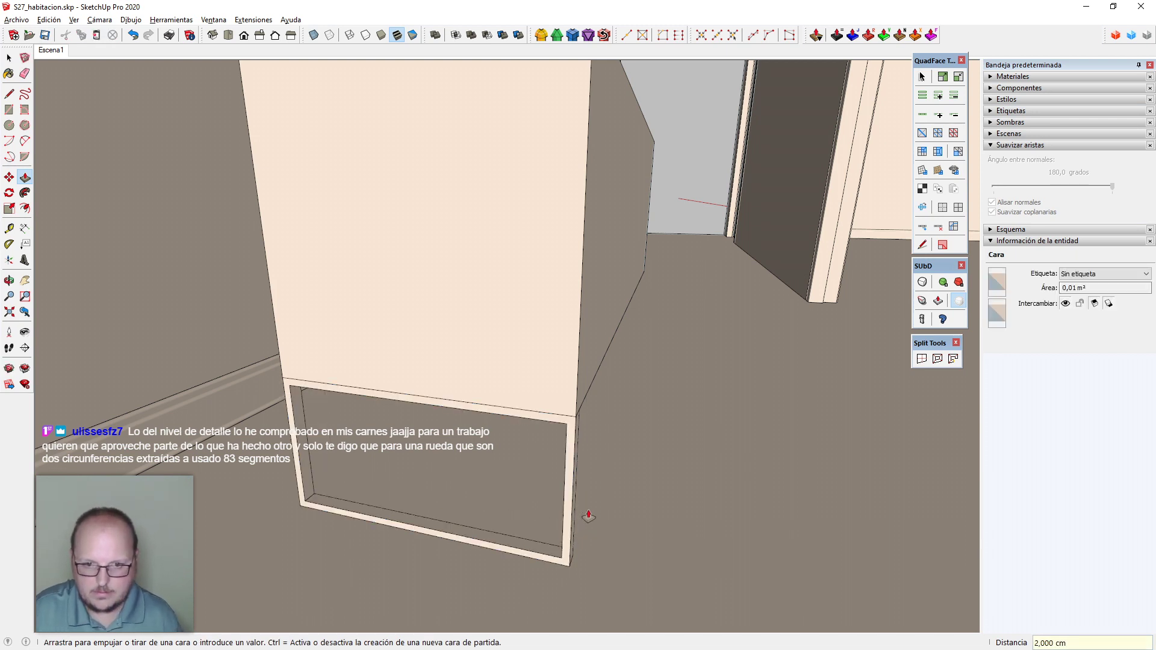
Increase the extrusion depth of the thin leg frame under the box and turn the whole frame into a component
{"action": "type", "text": "cm"}
{"action": "key", "text": "Return"}
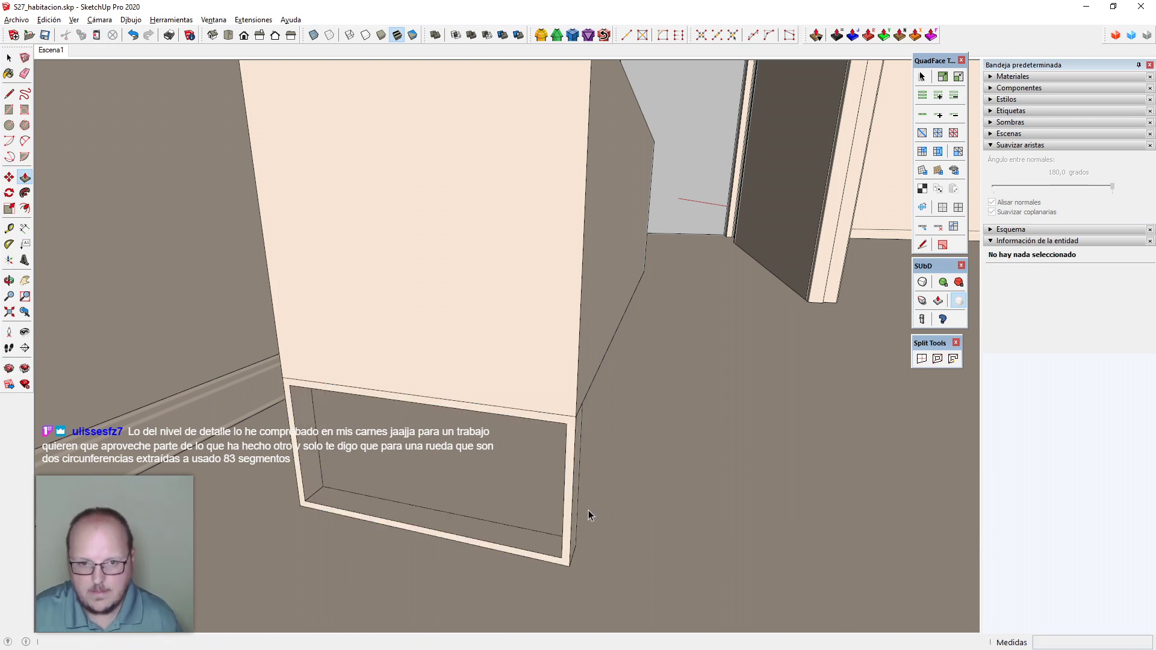
{"action": "key", "text": "space"}
{"action": "triple_click", "coordinate": [568, 517]}
{"action": "key", "text": "g"}
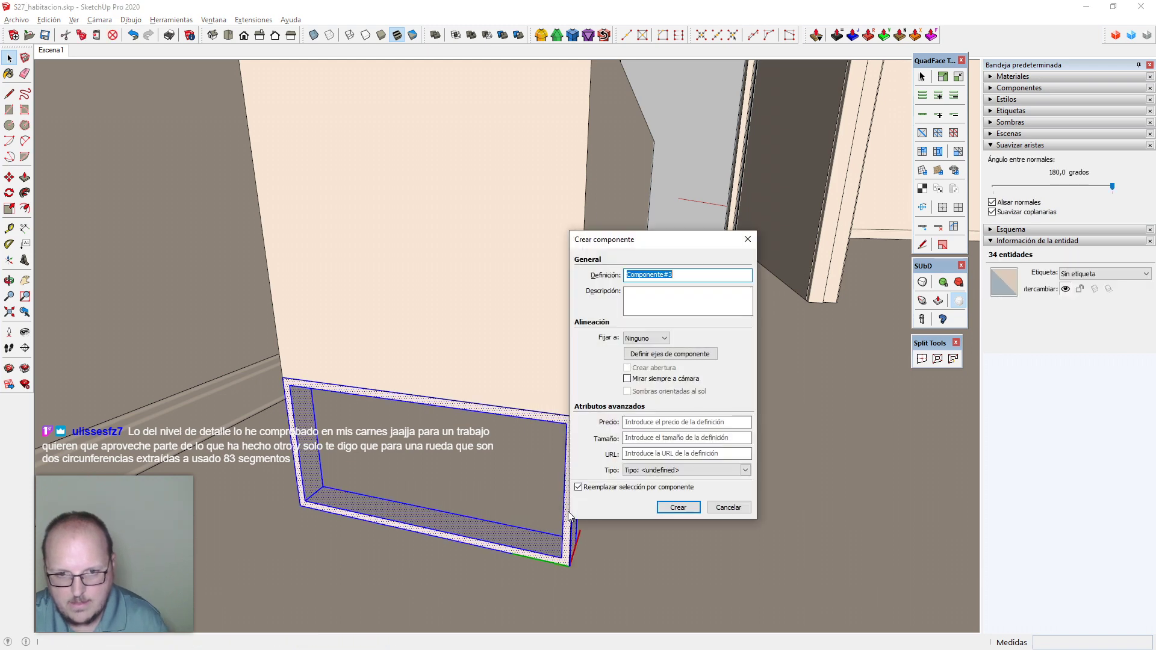
{"action": "key", "text": "Return"}
Group the leg frame together with the box above it as one cabinet
{"action": "scroll", "coordinate": [509, 559], "scroll_direction": "down", "scroll_amount": 2}
{"action": "middle_click_drag", "start_coordinate": [509, 559], "coordinate": [478, 529]}
{"action": "left_click", "coordinate": [507, 411], "text": "shift"}
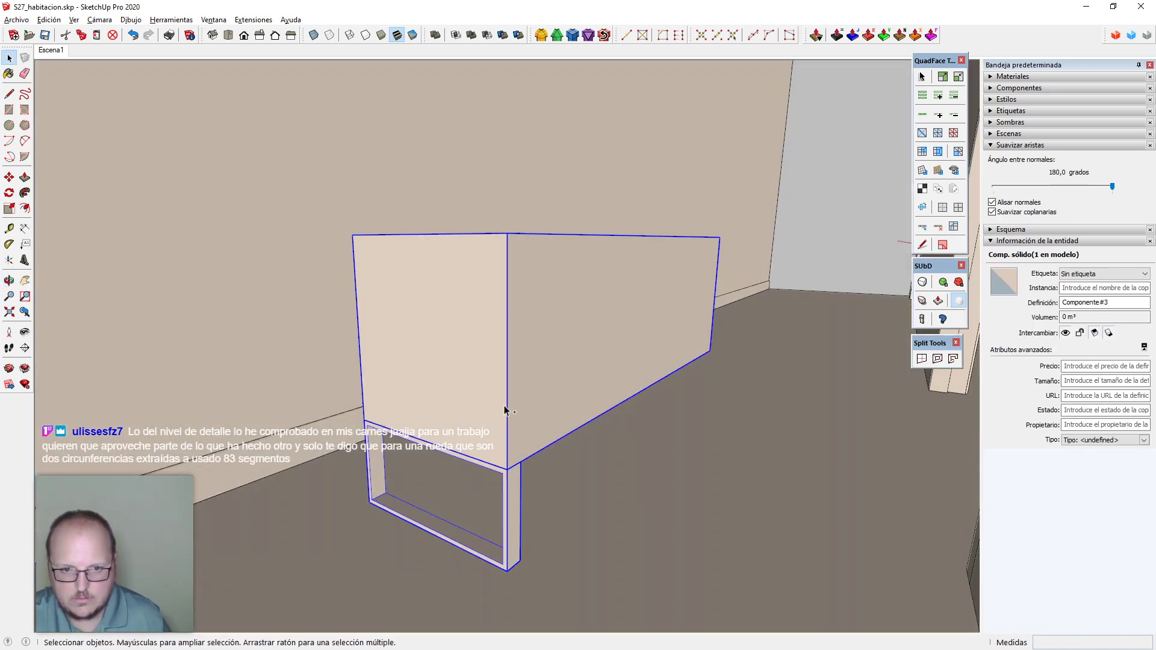
{"action": "key", "text": "ctrl+g"}
Inside the cabinet group, copy the leg frame along the box's lower edge to its opposite end corner
{"action": "double_click", "coordinate": [511, 437]}
{"action": "middle_click_drag", "start_coordinate": [593, 516], "coordinate": [502, 503]}
{"action": "left_click", "coordinate": [512, 499]}
{"action": "scroll", "coordinate": [540, 491], "scroll_direction": "up", "scroll_amount": 3}
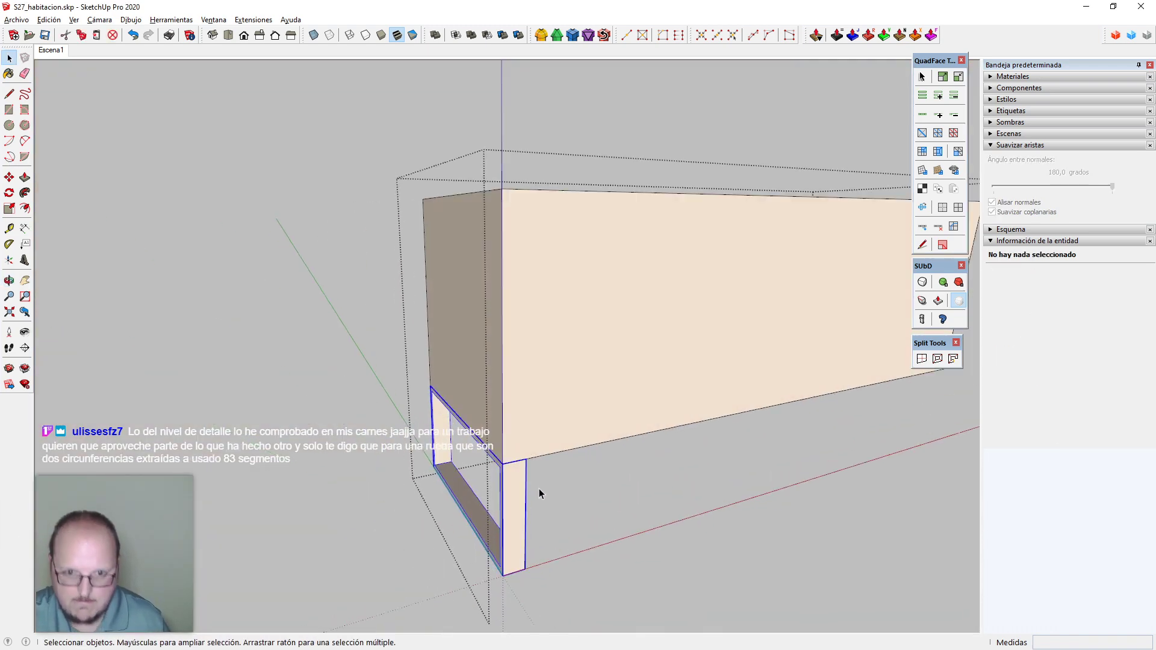
{"action": "key", "text": "m"}
{"action": "left_click", "coordinate": [521, 453]}
{"action": "key", "text": "ctrl"}
{"action": "scroll", "coordinate": [392, 491], "scroll_direction": "down", "scroll_amount": 1}
{"action": "scroll", "coordinate": [241, 599], "scroll_direction": "down", "scroll_amount": 2}
{"action": "scroll", "coordinate": [857, 504], "scroll_direction": "up", "scroll_amount": 2}
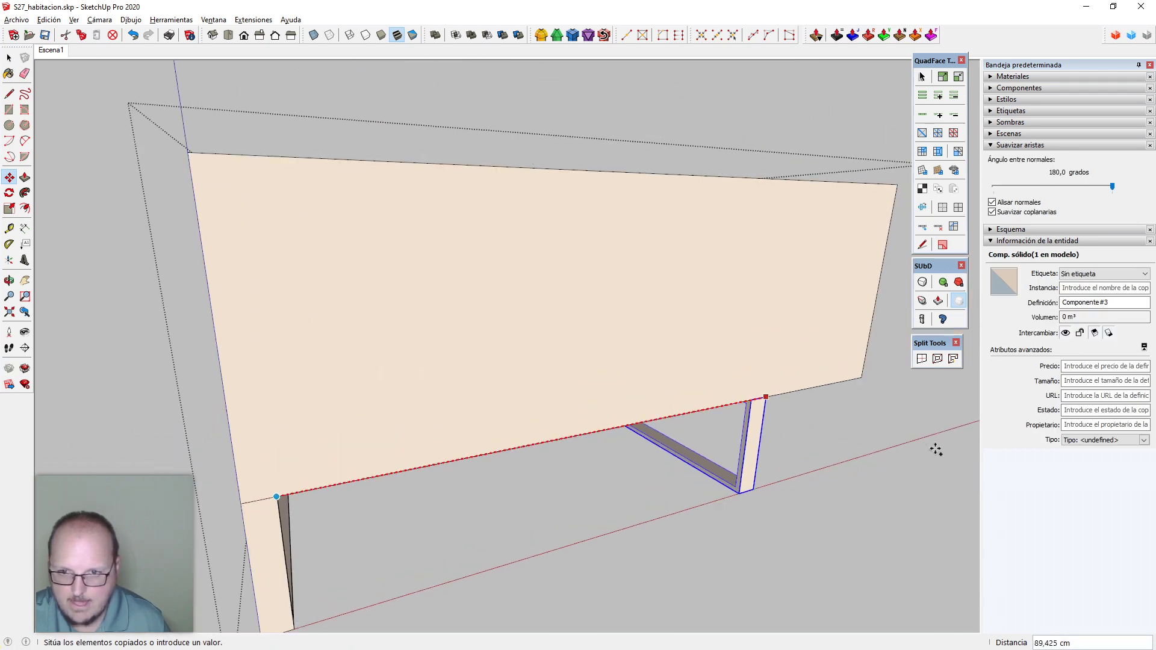
{"action": "left_click", "coordinate": [862, 378]}
{"action": "key", "text": "space"}
Offset the outline of the box's long front face inward by 15 mm
{"action": "scroll", "coordinate": [542, 446], "scroll_direction": "down", "scroll_amount": 3}
{"action": "middle_click_drag", "start_coordinate": [489, 438], "coordinate": [507, 463]}
{"action": "left_click", "coordinate": [436, 364]}
{"action": "key", "text": "f"}
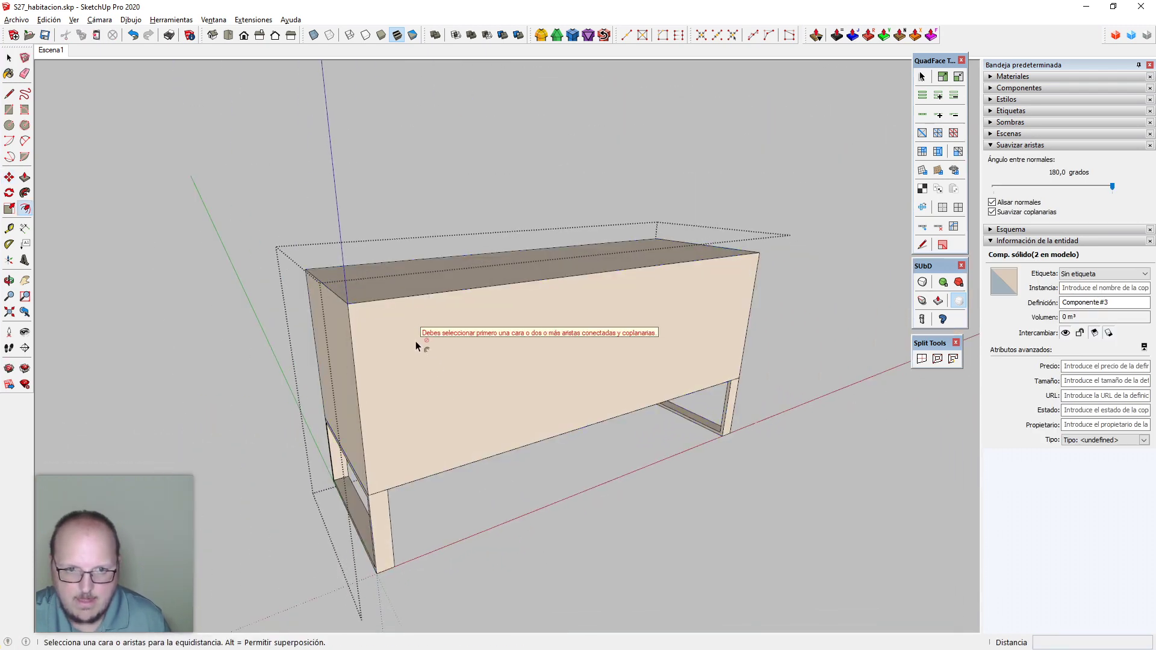
{"action": "key", "text": "space"}
{"action": "double_click", "coordinate": [417, 359]}
{"action": "key", "text": "f"}
{"action": "left_click", "coordinate": [408, 313]}
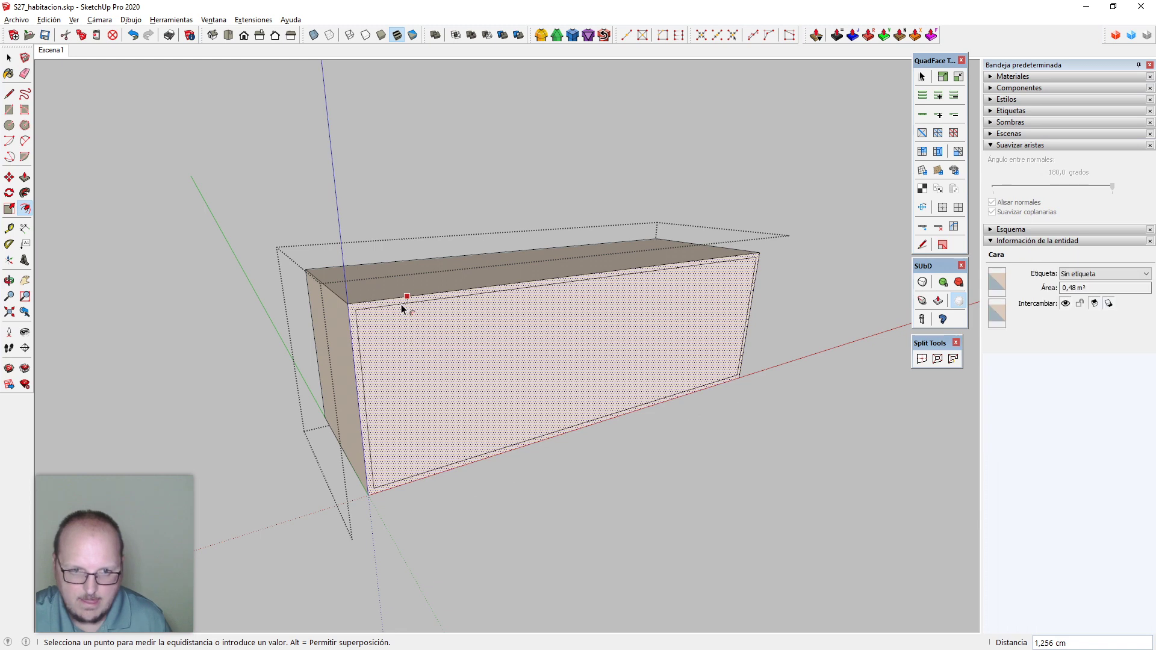
{"action": "type", "text": "2cm"}
{"action": "key", "text": "Return"}
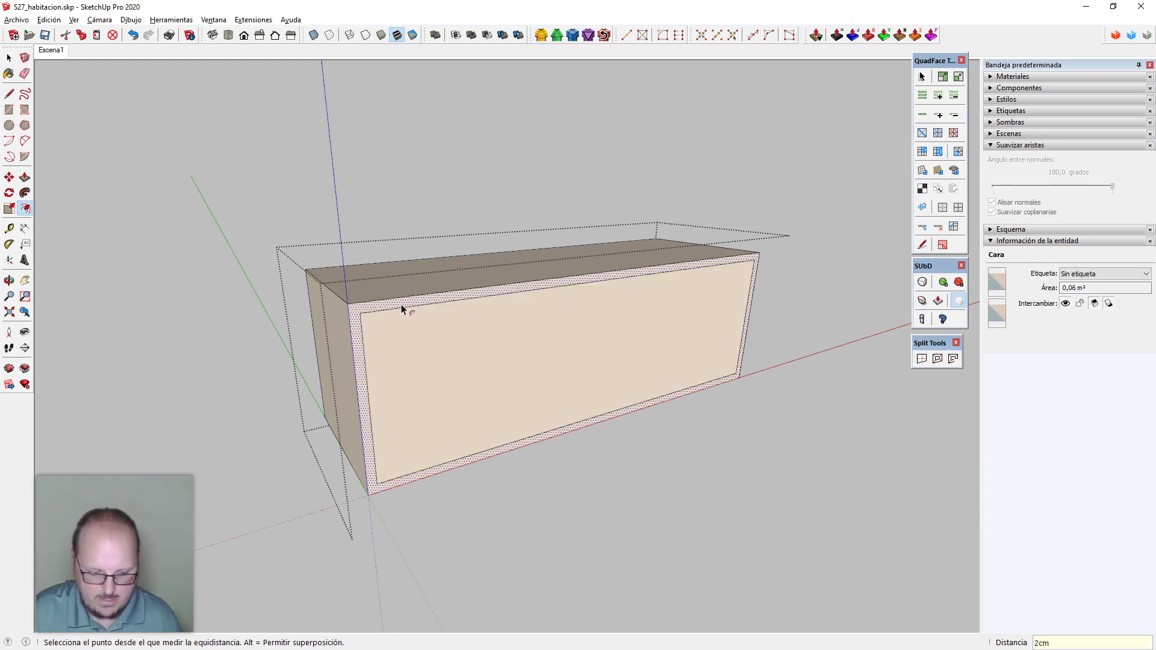
{"action": "type", "text": "15mm"}
{"action": "key", "text": "Return"}
Push the inner front face 35 cm into the box to hollow out the cabinet
{"action": "key", "text": "p"}
{"action": "middle_click_drag", "start_coordinate": [453, 382], "coordinate": [499, 388]}
{"action": "left_click", "coordinate": [524, 345]}
{"action": "type", "text": "40"}
{"action": "key", "text": "Return"}
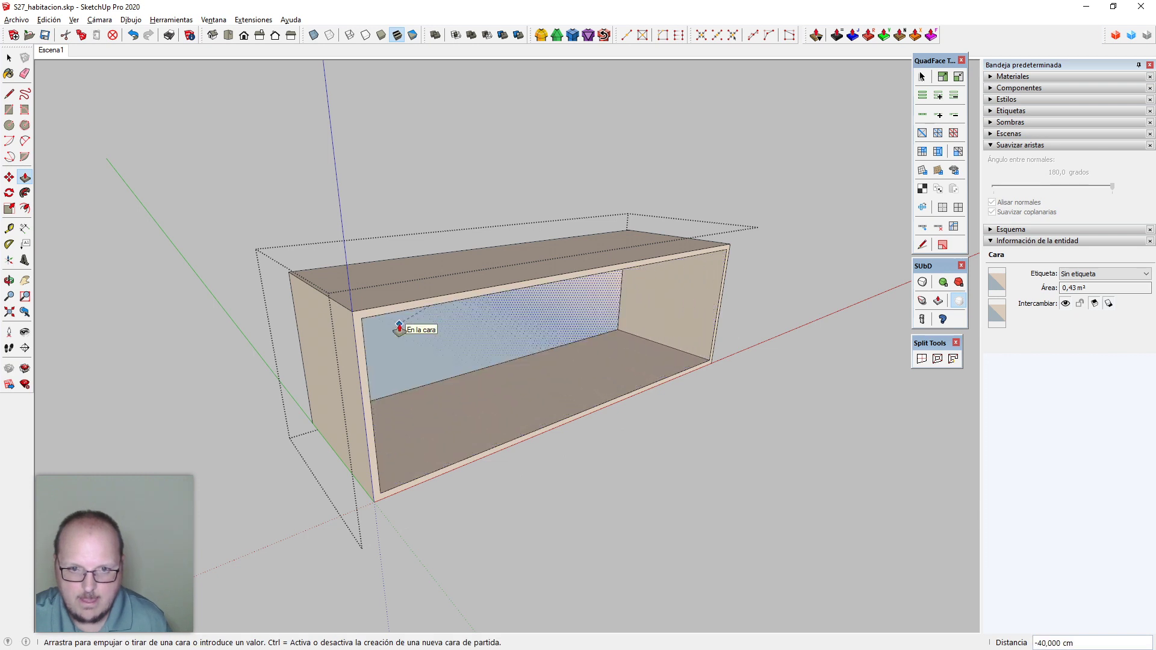
{"action": "type", "text": "35c"}
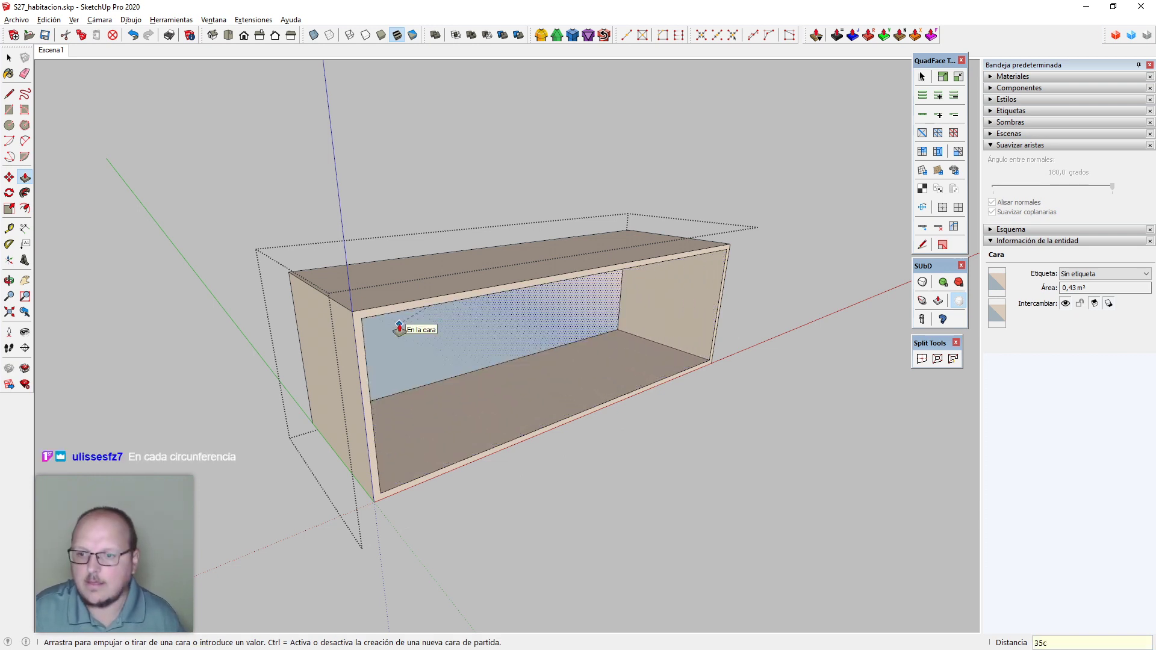
{"action": "type", "text": "5m"}
{"action": "key", "text": "Return"}
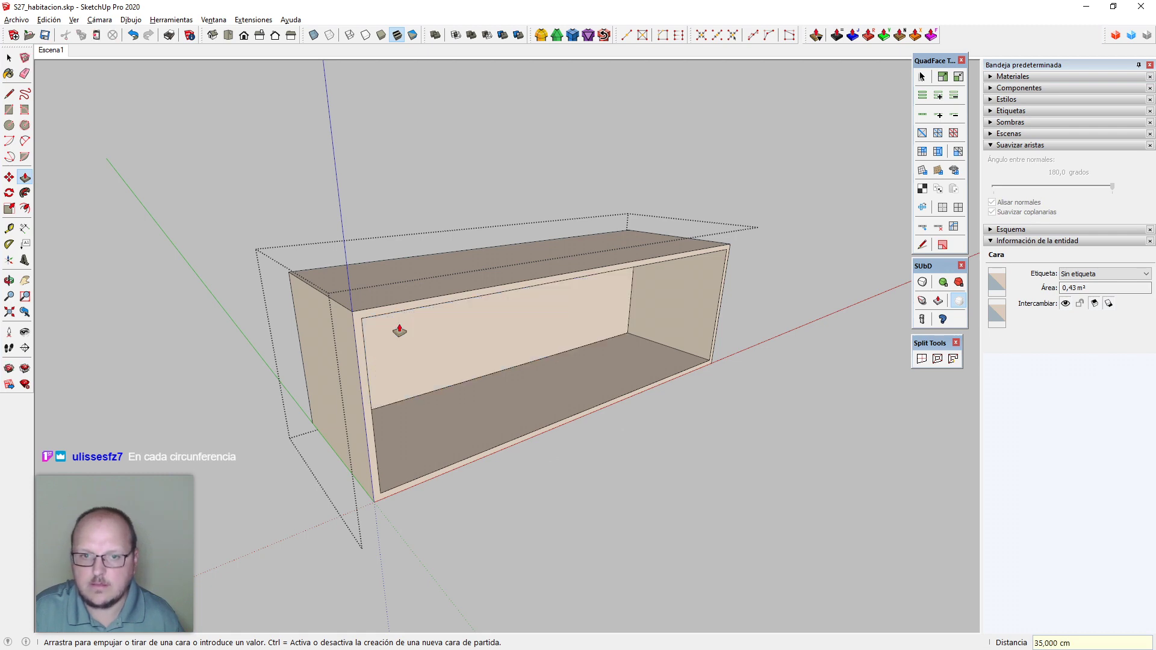
{"action": "key", "text": "space"}
{"action": "key", "text": "Escape"}
Draw a rectangle from the opening's lower inner corner to the midpoint of its upper edge, covering half the front
{"action": "middle_click_drag", "start_coordinate": [575, 425], "coordinate": [319, 443]}
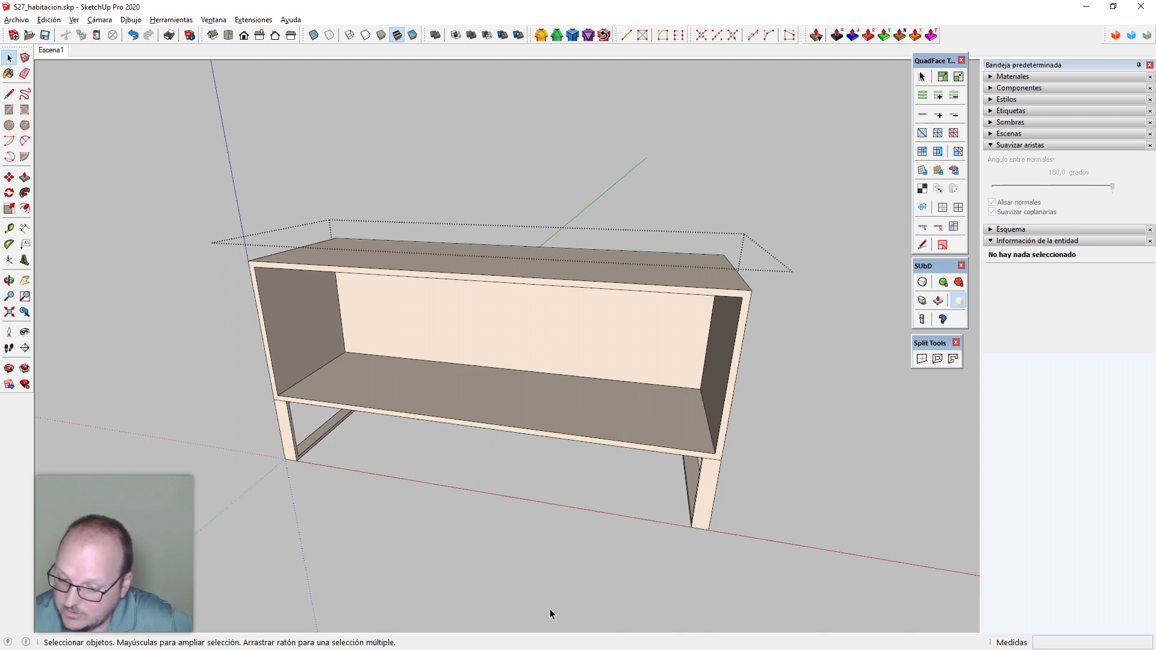
{"action": "middle_click_drag", "start_coordinate": [430, 444], "coordinate": [383, 370]}
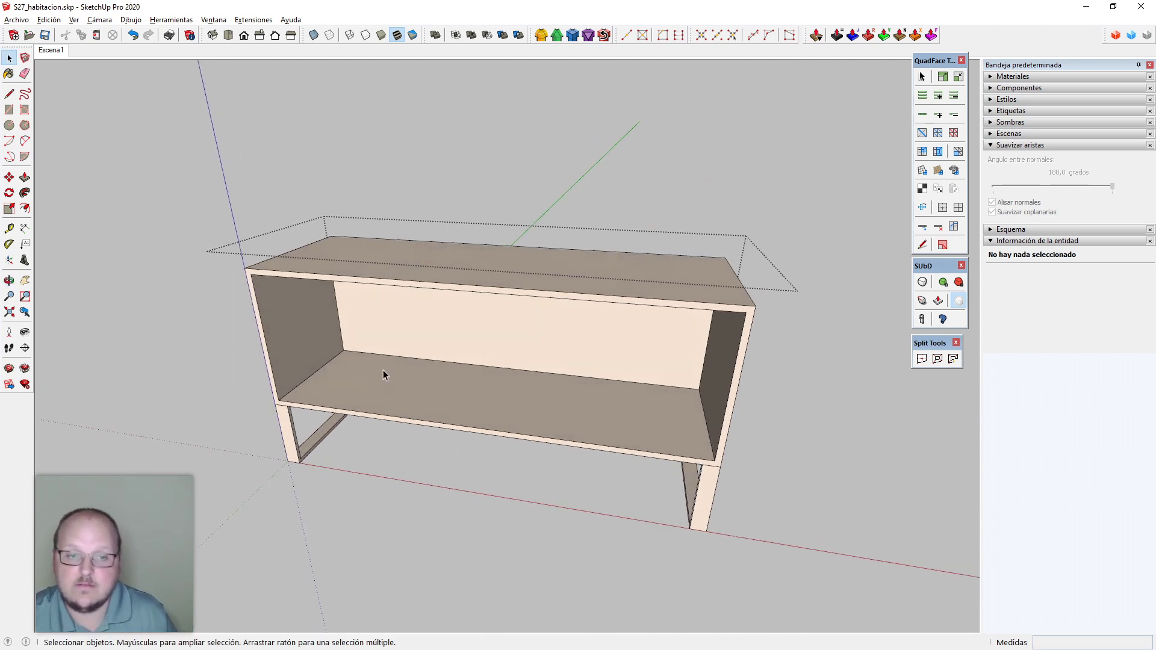
{"action": "left_click", "coordinate": [383, 371]}
{"action": "scroll", "coordinate": [306, 380], "scroll_direction": "up", "scroll_amount": 2}
{"action": "key", "text": "r"}
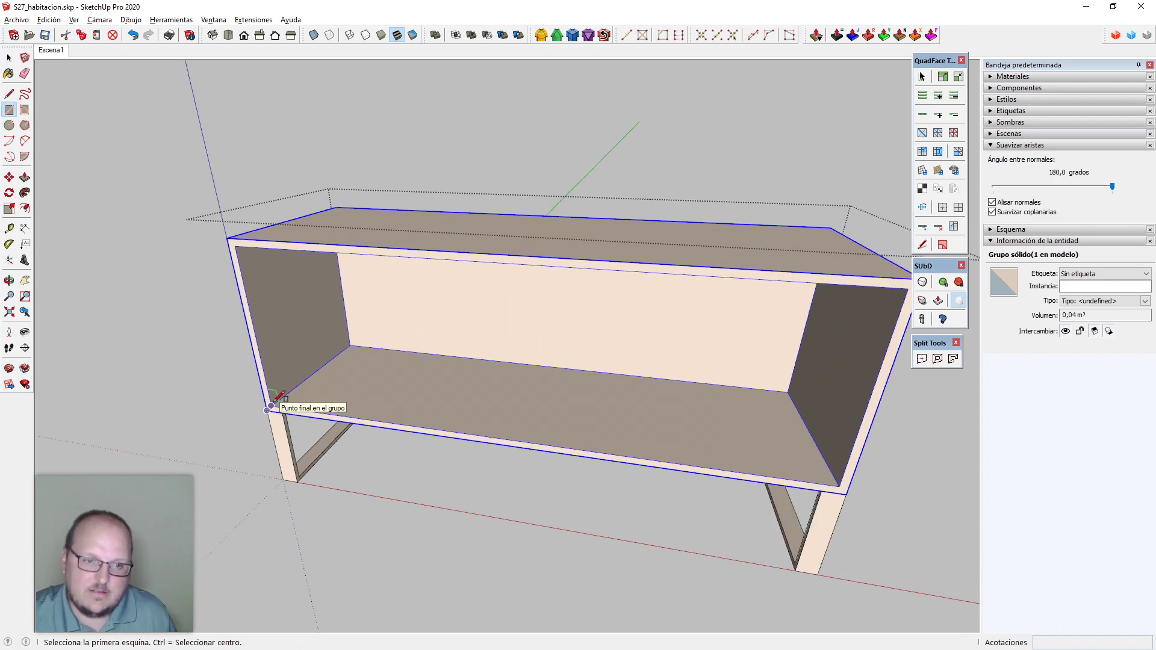
{"action": "left_click", "coordinate": [271, 405]}
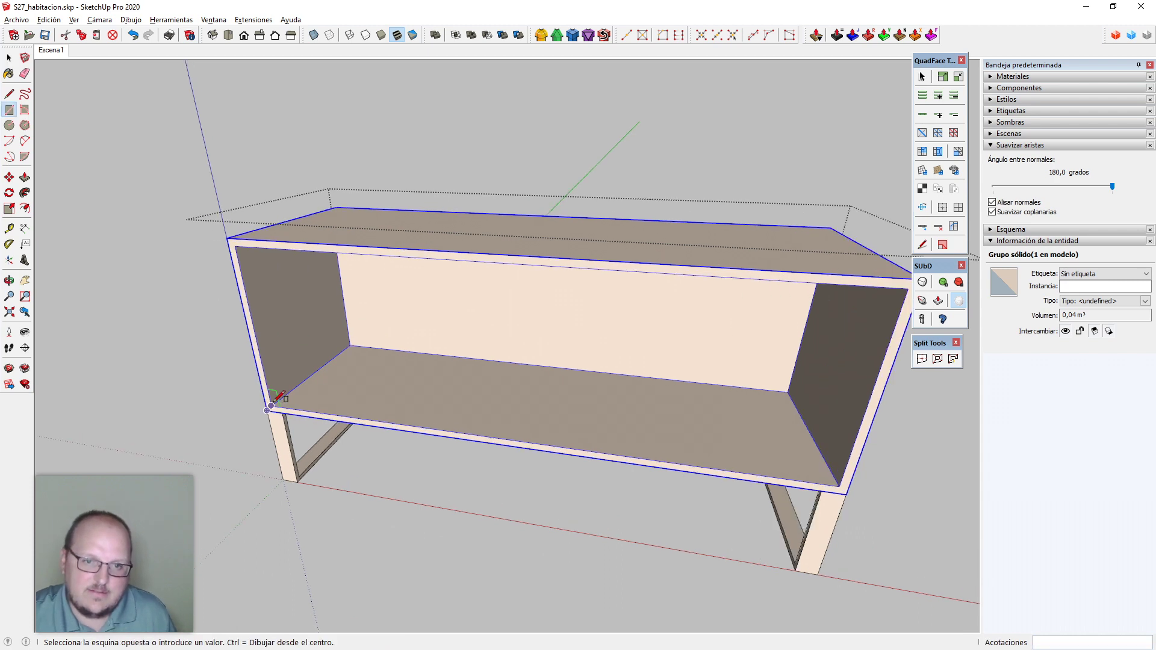
{"action": "left_click", "coordinate": [522, 264]}
{"action": "key", "text": "space"}
Extrude the rectangle covering half of the cabinet opening to a thickness of 3 cm
{"action": "key", "text": "p"}
{"action": "middle_click_drag", "start_coordinate": [553, 399], "coordinate": [515, 422]}
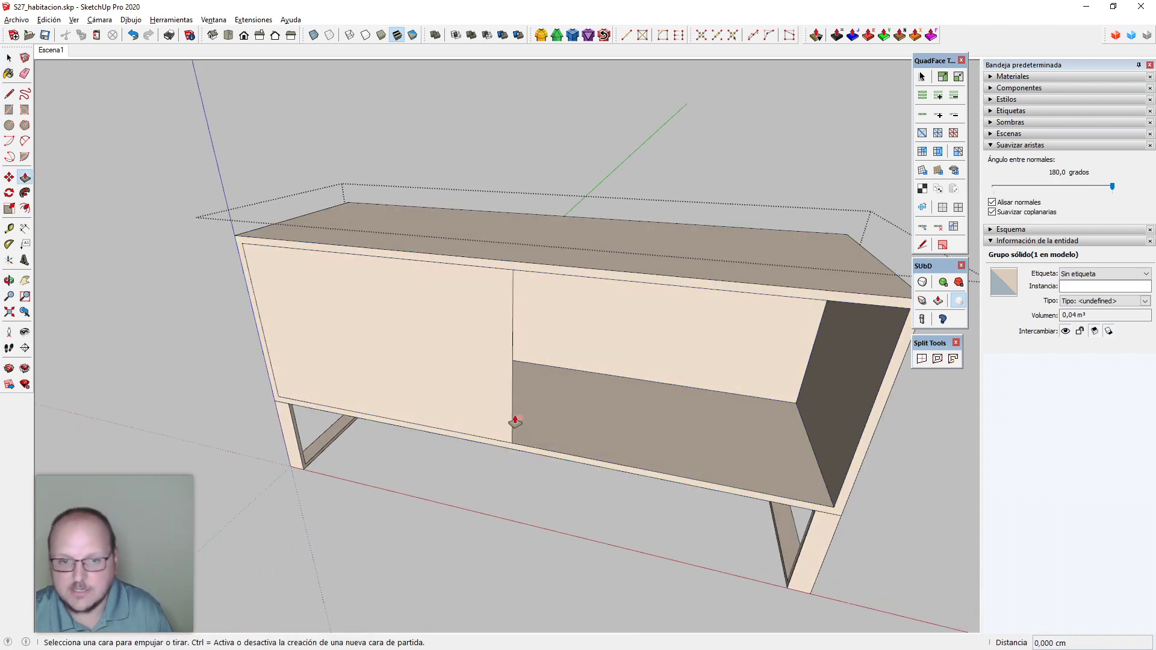
{"action": "left_click", "coordinate": [516, 422]}
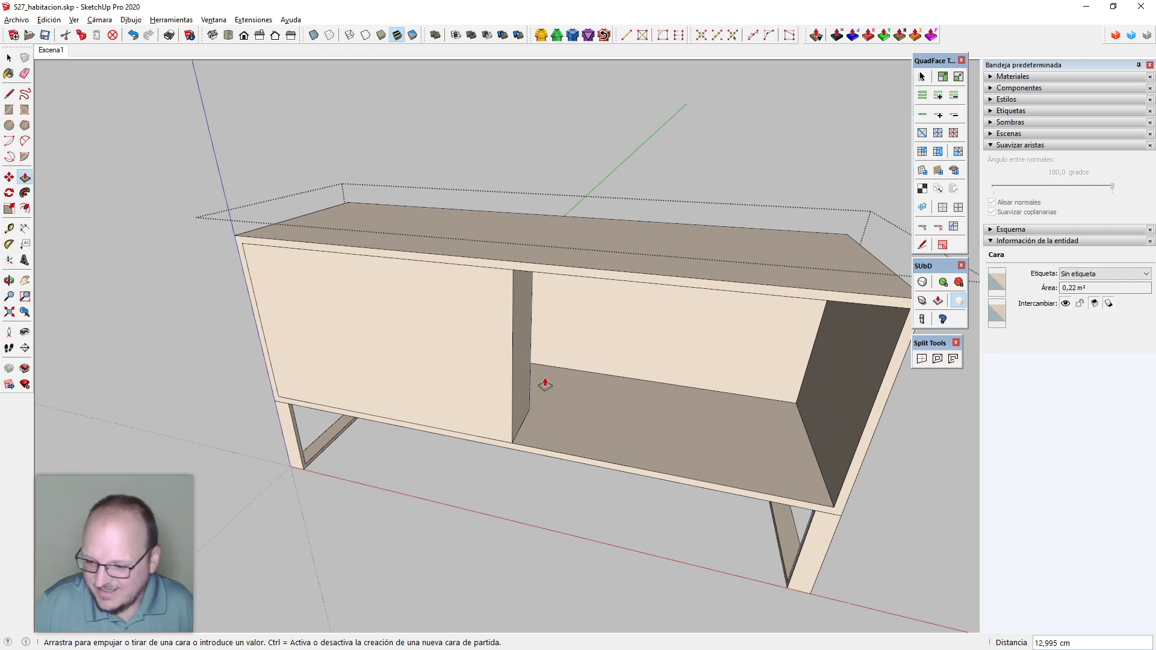
{"action": "type", "text": "2"}
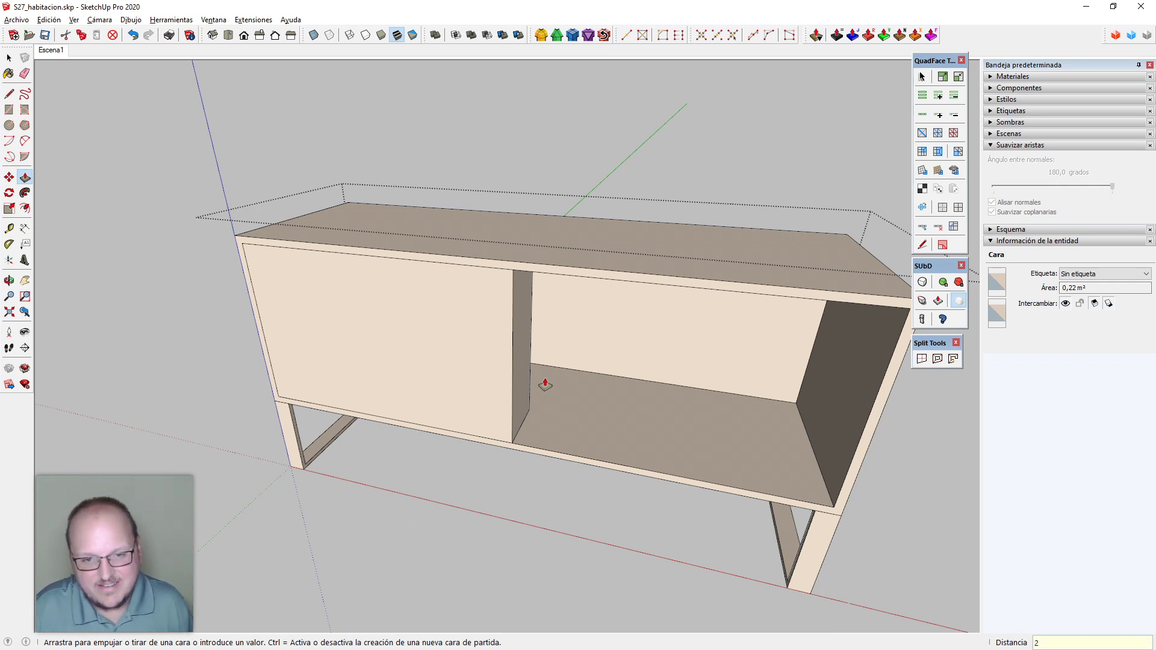
{"action": "key", "text": "Return"}
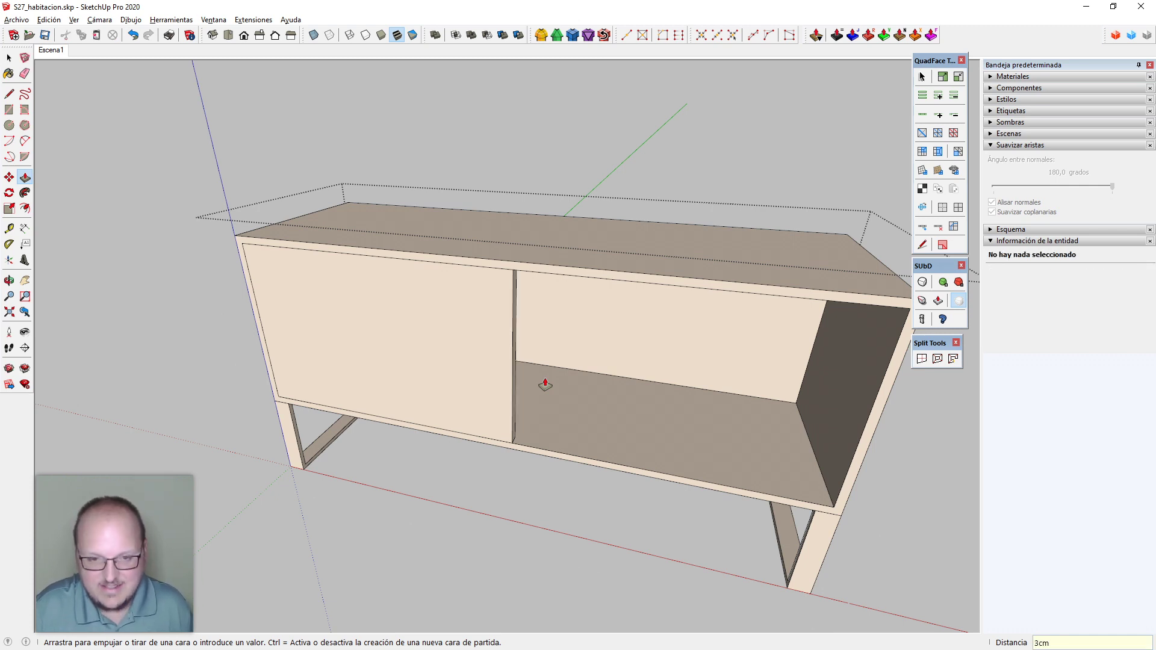
Move the whole door panel 1 cm along its depth relative to the cabinet's front edge
{"action": "key", "text": "space"}
{"action": "triple_click", "coordinate": [458, 389]}
{"action": "middle_click_drag", "start_coordinate": [458, 390], "coordinate": [499, 447]}
{"action": "key", "text": "m"}
{"action": "left_click", "coordinate": [516, 421]}
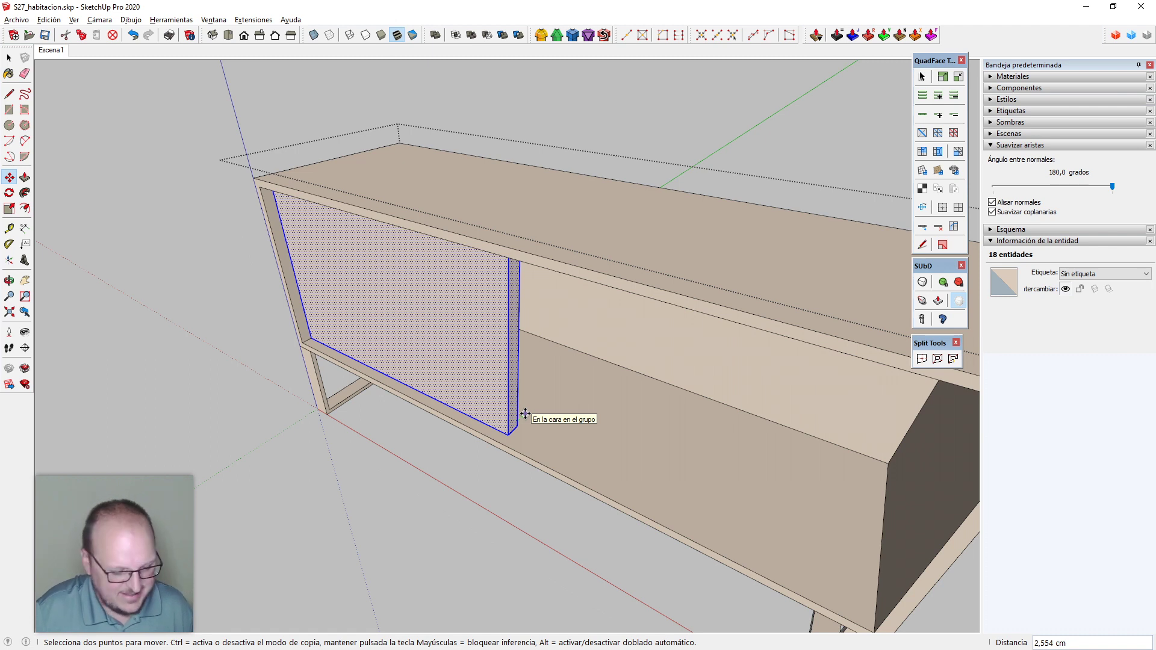
{"action": "type", "text": "2cm"}
{"action": "key", "text": "Return"}
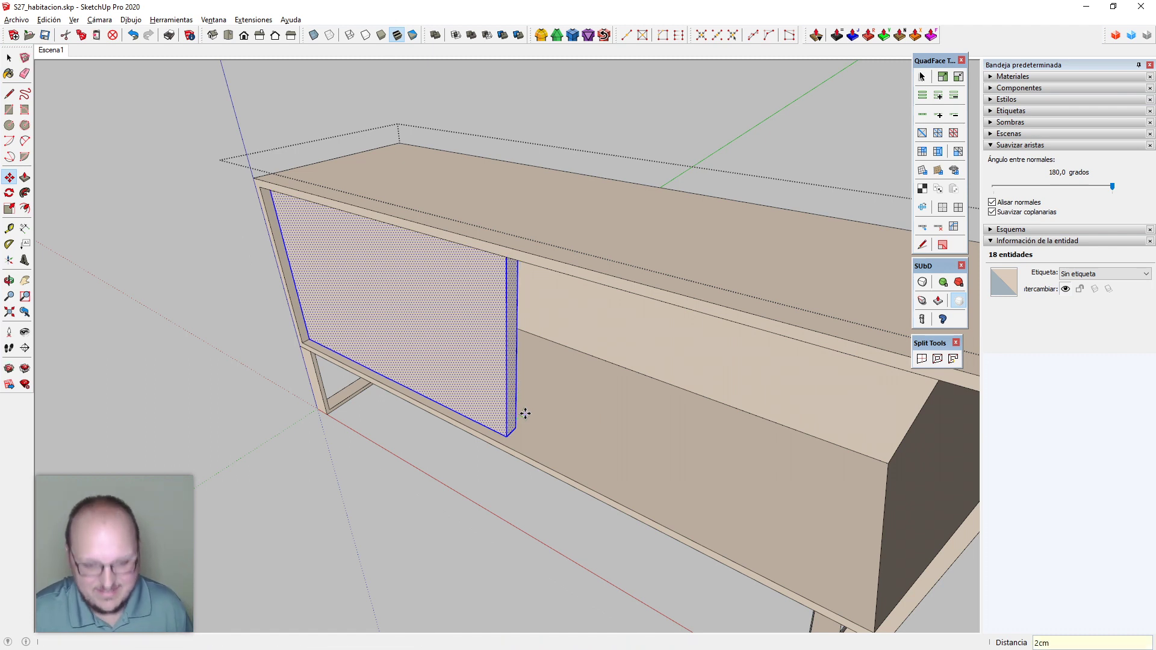
{"action": "type", "text": "1cm"}
{"action": "key", "text": "Return"}
Scale the door panel's thickness along the green axis to 15 mm and make the panel a group
{"action": "key", "text": "s"}
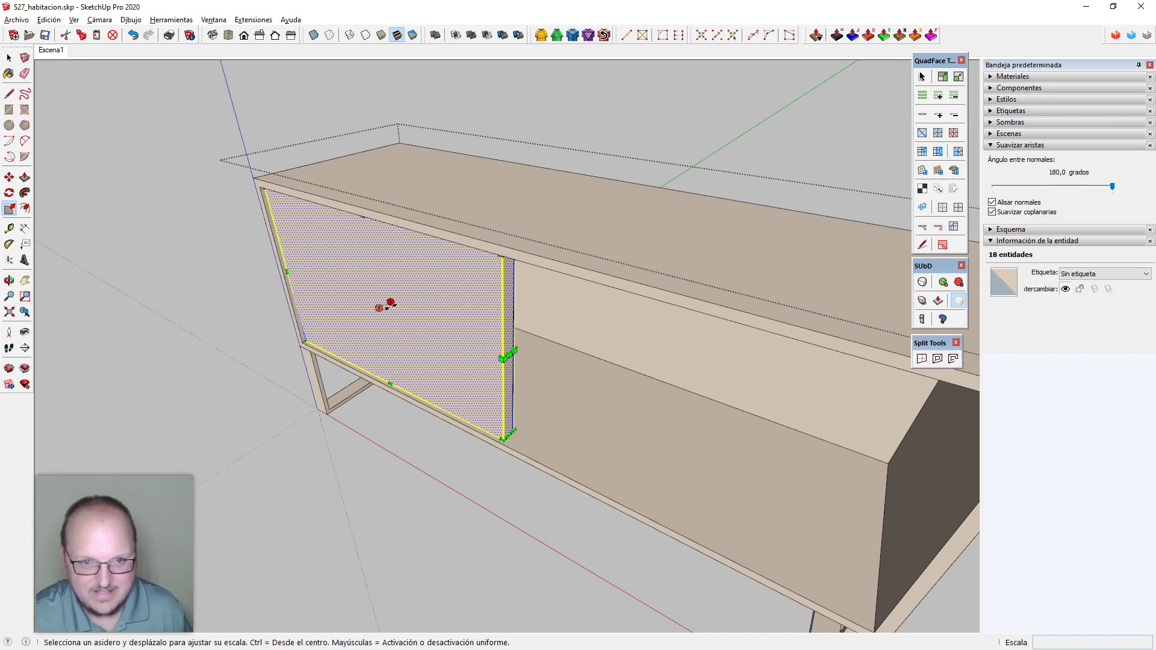
{"action": "left_click_drag", "start_coordinate": [379, 308], "coordinate": [413, 295]}
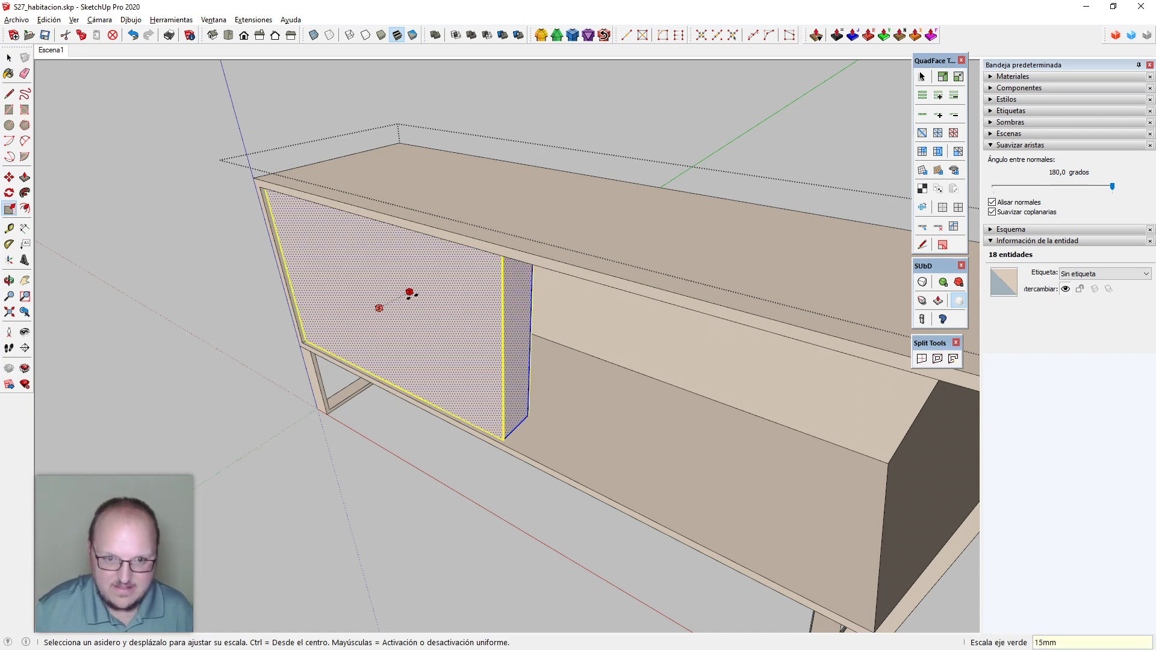
{"action": "key", "text": "Return"}
{"action": "key", "text": "space"}
{"action": "key", "text": "g"}
Copy the grouped door panel from its lower corner to the adjoining half of the cabinet opening
{"action": "middle_click_drag", "start_coordinate": [413, 297], "coordinate": [405, 342]}
{"action": "key", "text": "m"}
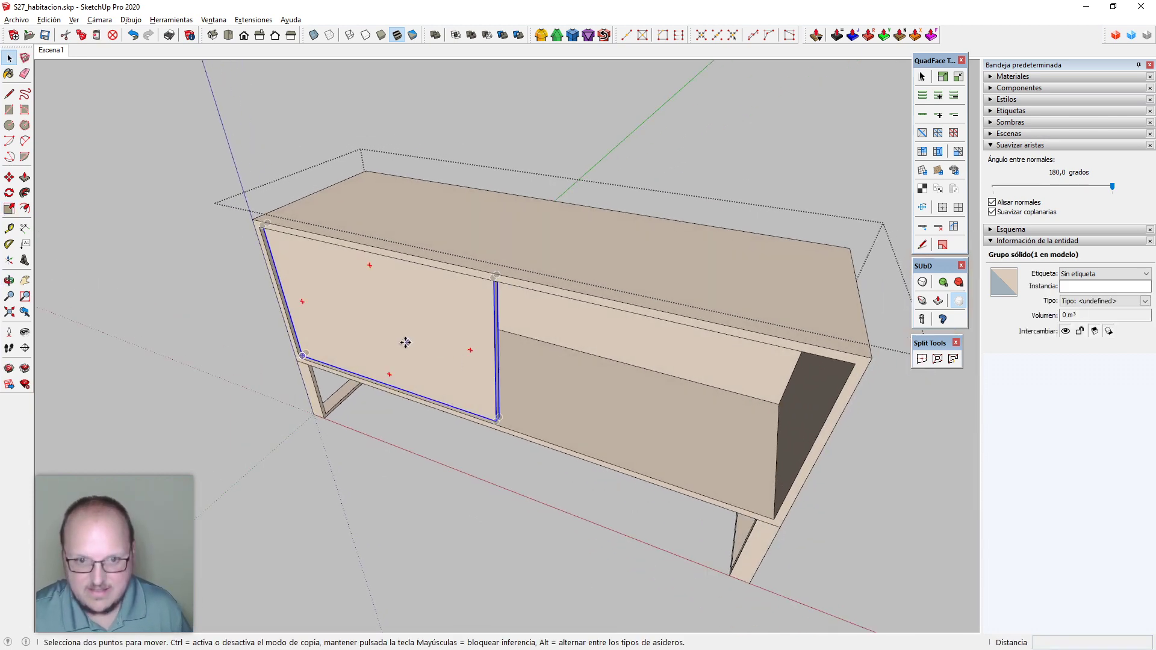
{"action": "scroll", "coordinate": [337, 352], "scroll_direction": "up", "scroll_amount": 5}
{"action": "left_click", "coordinate": [276, 355]}
{"action": "key", "text": "ctrl"}
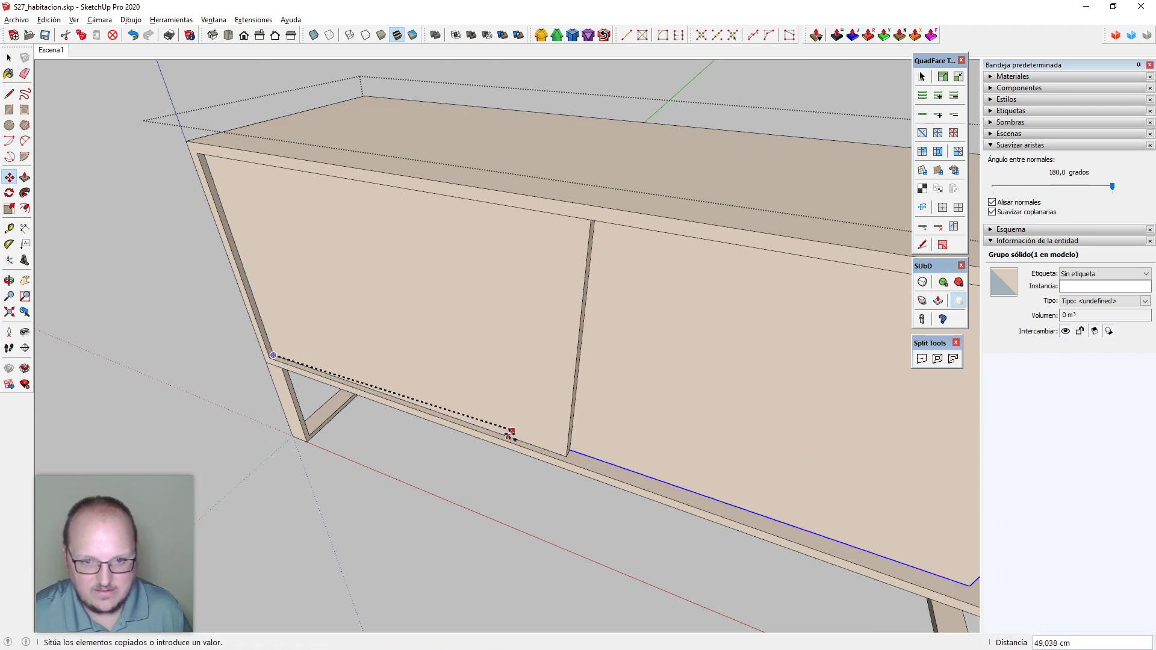
{"action": "left_click", "coordinate": [570, 452]}
Move the copied door 1.5 cm deeper into the cabinet, placing it behind the first door's plane
{"action": "scroll", "coordinate": [573, 453], "scroll_direction": "up", "scroll_amount": 3}
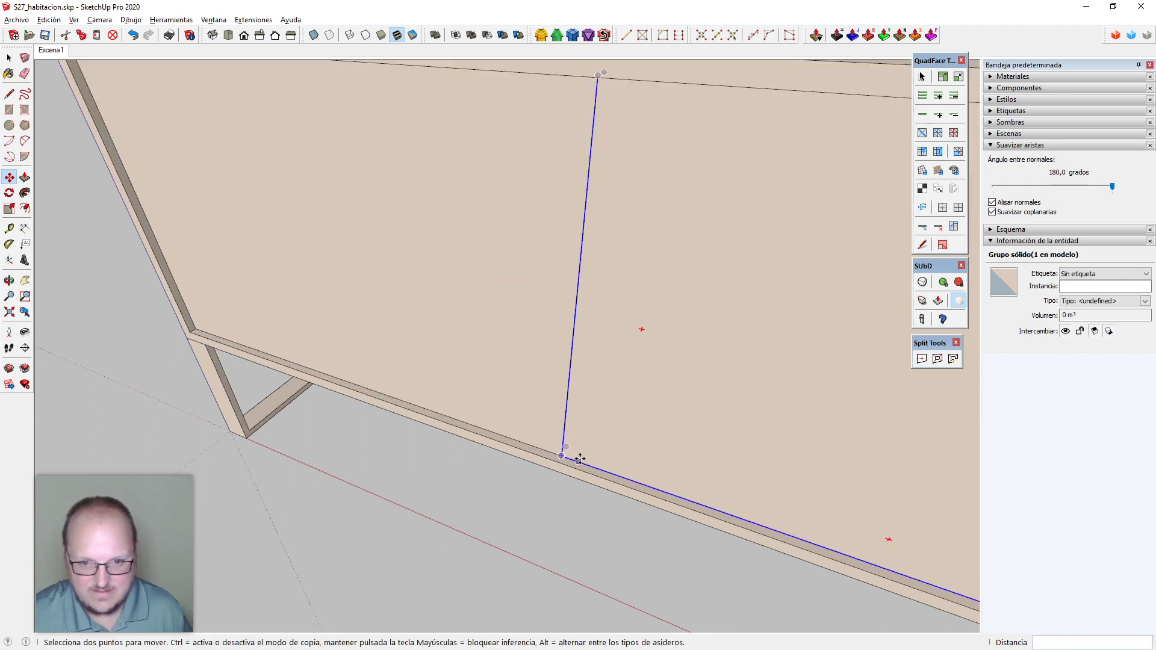
{"action": "scroll", "coordinate": [580, 460], "scroll_direction": "up", "scroll_amount": 1}
{"action": "left_click", "coordinate": [560, 458]}
{"action": "scroll", "coordinate": [573, 450], "scroll_direction": "up", "scroll_amount": 3}
{"action": "left_click", "coordinate": [560, 445]}
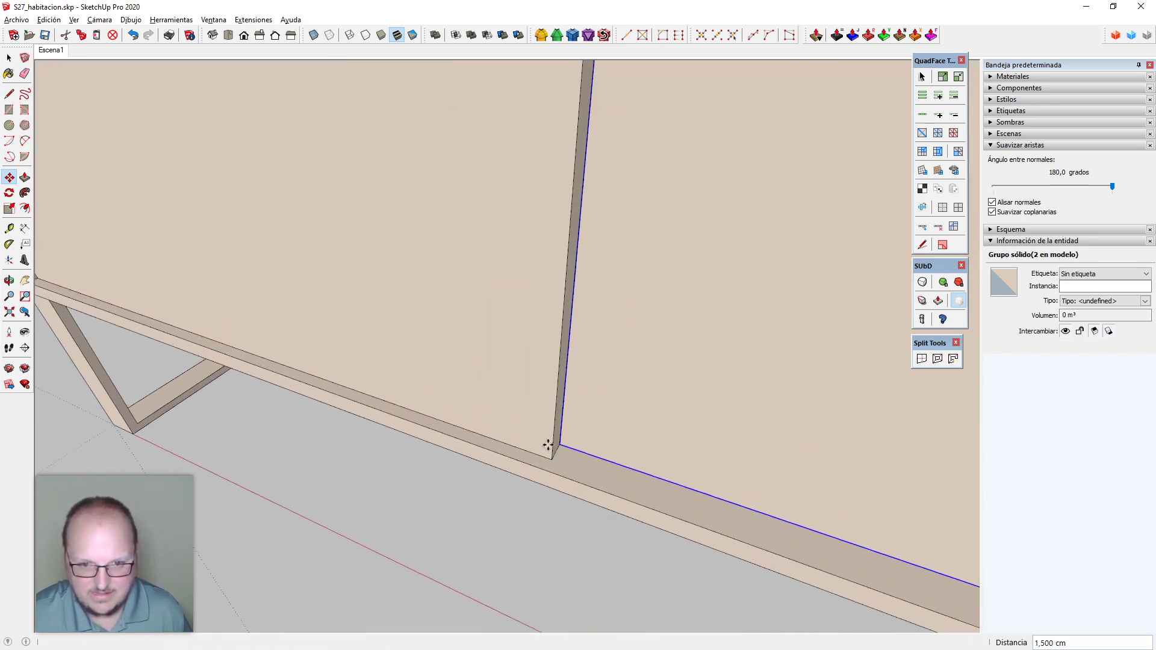
Leave the cabinet group and restore the saved scene Escena1 to examine the cabinet in the room view
{"action": "key", "text": "space"}
{"action": "scroll", "coordinate": [362, 381], "scroll_direction": "down", "scroll_amount": 8}
{"action": "middle_click_drag", "start_coordinate": [361, 381], "coordinate": [725, 289]}
{"action": "left_click", "coordinate": [725, 290]}
{"action": "scroll", "coordinate": [407, 305], "scroll_direction": "down", "scroll_amount": 5}
{"action": "middle_click_drag", "start_coordinate": [627, 367], "coordinate": [475, 315]}
{"action": "scroll", "coordinate": [475, 315], "scroll_direction": "down", "scroll_amount": 4}
{"action": "middle_click_drag", "start_coordinate": [530, 385], "coordinate": [578, 431]}
{"action": "key", "text": "alt+h"}
{"action": "scroll", "coordinate": [434, 426], "scroll_direction": "down", "scroll_amount": 2}
{"action": "mouse_move", "coordinate": [434, 427]}
{"action": "middle_mouse_down"}
{"action": "mouse_move", "coordinate": [476, 404]}
{"action": "mouse_move", "coordinate": [458, 385]}
{"action": "middle_mouse_up"}
{"action": "left_click", "coordinate": [53, 53]}
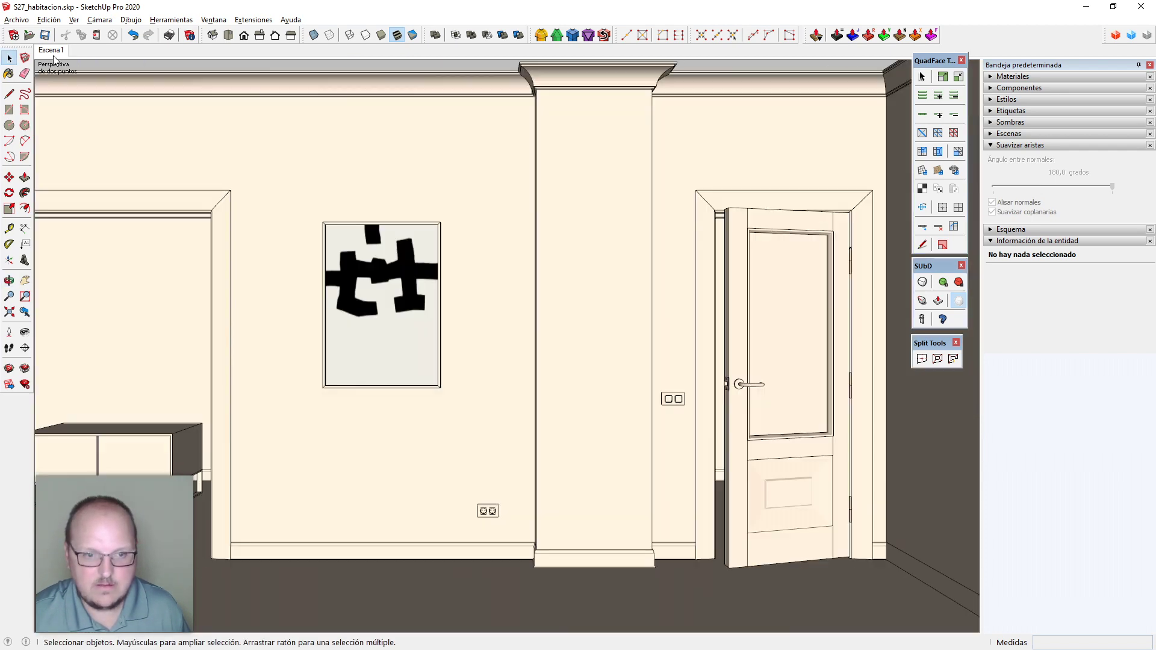
Move the whole cabinet 35 cm along the red axis, away from the doorway jamb, and clear the selection
{"action": "left_click", "coordinate": [138, 479]}
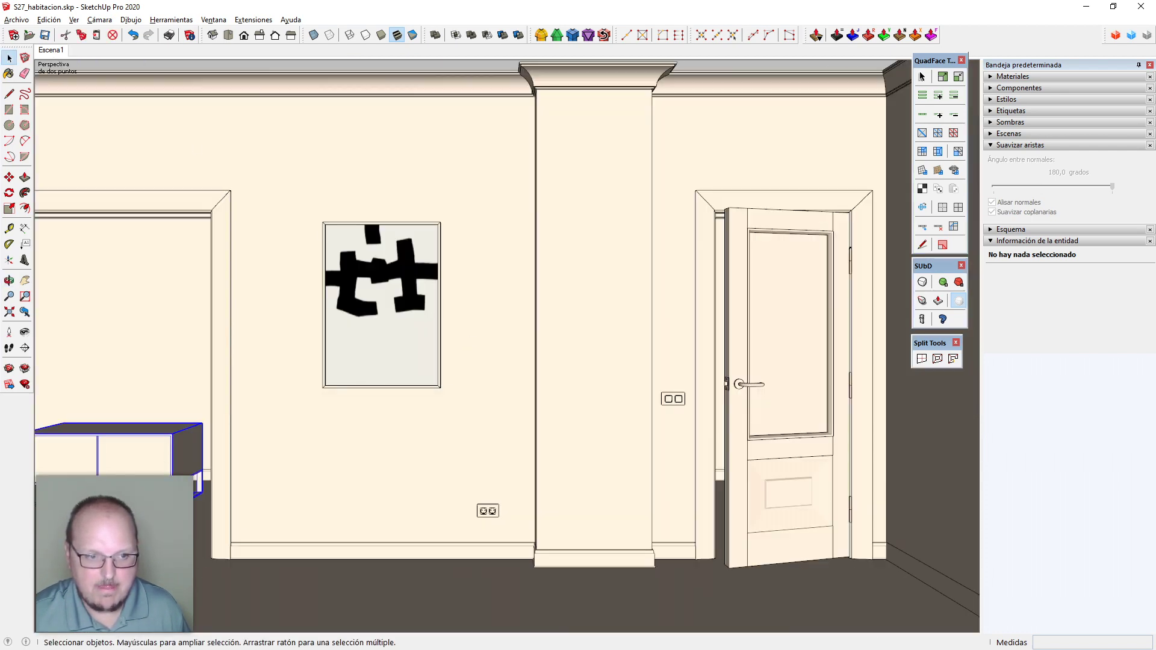
{"action": "key", "text": "m"}
{"action": "left_click", "coordinate": [138, 478]}
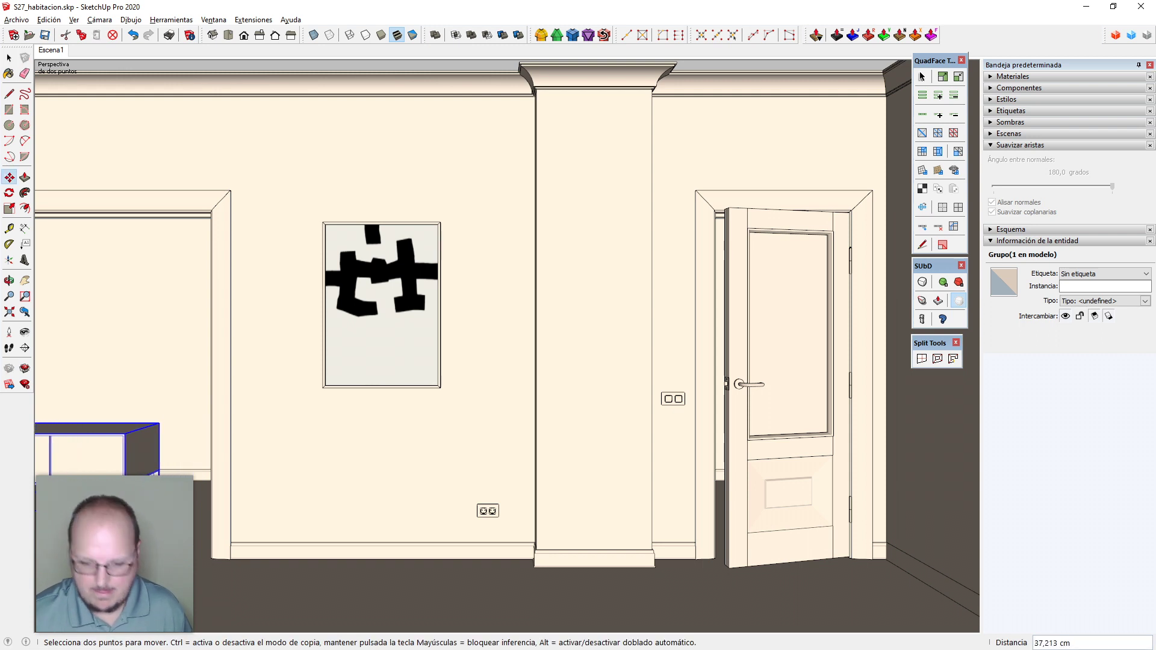
{"action": "type", "text": "35"}
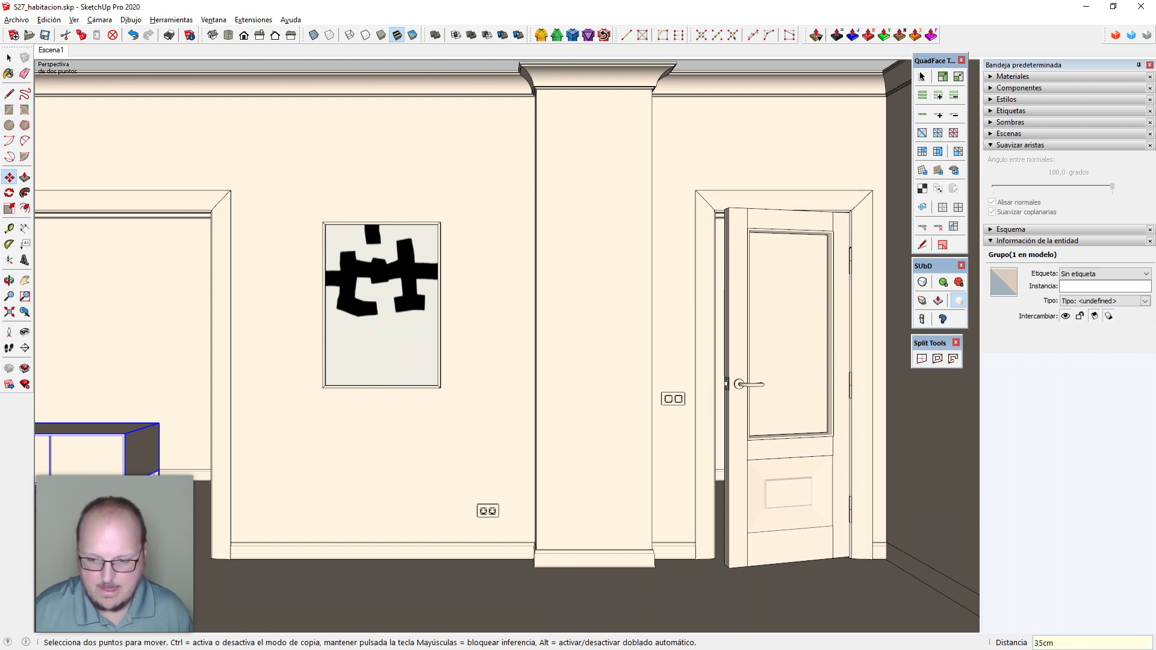
{"action": "key", "text": "Return"}
{"action": "key", "text": "space"}
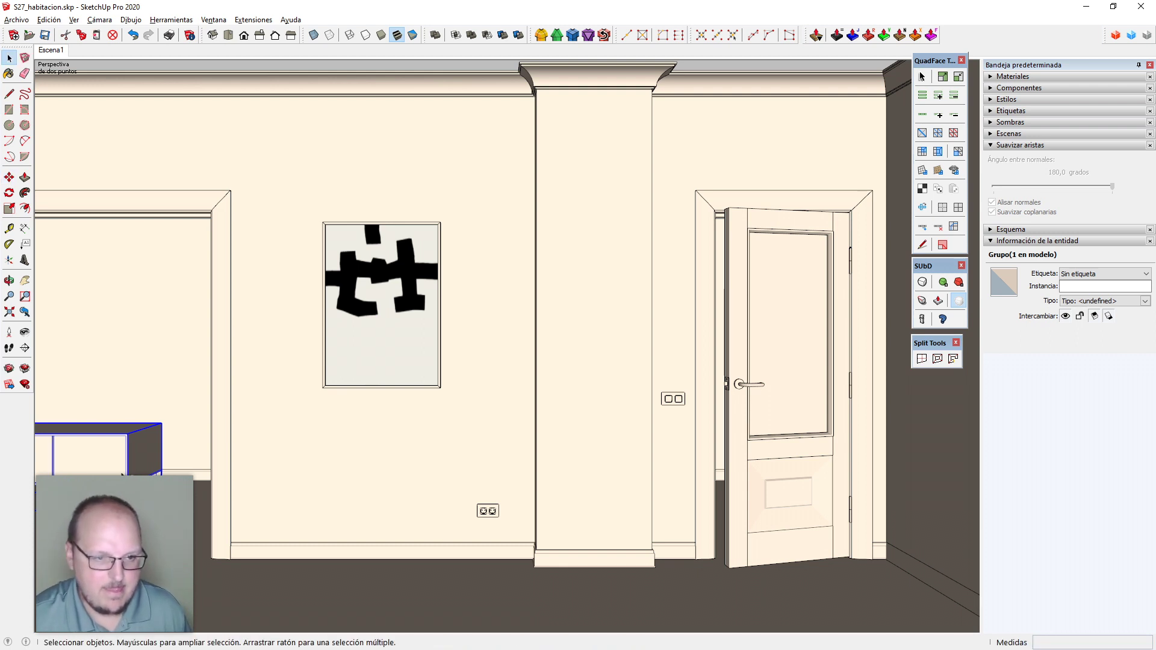
{"action": "key", "text": "ctrl+t"}
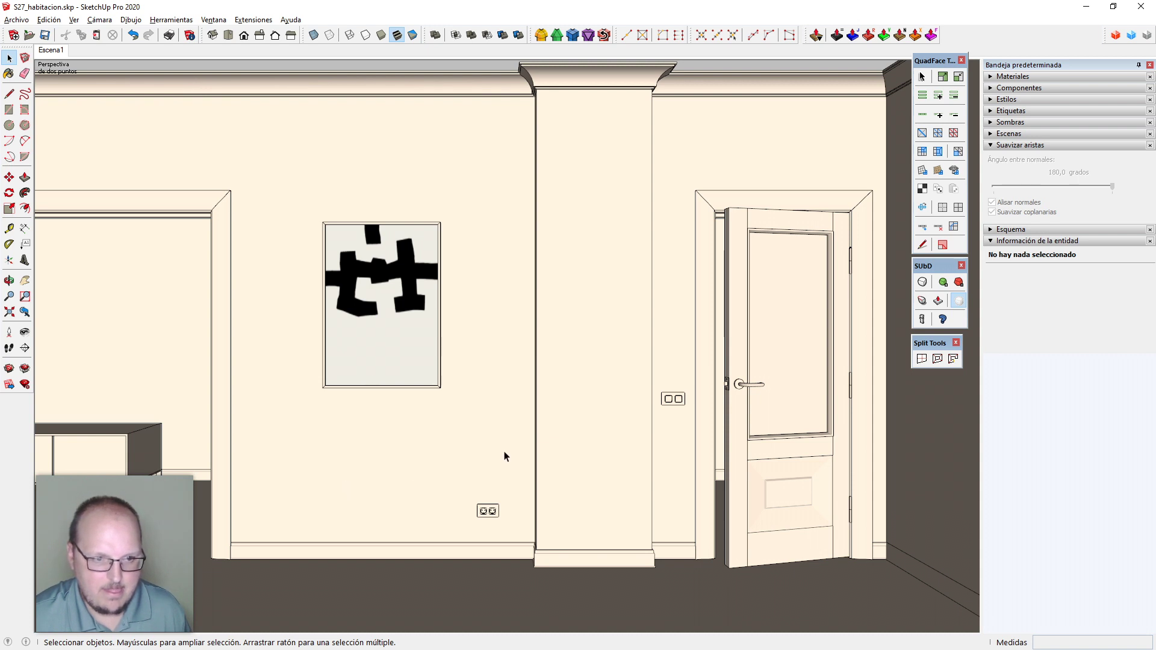
Move the cabinet about 6 cm along the red axis, back towards the doorway jamb
{"action": "left_click", "coordinate": [103, 455]}
{"action": "key", "text": "m"}
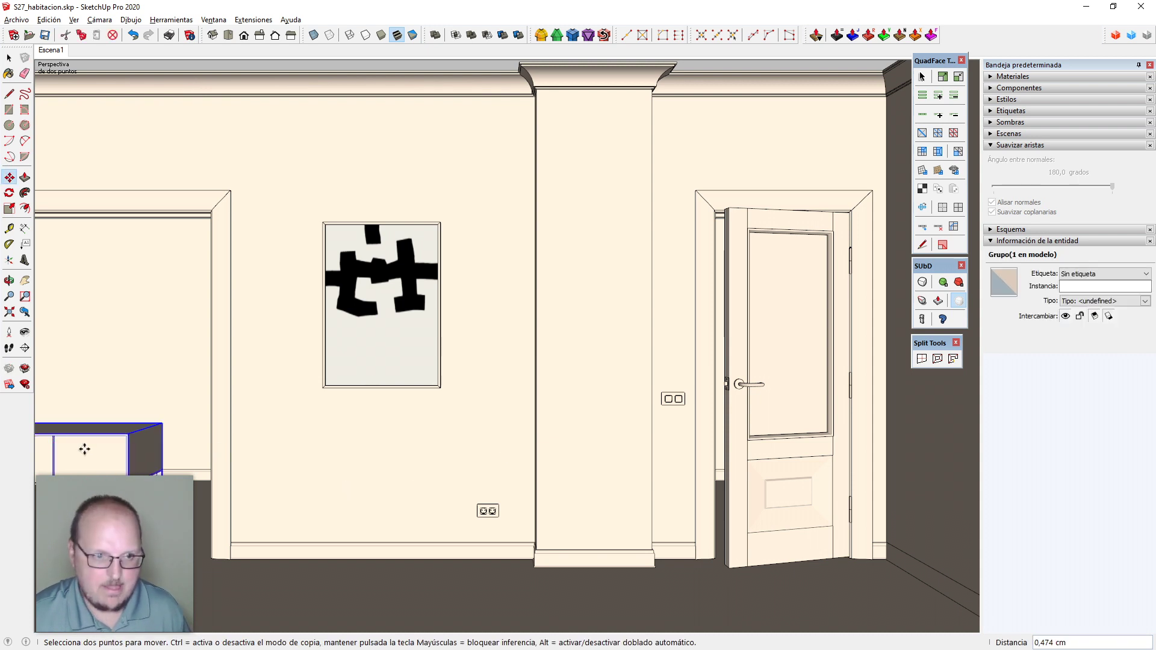
{"action": "left_click", "coordinate": [101, 453]}
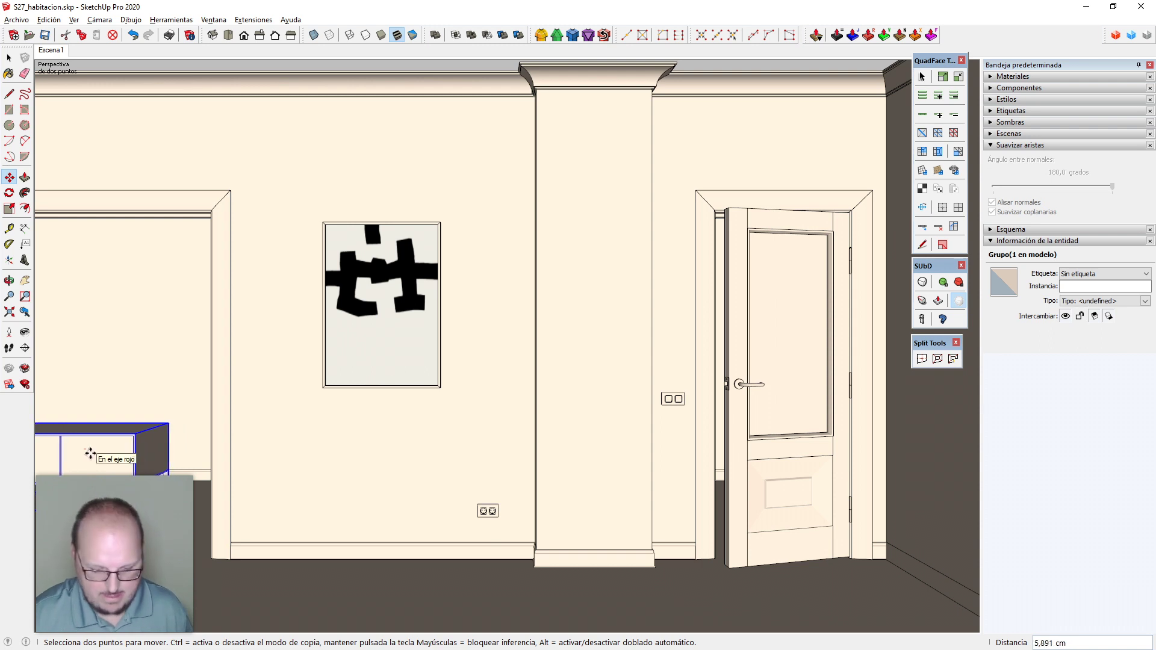
Set the cabinet's last move along the red axis to 5 cm
{"action": "type", "text": "5cm"}
{"action": "key", "text": "Return"}
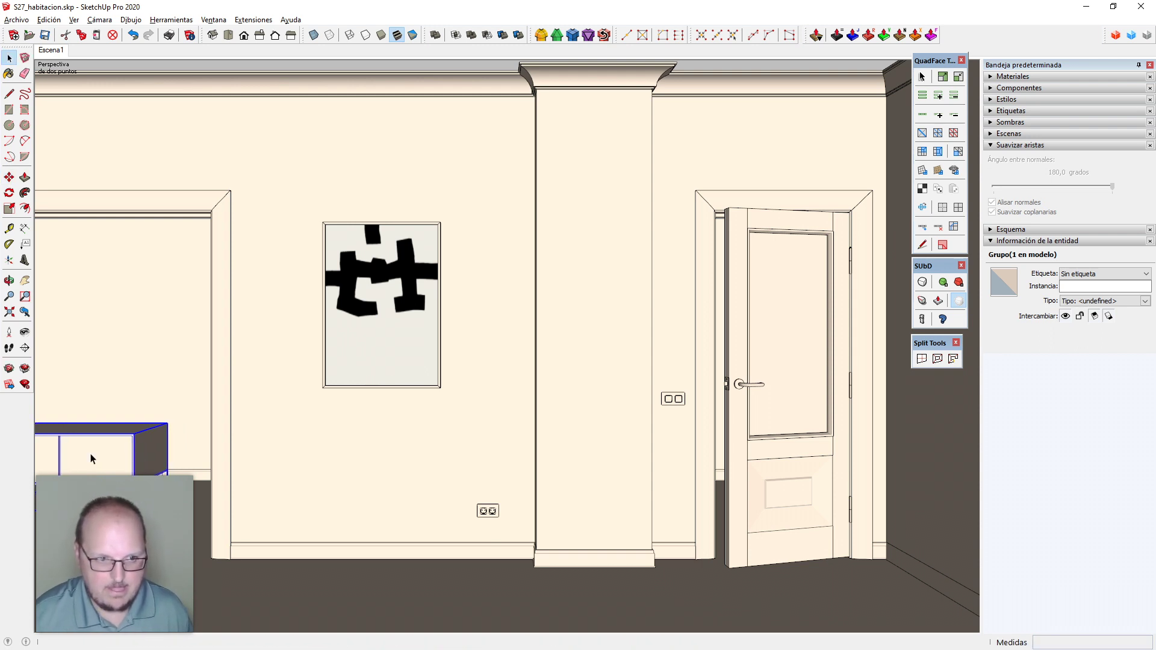
{"action": "key", "text": "space"}
{"action": "key", "text": "ctrl+z"}
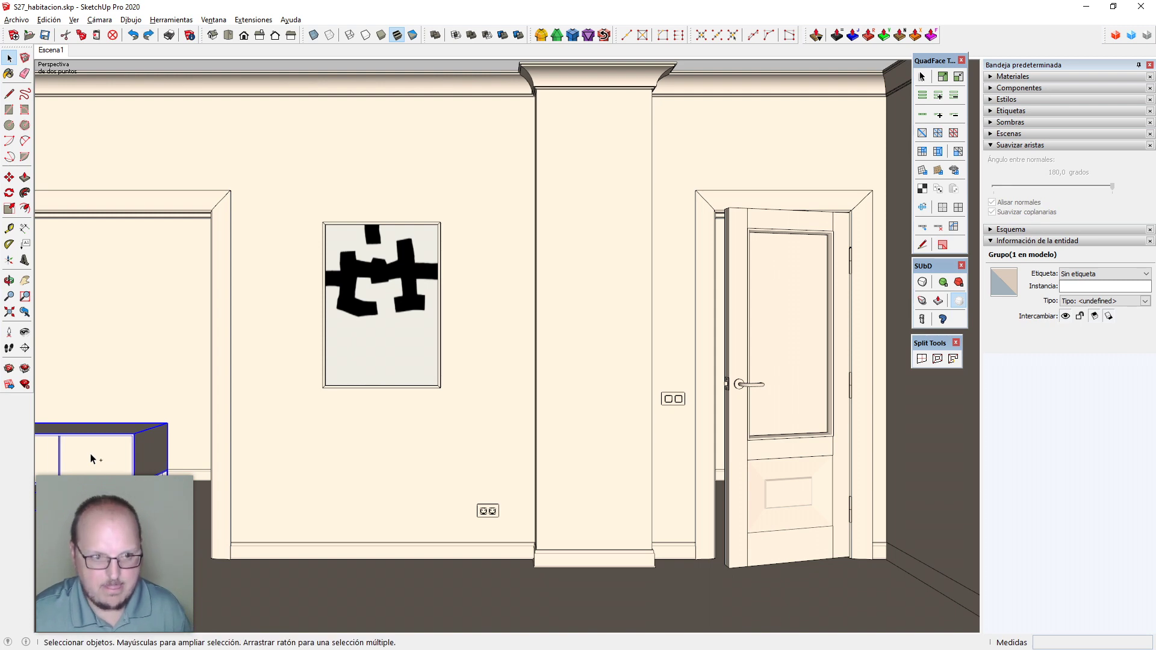
Open the cabinet group and the leg frame component at its end for editing
{"action": "scroll", "coordinate": [532, 323], "scroll_direction": "down", "scroll_amount": 3}
{"action": "middle_click_drag", "start_coordinate": [532, 323], "coordinate": [767, 263]}
{"action": "scroll", "coordinate": [499, 448], "scroll_direction": "up", "scroll_amount": 10}
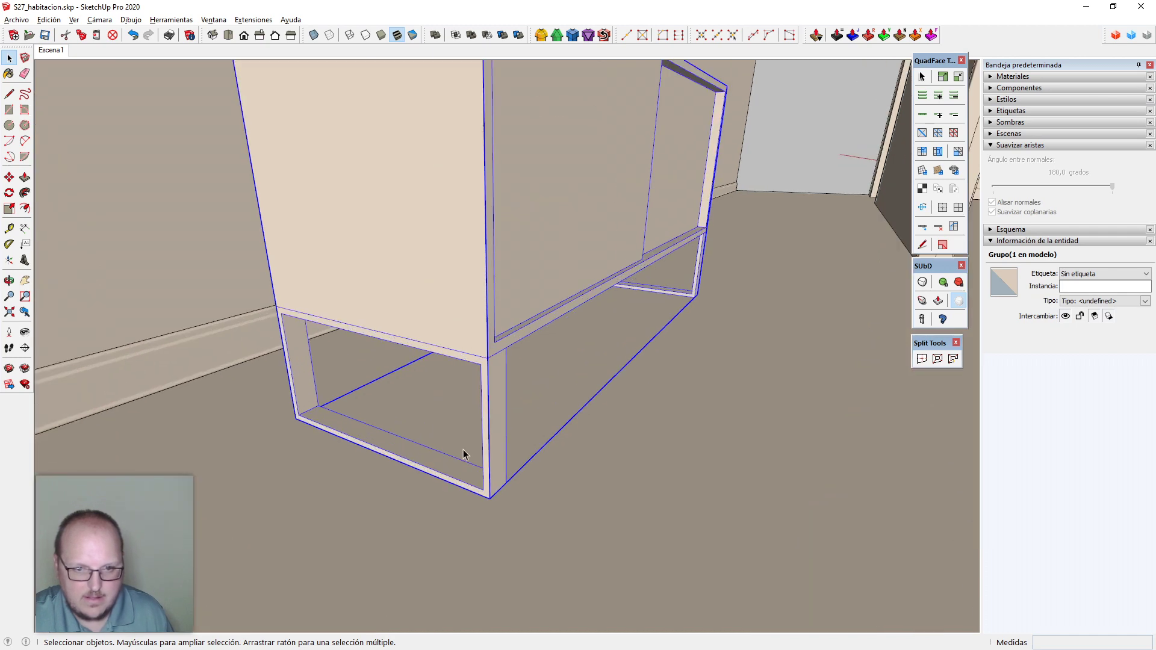
{"action": "double_click", "coordinate": [499, 449]}
{"action": "left_click", "coordinate": [500, 448]}
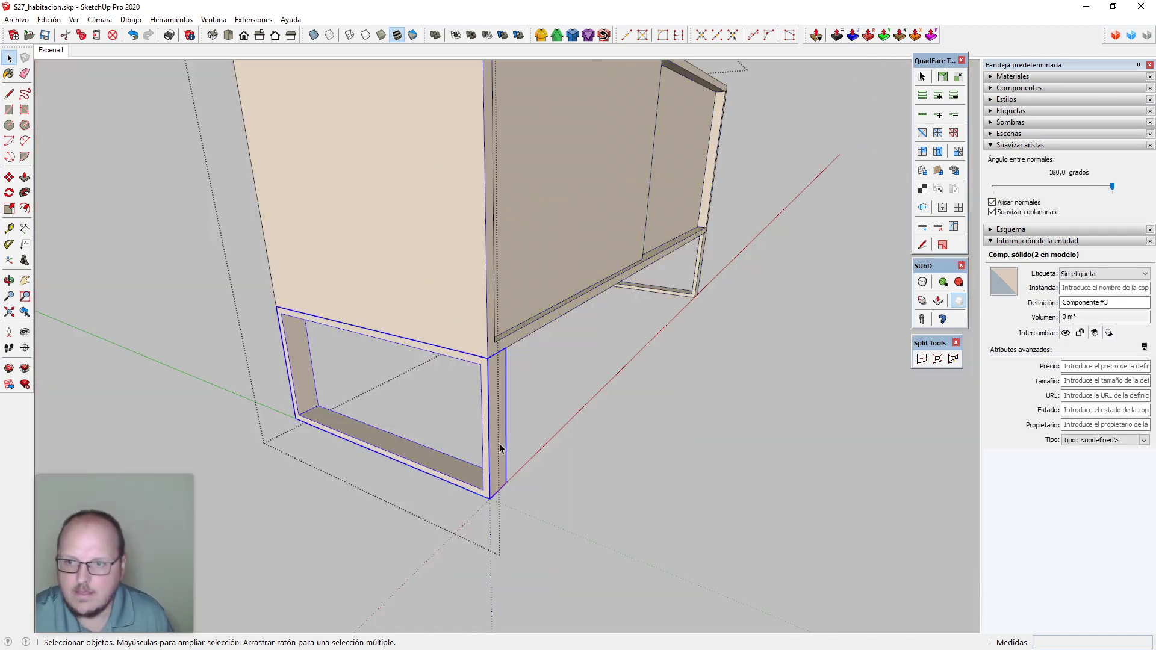
{"action": "double_click", "coordinate": [499, 448]}
{"action": "key", "text": "ctrl+a"}
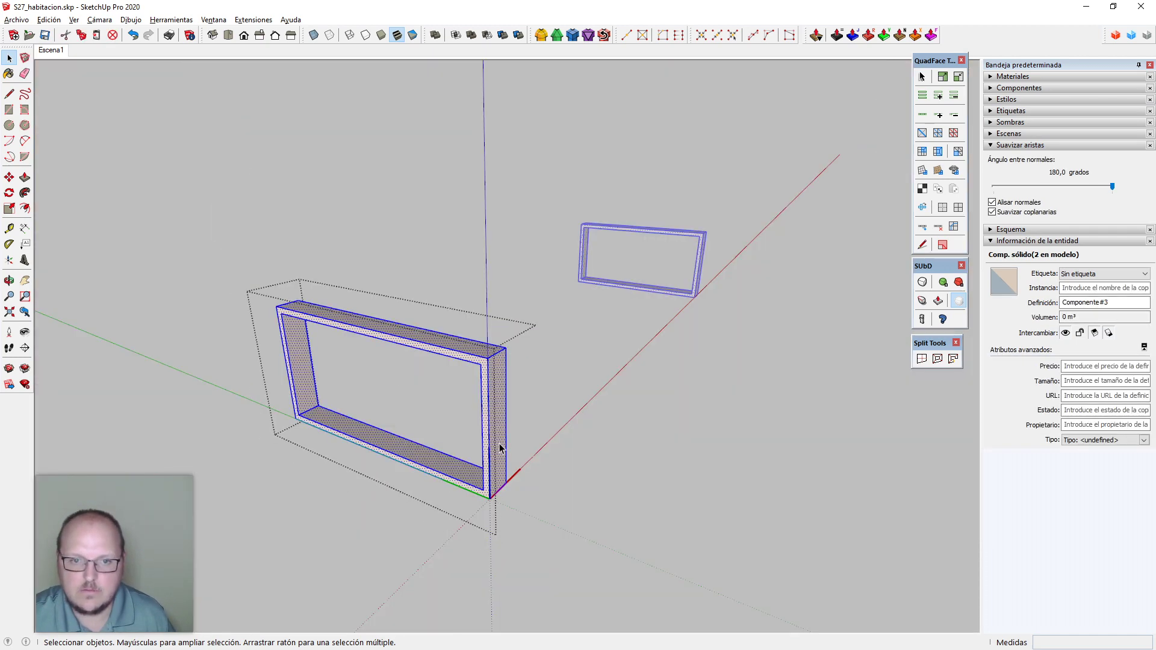
{"action": "left_click", "coordinate": [574, 36]}
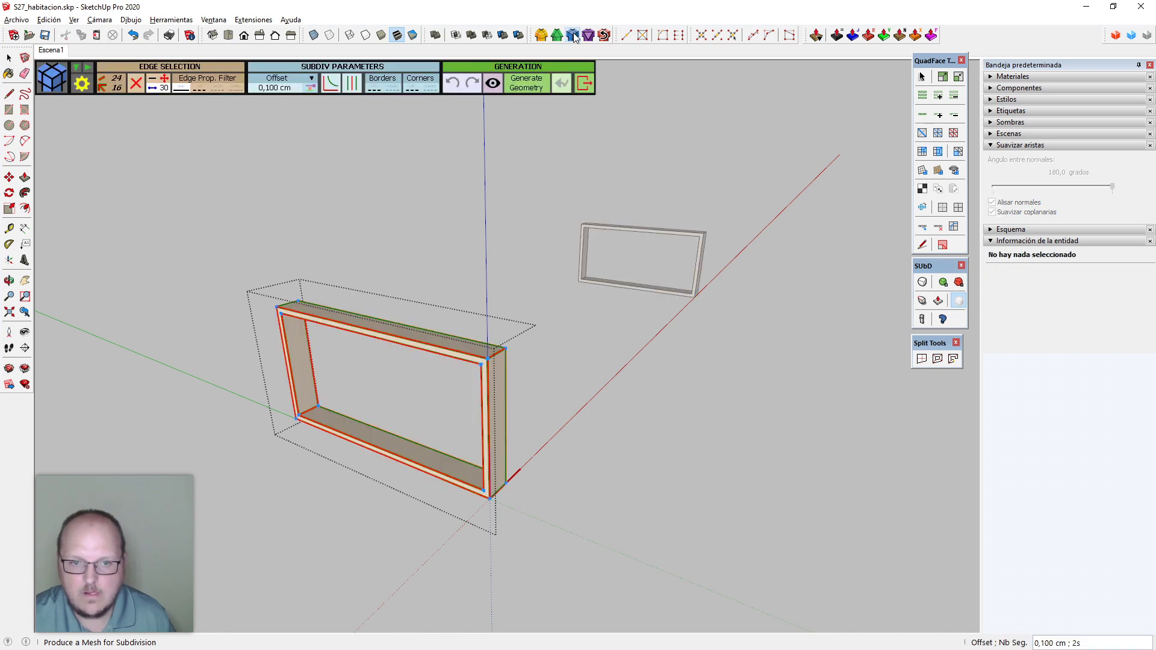
{"action": "key", "text": "space"}
{"action": "scroll", "coordinate": [476, 331], "scroll_direction": "up", "scroll_amount": 3}
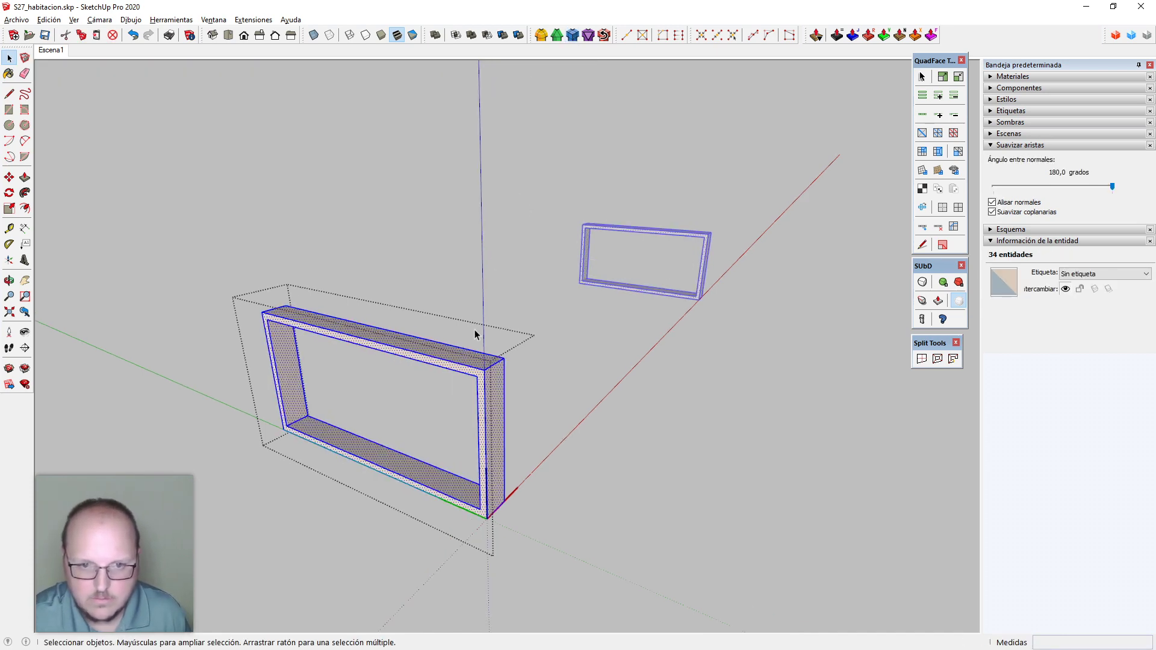
Split the ring-shaped faces on both sides of the leg frame into quads with SplitDonut
{"action": "left_click", "coordinate": [482, 381]}
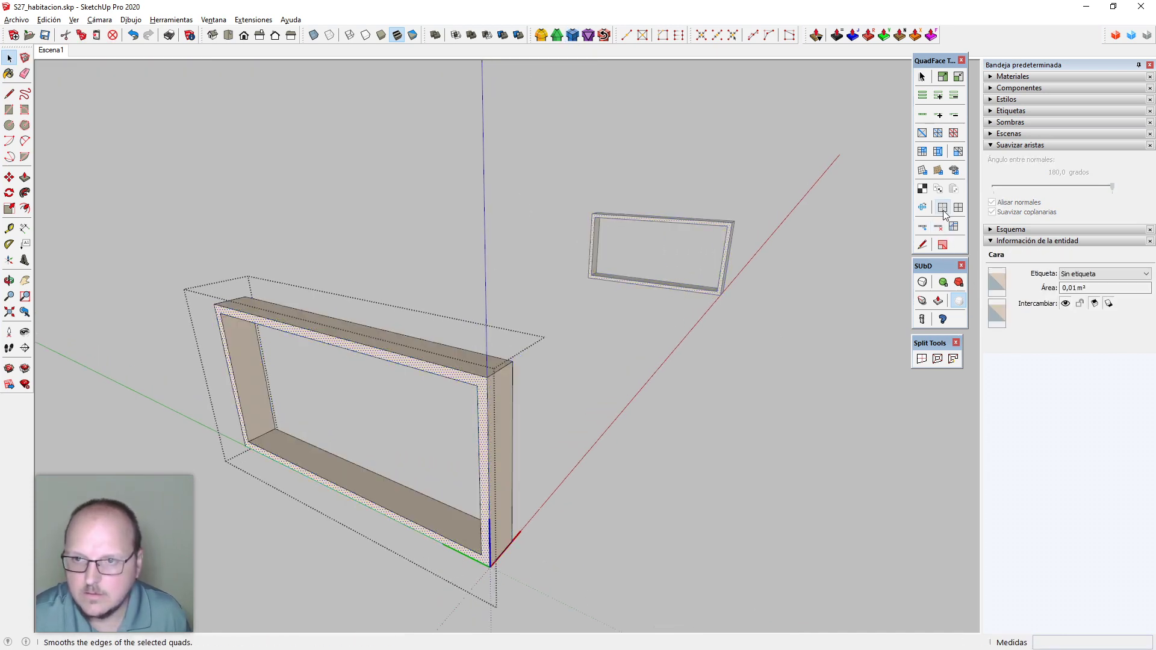
{"action": "left_click", "coordinate": [934, 363]}
{"action": "middle_click_drag", "start_coordinate": [807, 451], "coordinate": [249, 348]}
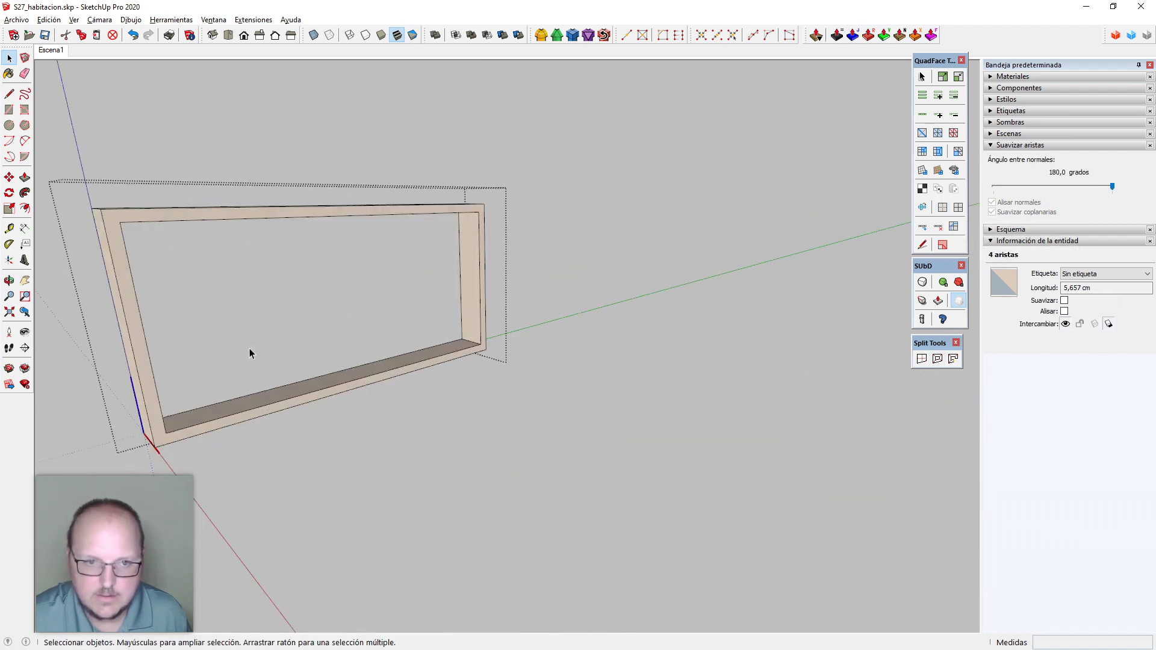
{"action": "scroll", "coordinate": [249, 348], "scroll_direction": "up", "scroll_amount": 1}
{"action": "left_click", "coordinate": [93, 233]}
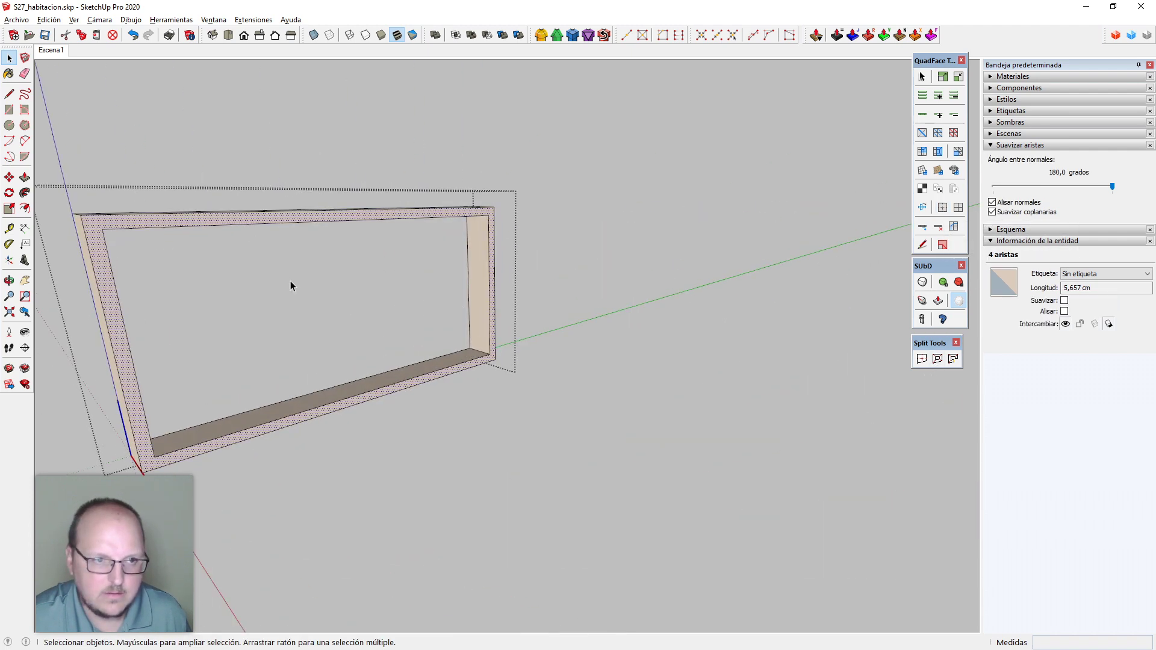
{"action": "left_click", "coordinate": [937, 359]}
Generate a FredoCorner subdivision mesh on the whole leg frame with an offset of 2 mm
{"action": "scroll", "coordinate": [231, 297], "scroll_direction": "down", "scroll_amount": 1}
{"action": "left_click_drag", "start_coordinate": [230, 299], "coordinate": [140, 182], "text": "ctrl"}
{"action": "key", "text": "ctrl+a"}
{"action": "middle_click_drag", "start_coordinate": [244, 215], "coordinate": [327, 245]}
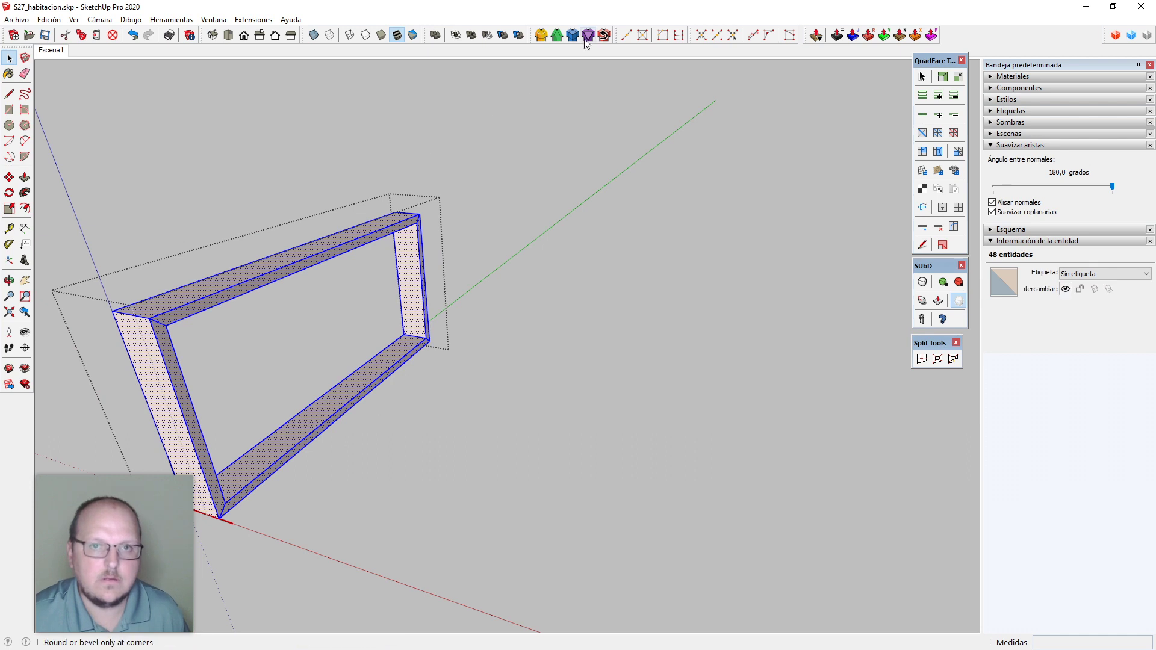
{"action": "left_click", "coordinate": [573, 38]}
{"action": "type", "text": "5"}
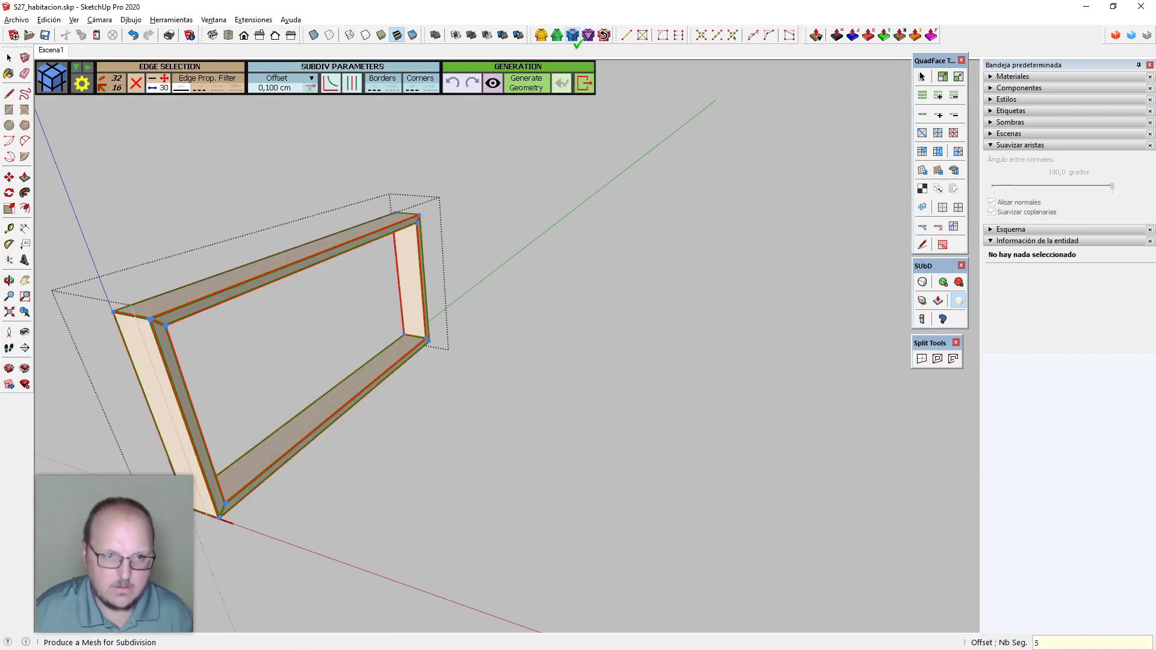
{"action": "type", "text": "mm"}
{"action": "key", "text": "Return"}
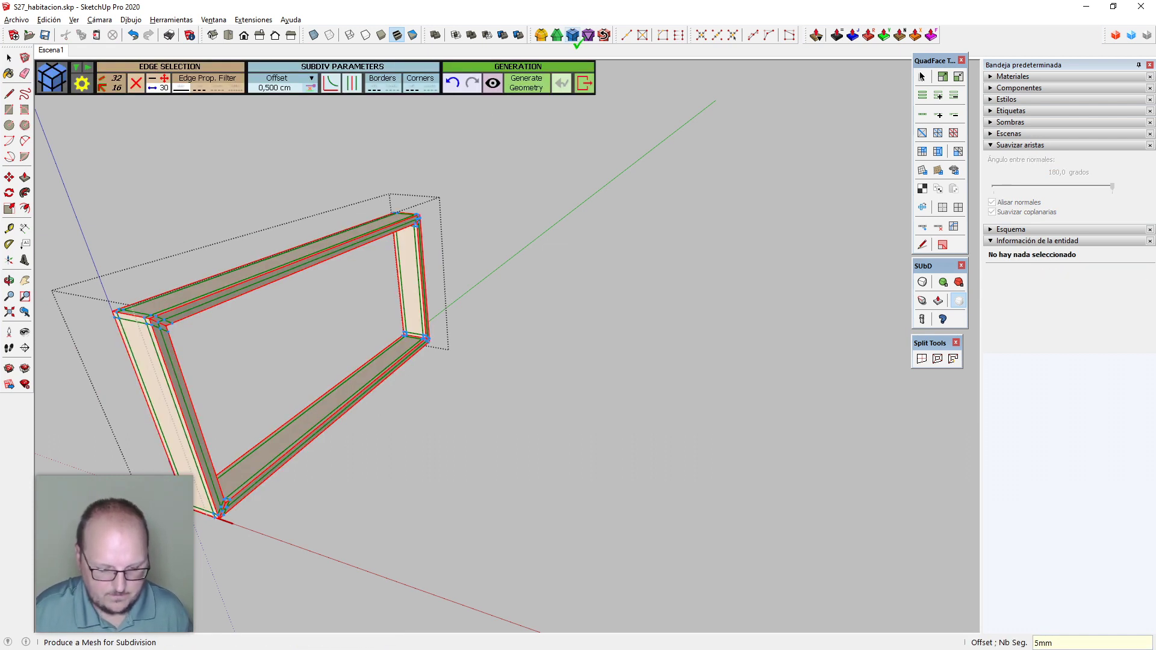
{"action": "type", "text": "3mm"}
{"action": "key", "text": "Return"}
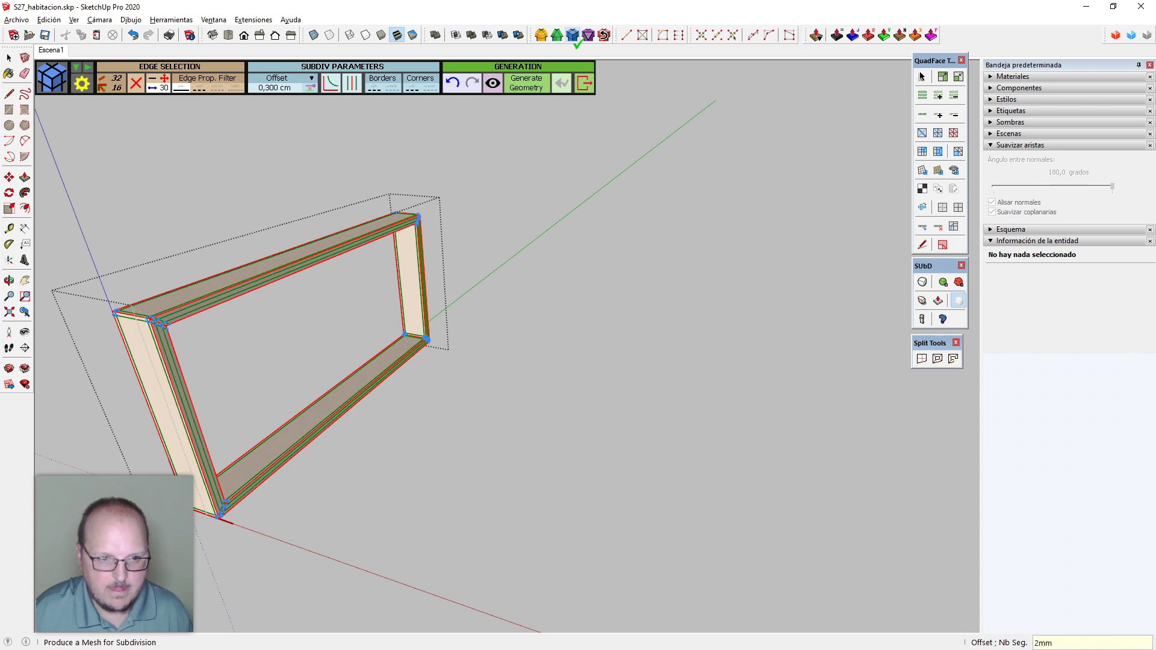
{"action": "key", "text": "Return"}
{"action": "key", "text": "Return"}
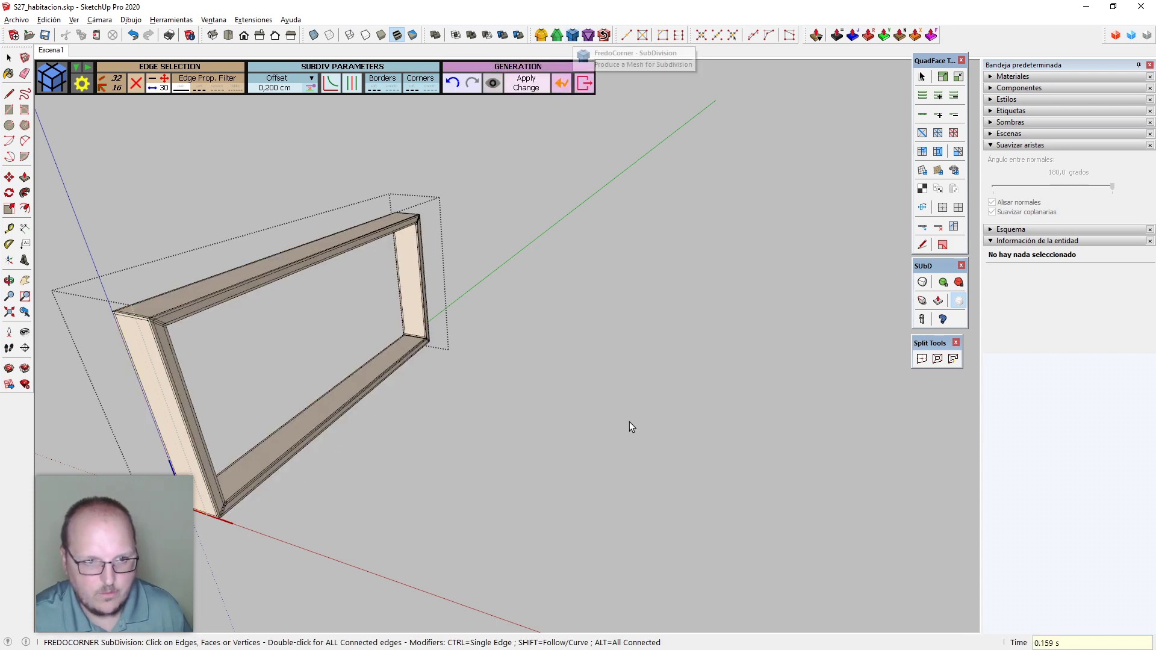
Leave the leg frame component and smooth its quad edges with QuadFace Tools
{"action": "left_click", "coordinate": [530, 395]}
{"action": "left_click", "coordinate": [529, 395]}
{"action": "left_click", "coordinate": [299, 430]}
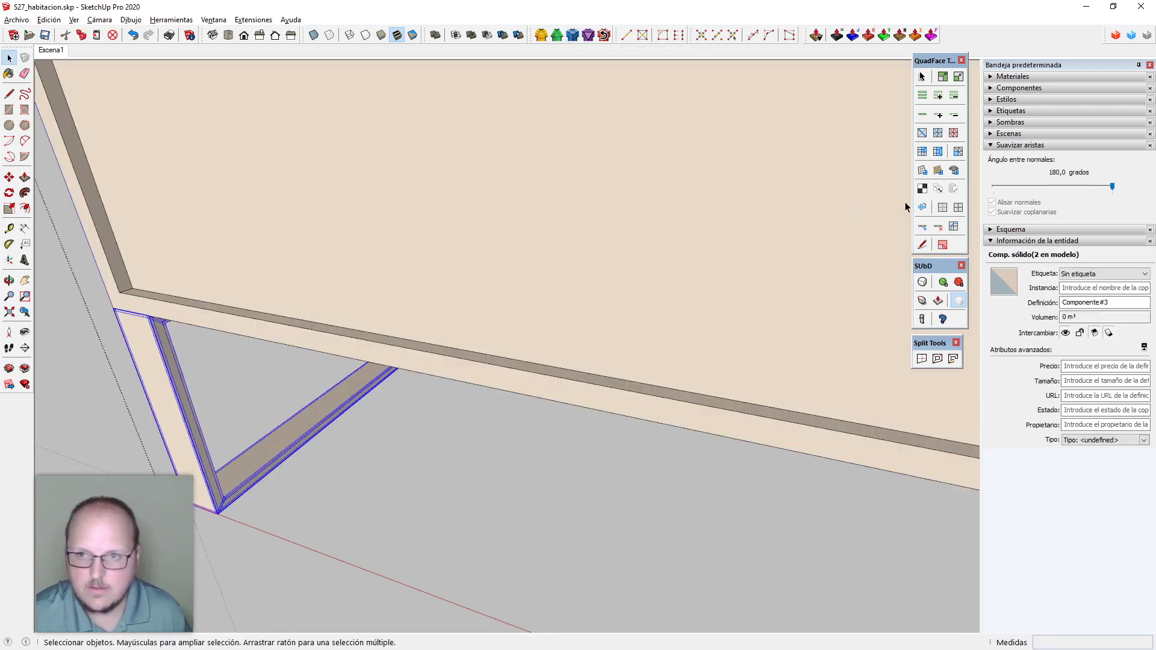
{"action": "left_click", "coordinate": [944, 208]}
Open the cabinet's outer case, split its ring-shaped front face into quads, and return to the cabinet group
{"action": "left_click", "coordinate": [411, 355]}
{"action": "scroll", "coordinate": [412, 355], "scroll_direction": "down", "scroll_amount": 2}
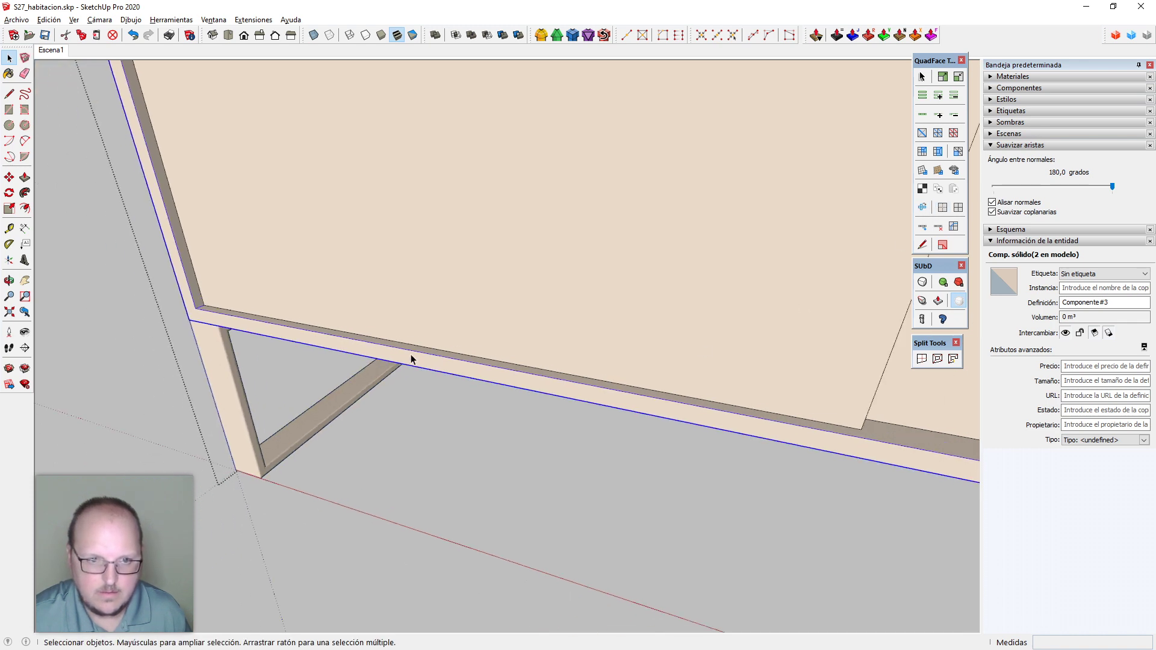
{"action": "double_click", "coordinate": [412, 356]}
{"action": "scroll", "coordinate": [155, 342], "scroll_direction": "up", "scroll_amount": 1}
{"action": "left_click", "coordinate": [215, 308]}
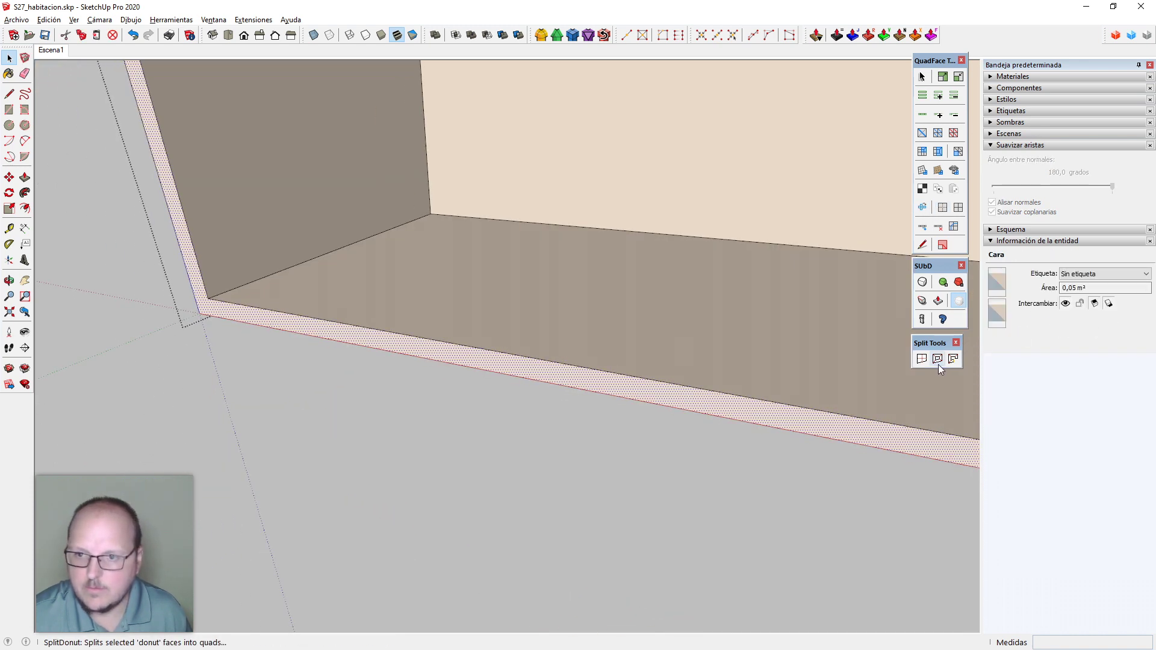
{"action": "scroll", "coordinate": [465, 349], "scroll_direction": "up", "scroll_amount": 3}
{"action": "scroll", "coordinate": [272, 365], "scroll_direction": "down", "scroll_amount": 2}
{"action": "key", "text": "Escape"}
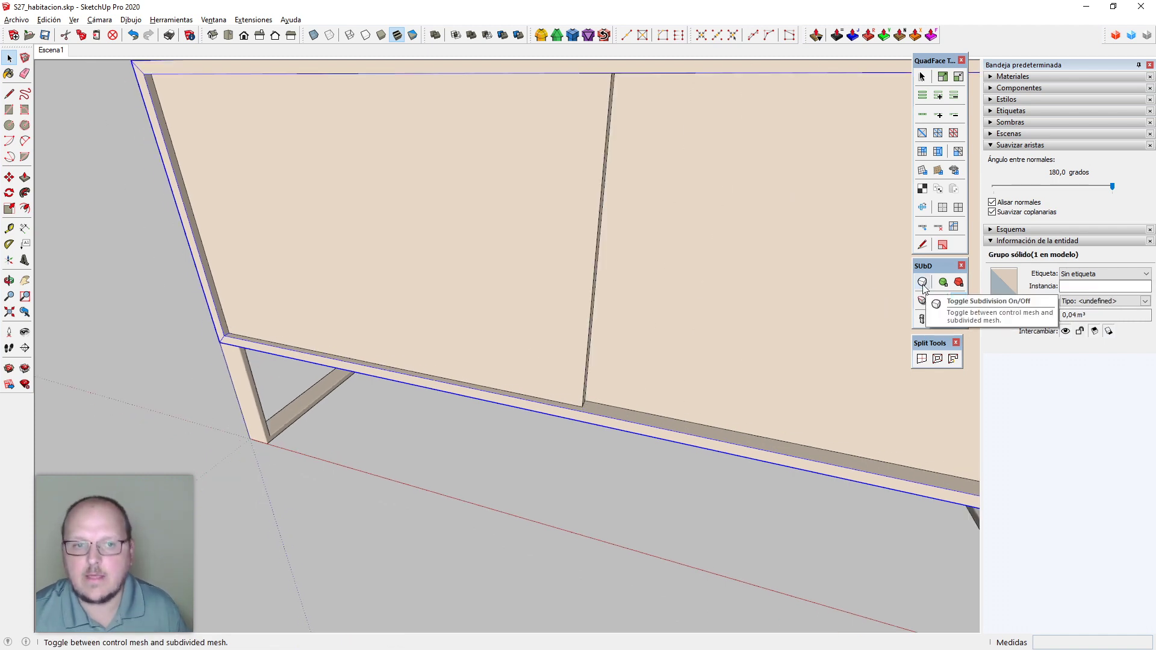
Generate a FredoCorner subdivision mesh on the cabinet's outer case with a 0.2 cm offset
{"action": "left_click", "coordinate": [573, 35]}
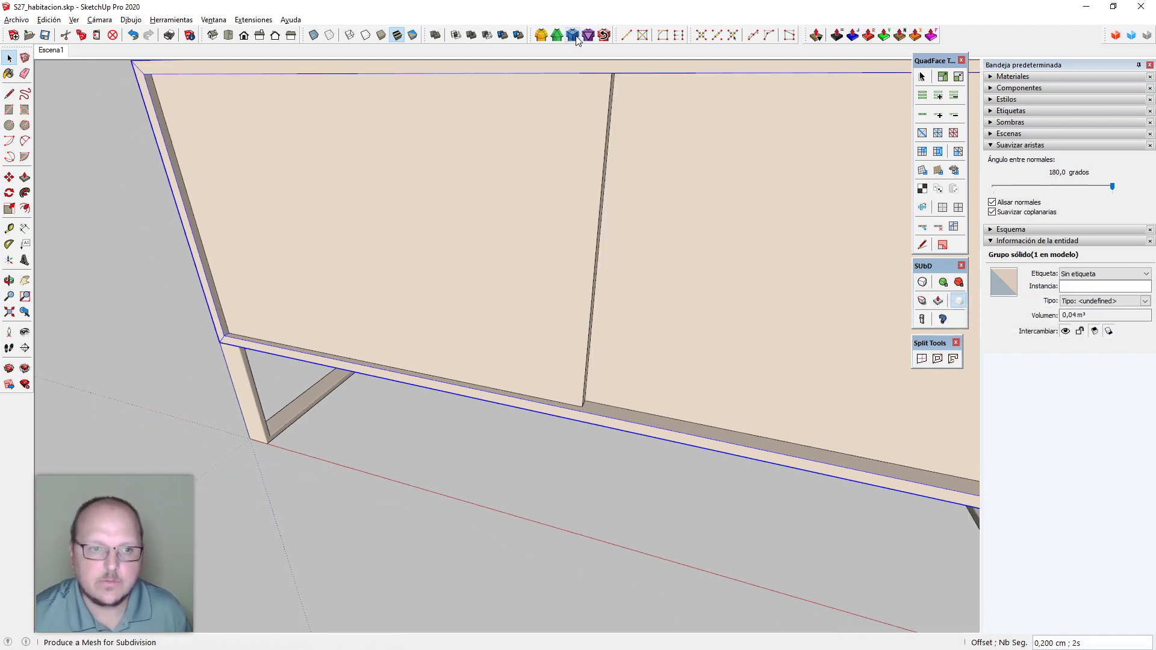
{"action": "scroll", "coordinate": [570, 377], "scroll_direction": "down", "scroll_amount": 3}
{"action": "key", "text": "space"}
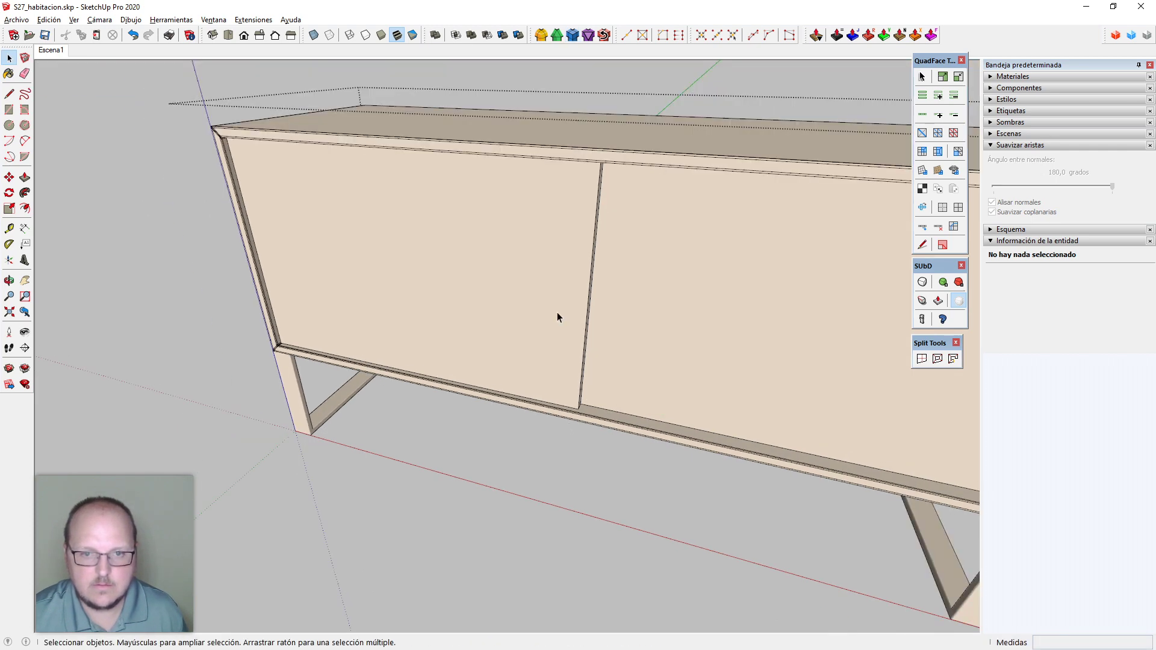
Generate a FredoCorner subdivision mesh on both sliding doors with a 0.2 cm offset
{"action": "left_click", "coordinate": [558, 312]}
{"action": "left_click", "coordinate": [623, 304], "text": "shift"}
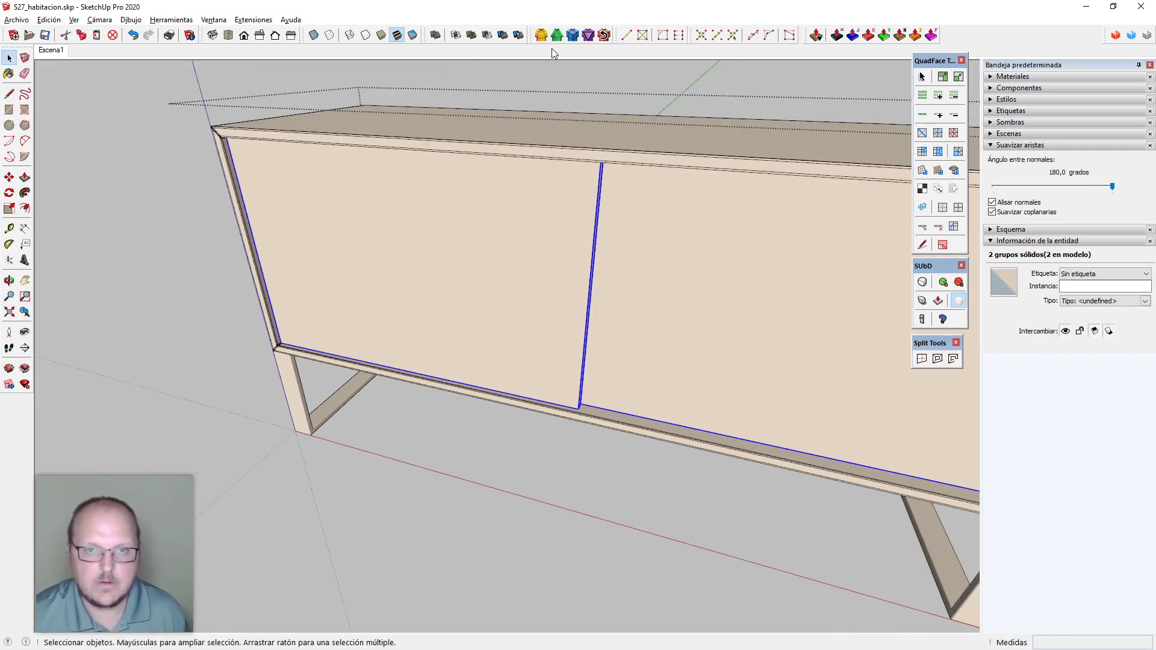
{"action": "left_click", "coordinate": [573, 35]}
{"action": "key", "text": "Return"}
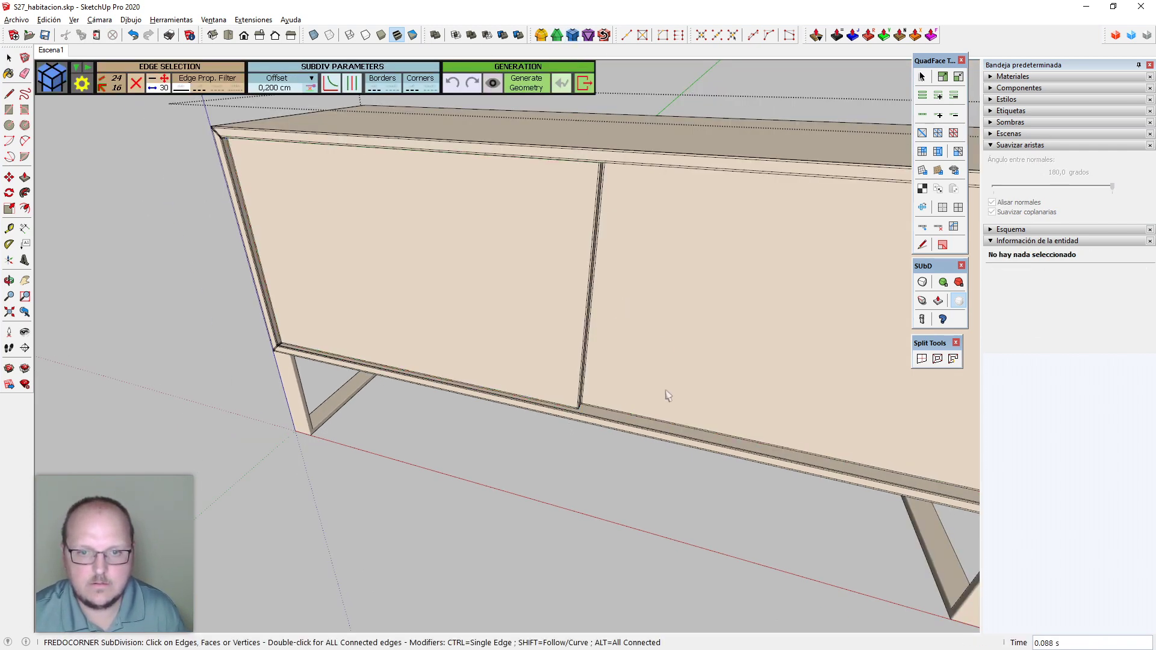
{"action": "key", "text": "space"}
Smooth the quad edges of the outer case and both doors, and clear the selection
{"action": "left_click_drag", "start_coordinate": [607, 441], "coordinate": [573, 403]}
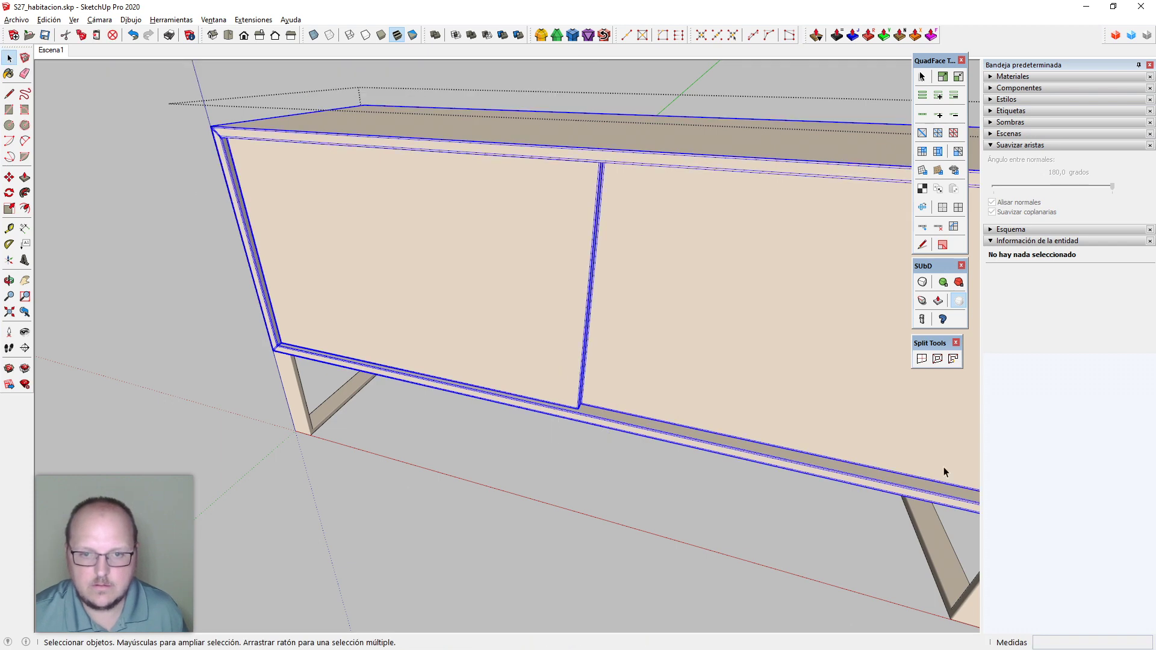
{"action": "left_click", "coordinate": [944, 209]}
{"action": "left_click", "coordinate": [604, 466]}
Leave the cabinet group, examine the smoothed cabinet in the corridor, and restore the saved scene Escena1
{"action": "scroll", "coordinate": [412, 382], "scroll_direction": "down", "scroll_amount": 1}
{"action": "scroll", "coordinate": [412, 381], "scroll_direction": "down", "scroll_amount": 2}
{"action": "middle_click_drag", "start_coordinate": [512, 421], "coordinate": [532, 392]}
{"action": "left_click", "coordinate": [609, 452]}
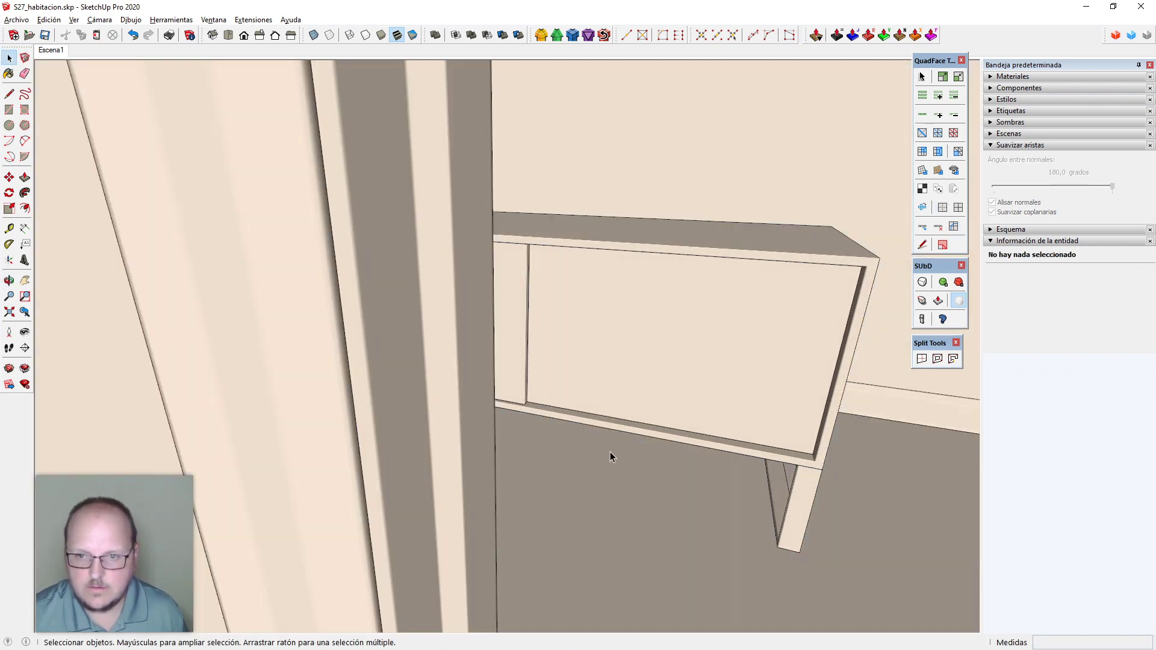
{"action": "middle_click_drag", "start_coordinate": [609, 451], "coordinate": [535, 398]}
{"action": "left_click", "coordinate": [53, 51]}
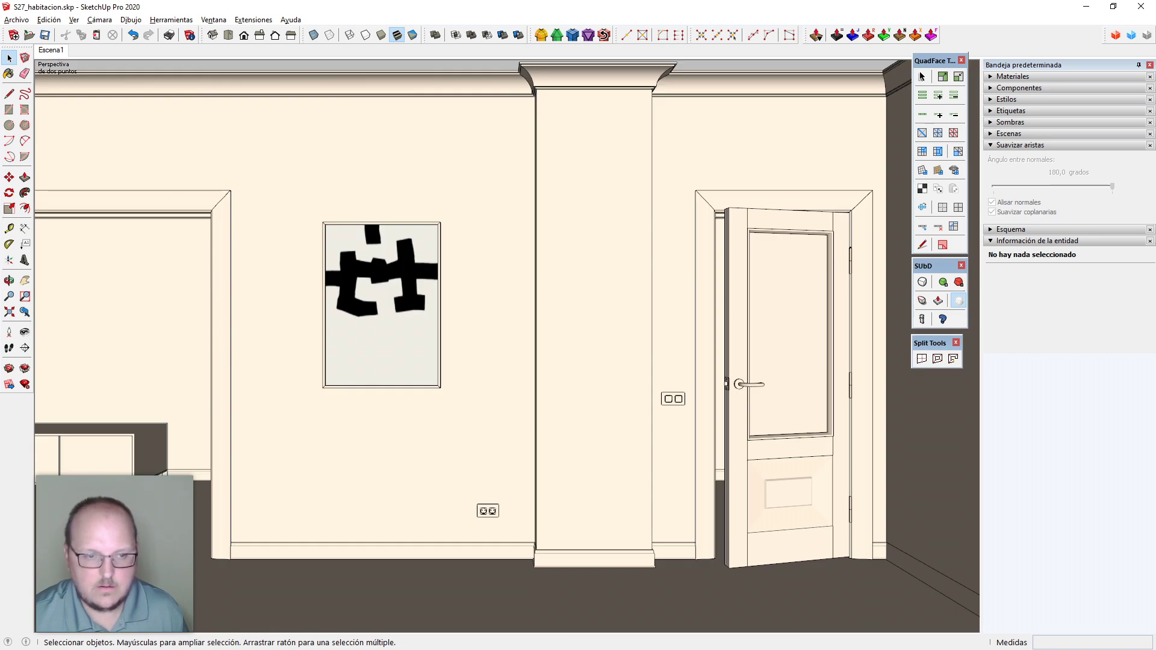
{"action": "left_click", "coordinate": [89, 471]}
{"action": "key", "text": "m"}
{"action": "left_click", "coordinate": [85, 379]}
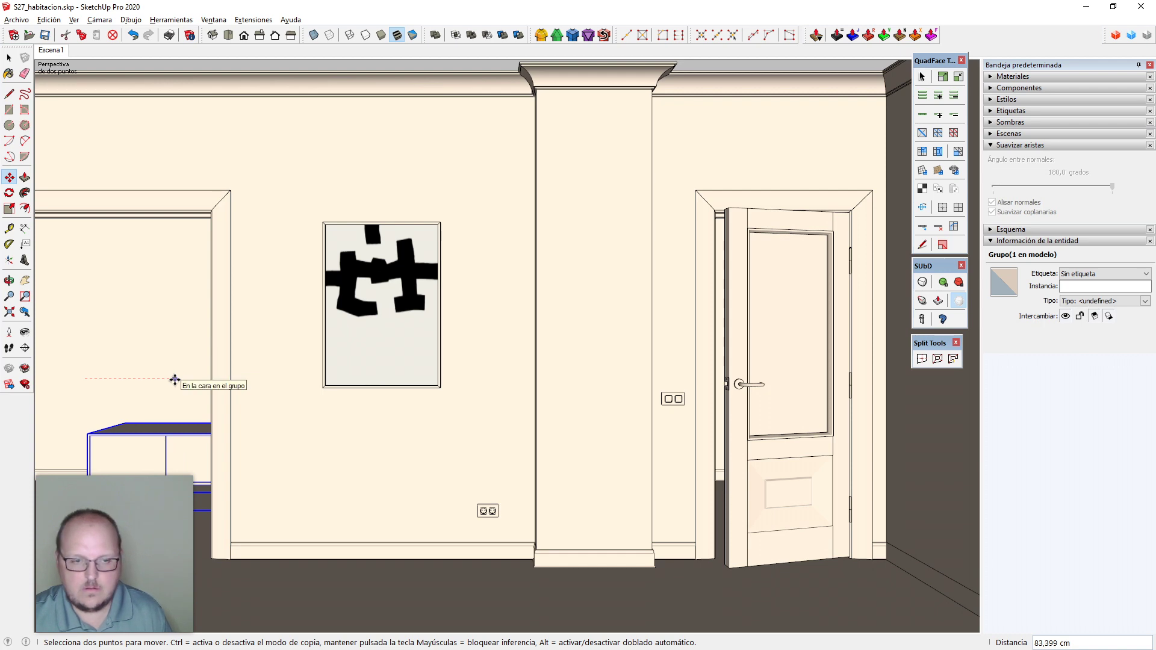
{"action": "key", "text": "Escape"}
{"action": "key", "text": "space"}
Move the cabinet about 92 cm along the red axis, aligning it to the doorway's head trim, and restore the scene Escena1
{"action": "scroll", "coordinate": [398, 376], "scroll_direction": "down", "scroll_amount": 3}
{"action": "middle_click_drag", "start_coordinate": [398, 377], "coordinate": [263, 529]}
{"action": "scroll", "coordinate": [198, 302], "scroll_direction": "up", "scroll_amount": 5}
{"action": "key", "text": "m"}
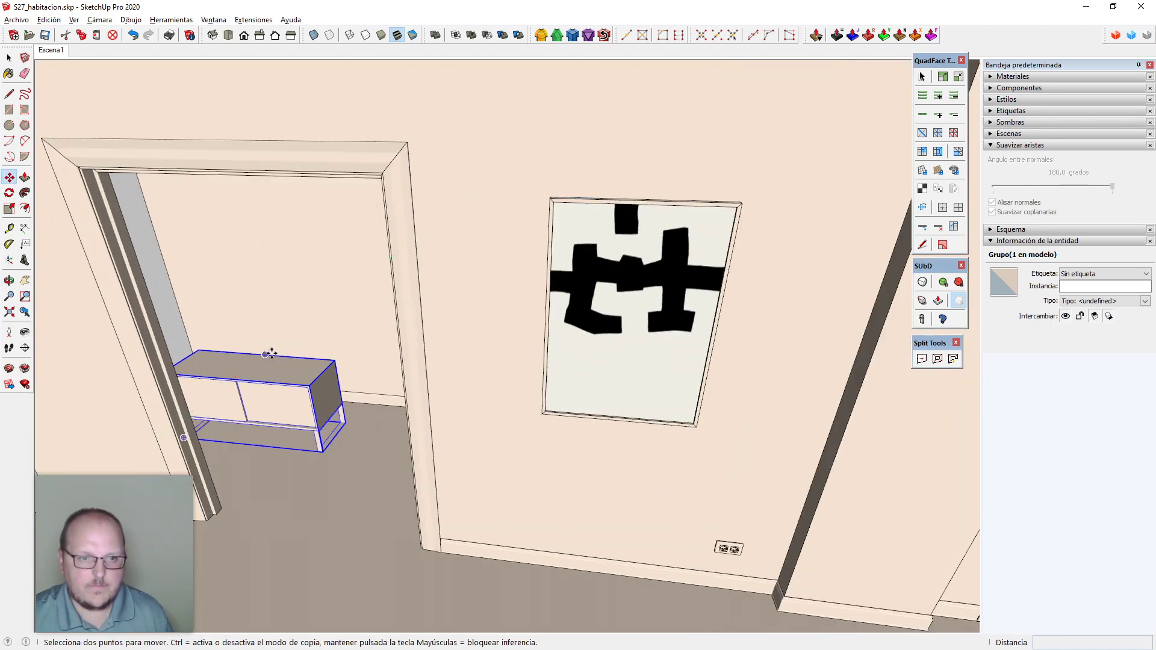
{"action": "left_click", "coordinate": [271, 353]}
{"action": "scroll", "coordinate": [256, 247], "scroll_direction": "down", "scroll_amount": 5}
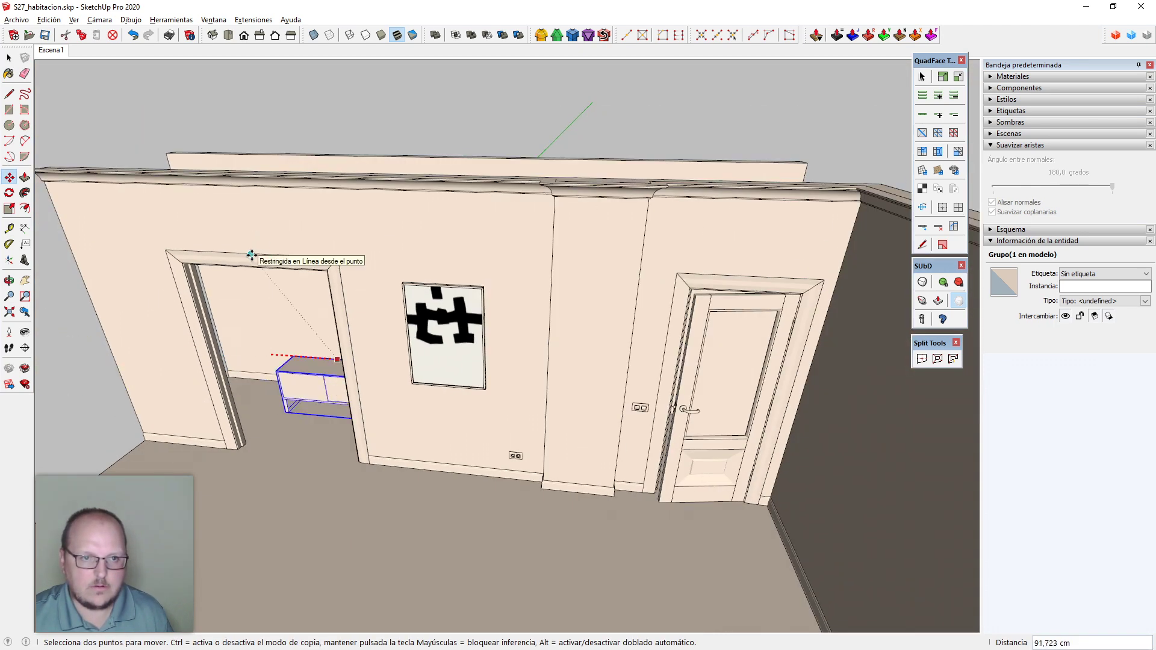
{"action": "key", "text": "space"}
{"action": "left_click", "coordinate": [55, 51]}
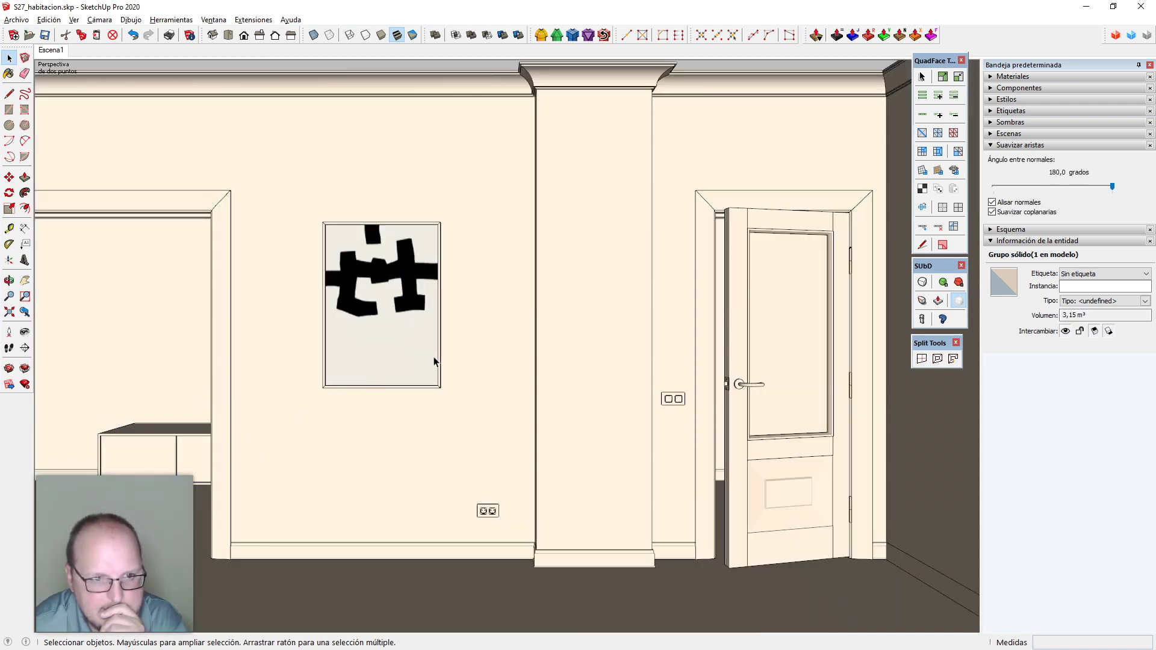
{"action": "left_click", "coordinate": [495, 526]}
{"action": "double_click", "coordinate": [492, 525]}
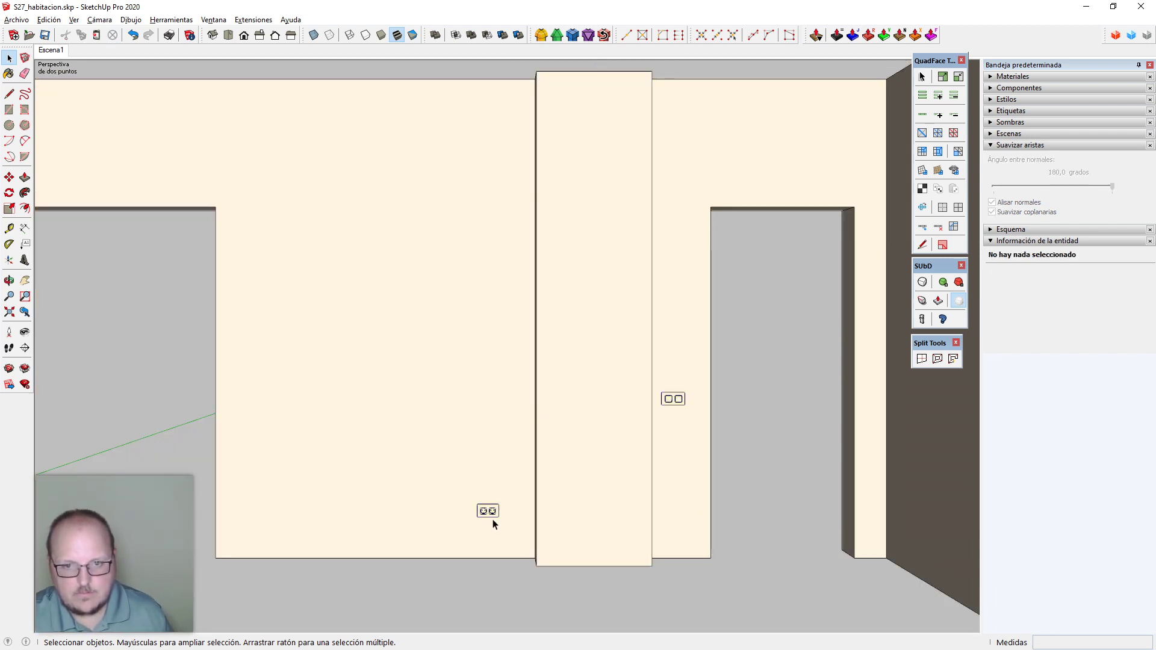
{"action": "left_click", "coordinate": [497, 508]}
{"action": "scroll", "coordinate": [628, 492], "scroll_direction": "down", "scroll_amount": 5}
{"action": "middle_click_drag", "start_coordinate": [490, 274], "coordinate": [475, 474]}
{"action": "left_click", "coordinate": [474, 474]}
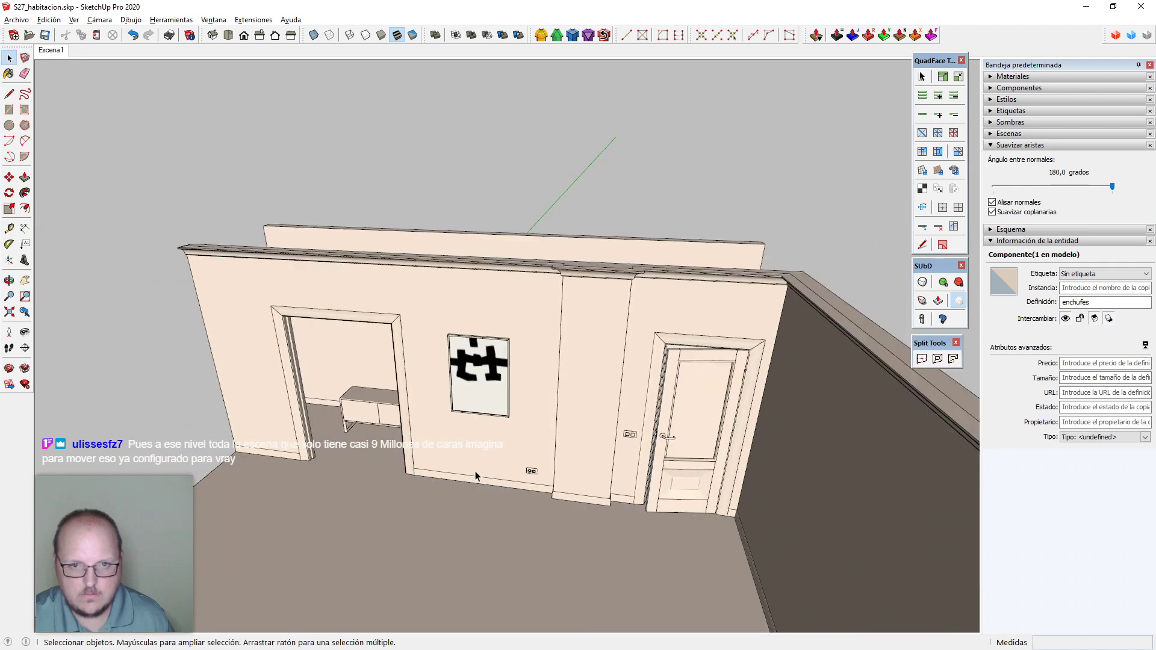
Try to delete the corridor wall behind the doorways from the wall group
{"action": "scroll", "coordinate": [474, 474], "scroll_direction": "down", "scroll_amount": 2}
{"action": "triple_click", "coordinate": [543, 278]}
{"action": "key", "text": "Delete"}
{"action": "left_click", "coordinate": [542, 280]}
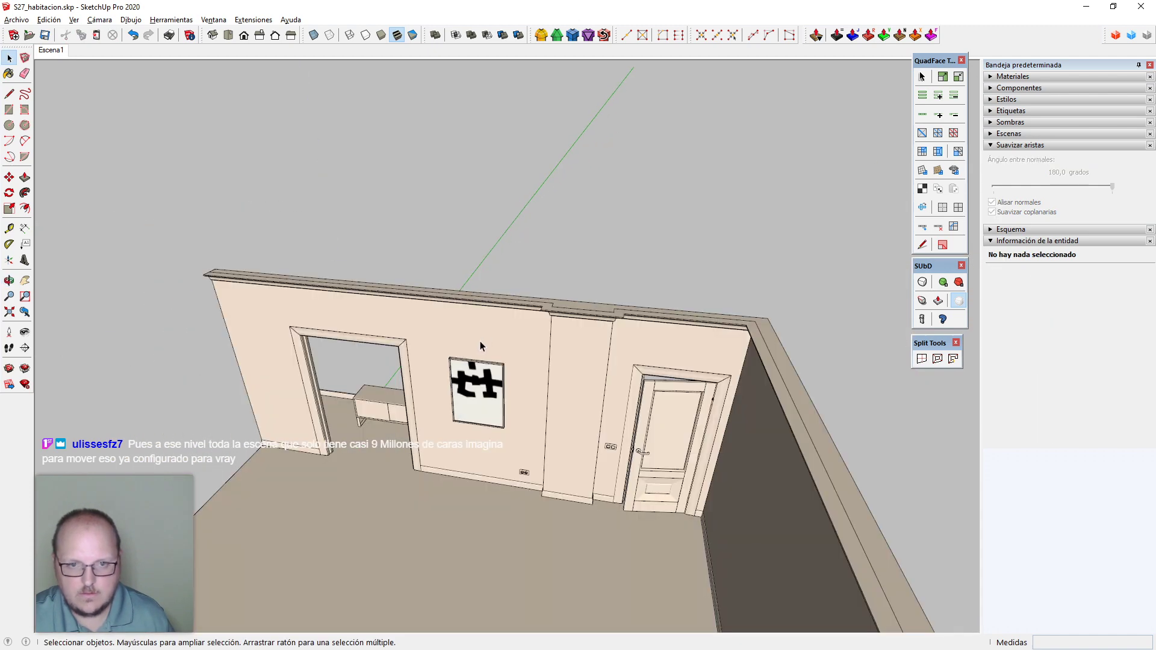
Copy the double socket from the room wall about 376 cm along the green axis onto the corridor wall, and restore the scene Escena1
{"action": "triple_click", "coordinate": [480, 342]}
{"action": "scroll", "coordinate": [525, 473], "scroll_direction": "up", "scroll_amount": 5}
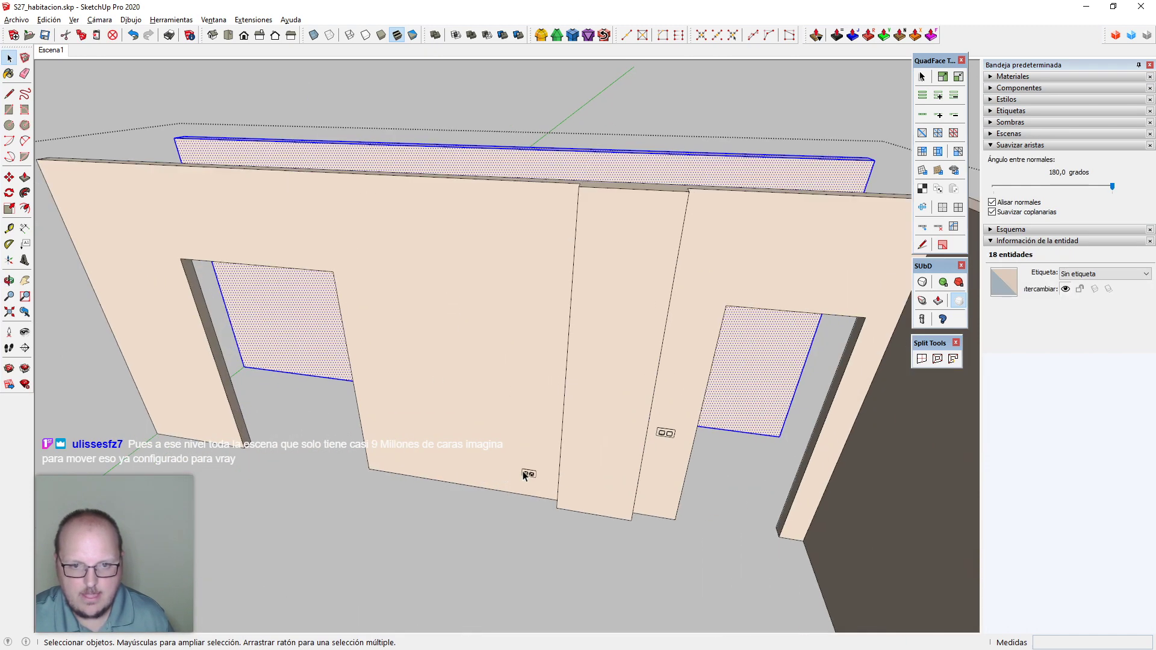
{"action": "left_click", "coordinate": [529, 476]}
{"action": "key", "text": "m"}
{"action": "key", "text": "ctrl"}
{"action": "left_click", "coordinate": [504, 470]}
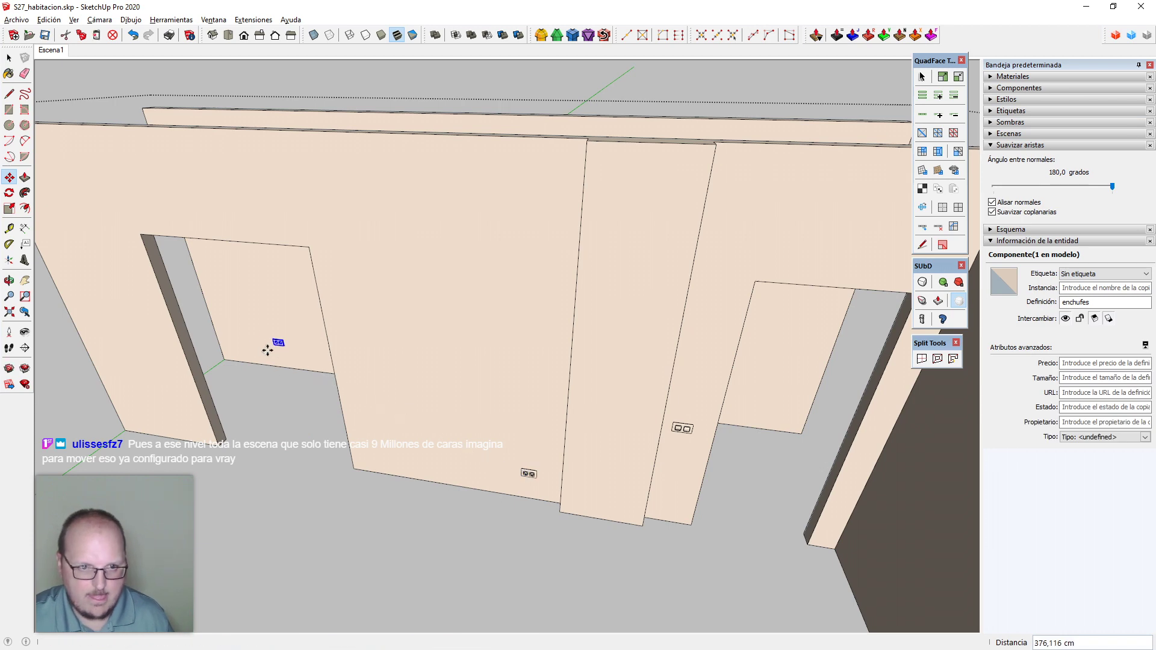
{"action": "key", "text": "space"}
{"action": "left_click", "coordinate": [323, 416]}
{"action": "left_click", "coordinate": [56, 53]}
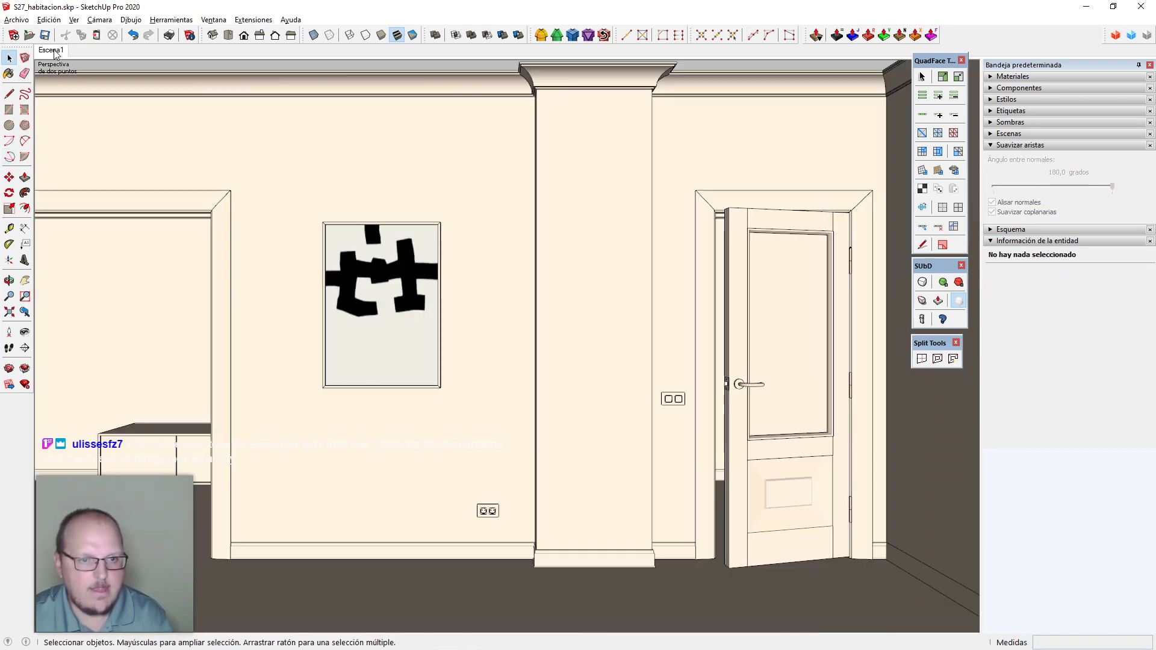
Reopen the wall group and move the copied corridor socket about 36 cm along the red axis, clear of the cabinet's left end
{"action": "double_click", "coordinate": [402, 398]}
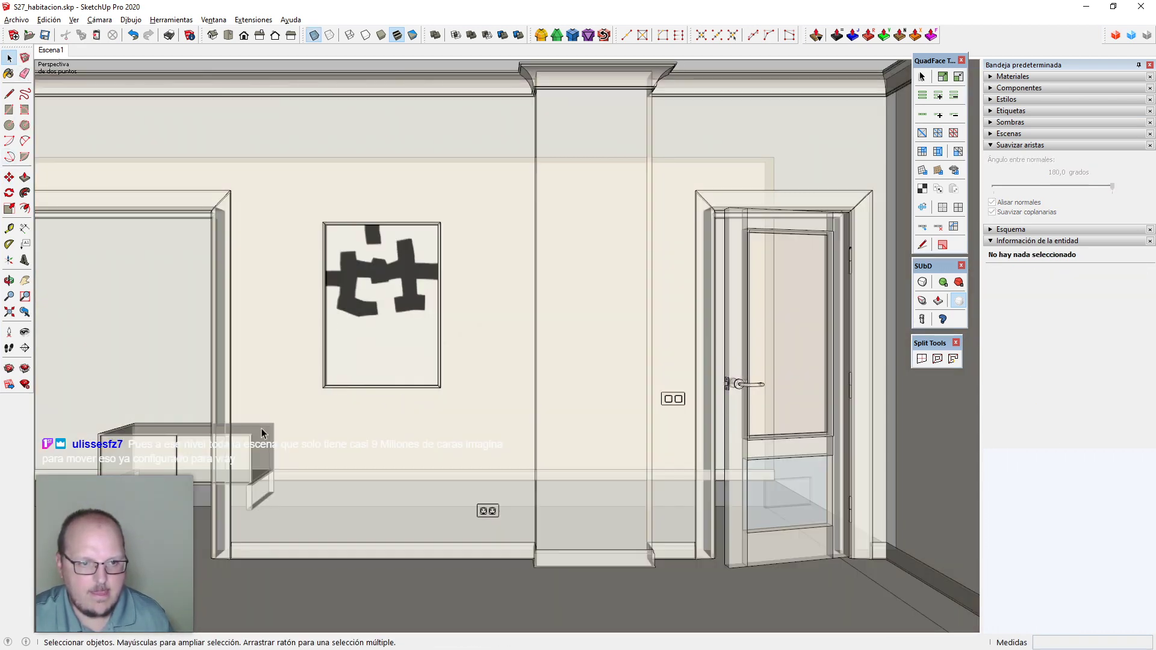
{"action": "left_click", "coordinate": [123, 436]}
{"action": "left_click", "coordinate": [130, 384]}
{"action": "double_click", "coordinate": [132, 387]}
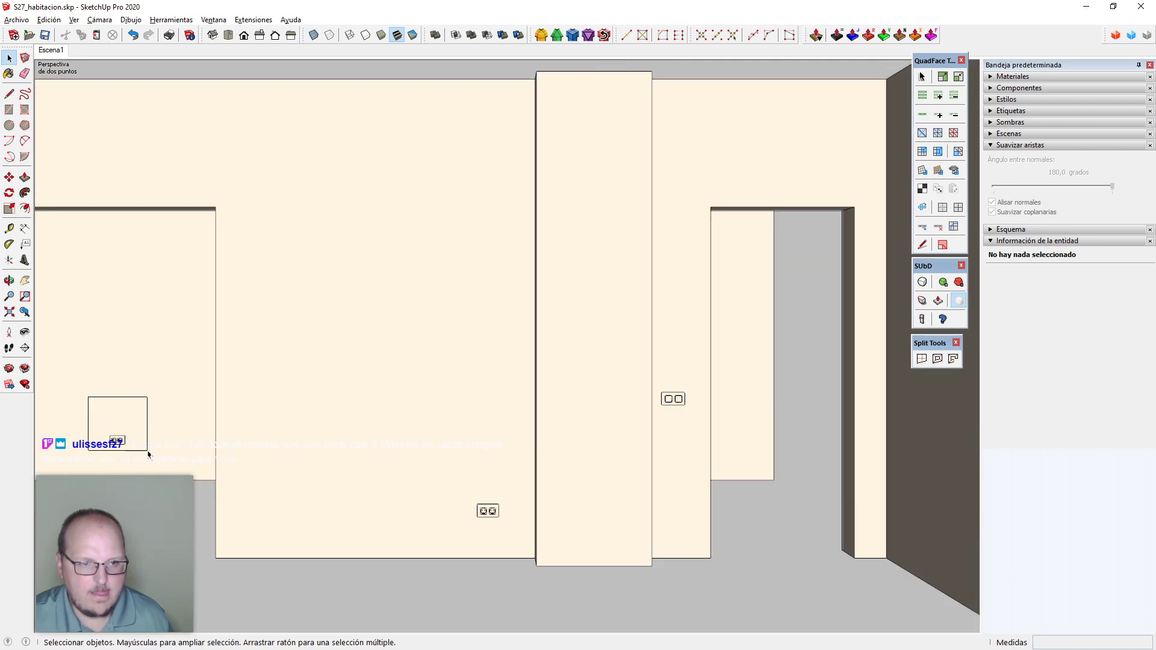
{"action": "left_click_drag", "start_coordinate": [149, 456], "coordinate": [148, 453]}
{"action": "key", "text": "m"}
{"action": "left_click", "coordinate": [158, 345]}
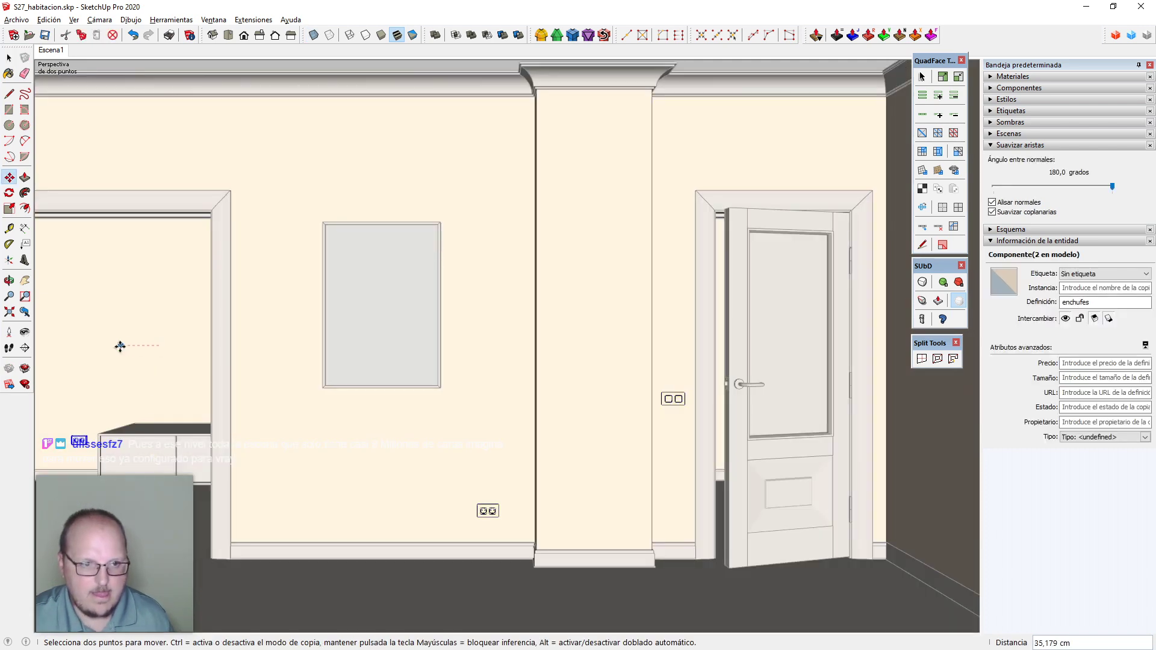
Lower the corridor socket about 7.4 cm, aligning its top edge with the room wall's socket, and restore the scene Escena1
{"action": "scroll", "coordinate": [120, 345], "scroll_direction": "up", "scroll_amount": 10}
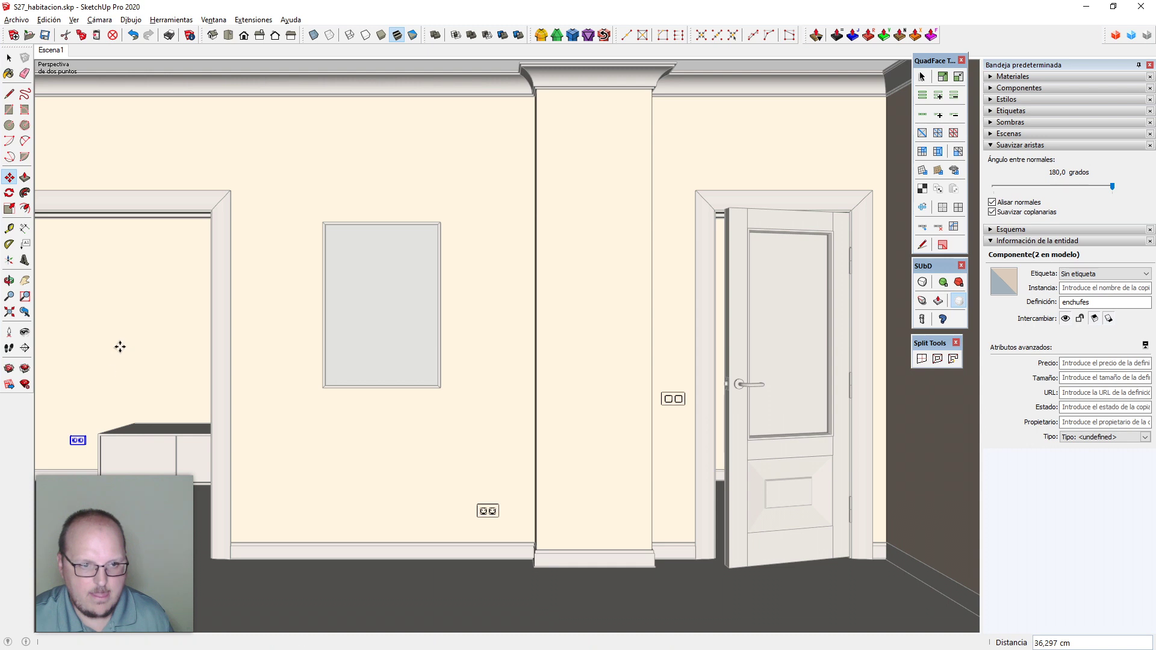
{"action": "scroll", "coordinate": [186, 273], "scroll_direction": "up", "scroll_amount": 6}
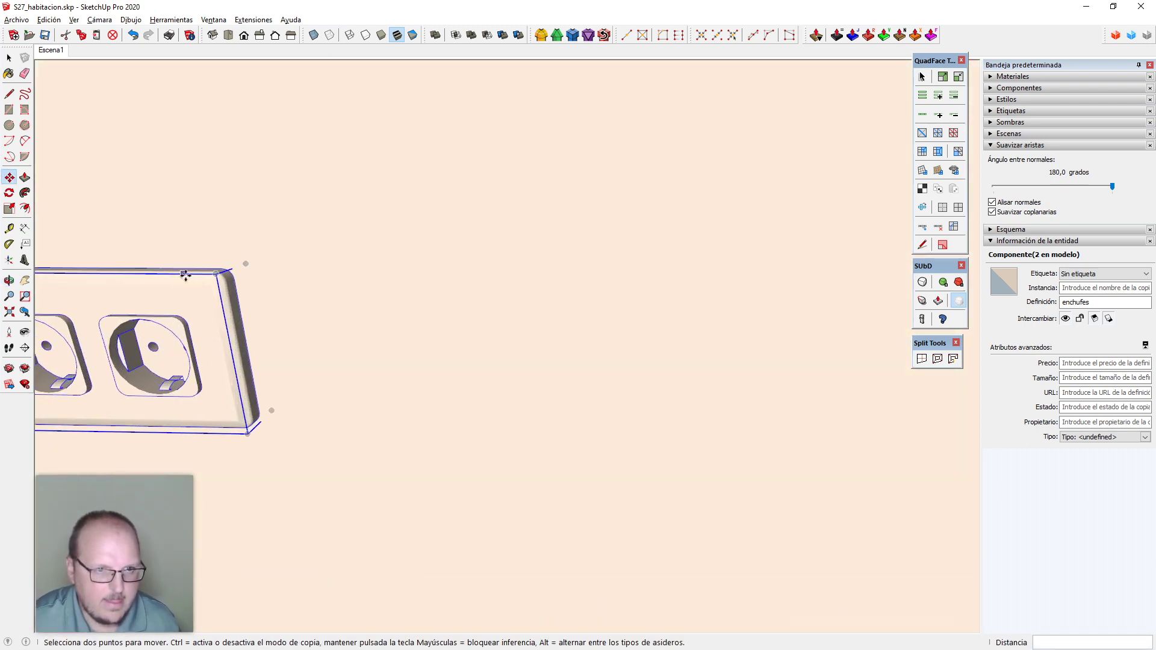
{"action": "scroll", "coordinate": [208, 263], "scroll_direction": "down", "scroll_amount": 15}
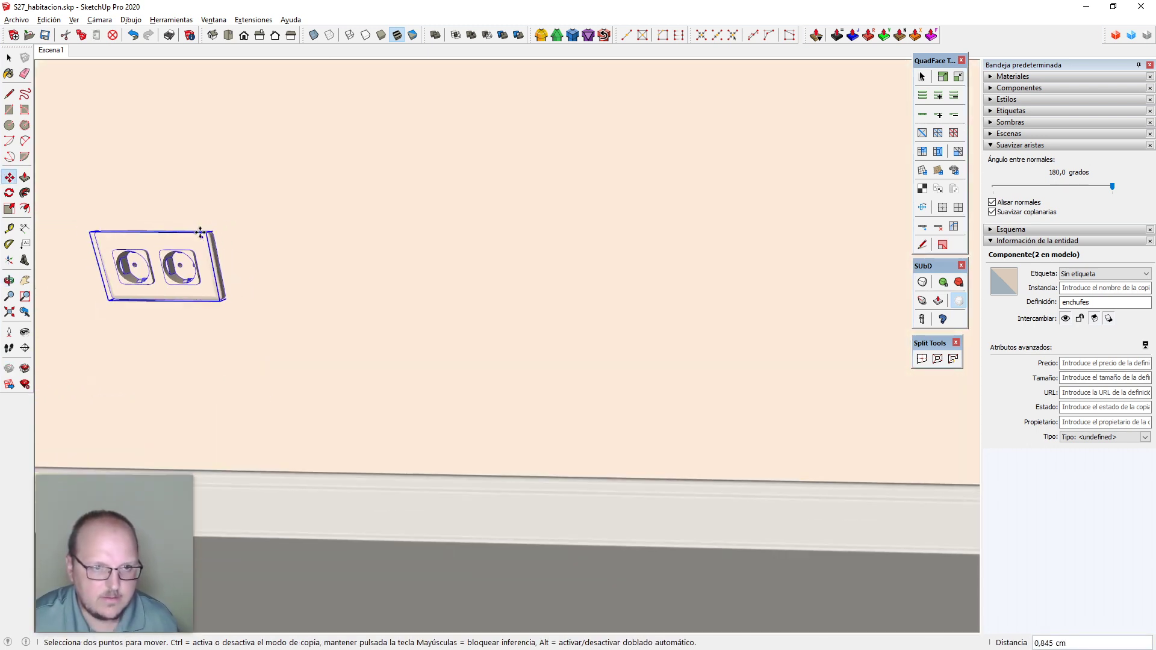
{"action": "scroll", "coordinate": [582, 331], "scroll_direction": "down", "scroll_amount": 4}
{"action": "scroll", "coordinate": [512, 307], "scroll_direction": "up", "scroll_amount": 13}
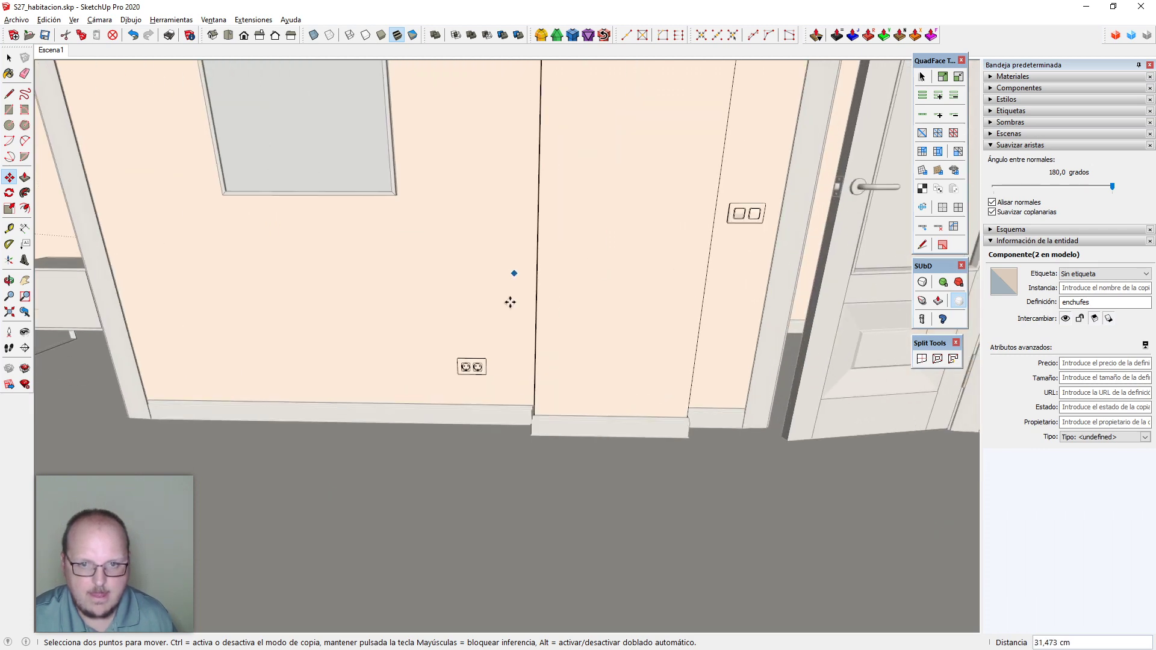
{"action": "scroll", "coordinate": [415, 445], "scroll_direction": "up", "scroll_amount": 2}
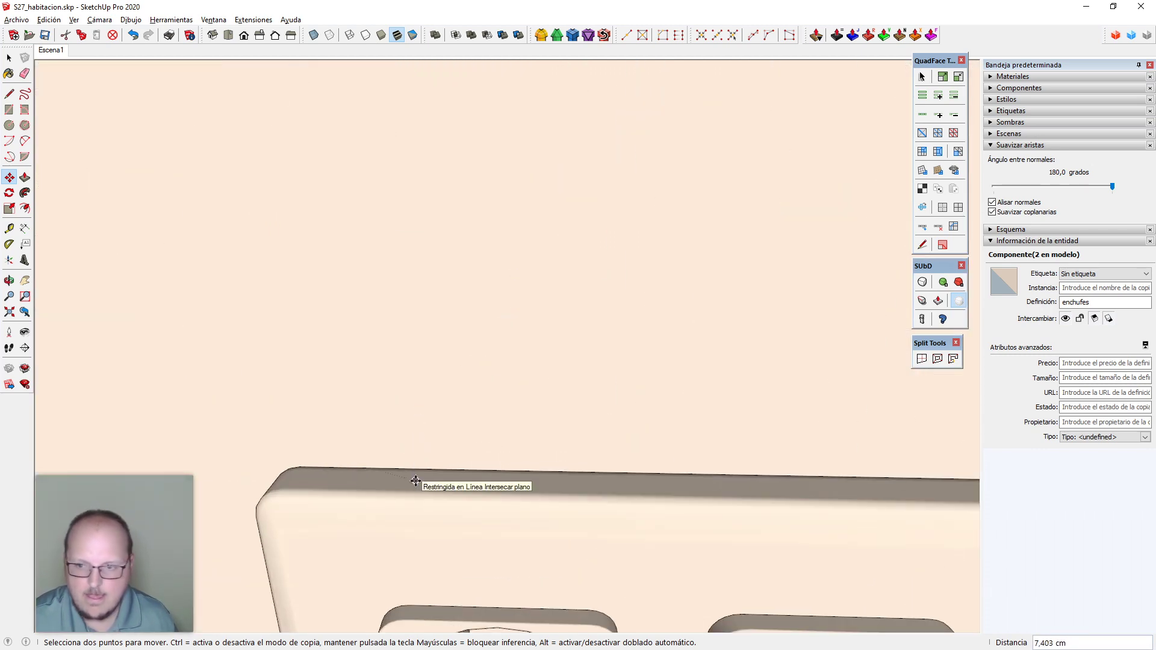
{"action": "key", "text": "space"}
{"action": "left_click", "coordinate": [54, 51]}
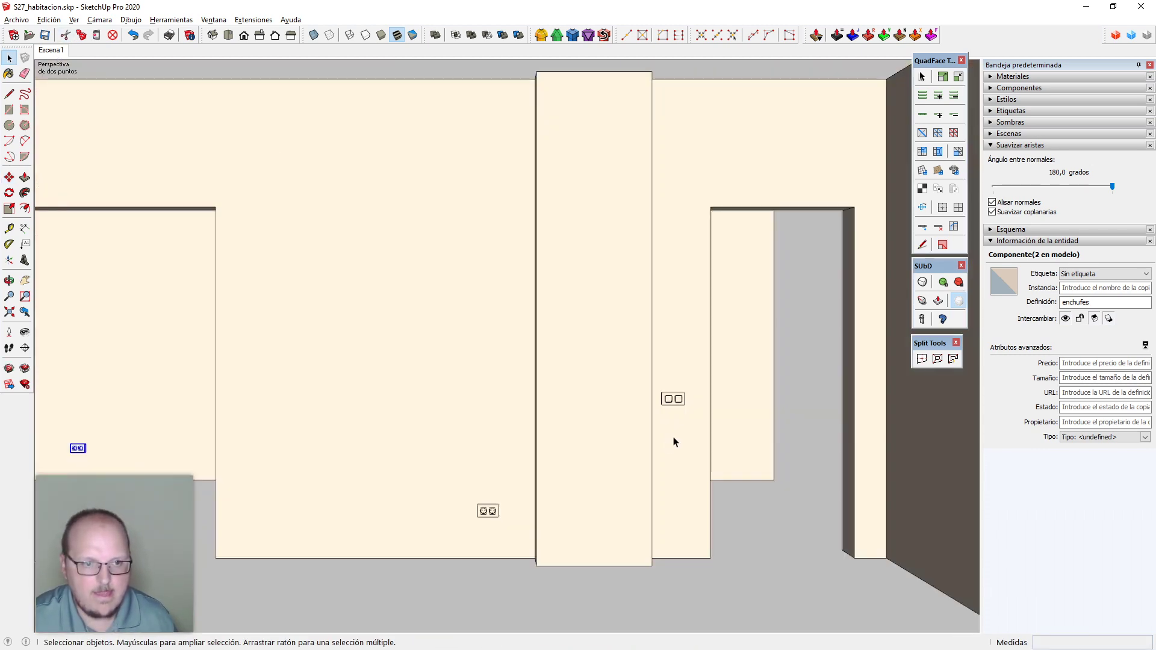
Move the corridor socket another 12 cm along the red axis away from the cabinet, and leave the wall group
{"action": "key", "text": "Escape"}
{"action": "double_click", "coordinate": [73, 449]}
{"action": "left_click", "coordinate": [78, 452]}
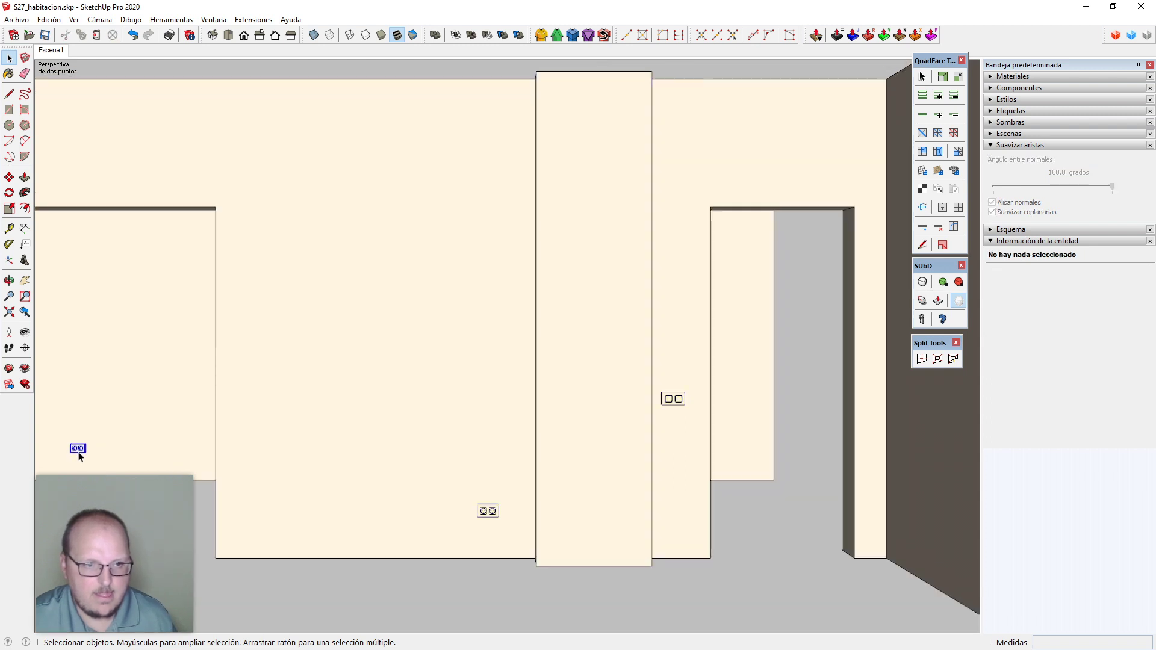
{"action": "left_click", "coordinate": [78, 449]}
{"action": "key", "text": "m"}
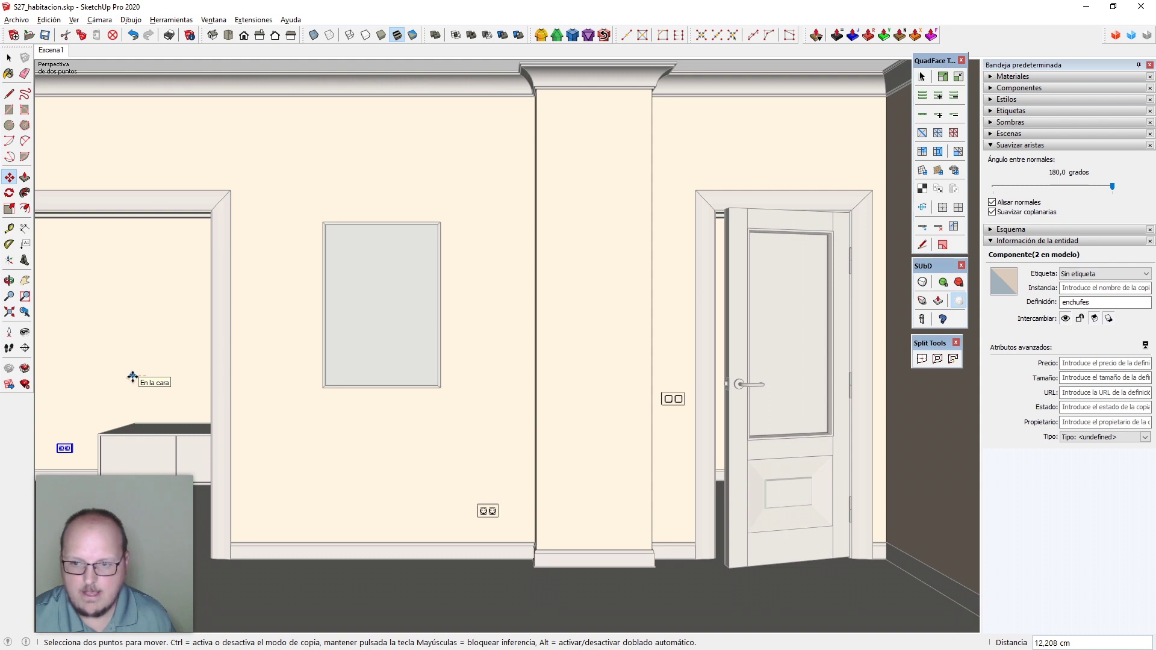
{"action": "type", "text": "12cm"}
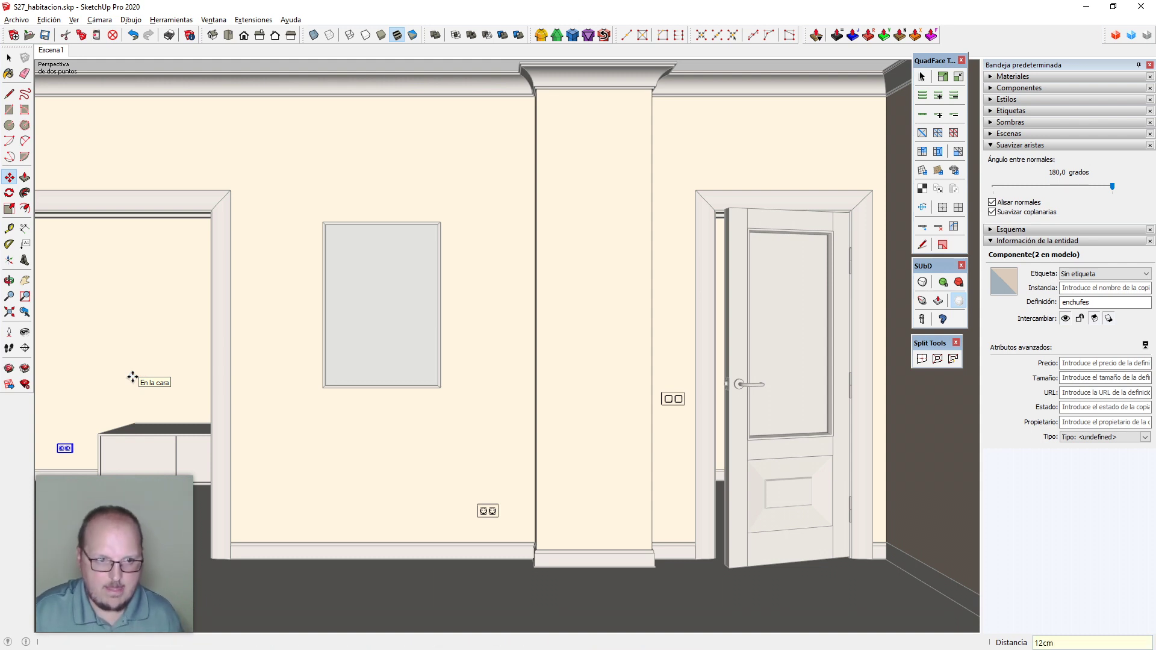
{"action": "key", "text": "space"}
{"action": "left_click", "coordinate": [133, 378]}
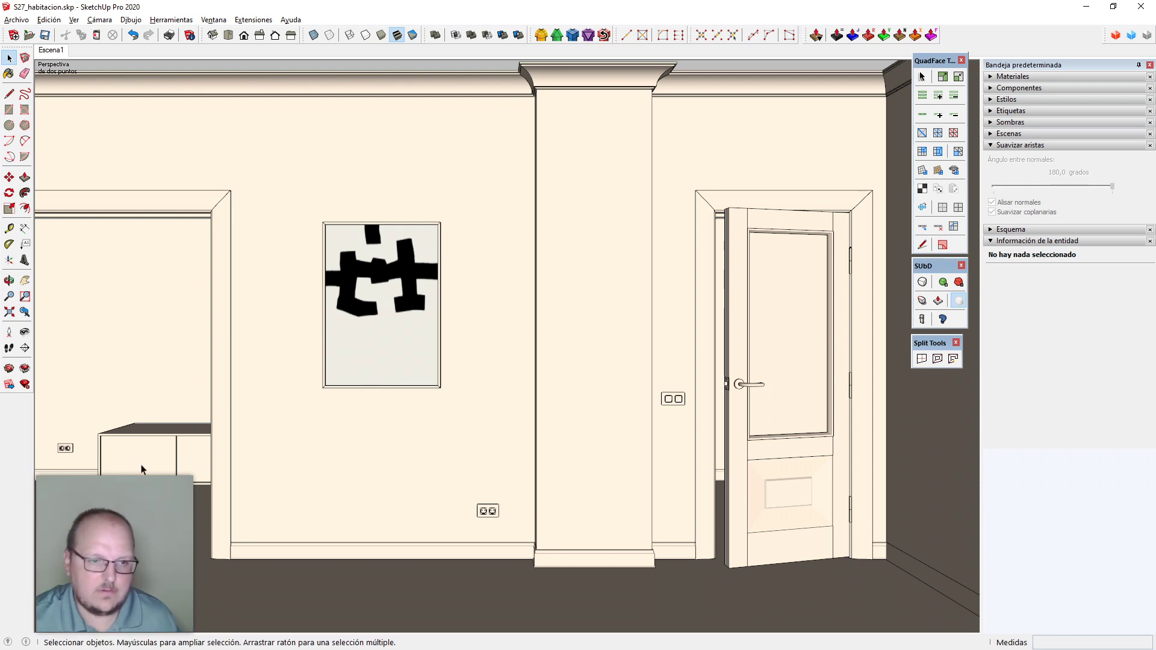
Inside the cabinet group, create a component from the left door and replace the right door with an instance of it
{"action": "middle_click_drag", "start_coordinate": [133, 455], "coordinate": [153, 460]}
{"action": "scroll", "coordinate": [153, 459], "scroll_direction": "up", "scroll_amount": 8}
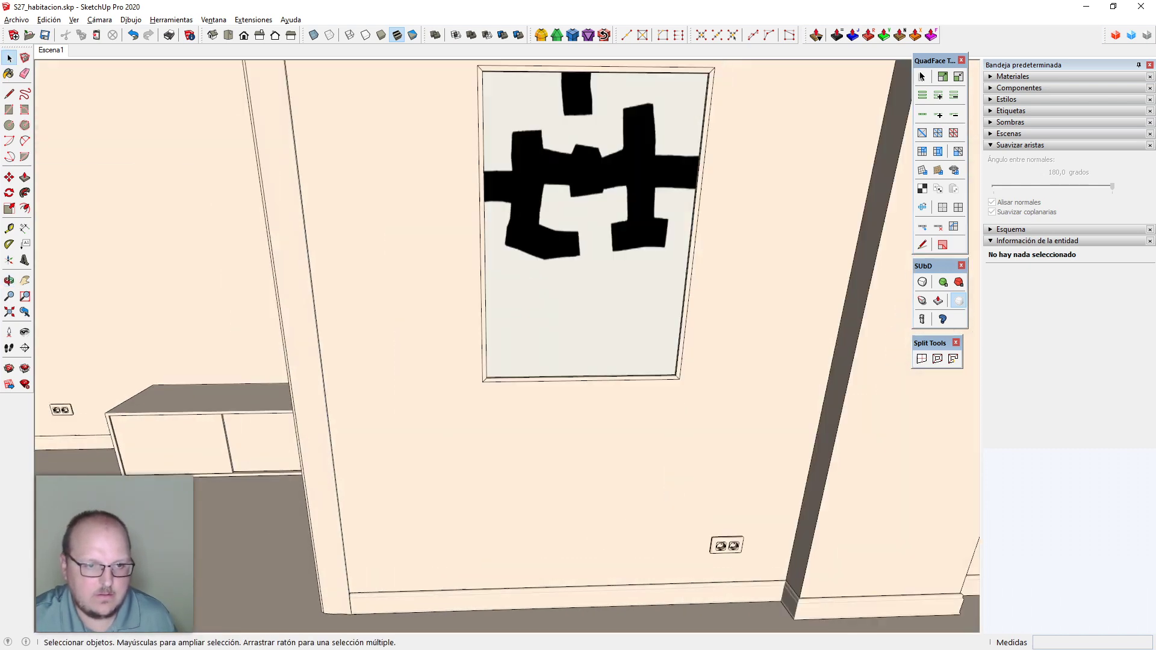
{"action": "left_click", "coordinate": [185, 430]}
{"action": "middle_click_drag", "start_coordinate": [367, 429], "coordinate": [298, 428]}
{"action": "double_click", "coordinate": [333, 380]}
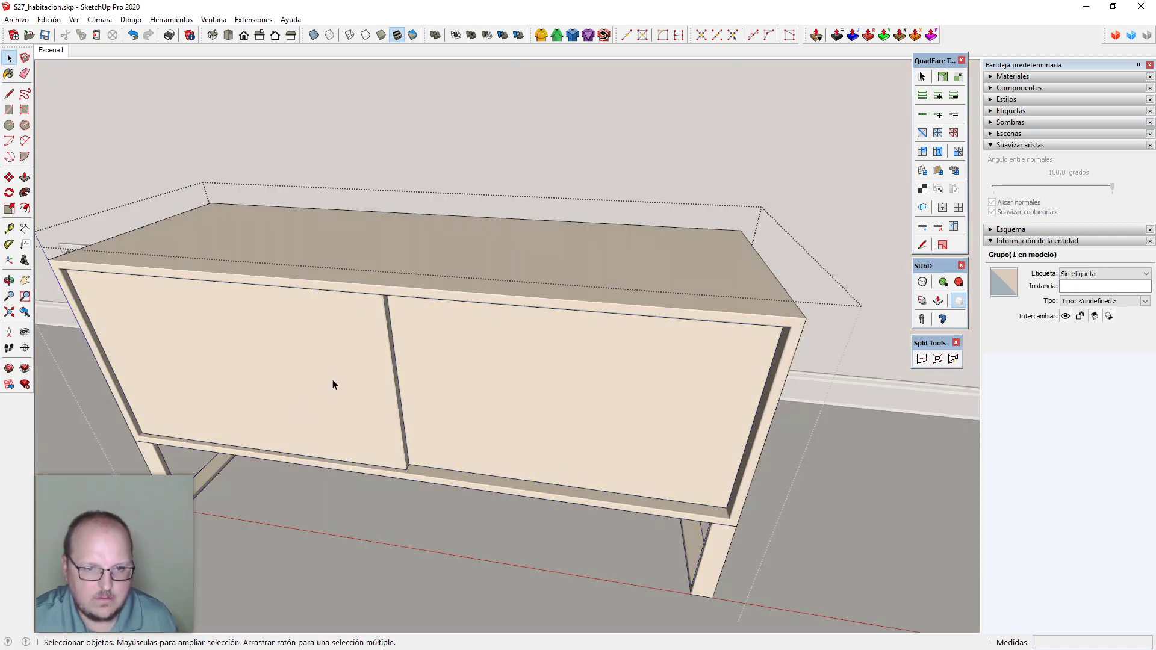
{"action": "left_click", "coordinate": [333, 378]}
{"action": "right_click", "coordinate": [333, 378]}
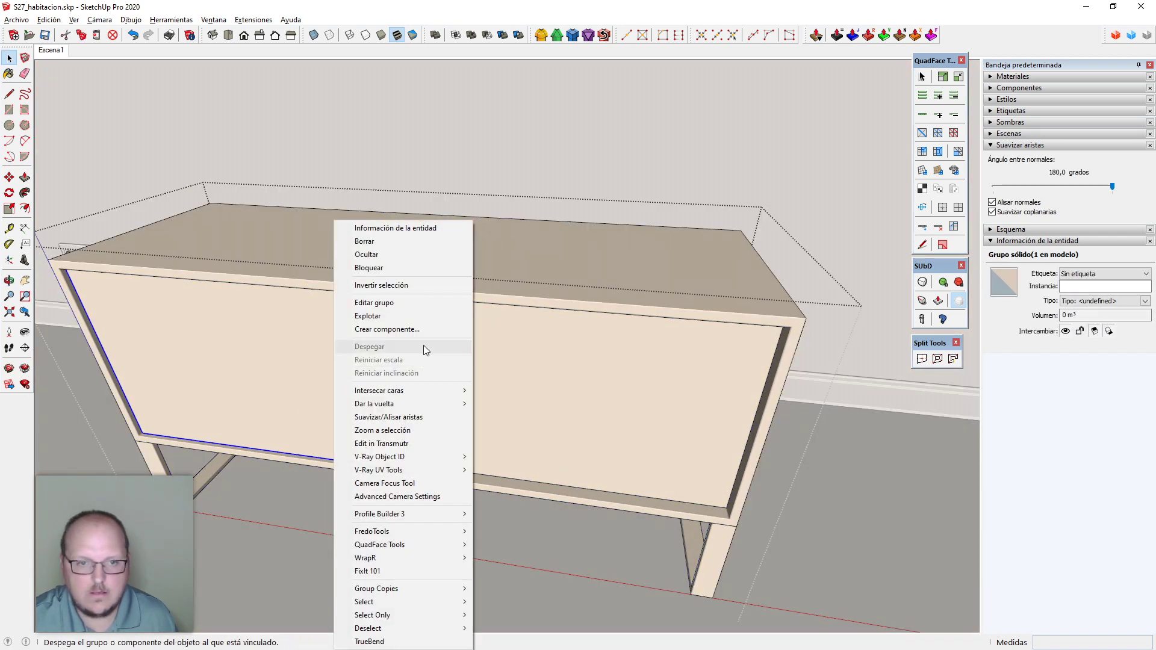
{"action": "left_click", "coordinate": [412, 329]}
{"action": "key", "text": "Return"}
{"action": "left_click", "coordinate": [478, 413]}
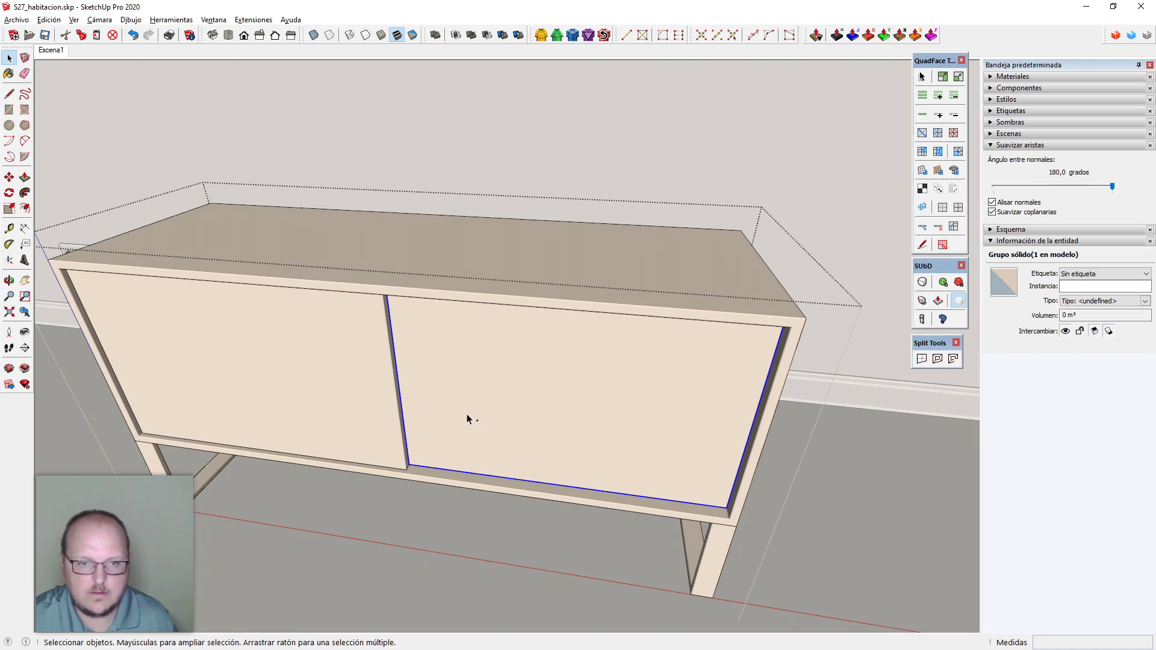
{"action": "key", "text": "shift+r"}
Open the left door component and draw a horizontal rectangle about 1.06 by 1 cm at the door's lower-left corner
{"action": "left_click", "coordinate": [355, 399]}
{"action": "scroll", "coordinate": [164, 418], "scroll_direction": "up", "scroll_amount": 5}
{"action": "scroll", "coordinate": [276, 405], "scroll_direction": "up", "scroll_amount": 3}
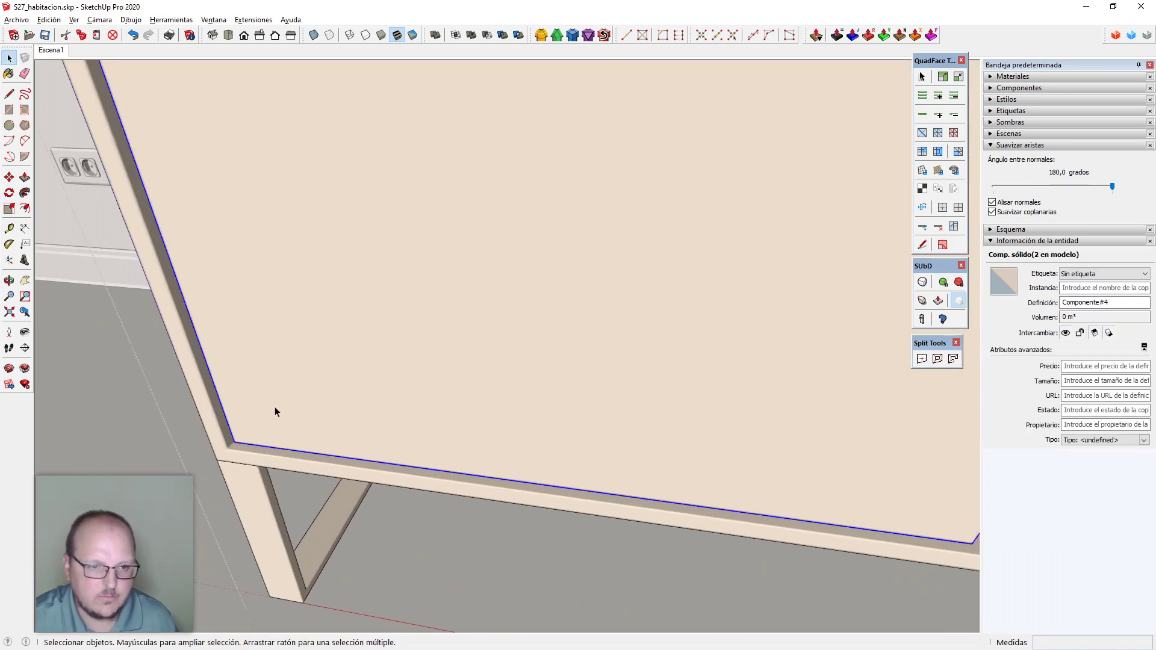
{"action": "scroll", "coordinate": [217, 472], "scroll_direction": "up", "scroll_amount": 3}
{"action": "left_click", "coordinate": [278, 398]}
{"action": "scroll", "coordinate": [278, 398], "scroll_direction": "up", "scroll_amount": 2}
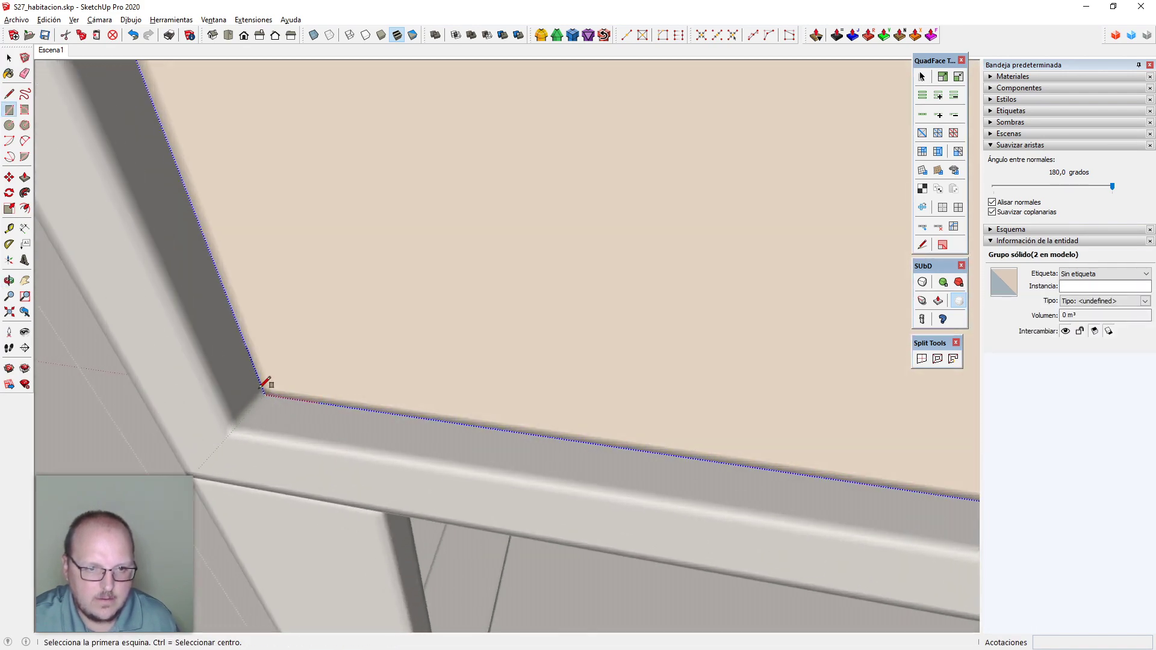
{"action": "key", "text": "r"}
{"action": "left_click", "coordinate": [267, 397]}
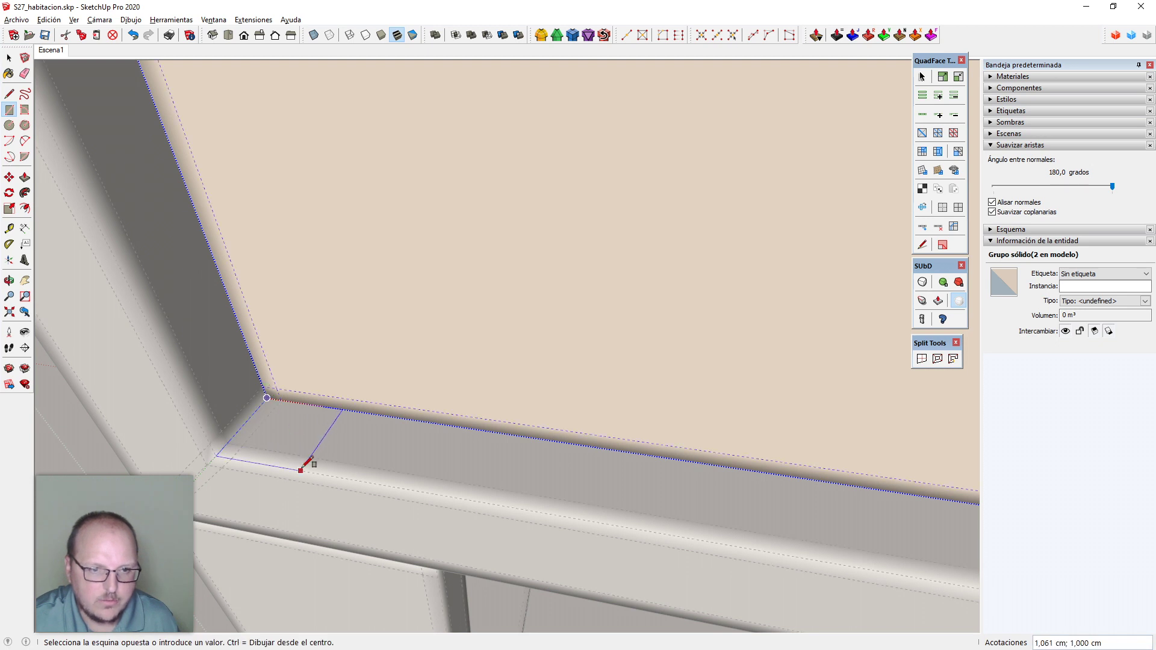
{"action": "left_click", "coordinate": [302, 469]}
Scale the small rectangle along the green axis to a depth of 15 mm
{"action": "key", "text": "space"}
{"action": "left_click", "coordinate": [281, 445]}
{"action": "key", "text": "s"}
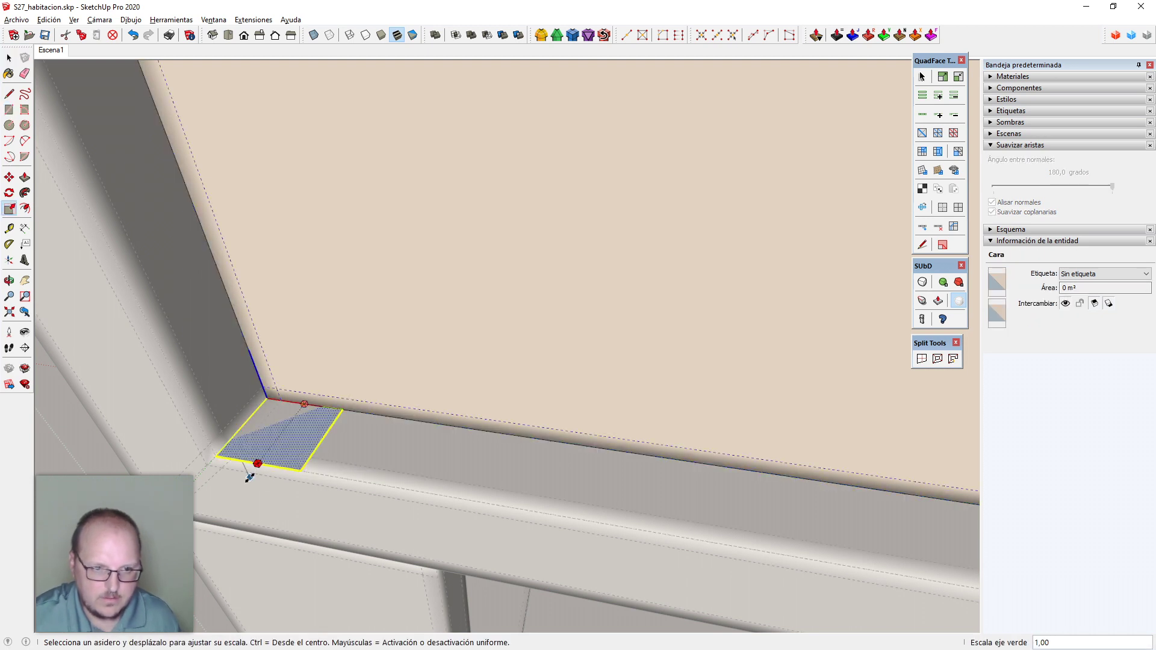
{"action": "left_click_drag", "start_coordinate": [249, 477], "coordinate": [252, 482]}
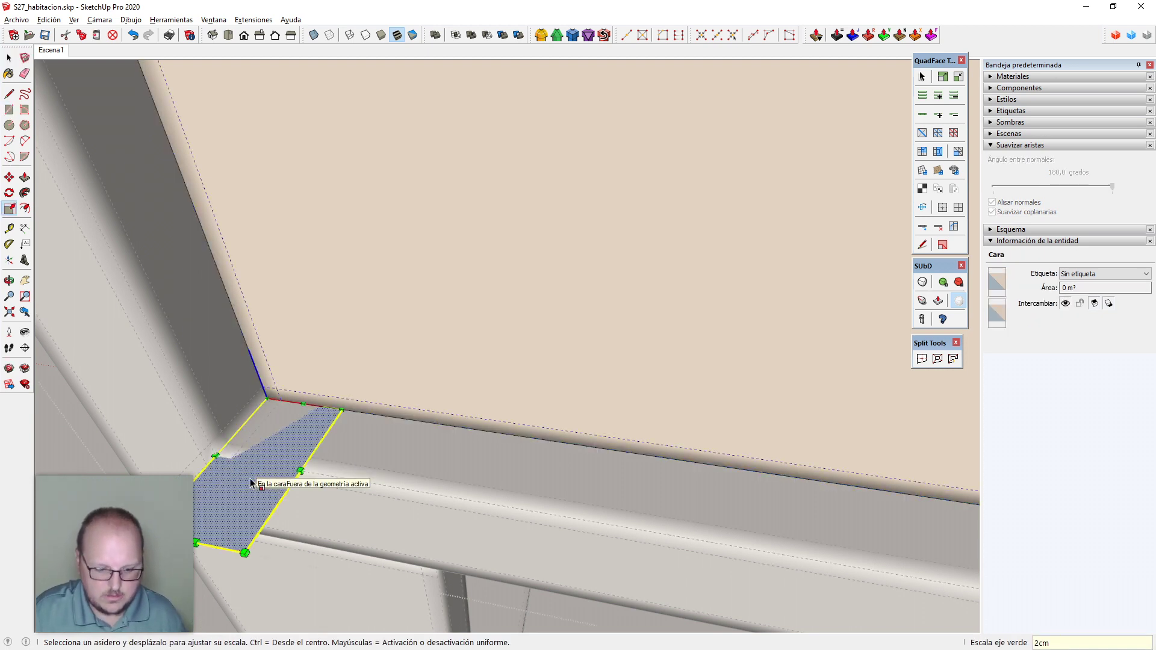
{"action": "key", "text": "Return"}
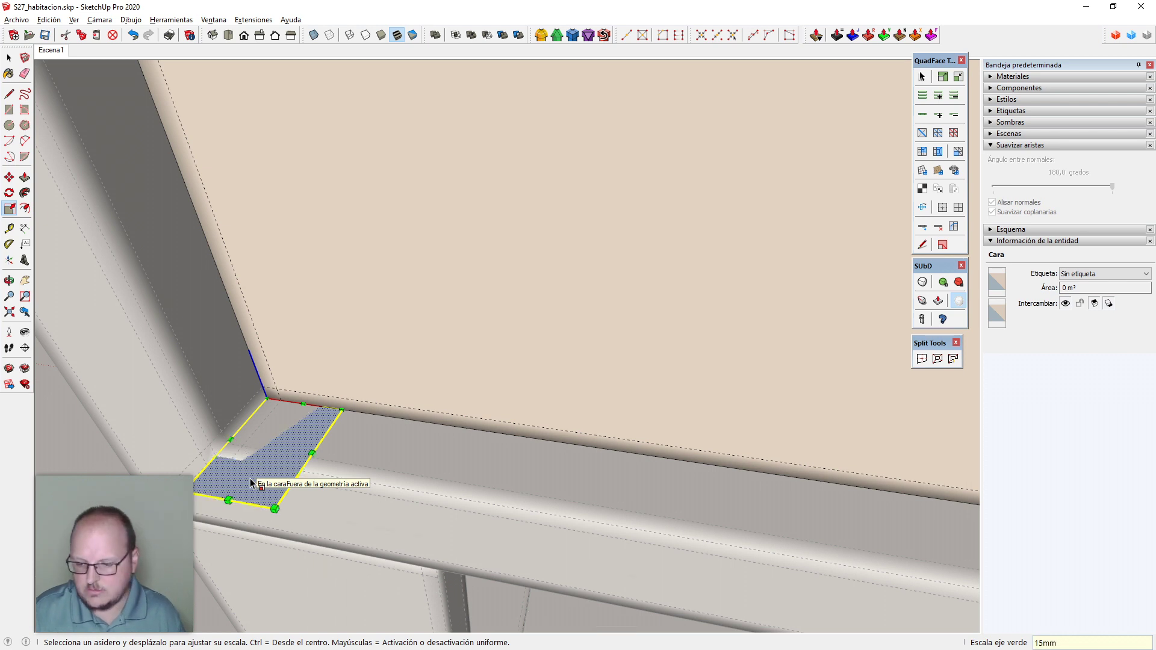
{"action": "key", "text": "Return"}
{"action": "key", "text": "space"}
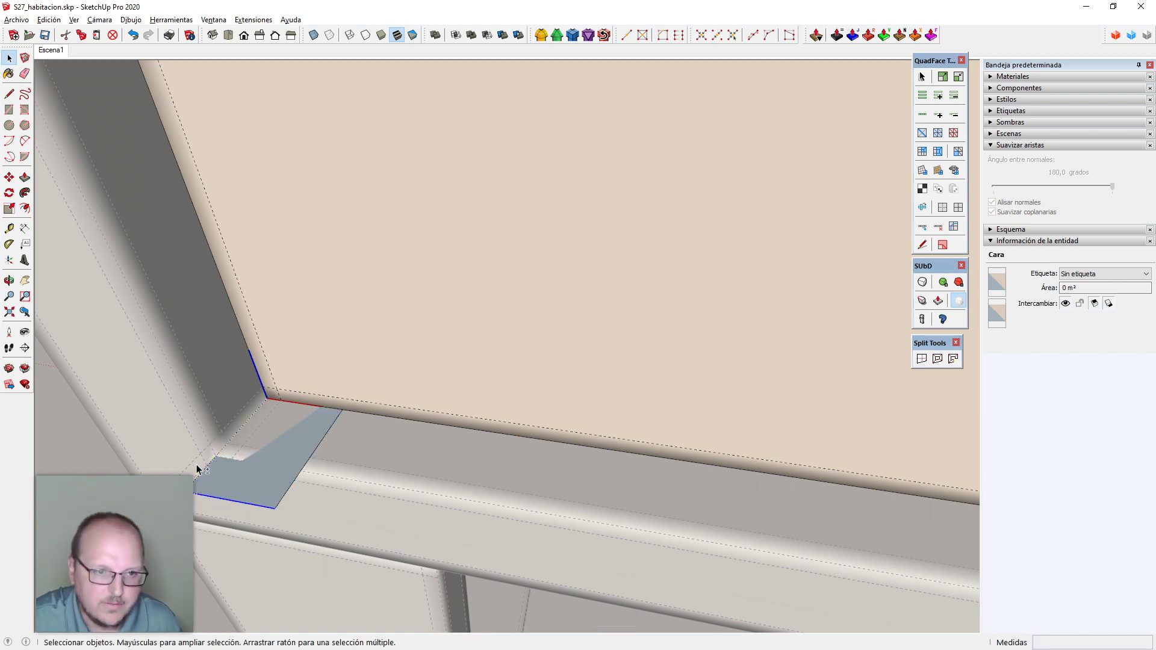
Offset the rectangle's outer left and front edges 2 mm inward to outline an L-shaped profile
{"action": "left_click", "coordinate": [206, 475]}
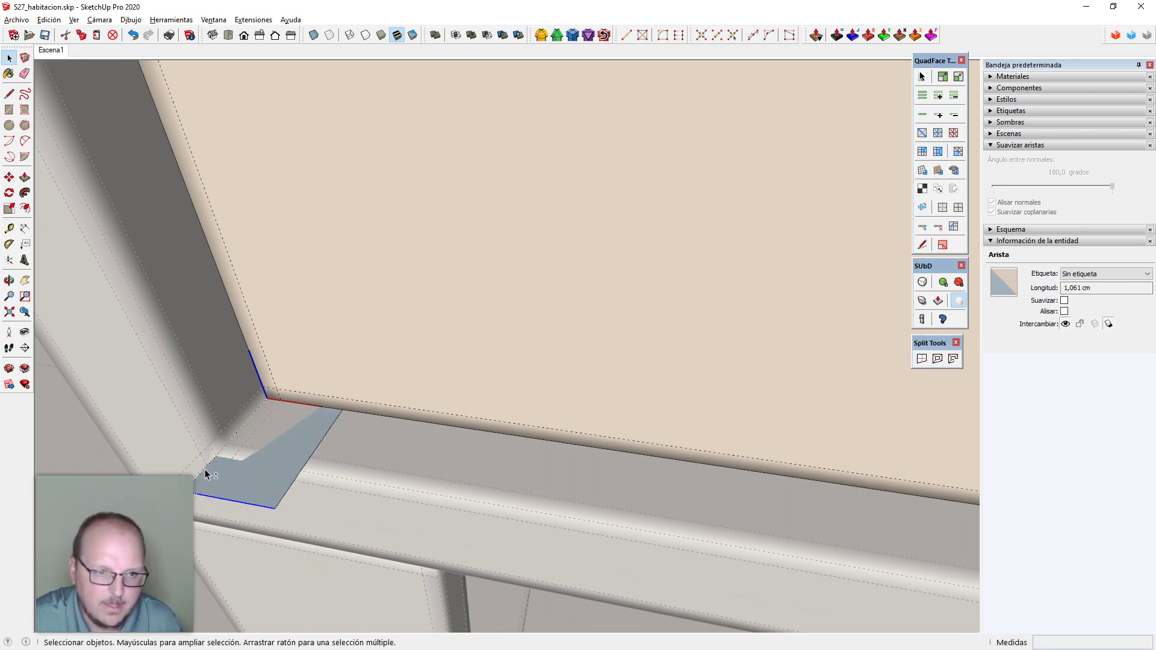
{"action": "key", "text": "f"}
{"action": "left_click", "coordinate": [235, 501]}
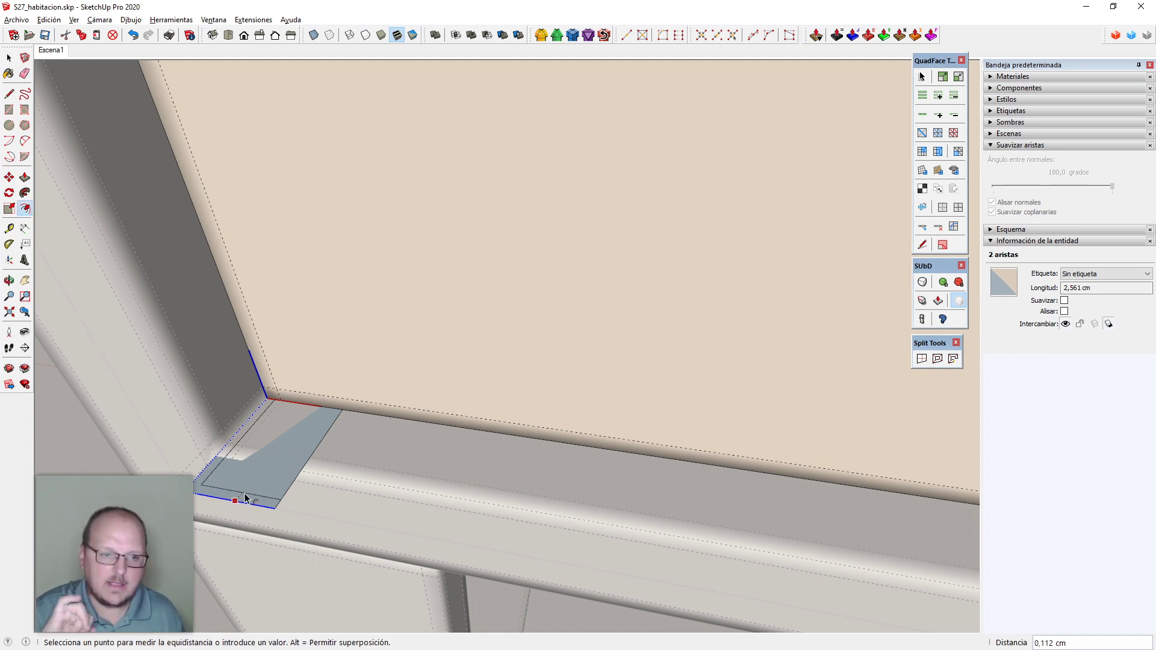
{"action": "type", "text": "2m"}
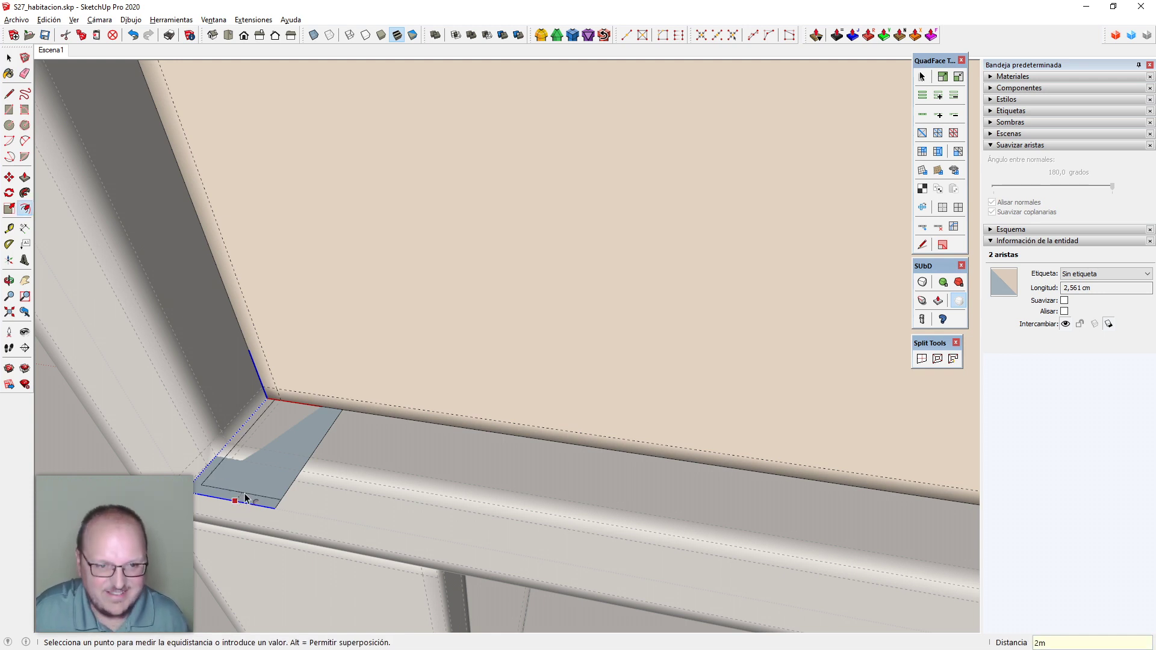
{"action": "key", "text": "Return"}
{"action": "key", "text": "space"}
Move the profile's three front-leg edges 2 mm outward along the green axis and erase the leftover rectangle edge, leaving an L-shaped face
{"action": "left_click", "coordinate": [281, 500]}
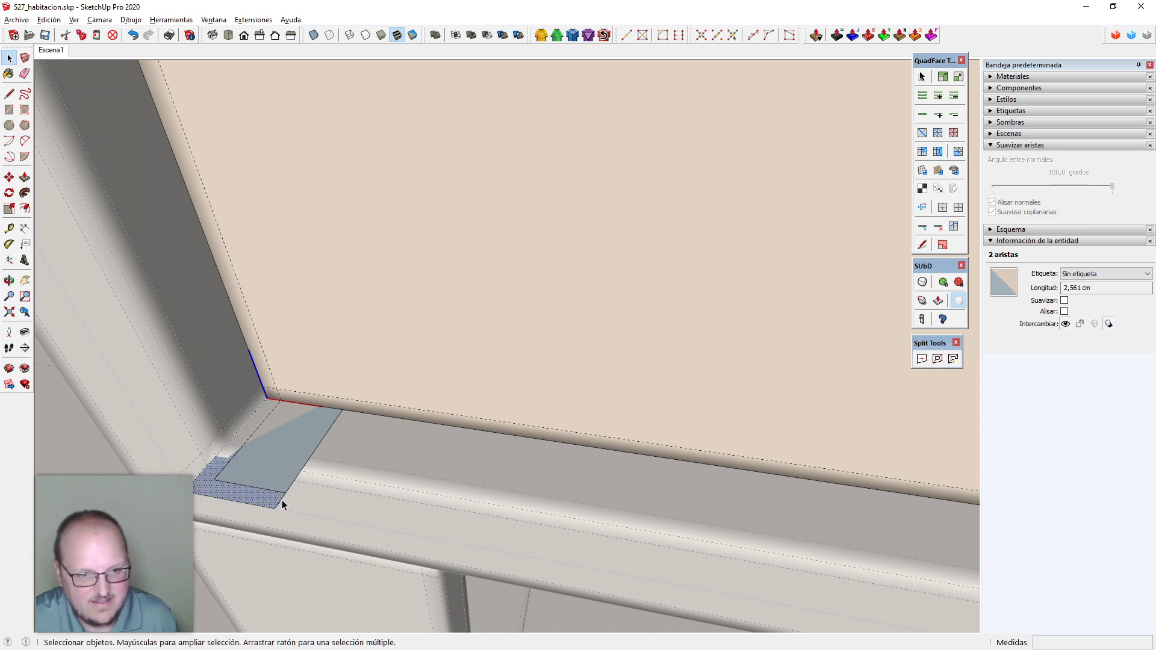
{"action": "left_click", "coordinate": [280, 492]}
{"action": "left_click", "coordinate": [281, 501], "text": "shift"}
{"action": "left_click", "coordinate": [269, 508], "text": "shift"}
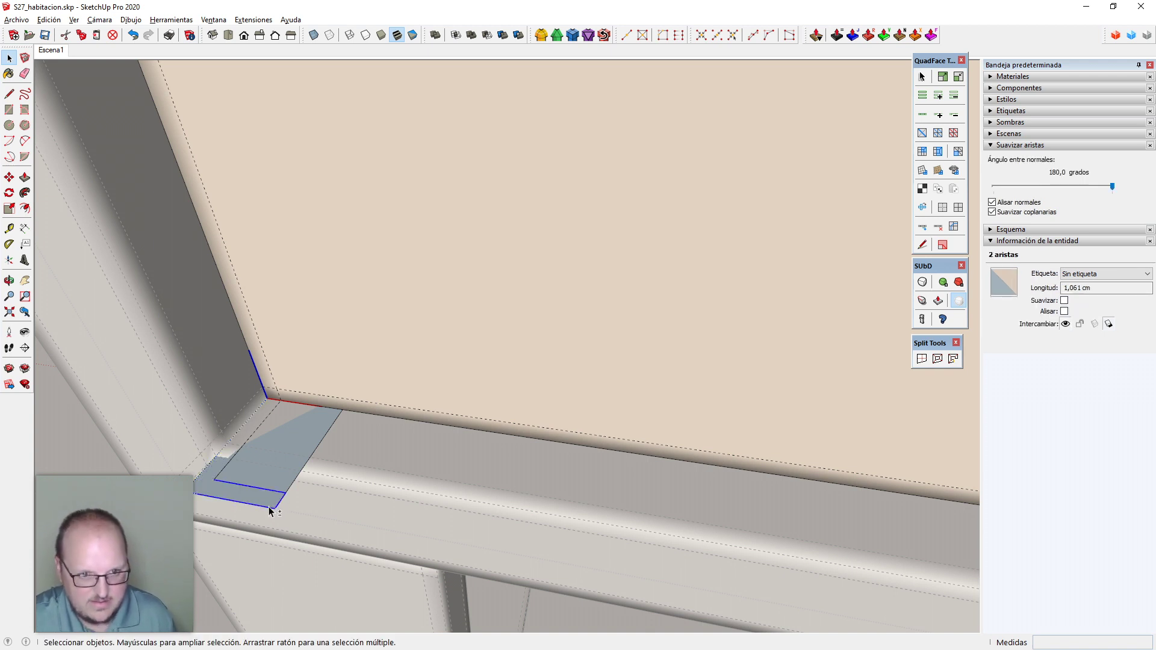
{"action": "key", "text": "m"}
{"action": "left_click", "coordinate": [290, 479]}
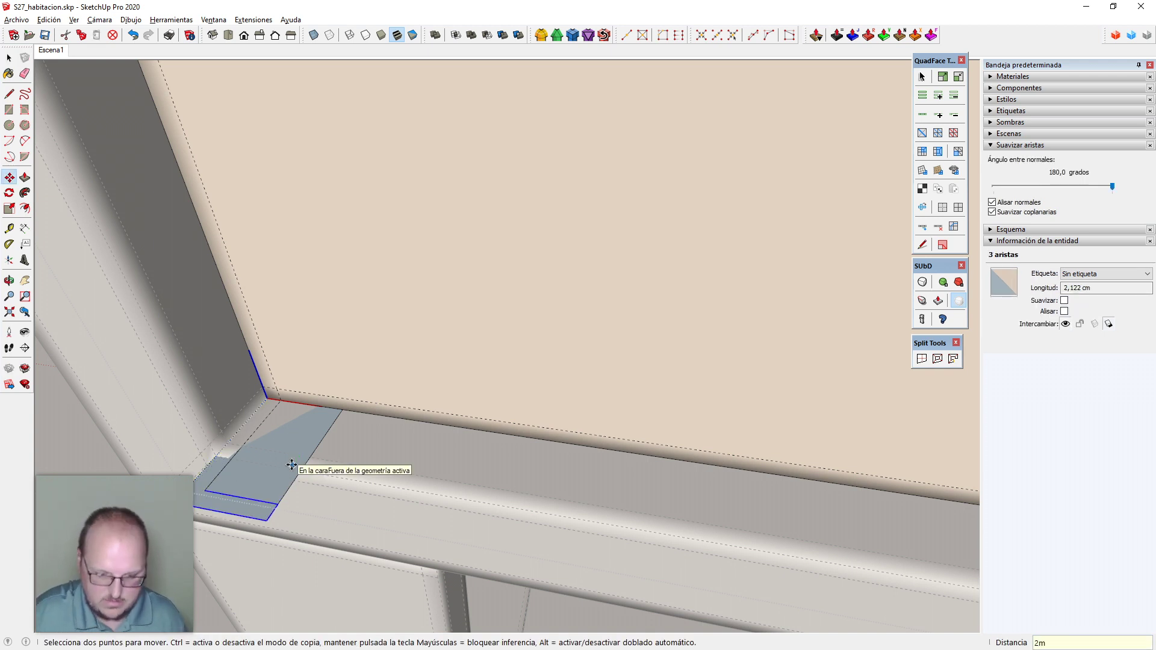
{"action": "type", "text": "2mm"}
{"action": "key", "text": "BackSpace"}
{"action": "key", "text": "Return"}
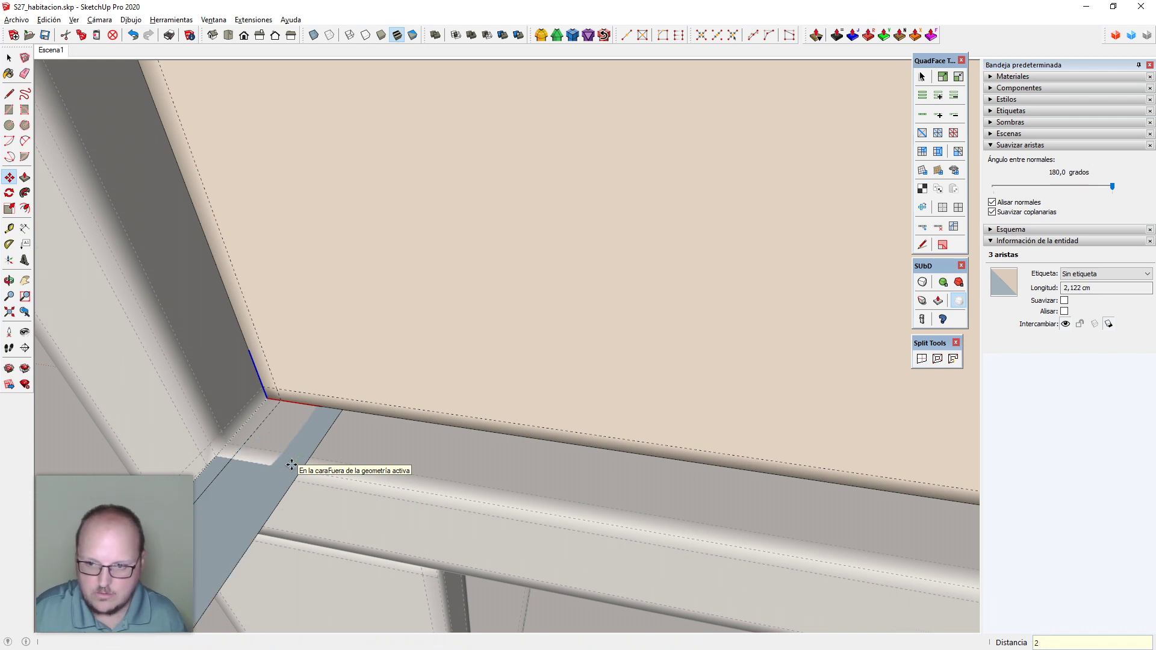
{"action": "type", "text": "mm"}
{"action": "key", "text": "Return"}
{"action": "key", "text": "e"}
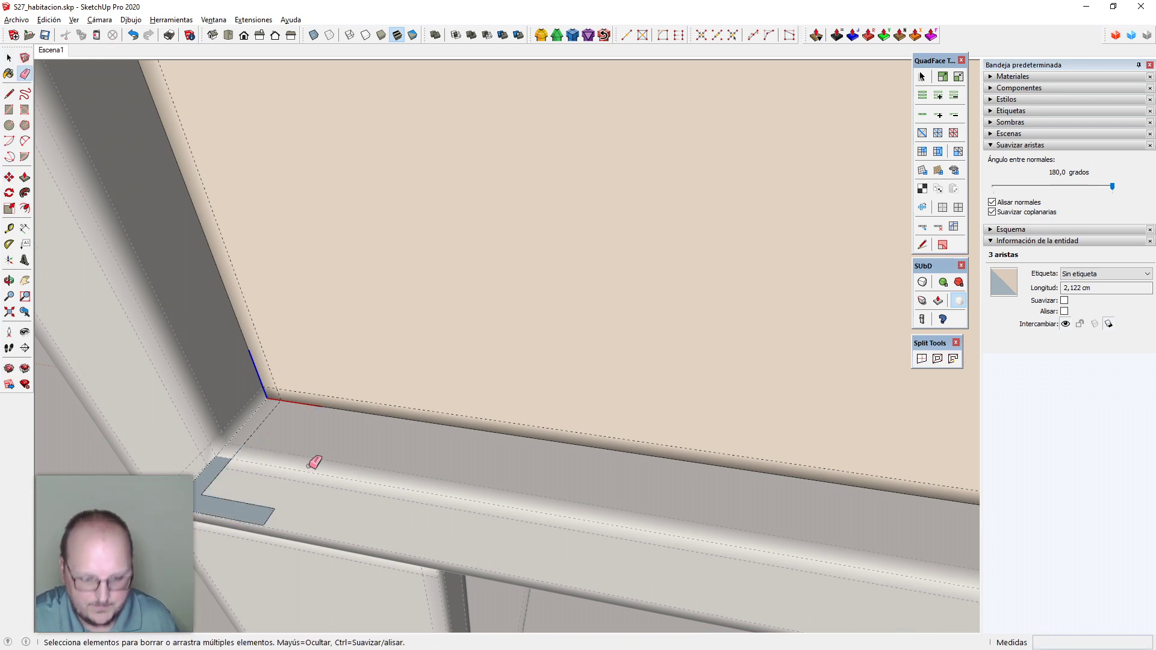
Extrude the L-shaped face upward 37 cm with Push/Pull, matching the top edge of the door
{"action": "scroll", "coordinate": [309, 467], "scroll_direction": "down", "scroll_amount": 1}
{"action": "key", "text": "p"}
{"action": "left_click", "coordinate": [235, 469]}
{"action": "scroll", "coordinate": [302, 478], "scroll_direction": "down", "scroll_amount": 5}
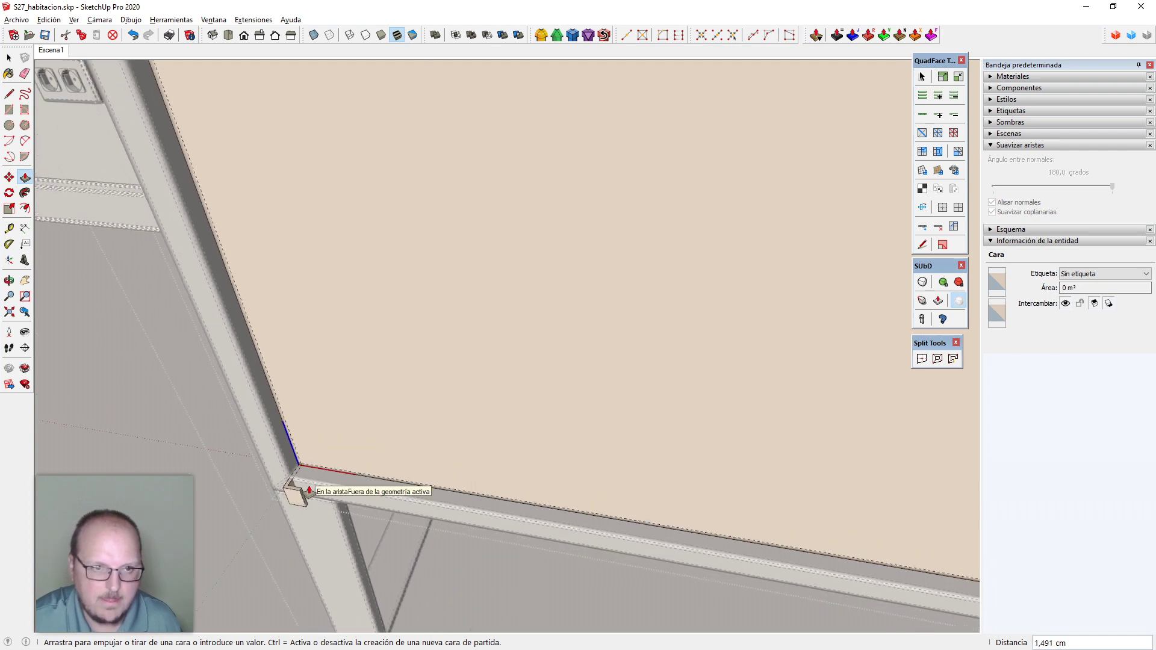
{"action": "scroll", "coordinate": [308, 491], "scroll_direction": "down", "scroll_amount": 4}
{"action": "scroll", "coordinate": [227, 274], "scroll_direction": "up", "scroll_amount": 7}
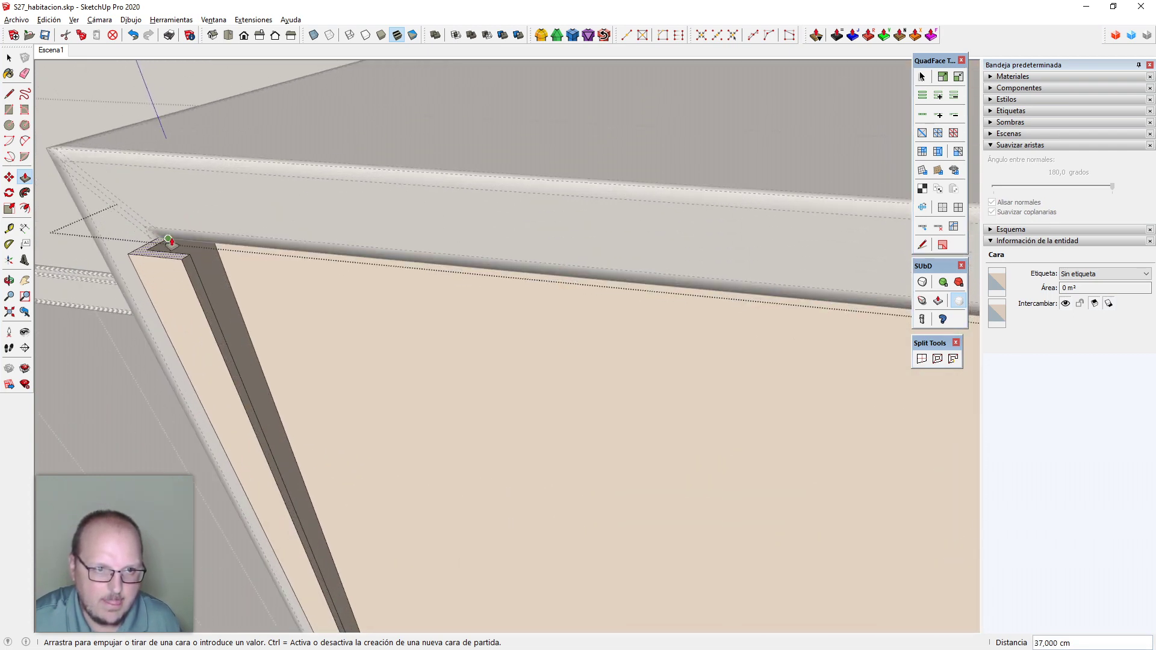
{"action": "left_click", "coordinate": [168, 239]}
Group all the connected geometry of the extruded L-shaped handle and close the door component
{"action": "scroll", "coordinate": [287, 234], "scroll_direction": "down", "scroll_amount": 7}
{"action": "middle_click_drag", "start_coordinate": [305, 277], "coordinate": [370, 352]}
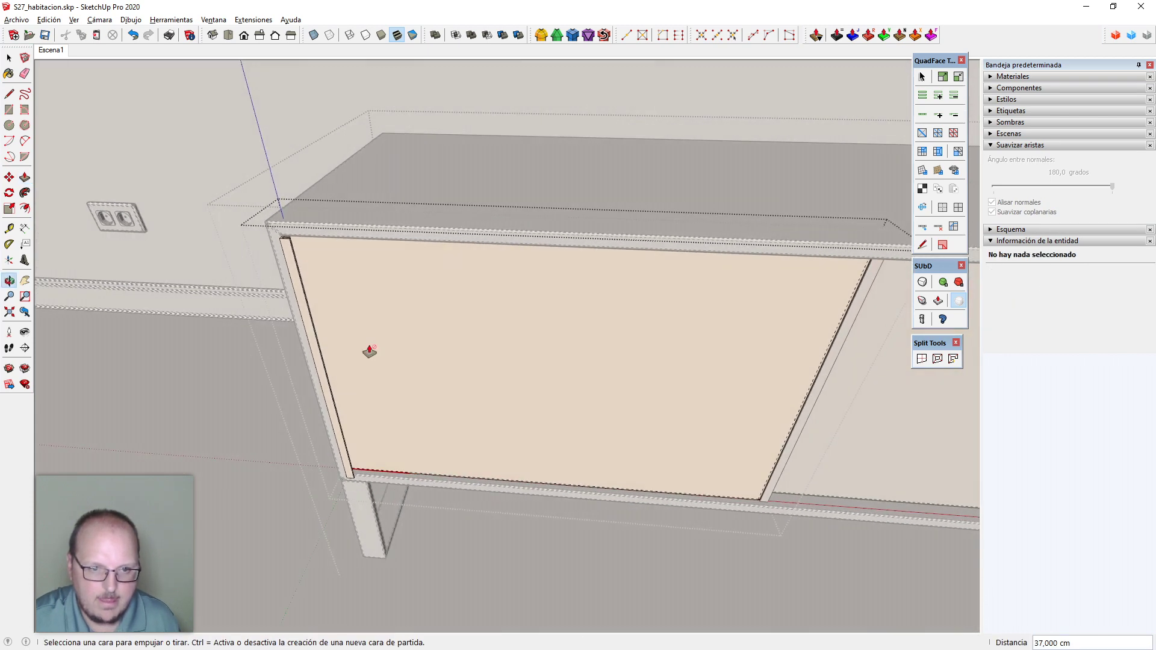
{"action": "scroll", "coordinate": [307, 277], "scroll_direction": "up", "scroll_amount": 2}
{"action": "key", "text": "space"}
{"action": "triple_click", "coordinate": [306, 257]}
{"action": "key", "text": "g"}
{"action": "scroll", "coordinate": [335, 292], "scroll_direction": "down", "scroll_amount": 5}
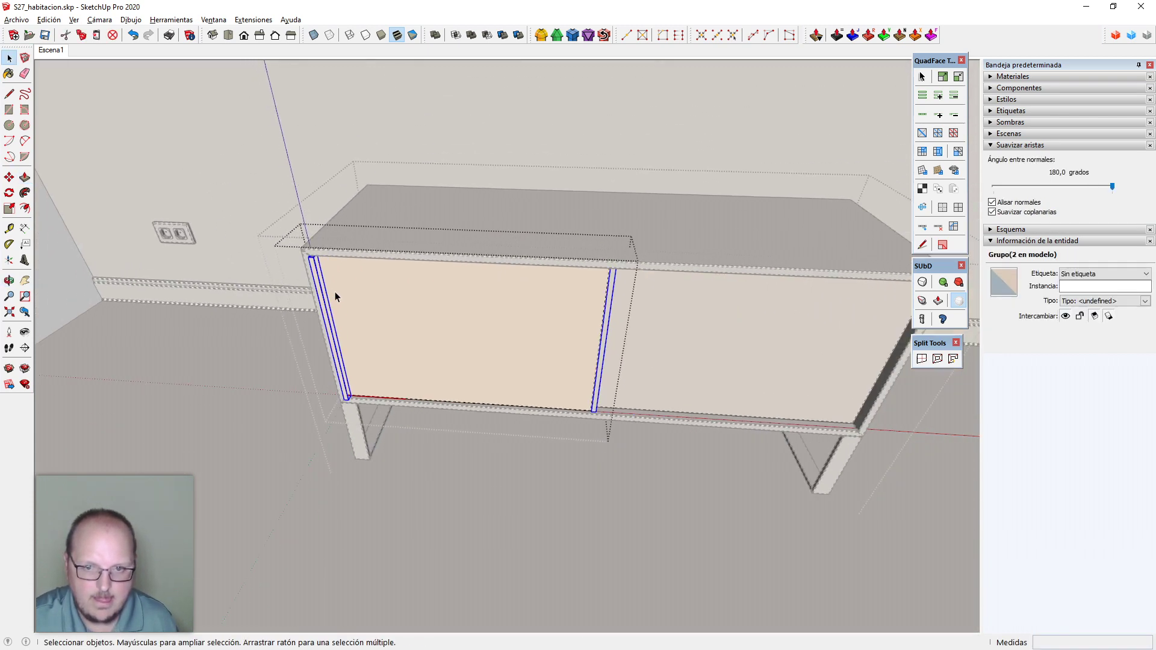
{"action": "key", "text": "Escape"}
Rotate the right door component about its centre around the green axis so its handle sits on the cabinet's outer side
{"action": "middle_click_drag", "start_coordinate": [643, 421], "coordinate": [654, 392]}
{"action": "left_click", "coordinate": [655, 392]}
{"action": "scroll", "coordinate": [794, 411], "scroll_direction": "up", "scroll_amount": 1}
{"action": "key", "text": "m"}
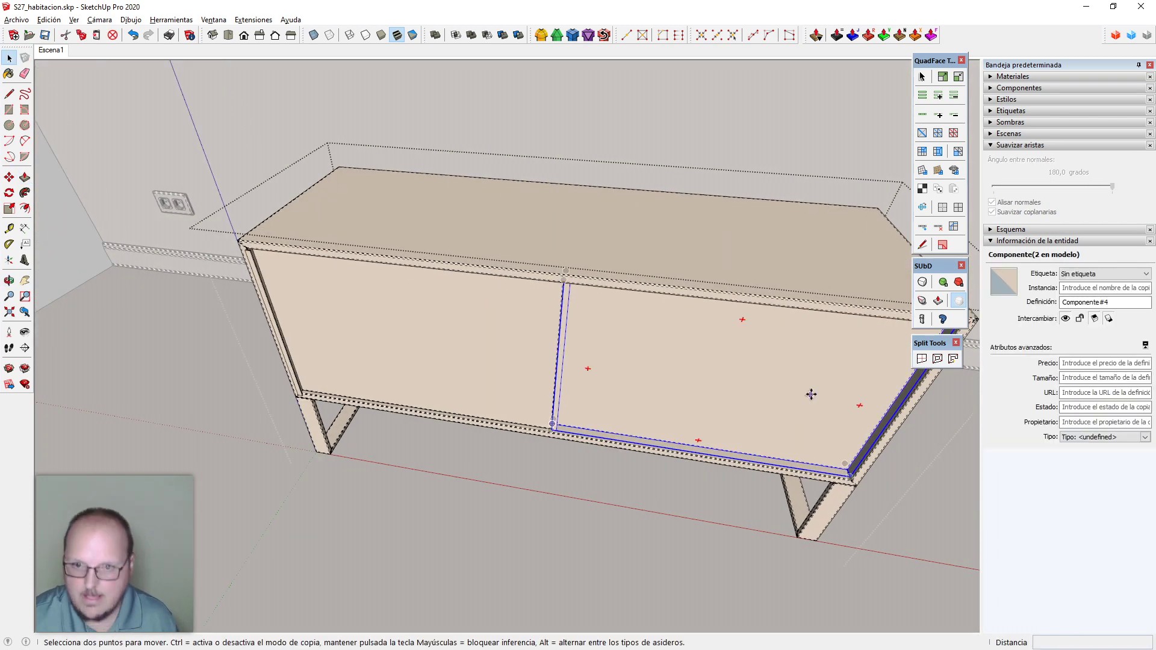
{"action": "key", "text": "q"}
{"action": "left_click", "coordinate": [720, 383]}
{"action": "left_click", "coordinate": [857, 405]}
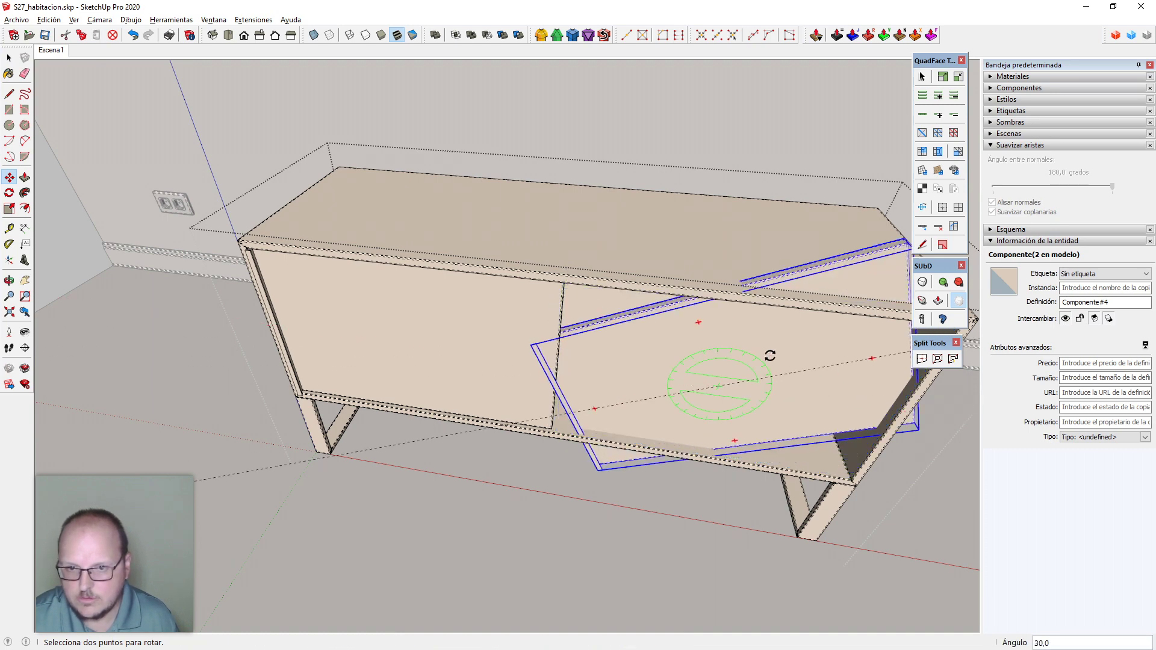
Open the cabinet group and its left door component for editing
{"action": "middle_click_drag", "start_coordinate": [586, 451], "coordinate": [536, 298]}
{"action": "key", "text": "space"}
{"action": "left_click", "coordinate": [593, 533]}
{"action": "left_click", "coordinate": [590, 533]}
{"action": "scroll", "coordinate": [292, 232], "scroll_direction": "up", "scroll_amount": 3}
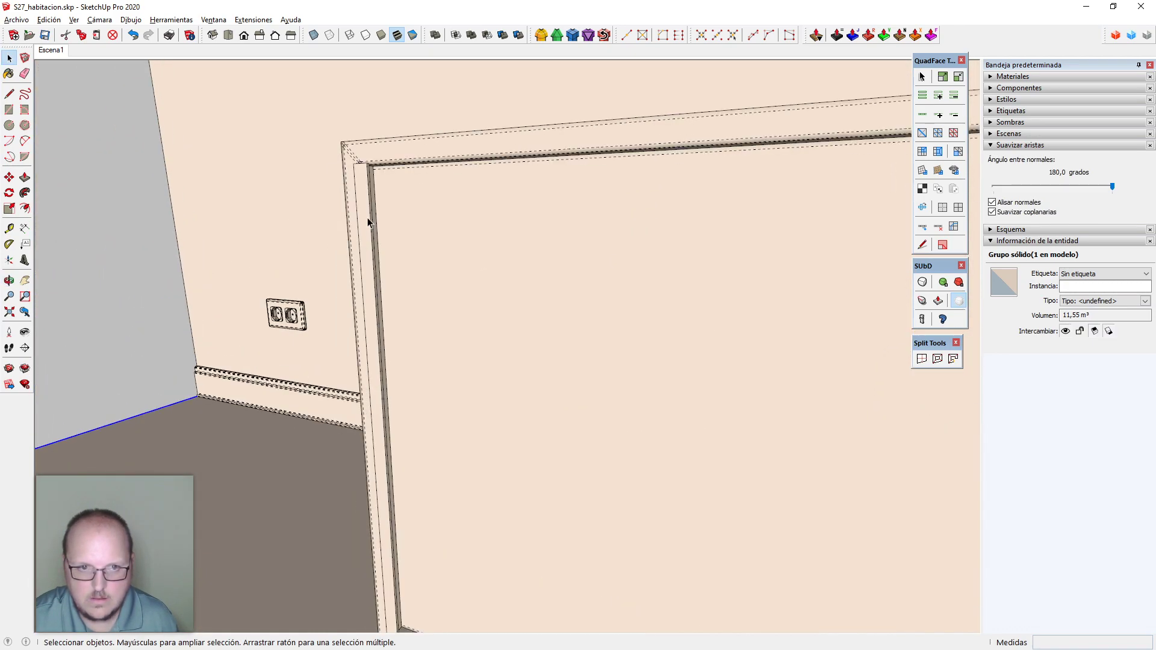
{"action": "double_click", "coordinate": [366, 240]}
{"action": "left_click", "coordinate": [368, 241]}
Scale the handle group along the blue axis from its lower end to roughly half the door's height, keeping its top fixed, and close the component
{"action": "left_click", "coordinate": [368, 250]}
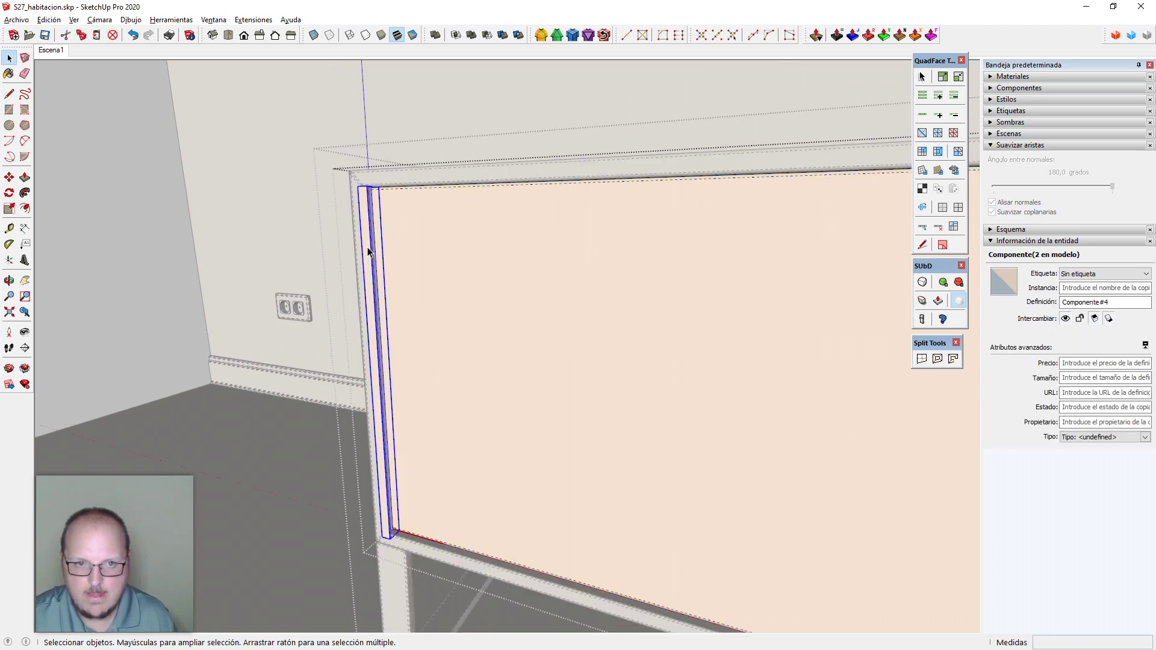
{"action": "key", "text": "s"}
{"action": "middle_click_drag", "start_coordinate": [368, 251], "coordinate": [359, 305]}
{"action": "scroll", "coordinate": [353, 259], "scroll_direction": "up", "scroll_amount": 2}
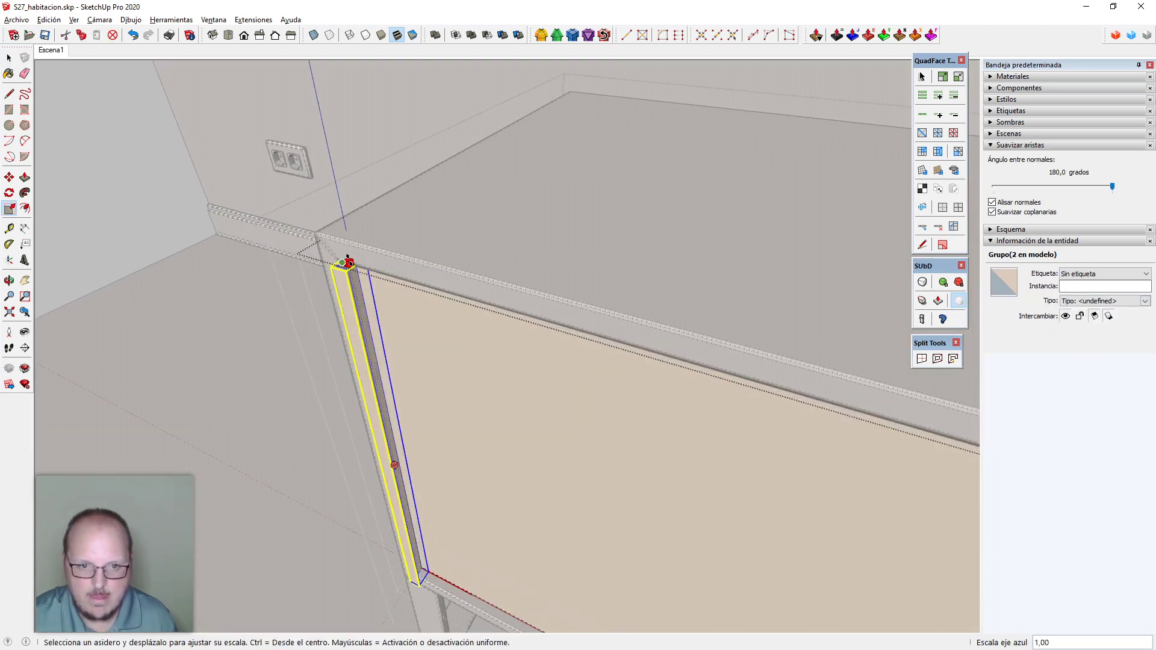
{"action": "key", "text": "space"}
{"action": "key", "text": "s"}
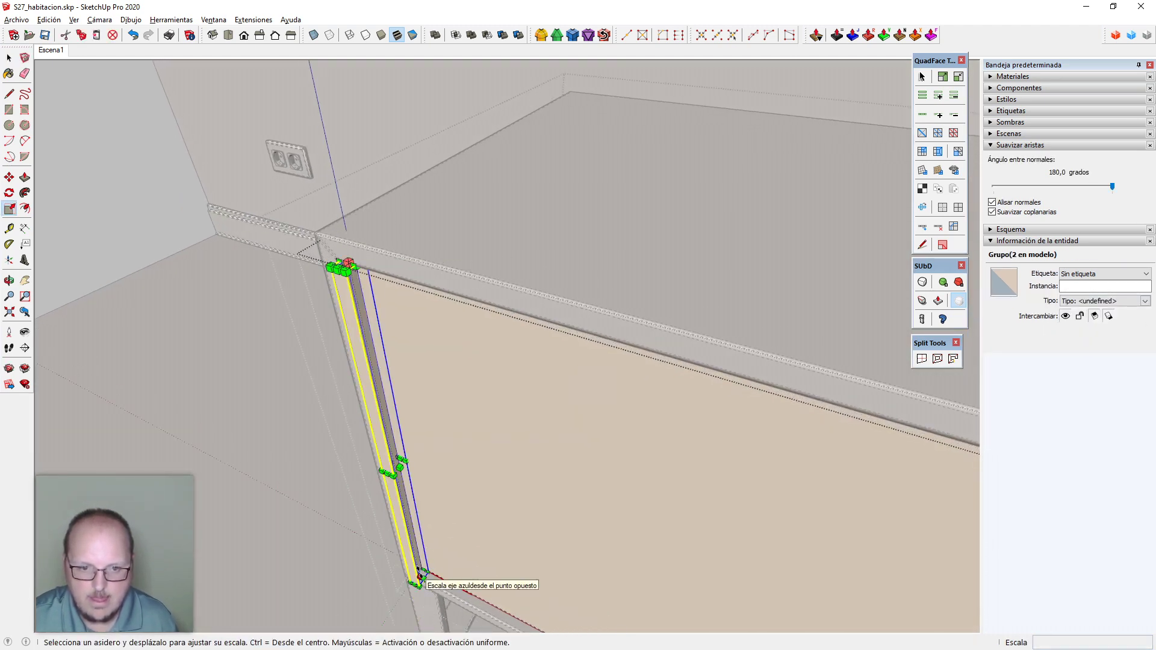
{"action": "left_click", "coordinate": [420, 575]}
{"action": "scroll", "coordinate": [381, 416], "scroll_direction": "down", "scroll_amount": 2}
{"action": "scroll", "coordinate": [369, 378], "scroll_direction": "down", "scroll_amount": 2}
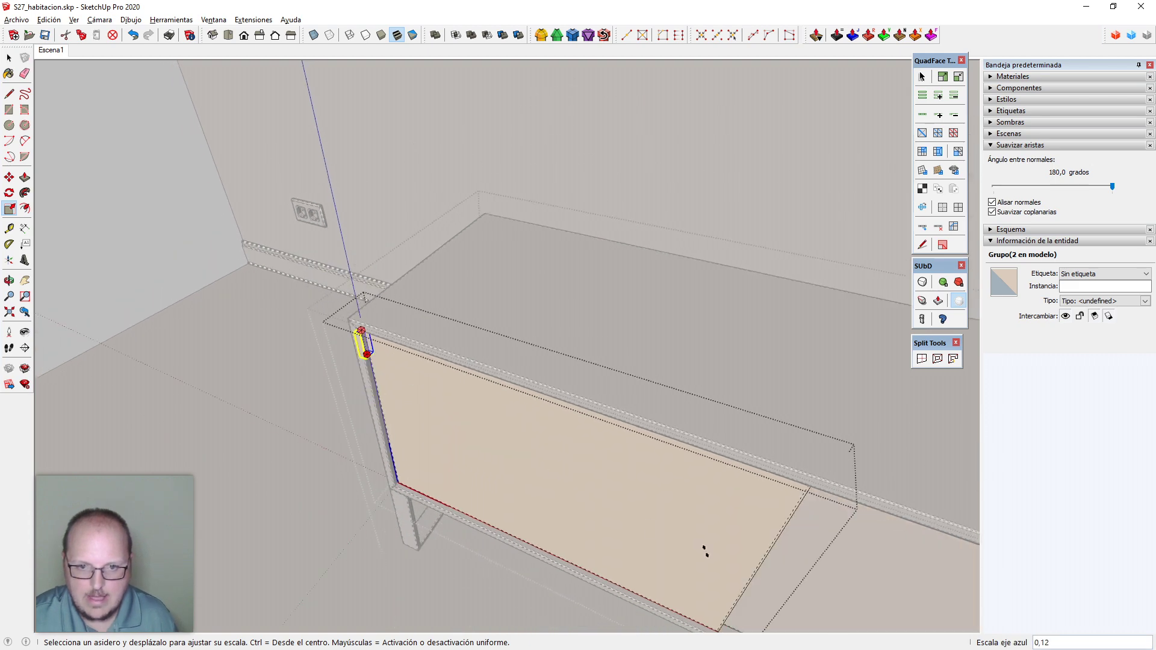
{"action": "left_click", "coordinate": [758, 566]}
{"action": "mouse_move", "coordinate": [510, 510]}
{"action": "middle_mouse_down"}
{"action": "mouse_move", "coordinate": [570, 459]}
{"action": "mouse_move", "coordinate": [834, 522]}
{"action": "mouse_move", "coordinate": [761, 383]}
{"action": "mouse_move", "coordinate": [579, 462]}
{"action": "middle_mouse_up"}
{"action": "key", "text": "space"}
{"action": "left_click", "coordinate": [390, 436]}
Open the right door component for editing at the upper end of its shortened handle
{"action": "scroll", "coordinate": [392, 437], "scroll_direction": "down", "scroll_amount": 3}
{"action": "scroll", "coordinate": [781, 381], "scroll_direction": "up", "scroll_amount": 3}
{"action": "key", "text": "b"}
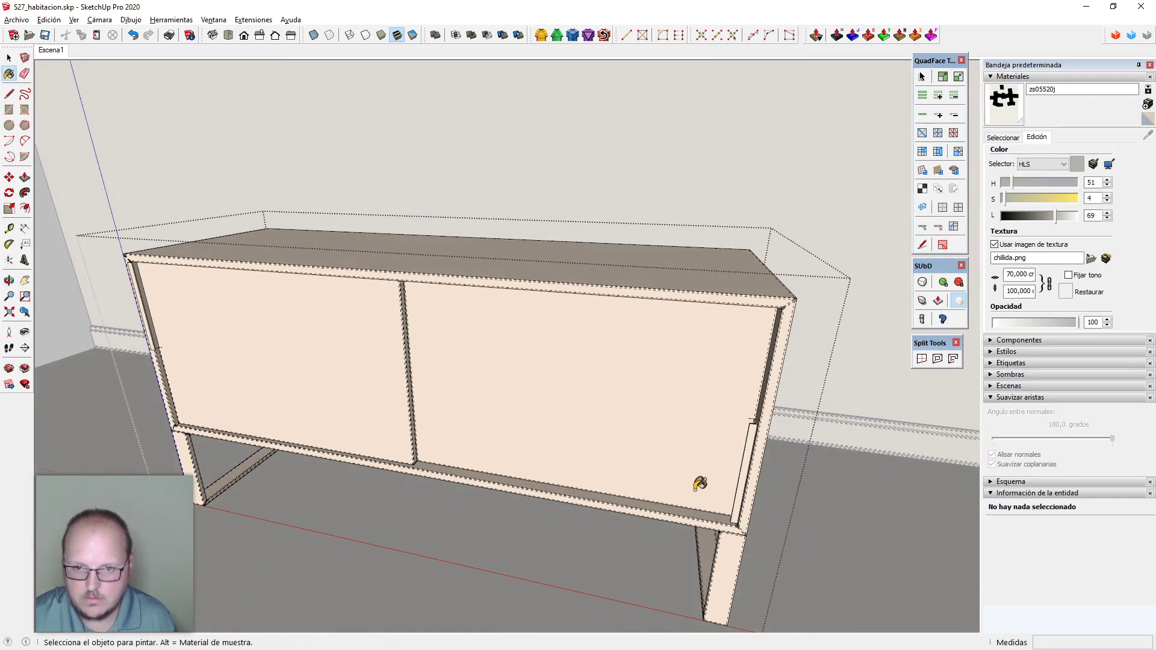
{"action": "scroll", "coordinate": [774, 508], "scroll_direction": "up", "scroll_amount": 8}
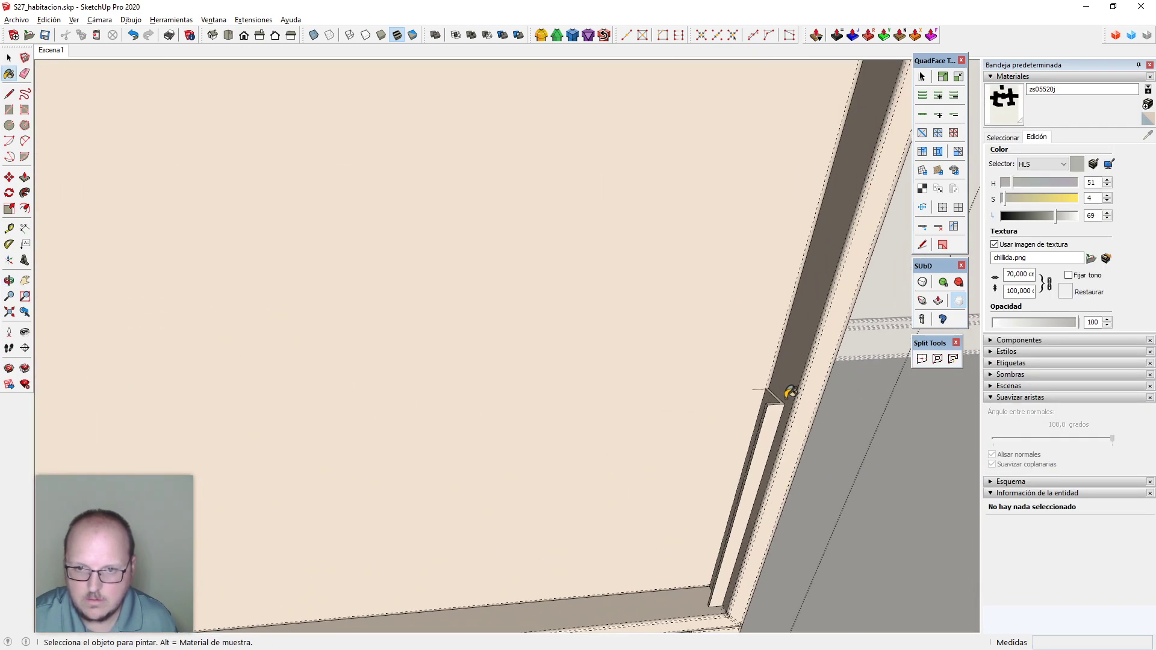
{"action": "middle_click_drag", "start_coordinate": [787, 392], "coordinate": [783, 474]}
{"action": "scroll", "coordinate": [774, 395], "scroll_direction": "up", "scroll_amount": 1}
{"action": "double_click", "coordinate": [773, 394]}
{"action": "double_click", "coordinate": [773, 395]}
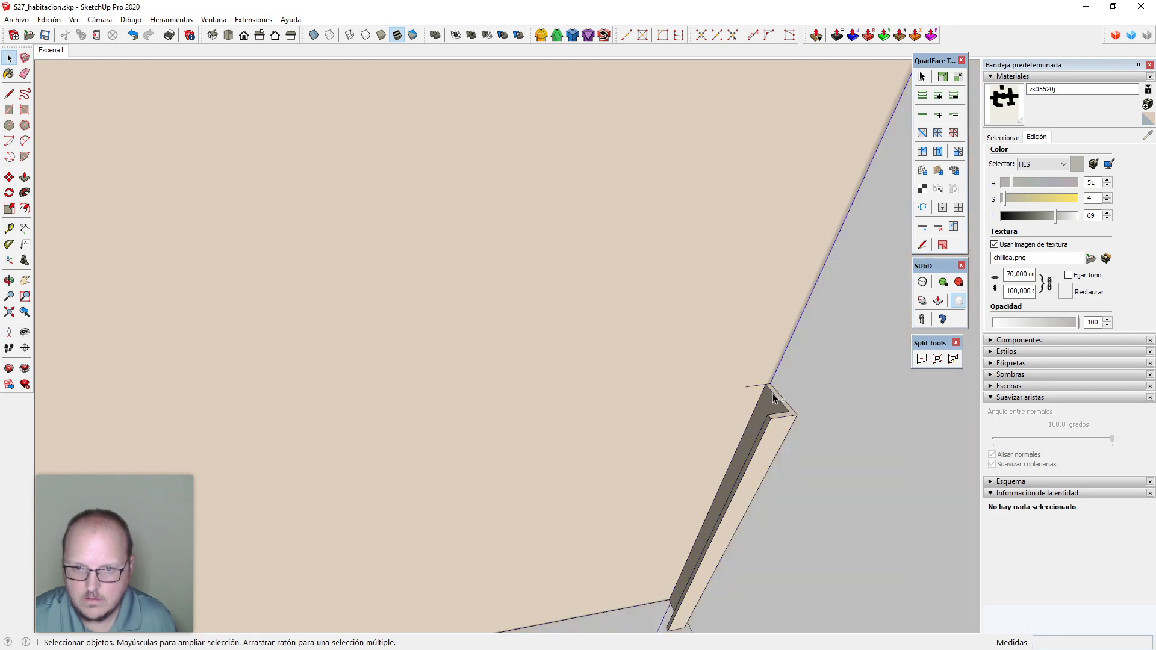
Erase the stray edge at the upper end of the L-shaped handle profile and leave its group
{"action": "double_click", "coordinate": [773, 395]}
{"action": "key", "text": "e"}
{"action": "key", "text": "space"}
{"action": "scroll", "coordinate": [785, 347], "scroll_direction": "down", "scroll_amount": 1}
{"action": "left_click", "coordinate": [787, 343]}
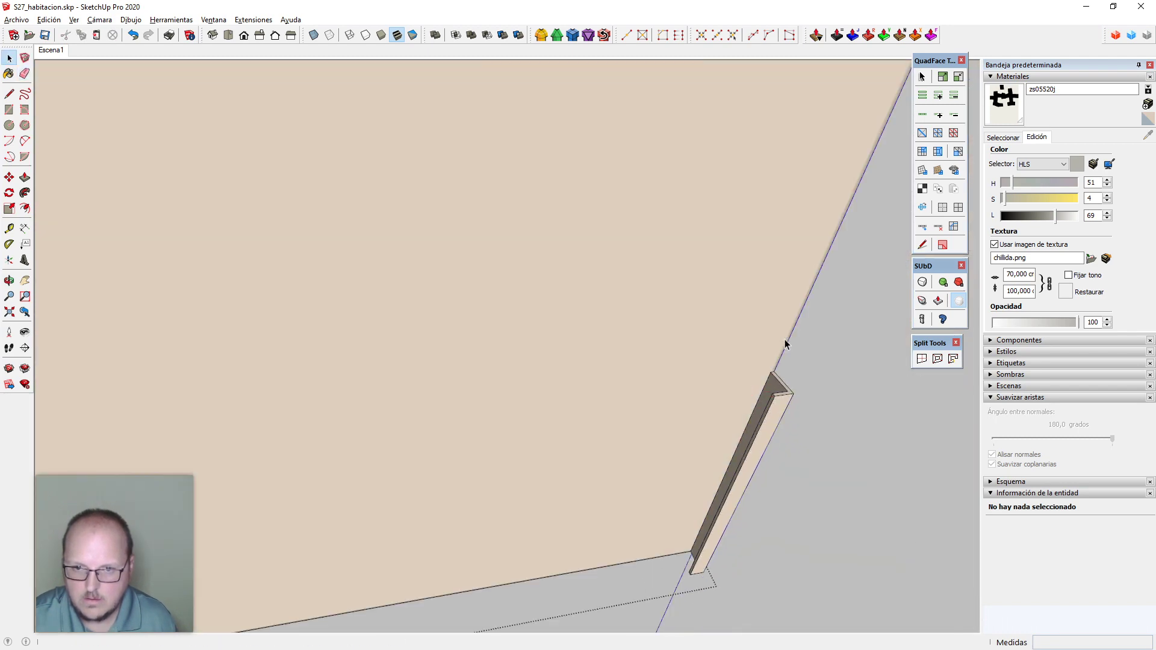
{"action": "left_click", "coordinate": [800, 344]}
Open the sideboard's left sliding door for editing and scale its handle profile along the blue axis to 20 cm
{"action": "scroll", "coordinate": [857, 364], "scroll_direction": "down", "scroll_amount": 4}
{"action": "mouse_move", "coordinate": [790, 426]}
{"action": "middle_mouse_down"}
{"action": "mouse_move", "coordinate": [800, 322]}
{"action": "mouse_move", "coordinate": [625, 291]}
{"action": "mouse_move", "coordinate": [649, 297]}
{"action": "mouse_move", "coordinate": [455, 336]}
{"action": "mouse_move", "coordinate": [405, 400]}
{"action": "middle_mouse_up"}
{"action": "key", "text": "space"}
{"action": "key", "text": "Escape"}
{"action": "scroll", "coordinate": [248, 341], "scroll_direction": "up", "scroll_amount": 4}
{"action": "double_click", "coordinate": [249, 335]}
{"action": "left_click", "coordinate": [249, 336]}
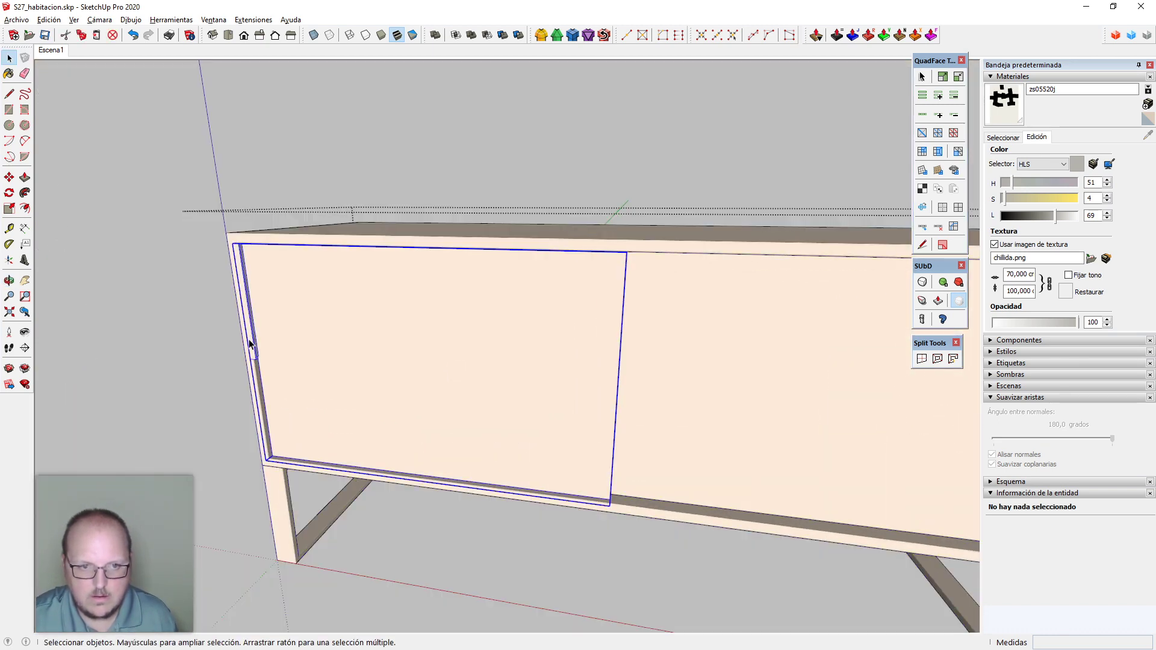
{"action": "double_click", "coordinate": [250, 336]}
{"action": "left_click", "coordinate": [249, 355]}
{"action": "key", "text": "s"}
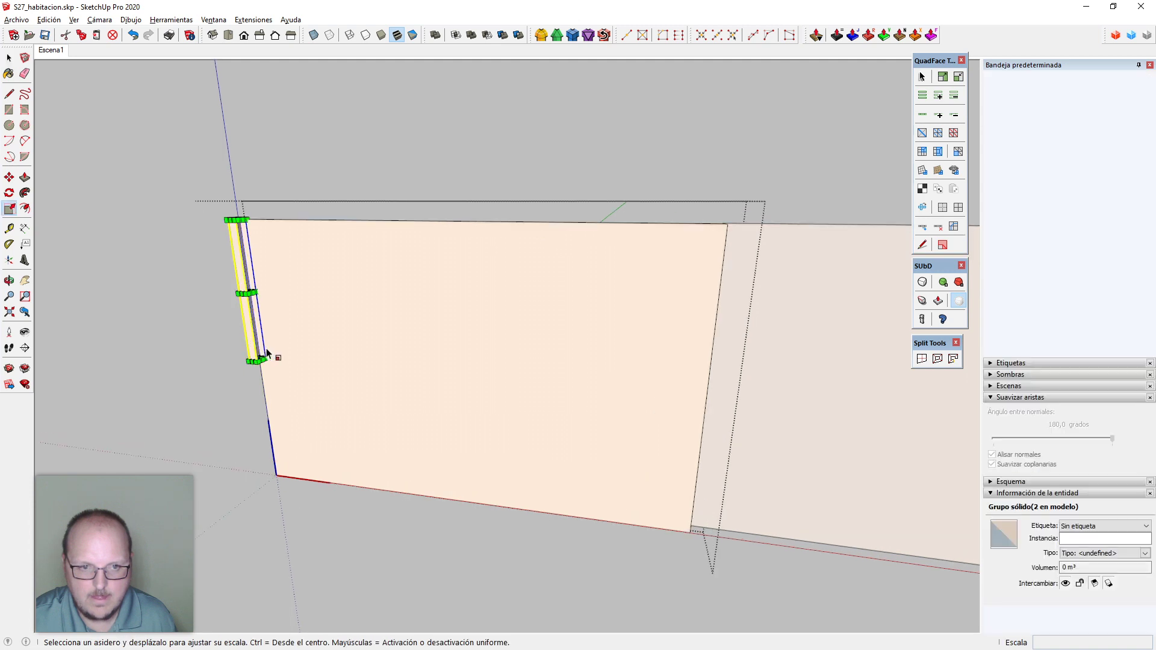
{"action": "scroll", "coordinate": [254, 361], "scroll_direction": "up", "scroll_amount": 3}
{"action": "left_click", "coordinate": [258, 366]}
{"action": "scroll", "coordinate": [291, 382], "scroll_direction": "down", "scroll_amount": 3}
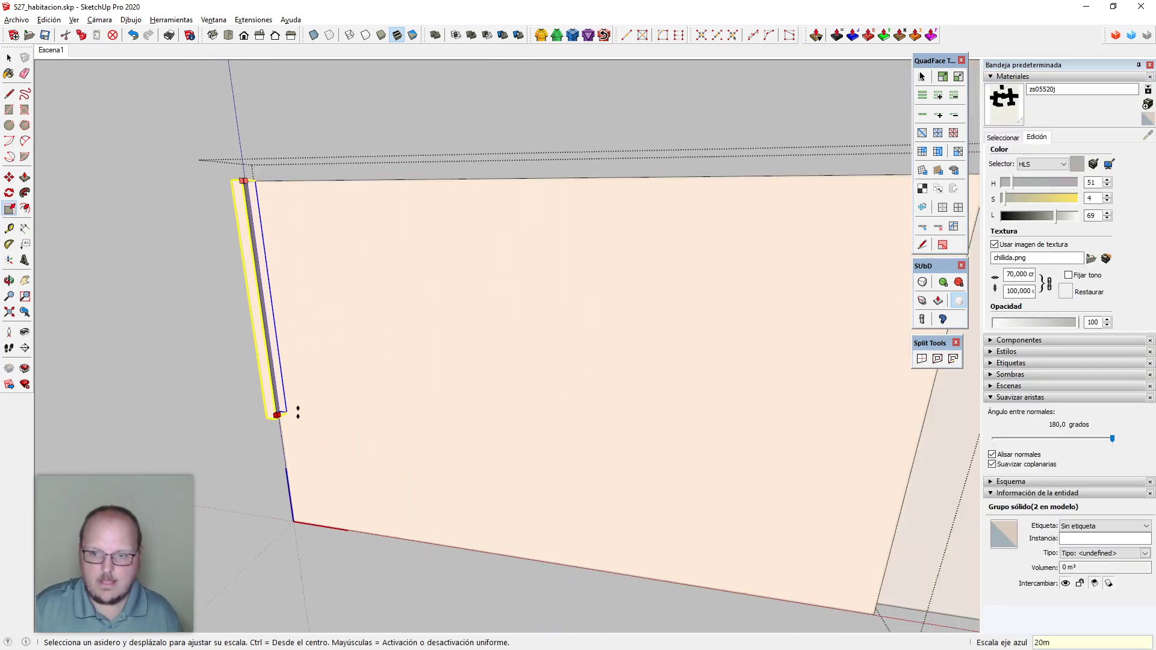
{"action": "type", "text": "20cm"}
{"action": "key", "text": "Return"}
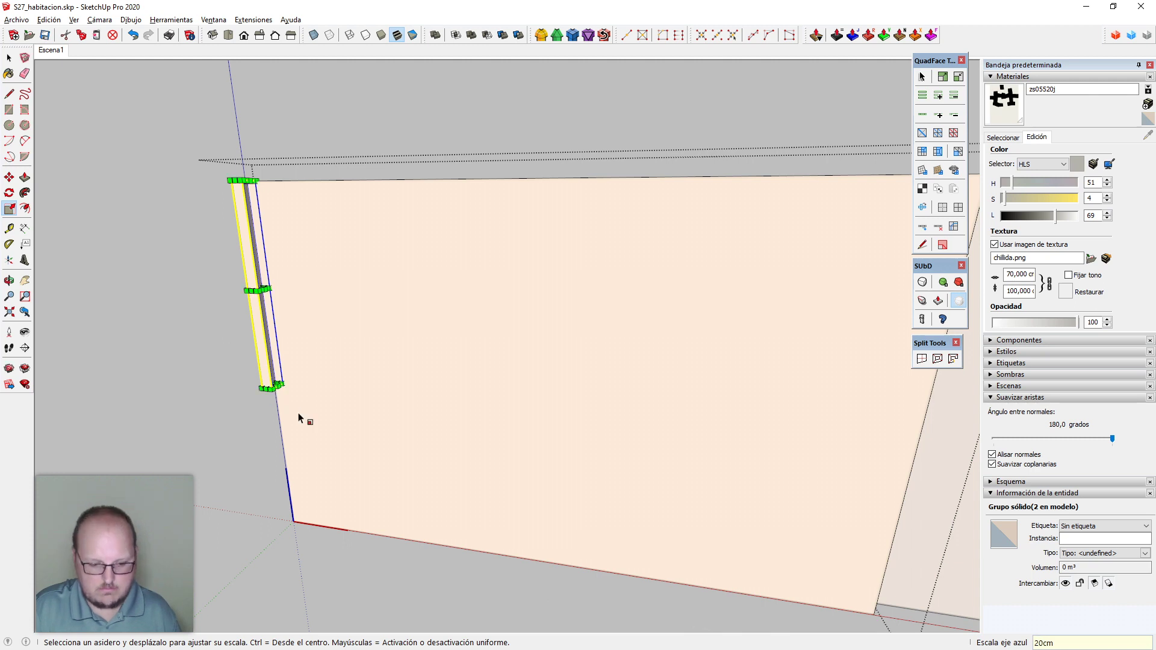
Rescale the handle profile along the blue axis, trying 30 cm and settling on 25 cm, and exit the nested groups
{"action": "type", "text": "30cm"}
{"action": "key", "text": "Return"}
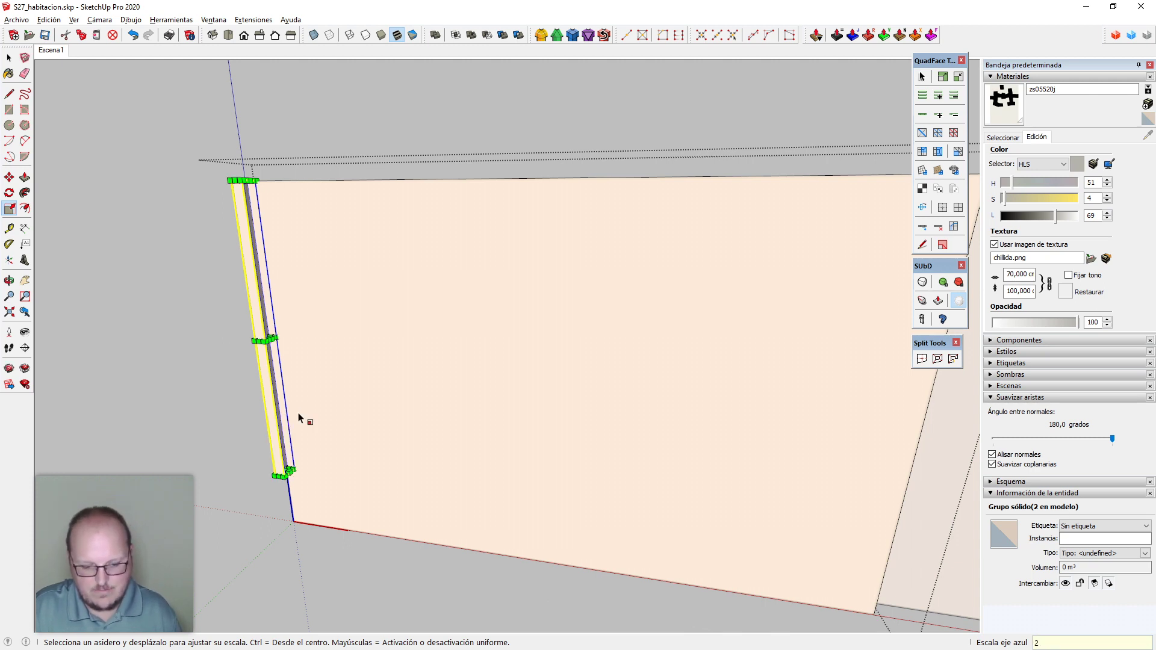
{"action": "type", "text": "25cm"}
{"action": "key", "text": "Return"}
{"action": "key", "text": "space"}
{"action": "key", "text": "Escape"}
{"action": "scroll", "coordinate": [313, 404], "scroll_direction": "down", "scroll_amount": 4}
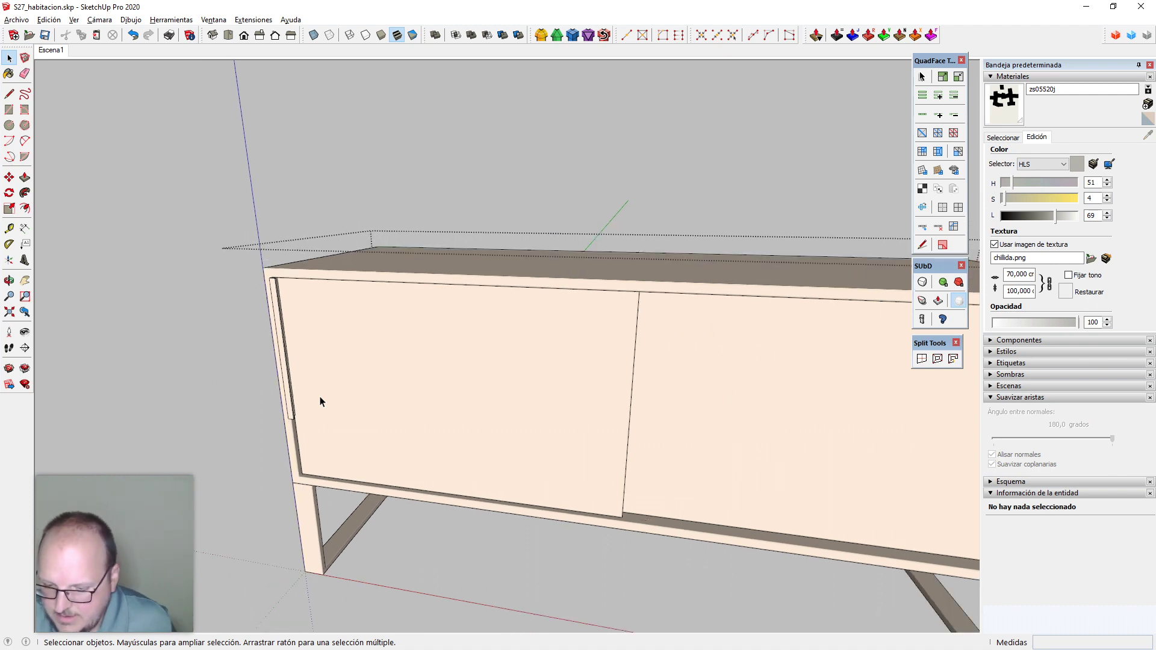
View the finished sideboard from across the room and return to the saved Escena1 view
{"action": "scroll", "coordinate": [362, 400], "scroll_direction": "down", "scroll_amount": 6}
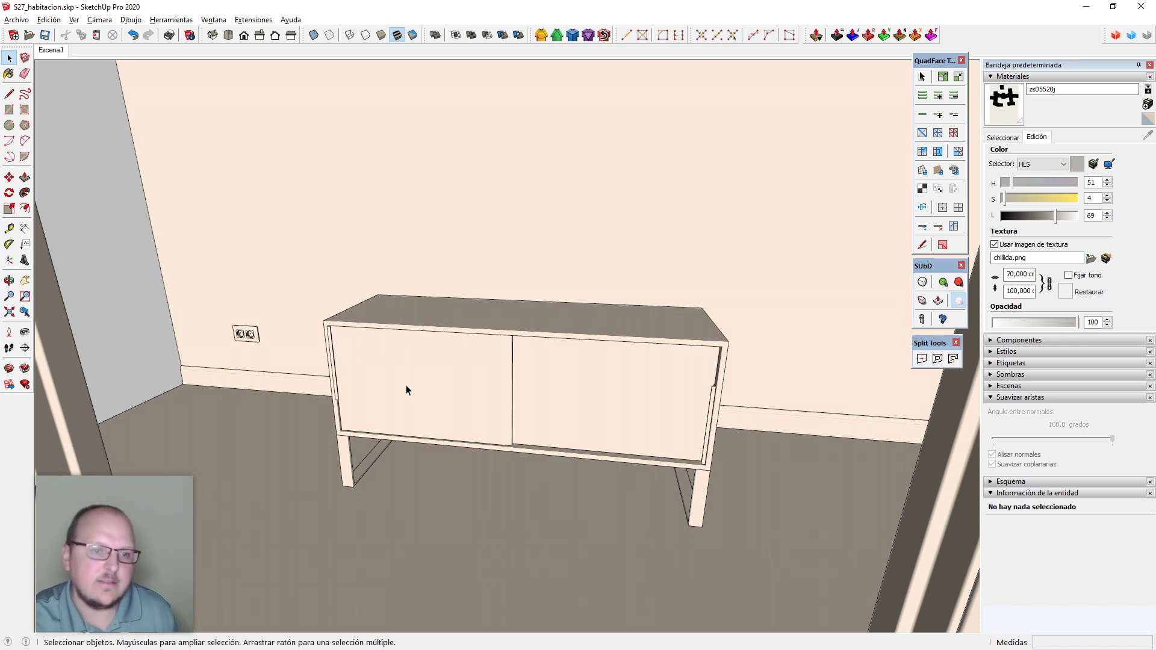
{"action": "scroll", "coordinate": [337, 374], "scroll_direction": "down", "scroll_amount": 6}
{"action": "middle_click_drag", "start_coordinate": [388, 377], "coordinate": [422, 356]}
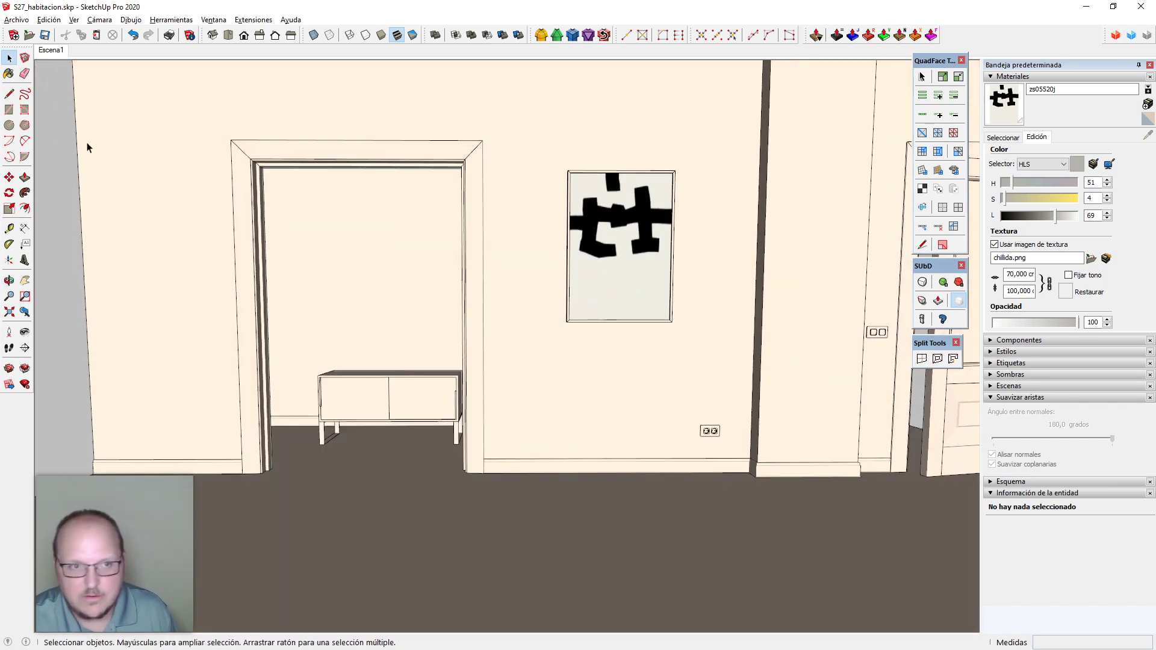
{"action": "left_click", "coordinate": [48, 52]}
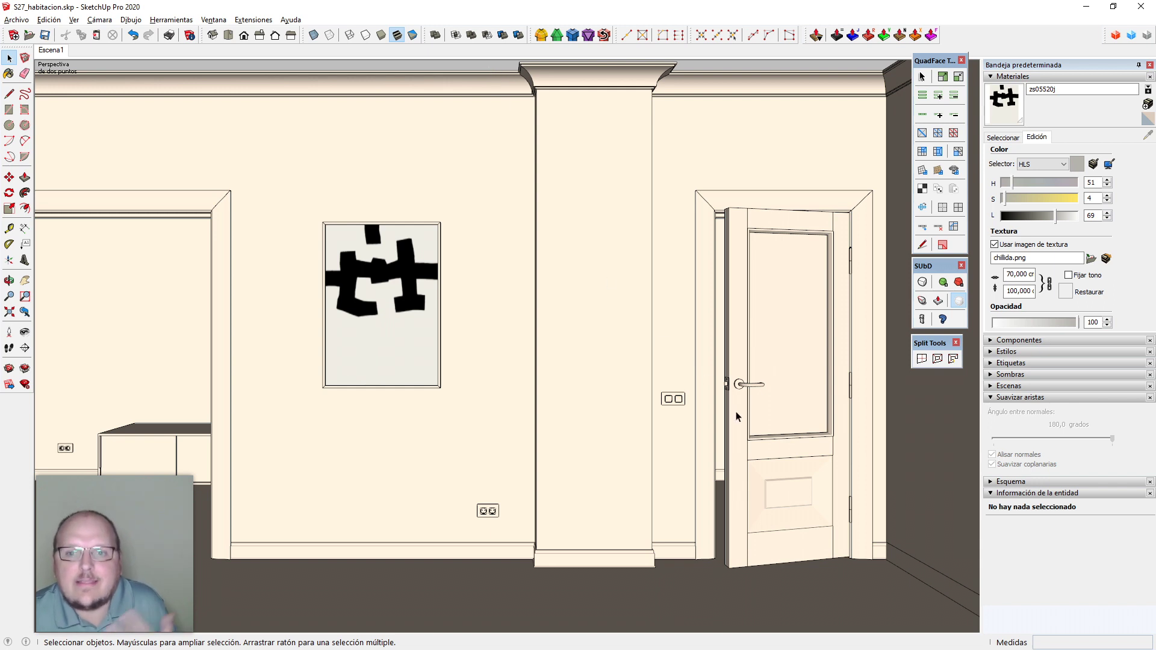
Open the door group down to its handle component and select all of the handle's geometry
{"action": "left_click", "coordinate": [744, 386]}
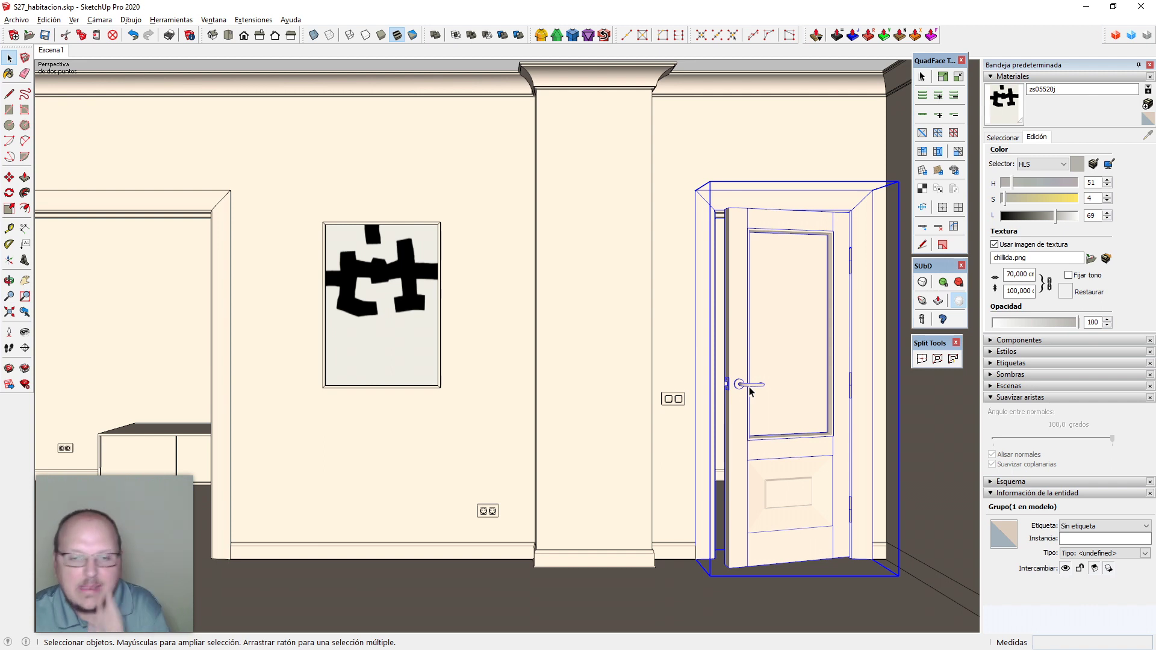
{"action": "double_click", "coordinate": [754, 390]}
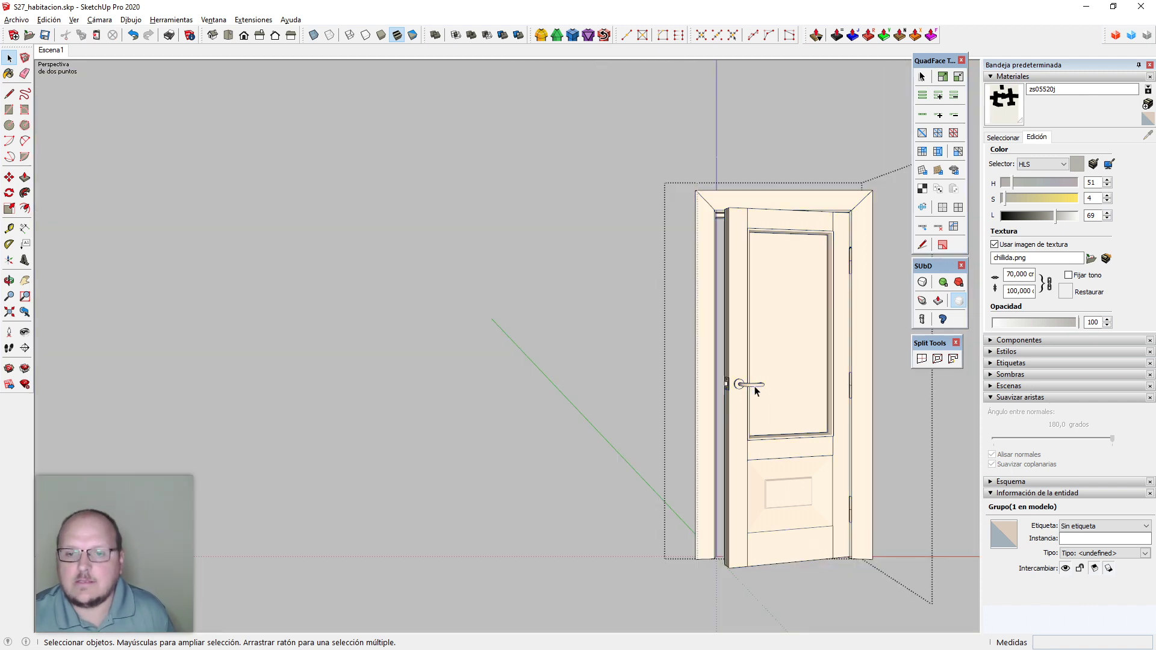
{"action": "scroll", "coordinate": [756, 390], "scroll_direction": "down", "scroll_amount": 5}
{"action": "left_click_drag", "start_coordinate": [707, 361], "coordinate": [868, 483]}
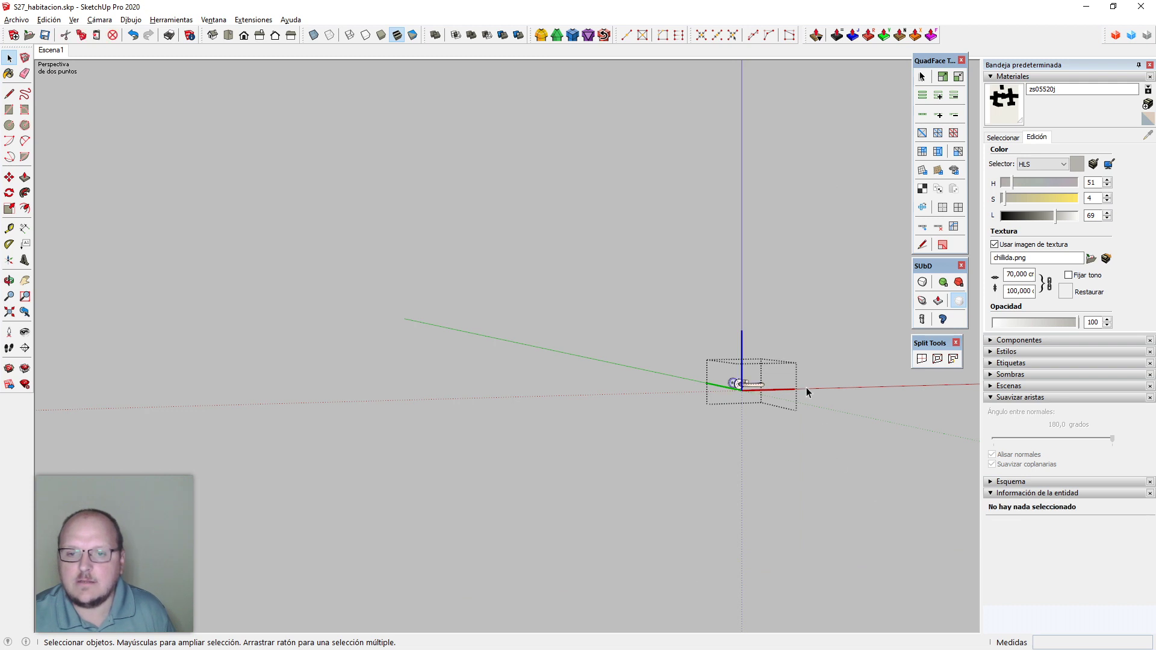
{"action": "left_click_drag", "start_coordinate": [683, 336], "coordinate": [795, 415]}
Show the Selection Toys tools, reduce the handle selection to faces only to check their count, and exit the nested groups
{"action": "right_click", "coordinate": [961, 36]}
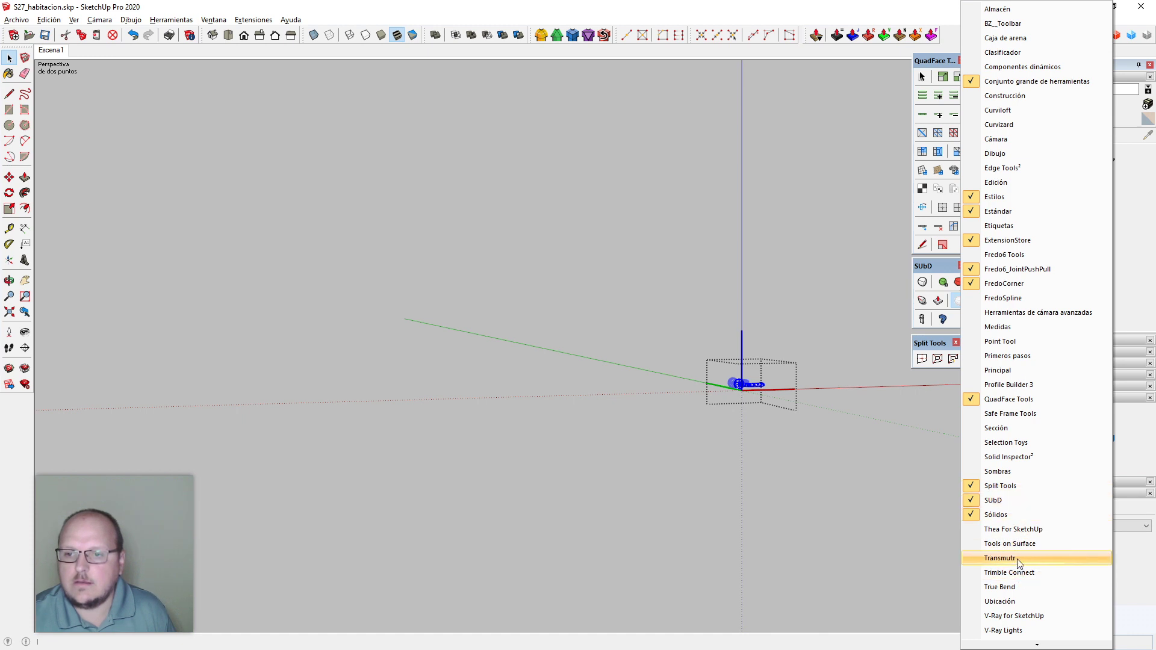
{"action": "left_click", "coordinate": [1007, 443]}
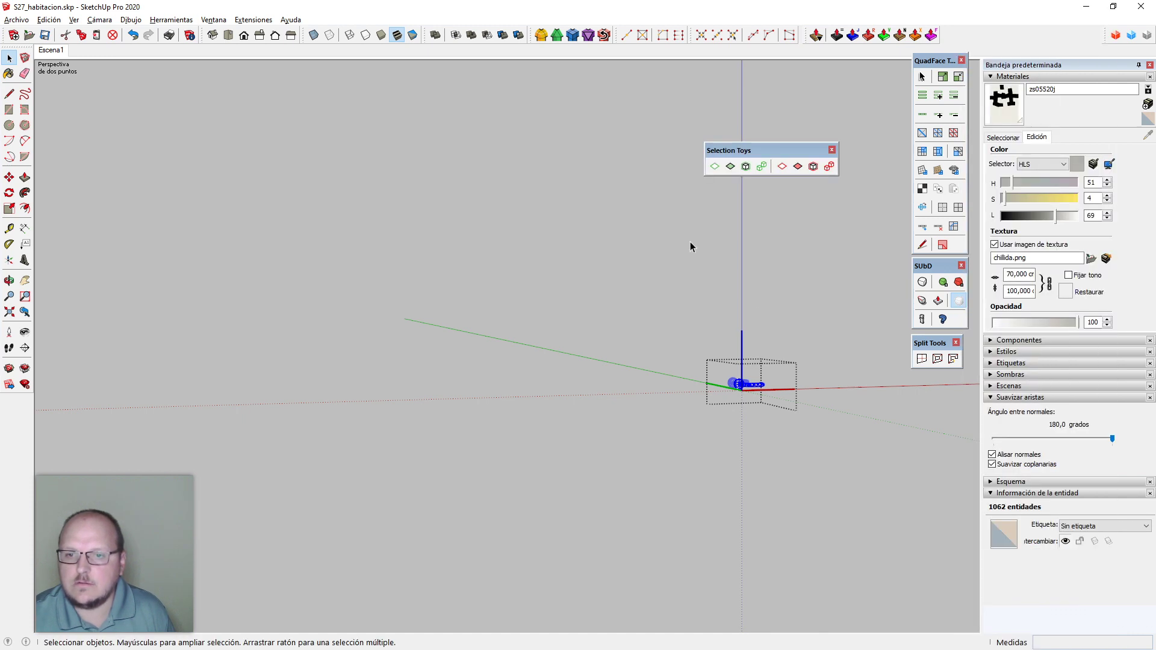
{"action": "left_click", "coordinate": [729, 168]}
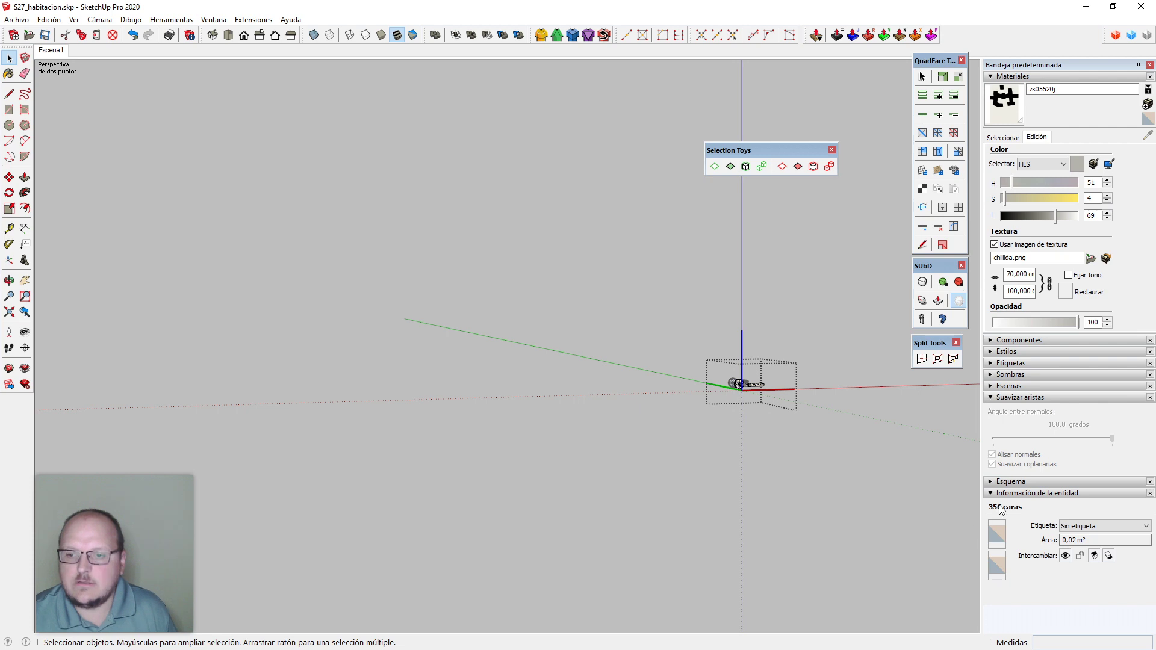
{"action": "scroll", "coordinate": [747, 386], "scroll_direction": "up", "scroll_amount": 5}
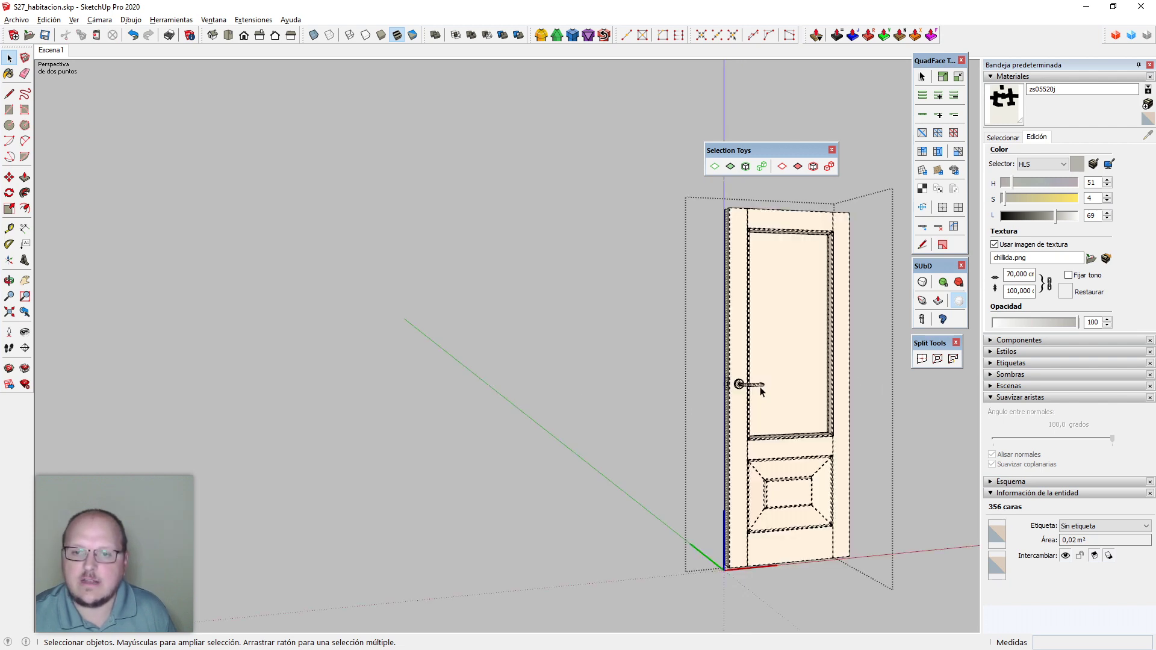
{"action": "key", "text": "Escape"}
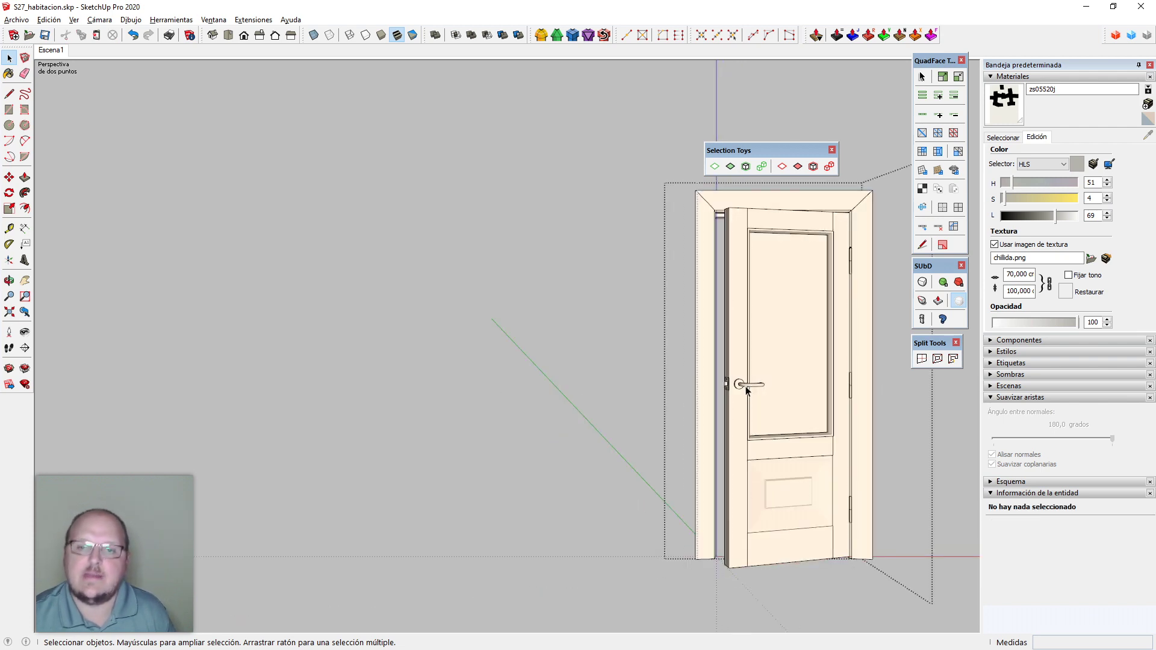
{"action": "key", "text": "Escape"}
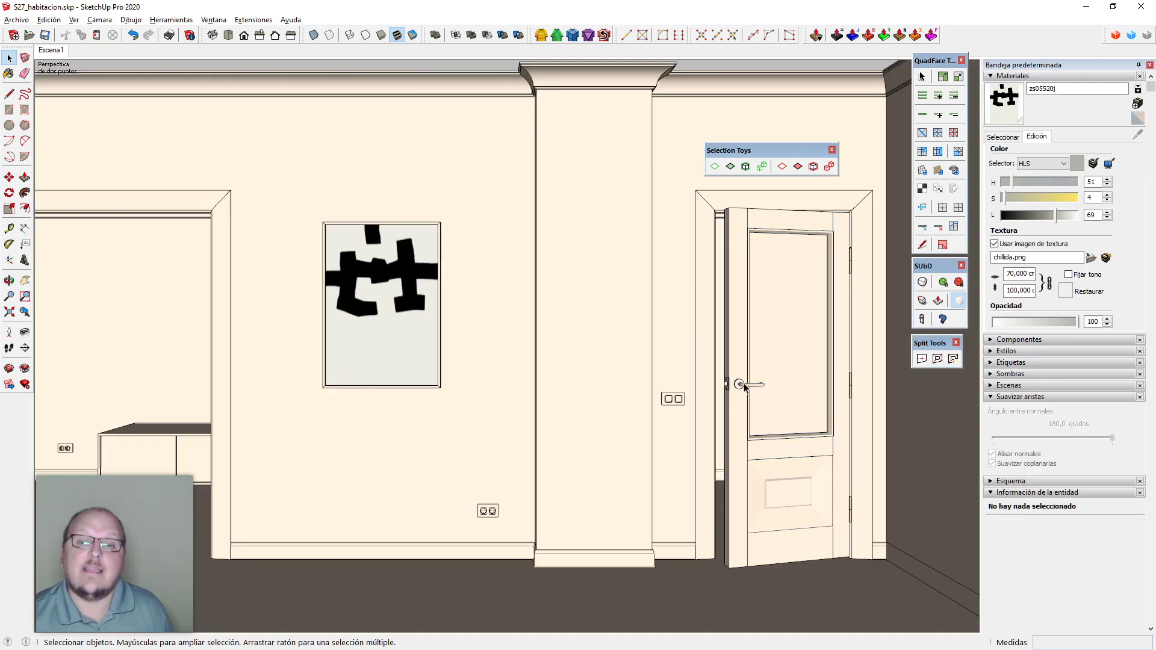
Subdivide the door handle component with SUbD and check its subdivision settings
{"action": "scroll", "coordinate": [745, 387], "scroll_direction": "up", "scroll_amount": 10}
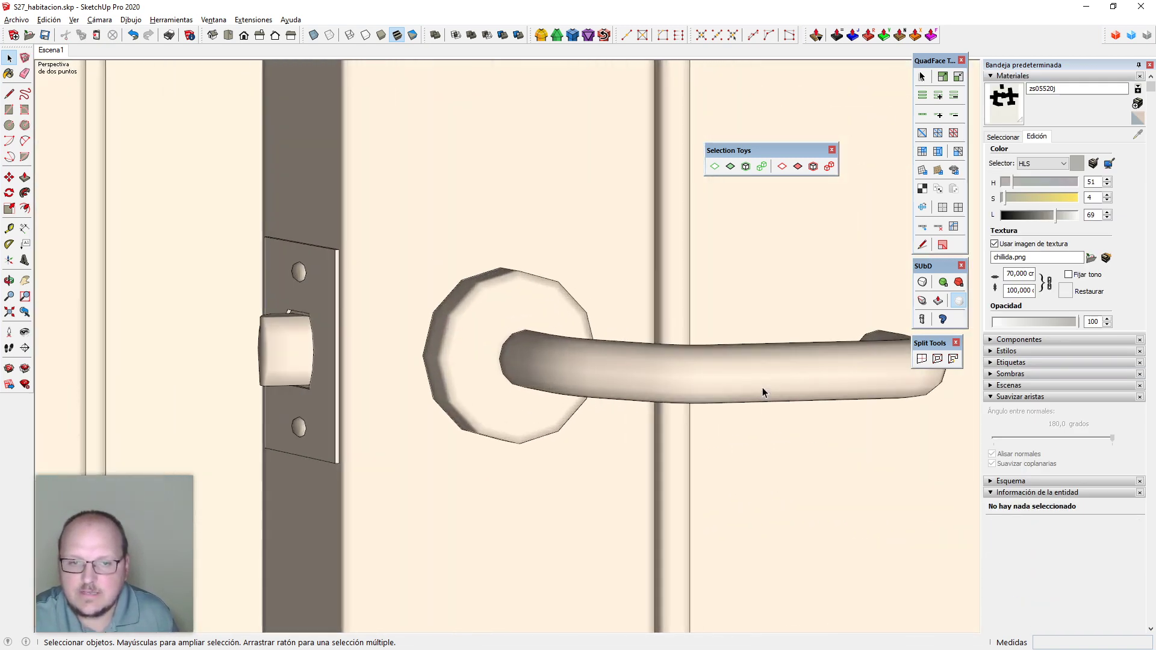
{"action": "scroll", "coordinate": [623, 406], "scroll_direction": "up", "scroll_amount": 1}
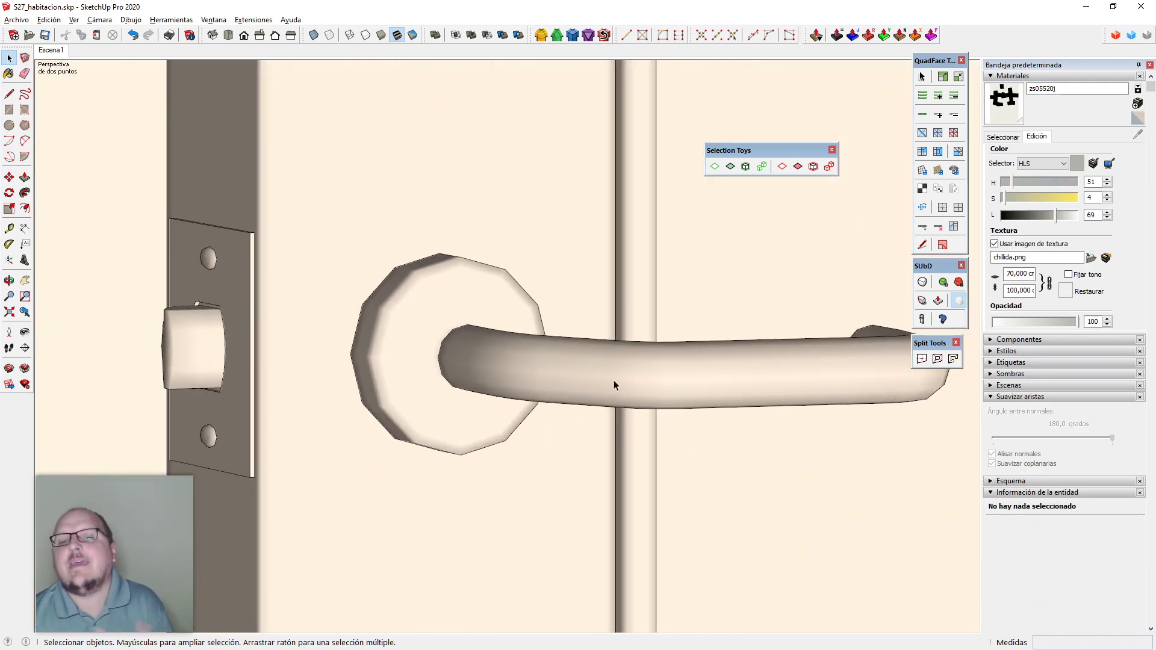
{"action": "left_click", "coordinate": [629, 363]}
{"action": "double_click", "coordinate": [629, 363]}
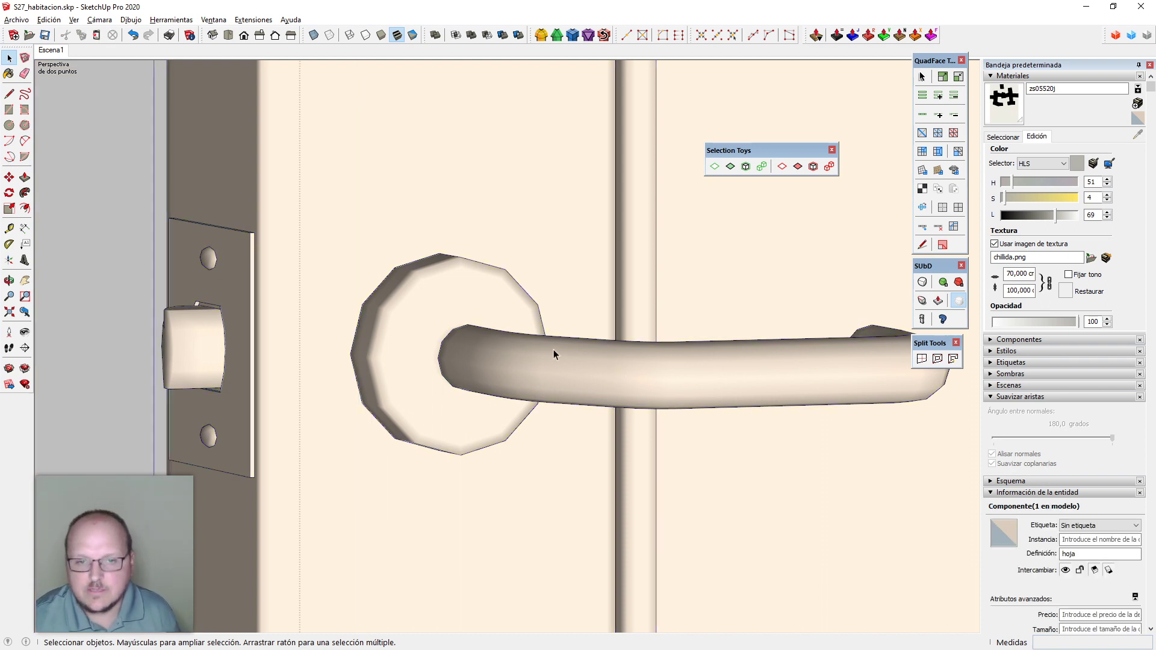
{"action": "left_click", "coordinate": [554, 350]}
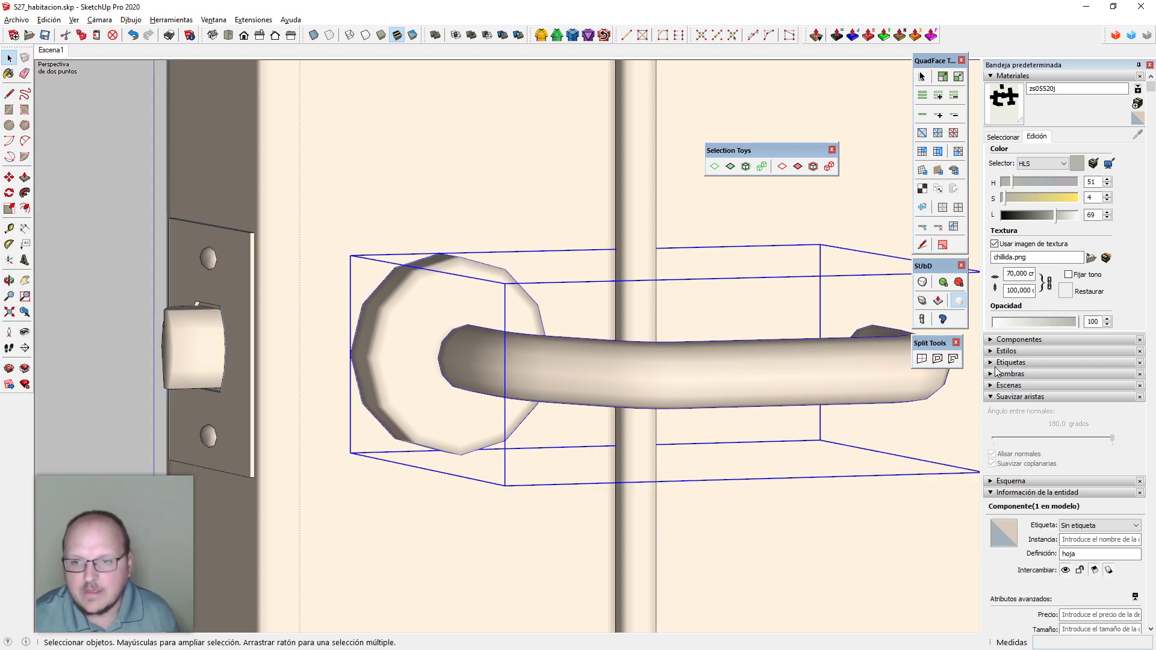
{"action": "left_click", "coordinate": [923, 283]}
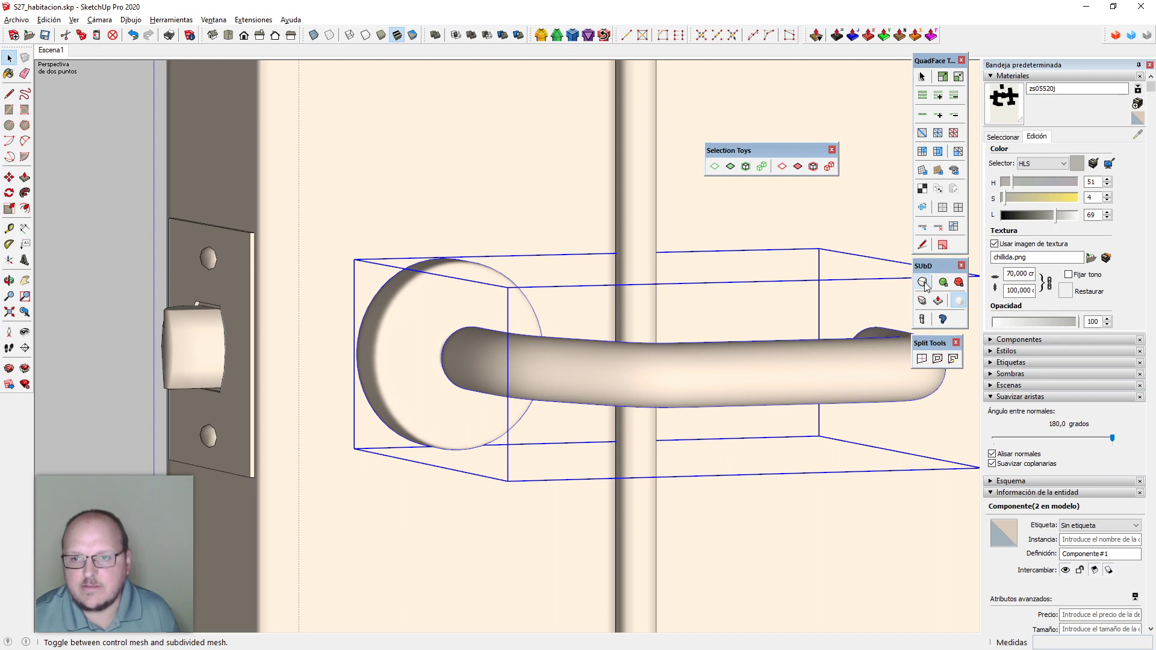
{"action": "left_click", "coordinate": [922, 319]}
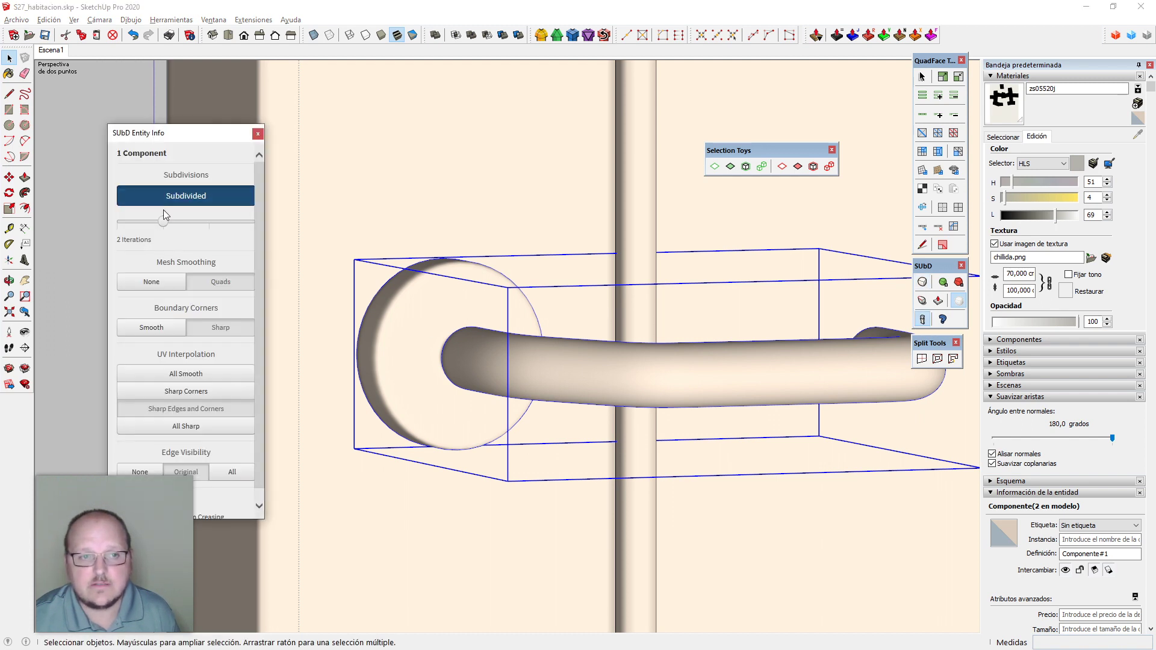
{"action": "left_click", "coordinate": [258, 134]}
Open the subdivided handle and filter its full selection to faces only to check the face count
{"action": "double_click", "coordinate": [573, 370]}
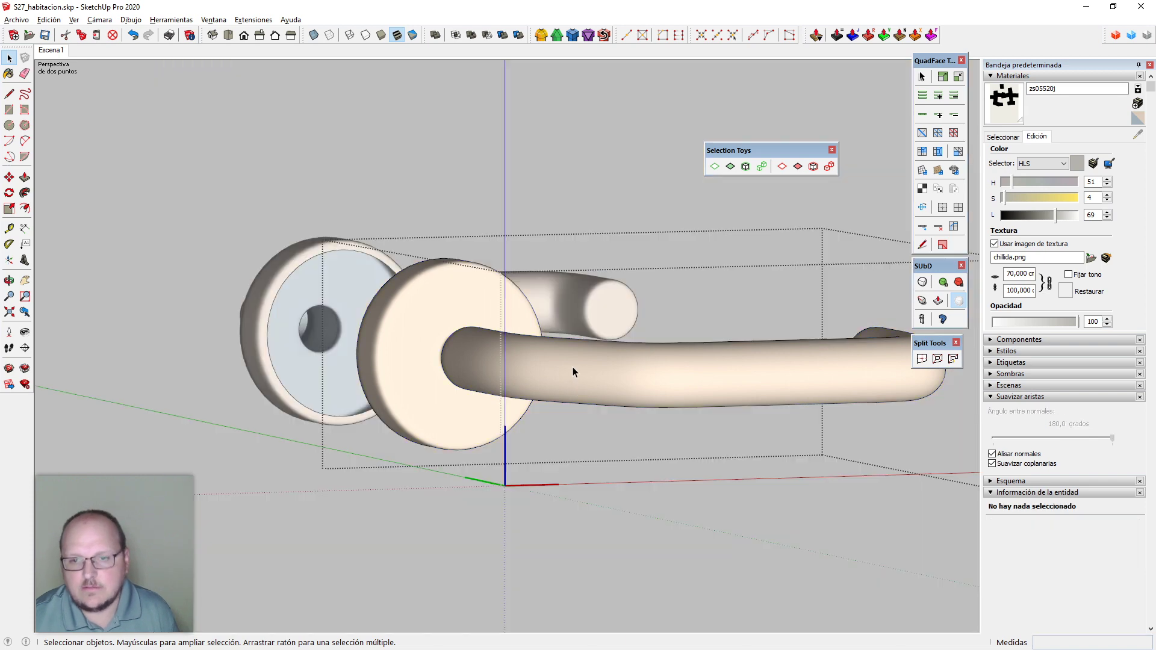
{"action": "left_click_drag", "start_coordinate": [322, 167], "coordinate": [970, 505]}
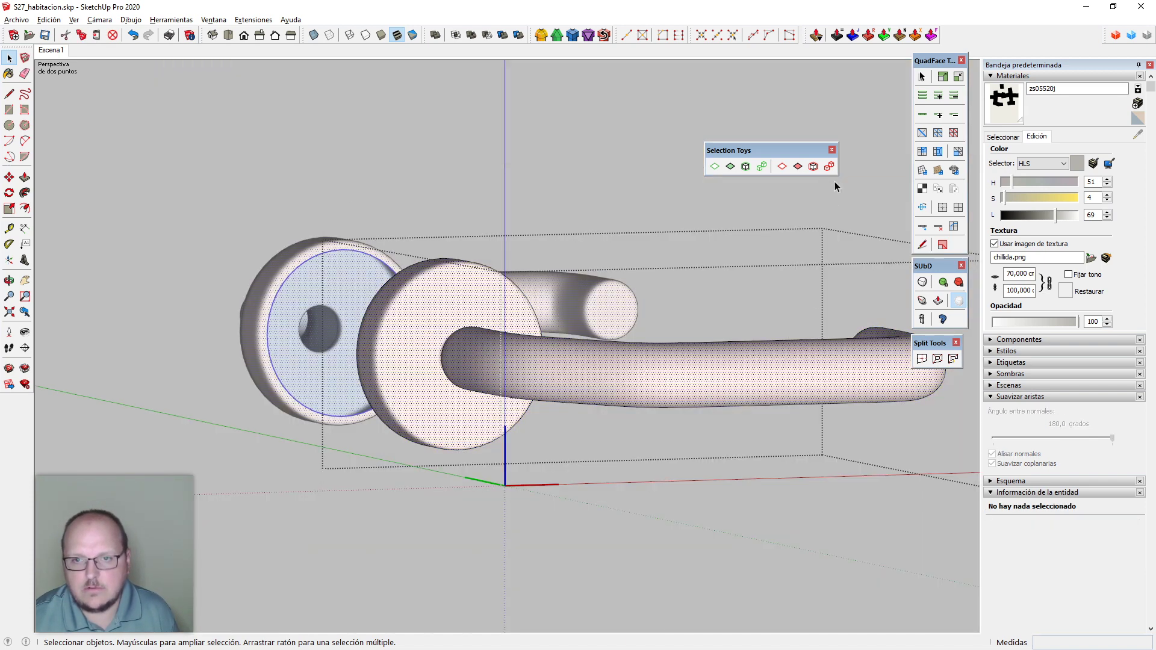
{"action": "mouse_move", "coordinate": [228, 189]}
{"action": "left_mouse_down"}
{"action": "mouse_move", "coordinate": [949, 516]}
{"action": "mouse_move", "coordinate": [940, 512]}
{"action": "left_mouse_up"}
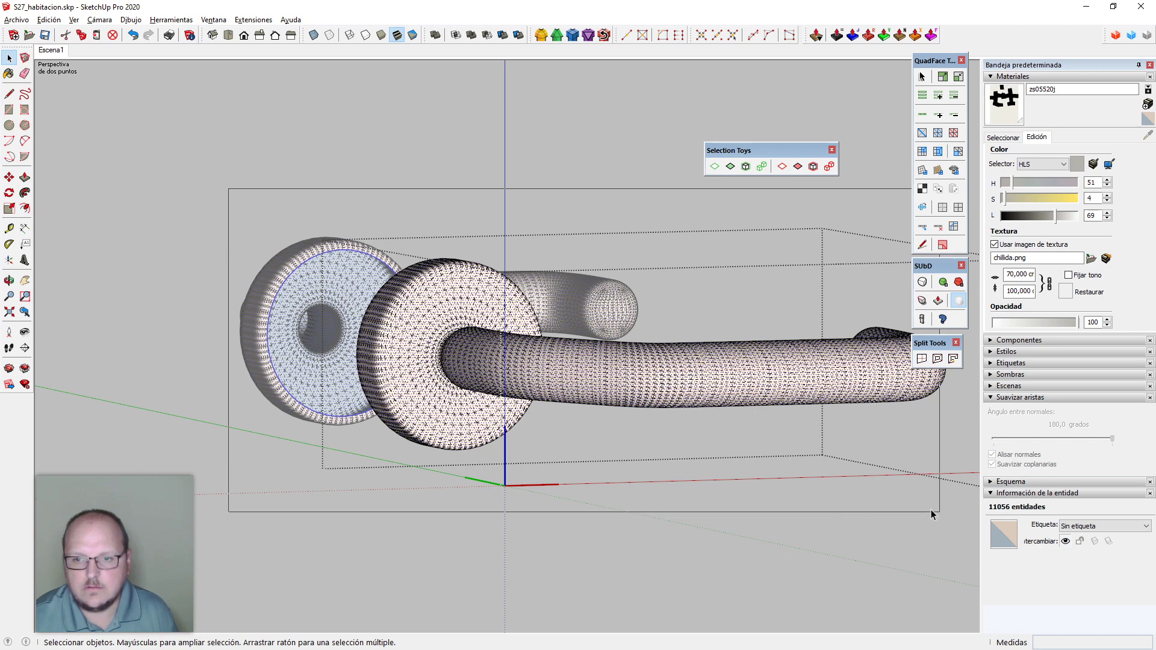
{"action": "left_click_drag", "start_coordinate": [342, 159], "coordinate": [964, 527]}
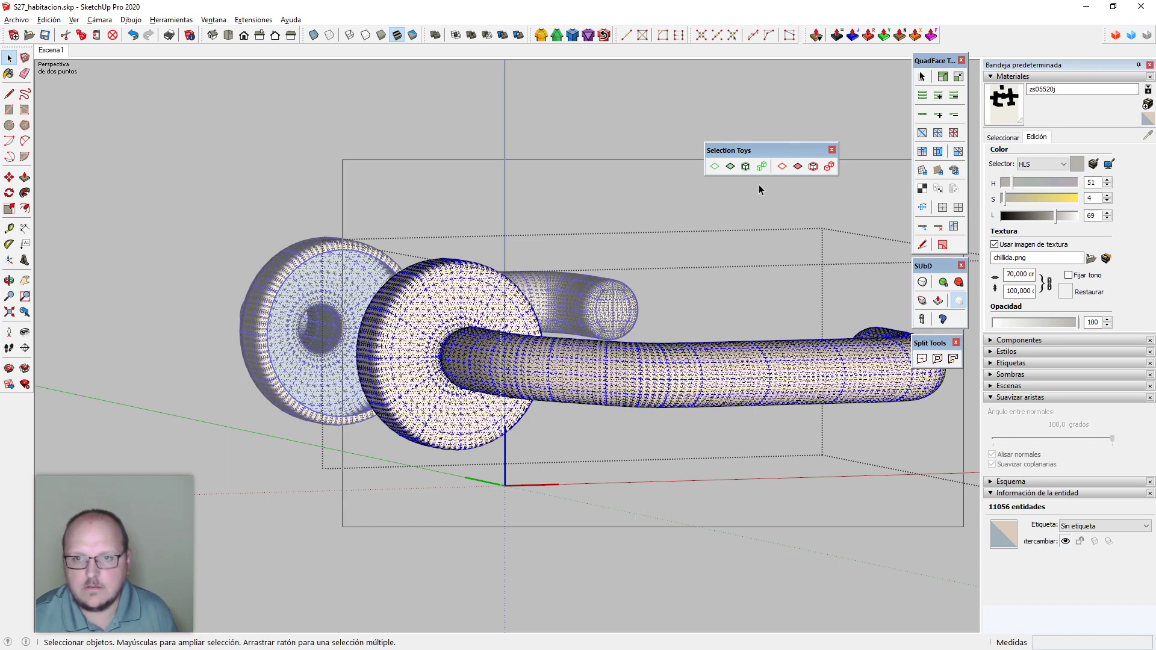
{"action": "left_click", "coordinate": [731, 167]}
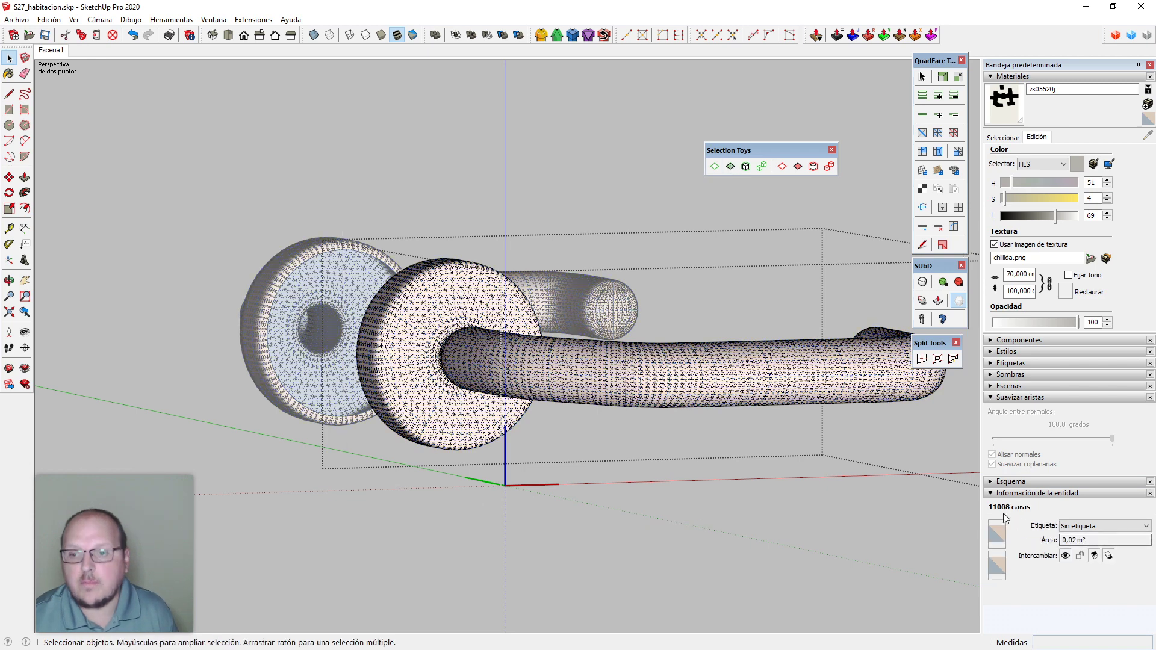
{"action": "left_click", "coordinate": [664, 473]}
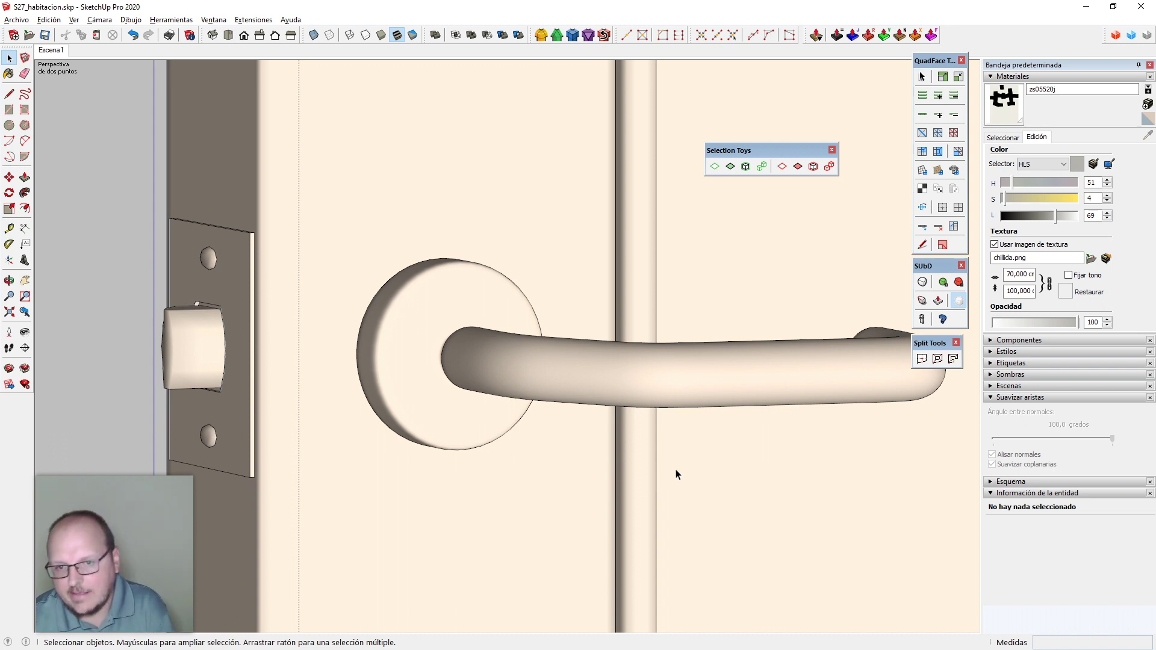
Leave the door's nested groups and return to the saved Escena1 view
{"action": "left_click", "coordinate": [659, 375]}
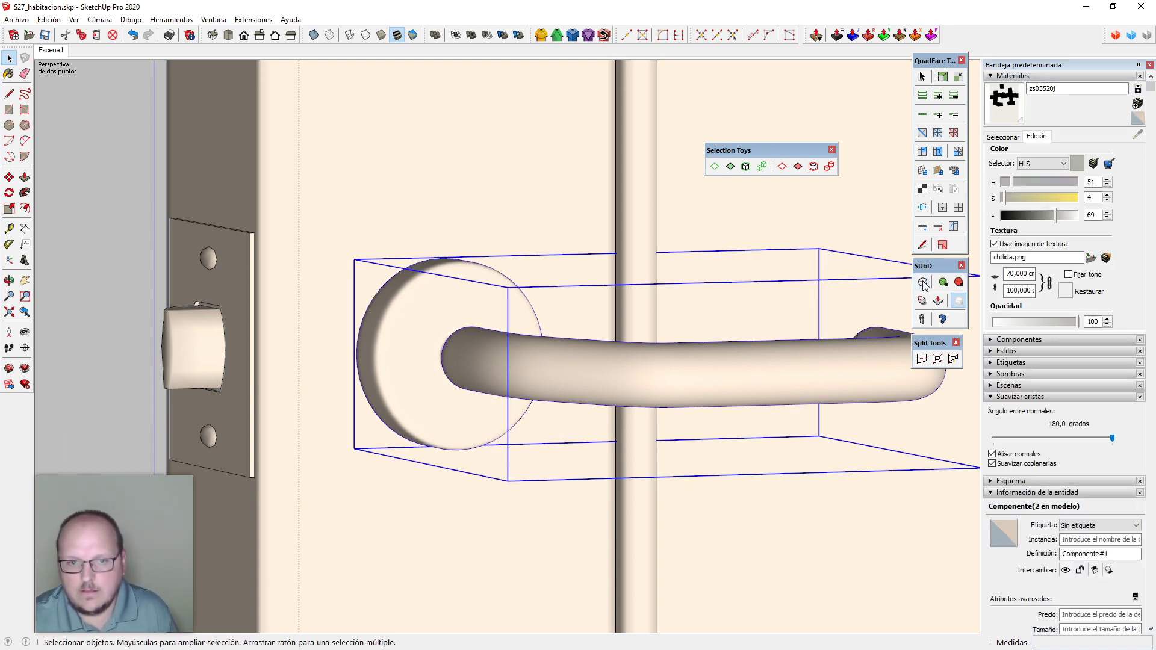
{"action": "scroll", "coordinate": [803, 364], "scroll_direction": "down", "scroll_amount": 6}
{"action": "scroll", "coordinate": [747, 335], "scroll_direction": "down", "scroll_amount": 3}
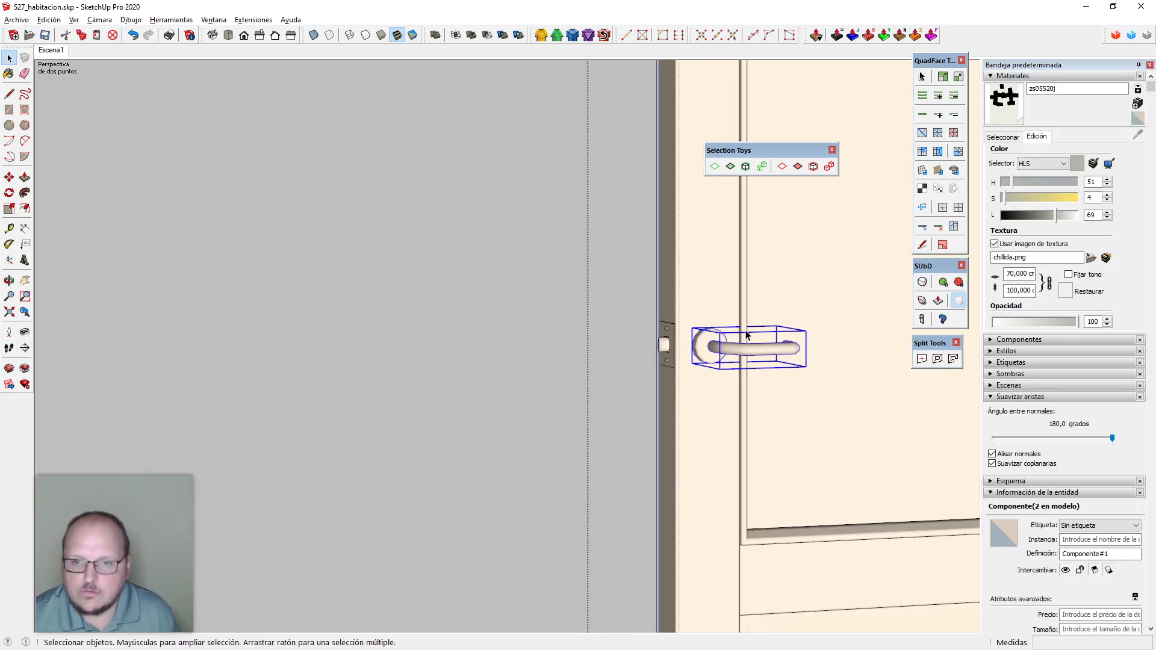
{"action": "key", "text": "Escape"}
{"action": "key", "text": "Escape"}
{"action": "scroll", "coordinate": [746, 335], "scroll_direction": "down", "scroll_amount": 6}
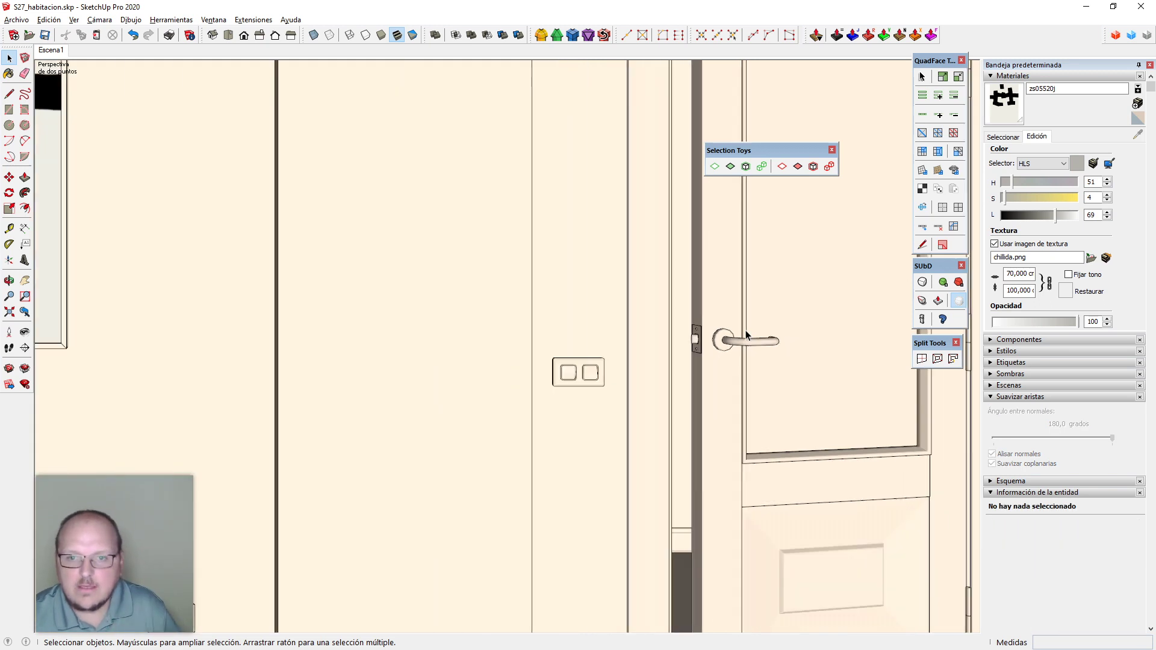
{"action": "left_click", "coordinate": [51, 50]}
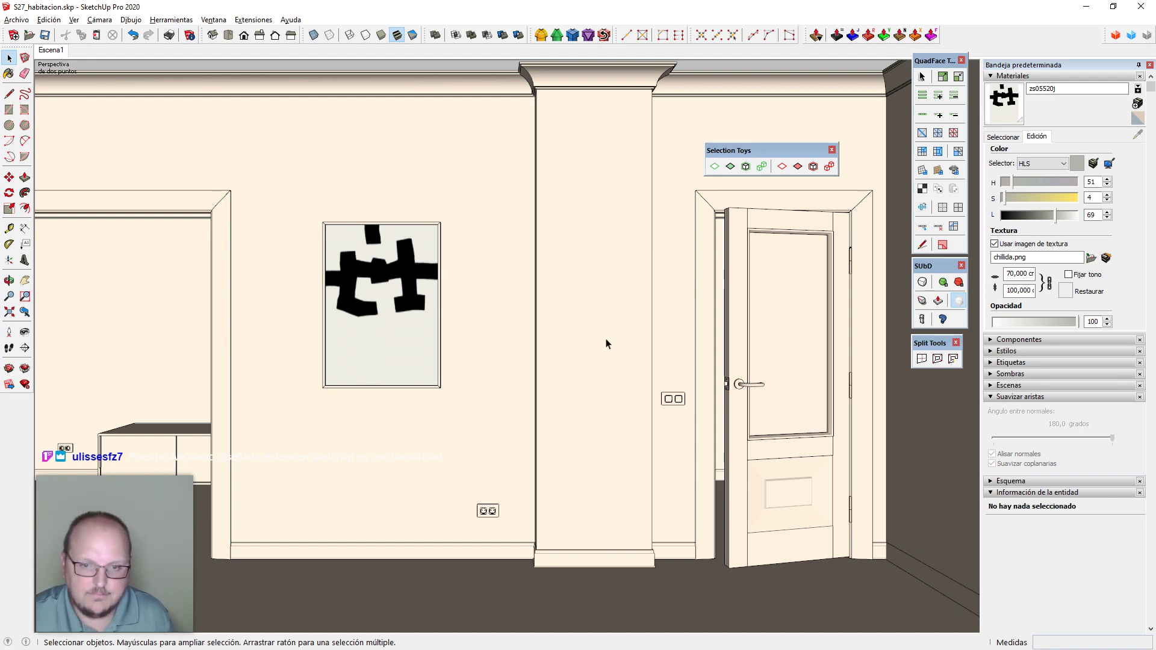
Examine the room's picture, opening and door from several angles
{"action": "middle_click_drag", "start_coordinate": [606, 341], "coordinate": [583, 353]}
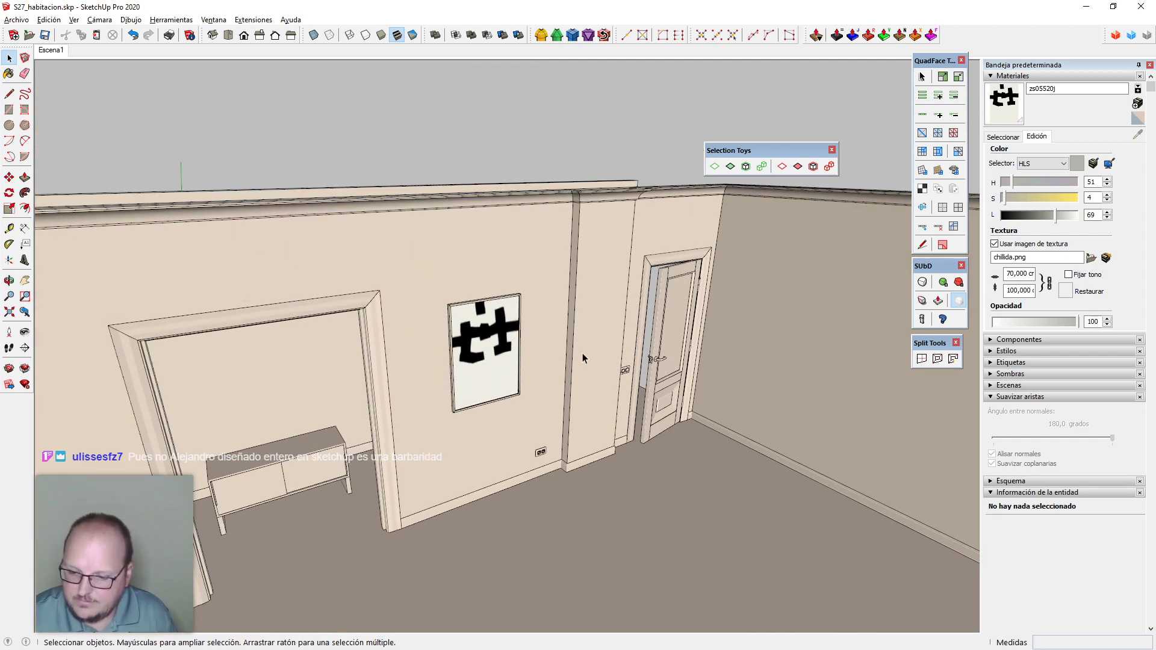
{"action": "middle_click_drag", "start_coordinate": [701, 381], "coordinate": [609, 199]}
{"action": "scroll", "coordinate": [585, 181], "scroll_direction": "down", "scroll_amount": 1}
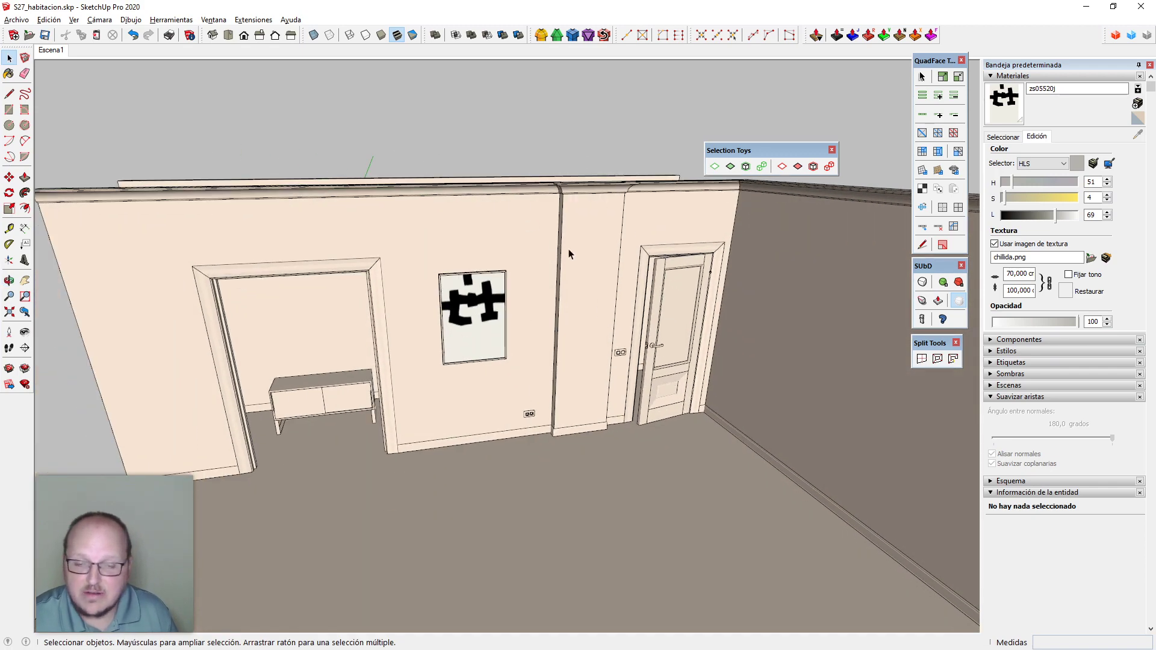
{"action": "scroll", "coordinate": [593, 271], "scroll_direction": "up", "scroll_amount": 3}
{"action": "middle_click_drag", "start_coordinate": [697, 431], "coordinate": [649, 377]}
{"action": "scroll", "coordinate": [644, 389], "scroll_direction": "up", "scroll_amount": 1}
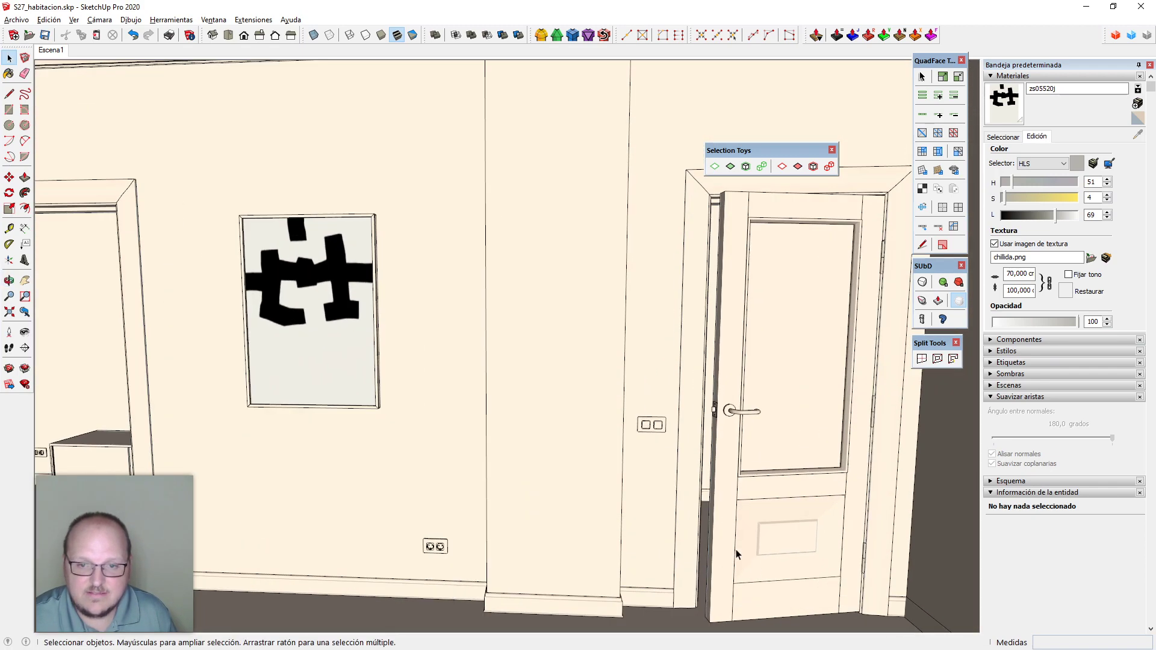
{"action": "middle_click_drag", "start_coordinate": [736, 554], "coordinate": [739, 508]}
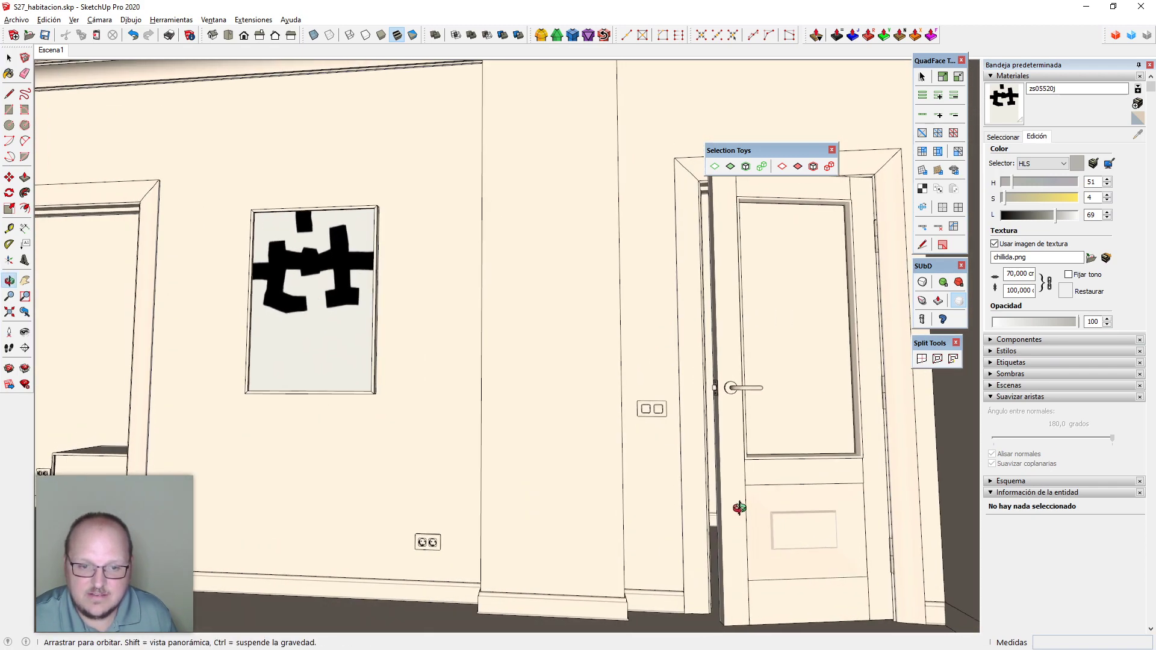
{"action": "scroll", "coordinate": [703, 399], "scroll_direction": "down", "scroll_amount": 1}
{"action": "middle_click_drag", "start_coordinate": [704, 405], "coordinate": [743, 490]}
{"action": "scroll", "coordinate": [743, 491], "scroll_direction": "up", "scroll_amount": 3}
{"action": "scroll", "coordinate": [433, 360], "scroll_direction": "down", "scroll_amount": 3}
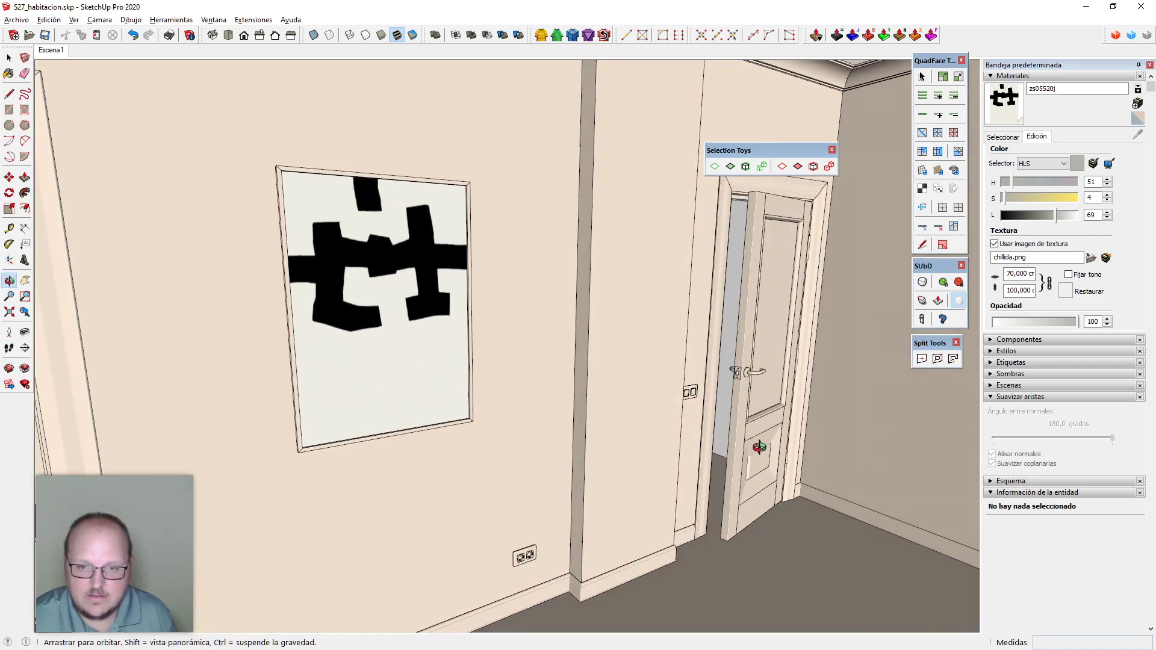
Open the picture component's frame group, subdivide all its edges with a 0,200 cm offset and examine the corner
{"action": "middle_click_drag", "start_coordinate": [646, 409], "coordinate": [554, 373]}
{"action": "scroll", "coordinate": [356, 263], "scroll_direction": "up", "scroll_amount": 5}
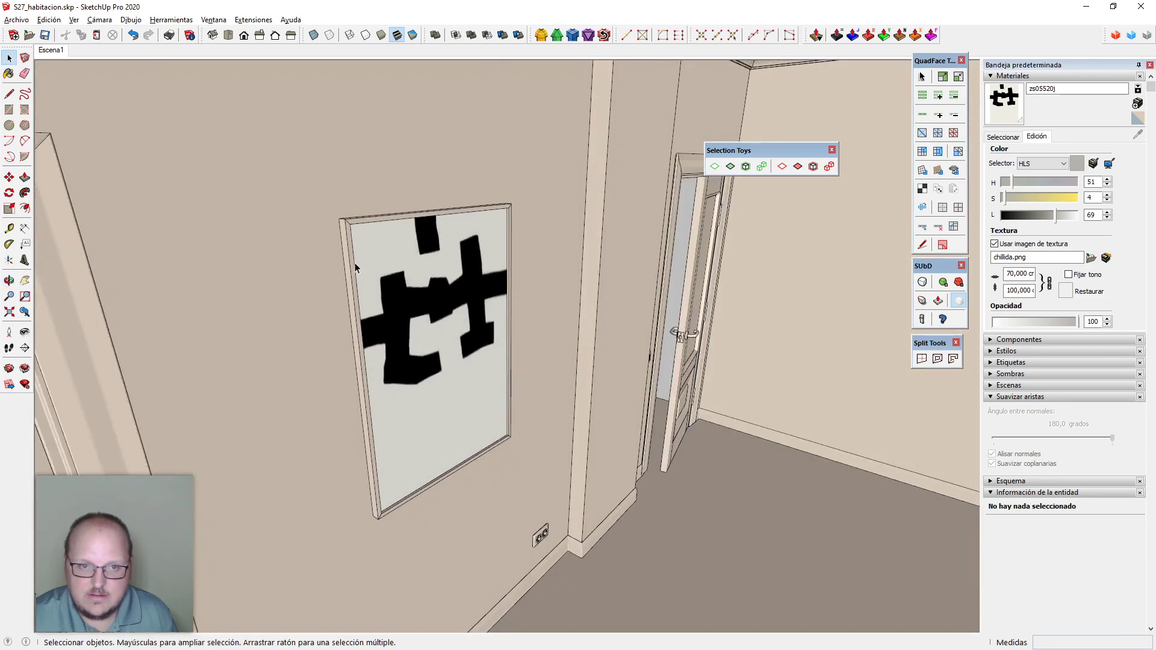
{"action": "double_click", "coordinate": [346, 208]}
{"action": "key", "text": "ctrl+a"}
{"action": "middle_click_drag", "start_coordinate": [346, 207], "coordinate": [412, 311]}
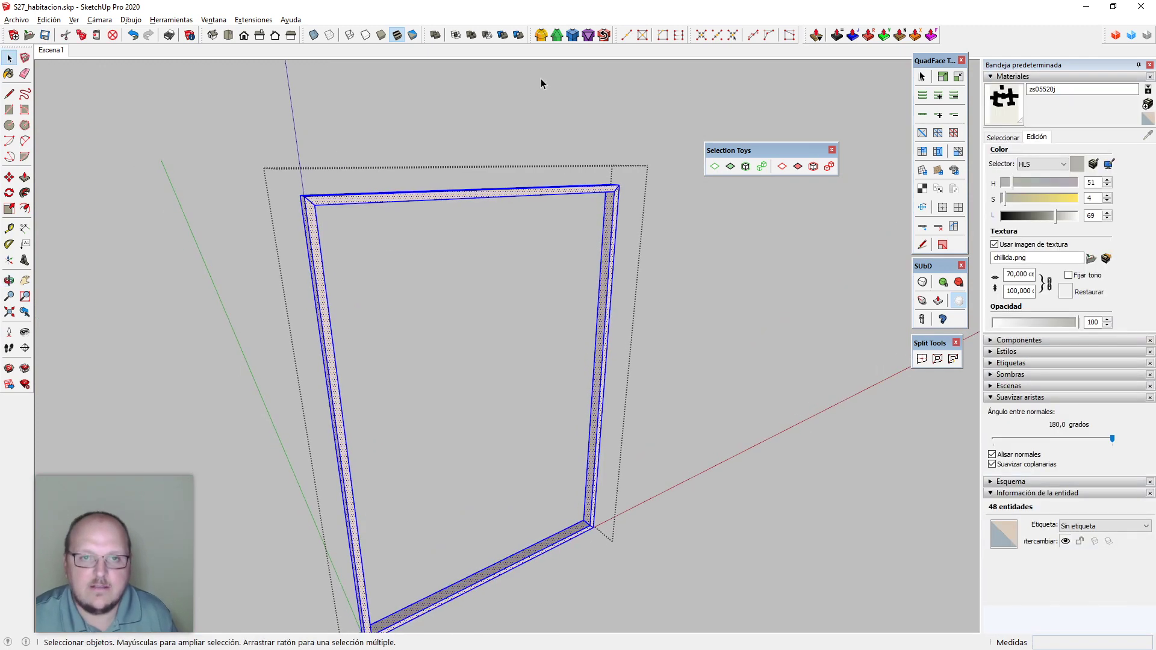
{"action": "left_click", "coordinate": [573, 36]}
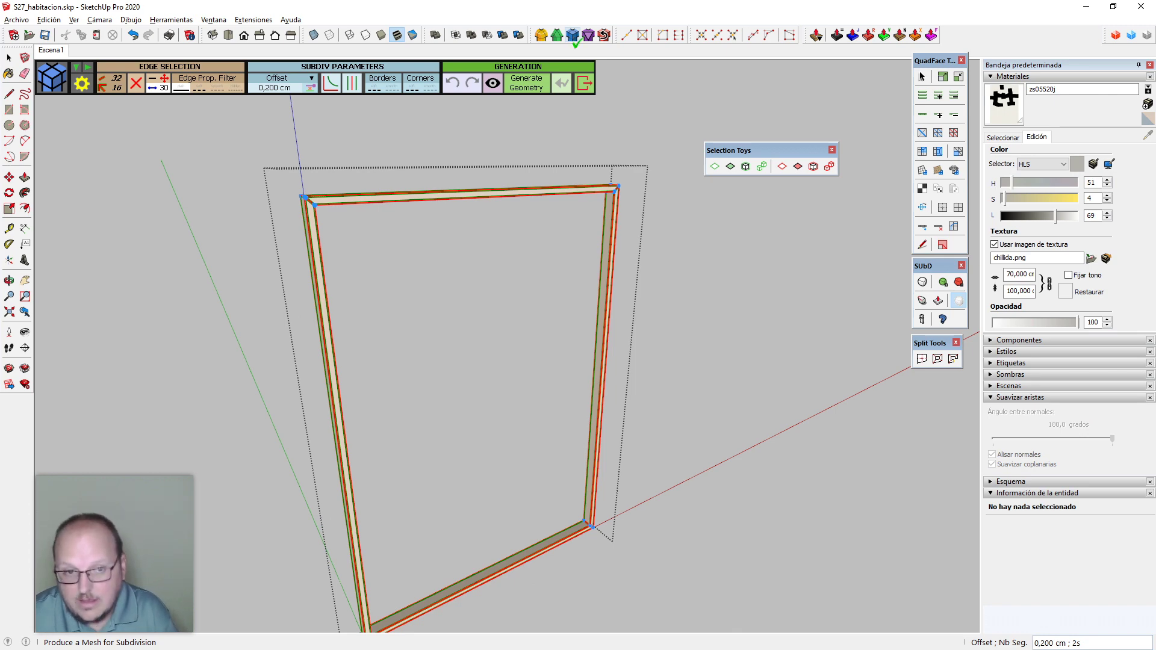
{"action": "left_click", "coordinate": [433, 245]}
{"action": "middle_click_drag", "start_coordinate": [433, 249], "coordinate": [342, 199]}
{"action": "key", "text": "space"}
{"action": "left_click", "coordinate": [334, 193]}
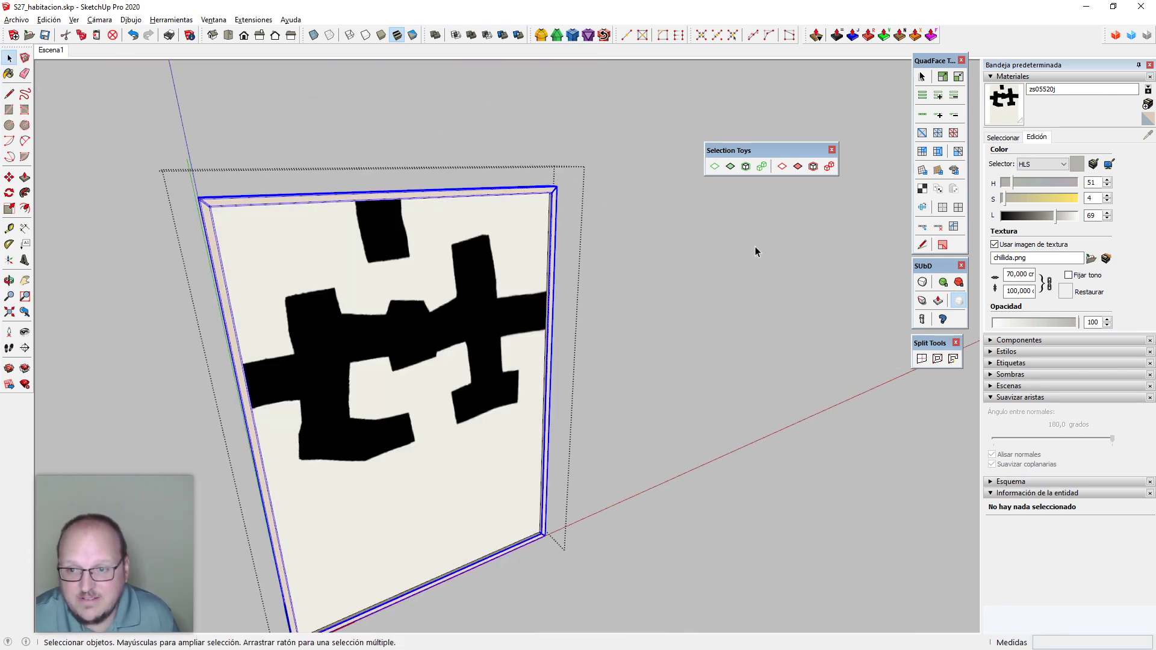
{"action": "middle_click_drag", "start_coordinate": [826, 338], "coordinate": [83, 244]}
{"action": "scroll", "coordinate": [326, 229], "scroll_direction": "up", "scroll_amount": 10}
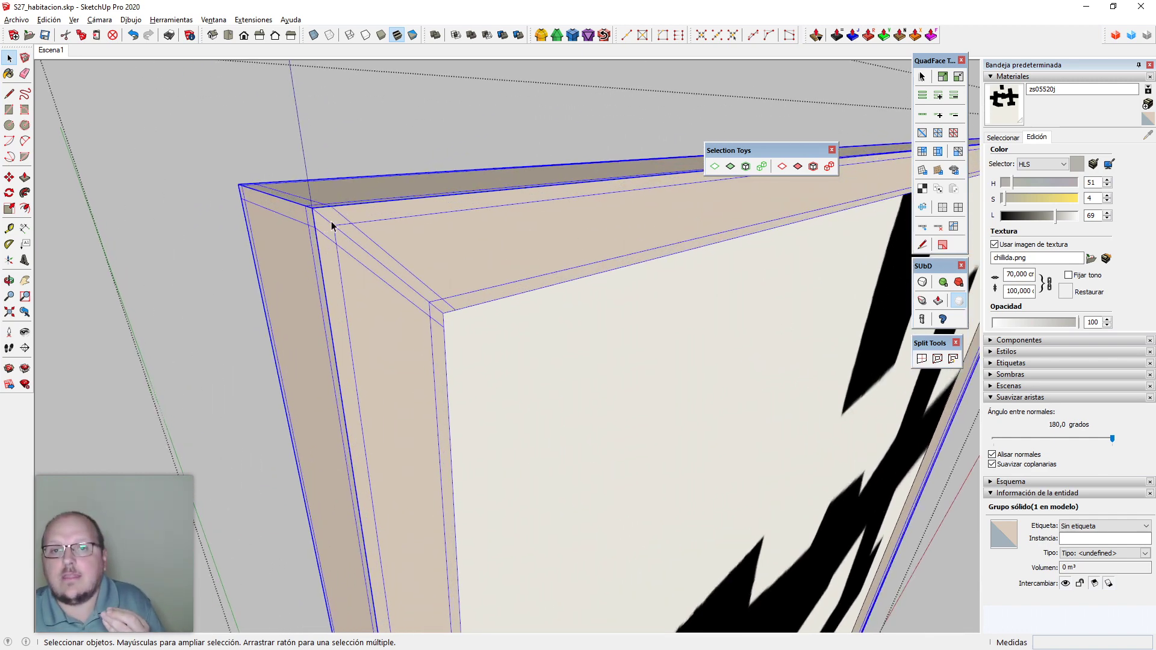
Undo the frame's subdivision and set up rounding on all its edges with 6 segments
{"action": "double_click", "coordinate": [372, 270]}
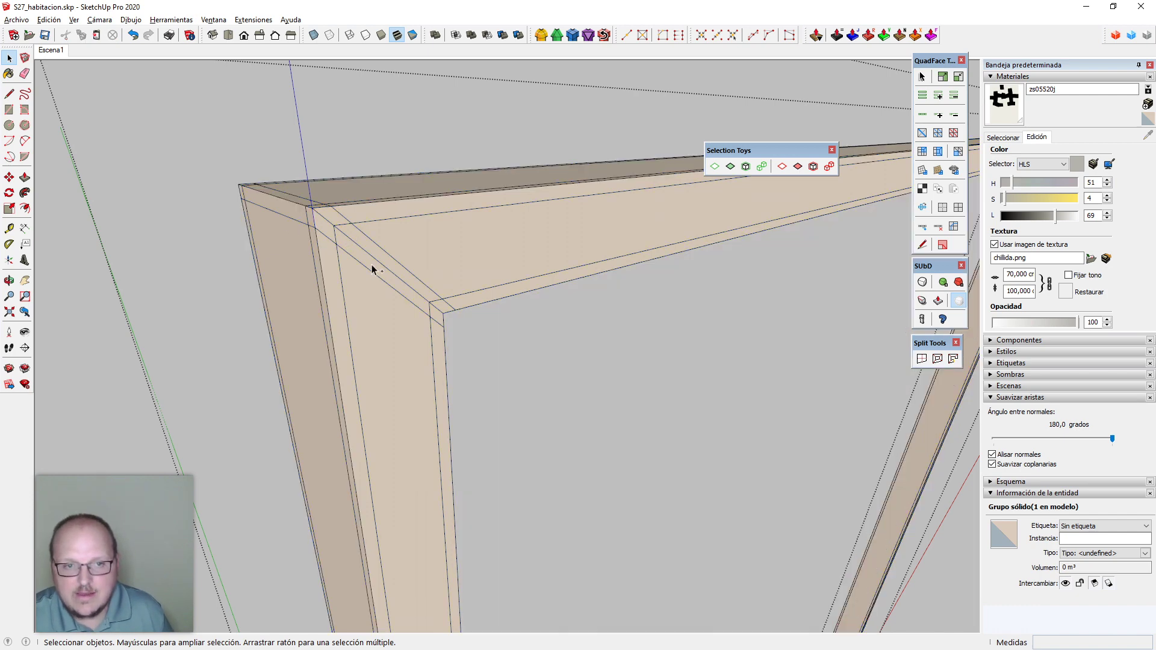
{"action": "key", "text": "ctrl+a"}
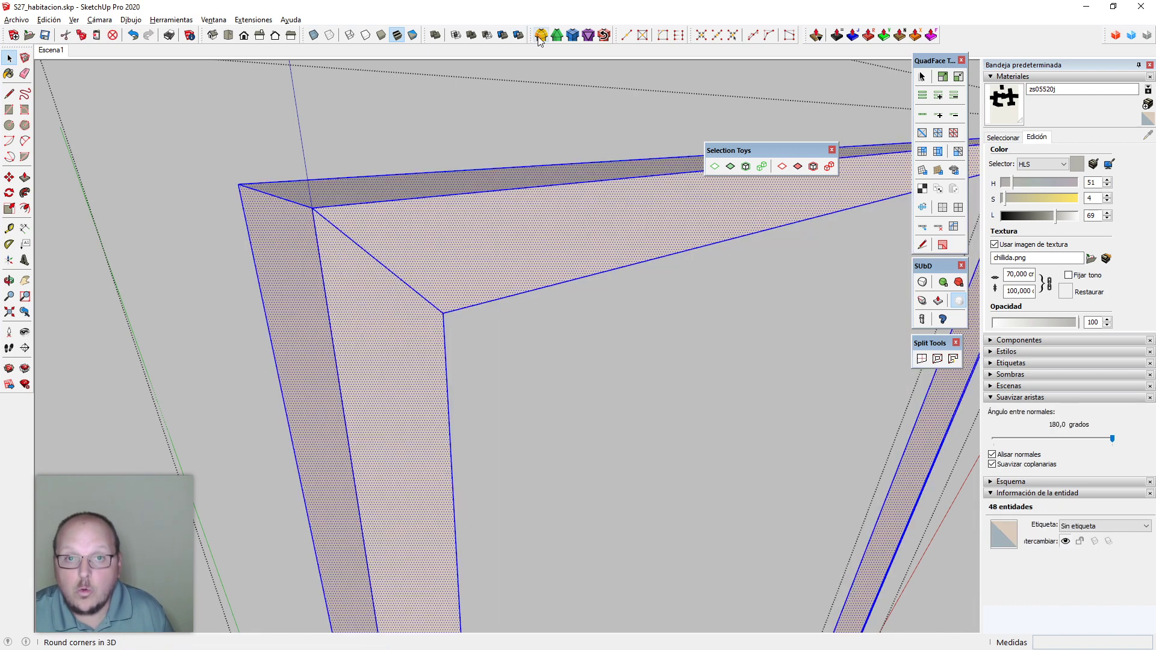
{"action": "left_click", "coordinate": [540, 35]}
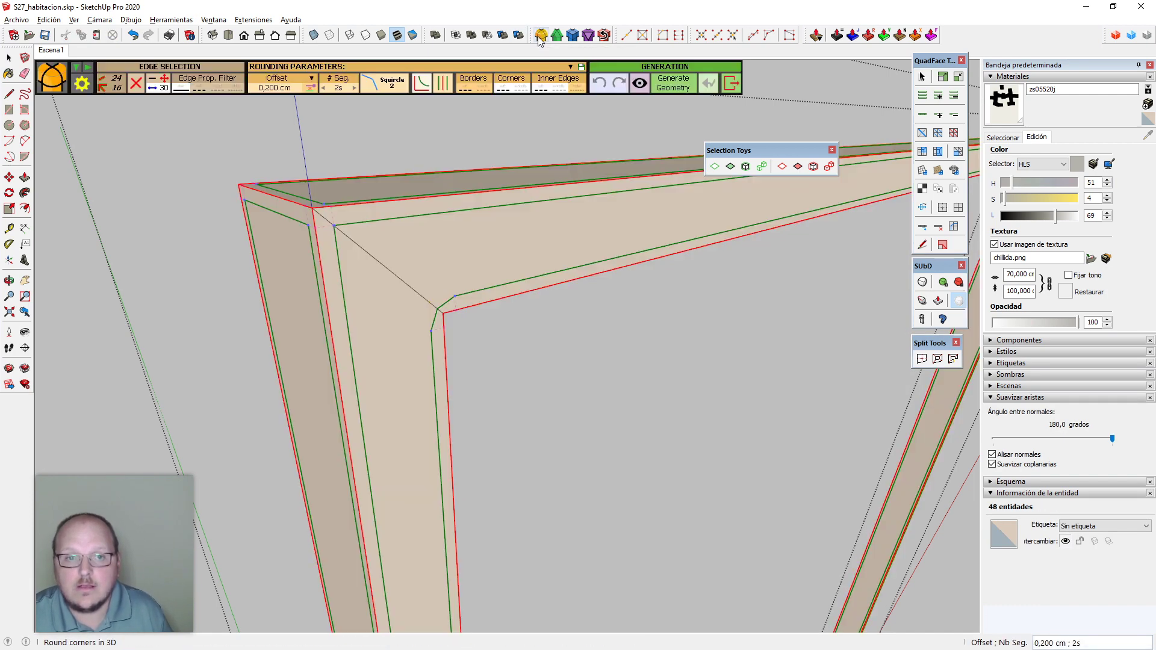
{"action": "left_click", "coordinate": [350, 89]}
{"action": "left_click", "coordinate": [478, 341]}
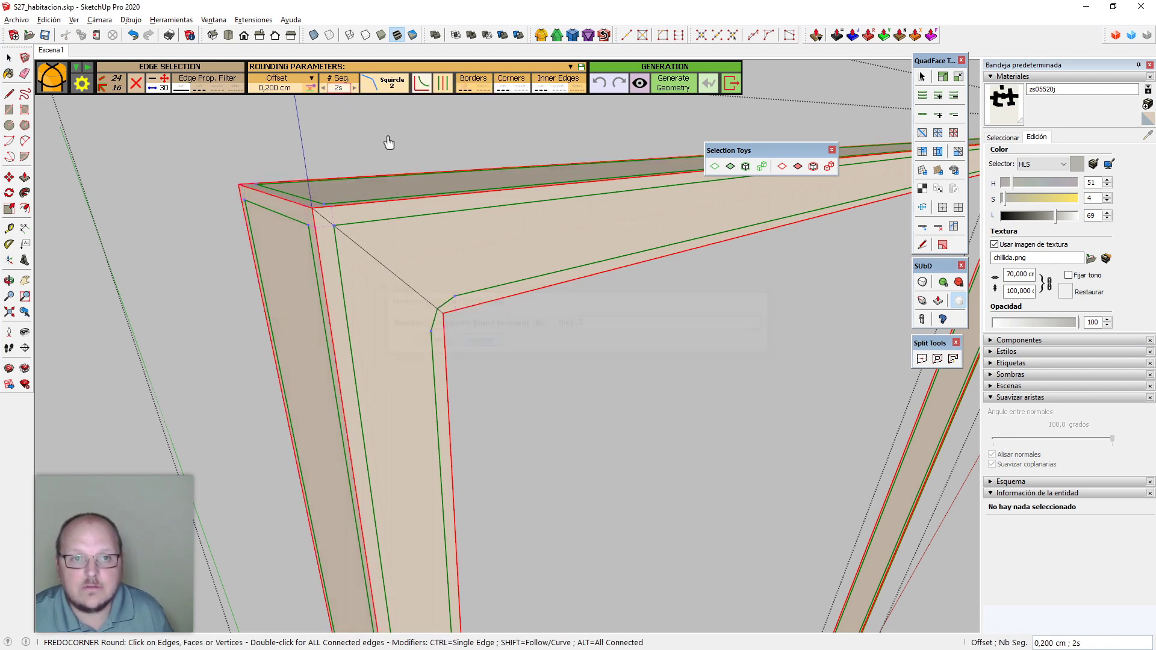
{"action": "left_click", "coordinate": [355, 87]}
{"action": "left_click", "coordinate": [354, 88]}
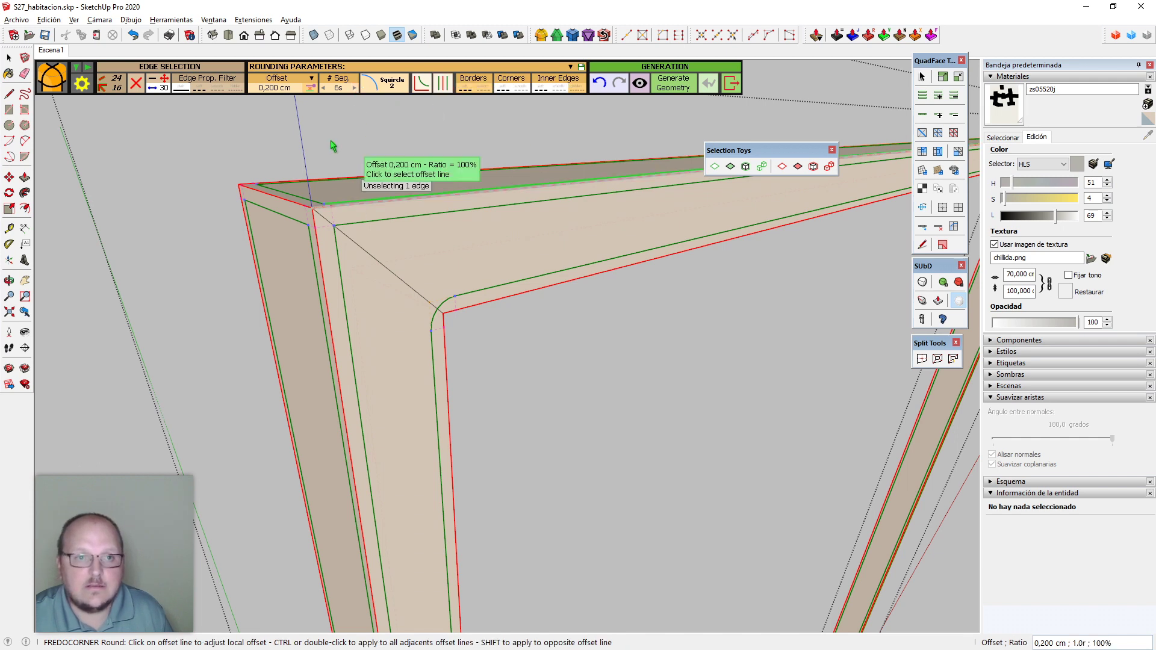
Set the rounding offset to 0,4 cm and generate the frame's rounded edges
{"action": "left_click", "coordinate": [274, 88]}
{"action": "type", "text": "0,4"}
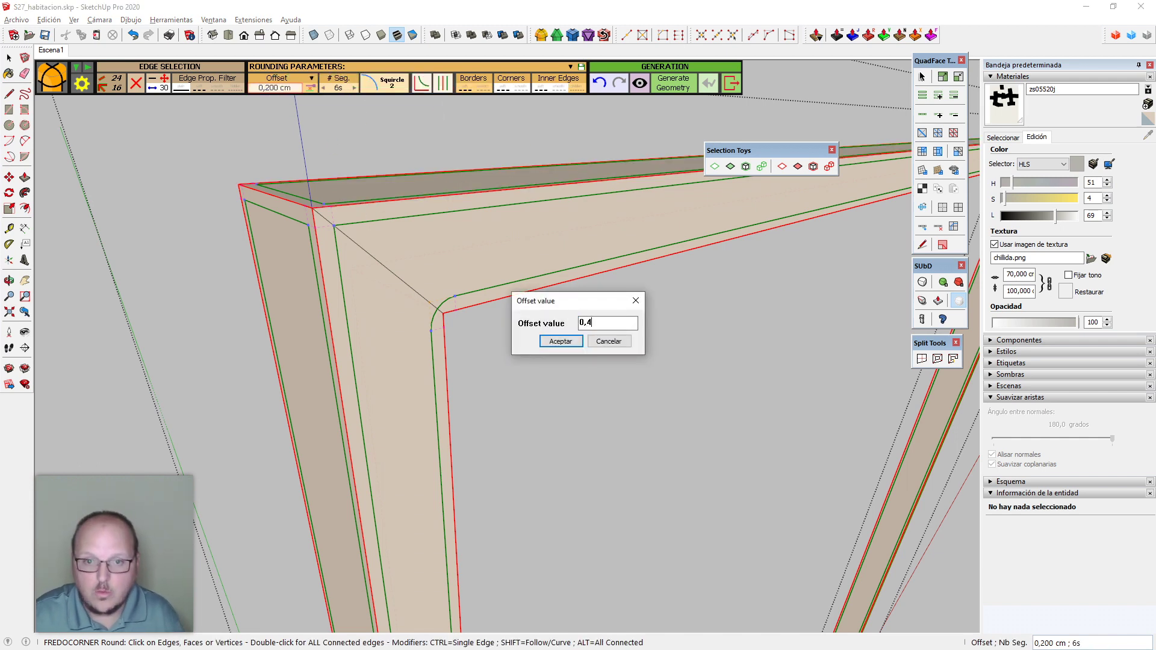
{"action": "key", "text": "Return"}
{"action": "left_click", "coordinate": [326, 164]}
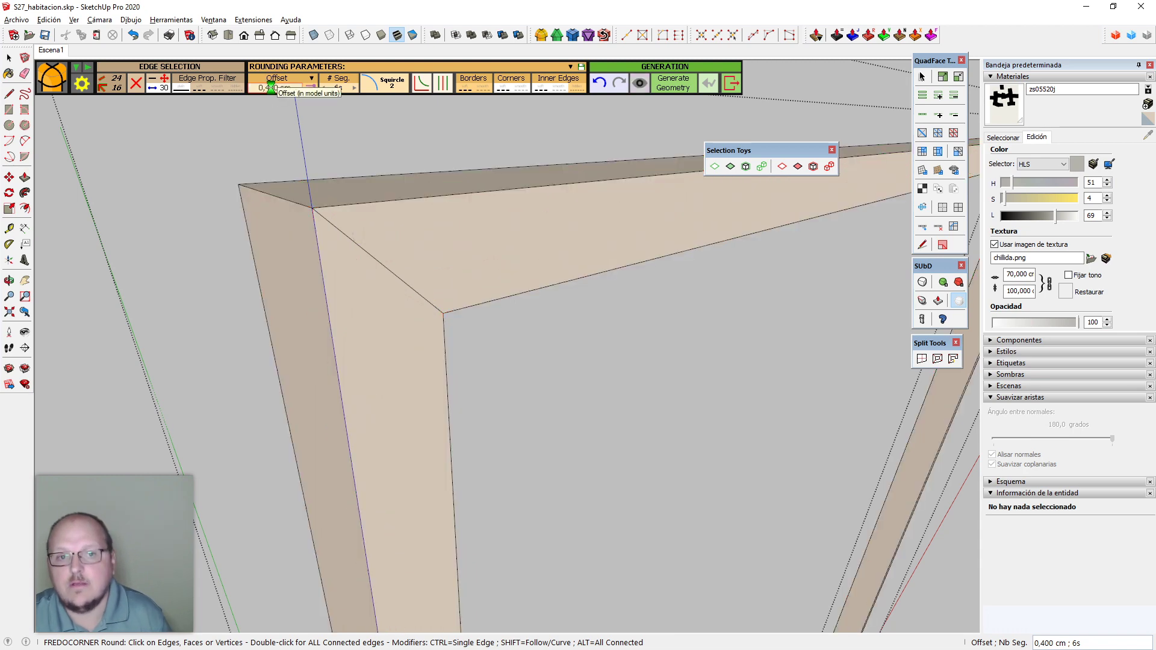
Leave the frame group, examine the rounded corners with hidden geometry displayed, and close the picture component
{"action": "key", "text": "space"}
{"action": "left_click", "coordinate": [486, 319]}
{"action": "key", "text": "alt+h"}
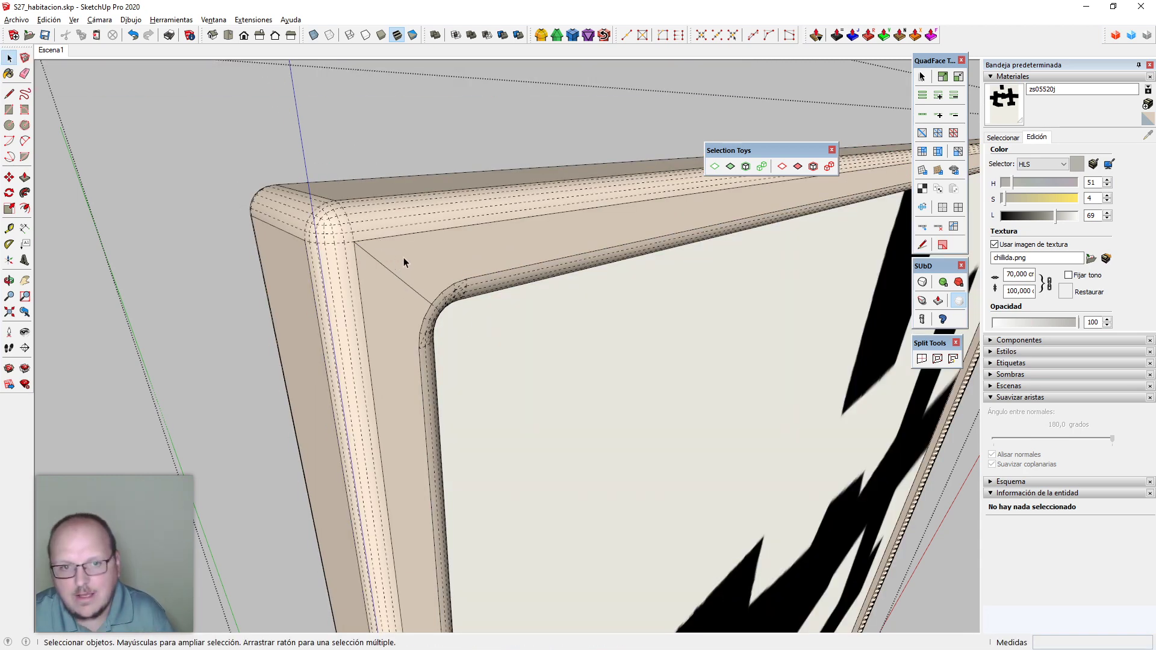
{"action": "middle_click_drag", "start_coordinate": [404, 257], "coordinate": [858, 152]}
{"action": "middle_click_drag", "start_coordinate": [381, 316], "coordinate": [169, 271]}
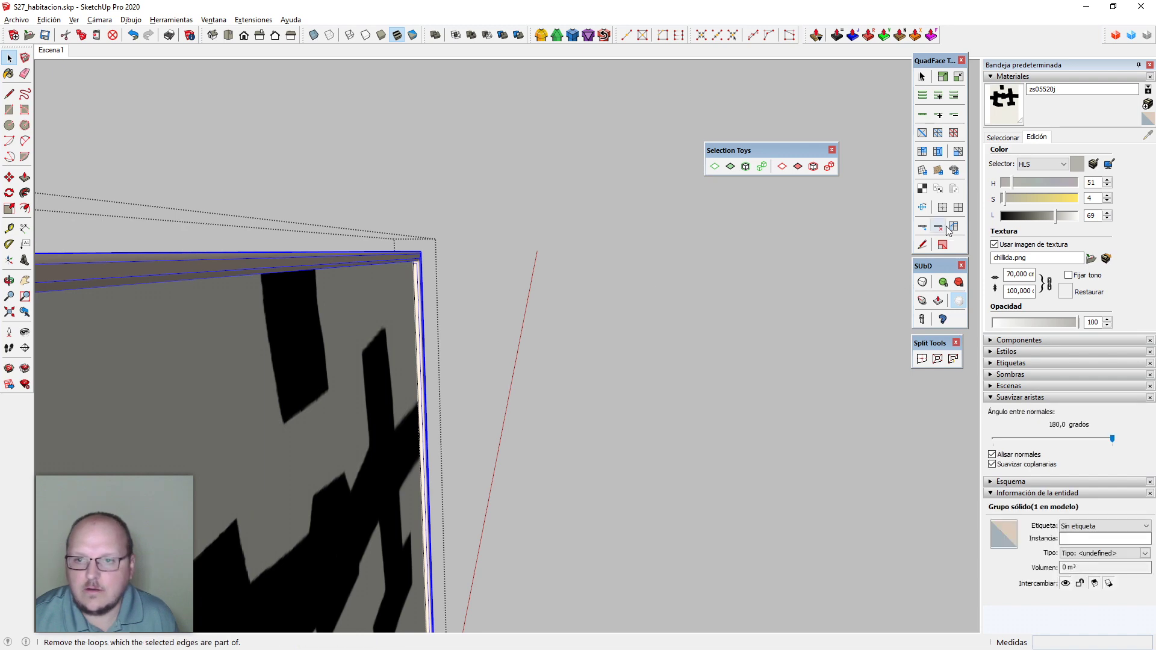
{"action": "left_click", "coordinate": [568, 278]}
{"action": "left_click", "coordinate": [568, 279]}
Select the frame group inside the picture component and soften its edges at the maximum angle between normals
{"action": "middle_click_drag", "start_coordinate": [567, 281], "coordinate": [531, 360]}
{"action": "scroll", "coordinate": [577, 336], "scroll_direction": "down", "scroll_amount": 5}
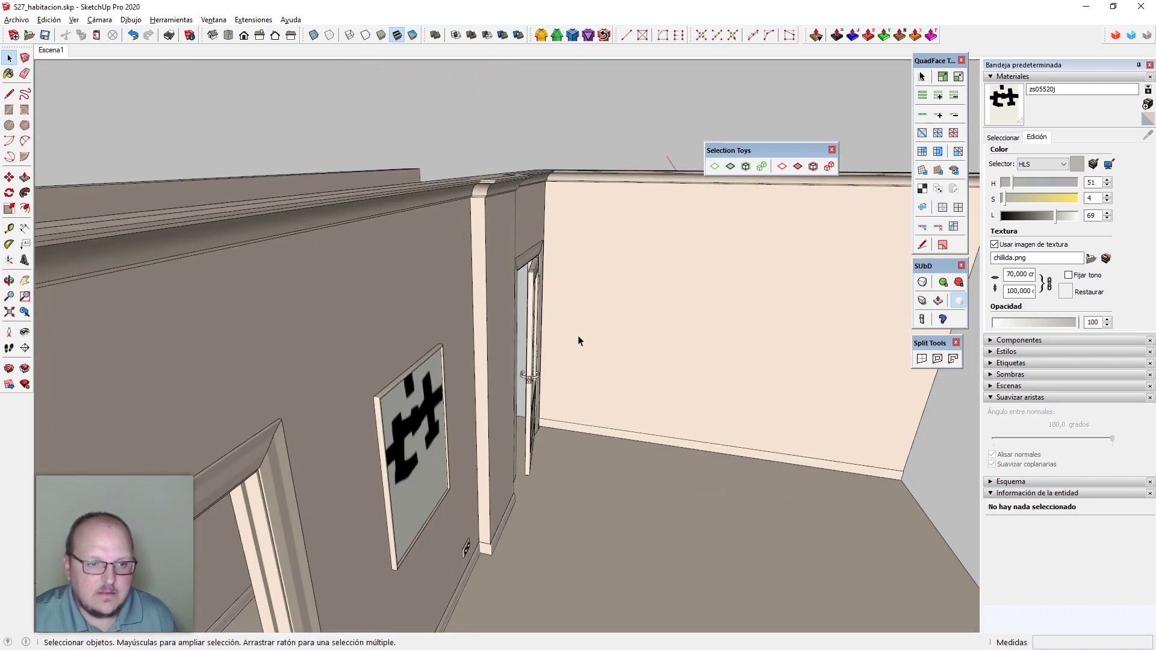
{"action": "scroll", "coordinate": [473, 395], "scroll_direction": "down", "scroll_amount": 1}
{"action": "scroll", "coordinate": [366, 389], "scroll_direction": "up", "scroll_amount": 7}
{"action": "scroll", "coordinate": [329, 386], "scroll_direction": "up", "scroll_amount": 3}
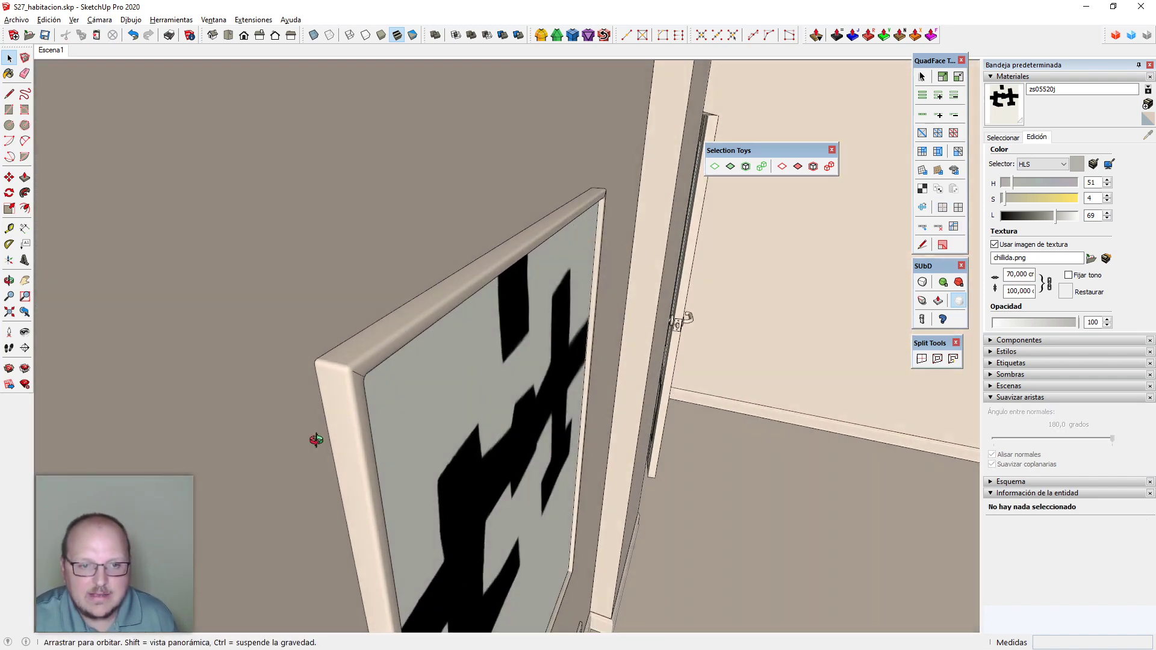
{"action": "left_click", "coordinate": [386, 364]}
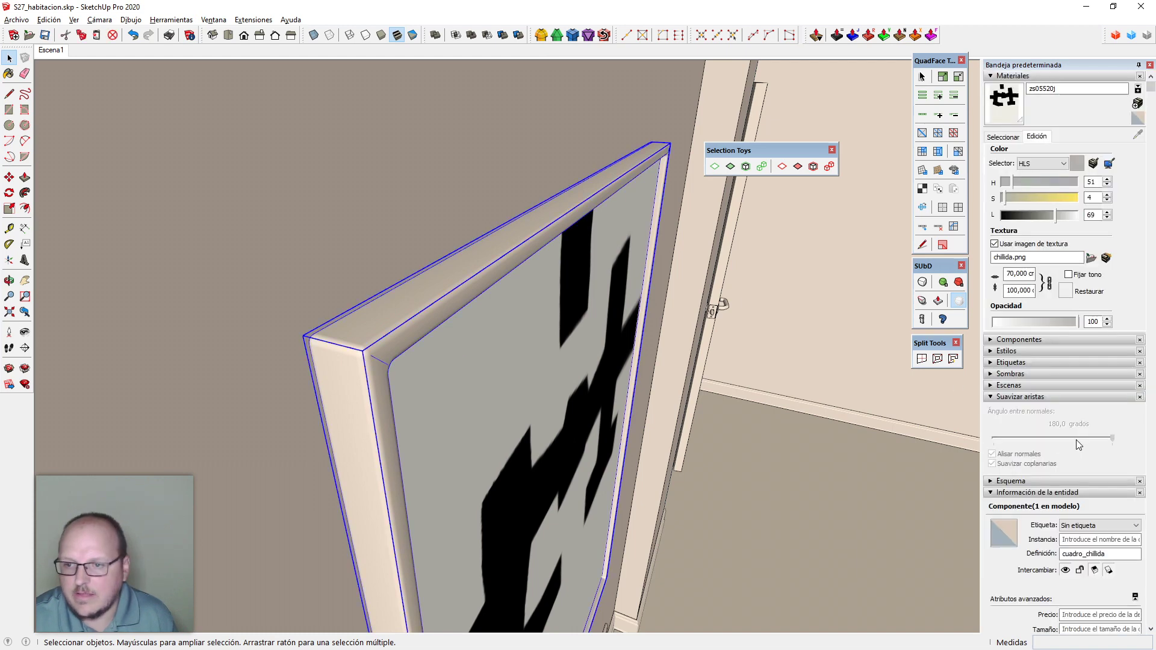
{"action": "double_click", "coordinate": [399, 324]}
{"action": "left_click", "coordinate": [396, 335]}
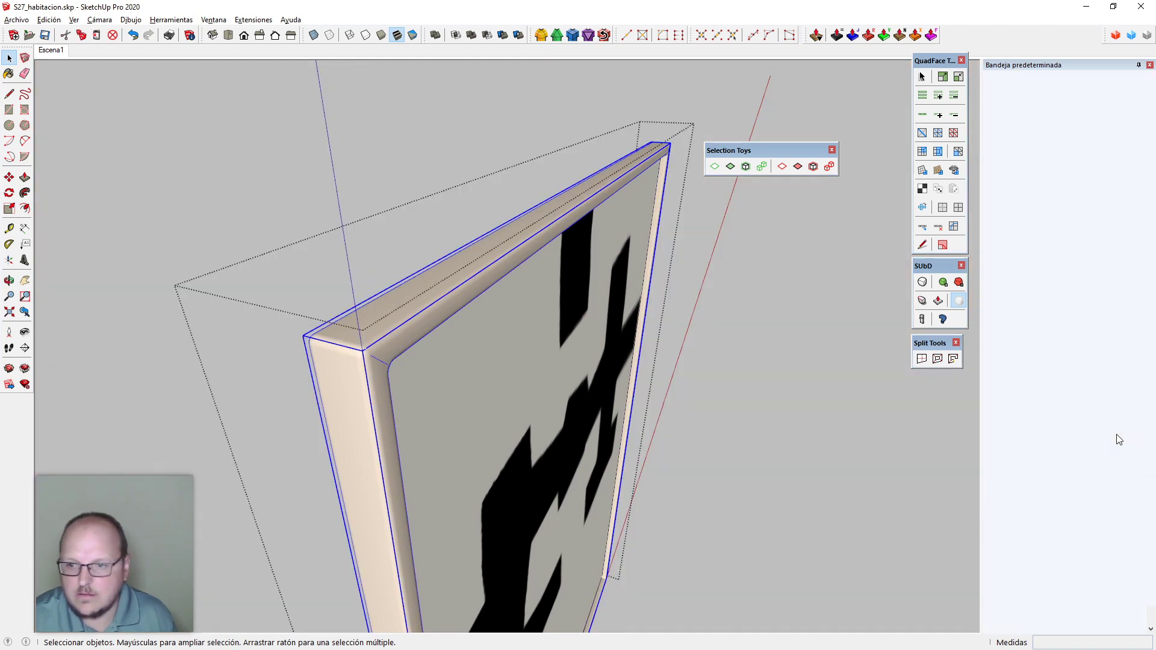
{"action": "left_click_drag", "start_coordinate": [1113, 440], "coordinate": [1142, 443]}
{"action": "middle_click_drag", "start_coordinate": [557, 339], "coordinate": [421, 385]}
{"action": "key", "text": "Escape"}
Compare the softened picture frame with the surrounding wall and door from several viewpoints
{"action": "scroll", "coordinate": [265, 265], "scroll_direction": "down", "scroll_amount": 1}
{"action": "scroll", "coordinate": [265, 265], "scroll_direction": "down", "scroll_amount": 2}
{"action": "middle_click_drag", "start_coordinate": [530, 431], "coordinate": [398, 312]}
{"action": "scroll", "coordinate": [398, 313], "scroll_direction": "down", "scroll_amount": 4}
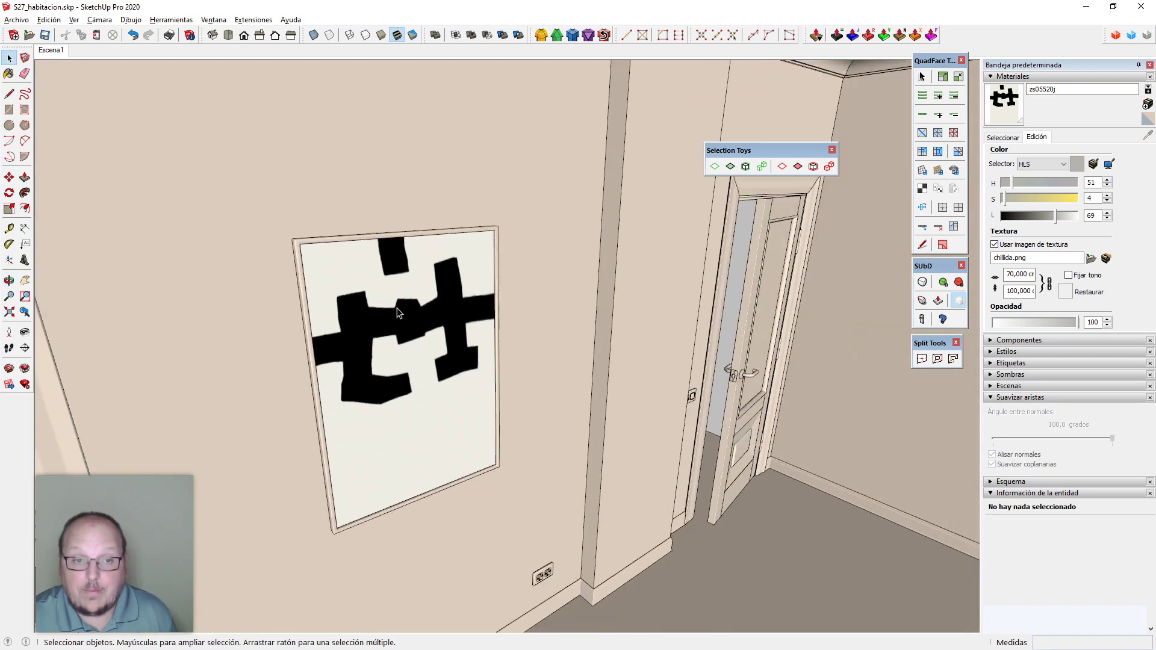
{"action": "middle_click_drag", "start_coordinate": [367, 367], "coordinate": [291, 297]}
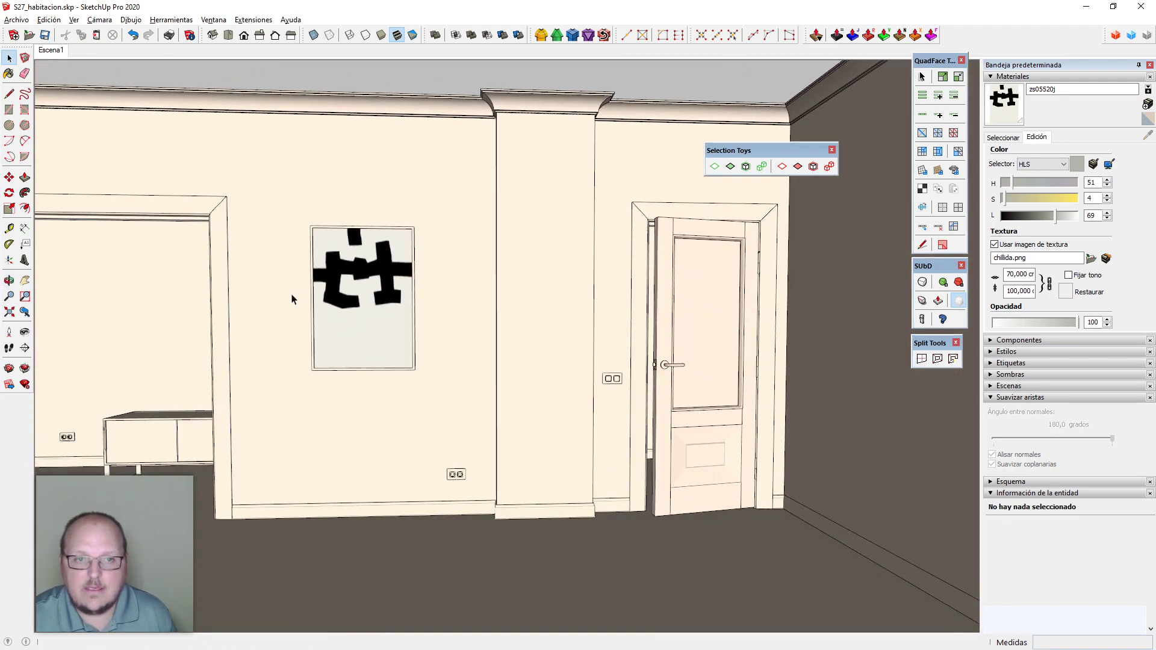
{"action": "middle_click_drag", "start_coordinate": [388, 254], "coordinate": [418, 295]}
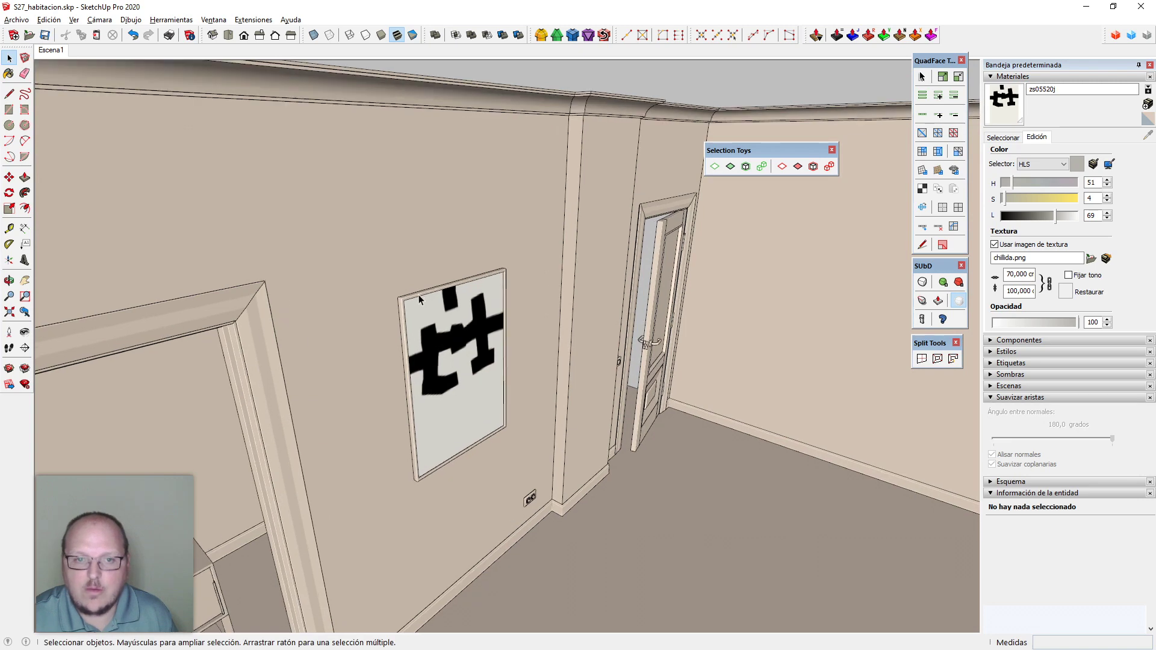
{"action": "scroll", "coordinate": [416, 295], "scroll_direction": "up", "scroll_amount": 5}
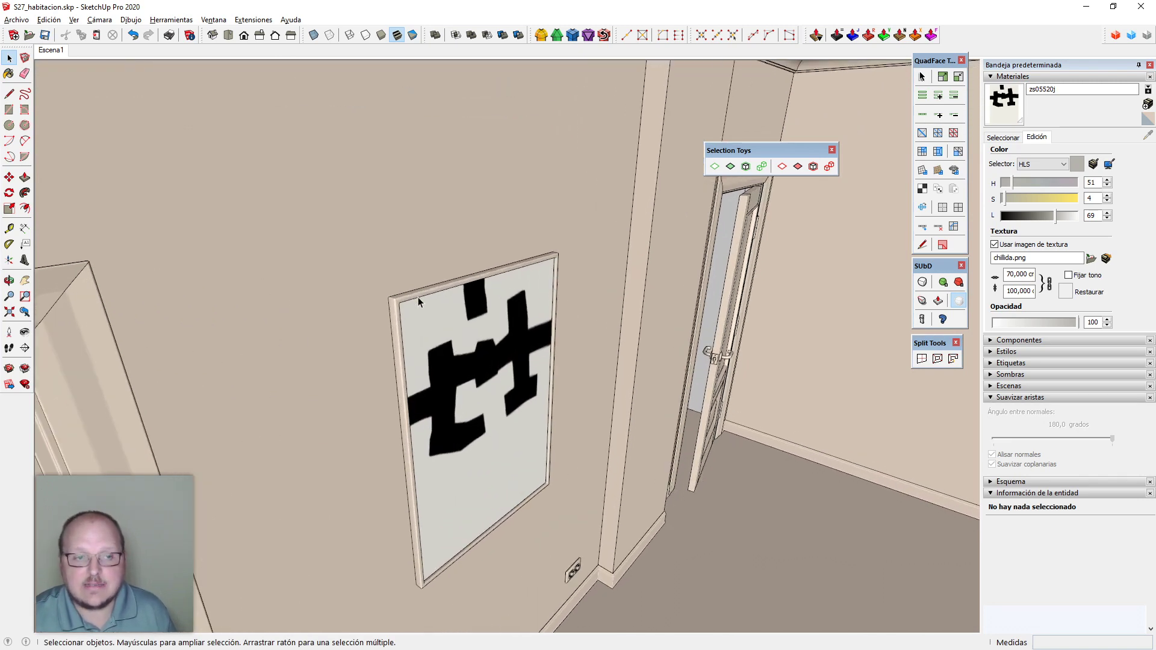
{"action": "middle_click_drag", "start_coordinate": [52, 309], "coordinate": [82, 315]}
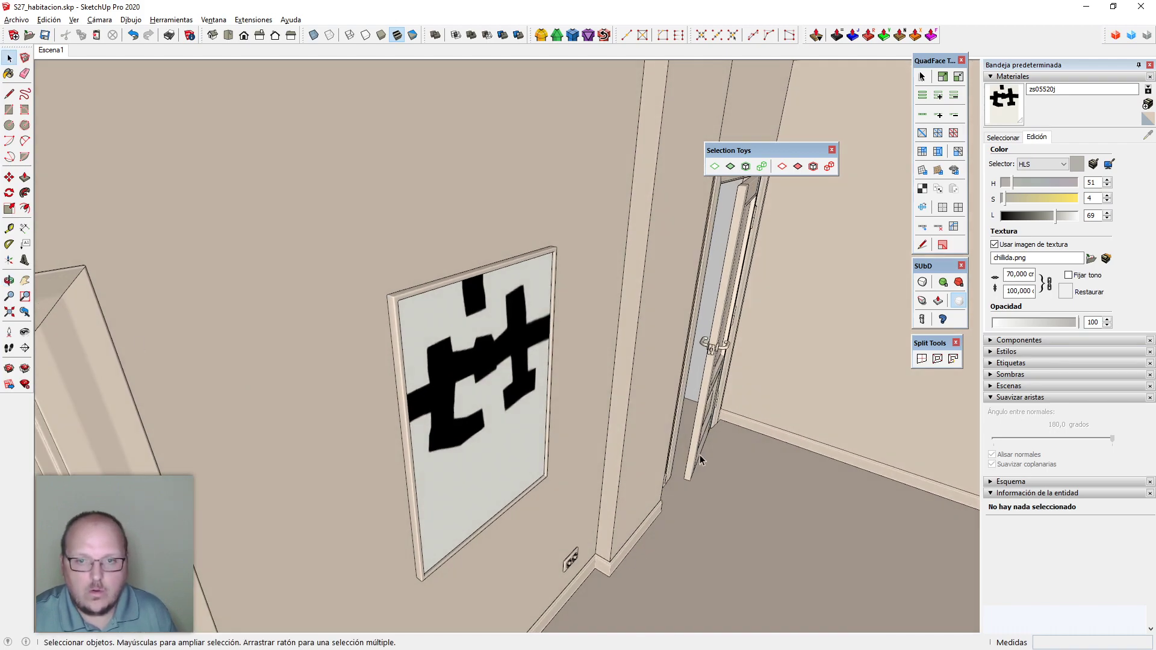
Examine the open door's upper corner with hidden geometry turned on and off
{"action": "scroll", "coordinate": [731, 266], "scroll_direction": "up", "scroll_amount": 15}
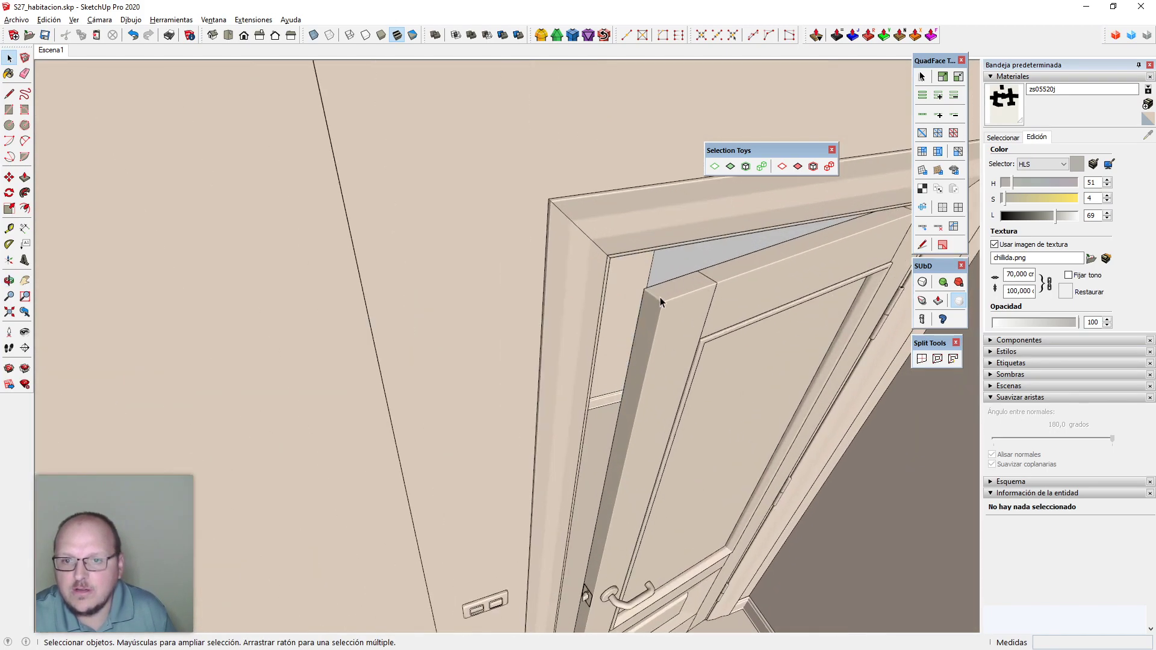
{"action": "key", "text": "alt+h"}
{"action": "scroll", "coordinate": [677, 310], "scroll_direction": "up", "scroll_amount": 8}
{"action": "middle_click_drag", "start_coordinate": [620, 295], "coordinate": [644, 277]}
{"action": "key", "text": "alt+h"}
{"action": "scroll", "coordinate": [683, 254], "scroll_direction": "down", "scroll_amount": 3}
{"action": "scroll", "coordinate": [576, 237], "scroll_direction": "down", "scroll_amount": 8}
{"action": "scroll", "coordinate": [575, 237], "scroll_direction": "down", "scroll_amount": 2}
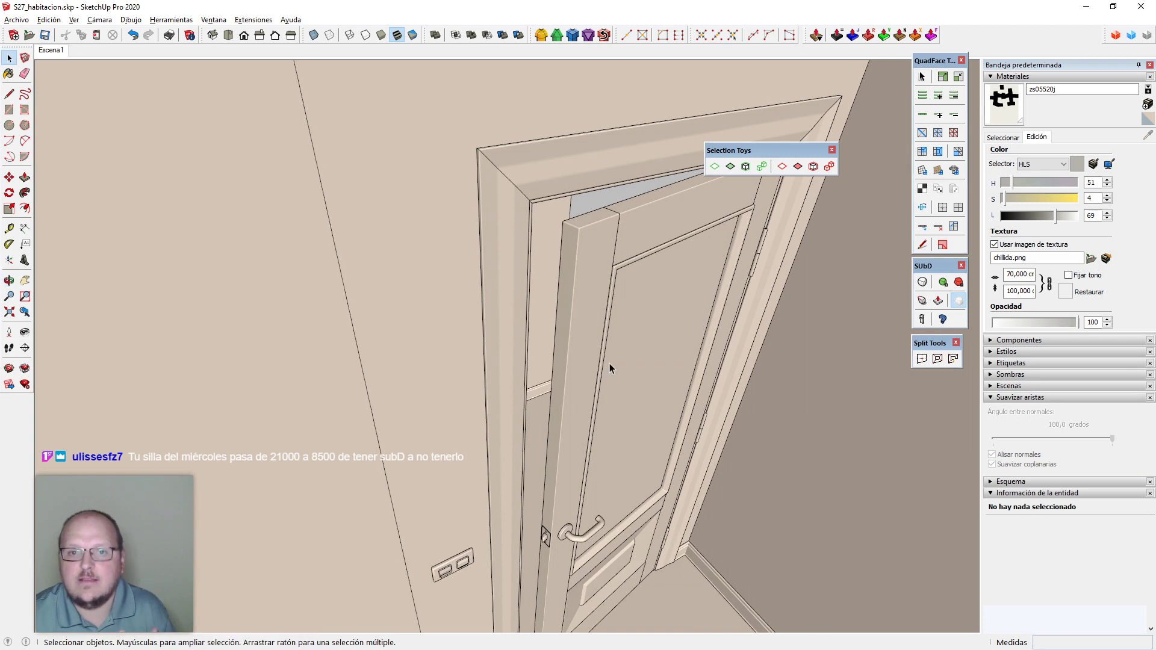
Open the frame group inside the picture component and undo the softening and rounding of its edges
{"action": "scroll", "coordinate": [736, 155], "scroll_direction": "down", "scroll_amount": 9}
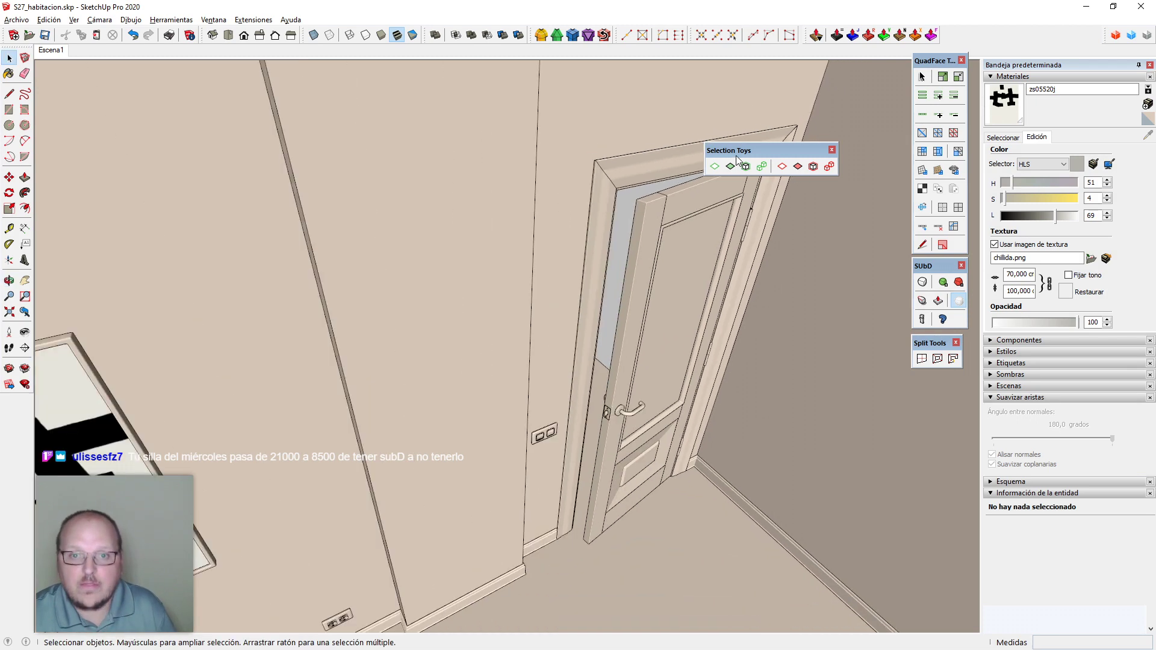
{"action": "scroll", "coordinate": [416, 235], "scroll_direction": "up", "scroll_amount": 4}
{"action": "scroll", "coordinate": [418, 247], "scroll_direction": "up", "scroll_amount": 6}
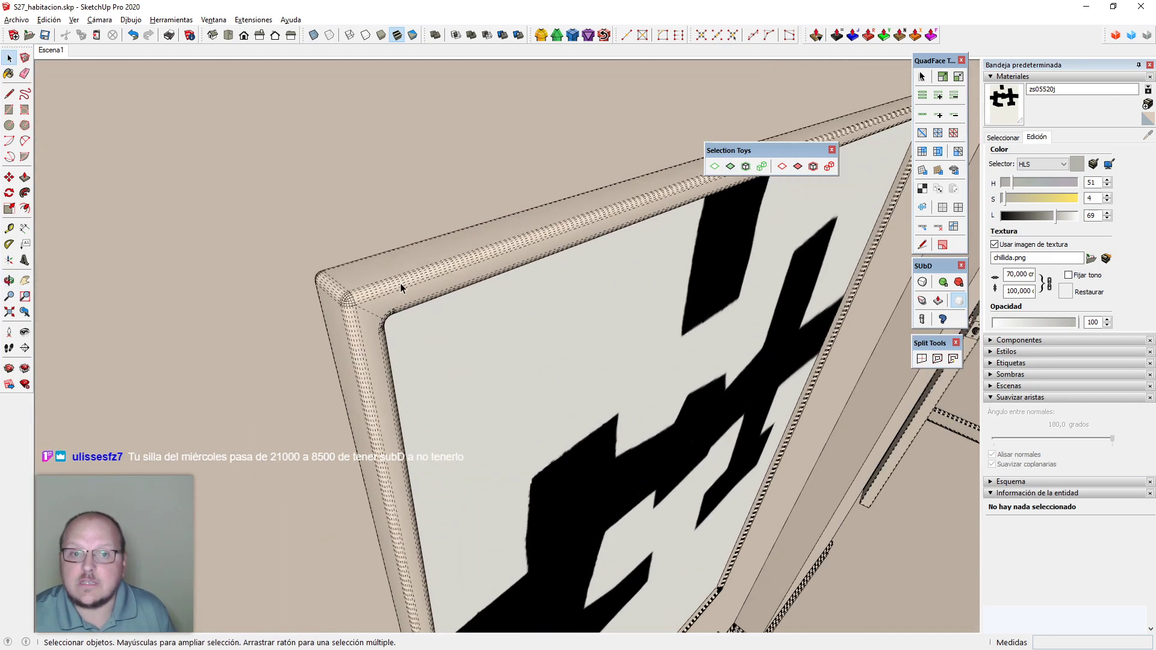
{"action": "left_click", "coordinate": [400, 283]}
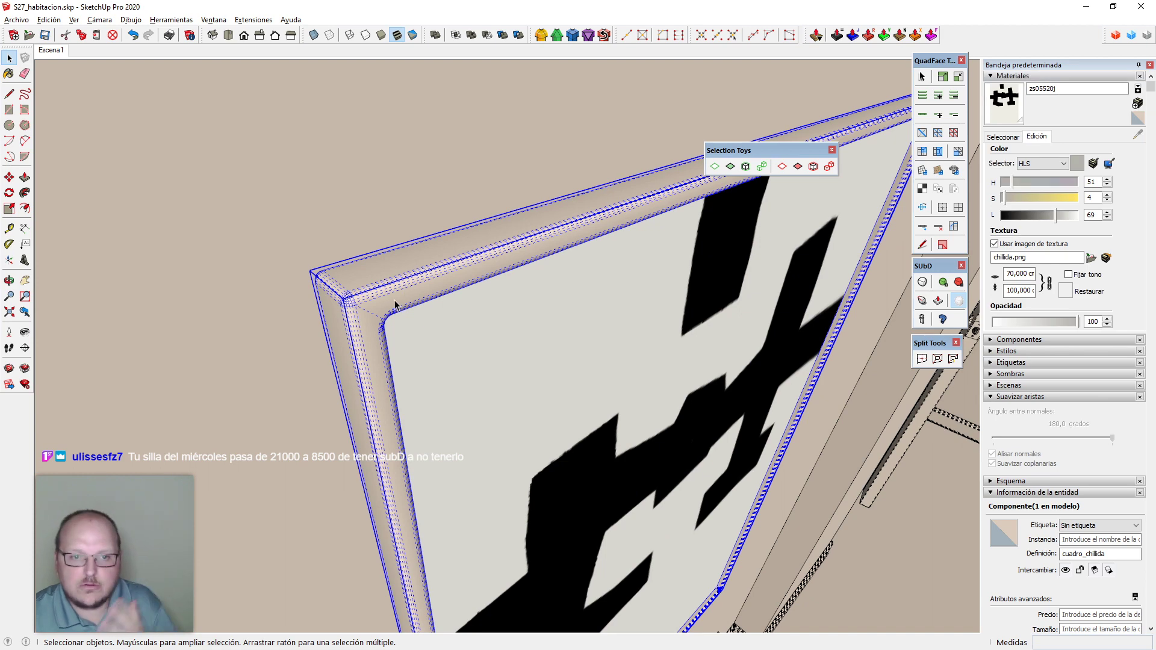
{"action": "double_click", "coordinate": [397, 292]}
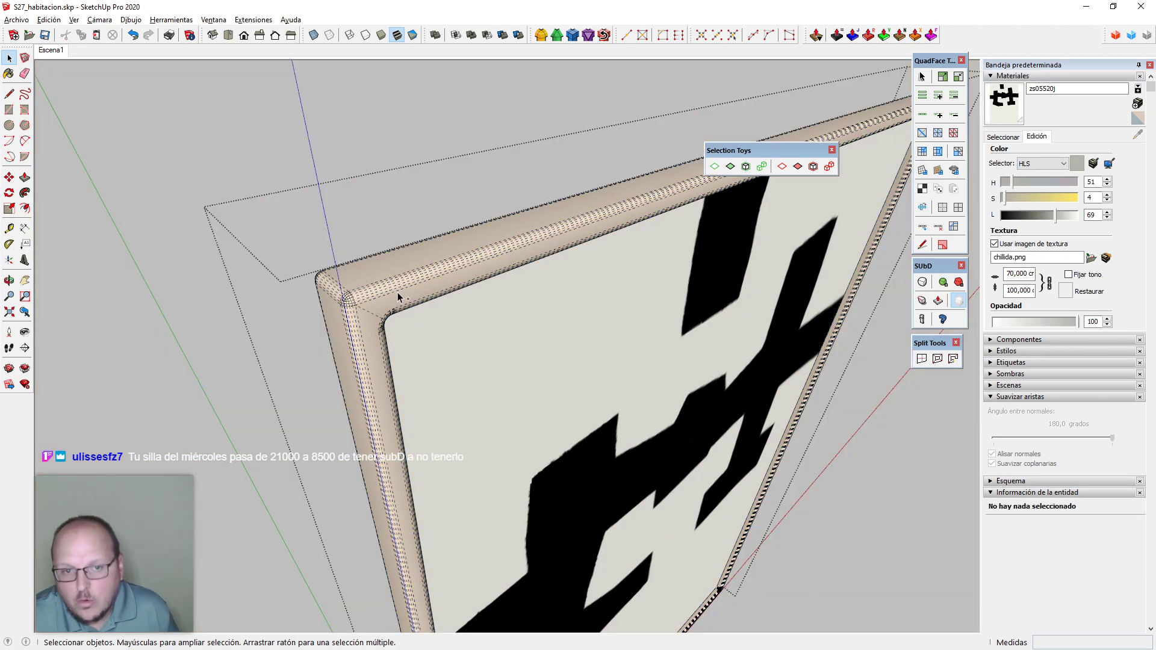
{"action": "double_click", "coordinate": [398, 291]}
{"action": "double_click", "coordinate": [398, 291]}
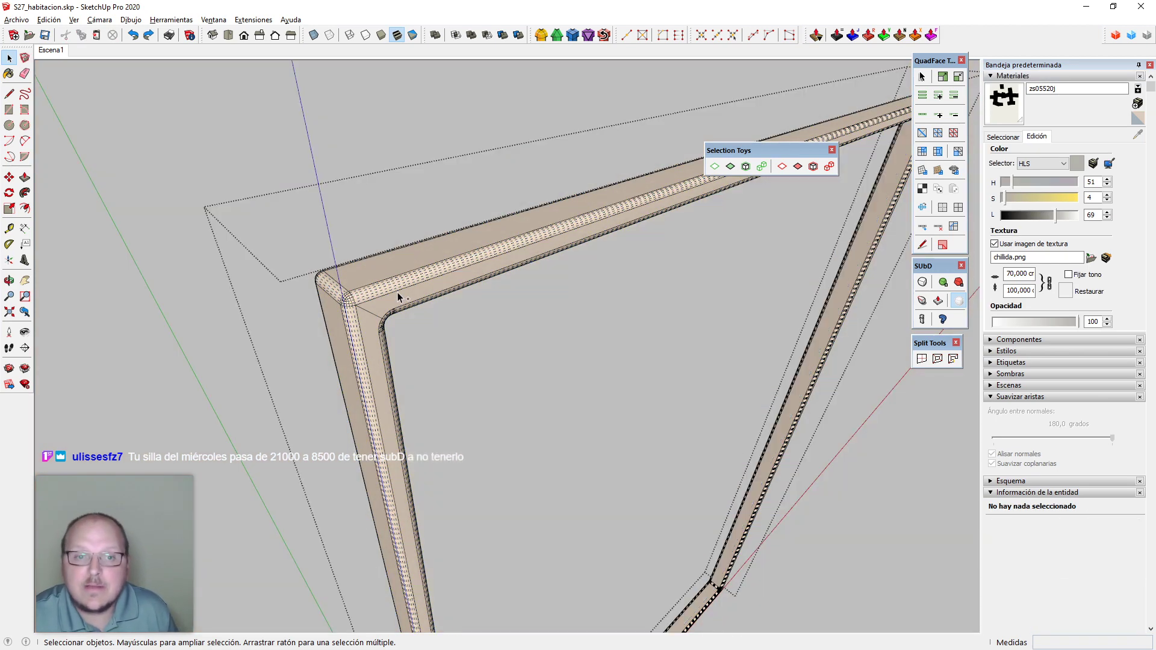
{"action": "key", "text": "ctrl+z"}
Select all of the frame's geometry and generate a FredoCorner subdivision mesh on it with a 0.4 cm offset and 2 segments
{"action": "middle_click_drag", "start_coordinate": [397, 292], "coordinate": [435, 280]}
{"action": "triple_click", "coordinate": [400, 291]}
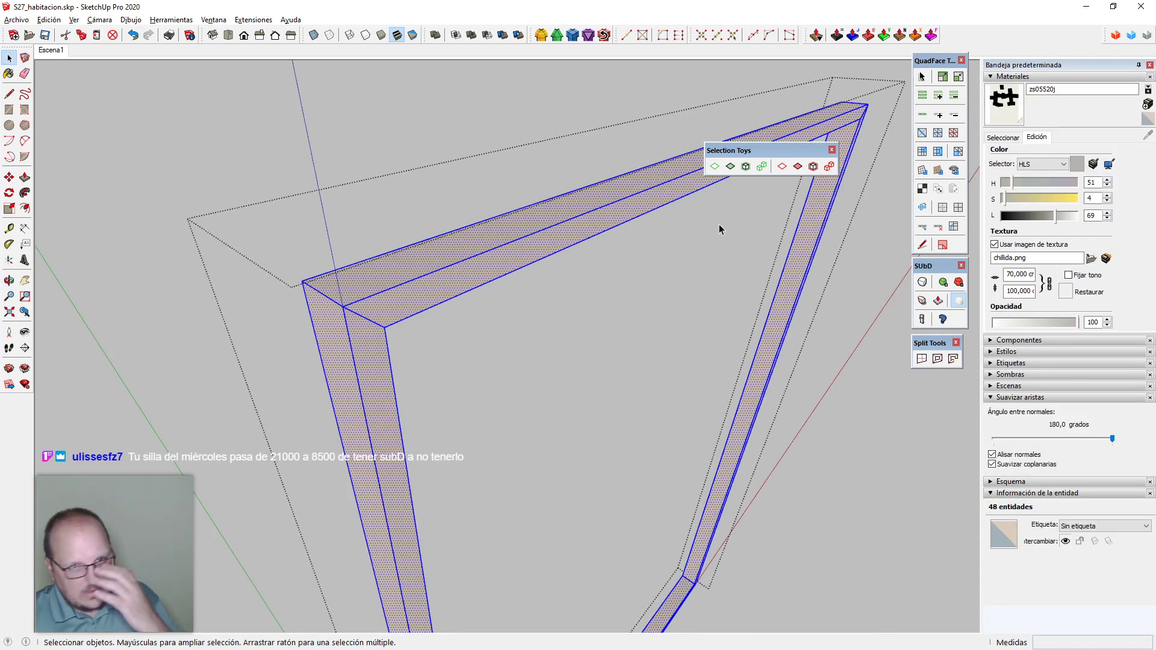
{"action": "middle_click_drag", "start_coordinate": [509, 257], "coordinate": [499, 249]}
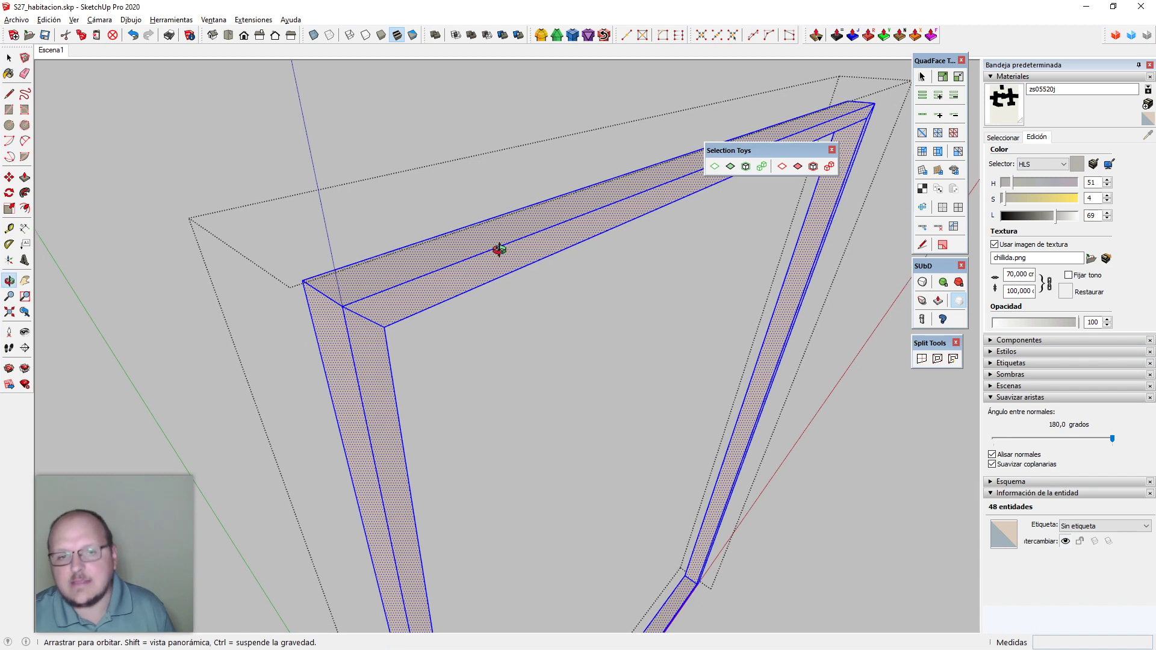
{"action": "mouse_move", "coordinate": [514, 342]}
{"action": "middle_mouse_down"}
{"action": "mouse_move", "coordinate": [524, 294]}
{"action": "mouse_move", "coordinate": [532, 343]}
{"action": "middle_mouse_up"}
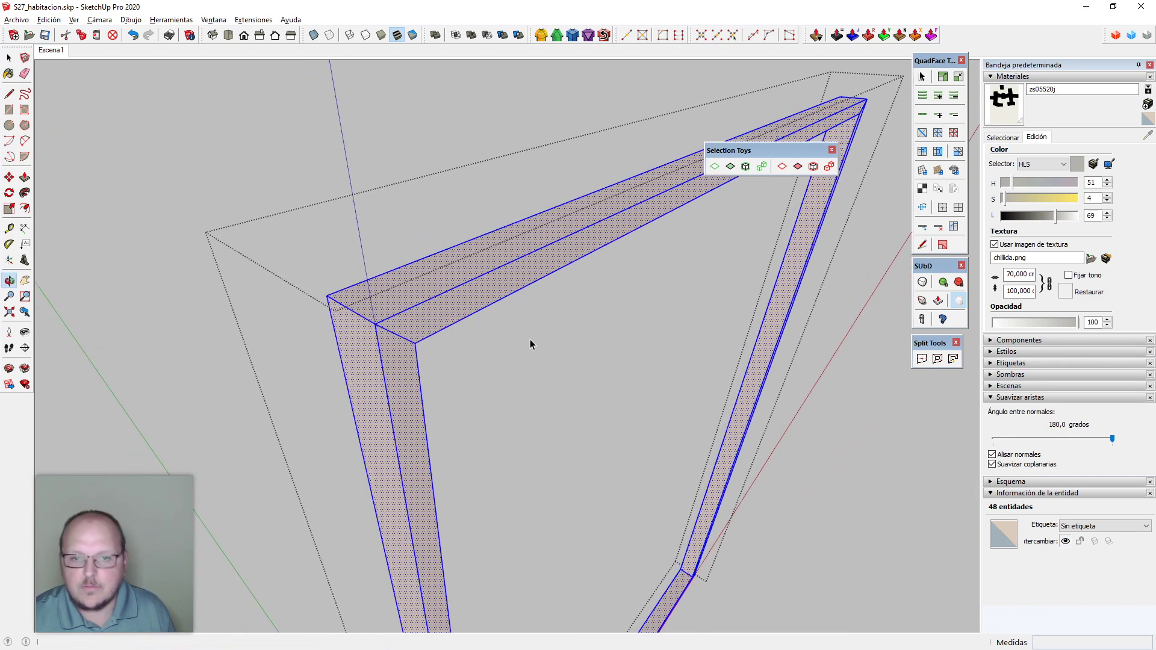
{"action": "key", "text": "F5"}
{"action": "scroll", "coordinate": [471, 334], "scroll_direction": "up", "scroll_amount": 5}
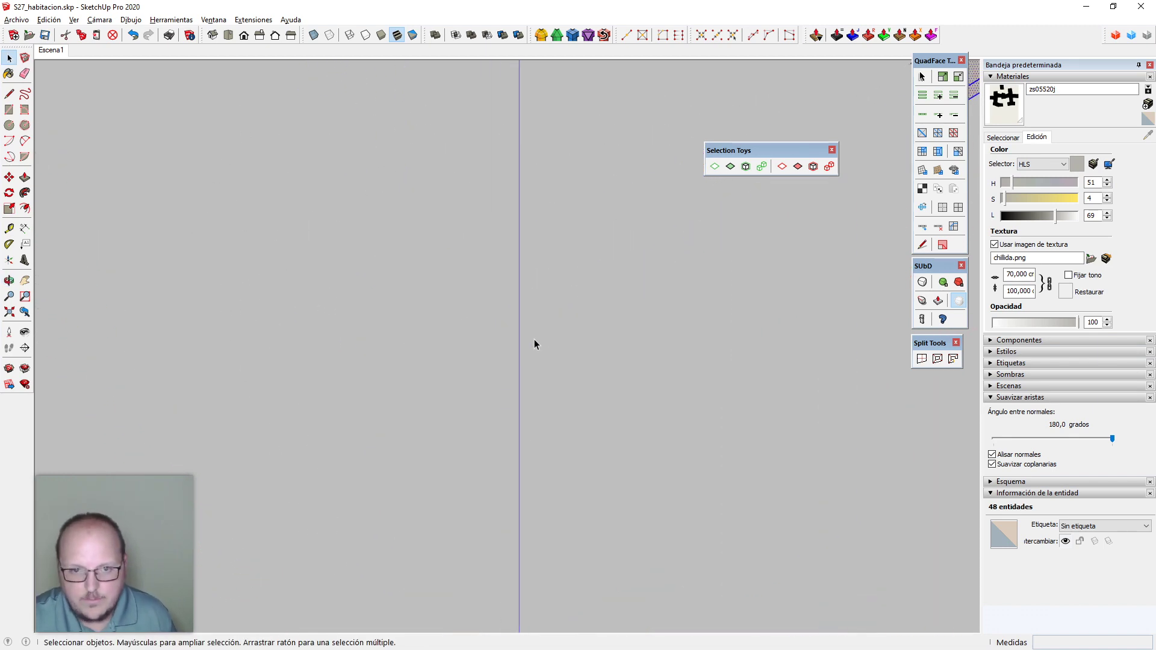
{"action": "scroll", "coordinate": [535, 344], "scroll_direction": "up", "scroll_amount": 5}
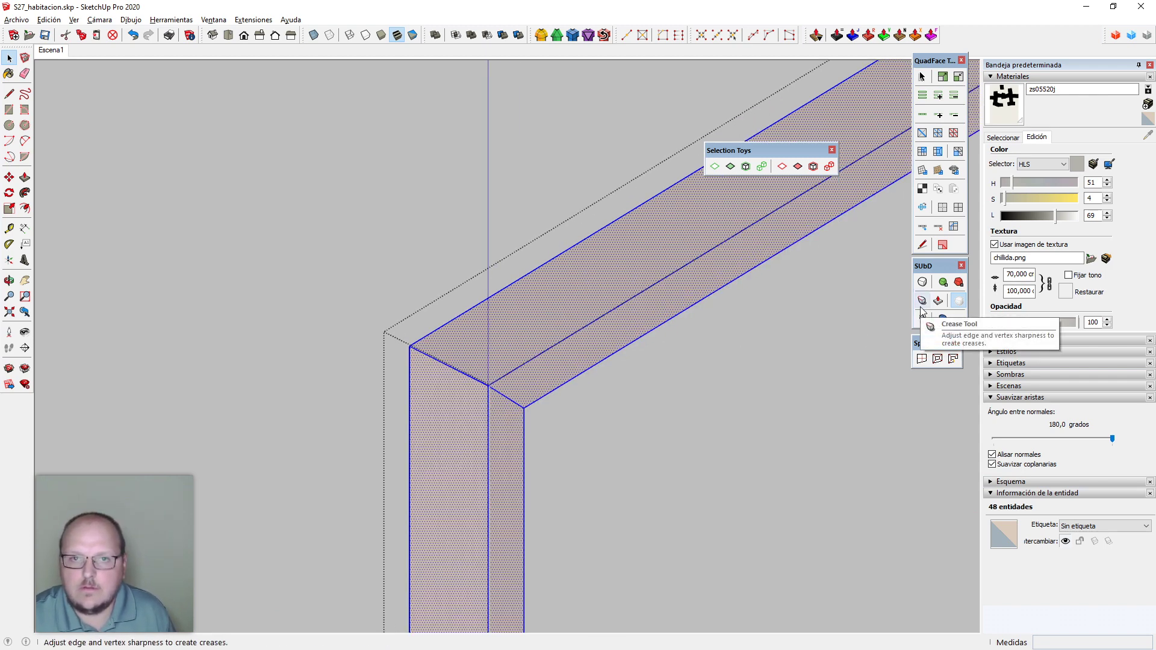
{"action": "scroll", "coordinate": [663, 351], "scroll_direction": "down", "scroll_amount": 1}
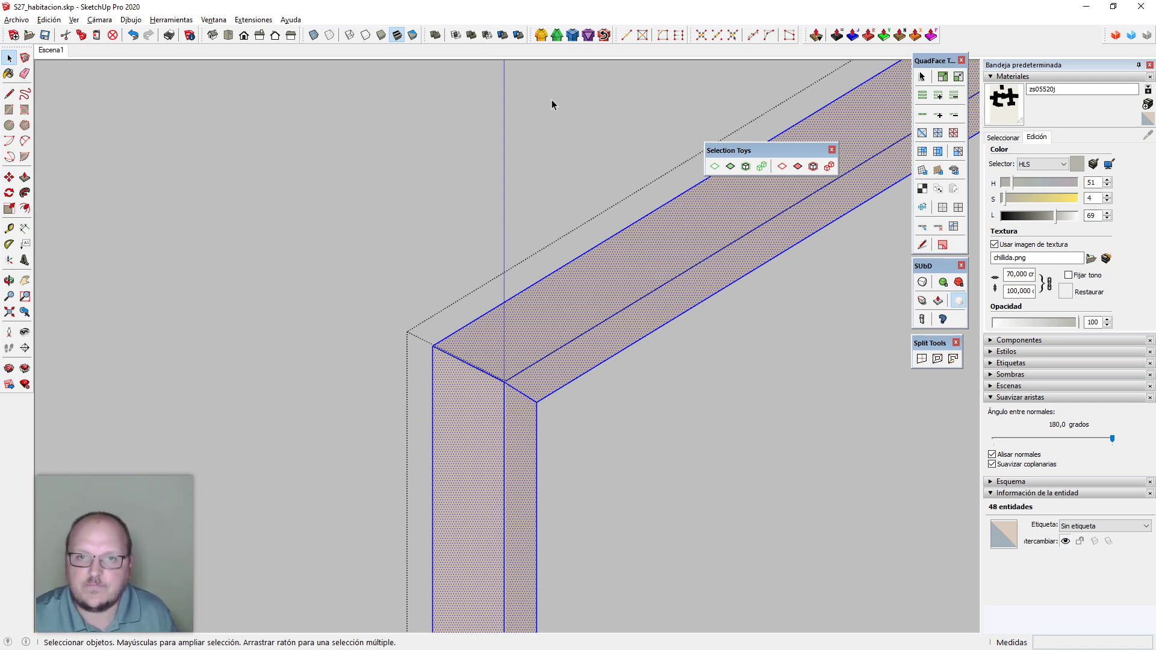
{"action": "left_click", "coordinate": [576, 36]}
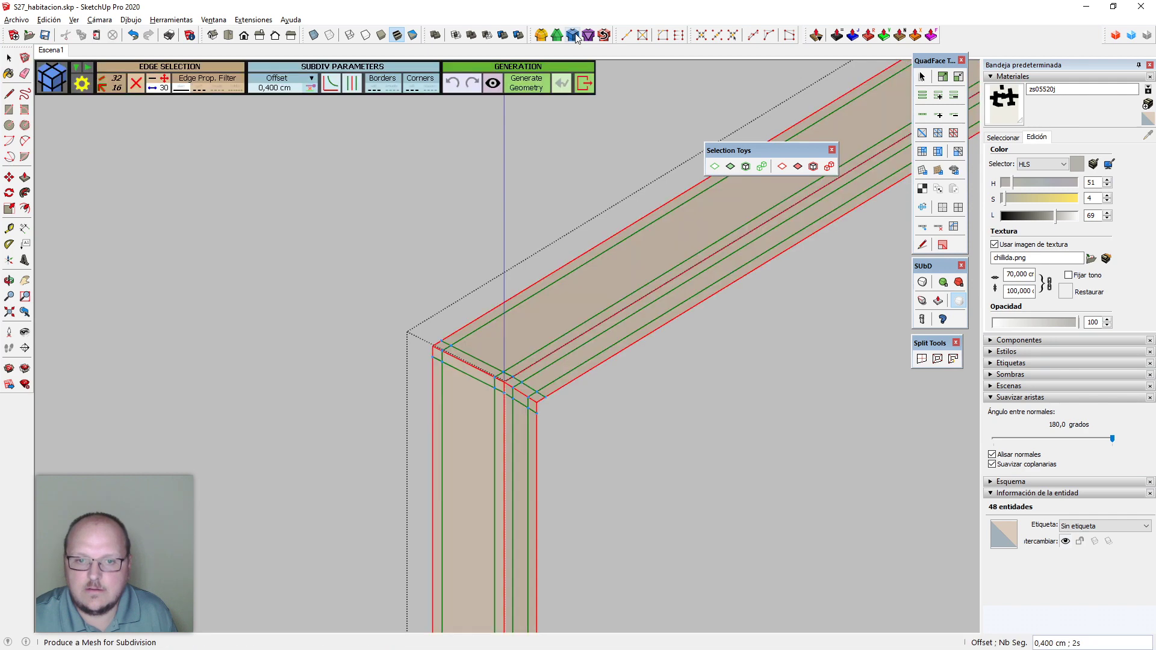
{"action": "left_click", "coordinate": [645, 384]}
{"action": "middle_click_drag", "start_coordinate": [645, 384], "coordinate": [590, 374]}
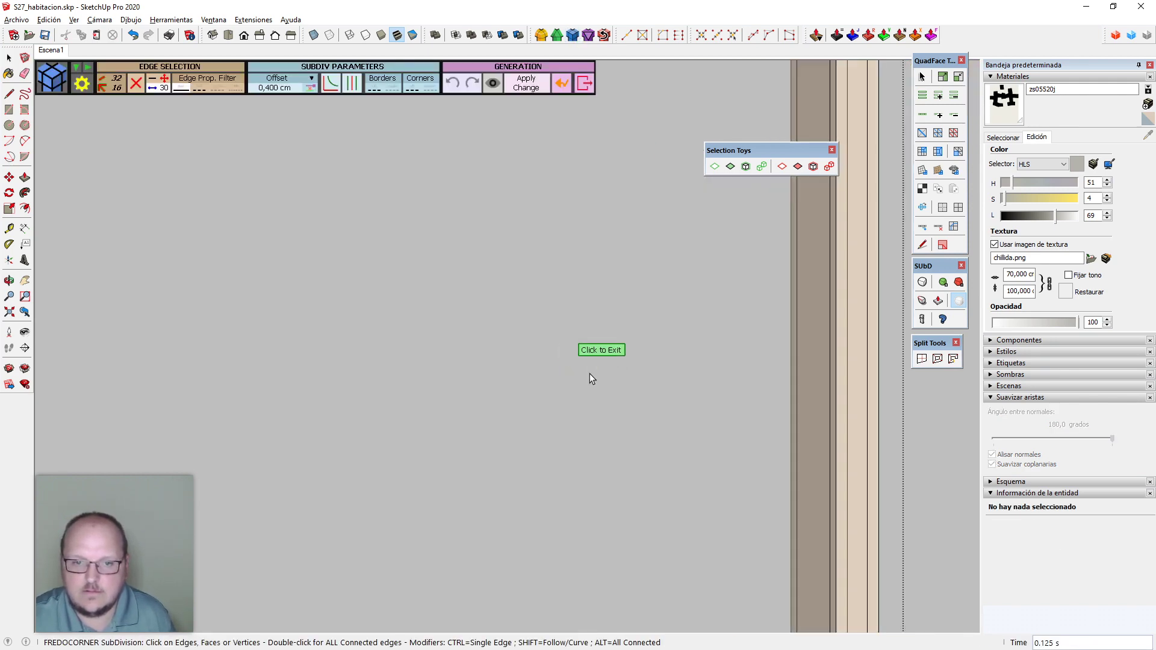
{"action": "scroll", "coordinate": [654, 398], "scroll_direction": "down", "scroll_amount": 4}
{"action": "key", "text": "space"}
Check the subdivided geometry inside the frame group, then select the group and smooth its quad mesh
{"action": "scroll", "coordinate": [770, 413], "scroll_direction": "down", "scroll_amount": 5}
{"action": "scroll", "coordinate": [365, 285], "scroll_direction": "up", "scroll_amount": 5}
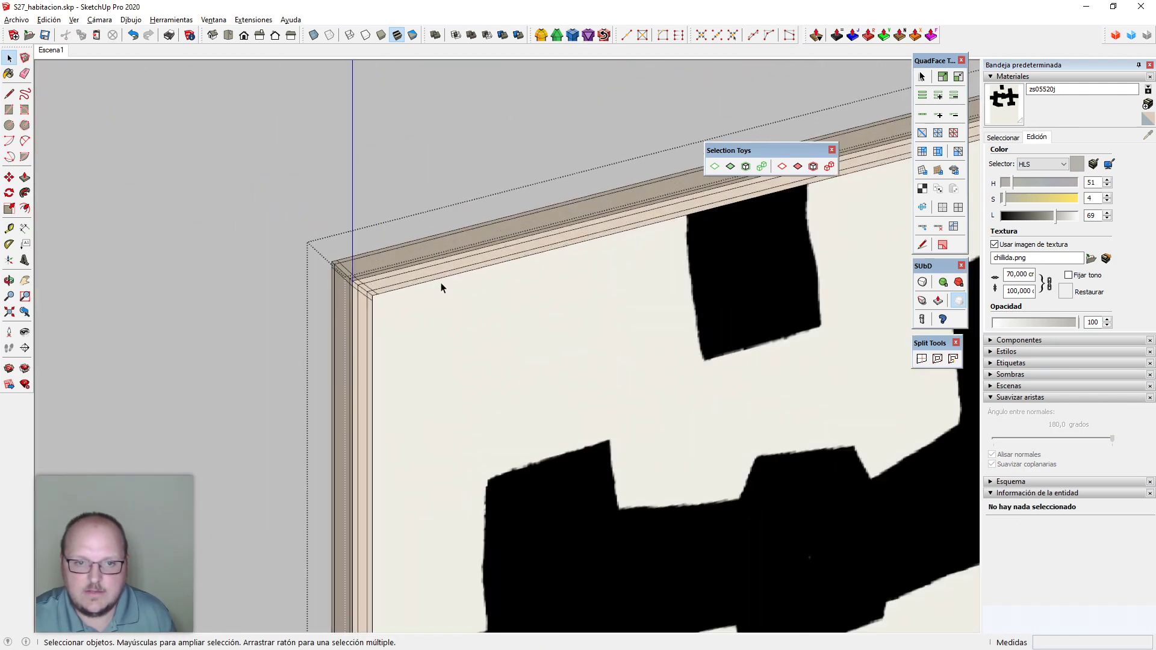
{"action": "scroll", "coordinate": [441, 287], "scroll_direction": "up", "scroll_amount": 2}
{"action": "left_click", "coordinate": [336, 279]}
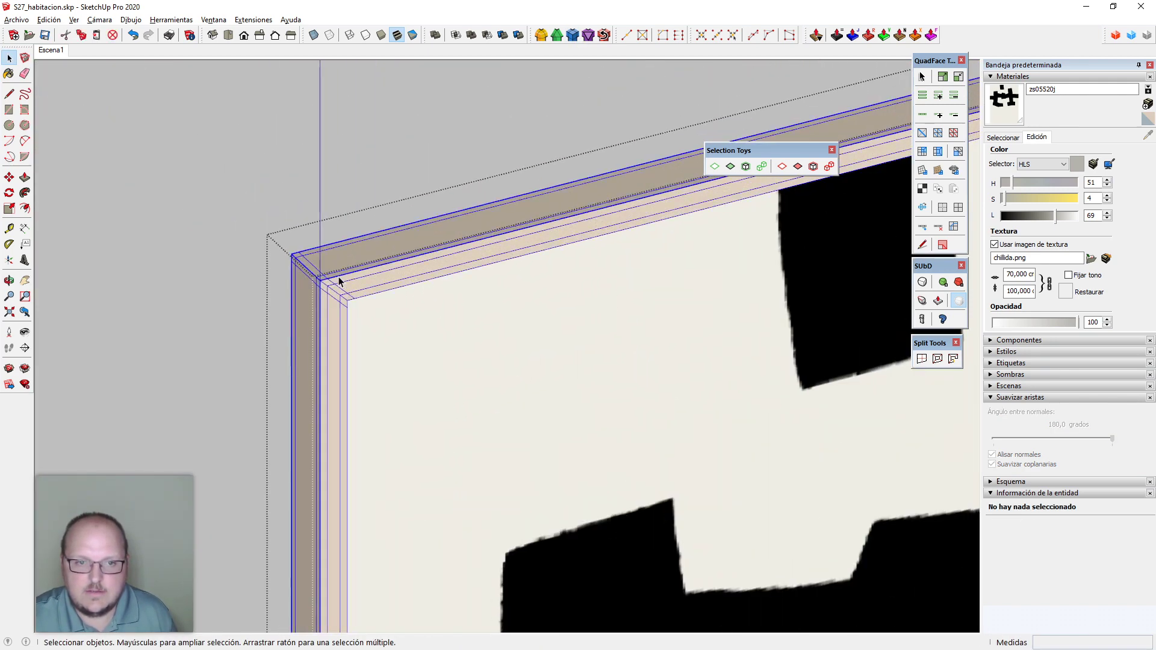
{"action": "double_click", "coordinate": [435, 253]}
{"action": "triple_click", "coordinate": [415, 255]}
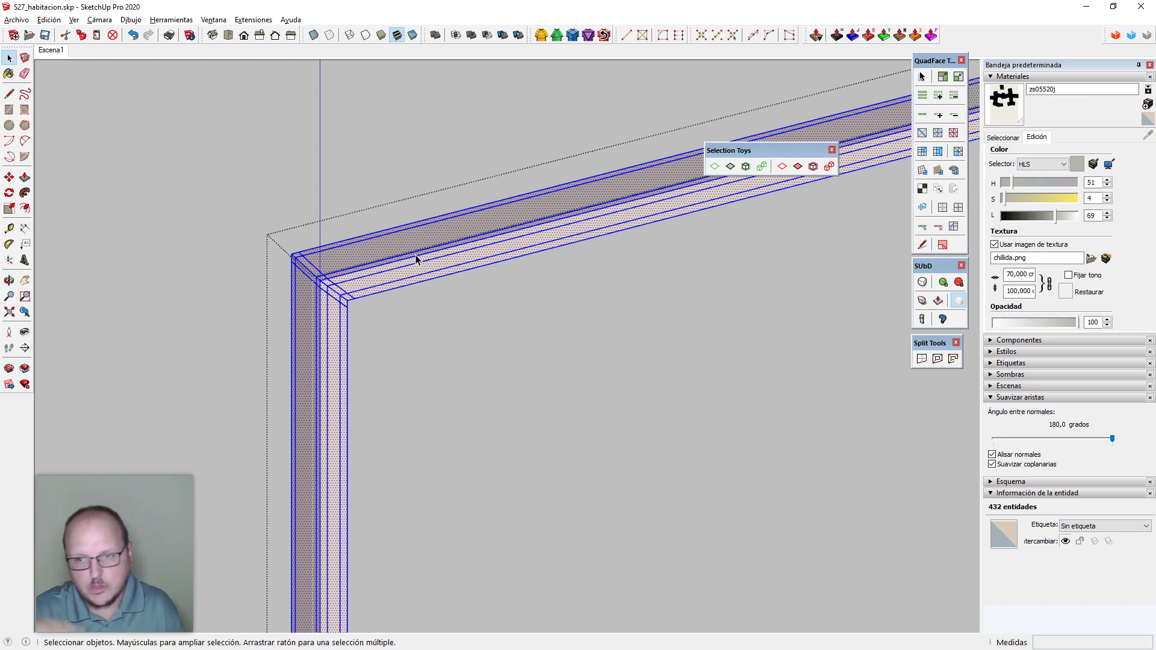
{"action": "key", "text": "Escape"}
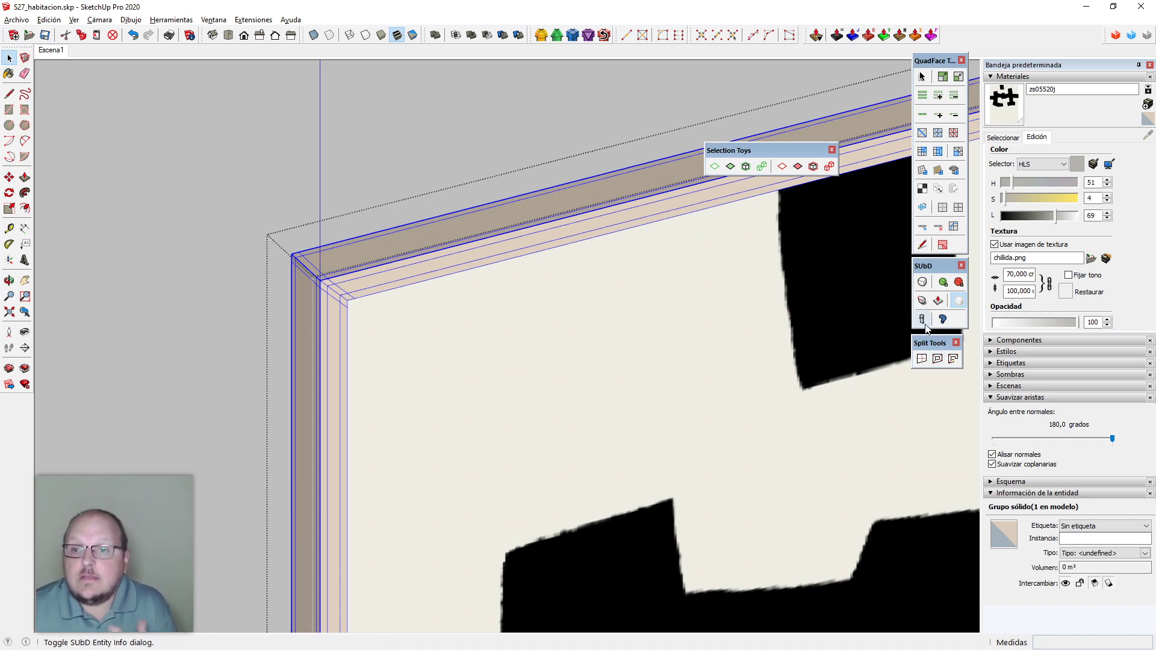
{"action": "left_click", "coordinate": [942, 208]}
{"action": "scroll", "coordinate": [562, 362], "scroll_direction": "up", "scroll_amount": 3}
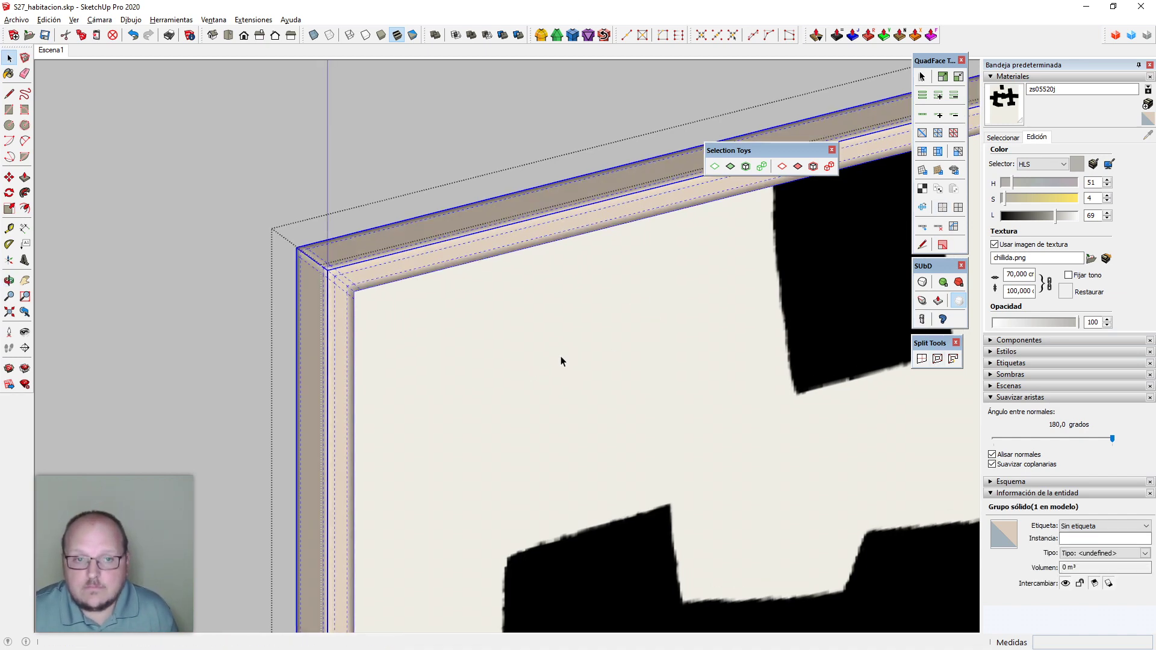
Select the mitre edge loops at the frame's four corners, set their softening angle to 0 degrees, and turn off hidden geometry
{"action": "scroll", "coordinate": [374, 276], "scroll_direction": "up", "scroll_amount": 2}
{"action": "double_click", "coordinate": [395, 271]}
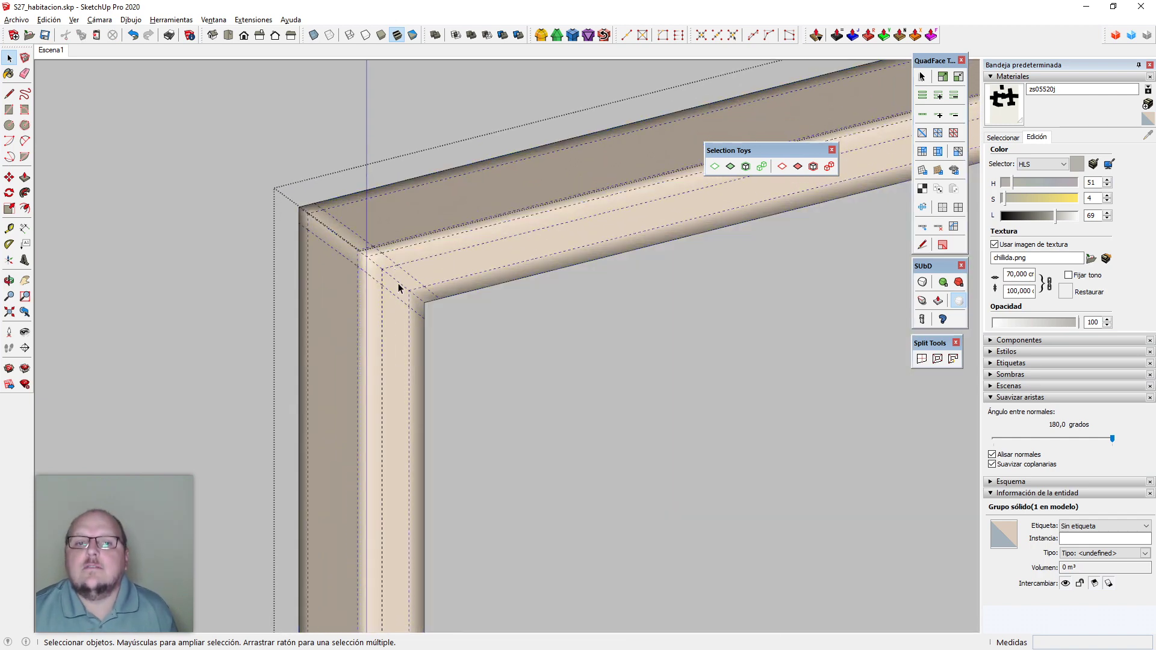
{"action": "scroll", "coordinate": [147, 387], "scroll_direction": "down", "scroll_amount": 3}
{"action": "left_click_drag", "start_coordinate": [148, 386], "coordinate": [277, 301]}
{"action": "middle_click_drag", "start_coordinate": [146, 386], "coordinate": [617, 244], "text": "shift"}
{"action": "scroll", "coordinate": [638, 232], "scroll_direction": "up", "scroll_amount": 5}
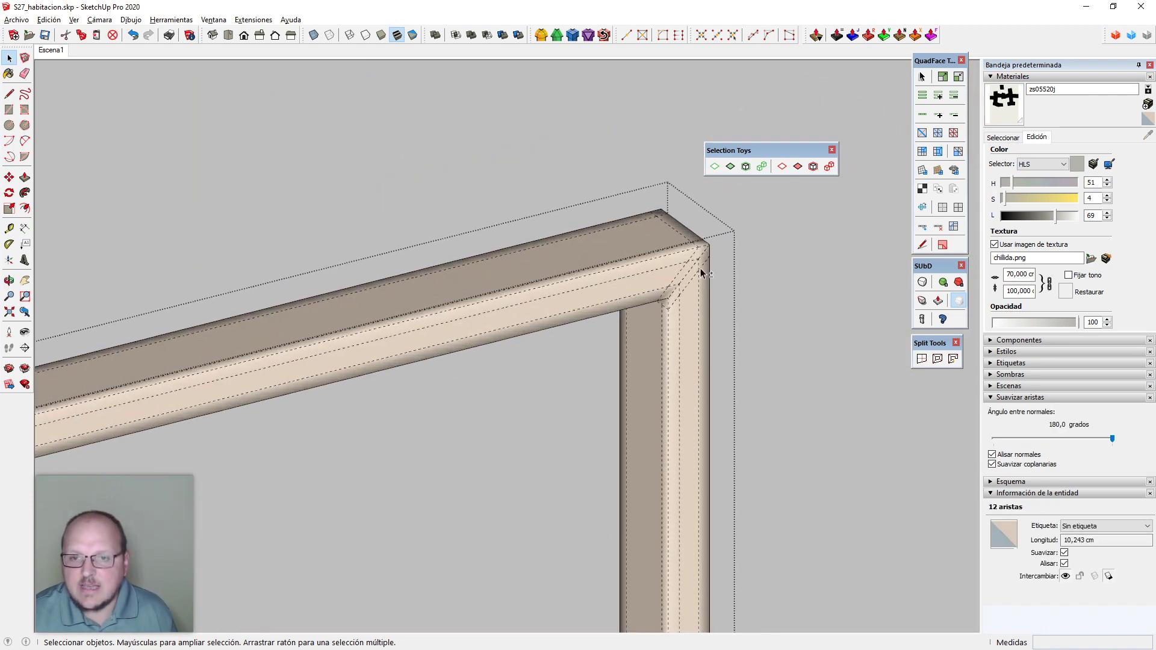
{"action": "left_click", "coordinate": [661, 214], "text": "ctrl"}
{"action": "scroll", "coordinate": [645, 181], "scroll_direction": "down", "scroll_amount": 6}
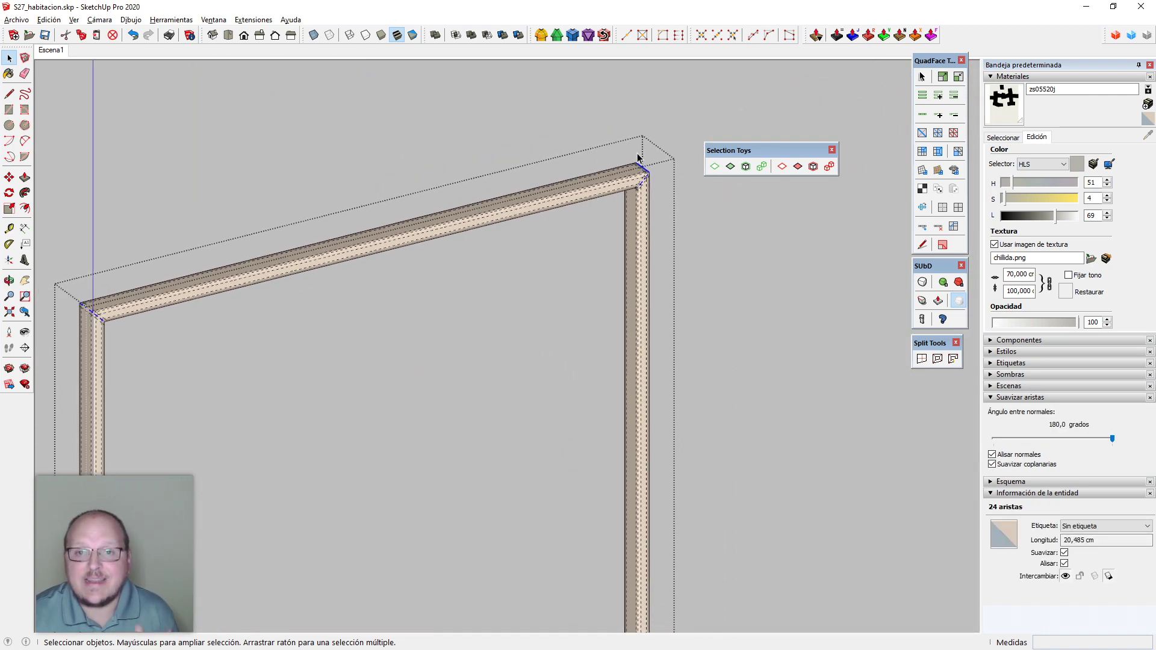
{"action": "scroll", "coordinate": [633, 369], "scroll_direction": "up", "scroll_amount": 5}
{"action": "scroll", "coordinate": [662, 342], "scroll_direction": "up", "scroll_amount": 5}
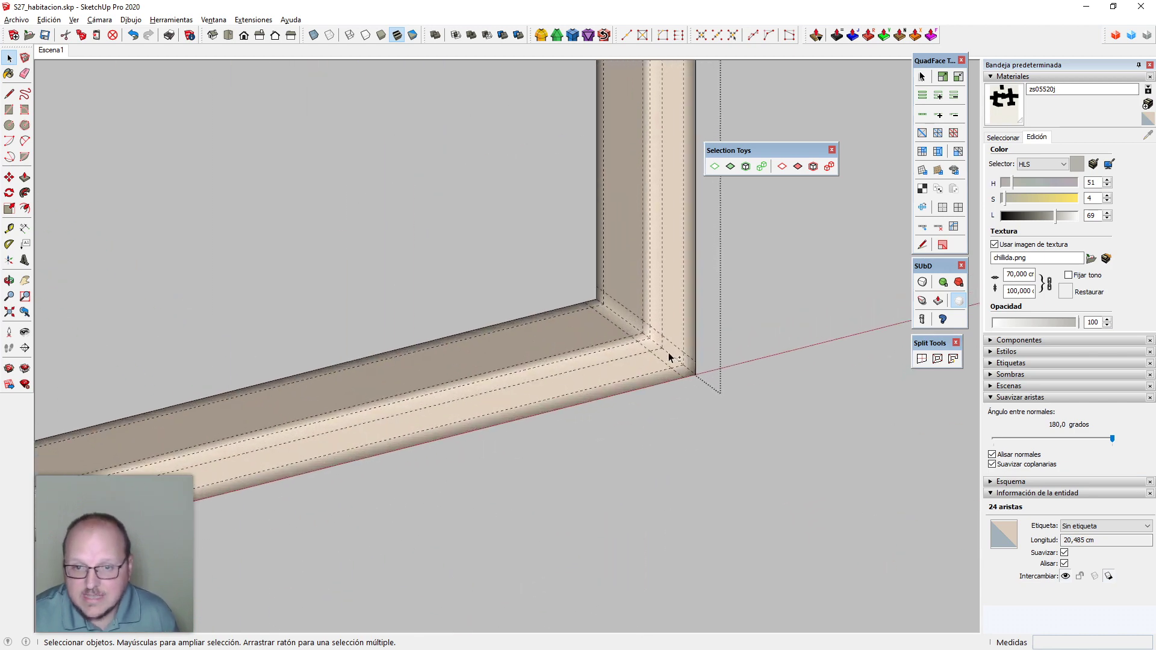
{"action": "left_click", "coordinate": [670, 354], "text": "shift"}
{"action": "scroll", "coordinate": [737, 313], "scroll_direction": "down", "scroll_amount": 5}
{"action": "scroll", "coordinate": [758, 314], "scroll_direction": "down", "scroll_amount": 3}
{"action": "scroll", "coordinate": [361, 407], "scroll_direction": "up", "scroll_amount": 6}
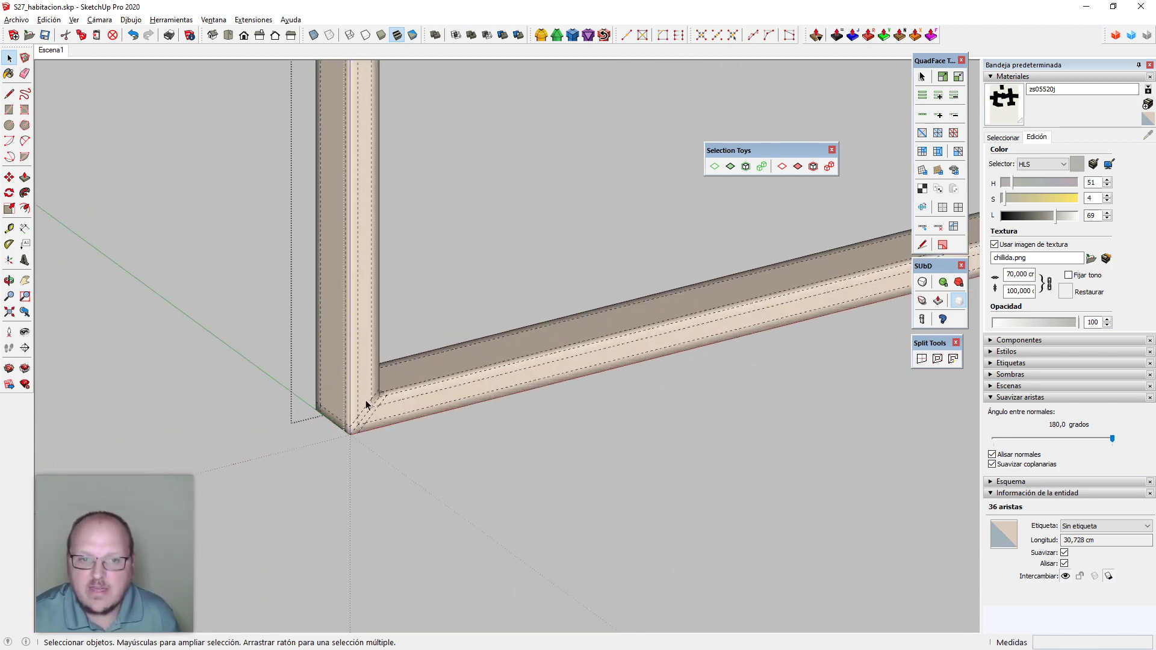
{"action": "left_click", "coordinate": [395, 404], "text": "ctrl"}
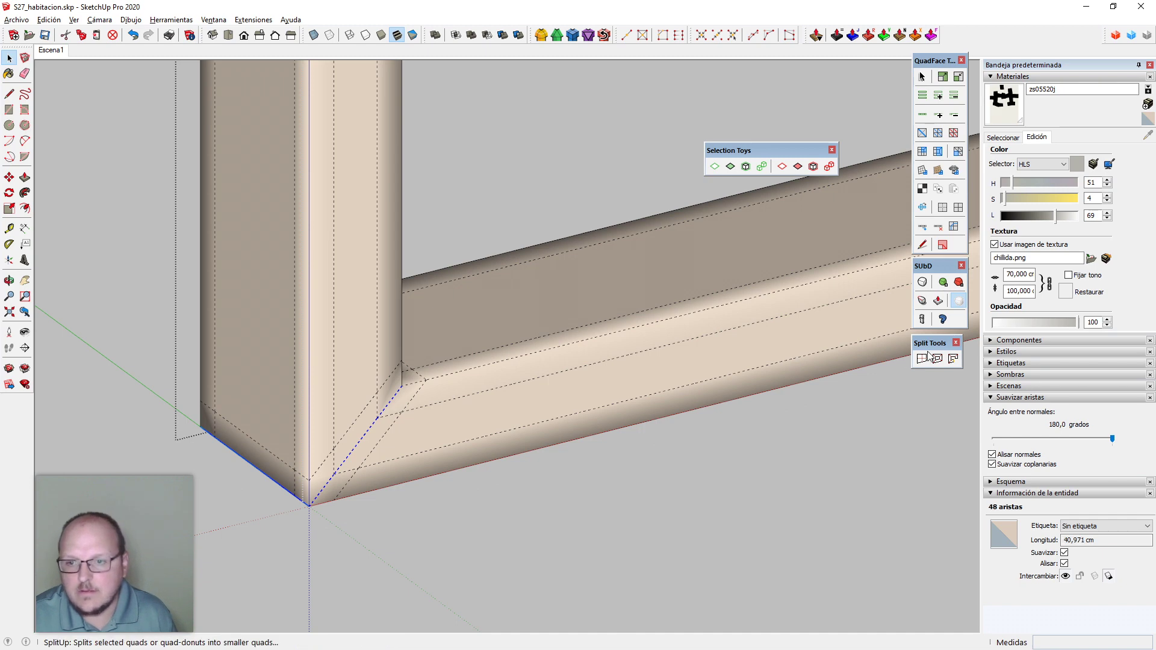
{"action": "left_click_drag", "start_coordinate": [1113, 439], "coordinate": [983, 445]}
{"action": "key", "text": "alt+h"}
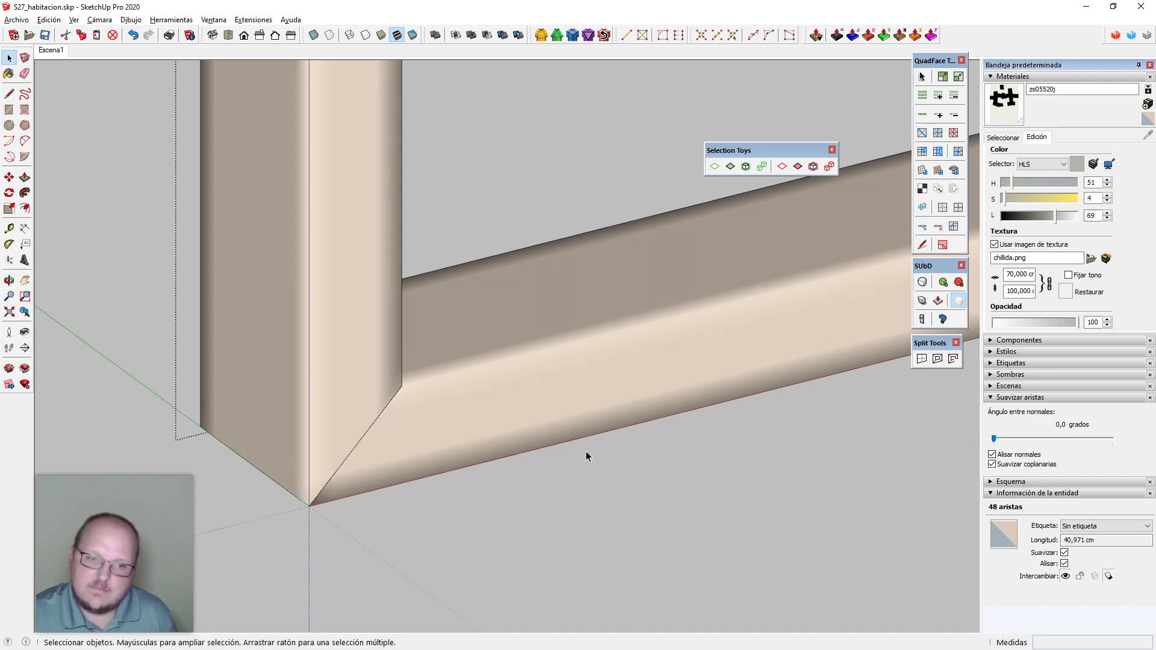
Close the frame group and the picture component to return to the whole room
{"action": "middle_click_drag", "start_coordinate": [587, 451], "coordinate": [521, 506]}
{"action": "scroll", "coordinate": [425, 503], "scroll_direction": "down", "scroll_amount": 5}
{"action": "left_click", "coordinate": [425, 503]}
{"action": "scroll", "coordinate": [273, 496], "scroll_direction": "down", "scroll_amount": 5}
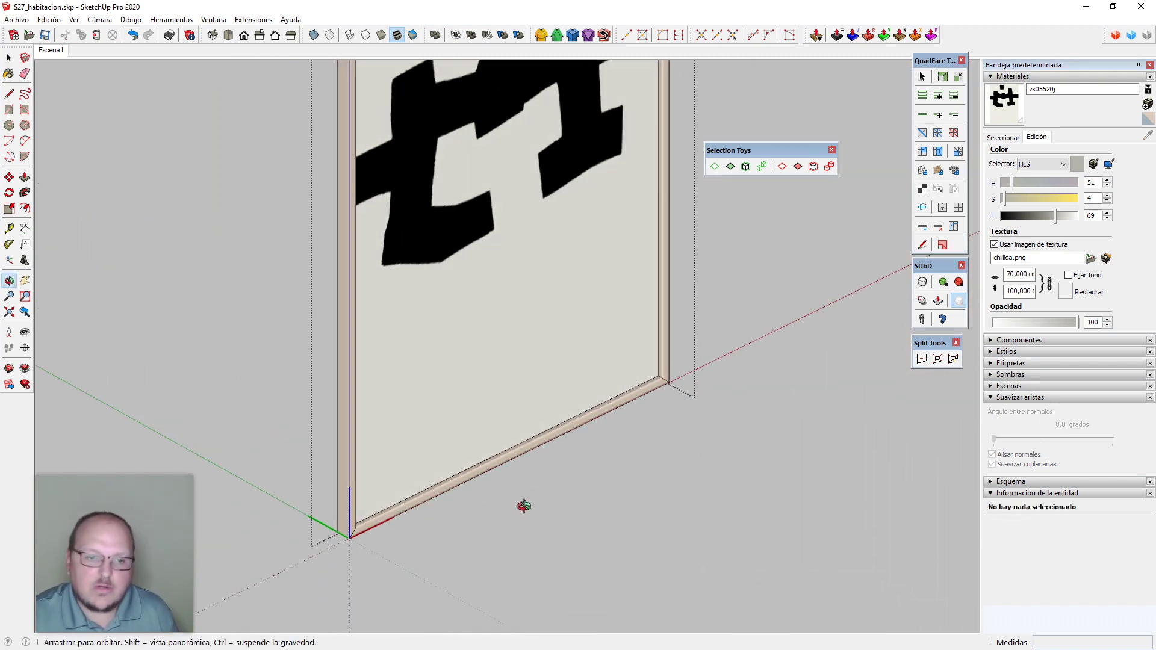
{"action": "scroll", "coordinate": [415, 551], "scroll_direction": "down", "scroll_amount": 3}
{"action": "middle_click_drag", "start_coordinate": [429, 488], "coordinate": [395, 451]}
{"action": "key", "text": "Escape"}
{"action": "scroll", "coordinate": [468, 207], "scroll_direction": "down", "scroll_amount": 3}
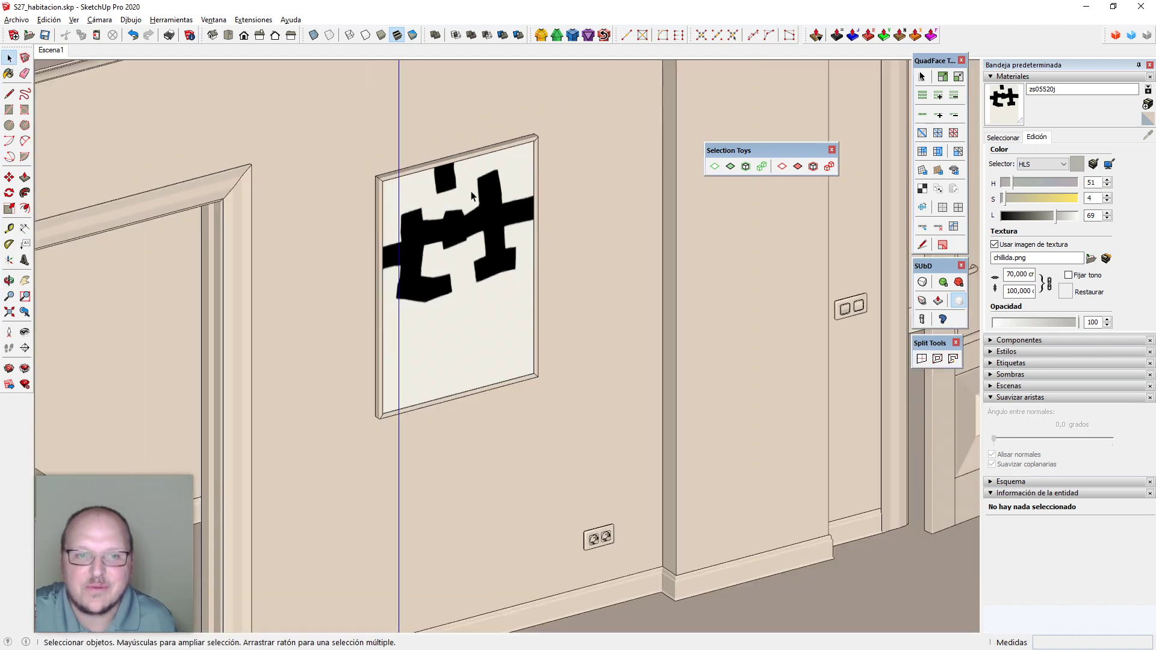
Examine the picture on the room's wall from farther back, then restore the Escena1 scene view
{"action": "middle_click_drag", "start_coordinate": [464, 265], "coordinate": [403, 330]}
{"action": "scroll", "coordinate": [658, 336], "scroll_direction": "down", "scroll_amount": 4}
{"action": "scroll", "coordinate": [659, 341], "scroll_direction": "up", "scroll_amount": 3}
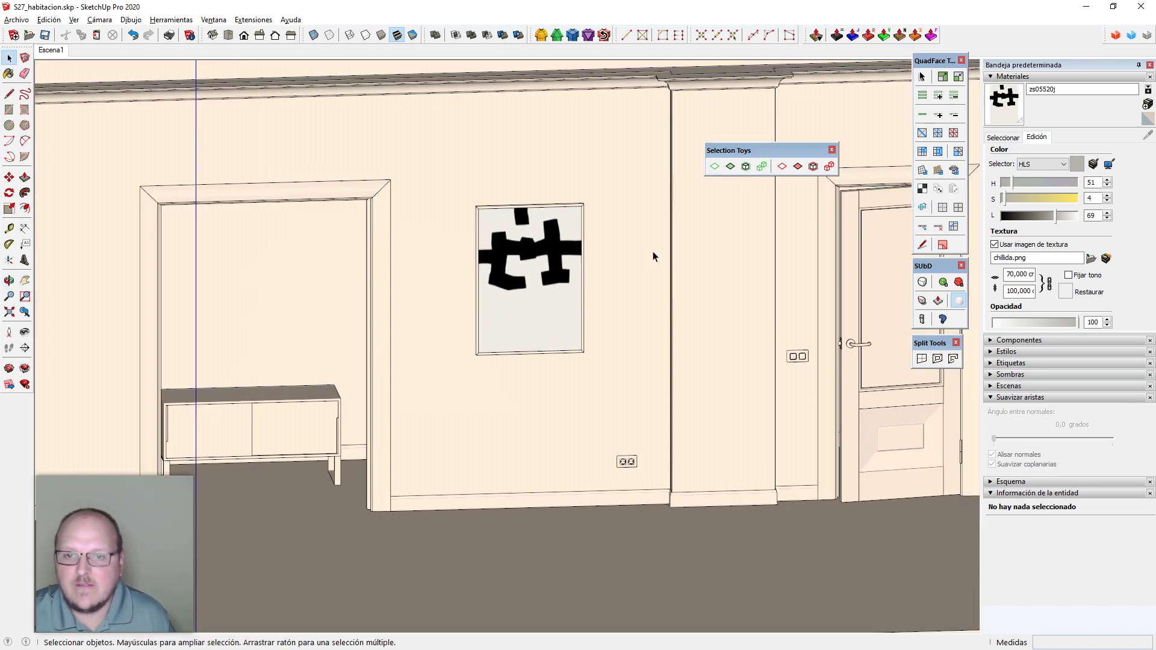
{"action": "scroll", "coordinate": [521, 470], "scroll_direction": "down", "scroll_amount": 3}
{"action": "scroll", "coordinate": [363, 464], "scroll_direction": "down", "scroll_amount": 2}
{"action": "scroll", "coordinate": [661, 250], "scroll_direction": "up", "scroll_amount": 2}
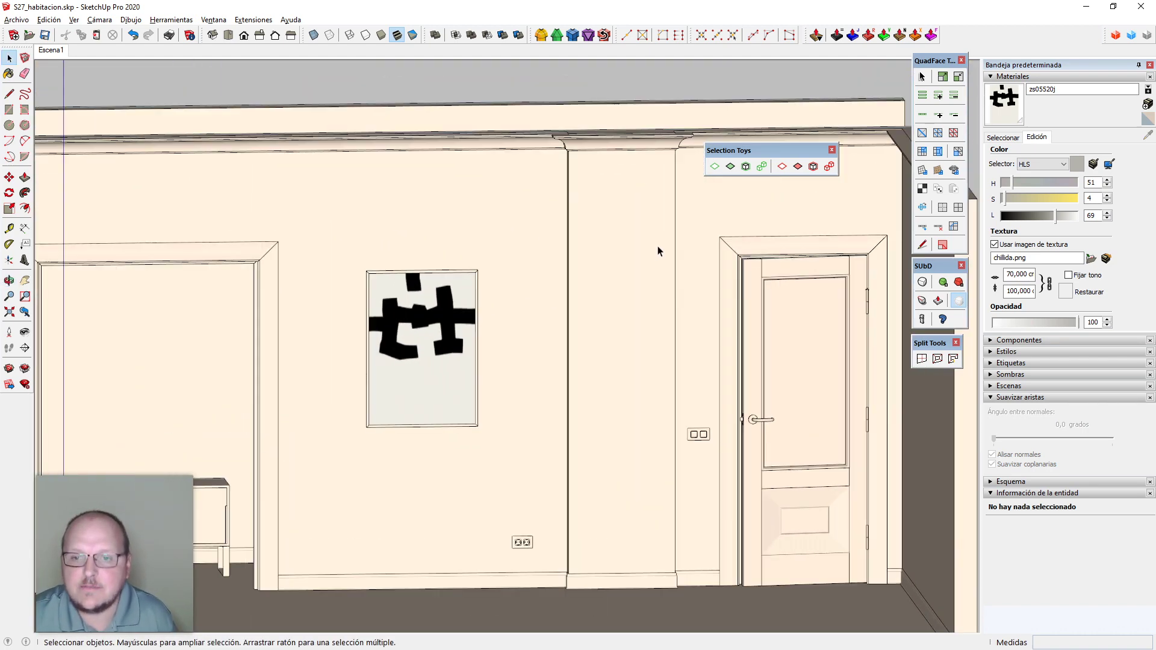
{"action": "scroll", "coordinate": [638, 310], "scroll_direction": "down", "scroll_amount": 4}
{"action": "scroll", "coordinate": [637, 308], "scroll_direction": "down", "scroll_amount": 2}
{"action": "middle_click_drag", "start_coordinate": [596, 355], "coordinate": [575, 333]}
{"action": "scroll", "coordinate": [643, 253], "scroll_direction": "up", "scroll_amount": 2}
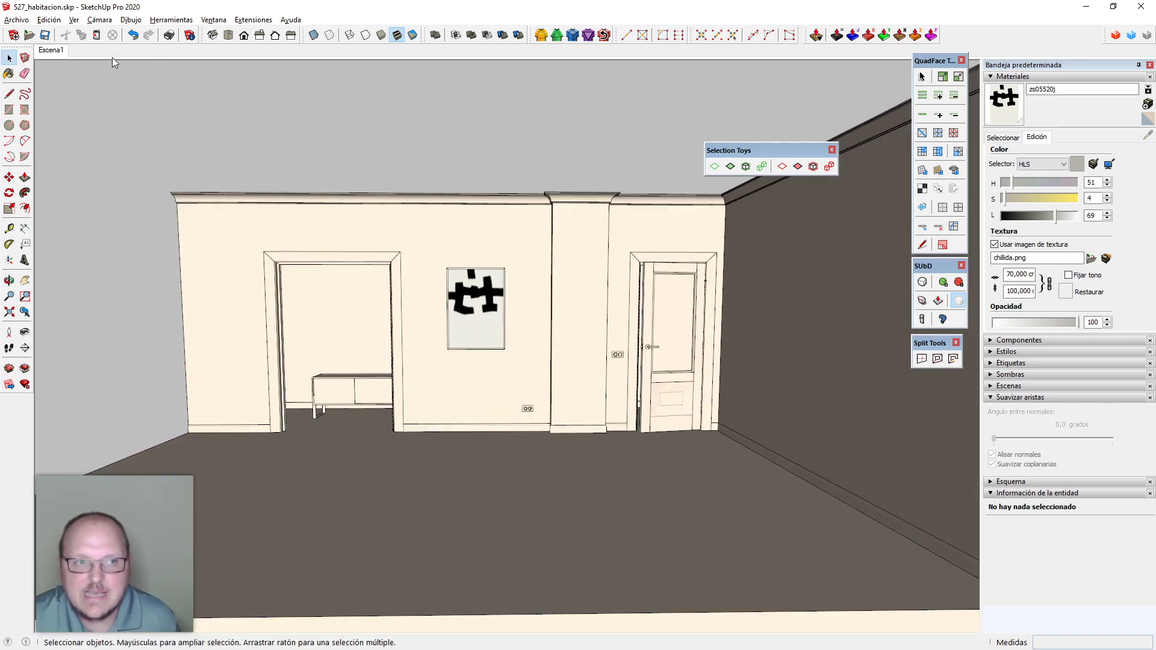
{"action": "left_click", "coordinate": [54, 50]}
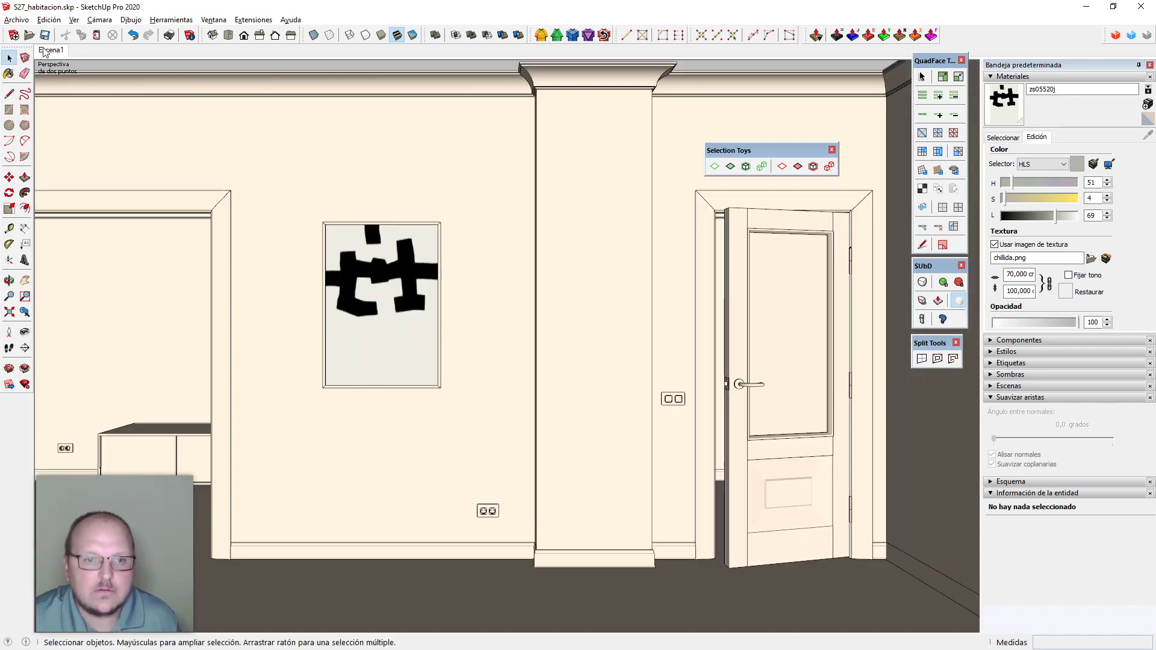
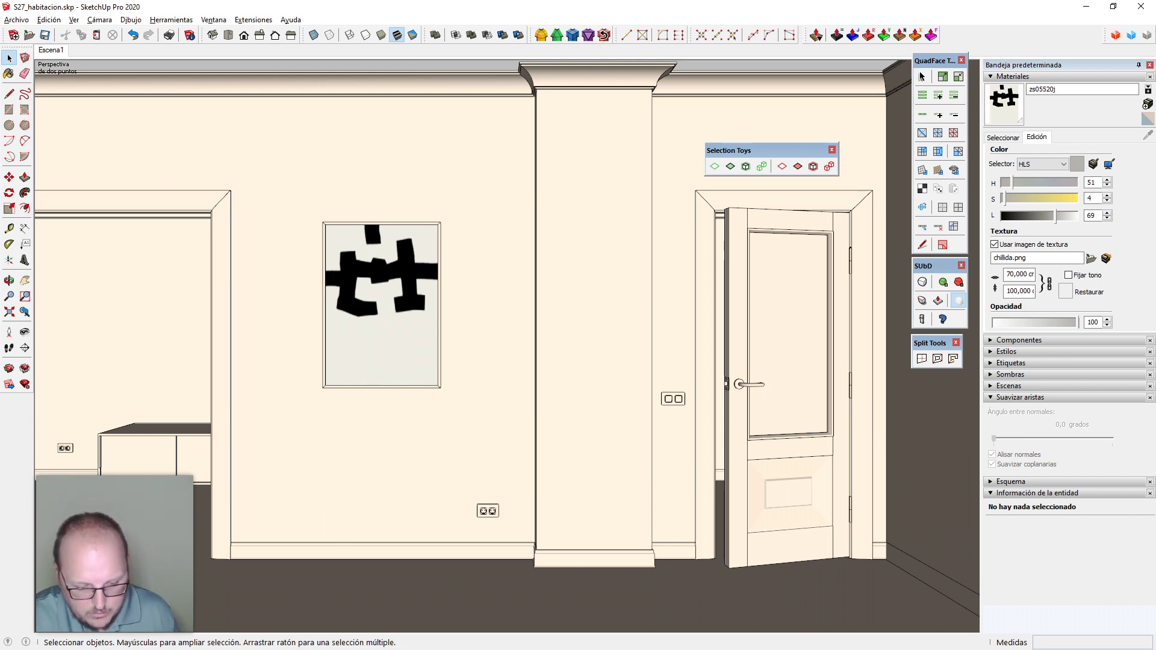
Switch to the web browser and search Google for "divan"
{"action": "key", "text": "alt+Tab"}
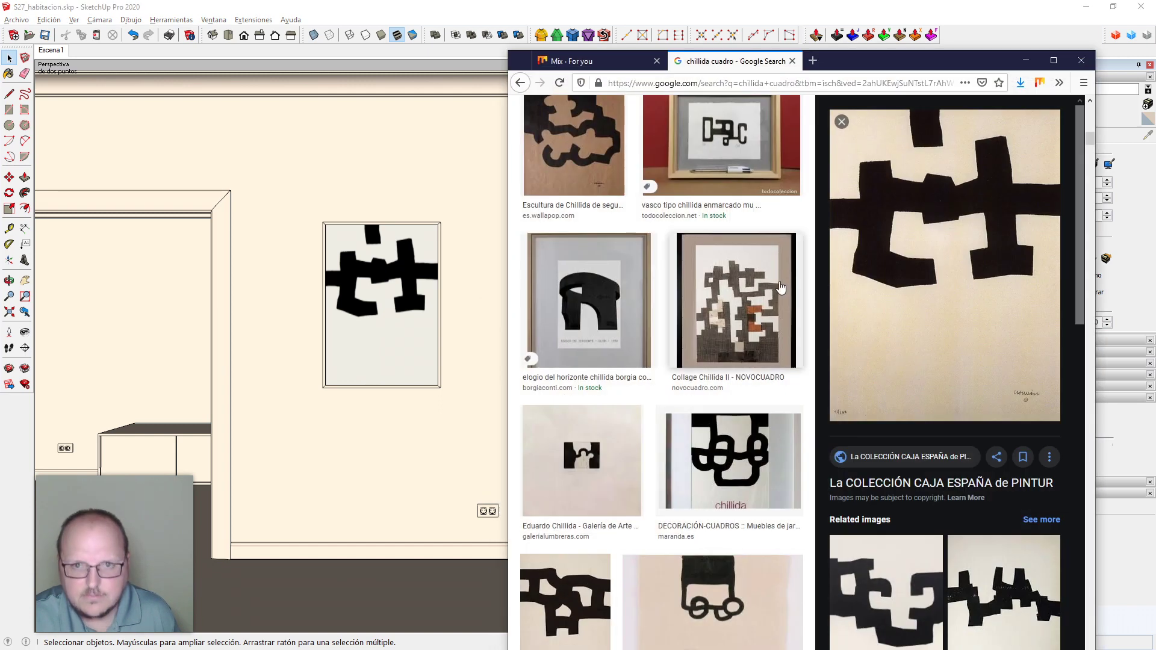
{"action": "left_click", "coordinate": [800, 83]}
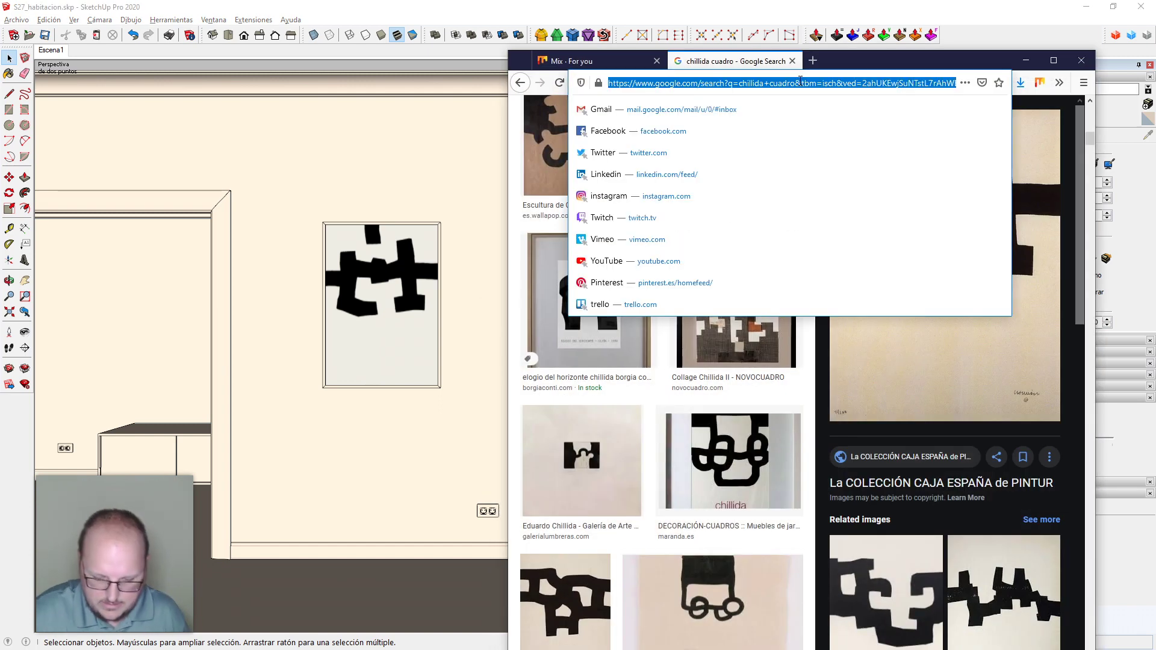
{"action": "type", "text": "divan"}
{"action": "key", "text": "Return"}
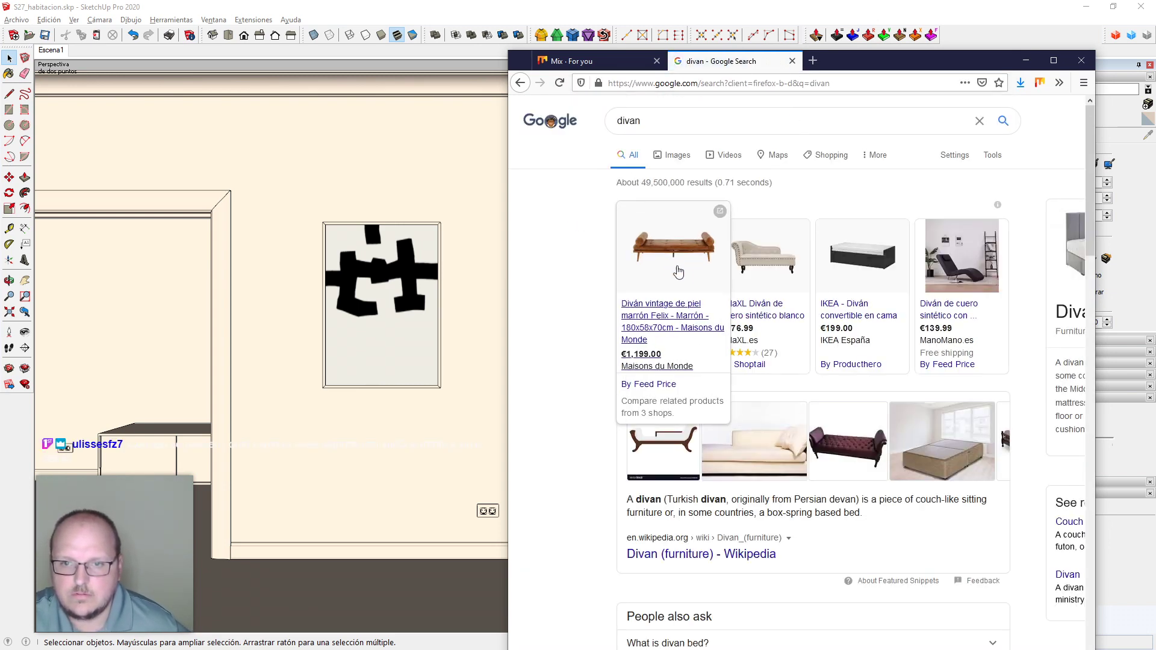
Enlarge the browser window, search Google Images for "bench" and look through the bench designs
{"action": "left_click", "coordinate": [1054, 62]}
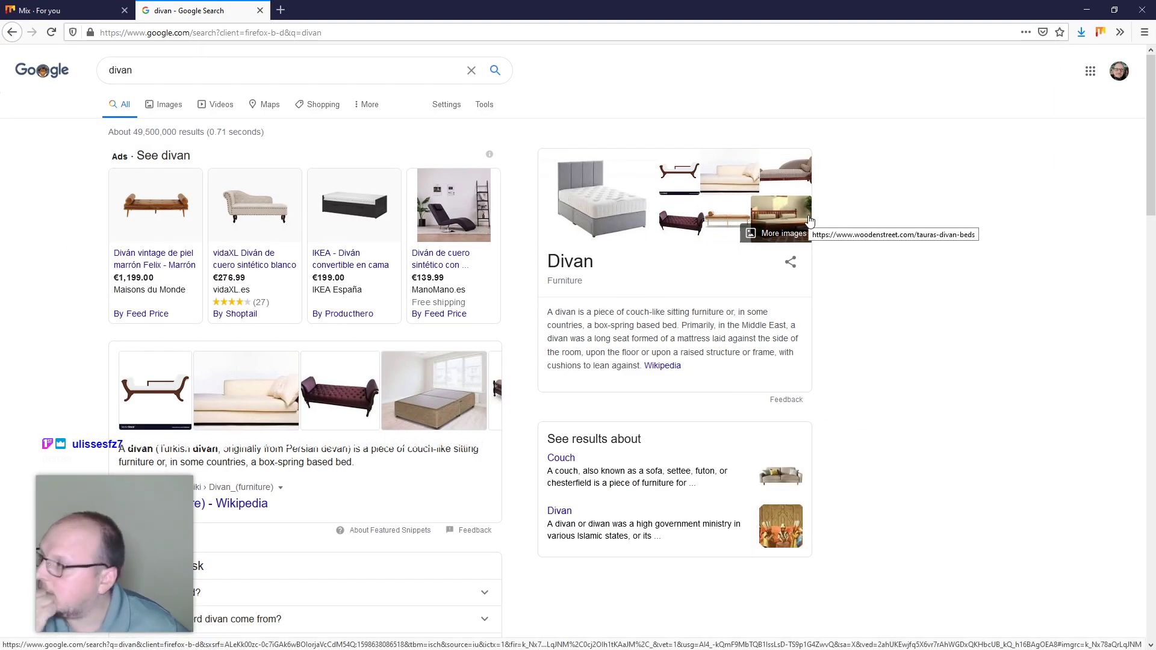
{"action": "left_click", "coordinate": [205, 68]}
{"action": "type", "text": "bench"}
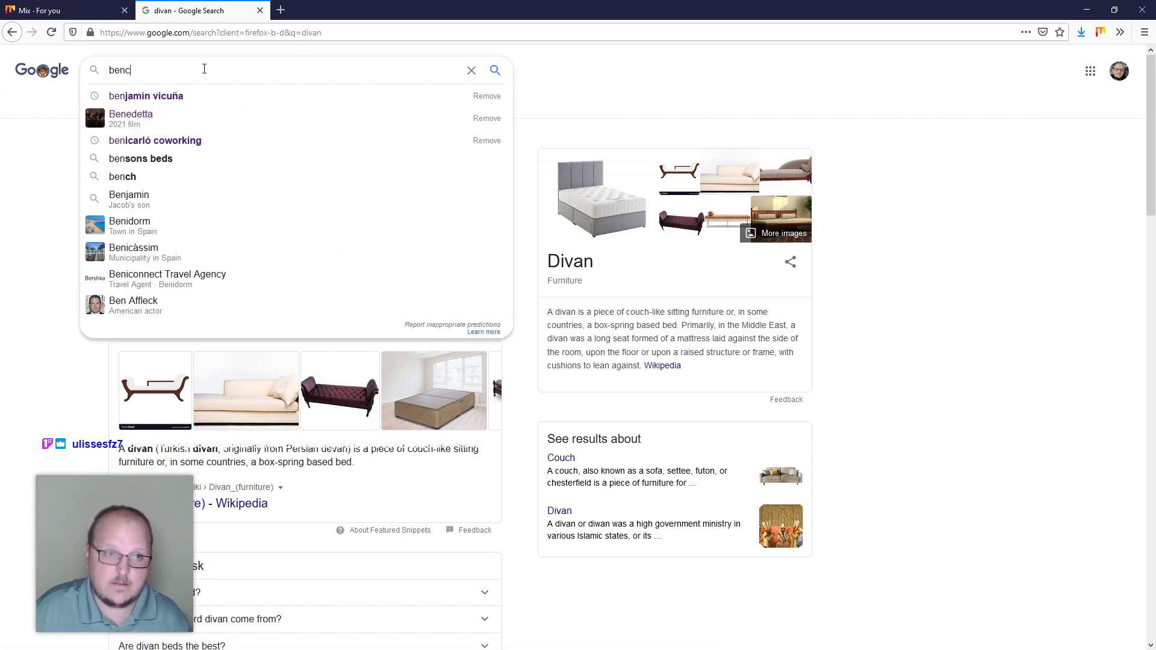
{"action": "key", "text": "Return"}
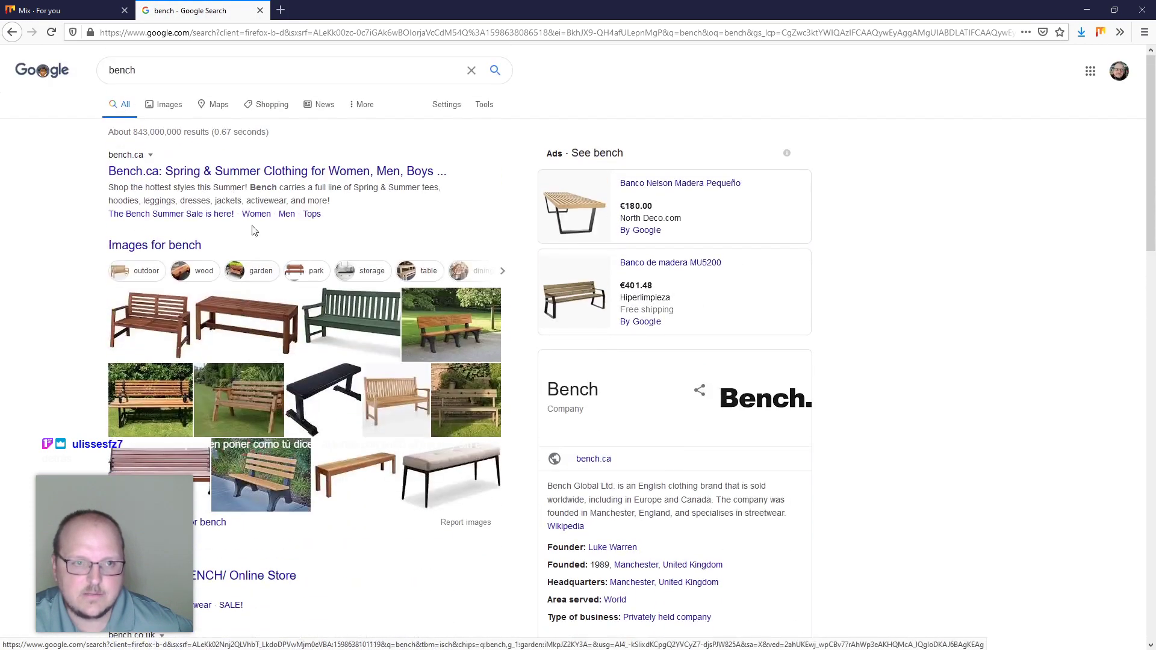
{"action": "left_click", "coordinate": [163, 107]}
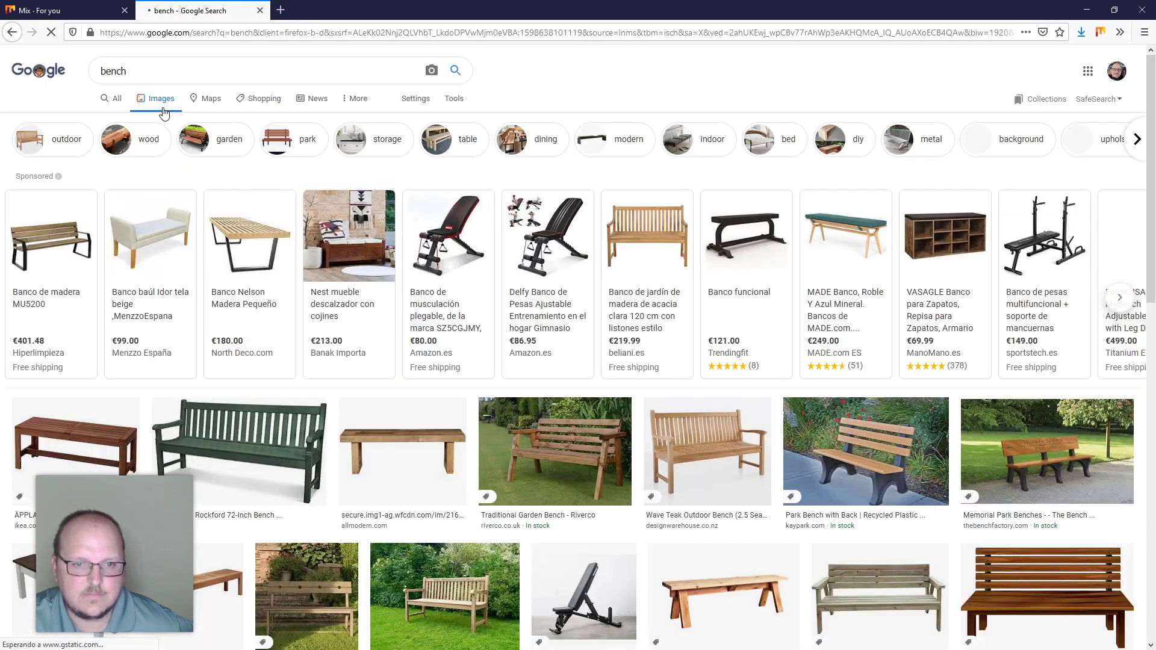
{"action": "scroll", "coordinate": [166, 180], "scroll_direction": "down", "scroll_amount": 10}
{"action": "scroll", "coordinate": [168, 184], "scroll_direction": "down", "scroll_amount": 4}
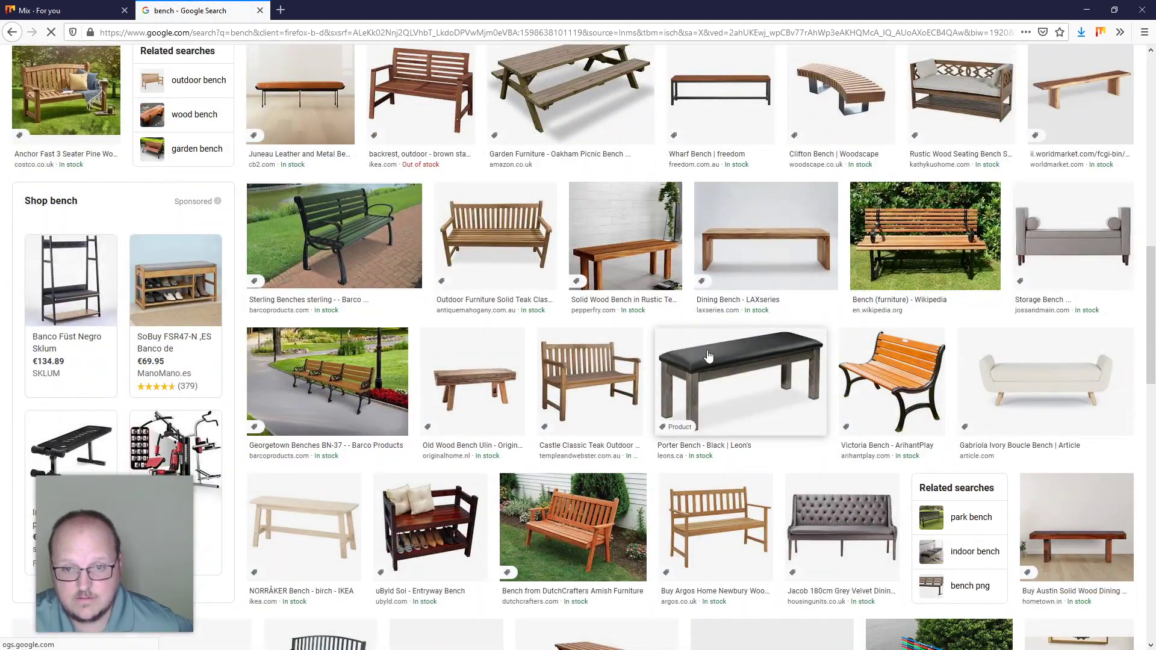
{"action": "scroll", "coordinate": [708, 356], "scroll_direction": "down", "scroll_amount": 3}
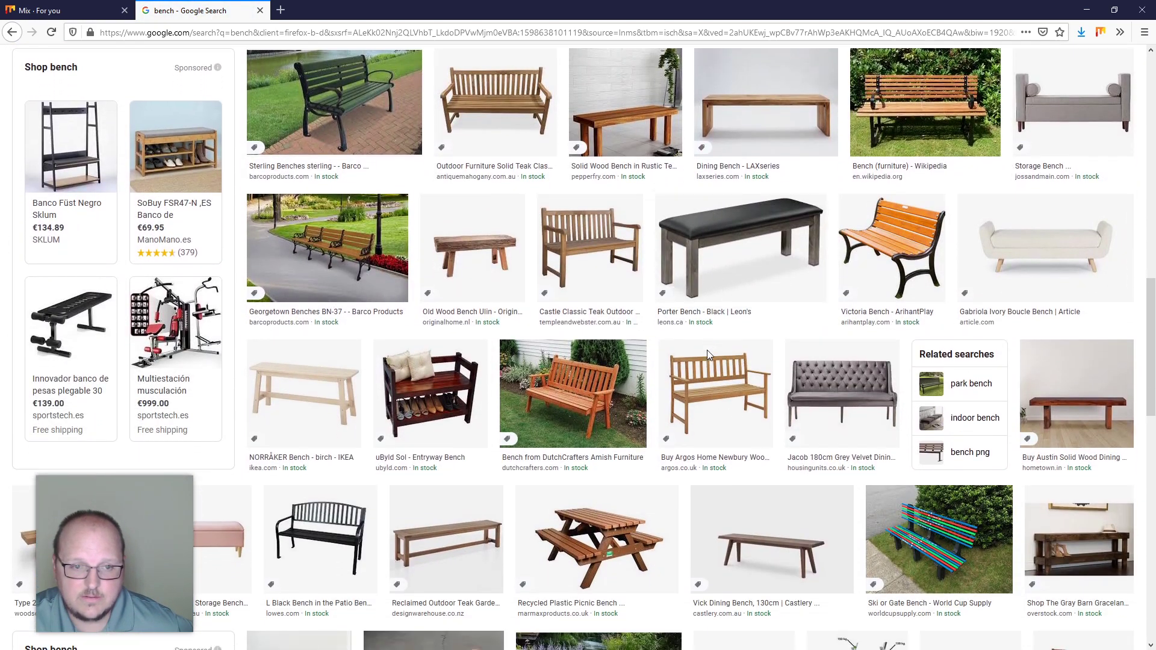
{"action": "scroll", "coordinate": [707, 356], "scroll_direction": "down", "scroll_amount": 5}
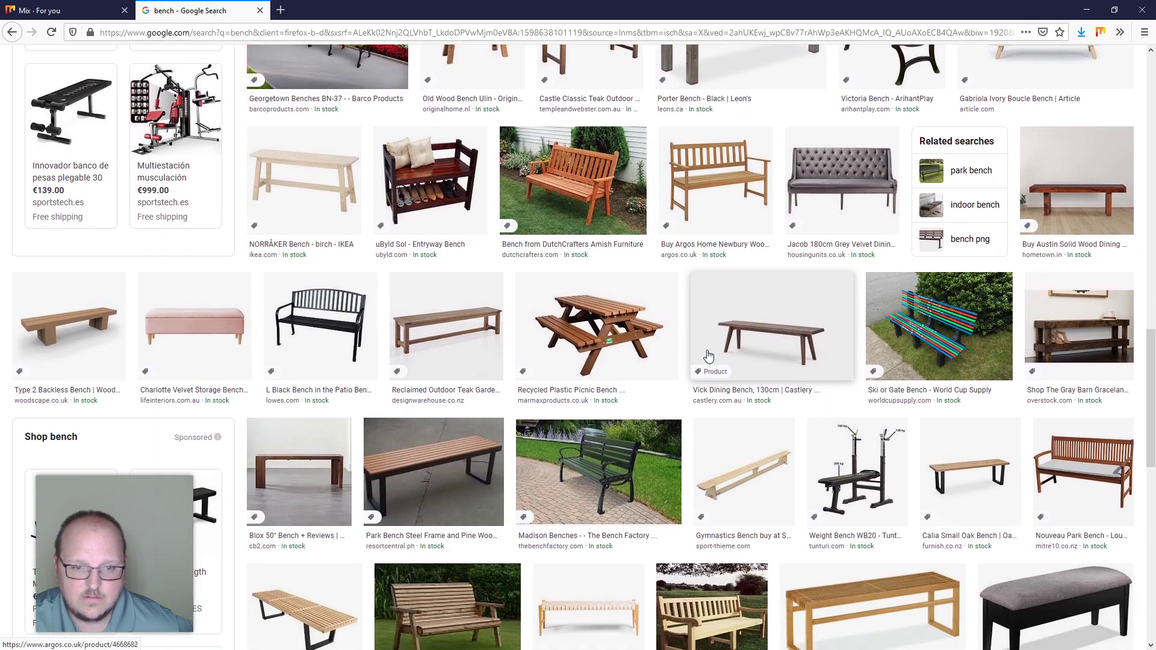
{"action": "scroll", "coordinate": [707, 356], "scroll_direction": "down", "scroll_amount": 5}
{"action": "scroll", "coordinate": [119, 112], "scroll_direction": "up", "scroll_amount": 10}
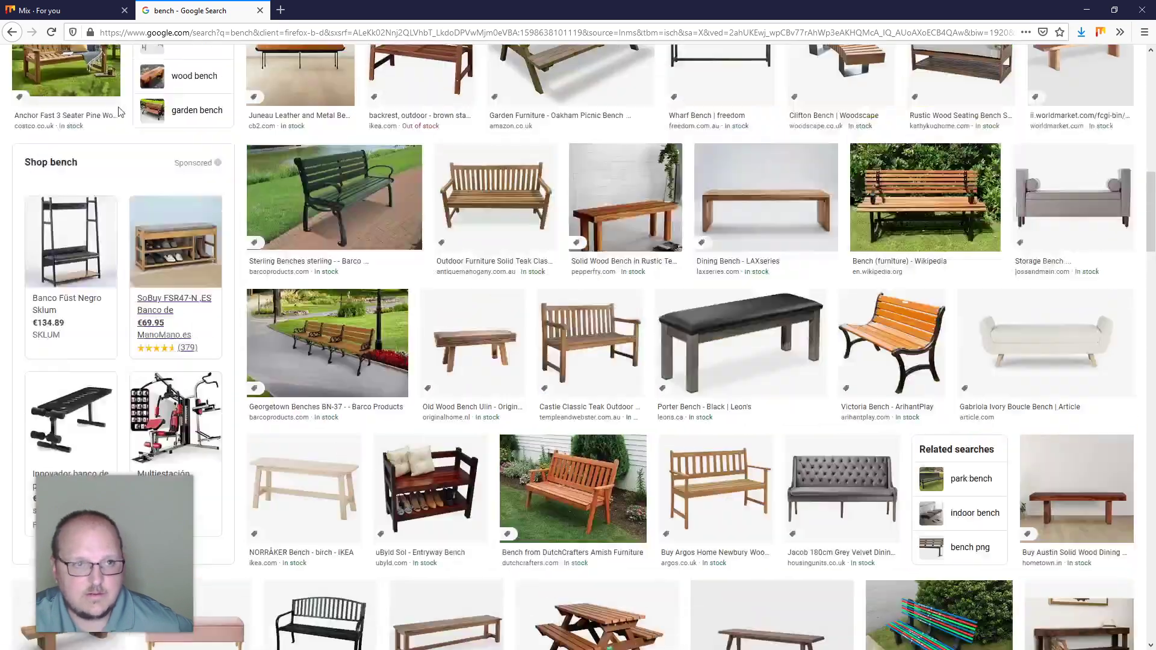
{"action": "scroll", "coordinate": [119, 112], "scroll_direction": "up", "scroll_amount": 4}
Return to the "divan" search, show its image results and open the Poul Kjaerholm PK80 divan picture
{"action": "left_click", "coordinate": [12, 32]}
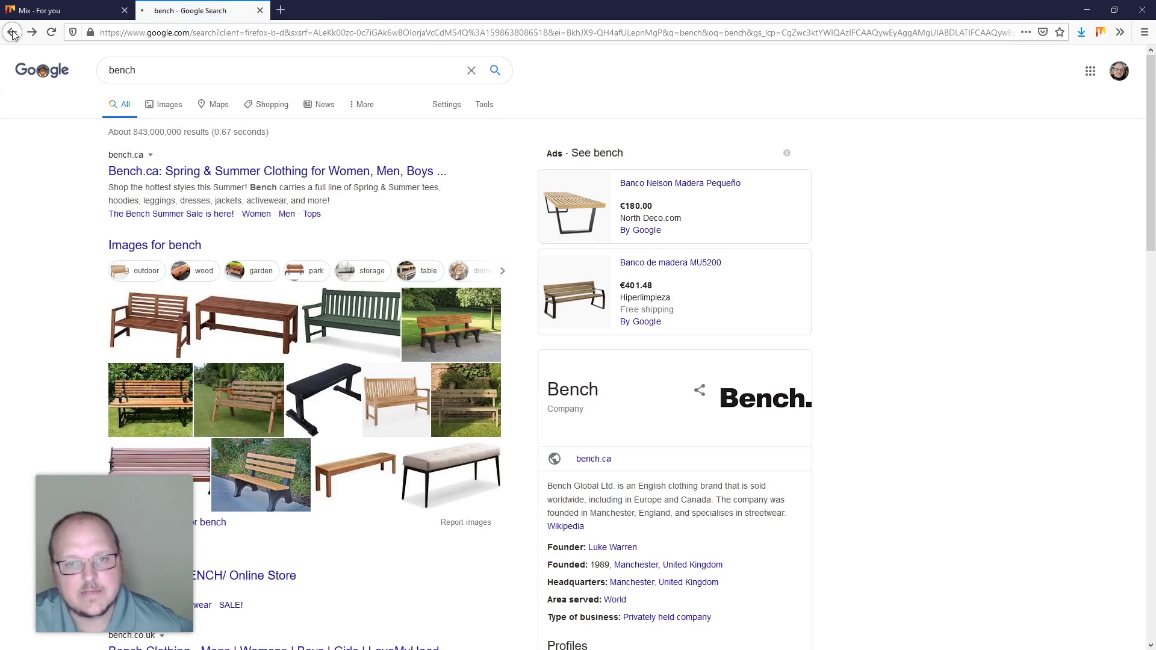
{"action": "left_click", "coordinate": [12, 32]}
{"action": "left_click", "coordinate": [171, 107]}
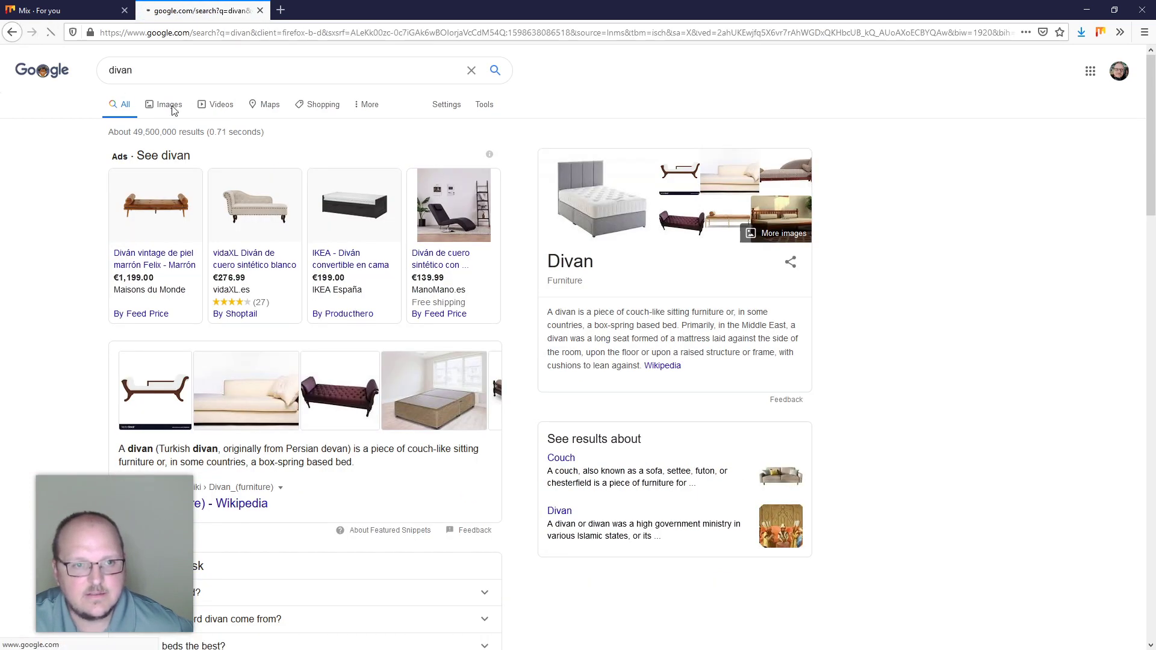
{"action": "scroll", "coordinate": [239, 213], "scroll_direction": "down", "scroll_amount": 2}
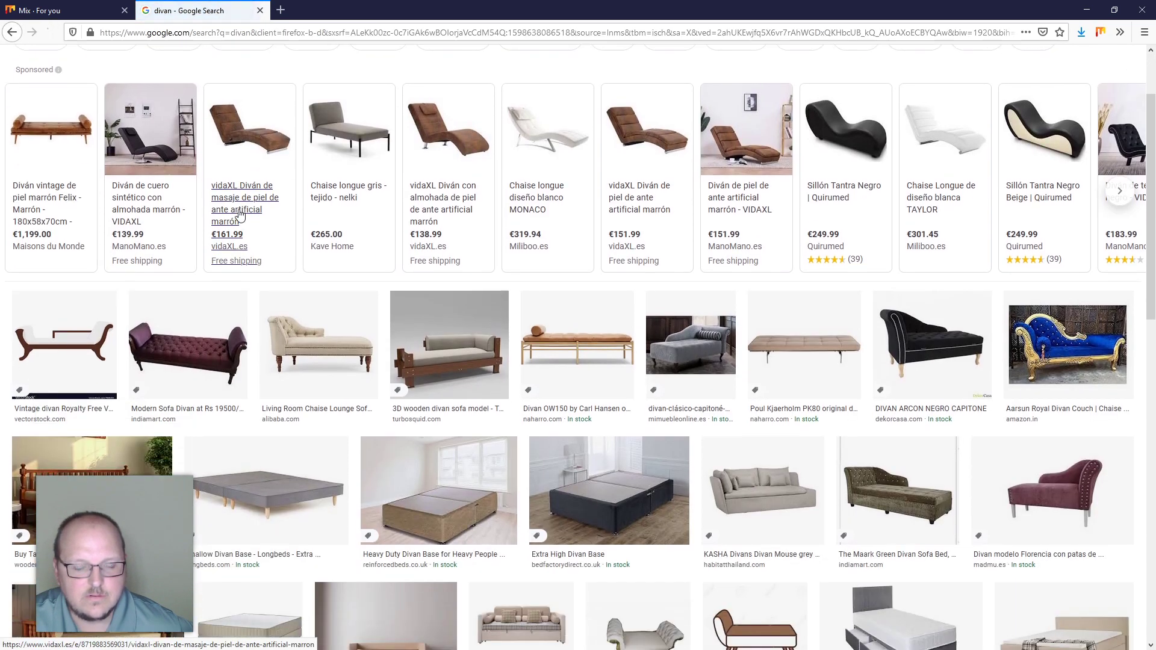
{"action": "scroll", "coordinate": [239, 214], "scroll_direction": "down", "scroll_amount": 3}
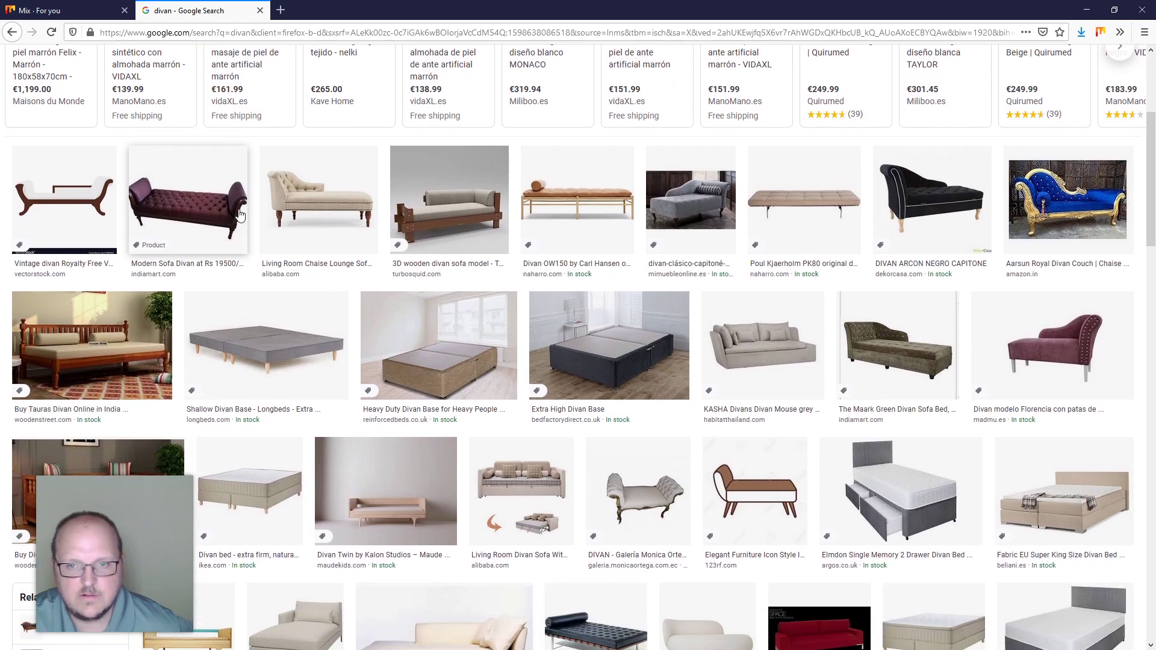
{"action": "scroll", "coordinate": [239, 214], "scroll_direction": "down", "scroll_amount": 1}
{"action": "left_click", "coordinate": [788, 141]}
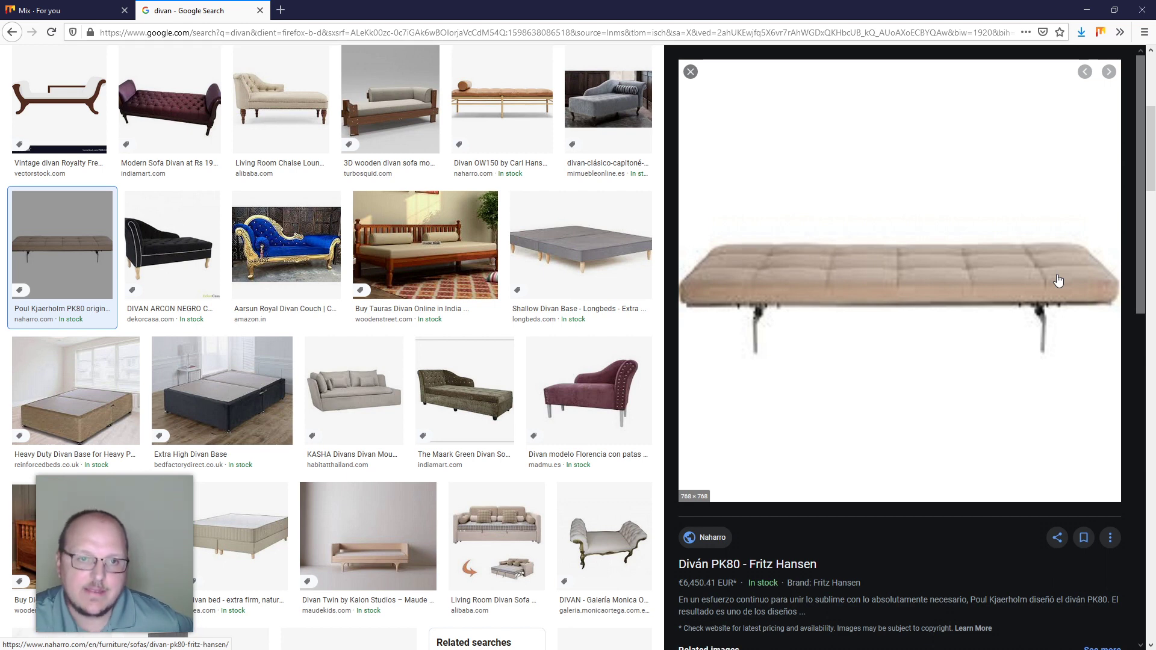
Examine the PK80 divan's enlarged picture and its related images as a reference for the cushion and legs
{"action": "scroll", "coordinate": [862, 313], "scroll_direction": "down", "scroll_amount": 5}
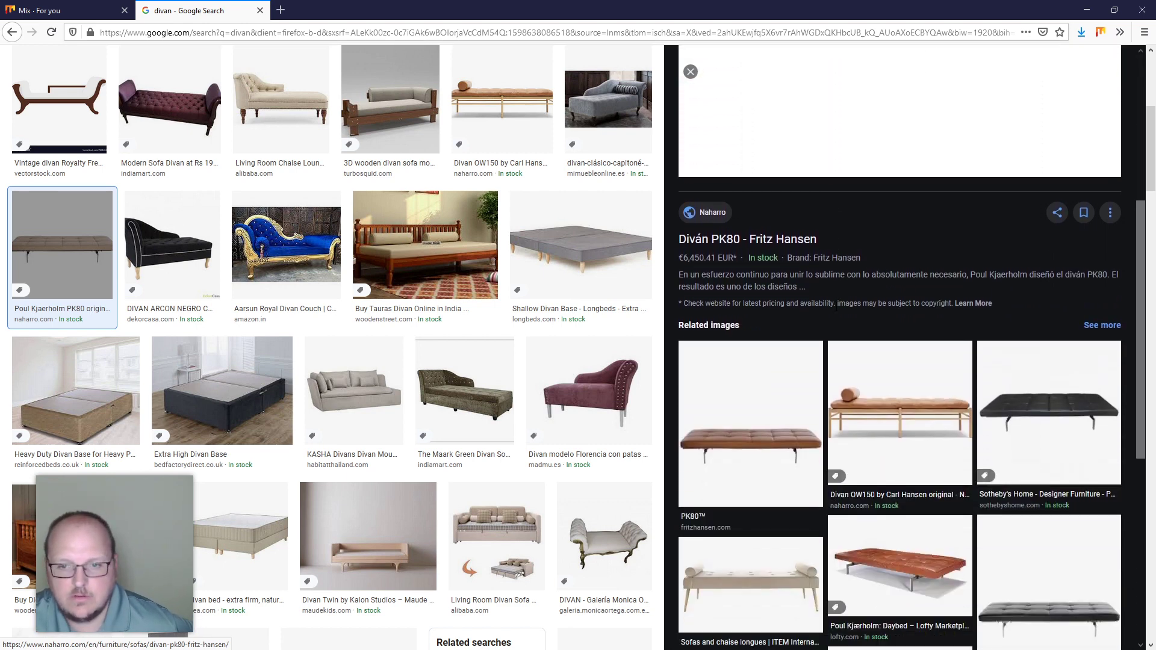
{"action": "scroll", "coordinate": [846, 304], "scroll_direction": "up", "scroll_amount": 10}
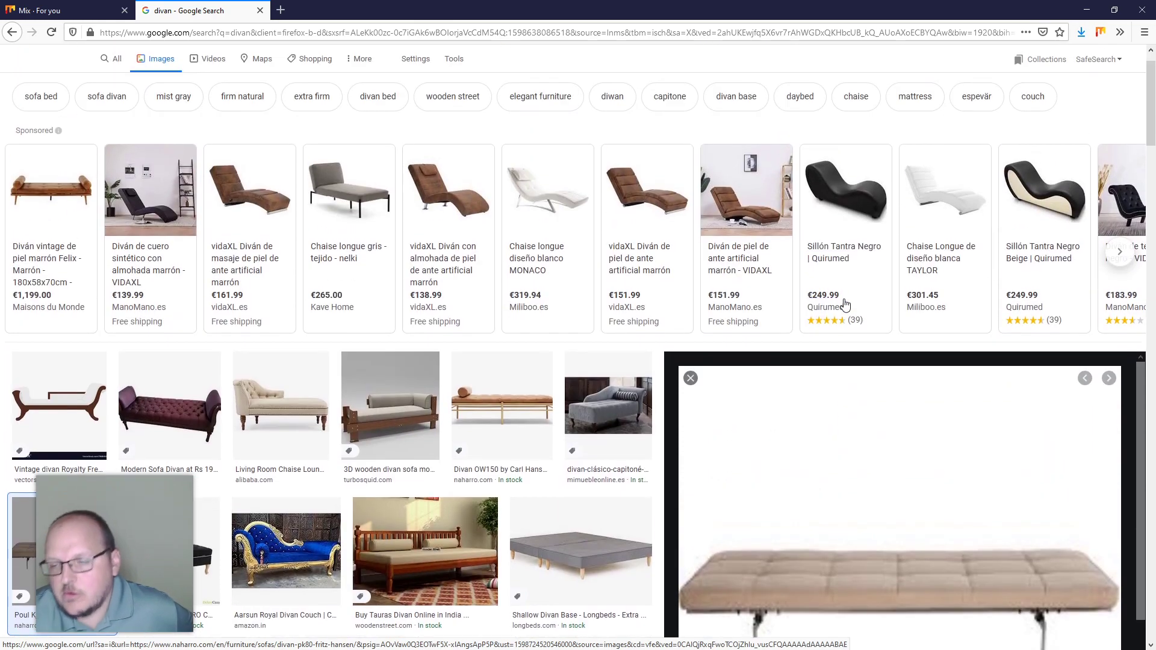
{"action": "scroll", "coordinate": [846, 304], "scroll_direction": "down", "scroll_amount": 5}
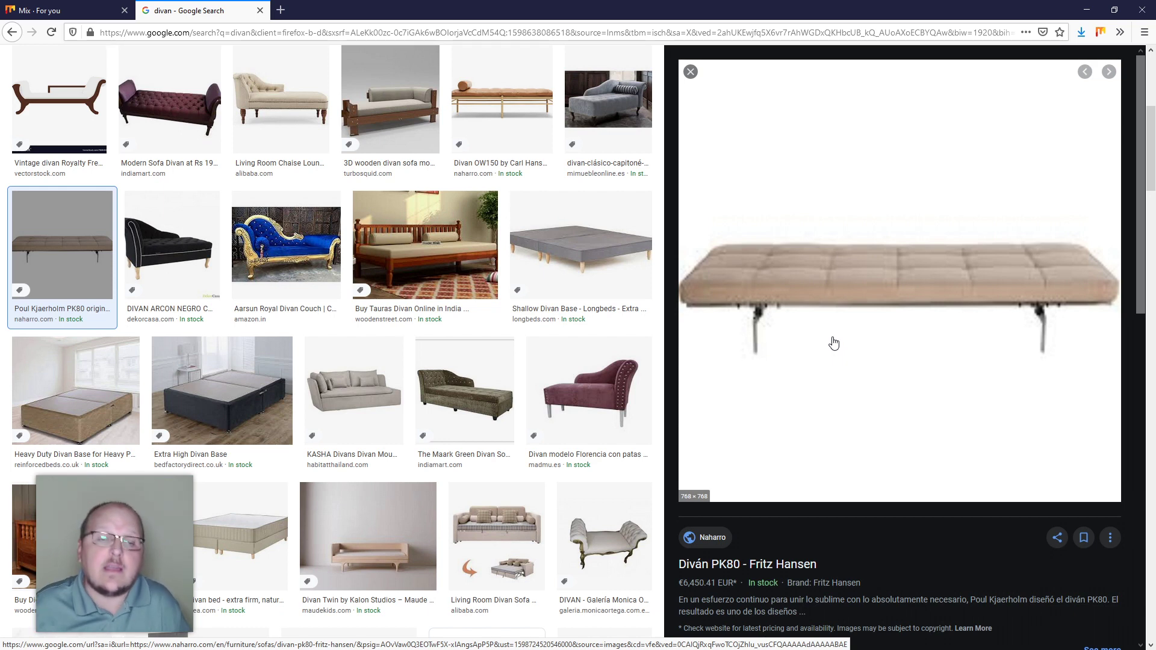
{"action": "scroll", "coordinate": [693, 247], "scroll_direction": "down", "scroll_amount": 2}
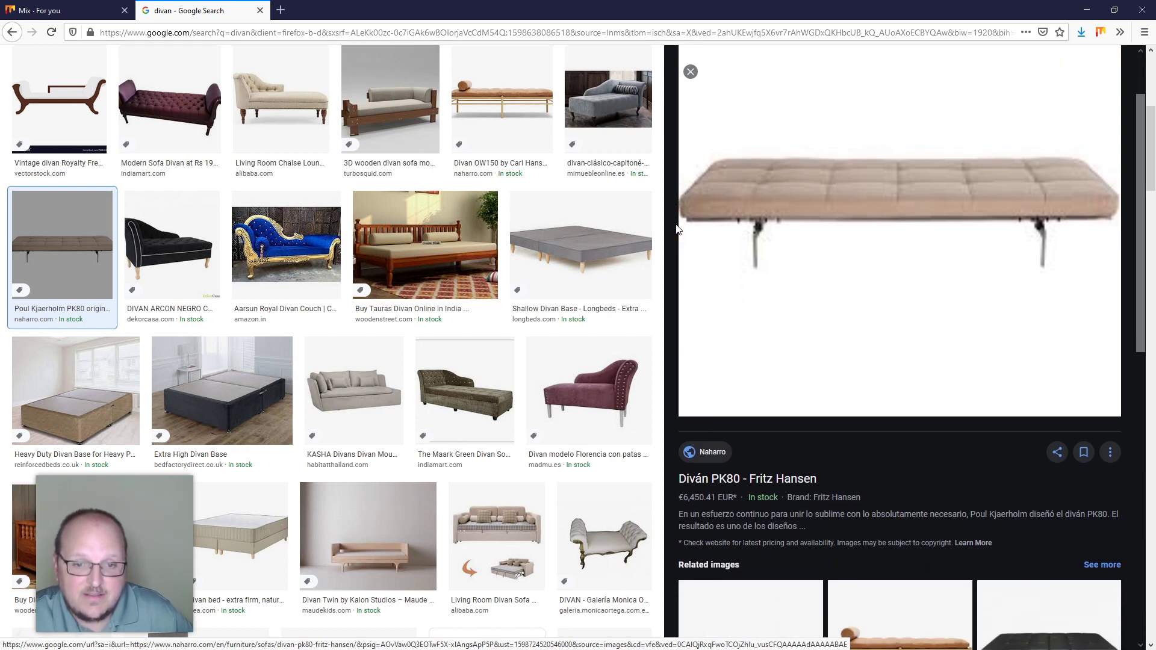
{"action": "scroll", "coordinate": [678, 229], "scroll_direction": "down", "scroll_amount": 3}
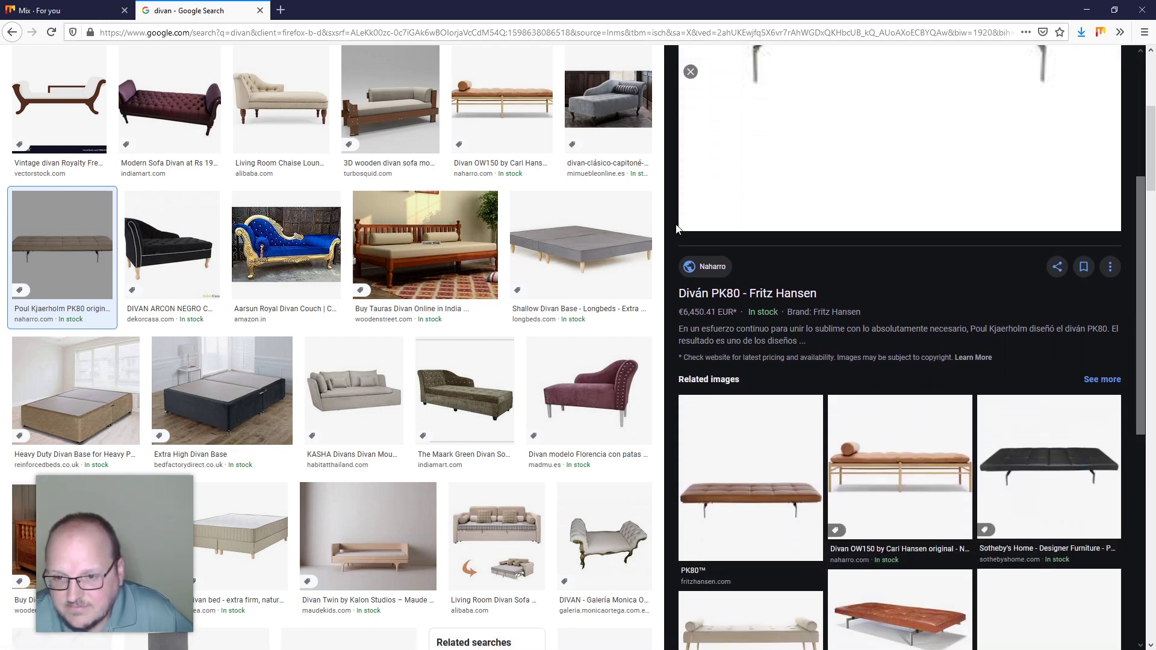
{"action": "scroll", "coordinate": [675, 224], "scroll_direction": "down", "scroll_amount": 2}
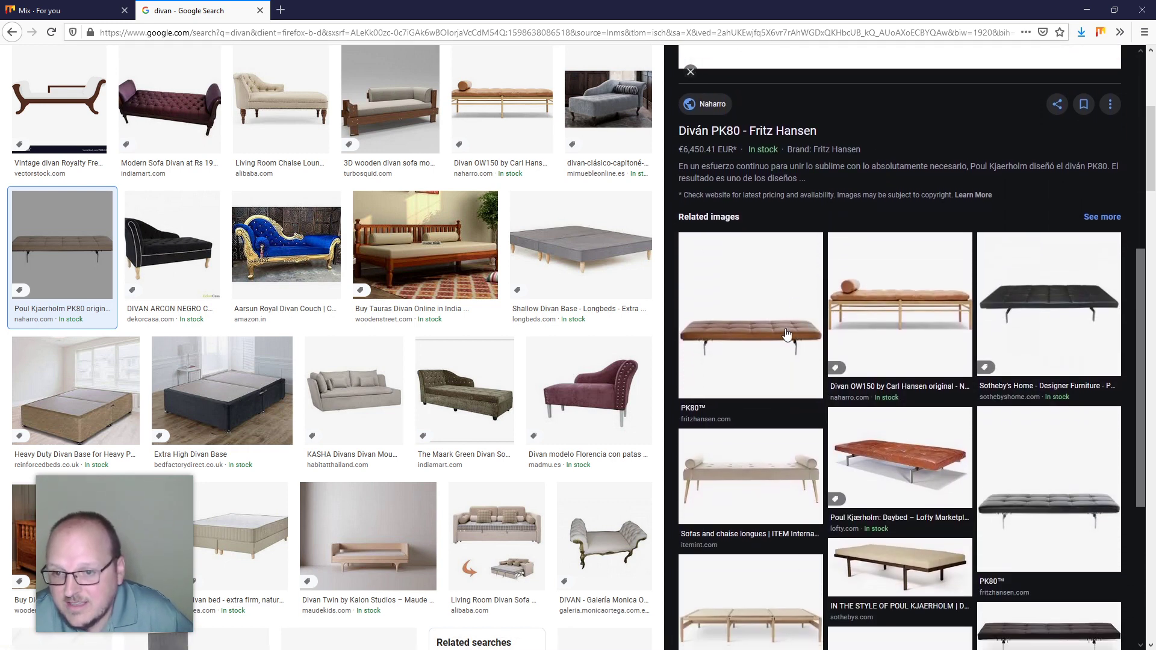
{"action": "scroll", "coordinate": [797, 341], "scroll_direction": "down", "scroll_amount": 2}
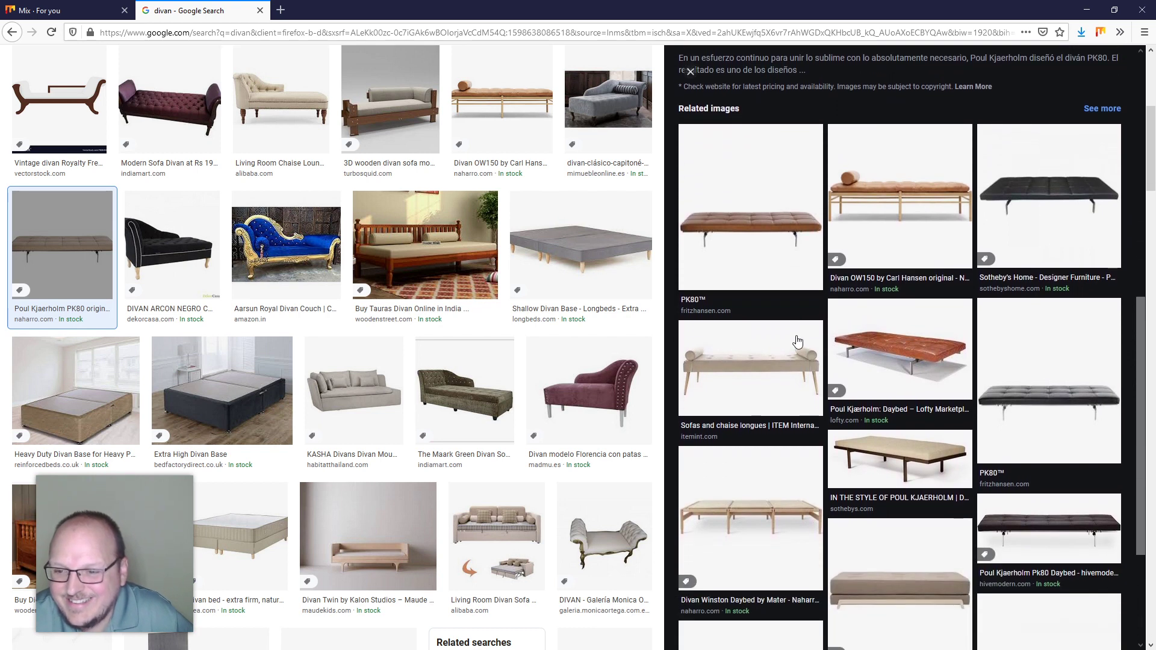
{"action": "scroll", "coordinate": [797, 341], "scroll_direction": "up", "scroll_amount": 5}
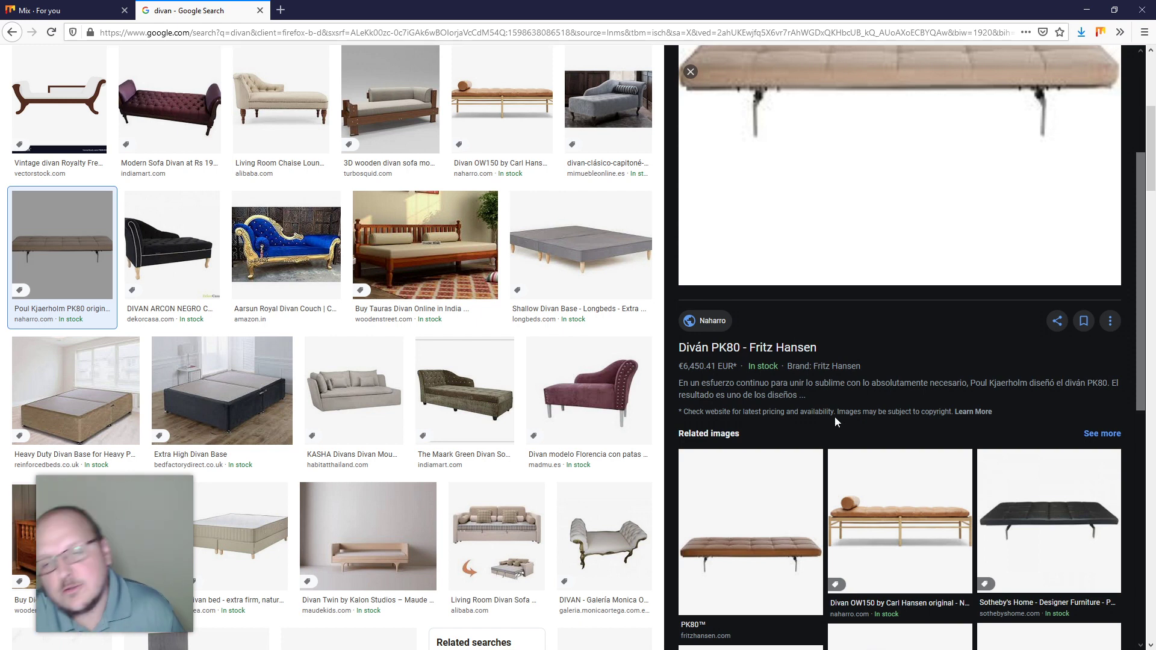
{"action": "scroll", "coordinate": [832, 414], "scroll_direction": "up", "scroll_amount": 4}
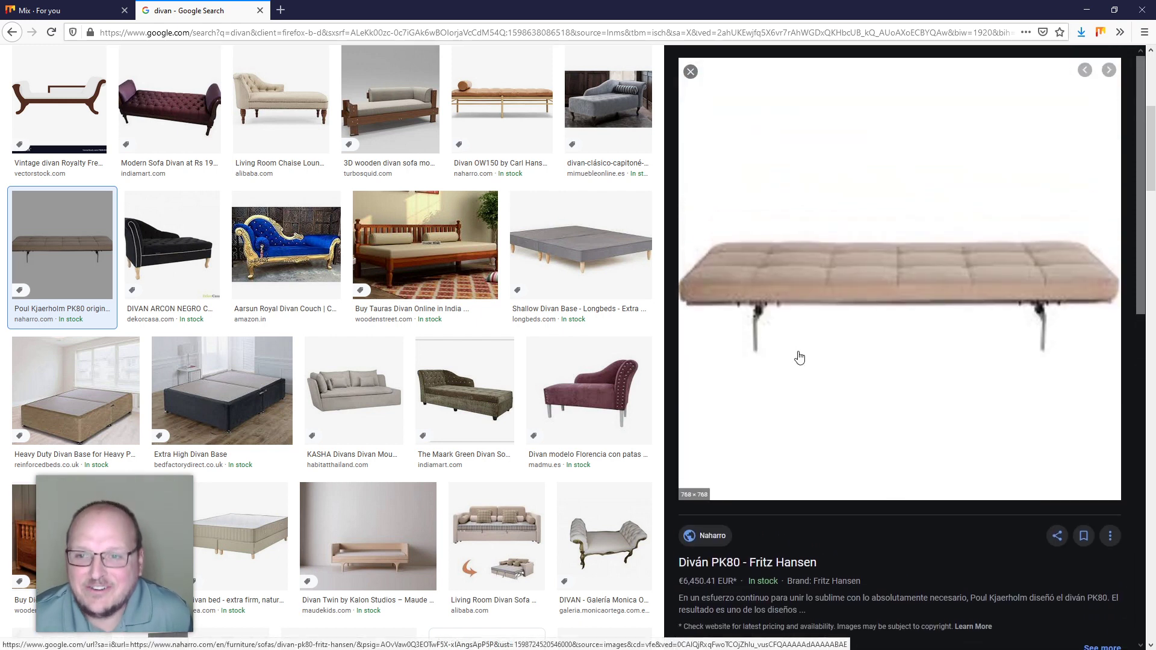
{"action": "scroll", "coordinate": [815, 348], "scroll_direction": "up", "scroll_amount": 1}
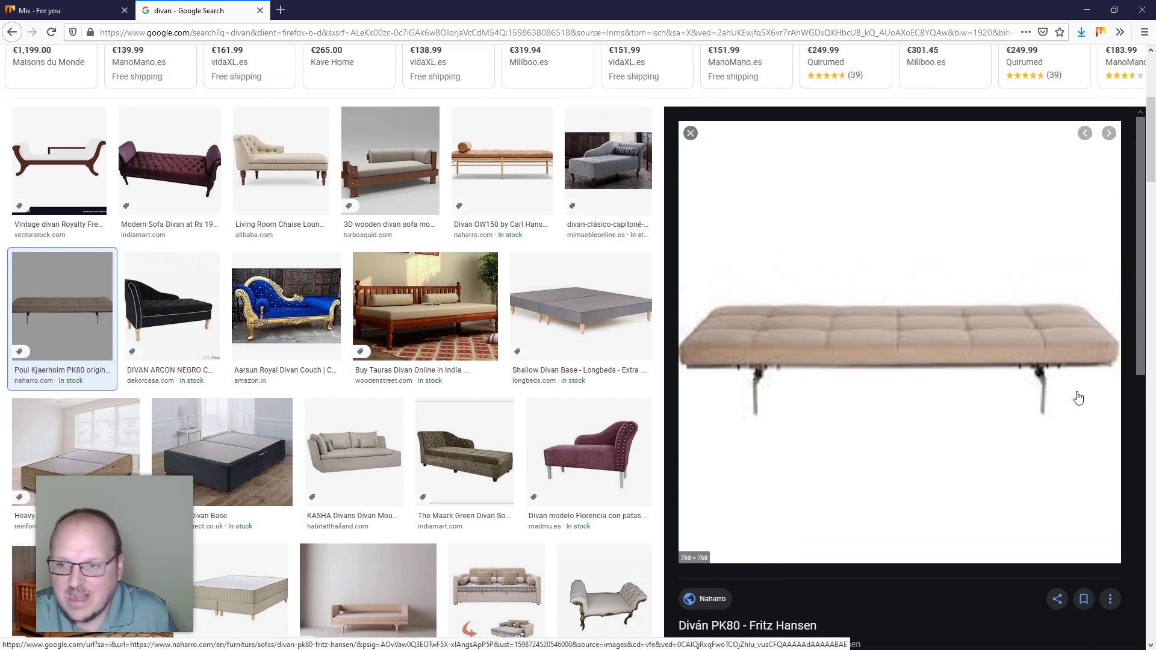
Switch back to SketchUp and draw a rectangle on the floor in front of the wall beneath the picture
{"action": "left_click", "coordinate": [1076, 18]}
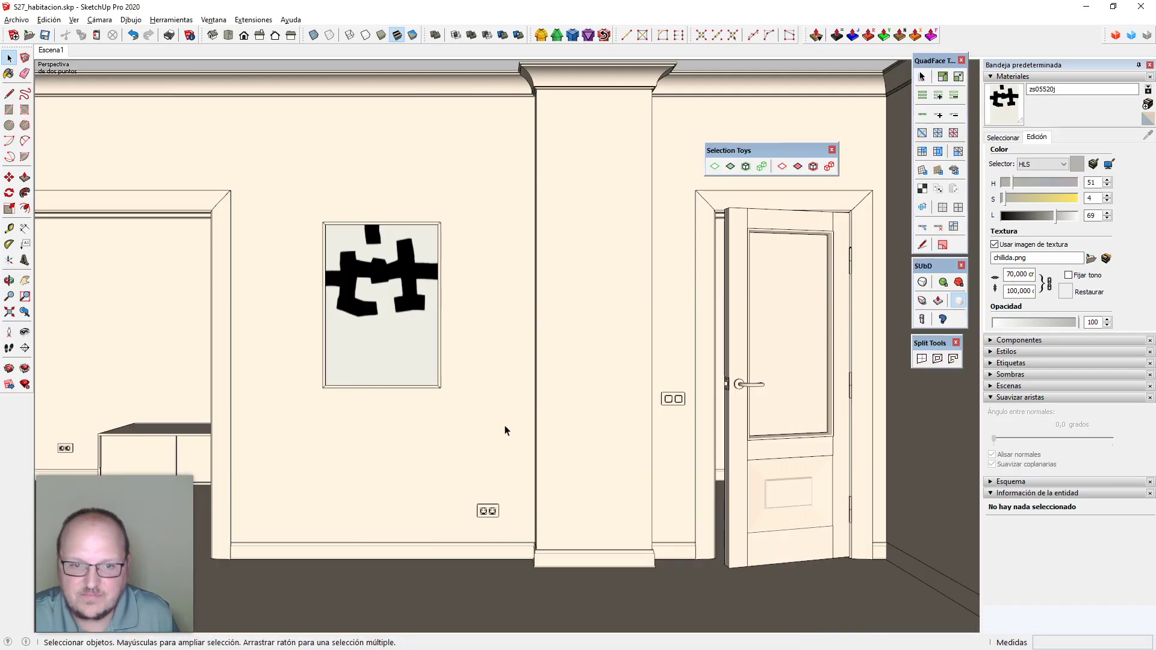
{"action": "scroll", "coordinate": [565, 391], "scroll_direction": "down", "scroll_amount": 2}
{"action": "middle_click_drag", "start_coordinate": [565, 391], "coordinate": [547, 483]}
{"action": "key", "text": "r"}
{"action": "scroll", "coordinate": [369, 498], "scroll_direction": "up", "scroll_amount": 4}
{"action": "left_click", "coordinate": [332, 465]}
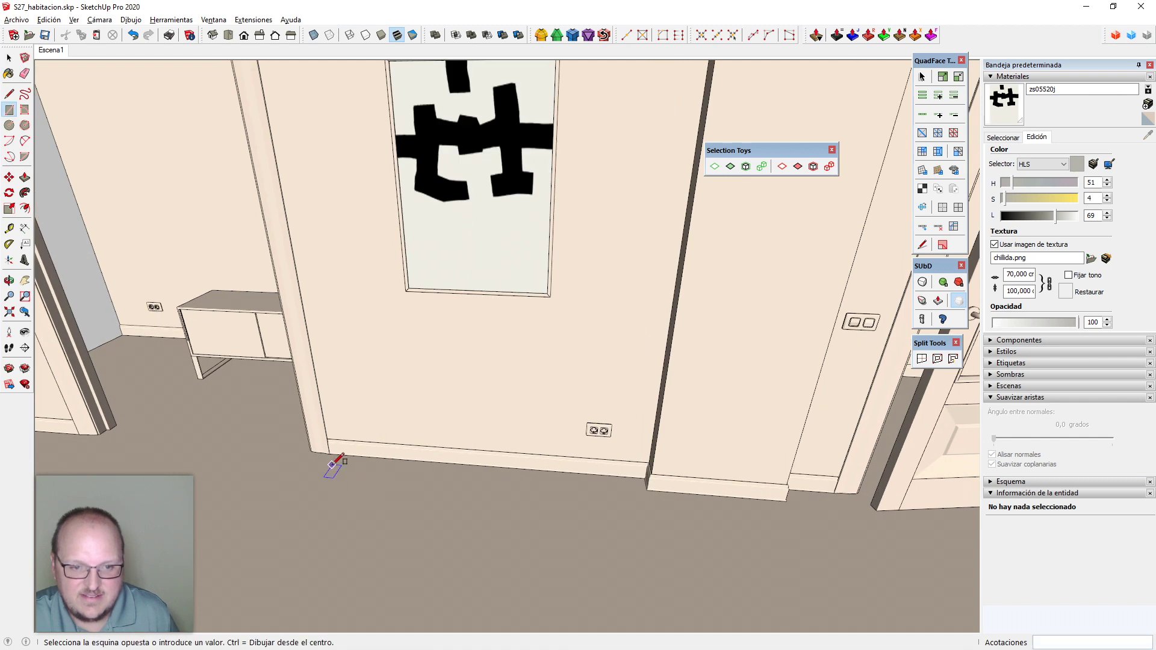
{"action": "left_click", "coordinate": [562, 548]}
Scale the floor rectangle to 40 cm deep and 1.2 m long
{"action": "key", "text": "s"}
{"action": "left_click", "coordinate": [426, 536]}
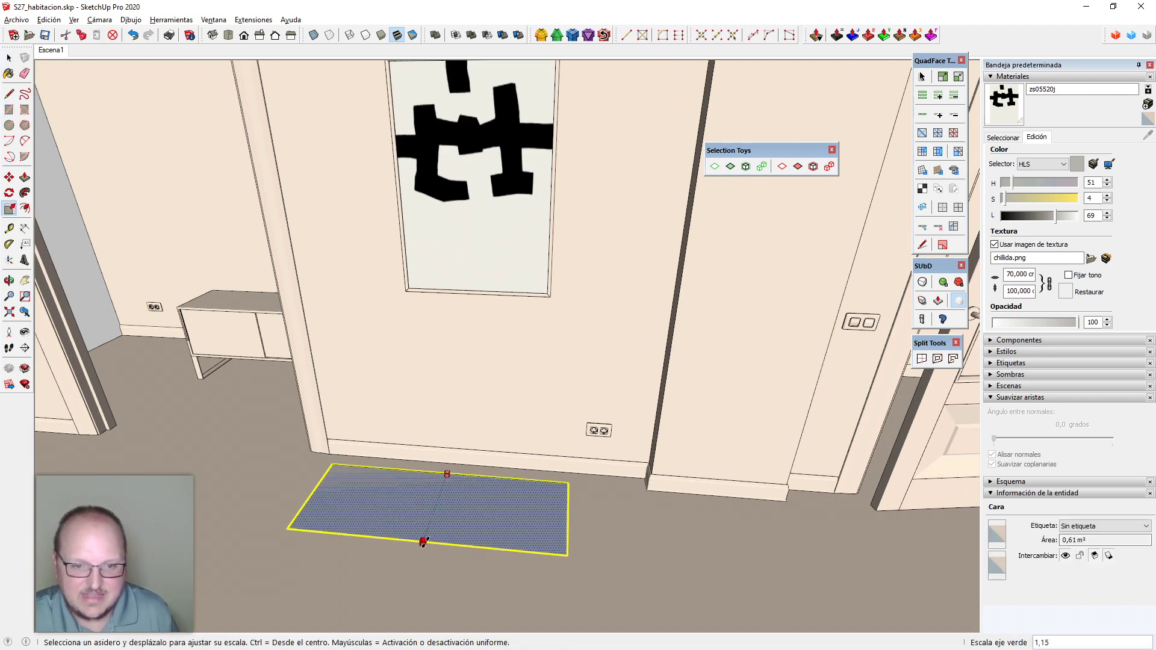
{"action": "type", "text": "40cm"}
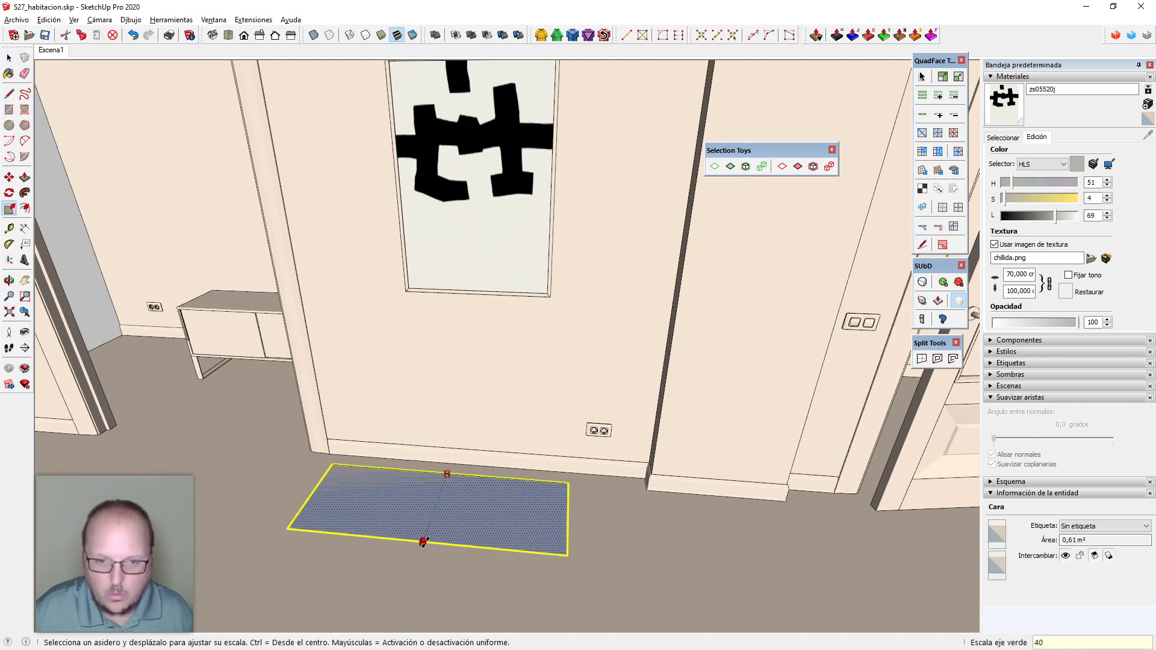
{"action": "key", "text": "Return"}
{"action": "middle_click_drag", "start_coordinate": [443, 555], "coordinate": [550, 548]}
{"action": "left_click", "coordinate": [573, 505]}
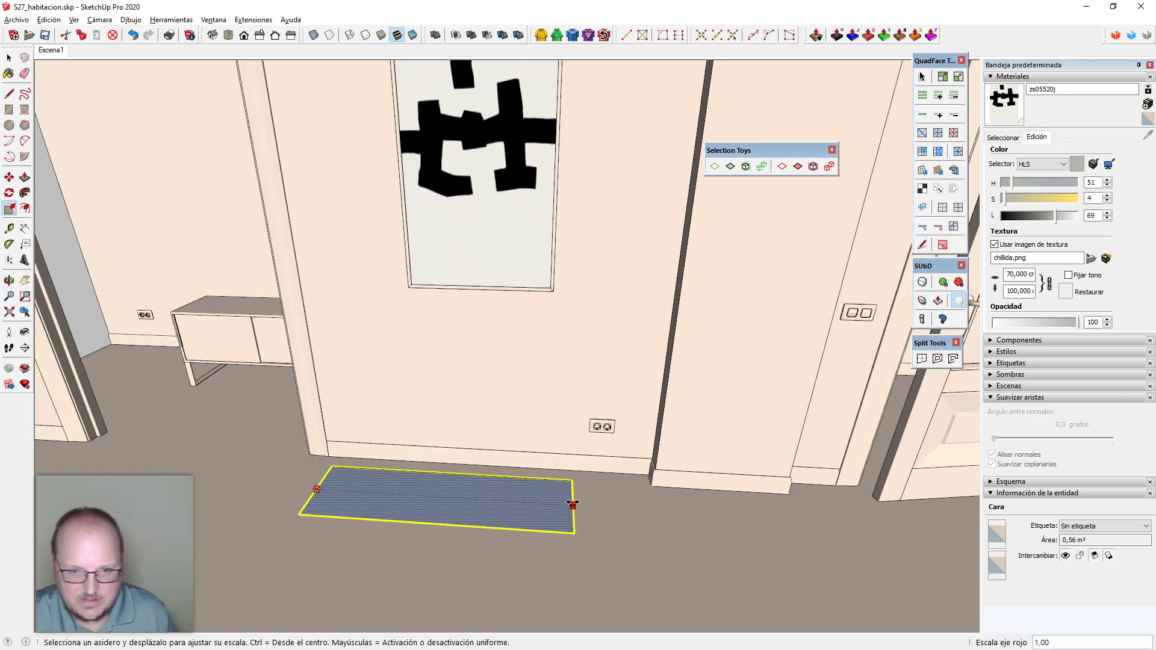
{"action": "type", "text": "1,2m"}
{"action": "key", "text": "Return"}
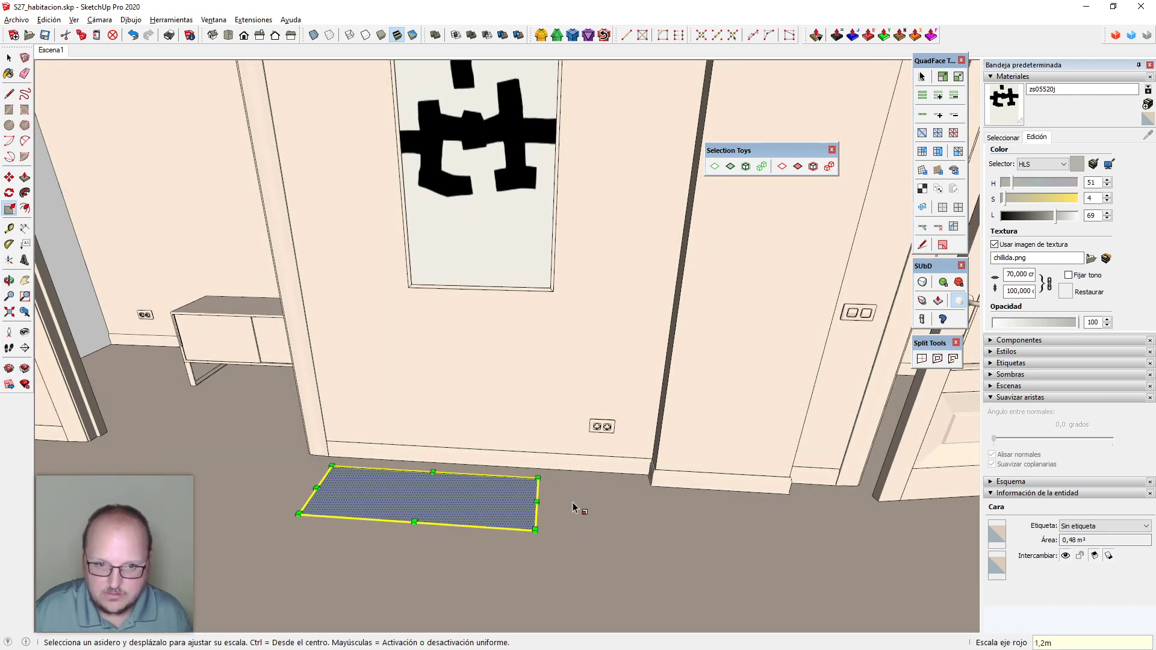
Extrude the floor rectangle upward by 45 cm with Push/Pull
{"action": "key", "text": "p"}
{"action": "middle_click_drag", "start_coordinate": [572, 508], "coordinate": [508, 499]}
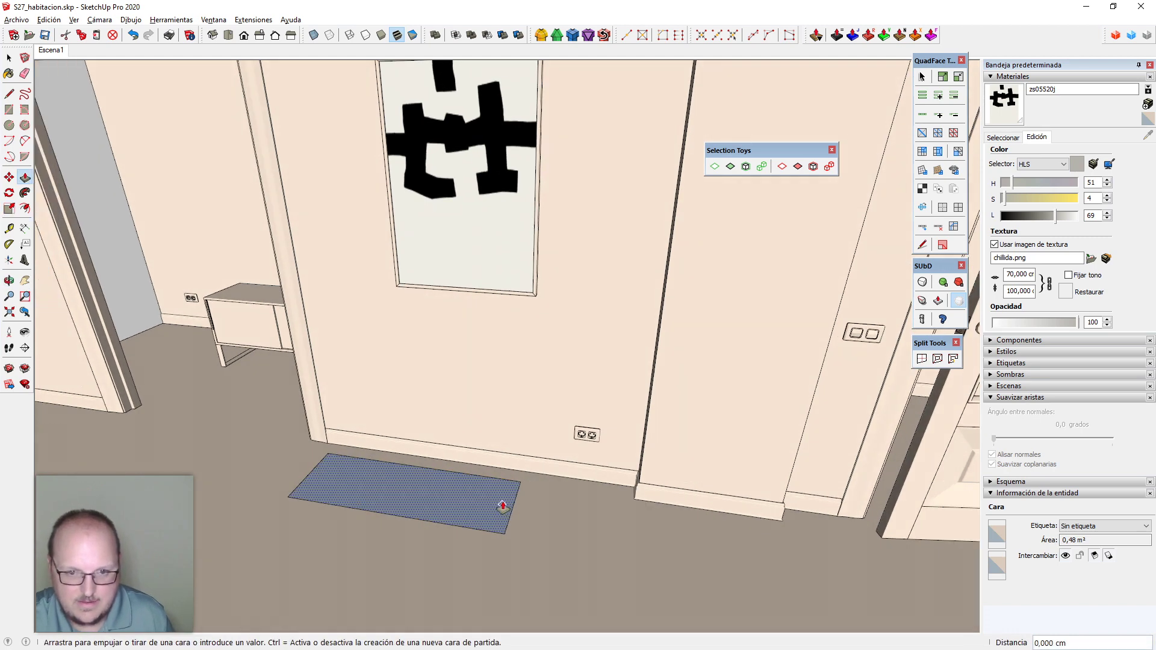
{"action": "left_click_drag", "start_coordinate": [503, 505], "coordinate": [515, 436]}
{"action": "type", "text": "45c"}
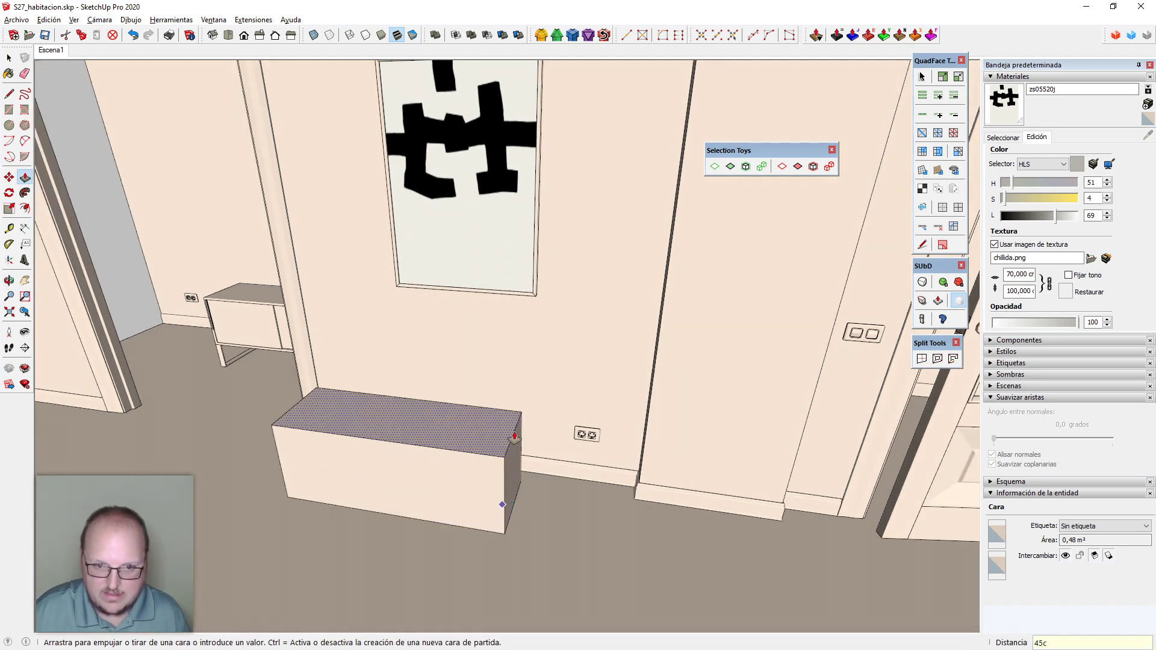
{"action": "type", "text": "m"}
{"action": "key", "text": "Return"}
{"action": "key", "text": "space"}
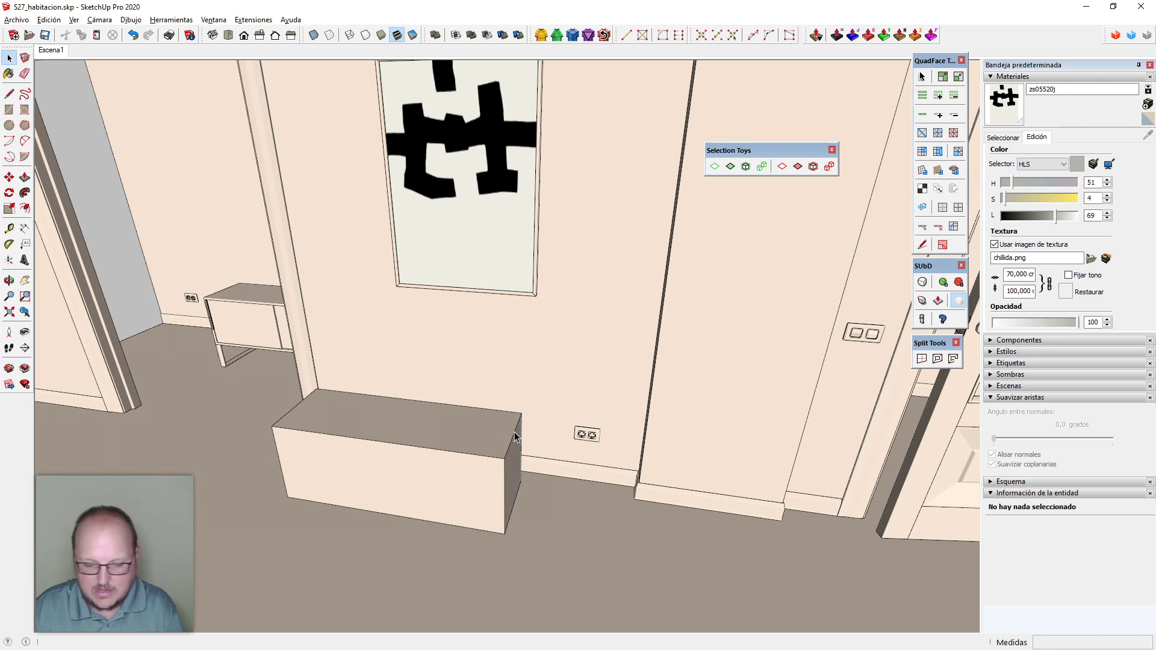
Group the whole box and open the group for editing
{"action": "triple_click", "coordinate": [515, 433]}
{"action": "key", "text": "ctrl+g"}
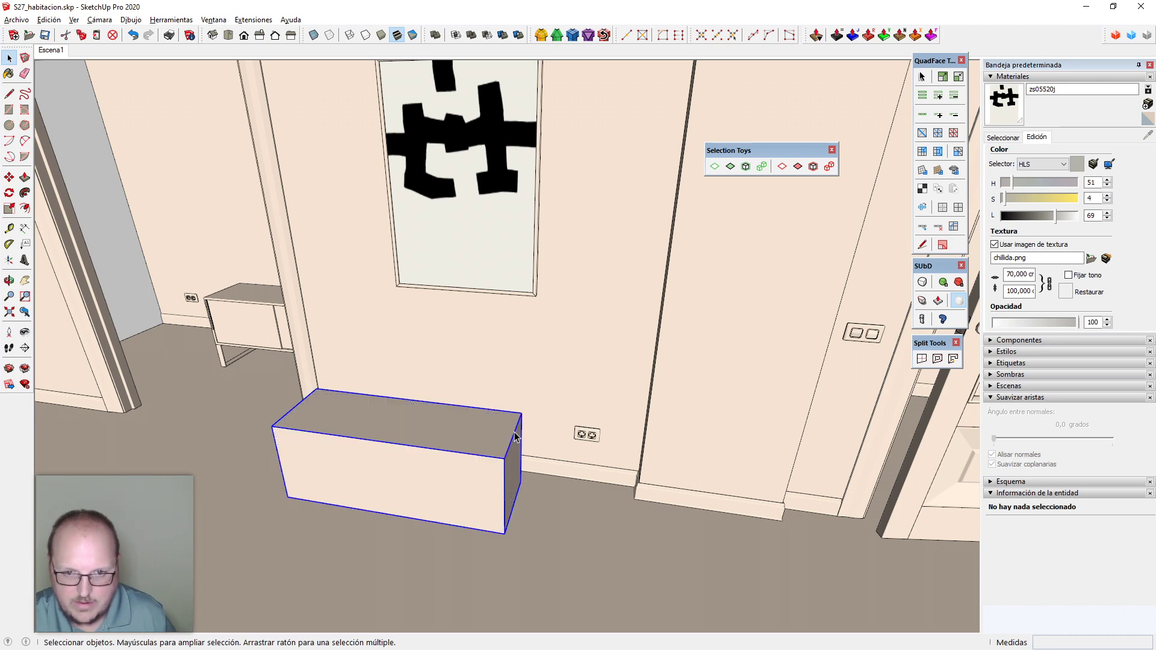
{"action": "double_click", "coordinate": [473, 426]}
{"action": "middle_click_drag", "start_coordinate": [444, 490], "coordinate": [425, 494]}
Scale the box's geometry vertically to 8 cm thick, keeping its top face in place
{"action": "key", "text": "space"}
{"action": "triple_click", "coordinate": [396, 504]}
{"action": "scroll", "coordinate": [422, 491], "scroll_direction": "up", "scroll_amount": 2}
{"action": "key", "text": "s"}
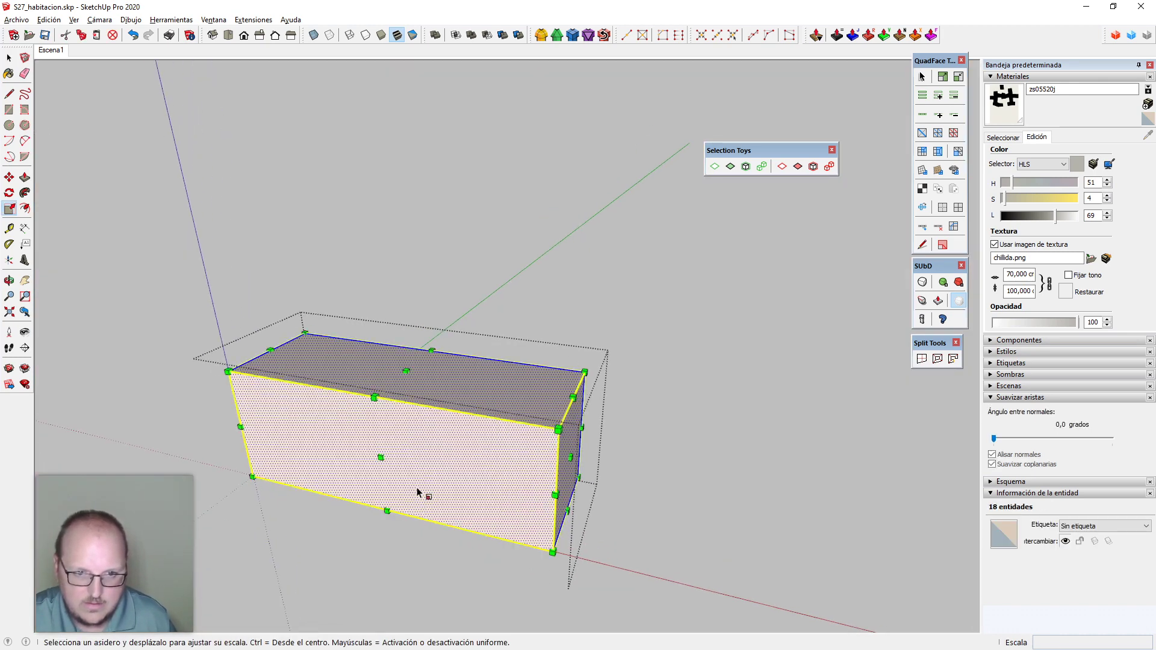
{"action": "left_click_drag", "start_coordinate": [416, 477], "coordinate": [412, 420]}
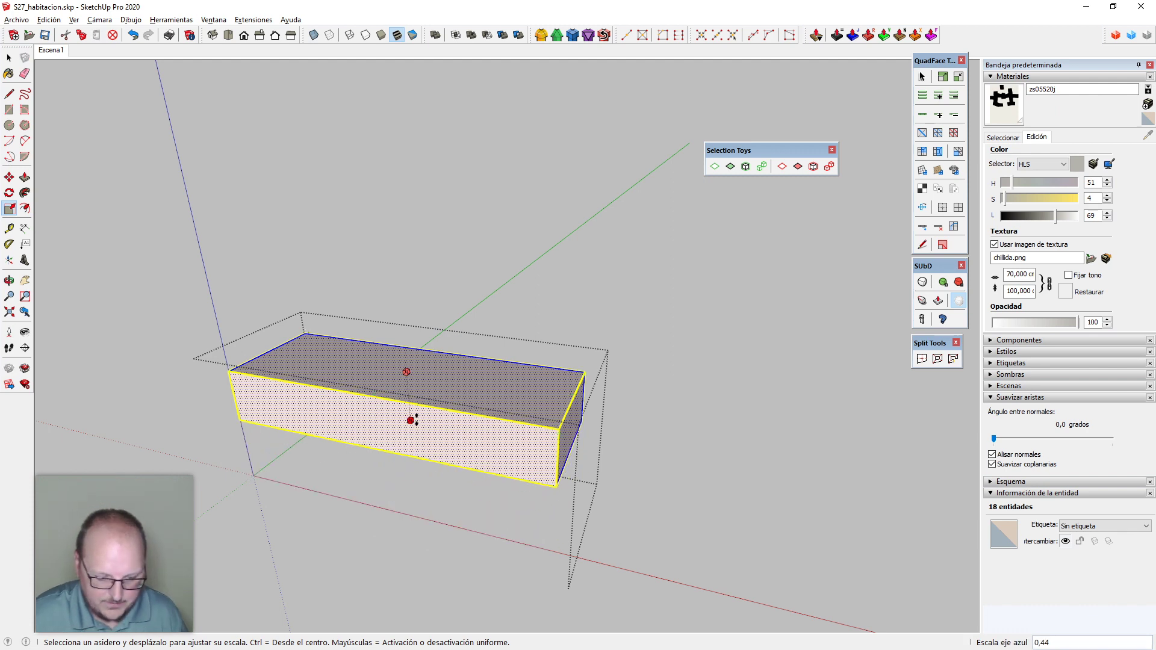
{"action": "type", "text": "20cm"}
{"action": "key", "text": "Return"}
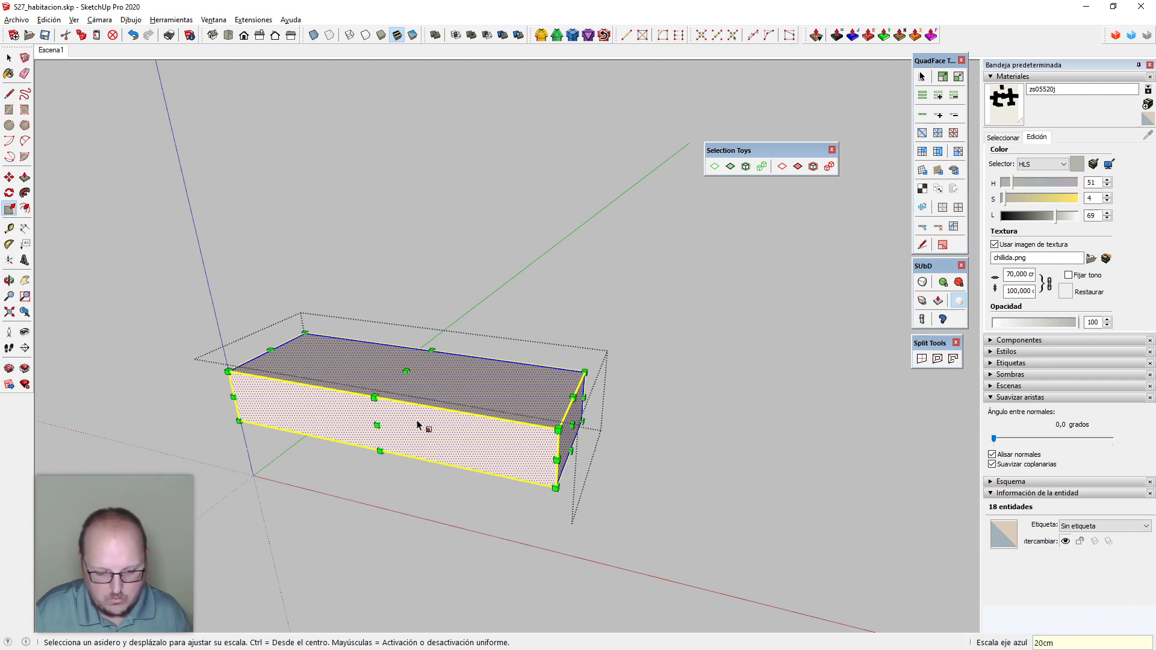
{"action": "type", "text": "10cm"}
{"action": "key", "text": "Return"}
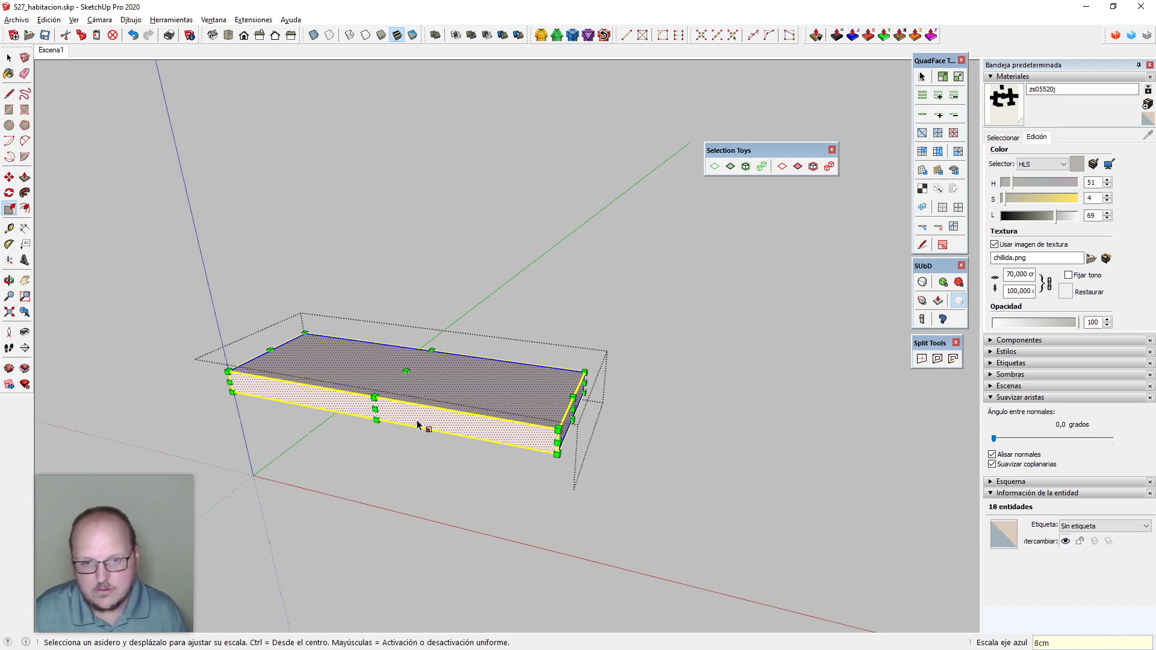
Reduce the slab to its top face by copying that face, deleting all the geometry and pasting the face back in place
{"action": "key", "text": "space"}
{"action": "key", "text": "F2"}
{"action": "scroll", "coordinate": [460, 428], "scroll_direction": "down", "scroll_amount": 1}
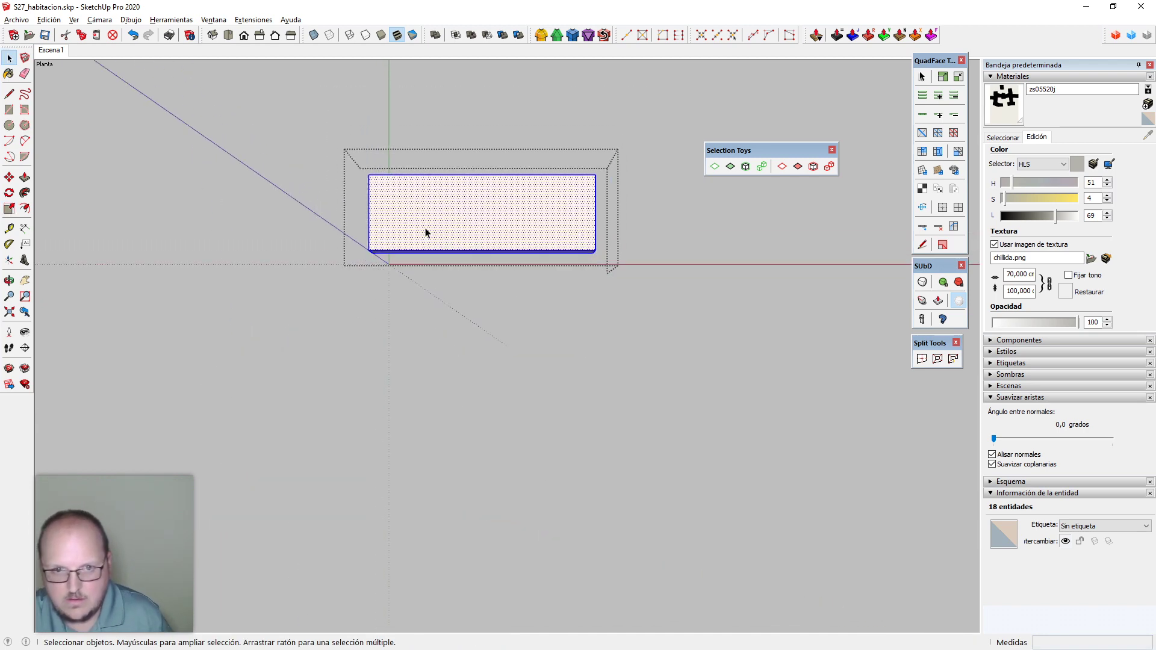
{"action": "key", "text": "v"}
{"action": "scroll", "coordinate": [426, 180], "scroll_direction": "up", "scroll_amount": 1}
{"action": "scroll", "coordinate": [429, 181], "scroll_direction": "down", "scroll_amount": 2}
{"action": "left_click", "coordinate": [430, 177]}
{"action": "middle_click_drag", "start_coordinate": [431, 178], "coordinate": [424, 110]}
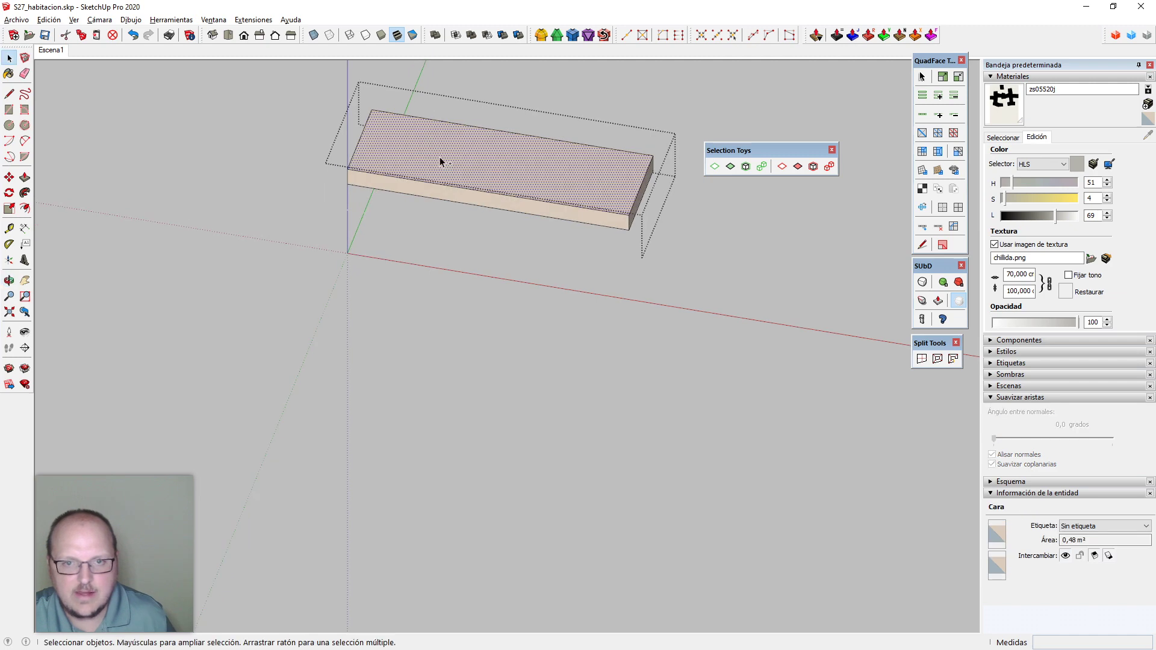
{"action": "triple_click", "coordinate": [440, 158]}
{"action": "key", "text": "Delete"}
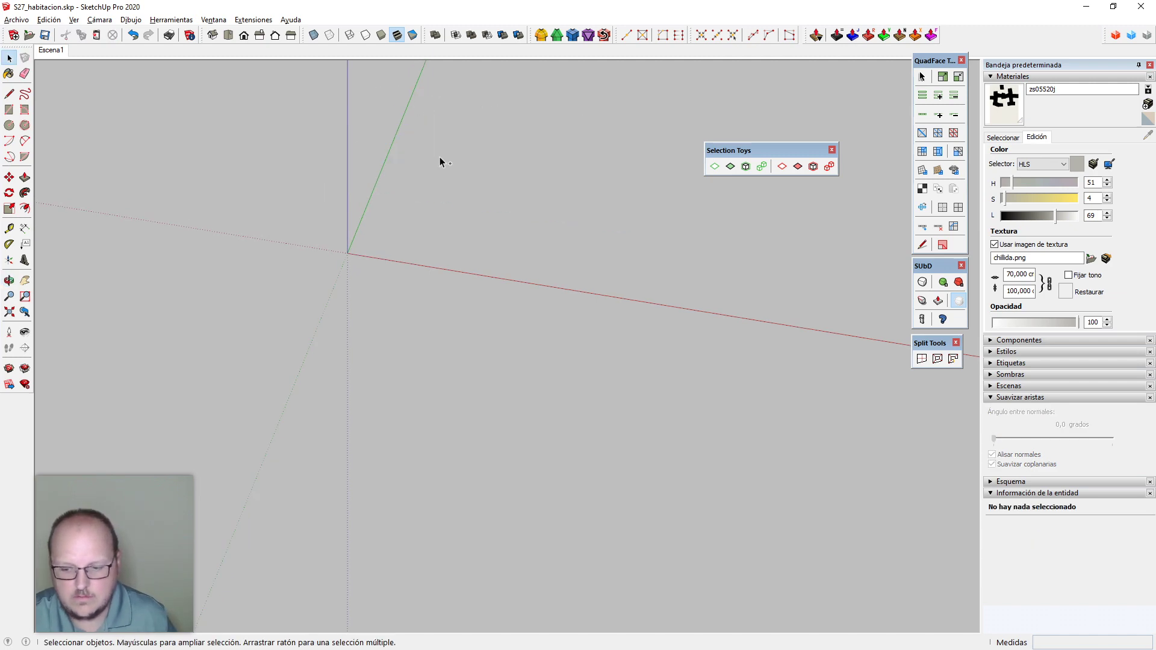
{"action": "key", "text": "ctrl+shift+v"}
{"action": "key", "text": "2"}
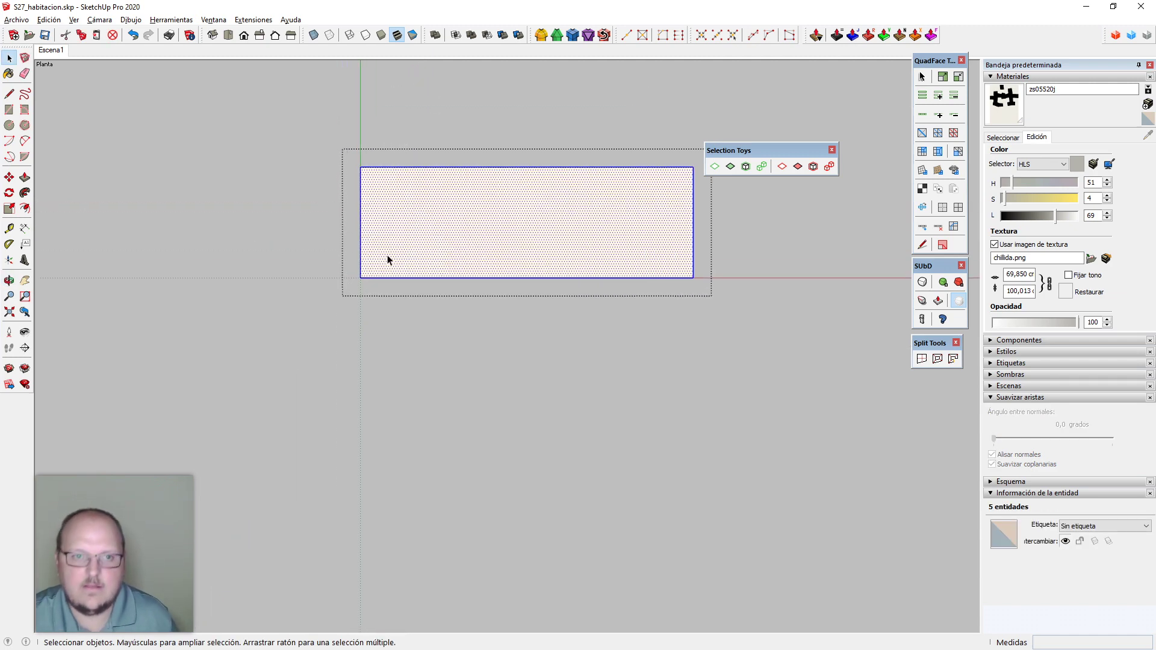
Place guide lines 8 cm inward from both short edges of the rectangular face
{"action": "key", "text": "t"}
{"action": "left_click", "coordinate": [360, 204]}
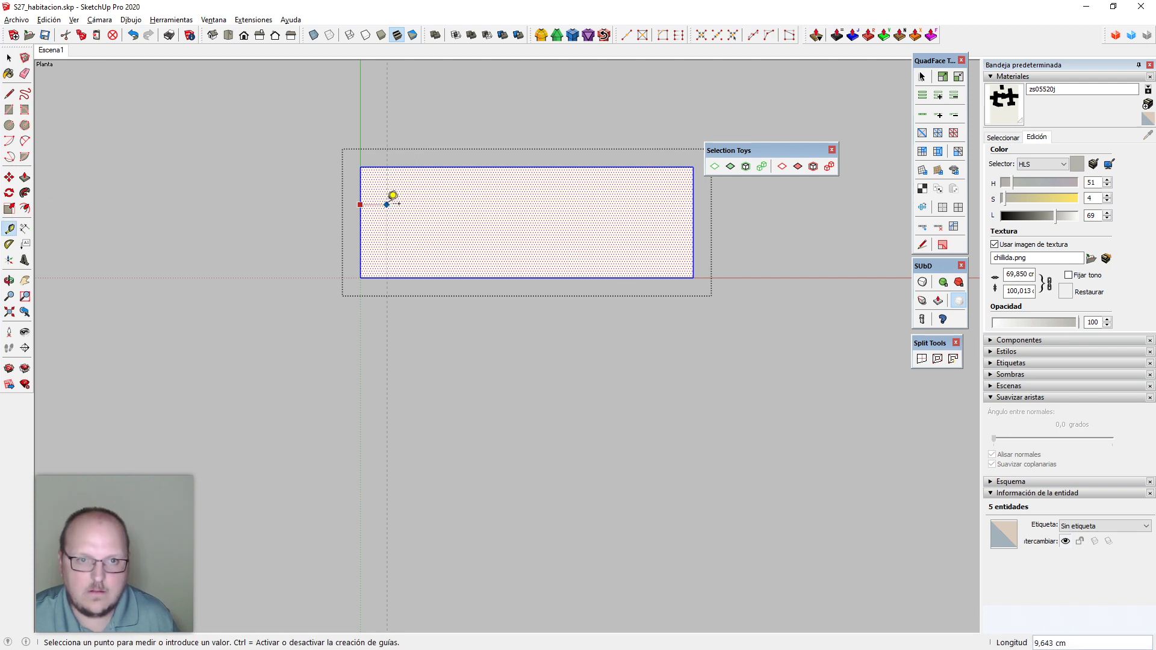
{"action": "left_click", "coordinate": [383, 205]}
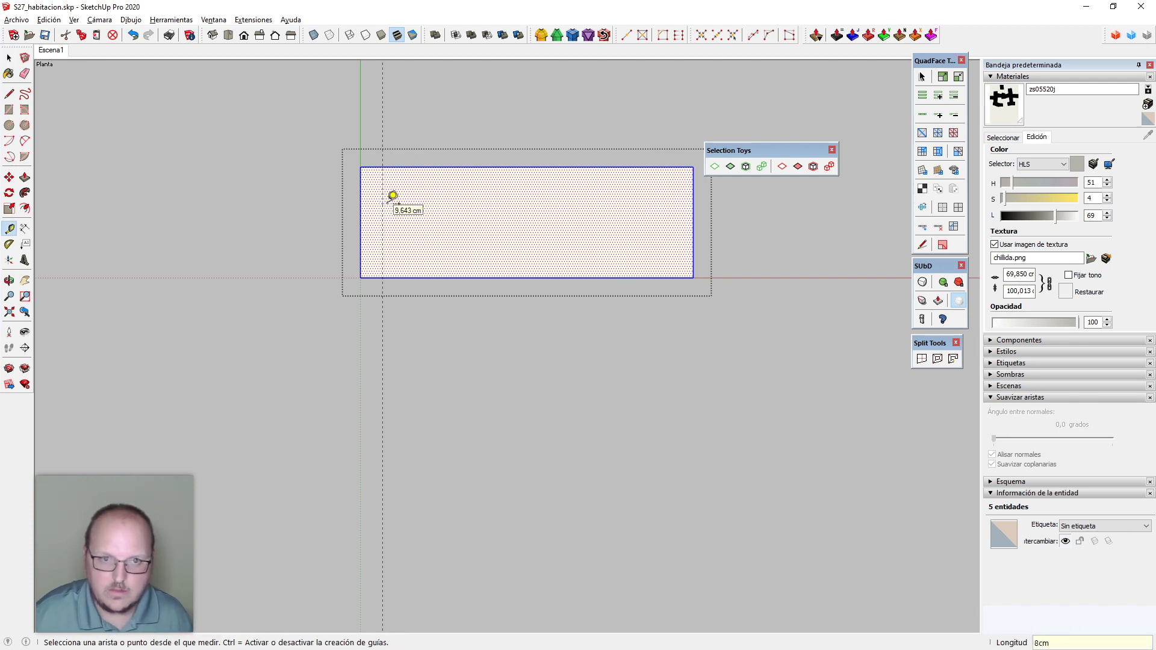
{"action": "left_click", "coordinate": [693, 205]}
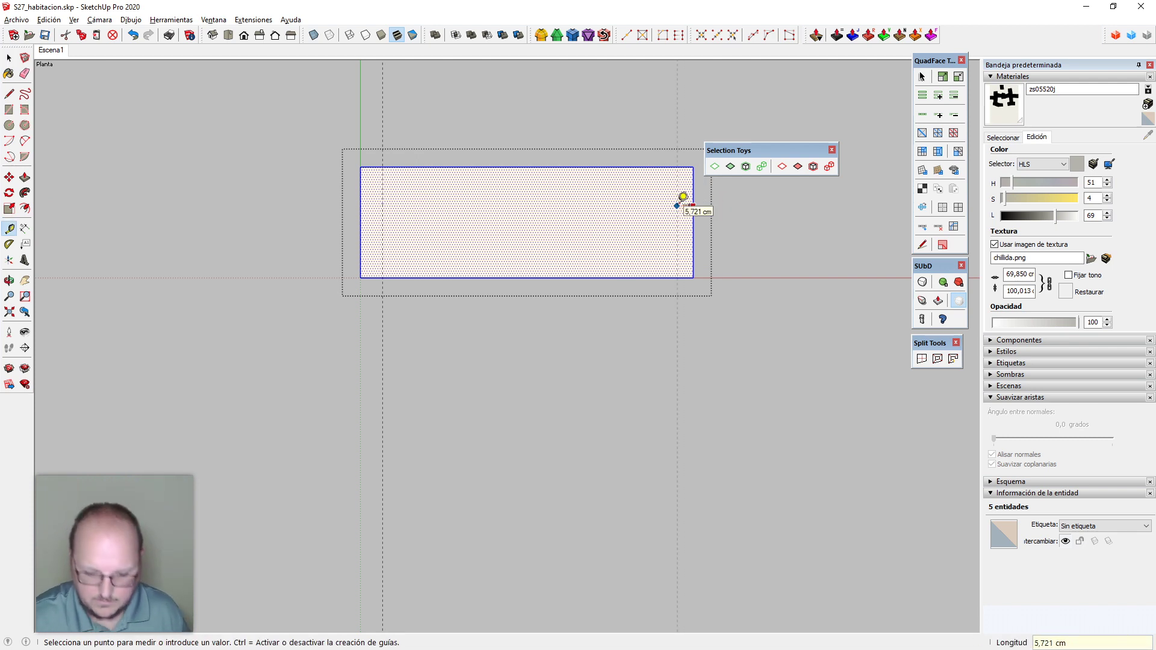
{"action": "type", "text": "8cm"}
{"action": "key", "text": "Return"}
Round all four corners of the face with 8 cm radius arcs tangent to its edges, using the guides
{"action": "key", "text": "a"}
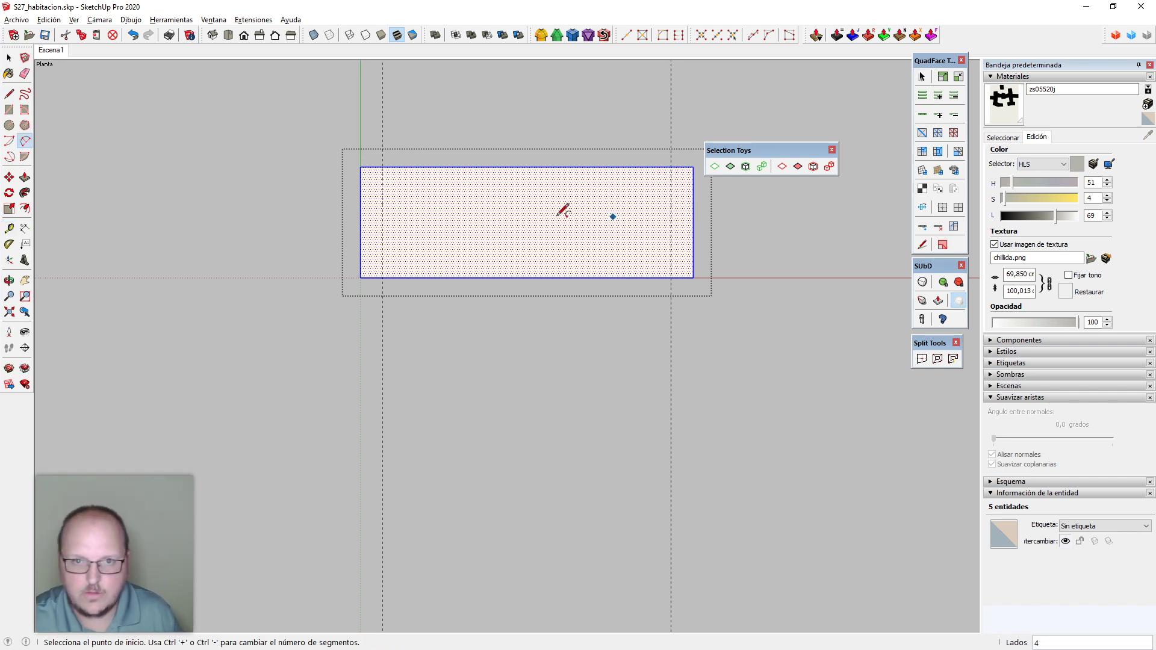
{"action": "scroll", "coordinate": [422, 192], "scroll_direction": "up", "scroll_amount": 1}
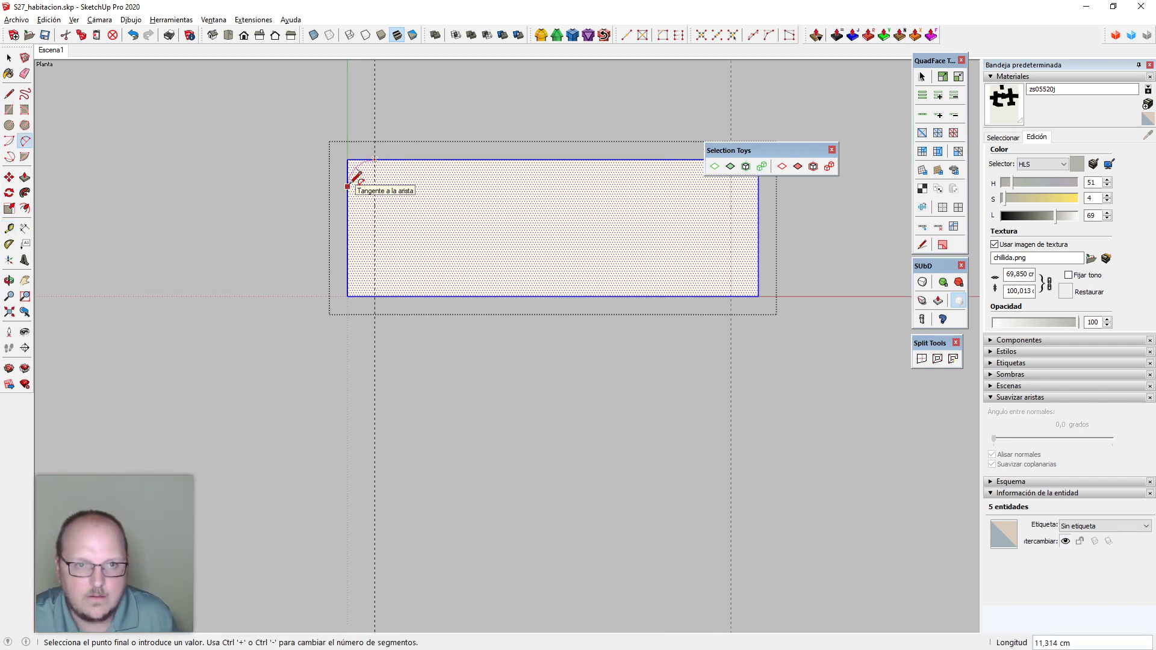
{"action": "left_click", "coordinate": [360, 173]}
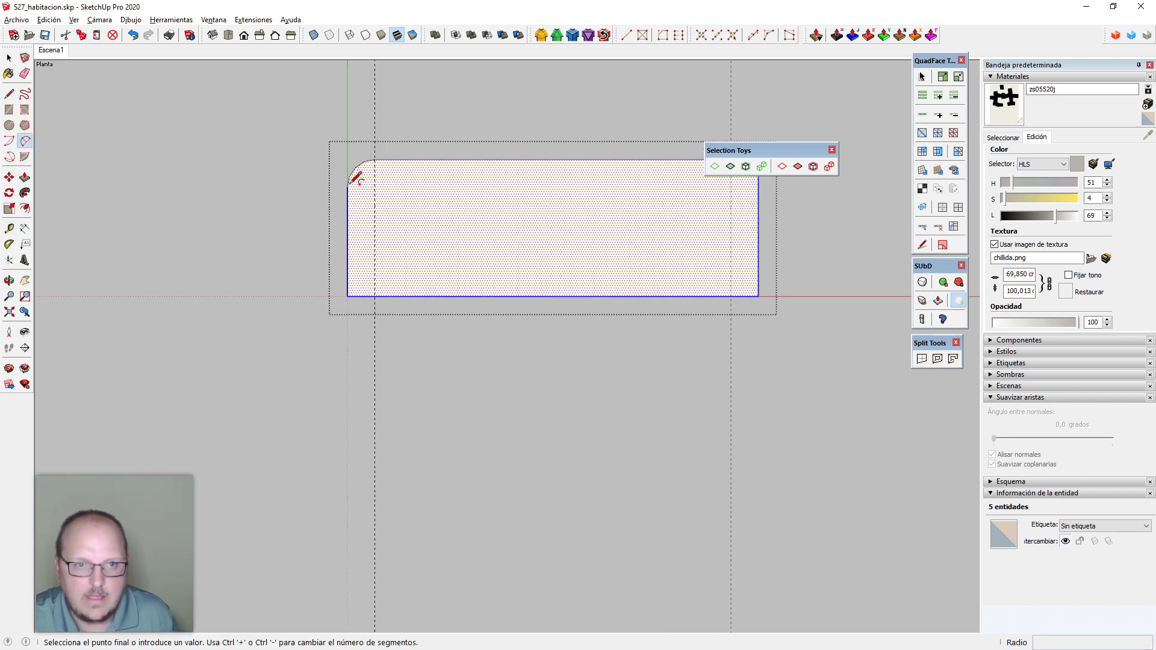
{"action": "double_click", "coordinate": [356, 264]}
{"action": "double_click", "coordinate": [738, 289]}
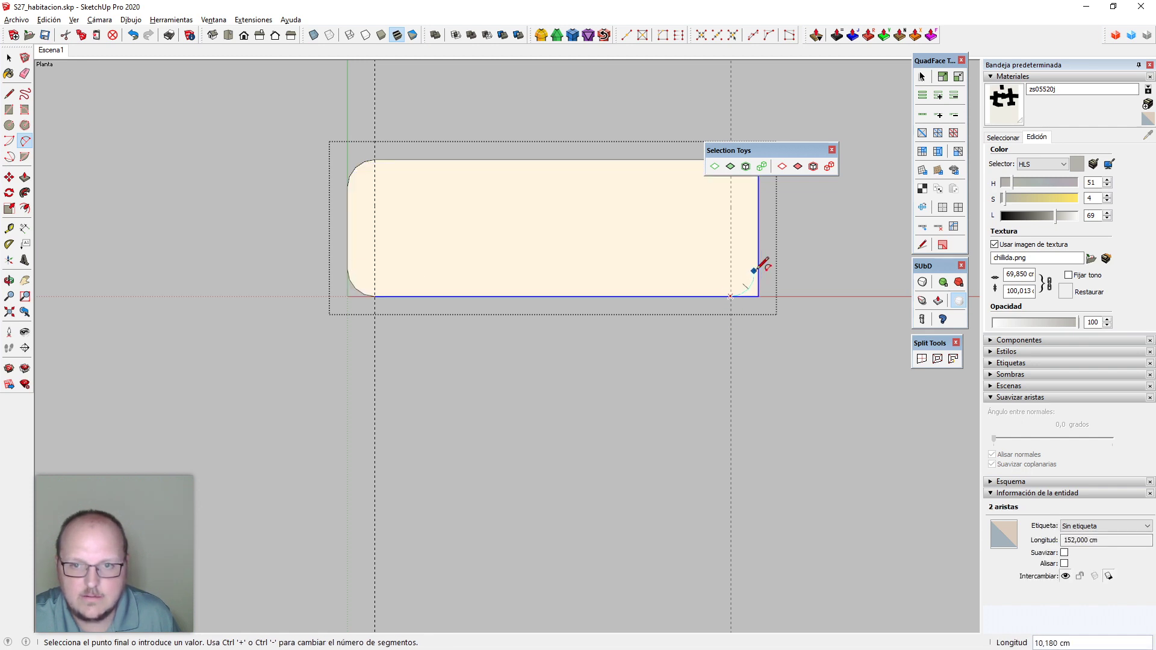
{"action": "scroll", "coordinate": [640, 325], "scroll_direction": "down", "scroll_amount": 1}
{"action": "scroll", "coordinate": [753, 192], "scroll_direction": "up", "scroll_amount": 1}
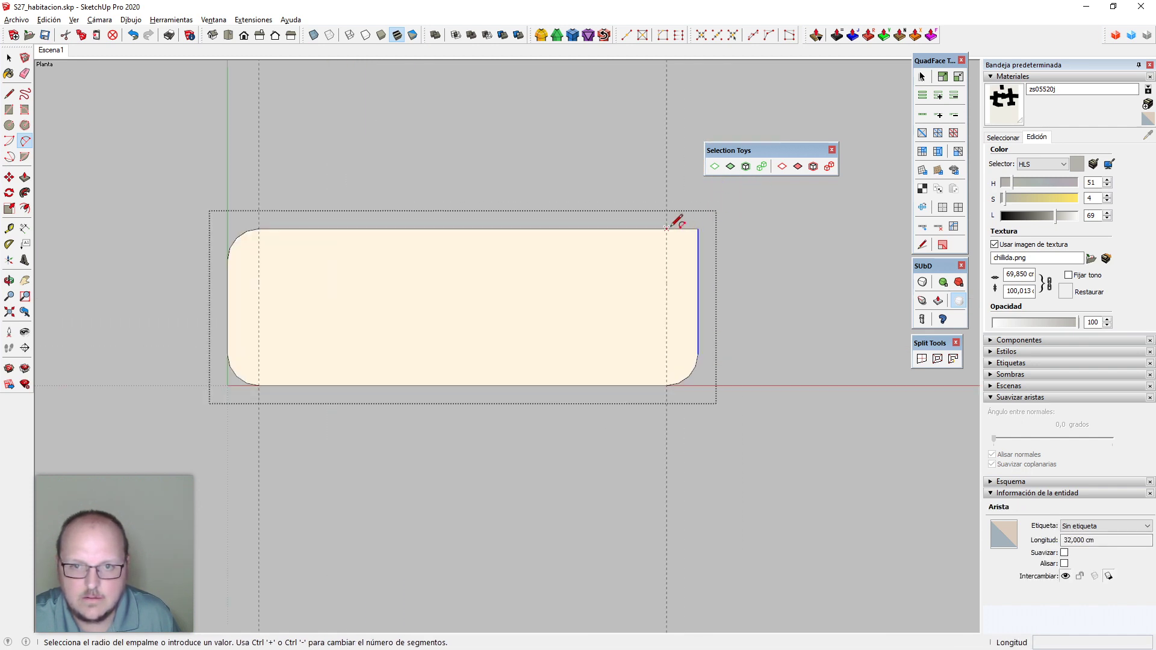
{"action": "left_click", "coordinate": [668, 229]}
{"action": "left_click", "coordinate": [698, 259]}
Erase the two guide lines crossing the rounded face
{"action": "middle_click_drag", "start_coordinate": [692, 252], "coordinate": [699, 386]}
{"action": "key", "text": "e"}
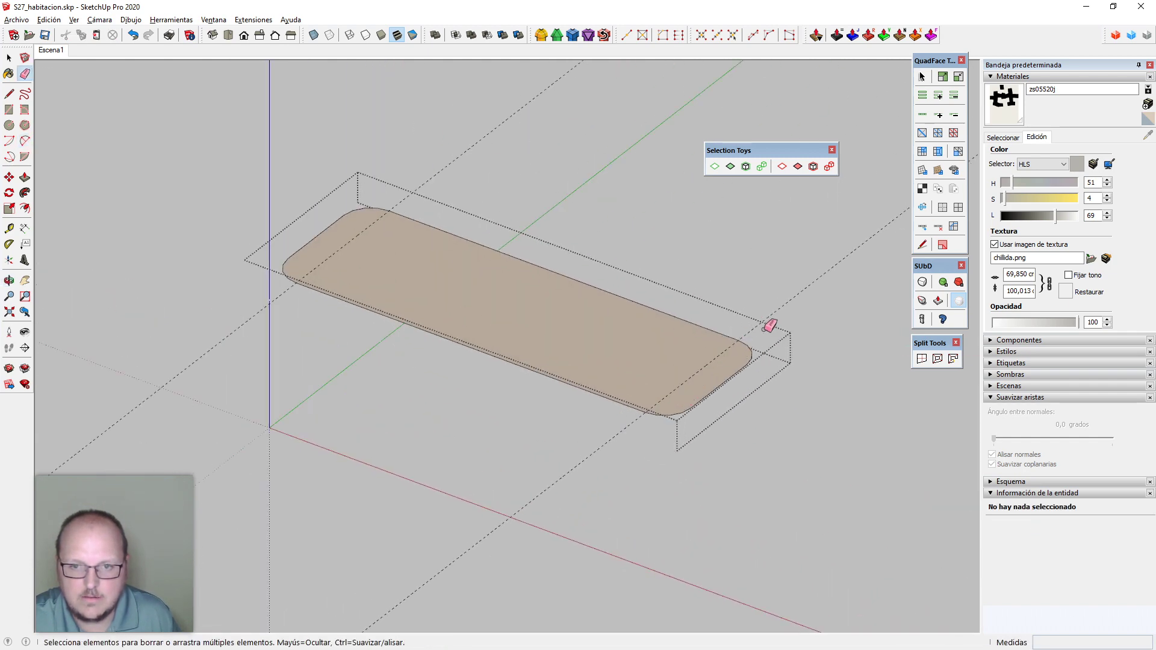
{"action": "scroll", "coordinate": [760, 321], "scroll_direction": "down", "scroll_amount": 1}
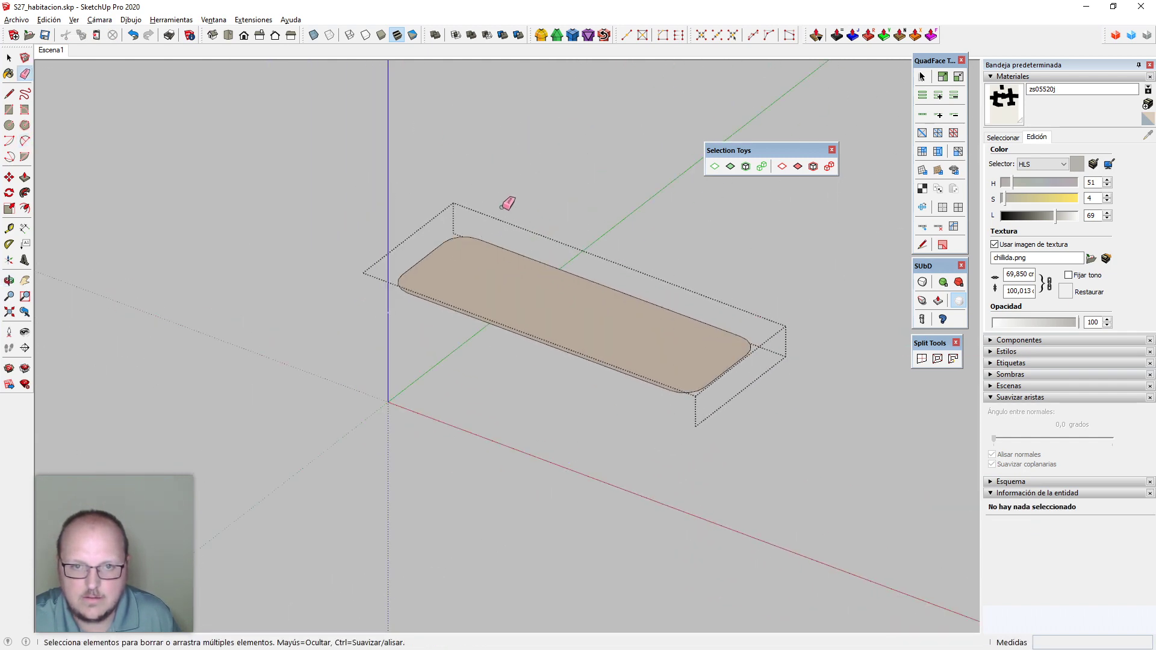
{"action": "scroll", "coordinate": [509, 204], "scroll_direction": "down", "scroll_amount": 1}
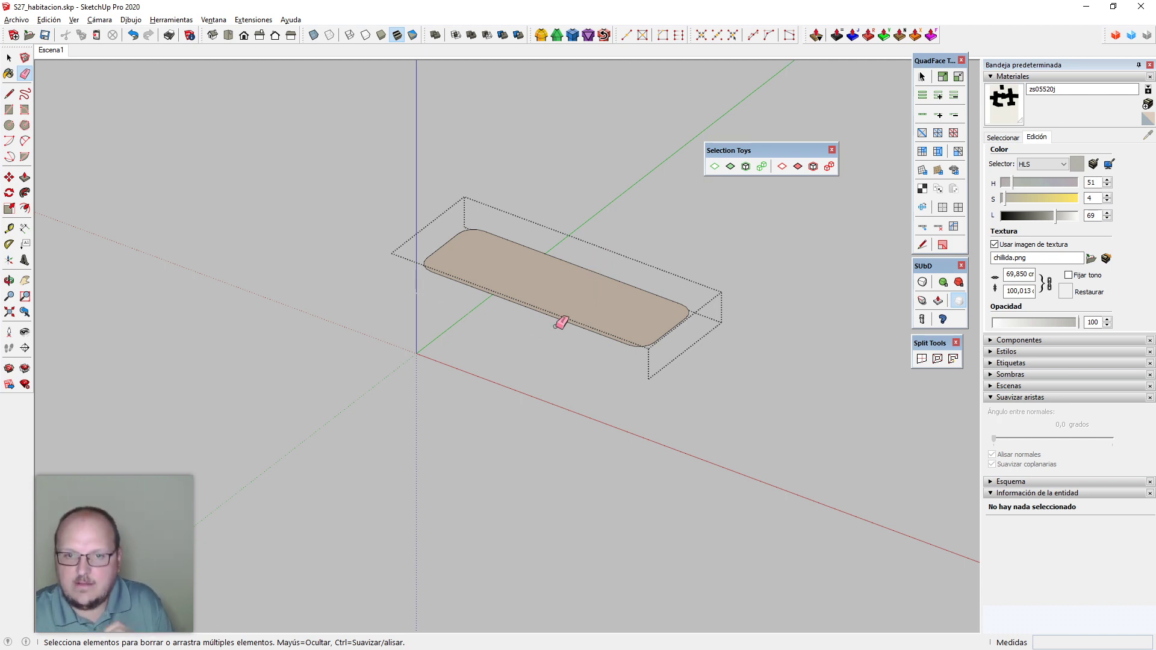
{"action": "mouse_move", "coordinate": [560, 323]}
{"action": "middle_mouse_down"}
{"action": "mouse_move", "coordinate": [612, 358]}
{"action": "mouse_move", "coordinate": [601, 341]}
{"action": "mouse_move", "coordinate": [601, 360]}
{"action": "mouse_move", "coordinate": [568, 361]}
{"action": "mouse_move", "coordinate": [580, 337]}
{"action": "middle_mouse_up"}
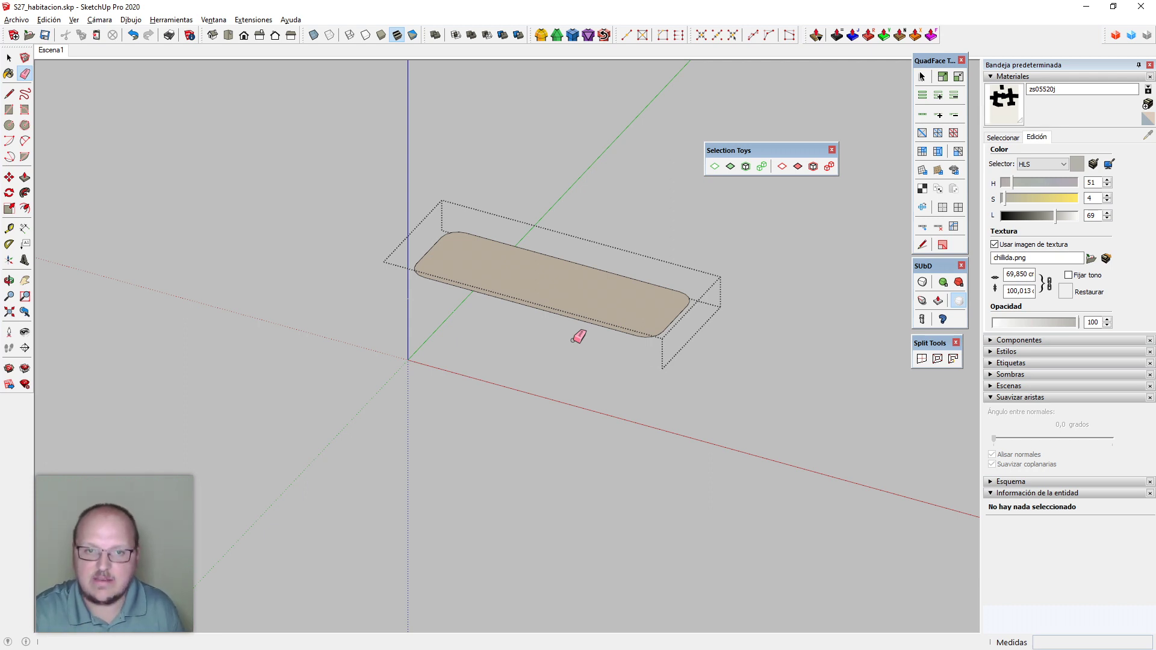
{"action": "middle_click_drag", "start_coordinate": [572, 340], "coordinate": [535, 335]}
{"action": "key", "text": "v"}
{"action": "scroll", "coordinate": [548, 319], "scroll_direction": "up", "scroll_amount": 4}
{"action": "left_click", "coordinate": [446, 261]}
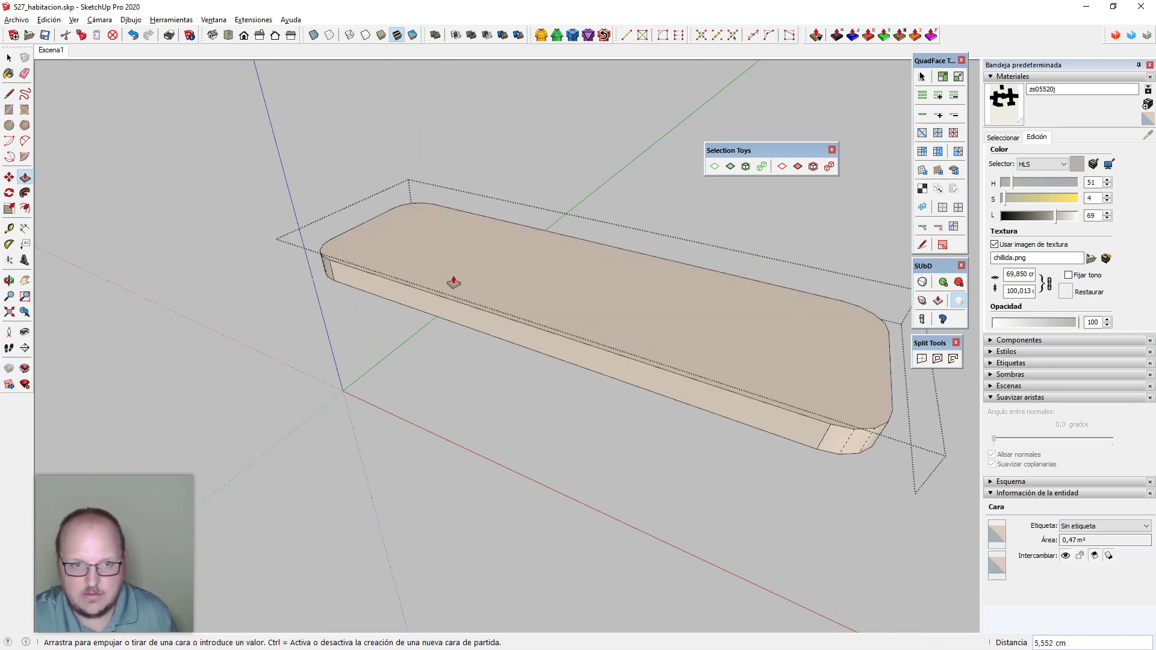
{"action": "key", "text": "space"}
In top view, cut the face straight across its width where the left corner arcs end
{"action": "scroll", "coordinate": [437, 268], "scroll_direction": "up", "scroll_amount": 1}
{"action": "middle_click_drag", "start_coordinate": [435, 265], "coordinate": [563, 367]}
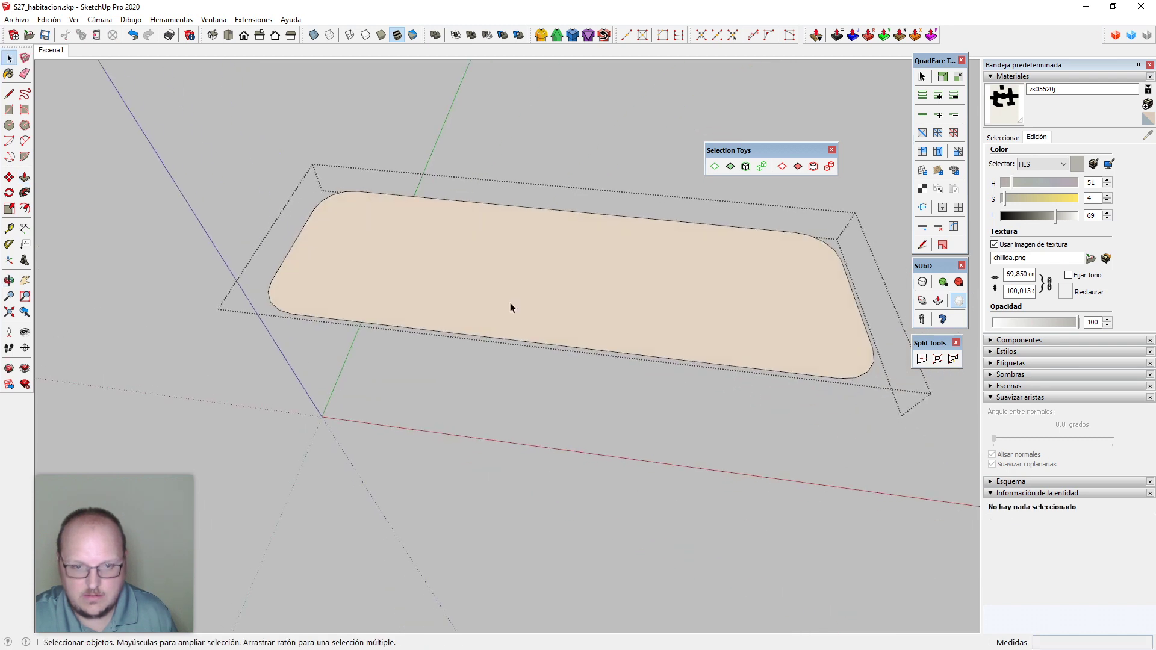
{"action": "key", "text": "F2"}
{"action": "key", "text": "v"}
{"action": "scroll", "coordinate": [510, 392], "scroll_direction": "down", "scroll_amount": 5}
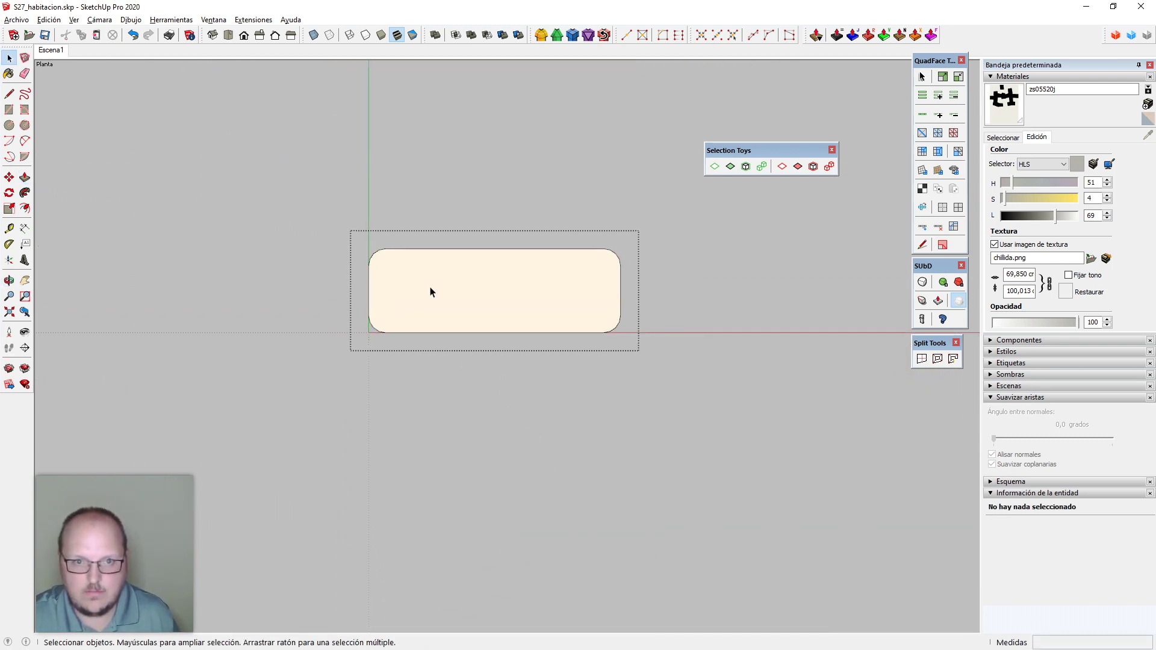
{"action": "scroll", "coordinate": [430, 287], "scroll_direction": "up", "scroll_amount": 2}
{"action": "key", "text": "z"}
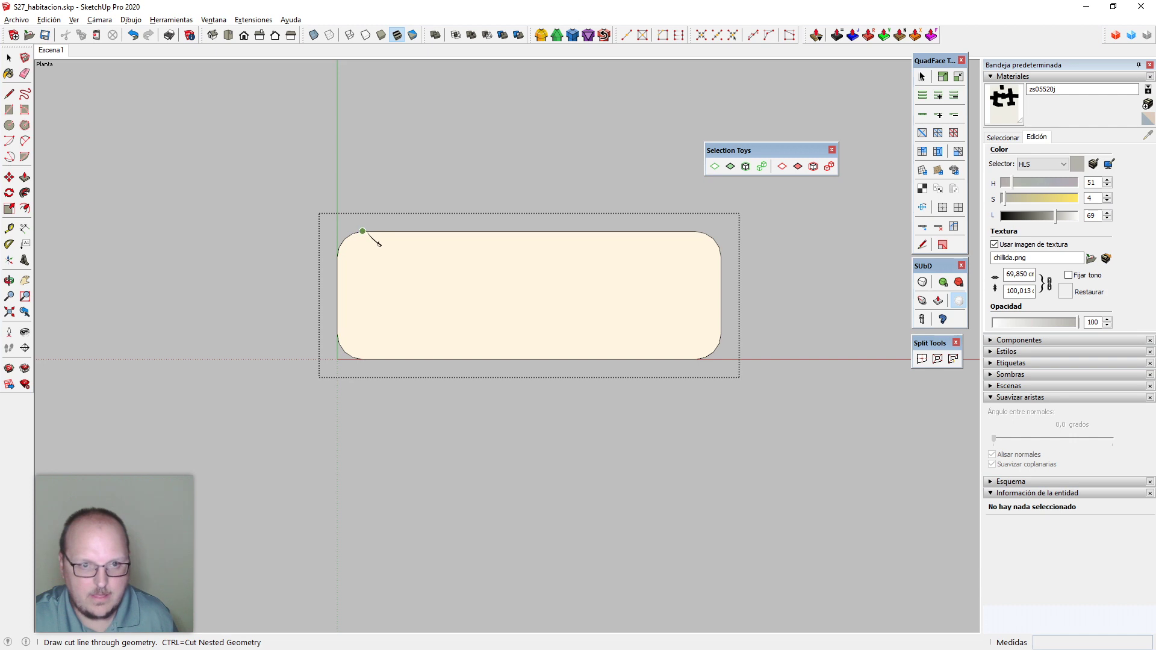
{"action": "left_click", "coordinate": [363, 231]}
{"action": "left_click", "coordinate": [363, 355]}
Measure the distance between the left short edge and the new cut line
{"action": "scroll", "coordinate": [343, 318], "scroll_direction": "up", "scroll_amount": 1}
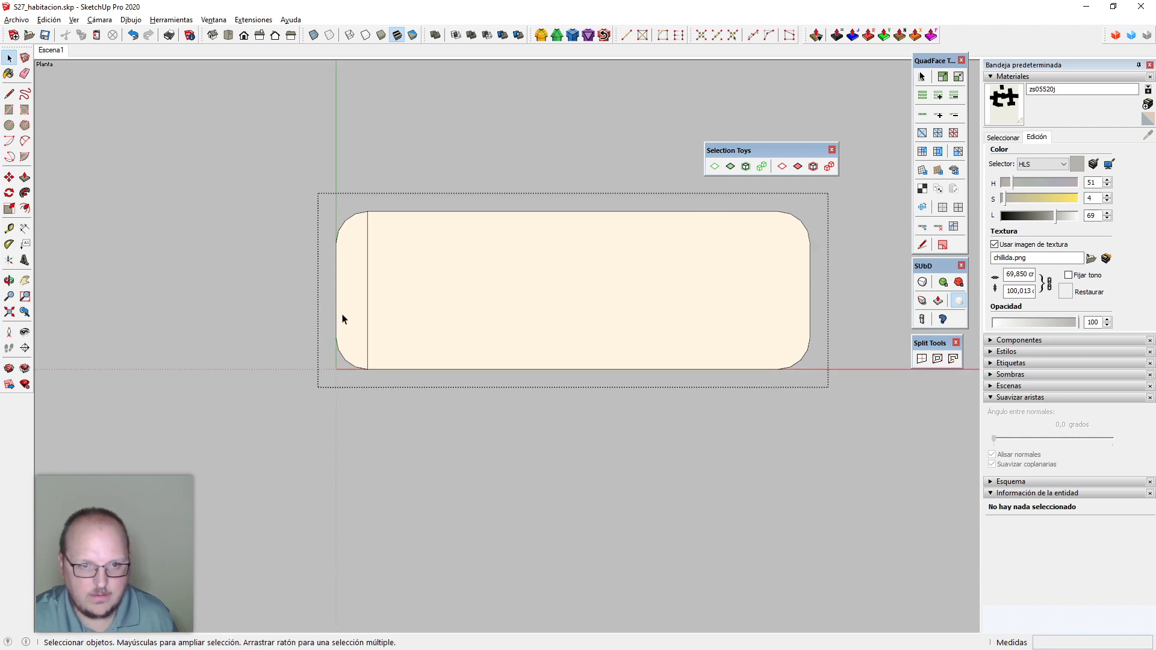
{"action": "key", "text": "t"}
{"action": "left_click", "coordinate": [336, 301]}
{"action": "key", "text": "space"}
{"action": "scroll", "coordinate": [368, 302], "scroll_direction": "down", "scroll_amount": 1}
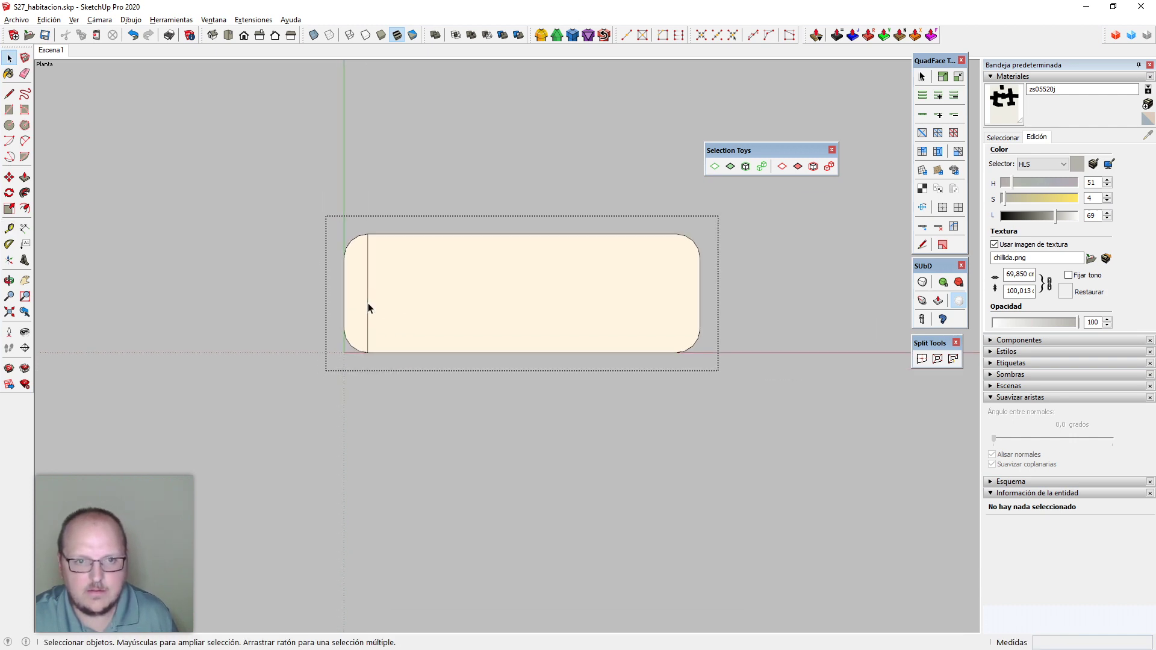
Copy the cut line along the face's length six times at 16 cm spacing
{"action": "left_click", "coordinate": [367, 302]}
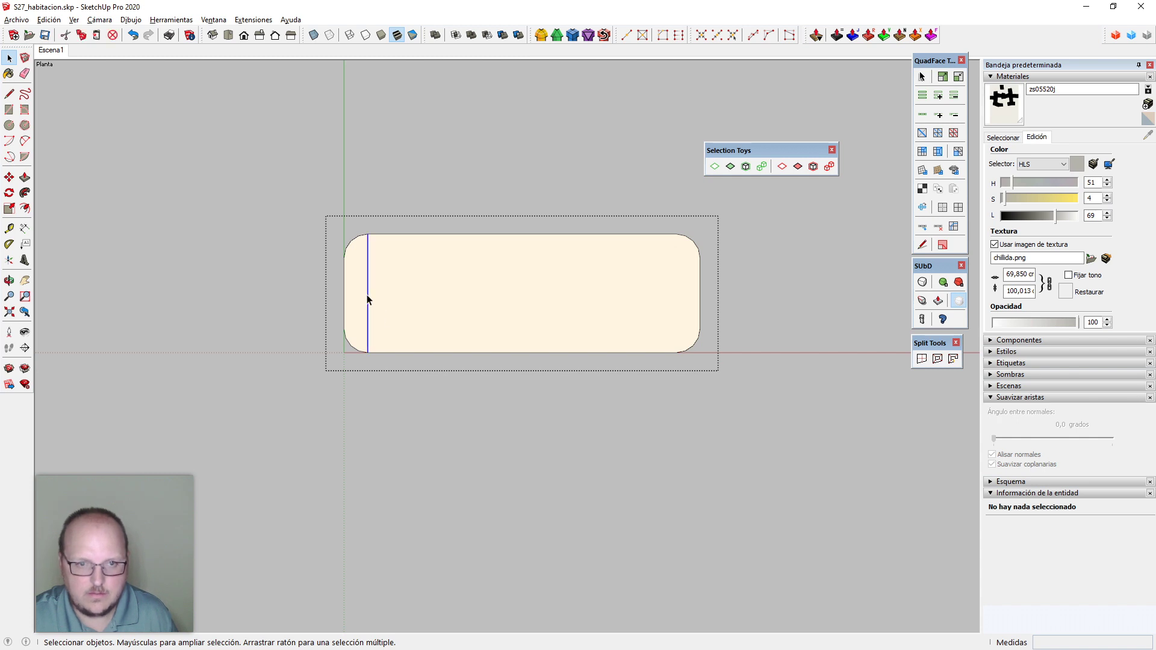
{"action": "scroll", "coordinate": [366, 300], "scroll_direction": "up", "scroll_amount": 1}
{"action": "key", "text": "m"}
{"action": "key", "text": "ctrl"}
{"action": "left_click", "coordinate": [387, 293]}
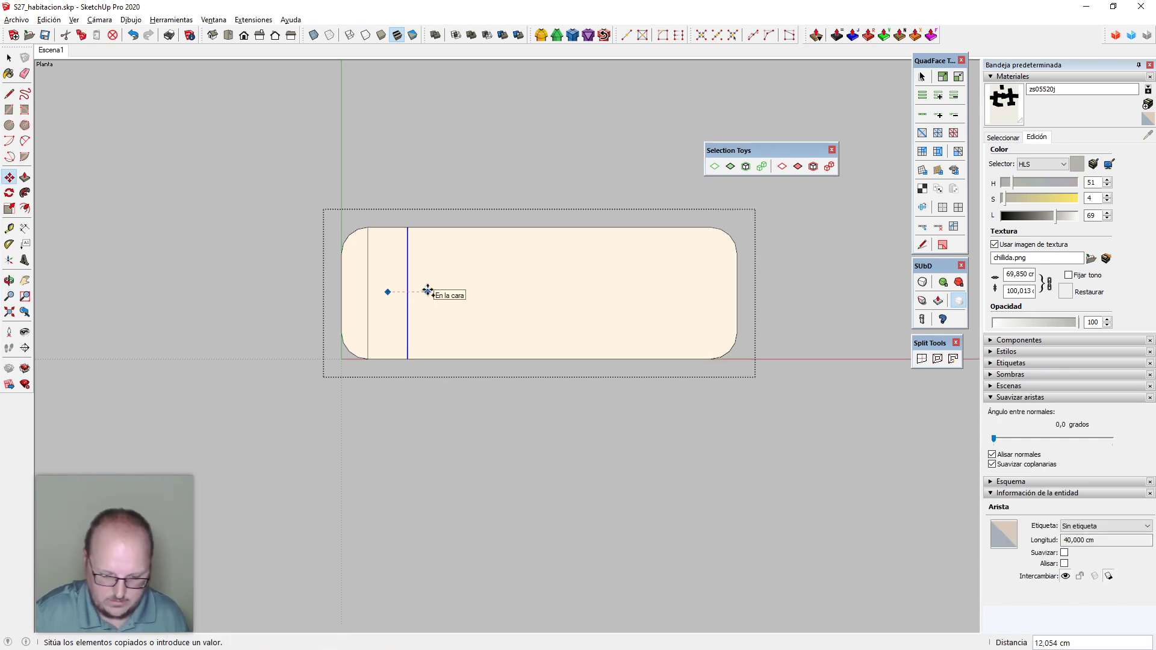
{"action": "type", "text": "8cm"}
{"action": "key", "text": "Return"}
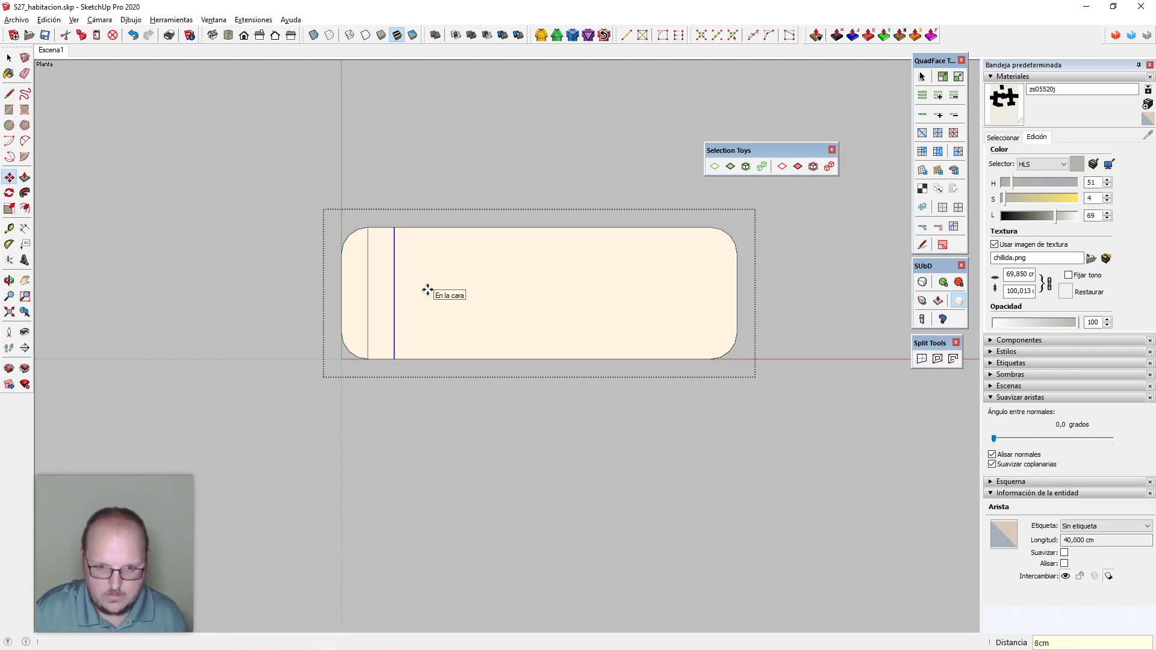
{"action": "type", "text": "16"}
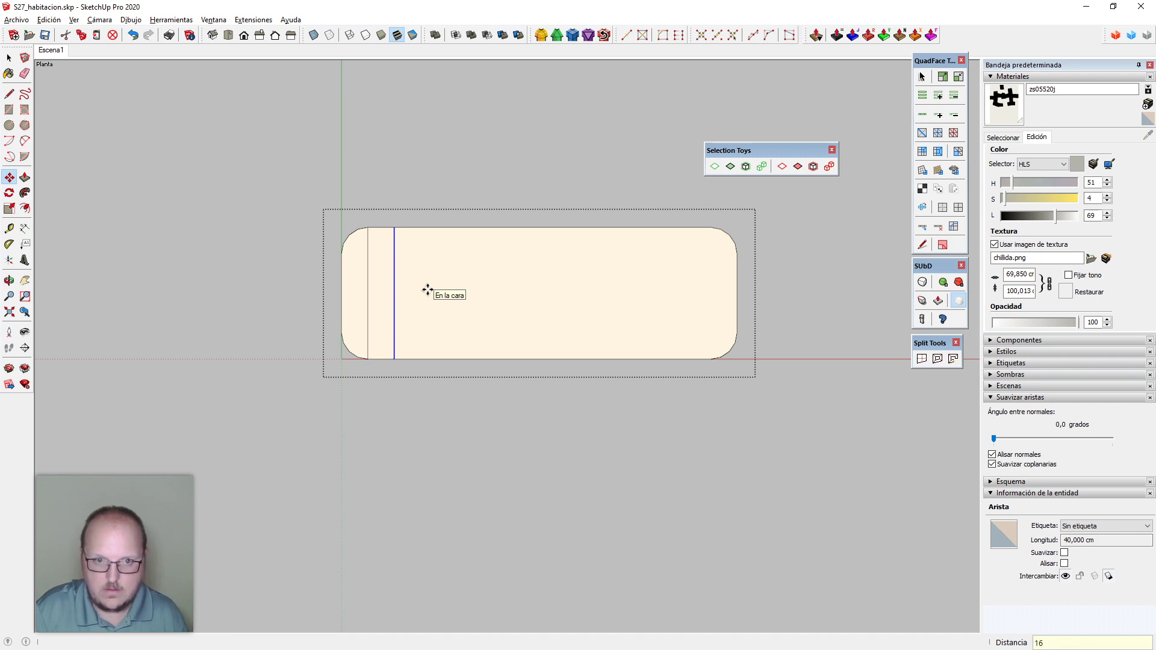
{"action": "type", "text": "cm"}
{"action": "key", "text": "Return"}
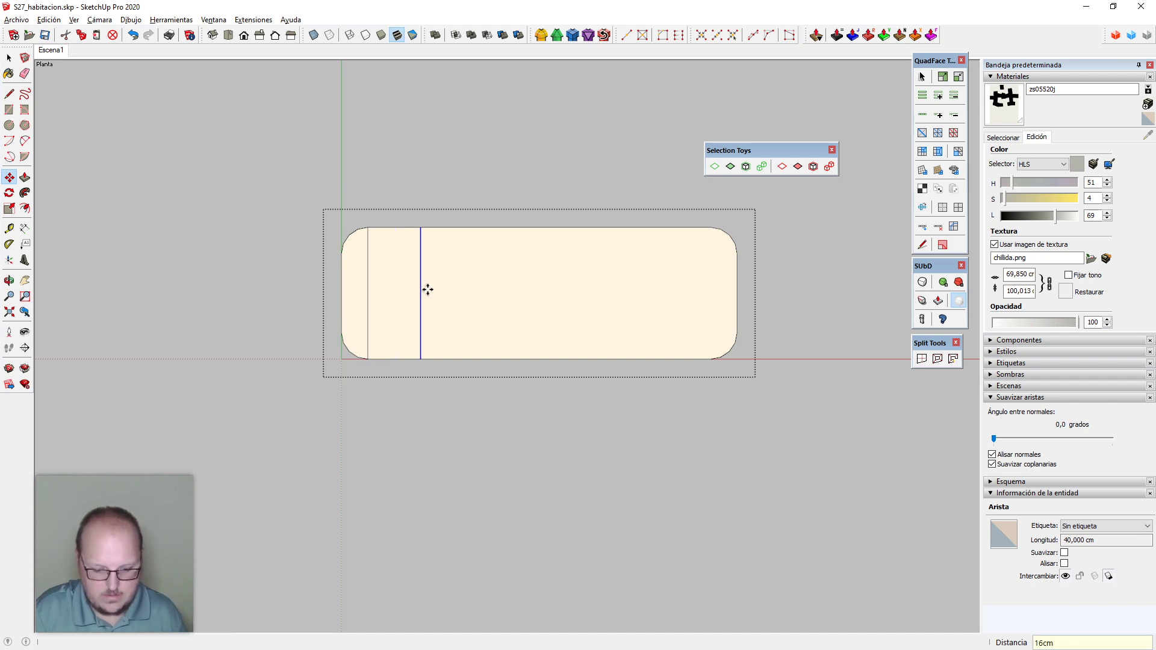
{"action": "type", "text": "5x"}
{"action": "key", "text": "ctrl+t"}
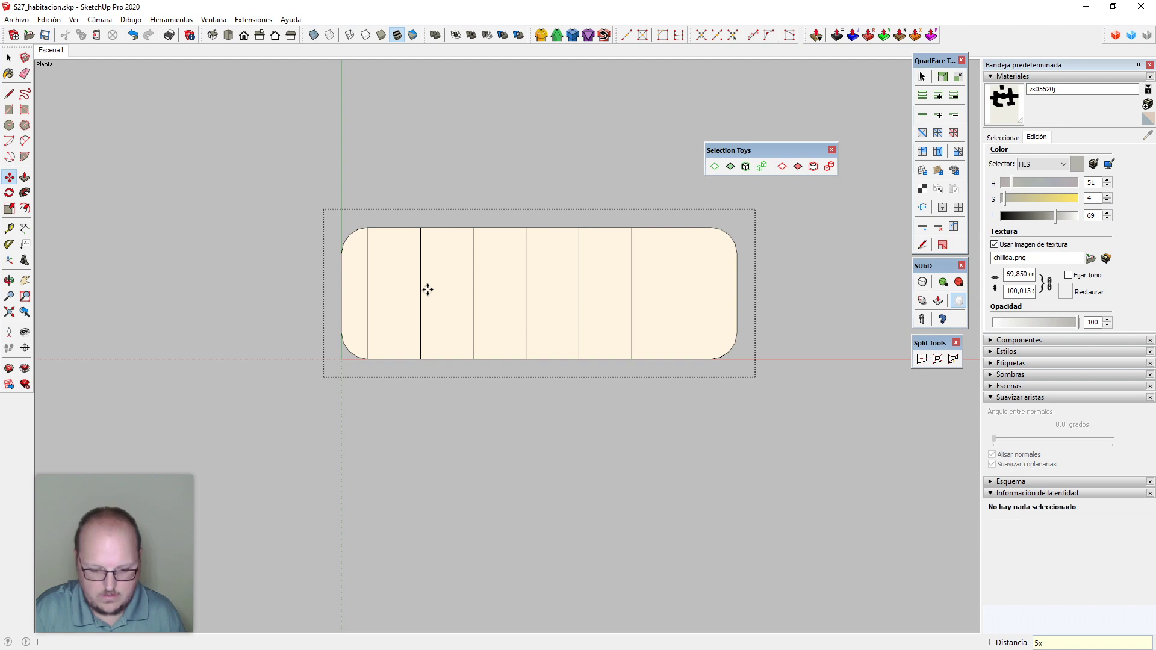
{"action": "key", "text": "space"}
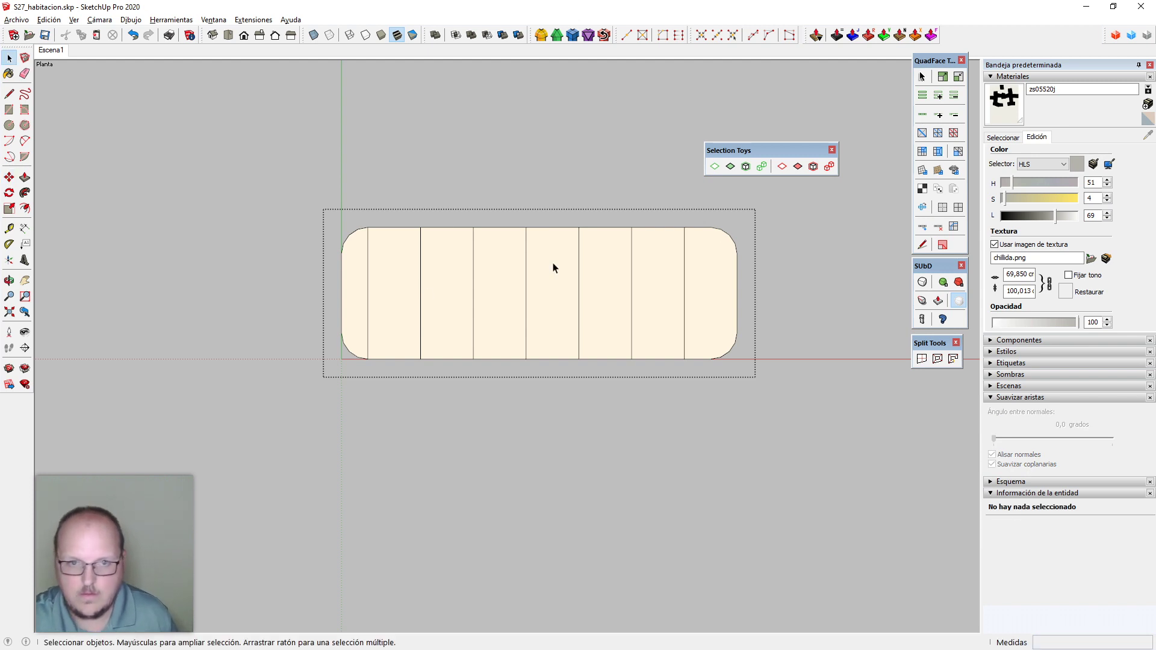
Shorten the cushion face by moving its entire right rounded end inward 8 cm to the last cut line
{"action": "left_click_drag", "start_coordinate": [700, 213], "coordinate": [767, 411]}
{"action": "scroll", "coordinate": [748, 313], "scroll_direction": "up", "scroll_amount": 2}
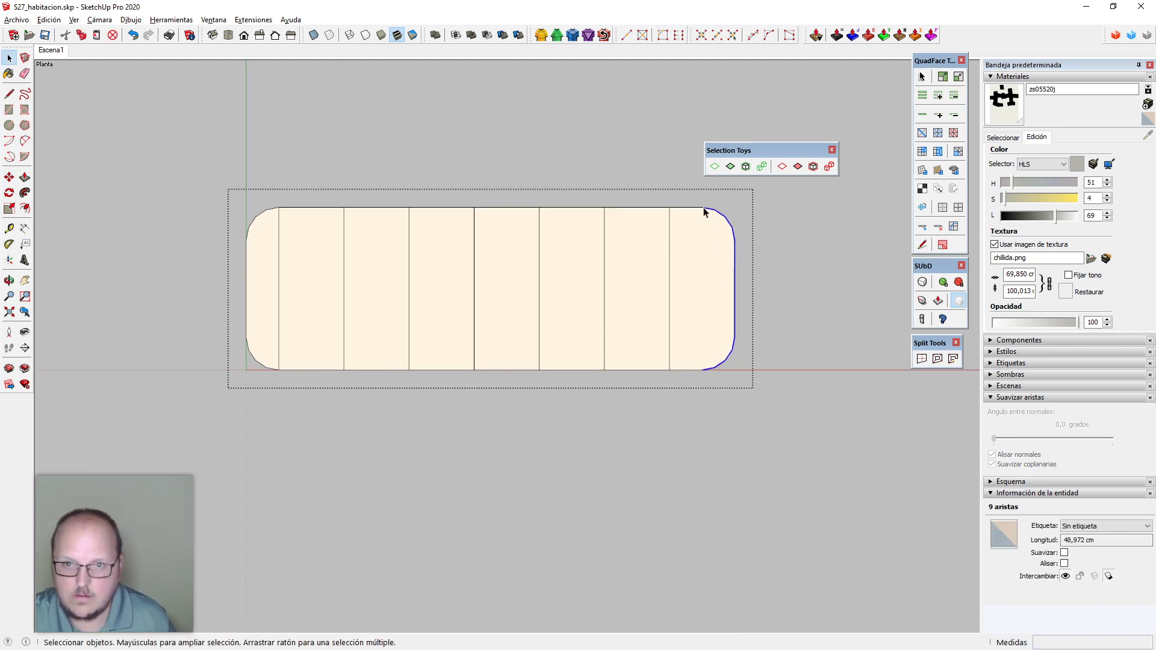
{"action": "key", "text": "m"}
{"action": "left_click", "coordinate": [703, 208]}
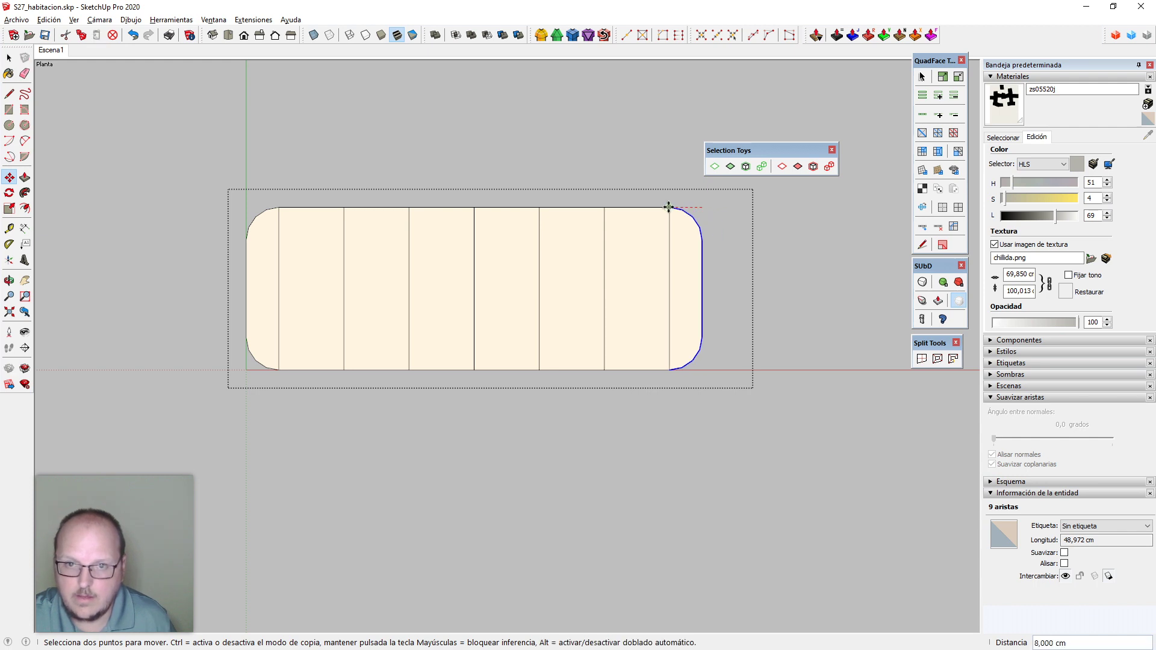
{"action": "left_click", "coordinate": [669, 207]}
{"action": "key", "text": "space"}
Cut the face lengthwise along two straight lines joining the ends of the corner arcs at both short sides
{"action": "key", "text": "z"}
{"action": "left_click", "coordinate": [702, 240]}
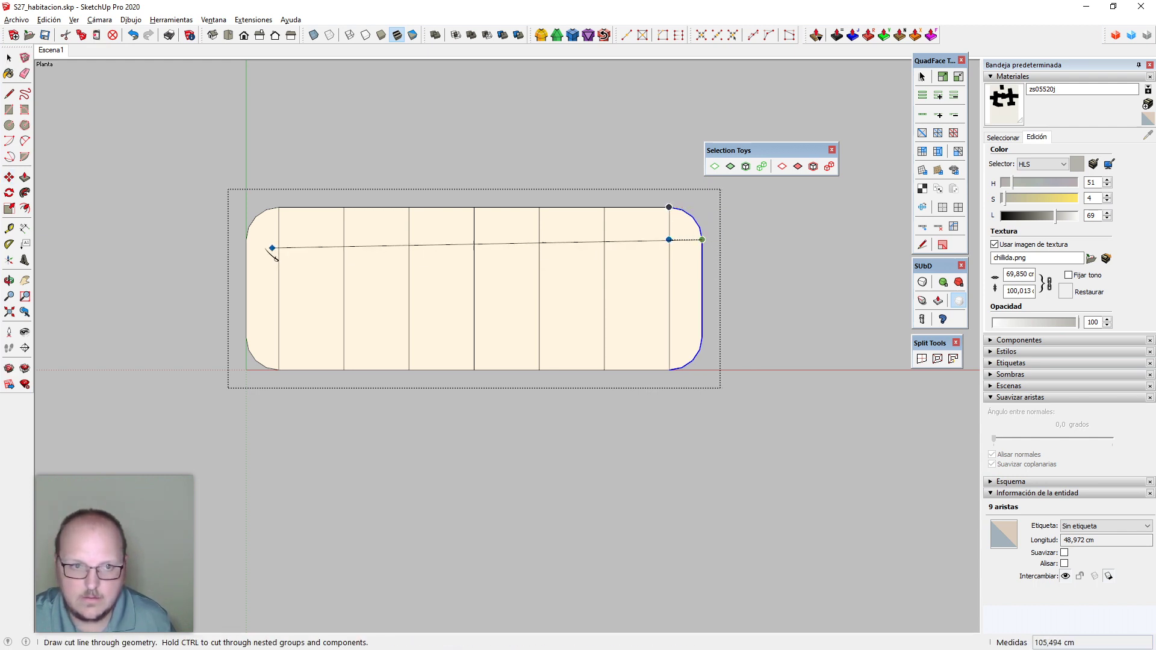
{"action": "left_click", "coordinate": [246, 240]}
{"action": "left_click", "coordinate": [246, 337]}
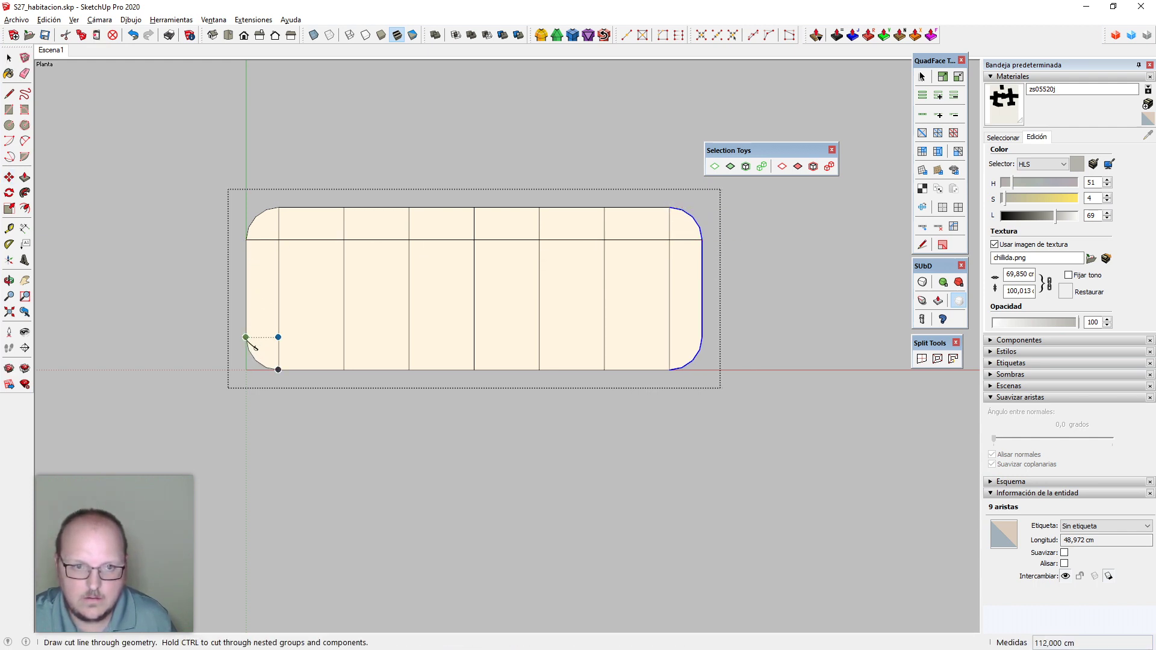
{"action": "left_click", "coordinate": [703, 337]}
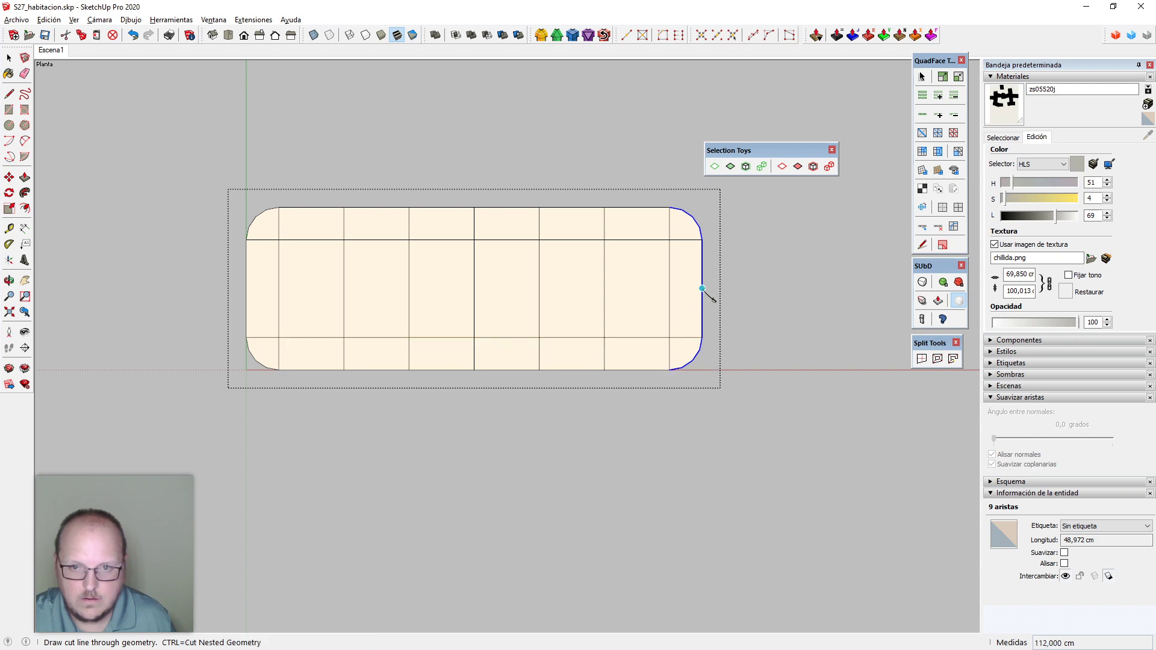
Measure the distance between the two lengthwise cuts along the second crosswise line
{"action": "left_click", "coordinate": [702, 289]}
{"action": "key", "text": "space"}
{"action": "key", "text": "l"}
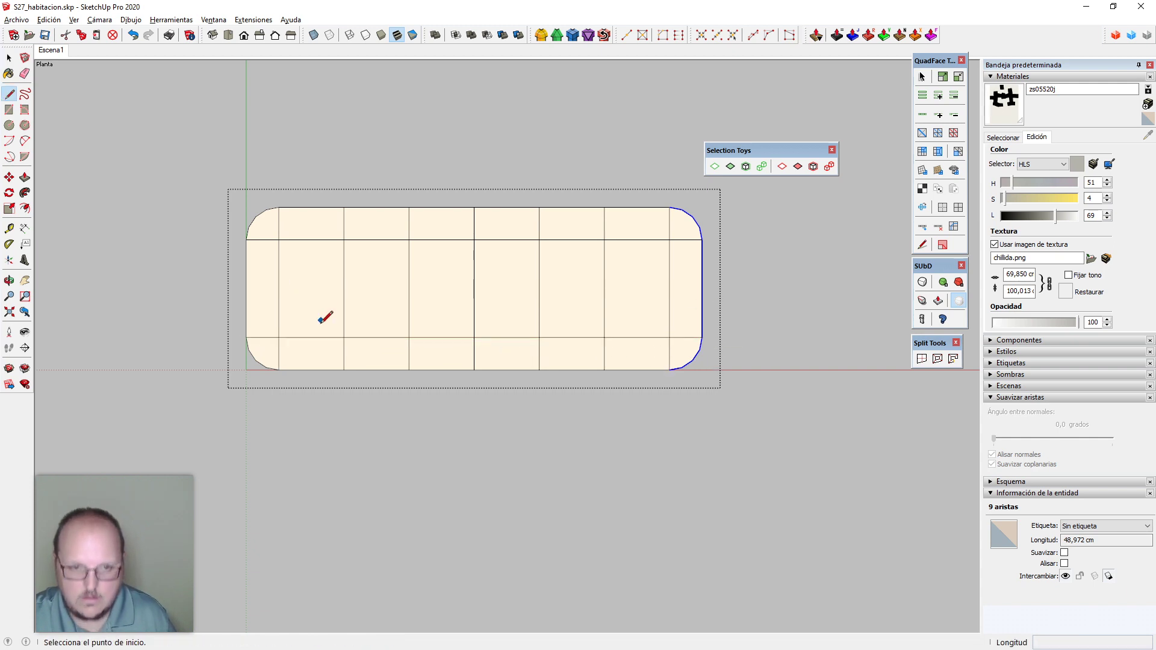
{"action": "left_click", "coordinate": [343, 337]}
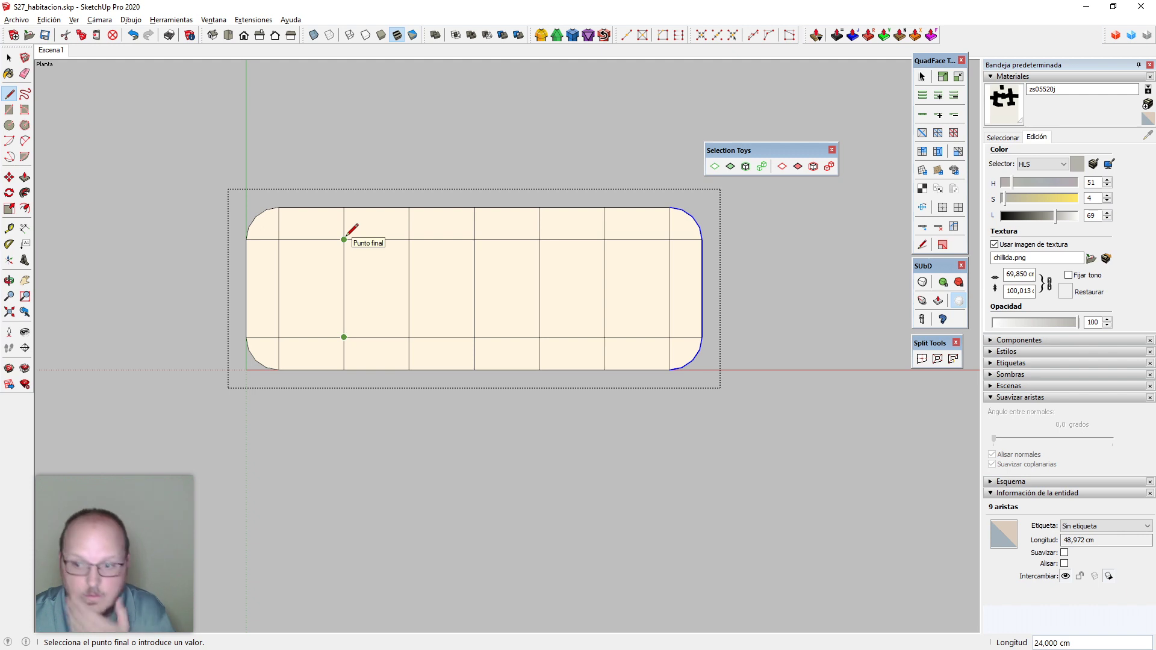
{"action": "scroll", "coordinate": [346, 237], "scroll_direction": "down", "scroll_amount": 1}
{"action": "scroll", "coordinate": [338, 247], "scroll_direction": "up", "scroll_amount": 1}
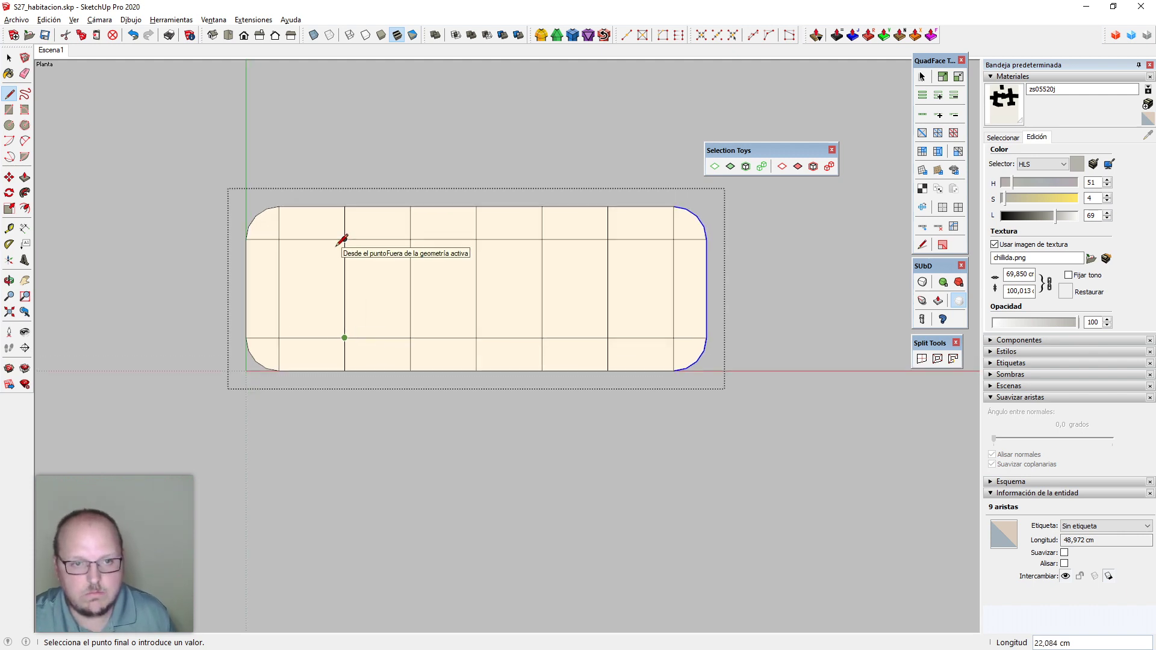
{"action": "key", "text": "space"}
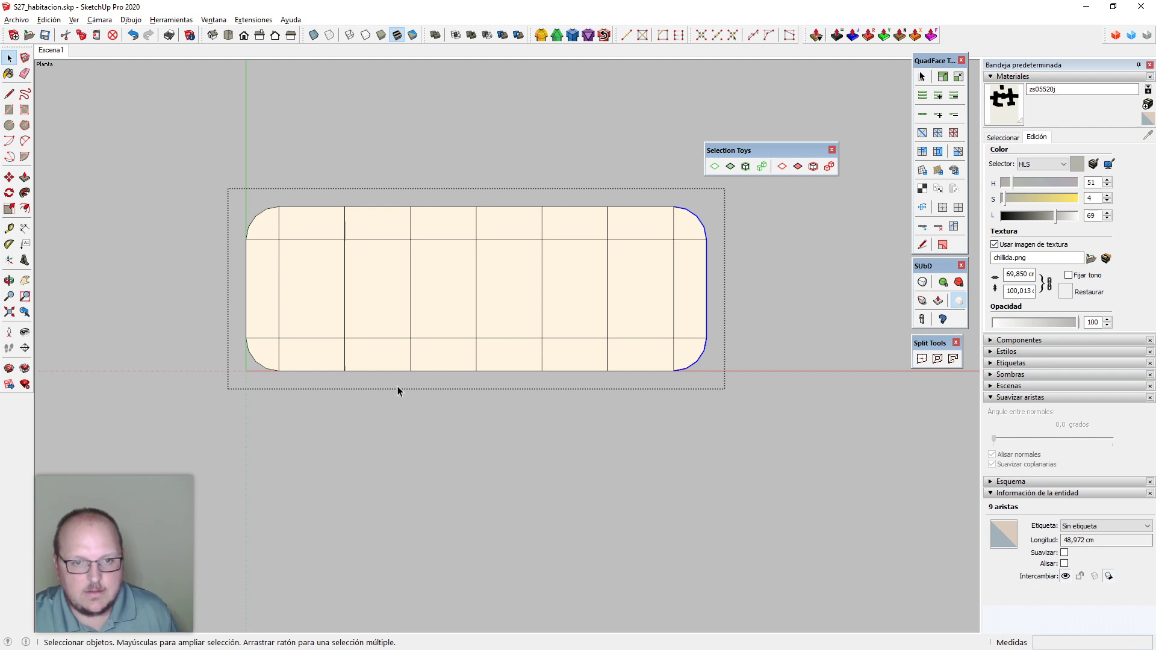
Erase the outer edges and faces of the second 16 cm column from the left rounded end
{"action": "key", "text": "e"}
{"action": "mouse_move", "coordinate": [390, 378]}
{"action": "left_mouse_down"}
{"action": "mouse_move", "coordinate": [374, 238]}
{"action": "mouse_move", "coordinate": [344, 201]}
{"action": "mouse_move", "coordinate": [369, 440]}
{"action": "left_mouse_up"}
{"action": "key", "text": "space"}
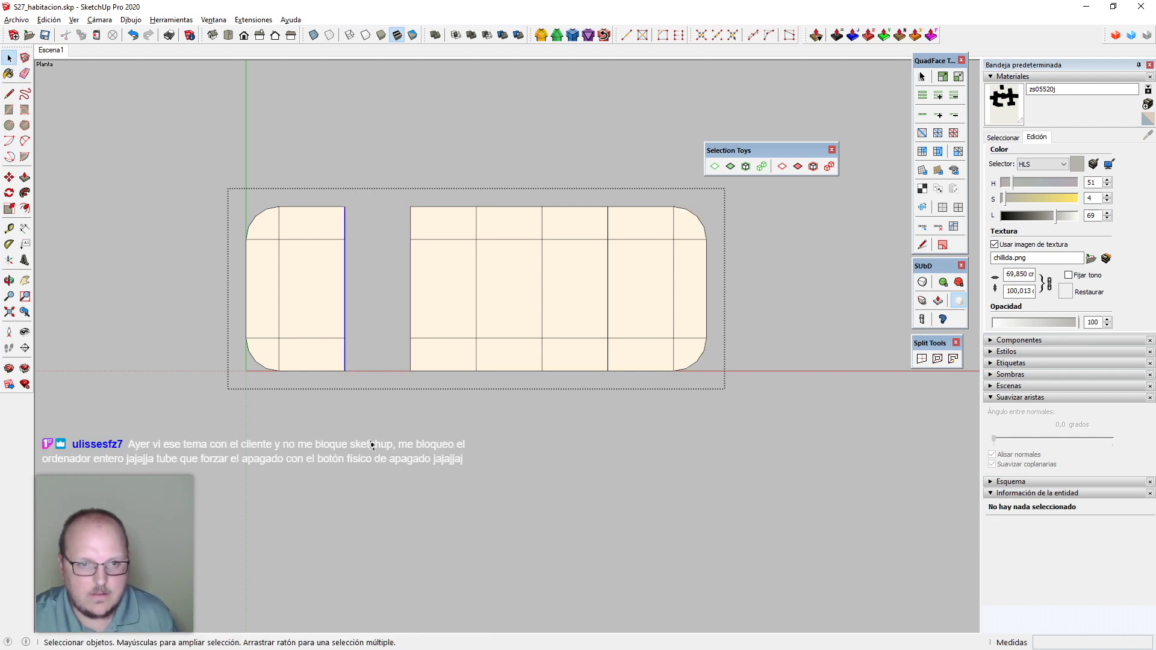
Scale the remaining column beside the left rounded end to a width of 12 cm
{"action": "left_click", "coordinate": [337, 309], "text": "shift"}
{"action": "key", "text": "s"}
{"action": "left_click_drag", "start_coordinate": [345, 290], "coordinate": [352, 289]}
{"action": "type", "text": "12"}
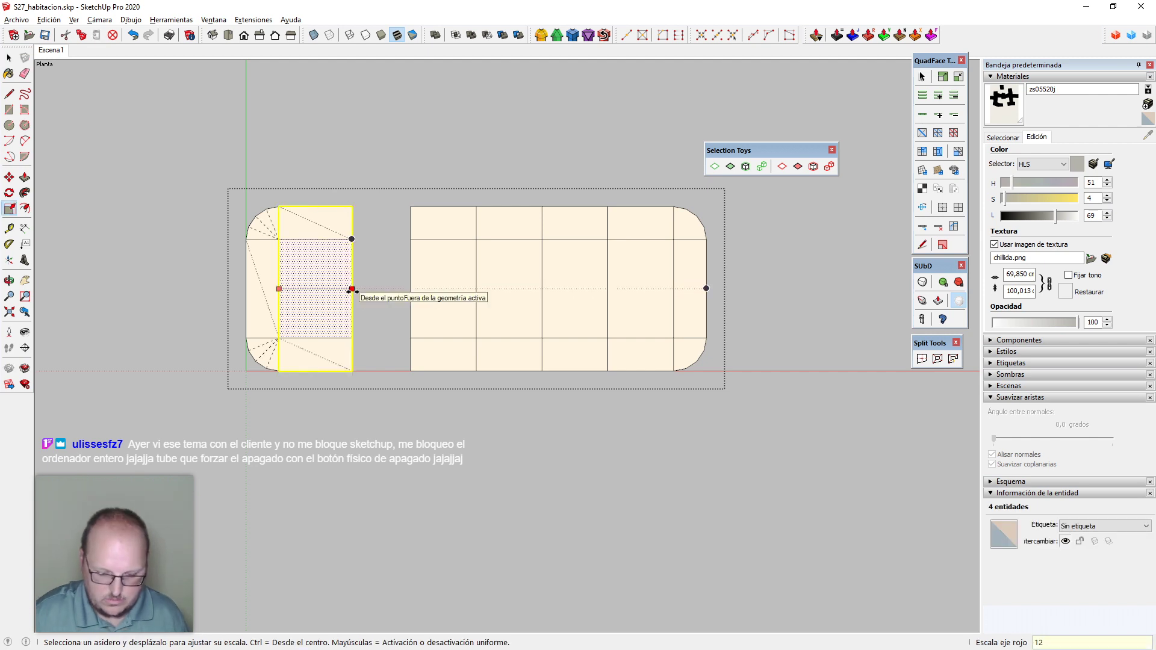
{"action": "type", "text": "cm"}
{"action": "key", "text": "Return"}
{"action": "key", "text": "space"}
Delete all the remaining 16 cm columns between the narrowed column and the right rounded end
{"action": "scroll", "coordinate": [353, 292], "scroll_direction": "up", "scroll_amount": 1}
{"action": "scroll", "coordinate": [422, 324], "scroll_direction": "down", "scroll_amount": 1}
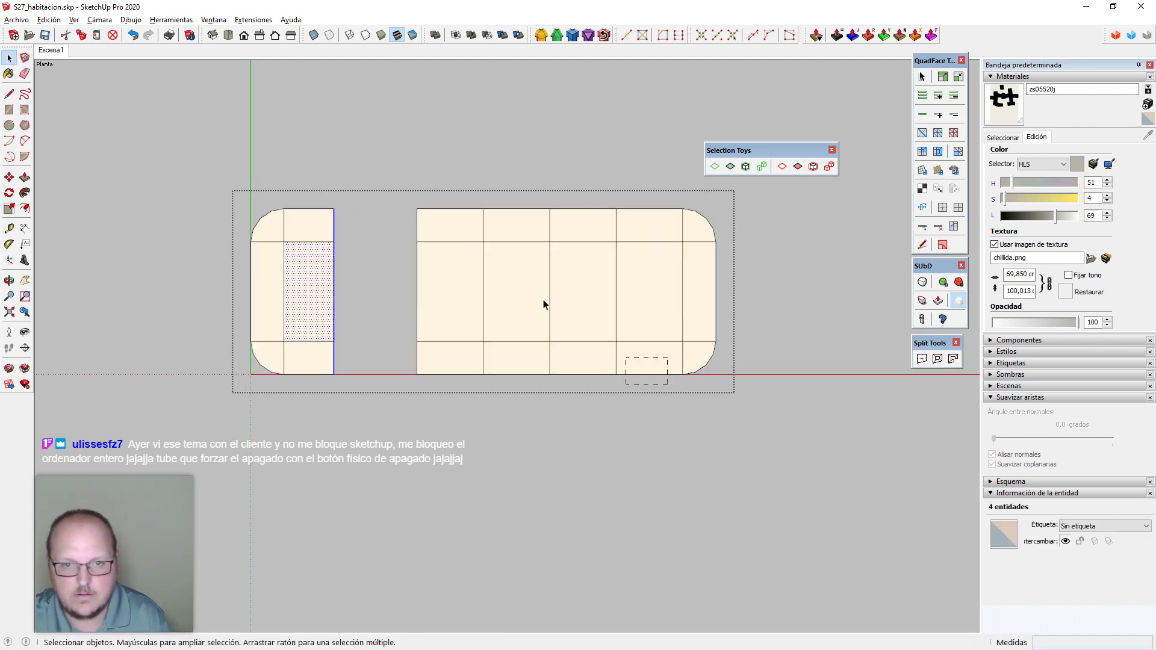
{"action": "left_click_drag", "start_coordinate": [397, 167], "coordinate": [396, 167]}
{"action": "key", "text": "Delete"}
Copy the narrowed column seven times at 12 cm spacing, filling the gap up to the right rounded end
{"action": "left_click_drag", "start_coordinate": [337, 391], "coordinate": [304, 179]}
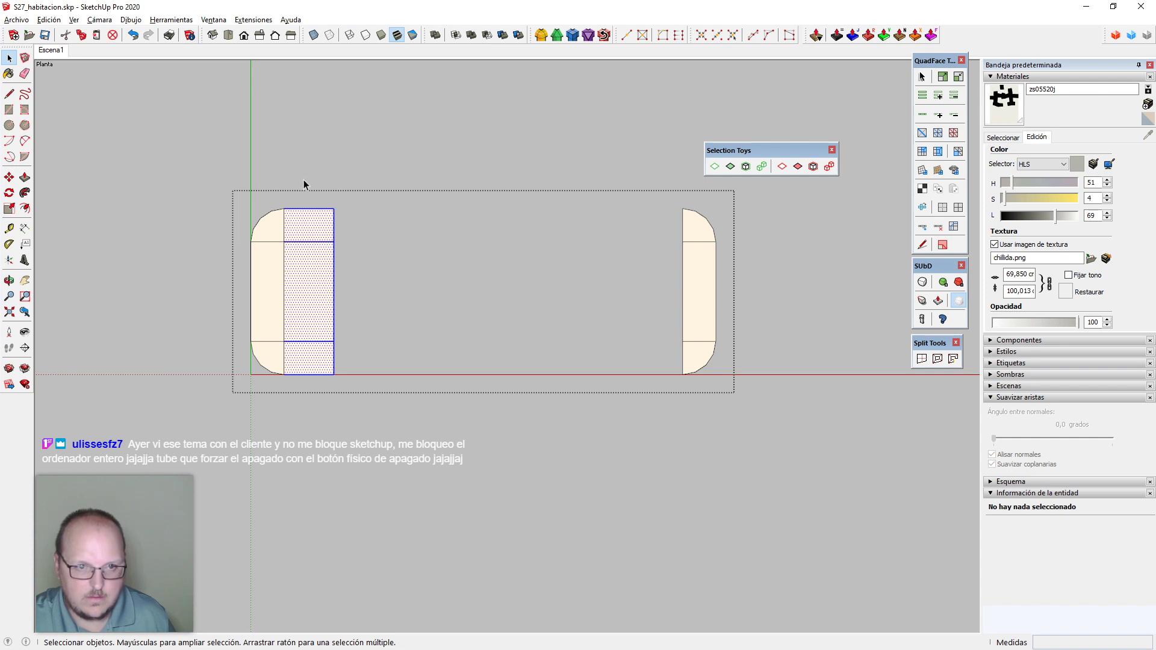
{"action": "key", "text": "m"}
{"action": "left_click", "coordinate": [287, 208]}
{"action": "key", "text": "ctrl"}
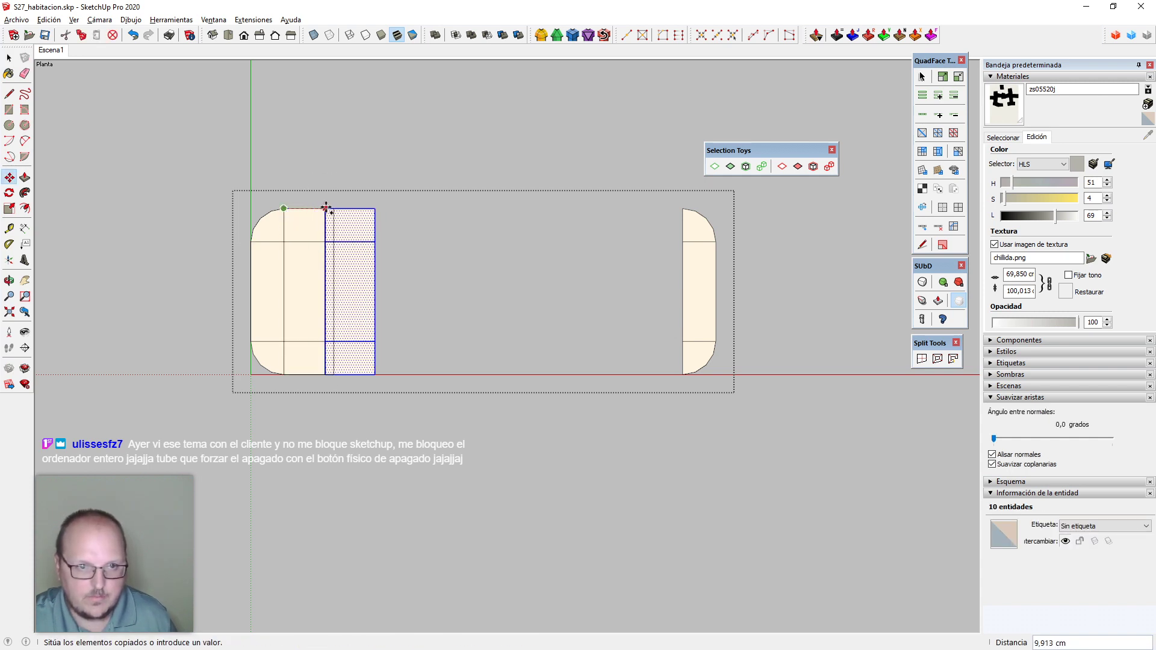
{"action": "left_click", "coordinate": [333, 209]}
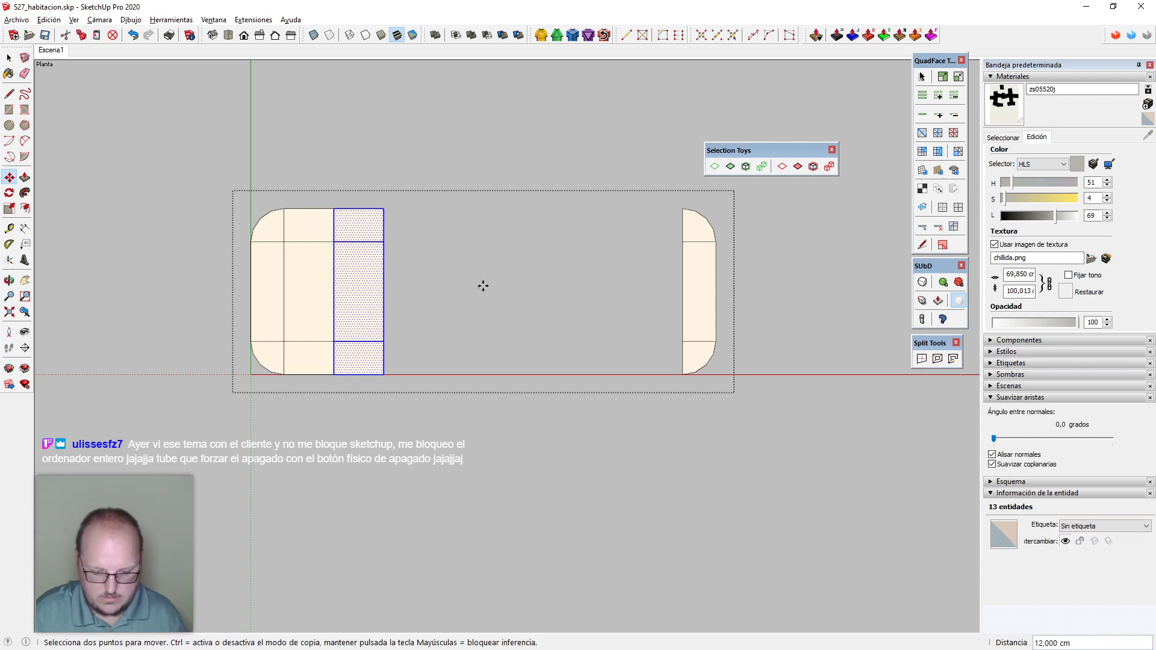
{"action": "type", "text": "8x"}
{"action": "key", "text": "Return"}
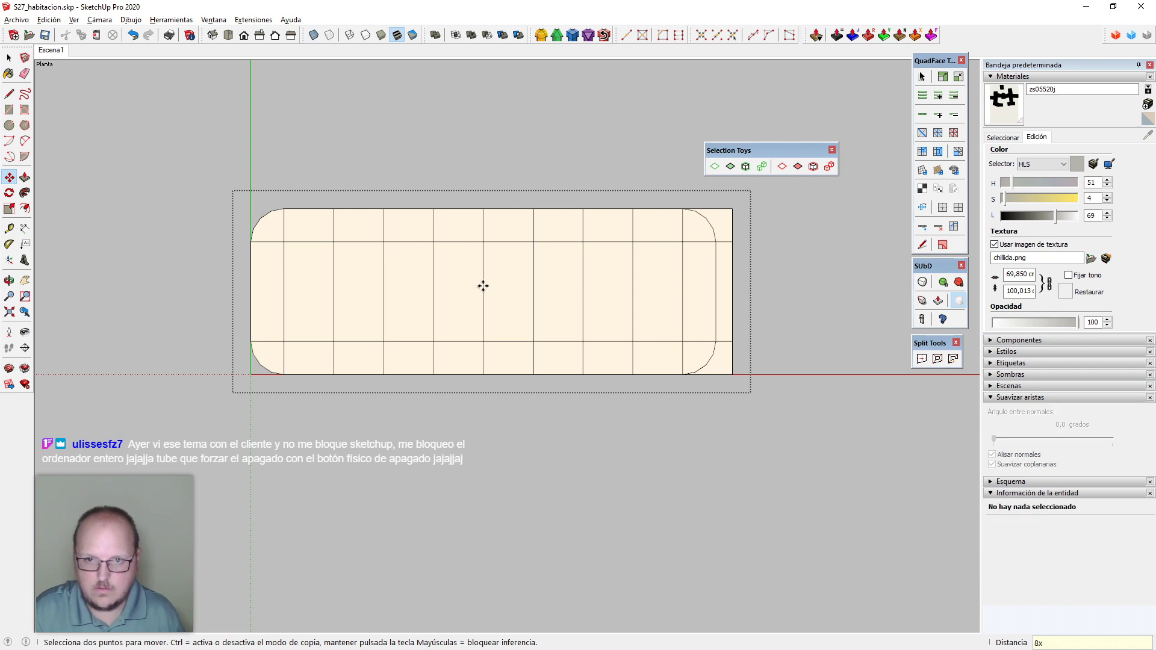
{"action": "key", "text": "space"}
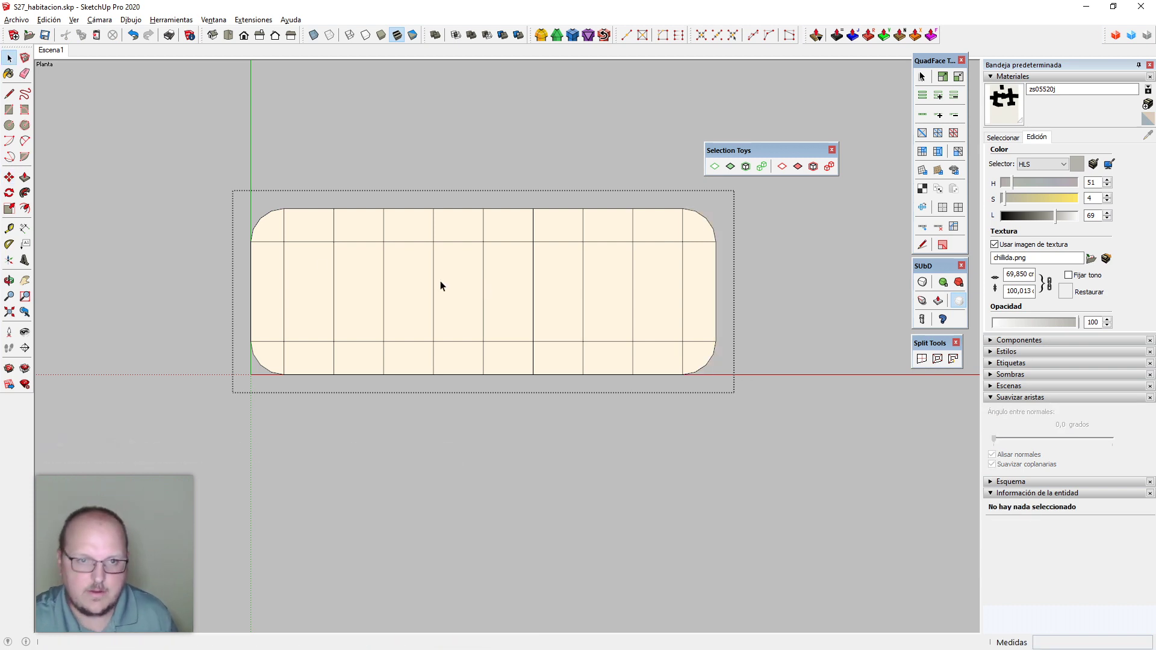
Insert a lengthwise edge loop halfway across the grid, dividing the wide middle row into two equal rows
{"action": "left_click", "coordinate": [384, 283]}
{"action": "key", "text": "i"}
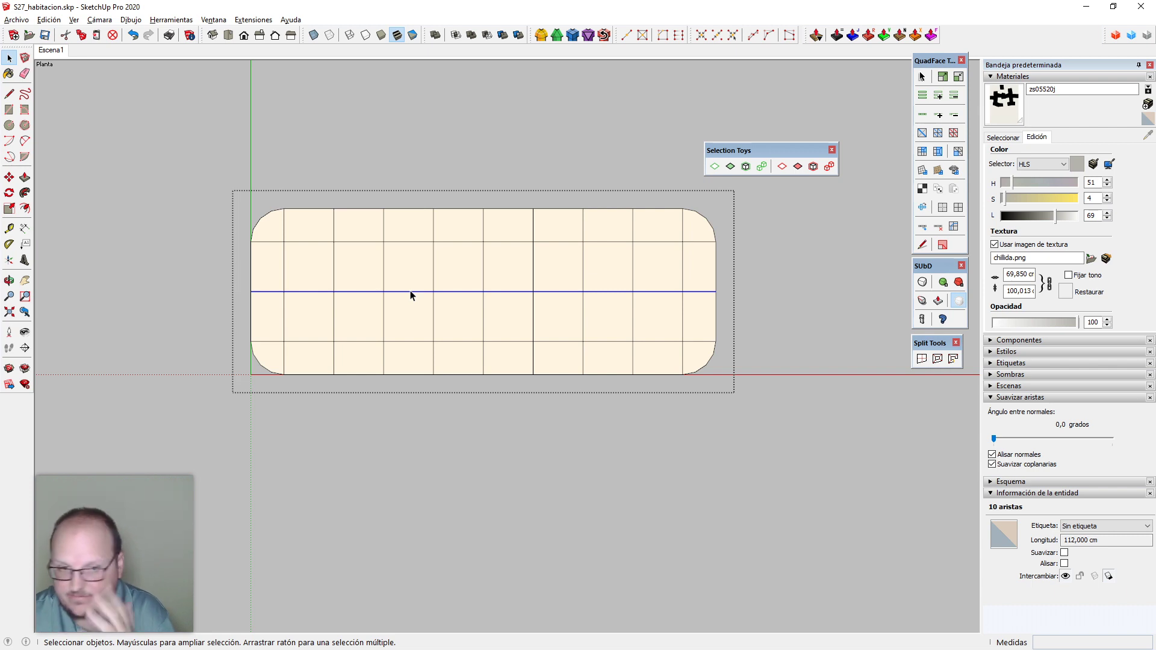
{"action": "scroll", "coordinate": [253, 231], "scroll_direction": "up", "scroll_amount": 3}
{"action": "left_click", "coordinate": [271, 266]}
{"action": "scroll", "coordinate": [296, 302], "scroll_direction": "down", "scroll_amount": 2}
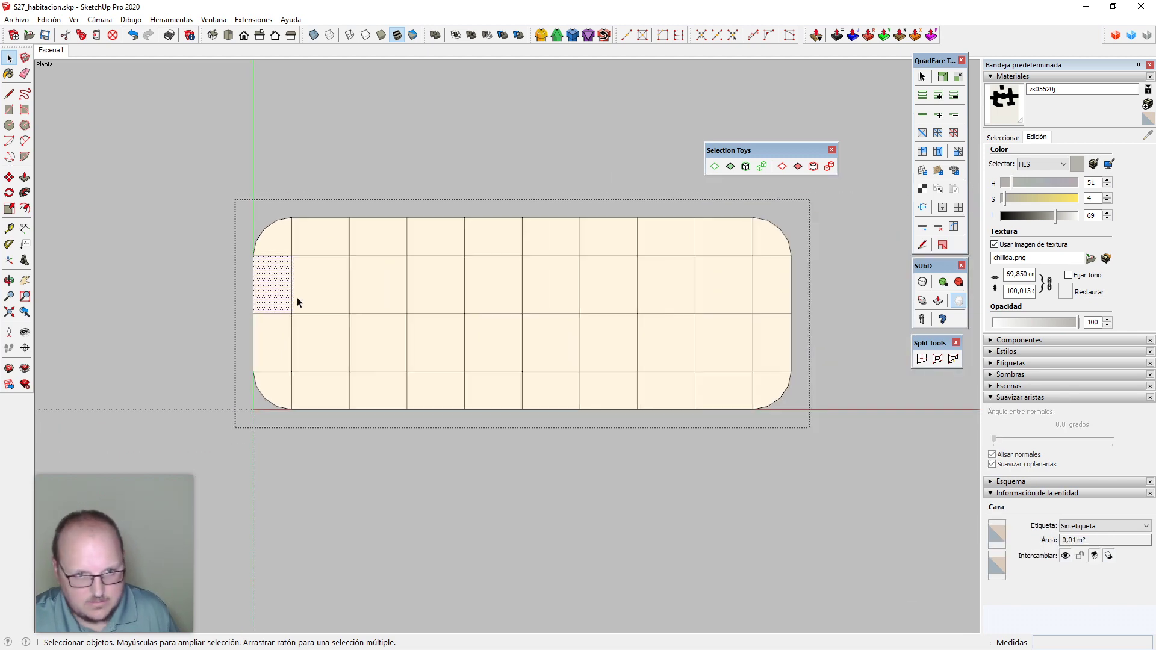
Copy one square grid tile about 29 cm outward, beyond the cushion's rear long edge
{"action": "middle_click_drag", "start_coordinate": [297, 302], "coordinate": [268, 230]}
{"action": "middle_click_drag", "start_coordinate": [416, 406], "coordinate": [346, 274]}
{"action": "scroll", "coordinate": [346, 273], "scroll_direction": "up", "scroll_amount": 2}
{"action": "scroll", "coordinate": [345, 273], "scroll_direction": "down", "scroll_amount": 3}
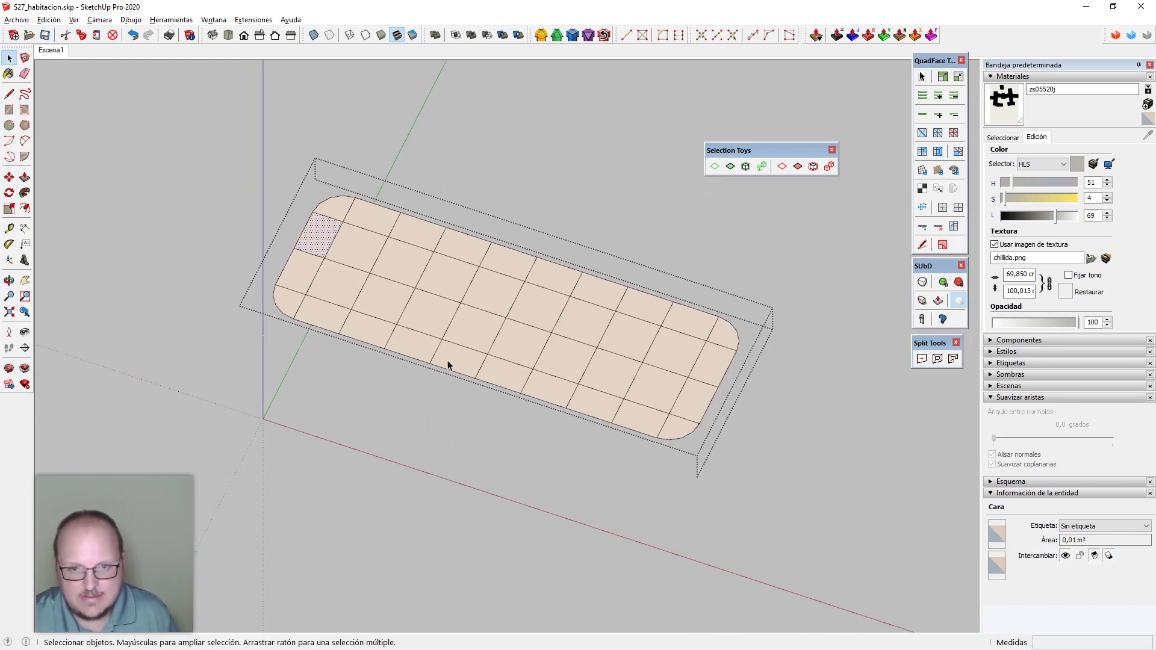
{"action": "middle_click_drag", "start_coordinate": [446, 362], "coordinate": [446, 347]}
{"action": "scroll", "coordinate": [409, 295], "scroll_direction": "up", "scroll_amount": 2}
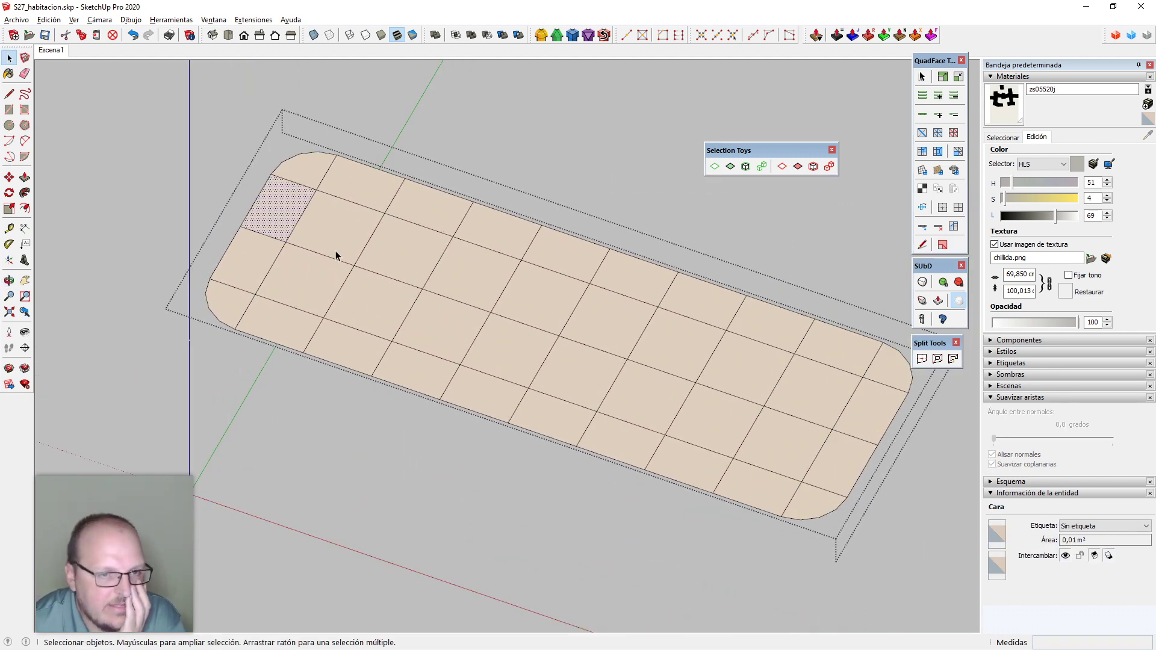
{"action": "scroll", "coordinate": [397, 271], "scroll_direction": "down", "scroll_amount": 2}
{"action": "left_click", "coordinate": [368, 252]}
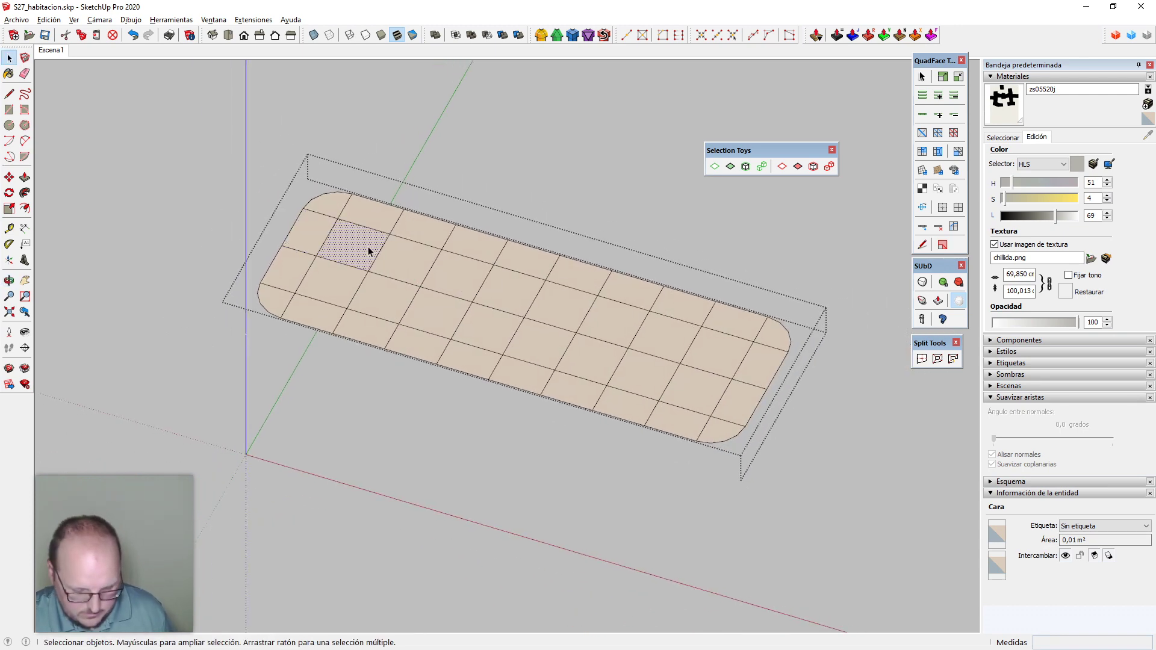
{"action": "scroll", "coordinate": [368, 252], "scroll_direction": "up", "scroll_amount": 1}
{"action": "key", "text": "m"}
{"action": "left_click", "coordinate": [394, 250]}
{"action": "key", "text": "ctrl"}
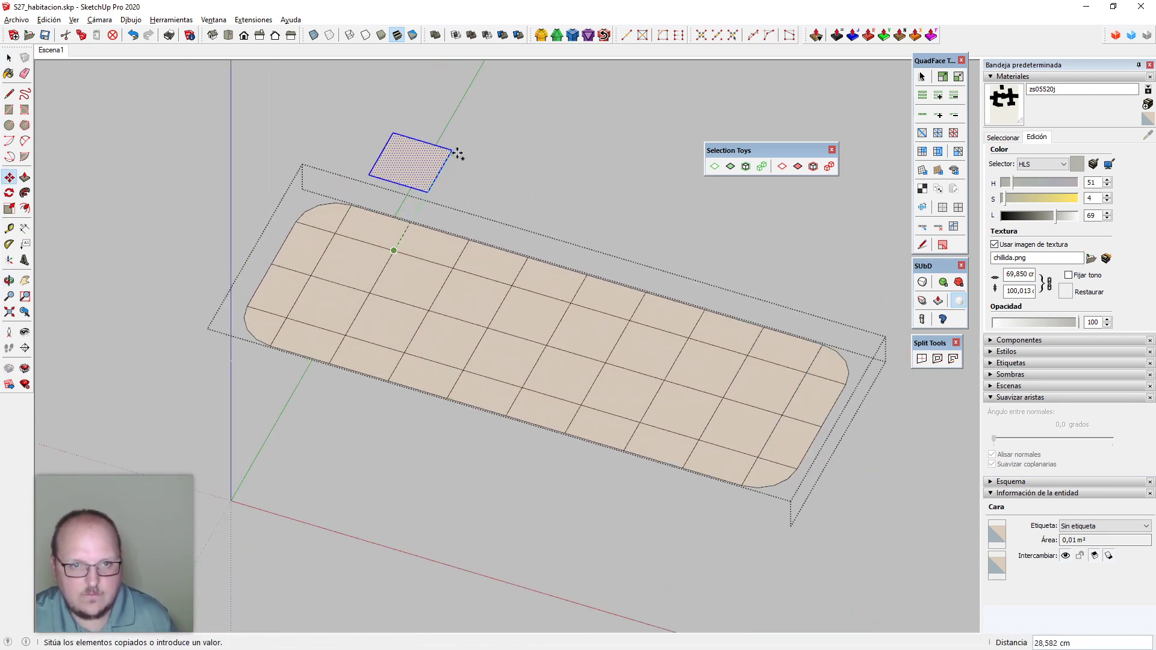
{"action": "left_click", "coordinate": [458, 154]}
Draw a vertical arc with a 2 cm bulge between the two corners of the copied tile's left edge
{"action": "scroll", "coordinate": [379, 135], "scroll_direction": "up", "scroll_amount": 4}
{"action": "key", "text": "a"}
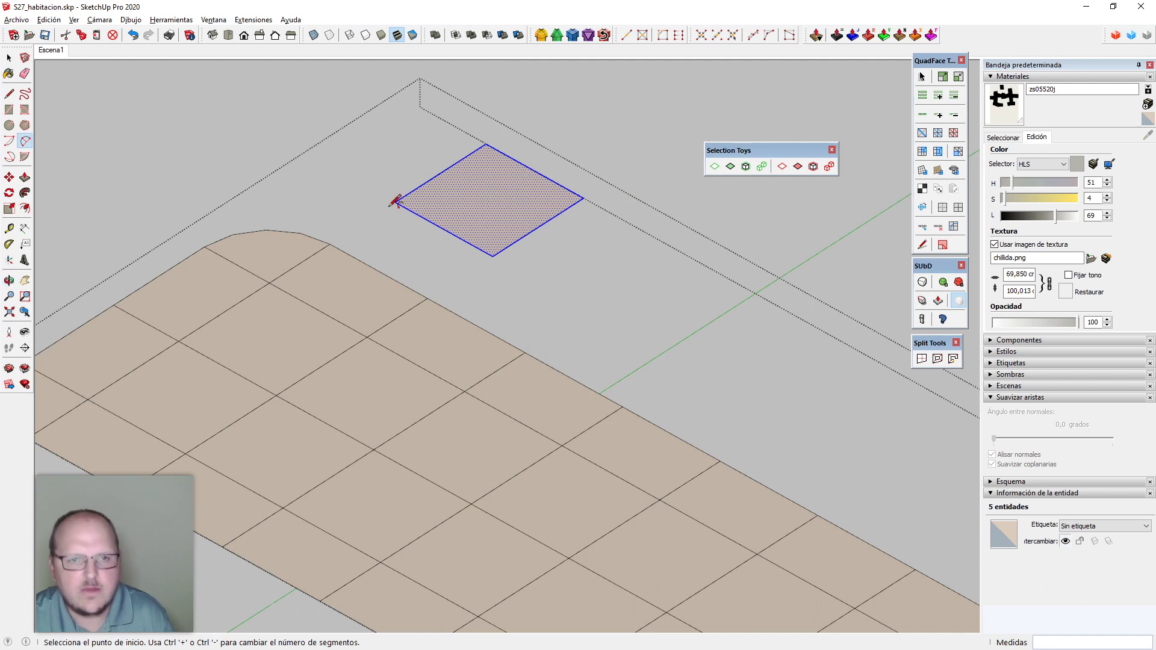
{"action": "left_click", "coordinate": [395, 202]}
{"action": "left_click", "coordinate": [486, 144]}
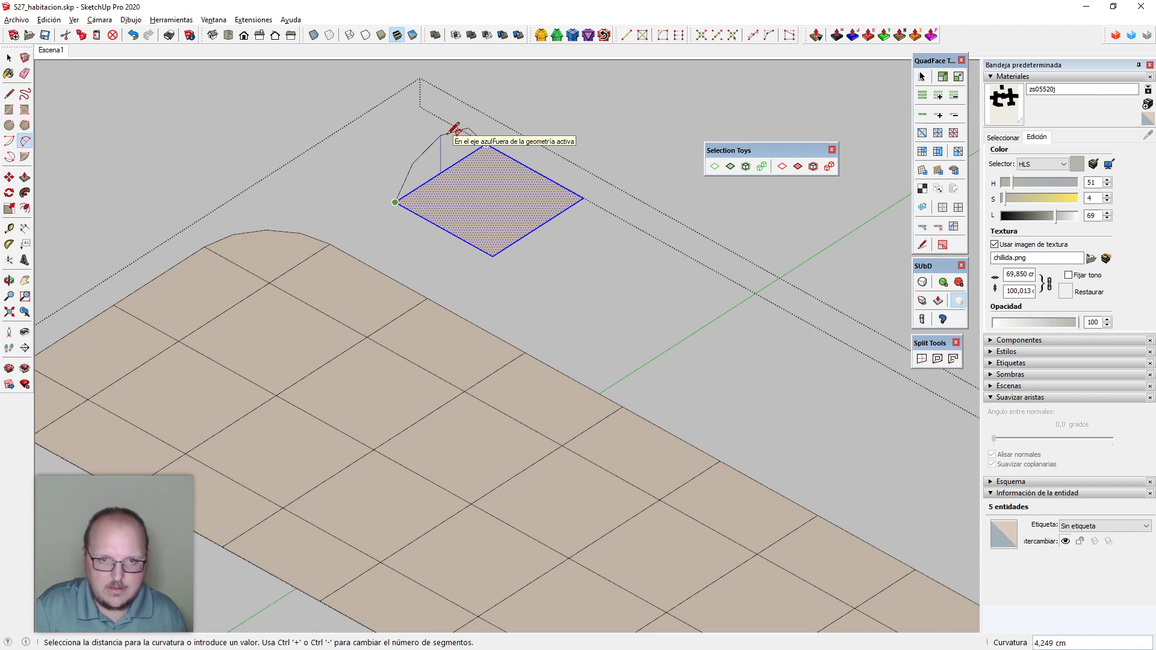
{"action": "type", "text": "1cm"}
{"action": "key", "text": "Return"}
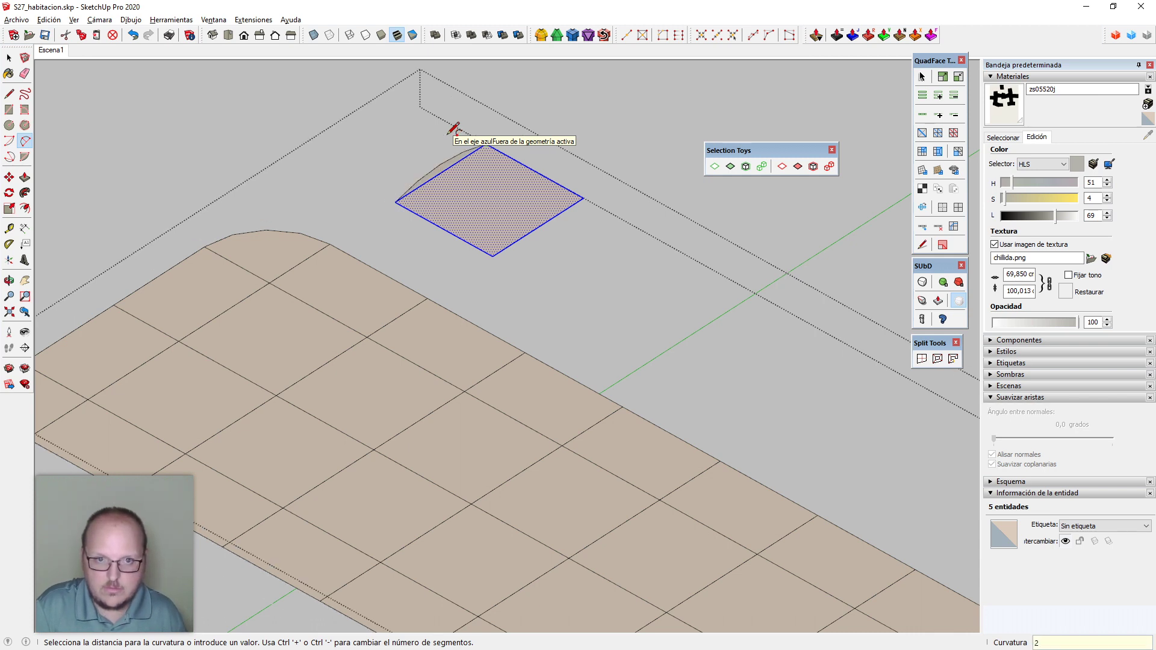
{"action": "key", "text": "space"}
Copy the arched face 12 cm across the tile onto its opposite edge
{"action": "left_click", "coordinate": [447, 163]}
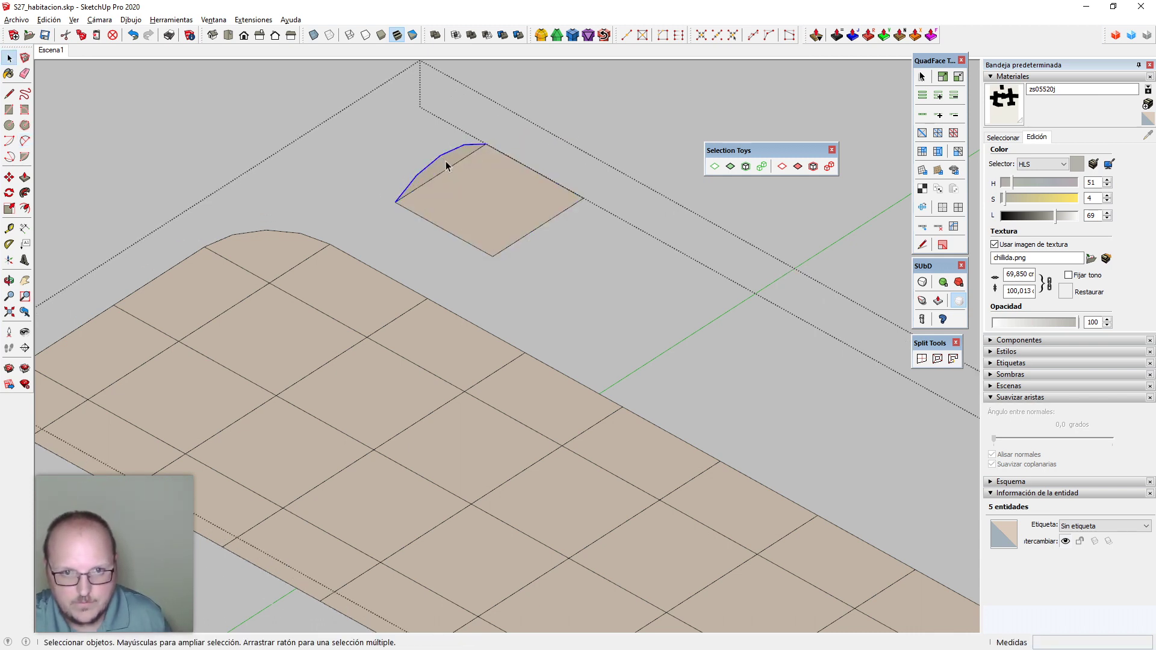
{"action": "left_click", "coordinate": [446, 166]}
{"action": "scroll", "coordinate": [451, 161], "scroll_direction": "up", "scroll_amount": 1}
{"action": "key", "text": "m"}
{"action": "left_click", "coordinate": [495, 142]}
{"action": "key", "text": "ctrl"}
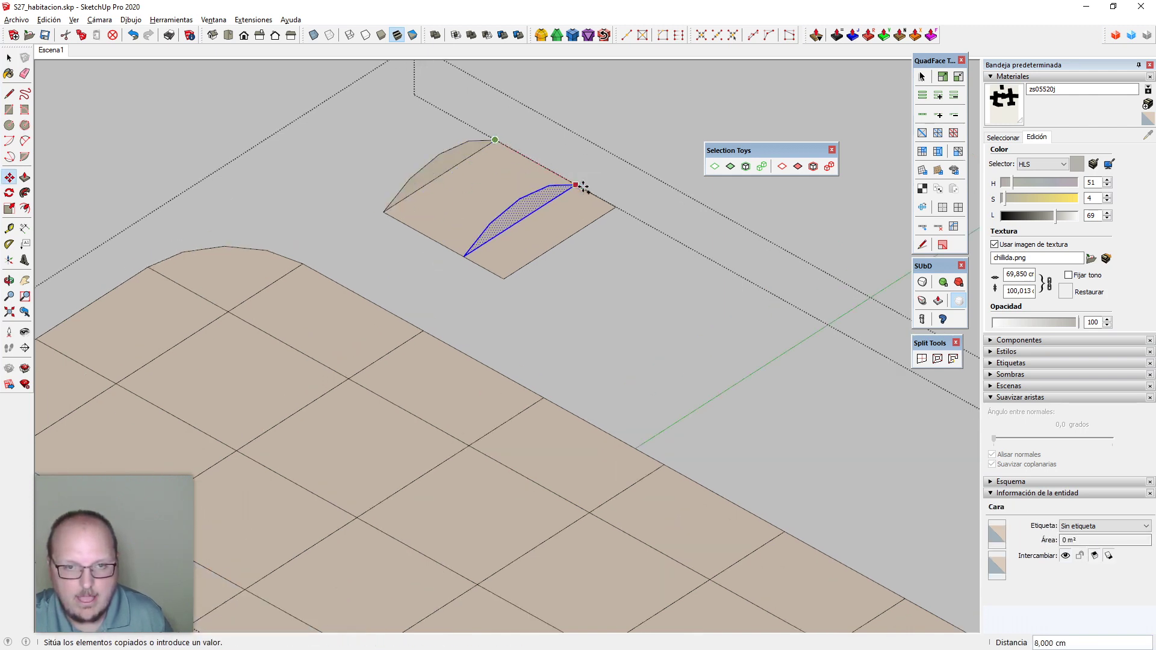
{"action": "left_click", "coordinate": [617, 207]}
{"action": "key", "text": "space"}
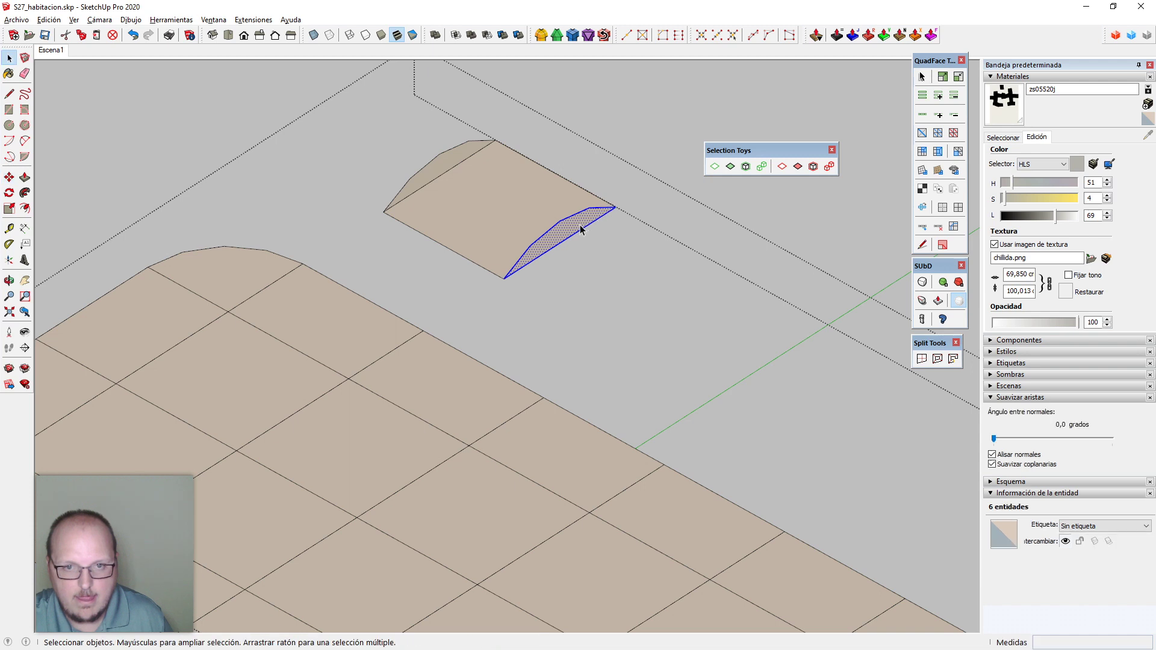
{"action": "key", "text": "q"}
{"action": "left_click", "coordinate": [615, 207]}
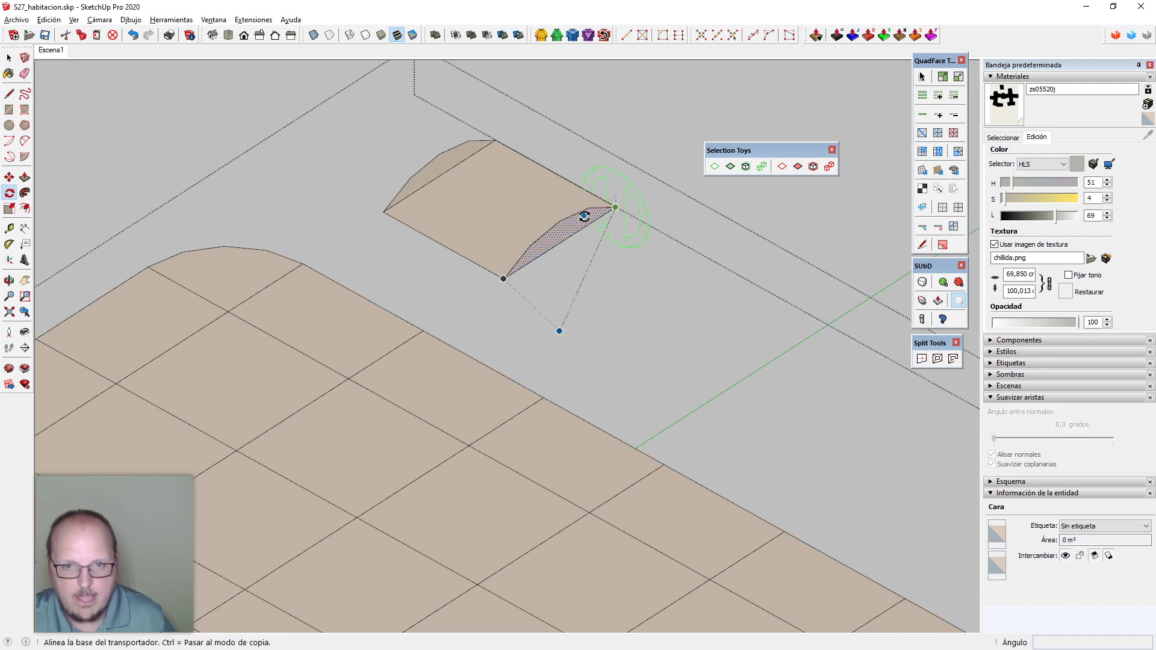
{"action": "left_click", "coordinate": [592, 224]}
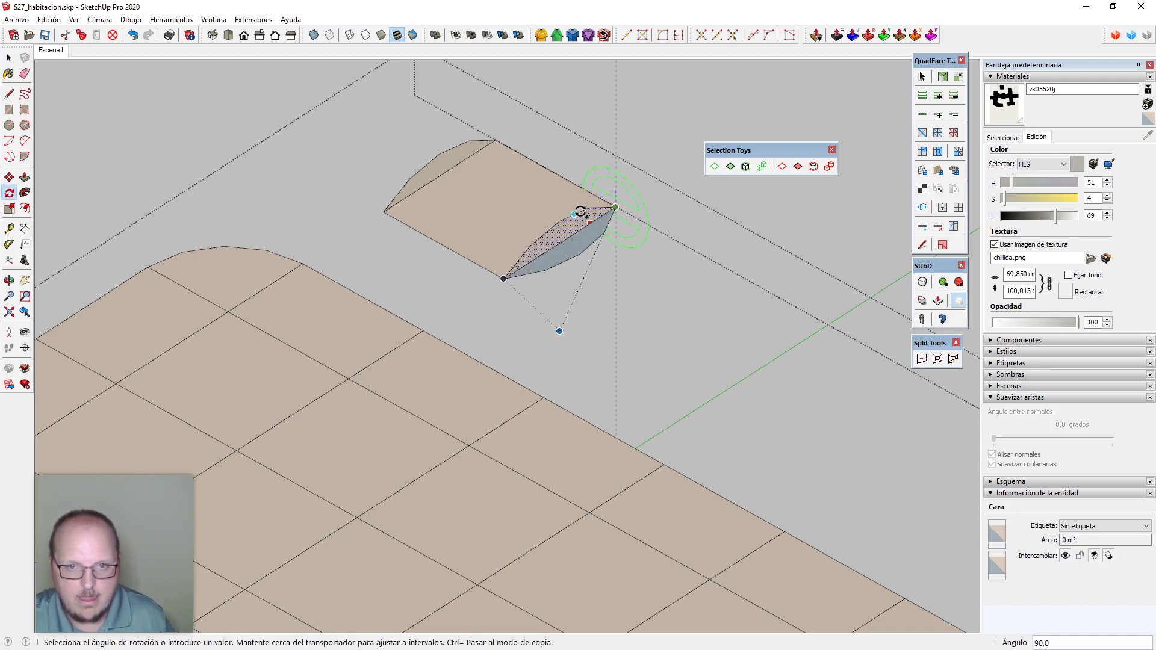
{"action": "key", "text": "space"}
Rotate a copy of the second arched face 90° about the tile's rear corner onto the adjacent rear edge
{"action": "key", "text": "q"}
{"action": "left_click", "coordinate": [616, 207]}
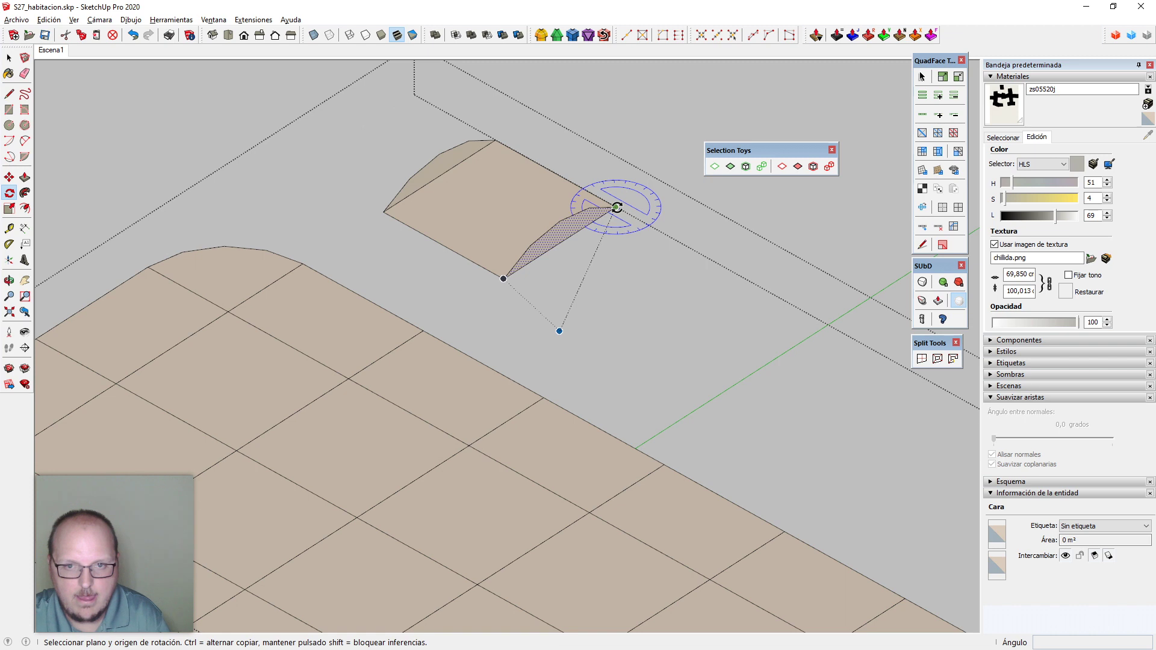
{"action": "left_click", "coordinate": [585, 232]}
{"action": "left_click", "coordinate": [573, 180]}
{"action": "key", "text": "space"}
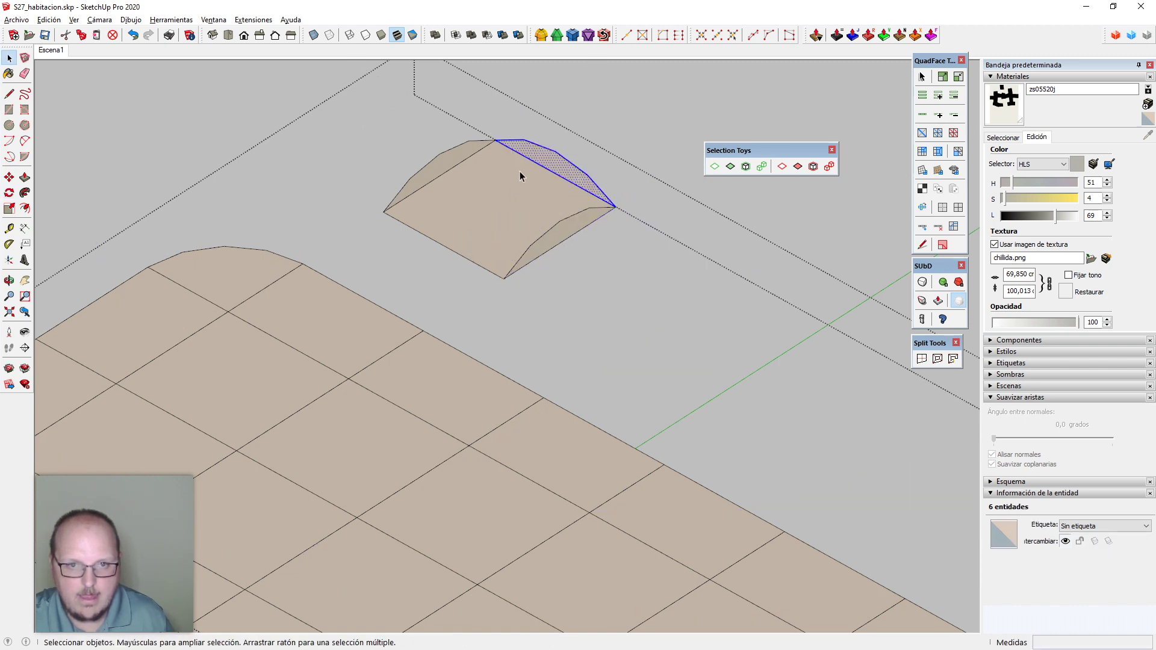
Copy the rear arched face 12 cm across the tile onto its front edge
{"action": "key", "text": "m"}
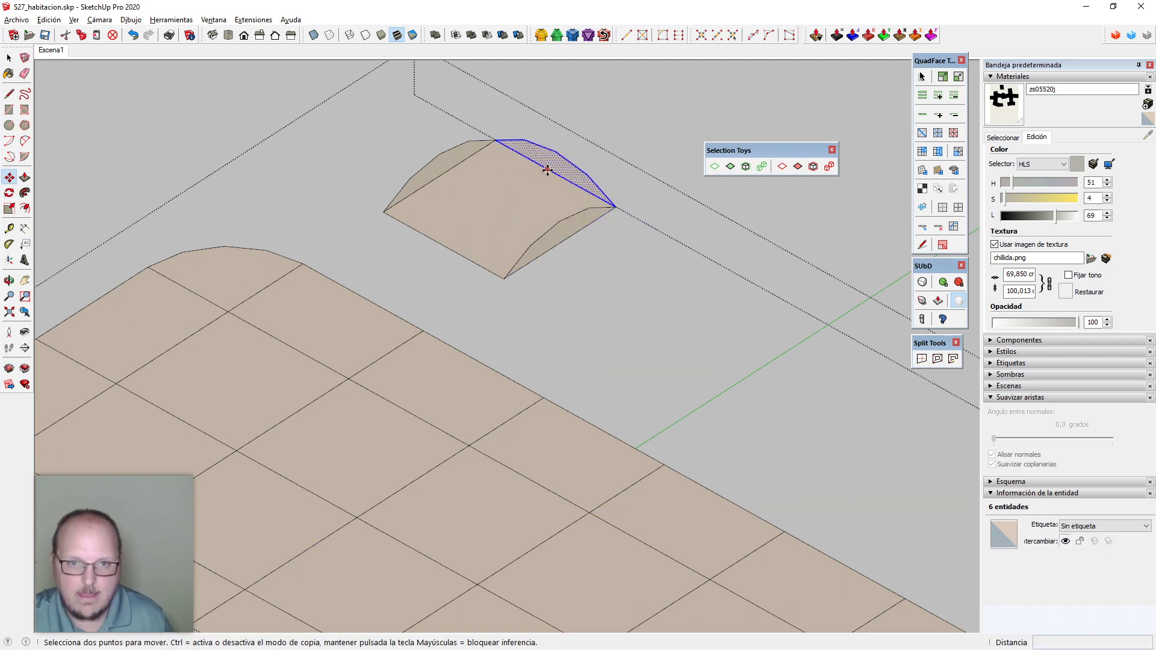
{"action": "left_click", "coordinate": [552, 174]}
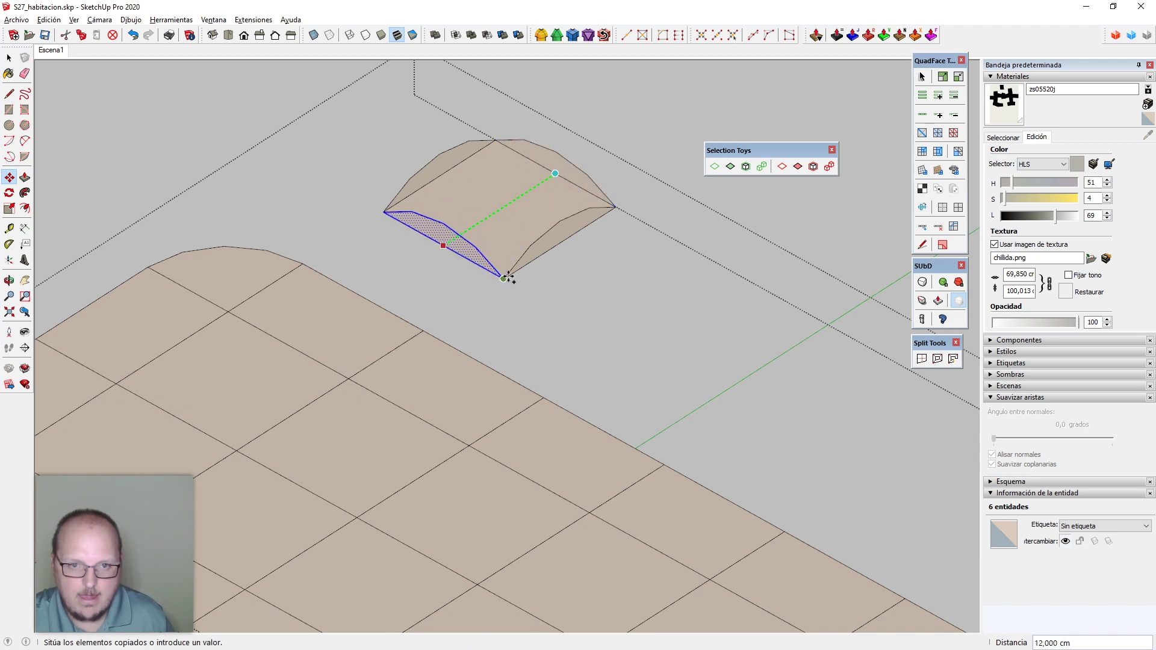
{"action": "left_click", "coordinate": [431, 244]}
Erase the tile's straight base edges so that only the four arches remain
{"action": "key", "text": "e"}
{"action": "left_click", "coordinate": [451, 249]}
{"action": "left_click", "coordinate": [452, 167]}
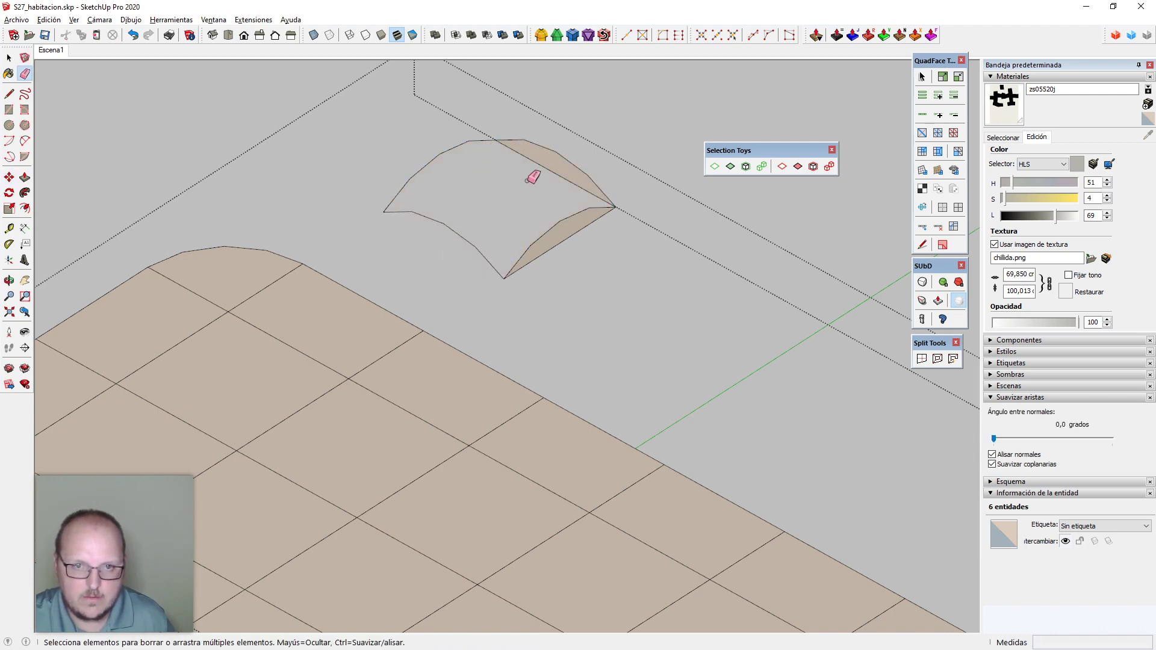
{"action": "left_click", "coordinate": [566, 179]}
{"action": "left_click", "coordinate": [569, 224]}
{"action": "key", "text": "space"}
Generate a curved surface across the four selected arches with Curviloft
{"action": "scroll", "coordinate": [580, 259], "scroll_direction": "down", "scroll_amount": 2}
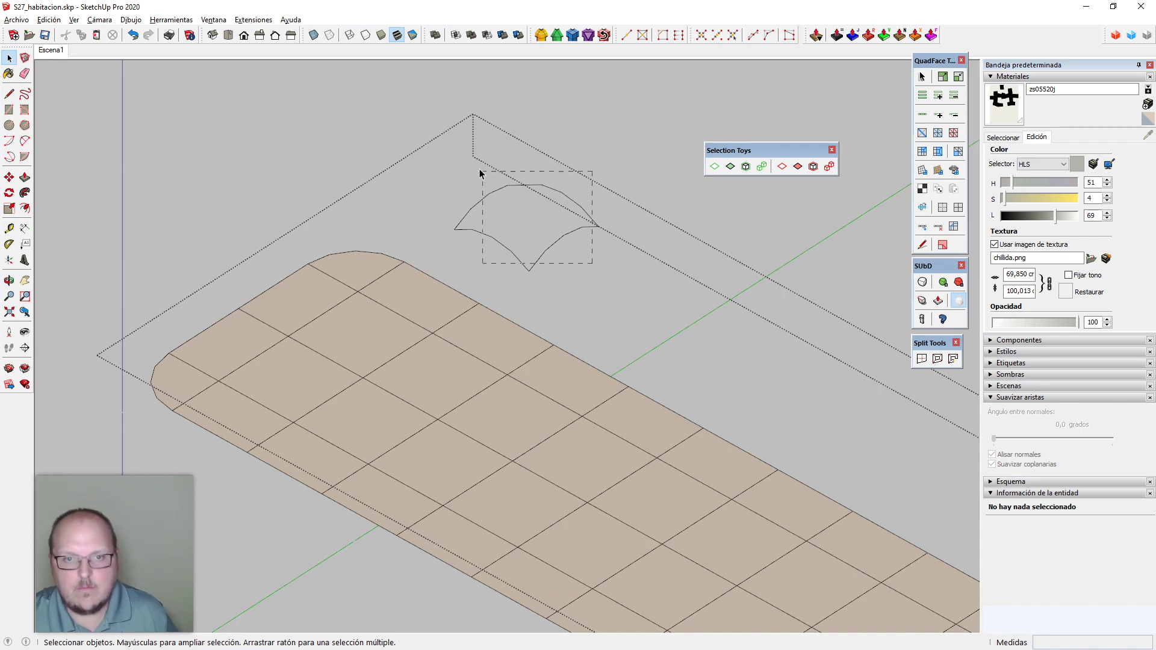
{"action": "left_click_drag", "start_coordinate": [480, 174], "coordinate": [480, 173]}
{"action": "right_click", "coordinate": [966, 46]}
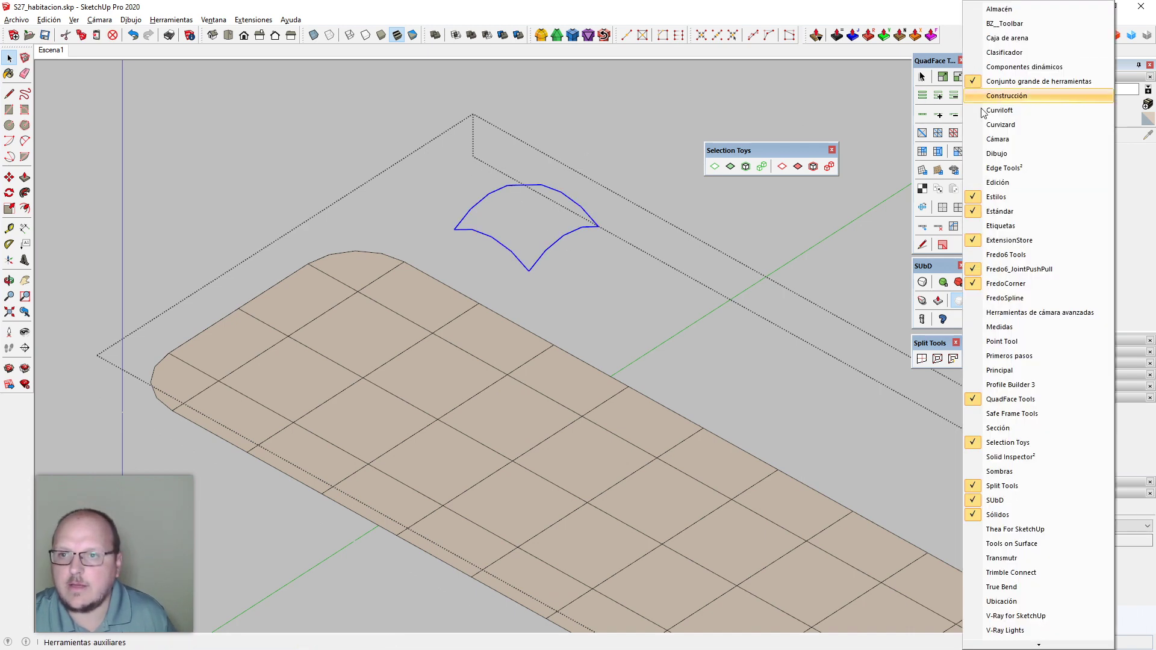
{"action": "left_click", "coordinate": [1001, 111]}
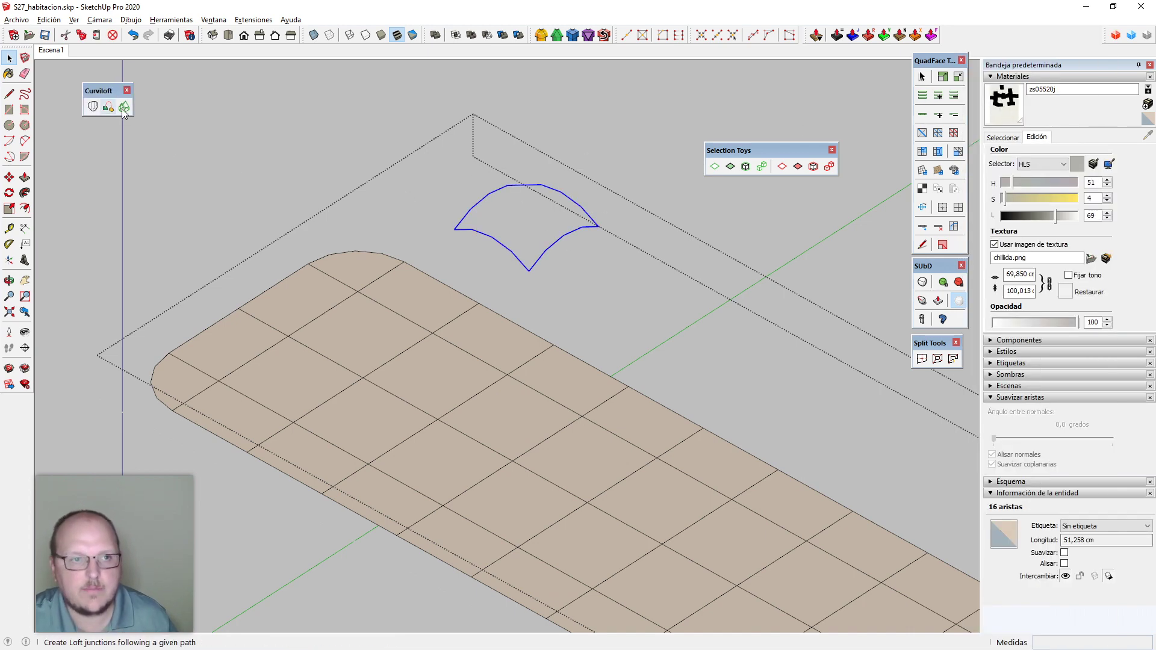
{"action": "left_click", "coordinate": [124, 107]}
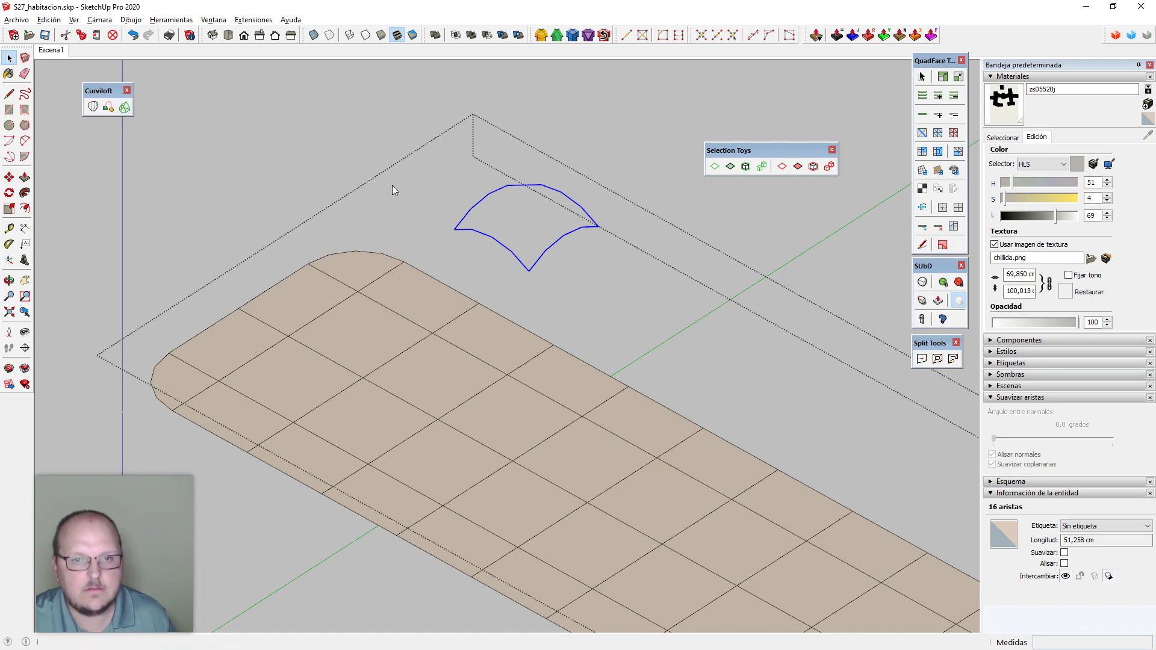
{"action": "left_click", "coordinate": [512, 330]}
Explode the domed surface group into loose geometry and close the Curviloft tools
{"action": "middle_click_drag", "start_coordinate": [512, 330], "coordinate": [553, 272]}
{"action": "key", "text": "space"}
{"action": "scroll", "coordinate": [545, 262], "scroll_direction": "up", "scroll_amount": 2}
{"action": "right_click", "coordinate": [512, 229]}
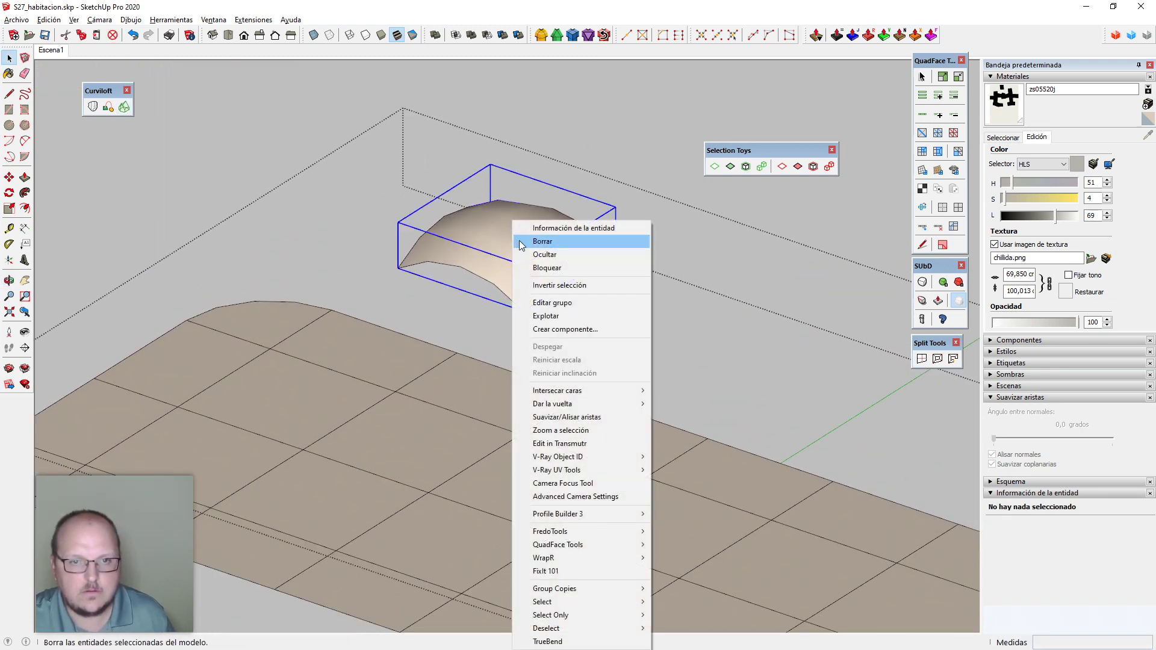
{"action": "left_click", "coordinate": [560, 315]}
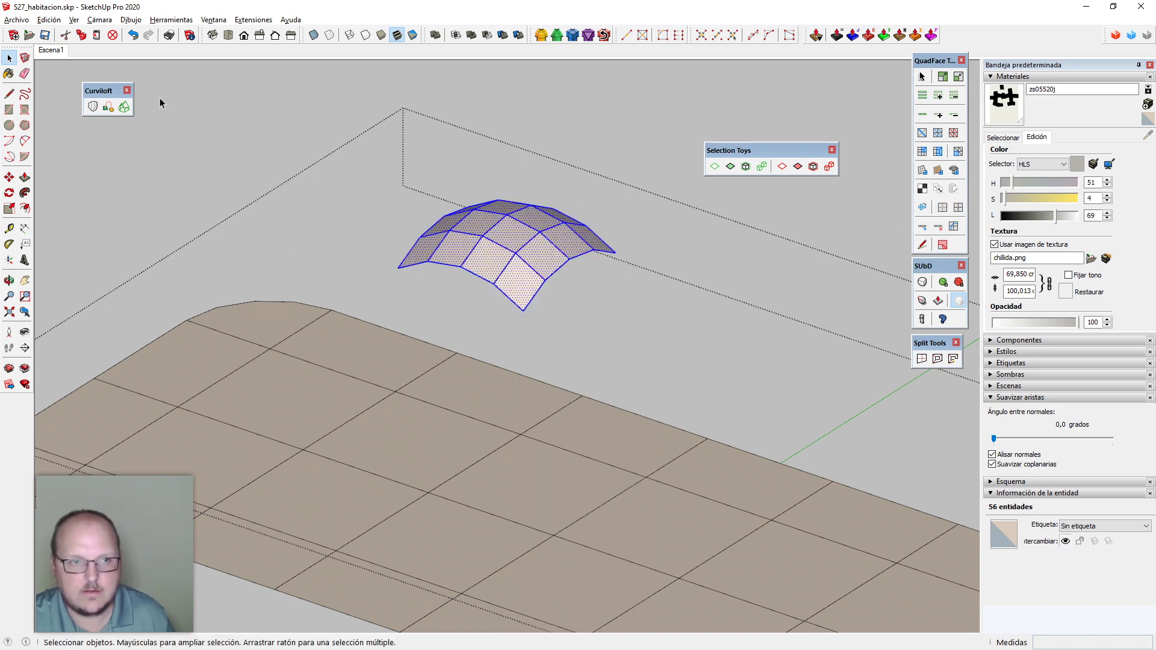
{"action": "left_click", "coordinate": [128, 91]}
Scale the dome vertically from its top to about half its height
{"action": "mouse_move", "coordinate": [512, 299]}
{"action": "middle_mouse_down"}
{"action": "mouse_move", "coordinate": [568, 206]}
{"action": "mouse_move", "coordinate": [519, 282]}
{"action": "middle_mouse_up"}
{"action": "key", "text": "s"}
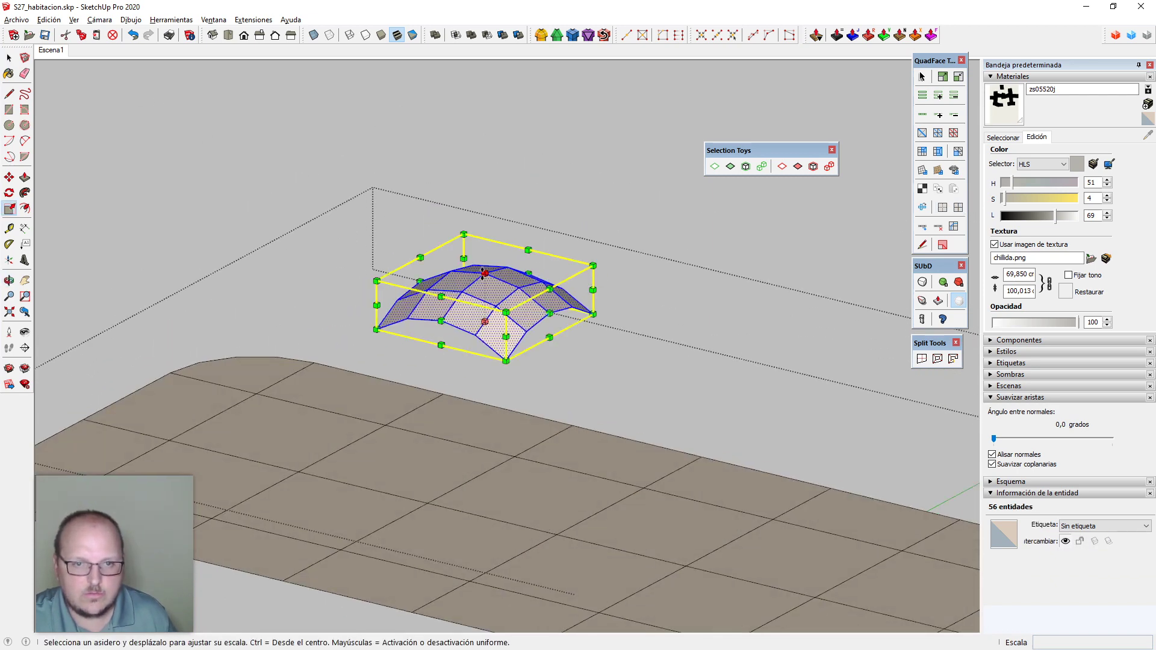
{"action": "left_click_drag", "start_coordinate": [485, 274], "coordinate": [488, 300]}
{"action": "key", "text": "space"}
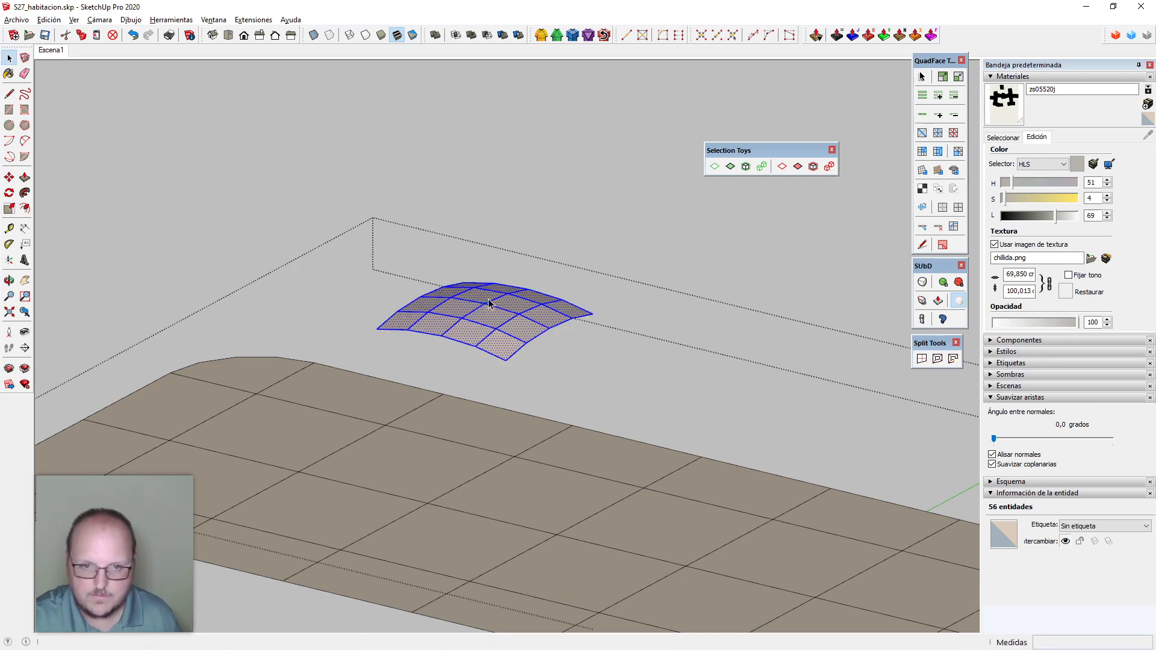
Copy the flattened dome one tile along the green axis so the two domes share an edge
{"action": "middle_click_drag", "start_coordinate": [489, 303], "coordinate": [529, 351]}
{"action": "key", "text": "m"}
{"action": "left_click", "coordinate": [518, 347]}
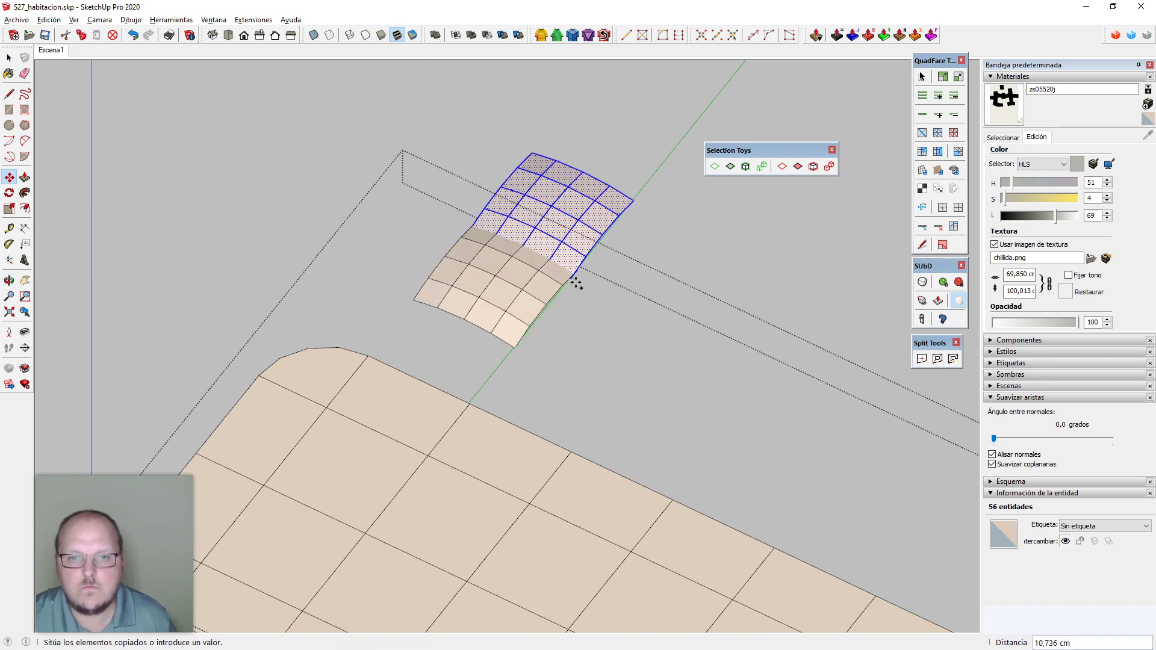
{"action": "left_click", "coordinate": [580, 273]}
{"action": "mouse_move", "coordinate": [581, 274]}
{"action": "middle_mouse_down"}
{"action": "mouse_move", "coordinate": [536, 277]}
{"action": "mouse_move", "coordinate": [579, 401]}
{"action": "mouse_move", "coordinate": [452, 300]}
{"action": "mouse_move", "coordinate": [265, 363]}
{"action": "middle_mouse_up"}
{"action": "middle_click_drag", "start_coordinate": [674, 410], "coordinate": [601, 466]}
{"action": "key", "text": "space"}
Copy the two joined domes 12 cm sideways to form a two-by-two block of tiles
{"action": "scroll", "coordinate": [601, 378], "scroll_direction": "up", "scroll_amount": 4}
{"action": "scroll", "coordinate": [572, 373], "scroll_direction": "down", "scroll_amount": 2}
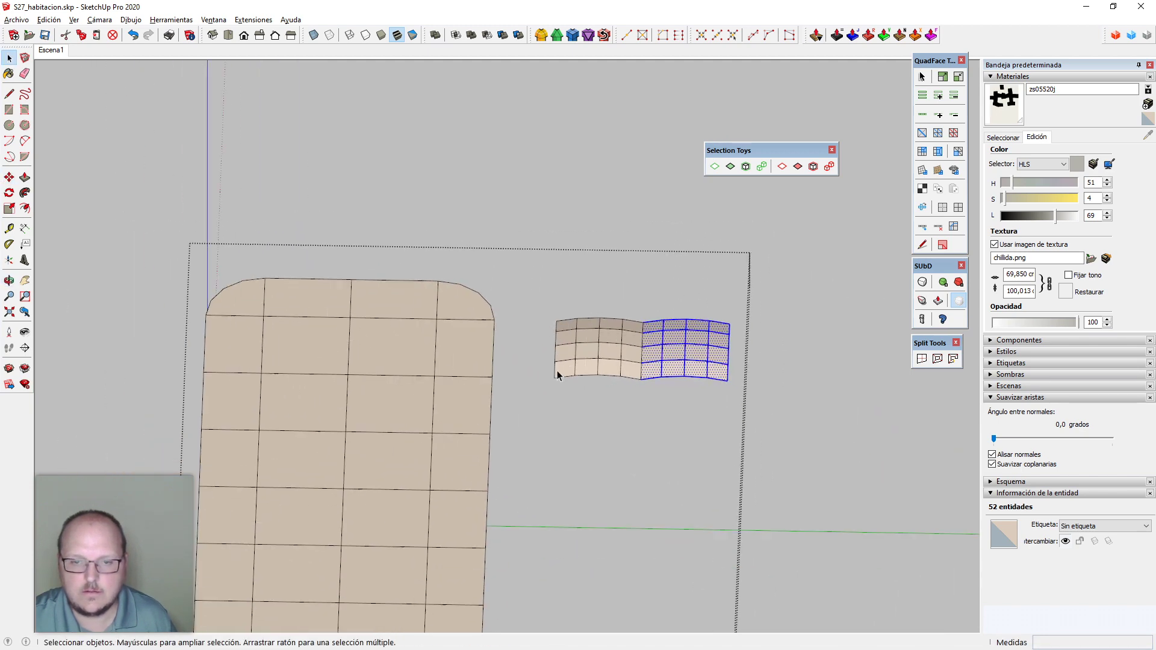
{"action": "middle_click_drag", "start_coordinate": [557, 372], "coordinate": [613, 353]}
{"action": "middle_click_drag", "start_coordinate": [470, 363], "coordinate": [515, 360]}
{"action": "triple_click", "coordinate": [416, 349]}
{"action": "scroll", "coordinate": [415, 347], "scroll_direction": "up", "scroll_amount": 2}
{"action": "key", "text": "m"}
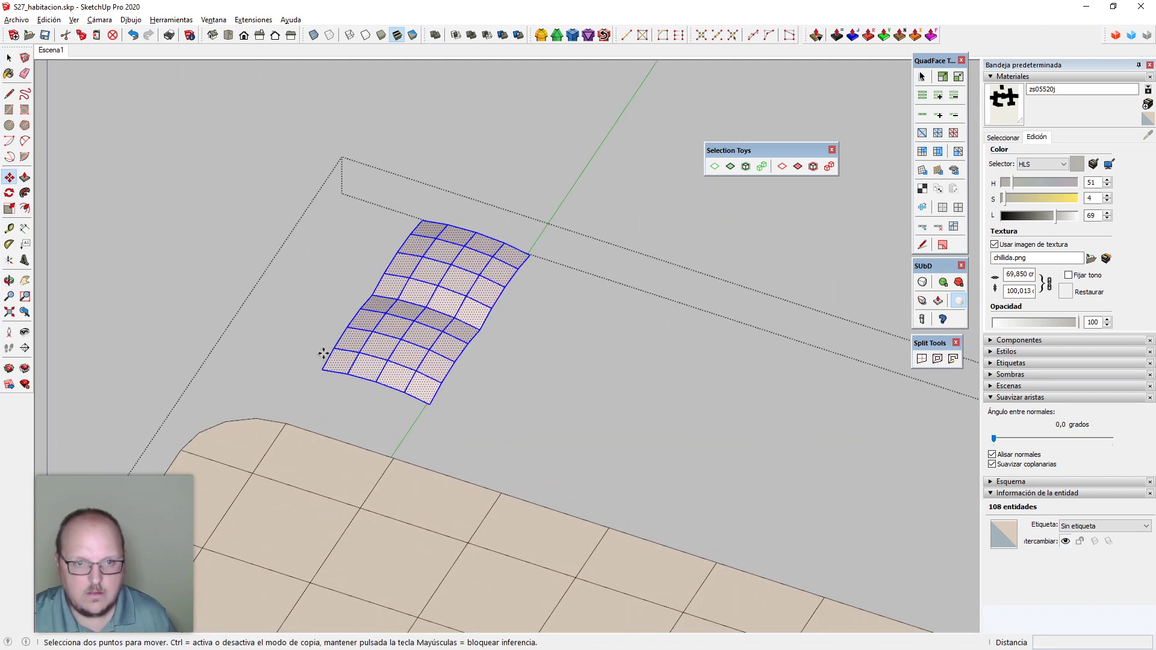
{"action": "left_click", "coordinate": [325, 370]}
{"action": "key", "text": "ctrl"}
{"action": "left_click", "coordinate": [431, 405]}
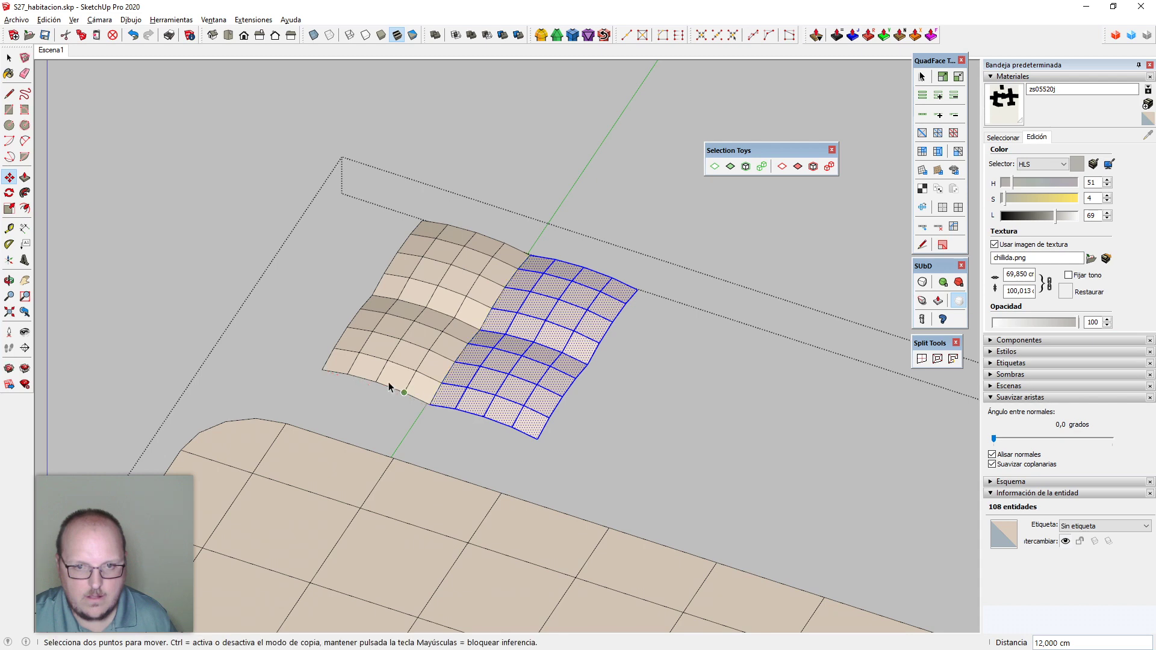
Trim the outer two rows and columns of faces around the four-dome block, and select the crossing seam edges
{"action": "key", "text": "space"}
{"action": "middle_click_drag", "start_coordinate": [390, 386], "coordinate": [436, 402]}
{"action": "left_click_drag", "start_coordinate": [377, 420], "coordinate": [286, 190]}
{"action": "key", "text": "Delete"}
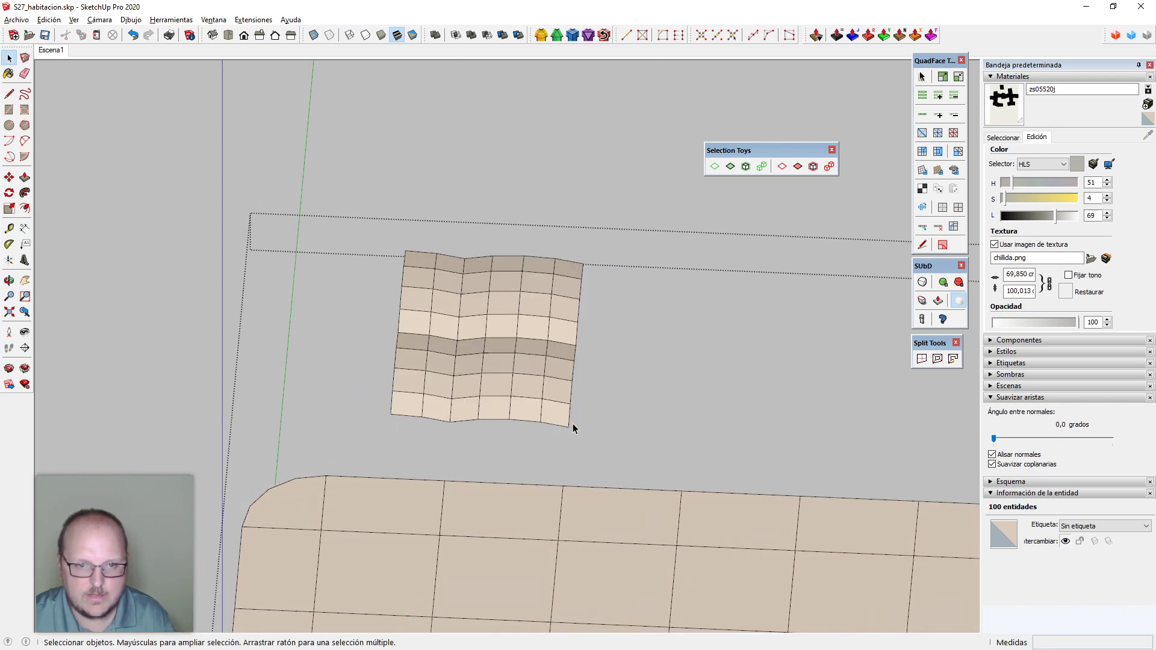
{"action": "left_click_drag", "start_coordinate": [580, 424], "coordinate": [358, 387]}
{"action": "key", "text": "Delete"}
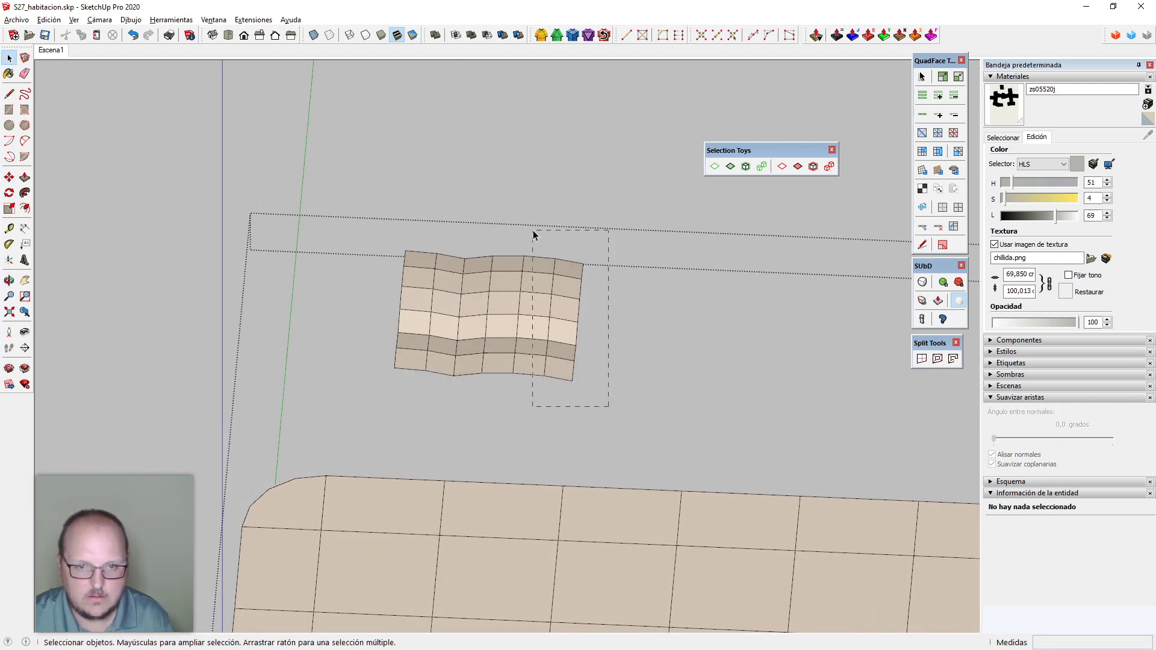
{"action": "left_click_drag", "start_coordinate": [533, 235], "coordinate": [534, 236]}
{"action": "middle_click_drag", "start_coordinate": [534, 236], "coordinate": [688, 425]}
{"action": "left_click_drag", "start_coordinate": [609, 253], "coordinate": [608, 253]}
{"action": "middle_click_drag", "start_coordinate": [608, 253], "coordinate": [698, 339]}
{"action": "scroll", "coordinate": [324, 302], "scroll_direction": "up", "scroll_amount": 3}
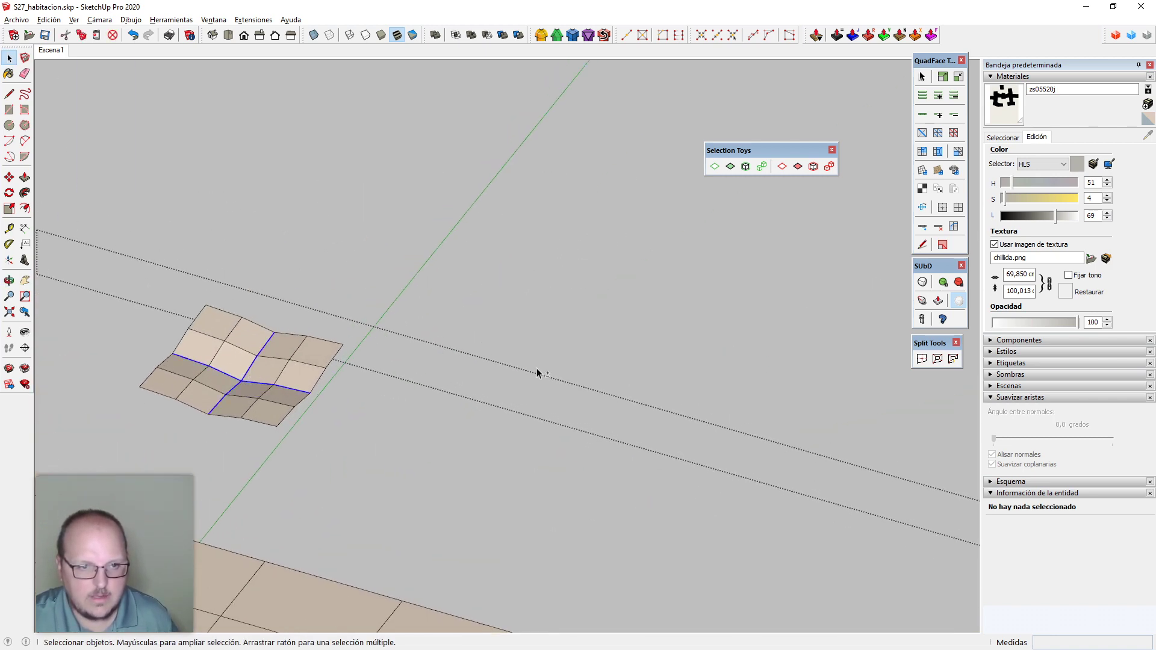
{"action": "middle_click_drag", "start_coordinate": [537, 373], "coordinate": [736, 365], "text": "shift"}
{"action": "scroll", "coordinate": [428, 323], "scroll_direction": "up", "scroll_amount": 2}
Try to subdivide the mesh along the crossing seam edges with a 4 mm offset
{"action": "left_click", "coordinate": [573, 39]}
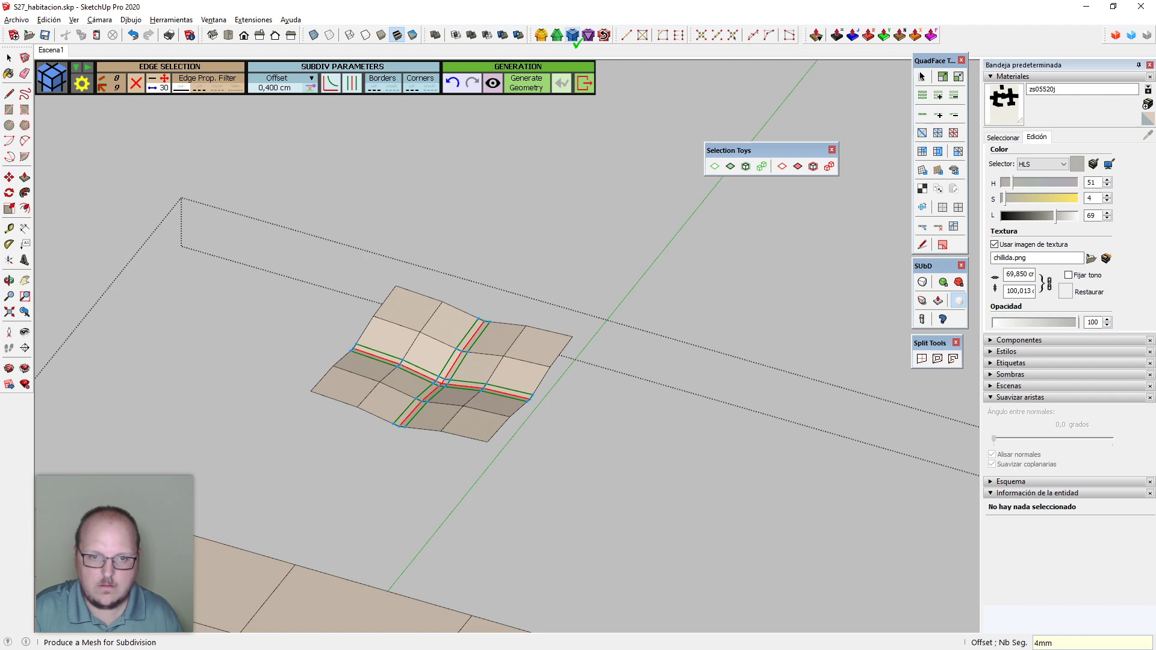
{"action": "left_click", "coordinate": [574, 37]}
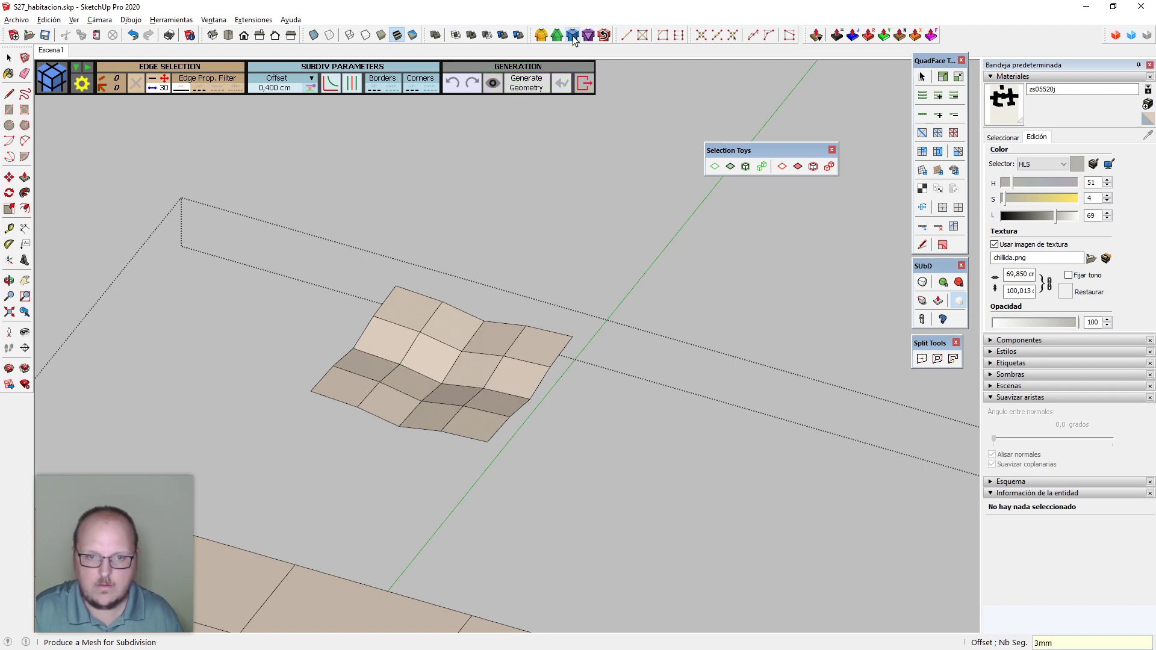
{"action": "middle_click_drag", "start_coordinate": [482, 410], "coordinate": [475, 490]}
{"action": "scroll", "coordinate": [456, 374], "scroll_direction": "up", "scroll_amount": 3}
{"action": "key", "text": "space"}
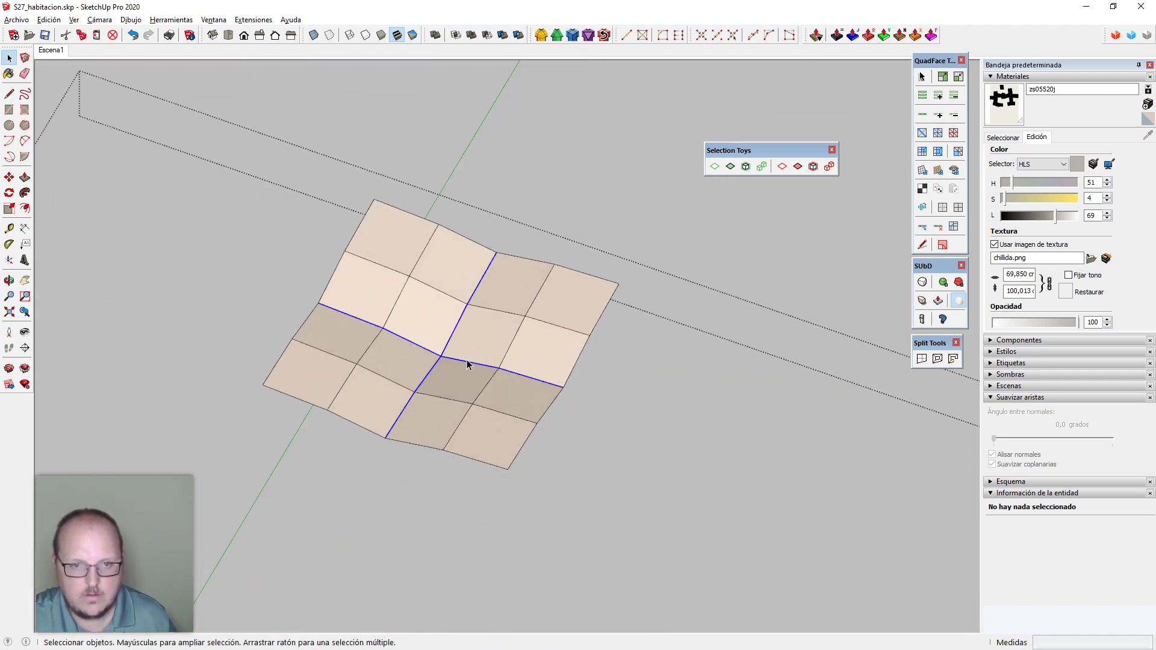
Subdivide the mesh along the crossing seam edges with a 3 mm offset
{"action": "left_click", "coordinate": [573, 35]}
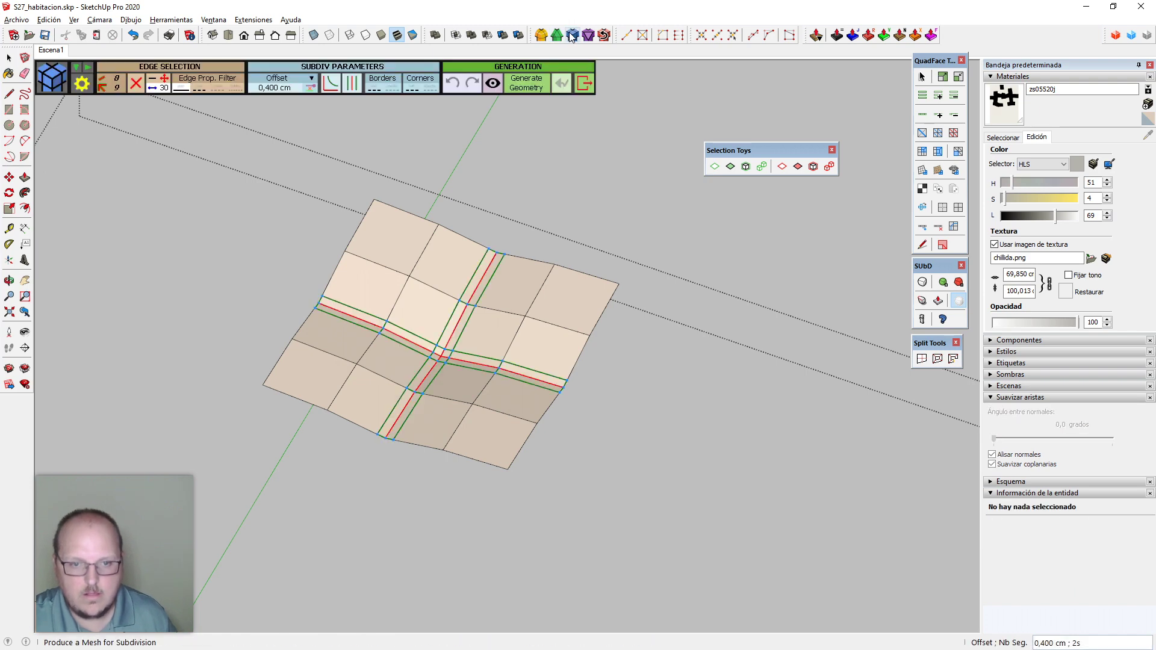
{"action": "key", "text": "Return"}
{"action": "key", "text": "Return"}
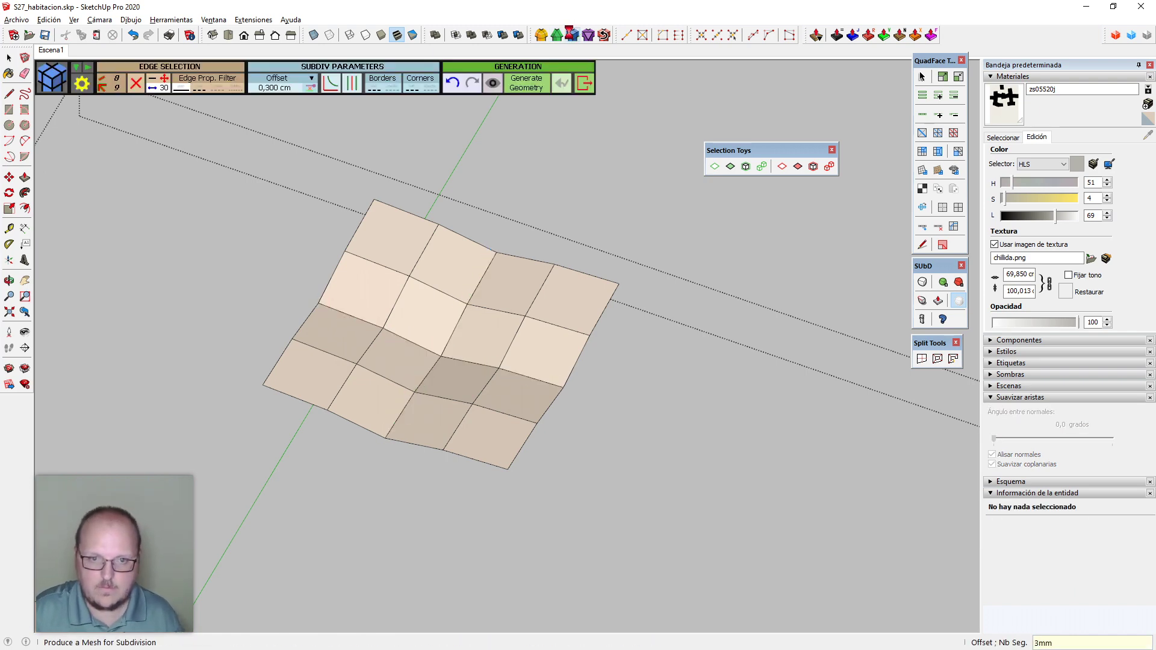
{"action": "key", "text": "space"}
{"action": "scroll", "coordinate": [577, 151], "scroll_direction": "down", "scroll_amount": 5}
{"action": "middle_click_drag", "start_coordinate": [533, 280], "coordinate": [563, 215]}
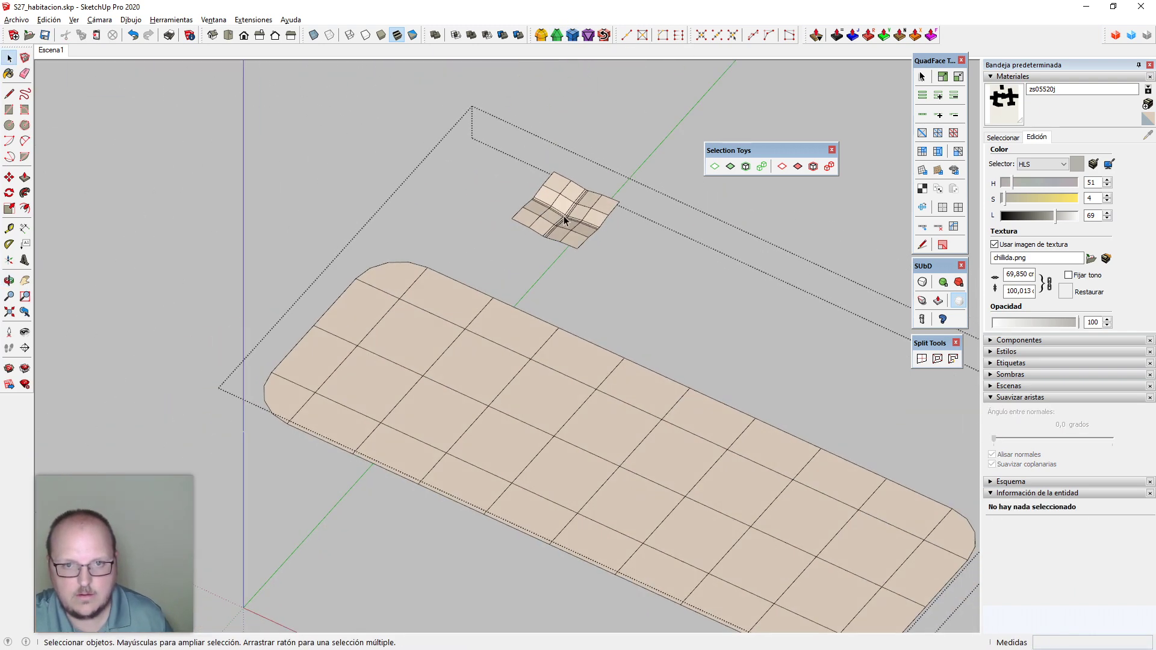
Move the subdivided patch by its rear corner onto the cushion's inner grid square nearest the rounded rear corner
{"action": "left_click", "coordinate": [564, 215]}
{"action": "scroll", "coordinate": [573, 195], "scroll_direction": "up", "scroll_amount": 3}
{"action": "key", "text": "m"}
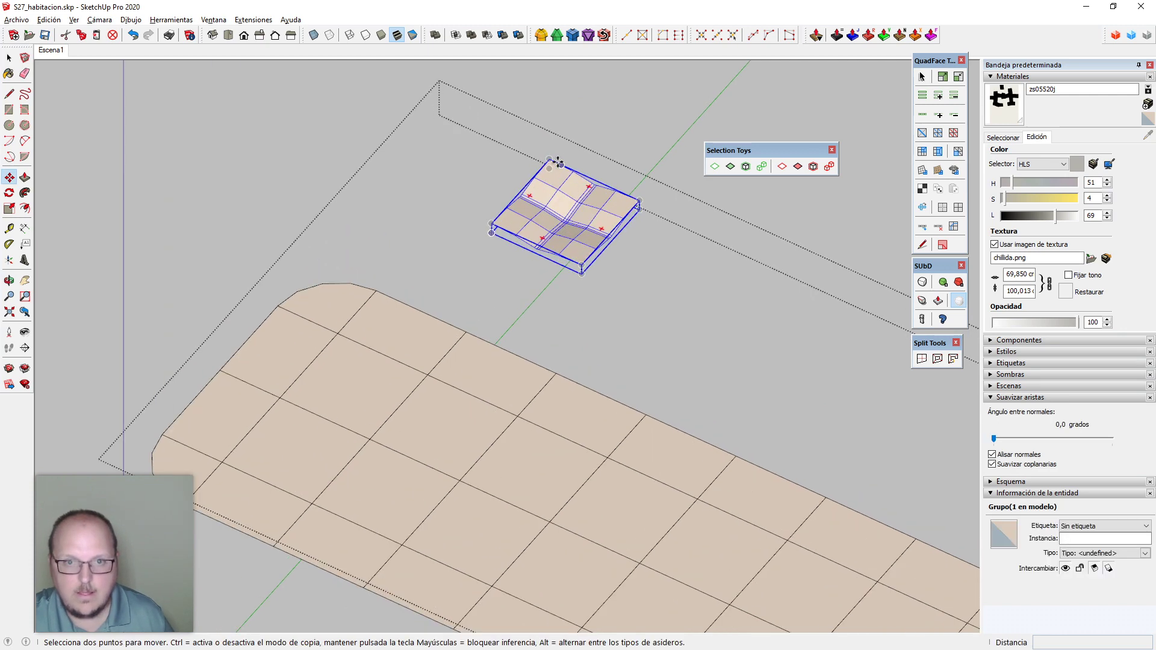
{"action": "left_click", "coordinate": [553, 161]}
{"action": "scroll", "coordinate": [530, 181], "scroll_direction": "up", "scroll_amount": 2}
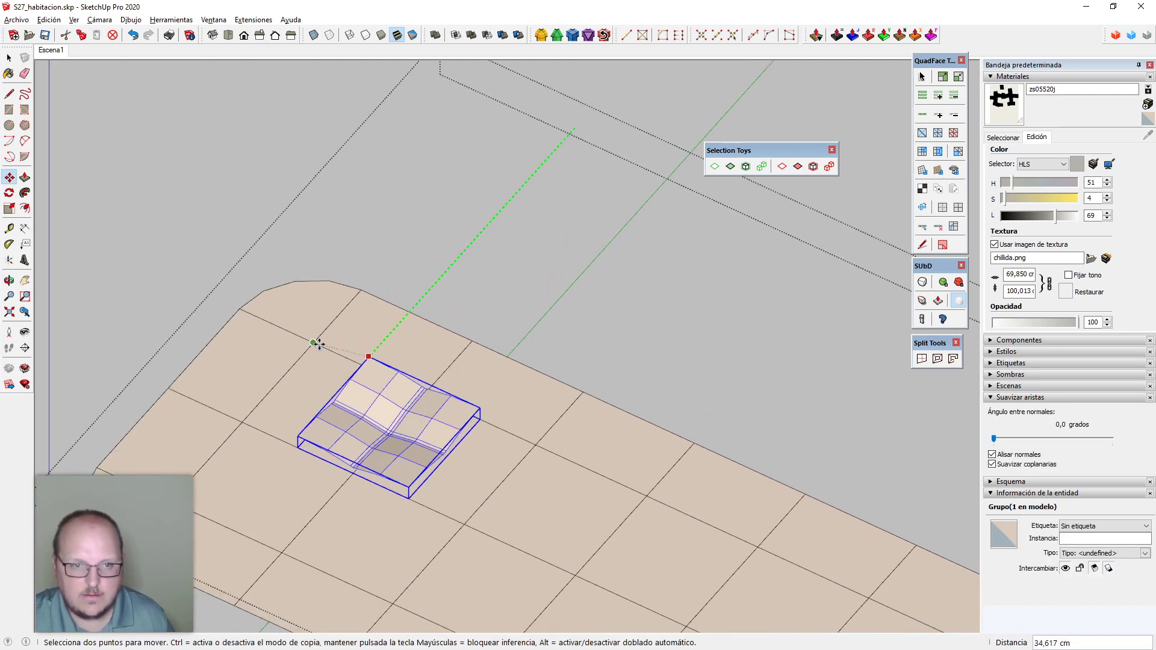
{"action": "middle_click_drag", "start_coordinate": [315, 341], "coordinate": [355, 370]}
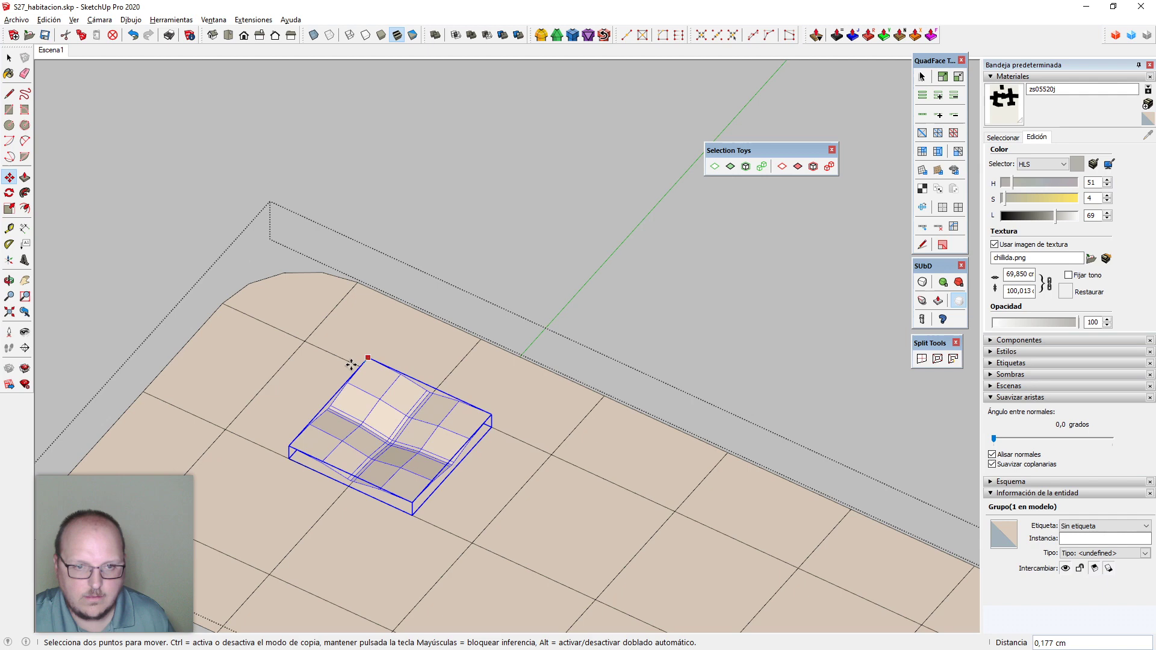
{"action": "left_click", "coordinate": [226, 429]}
Convert the placed patch group into a component
{"action": "key", "text": "space"}
{"action": "scroll", "coordinate": [514, 250], "scroll_direction": "down", "scroll_amount": 2}
{"action": "scroll", "coordinate": [377, 392], "scroll_direction": "up", "scroll_amount": 2}
{"action": "right_click", "coordinate": [377, 390]}
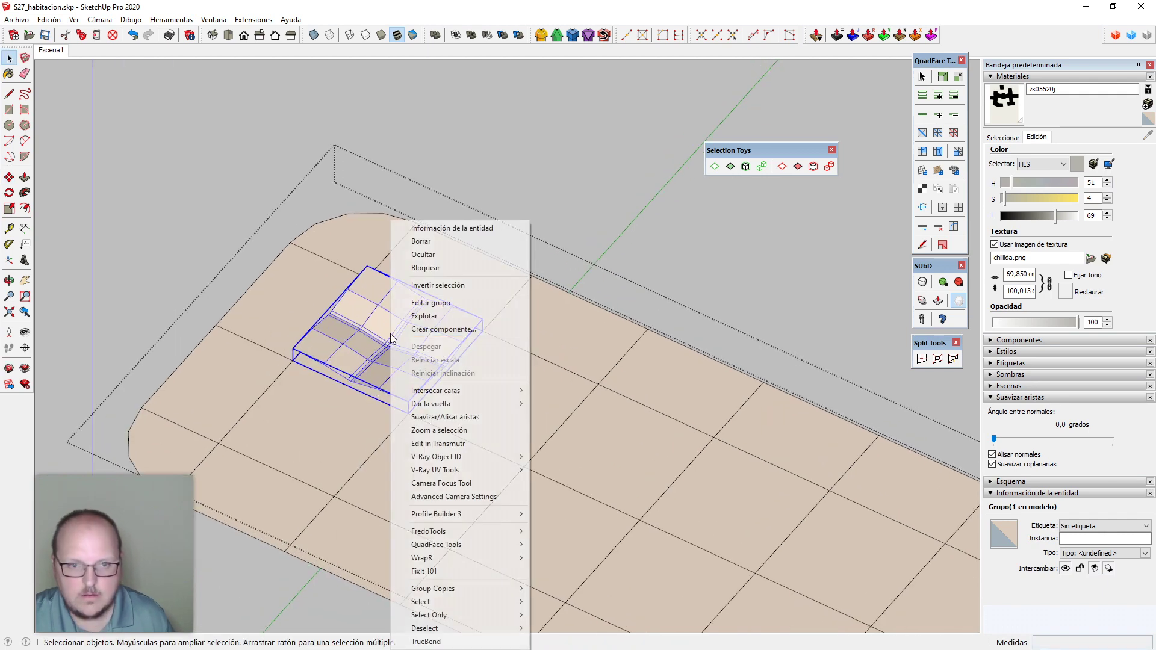
{"action": "left_click", "coordinate": [479, 329]}
{"action": "scroll", "coordinate": [385, 356], "scroll_direction": "up", "scroll_amount": 2}
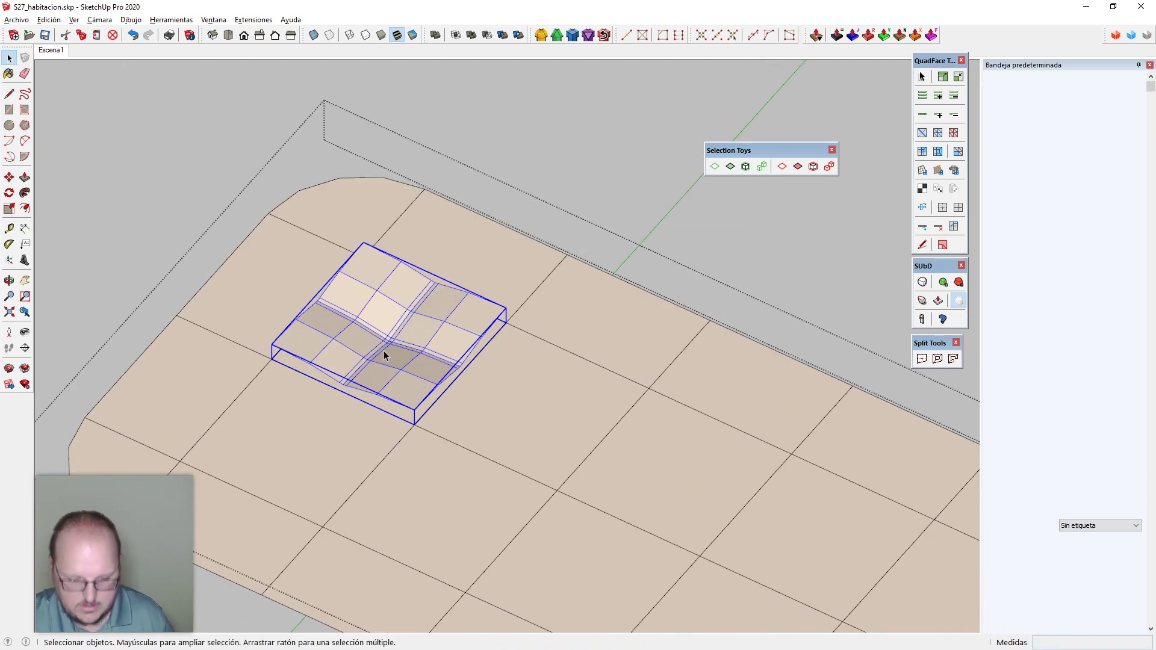
Copy the patch component 12 cm across the cushion's width onto the adjacent grid square
{"action": "key", "text": "m"}
{"action": "scroll", "coordinate": [370, 265], "scroll_direction": "up", "scroll_amount": 5}
{"action": "left_click", "coordinate": [355, 208]}
{"action": "key", "text": "ctrl"}
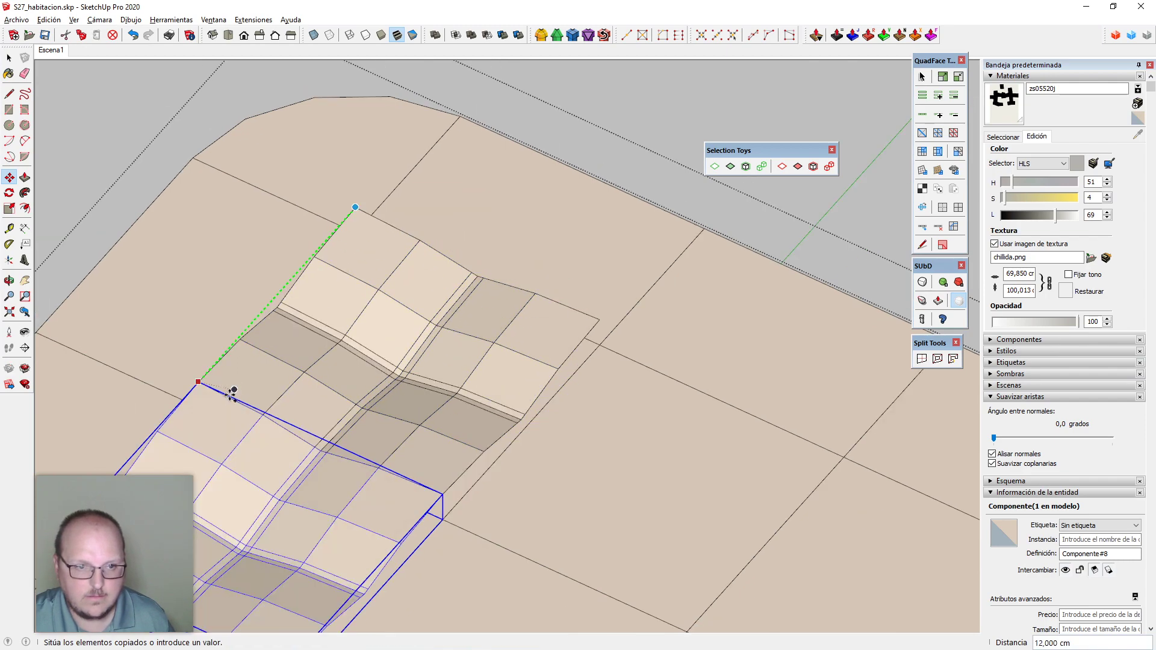
{"action": "left_click", "coordinate": [231, 393]}
{"action": "scroll", "coordinate": [512, 221], "scroll_direction": "down", "scroll_amount": 4}
{"action": "key", "text": "space"}
Select both patch components and copy the pair one grid square along the cushion's length
{"action": "middle_click_drag", "start_coordinate": [505, 331], "coordinate": [498, 283]}
{"action": "scroll", "coordinate": [480, 320], "scroll_direction": "down", "scroll_amount": 2}
{"action": "left_click", "coordinate": [498, 284], "text": "shift"}
{"action": "scroll", "coordinate": [494, 284], "scroll_direction": "up", "scroll_amount": 3}
{"action": "key", "text": "m"}
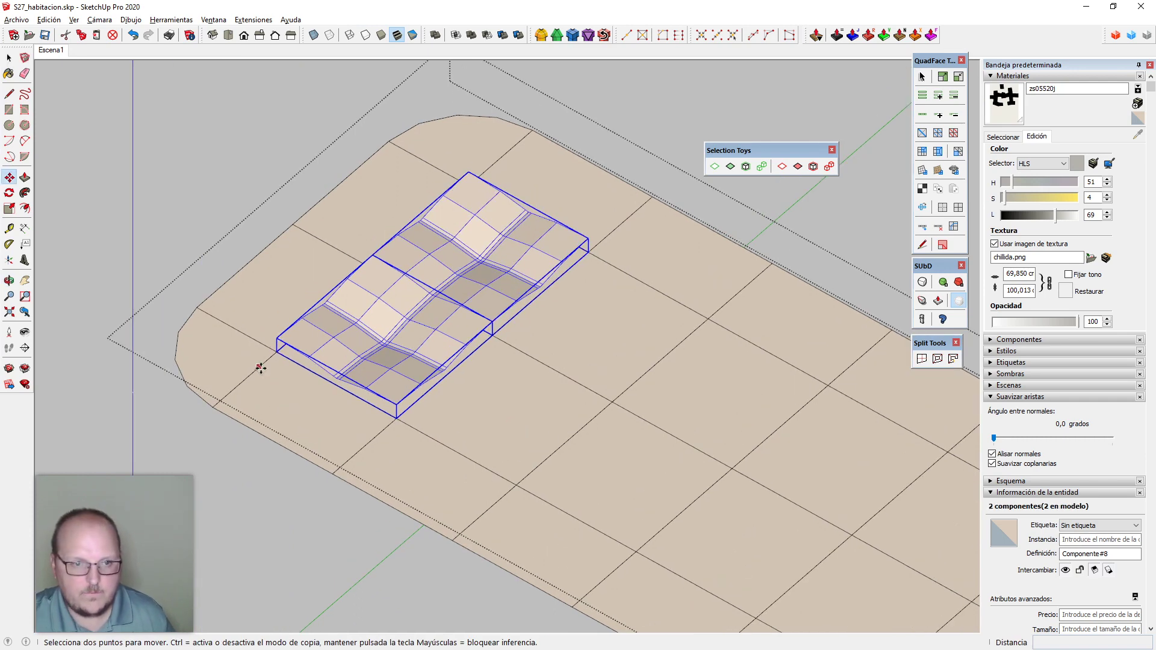
{"action": "left_click", "coordinate": [267, 370]}
{"action": "left_click", "coordinate": [364, 445]}
{"action": "scroll", "coordinate": [276, 240], "scroll_direction": "down", "scroll_amount": 2}
{"action": "key", "text": "space"}
Display the model in X-ray mode
{"action": "middle_click_drag", "start_coordinate": [276, 240], "coordinate": [415, 320]}
{"action": "scroll", "coordinate": [228, 276], "scroll_direction": "down", "scroll_amount": 4}
{"action": "scroll", "coordinate": [228, 276], "scroll_direction": "up", "scroll_amount": 1}
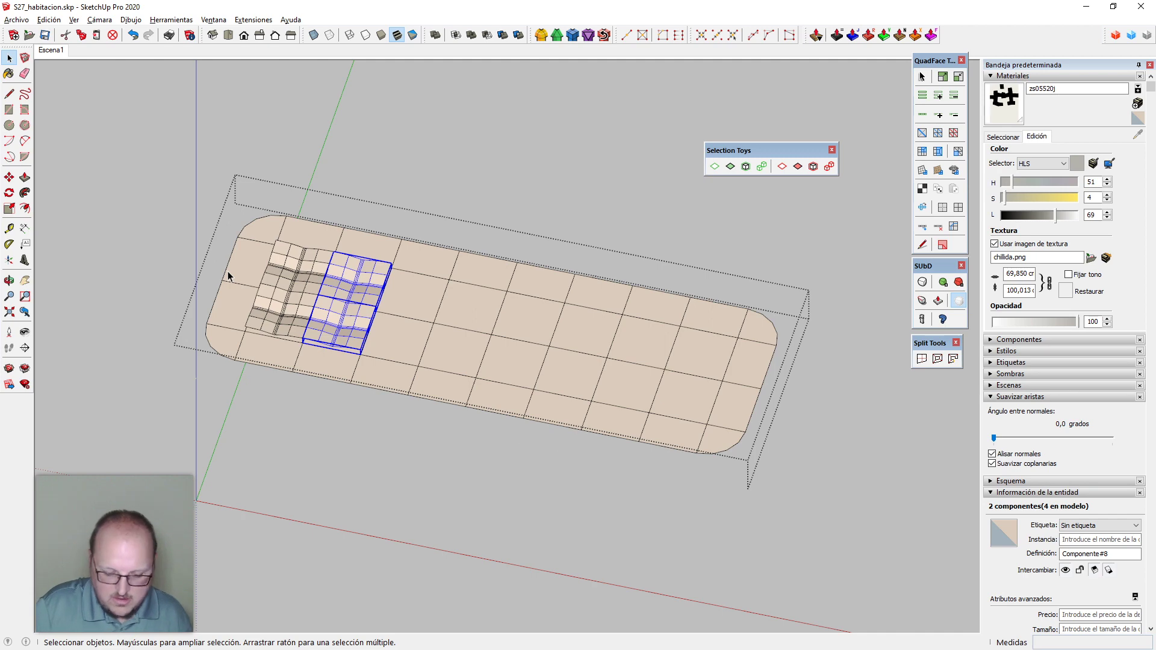
{"action": "key", "text": "x"}
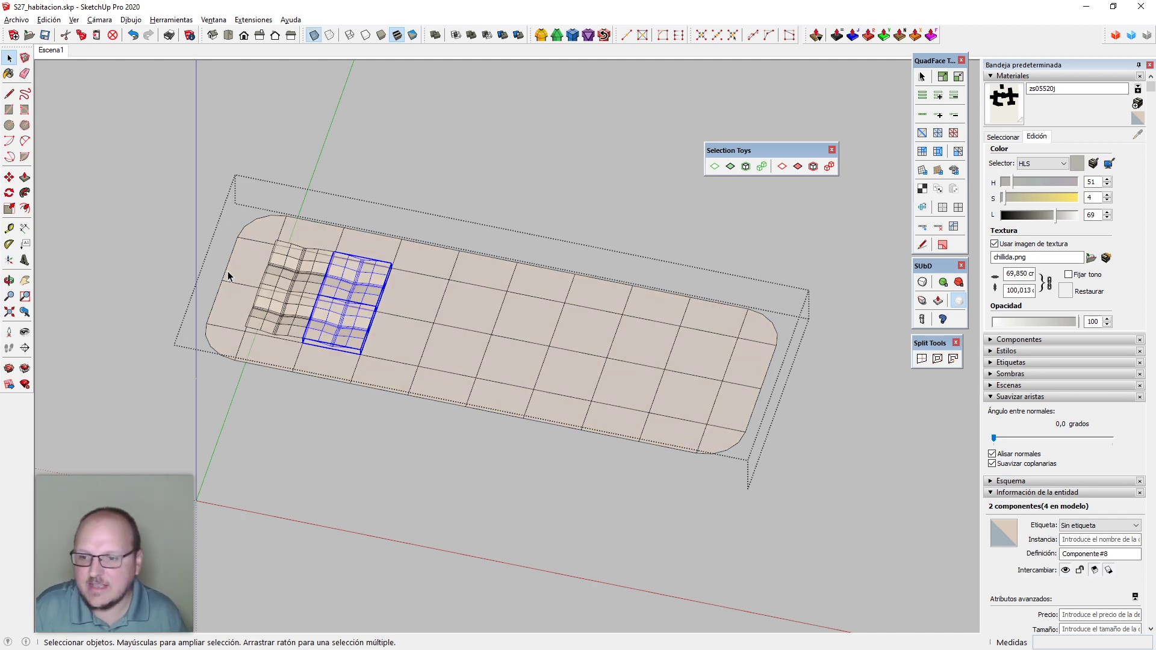
Copy the newest pair of patches a further 12 cm along the cushion, using the grid lines as reference
{"action": "scroll", "coordinate": [373, 265], "scroll_direction": "up", "scroll_amount": 1}
{"action": "key", "text": "m"}
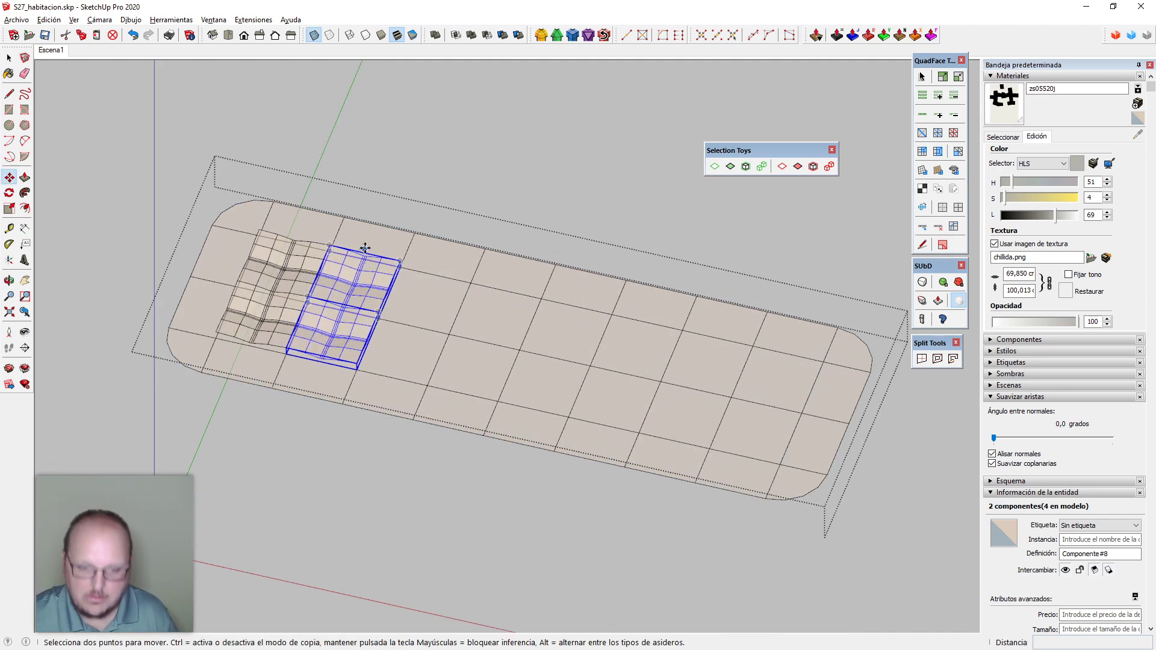
{"action": "key", "text": "ctrl"}
{"action": "left_click", "coordinate": [344, 217]}
{"action": "left_click", "coordinate": [411, 232]}
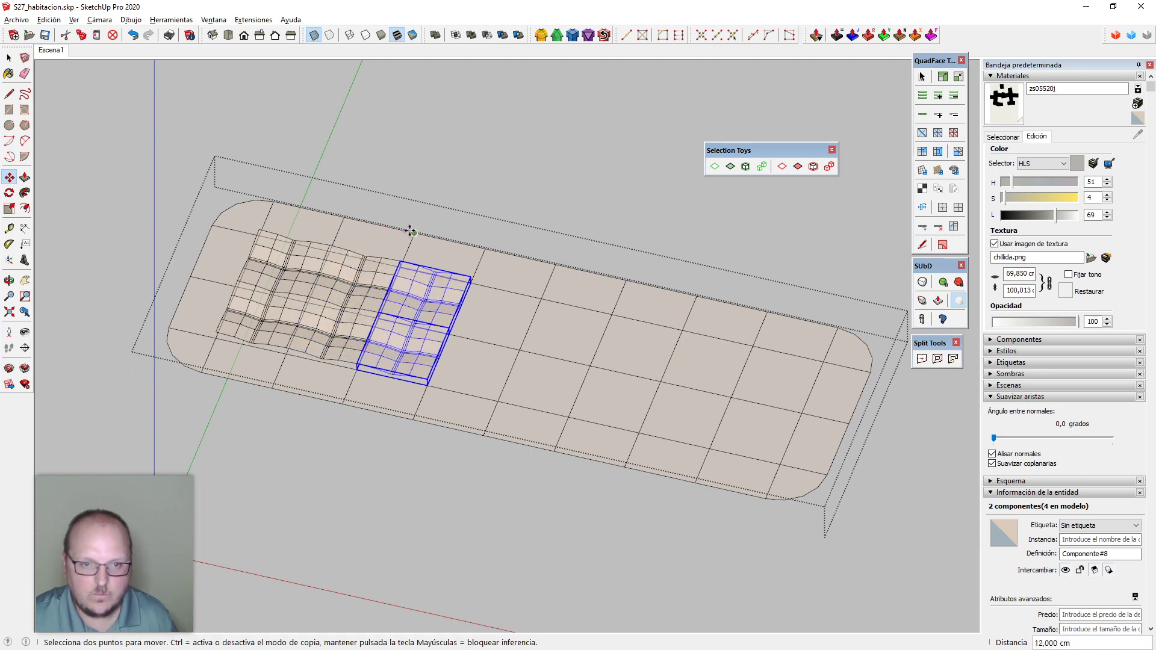
Repeat the patch pair's 12 cm copy 7 times along the cushion's length
{"action": "type", "text": "7x"}
{"action": "key", "text": "Return"}
{"action": "key", "text": "space"}
{"action": "key", "text": "ctrl+t"}
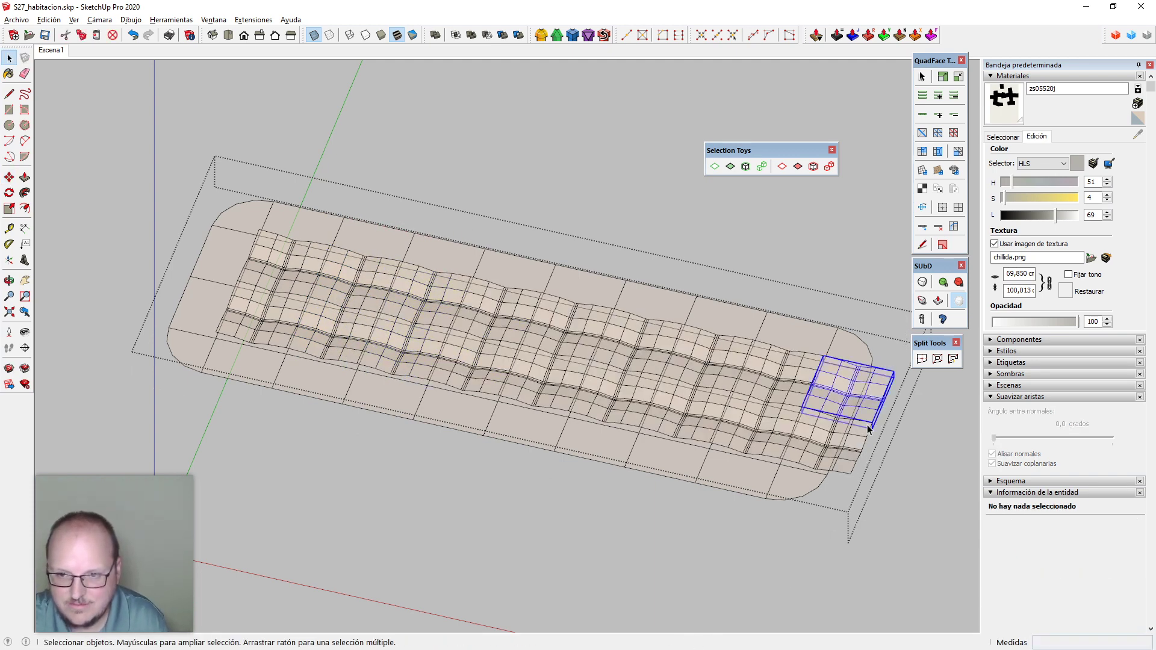
Copy the end patch 12 cm across the cushion's width onto the border along its long side
{"action": "middle_click_drag", "start_coordinate": [843, 455], "coordinate": [842, 518]}
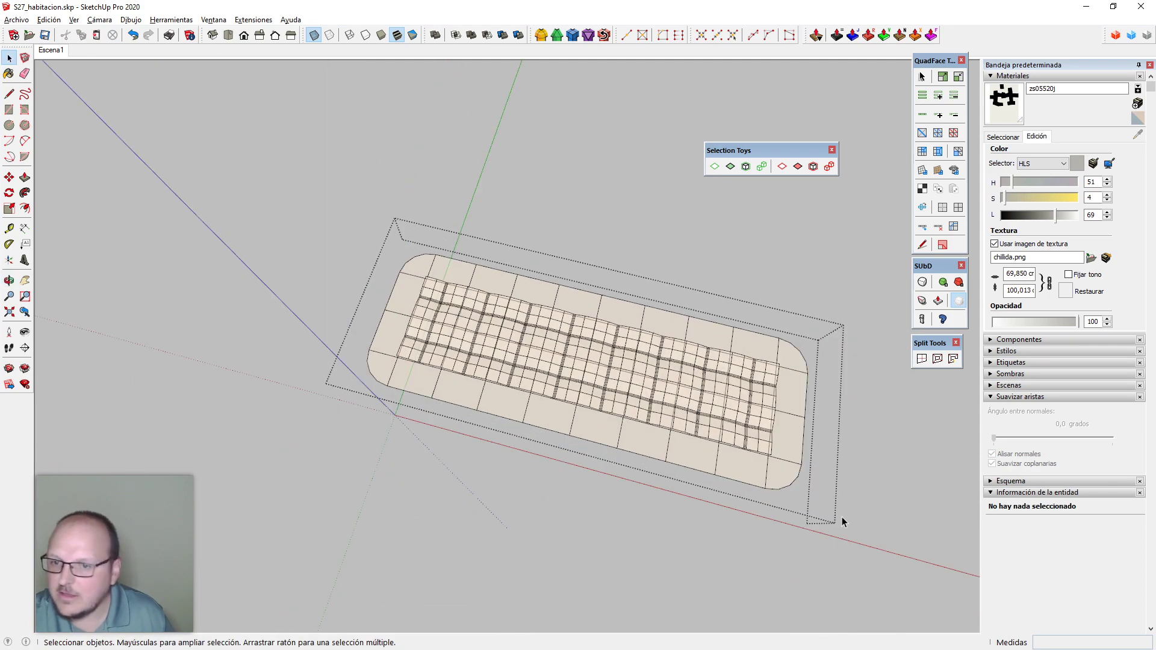
{"action": "middle_click_drag", "start_coordinate": [605, 323], "coordinate": [581, 288]}
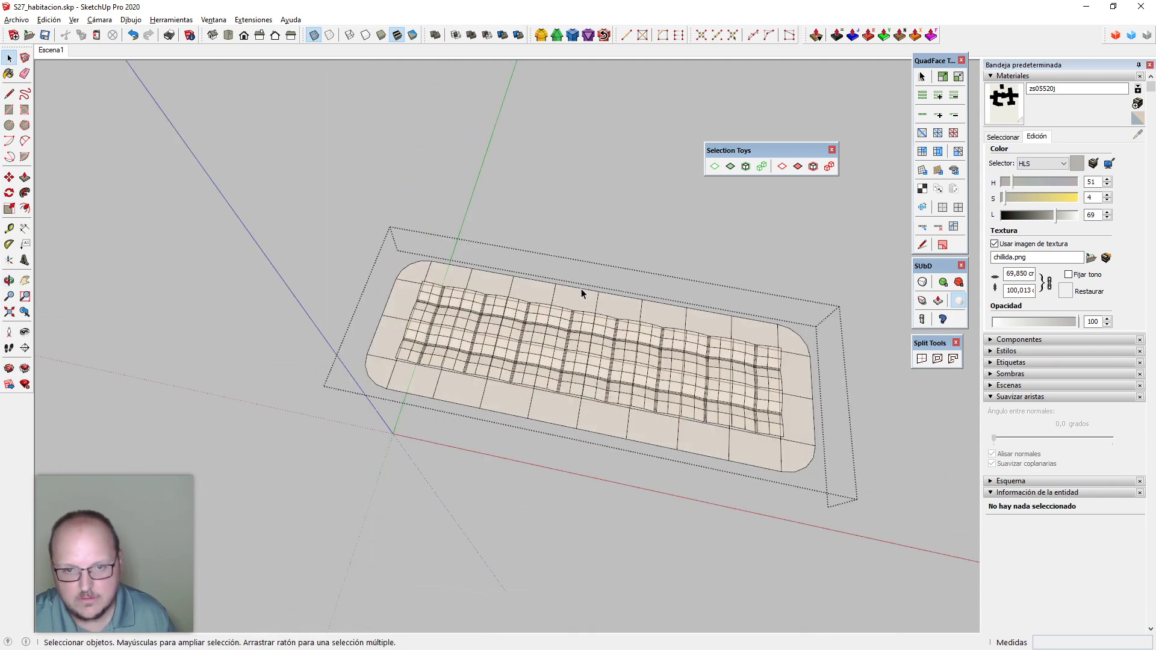
{"action": "middle_click_drag", "start_coordinate": [697, 436], "coordinate": [401, 197]}
{"action": "scroll", "coordinate": [398, 259], "scroll_direction": "up", "scroll_amount": 3}
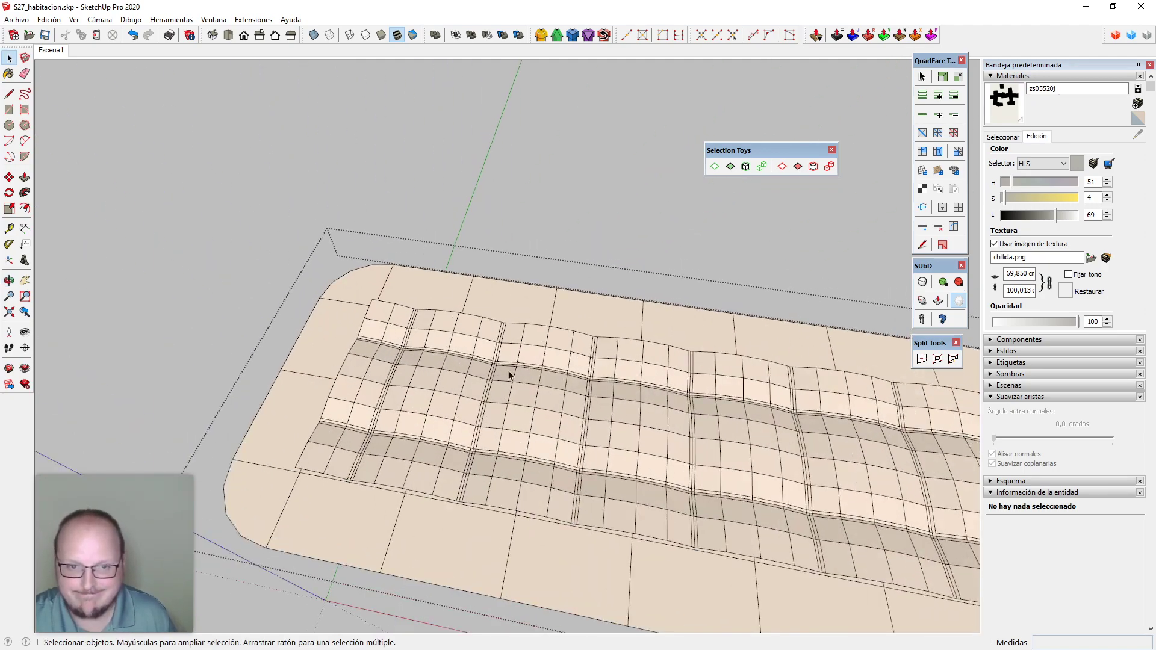
{"action": "middle_click_drag", "start_coordinate": [508, 374], "coordinate": [503, 443]}
{"action": "scroll", "coordinate": [395, 283], "scroll_direction": "up", "scroll_amount": 3}
{"action": "left_click", "coordinate": [400, 323]}
{"action": "middle_click_drag", "start_coordinate": [400, 323], "coordinate": [424, 260]}
{"action": "key", "text": "m"}
{"action": "key", "text": "ctrl"}
{"action": "left_click", "coordinate": [420, 263]}
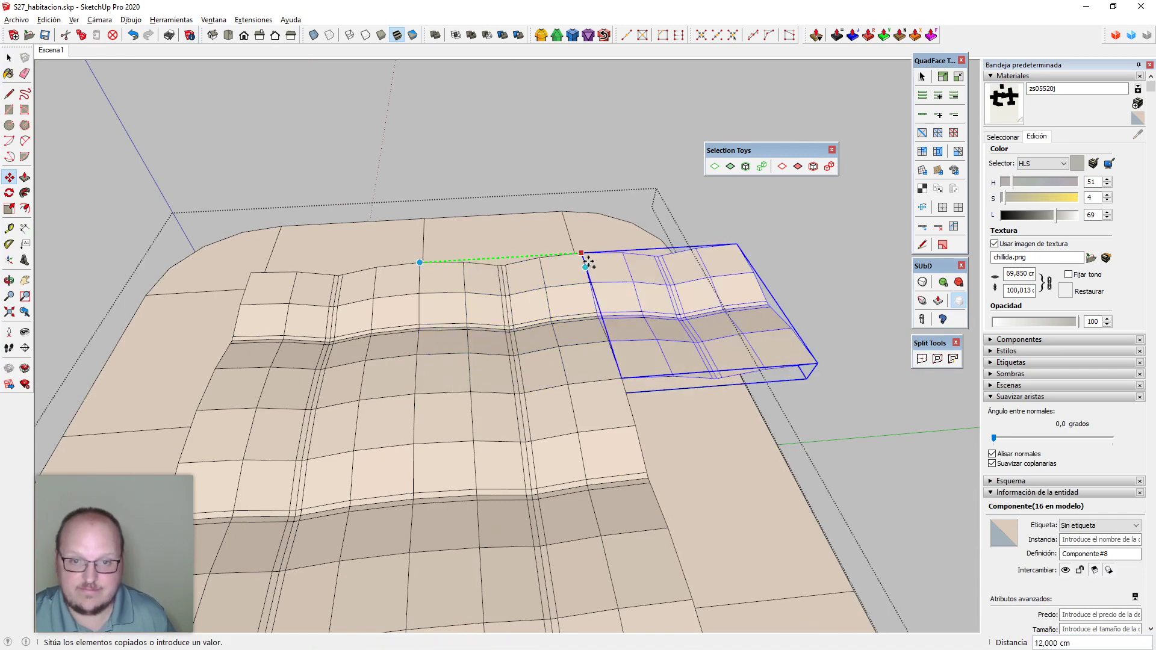
{"action": "left_click", "coordinate": [581, 252]}
{"action": "middle_click_drag", "start_coordinate": [643, 419], "coordinate": [615, 362]}
{"action": "scroll", "coordinate": [642, 296], "scroll_direction": "up", "scroll_amount": 3}
{"action": "double_click", "coordinate": [641, 293]}
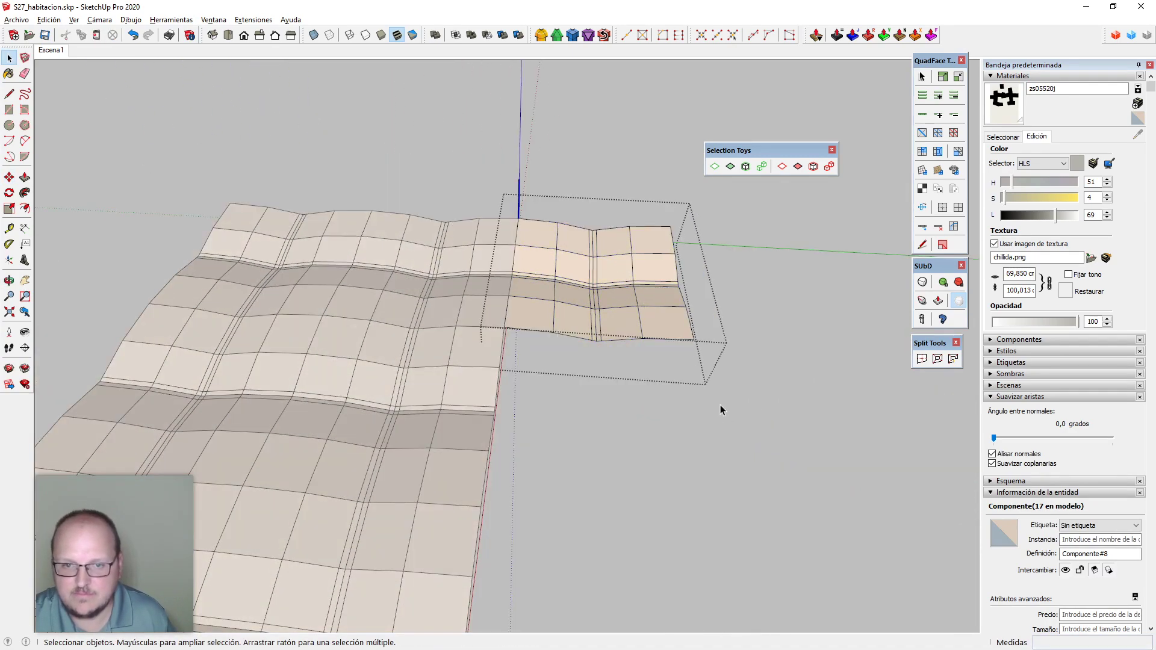
{"action": "left_click_drag", "start_coordinate": [721, 405], "coordinate": [614, 186]}
{"action": "middle_click_drag", "start_coordinate": [667, 377], "coordinate": [614, 328]}
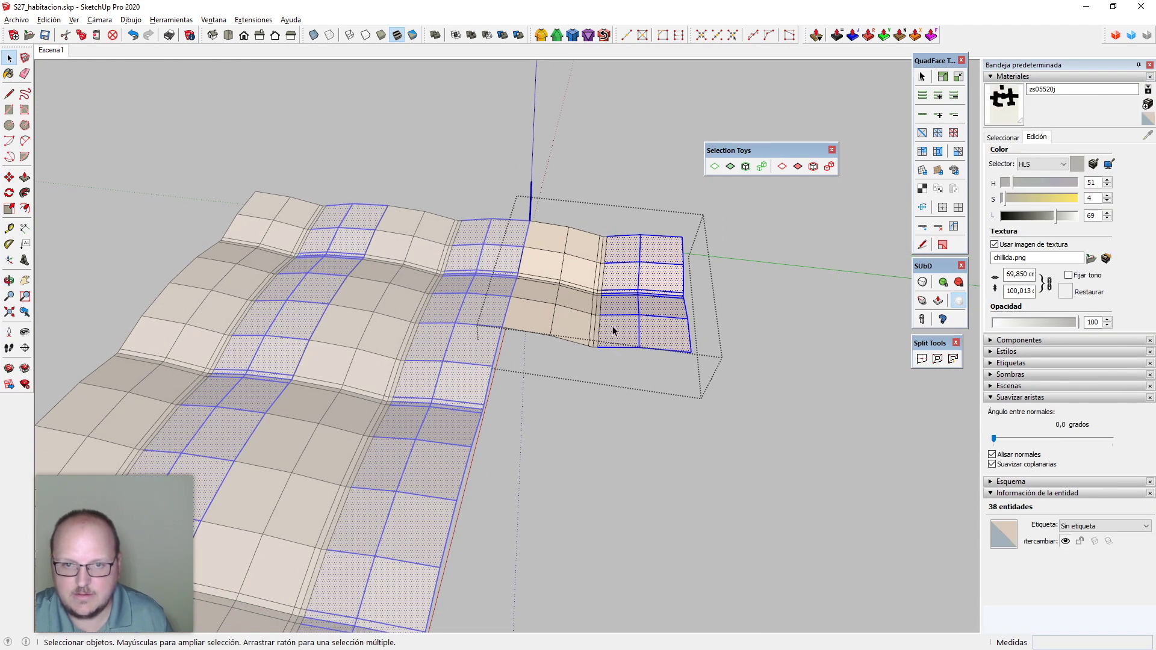
{"action": "key", "text": "Escape"}
Make the border patch a unique component, open it and delete the outer half of its faces
{"action": "right_click", "coordinate": [598, 278]}
{"action": "left_click", "coordinate": [673, 212]}
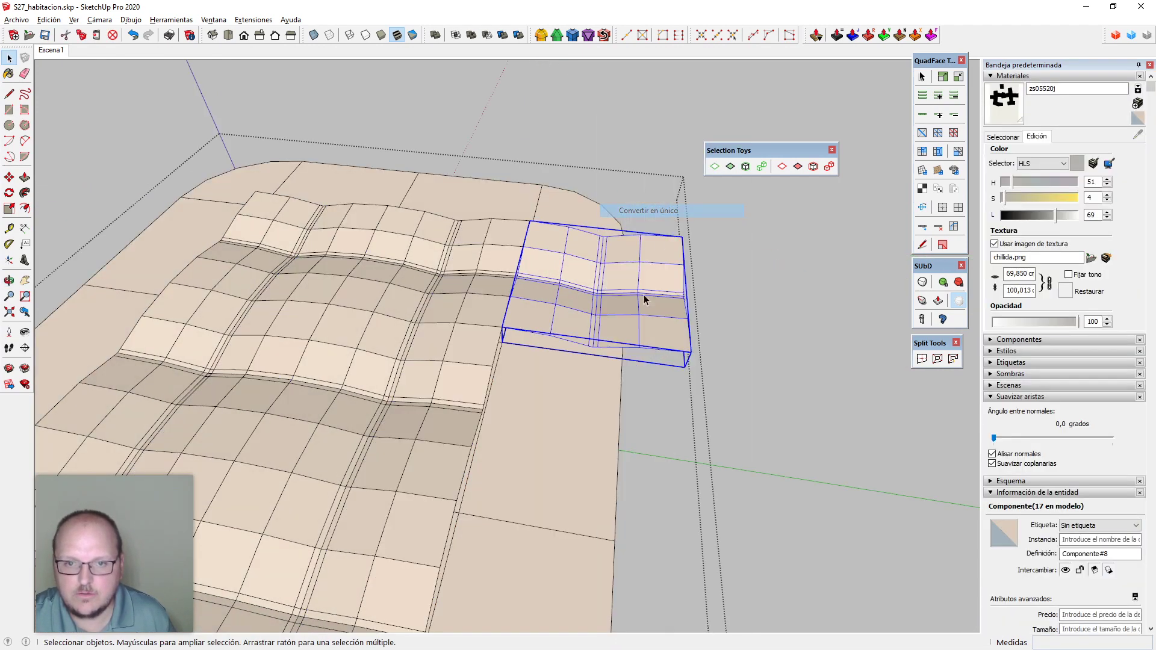
{"action": "scroll", "coordinate": [612, 281], "scroll_direction": "up", "scroll_amount": 2}
{"action": "double_click", "coordinate": [612, 282]}
{"action": "middle_click_drag", "start_coordinate": [615, 283], "coordinate": [698, 335]}
{"action": "left_click_drag", "start_coordinate": [728, 404], "coordinate": [612, 259]}
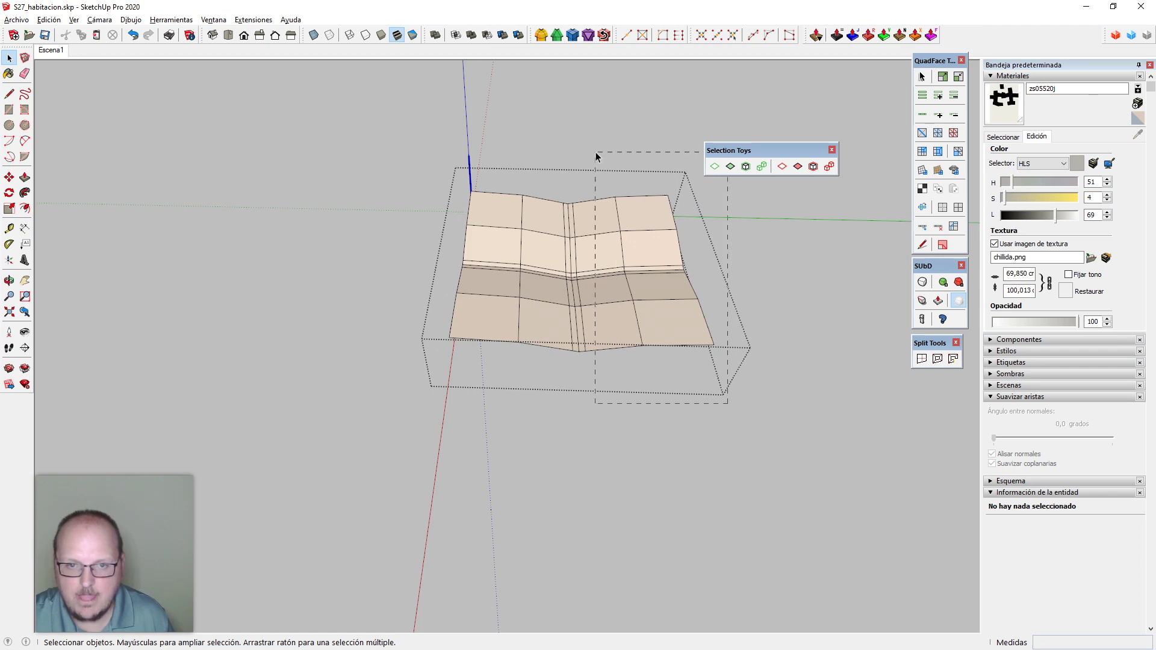
{"action": "left_click_drag", "start_coordinate": [595, 152], "coordinate": [594, 151]}
{"action": "middle_click_drag", "start_coordinate": [580, 289], "coordinate": [511, 312]}
{"action": "key", "text": "Delete"}
Delete the leftover geometry beyond the groove along the border patch's cut side
{"action": "middle_click_drag", "start_coordinate": [542, 392], "coordinate": [603, 363]}
{"action": "key", "text": "h"}
{"action": "key", "text": "h"}
{"action": "left_click_drag", "start_coordinate": [610, 377], "coordinate": [593, 209]}
{"action": "middle_click_drag", "start_coordinate": [641, 305], "coordinate": [594, 312]}
{"action": "key", "text": "Delete"}
{"action": "left_click_drag", "start_coordinate": [593, 312], "coordinate": [594, 281]}
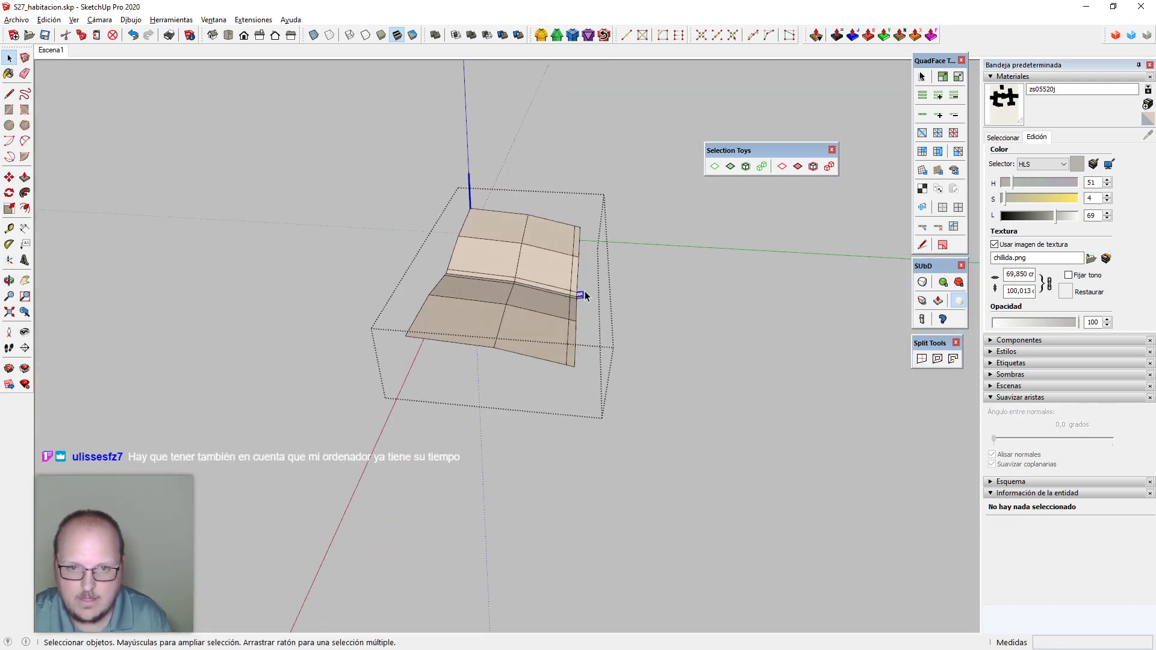
Select the vertices along the patch's cut edge with Vertex Tools and flatten them with a scale of 0
{"action": "middle_click_drag", "start_coordinate": [640, 395], "coordinate": [584, 384]}
{"action": "key", "text": "alt+l"}
{"action": "key", "text": "v"}
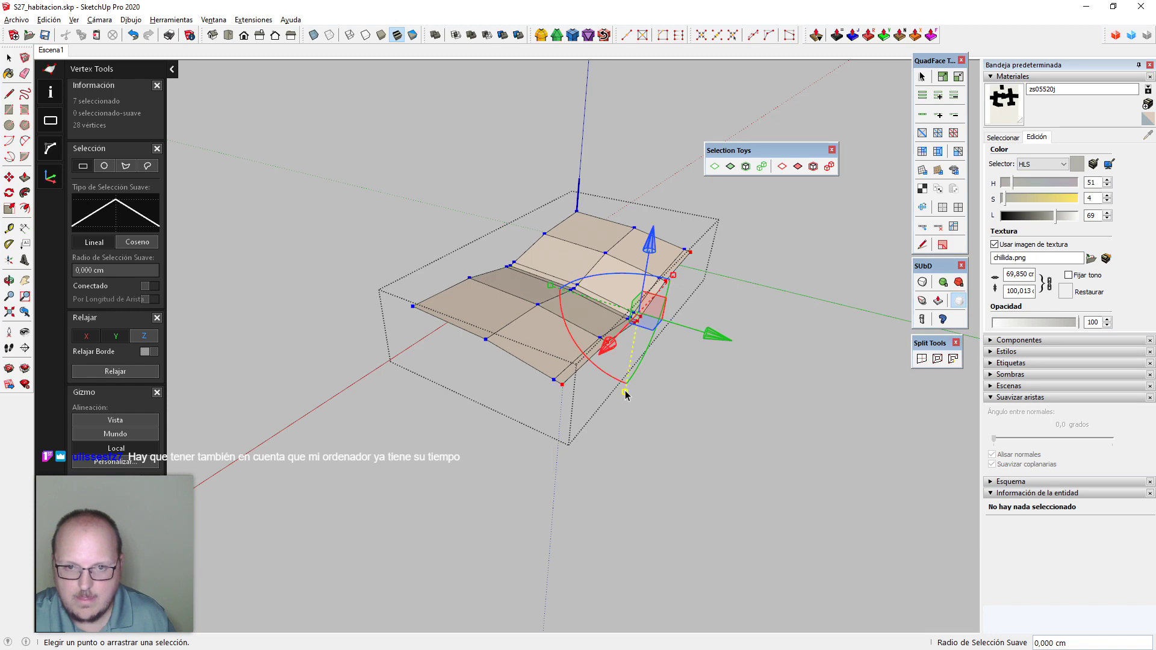
{"action": "key", "text": "Return"}
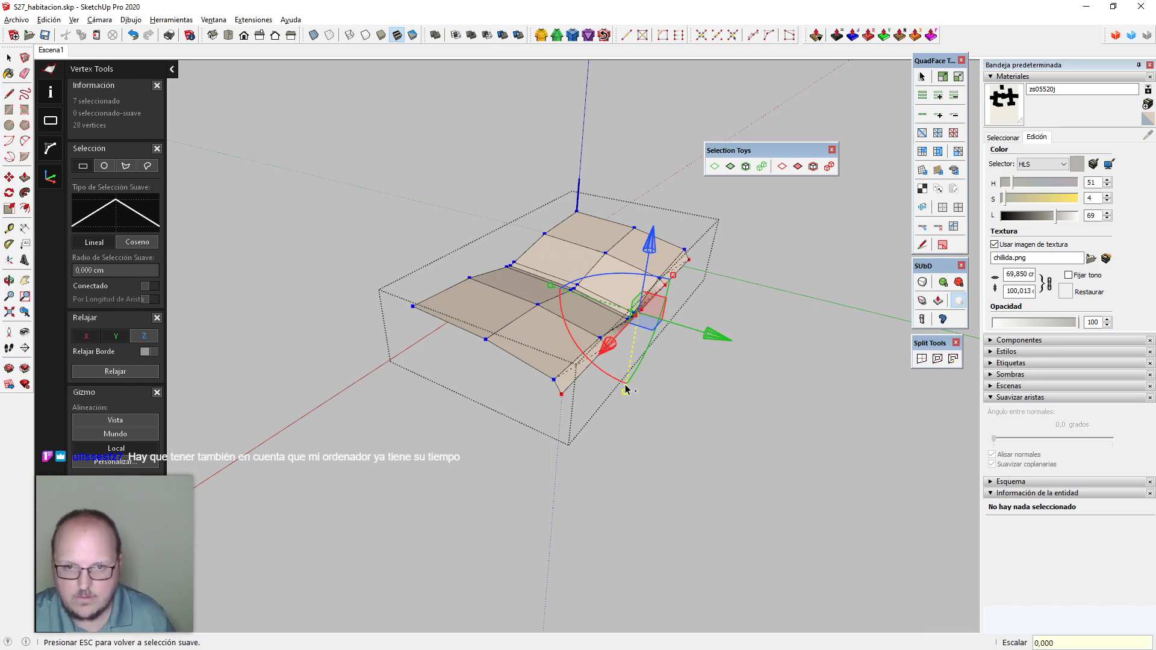
Move the flattened edge vertices down to the cushion's base surface and close the patch component
{"action": "key", "text": "i"}
{"action": "middle_click_drag", "start_coordinate": [488, 443], "coordinate": [538, 422]}
{"action": "key", "text": "m"}
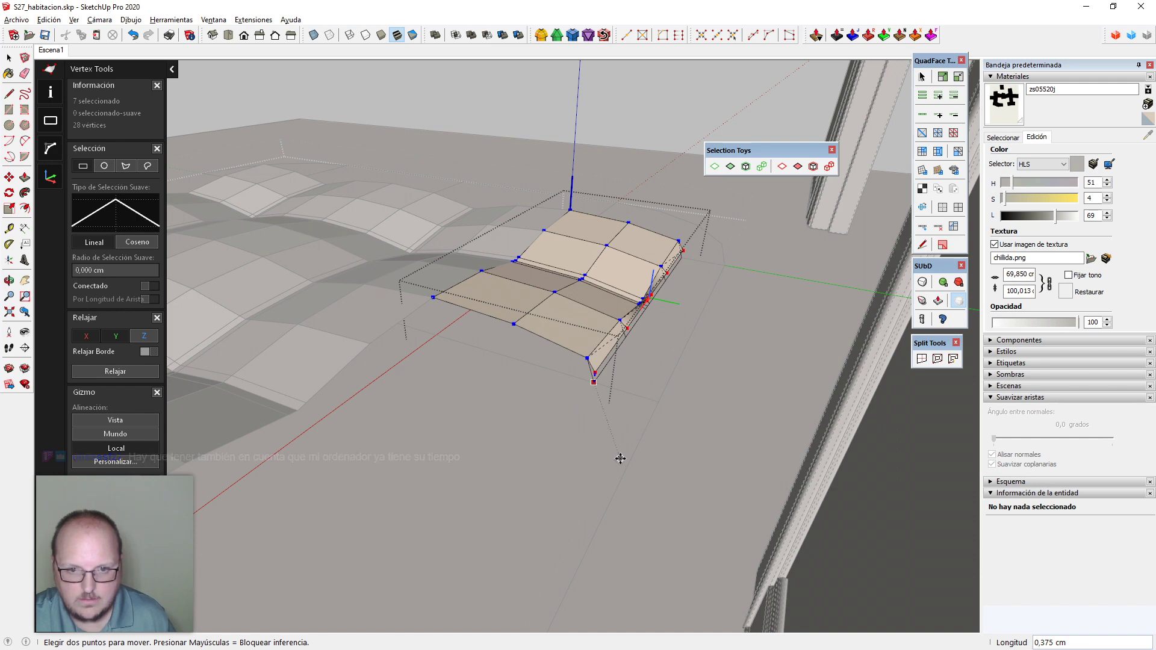
{"action": "left_click", "coordinate": [621, 461]}
{"action": "key", "text": "space"}
{"action": "scroll", "coordinate": [602, 339], "scroll_direction": "up", "scroll_amount": 2}
{"action": "key", "text": "i"}
{"action": "key", "text": "space"}
{"action": "left_click", "coordinate": [605, 335]}
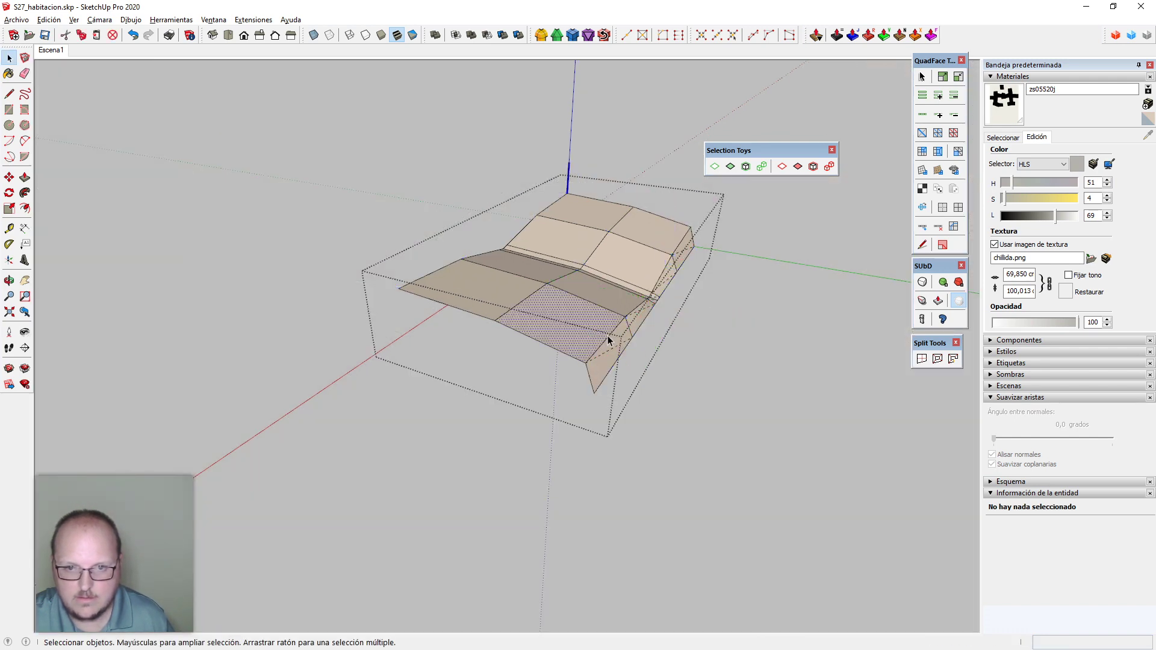
{"action": "left_click", "coordinate": [608, 335]}
{"action": "key", "text": "ctrl+Delete"}
{"action": "middle_click_drag", "start_coordinate": [609, 335], "coordinate": [566, 271]}
{"action": "scroll", "coordinate": [709, 319], "scroll_direction": "down", "scroll_amount": 3}
{"action": "left_click", "coordinate": [710, 320]}
Copy the sloped border patch 12 cm along the cushion's long side, snapping to its corner points
{"action": "scroll", "coordinate": [552, 260], "scroll_direction": "down", "scroll_amount": 2}
{"action": "left_click", "coordinate": [553, 227]}
{"action": "scroll", "coordinate": [554, 228], "scroll_direction": "down", "scroll_amount": 5}
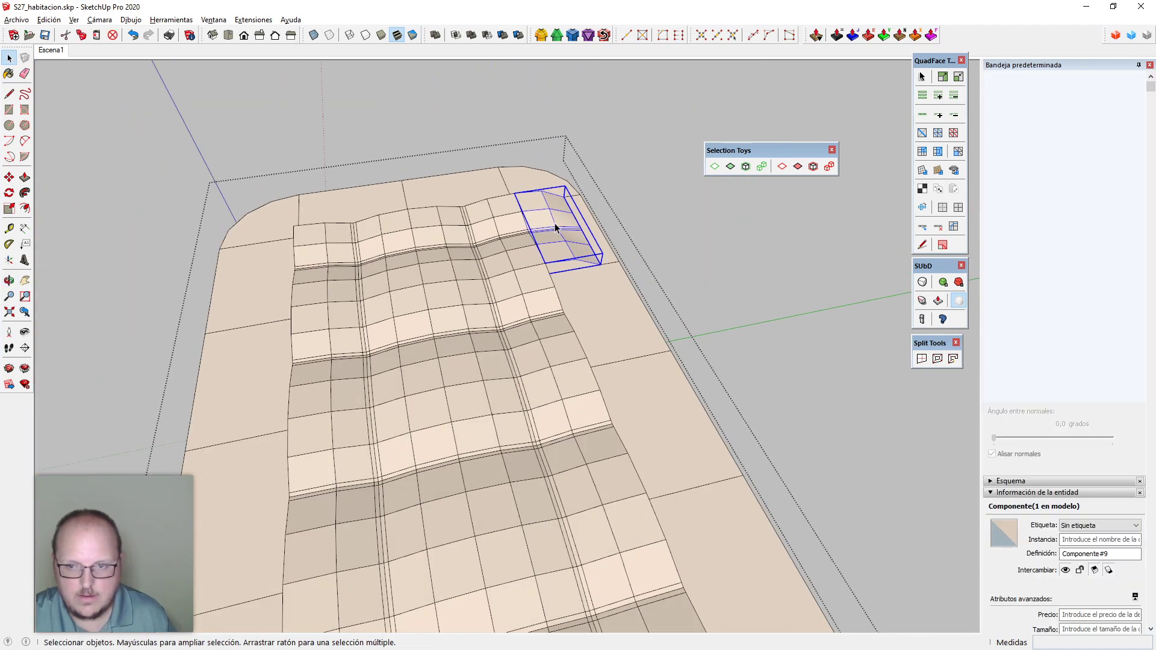
{"action": "middle_click_drag", "start_coordinate": [554, 228], "coordinate": [530, 284]}
{"action": "scroll", "coordinate": [460, 283], "scroll_direction": "up", "scroll_amount": 5}
{"action": "scroll", "coordinate": [460, 283], "scroll_direction": "up", "scroll_amount": 1}
{"action": "key", "text": "m"}
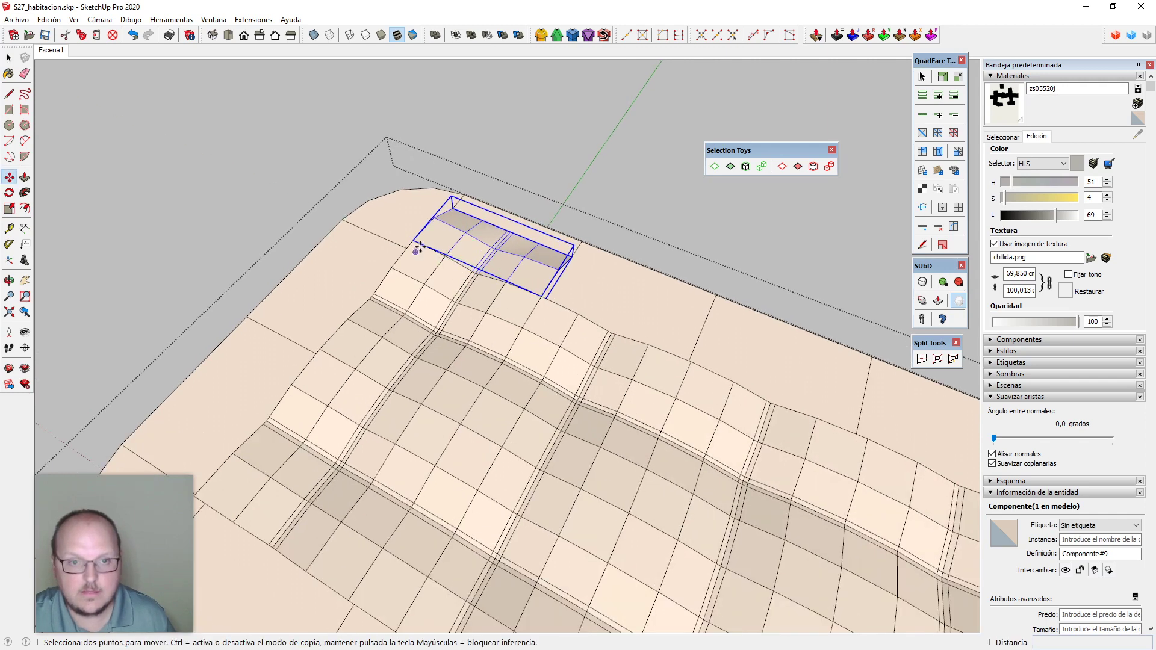
{"action": "left_click", "coordinate": [413, 241]}
{"action": "key", "text": "ctrl"}
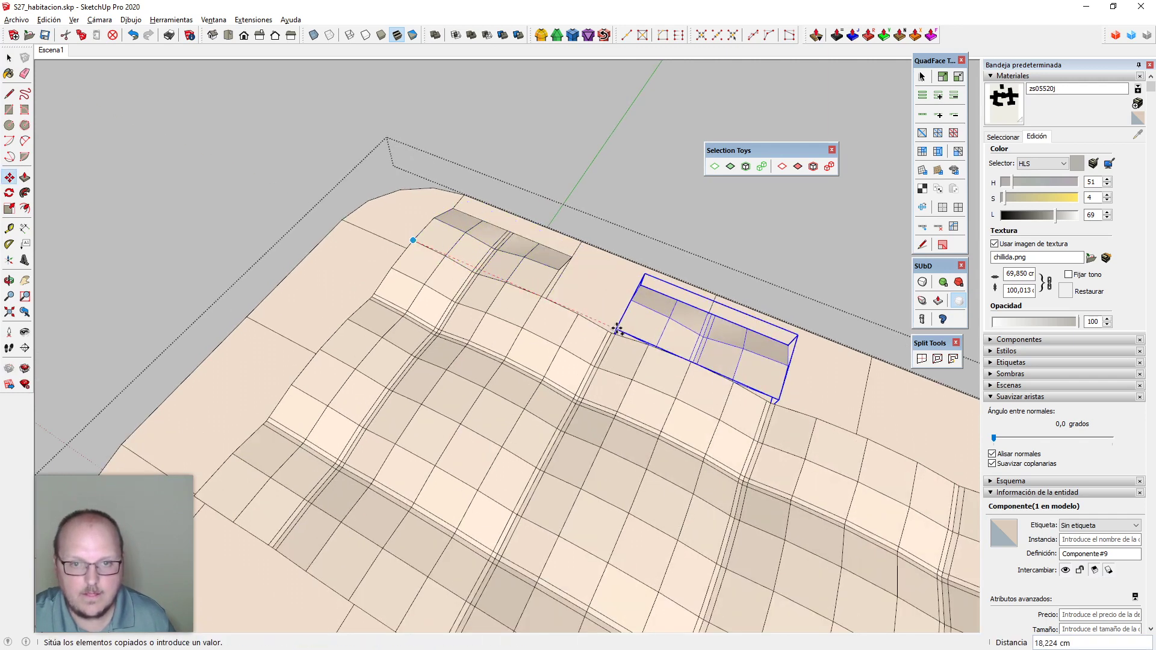
{"action": "left_click", "coordinate": [544, 296]}
{"action": "key", "text": "space"}
{"action": "scroll", "coordinate": [323, 323], "scroll_direction": "down", "scroll_amount": 5}
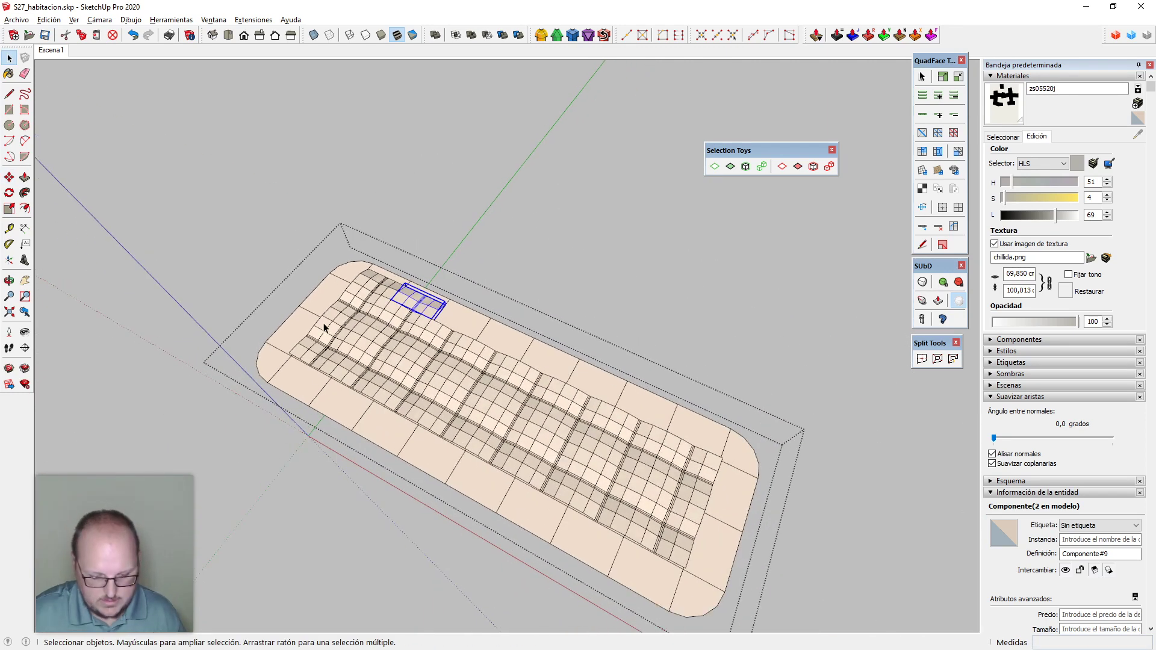
{"action": "key", "text": "x"}
{"action": "key", "text": "shift+z"}
{"action": "key", "text": "ctrl+t"}
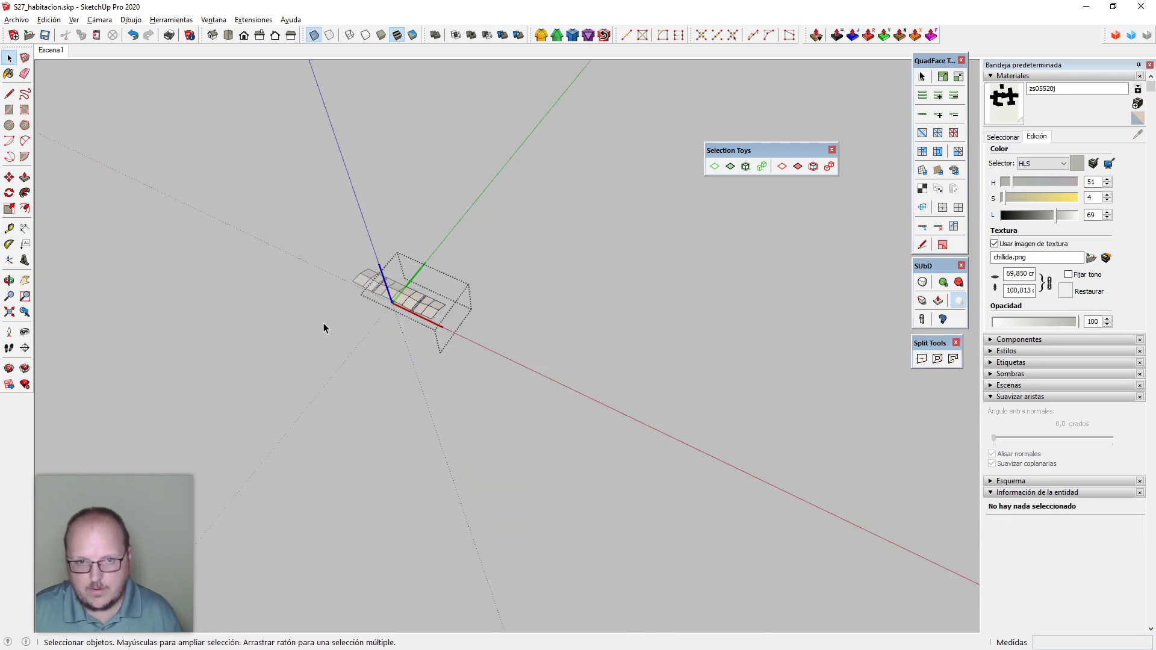
{"action": "key", "text": "ctrl+z"}
{"action": "key", "text": "x"}
Copy the second border patch a further 12 cm and array it along the rest of the tufted long side
{"action": "left_click", "coordinate": [422, 302]}
{"action": "middle_click_drag", "start_coordinate": [422, 301], "coordinate": [416, 338]}
{"action": "key", "text": "m"}
{"action": "key", "text": "ctrl"}
{"action": "left_click", "coordinate": [408, 246]}
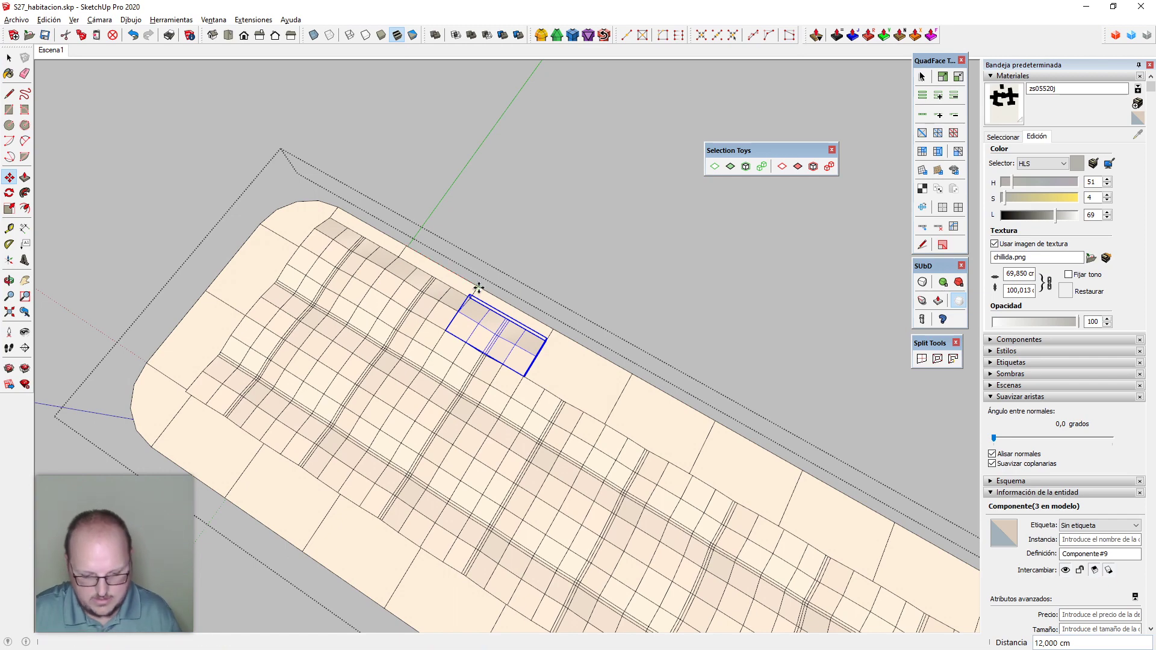
{"action": "key", "text": "Return"}
{"action": "key", "text": "space"}
{"action": "left_click", "coordinate": [464, 264]}
{"action": "scroll", "coordinate": [320, 67], "scroll_direction": "down", "scroll_amount": 4}
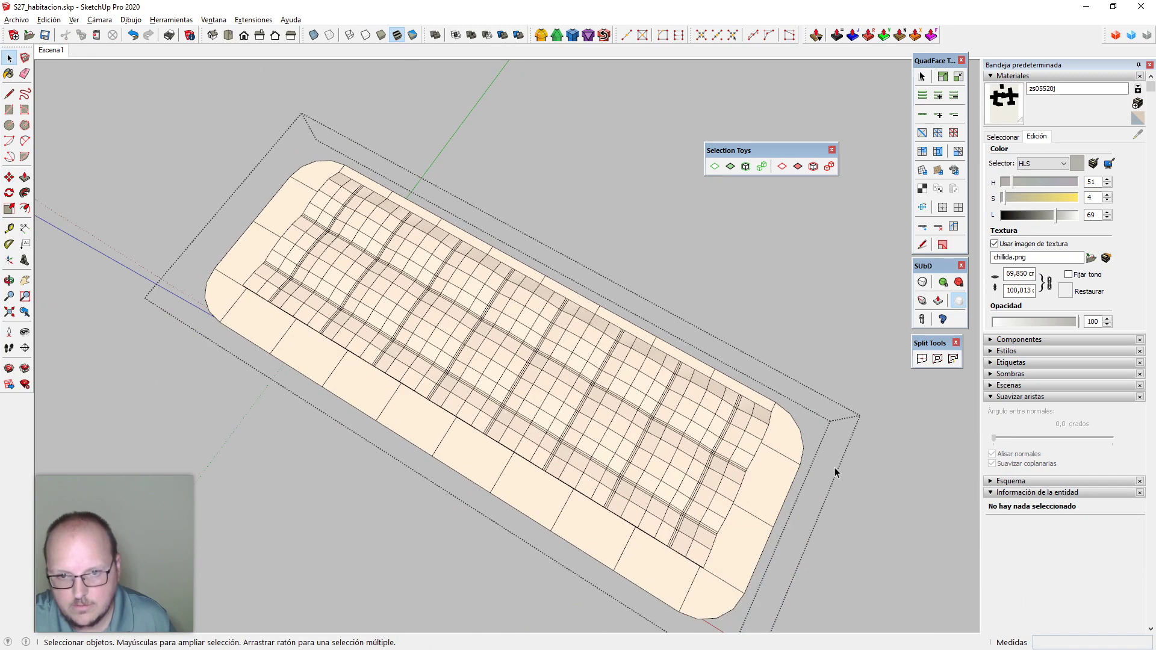
Select all eight border patches and copy the row across to the cushion's opposite long side
{"action": "middle_click_drag", "start_coordinate": [836, 472], "coordinate": [751, 409]}
{"action": "left_click", "coordinate": [751, 384]}
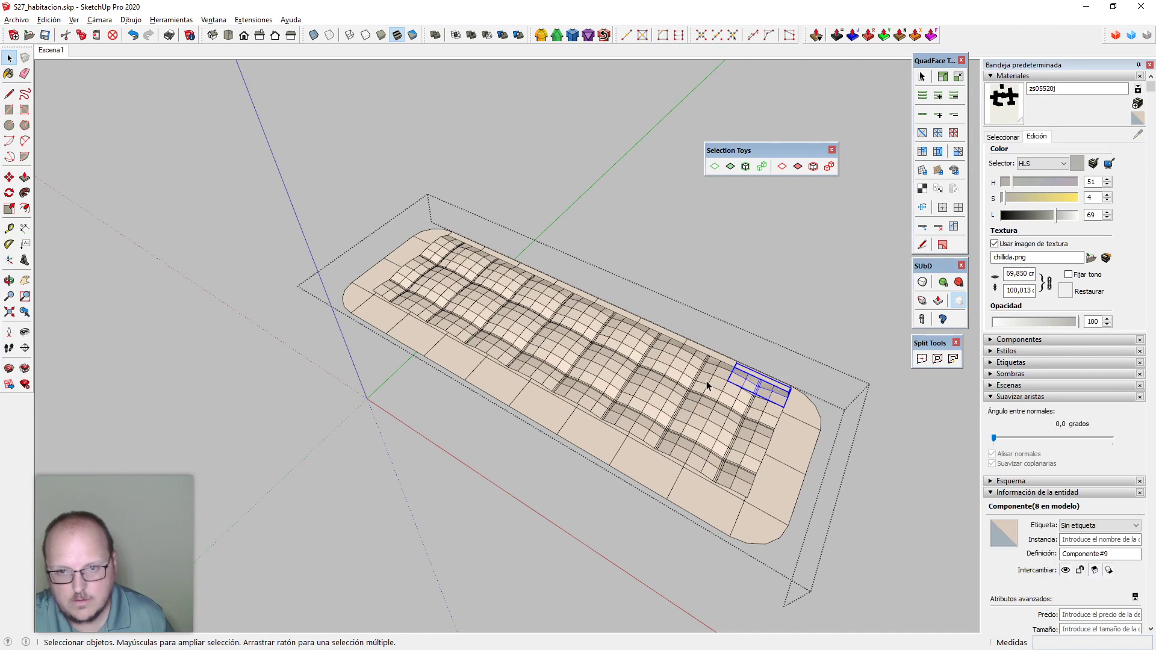
{"action": "key", "text": "m"}
{"action": "key", "text": "ctrl"}
{"action": "left_click", "coordinate": [680, 348]}
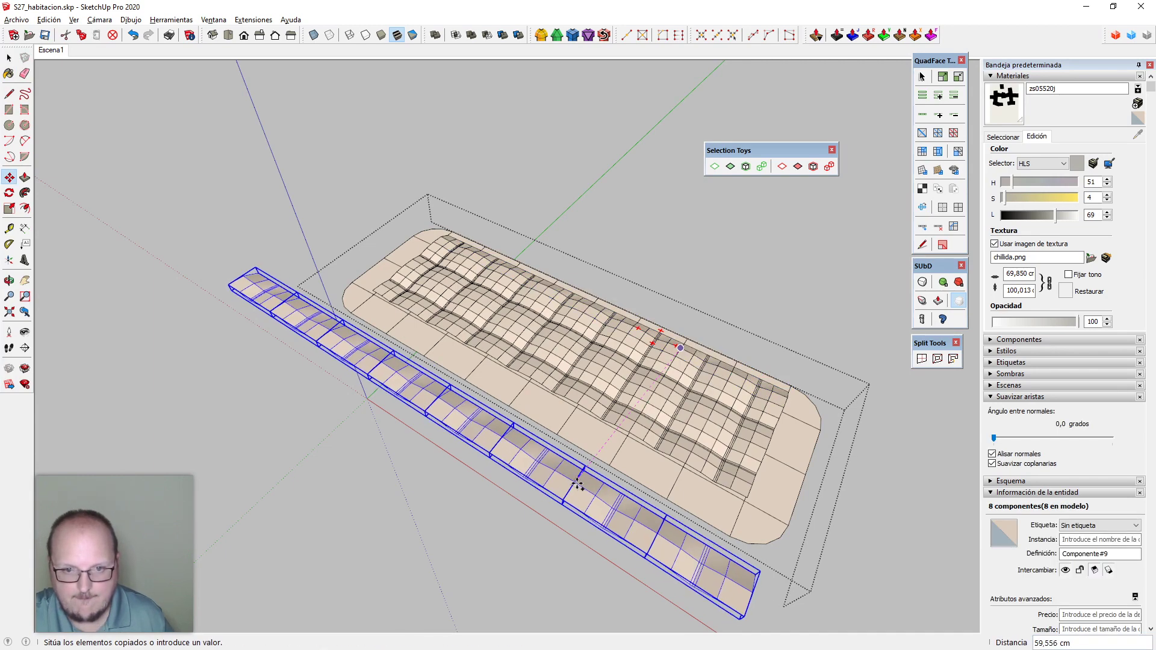
{"action": "left_click", "coordinate": [603, 485]}
Rotate the copied row of border patches half a turn so its sloped edge faces outward
{"action": "key", "text": "q"}
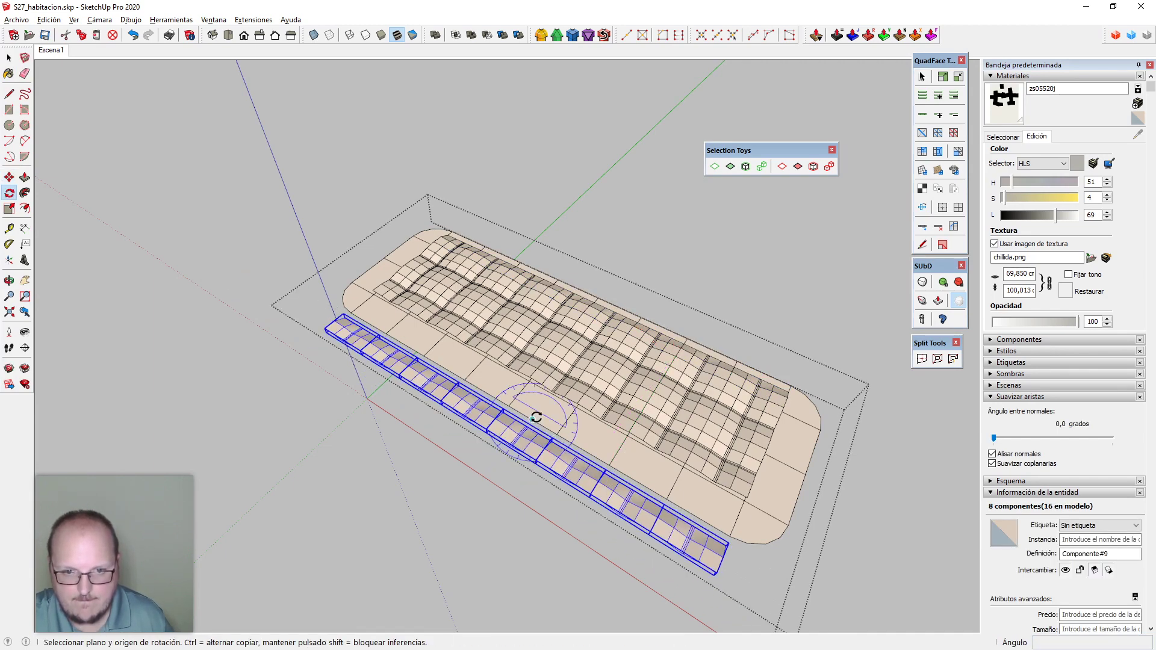
{"action": "left_click", "coordinate": [533, 420]}
{"action": "left_click", "coordinate": [572, 447]}
{"action": "left_click", "coordinate": [473, 383]}
{"action": "key", "text": "space"}
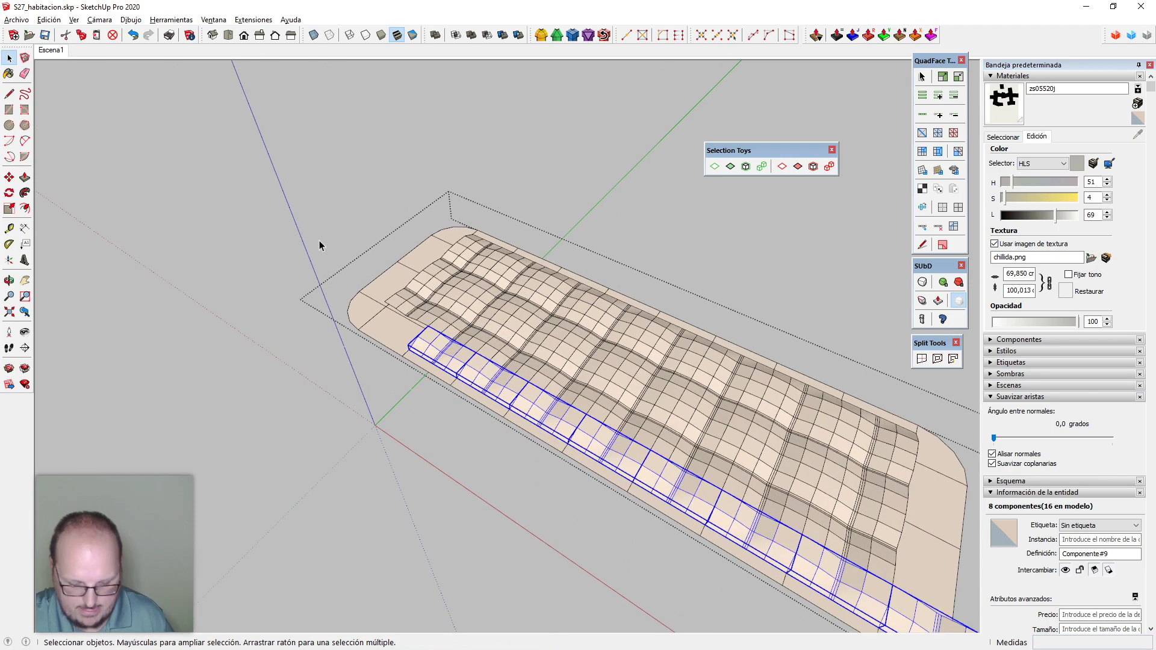
Move the rotated row by its corner to meet the matching corner of the tufted field
{"action": "middle_click_drag", "start_coordinate": [320, 245], "coordinate": [387, 311]}
{"action": "key", "text": "m"}
{"action": "scroll", "coordinate": [421, 343], "scroll_direction": "up", "scroll_amount": 5}
{"action": "left_click", "coordinate": [459, 339]}
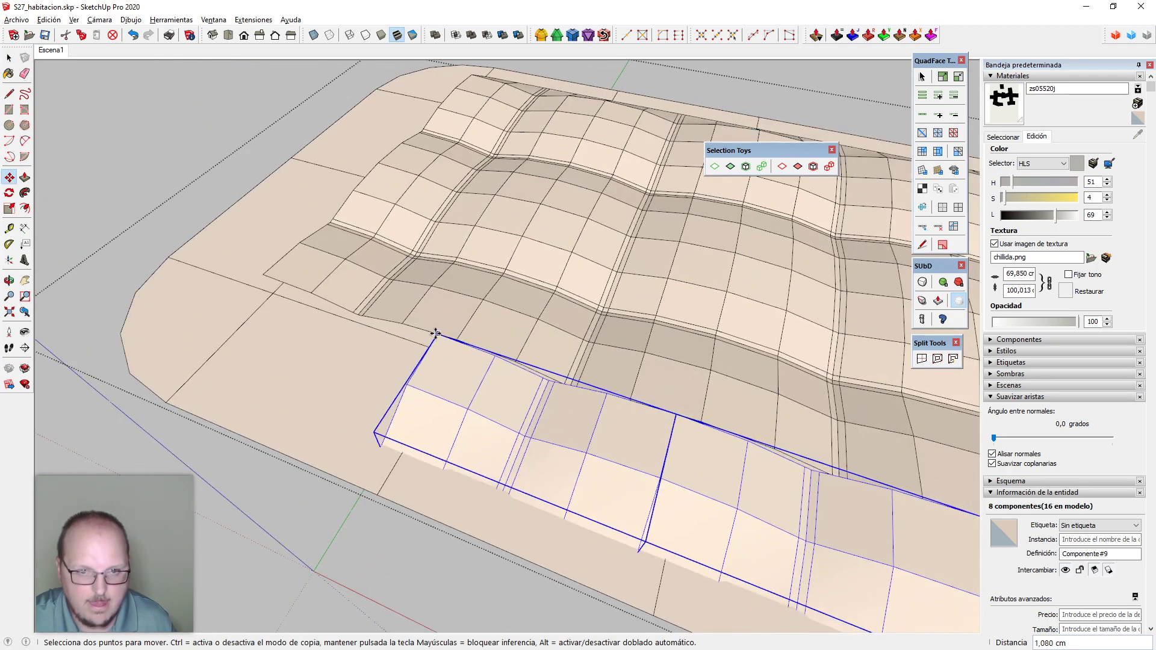
{"action": "left_click", "coordinate": [262, 271]}
{"action": "middle_click_drag", "start_coordinate": [262, 271], "coordinate": [751, 403]}
Copy one border patch by its corner to the edge of the tufted field at the cushion's short end
{"action": "key", "text": "space"}
{"action": "left_click", "coordinate": [421, 421]}
{"action": "scroll", "coordinate": [452, 446], "scroll_direction": "up", "scroll_amount": 4}
{"action": "key", "text": "m"}
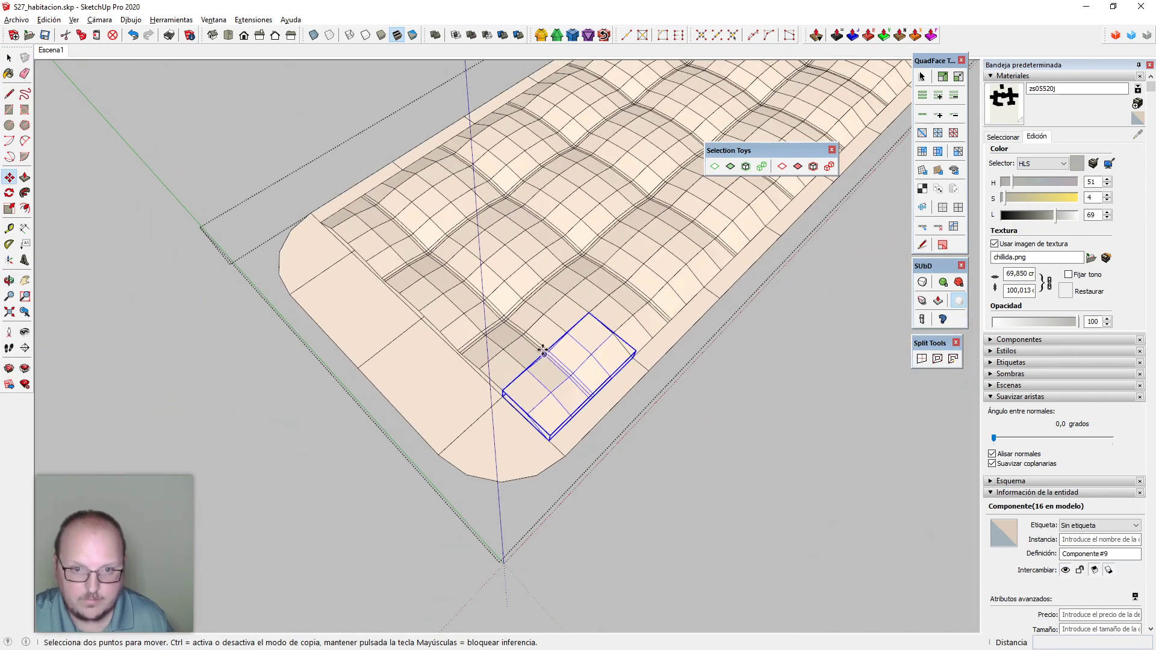
{"action": "left_click", "coordinate": [590, 312]}
{"action": "key", "text": "ctrl"}
{"action": "middle_click_drag", "start_coordinate": [491, 384], "coordinate": [584, 386]}
{"action": "left_click", "coordinate": [522, 387]}
{"action": "left_click", "coordinate": [521, 387]}
Try to rotate the copied patch a quarter turn about its corner along the cushion's short end
{"action": "key", "text": "q"}
{"action": "left_click", "coordinate": [519, 390]}
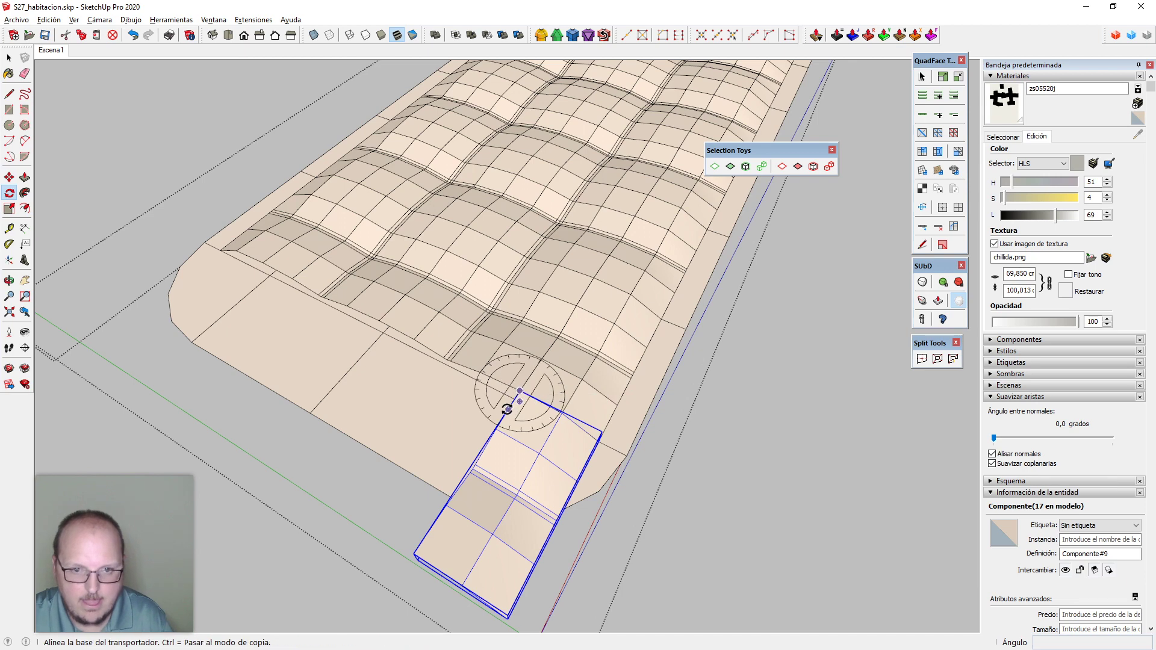
{"action": "left_click", "coordinate": [518, 403]}
{"action": "left_click", "coordinate": [468, 370]}
{"action": "key", "text": "space"}
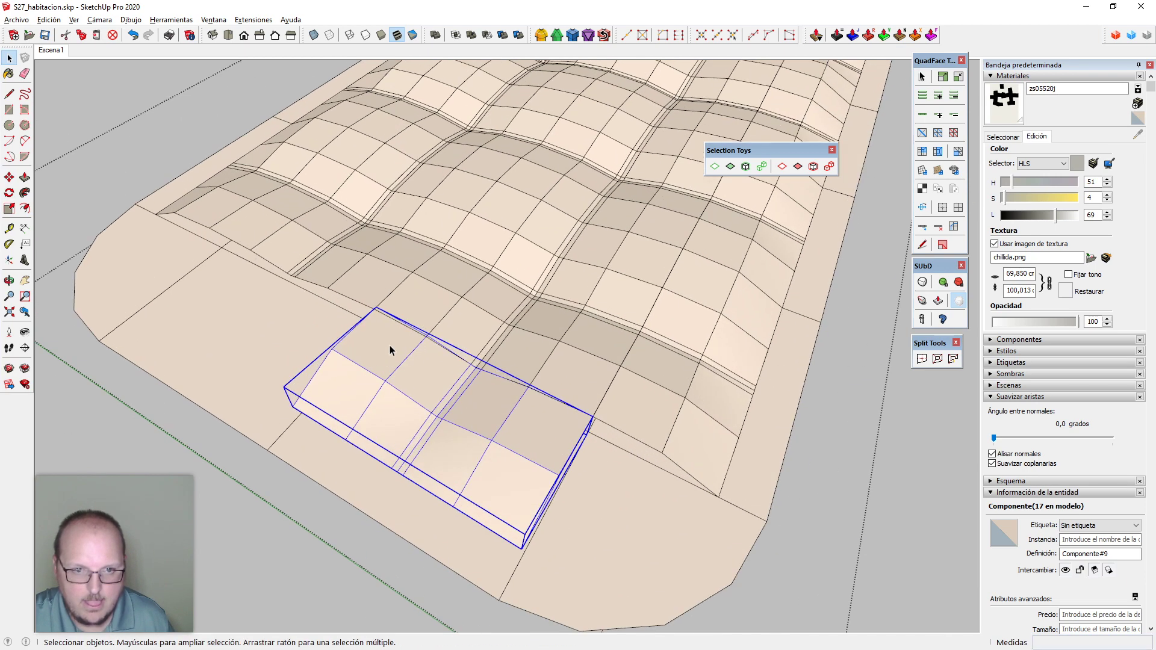
Undo the last rotation of the copied border patch
{"action": "scroll", "coordinate": [462, 391], "scroll_direction": "up", "scroll_amount": 4}
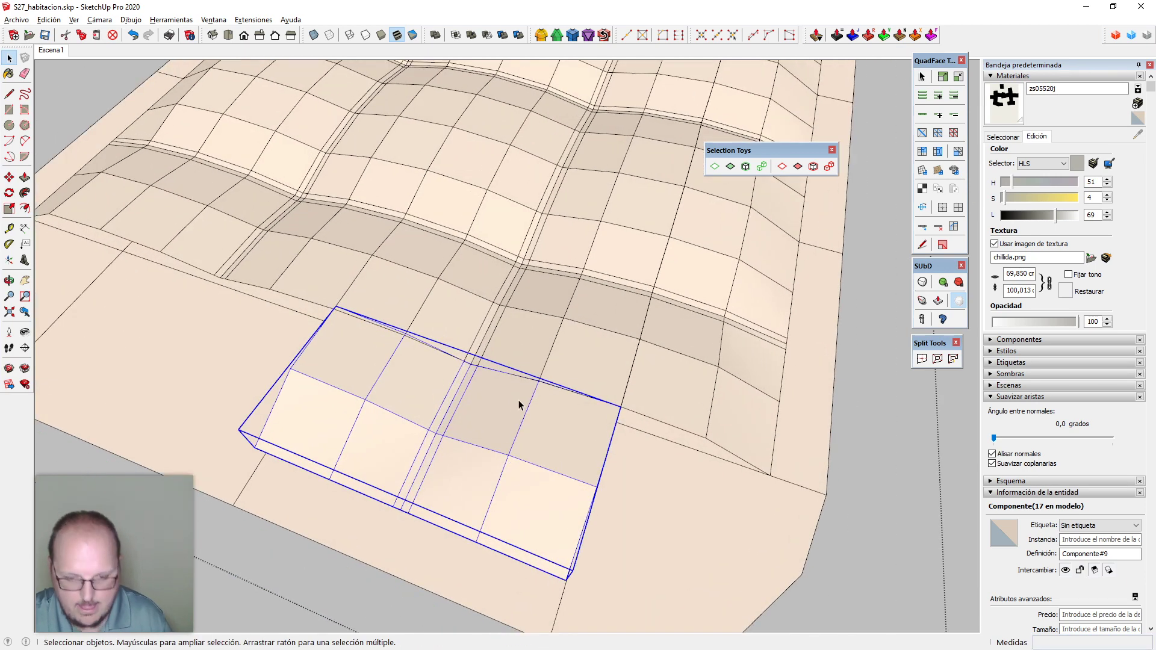
{"action": "double_click", "coordinate": [519, 401]}
{"action": "key", "text": "Escape"}
{"action": "left_click", "coordinate": [556, 422]}
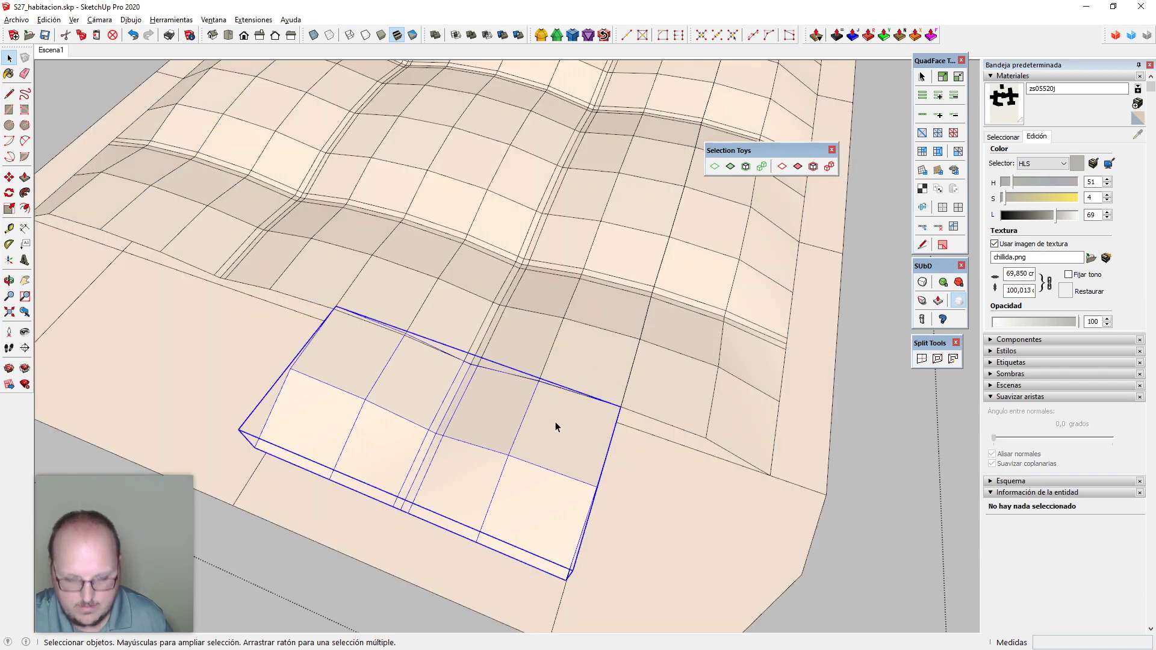
{"action": "left_click", "coordinate": [555, 422]}
{"action": "key", "text": "ctrl+z"}
{"action": "key", "text": "ctrl+z"}
{"action": "key", "text": "ctrl+z"}
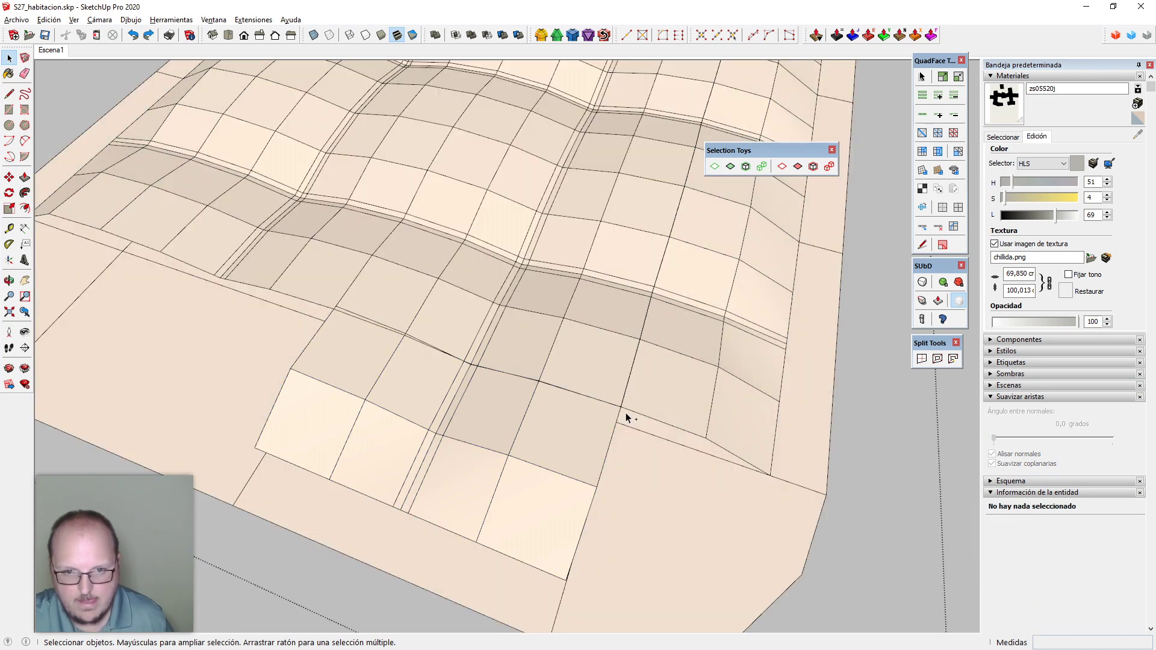
Rotate the copied border patch 90 degrees about its shared corner to line up along the cushion's short end
{"action": "left_click", "coordinate": [631, 453]}
{"action": "key", "text": "q"}
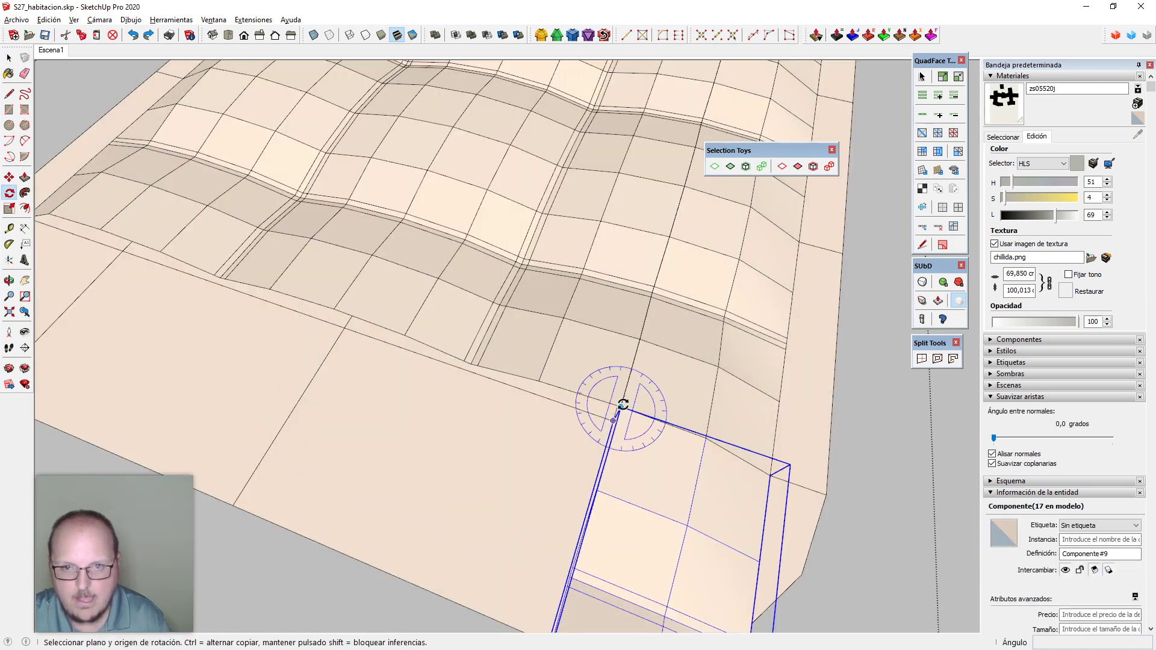
{"action": "left_click", "coordinate": [623, 409]}
{"action": "left_click", "coordinate": [648, 417]}
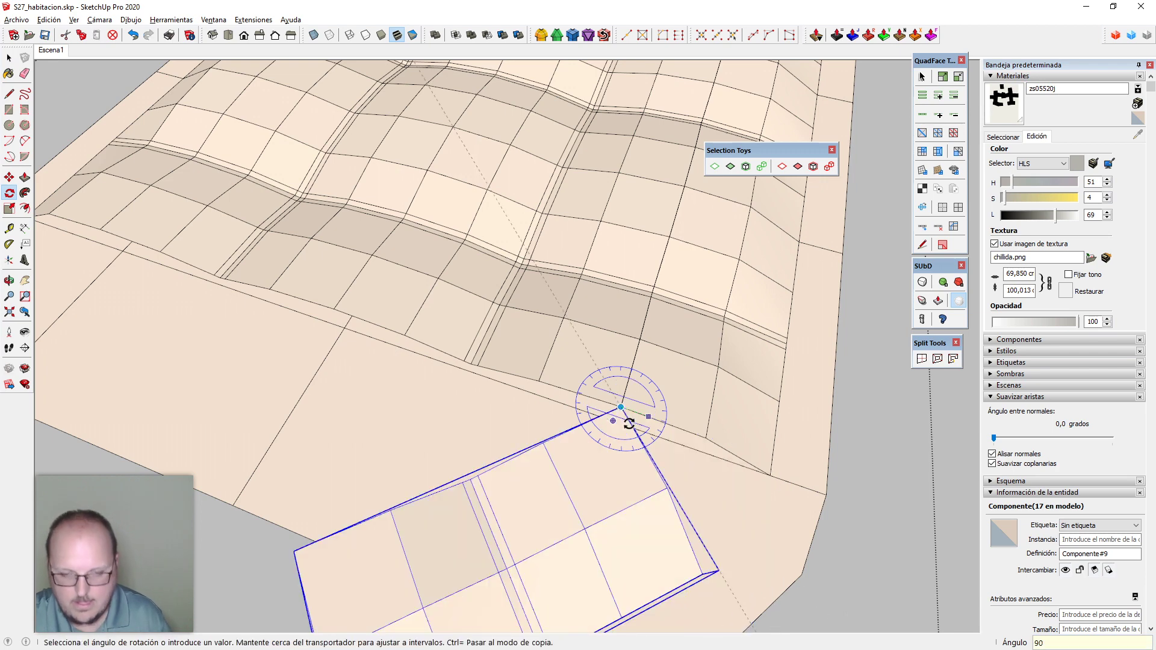
{"action": "key", "text": "Return"}
{"action": "key", "text": "space"}
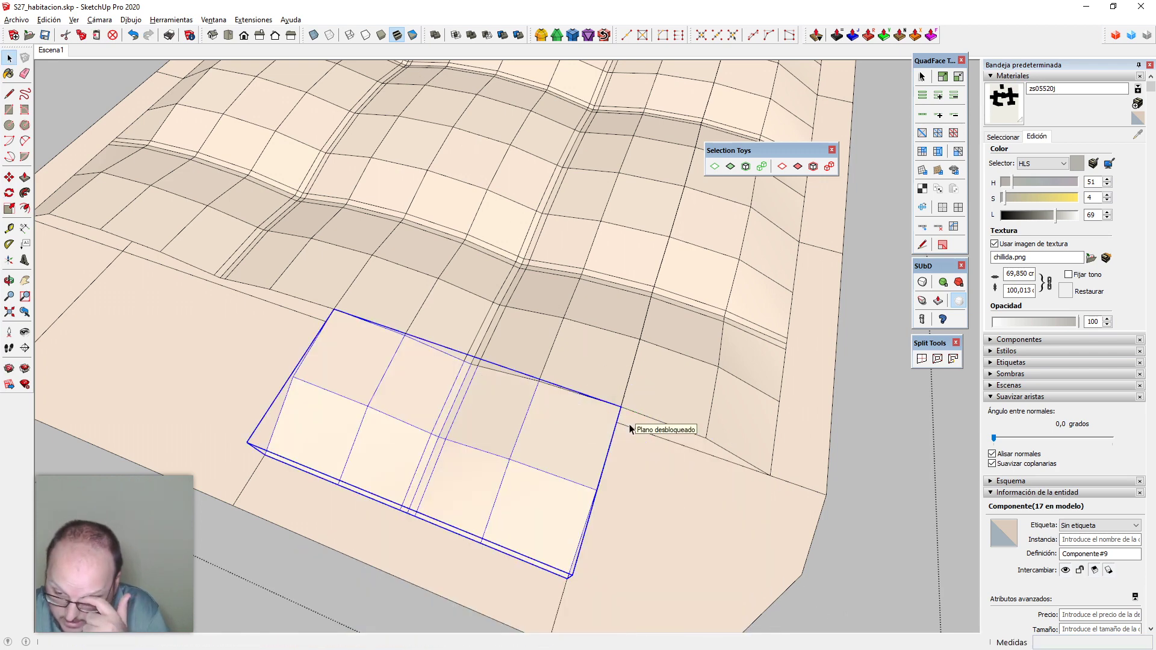
Copy the short-end border patch so the duplicate sits directly beside it along the same short end
{"action": "scroll", "coordinate": [668, 406], "scroll_direction": "down", "scroll_amount": 3}
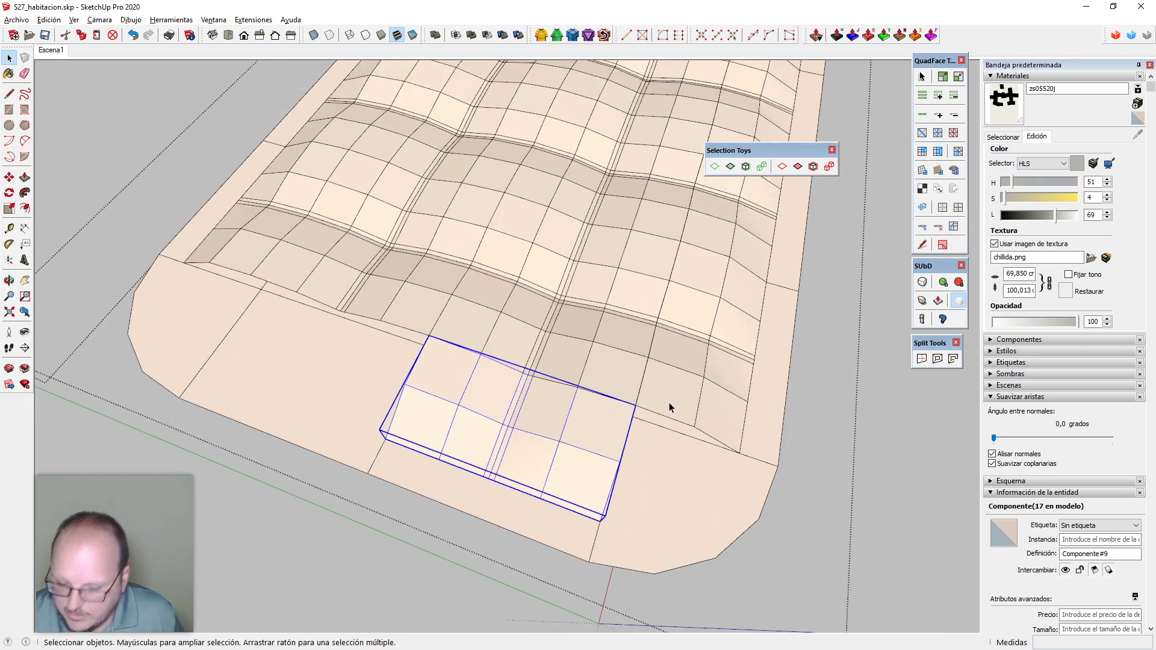
{"action": "middle_click_drag", "start_coordinate": [544, 424], "coordinate": [542, 404]}
{"action": "scroll", "coordinate": [612, 455], "scroll_direction": "up", "scroll_amount": 1}
{"action": "scroll", "coordinate": [613, 458], "scroll_direction": "up", "scroll_amount": 1}
{"action": "key", "text": "m"}
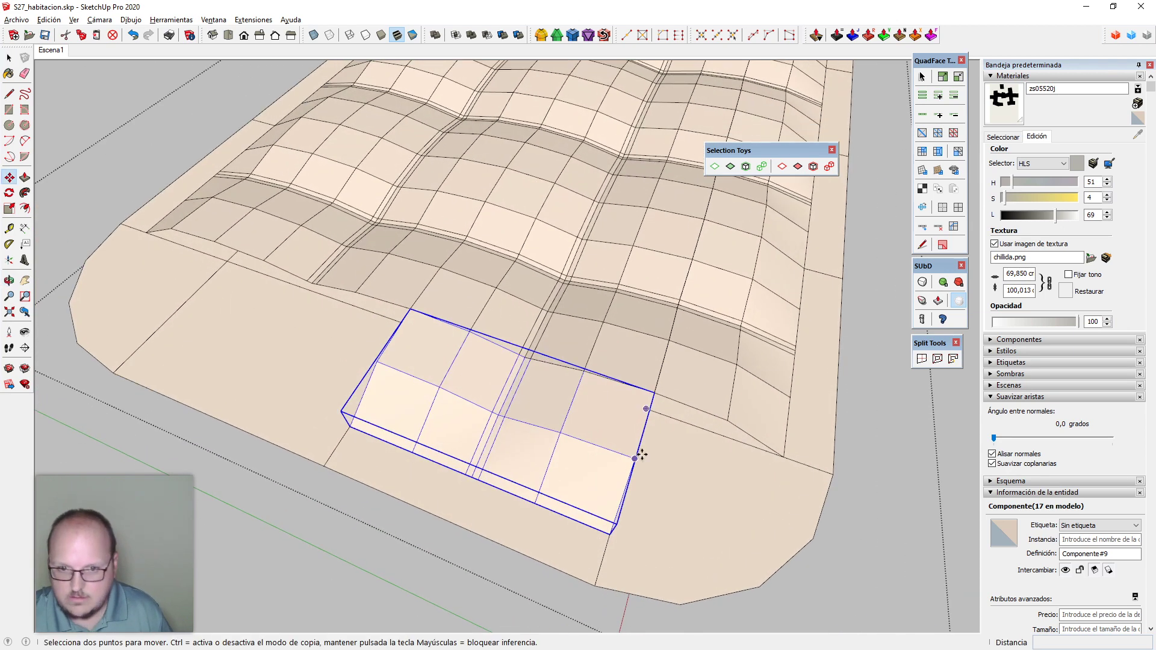
{"action": "left_click", "coordinate": [631, 459]}
{"action": "key", "text": "ctrl"}
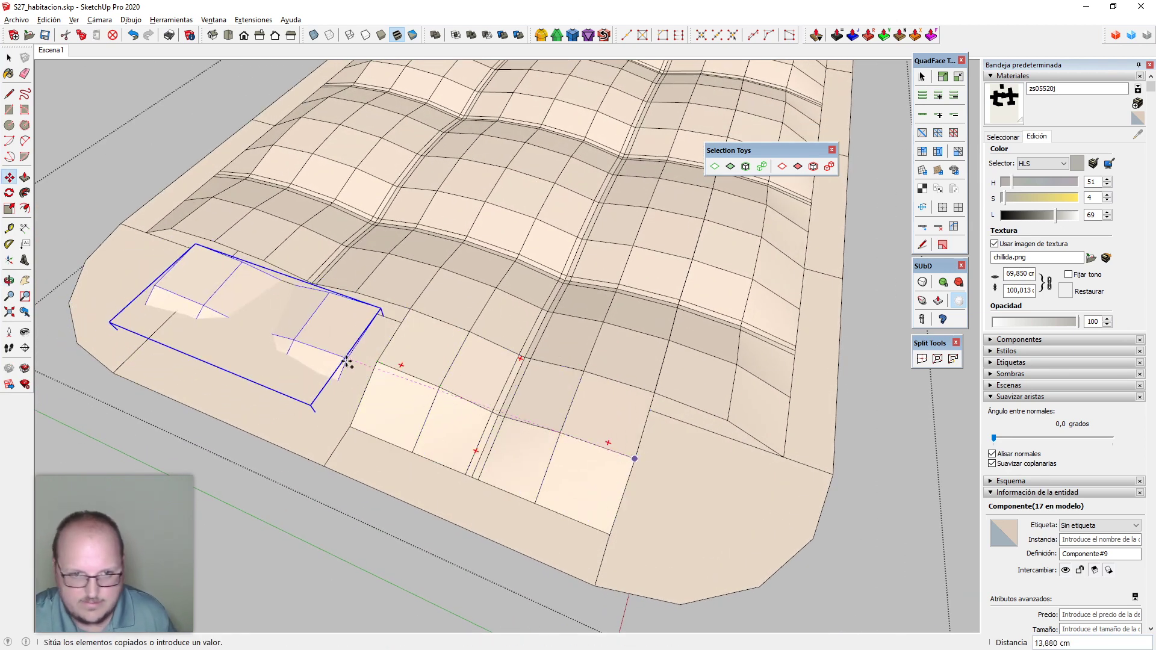
{"action": "left_click", "coordinate": [379, 362]}
{"action": "key", "text": "space"}
{"action": "scroll", "coordinate": [568, 407], "scroll_direction": "down", "scroll_amount": 3}
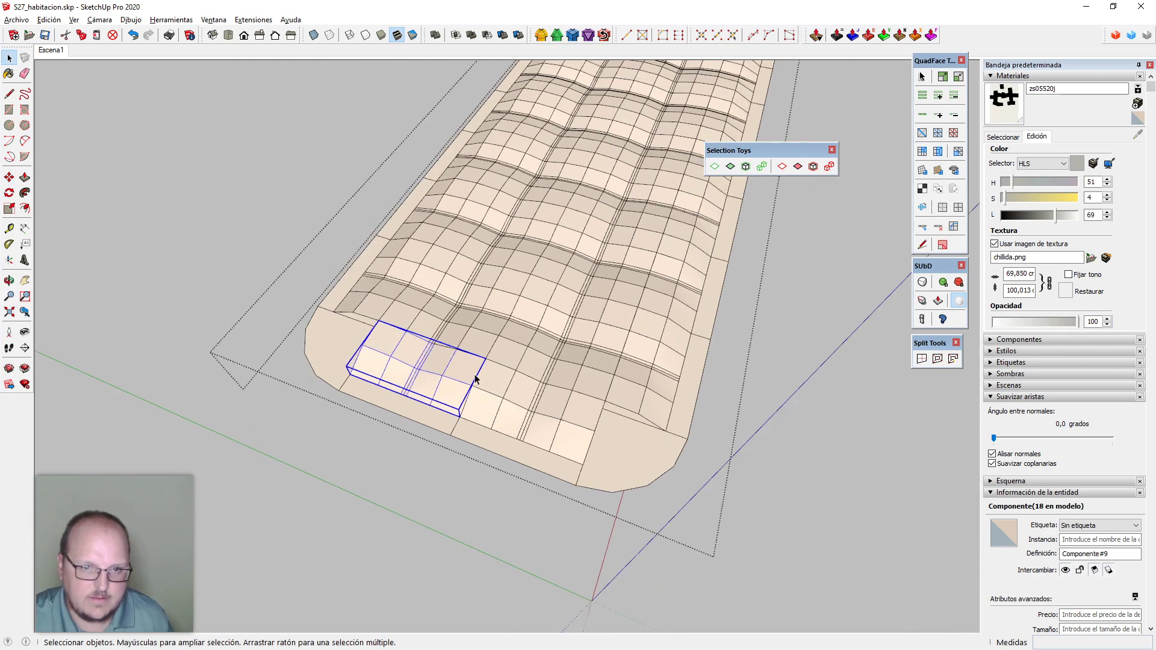
Select both short-end border patches and copy them from the tufted field's corner to the opposite short end
{"action": "middle_click_drag", "start_coordinate": [475, 382], "coordinate": [449, 463]}
{"action": "scroll", "coordinate": [450, 463], "scroll_direction": "down", "scroll_amount": 2}
{"action": "left_click", "coordinate": [598, 478]}
{"action": "middle_click_drag", "start_coordinate": [579, 475], "coordinate": [355, 385]}
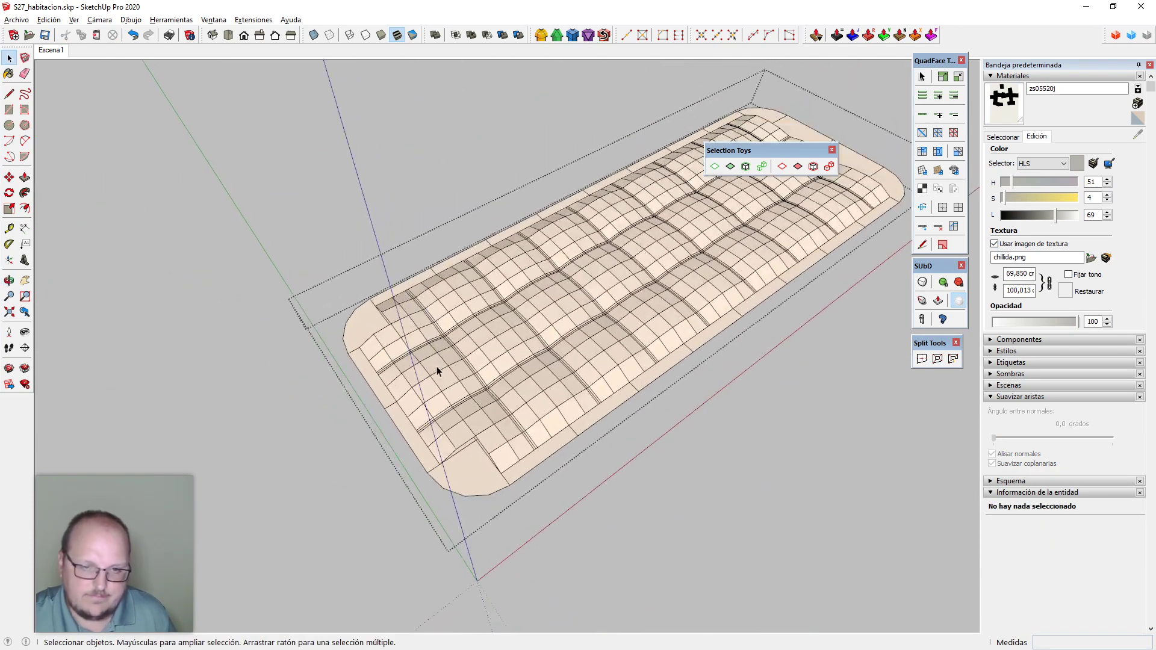
{"action": "key", "text": "m"}
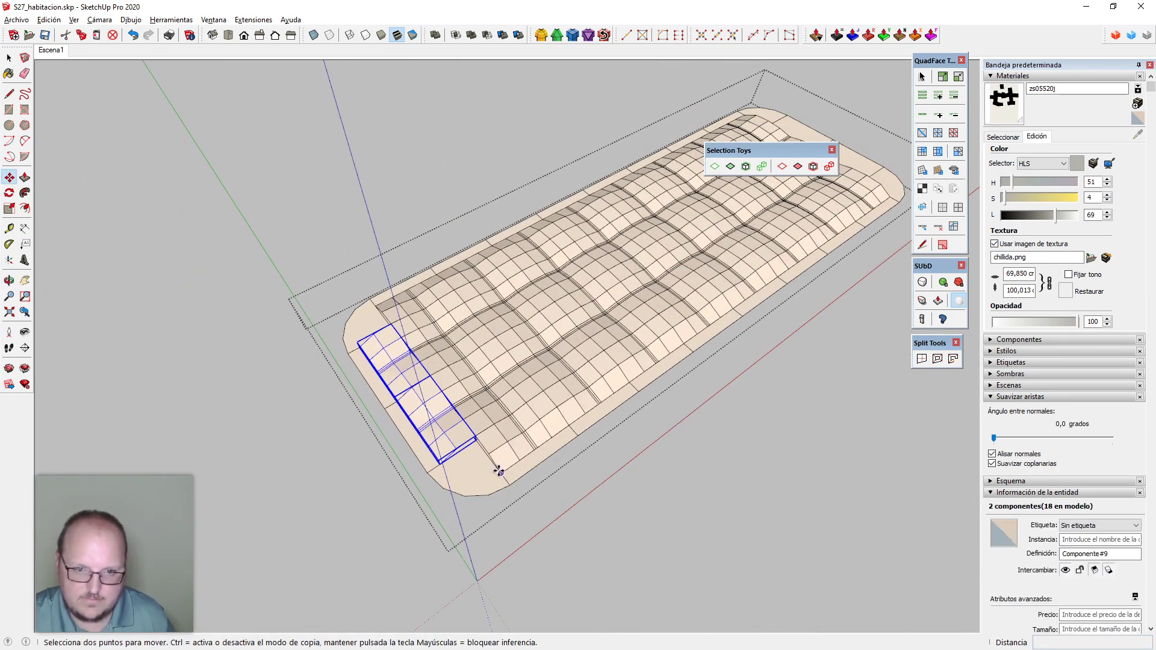
{"action": "left_click", "coordinate": [501, 473]}
{"action": "scroll", "coordinate": [512, 469], "scroll_direction": "down", "scroll_amount": 2}
{"action": "middle_click_drag", "start_coordinate": [891, 380], "coordinate": [681, 367]}
{"action": "scroll", "coordinate": [385, 355], "scroll_direction": "down", "scroll_amount": 1}
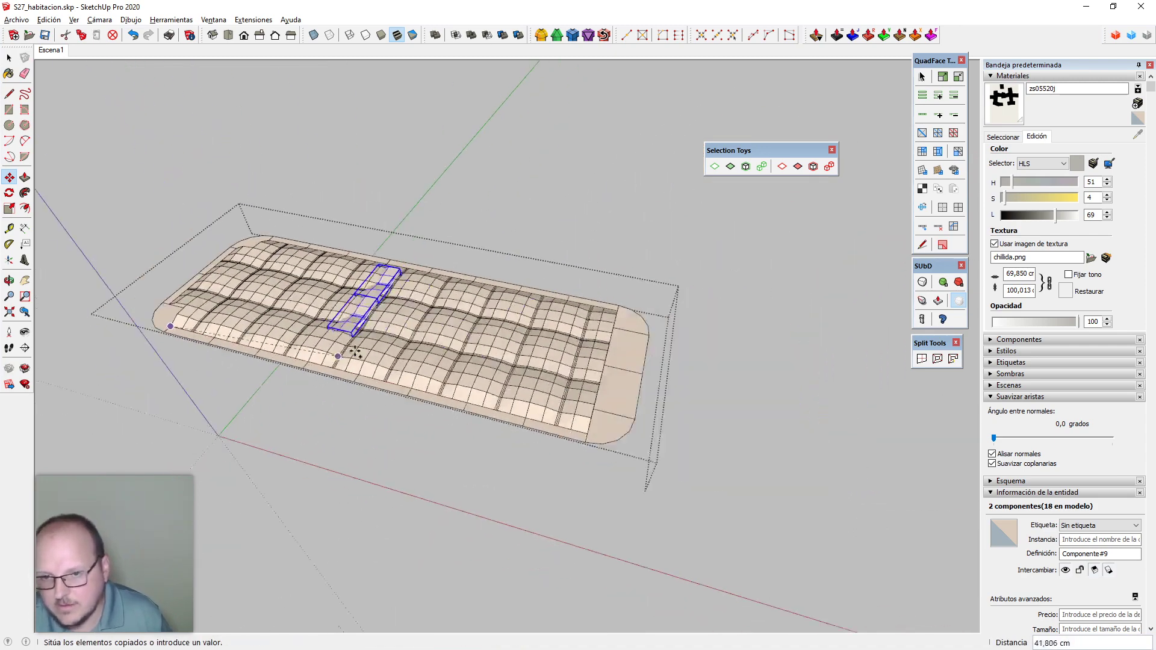
{"action": "middle_click_drag", "start_coordinate": [374, 362], "coordinate": [362, 440]}
{"action": "scroll", "coordinate": [594, 459], "scroll_direction": "up", "scroll_amount": 1}
{"action": "left_click", "coordinate": [593, 434]}
{"action": "scroll", "coordinate": [624, 339], "scroll_direction": "up", "scroll_amount": 3}
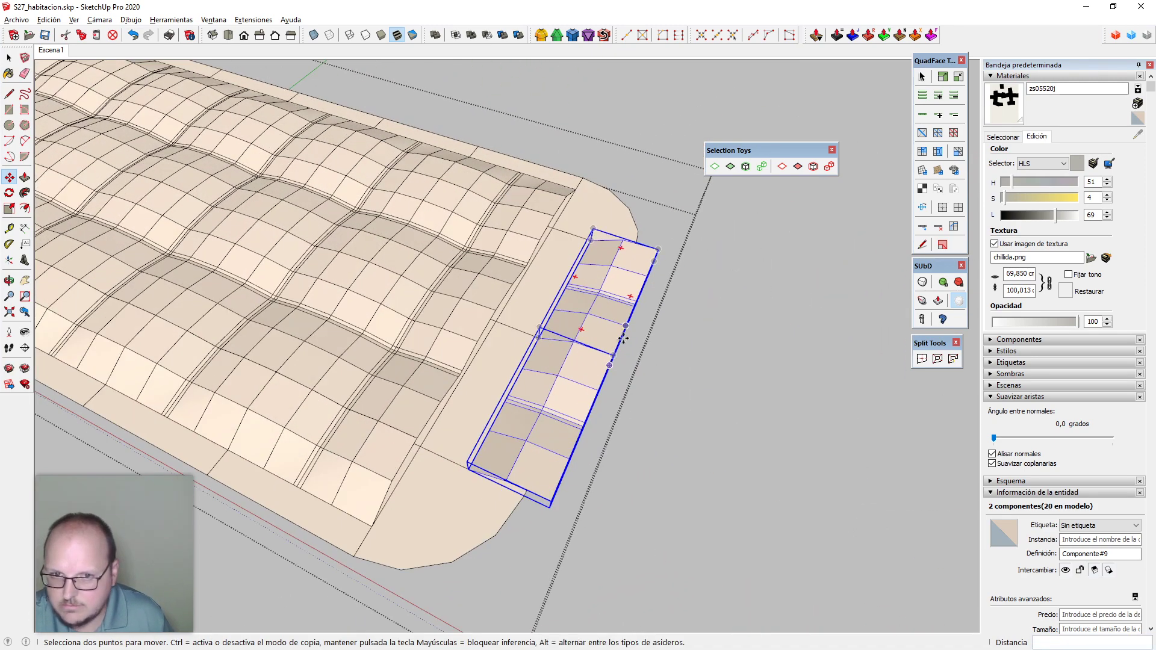
Rotate the two copied border patches 180 degrees about the middle of their shared edge
{"action": "key", "text": "q"}
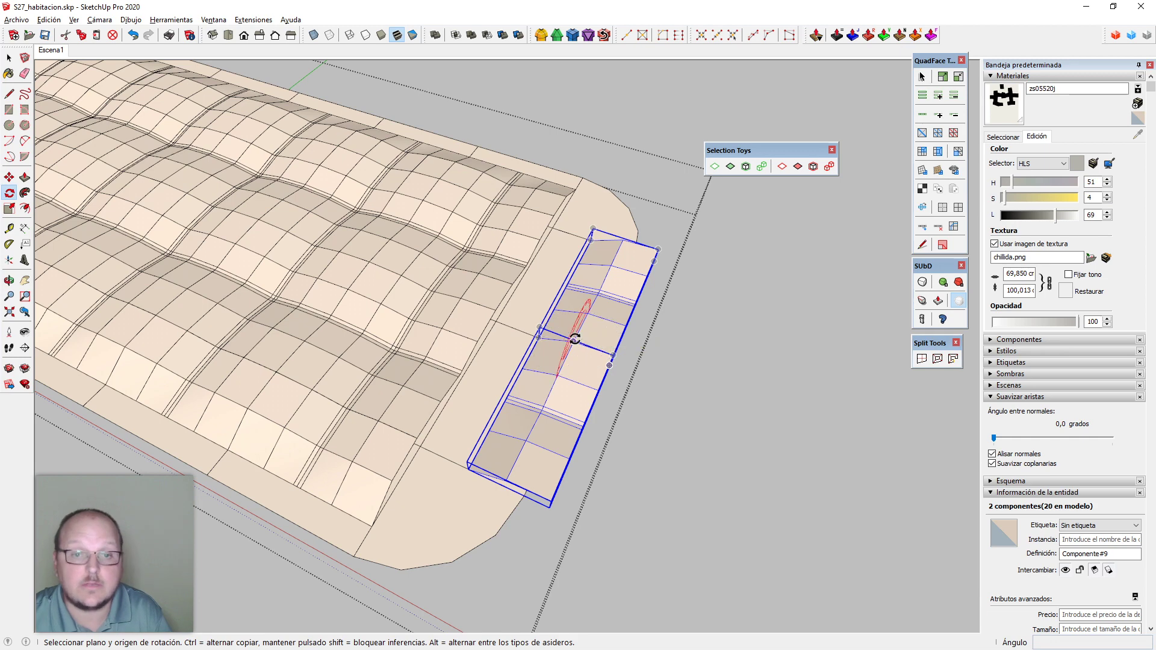
{"action": "left_click", "coordinate": [574, 342]}
{"action": "left_click", "coordinate": [593, 305]}
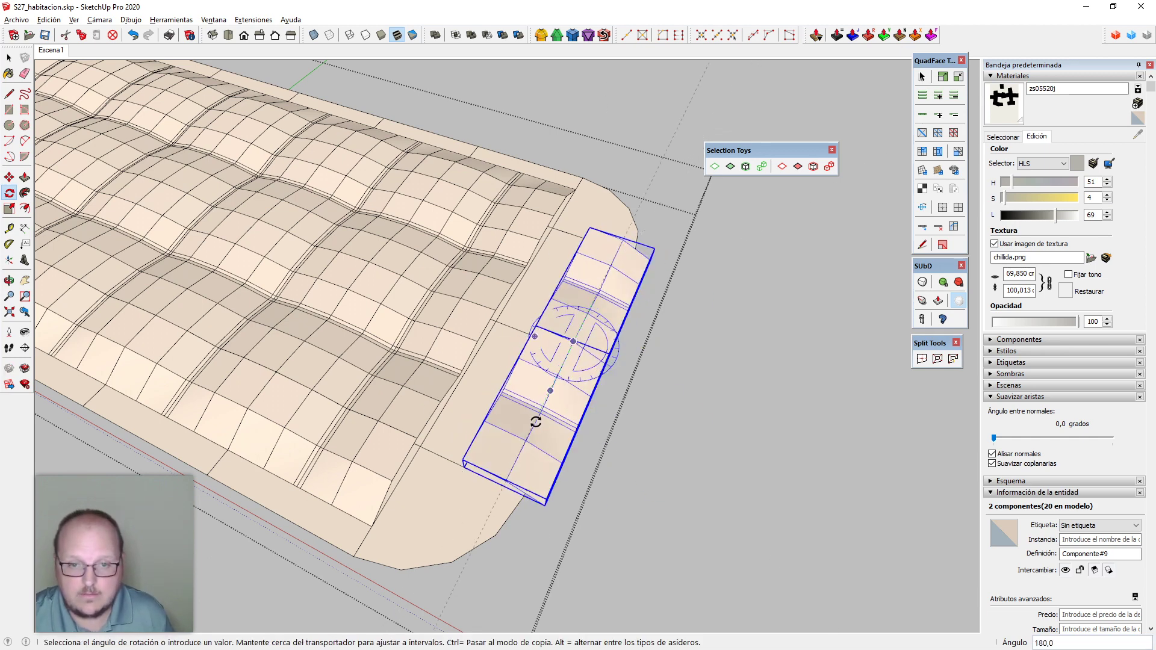
{"action": "left_click", "coordinate": [535, 421]}
{"action": "key", "text": "space"}
Move the two rotated patches by their inner corner to meet the edge of the tufted field
{"action": "middle_click_drag", "start_coordinate": [498, 450], "coordinate": [515, 403]}
{"action": "scroll", "coordinate": [494, 448], "scroll_direction": "up", "scroll_amount": 2}
{"action": "key", "text": "m"}
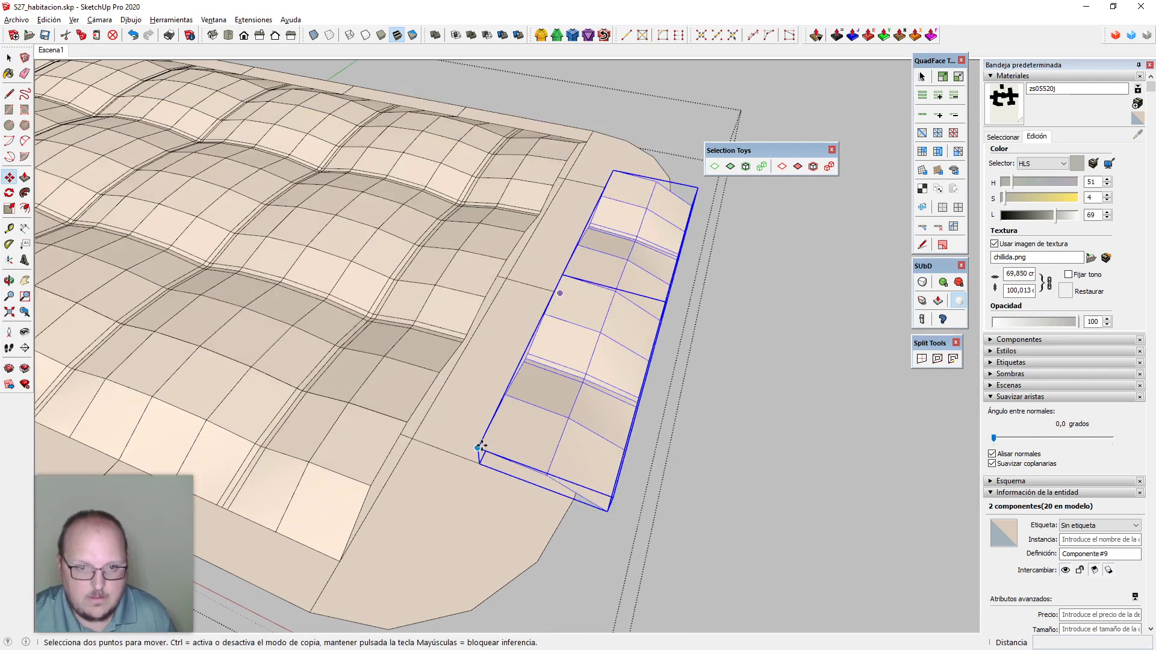
{"action": "left_click", "coordinate": [479, 448]}
{"action": "left_click", "coordinate": [408, 421]}
{"action": "key", "text": "space"}
{"action": "scroll", "coordinate": [606, 416], "scroll_direction": "down", "scroll_amount": 3}
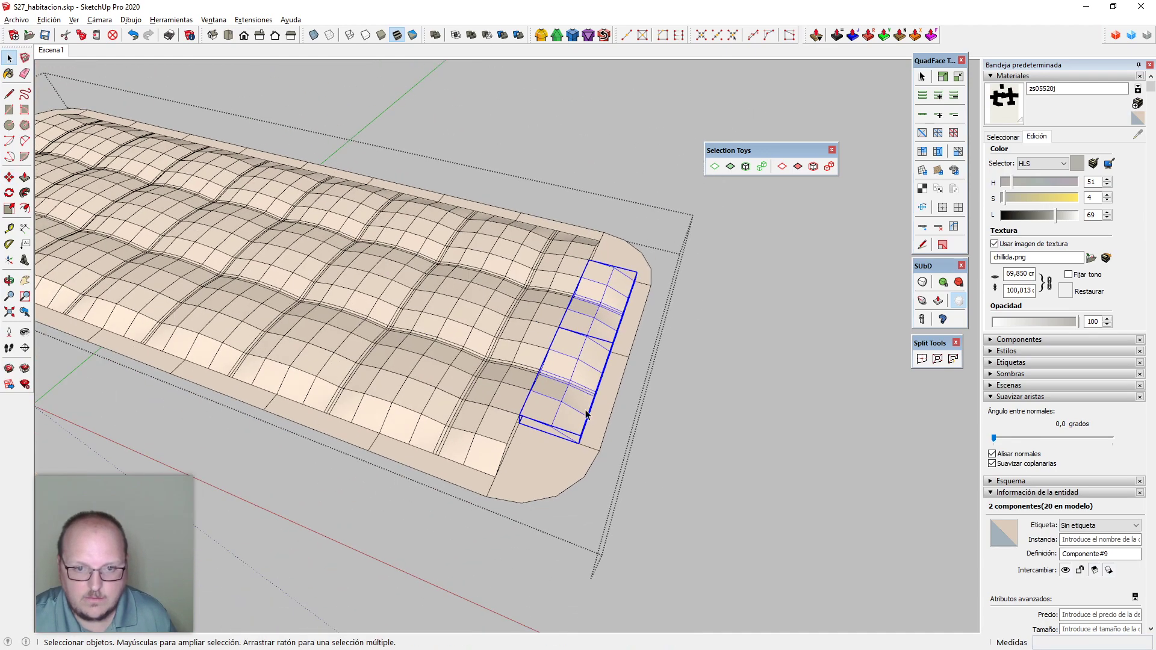
Draw a four-segment arc bulging about 1.6 cm between the outer ends of the border patches at the open corner
{"action": "middle_click_drag", "start_coordinate": [586, 414], "coordinate": [545, 333]}
{"action": "scroll", "coordinate": [571, 425], "scroll_direction": "up", "scroll_amount": 4}
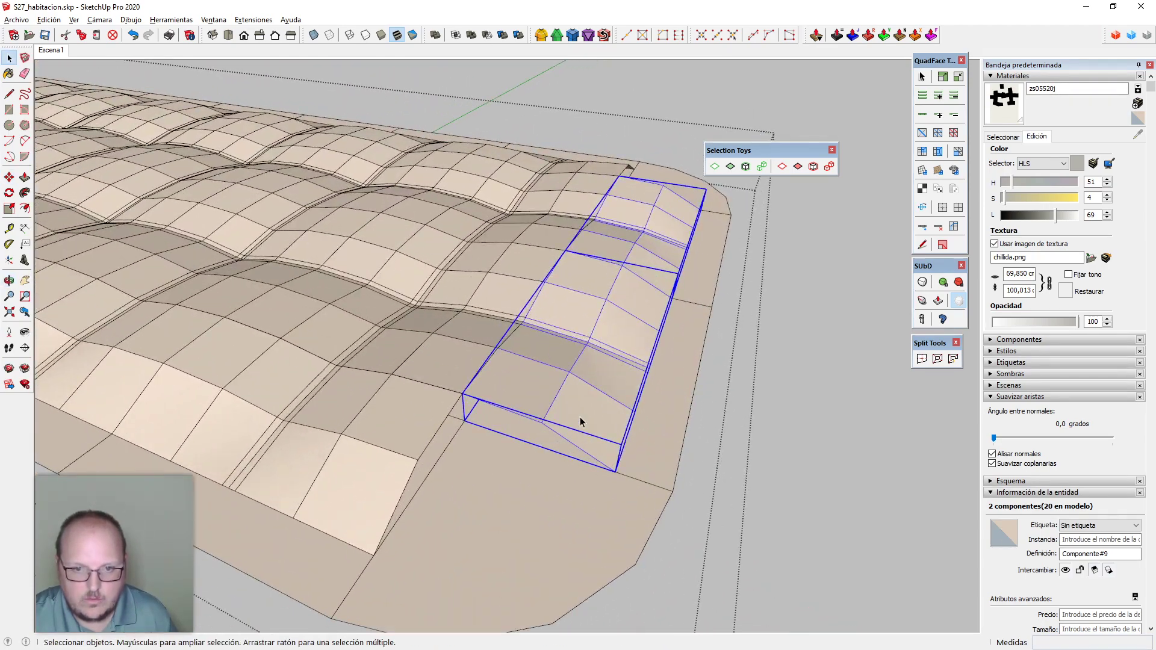
{"action": "double_click", "coordinate": [581, 421]}
{"action": "key", "text": "a"}
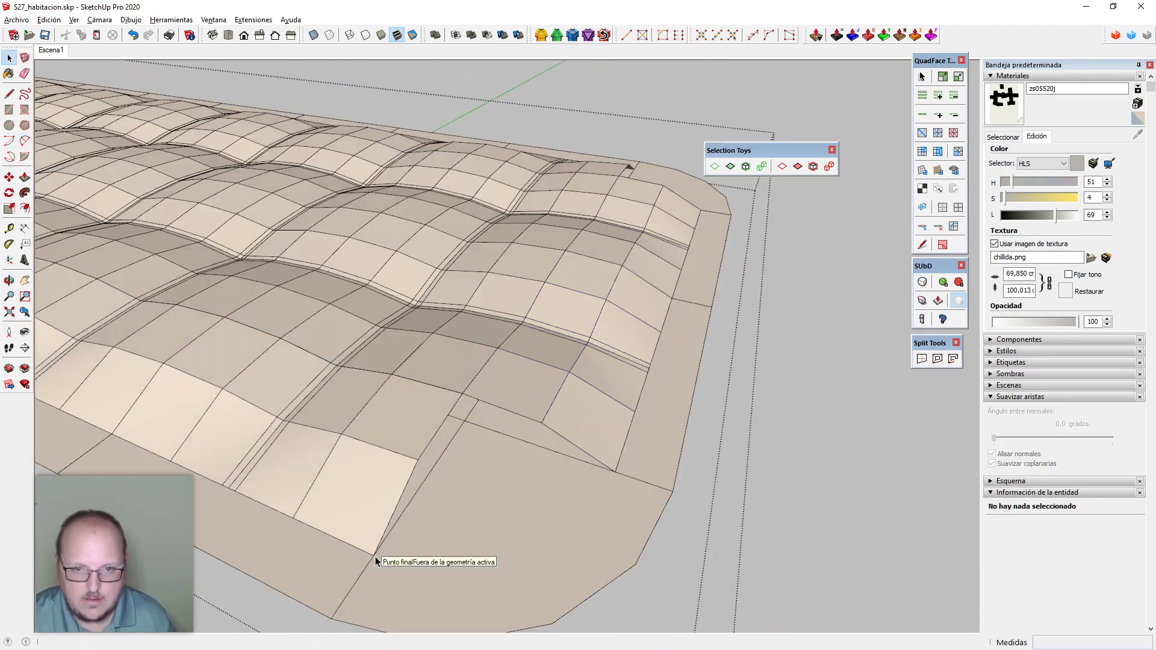
{"action": "left_click", "coordinate": [373, 555]}
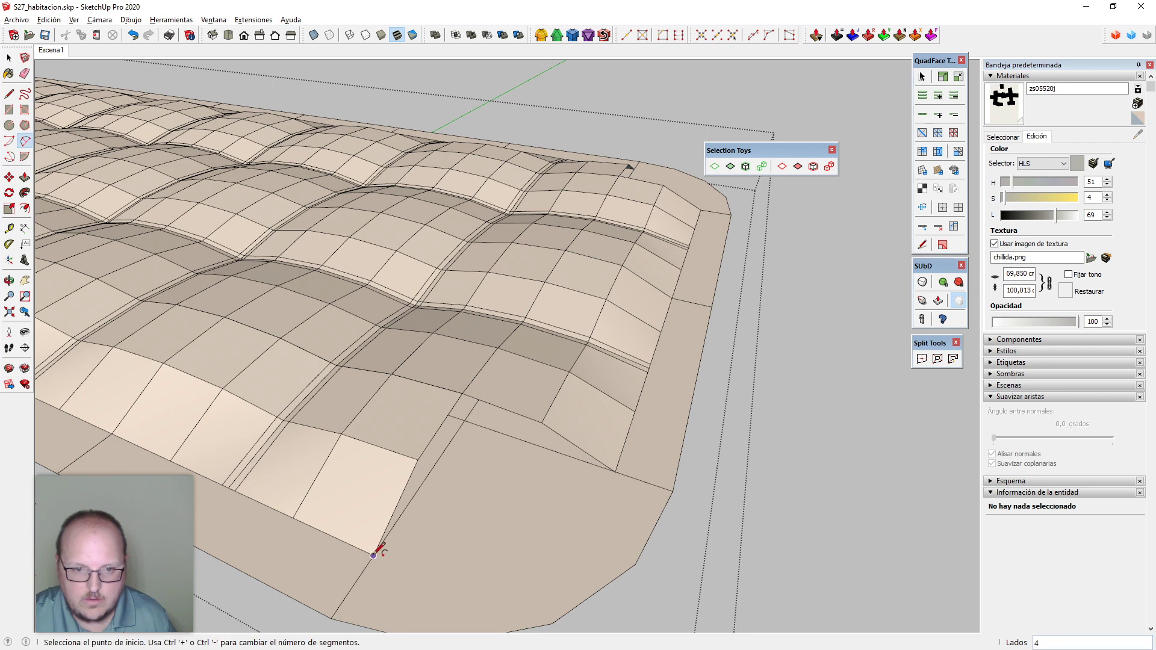
{"action": "left_click", "coordinate": [615, 471]}
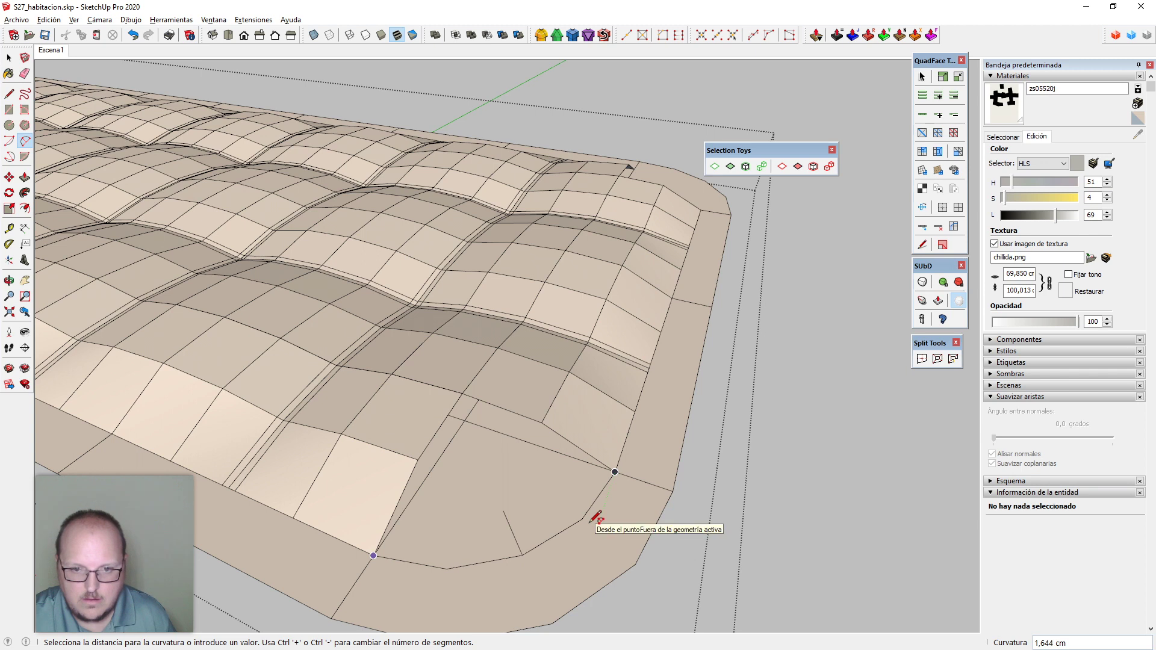
{"action": "key", "text": "space"}
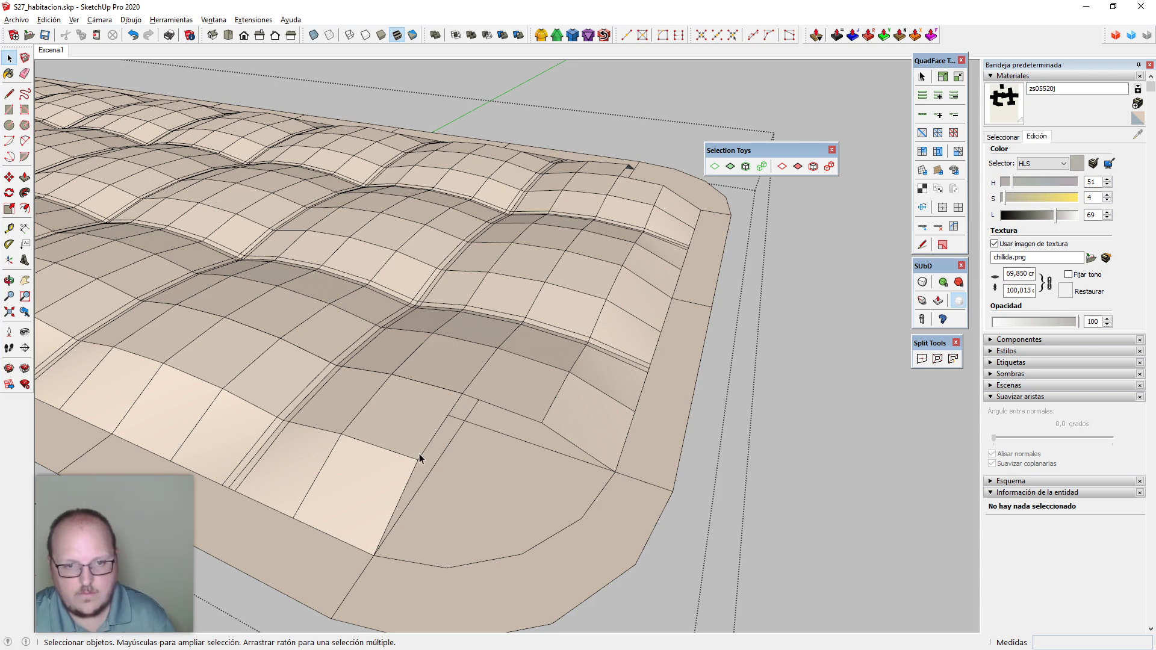
Trace the neighbouring patch edges with lines from one end of the arc to the other
{"action": "key", "text": "l"}
{"action": "left_click", "coordinate": [374, 556]}
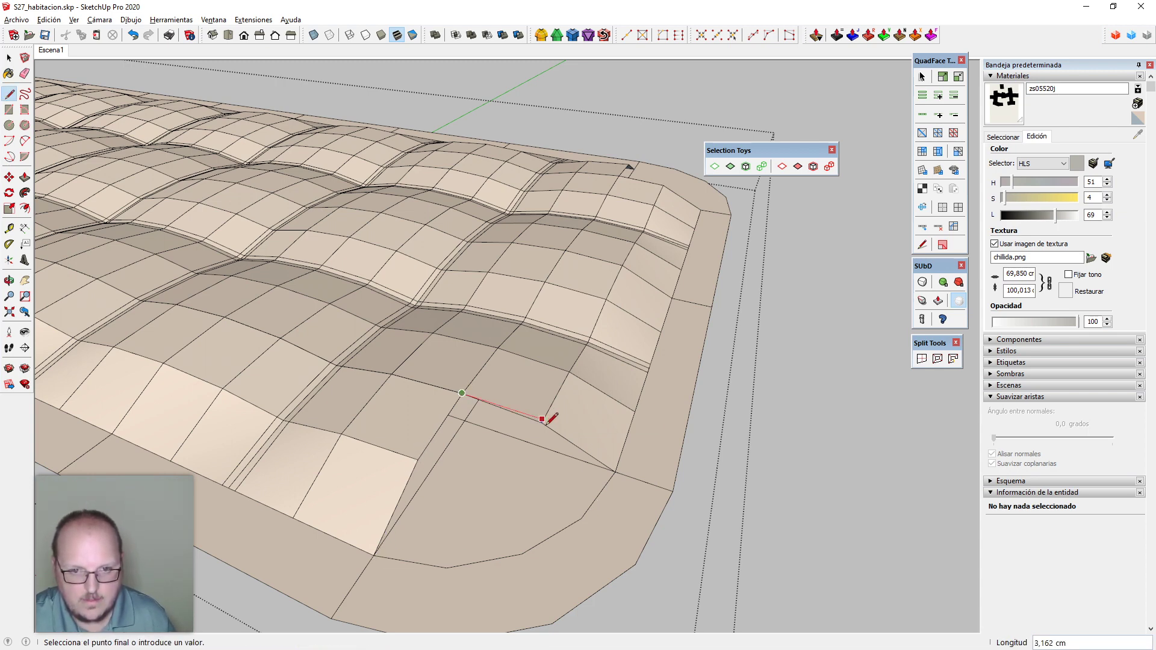
{"action": "scroll", "coordinate": [546, 421], "scroll_direction": "up", "scroll_amount": 2}
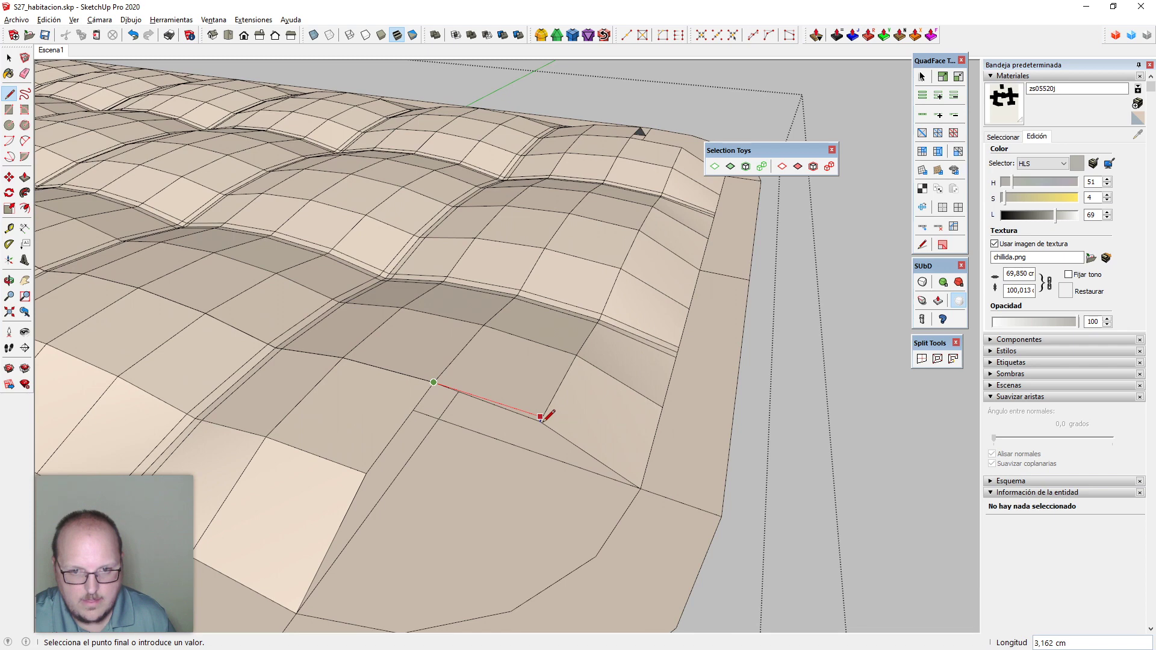
{"action": "left_click", "coordinate": [640, 488]}
{"action": "key", "text": "space"}
Delete the flat base outline around the tufting, keeping only the geometry at the open corner
{"action": "triple_click", "coordinate": [629, 515]}
{"action": "scroll", "coordinate": [629, 515], "scroll_direction": "down", "scroll_amount": 3}
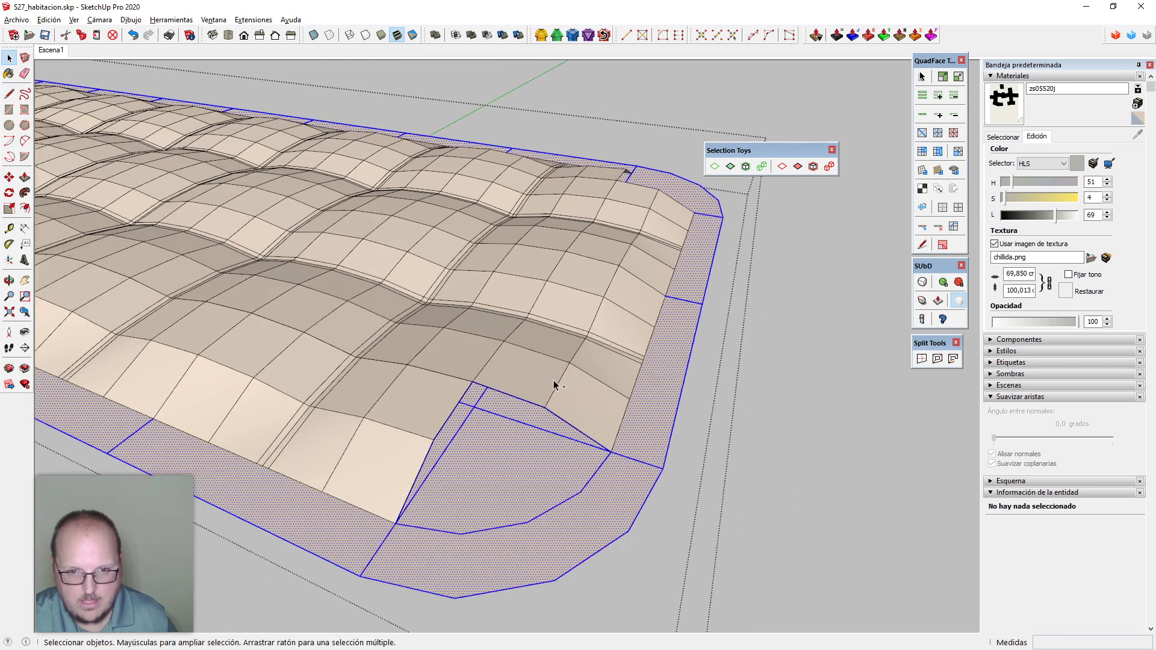
{"action": "scroll", "coordinate": [594, 462], "scroll_direction": "down", "scroll_amount": 5}
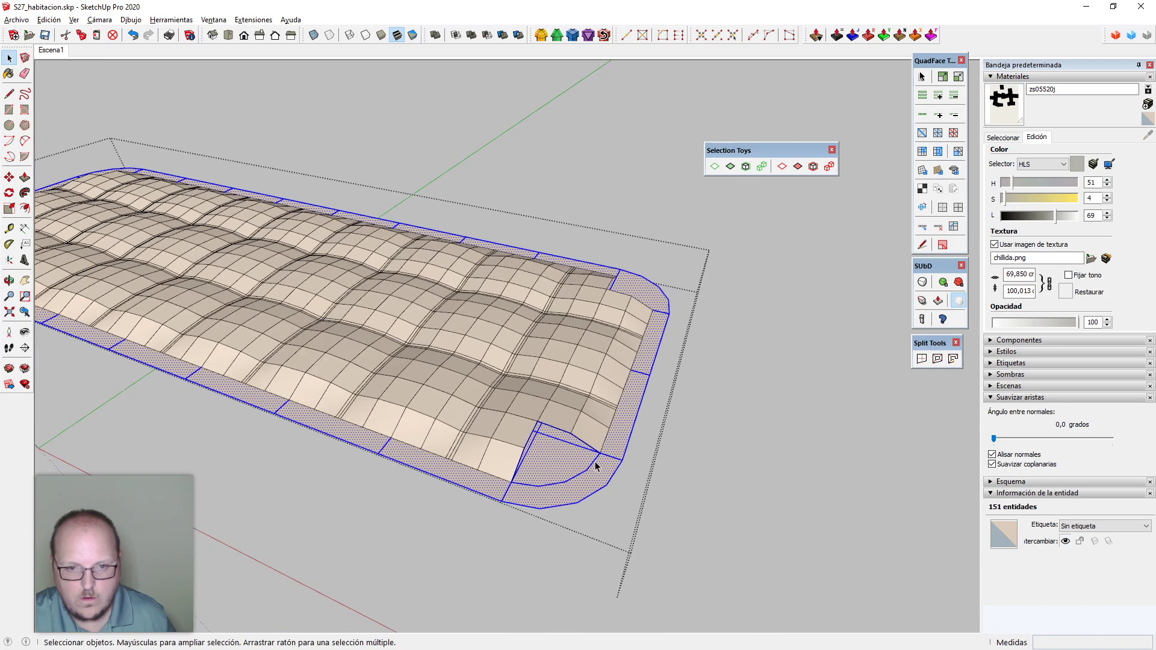
{"action": "scroll", "coordinate": [595, 464], "scroll_direction": "up", "scroll_amount": 3}
{"action": "left_click_drag", "start_coordinate": [434, 373], "coordinate": [646, 557]}
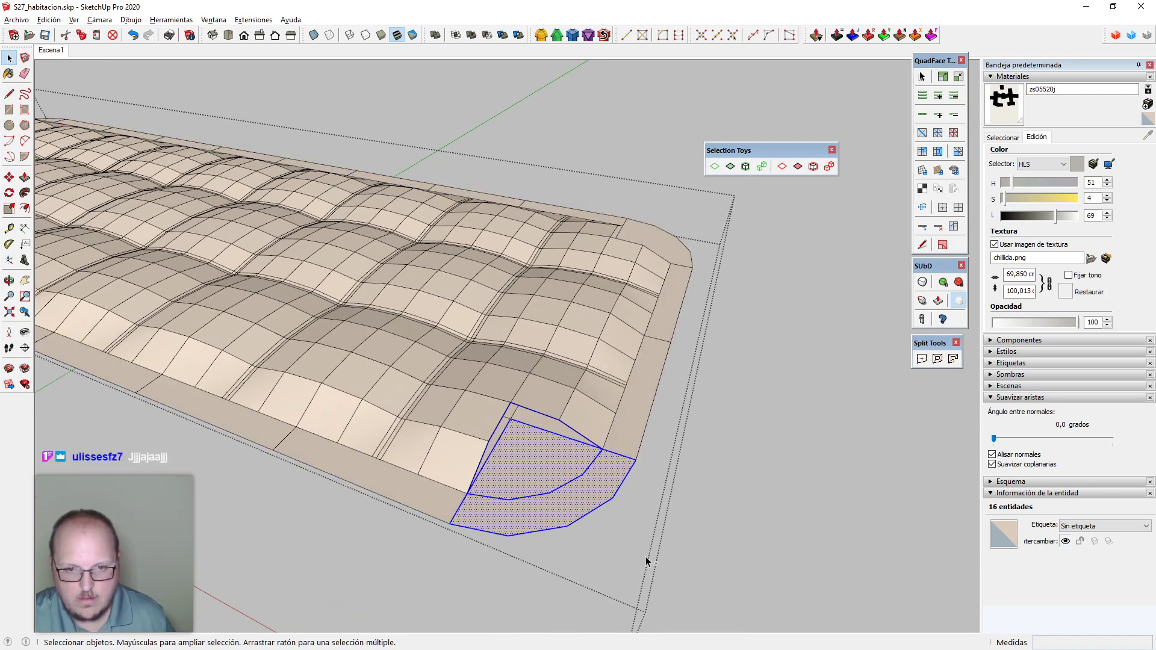
{"action": "triple_click", "coordinate": [649, 549]}
{"action": "key", "text": "Delete"}
{"action": "key", "text": "ctrl+z"}
{"action": "mouse_move", "coordinate": [650, 547]}
{"action": "middle_mouse_down"}
{"action": "mouse_move", "coordinate": [602, 508]}
{"action": "mouse_move", "coordinate": [529, 480]}
{"action": "mouse_move", "coordinate": [498, 405]}
{"action": "middle_mouse_up"}
Erase the leftover flat faces and surplus edges at the open corner, leaving the traced outline and the arc
{"action": "key", "text": "e"}
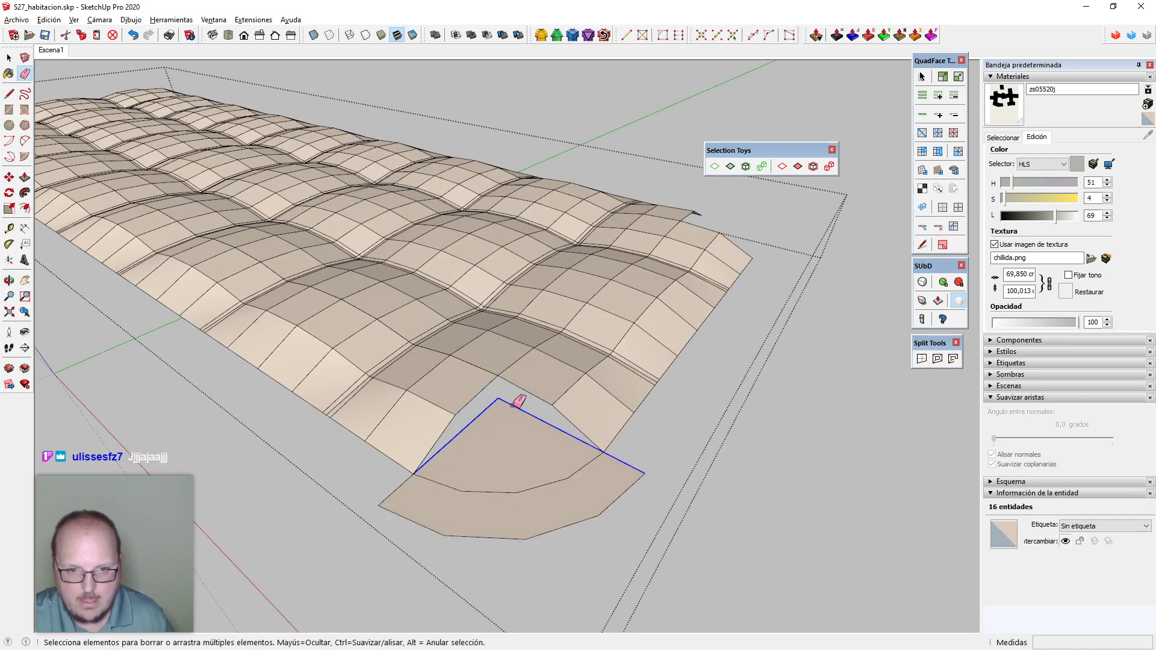
{"action": "left_click_drag", "start_coordinate": [513, 406], "coordinate": [523, 410]}
{"action": "mouse_move", "coordinate": [629, 487]}
{"action": "left_mouse_down"}
{"action": "mouse_move", "coordinate": [411, 515]}
{"action": "mouse_move", "coordinate": [393, 491]}
{"action": "left_mouse_up"}
{"action": "key", "text": "space"}
Try the corner arc with 3 segments and undo the change
{"action": "left_click", "coordinate": [463, 491]}
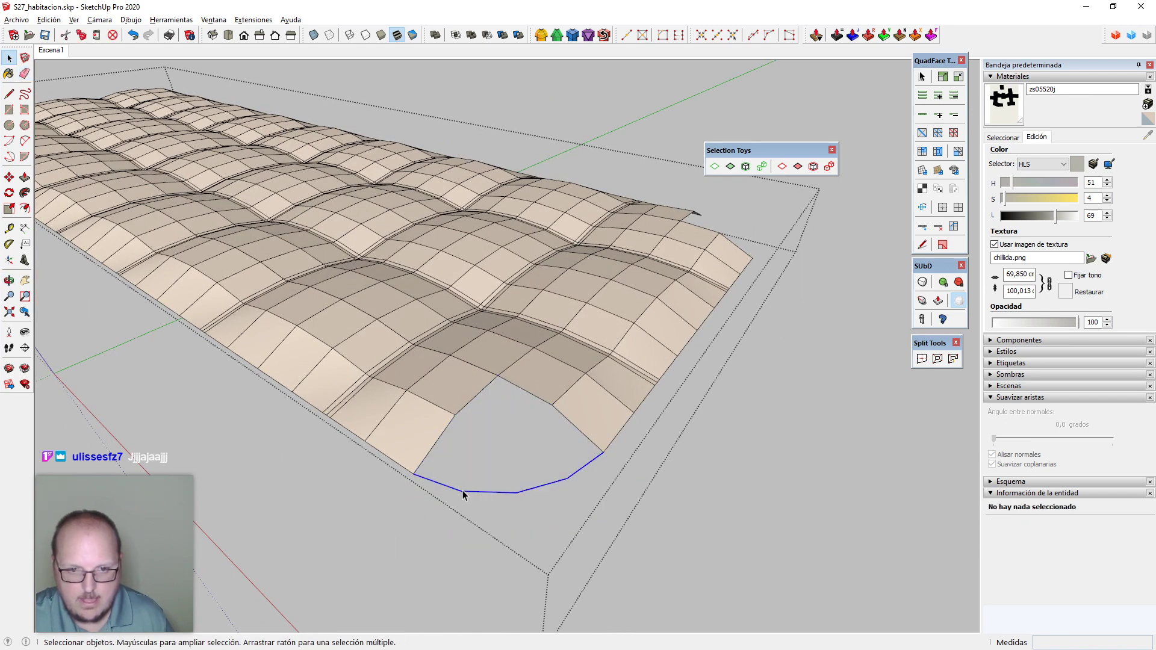
{"action": "left_click", "coordinate": [464, 493]}
{"action": "middle_click_drag", "start_coordinate": [466, 490], "coordinate": [549, 483]}
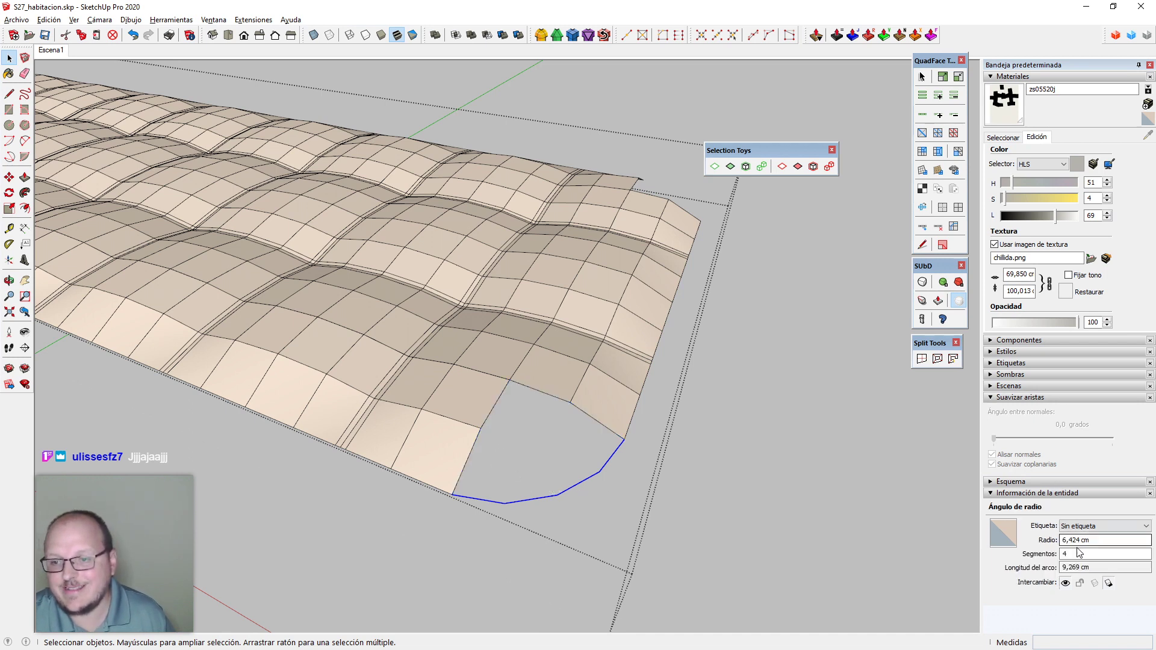
{"action": "left_click_drag", "start_coordinate": [1078, 553], "coordinate": [1050, 549]}
{"action": "middle_click_drag", "start_coordinate": [486, 400], "coordinate": [483, 413]}
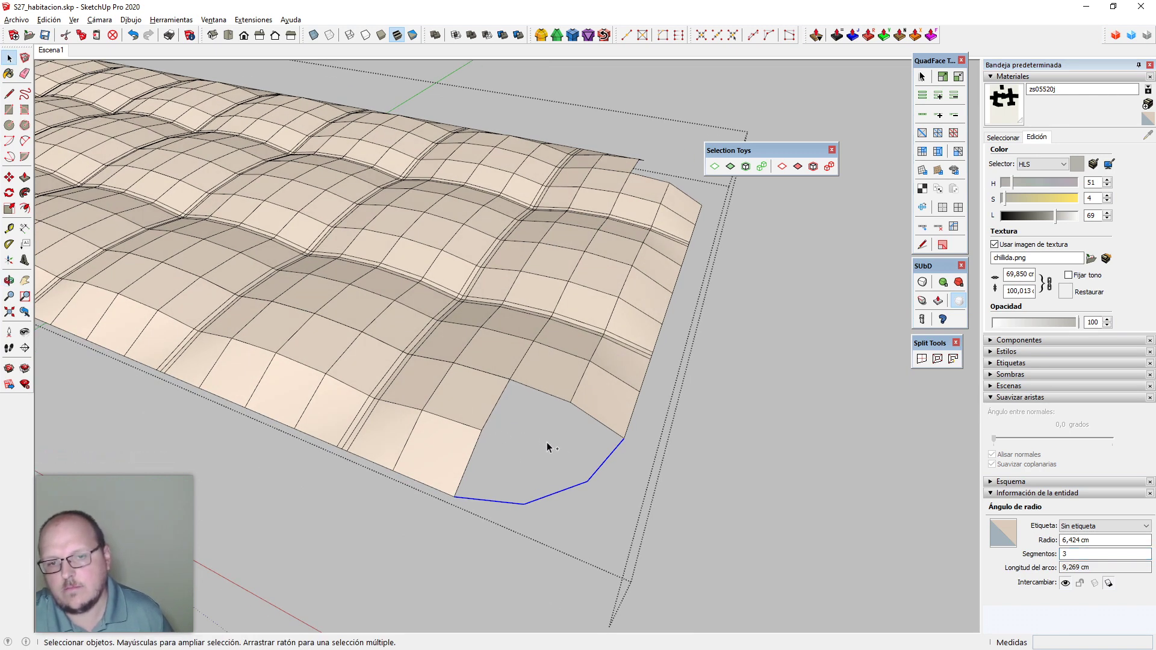
{"action": "key", "text": "ctrl+z"}
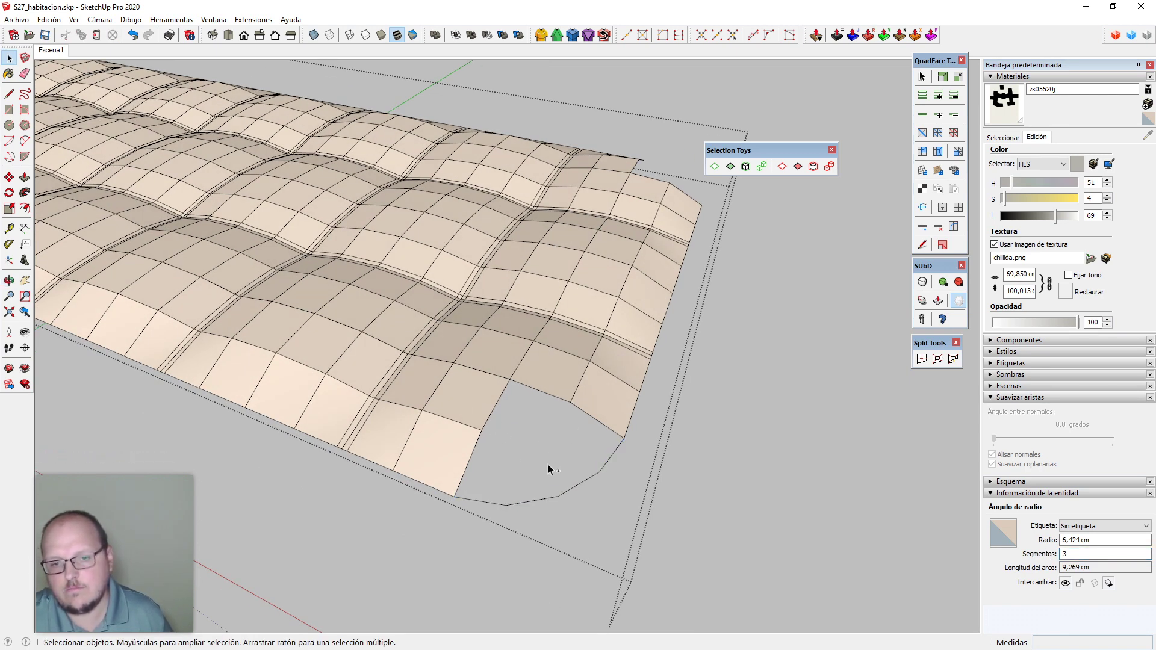
Select the eight edges outlining the open corner, enable the Curviloft tools and skin the contour
{"action": "key", "text": "ctrl+z"}
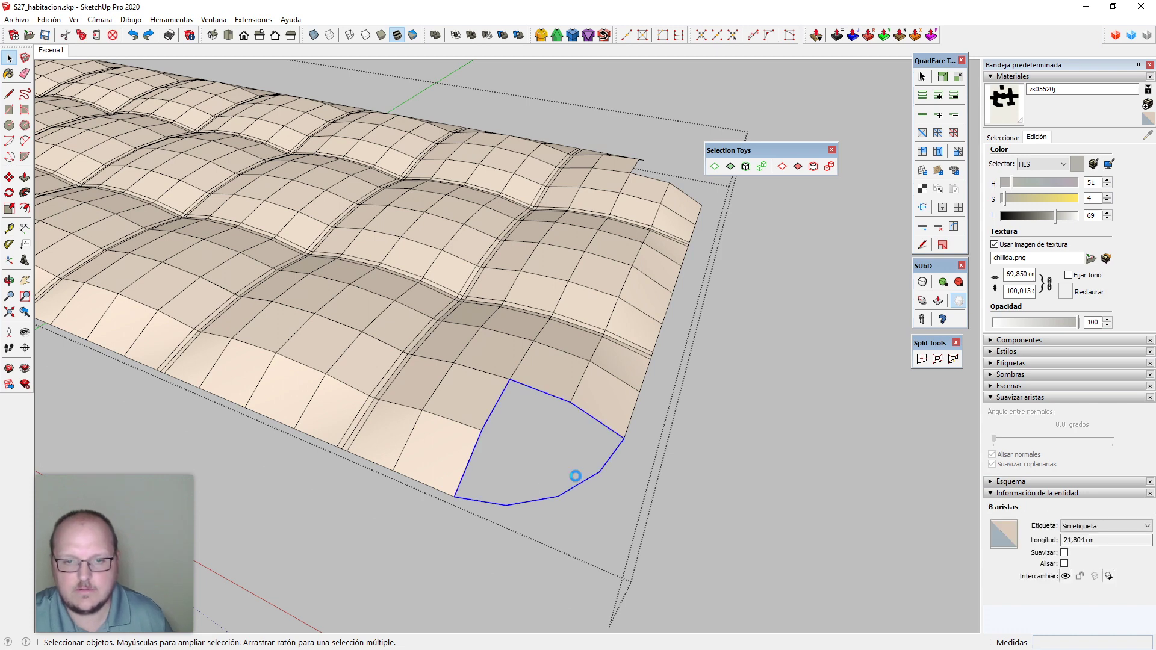
{"action": "right_click", "coordinate": [981, 35]}
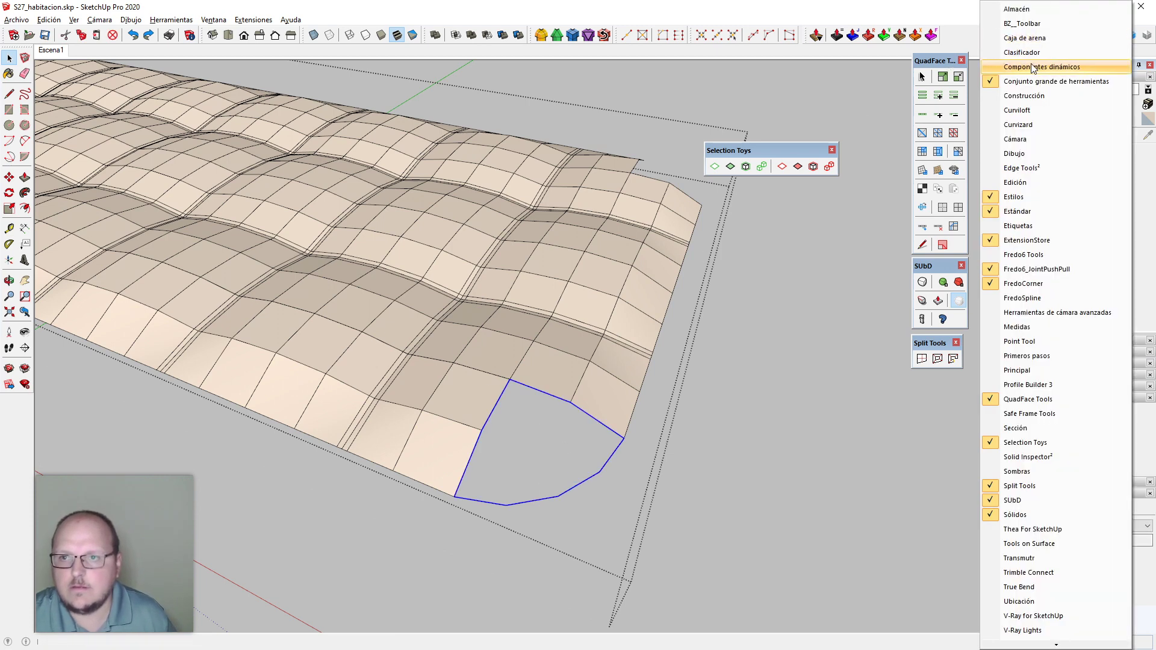
{"action": "left_click", "coordinate": [1031, 115]}
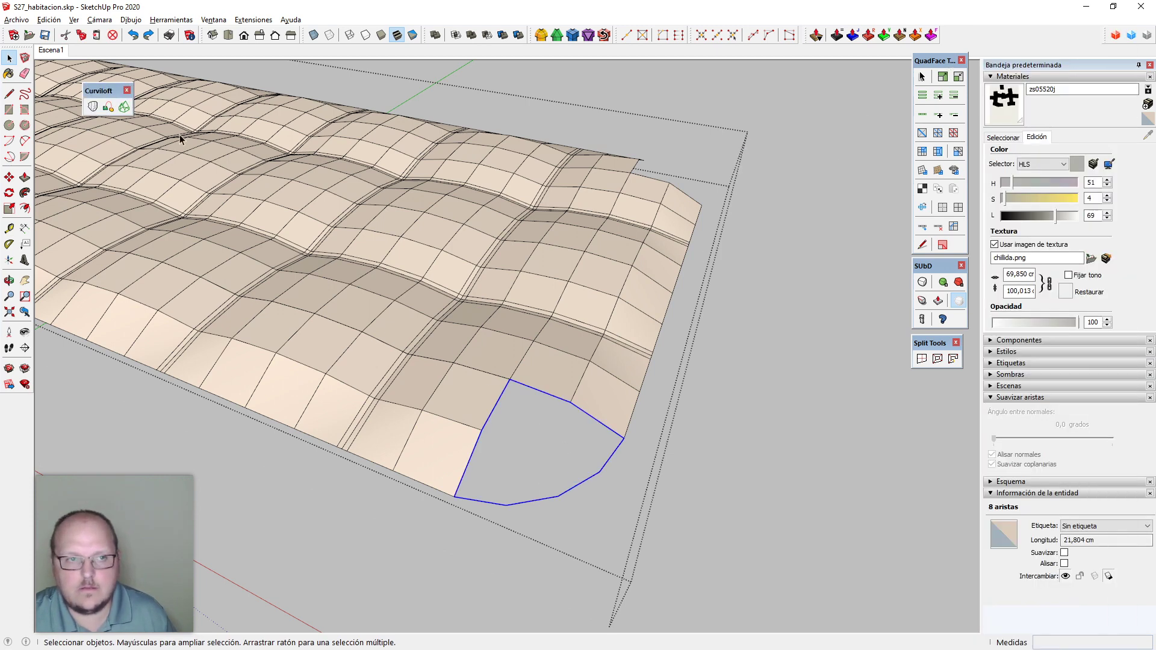
{"action": "left_click", "coordinate": [124, 108]}
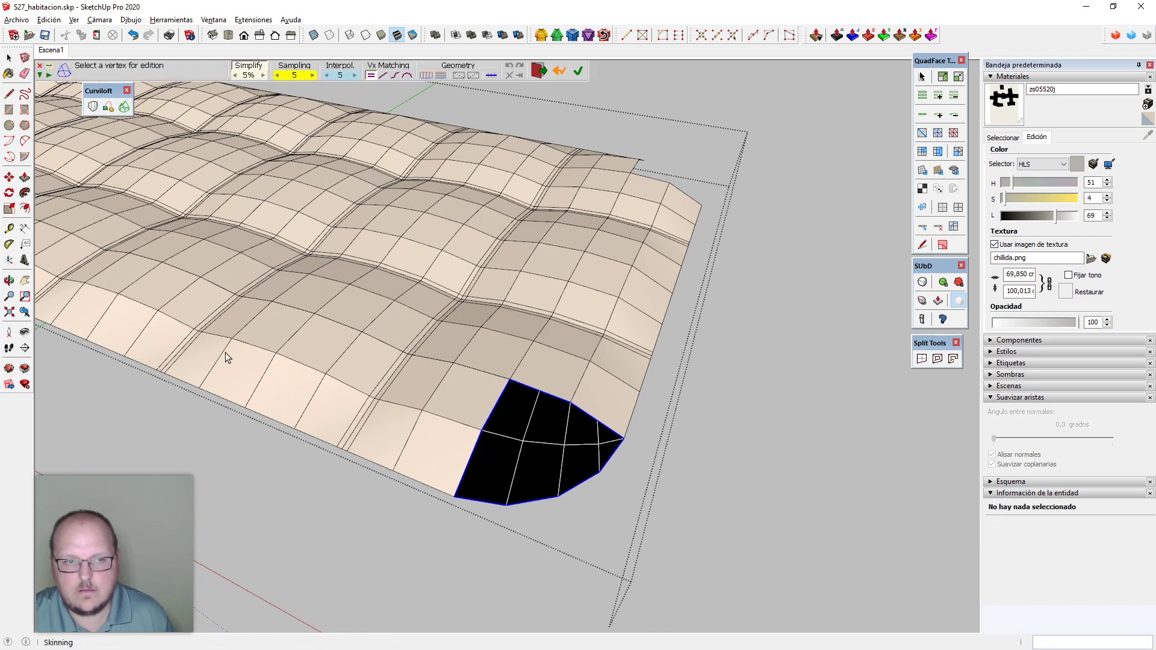
Cycle the skin's junction type until its faces fan out from the inner corner to the arc, and generate the surface
{"action": "left_click", "coordinate": [522, 431]}
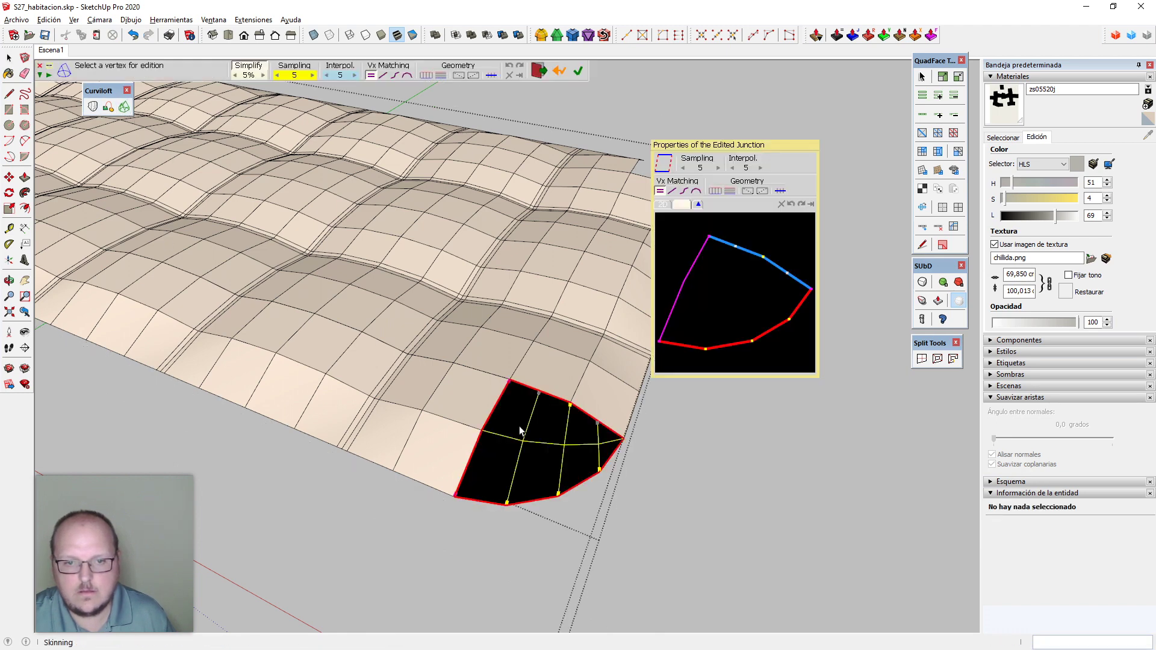
{"action": "left_click", "coordinate": [665, 164]}
{"action": "left_click", "coordinate": [665, 164]}
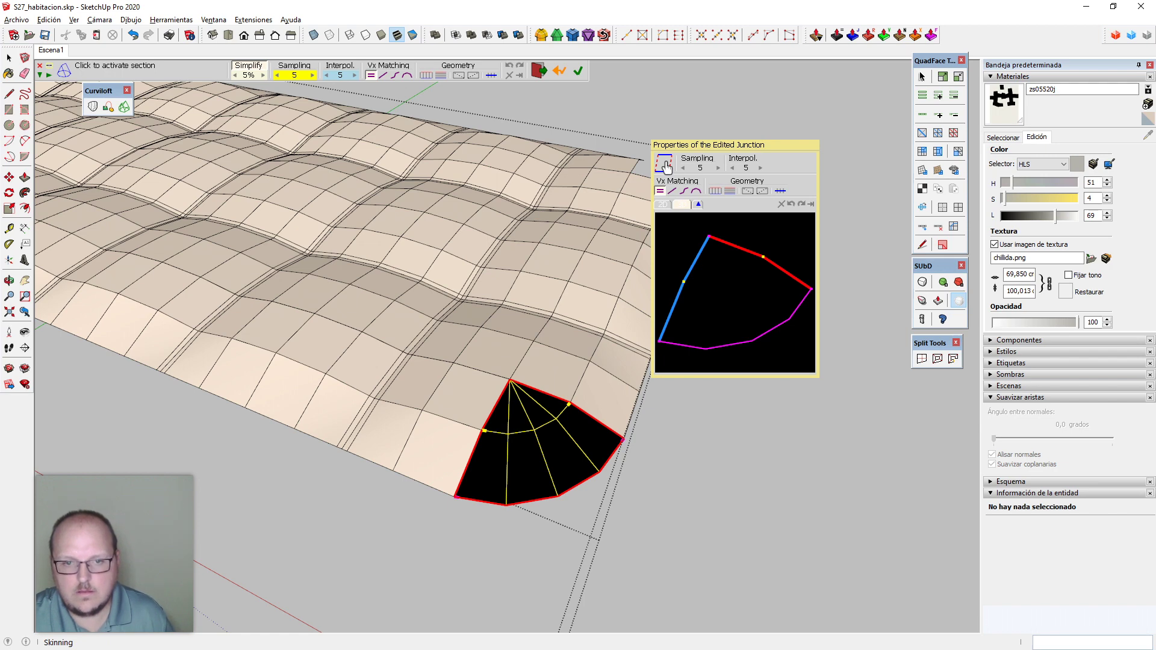
{"action": "key", "text": "Return"}
Select the generated corner patch group and display its hidden geometry
{"action": "middle_click_drag", "start_coordinate": [557, 435], "coordinate": [553, 445]}
{"action": "key", "text": "space"}
{"action": "left_click", "coordinate": [551, 447]}
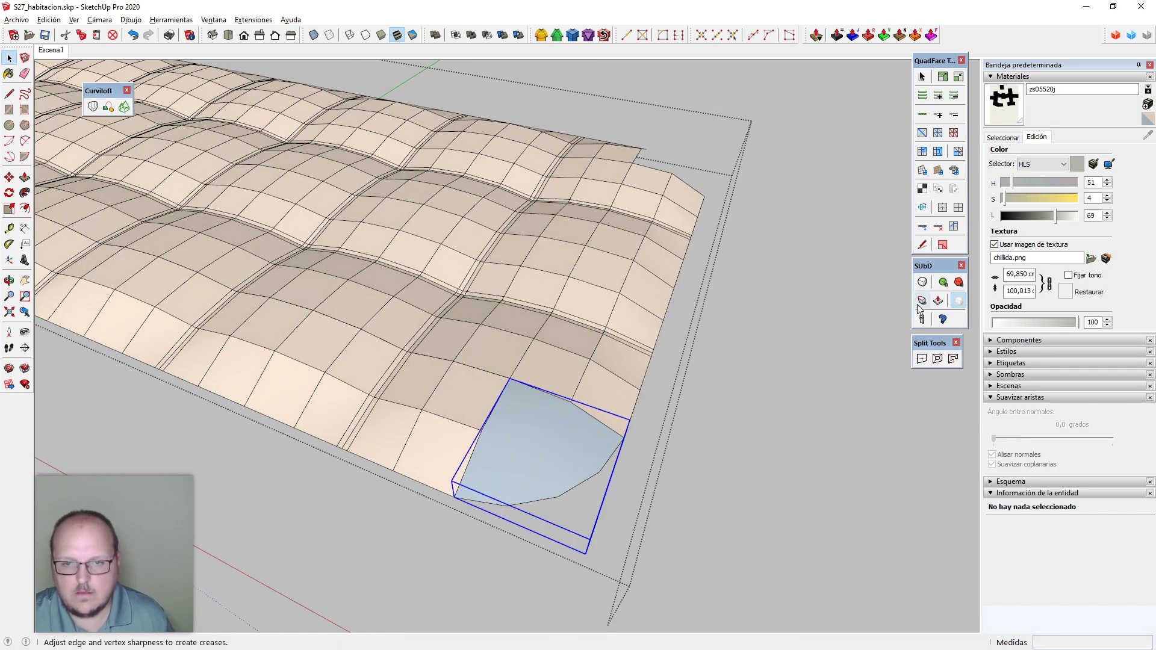
{"action": "scroll", "coordinate": [600, 409], "scroll_direction": "up", "scroll_amount": 2}
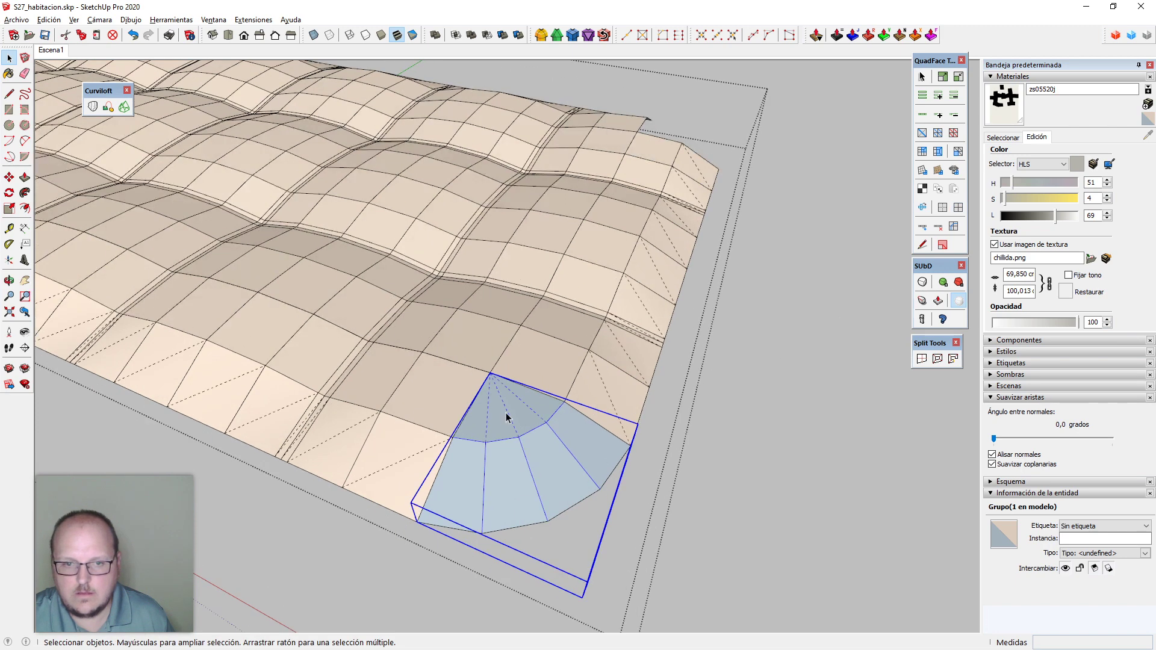
Inside the corner patch group, unsmooth the middle diagonal edge and reverse the faces so their front side points outward
{"action": "double_click", "coordinate": [506, 417]}
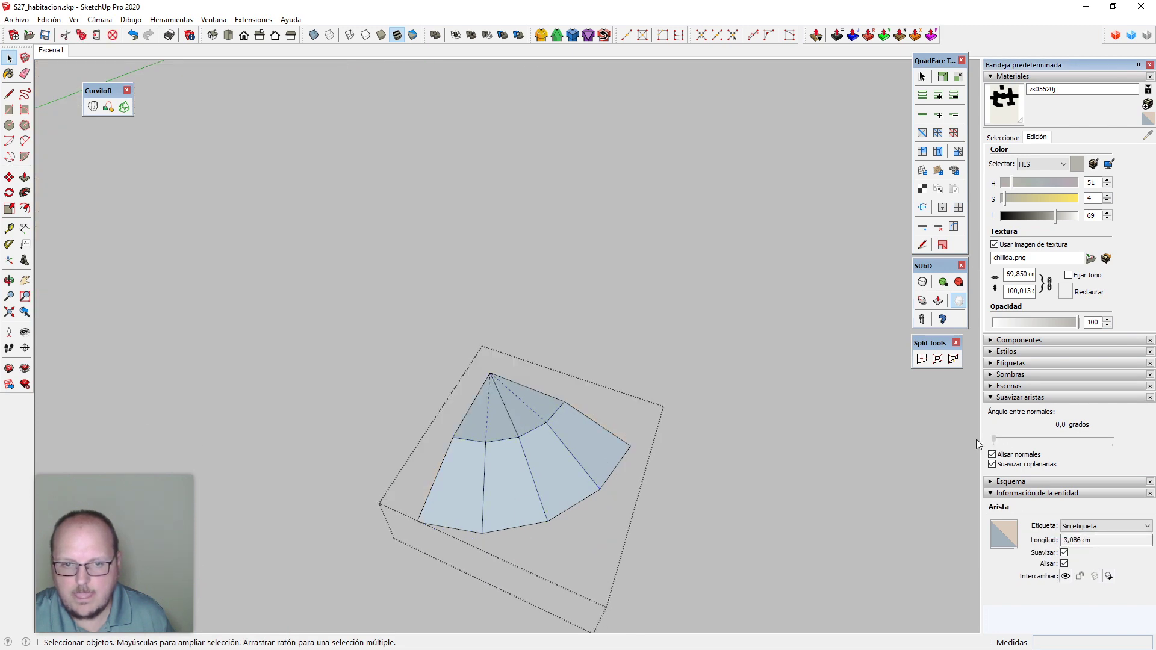
{"action": "middle_click_drag", "start_coordinate": [593, 481], "coordinate": [598, 490]}
{"action": "key", "text": "Escape"}
{"action": "double_click", "coordinate": [554, 443]}
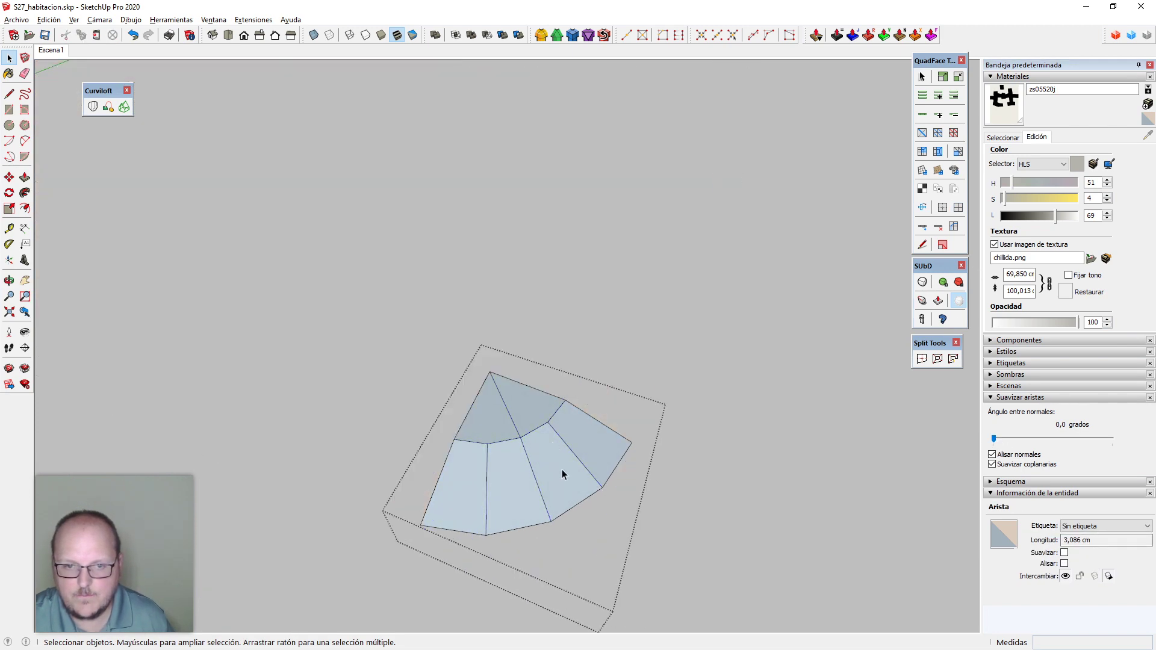
{"action": "left_click", "coordinate": [562, 471]}
{"action": "key", "text": "shift+o"}
{"action": "scroll", "coordinate": [565, 470], "scroll_direction": "down", "scroll_amount": 1}
{"action": "key", "text": "Escape"}
{"action": "left_click", "coordinate": [561, 474]}
Copy the corner patch to the open corner on the same short end and rotate it to fit that corner
{"action": "middle_click_drag", "start_coordinate": [560, 474], "coordinate": [503, 480]}
{"action": "scroll", "coordinate": [534, 475], "scroll_direction": "up", "scroll_amount": 2}
{"action": "key", "text": "m"}
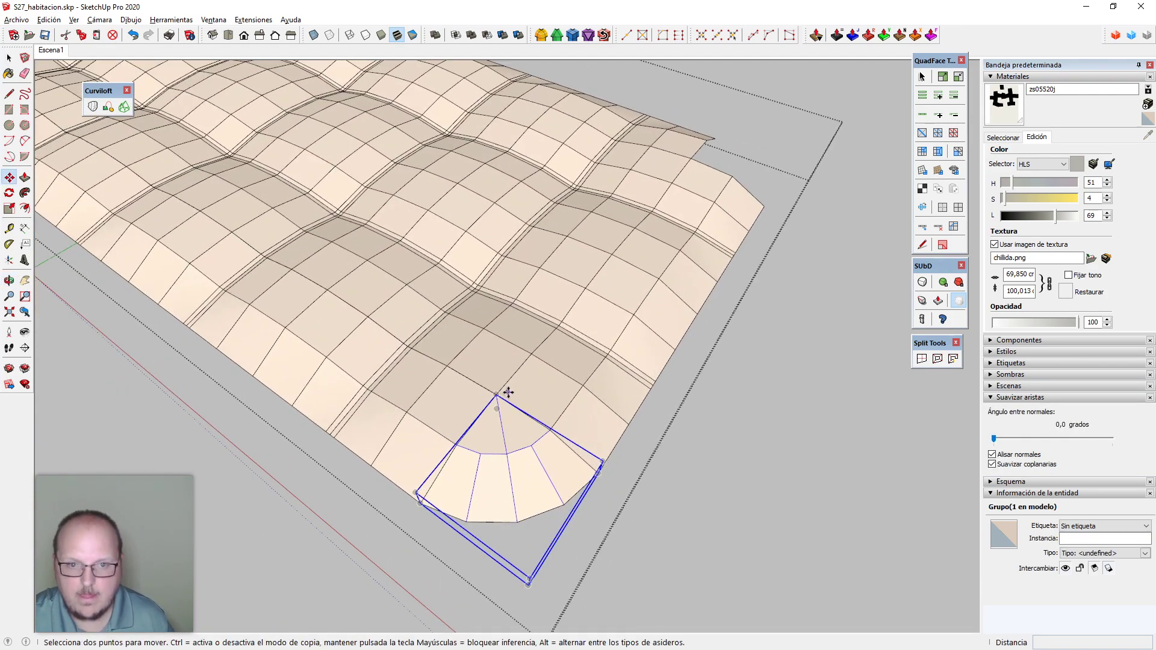
{"action": "left_click", "coordinate": [497, 395]}
{"action": "scroll", "coordinate": [512, 404], "scroll_direction": "down", "scroll_amount": 3}
{"action": "scroll", "coordinate": [675, 301], "scroll_direction": "up", "scroll_amount": 2}
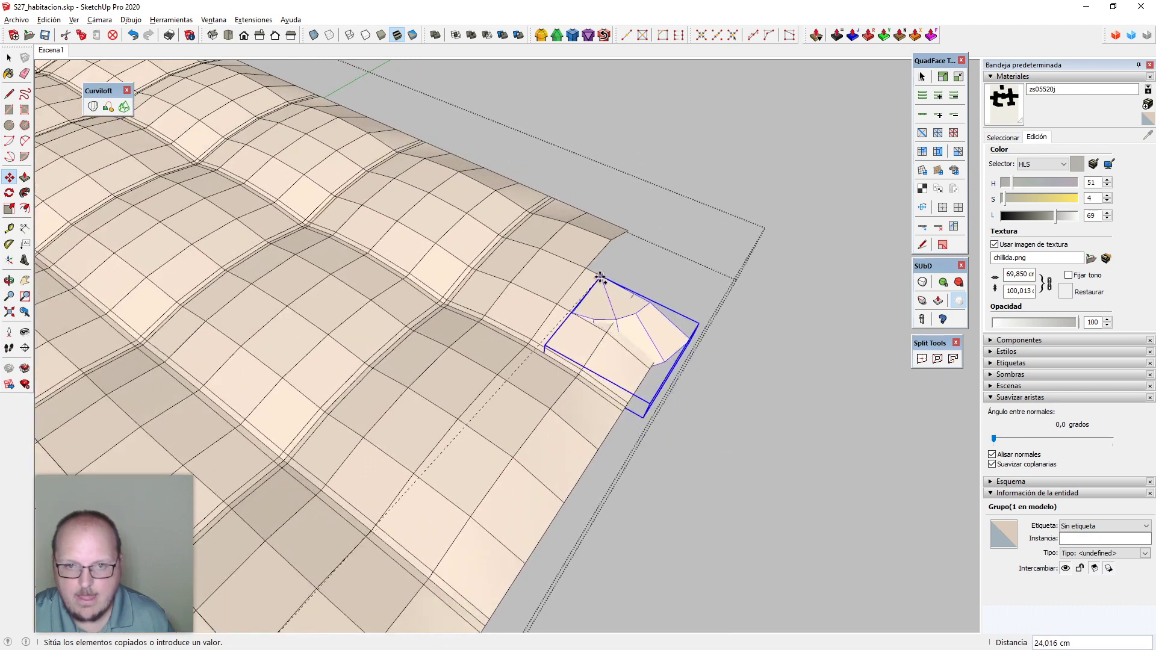
{"action": "left_click", "coordinate": [586, 269]}
{"action": "key", "text": "q"}
{"action": "left_click", "coordinate": [586, 268]}
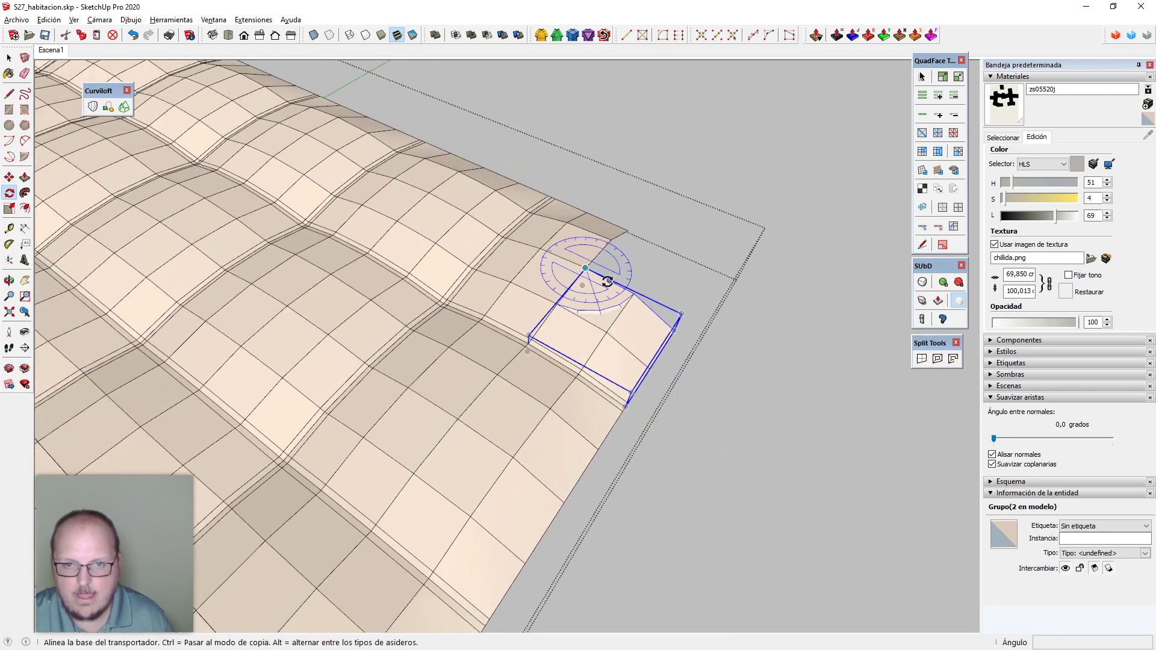
{"action": "left_click", "coordinate": [609, 279]}
{"action": "key", "text": "ctrl"}
{"action": "left_click", "coordinate": [619, 236]}
{"action": "key", "text": "space"}
Select both corner patches and copy them beyond the cushion's opposite short end
{"action": "scroll", "coordinate": [813, 386], "scroll_direction": "down", "scroll_amount": 2}
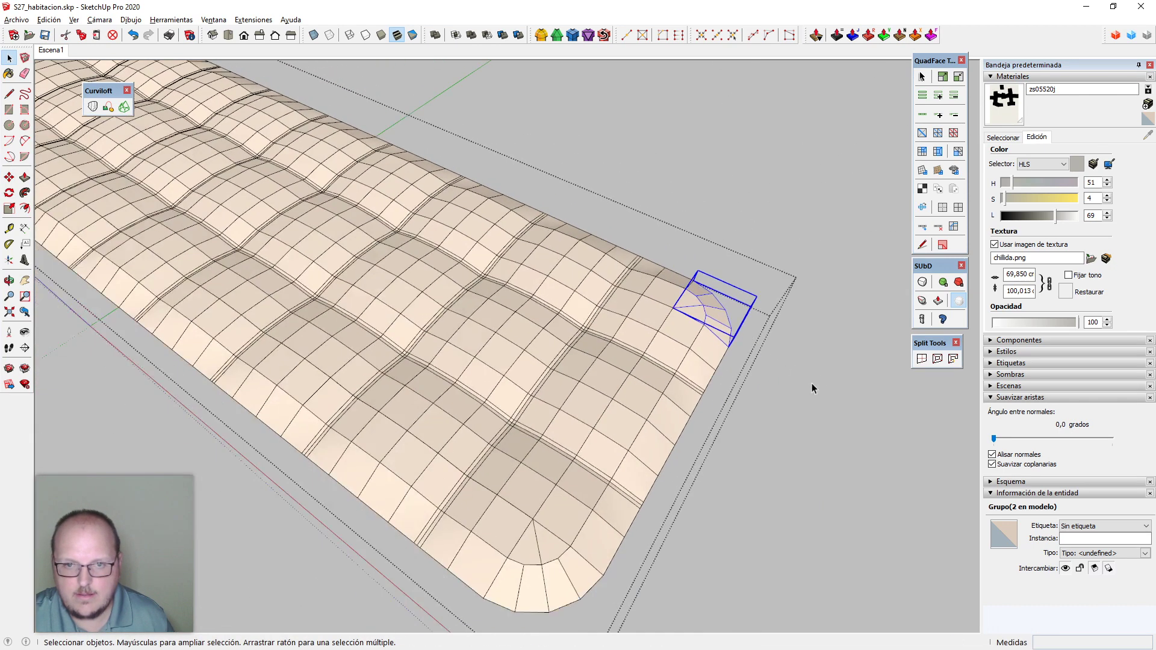
{"action": "left_click", "coordinate": [545, 563], "text": "ctrl"}
{"action": "scroll", "coordinate": [745, 467], "scroll_direction": "down", "scroll_amount": 2}
{"action": "key", "text": "m"}
{"action": "middle_click_drag", "start_coordinate": [746, 469], "coordinate": [790, 462]}
{"action": "key", "text": "ctrl"}
{"action": "left_click", "coordinate": [720, 414]}
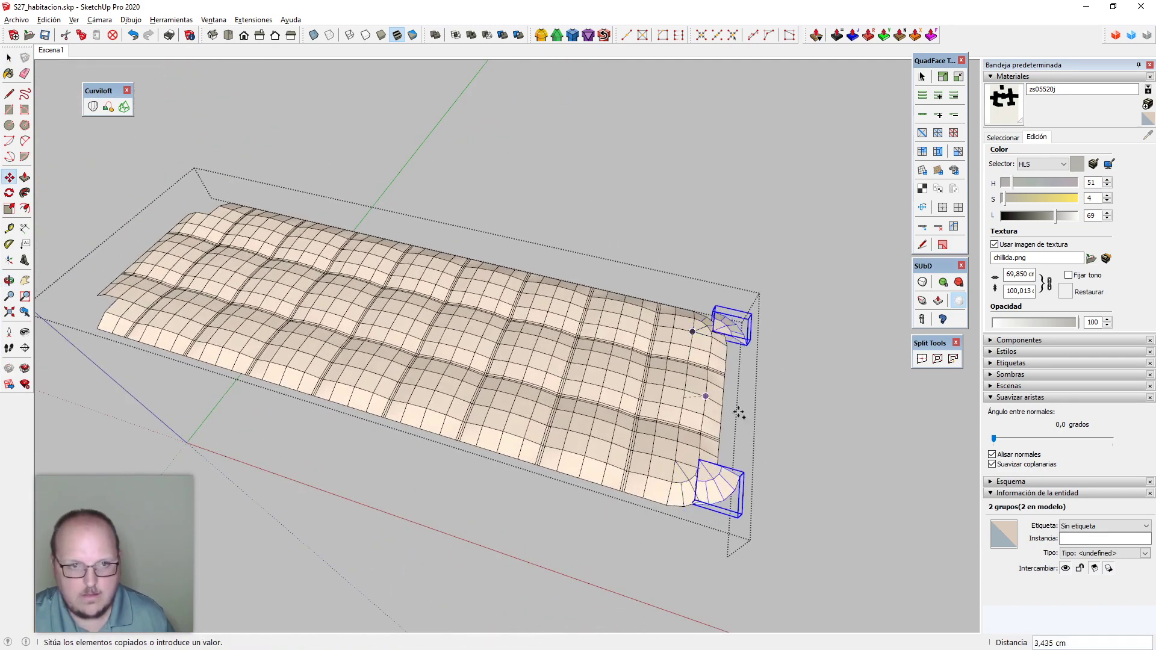
{"action": "scroll", "coordinate": [855, 511], "scroll_direction": "down", "scroll_amount": 1}
{"action": "middle_click_drag", "start_coordinate": [421, 342], "coordinate": [392, 452]}
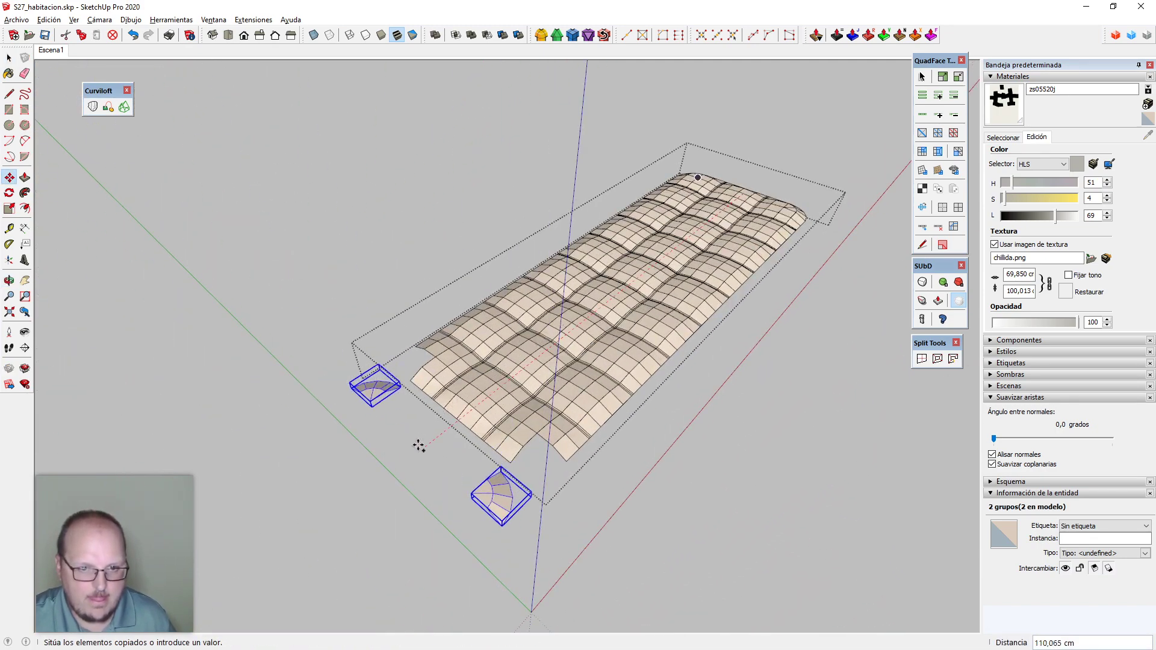
Rotate the copied pair of corner patches half a turn so they face the opposite short end
{"action": "key", "text": "q"}
{"action": "left_click", "coordinate": [424, 445]}
{"action": "left_click", "coordinate": [456, 417]}
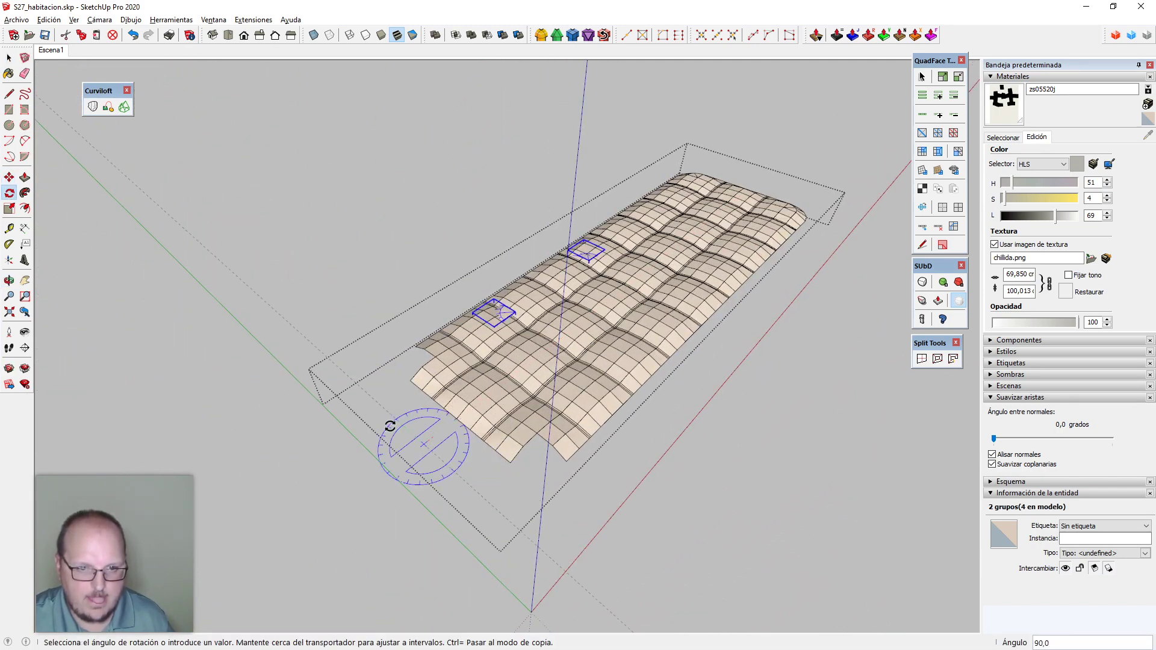
{"action": "left_click", "coordinate": [388, 476]}
{"action": "key", "text": "space"}
Move the rotated pair by a patch's inner corner point into the two remaining open corners of the cushion
{"action": "key", "text": "m"}
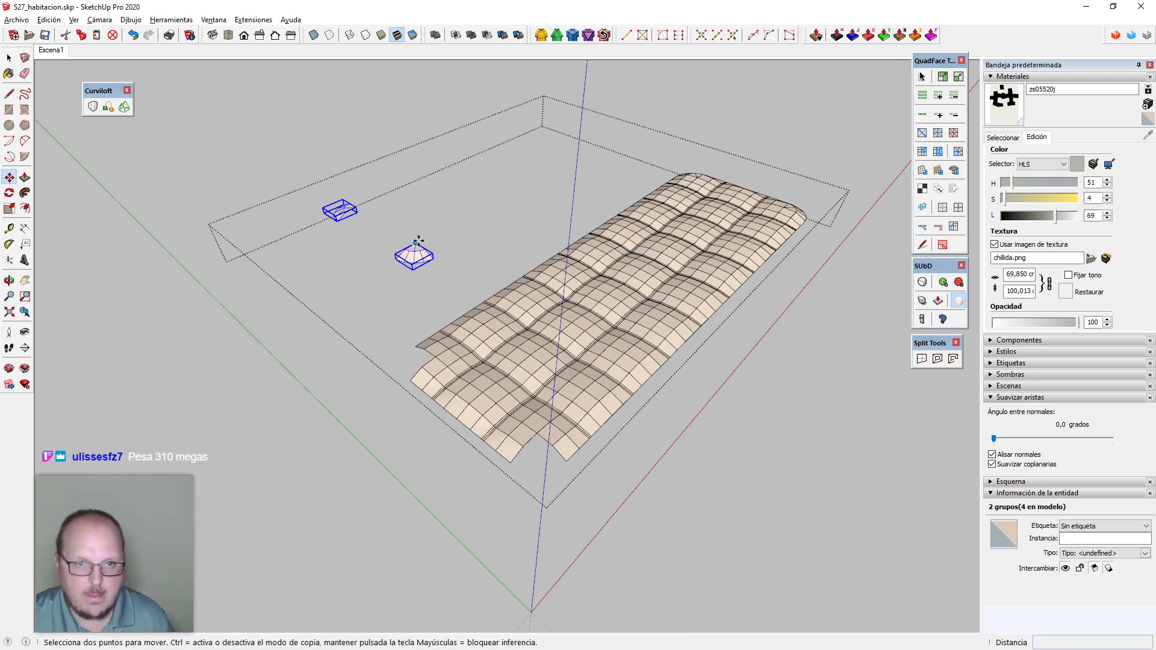
{"action": "left_click", "coordinate": [418, 241]}
{"action": "scroll", "coordinate": [551, 479], "scroll_direction": "up", "scroll_amount": 1}
{"action": "left_click", "coordinate": [538, 423]}
{"action": "key", "text": "space"}
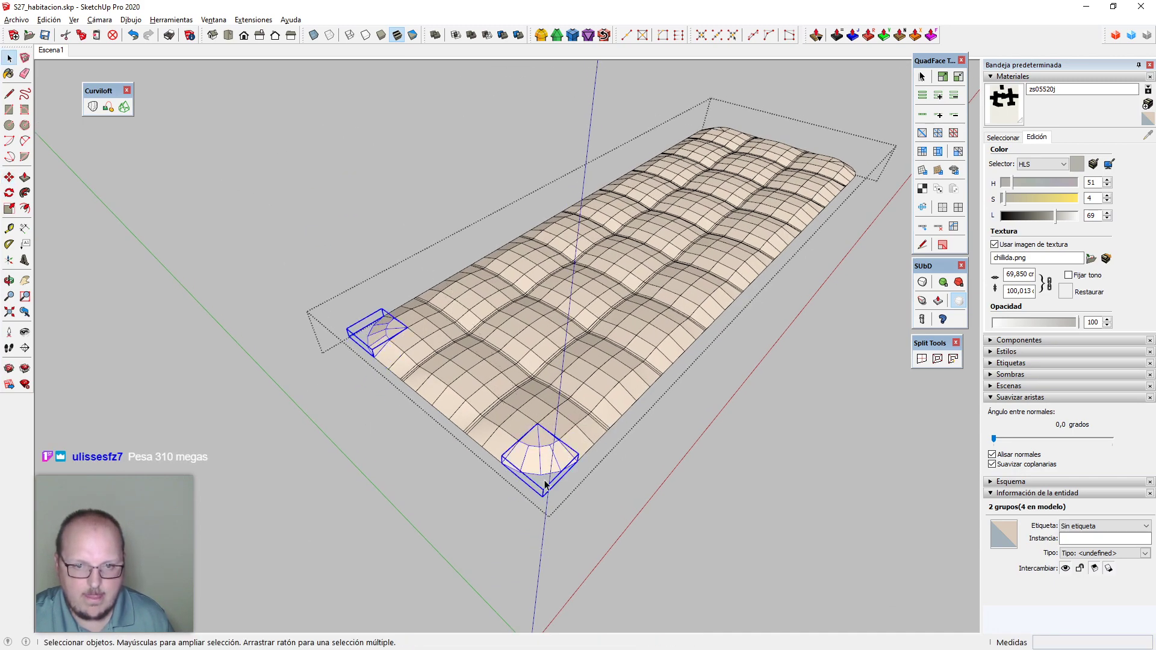
{"action": "left_click", "coordinate": [545, 483]}
{"action": "scroll", "coordinate": [521, 466], "scroll_direction": "up", "scroll_amount": 4}
{"action": "middle_click_drag", "start_coordinate": [577, 254], "coordinate": [391, 408]}
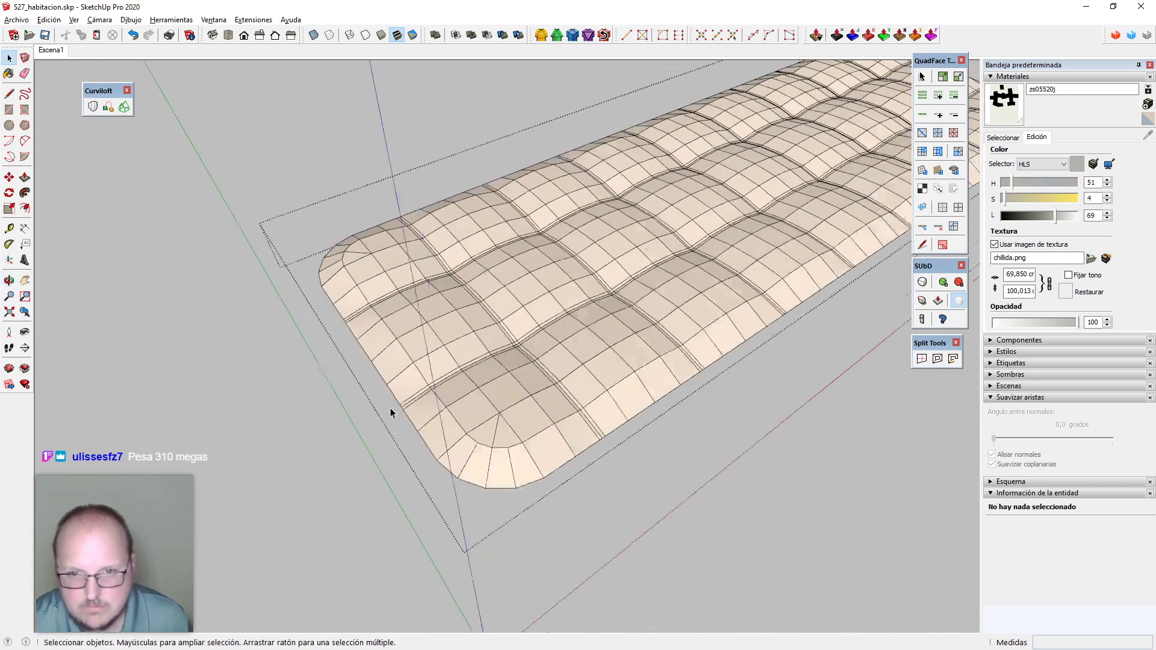
Leave the cushion group and place a backup copy of the whole cushion about 286 cm away in the room
{"action": "scroll", "coordinate": [390, 410], "scroll_direction": "down", "scroll_amount": 4}
{"action": "middle_click_drag", "start_coordinate": [839, 498], "coordinate": [717, 429]}
{"action": "left_click", "coordinate": [711, 425]}
{"action": "middle_click_drag", "start_coordinate": [631, 449], "coordinate": [531, 409]}
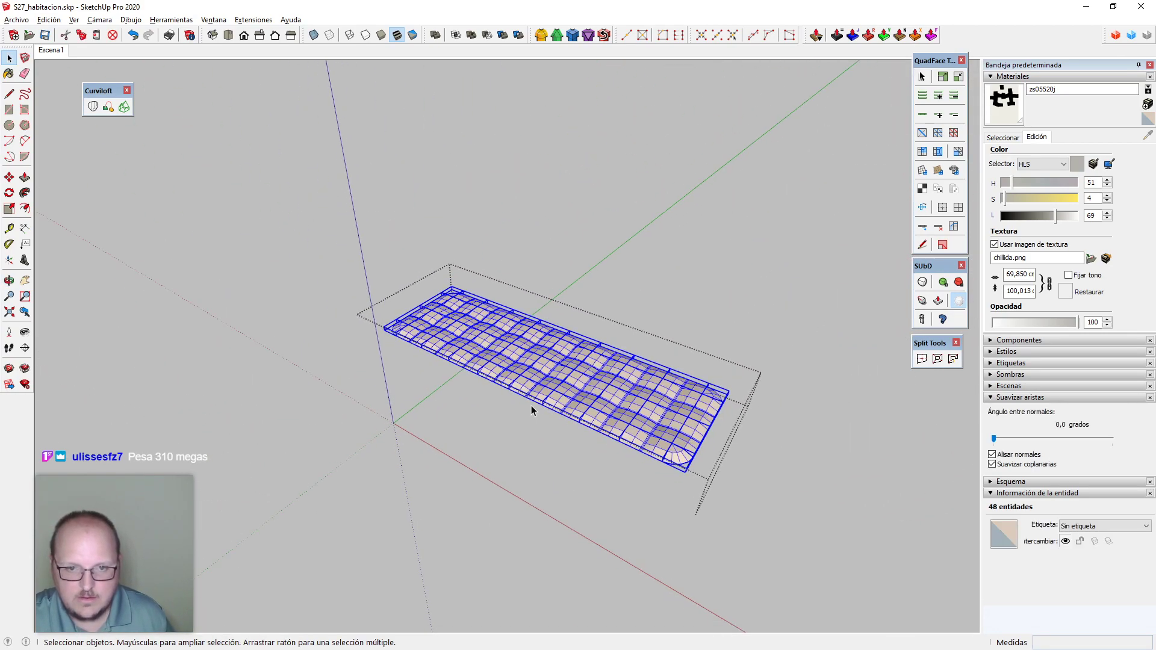
{"action": "key", "text": "Escape"}
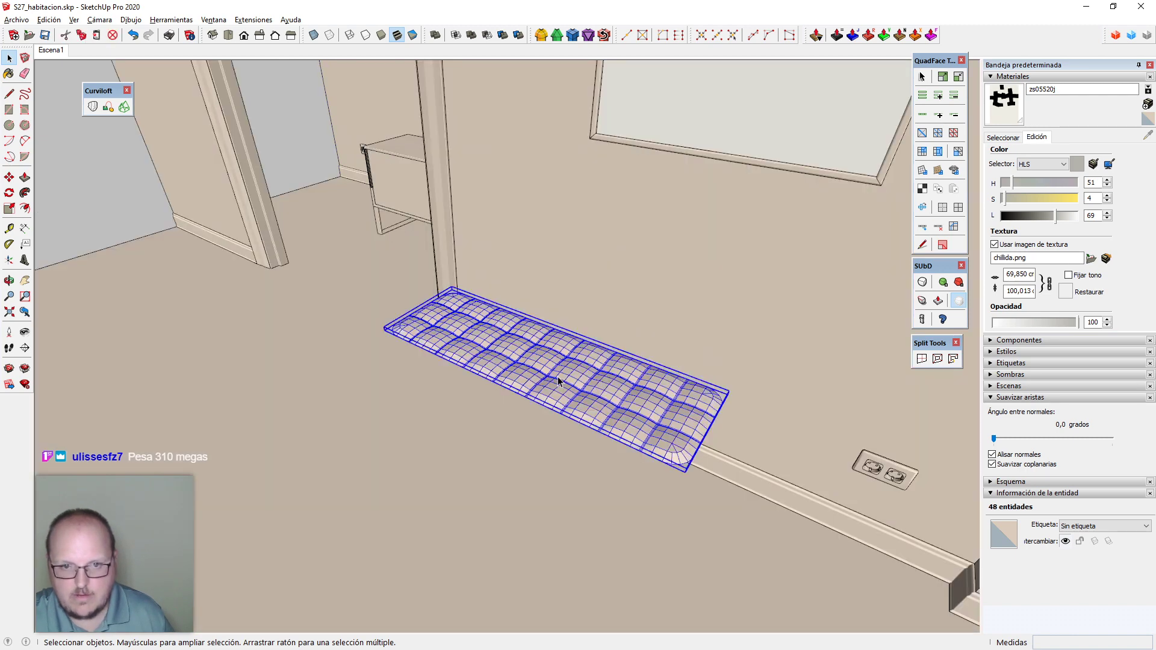
{"action": "scroll", "coordinate": [555, 385], "scroll_direction": "down", "scroll_amount": 2}
{"action": "middle_click_drag", "start_coordinate": [557, 390], "coordinate": [549, 376]}
{"action": "key", "text": "m"}
{"action": "key", "text": "ctrl"}
{"action": "left_click", "coordinate": [550, 376]}
{"action": "scroll", "coordinate": [527, 350], "scroll_direction": "down", "scroll_amount": 3}
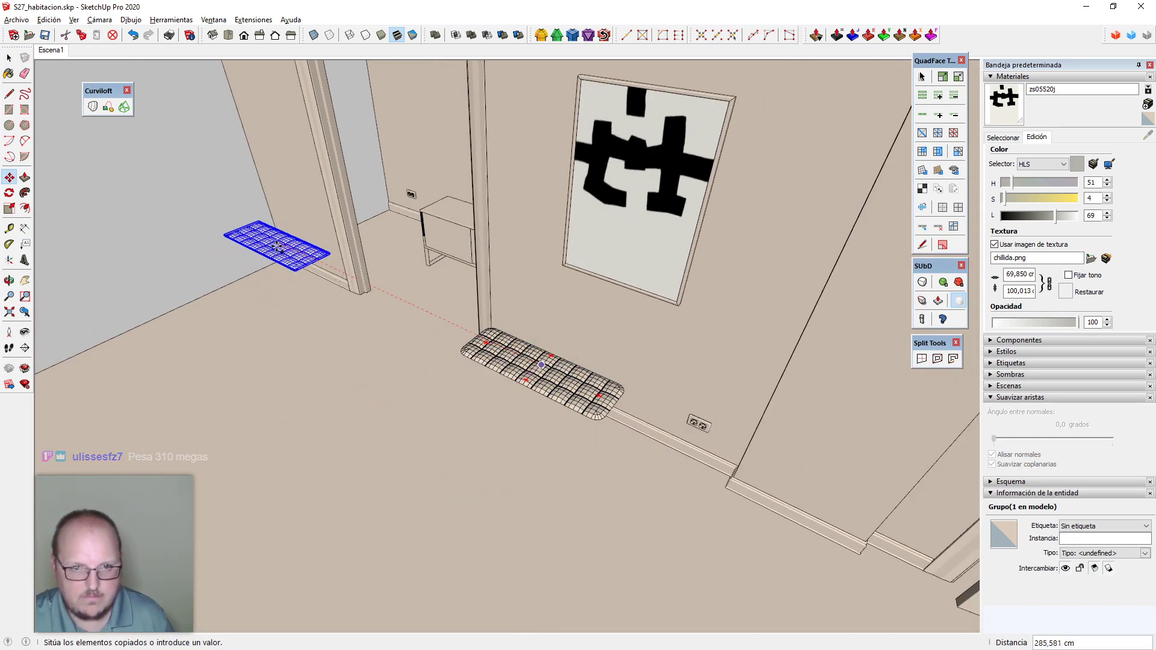
{"action": "left_click", "coordinate": [274, 241]}
{"action": "key", "text": "space"}
Open the original cushion group and explode all its central tuft components
{"action": "scroll", "coordinate": [602, 395], "scroll_direction": "up", "scroll_amount": 4}
{"action": "double_click", "coordinate": [576, 377]}
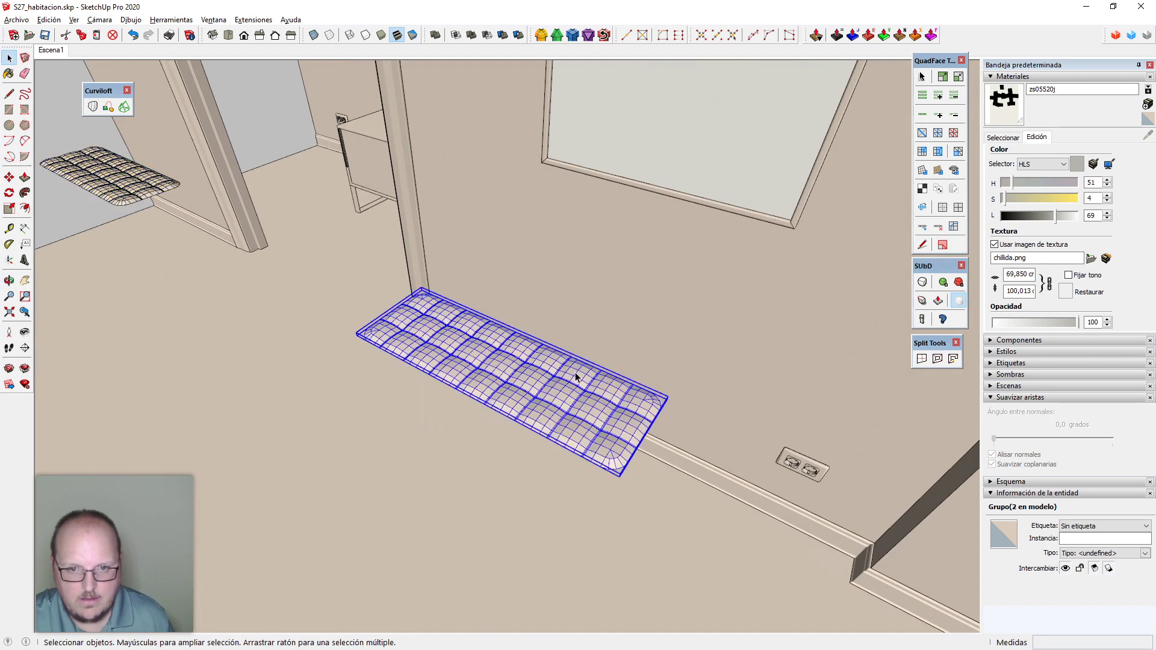
{"action": "middle_click_drag", "start_coordinate": [576, 377], "coordinate": [680, 421]}
{"action": "scroll", "coordinate": [562, 394], "scroll_direction": "up", "scroll_amount": 1}
{"action": "scroll", "coordinate": [561, 394], "scroll_direction": "up", "scroll_amount": 3}
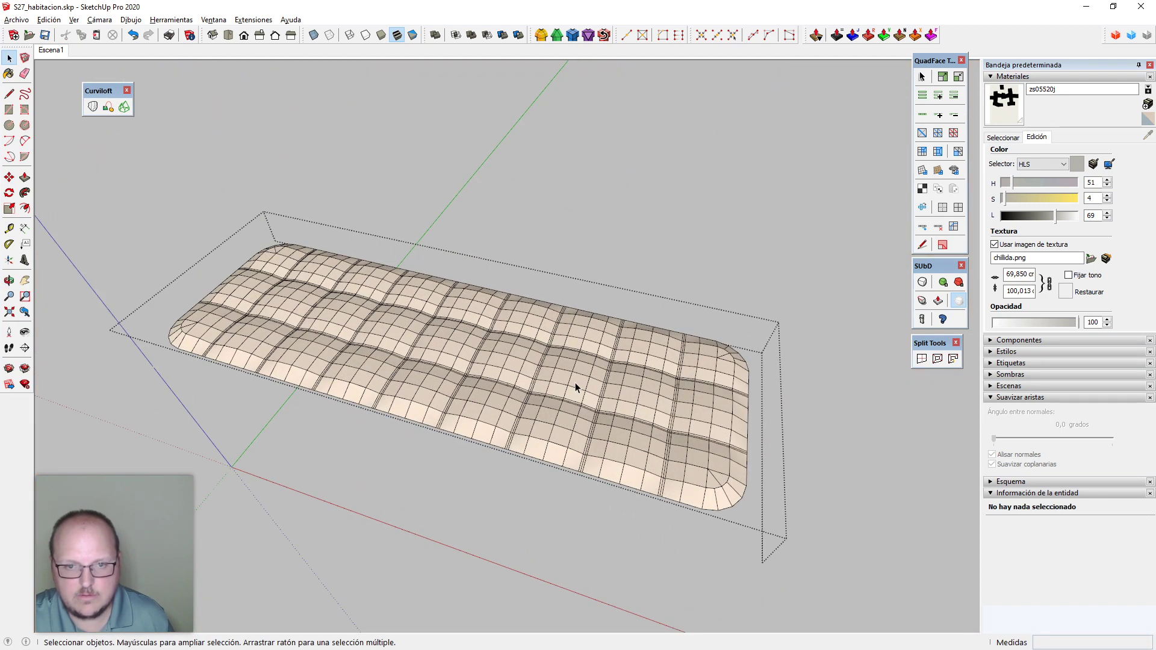
{"action": "left_click", "coordinate": [576, 386]}
{"action": "right_click", "coordinate": [577, 386]}
{"action": "left_click", "coordinate": [609, 320]}
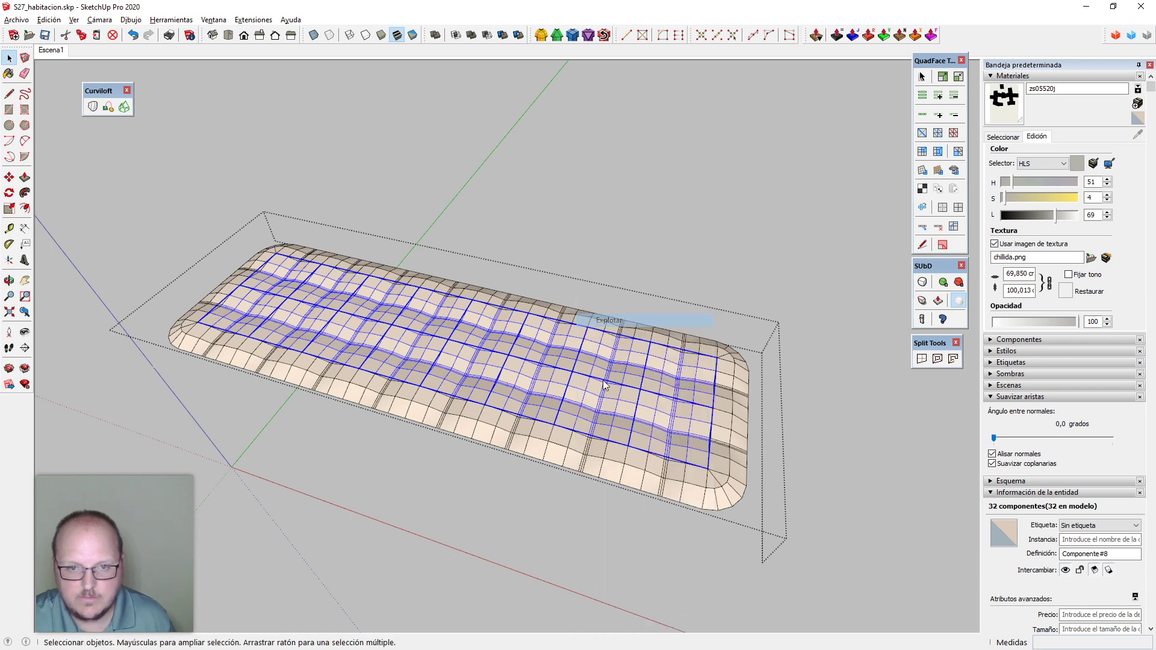
Explode the border components and the four corner patch groups into the cushion's loose geometry
{"action": "left_click", "coordinate": [546, 444]}
{"action": "key", "text": "ctrl+a"}
{"action": "right_click", "coordinate": [566, 452]}
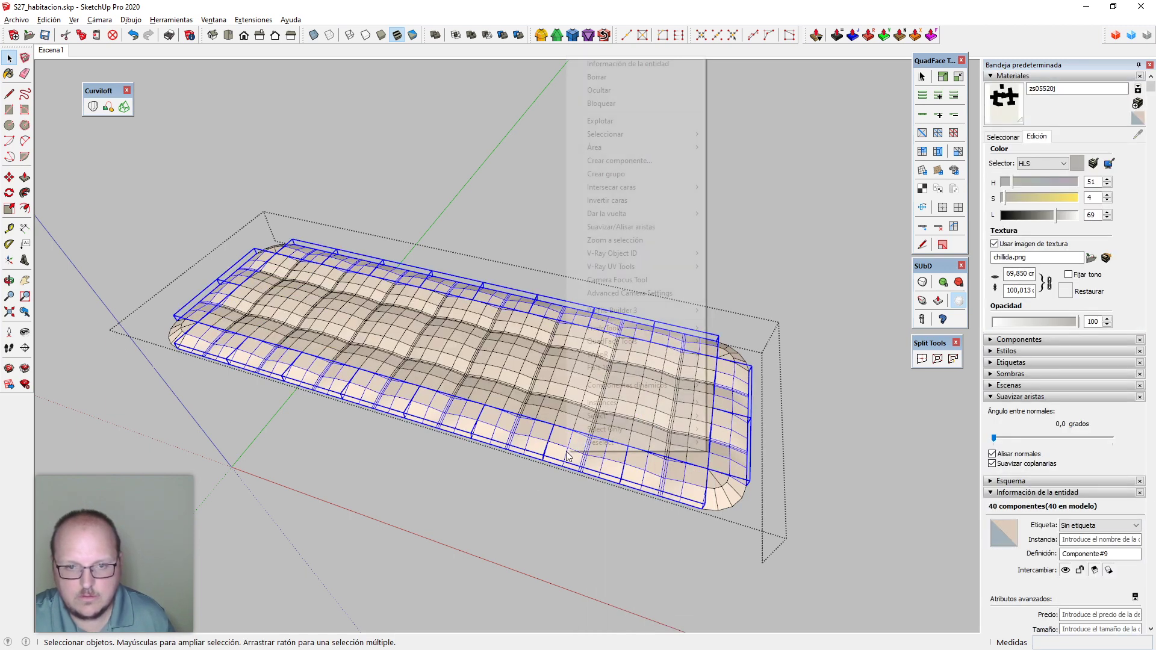
{"action": "left_click", "coordinate": [619, 122]}
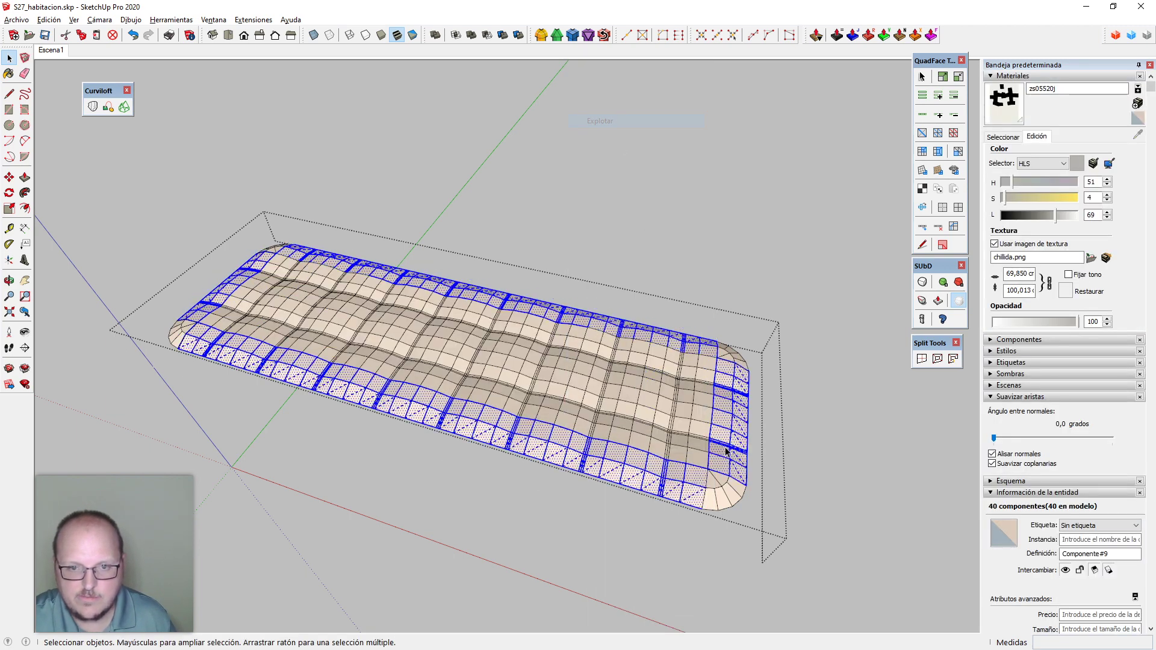
{"action": "left_click", "coordinate": [721, 491]}
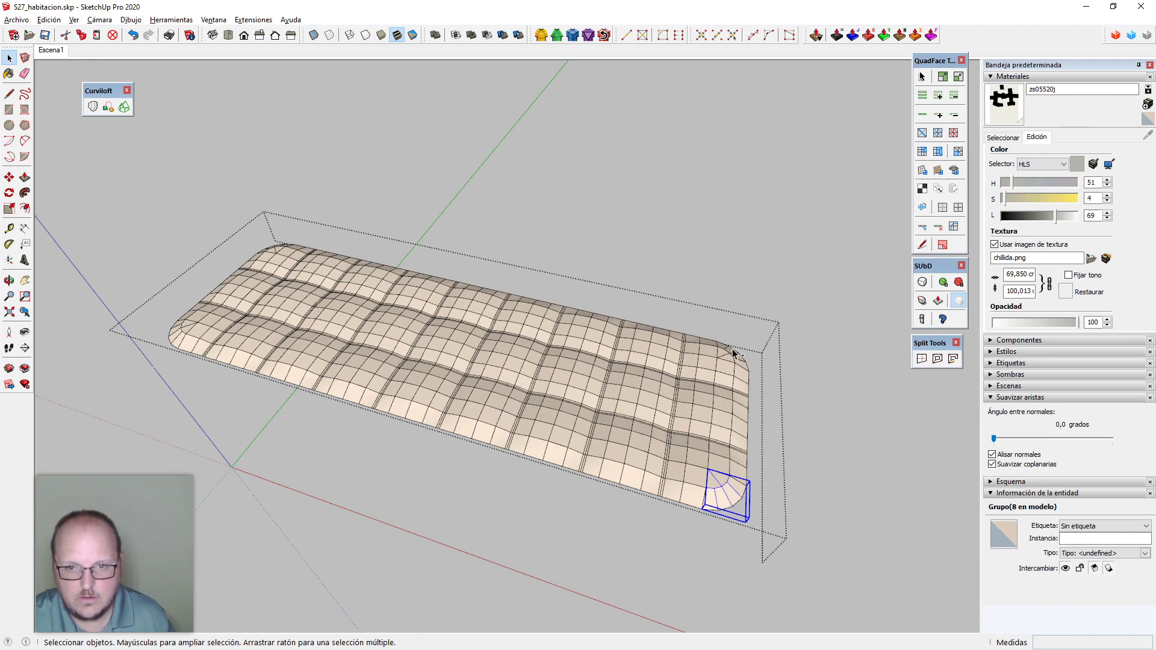
{"action": "right_click", "coordinate": [181, 330]}
{"action": "left_click", "coordinate": [240, 325]}
{"action": "middle_click_drag", "start_coordinate": [663, 476], "coordinate": [619, 486]}
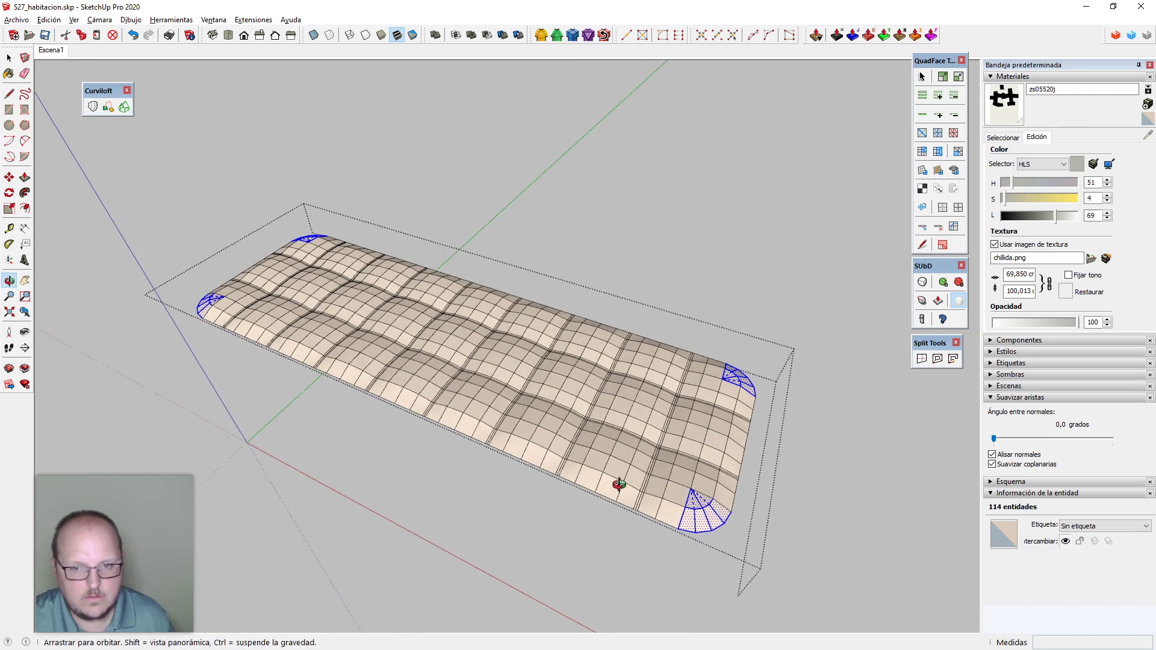
Examine the joined mesh's edges and faces around the corner patch and the neighbouring tuft
{"action": "key", "text": "ctrl+a"}
{"action": "scroll", "coordinate": [698, 500], "scroll_direction": "up", "scroll_amount": 1}
{"action": "left_click", "coordinate": [686, 491]}
{"action": "left_click", "coordinate": [679, 517], "text": "shift"}
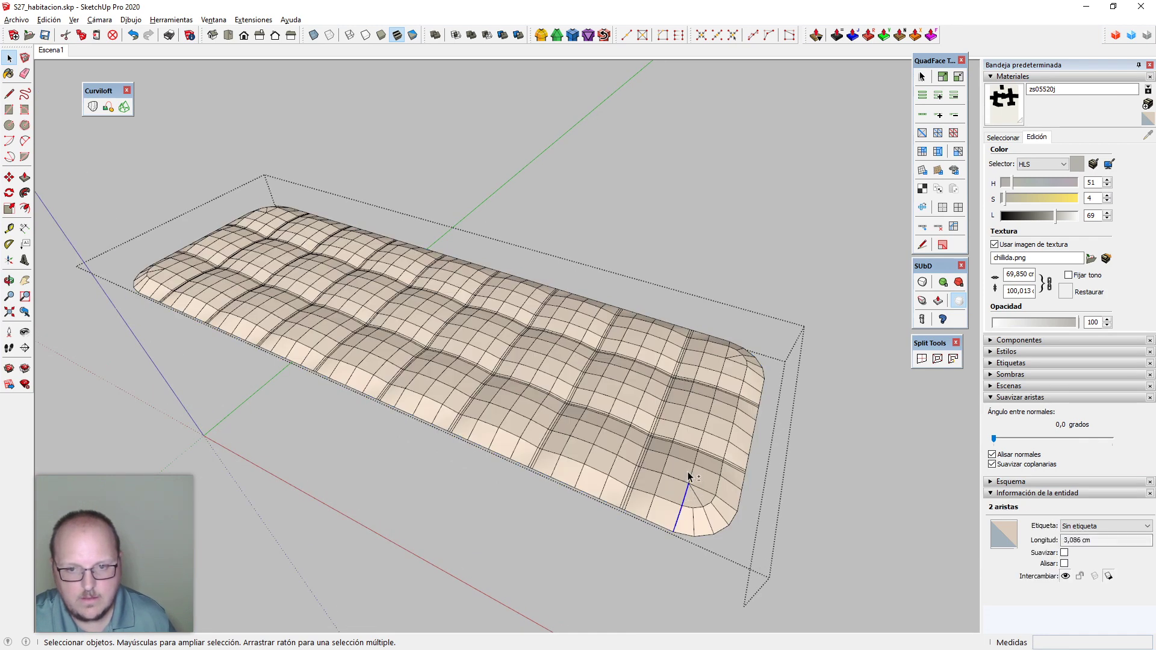
{"action": "left_click", "coordinate": [700, 467]}
{"action": "left_click", "coordinate": [699, 444]}
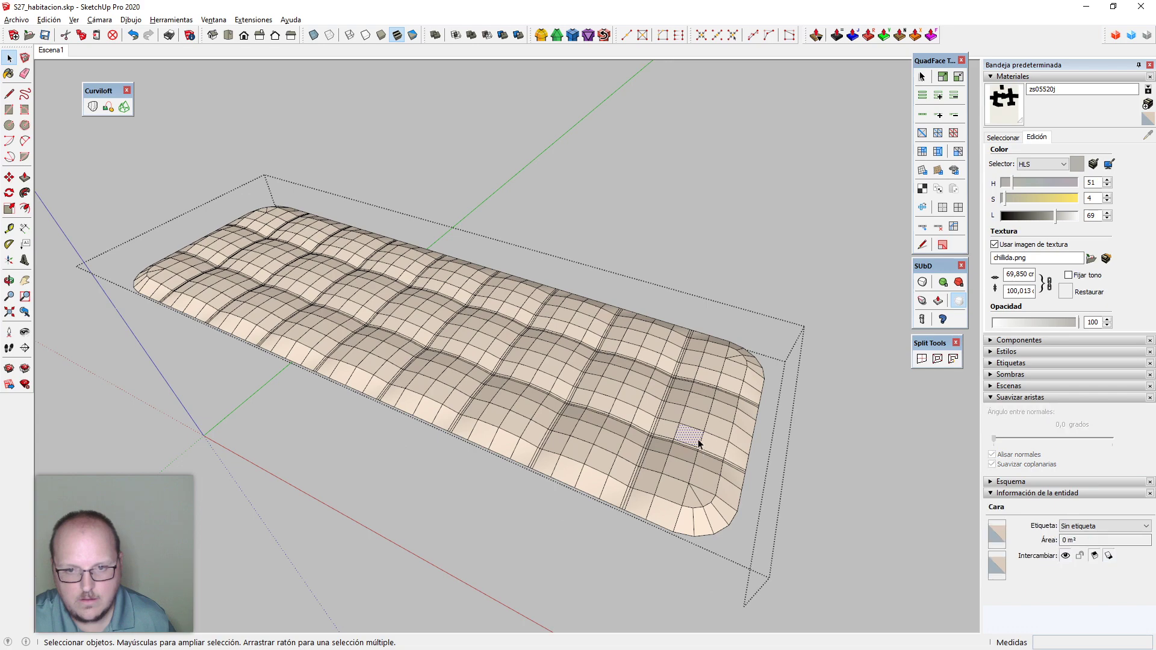
{"action": "scroll", "coordinate": [706, 445], "scroll_direction": "up", "scroll_amount": 3}
{"action": "middle_click_drag", "start_coordinate": [715, 436], "coordinate": [676, 398]}
{"action": "scroll", "coordinate": [675, 397], "scroll_direction": "up", "scroll_amount": 7}
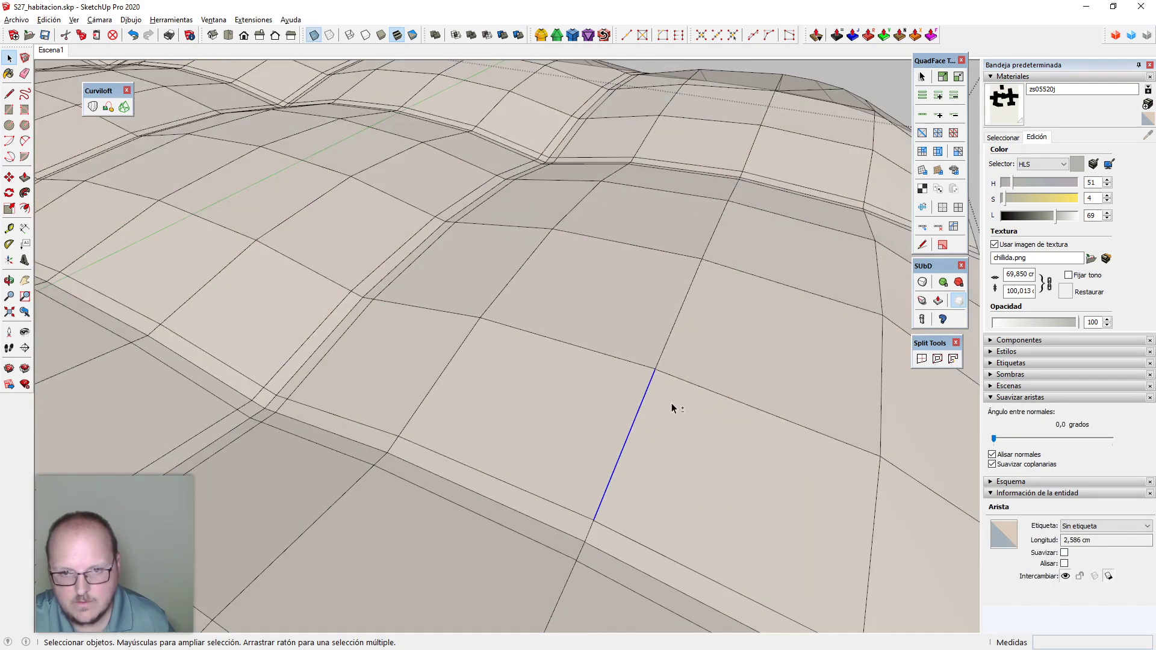
Activate Vertex Tools, pick the vertices at an edge junction on the tuft and close the Curviloft toolbar
{"action": "key", "text": "v"}
{"action": "left_click", "coordinate": [655, 368]}
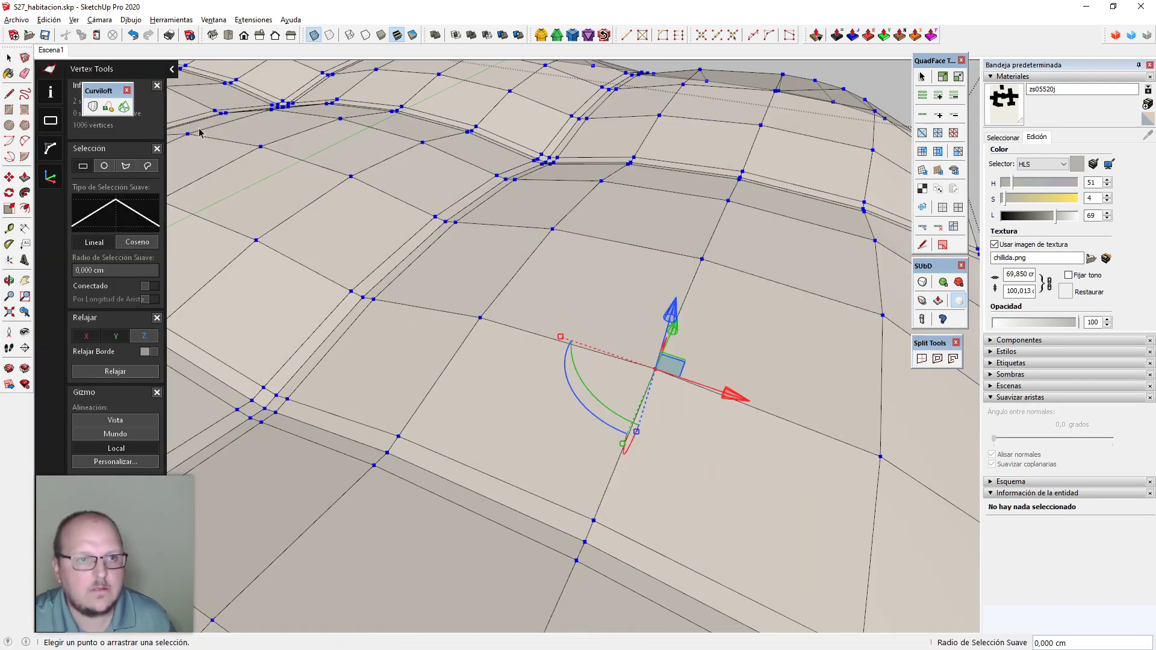
{"action": "left_click", "coordinate": [126, 91]}
{"action": "scroll", "coordinate": [655, 415], "scroll_direction": "down", "scroll_amount": 5}
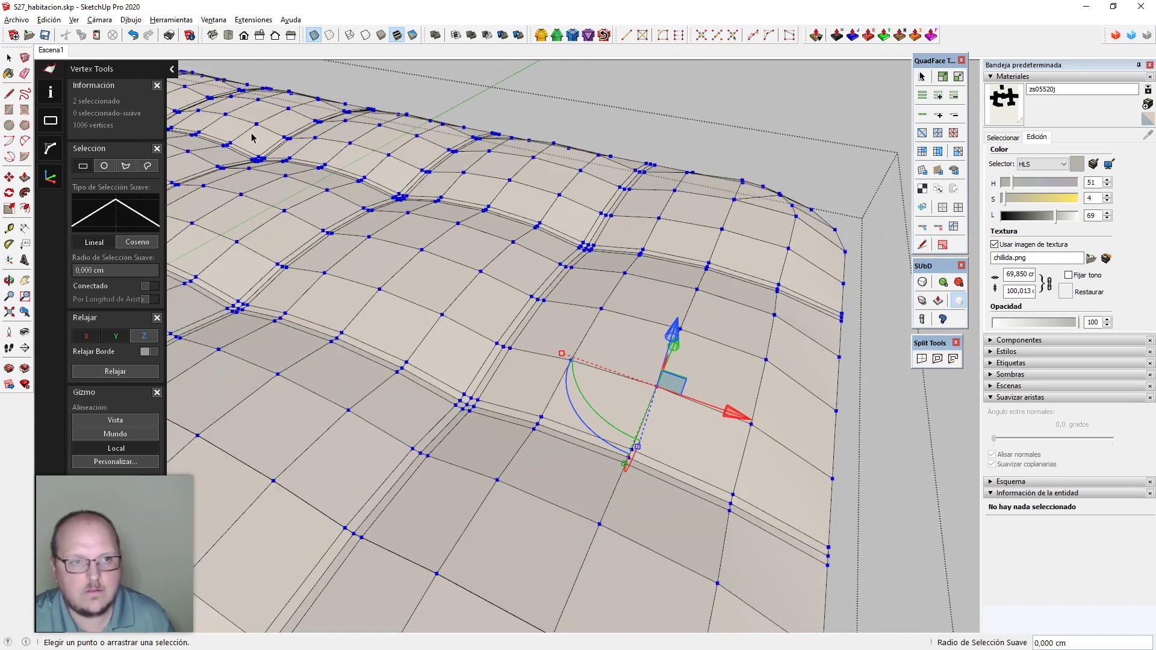
Select the whole cushion mesh and merge its nearby vertices with a tolerance distance of 1
{"action": "left_click", "coordinate": [619, 329]}
{"action": "key", "text": "ctrl+a"}
{"action": "scroll", "coordinate": [715, 321], "scroll_direction": "down", "scroll_amount": 3}
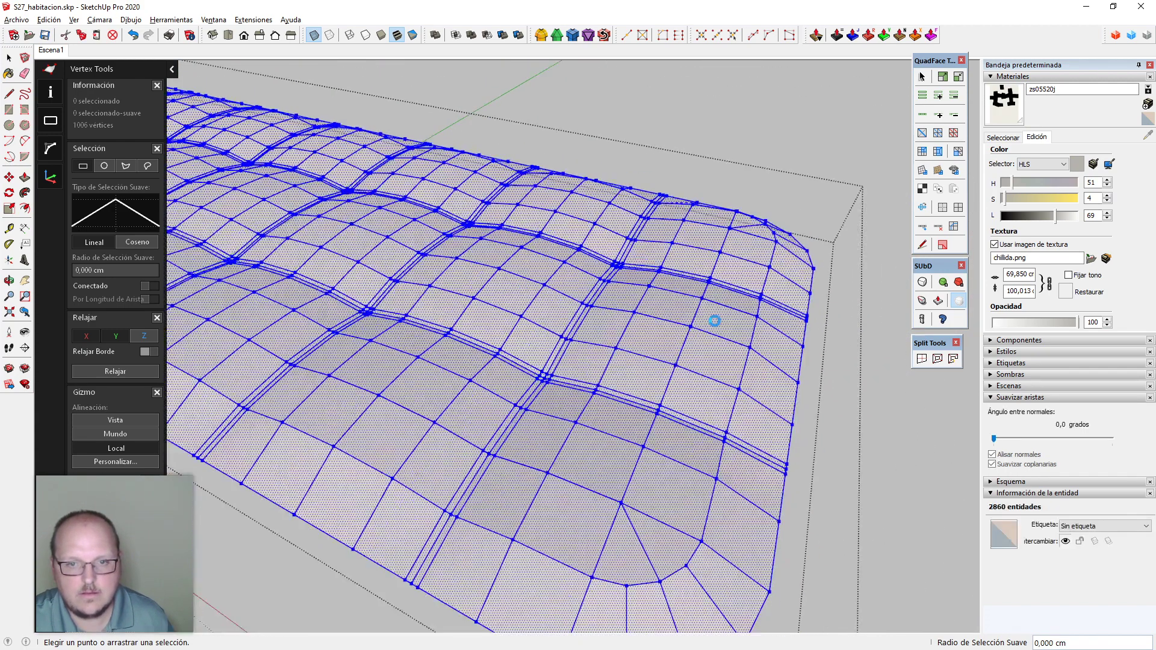
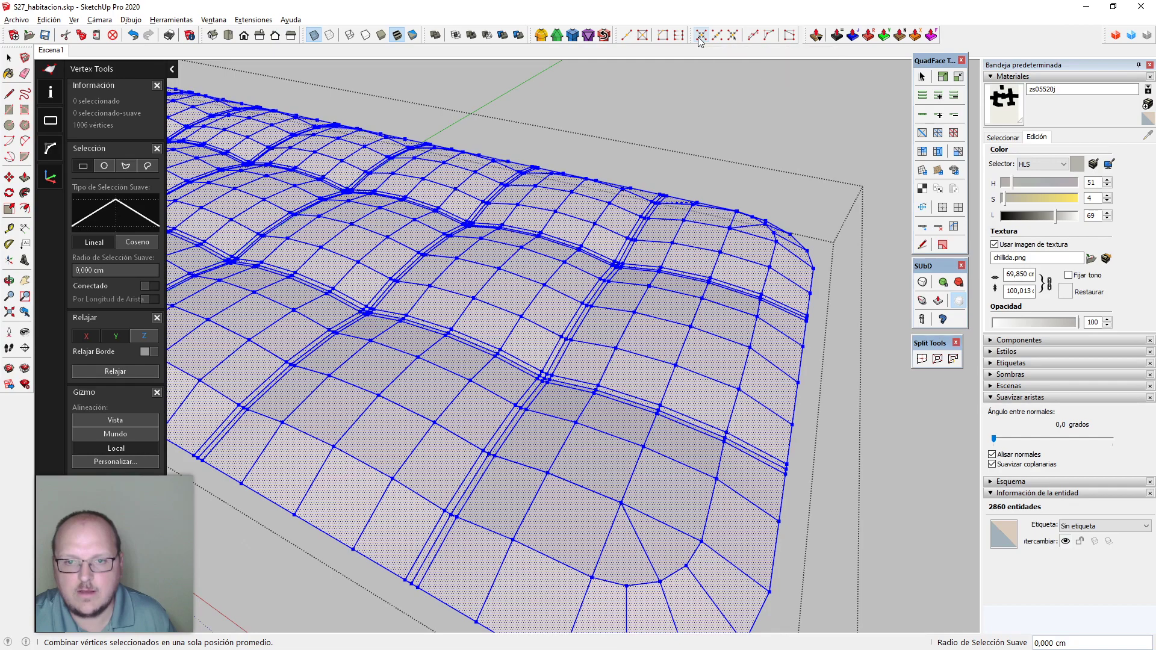
{"action": "middle_click_drag", "start_coordinate": [649, 294], "coordinate": [616, 360]}
{"action": "scroll", "coordinate": [665, 338], "scroll_direction": "down", "scroll_amount": 2}
{"action": "key", "text": "space"}
{"action": "left_click", "coordinate": [616, 360]}
{"action": "key", "text": "ctrl+a"}
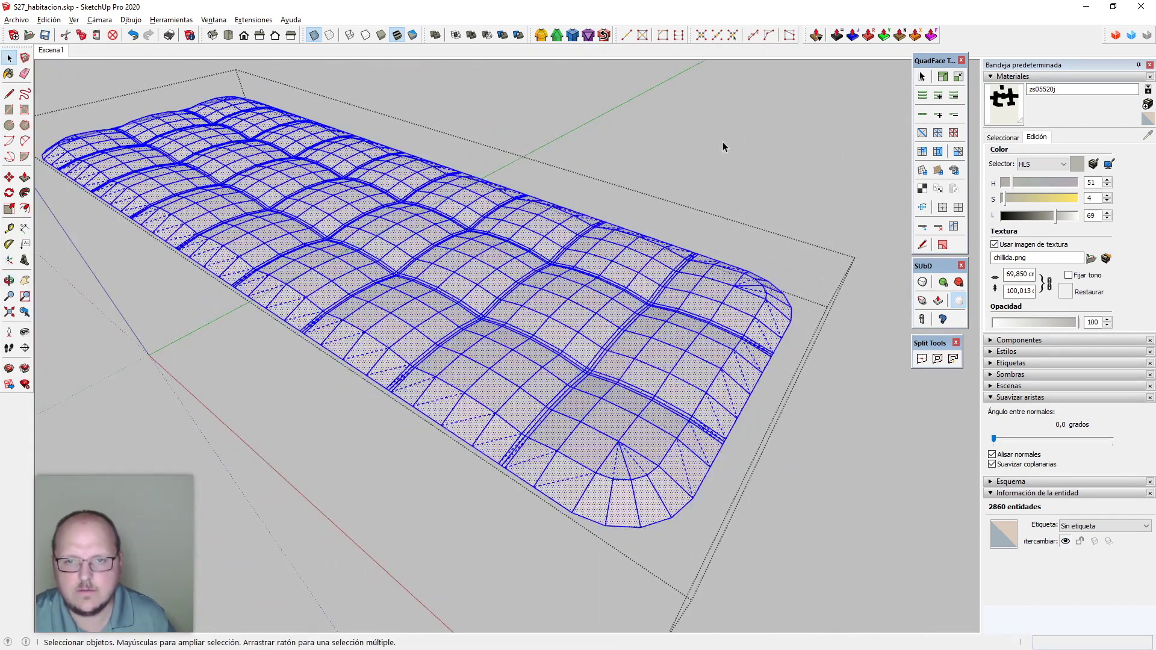
{"action": "left_click", "coordinate": [718, 36]}
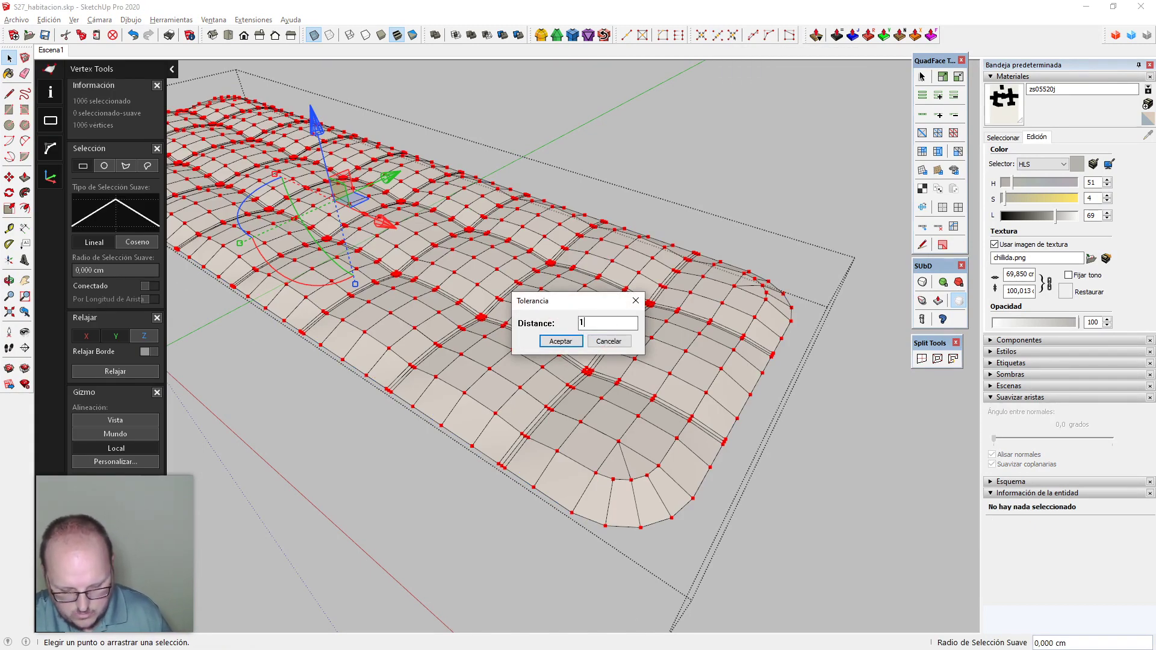
{"action": "key", "text": "Return"}
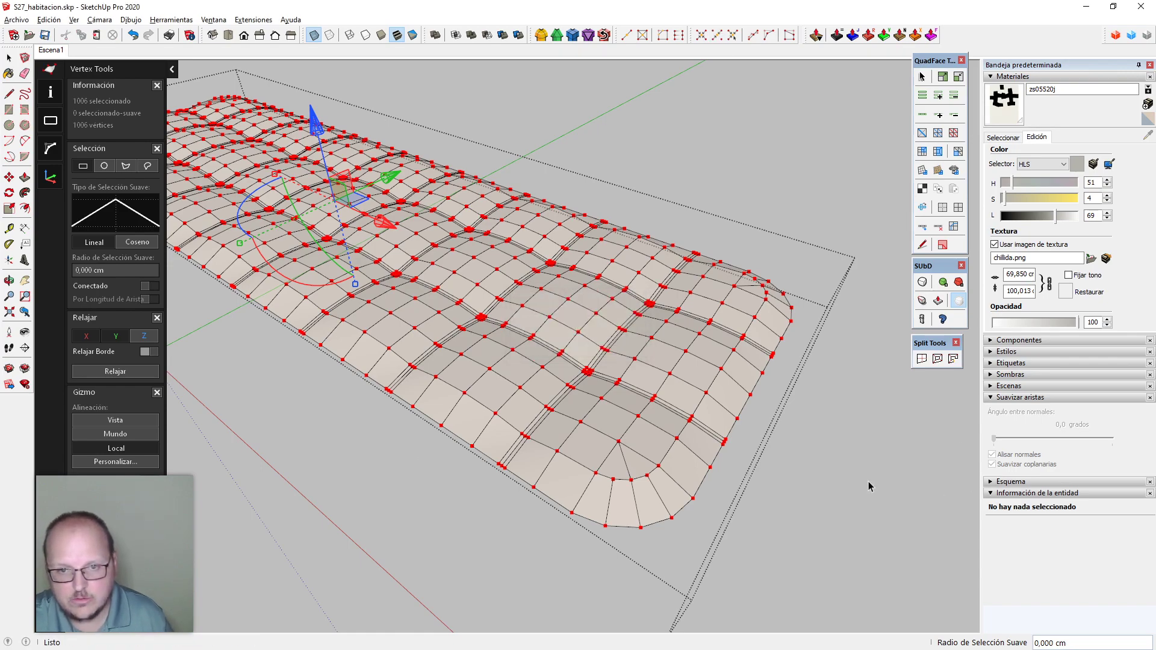
Leave vertex editing and check the edge loops across the cushion's short end by selecting them
{"action": "middle_click_drag", "start_coordinate": [642, 395], "coordinate": [664, 416]}
{"action": "key", "text": "space"}
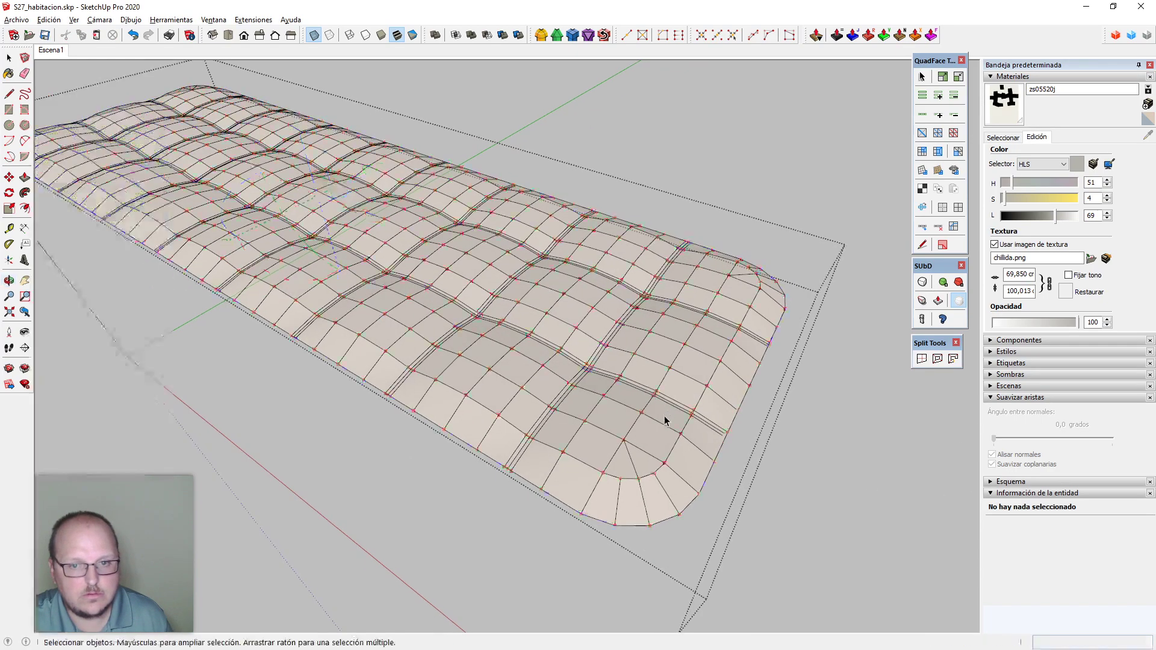
{"action": "scroll", "coordinate": [663, 414], "scroll_direction": "up", "scroll_amount": 2}
{"action": "left_click", "coordinate": [652, 404]}
{"action": "double_click", "coordinate": [661, 377]}
{"action": "scroll", "coordinate": [662, 377], "scroll_direction": "down", "scroll_amount": 3}
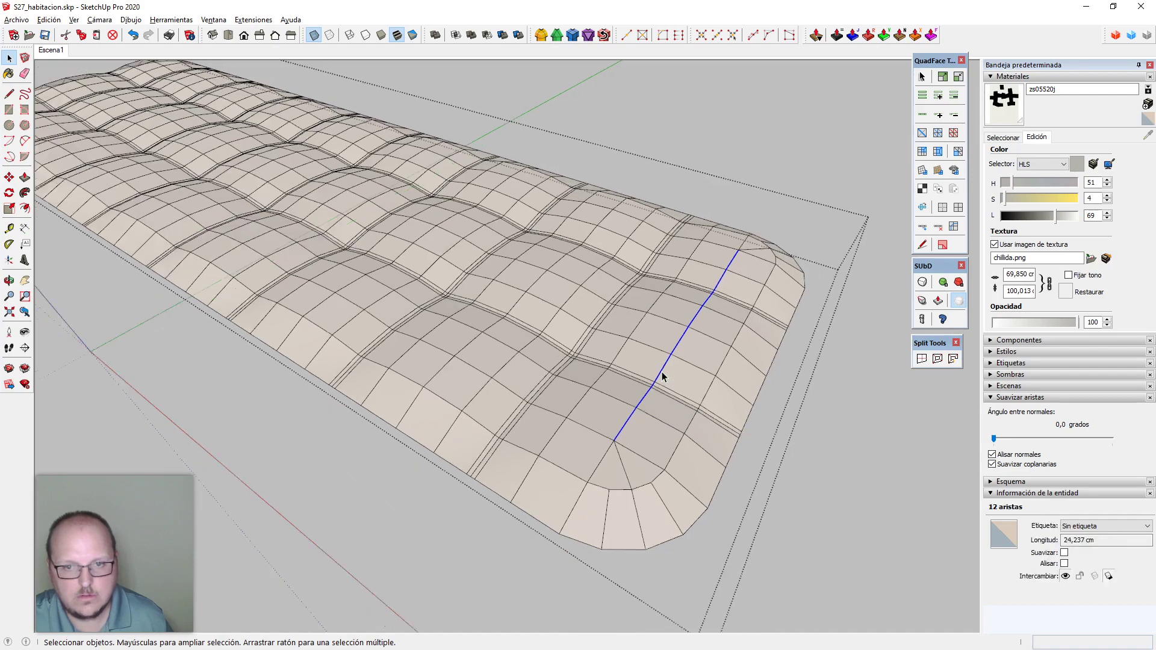
{"action": "scroll", "coordinate": [662, 377], "scroll_direction": "up", "scroll_amount": 3}
{"action": "double_click", "coordinate": [676, 363]}
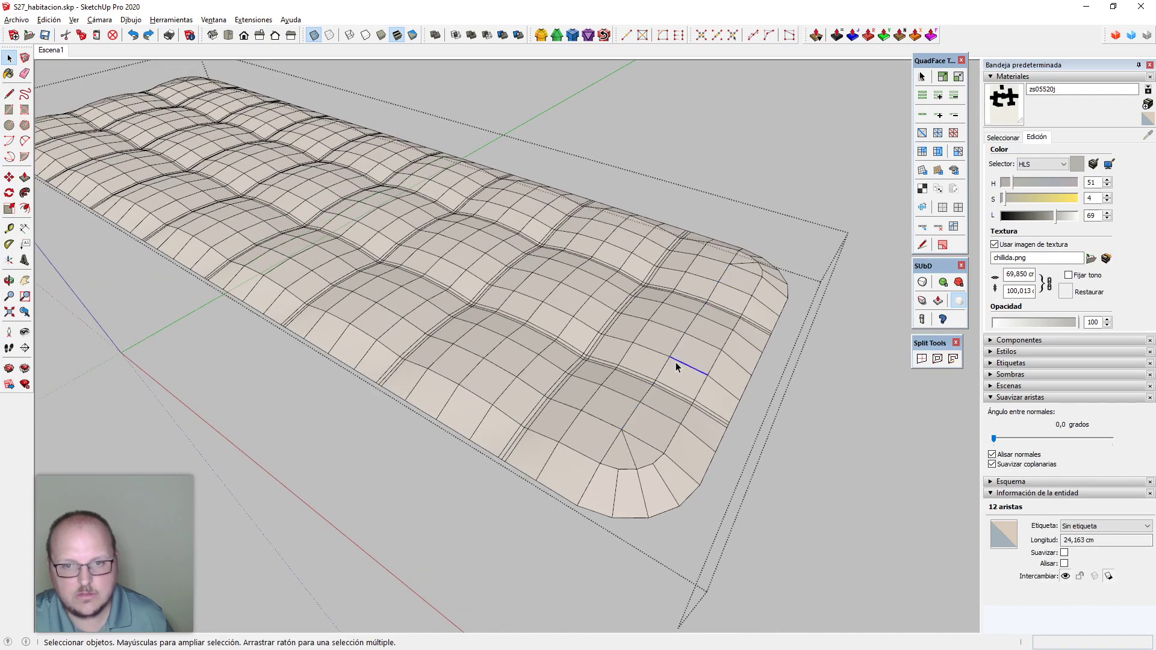
Check which faces connect to the cushion mesh and explode the rounded corner patches into it
{"action": "triple_click", "coordinate": [668, 365]}
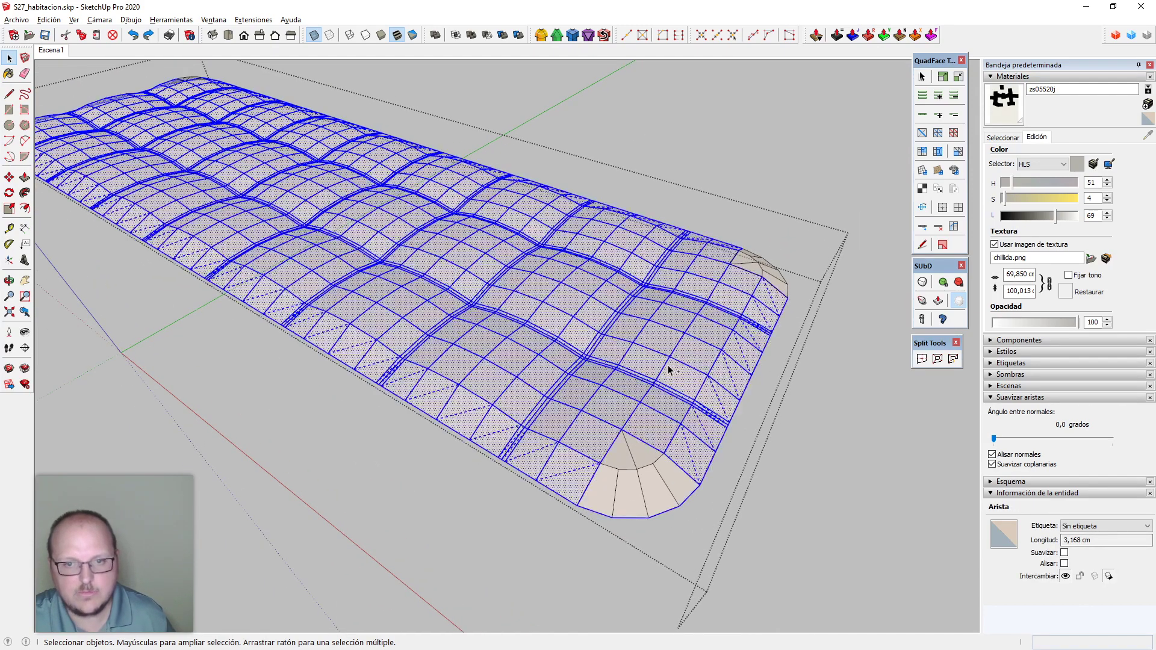
{"action": "left_click", "coordinate": [665, 494]}
{"action": "scroll", "coordinate": [689, 472], "scroll_direction": "down", "scroll_amount": 2}
{"action": "key", "text": "Delete"}
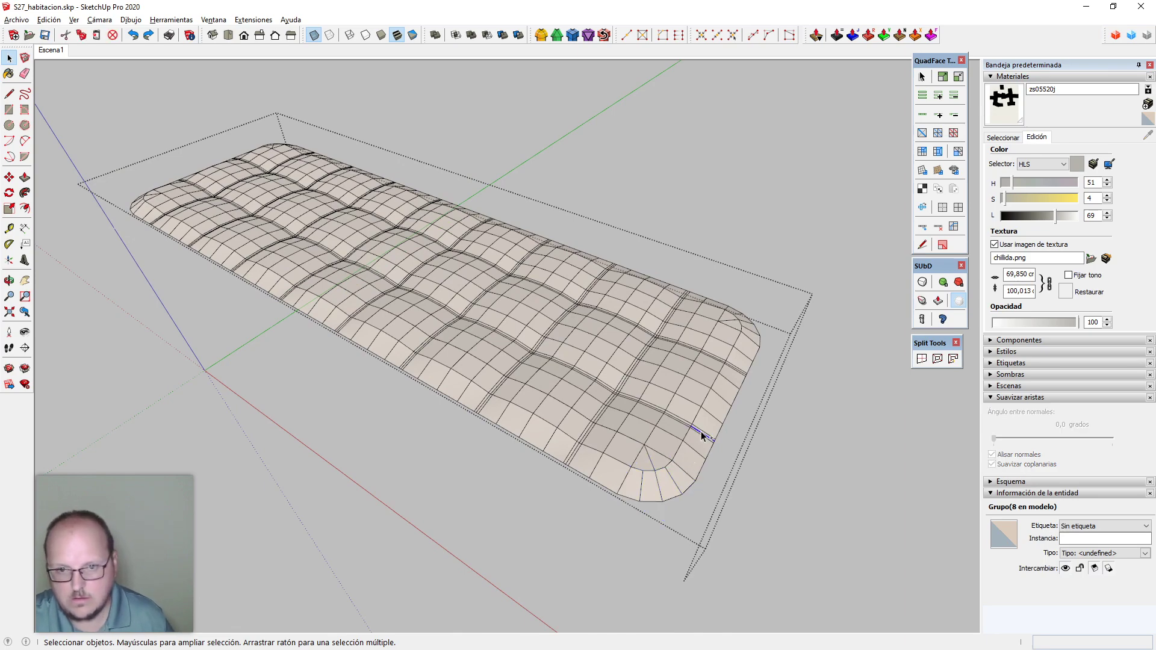
Select the whole cushion mesh including the corners and merge its nearby vertices with a tolerance distance of 0,100 cm
{"action": "triple_click", "coordinate": [703, 437]}
{"action": "scroll", "coordinate": [702, 436], "scroll_direction": "up", "scroll_amount": 2}
{"action": "key", "text": "v"}
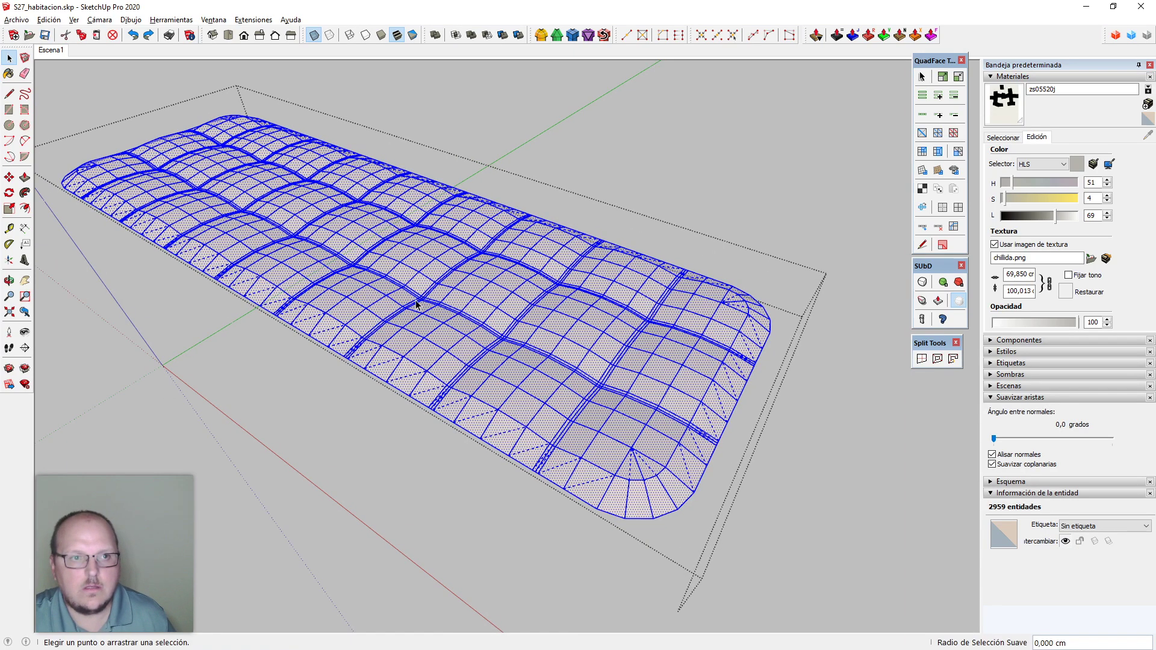
{"action": "middle_click_drag", "start_coordinate": [491, 304], "coordinate": [538, 329]}
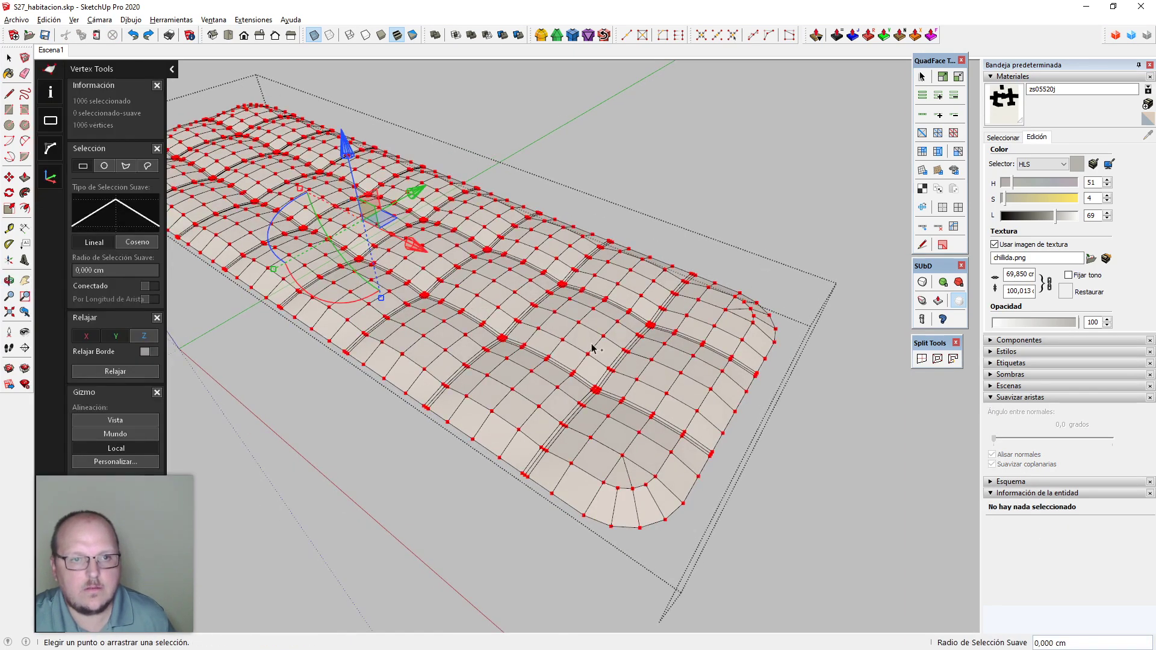
{"action": "key", "text": "space"}
{"action": "triple_click", "coordinate": [639, 354]}
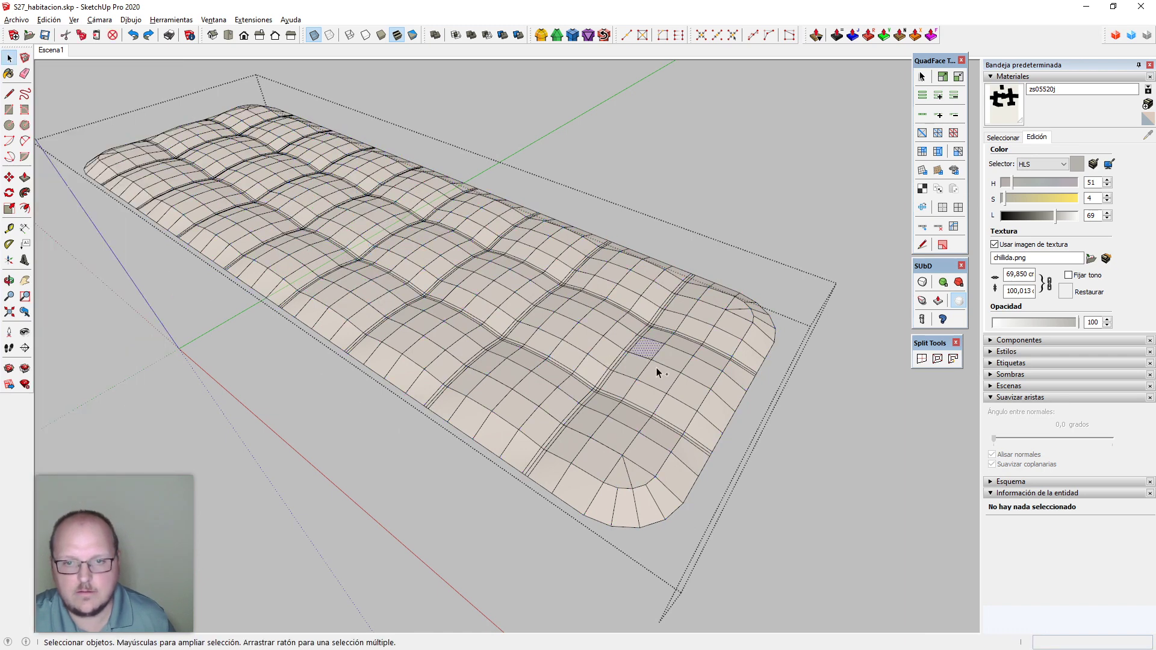
{"action": "left_click", "coordinate": [723, 38]}
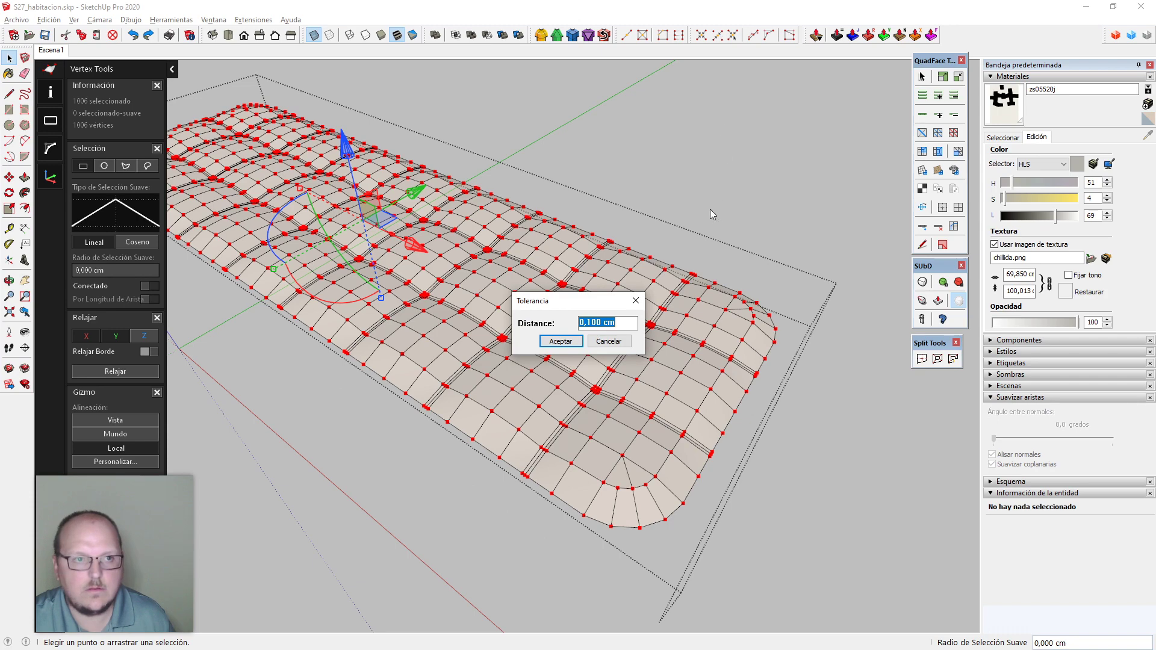
{"action": "left_click", "coordinate": [561, 342]}
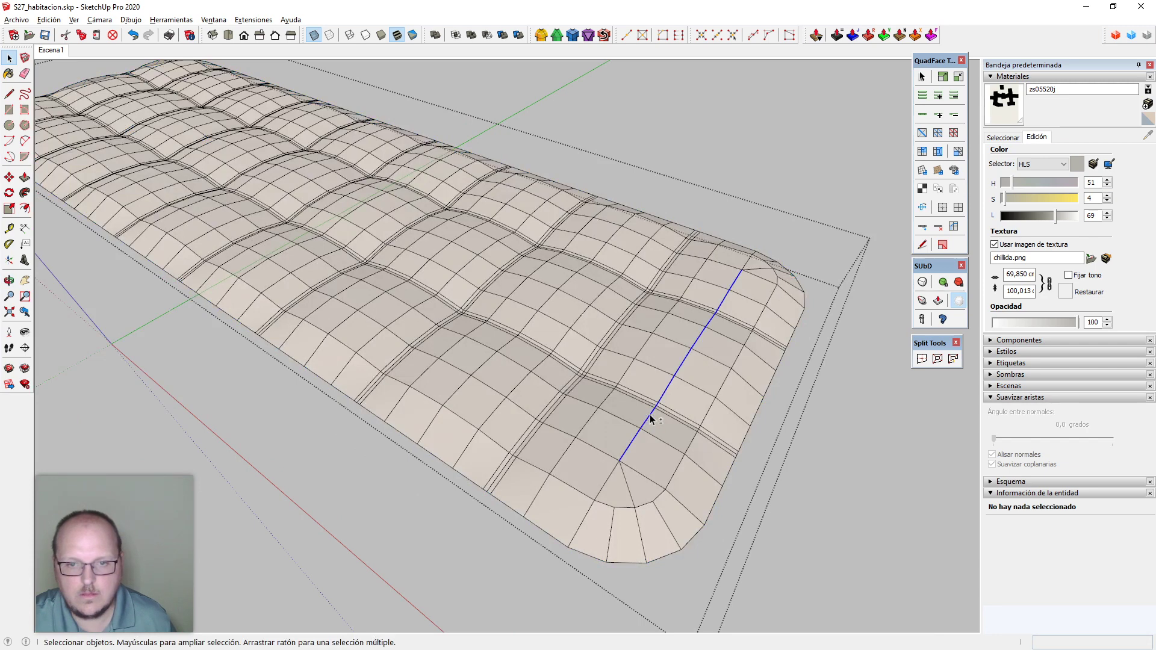
Check the edge loop across the short end, then show the cushion subdivided without edges and inspect the tufts from several sides
{"action": "left_click", "coordinate": [649, 414], "text": "shift"}
{"action": "scroll", "coordinate": [649, 415], "scroll_direction": "down", "scroll_amount": 5}
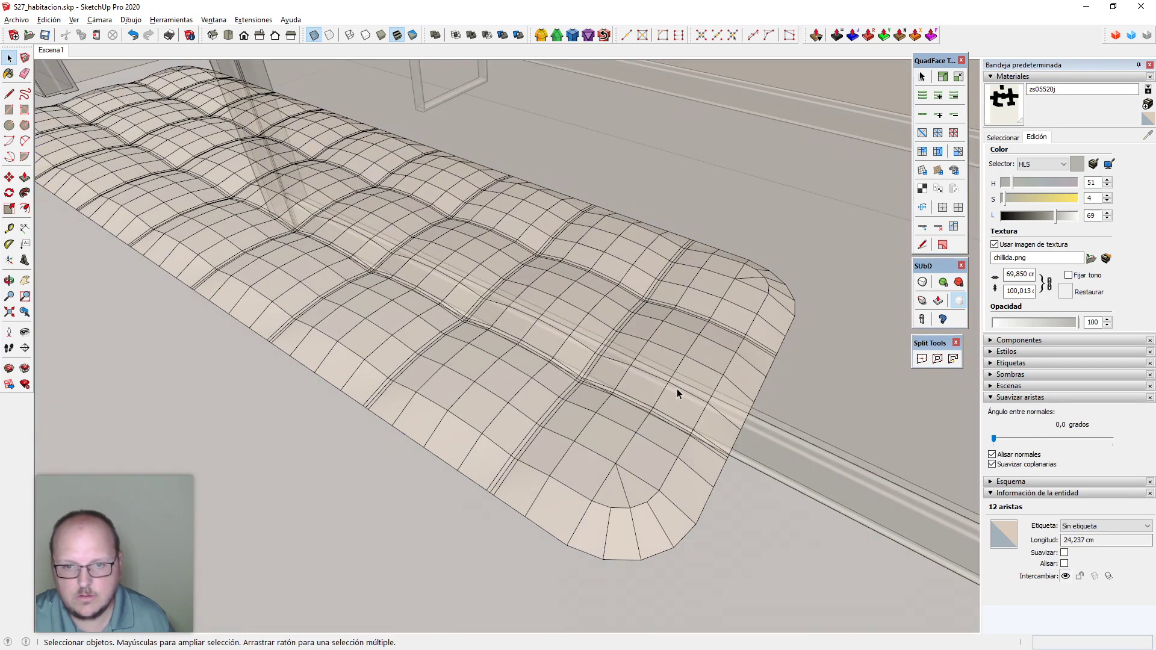
{"action": "left_click", "coordinate": [680, 391]}
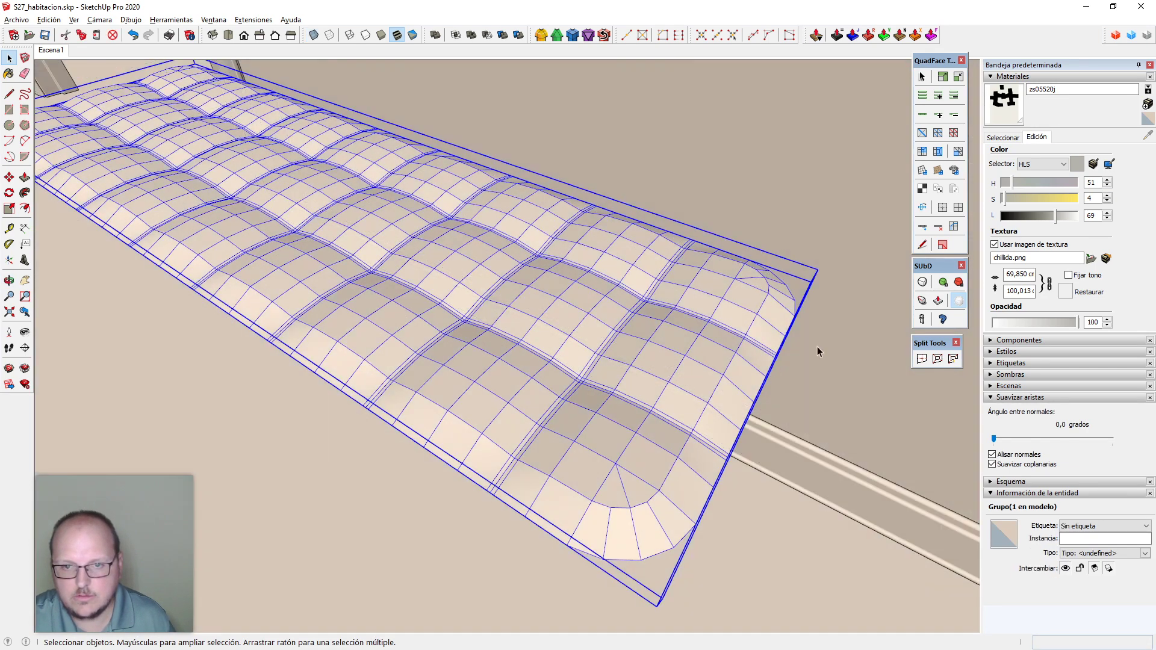
{"action": "left_click", "coordinate": [923, 284]}
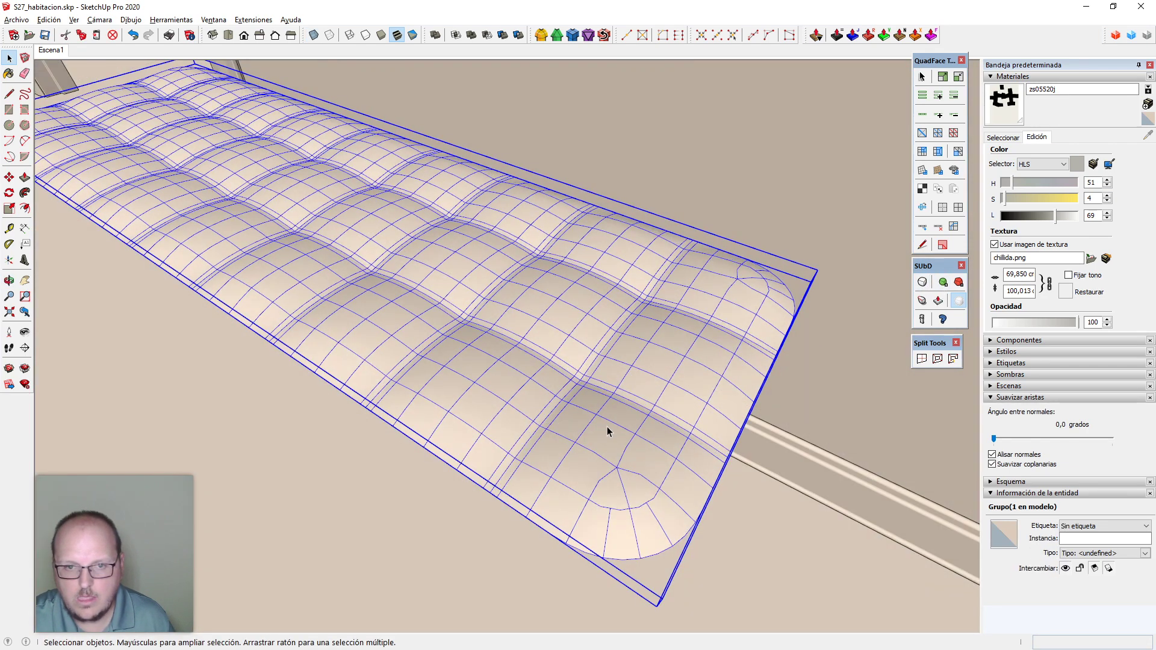
{"action": "mouse_move", "coordinate": [635, 449]}
{"action": "middle_mouse_down"}
{"action": "mouse_move", "coordinate": [588, 434]}
{"action": "mouse_move", "coordinate": [607, 442]}
{"action": "mouse_move", "coordinate": [626, 373]}
{"action": "middle_mouse_up"}
{"action": "key", "text": "alt+h"}
{"action": "scroll", "coordinate": [607, 432], "scroll_direction": "down", "scroll_amount": 2}
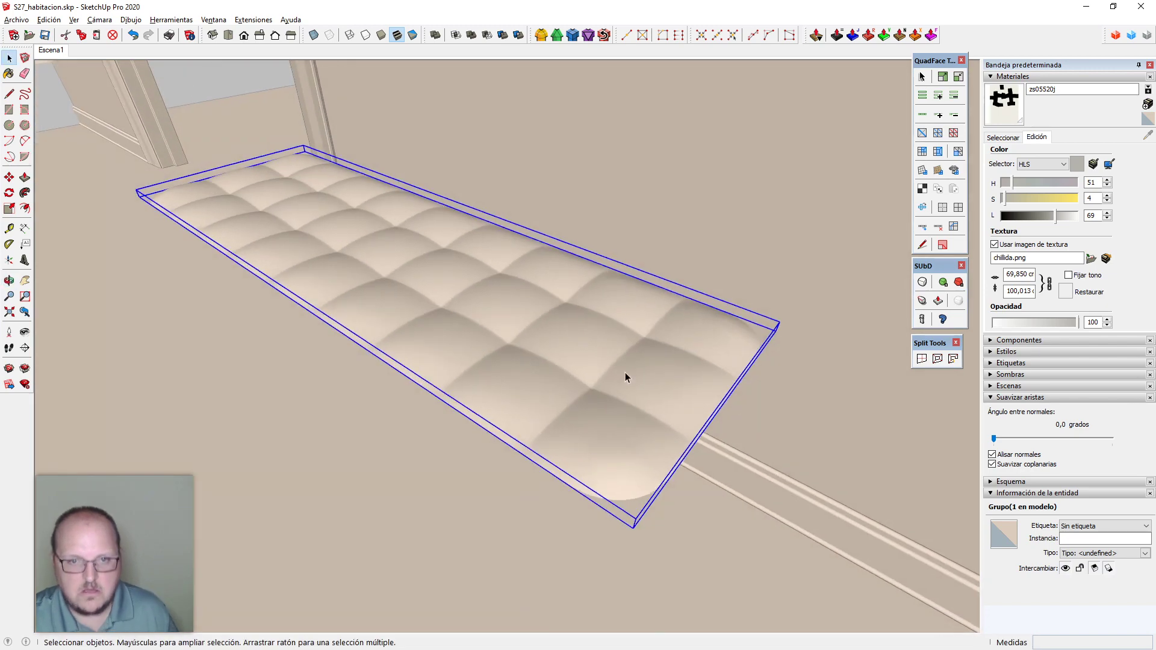
{"action": "scroll", "coordinate": [625, 373], "scroll_direction": "down", "scroll_amount": 3}
{"action": "mouse_move", "coordinate": [481, 422]}
{"action": "middle_mouse_down"}
{"action": "mouse_move", "coordinate": [588, 450]}
{"action": "mouse_move", "coordinate": [746, 411]}
{"action": "middle_mouse_up"}
{"action": "scroll", "coordinate": [693, 343], "scroll_direction": "down", "scroll_amount": 2}
{"action": "mouse_move", "coordinate": [670, 332]}
{"action": "middle_mouse_down"}
{"action": "mouse_move", "coordinate": [762, 233]}
{"action": "mouse_move", "coordinate": [782, 155]}
{"action": "mouse_move", "coordinate": [667, 370]}
{"action": "mouse_move", "coordinate": [795, 325]}
{"action": "mouse_move", "coordinate": [769, 315]}
{"action": "mouse_move", "coordinate": [862, 340]}
{"action": "mouse_move", "coordinate": [898, 304]}
{"action": "mouse_move", "coordinate": [771, 178]}
{"action": "mouse_move", "coordinate": [452, 353]}
{"action": "middle_mouse_up"}
{"action": "scroll", "coordinate": [722, 272], "scroll_direction": "up", "scroll_amount": 5}
{"action": "scroll", "coordinate": [930, 357], "scroll_direction": "up", "scroll_amount": 1}
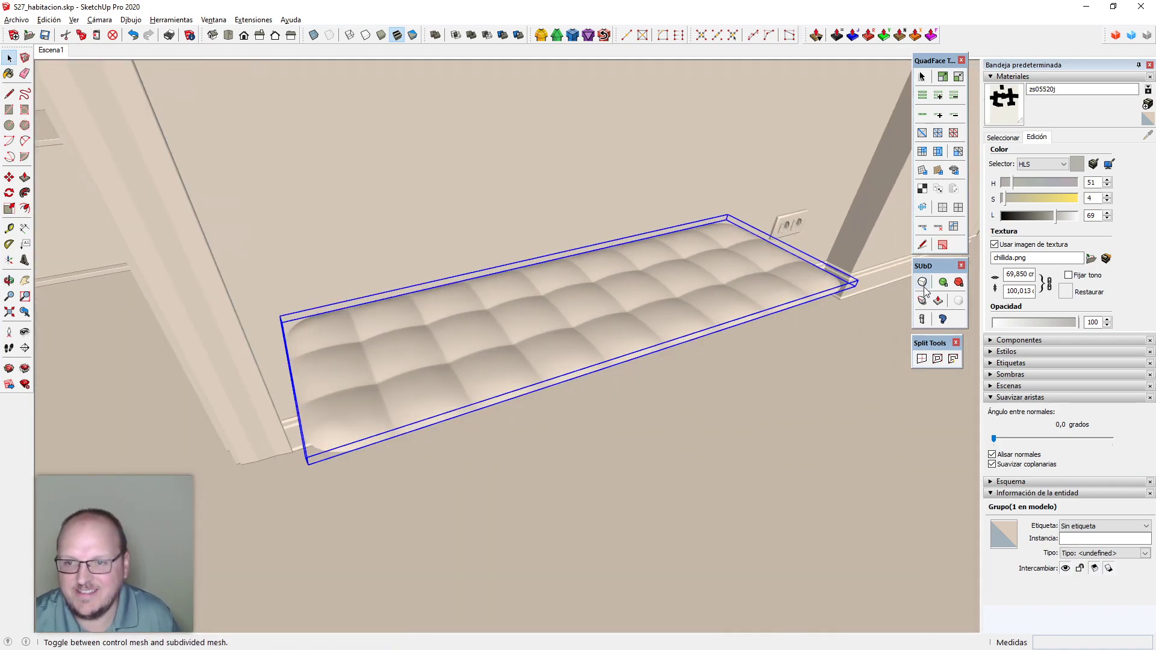
Return the cushion to its control mesh and extrude its outer border edge loop downward about 6 cm with Vertex Tools
{"action": "left_click", "coordinate": [926, 280]}
{"action": "middle_click_drag", "start_coordinate": [643, 363], "coordinate": [497, 261]}
{"action": "key", "text": "alt+h"}
{"action": "double_click", "coordinate": [442, 359]}
{"action": "left_click", "coordinate": [443, 367]}
{"action": "left_click", "coordinate": [445, 362]}
{"action": "key", "text": "v"}
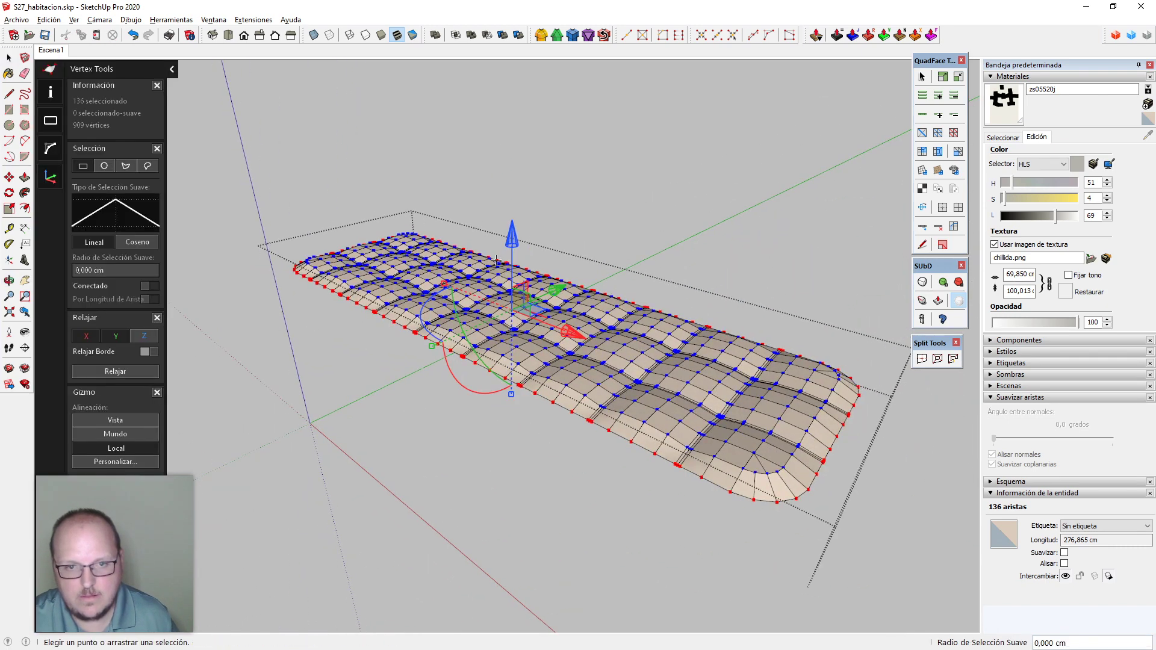
{"action": "left_click_drag", "start_coordinate": [522, 244], "coordinate": [521, 275]}
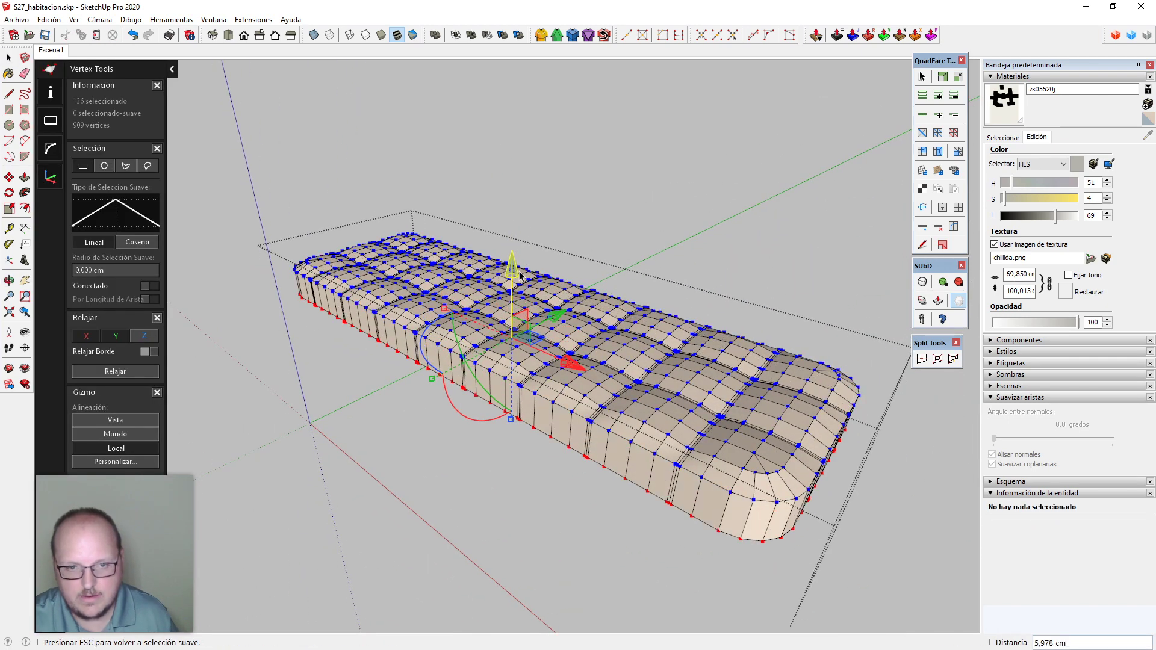
In the front view, select the ring of vertical edges around the cushion's side wall and connect them with 2 segments
{"action": "key", "text": "F4"}
{"action": "key", "text": "shift+z"}
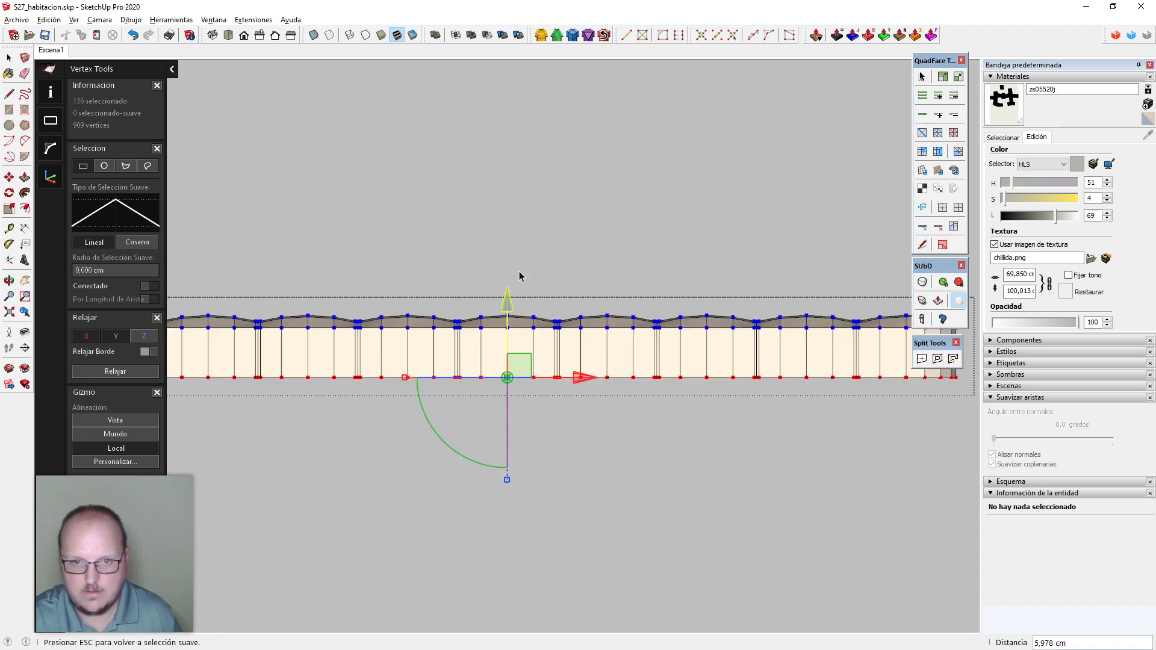
{"action": "scroll", "coordinate": [519, 381], "scroll_direction": "down", "scroll_amount": 1}
{"action": "scroll", "coordinate": [624, 402], "scroll_direction": "down", "scroll_amount": 4}
{"action": "key", "text": "space"}
{"action": "scroll", "coordinate": [377, 357], "scroll_direction": "up", "scroll_amount": 3}
{"action": "scroll", "coordinate": [384, 384], "scroll_direction": "up", "scroll_amount": 1}
{"action": "left_click", "coordinate": [362, 383]}
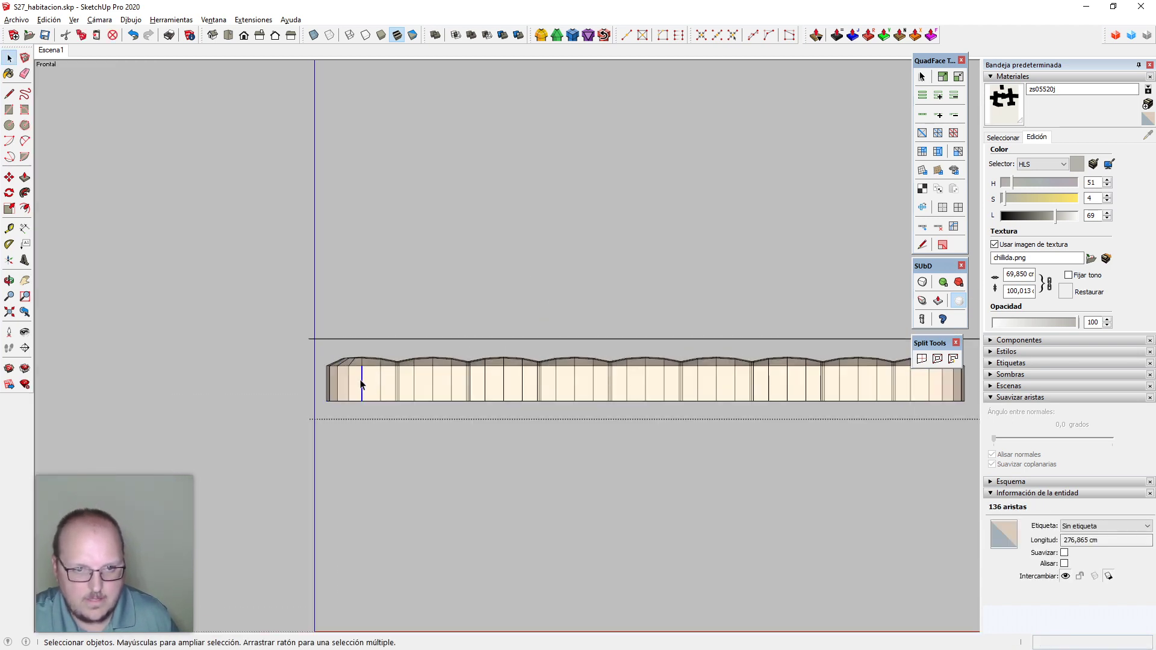
{"action": "key", "text": "alt+r"}
{"action": "scroll", "coordinate": [361, 384], "scroll_direction": "down", "scroll_amount": 1}
{"action": "key", "text": "v"}
{"action": "key", "text": "space"}
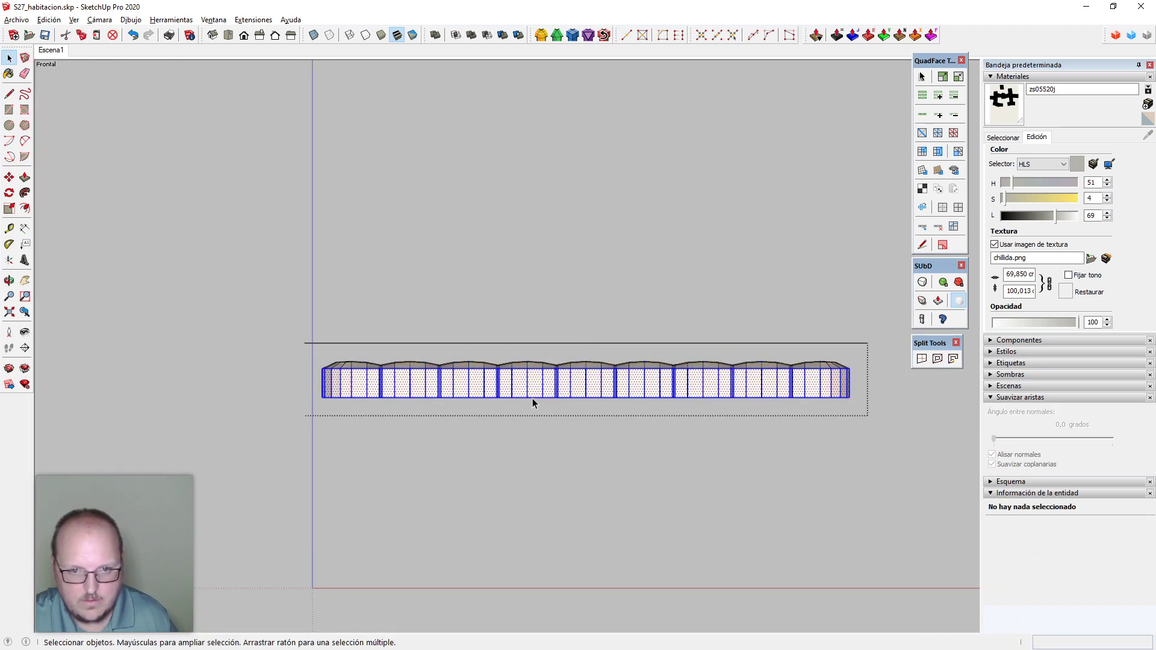
{"action": "key", "text": "ctrl+a"}
{"action": "left_click", "coordinate": [512, 387]}
{"action": "key", "text": "alt+r"}
{"action": "key", "text": "alt+c"}
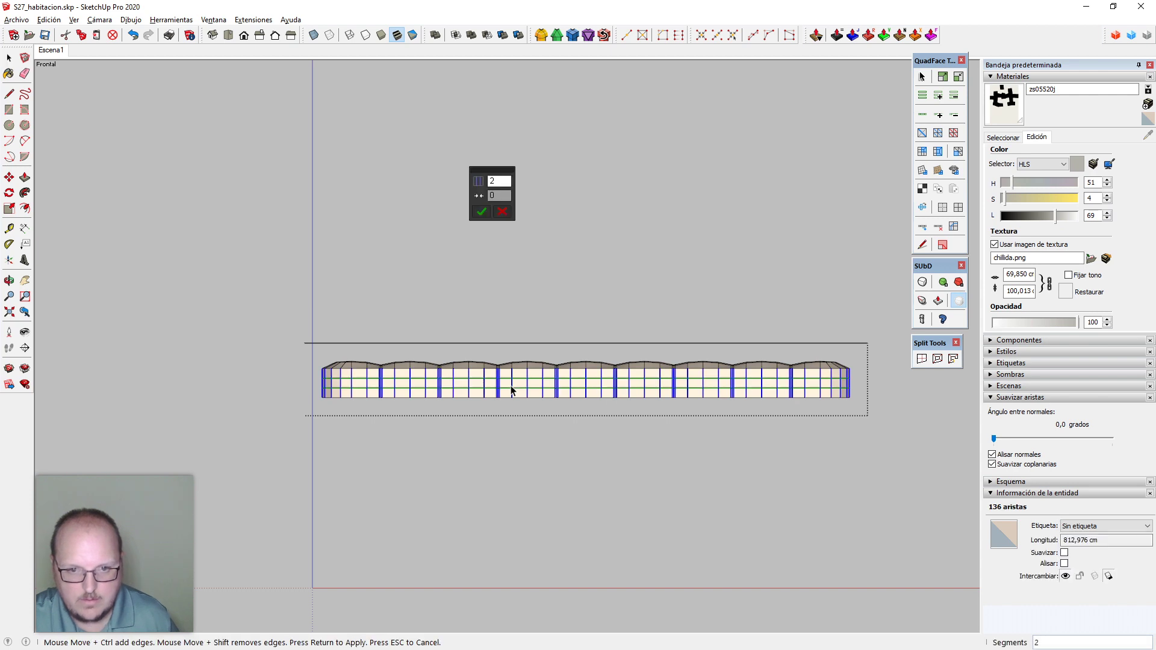
{"action": "key", "text": "Return"}
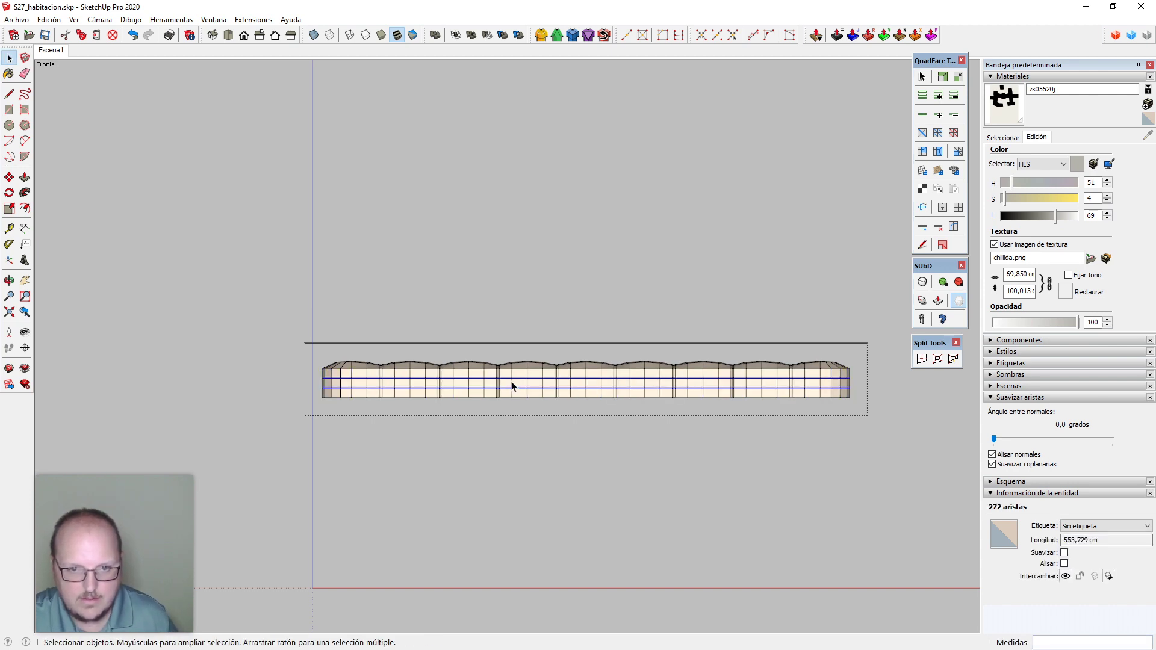
Select the ring of edges in the side wall's middle band and scale it lengthwise by about 1,02 with Vertex Tools
{"action": "scroll", "coordinate": [511, 382], "scroll_direction": "up", "scroll_amount": 4}
{"action": "left_click", "coordinate": [511, 381]}
{"action": "key", "text": "alt+r"}
{"action": "scroll", "coordinate": [510, 416], "scroll_direction": "down", "scroll_amount": 2}
{"action": "scroll", "coordinate": [545, 407], "scroll_direction": "up", "scroll_amount": 1}
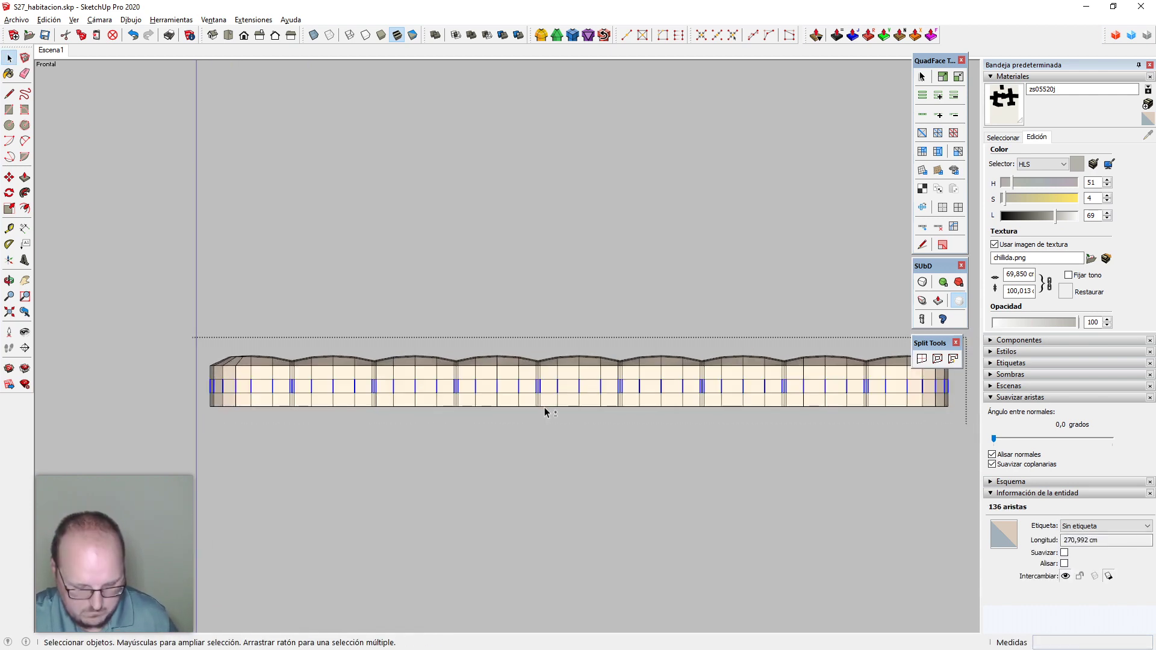
{"action": "key", "text": "v"}
{"action": "left_click_drag", "start_coordinate": [476, 386], "coordinate": [476, 391]}
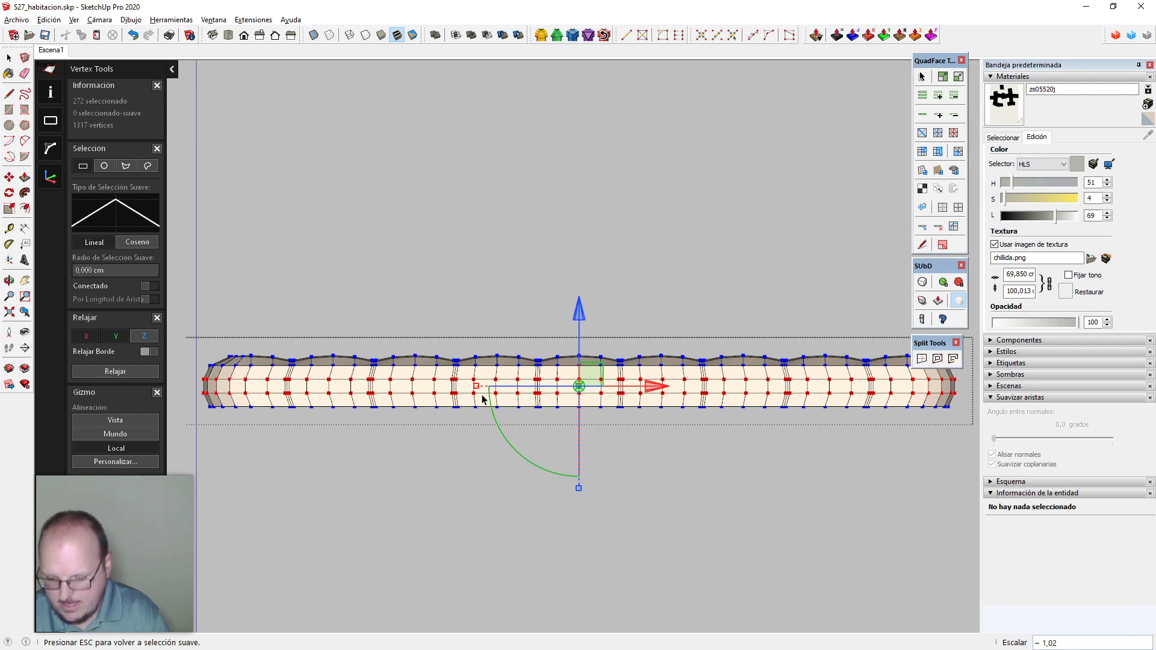
From the short end, scale the side wall's middle band across the cushion's width by about 1,03
{"action": "key", "text": "F6"}
{"action": "key", "text": "shift+z"}
{"action": "scroll", "coordinate": [496, 403], "scroll_direction": "down", "scroll_amount": 2}
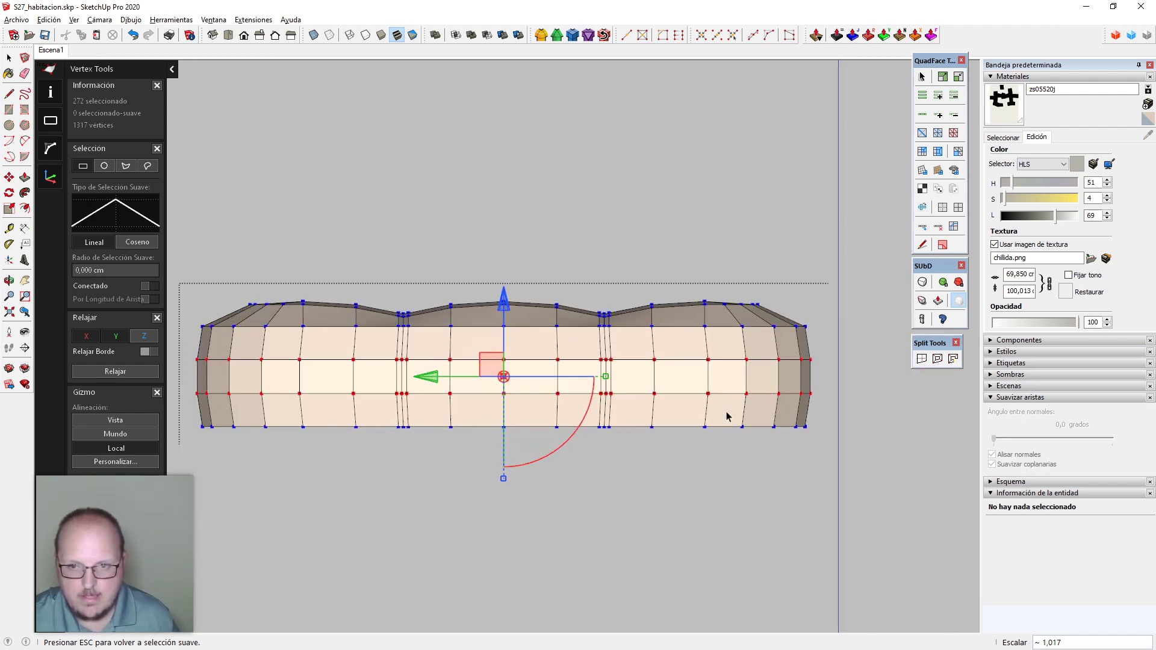
{"action": "scroll", "coordinate": [533, 405], "scroll_direction": "down", "scroll_amount": 2}
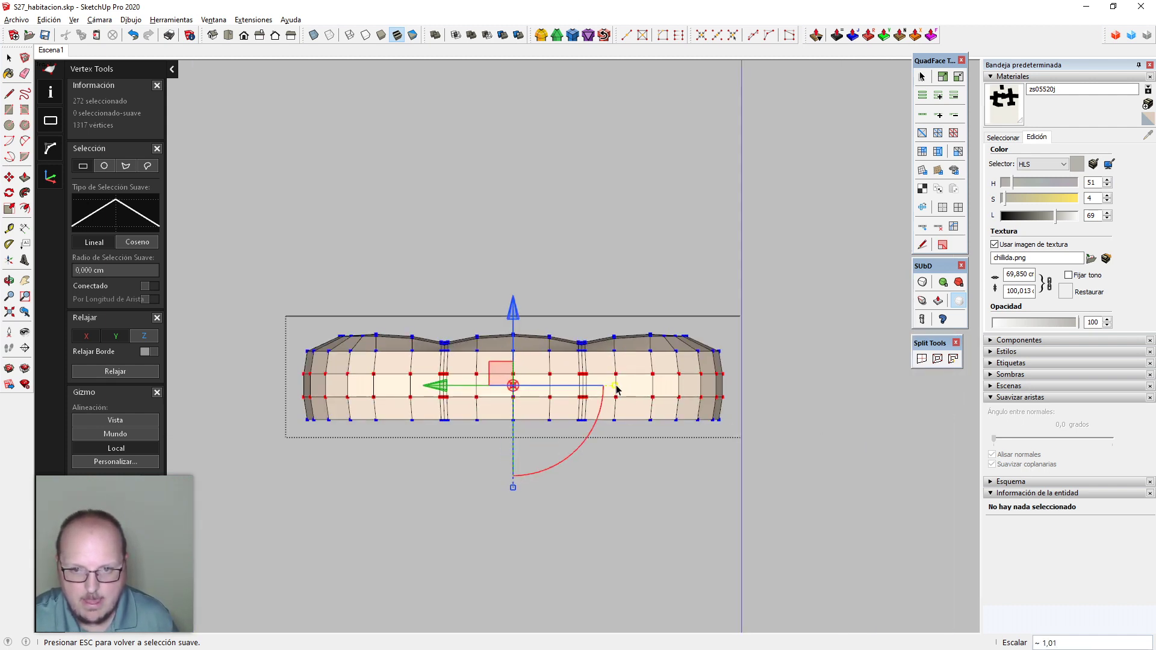
{"action": "left_click_drag", "start_coordinate": [616, 388], "coordinate": [619, 389]}
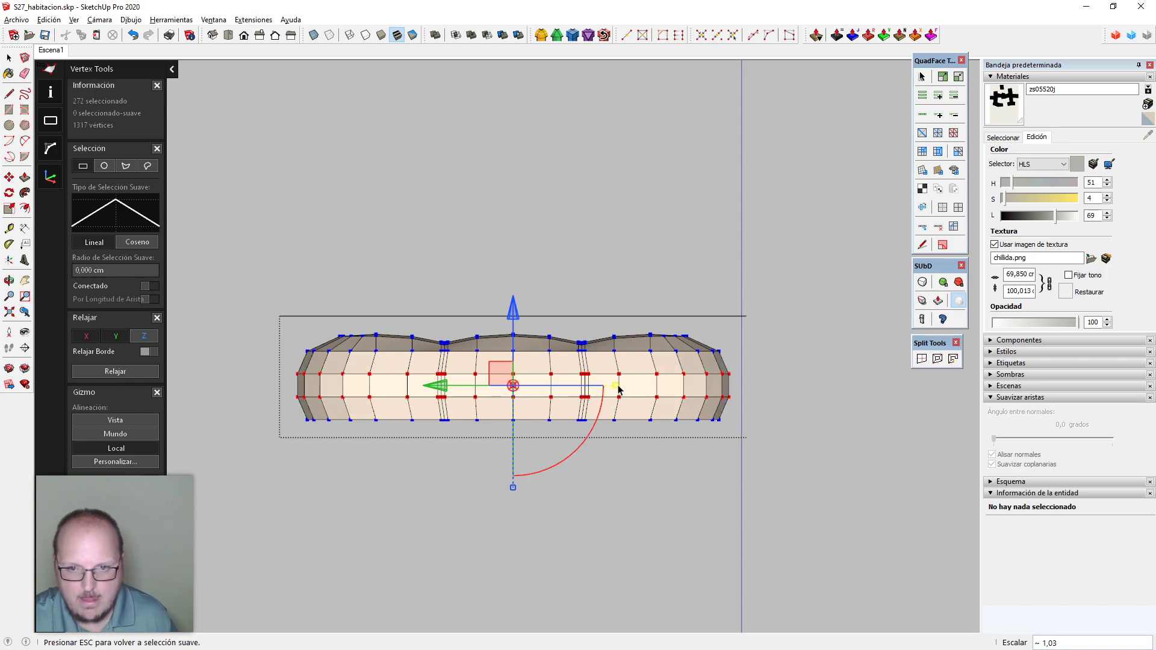
Leave vertex editing, check the bulged side band around the corners and close the cushion group
{"action": "key", "text": "space"}
{"action": "middle_click_drag", "start_coordinate": [710, 413], "coordinate": [448, 525]}
{"action": "scroll", "coordinate": [448, 525], "scroll_direction": "down", "scroll_amount": 2}
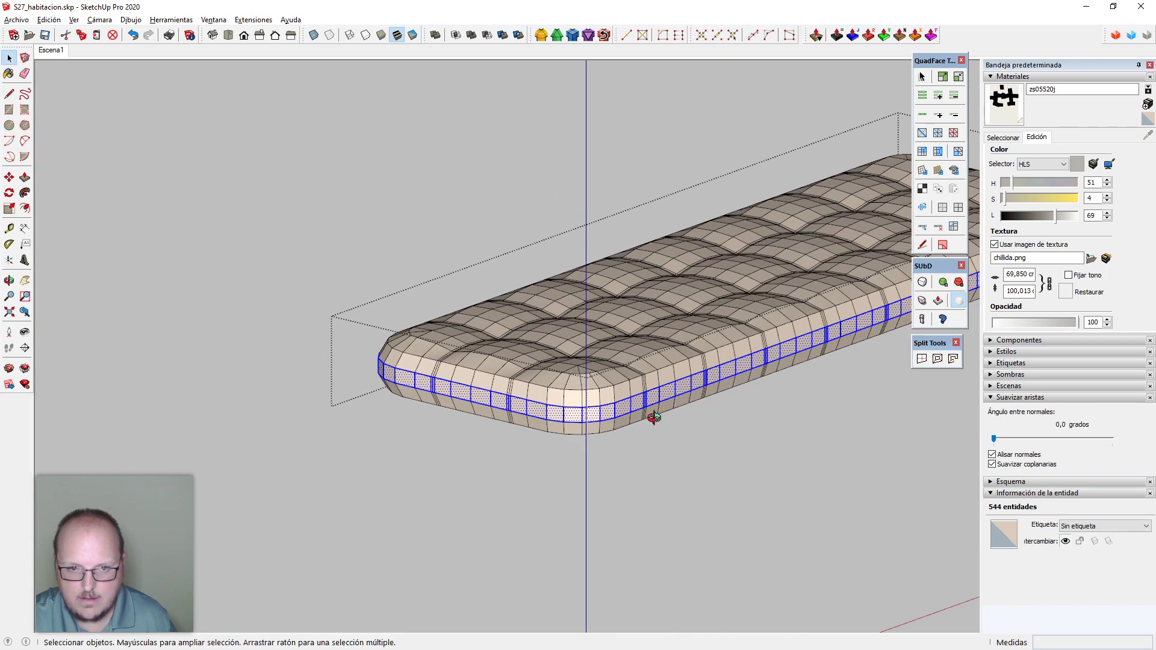
{"action": "middle_click_drag", "start_coordinate": [654, 418], "coordinate": [522, 428]}
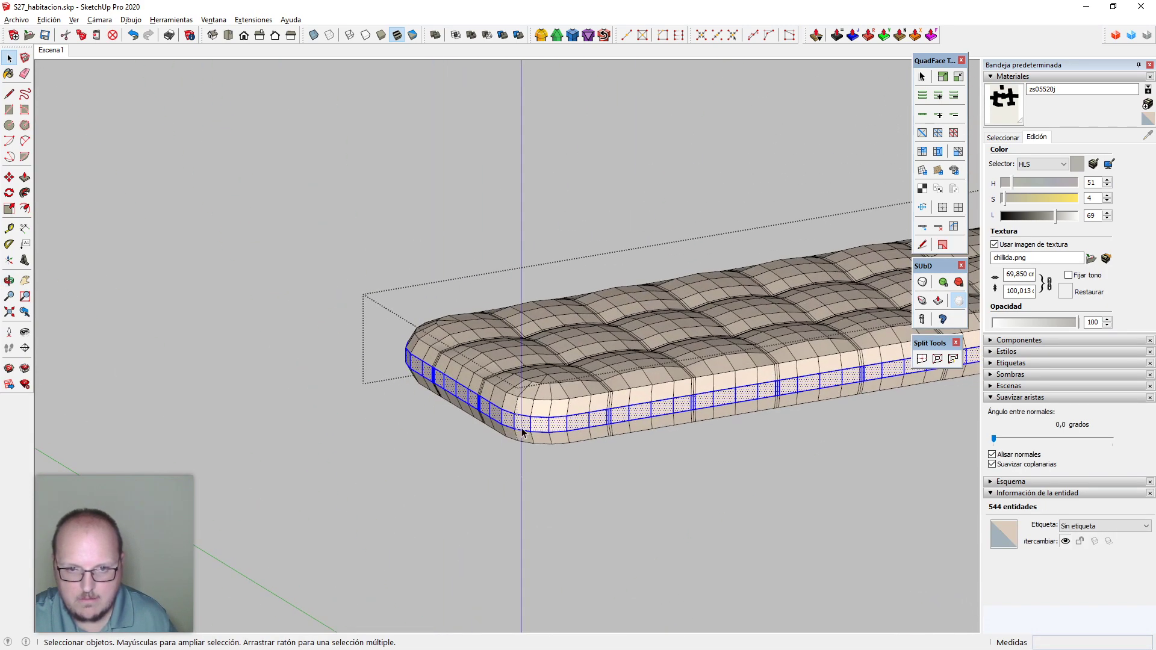
{"action": "key", "text": "Escape"}
{"action": "middle_click_drag", "start_coordinate": [692, 385], "coordinate": [692, 414]}
{"action": "scroll", "coordinate": [692, 414], "scroll_direction": "down", "scroll_amount": 1}
{"action": "middle_click_drag", "start_coordinate": [715, 370], "coordinate": [652, 371], "text": "shift"}
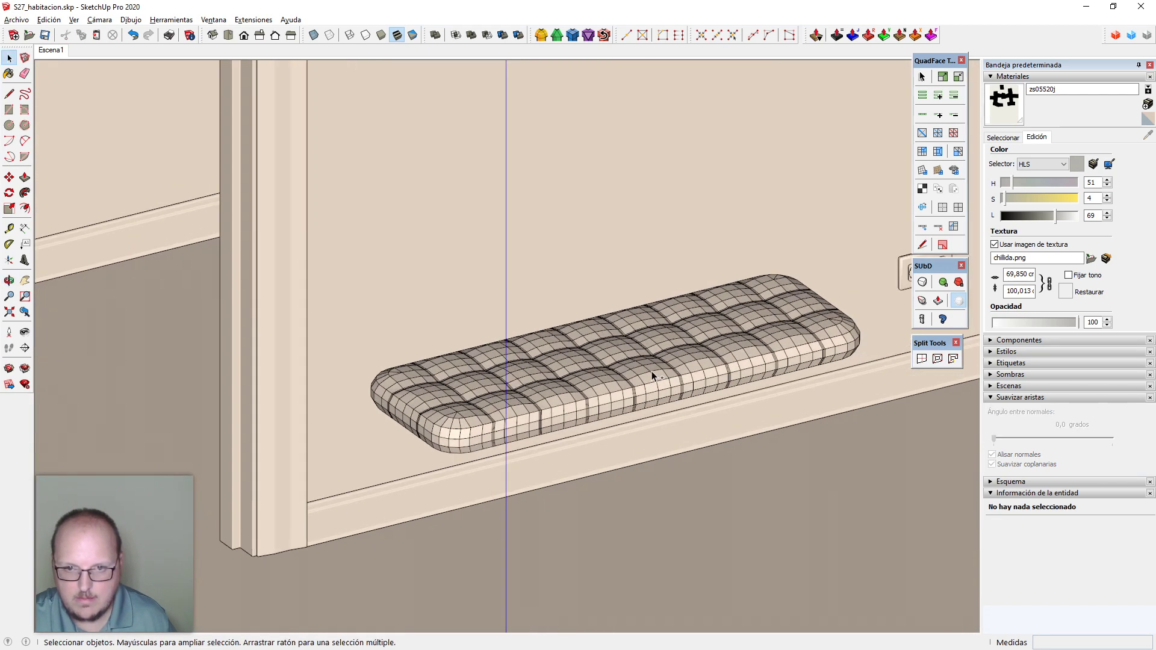
Show the thickened cushion subdivided without edges and examine its tufts, rounded sides and corners from all around
{"action": "scroll", "coordinate": [651, 371], "scroll_direction": "up", "scroll_amount": 3}
{"action": "left_click", "coordinate": [657, 368]}
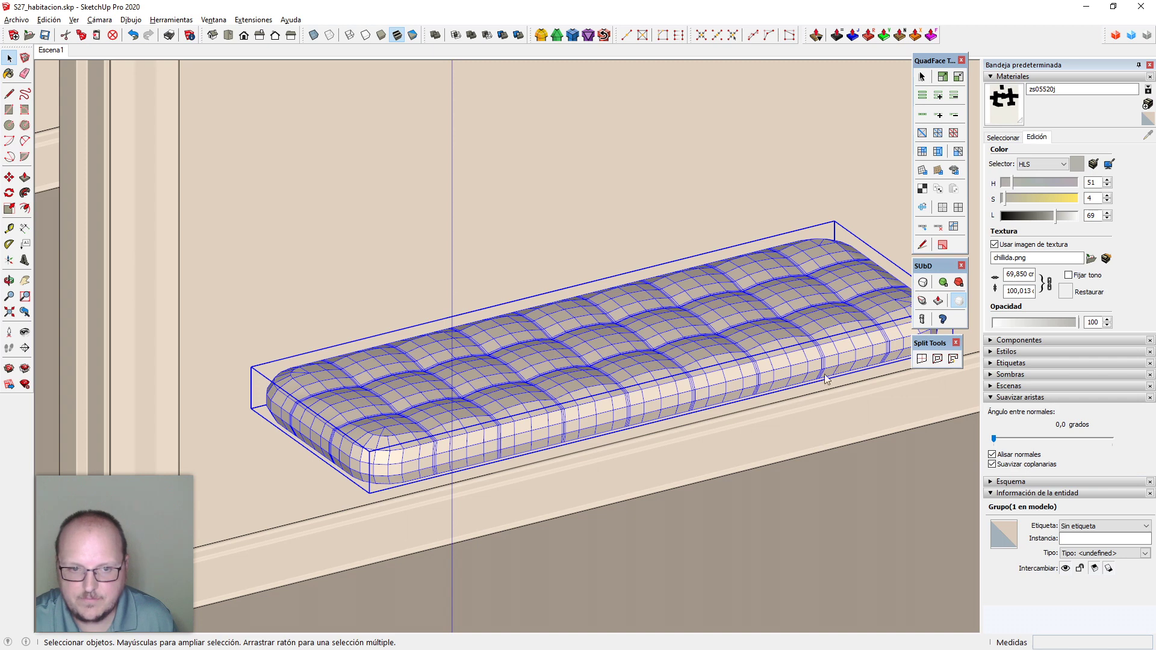
{"action": "middle_click_drag", "start_coordinate": [621, 402], "coordinate": [618, 414]}
{"action": "key", "text": "alt+e"}
{"action": "scroll", "coordinate": [473, 374], "scroll_direction": "down", "scroll_amount": 2}
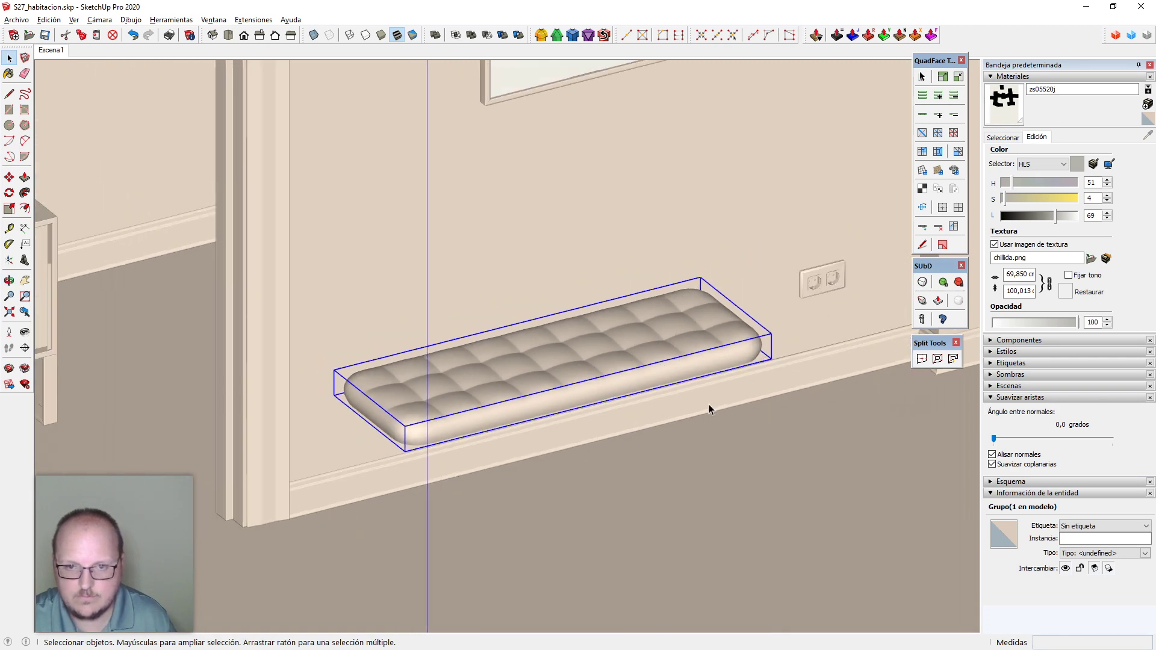
{"action": "scroll", "coordinate": [658, 362], "scroll_direction": "down", "scroll_amount": 2}
{"action": "middle_click_drag", "start_coordinate": [658, 374], "coordinate": [357, 285]}
{"action": "scroll", "coordinate": [651, 391], "scroll_direction": "up", "scroll_amount": 2}
{"action": "scroll", "coordinate": [717, 304], "scroll_direction": "up", "scroll_amount": 2}
{"action": "scroll", "coordinate": [581, 374], "scroll_direction": "up", "scroll_amount": 1}
{"action": "middle_click_drag", "start_coordinate": [581, 374], "coordinate": [305, 477]}
{"action": "scroll", "coordinate": [728, 441], "scroll_direction": "down", "scroll_amount": 3}
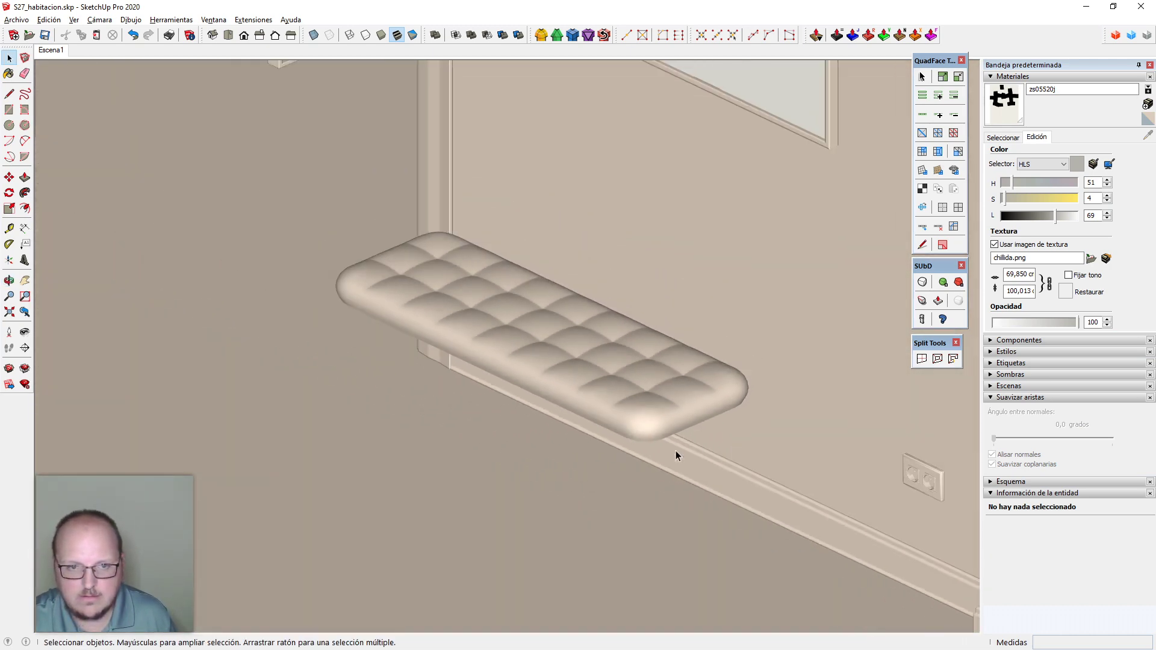
{"action": "middle_click_drag", "start_coordinate": [676, 451], "coordinate": [761, 407]}
{"action": "scroll", "coordinate": [761, 407], "scroll_direction": "up", "scroll_amount": 2}
Return the cushion to its control mesh and connect the edge ring of the side wall's upper band with 2 segments
{"action": "left_click", "coordinate": [753, 399]}
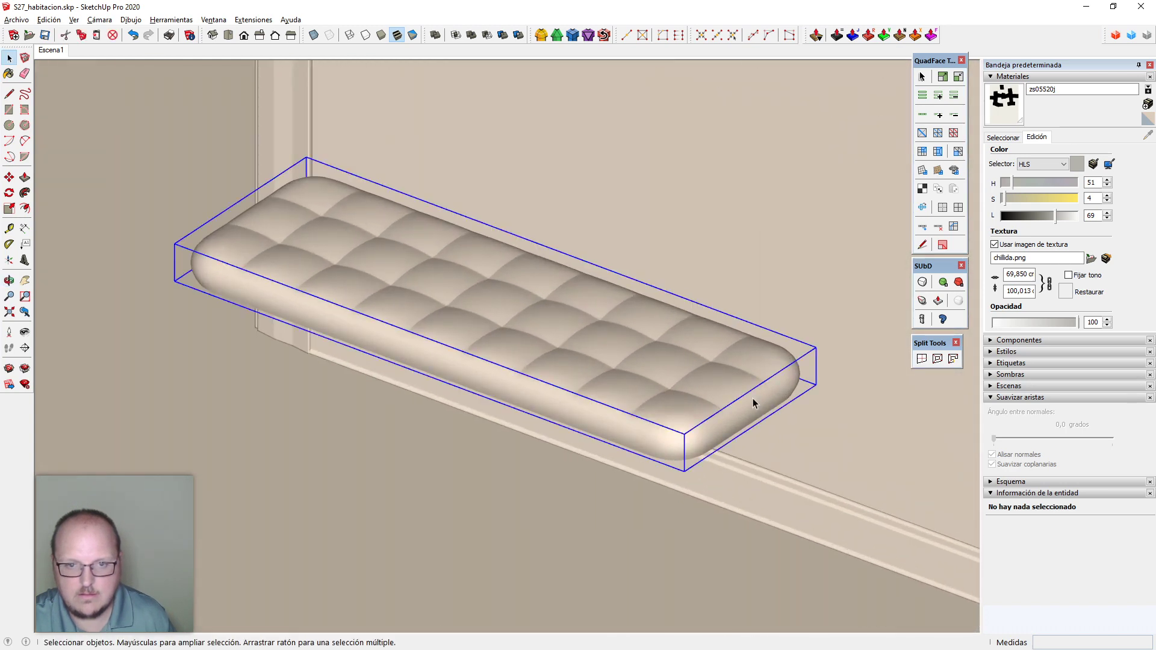
{"action": "left_click", "coordinate": [928, 282]}
{"action": "scroll", "coordinate": [715, 436], "scroll_direction": "up", "scroll_amount": 7}
{"action": "double_click", "coordinate": [711, 410]}
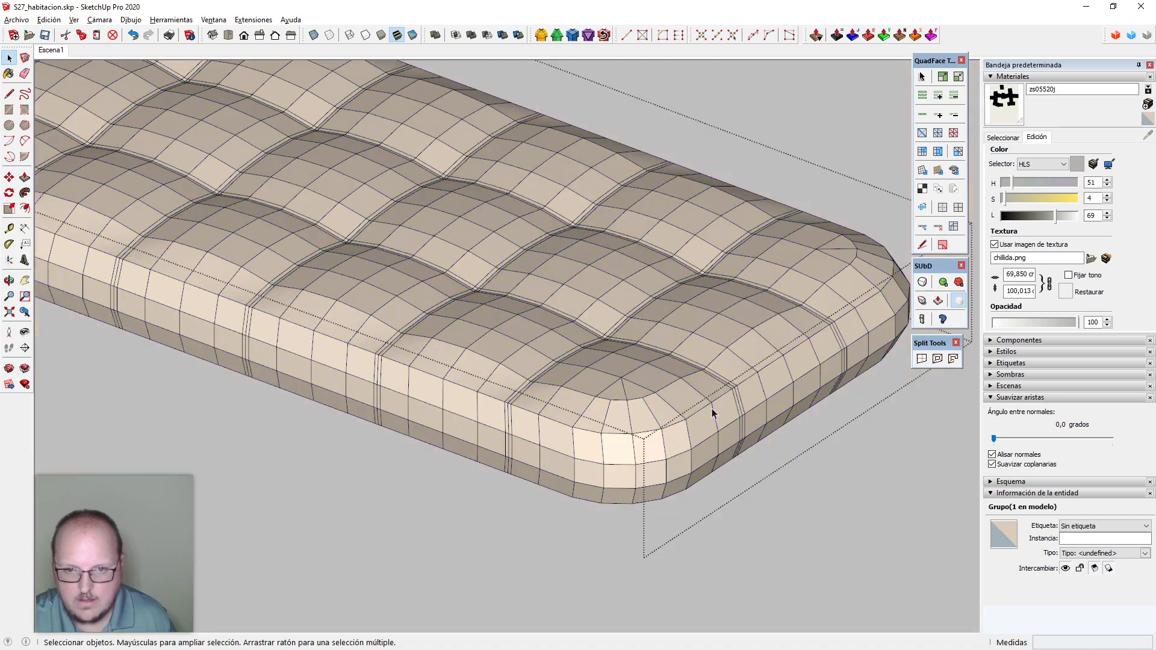
{"action": "left_click", "coordinate": [714, 416]}
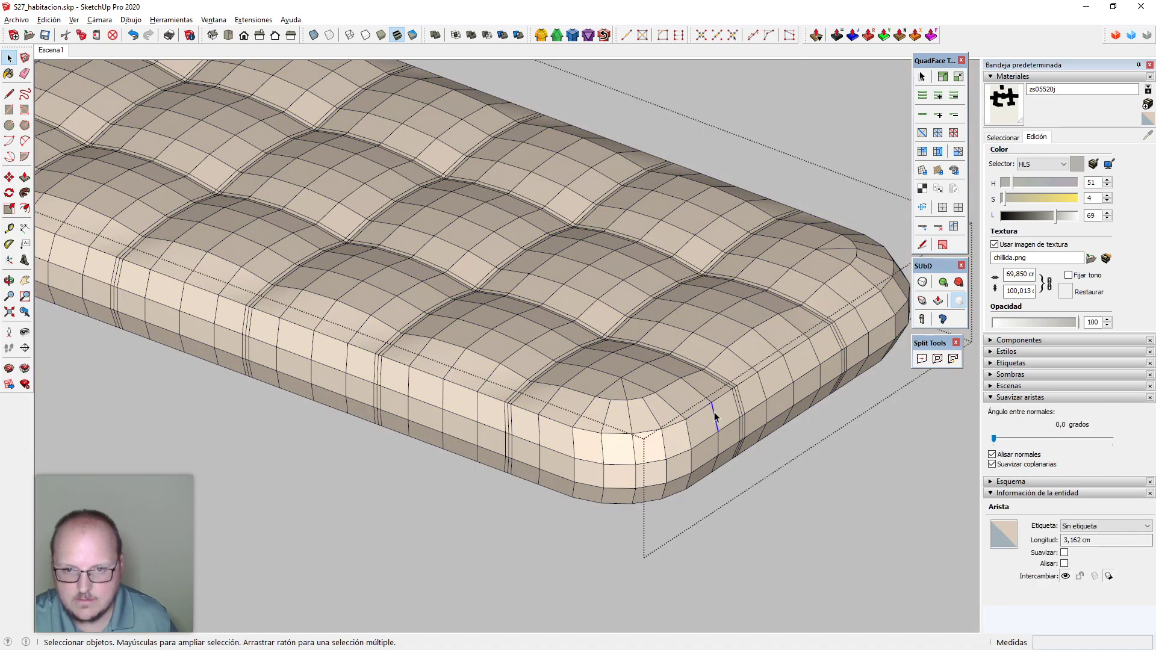
{"action": "key", "text": "alt+r"}
{"action": "key", "text": "alt+c"}
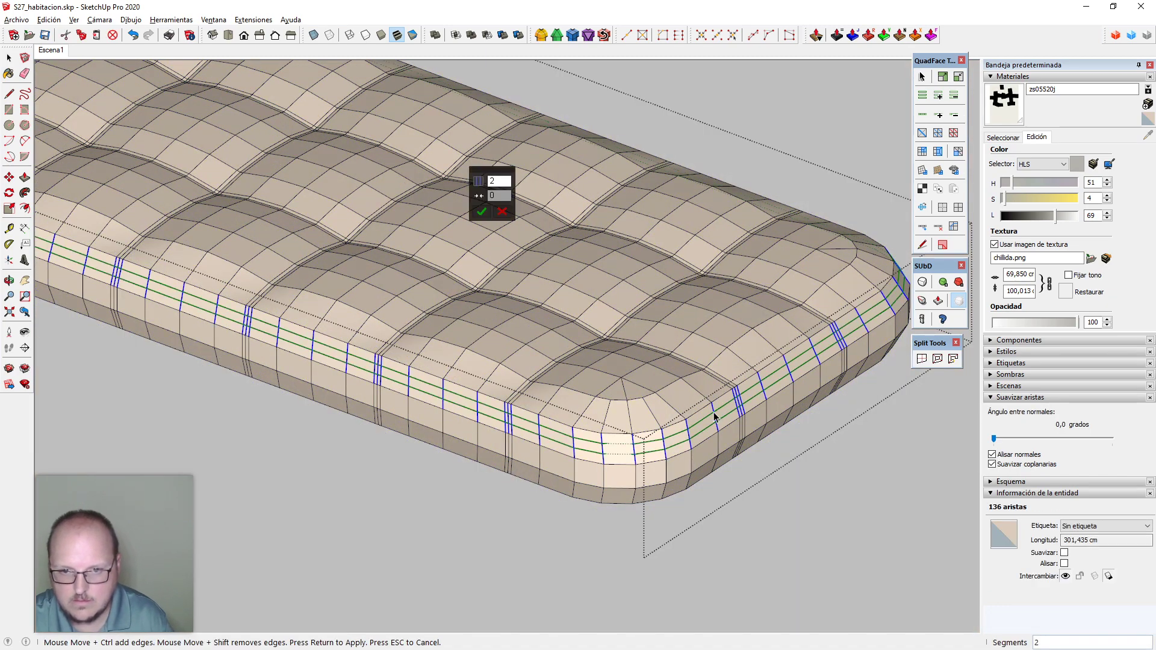
{"action": "key", "text": "Return"}
{"action": "scroll", "coordinate": [716, 419], "scroll_direction": "up", "scroll_amount": 4}
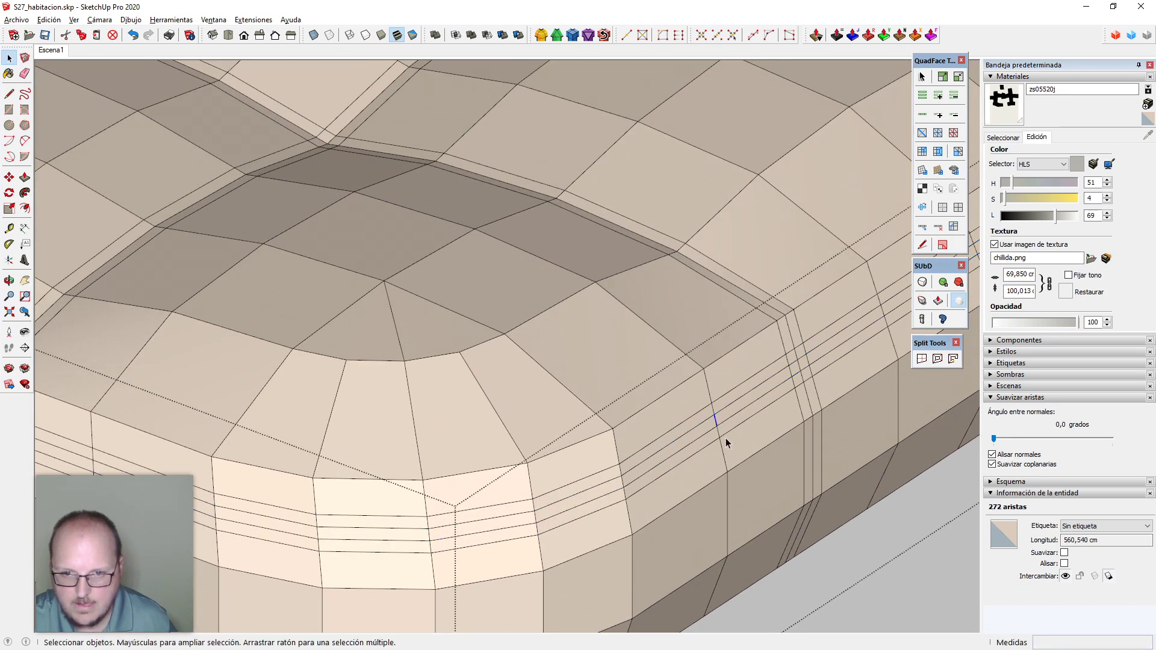
From the front, scale the vertices of the two new side-wall loops along the cushion's length by about 1,01
{"action": "key", "text": "F4"}
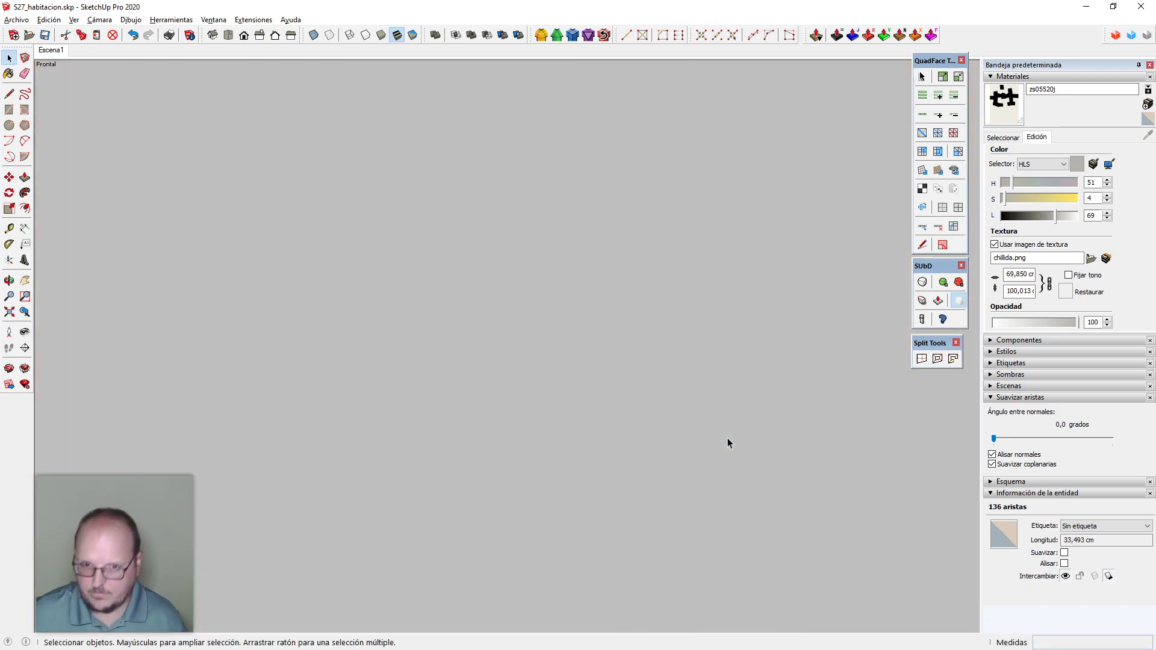
{"action": "key", "text": "shift+z"}
{"action": "key", "text": "v"}
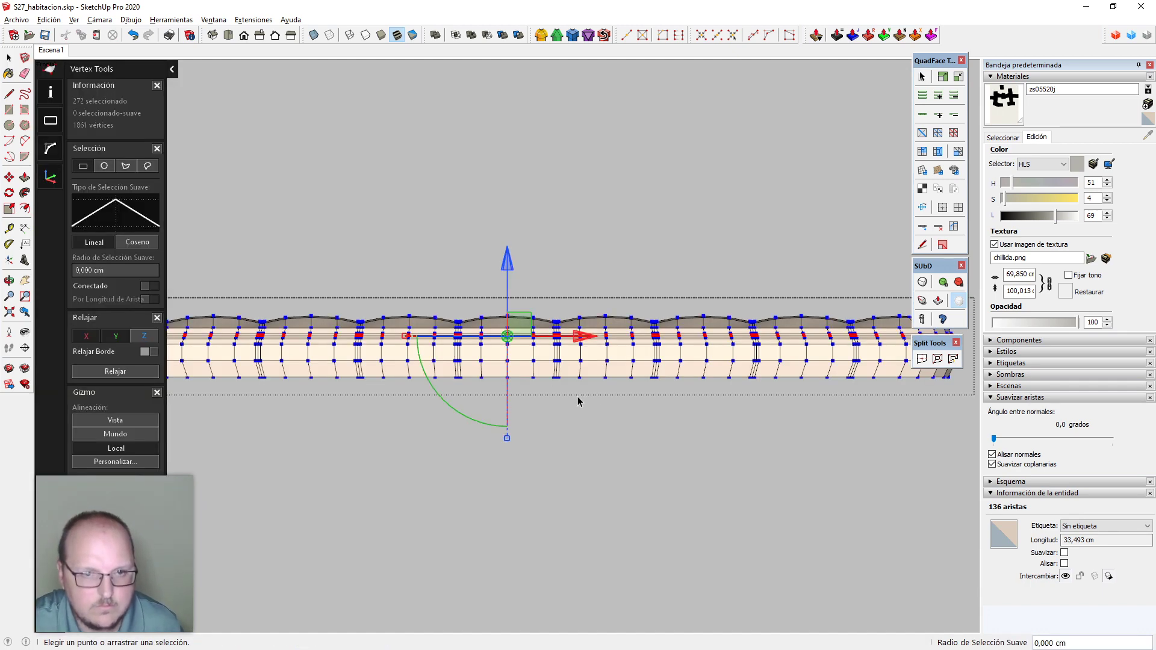
{"action": "scroll", "coordinate": [666, 419], "scroll_direction": "down", "scroll_amount": 2}
{"action": "scroll", "coordinate": [244, 368], "scroll_direction": "up", "scroll_amount": 2}
{"action": "scroll", "coordinate": [244, 373], "scroll_direction": "up", "scroll_amount": 2}
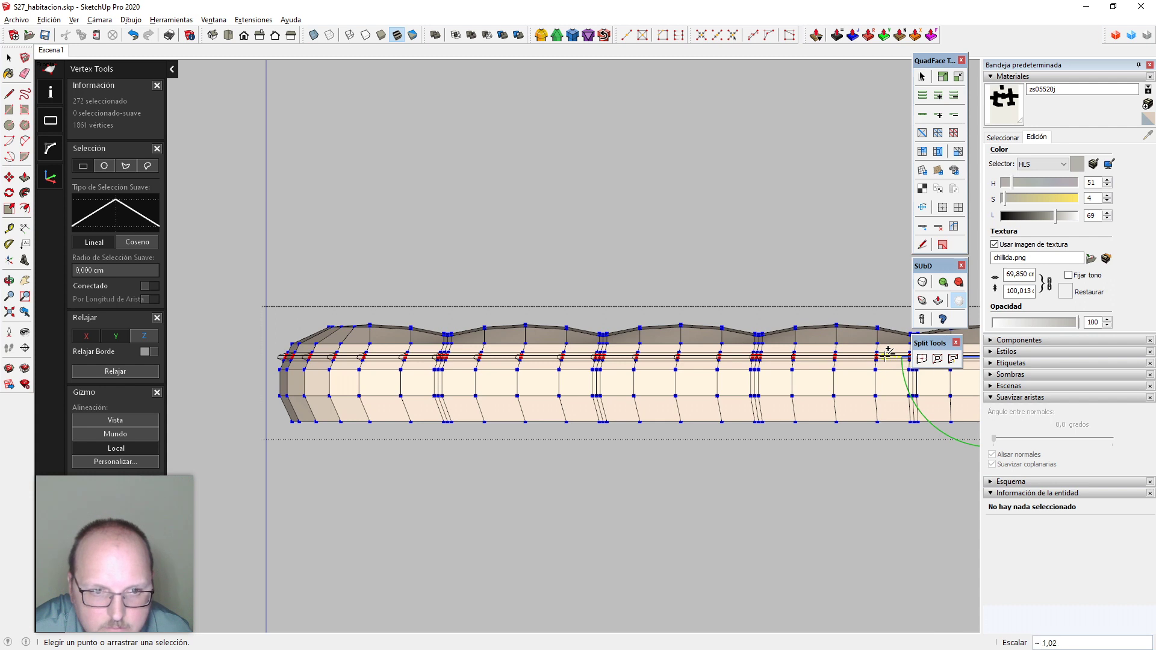
{"action": "left_click_drag", "start_coordinate": [889, 352], "coordinate": [890, 353]}
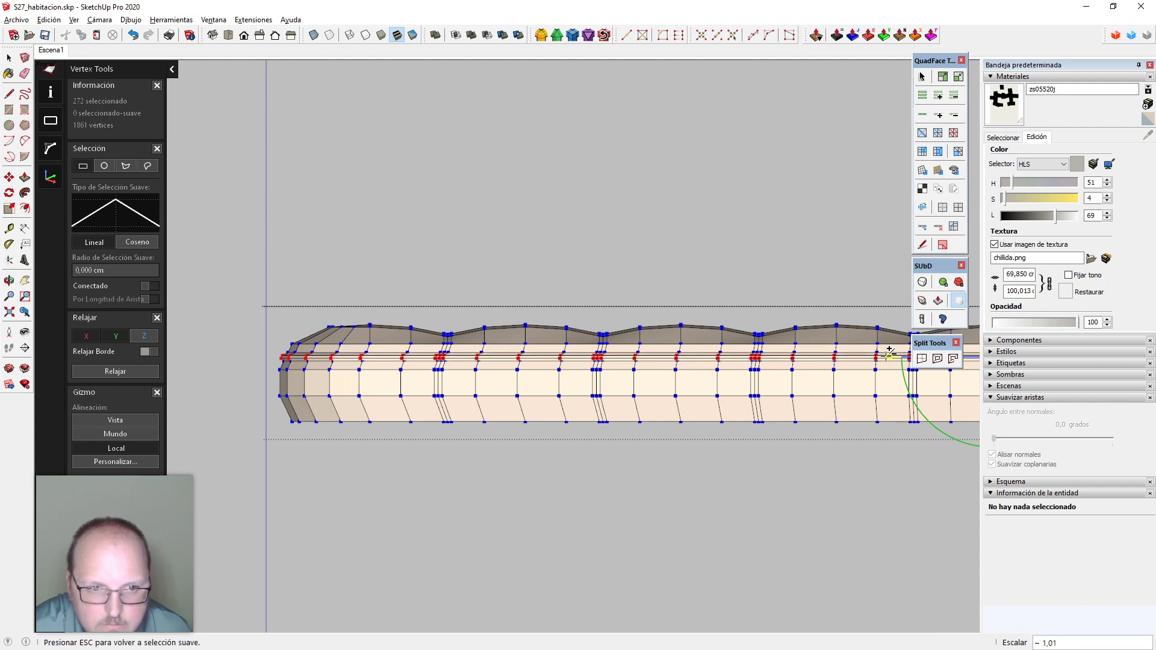
From the short end, scale the same two loops across the cushion's width by about 1,01 and leave vertex editing
{"action": "scroll", "coordinate": [538, 403], "scroll_direction": "up", "scroll_amount": 3}
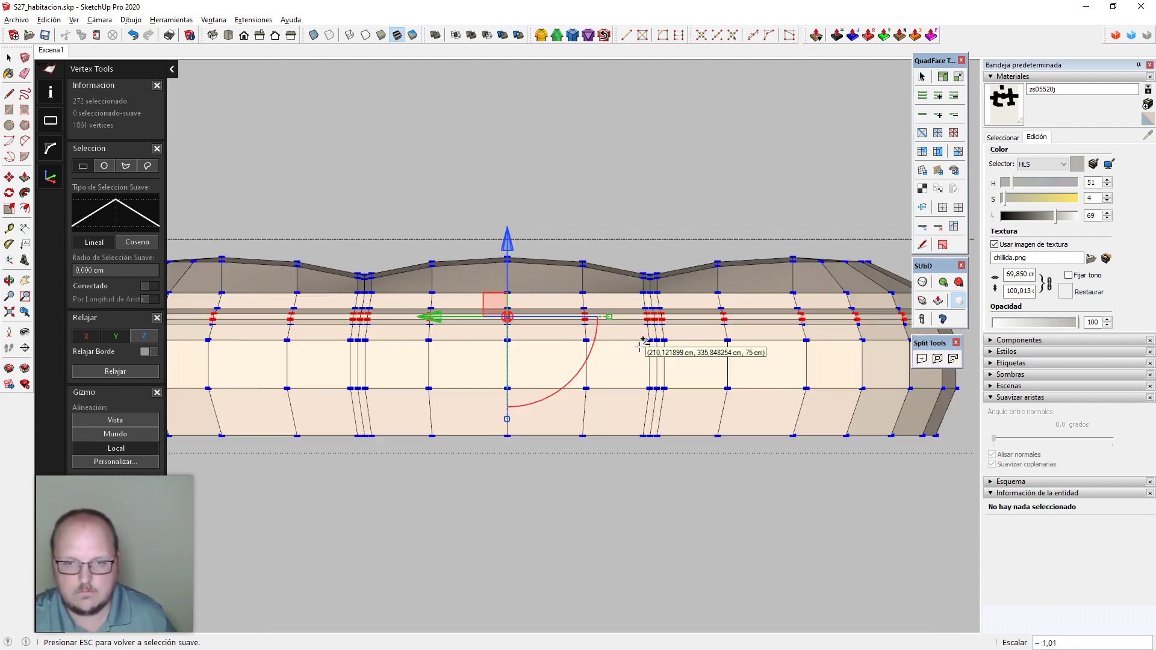
{"action": "scroll", "coordinate": [429, 468], "scroll_direction": "down", "scroll_amount": 1}
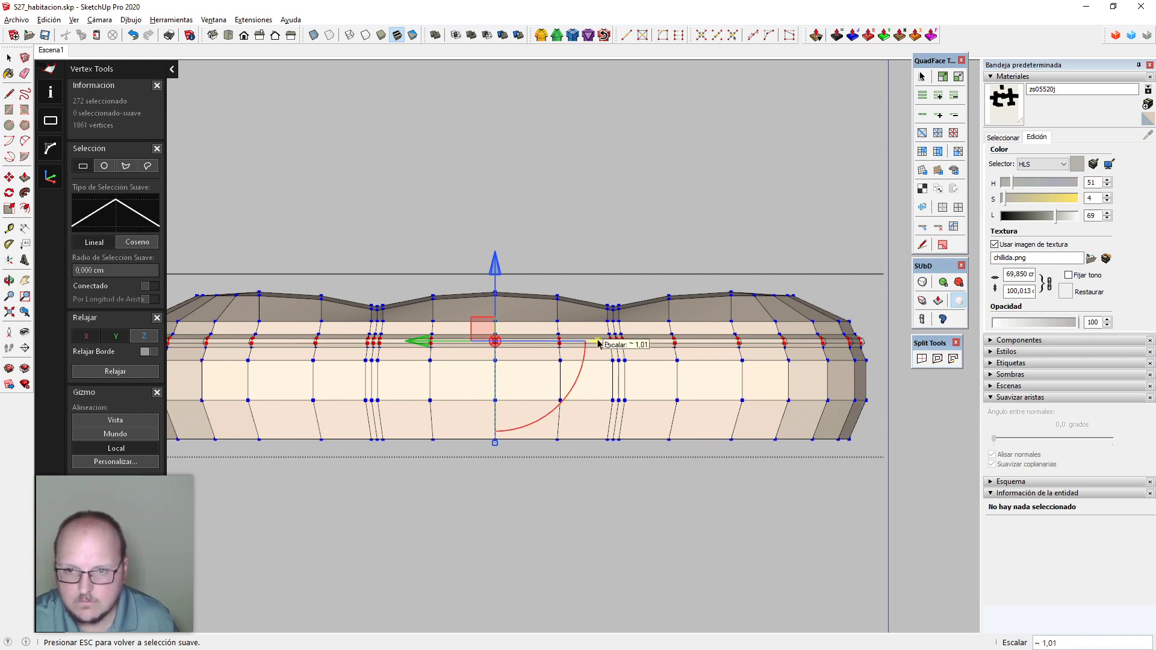
{"action": "key", "text": "space"}
Raise the thin protruding band's vertices about 0,083 cm to centre the piping between its neighbouring loops
{"action": "scroll", "coordinate": [865, 354], "scroll_direction": "up", "scroll_amount": 4}
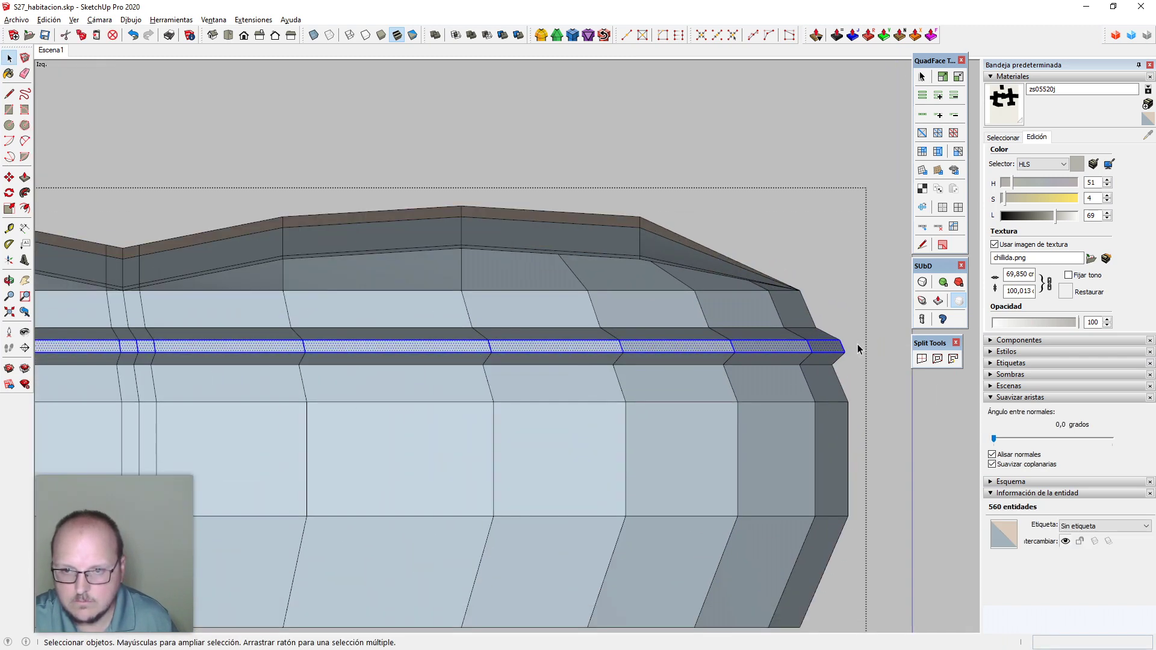
{"action": "scroll", "coordinate": [858, 356], "scroll_direction": "down", "scroll_amount": 1}
{"action": "key", "text": "v"}
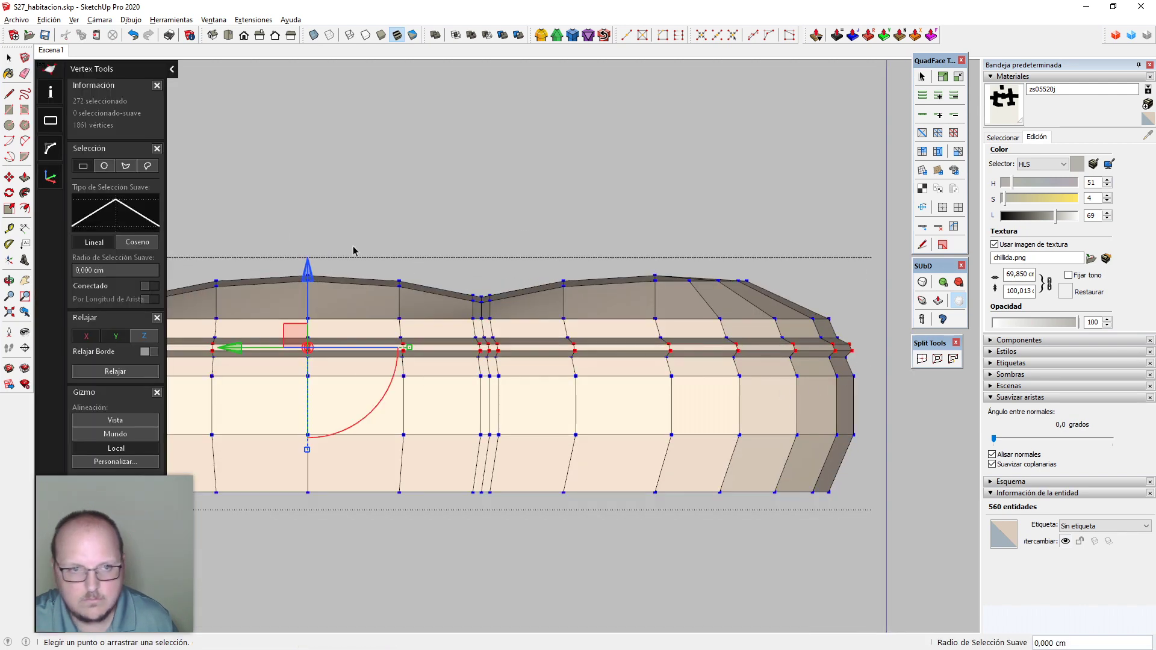
{"action": "left_click_drag", "start_coordinate": [306, 286], "coordinate": [311, 278]}
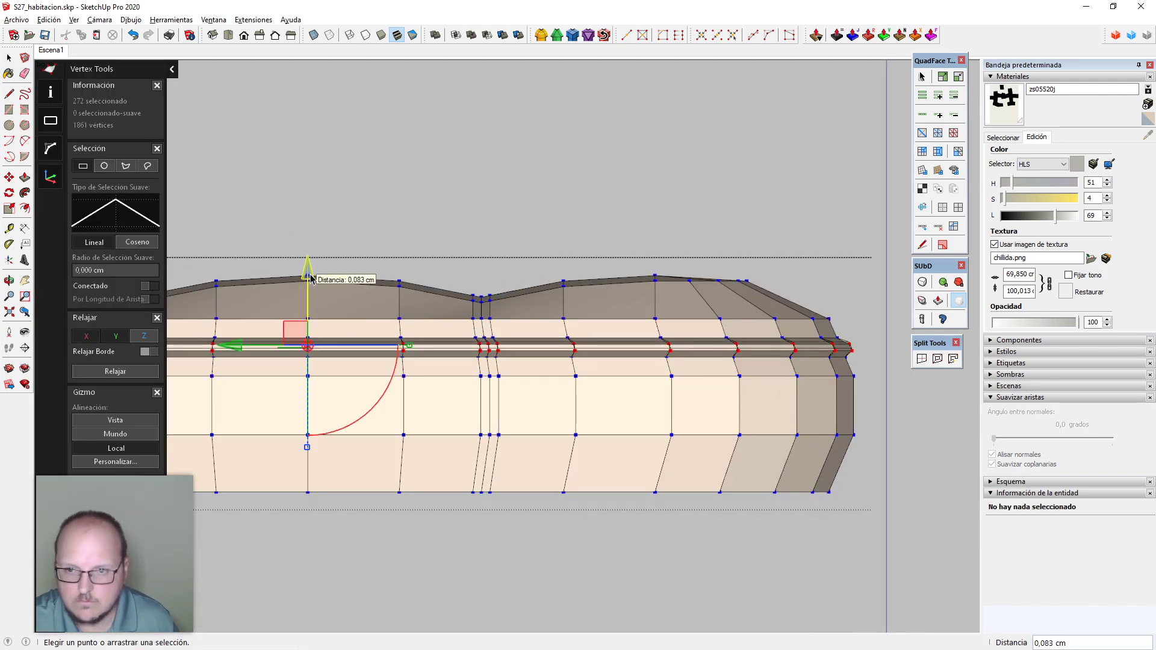
{"action": "key", "text": "space"}
Insert an edge loop along the middle of the sloped strip directly above the protruding band
{"action": "middle_click_drag", "start_coordinate": [717, 353], "coordinate": [762, 404]}
{"action": "scroll", "coordinate": [826, 302], "scroll_direction": "up", "scroll_amount": 2}
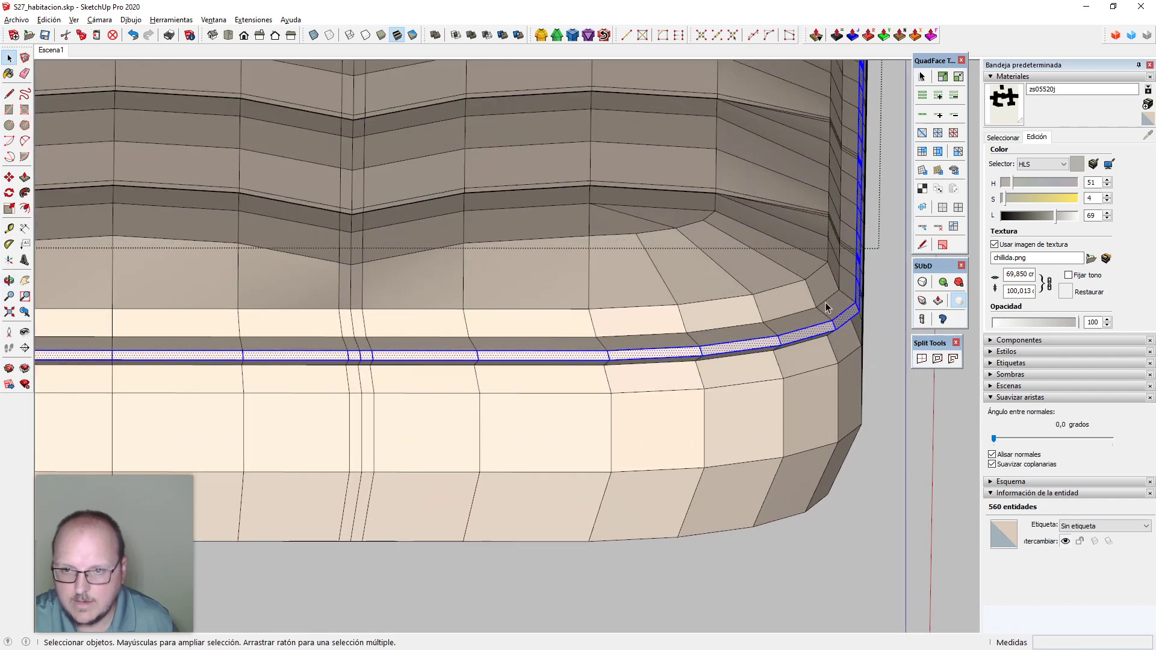
{"action": "mouse_move", "coordinate": [822, 322]}
{"action": "middle_mouse_down"}
{"action": "mouse_move", "coordinate": [914, 268]}
{"action": "mouse_move", "coordinate": [831, 322]}
{"action": "middle_mouse_up"}
{"action": "left_click", "coordinate": [811, 309]}
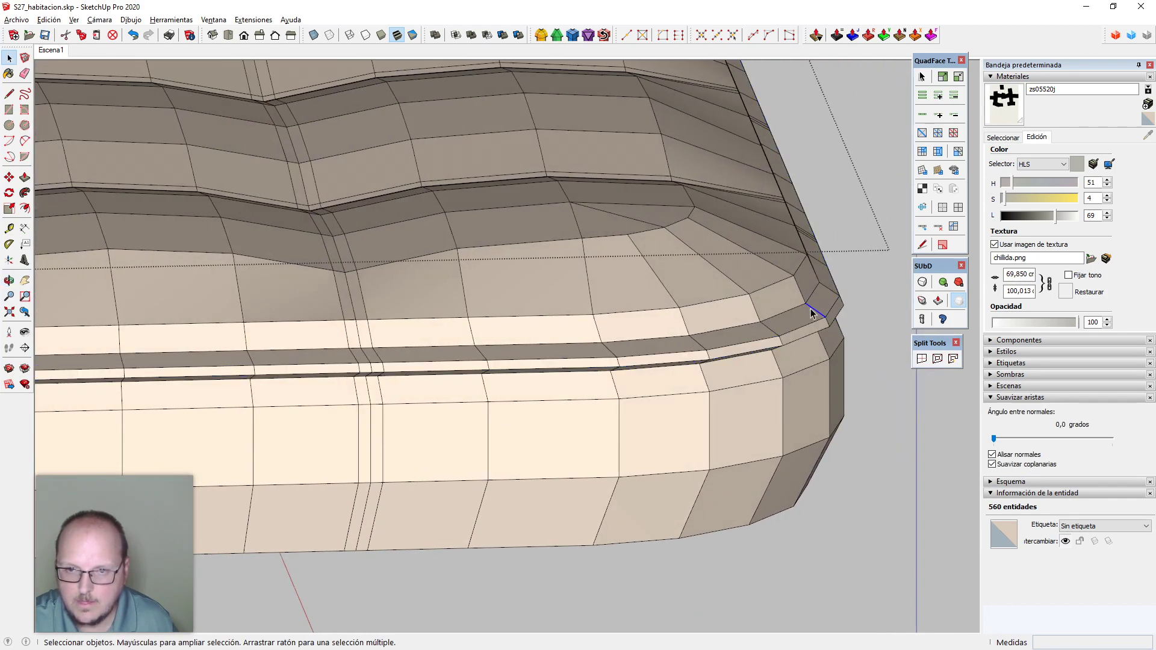
{"action": "double_click", "coordinate": [811, 312]}
{"action": "scroll", "coordinate": [809, 302], "scroll_direction": "up", "scroll_amount": 1}
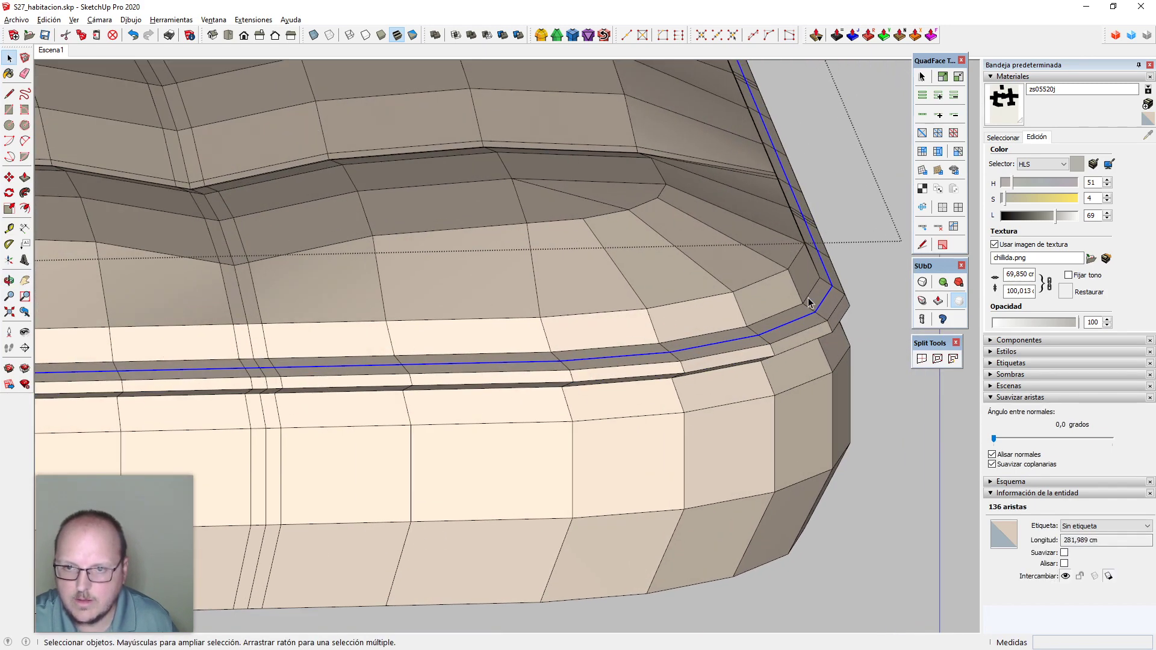
Undo the last loop edit and triangulate the quads of the whole cushion mesh
{"action": "key", "text": "ctrl+z"}
{"action": "key", "text": "ctrl+z"}
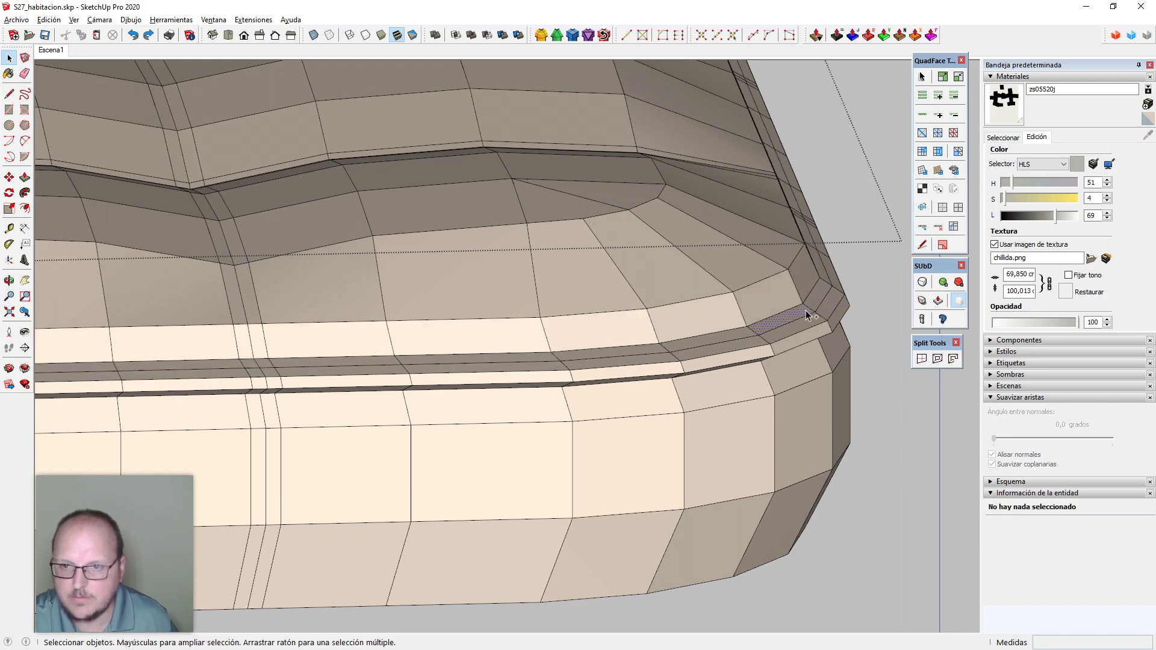
{"action": "key", "text": "ctrl+a"}
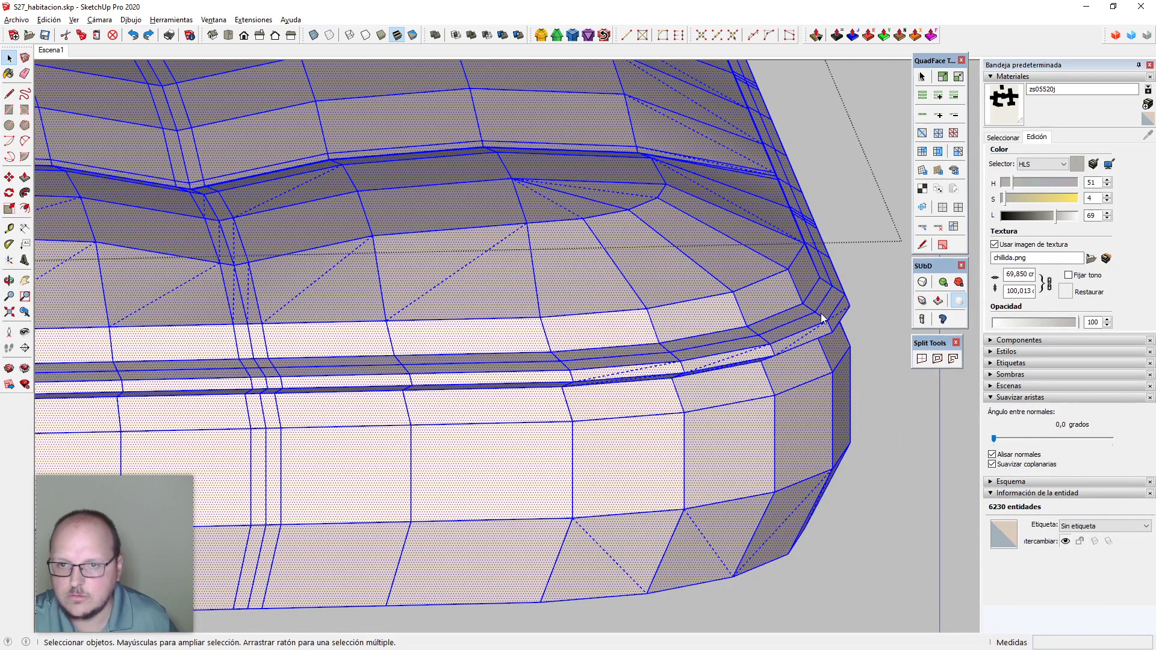
{"action": "scroll", "coordinate": [819, 315], "scroll_direction": "down", "scroll_amount": 1}
{"action": "scroll", "coordinate": [817, 318], "scroll_direction": "up", "scroll_amount": 2}
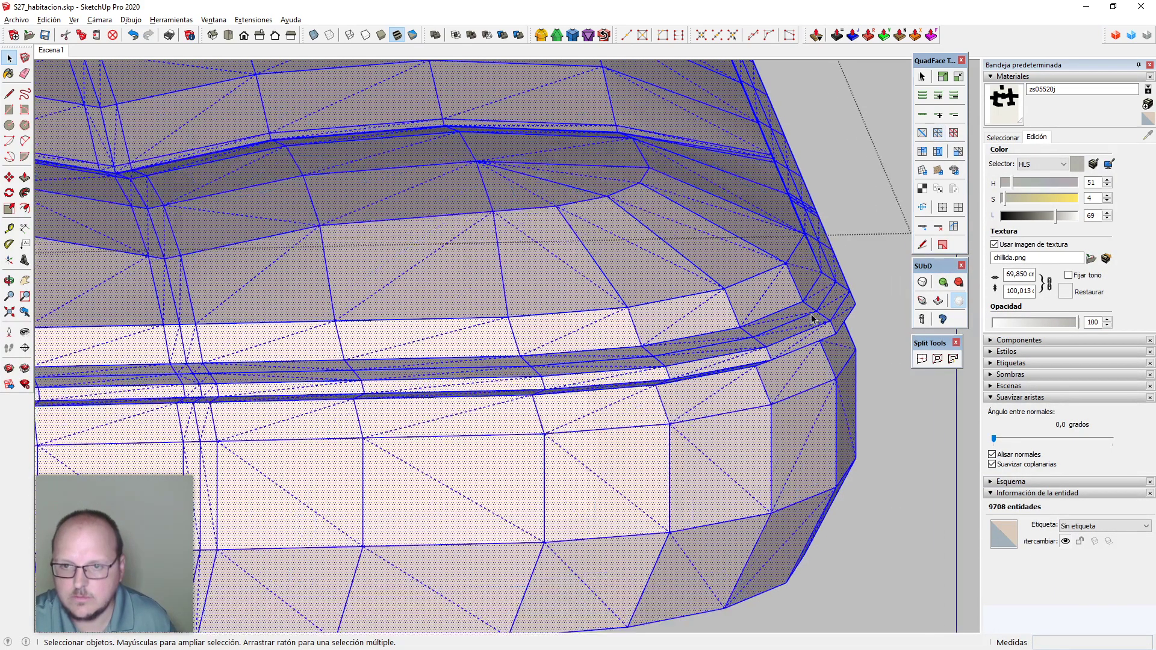
Narrow the sloped strips above and below the piping by removing their outer edge loops, keeping a middle loop in each
{"action": "left_click", "coordinate": [808, 296]}
{"action": "left_click", "coordinate": [809, 298]}
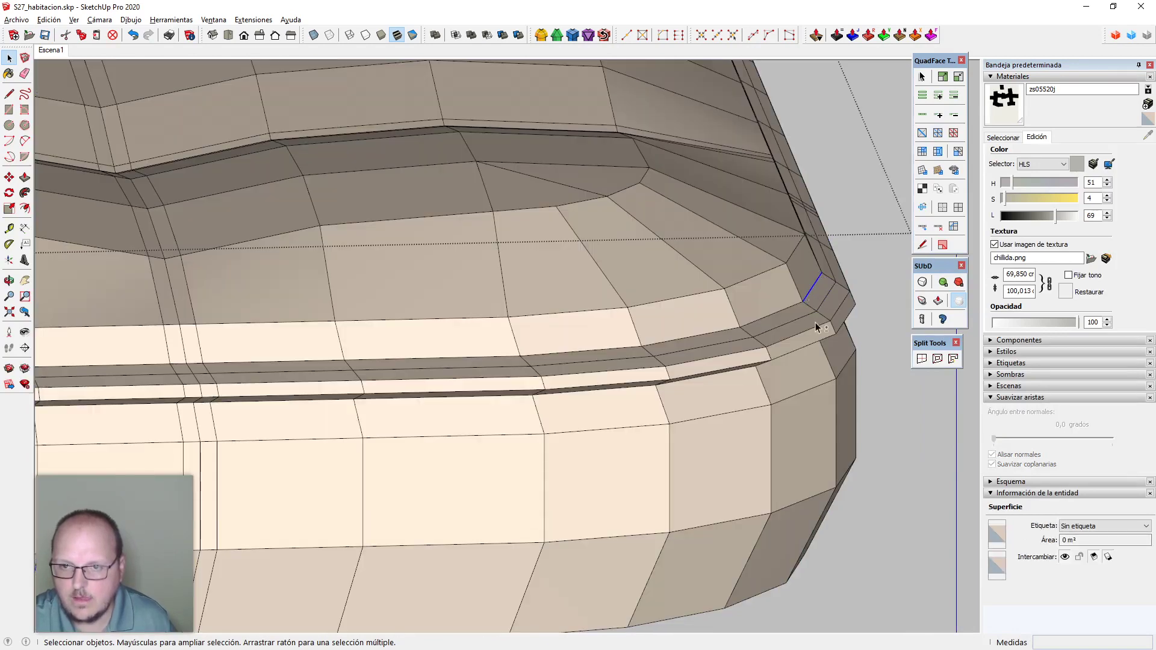
{"action": "mouse_move", "coordinate": [817, 327]}
{"action": "middle_mouse_down"}
{"action": "mouse_move", "coordinate": [829, 424]}
{"action": "mouse_move", "coordinate": [806, 380]}
{"action": "mouse_move", "coordinate": [827, 333]}
{"action": "middle_mouse_up"}
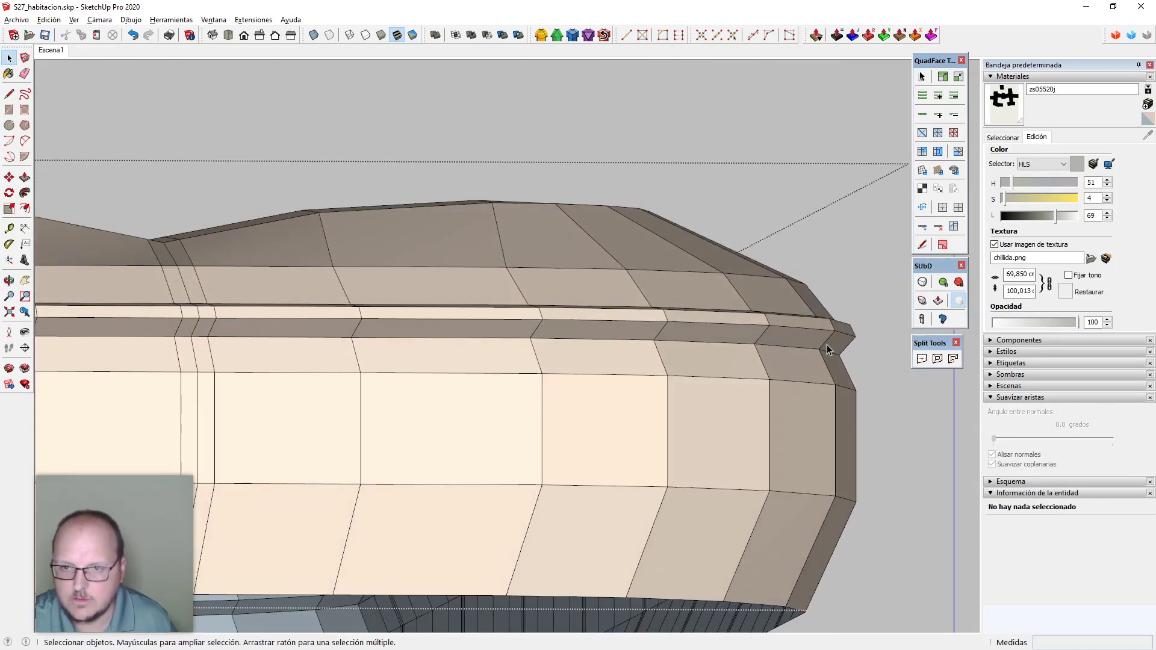
{"action": "double_click", "coordinate": [827, 347]}
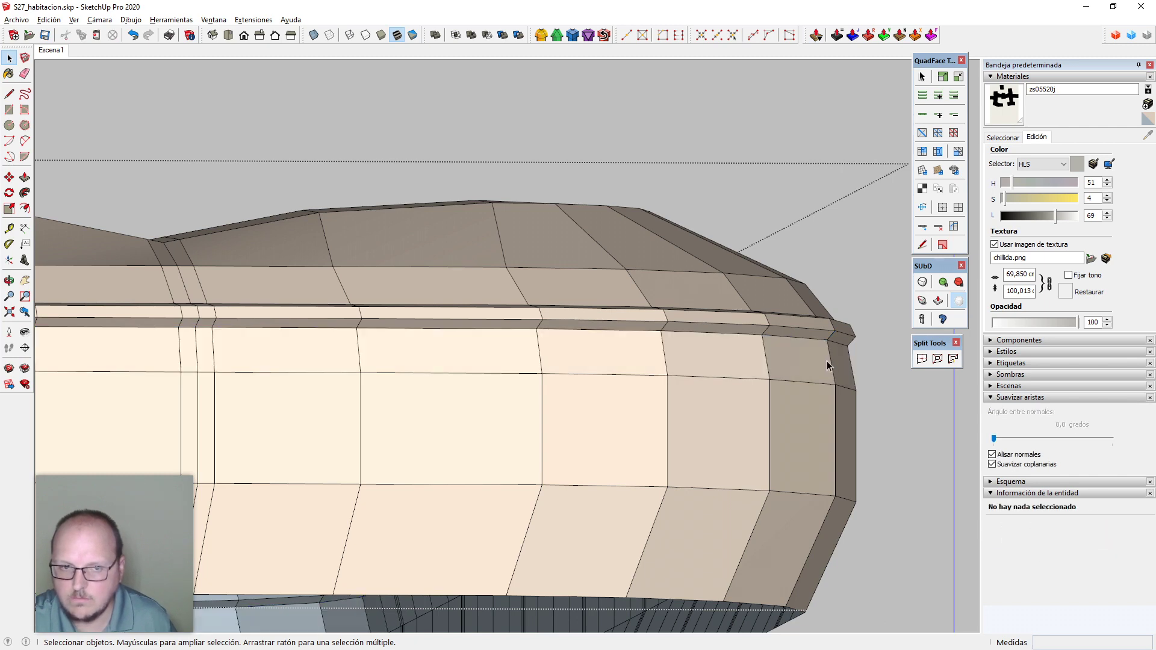
Select the edge loops bordering the piping above and below and crease them with a sharpness of 0.40
{"action": "middle_click_drag", "start_coordinate": [836, 362], "coordinate": [794, 294]}
{"action": "left_click", "coordinate": [795, 294]}
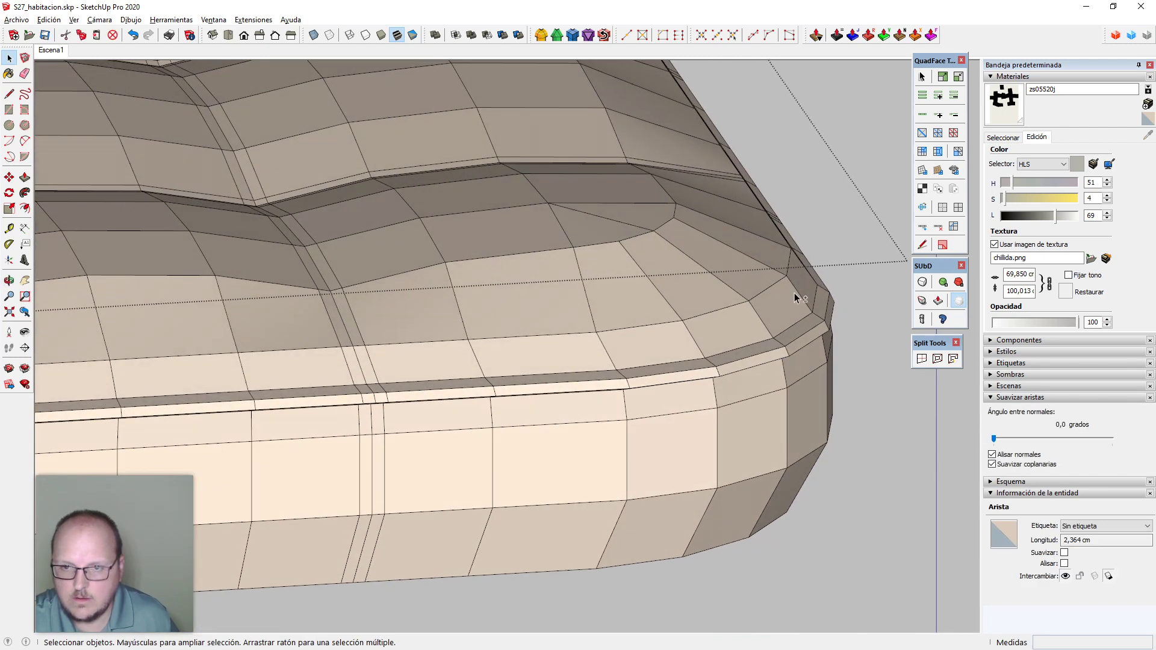
{"action": "double_click", "coordinate": [798, 327], "text": "ctrl"}
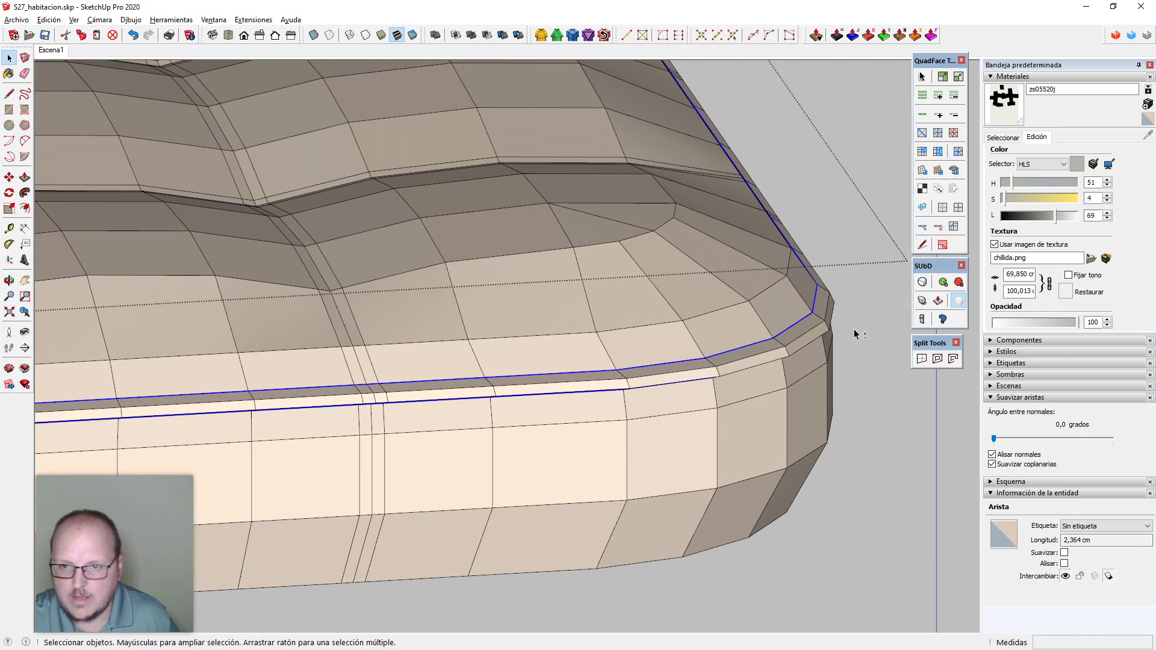
{"action": "left_click", "coordinate": [923, 301]}
{"action": "left_click_drag", "start_coordinate": [800, 330], "coordinate": [803, 279]}
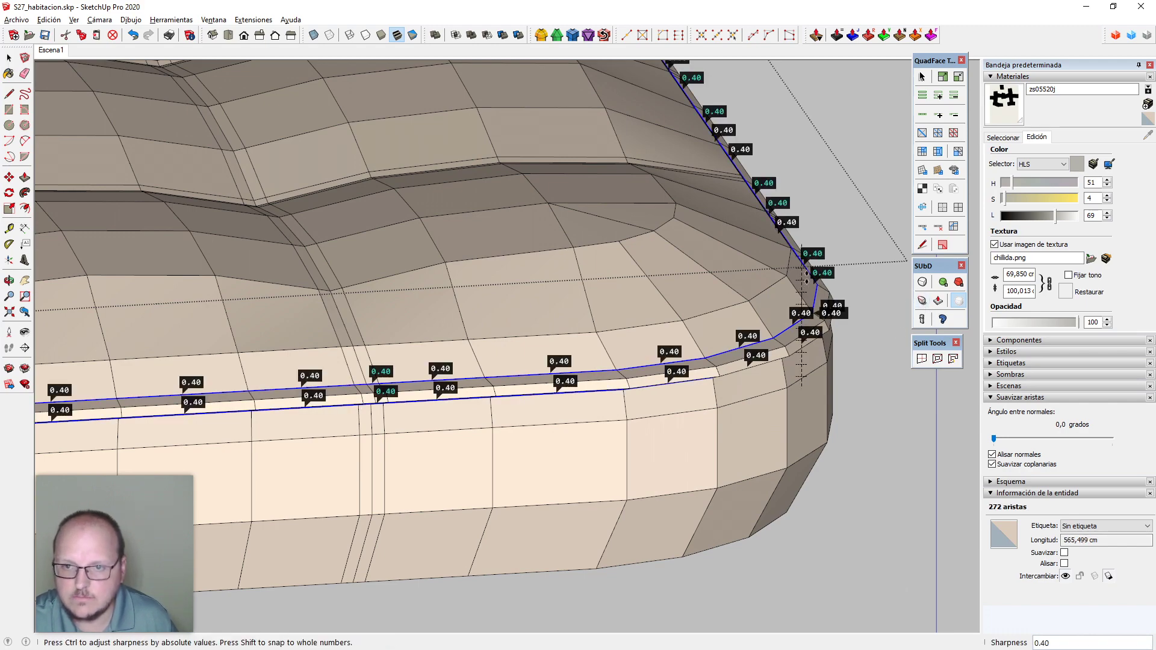
Finish assigning crease sharpness and close the cushion group for editing
{"action": "key", "text": "space"}
{"action": "middle_click_drag", "start_coordinate": [785, 356], "coordinate": [552, 444]}
{"action": "scroll", "coordinate": [497, 411], "scroll_direction": "down", "scroll_amount": 5}
{"action": "key", "text": "Escape"}
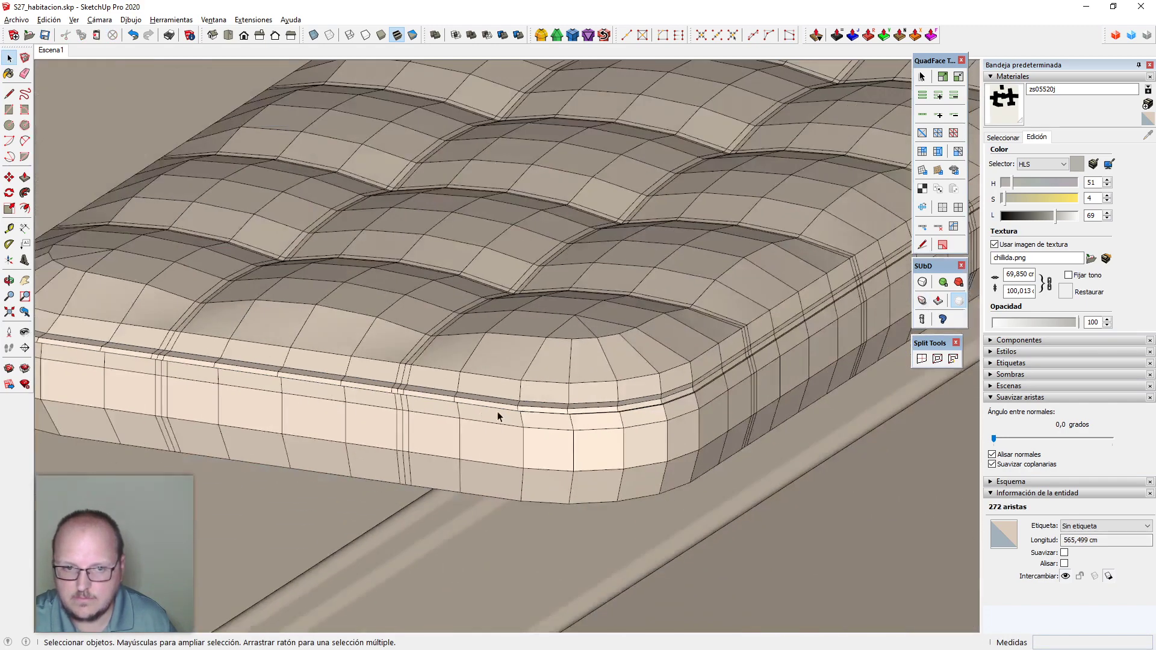
Select the tufted cushion group and subdivide it to smooth its shape
{"action": "middle_click_drag", "start_coordinate": [498, 410], "coordinate": [493, 500]}
{"action": "middle_click_drag", "start_coordinate": [522, 443], "coordinate": [377, 468]}
{"action": "scroll", "coordinate": [310, 392], "scroll_direction": "up", "scroll_amount": 5}
{"action": "left_click", "coordinate": [315, 343]}
{"action": "middle_click_drag", "start_coordinate": [319, 344], "coordinate": [466, 456]}
{"action": "left_click", "coordinate": [924, 289]}
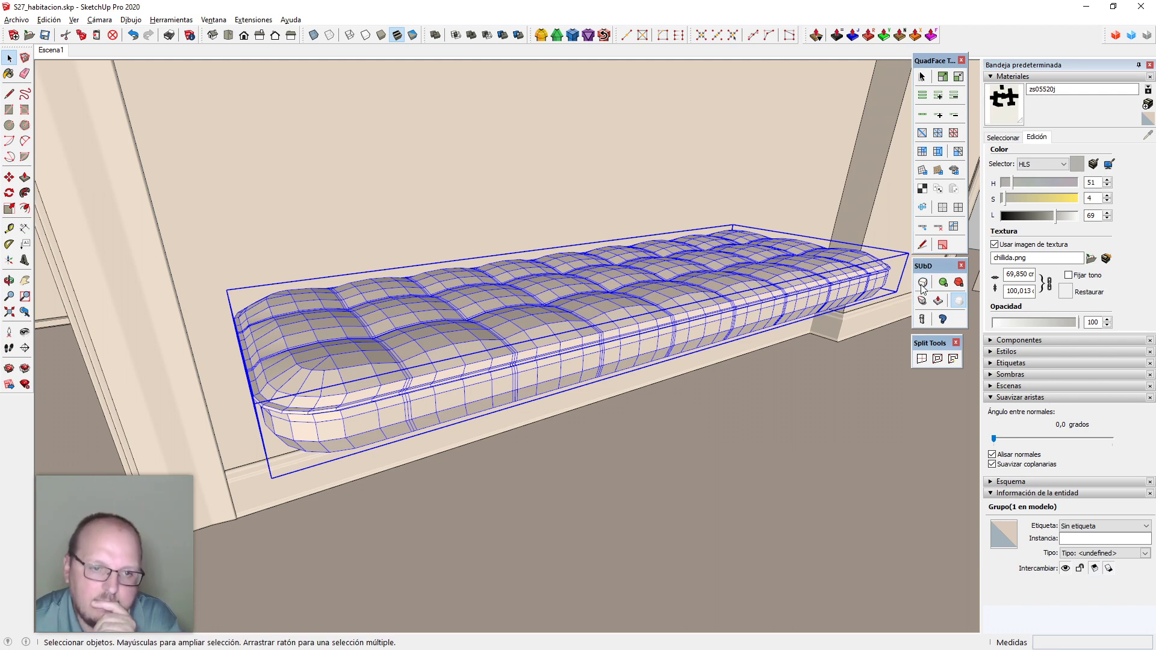
{"action": "key", "text": "ctrl+t"}
{"action": "scroll", "coordinate": [414, 388], "scroll_direction": "down", "scroll_amount": 1}
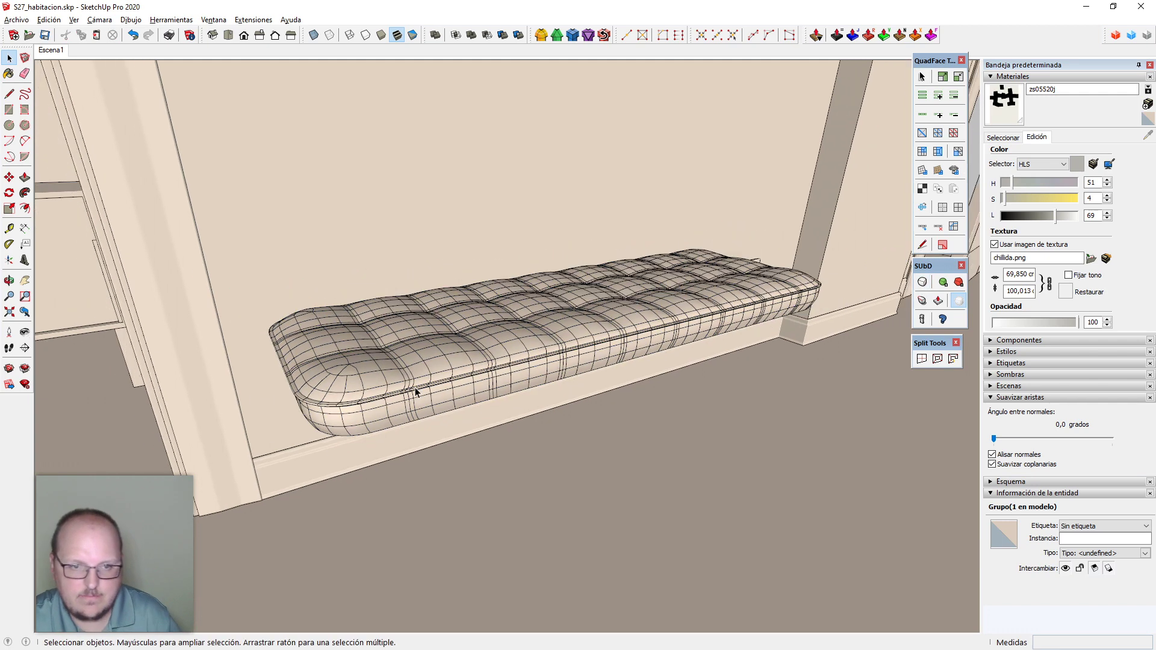
Turn off hidden geometry and examine the subdivided cushion's piping at the corner from the side
{"action": "key", "text": "alt+h"}
{"action": "scroll", "coordinate": [454, 457], "scroll_direction": "down", "scroll_amount": 2}
{"action": "middle_click_drag", "start_coordinate": [656, 486], "coordinate": [388, 459]}
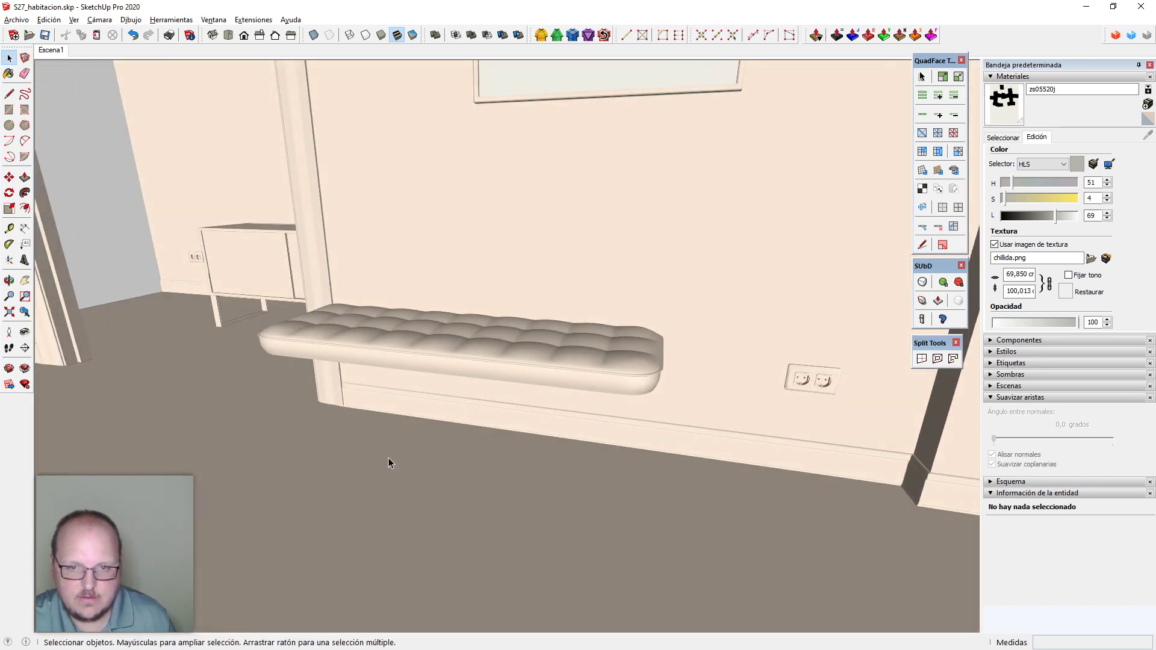
{"action": "scroll", "coordinate": [677, 391], "scroll_direction": "up", "scroll_amount": 3}
{"action": "middle_click_drag", "start_coordinate": [678, 390], "coordinate": [697, 344]}
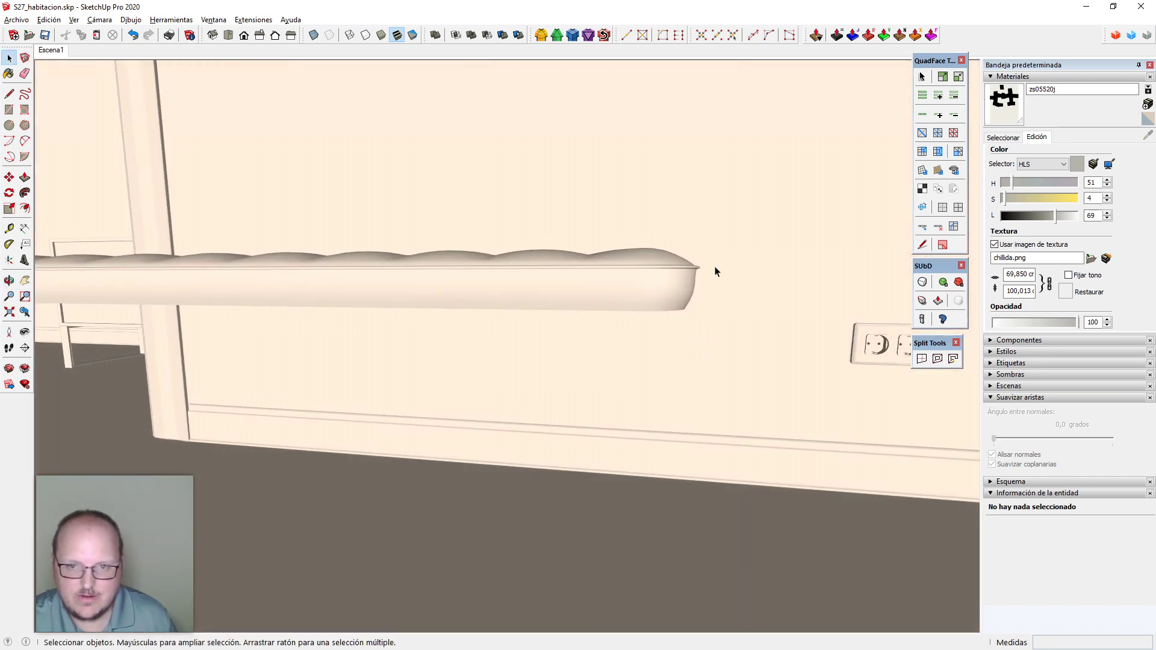
{"action": "scroll", "coordinate": [697, 284], "scroll_direction": "up", "scroll_amount": 3}
{"action": "middle_click_drag", "start_coordinate": [697, 284], "coordinate": [597, 357]}
{"action": "scroll", "coordinate": [706, 290], "scroll_direction": "down", "scroll_amount": 4}
Undo the subdivision of the cushion group
{"action": "left_click", "coordinate": [634, 330]}
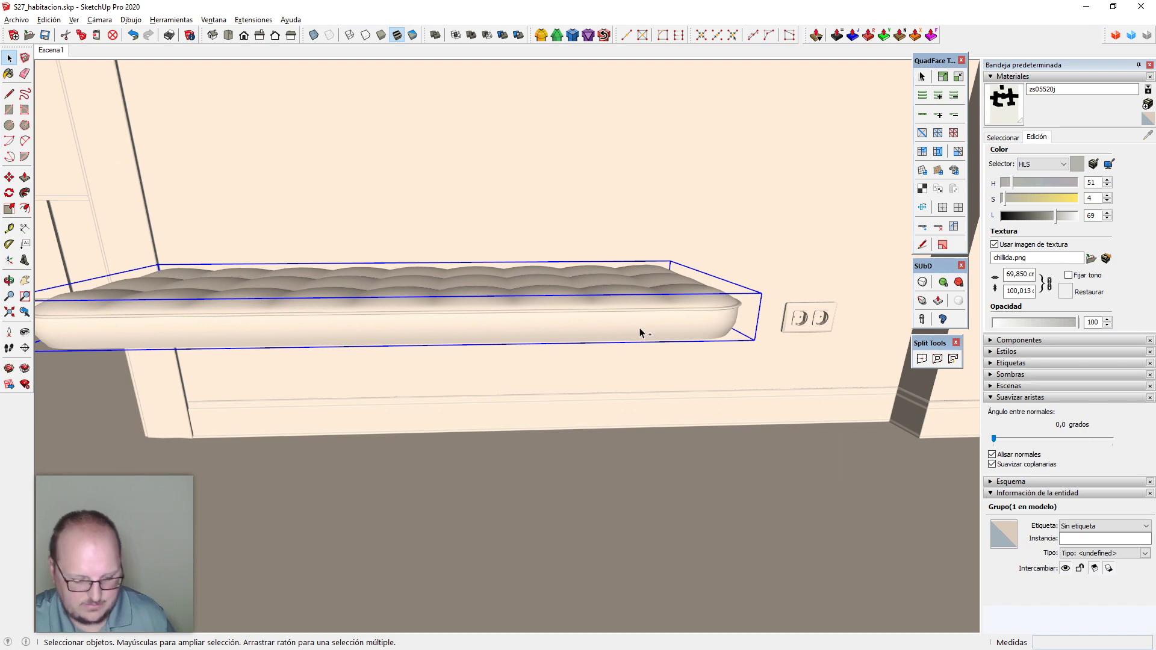
{"action": "key", "text": "ctrl+z"}
{"action": "key", "text": "ctrl+z"}
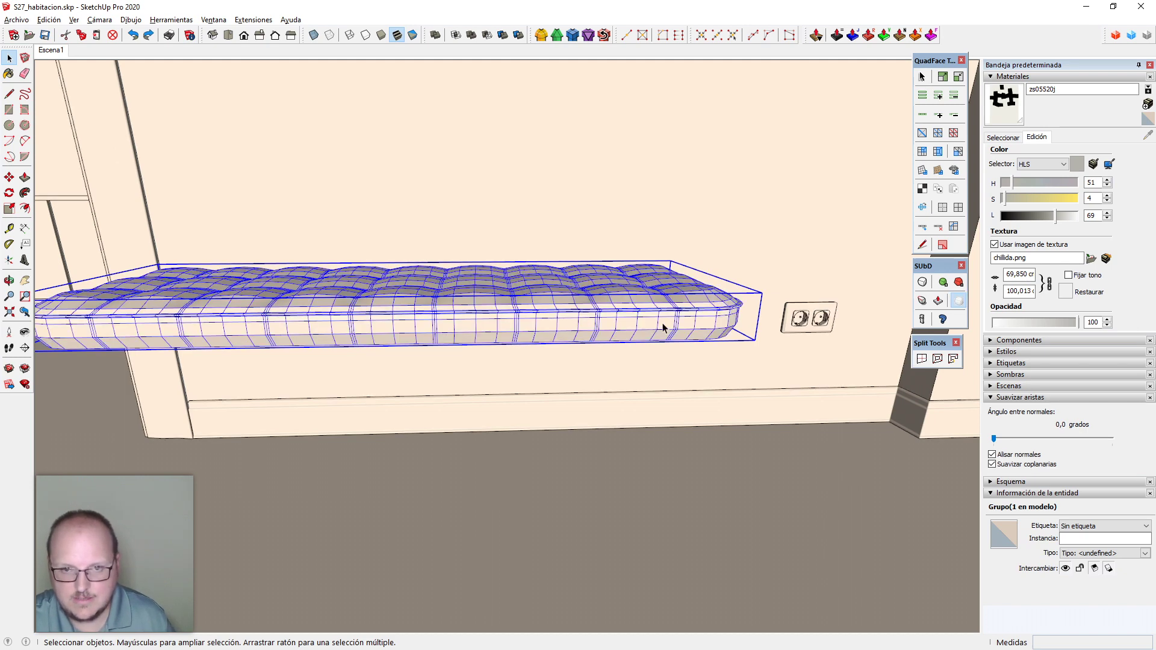
Set the front view, open the cushion group and select the ring of short edges along its piping
{"action": "key", "text": "v"}
{"action": "key", "text": "F3"}
{"action": "key", "text": "shift+z"}
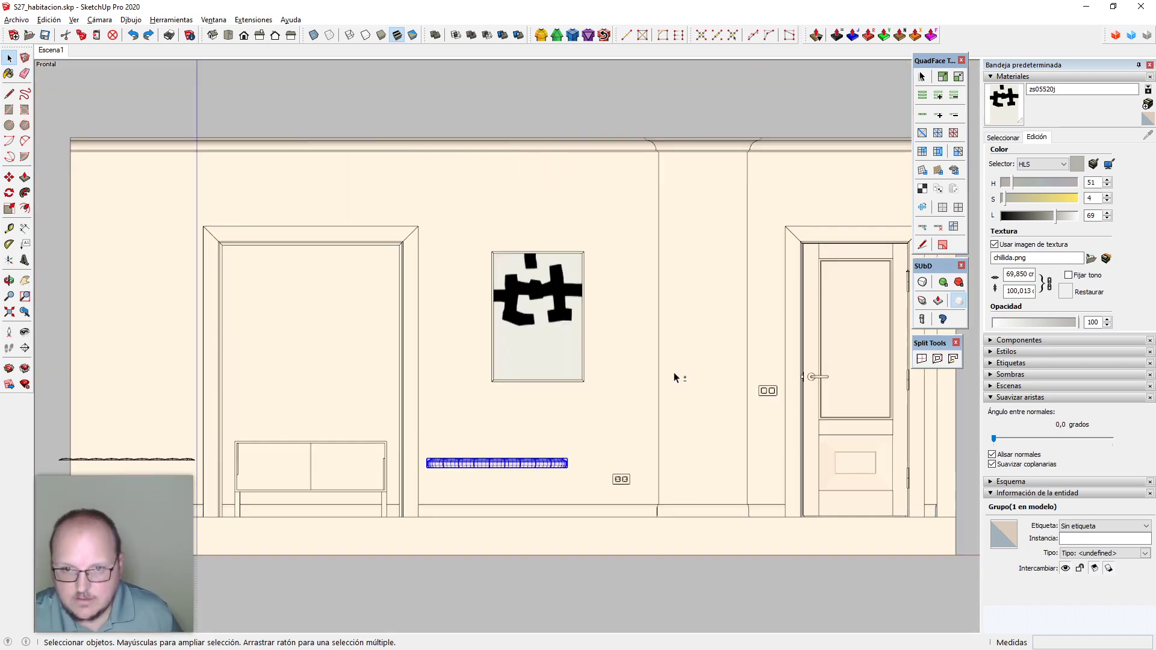
{"action": "scroll", "coordinate": [674, 374], "scroll_direction": "up", "scroll_amount": 1}
{"action": "scroll", "coordinate": [527, 476], "scroll_direction": "up", "scroll_amount": 11}
{"action": "scroll", "coordinate": [566, 465], "scroll_direction": "up", "scroll_amount": 5}
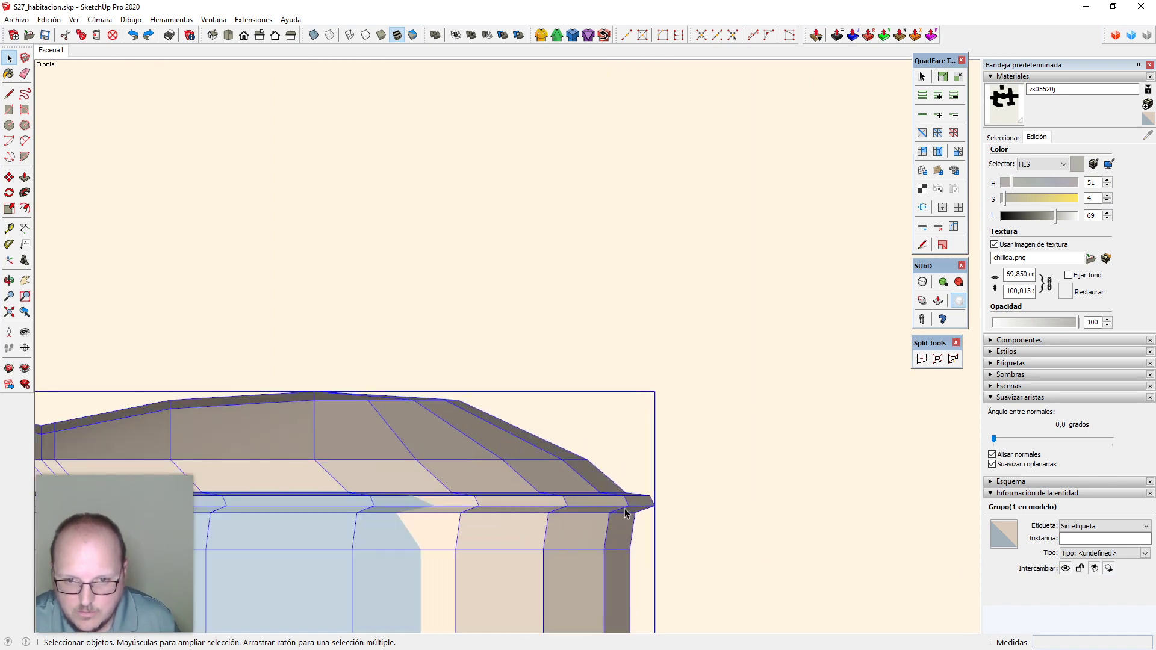
{"action": "double_click", "coordinate": [624, 500]}
{"action": "key", "text": "alt+r"}
{"action": "scroll", "coordinate": [760, 394], "scroll_direction": "down", "scroll_amount": 14}
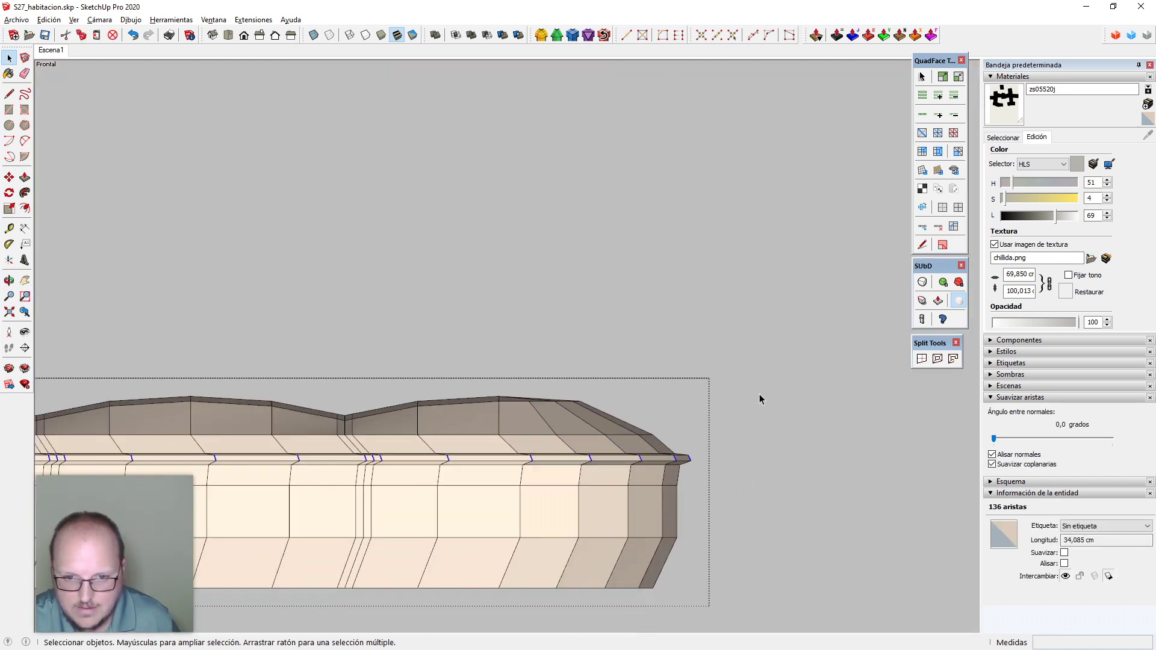
Scale the selected piping vertices slightly inward along the cushion's length with Vertex Tools
{"action": "scroll", "coordinate": [479, 422], "scroll_direction": "up", "scroll_amount": 1}
{"action": "scroll", "coordinate": [480, 423], "scroll_direction": "up", "scroll_amount": 1}
{"action": "key", "text": "v"}
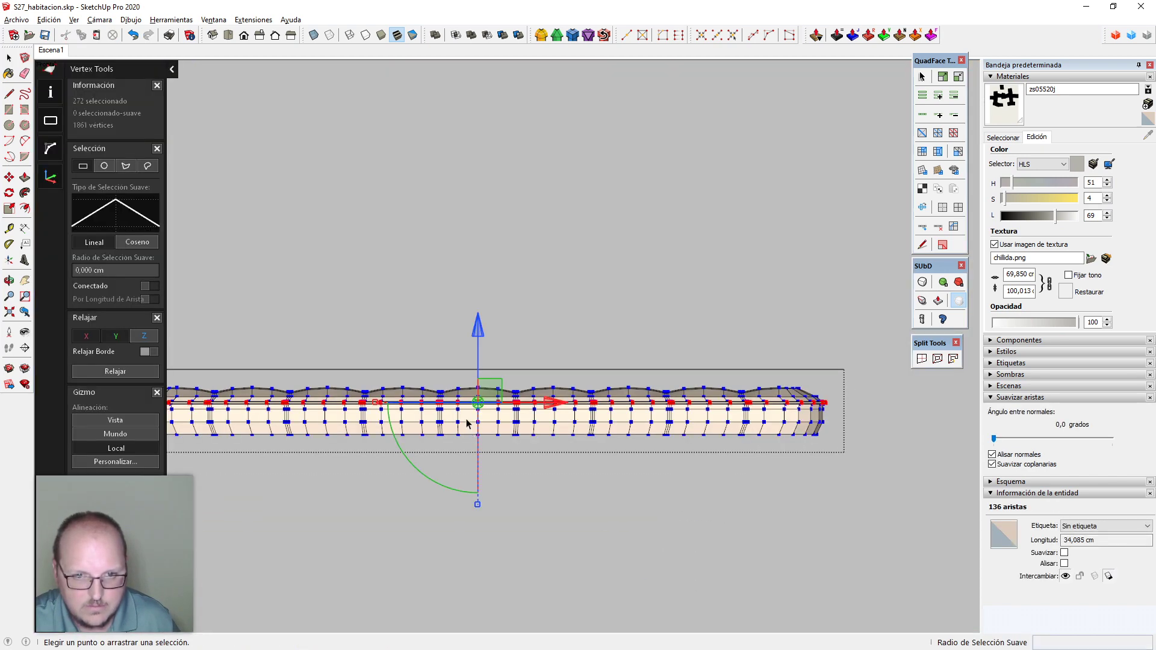
{"action": "scroll", "coordinate": [473, 432], "scroll_direction": "up", "scroll_amount": 3}
{"action": "scroll", "coordinate": [747, 413], "scroll_direction": "down", "scroll_amount": 3}
{"action": "scroll", "coordinate": [158, 411], "scroll_direction": "up", "scroll_amount": 5}
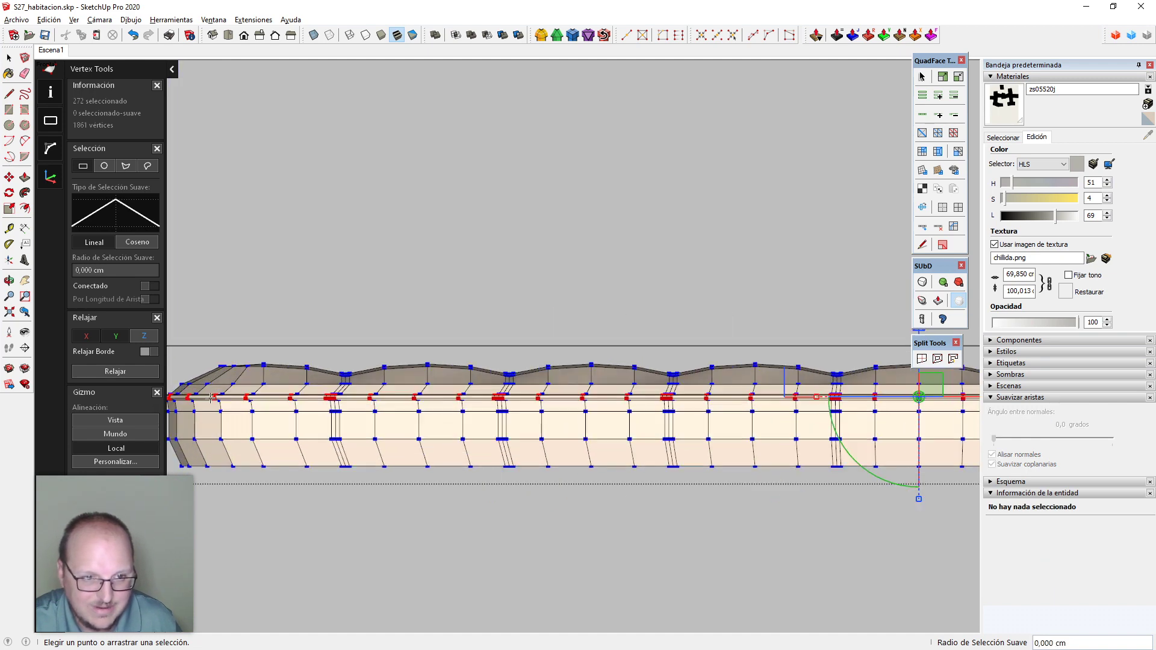
{"action": "scroll", "coordinate": [542, 422], "scroll_direction": "down", "scroll_amount": 2}
{"action": "scroll", "coordinate": [721, 455], "scroll_direction": "up", "scroll_amount": 1}
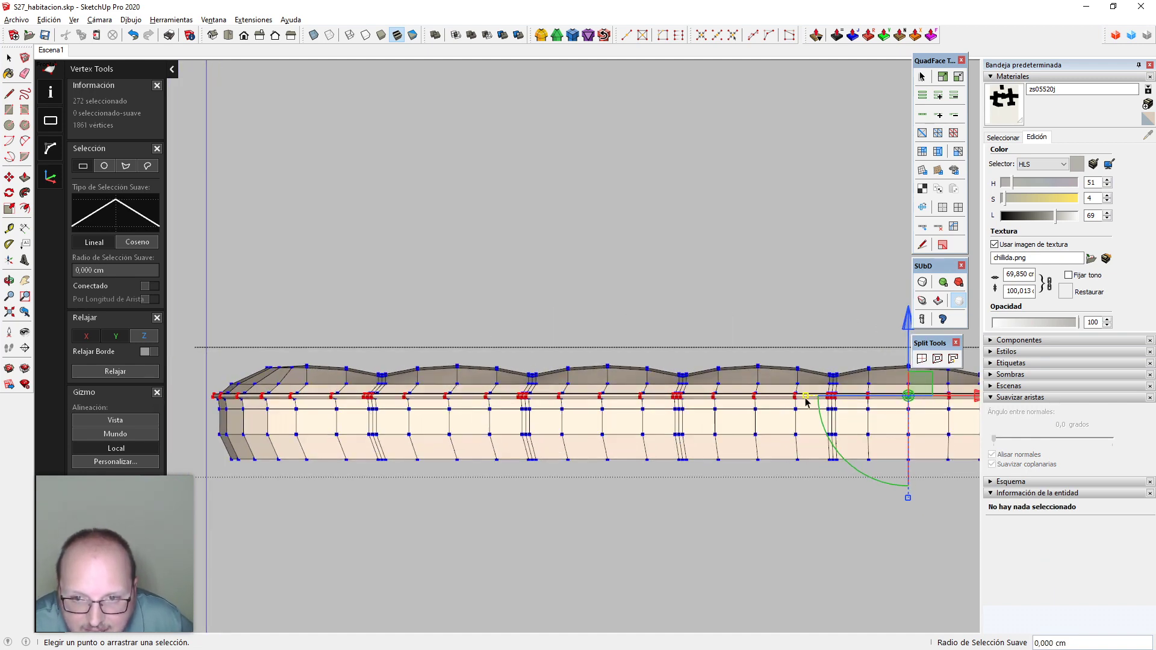
{"action": "left_click_drag", "start_coordinate": [805, 398], "coordinate": [808, 403]}
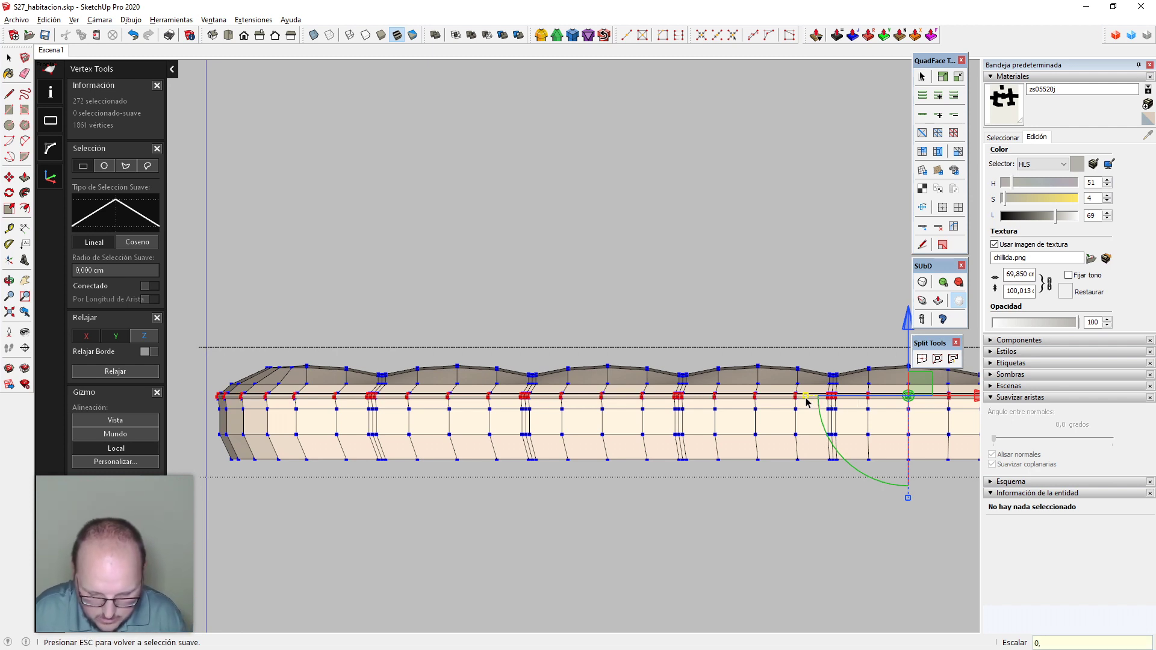
{"action": "key", "text": "space"}
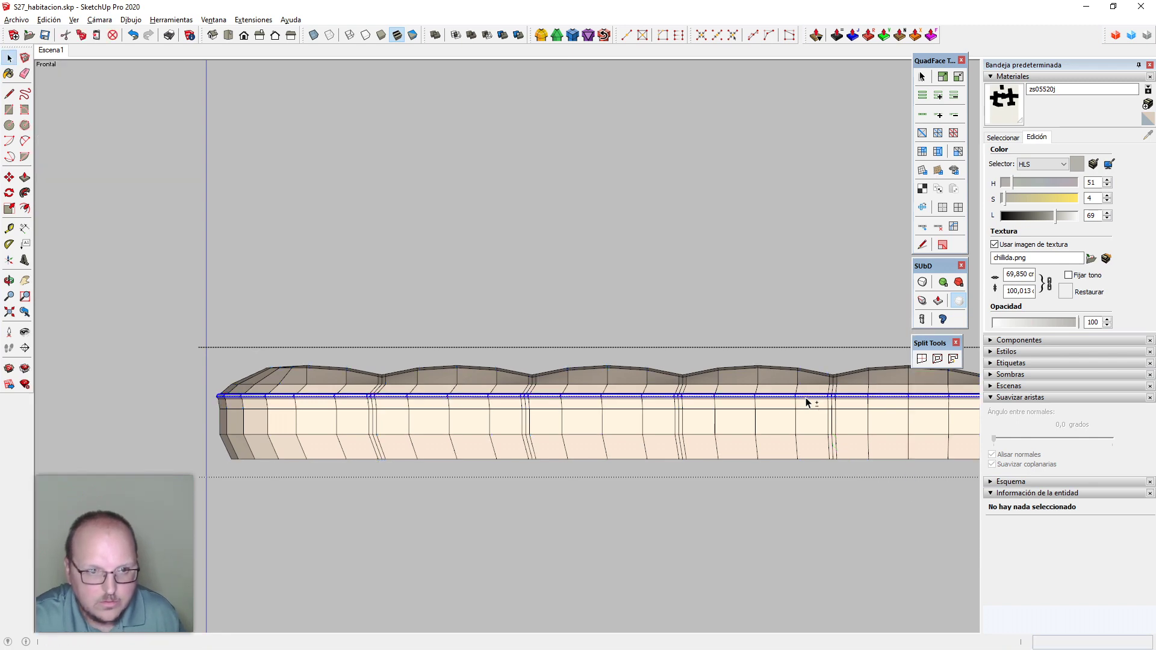
Close the cushion group and show it subdivided with hidden geometry turned off
{"action": "scroll", "coordinate": [209, 422], "scroll_direction": "up", "scroll_amount": 5}
{"action": "scroll", "coordinate": [172, 353], "scroll_direction": "down", "scroll_amount": 5}
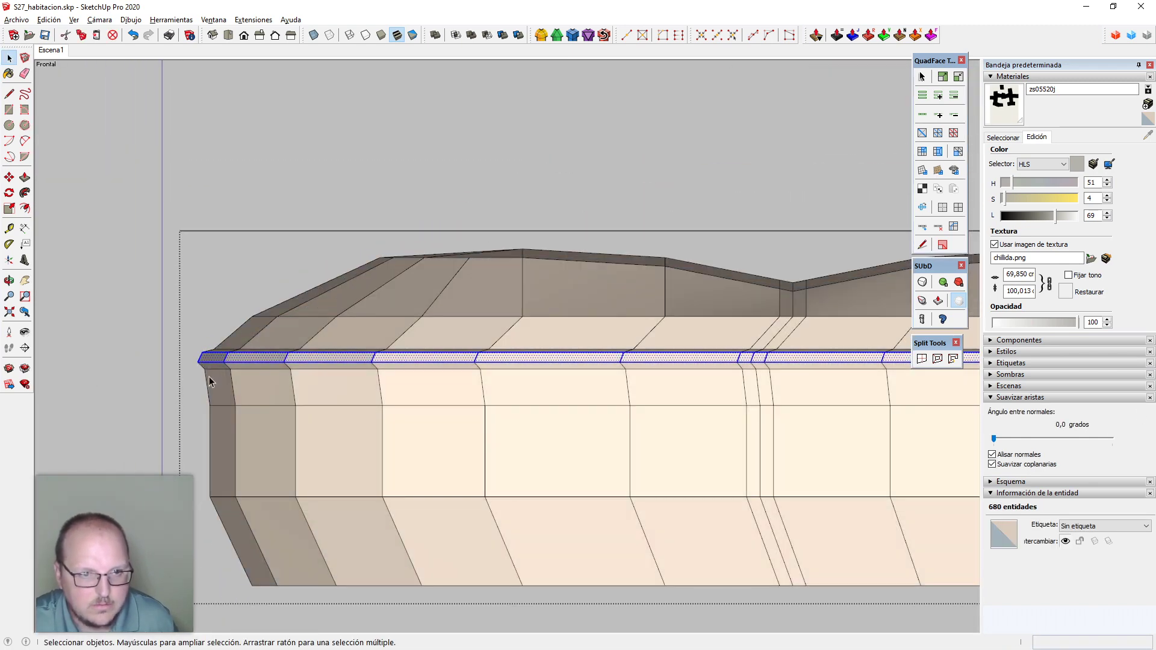
{"action": "scroll", "coordinate": [209, 381], "scroll_direction": "down", "scroll_amount": 3}
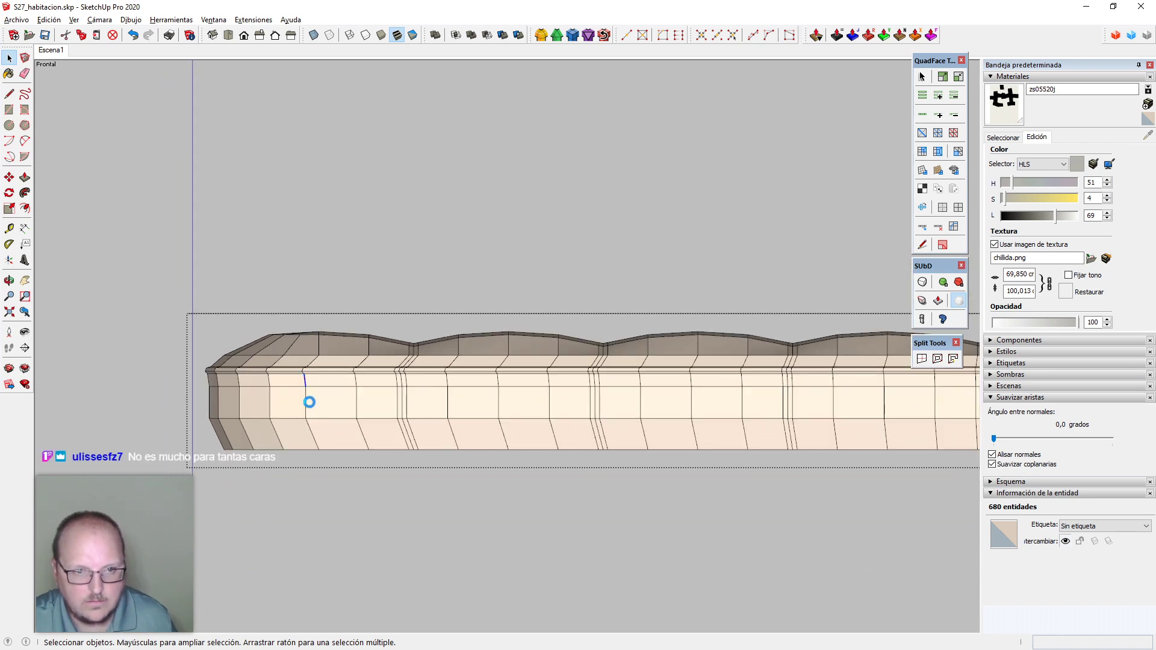
{"action": "left_click", "coordinate": [309, 403]}
{"action": "scroll", "coordinate": [324, 407], "scroll_direction": "down", "scroll_amount": 2}
{"action": "key", "text": "Escape"}
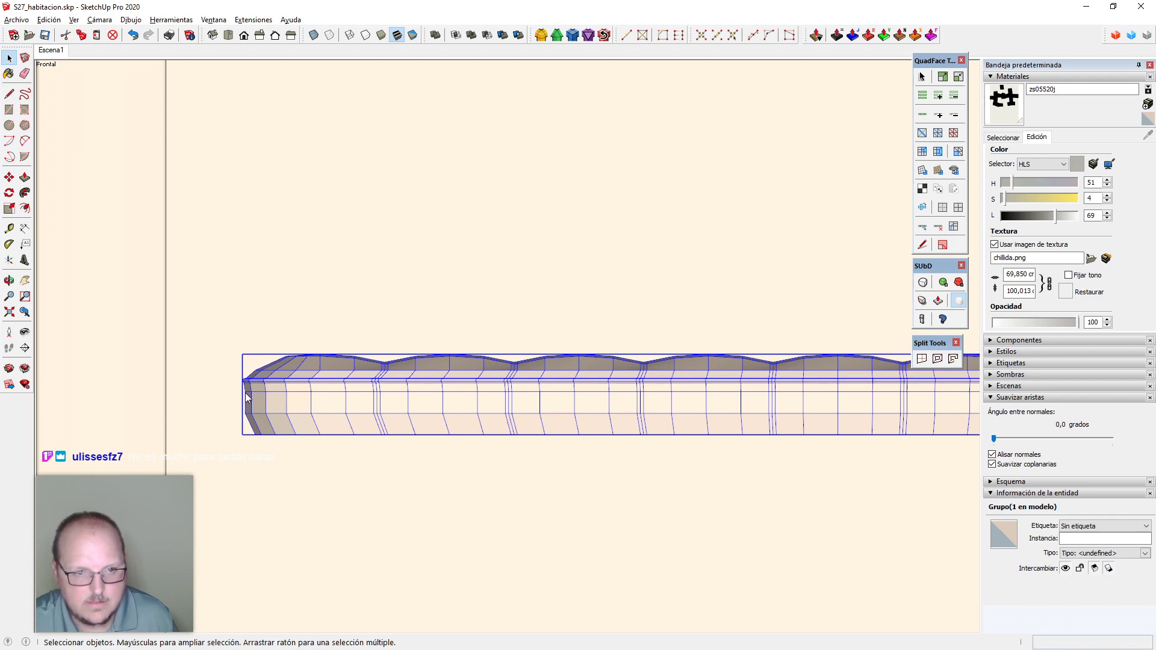
{"action": "middle_click_drag", "start_coordinate": [247, 397], "coordinate": [275, 425]}
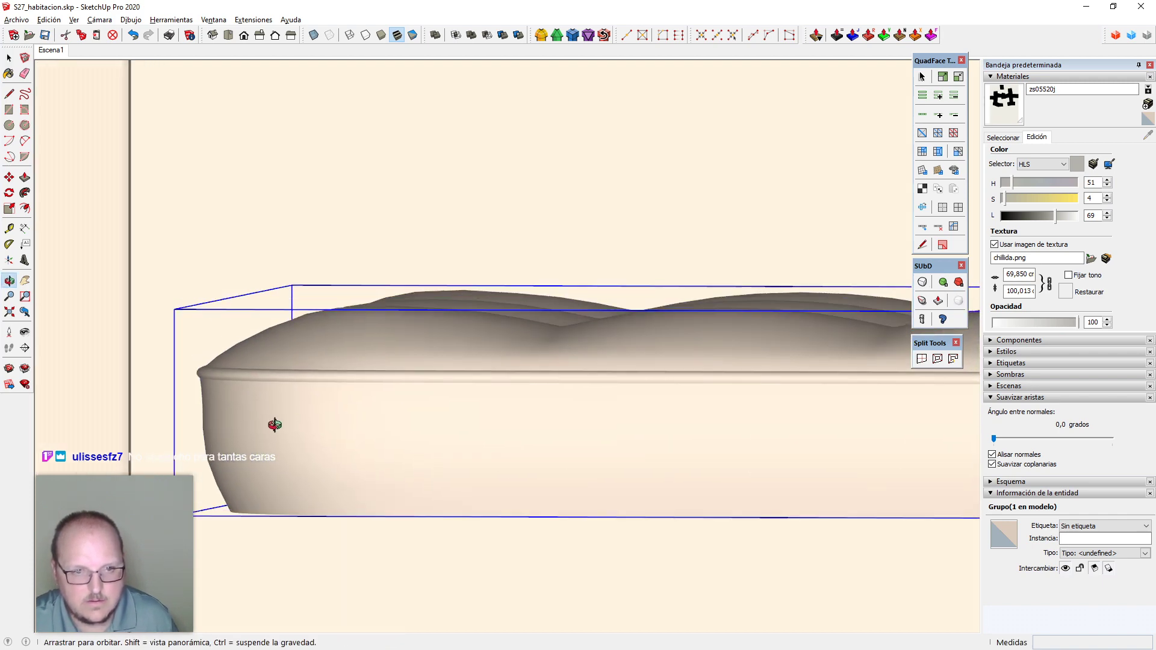
Examine the subdivided cushion's slimmer piping and tufted top from several angles
{"action": "left_click_drag", "start_coordinate": [274, 425], "coordinate": [278, 461]}
{"action": "scroll", "coordinate": [240, 389], "scroll_direction": "down", "scroll_amount": 3}
{"action": "middle_click_drag", "start_coordinate": [243, 395], "coordinate": [453, 519]}
{"action": "scroll", "coordinate": [258, 415], "scroll_direction": "down", "scroll_amount": 4}
{"action": "middle_click_drag", "start_coordinate": [257, 414], "coordinate": [403, 474]}
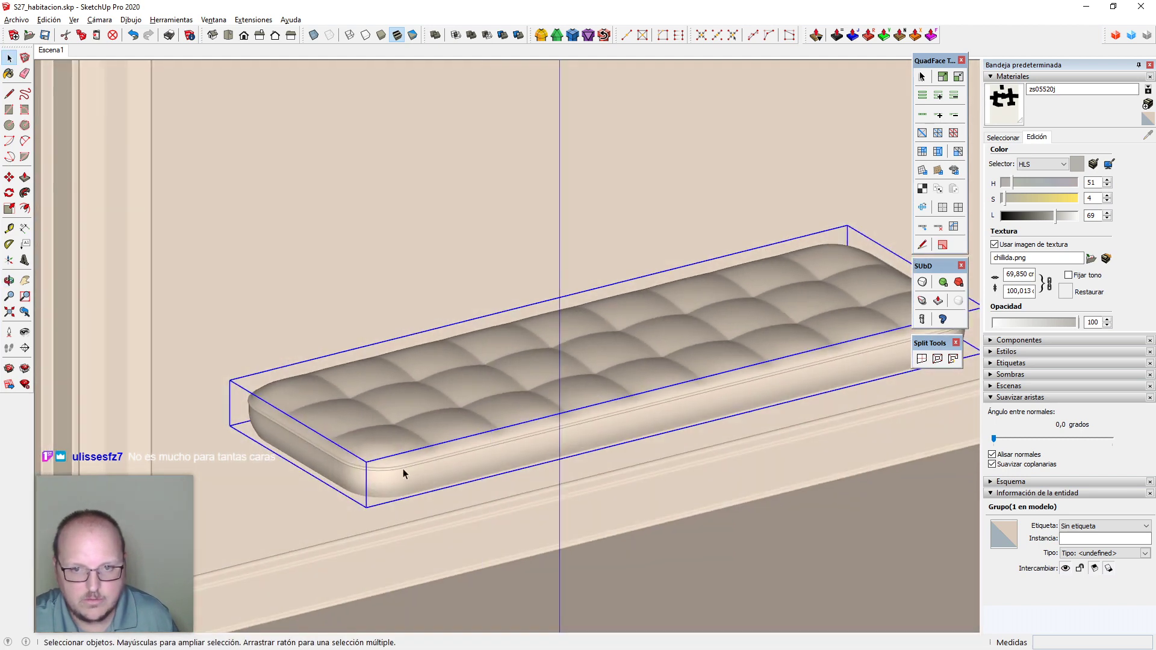
{"action": "scroll", "coordinate": [404, 474], "scroll_direction": "down", "scroll_amount": 5}
{"action": "scroll", "coordinate": [485, 360], "scroll_direction": "up", "scroll_amount": 8}
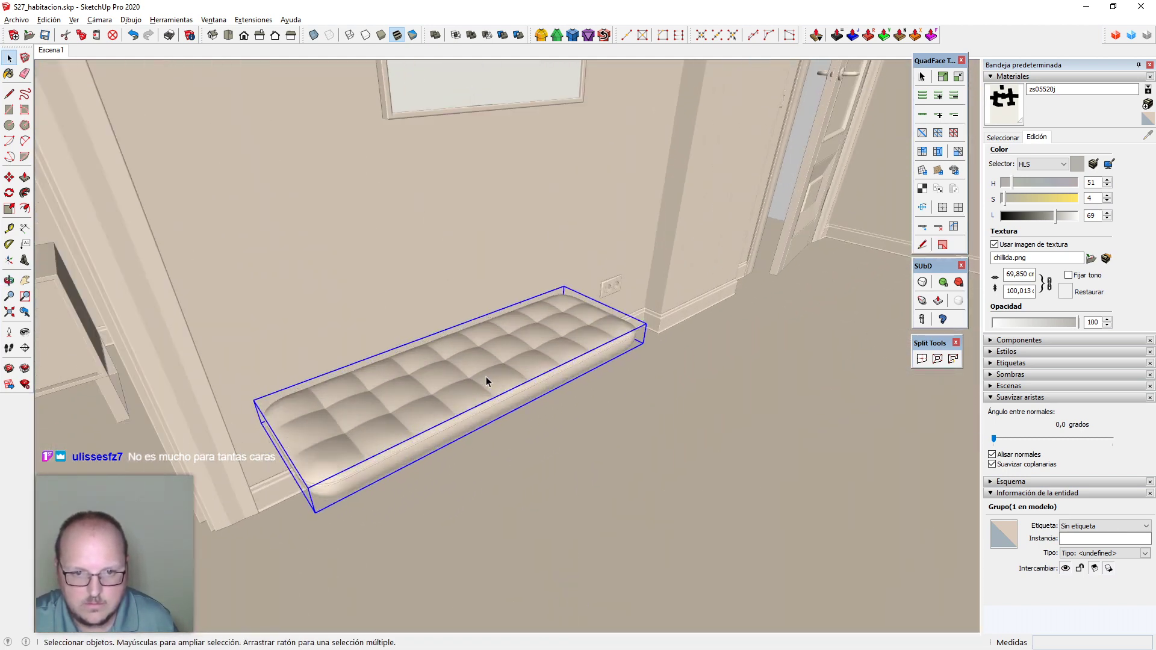
{"action": "scroll", "coordinate": [486, 377], "scroll_direction": "up", "scroll_amount": 1}
{"action": "key", "text": "ctrl+t"}
{"action": "middle_click_drag", "start_coordinate": [477, 447], "coordinate": [510, 391]}
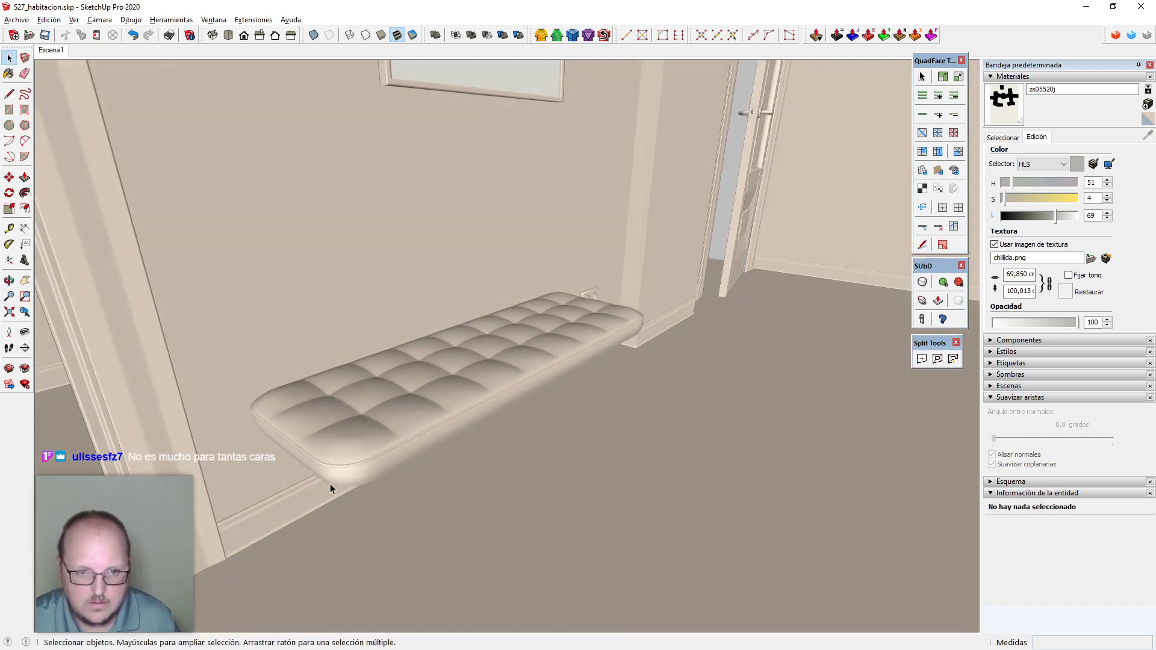
{"action": "middle_click_drag", "start_coordinate": [330, 488], "coordinate": [395, 496]}
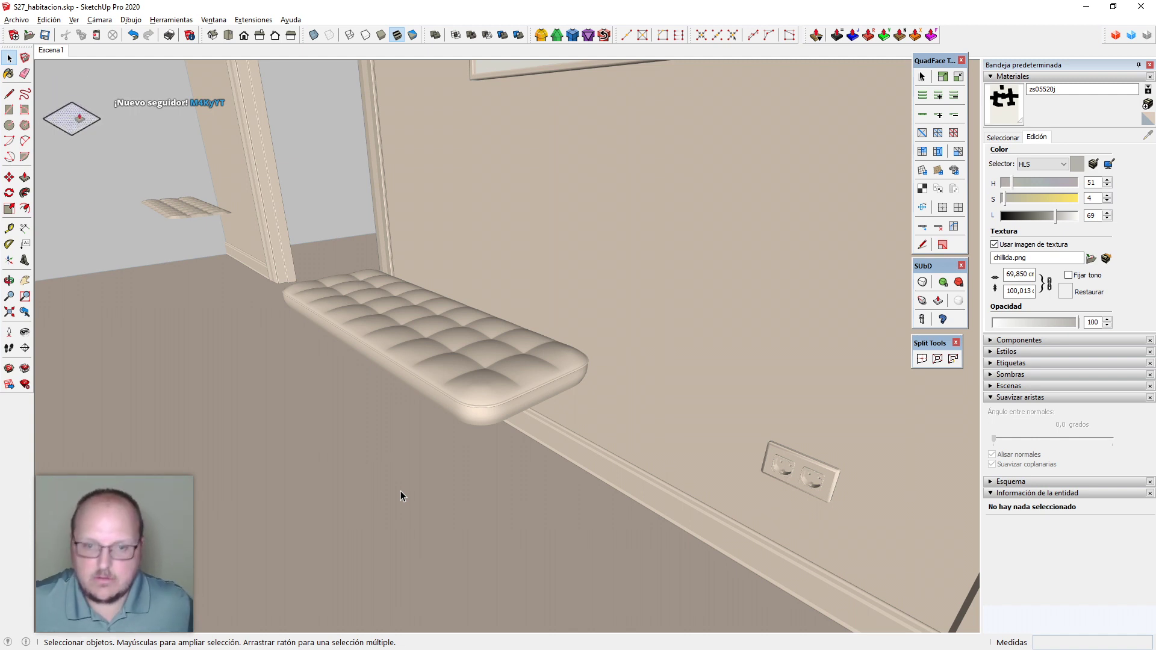
Turn off subdivision on the cushion group and show hidden geometry again
{"action": "middle_click_drag", "start_coordinate": [374, 330], "coordinate": [526, 350]}
{"action": "left_click", "coordinate": [526, 351]}
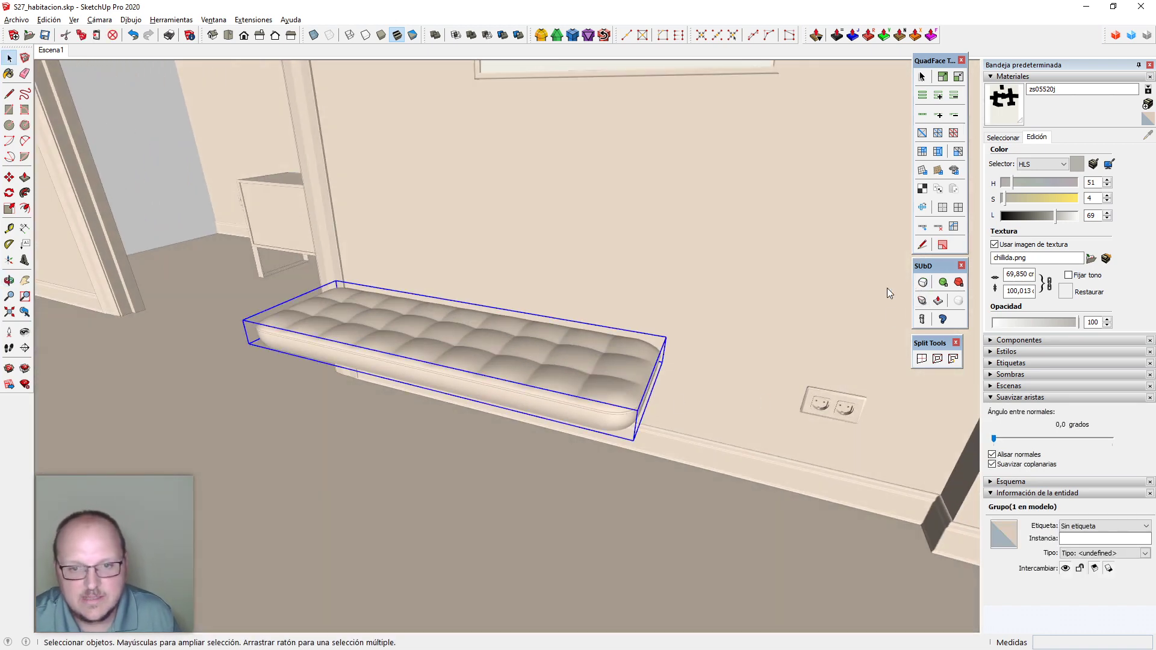
{"action": "middle_click_drag", "start_coordinate": [563, 413], "coordinate": [612, 456]}
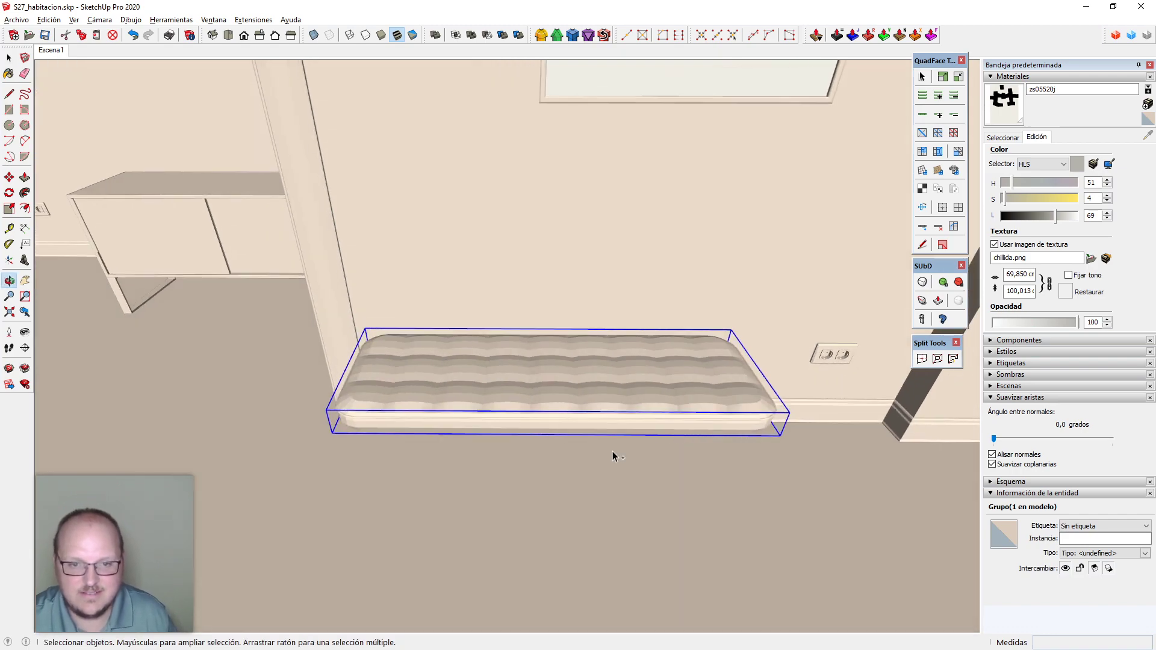
{"action": "key", "text": "alt+h"}
{"action": "middle_click_drag", "start_coordinate": [533, 452], "coordinate": [622, 349]}
{"action": "scroll", "coordinate": [483, 353], "scroll_direction": "up", "scroll_amount": 3}
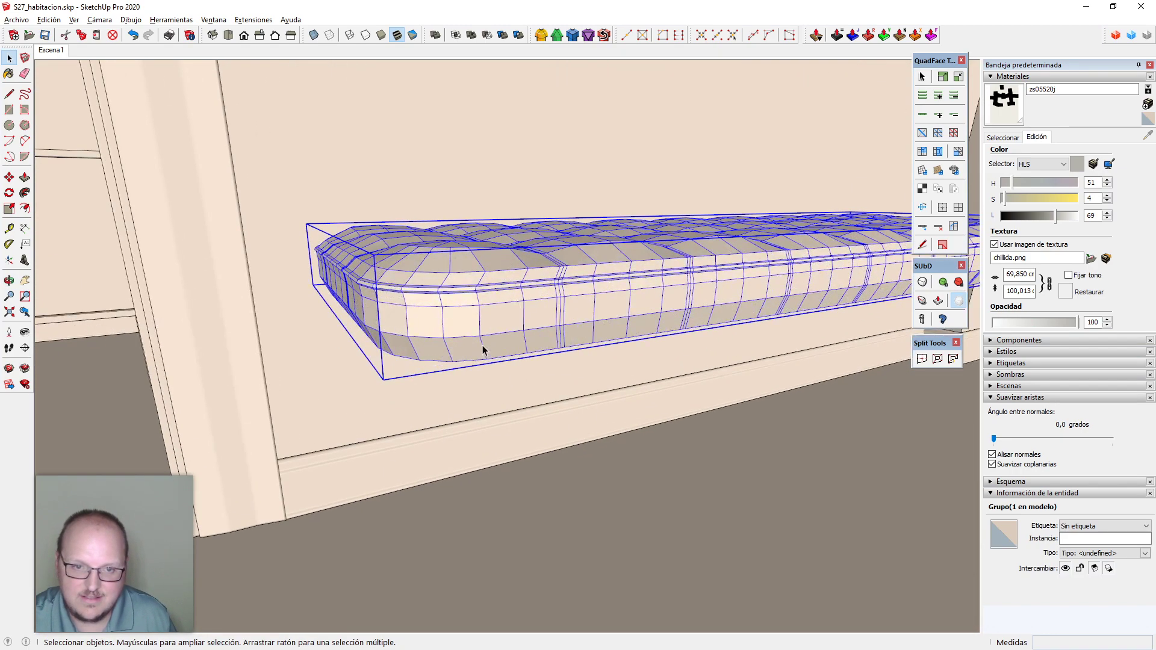
Open the cushion group in the front view and select the whole edge loop around its bottom
{"action": "double_click", "coordinate": [482, 345]}
{"action": "middle_click_drag", "start_coordinate": [482, 346], "coordinate": [425, 337]}
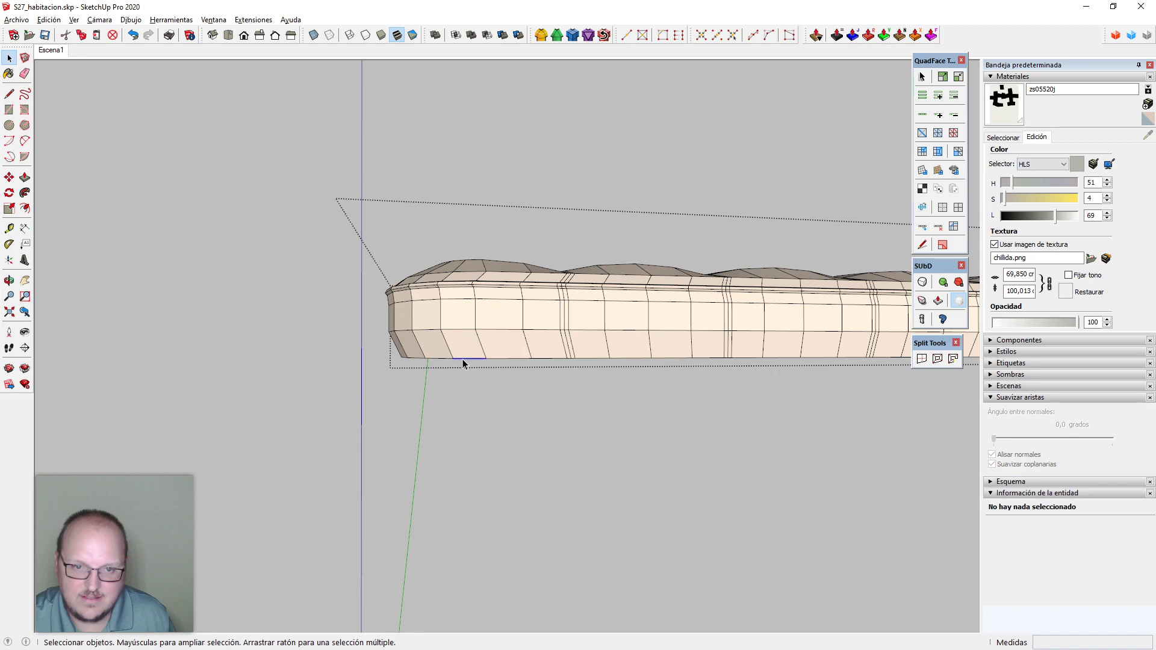
{"action": "key", "text": "F3"}
{"action": "key", "text": "shift+z"}
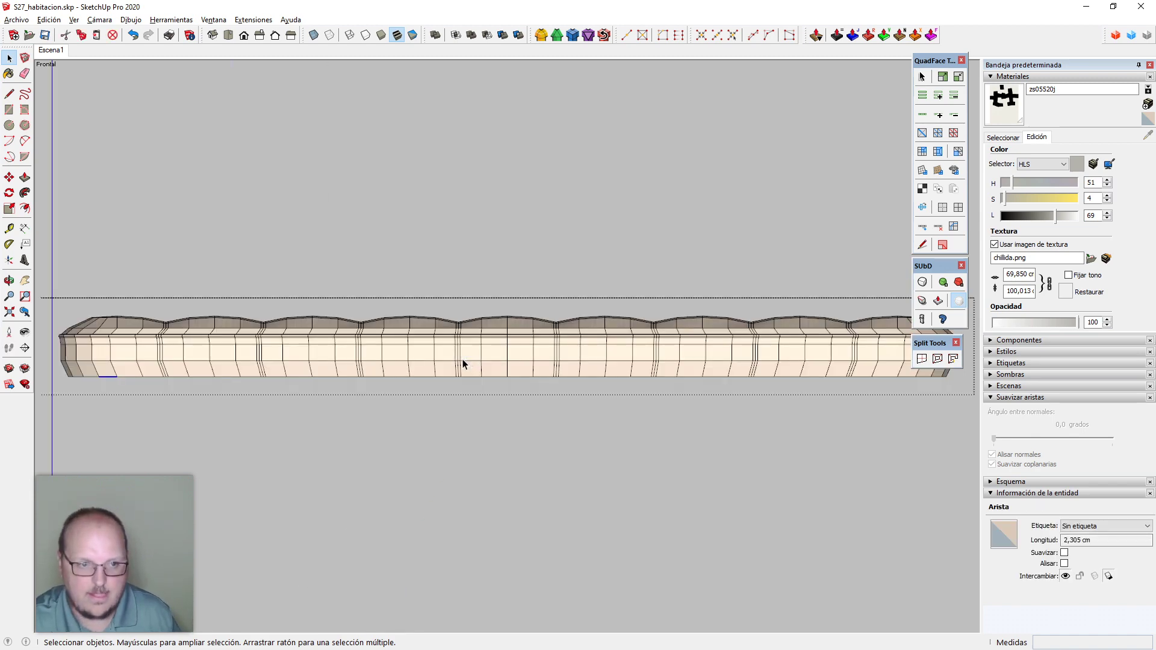
{"action": "scroll", "coordinate": [462, 364], "scroll_direction": "down", "scroll_amount": 2}
{"action": "key", "text": "alt+l"}
{"action": "key", "text": "v"}
{"action": "key", "text": "space"}
{"action": "scroll", "coordinate": [751, 374], "scroll_direction": "down", "scroll_amount": 1}
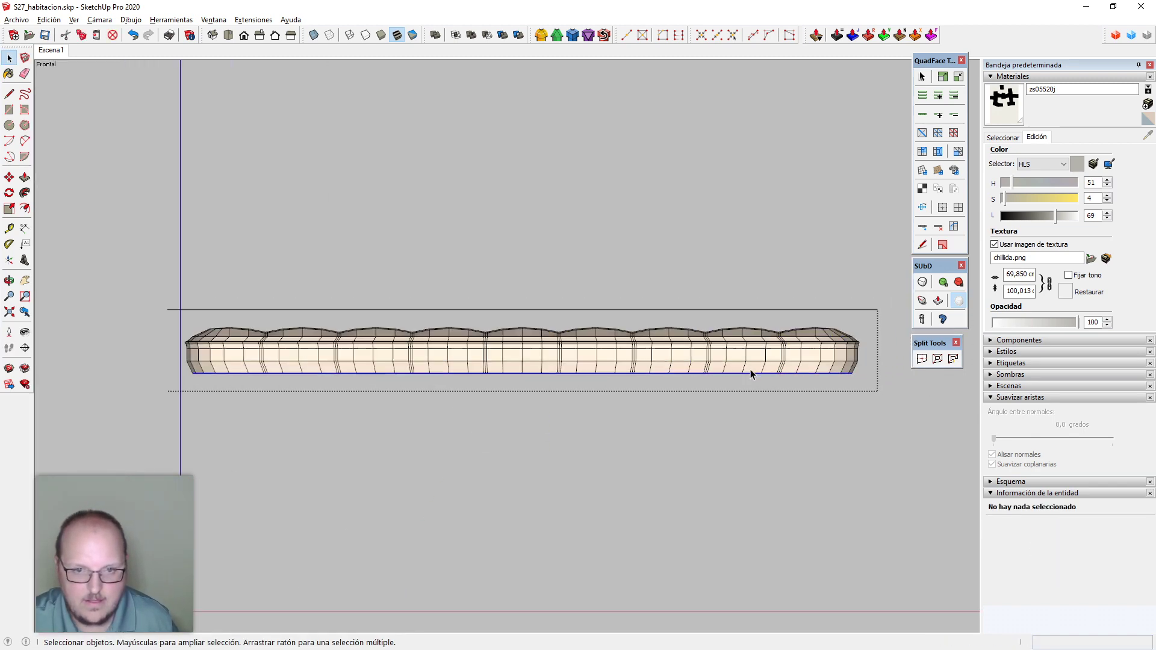
Scale the bottom loop's vertices outward along the cushion's length with Vertex Tools
{"action": "key", "text": "v"}
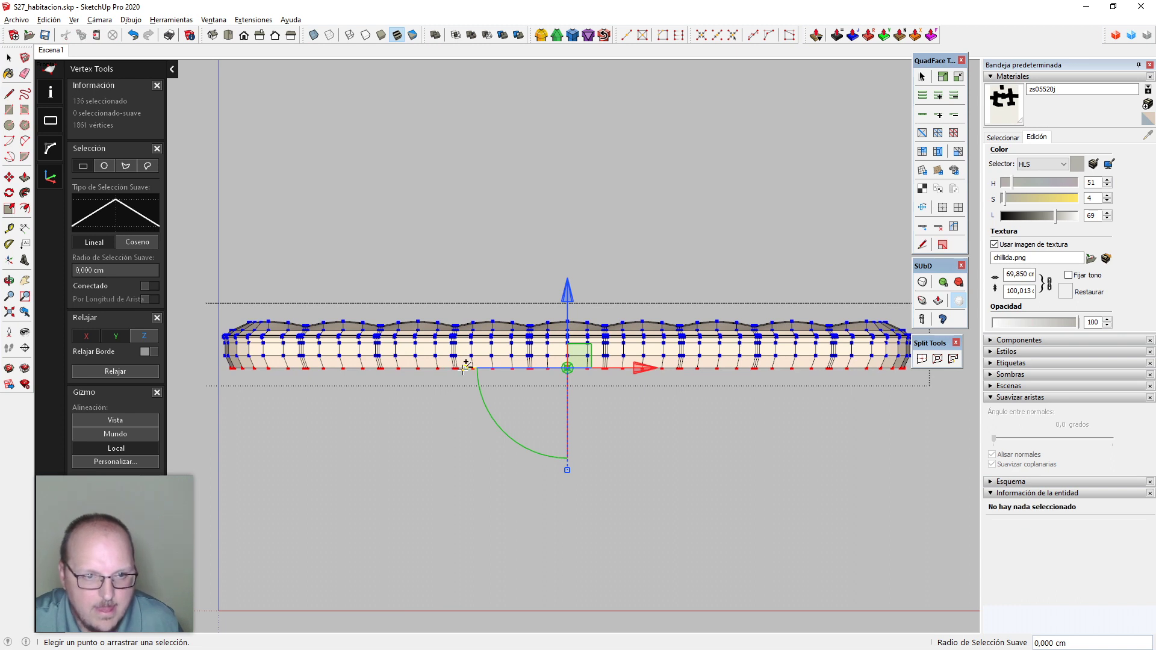
{"action": "left_click_drag", "start_coordinate": [465, 365], "coordinate": [463, 367]}
{"action": "key", "text": "space"}
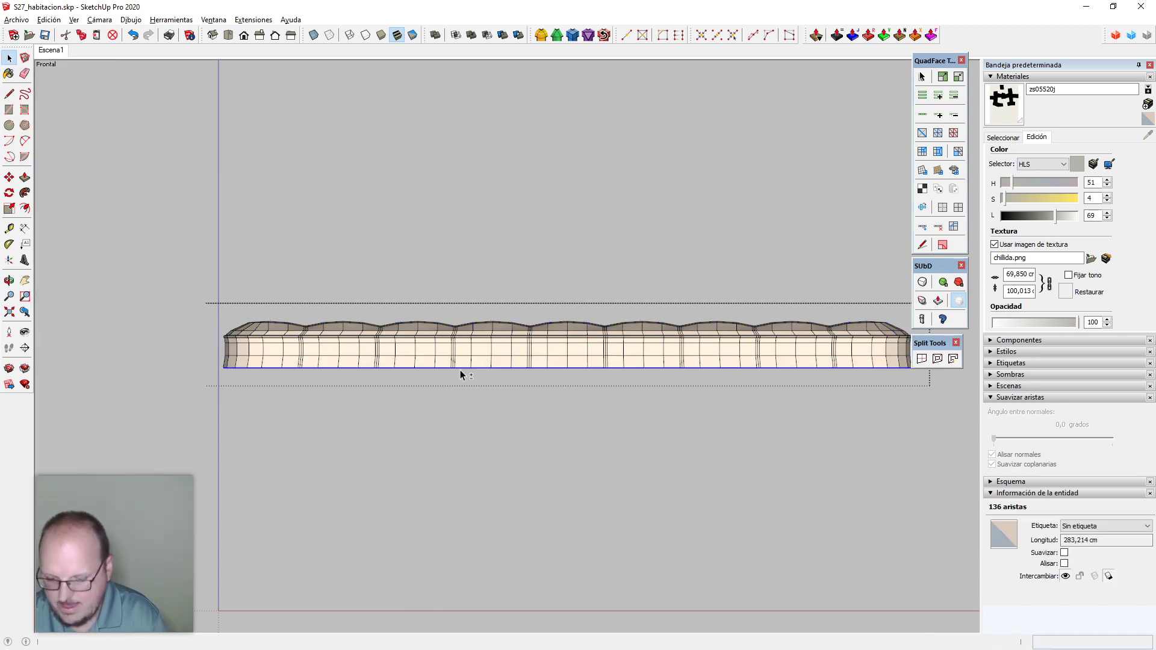
Examine the cushion's lower edge profile in the left and right side views, returning to the front view
{"action": "left_click", "coordinate": [237, 360]}
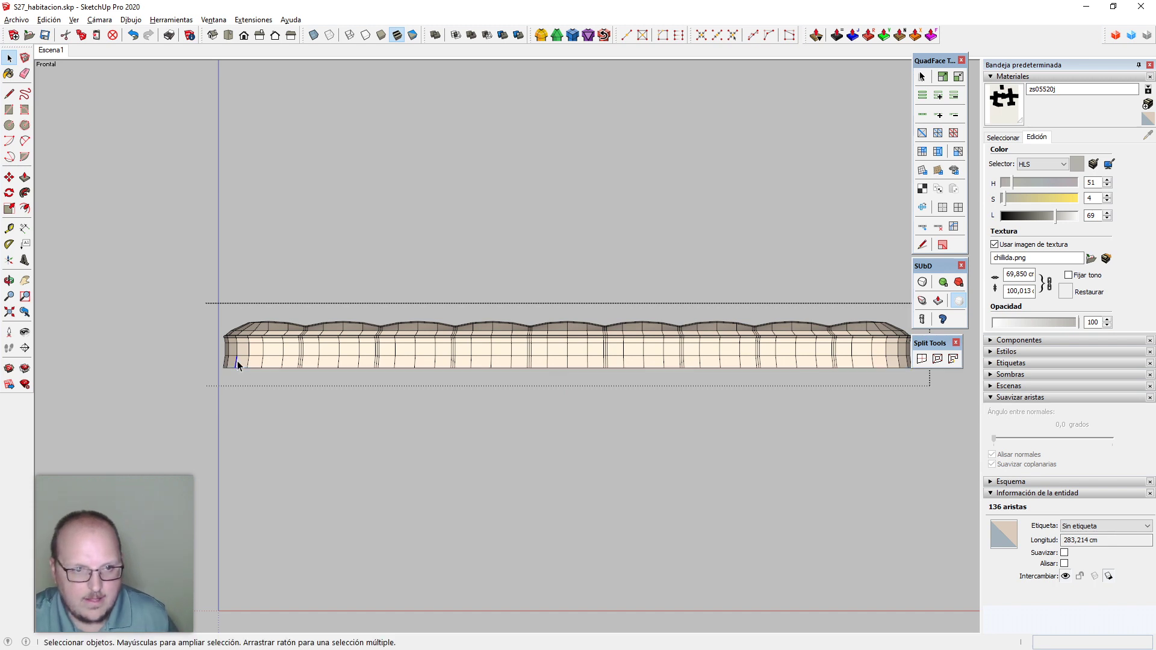
{"action": "key", "text": "F6"}
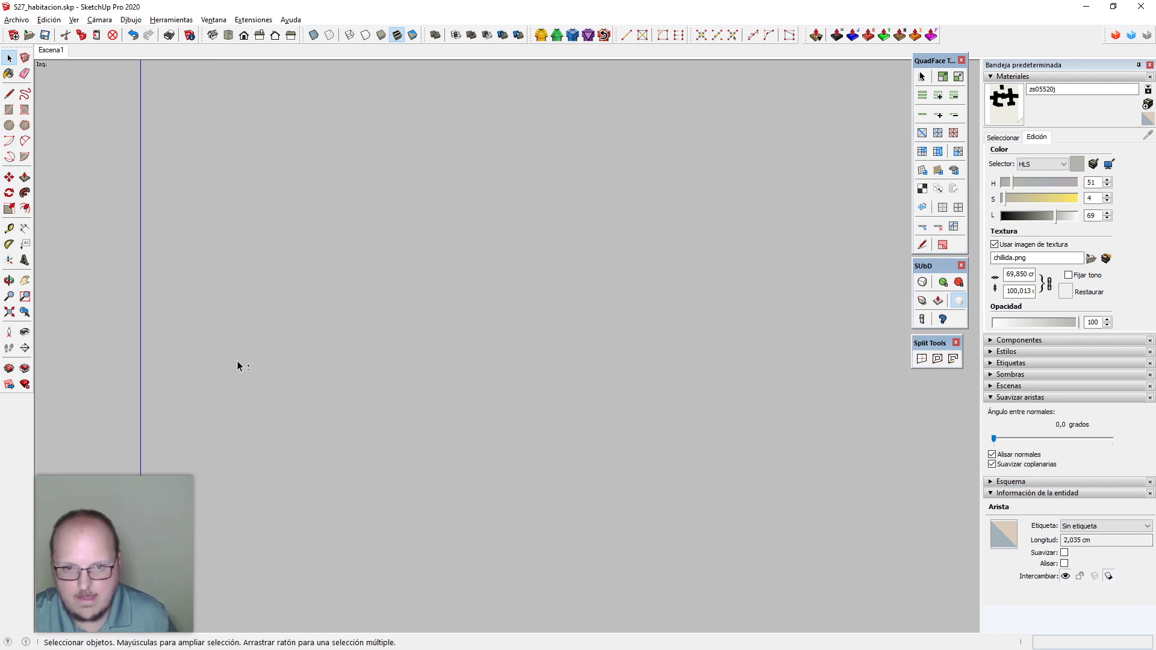
{"action": "key", "text": "shift+z"}
{"action": "scroll", "coordinate": [237, 360], "scroll_direction": "down", "scroll_amount": 2}
{"action": "left_click", "coordinate": [623, 417]}
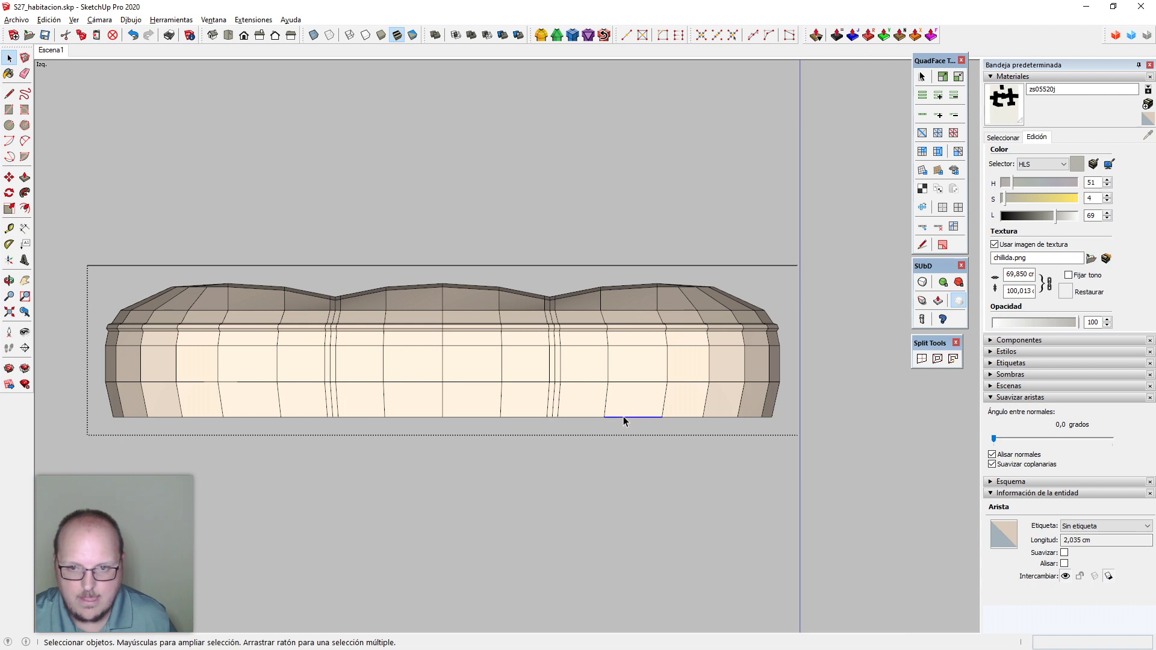
{"action": "scroll", "coordinate": [640, 412], "scroll_direction": "down", "scroll_amount": 2}
{"action": "key", "text": "F7"}
{"action": "key", "text": "shift+z"}
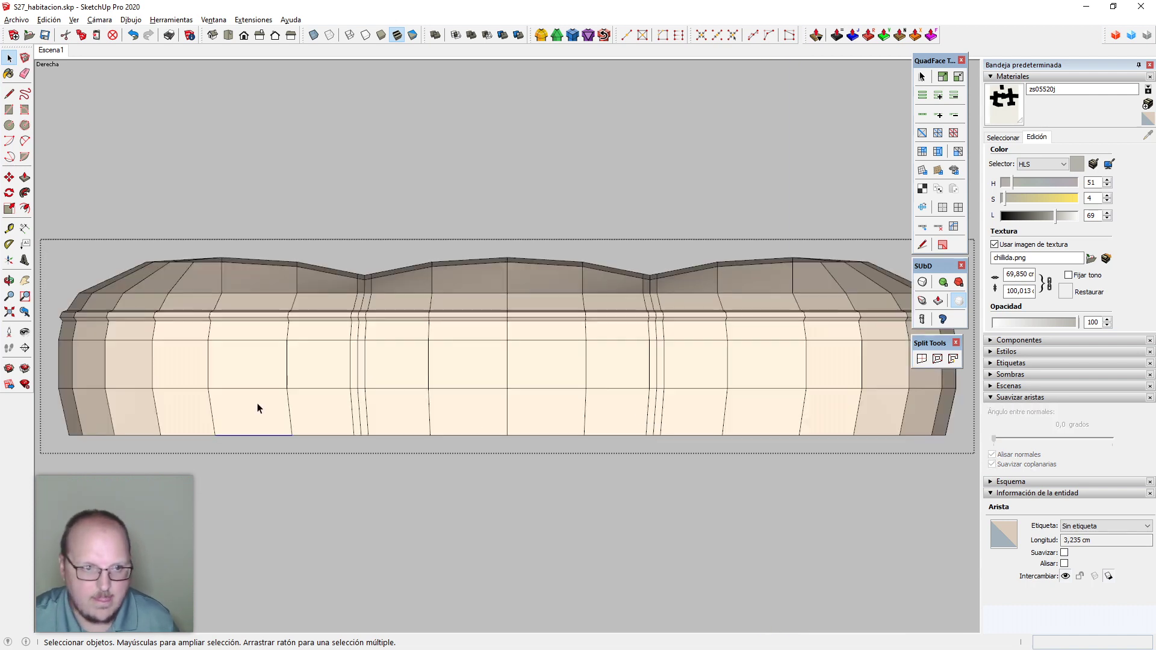
{"action": "key", "text": "2"}
{"action": "key", "text": "shift+z"}
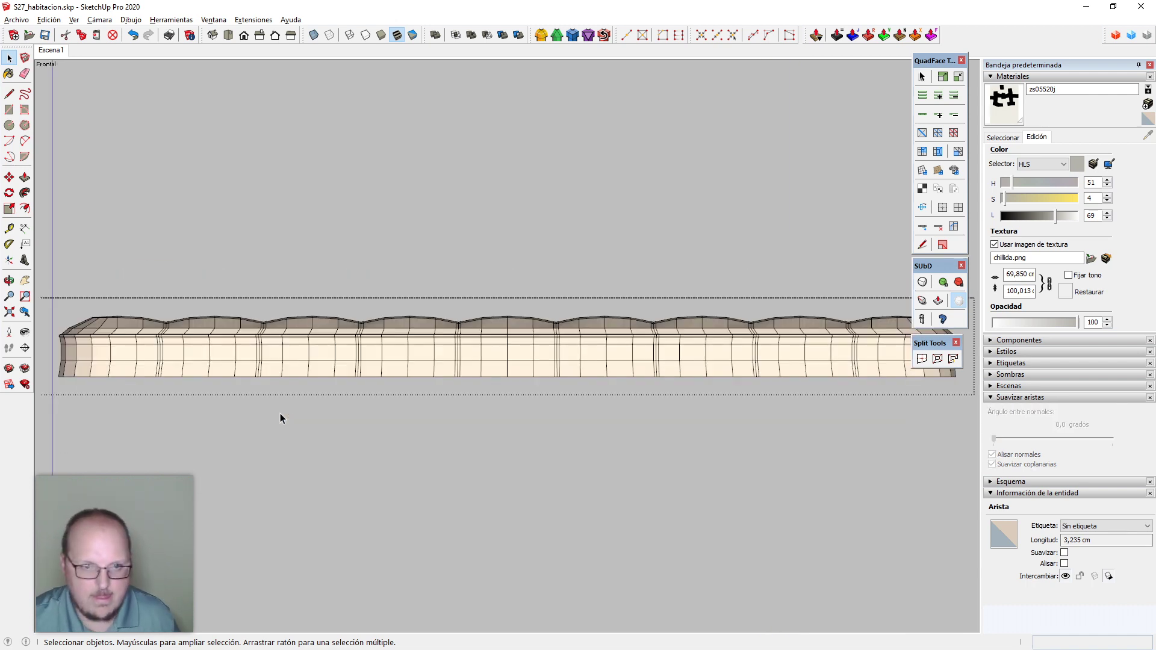
Select the whole bottom edge loop again and scale its vertices inward along the cushion's length by about 0.99 with Vertex Tools
{"action": "left_click", "coordinate": [114, 375], "text": "shift"}
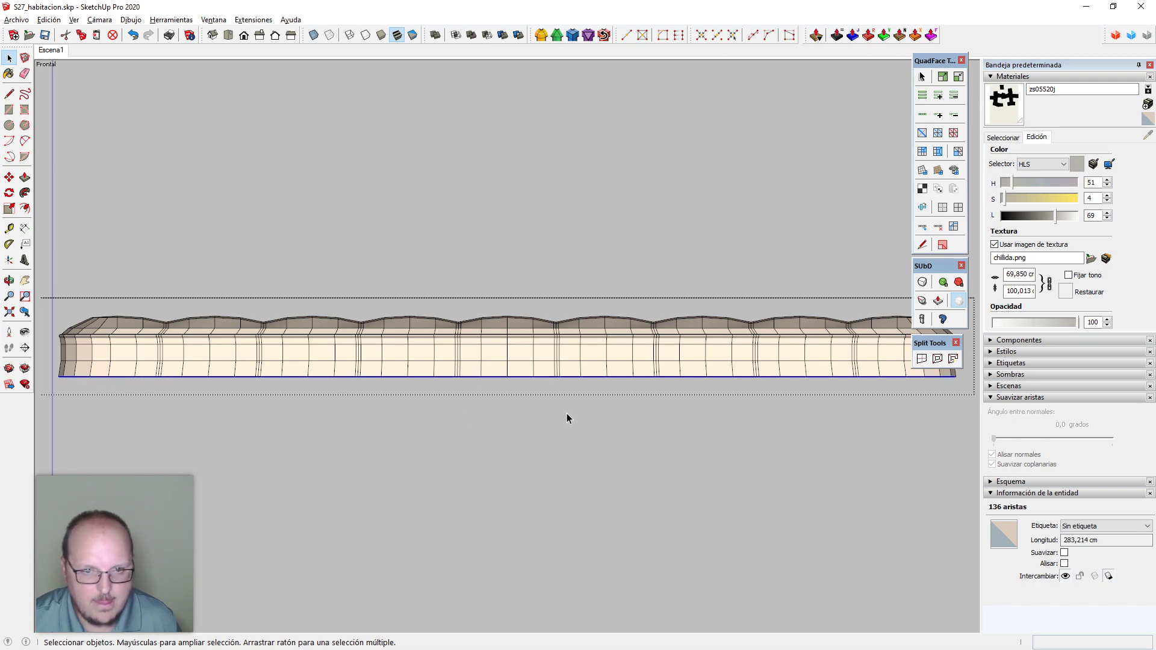
{"action": "key", "text": "v"}
{"action": "scroll", "coordinate": [777, 438], "scroll_direction": "down", "scroll_amount": 3}
{"action": "scroll", "coordinate": [265, 422], "scroll_direction": "up", "scroll_amount": 1}
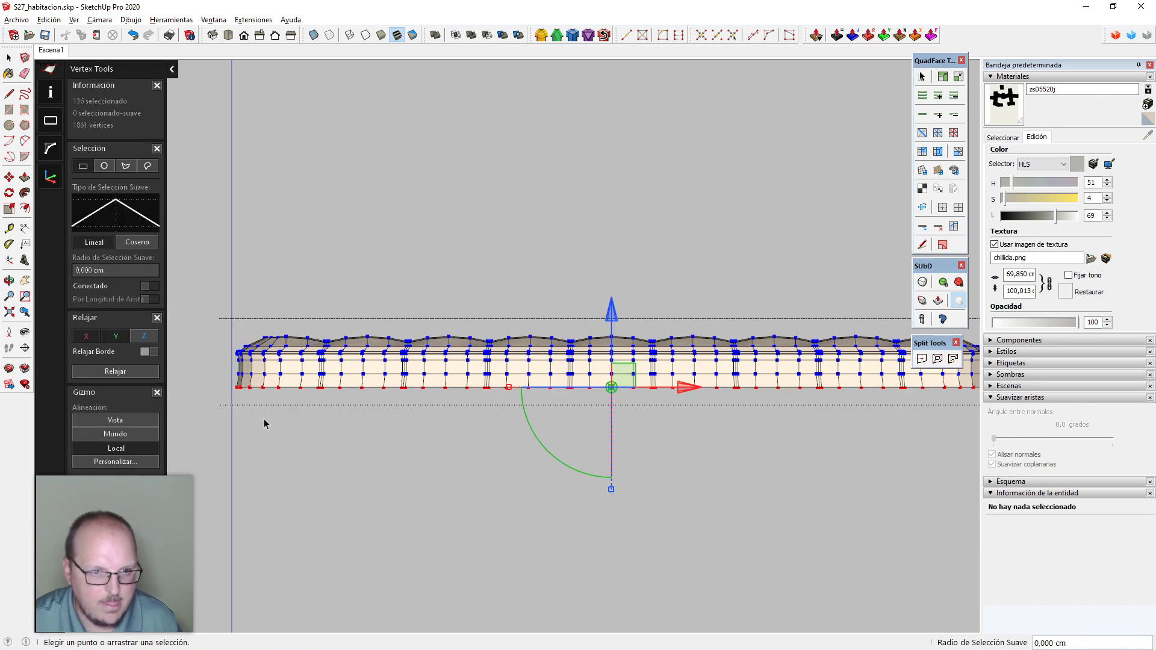
{"action": "scroll", "coordinate": [264, 419], "scroll_direction": "up", "scroll_amount": 1}
{"action": "left_click", "coordinate": [546, 388]}
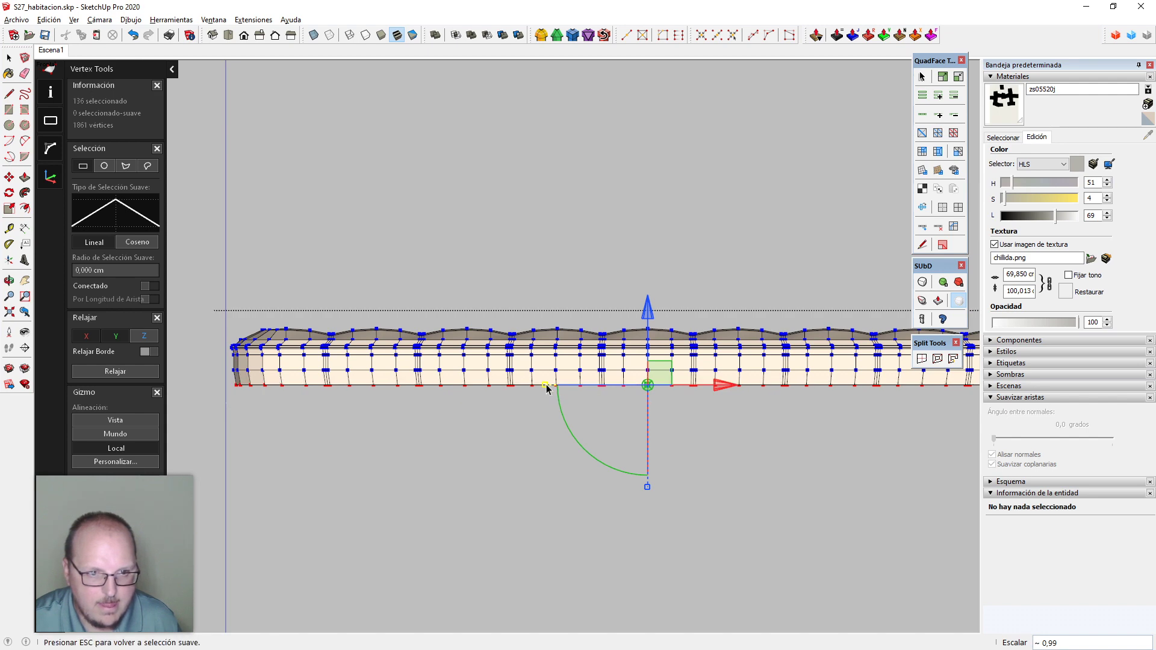
Extrude the cushion's bottom edge loop downward by about 0.57 cm with Vertex Tools in the front view
{"action": "key", "text": "space"}
{"action": "scroll", "coordinate": [467, 385], "scroll_direction": "down", "scroll_amount": 2}
{"action": "middle_click_drag", "start_coordinate": [425, 463], "coordinate": [416, 410]}
{"action": "left_click", "coordinate": [415, 405]}
{"action": "key", "text": "alt+l"}
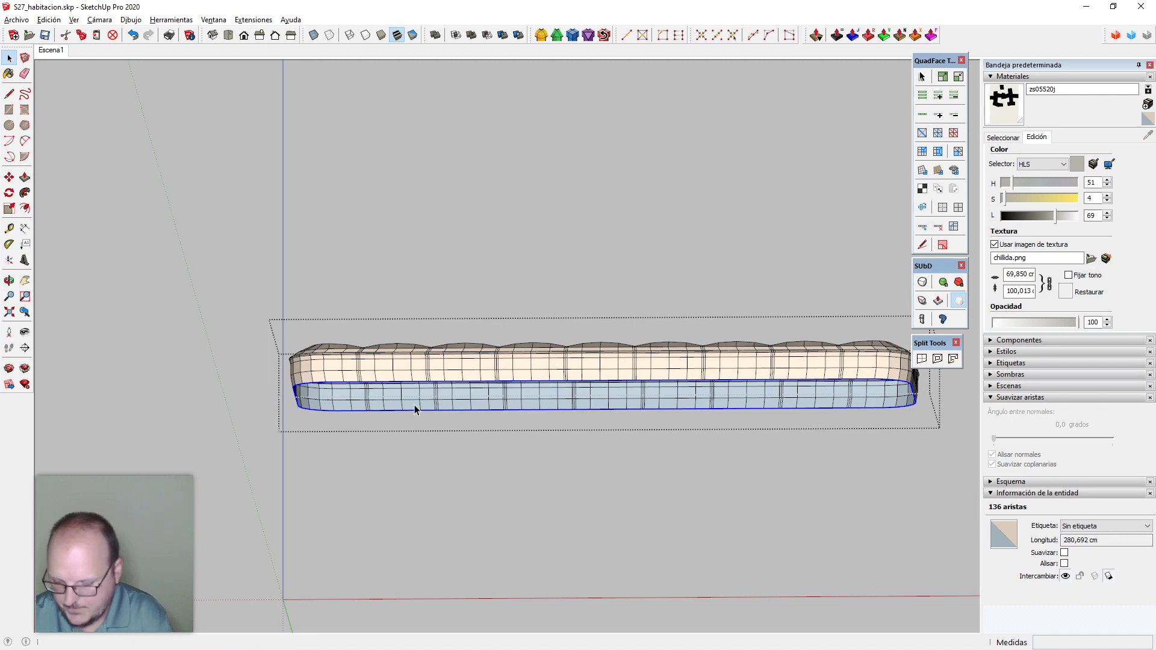
{"action": "key", "text": "F3"}
{"action": "key", "text": "shift+z"}
{"action": "scroll", "coordinate": [415, 405], "scroll_direction": "down", "scroll_amount": 1}
{"action": "key", "text": "v"}
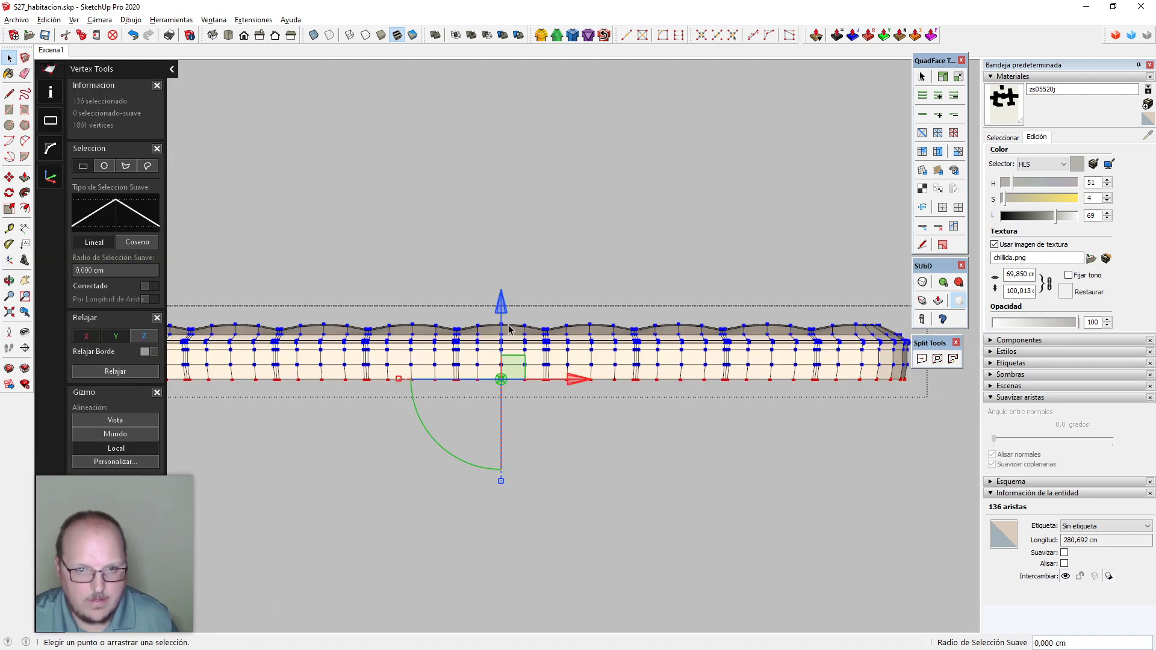
{"action": "left_click_drag", "start_coordinate": [504, 315], "coordinate": [505, 319]}
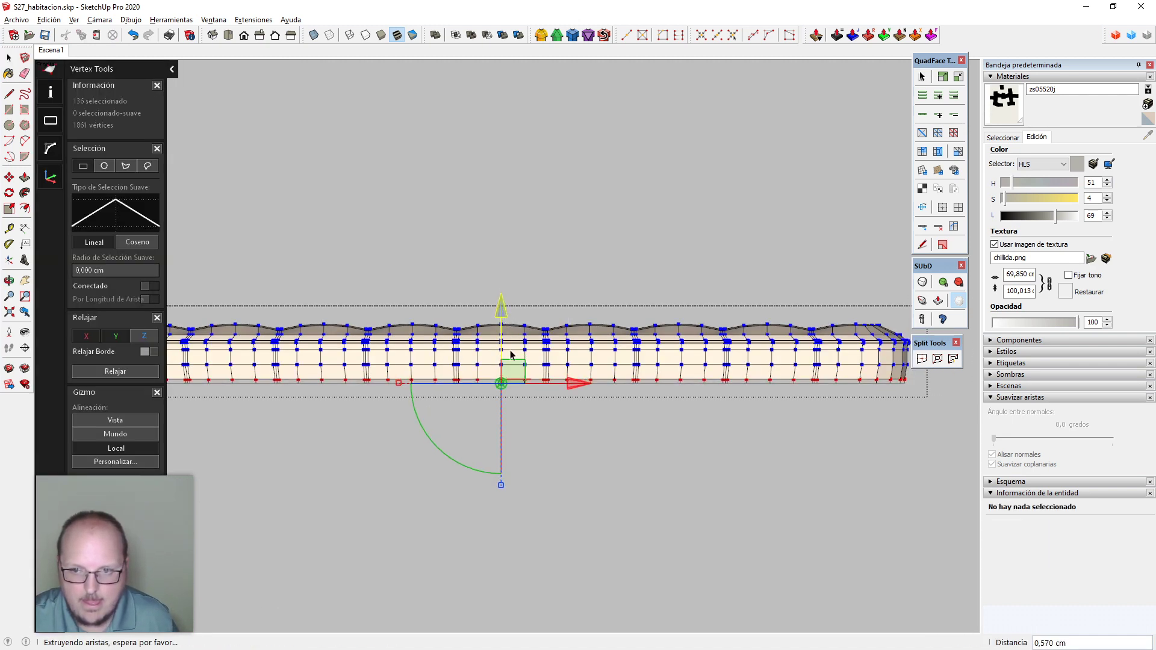
Scale the extruded bottom loop along the cushion's length by about 0.96, and readjust it by about 1.023
{"action": "left_click_drag", "start_coordinate": [401, 386], "coordinate": [402, 384]}
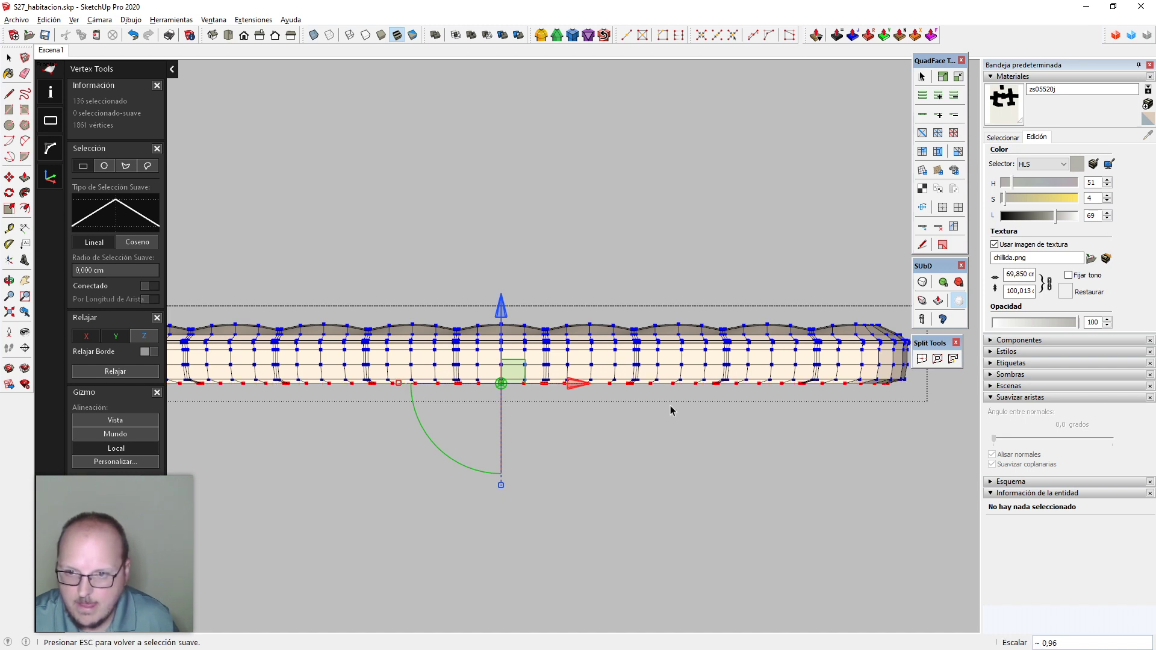
{"action": "left_click_drag", "start_coordinate": [396, 383], "coordinate": [395, 384]}
{"action": "middle_click_drag", "start_coordinate": [217, 415], "coordinate": [426, 395], "text": "shift"}
{"action": "scroll", "coordinate": [364, 396], "scroll_direction": "up", "scroll_amount": 3}
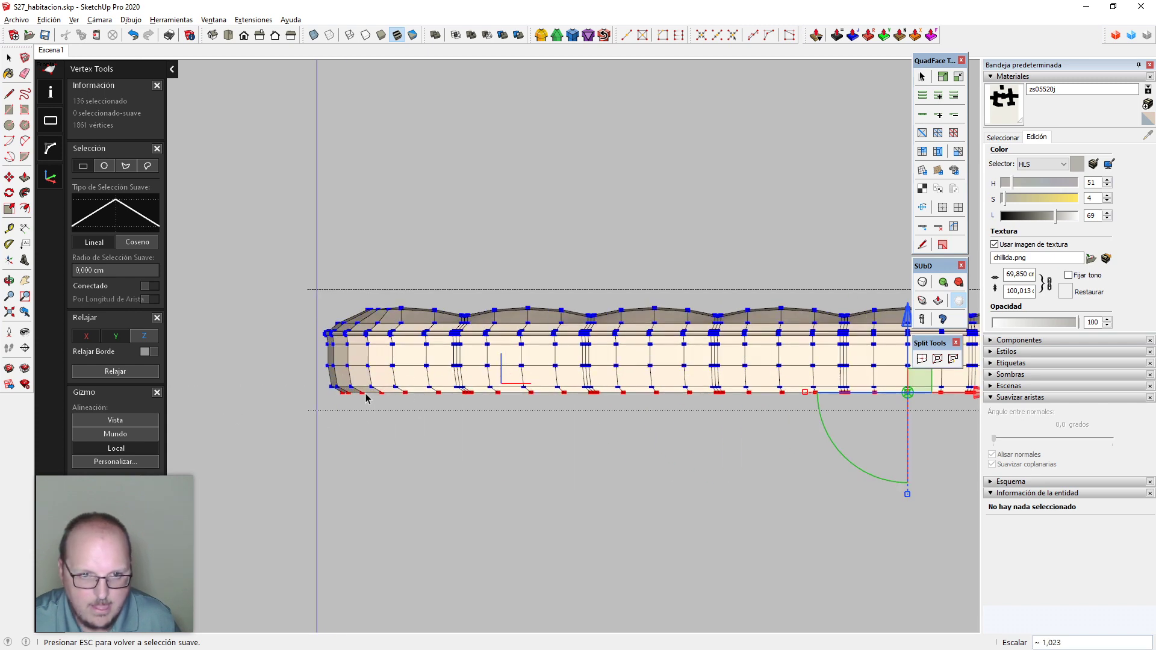
{"action": "scroll", "coordinate": [366, 399], "scroll_direction": "down", "scroll_amount": 1}
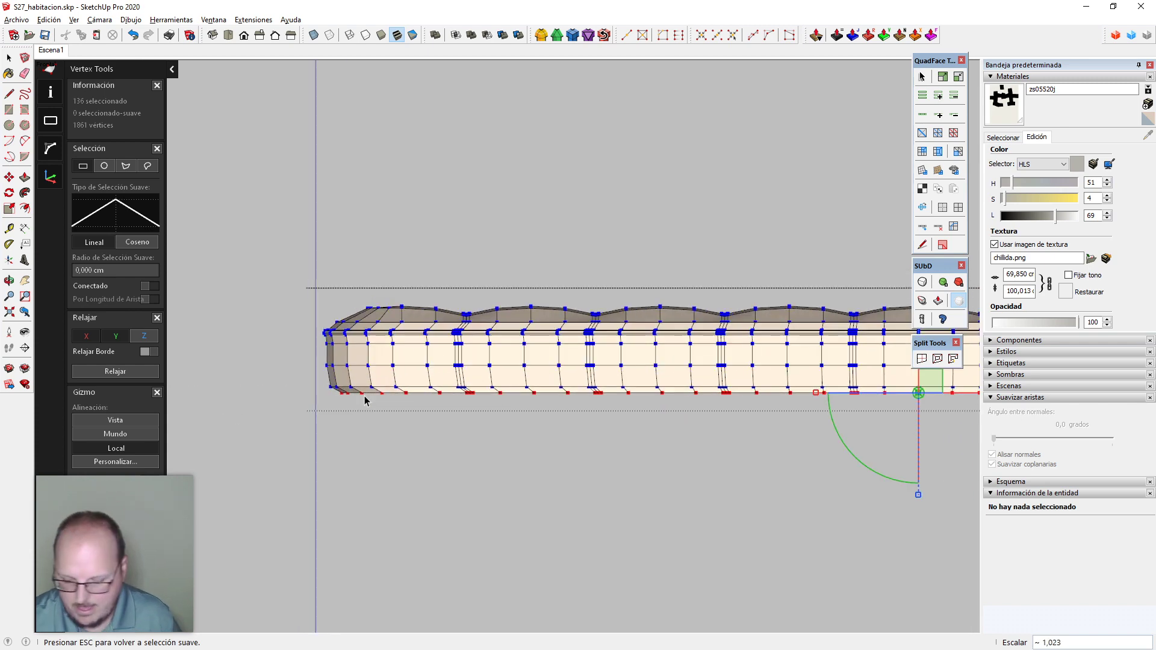
Scale the extruded bottom loop inward along the cushion's width by about 0.95 in the side view
{"action": "key", "text": "shift+z"}
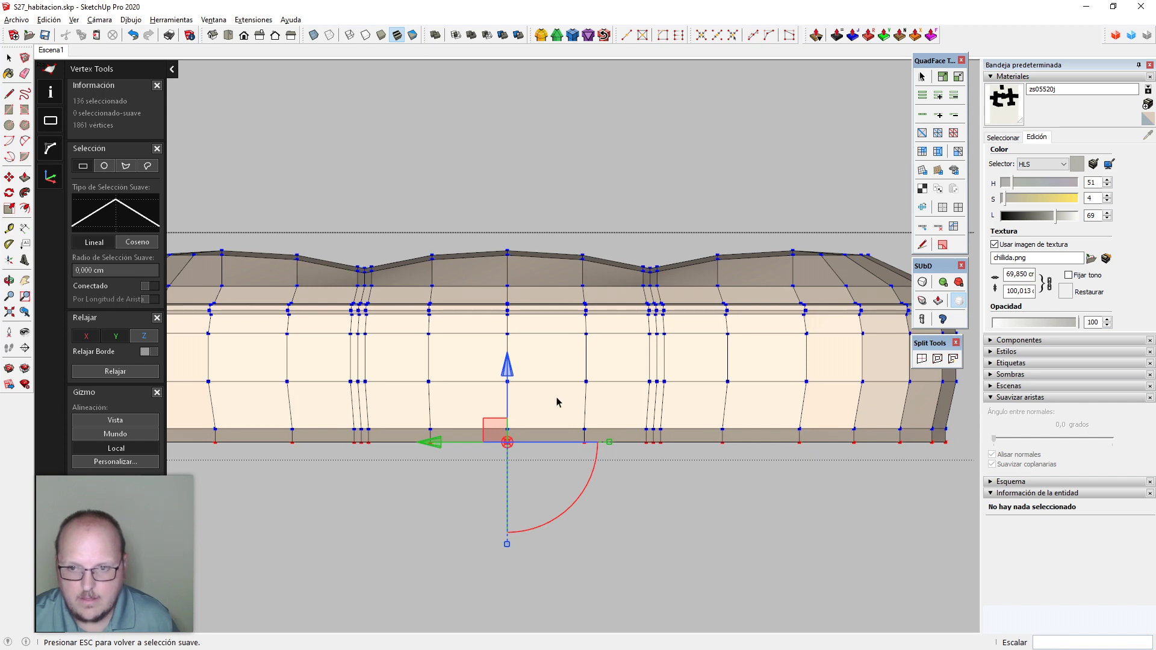
{"action": "left_click_drag", "start_coordinate": [625, 435], "coordinate": [620, 433]}
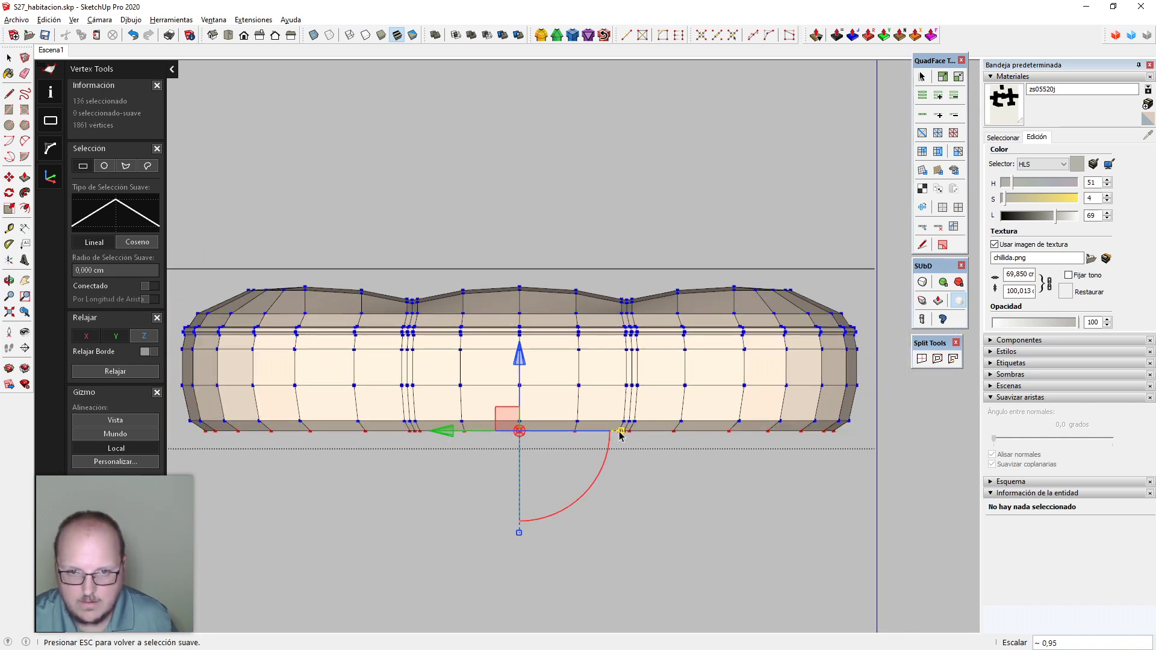
{"action": "middle_click_drag", "start_coordinate": [619, 444], "coordinate": [542, 386]}
{"action": "key", "text": "space"}
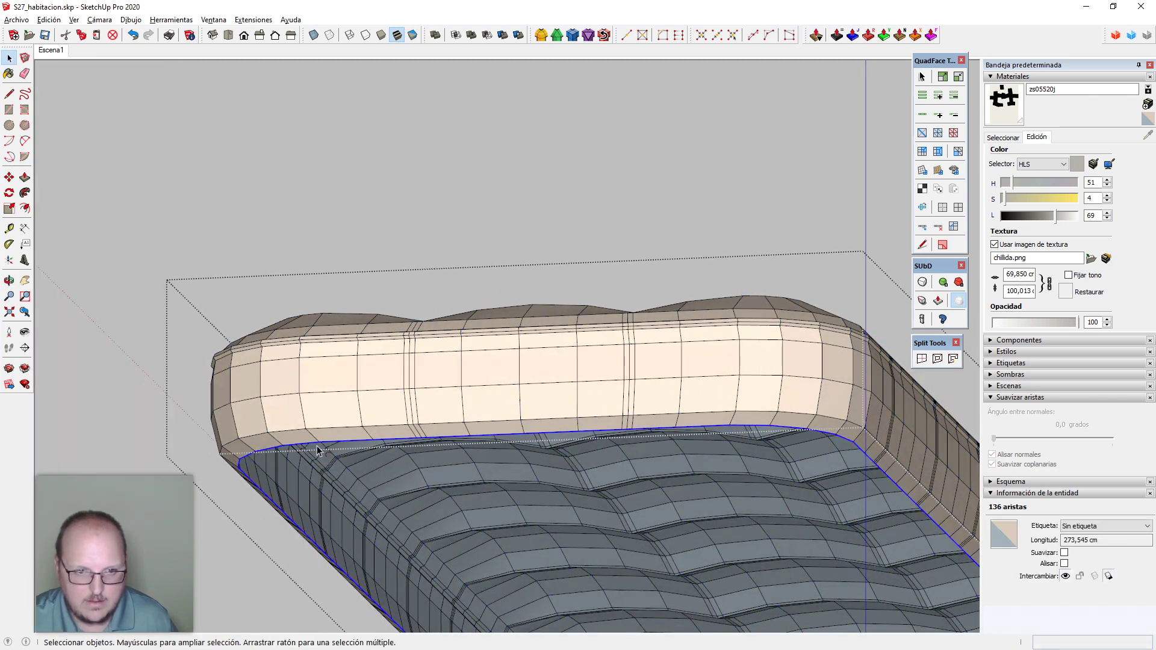
Offset the selected bottom loop inward by 1 cm
{"action": "key", "text": "f"}
{"action": "left_click", "coordinate": [318, 449]}
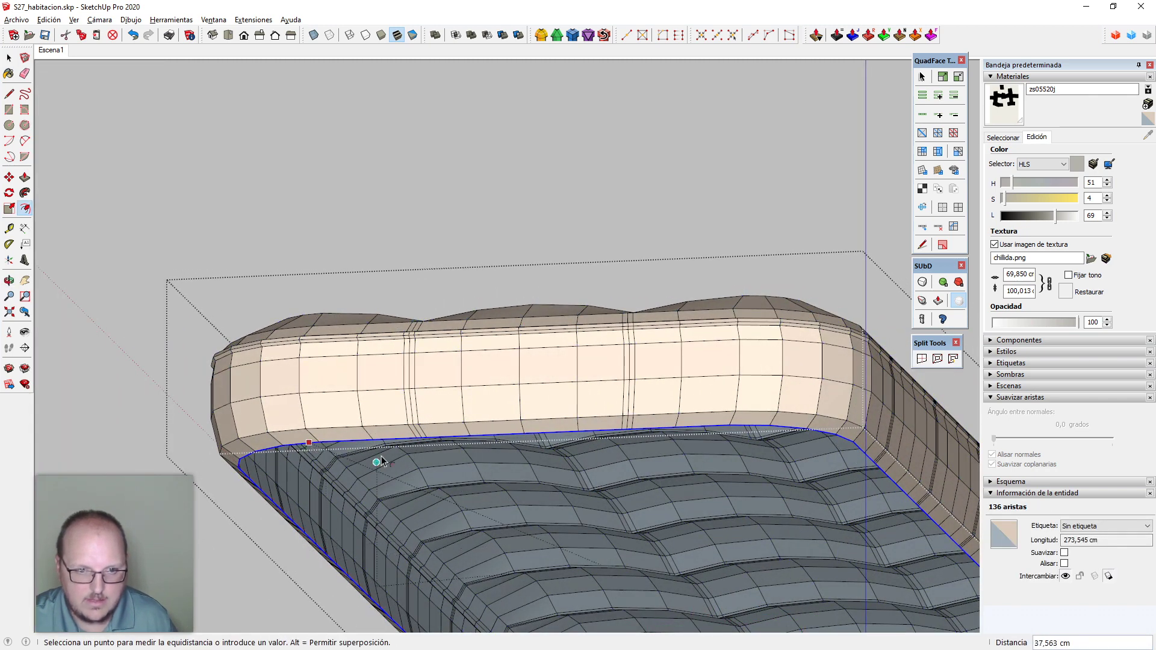
{"action": "type", "text": "1cm"}
{"action": "key", "text": "Return"}
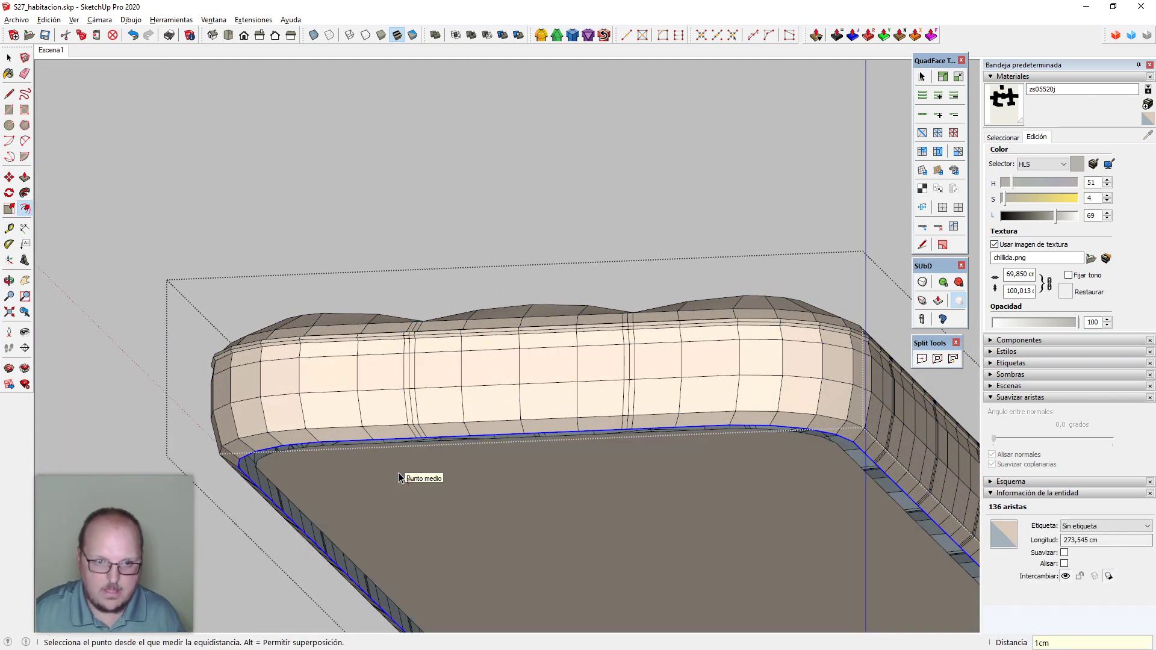
{"action": "key", "text": "space"}
Draw connecting edges between the outer and inner bottom loops near one corner to isolate a single quad in the rim strip
{"action": "middle_click_drag", "start_coordinate": [353, 484], "coordinate": [301, 401]}
{"action": "scroll", "coordinate": [308, 398], "scroll_direction": "up", "scroll_amount": 5}
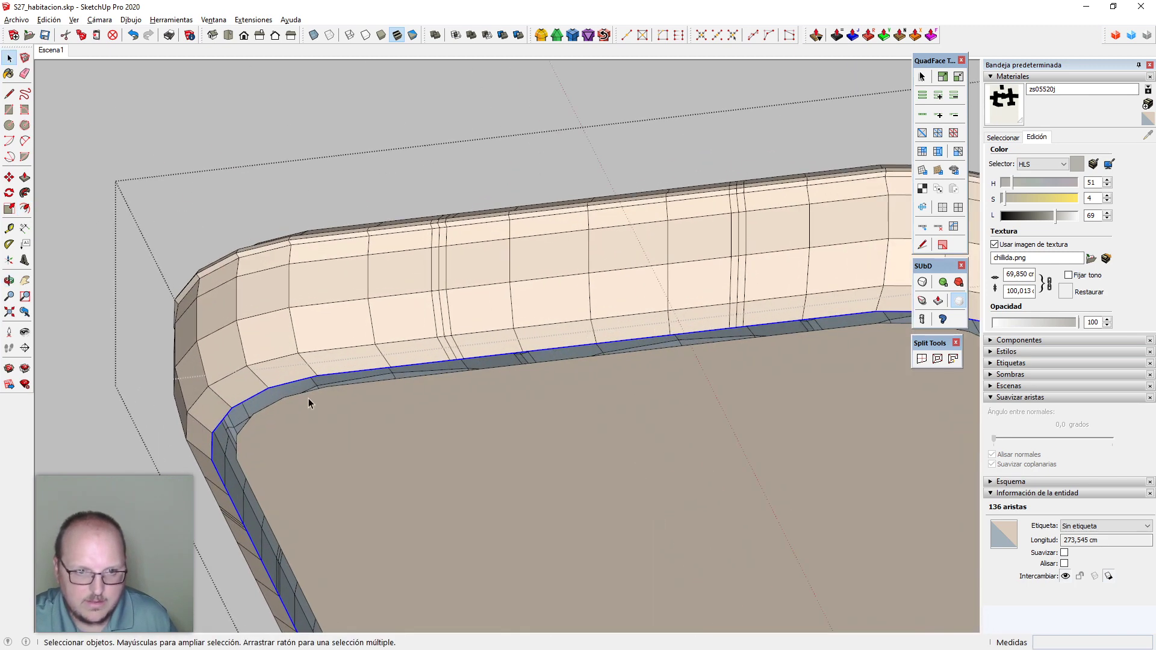
{"action": "left_click", "coordinate": [341, 362]}
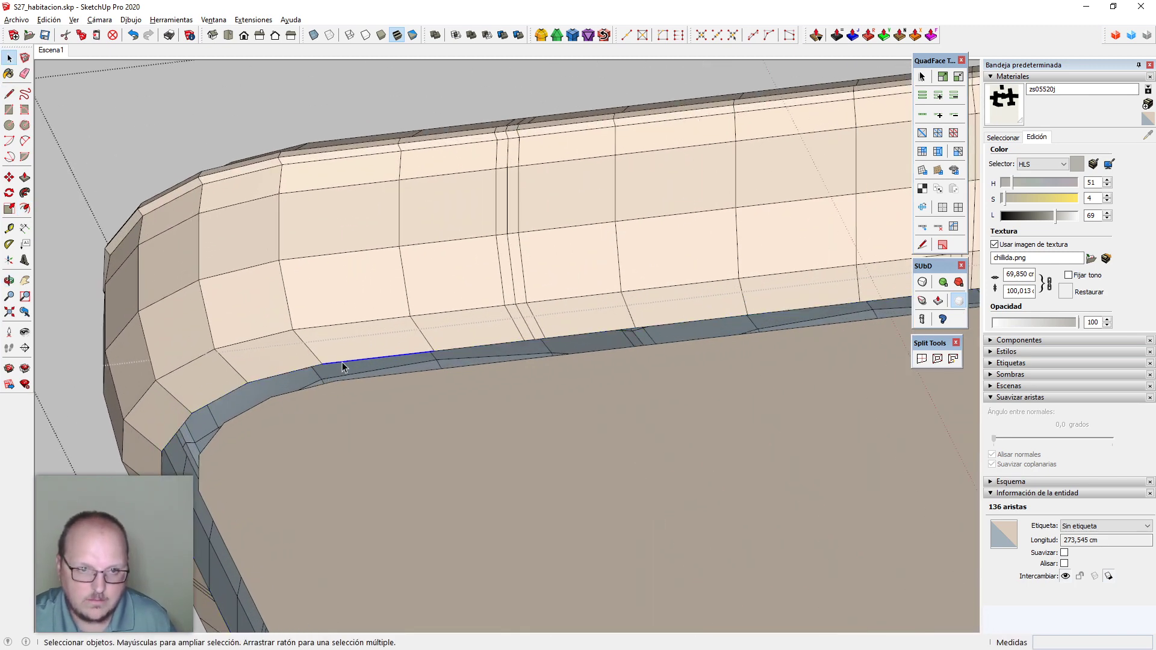
{"action": "scroll", "coordinate": [342, 363], "scroll_direction": "down", "scroll_amount": 2}
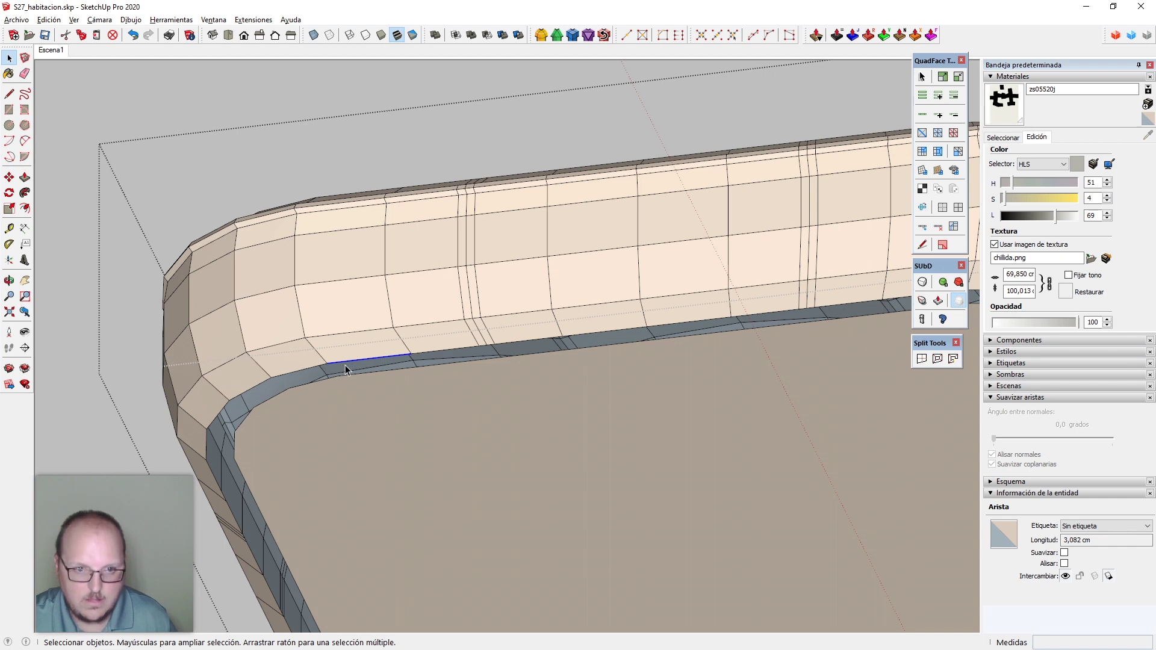
{"action": "scroll", "coordinate": [346, 369], "scroll_direction": "up", "scroll_amount": 2}
{"action": "key", "text": "l"}
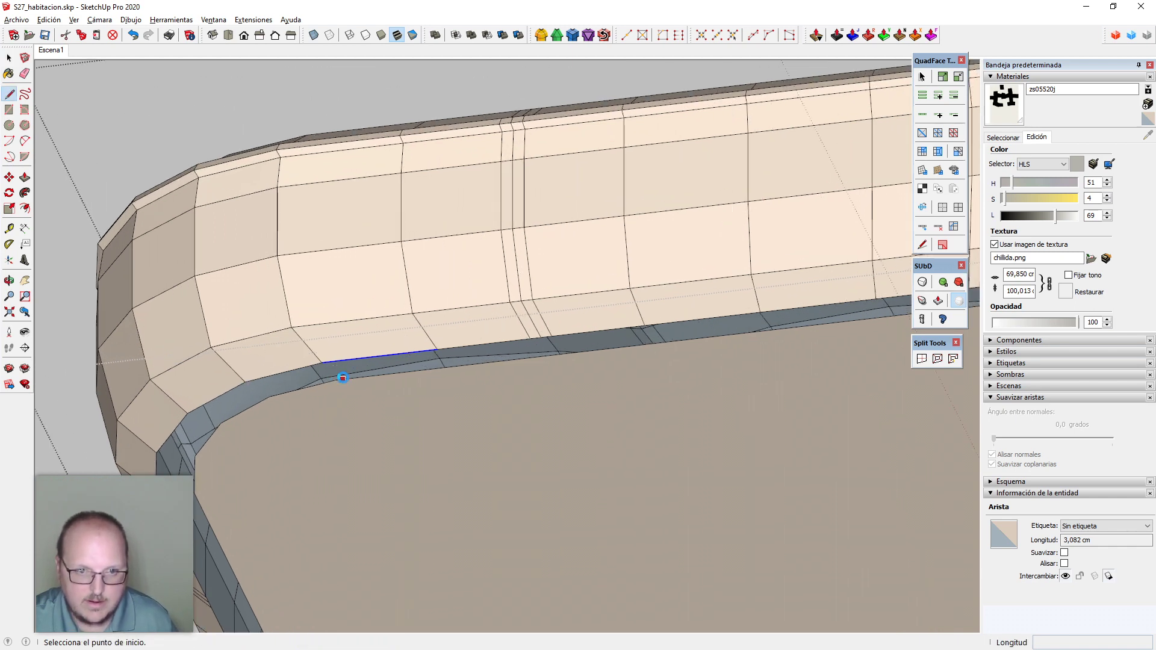
{"action": "left_click", "coordinate": [336, 379]}
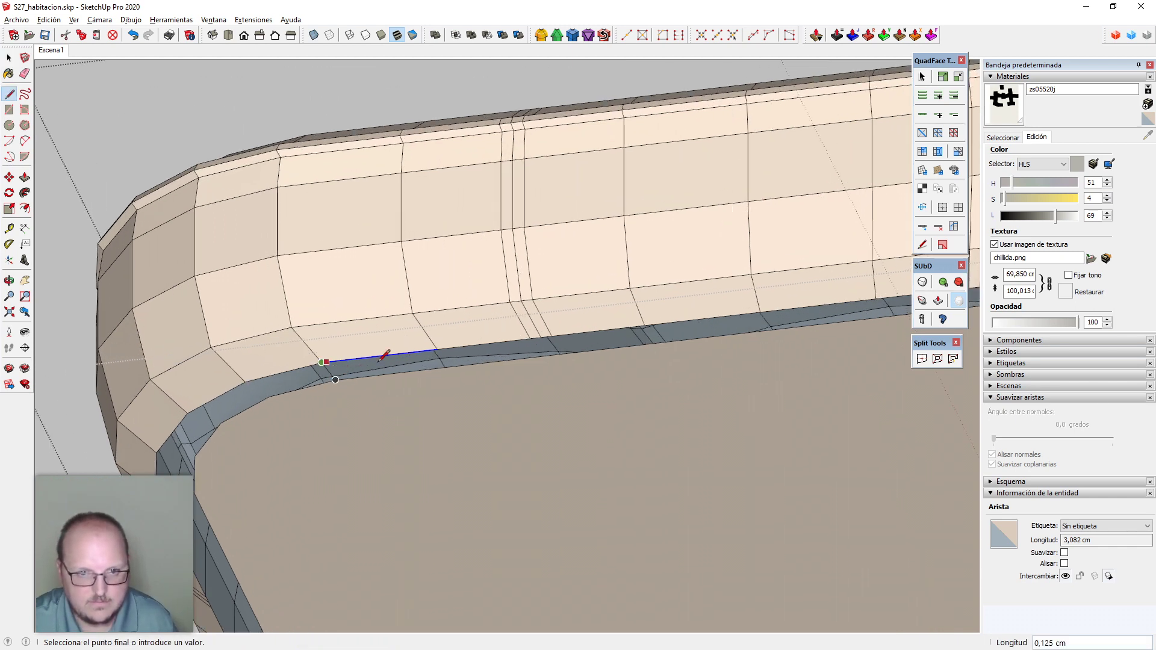
{"action": "left_click", "coordinate": [323, 362]}
{"action": "left_click", "coordinate": [269, 396]}
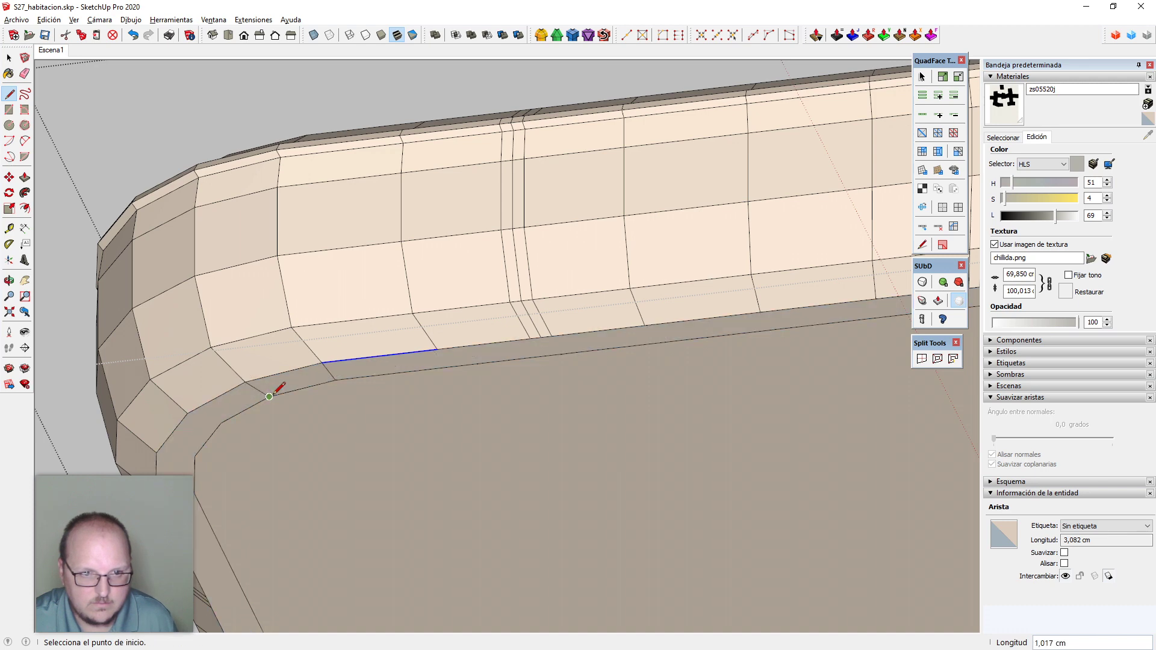
Split the rest of the bottom rim strip into quads with Split Tools, starting from the drawn connecting edge
{"action": "key", "text": "space"}
{"action": "left_click", "coordinate": [331, 376]}
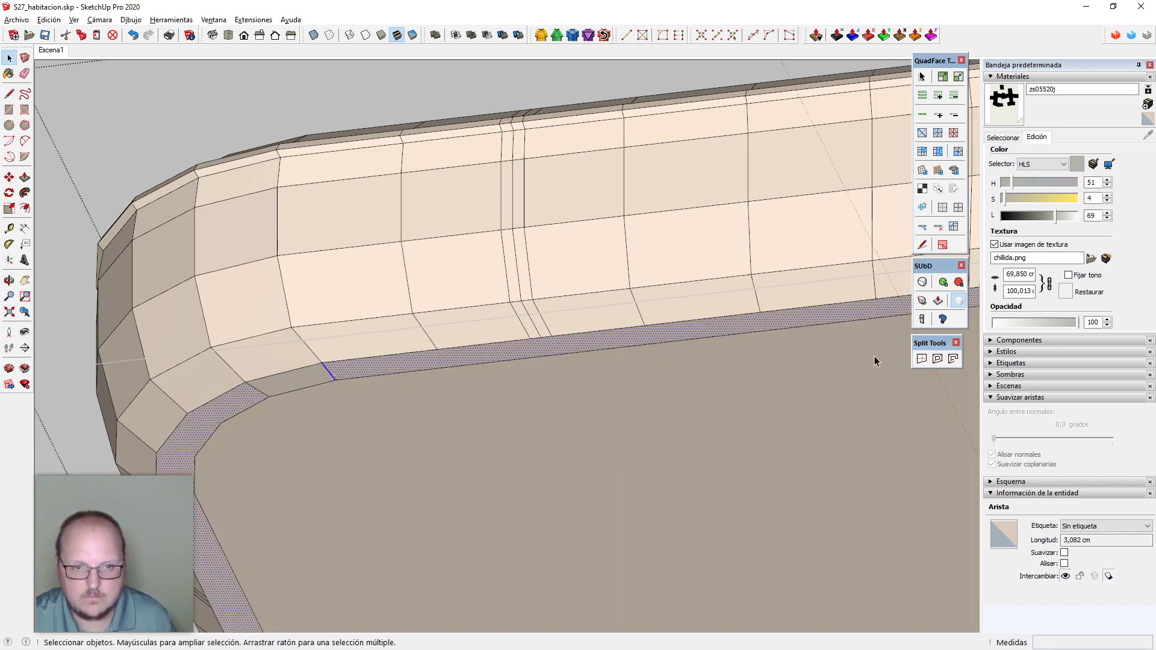
{"action": "left_click", "coordinate": [953, 359]}
Delete the large central face inside the cushion's bottom rim
{"action": "left_click", "coordinate": [582, 444]}
{"action": "scroll", "coordinate": [297, 230], "scroll_direction": "down", "scroll_amount": 3}
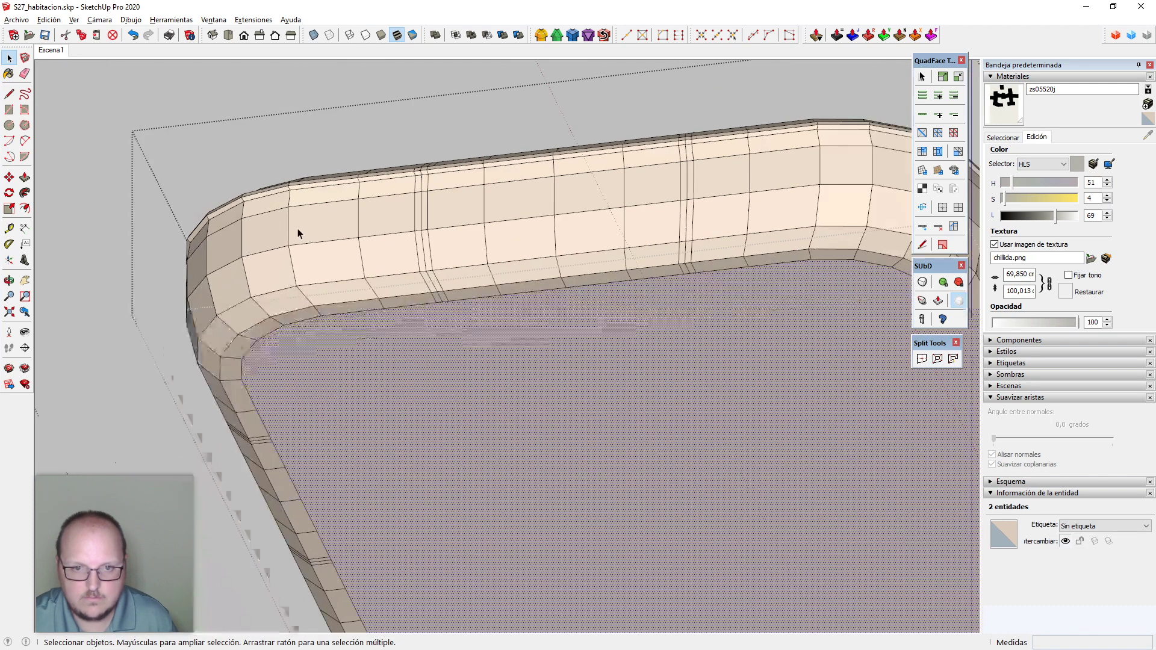
{"action": "scroll", "coordinate": [299, 232], "scroll_direction": "down", "scroll_amount": 5}
{"action": "key", "text": "Delete"}
Leave the cushion group, select it in the room and turn off hidden geometry
{"action": "middle_click_drag", "start_coordinate": [625, 310], "coordinate": [526, 364]}
{"action": "scroll", "coordinate": [620, 329], "scroll_direction": "up", "scroll_amount": 1}
{"action": "key", "text": "Escape"}
{"action": "left_click", "coordinate": [619, 328]}
{"action": "scroll", "coordinate": [757, 382], "scroll_direction": "up", "scroll_amount": 5}
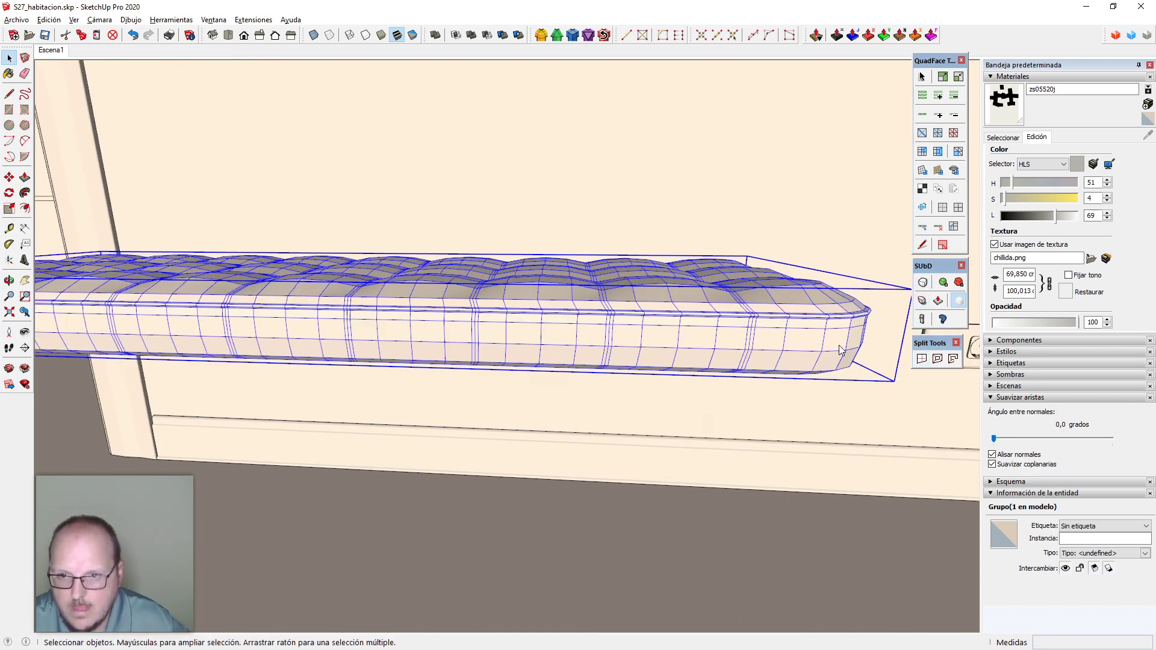
{"action": "scroll", "coordinate": [816, 400], "scroll_direction": "down", "scroll_amount": 6}
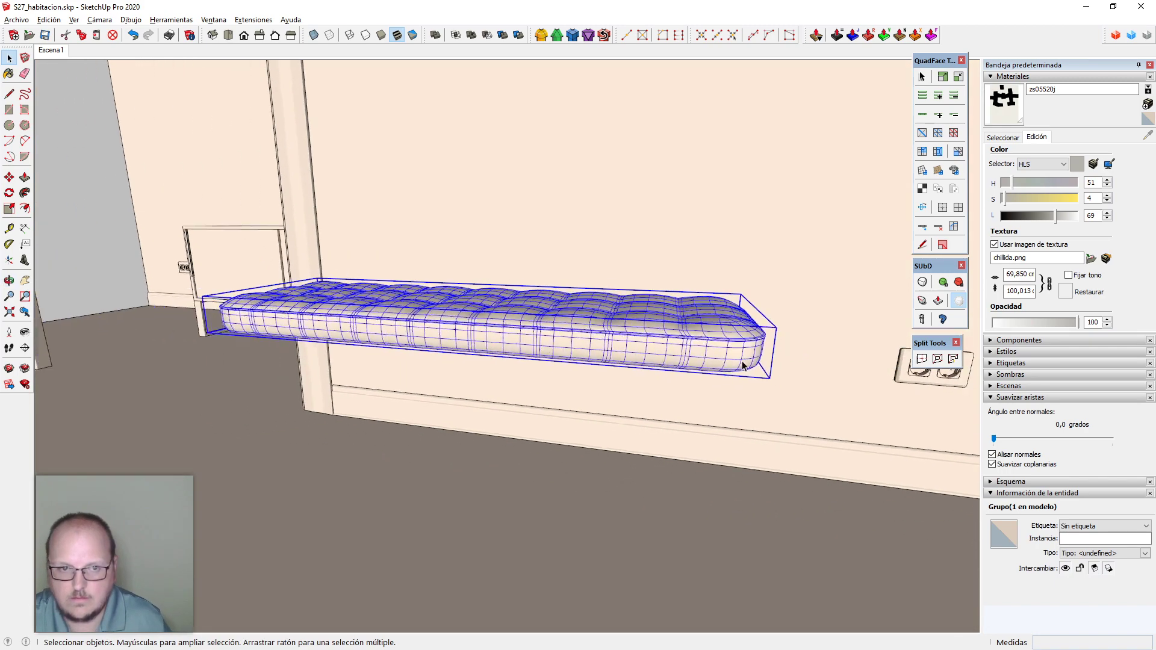
{"action": "key", "text": "ctrl+h"}
{"action": "key", "text": "F3"}
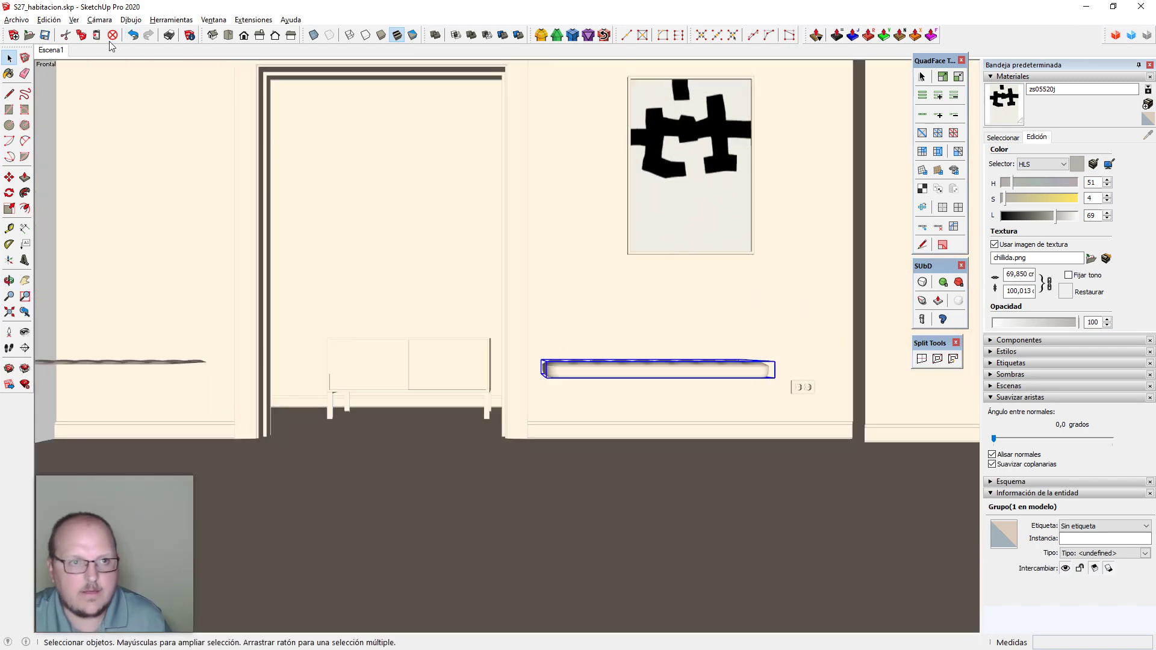
In the Escena1 view, smooth the cushion's quad mesh with QuadFace Tools and reselect the cushion group
{"action": "left_click", "coordinate": [50, 53]}
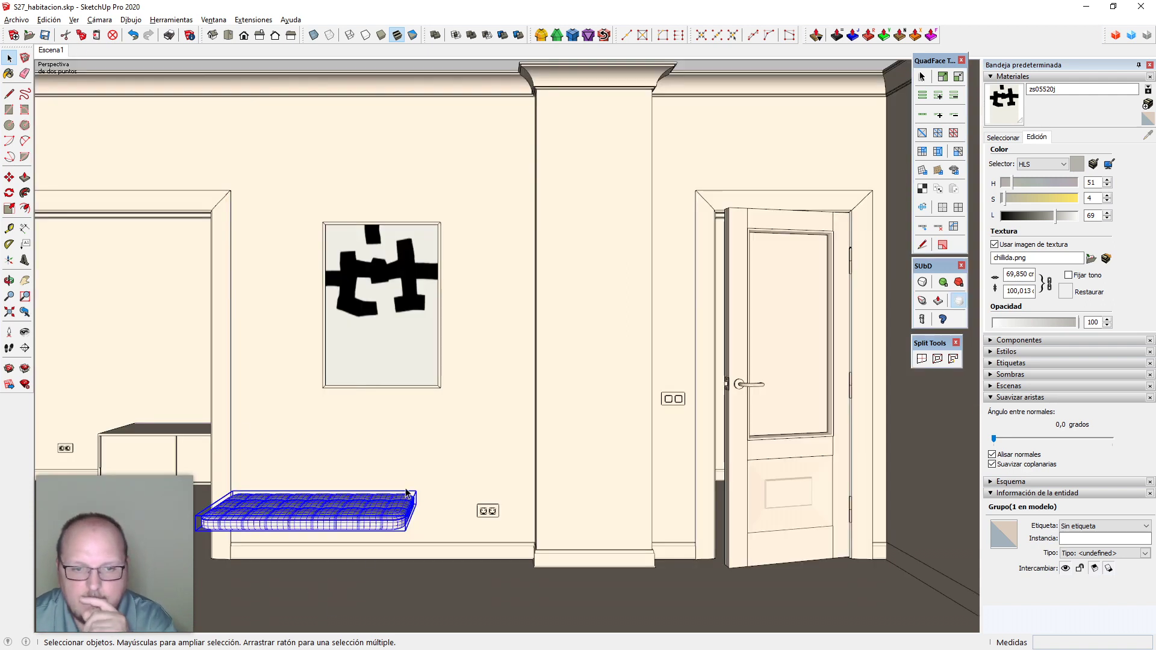
{"action": "left_click", "coordinate": [409, 439]}
{"action": "left_click", "coordinate": [373, 510]}
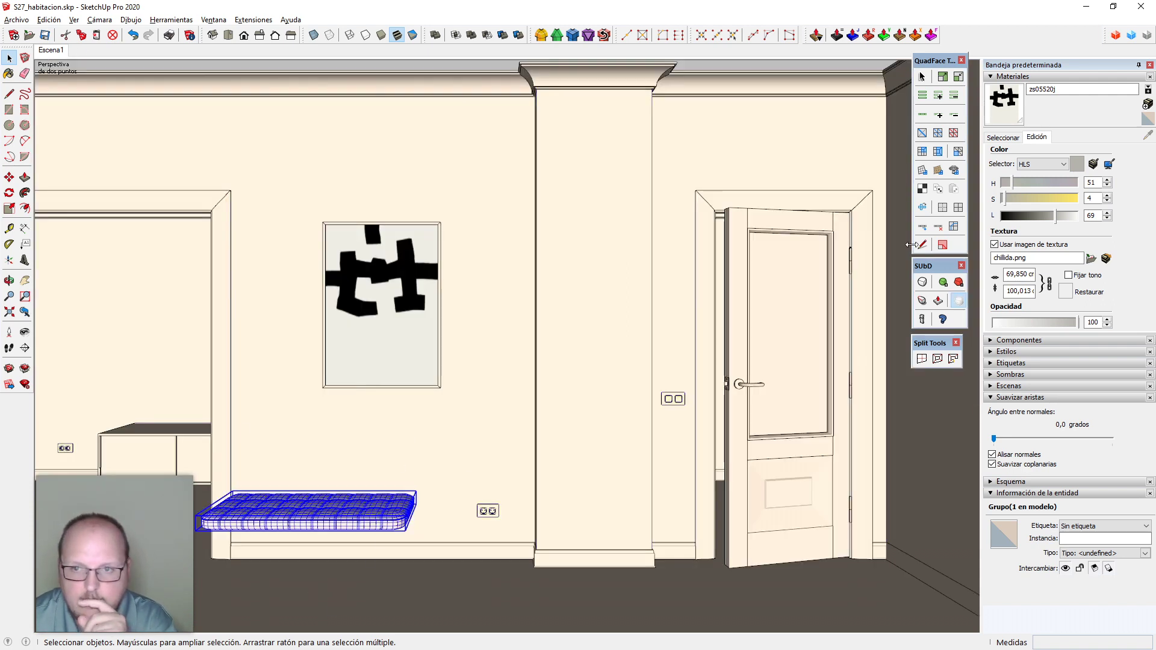
{"action": "left_click", "coordinate": [943, 208]}
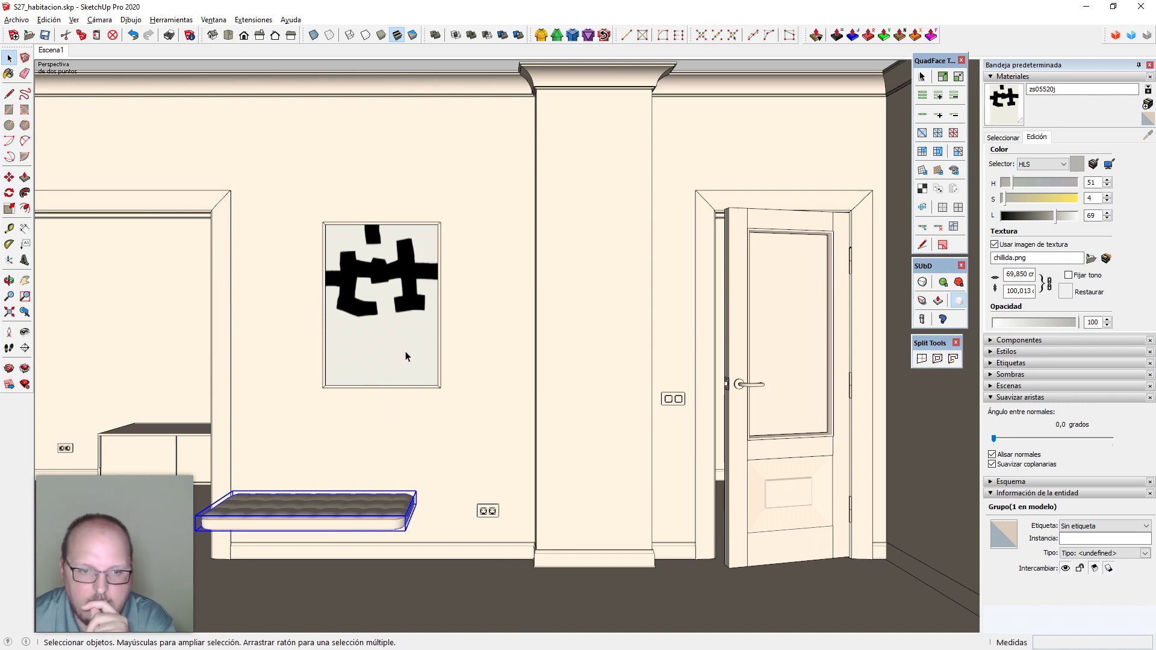
{"action": "left_click", "coordinate": [405, 283]}
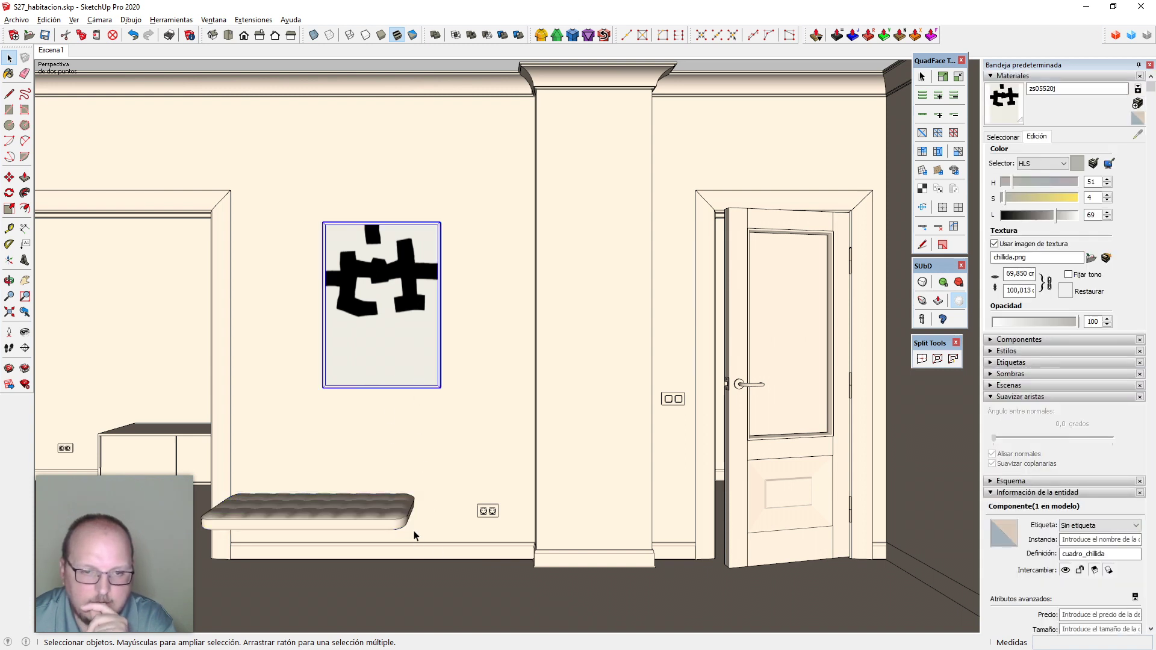
{"action": "left_click", "coordinate": [271, 529]}
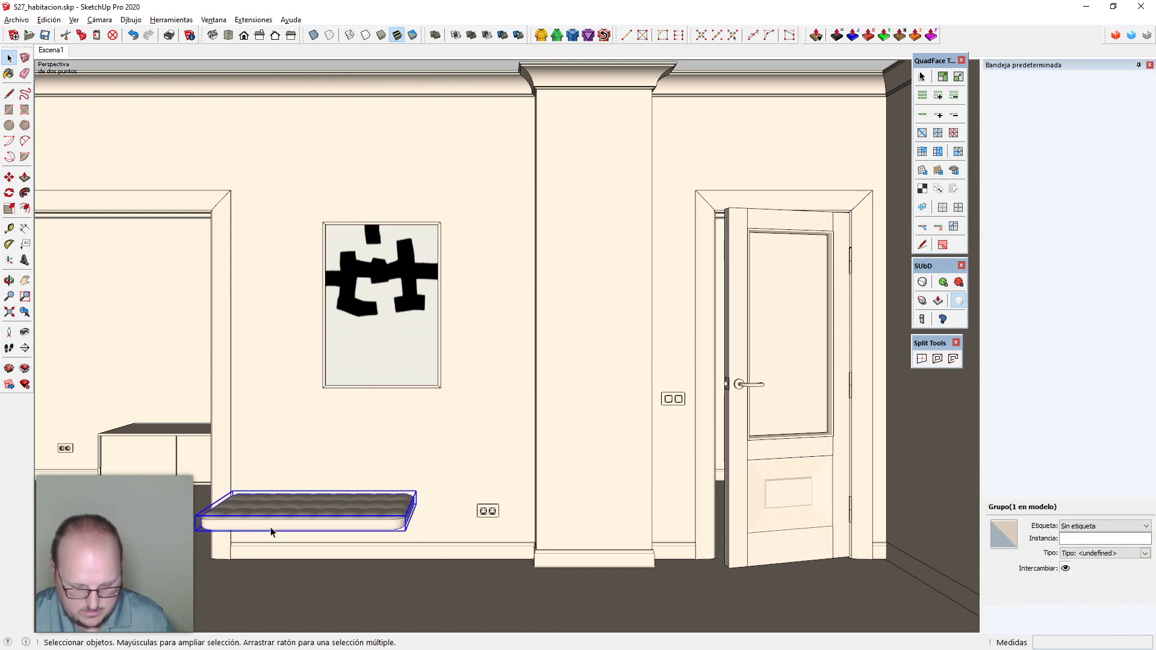
{"action": "key", "text": "m"}
{"action": "left_click", "coordinate": [311, 459]}
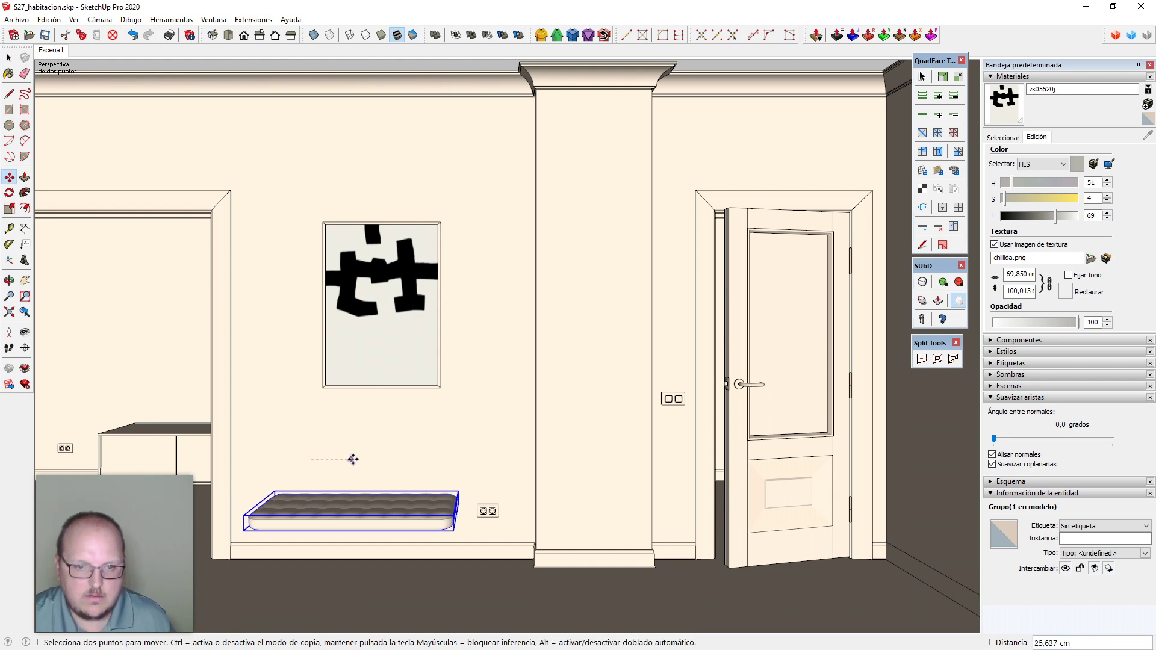
{"action": "key", "text": "Escape"}
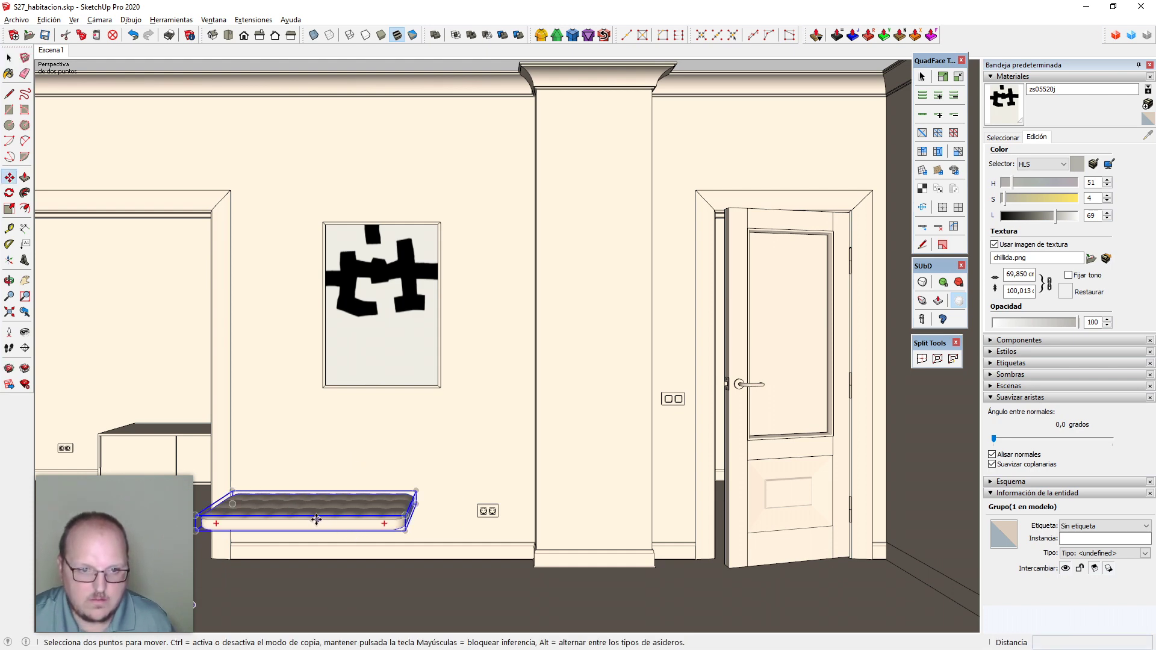
Move the cushion group along the wall so it sits beneath the framed picture, and return to the Escena1 view
{"action": "scroll", "coordinate": [311, 519], "scroll_direction": "up", "scroll_amount": 6}
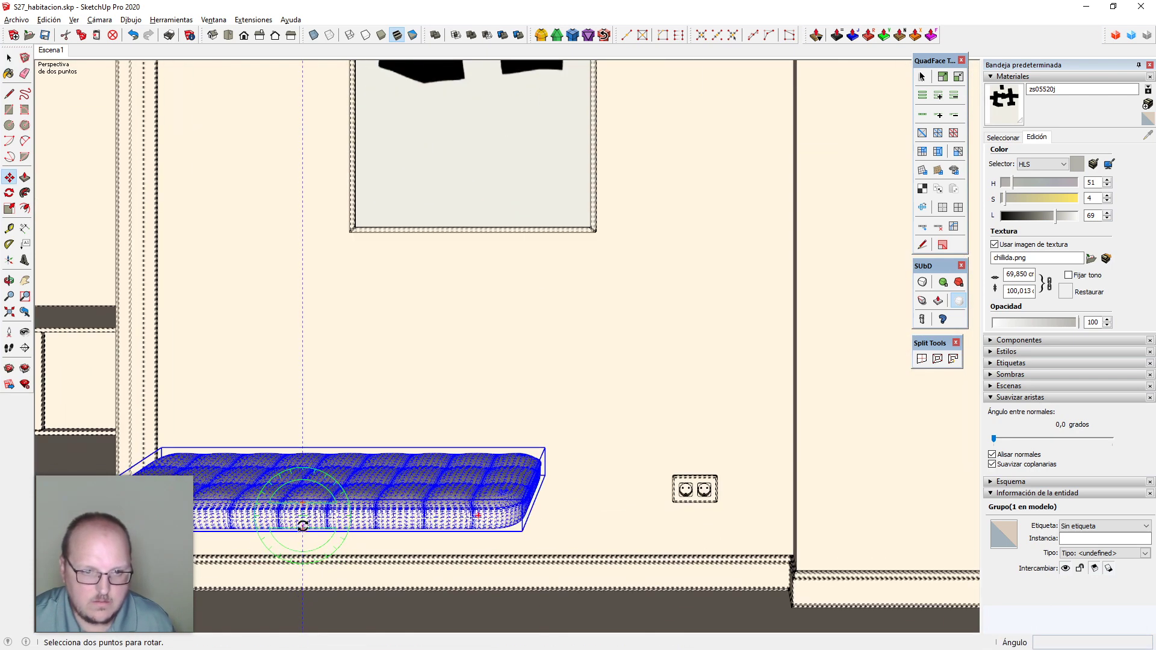
{"action": "scroll", "coordinate": [303, 521], "scroll_direction": "up", "scroll_amount": 2}
{"action": "left_click", "coordinate": [301, 512]}
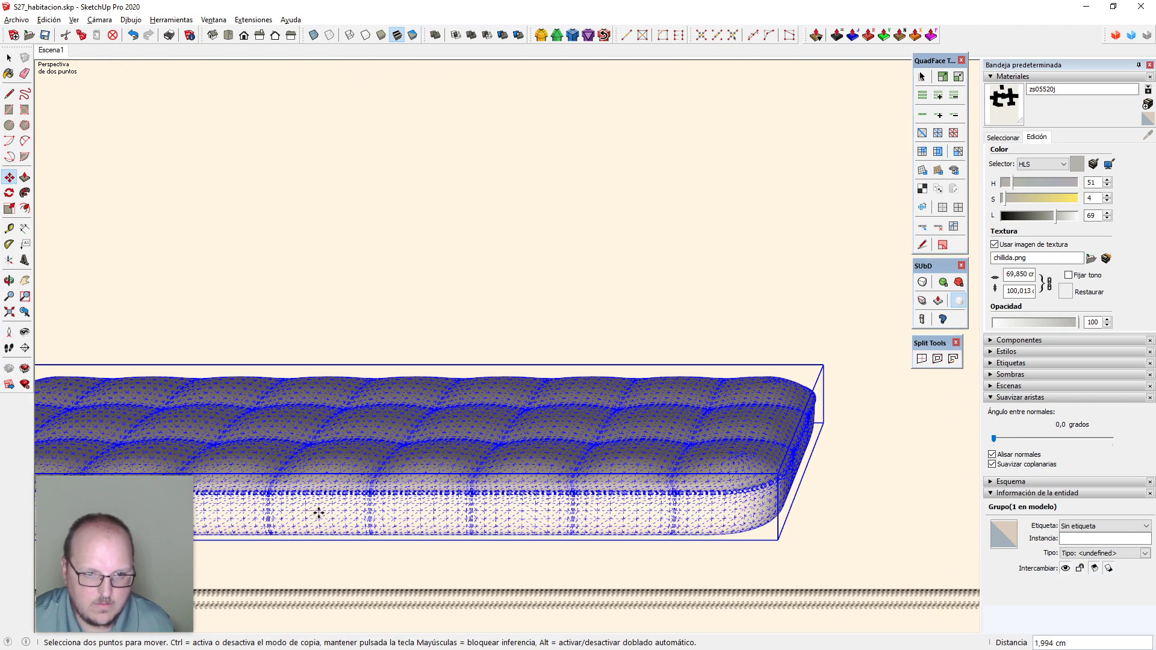
{"action": "scroll", "coordinate": [317, 511], "scroll_direction": "down", "scroll_amount": 8}
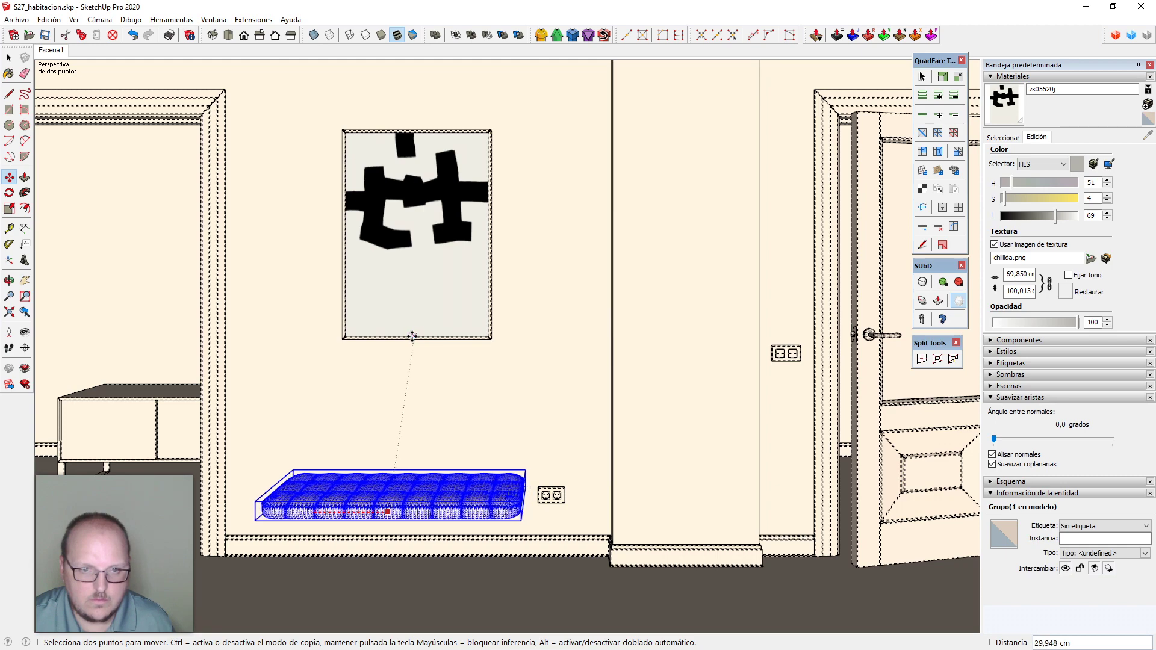
{"action": "middle_click_drag", "start_coordinate": [400, 339], "coordinate": [480, 480]}
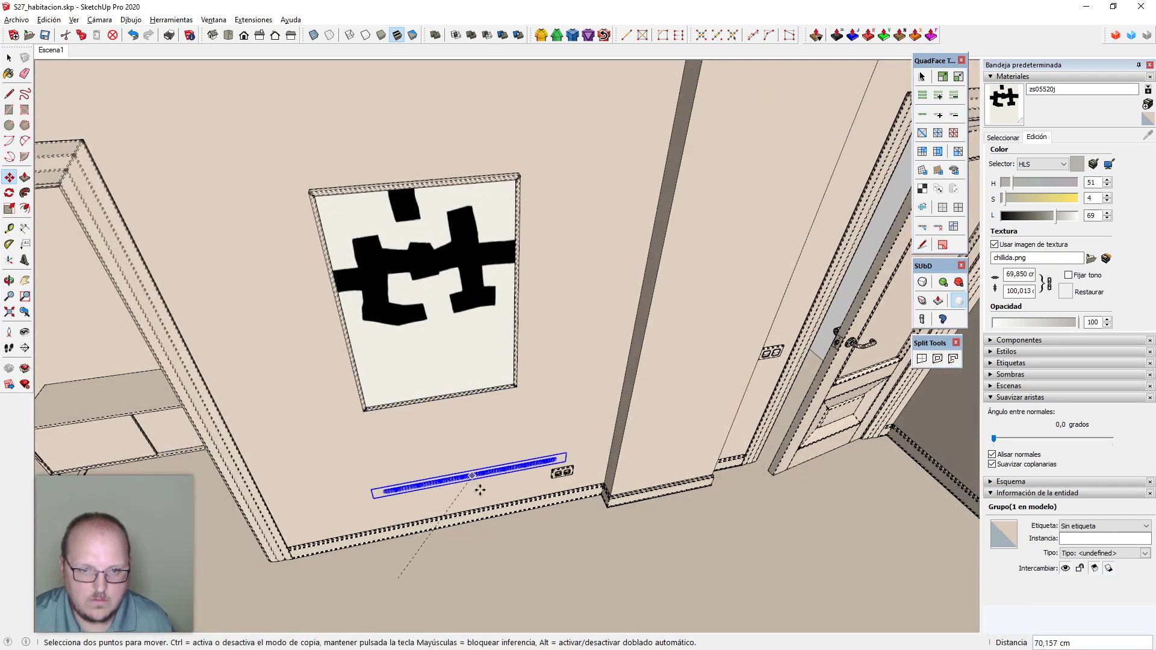
{"action": "left_click", "coordinate": [442, 397]}
{"action": "key", "text": "space"}
{"action": "middle_click_drag", "start_coordinate": [545, 524], "coordinate": [493, 286]}
{"action": "left_click", "coordinate": [51, 50]}
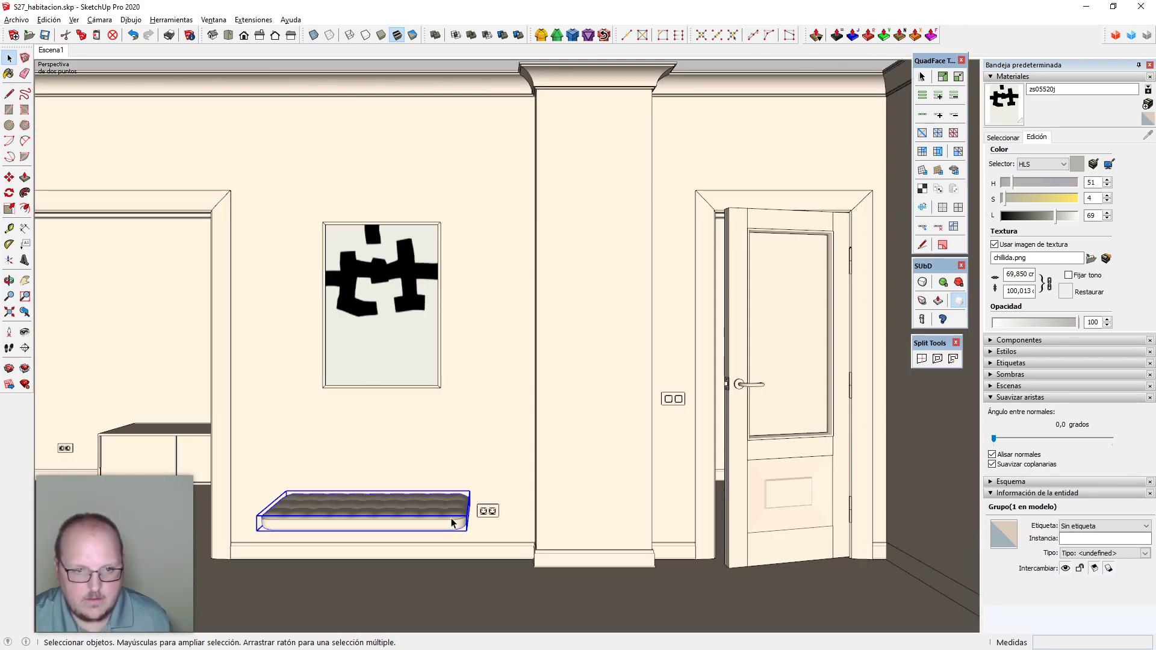
Inside the wall group, move the enchufes socket component horizontally away from the cushion's end towards the column, and leave the group
{"action": "double_click", "coordinate": [491, 514]}
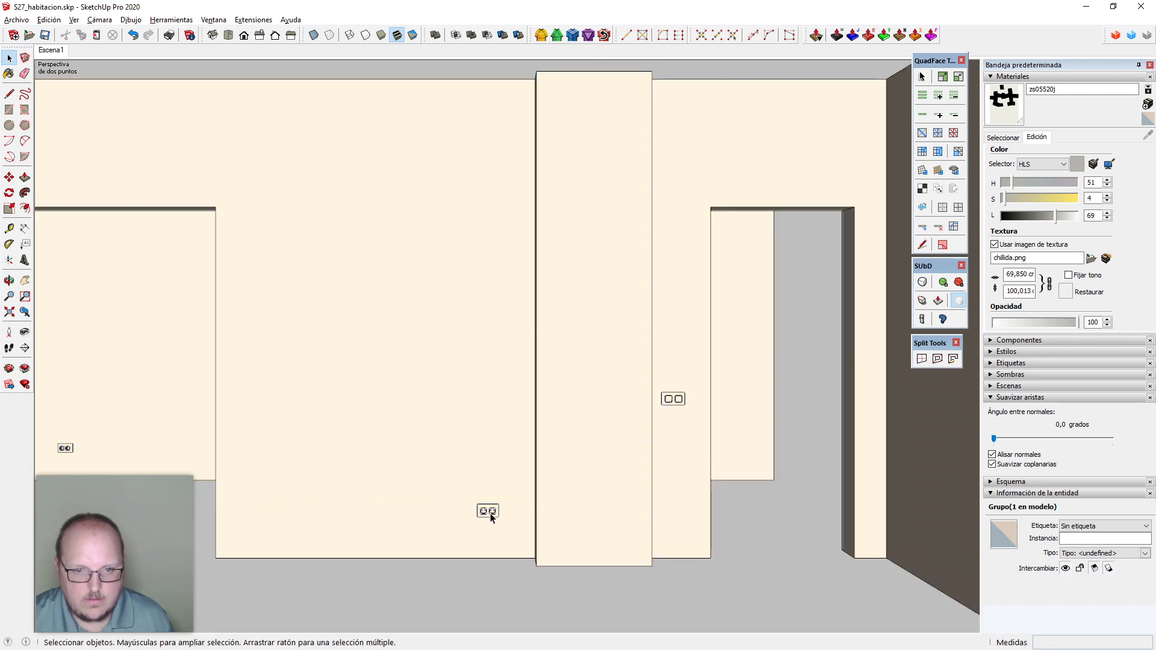
{"action": "key", "text": "ctrl+h"}
{"action": "key", "text": "m"}
{"action": "left_click", "coordinate": [446, 452]}
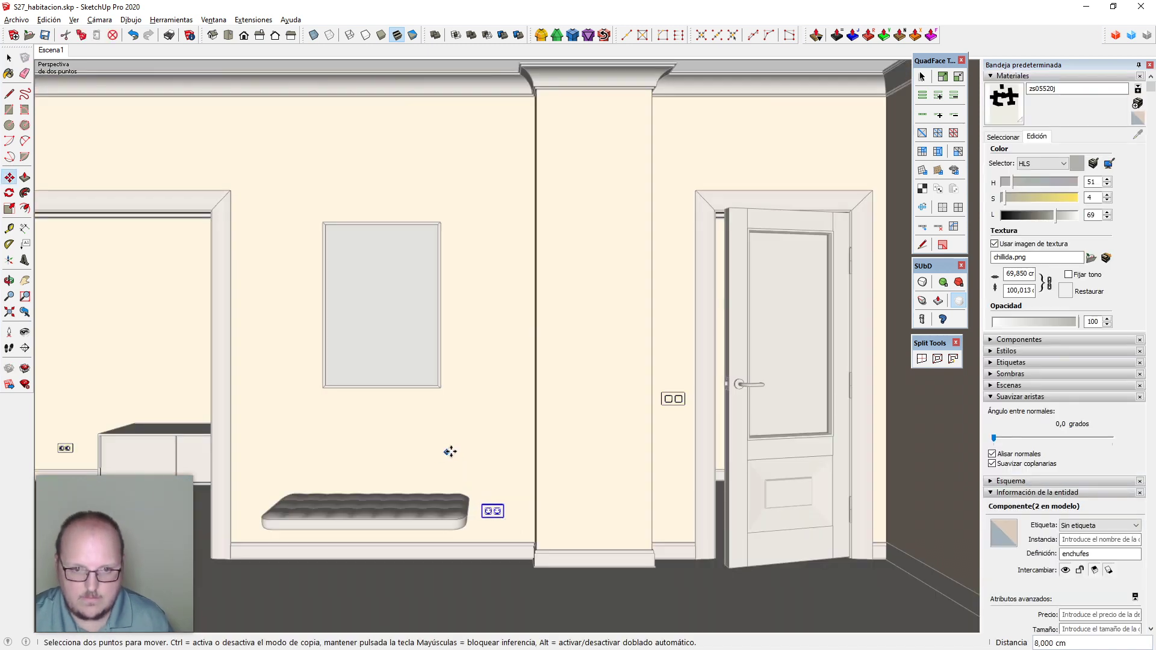
{"action": "left_click", "coordinate": [457, 451]}
{"action": "key", "text": "space"}
{"action": "key", "text": "Escape"}
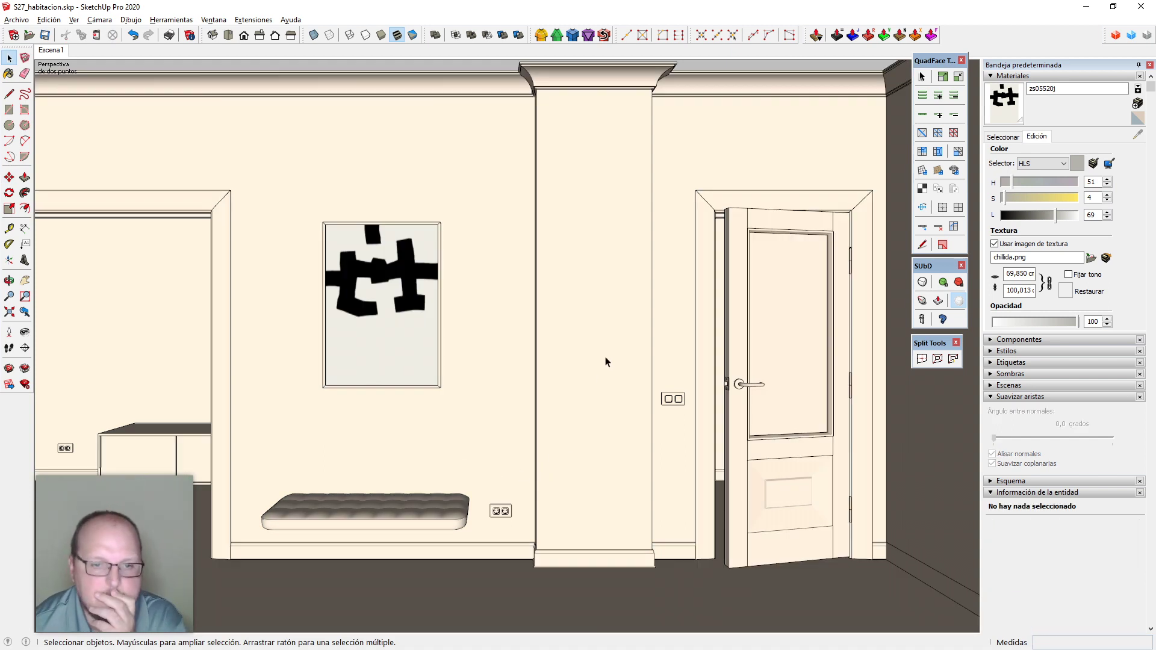
Check the reference photo of the Diván PK80 in the browser and return to the SketchUp model
{"action": "middle_click_drag", "start_coordinate": [365, 523], "coordinate": [467, 415]}
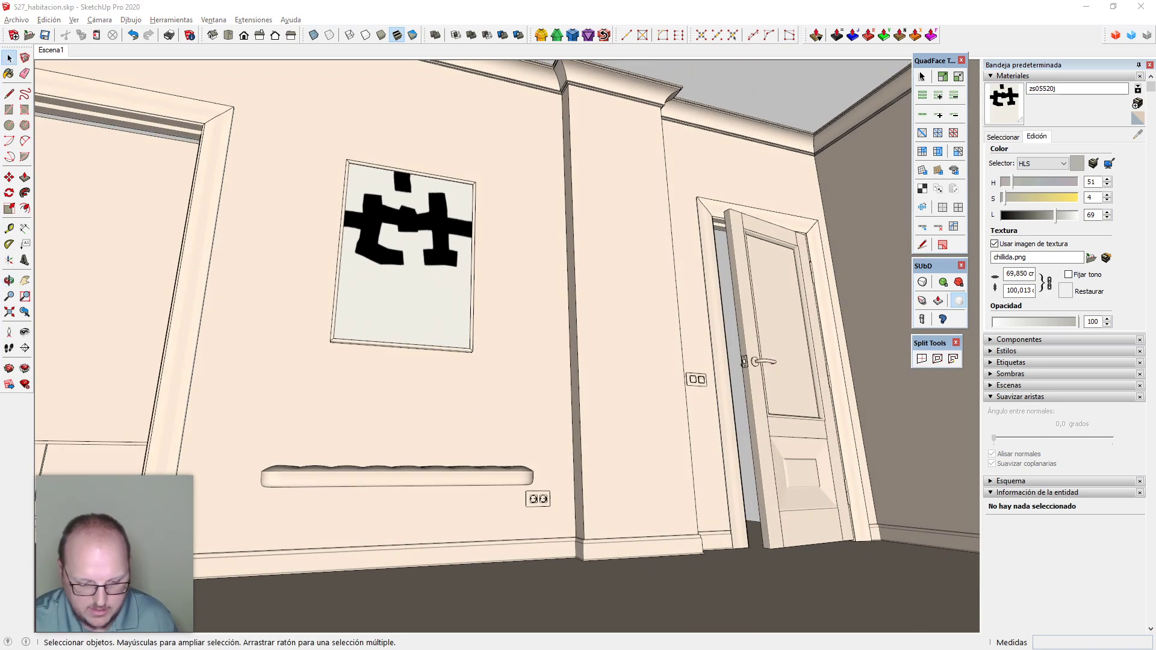
{"action": "key", "text": "alt+Tab"}
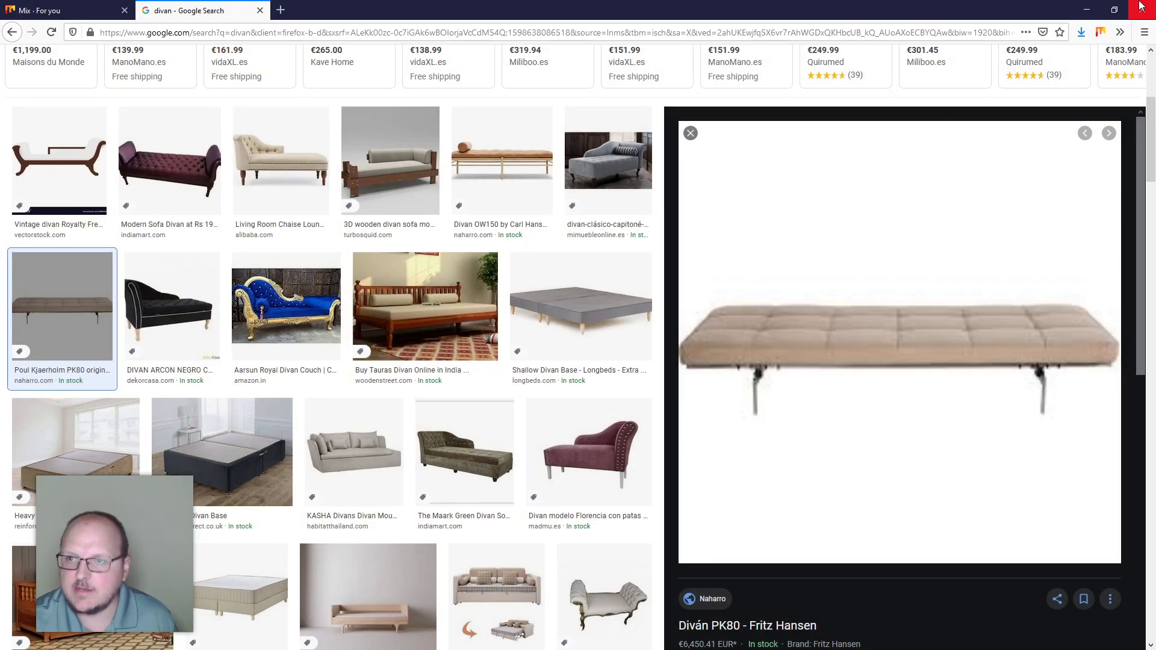
{"action": "left_click", "coordinate": [1087, 10]}
Show hidden geometry and open the cushion group for editing at its upper side seam
{"action": "middle_click_drag", "start_coordinate": [374, 433], "coordinate": [425, 401]}
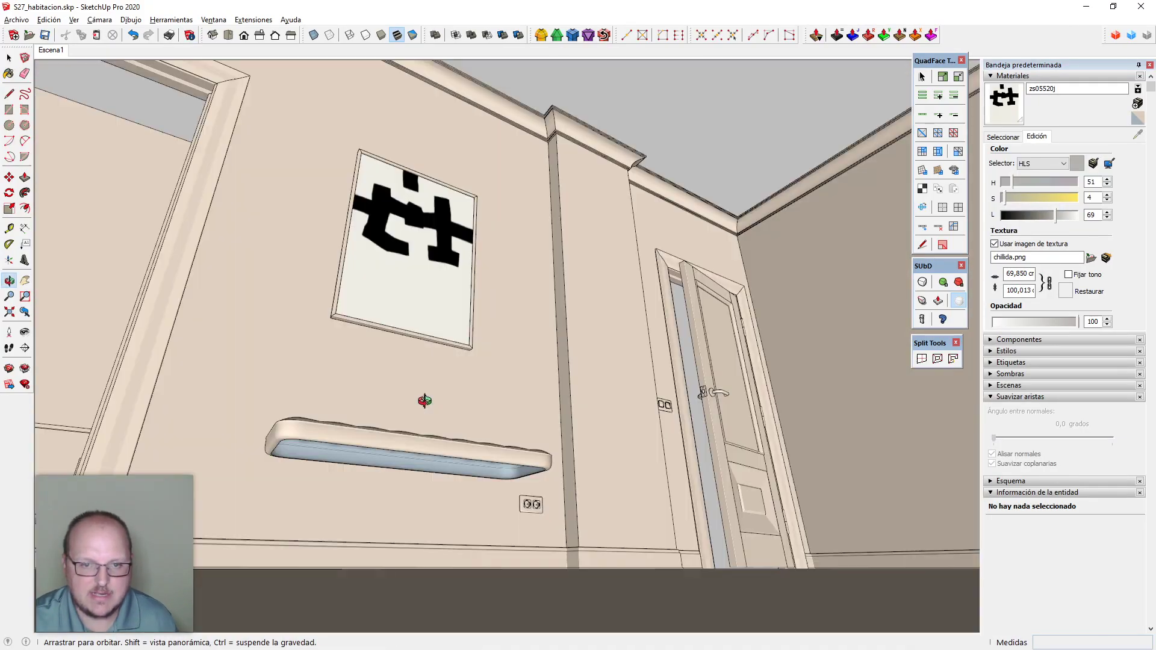
{"action": "scroll", "coordinate": [301, 420], "scroll_direction": "up", "scroll_amount": 3}
{"action": "middle_click_drag", "start_coordinate": [301, 421], "coordinate": [345, 423]}
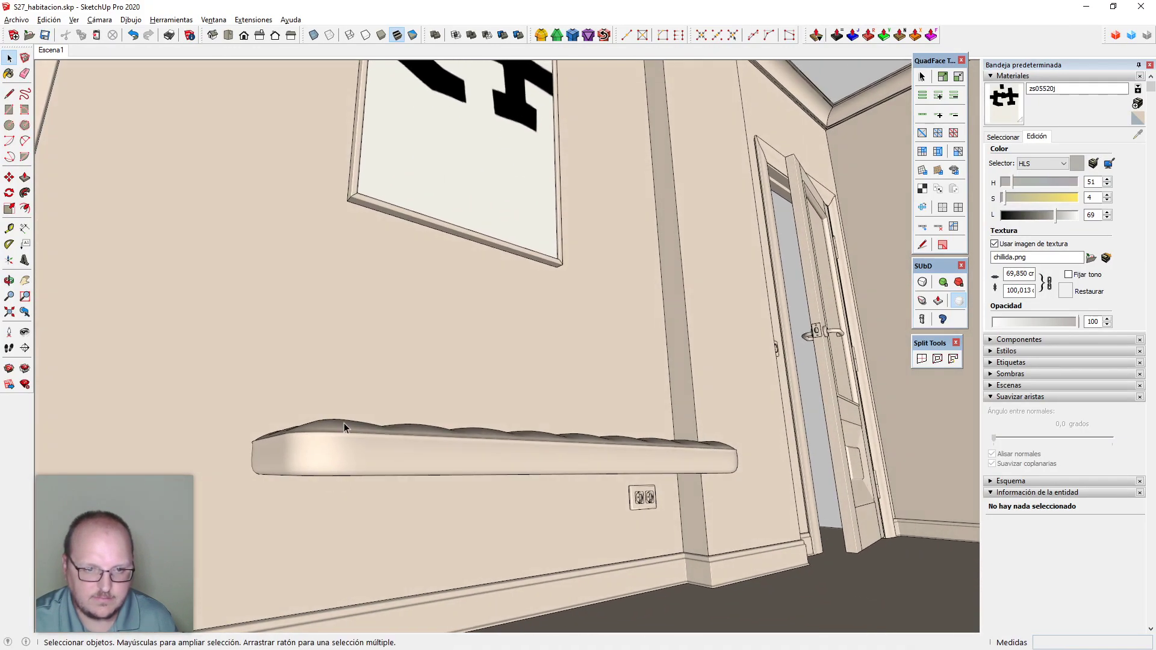
{"action": "left_click", "coordinate": [351, 438]}
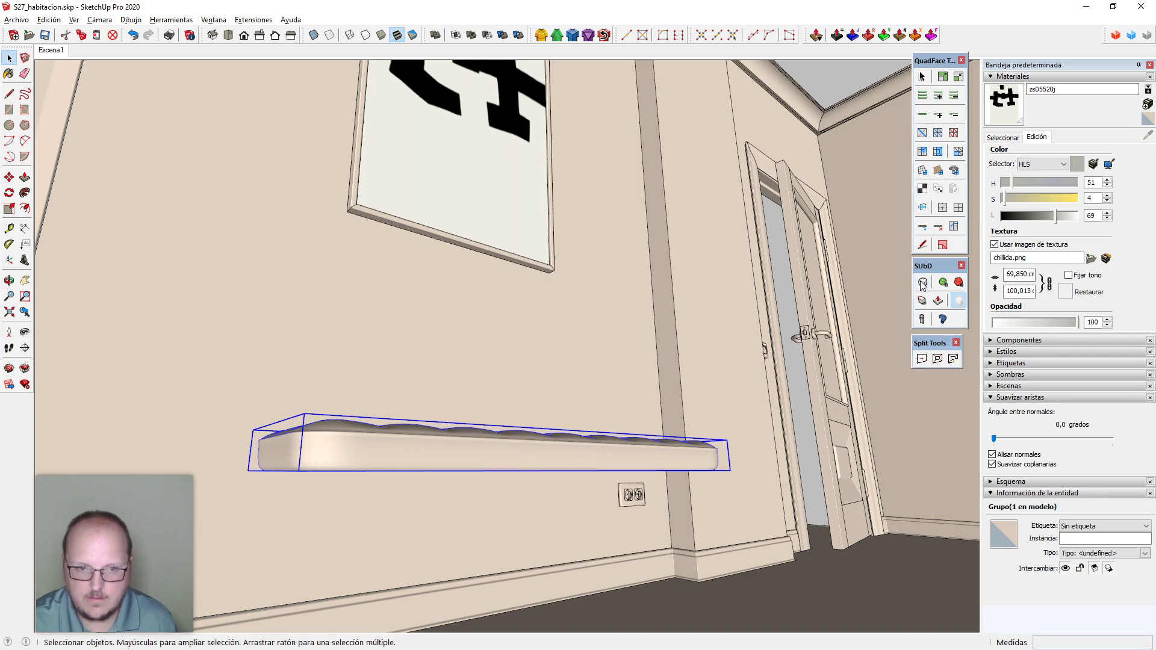
{"action": "key", "text": "alt+h"}
{"action": "middle_click_drag", "start_coordinate": [372, 444], "coordinate": [619, 447]}
{"action": "left_click", "coordinate": [943, 209]}
{"action": "middle_click_drag", "start_coordinate": [457, 473], "coordinate": [421, 534]}
{"action": "key", "text": "alt+h"}
{"action": "scroll", "coordinate": [416, 527], "scroll_direction": "up", "scroll_amount": 3}
{"action": "scroll", "coordinate": [378, 514], "scroll_direction": "up", "scroll_amount": 5}
{"action": "double_click", "coordinate": [469, 478]}
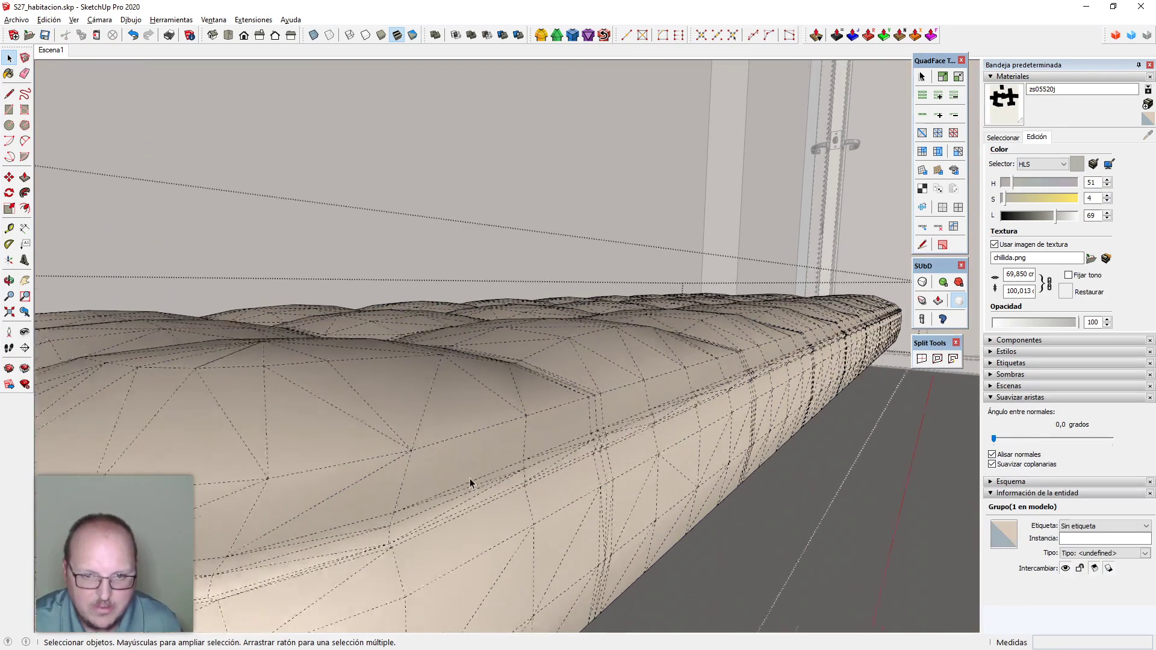
Select the edge loop along the cushion's upper seam, harden it with a 0.0 degree soften angle, and clear the selection
{"action": "left_click", "coordinate": [501, 472]}
{"action": "middle_click_drag", "start_coordinate": [509, 529], "coordinate": [477, 500]}
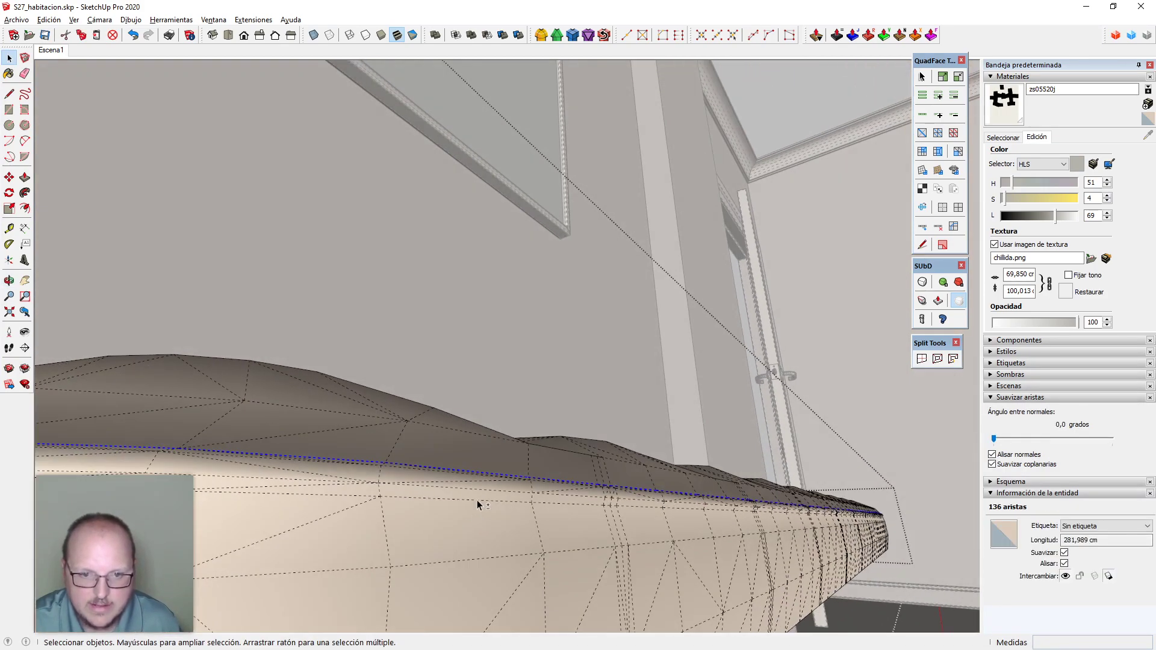
{"action": "left_click", "coordinate": [994, 439]}
{"action": "middle_click_drag", "start_coordinate": [530, 578], "coordinate": [500, 491]}
{"action": "key", "text": "ctrl+t"}
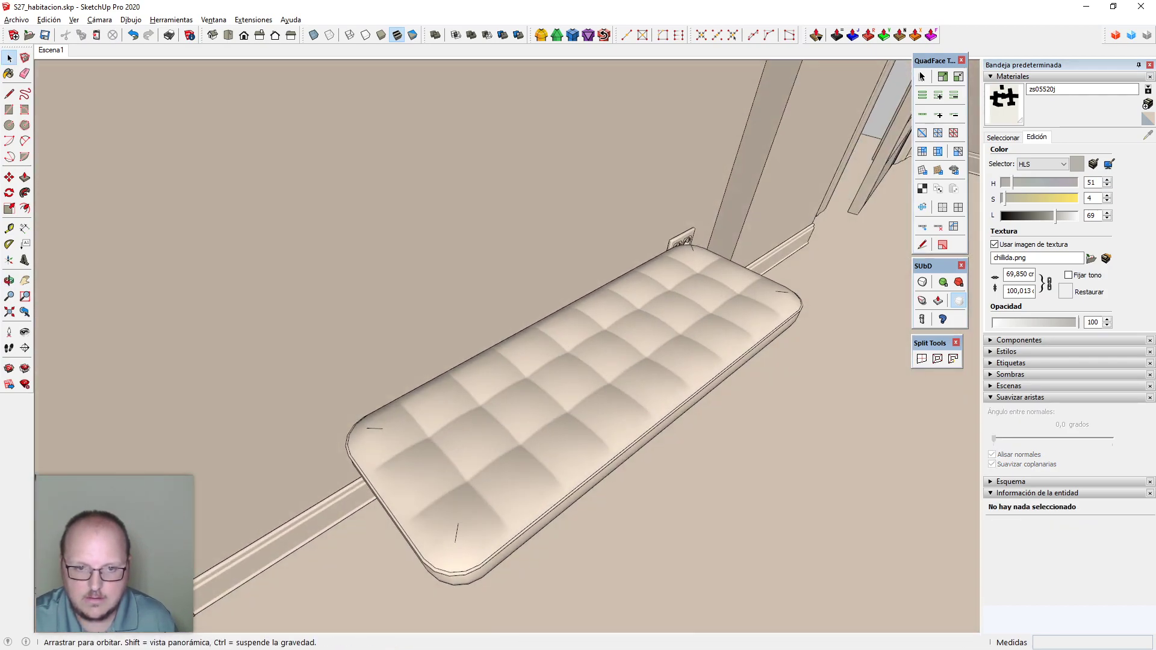
Soften the two stray edges at the near-end corners of the cushion's top with the Eraser
{"action": "scroll", "coordinate": [458, 558], "scroll_direction": "up", "scroll_amount": 3}
{"action": "scroll", "coordinate": [449, 454], "scroll_direction": "up", "scroll_amount": 4}
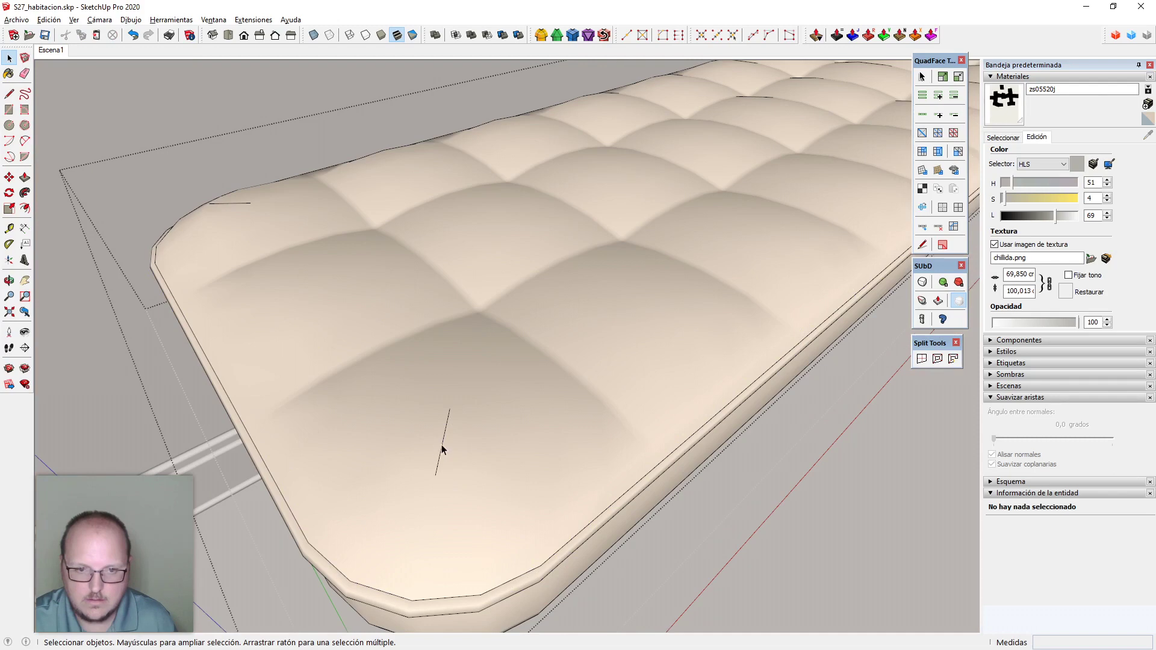
{"action": "left_click", "coordinate": [442, 445]}
{"action": "middle_click_drag", "start_coordinate": [464, 472], "coordinate": [457, 450]}
{"action": "key", "text": "e"}
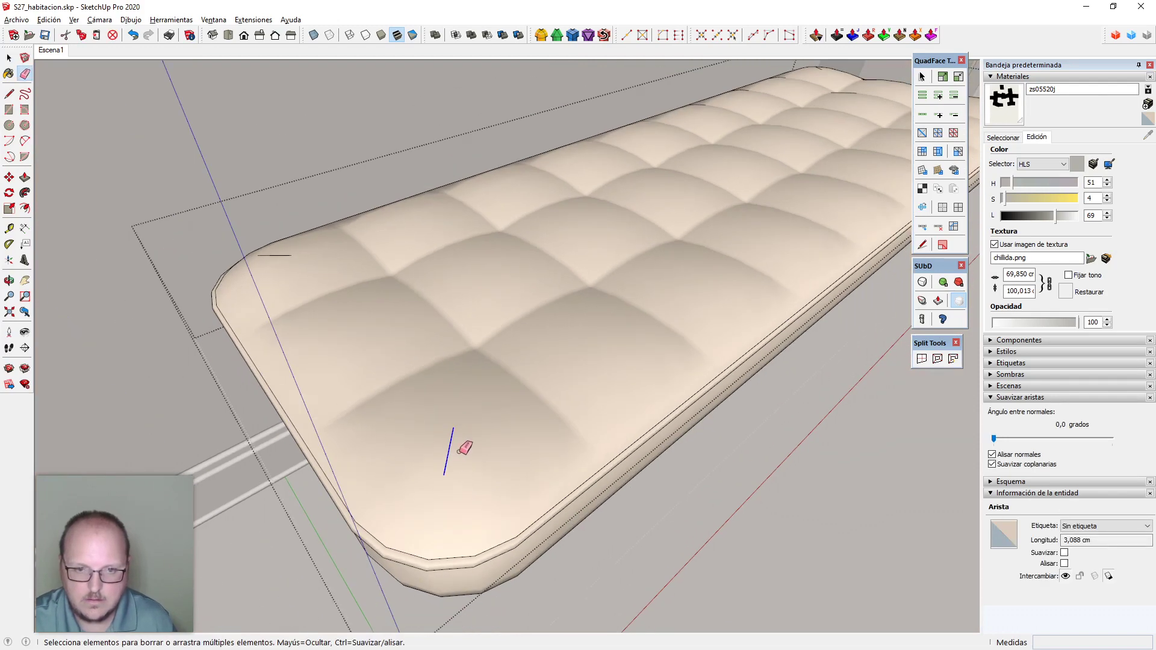
{"action": "left_click_drag", "start_coordinate": [290, 257], "coordinate": [285, 254], "text": "ctrl"}
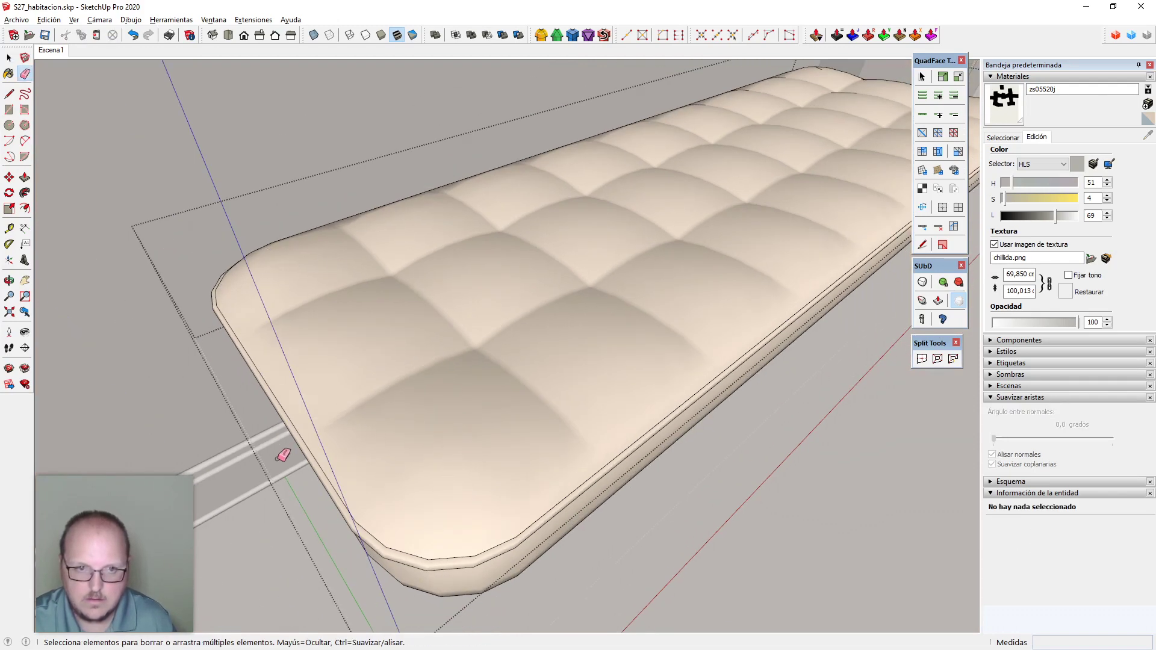
Soften the stray edges at the far-end corners of the cushion's top with the Eraser and leave the cushion group
{"action": "scroll", "coordinate": [283, 456], "scroll_direction": "down", "scroll_amount": 5}
{"action": "scroll", "coordinate": [615, 291], "scroll_direction": "up", "scroll_amount": 4}
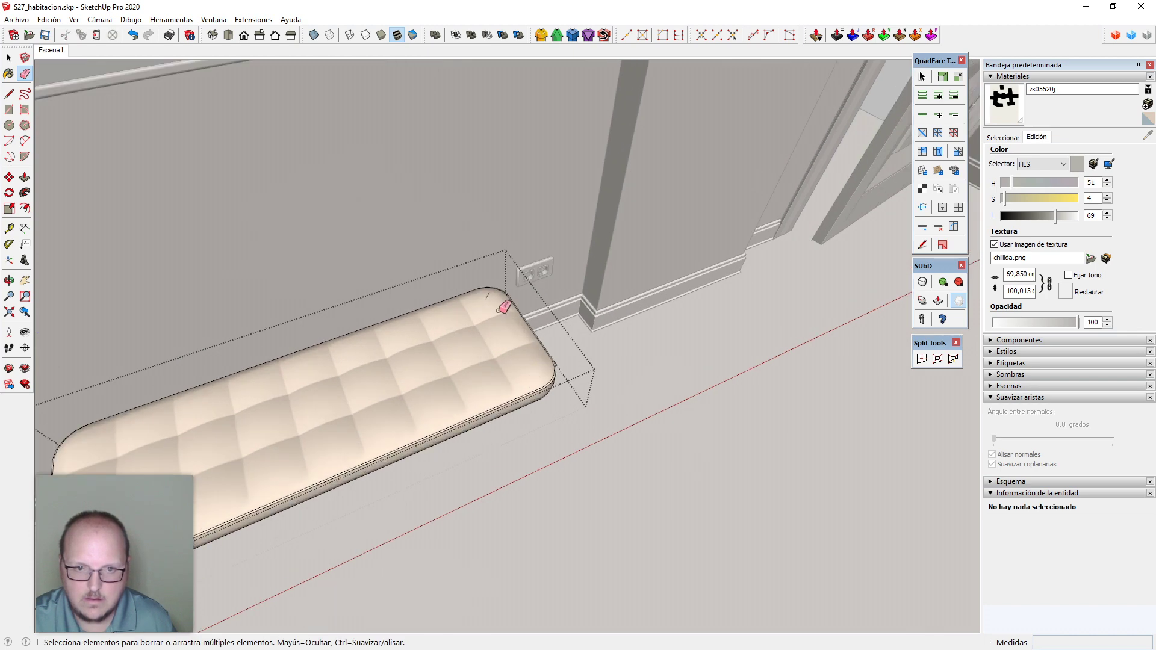
{"action": "scroll", "coordinate": [493, 294], "scroll_direction": "down", "scroll_amount": 3}
{"action": "scroll", "coordinate": [579, 279], "scroll_direction": "up", "scroll_amount": 3}
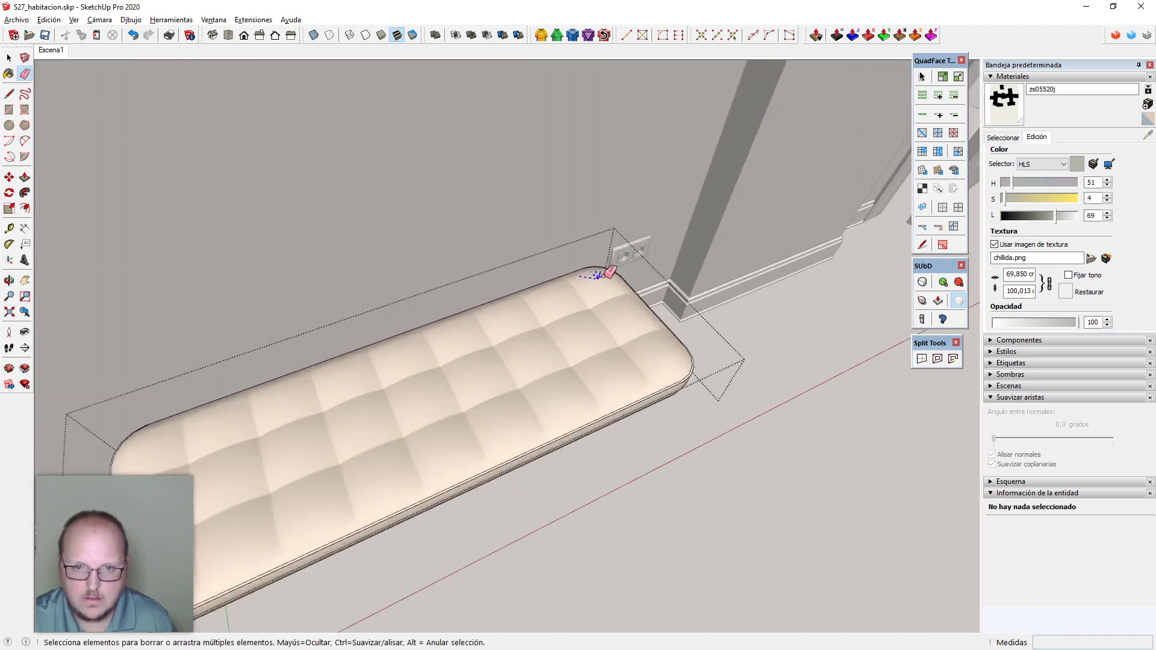
{"action": "scroll", "coordinate": [605, 279], "scroll_direction": "down", "scroll_amount": 3}
{"action": "key", "text": "space"}
{"action": "left_click", "coordinate": [647, 397]}
{"action": "mouse_move", "coordinate": [647, 398]}
{"action": "middle_mouse_down"}
{"action": "mouse_move", "coordinate": [508, 352]}
{"action": "mouse_move", "coordinate": [529, 312]}
{"action": "middle_mouse_up"}
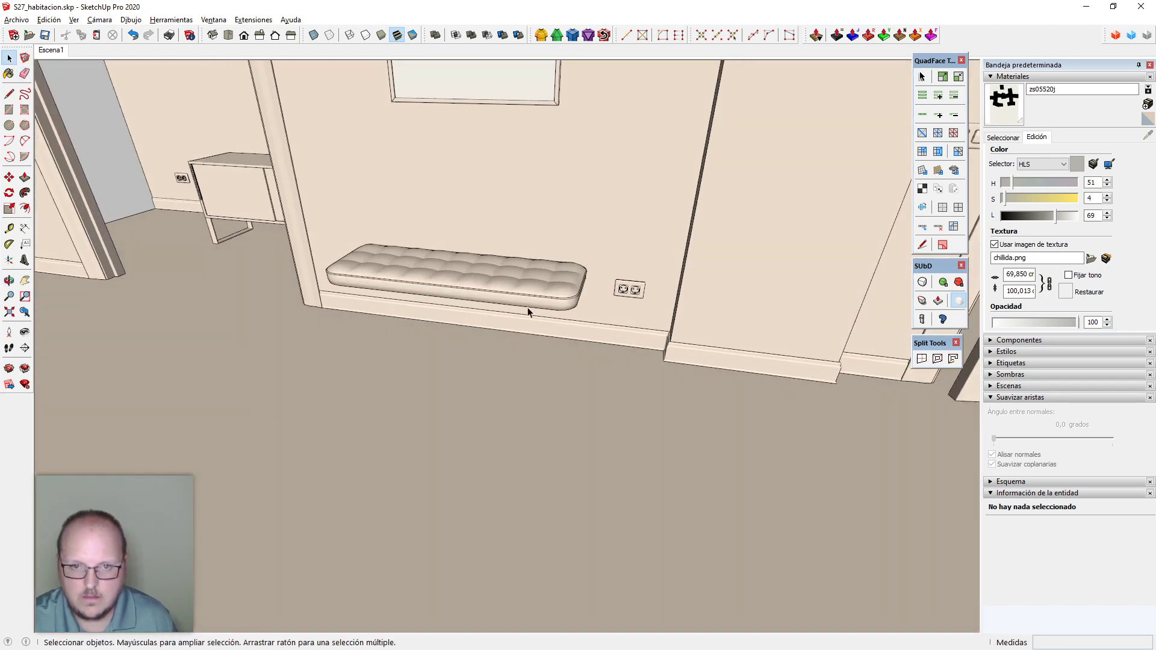
Draw a line on the floor below the cushion's near end, outside its group
{"action": "scroll", "coordinate": [560, 307], "scroll_direction": "up", "scroll_amount": 3}
{"action": "middle_click_drag", "start_coordinate": [577, 356], "coordinate": [525, 396]}
{"action": "key", "text": "l"}
{"action": "left_click", "coordinate": [430, 421]}
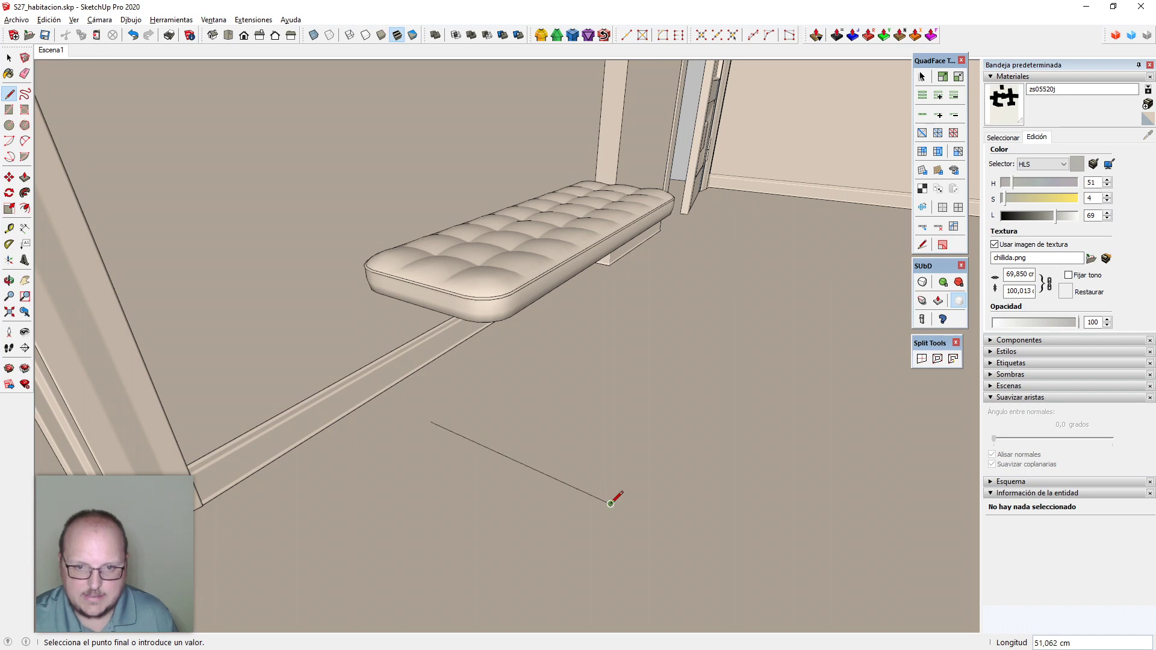
{"action": "mouse_move", "coordinate": [620, 440]}
{"action": "middle_mouse_down"}
{"action": "mouse_move", "coordinate": [621, 345]}
{"action": "mouse_move", "coordinate": [664, 276]}
{"action": "mouse_move", "coordinate": [612, 418]}
{"action": "middle_mouse_up"}
{"action": "key", "text": "space"}
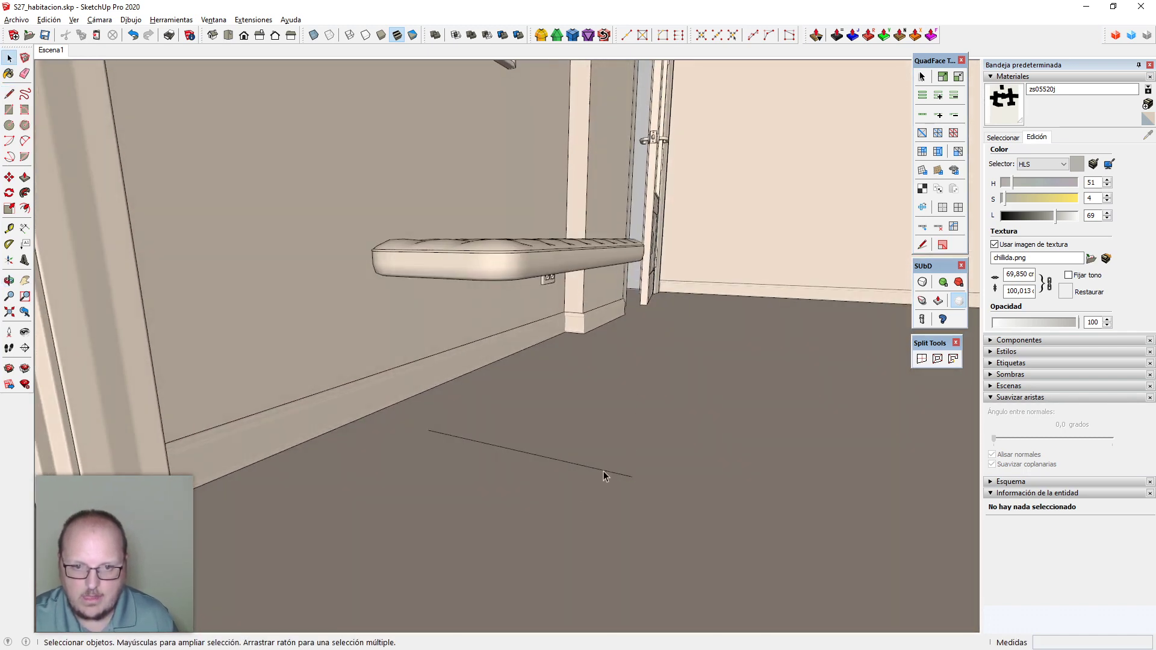
Inside the cushion group, draw a vertical four-sided panel about 38 cm high from the floor, below the cushion's near end
{"action": "double_click", "coordinate": [513, 266]}
{"action": "middle_click_drag", "start_coordinate": [542, 356], "coordinate": [413, 473]}
{"action": "key", "text": "l"}
{"action": "left_click", "coordinate": [403, 425]}
{"action": "left_click", "coordinate": [593, 460]}
{"action": "middle_click_drag", "start_coordinate": [593, 459], "coordinate": [601, 315]}
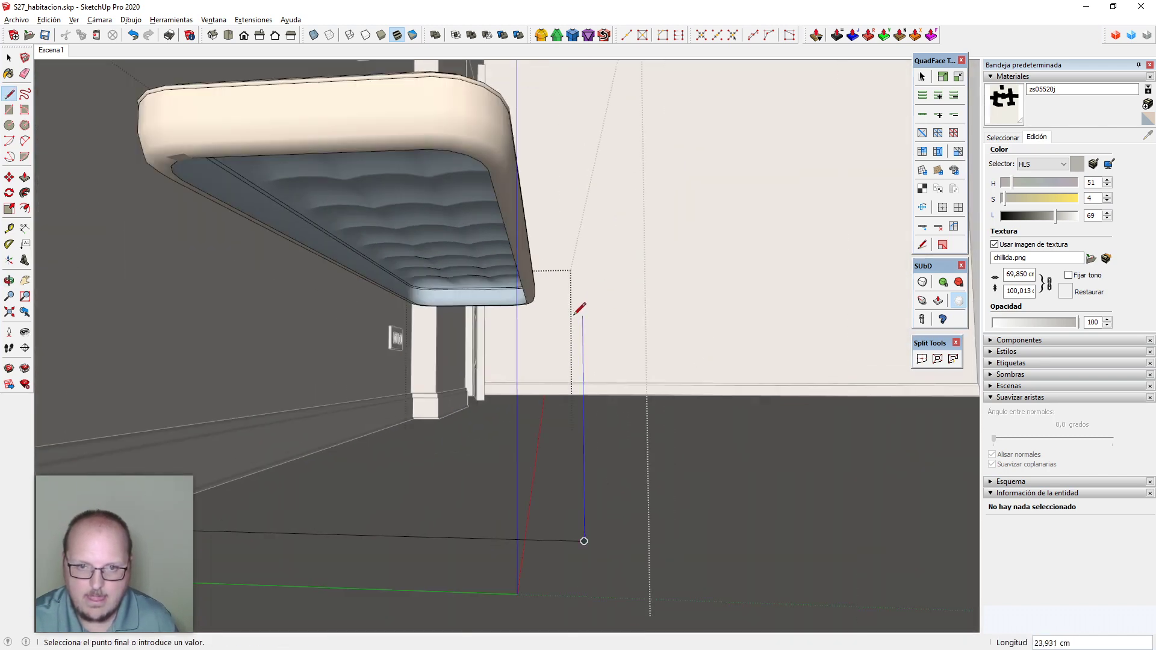
{"action": "key", "text": "Up"}
{"action": "left_click", "coordinate": [489, 170]}
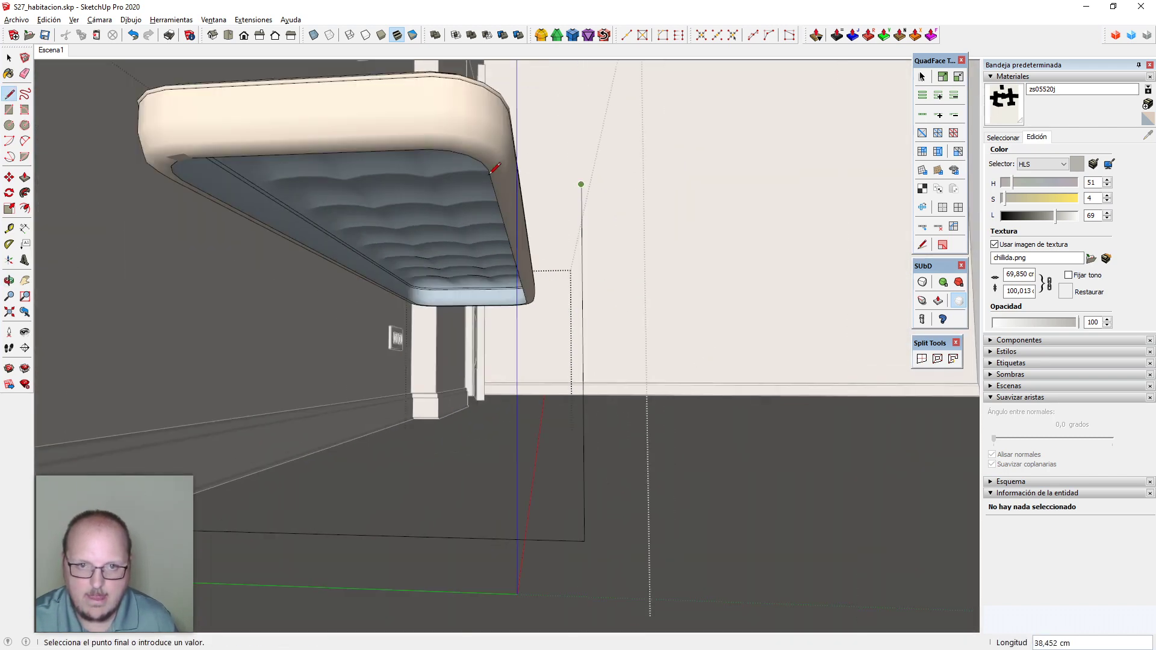
{"action": "middle_click_drag", "start_coordinate": [592, 296], "coordinate": [537, 395]}
{"action": "scroll", "coordinate": [627, 298], "scroll_direction": "down", "scroll_amount": 4}
{"action": "middle_click_drag", "start_coordinate": [627, 298], "coordinate": [514, 357]}
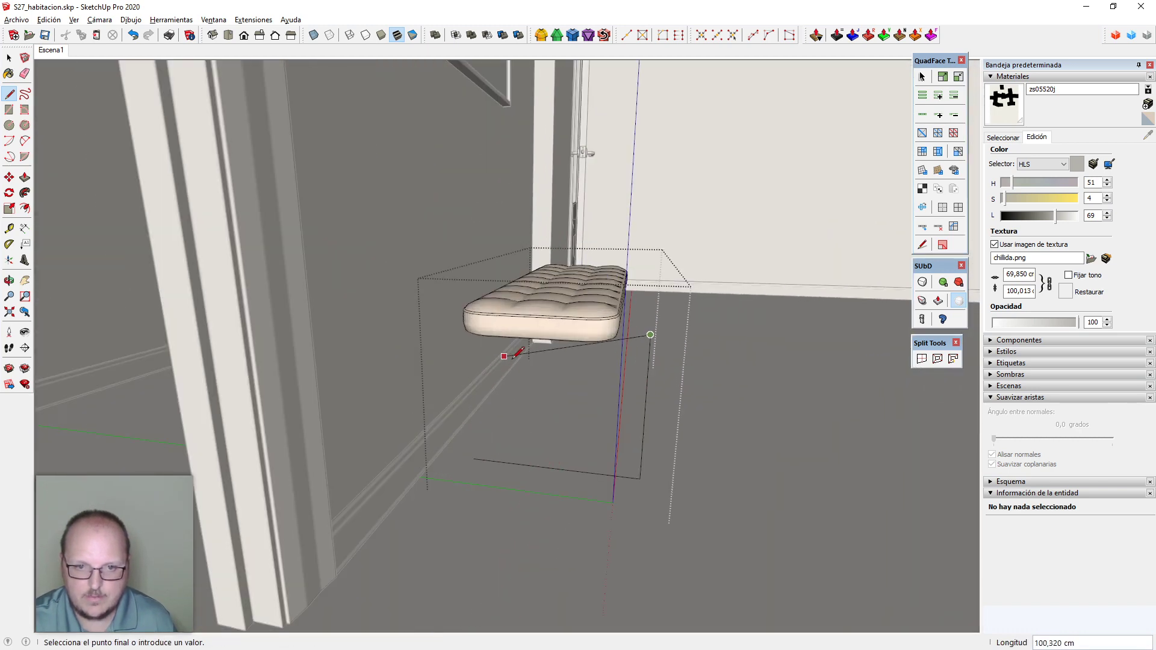
{"action": "left_click", "coordinate": [473, 459]}
Try to move the vertical panel inward along the cushion's length, with hidden geometry shown
{"action": "key", "text": "m"}
{"action": "middle_click_drag", "start_coordinate": [542, 426], "coordinate": [571, 484]}
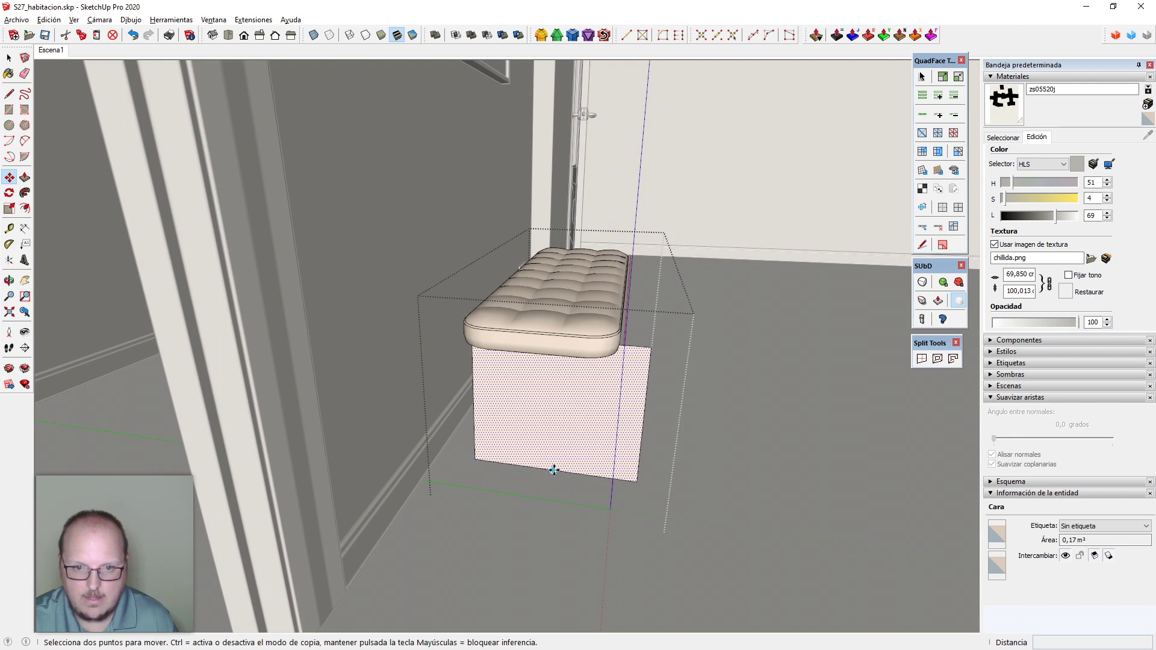
{"action": "left_click", "coordinate": [554, 469]}
{"action": "key", "text": "space"}
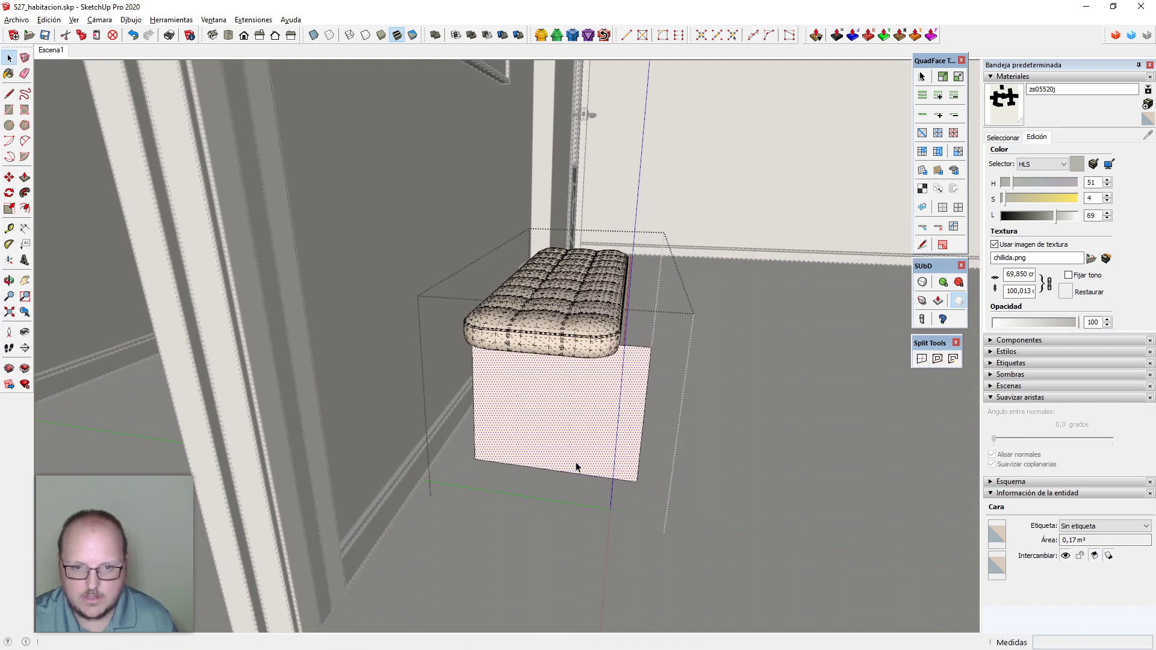
{"action": "left_click", "coordinate": [554, 470]}
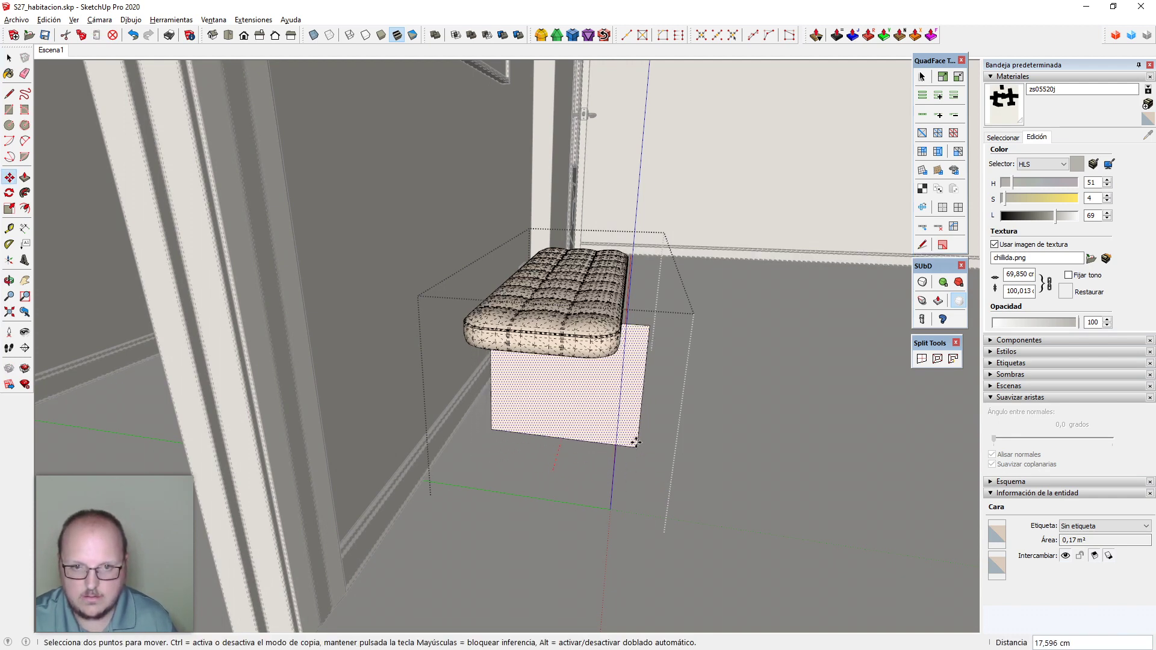
{"action": "key", "text": "x"}
{"action": "key", "text": "space"}
{"action": "left_click", "coordinate": [578, 353]}
{"action": "key", "text": "x"}
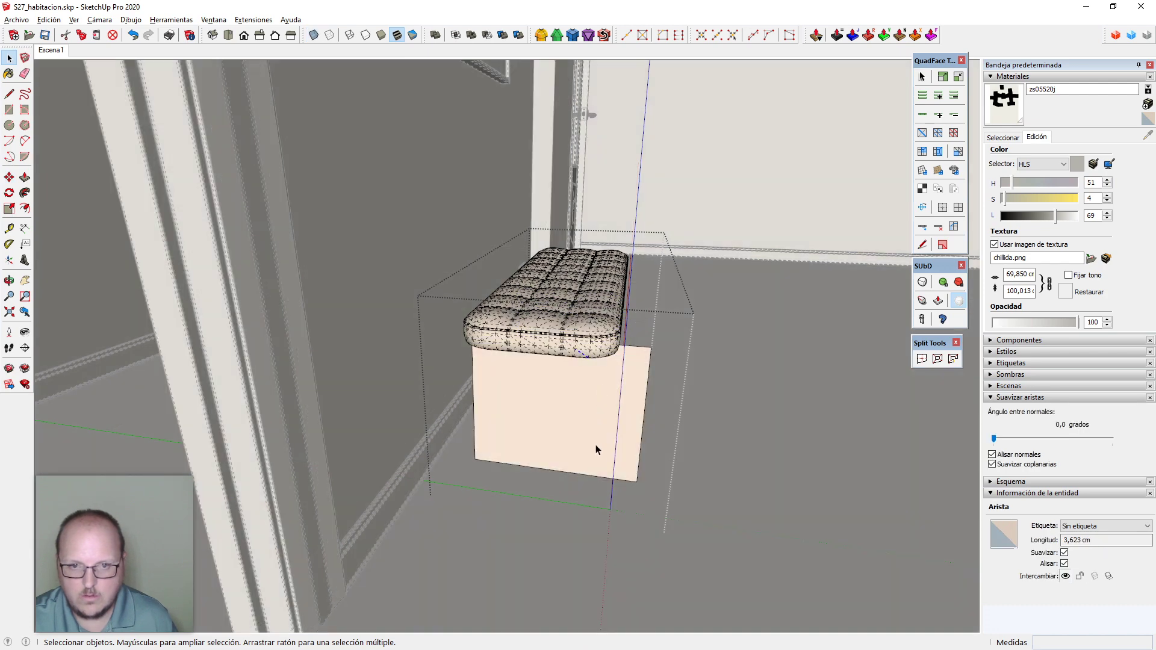
Delete the vertical panel with its edges and reselect the cushion group from outside
{"action": "left_click", "coordinate": [595, 407]}
{"action": "left_click", "coordinate": [578, 360], "text": "ctrl"}
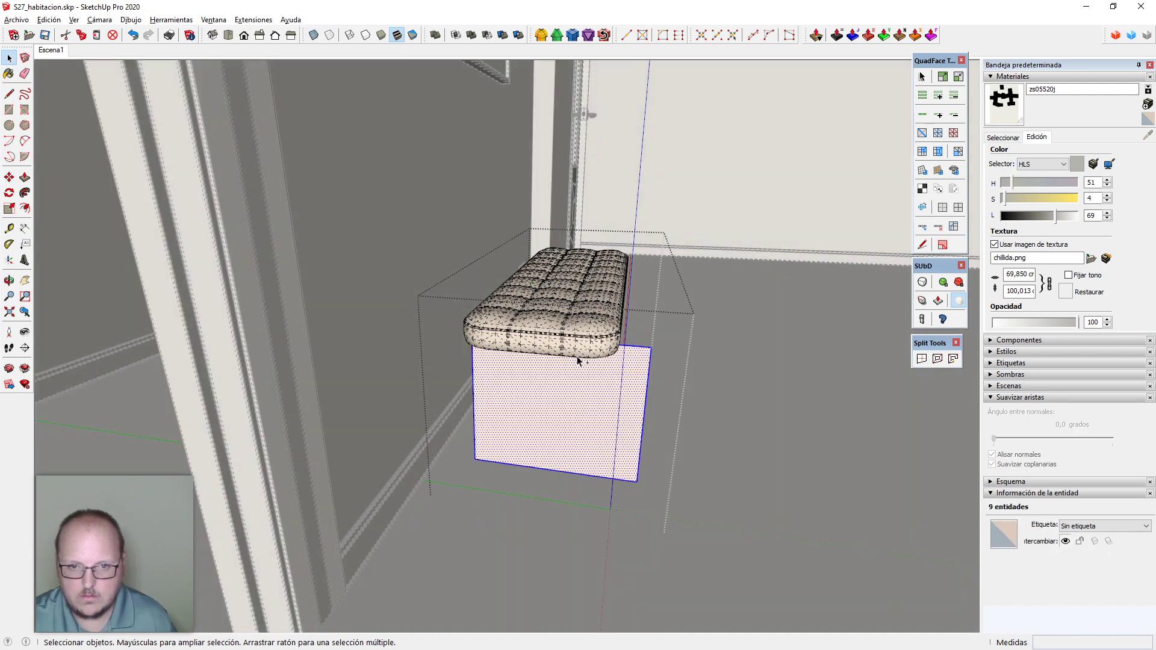
{"action": "key", "text": "Delete"}
{"action": "key", "text": "Escape"}
{"action": "left_click", "coordinate": [578, 350]}
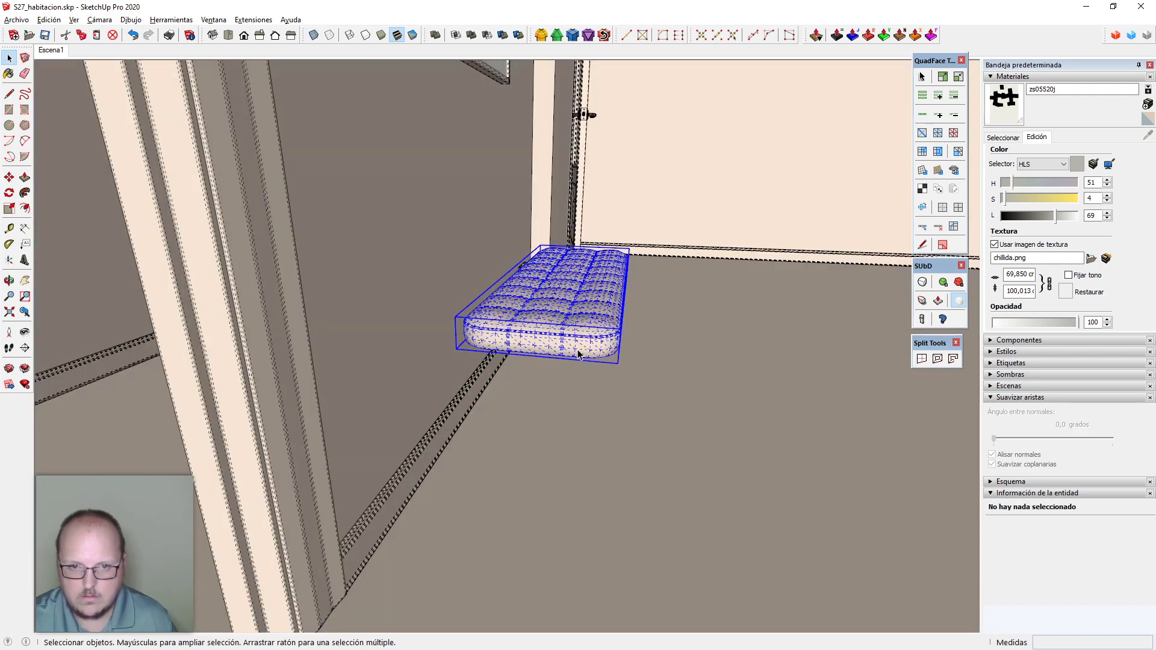
Inside the cushion group, nest all cushion geometry in its own group and paste the vertical panel in place
{"action": "double_click", "coordinate": [579, 351]}
{"action": "key", "text": "ctrl+a"}
{"action": "key", "text": "ctrl+g"}
{"action": "key", "text": "ctrl+shift+v"}
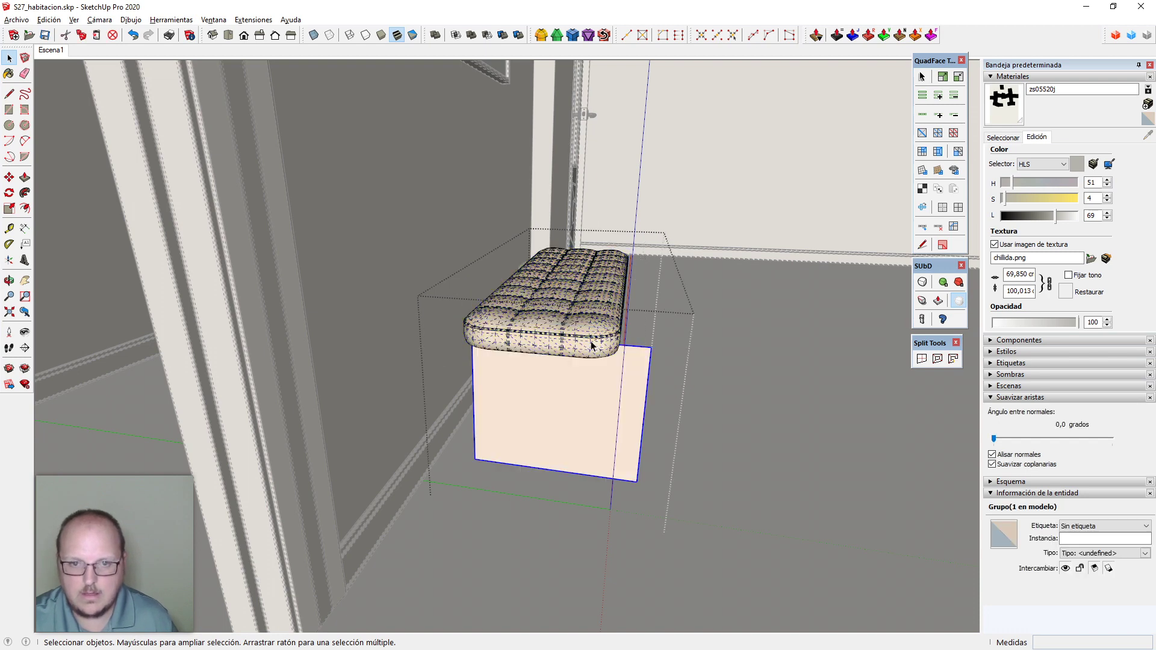
Centre the panel across the cushion's width by its bottom midpoint and scale it to 50 cm wide
{"action": "key", "text": "m"}
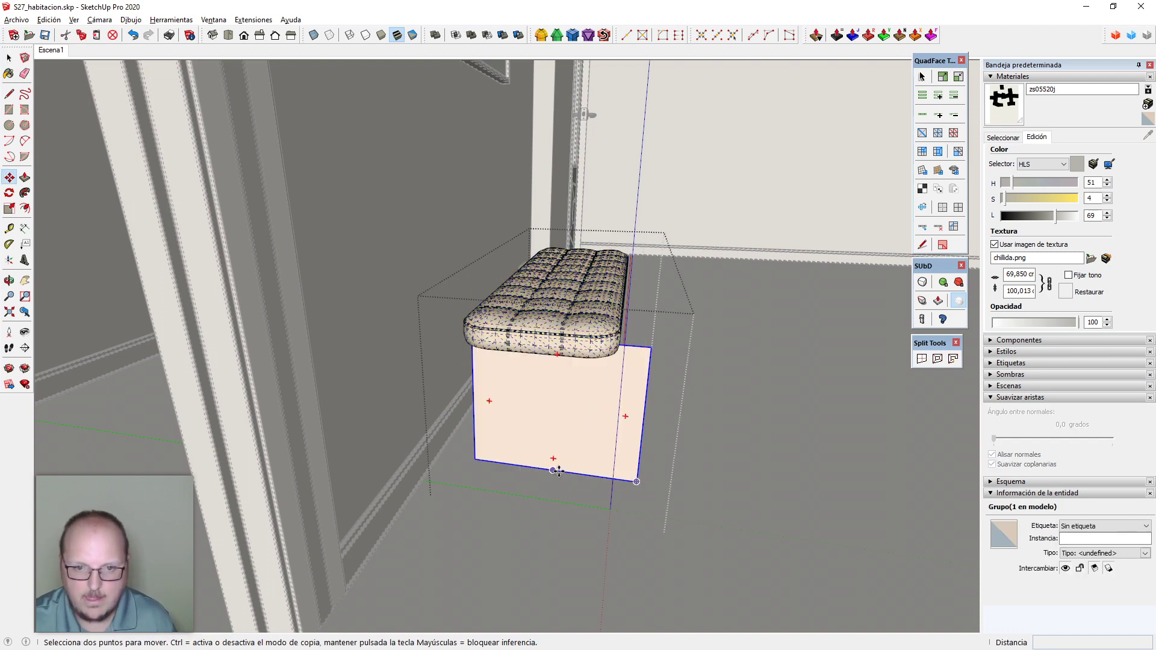
{"action": "left_click", "coordinate": [558, 472]}
{"action": "left_click", "coordinate": [537, 345]}
{"action": "middle_click_drag", "start_coordinate": [571, 392], "coordinate": [614, 409]}
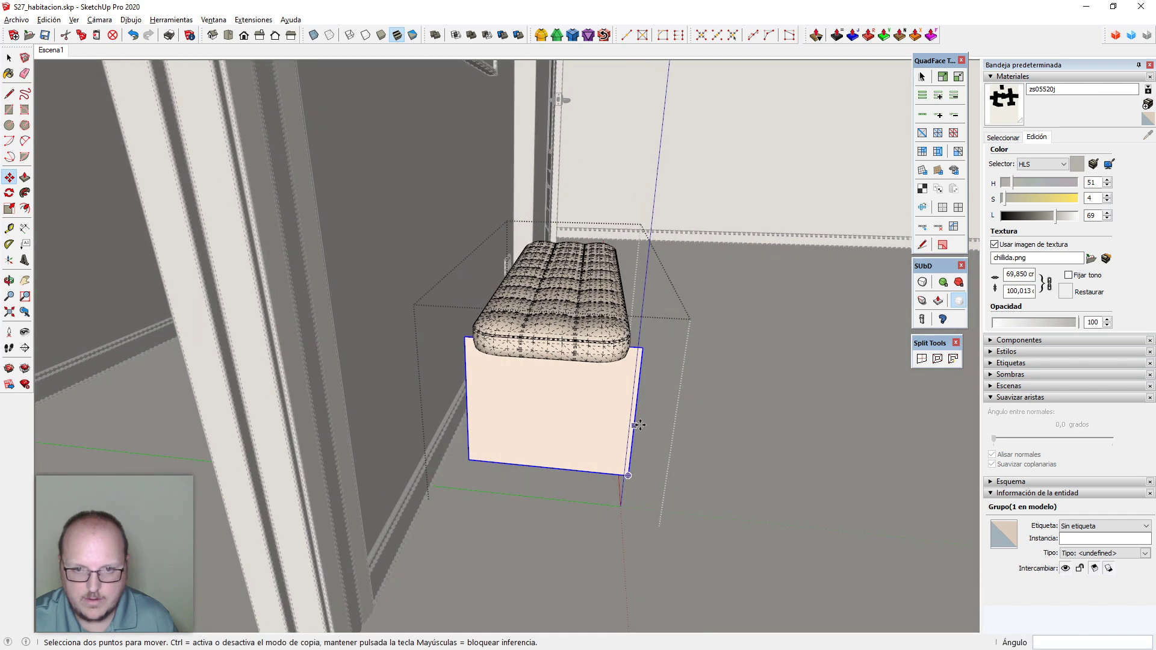
{"action": "key", "text": "s"}
{"action": "left_click_drag", "start_coordinate": [635, 412], "coordinate": [645, 419]}
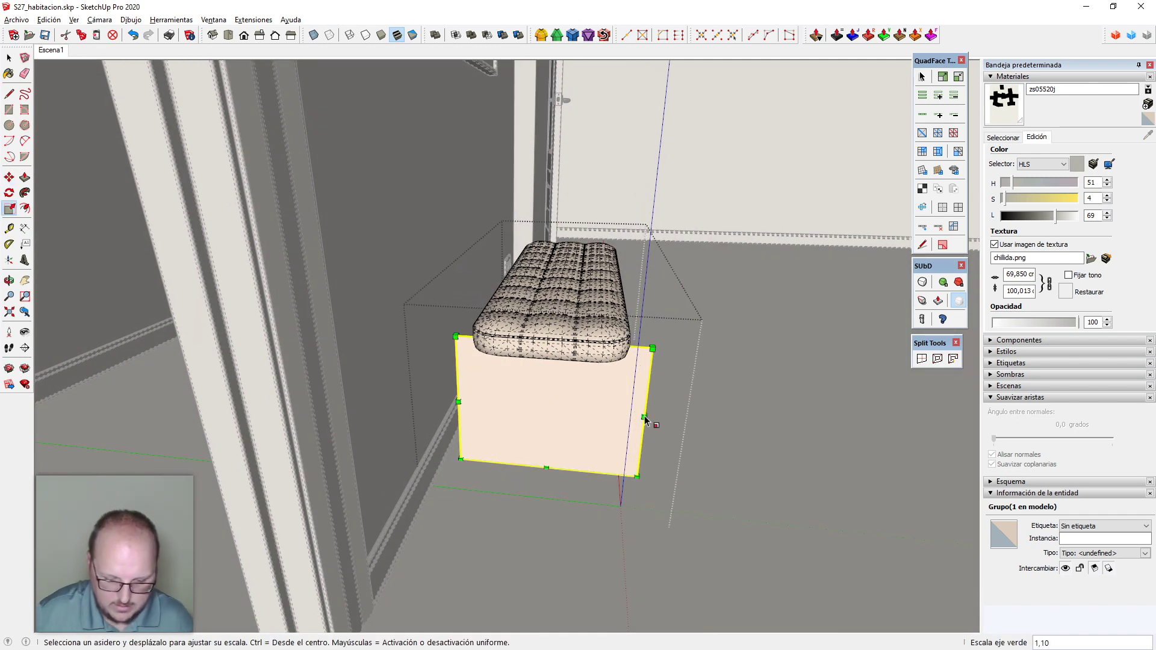
{"action": "type", "text": "50cm"}
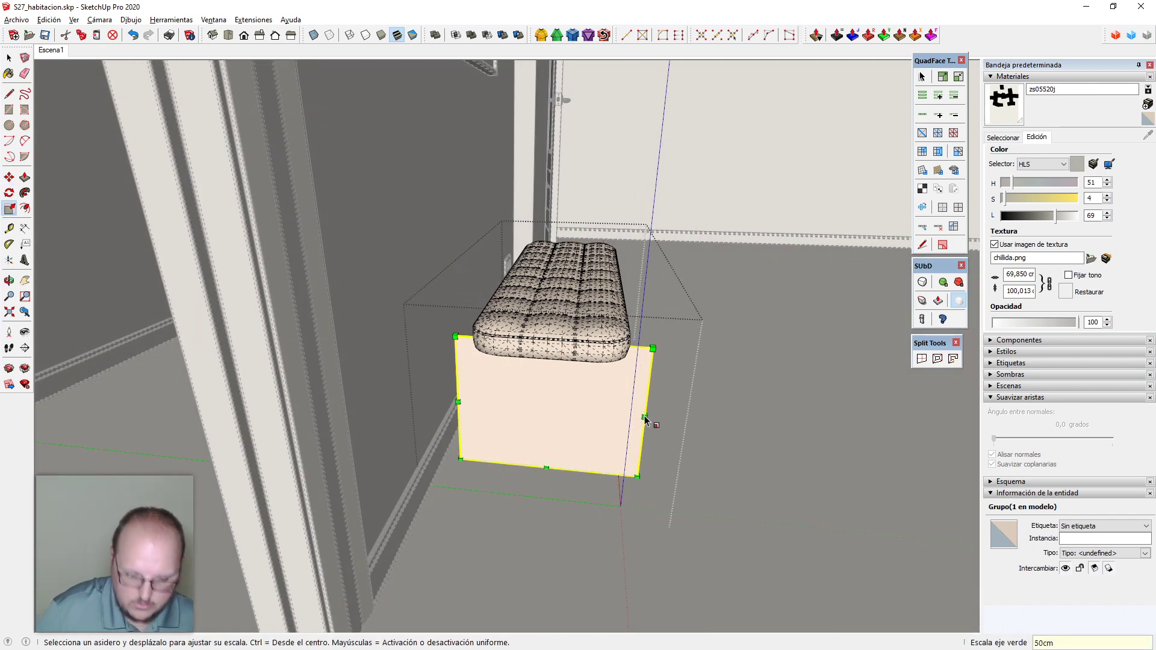
{"action": "key", "text": "Return"}
{"action": "key", "text": "space"}
Move the panel inward about 6 cm along the cushion's length, away from the near end
{"action": "middle_click_drag", "start_coordinate": [580, 447], "coordinate": [160, 421]}
{"action": "key", "text": "m"}
{"action": "scroll", "coordinate": [473, 409], "scroll_direction": "up", "scroll_amount": 2}
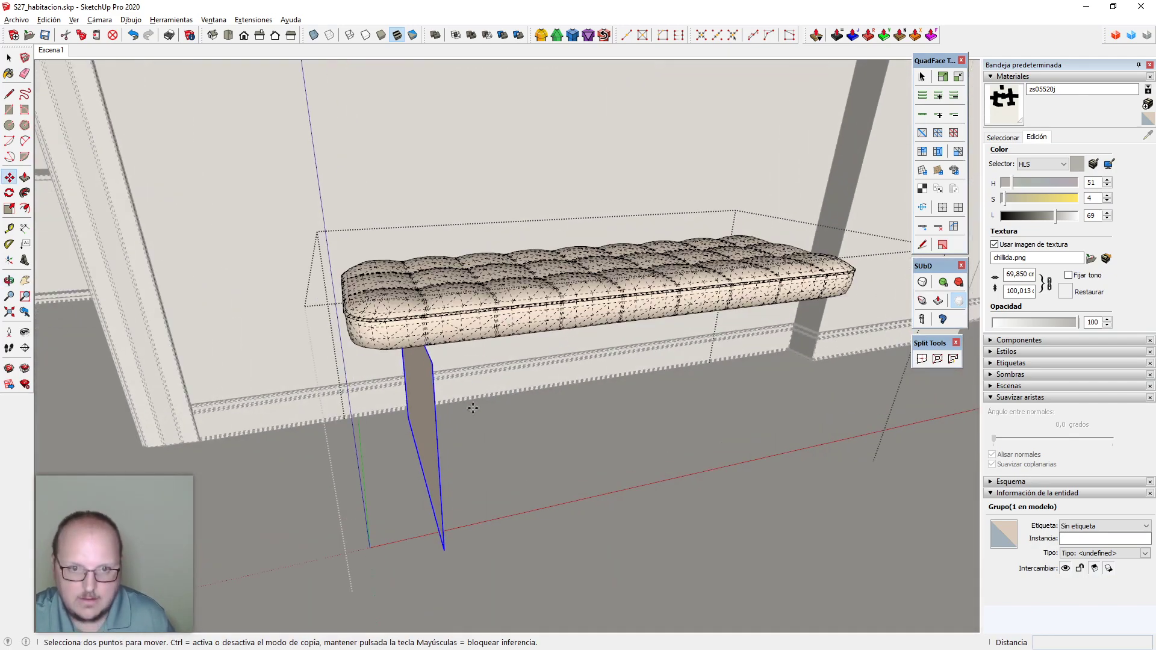
{"action": "left_click", "coordinate": [432, 362]}
{"action": "left_click", "coordinate": [470, 358]}
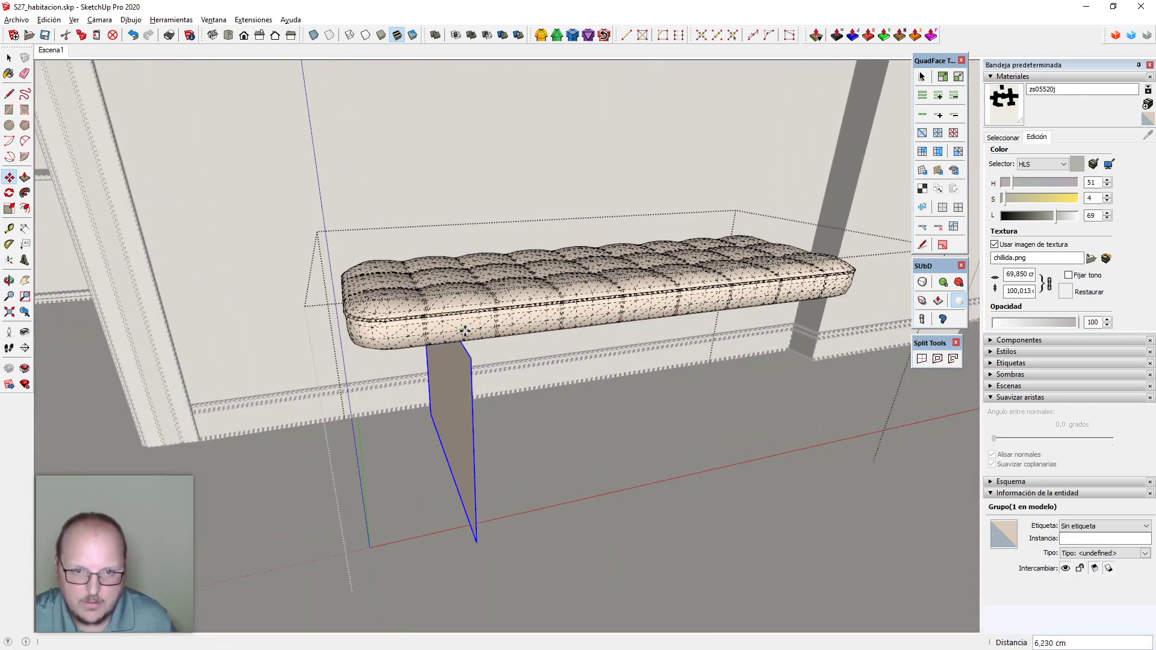
Copy the panel group along the bench to beneath the cushion's opposite end
{"action": "key", "text": "ctrl"}
{"action": "left_click", "coordinate": [470, 358]}
{"action": "middle_click_drag", "start_coordinate": [470, 358], "coordinate": [603, 433]}
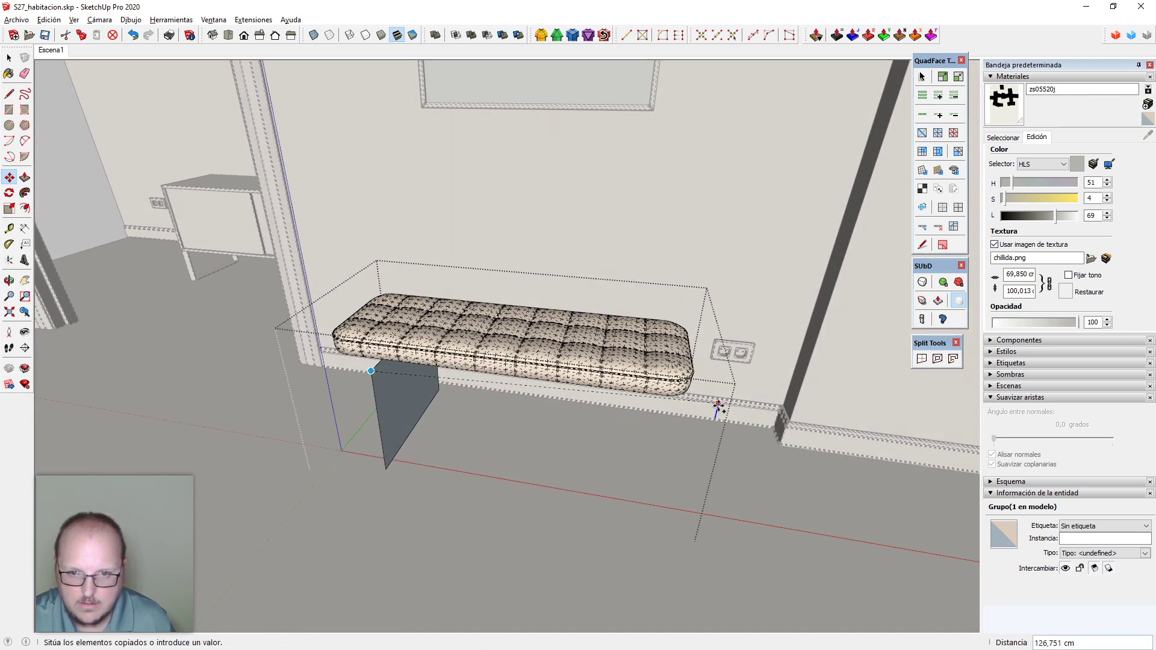
{"action": "scroll", "coordinate": [612, 385], "scroll_direction": "up", "scroll_amount": 5}
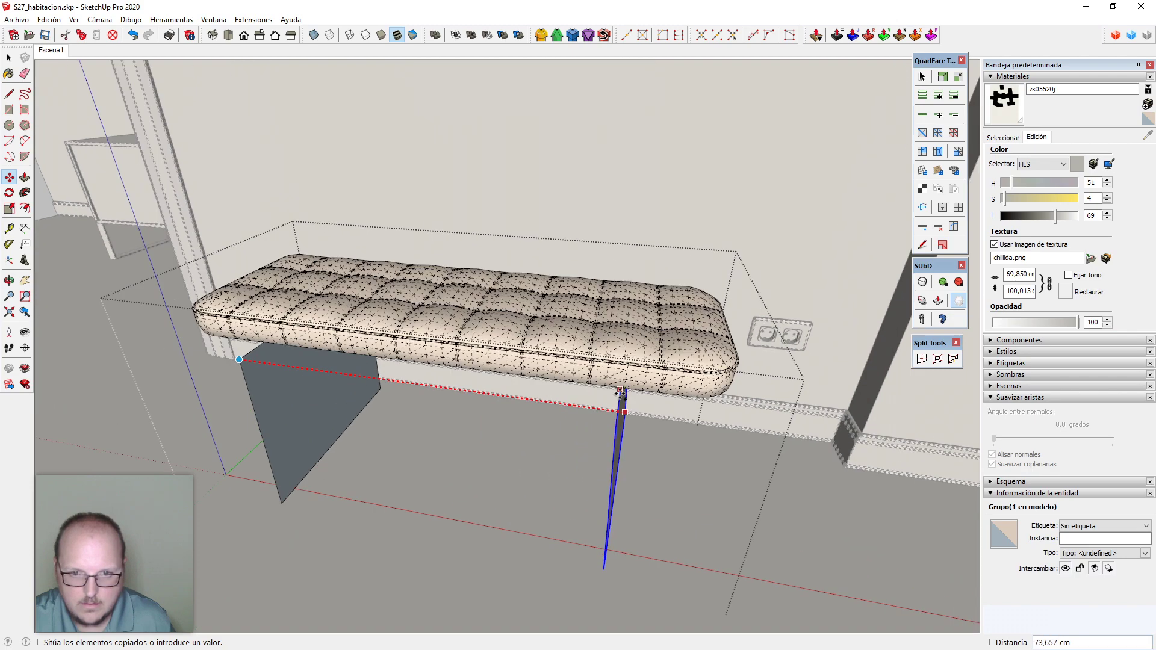
{"action": "left_click", "coordinate": [612, 382]}
{"action": "scroll", "coordinate": [612, 384], "scroll_direction": "down", "scroll_amount": 4}
{"action": "middle_click_drag", "start_coordinate": [637, 421], "coordinate": [486, 449]}
{"action": "key", "text": "space"}
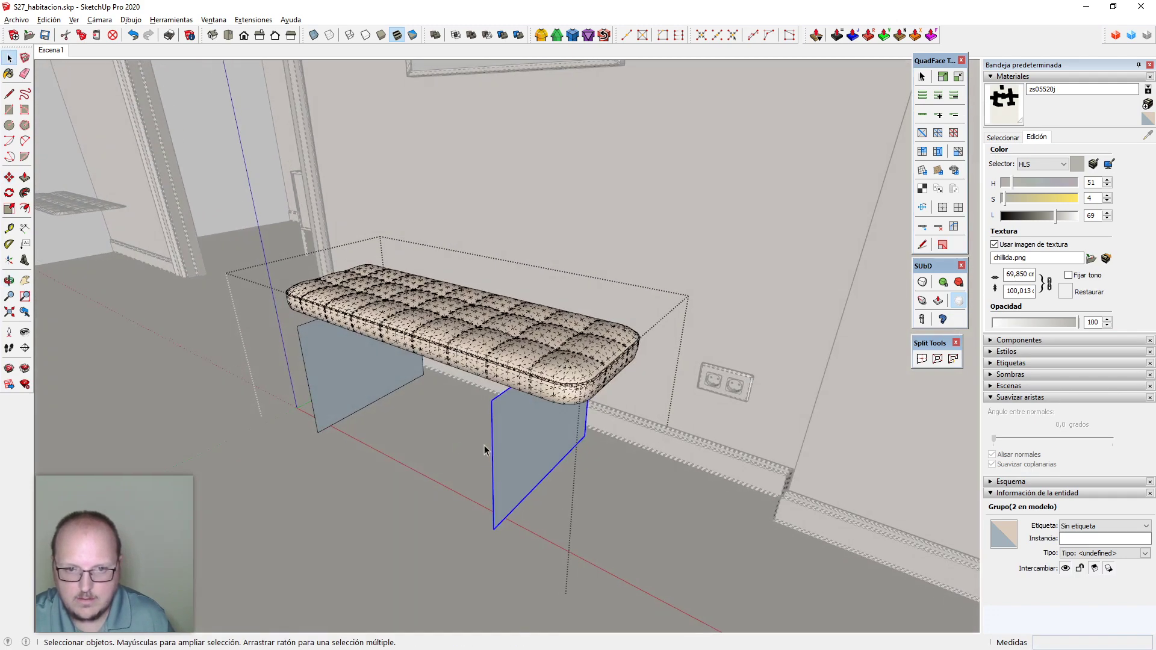
Turn the original panel into a component and delete the copied panel group at the opposite end
{"action": "right_click", "coordinate": [370, 382]}
{"action": "left_click", "coordinate": [455, 343]}
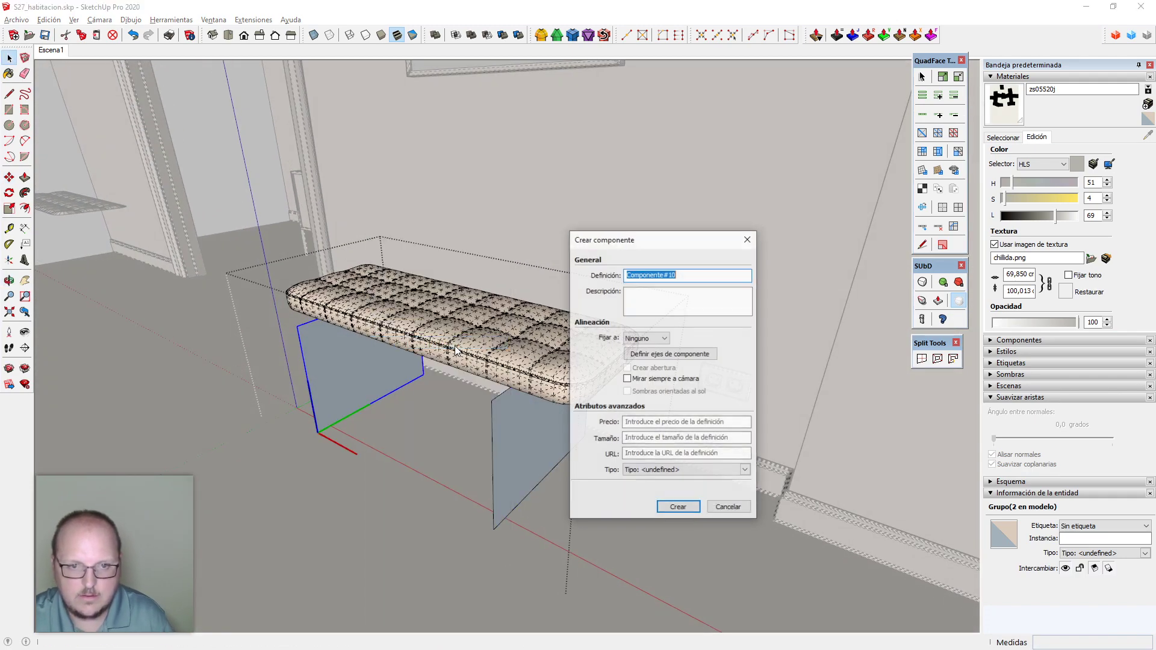
{"action": "key", "text": "Return"}
{"action": "left_click", "coordinate": [503, 438]}
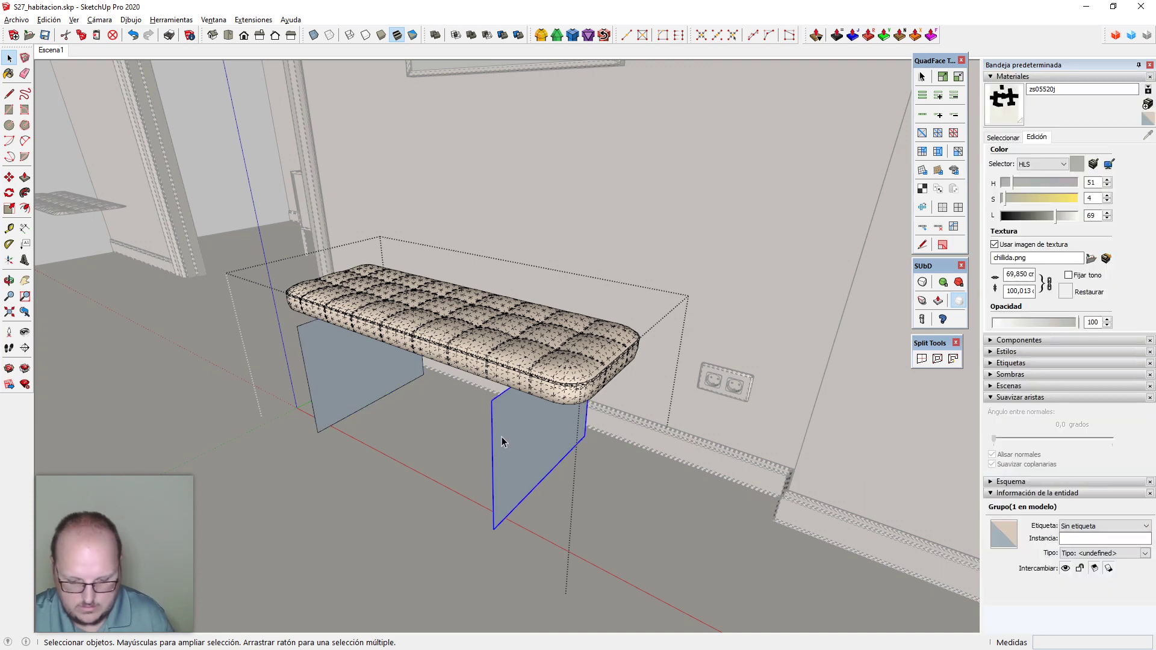
{"action": "key", "text": "Delete"}
Copy the panel component about 73 cm along the red axis to beneath the cushion's opposite end
{"action": "left_click", "coordinate": [334, 380]}
{"action": "key", "text": "m"}
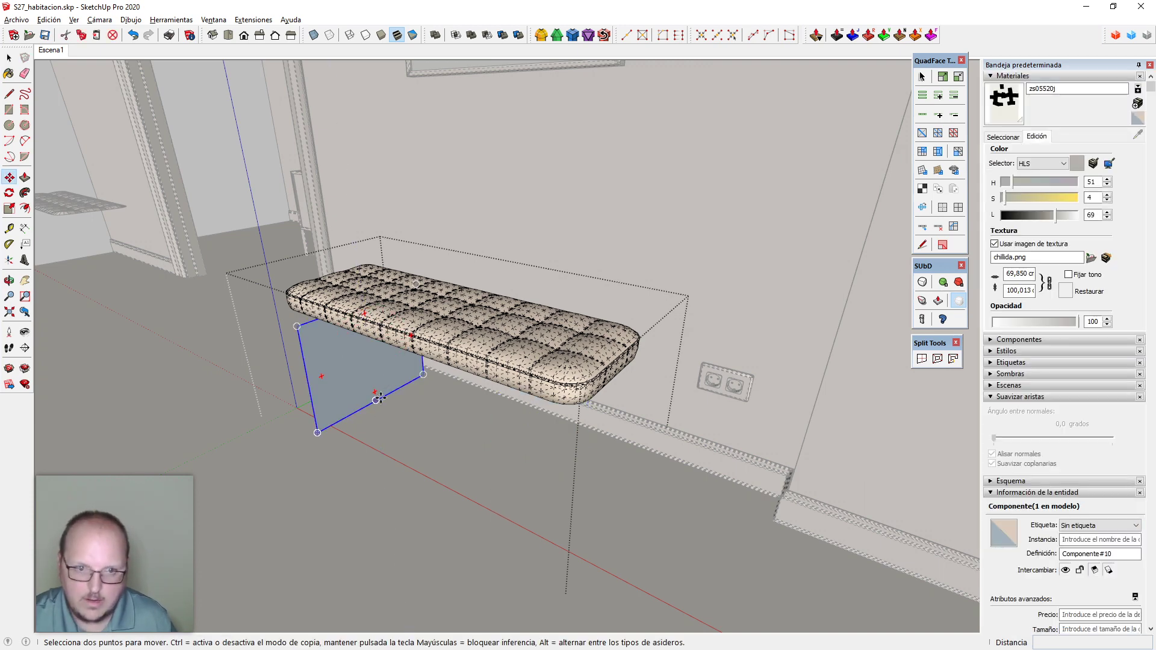
{"action": "left_click", "coordinate": [386, 396]}
{"action": "key", "text": "ctrl"}
{"action": "key", "text": "Right"}
{"action": "scroll", "coordinate": [578, 384], "scroll_direction": "up", "scroll_amount": 2}
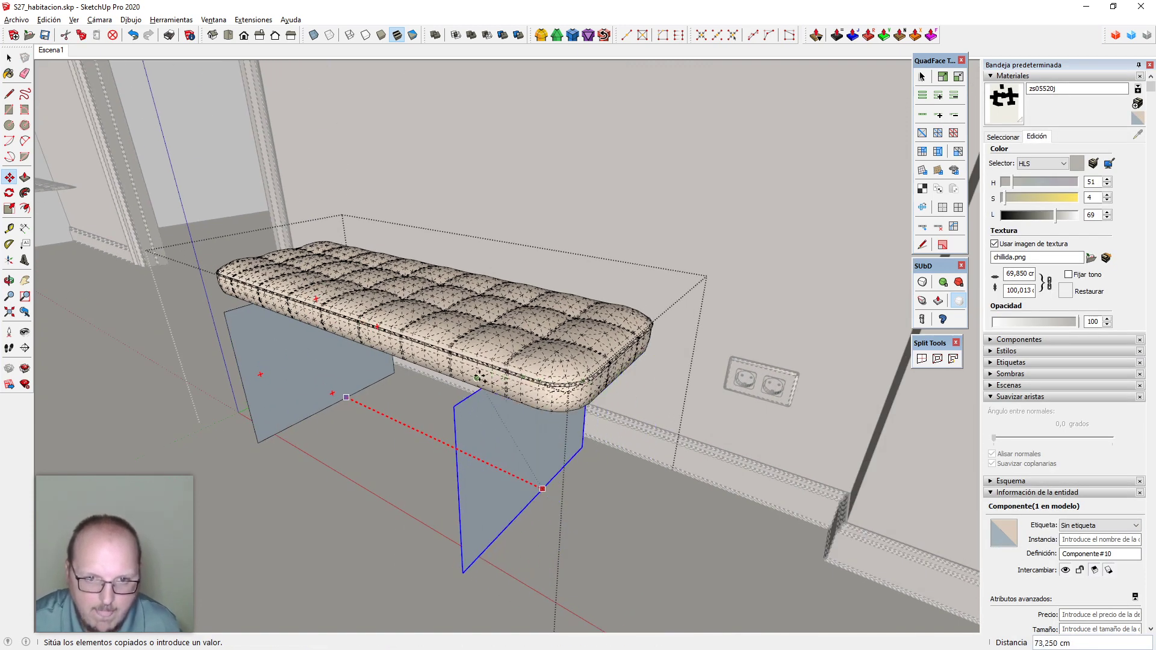
{"action": "left_click", "coordinate": [477, 375]}
{"action": "scroll", "coordinate": [471, 401], "scroll_direction": "down", "scroll_amount": 2}
{"action": "key", "text": "space"}
Inside the panel component, try to scale the bottom vertices inward to about 0.83 with Vertex Tools
{"action": "middle_click_drag", "start_coordinate": [462, 441], "coordinate": [693, 475]}
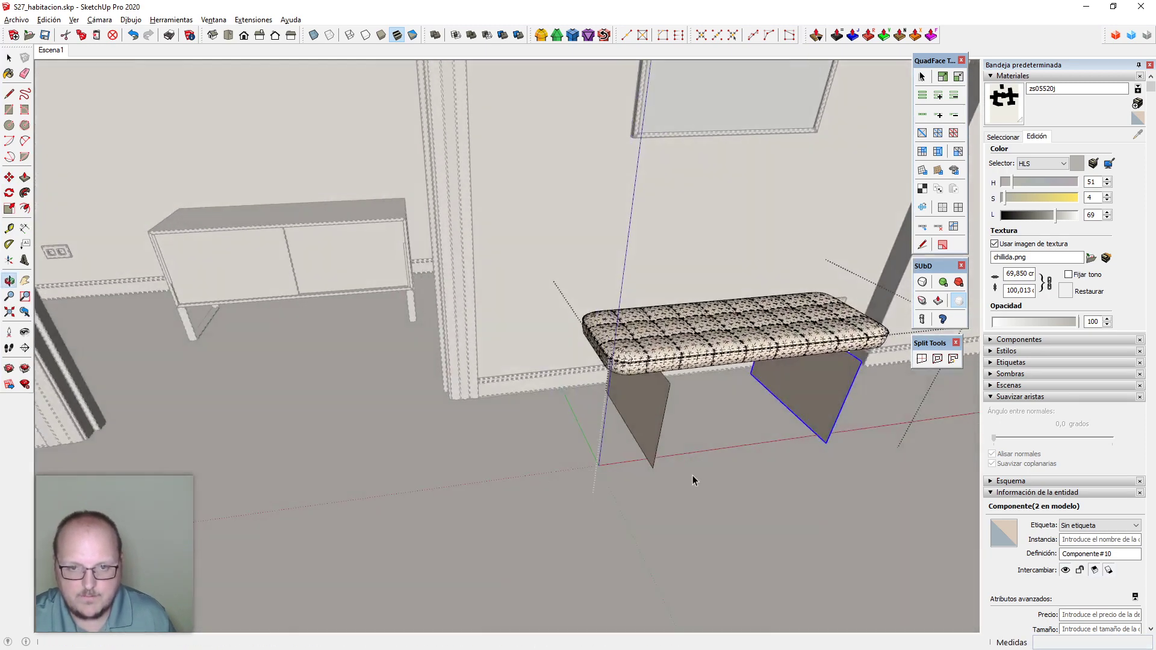
{"action": "scroll", "coordinate": [681, 464], "scroll_direction": "up", "scroll_amount": 2}
{"action": "double_click", "coordinate": [631, 402]}
{"action": "middle_click_drag", "start_coordinate": [631, 403], "coordinate": [697, 342]}
{"action": "key", "text": "v"}
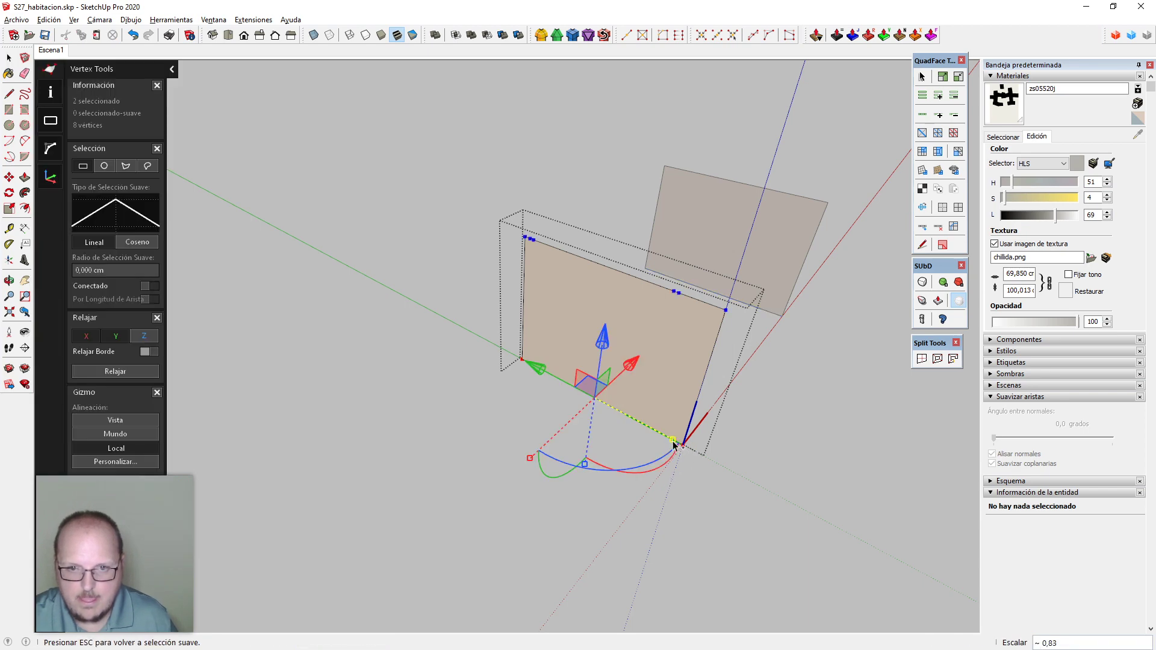
{"action": "key", "text": "space"}
Select all of the panel's geometry and merge its split edges with CleanUp's Repair Edges
{"action": "middle_click_drag", "start_coordinate": [610, 447], "coordinate": [616, 256]}
{"action": "triple_click", "coordinate": [579, 311]}
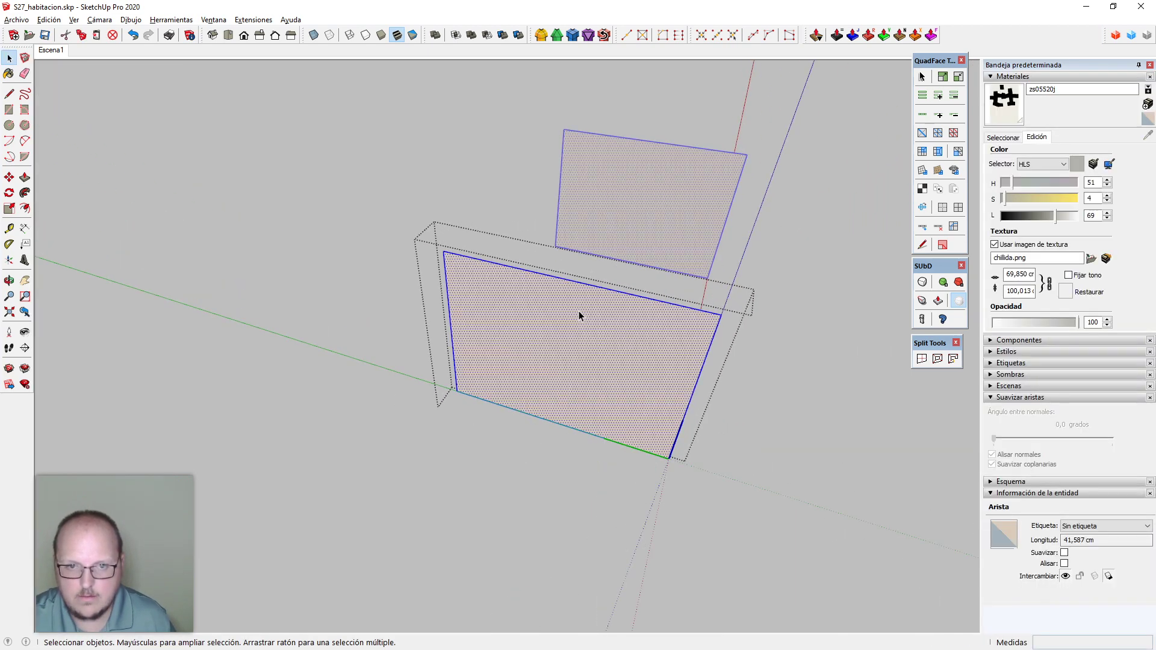
{"action": "left_click", "coordinate": [222, 23]}
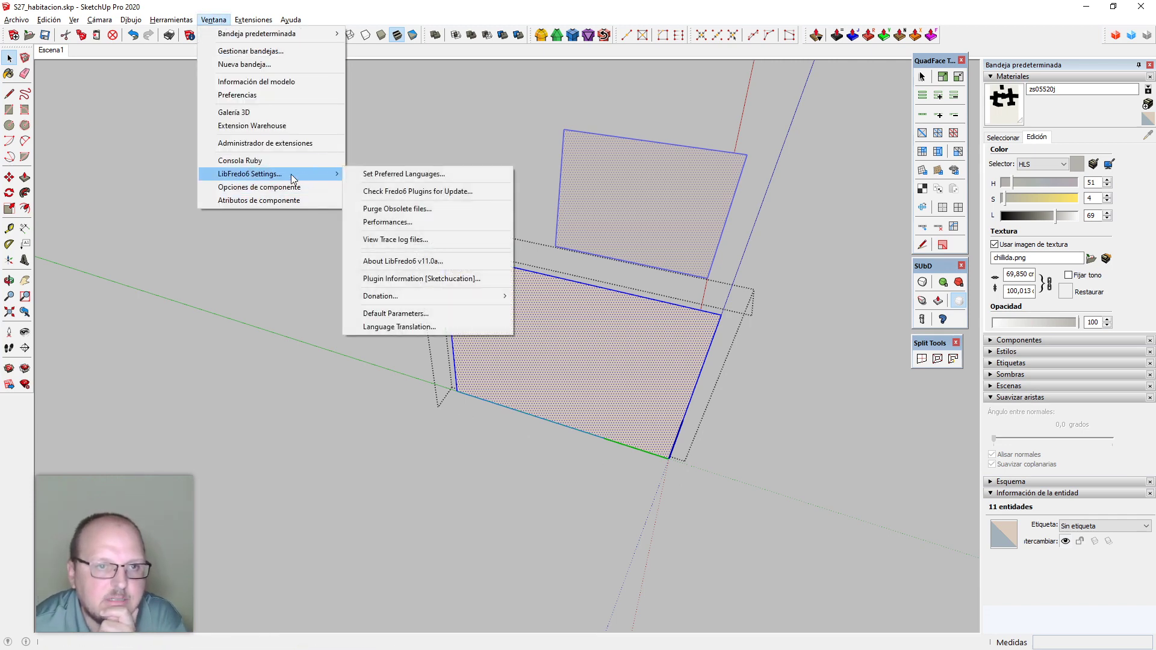
{"action": "mouse_move", "coordinate": [254, 20]}
{"action": "mouse_move", "coordinate": [363, 276]}
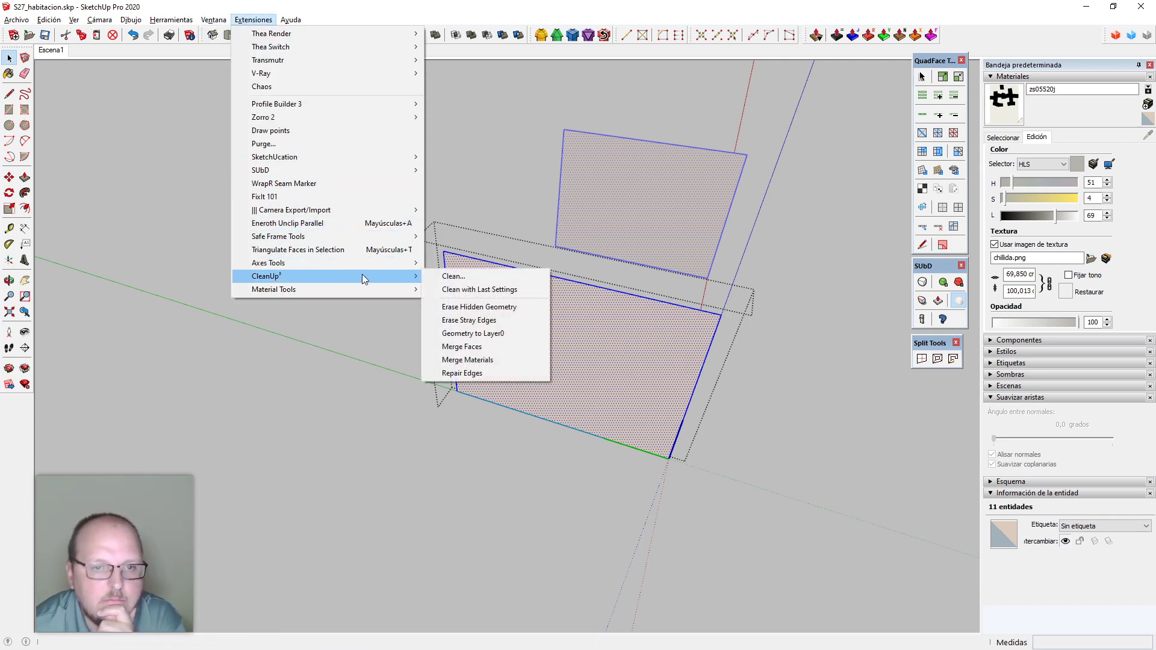
{"action": "left_click", "coordinate": [475, 371]}
{"action": "left_click", "coordinate": [568, 312]}
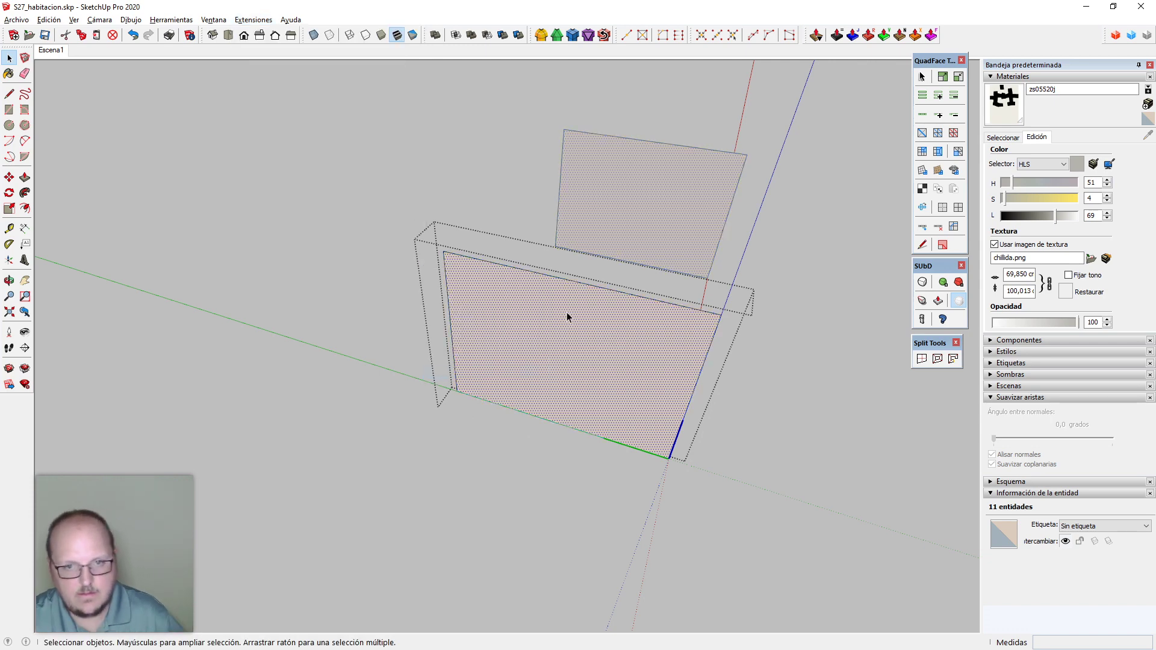
Try to narrow the panel's base by scaling its two bottom vertices to about 0.88 with Vertex Tools
{"action": "key", "text": "v"}
{"action": "key", "text": "space"}
{"action": "left_click_drag", "start_coordinate": [354, 338], "coordinate": [737, 548]}
{"action": "key", "text": "v"}
{"action": "left_click_drag", "start_coordinate": [659, 456], "coordinate": [650, 458]}
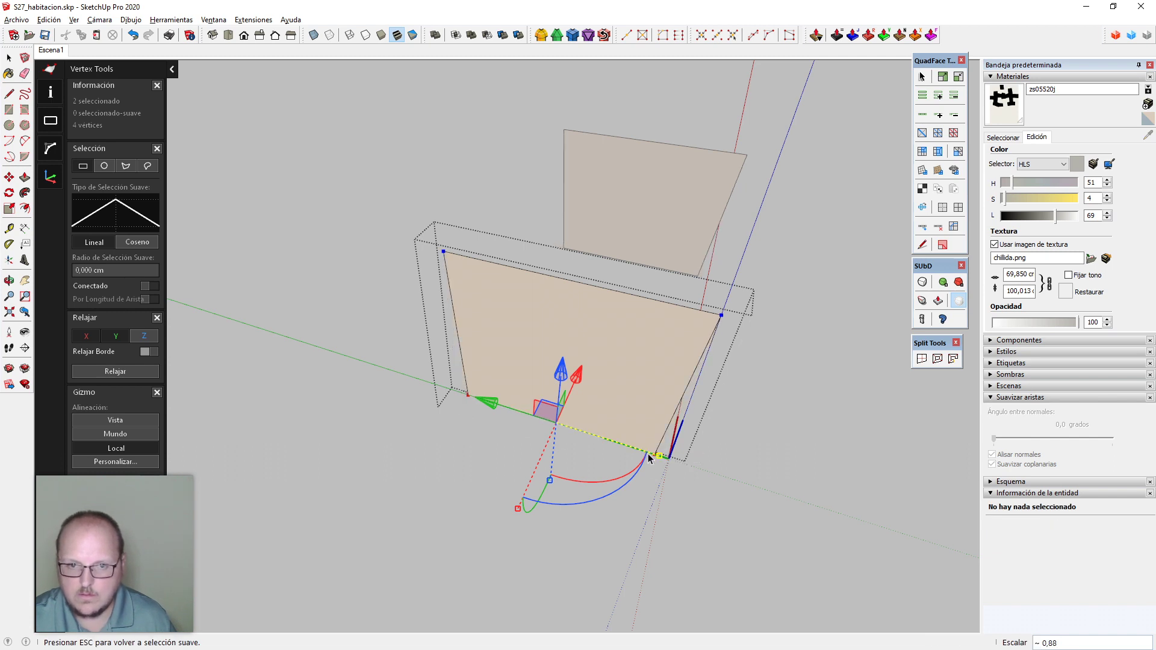
{"action": "key", "text": "space"}
{"action": "left_click", "coordinate": [502, 410]}
{"action": "key", "text": "c"}
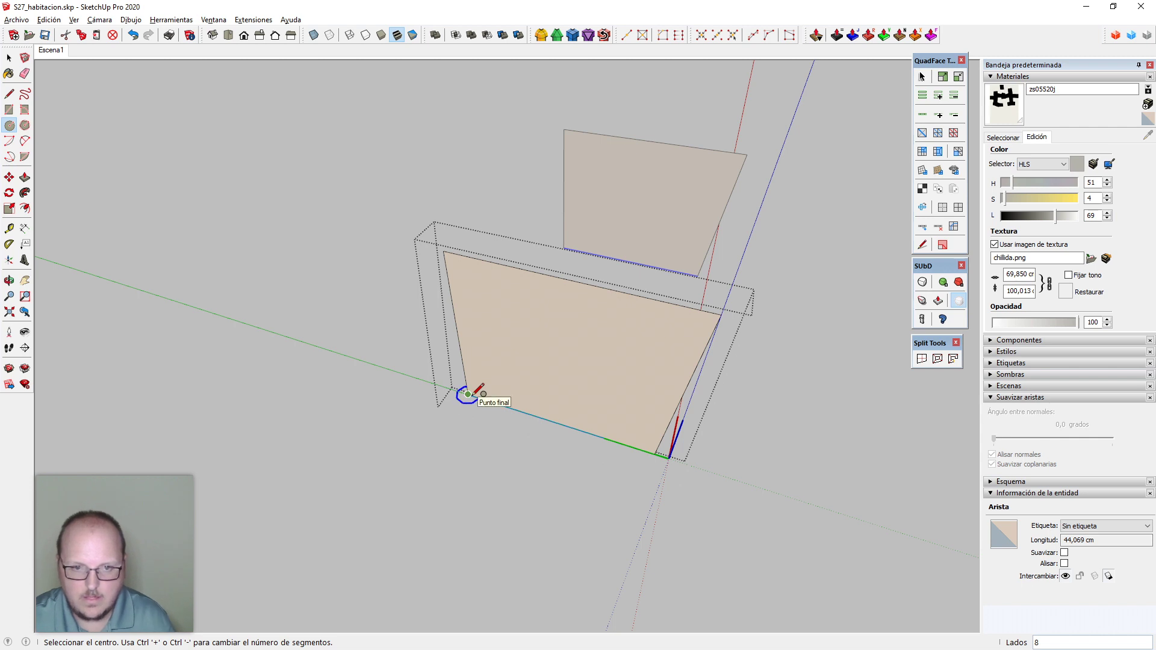
{"action": "key", "text": "ctrl+z"}
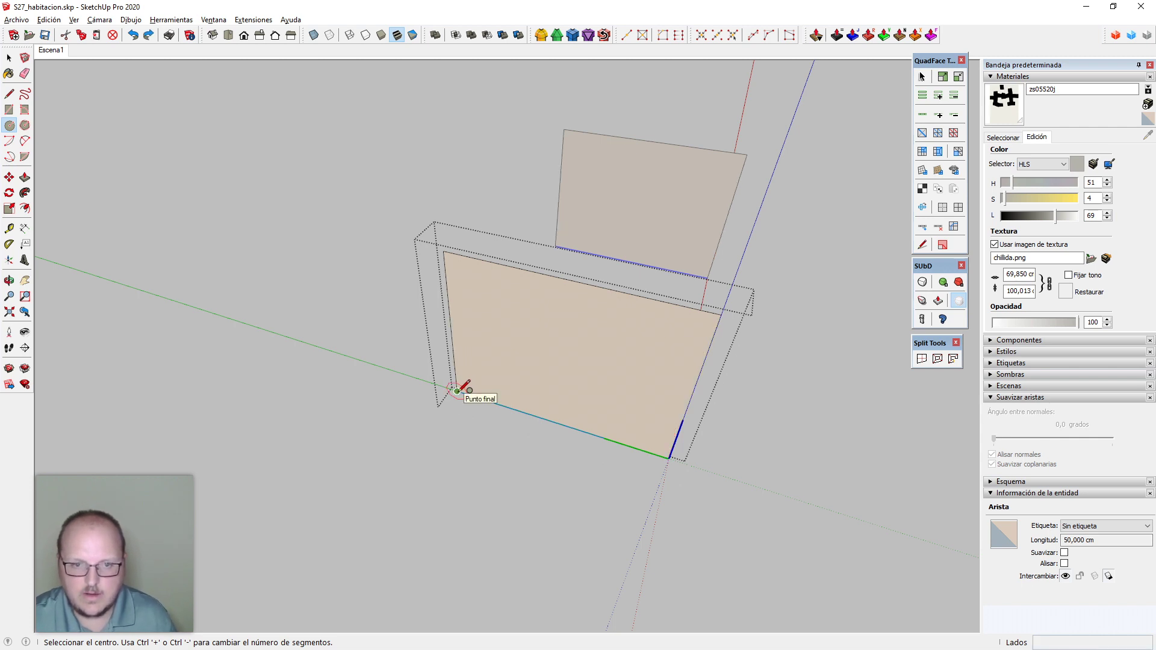
Remove the panel's face and bottom edge, and draw an eight-sided circle of 8 mm radius at one leg's lower end
{"action": "key", "text": "ctrl+z"}
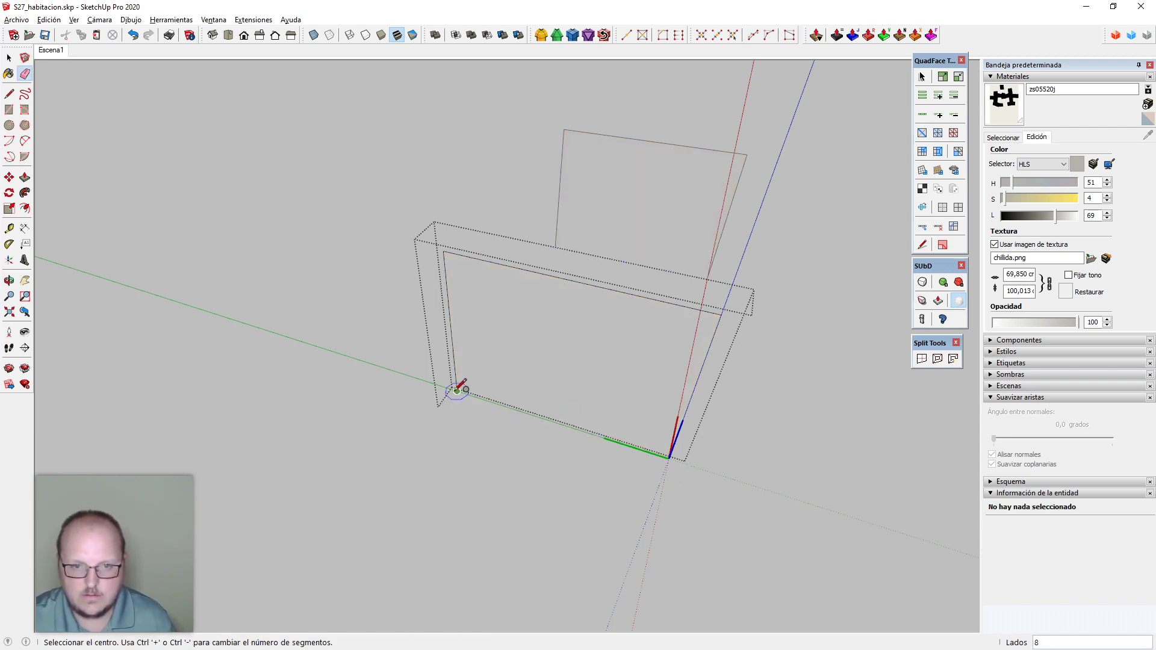
{"action": "left_click", "coordinate": [457, 391]}
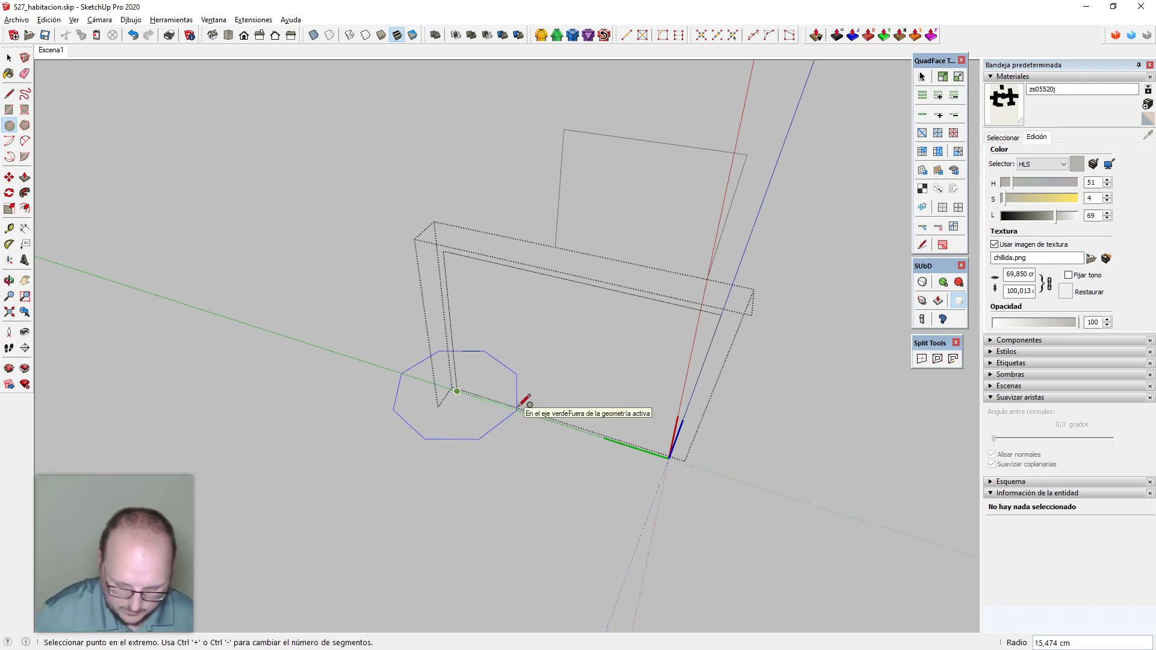
{"action": "type", "text": "8mm"}
{"action": "key", "text": "Return"}
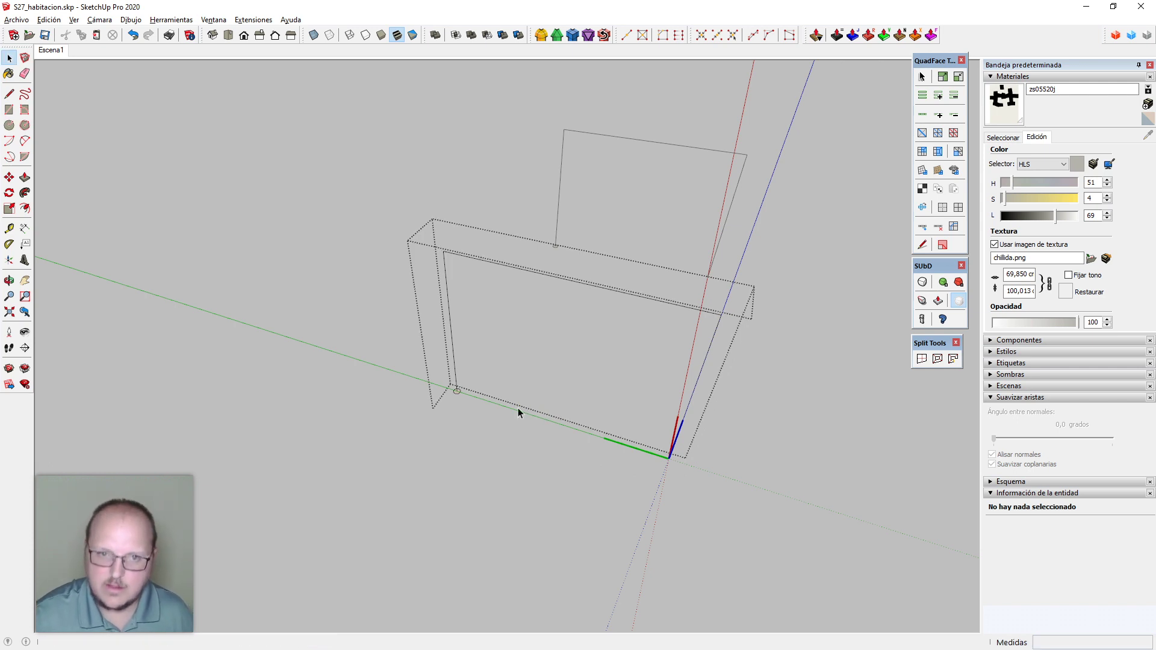
Sweep the circle along the three remaining frame edges with Follow Me to form a tubular leg frame
{"action": "key", "text": "space"}
{"action": "left_click_drag", "start_coordinate": [471, 308], "coordinate": [379, 222]}
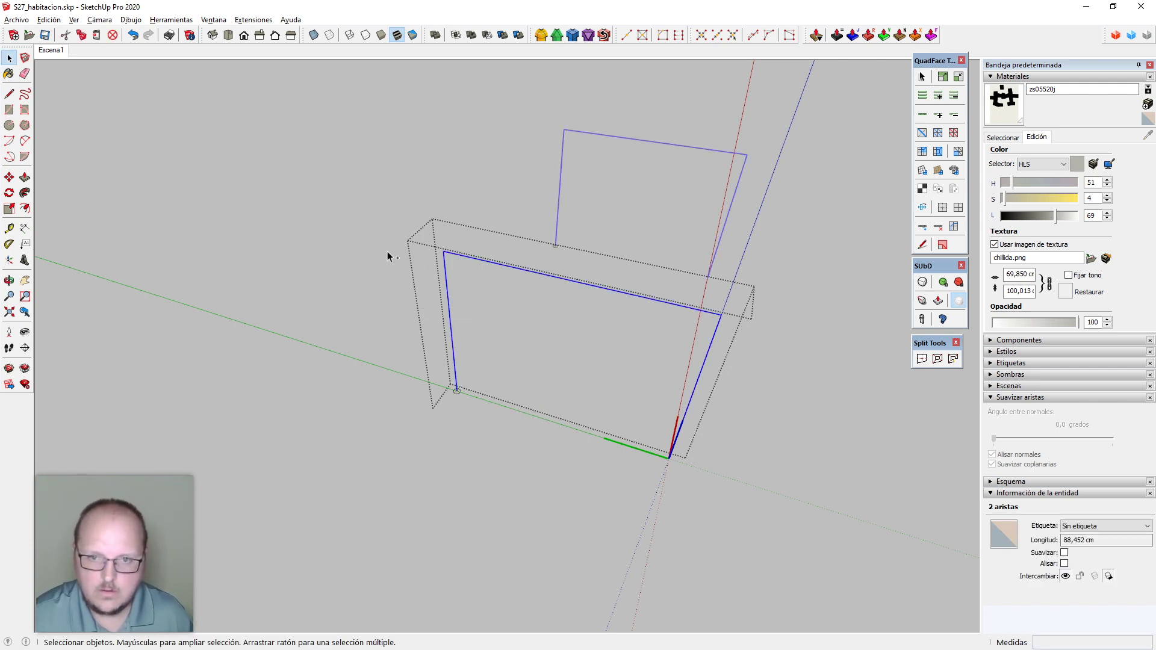
{"action": "scroll", "coordinate": [458, 392], "scroll_direction": "up", "scroll_amount": 5}
{"action": "key", "text": "shift+f"}
{"action": "left_click", "coordinate": [461, 386]}
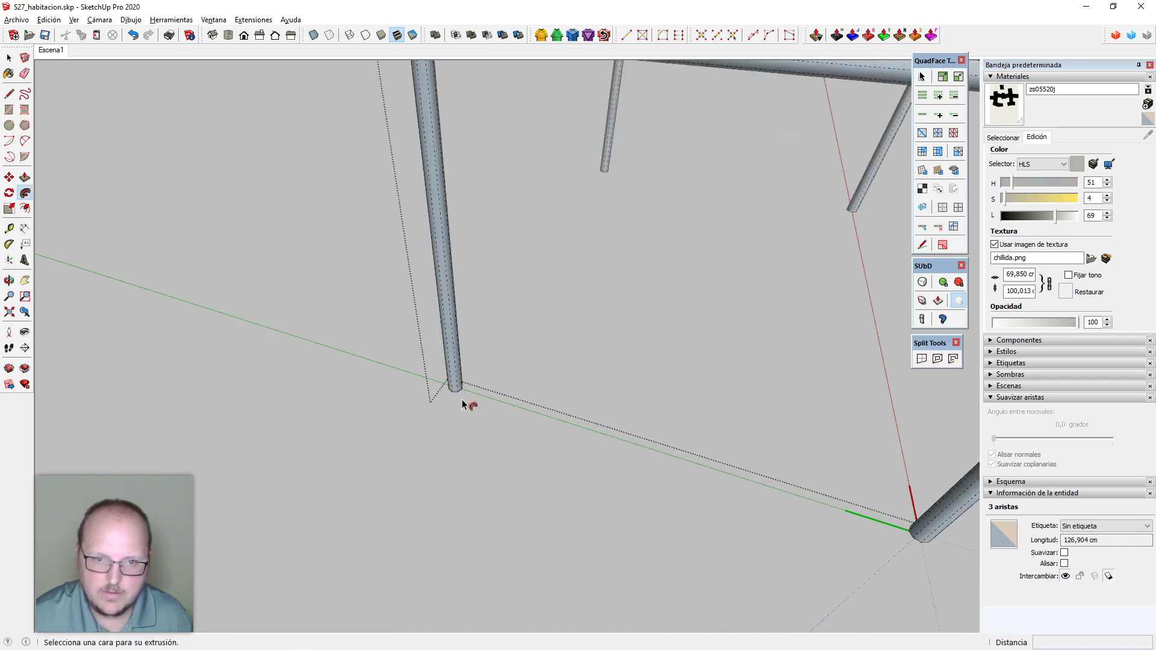
Delete the leftover path edge inside the tubular leg frame, using X-ray view to reach it
{"action": "scroll", "coordinate": [459, 394], "scroll_direction": "up", "scroll_amount": 2}
{"action": "key", "text": "space"}
{"action": "key", "text": "x"}
{"action": "scroll", "coordinate": [446, 381], "scroll_direction": "up", "scroll_amount": 2}
{"action": "left_click", "coordinate": [456, 377]}
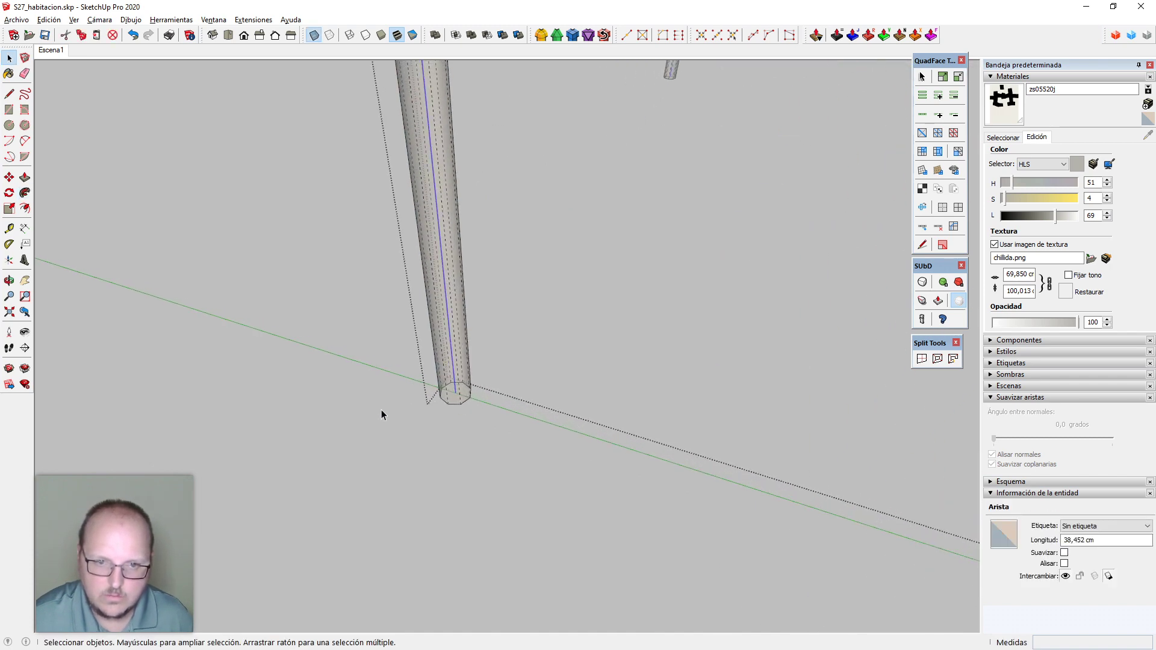
{"action": "scroll", "coordinate": [385, 411], "scroll_direction": "down", "scroll_amount": 3}
{"action": "key", "text": "Delete"}
{"action": "scroll", "coordinate": [445, 416], "scroll_direction": "down", "scroll_amount": 5}
{"action": "key", "text": "x"}
{"action": "scroll", "coordinate": [464, 411], "scroll_direction": "down", "scroll_amount": 1}
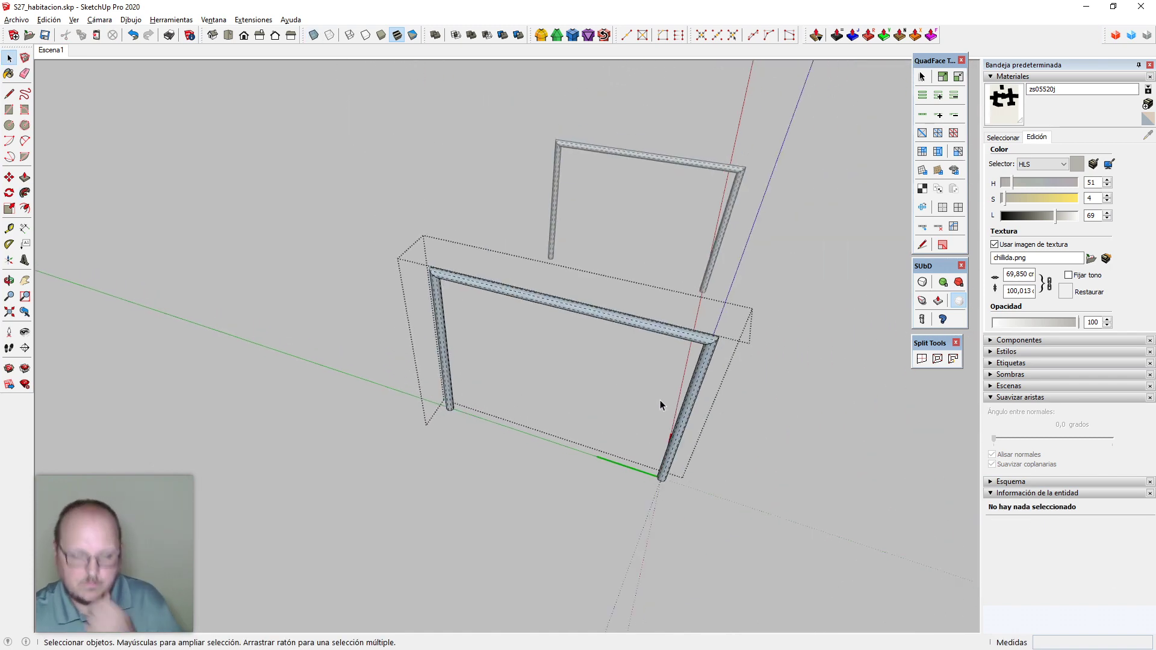
Lower the horizontal top bar of the tubular leg frame by 9 mm to seat it beneath the cushion
{"action": "middle_click_drag", "start_coordinate": [661, 400], "coordinate": [504, 434]}
{"action": "scroll", "coordinate": [478, 327], "scroll_direction": "up", "scroll_amount": 2}
{"action": "scroll", "coordinate": [568, 382], "scroll_direction": "up", "scroll_amount": 3}
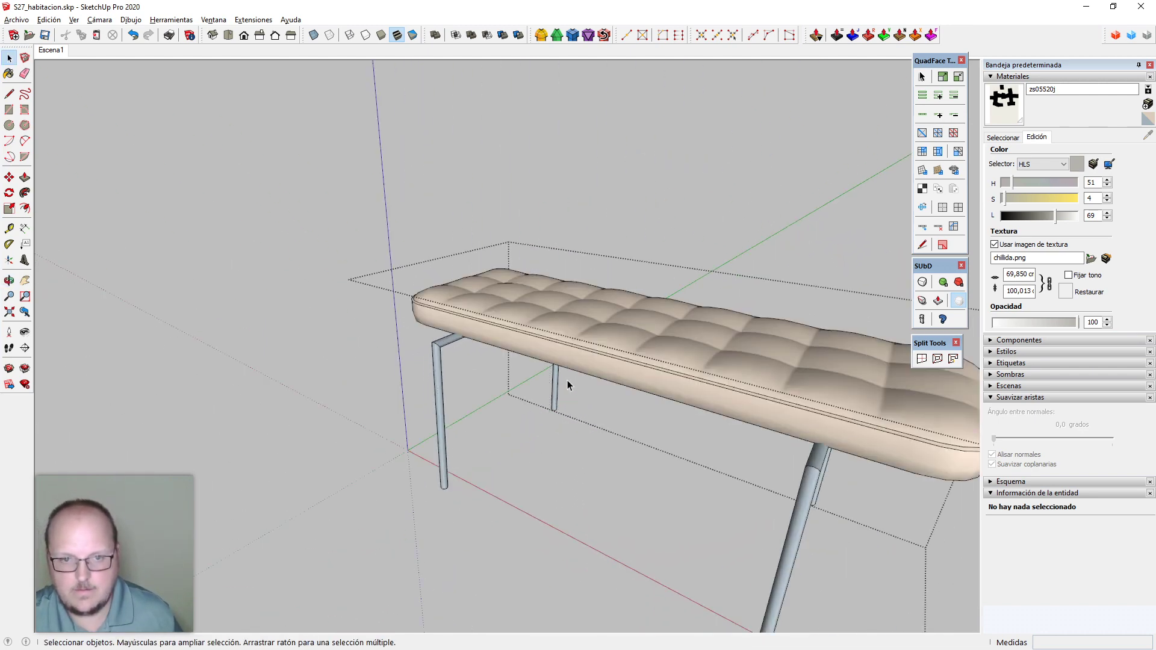
{"action": "middle_click_drag", "start_coordinate": [568, 381], "coordinate": [579, 232]}
{"action": "scroll", "coordinate": [454, 353], "scroll_direction": "up", "scroll_amount": 3}
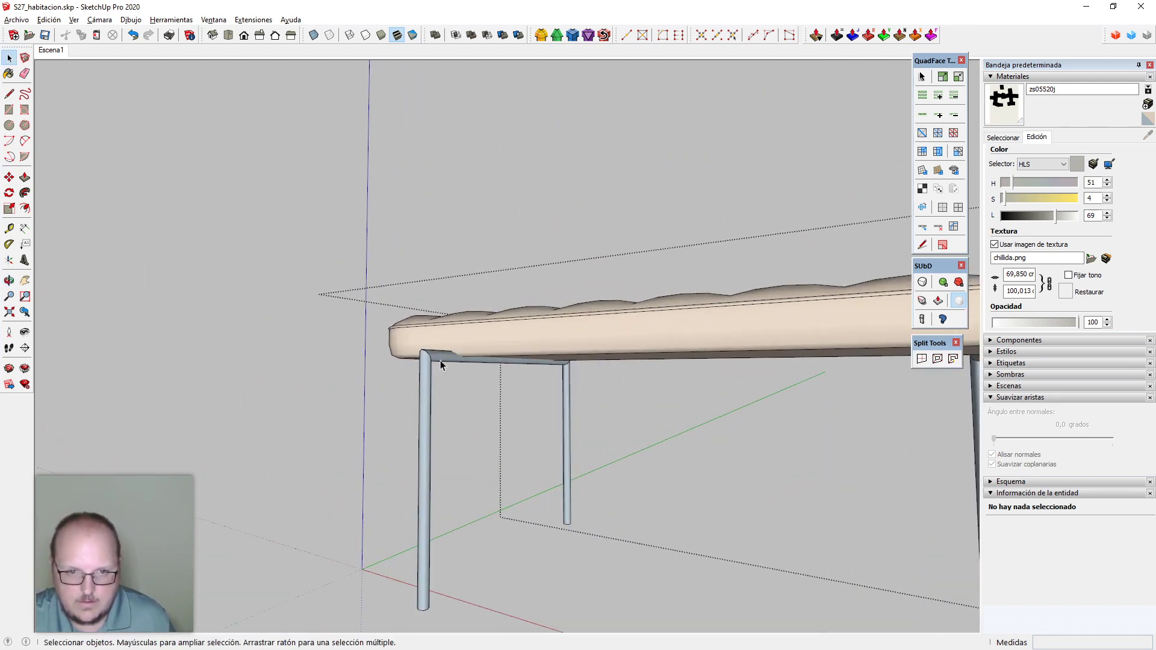
{"action": "triple_click", "coordinate": [436, 360]}
{"action": "scroll", "coordinate": [335, 291], "scroll_direction": "up", "scroll_amount": 3}
{"action": "scroll", "coordinate": [606, 436], "scroll_direction": "up", "scroll_amount": 2}
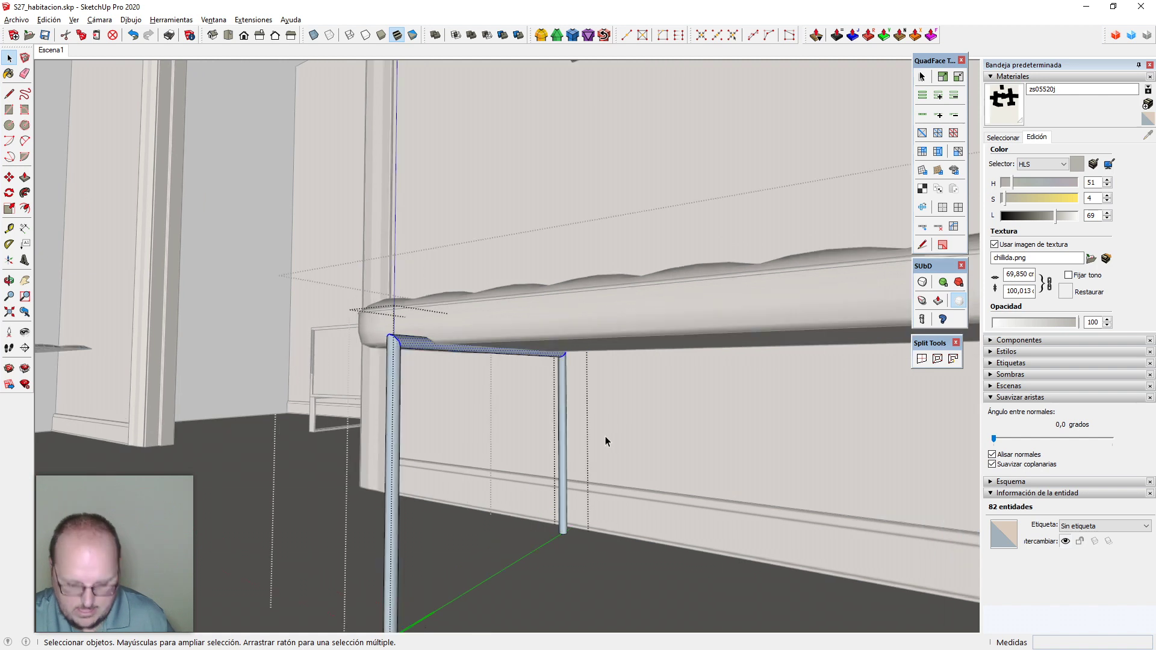
{"action": "key", "text": "m"}
{"action": "left_click", "coordinate": [623, 412]}
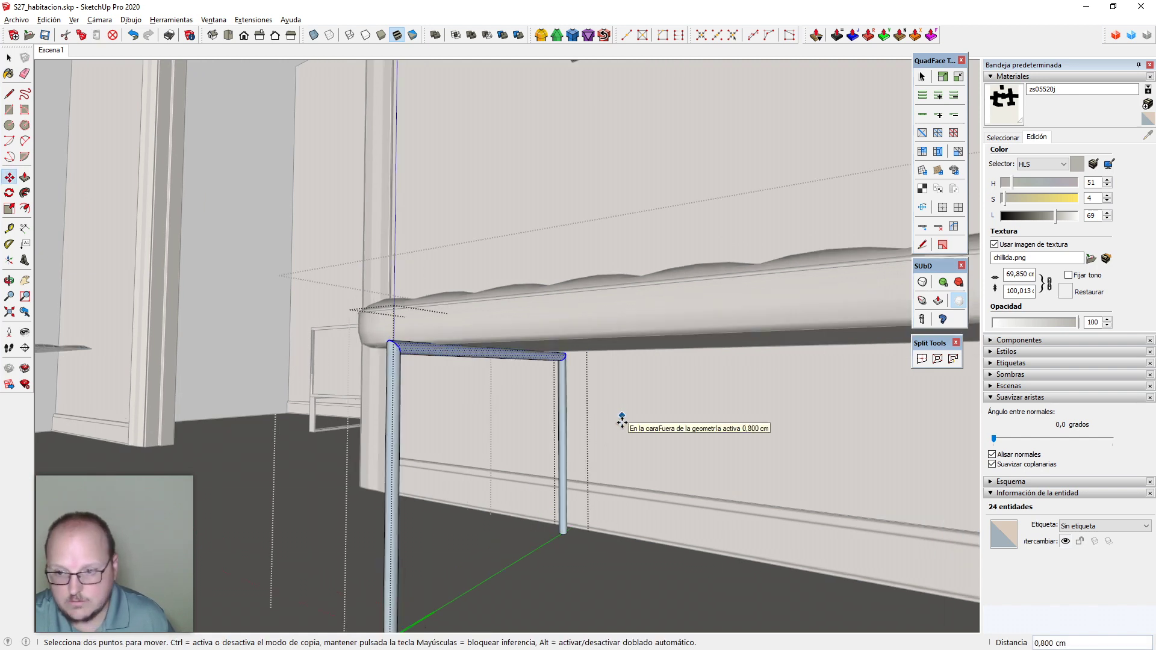
{"action": "type", "text": "9mm"}
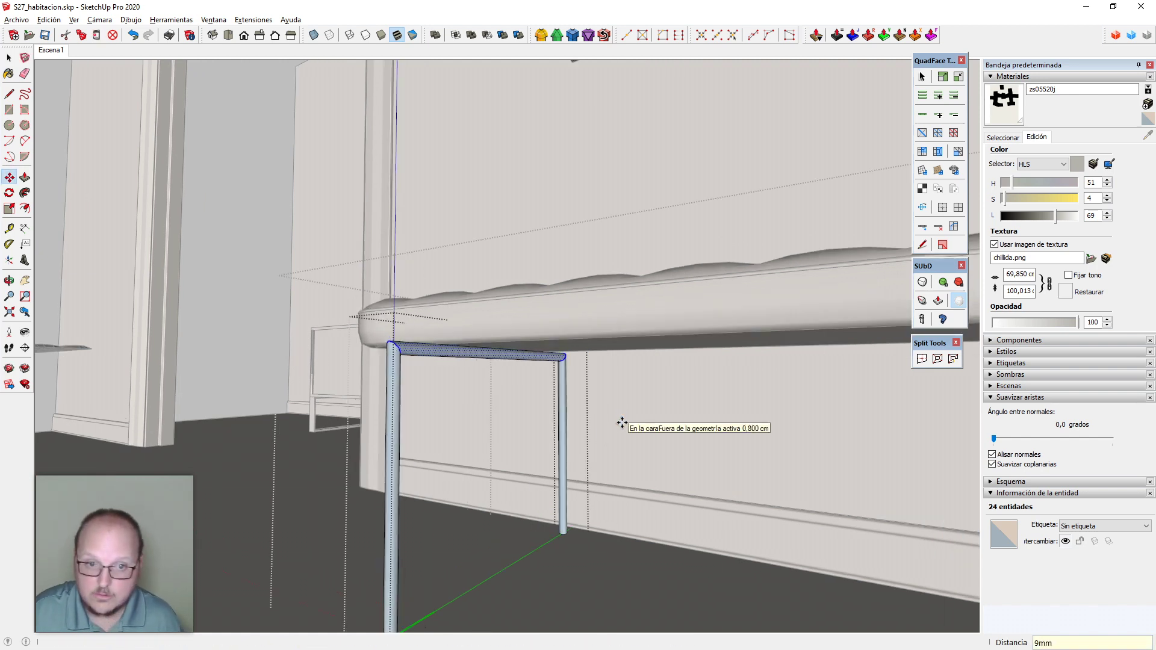
{"action": "key", "text": "Return"}
Shorten the leg frames by moving their top bar down 5 cm, and leave the component
{"action": "scroll", "coordinate": [492, 382], "scroll_direction": "down", "scroll_amount": 6}
{"action": "middle_click_drag", "start_coordinate": [491, 382], "coordinate": [723, 515]}
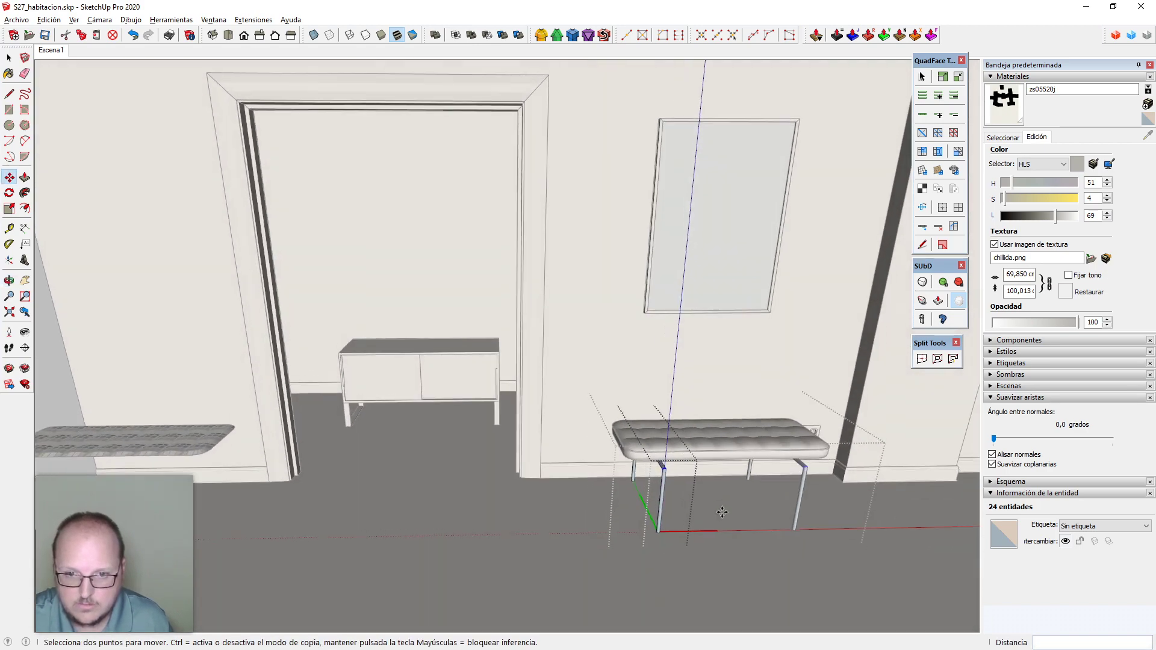
{"action": "scroll", "coordinate": [796, 544], "scroll_direction": "up", "scroll_amount": 3}
{"action": "middle_click_drag", "start_coordinate": [875, 560], "coordinate": [621, 502]}
{"action": "middle_click_drag", "start_coordinate": [613, 428], "coordinate": [405, 369]}
{"action": "scroll", "coordinate": [405, 369], "scroll_direction": "down", "scroll_amount": 5}
{"action": "middle_click_drag", "start_coordinate": [494, 387], "coordinate": [519, 368]}
{"action": "left_click_drag", "start_coordinate": [519, 368], "coordinate": [472, 343]}
{"action": "key", "text": "m"}
{"action": "scroll", "coordinate": [472, 343], "scroll_direction": "up", "scroll_amount": 3}
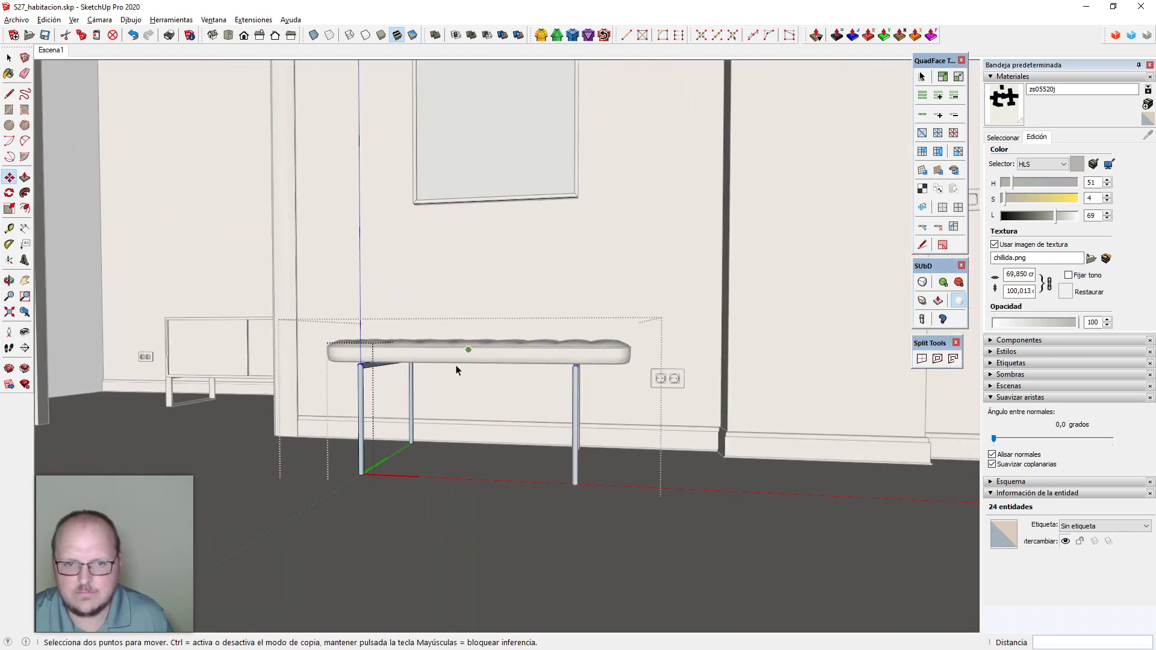
{"action": "key", "text": "space"}
{"action": "middle_click_drag", "start_coordinate": [608, 386], "coordinate": [590, 338]}
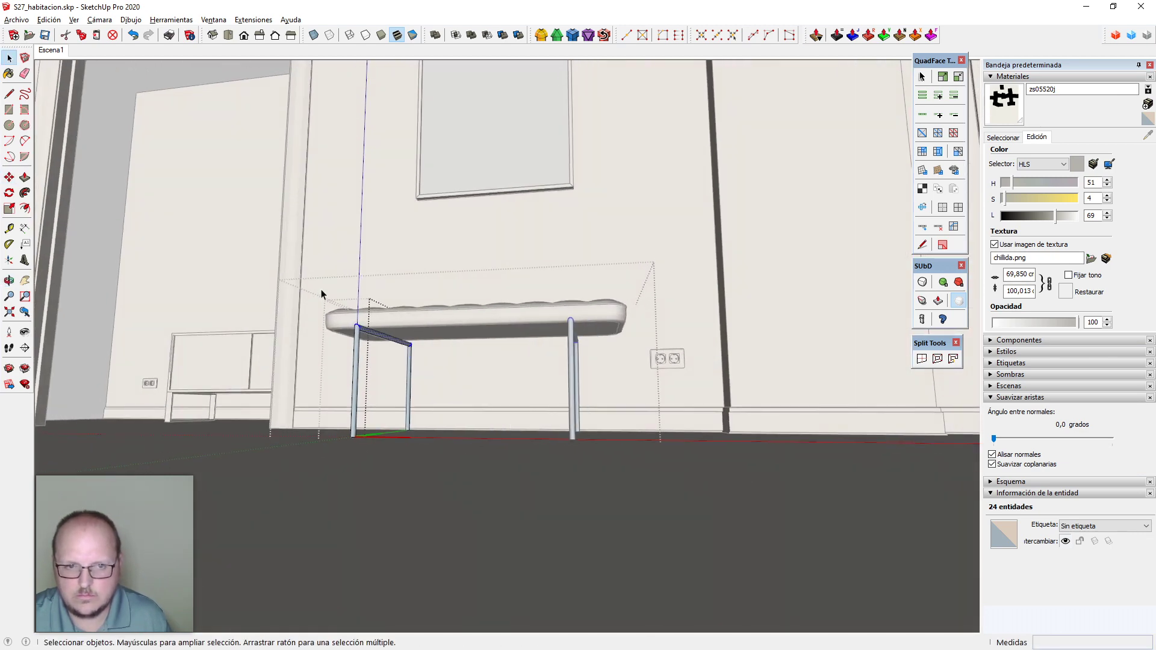
{"action": "left_click_drag", "start_coordinate": [302, 288], "coordinate": [662, 377]}
{"action": "middle_click_drag", "start_coordinate": [593, 355], "coordinate": [564, 395]}
{"action": "key", "text": "m"}
{"action": "left_click", "coordinate": [533, 272]}
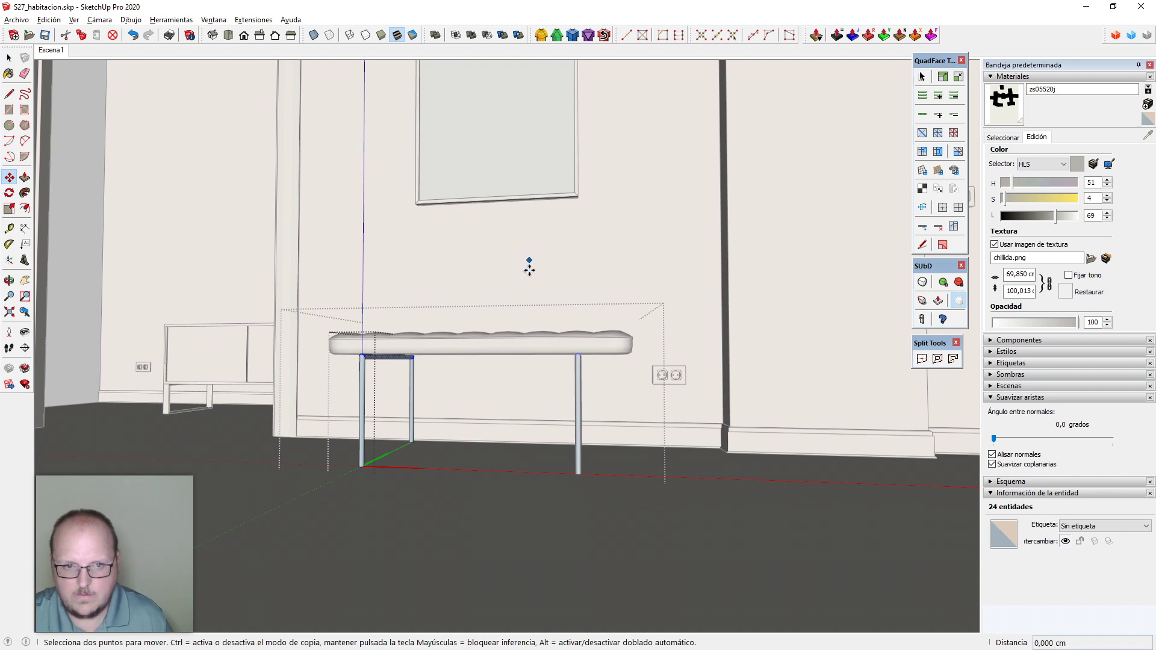
{"action": "type", "text": "5"}
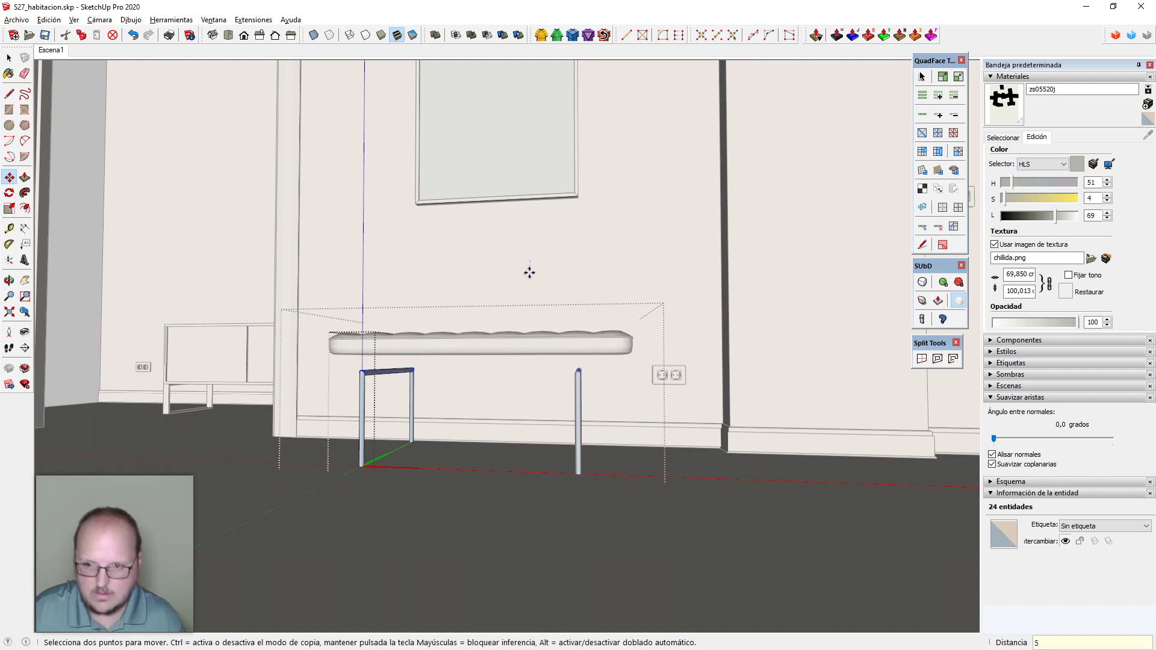
{"action": "type", "text": "c"}
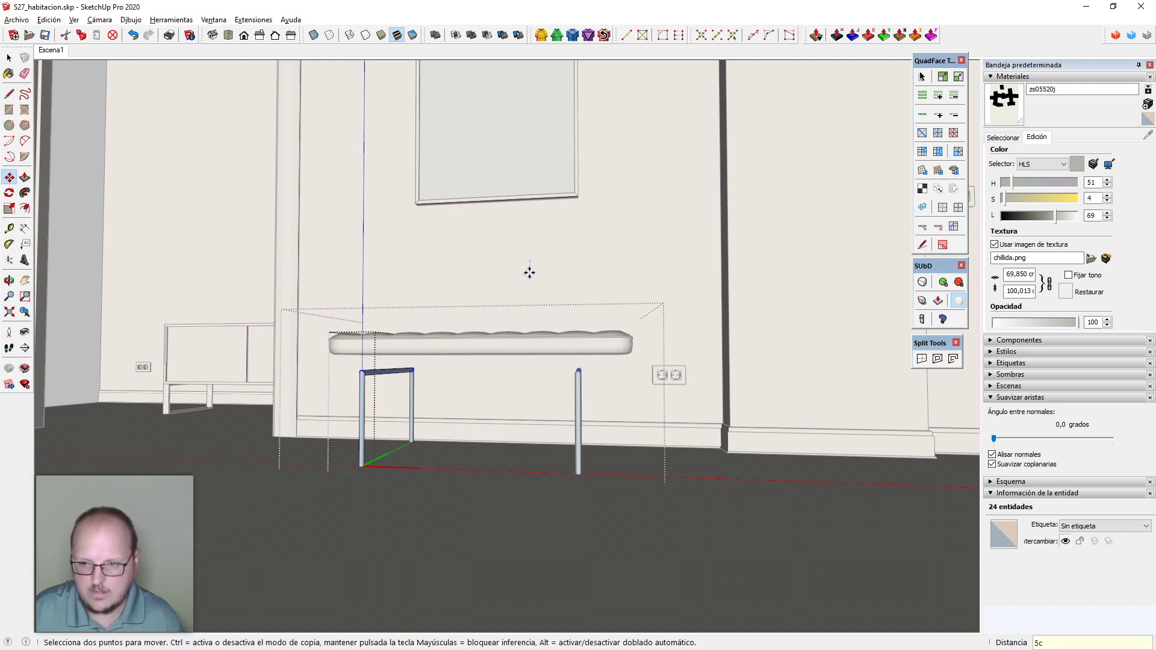
{"action": "type", "text": "m"}
{"action": "key", "text": "Return"}
{"action": "key", "text": "space"}
{"action": "key", "text": "ctrl+t"}
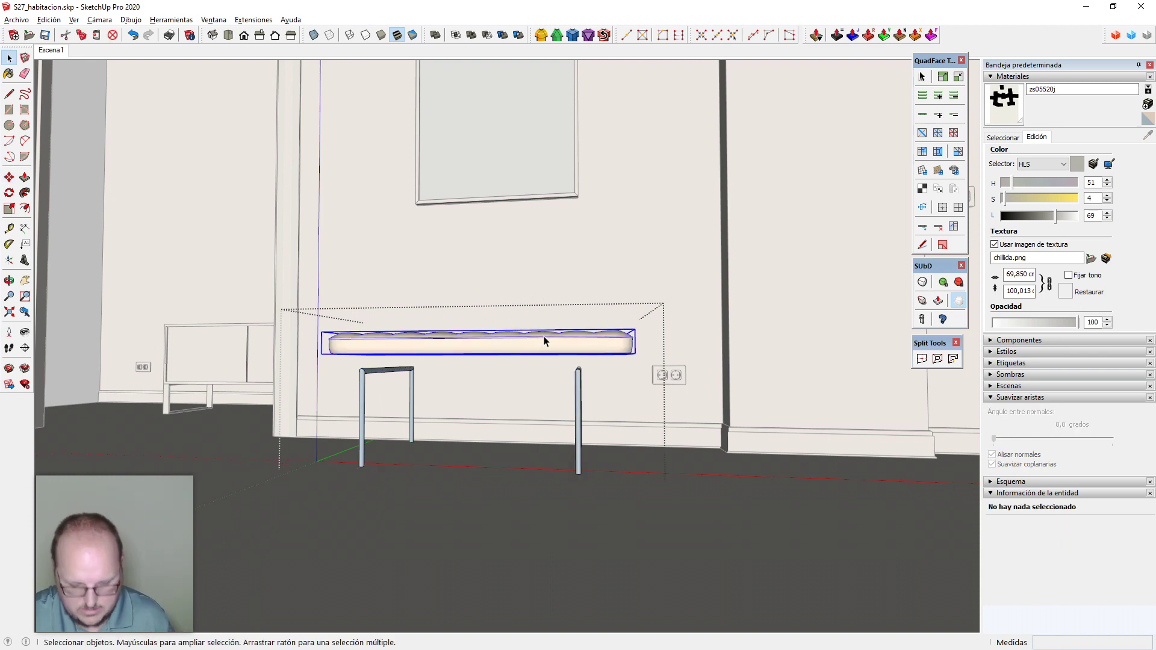
Move the tufted cushion straight down 5 cm onto the shortened leg frames
{"action": "left_click", "coordinate": [544, 341]}
{"action": "key", "text": "m"}
{"action": "left_click", "coordinate": [532, 261]}
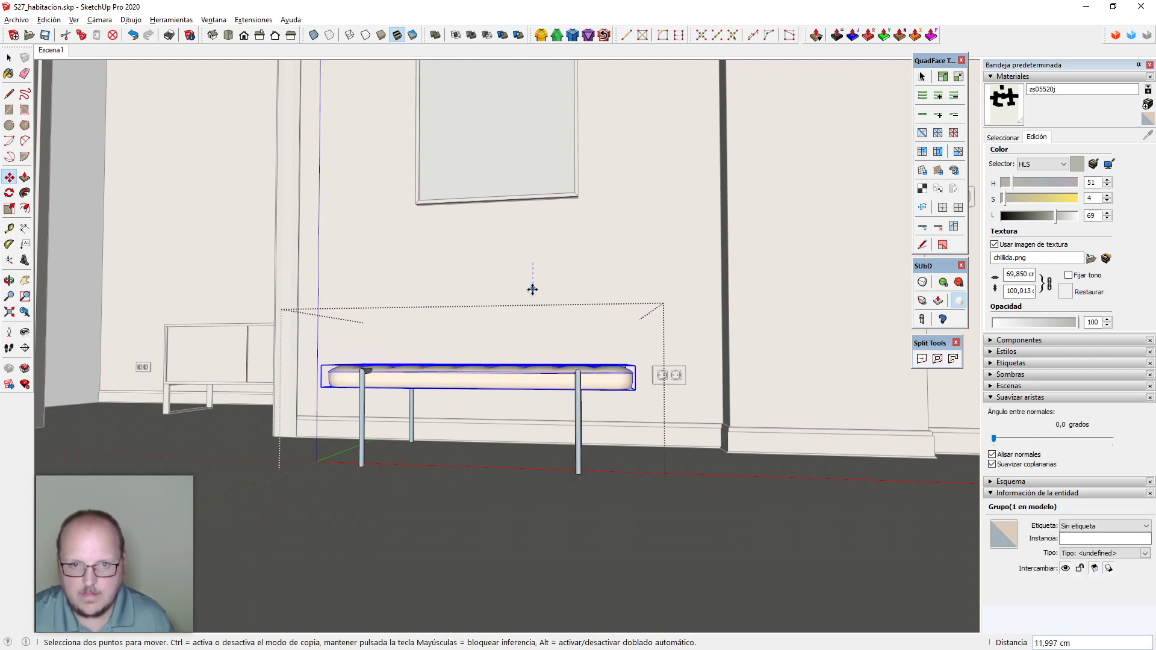
{"action": "type", "text": "5"}
{"action": "key", "text": "Return"}
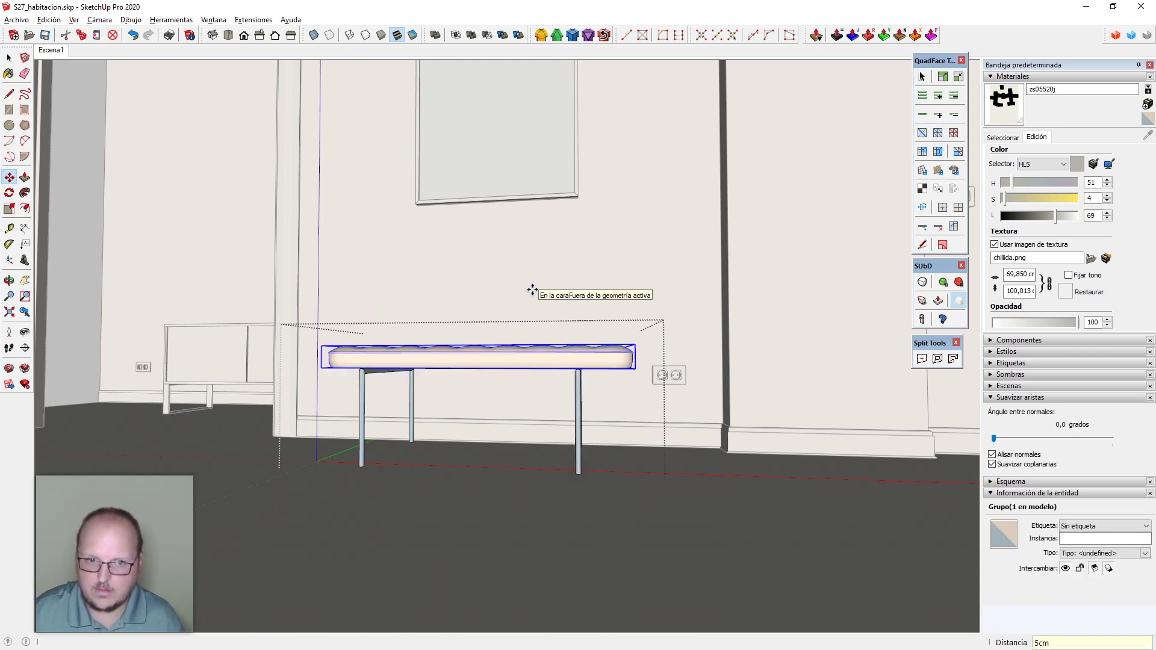
{"action": "key", "text": "space"}
{"action": "left_click", "coordinate": [534, 291]}
Examine the bench's proportions within the room from the saved scene Escena1 and from an oblique angle
{"action": "scroll", "coordinate": [534, 293], "scroll_direction": "down", "scroll_amount": 2}
{"action": "middle_click_drag", "start_coordinate": [534, 294], "coordinate": [480, 416]}
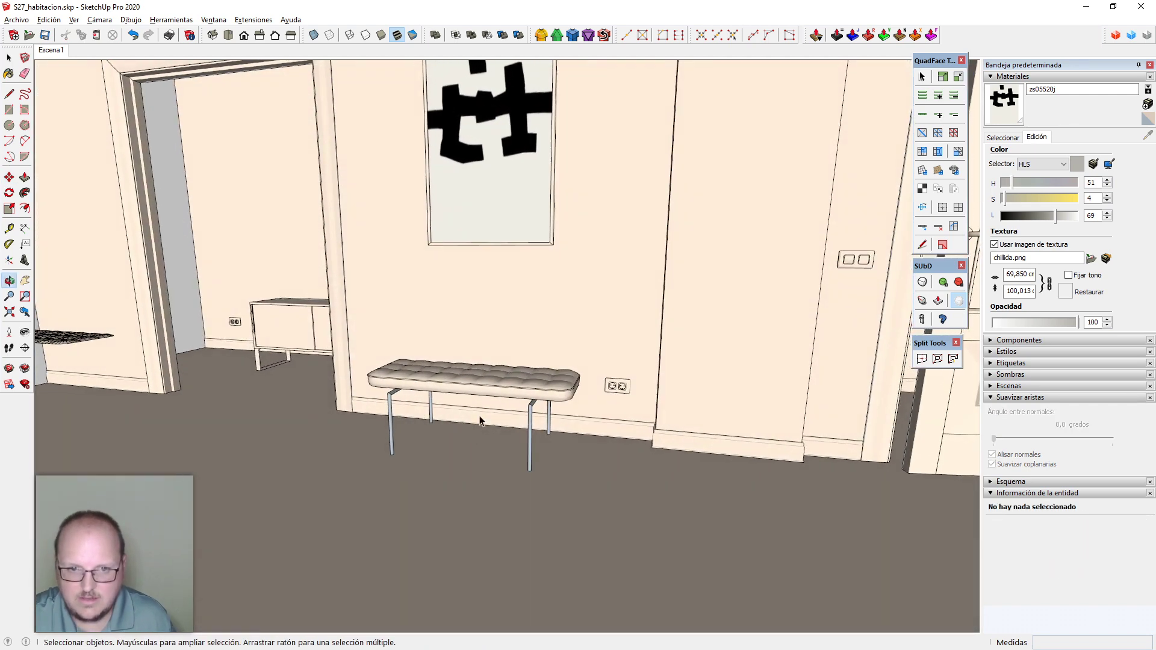
{"action": "left_click", "coordinate": [51, 51]}
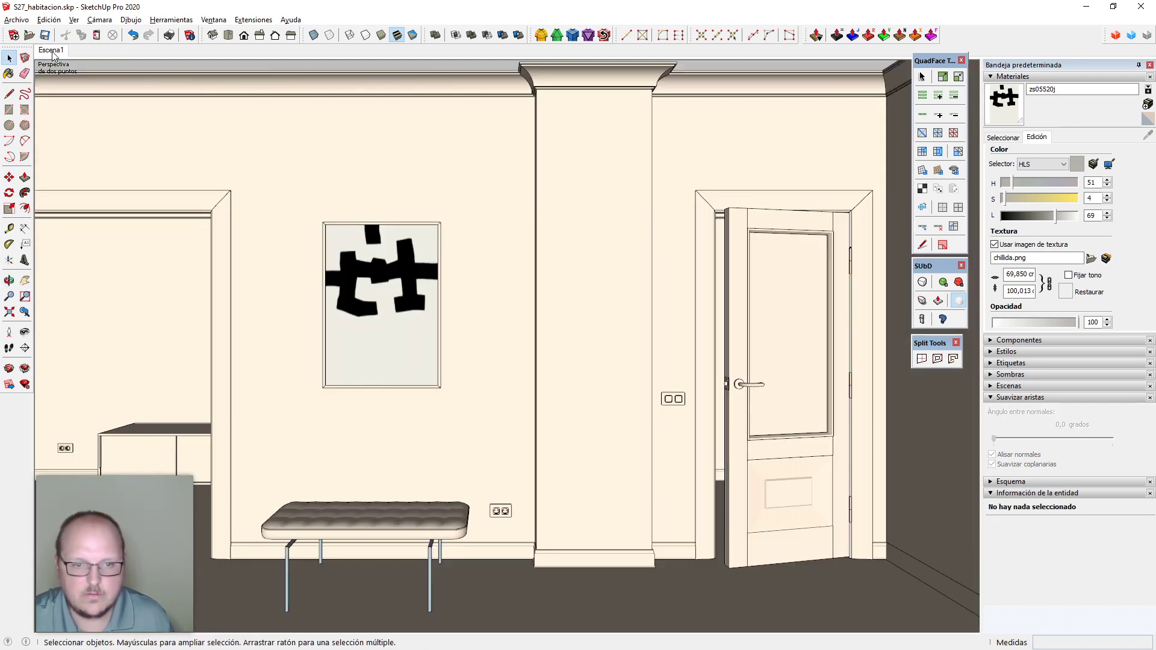
{"action": "left_click", "coordinate": [288, 557]}
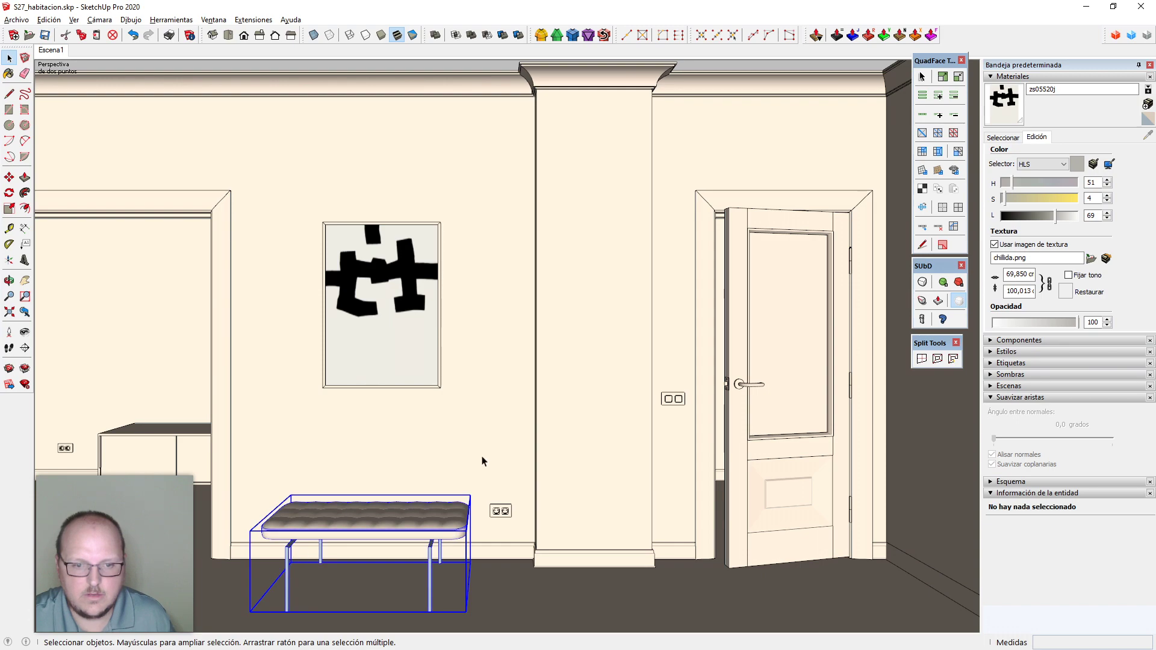
{"action": "left_click", "coordinate": [154, 331]}
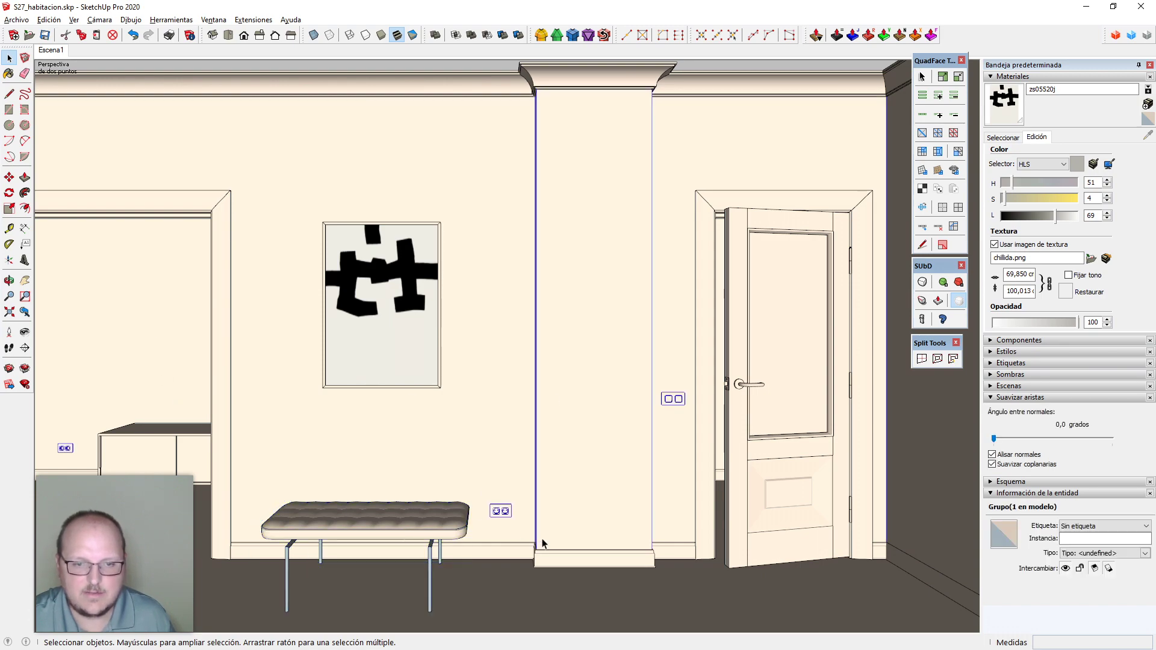
{"action": "middle_click_drag", "start_coordinate": [542, 544], "coordinate": [275, 472]}
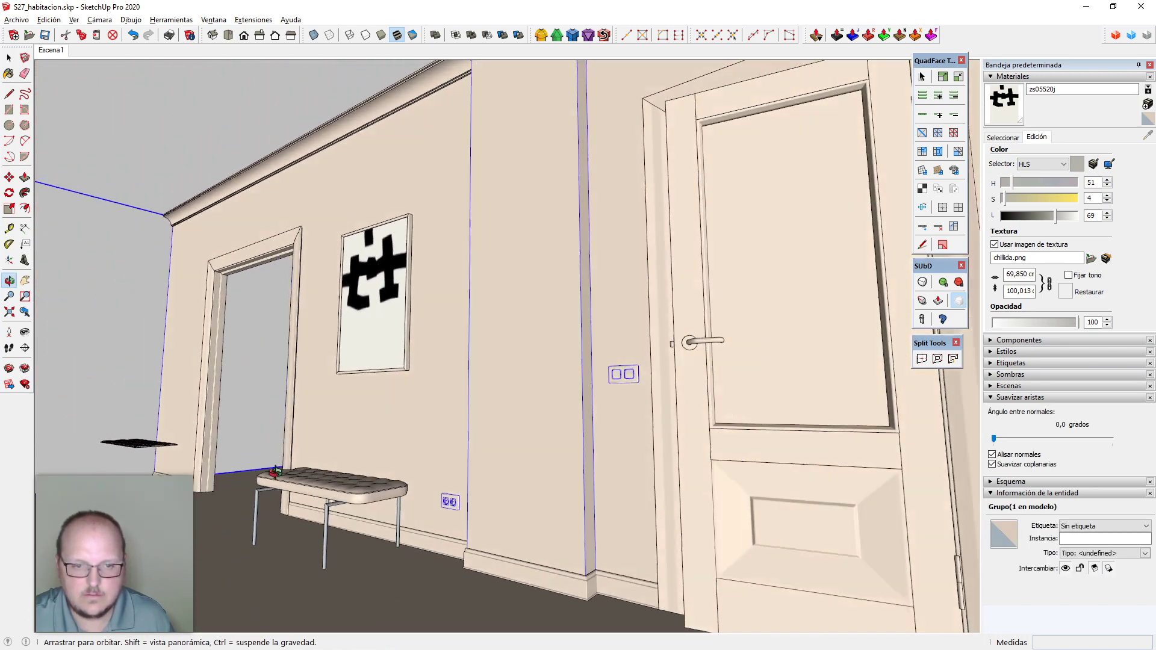
{"action": "left_click", "coordinate": [54, 50]}
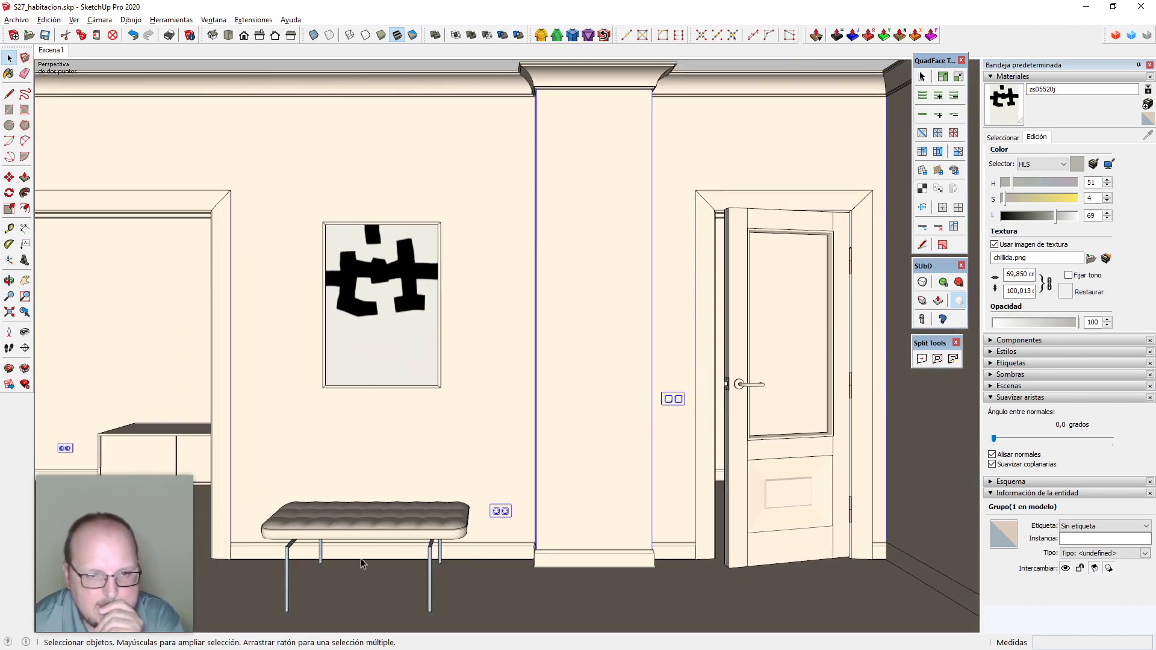
Narrow the leg frame by moving its front leg 5 cm inward along the green axis inside the component
{"action": "double_click", "coordinate": [288, 550]}
{"action": "left_click", "coordinate": [287, 550]}
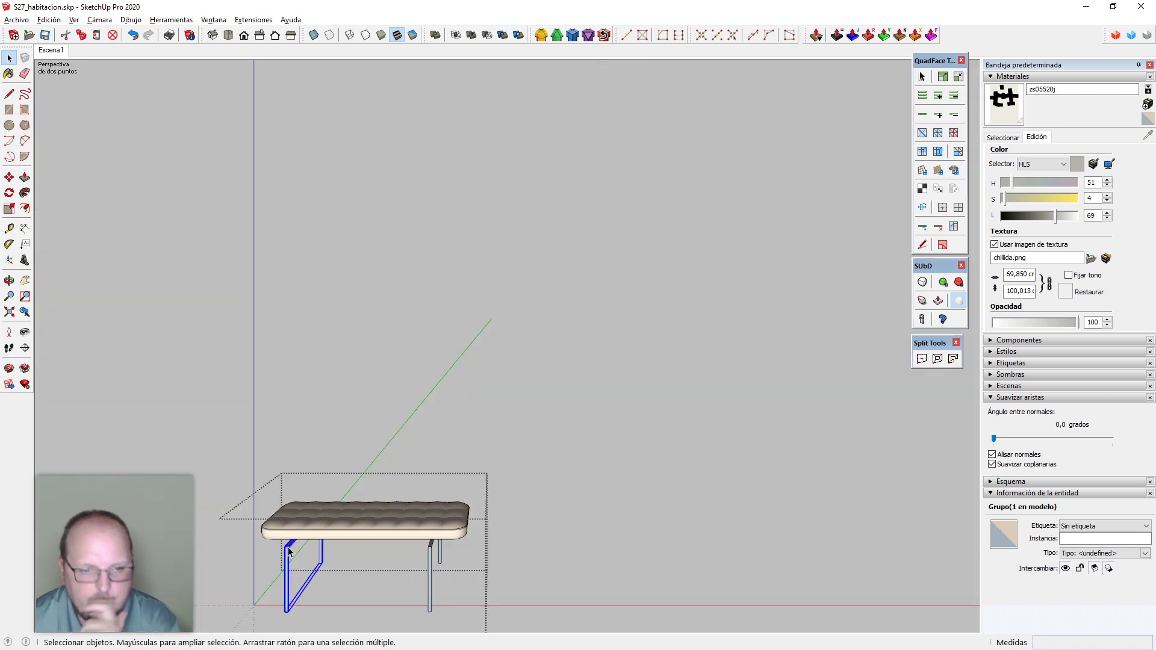
{"action": "middle_click_drag", "start_coordinate": [289, 551], "coordinate": [536, 424]}
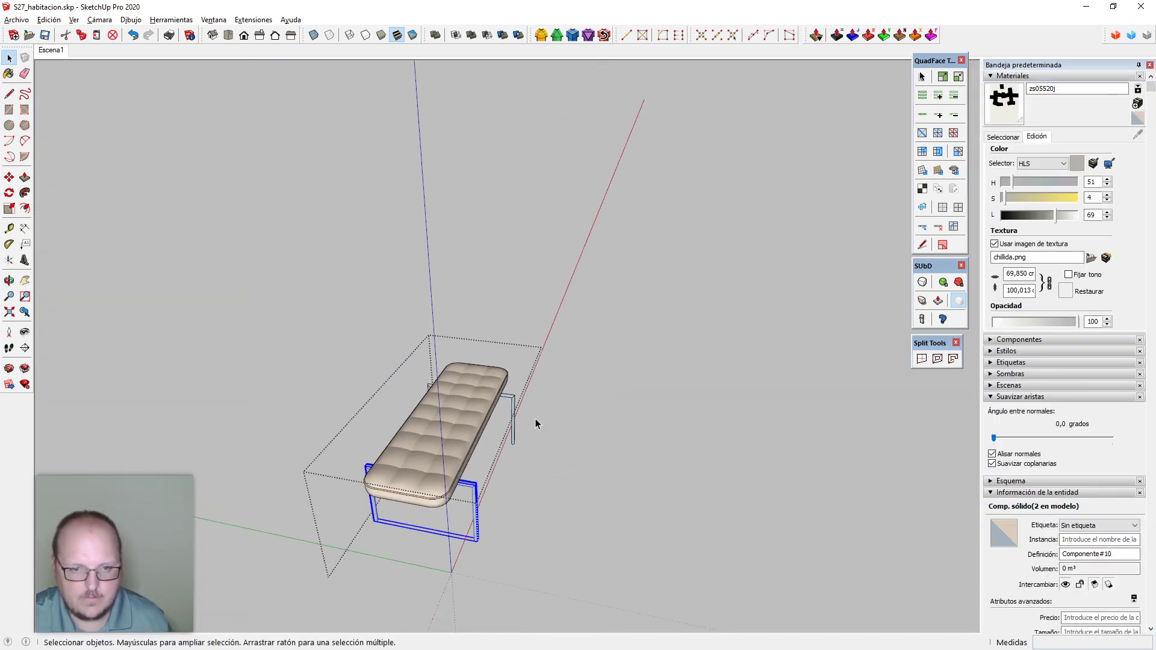
{"action": "scroll", "coordinate": [536, 424], "scroll_direction": "up", "scroll_amount": 5}
{"action": "double_click", "coordinate": [517, 461]}
{"action": "scroll", "coordinate": [533, 432], "scroll_direction": "down", "scroll_amount": 2}
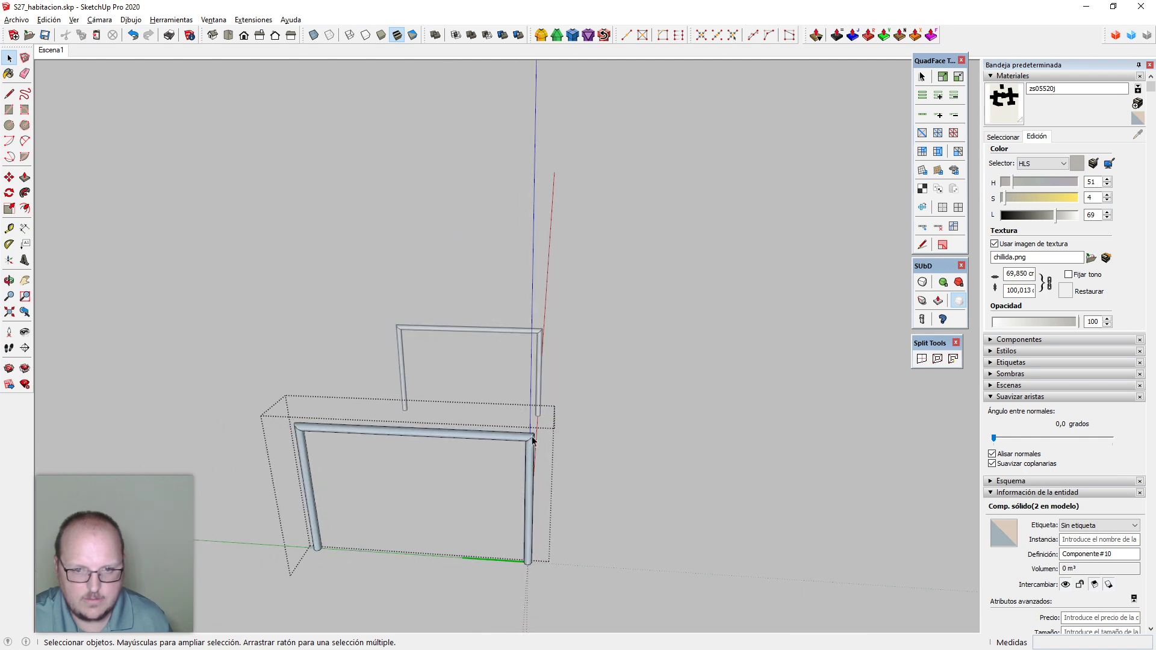
{"action": "left_click_drag", "start_coordinate": [498, 400], "coordinate": [611, 631]}
{"action": "key", "text": "m"}
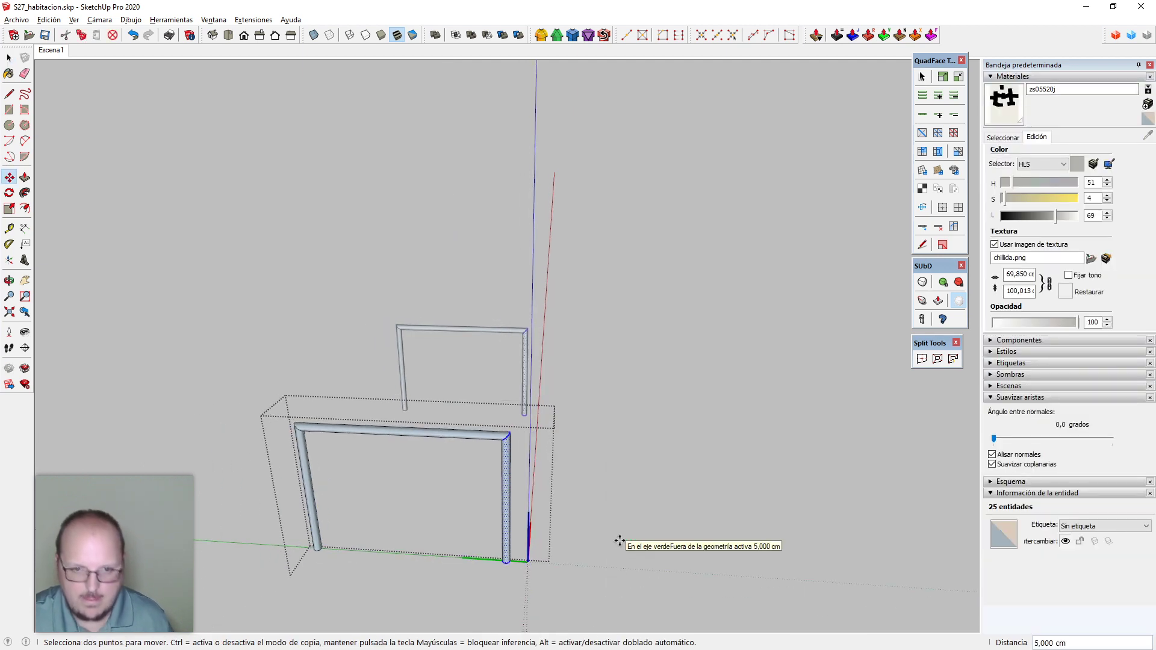
{"action": "type", "text": "5cm"}
{"action": "key", "text": "Return"}
{"action": "key", "text": "space"}
{"action": "left_click", "coordinate": [620, 541]}
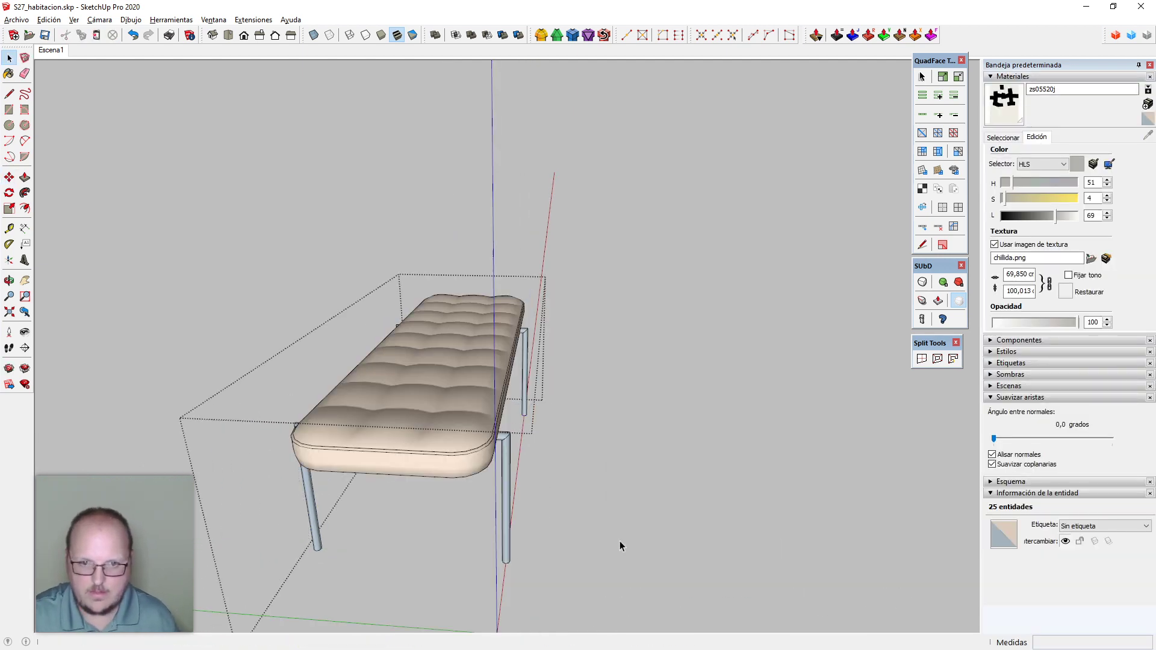
Move the leg frame's opposite leg inward too, close the component, and return to the scene Escena1
{"action": "middle_click_drag", "start_coordinate": [601, 547], "coordinate": [611, 413]}
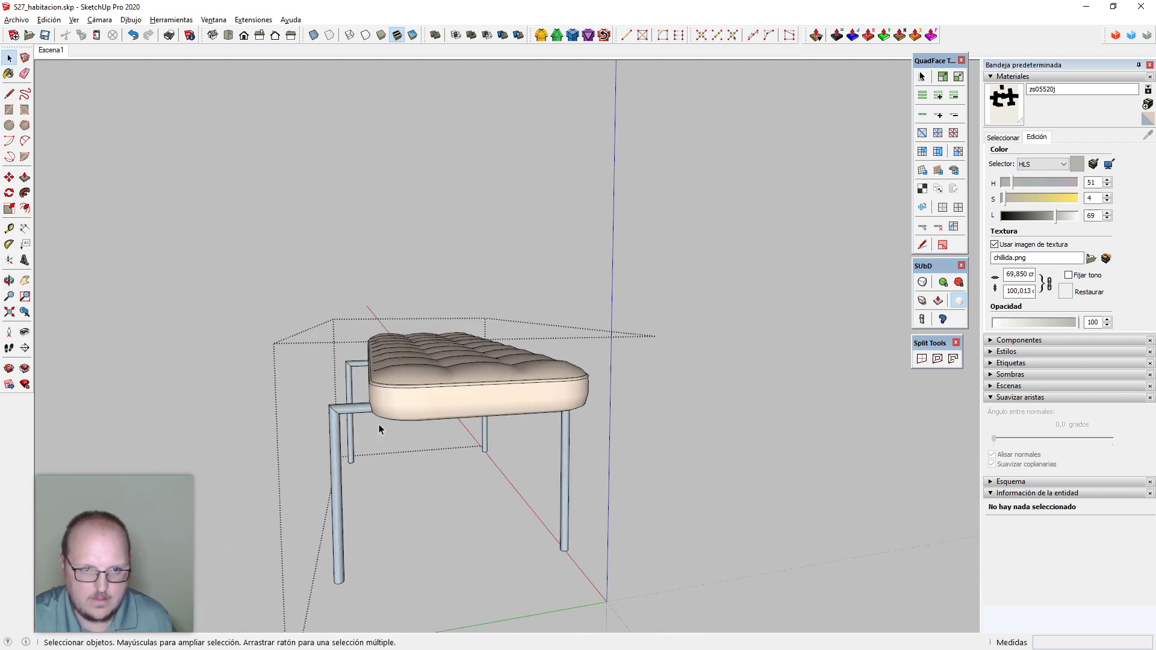
{"action": "double_click", "coordinate": [351, 411]}
{"action": "left_click_drag", "start_coordinate": [297, 384], "coordinate": [394, 614]}
{"action": "key", "text": "m"}
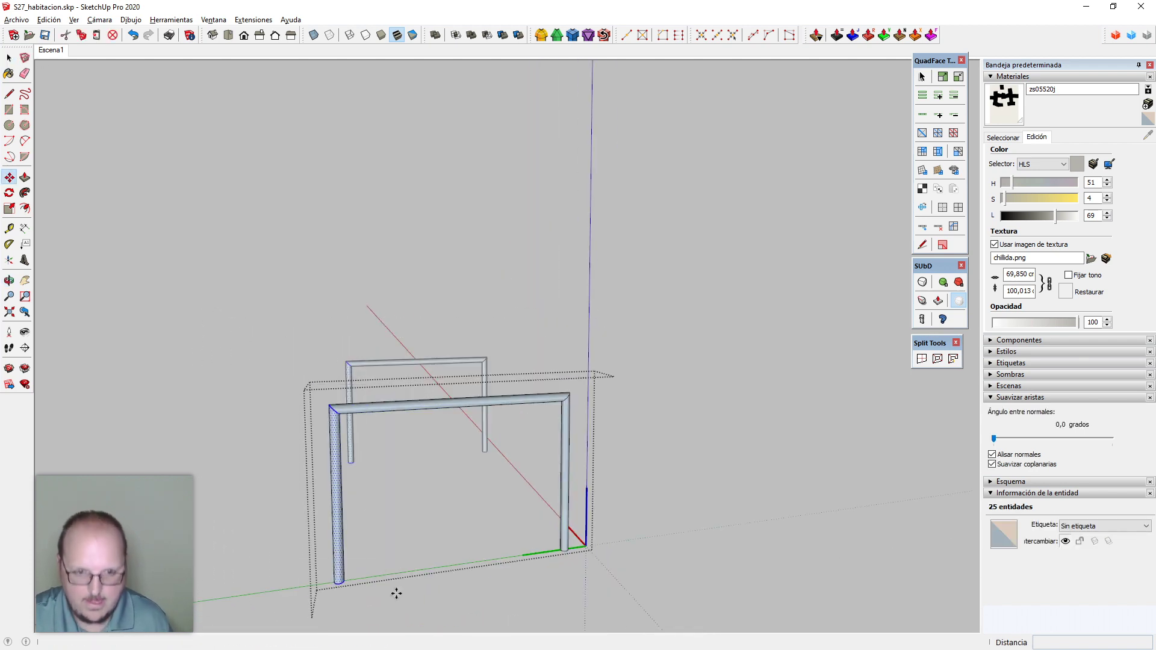
{"action": "left_click", "coordinate": [397, 594]}
{"action": "key", "text": "space"}
{"action": "left_click", "coordinate": [438, 584]}
{"action": "middle_click_drag", "start_coordinate": [602, 514], "coordinate": [338, 433]}
{"action": "left_click", "coordinate": [318, 510]}
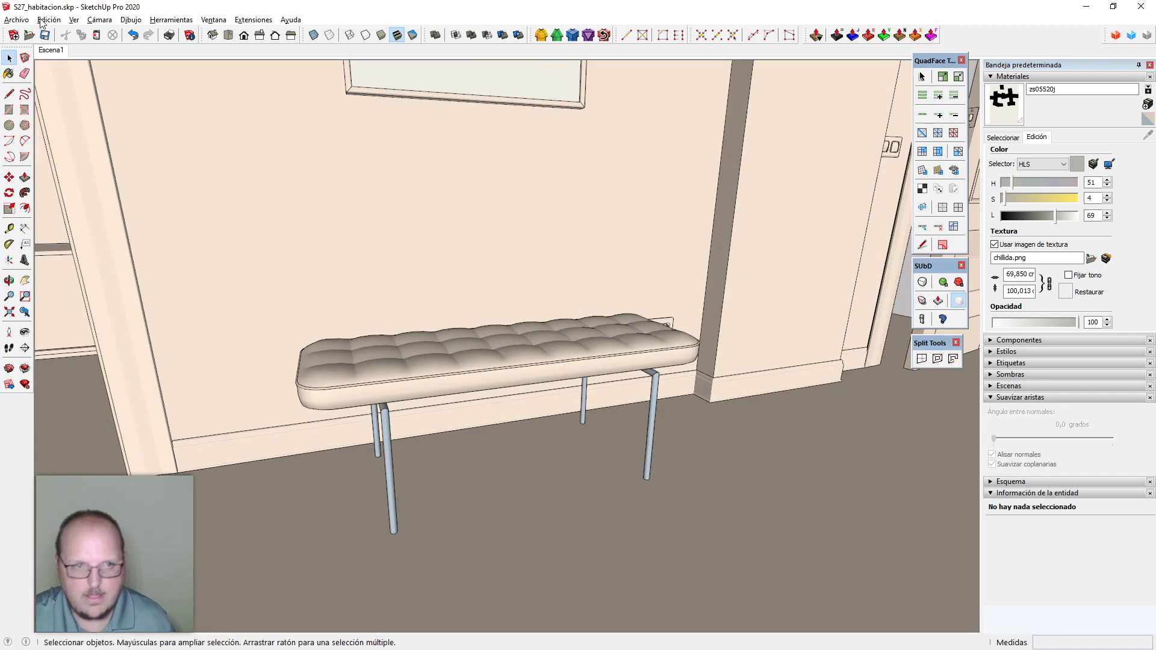
{"action": "left_click", "coordinate": [53, 54]}
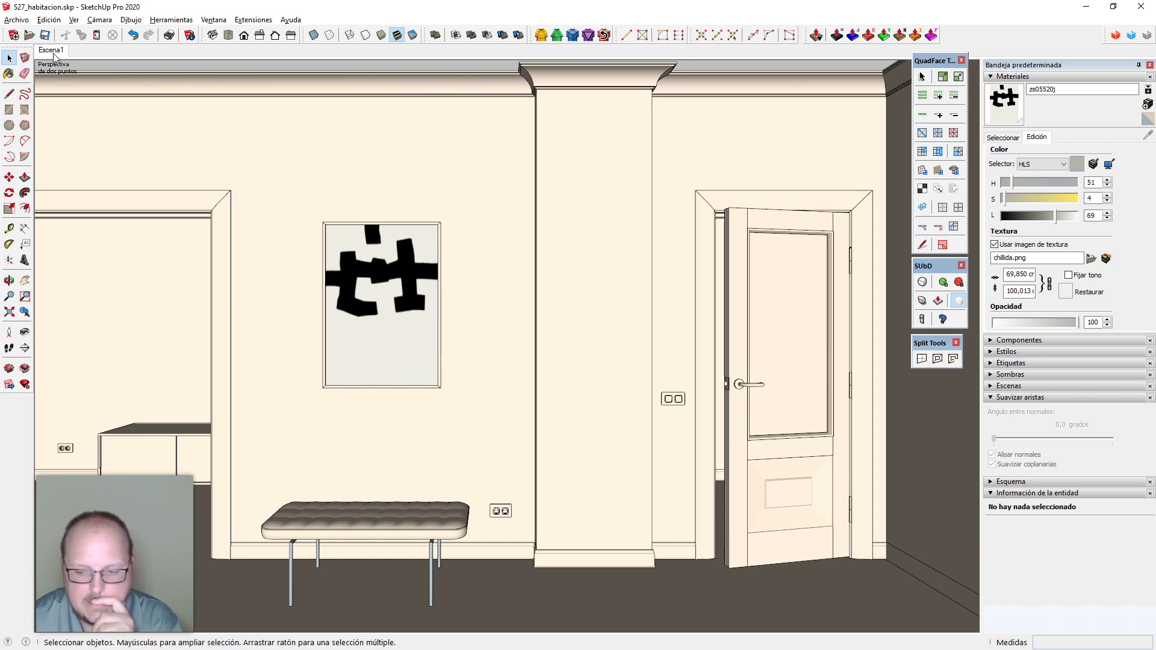
Open the tubular leg frame component for editing and inspect the lower end of its leg
{"action": "middle_click_drag", "start_coordinate": [358, 294], "coordinate": [300, 284]}
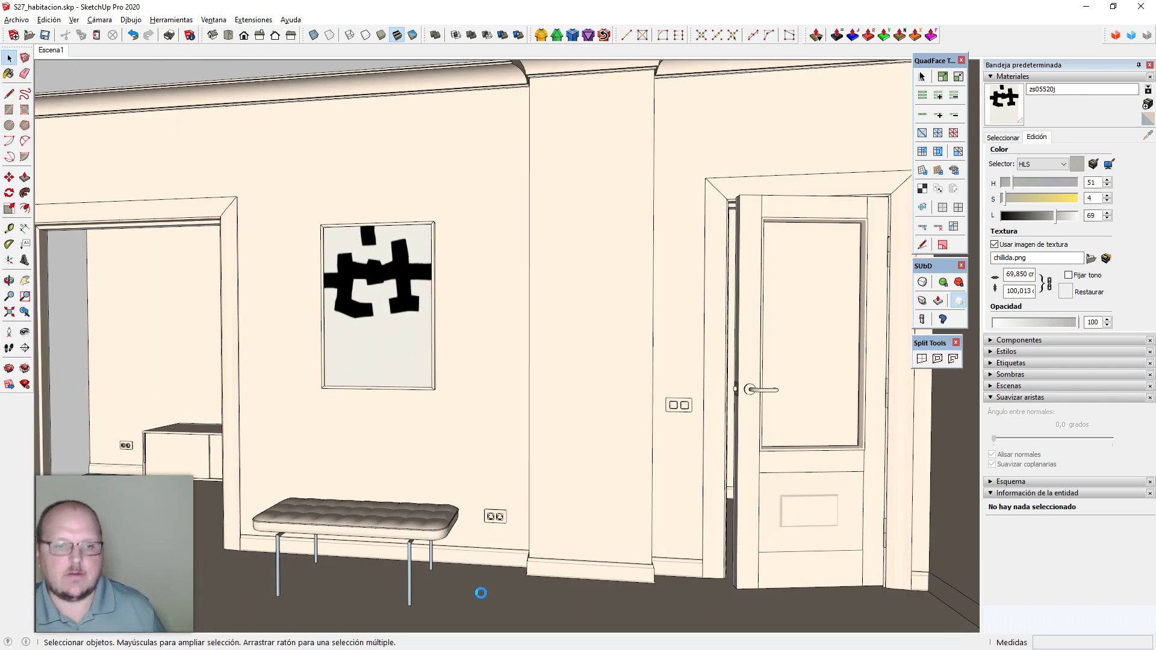
{"action": "scroll", "coordinate": [419, 317], "scroll_direction": "down", "scroll_amount": 1}
{"action": "mouse_move", "coordinate": [465, 469]}
{"action": "middle_mouse_down"}
{"action": "mouse_move", "coordinate": [405, 457]}
{"action": "mouse_move", "coordinate": [372, 421]}
{"action": "mouse_move", "coordinate": [520, 574]}
{"action": "mouse_move", "coordinate": [477, 464]}
{"action": "mouse_move", "coordinate": [476, 563]}
{"action": "middle_mouse_up"}
{"action": "scroll", "coordinate": [476, 562], "scroll_direction": "up", "scroll_amount": 4}
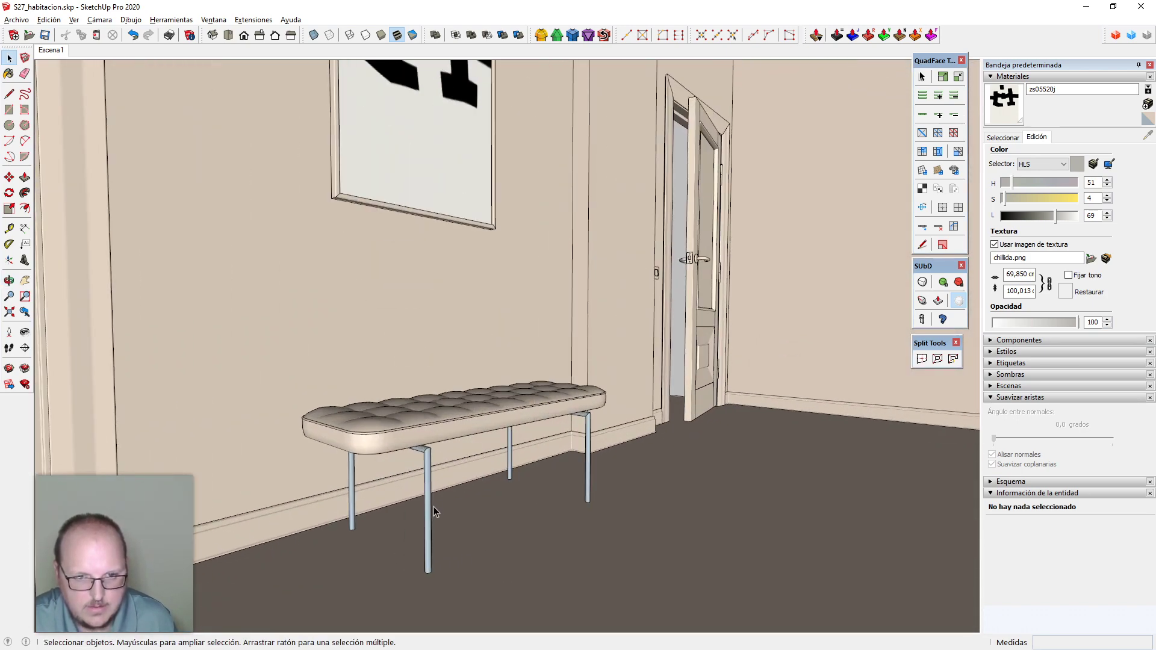
{"action": "double_click", "coordinate": [430, 500]}
{"action": "triple_click", "coordinate": [430, 483]}
{"action": "scroll", "coordinate": [429, 484], "scroll_direction": "up", "scroll_amount": 2}
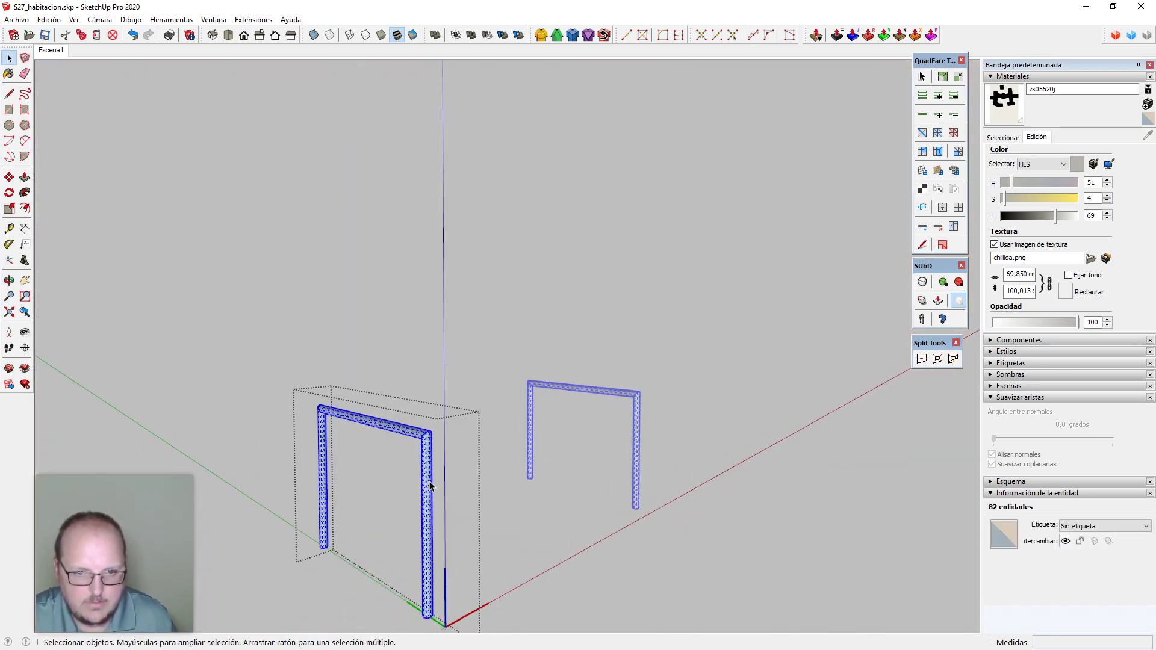
{"action": "left_click", "coordinate": [429, 483]}
{"action": "left_click", "coordinate": [430, 486]}
{"action": "middle_click_drag", "start_coordinate": [430, 379], "coordinate": [426, 509]}
{"action": "scroll", "coordinate": [534, 385], "scroll_direction": "down", "scroll_amount": 3}
{"action": "scroll", "coordinate": [460, 451], "scroll_direction": "up", "scroll_amount": 4}
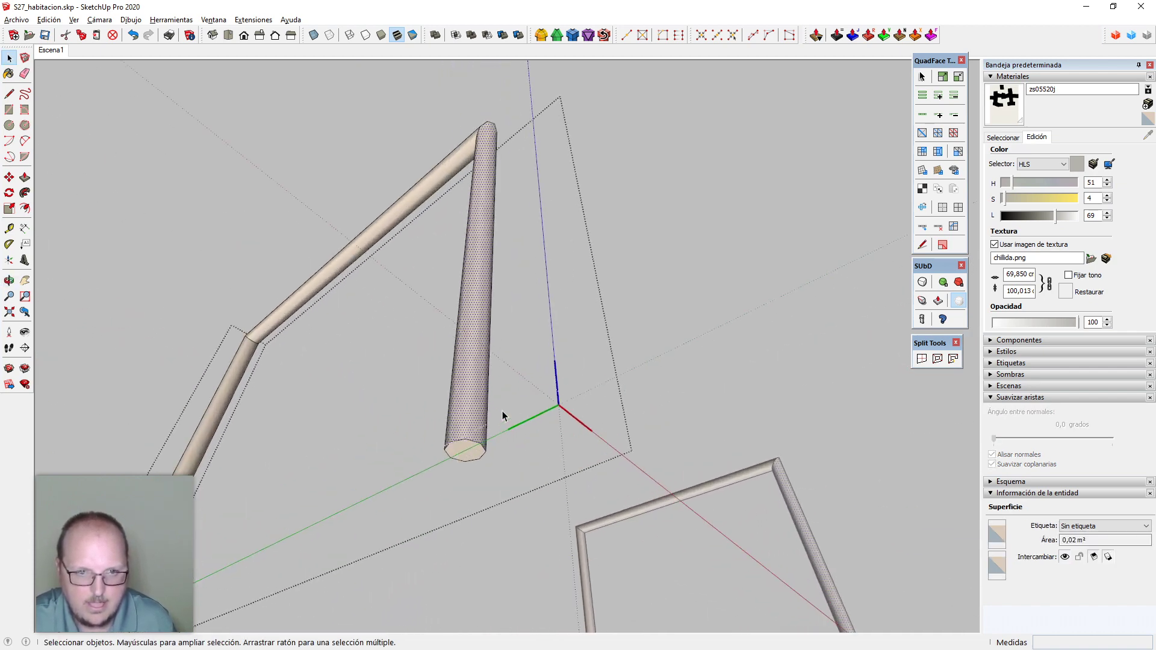
Produce a mesh for subdivision from all the geometry of the tubular leg frame
{"action": "scroll", "coordinate": [502, 411], "scroll_direction": "down", "scroll_amount": 5}
{"action": "key", "text": "ctrl+a"}
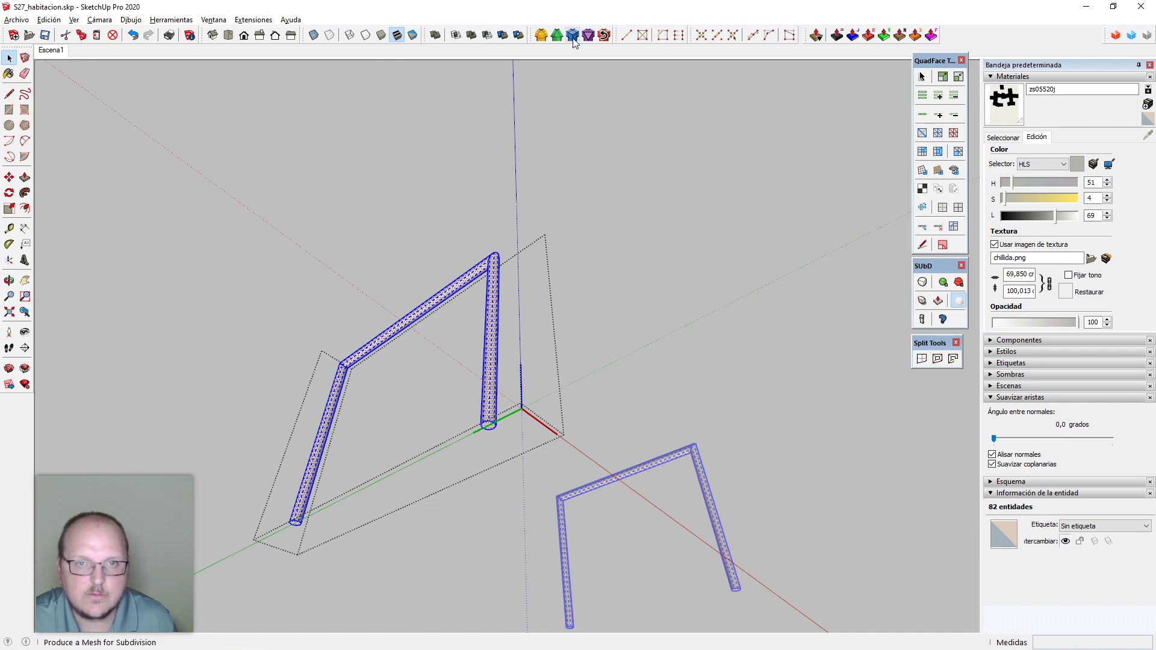
{"action": "left_click", "coordinate": [574, 37]}
{"action": "key", "text": "Return"}
{"action": "key", "text": "space"}
{"action": "scroll", "coordinate": [493, 425], "scroll_direction": "up", "scroll_amount": 6}
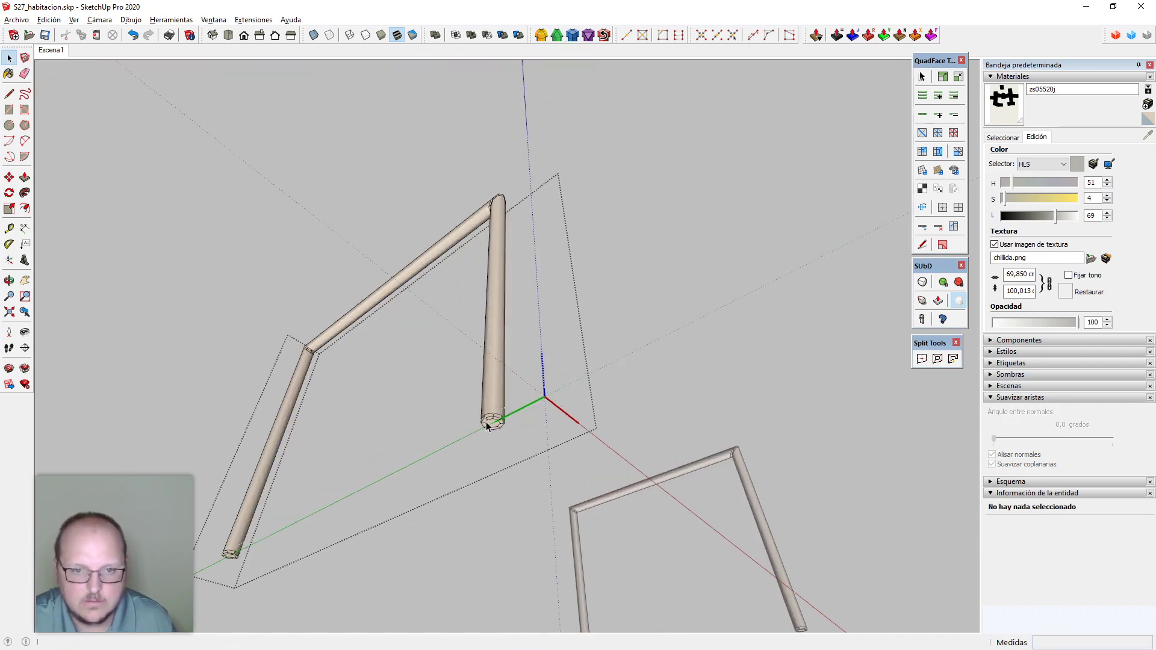
Delete the cap face closing the lower end of the tubular leg inside the leg frame component
{"action": "middle_click_drag", "start_coordinate": [494, 429], "coordinate": [591, 385]}
{"action": "scroll", "coordinate": [165, 469], "scroll_direction": "up", "scroll_amount": 3}
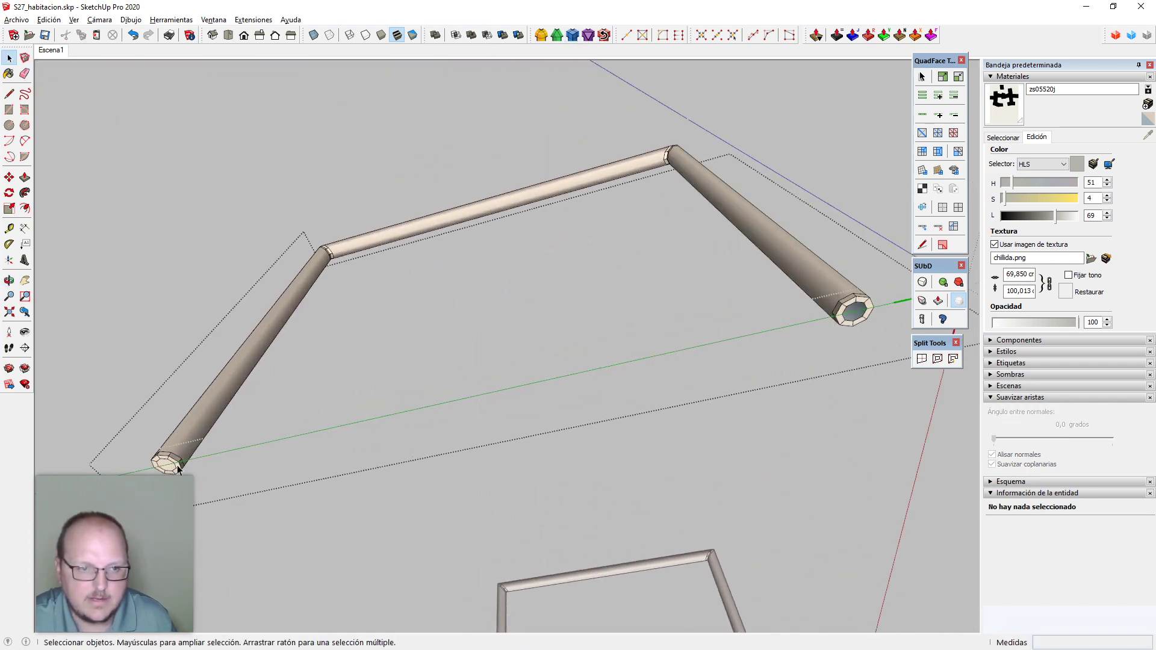
{"action": "key", "text": "Delete"}
{"action": "scroll", "coordinate": [168, 471], "scroll_direction": "down", "scroll_amount": 3}
{"action": "middle_click_drag", "start_coordinate": [465, 319], "coordinate": [356, 608]}
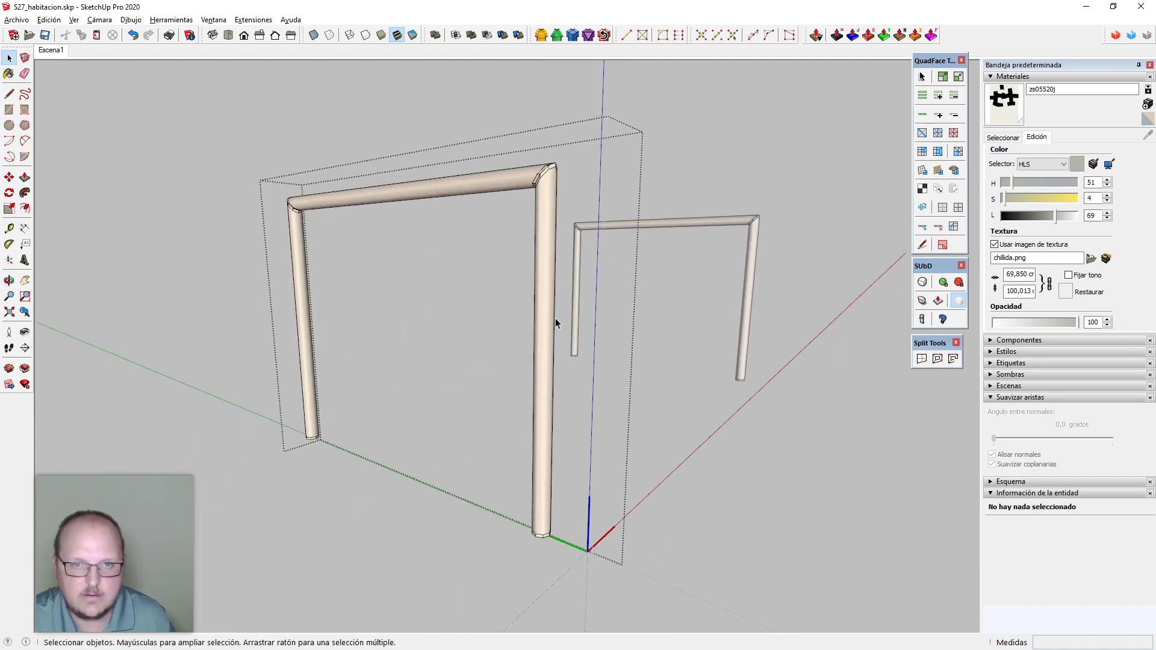
Close the leg frame component, select the whole frame, and leave the bench group to return to the full room
{"action": "key", "text": "Escape"}
{"action": "left_click", "coordinate": [544, 268]}
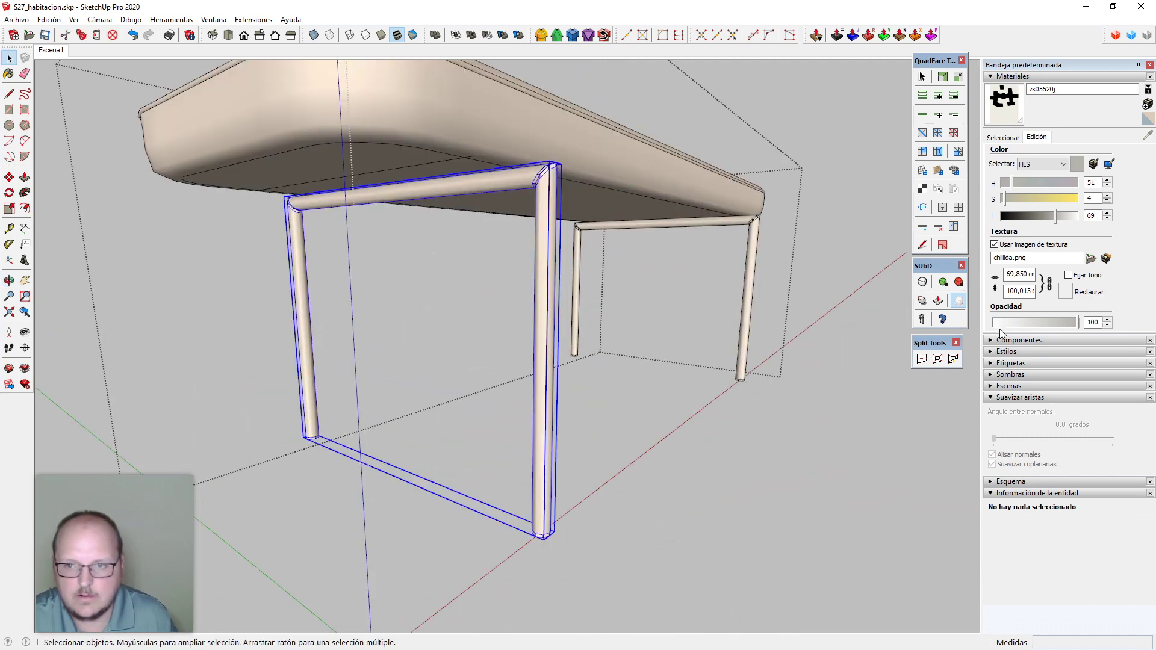
{"action": "left_click", "coordinate": [945, 209]}
{"action": "middle_click_drag", "start_coordinate": [757, 290], "coordinate": [739, 347]}
{"action": "key", "text": "Escape"}
{"action": "scroll", "coordinate": [653, 465], "scroll_direction": "down", "scroll_amount": 3}
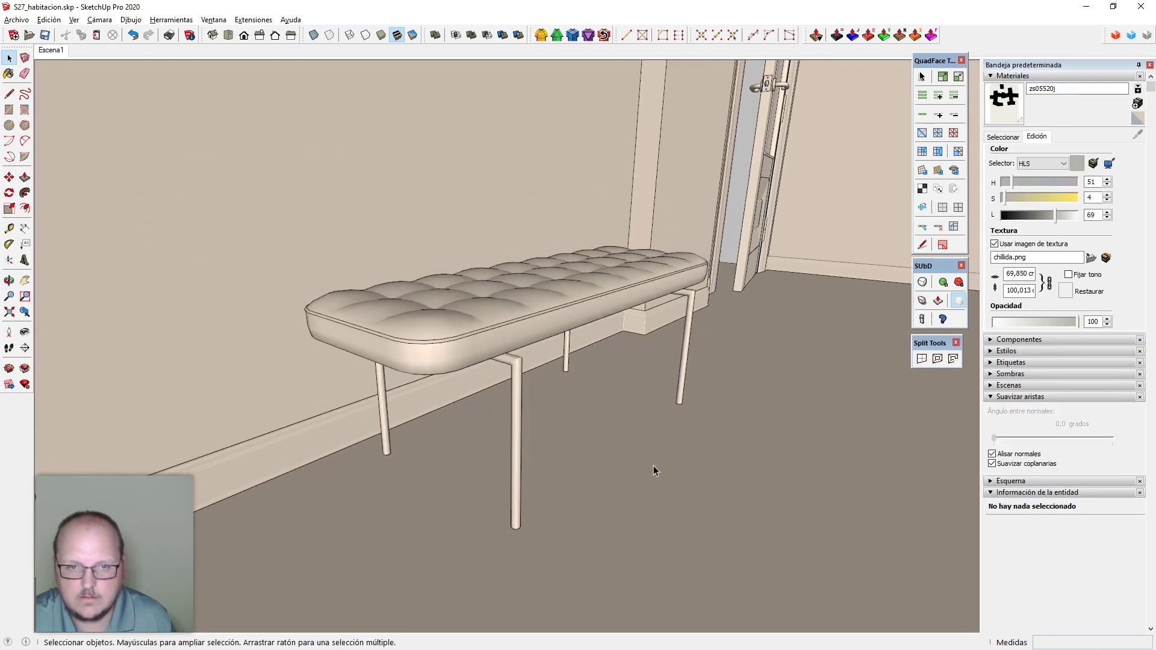
Return to the scene Escena1 and set the camera's eye height to 170 cm with Look Around
{"action": "middle_click_drag", "start_coordinate": [653, 465], "coordinate": [307, 449]}
{"action": "scroll", "coordinate": [306, 449], "scroll_direction": "down", "scroll_amount": 5}
{"action": "middle_click_drag", "start_coordinate": [400, 439], "coordinate": [422, 361]}
{"action": "left_click", "coordinate": [56, 51]}
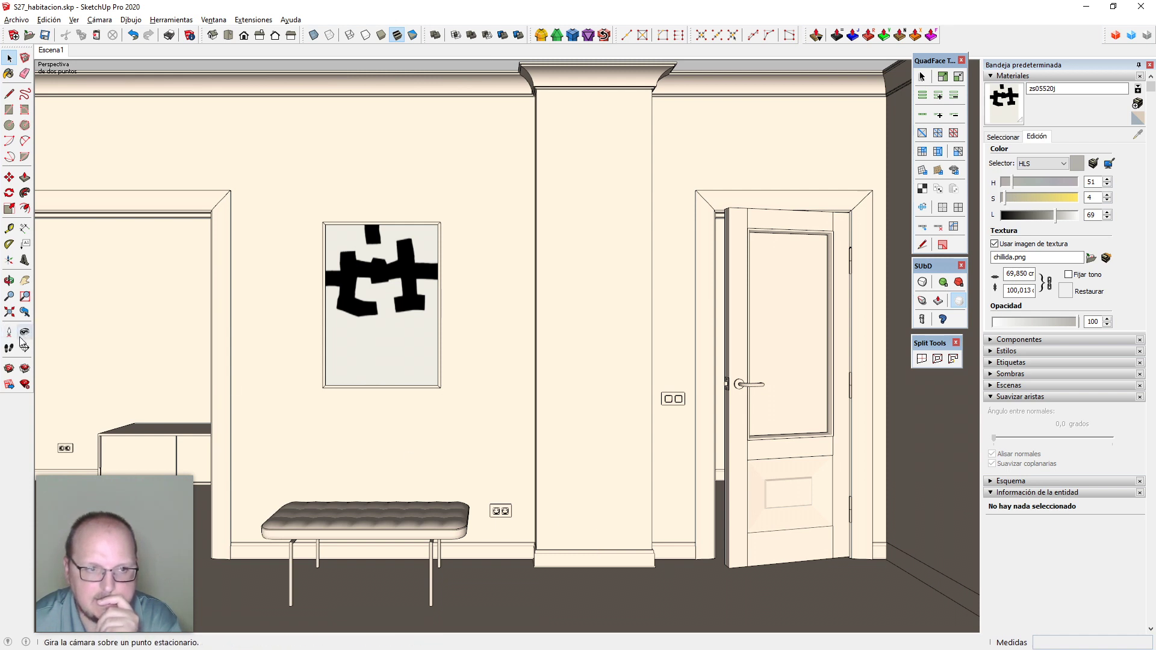
{"action": "middle_click_drag", "start_coordinate": [379, 420], "coordinate": [374, 420]}
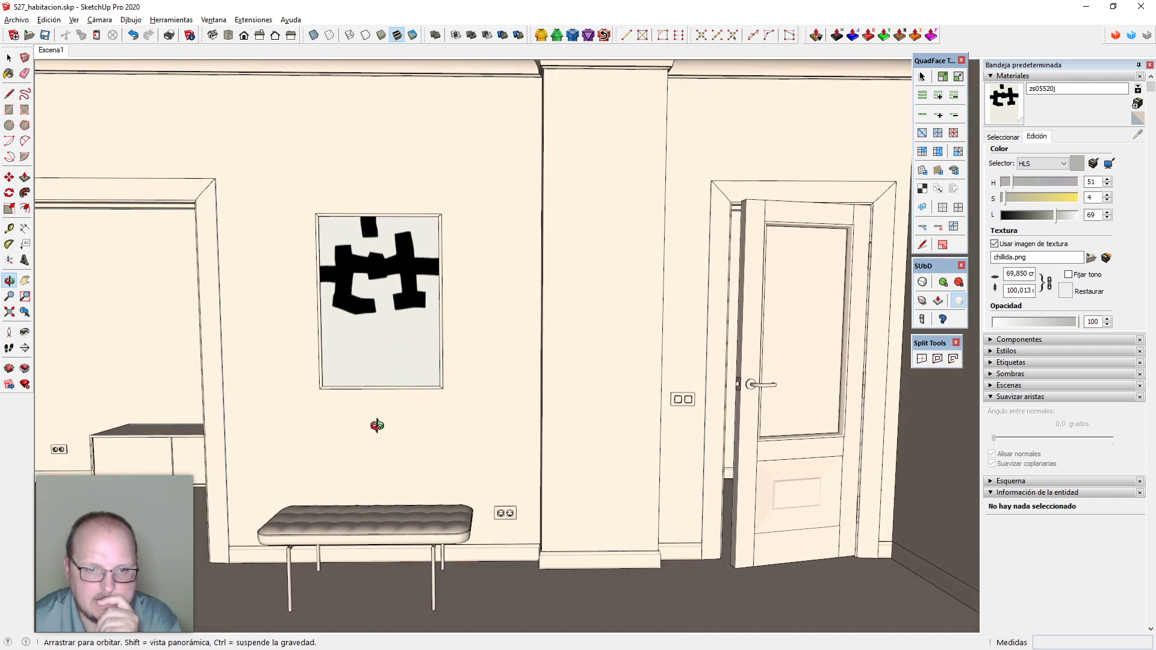
{"action": "left_click", "coordinate": [28, 333]}
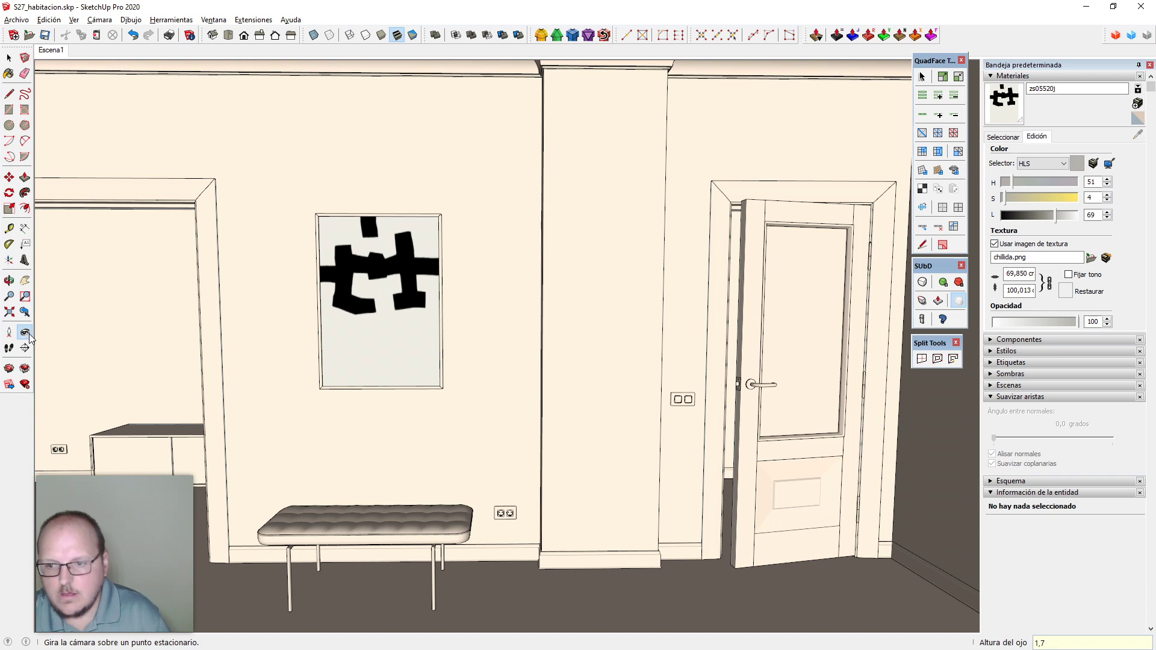
{"action": "key", "text": "Return"}
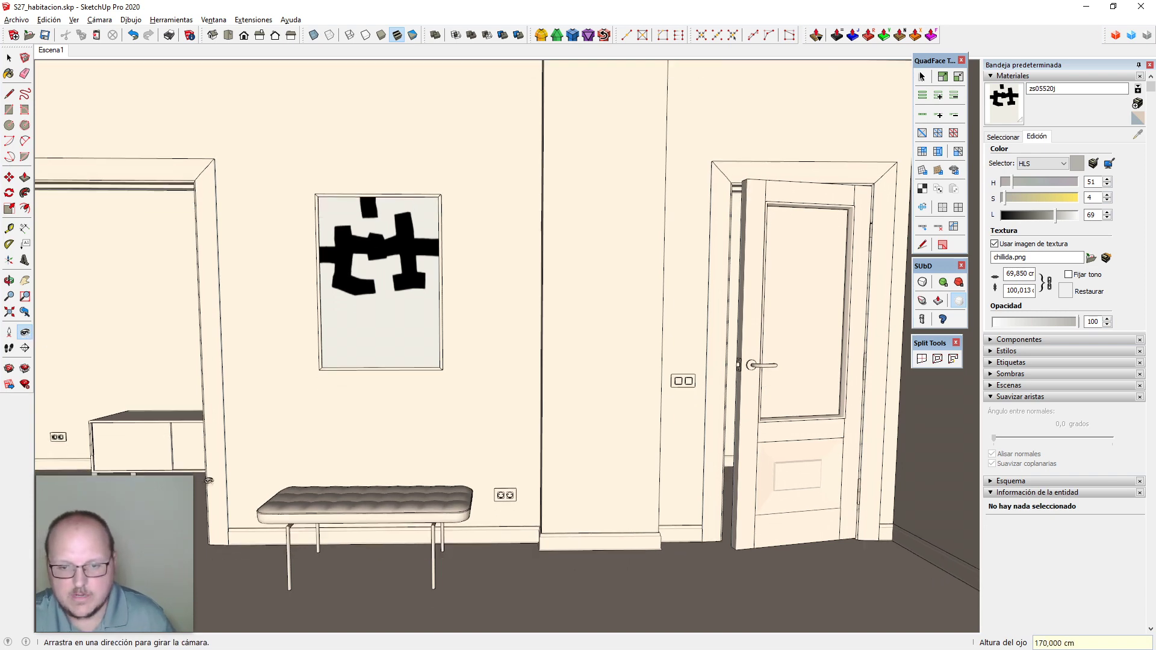
{"action": "left_click_drag", "start_coordinate": [517, 399], "coordinate": [496, 369]}
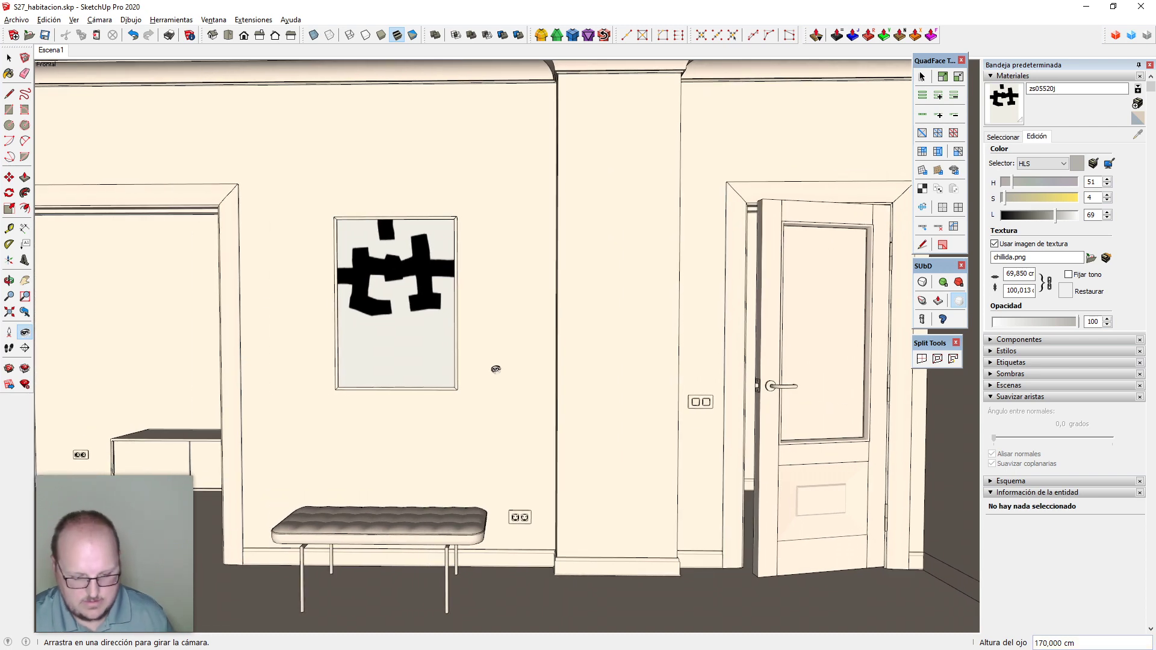
Switch the camera to two-point perspective and reframe the wall with the bench, picture and door
{"action": "key", "text": "shift+p"}
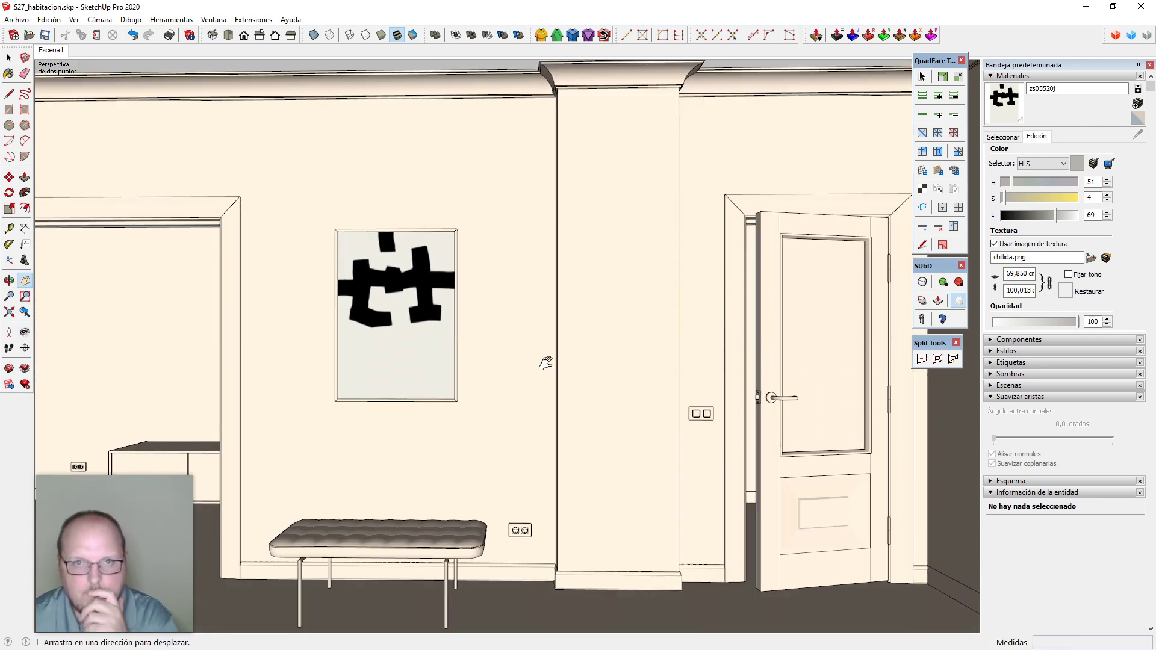
{"action": "key", "text": "z"}
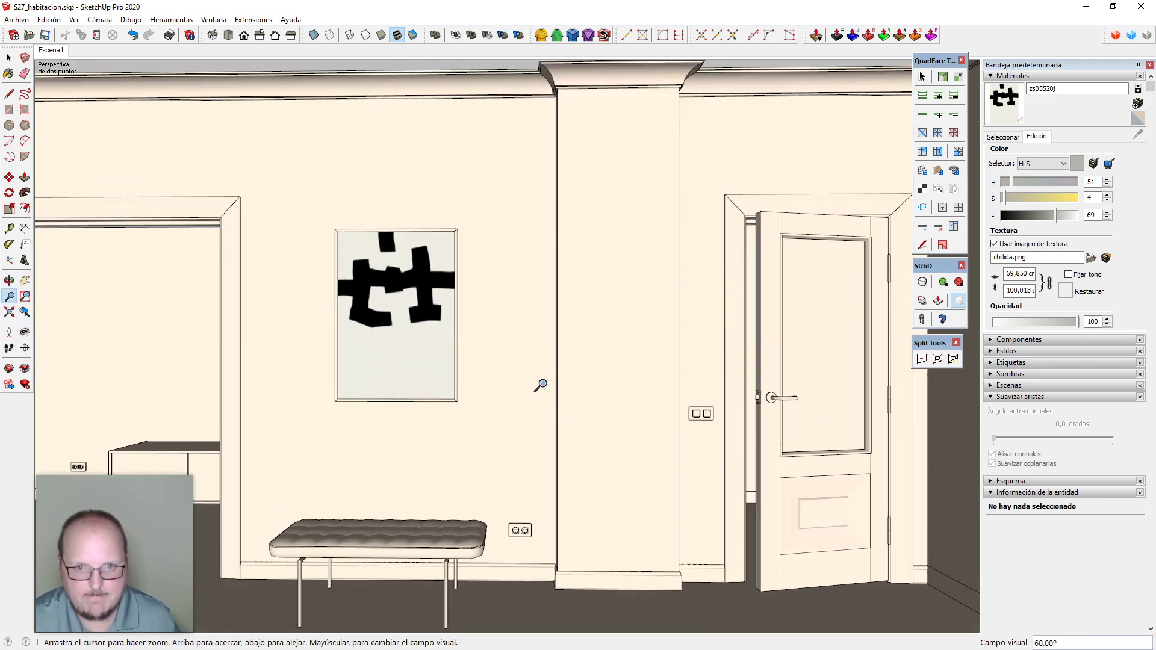
{"action": "left_click_drag", "start_coordinate": [542, 383], "coordinate": [548, 386]}
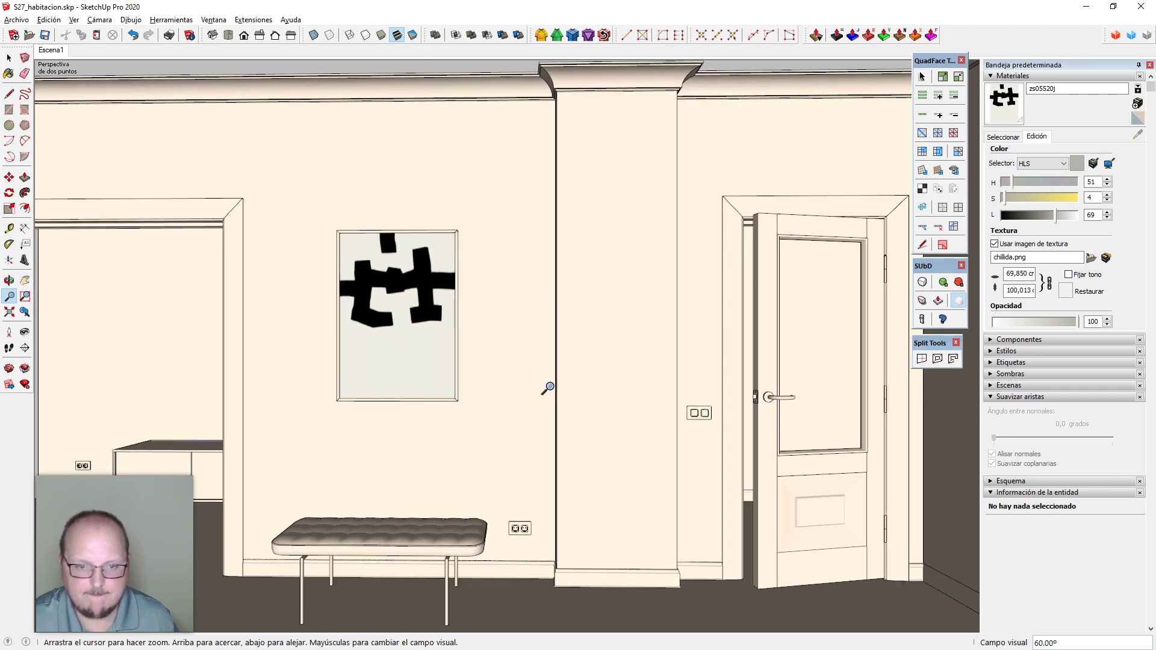
{"action": "key", "text": "h"}
{"action": "mouse_move", "coordinate": [539, 428]}
{"action": "left_mouse_down"}
{"action": "mouse_move", "coordinate": [542, 405]}
{"action": "mouse_move", "coordinate": [545, 421]}
{"action": "left_mouse_up"}
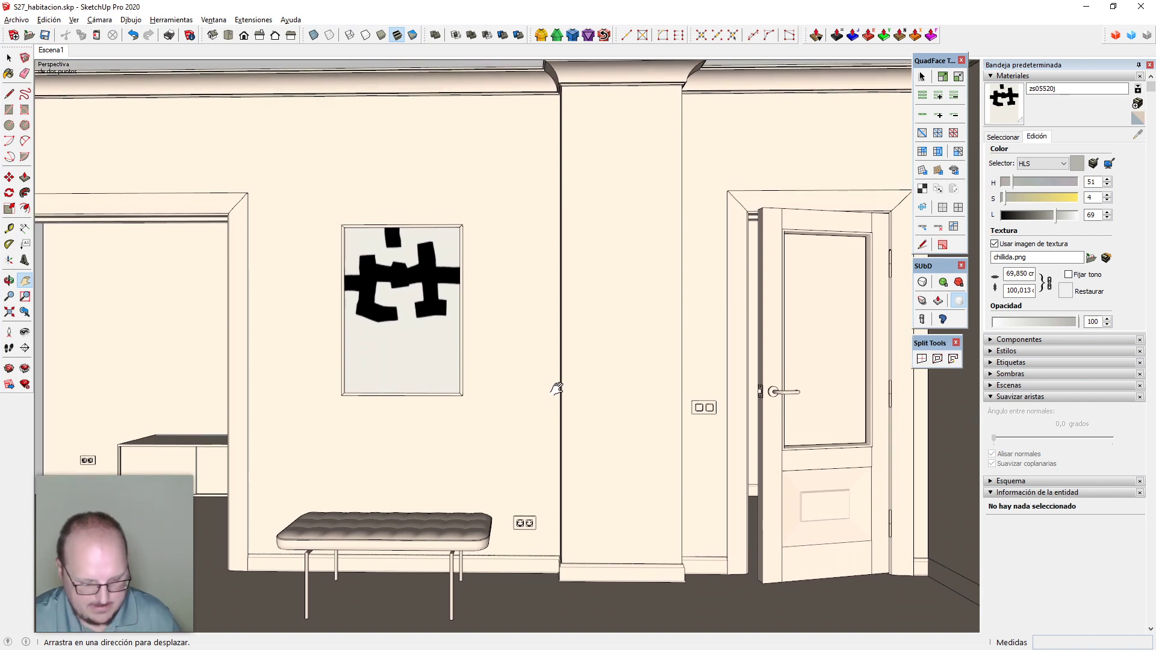
Align the camera to the standard front view and reframe the bench wall
{"action": "key", "text": "z"}
{"action": "left_click_drag", "start_coordinate": [566, 349], "coordinate": [570, 357]}
{"action": "key", "text": "space"}
{"action": "middle_click_drag", "start_coordinate": [576, 358], "coordinate": [589, 365]}
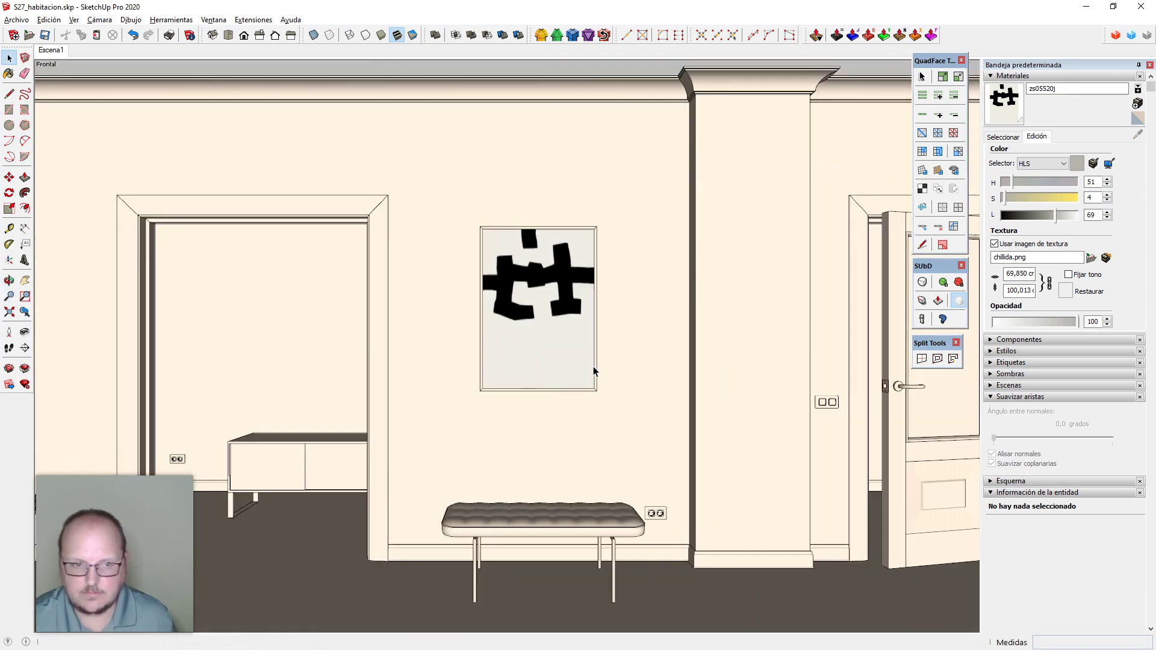
{"action": "scroll", "coordinate": [457, 413], "scroll_direction": "down", "scroll_amount": 1}
{"action": "scroll", "coordinate": [542, 451], "scroll_direction": "up", "scroll_amount": 3}
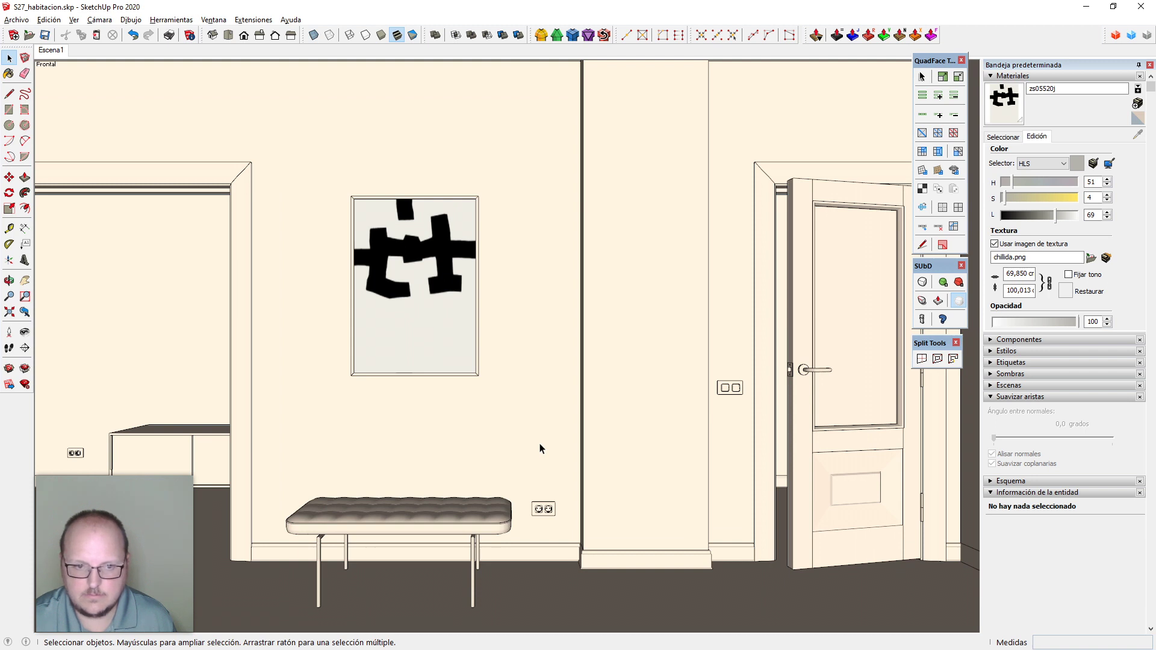
Set the eye height of the front view to 170 cm and zoom out slightly from the wall
{"action": "left_click", "coordinate": [24, 332]}
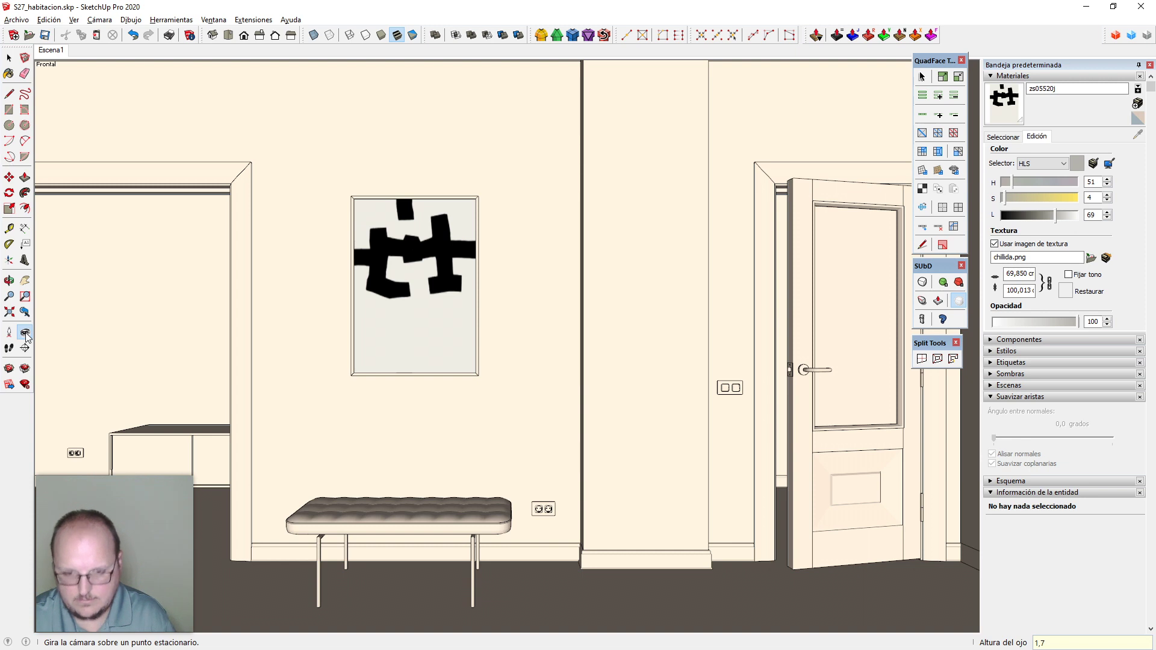
{"action": "key", "text": "Return"}
{"action": "type", "text": "1"}
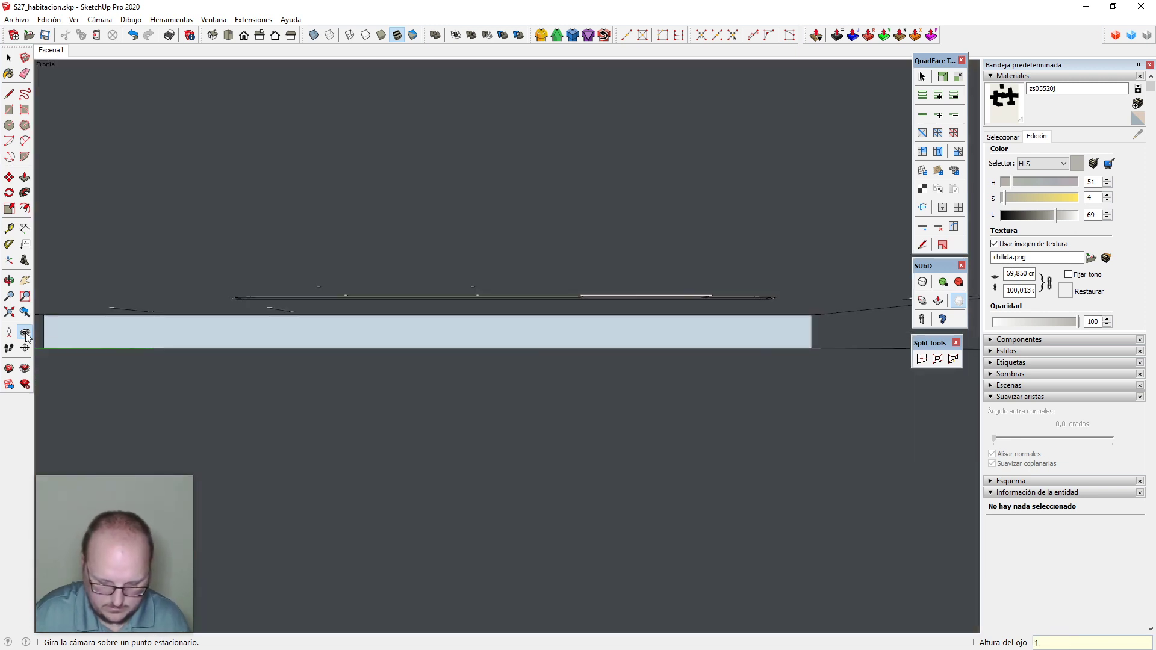
{"action": "type", "text": "70"}
{"action": "key", "text": "Return"}
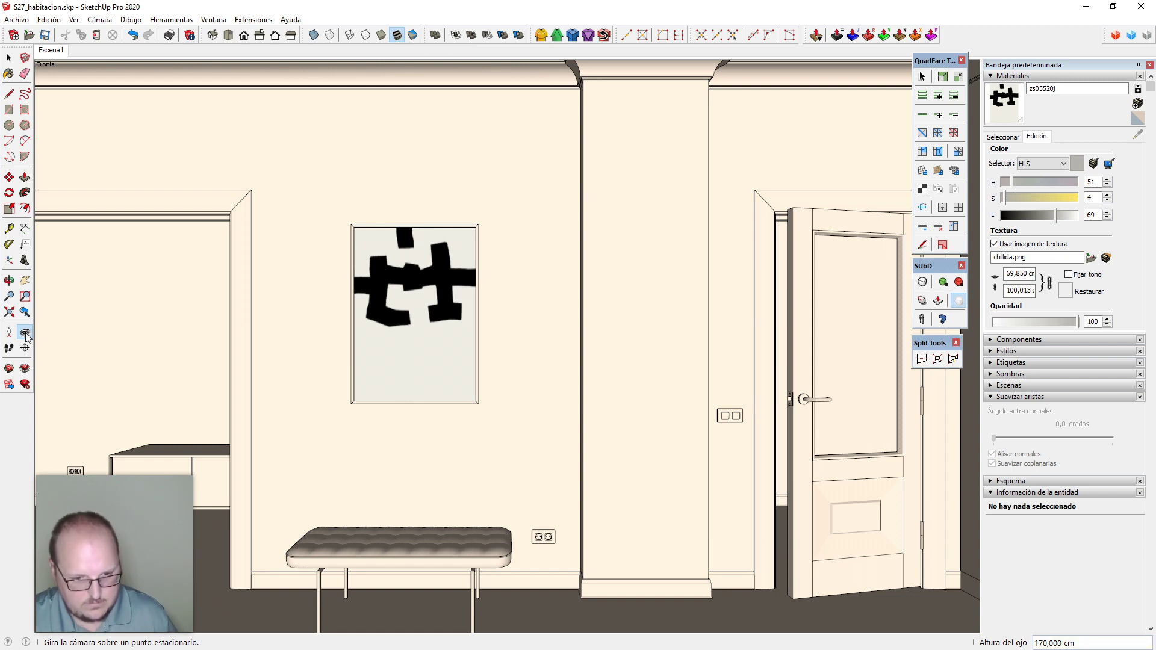
{"action": "key", "text": "z"}
{"action": "left_click_drag", "start_coordinate": [498, 348], "coordinate": [512, 372]}
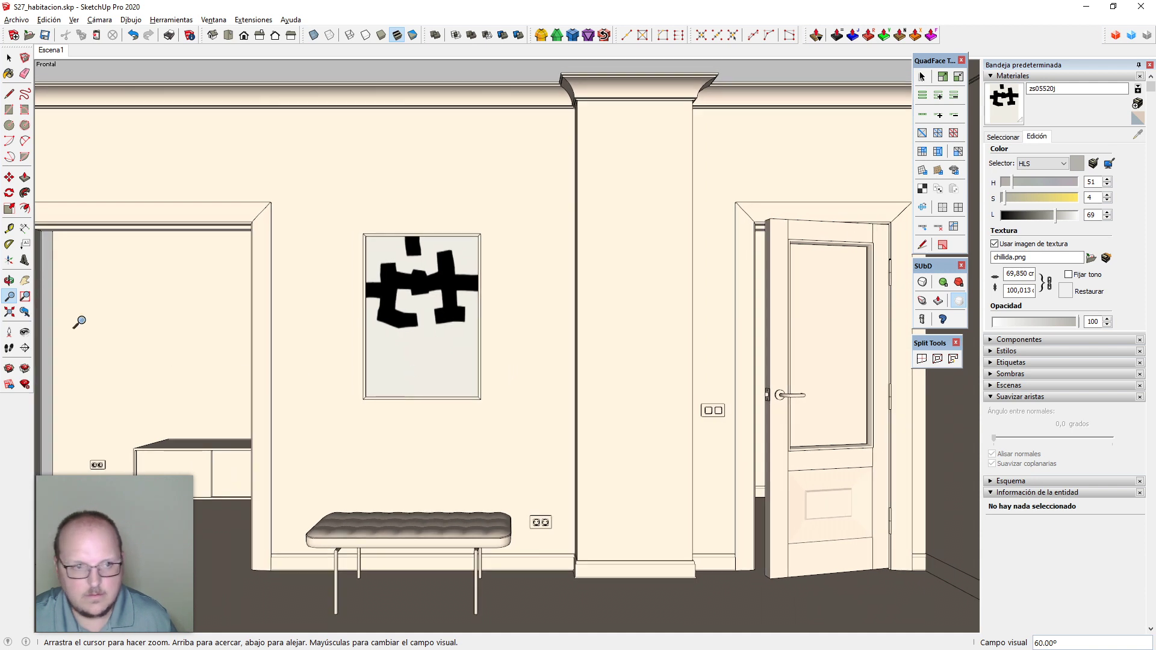
Apply two-point perspective to the front view and zoom out to fit the doorway, bench and open door
{"action": "left_click", "coordinate": [28, 334]}
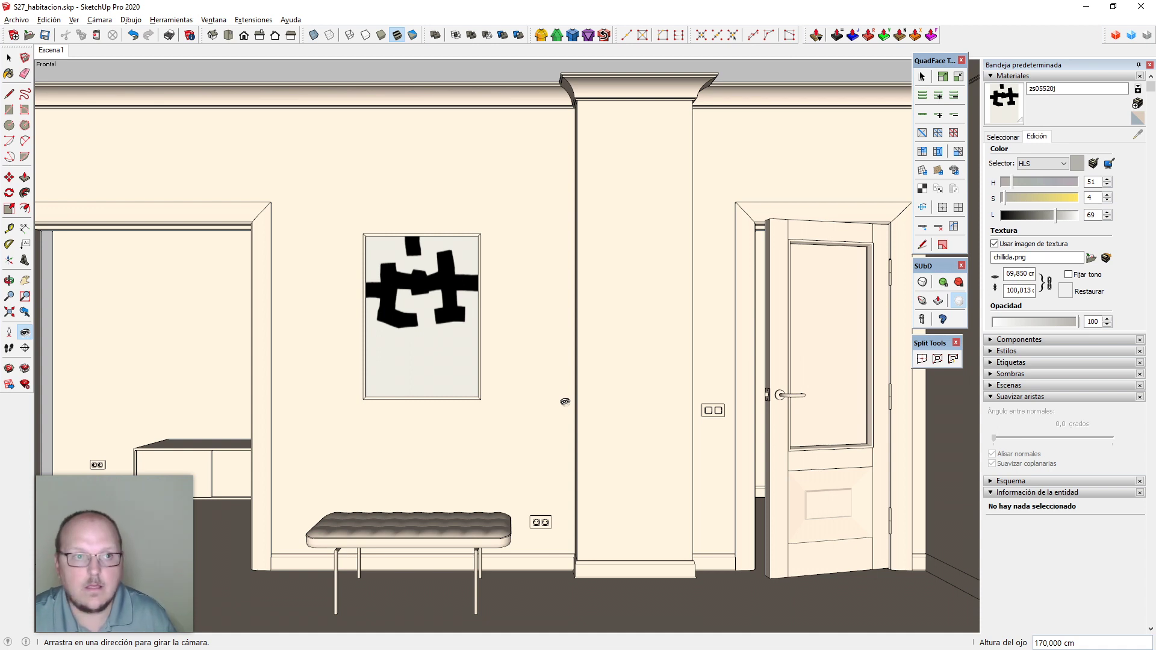
{"action": "key", "text": "h"}
{"action": "left_click_drag", "start_coordinate": [568, 413], "coordinate": [570, 419]}
{"action": "key", "text": "z"}
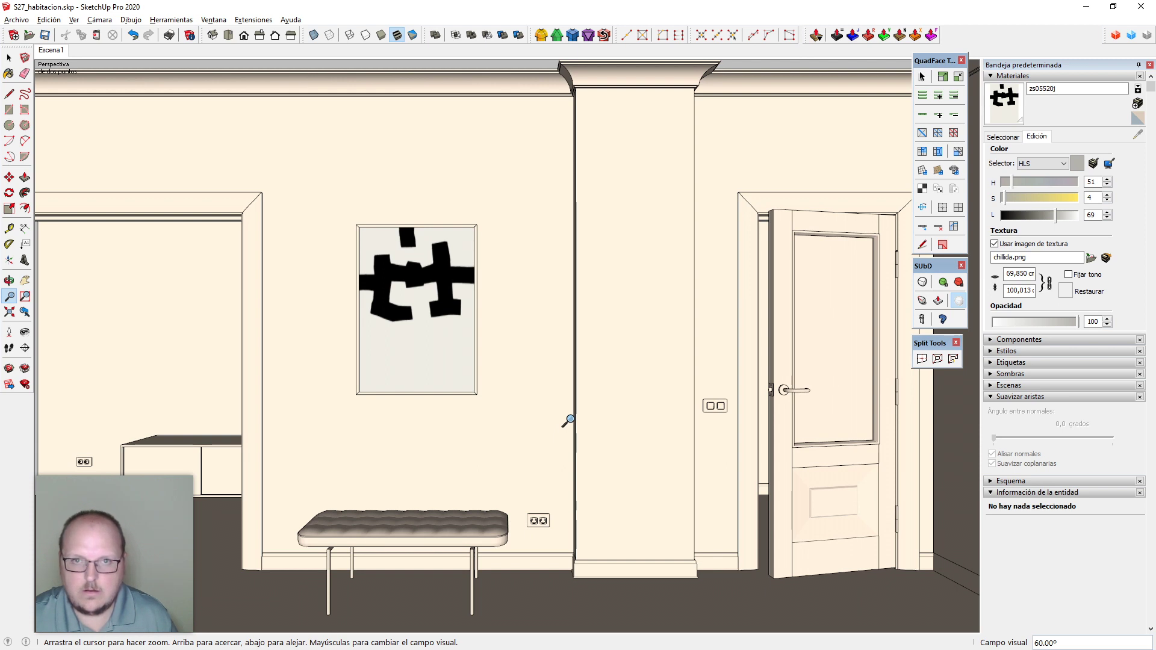
{"action": "key", "text": "h"}
{"action": "mouse_move", "coordinate": [576, 392]}
{"action": "left_mouse_down"}
{"action": "mouse_move", "coordinate": [558, 360]}
{"action": "mouse_move", "coordinate": [568, 375]}
{"action": "left_mouse_up"}
{"action": "key", "text": "z"}
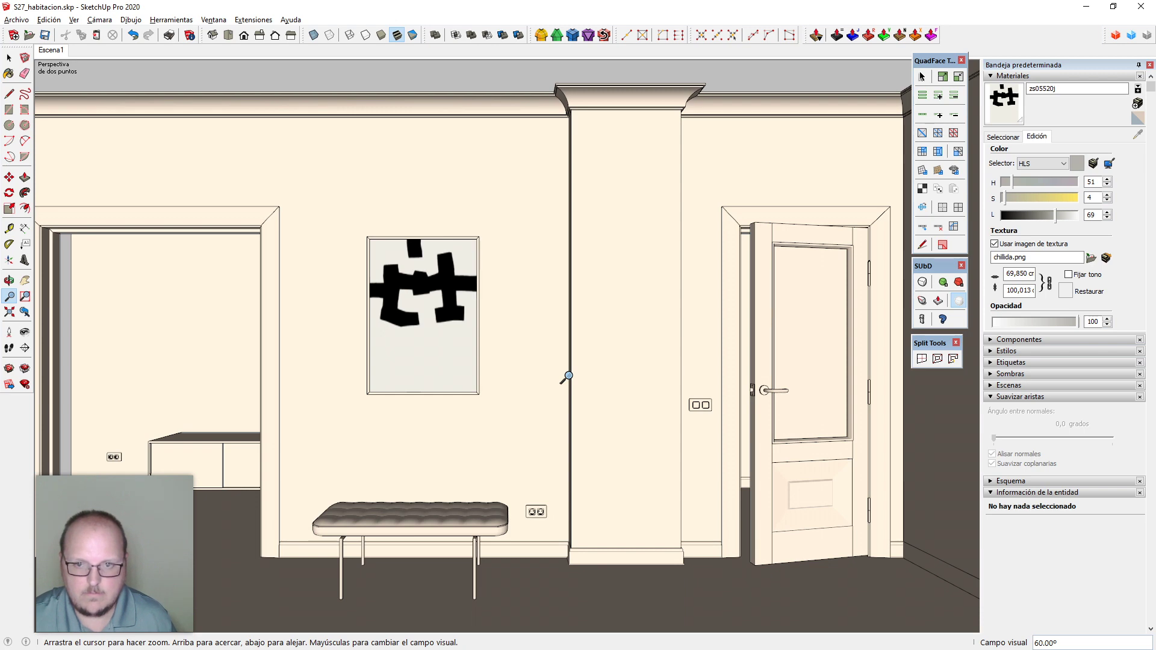
{"action": "mouse_move", "coordinate": [570, 395]}
{"action": "left_mouse_down"}
{"action": "mouse_move", "coordinate": [569, 364]}
{"action": "mouse_move", "coordinate": [573, 373]}
{"action": "left_mouse_up"}
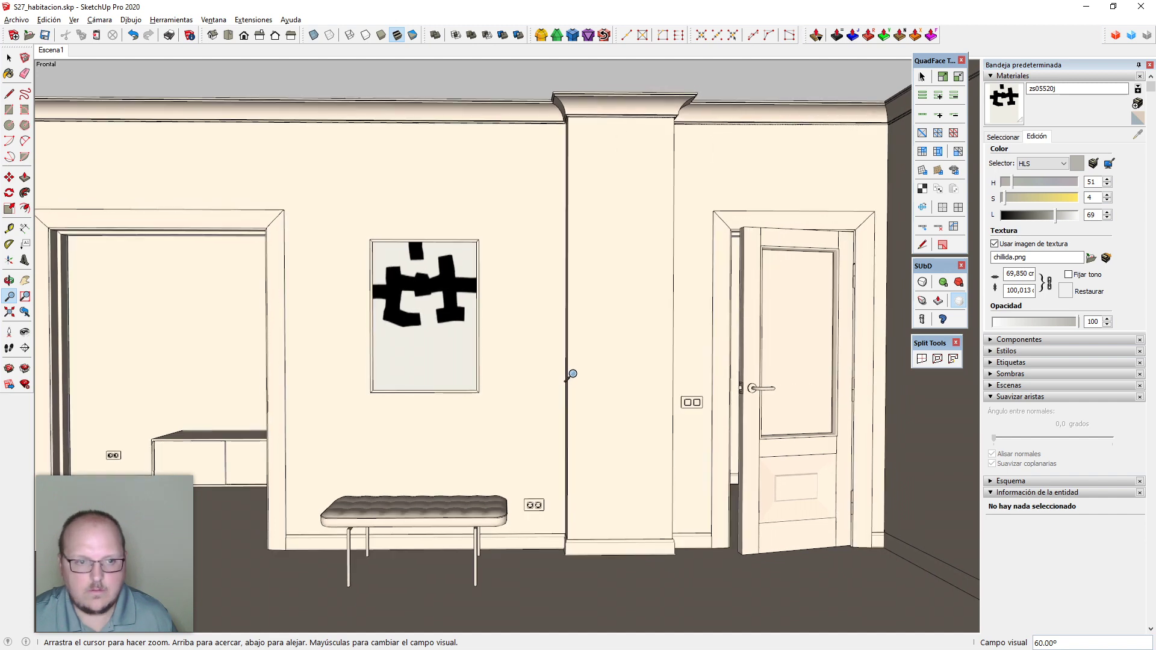
Restore the front view and zoom in to frame the bench between the doorway and the pillar
{"action": "key", "text": "Page_Down"}
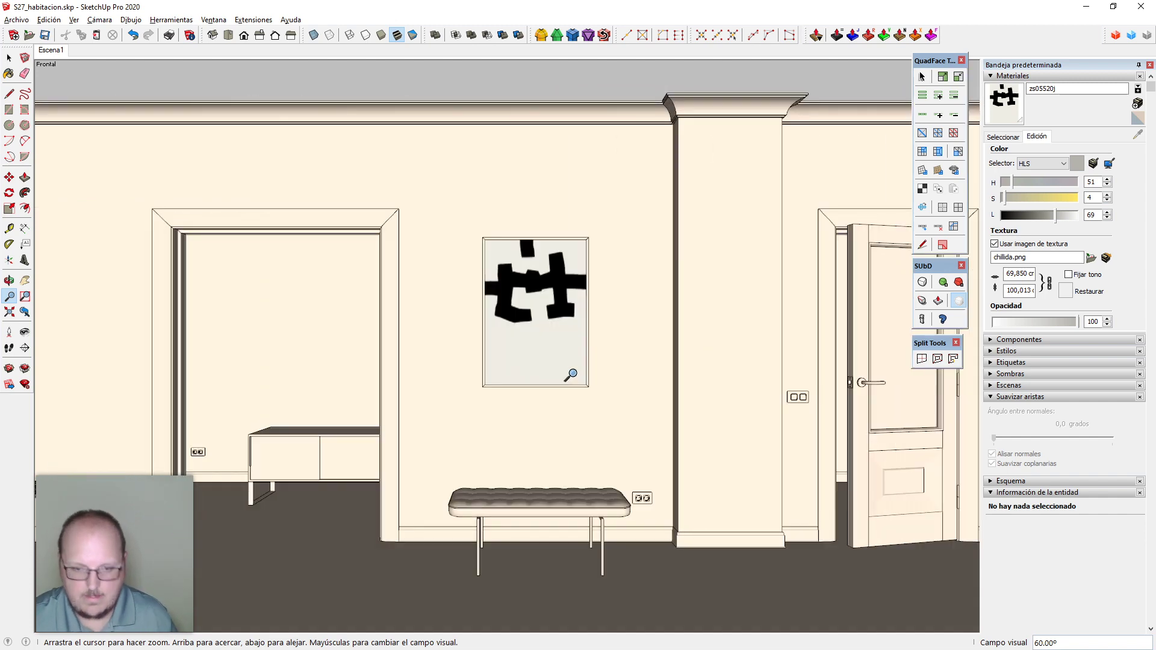
{"action": "left_click_drag", "start_coordinate": [710, 421], "coordinate": [642, 404]}
{"action": "key", "text": "h"}
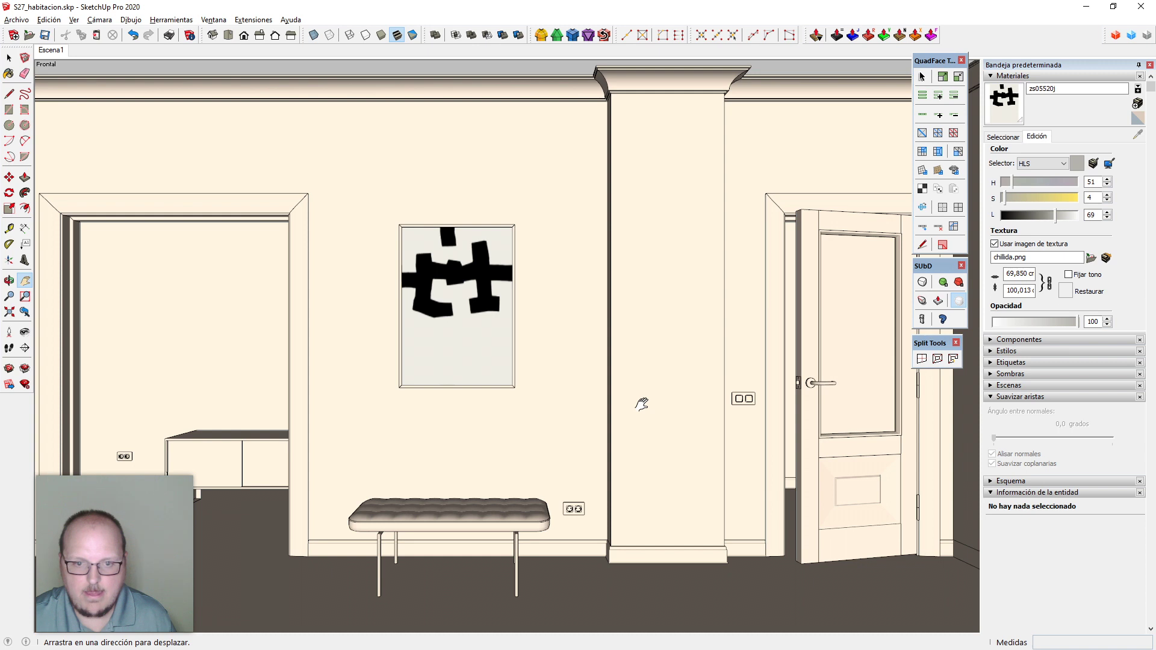
Try shifting the bench group sideways along the wall towards the pillar
{"action": "key", "text": "space"}
{"action": "left_click", "coordinate": [523, 523]}
{"action": "key", "text": "m"}
{"action": "left_click", "coordinate": [561, 454]}
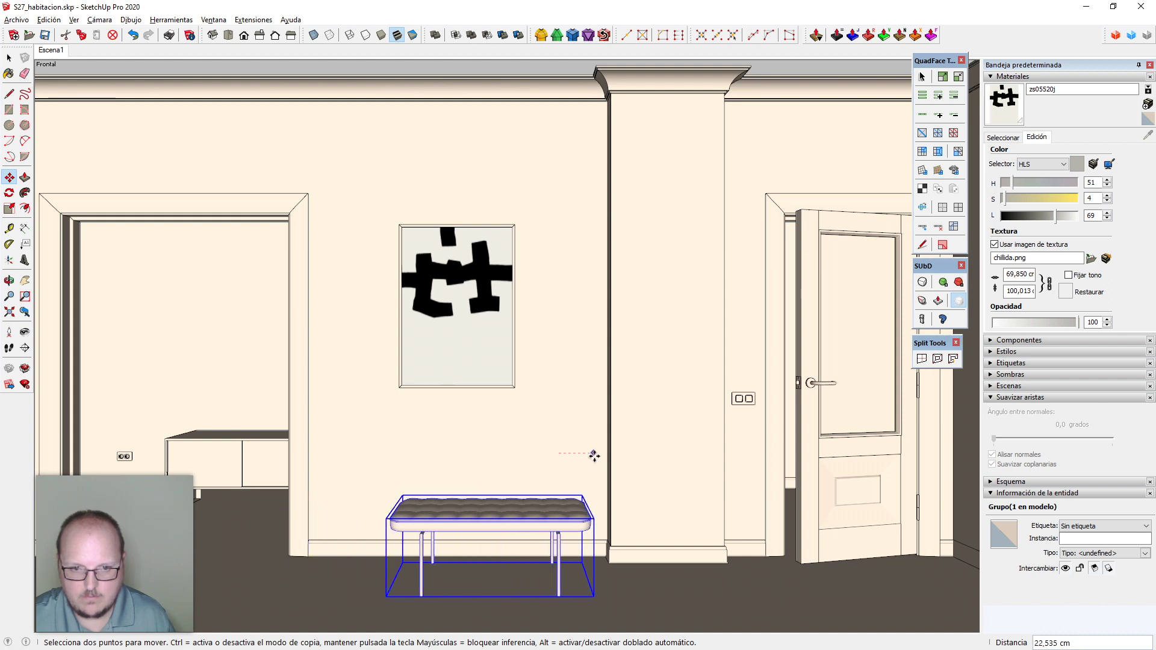
{"action": "left_click", "coordinate": [556, 461]}
{"action": "key", "text": "space"}
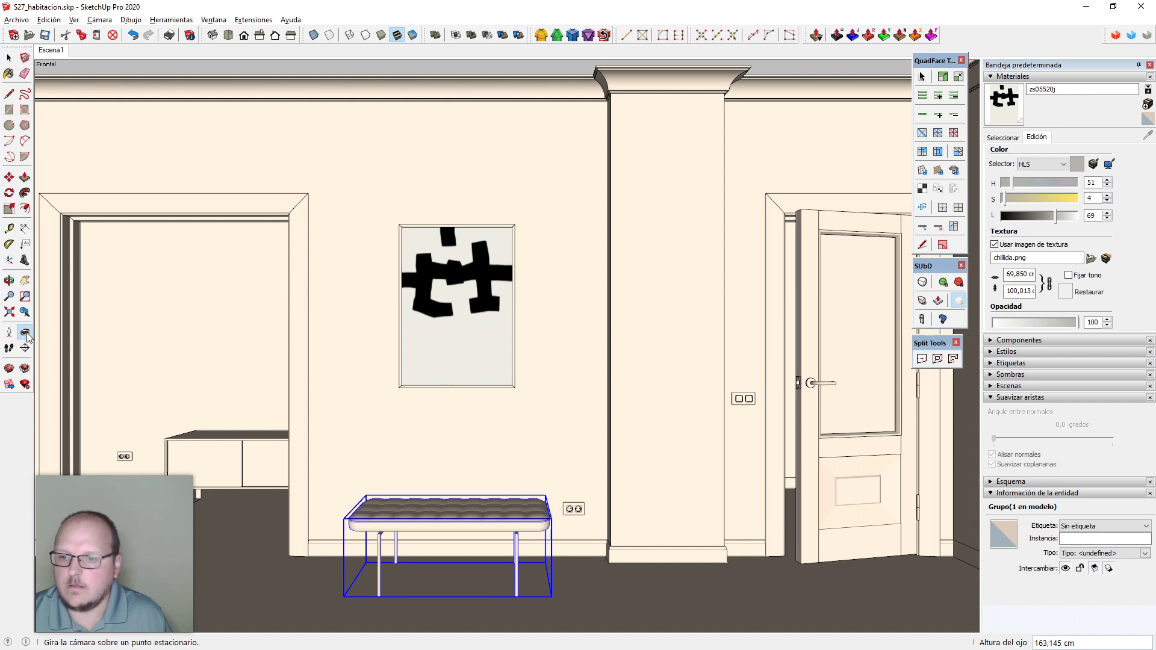
Set the camera's eye height back to 170 cm
{"action": "type", "text": "1"}
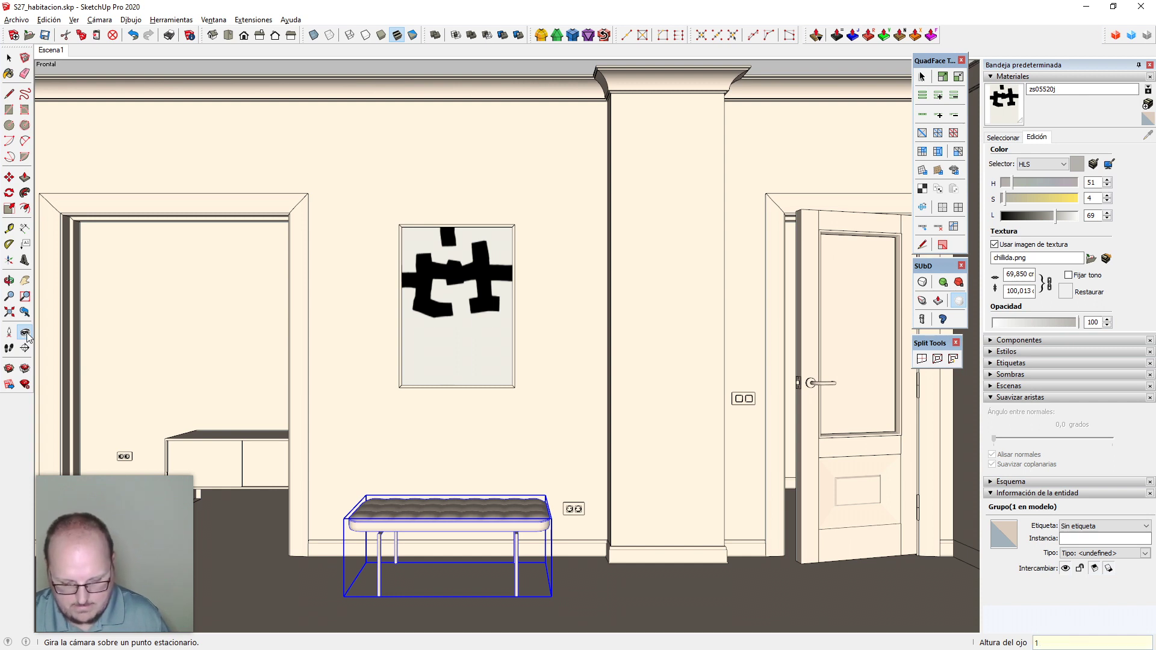
{"action": "type", "text": ",7"}
{"action": "key", "text": "Return"}
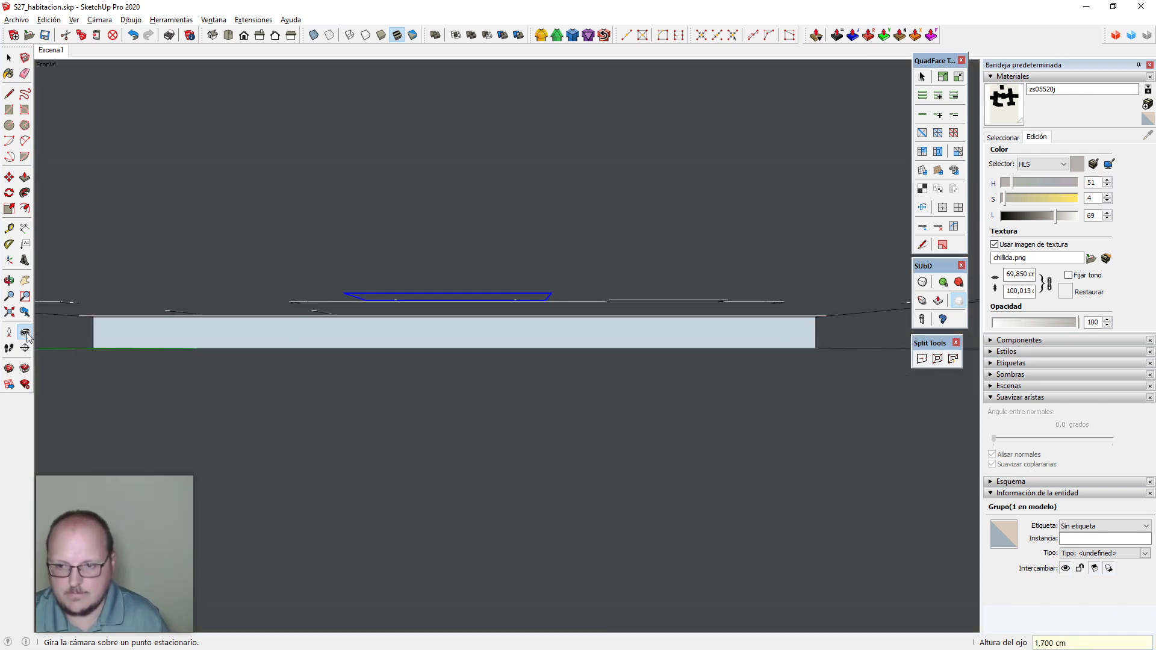
{"action": "type", "text": "170"}
{"action": "key", "text": "Return"}
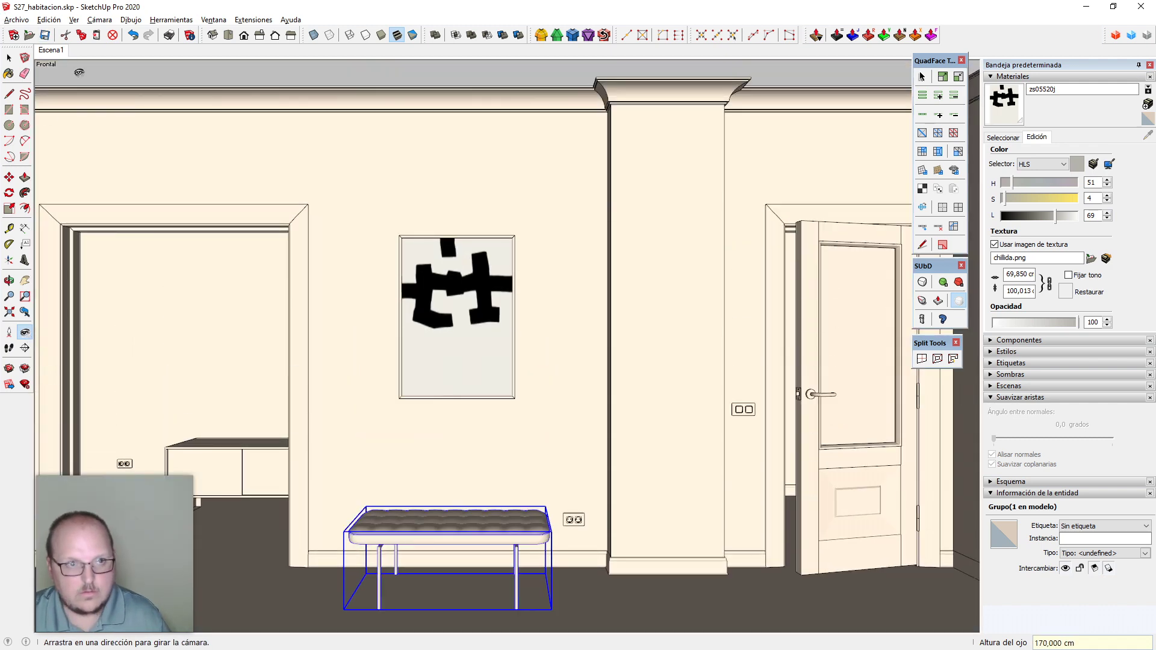
Switch to two-point perspective, pan the view slightly, and update the scene Escena1 with this framing
{"action": "key", "text": "h"}
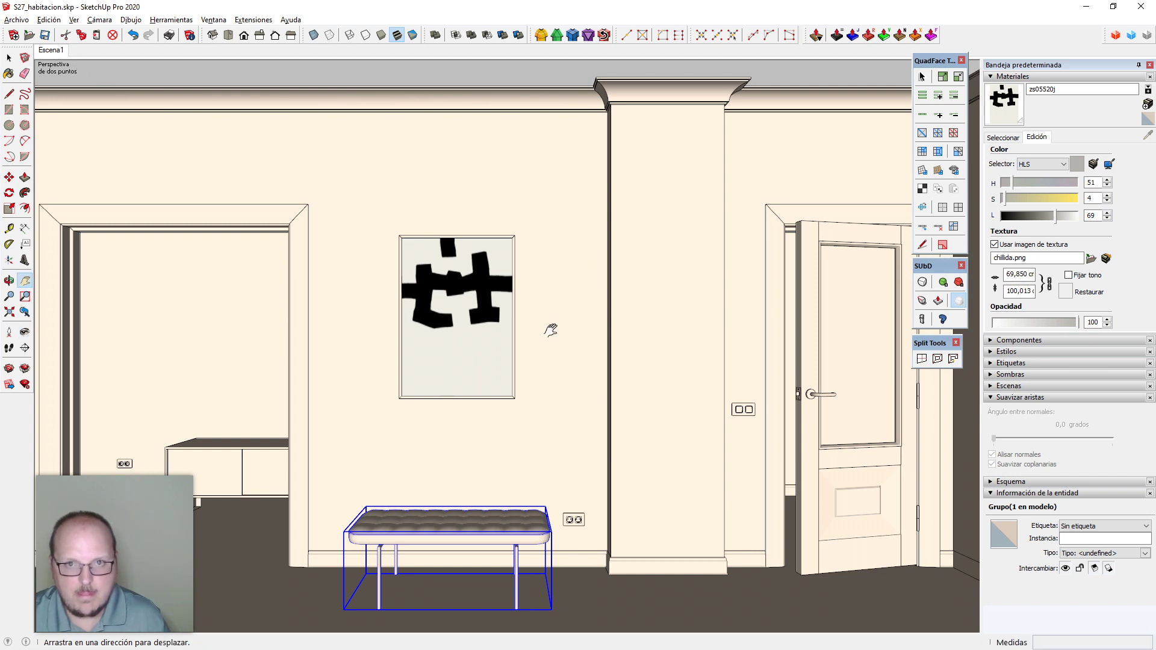
{"action": "left_click_drag", "start_coordinate": [550, 329], "coordinate": [547, 321]}
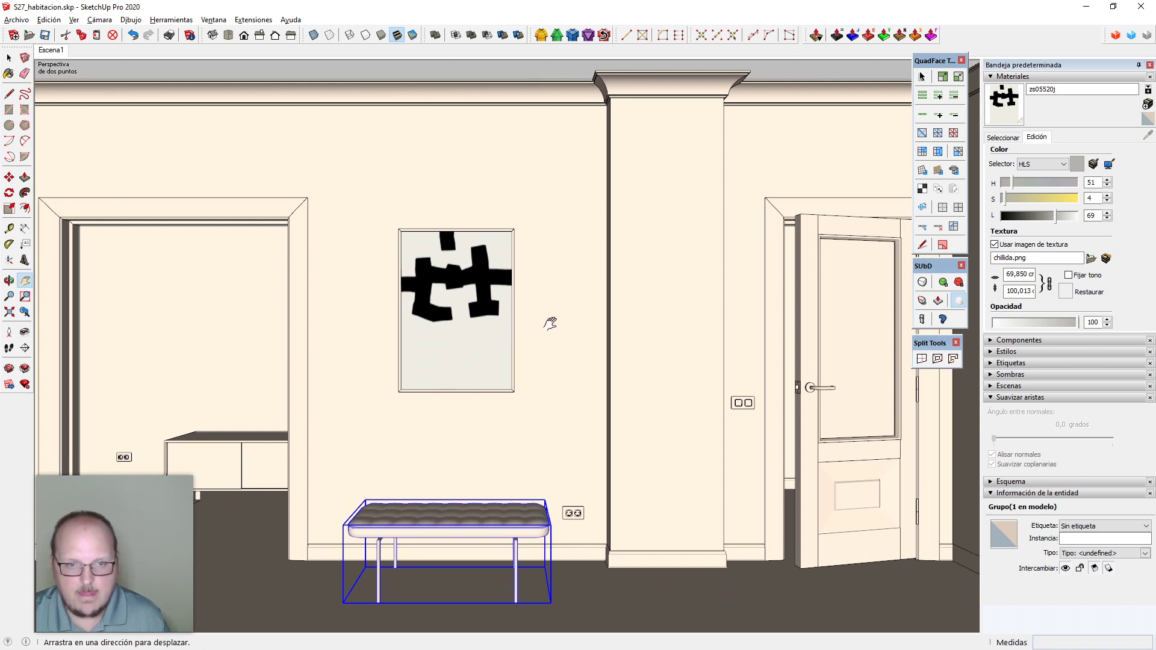
{"action": "right_click", "coordinate": [72, 54]}
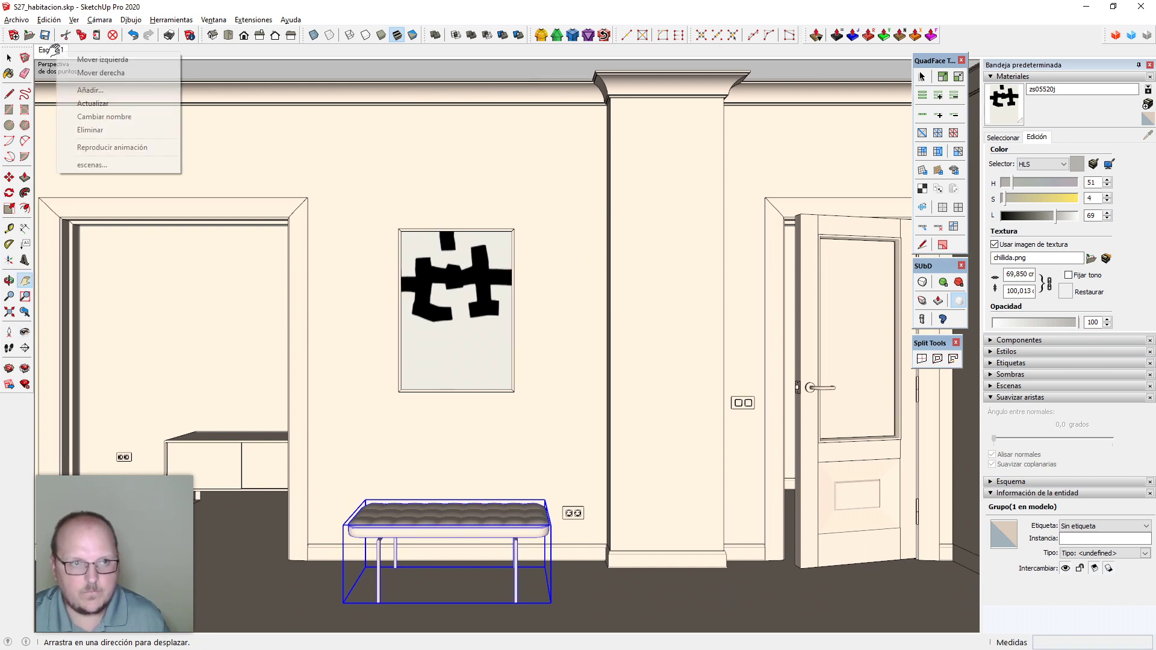
{"action": "left_click", "coordinate": [147, 104]}
Open the bench group and its tubular leg frame component for editing
{"action": "middle_click_drag", "start_coordinate": [367, 295], "coordinate": [434, 250]}
{"action": "key", "text": "space"}
{"action": "scroll", "coordinate": [446, 518], "scroll_direction": "up", "scroll_amount": 5}
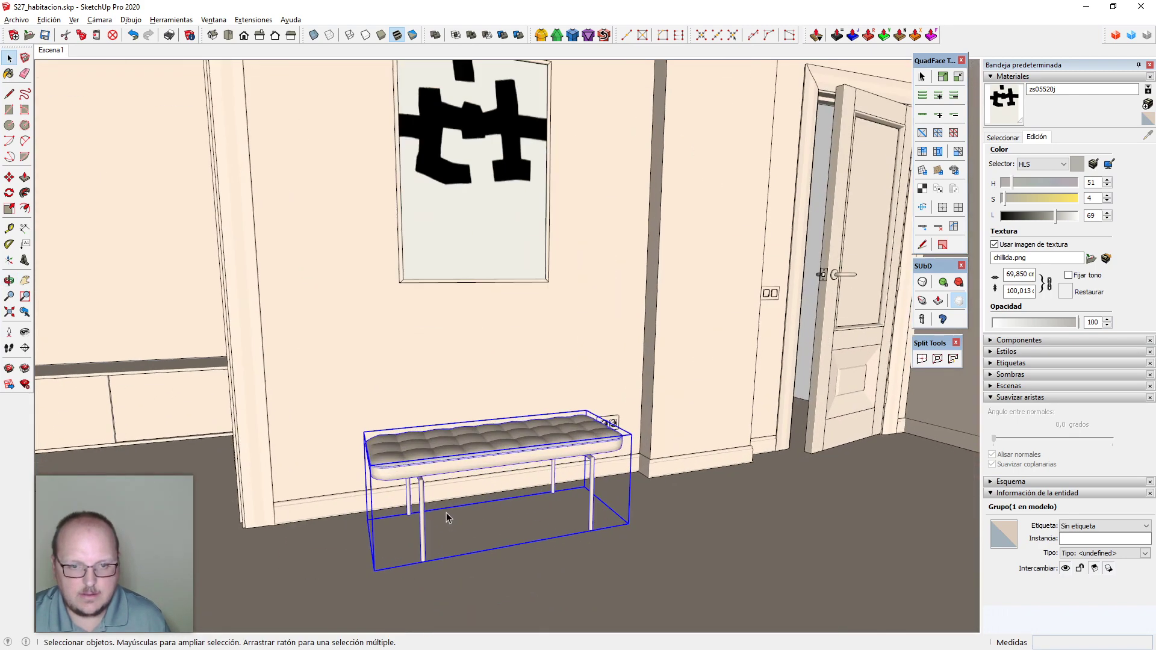
{"action": "double_click", "coordinate": [407, 462]}
{"action": "double_click", "coordinate": [407, 463]}
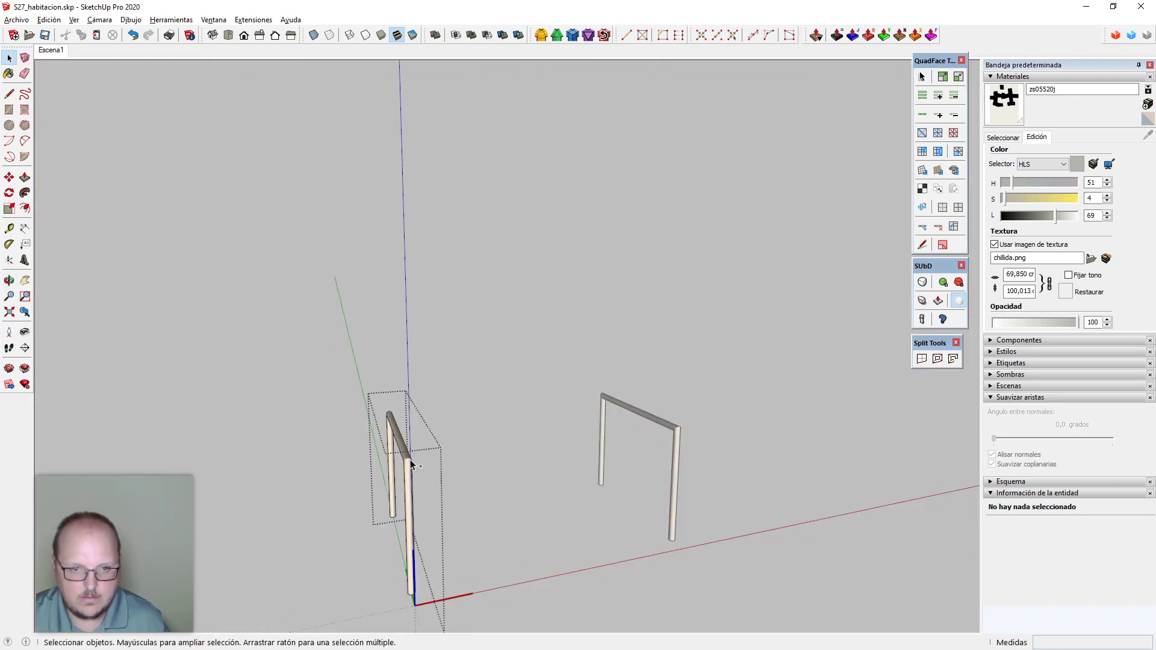
Insert two edge loops across the leg frame's top crossbar, dividing it into three segments
{"action": "middle_click_drag", "start_coordinate": [409, 463], "coordinate": [491, 485]}
{"action": "left_click", "coordinate": [486, 478]}
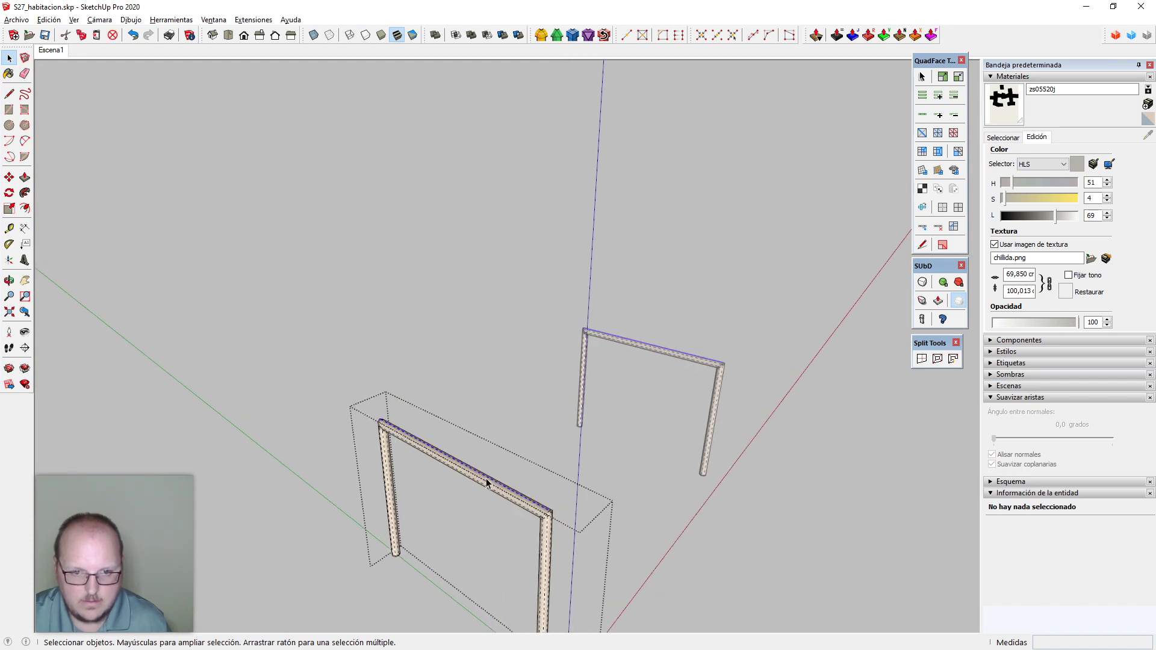
{"action": "middle_click_drag", "start_coordinate": [472, 428], "coordinate": [587, 483]}
{"action": "key", "text": "ctrl+z"}
{"action": "left_click", "coordinate": [511, 475]}
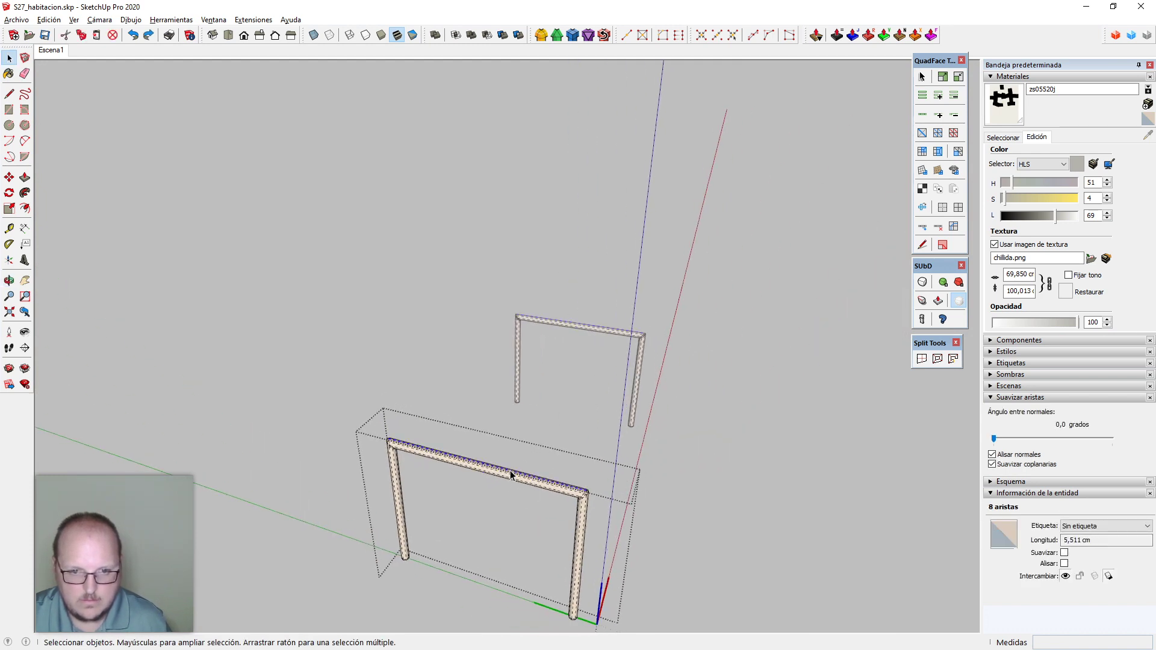
{"action": "key", "text": "alt+r"}
{"action": "key", "text": "alt+c"}
{"action": "key", "text": "Return"}
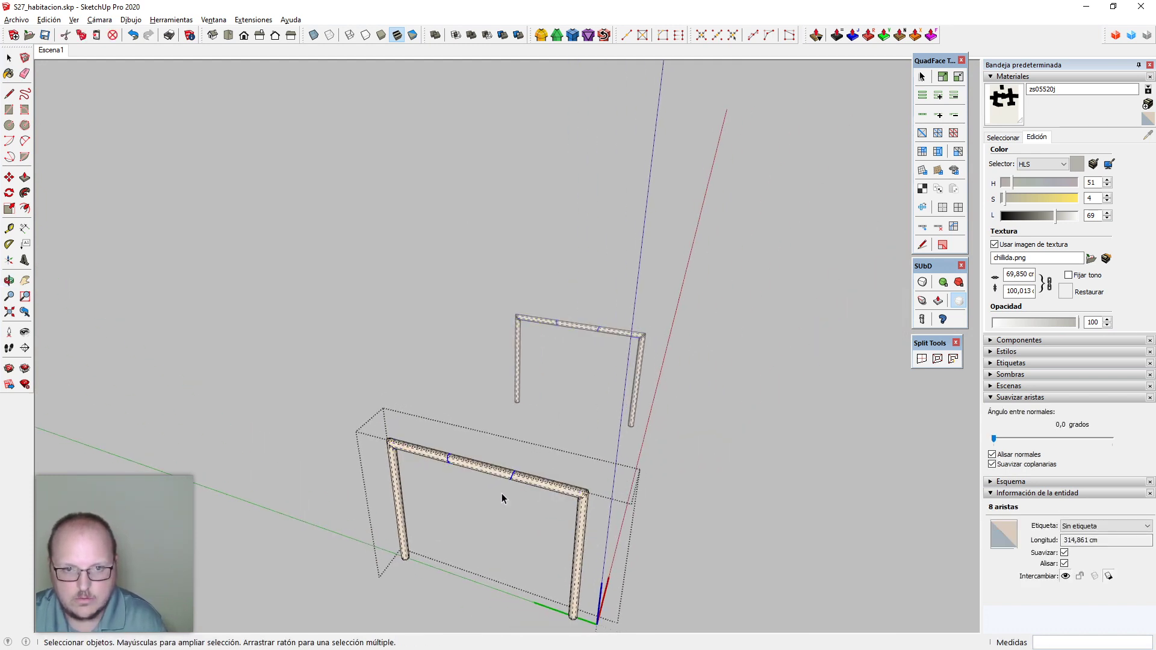
Delete the middle segment of the crossbar, leaving two separate L-shaped half frames
{"action": "left_click_drag", "start_coordinate": [501, 492], "coordinate": [481, 440]}
{"action": "key", "text": "Delete"}
{"action": "scroll", "coordinate": [497, 358], "scroll_direction": "down", "scroll_amount": 1}
{"action": "middle_click_drag", "start_coordinate": [498, 357], "coordinate": [572, 416]}
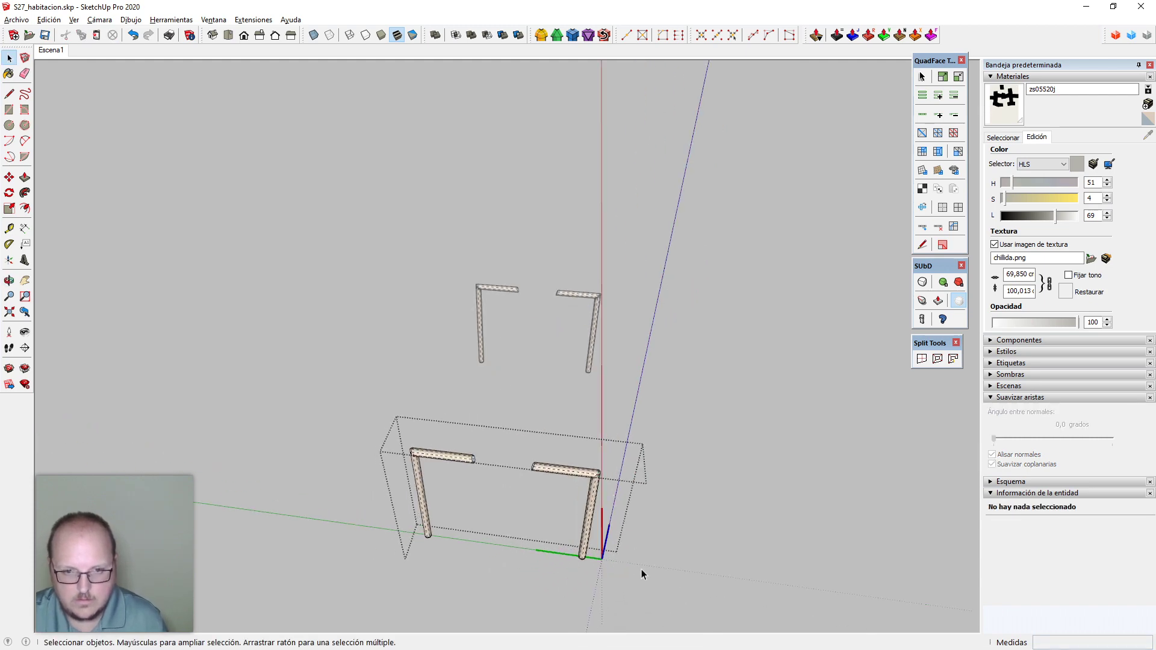
Rotate the half frame nearest the component's origin 45° horizontally about the open end of its crossbar
{"action": "left_click_drag", "start_coordinate": [641, 569], "coordinate": [527, 433]}
{"action": "scroll", "coordinate": [538, 465], "scroll_direction": "up", "scroll_amount": 5}
{"action": "middle_click_drag", "start_coordinate": [541, 471], "coordinate": [581, 491]}
{"action": "scroll", "coordinate": [545, 451], "scroll_direction": "up", "scroll_amount": 2}
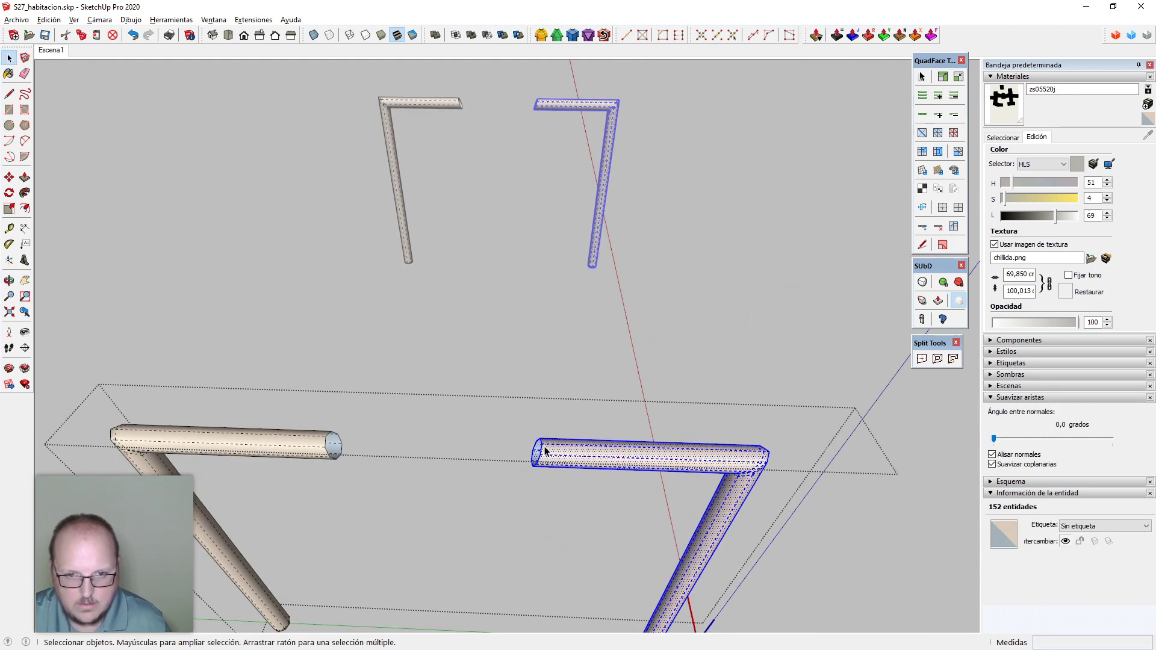
{"action": "key", "text": "q"}
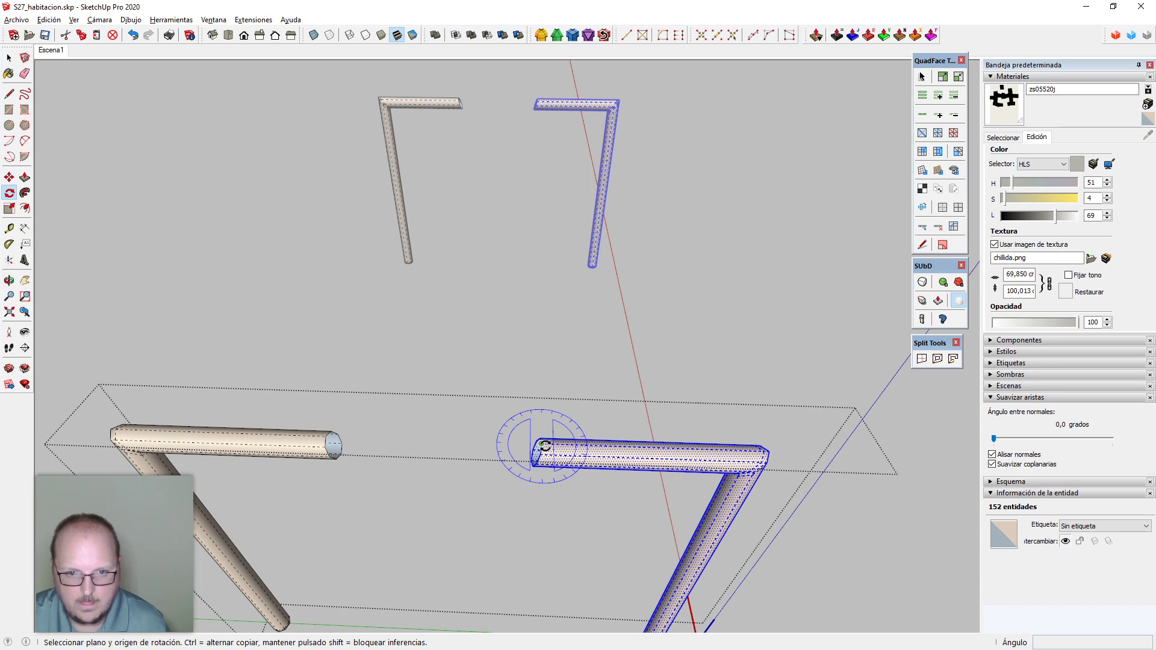
{"action": "left_click", "coordinate": [542, 444]}
{"action": "left_click", "coordinate": [587, 445]}
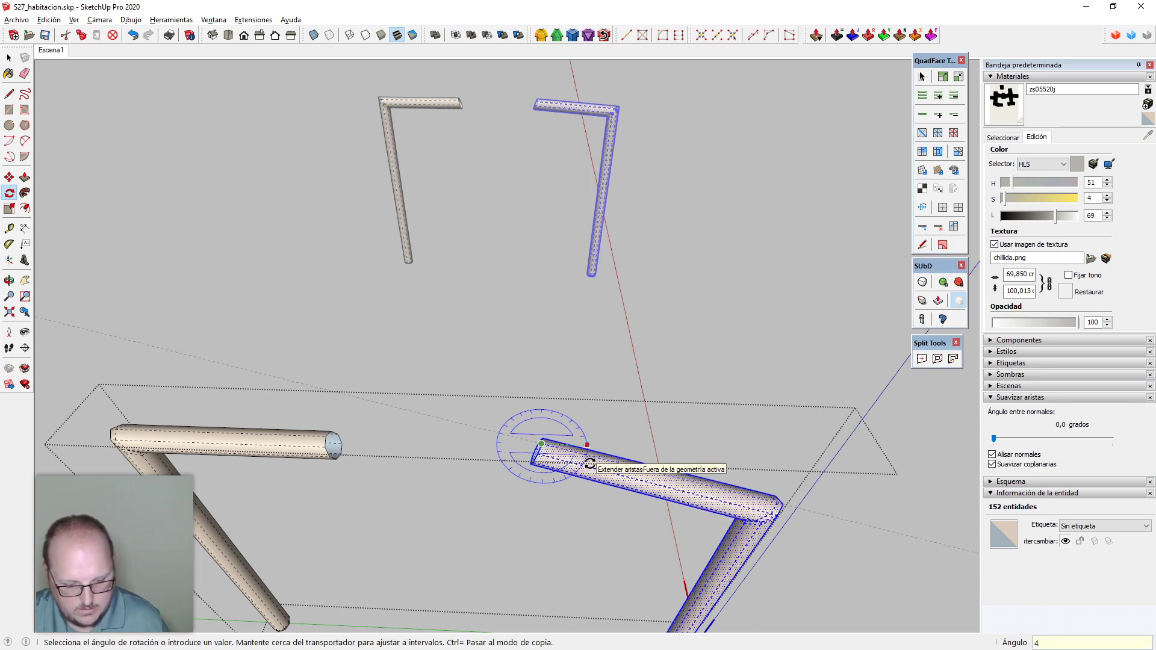
{"action": "key", "text": "Return"}
Rotate the opposite half frame 45° the other way about the open end of its crossbar
{"action": "key", "text": "space"}
{"action": "triple_click", "coordinate": [299, 440]}
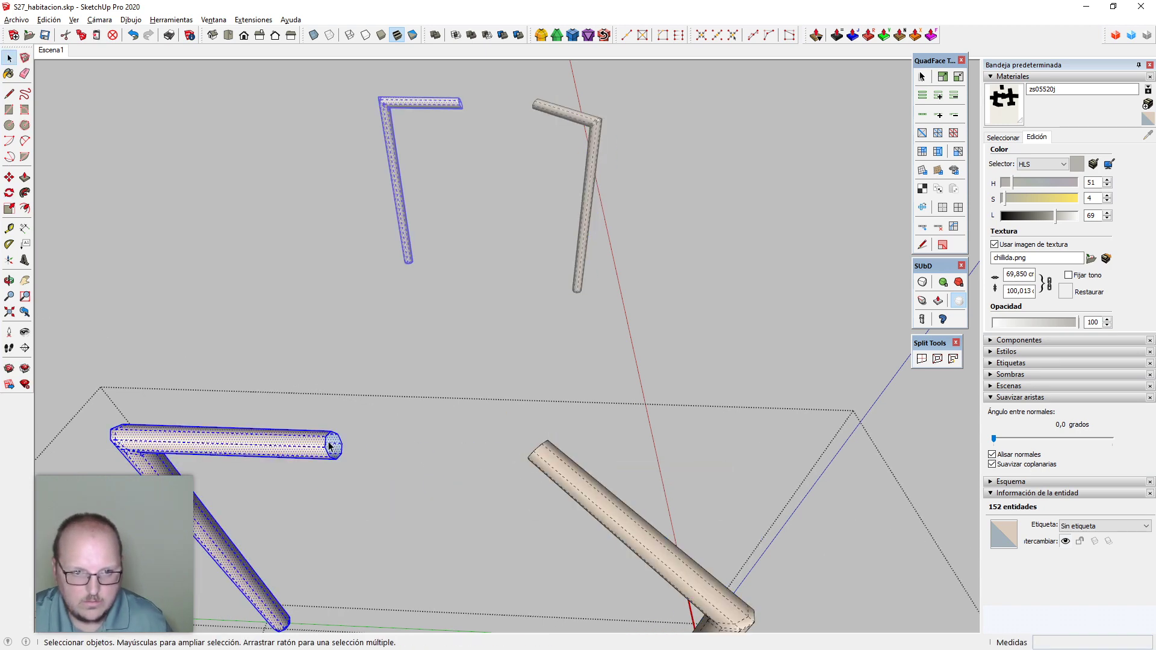
{"action": "key", "text": "q"}
{"action": "left_click", "coordinate": [325, 436]}
{"action": "left_click", "coordinate": [292, 435]}
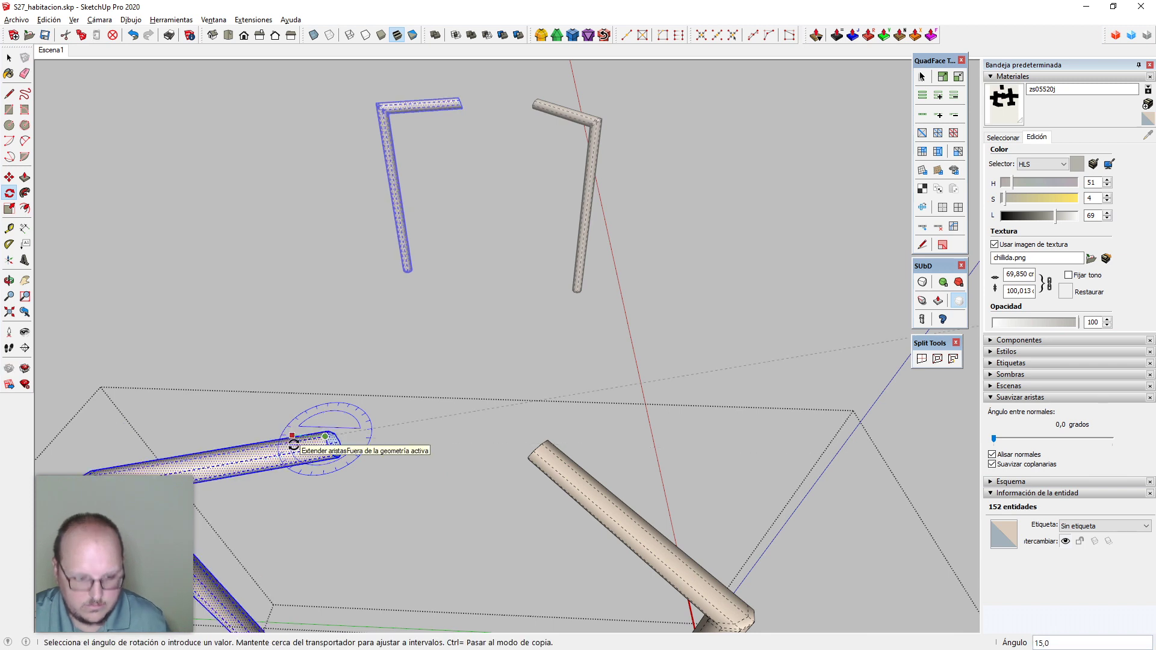
{"action": "type", "text": "45"}
{"action": "key", "text": "Return"}
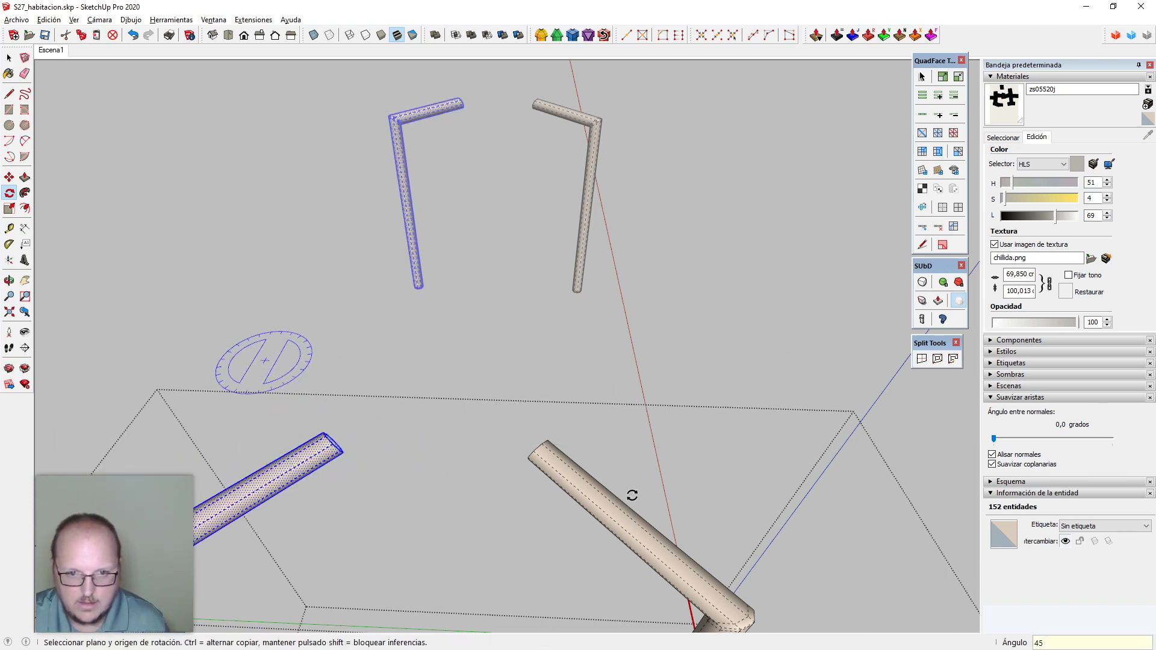
Bridge the two open tube ends with a new middle section and smooth its quad edges
{"action": "key", "text": "space"}
{"action": "left_click_drag", "start_coordinate": [308, 360], "coordinate": [616, 550]}
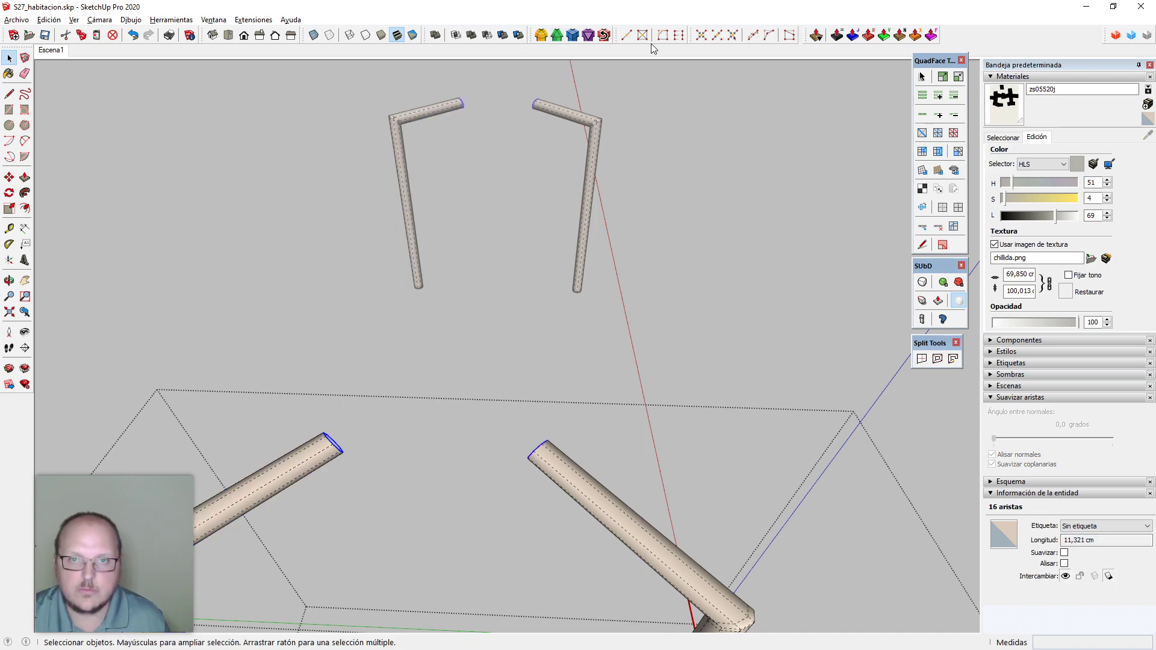
{"action": "left_click", "coordinate": [680, 35]}
{"action": "key", "text": "space"}
{"action": "middle_click_drag", "start_coordinate": [681, 253], "coordinate": [394, 401]}
{"action": "left_click_drag", "start_coordinate": [341, 402], "coordinate": [317, 327]}
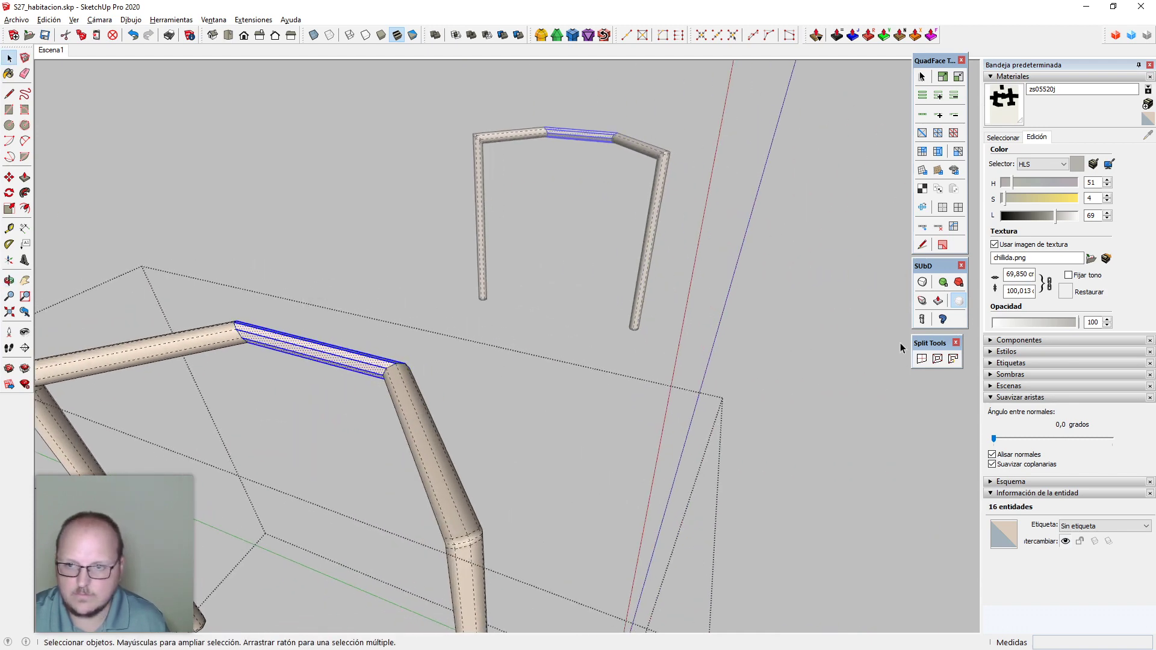
{"action": "left_click", "coordinate": [943, 210]}
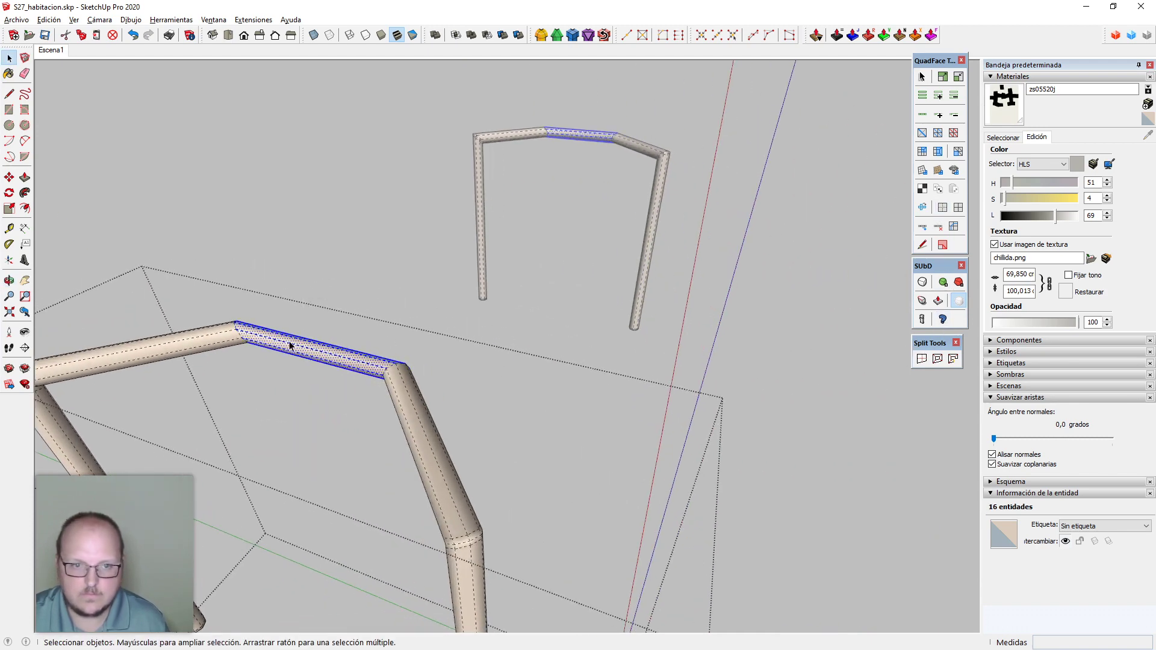
Select the edge loops at both ends of the new middle section, bevel these bends, and close the leg frame component
{"action": "left_click_drag", "start_coordinate": [201, 296], "coordinate": [287, 365]}
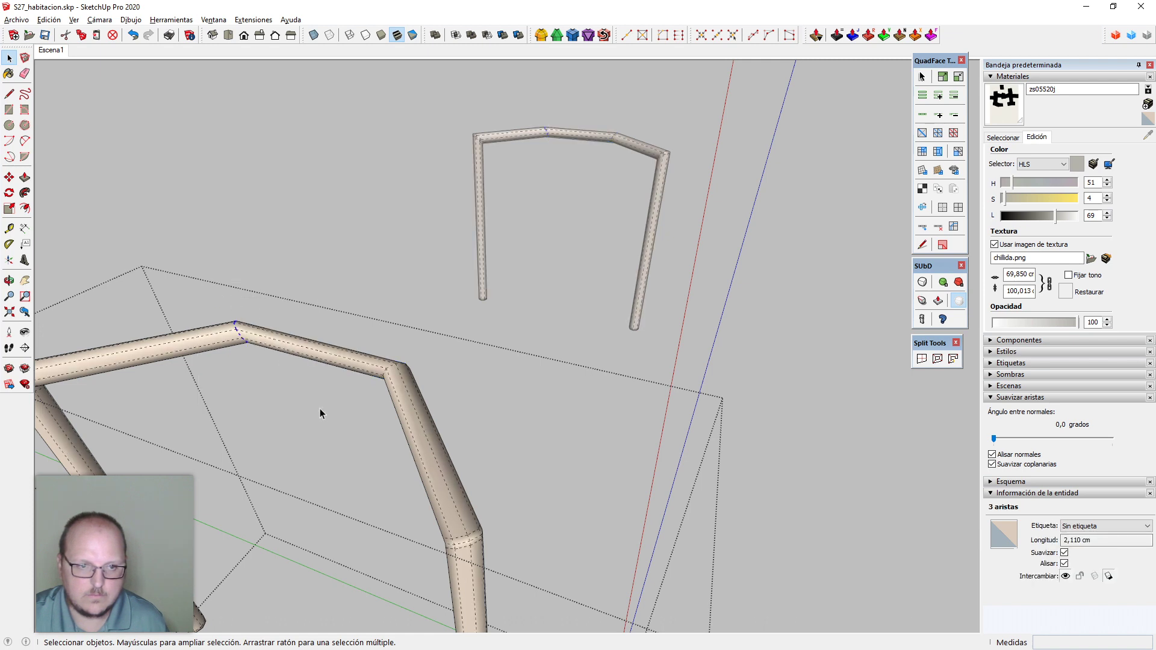
{"action": "left_click_drag", "start_coordinate": [355, 321], "coordinate": [430, 396]}
{"action": "mouse_move", "coordinate": [995, 439]}
{"action": "left_mouse_down"}
{"action": "mouse_move", "coordinate": [1004, 439]}
{"action": "mouse_move", "coordinate": [995, 439]}
{"action": "left_mouse_up"}
{"action": "left_click_drag", "start_coordinate": [207, 269], "coordinate": [313, 392]}
{"action": "left_click_drag", "start_coordinate": [351, 320], "coordinate": [458, 414], "text": "ctrl"}
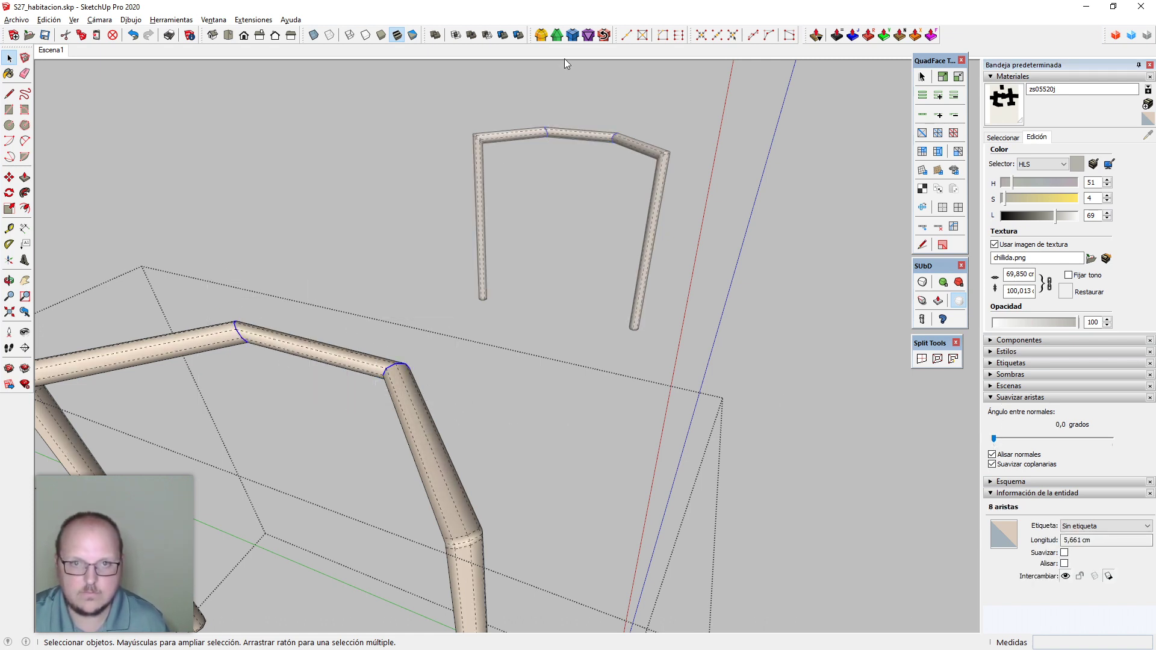
{"action": "left_click", "coordinate": [571, 37]}
{"action": "left_click", "coordinate": [596, 222]}
{"action": "middle_click_drag", "start_coordinate": [599, 464], "coordinate": [505, 443]}
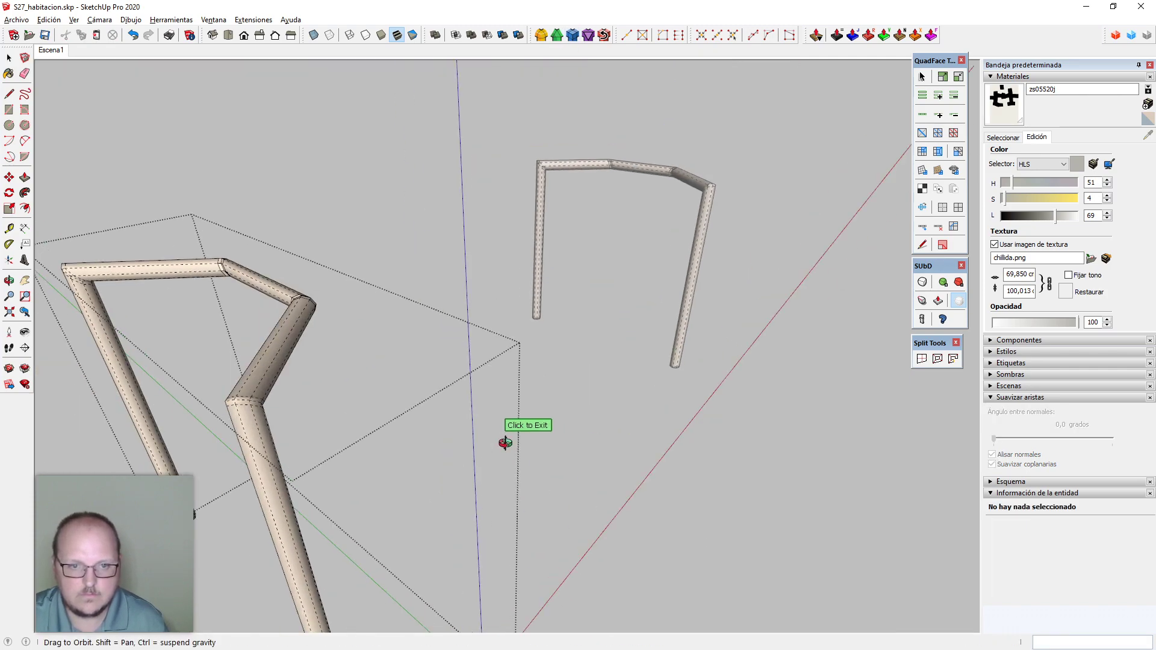
{"action": "key", "text": "space"}
{"action": "key", "text": "Escape"}
Rotate the leg frame at the bench's far end half a turn horizontally so its bent crossbar points towards the bench's centre
{"action": "left_click", "coordinate": [268, 384]}
{"action": "middle_click_drag", "start_coordinate": [341, 489], "coordinate": [268, 326]}
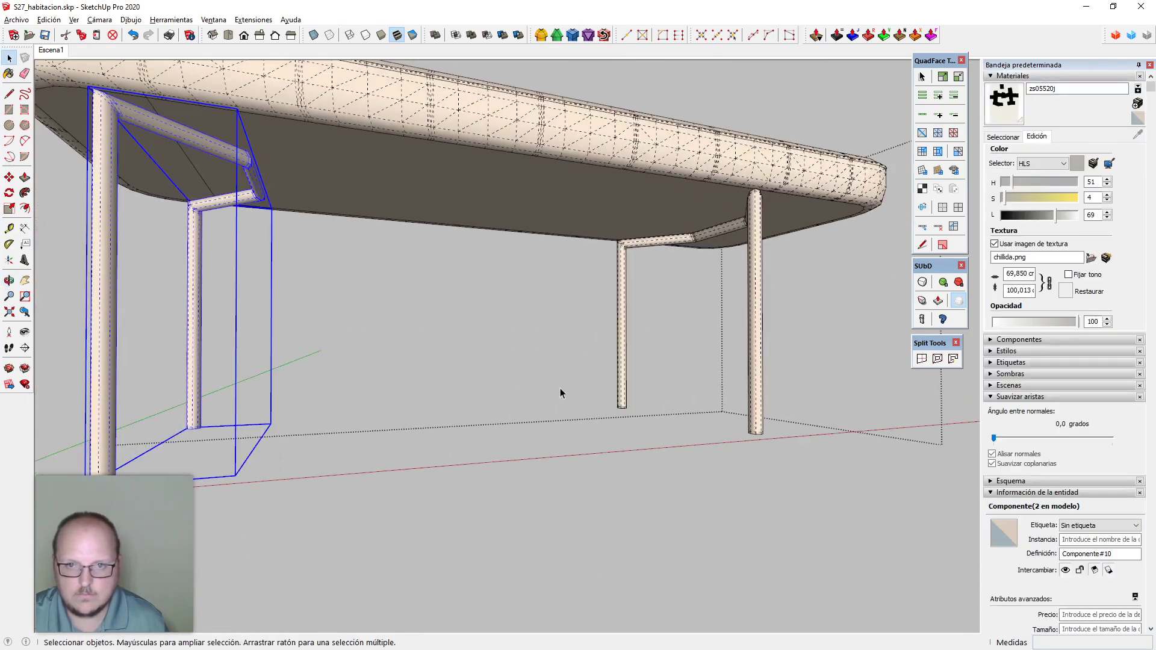
{"action": "mouse_move", "coordinate": [560, 393]}
{"action": "middle_mouse_down"}
{"action": "mouse_move", "coordinate": [686, 450]}
{"action": "mouse_move", "coordinate": [712, 385]}
{"action": "mouse_move", "coordinate": [506, 443]}
{"action": "mouse_move", "coordinate": [576, 396]}
{"action": "middle_mouse_up"}
{"action": "left_click", "coordinate": [712, 386]}
{"action": "key", "text": "s"}
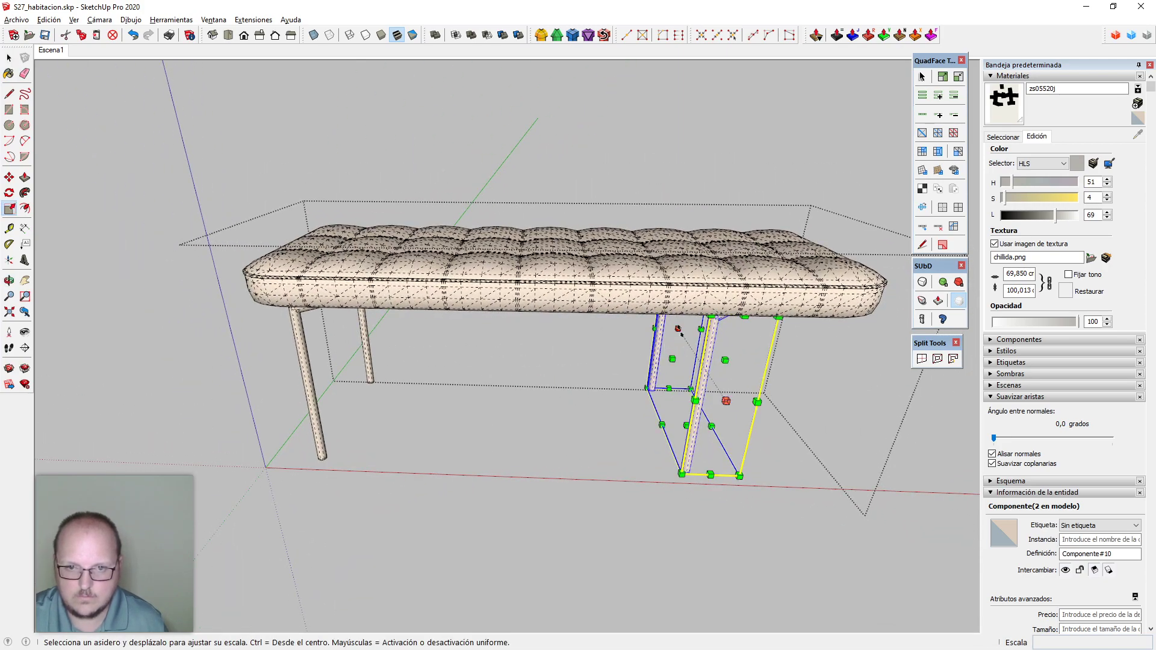
{"action": "middle_click_drag", "start_coordinate": [686, 365], "coordinate": [710, 241]}
{"action": "key", "text": "m"}
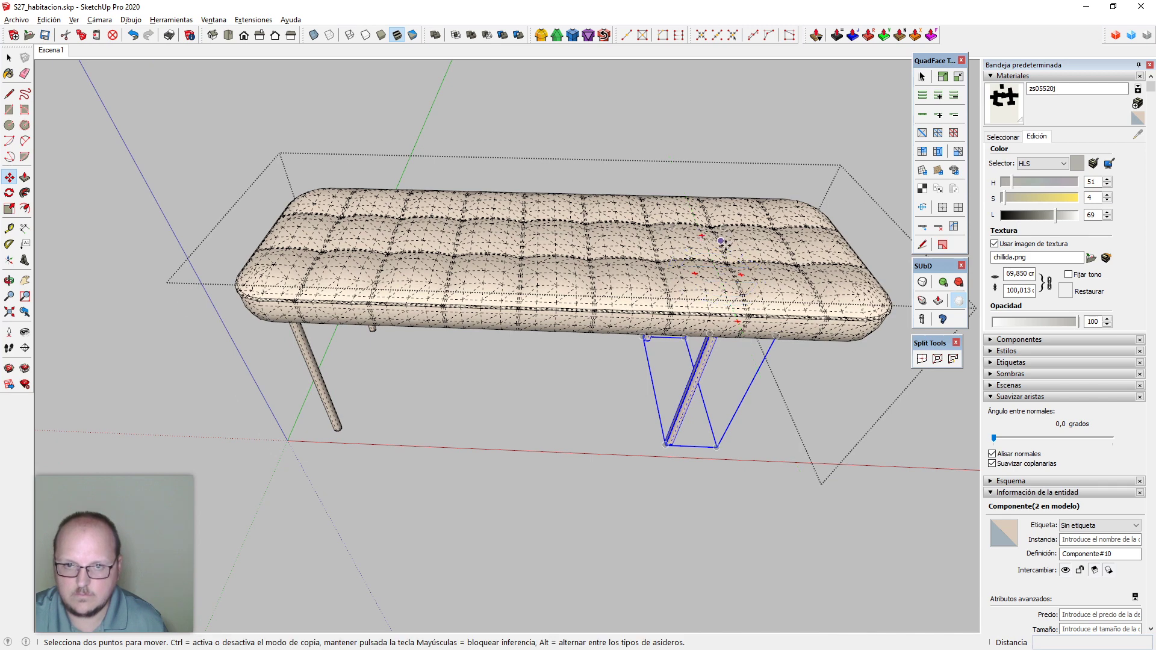
{"action": "key", "text": "q"}
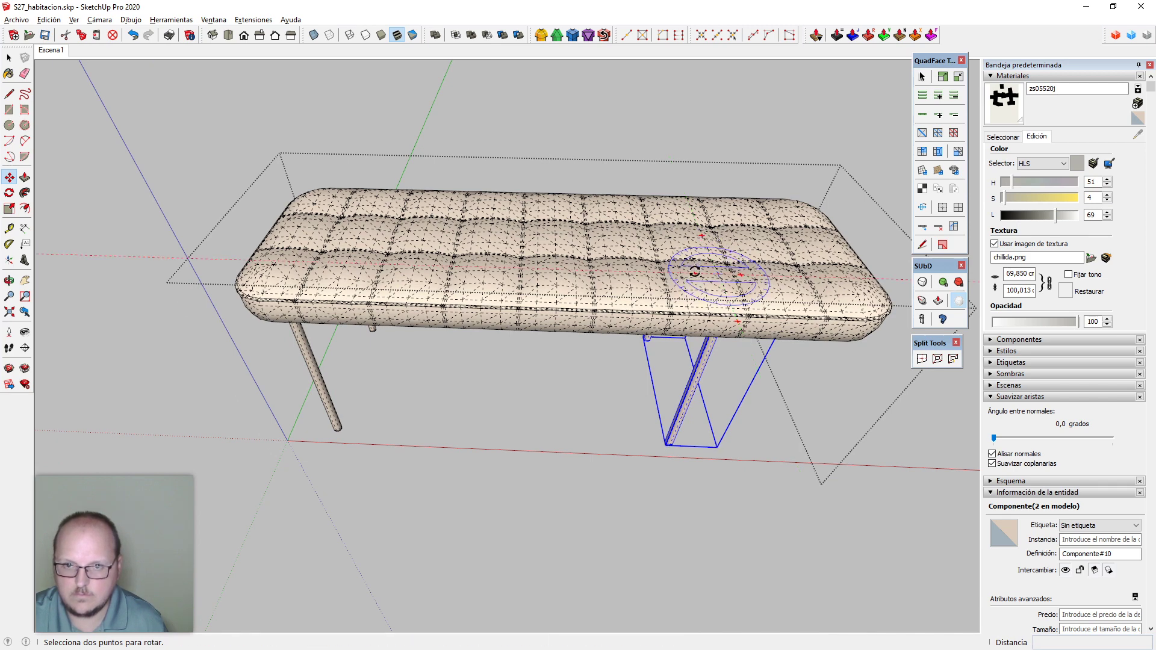
{"action": "left_click", "coordinate": [694, 271]}
{"action": "left_click", "coordinate": [741, 275]}
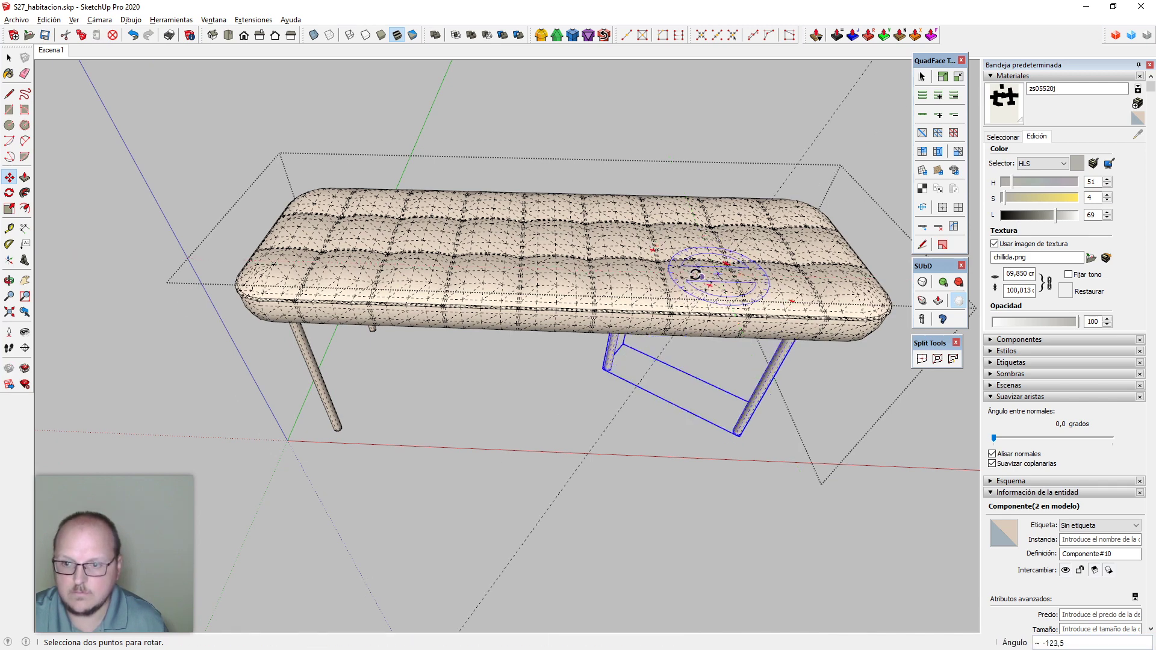
{"action": "left_click", "coordinate": [791, 290]}
Move the rotated leg frame about 10 cm along the red axis towards its end of the bench
{"action": "middle_click_drag", "start_coordinate": [791, 291], "coordinate": [607, 298]}
{"action": "scroll", "coordinate": [294, 295], "scroll_direction": "up", "scroll_amount": 2}
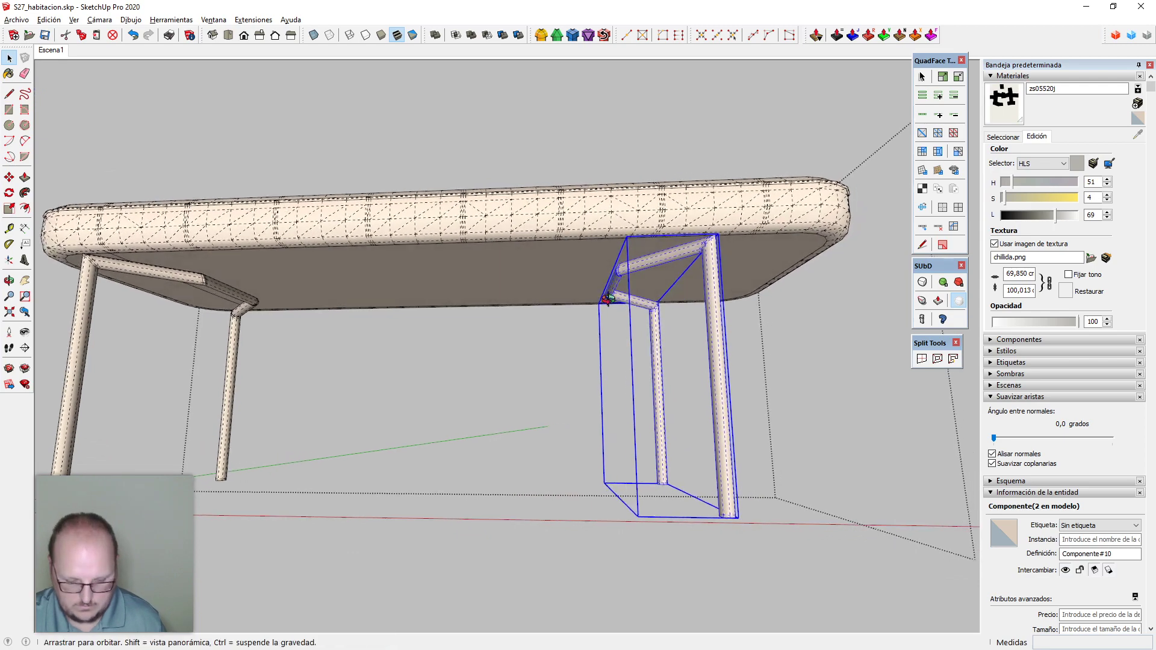
{"action": "key", "text": "m"}
{"action": "scroll", "coordinate": [609, 287], "scroll_direction": "up", "scroll_amount": 5}
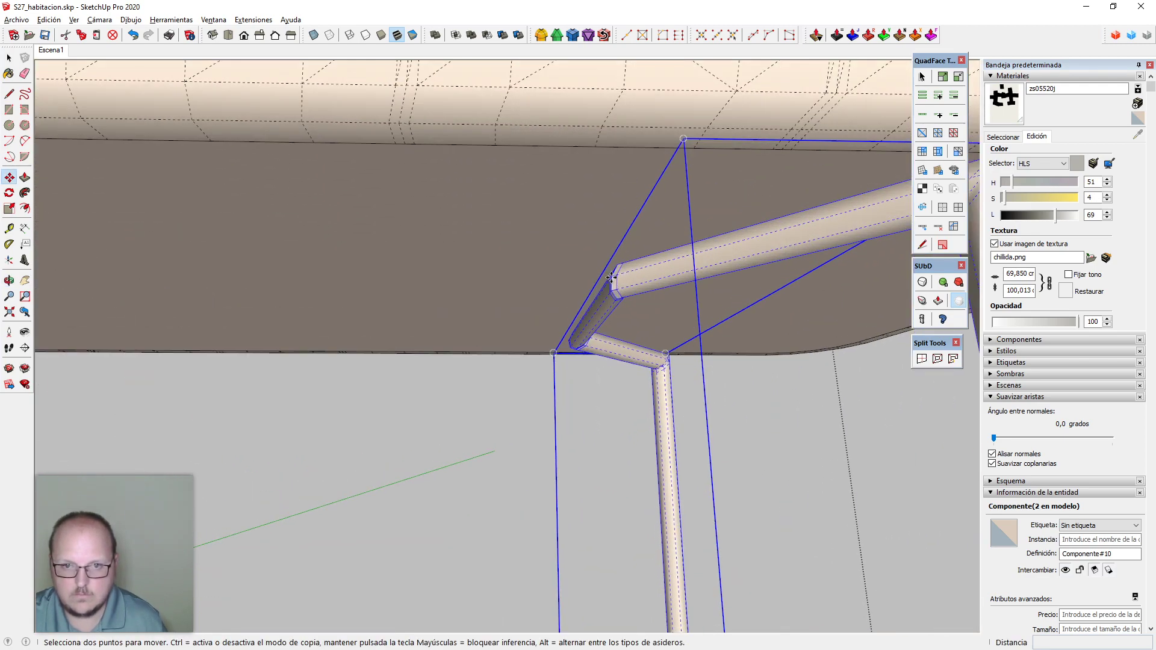
{"action": "left_click", "coordinate": [613, 277]}
{"action": "scroll", "coordinate": [746, 181], "scroll_direction": "down", "scroll_amount": 4}
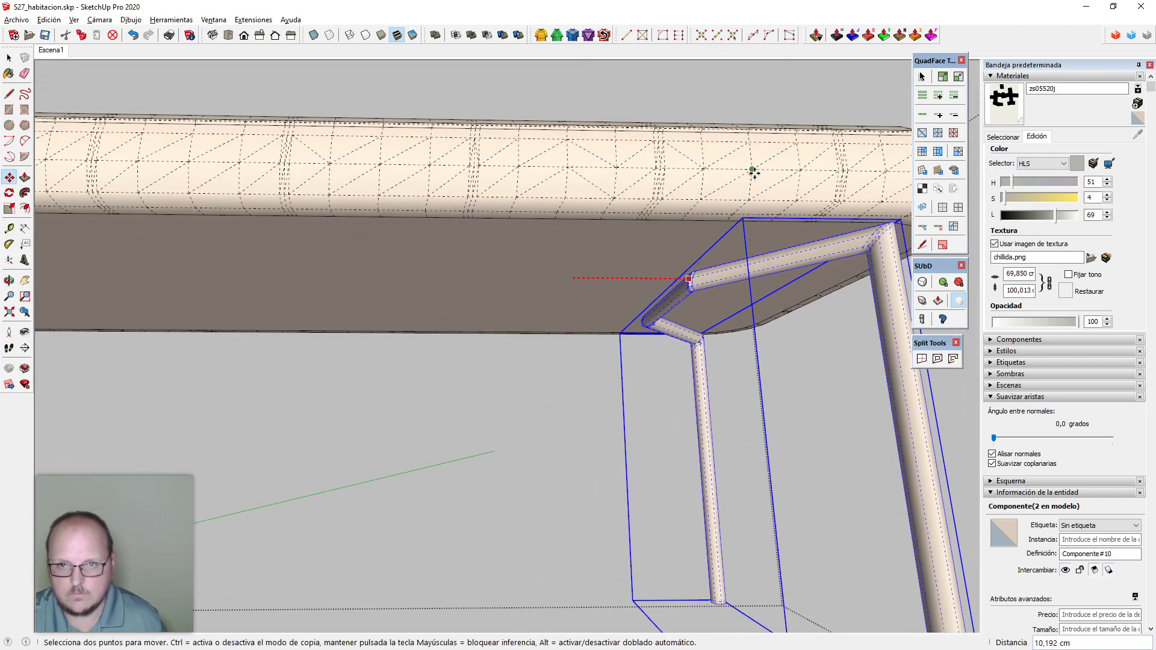
{"action": "key", "text": "space"}
{"action": "scroll", "coordinate": [816, 317], "scroll_direction": "down", "scroll_amount": 6}
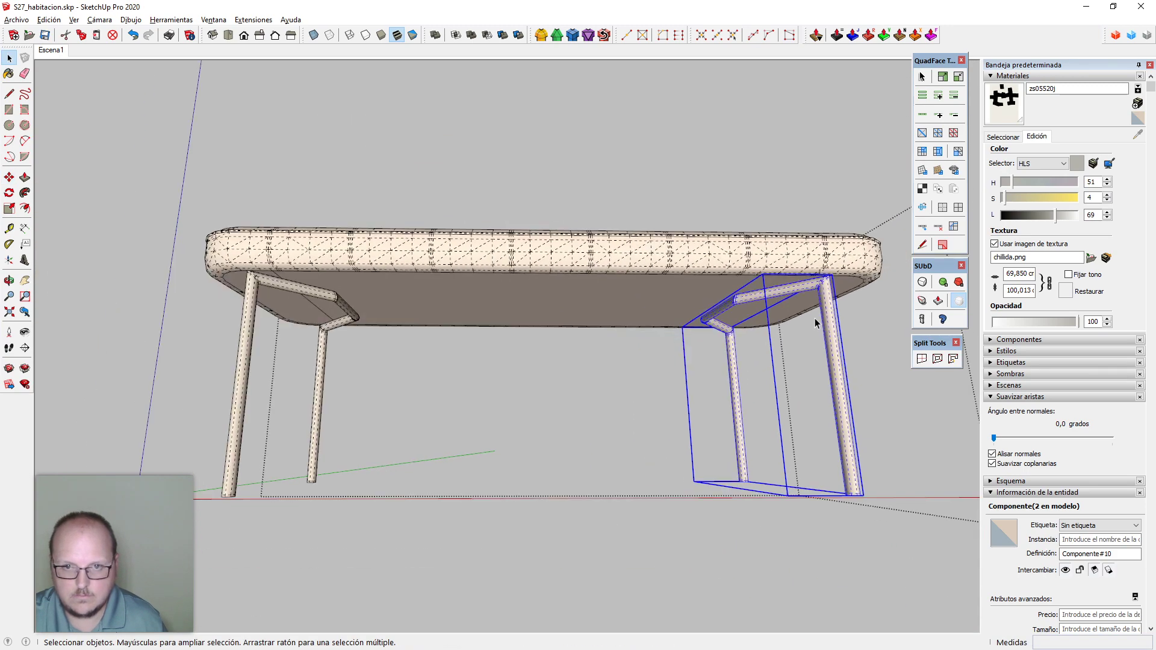
Move the opposite leg frame about 2.4 cm along the red axis towards the bench's centre
{"action": "middle_click_drag", "start_coordinate": [815, 318], "coordinate": [467, 297]}
{"action": "scroll", "coordinate": [352, 289], "scroll_direction": "up", "scroll_amount": 6}
{"action": "key", "text": "m"}
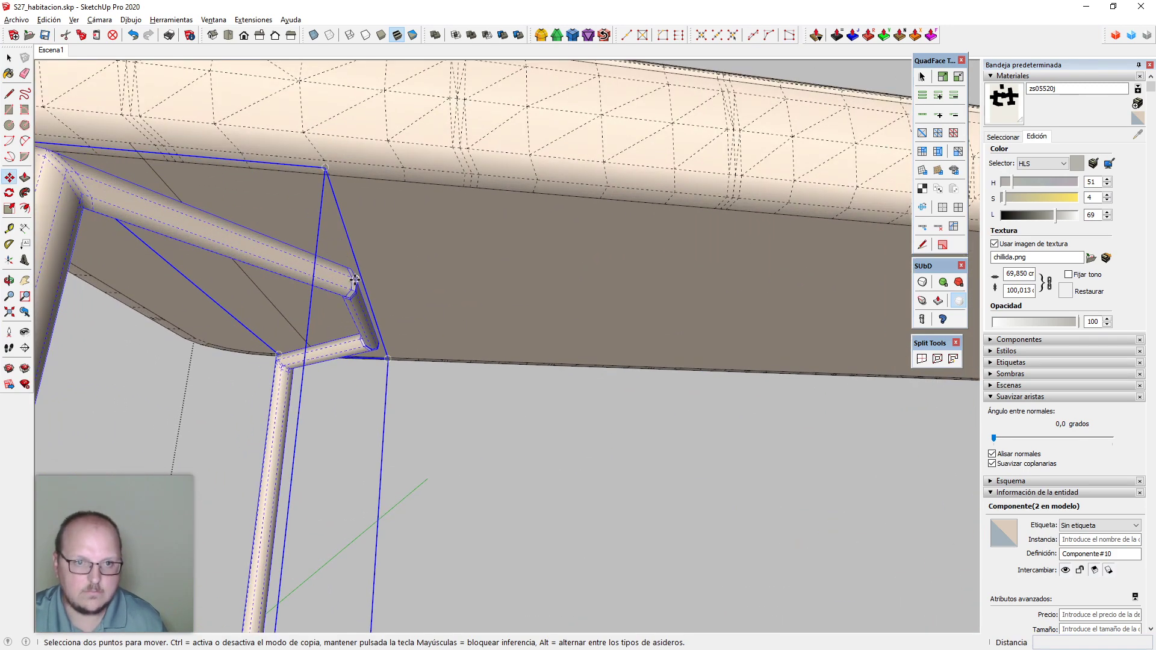
{"action": "left_click", "coordinate": [357, 280]}
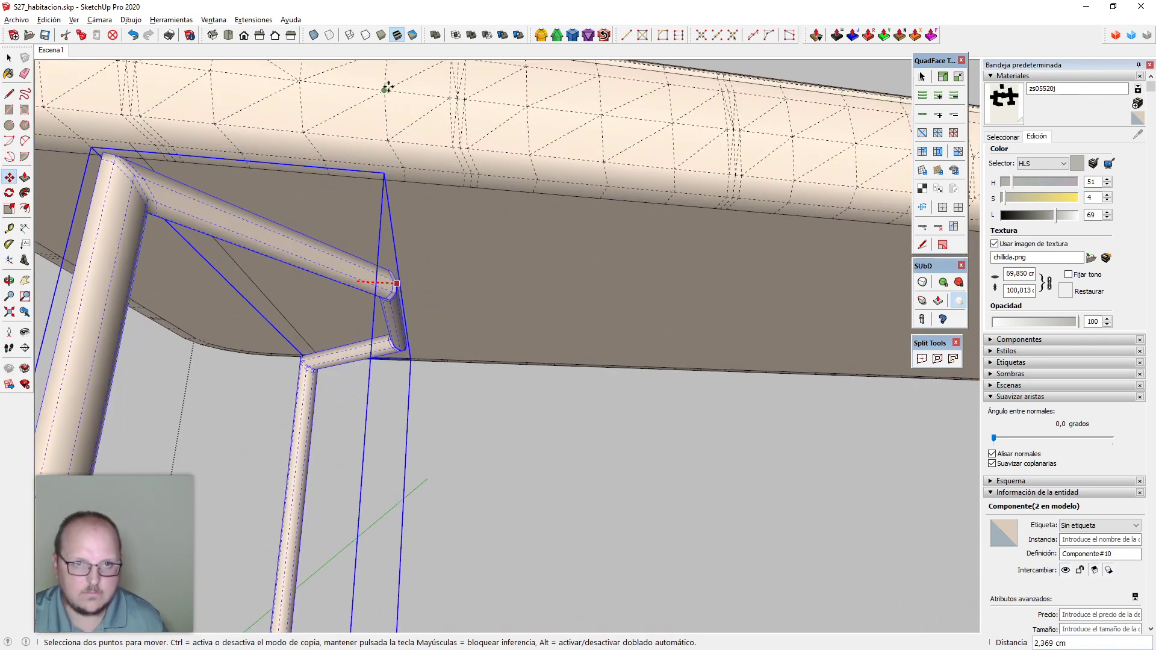
{"action": "key", "text": "space"}
{"action": "scroll", "coordinate": [417, 270], "scroll_direction": "down", "scroll_amount": 5}
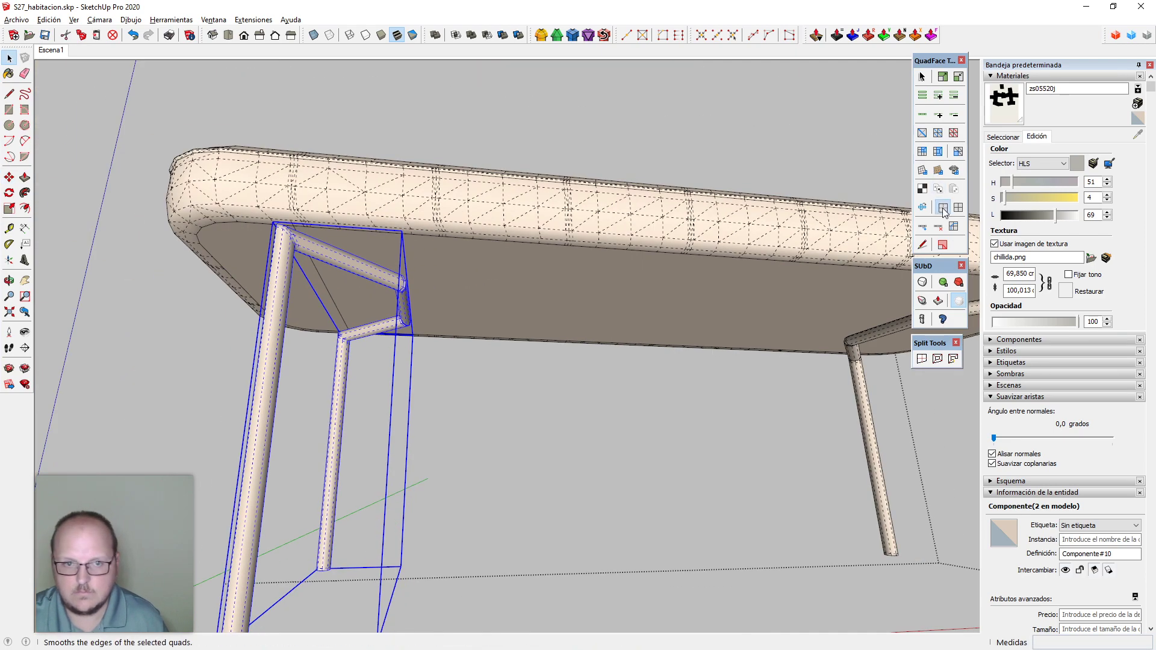
Close the bench group and show the surrounding room again to check the legs
{"action": "middle_click_drag", "start_coordinate": [457, 351], "coordinate": [575, 290]}
{"action": "key", "text": "Escape"}
{"action": "scroll", "coordinate": [380, 403], "scroll_direction": "down", "scroll_amount": 5}
{"action": "key", "text": "alt+h"}
{"action": "scroll", "coordinate": [476, 398], "scroll_direction": "up", "scroll_amount": 3}
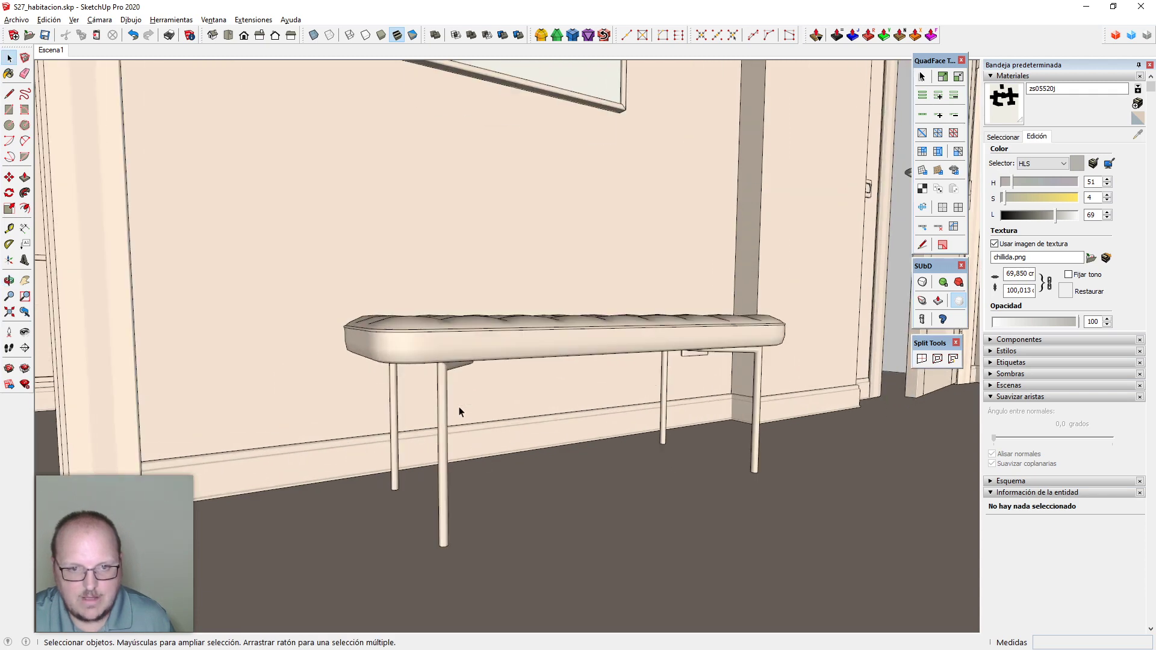
Open the leg frame component with the rest of the model hidden and move the half nearest its origin outwards along the green axis
{"action": "left_click", "coordinate": [440, 399]}
{"action": "double_click", "coordinate": [440, 398]}
{"action": "double_click", "coordinate": [440, 399]}
{"action": "middle_click_drag", "start_coordinate": [439, 398], "coordinate": [726, 623]}
{"action": "key", "text": "alt+h"}
{"action": "left_click_drag", "start_coordinate": [468, 362], "coordinate": [572, 550]}
{"action": "middle_click_drag", "start_coordinate": [572, 550], "coordinate": [614, 524]}
{"action": "key", "text": "m"}
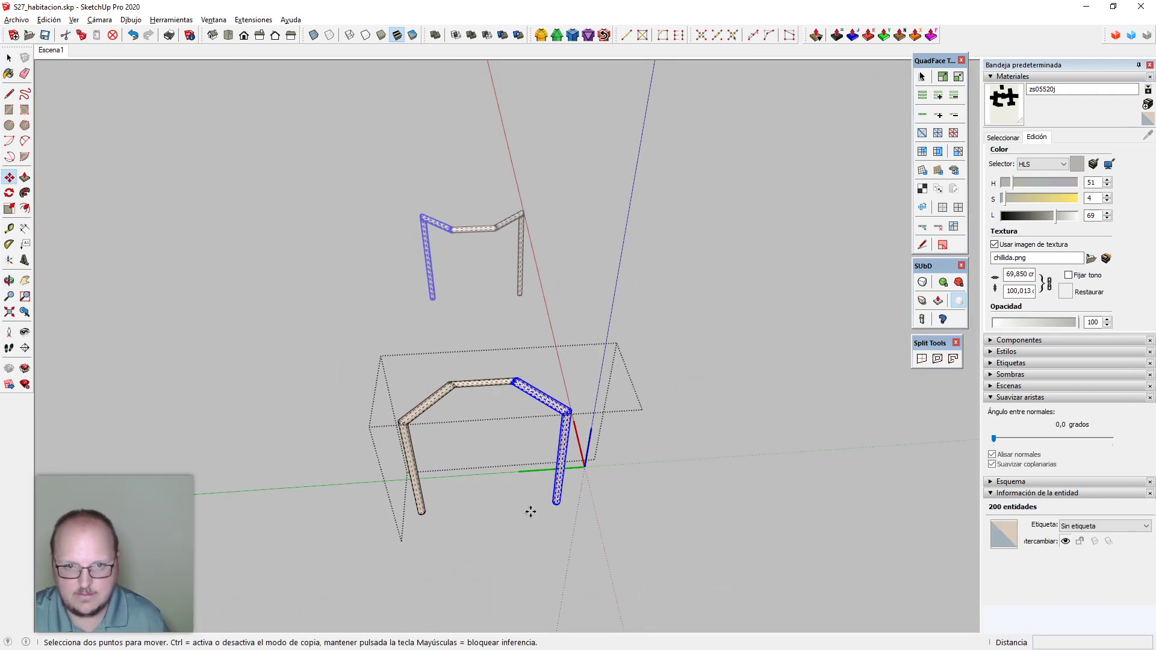
{"action": "left_click", "coordinate": [530, 509]}
{"action": "left_click", "coordinate": [557, 511]}
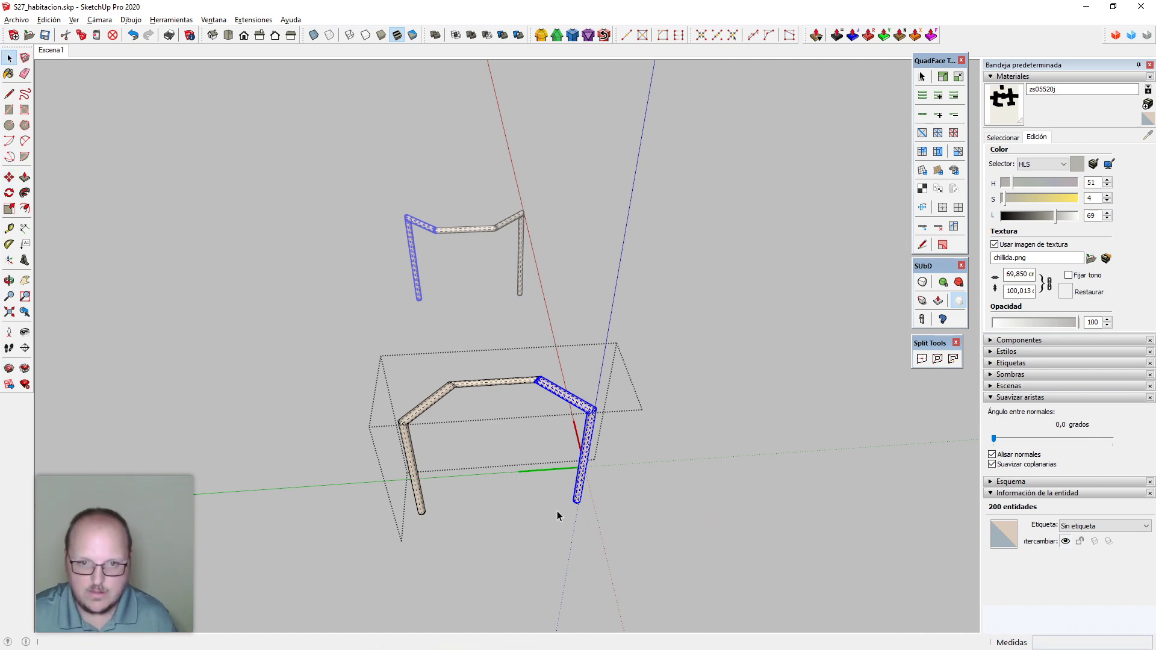
Move the other half of the leg frame outwards along the green axis, towards the wall
{"action": "key", "text": "space"}
{"action": "left_click_drag", "start_coordinate": [353, 324], "coordinate": [482, 551]}
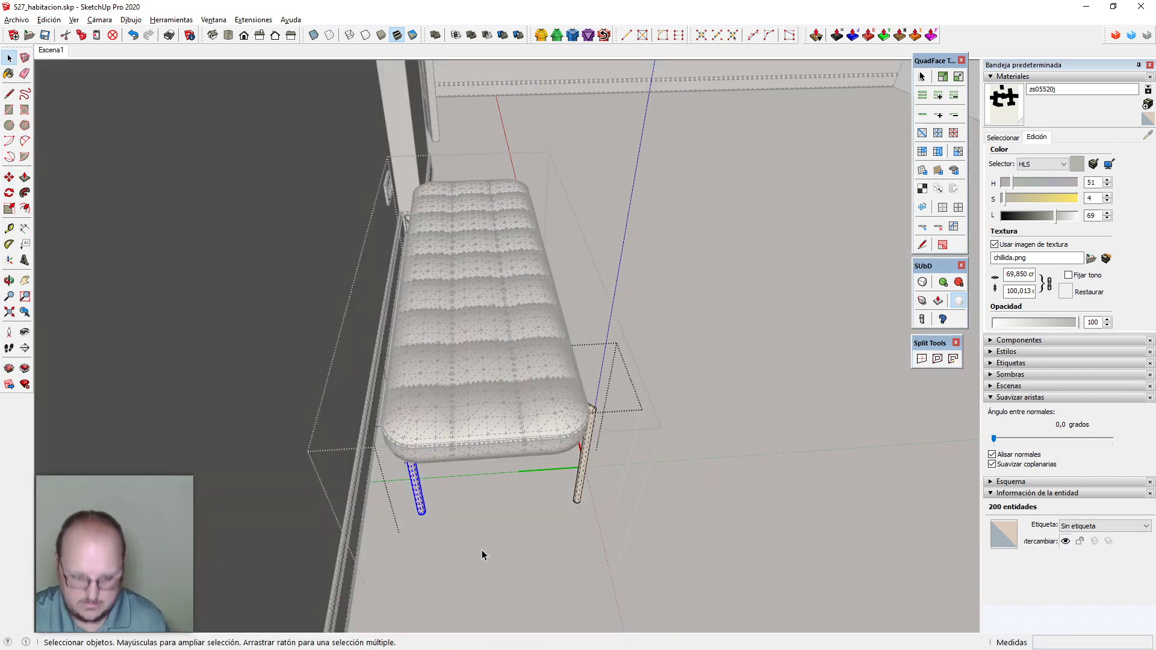
{"action": "key", "text": "m"}
{"action": "left_click", "coordinate": [527, 534]}
{"action": "left_click", "coordinate": [509, 534]}
Close the leg frame component and bench group, and return to the Escena1 view
{"action": "middle_click_drag", "start_coordinate": [707, 519], "coordinate": [482, 467]}
{"action": "key", "text": "space"}
{"action": "left_click", "coordinate": [748, 466]}
{"action": "left_click", "coordinate": [454, 434]}
{"action": "middle_click_drag", "start_coordinate": [748, 466], "coordinate": [413, 367]}
{"action": "left_click", "coordinate": [455, 433]}
{"action": "key", "text": "alt+h"}
{"action": "key", "text": "space"}
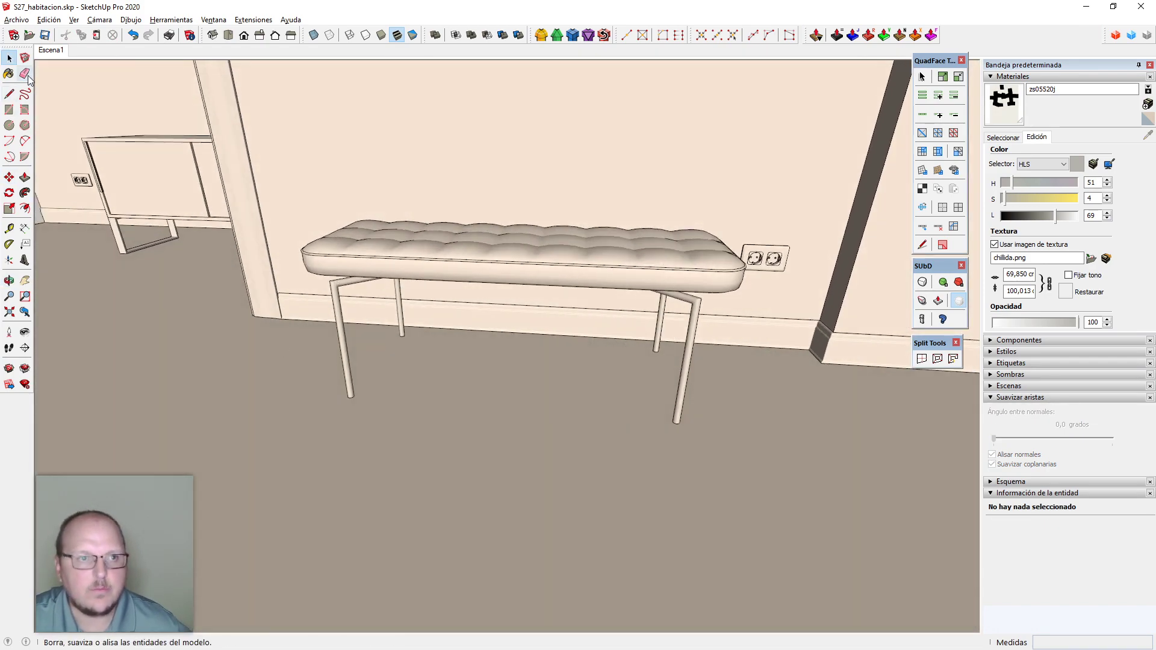
{"action": "left_click", "coordinate": [48, 51]}
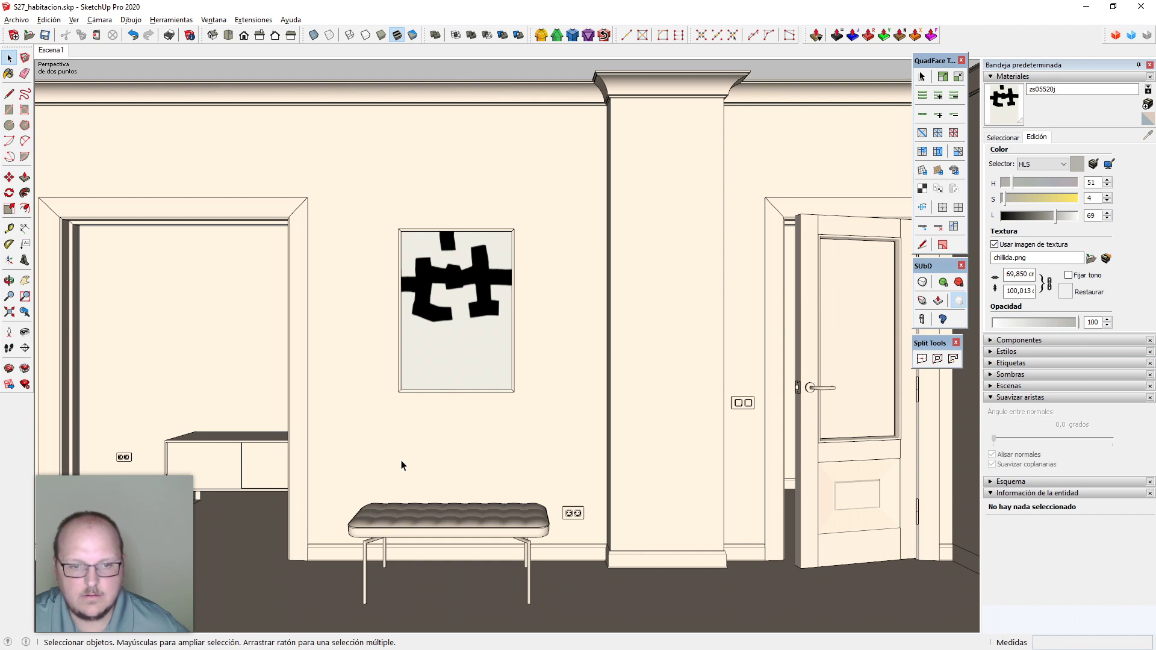
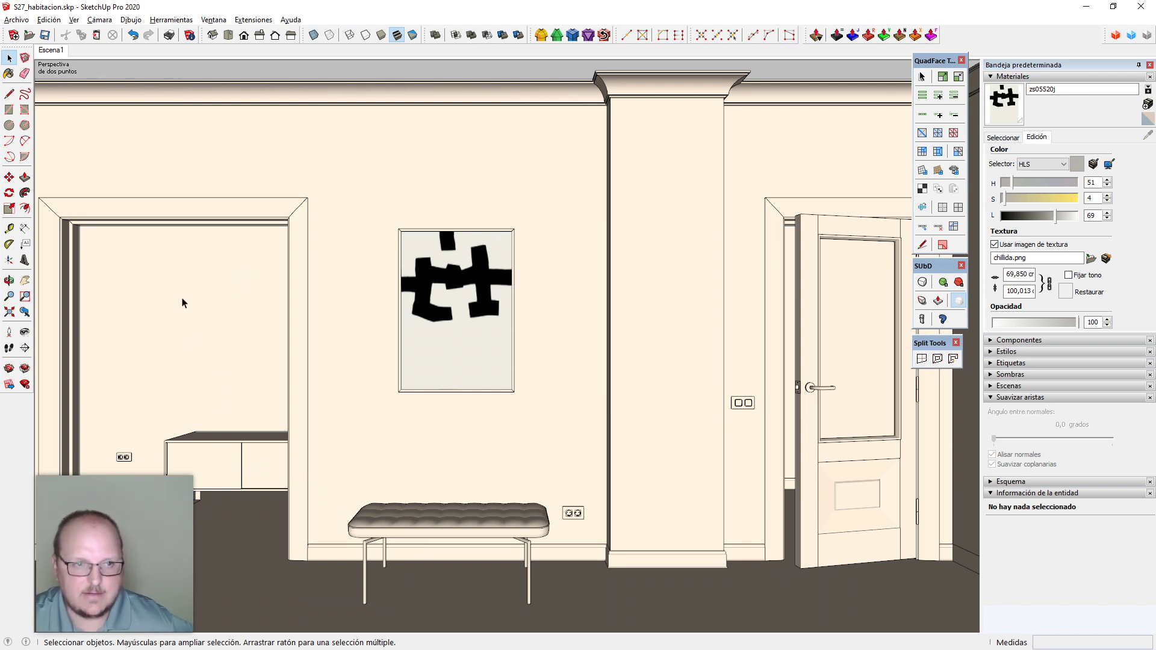
Pan the frontal view so the bench, picture and open door are framed together, and update Escena1 with this framing
{"action": "key", "text": "h"}
{"action": "left_click_drag", "start_coordinate": [287, 328], "coordinate": [325, 330]}
{"action": "key", "text": "z"}
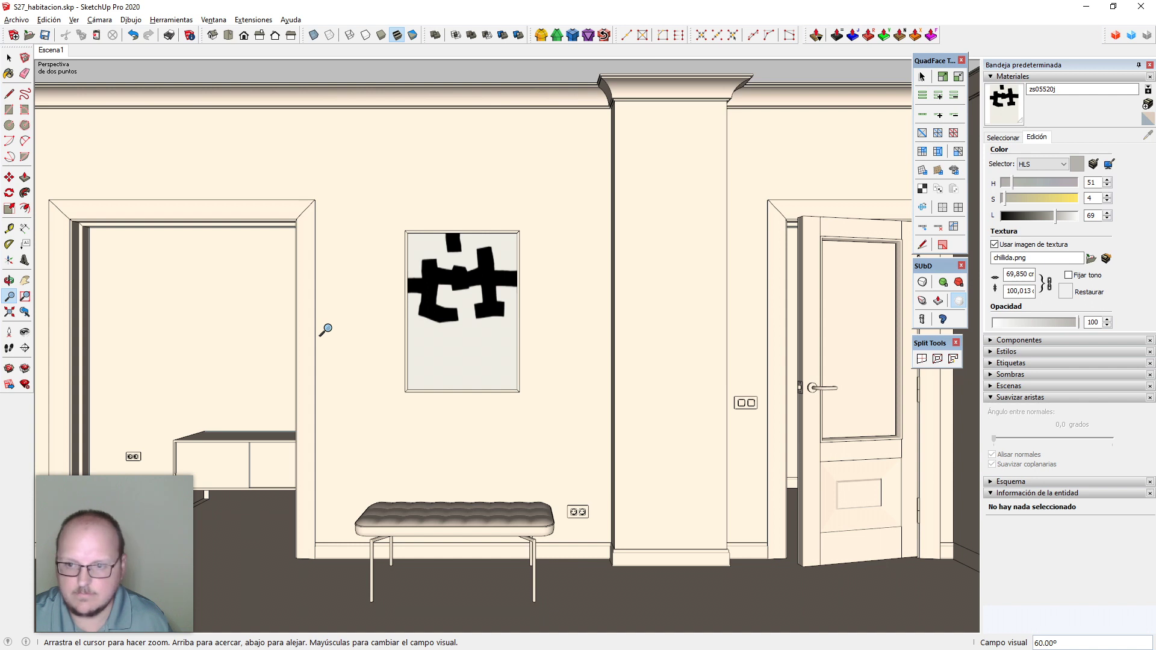
{"action": "key", "text": "h"}
{"action": "key", "text": "g"}
{"action": "key", "text": "h"}
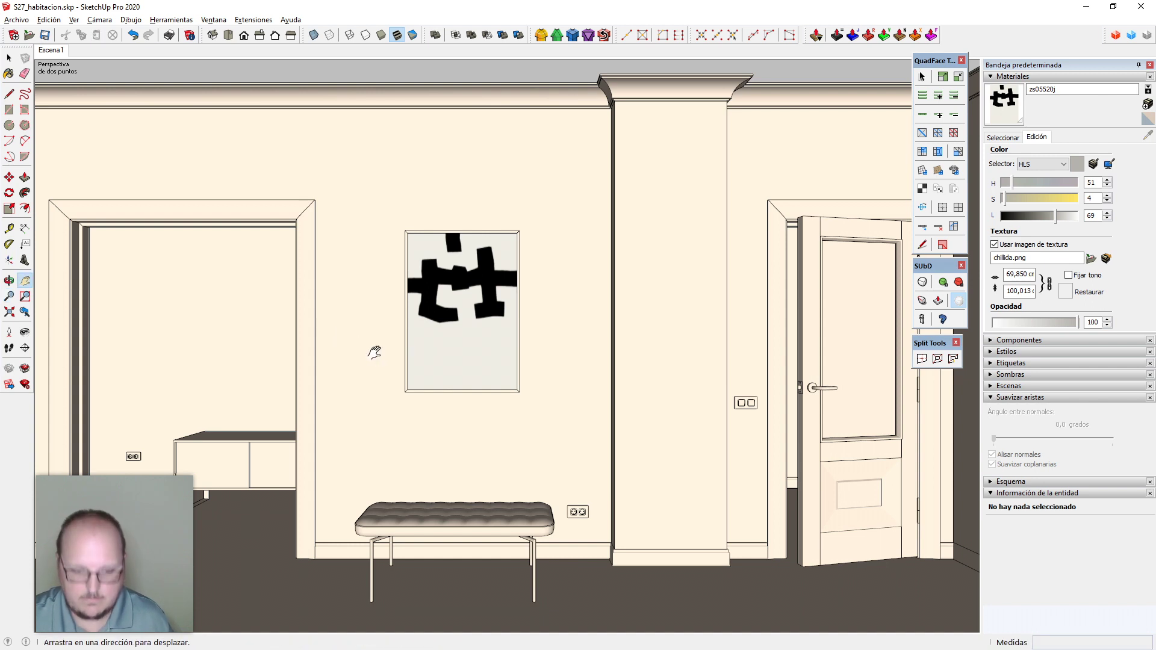
{"action": "left_click_drag", "start_coordinate": [379, 362], "coordinate": [381, 358]}
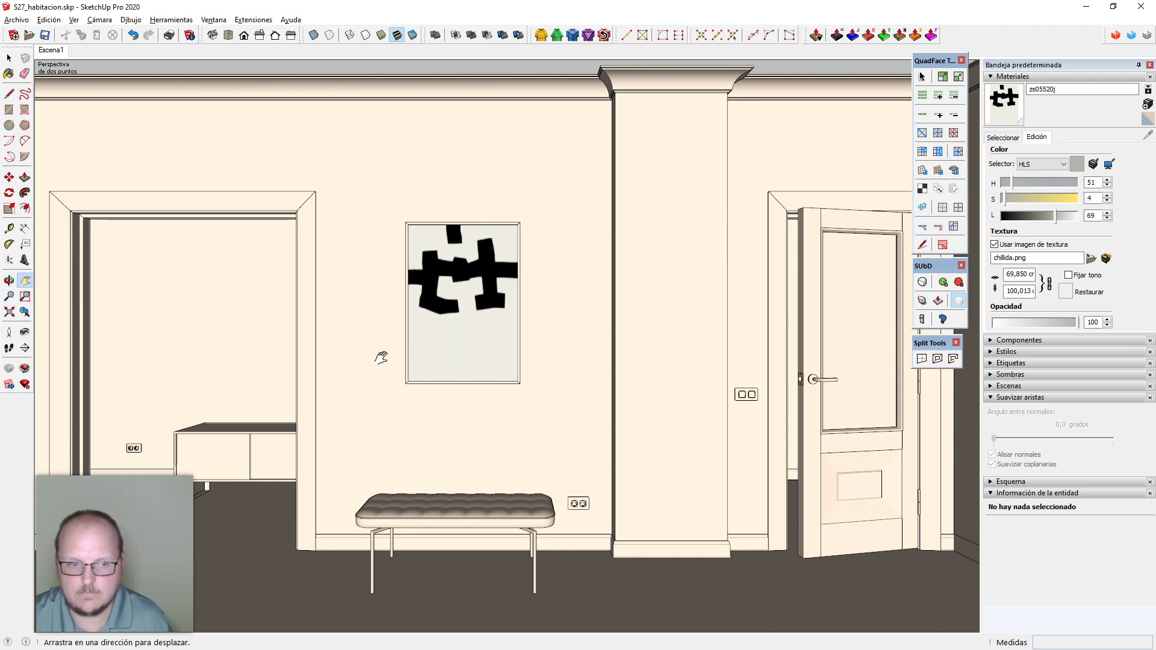
{"action": "right_click", "coordinate": [60, 56]}
{"action": "left_click", "coordinate": [130, 104]}
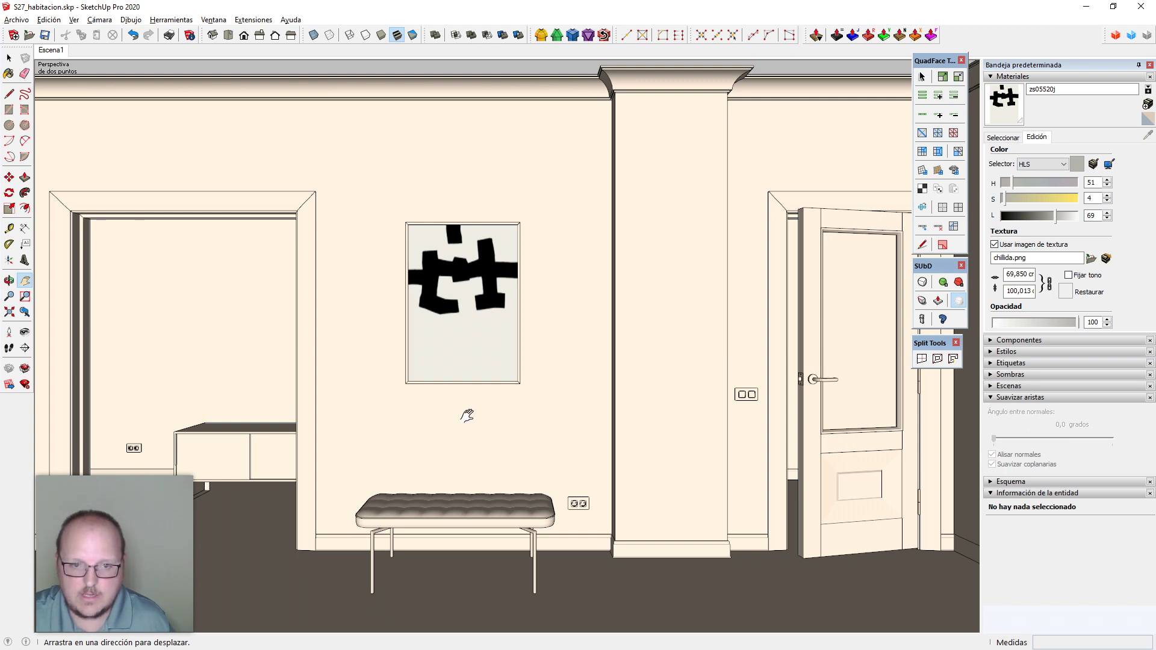
{"action": "left_click_drag", "start_coordinate": [468, 416], "coordinate": [408, 415]}
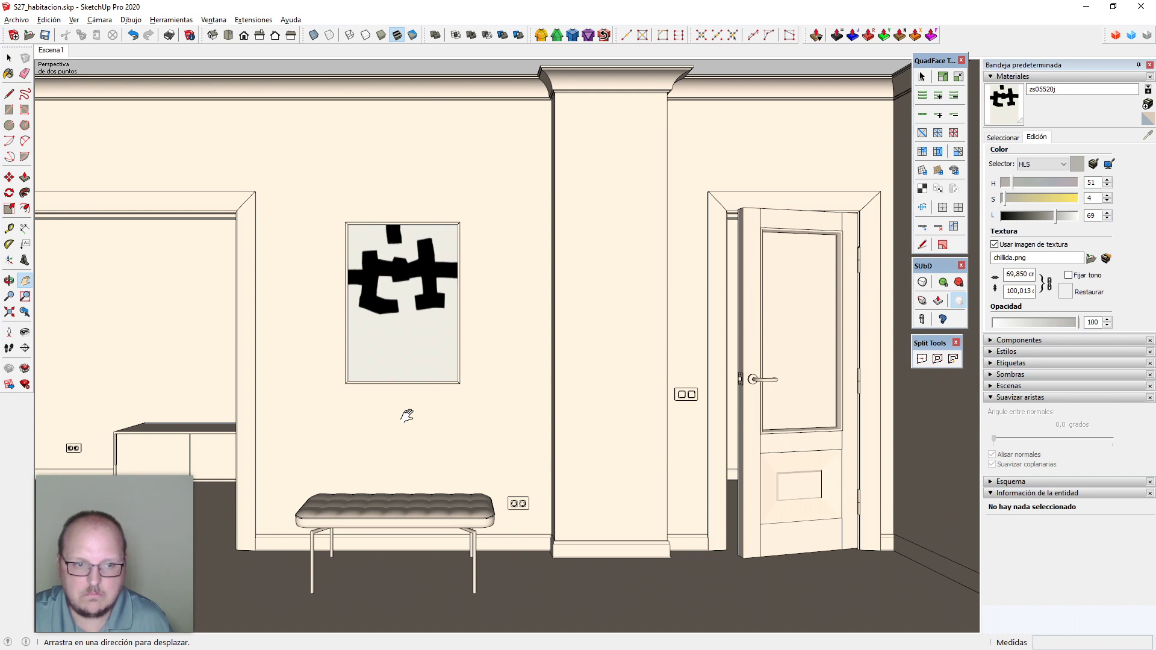
{"action": "right_click", "coordinate": [51, 50]}
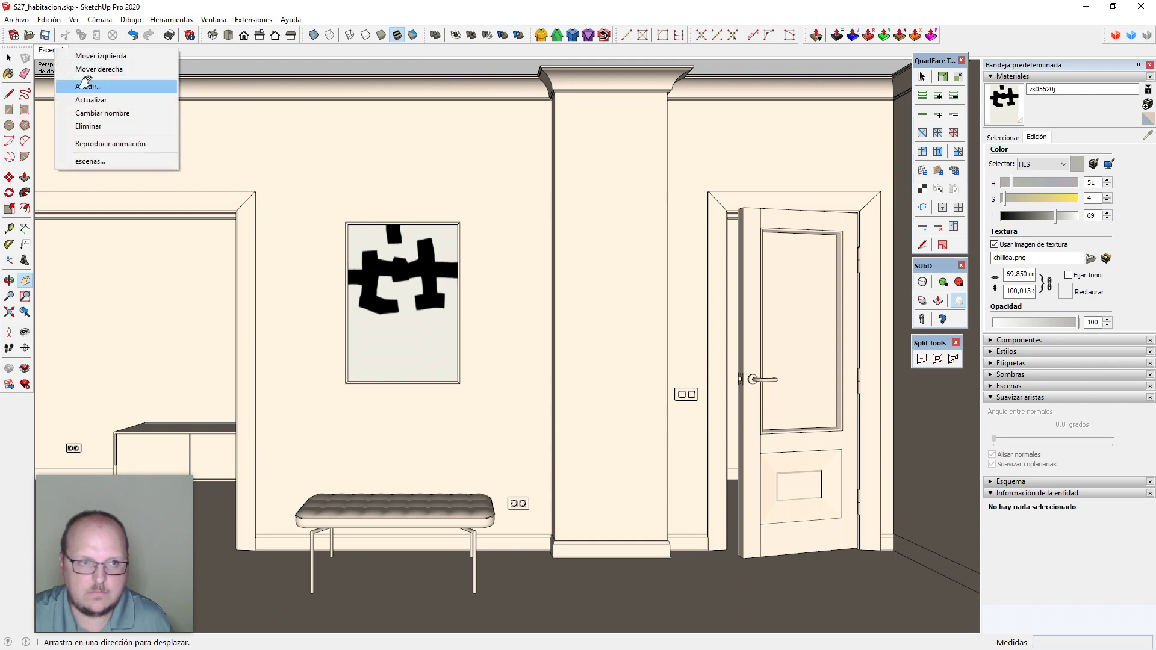
{"action": "left_click", "coordinate": [110, 100]}
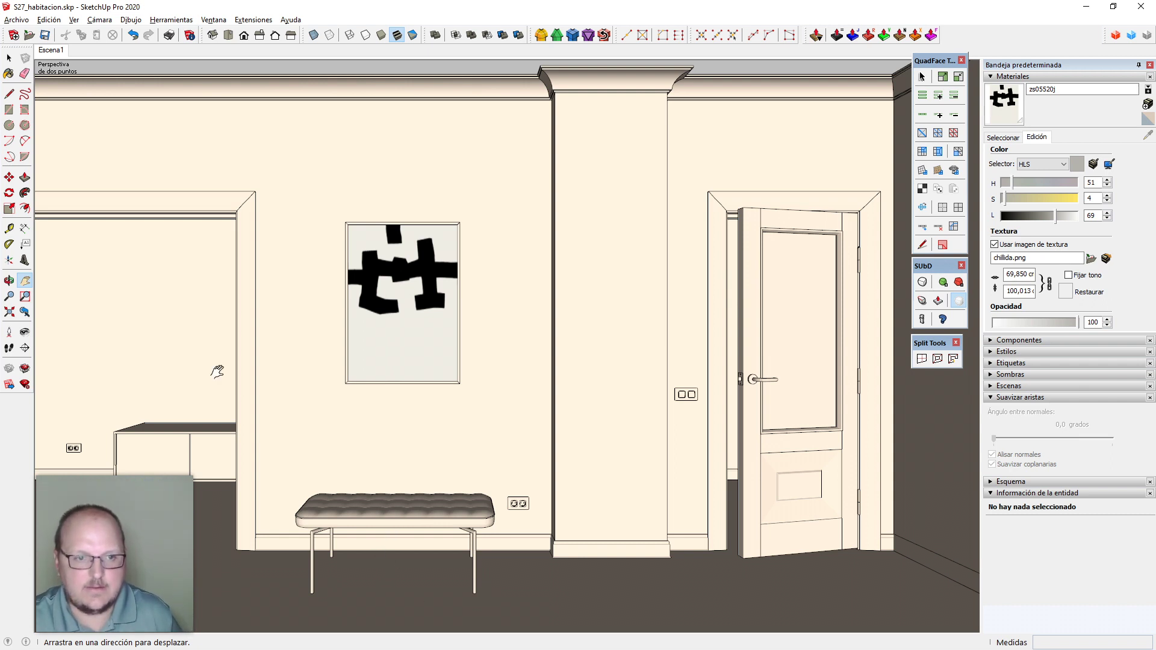
Draw an upright rectangle standing on the top of the sideboard, parallel to the wall behind it
{"action": "key", "text": "space"}
{"action": "middle_click_drag", "start_coordinate": [219, 377], "coordinate": [512, 390]}
{"action": "scroll", "coordinate": [203, 465], "scroll_direction": "down", "scroll_amount": 3}
{"action": "scroll", "coordinate": [255, 456], "scroll_direction": "up", "scroll_amount": 8}
{"action": "key", "text": "l"}
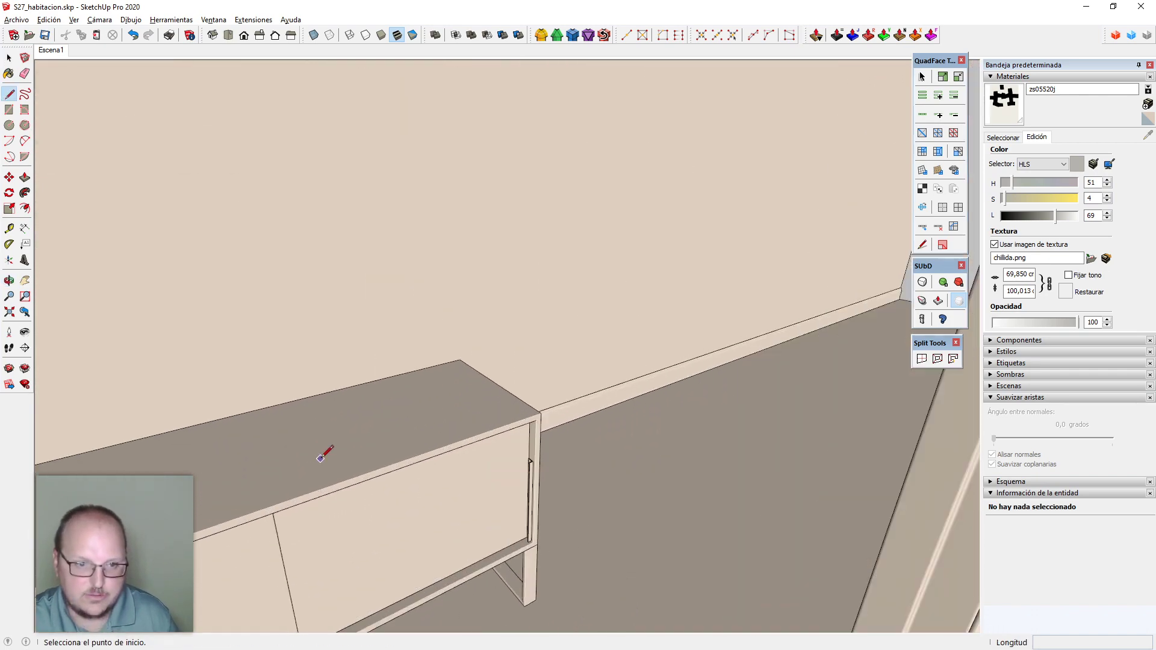
{"action": "key", "text": "space"}
{"action": "key", "text": "r"}
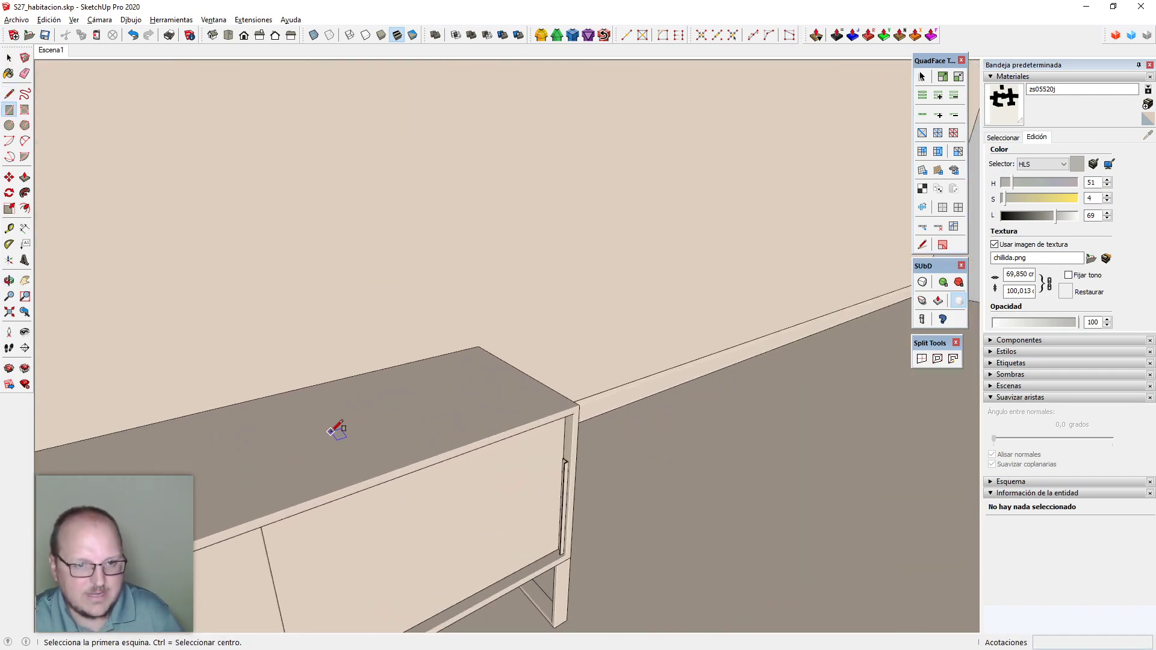
{"action": "left_click", "coordinate": [333, 429]}
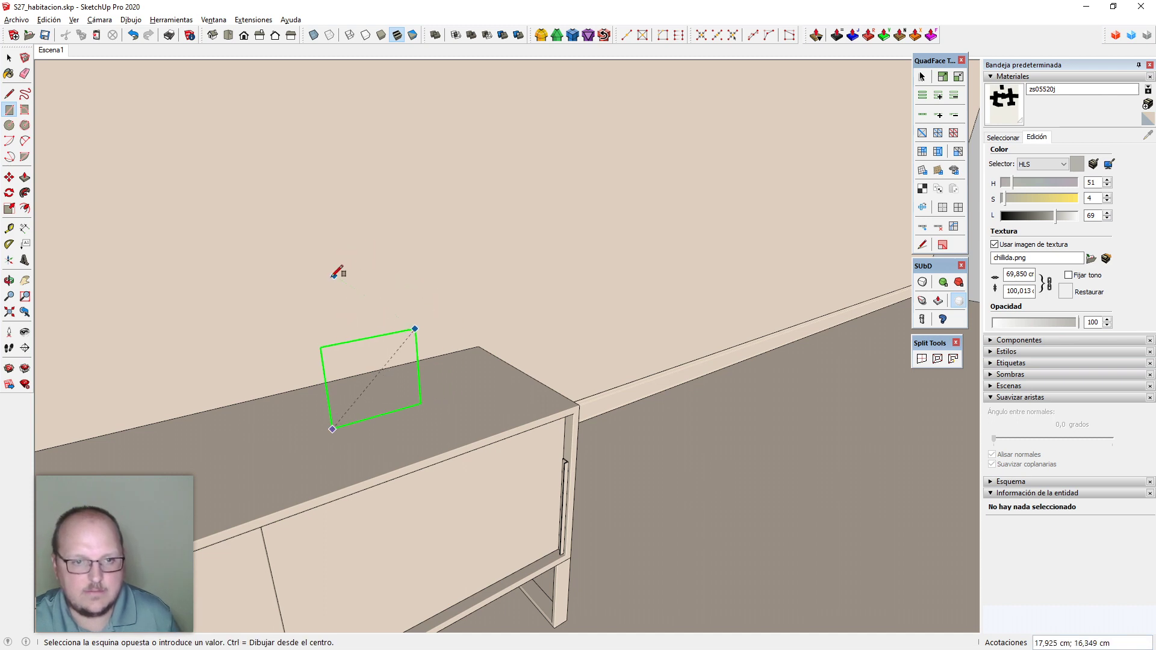
{"action": "left_click", "coordinate": [329, 260]}
Scale the upright rectangle along the red axis to a width of 10 cm
{"action": "key", "text": "space"}
{"action": "scroll", "coordinate": [366, 331], "scroll_direction": "up", "scroll_amount": 1}
{"action": "left_click", "coordinate": [366, 331]}
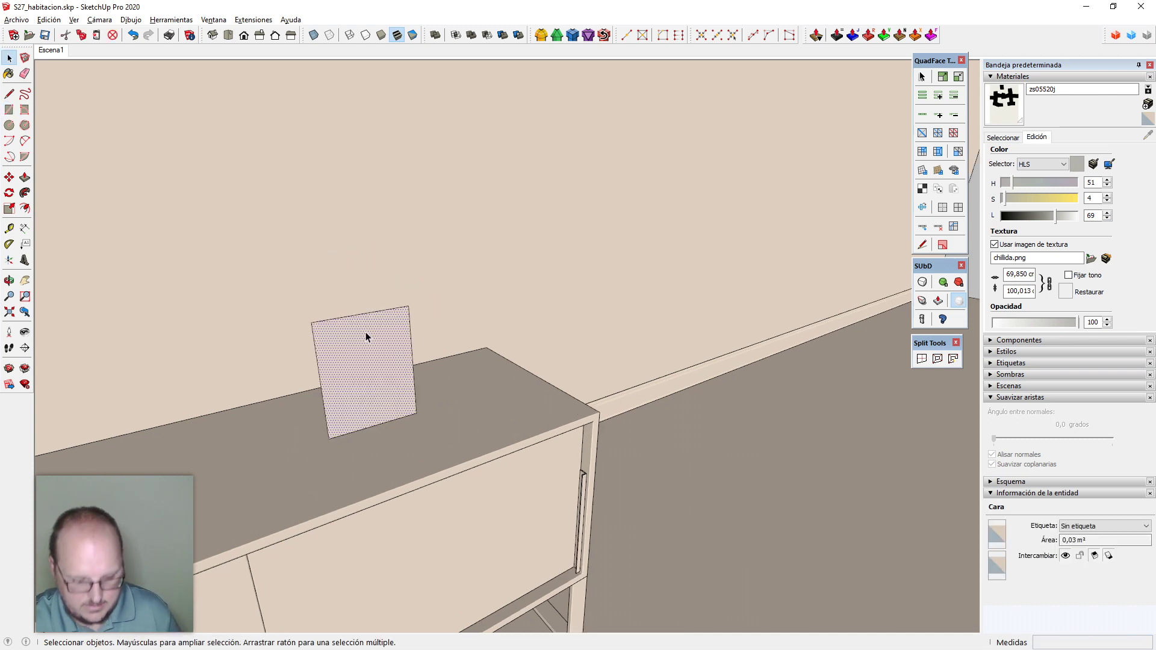
{"action": "key", "text": "s"}
{"action": "left_click_drag", "start_coordinate": [412, 365], "coordinate": [405, 362]}
{"action": "type", "text": "30cm"}
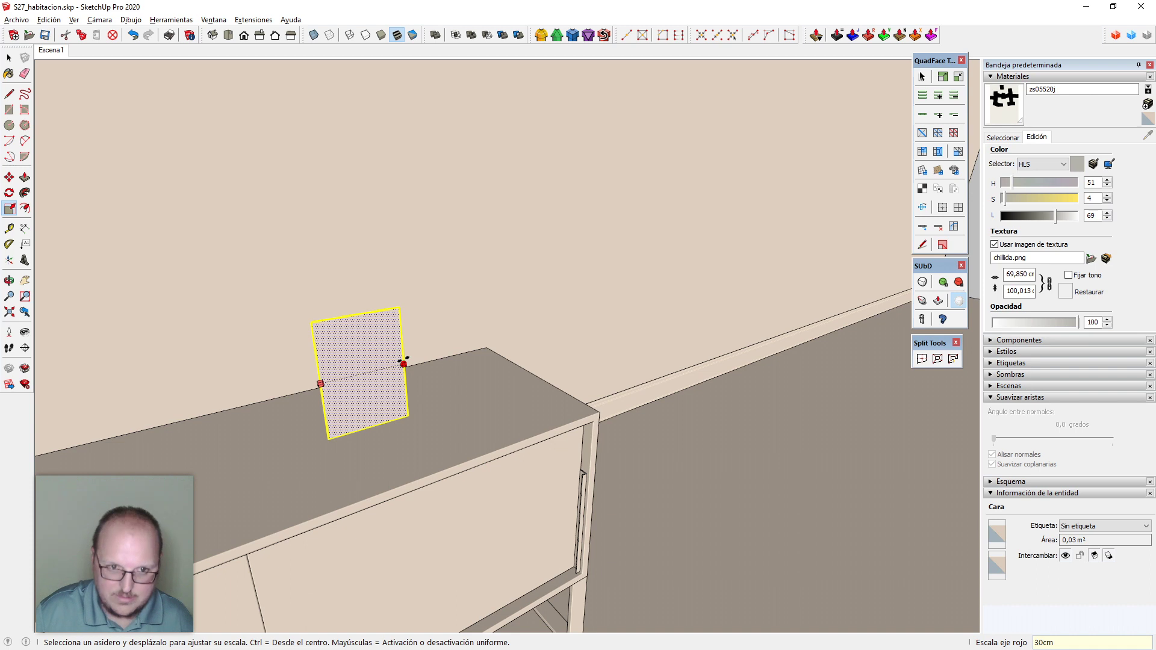
{"action": "key", "text": "Return"}
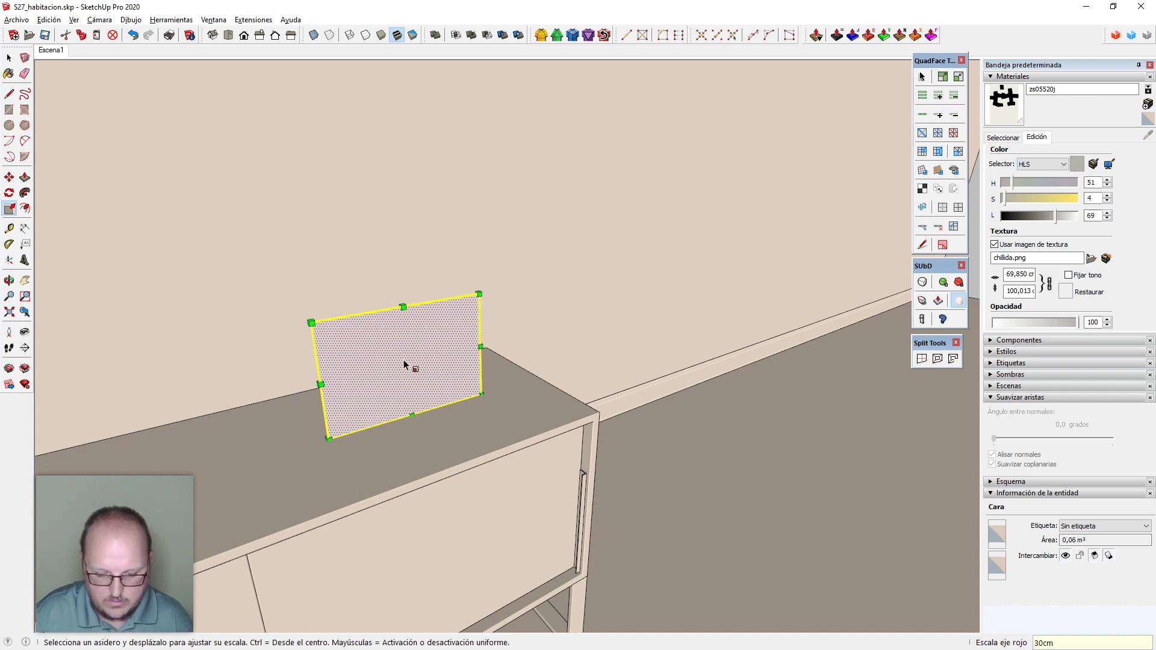
{"action": "type", "text": "10cm"}
{"action": "key", "text": "Return"}
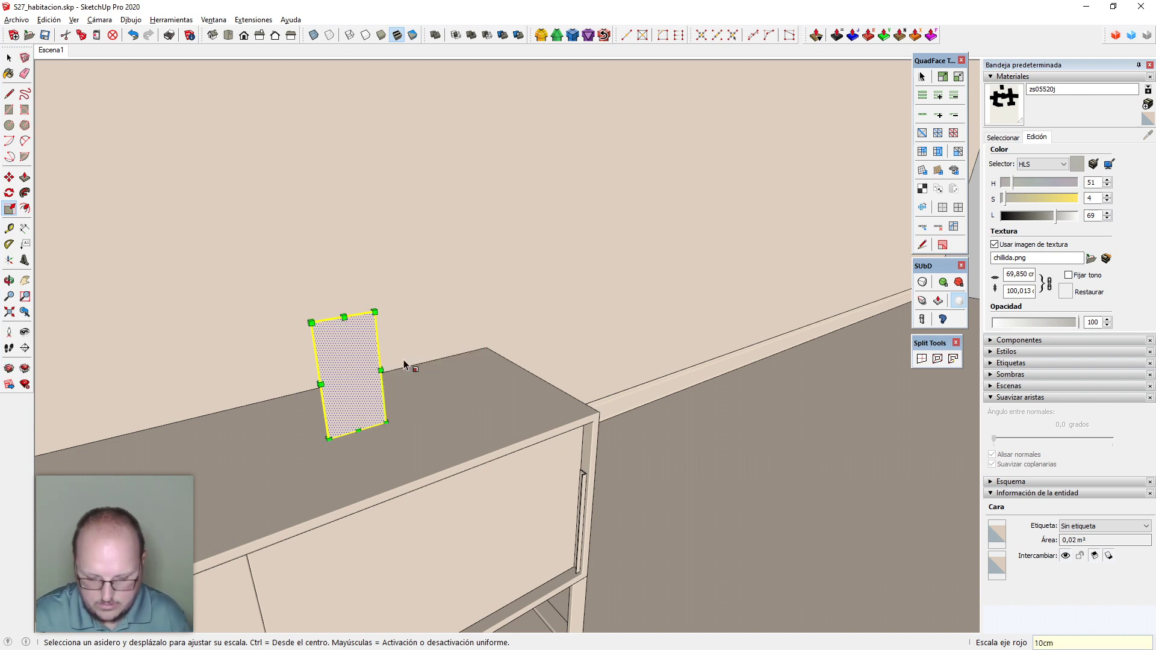
{"action": "key", "text": "l"}
{"action": "key", "text": "space"}
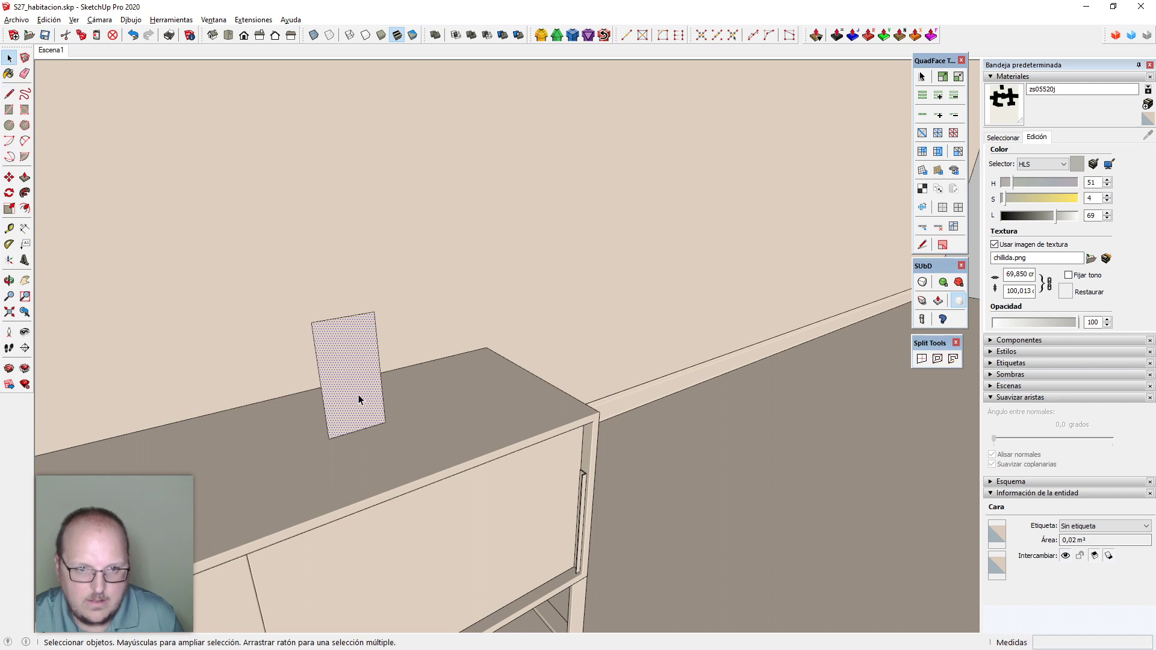
Scale the upright rectangle to a height of 20 cm, keeping its lower edge on the sideboard
{"action": "key", "text": "s"}
{"action": "left_click", "coordinate": [344, 318]}
{"action": "type", "text": "30"}
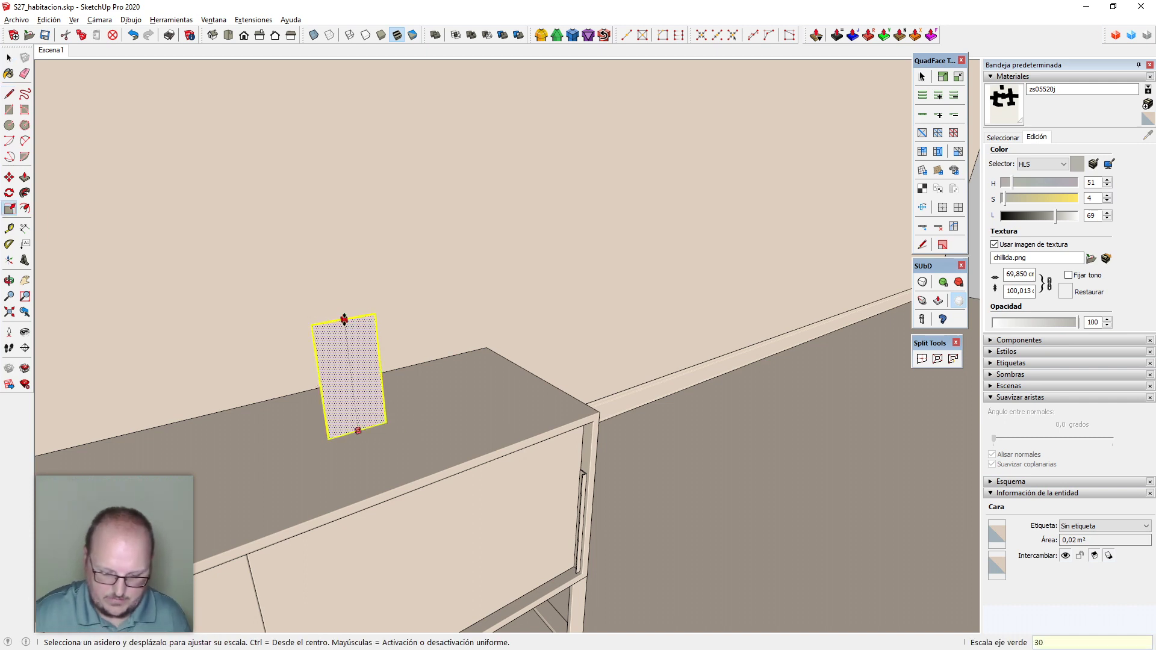
{"action": "type", "text": "cm"}
{"action": "key", "text": "Return"}
{"action": "type", "text": "20"}
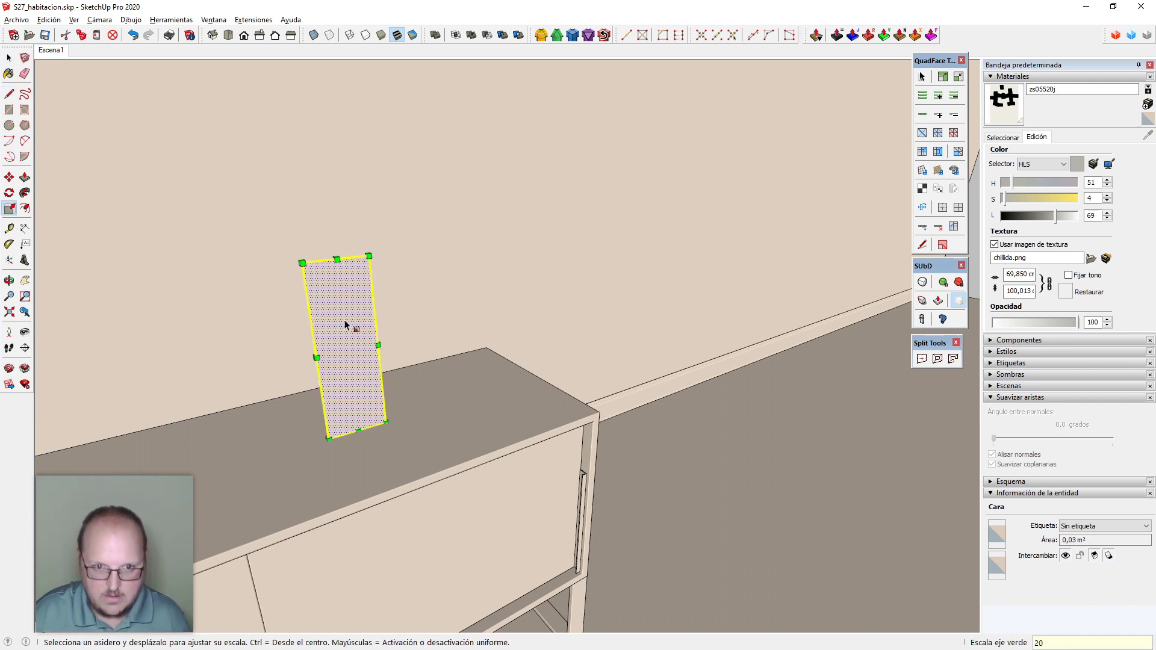
{"action": "type", "text": "cm"}
{"action": "key", "text": "Return"}
{"action": "key", "text": "space"}
Draw diagonal lines from the midpoints of the rectangle's lower and upper edges to the outer side, cutting off both outer corners
{"action": "key", "text": "l"}
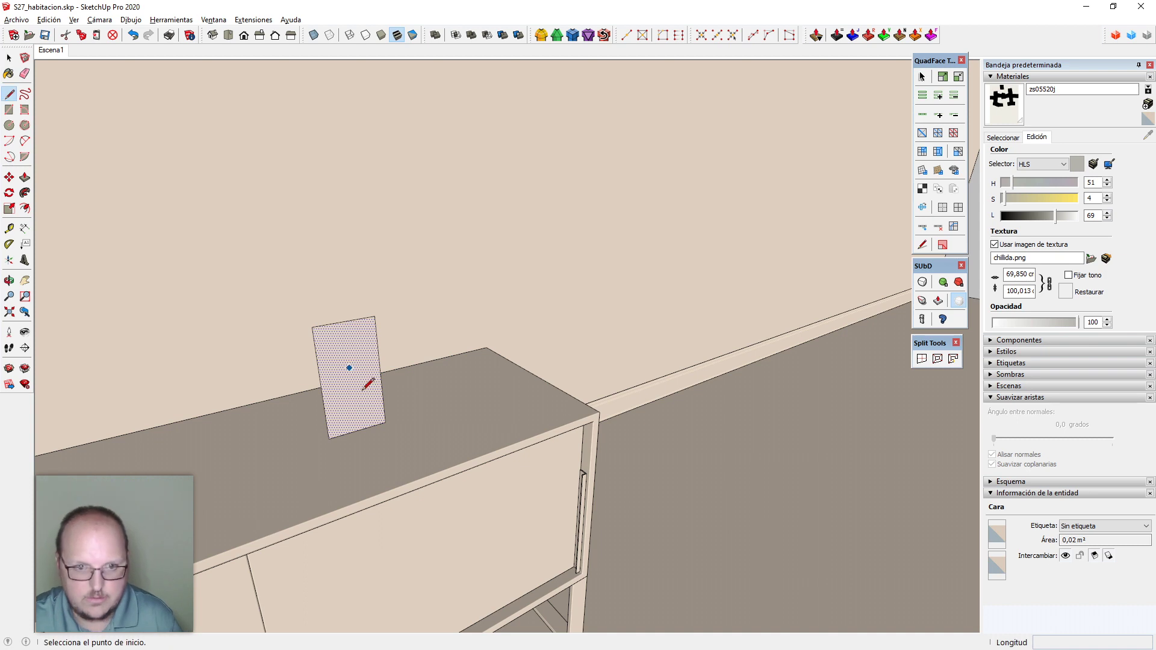
{"action": "left_click", "coordinate": [357, 430]}
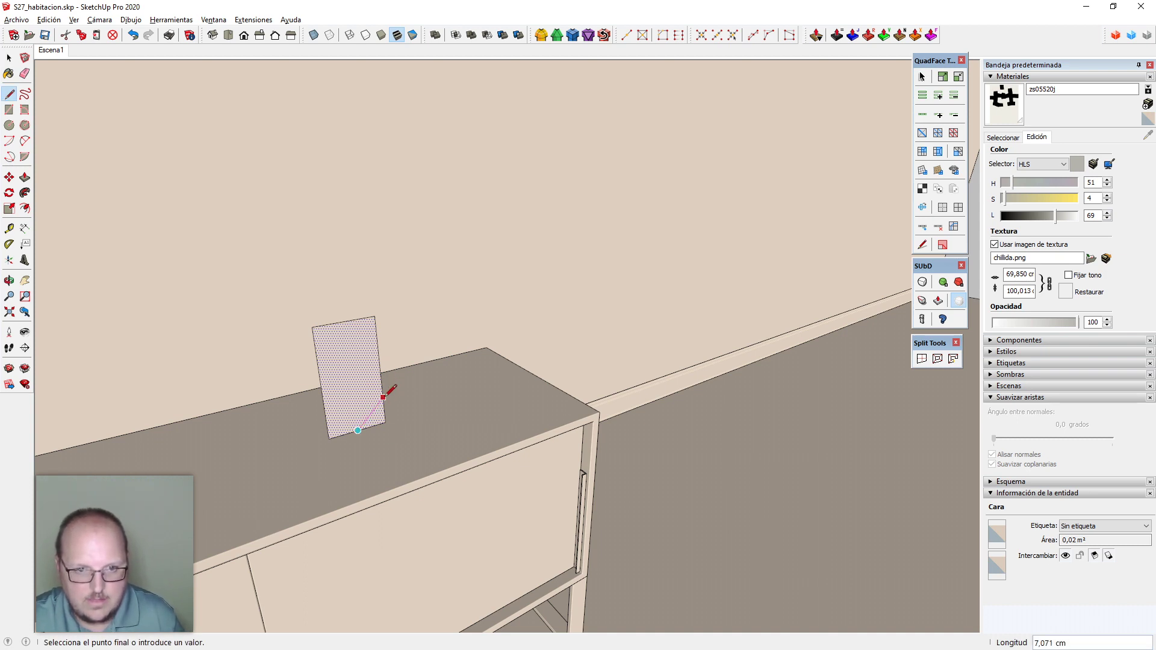
{"action": "left_click", "coordinate": [383, 397]}
{"action": "left_click", "coordinate": [344, 321]}
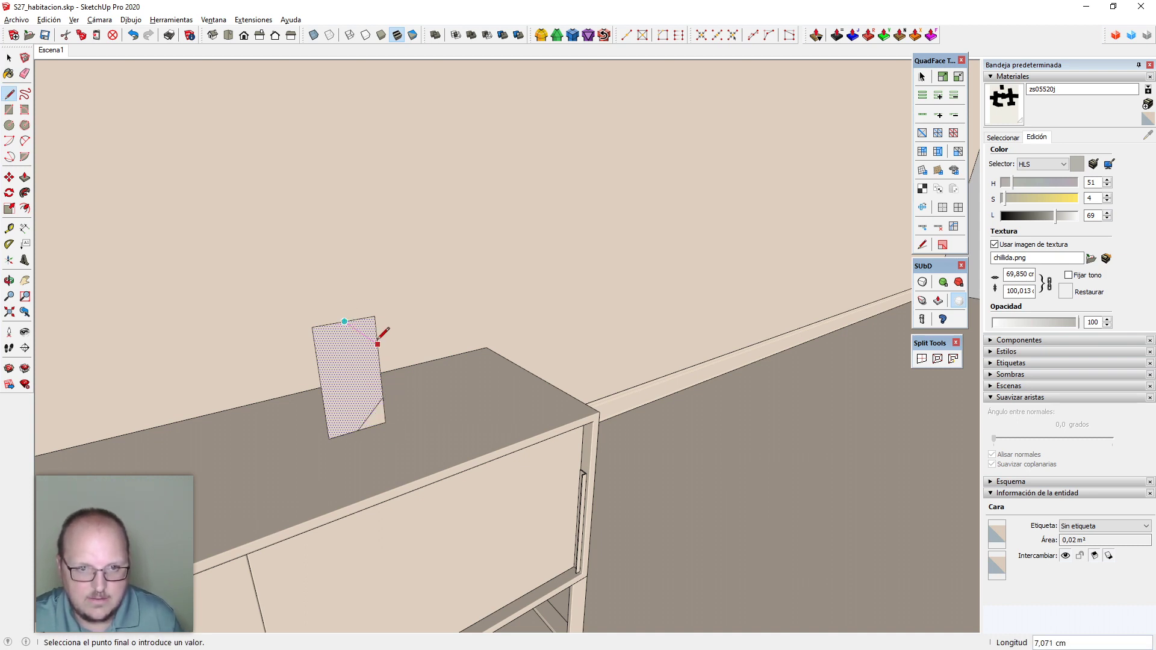
{"action": "left_click", "coordinate": [377, 344]}
Add a neck above the rectangle's inner half, drawing a 20 cm vertical line from the upper midpoint and closing it to the inner corner
{"action": "left_click", "coordinate": [345, 321]}
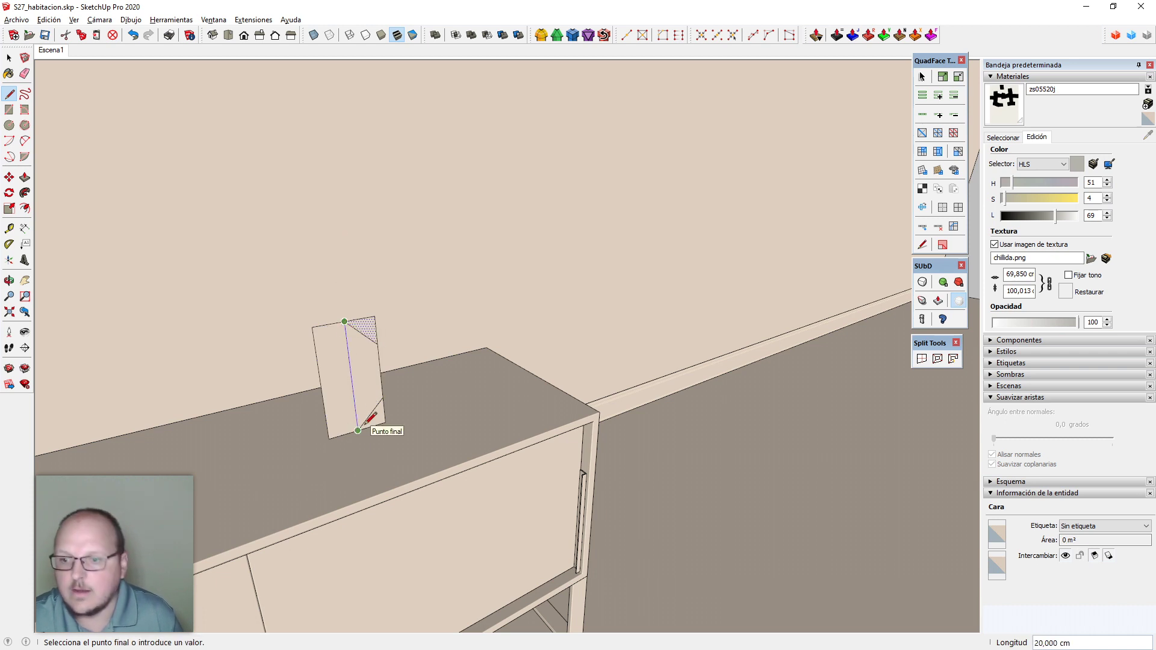
{"action": "type", "text": "2"}
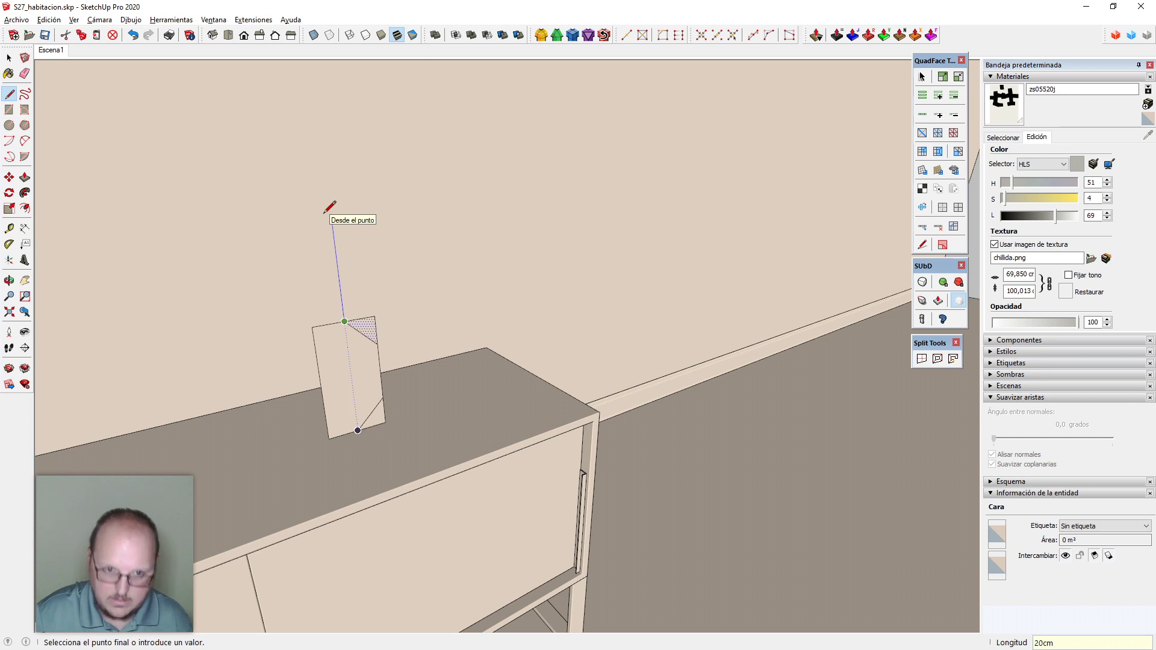
{"action": "type", "text": "0cm"}
{"action": "key", "text": "Return"}
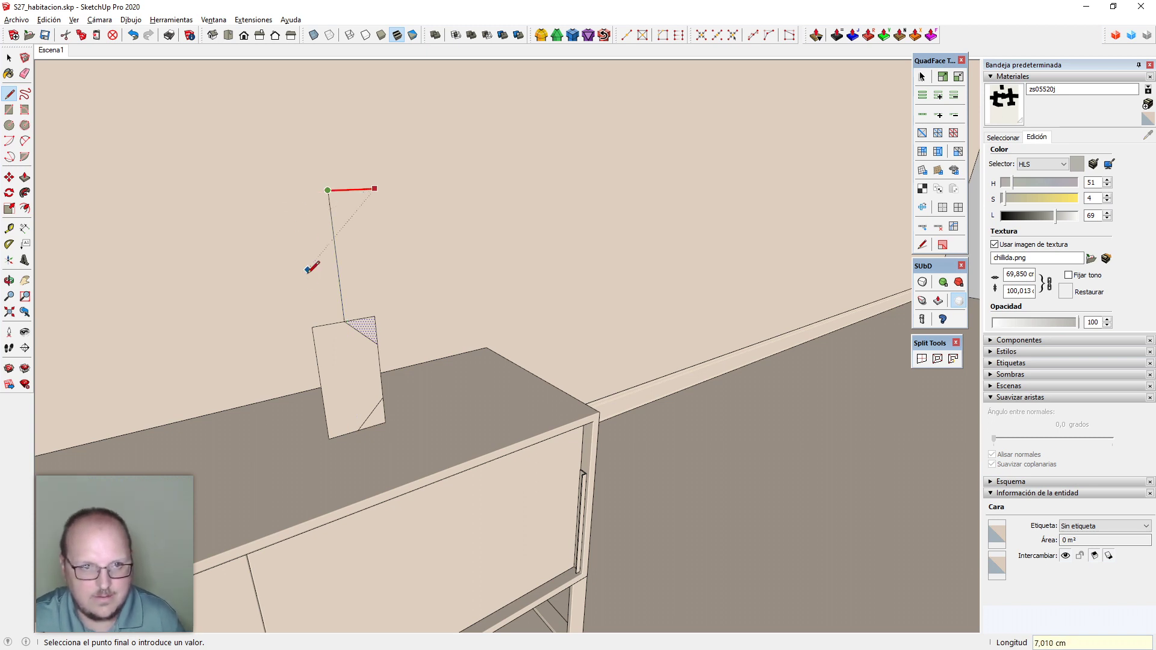
{"action": "key", "text": "Right"}
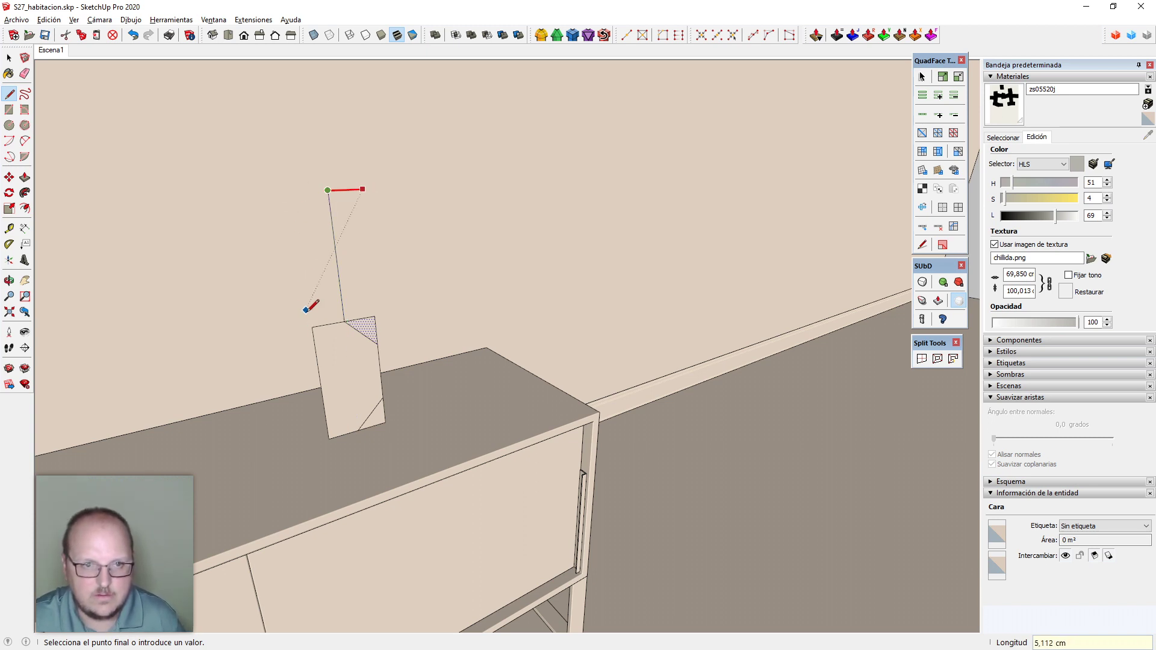
{"action": "left_click", "coordinate": [316, 325]}
{"action": "left_click", "coordinate": [312, 326]}
Erase the leftover edges of the two cut-off outer corners of the bottle profile
{"action": "mouse_move", "coordinate": [361, 330]}
{"action": "middle_mouse_down"}
{"action": "mouse_move", "coordinate": [640, 402]}
{"action": "mouse_move", "coordinate": [480, 431]}
{"action": "middle_mouse_up"}
{"action": "key", "text": "e"}
{"action": "left_click", "coordinate": [389, 423]}
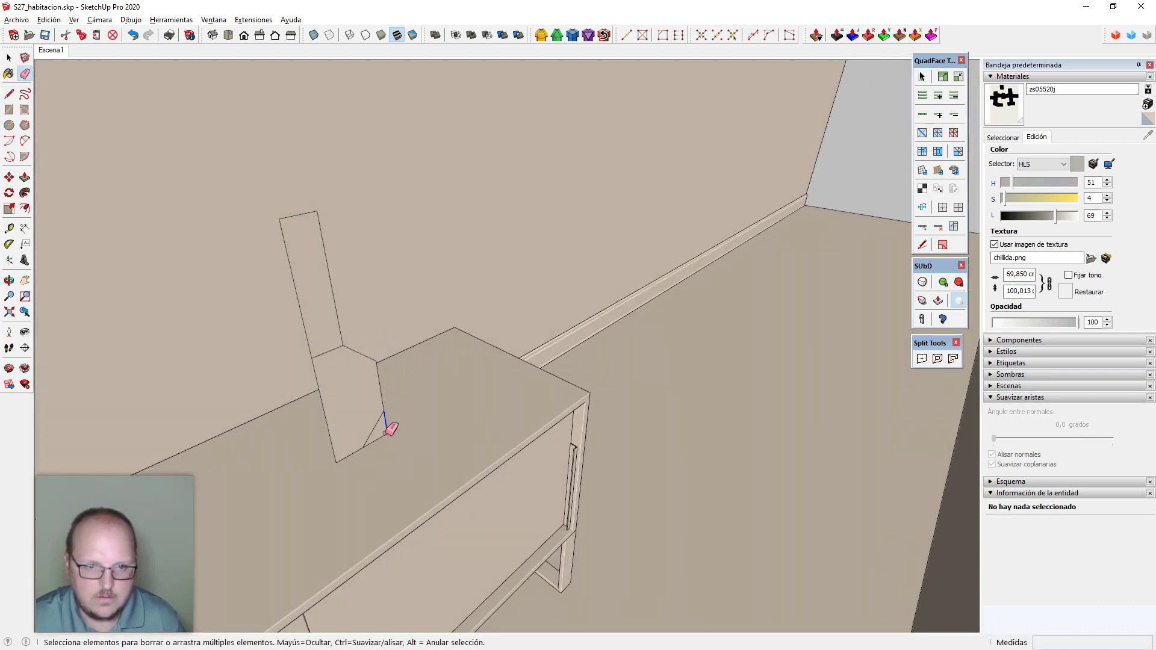
Split the neck across its midpoints, then erase its upper half and the line dividing the neck from the body
{"action": "key", "text": "l"}
{"action": "left_click", "coordinate": [330, 283]}
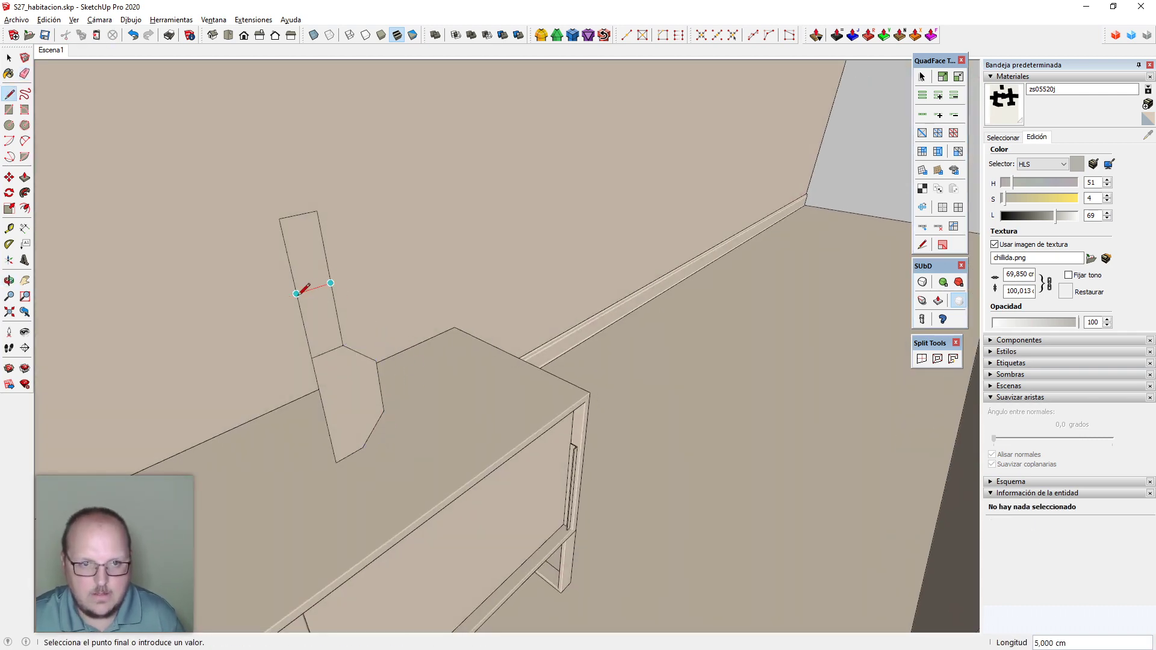
{"action": "left_click", "coordinate": [297, 293]}
{"action": "key", "text": "e"}
{"action": "left_click_drag", "start_coordinate": [294, 224], "coordinate": [315, 284]}
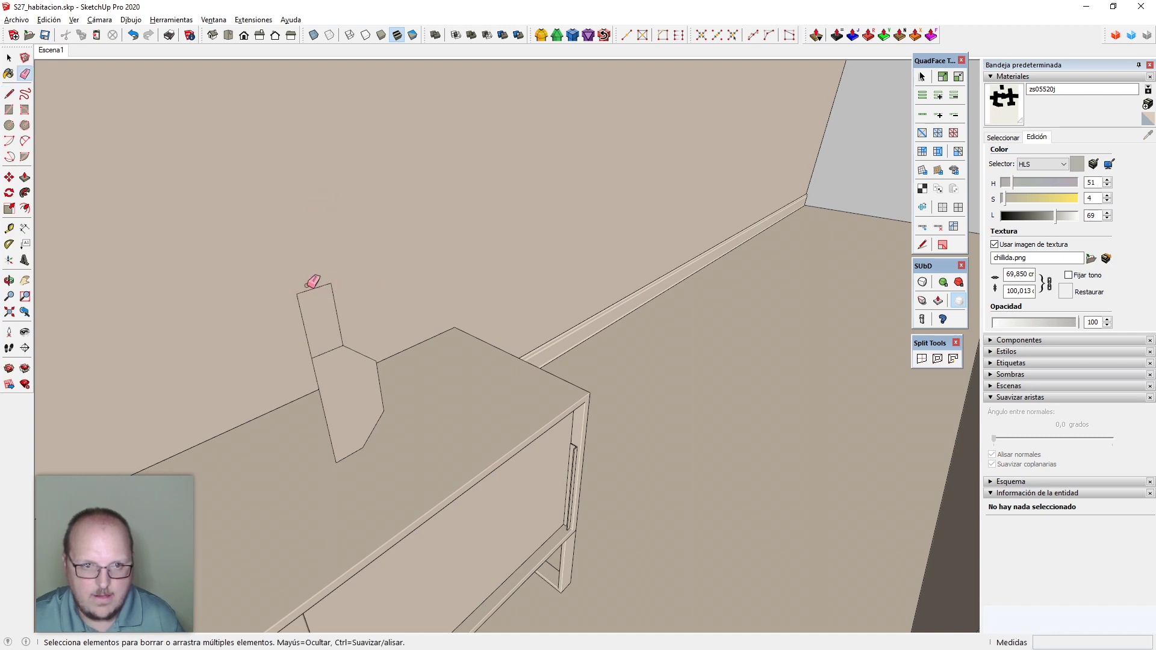
{"action": "mouse_move", "coordinate": [343, 362]}
{"action": "middle_mouse_down"}
{"action": "mouse_move", "coordinate": [215, 232]}
{"action": "mouse_move", "coordinate": [250, 261]}
{"action": "middle_mouse_up"}
{"action": "middle_click_drag", "start_coordinate": [335, 343], "coordinate": [385, 470]}
{"action": "scroll", "coordinate": [312, 289], "scroll_direction": "up", "scroll_amount": 4}
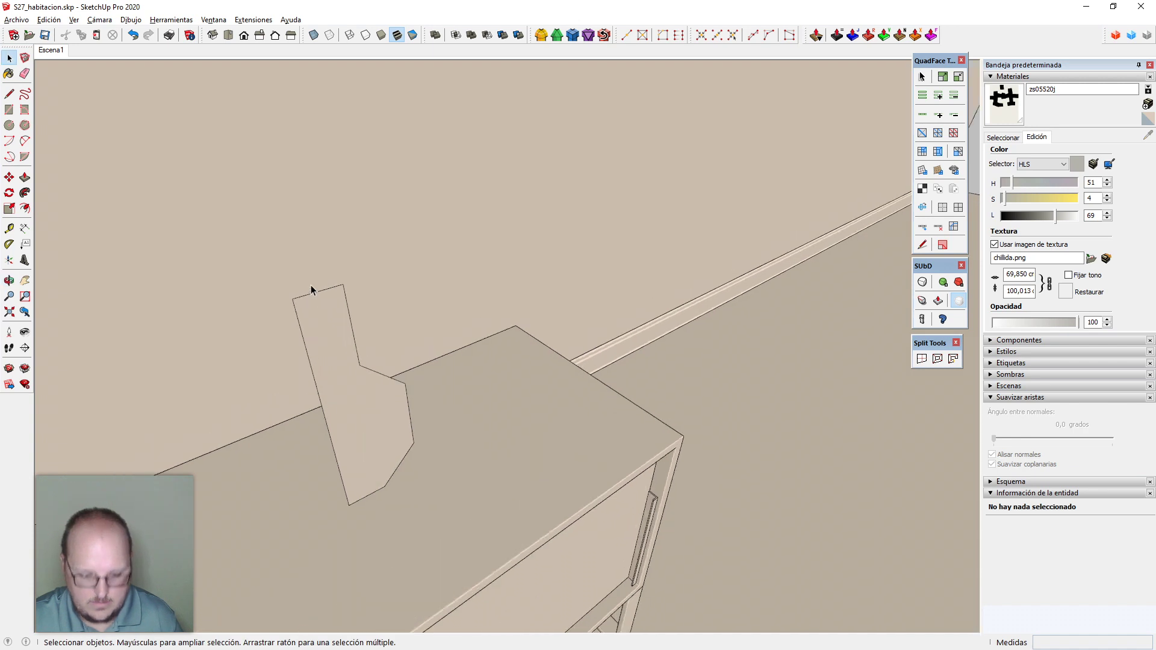
Reduce the neck to a 1 cm thick outer wall by drawing its inner outline and erasing the edges of the inner part
{"action": "key", "text": "l"}
{"action": "left_click", "coordinate": [333, 290]}
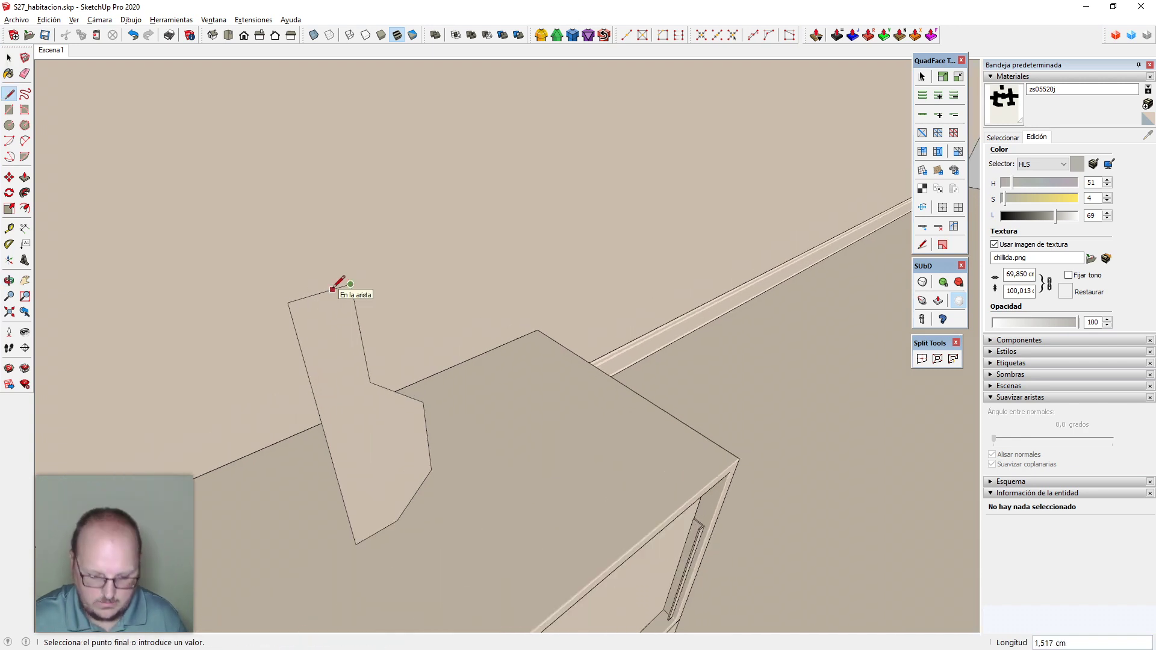
{"action": "left_click", "coordinate": [339, 288]}
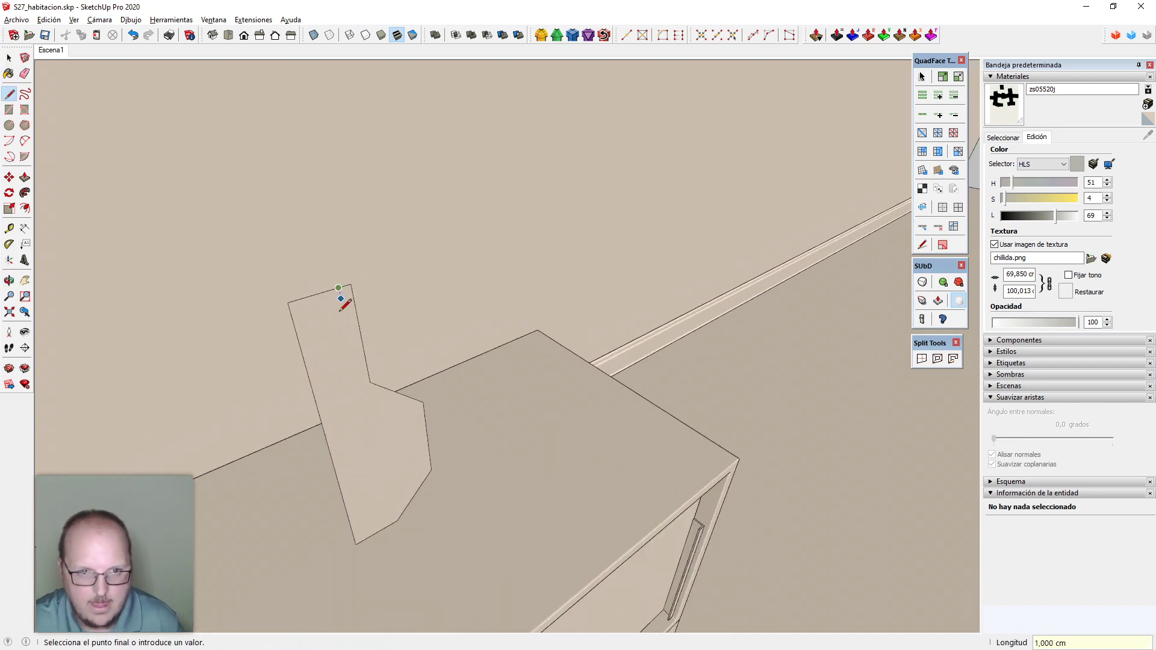
{"action": "left_click", "coordinate": [375, 383]}
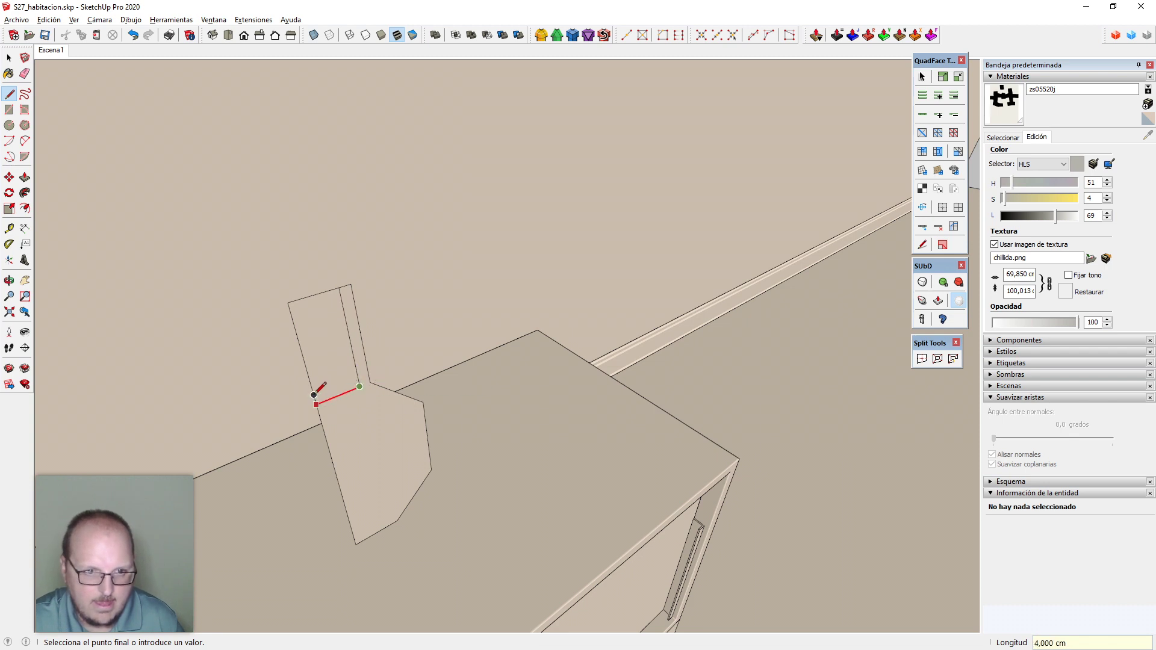
{"action": "left_click", "coordinate": [314, 397]}
{"action": "key", "text": "e"}
{"action": "left_click", "coordinate": [290, 312]}
{"action": "scroll", "coordinate": [431, 277], "scroll_direction": "down", "scroll_amount": 2}
{"action": "left_click", "coordinate": [359, 290]}
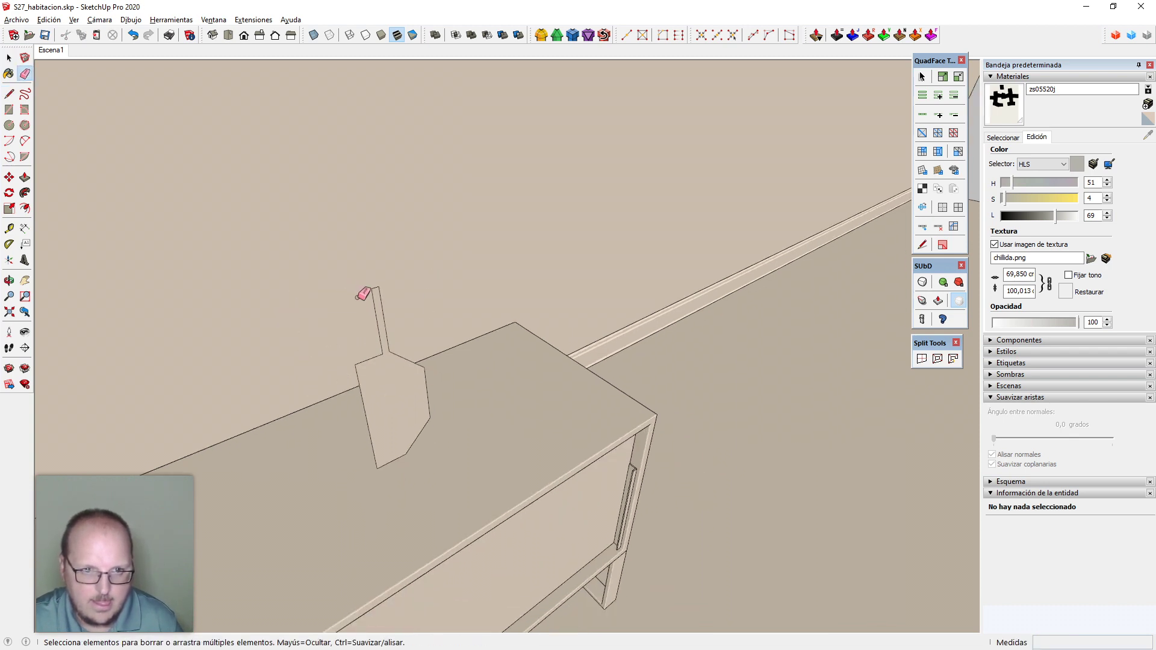
Draw an 8-segment circle of 10 cm radius on the sideboard top, centred on the profile's lower inner corner
{"action": "key", "text": "c"}
{"action": "left_click", "coordinate": [378, 468]}
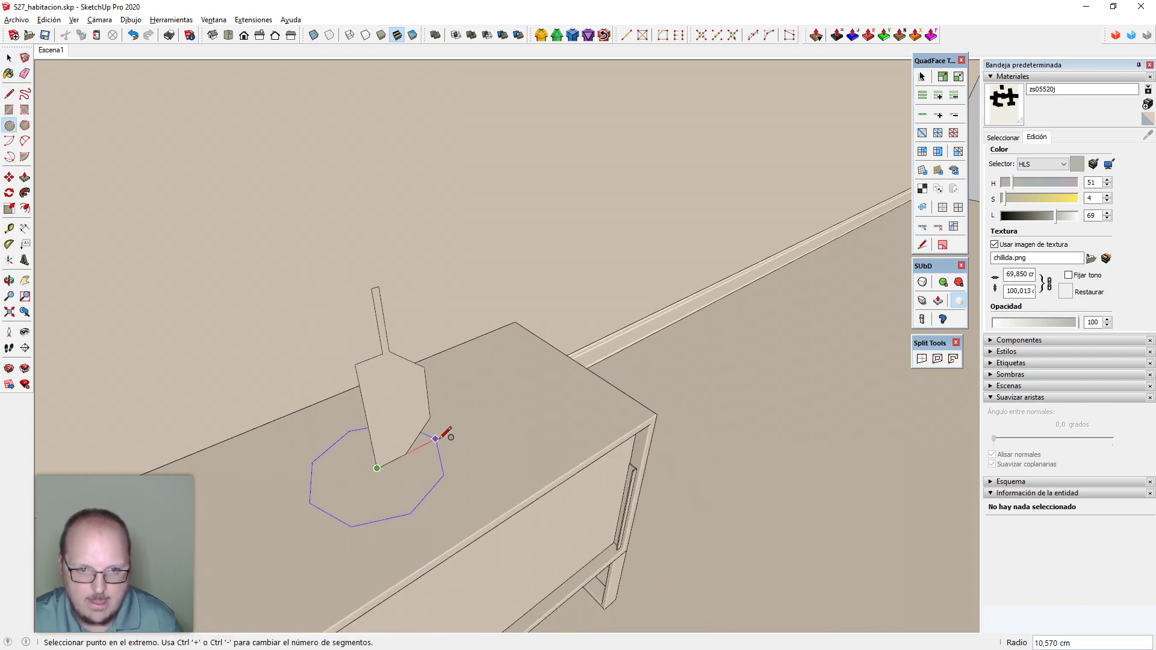
{"action": "left_click", "coordinate": [434, 414]}
Revolve the bottle profile around the 8-segment circle with Follow Me to form the vase
{"action": "key", "text": "space"}
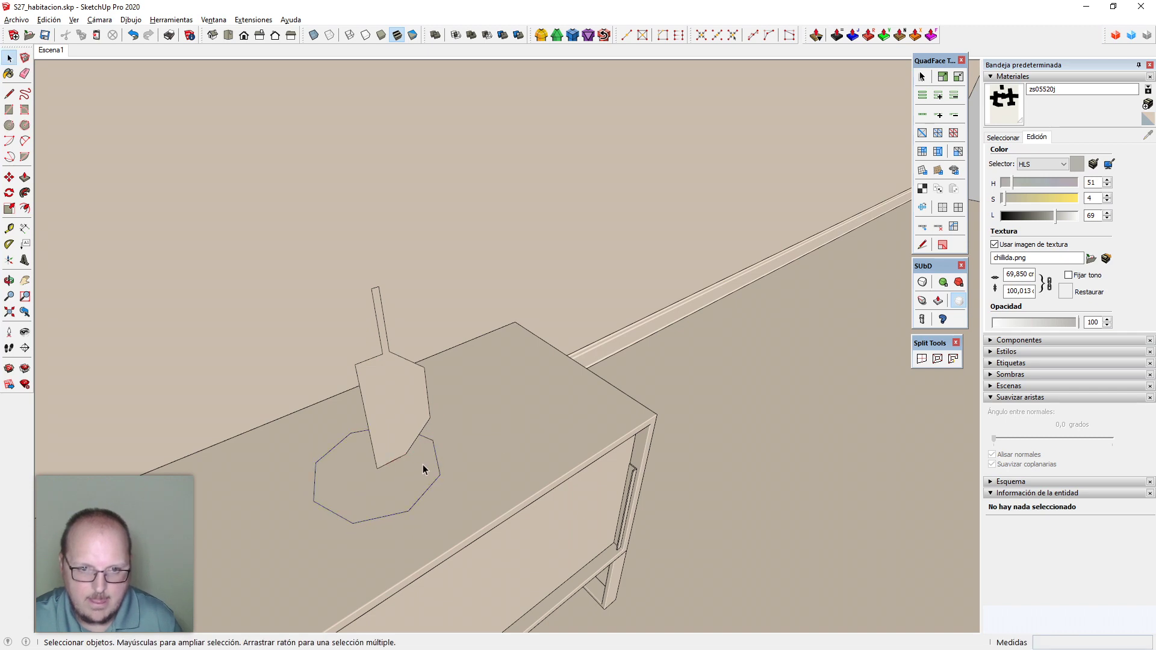
{"action": "left_click", "coordinate": [433, 452]}
{"action": "key", "text": "d"}
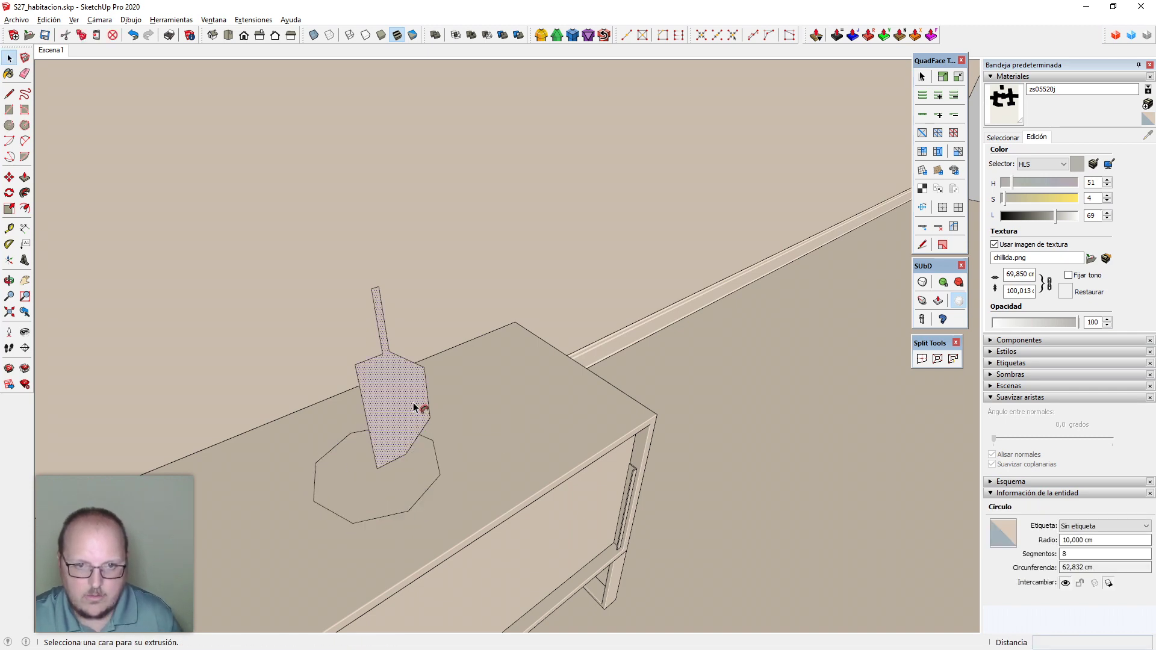
{"action": "left_click", "coordinate": [413, 400]}
{"action": "key", "text": "space"}
{"action": "middle_click_drag", "start_coordinate": [411, 398], "coordinate": [346, 347]}
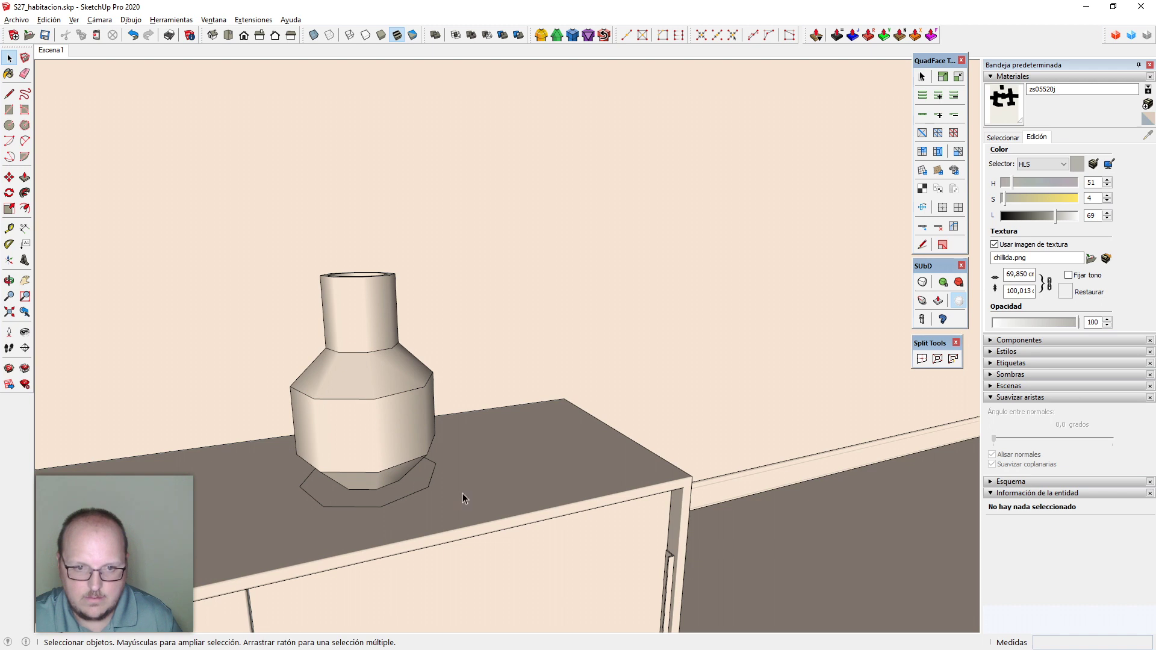
Delete the guide circle left on the sideboard around the vase's base
{"action": "left_click", "coordinate": [434, 481]}
{"action": "left_click", "coordinate": [433, 483]}
{"action": "key", "text": "Delete"}
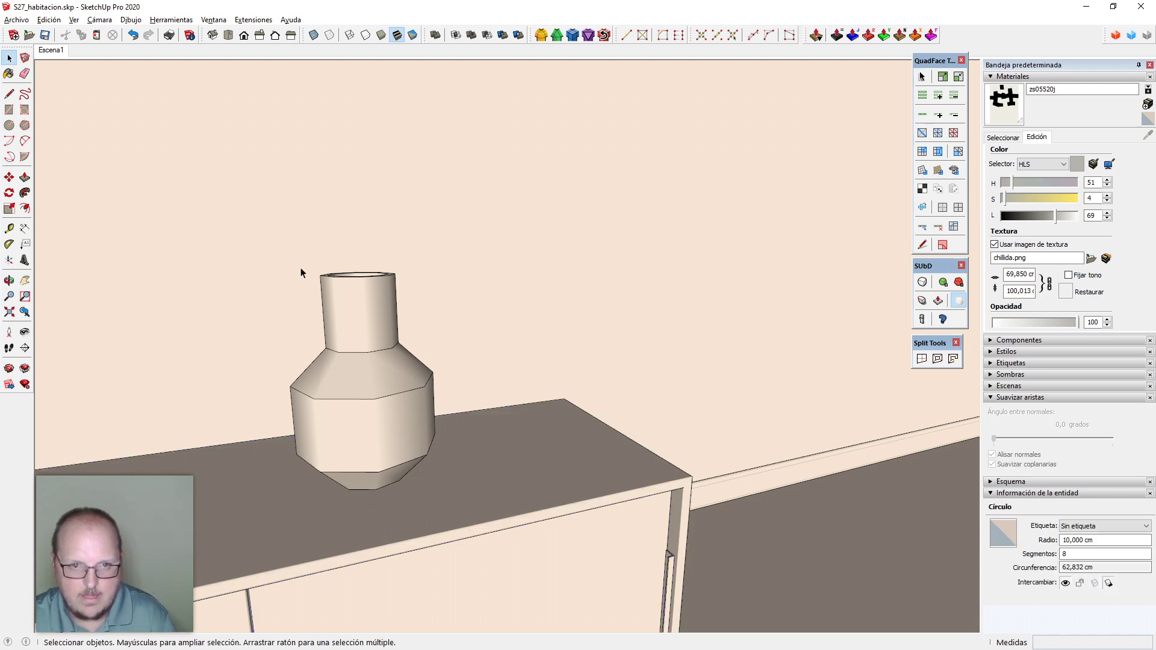
Try lengthening the vase's neck by moving its rim up 5 cm
{"action": "left_click_drag", "start_coordinate": [287, 246], "coordinate": [416, 287]}
{"action": "key", "text": "m"}
{"action": "left_click", "coordinate": [421, 284]}
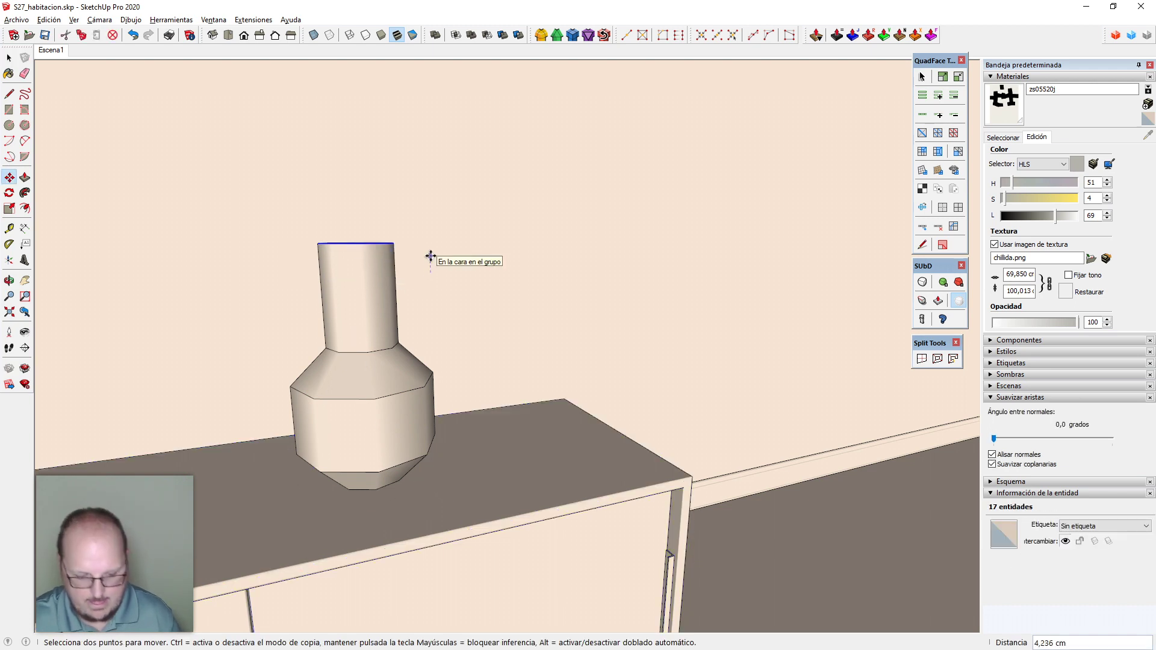
{"action": "type", "text": "5cm"}
{"action": "key", "text": "Return"}
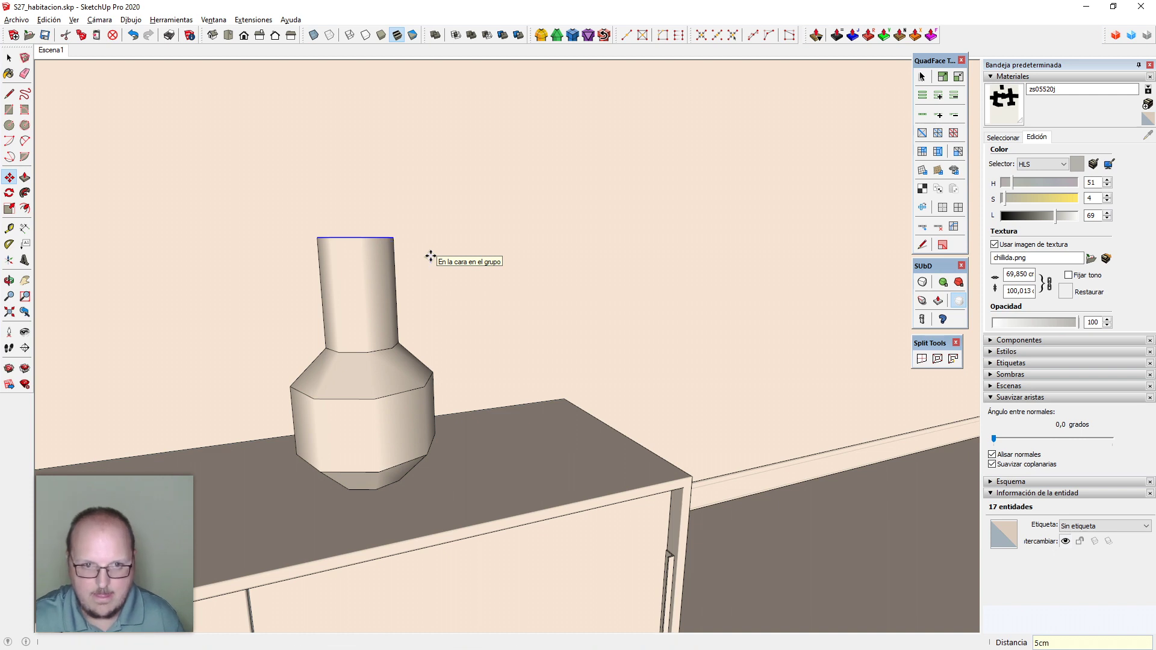
{"action": "key", "text": "ctrl+z"}
Try making the vase's body taller by moving the neck and shoulder up 5 cm
{"action": "middle_click_drag", "start_coordinate": [402, 403], "coordinate": [400, 390]}
{"action": "key", "text": "space"}
{"action": "left_click", "coordinate": [396, 373]}
{"action": "left_click_drag", "start_coordinate": [228, 225], "coordinate": [467, 413]}
{"action": "key", "text": "m"}
{"action": "left_click", "coordinate": [467, 347]}
{"action": "type", "text": "5"}
{"action": "key", "text": "Return"}
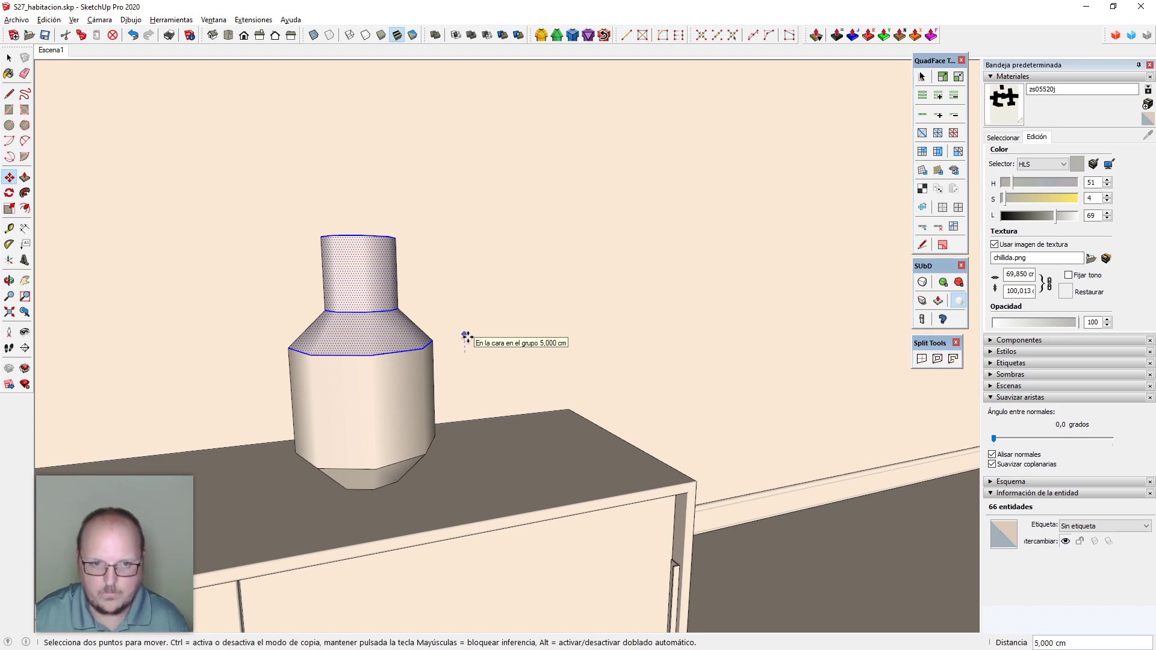
{"action": "key", "text": "ctrl+z"}
Split the flat ring face of the neck's rim into quads with short edges joining its inner and outer corners
{"action": "scroll", "coordinate": [468, 338], "scroll_direction": "down", "scroll_amount": 10}
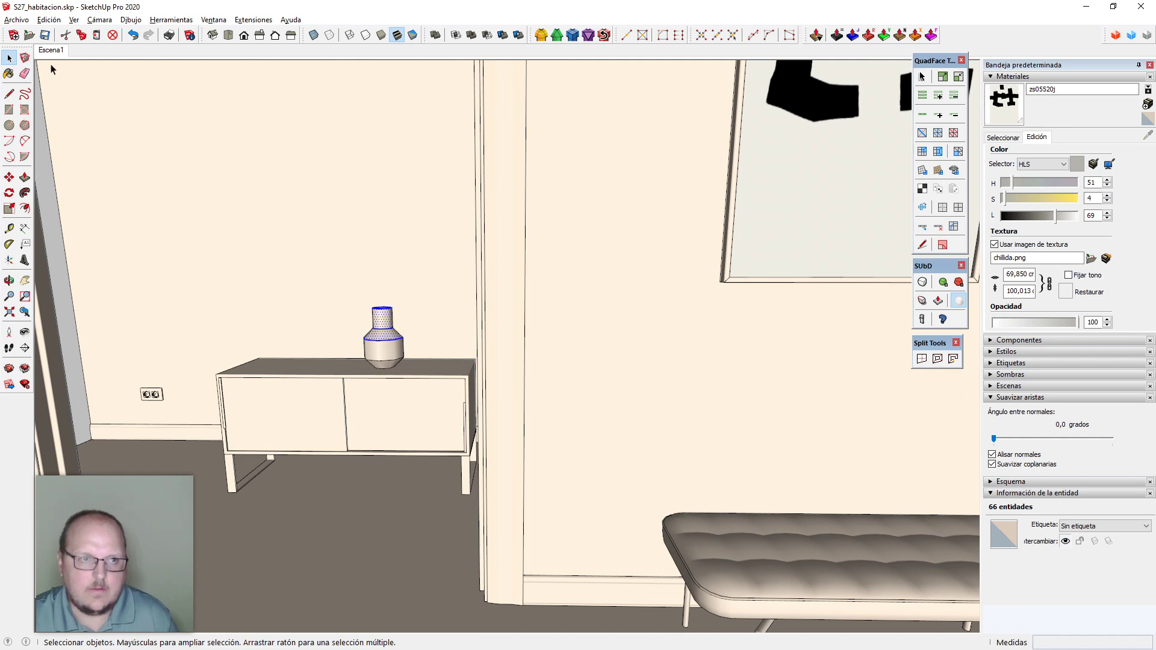
{"action": "left_click", "coordinate": [47, 56]}
{"action": "scroll", "coordinate": [279, 383], "scroll_direction": "up", "scroll_amount": 8}
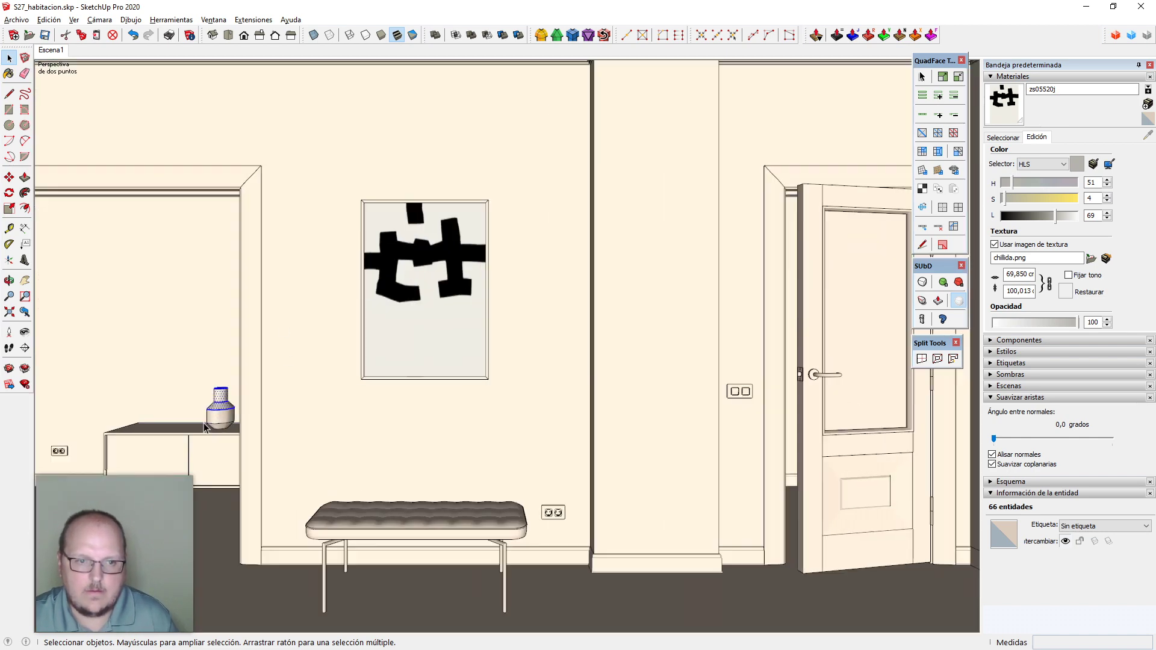
{"action": "middle_click_drag", "start_coordinate": [279, 383], "coordinate": [339, 361]}
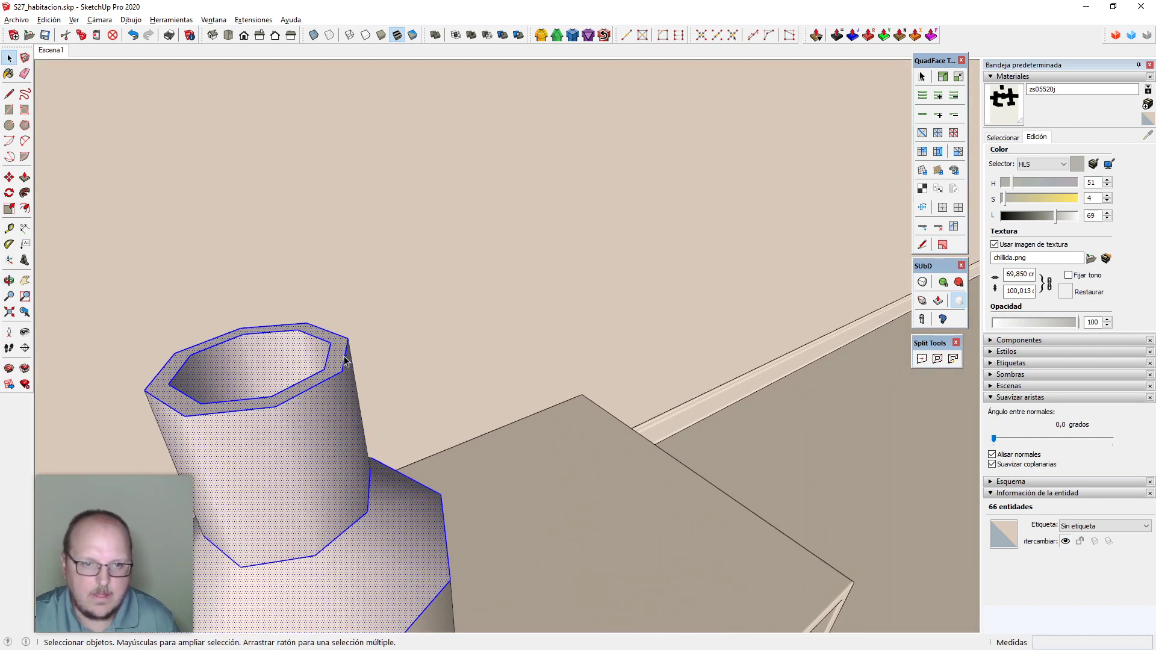
{"action": "left_click", "coordinate": [339, 361]}
{"action": "left_click", "coordinate": [939, 361]}
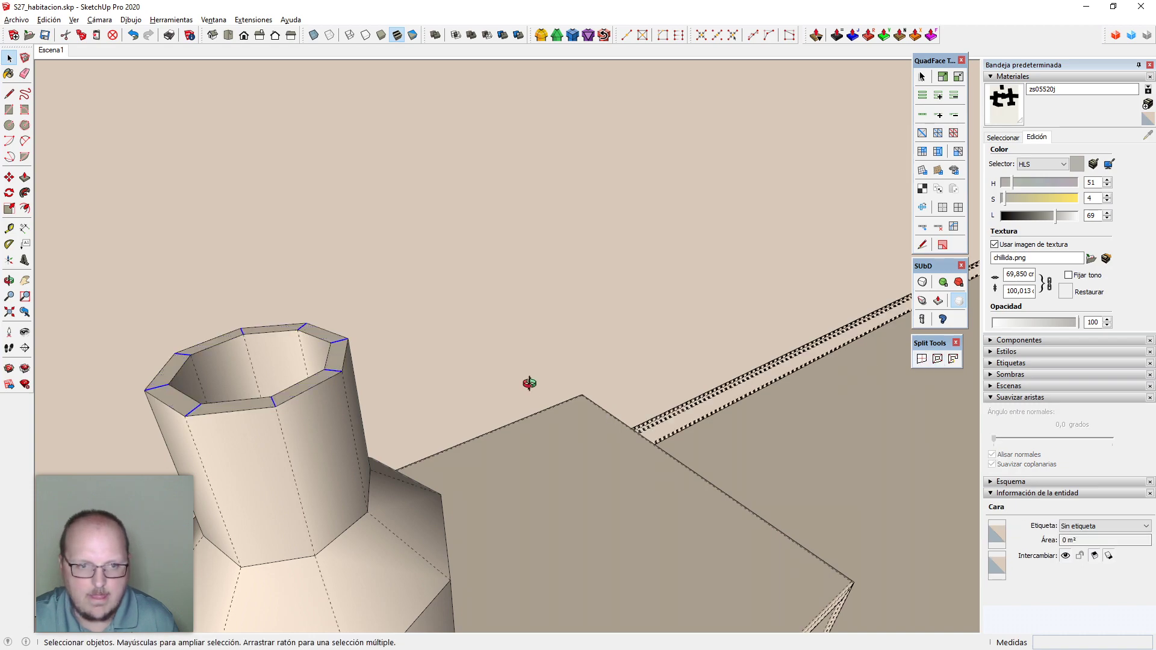
Delete the face that closes the bottom of the neck opening so the vase is hollow
{"action": "middle_click_drag", "start_coordinate": [529, 382], "coordinate": [545, 423]}
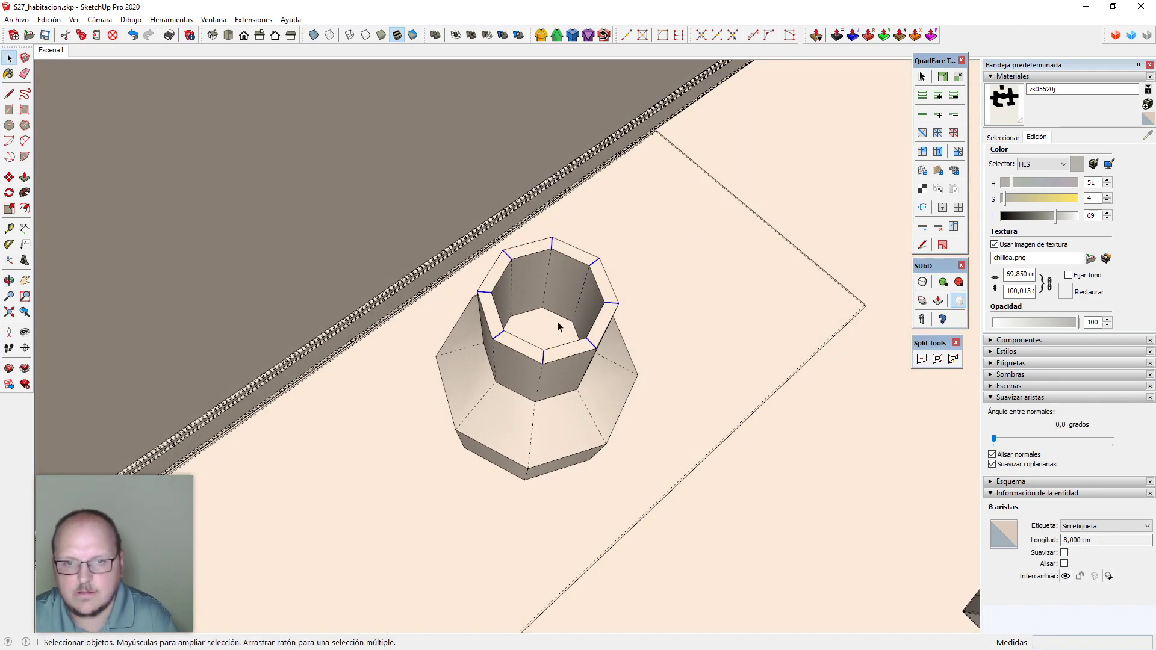
{"action": "left_click", "coordinate": [544, 337]}
{"action": "key", "text": "Delete"}
Soften all of the vase's edges with an angle between normals of 56.6 degrees
{"action": "middle_click_drag", "start_coordinate": [542, 339], "coordinate": [548, 406]}
{"action": "triple_click", "coordinate": [548, 407]}
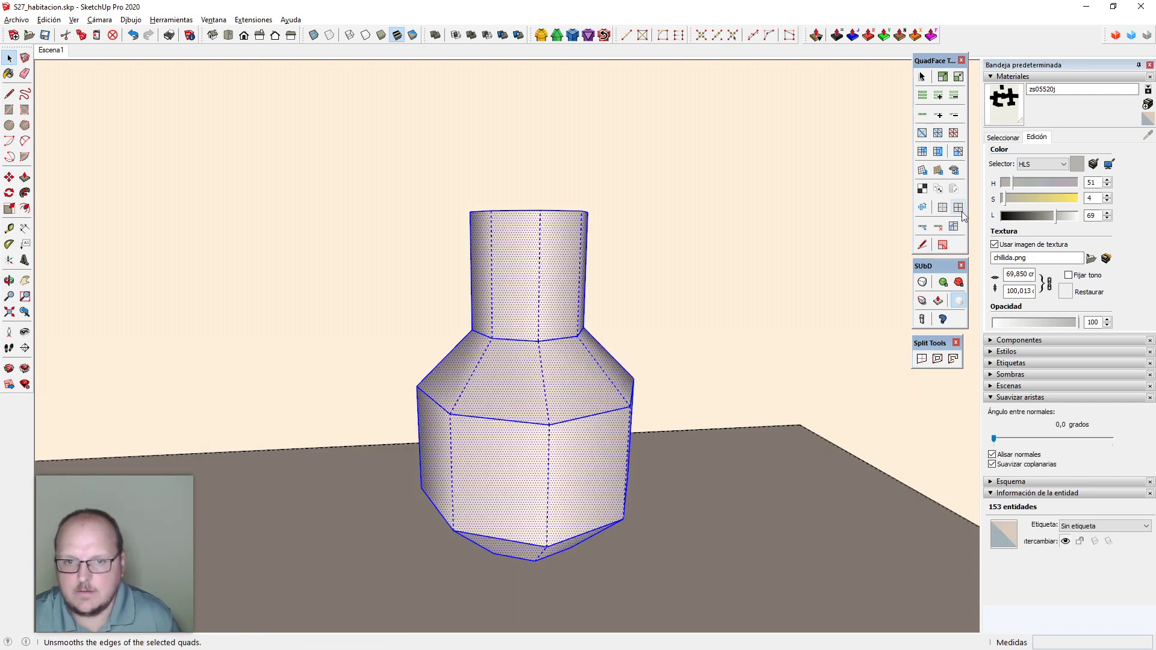
{"action": "middle_click_drag", "start_coordinate": [867, 253], "coordinate": [618, 451]}
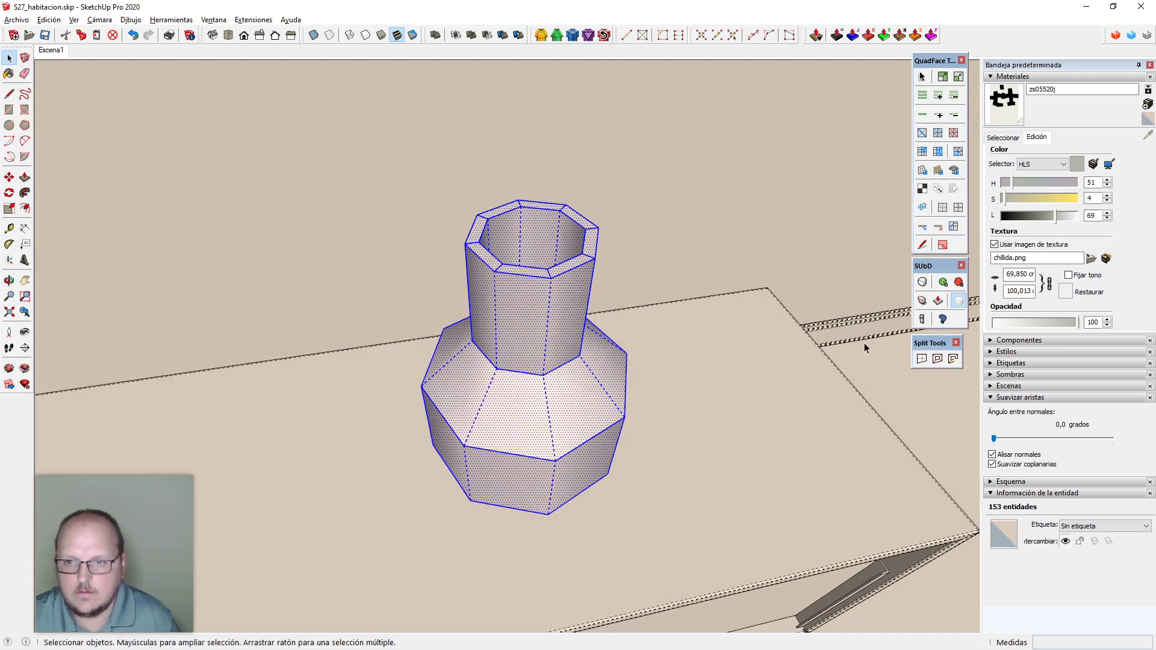
{"action": "left_click", "coordinate": [1016, 439]}
{"action": "mouse_move", "coordinate": [1021, 439]}
{"action": "left_mouse_down"}
{"action": "mouse_move", "coordinate": [1037, 432]}
{"action": "mouse_move", "coordinate": [1032, 441]}
{"action": "left_mouse_up"}
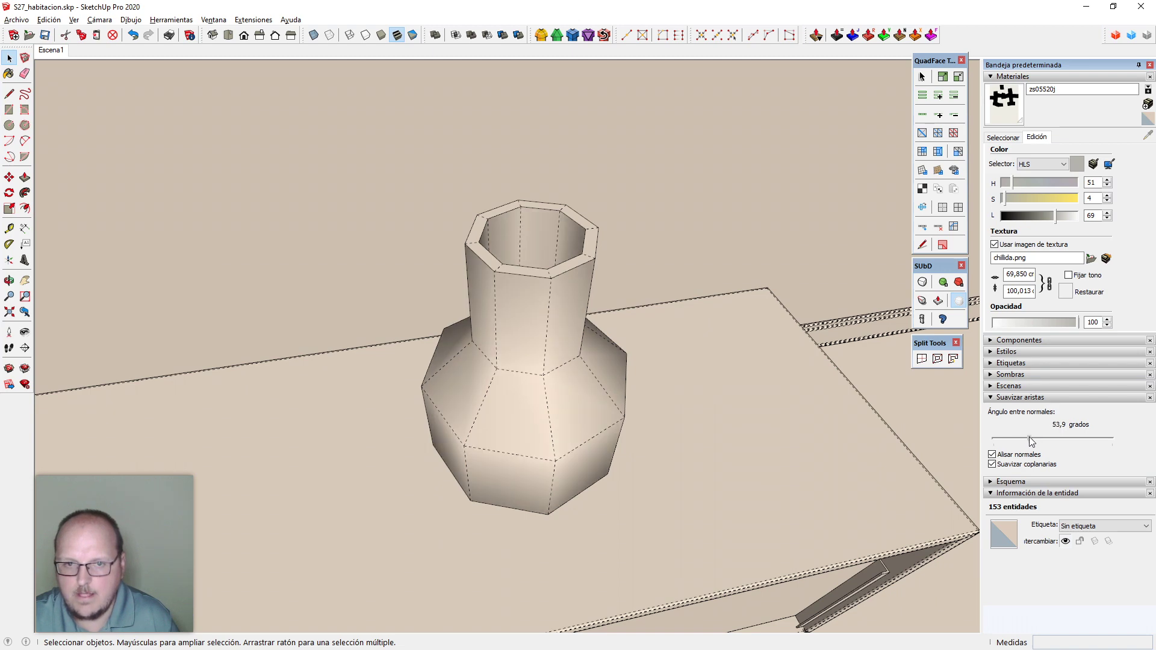
{"action": "mouse_move", "coordinate": [551, 351]}
{"action": "middle_mouse_down"}
{"action": "mouse_move", "coordinate": [542, 475]}
{"action": "mouse_move", "coordinate": [556, 370]}
{"action": "middle_mouse_up"}
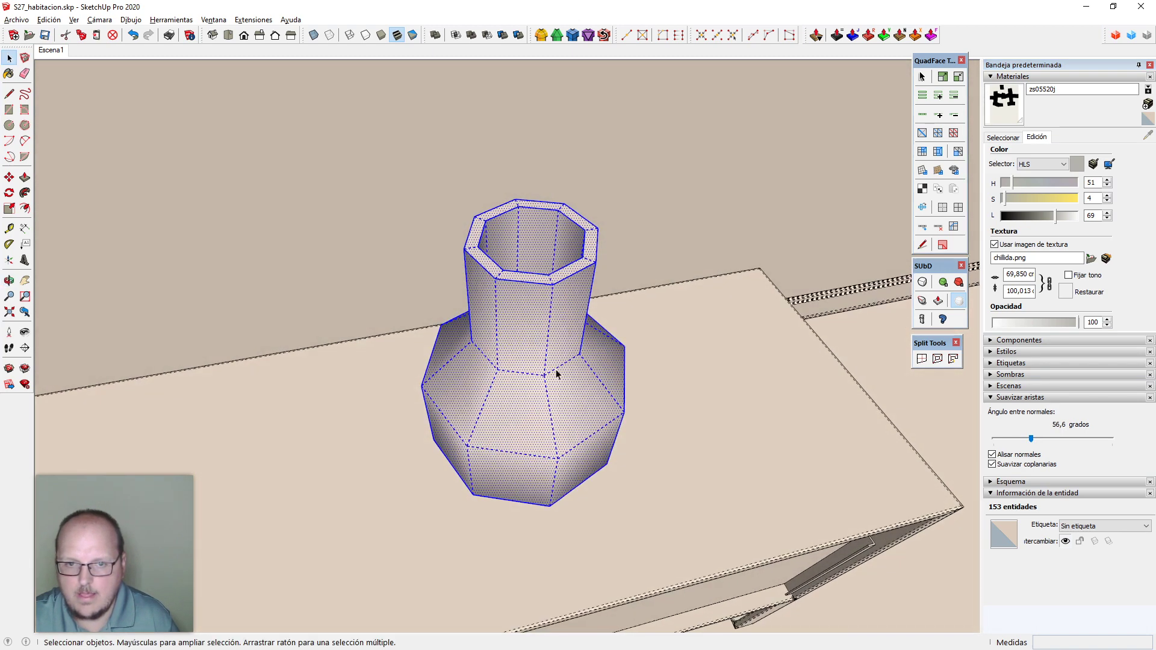
Select all of the vase's geometry and make it a group
{"action": "left_click", "coordinate": [558, 369]}
{"action": "left_click", "coordinate": [581, 445], "text": "shift"}
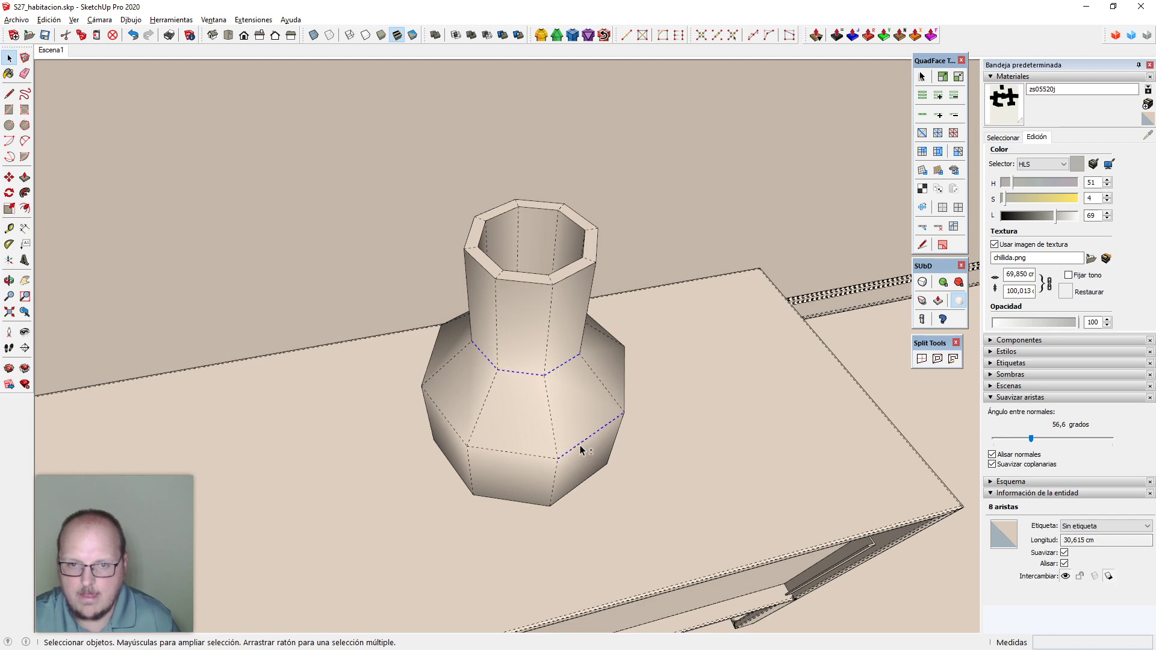
{"action": "middle_click_drag", "start_coordinate": [580, 446], "coordinate": [506, 397]}
{"action": "scroll", "coordinate": [465, 356], "scroll_direction": "down", "scroll_amount": 2}
{"action": "key", "text": "ctrl+a"}
{"action": "key", "text": "ctrl+g"}
Open the vase group and unsoften the outline of its base face with an angle of 0 degrees
{"action": "double_click", "coordinate": [552, 406]}
{"action": "middle_click_drag", "start_coordinate": [527, 494], "coordinate": [518, 313]}
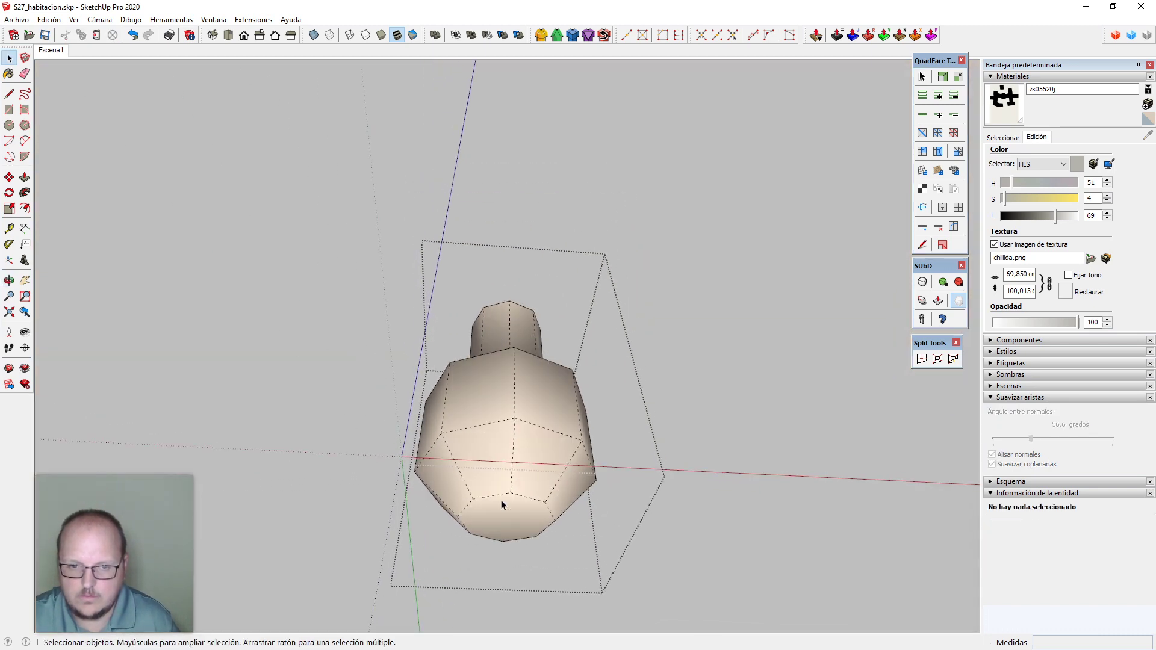
{"action": "double_click", "coordinate": [501, 514]}
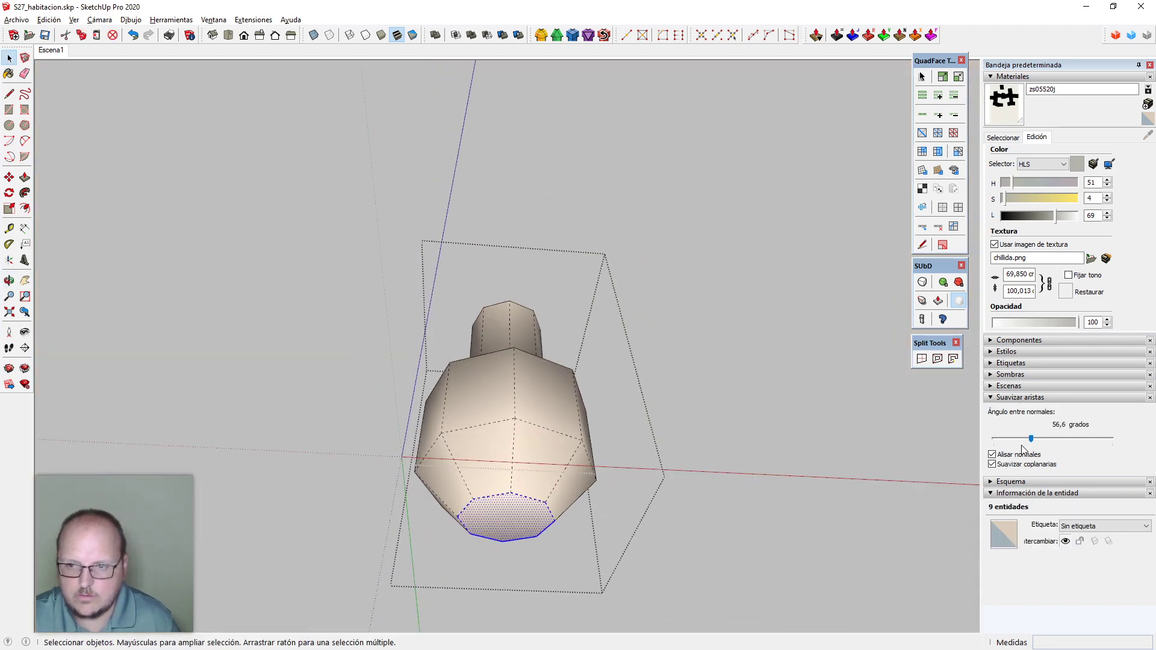
{"action": "left_click_drag", "start_coordinate": [1031, 439], "coordinate": [990, 437]}
Unsoften the edge loops at the neck base, the shoulder and the lower body with an angle of 0 degrees
{"action": "middle_click_drag", "start_coordinate": [532, 429], "coordinate": [539, 382]}
{"action": "double_click", "coordinate": [540, 396], "text": "shift"}
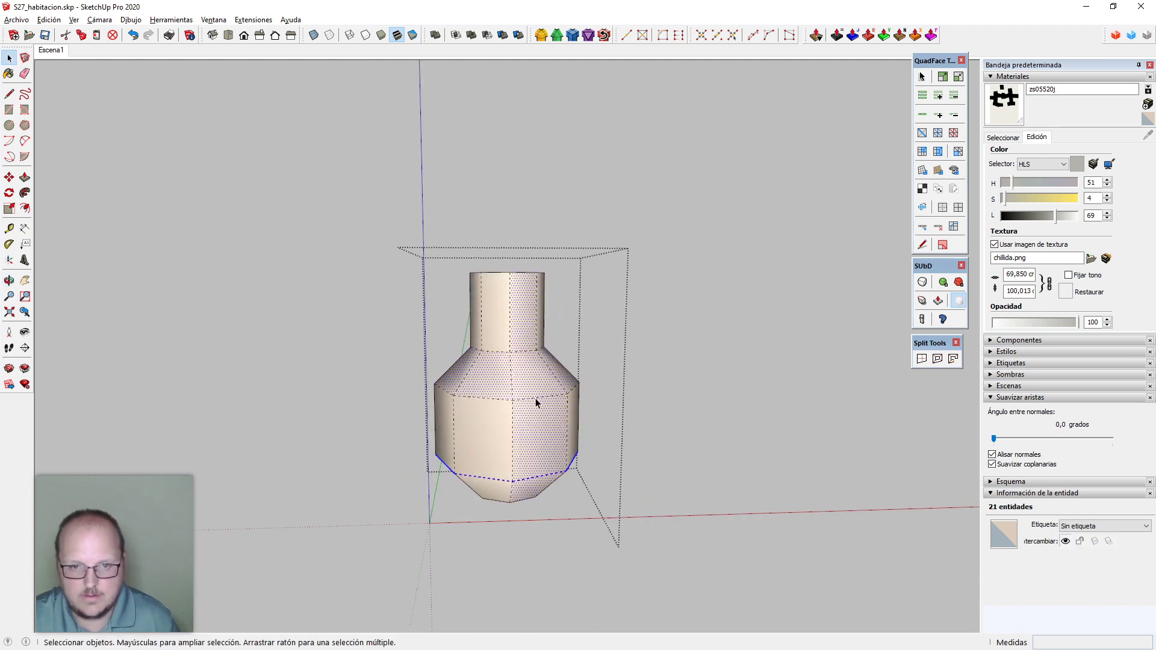
{"action": "double_click", "coordinate": [536, 399]}
{"action": "left_click", "coordinate": [526, 350], "text": "shift"}
{"action": "left_click", "coordinate": [525, 352], "text": "shift"}
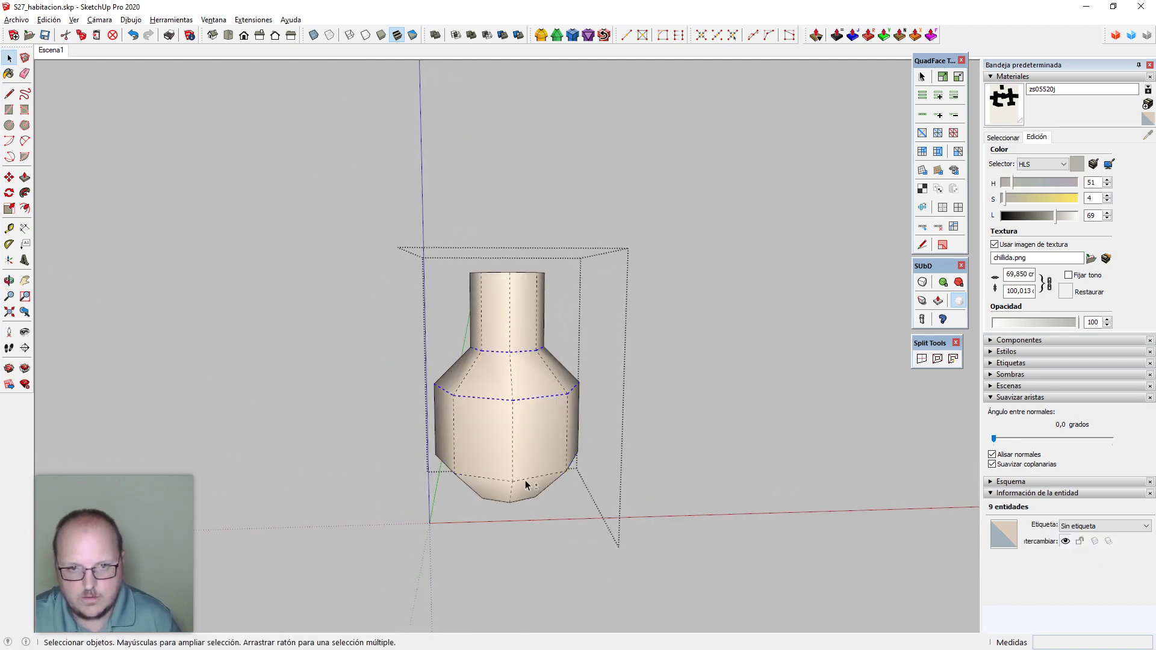
{"action": "left_click_drag", "start_coordinate": [995, 439], "coordinate": [991, 438]}
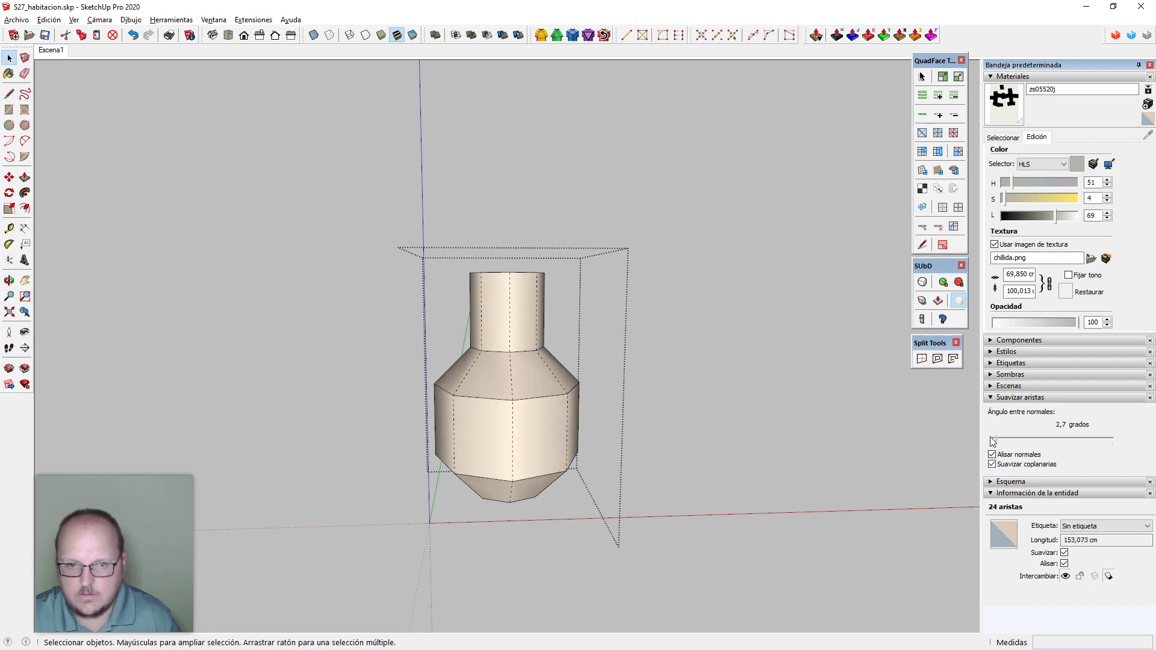
{"action": "middle_click_drag", "start_coordinate": [599, 508], "coordinate": [596, 644]}
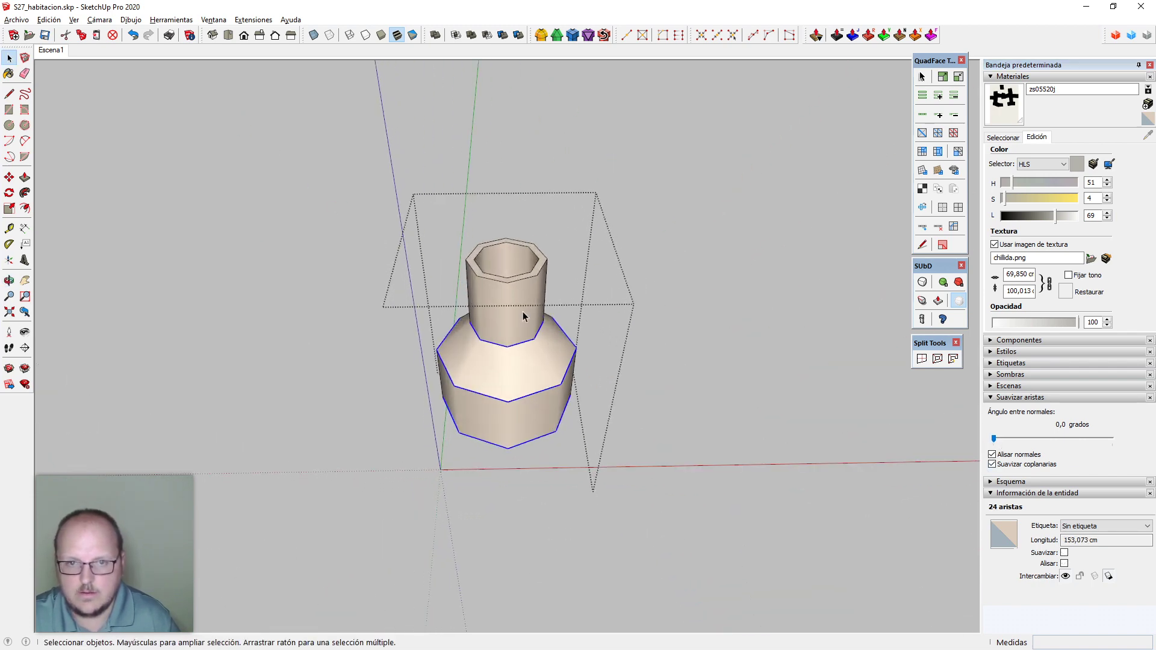
Add supporting edges along the vase's hard edges by generating a subdivision mesh with a 3 mm offset
{"action": "triple_click", "coordinate": [522, 311]}
{"action": "left_click", "coordinate": [576, 37]}
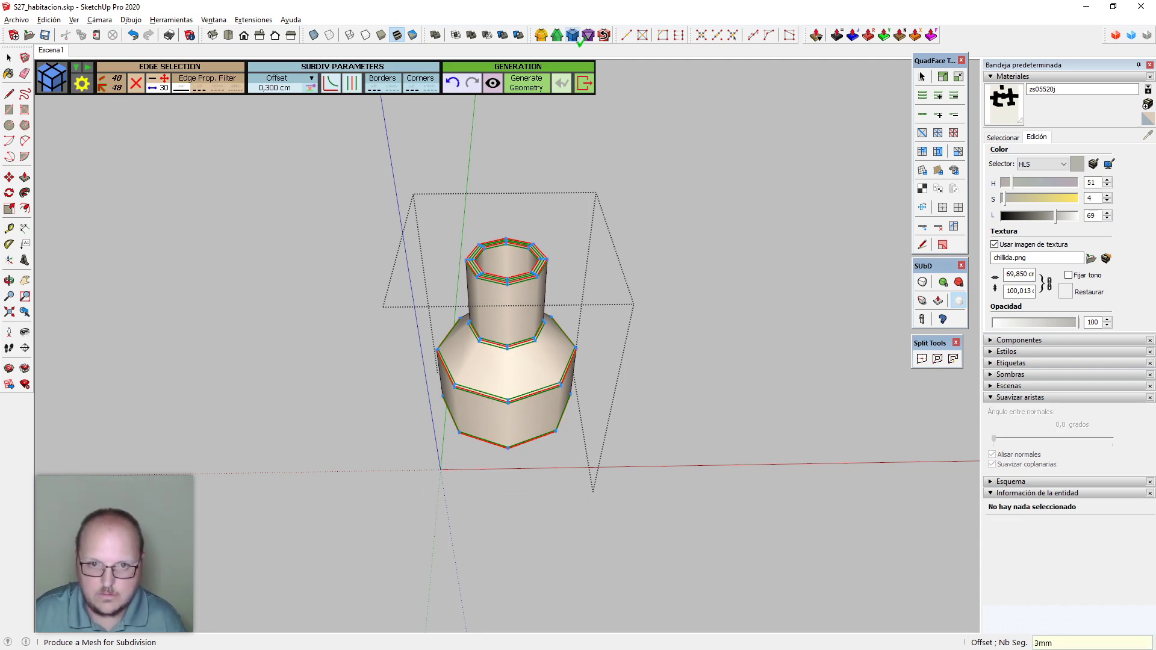
{"action": "key", "text": "Return"}
{"action": "key", "text": "space"}
{"action": "middle_click_drag", "start_coordinate": [593, 265], "coordinate": [616, 362]}
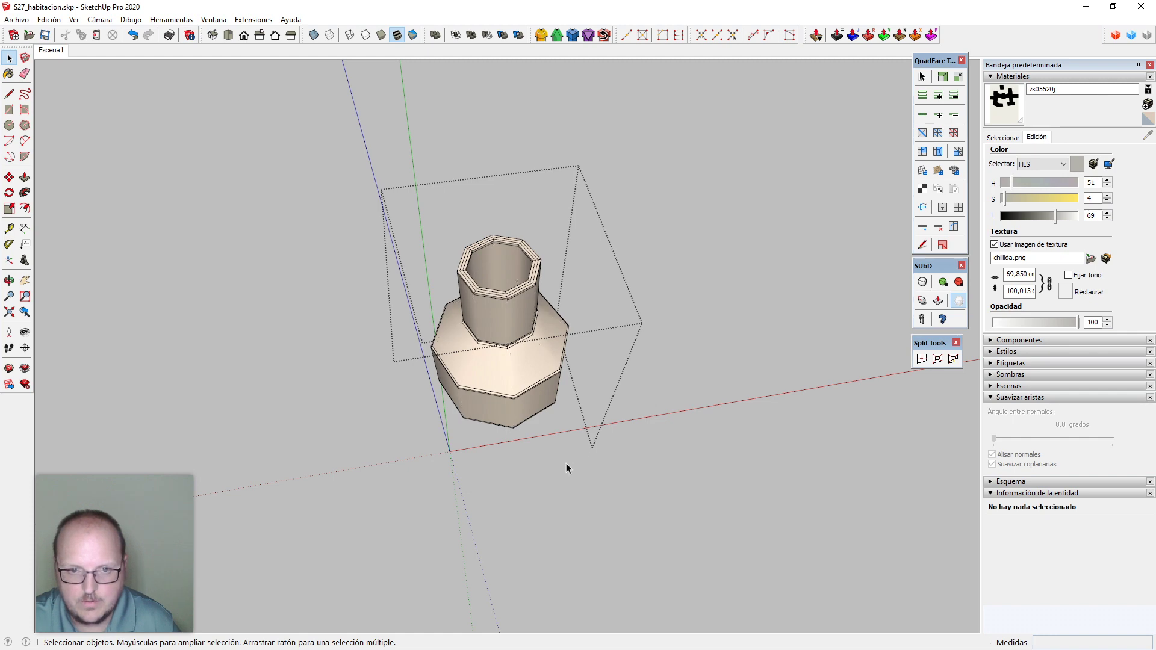
Try deleting the octagonal face at the bottom of the vase
{"action": "middle_click_drag", "start_coordinate": [567, 468], "coordinate": [553, 392]}
{"action": "scroll", "coordinate": [523, 454], "scroll_direction": "up", "scroll_amount": 4}
{"action": "left_click", "coordinate": [520, 451]}
{"action": "key", "text": "Delete"}
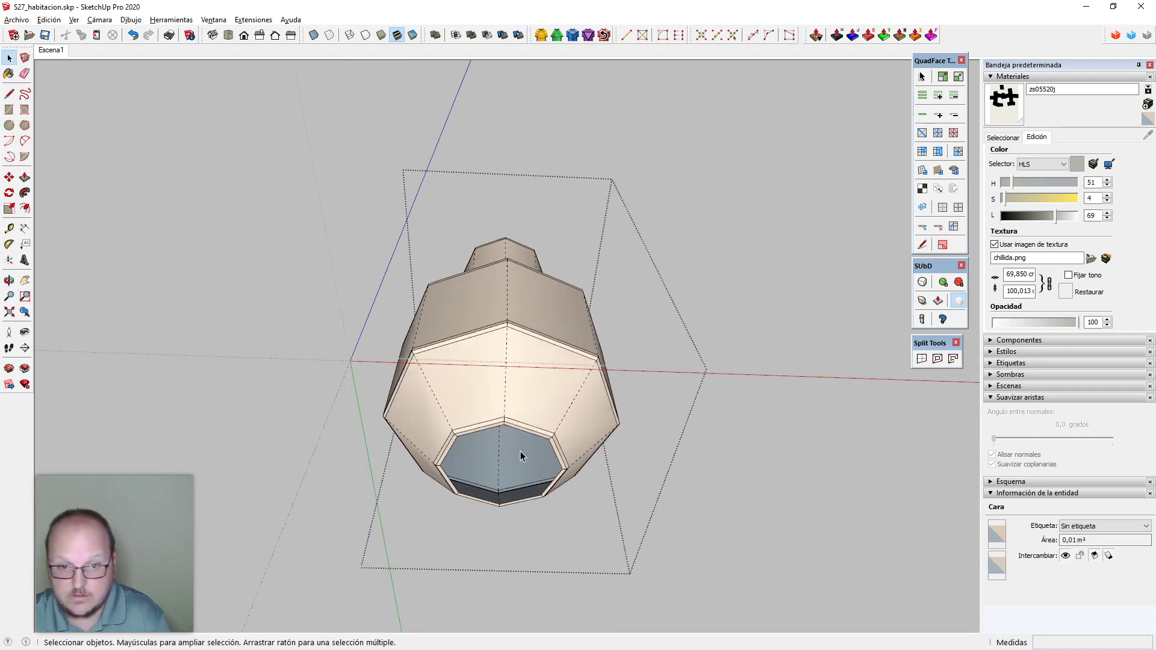
{"action": "scroll", "coordinate": [512, 451], "scroll_direction": "up", "scroll_amount": 2}
{"action": "key", "text": "ctrl+z"}
Divide the octagonal base face into four quads with two crossing lines between opposite corners
{"action": "scroll", "coordinate": [503, 485], "scroll_direction": "up", "scroll_amount": 1}
{"action": "key", "text": "l"}
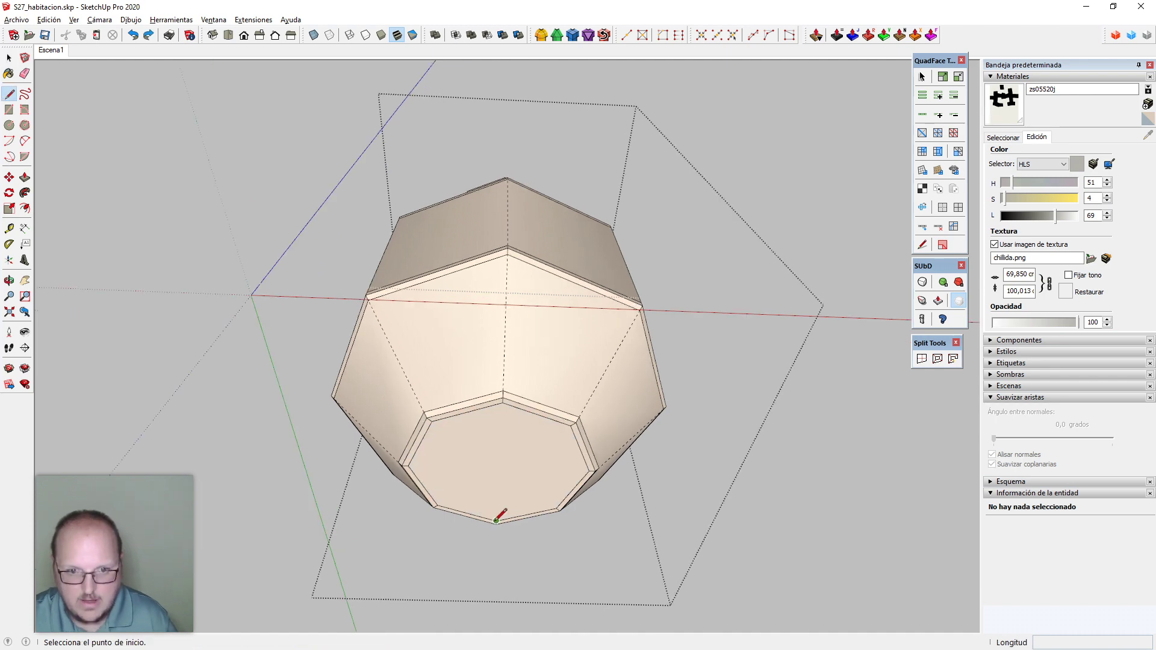
{"action": "left_click", "coordinate": [496, 522]}
{"action": "left_click", "coordinate": [504, 400]}
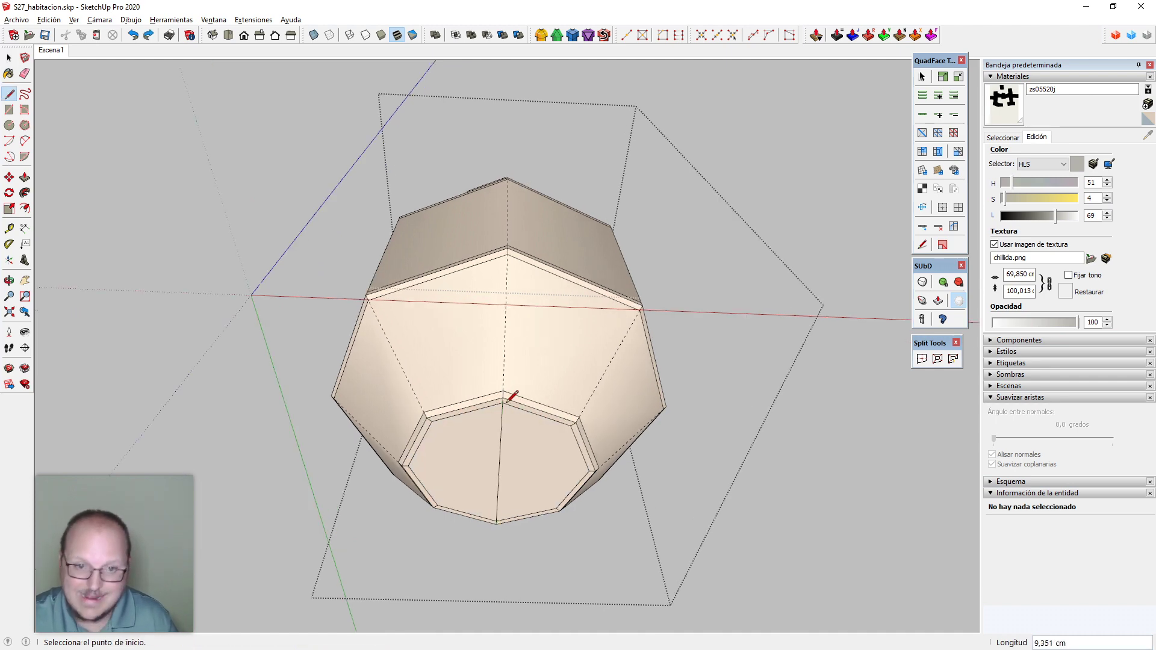
{"action": "left_click", "coordinate": [590, 471]}
{"action": "left_click", "coordinate": [409, 467]}
{"action": "key", "text": "x"}
{"action": "scroll", "coordinate": [647, 476], "scroll_direction": "down", "scroll_amount": 3}
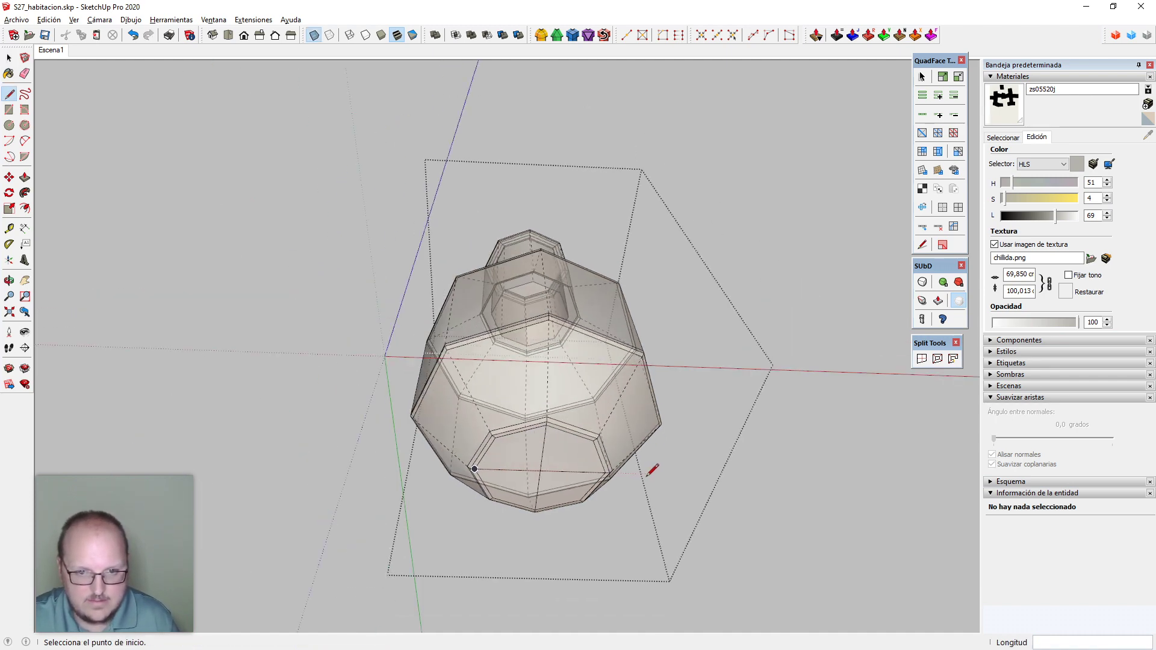
{"action": "key", "text": "alt+x"}
Insert a horizontal edge loop halfway up the vase's body and another halfway up its neck
{"action": "middle_click_drag", "start_coordinate": [652, 470], "coordinate": [533, 330]}
{"action": "key", "text": "space"}
{"action": "triple_click", "coordinate": [528, 324]}
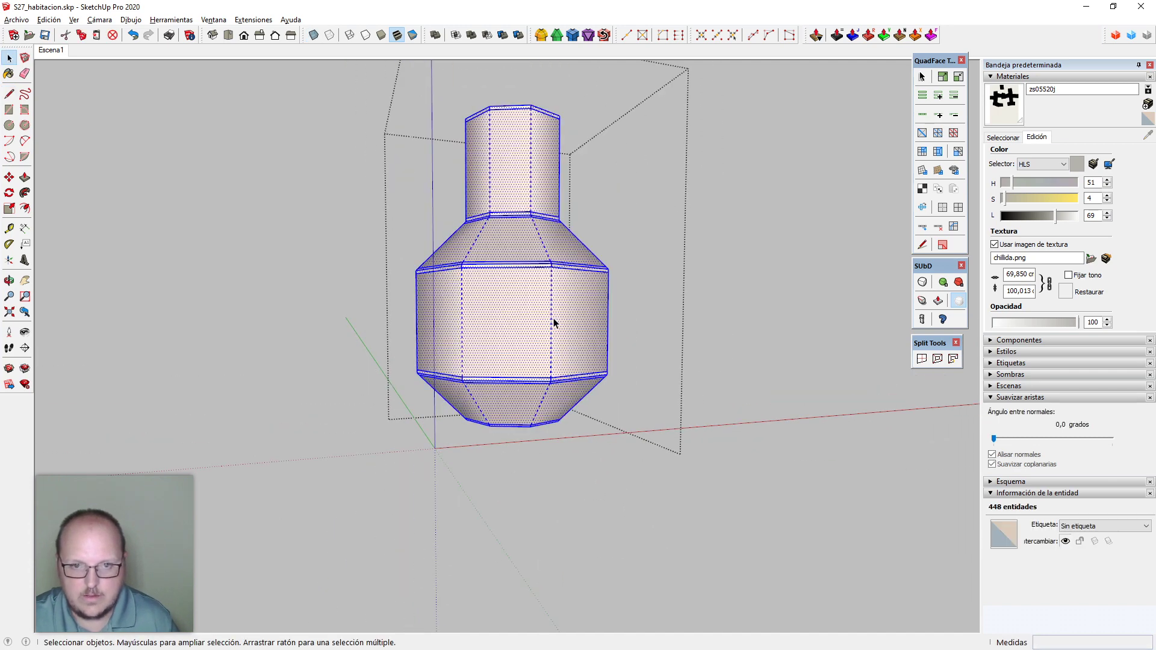
{"action": "left_click", "coordinate": [554, 319]}
{"action": "left_click", "coordinate": [551, 350]}
{"action": "key", "text": "i"}
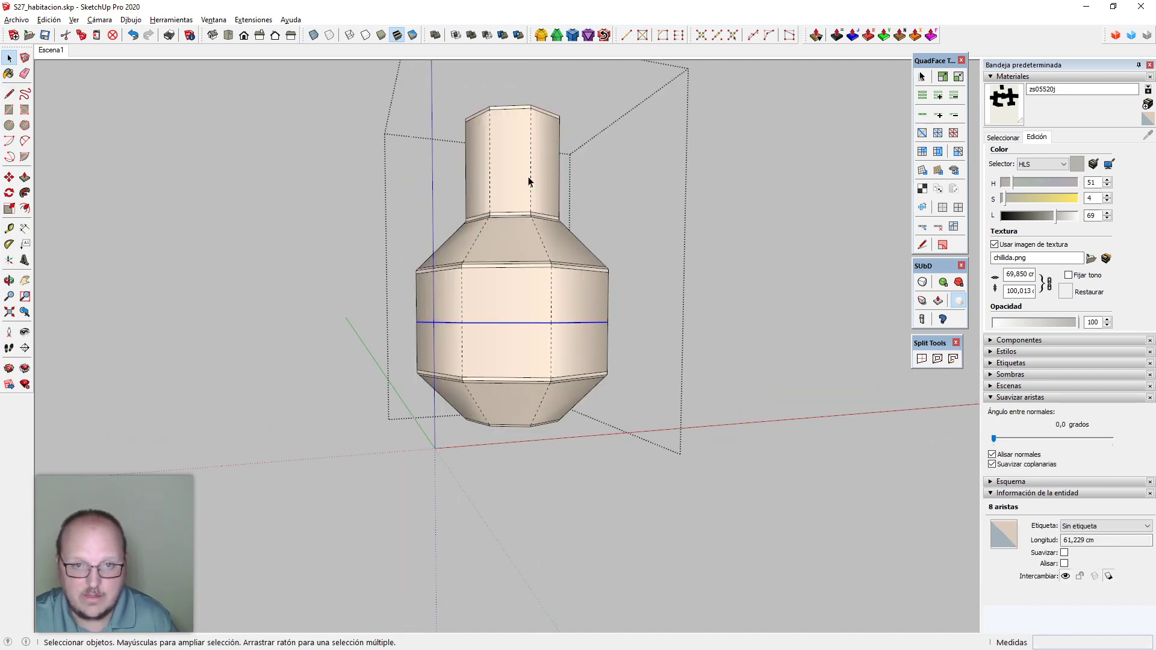
{"action": "left_click", "coordinate": [531, 180]}
{"action": "key", "text": "i"}
{"action": "middle_click_drag", "start_coordinate": [543, 360], "coordinate": [549, 417]}
Insert edge loops halfway along the shoulder, the lower slope and the inside of the neck, then leave the vase group
{"action": "left_click", "coordinate": [539, 225]}
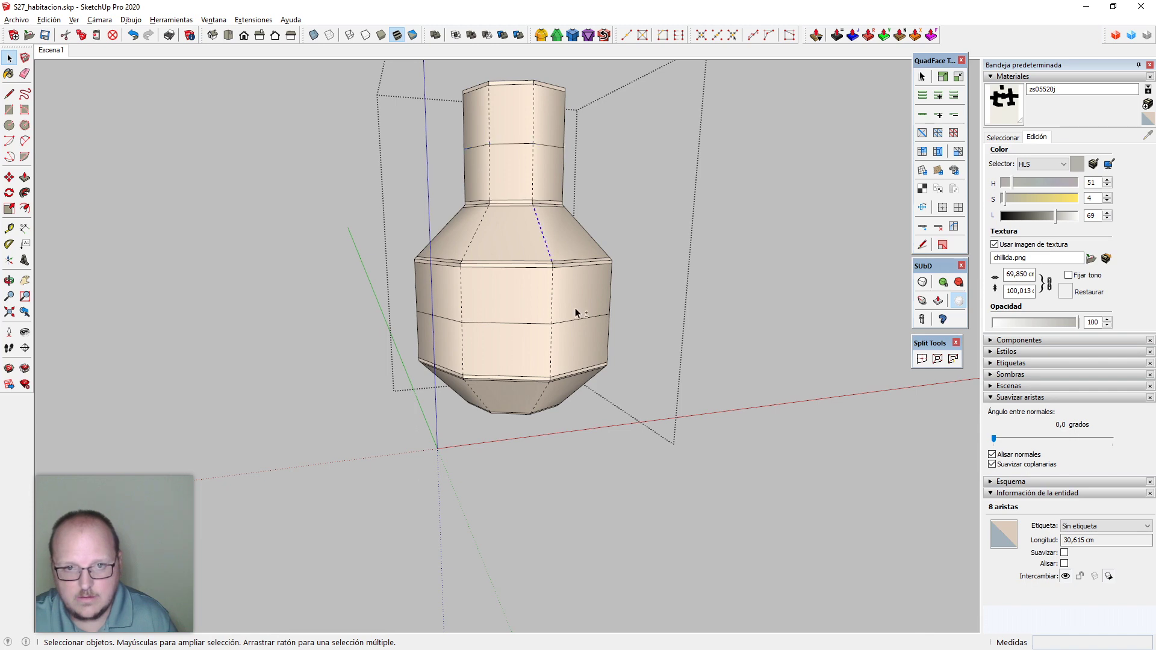
{"action": "key", "text": "alt+c"}
{"action": "middle_click_drag", "start_coordinate": [577, 313], "coordinate": [549, 397]}
{"action": "left_click", "coordinate": [542, 405]}
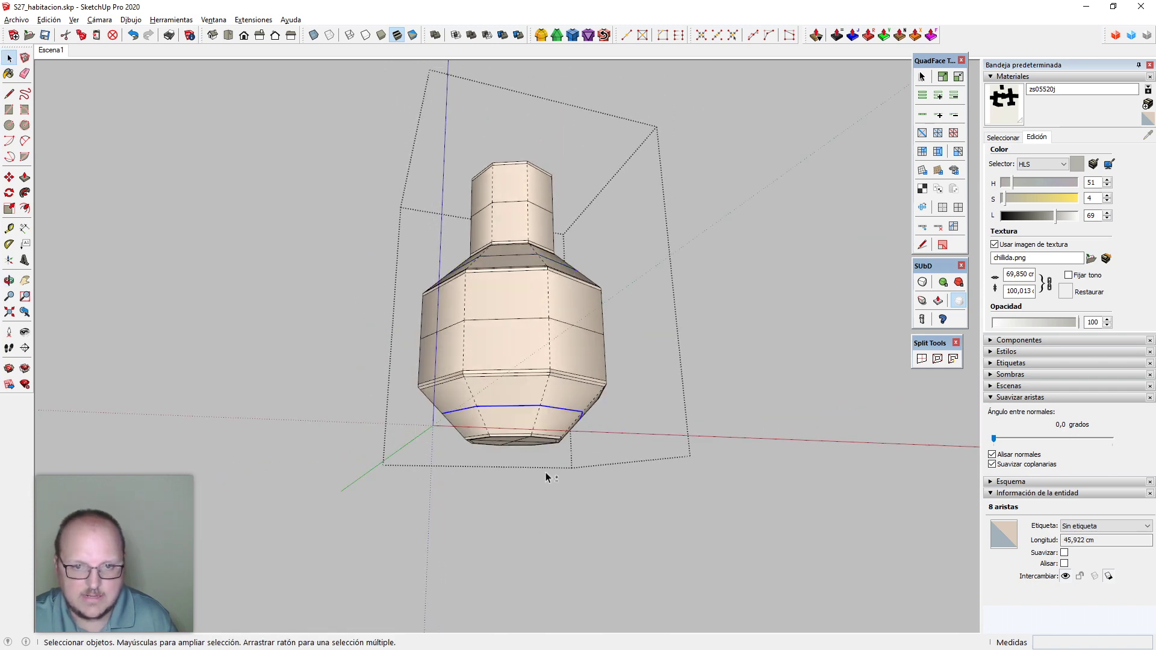
{"action": "middle_click_drag", "start_coordinate": [544, 475], "coordinate": [561, 265]}
{"action": "left_click", "coordinate": [530, 194]}
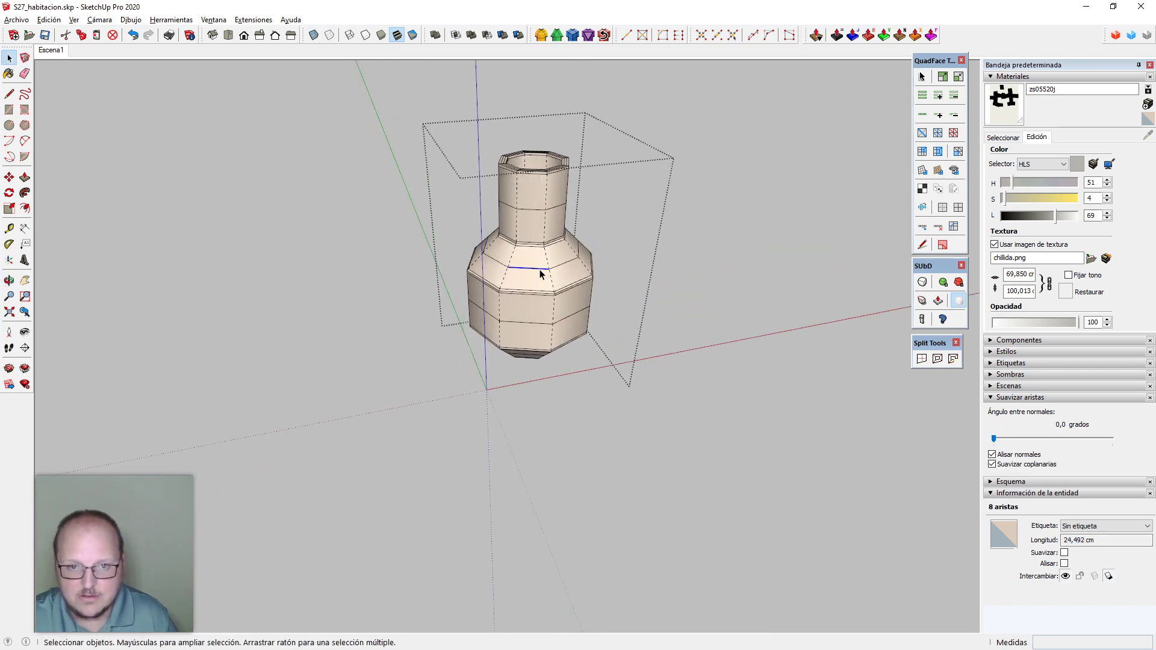
{"action": "triple_click", "coordinate": [540, 274]}
{"action": "key", "text": "Escape"}
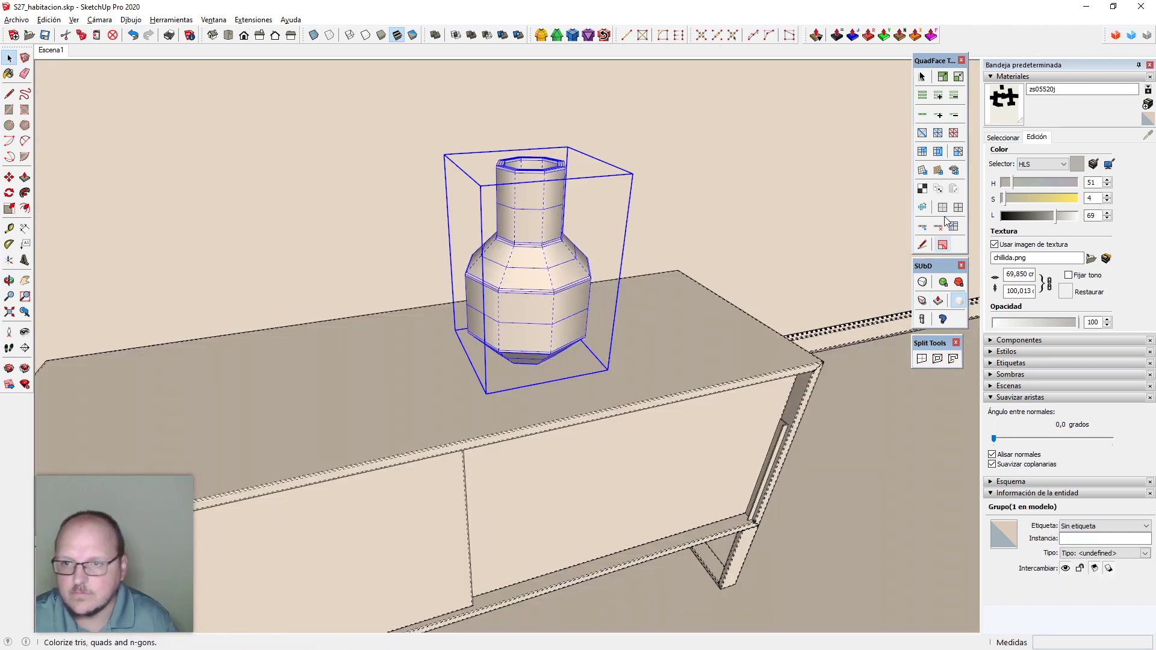
Smooth the edges of the vase's quad mesh
{"action": "left_click", "coordinate": [943, 207]}
{"action": "middle_click_drag", "start_coordinate": [615, 336], "coordinate": [585, 302]}
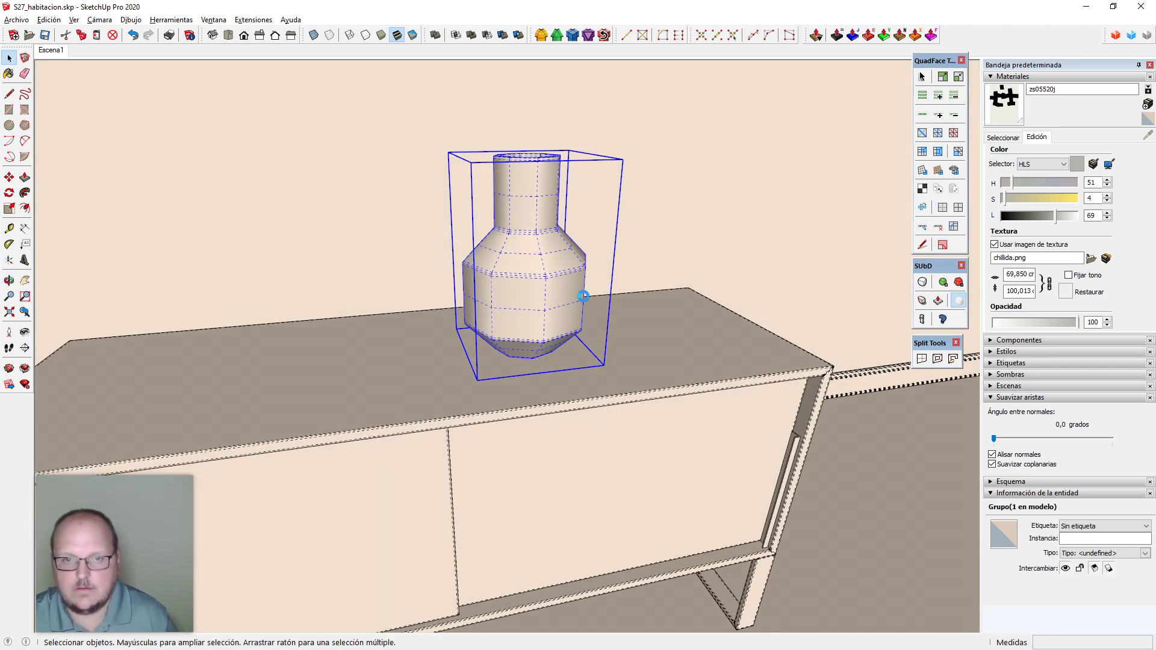
{"action": "scroll", "coordinate": [578, 301], "scroll_direction": "down", "scroll_amount": 1}
Set the vase group's origin to Center in X, Center in Y and Bottom in Z
{"action": "right_click", "coordinate": [547, 269]}
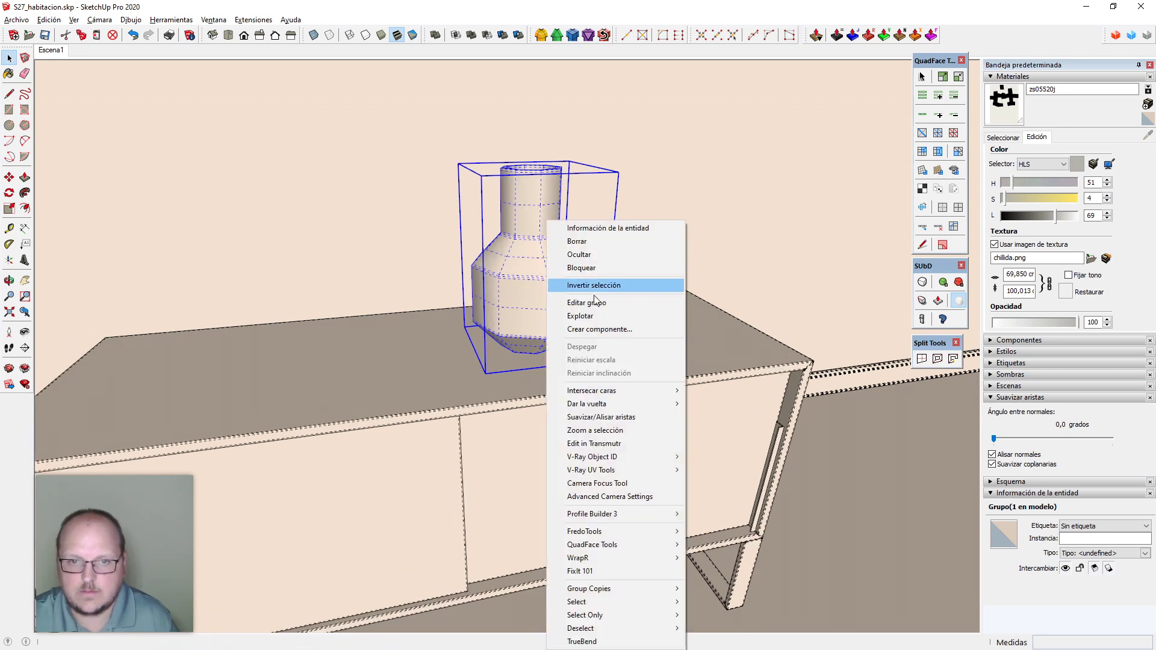
{"action": "left_click", "coordinate": [504, 250]}
{"action": "left_click", "coordinate": [254, 20]}
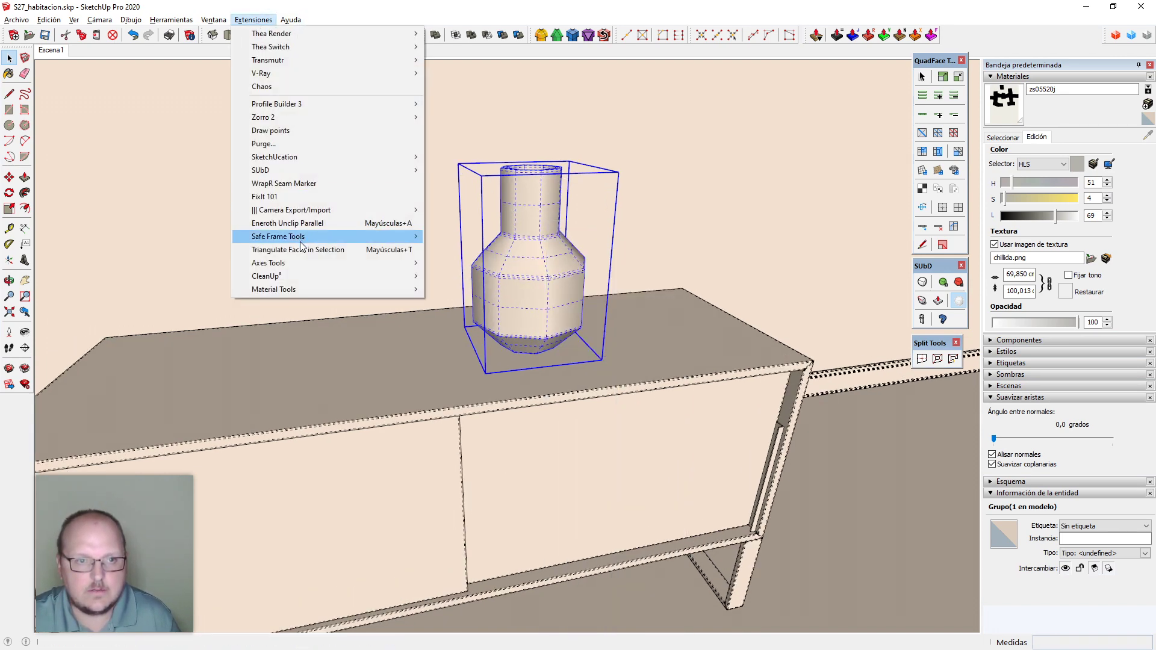
{"action": "left_click", "coordinate": [464, 264]}
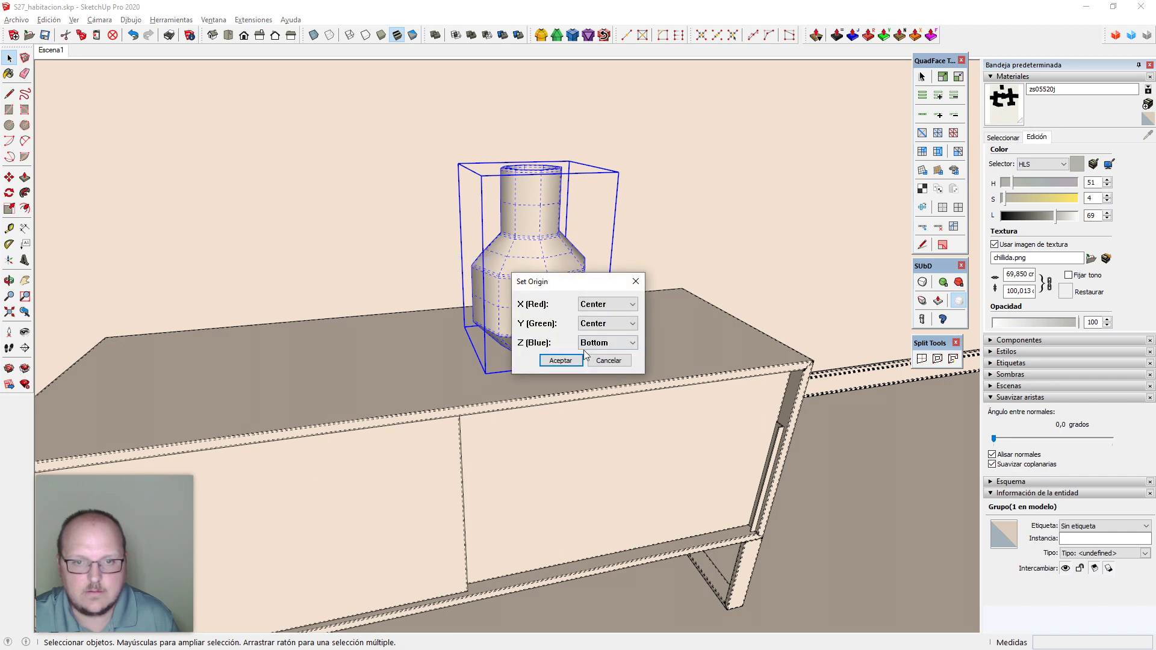
{"action": "left_click", "coordinate": [554, 360]}
{"action": "middle_click_drag", "start_coordinate": [556, 457], "coordinate": [538, 283]}
{"action": "key", "text": "Escape"}
{"action": "left_click", "coordinate": [537, 281]}
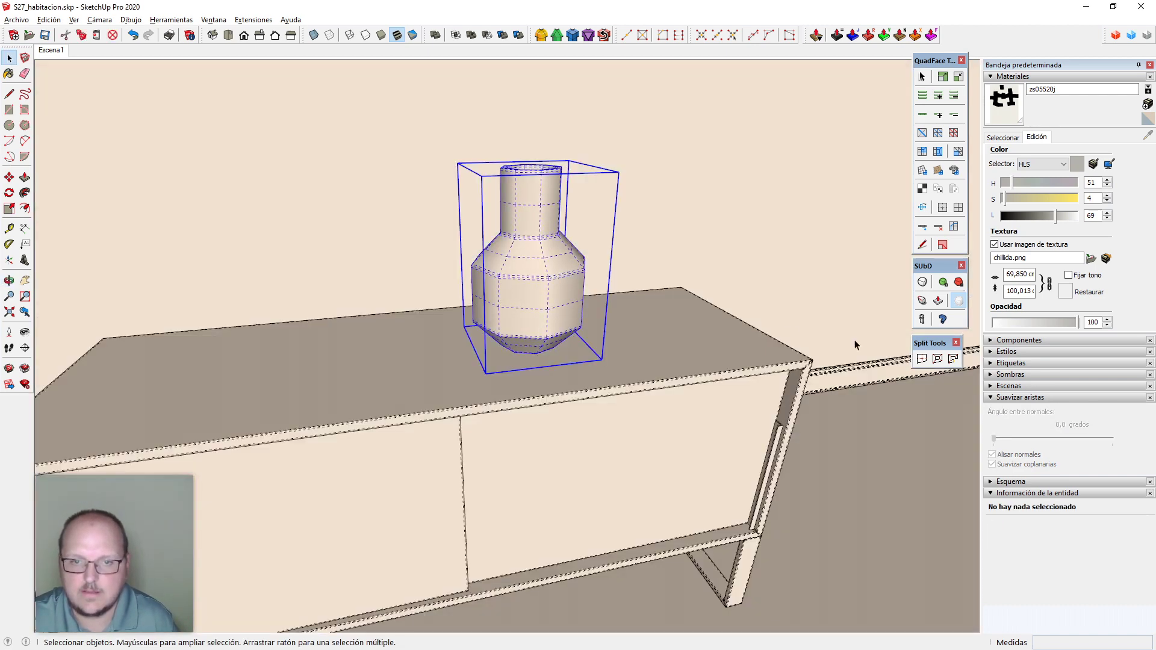
Switch the vase to its subdivided mesh, turn off hidden geometry and return to the Escena1 view with nothing selected
{"action": "left_click", "coordinate": [927, 284]}
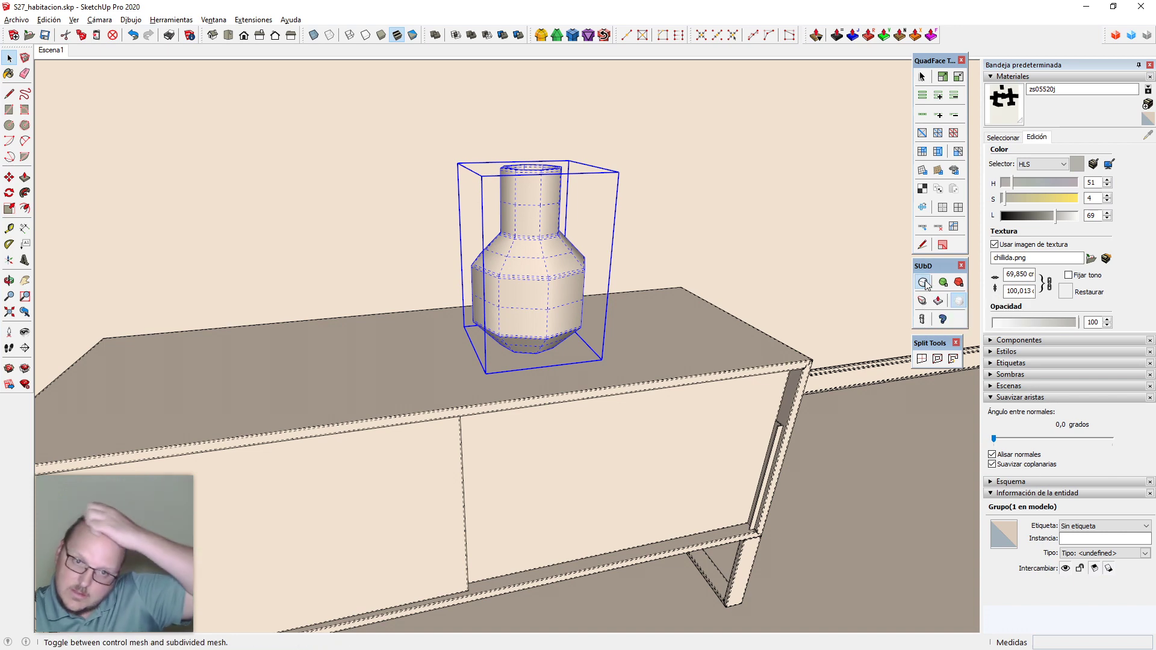
{"action": "key", "text": "alt+h"}
{"action": "middle_click_drag", "start_coordinate": [735, 252], "coordinate": [491, 209]}
{"action": "key", "text": "alt+h"}
{"action": "scroll", "coordinate": [626, 328], "scroll_direction": "up", "scroll_amount": 1}
{"action": "key", "text": "alt+h"}
{"action": "scroll", "coordinate": [599, 313], "scroll_direction": "down", "scroll_amount": 2}
{"action": "scroll", "coordinate": [486, 243], "scroll_direction": "down", "scroll_amount": 5}
{"action": "left_click", "coordinate": [53, 51]}
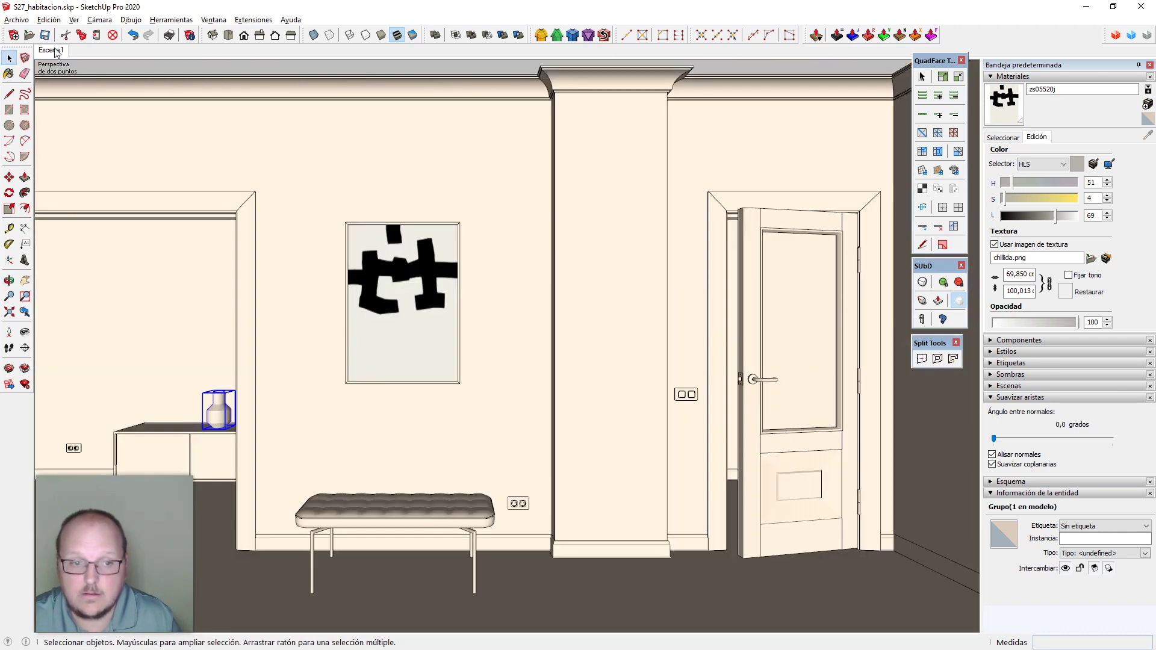
{"action": "key", "text": "ctrl+t"}
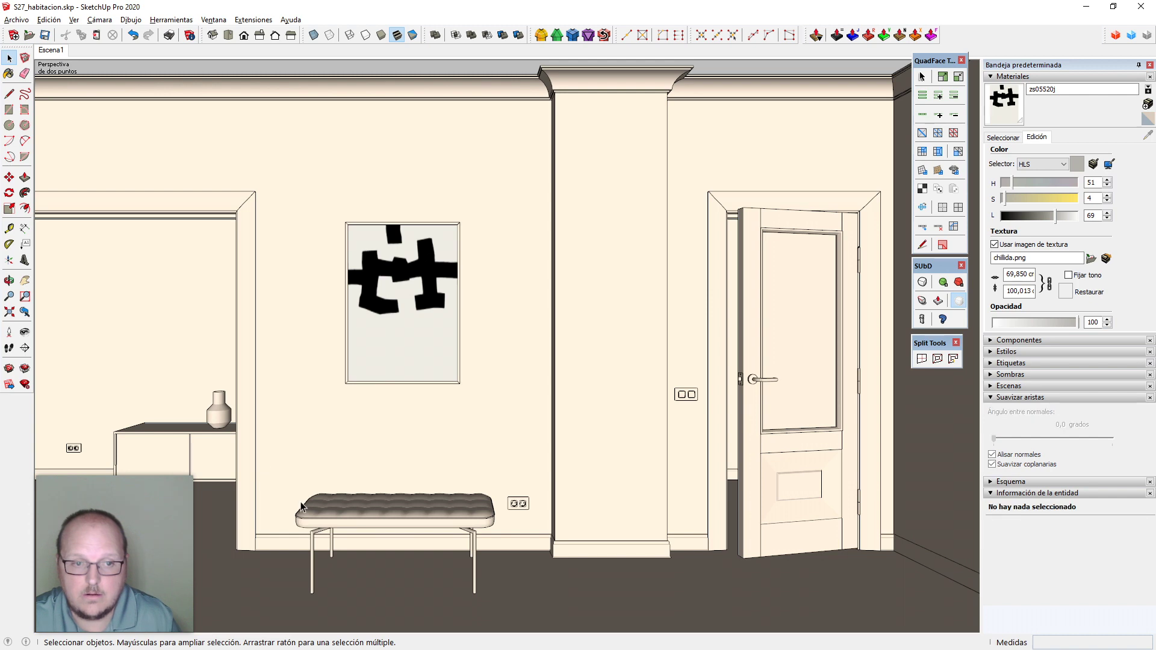
Select the vase on the sideboard and move it about 8.3 cm toward the front edge
{"action": "scroll", "coordinate": [179, 458], "scroll_direction": "up", "scroll_amount": 5}
{"action": "scroll", "coordinate": [209, 411], "scroll_direction": "up", "scroll_amount": 5}
{"action": "left_click", "coordinate": [347, 342]}
{"action": "scroll", "coordinate": [347, 342], "scroll_direction": "down", "scroll_amount": 2}
{"action": "middle_click_drag", "start_coordinate": [347, 342], "coordinate": [521, 375], "text": "shift"}
{"action": "scroll", "coordinate": [443, 337], "scroll_direction": "up", "scroll_amount": 4}
{"action": "scroll", "coordinate": [506, 322], "scroll_direction": "down", "scroll_amount": 4}
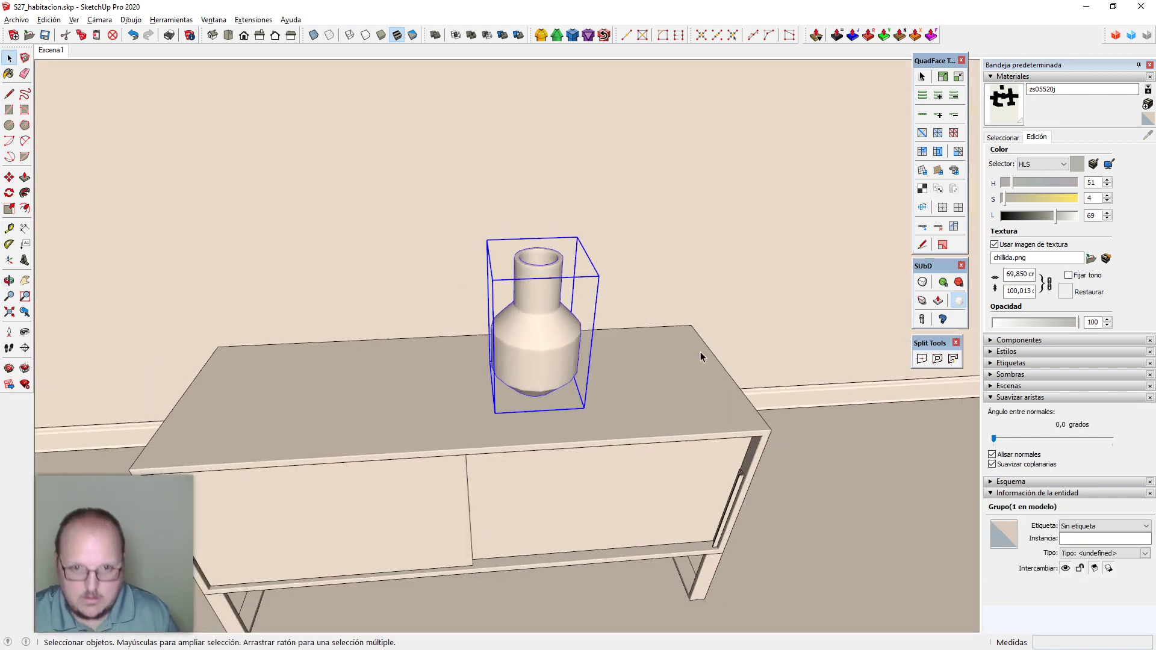
{"action": "middle_click_drag", "start_coordinate": [700, 352], "coordinate": [783, 407]}
{"action": "scroll", "coordinate": [593, 391], "scroll_direction": "up", "scroll_amount": 2}
{"action": "key", "text": "m"}
{"action": "left_click", "coordinate": [556, 377]}
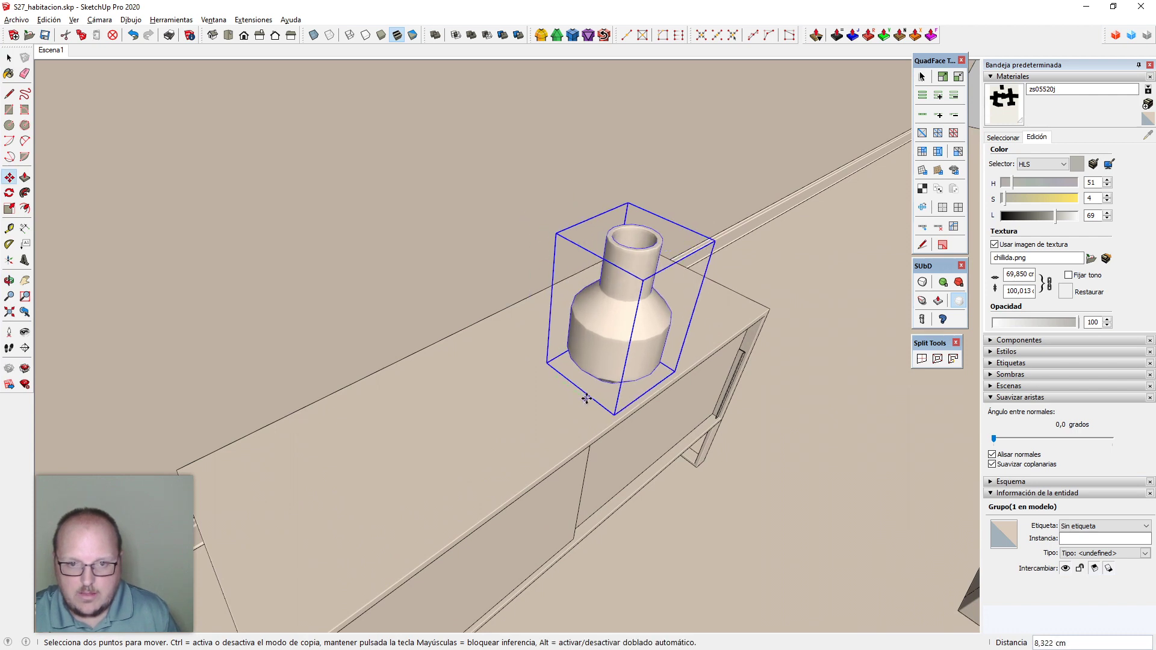
{"action": "left_click", "coordinate": [585, 400]}
Copy the vase about 17 cm toward the back of the sideboard and shift the copy about 11 cm along its length
{"action": "key", "text": "ctrl"}
{"action": "left_click", "coordinate": [583, 401]}
{"action": "left_click", "coordinate": [518, 360]}
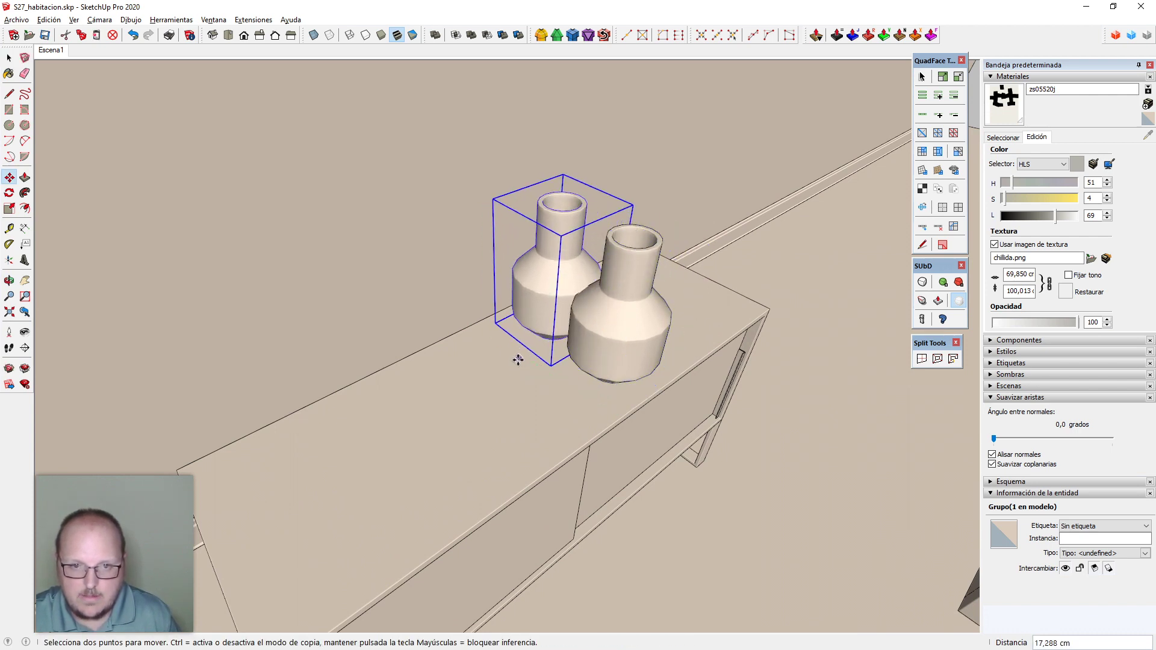
{"action": "left_click", "coordinate": [518, 362]}
{"action": "left_click", "coordinate": [519, 361]}
{"action": "left_click", "coordinate": [519, 361]}
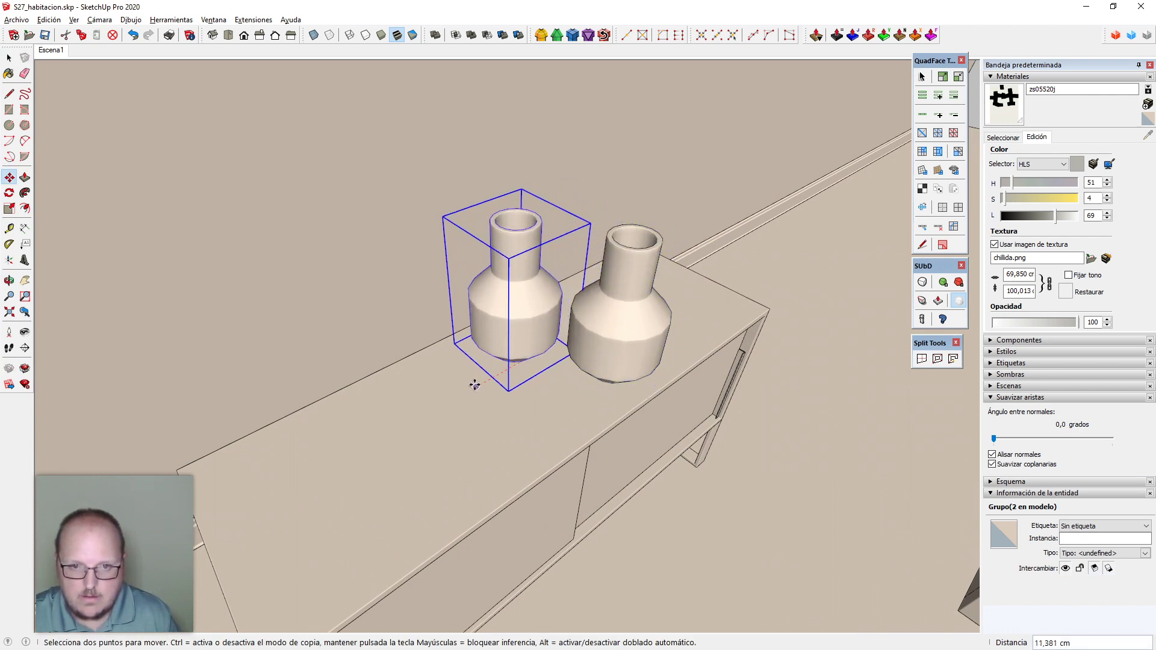
{"action": "left_click", "coordinate": [475, 385]}
{"action": "key", "text": "space"}
Switch the copied vase back to its control mesh and make it a component named jarron1
{"action": "middle_click_drag", "start_coordinate": [475, 384], "coordinate": [525, 353]}
{"action": "left_click", "coordinate": [922, 282]}
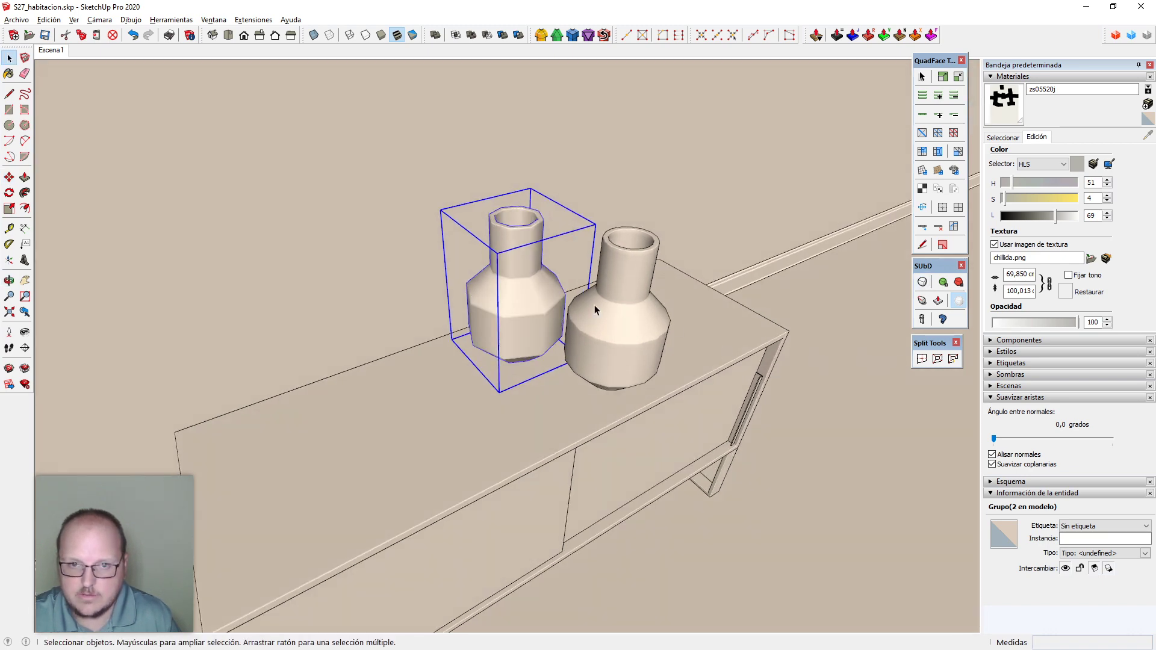
{"action": "right_click", "coordinate": [534, 287]}
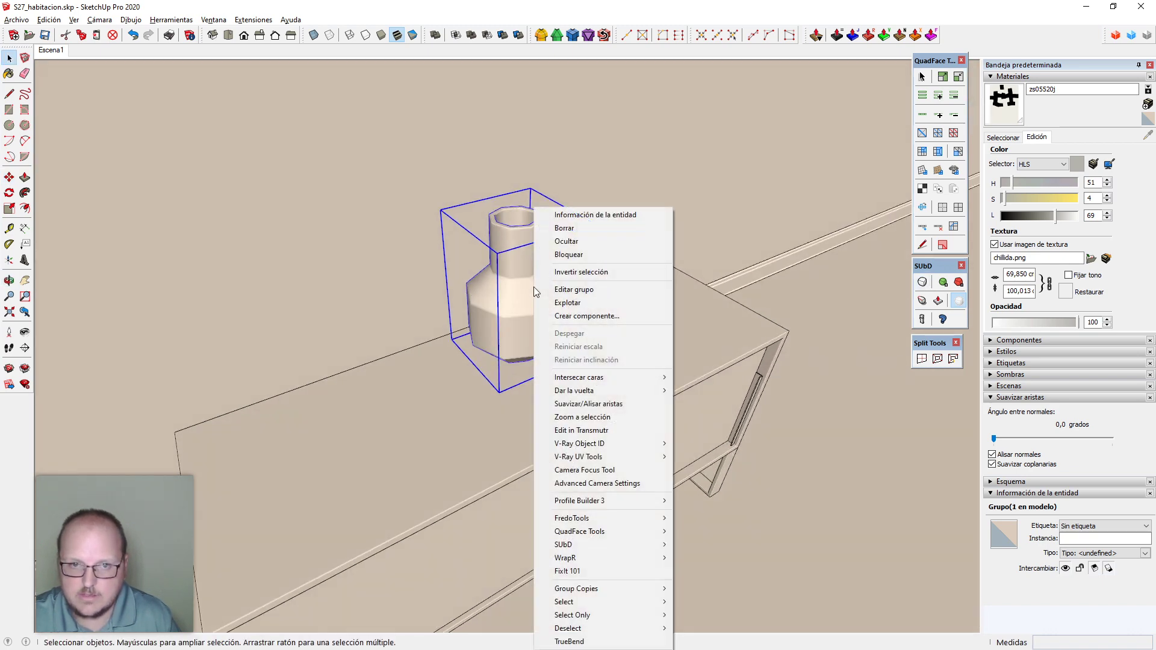
{"action": "left_click", "coordinate": [621, 317]}
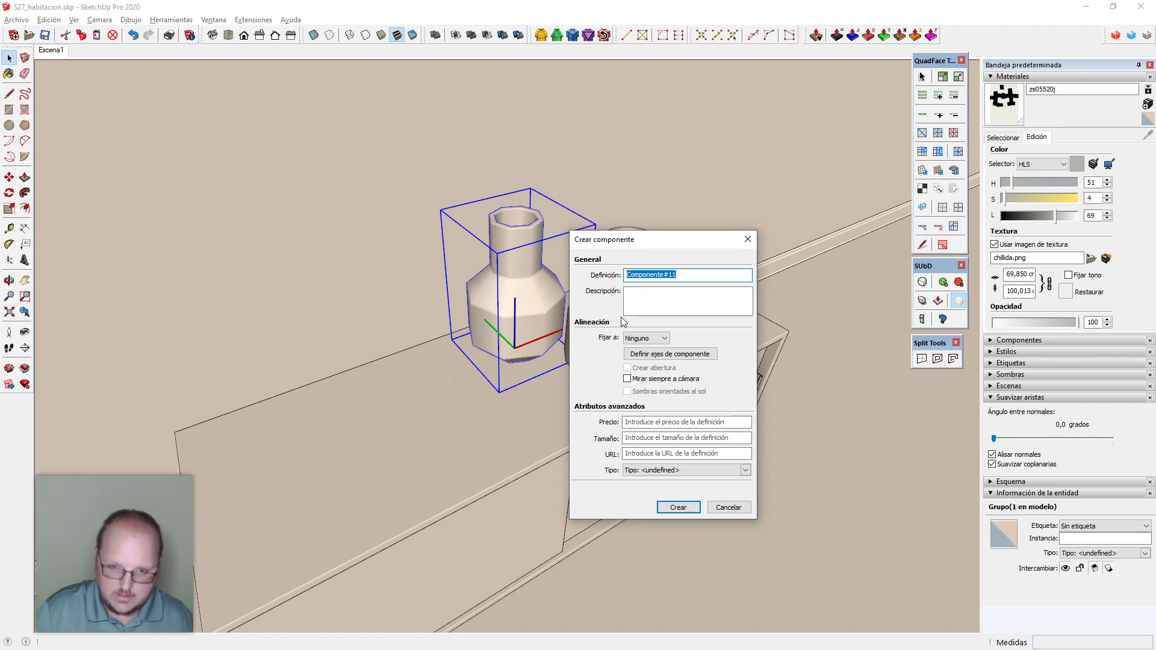
{"action": "type", "text": "jarron1"}
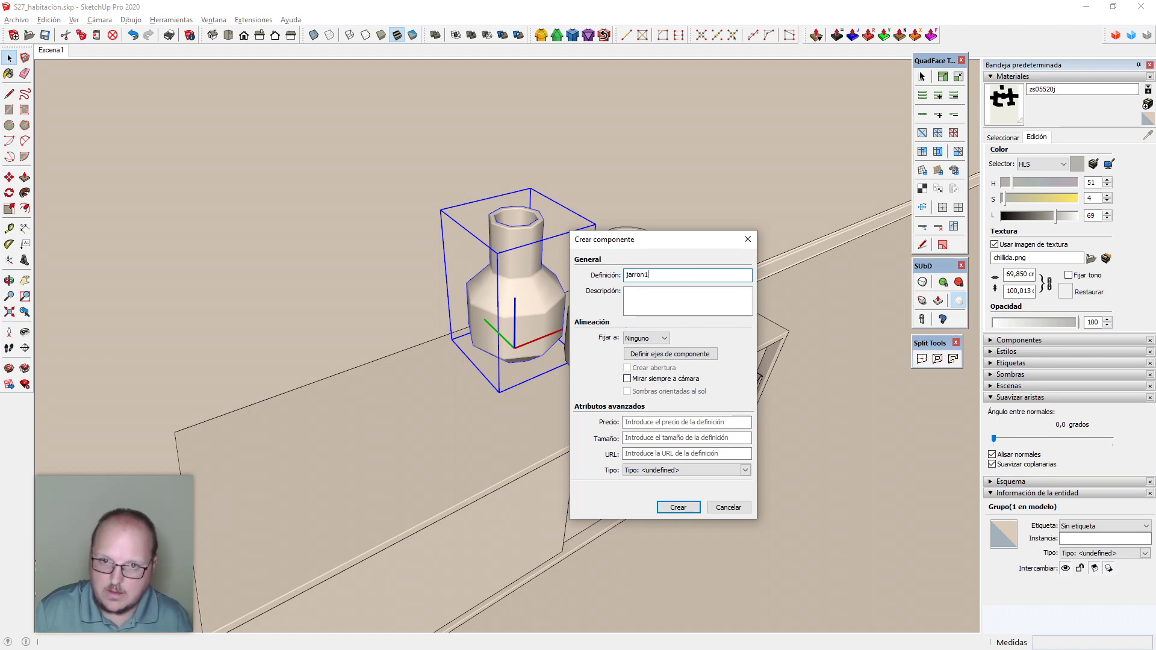
{"action": "key", "text": "Return"}
Switch the original vase back to its control mesh and make it a component named jarron2
{"action": "left_click", "coordinate": [622, 322]}
{"action": "right_click", "coordinate": [620, 323]}
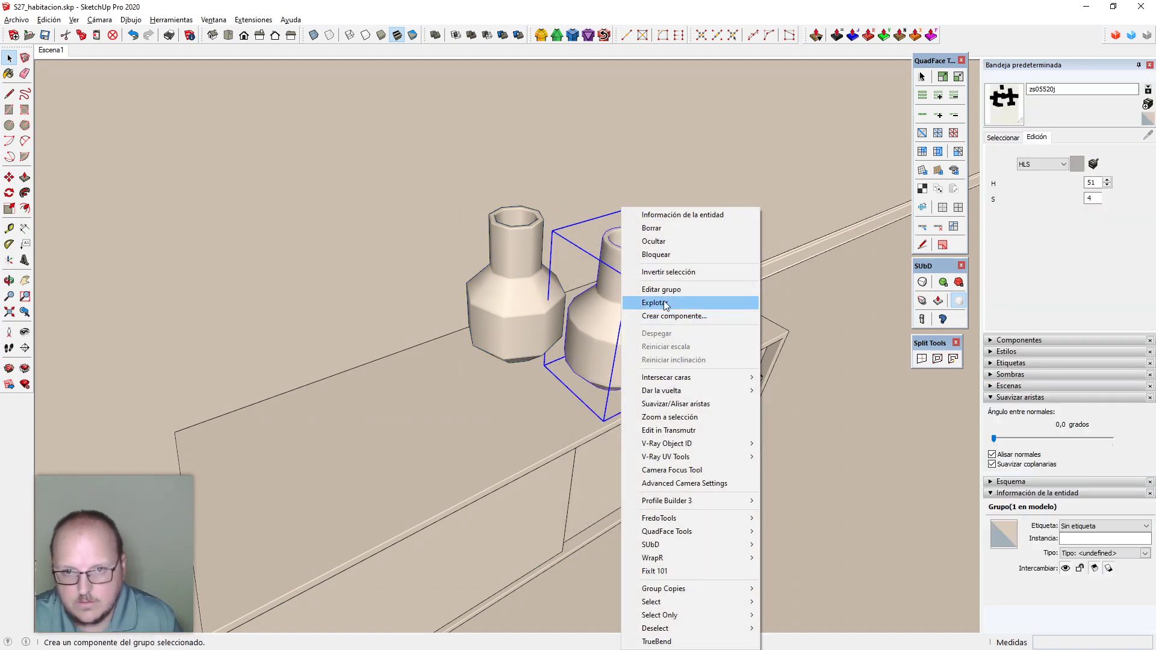
{"action": "left_click", "coordinate": [610, 324]}
{"action": "left_click", "coordinate": [923, 283]}
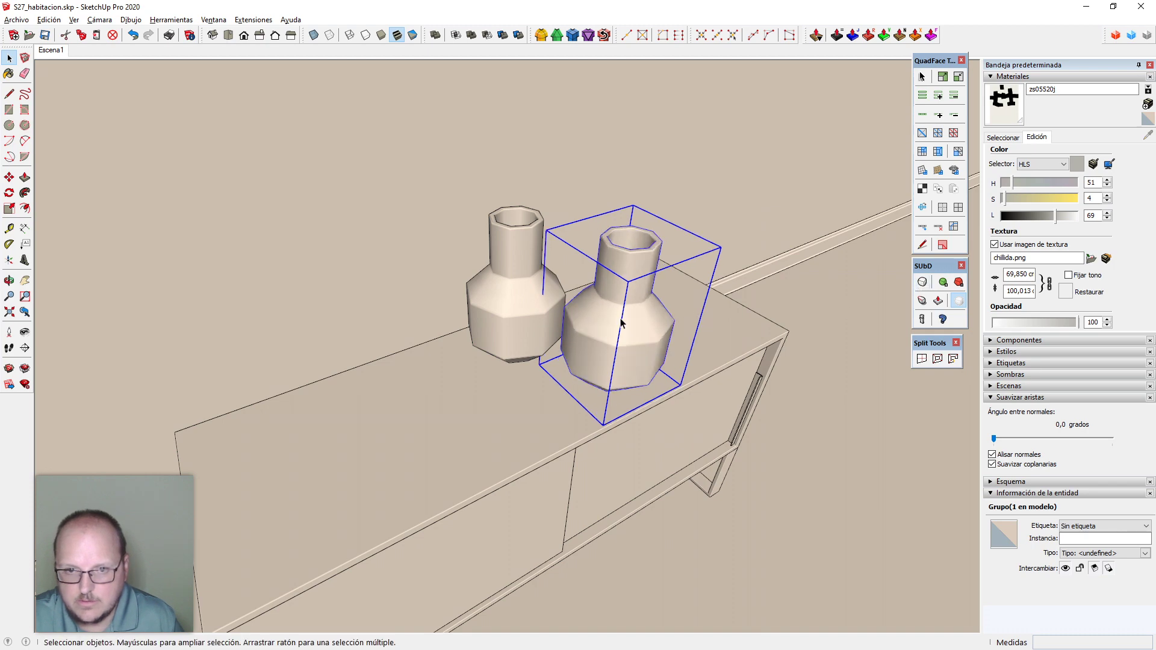
{"action": "right_click", "coordinate": [621, 323]}
{"action": "left_click", "coordinate": [683, 324]}
{"action": "type", "text": "ja"}
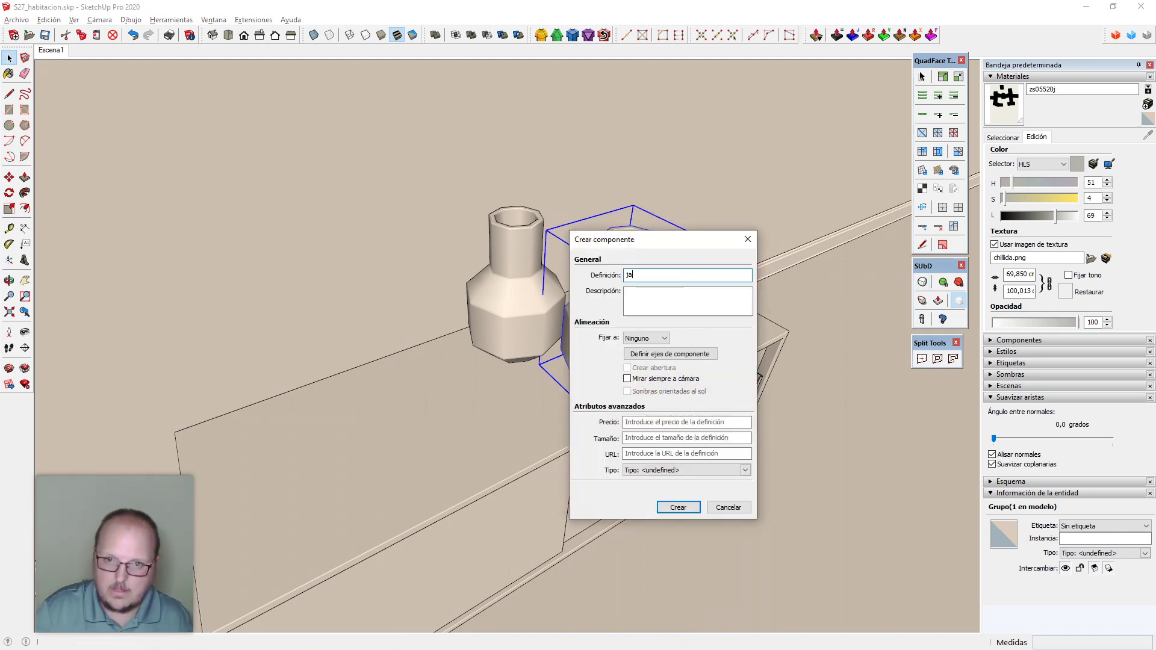
{"action": "type", "text": "rron2"}
{"action": "key", "text": "Return"}
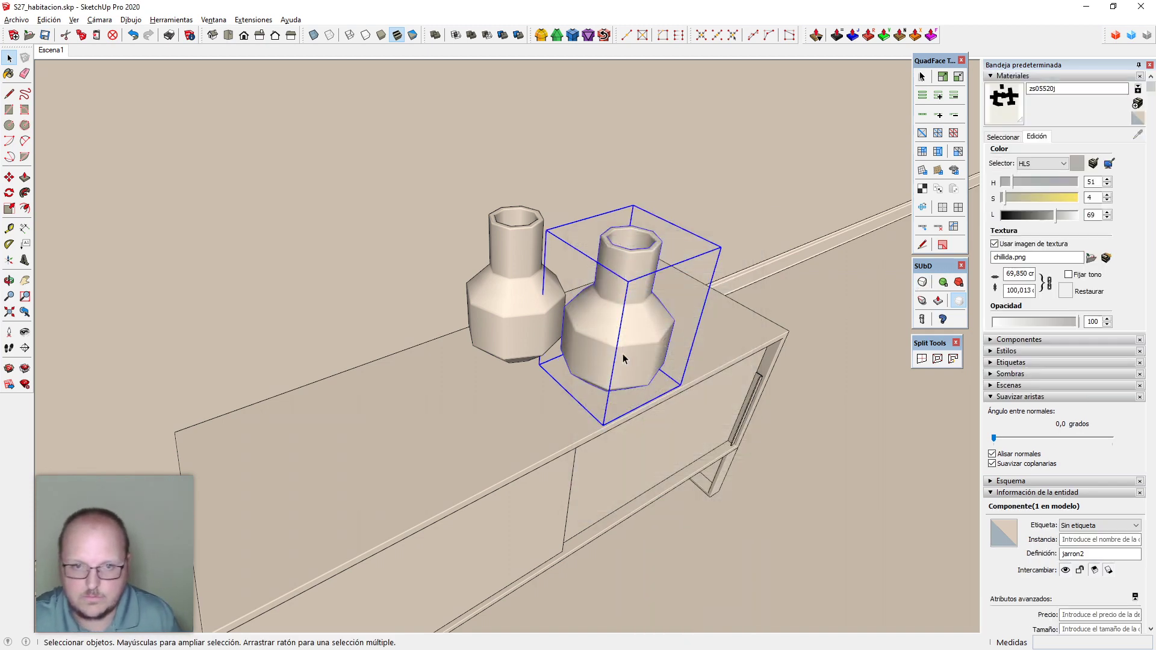
Open the jarron1 component, show hidden geometry and remove the middle edge loops of its neck and body
{"action": "left_click", "coordinate": [542, 349]}
{"action": "double_click", "coordinate": [542, 349]}
{"action": "middle_click_drag", "start_coordinate": [546, 372], "coordinate": [483, 248]}
{"action": "key", "text": "h"}
{"action": "scroll", "coordinate": [475, 252], "scroll_direction": "up", "scroll_amount": 2}
{"action": "left_click_drag", "start_coordinate": [434, 258], "coordinate": [667, 327]}
{"action": "key", "text": "alt+h"}
{"action": "scroll", "coordinate": [553, 304], "scroll_direction": "up", "scroll_amount": 2}
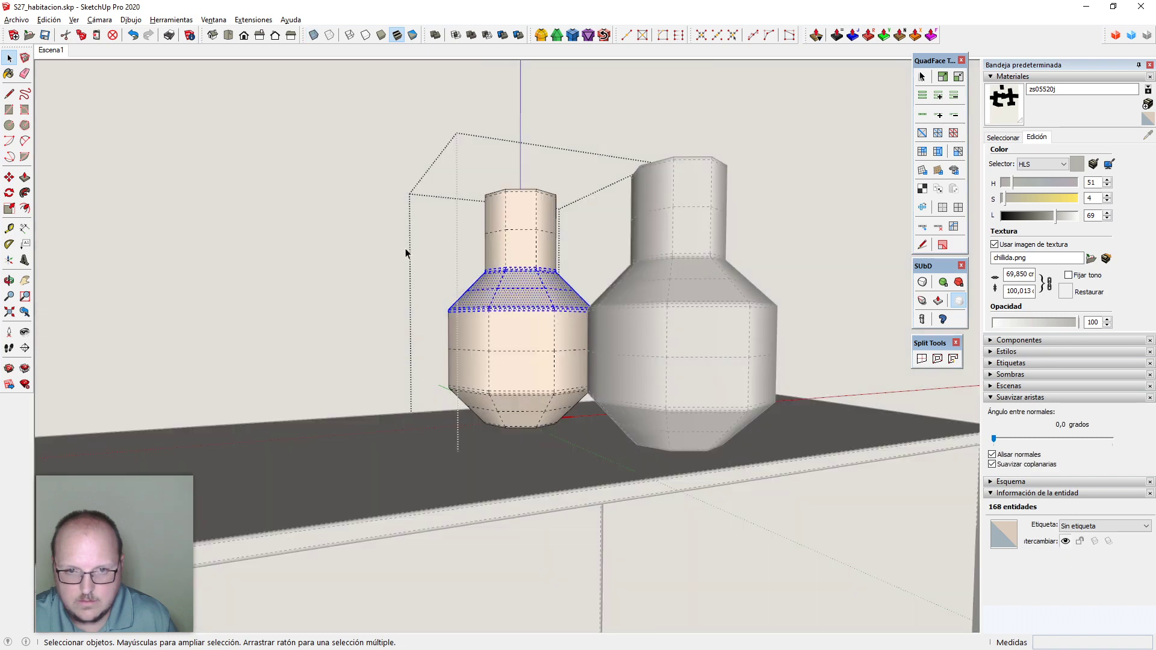
{"action": "left_click_drag", "start_coordinate": [412, 237], "coordinate": [599, 323]}
{"action": "left_click", "coordinate": [522, 230]}
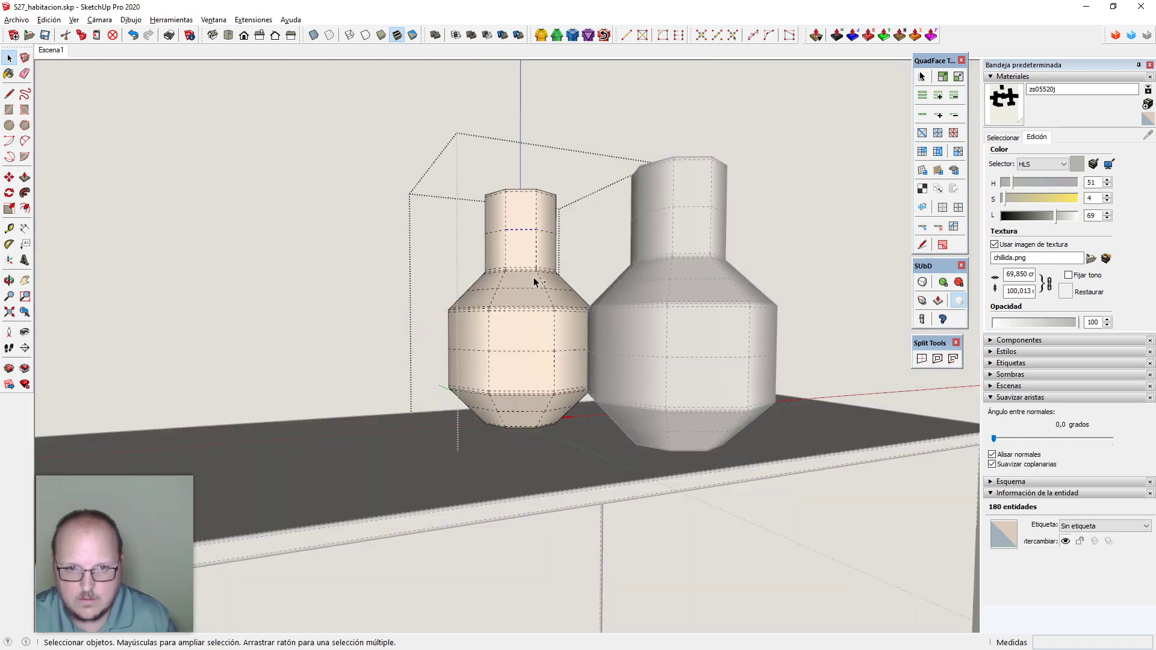
Select the shoulder band of jarron1 and lower it to lengthen the neck
{"action": "left_click_drag", "start_coordinate": [374, 230], "coordinate": [645, 333]}
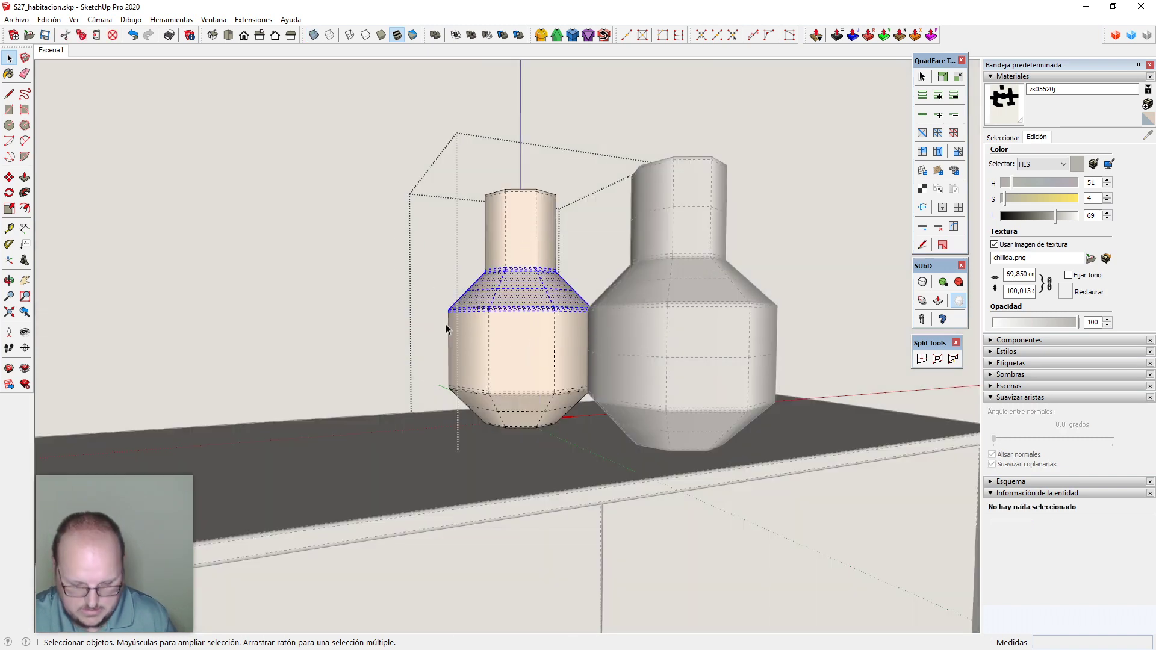
{"action": "key", "text": "m"}
{"action": "left_click", "coordinate": [370, 254]}
{"action": "left_click", "coordinate": [369, 278]}
{"action": "key", "text": "space"}
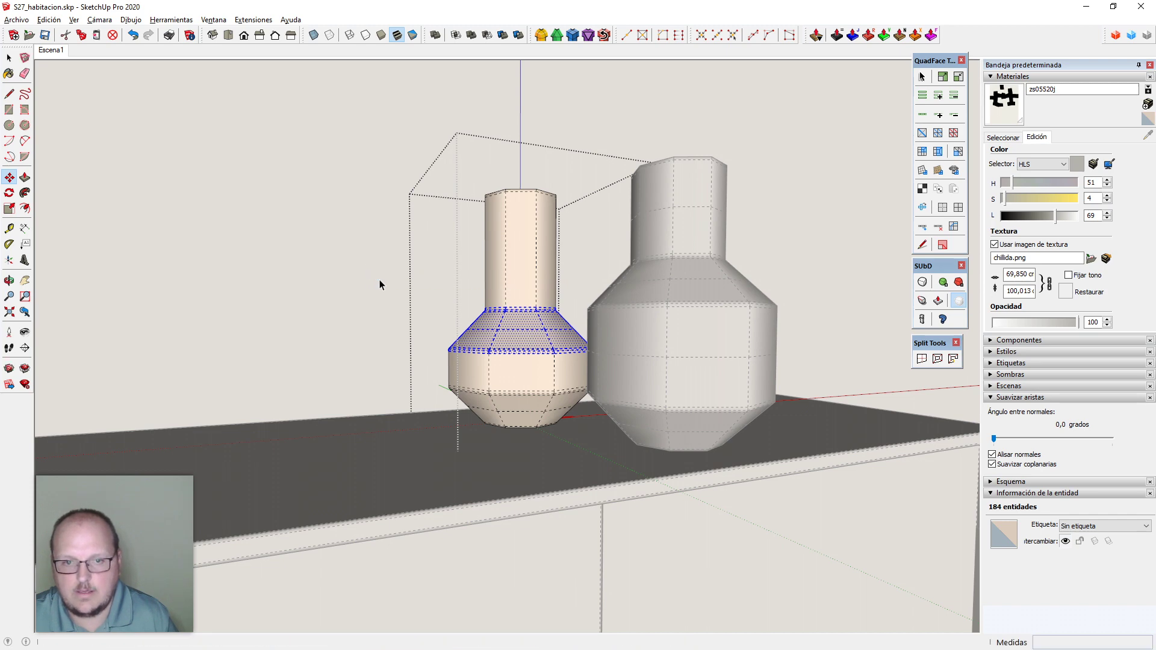
Select the top rim of jarron1 and move it upward to make the neck taller
{"action": "scroll", "coordinate": [379, 280], "scroll_direction": "down", "scroll_amount": 2}
{"action": "scroll", "coordinate": [520, 259], "scroll_direction": "up", "scroll_amount": 3}
{"action": "left_click_drag", "start_coordinate": [399, 171], "coordinate": [549, 240]}
{"action": "scroll", "coordinate": [549, 240], "scroll_direction": "down", "scroll_amount": 2}
{"action": "middle_click_drag", "start_coordinate": [550, 240], "coordinate": [534, 295]}
{"action": "key", "text": "m"}
{"action": "left_click", "coordinate": [536, 260]}
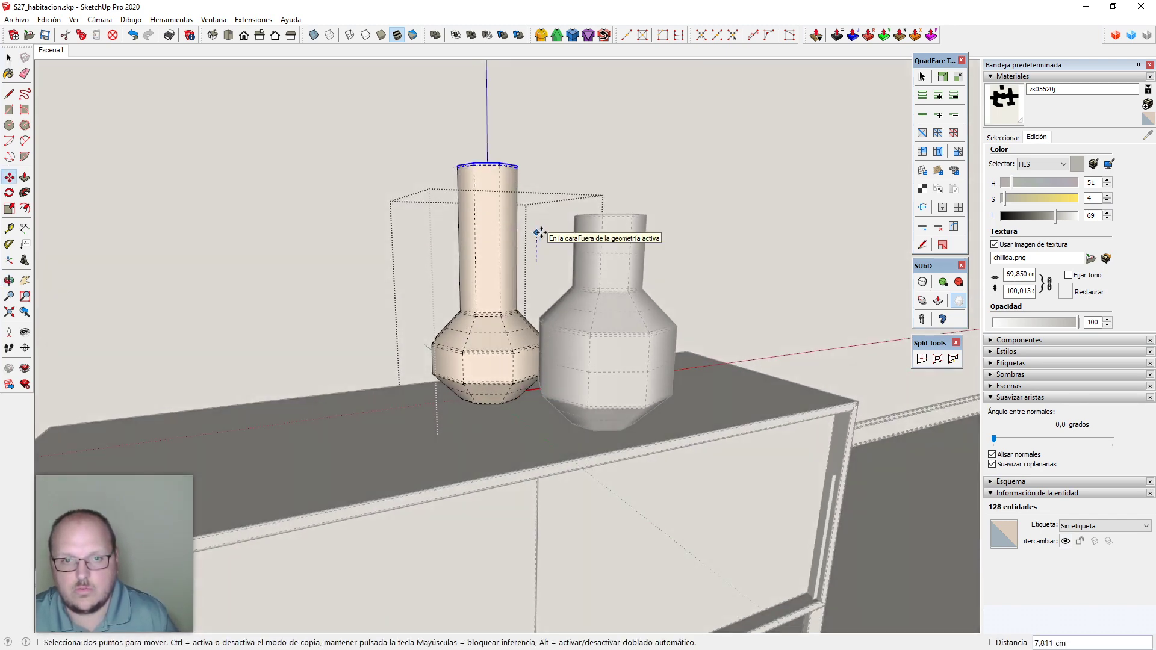
{"action": "left_click", "coordinate": [537, 242]}
{"action": "key", "text": "space"}
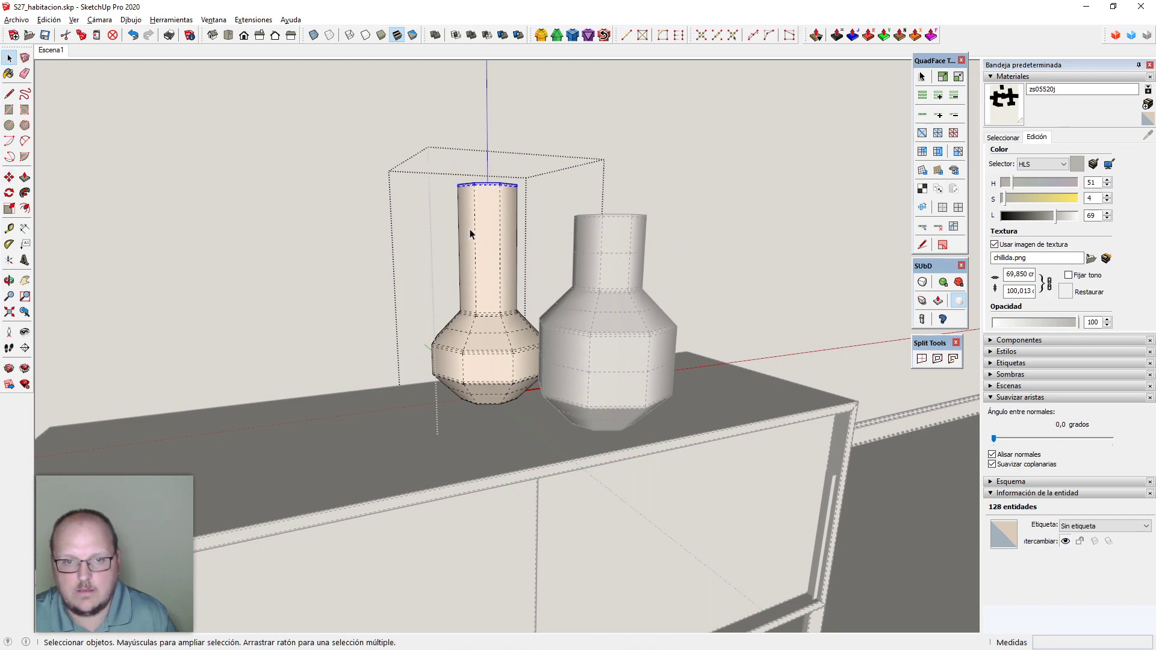
Leave the jarron1 component and switch it to its subdivided mesh
{"action": "middle_click_drag", "start_coordinate": [469, 229], "coordinate": [518, 330]}
{"action": "key", "text": "Escape"}
{"action": "left_click", "coordinate": [497, 284]}
{"action": "middle_click_drag", "start_coordinate": [496, 283], "coordinate": [542, 253]}
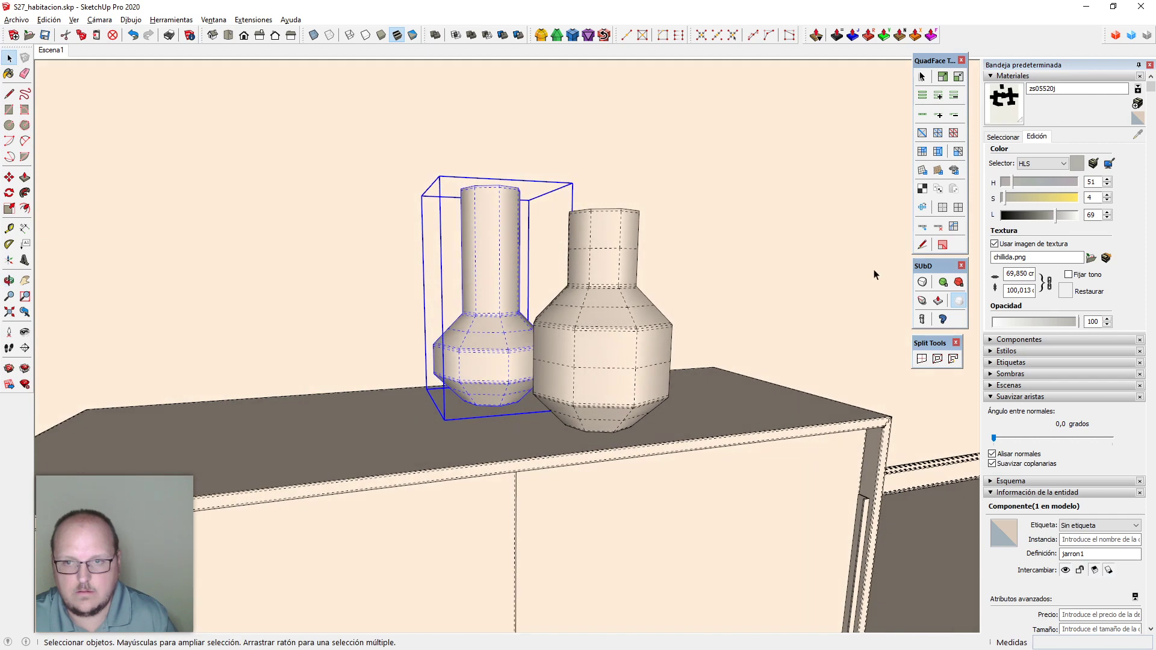
{"action": "left_click", "coordinate": [922, 282]}
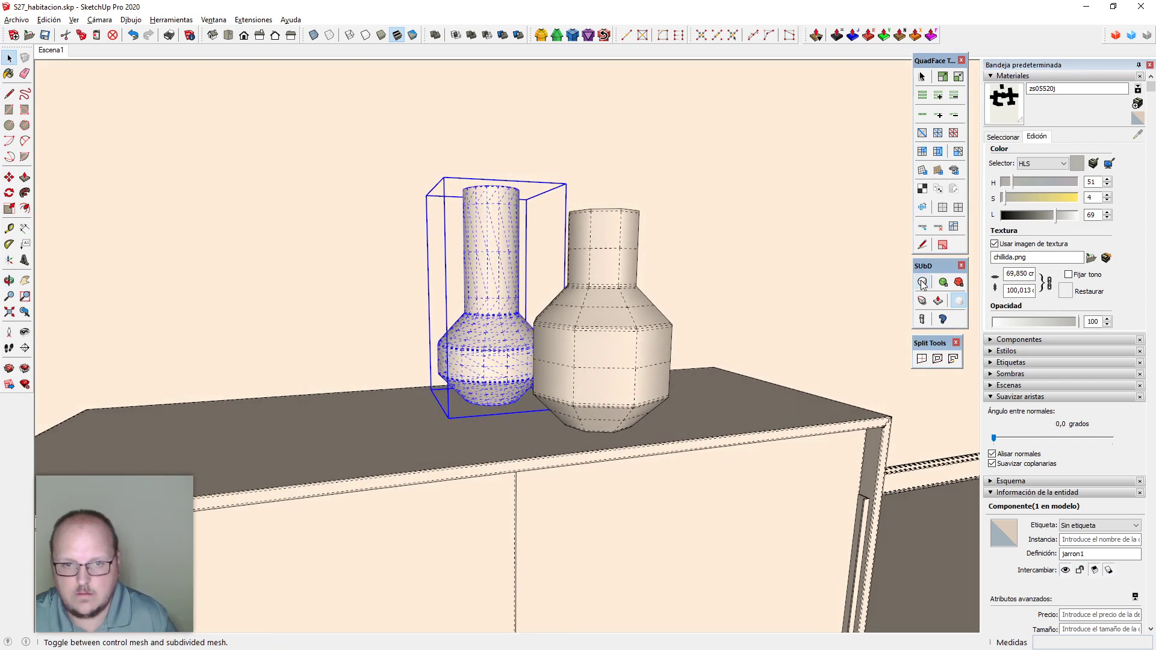
{"action": "left_click", "coordinate": [923, 282]}
Compare jarron1 with the neighbouring vase and scale jarron1 down from its top
{"action": "left_click", "coordinate": [587, 342]}
{"action": "mouse_move", "coordinate": [587, 341]}
{"action": "middle_mouse_down"}
{"action": "mouse_move", "coordinate": [566, 334]}
{"action": "mouse_move", "coordinate": [580, 367]}
{"action": "mouse_move", "coordinate": [525, 309]}
{"action": "mouse_move", "coordinate": [584, 337]}
{"action": "middle_mouse_up"}
{"action": "middle_click_drag", "start_coordinate": [583, 292], "coordinate": [753, 530]}
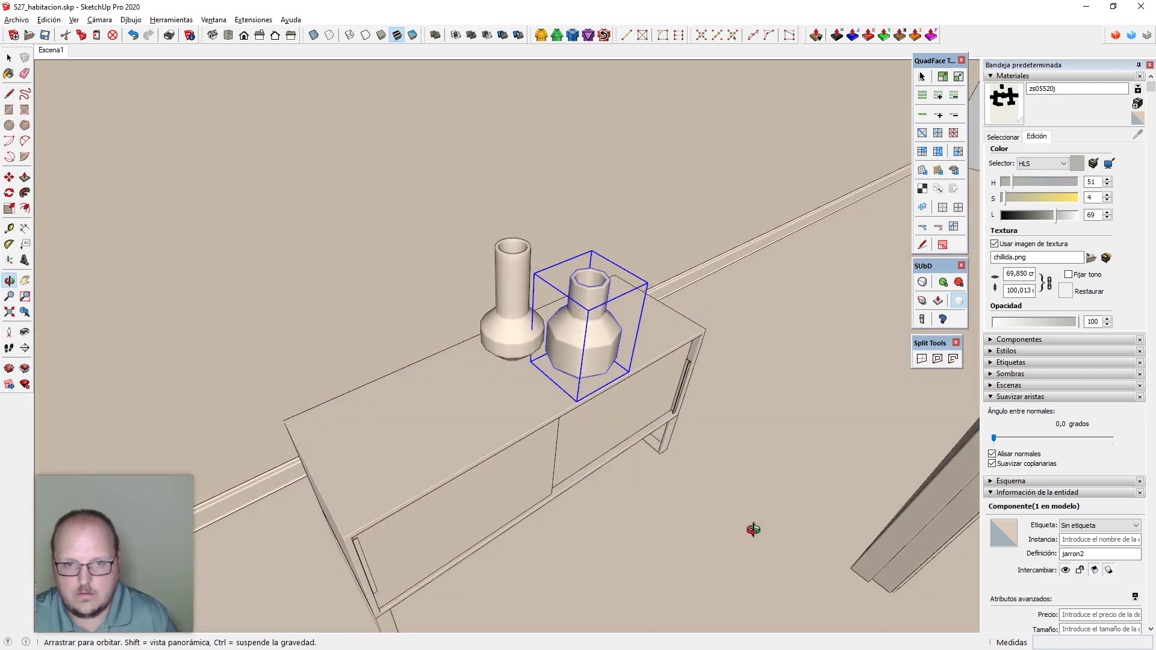
{"action": "scroll", "coordinate": [452, 303], "scroll_direction": "up", "scroll_amount": 3}
{"action": "left_click", "coordinate": [532, 300]}
{"action": "key", "text": "s"}
{"action": "left_click_drag", "start_coordinate": [548, 223], "coordinate": [547, 265]}
{"action": "mouse_move", "coordinate": [639, 298]}
{"action": "middle_mouse_down"}
{"action": "mouse_move", "coordinate": [627, 392]}
{"action": "mouse_move", "coordinate": [464, 147]}
{"action": "mouse_move", "coordinate": [591, 258]}
{"action": "mouse_move", "coordinate": [634, 279]}
{"action": "middle_mouse_up"}
{"action": "key", "text": "space"}
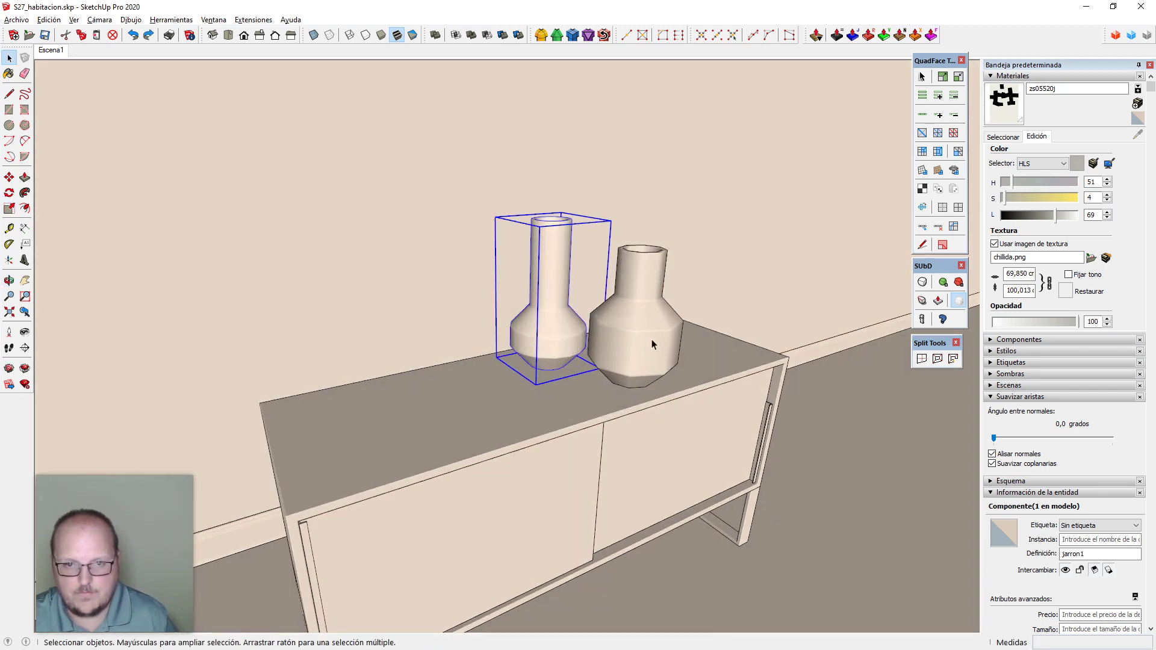
Undo the scaling, subdivision and reshaping of jarron1, back to its original proportions
{"action": "middle_click_drag", "start_coordinate": [655, 340], "coordinate": [601, 369]}
{"action": "key", "text": "ctrl+z"}
{"action": "key", "text": "ctrl+z"}
{"action": "key", "text": "ctrl+z"}
{"action": "scroll", "coordinate": [593, 298], "scroll_direction": "up", "scroll_amount": 3}
{"action": "key", "text": "Escape"}
Scale jarron1 uniformly down to about 0.68 from its base, matching its height to the base of jarron2's neck
{"action": "left_click", "coordinate": [534, 294]}
{"action": "key", "text": "s"}
{"action": "middle_click_drag", "start_coordinate": [528, 218], "coordinate": [543, 232]}
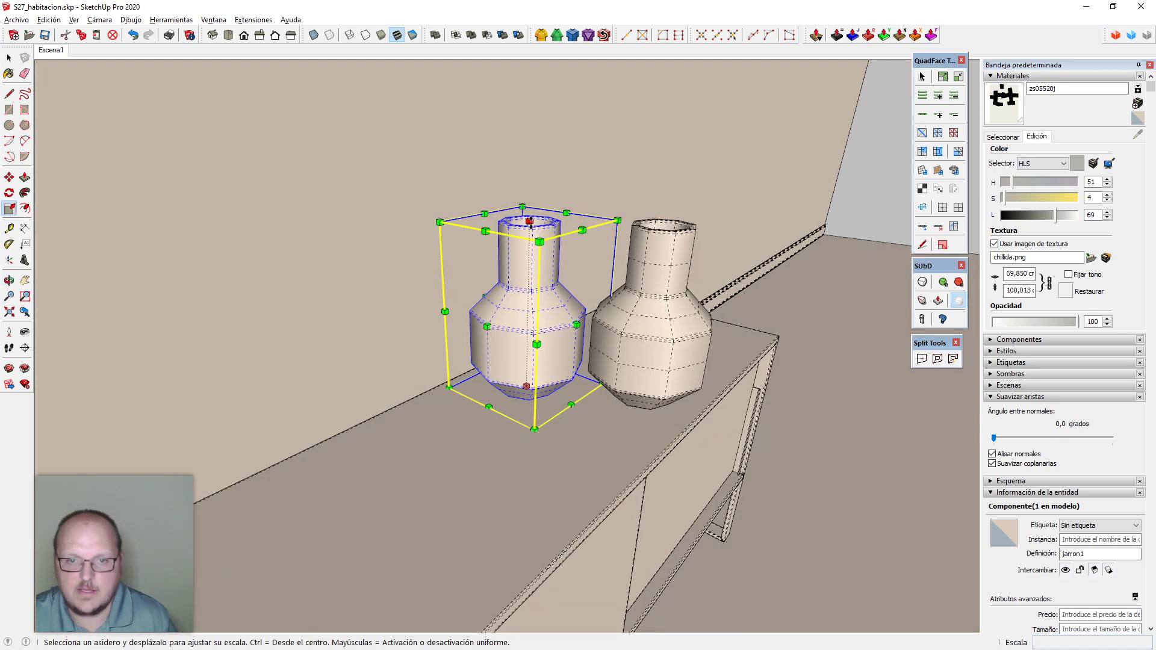
{"action": "left_click_drag", "start_coordinate": [530, 221], "coordinate": [642, 279]}
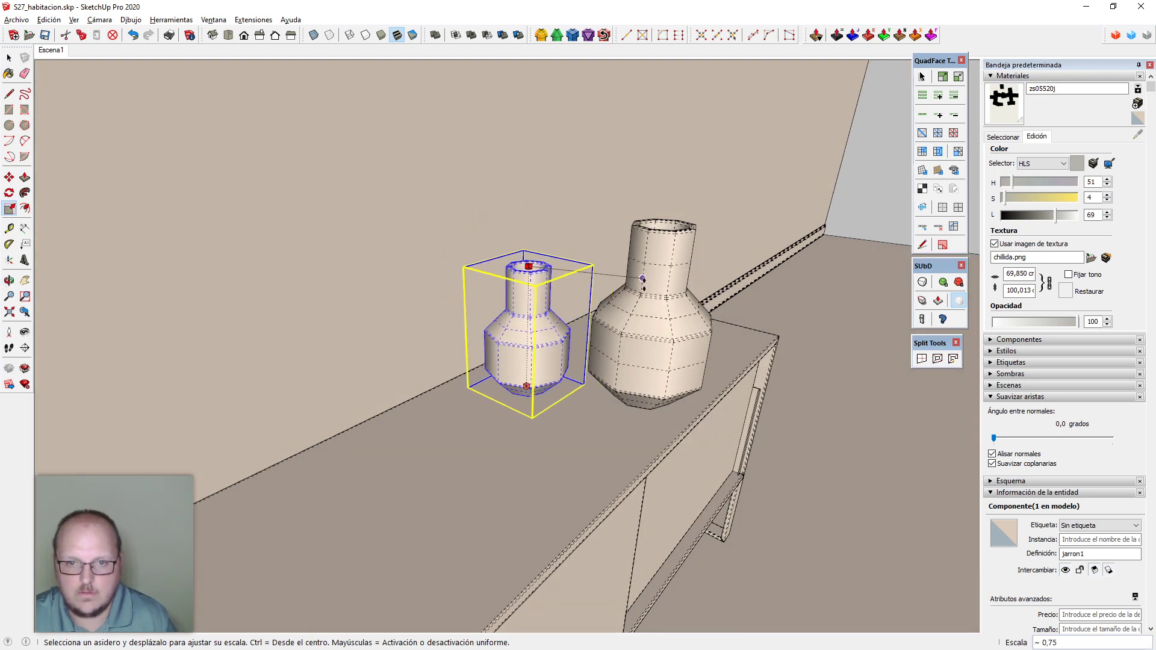
{"action": "scroll", "coordinate": [643, 279], "scroll_direction": "up", "scroll_amount": 5}
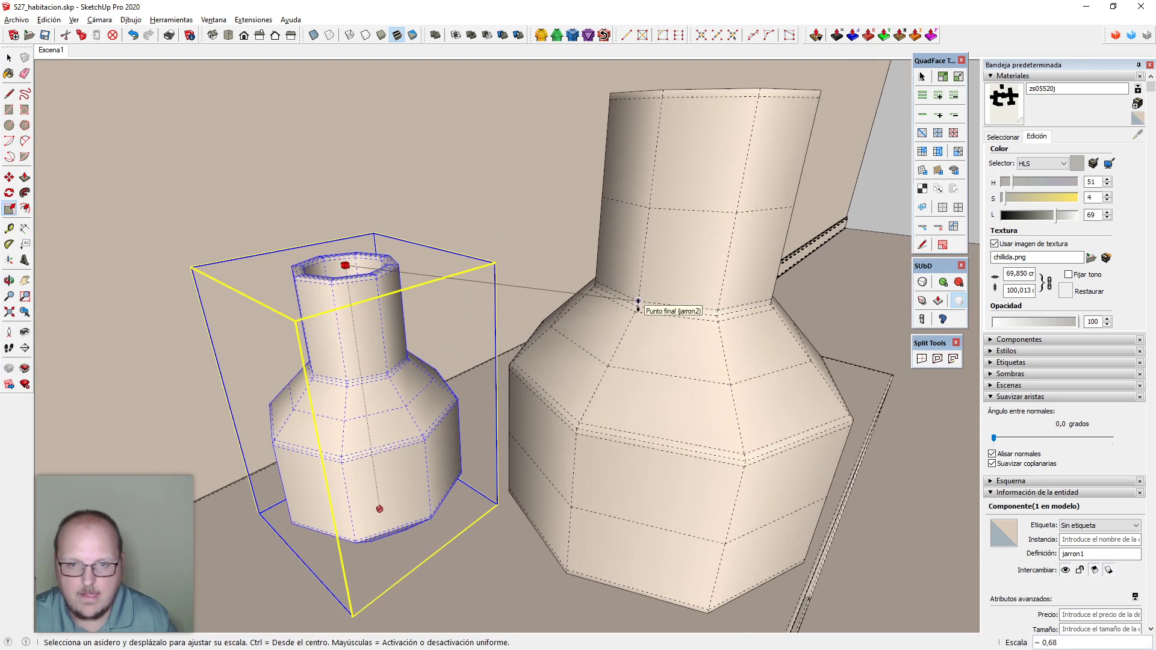
{"action": "left_click", "coordinate": [638, 304]}
{"action": "scroll", "coordinate": [630, 302], "scroll_direction": "down", "scroll_amount": 2}
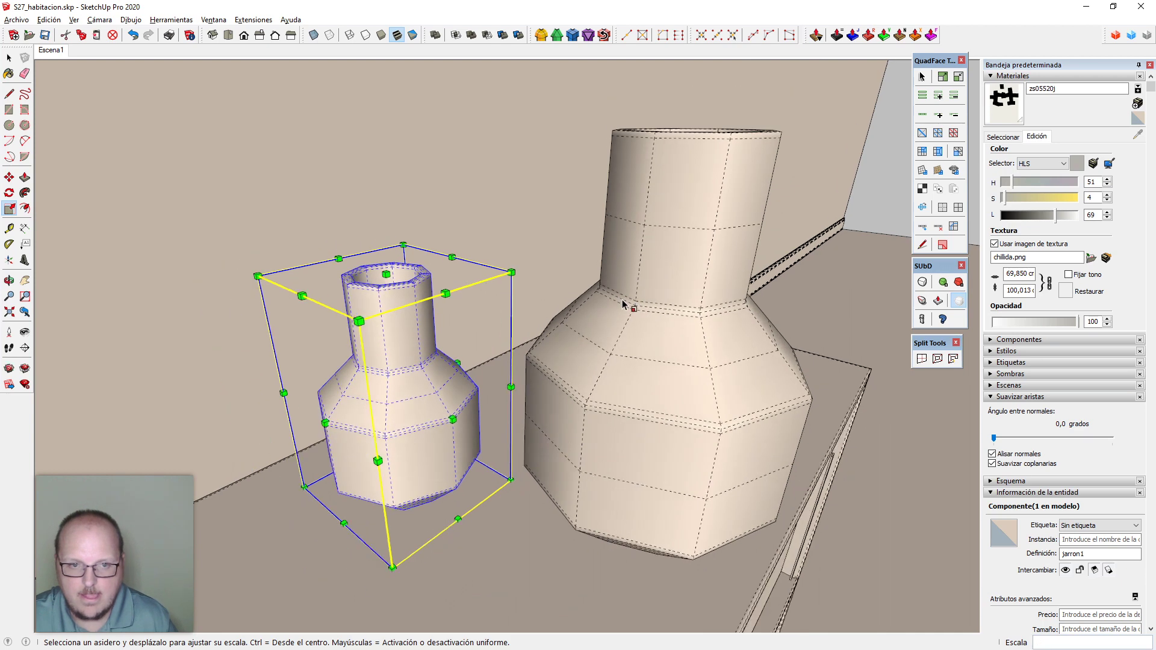
{"action": "key", "text": "space"}
Inside jarron1, raise the neck and shoulder about 9.8 cm, matching the base of jarron2's neck
{"action": "middle_click_drag", "start_coordinate": [560, 350], "coordinate": [470, 257]}
{"action": "double_click", "coordinate": [449, 356]}
{"action": "left_click_drag", "start_coordinate": [278, 233], "coordinate": [529, 416]}
{"action": "key", "text": "m"}
{"action": "scroll", "coordinate": [454, 389], "scroll_direction": "up", "scroll_amount": 5}
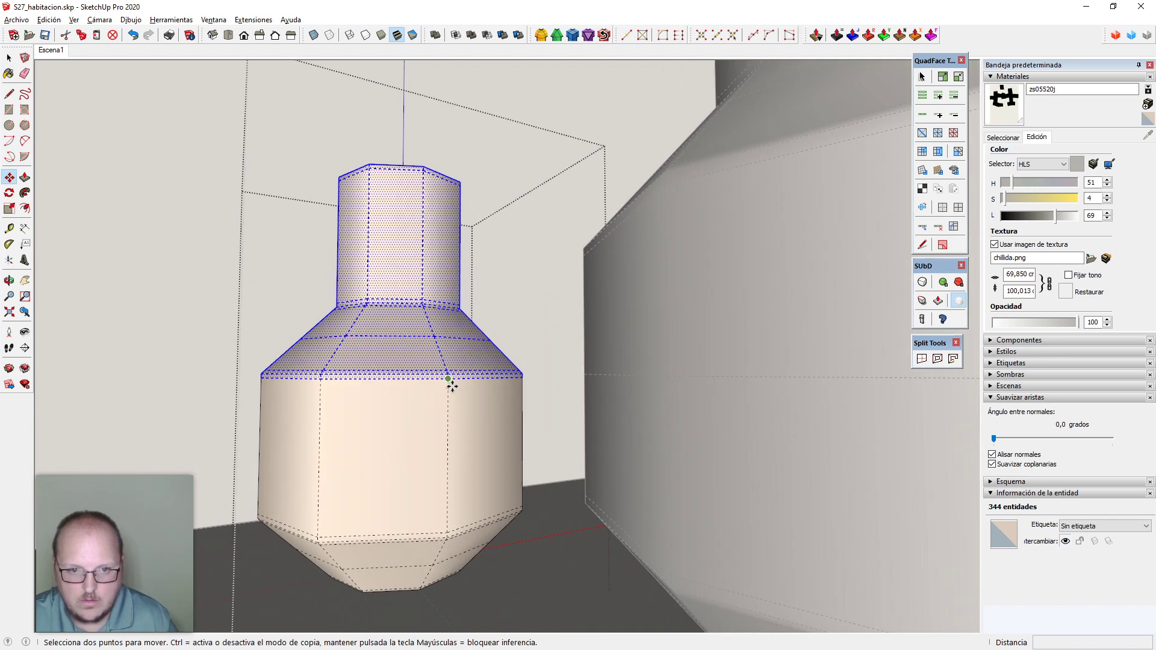
{"action": "scroll", "coordinate": [448, 377], "scroll_direction": "up", "scroll_amount": 2}
{"action": "left_click", "coordinate": [449, 374]}
{"action": "scroll", "coordinate": [449, 374], "scroll_direction": "down", "scroll_amount": 6}
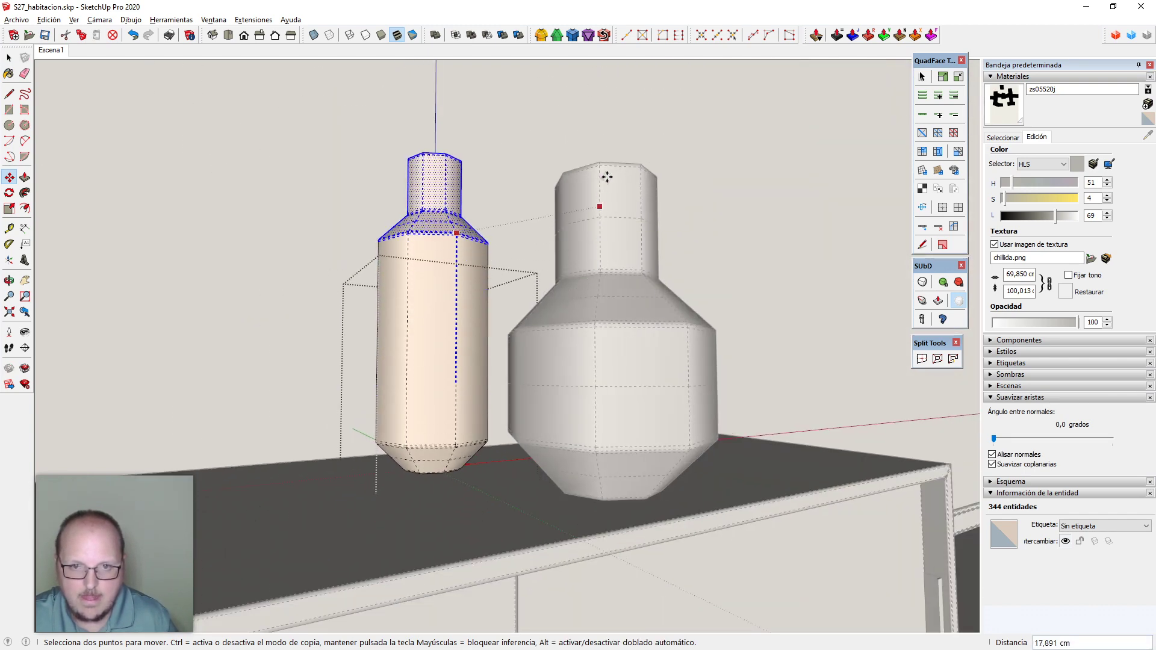
{"action": "scroll", "coordinate": [599, 269], "scroll_direction": "up", "scroll_amount": 4}
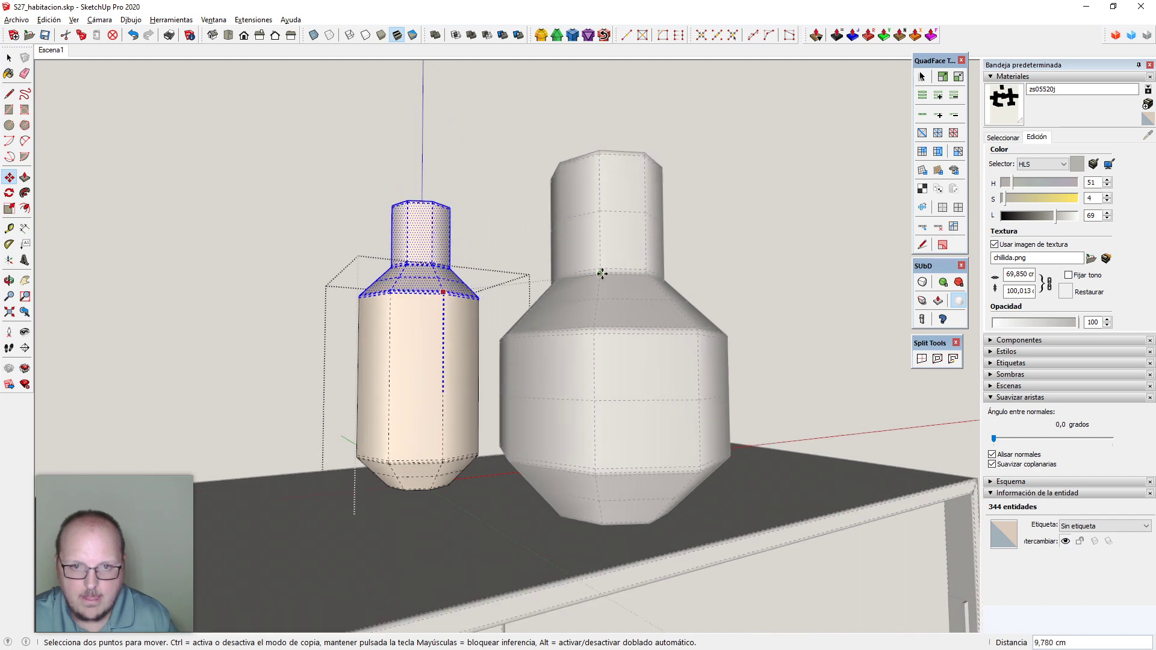
{"action": "left_click", "coordinate": [599, 269]}
{"action": "scroll", "coordinate": [431, 245], "scroll_direction": "down", "scroll_amount": 6}
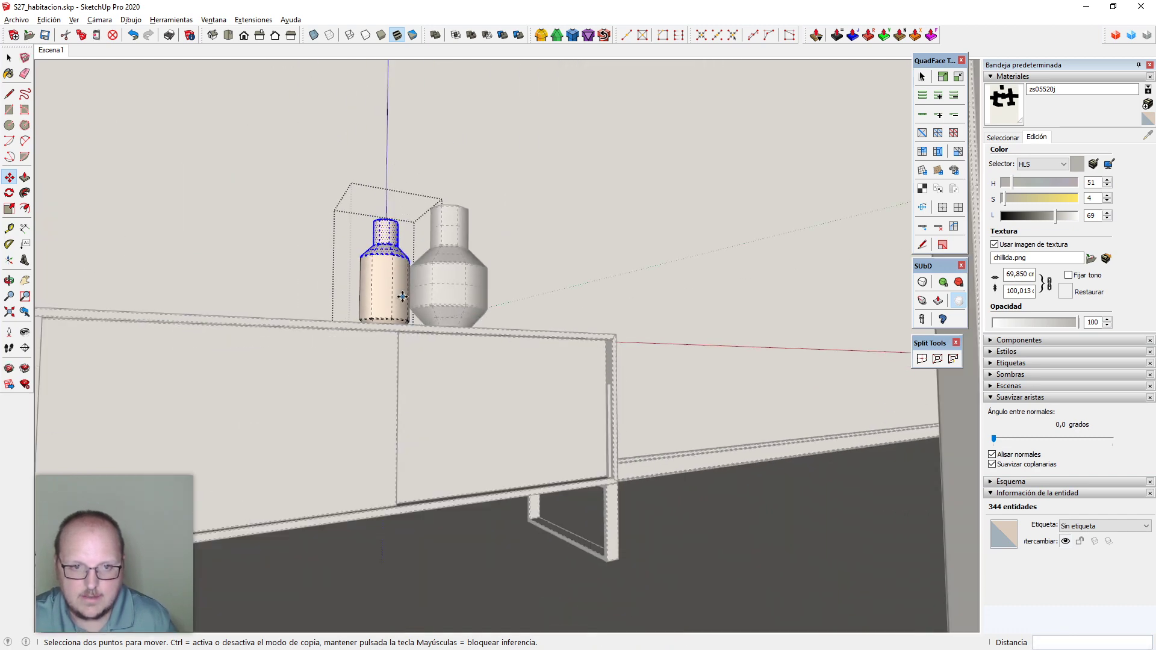
Insert connecting edge loops around jarron1's lengthened body and leave the component
{"action": "key", "text": "space"}
{"action": "key", "text": "alt+r"}
{"action": "middle_click_drag", "start_coordinate": [392, 288], "coordinate": [438, 311]}
{"action": "key", "text": "alt+c"}
{"action": "scroll", "coordinate": [385, 245], "scroll_direction": "up", "scroll_amount": 2}
{"action": "key", "text": "Escape"}
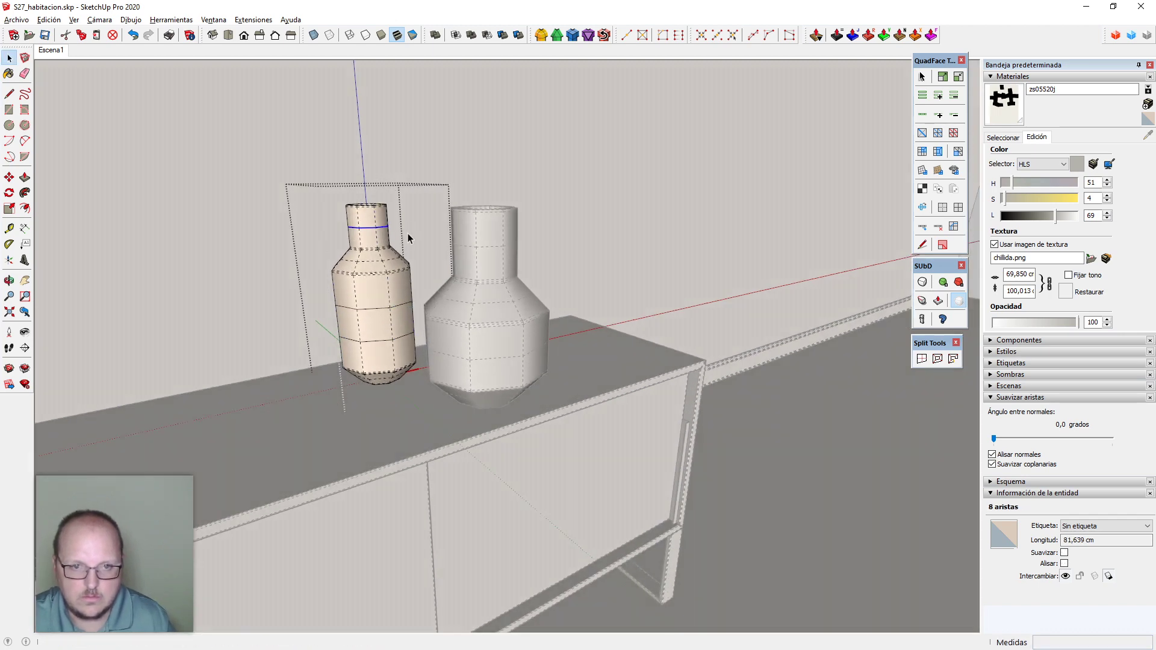
{"action": "key", "text": "Escape"}
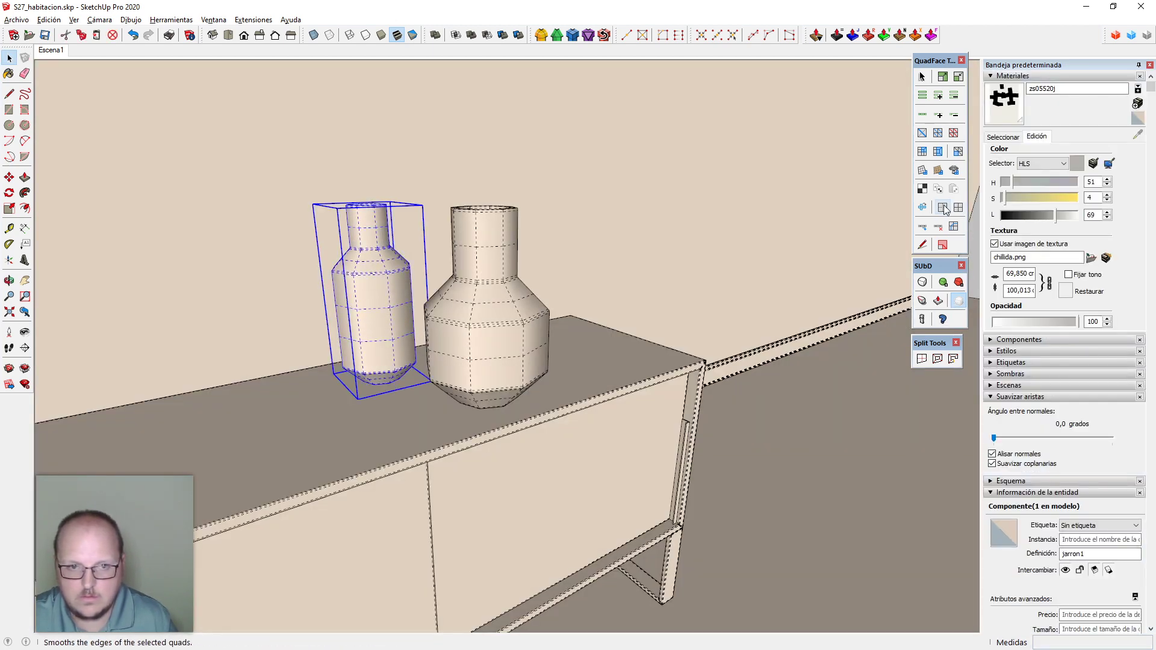
Toggle jarron1's subdivision to compare its proportions with jarron2
{"action": "left_click", "coordinate": [922, 282]}
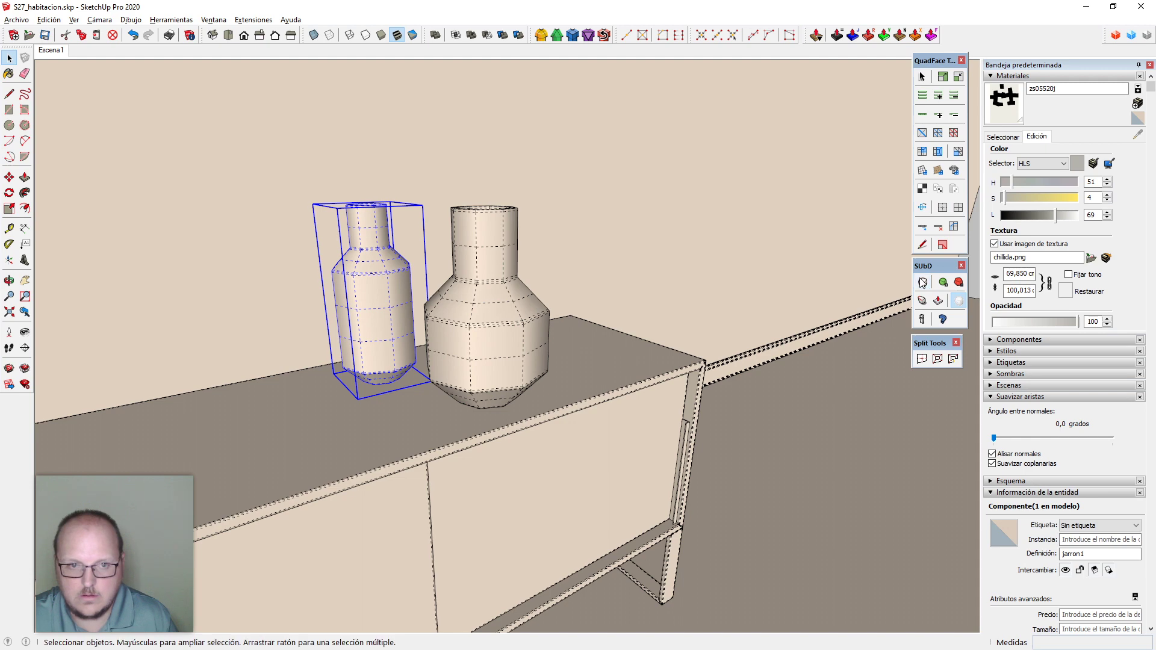
{"action": "left_click", "coordinate": [490, 345]}
{"action": "scroll", "coordinate": [537, 344], "scroll_direction": "down", "scroll_amount": 3}
{"action": "middle_click_drag", "start_coordinate": [627, 400], "coordinate": [506, 312]}
{"action": "scroll", "coordinate": [431, 264], "scroll_direction": "up", "scroll_amount": 3}
{"action": "left_click", "coordinate": [432, 259]}
{"action": "scroll", "coordinate": [431, 254], "scroll_direction": "up", "scroll_amount": 2}
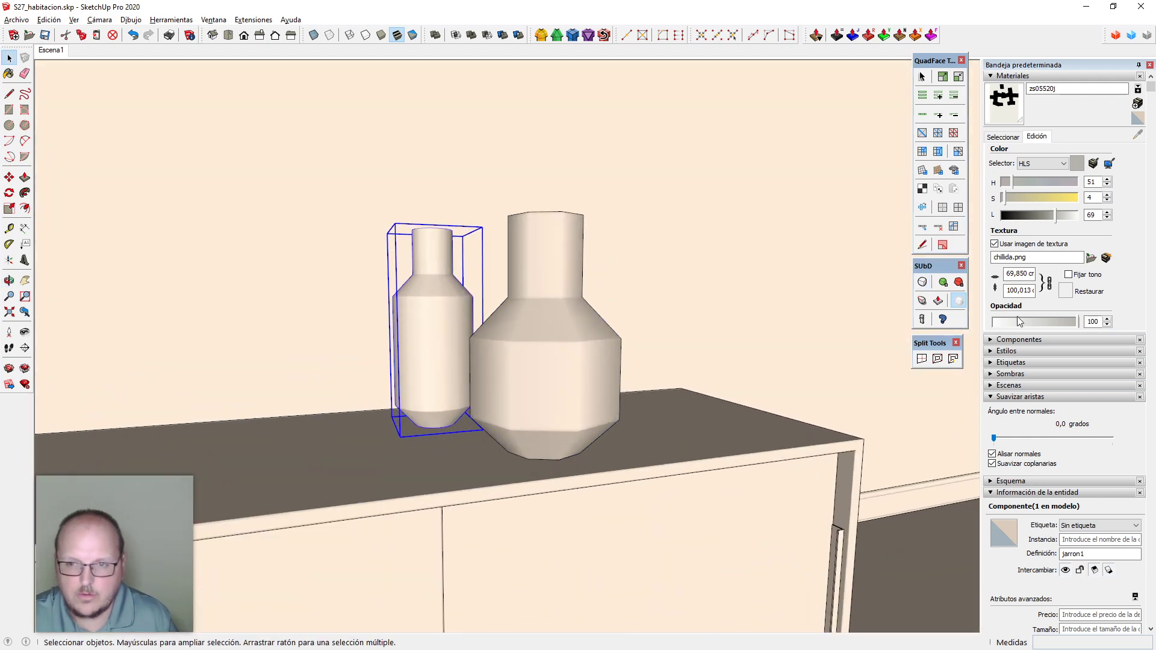
{"action": "left_click", "coordinate": [922, 282]}
Inside jarron1, lengthen the neck by raising its rim about 5 cm
{"action": "double_click", "coordinate": [432, 254]}
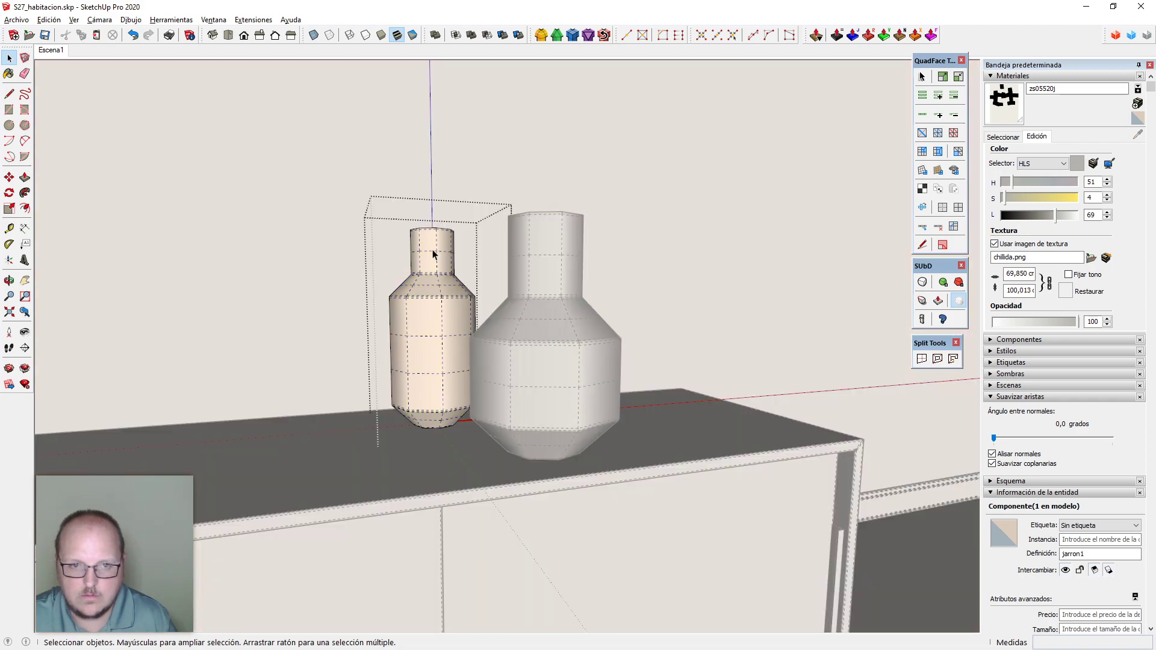
{"action": "middle_click_drag", "start_coordinate": [432, 254], "coordinate": [415, 272]}
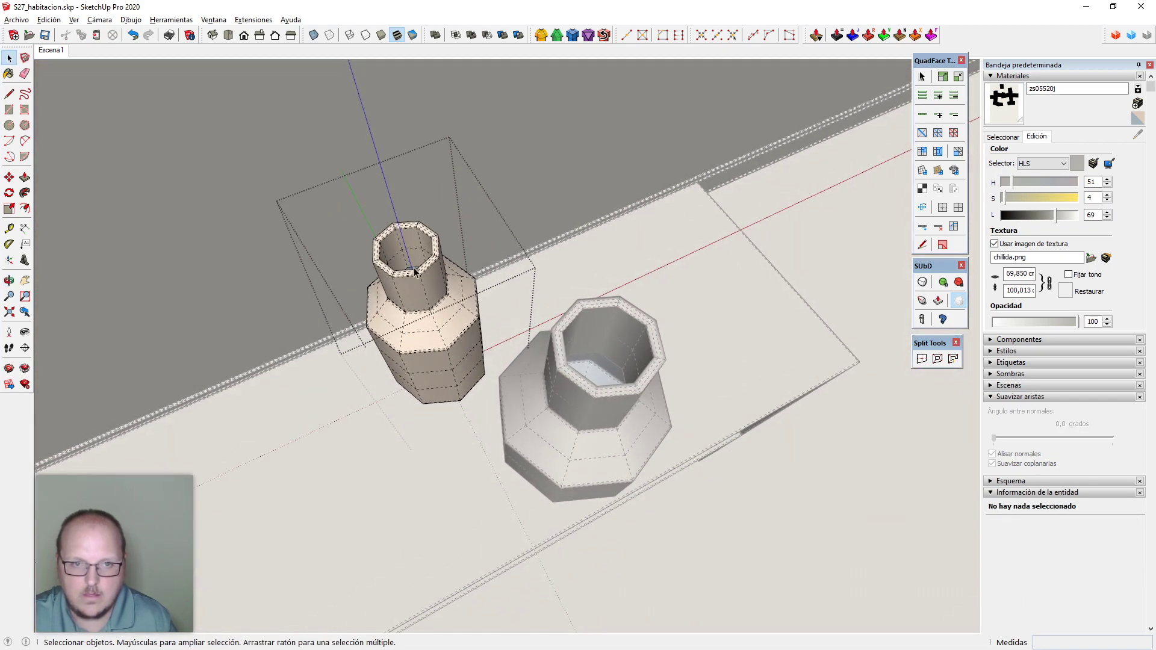
{"action": "middle_click_drag", "start_coordinate": [522, 388], "coordinate": [409, 224]}
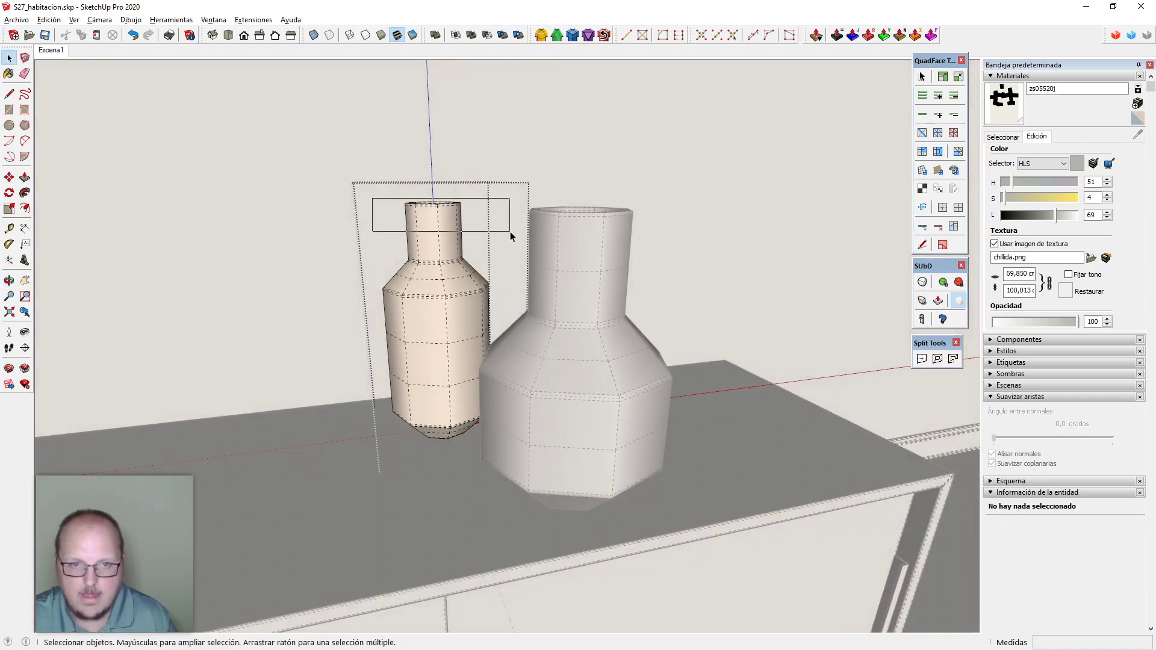
{"action": "left_click_drag", "start_coordinate": [511, 232], "coordinate": [511, 231]}
{"action": "middle_click_drag", "start_coordinate": [455, 232], "coordinate": [439, 189]}
{"action": "key", "text": "m"}
{"action": "left_click", "coordinate": [479, 224]}
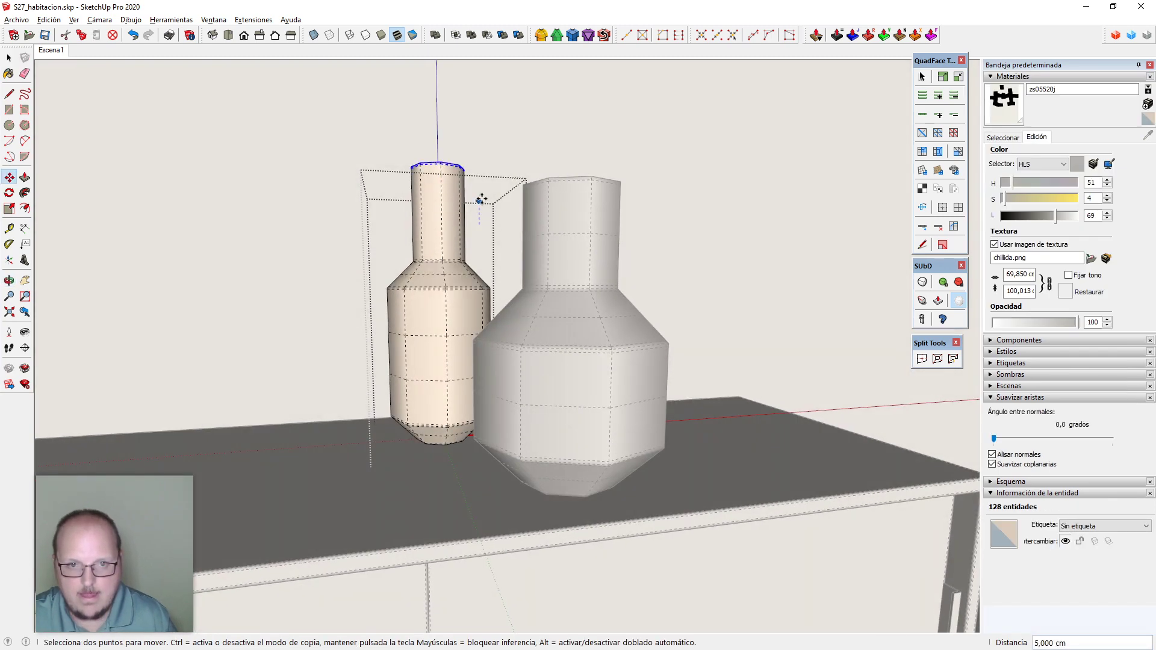
{"action": "left_click", "coordinate": [480, 202]}
{"action": "key", "text": "space"}
Insert extra edge loops in jarron1's lengthened neck and leave the component
{"action": "left_click", "coordinate": [443, 210]}
{"action": "key", "text": "i"}
{"action": "middle_click_drag", "start_coordinate": [442, 210], "coordinate": [461, 341]}
{"action": "scroll", "coordinate": [397, 150], "scroll_direction": "up", "scroll_amount": 1}
{"action": "left_click", "coordinate": [408, 154]}
{"action": "left_click", "coordinate": [406, 155]}
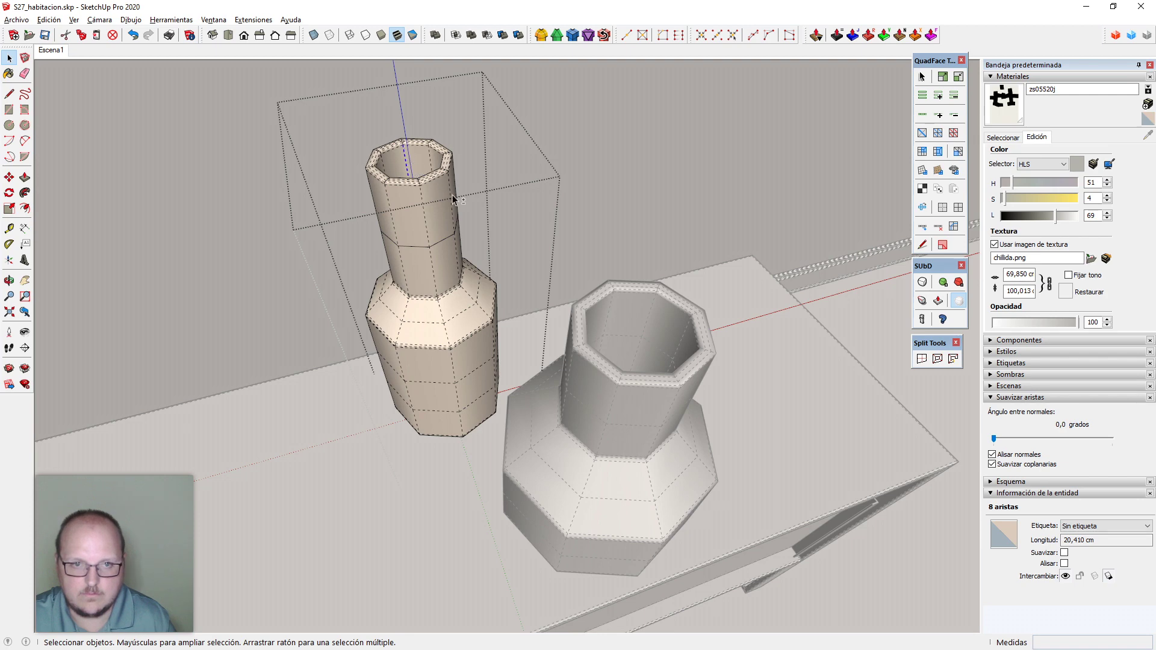
{"action": "scroll", "coordinate": [460, 199], "scroll_direction": "down", "scroll_amount": 5}
{"action": "key", "text": "Escape"}
Switch jarron1 and jarron2 to their subdivided meshes and turn off hidden geometry
{"action": "left_click", "coordinate": [464, 238]}
{"action": "middle_click_drag", "start_coordinate": [643, 336], "coordinate": [536, 277]}
{"action": "left_click", "coordinate": [923, 282]}
{"action": "key", "text": "alt+h"}
{"action": "left_click", "coordinate": [536, 276]}
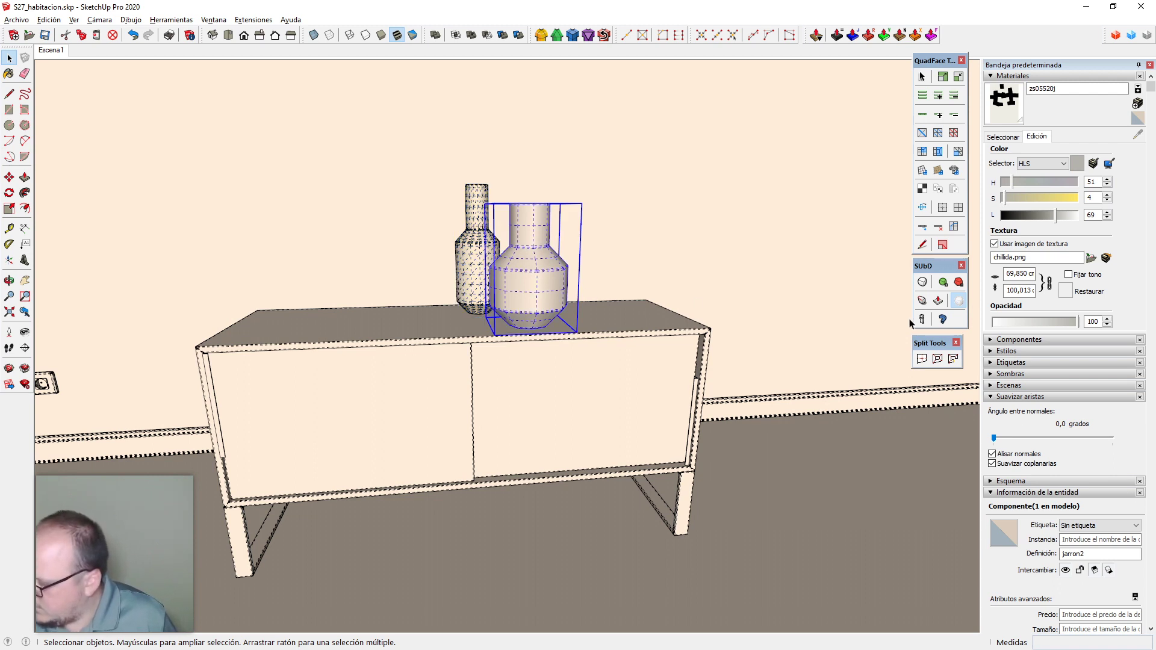
{"action": "left_click", "coordinate": [922, 282]}
{"action": "scroll", "coordinate": [543, 320], "scroll_direction": "down", "scroll_amount": 5}
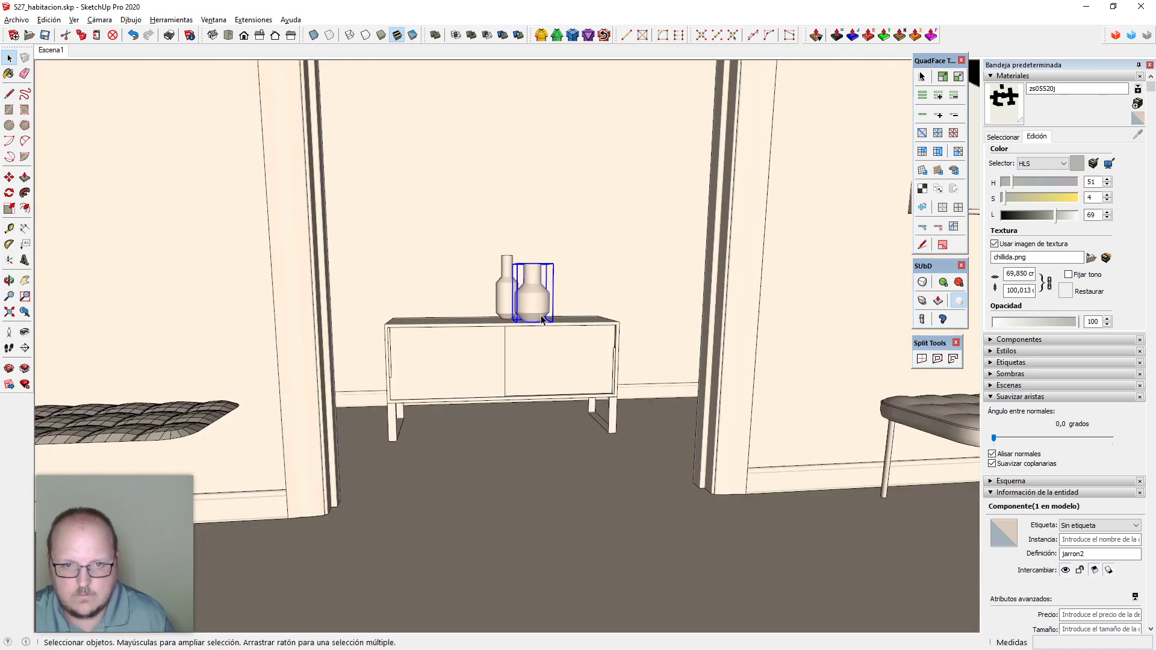
From the Escena1 view, move jarron1 about 13 cm to the left along the sideboard
{"action": "left_click", "coordinate": [48, 51]}
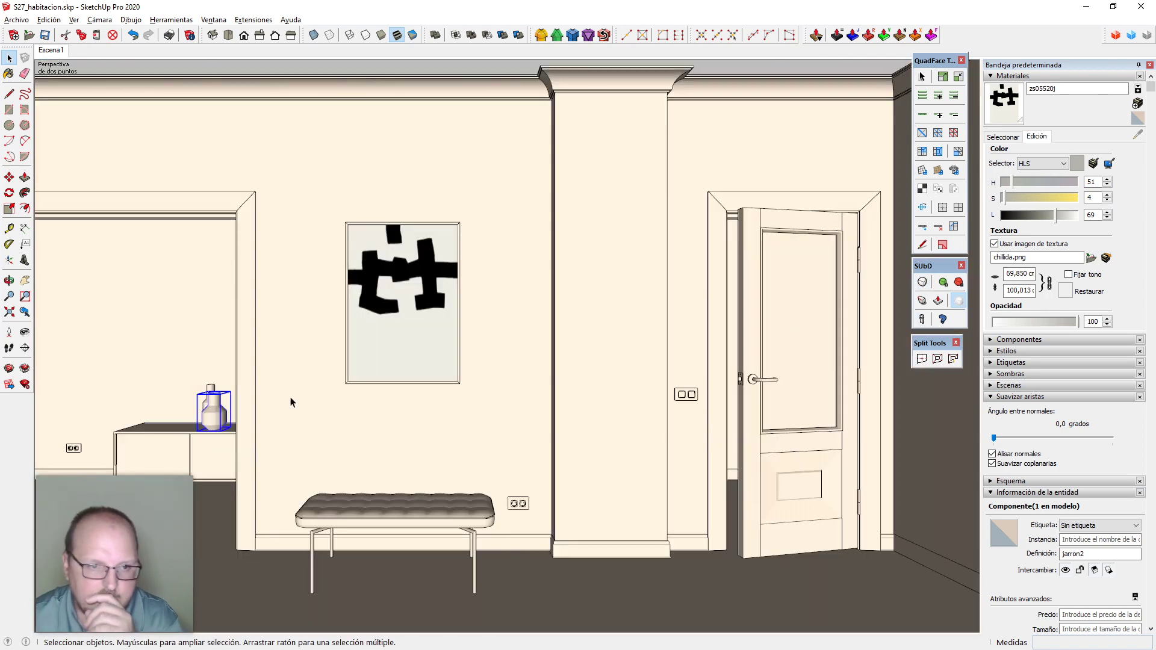
{"action": "left_click", "coordinate": [209, 388]}
{"action": "key", "text": "m"}
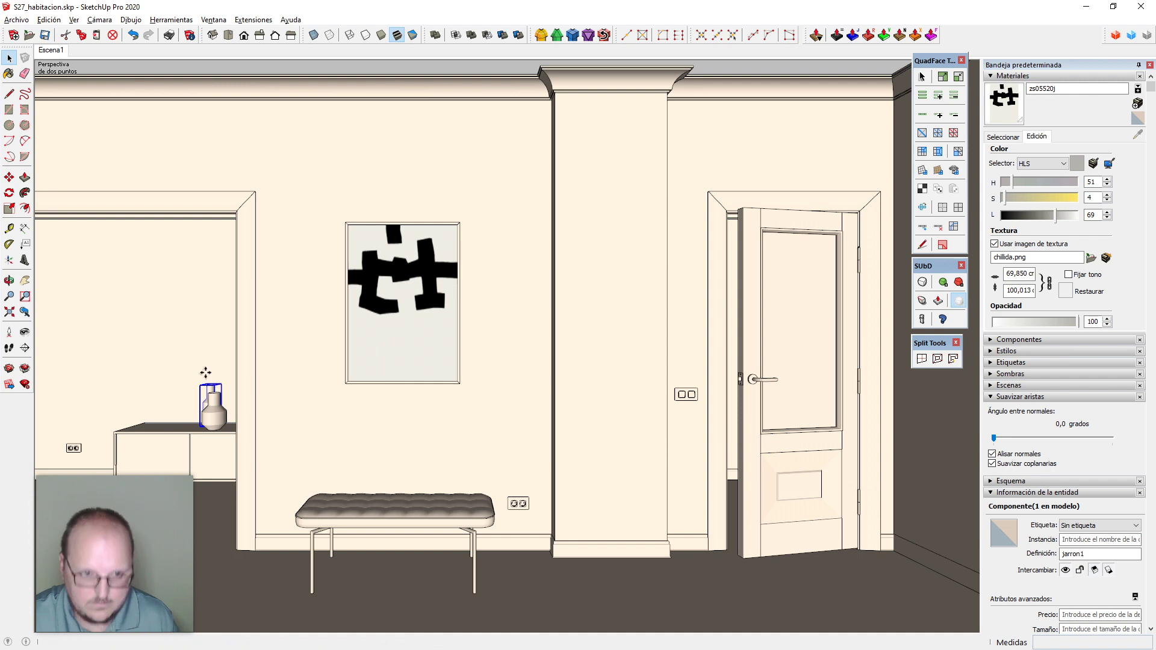
{"action": "left_click", "coordinate": [205, 371]}
{"action": "left_click_drag", "start_coordinate": [196, 372], "coordinate": [191, 371]}
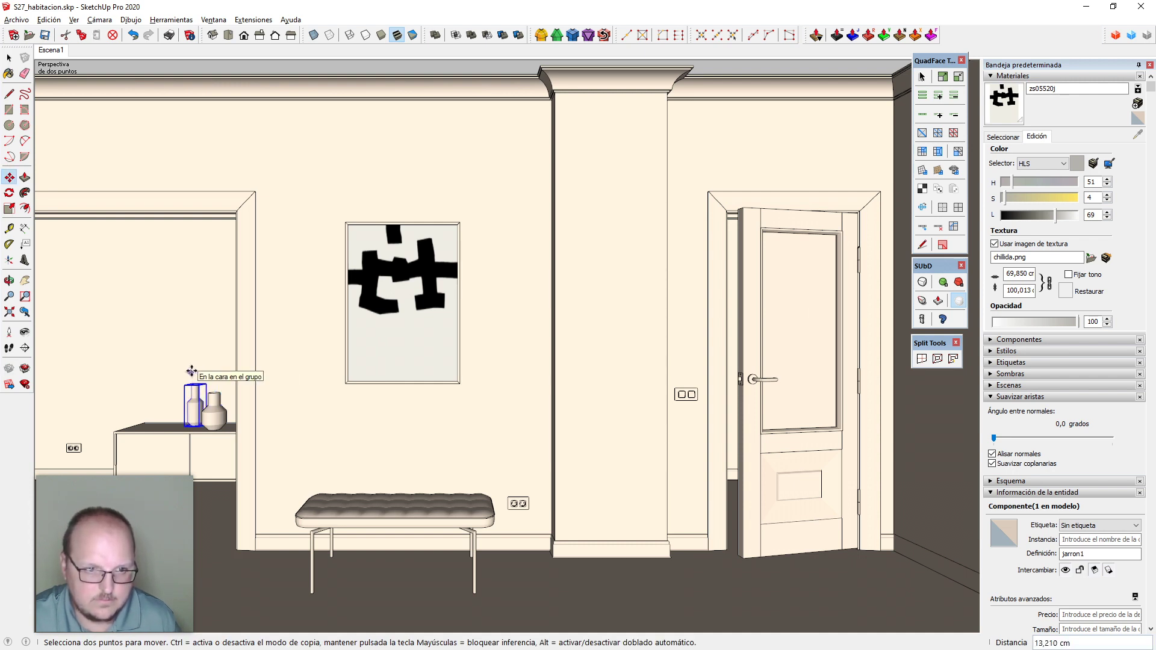
{"action": "key", "text": "space"}
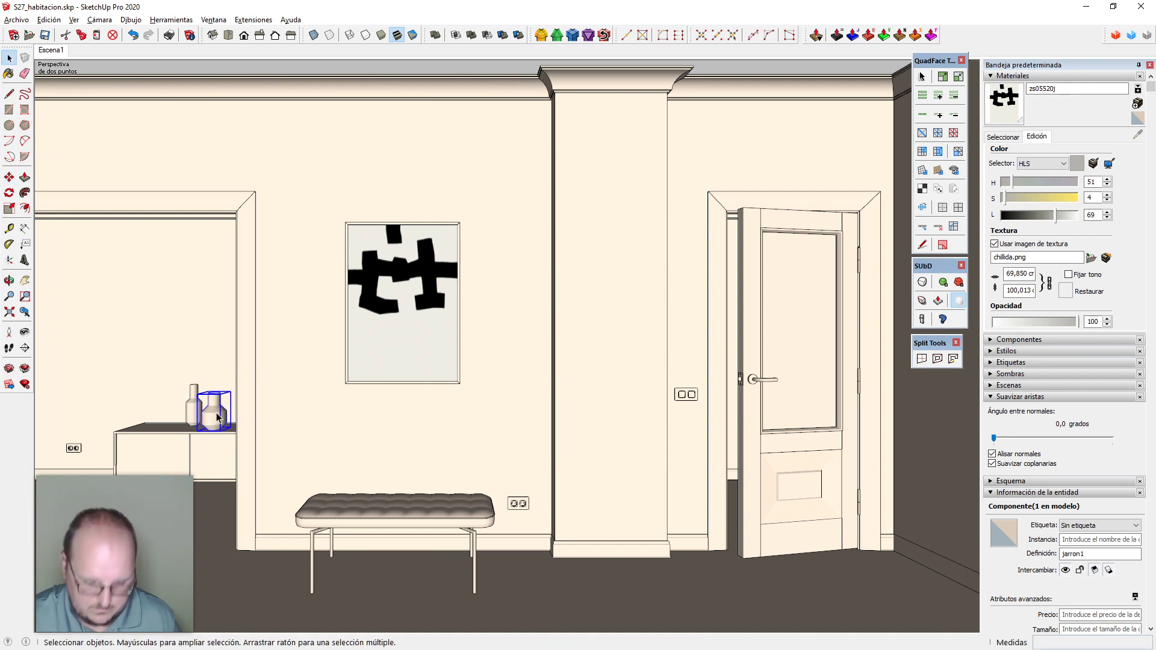
Move jarron2 slightly left along the sideboard, closer to jarron1, and clear the selection
{"action": "key", "text": "m"}
{"action": "left_click", "coordinate": [212, 344]}
{"action": "left_click", "coordinate": [207, 344]}
{"action": "key", "text": "space"}
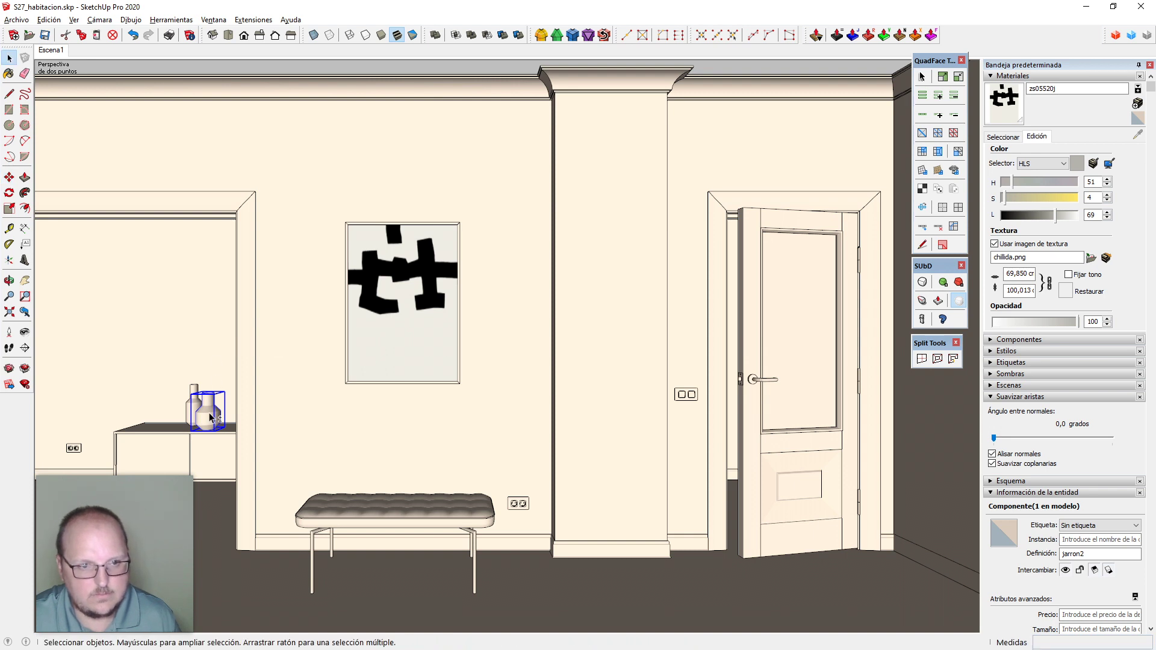
{"action": "key", "text": "ctrl+t"}
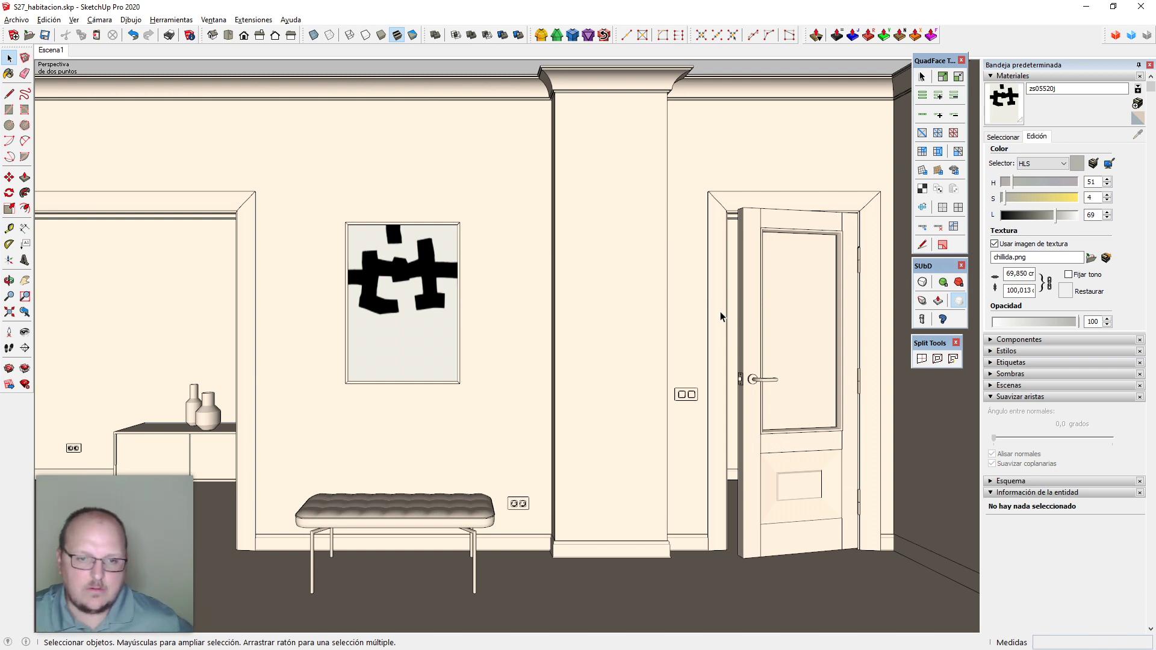
Examine the room composition from Escena1 and the back room's furniture layout from above
{"action": "scroll", "coordinate": [868, 366], "scroll_direction": "down", "scroll_amount": 3}
{"action": "scroll", "coordinate": [867, 366], "scroll_direction": "down", "scroll_amount": 2}
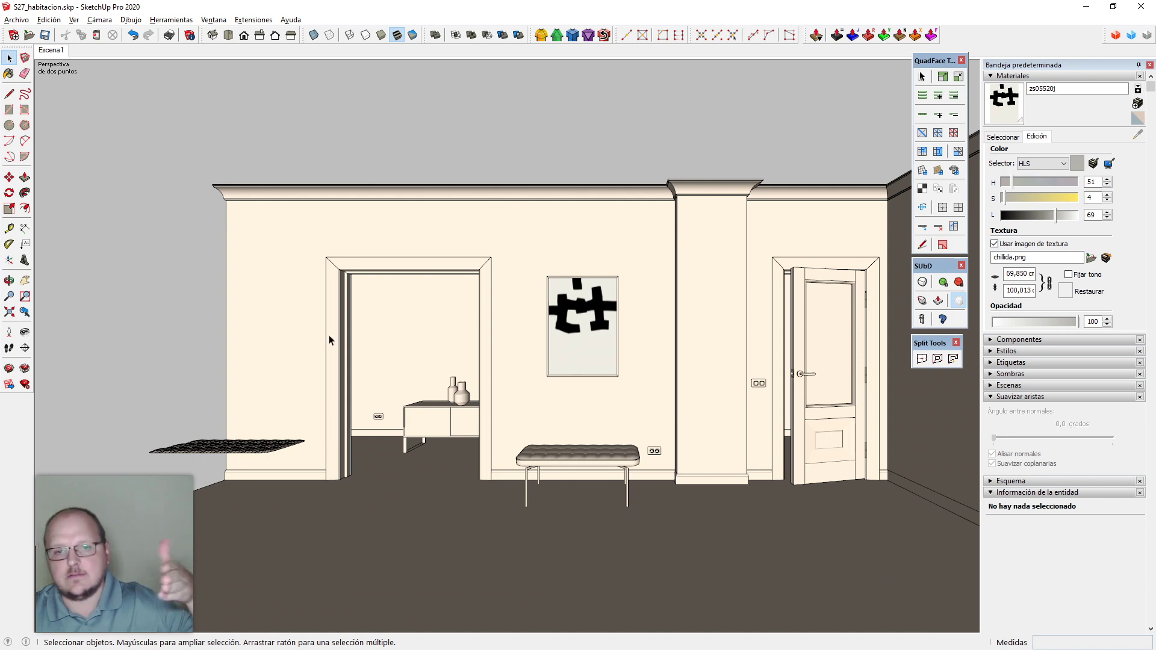
{"action": "left_click", "coordinate": [53, 52]}
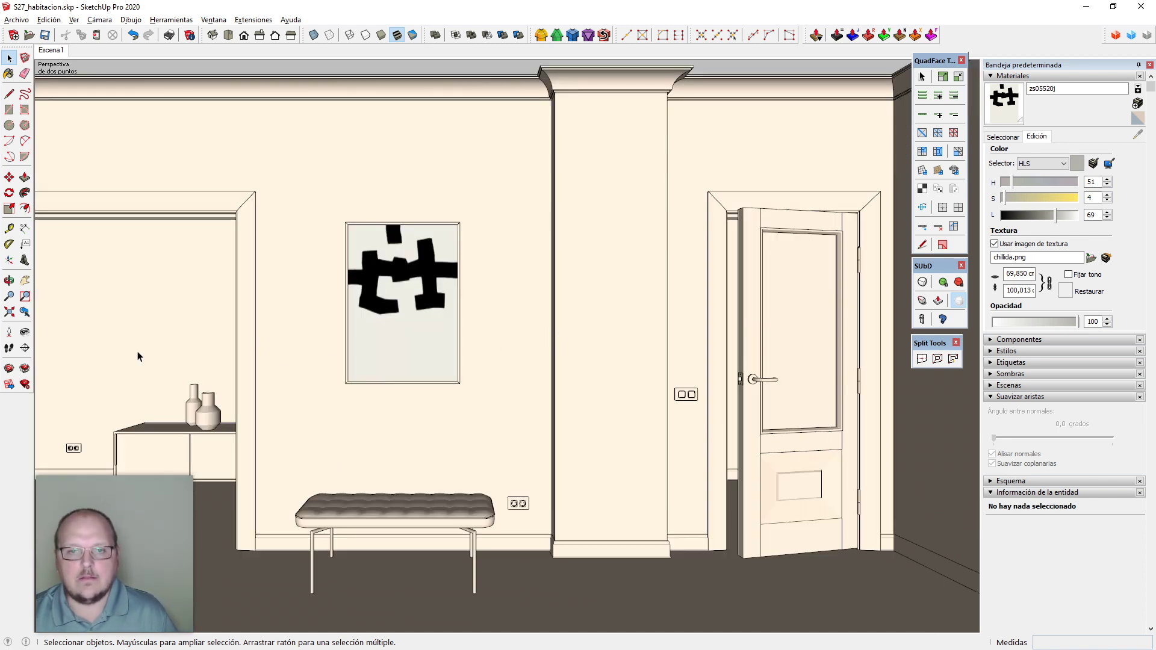
{"action": "scroll", "coordinate": [147, 352], "scroll_direction": "down", "scroll_amount": 4}
{"action": "middle_click_drag", "start_coordinate": [657, 249], "coordinate": [465, 363]}
{"action": "scroll", "coordinate": [464, 363], "scroll_direction": "down", "scroll_amount": 5}
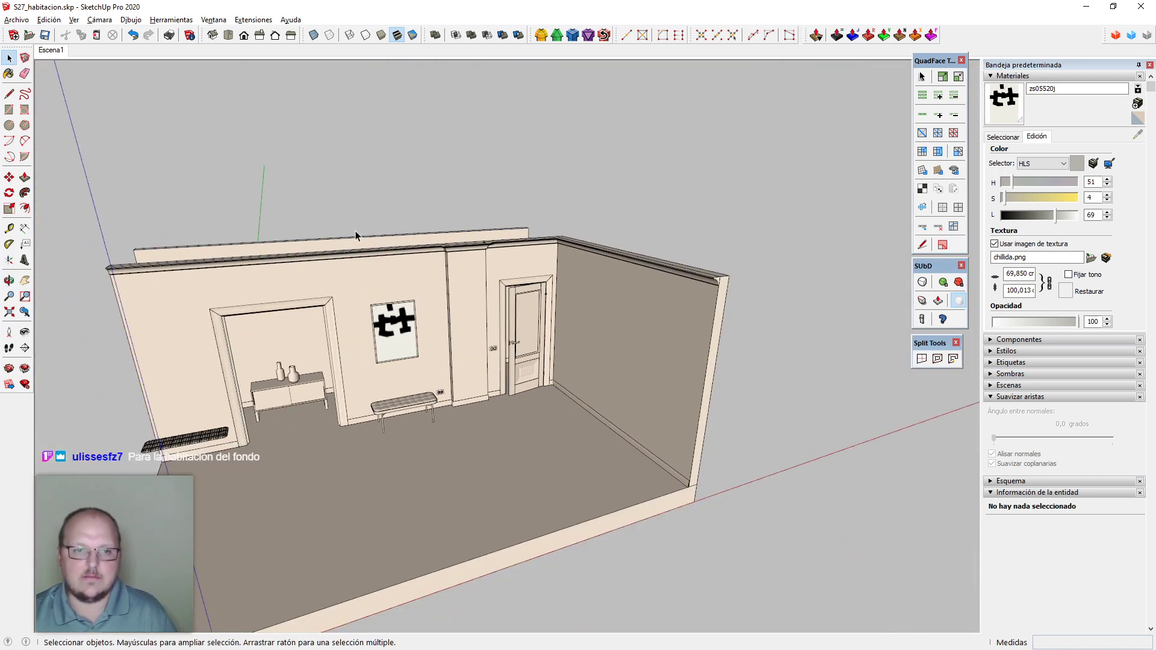
{"action": "middle_click_drag", "start_coordinate": [355, 232], "coordinate": [246, 570]}
{"action": "scroll", "coordinate": [350, 185], "scroll_direction": "up", "scroll_amount": 3}
{"action": "middle_click_drag", "start_coordinate": [349, 185], "coordinate": [374, 290]}
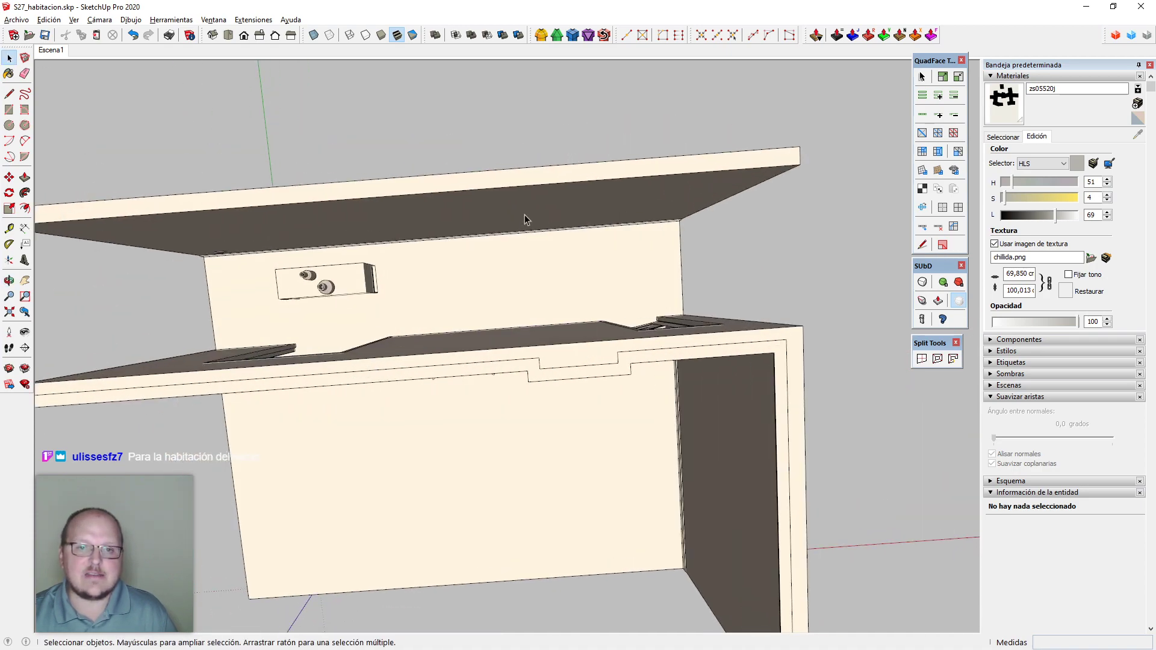
{"action": "middle_click_drag", "start_coordinate": [545, 448], "coordinate": [494, 319]}
{"action": "middle_click_drag", "start_coordinate": [493, 418], "coordinate": [528, 366]}
Move the sideboard together with both vases 25 cm toward the back wall
{"action": "scroll", "coordinate": [666, 324], "scroll_direction": "down", "scroll_amount": 4}
{"action": "scroll", "coordinate": [412, 400], "scroll_direction": "up", "scroll_amount": 5}
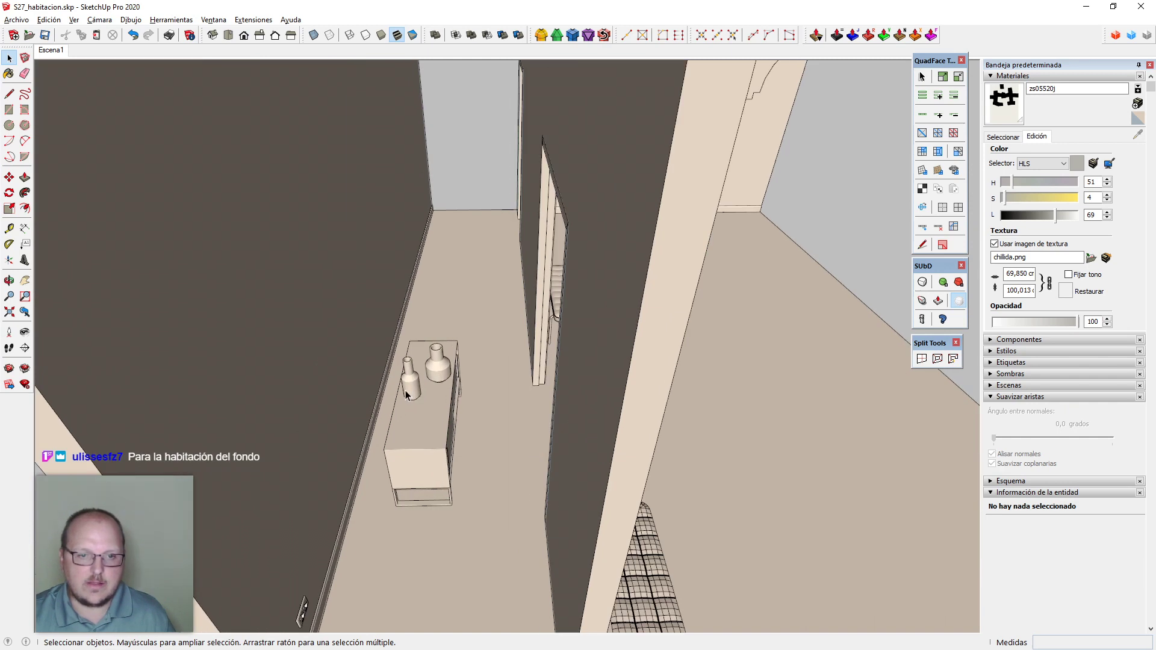
{"action": "left_click", "coordinate": [407, 392]}
{"action": "left_click", "coordinate": [433, 375], "text": "shift"}
{"action": "left_click", "coordinate": [422, 440], "text": "shift"}
{"action": "key", "text": "m"}
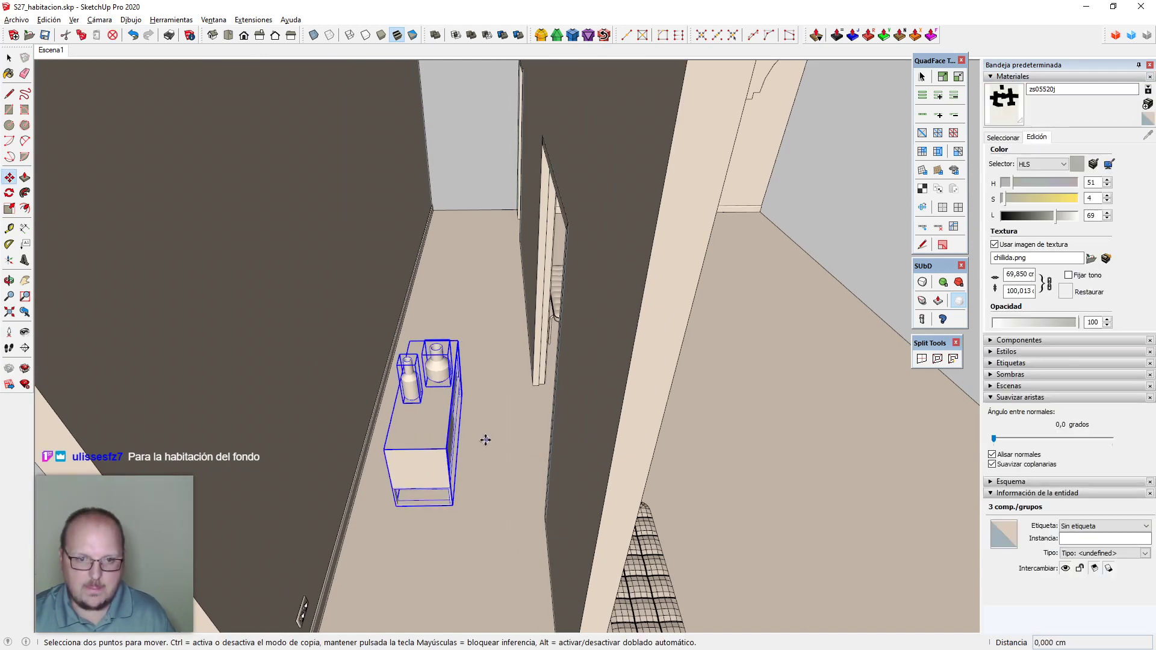
{"action": "left_click", "coordinate": [485, 439]}
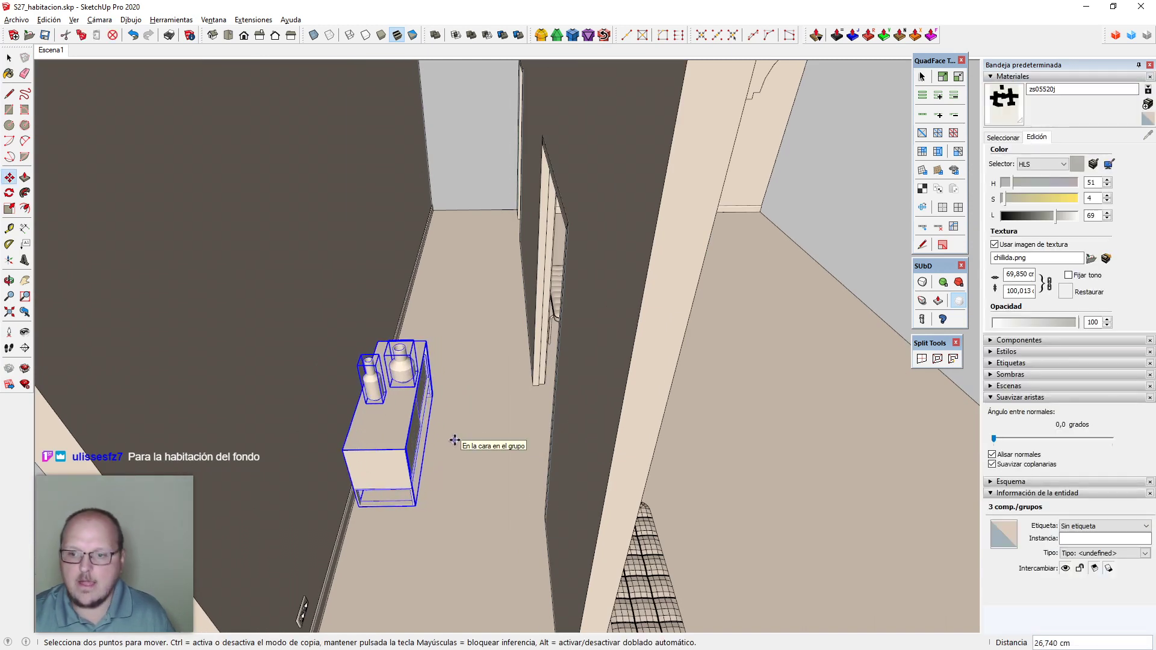
{"action": "type", "text": "25"}
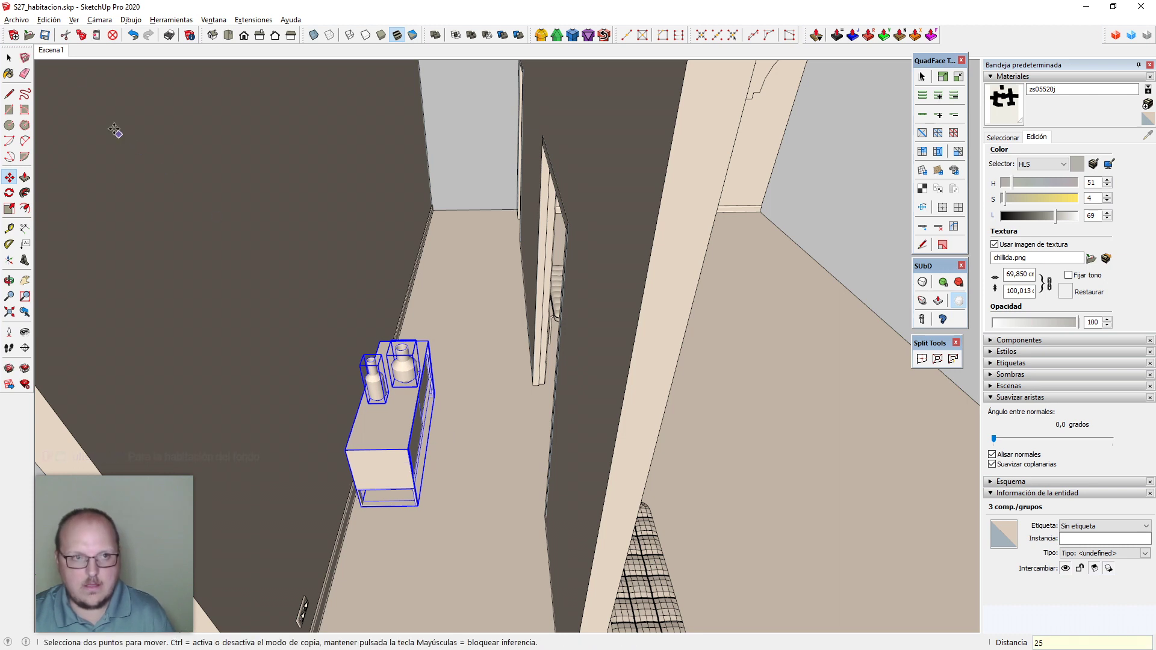
From the Escena1 view, shift the sideboard and vases 15 cm left along the back wall, then deselect them
{"action": "left_click", "coordinate": [56, 51]}
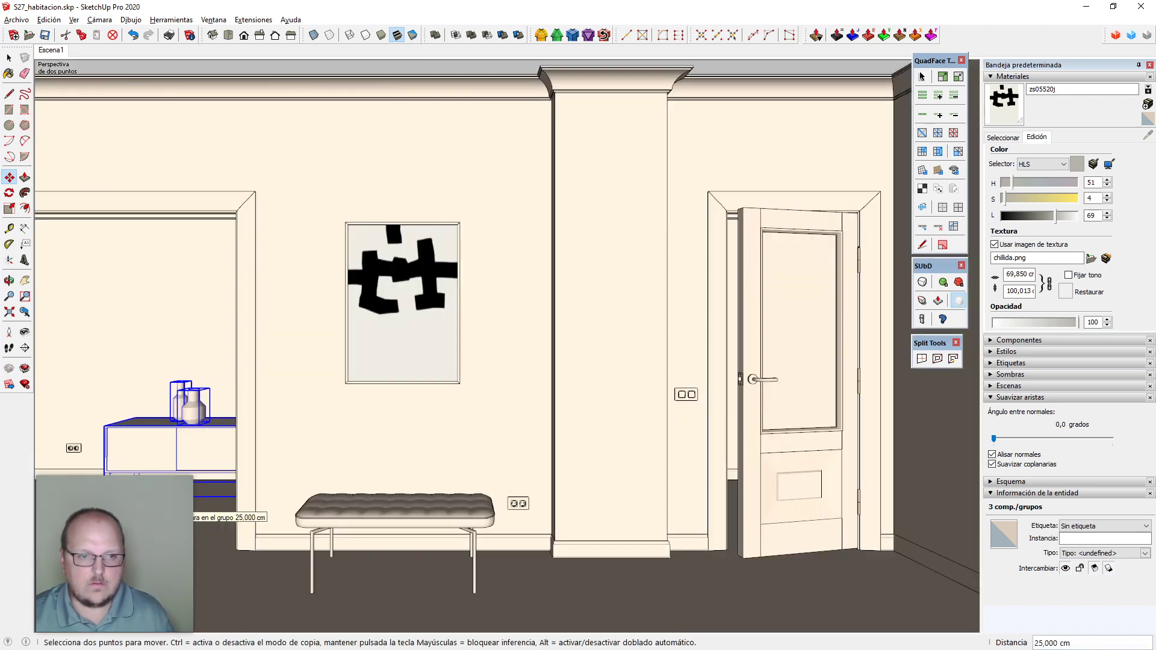
{"action": "type", "text": "1"}
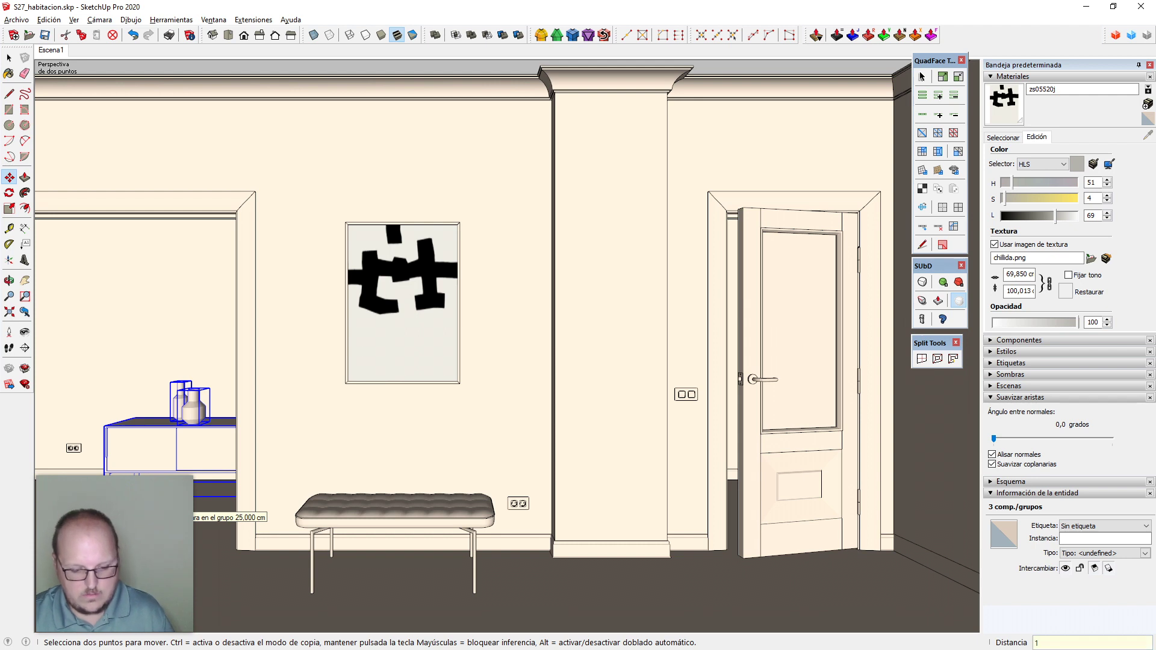
{"action": "type", "text": "5"}
{"action": "key", "text": "Return"}
{"action": "key", "text": "space"}
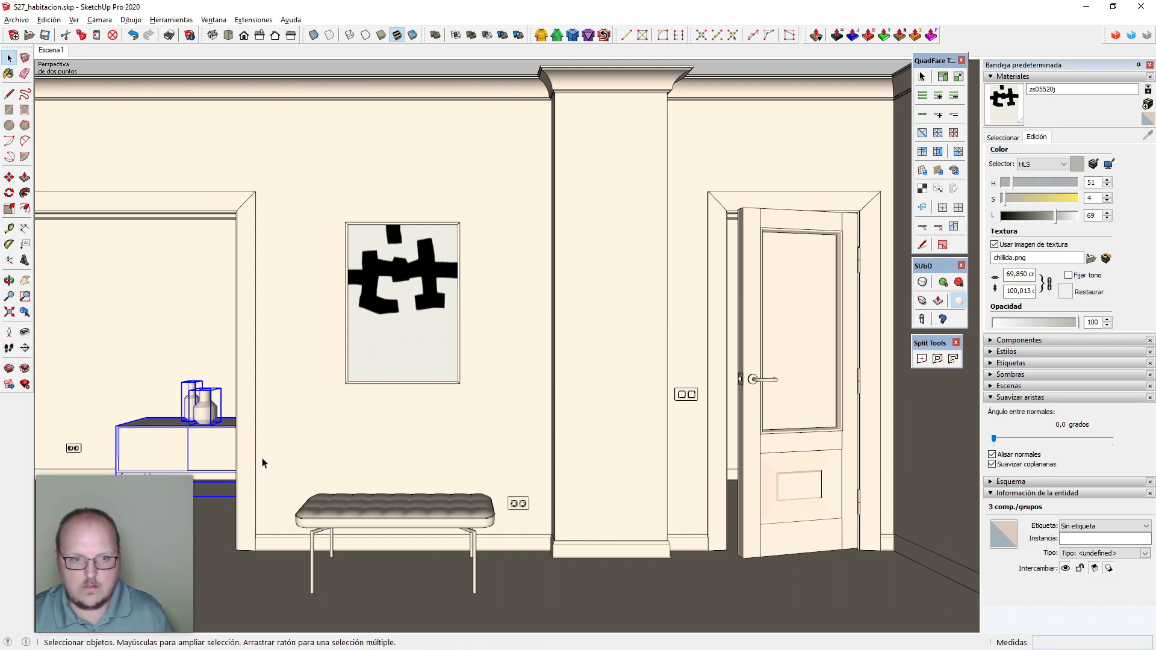
{"action": "left_click", "coordinate": [281, 444]}
{"action": "left_click", "coordinate": [280, 437], "text": "shift"}
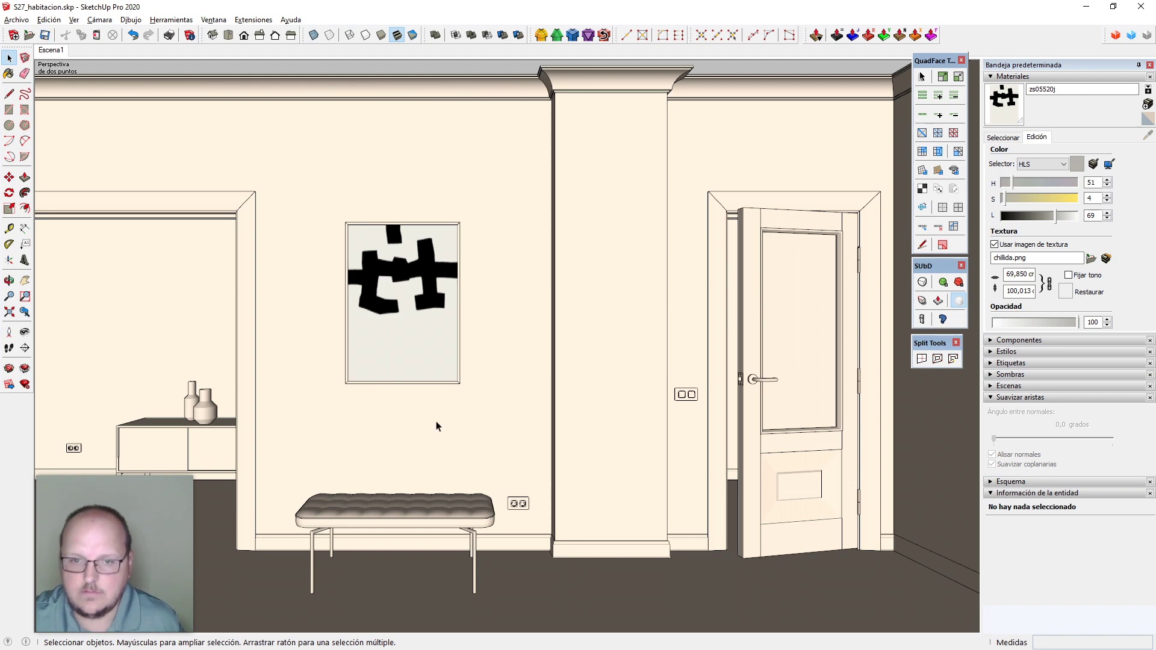
Delete the leftover quilted bench mesh beside the wide wall opening
{"action": "scroll", "coordinate": [576, 313], "scroll_direction": "down", "scroll_amount": 6}
{"action": "middle_click_drag", "start_coordinate": [576, 312], "coordinate": [693, 397]}
{"action": "left_click", "coordinate": [346, 408]}
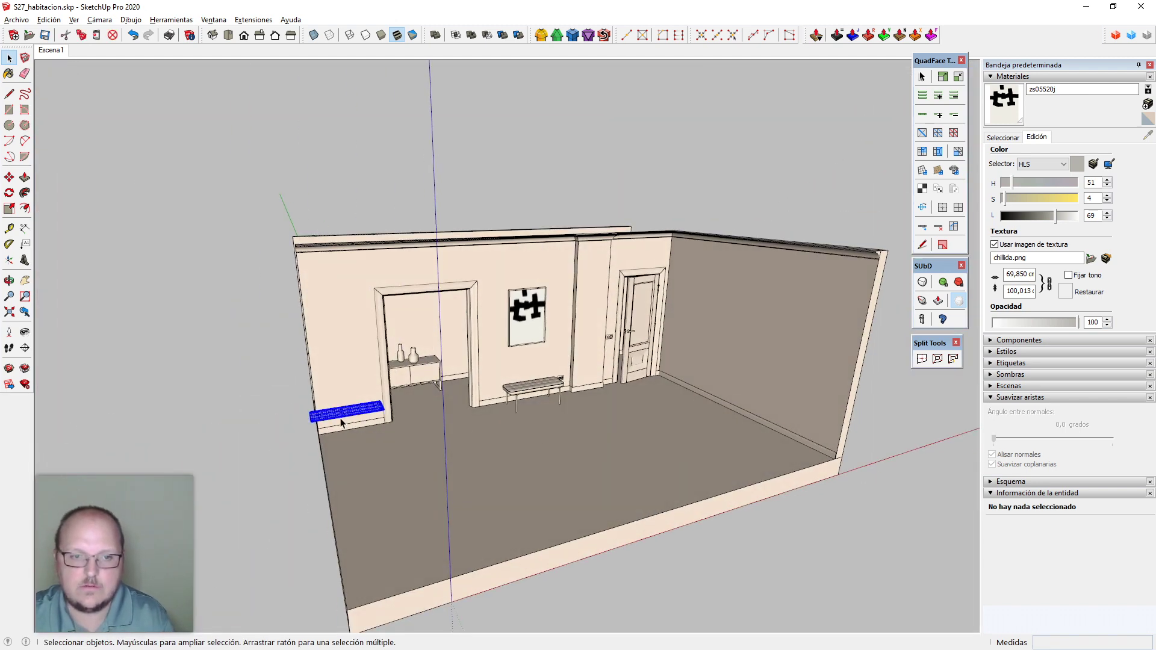
{"action": "key", "text": "Delete"}
Copy the floor slab vertically and seat the copy on top of the walls as the room's ceiling
{"action": "middle_click_drag", "start_coordinate": [341, 419], "coordinate": [551, 514]}
{"action": "left_click", "coordinate": [518, 516]}
{"action": "mouse_move", "coordinate": [362, 516]}
{"action": "middle_mouse_down"}
{"action": "mouse_move", "coordinate": [391, 490]}
{"action": "mouse_move", "coordinate": [338, 514]}
{"action": "middle_mouse_up"}
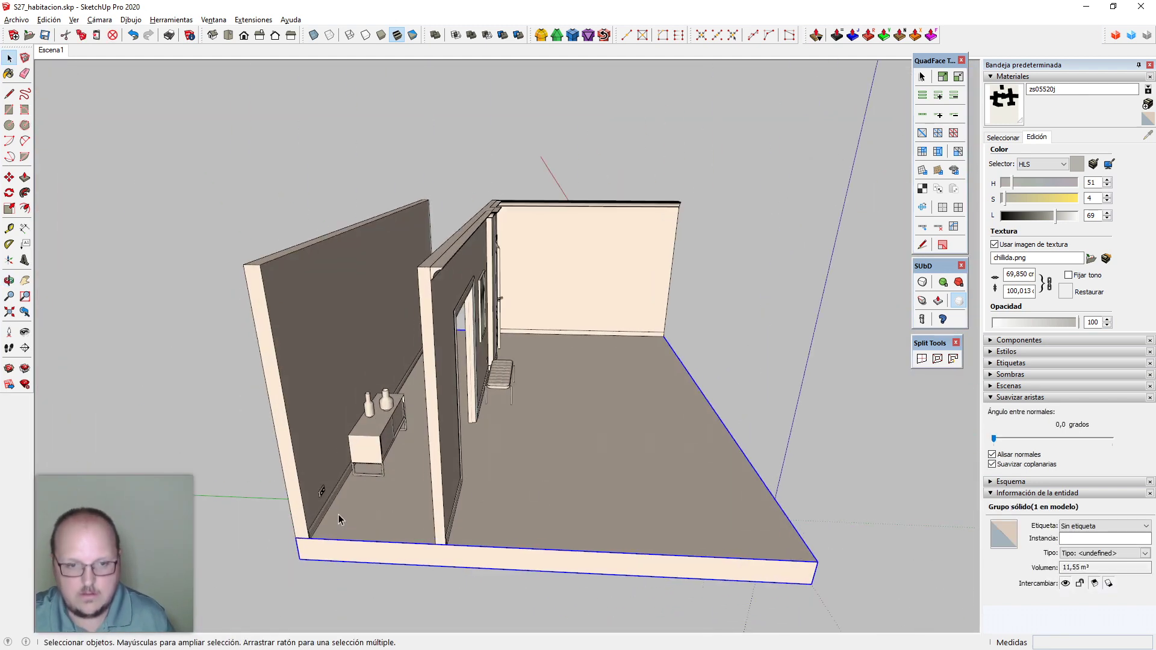
{"action": "key", "text": "m"}
{"action": "key", "text": "ctrl"}
{"action": "left_click", "coordinate": [322, 538]}
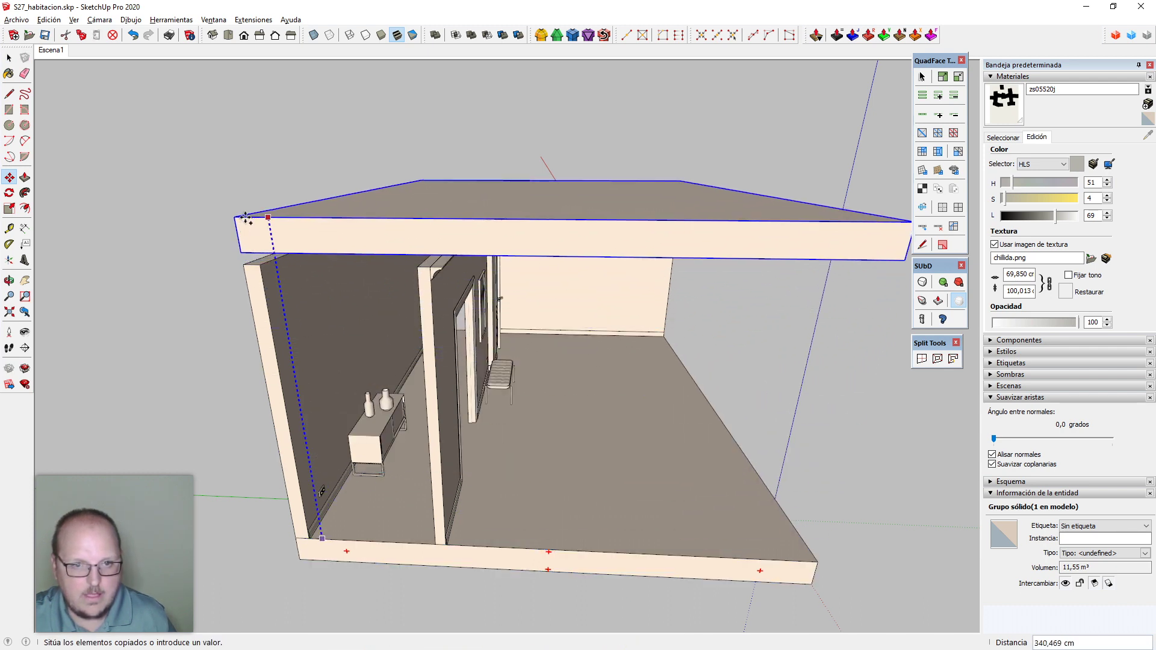
{"action": "left_click", "coordinate": [243, 217]}
{"action": "left_click", "coordinate": [241, 250]}
{"action": "key", "text": "ctrl+z"}
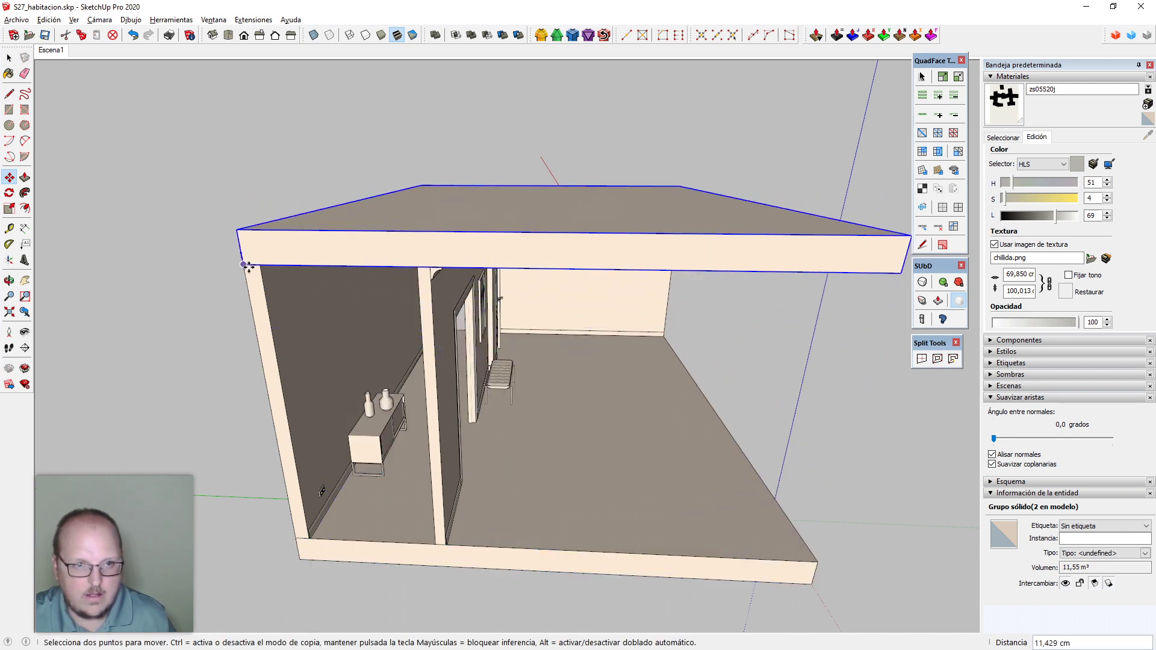
Deselect the ceiling slab and check the enclosed room from below and from the Escena1 view
{"action": "key", "text": "space"}
{"action": "middle_click_drag", "start_coordinate": [679, 458], "coordinate": [394, 298]}
{"action": "left_click", "coordinate": [932, 447]}
{"action": "middle_click_drag", "start_coordinate": [932, 446], "coordinate": [711, 422]}
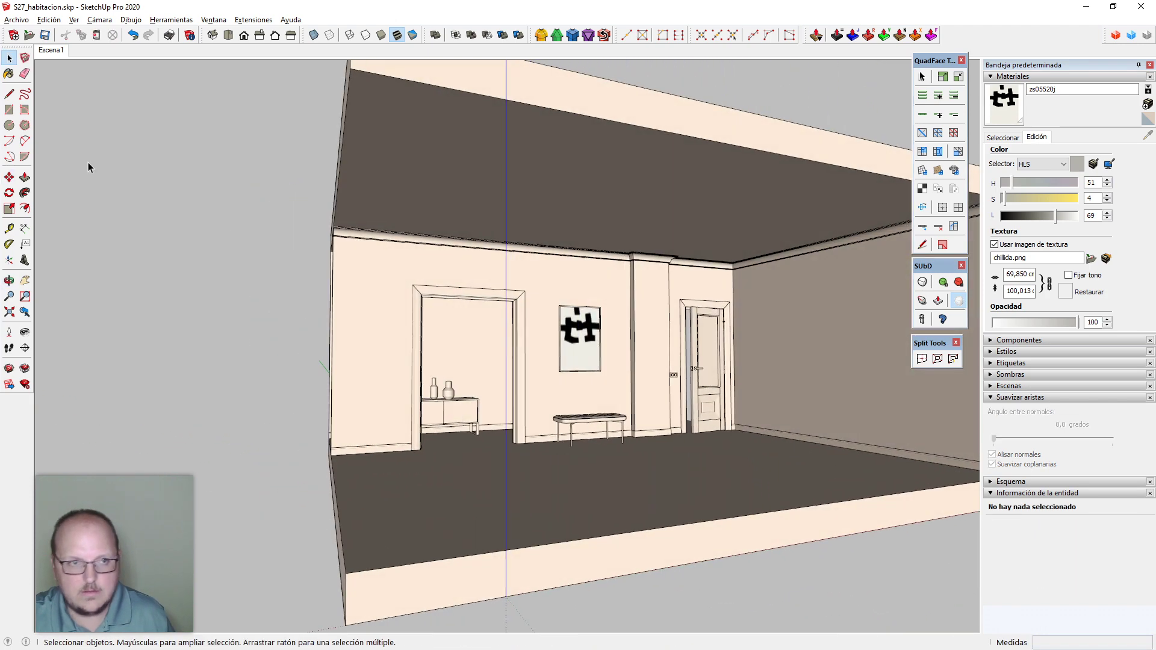
{"action": "left_click", "coordinate": [48, 52]}
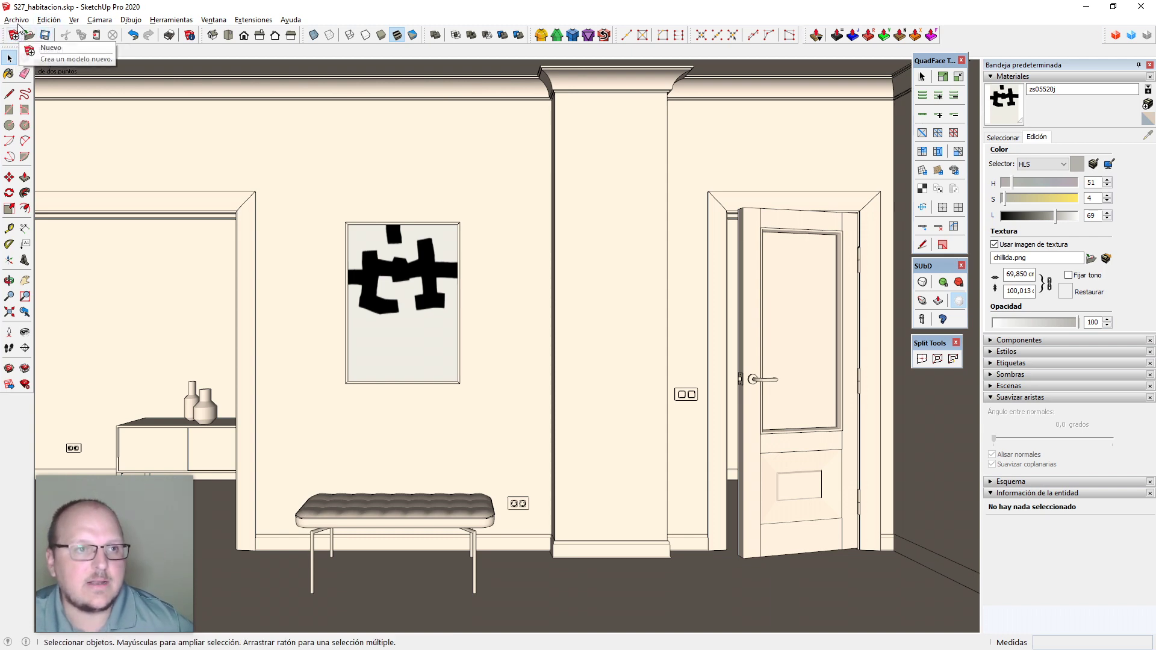
Start sharing the model on 3D Warehouse, purging its unused elements before the upload
{"action": "left_click", "coordinate": [17, 21]}
{"action": "mouse_move", "coordinate": [72, 178]}
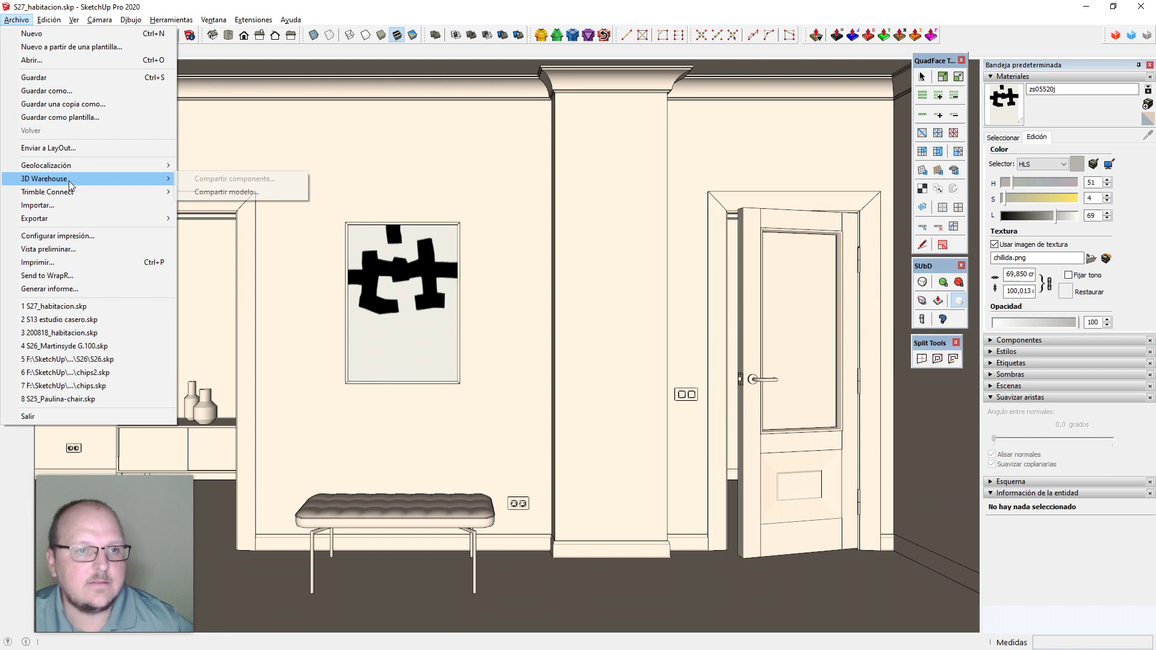
{"action": "left_click", "coordinate": [258, 192]}
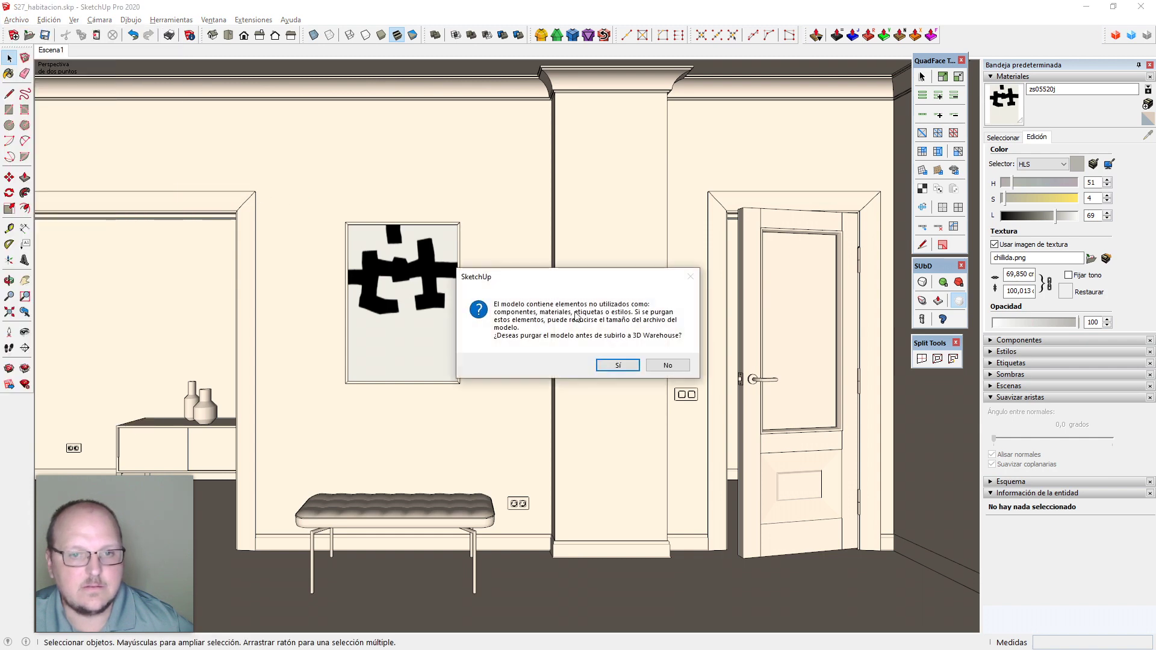
{"action": "left_click", "coordinate": [620, 365]}
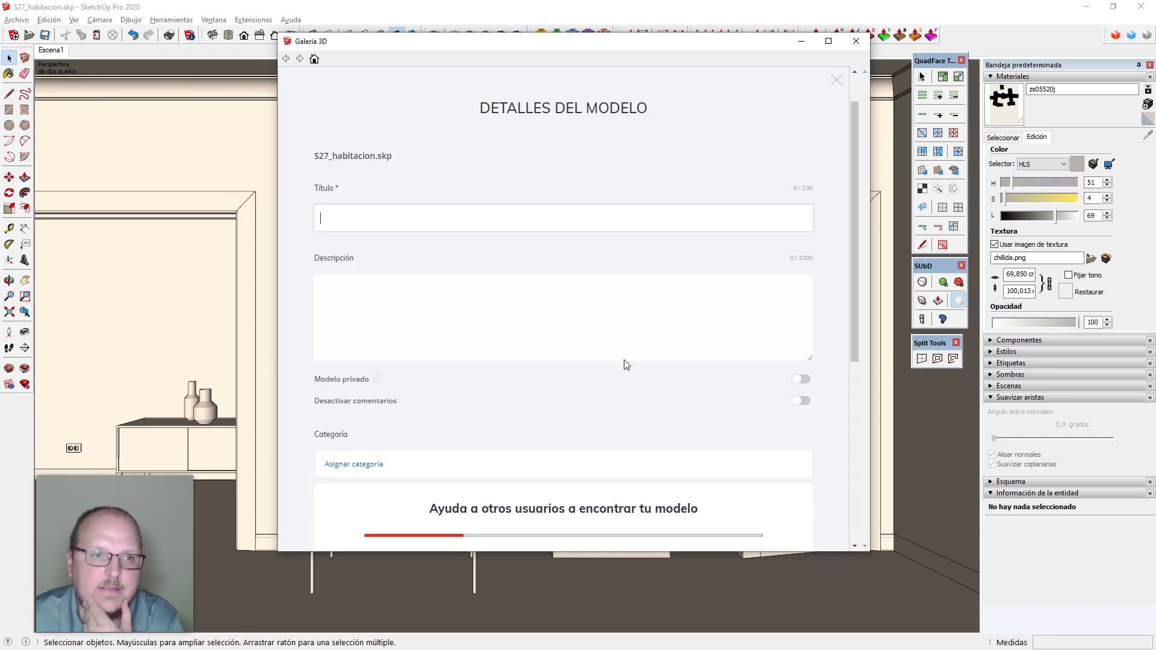
Title the shared model "Streaming #27 - Habitación (28.08.2020)"
{"action": "type", "text": "S27"}
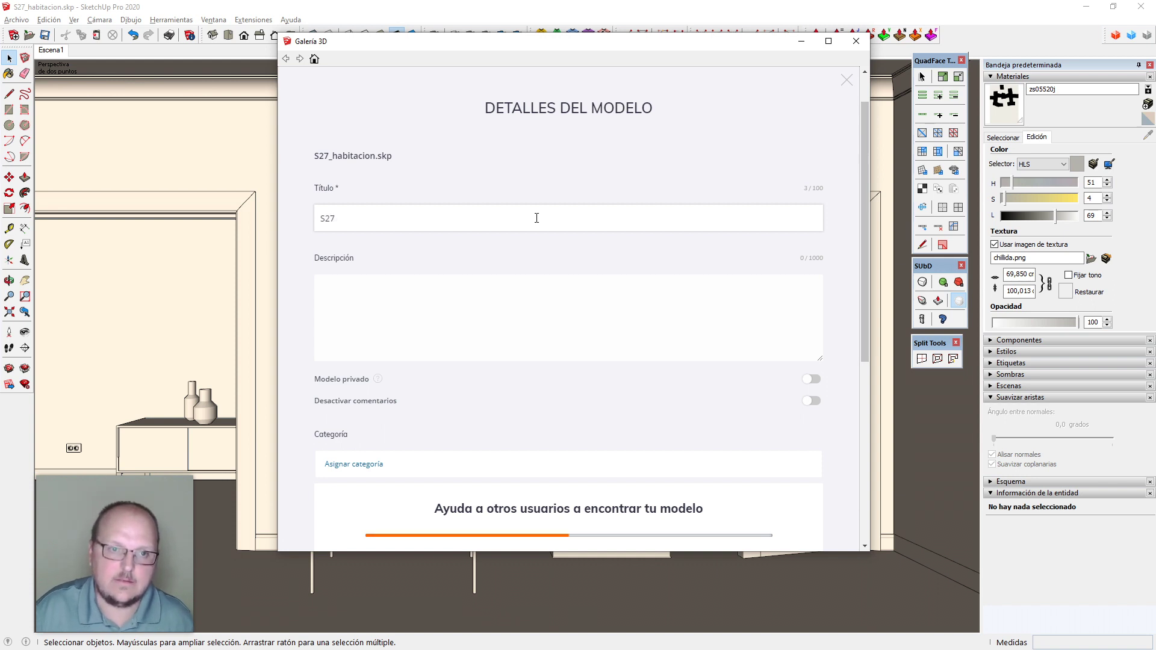
{"action": "type", "text": "_Streaming"}
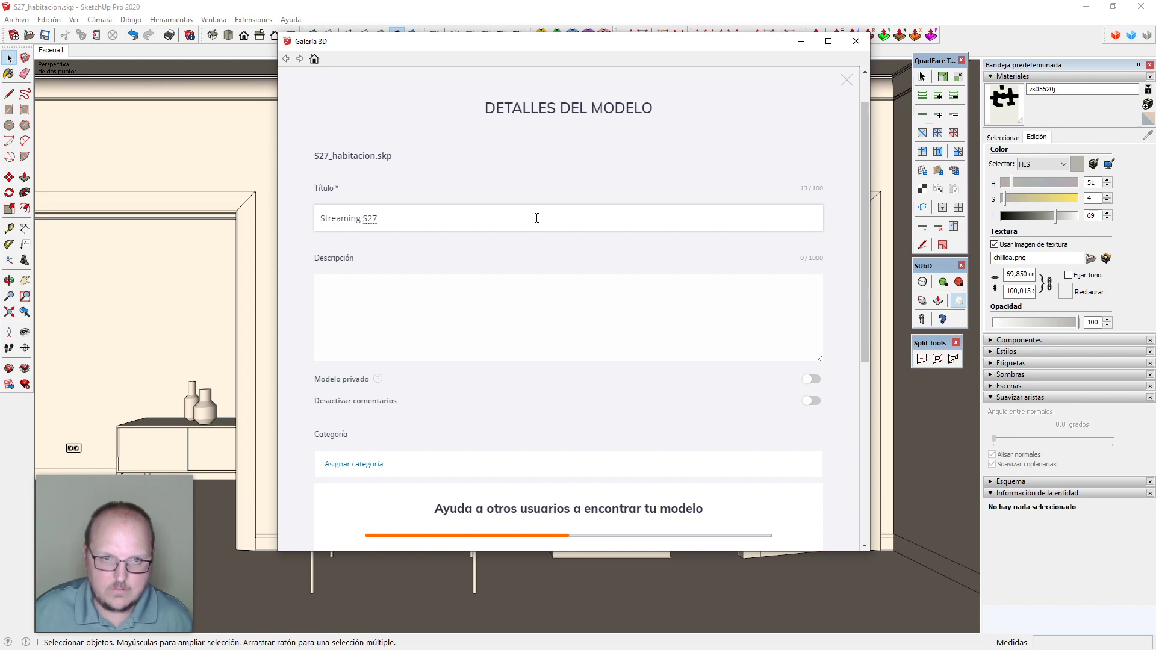
{"action": "type", "text": " #"}
{"action": "key", "text": "Delete"}
{"action": "key", "text": "End"}
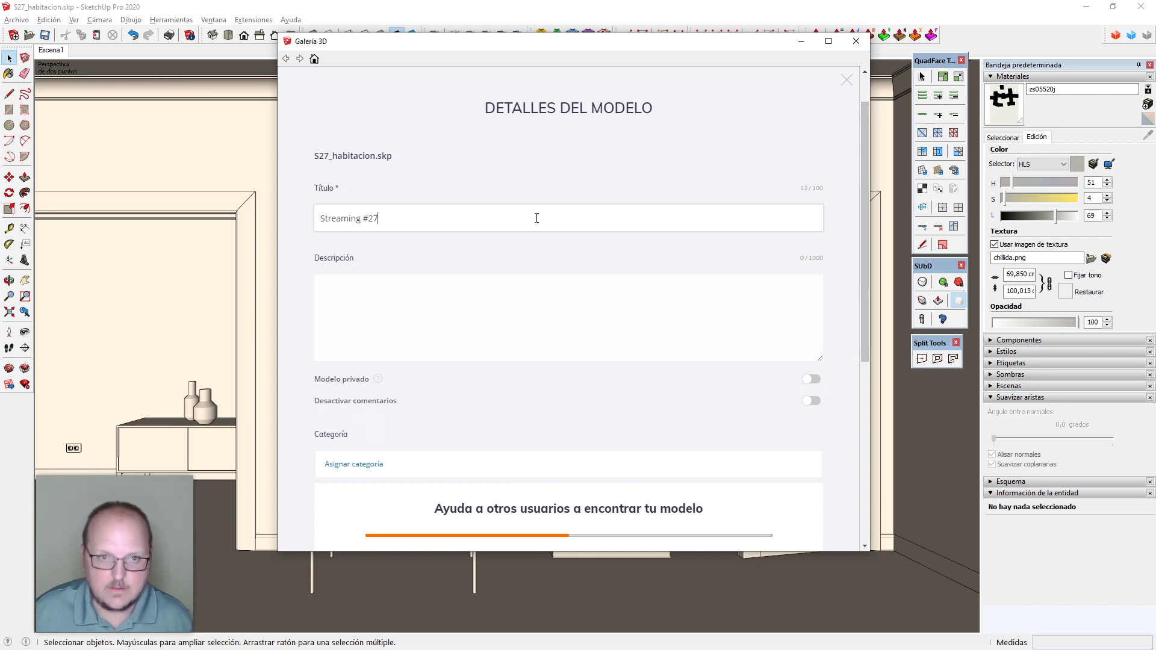
{"action": "type", "text": "- Habi"}
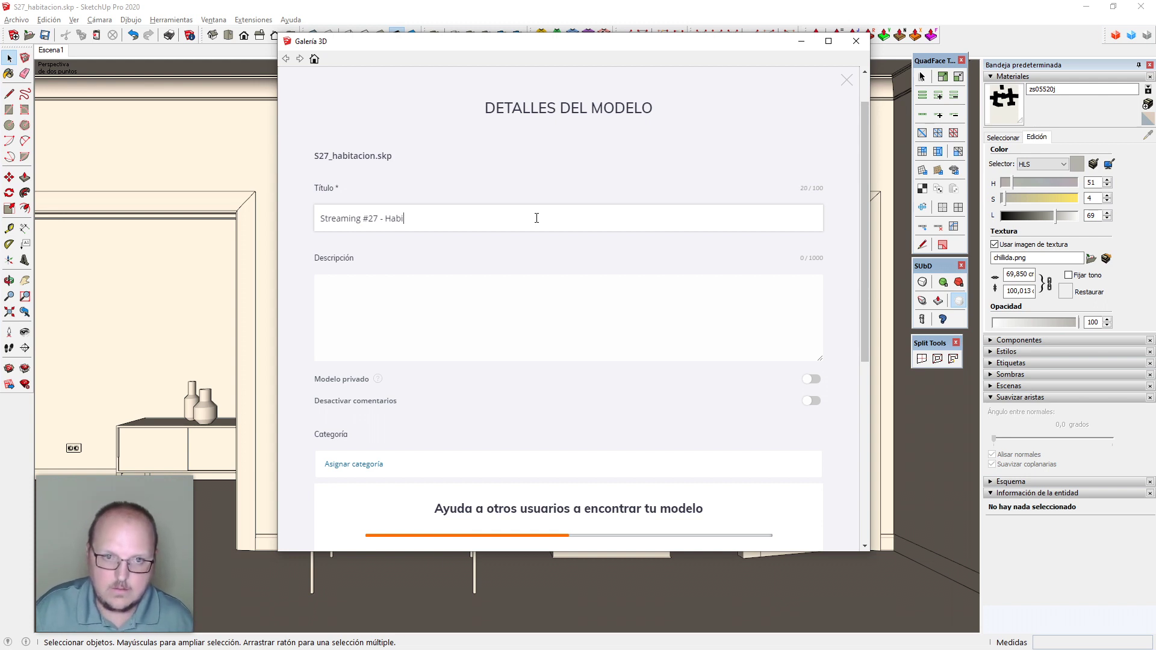
{"action": "type", "text": "taciónm"}
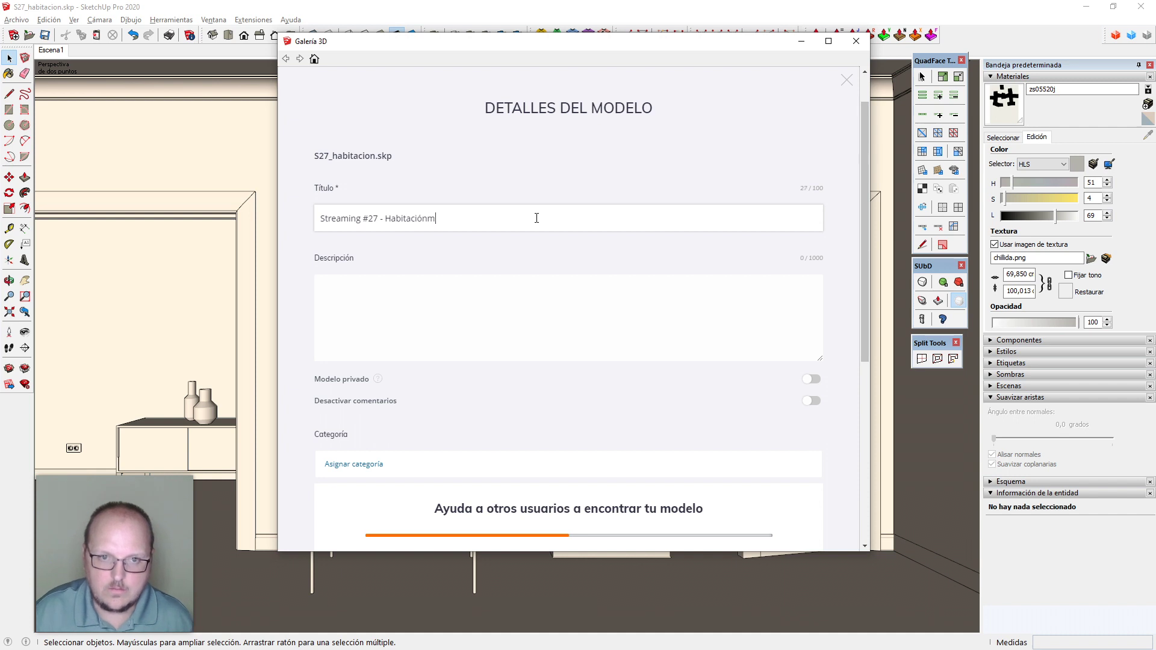
{"action": "key", "text": "BackSpace"}
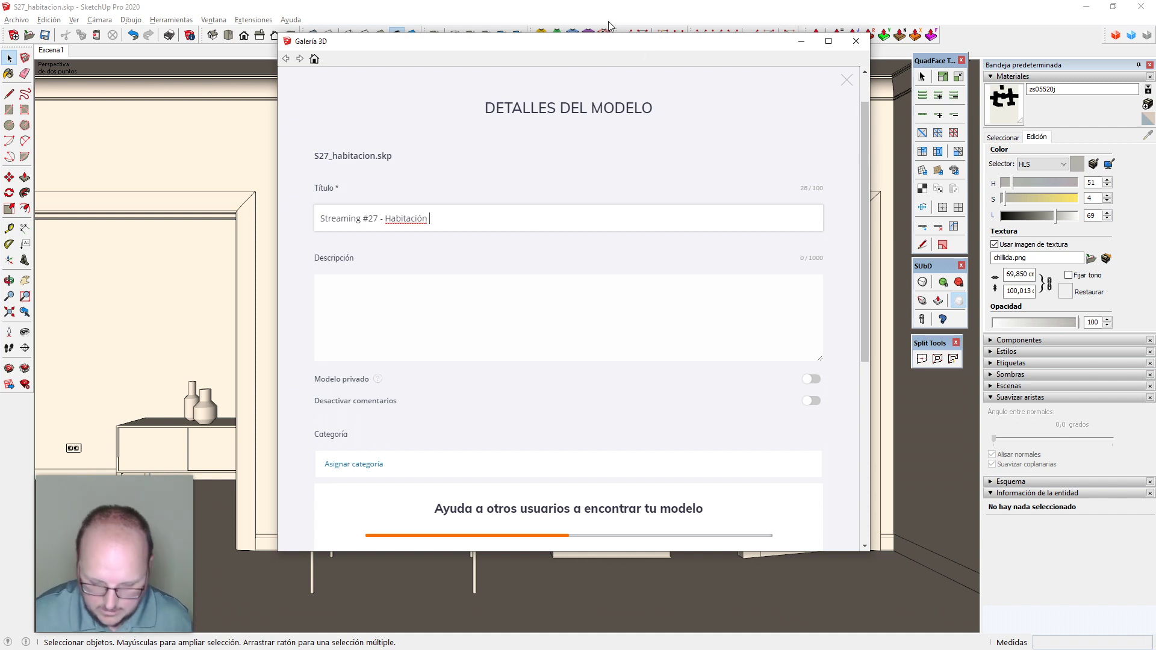
{"action": "type", "text": "("}
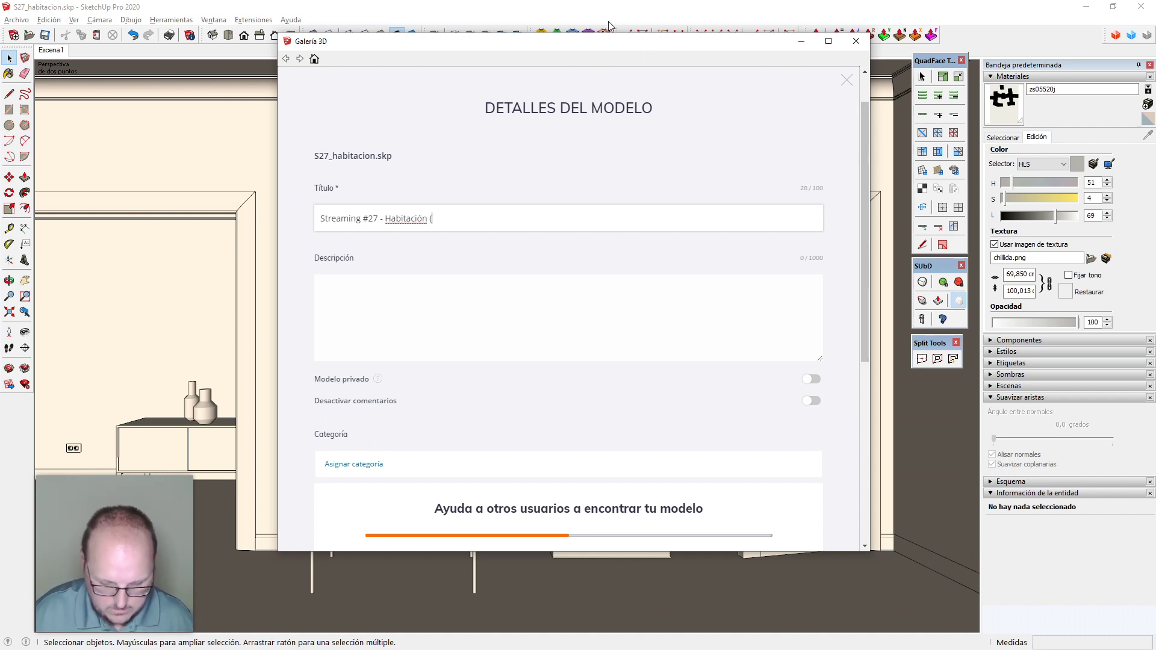
{"action": "type", "text": "28.08.2020)"}
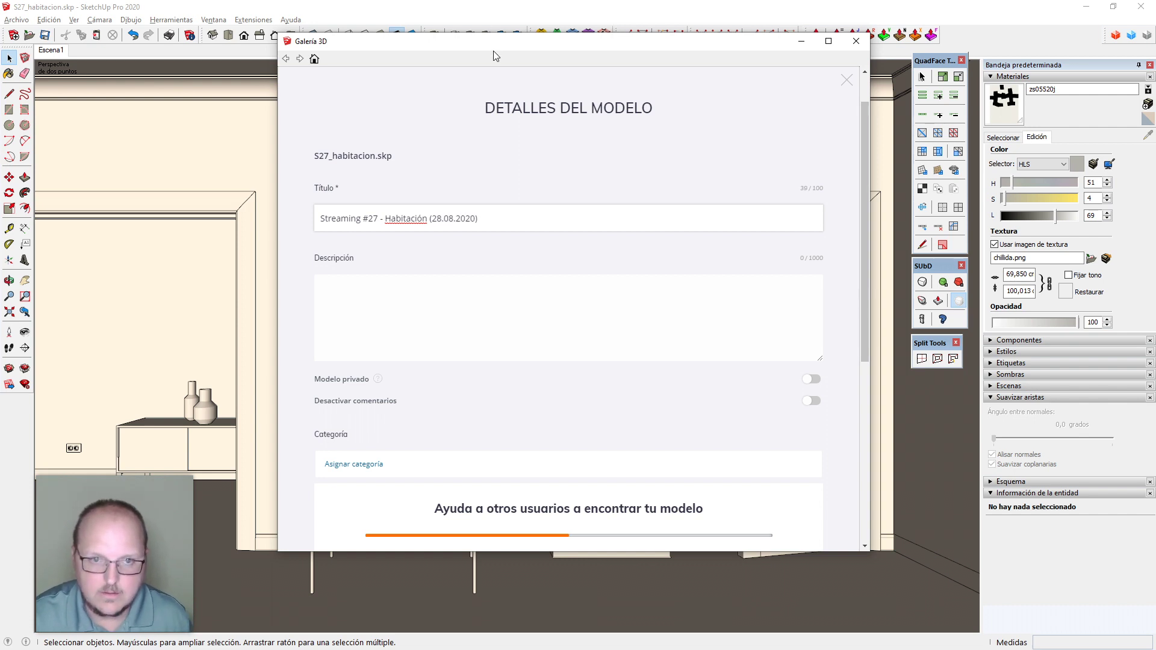
Enter the model description "Modelo hecho durante un streaming en directo"
{"action": "left_click", "coordinate": [480, 276]}
{"action": "type", "text": "Mode"}
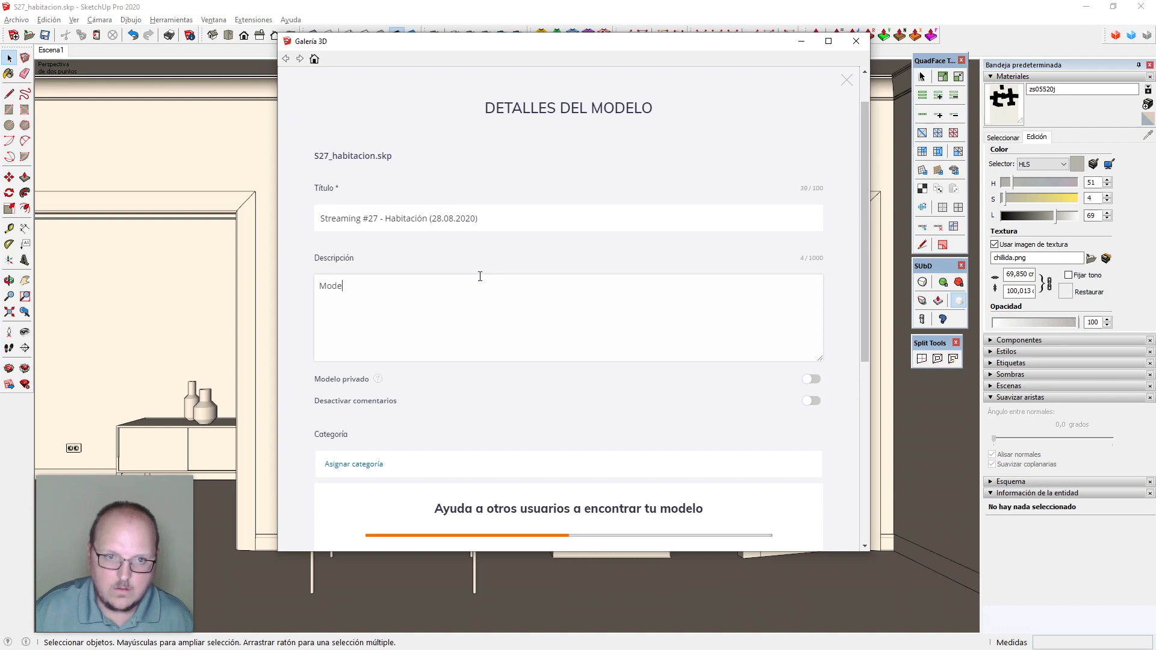
{"action": "type", "text": "lo hecho durant"}
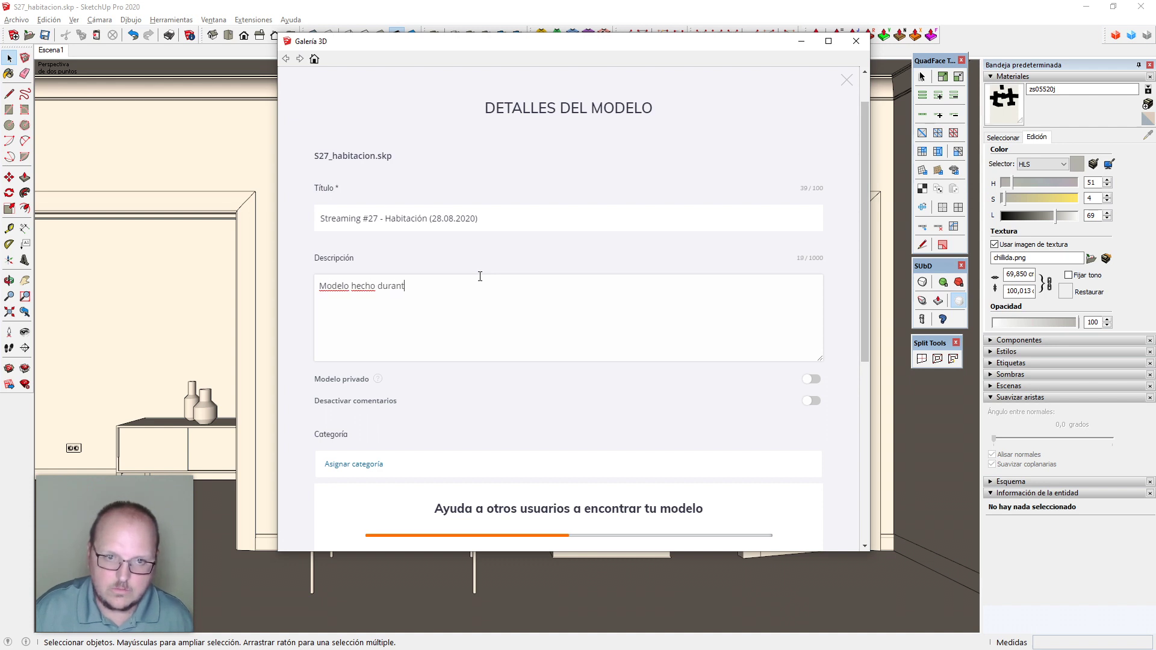
{"action": "type", "text": "e un streaming en directo"}
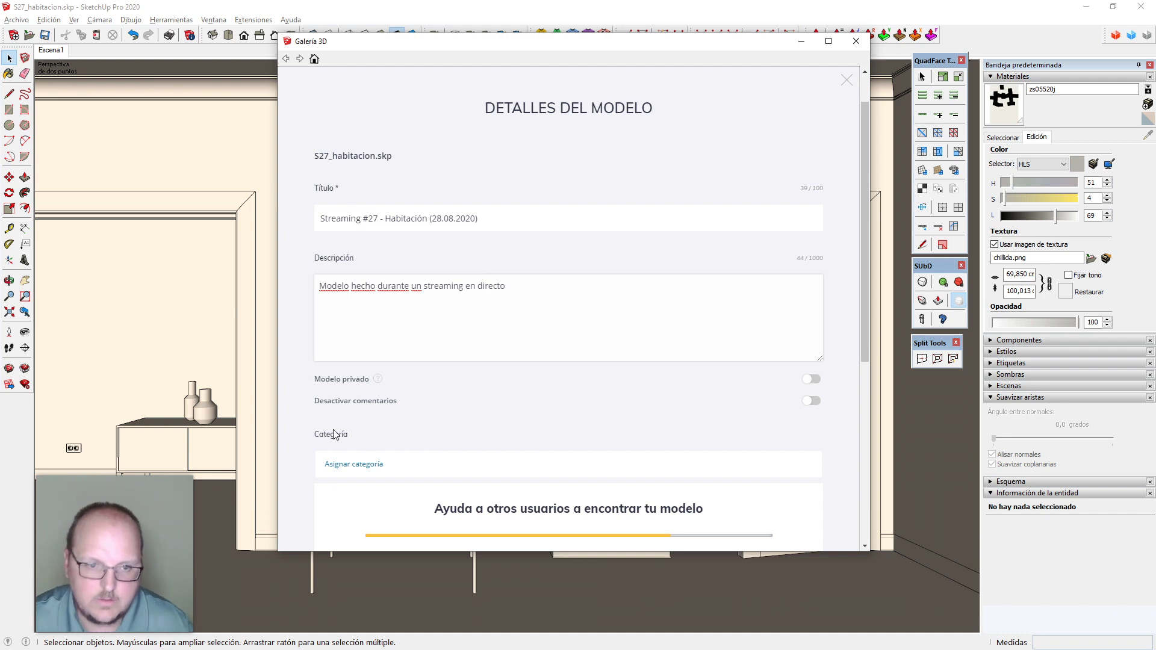
Assign the category Diseño de interiores without a subcategory and upload the model to 3D Warehouse
{"action": "left_click", "coordinate": [356, 465]}
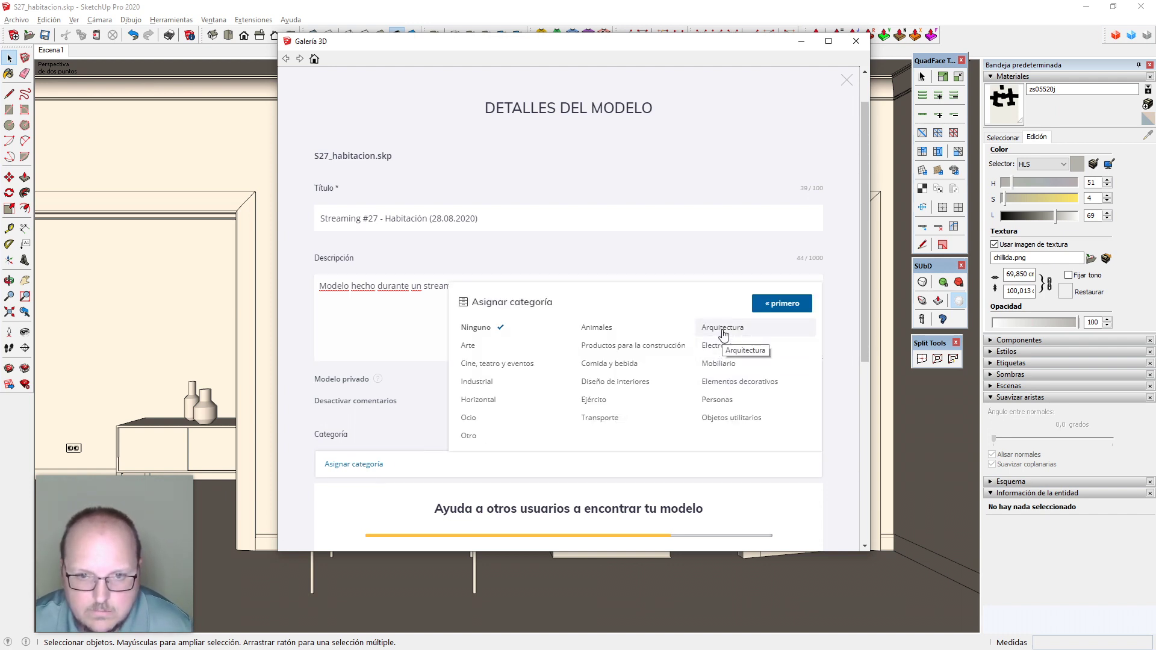
{"action": "left_click", "coordinate": [630, 381]}
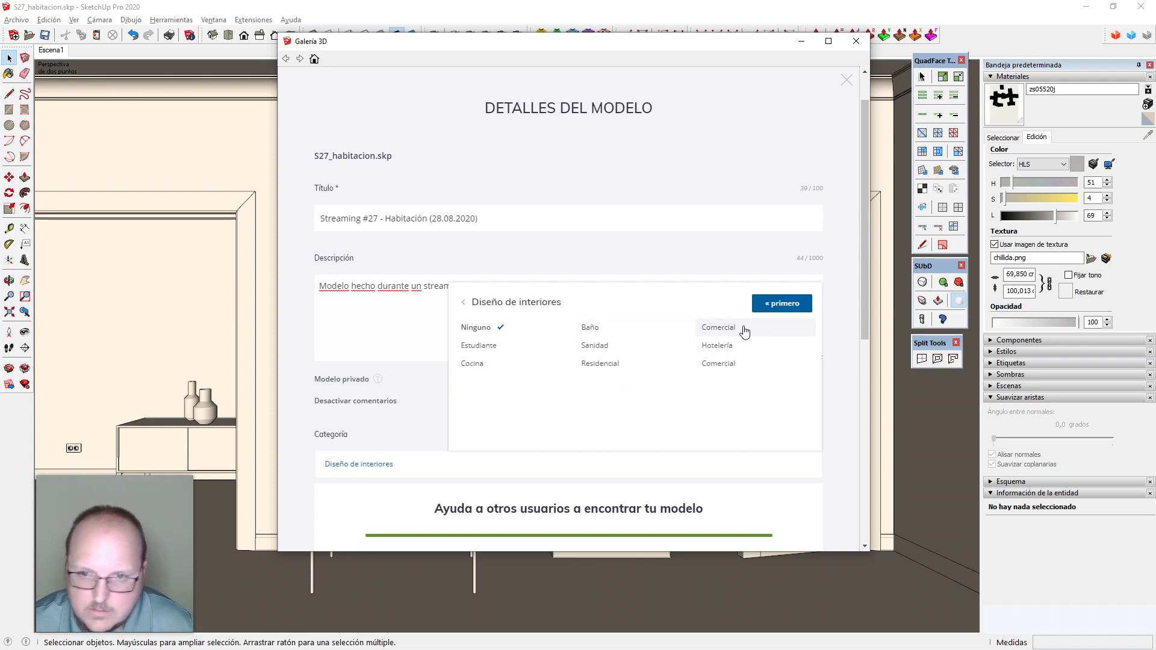
{"action": "left_click", "coordinate": [777, 304]}
{"action": "scroll", "coordinate": [693, 386], "scroll_direction": "down", "scroll_amount": 4}
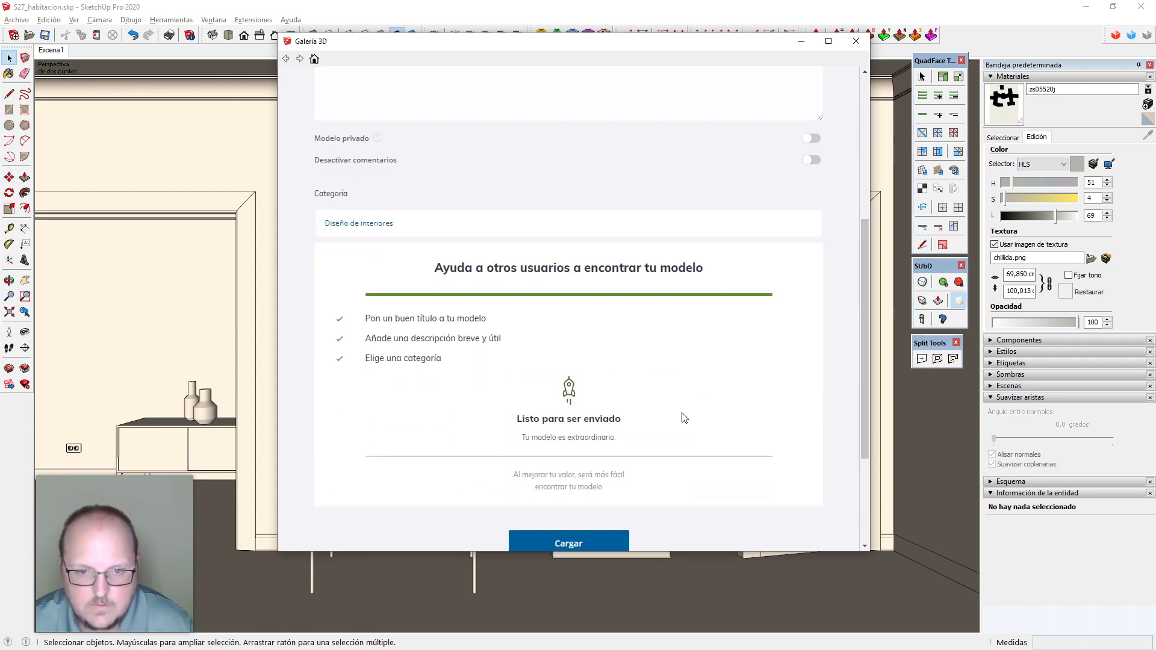
{"action": "left_click", "coordinate": [572, 424]}
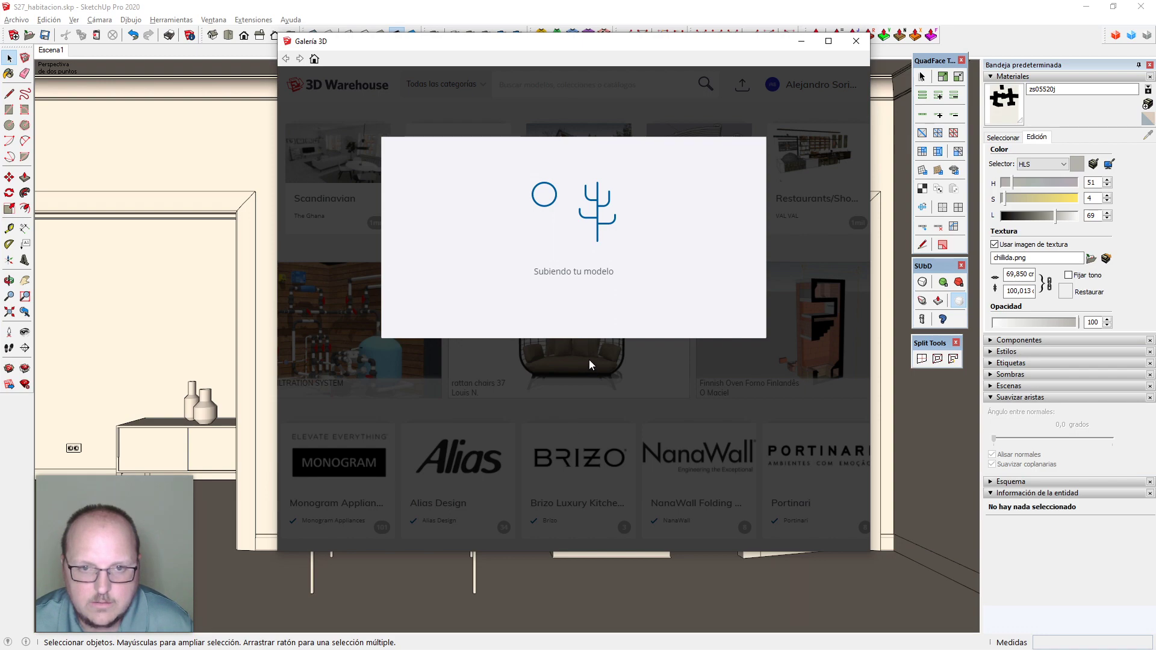